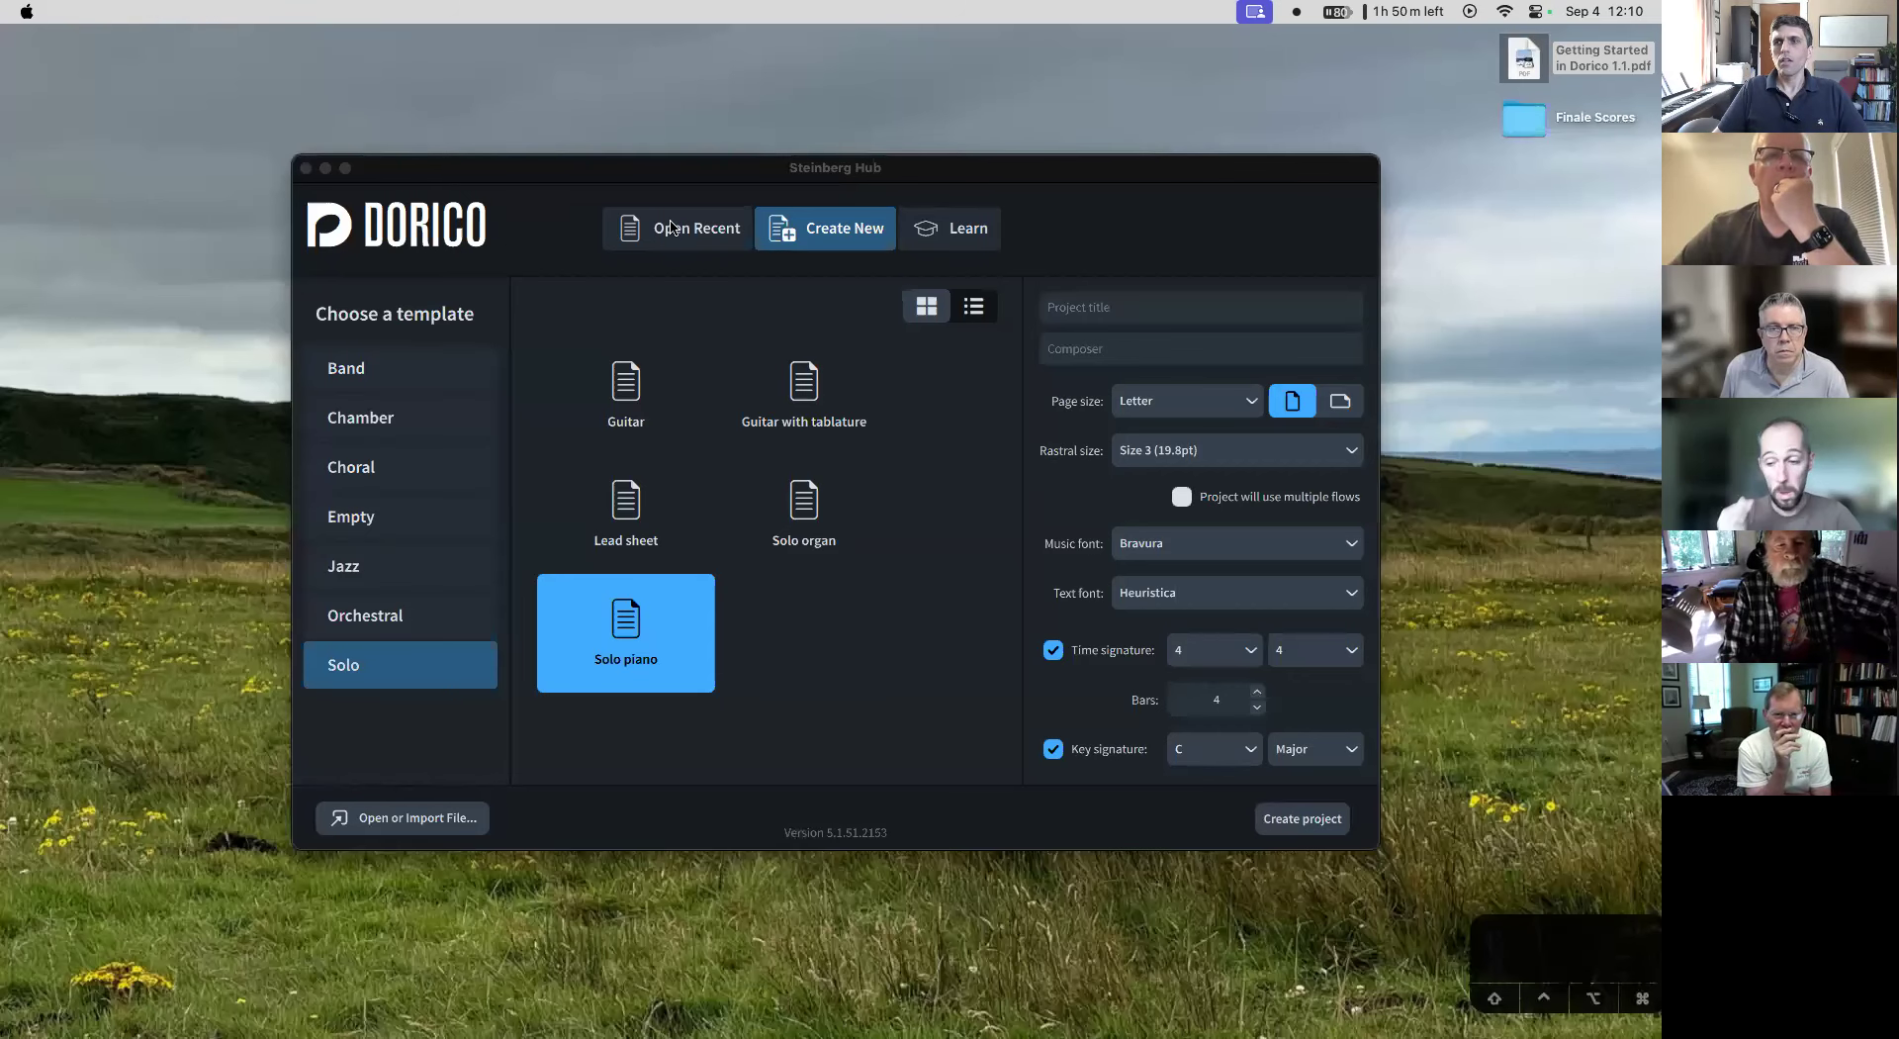
- Look over the list of recently opened projects and return to the new-project templates
left_click(638, 180)
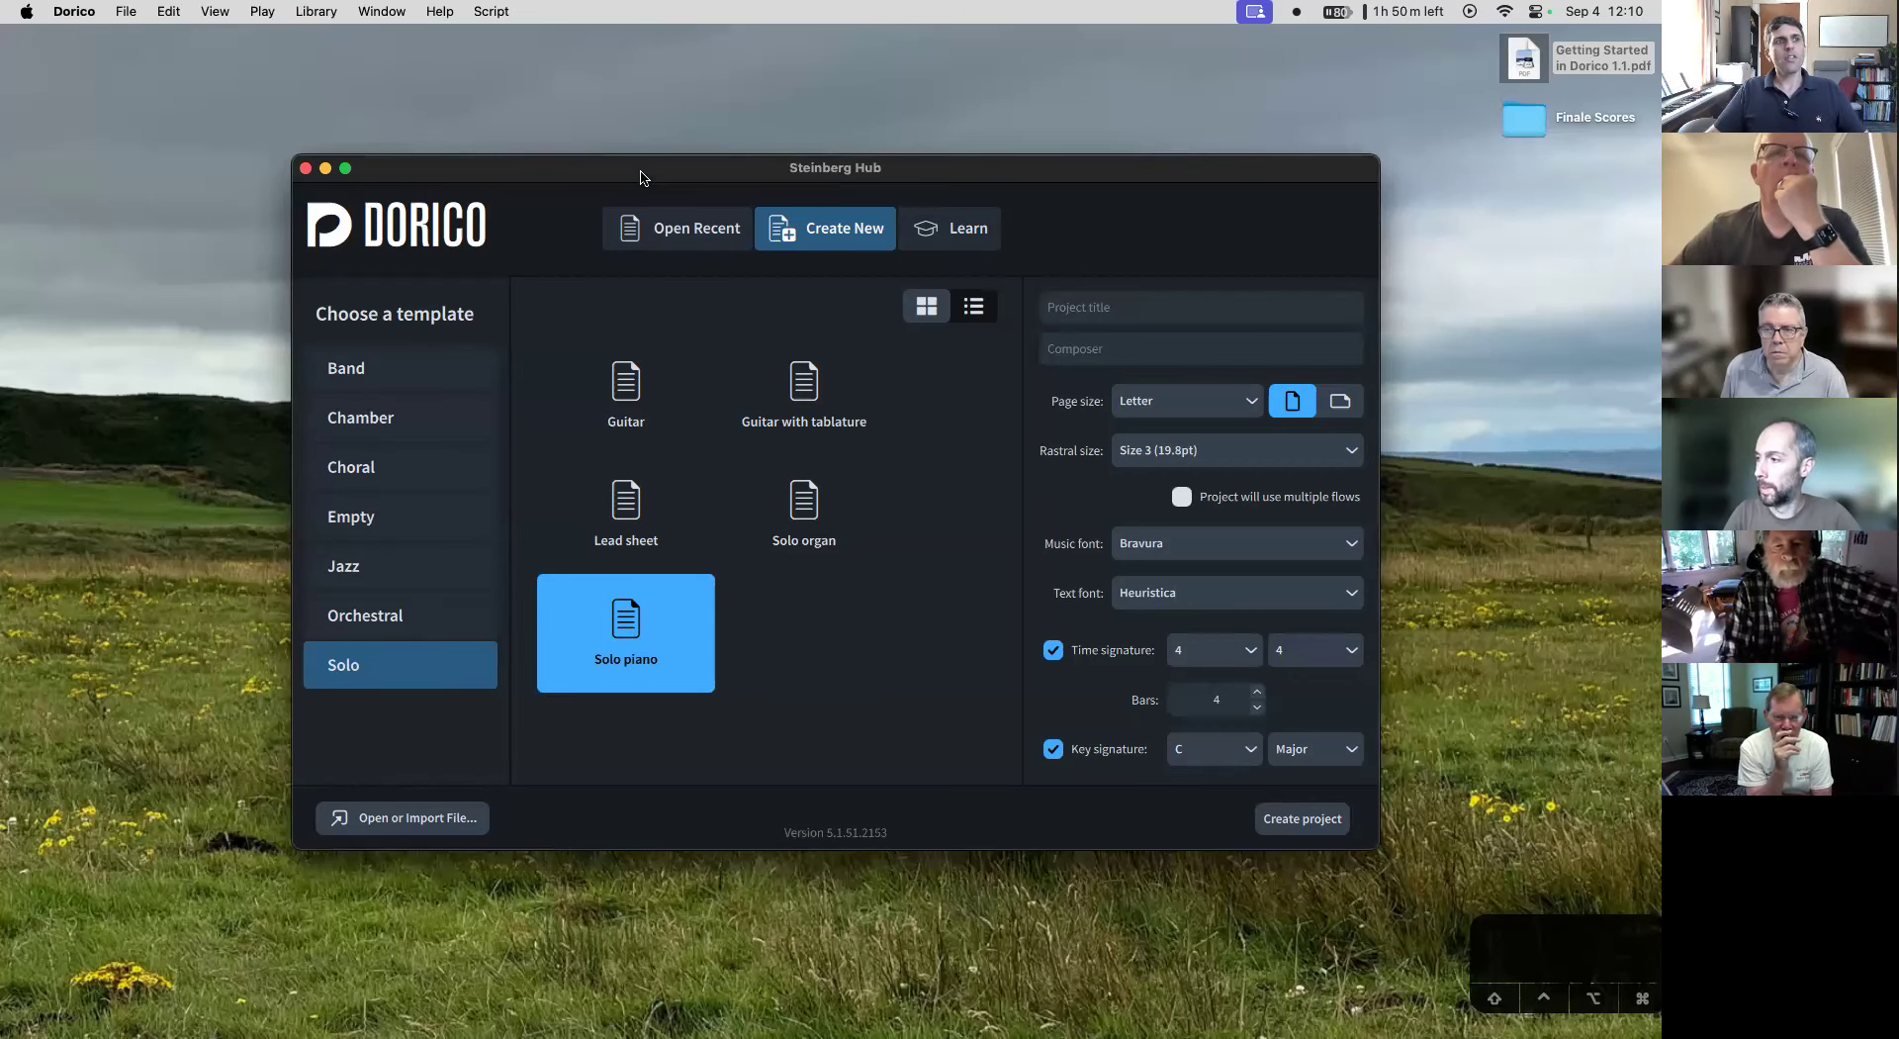
left_click(689, 238)
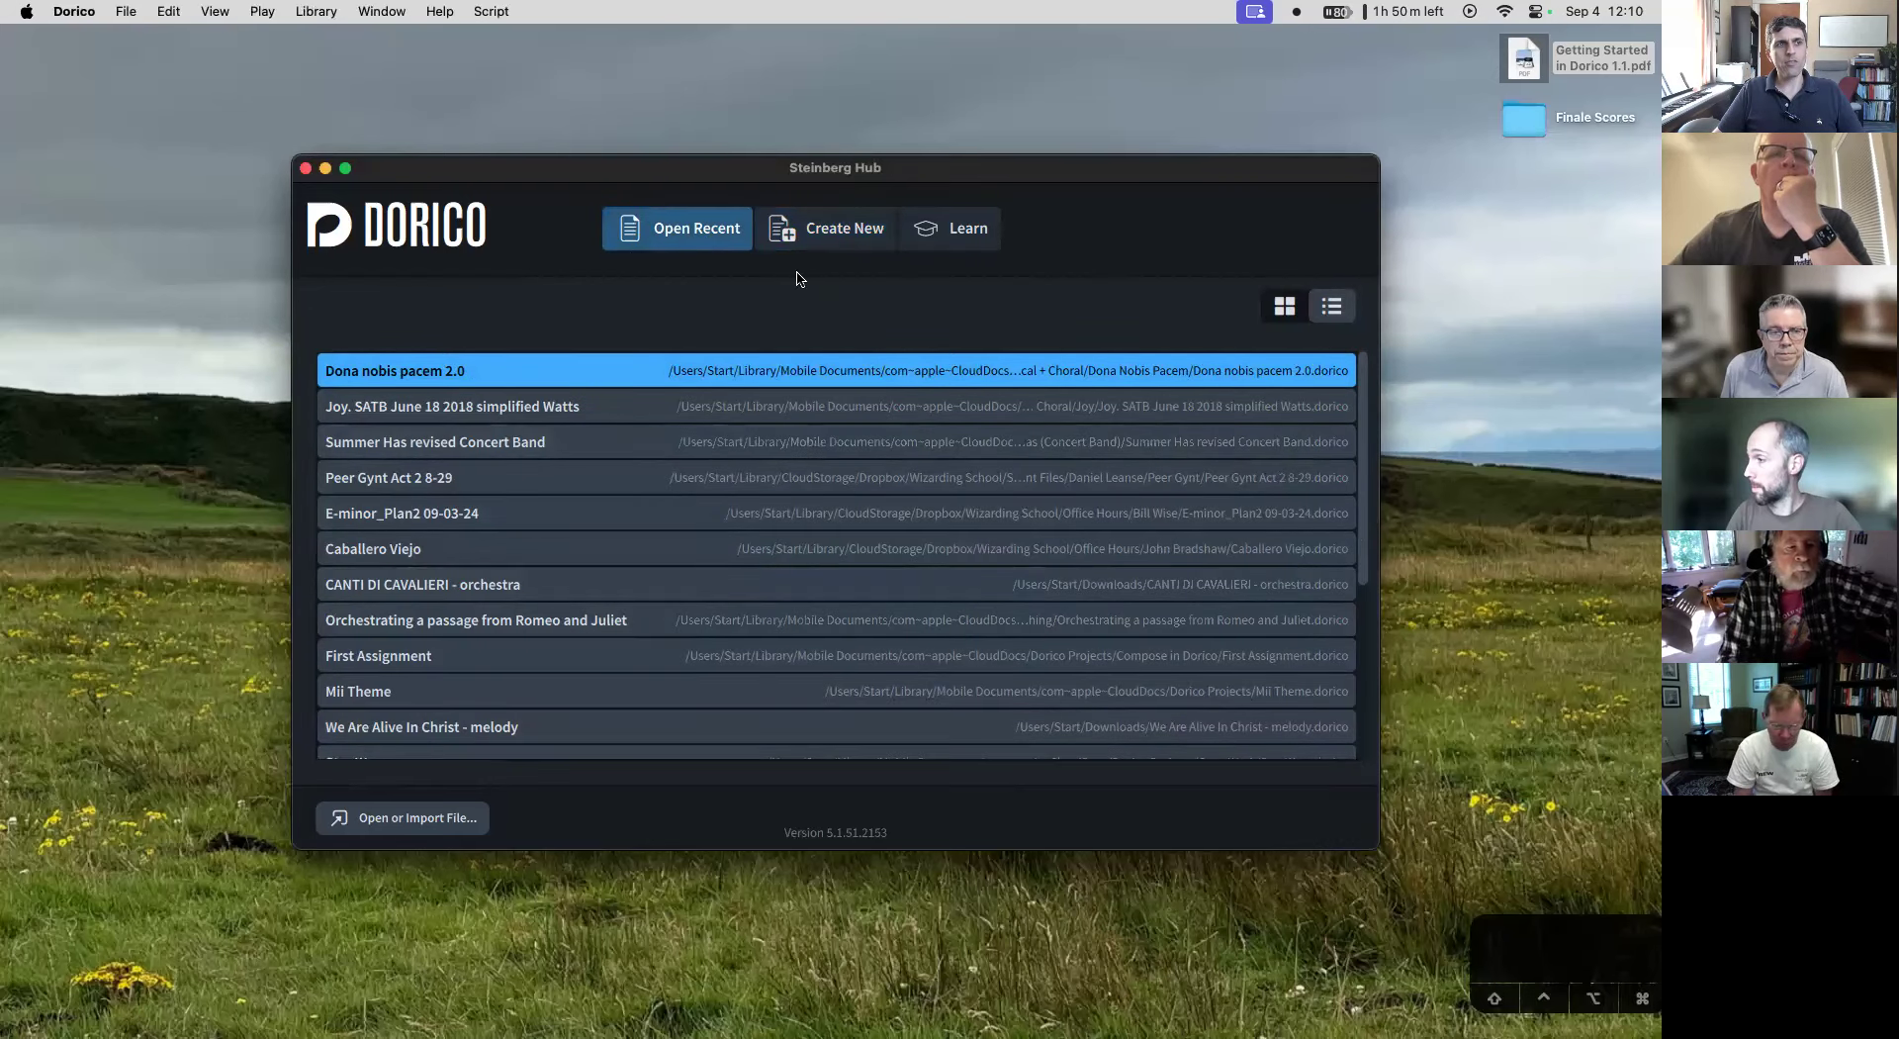
left_click(880, 232)
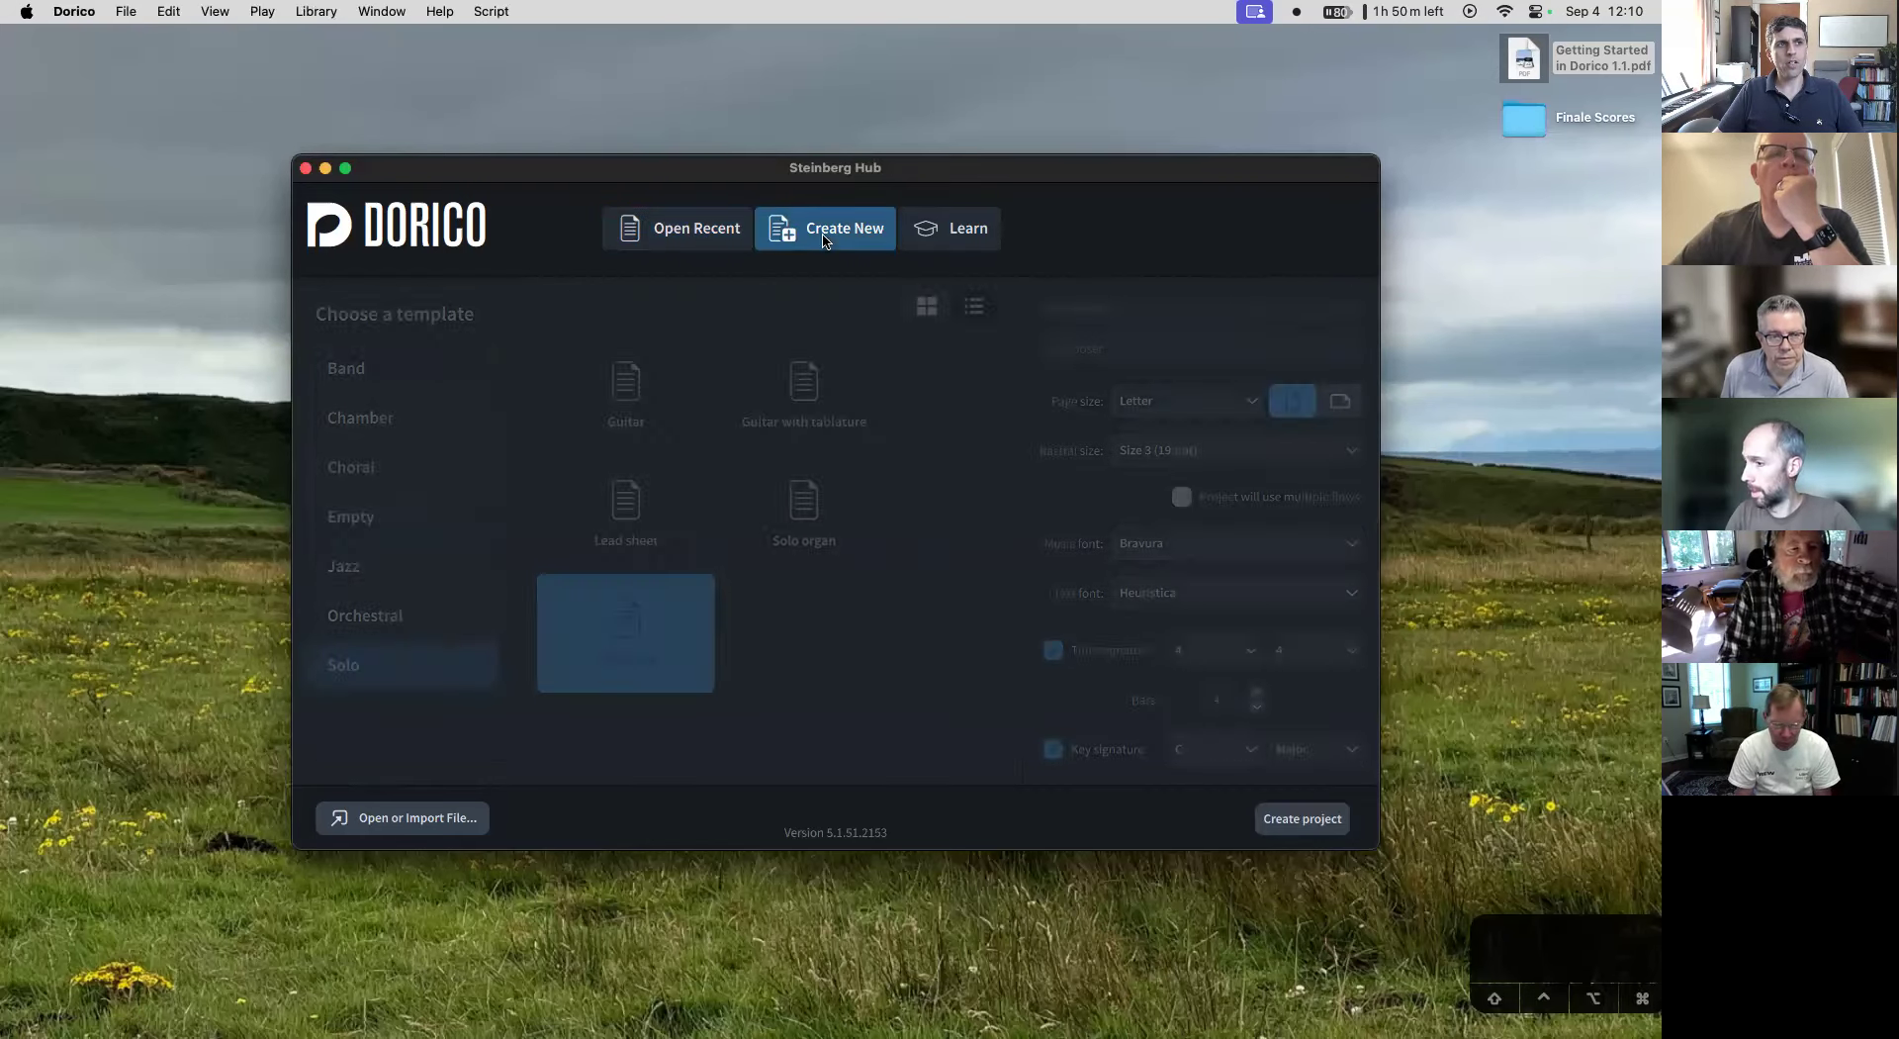
- Browse the Hub's learning resources, looking through the Finale-to-Dorico videos and the hands-on tutorials
left_click(941, 237)
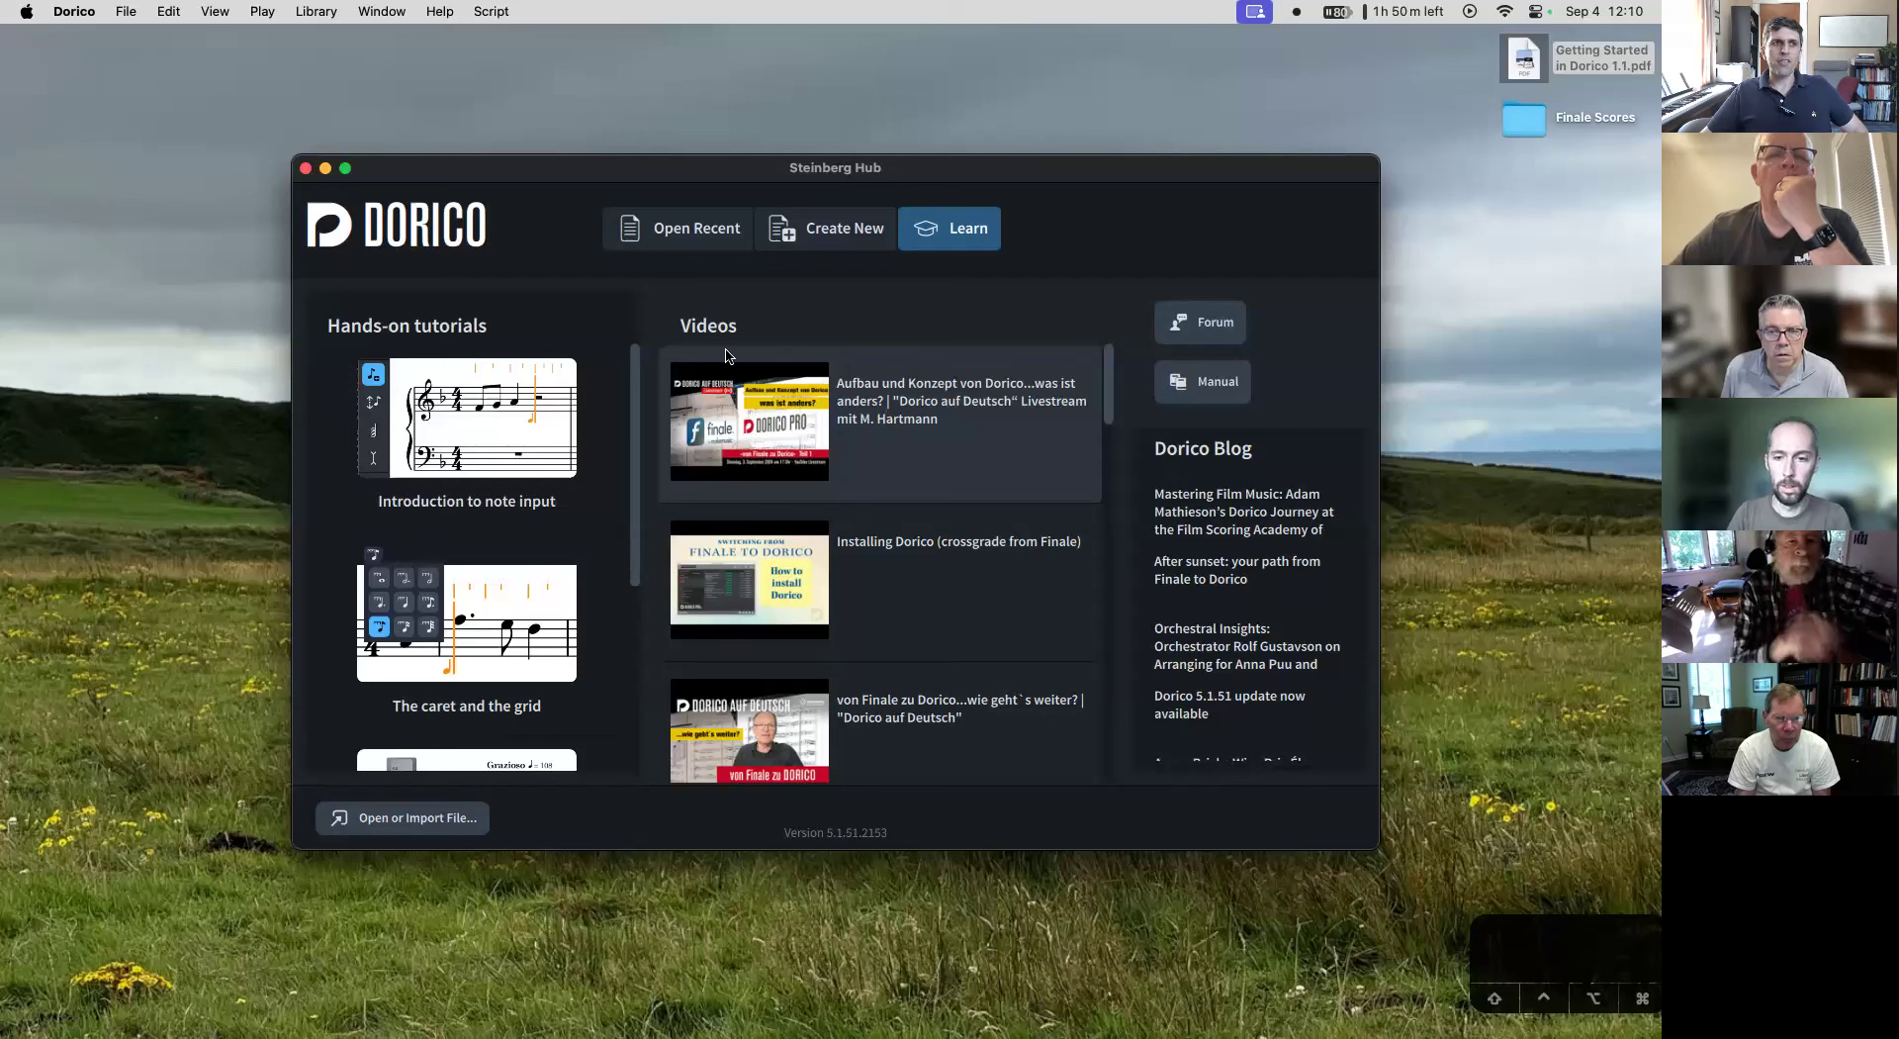
scroll(861, 388, "down", 2)
scroll(861, 389, "down", 15)
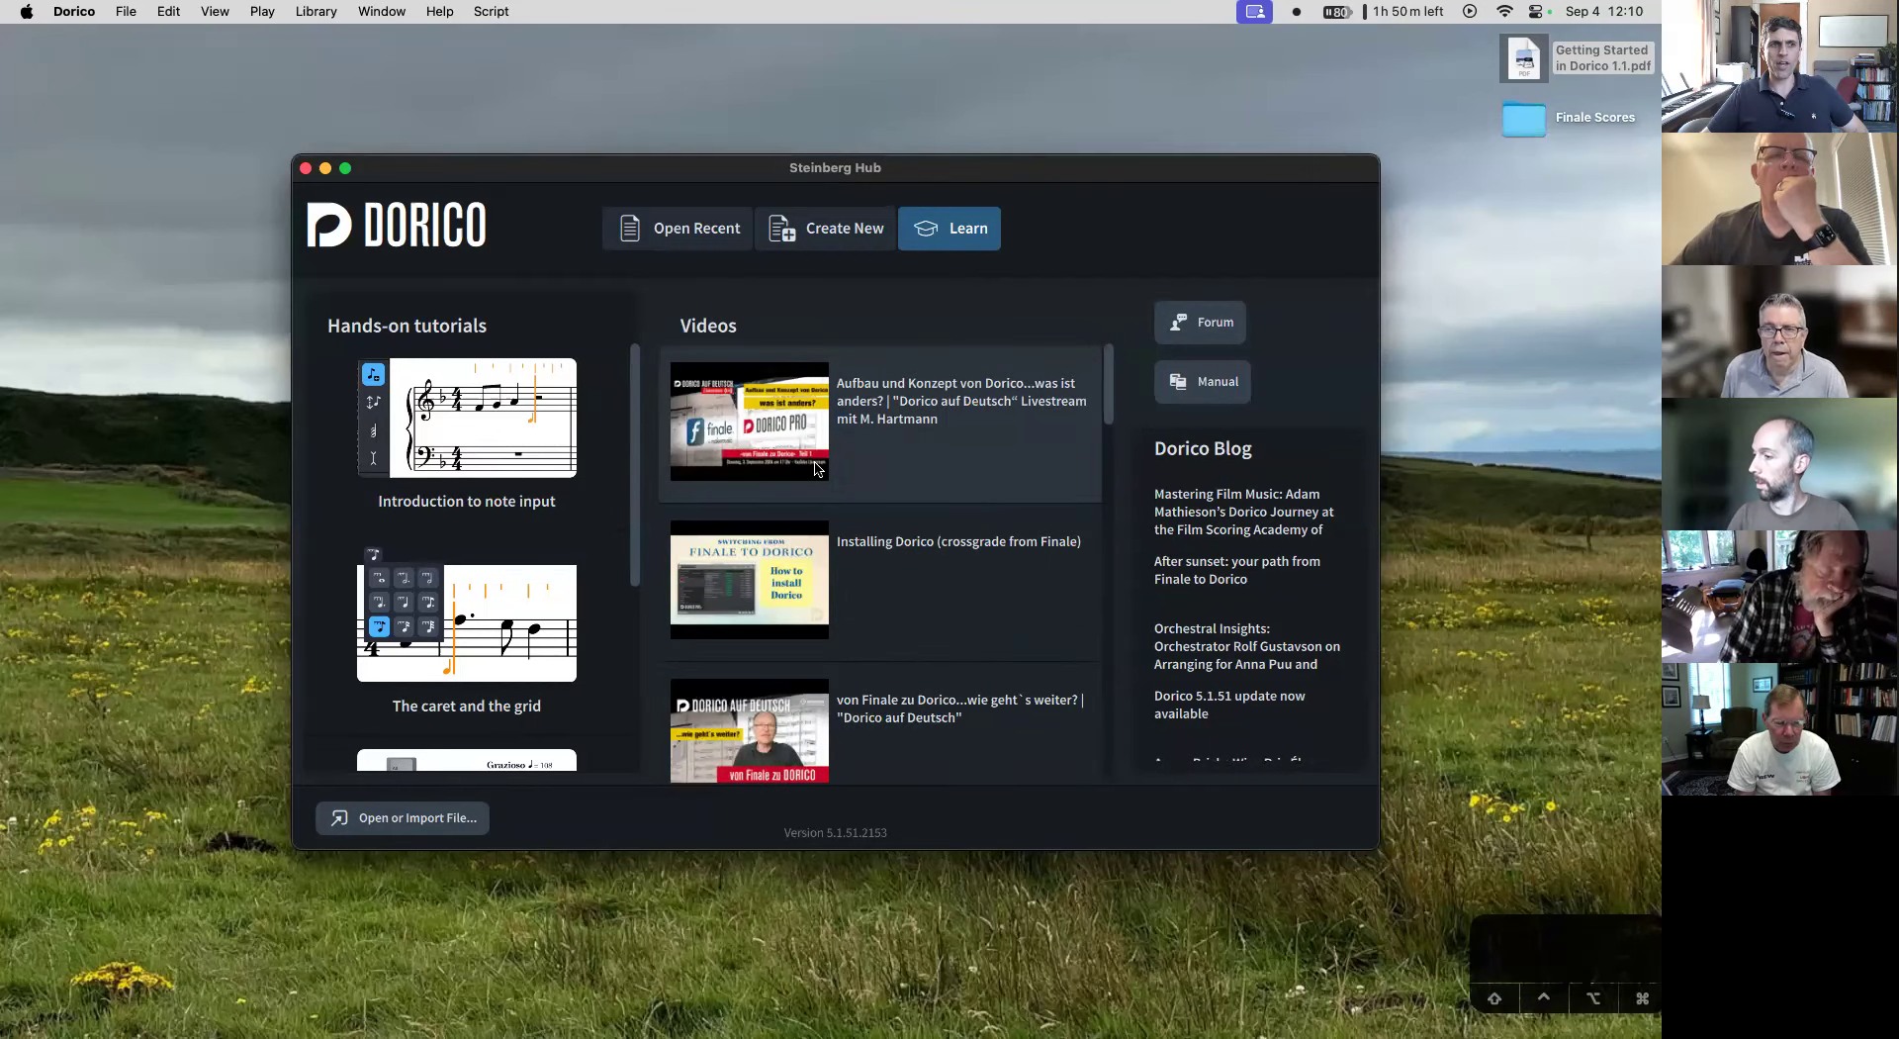
scroll(831, 495, "down", 10)
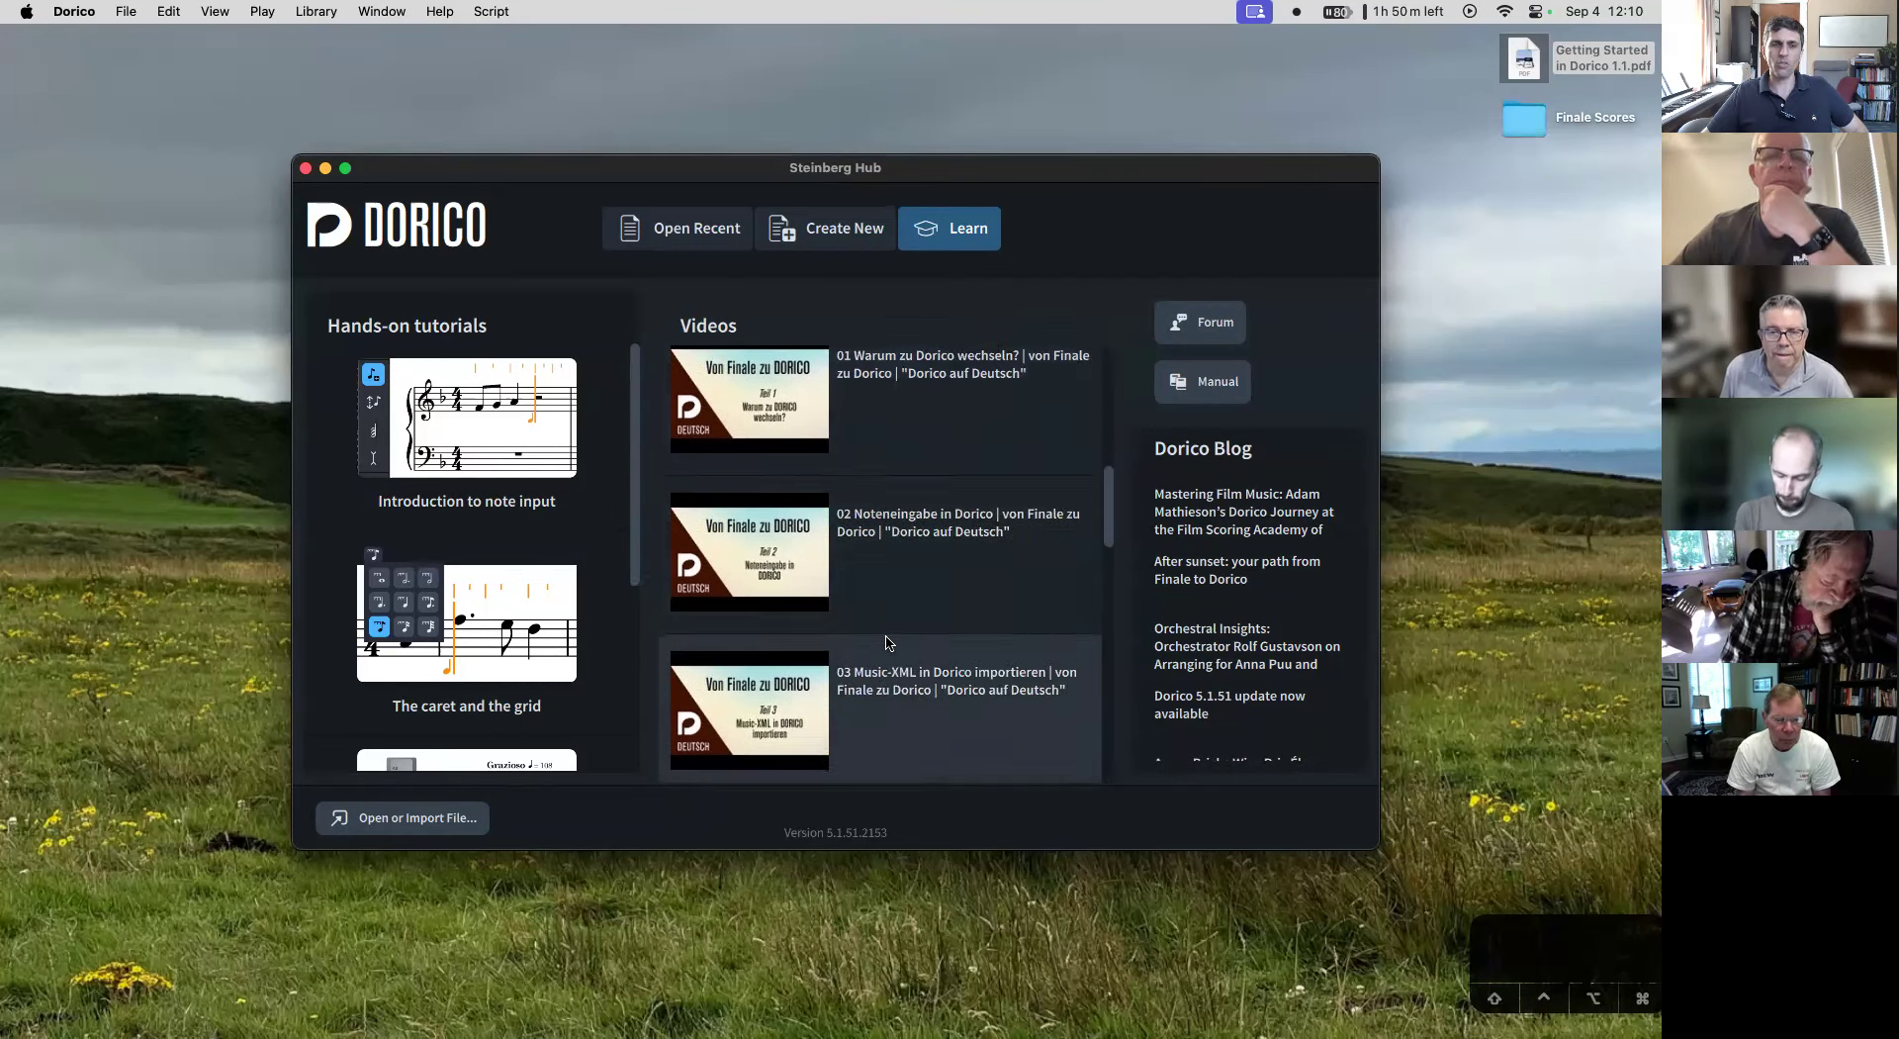
scroll(889, 643, "down", 2)
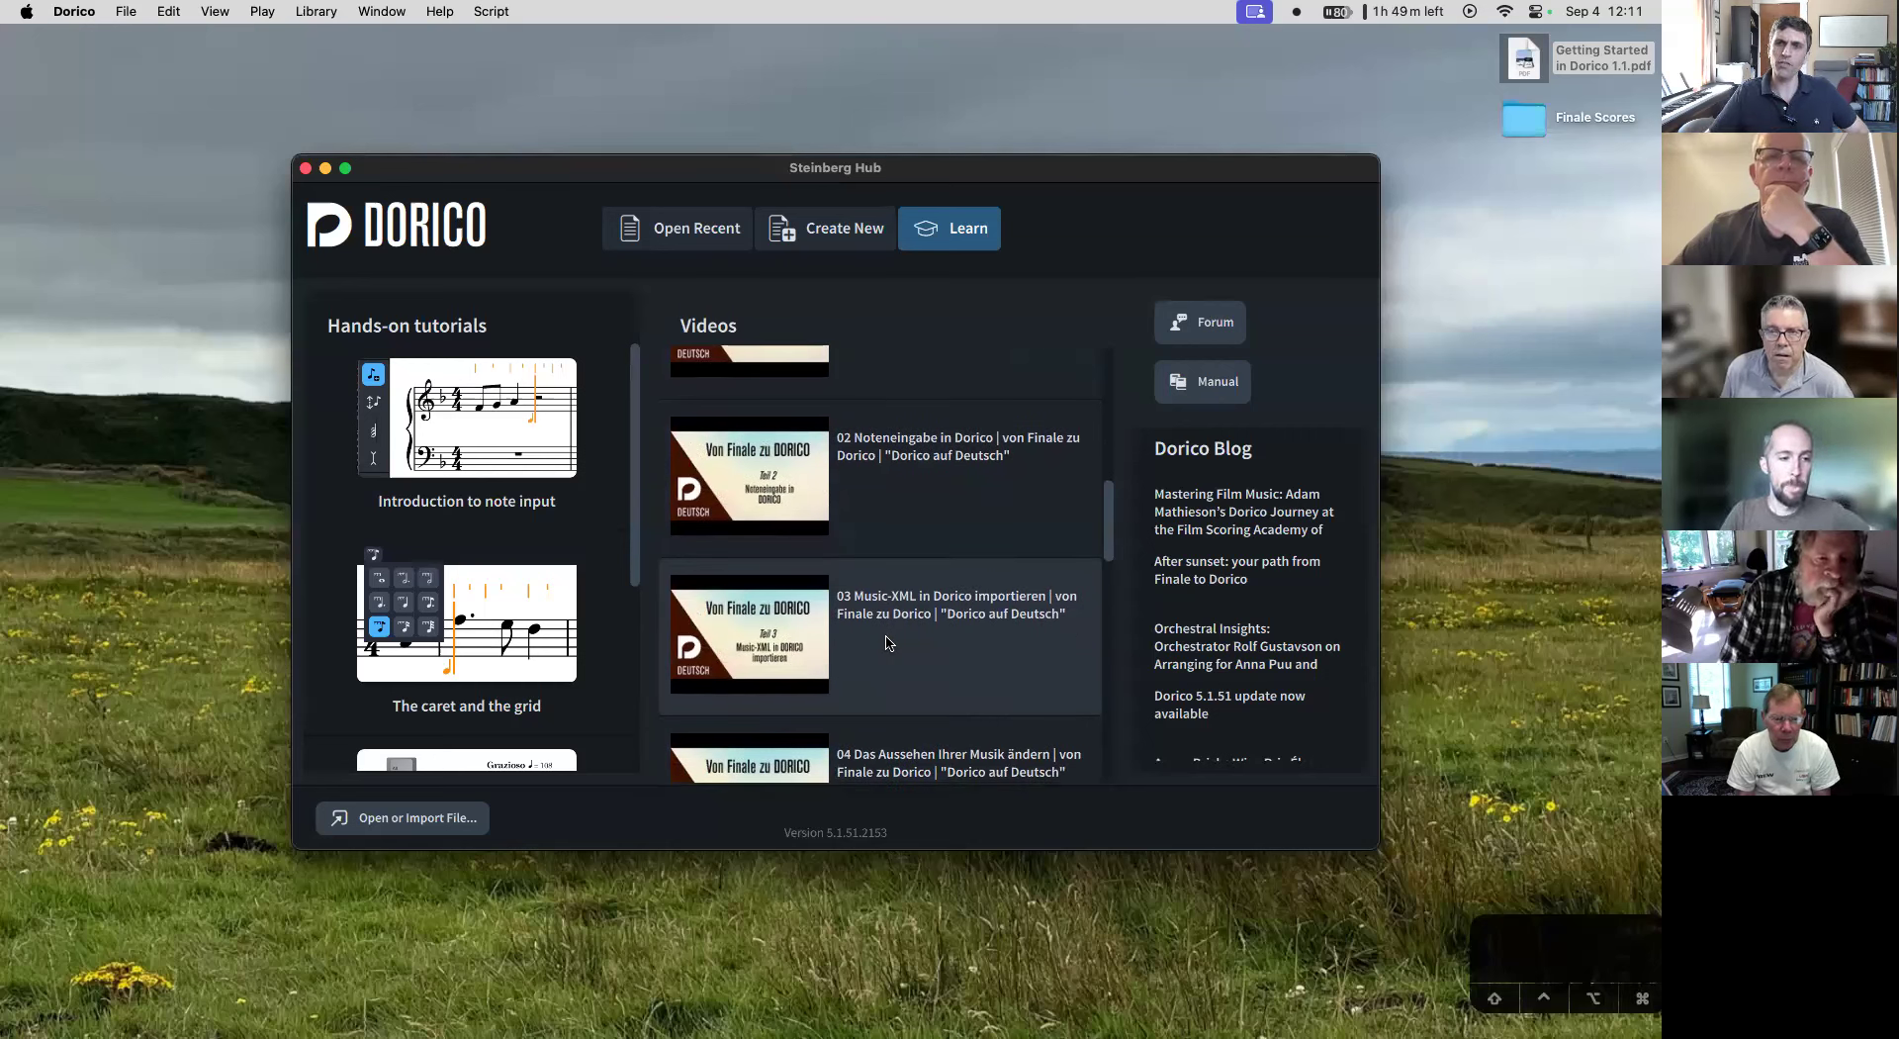
scroll(889, 643, "down", 8)
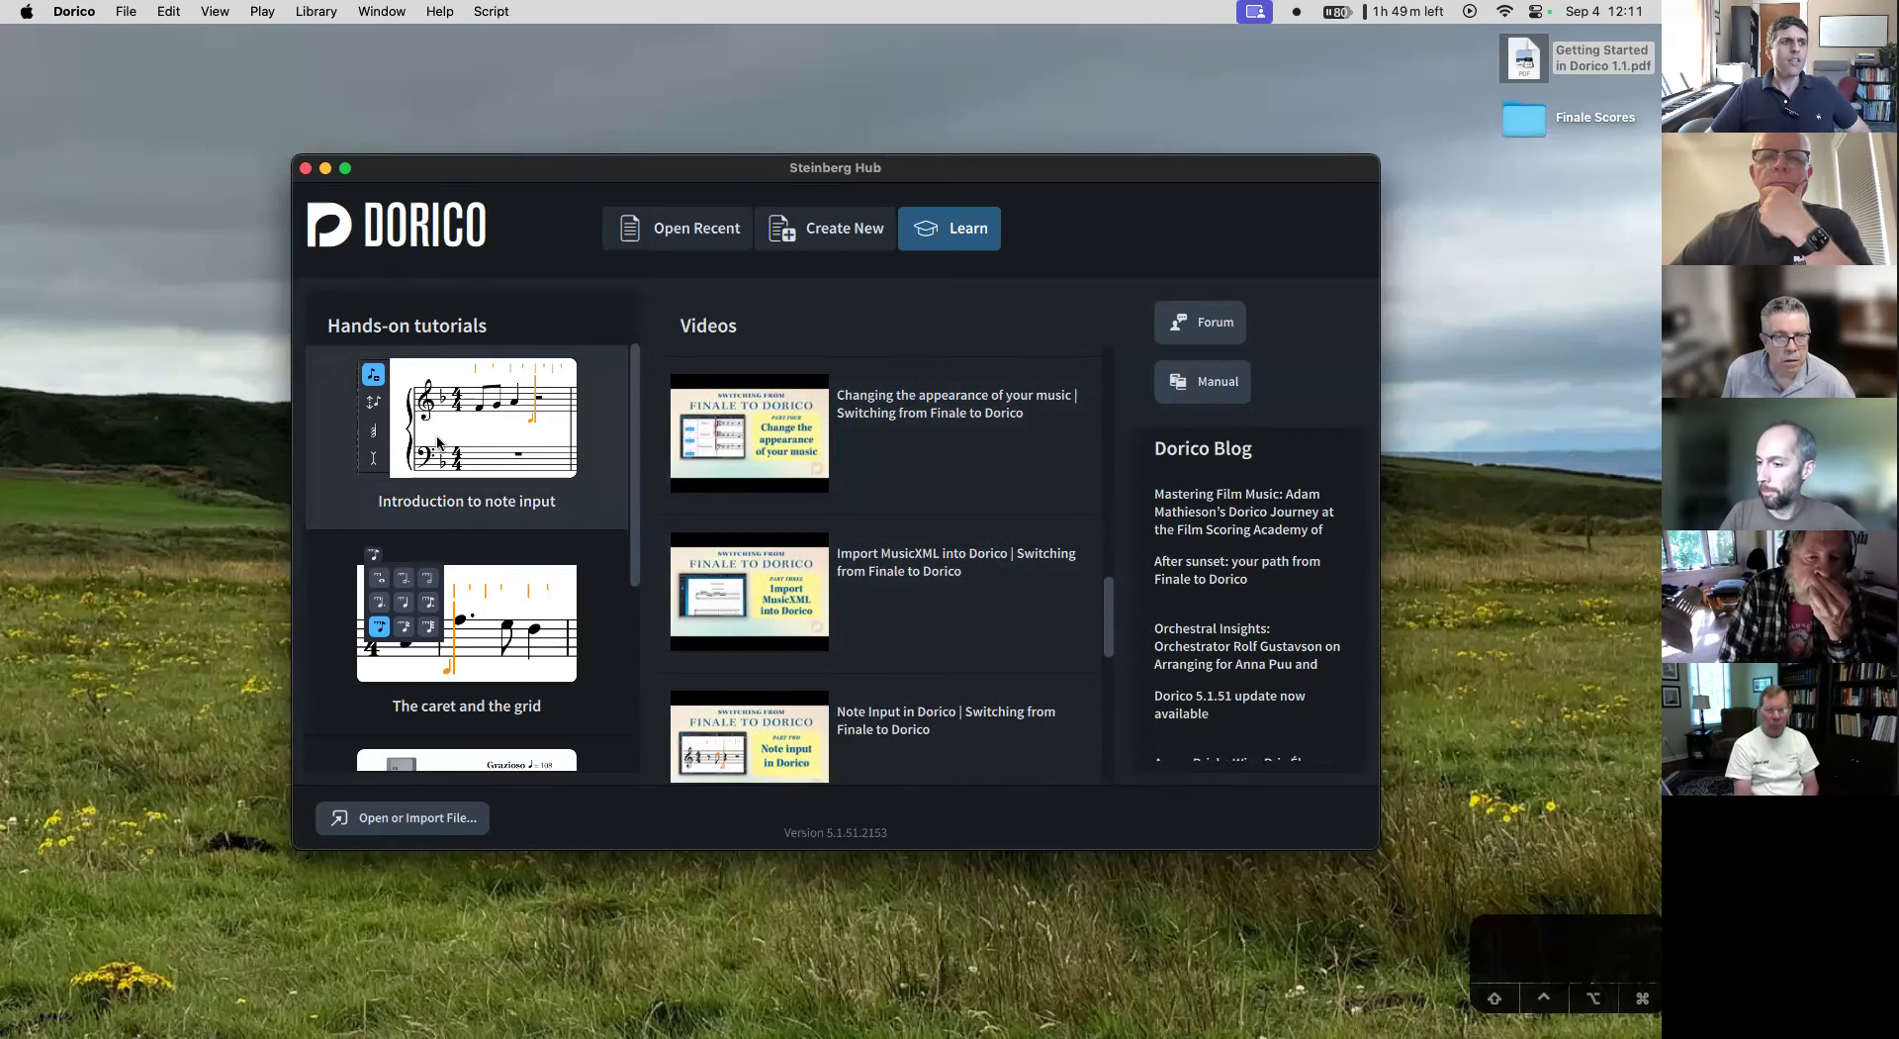
scroll(438, 442, "down", 6)
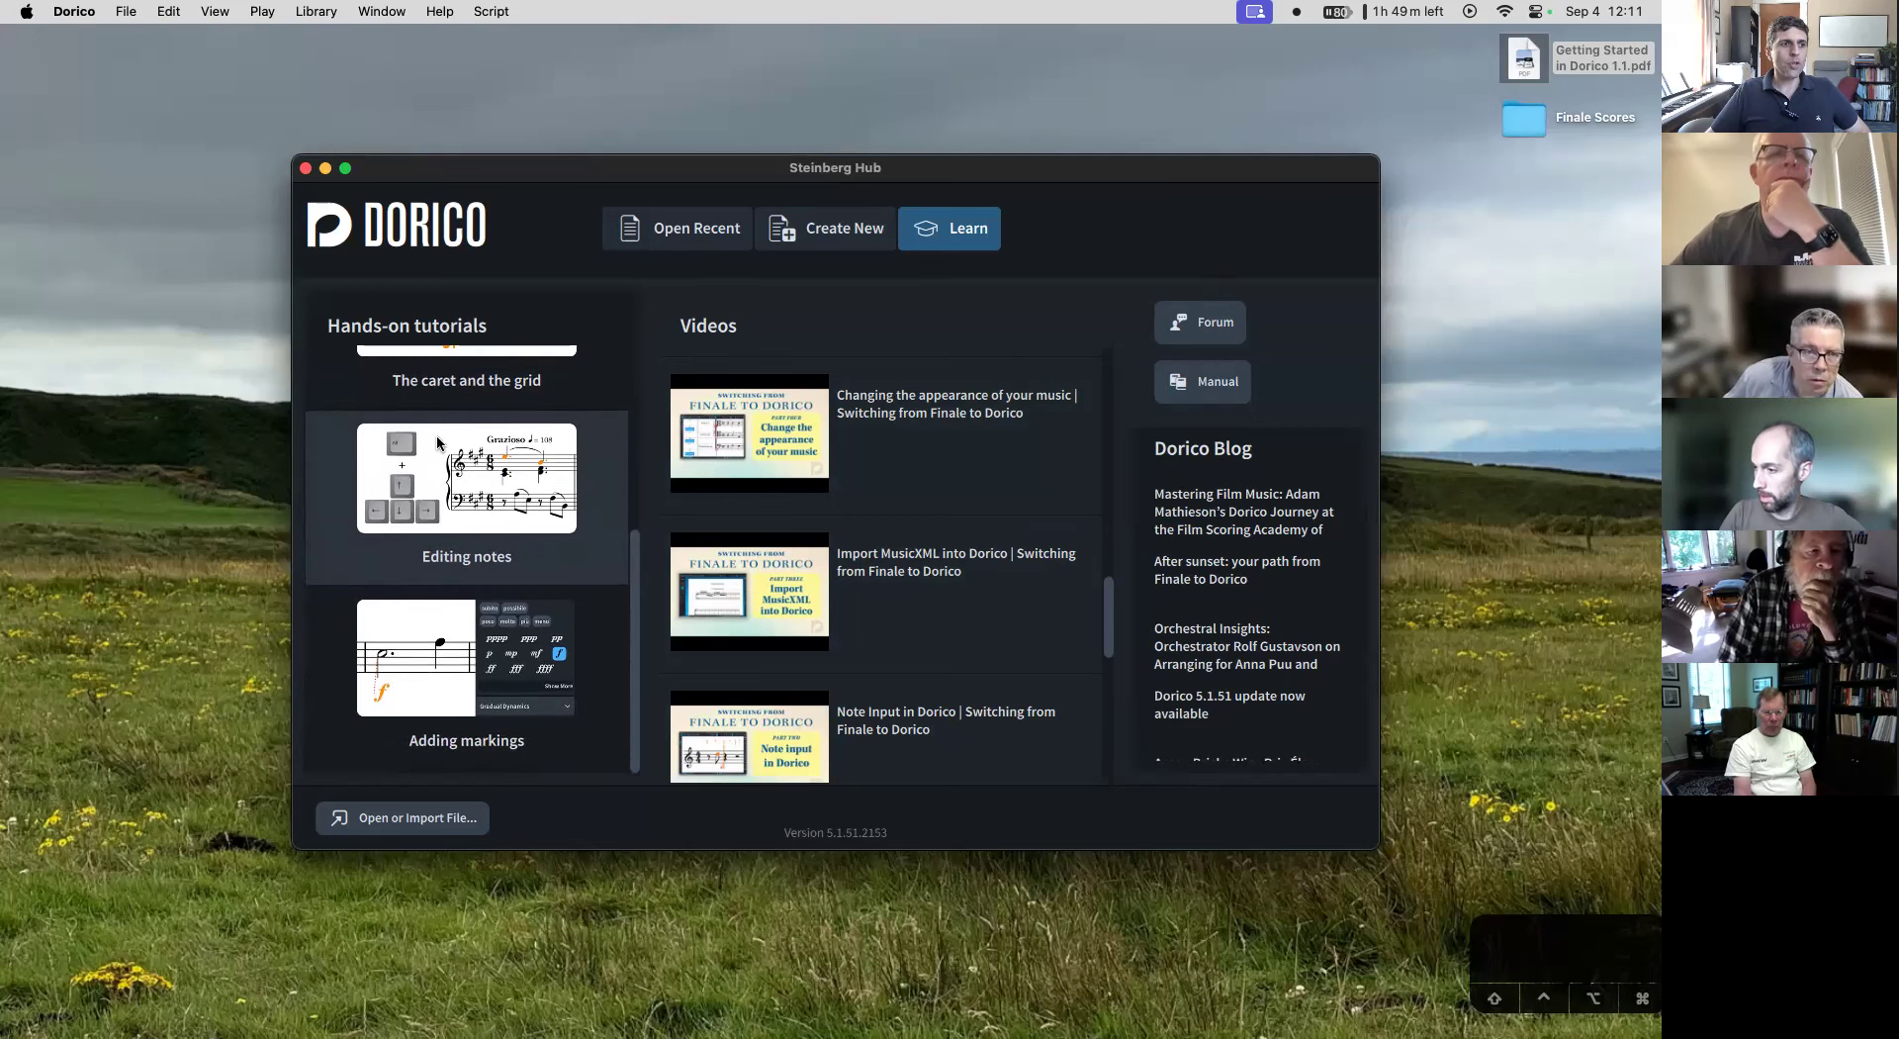
scroll(472, 624, "up", 5)
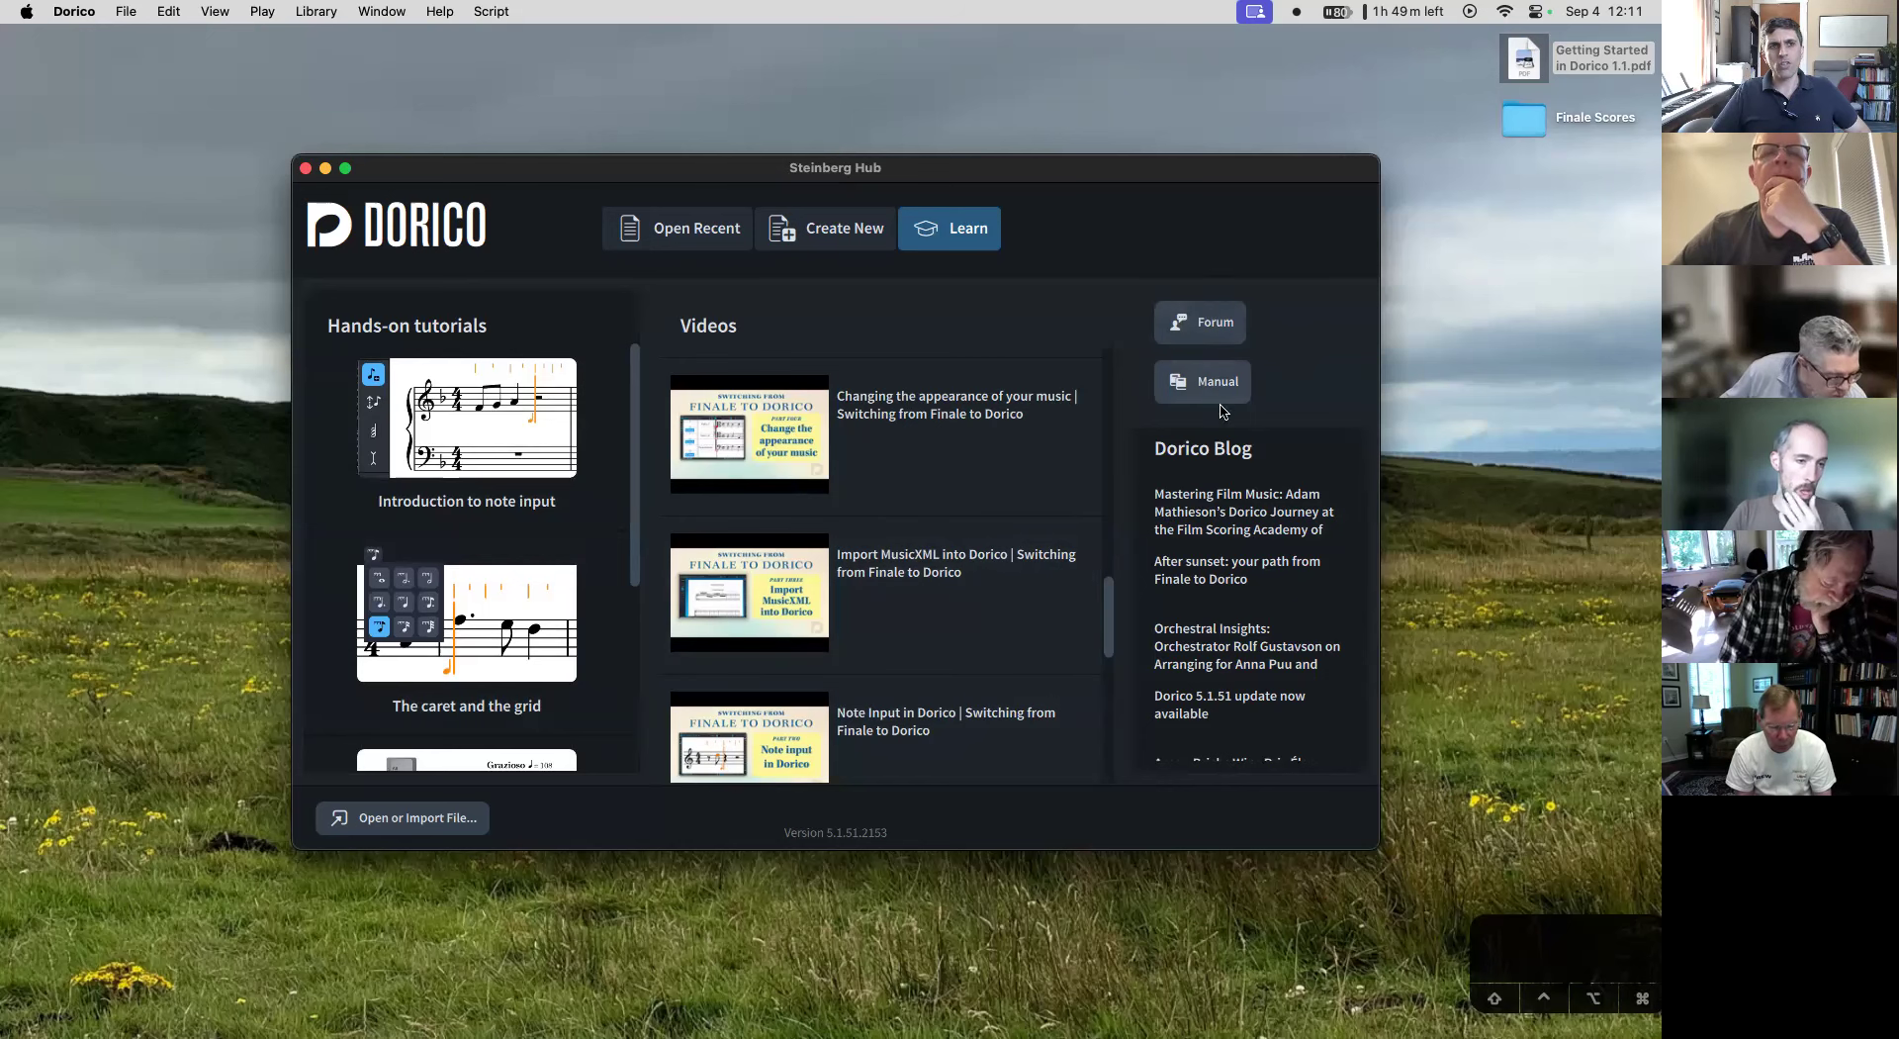
- View the Dorico forum and the online manual from the Hub, close the manual page and put the browser away
left_click(1175, 334)
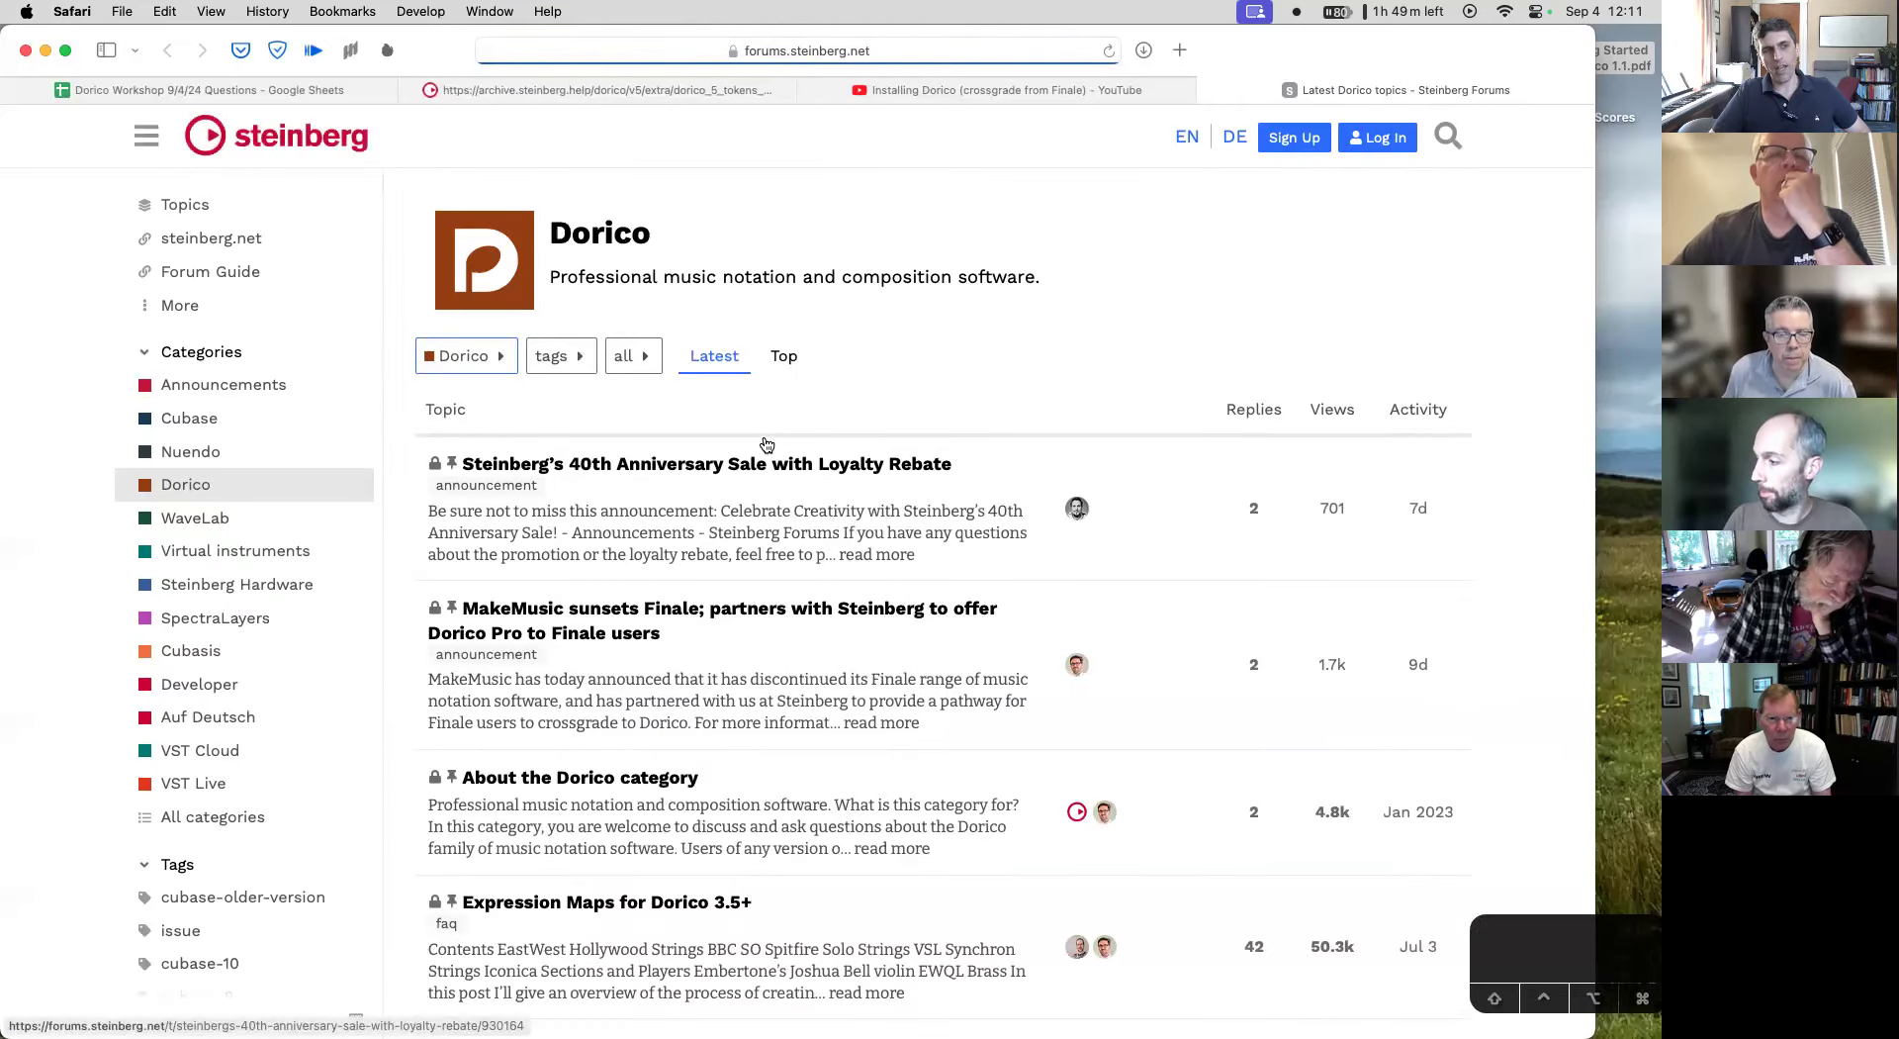
key("super+Tab")
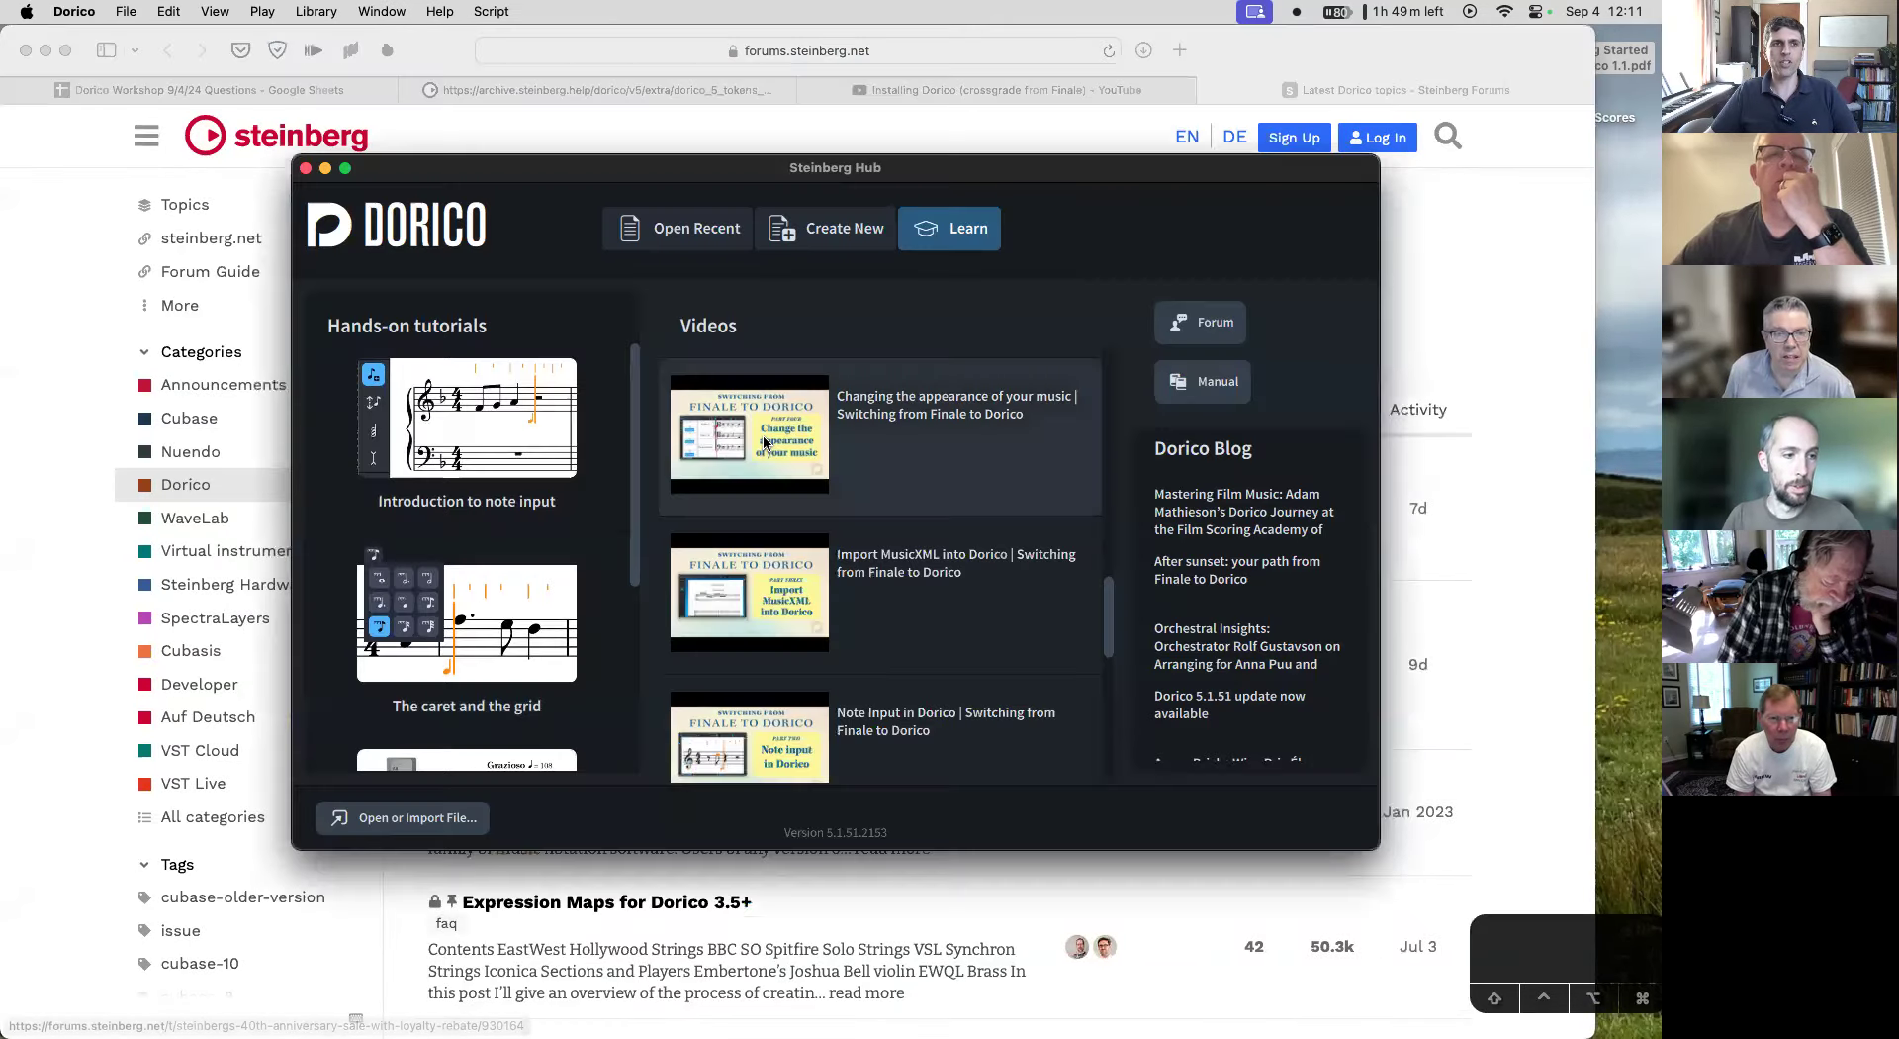
left_click(1201, 388)
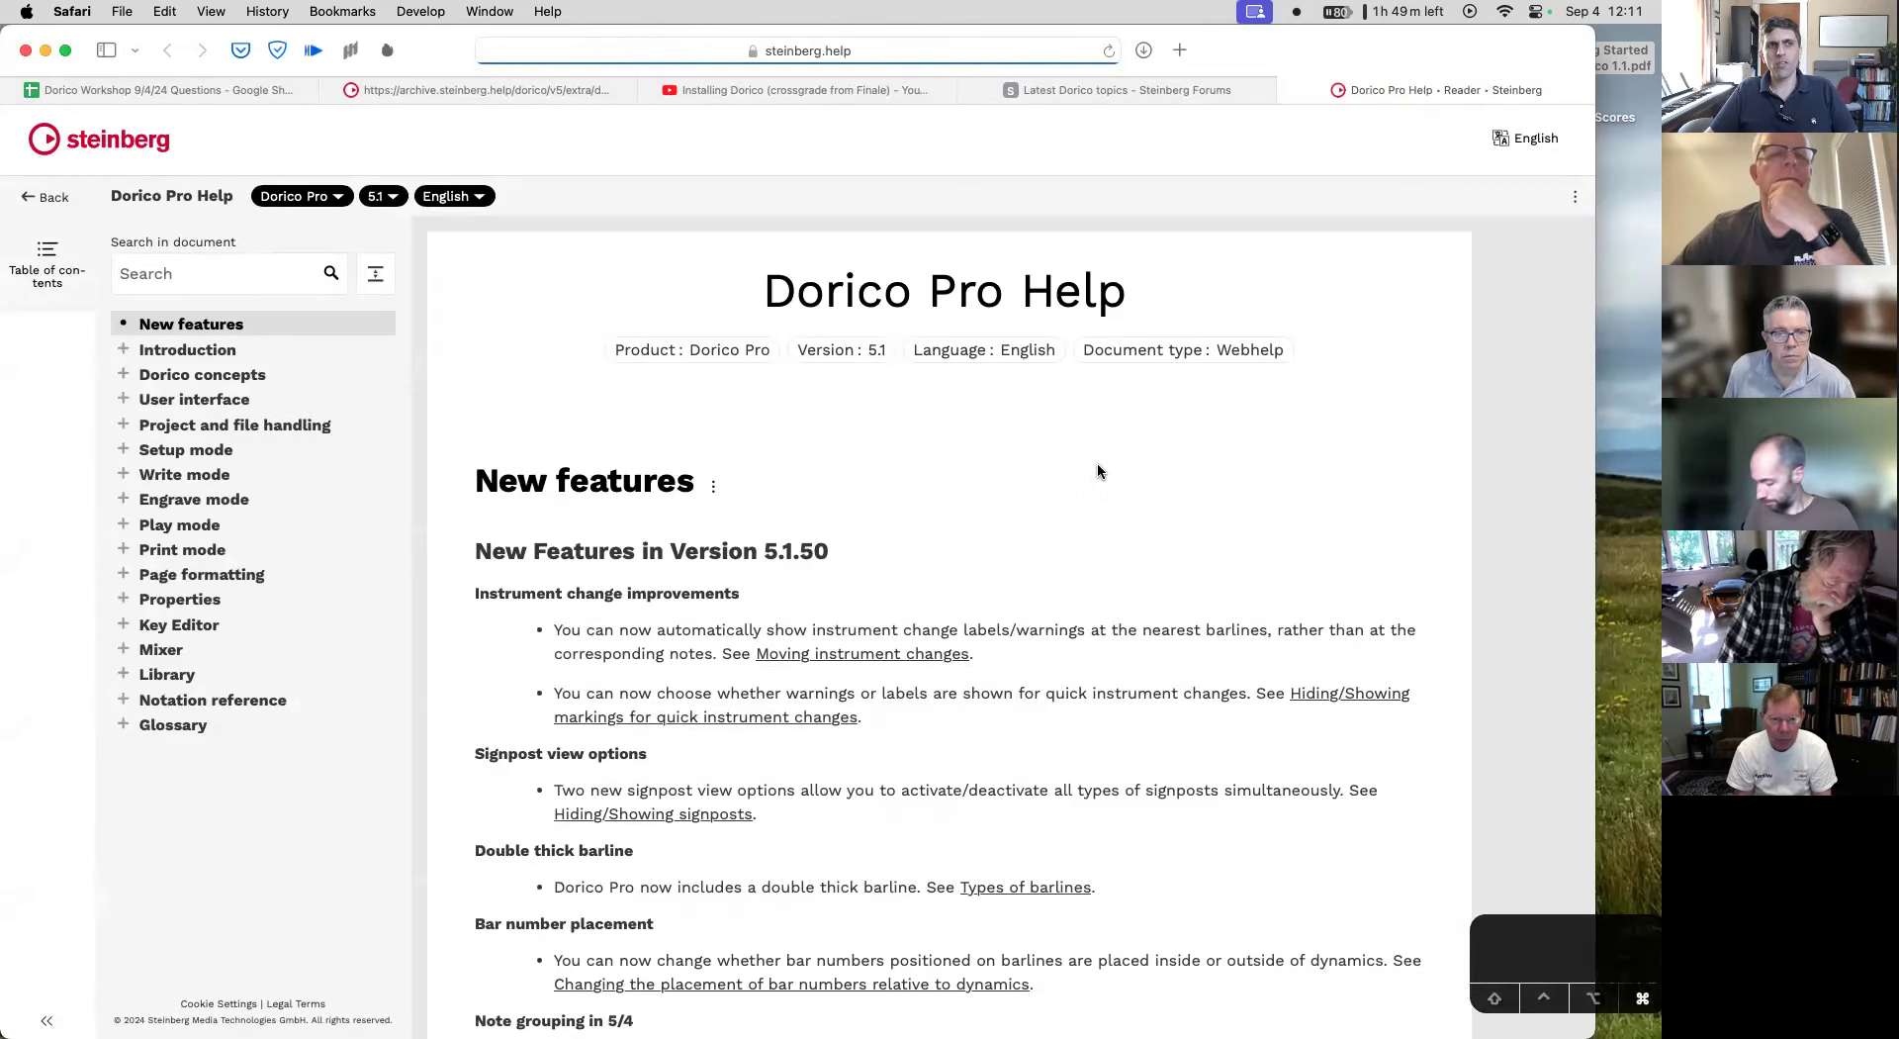
key("super+w")
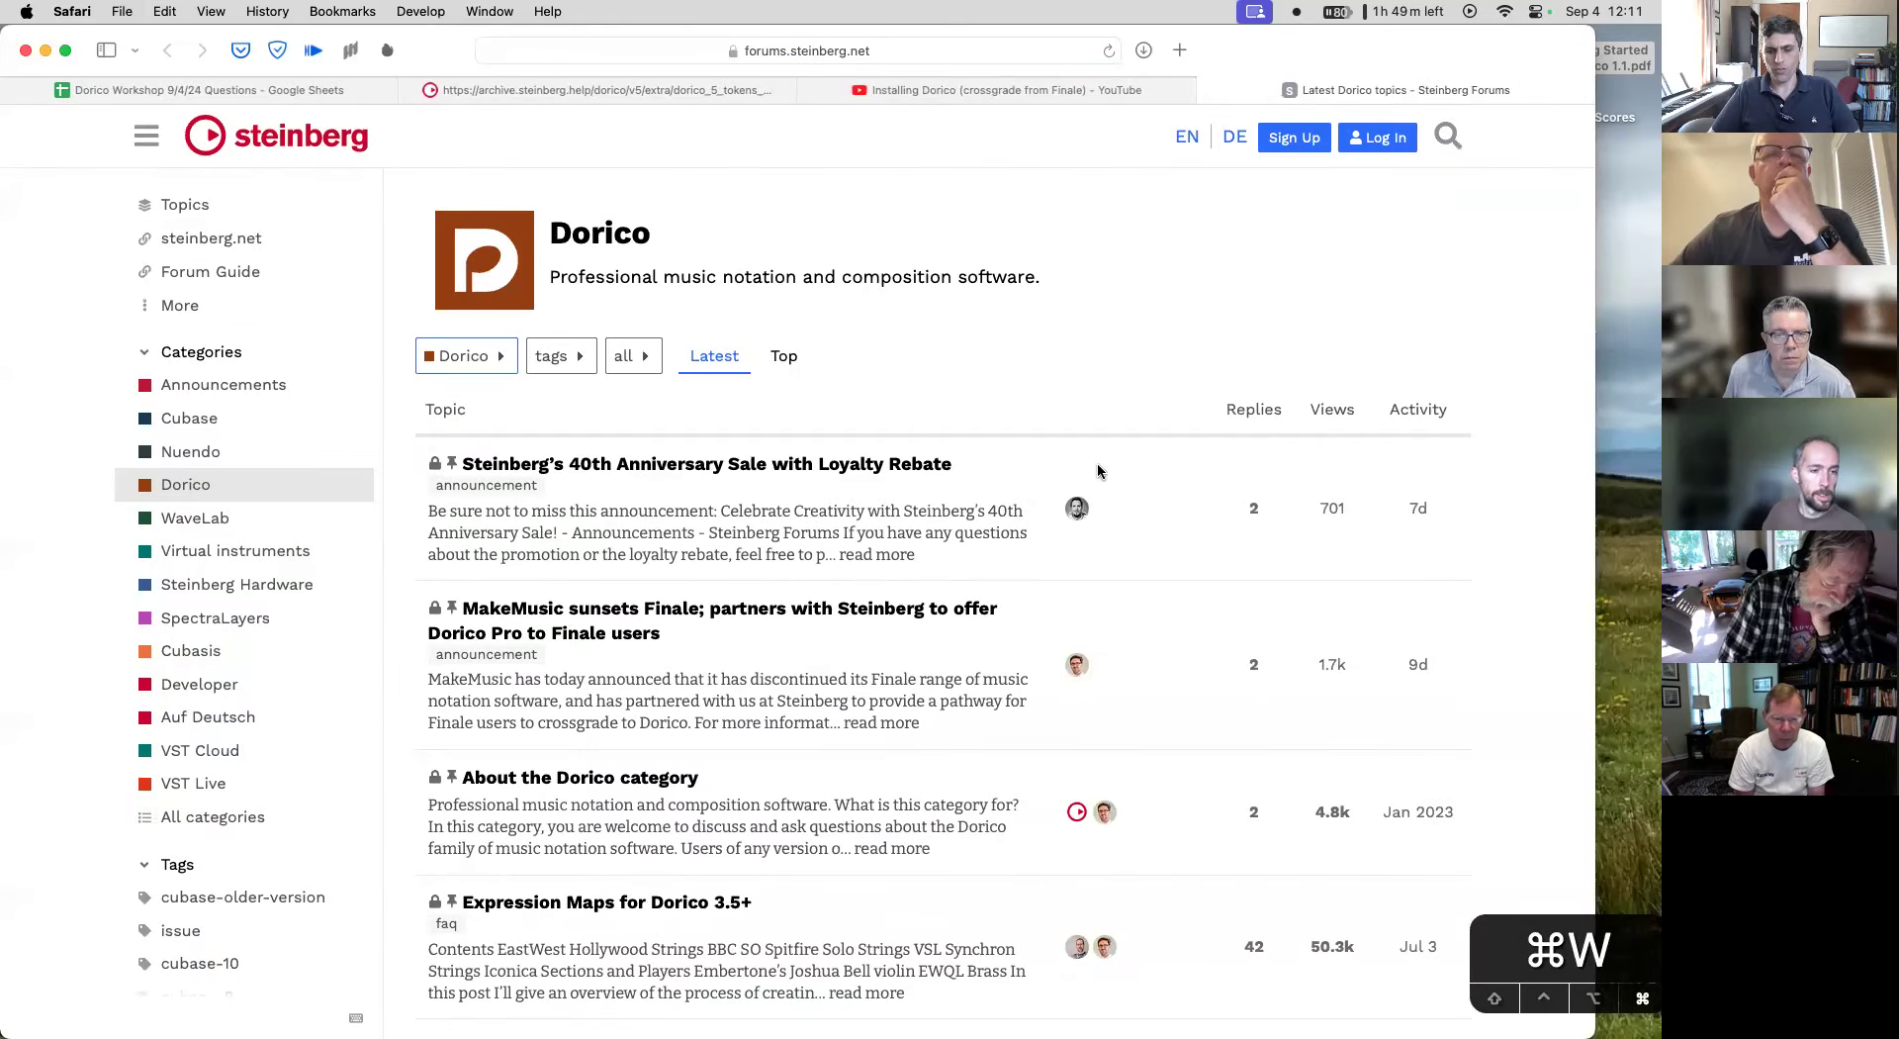
key("super+m")
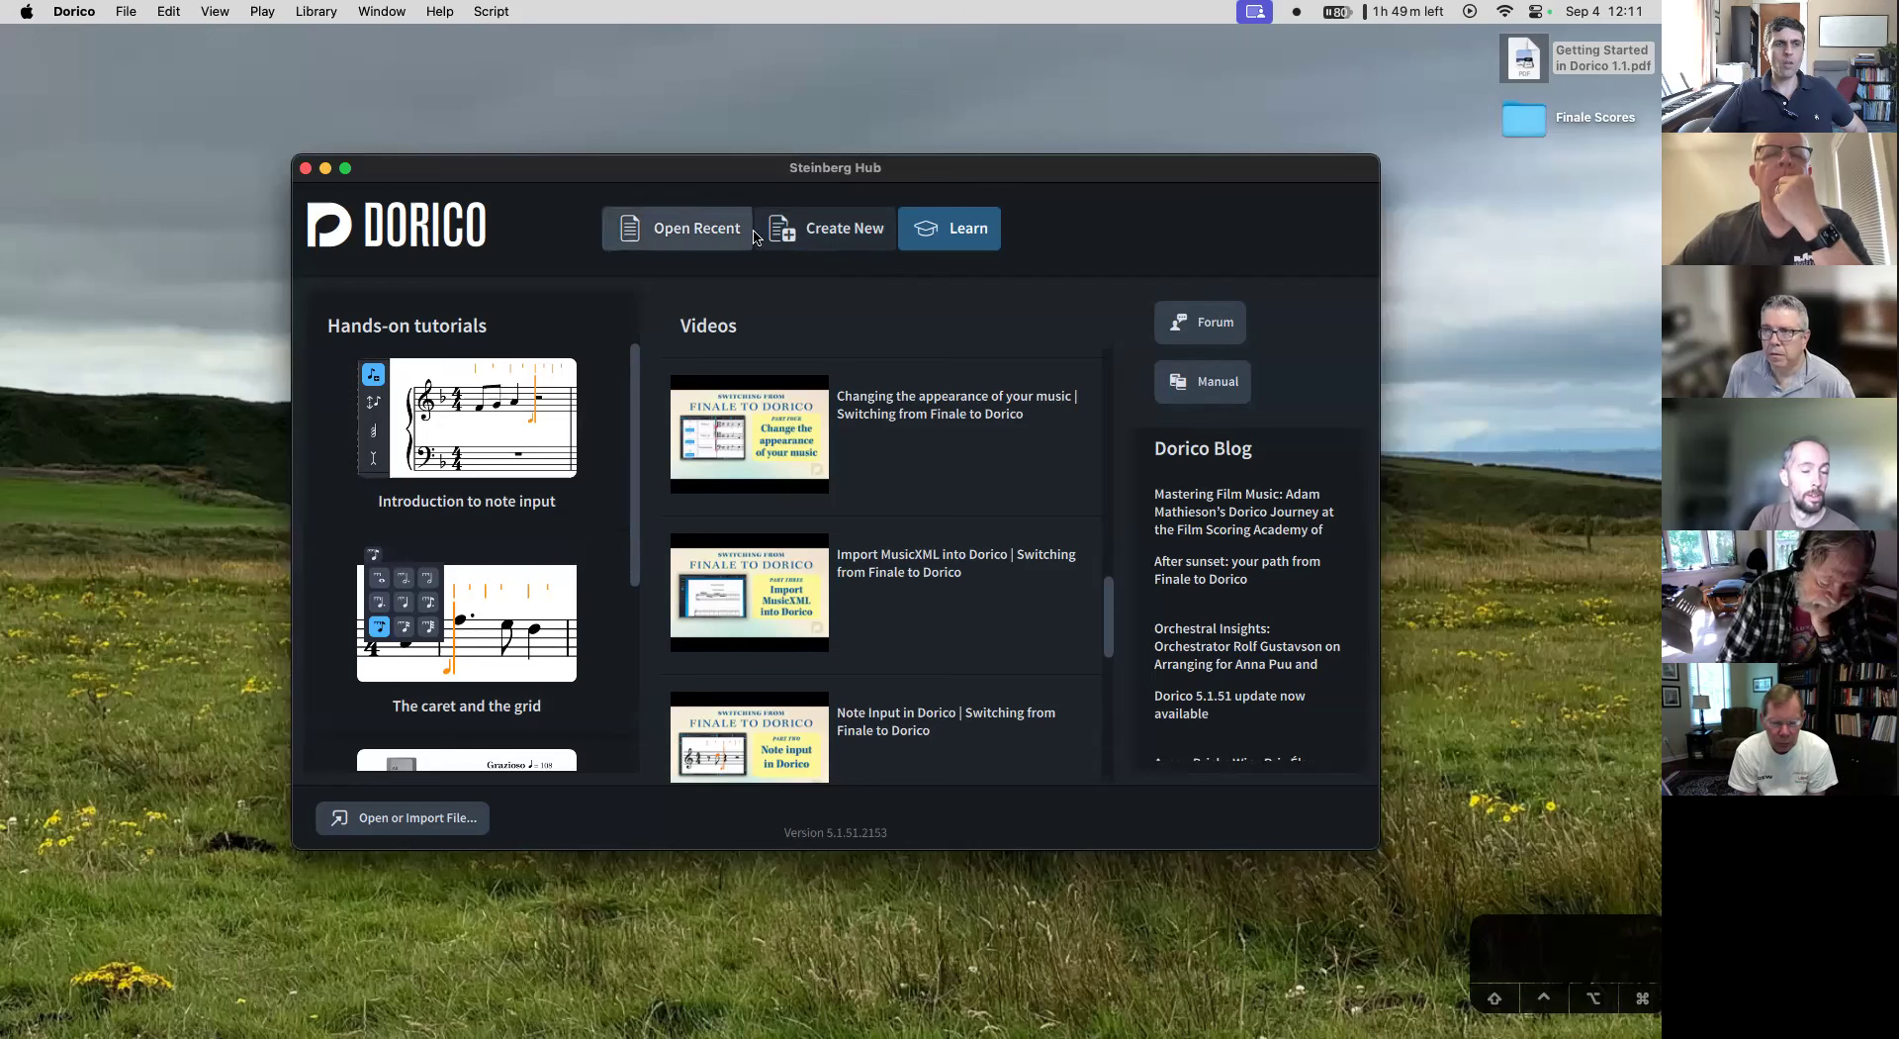
- Return to creating a new project and choose the Empty template
left_click(819, 233)
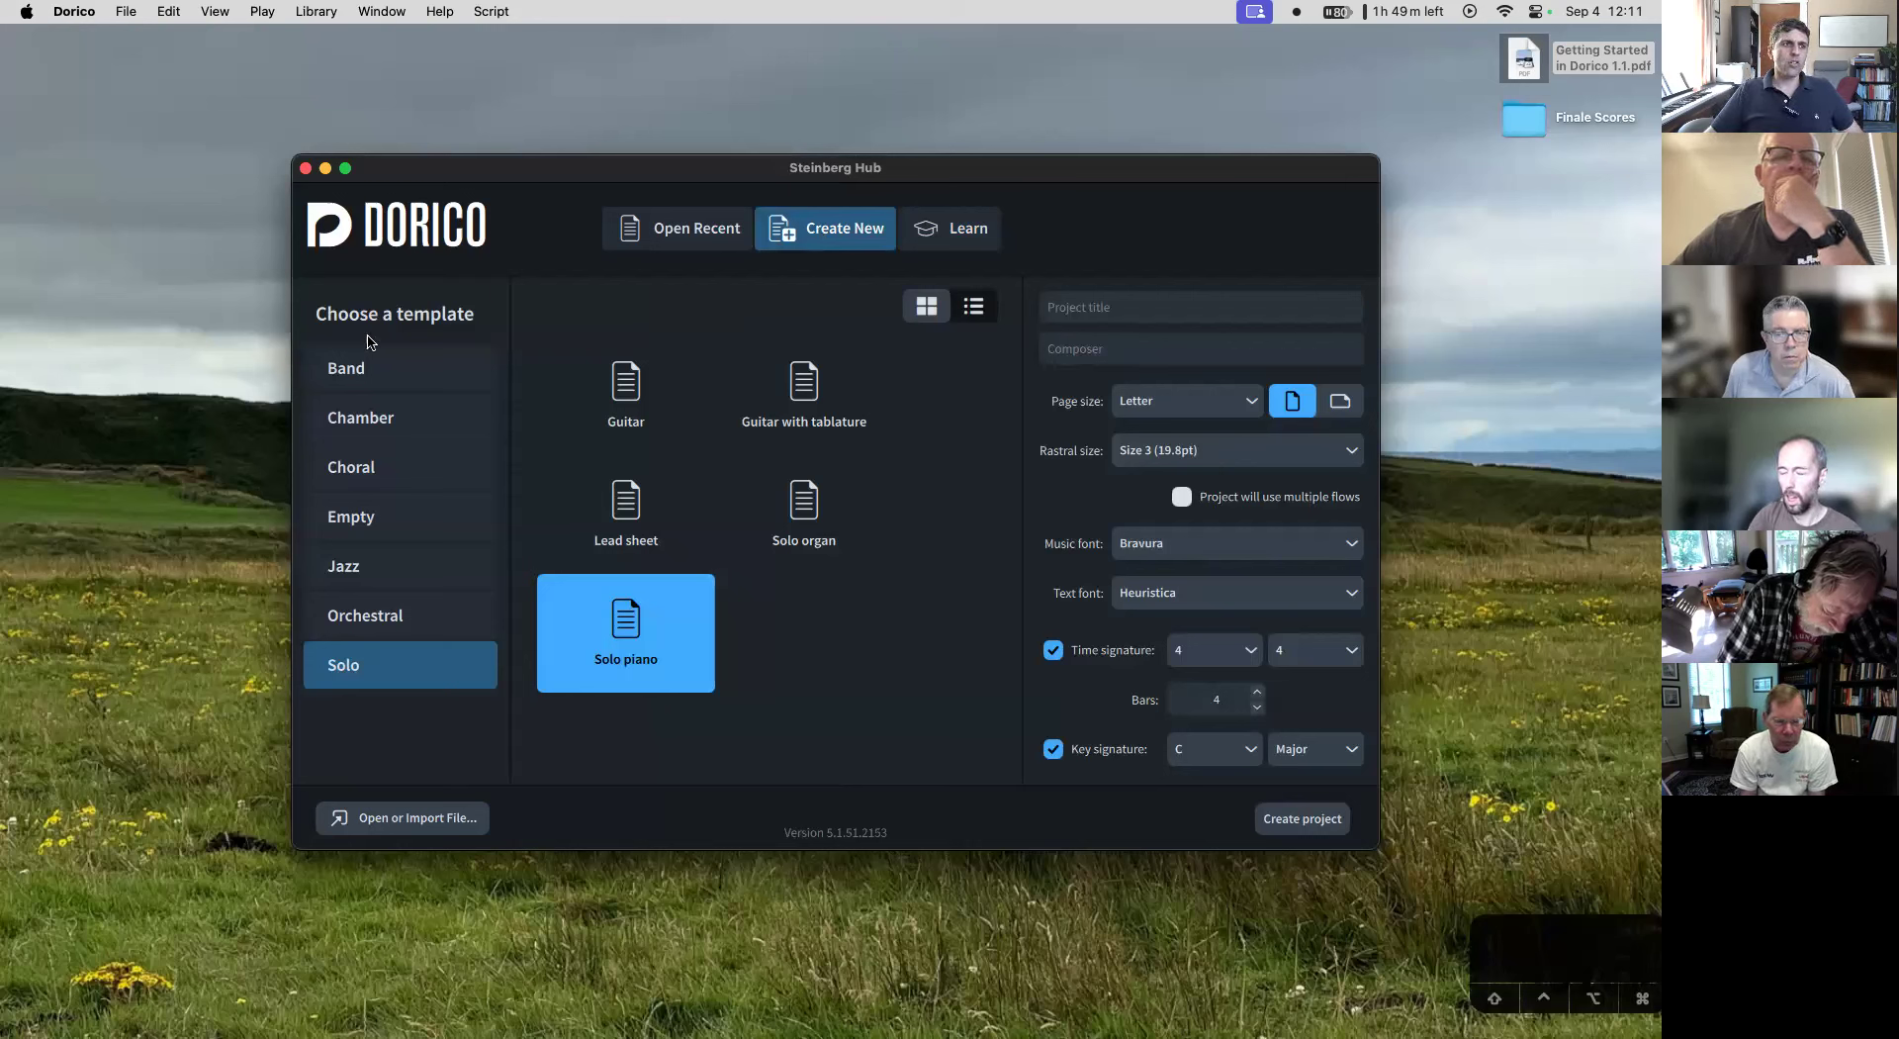
key("Up")
key("Up")
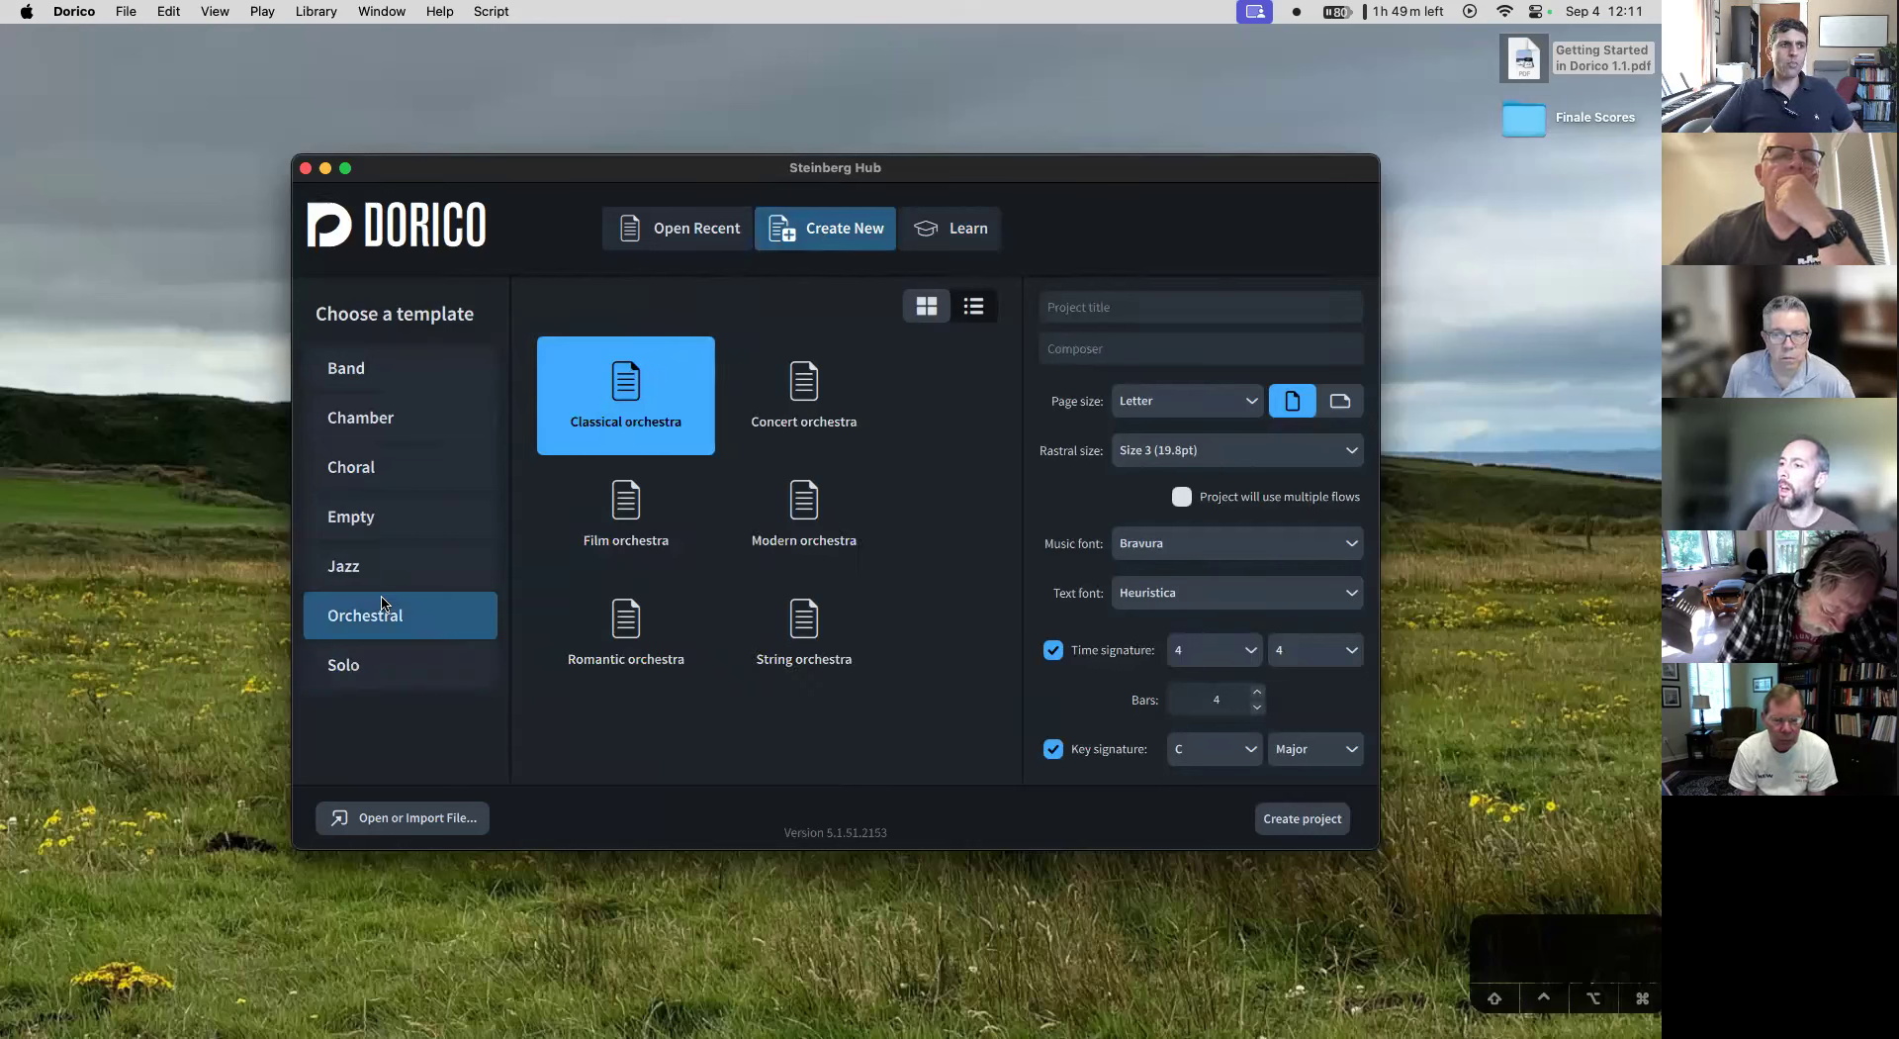
key("Up")
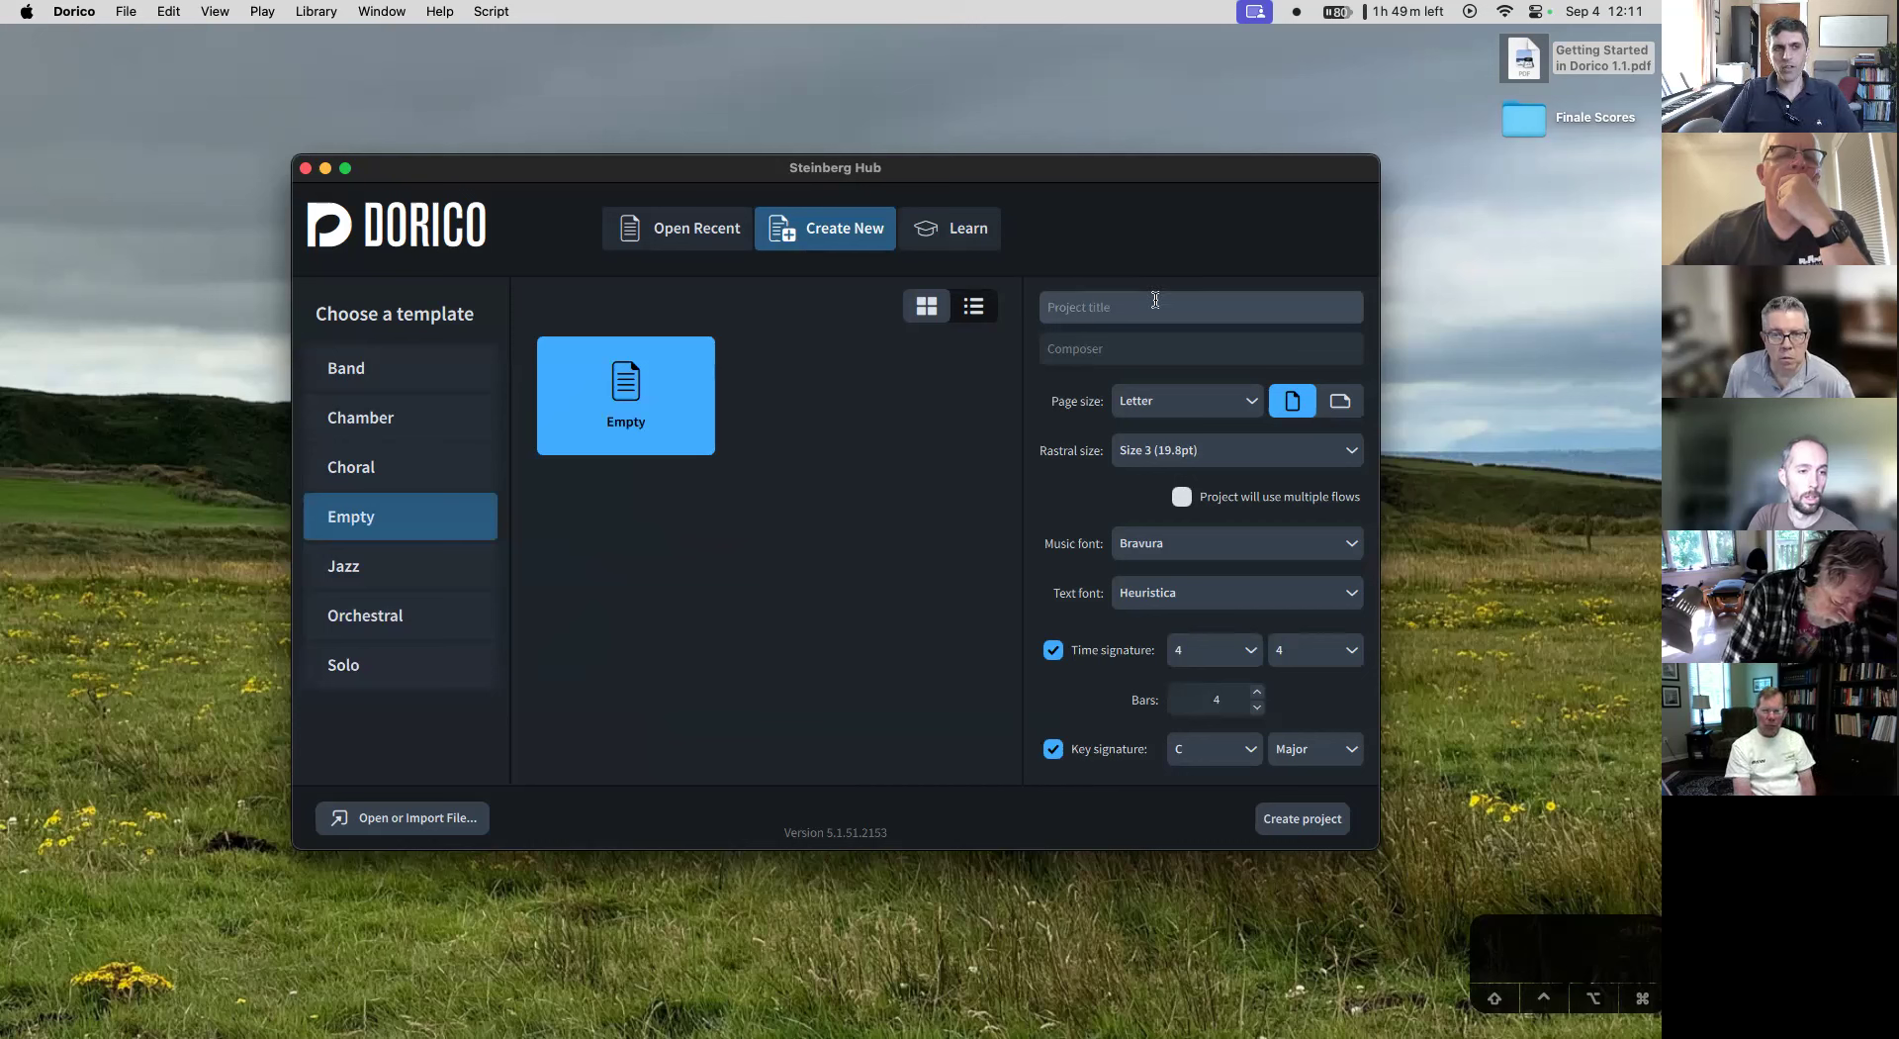
- Give the new project the title "Symphony" and enter the composer's full name
type("Symphony")
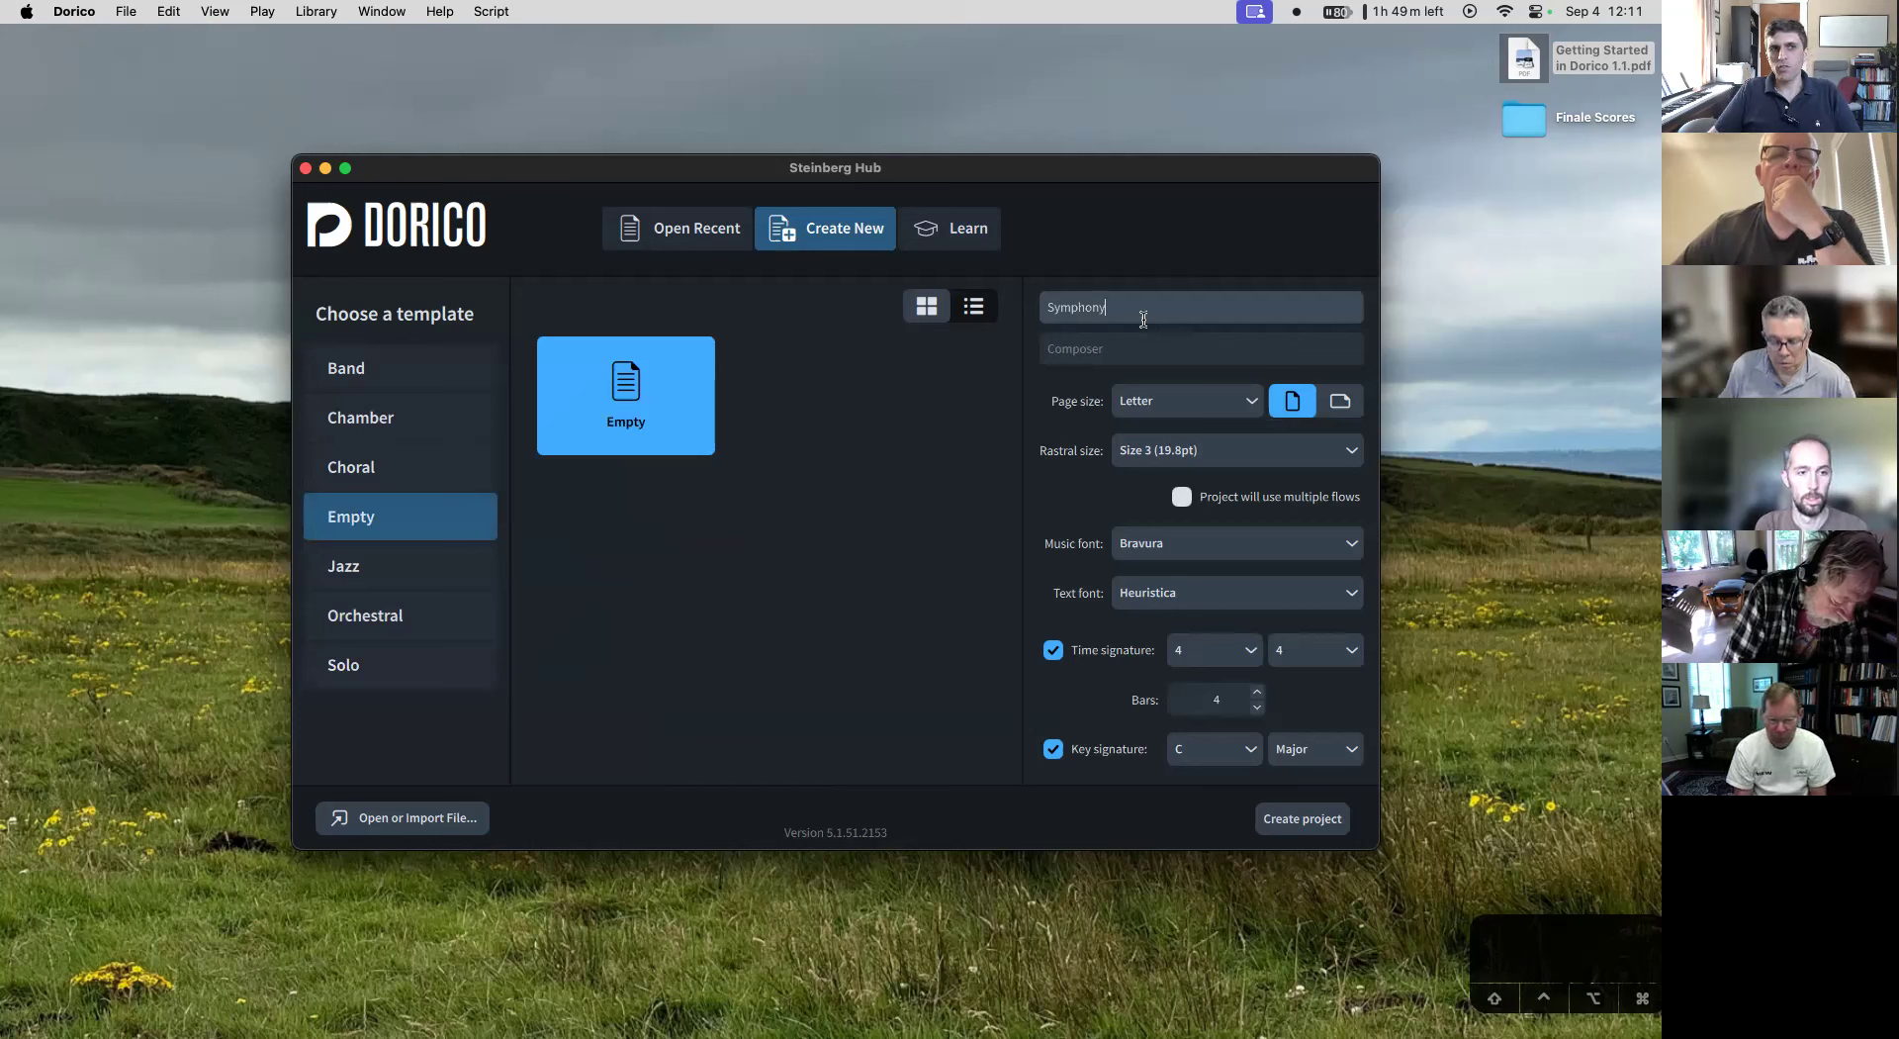
left_click(1126, 348)
type("Joseph S")
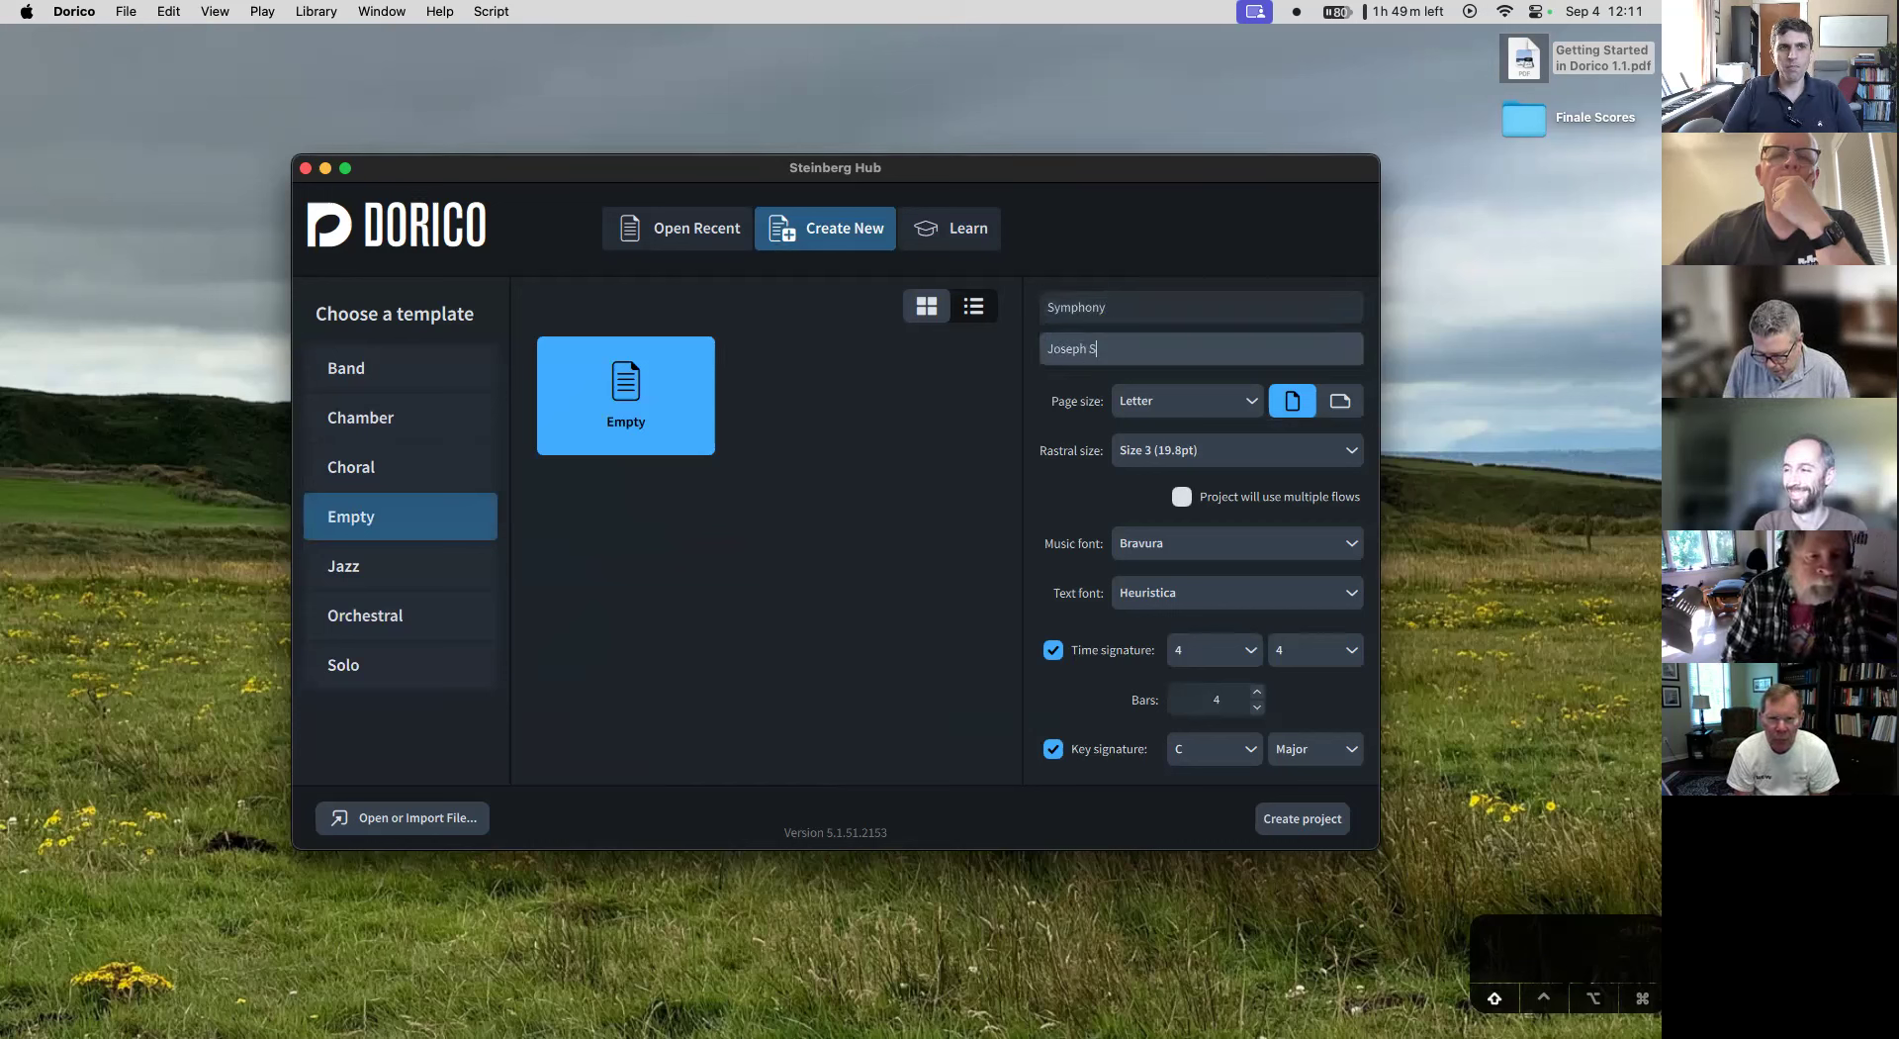
type("owa")
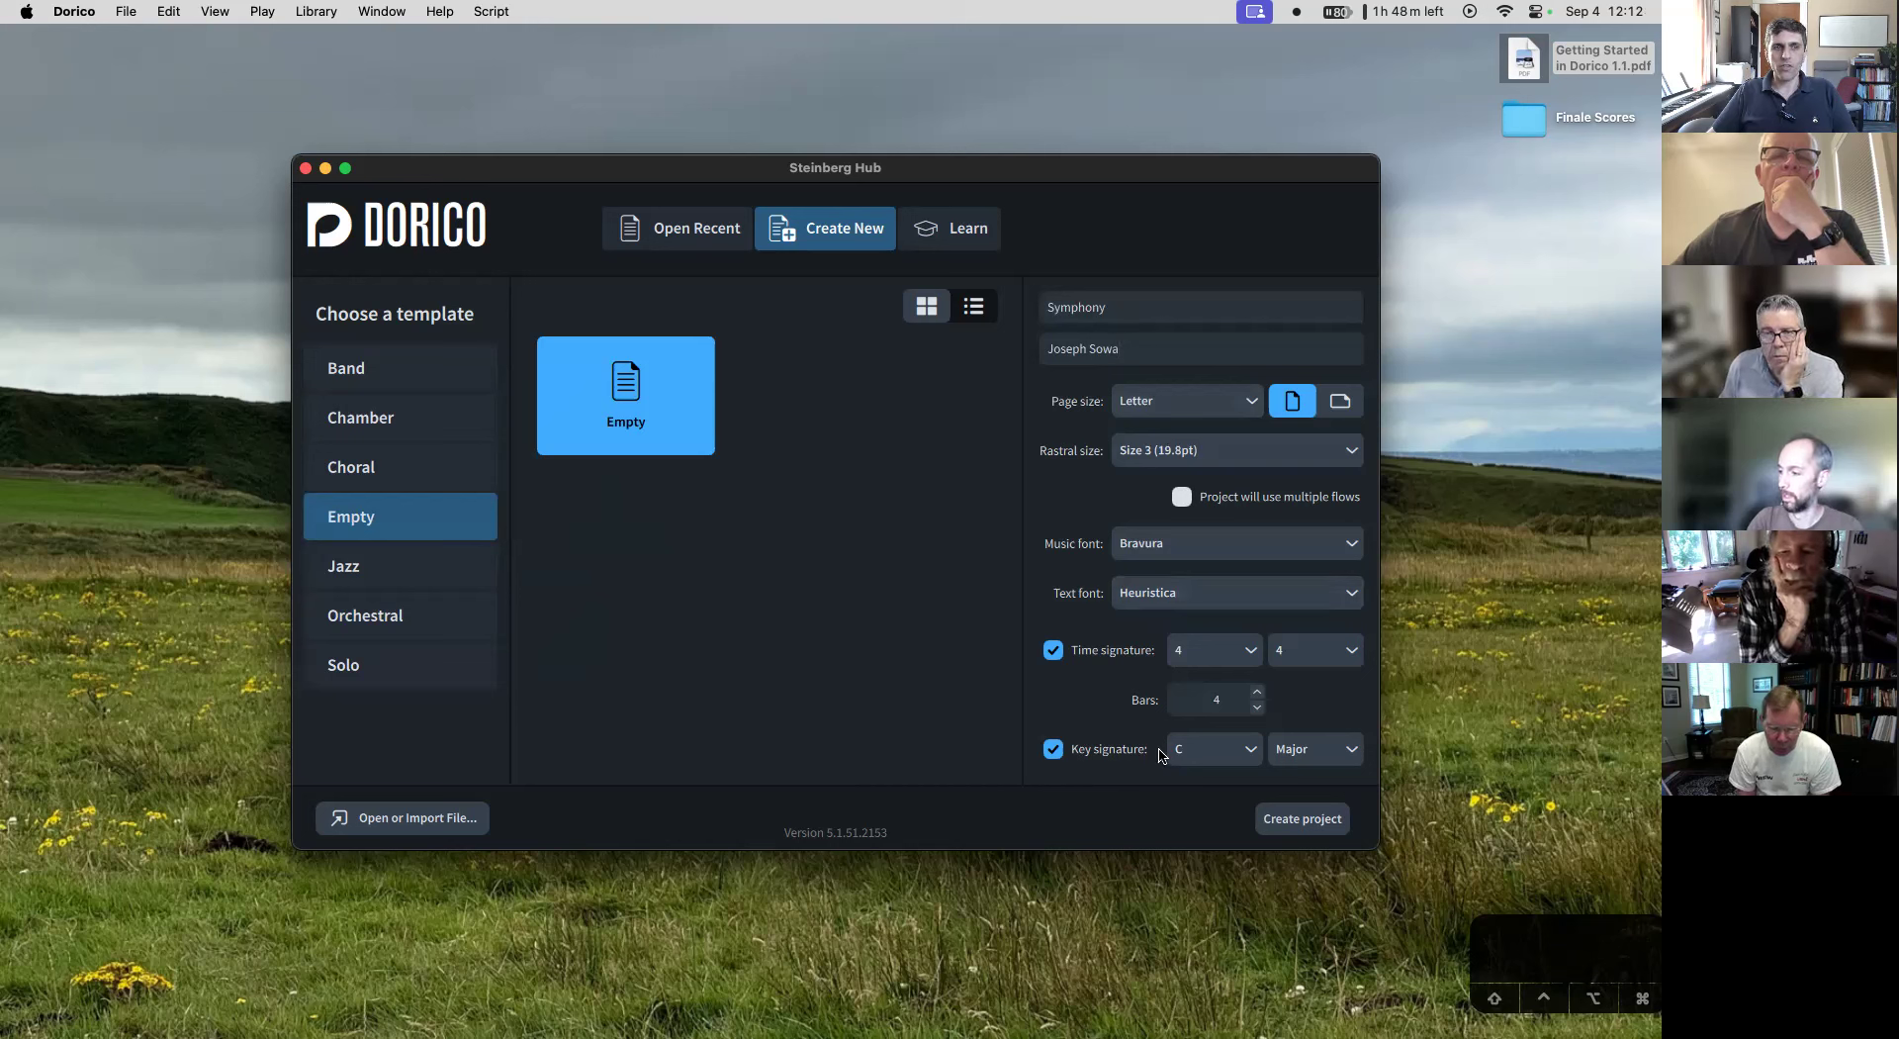
- Turn off the initial key signature and time signature for the new project
left_click(1128, 752)
left_click(1098, 650)
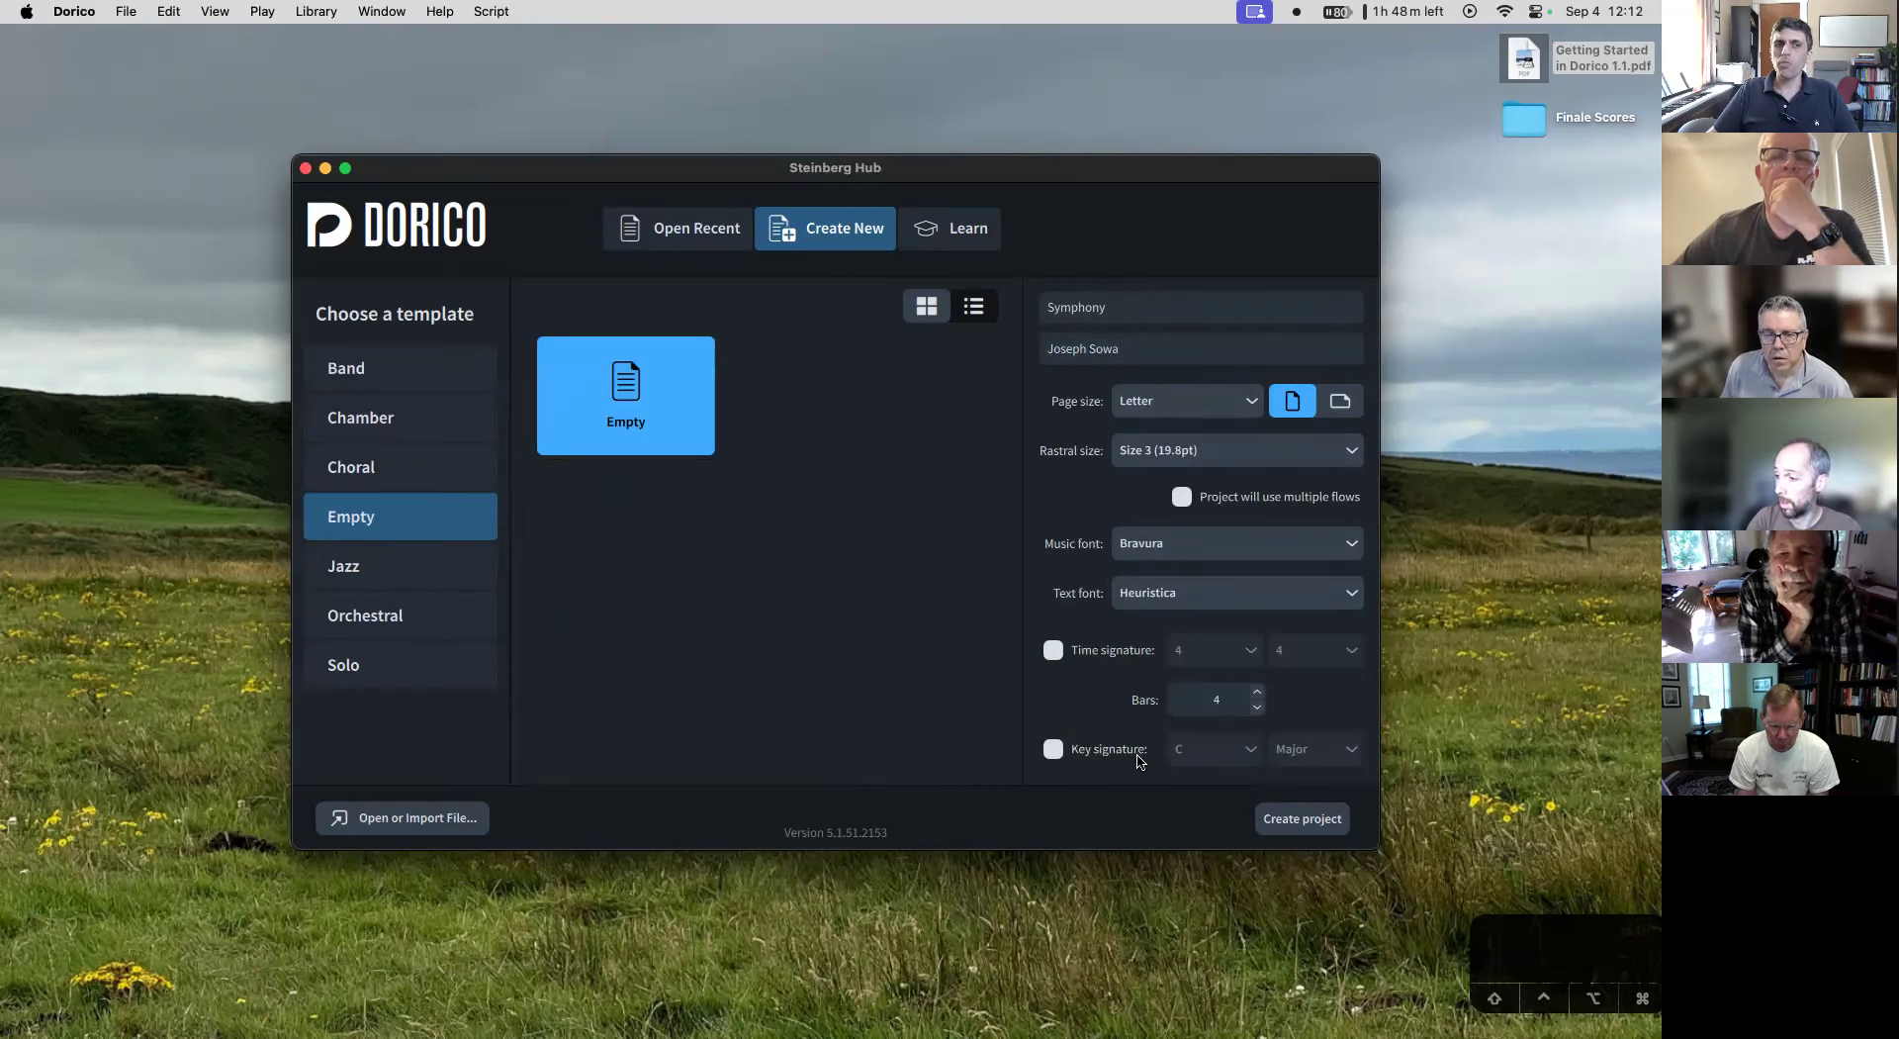
- Try a 3/4 time signature and an Eb major key signature, and switch both off again
left_click(1125, 650)
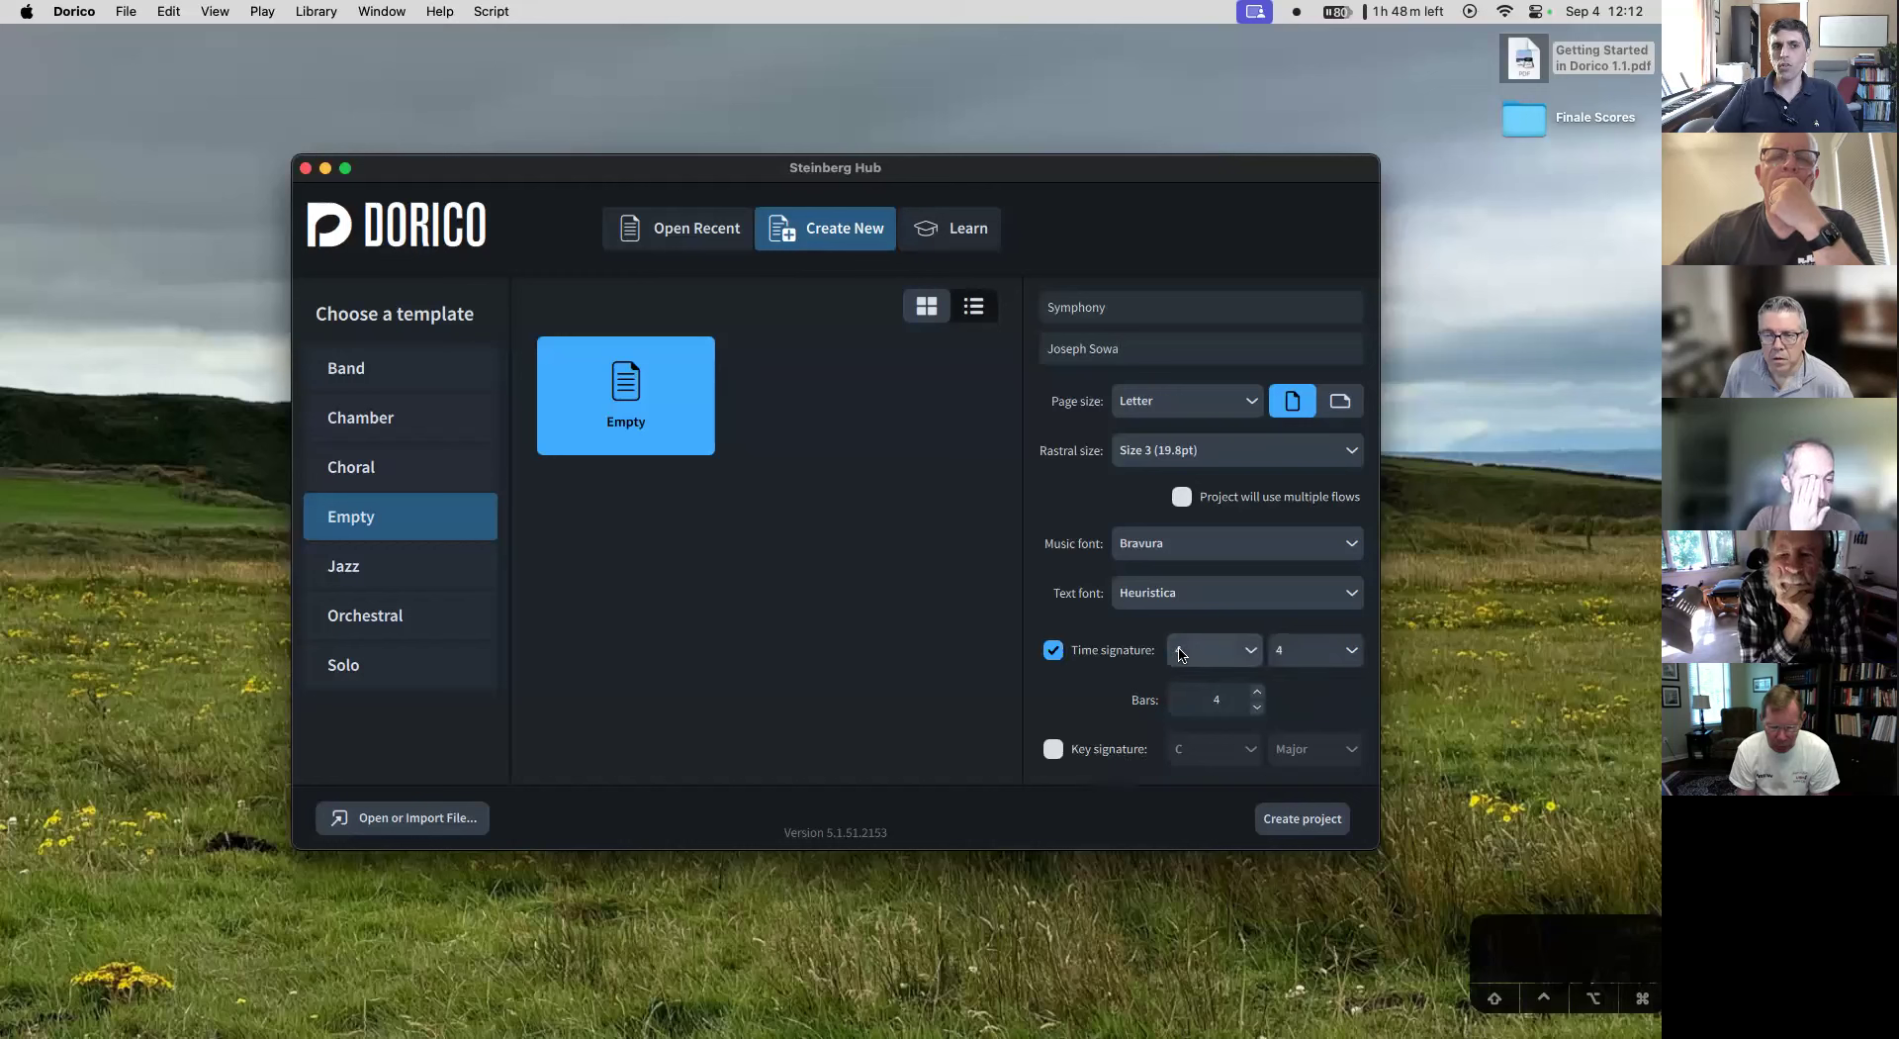
left_click(1215, 649)
left_click(1209, 250)
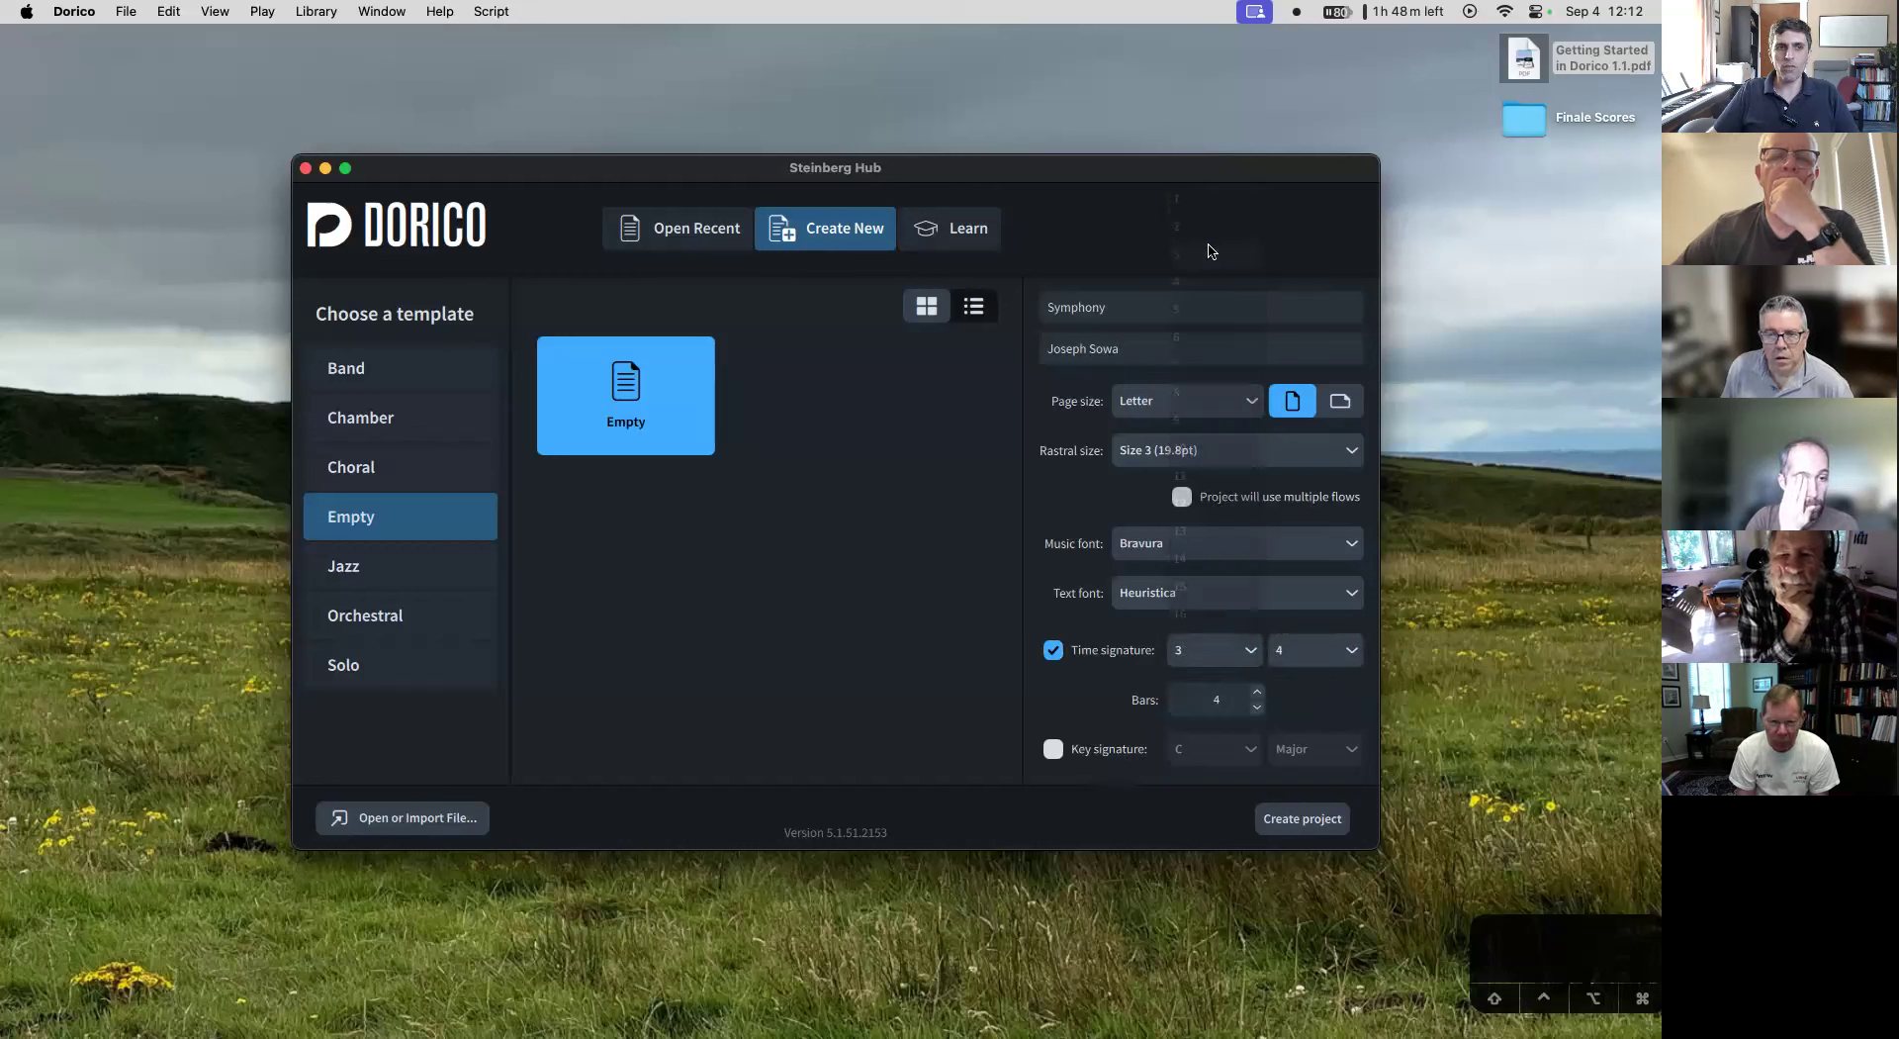
left_click(1113, 751)
left_click(1214, 749)
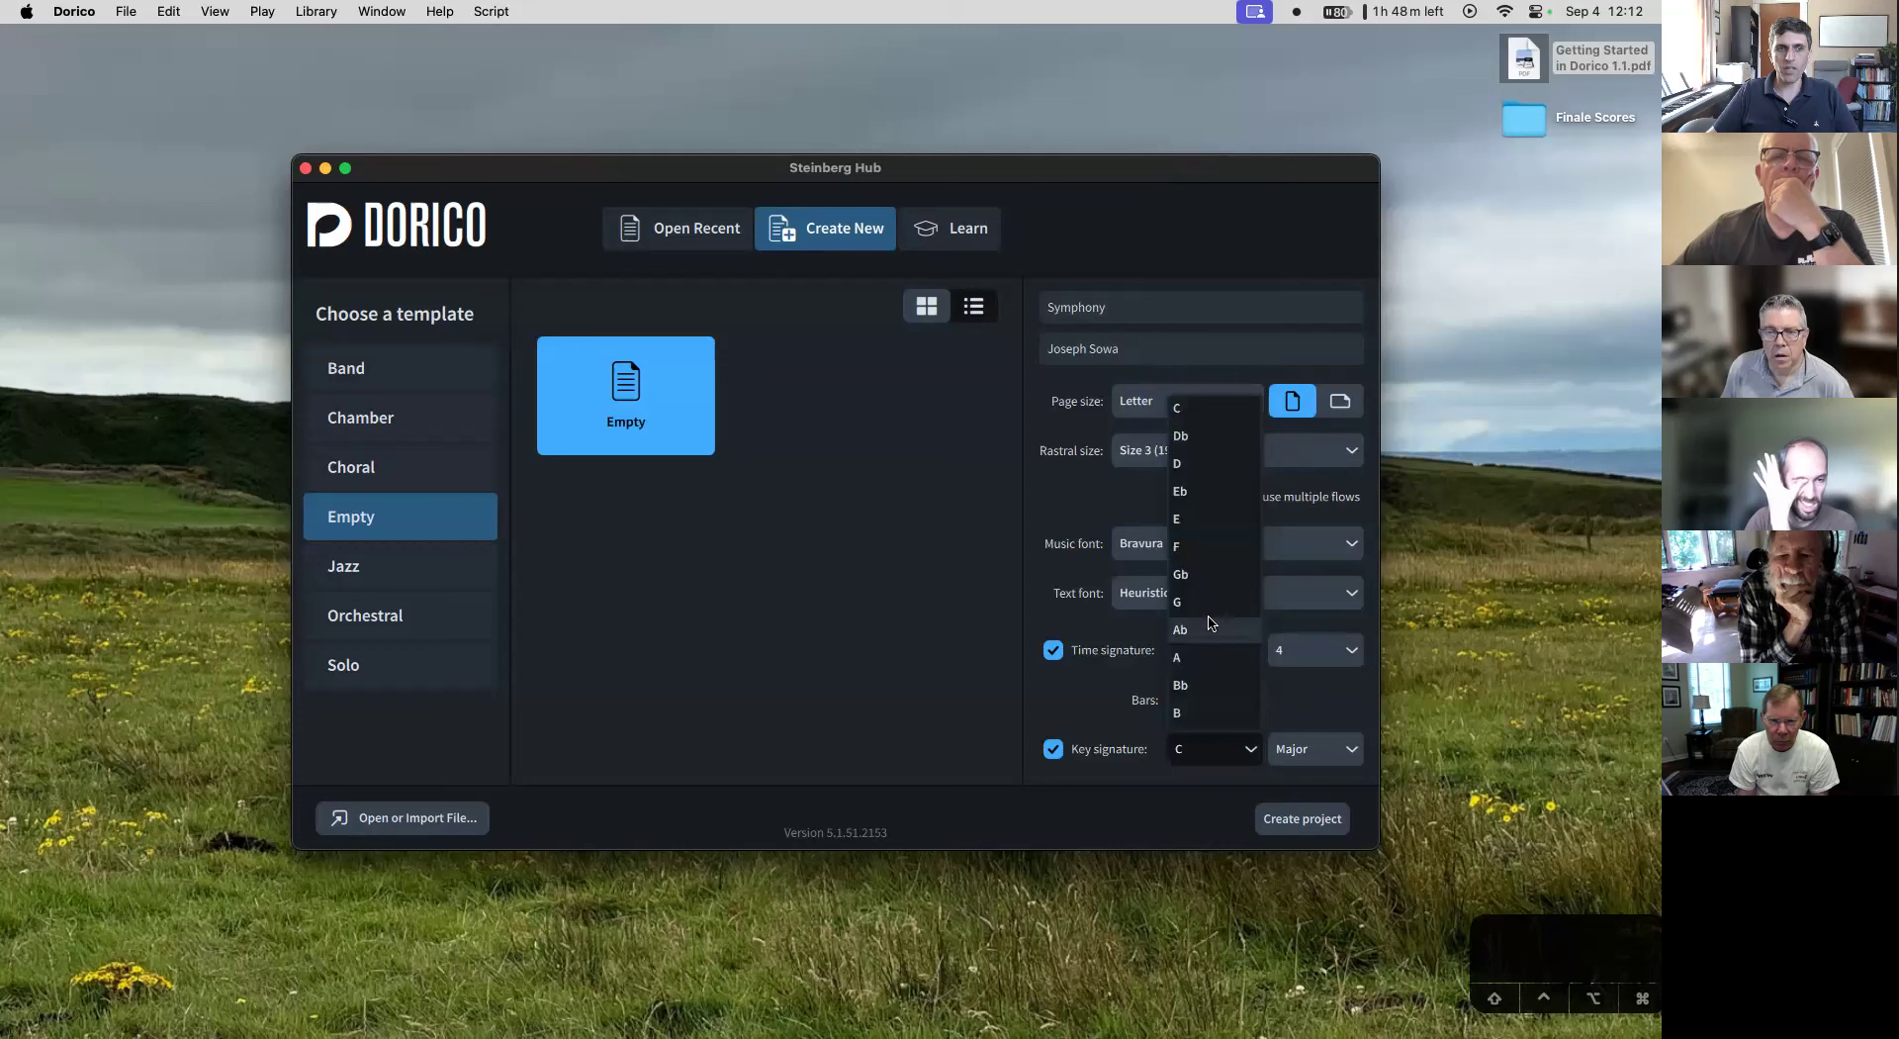
left_click(1197, 491)
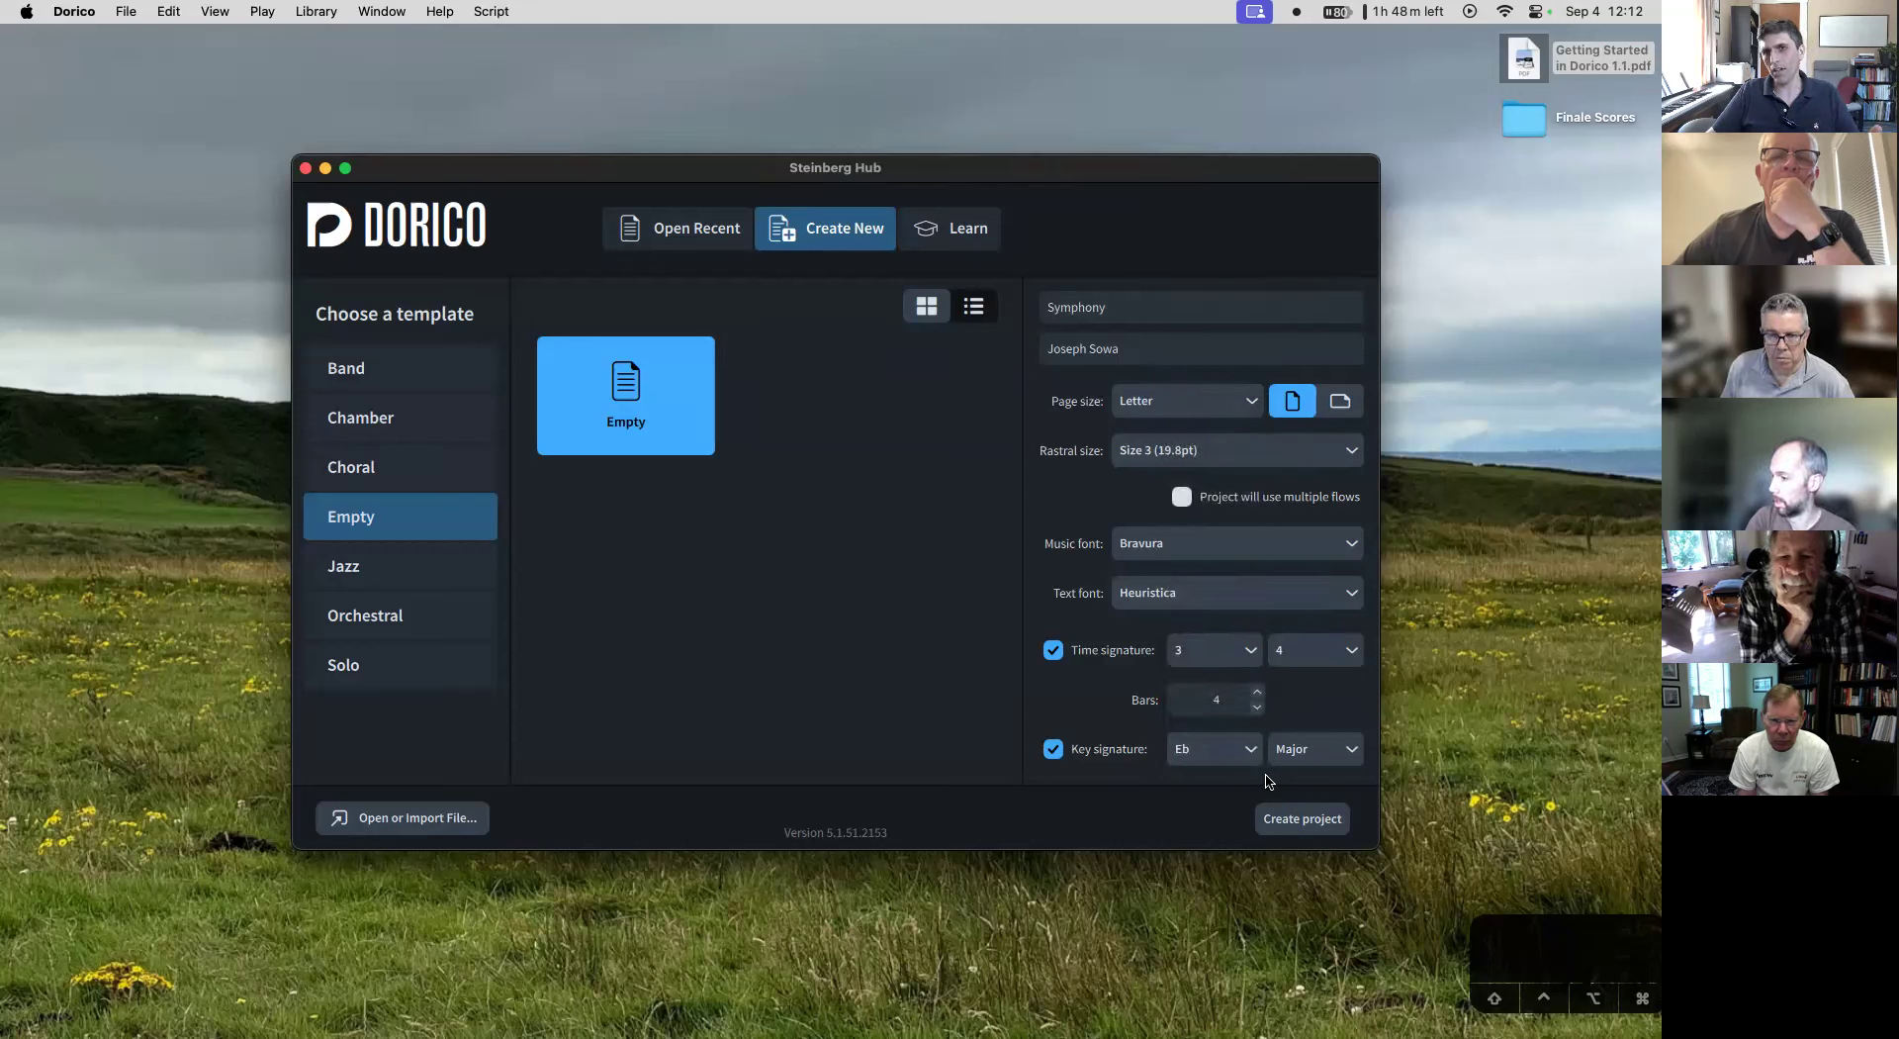
left_click(1098, 751)
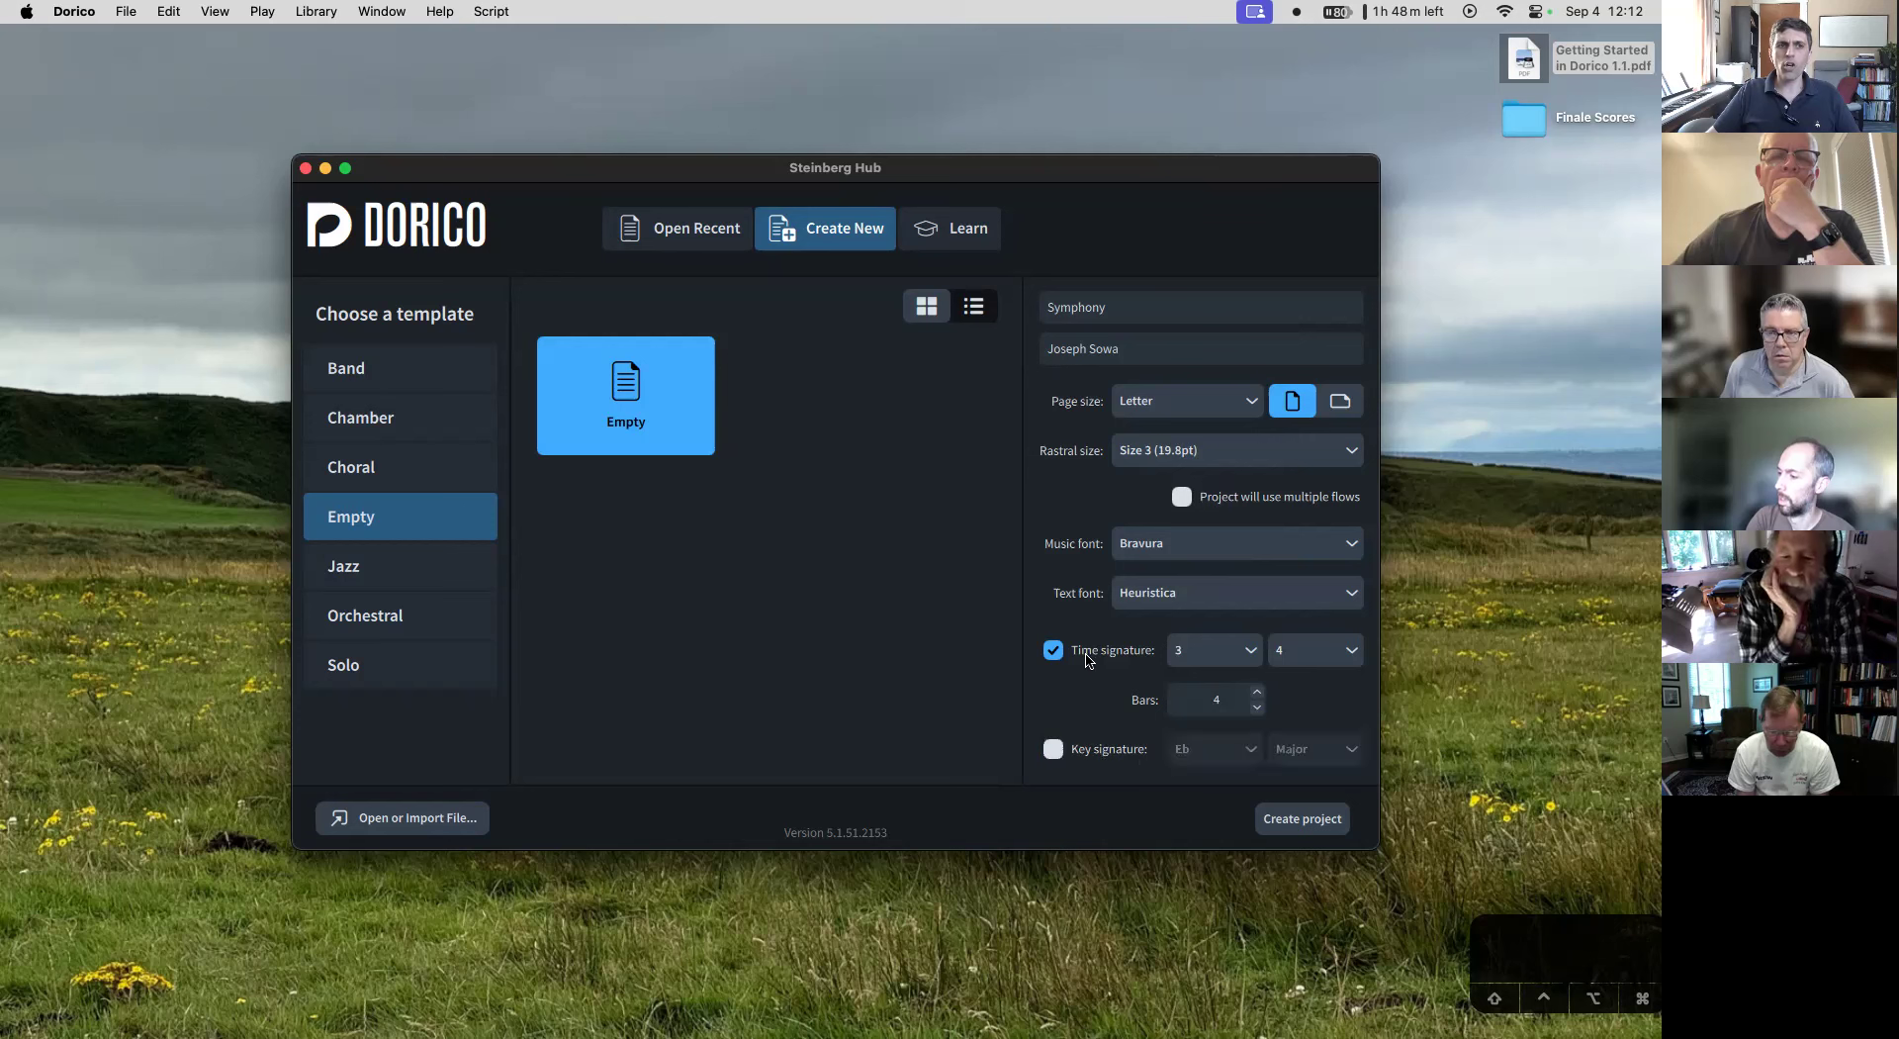
left_click(1098, 651)
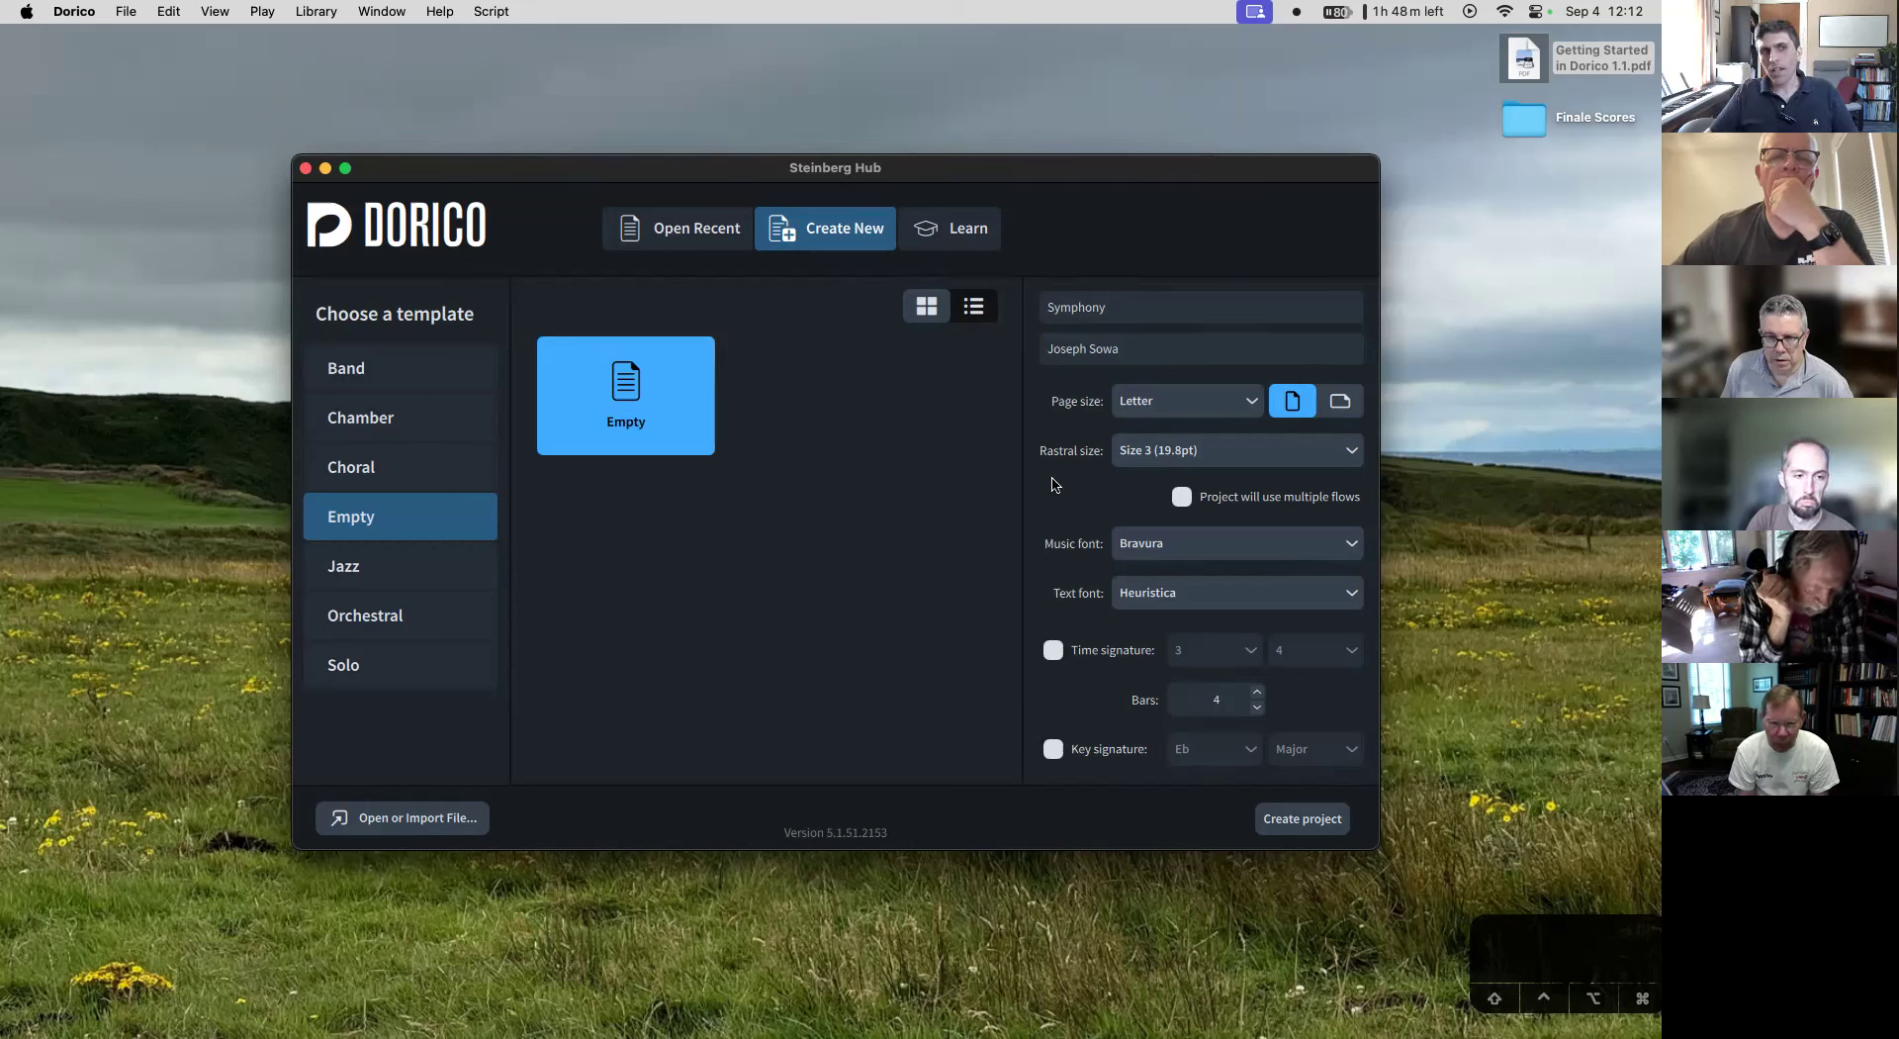
- Set the page size to Tabloid and create the project
left_click(1148, 407)
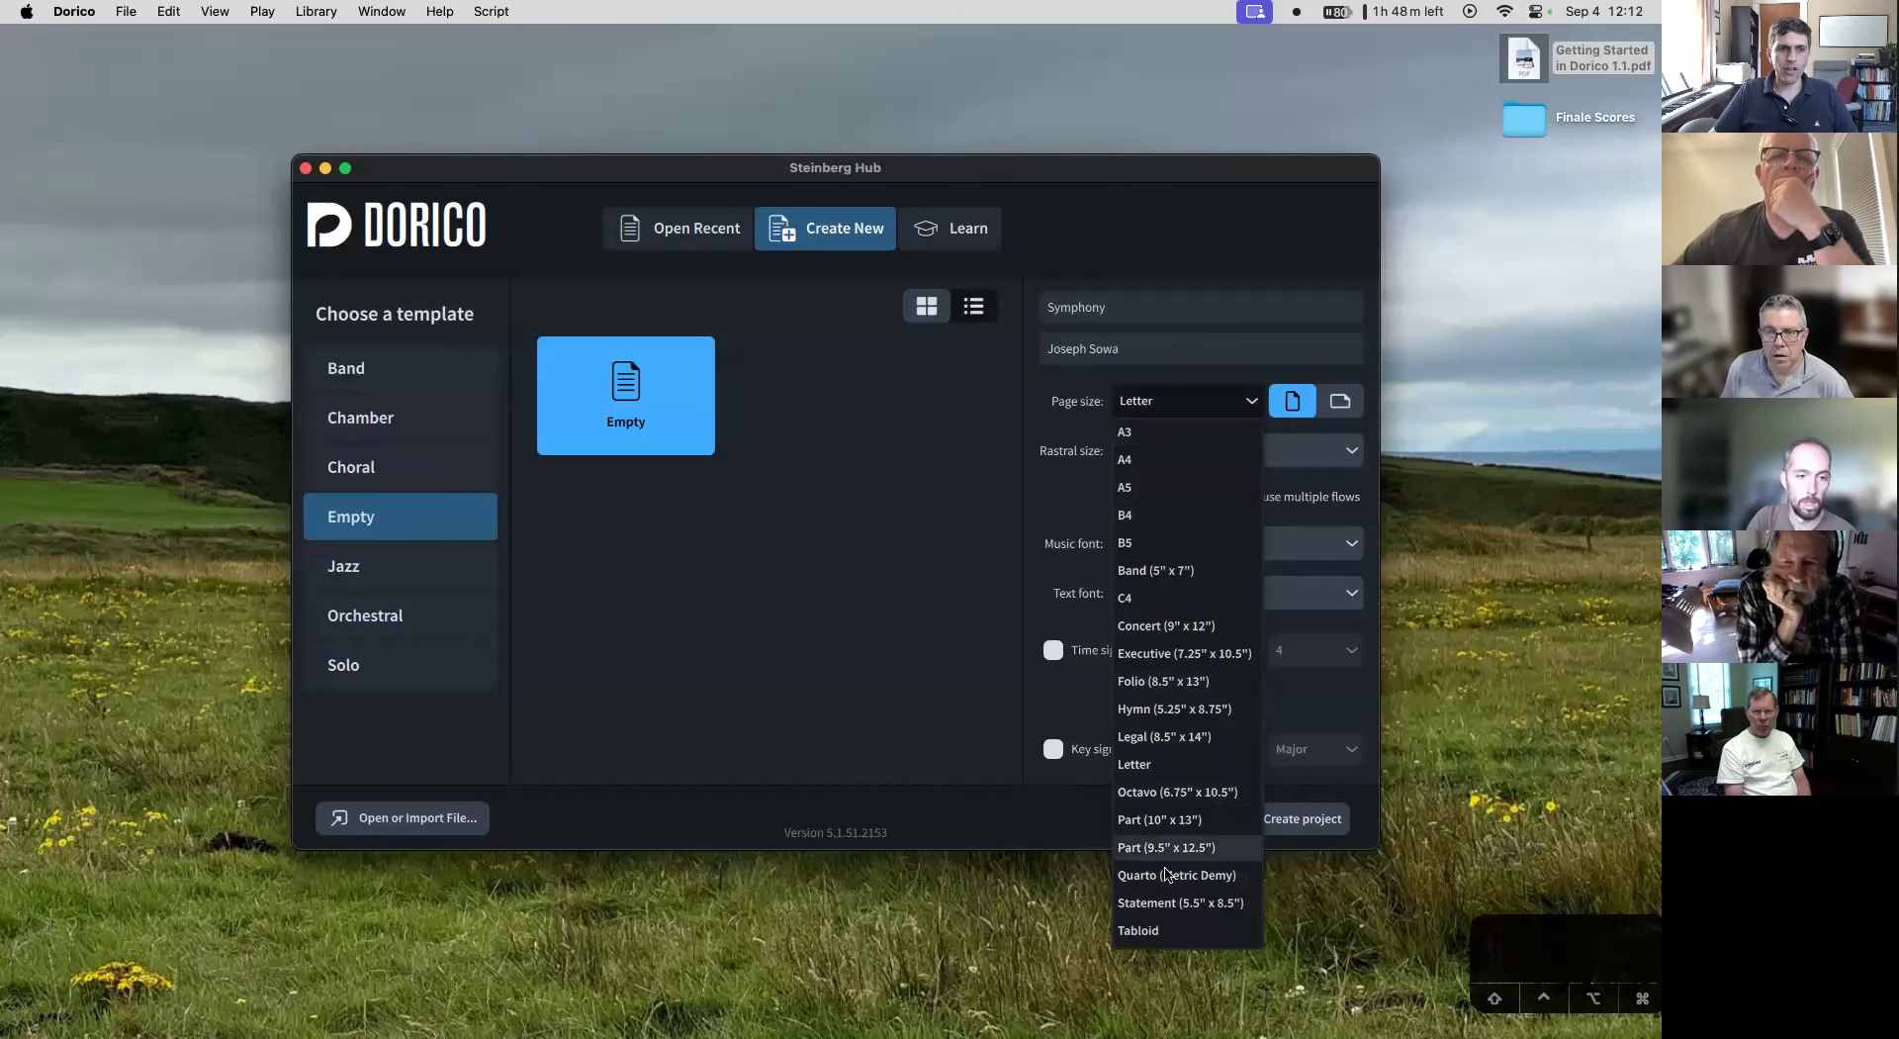
left_click(1158, 931)
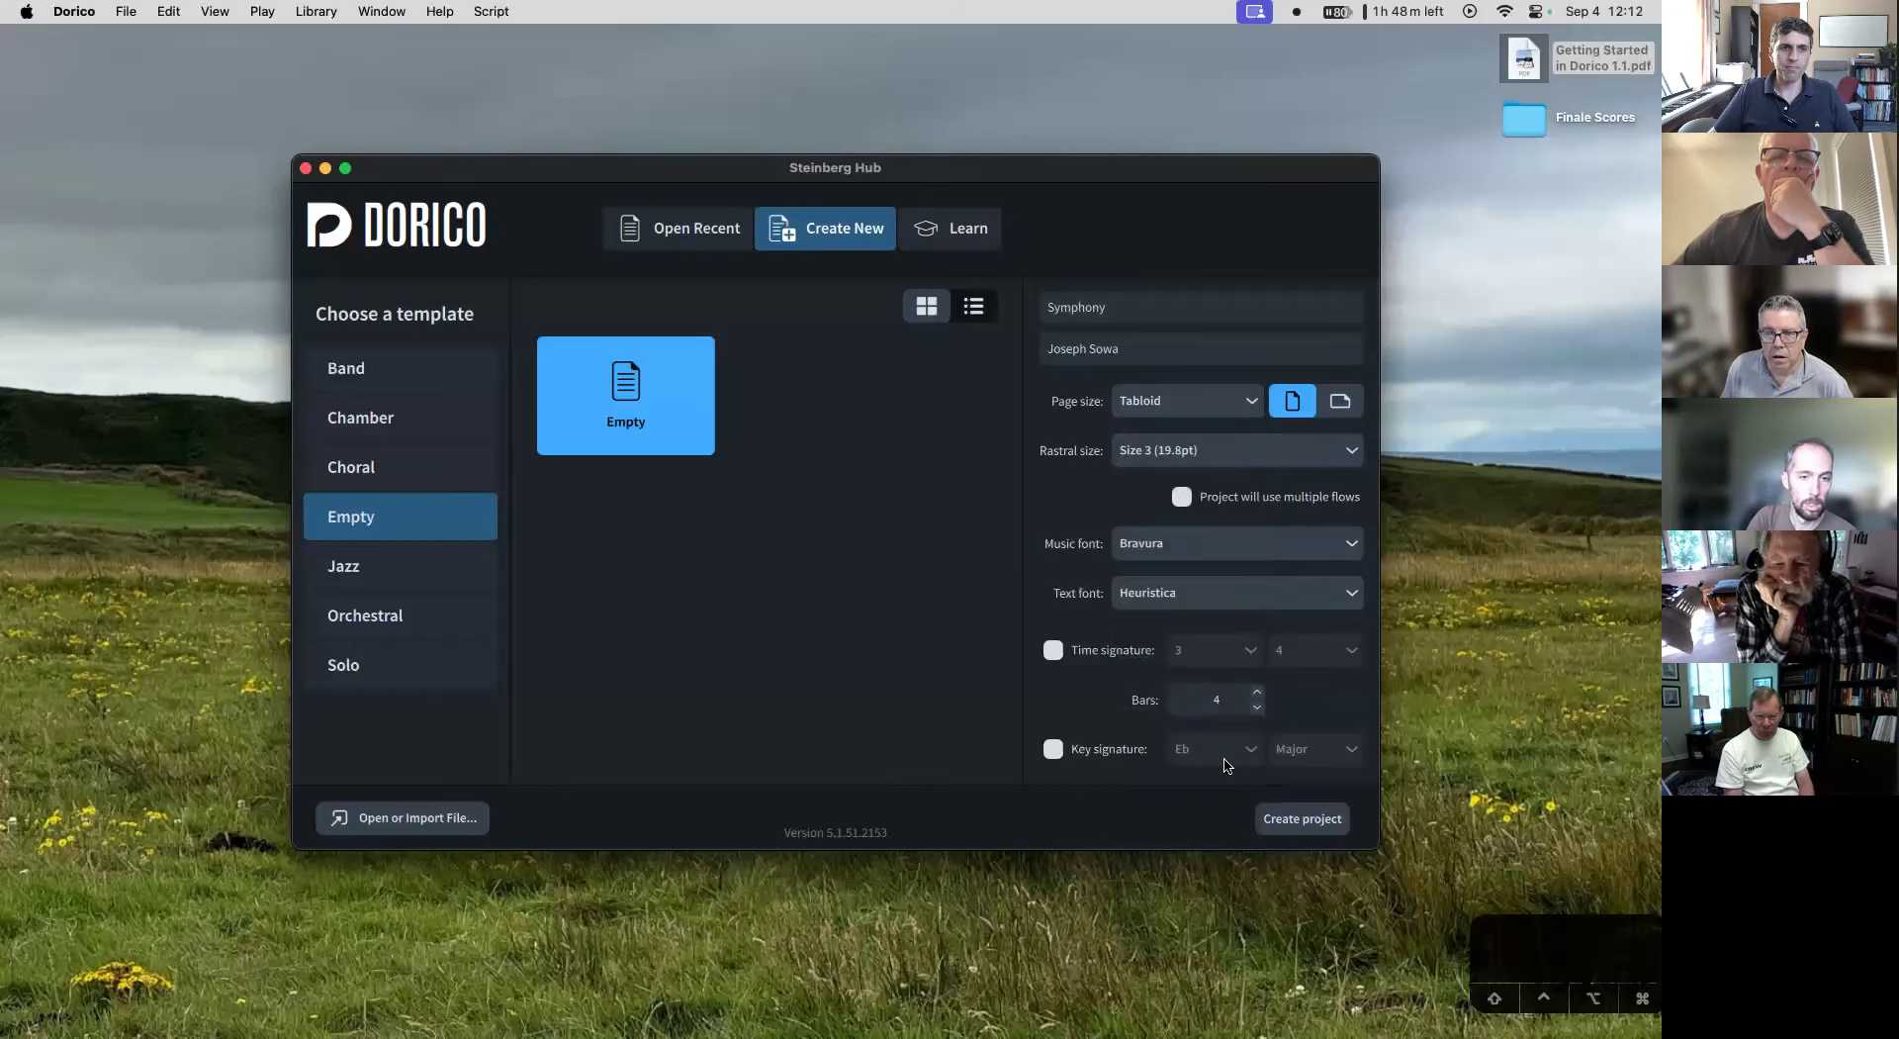
left_click(1296, 821)
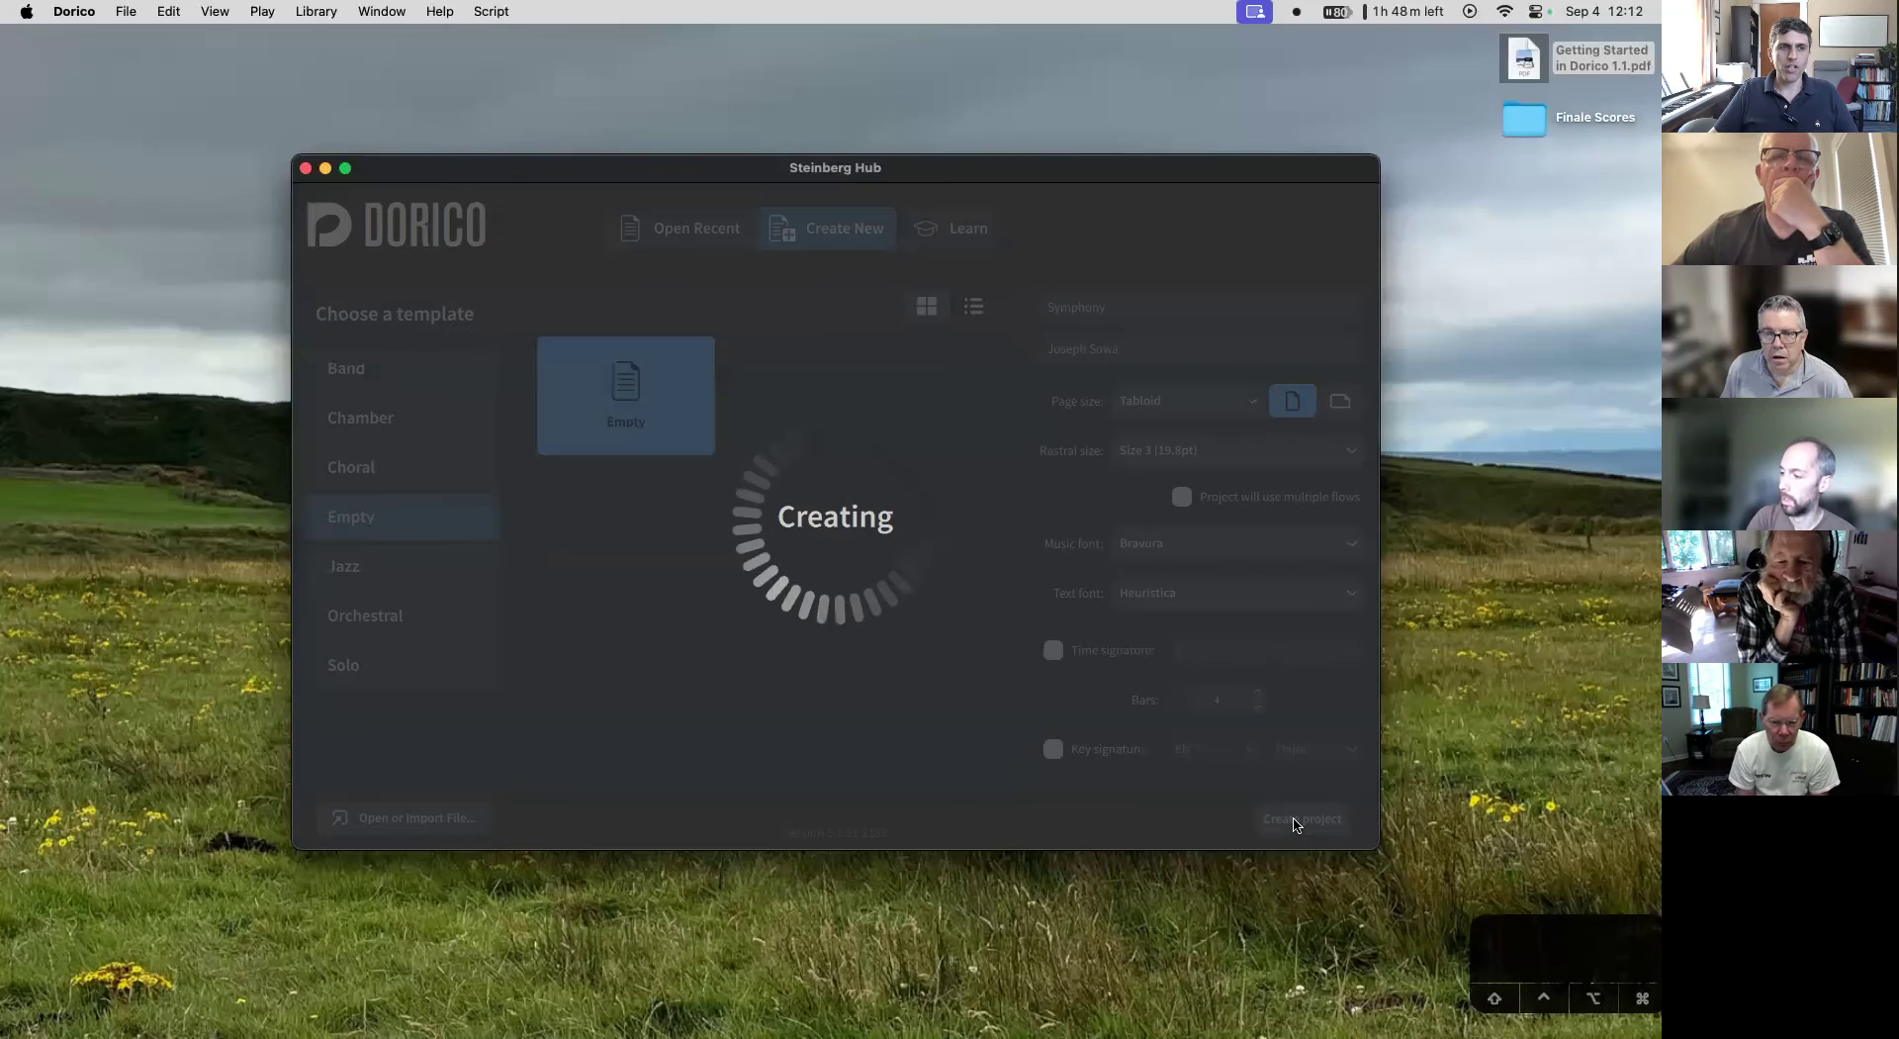
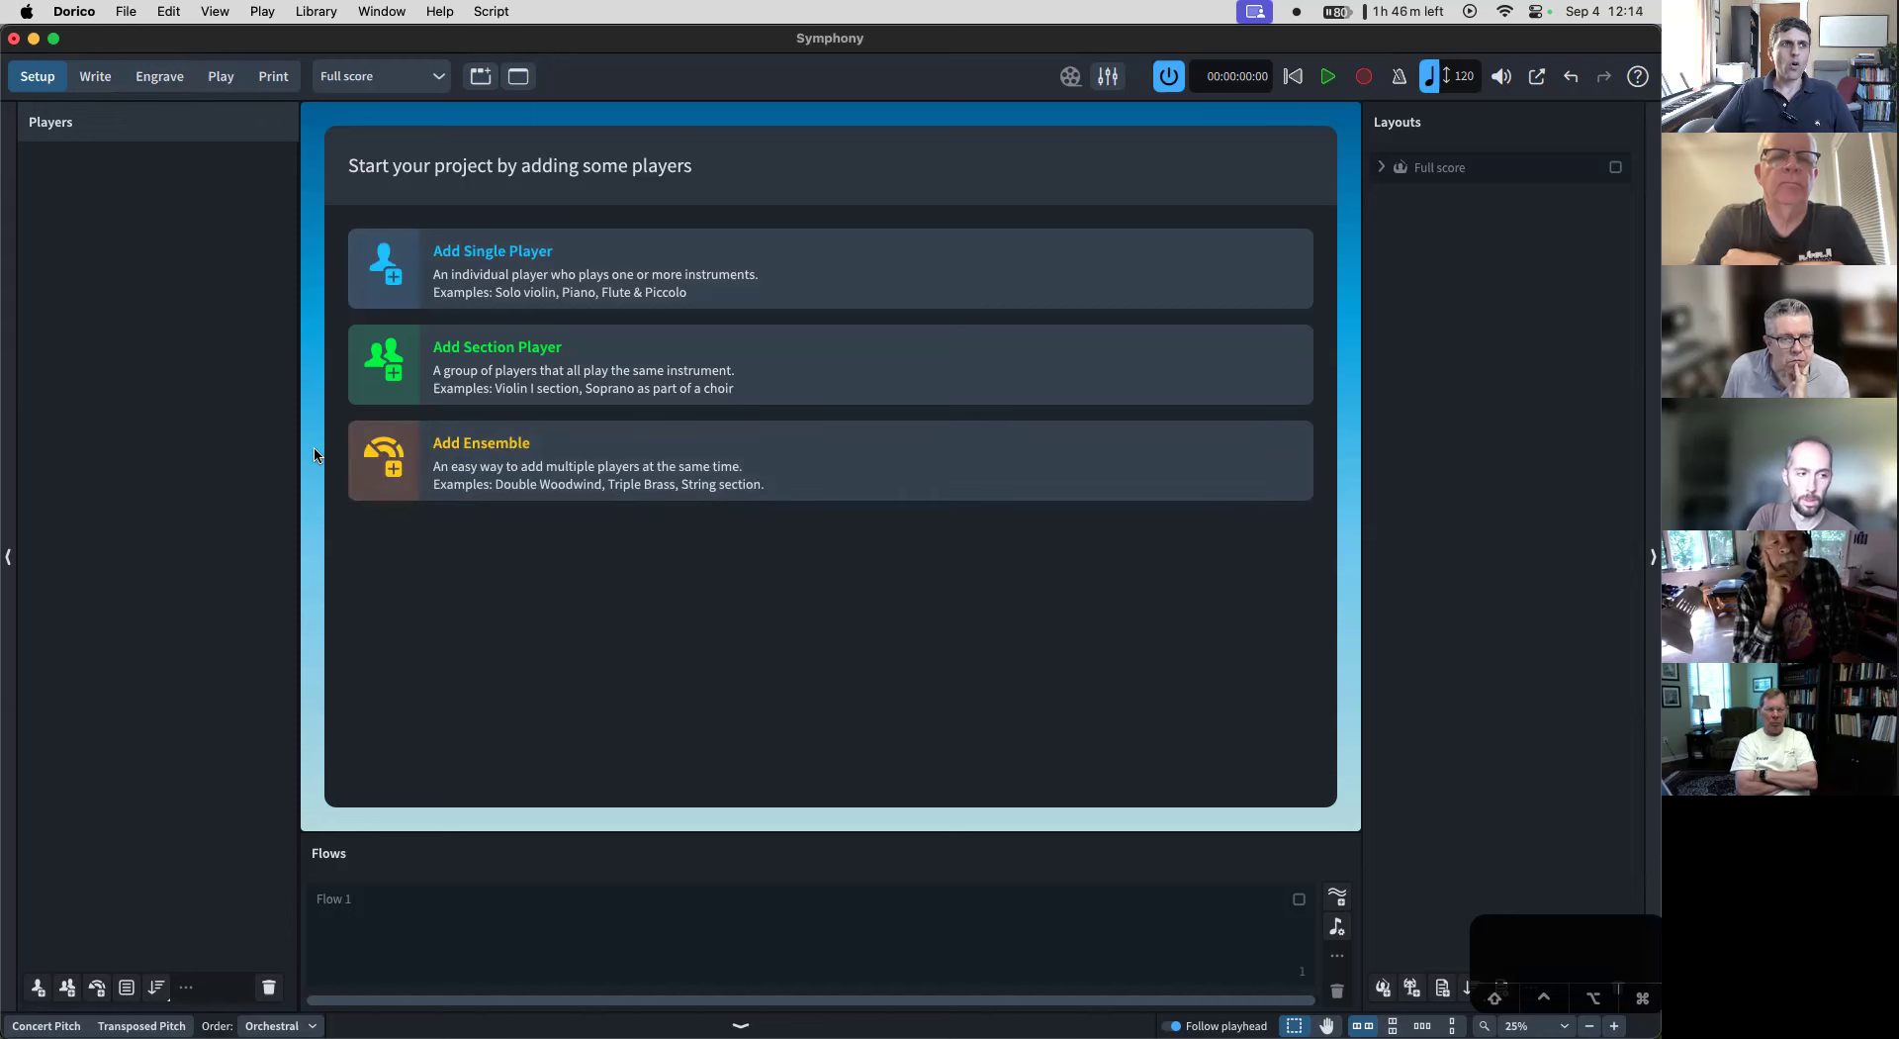
- Add a single player holding an Ocarina to the project
left_click(513, 254)
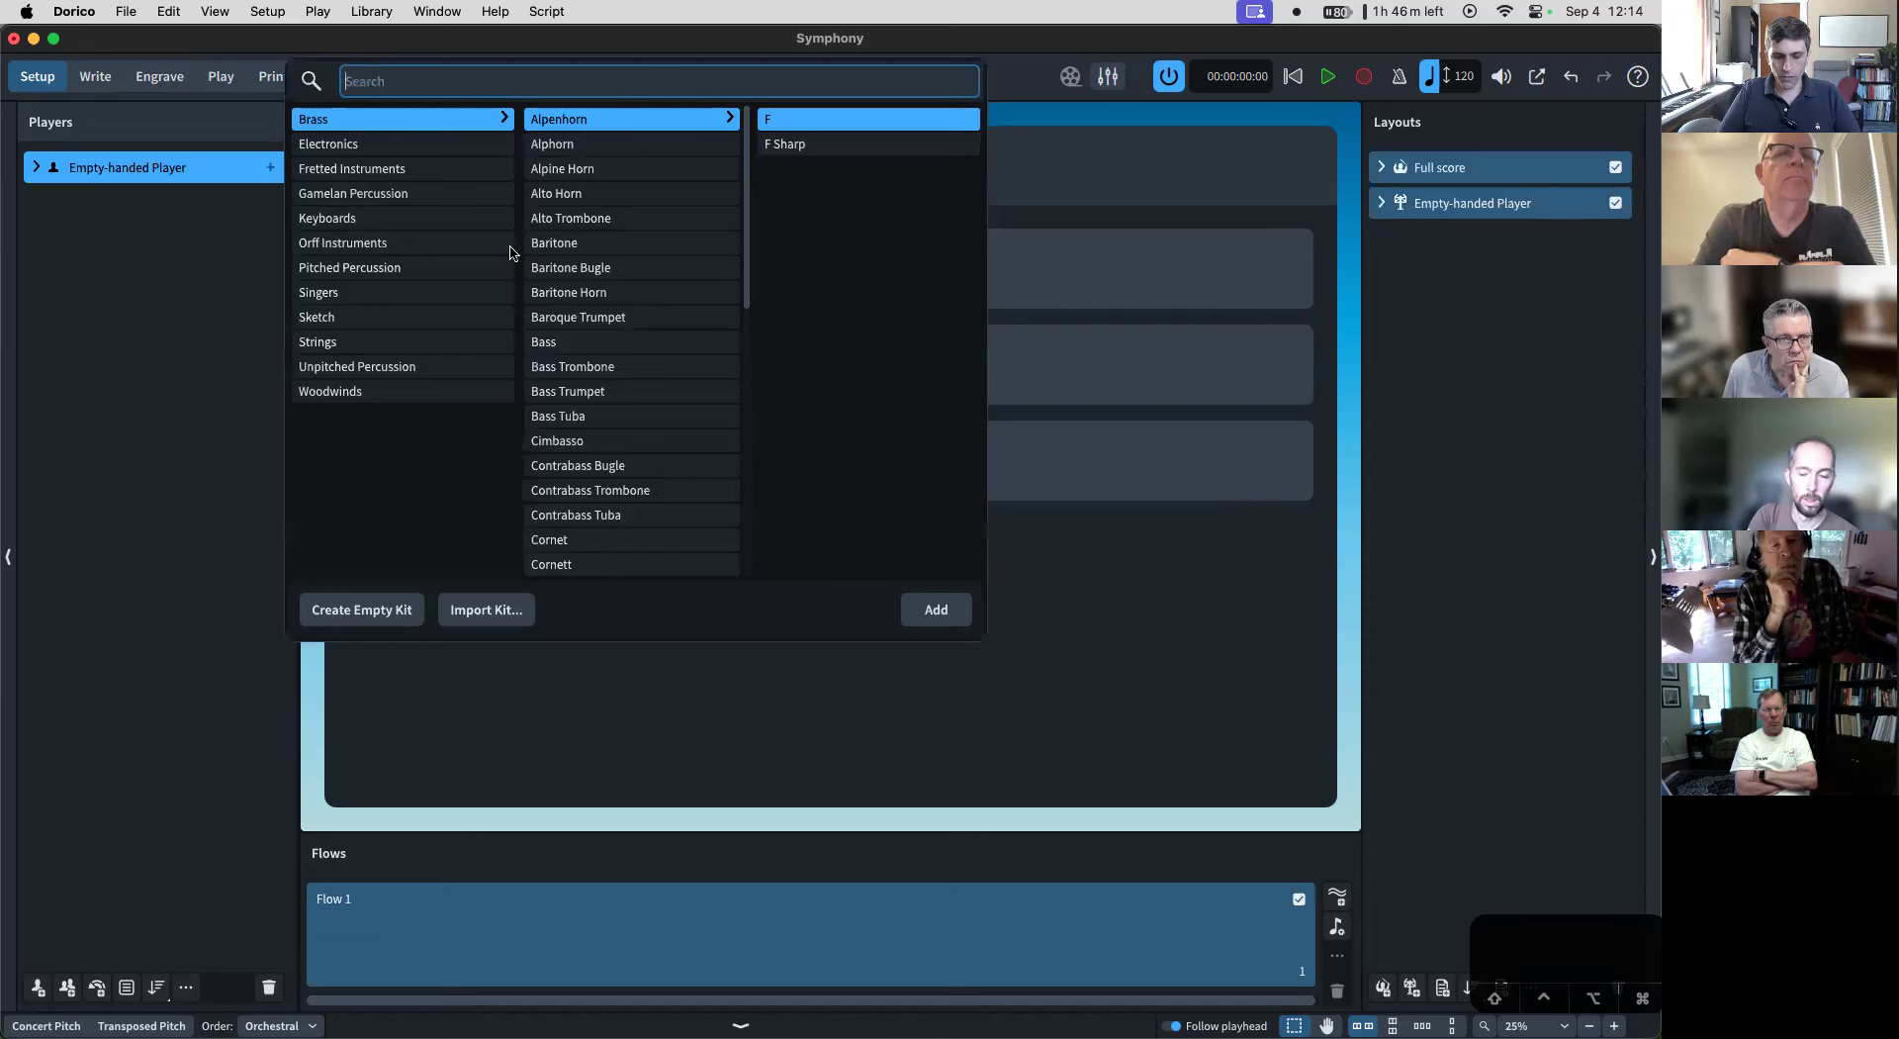
type("oca")
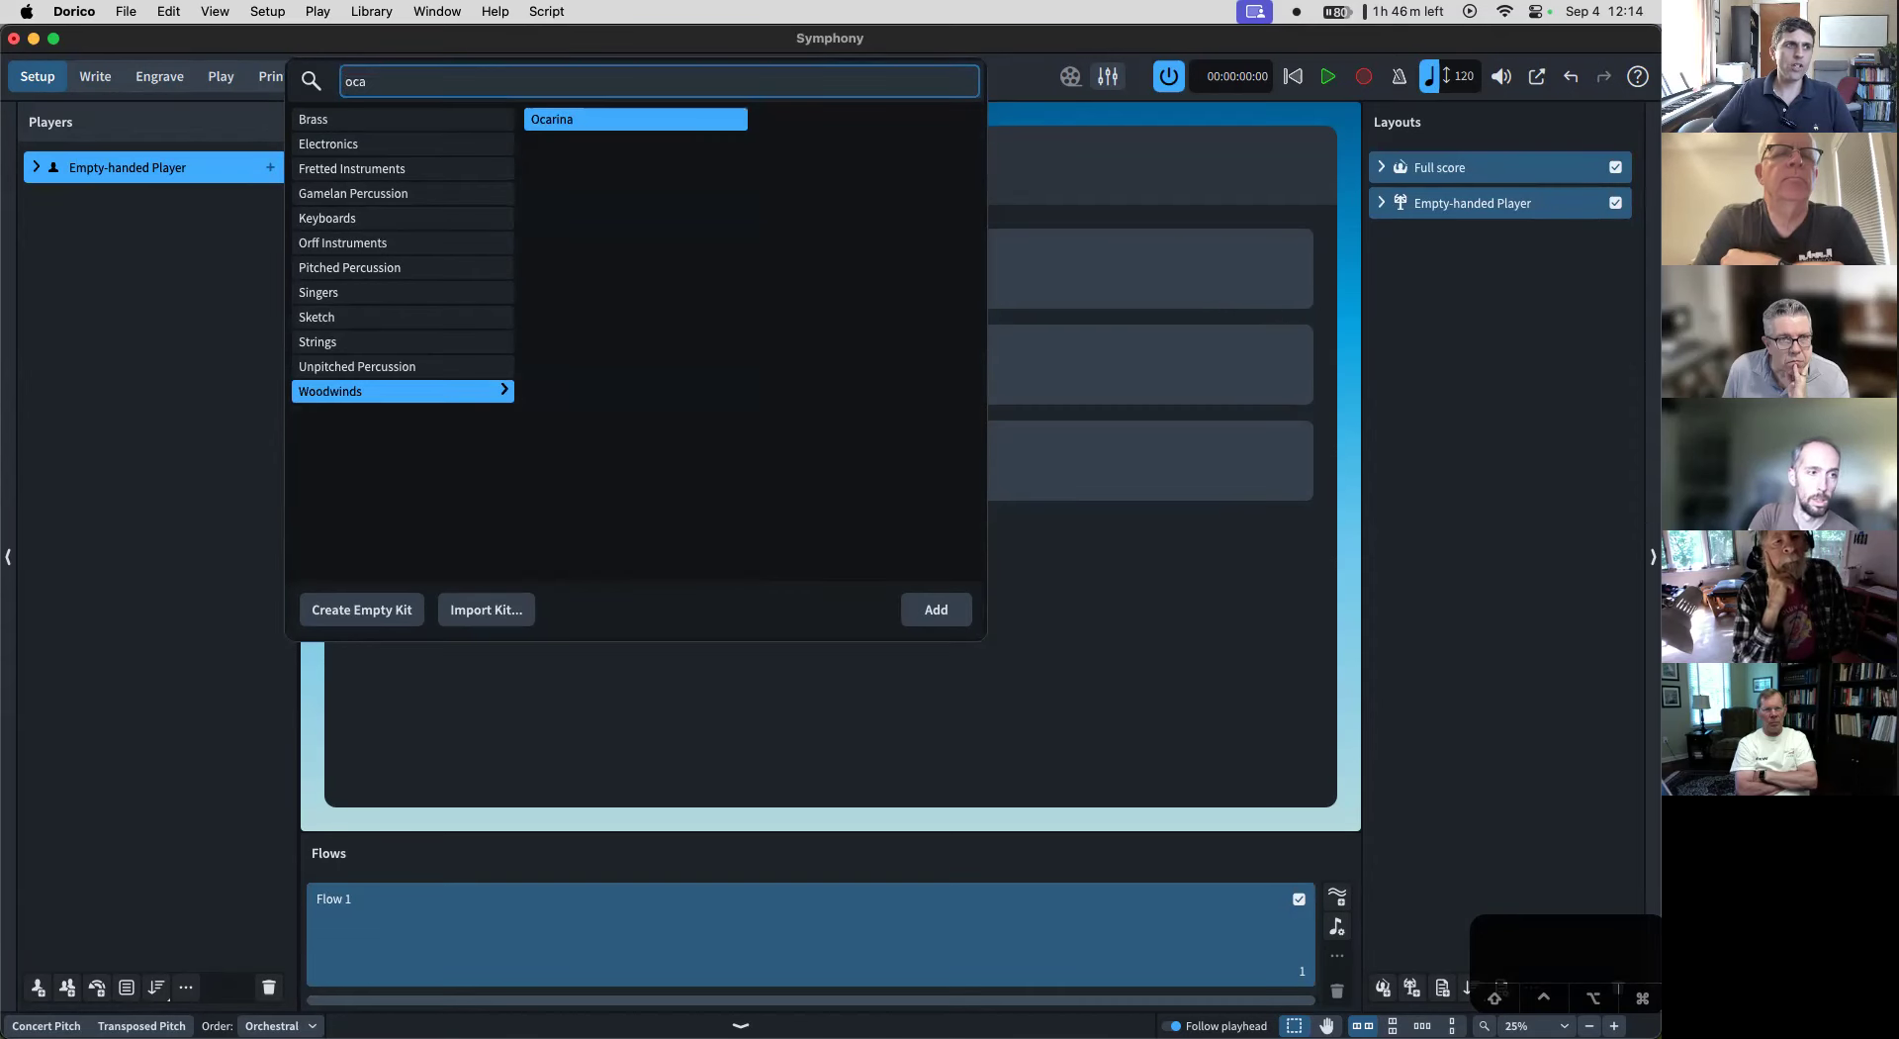
left_click(577, 121)
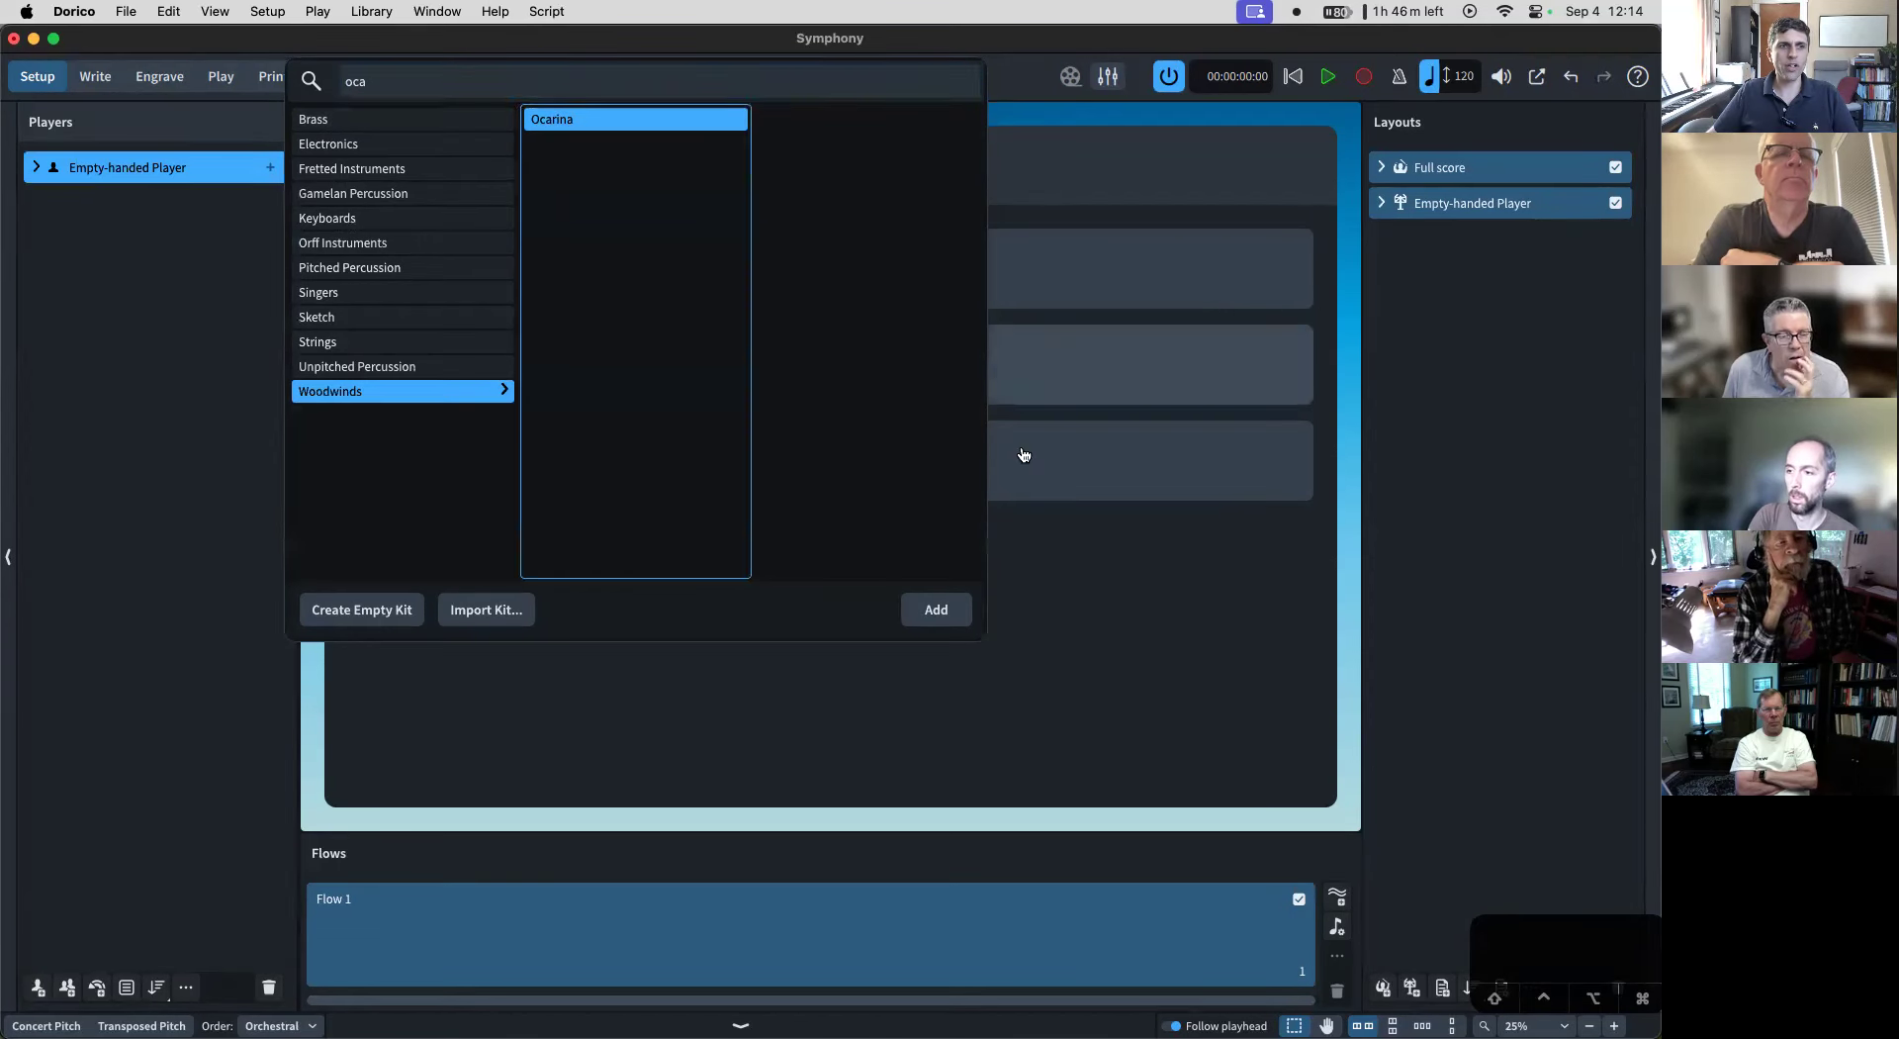
left_click(922, 611)
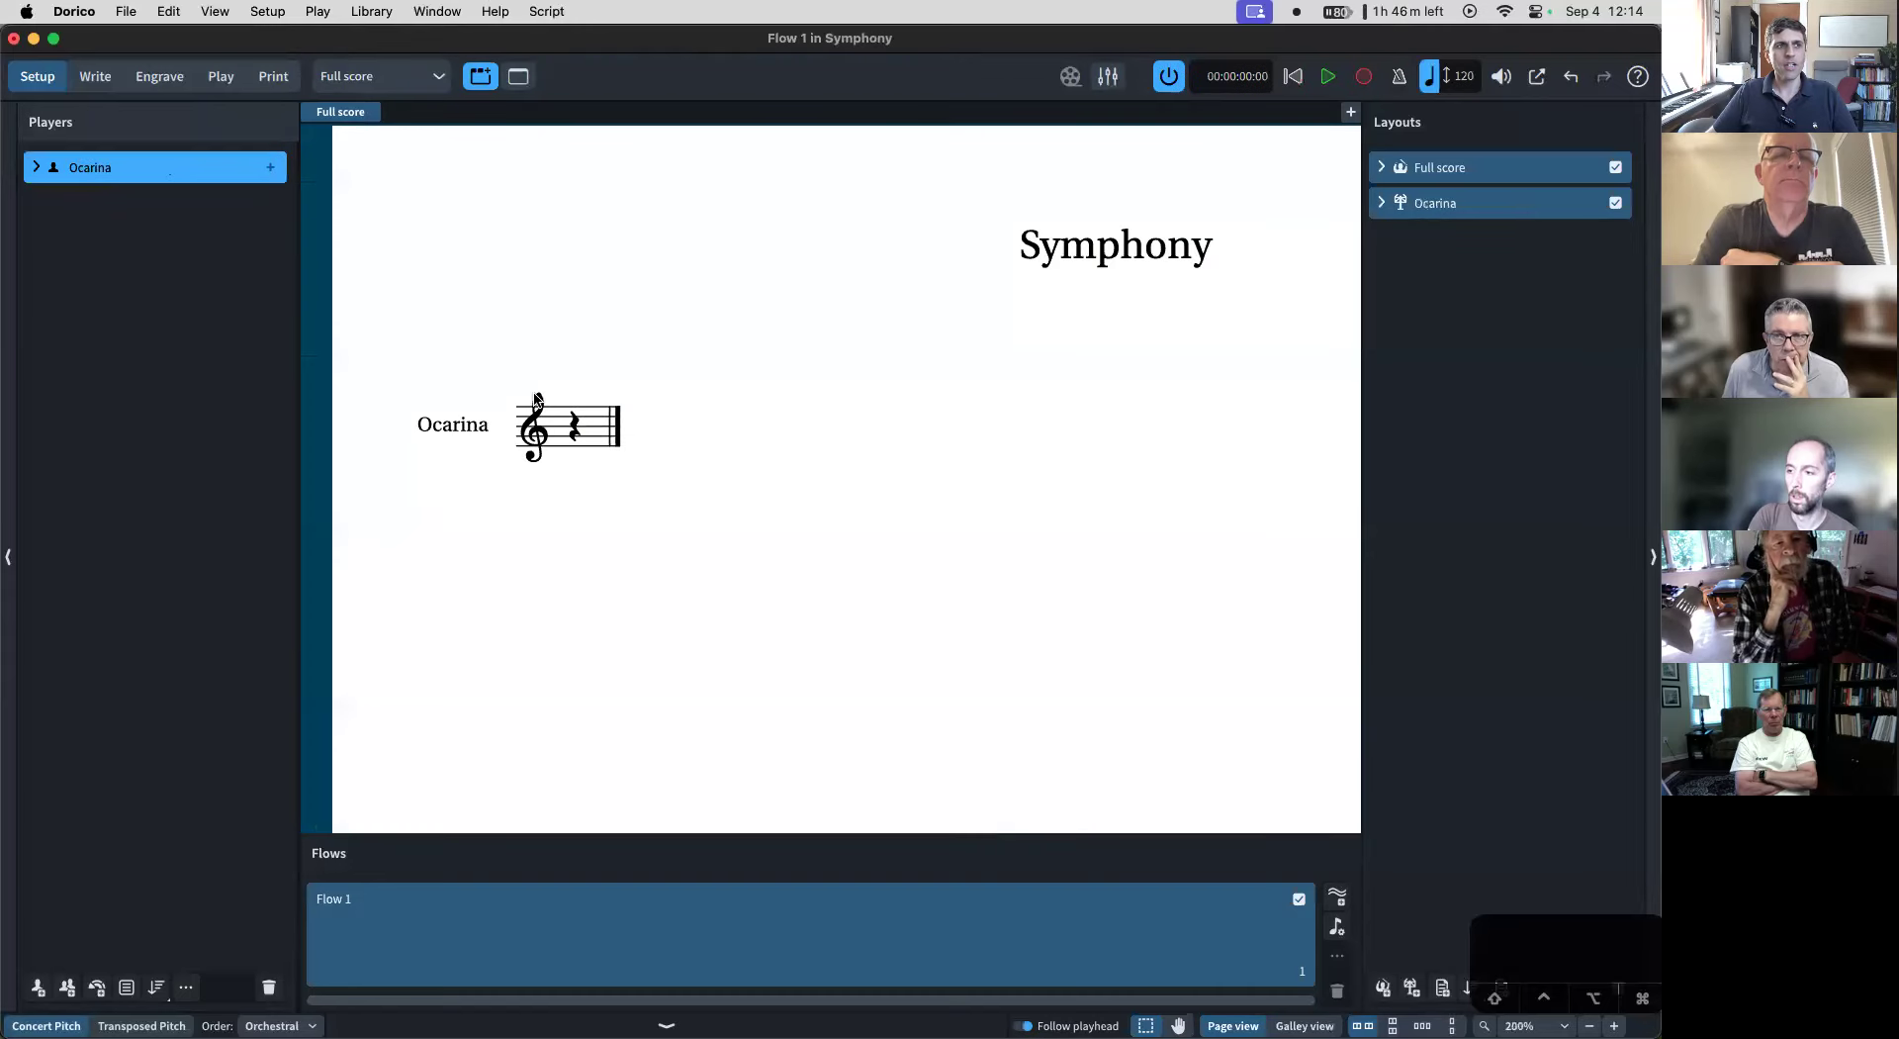
- Browse the preset ensembles offered for families such as brass, percussion, singers and rhythm section
left_click(99, 989)
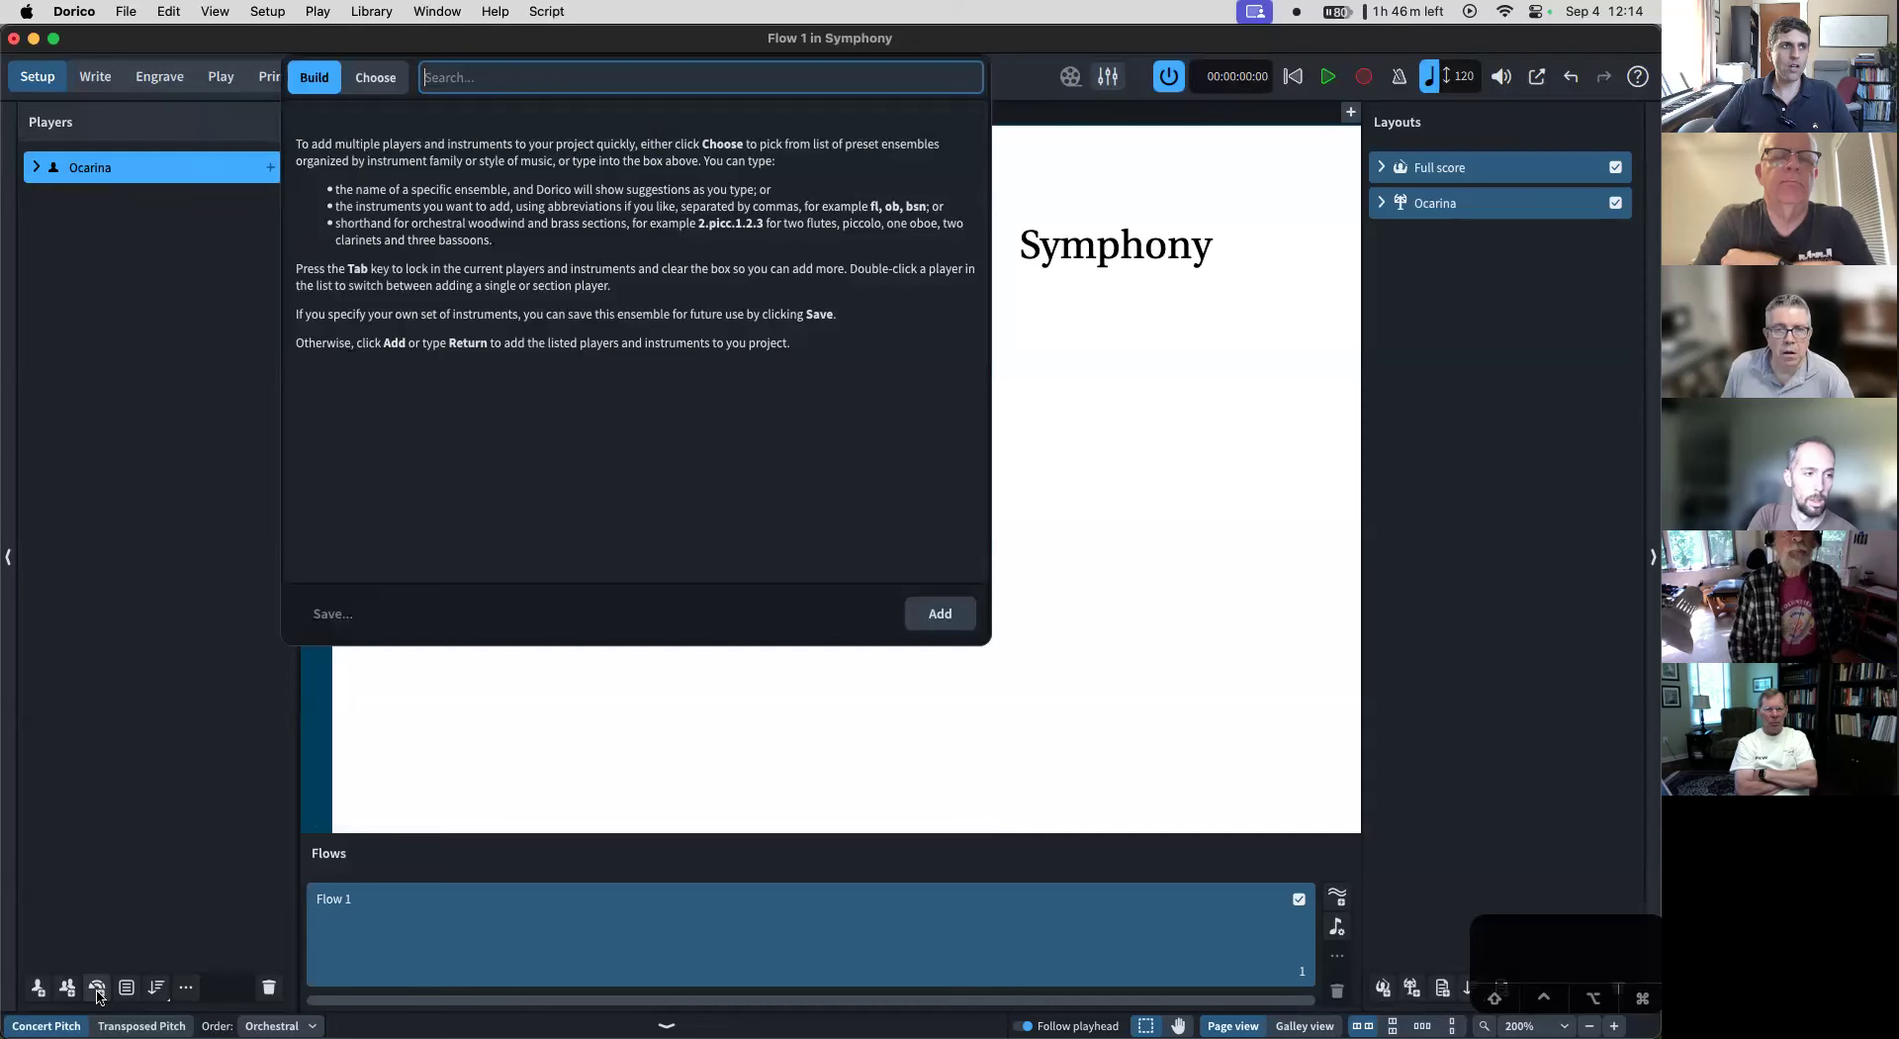
left_click(382, 89)
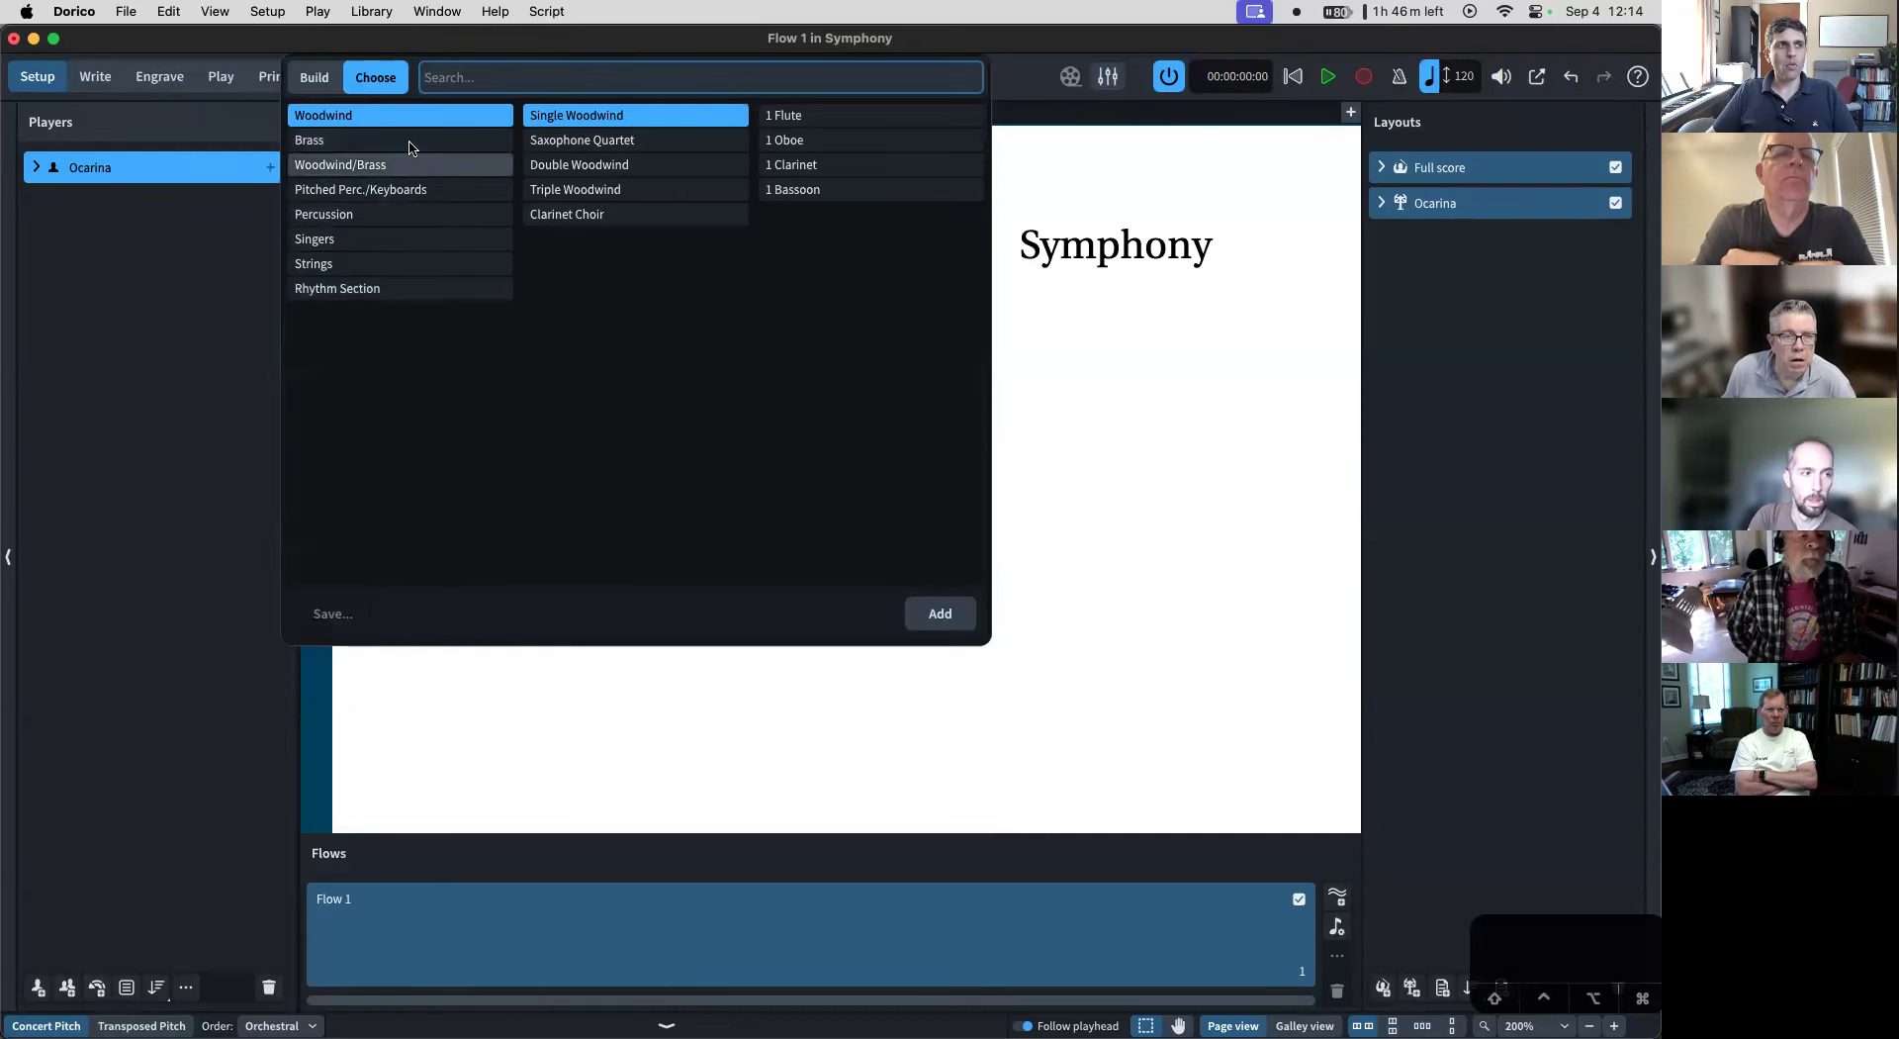
left_click(376, 140)
left_click(381, 189)
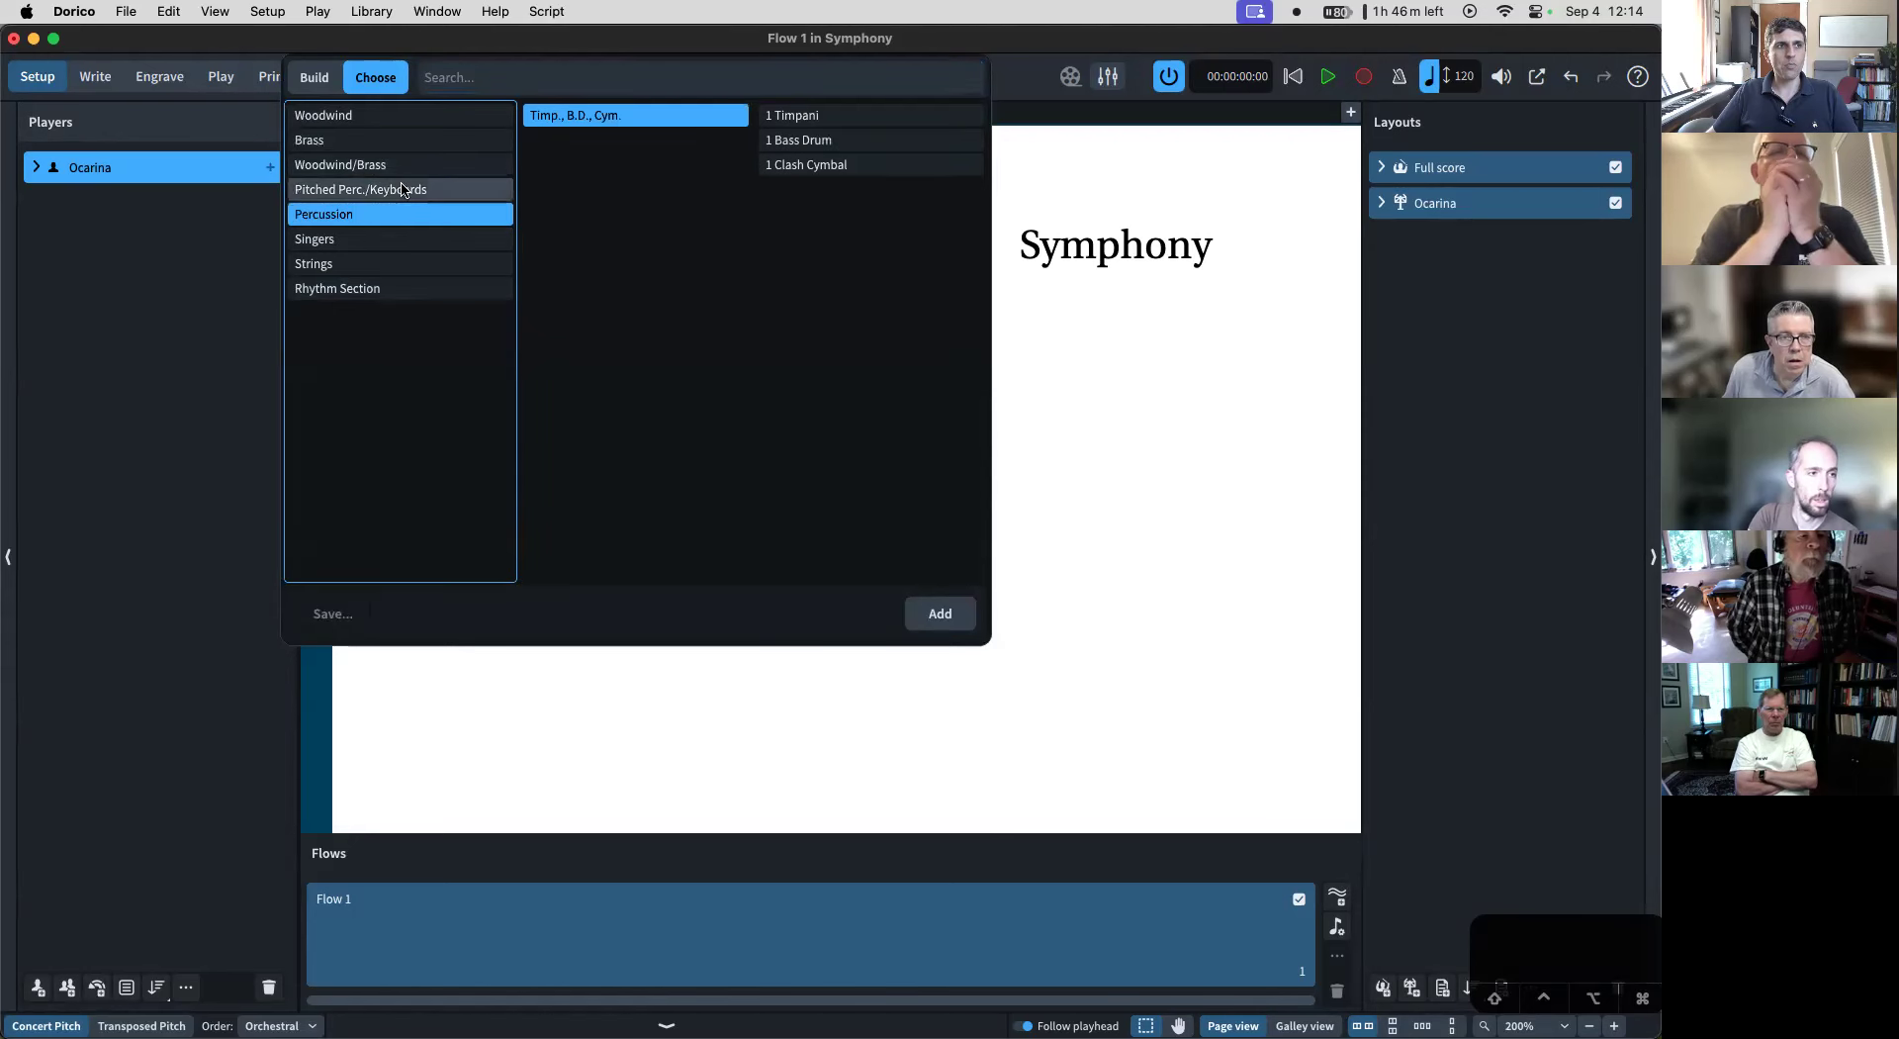
left_click(384, 239)
left_click(381, 288)
- Build and add an ensemble made of Double Woodwind, 2 trumpets, 2 horns and timpani
left_click(315, 78)
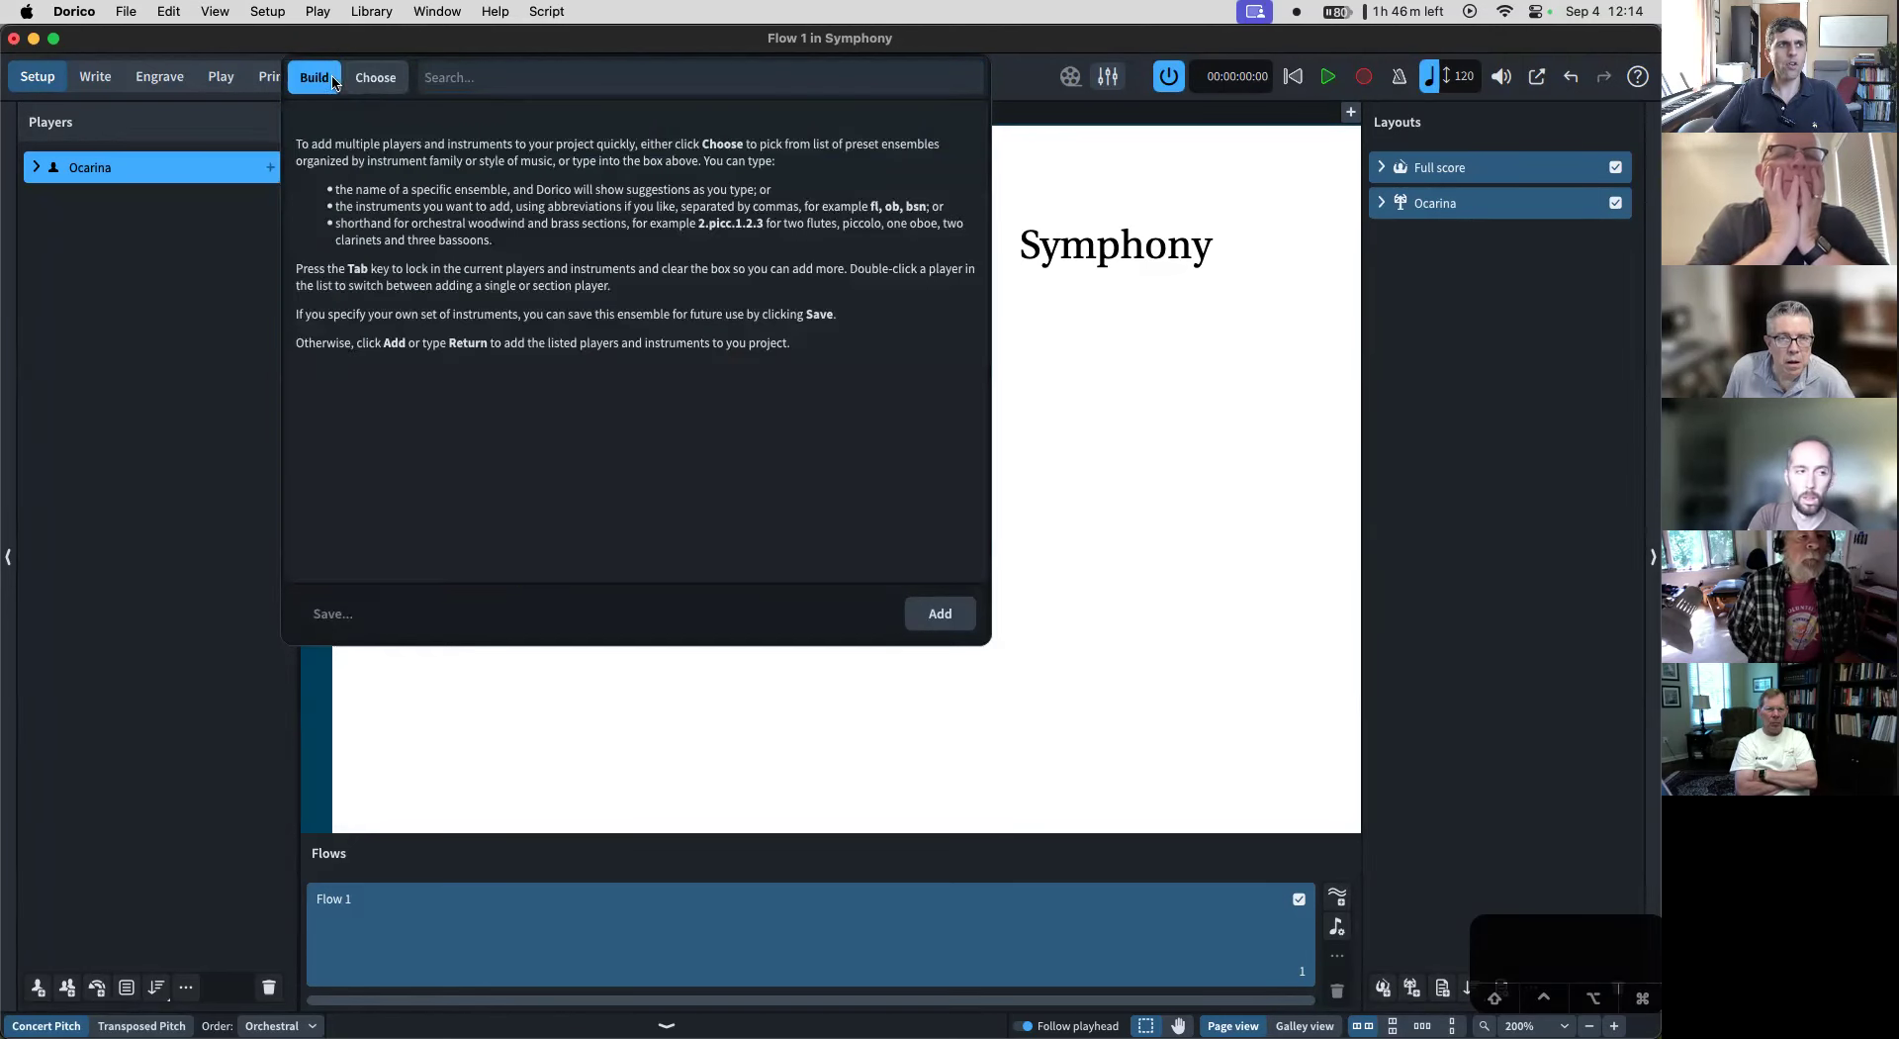
left_click(459, 82)
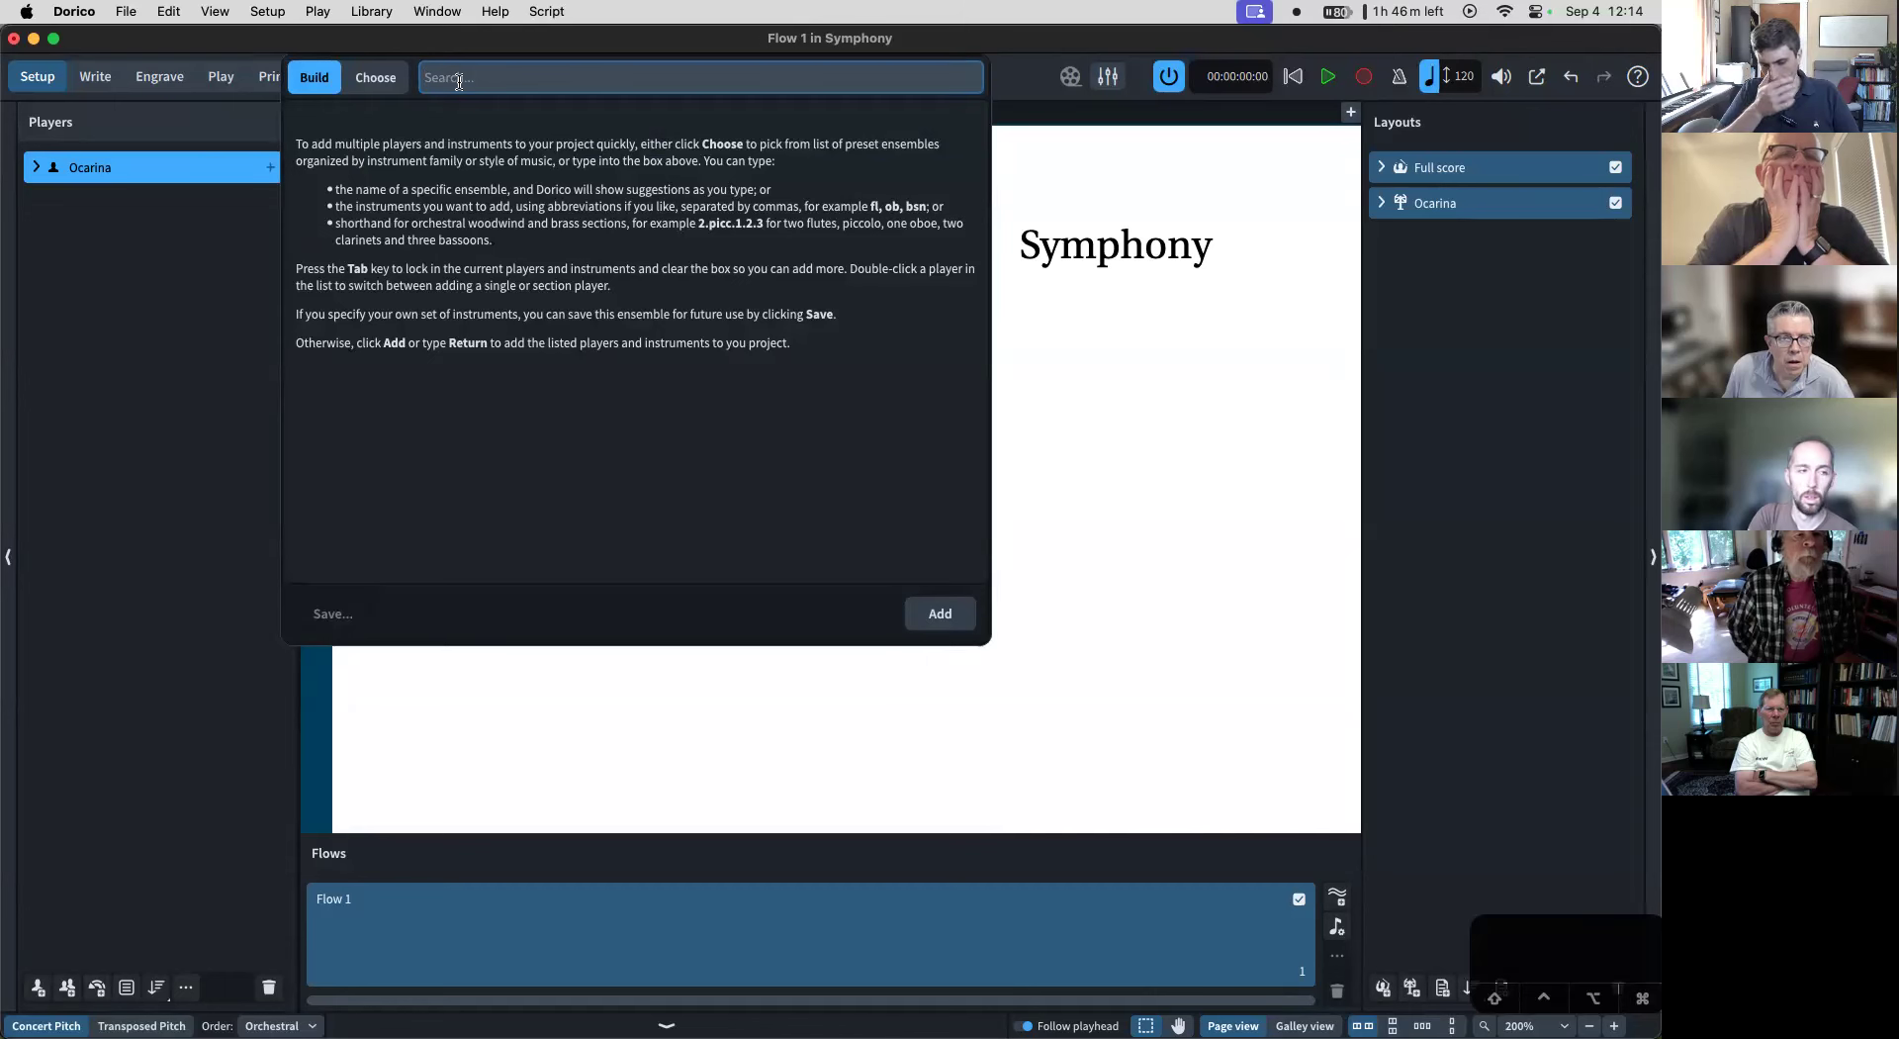
type("wind")
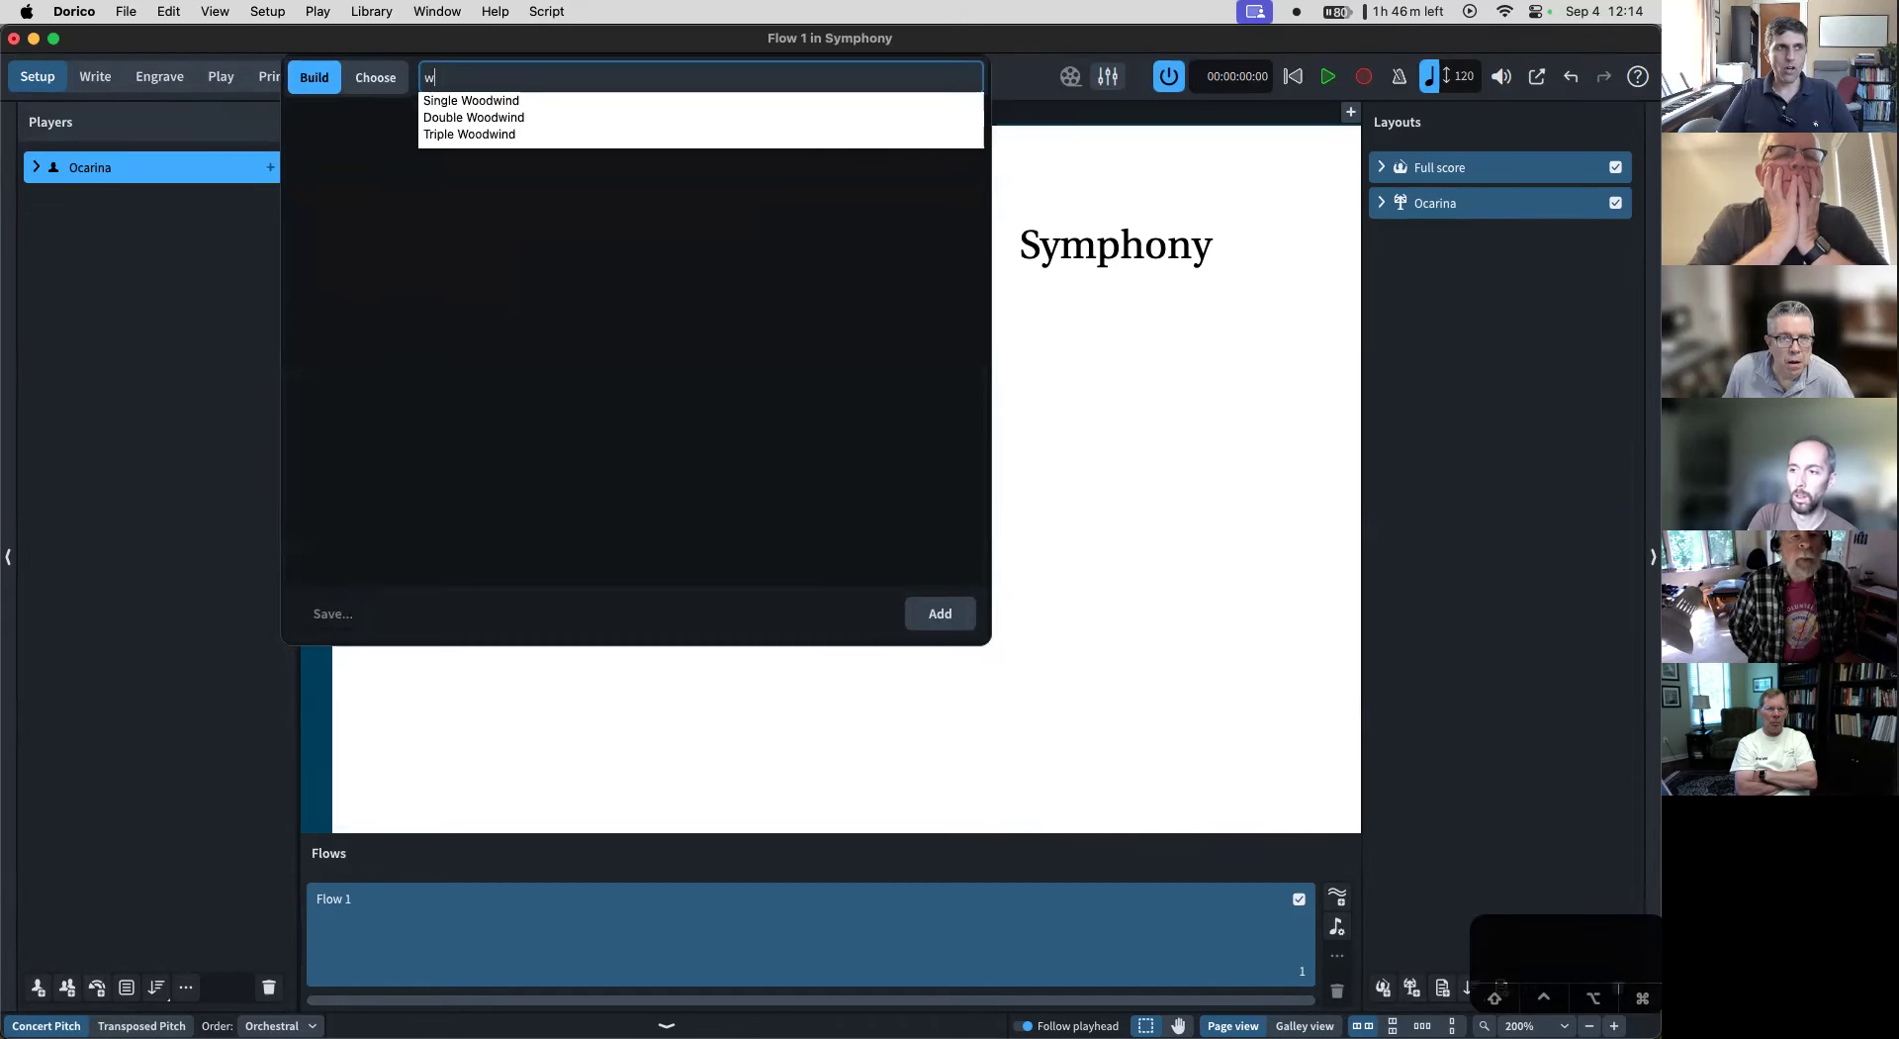
left_click(491, 118)
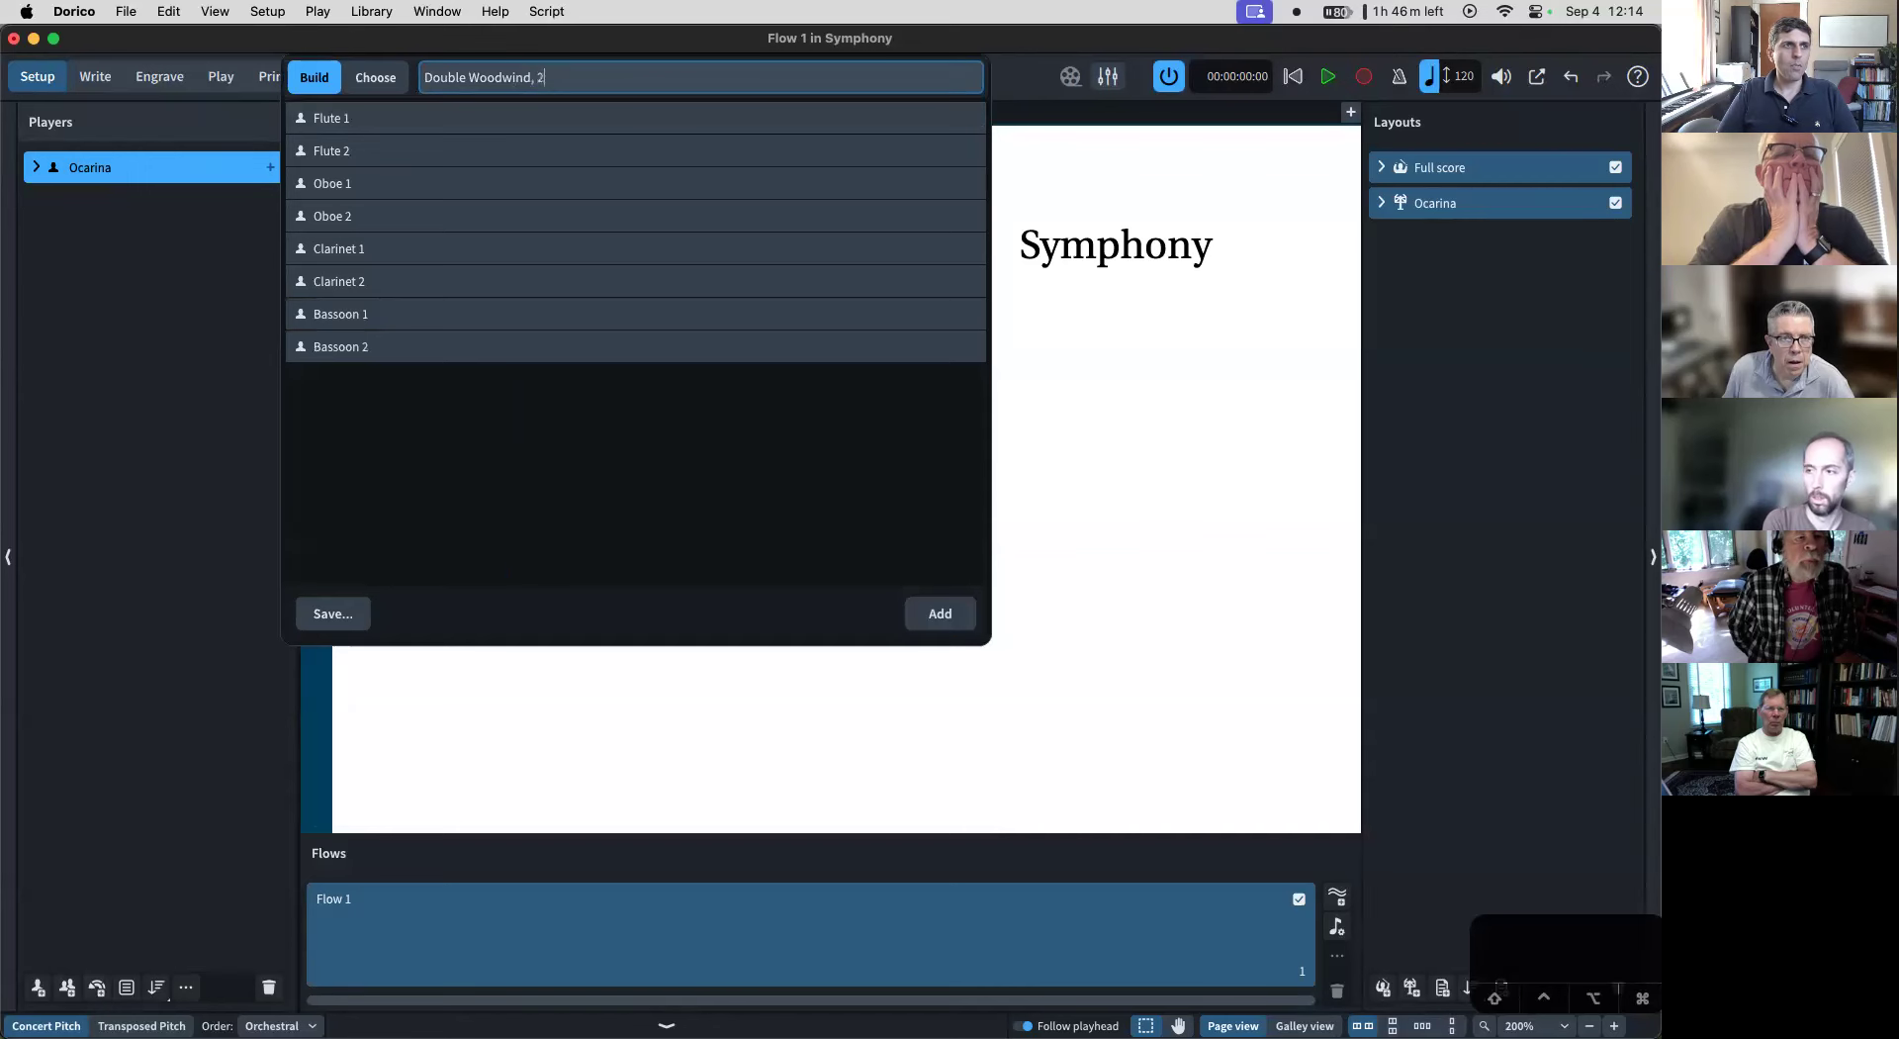
type(", 2 trumpet, 2 horns,")
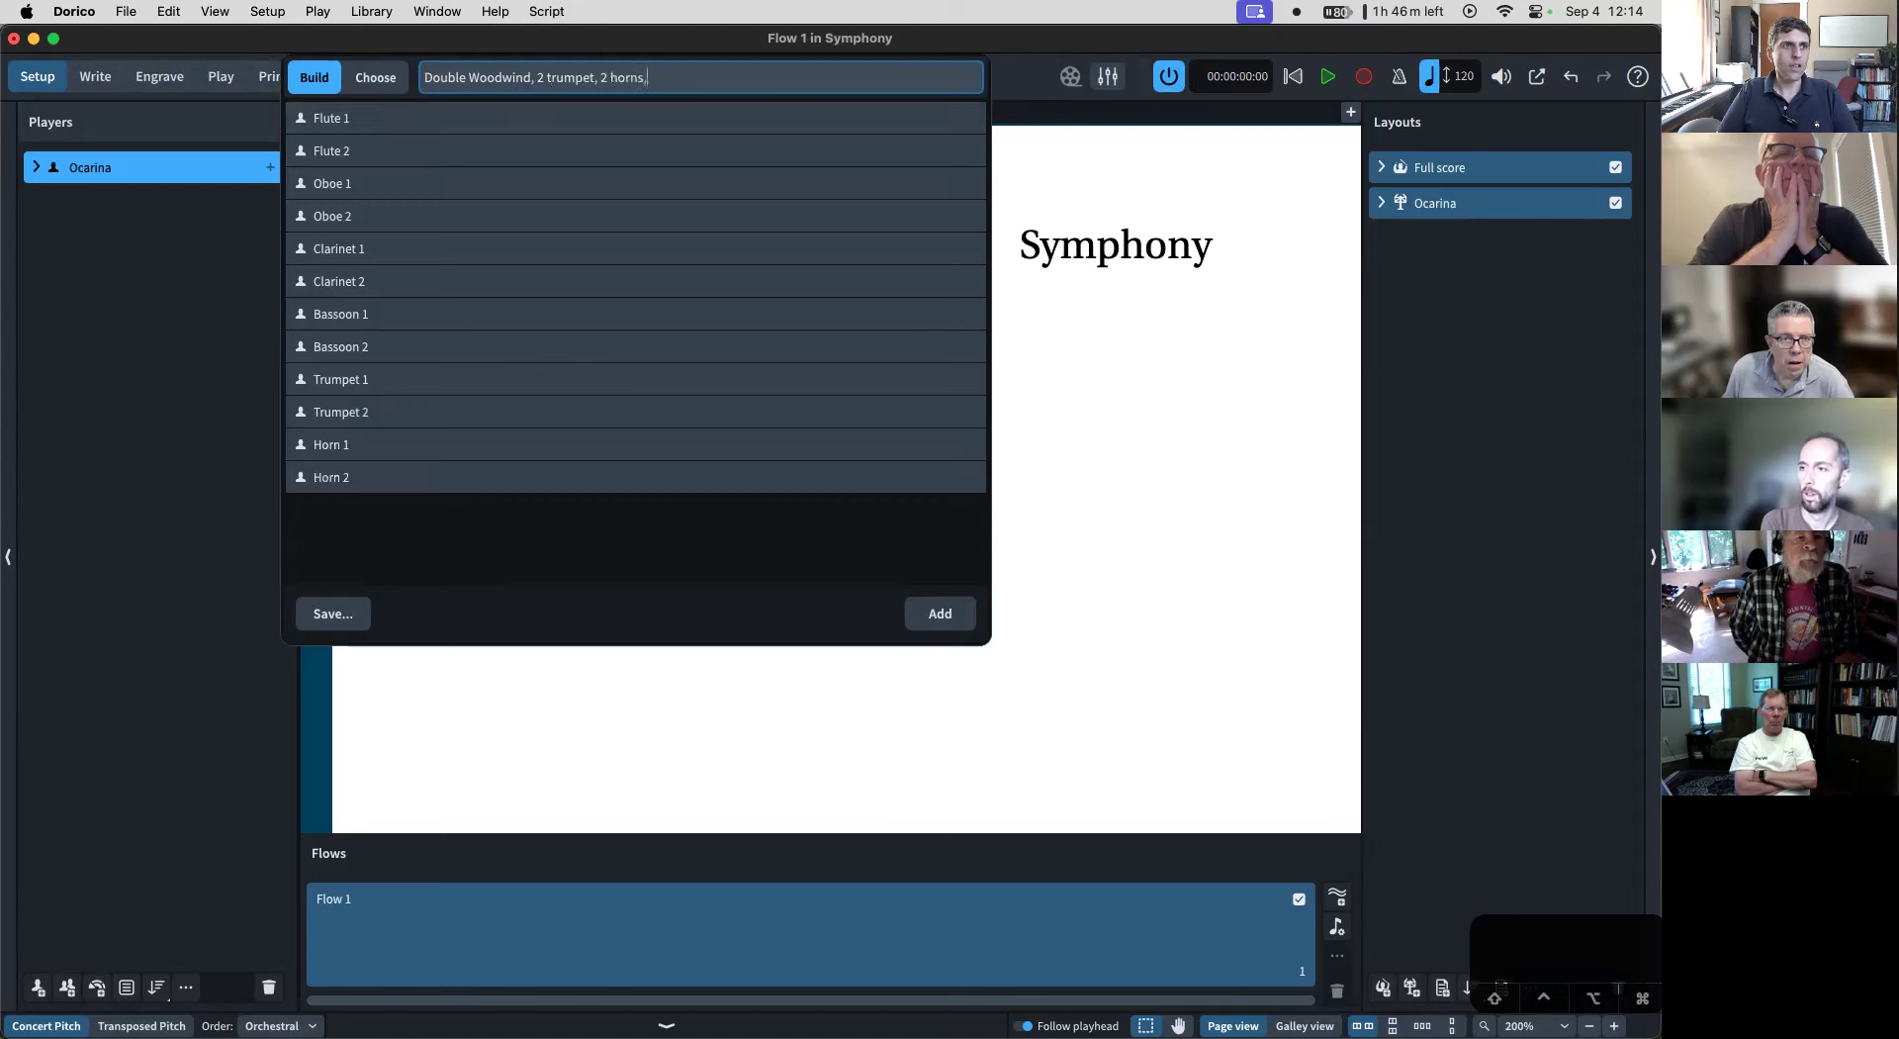
type(" timpani")
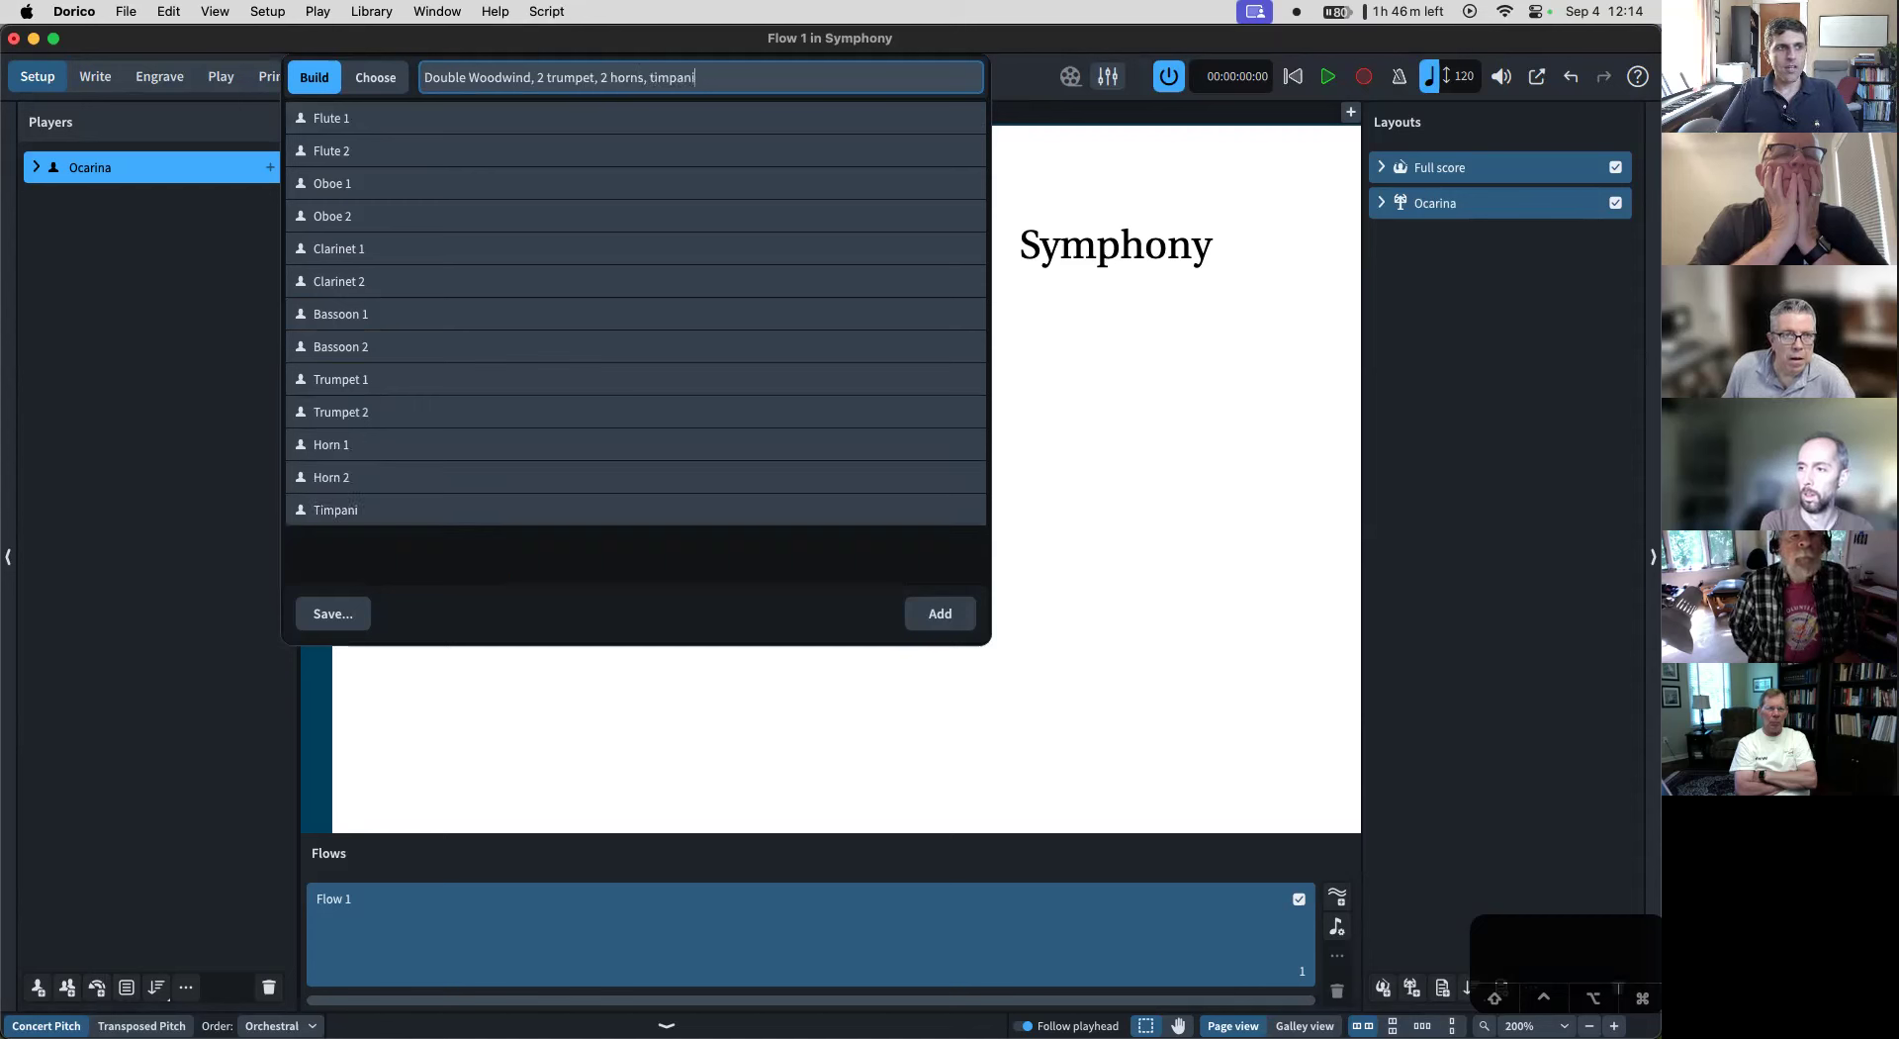
type(", strings")
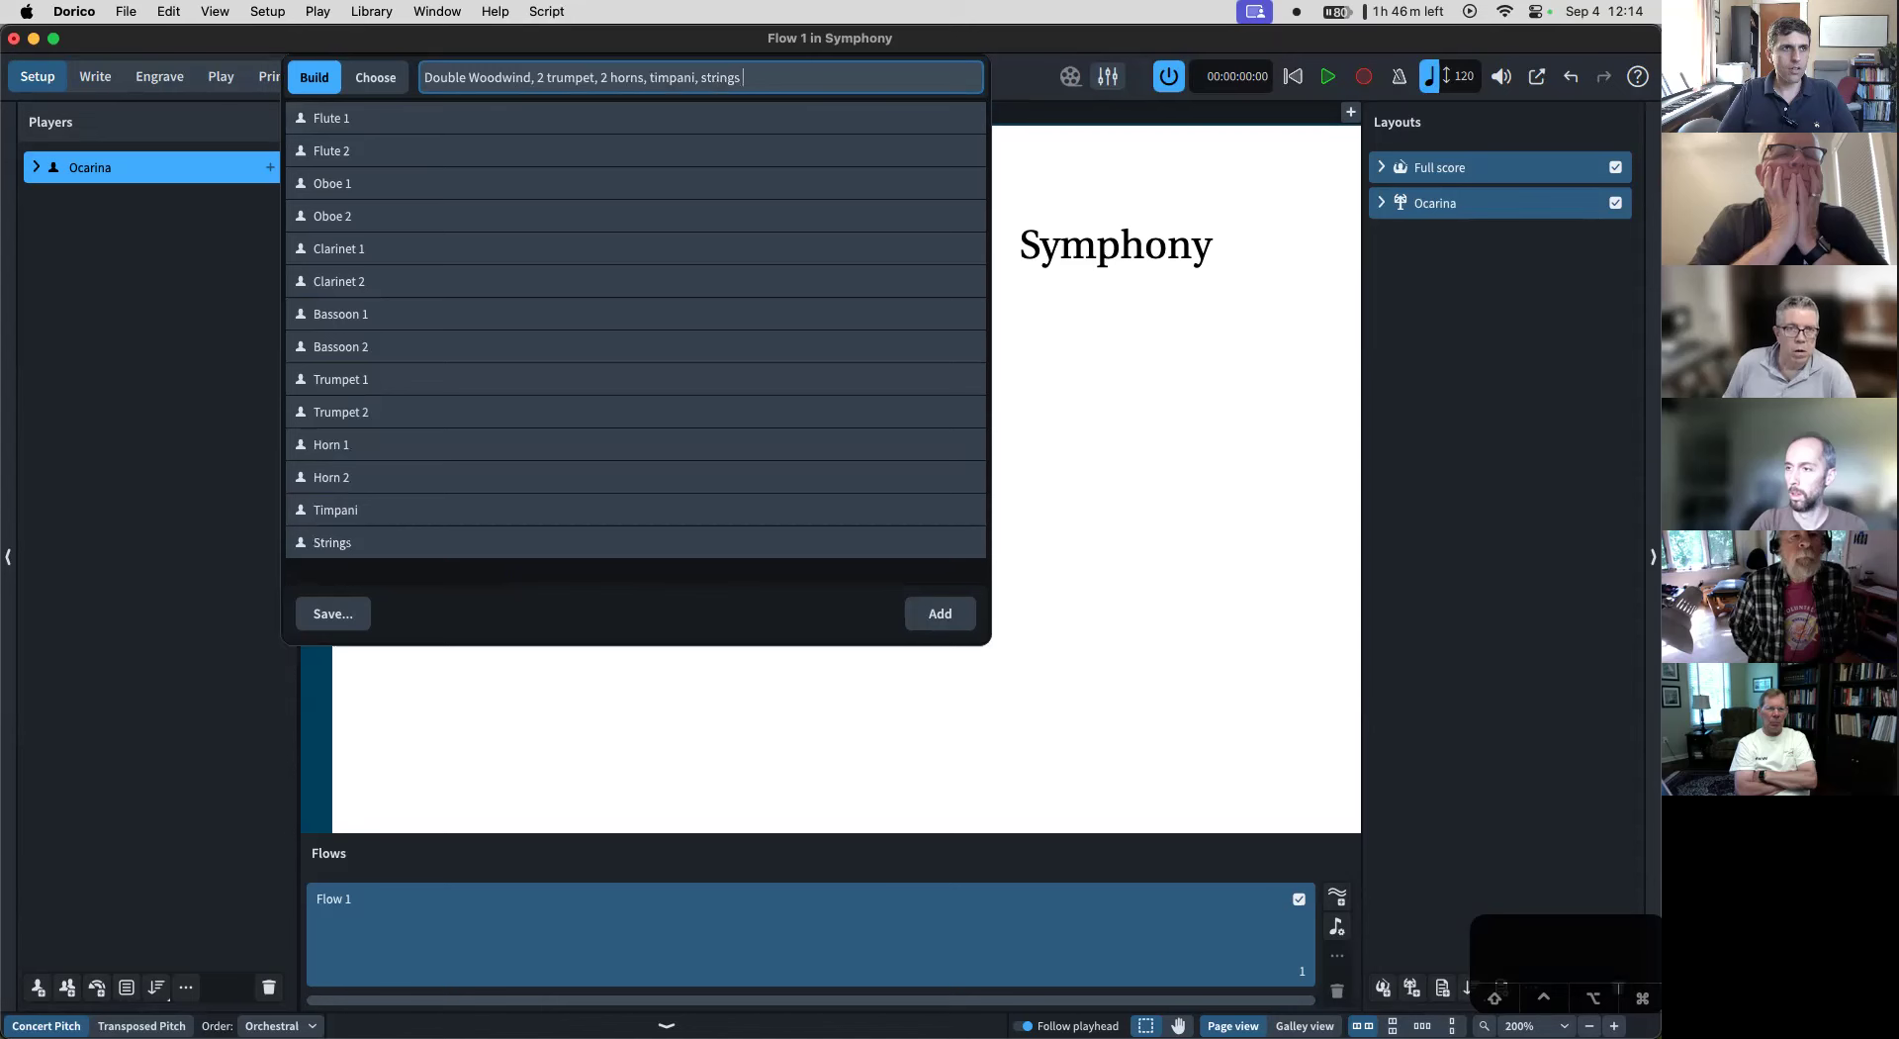
key("alt+BackSpace")
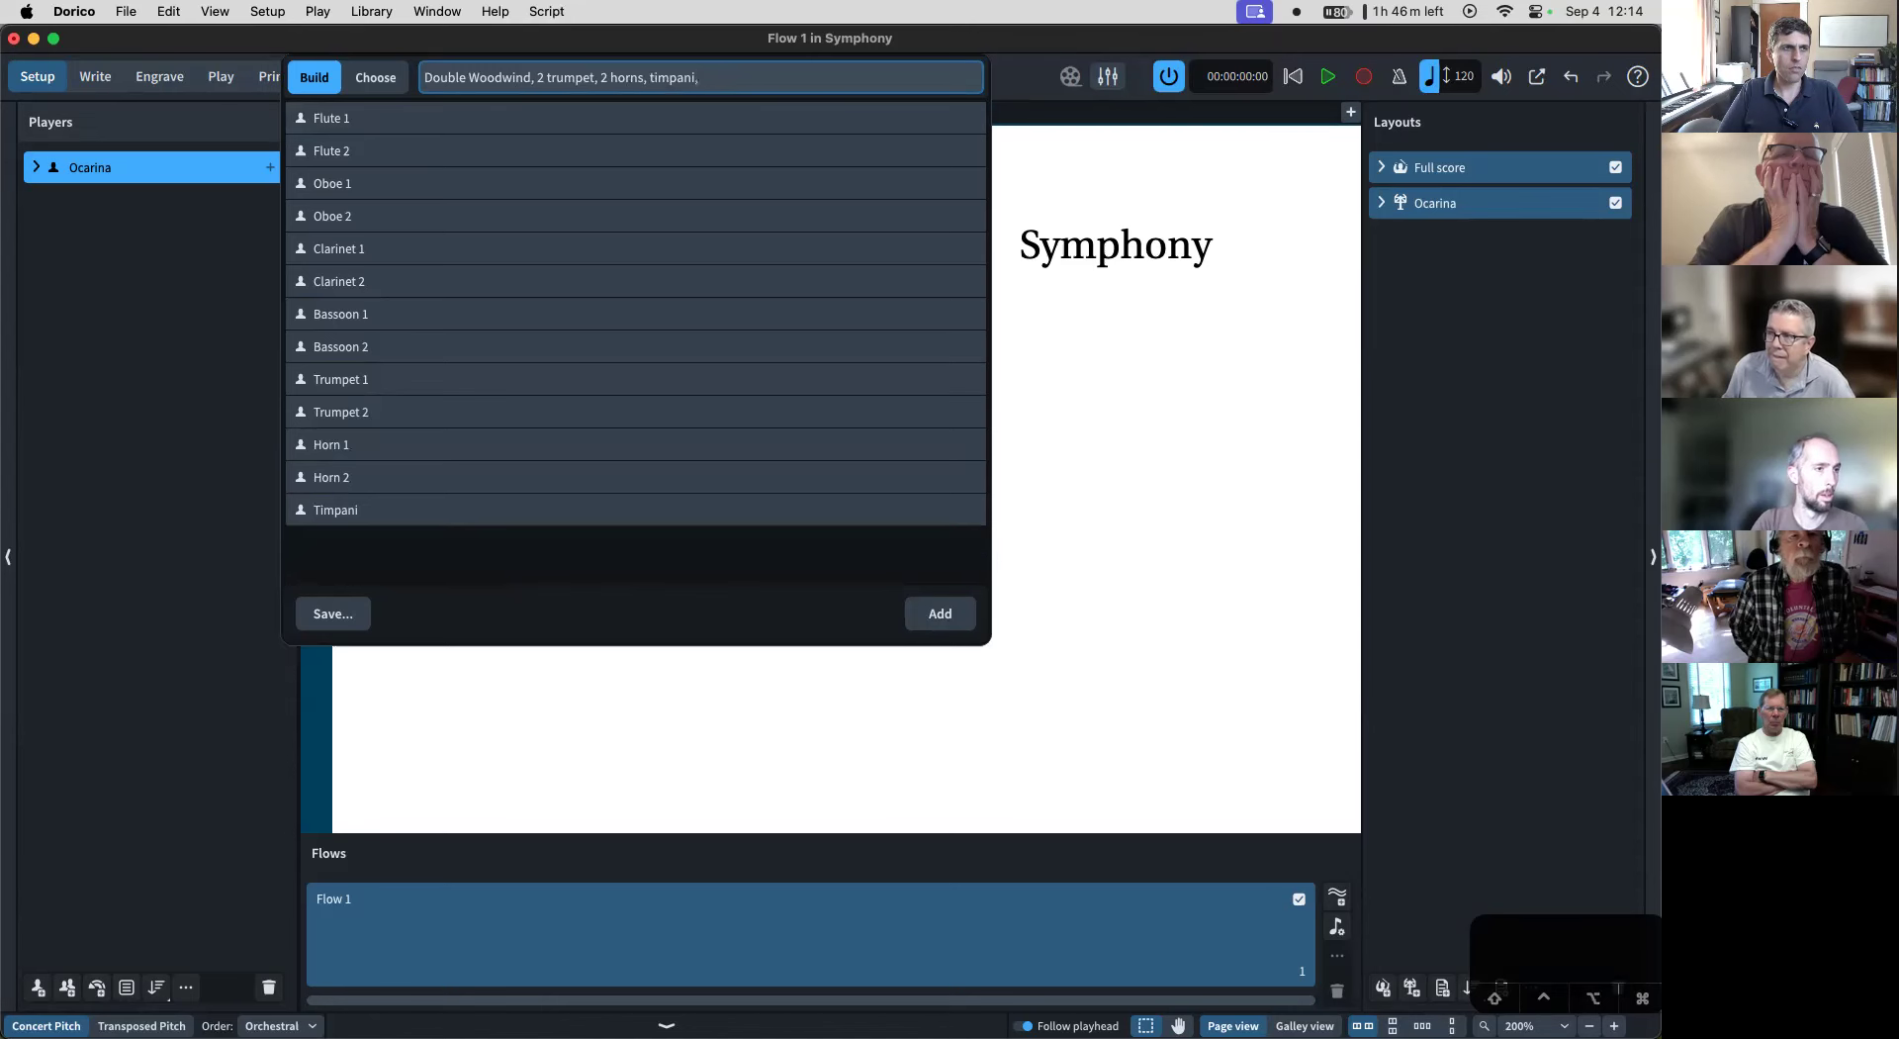
left_click(945, 615)
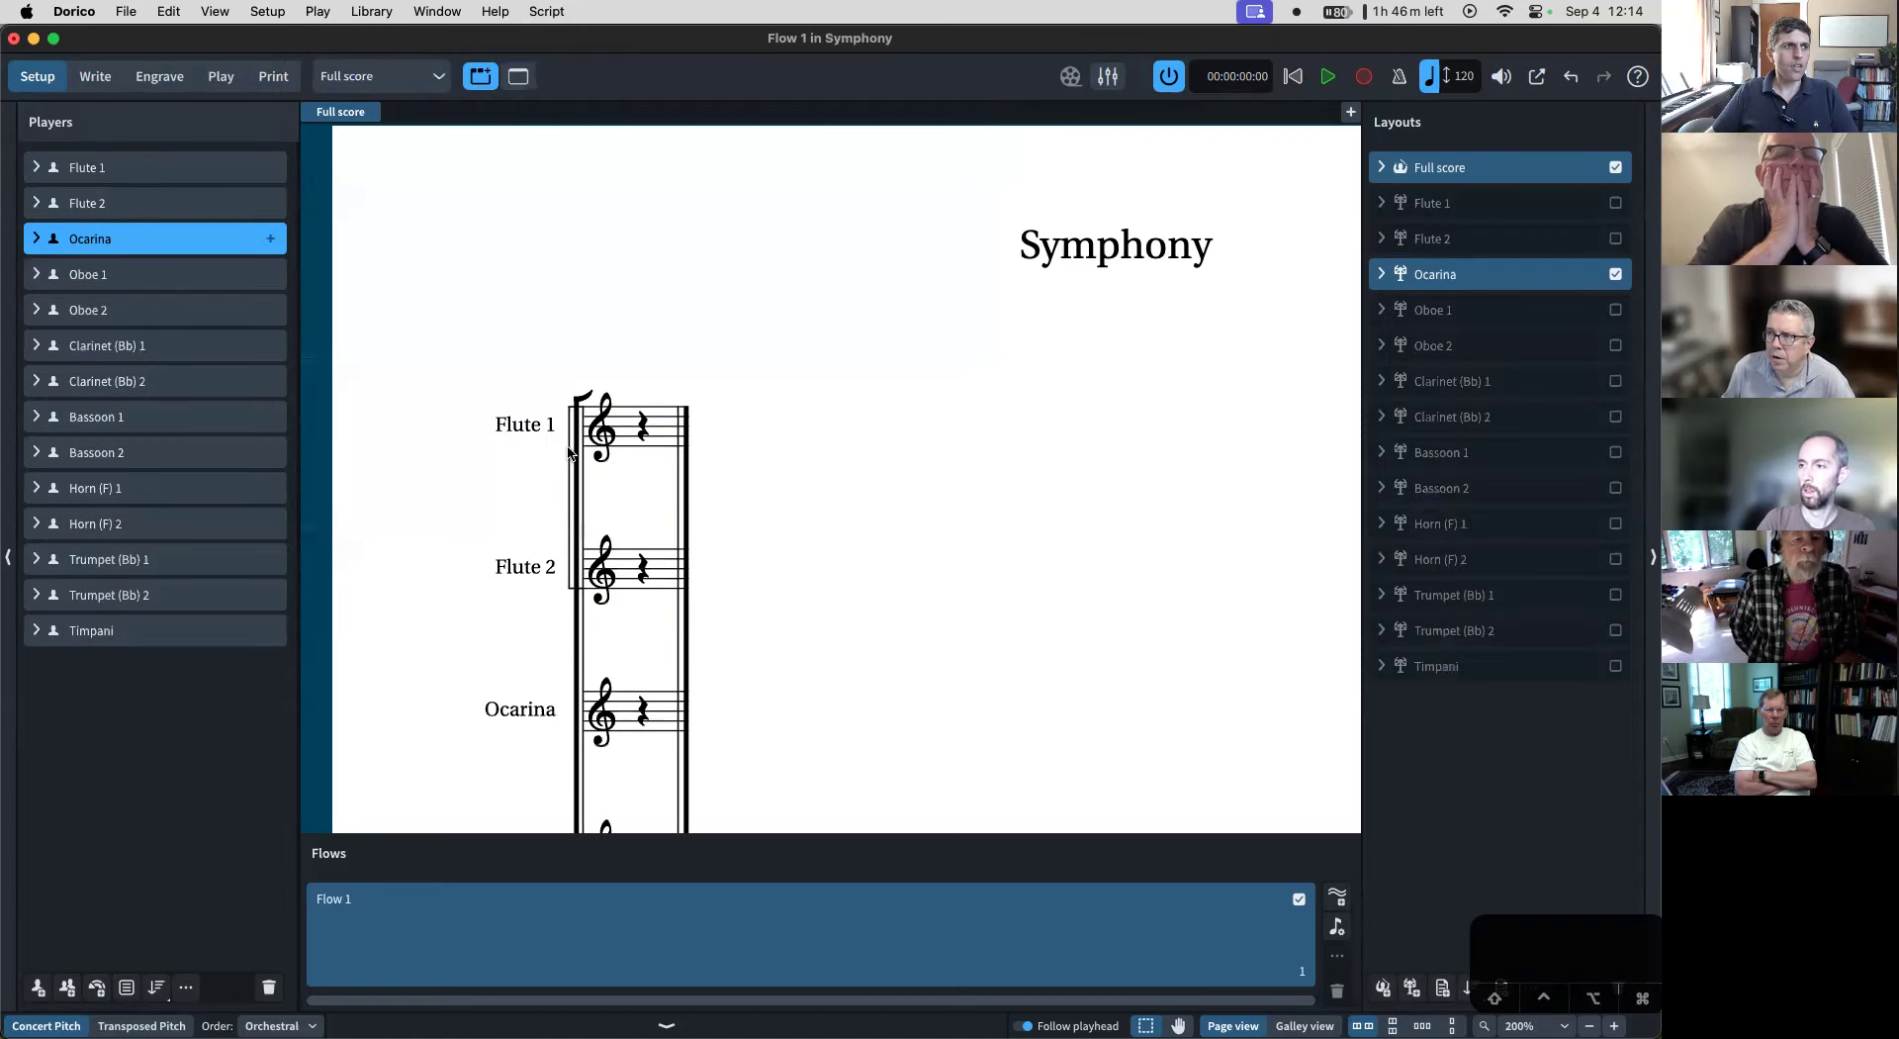
- Add the String Section ensemble to the project
scroll(451, 533, "down", 7)
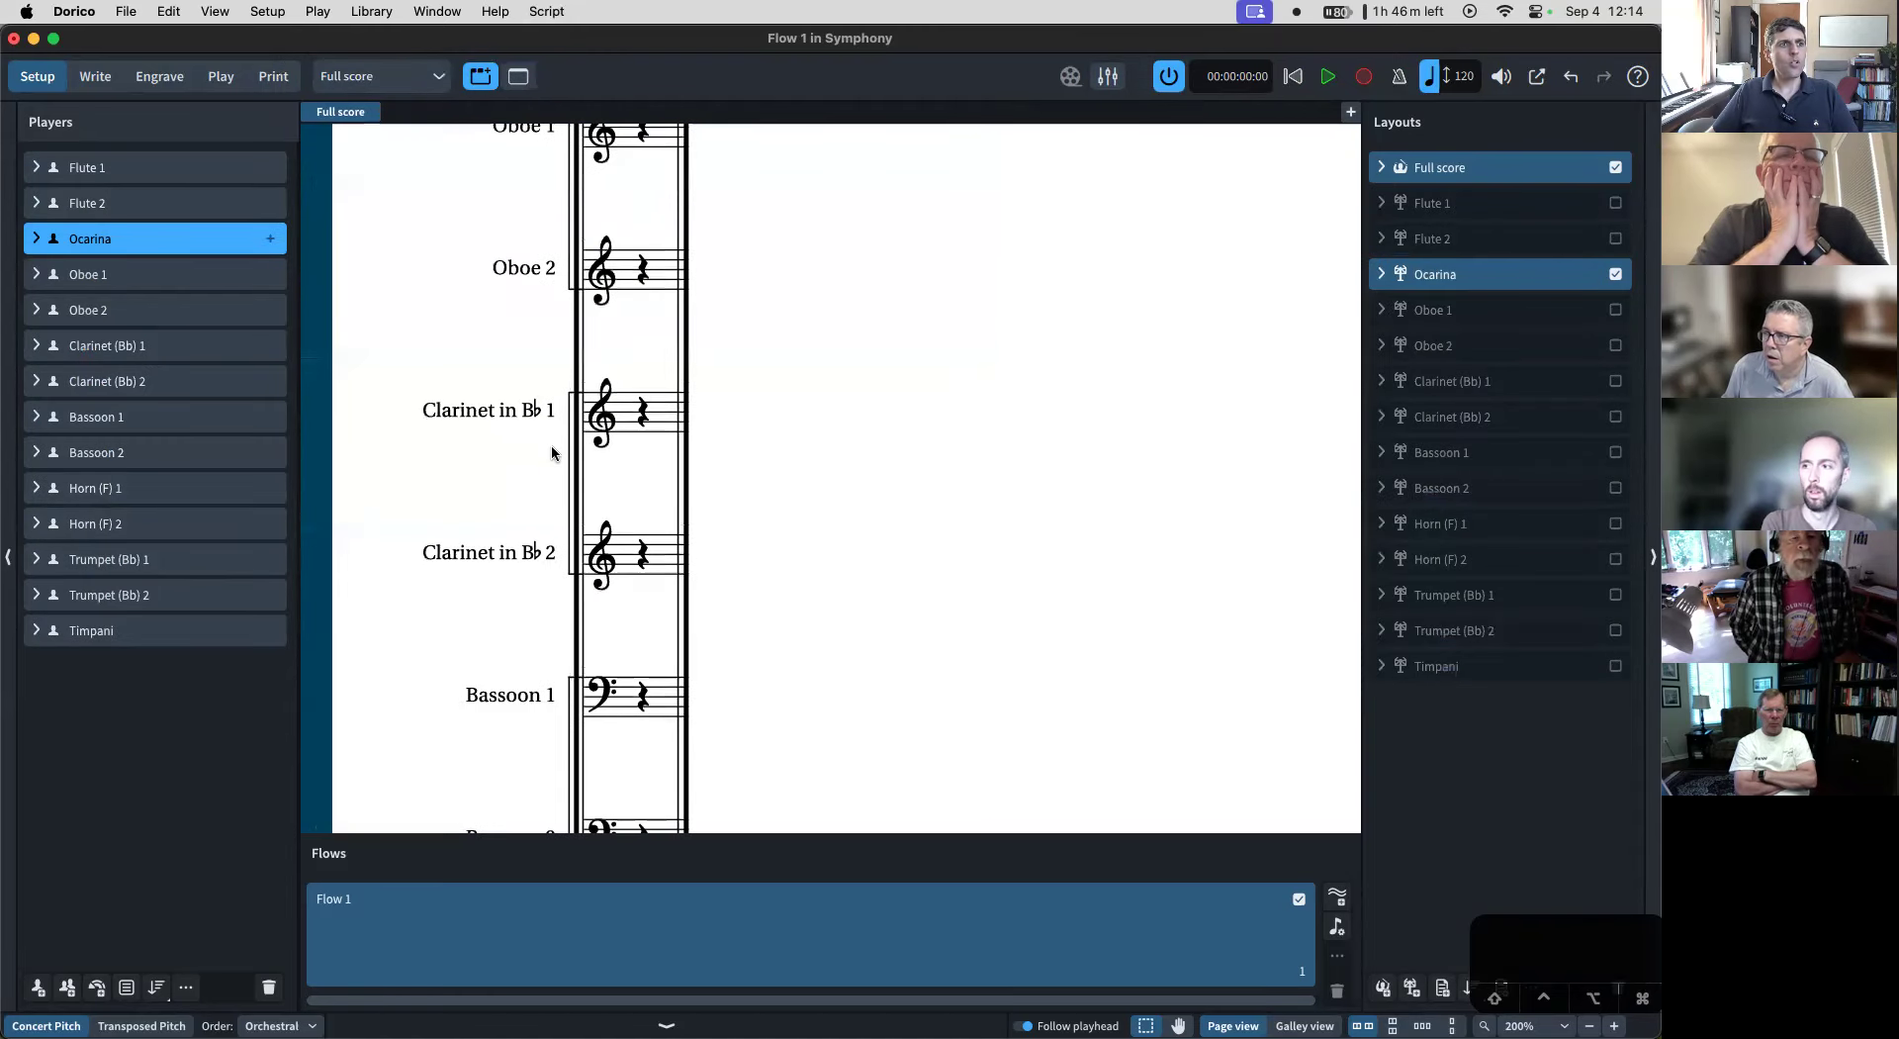
scroll(551, 443, "down", 6)
scroll(550, 443, "down", 3)
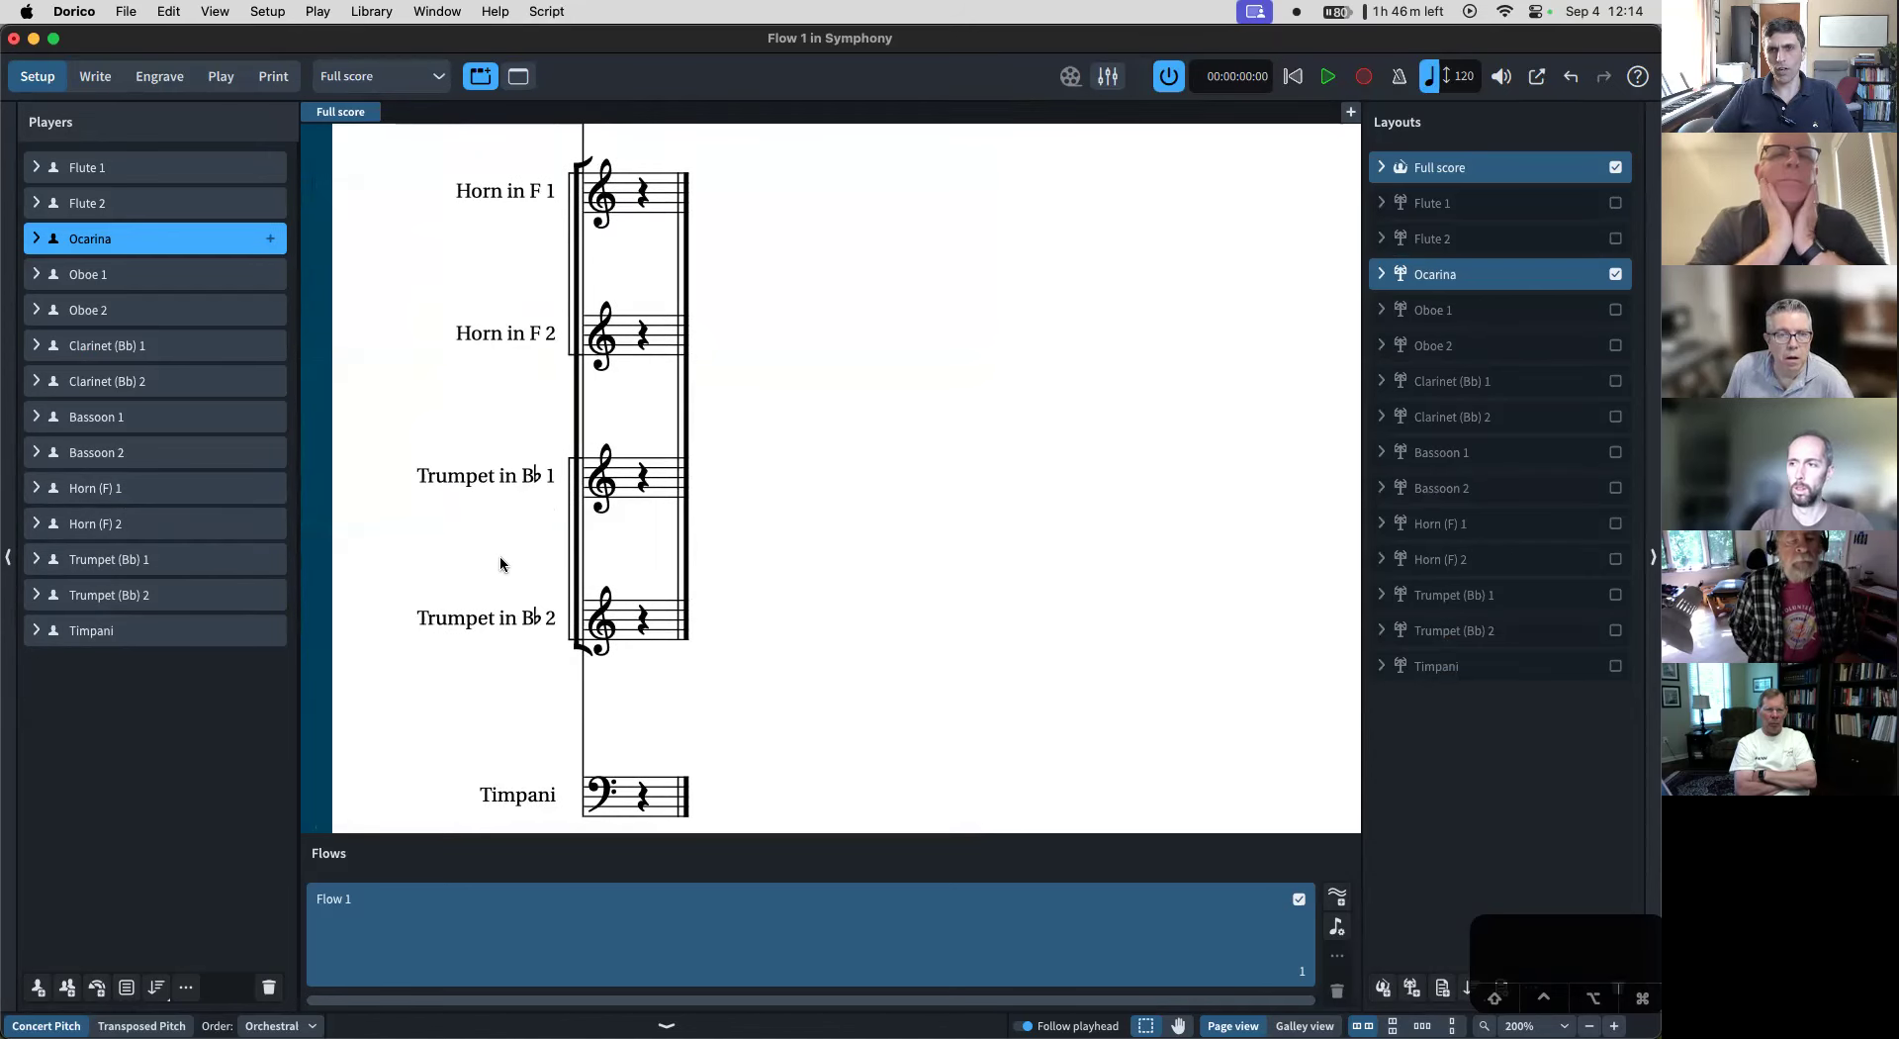
scroll(501, 562, "down", 1)
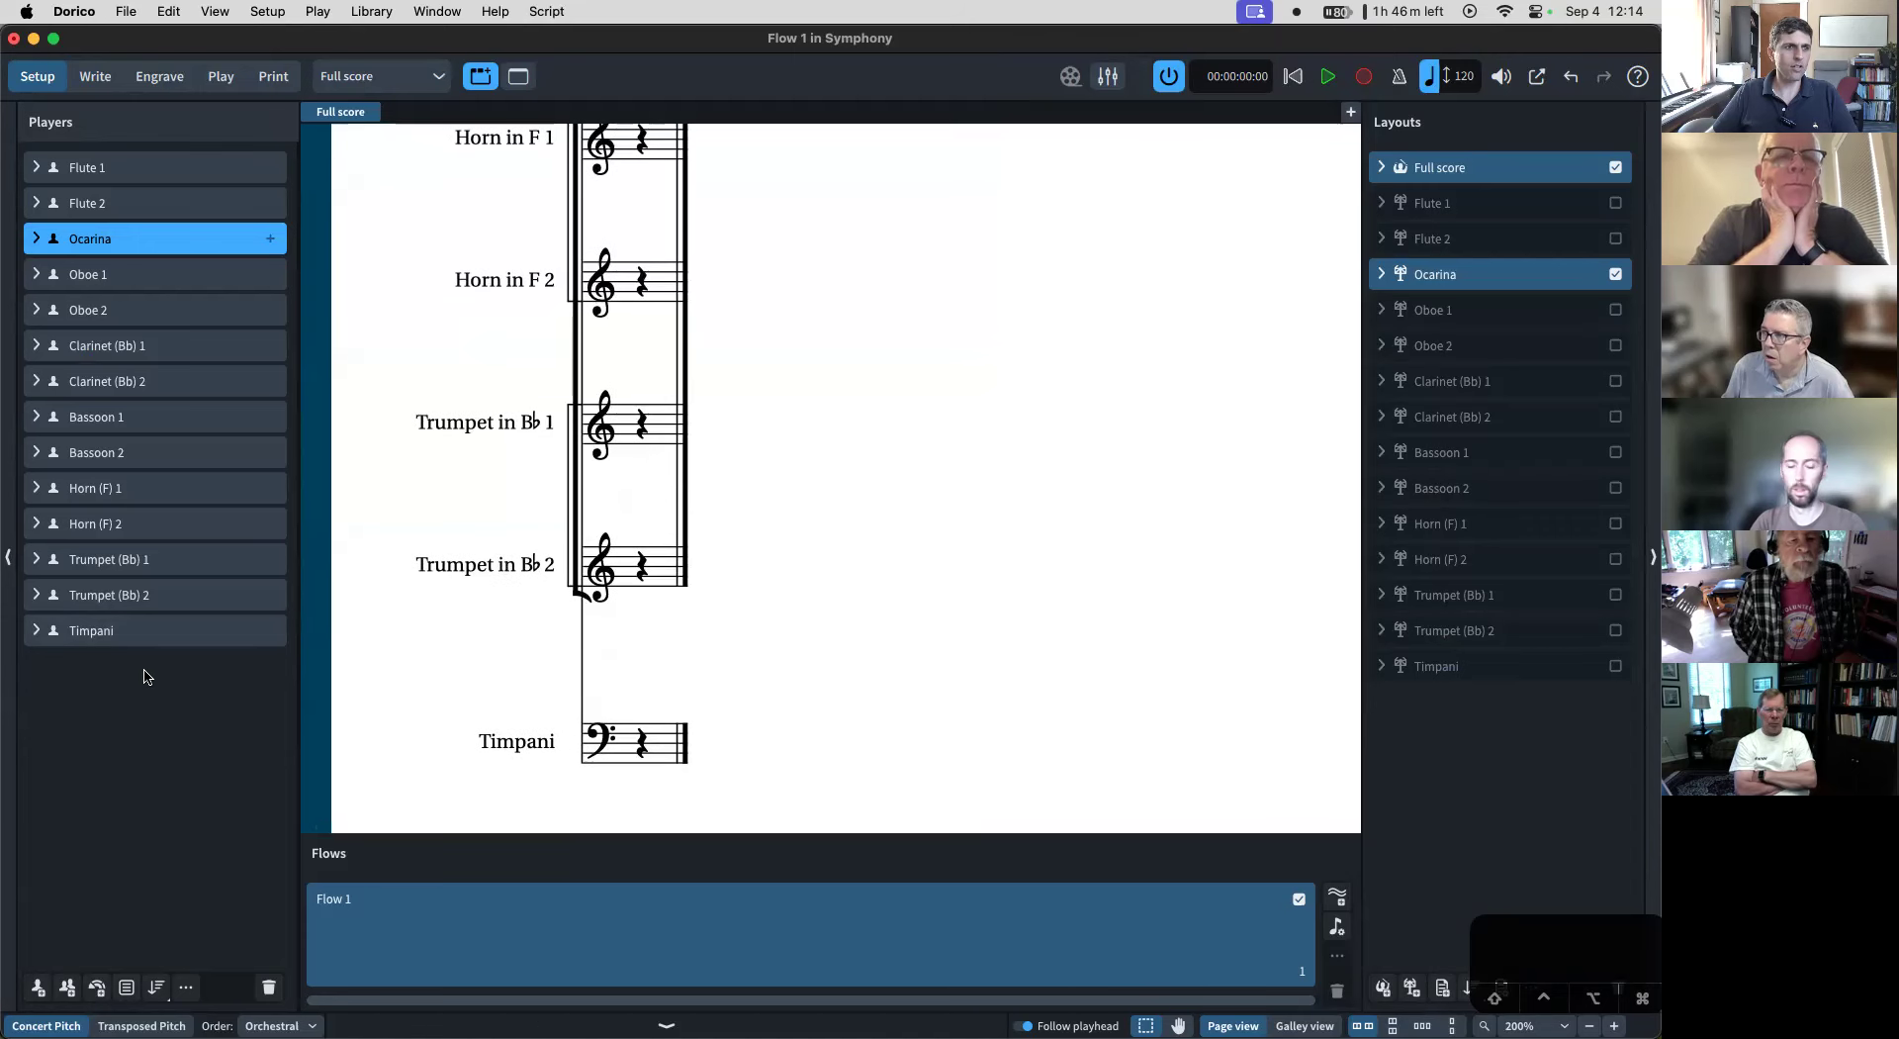
left_click(97, 987)
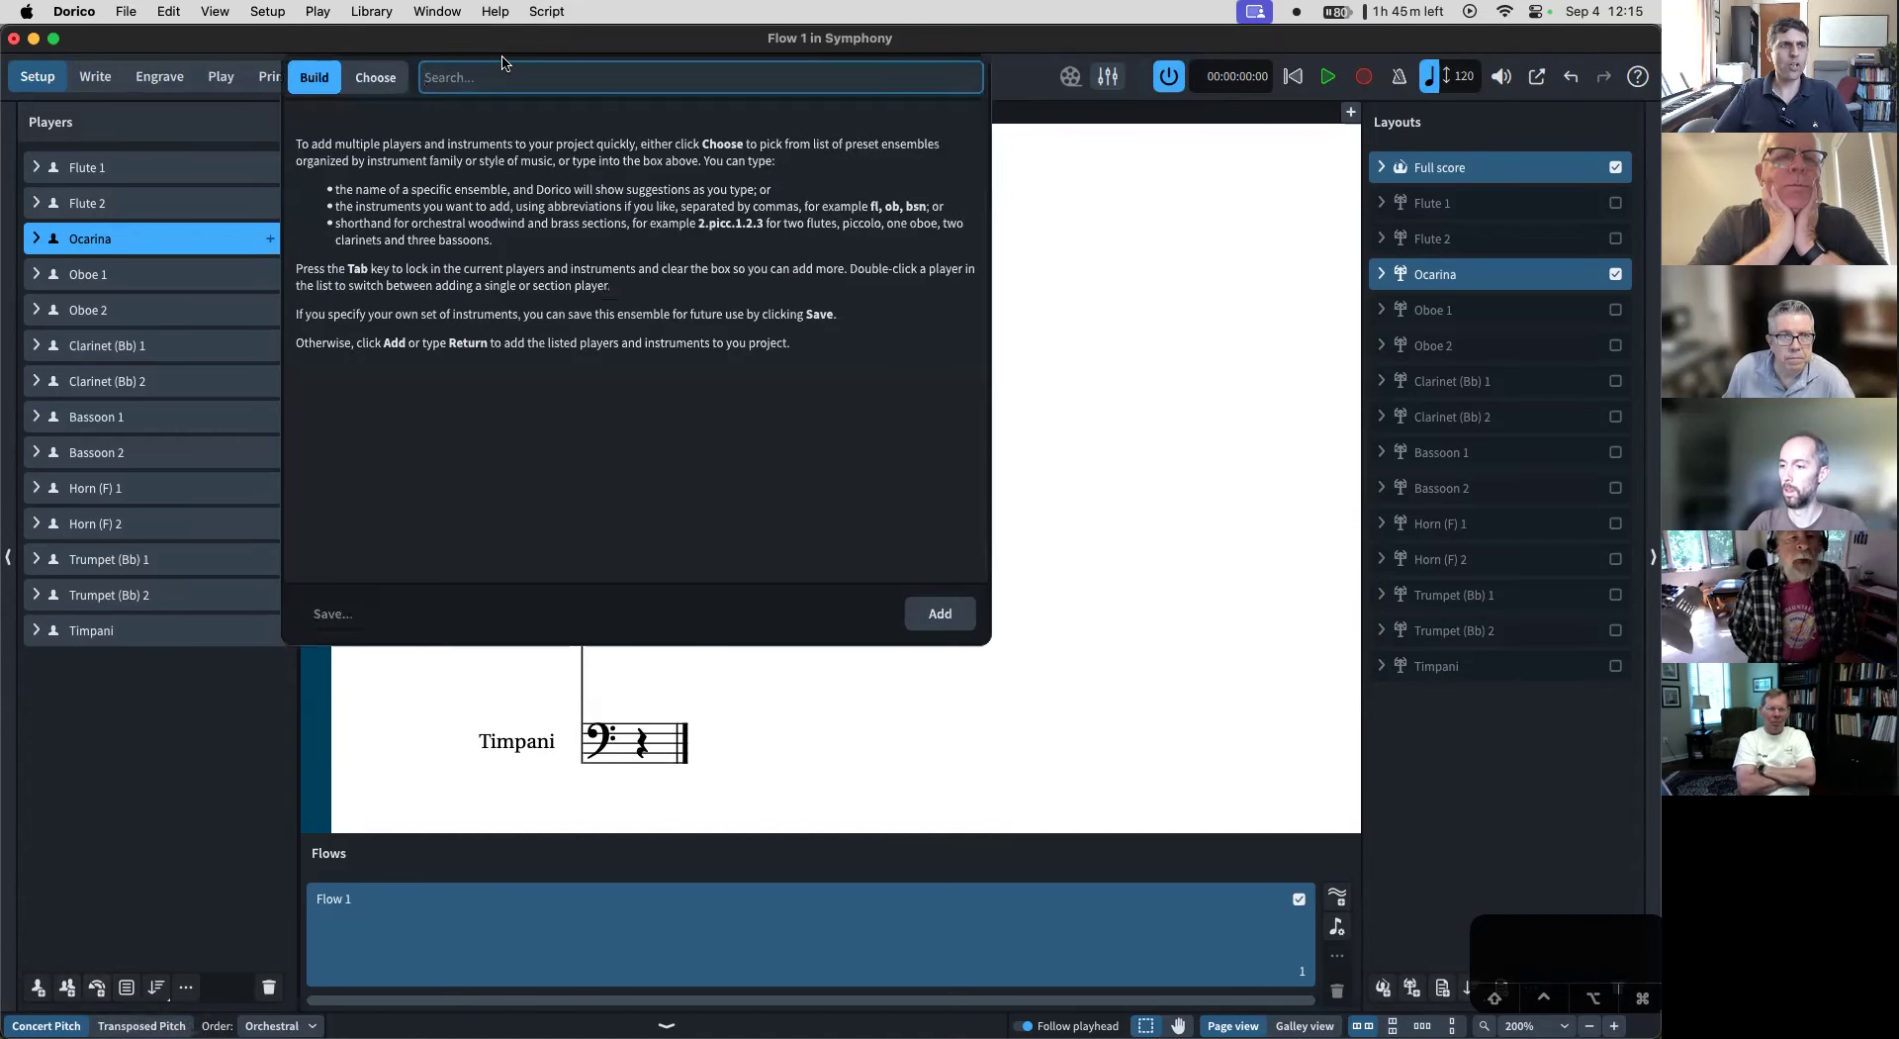
type("str")
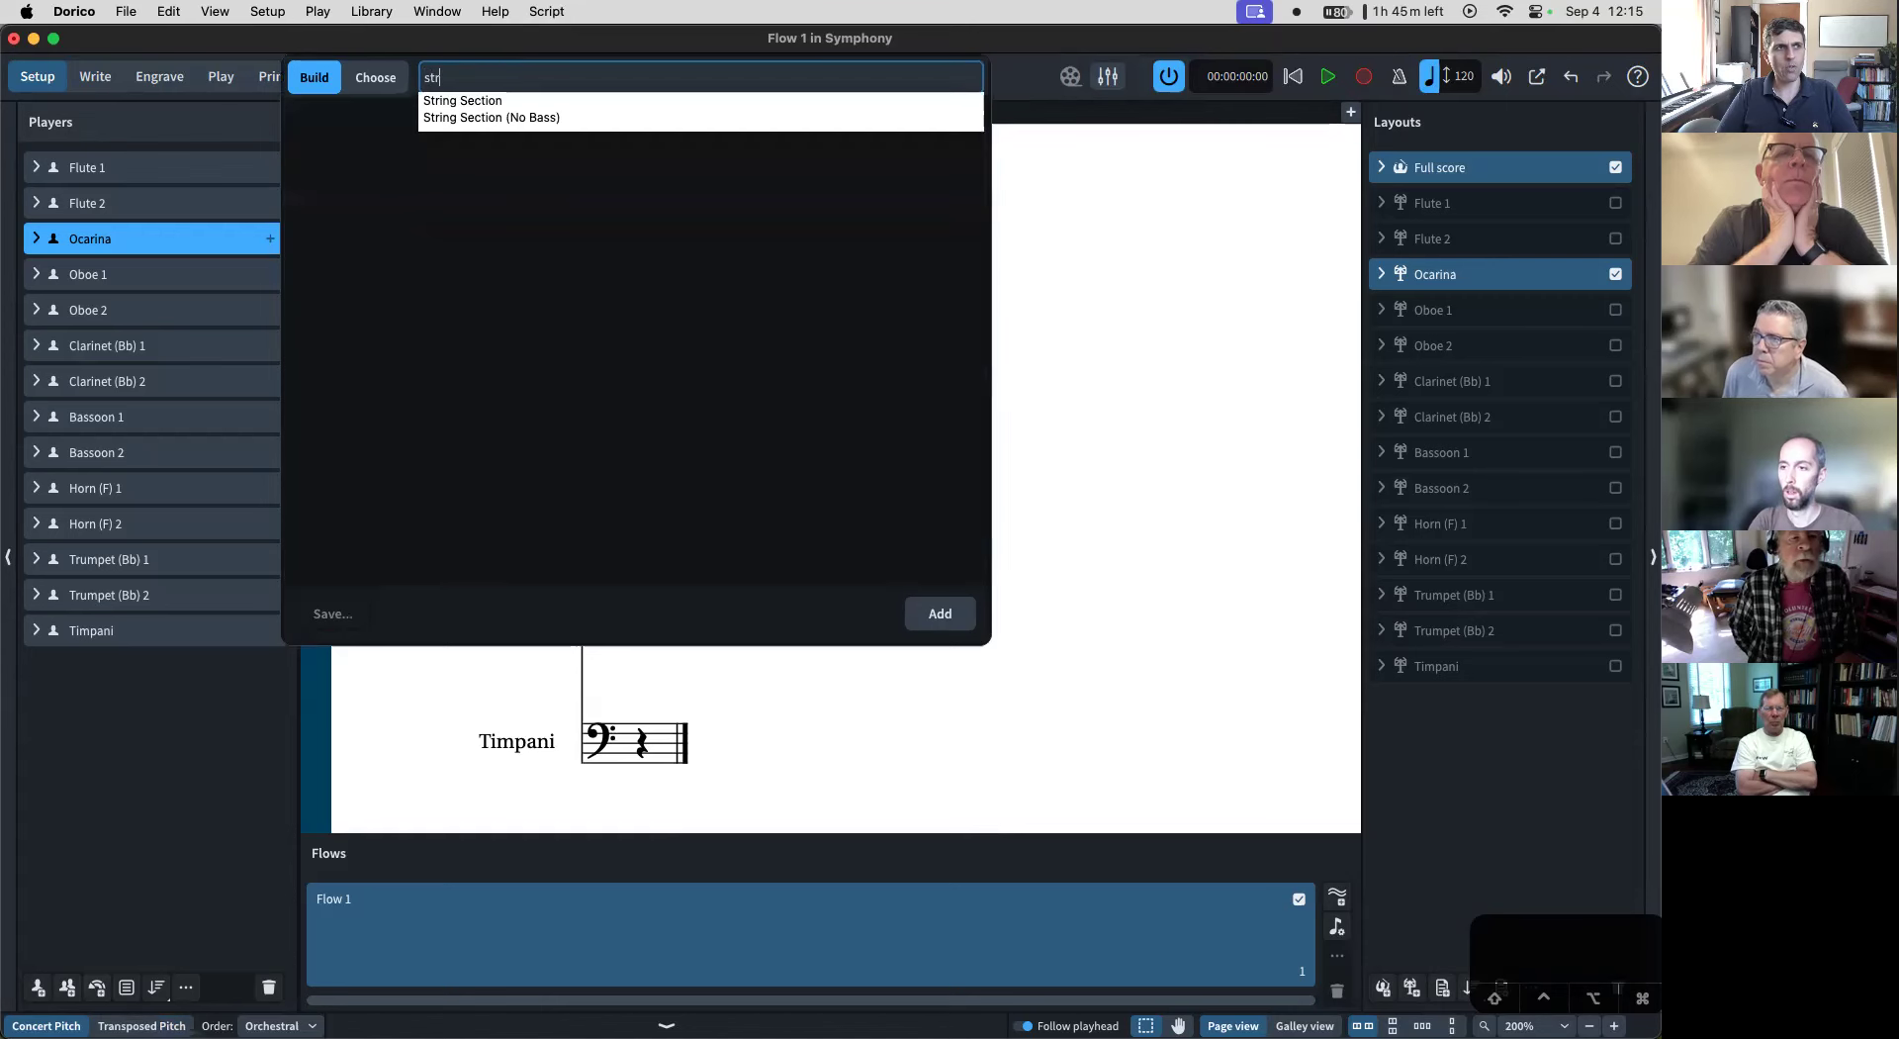
left_click(515, 101)
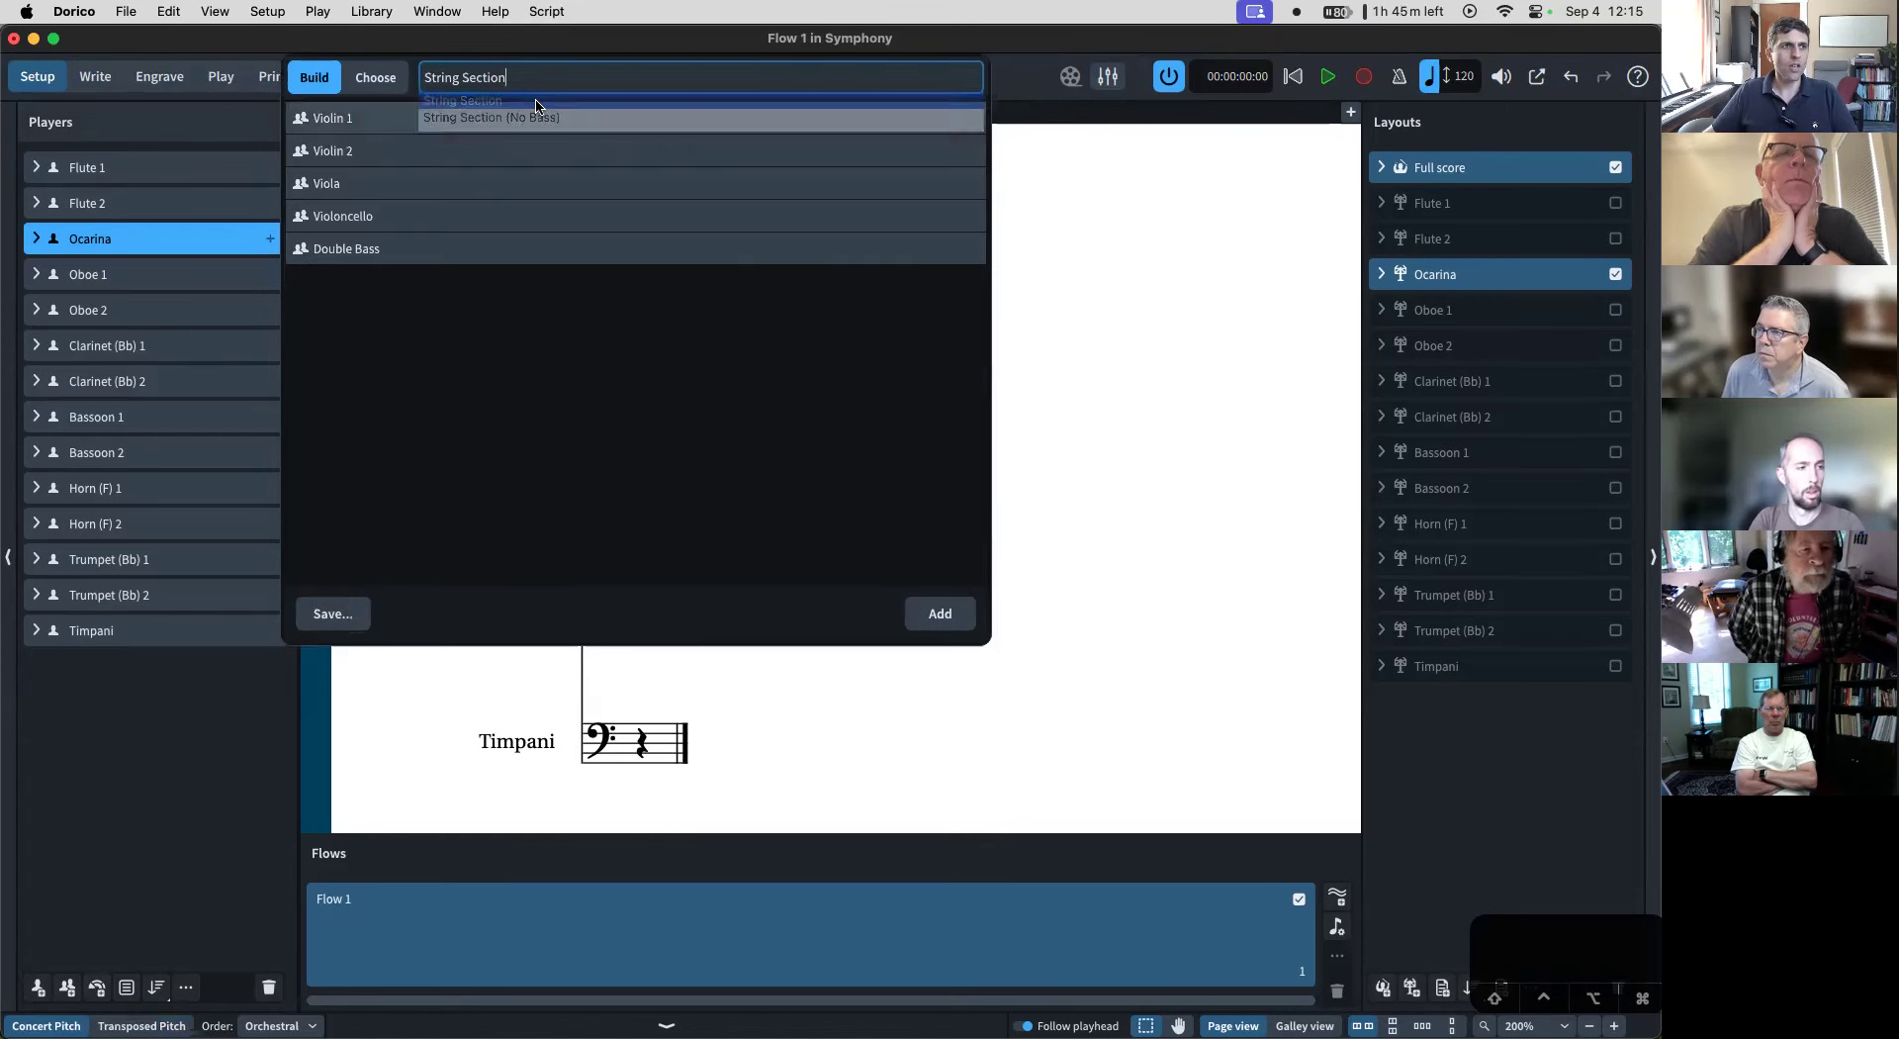
left_click(938, 611)
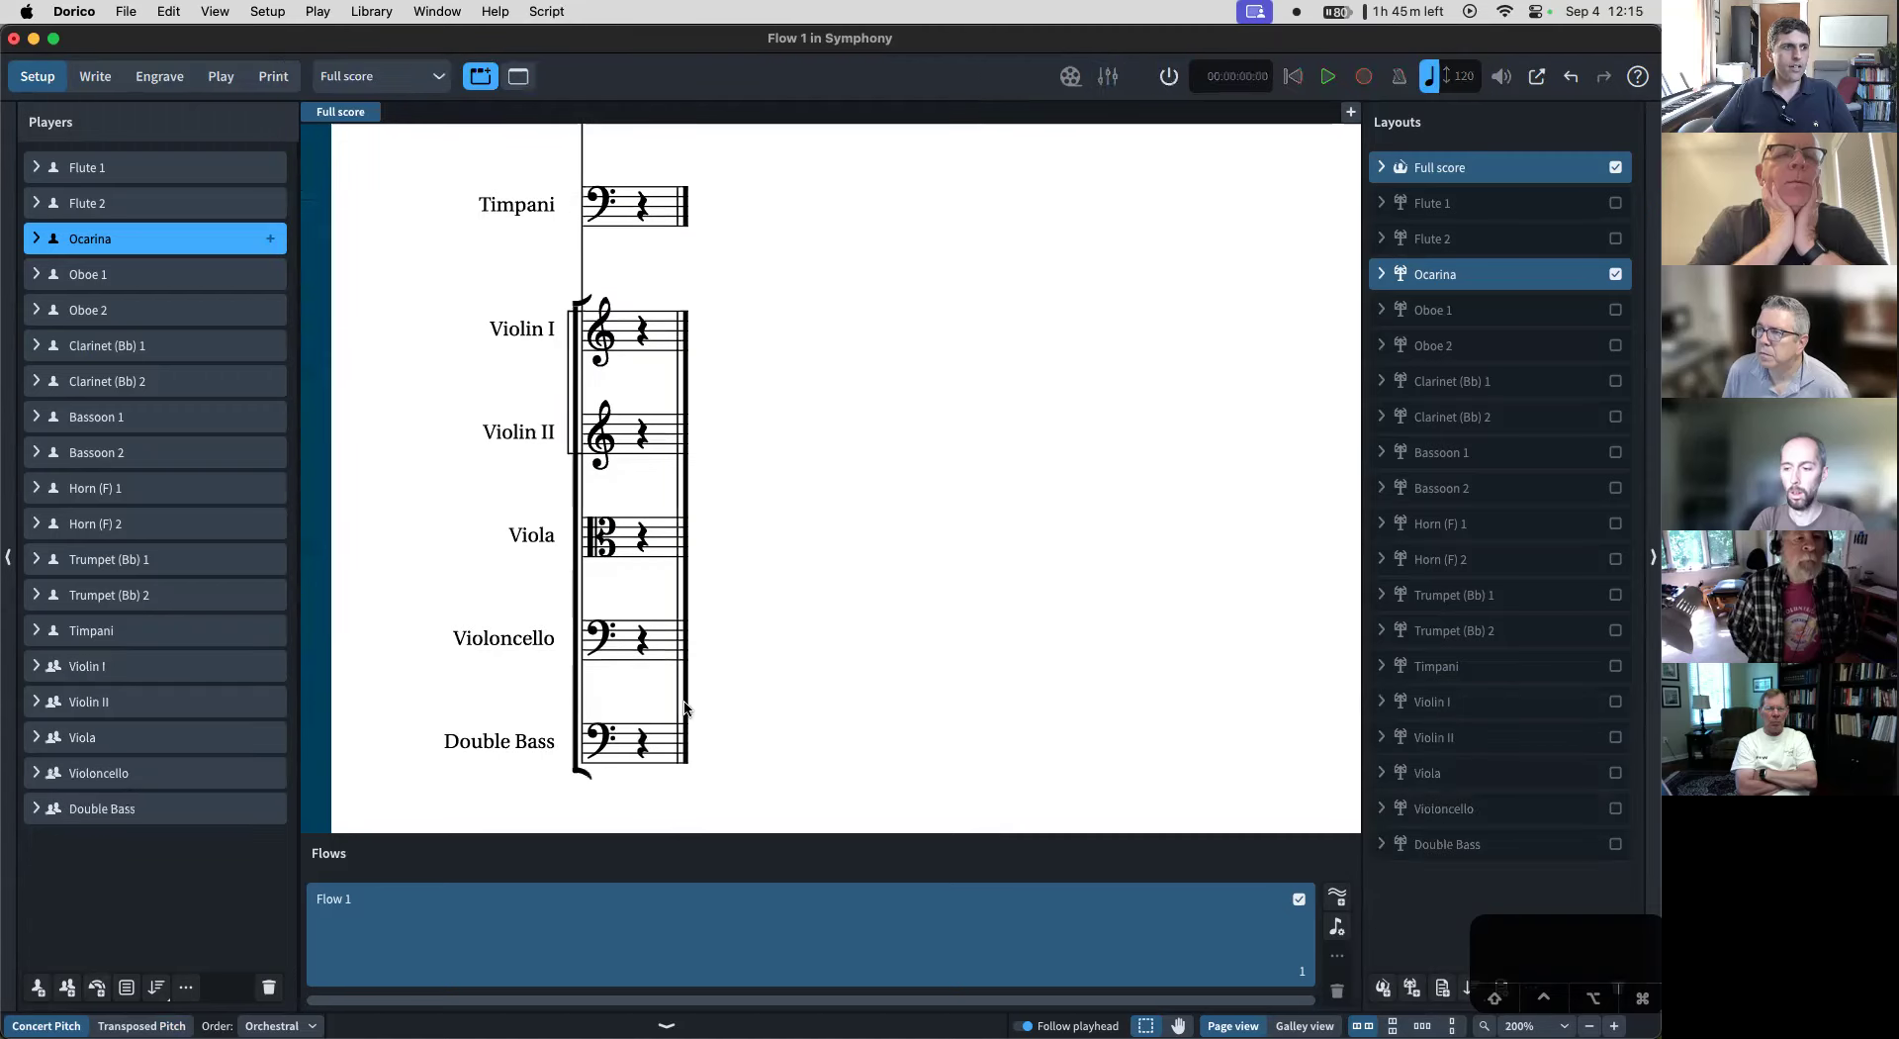
- Find the 4-part Choir (SATB) ensemble and add it to the project
left_click(96, 987)
type("sat")
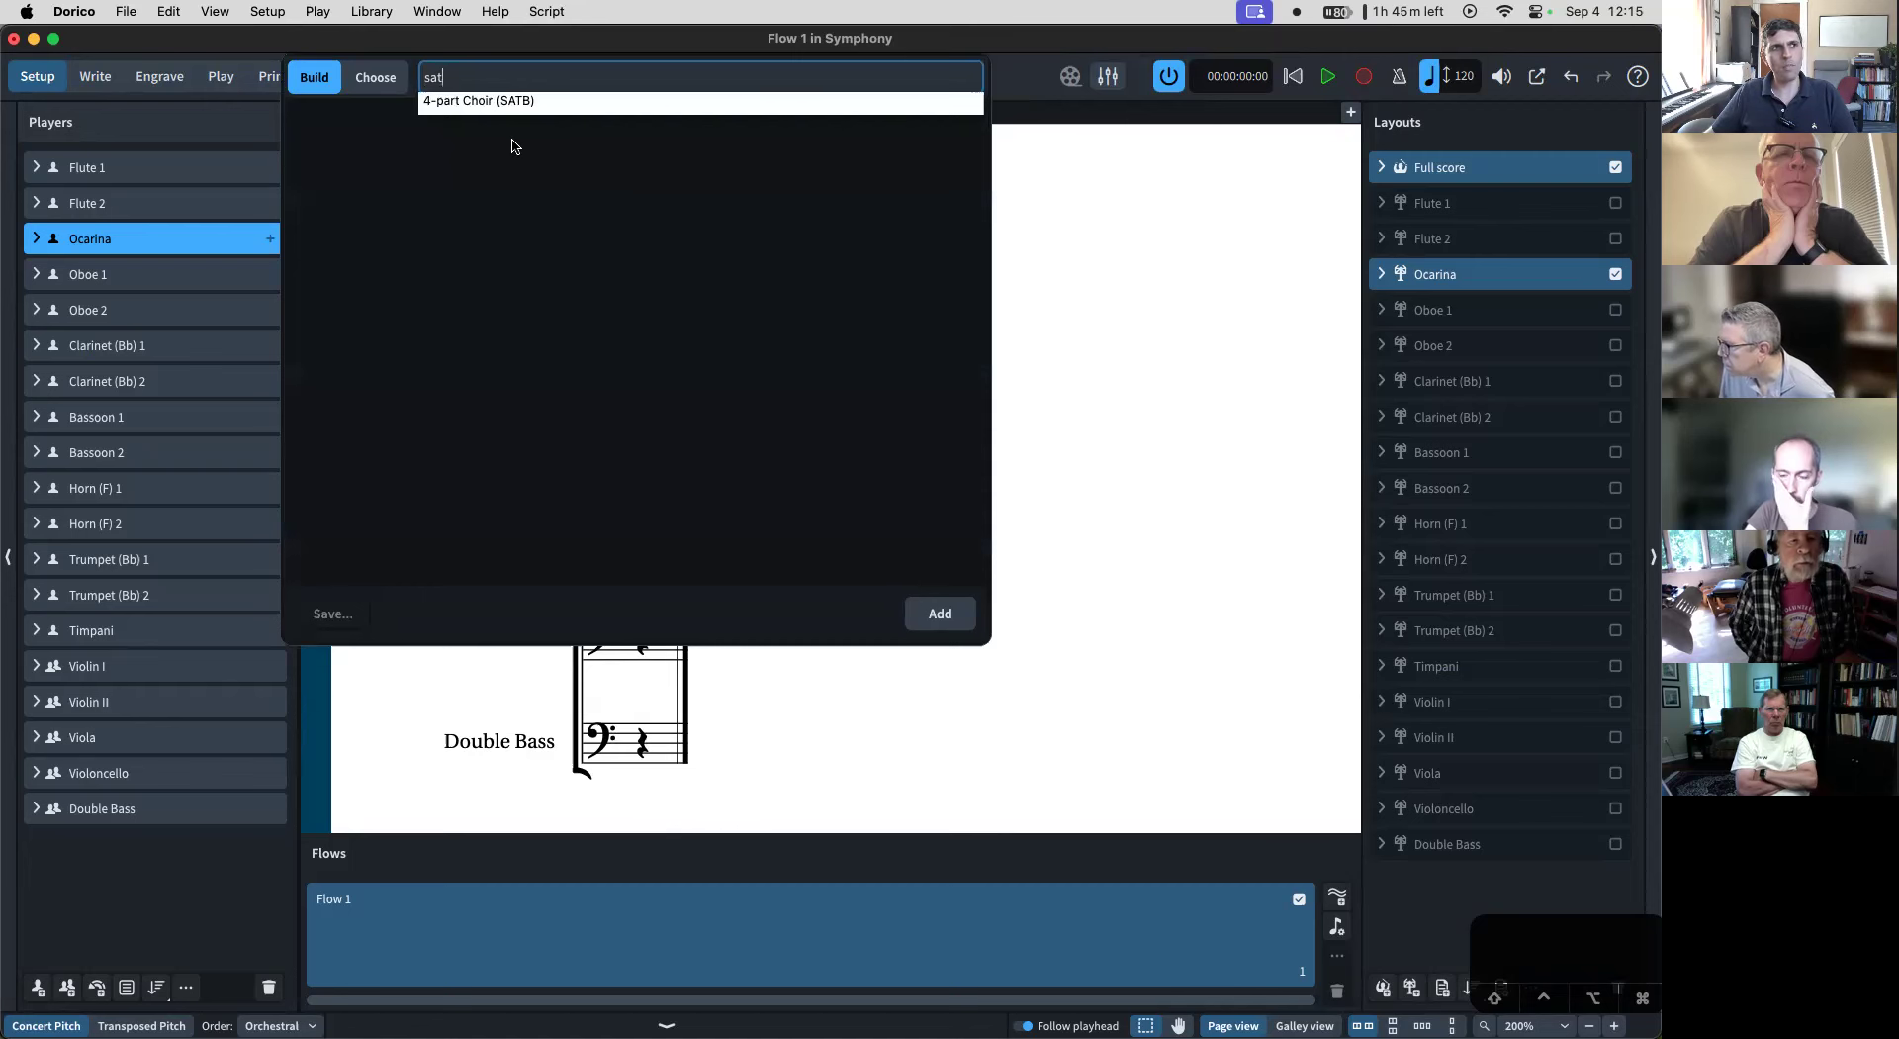
key("BackSpace")
key("BackSpace")
key("BackSpace")
type("cg")
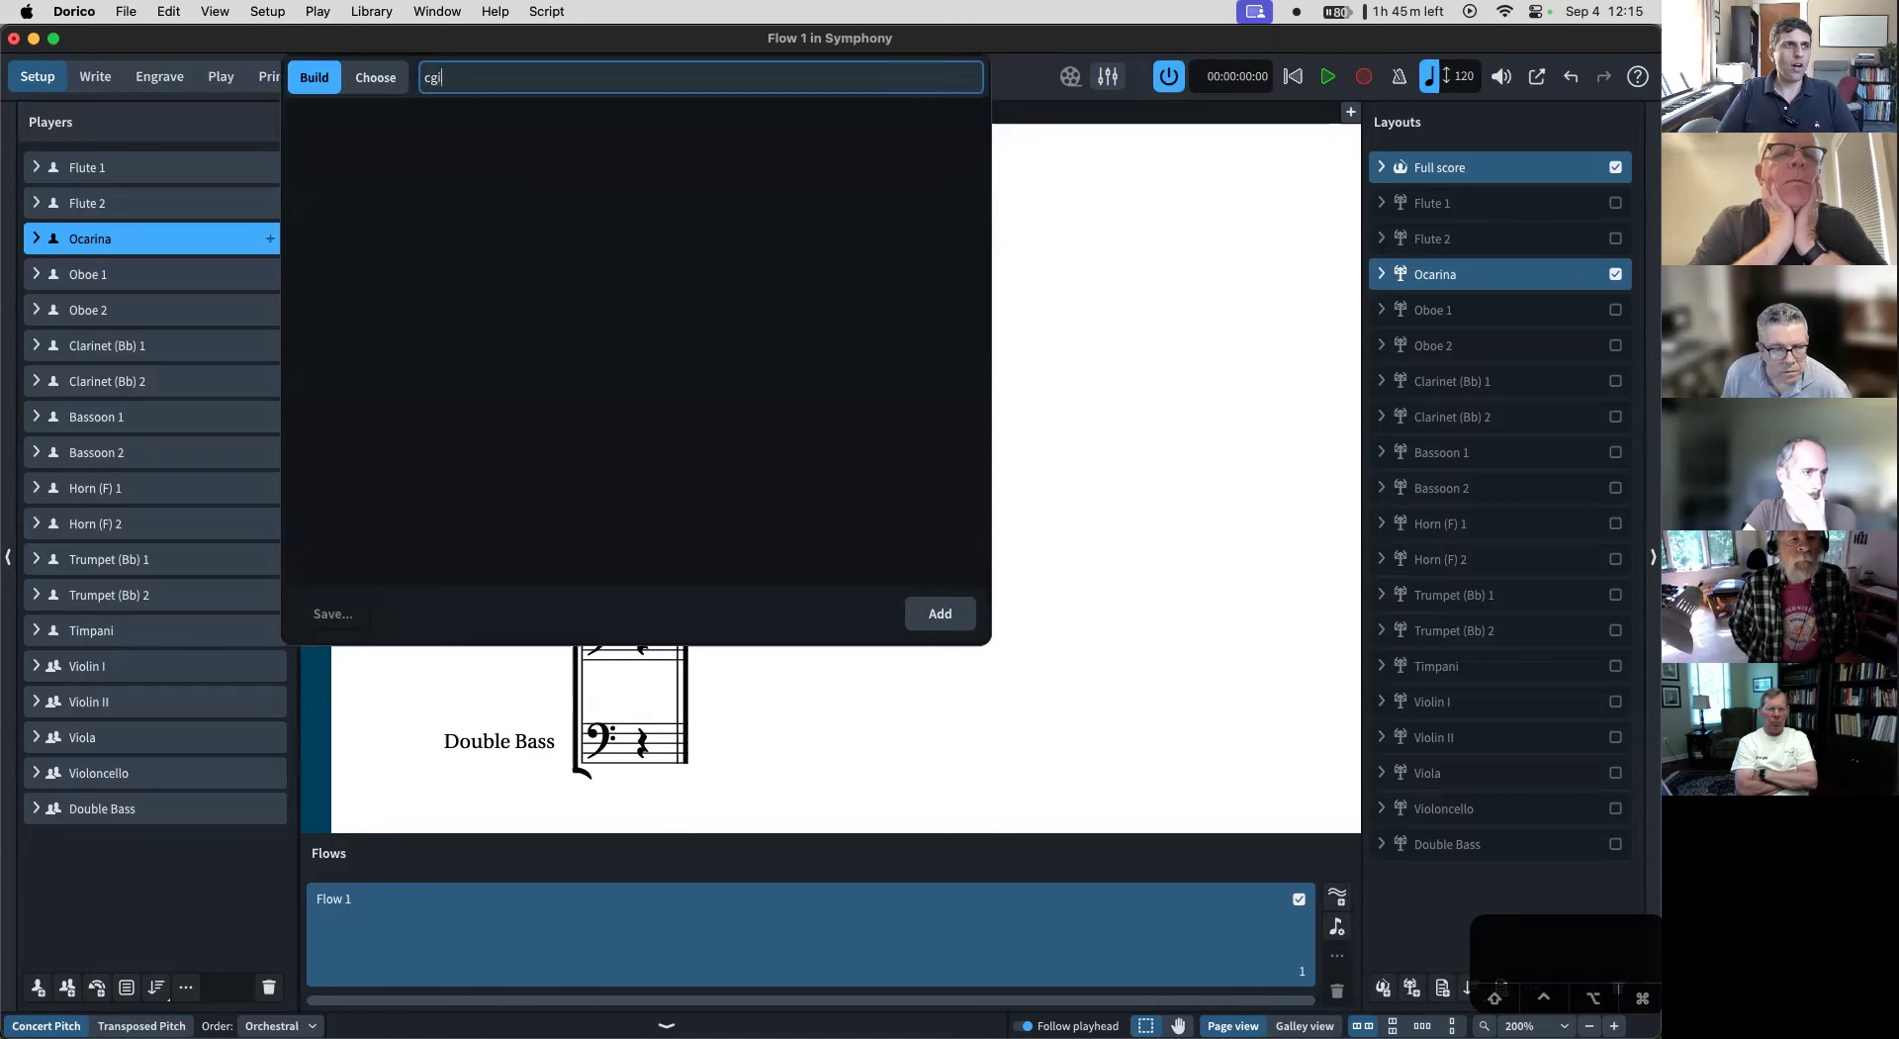
key("BackSpace")
type("hoir")
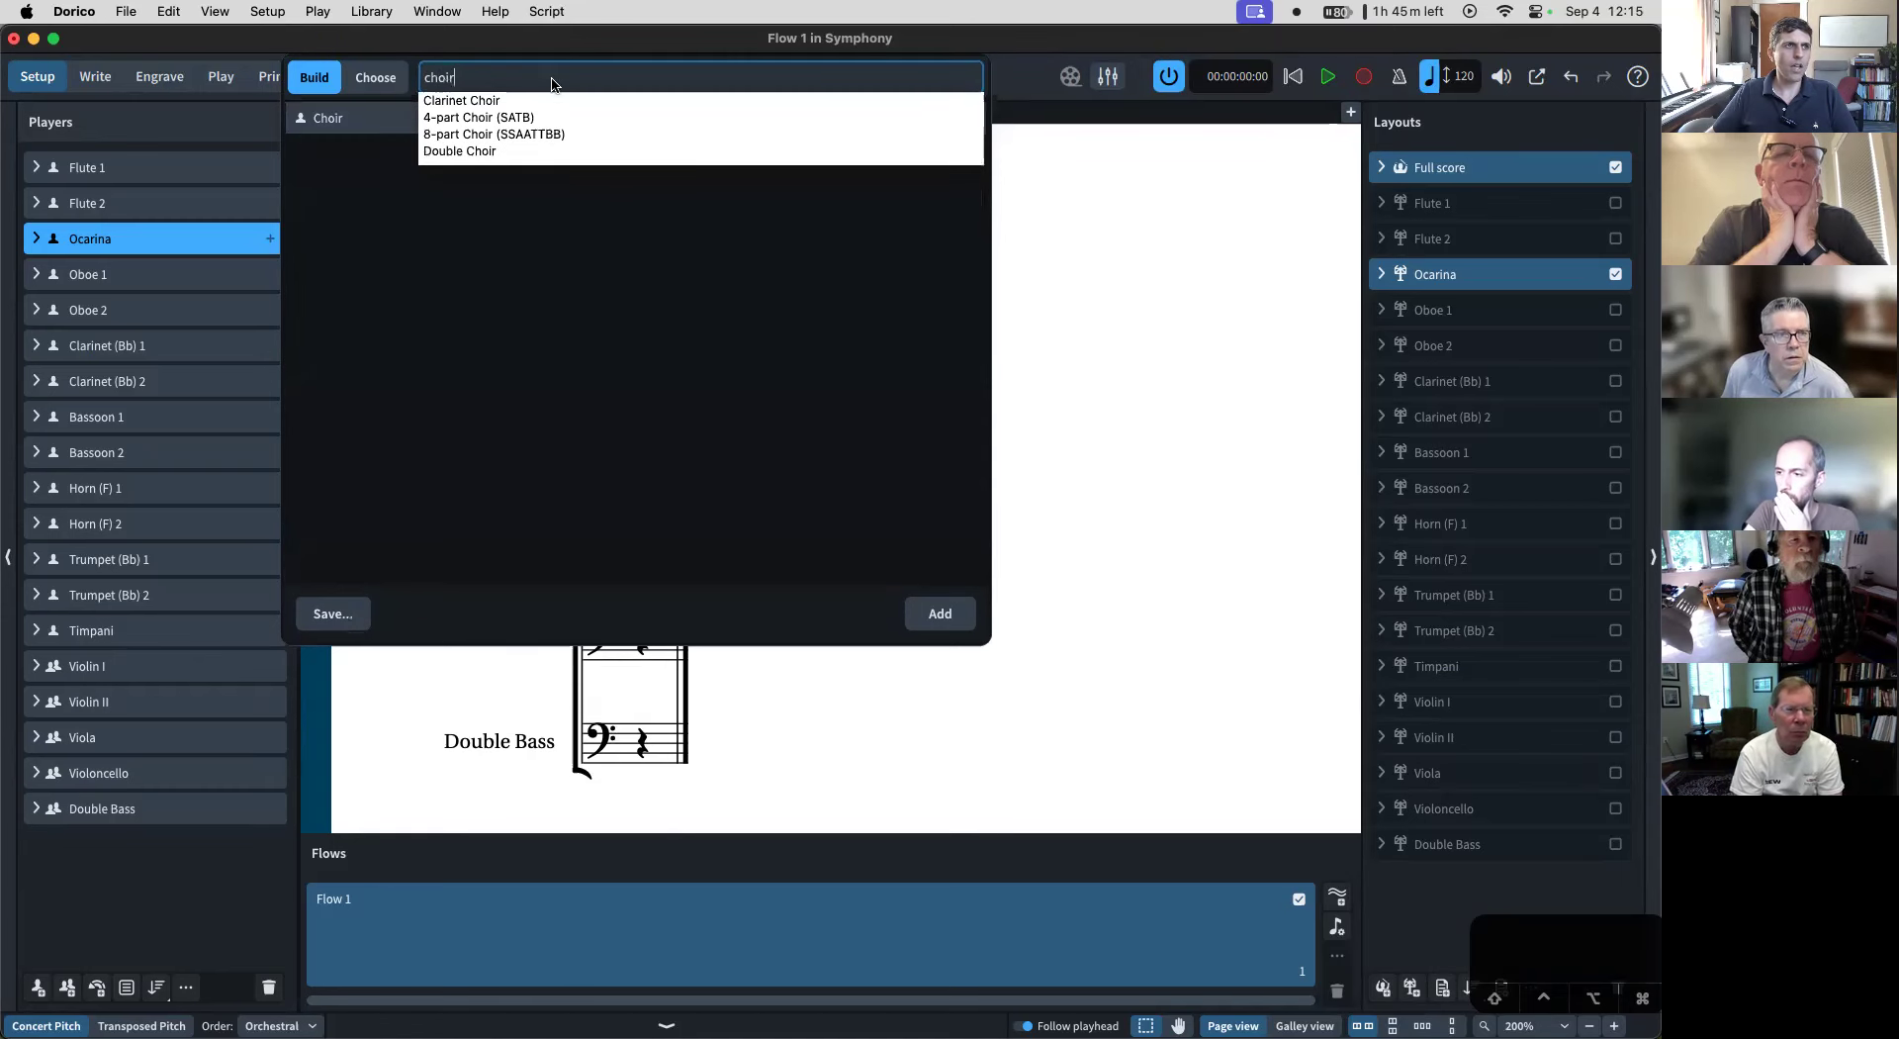
left_click(538, 117)
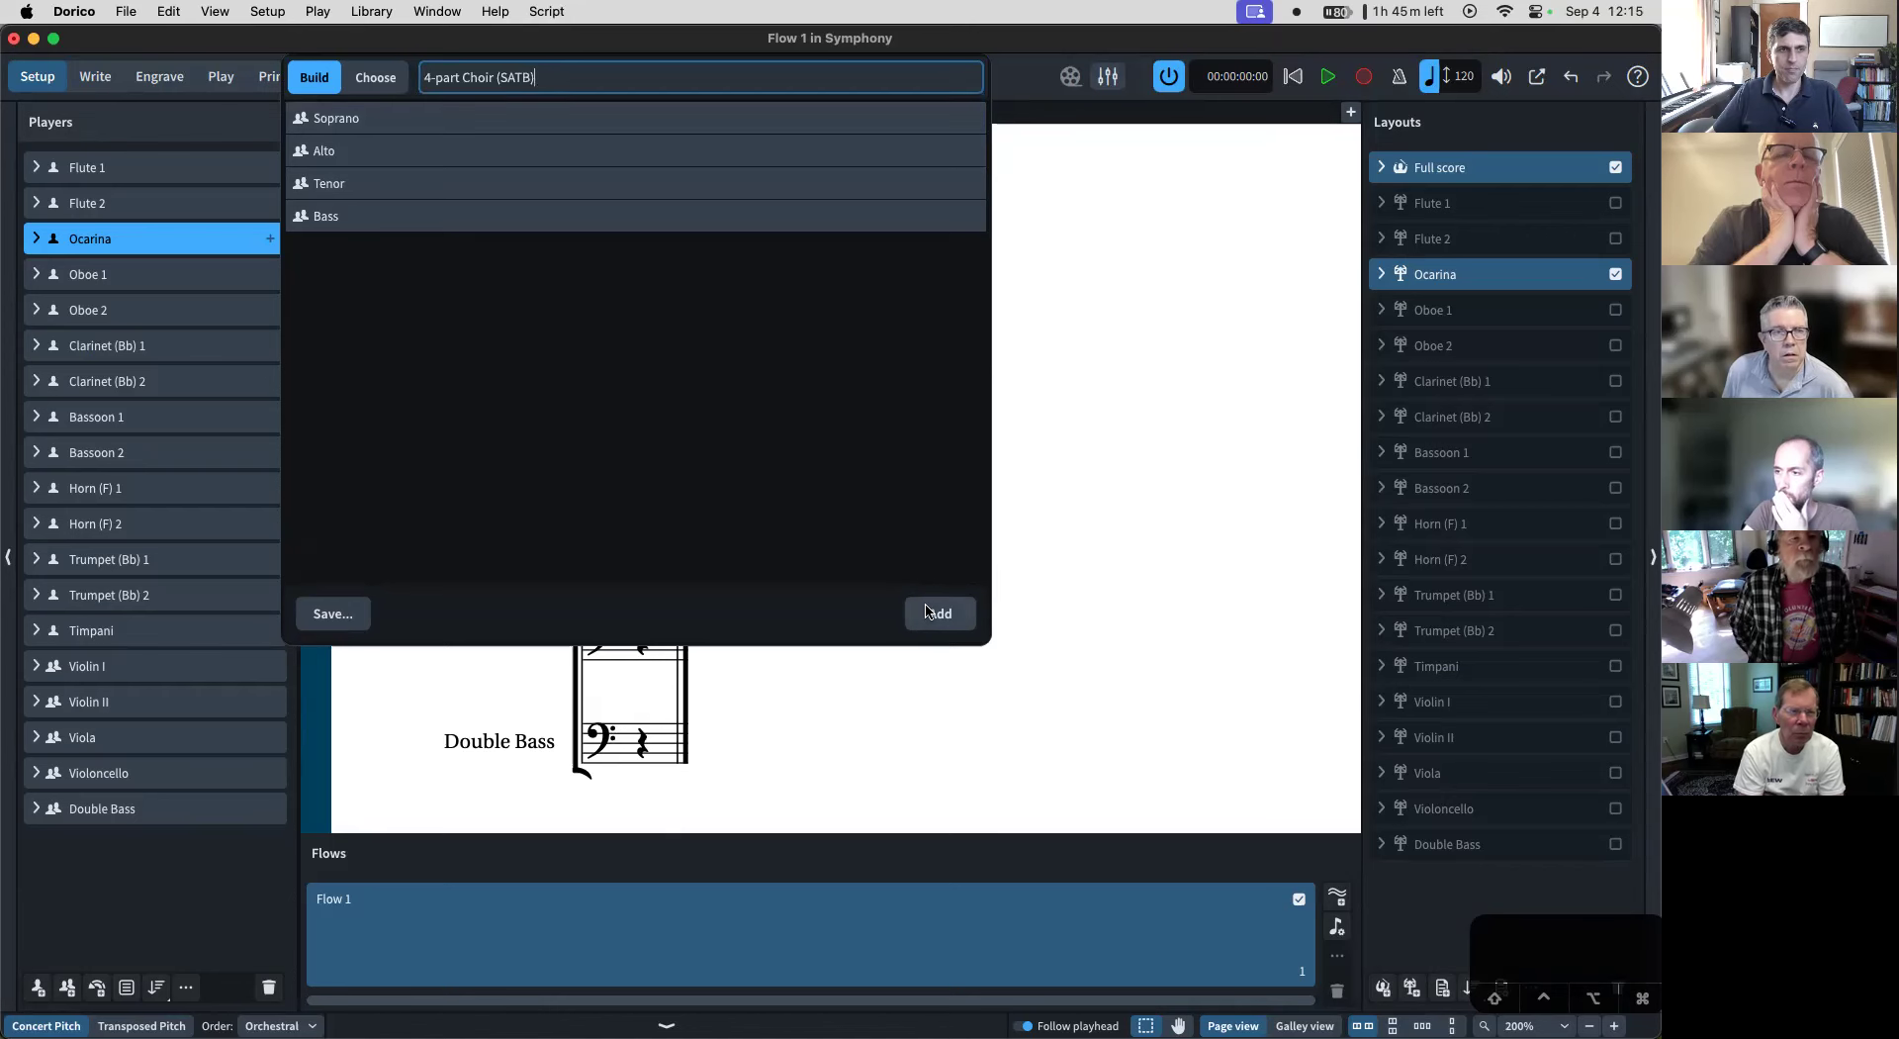
left_click(930, 614)
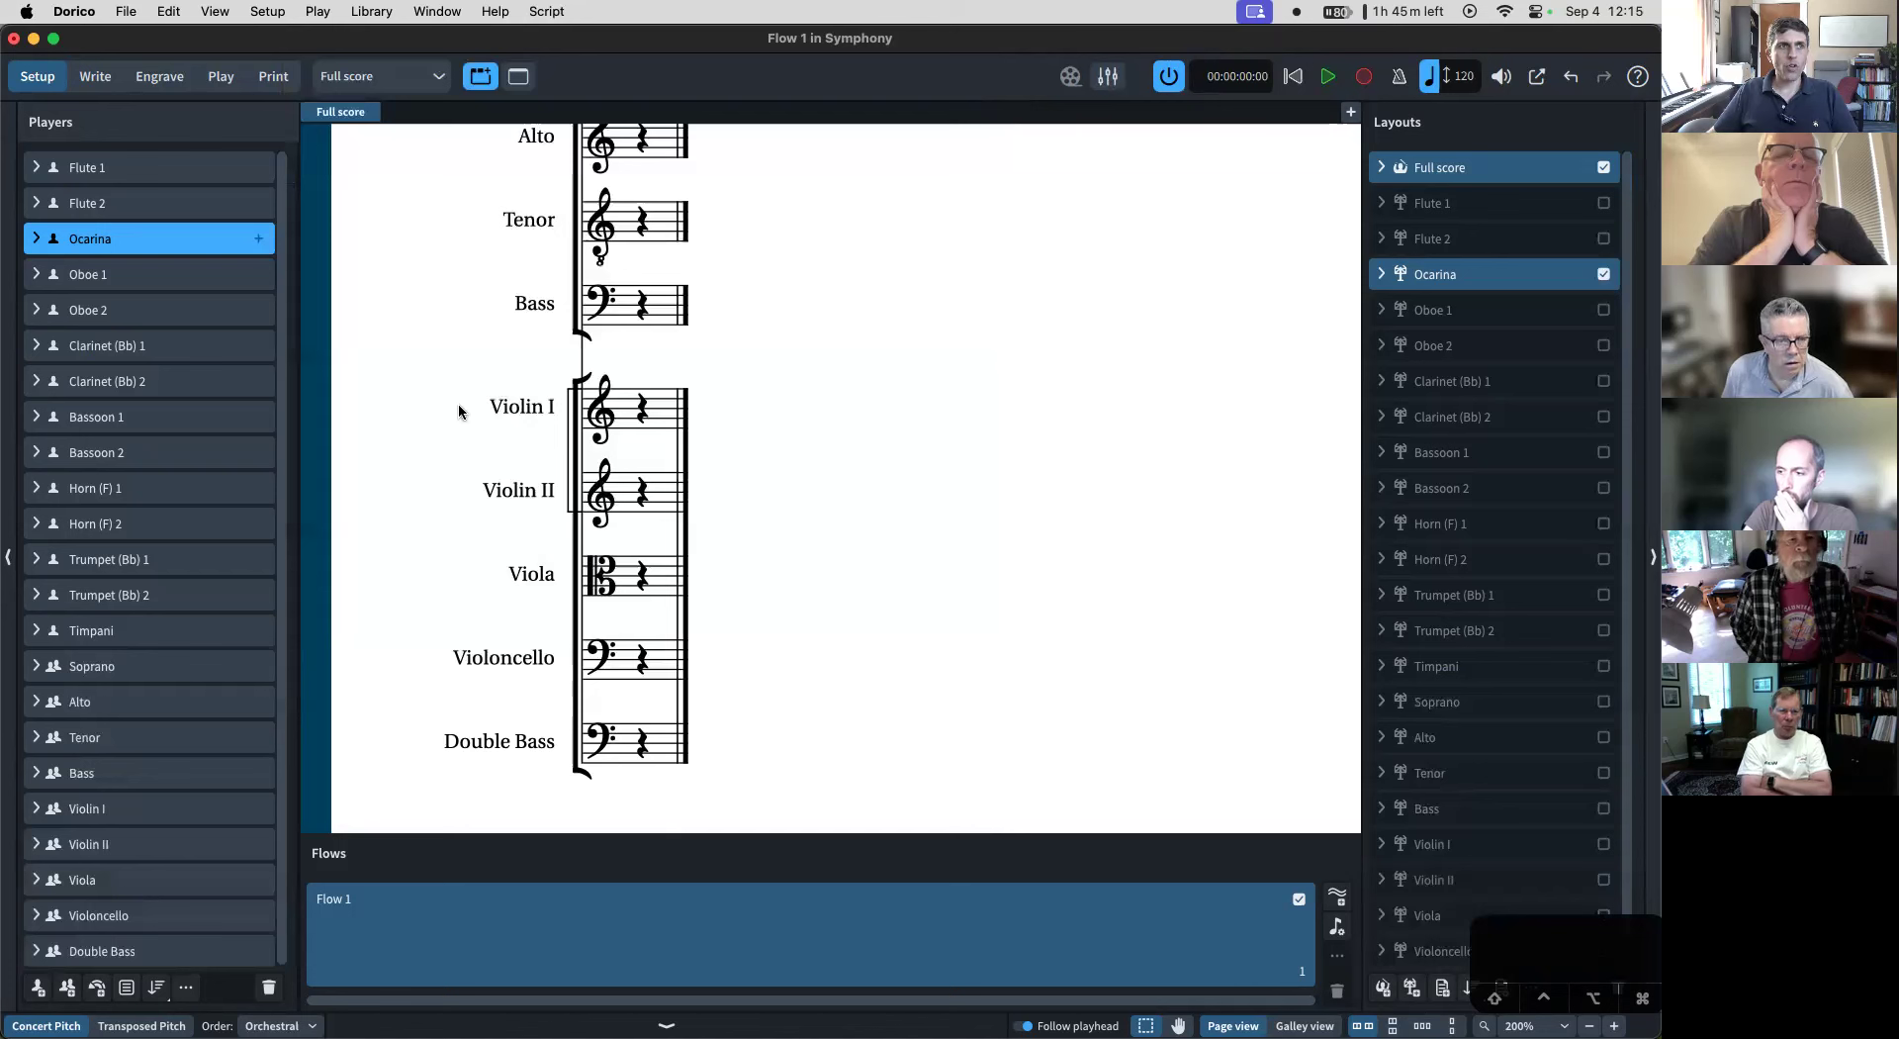
- Add a single player holding a Piano to the project
scroll(630, 303, "up", 10)
scroll(630, 302, "down", 3)
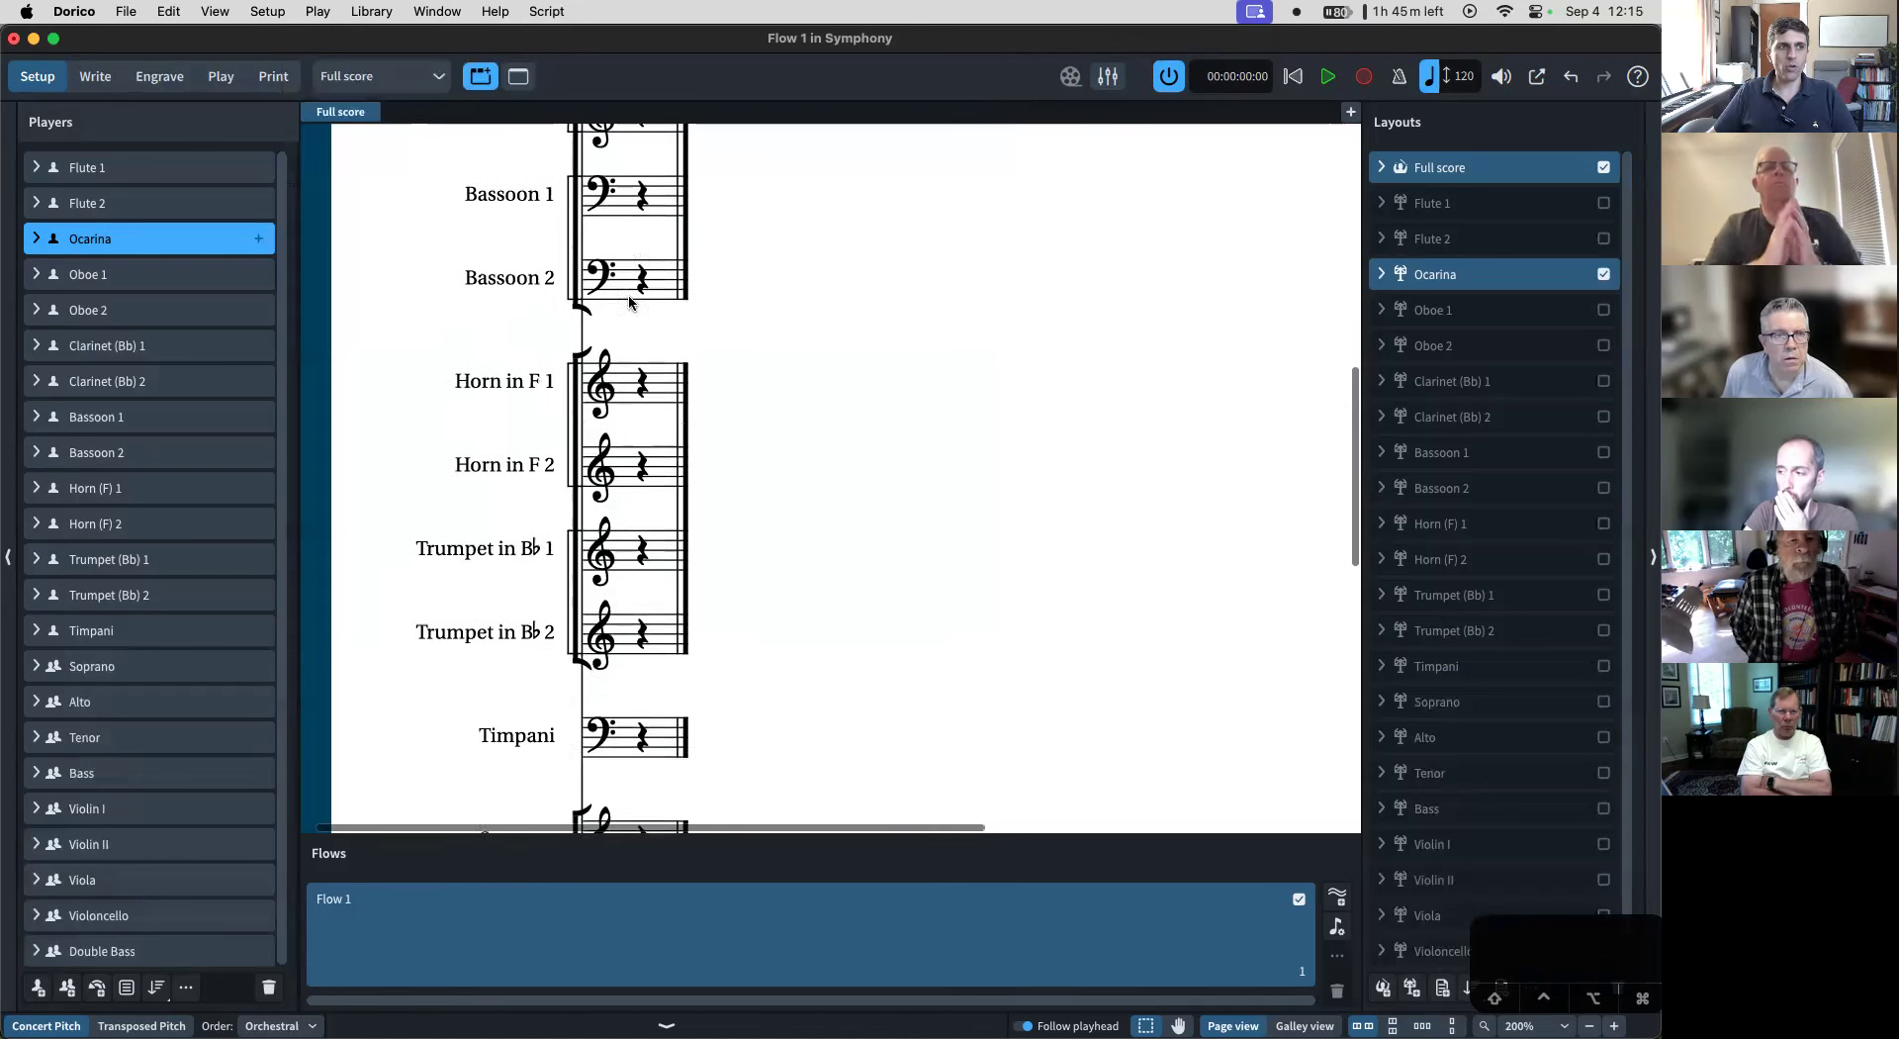
scroll(630, 302, "down", 6)
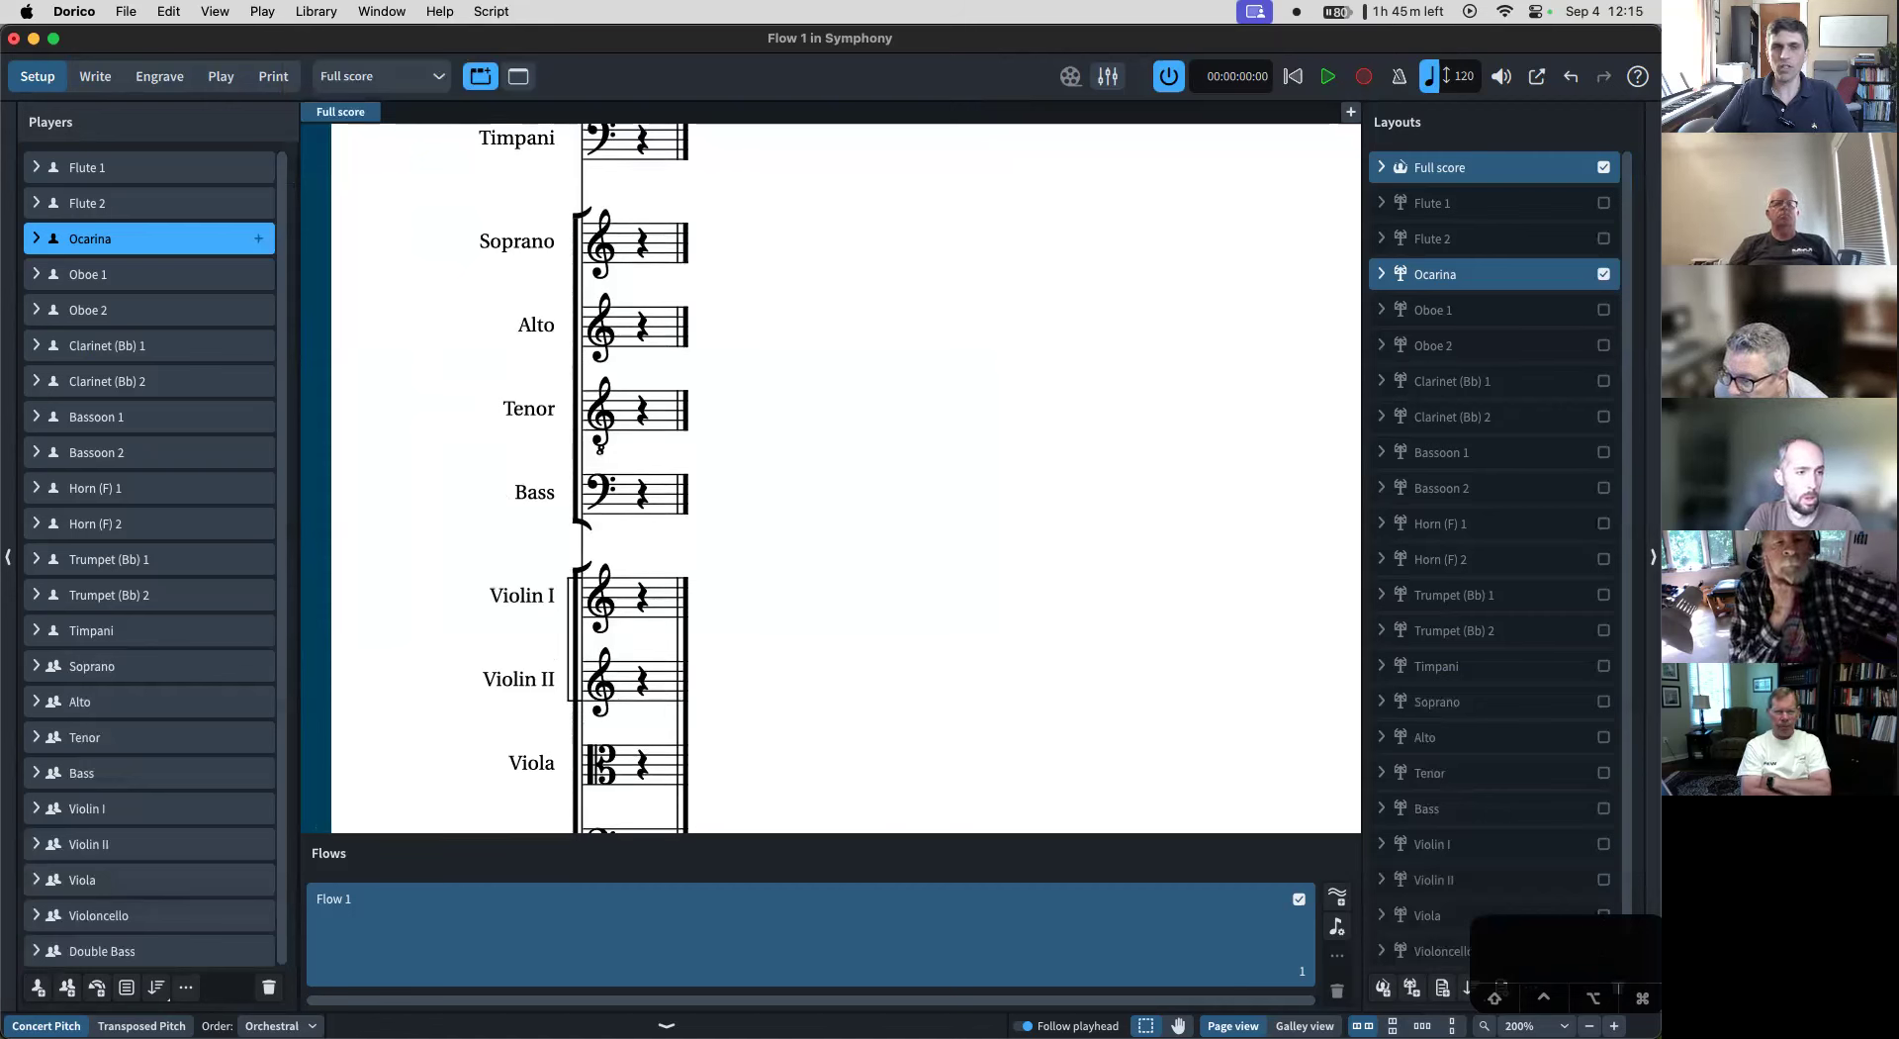
scroll(362, 486, "down", 5)
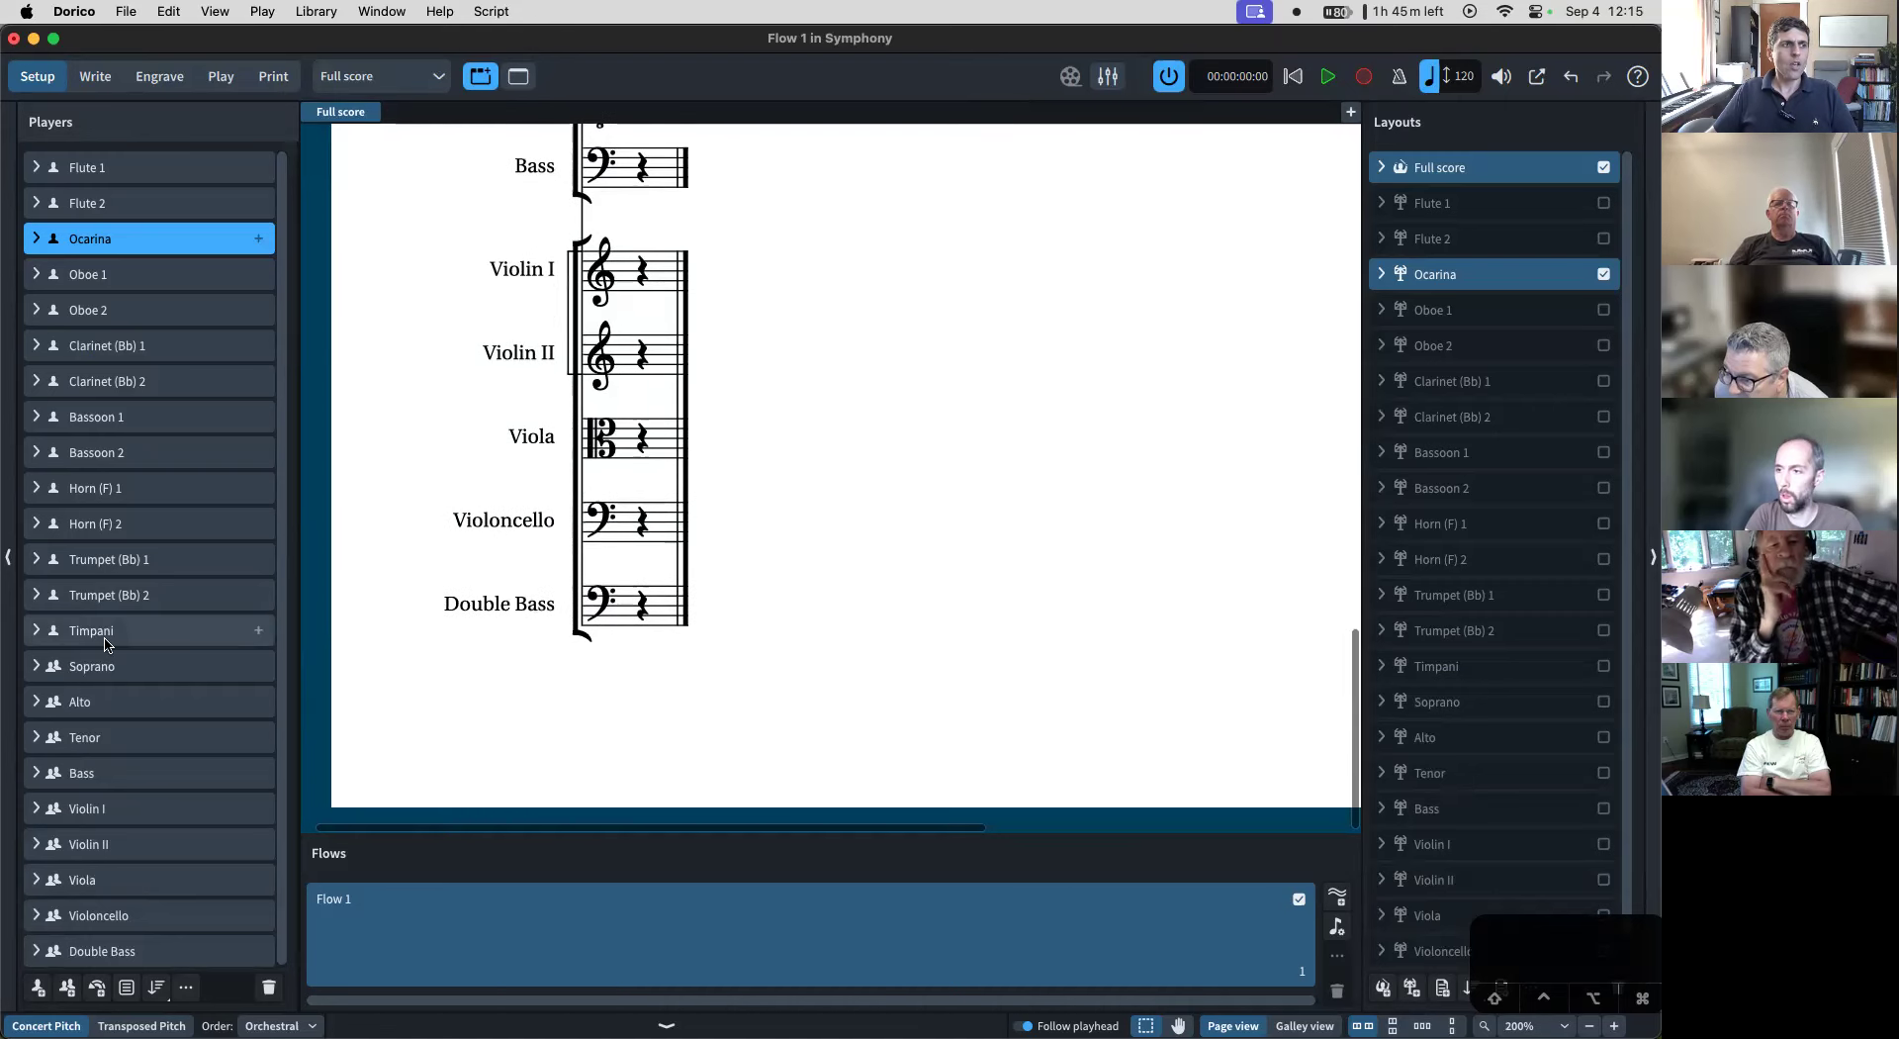
scroll(532, 484, "up", 5)
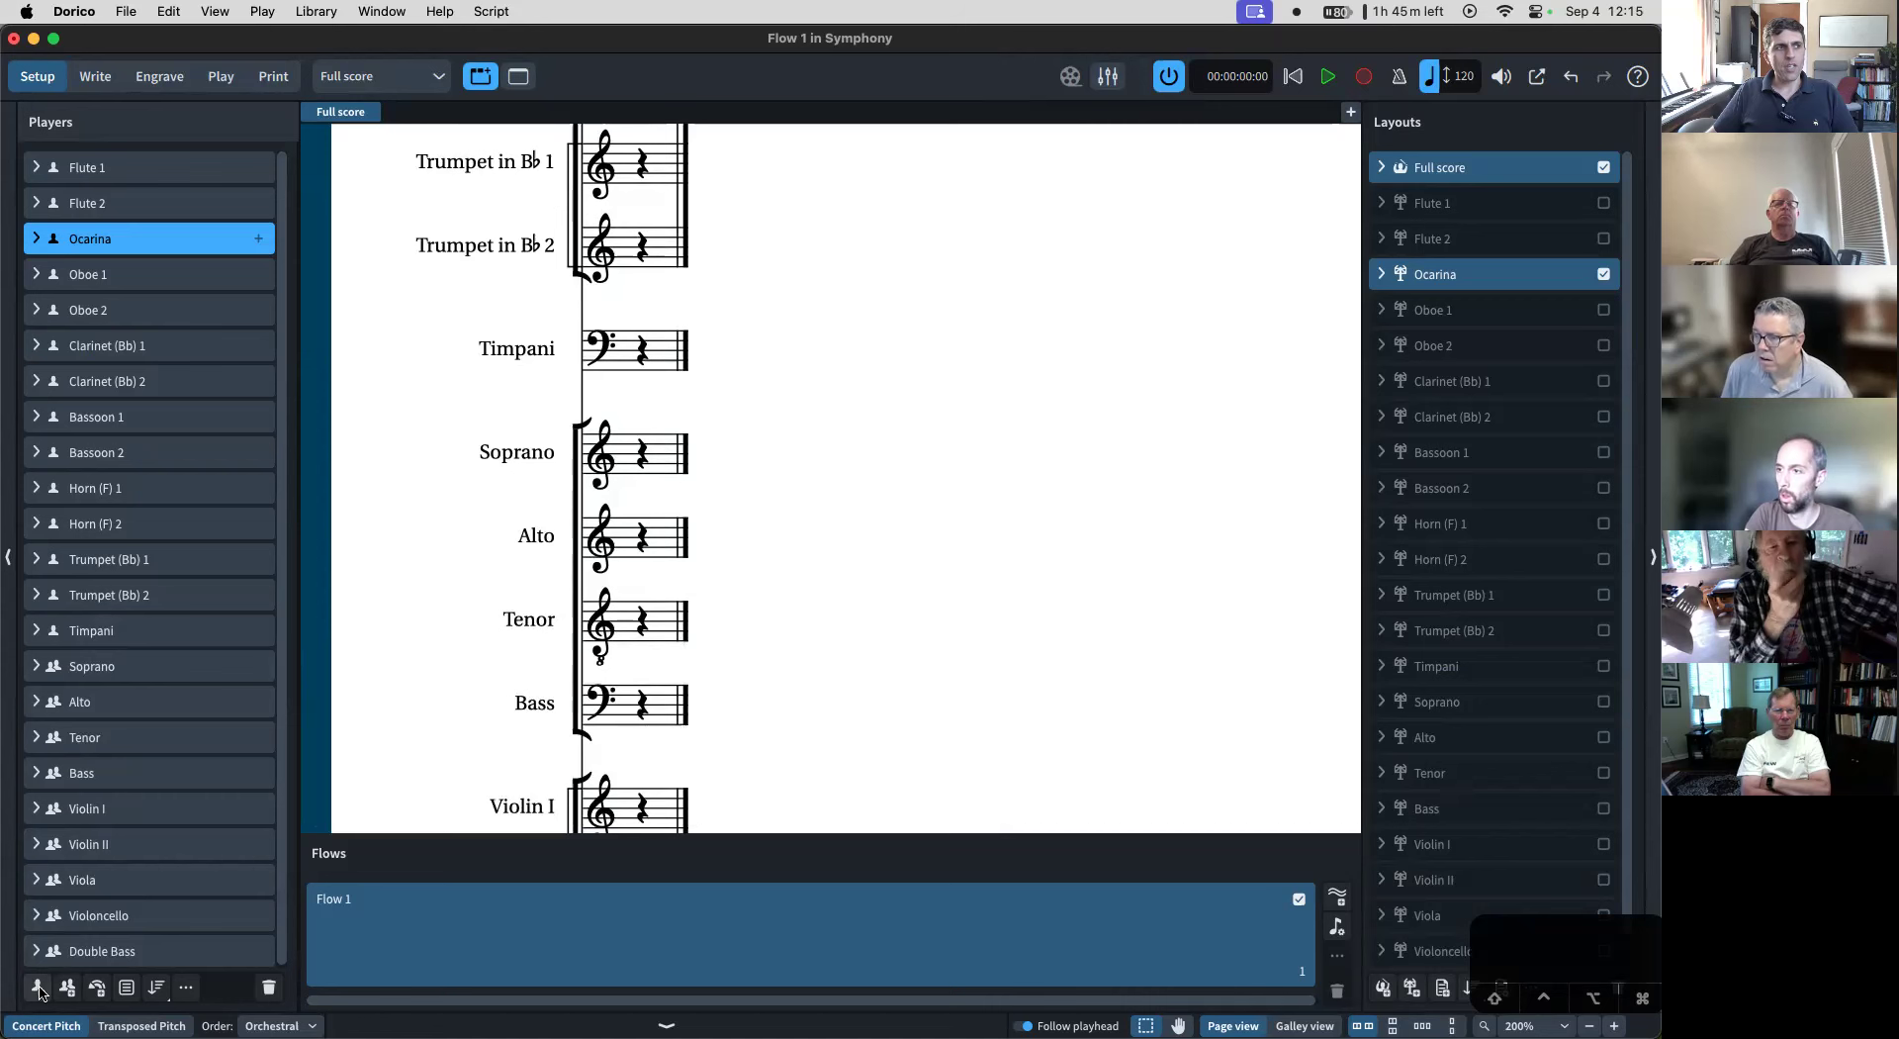
left_click(37, 988)
type("piano")
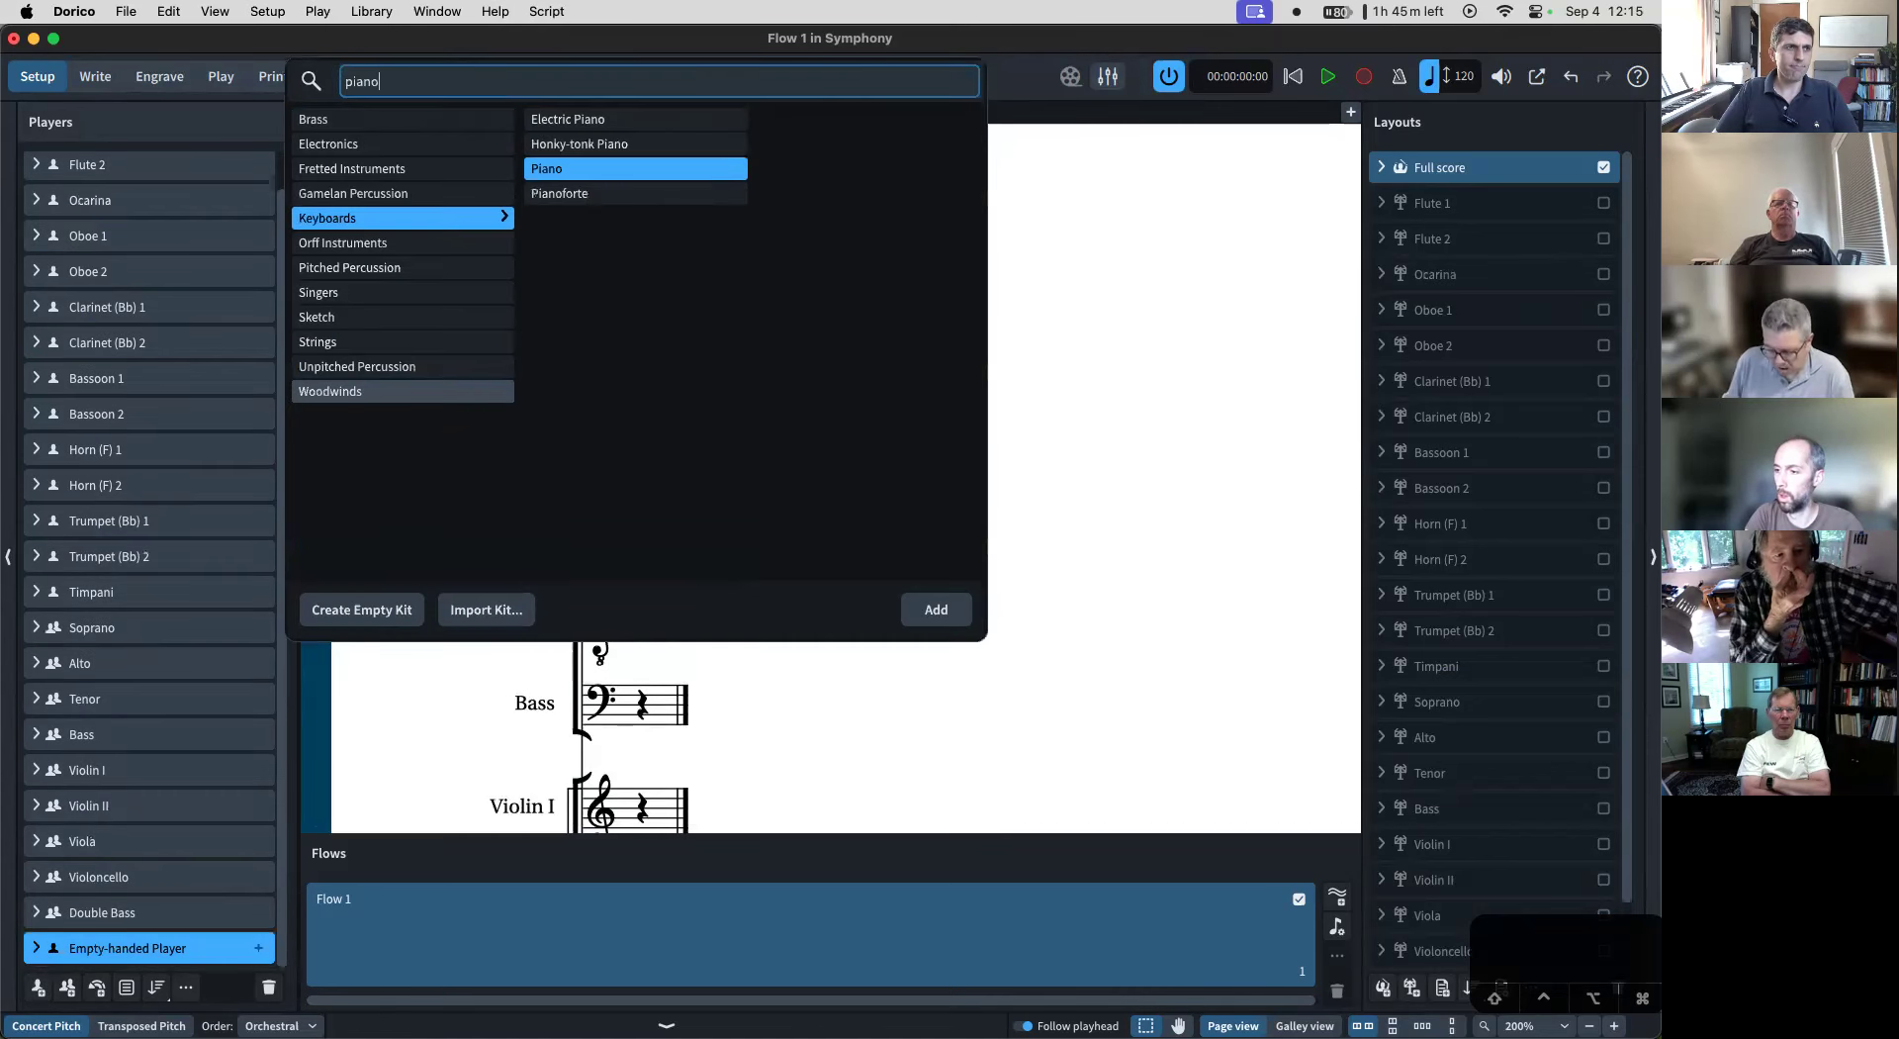
key("Return")
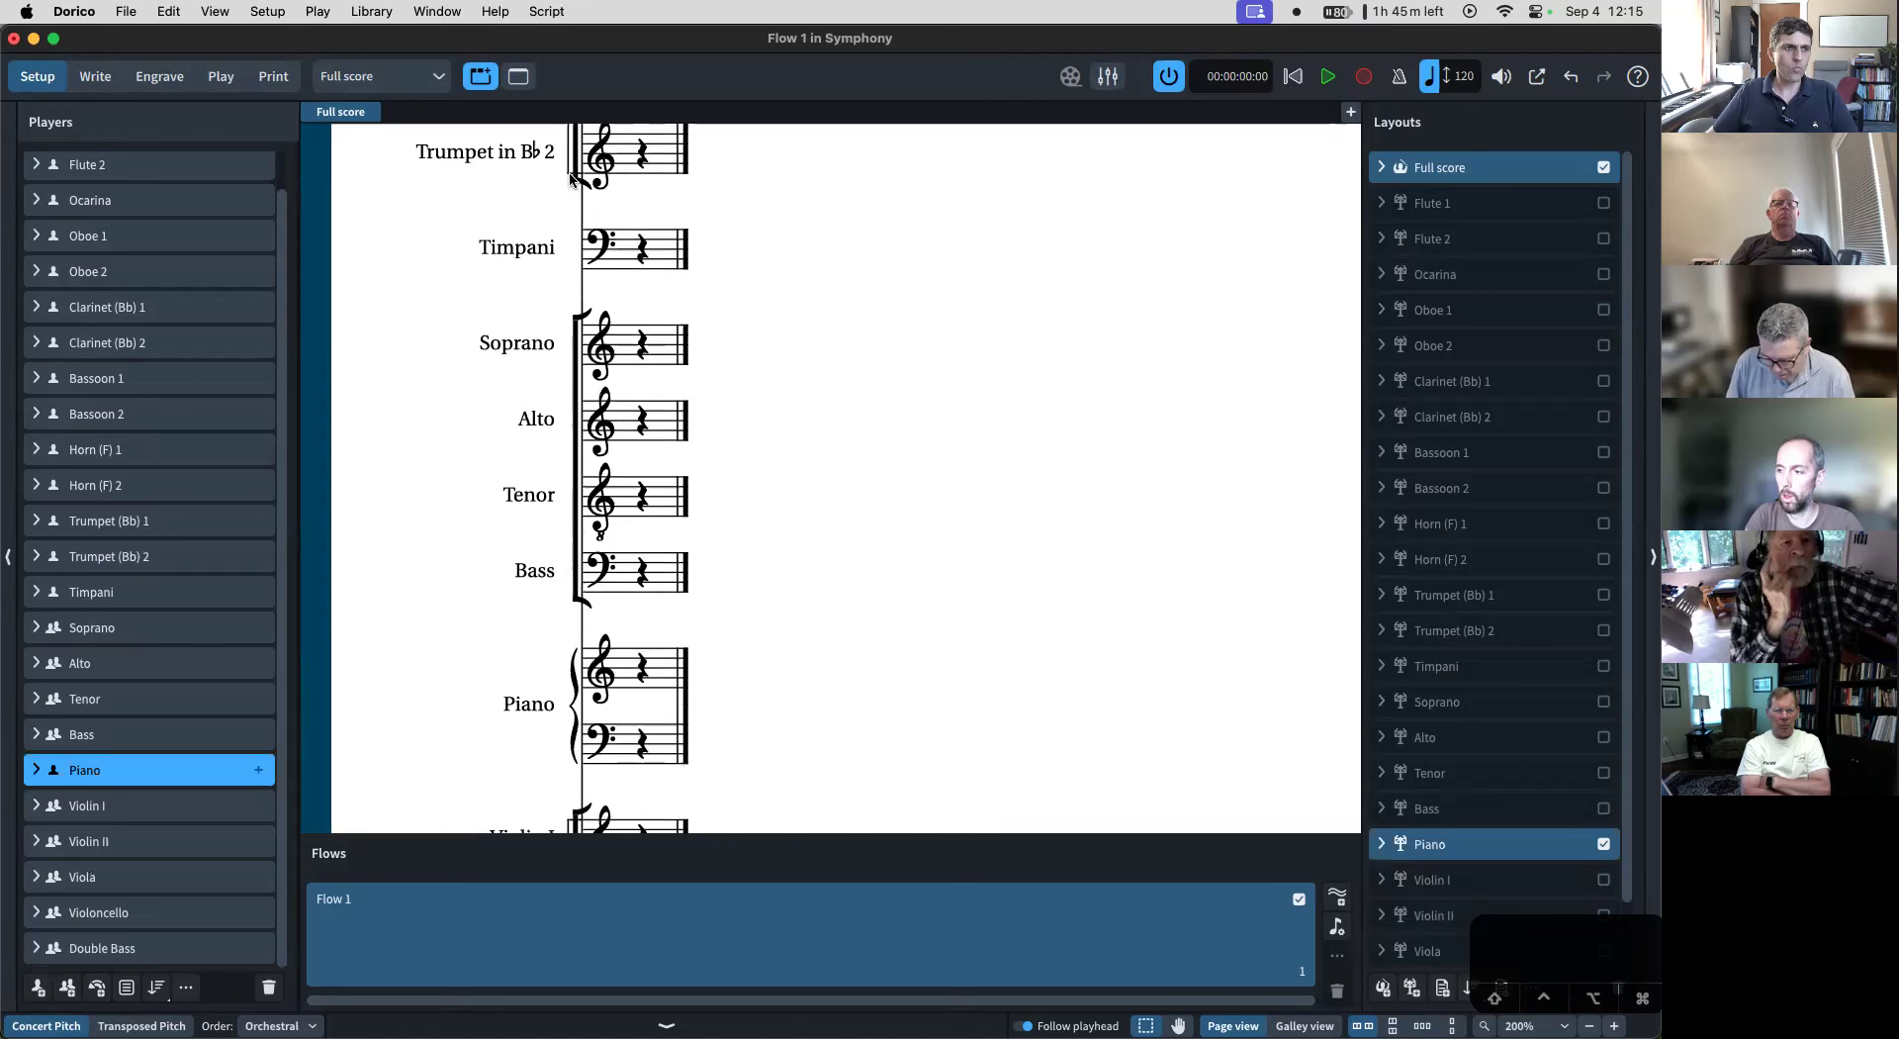
scroll(471, 363, "up", 10)
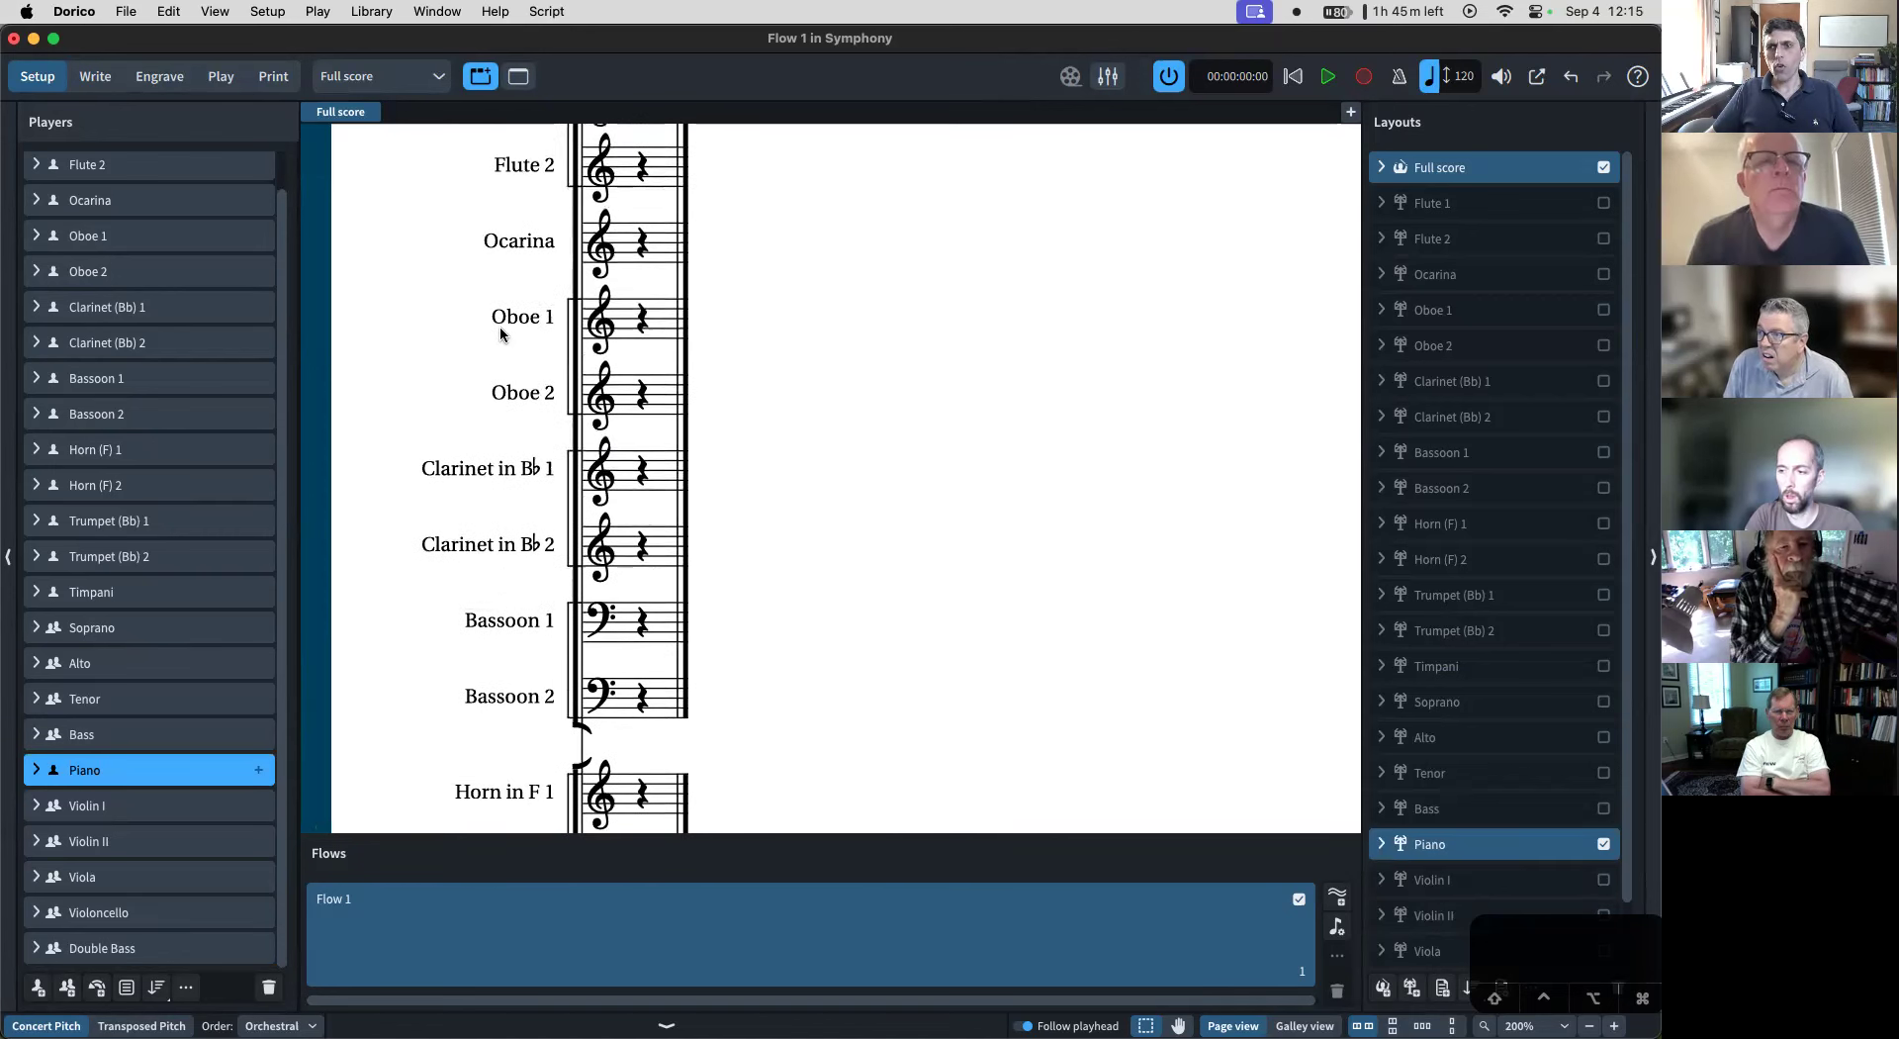
- Add a Piccolo in C as a second instrument for the Flute 2 player
scroll(501, 335, "up", 5)
scroll(500, 335, "down", 5)
scroll(500, 334, "up", 5)
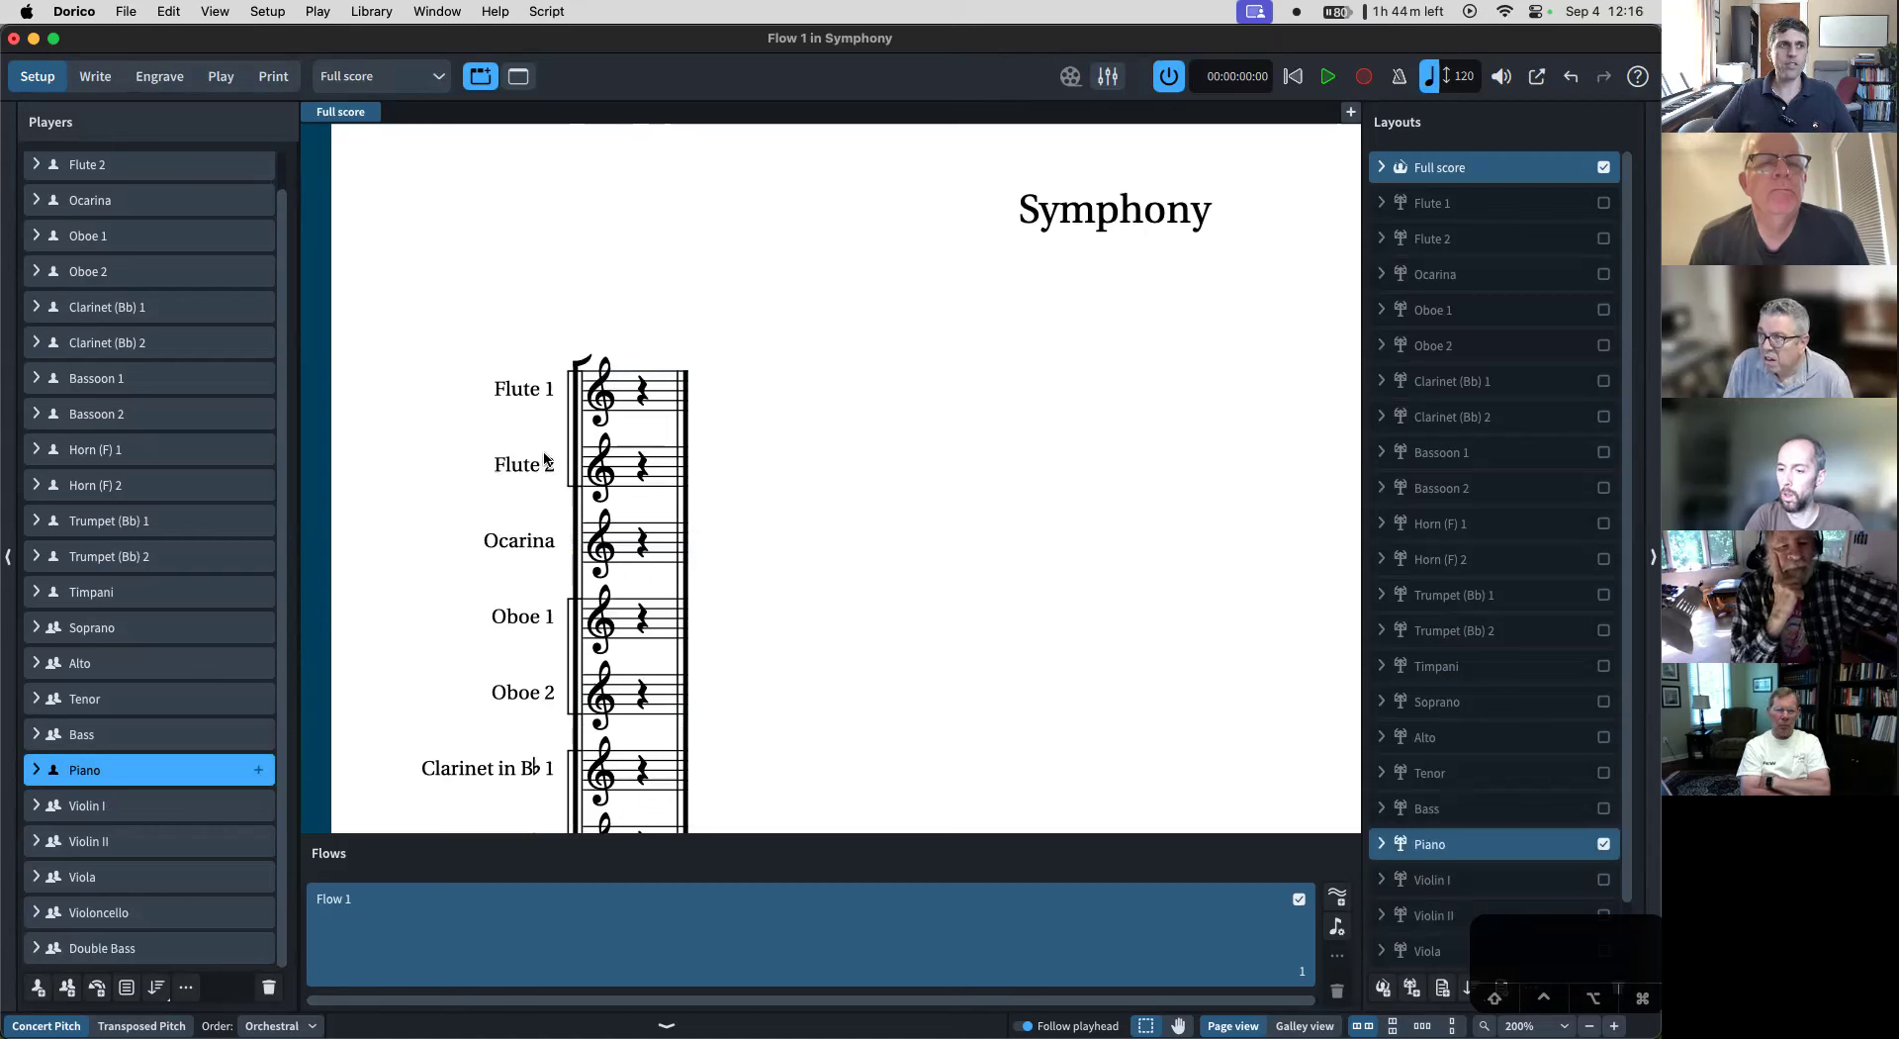
scroll(149, 203, "up", 1)
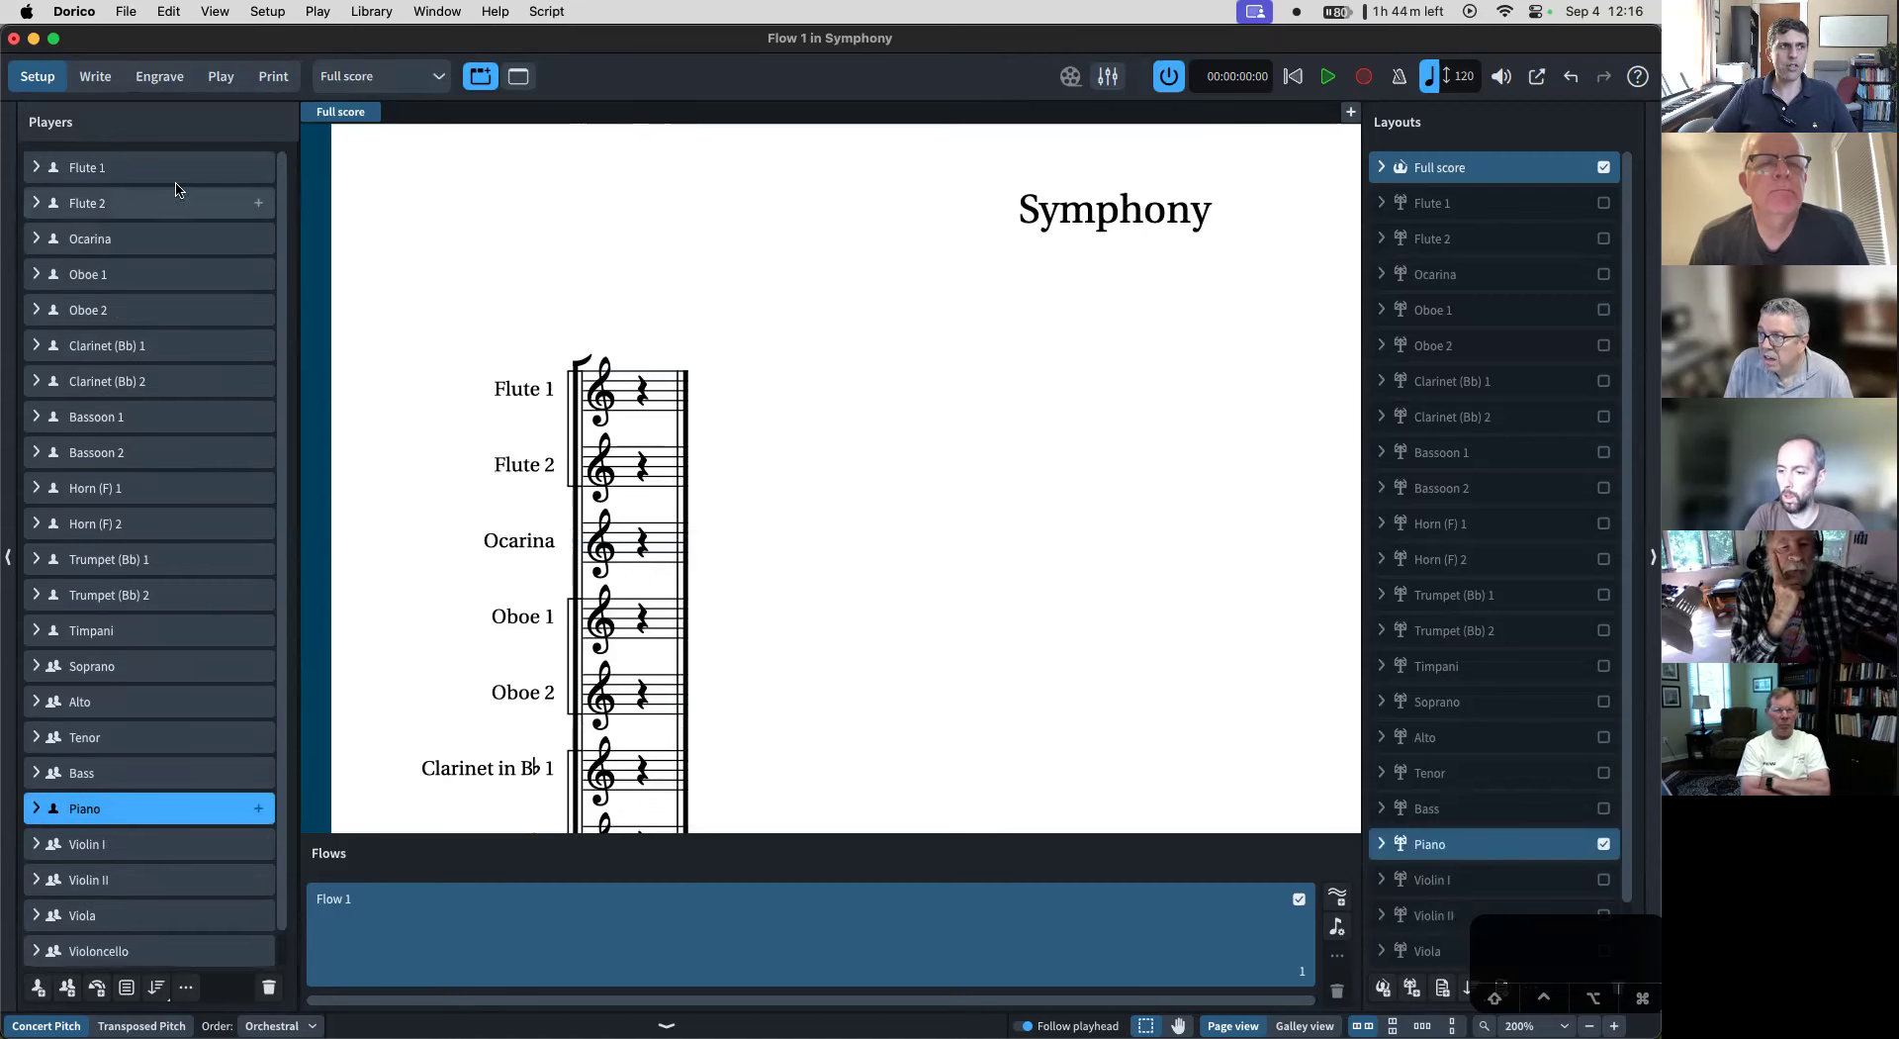
left_click(38, 204)
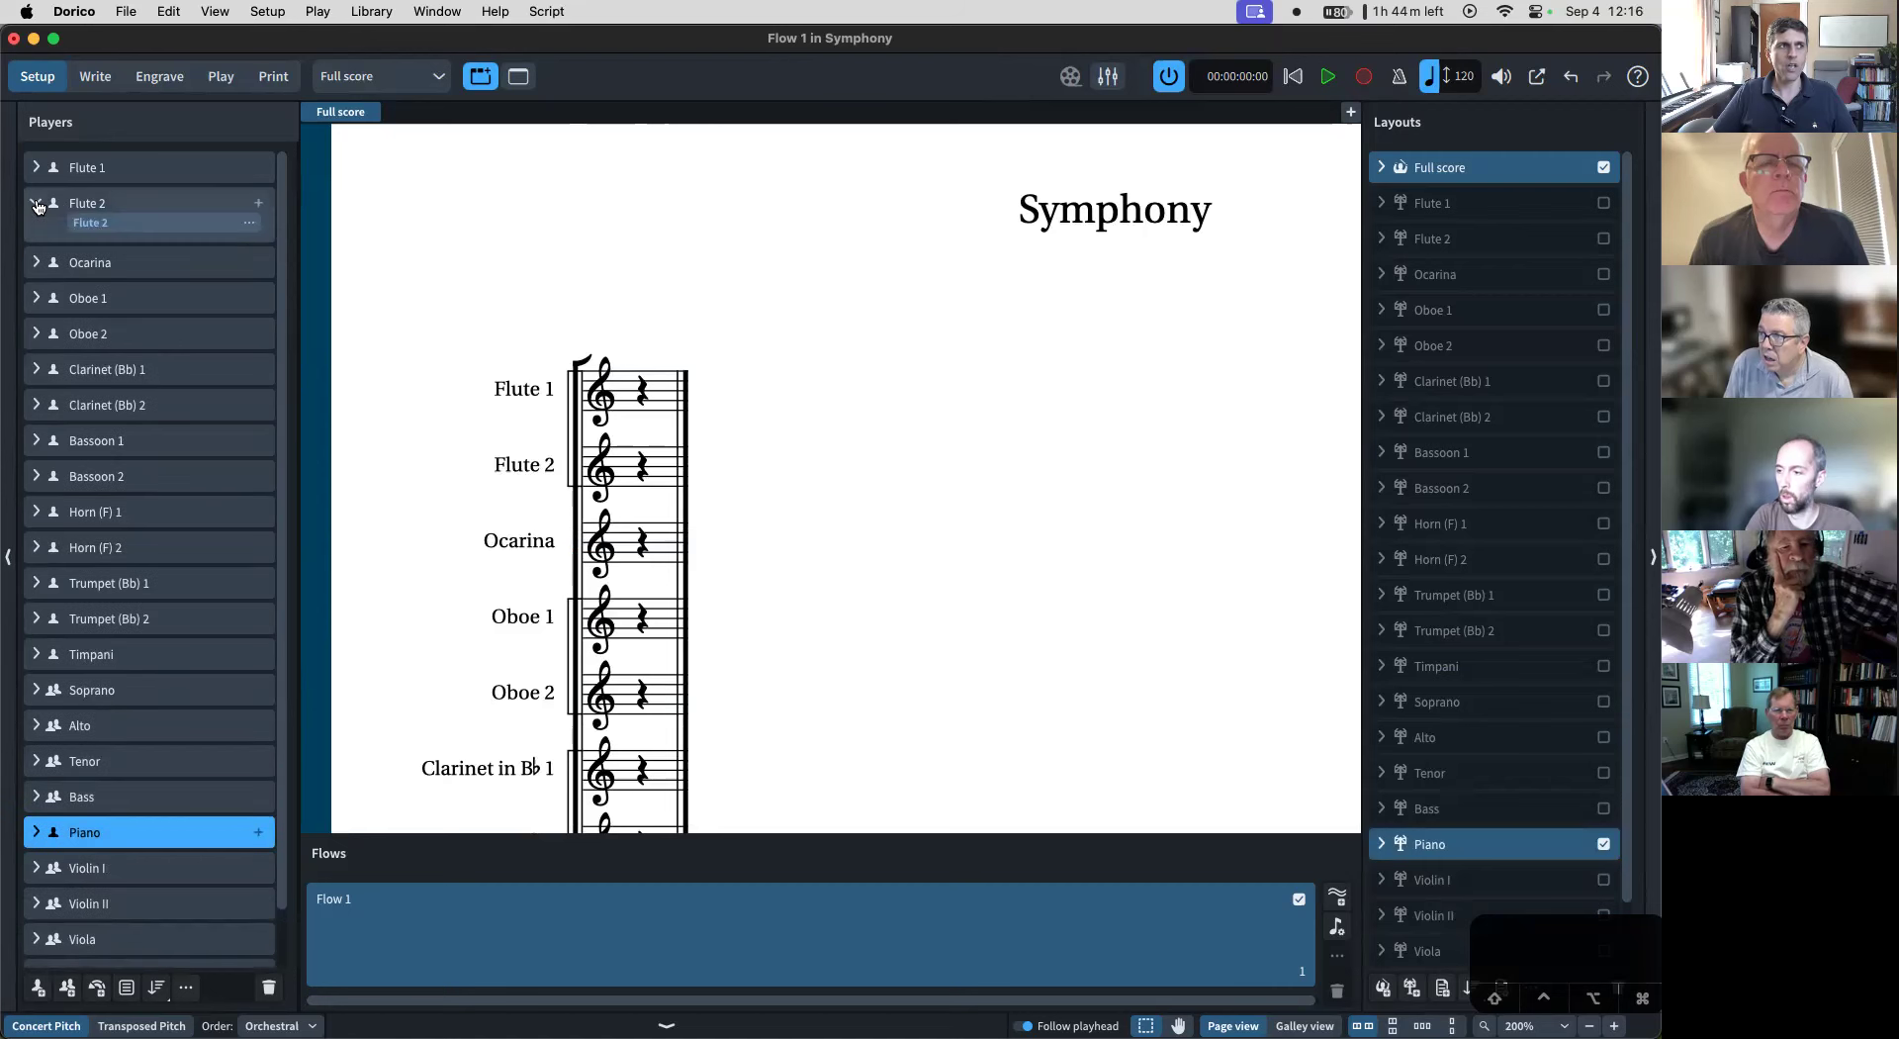
left_click(38, 205)
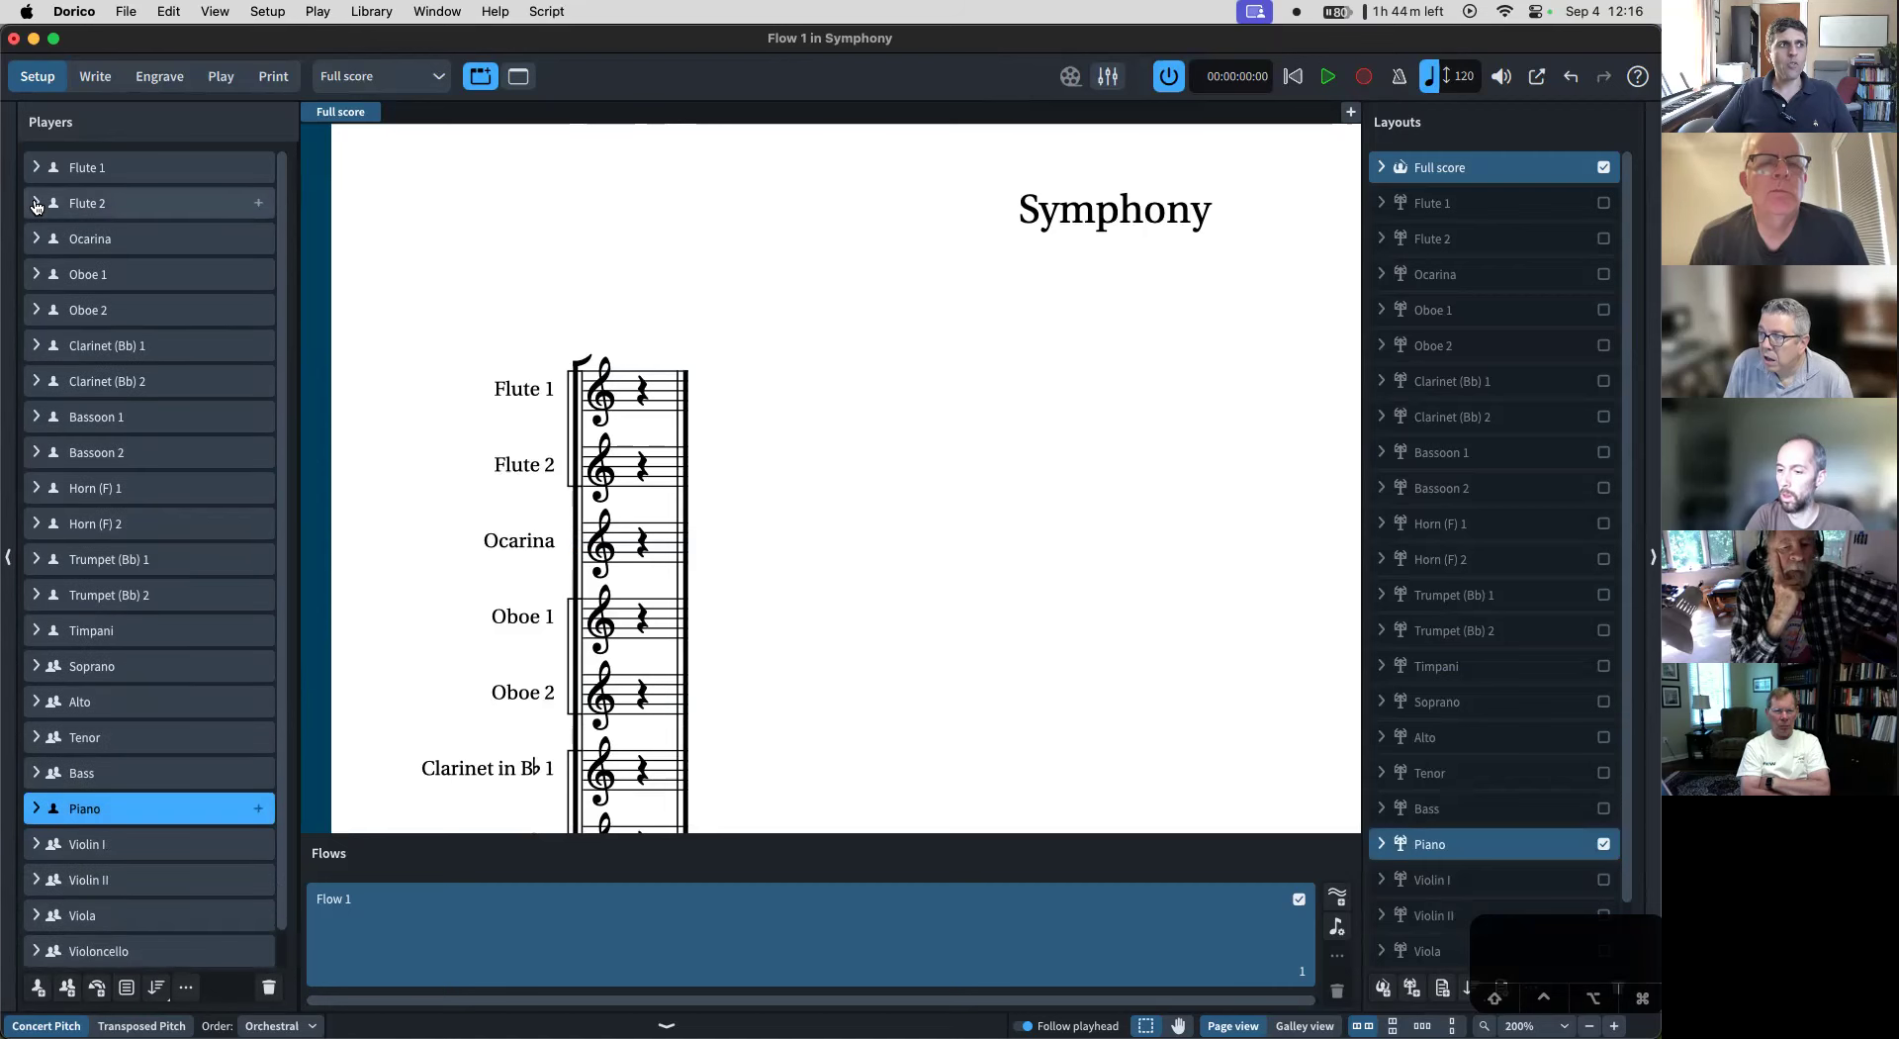
left_click(257, 203)
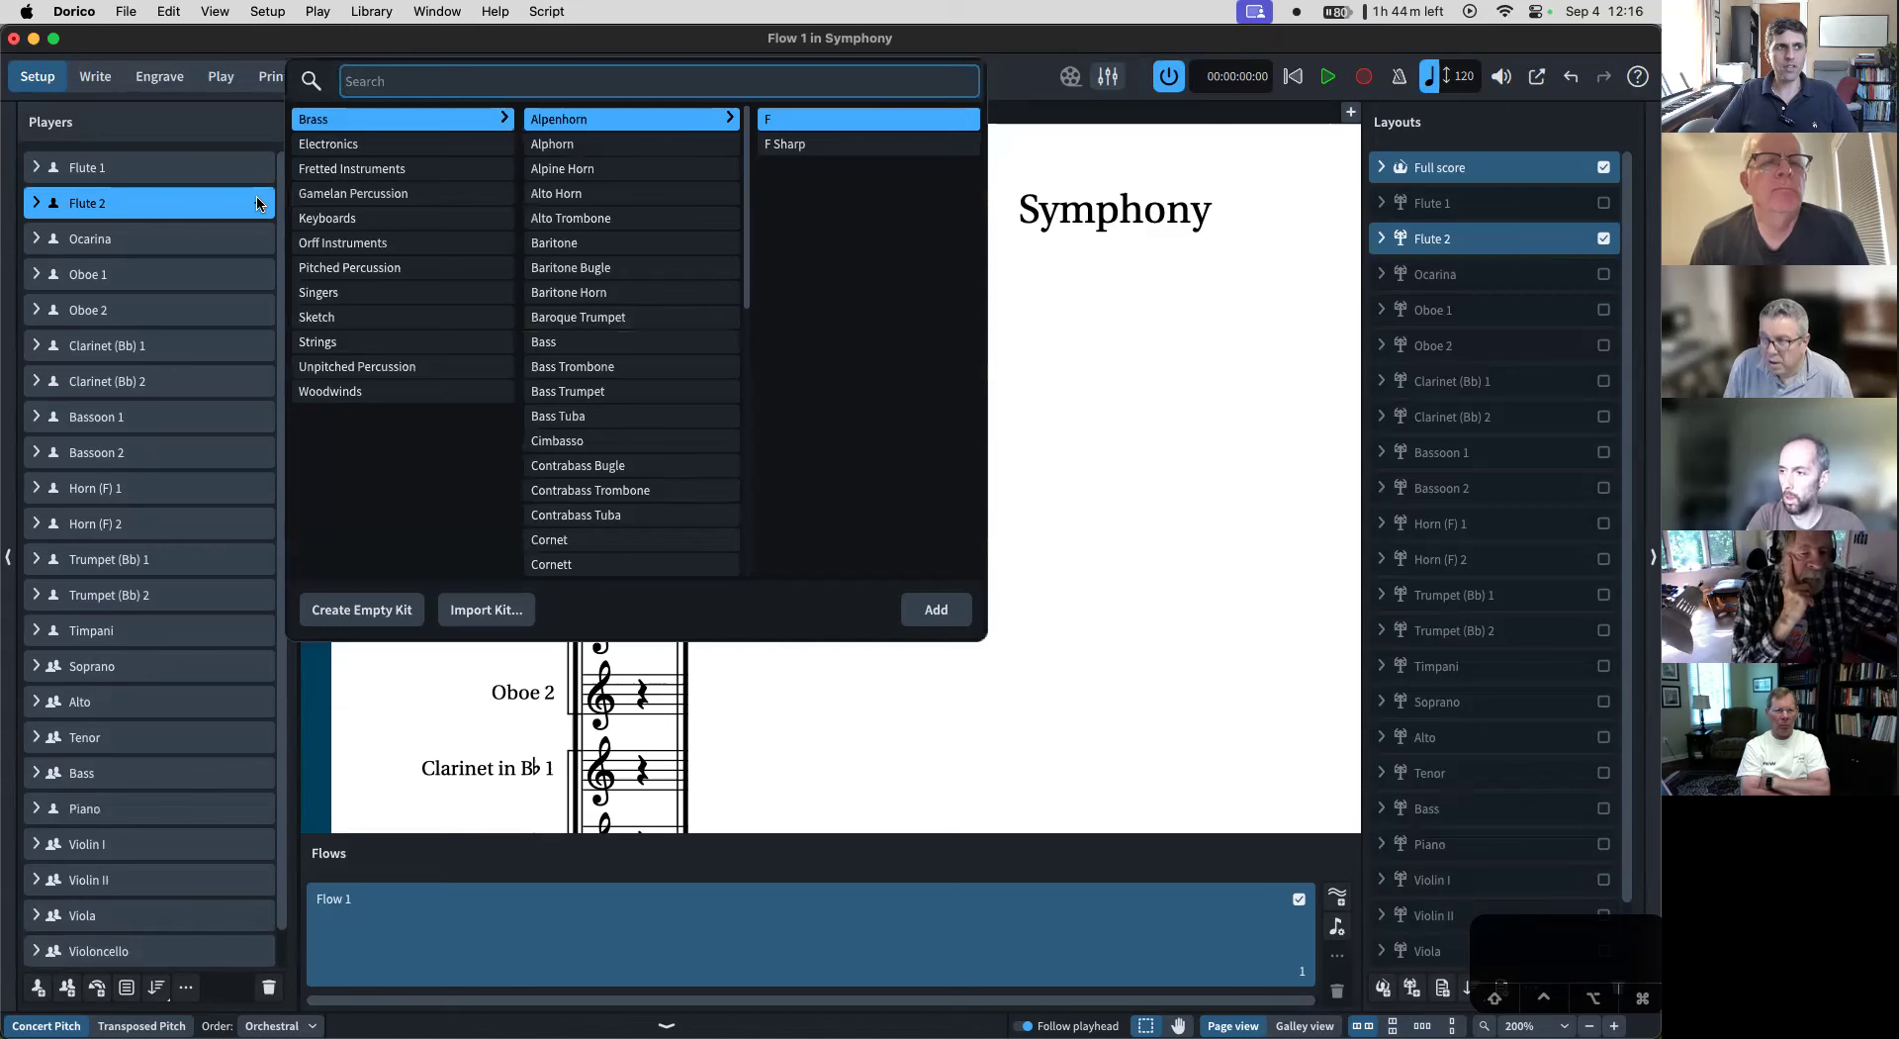
type("pic")
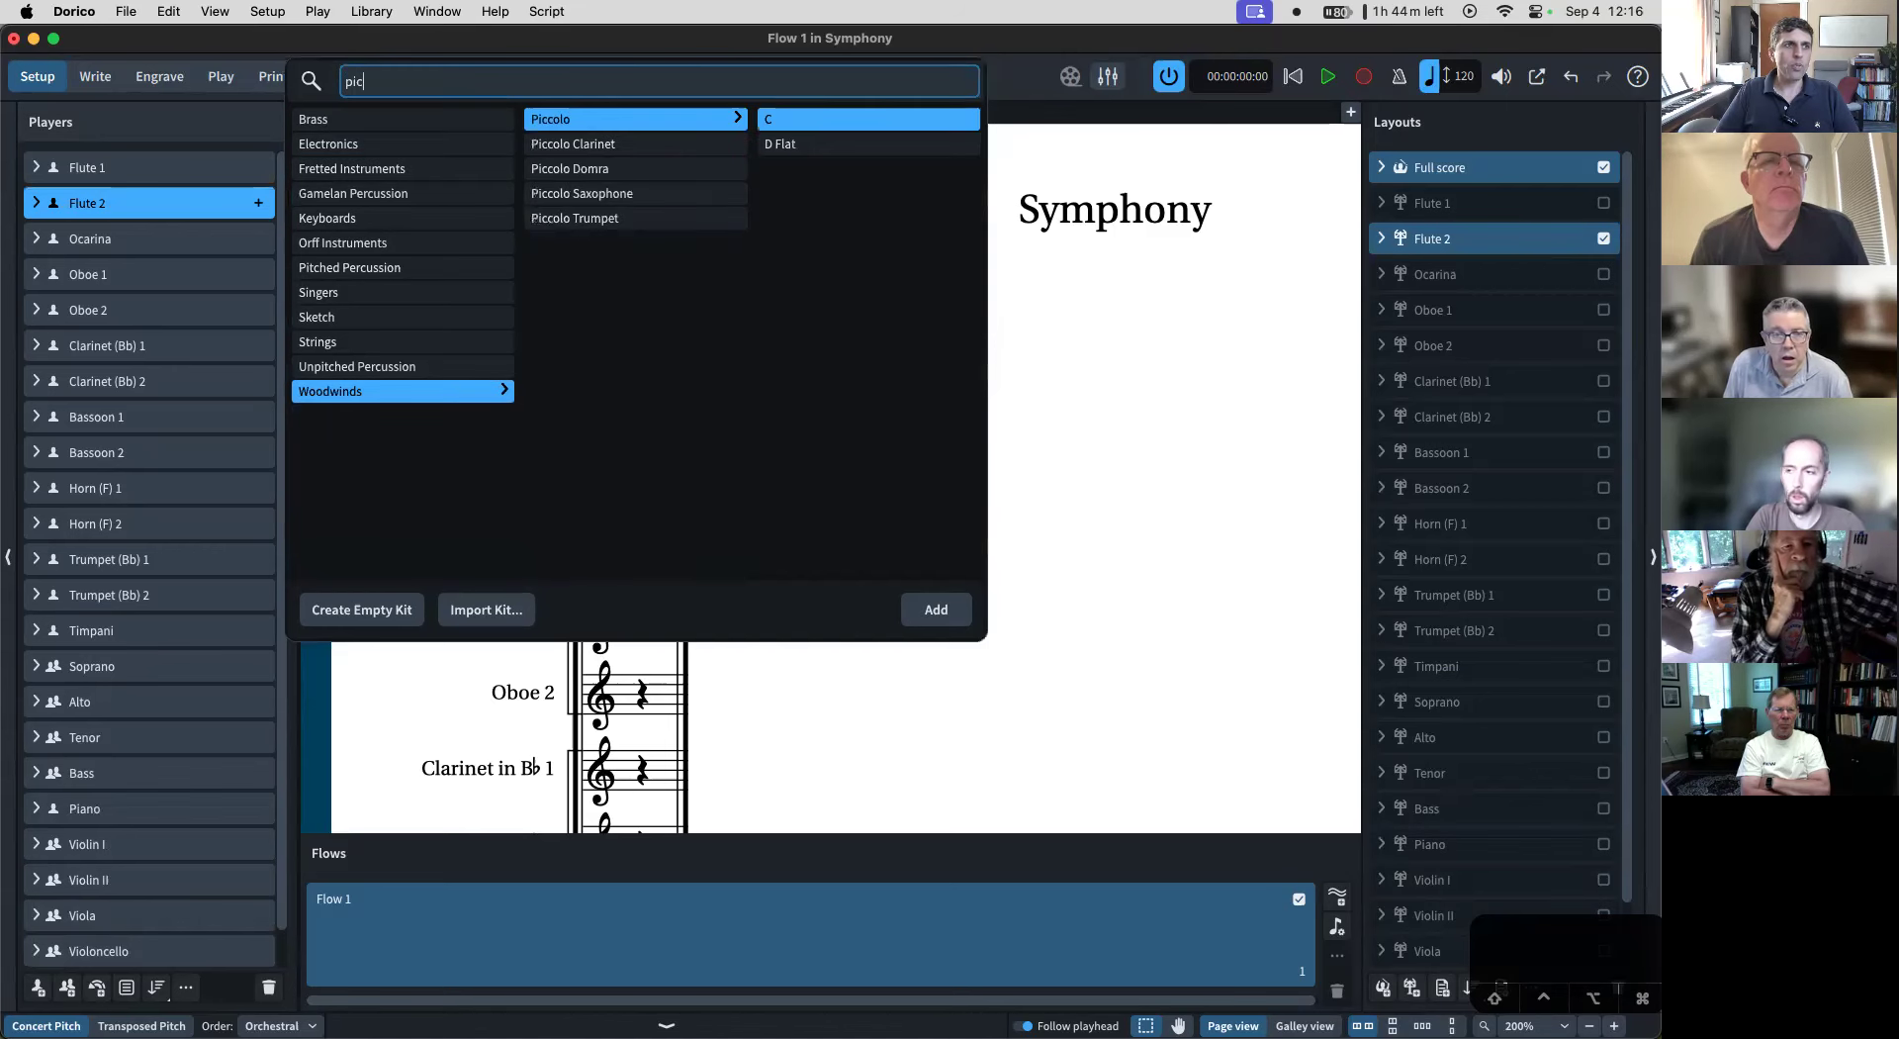
left_click(935, 611)
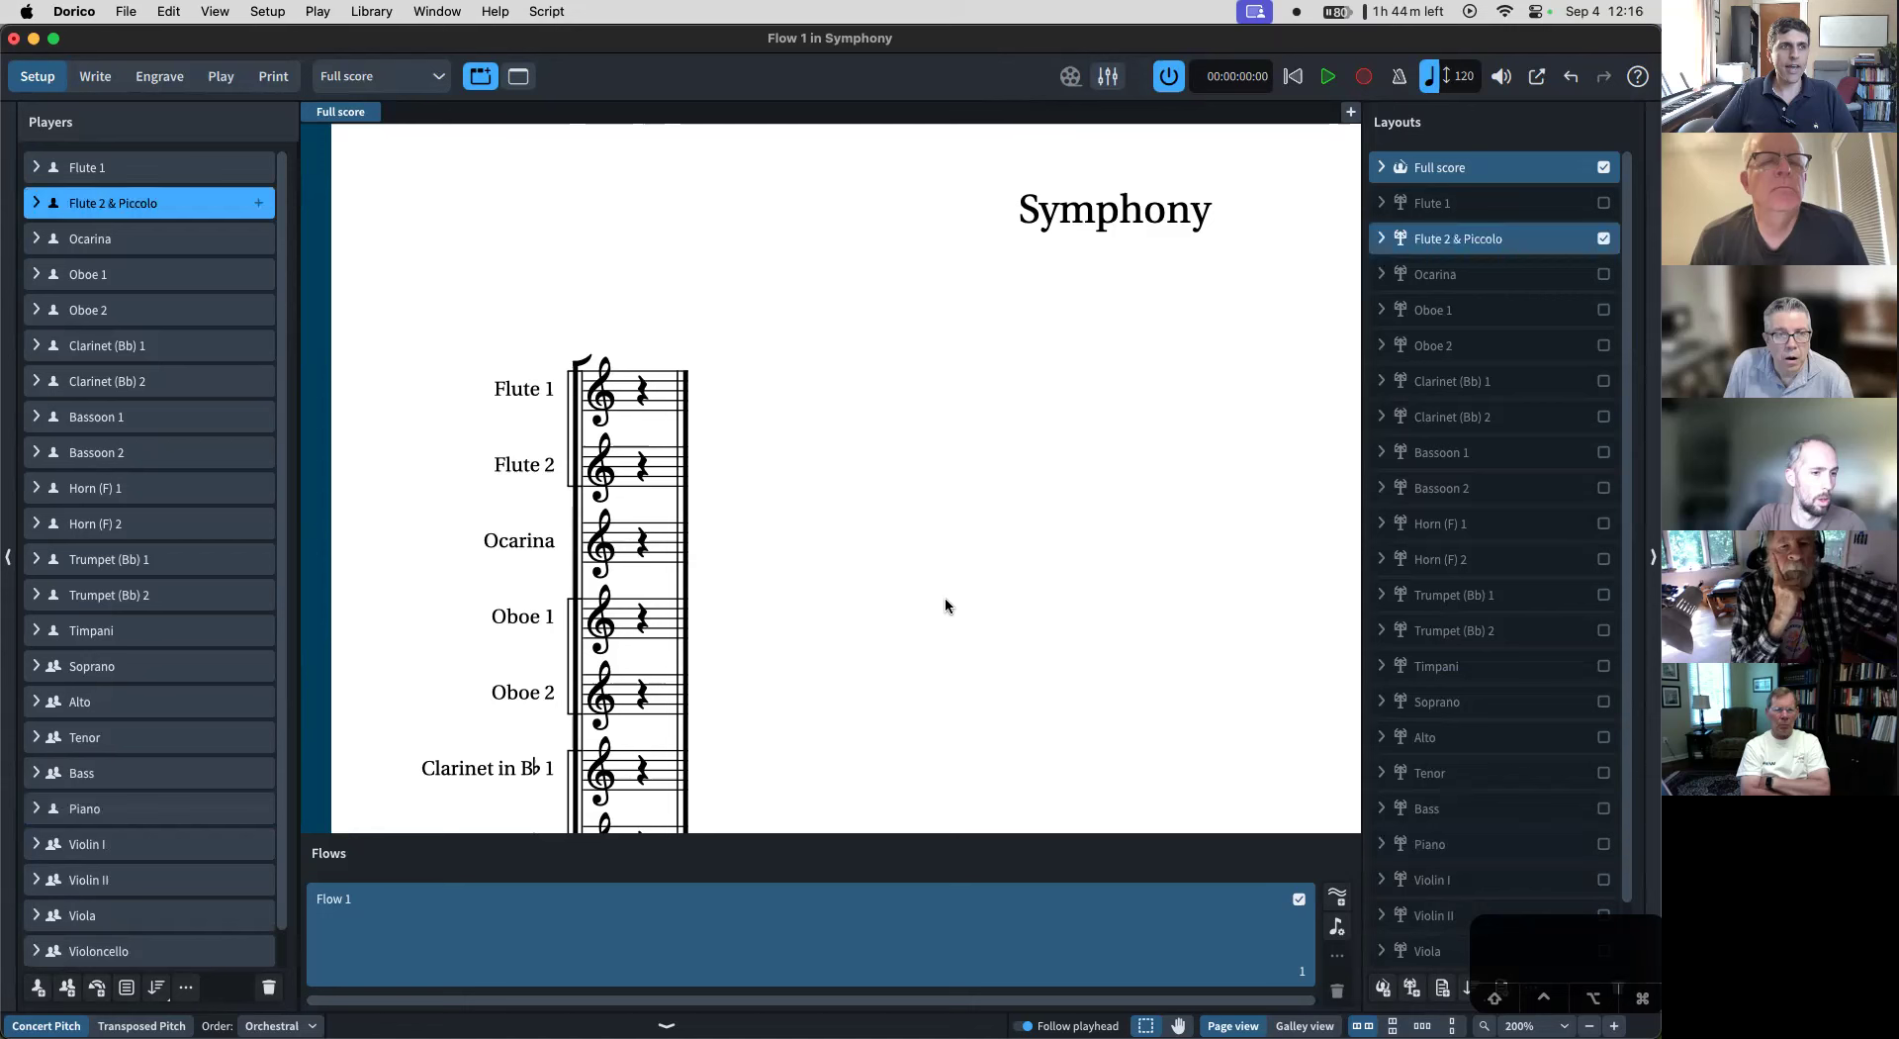
- Expand the flute and ocarina players and move the Ocarina instrument to the Flute 1 player
left_click(36, 202)
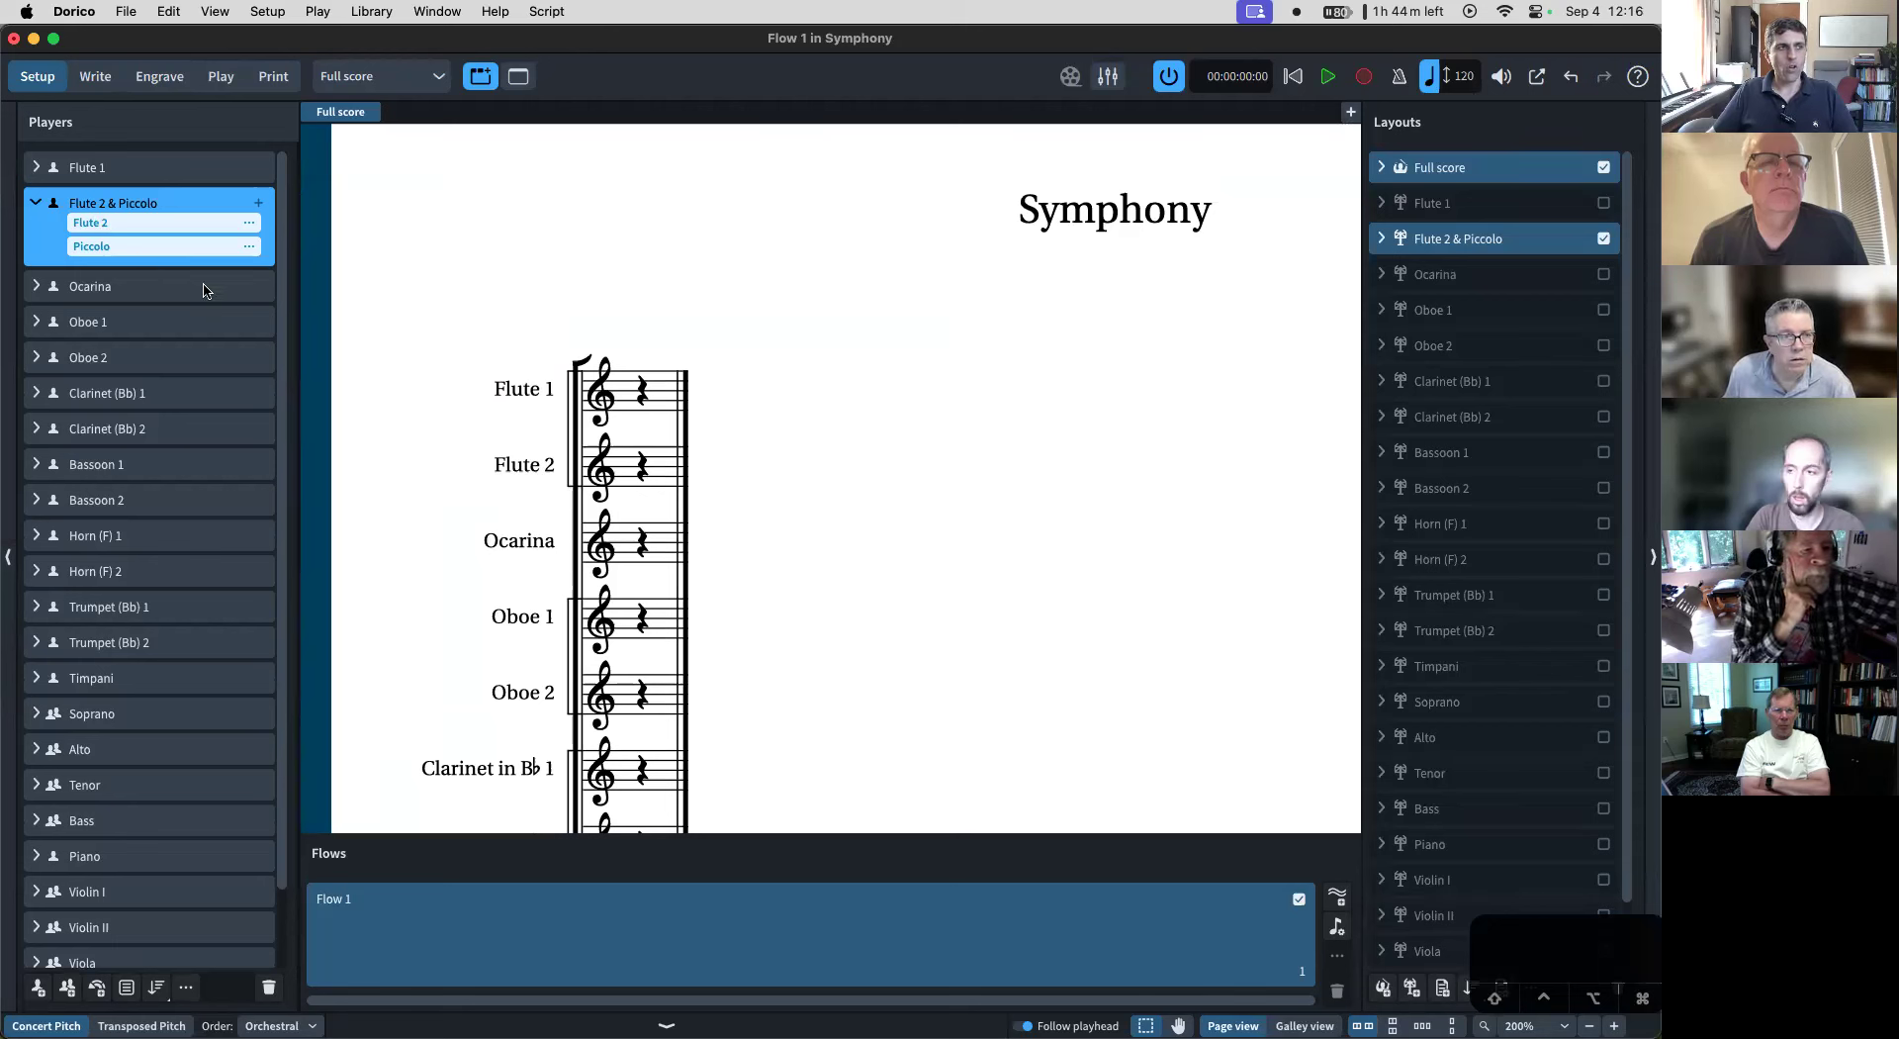
left_click(36, 285)
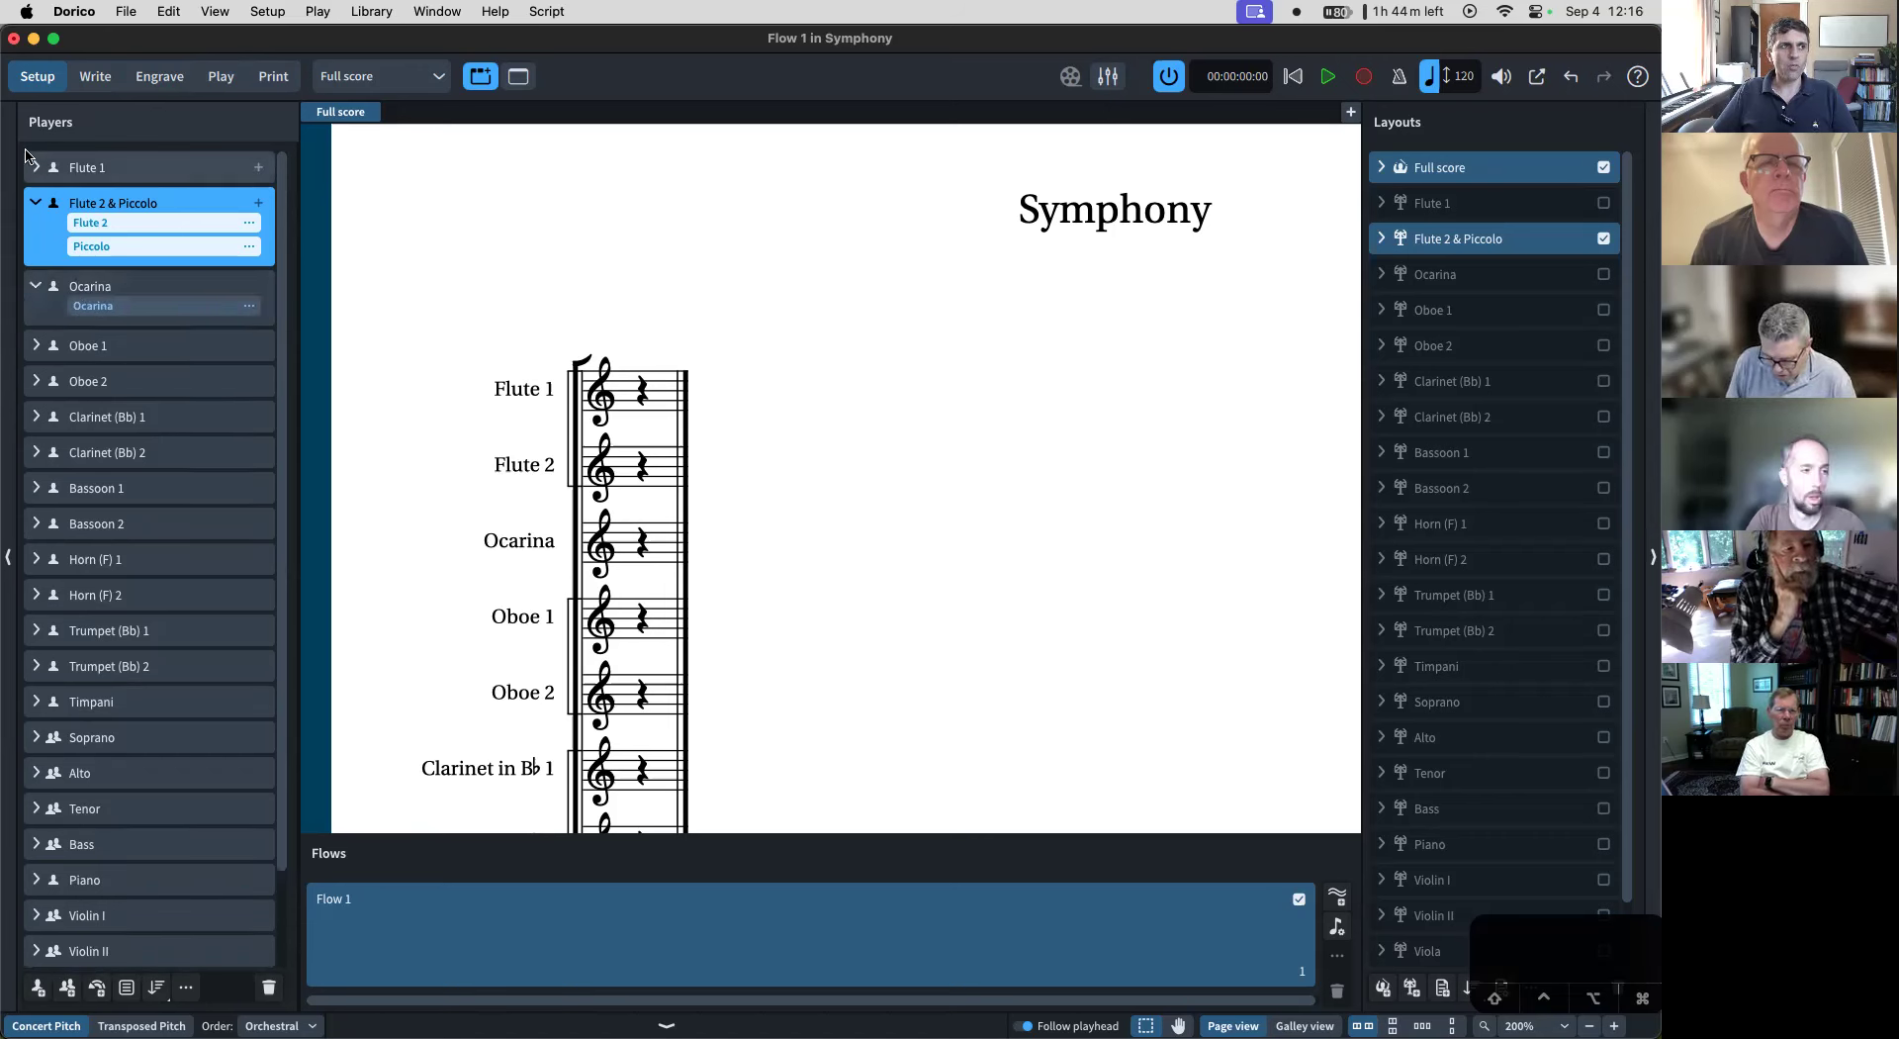
left_click(34, 168)
left_click_drag(182, 333, 182, 186)
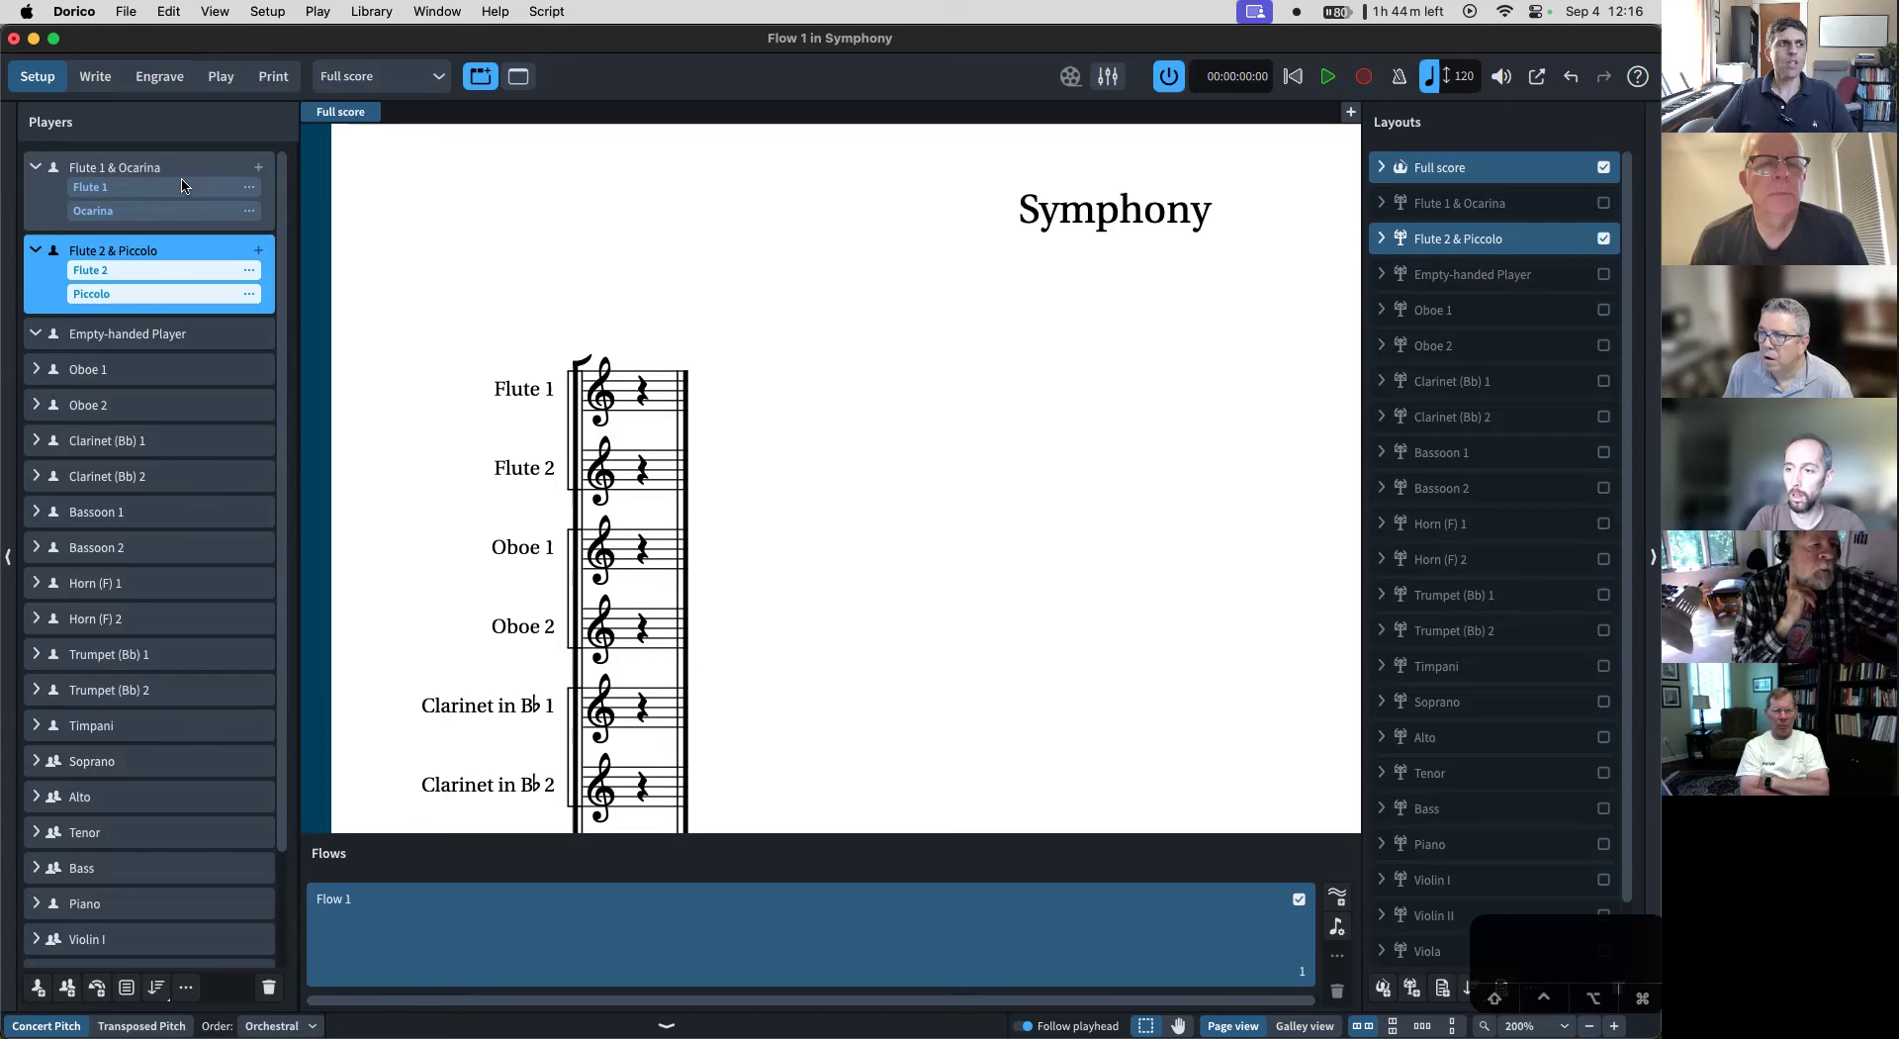
- Compare the full score in galley view and page view in Write mode, zoomed to 100%
left_click(95, 79)
key("alt+super+2")
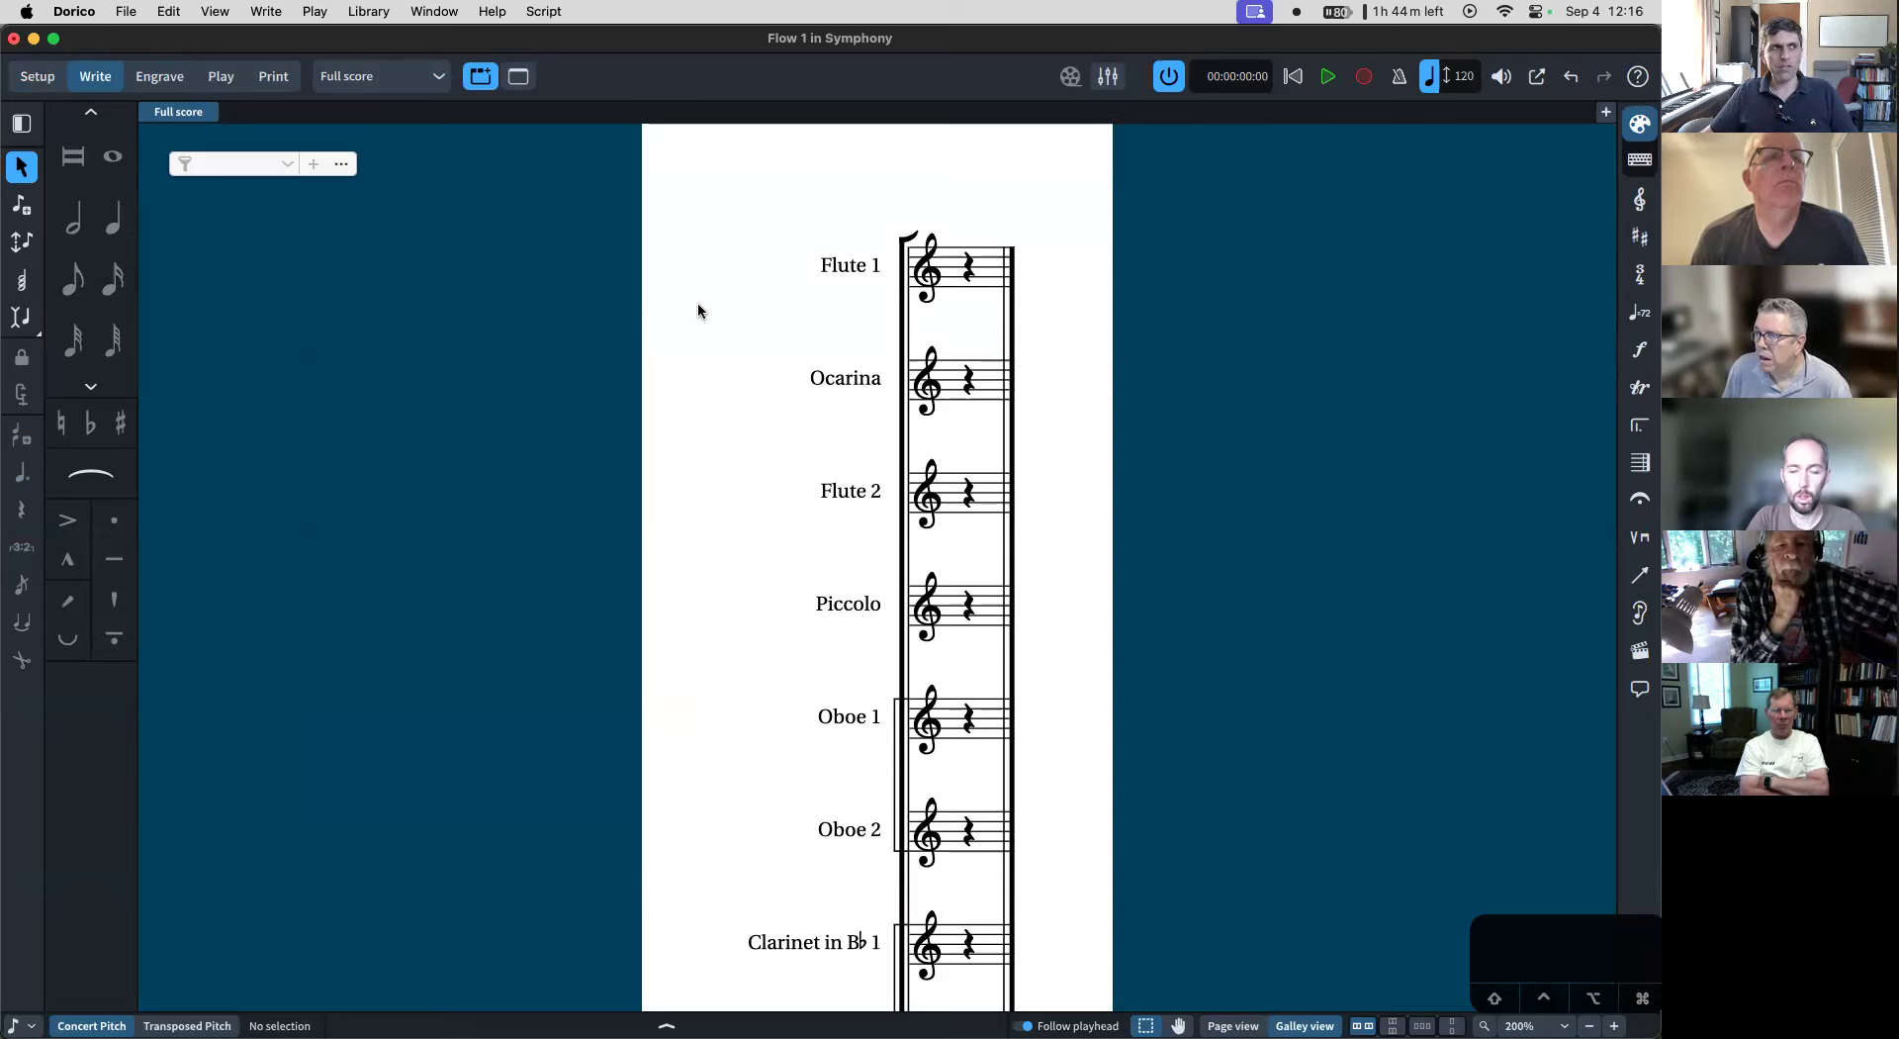
left_click(267, 11)
mouse_move(202, 11)
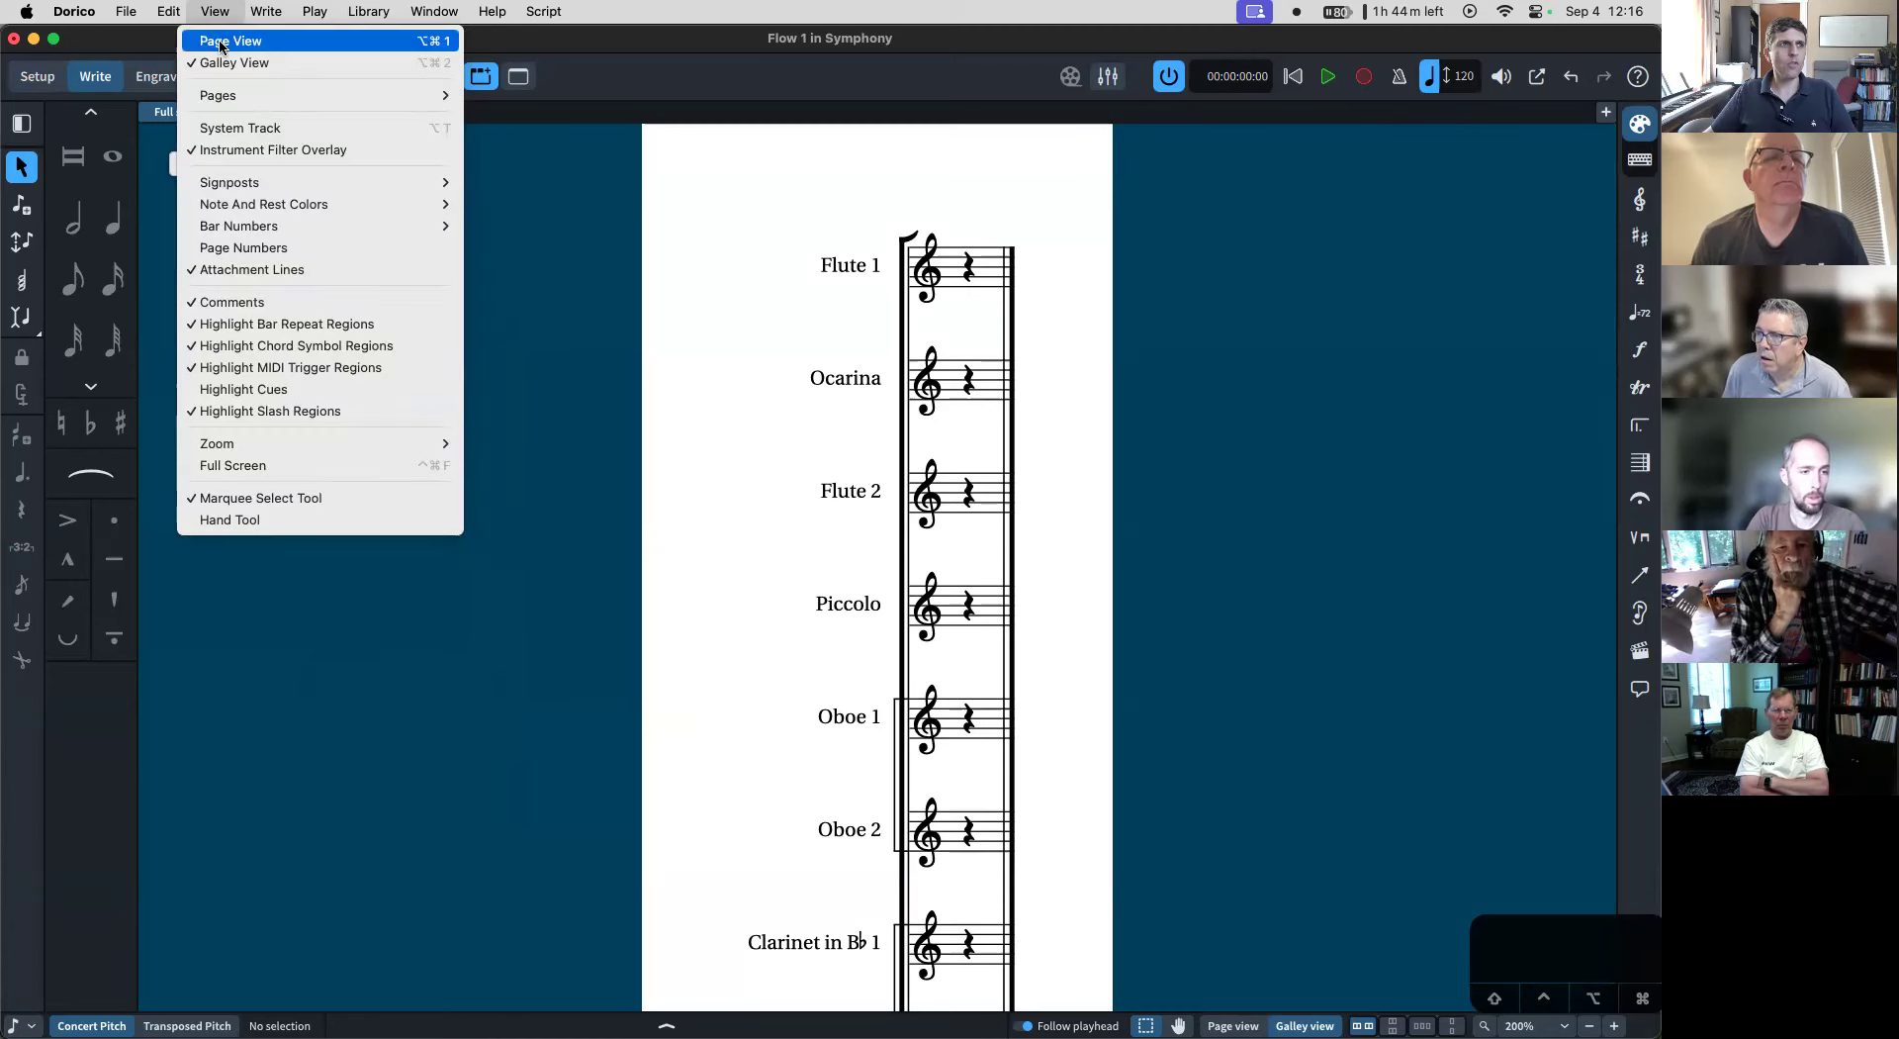
left_click(229, 41)
key("super+minus")
key("super+minus")
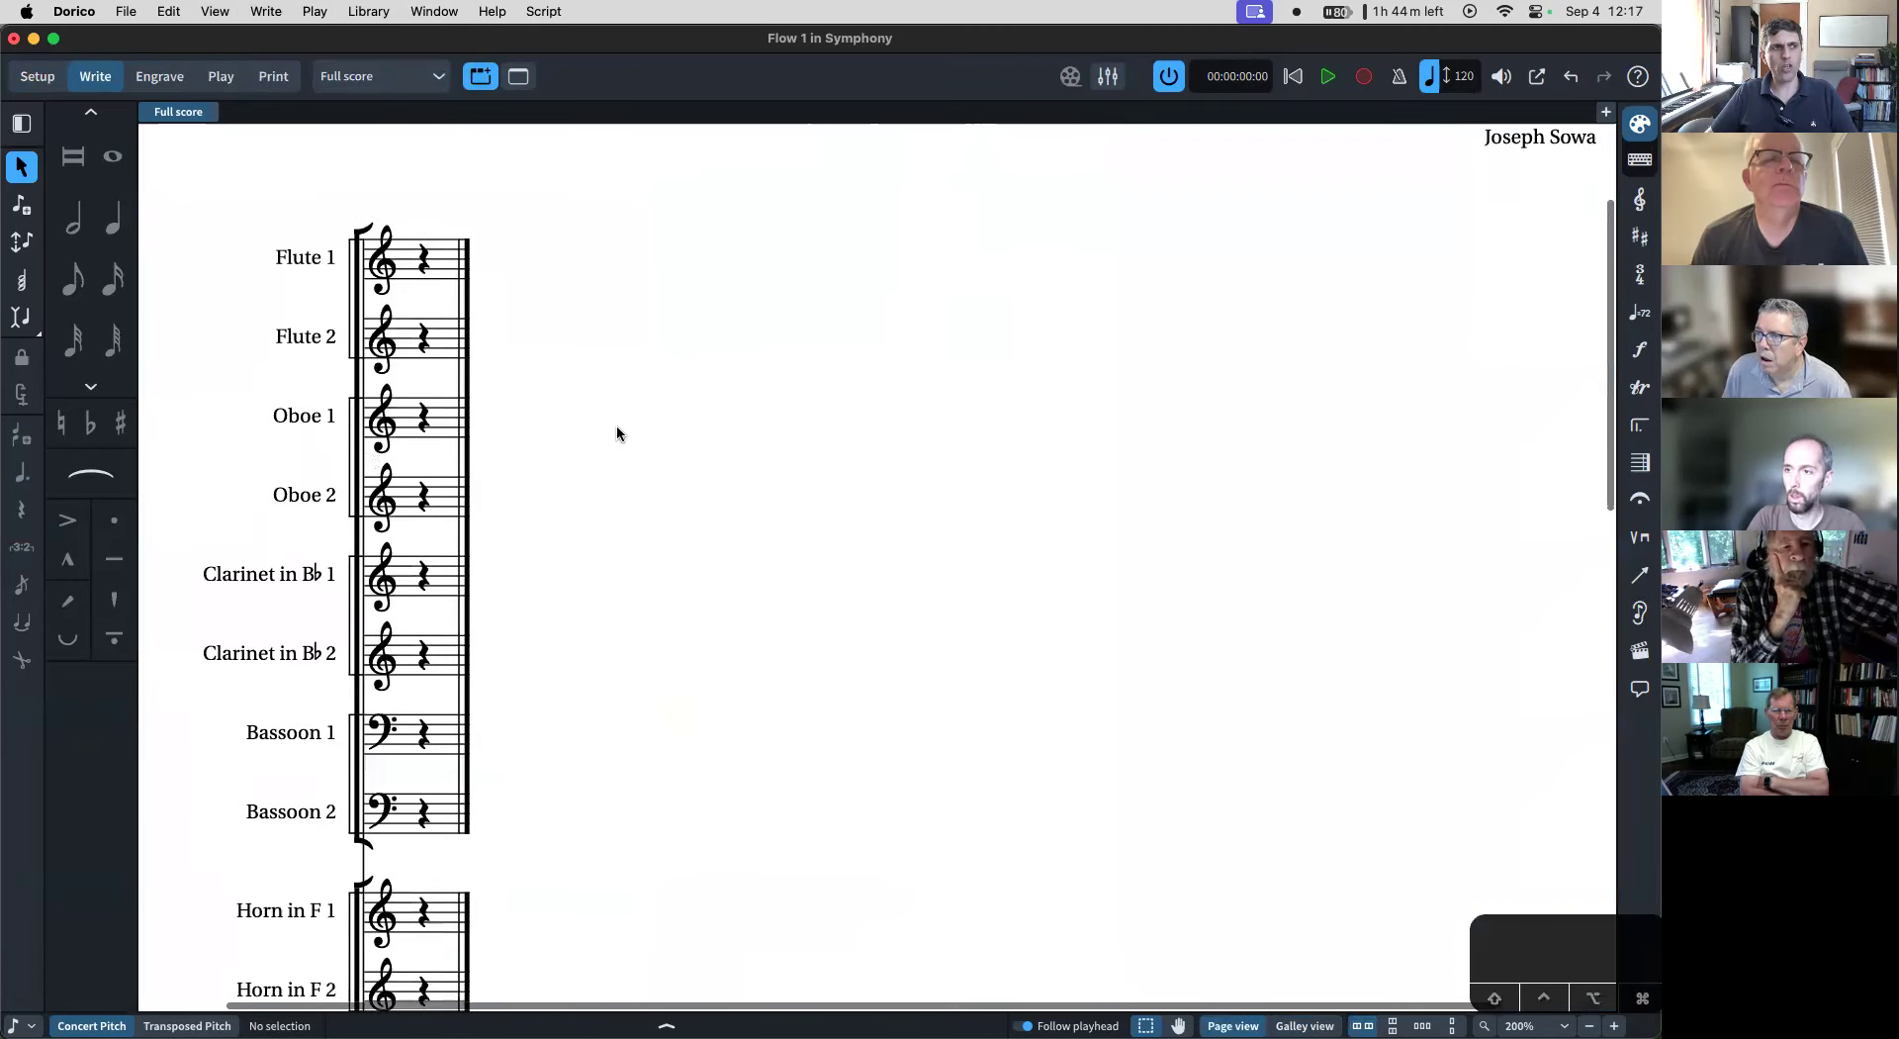
left_click(215, 11)
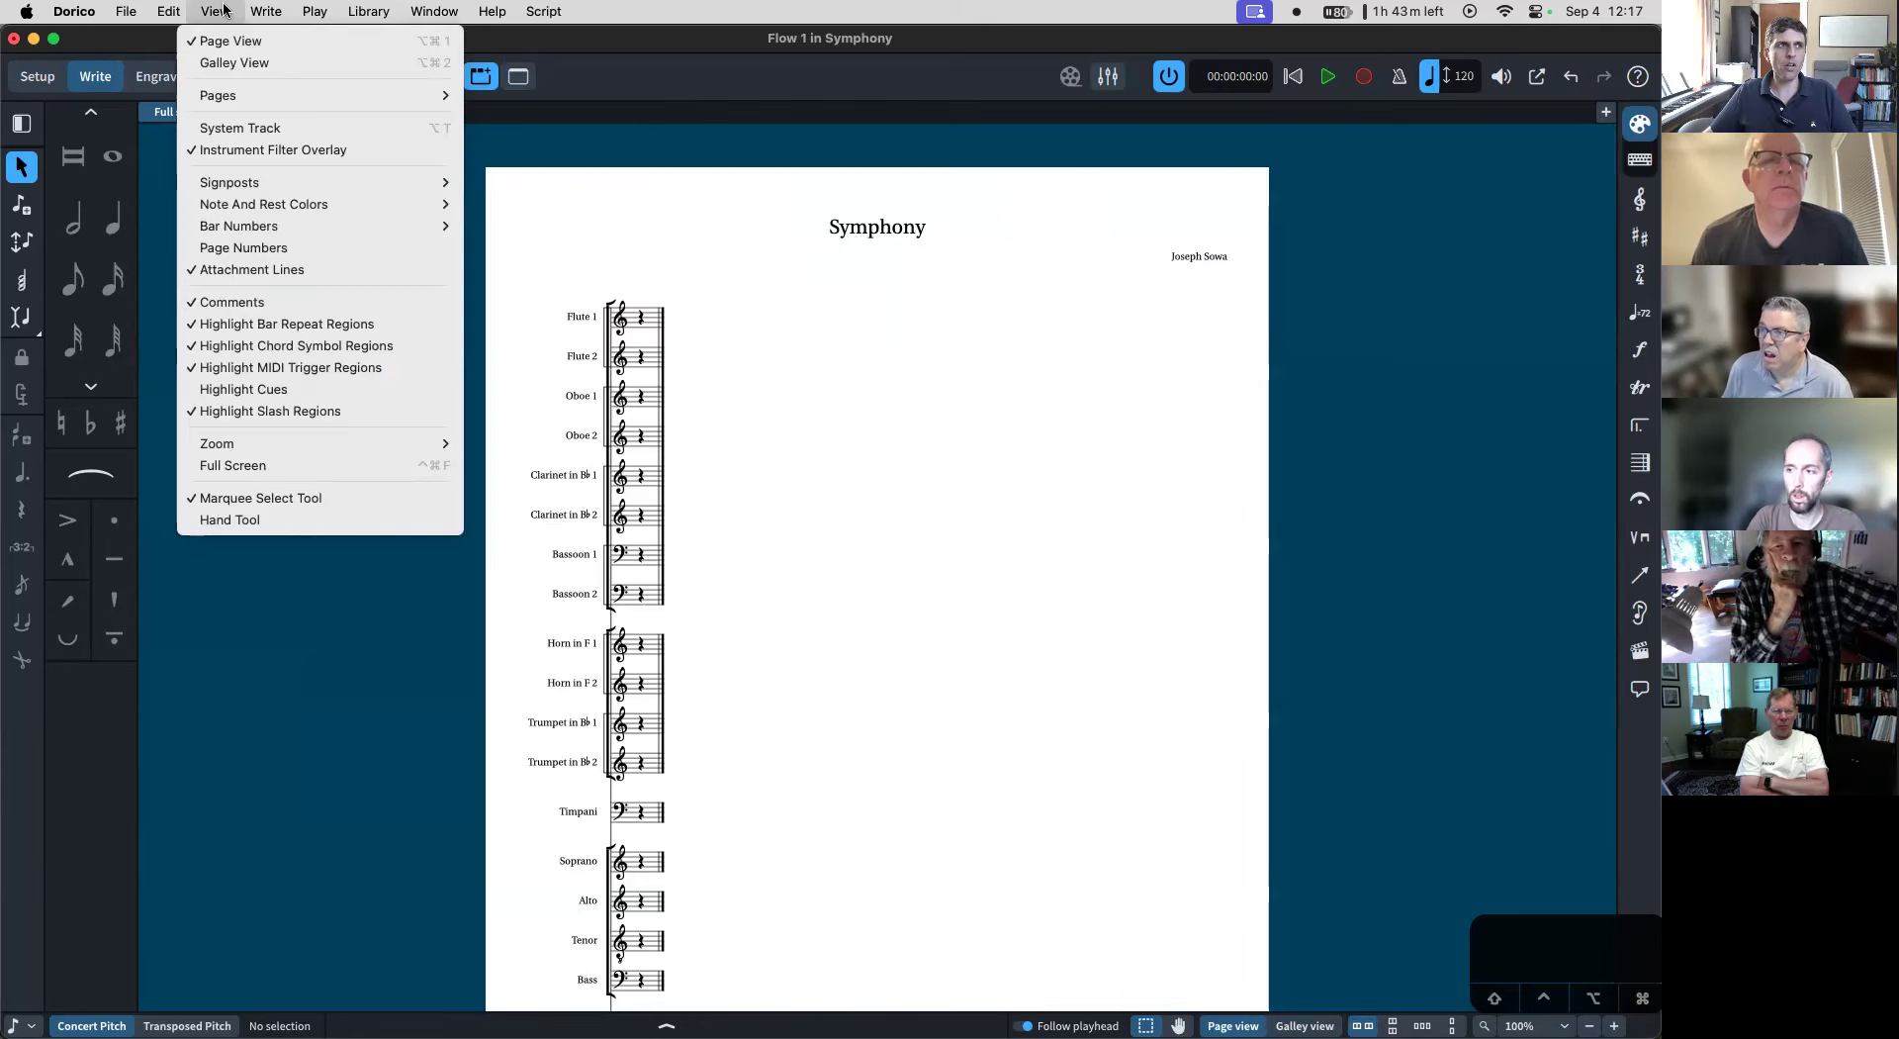
left_click(238, 63)
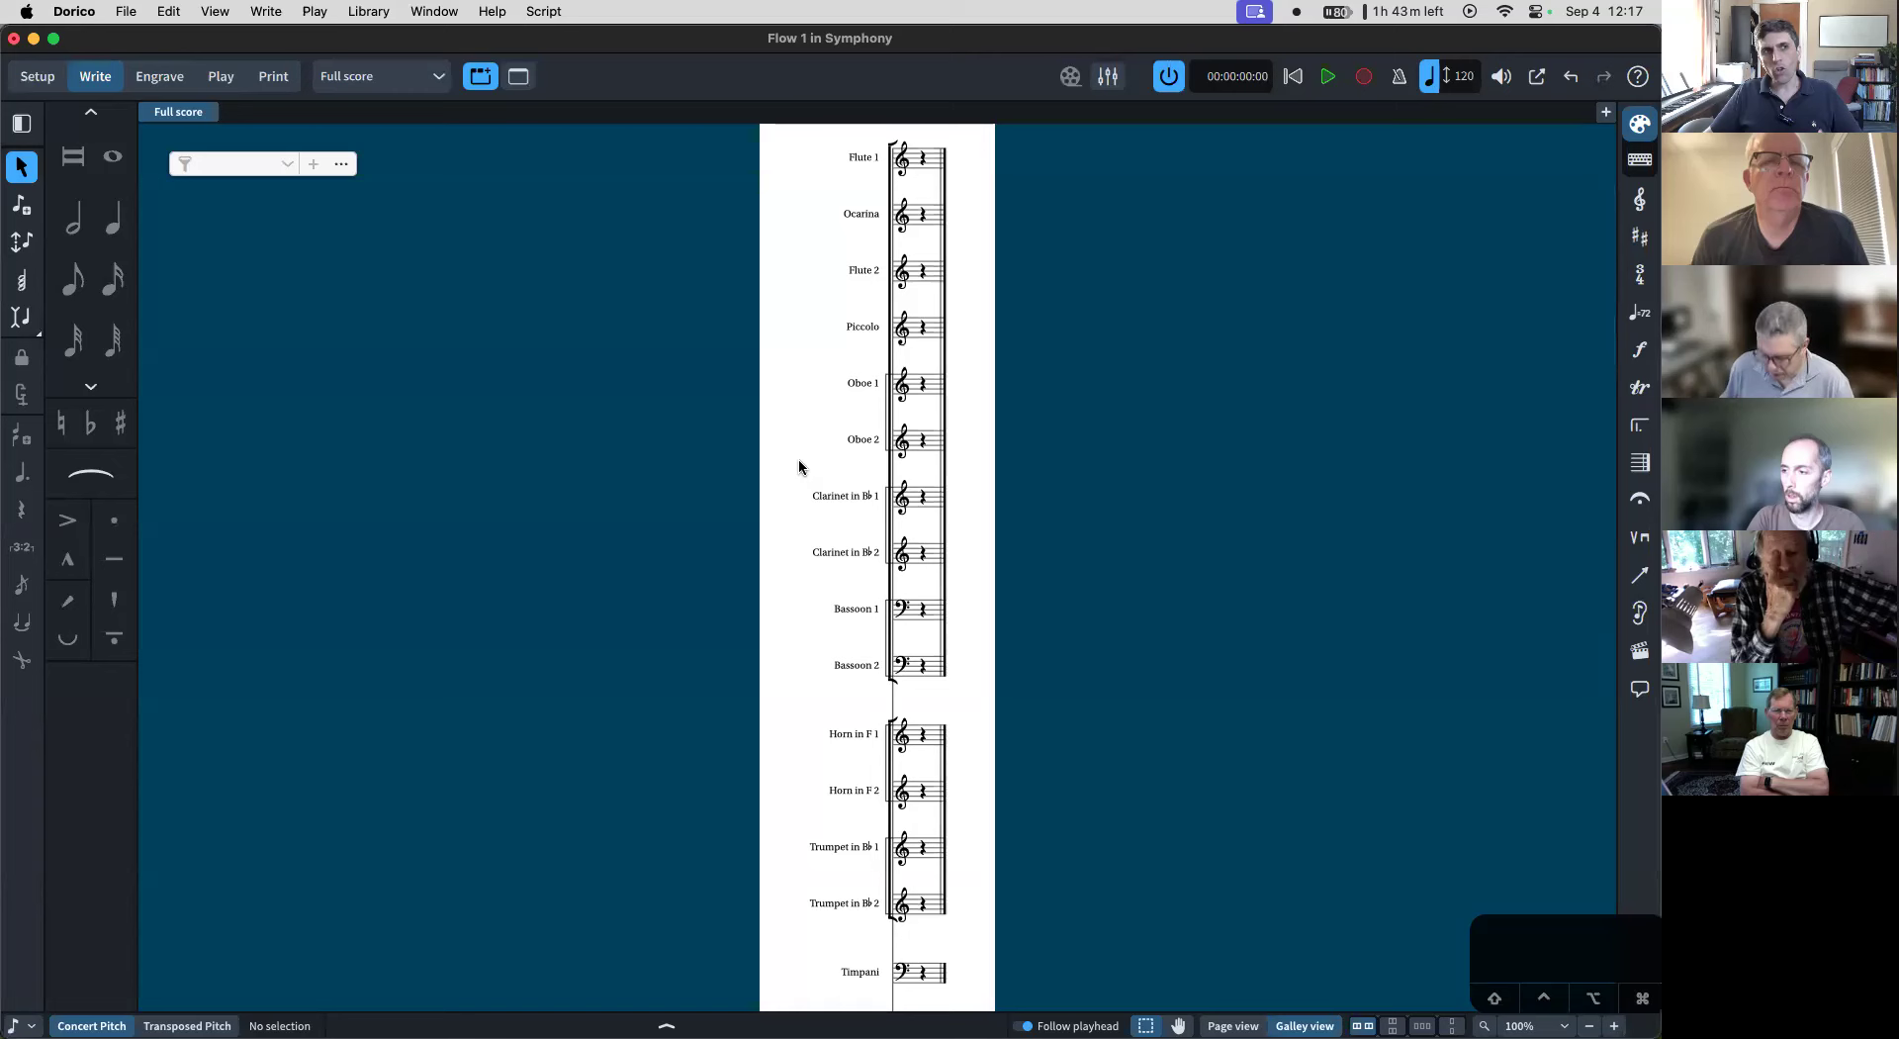
scroll(867, 315, "up", 3)
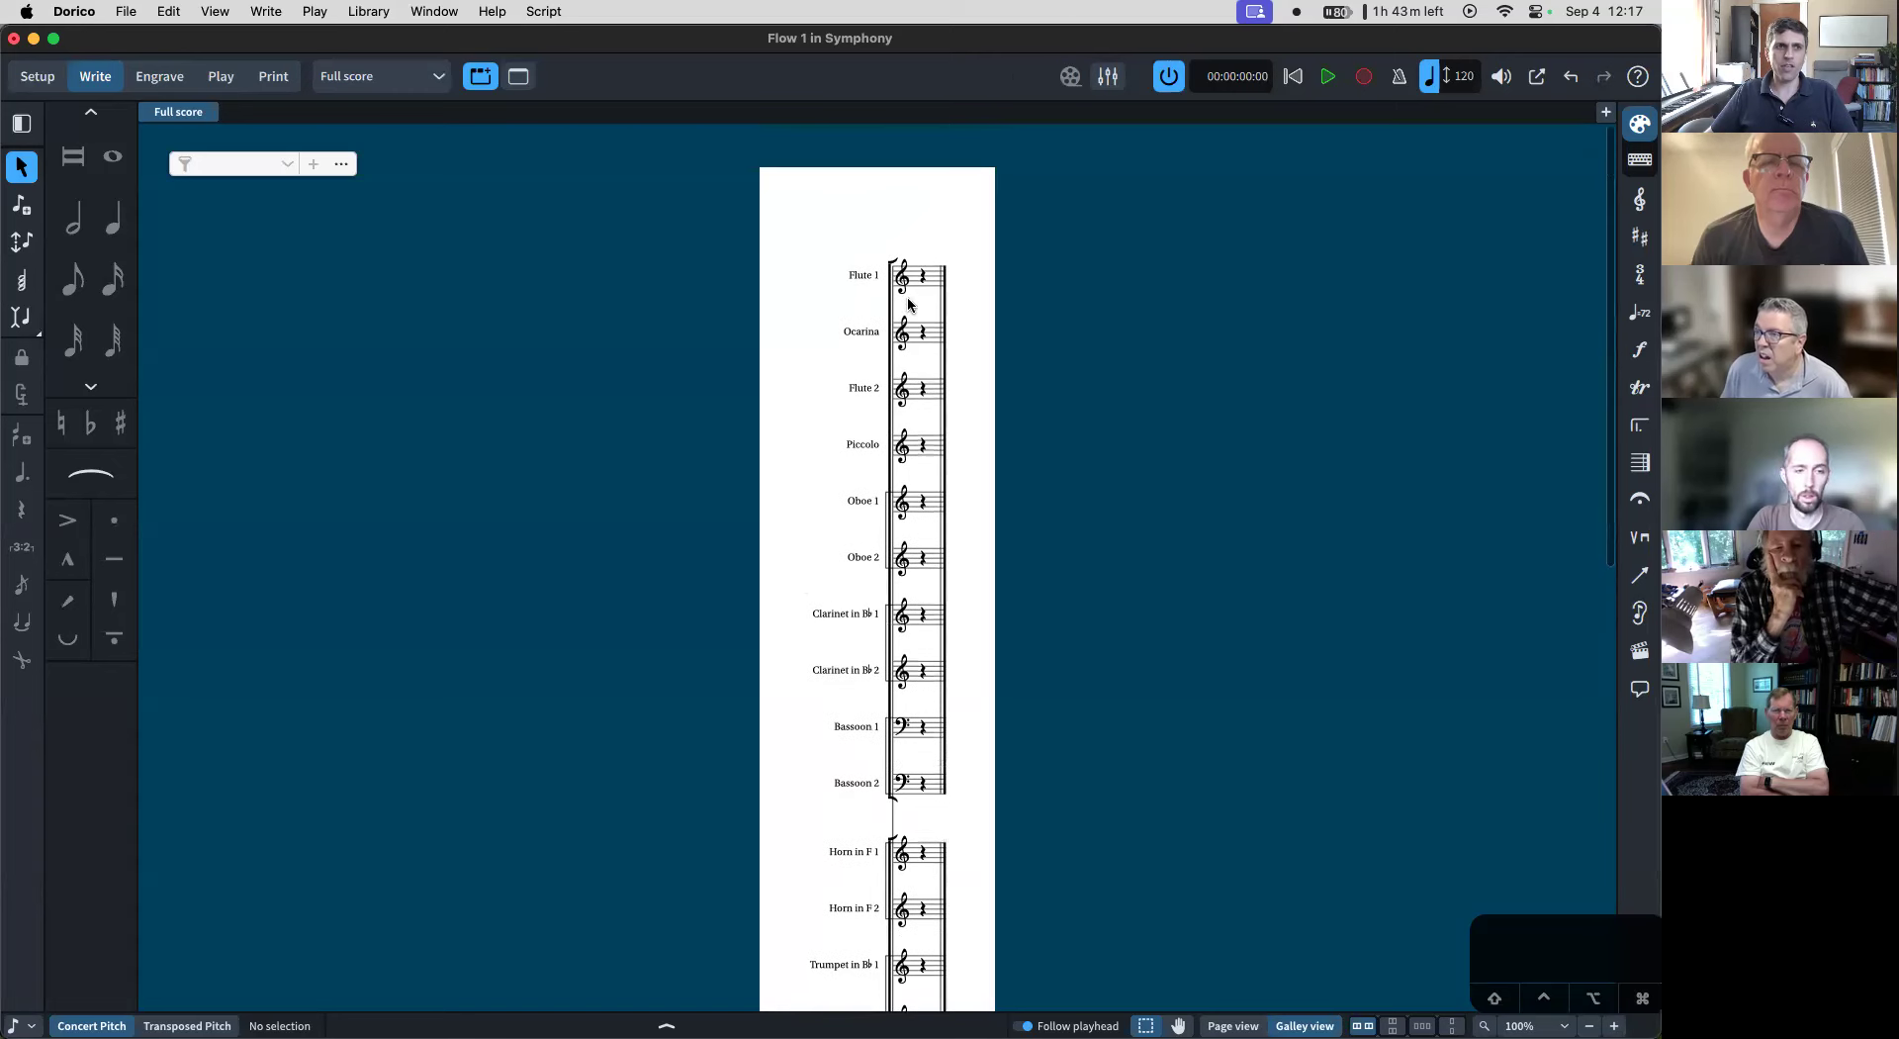
- Enter the quarter notes D, E, C, E, C, E from the start of the Flute 1 staff
left_click(923, 284)
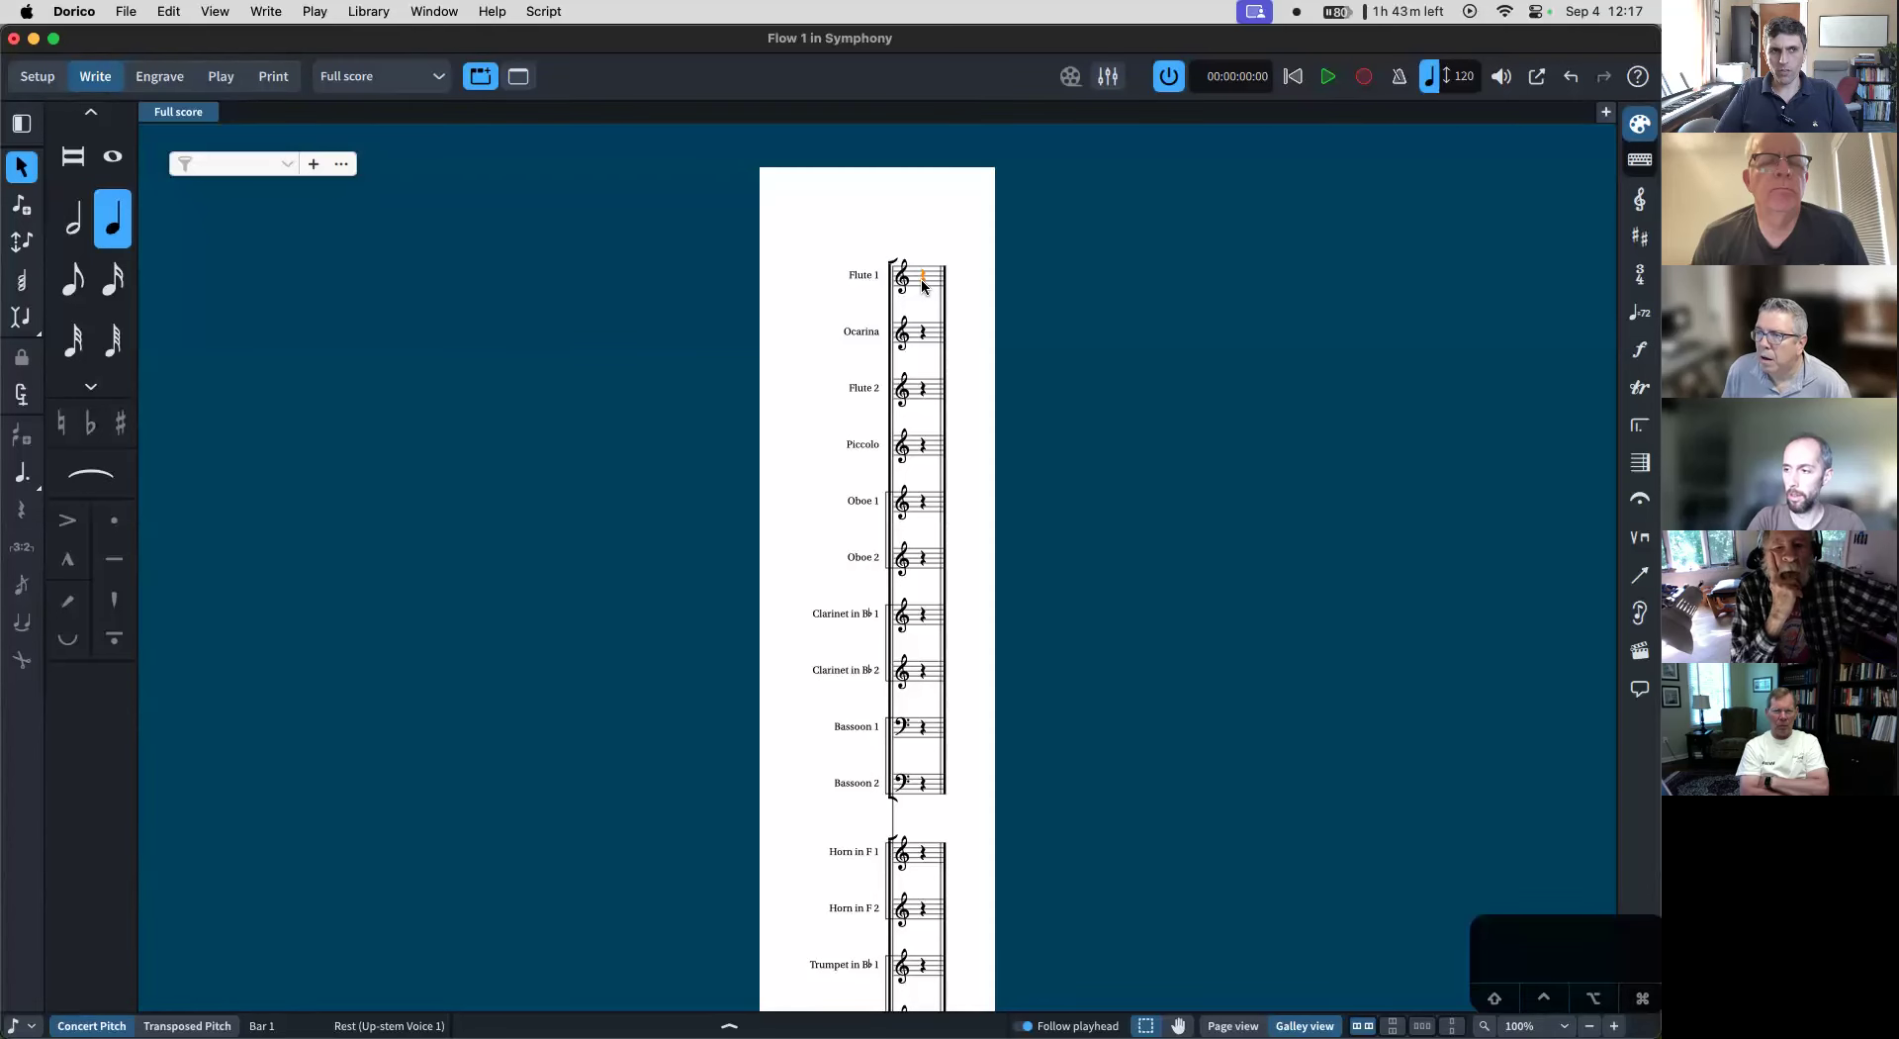
key("Return")
key("e")
key("f")
key("d")
key("f")
key("d")
key("e")
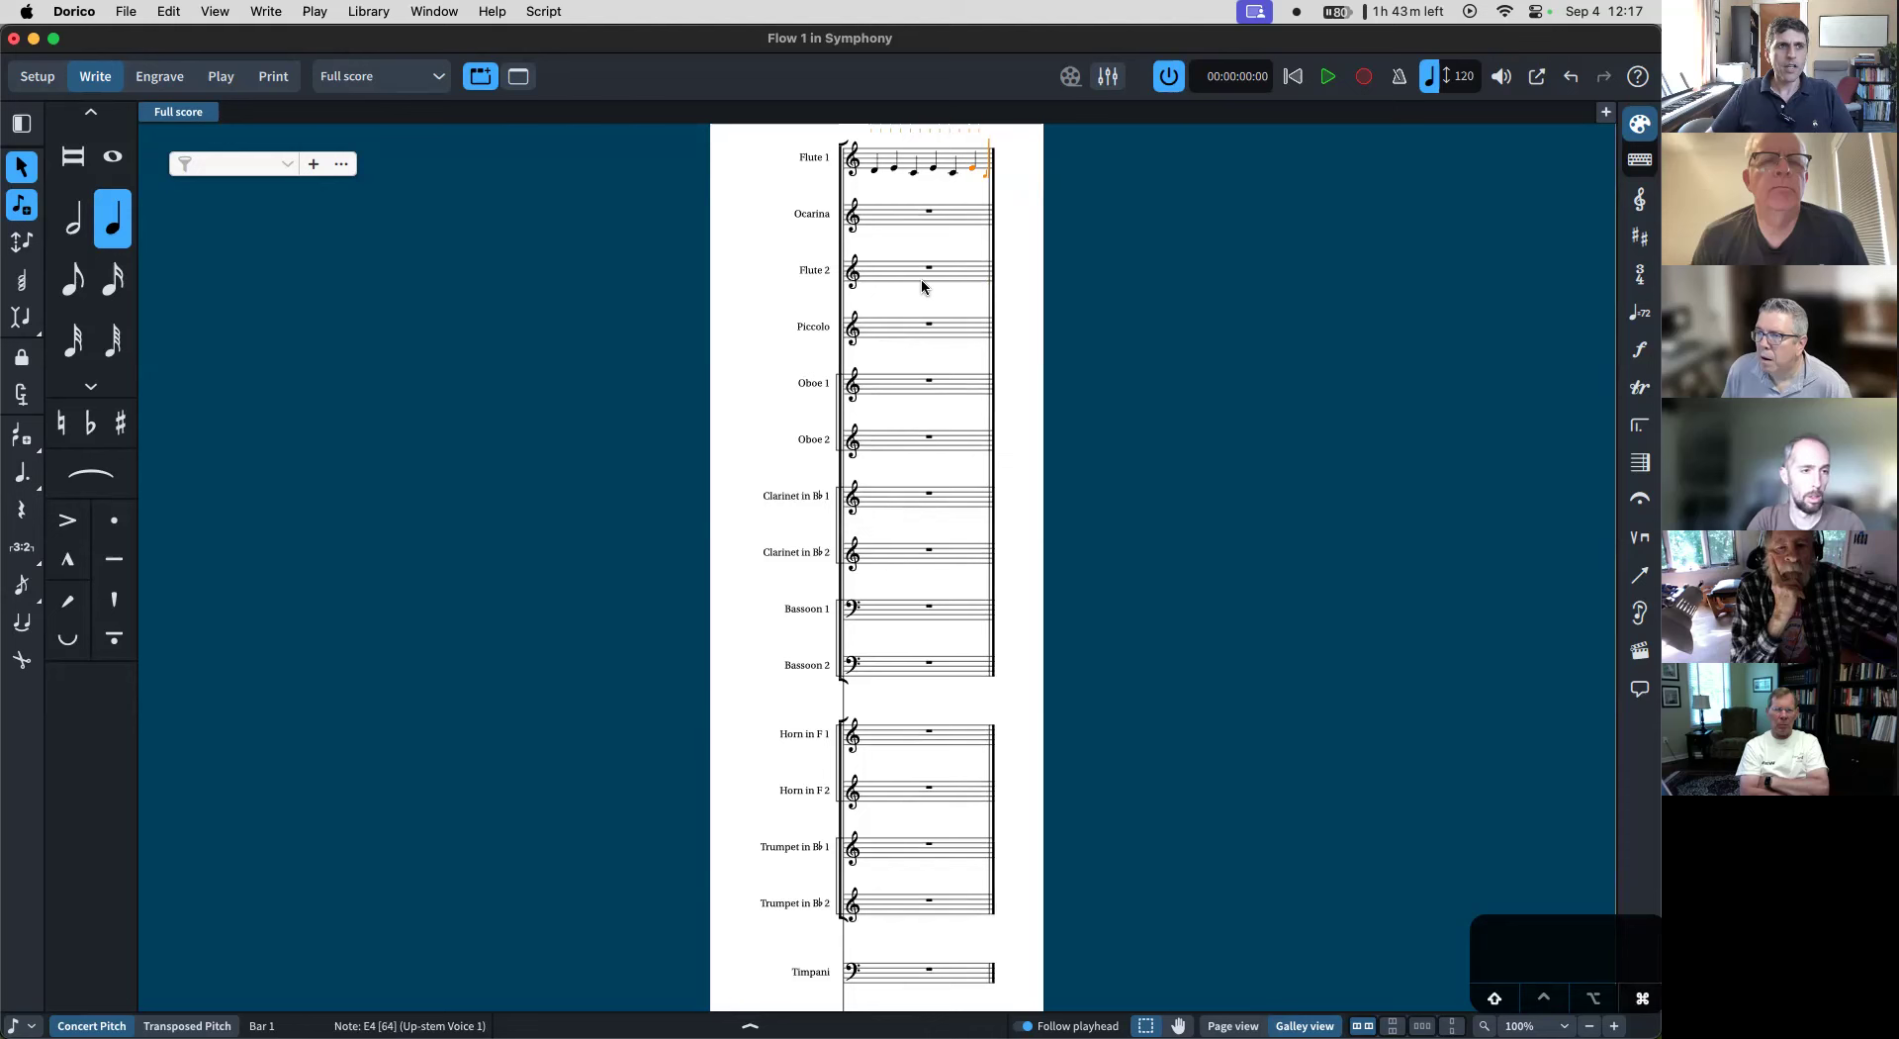
- Continue on the Ocarina staff after the flute phrase with the quarter notes G, G, G, E, D, C, E
key("f")
key("f")
key("f")
key("e")
key("d")
key("c")
key("e")
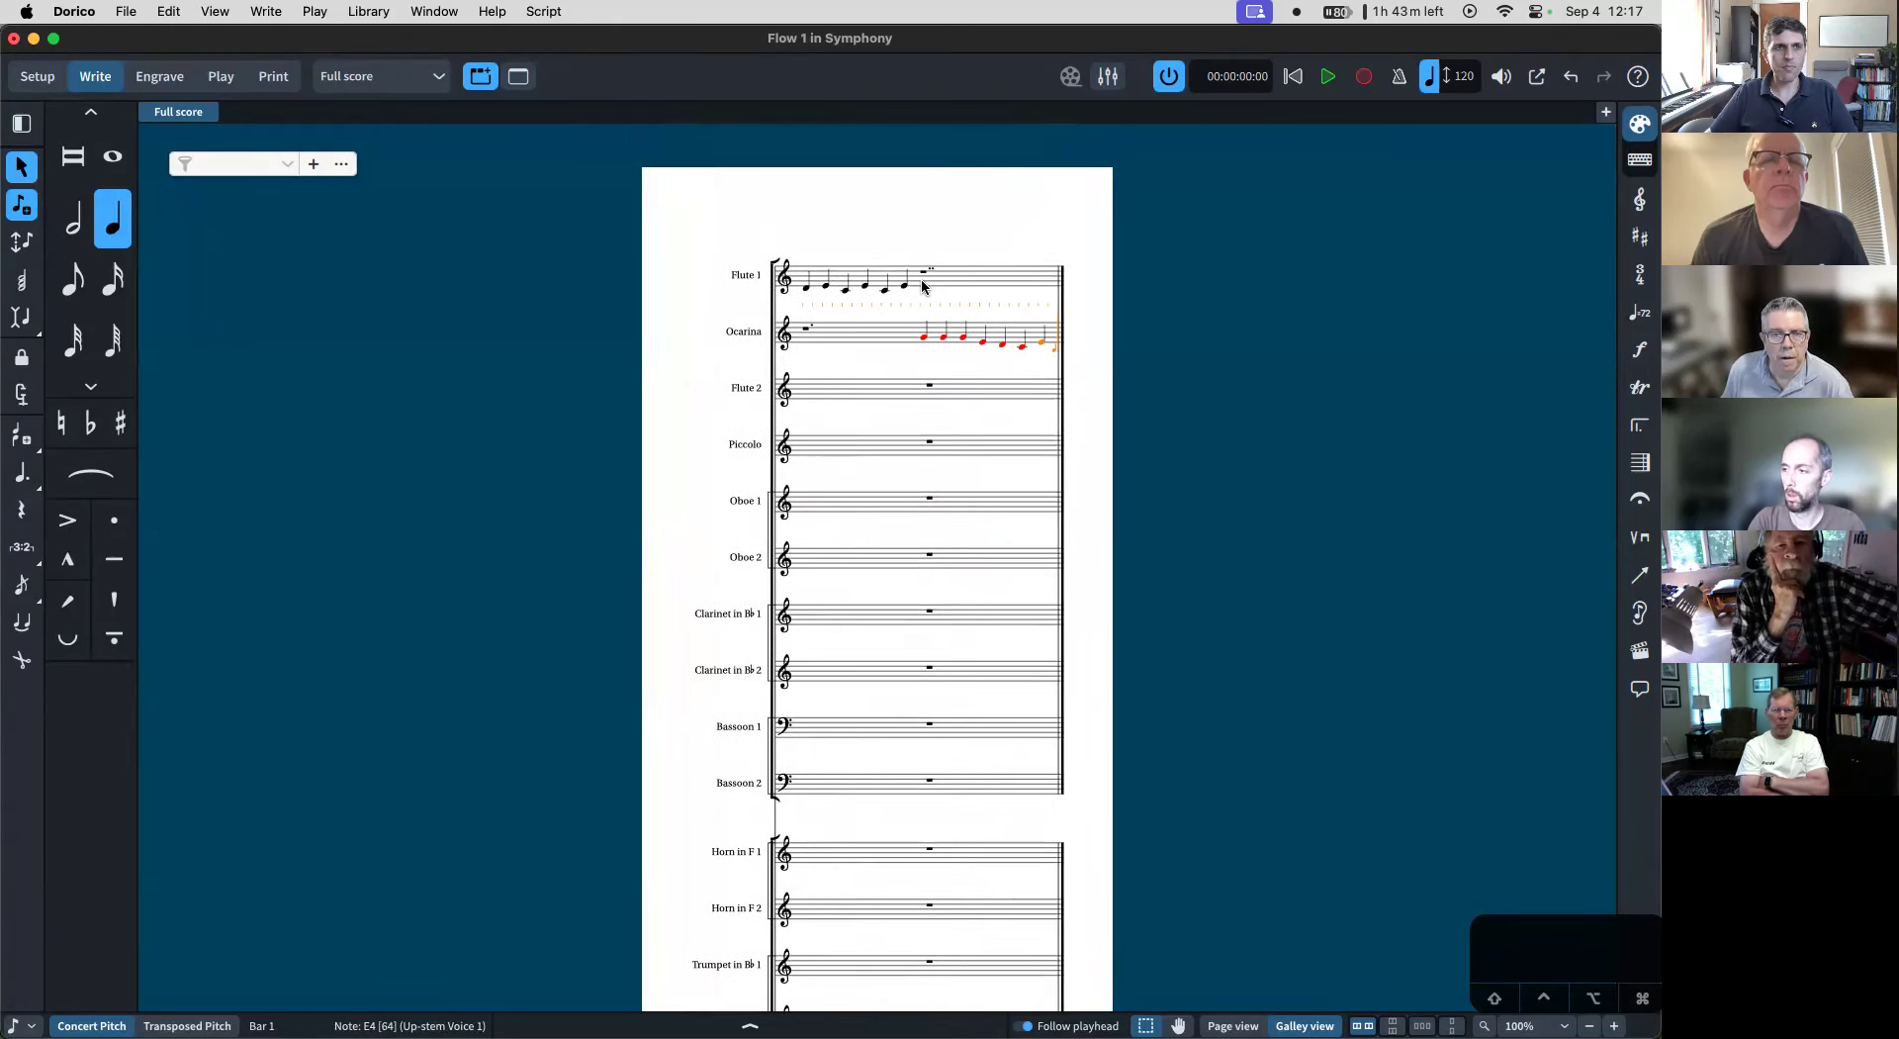
key("Escape")
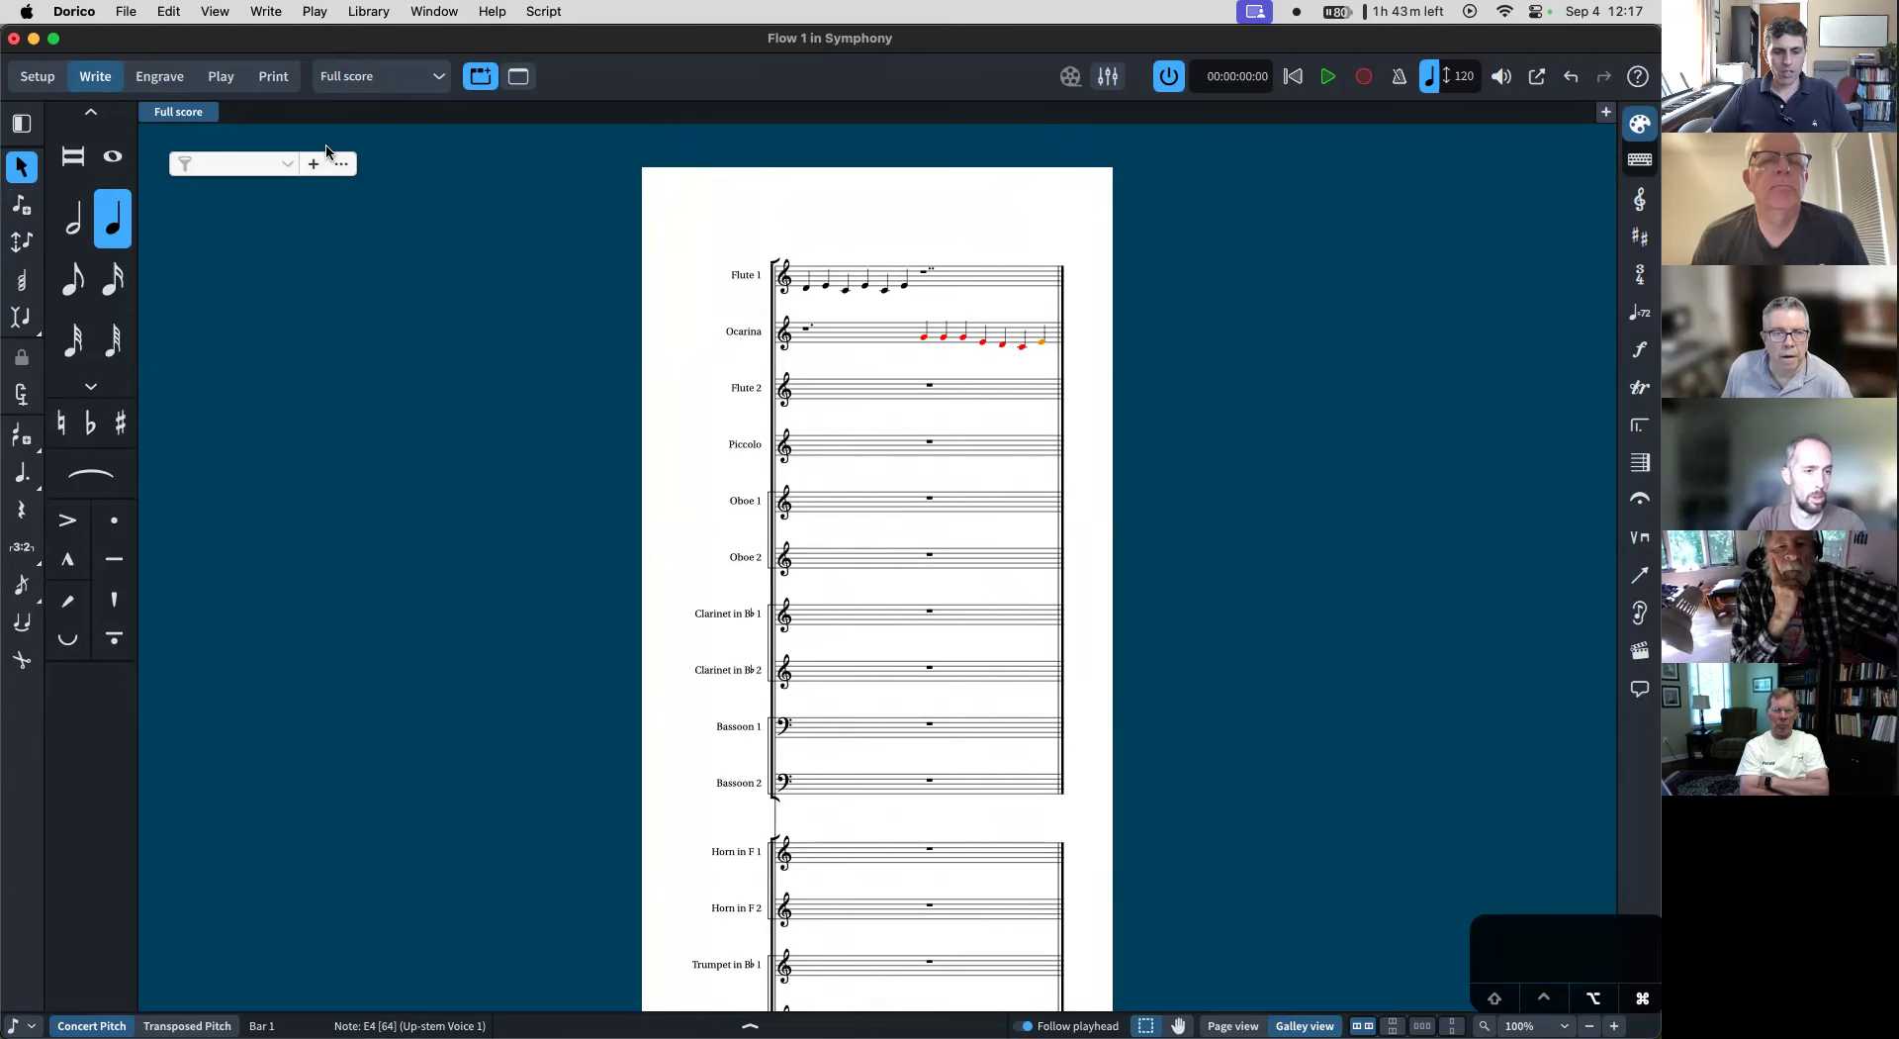
- Show the score in page view at 200% and transpose the seven ocarina notes up an octave
key("super+alt+1")
key("super+equal")
key("super+equal")
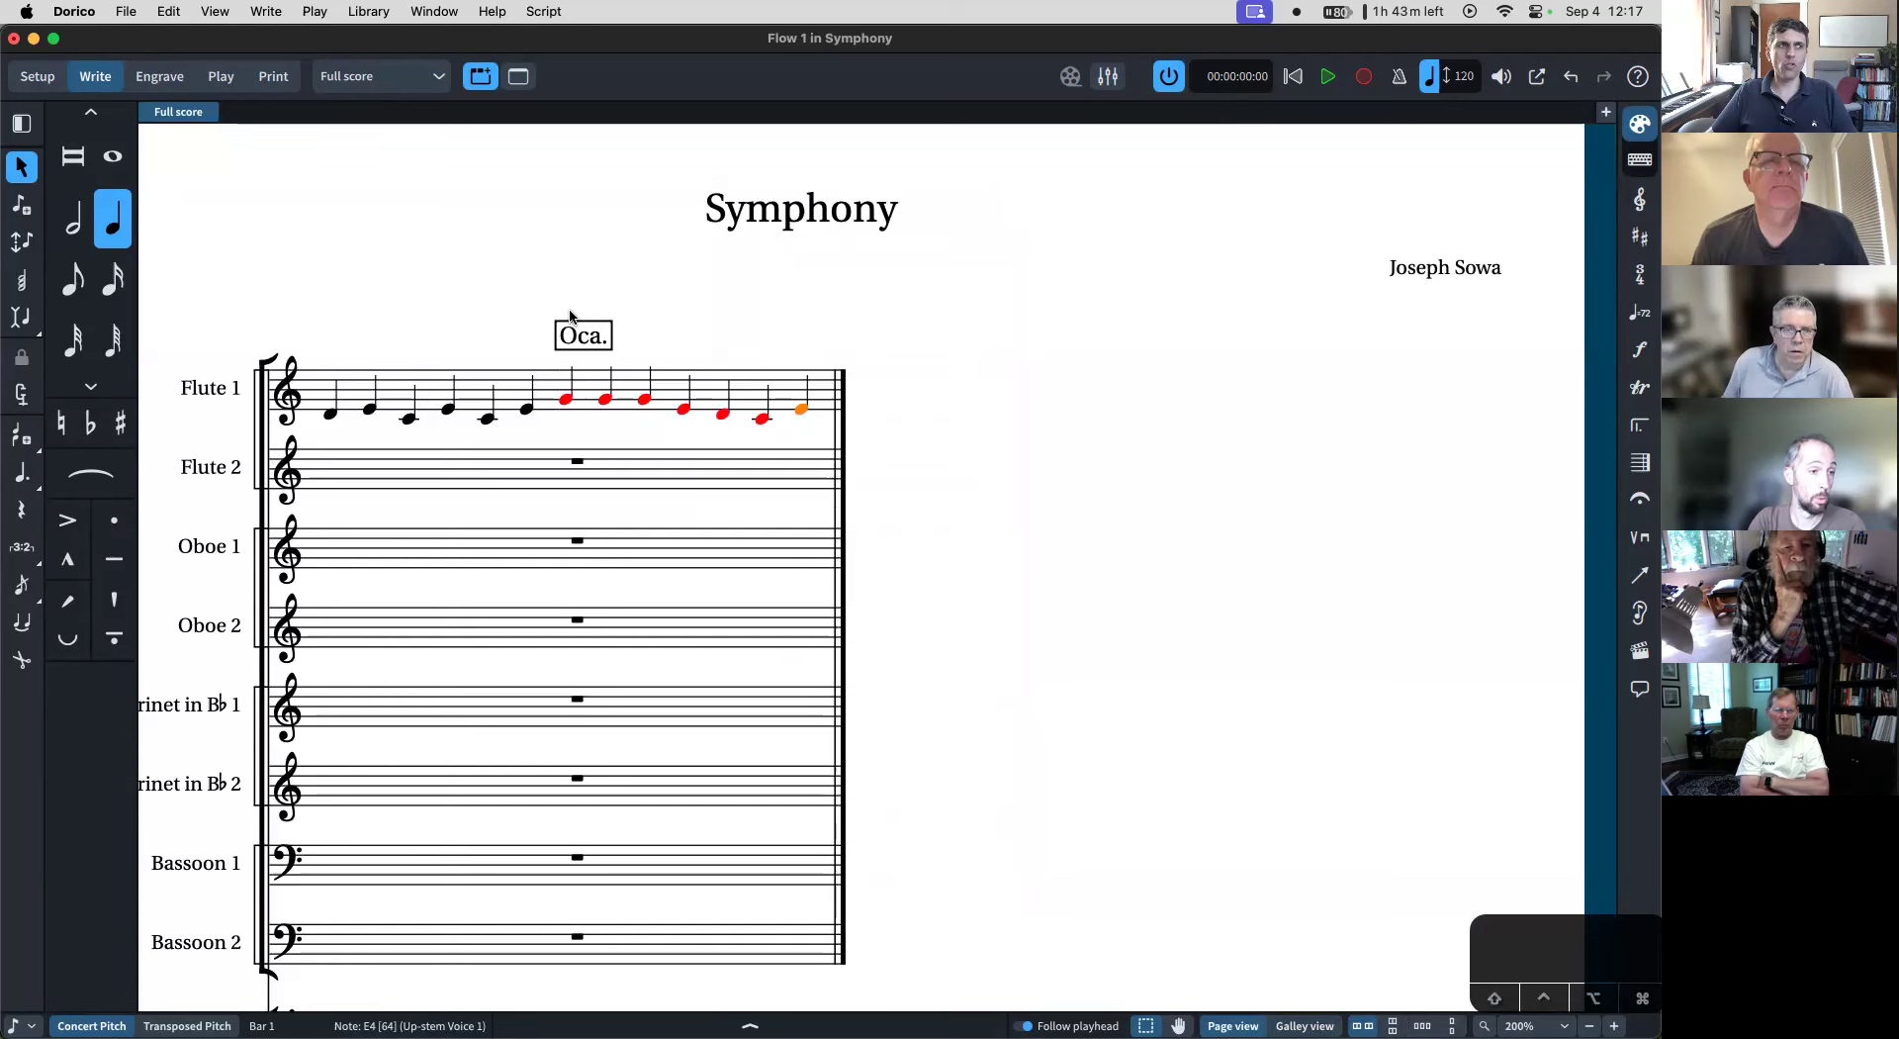
left_click(566, 401, "shift")
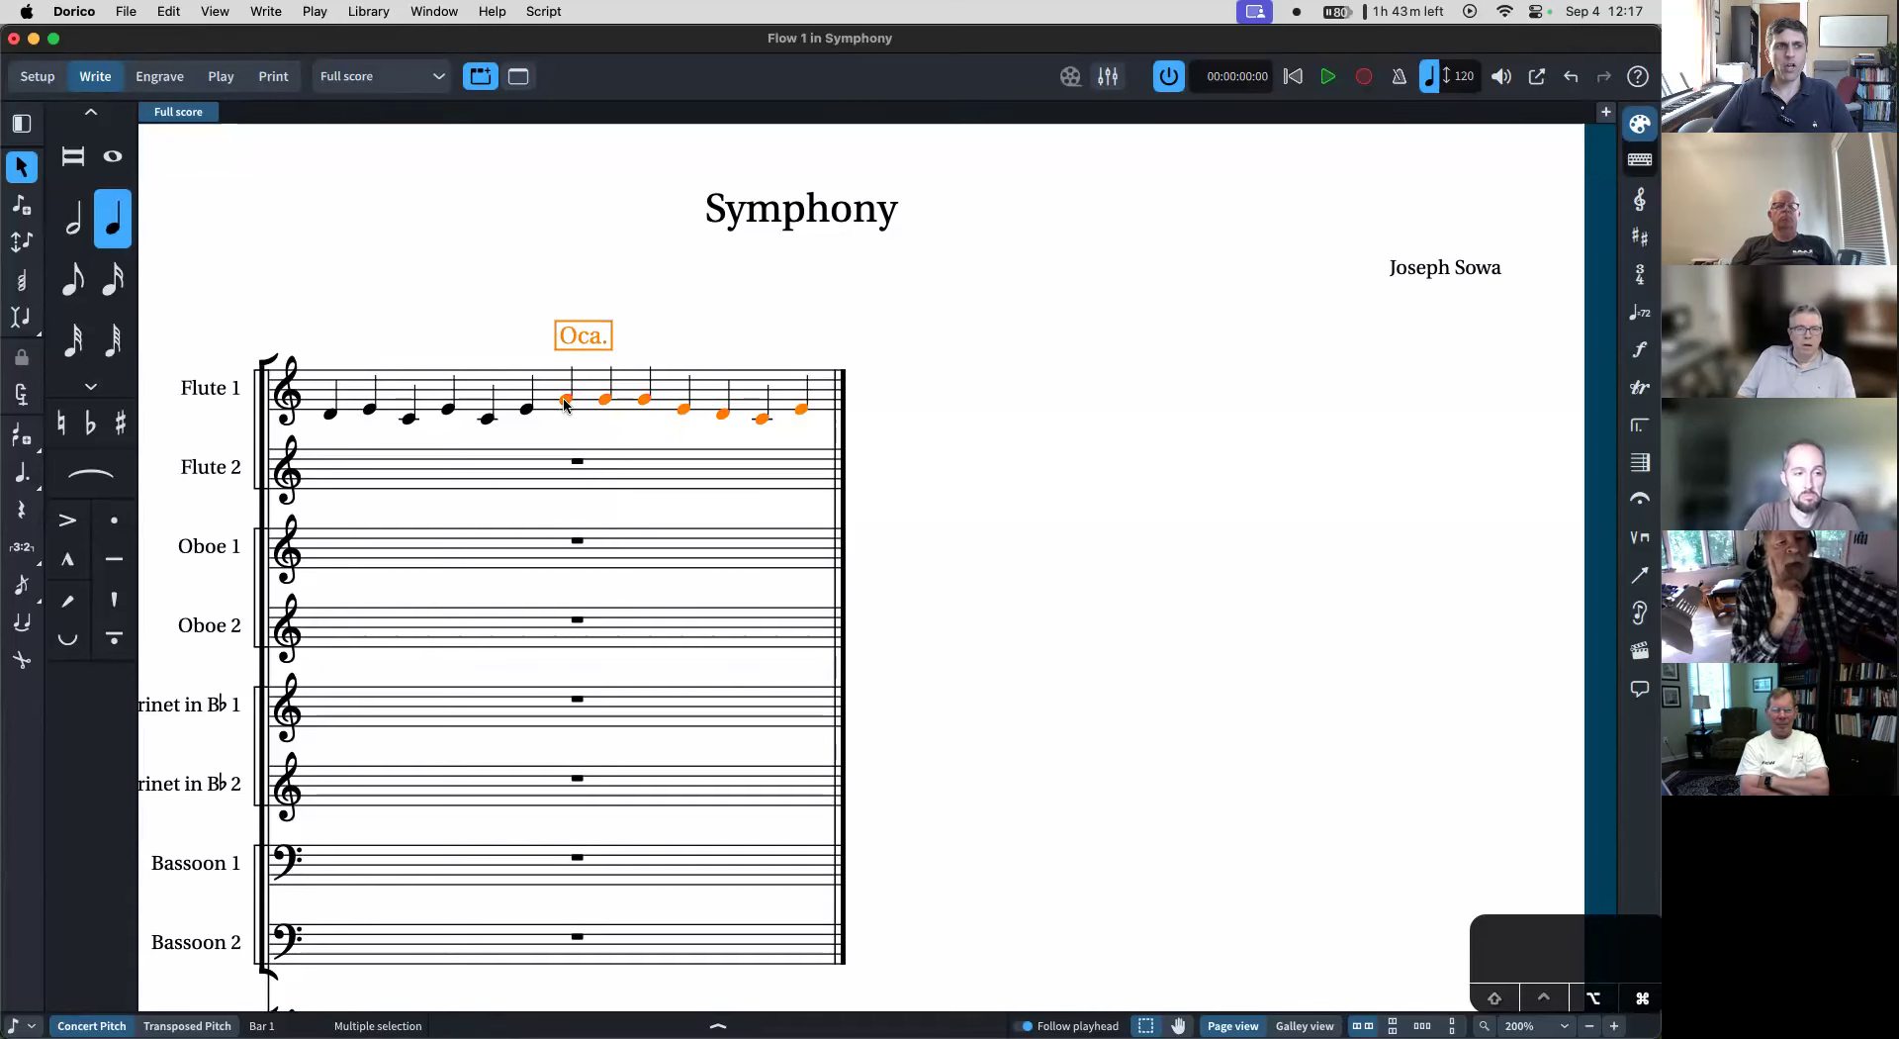
key("alt+super+Up")
key("Escape")
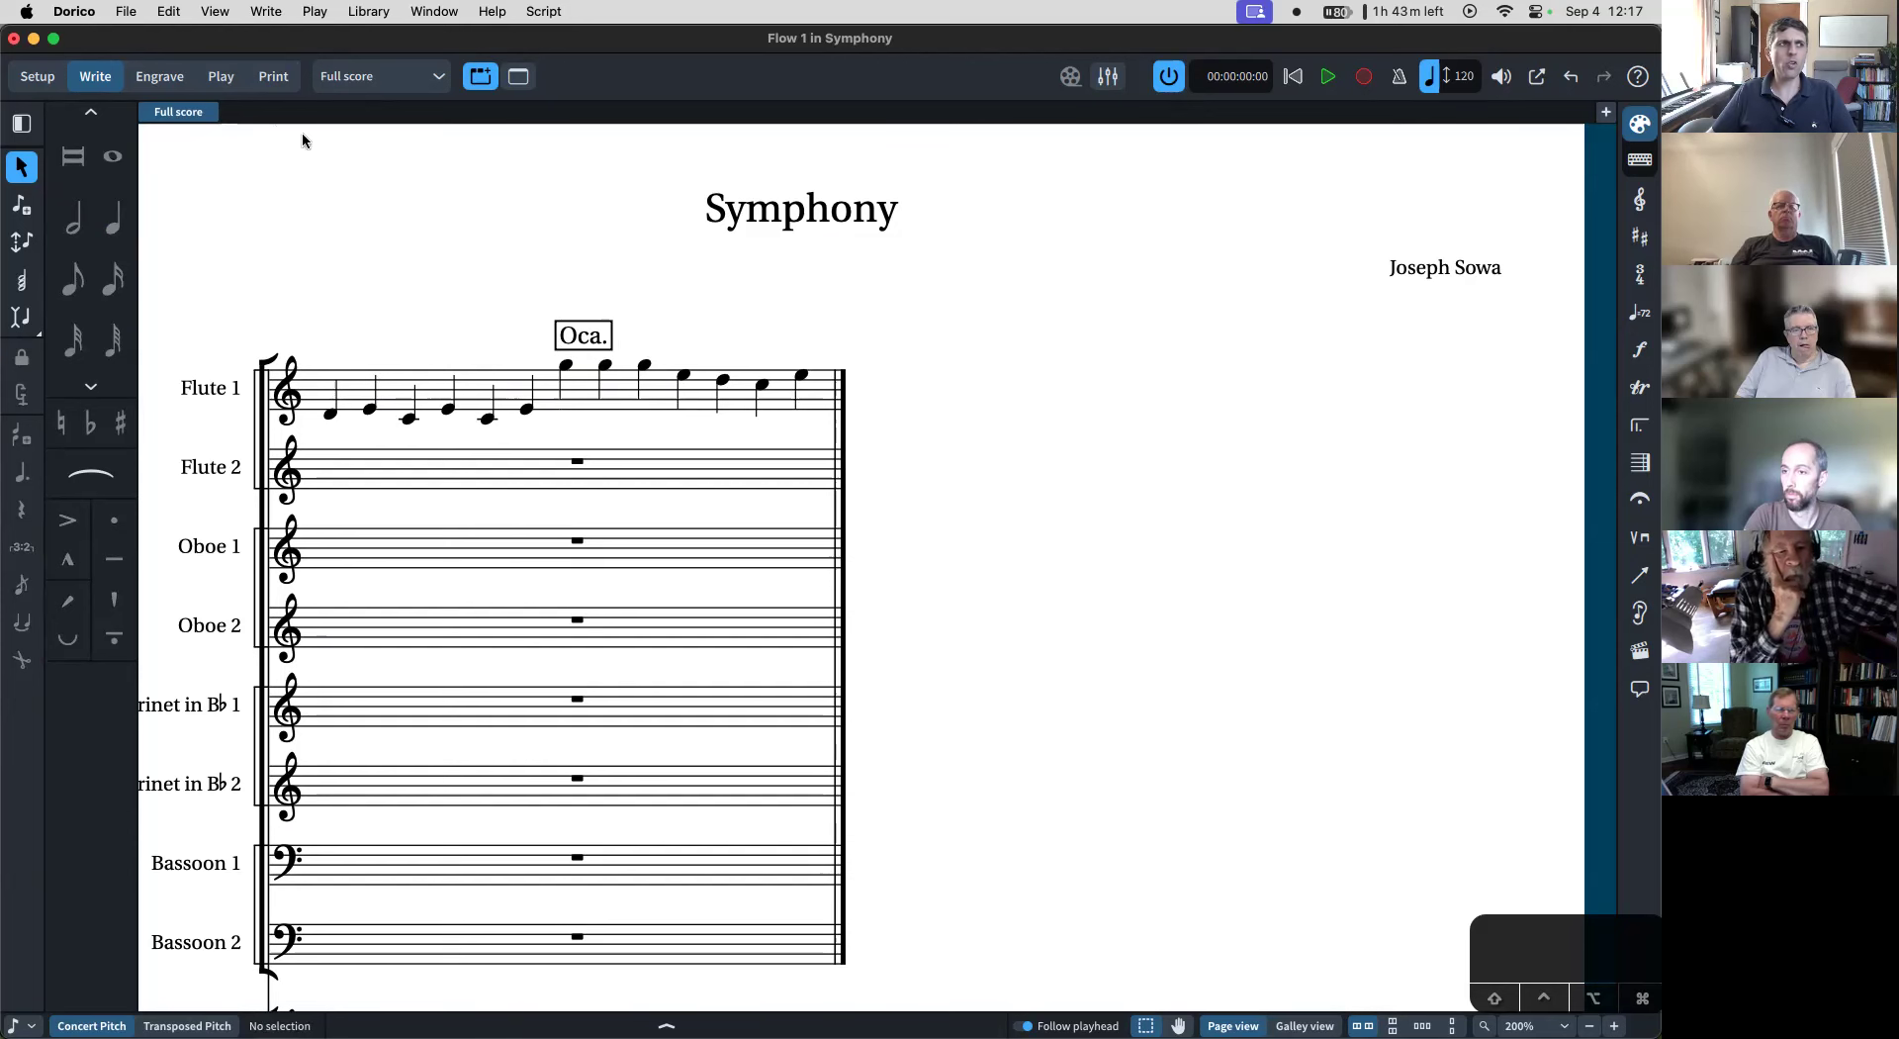
- Check the player list in Setup mode and return to Write mode
left_click(36, 78)
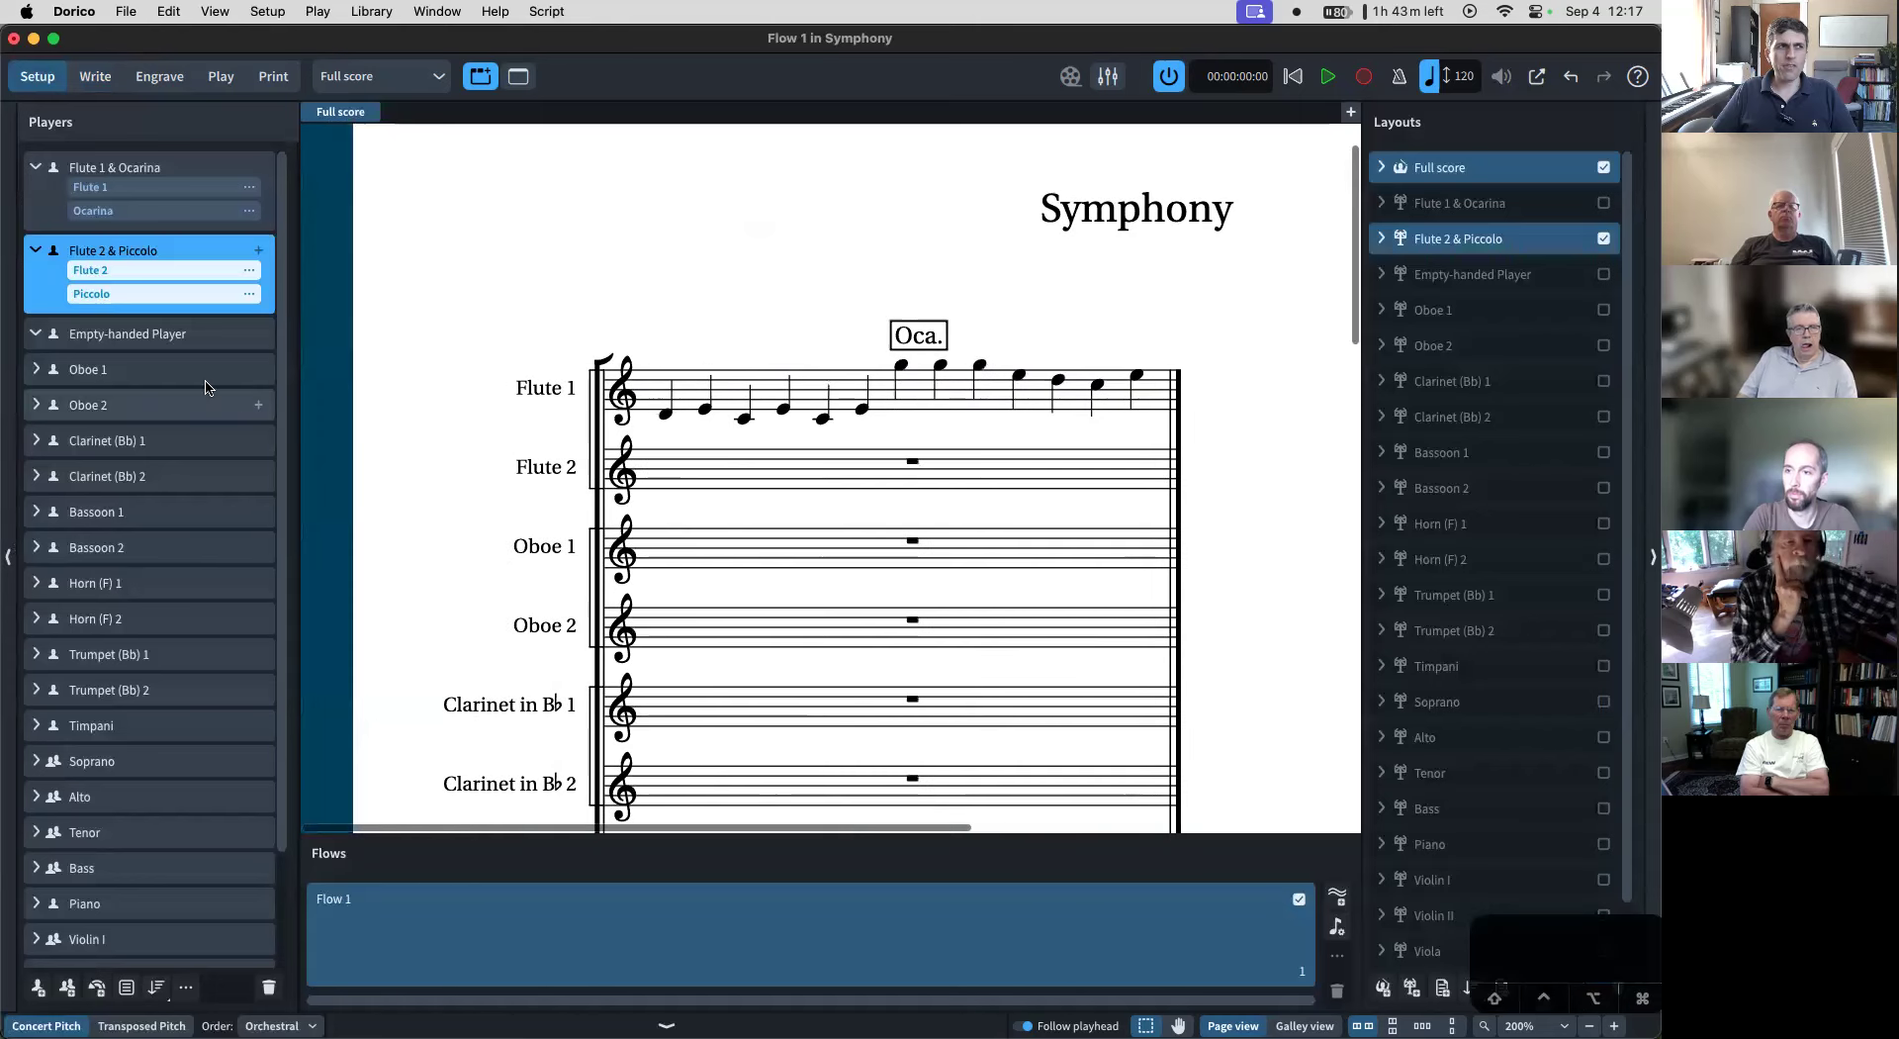
scroll(194, 383, "down", 3)
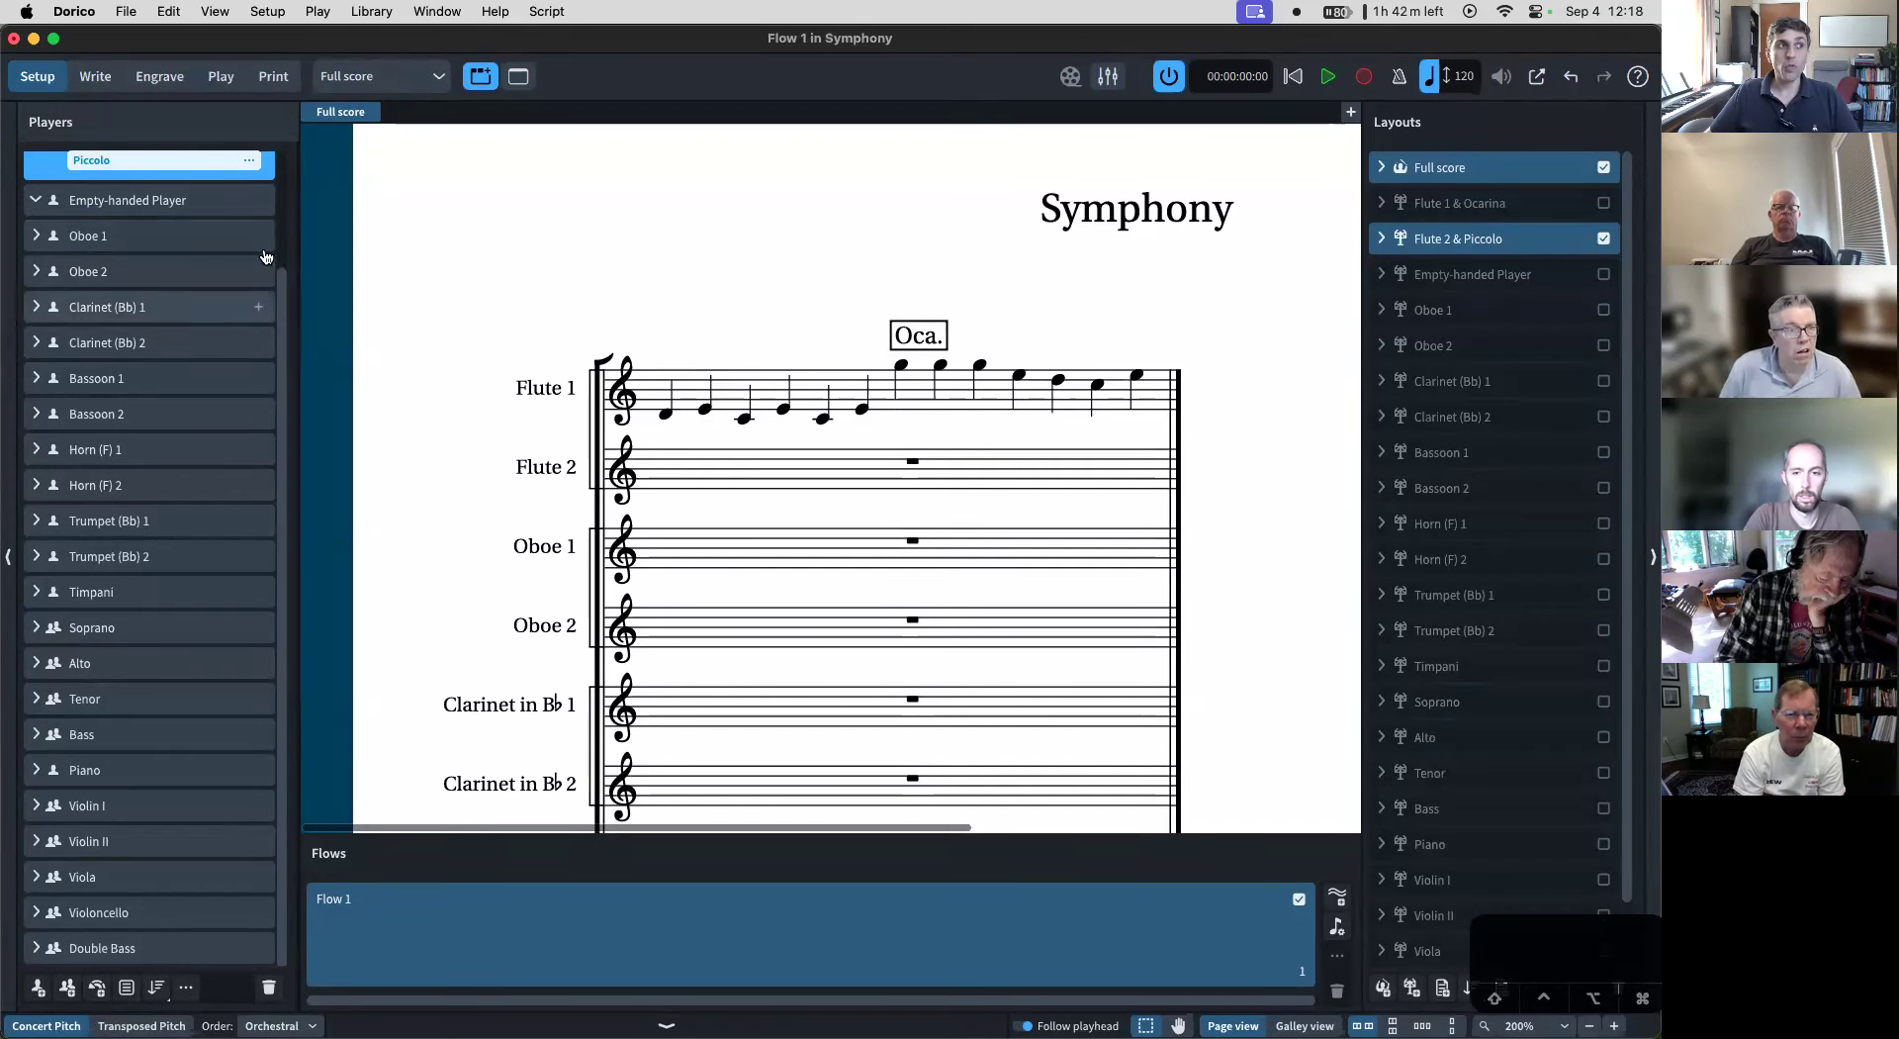
left_click(96, 77)
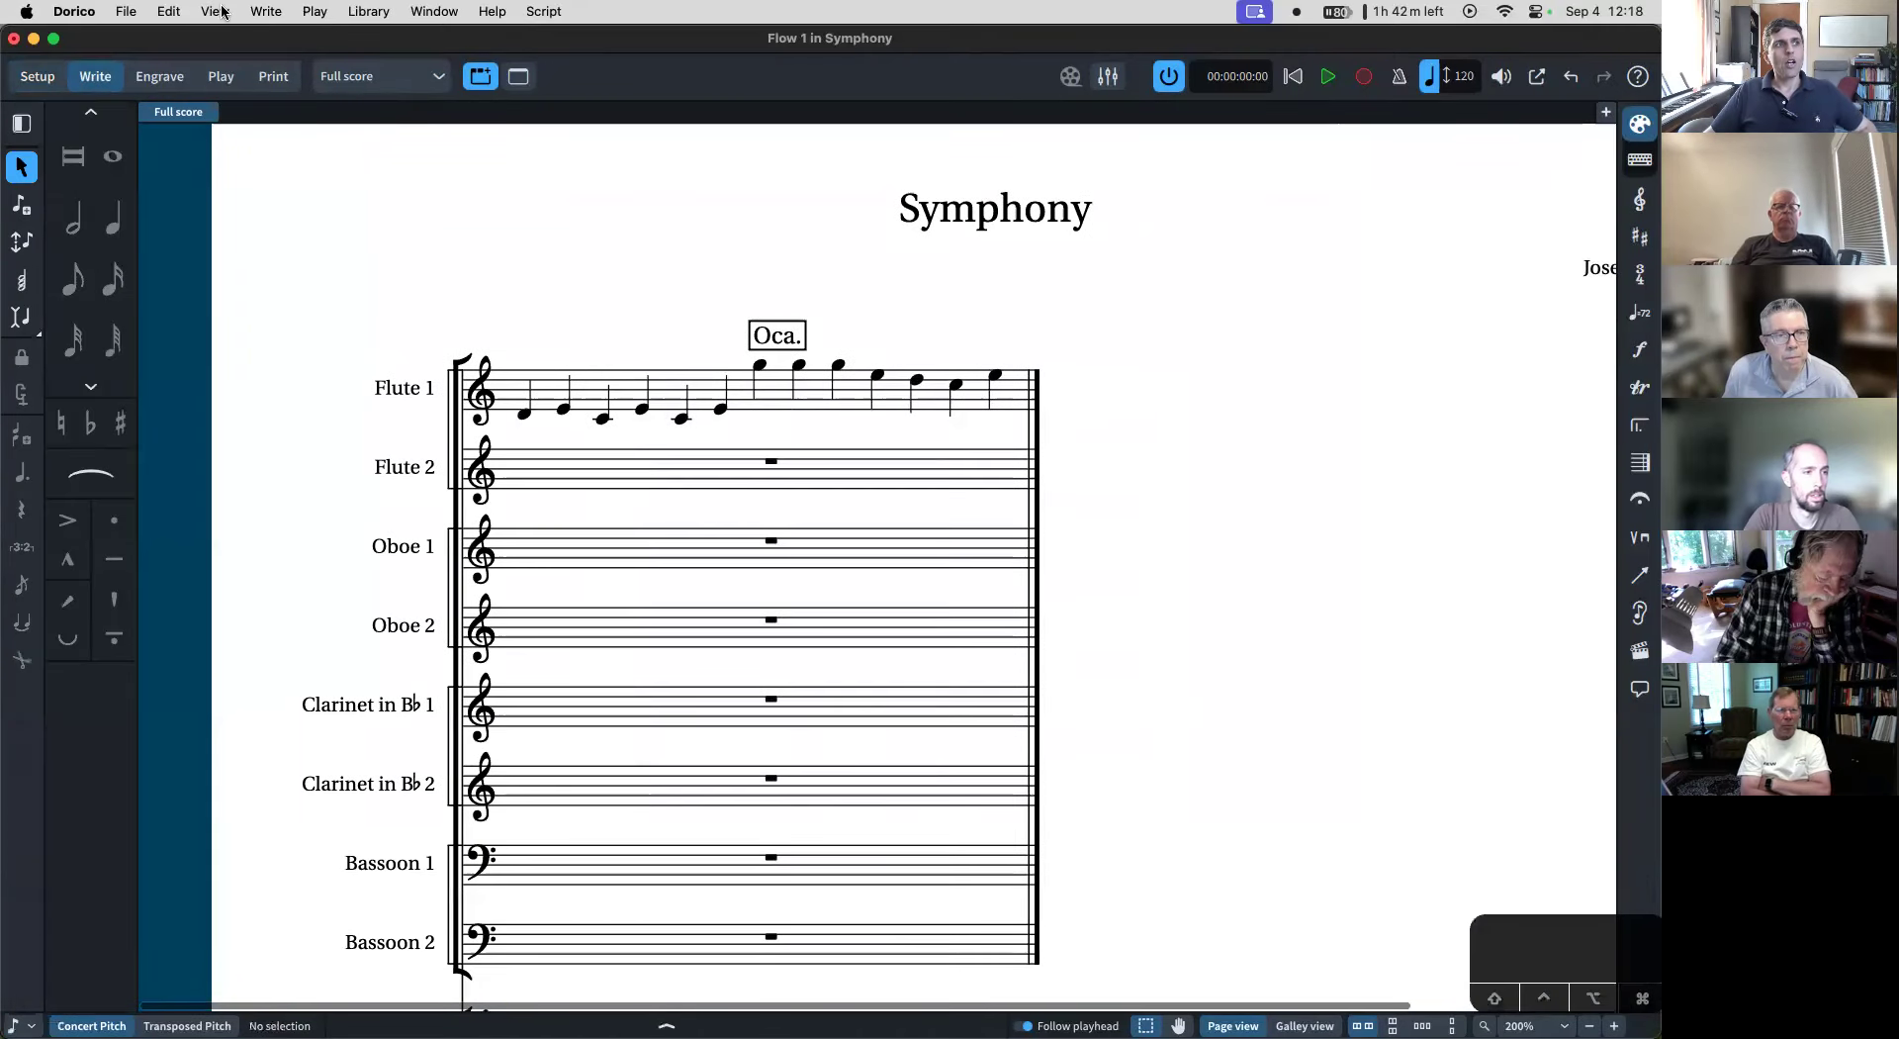
left_click(265, 10)
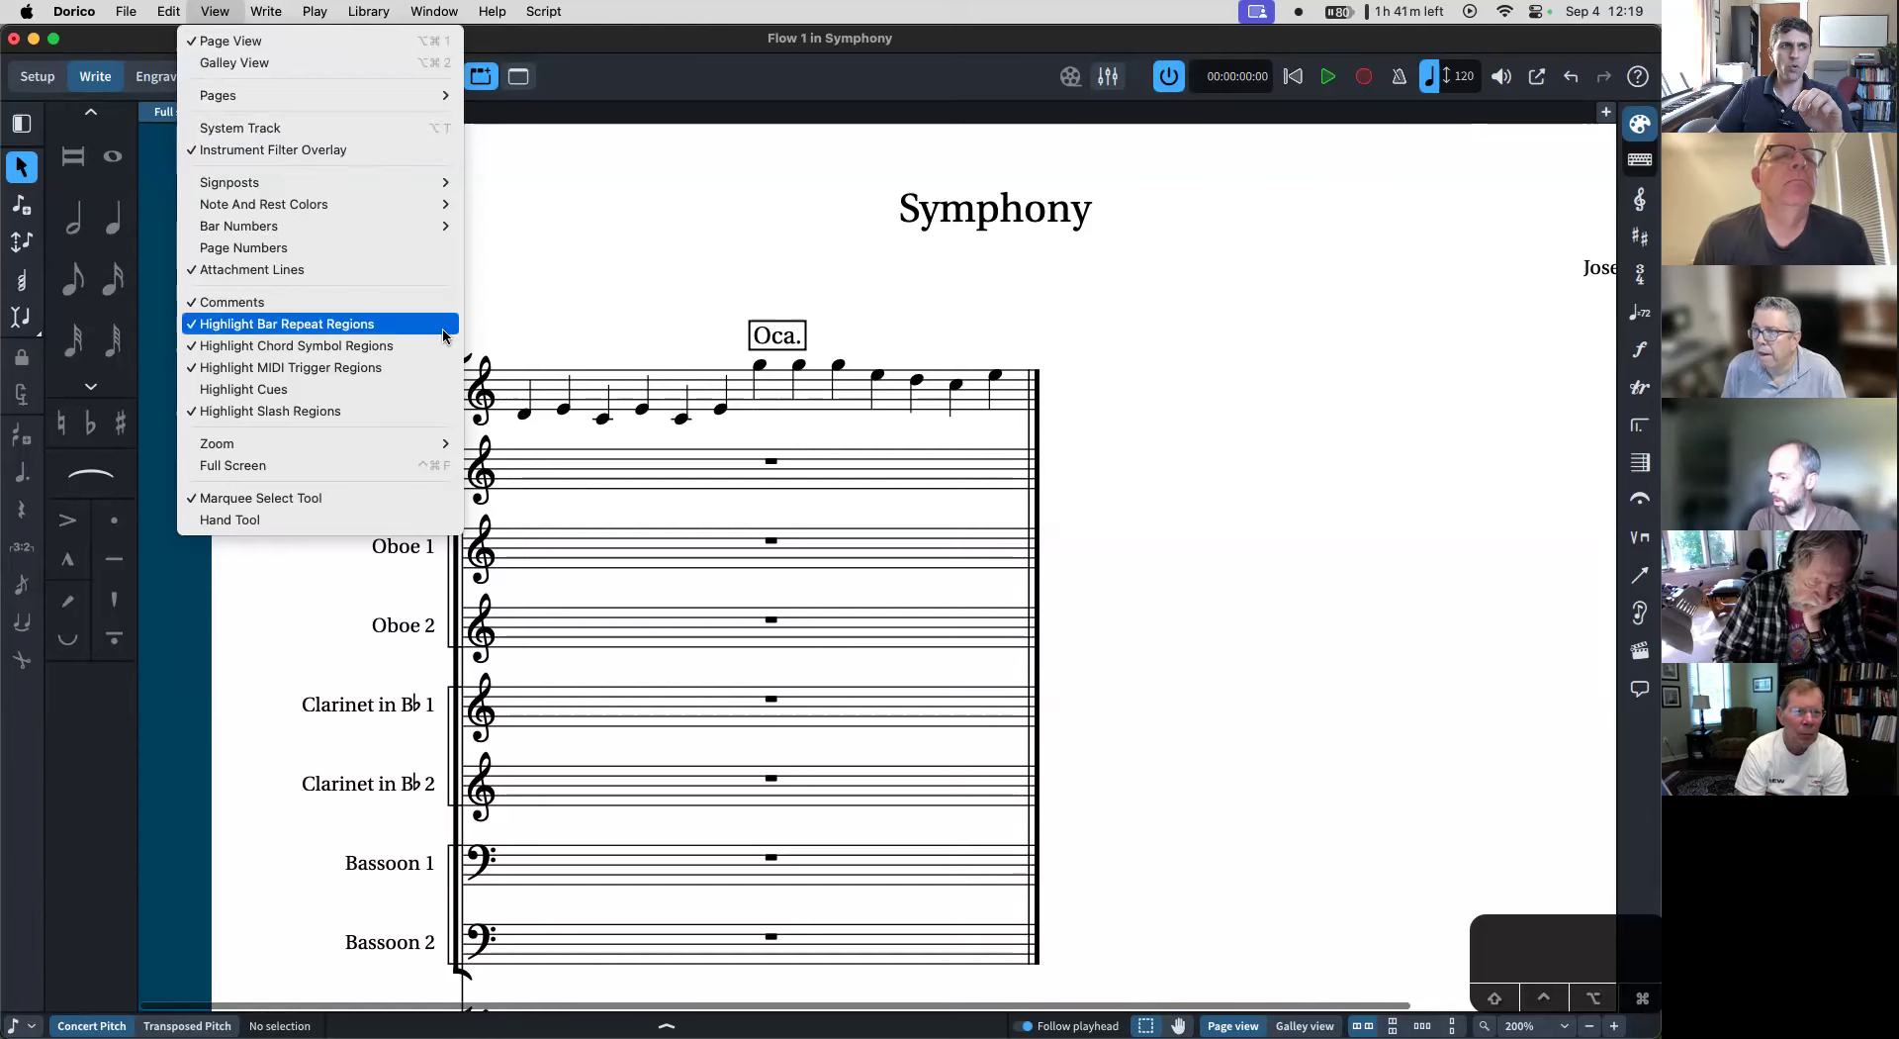
mouse_move(318, 14)
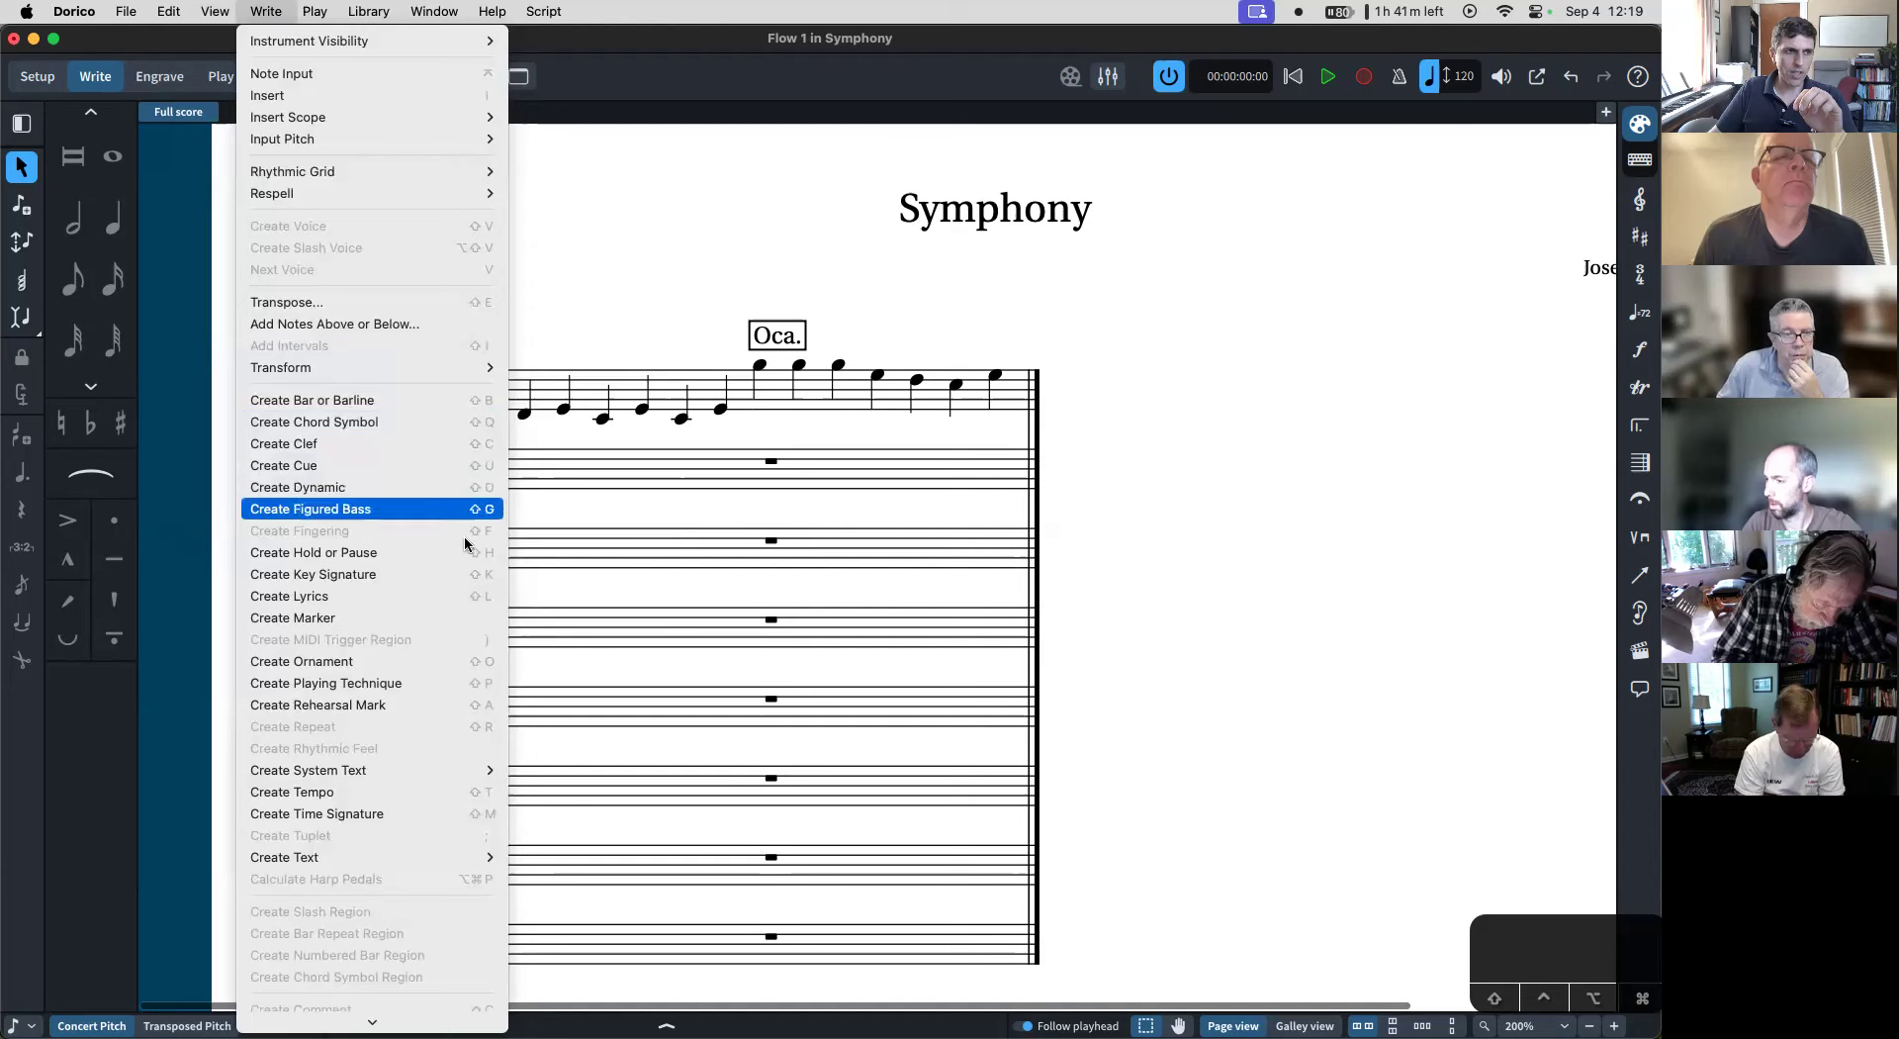
left_click(775, 148)
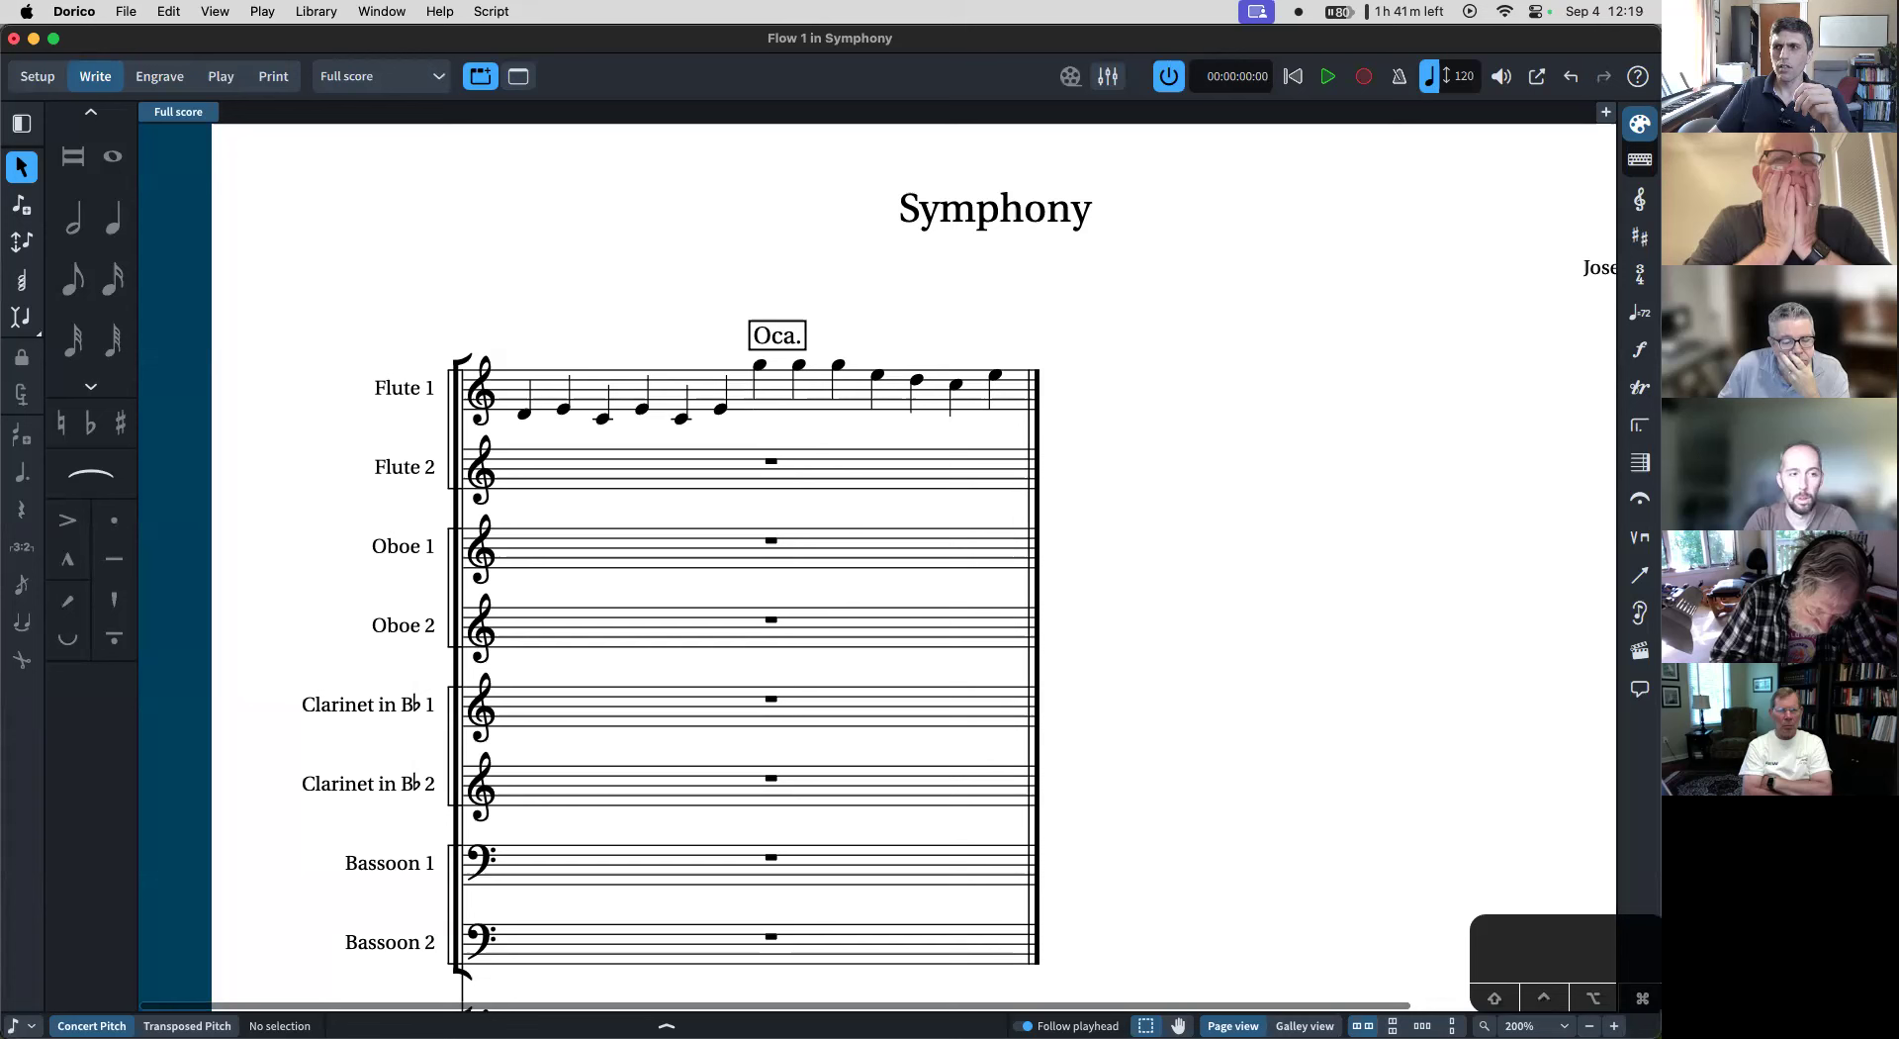
- Show the score in galley view and delete all notes from the Flute 1 and Ocarina staves
left_click(177, 10)
mouse_move(216, 11)
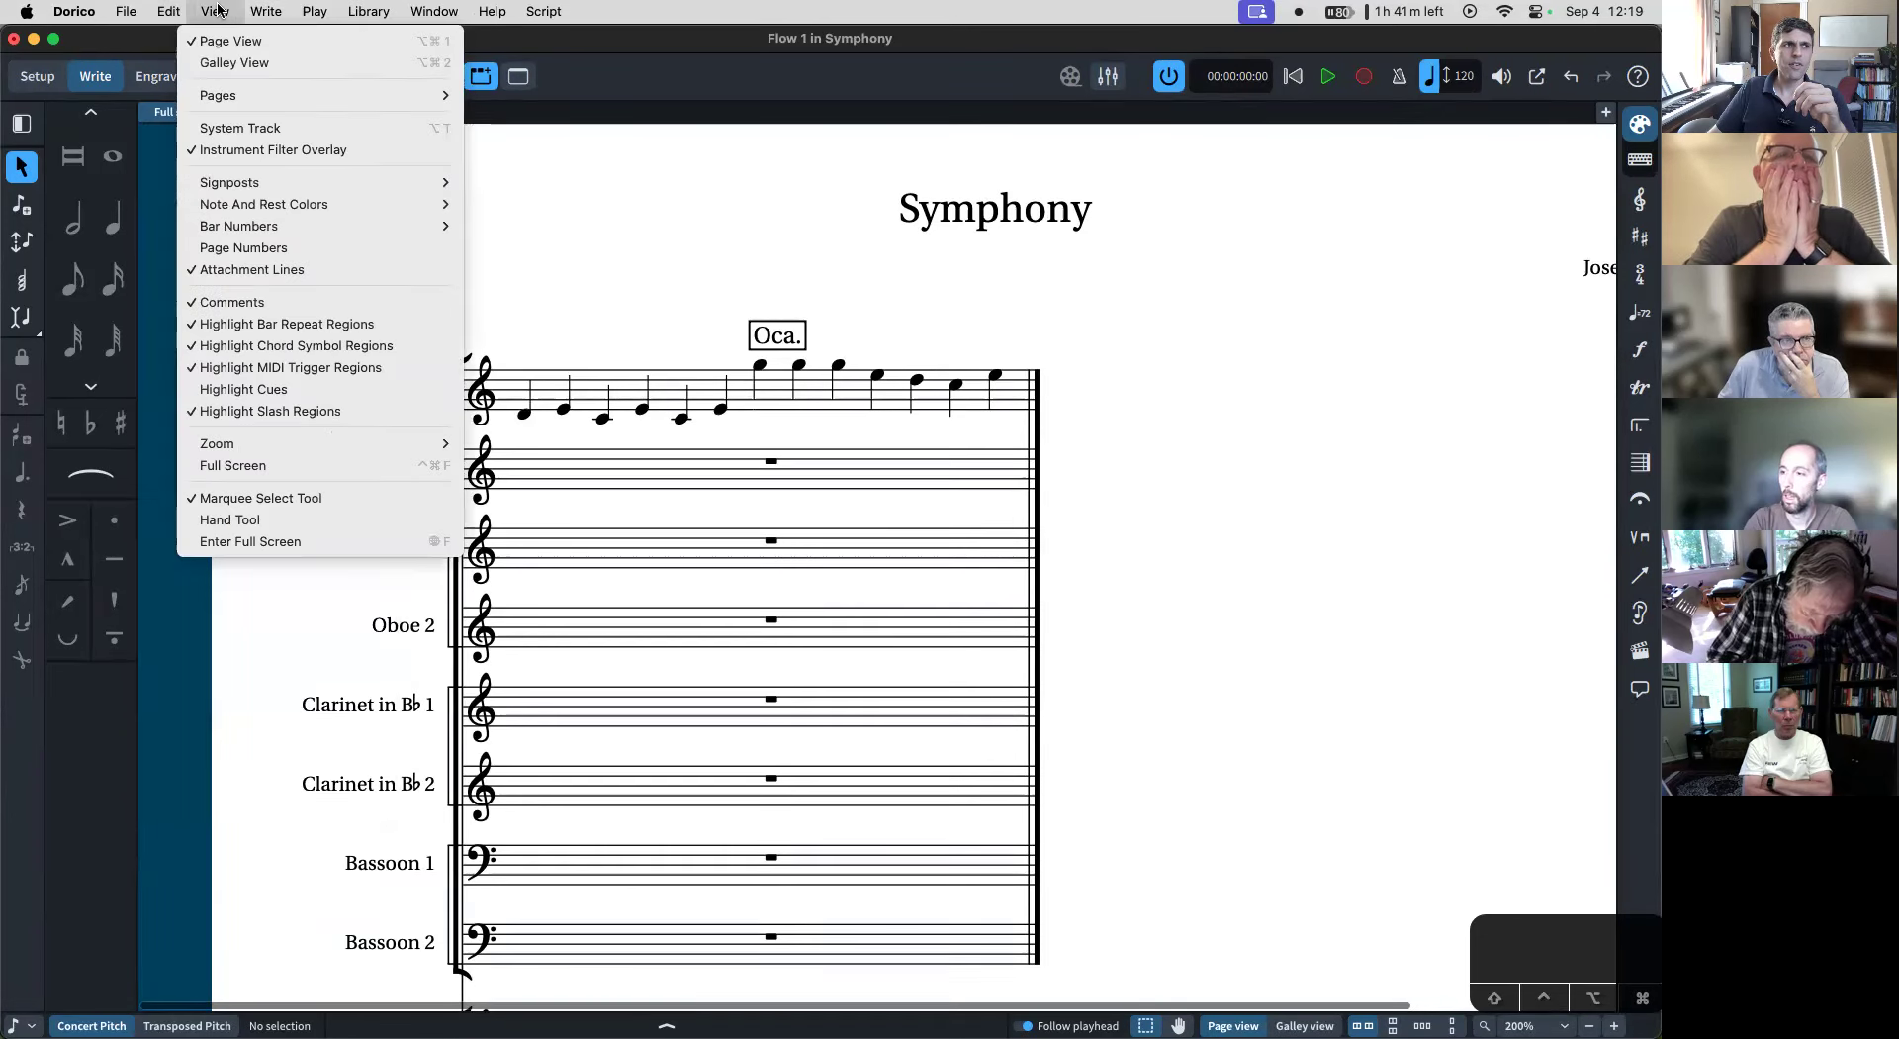
left_click(251, 64)
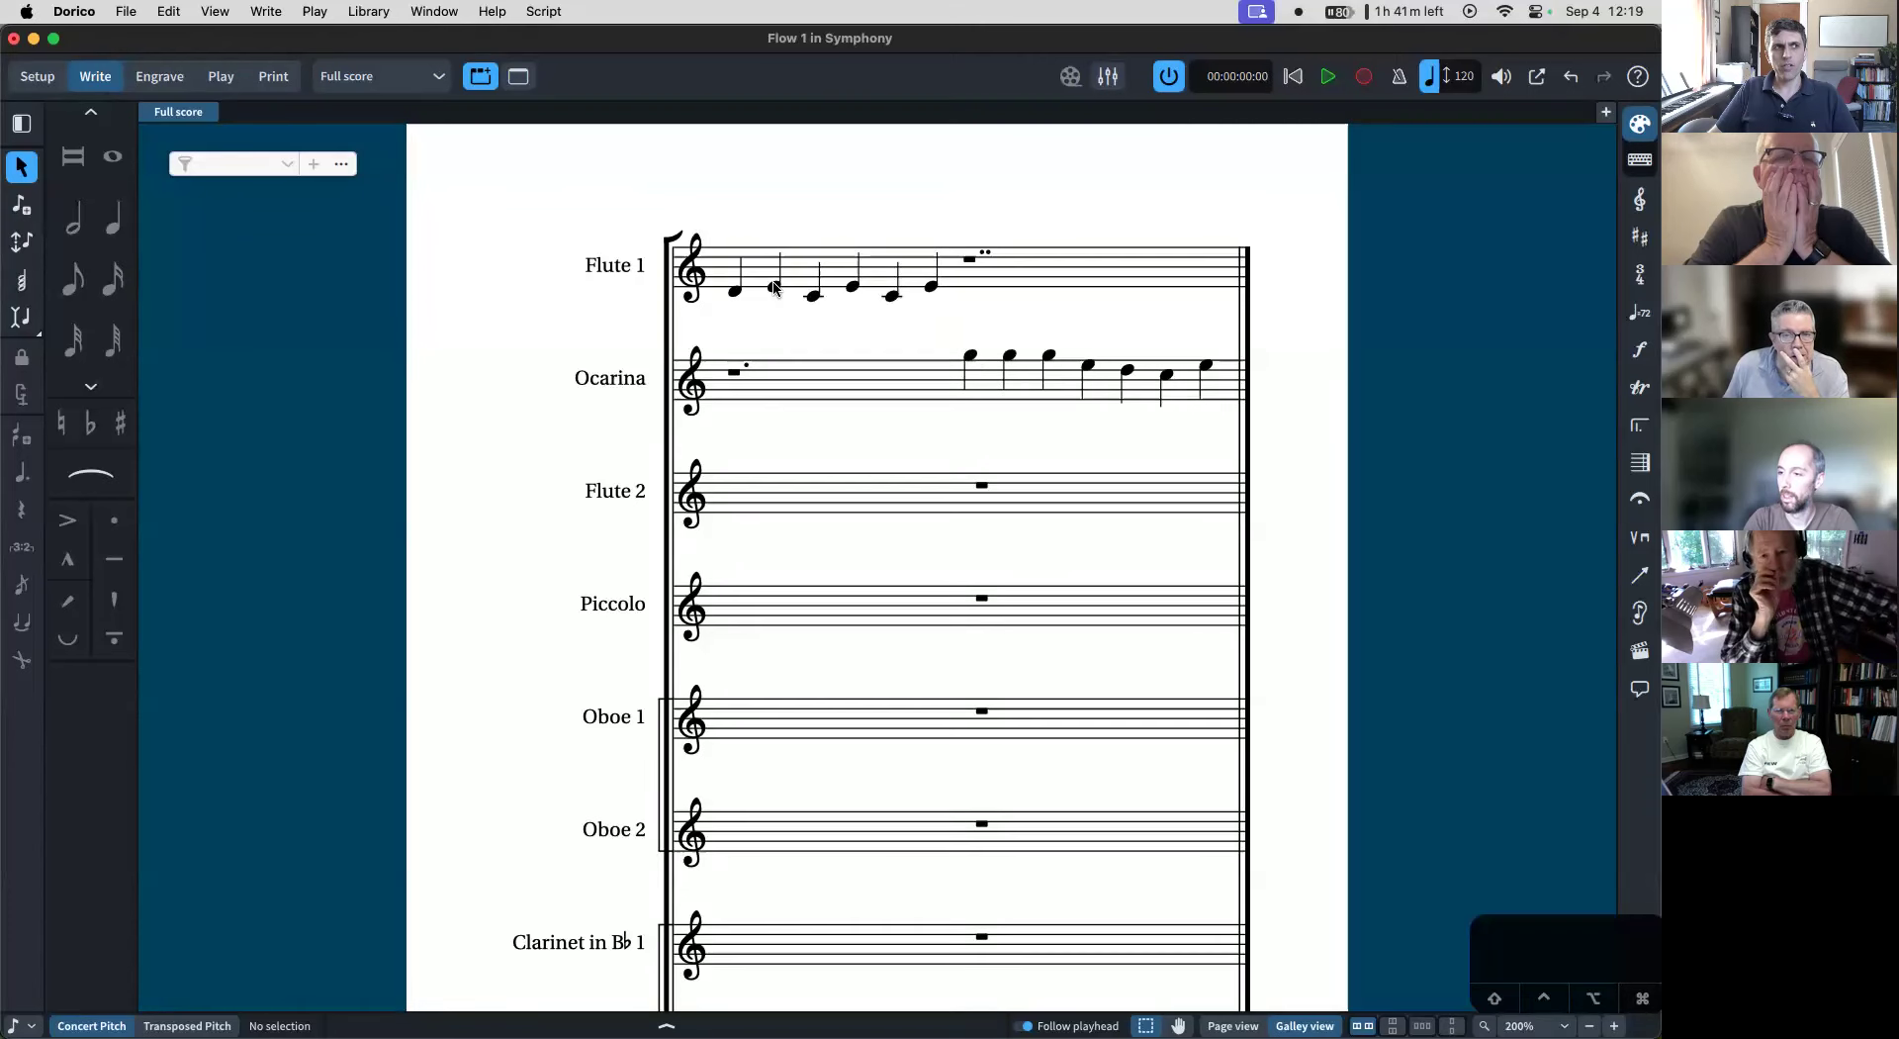
left_click(971, 360)
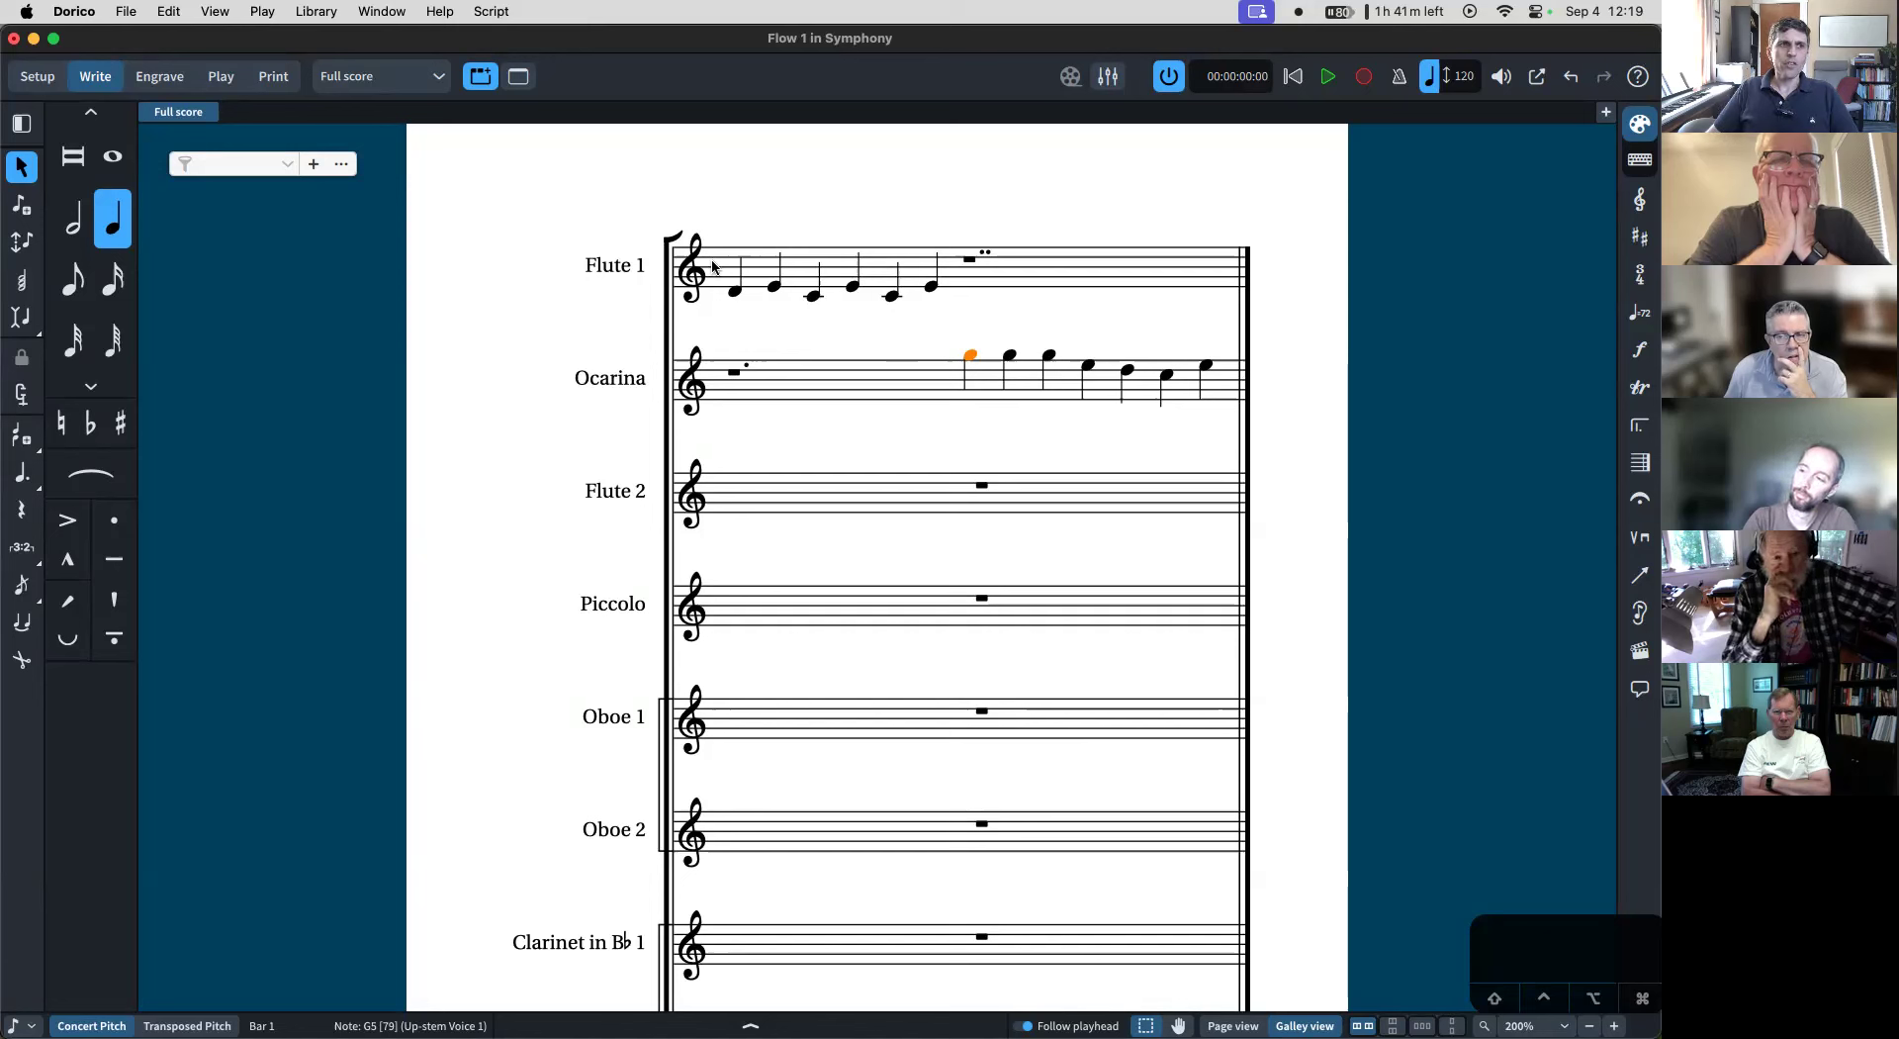
left_click(797, 260)
left_click(1033, 390, "shift")
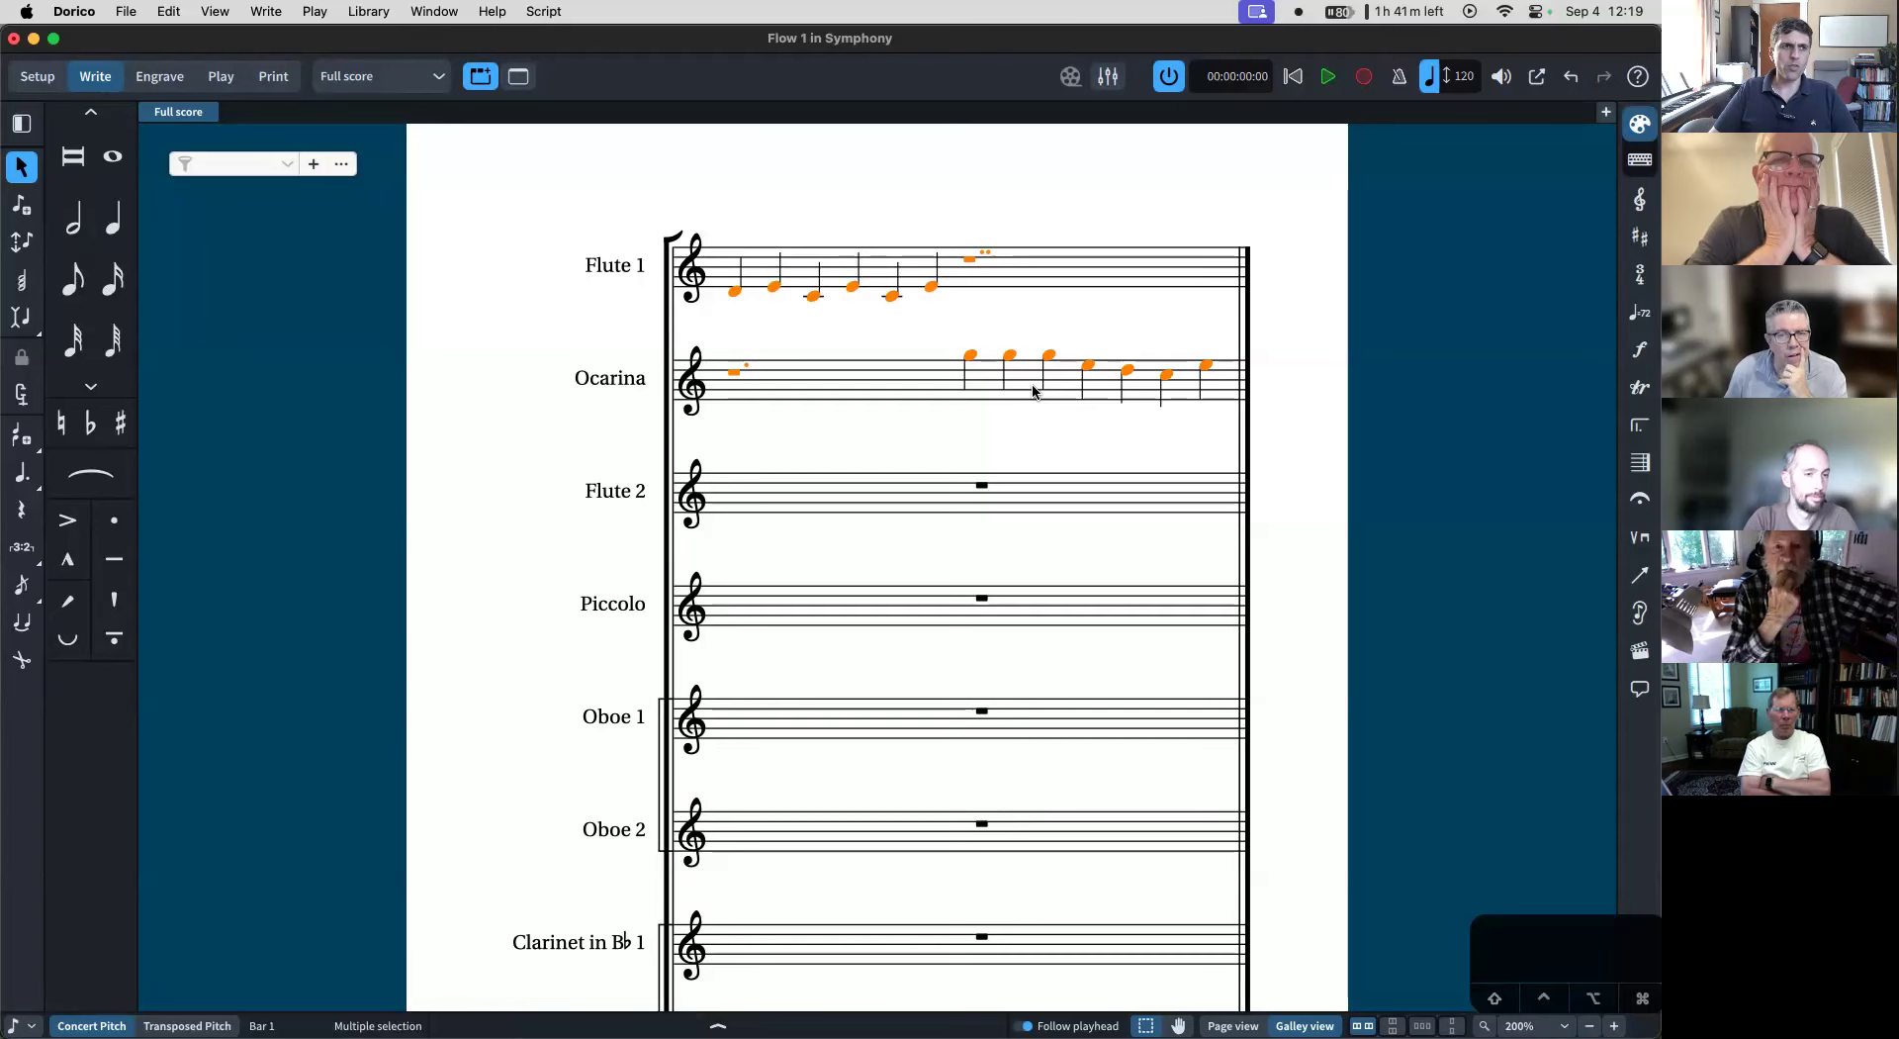
key("Delete")
- Check the player list in Setup mode and show the score in page view in Write mode
key("super+1")
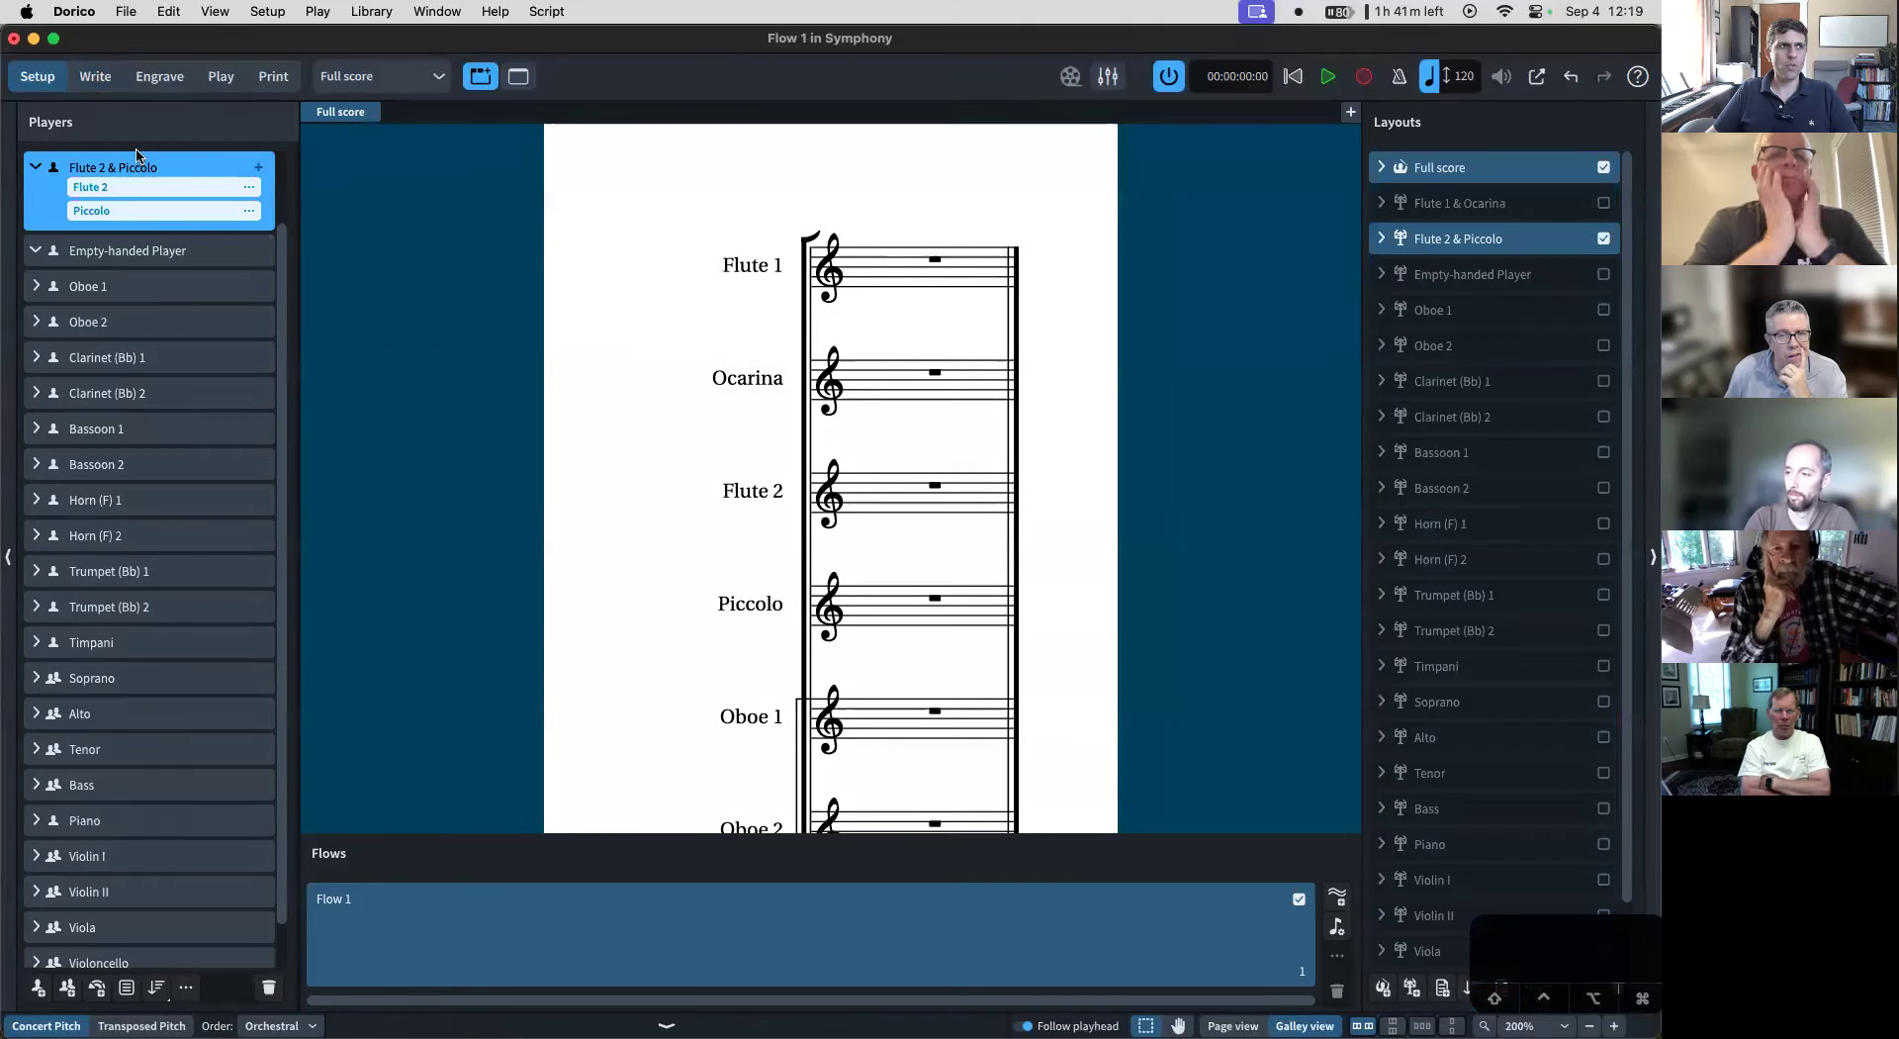
left_click(105, 84)
key("alt+super+2")
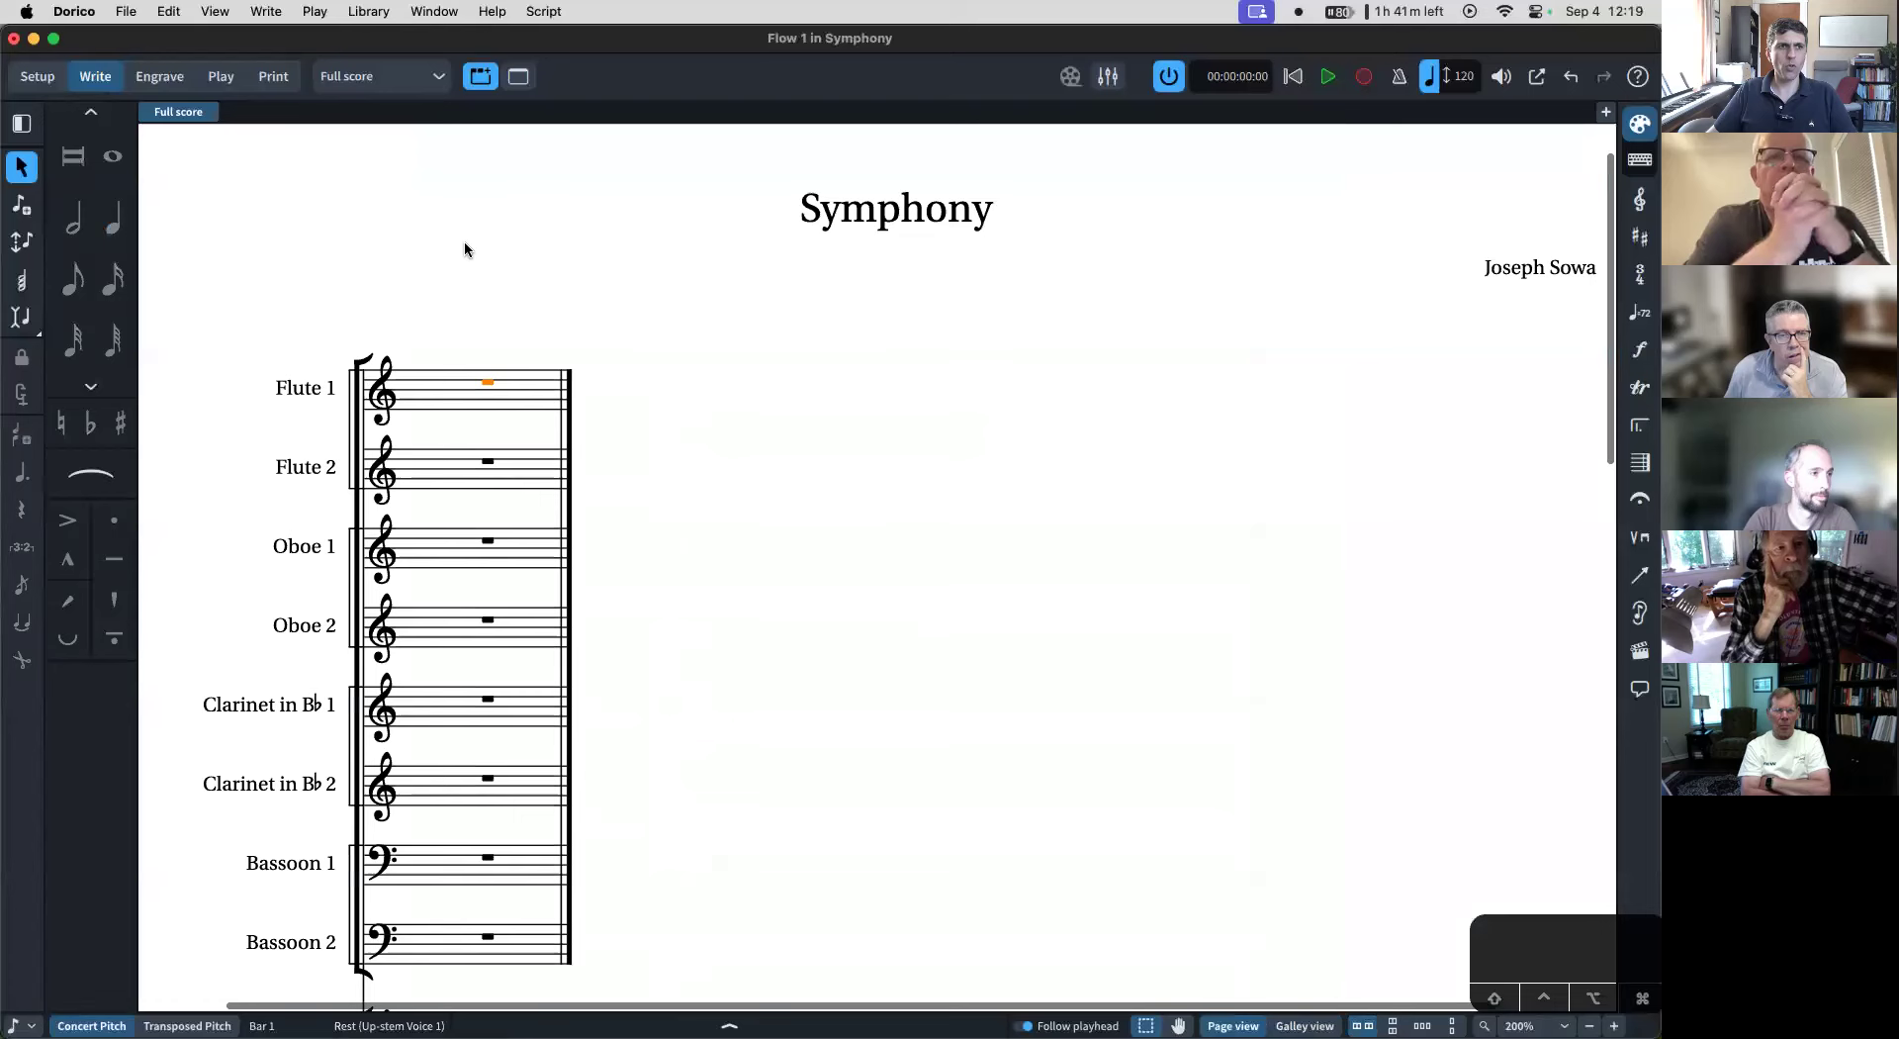
- Enter the quarter notes F, A, B, C, B, A, G, E, A, B, C, D on the Flute 1 staff
scroll(454, 322, "down", 10)
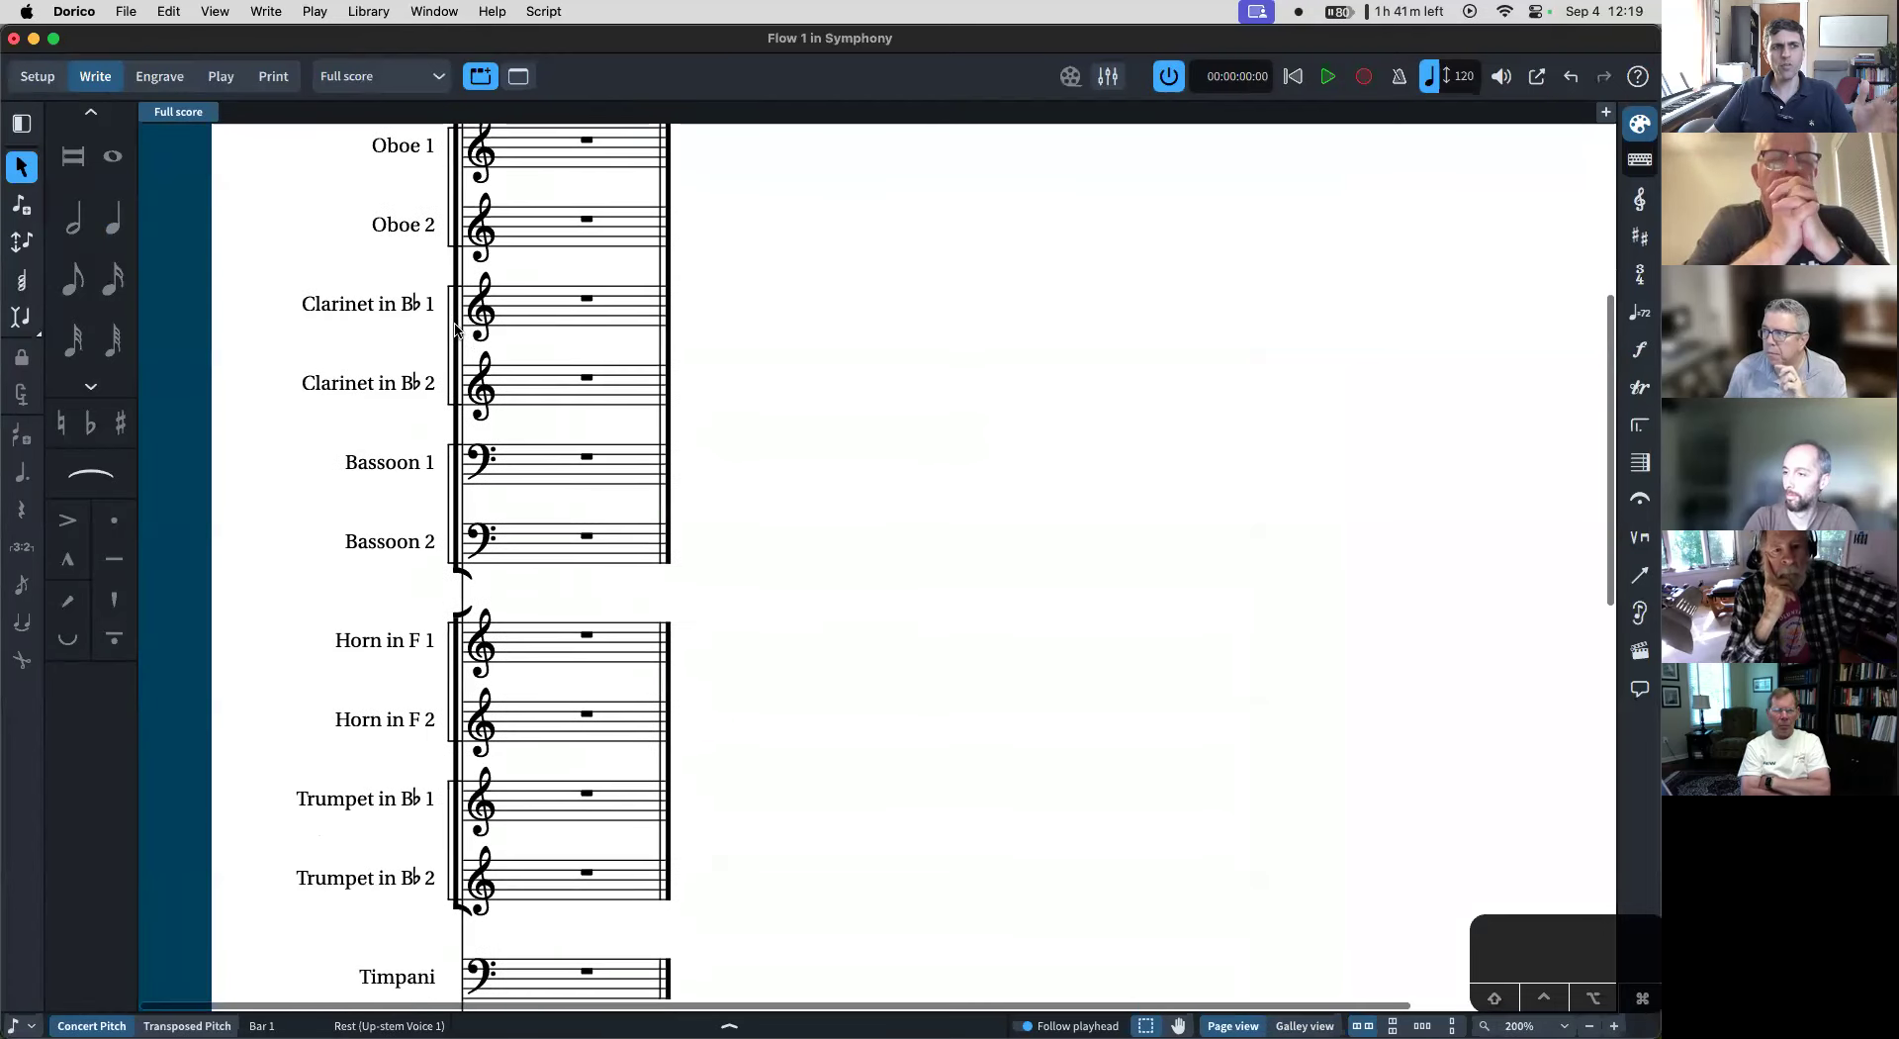
scroll(454, 330, "down", 6)
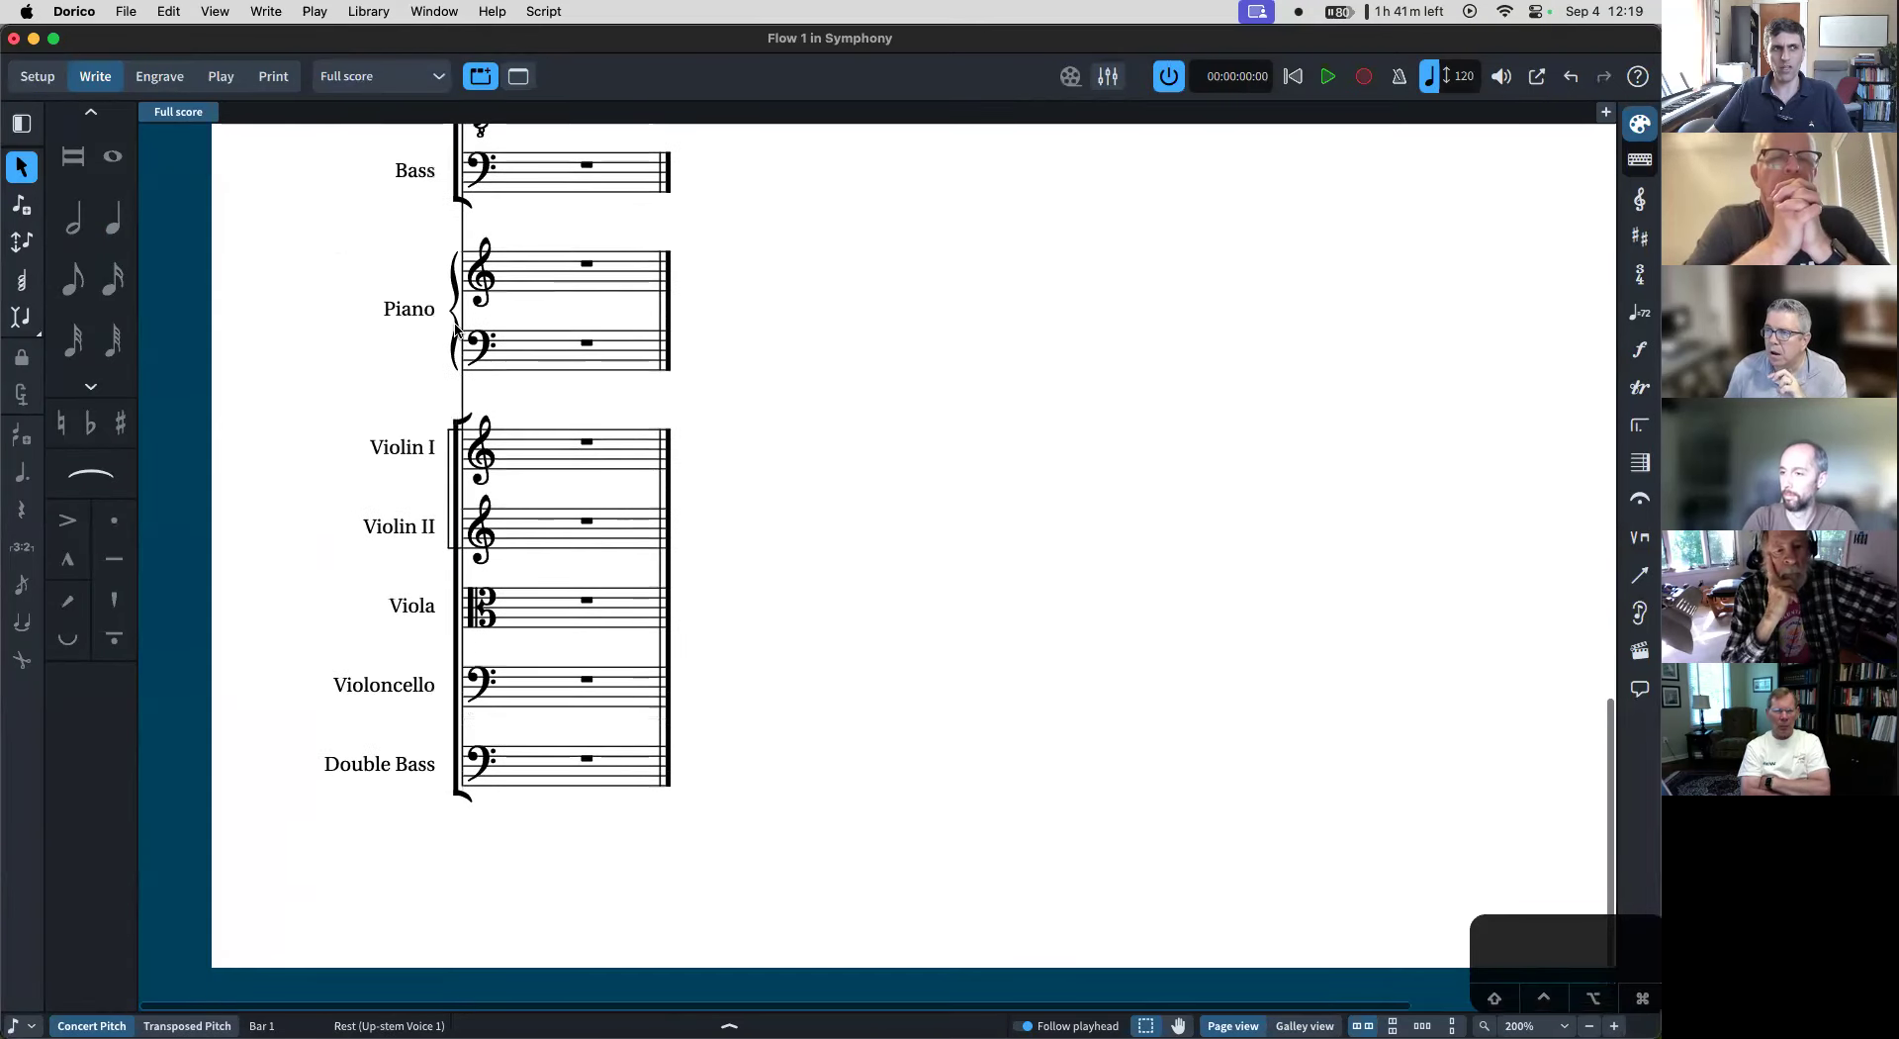
scroll(454, 329, "up", 5)
scroll(455, 329, "up", 10)
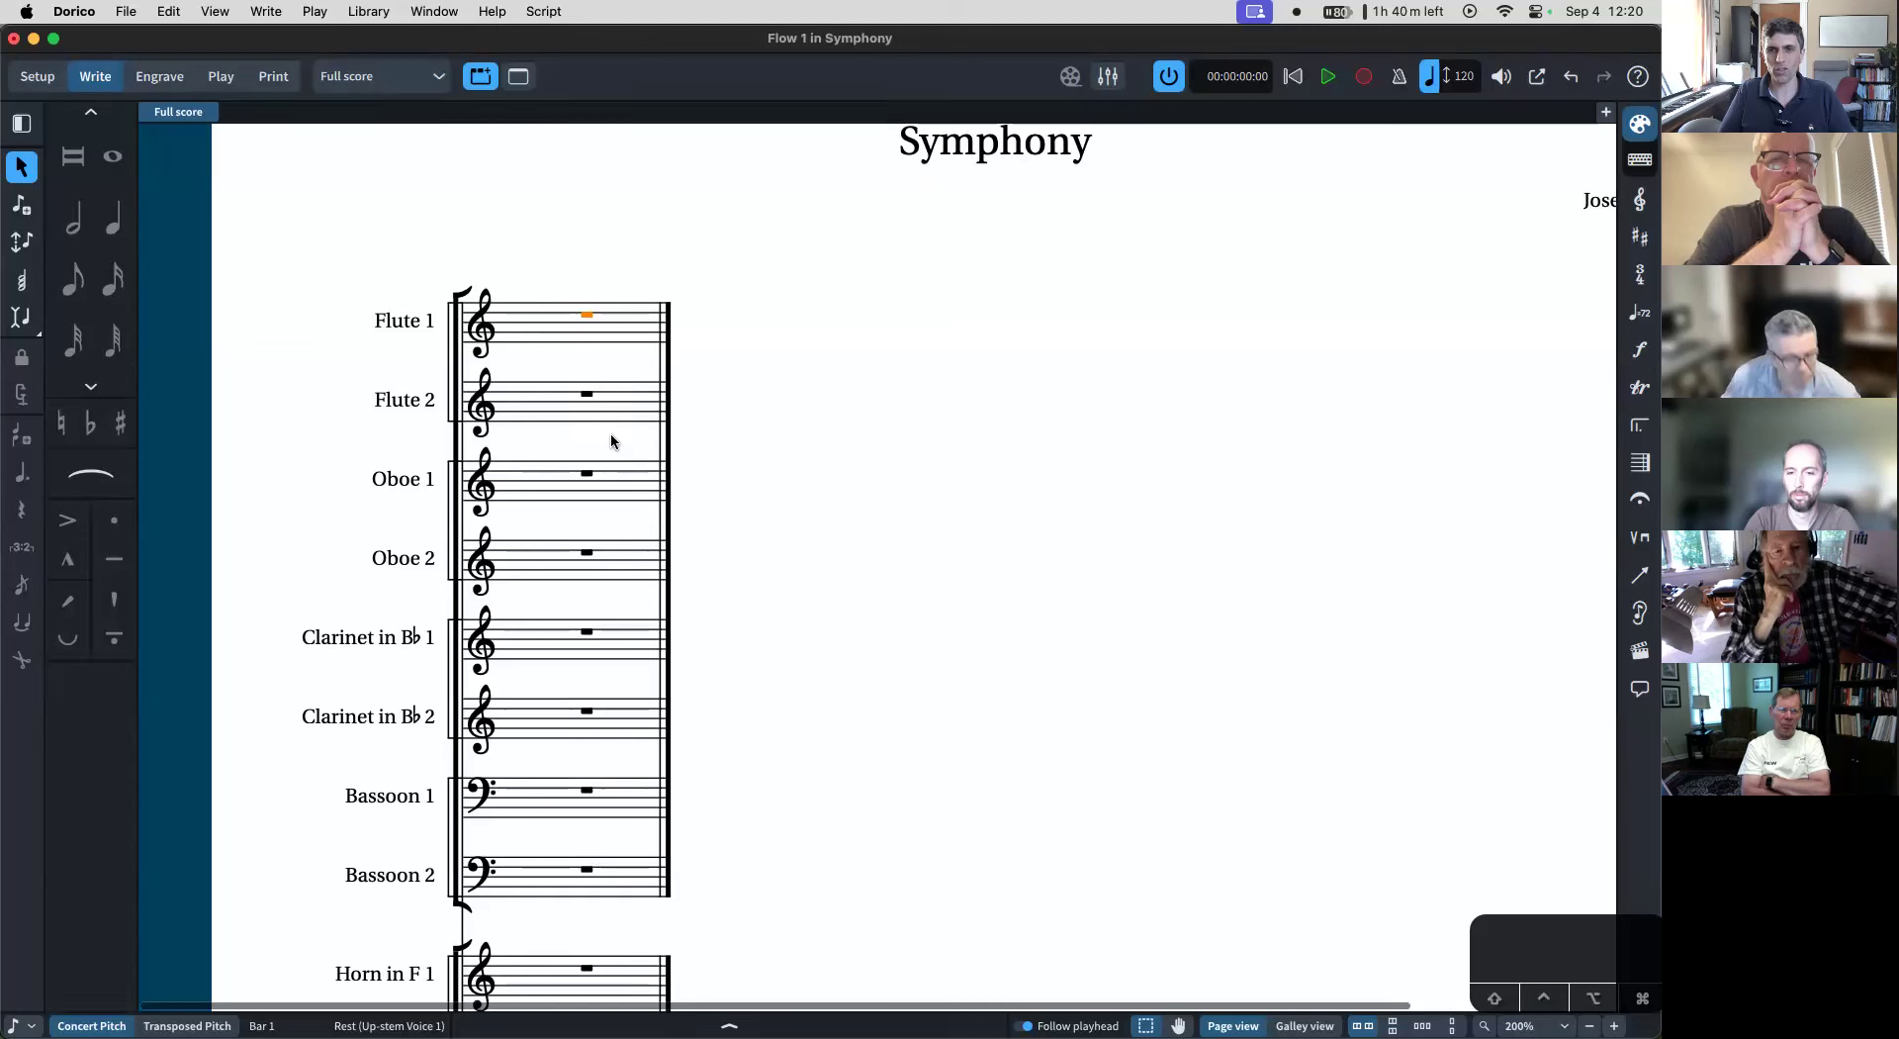
key("shift+n")
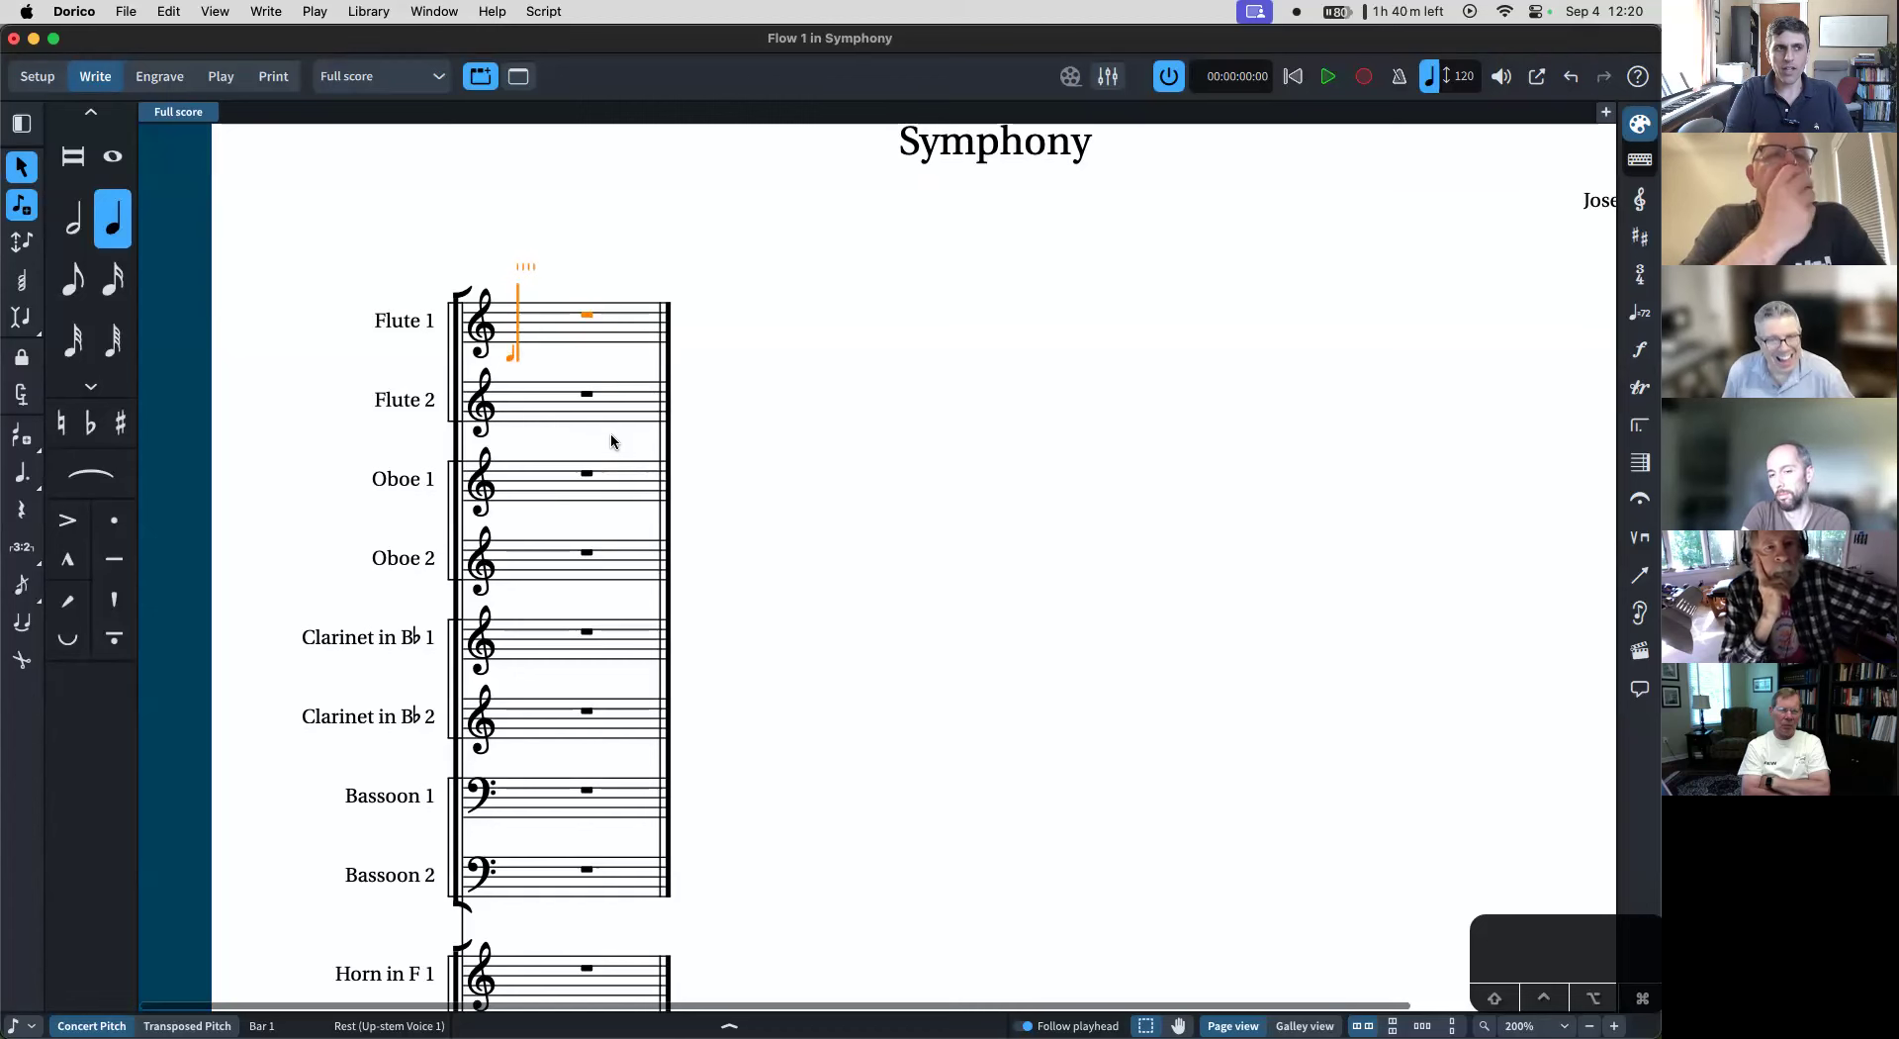
type("fabcba")
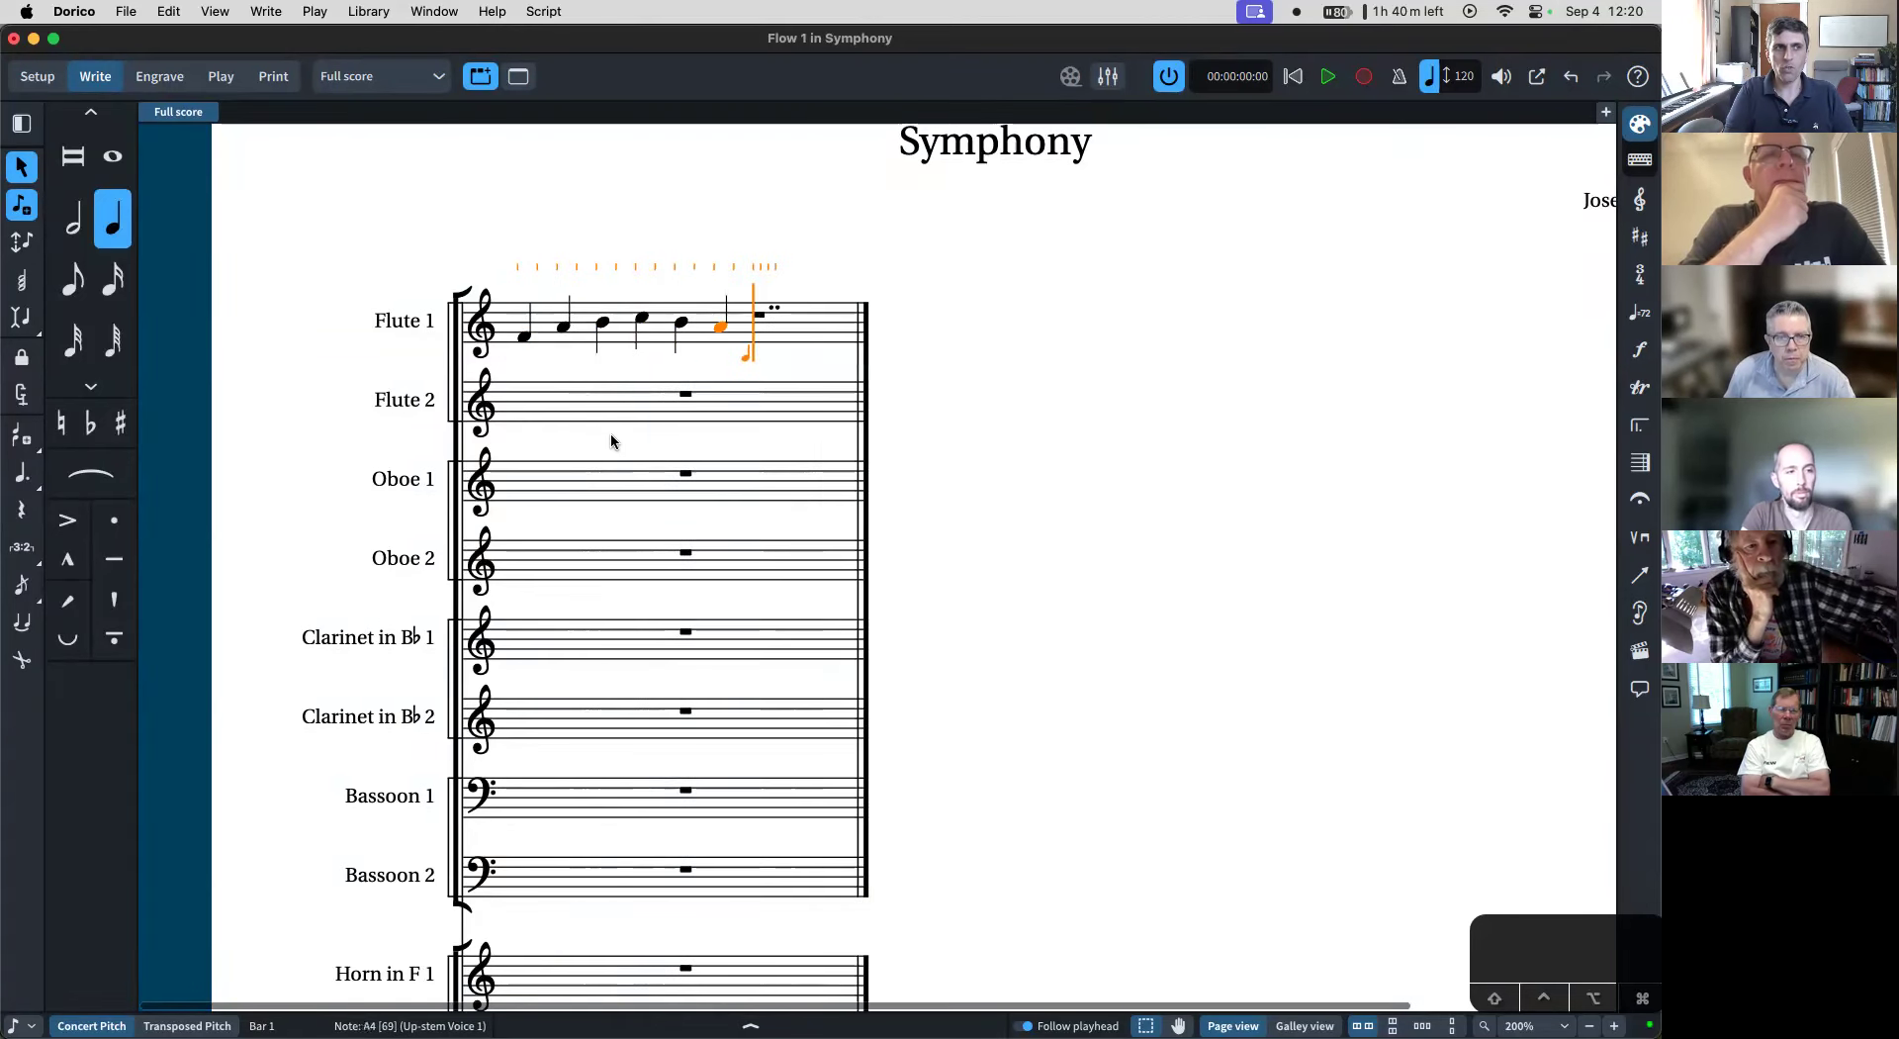
type("ge")
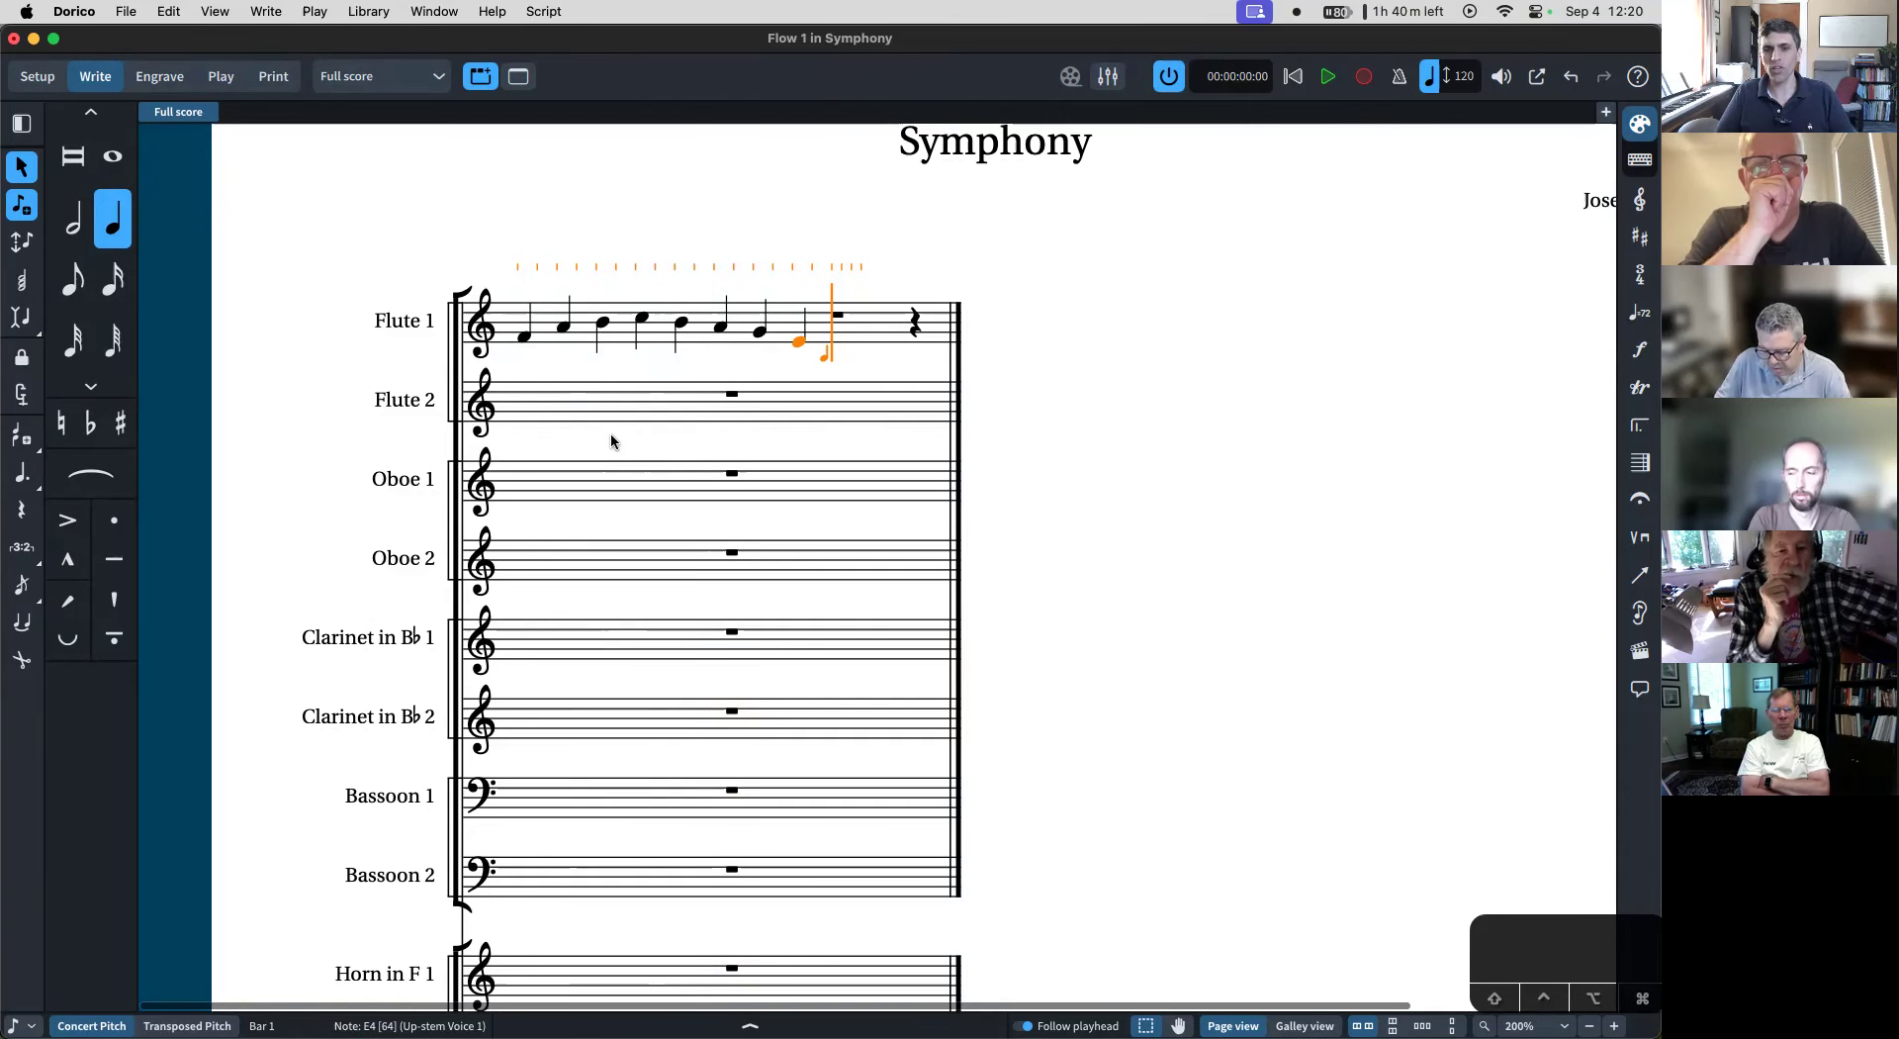
key("a")
key("b")
key("c")
key("d")
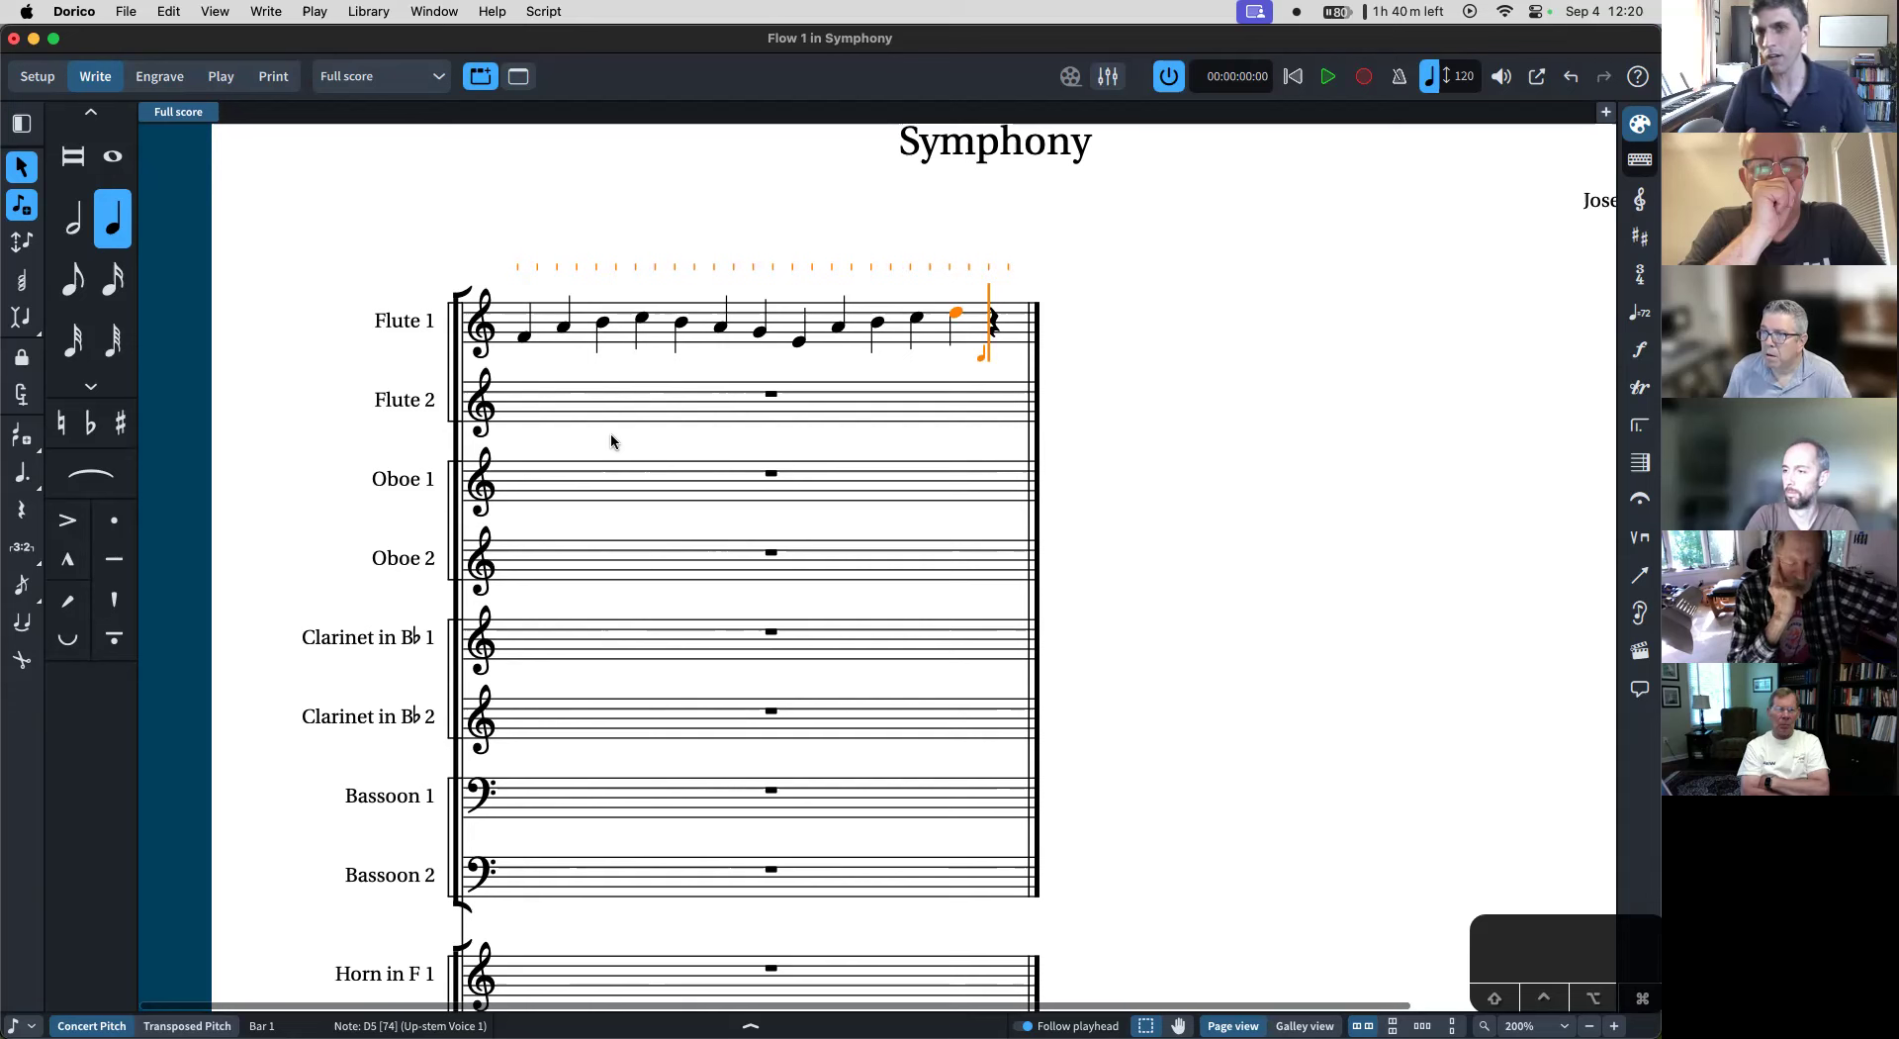
key("Escape")
key("Escape")
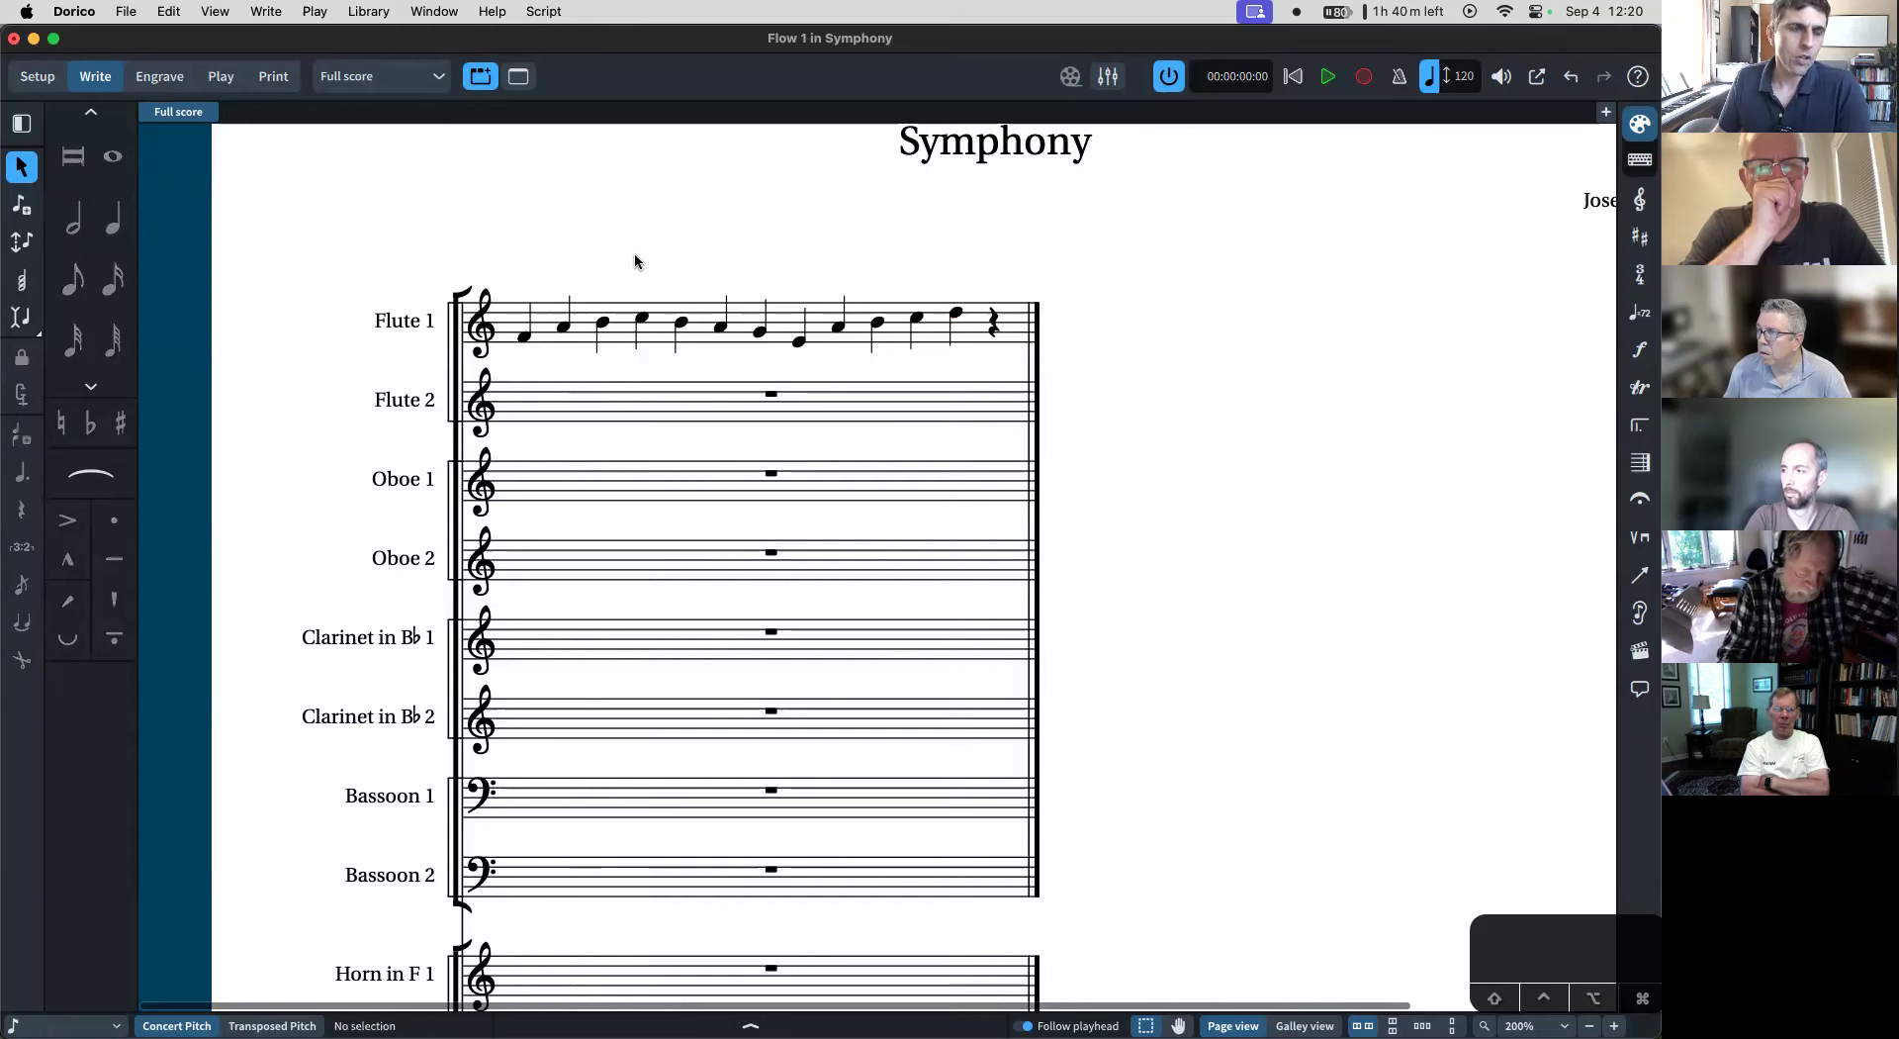
- Look at the players, layouts and flows in Setup mode and return to Write mode
scroll(453, 257, "right", 2)
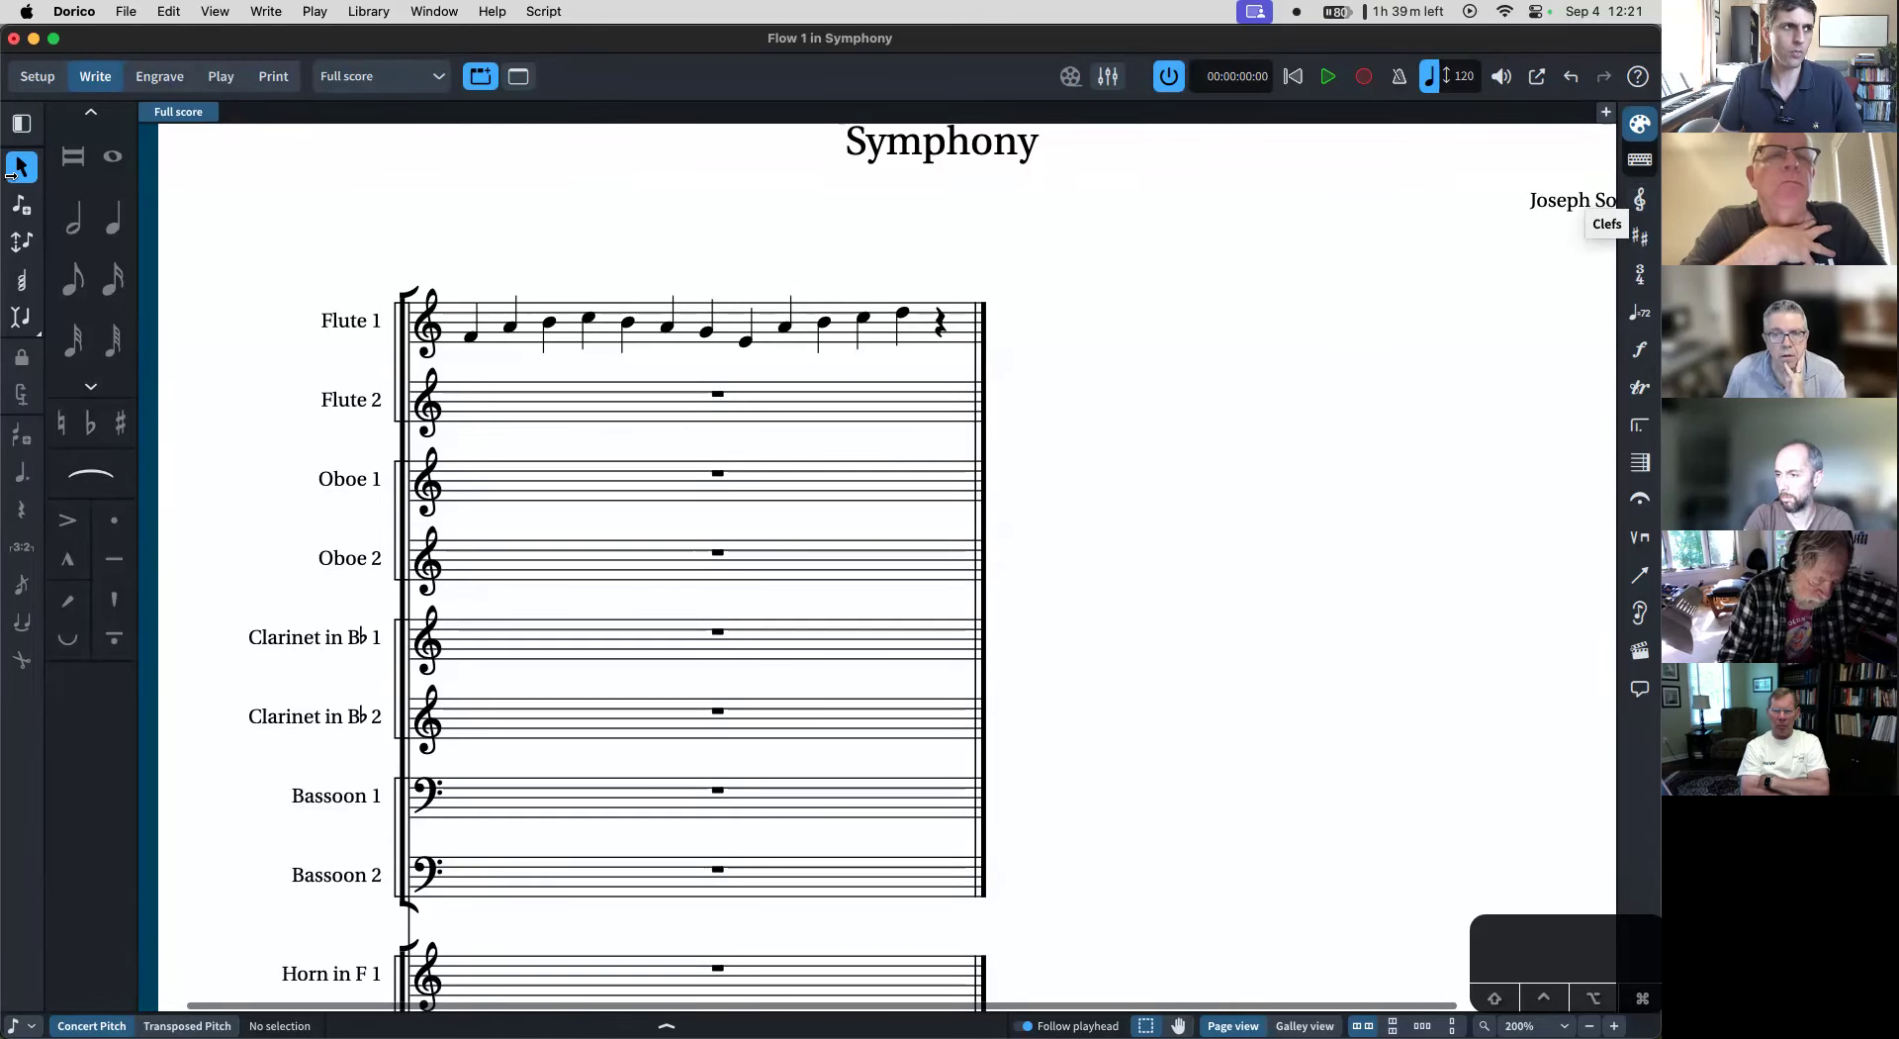
left_click(37, 78)
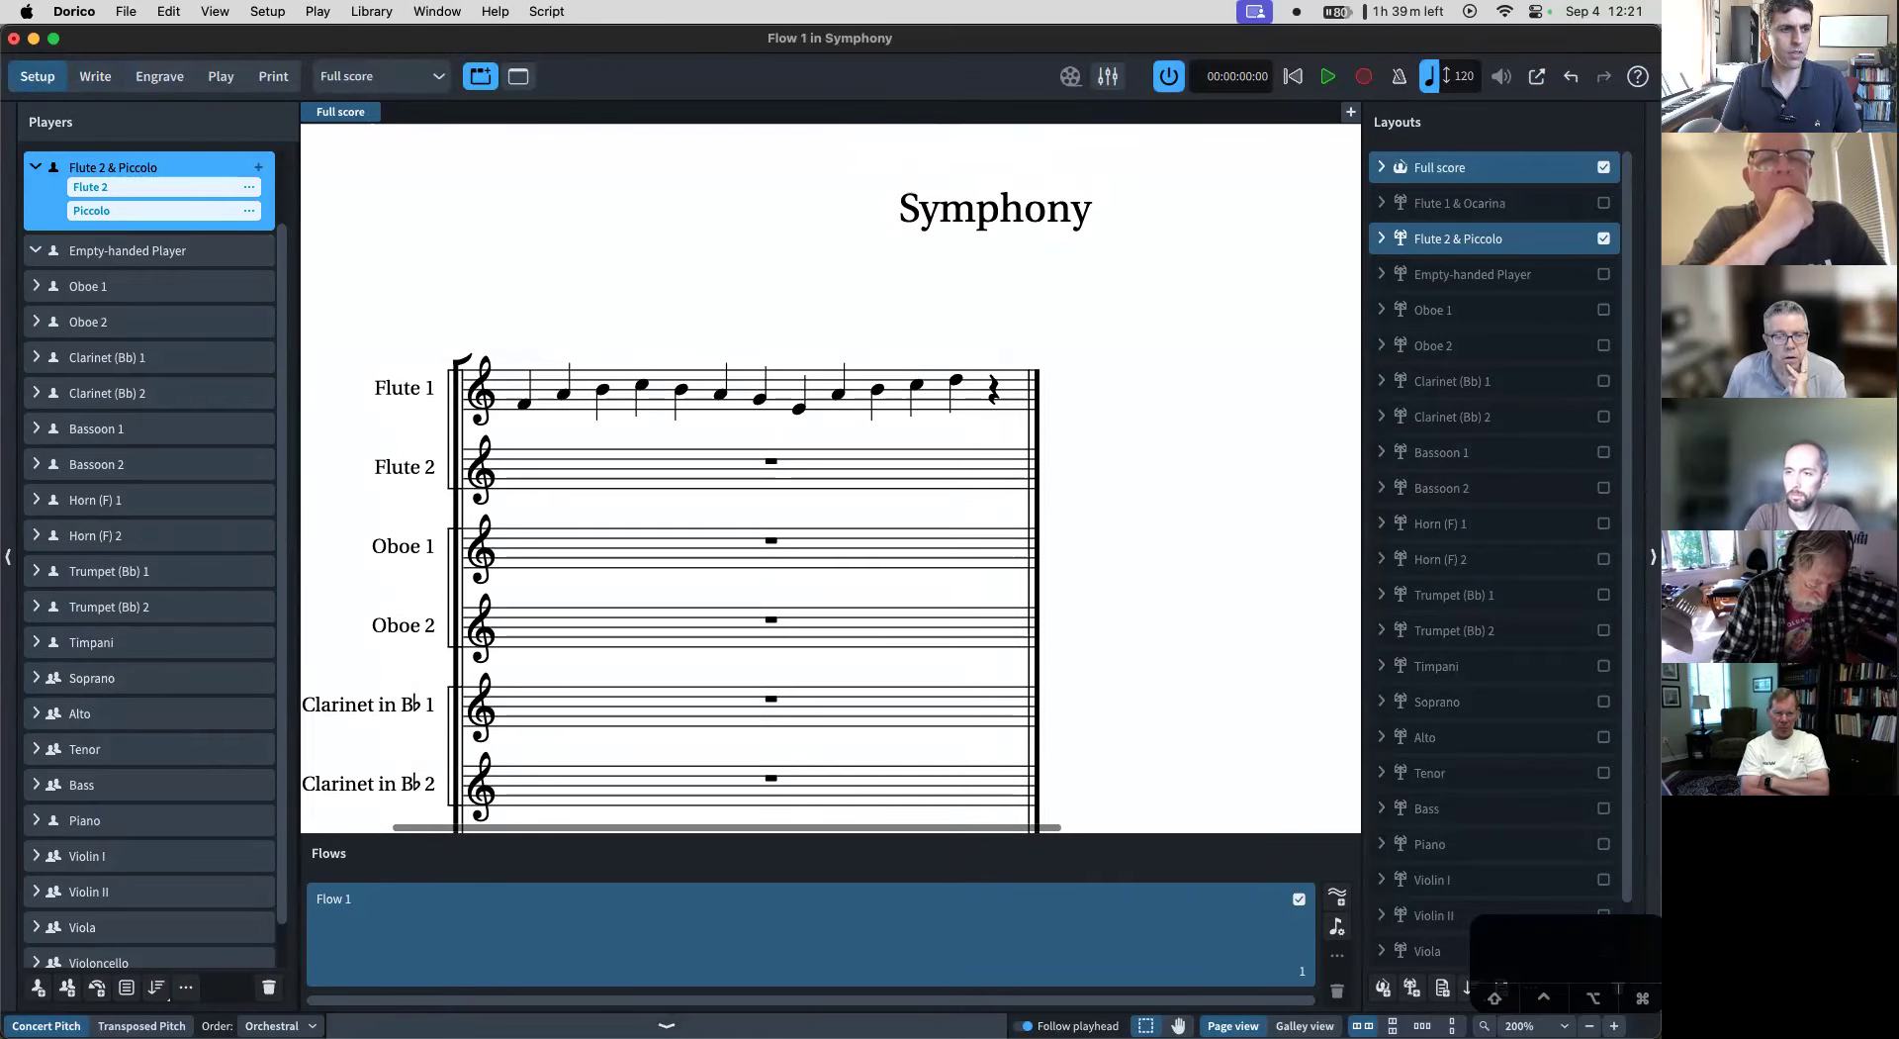
key("super+8")
key("super+8")
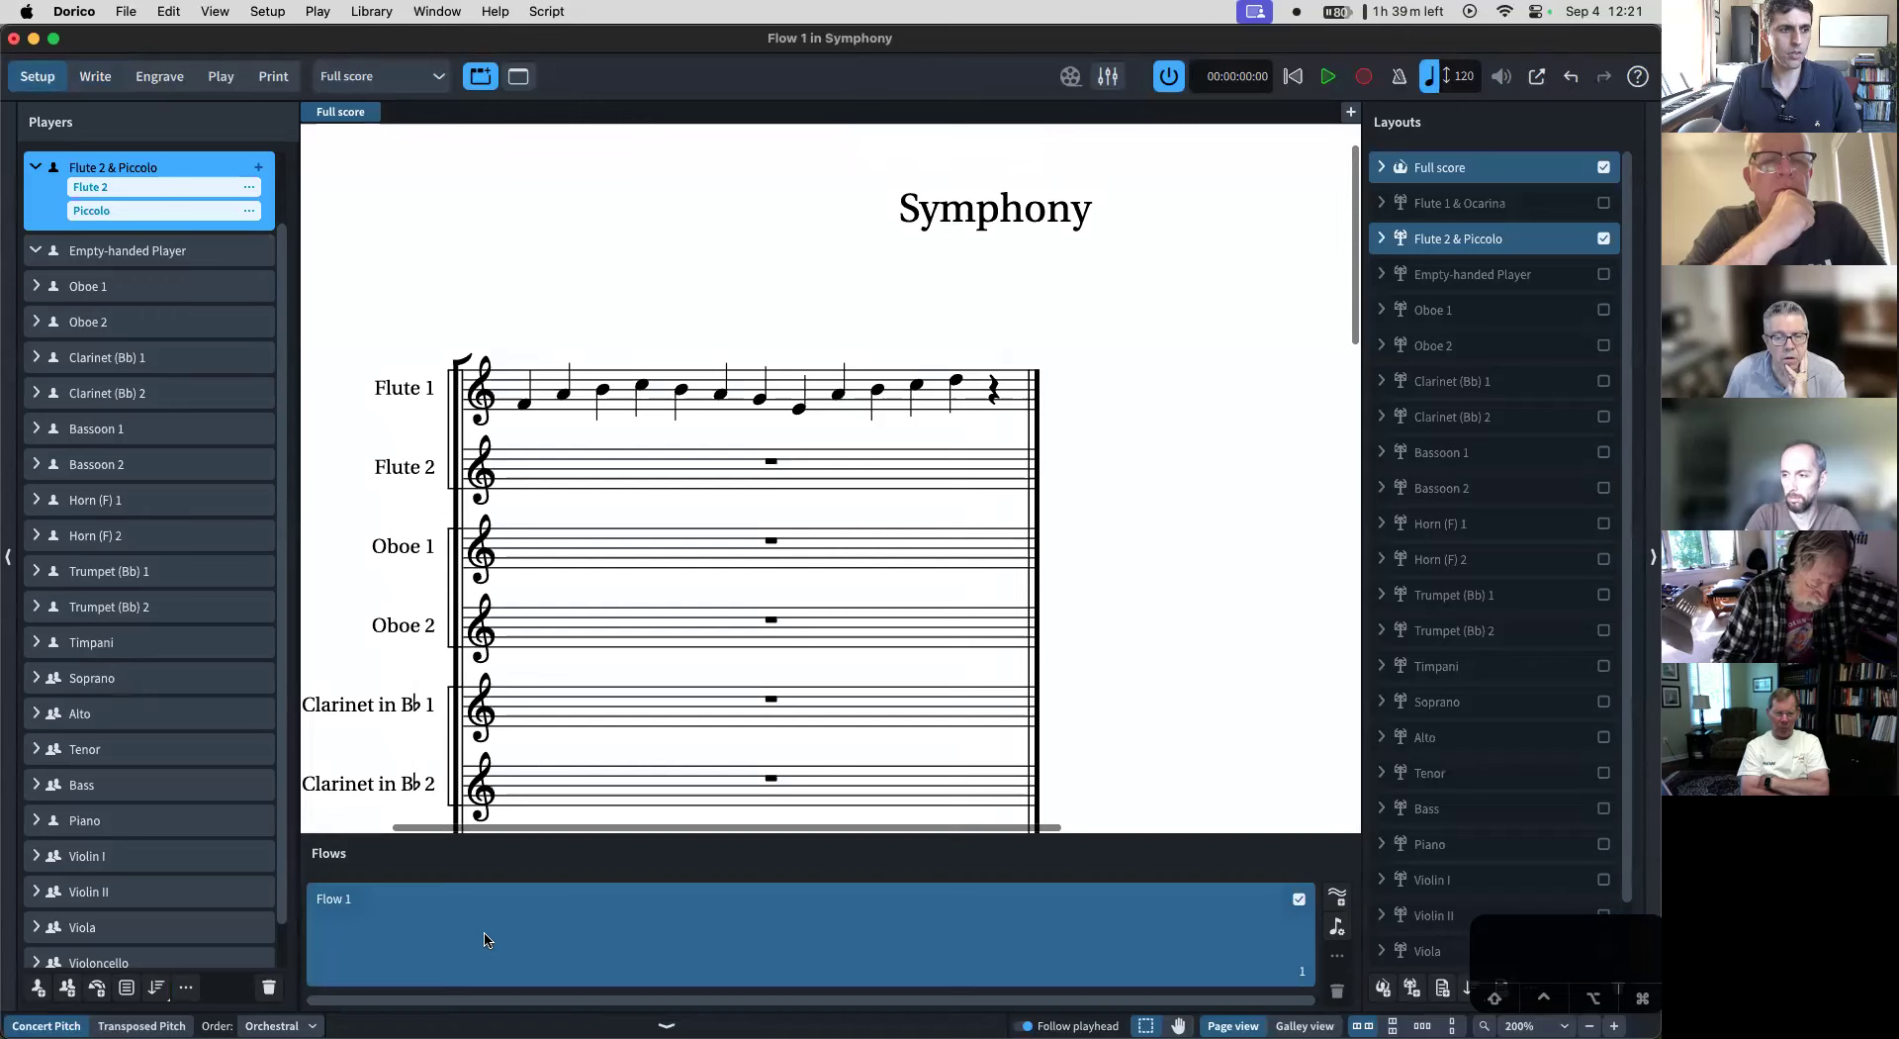
left_click(96, 76)
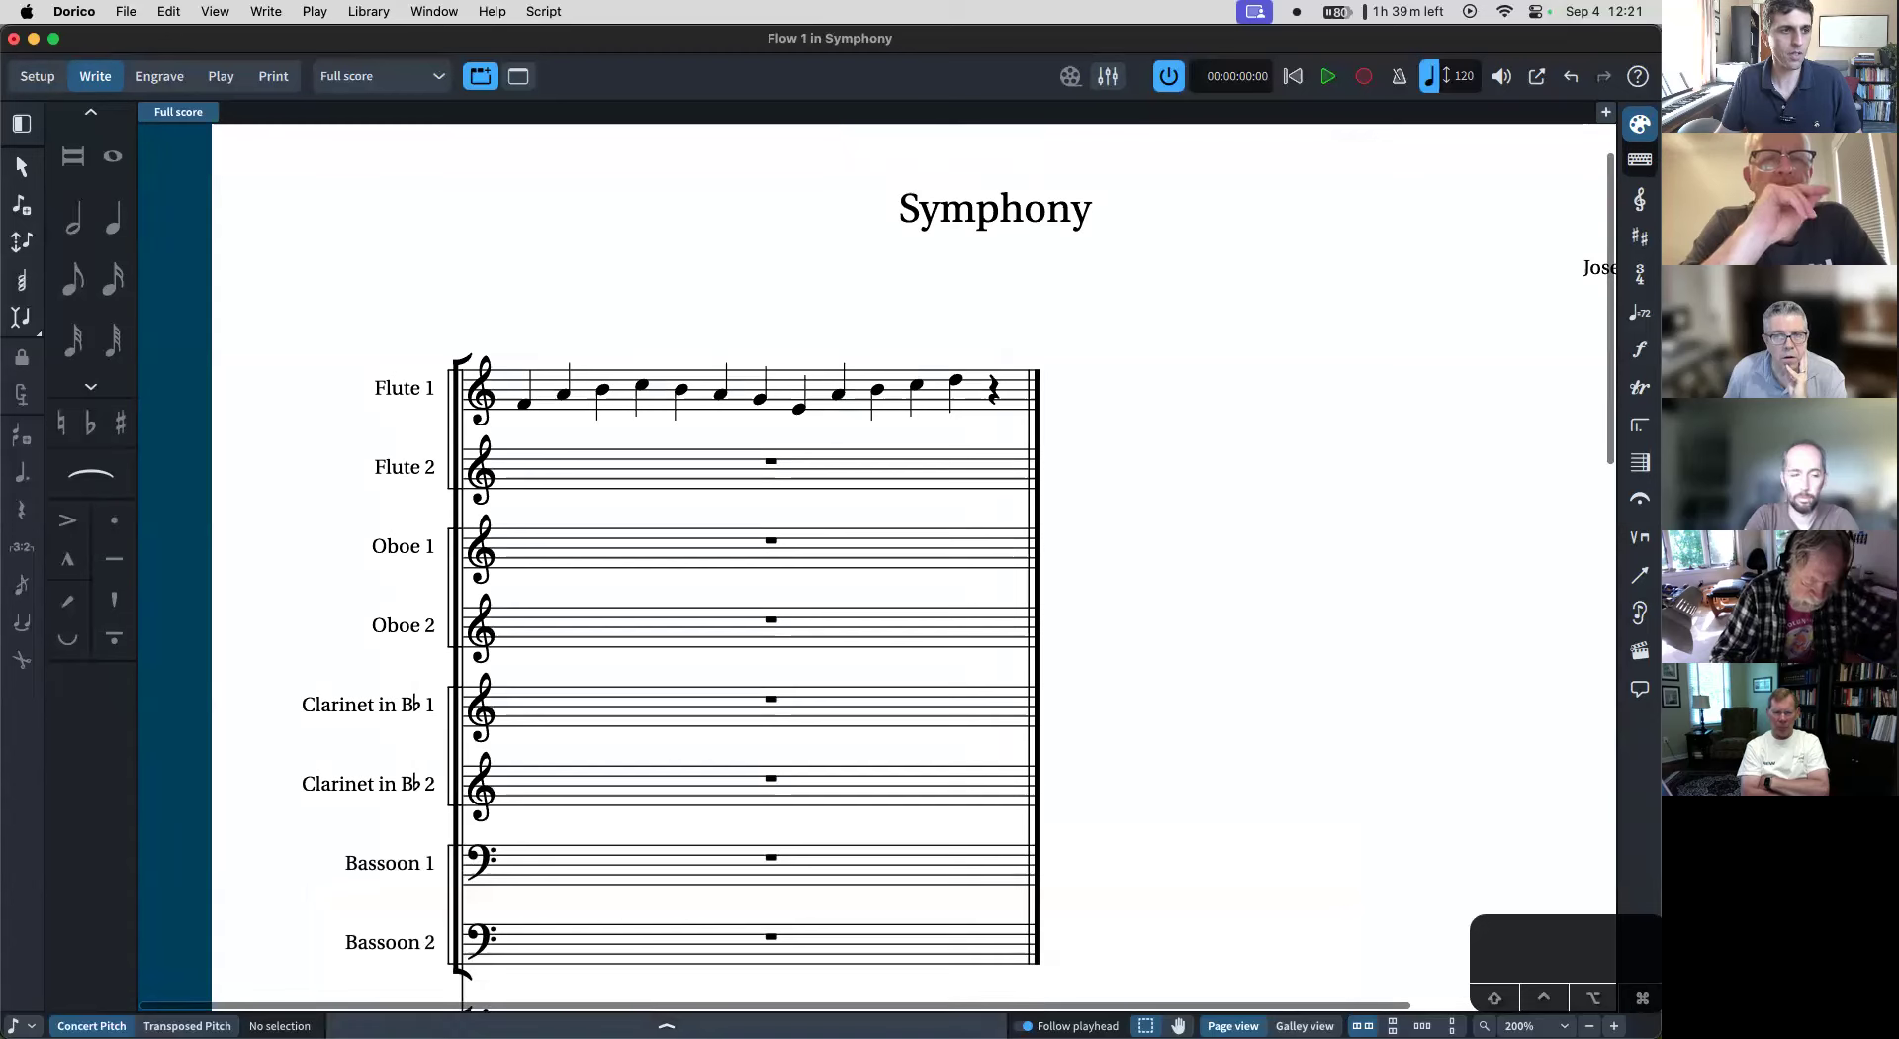
- Show and hide the Properties panel below the score several times, leaving it hidden
key("super+8")
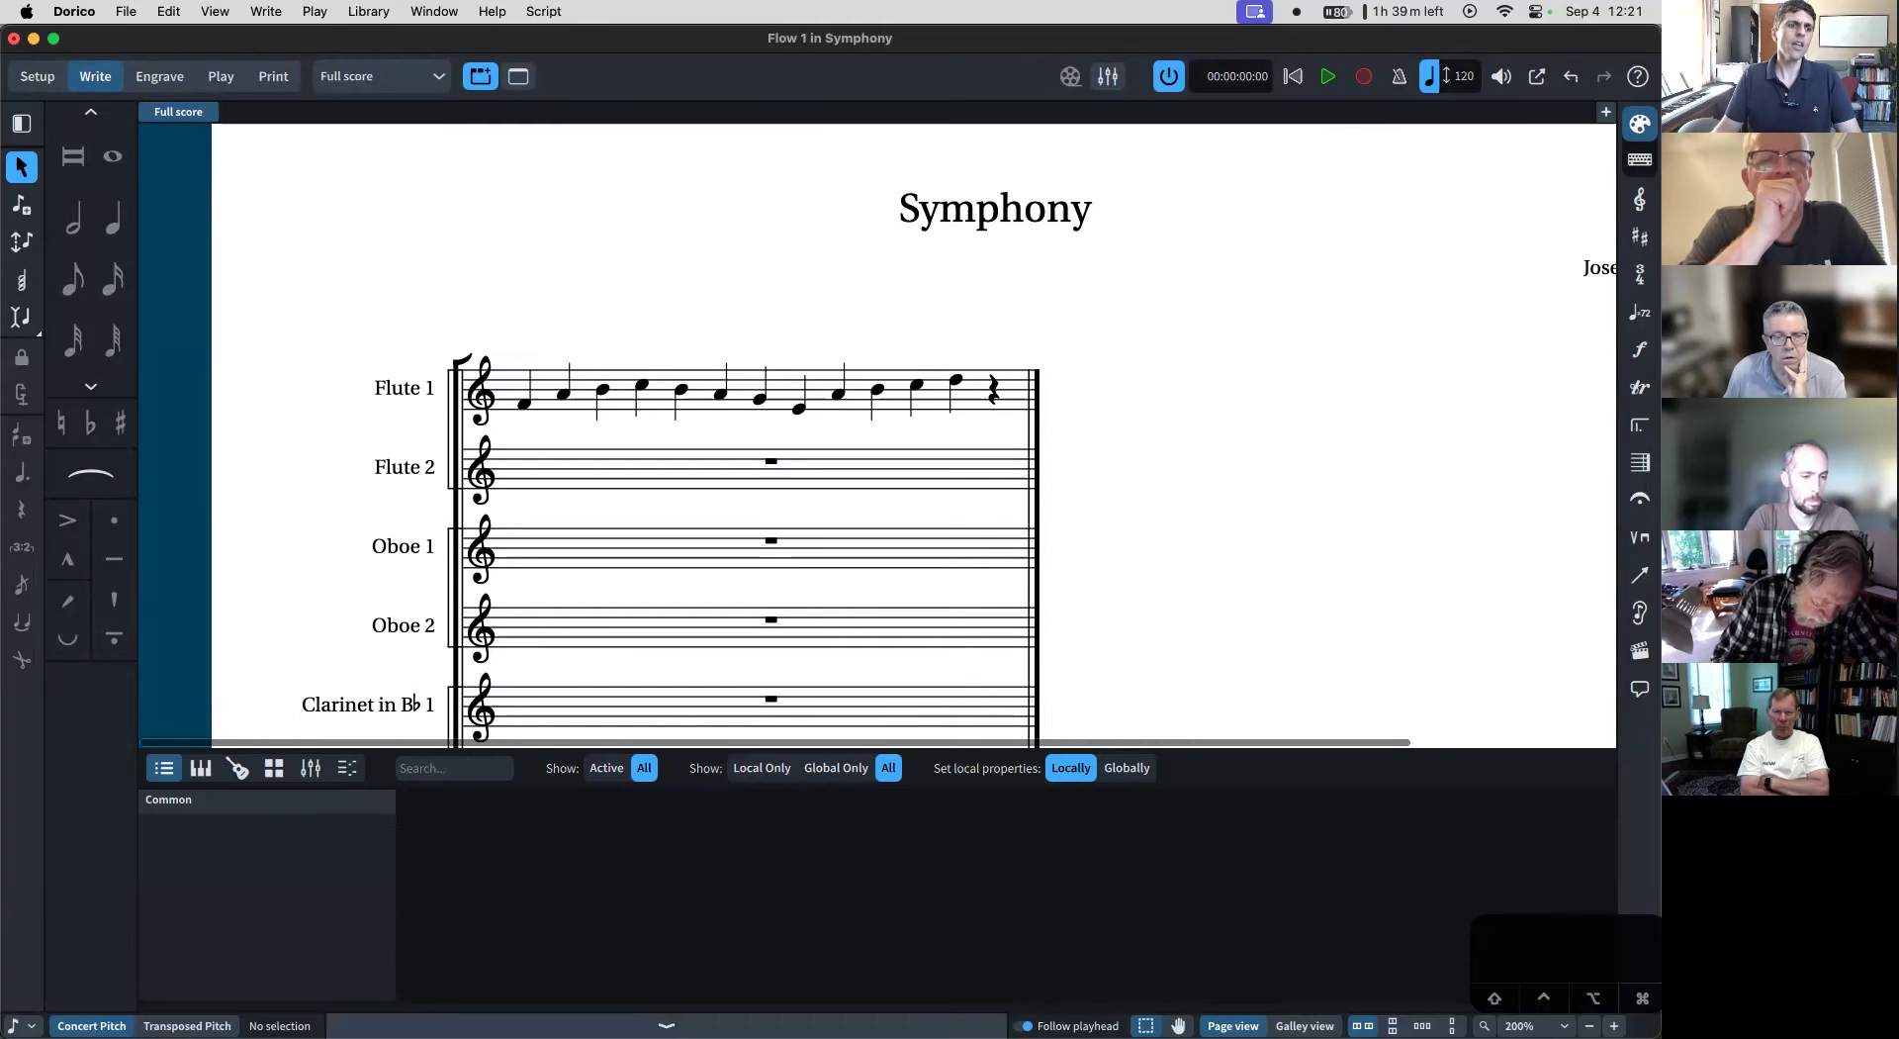
key("super+8")
key("super+8")
key("super+8")
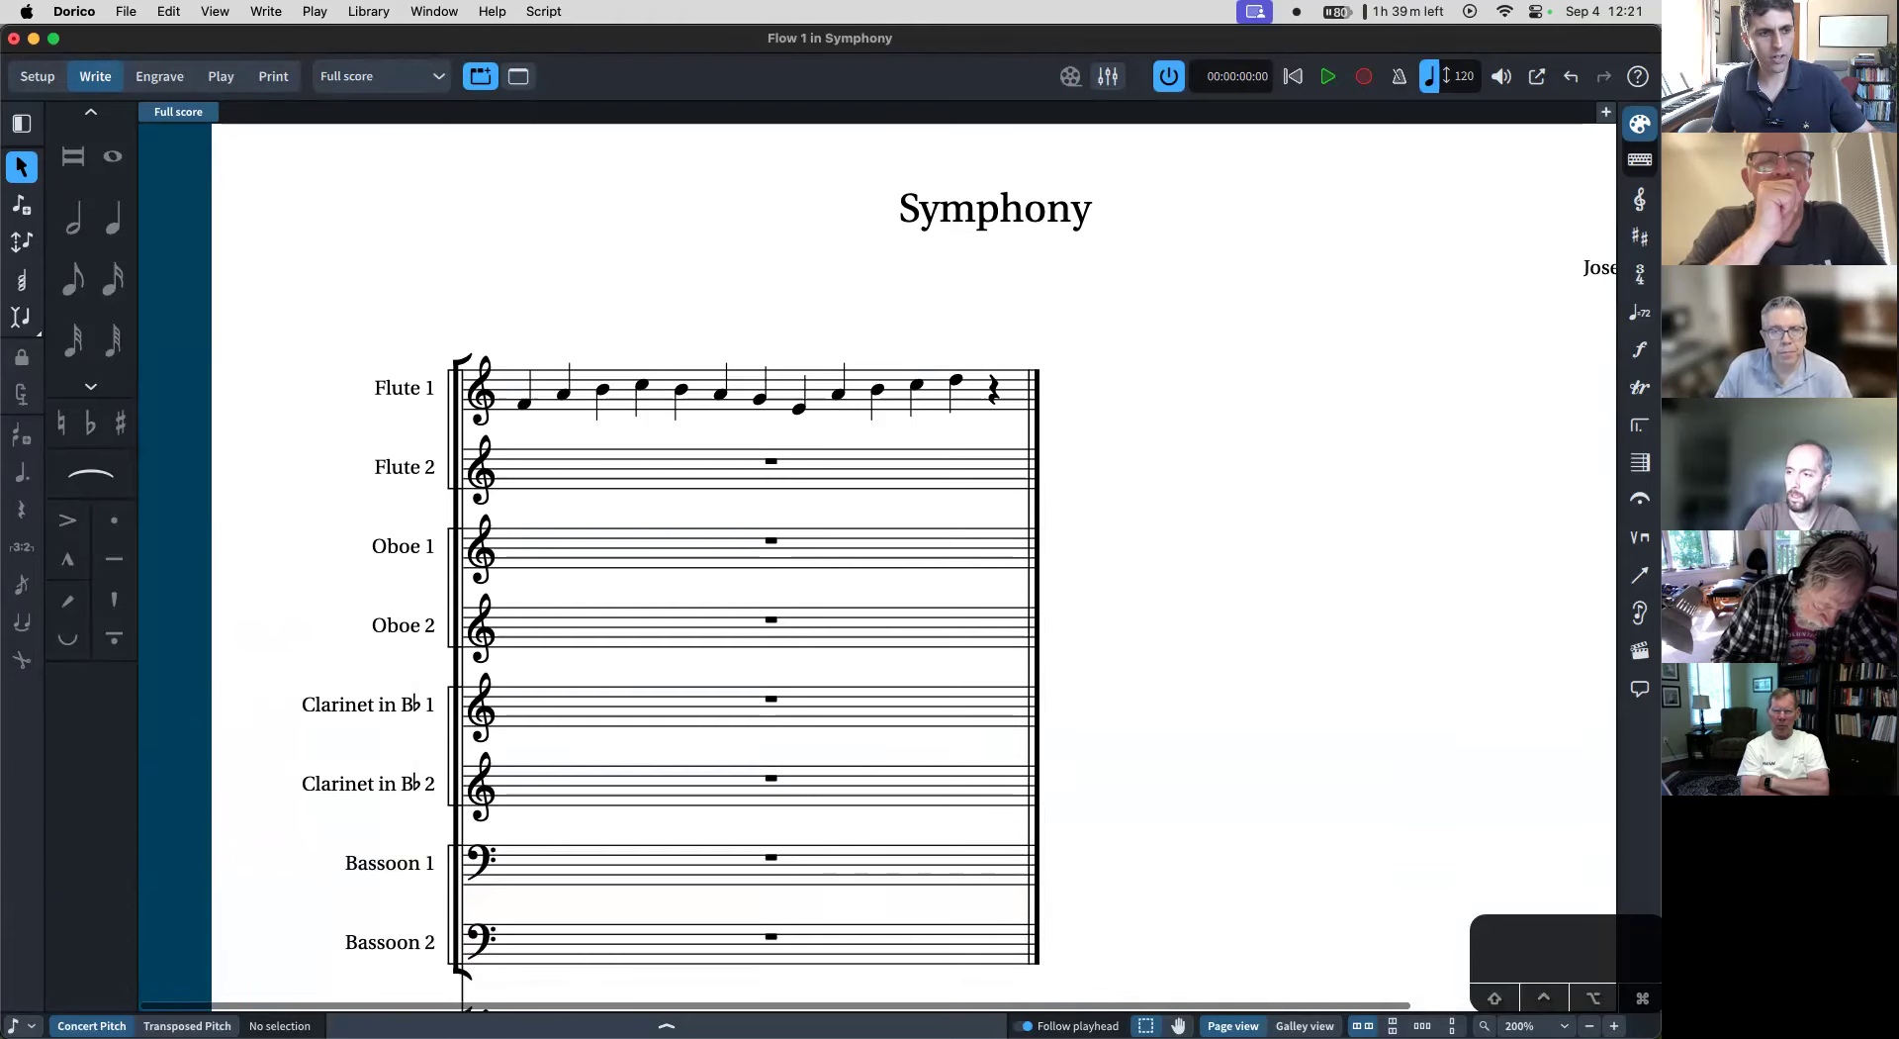
key("super+8")
key("super+8")
key("super+8")
key("super+8")
key("super+8")
key("super+8")
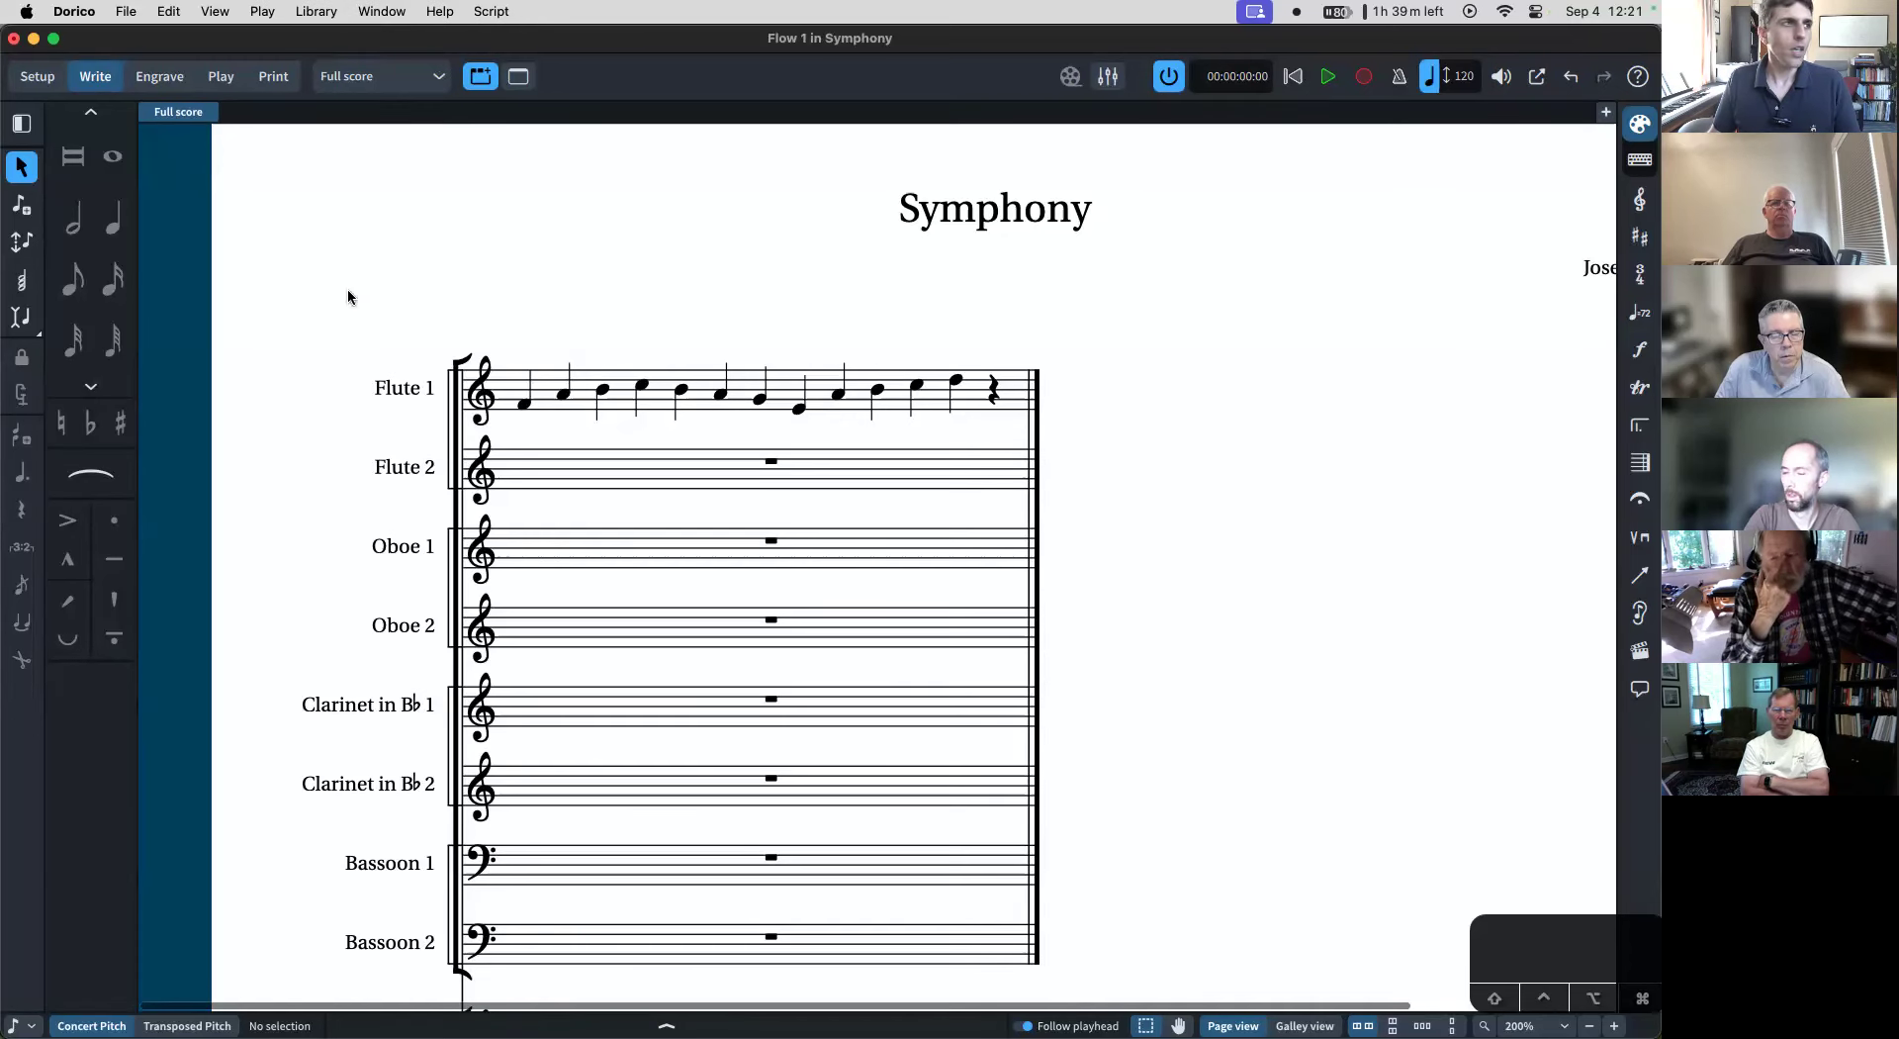
mouse_move(112, 143)
left_mouse_down()
mouse_move(175, 405)
mouse_move(171, 811)
mouse_move(63, 882)
mouse_move(10, 629)
mouse_move(23, 175)
mouse_move(73, 113)
mouse_move(118, 127)
left_mouse_up()
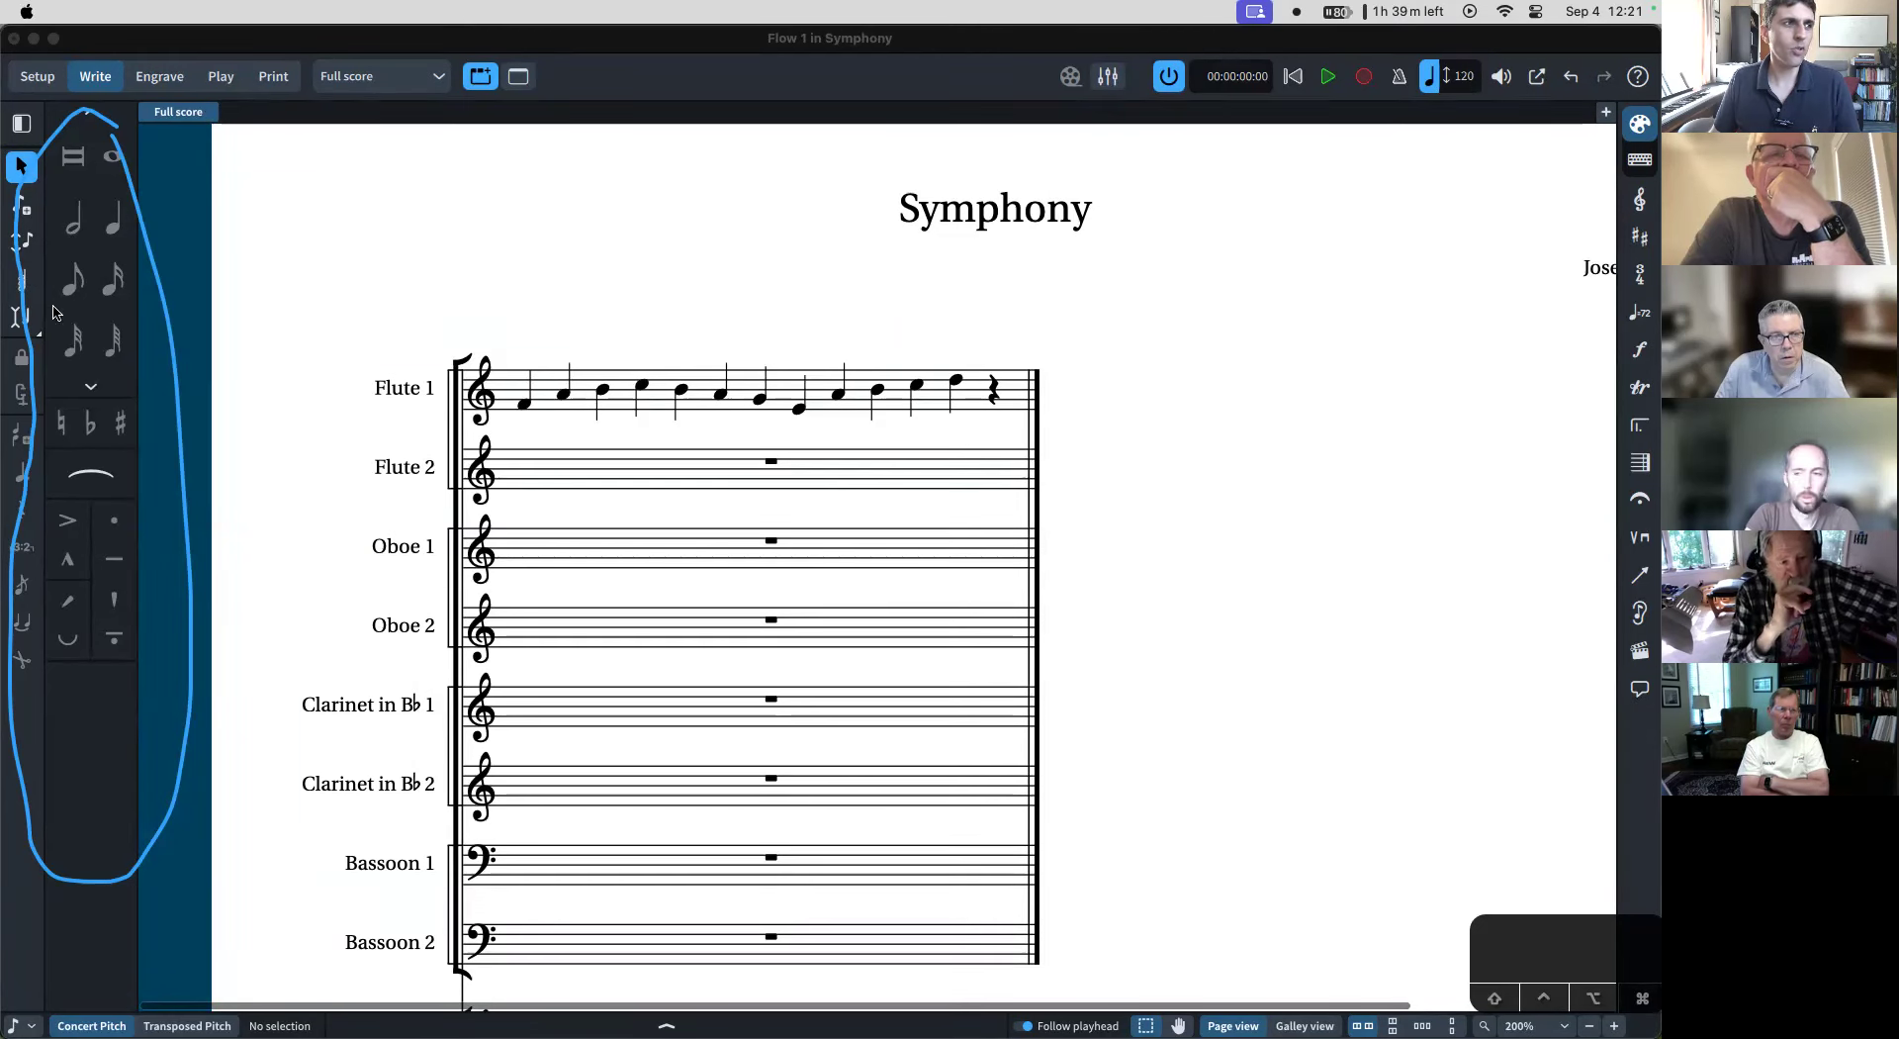
mouse_move(46, 686)
left_mouse_down()
mouse_move(144, 672)
mouse_move(215, 465)
left_mouse_up()
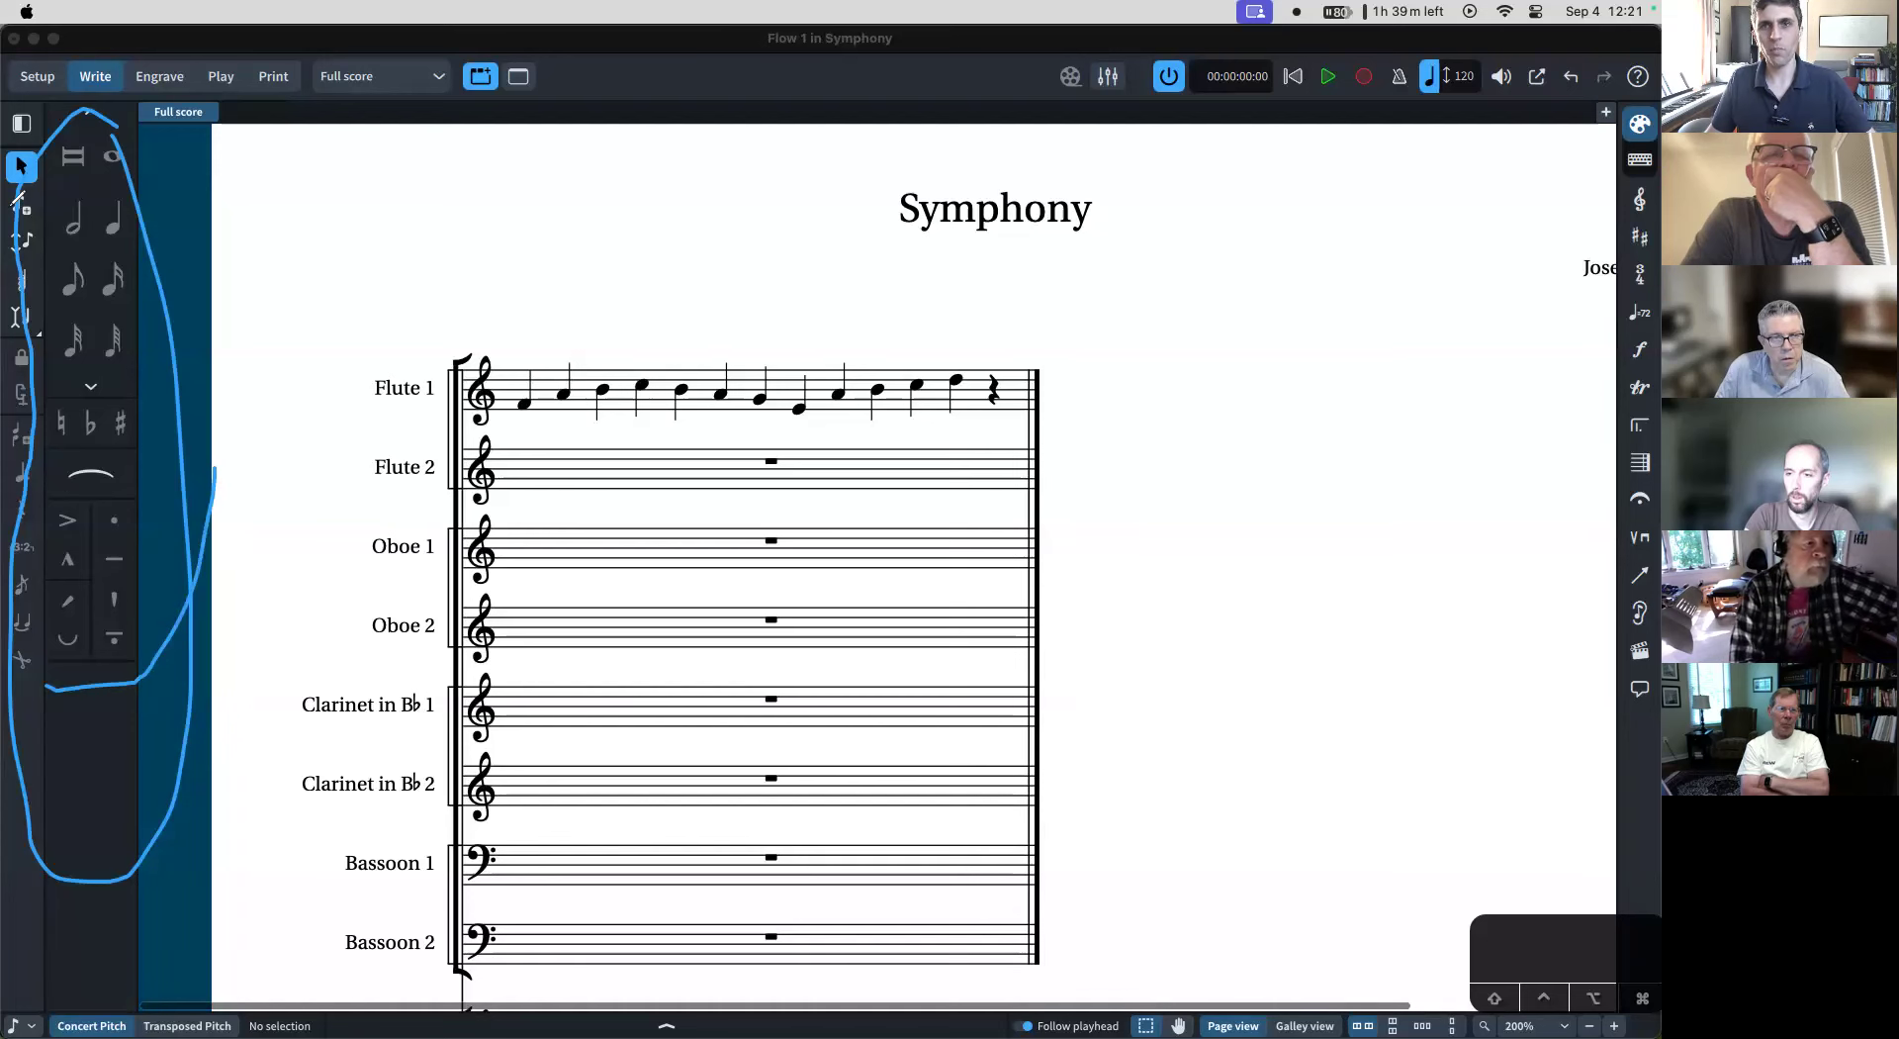
mouse_move(1620, 118)
left_mouse_down()
mouse_move(1589, 249)
mouse_move(1588, 526)
mouse_move(1659, 734)
left_mouse_up()
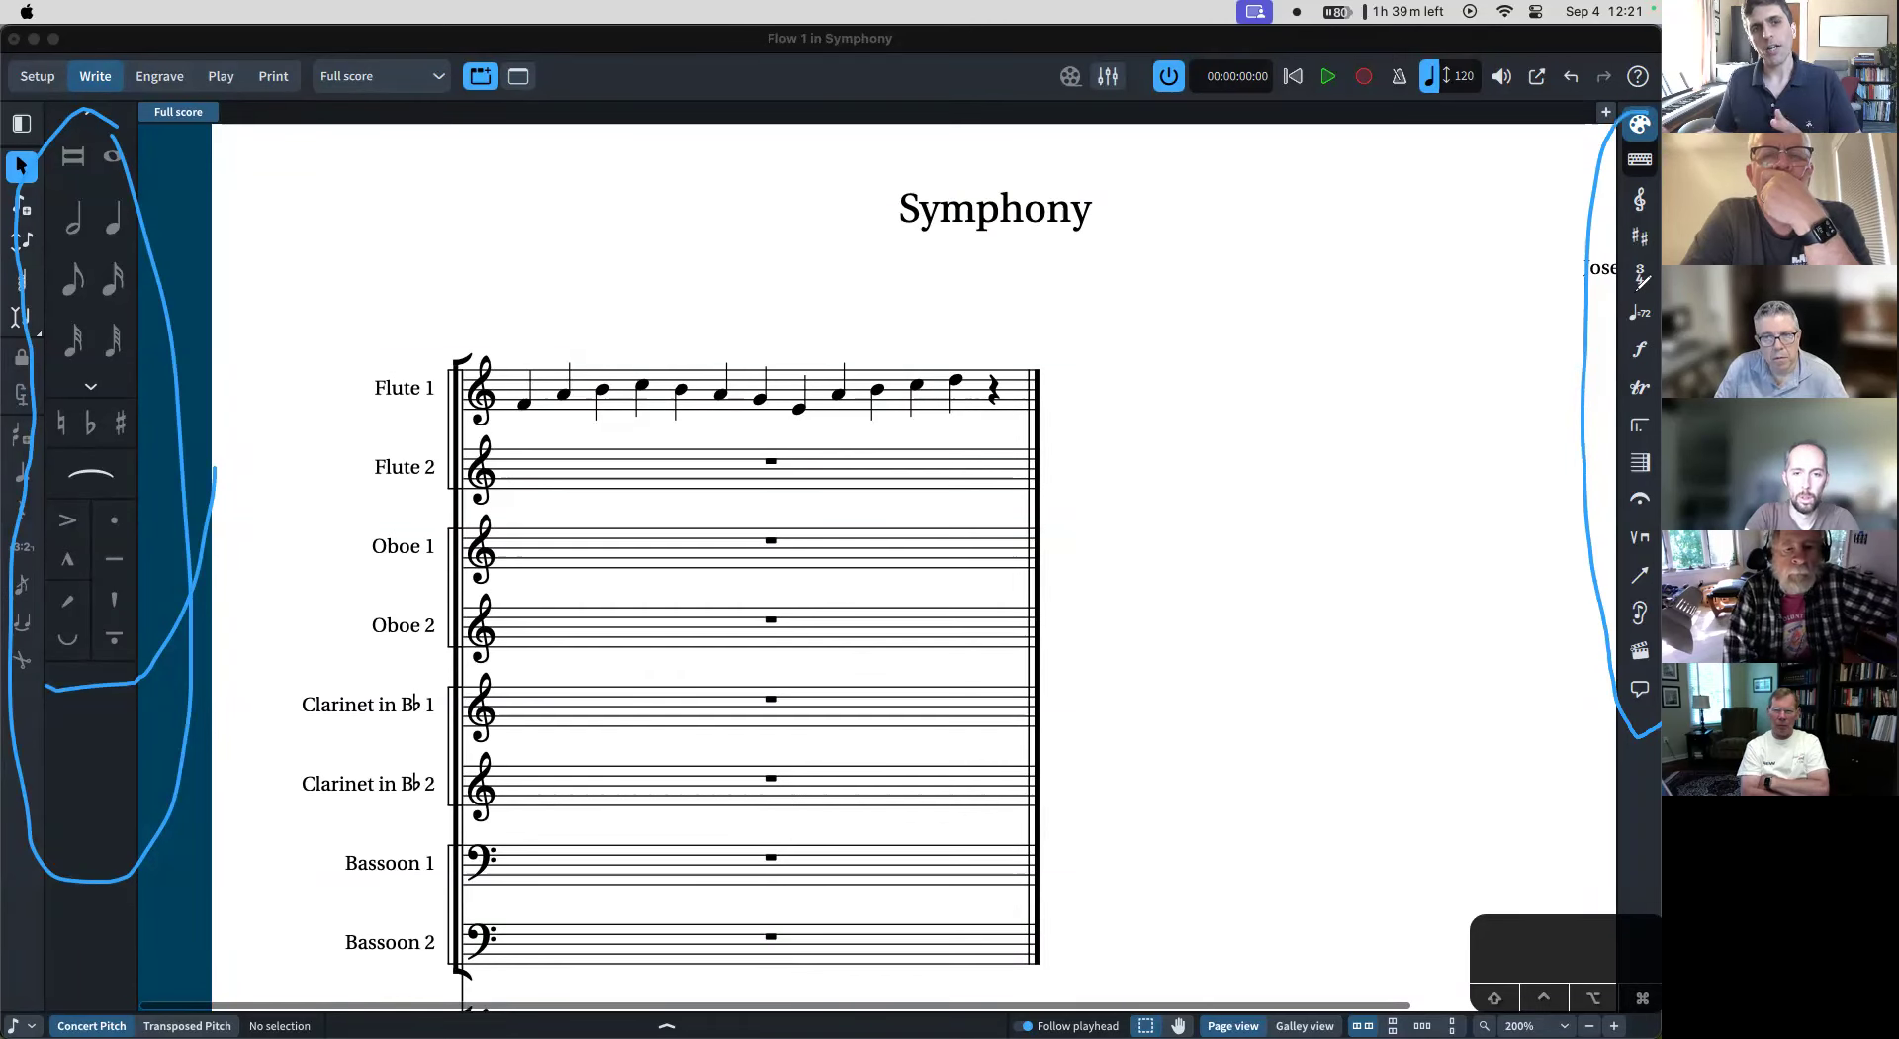
mouse_move(1591, 207)
left_mouse_down()
mouse_move(1568, 210)
mouse_move(1627, 200)
mouse_move(1632, 240)
left_mouse_up()
left_click(1578, 255)
mouse_move(1555, 295)
left_mouse_down()
mouse_move(1623, 285)
mouse_move(1602, 328)
mouse_move(1633, 318)
left_mouse_up()
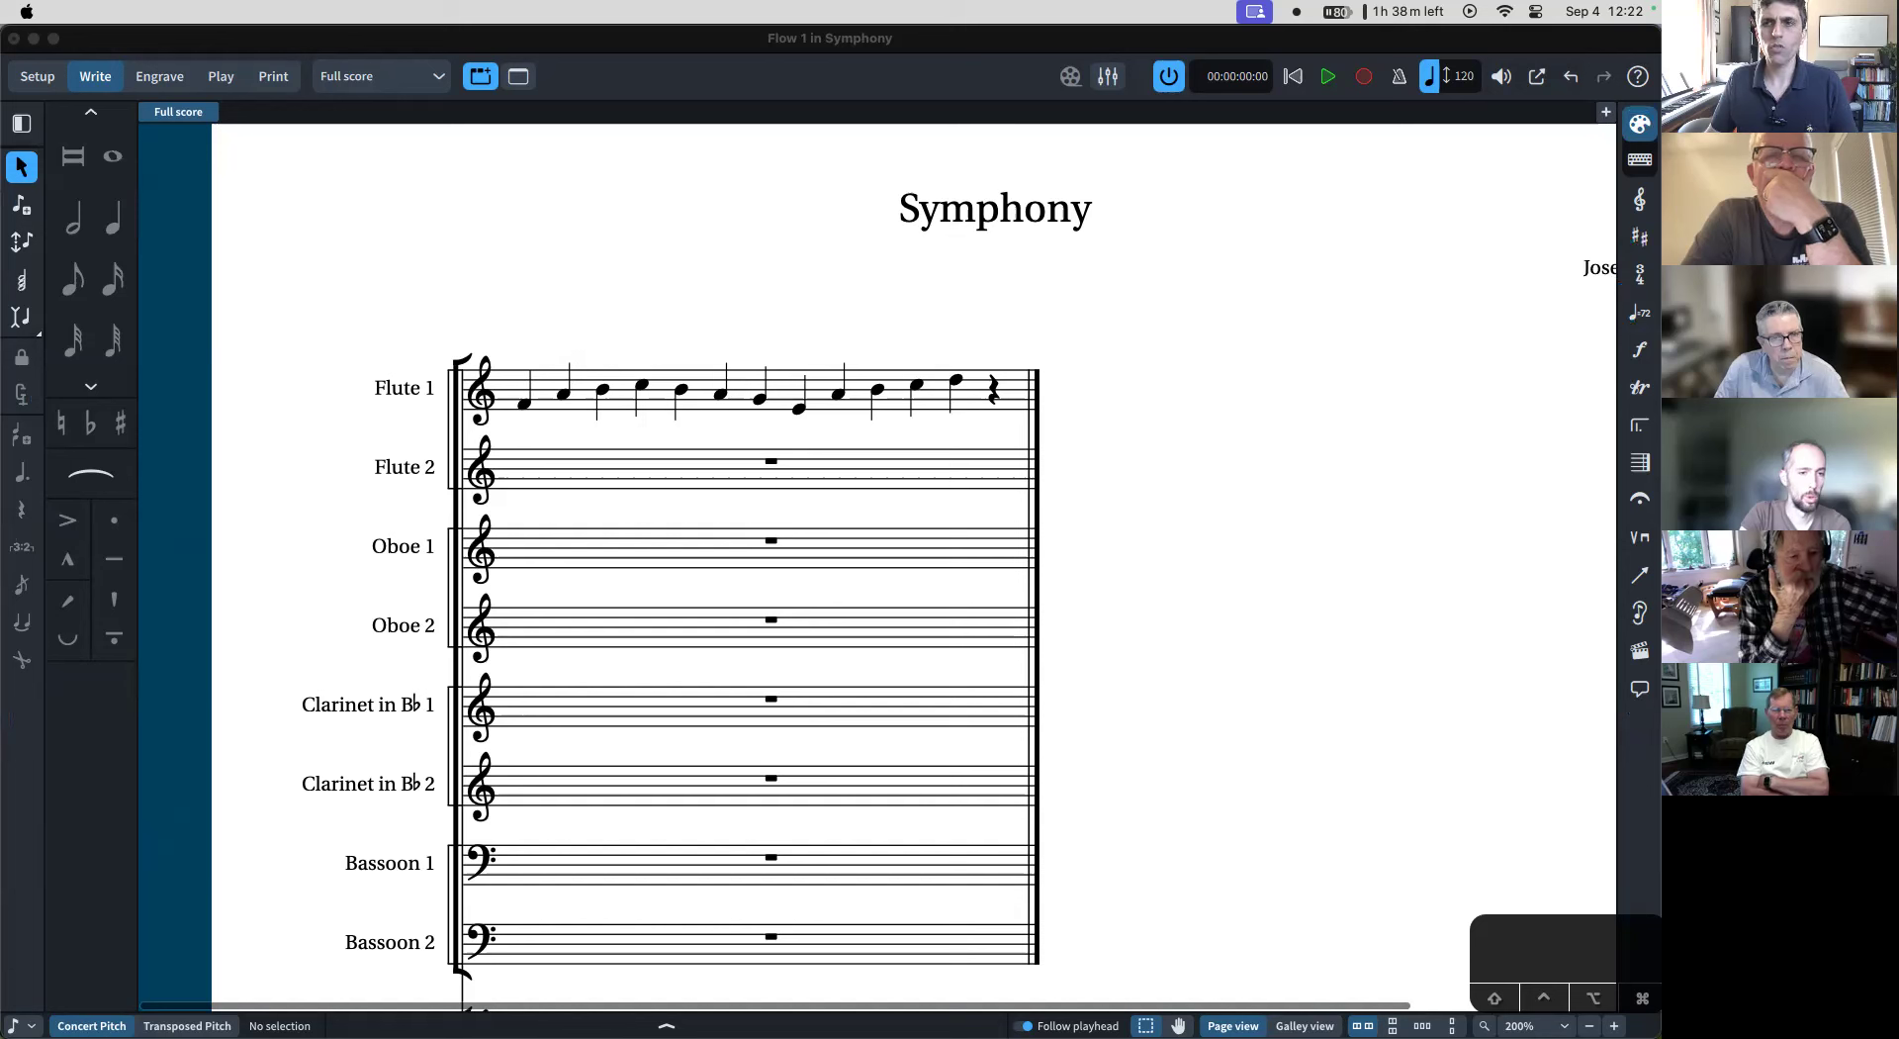
- Add a 3/4 time signature at the first Flute 1 note
left_click(1640, 283)
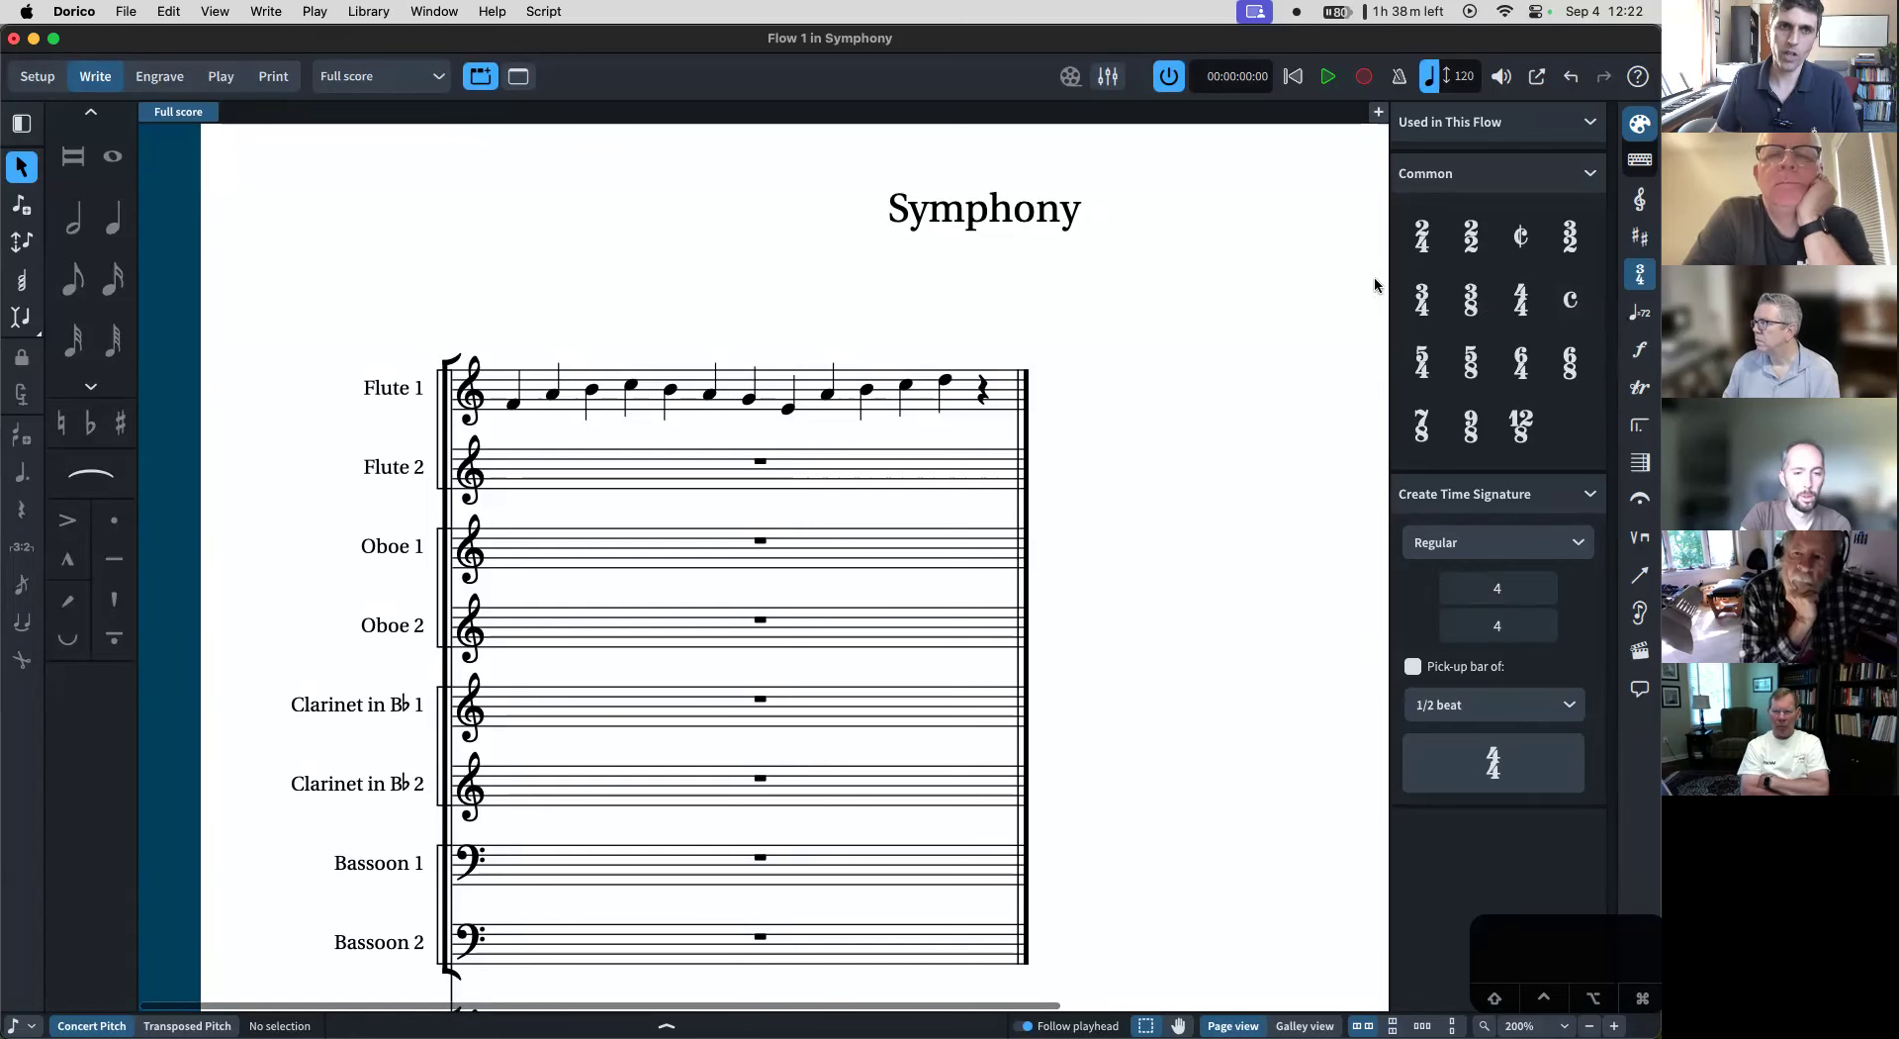
left_click(514, 407)
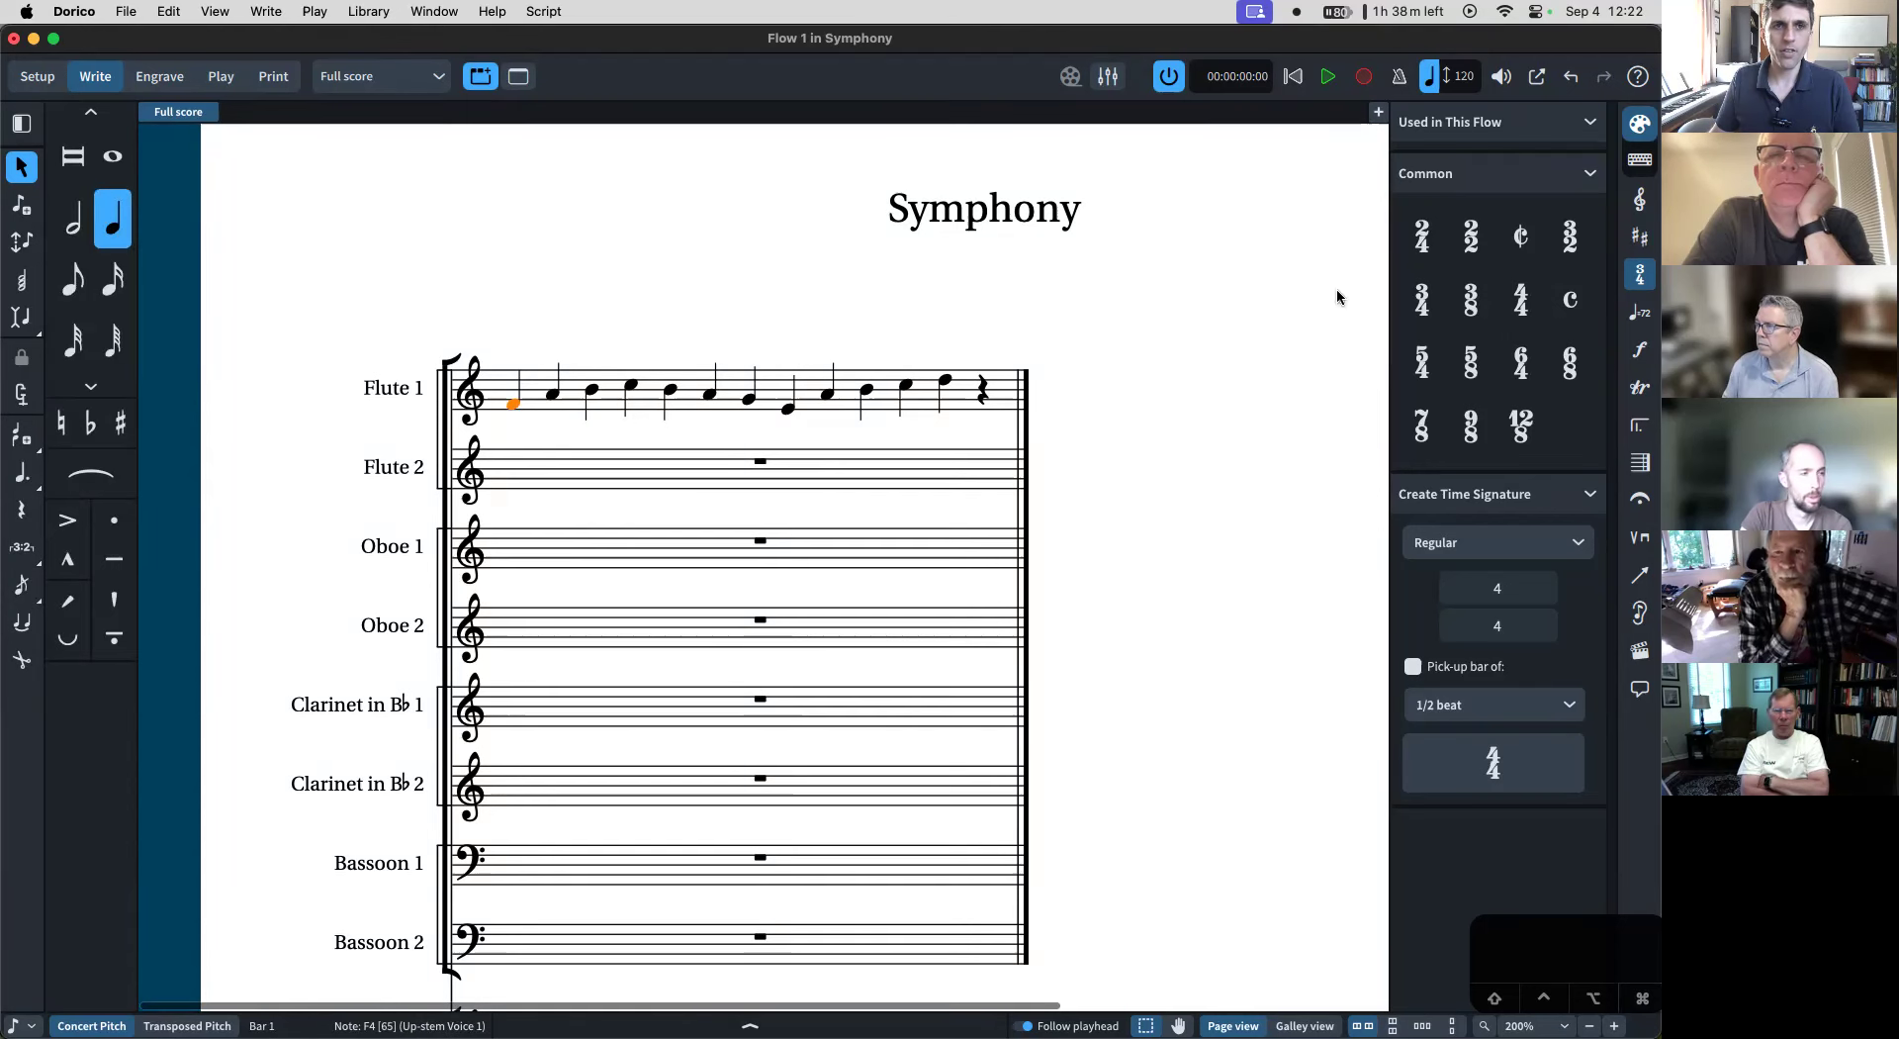
left_click(1421, 302)
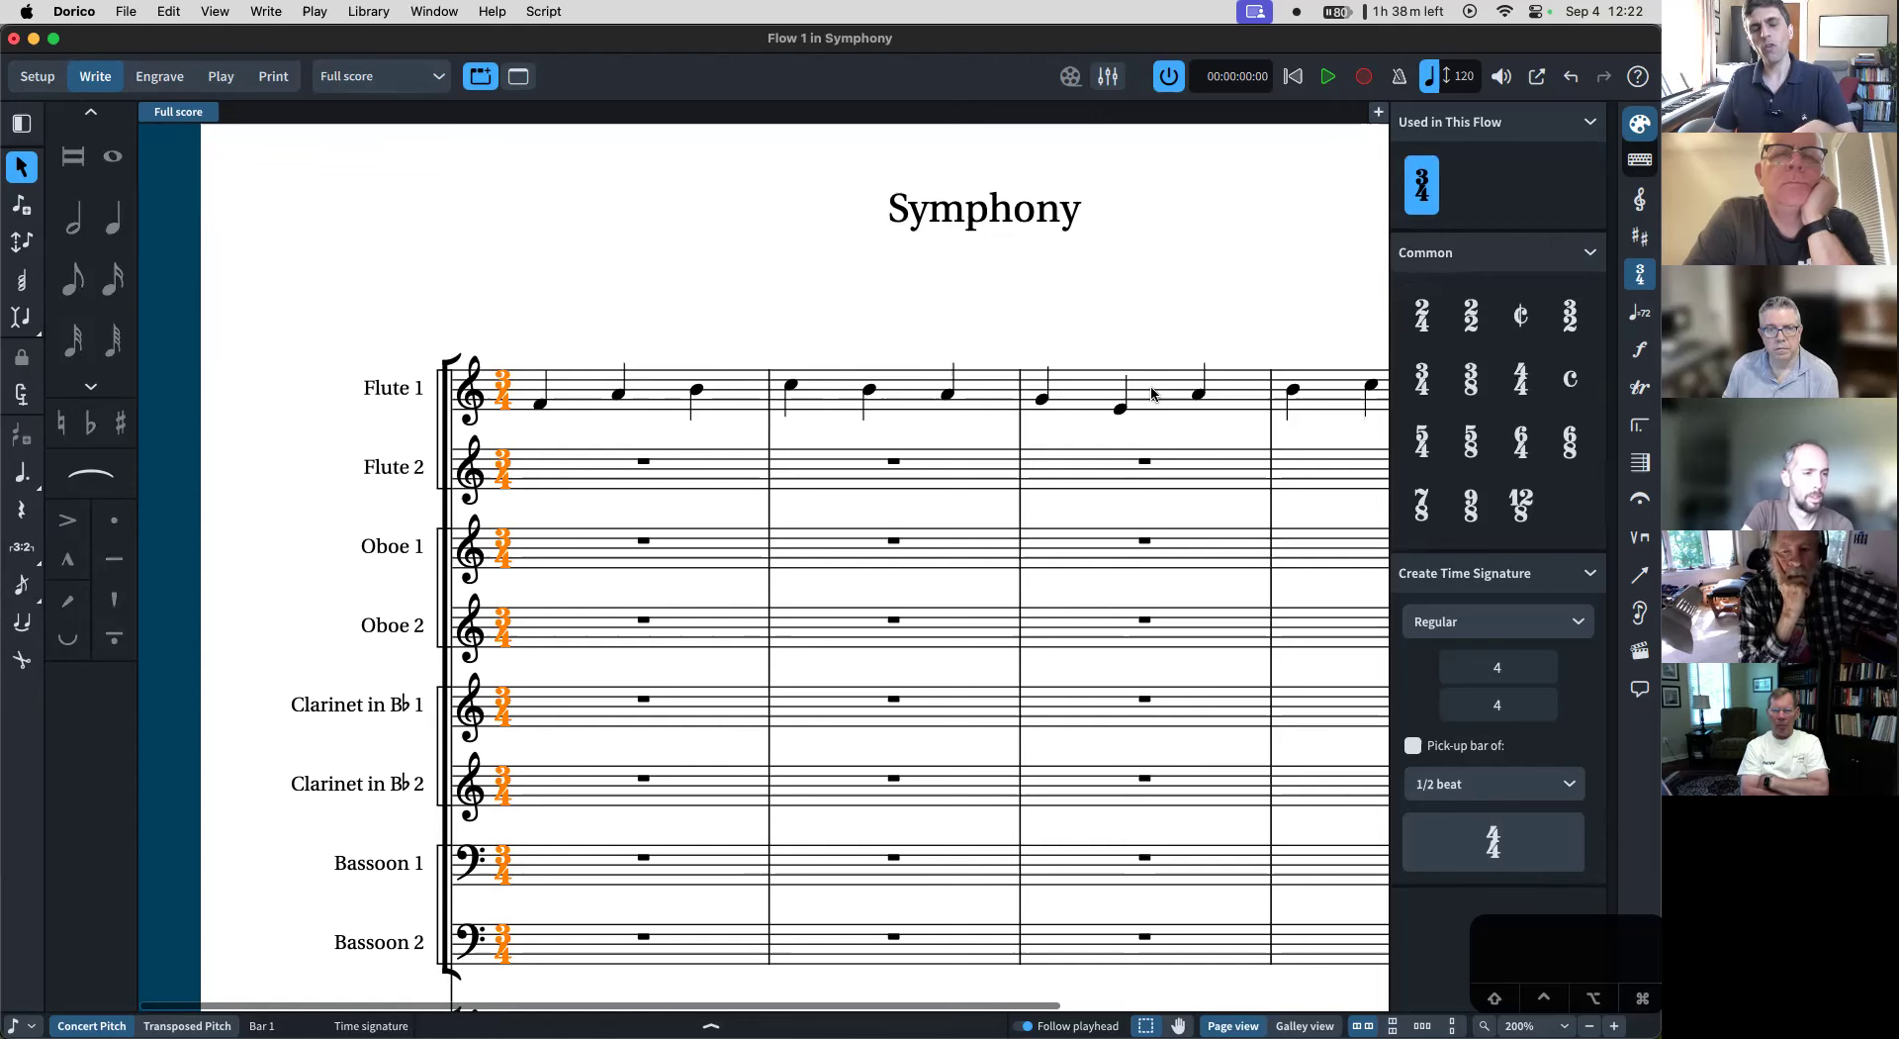
- Change the selected opening time signature to 6/8
scroll(960, 537, "right", 5)
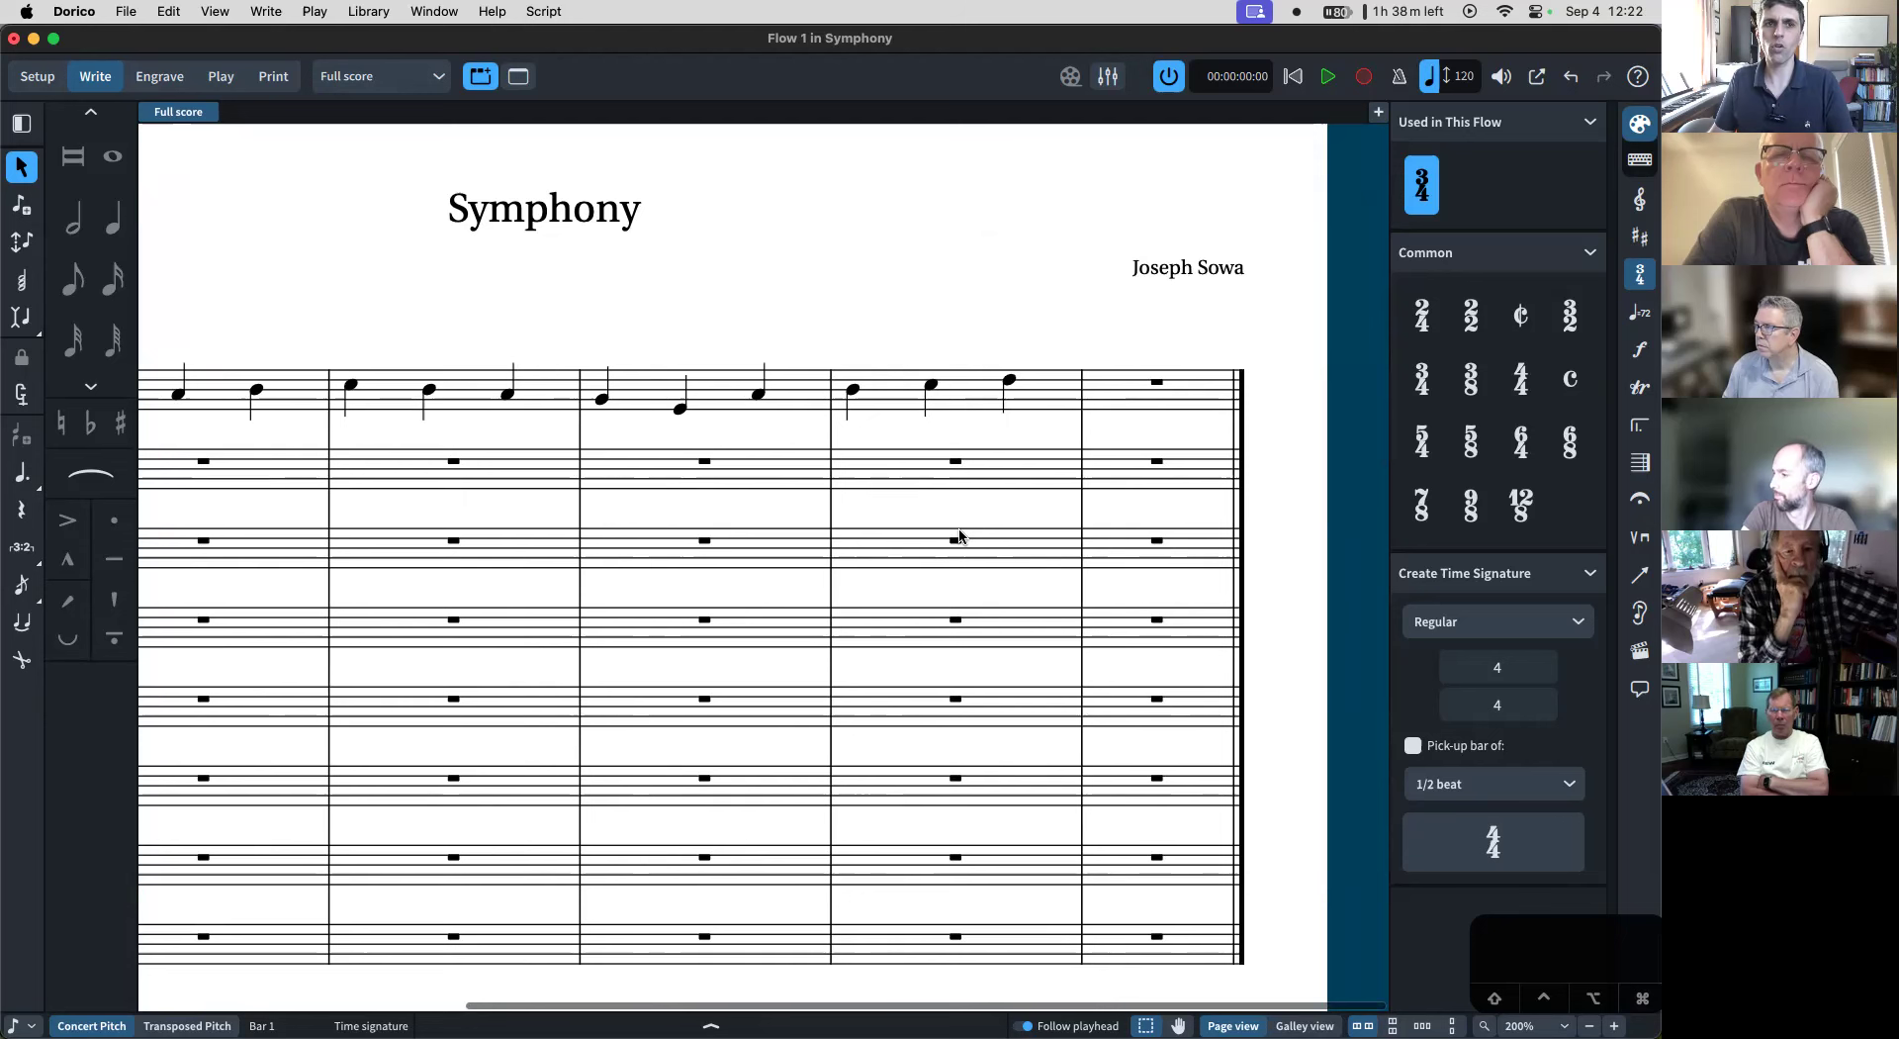
scroll(959, 537, "left", 2)
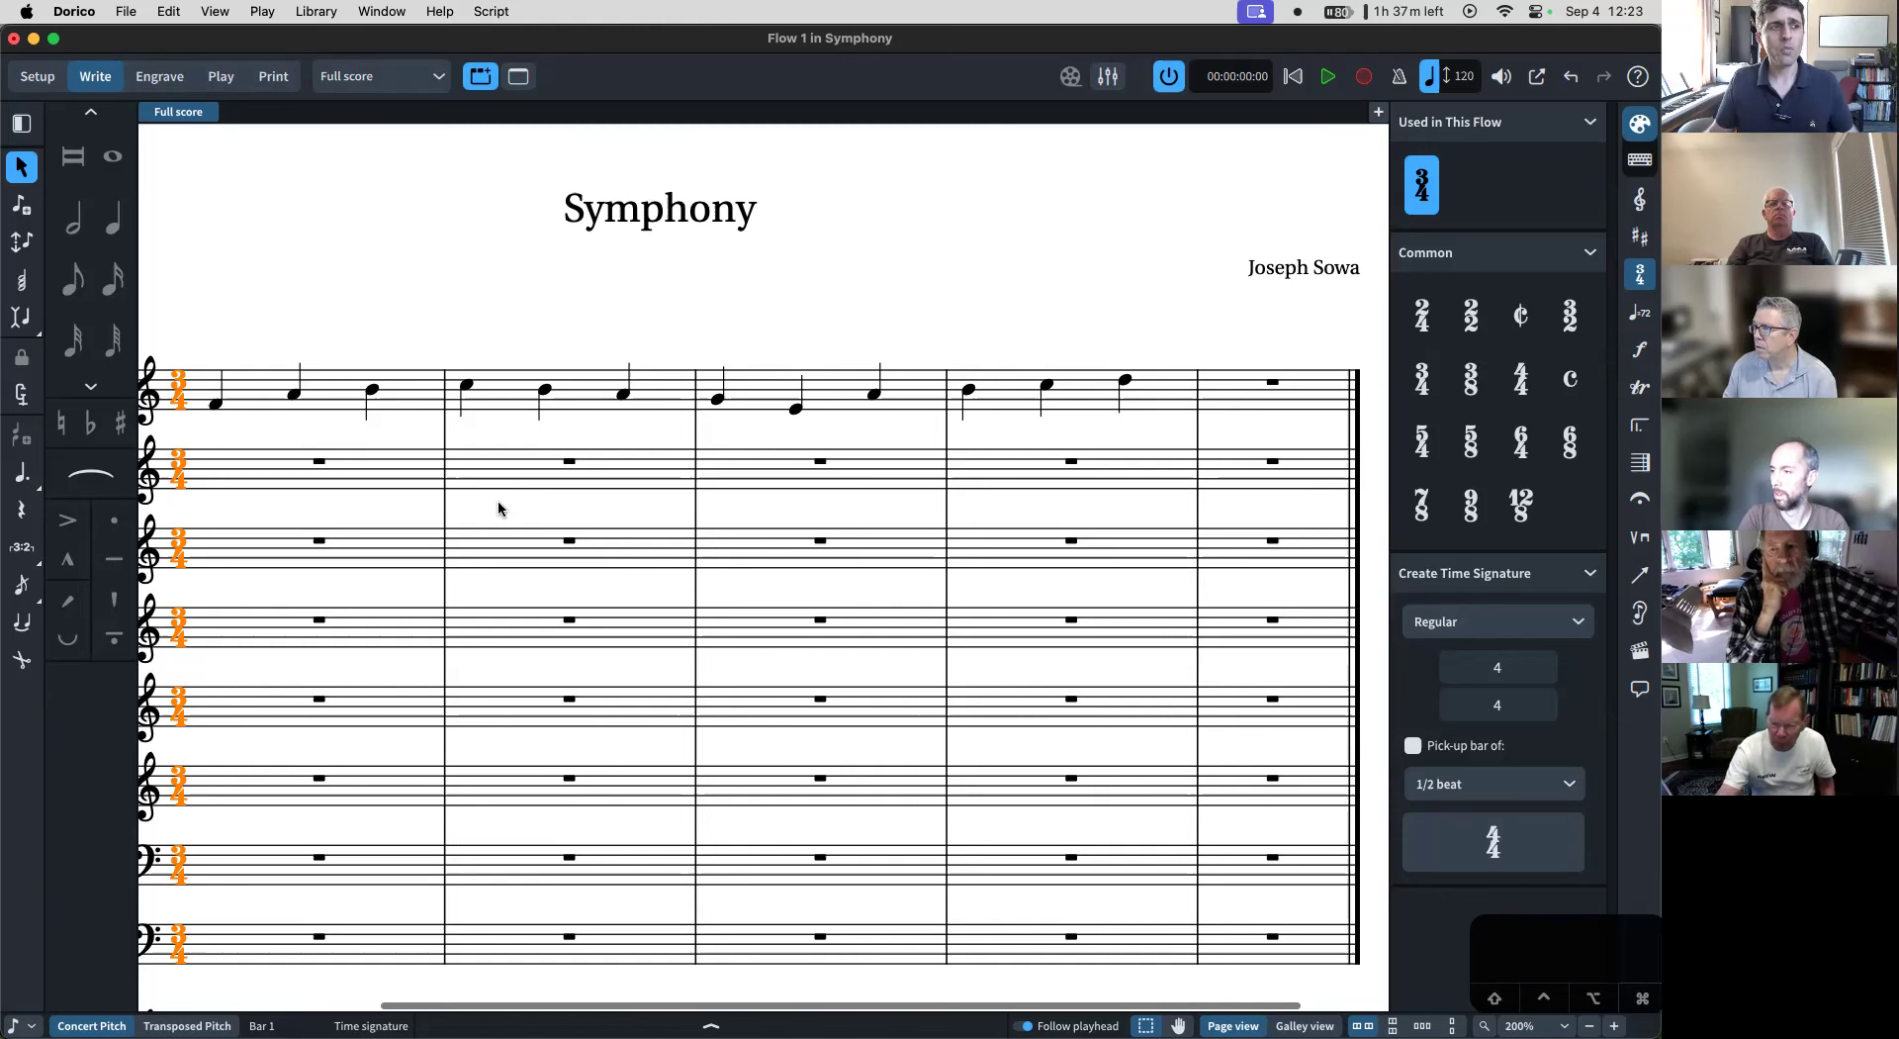
scroll(488, 360, "left", 3)
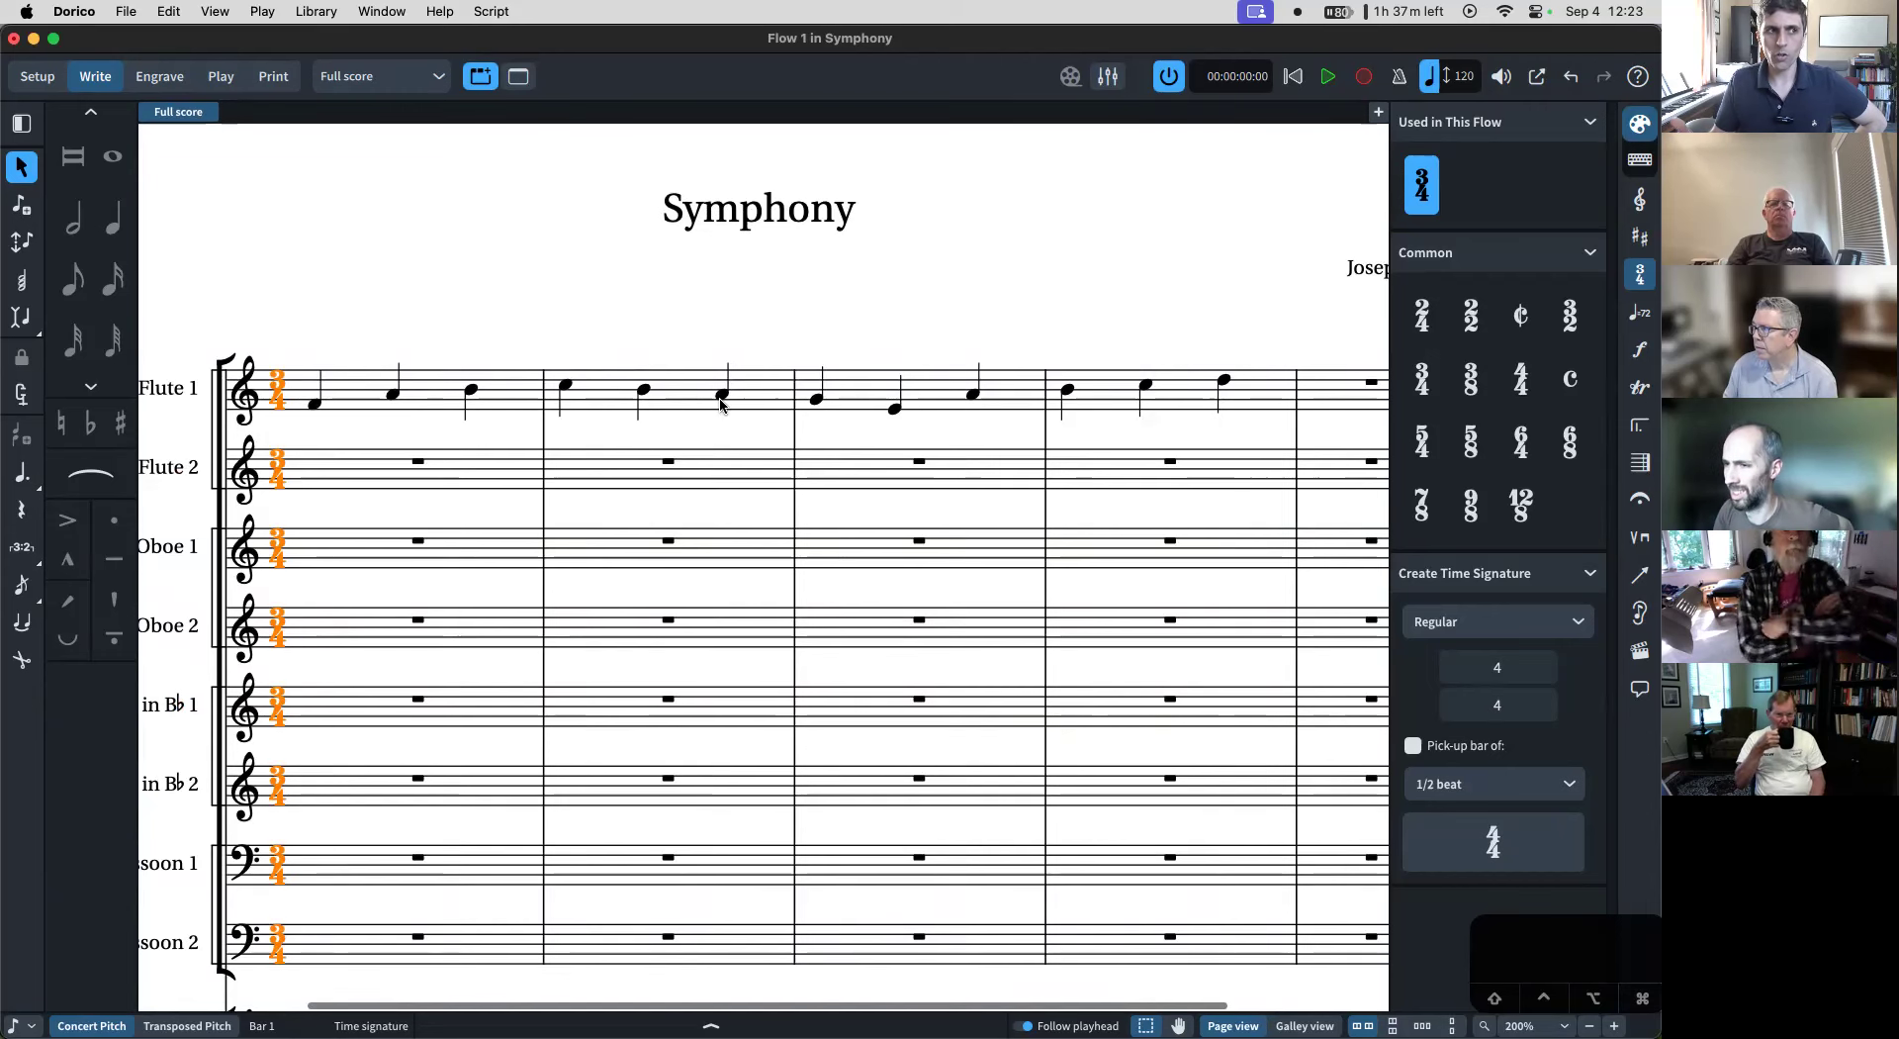
left_click(1570, 443)
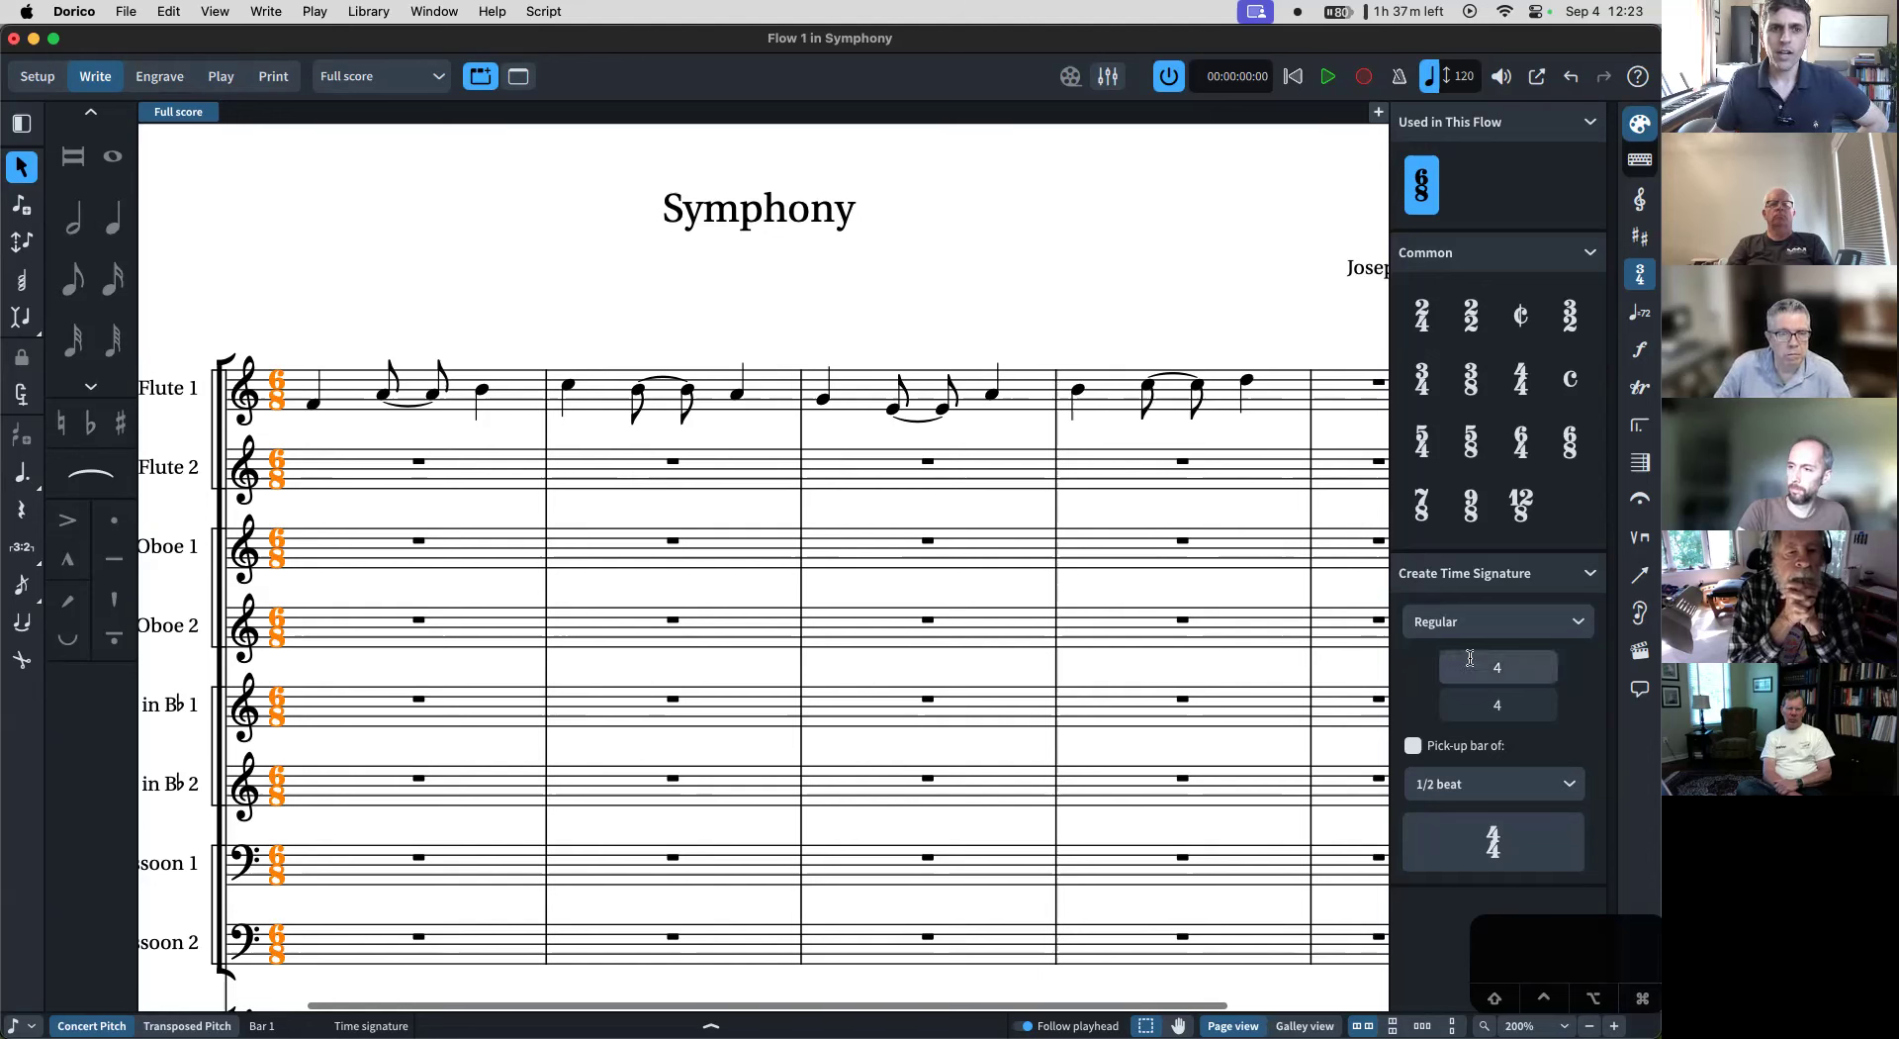
- Create and apply a custom 15/16 time signature, and change it back to 3/4
left_click(1524, 669)
type("15")
key("Tab")
type("16")
left_click(1490, 846)
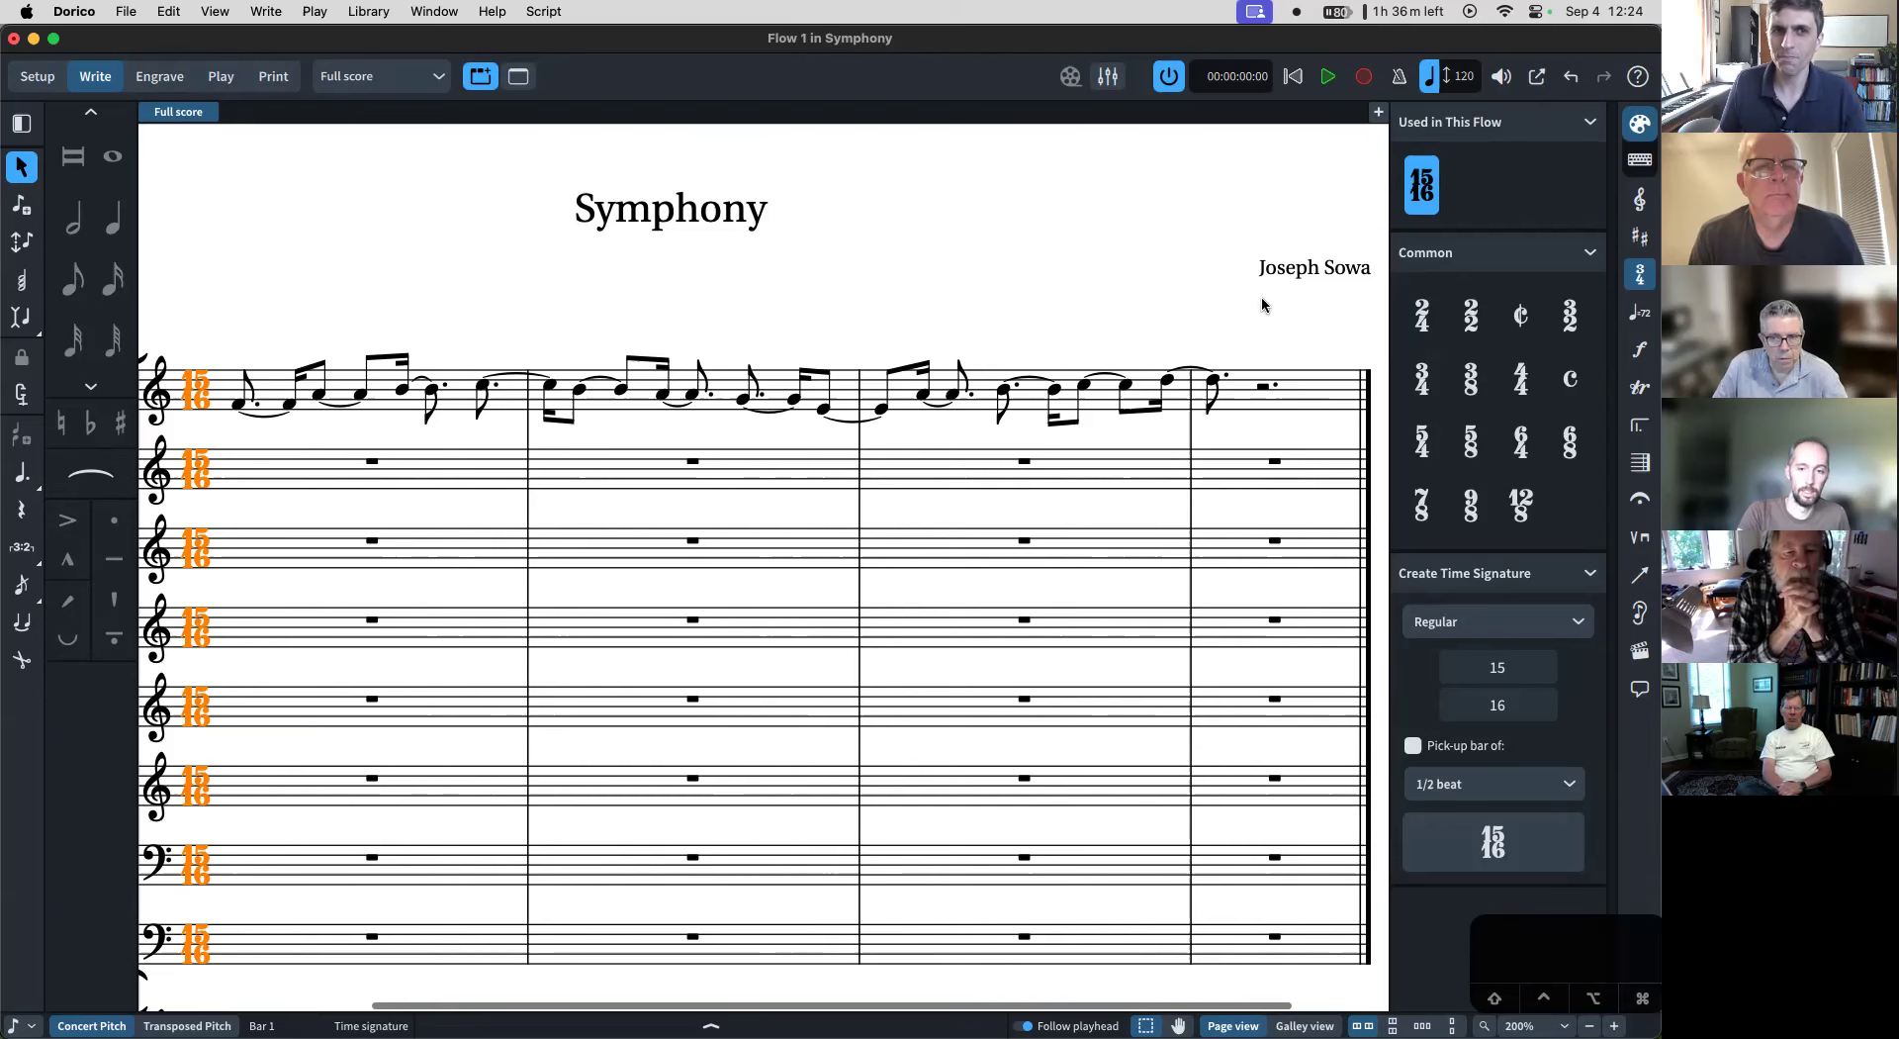
left_click(1417, 390)
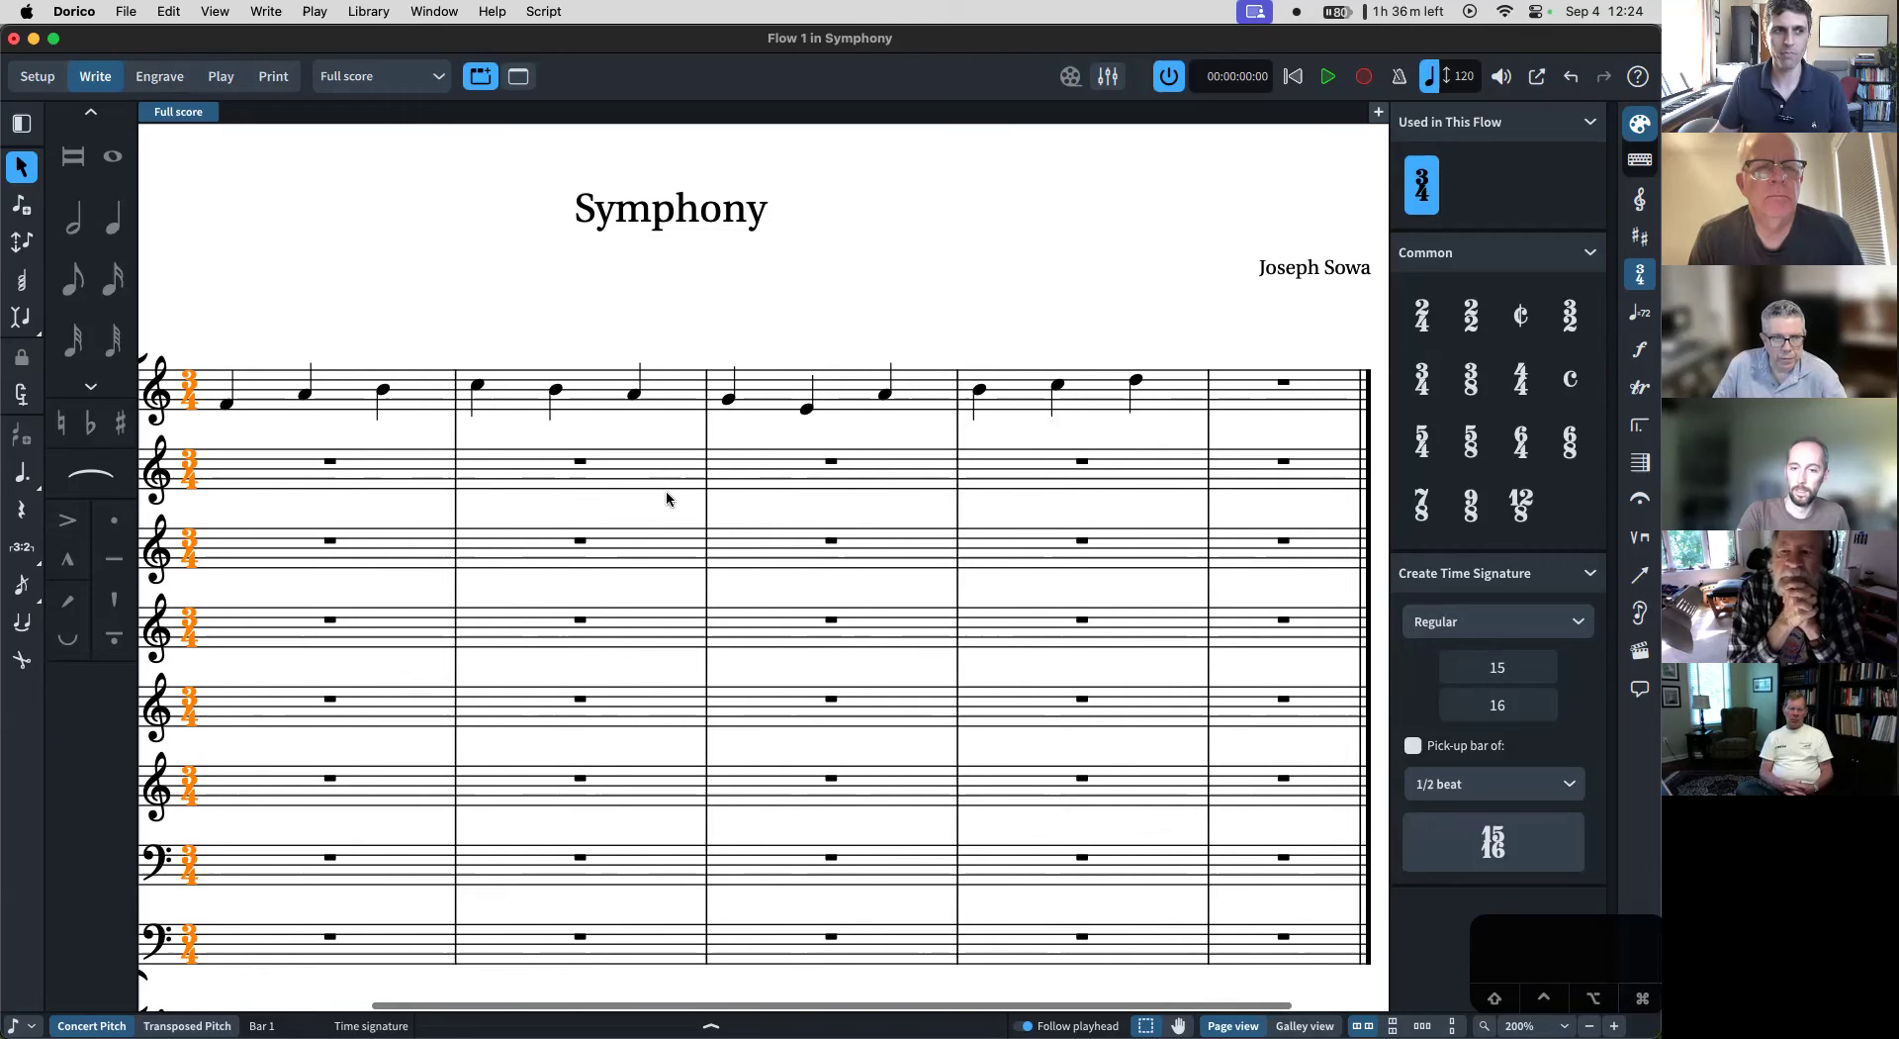
- Browse the major key signatures and apply G major at the start of the flow
scroll(566, 482, "left", 3)
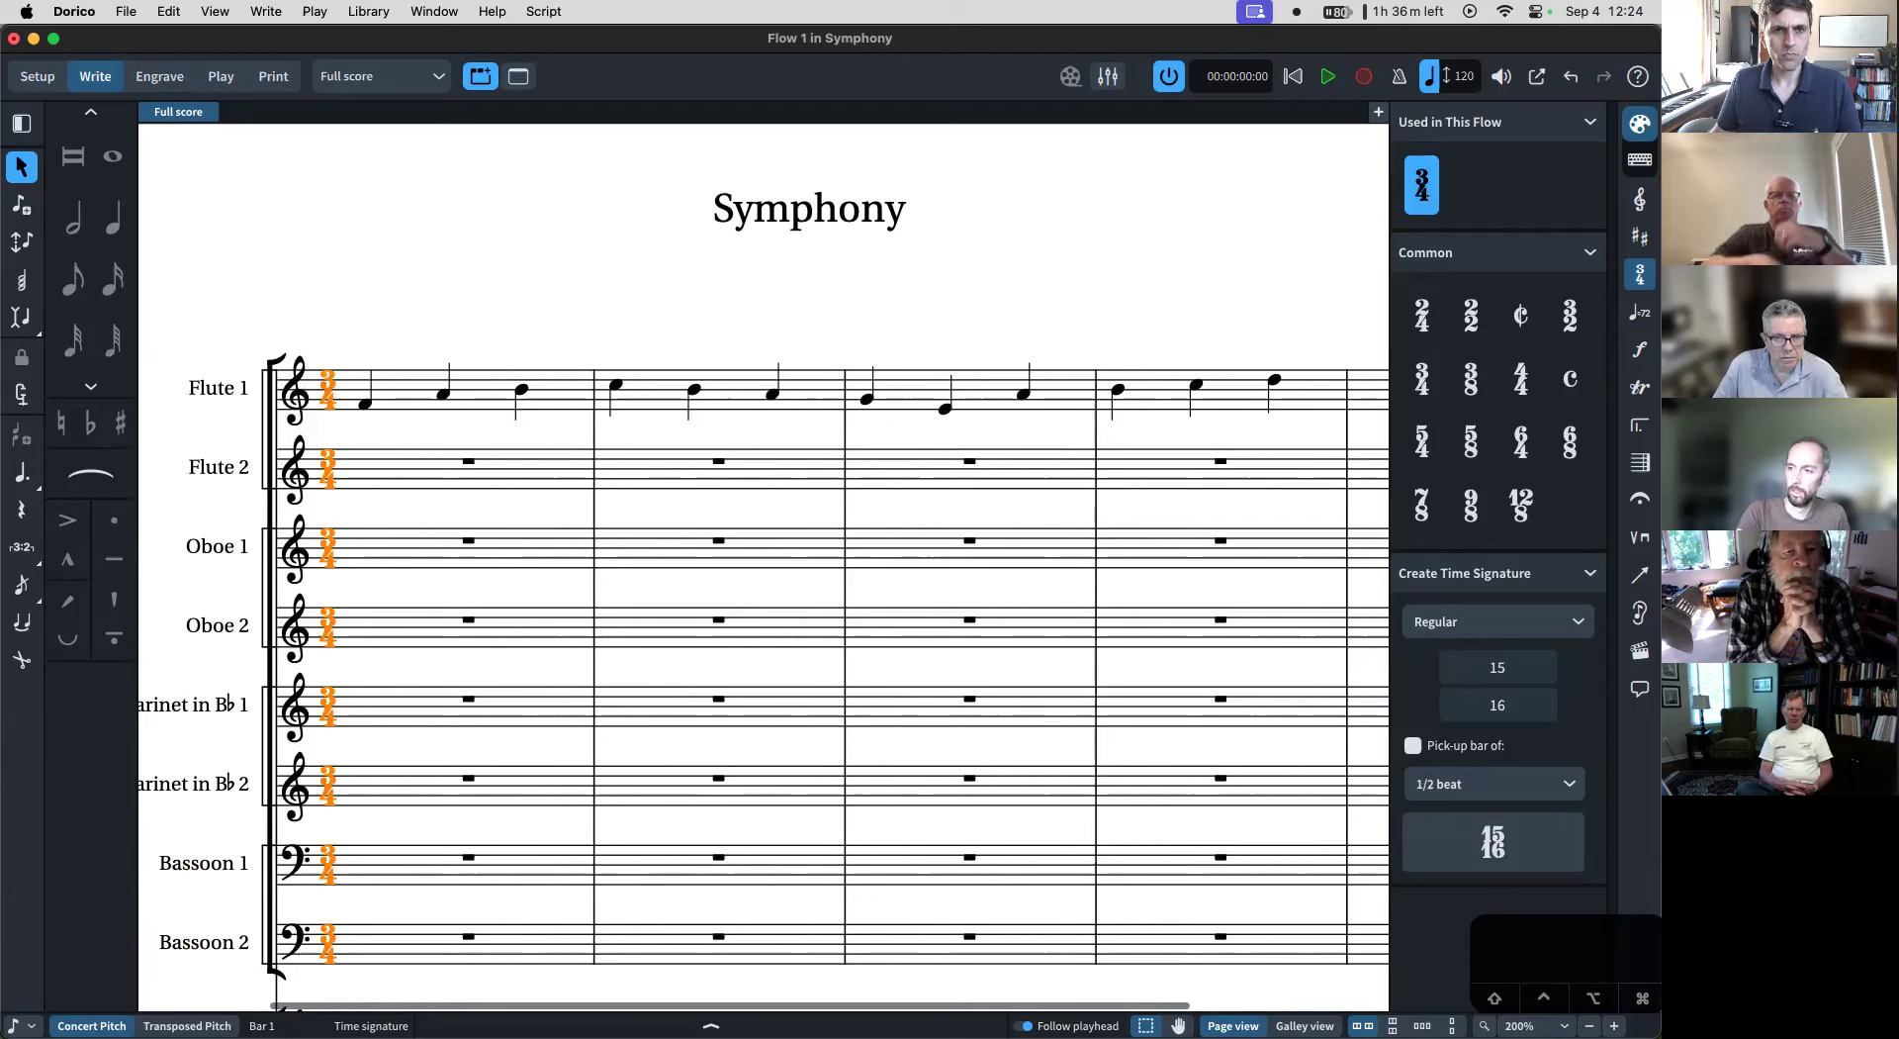
left_click(1639, 237)
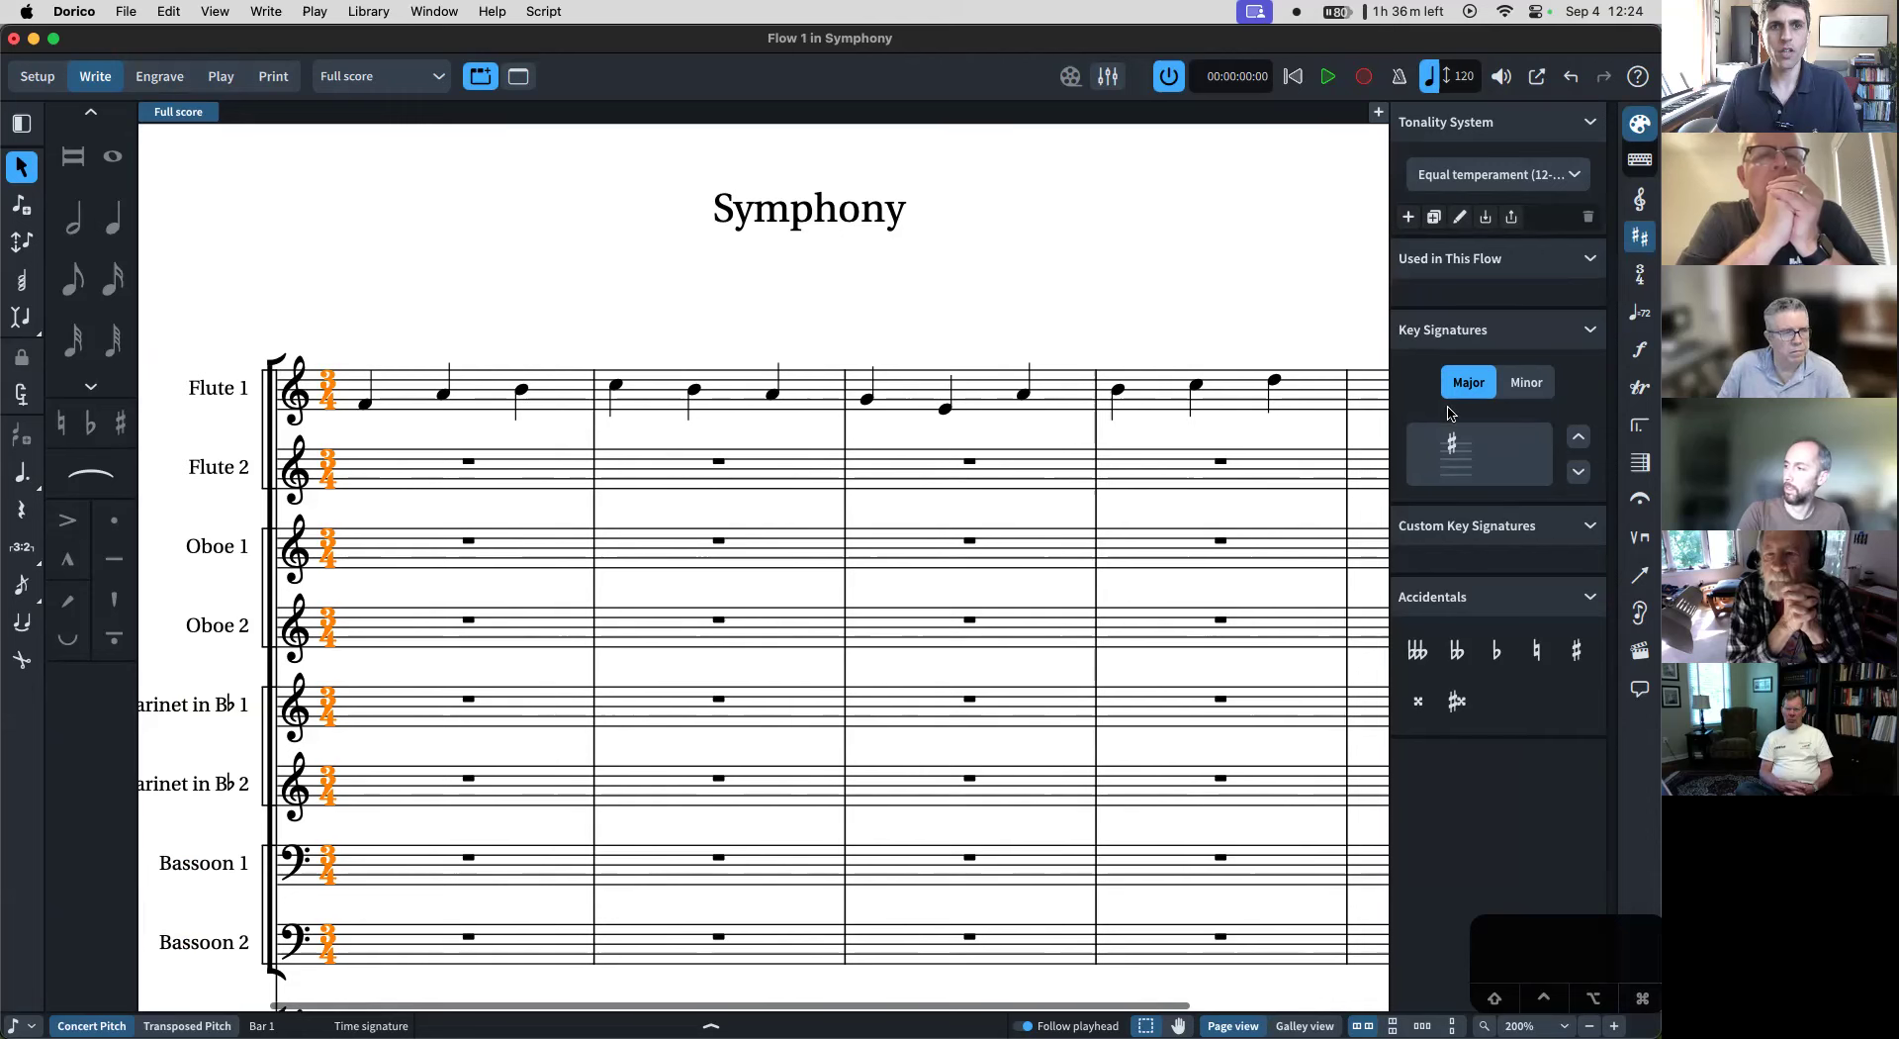
left_click(1580, 472)
left_click(1580, 472)
left_click(1580, 472)
left_click(1580, 472)
left_click(1580, 472)
left_click(1578, 438)
left_click(1578, 439)
left_click(1578, 439)
left_click(1578, 438)
left_click(1578, 439)
left_click(1577, 438)
left_click(1578, 439)
left_click(1578, 439)
left_click(1578, 438)
left_click(1578, 473)
left_click(1578, 473)
left_click(1578, 473)
left_click(1577, 473)
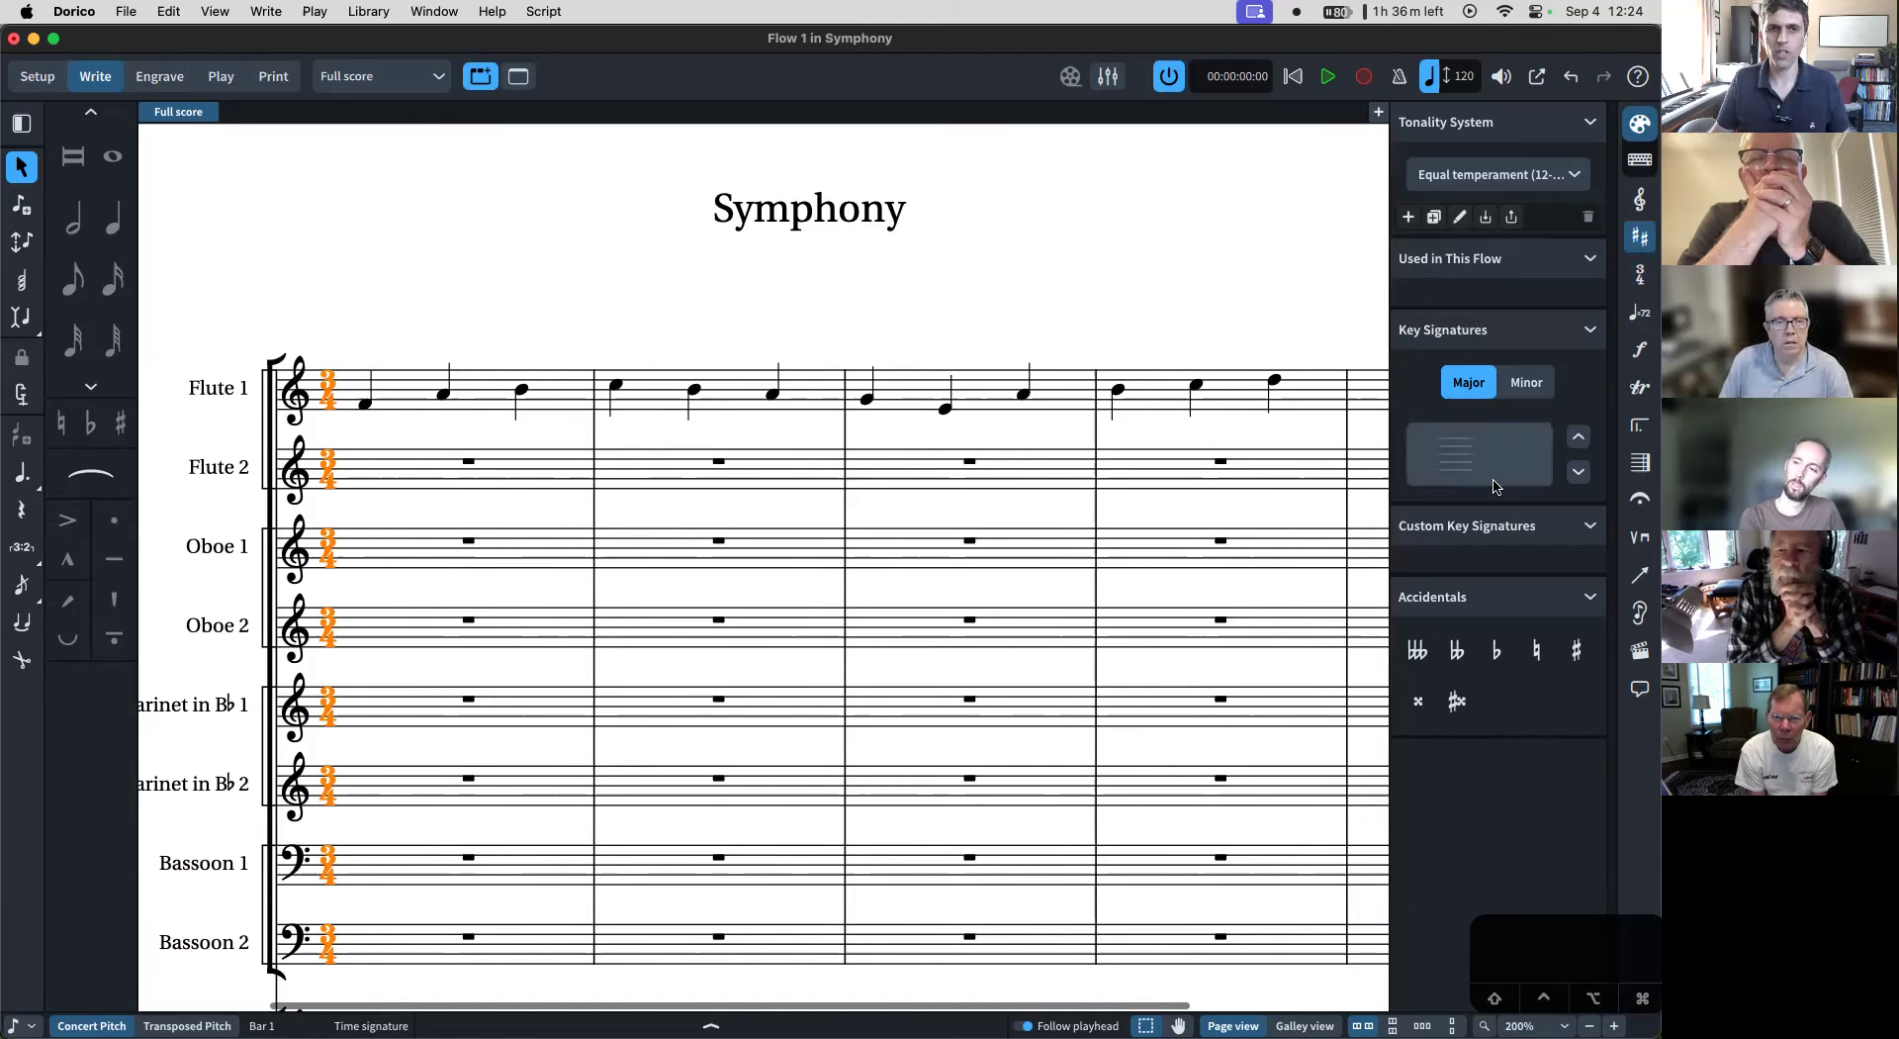
left_click(1577, 436)
left_click(1472, 466)
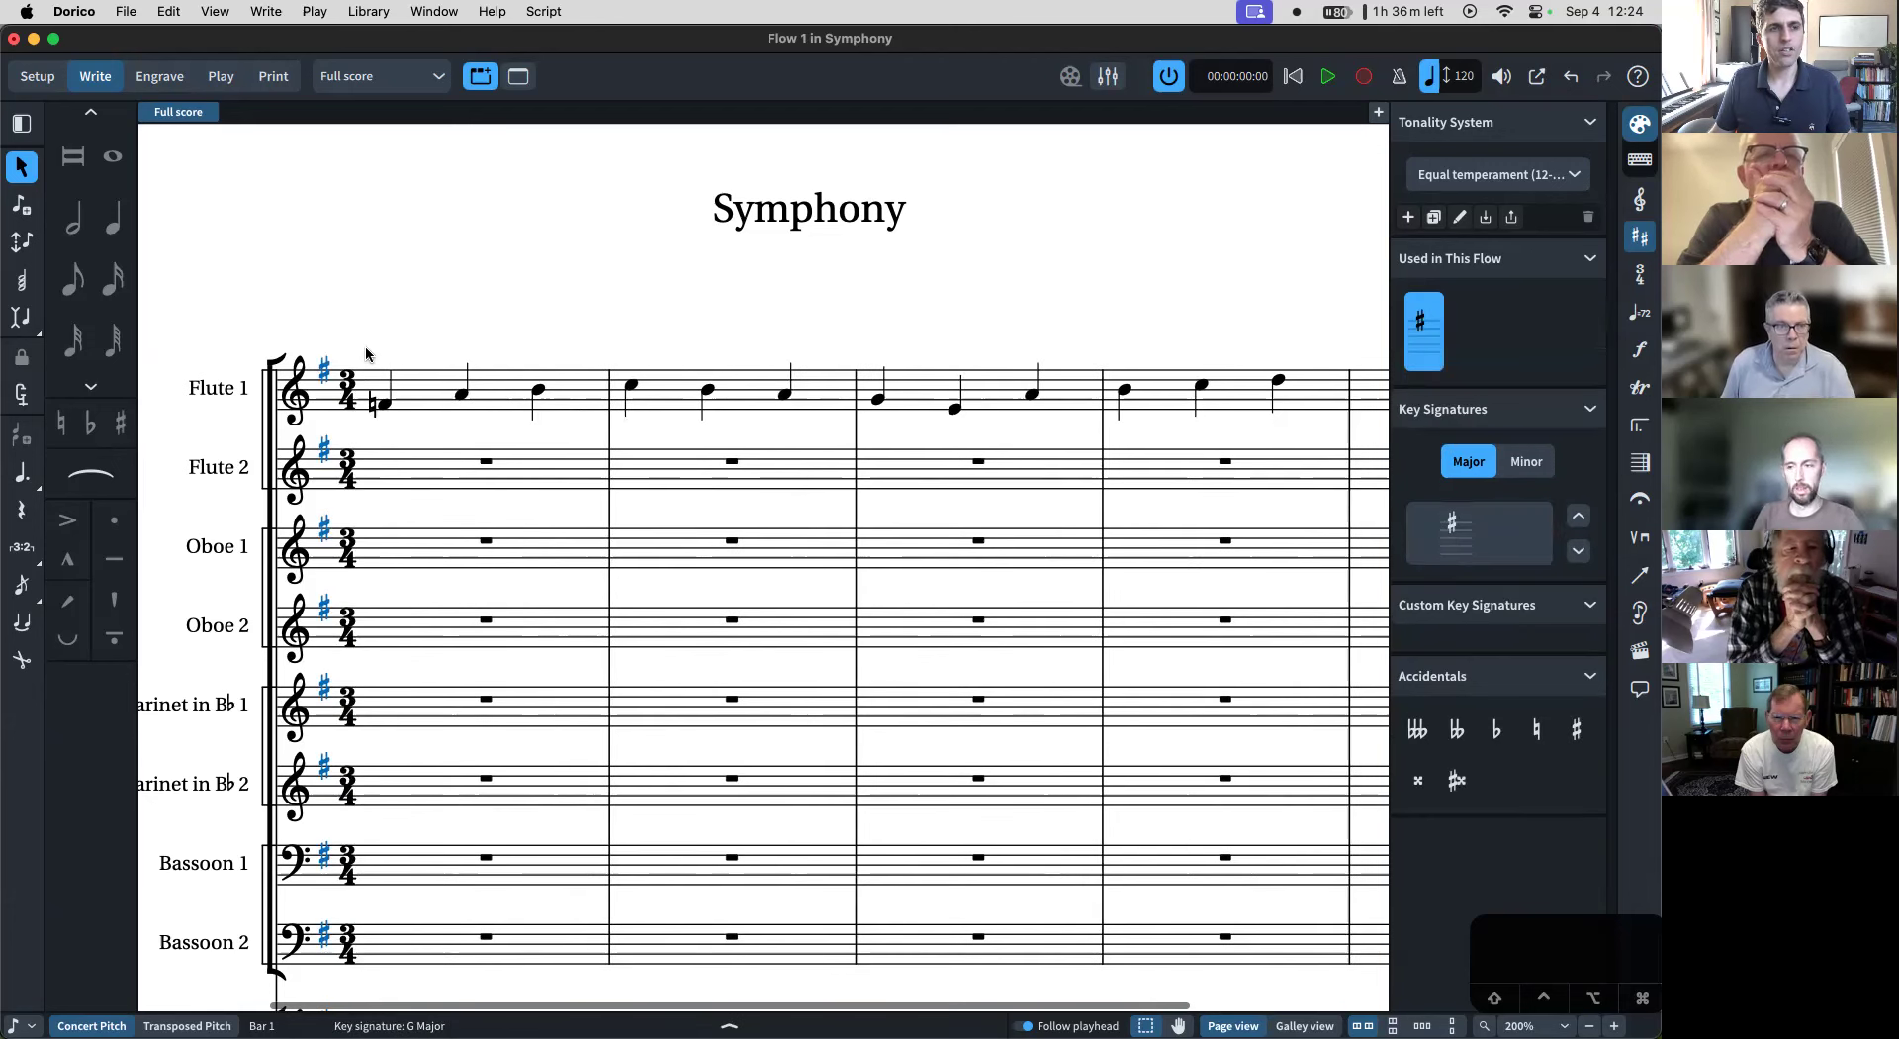
- Select the Flute 1 notes in bars 1–4, open the Transpose command for them, and clear the selection
scroll(287, 397, "right", 3)
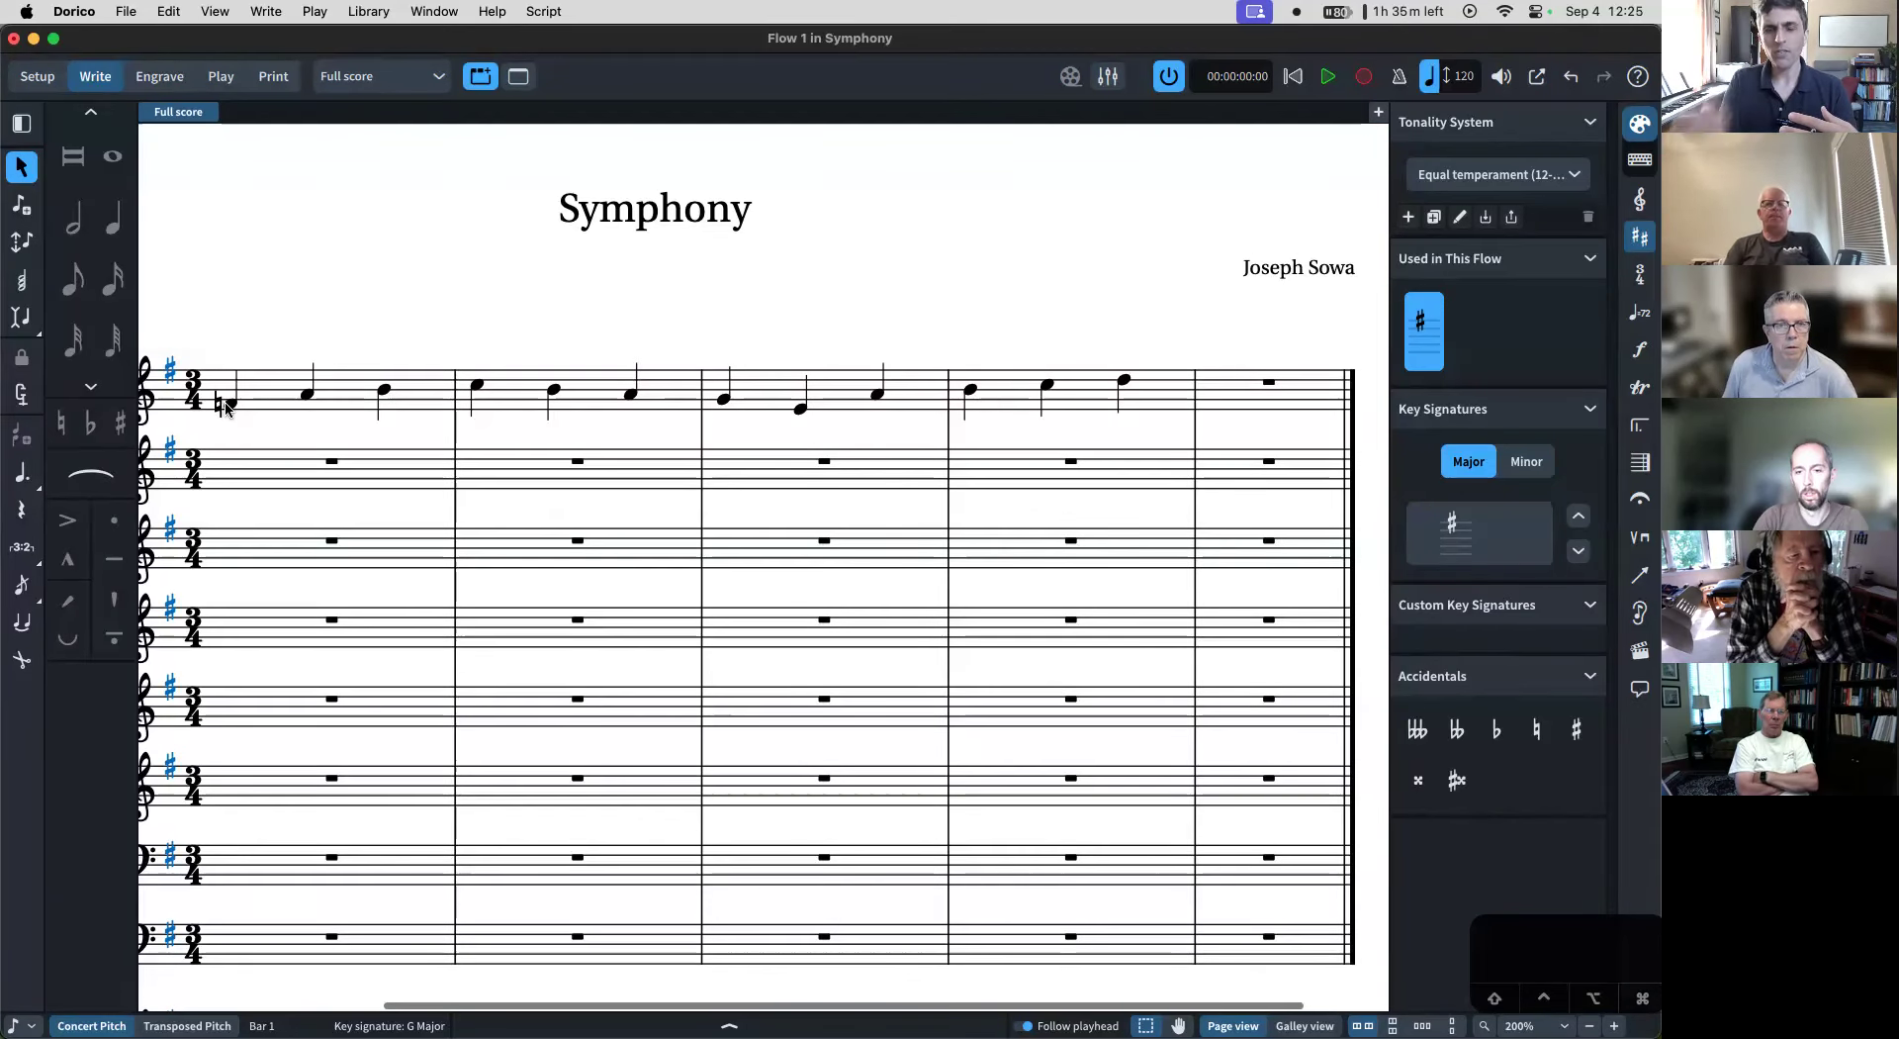
left_click(277, 401)
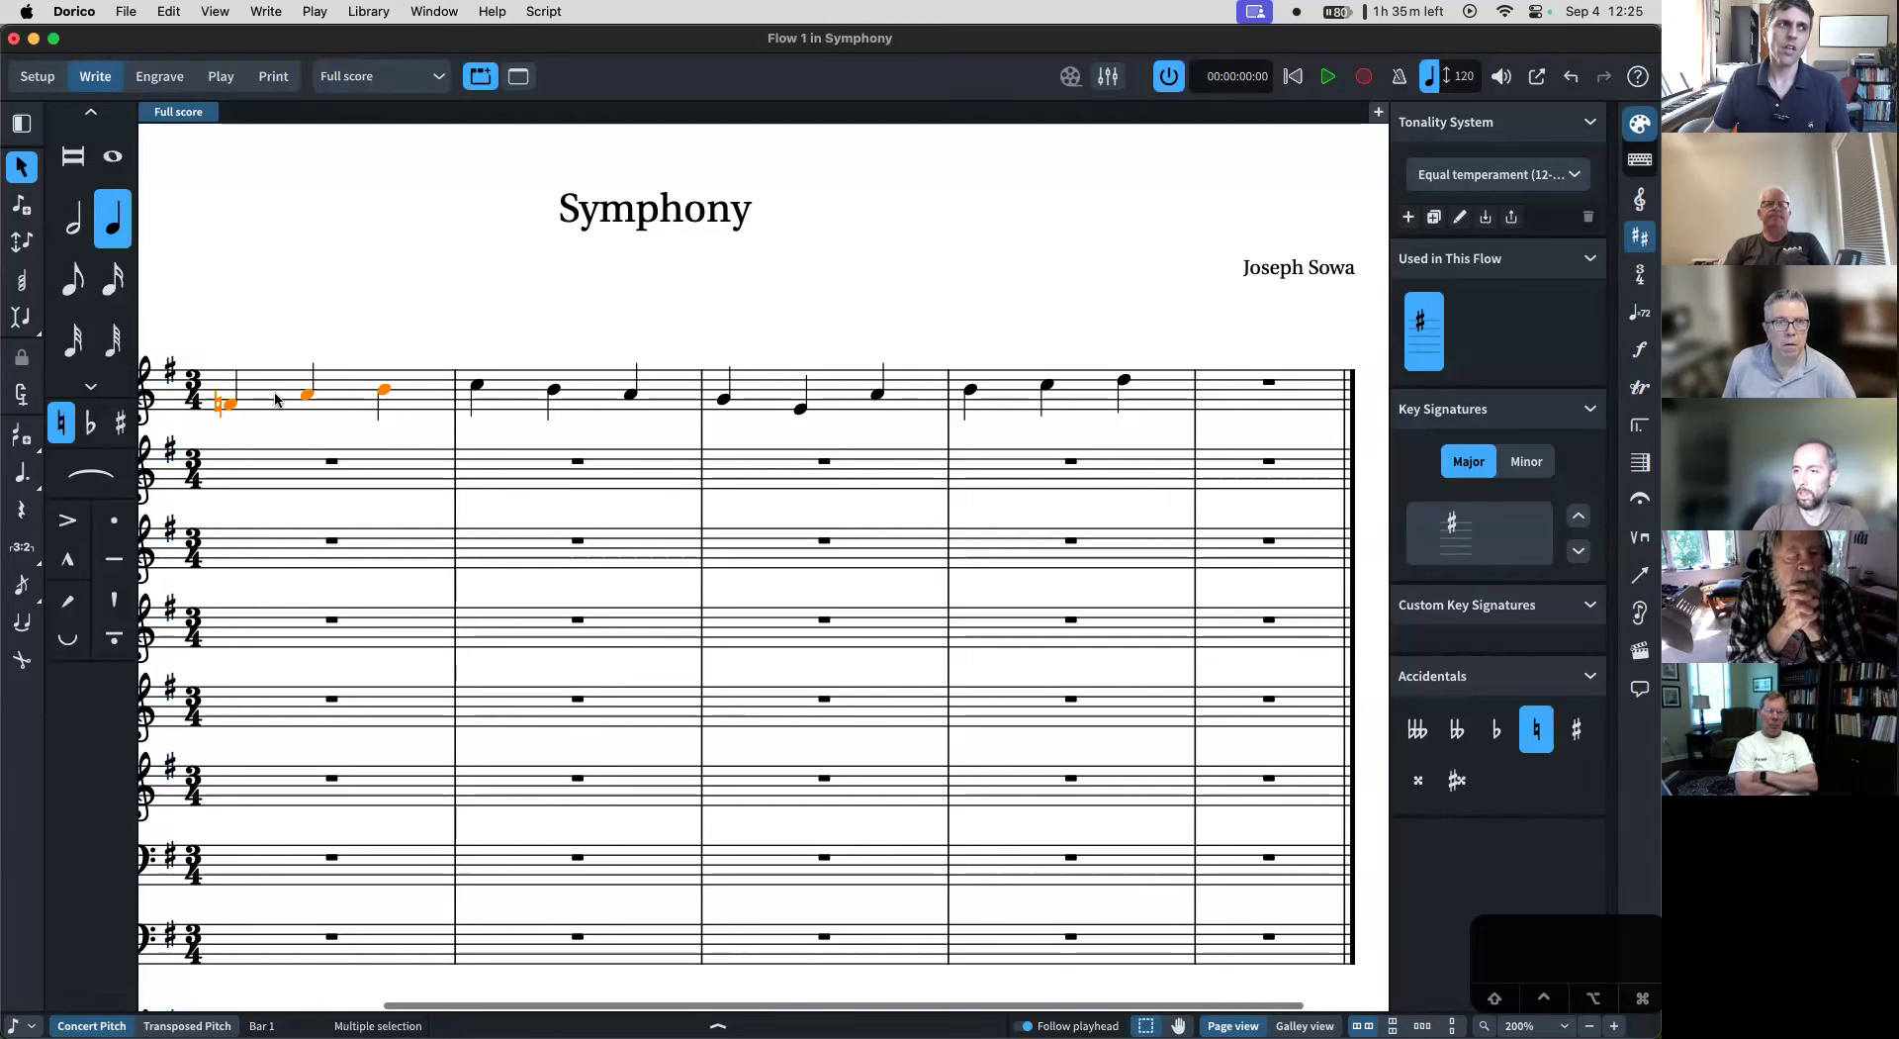
left_click(1072, 404, "shift")
scroll(1077, 401, "left", 5)
scroll(857, 447, "right", 2)
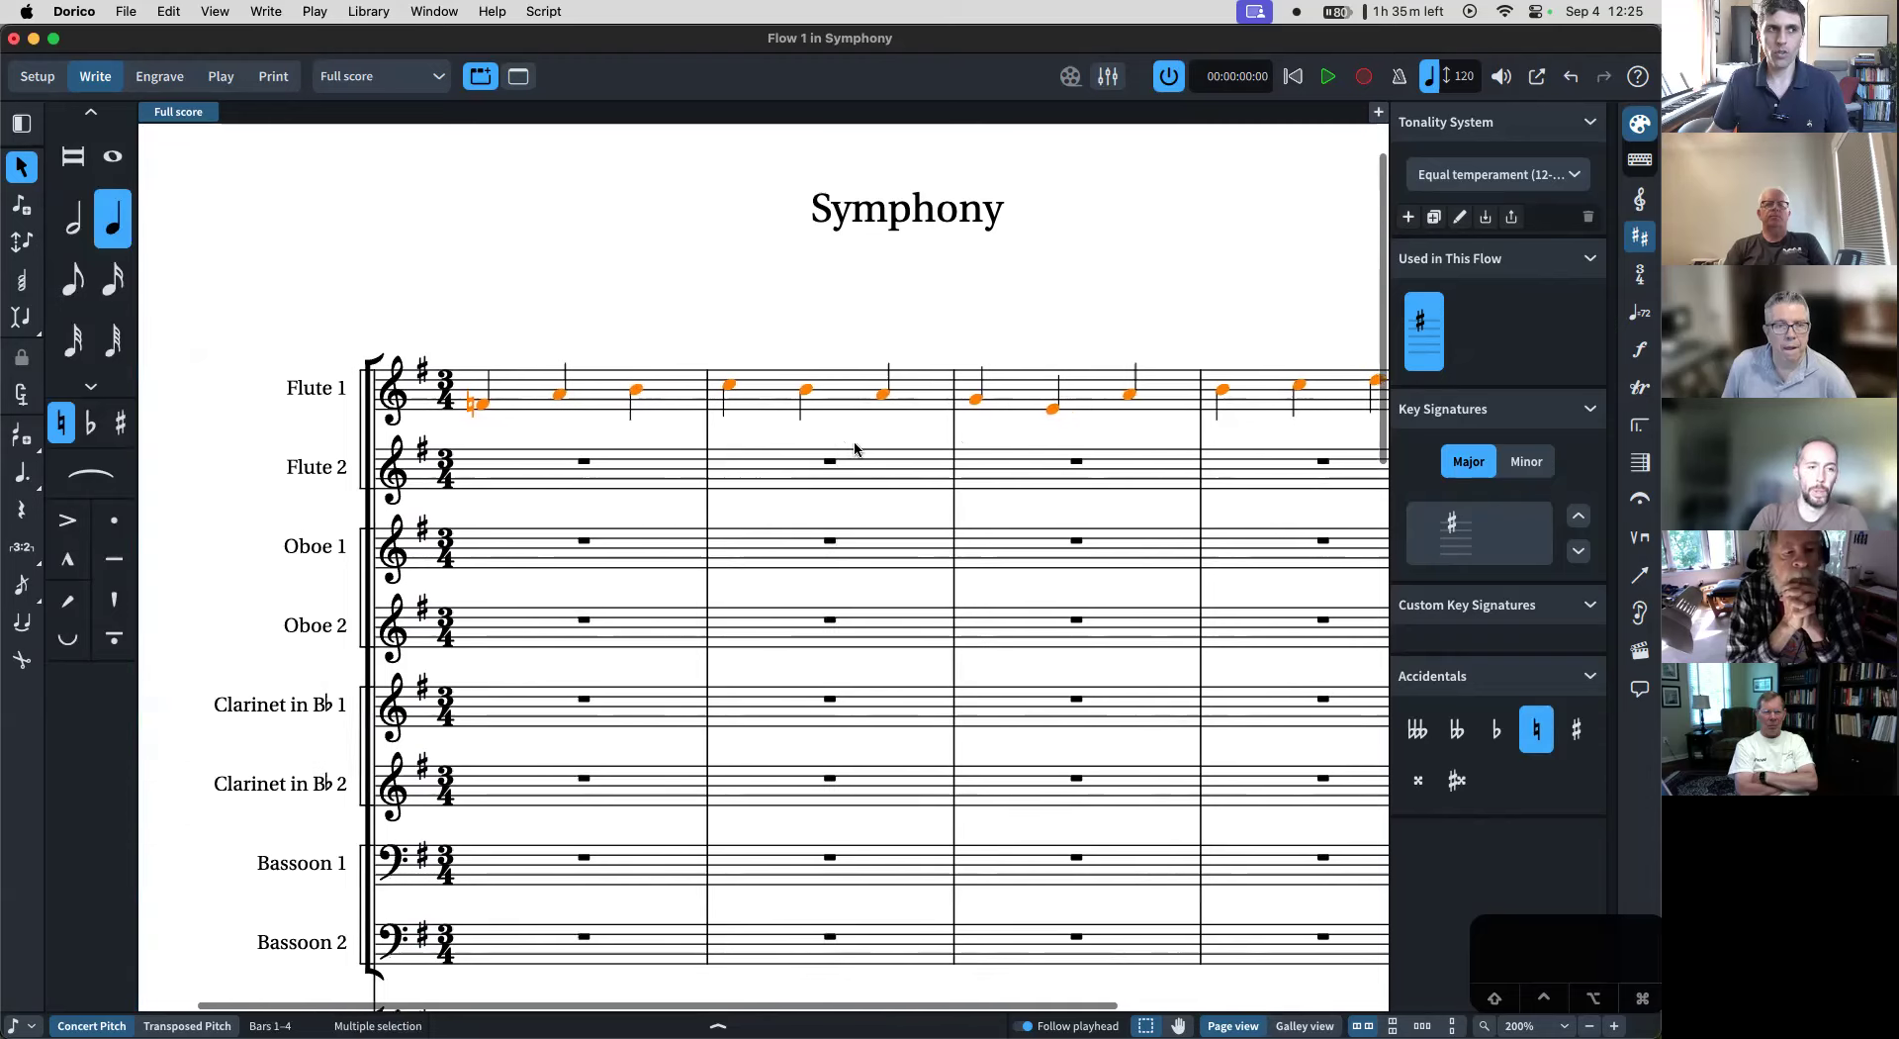
left_click(269, 11)
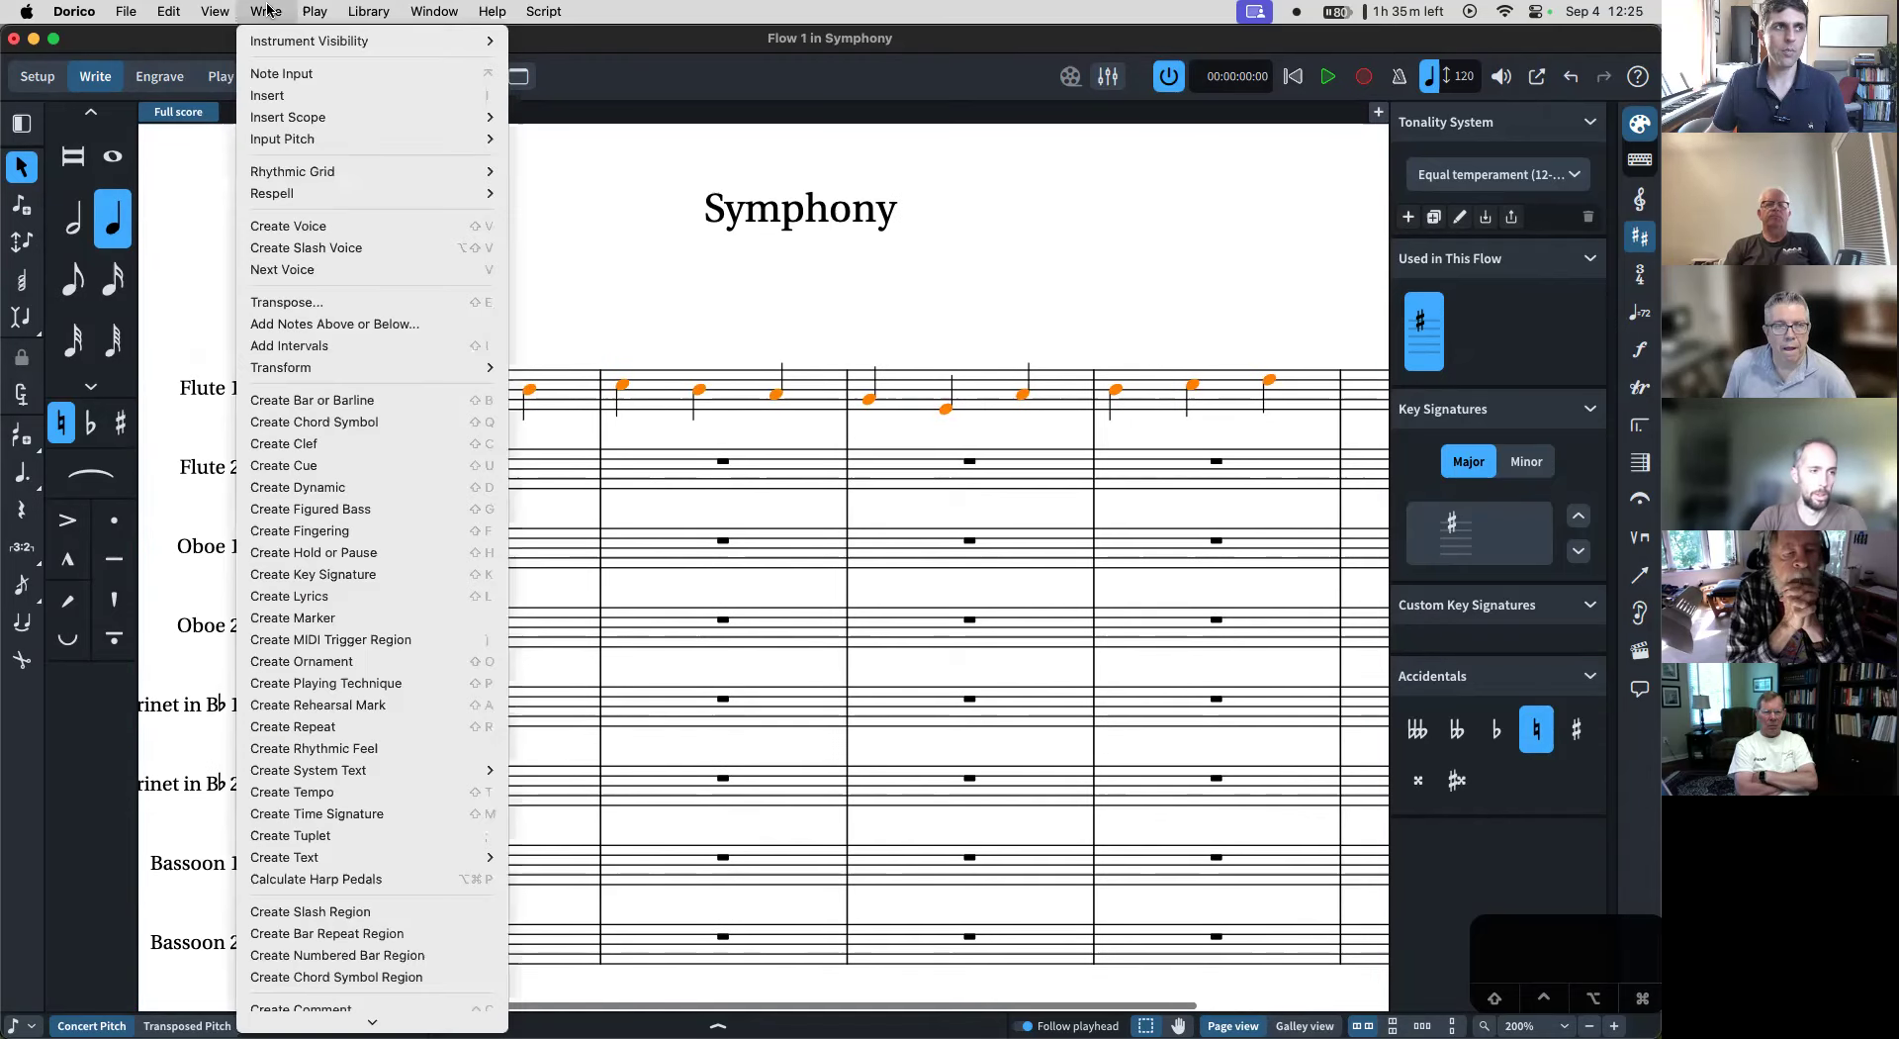
left_click(382, 302)
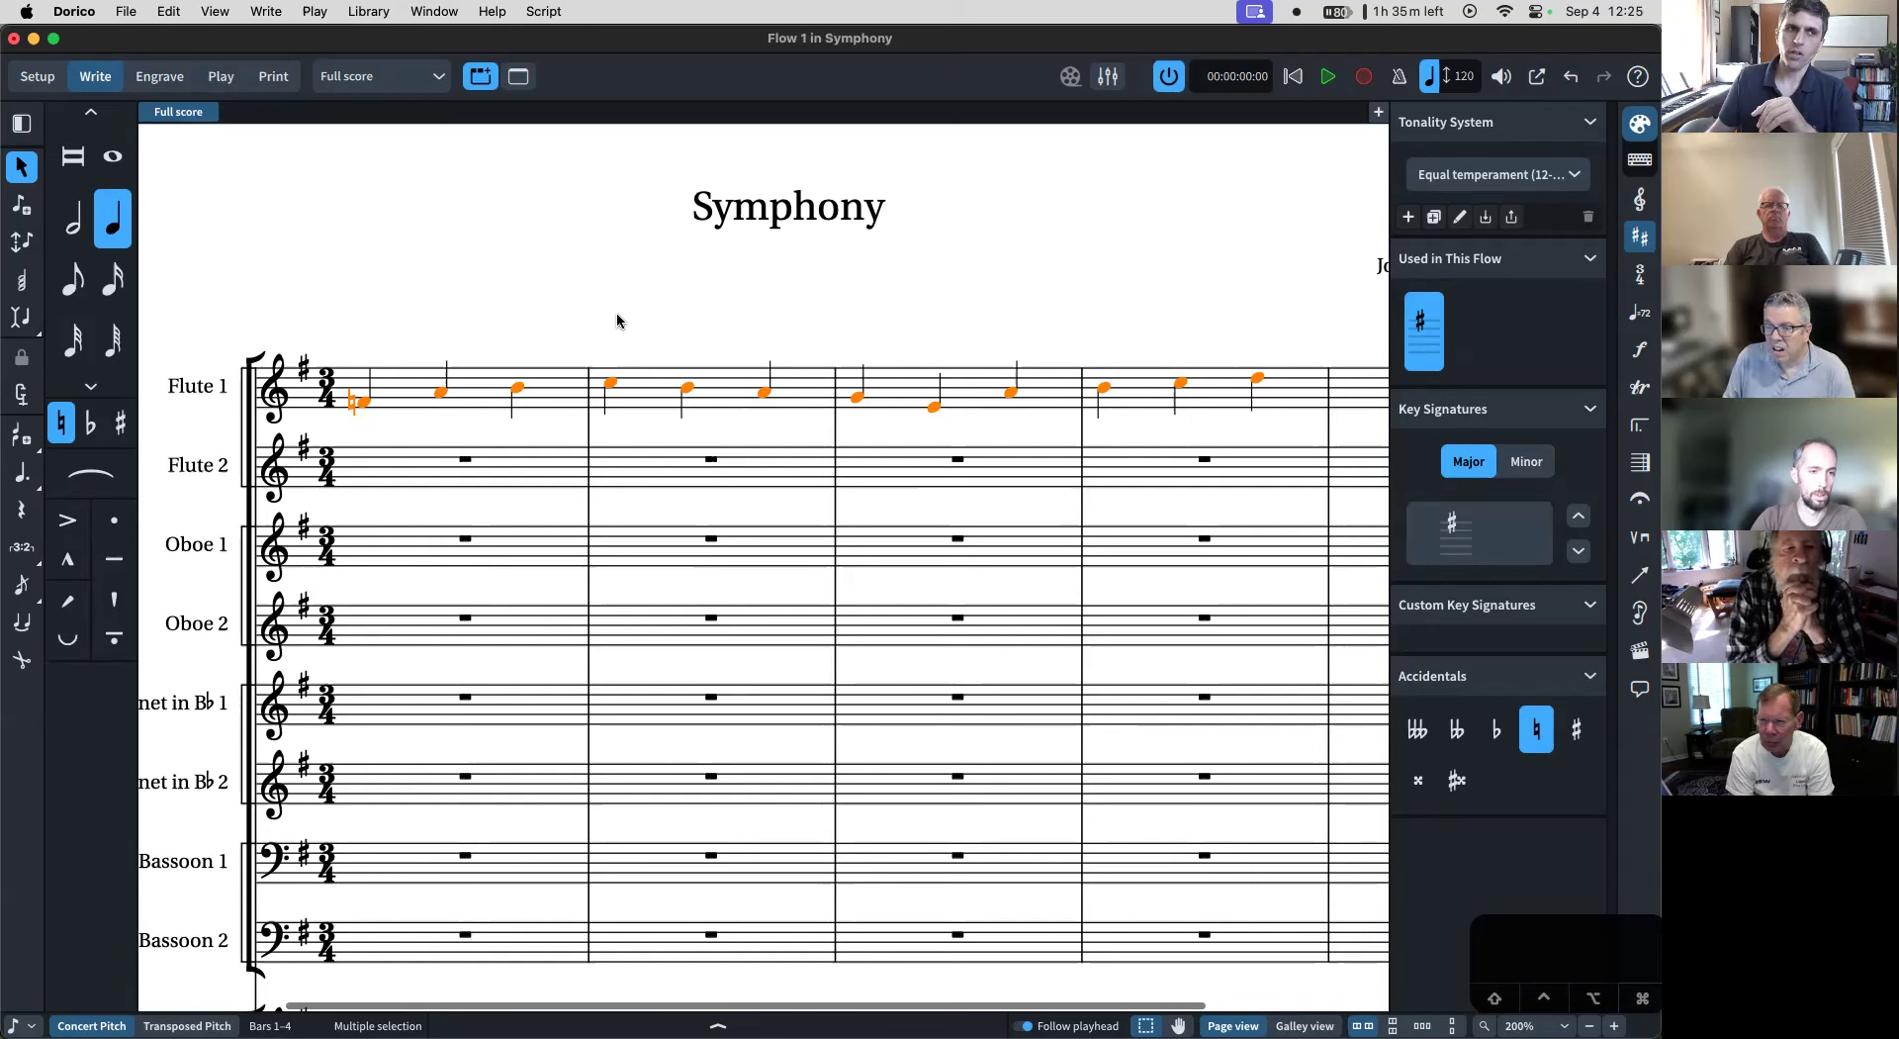
left_click(954, 329)
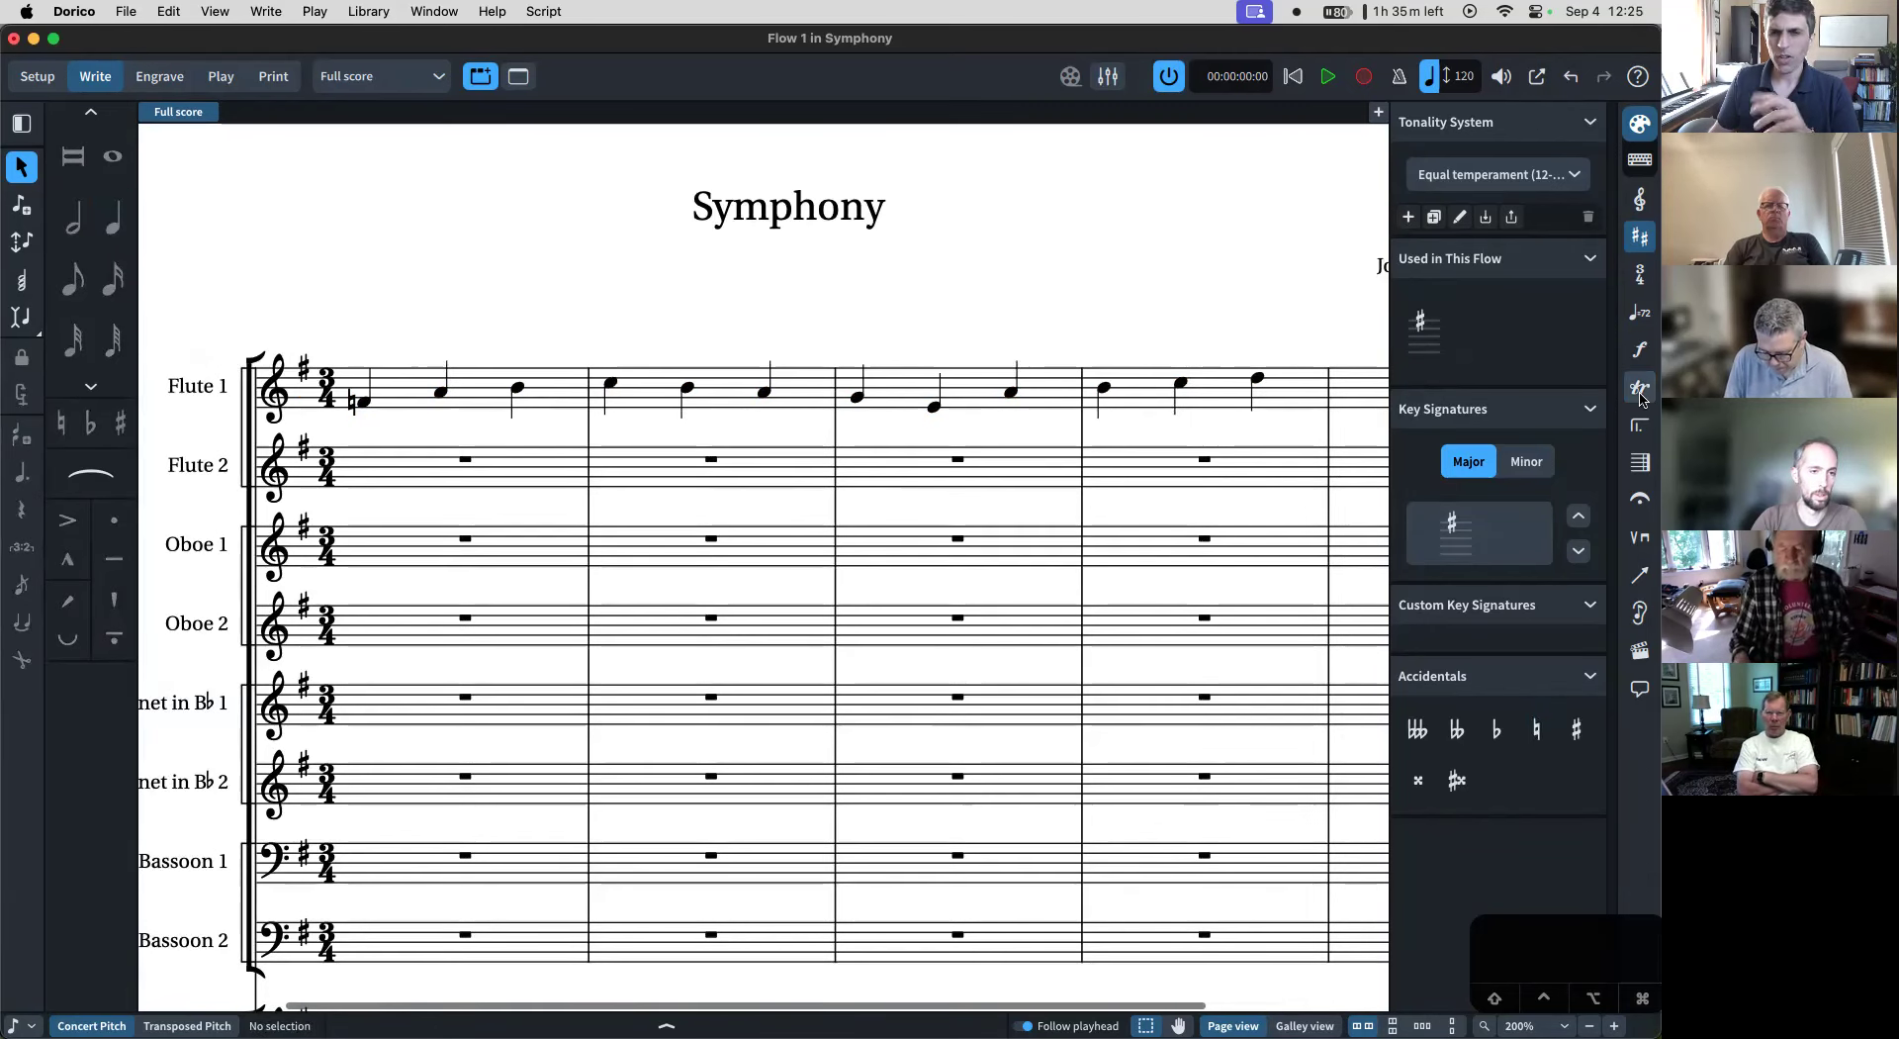
- Set the denominator of the custom time signature being created to 4
left_click(1639, 276)
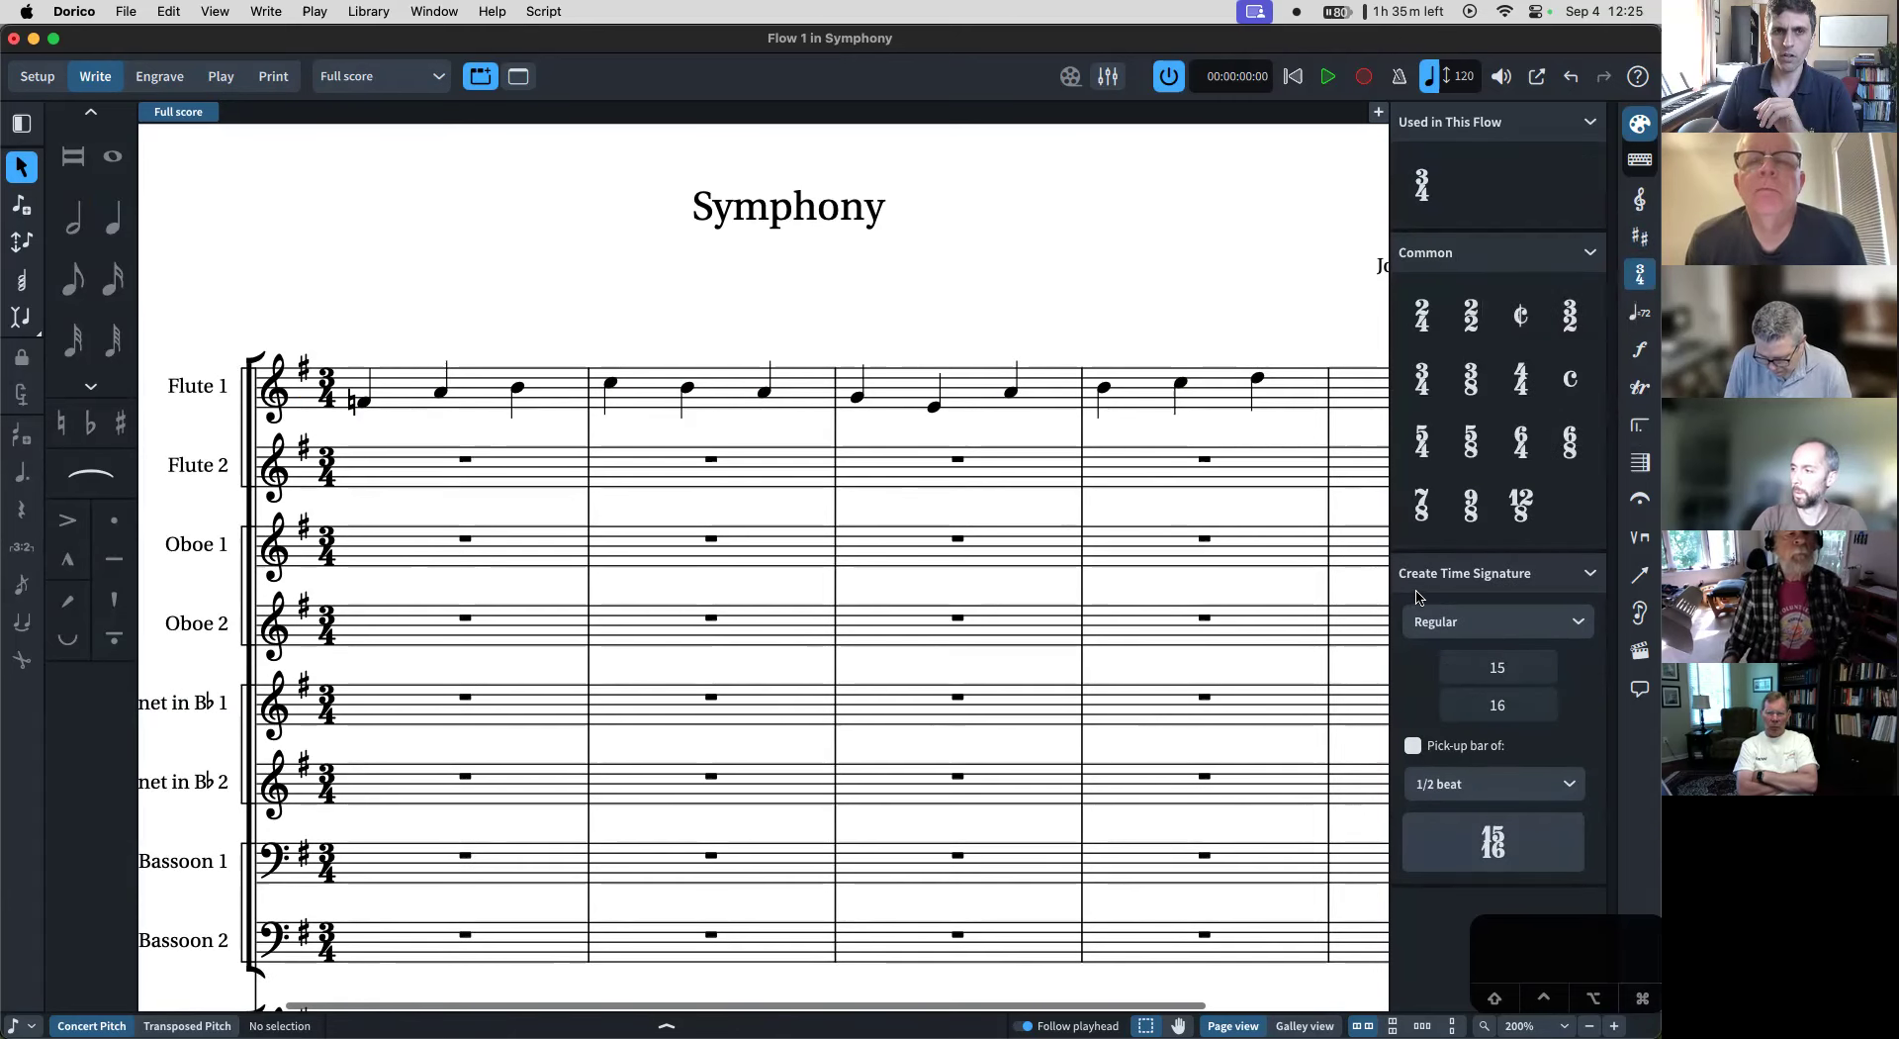
left_click(1512, 669)
key("Tab")
type("4")
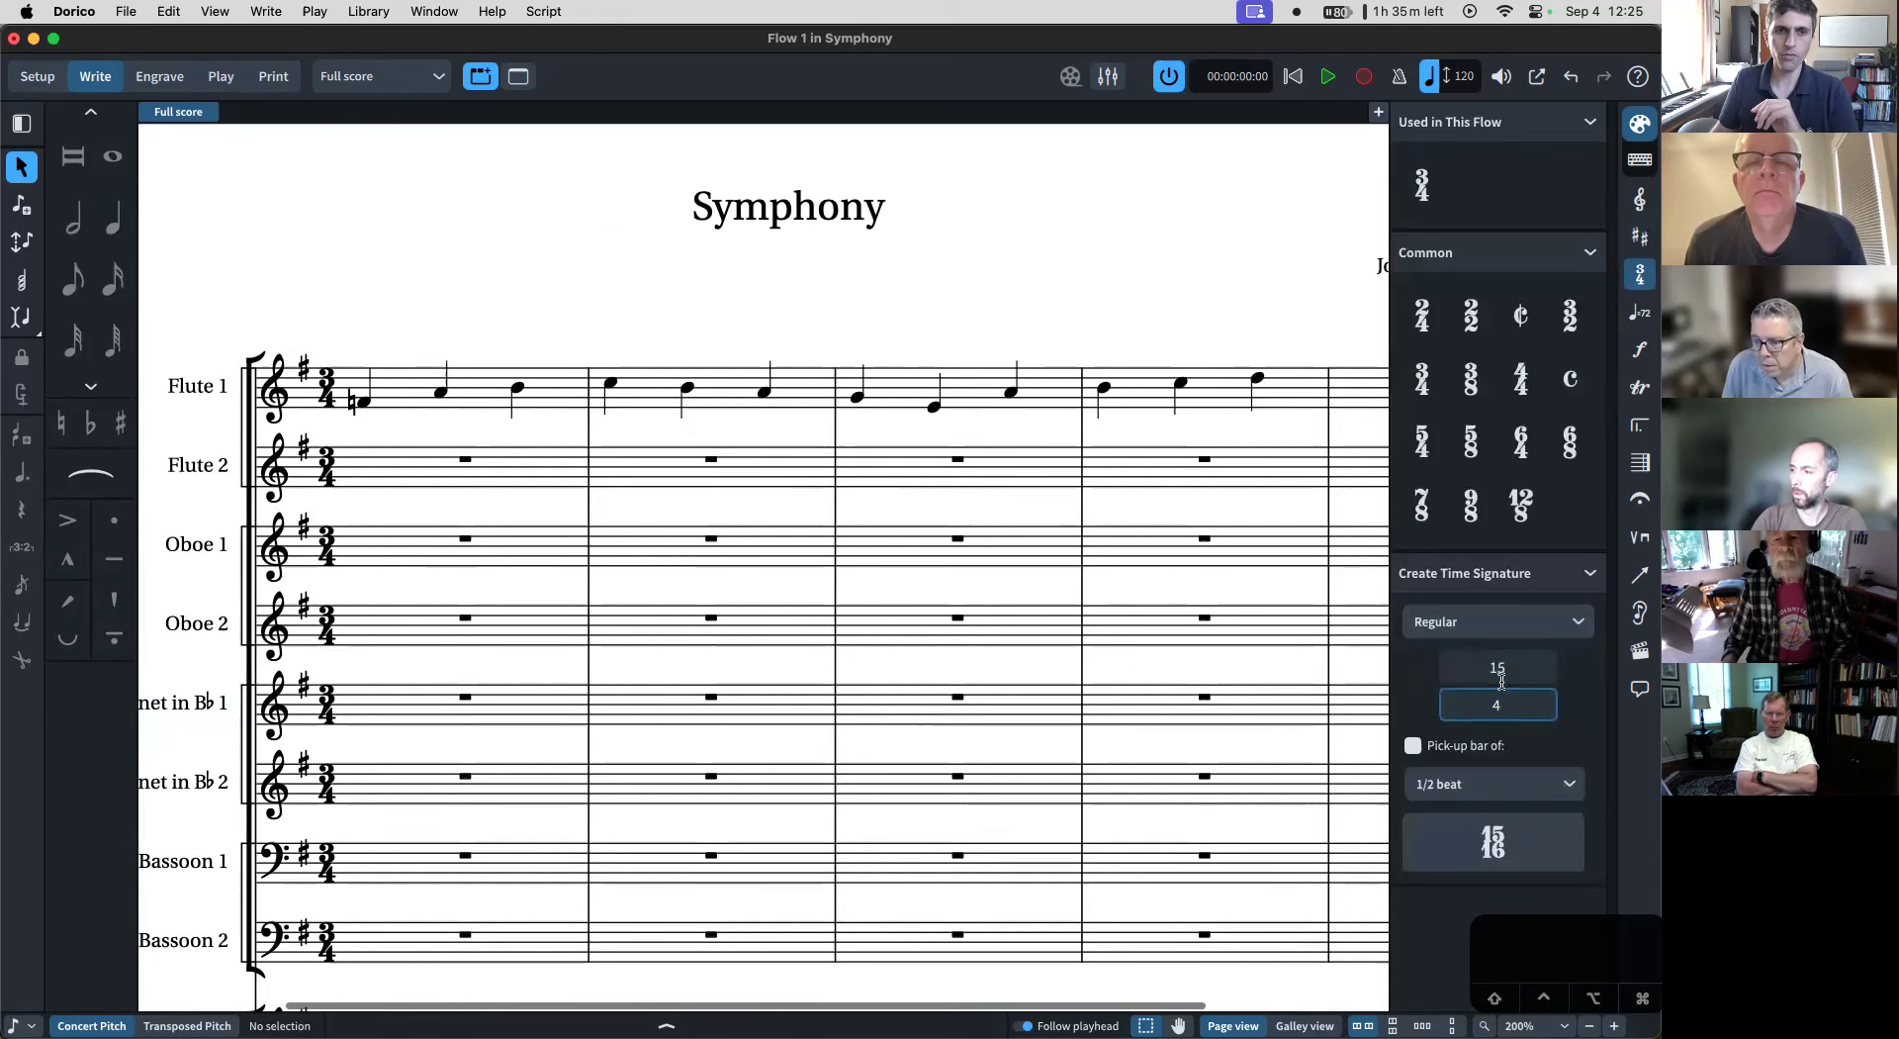
- Browse the Regular, Additive and Interchangeable types for creating a time signature, and return to Regular
left_click(1469, 631)
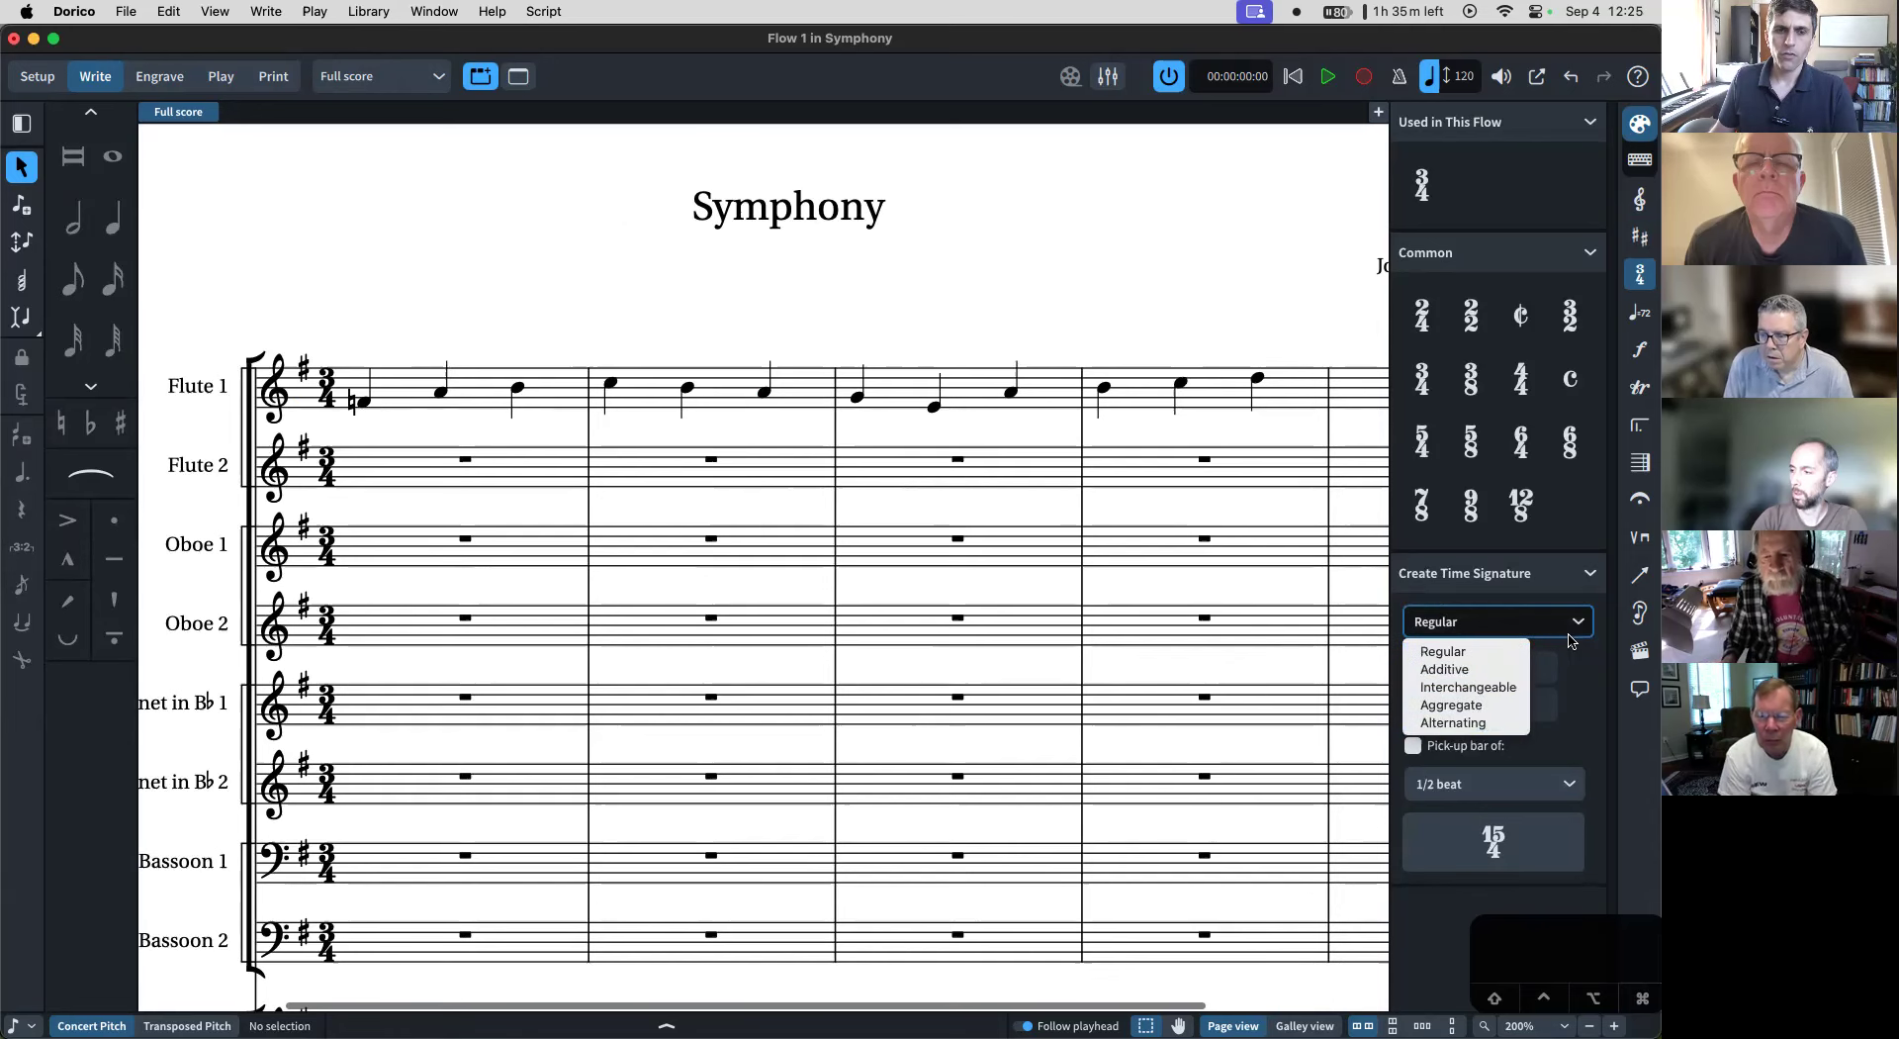
left_click(1464, 651)
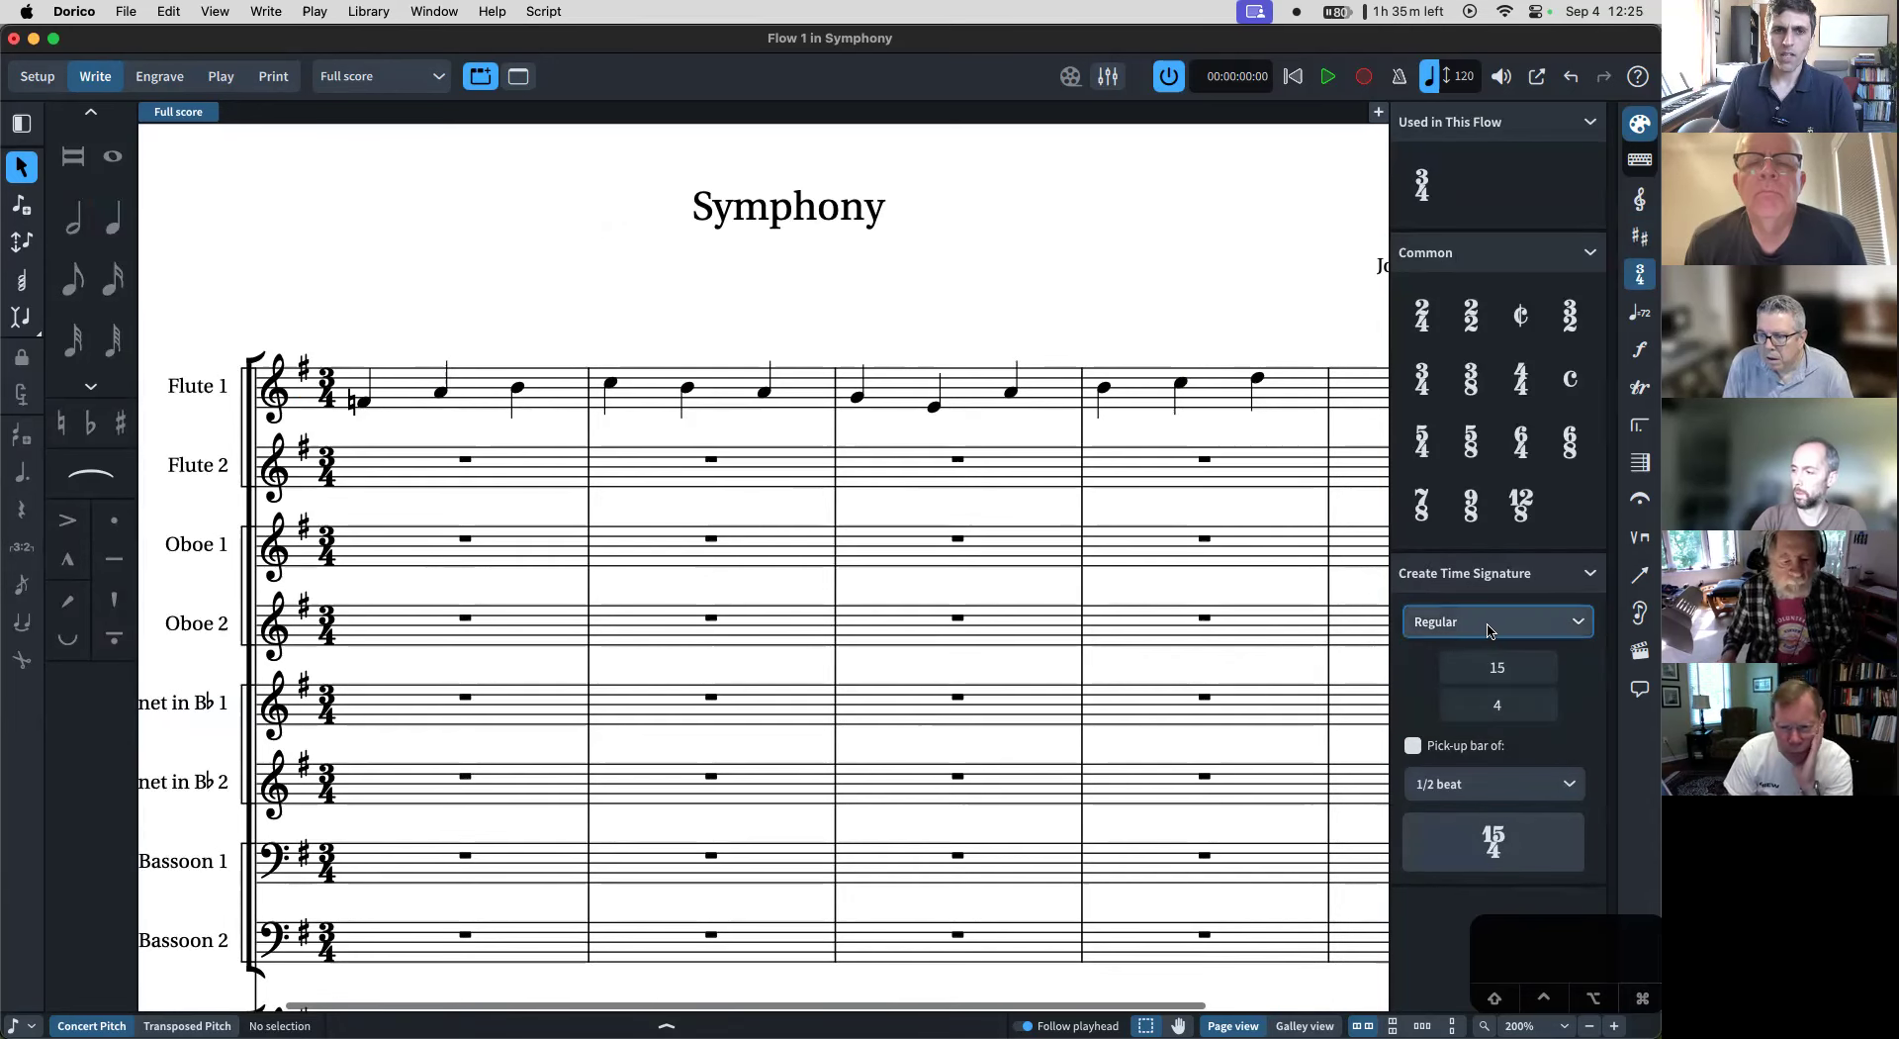
left_click(1489, 631)
left_click(1489, 668)
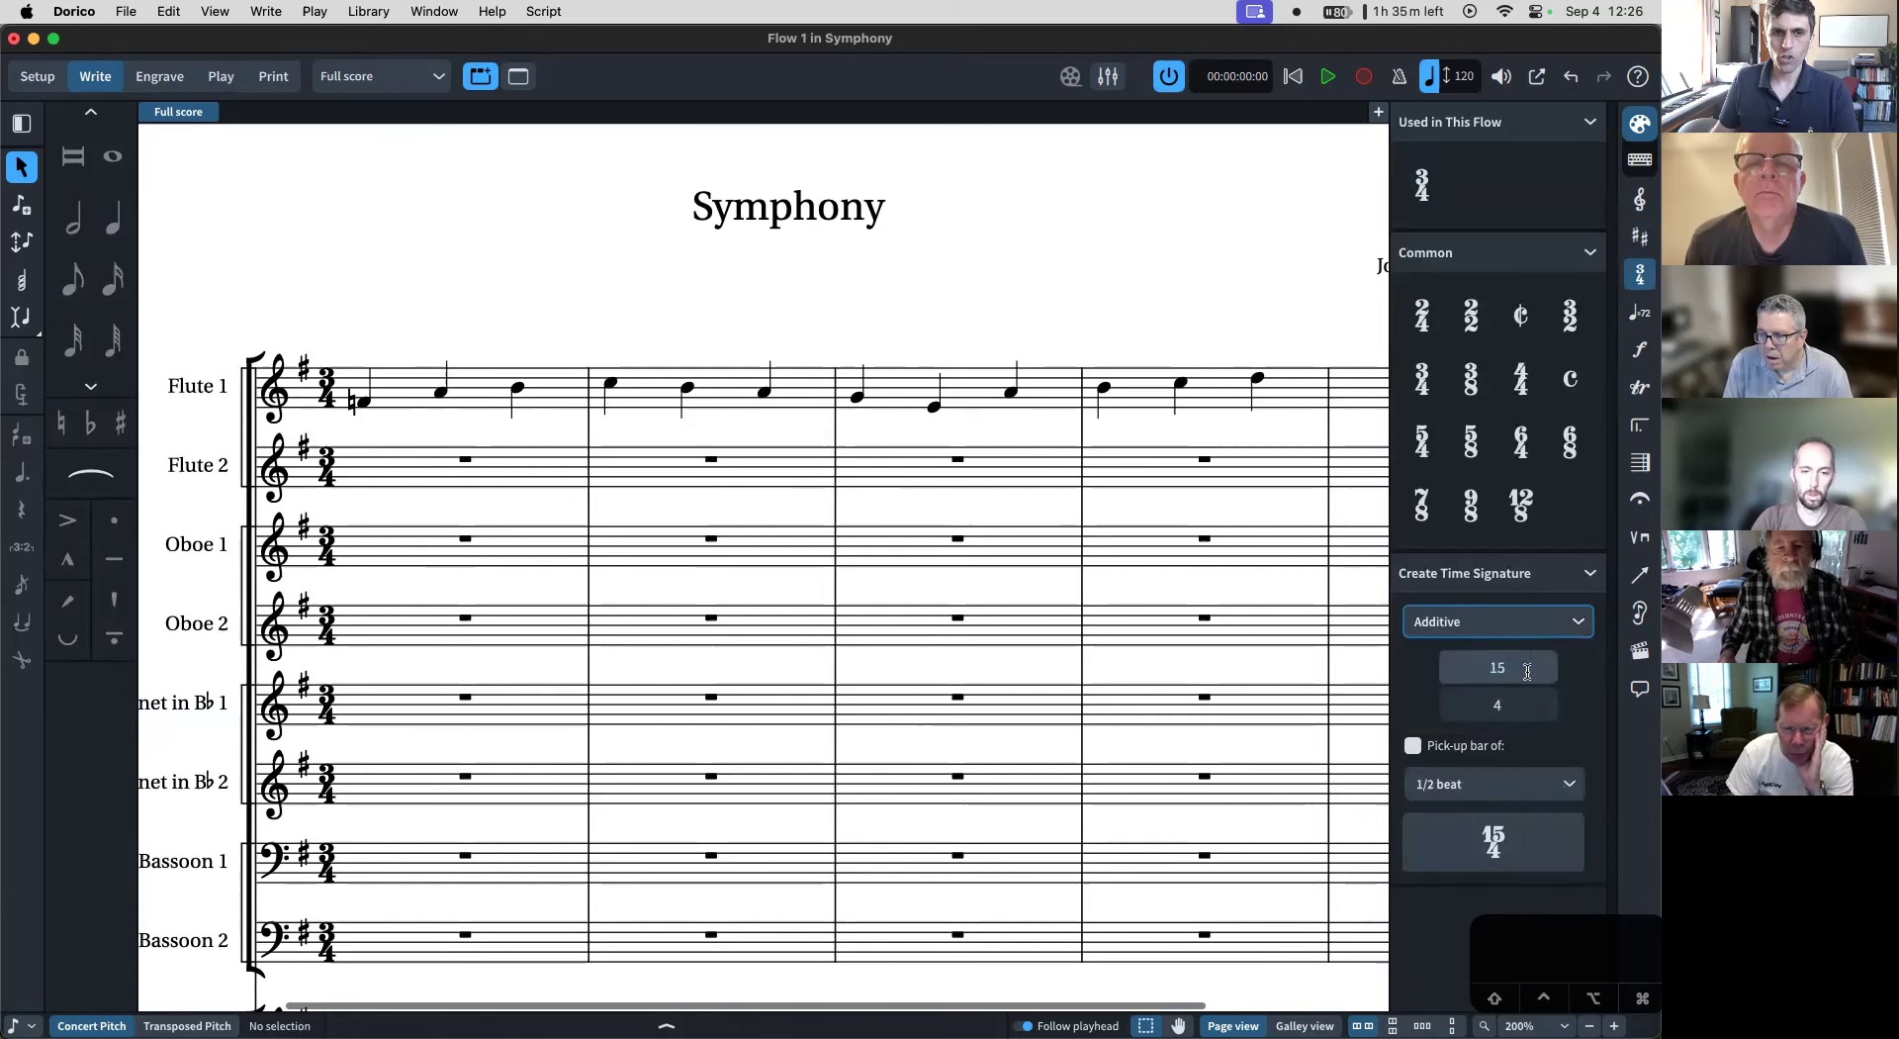
left_click(1534, 621)
left_click(1533, 651)
left_click(1540, 668)
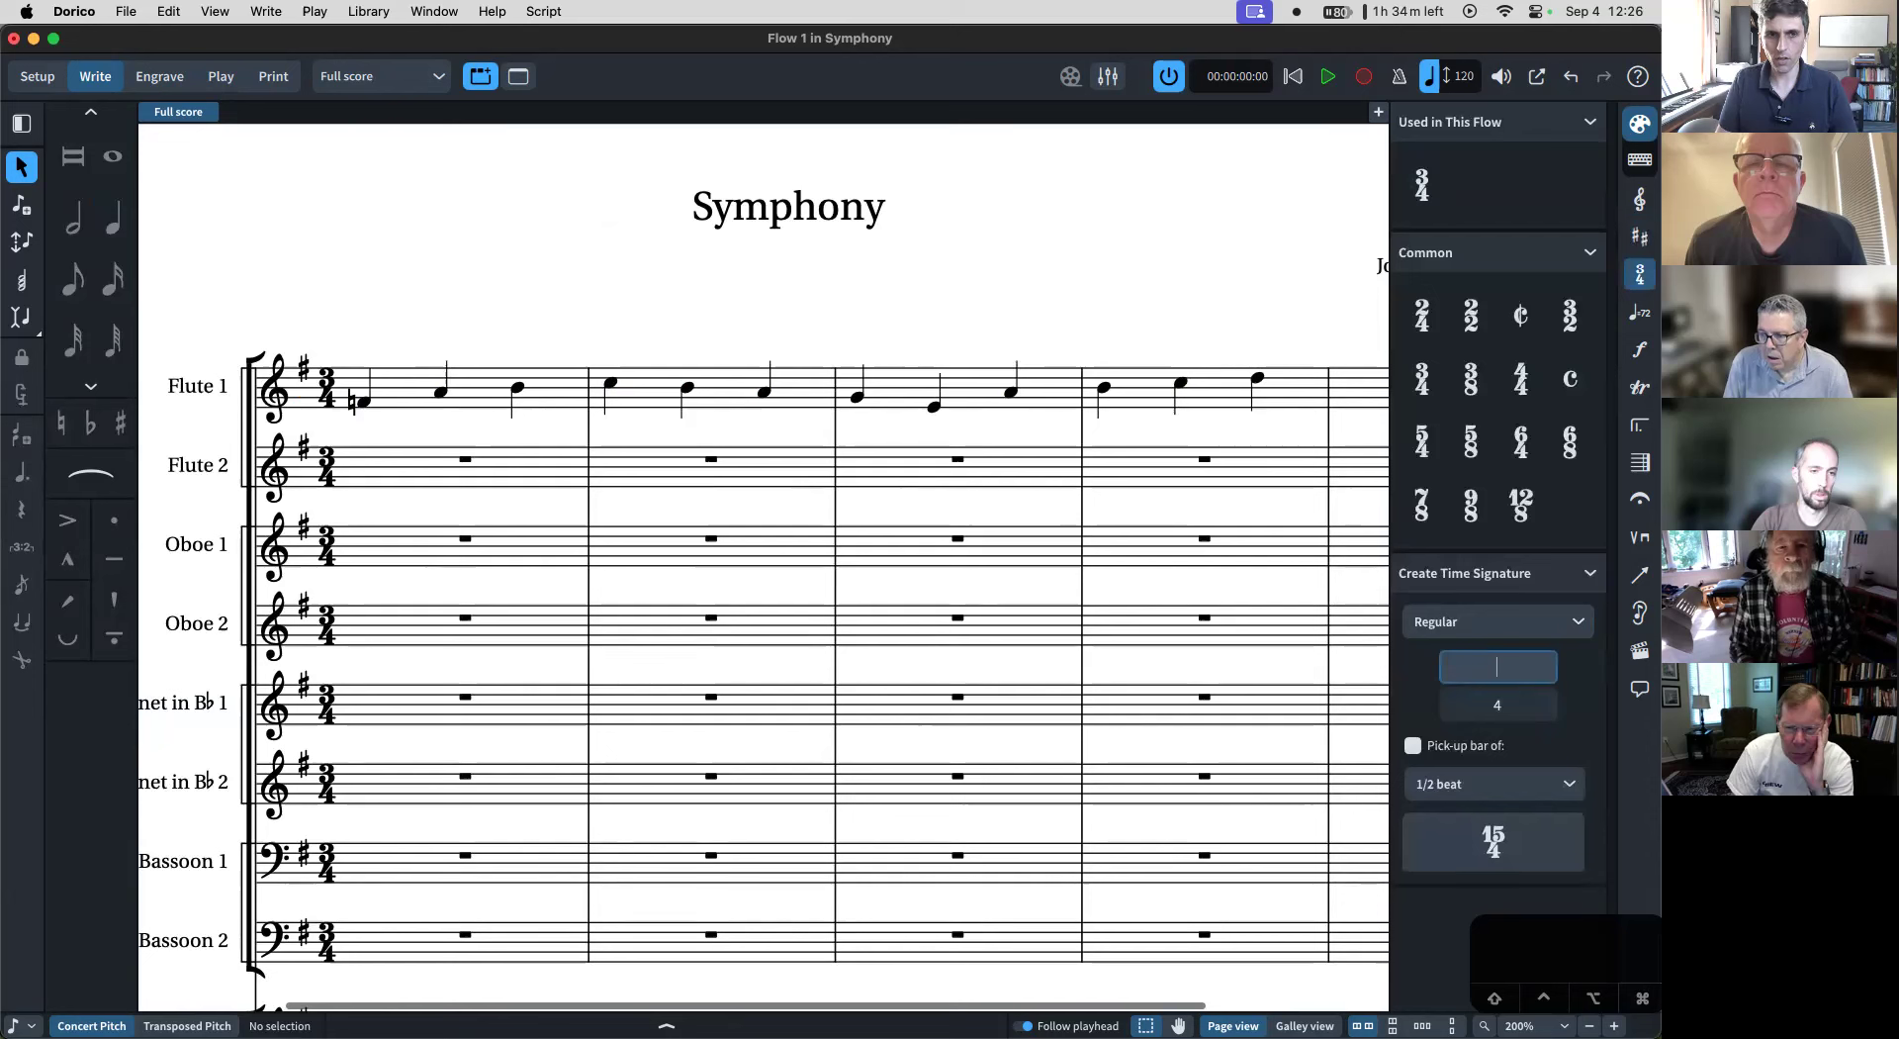
left_click(1458, 621)
left_click(1447, 669)
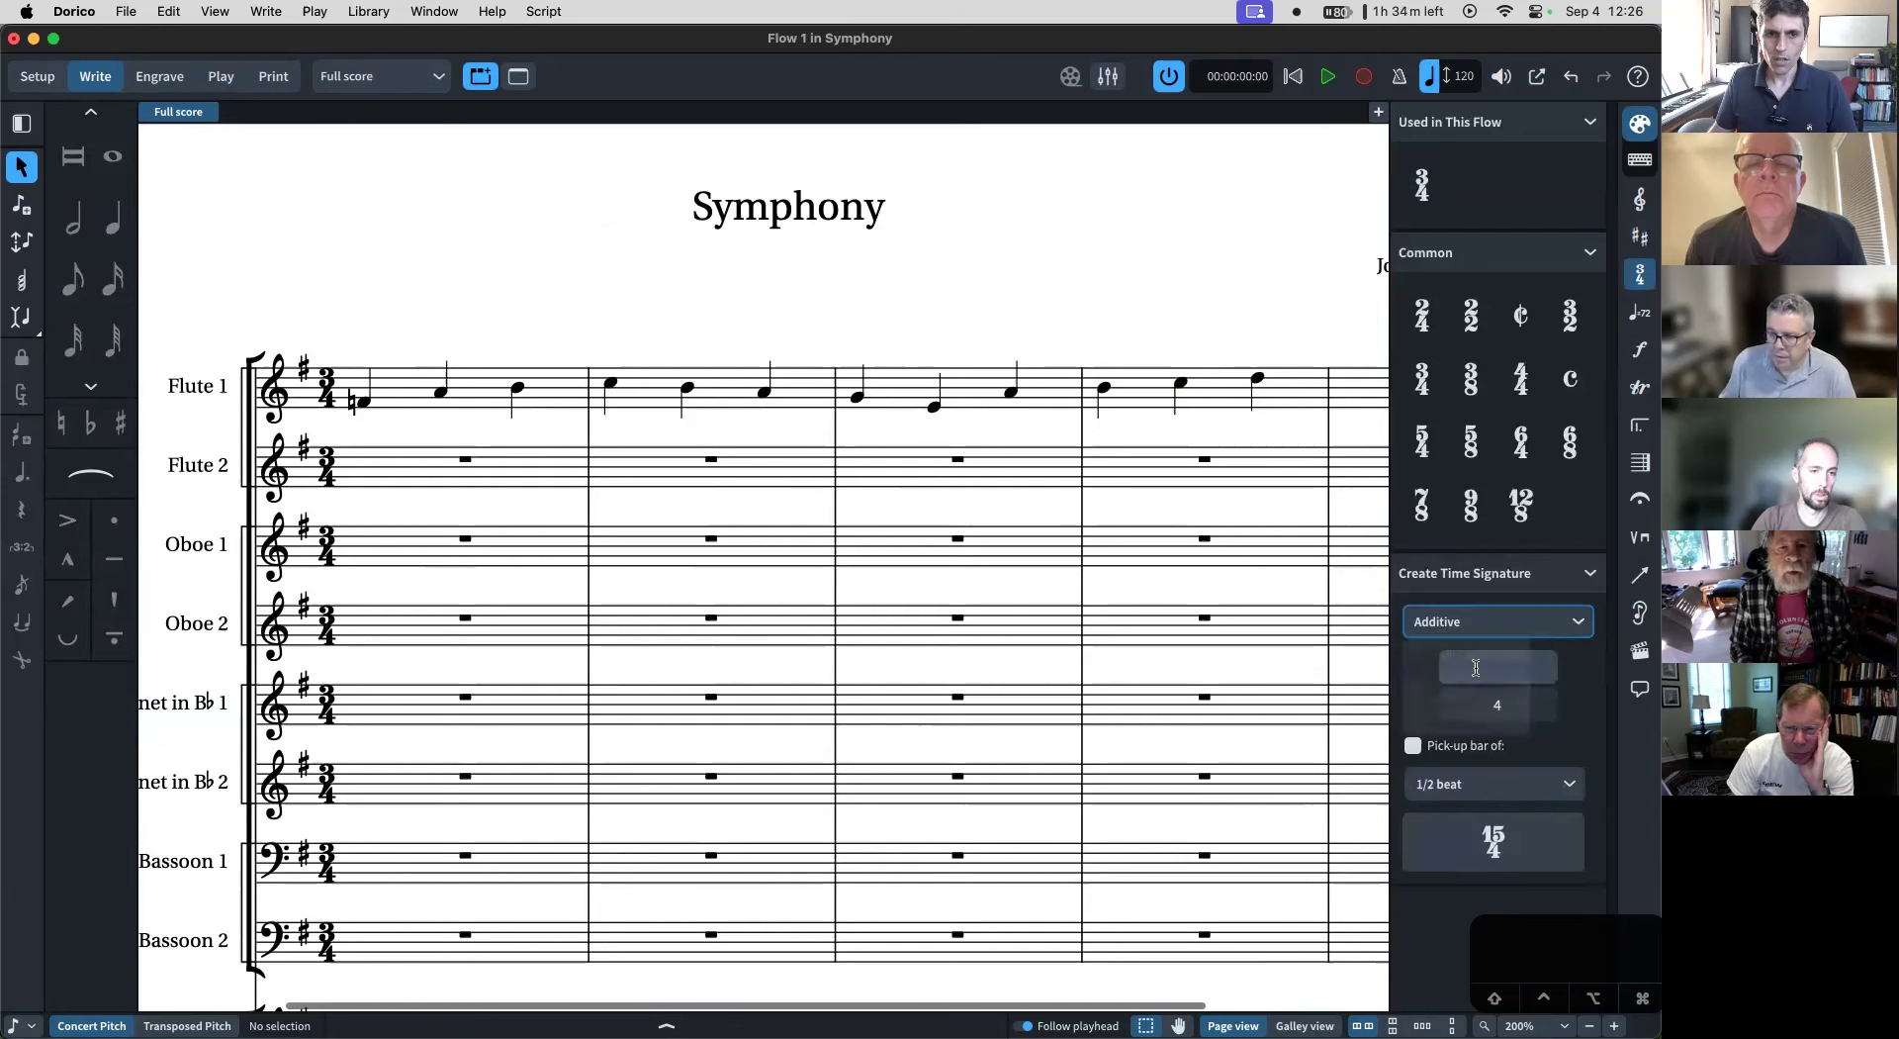
left_click(1476, 631)
left_click(1484, 687)
left_click(1446, 633)
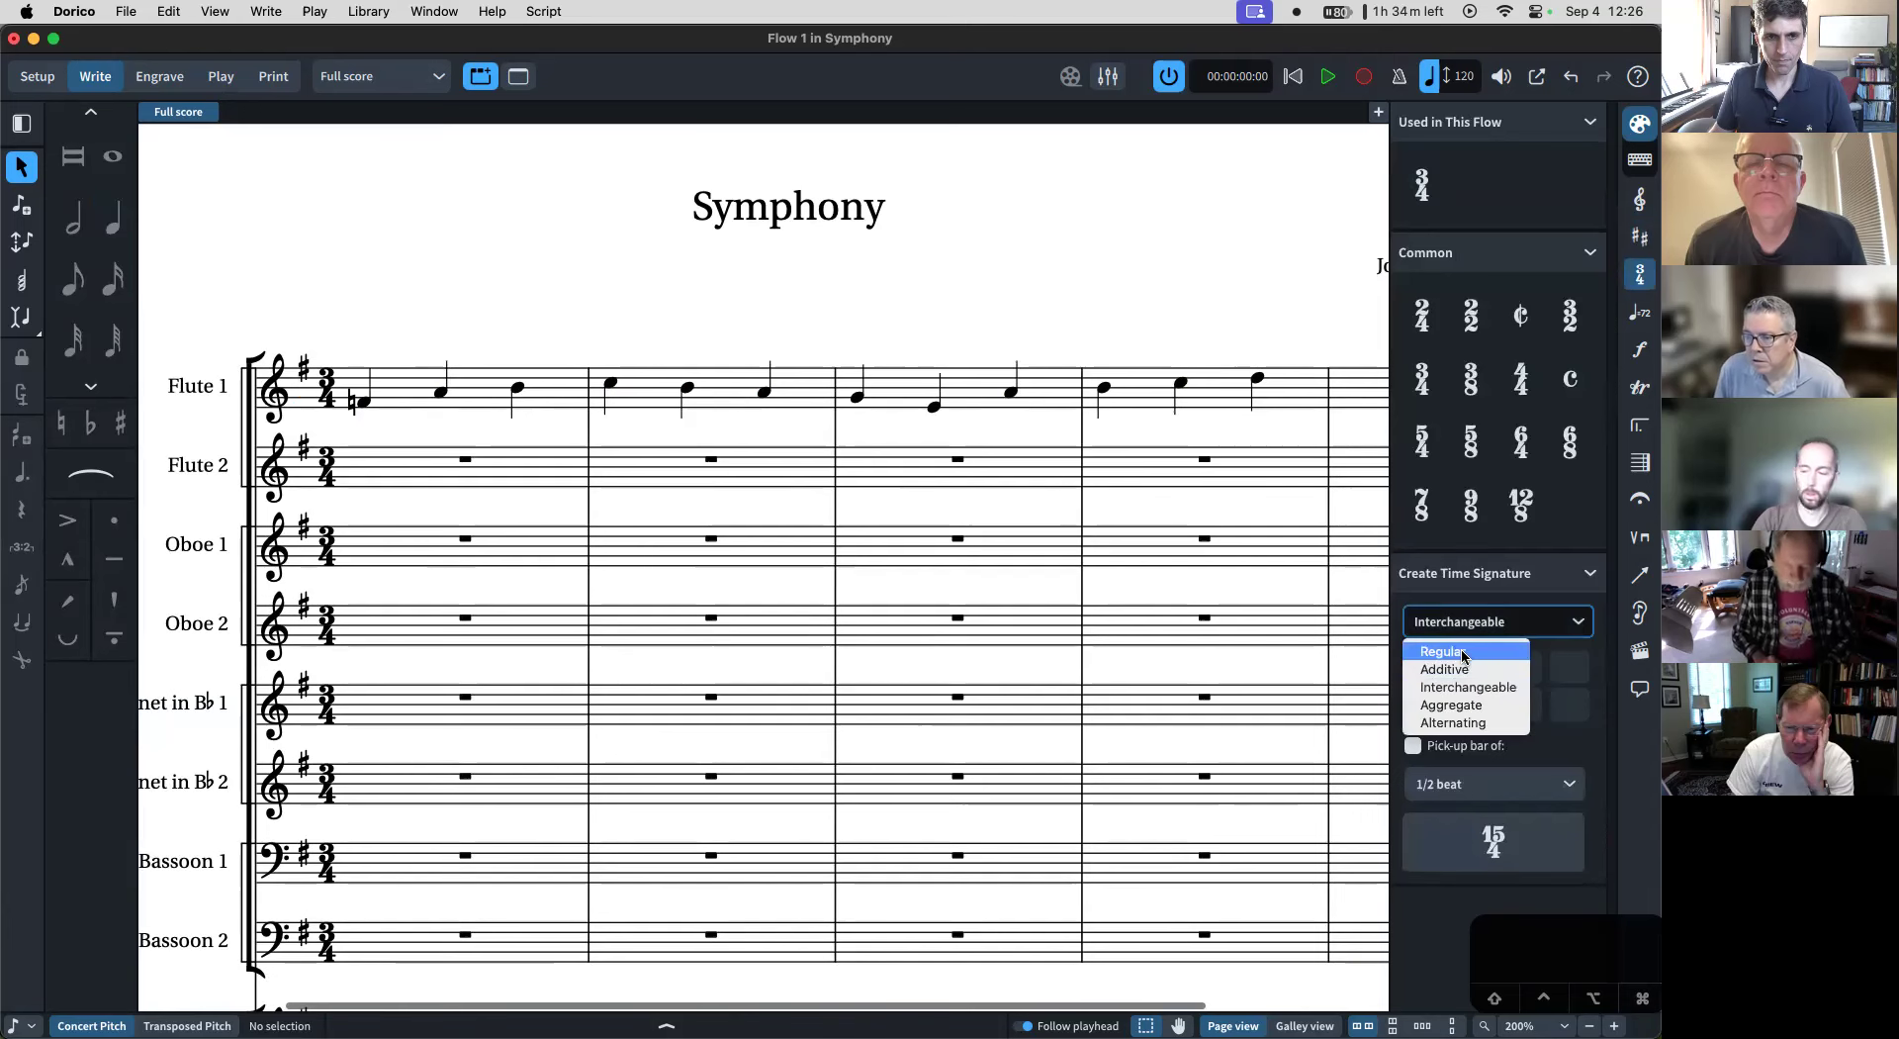
left_click(1445, 651)
left_click(1476, 658)
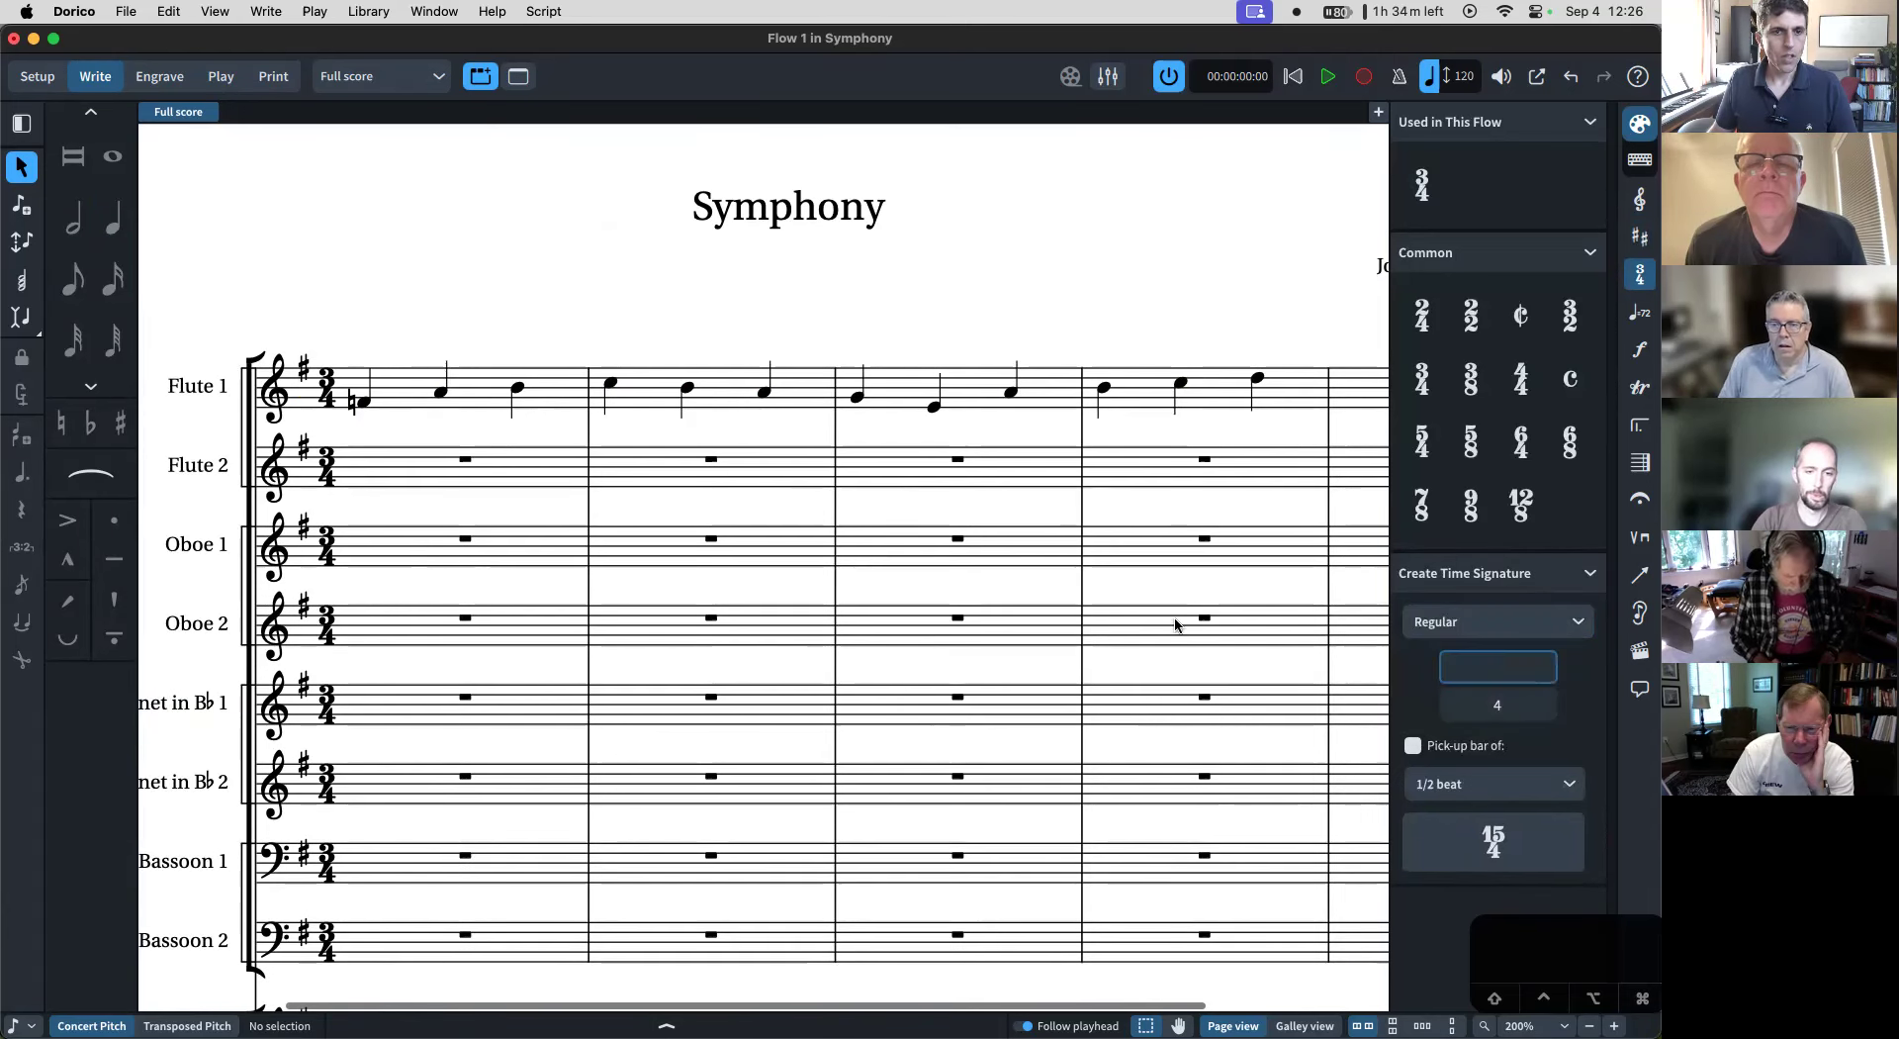
left_click(313, 315)
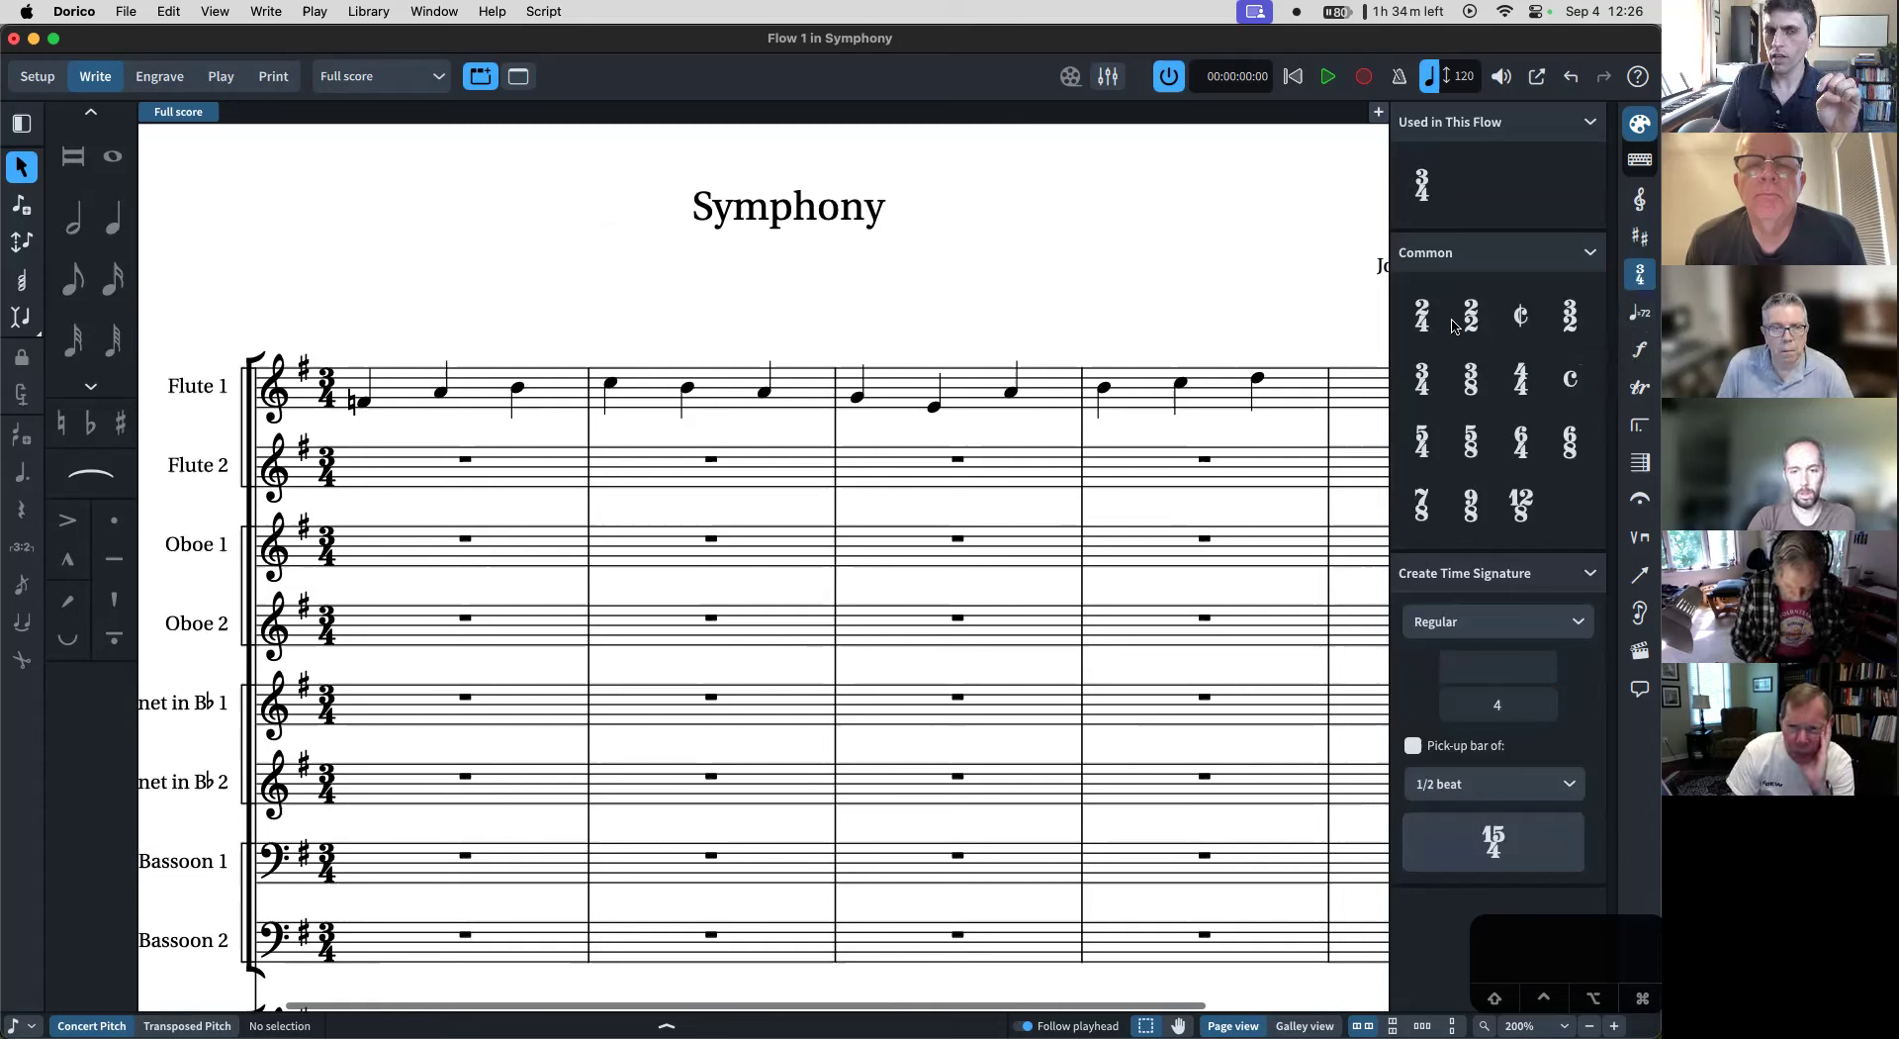
left_click(1641, 314)
left_click(1640, 348)
left_click(1638, 278)
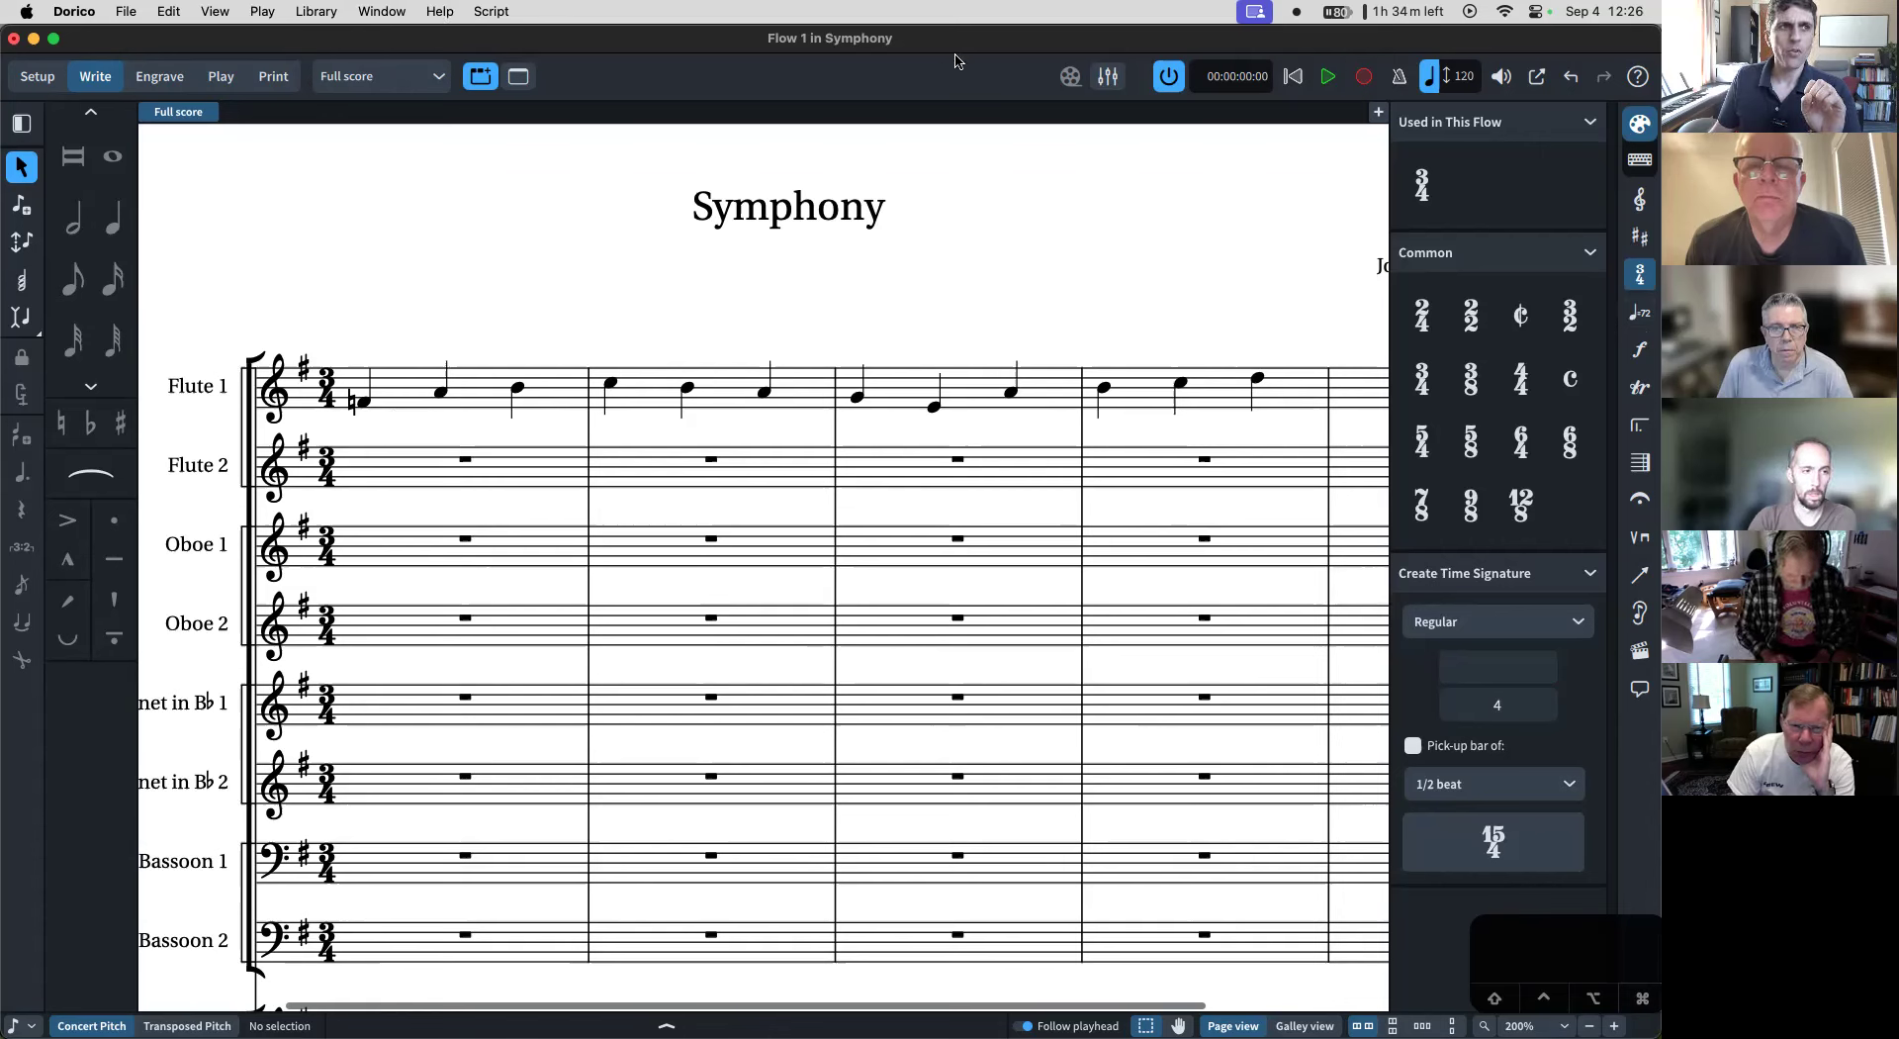
- Change the time signature at bar 1 of Flute 1 to the additive meter 2+3/4
left_click(409, 391)
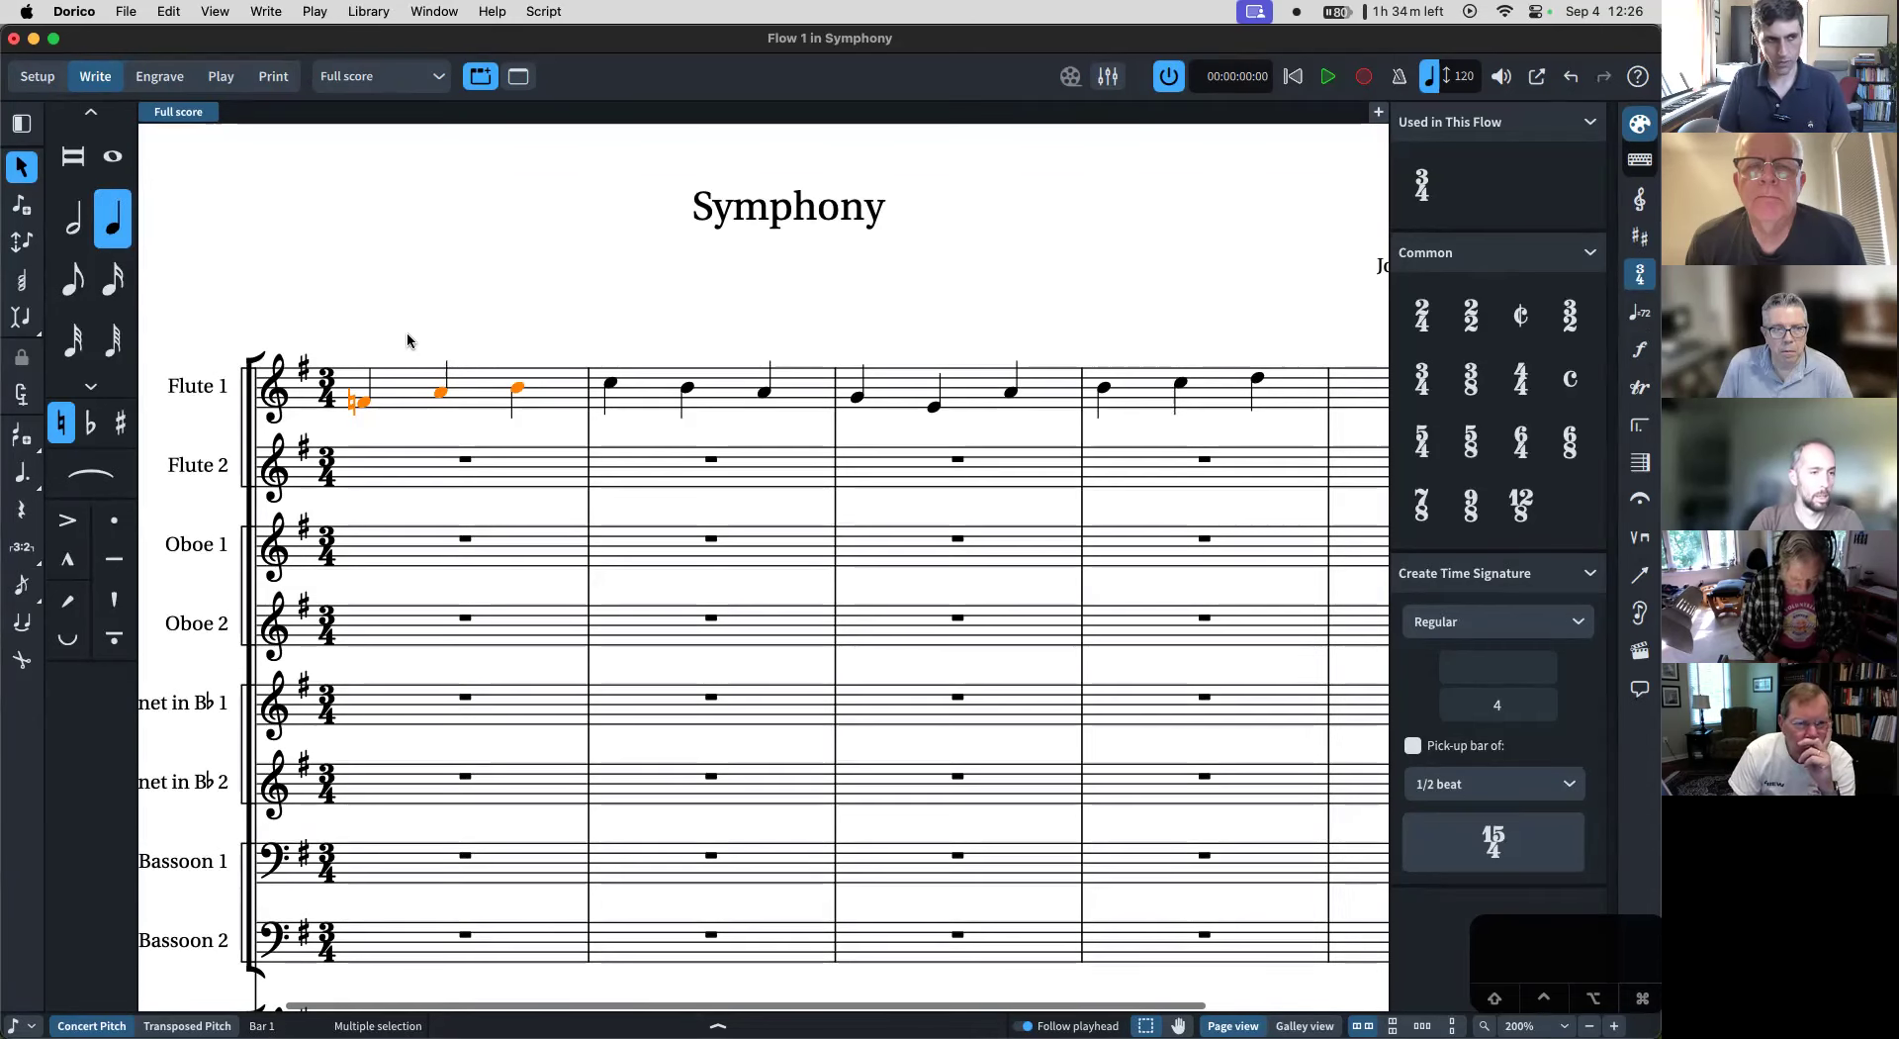
key("shift+m")
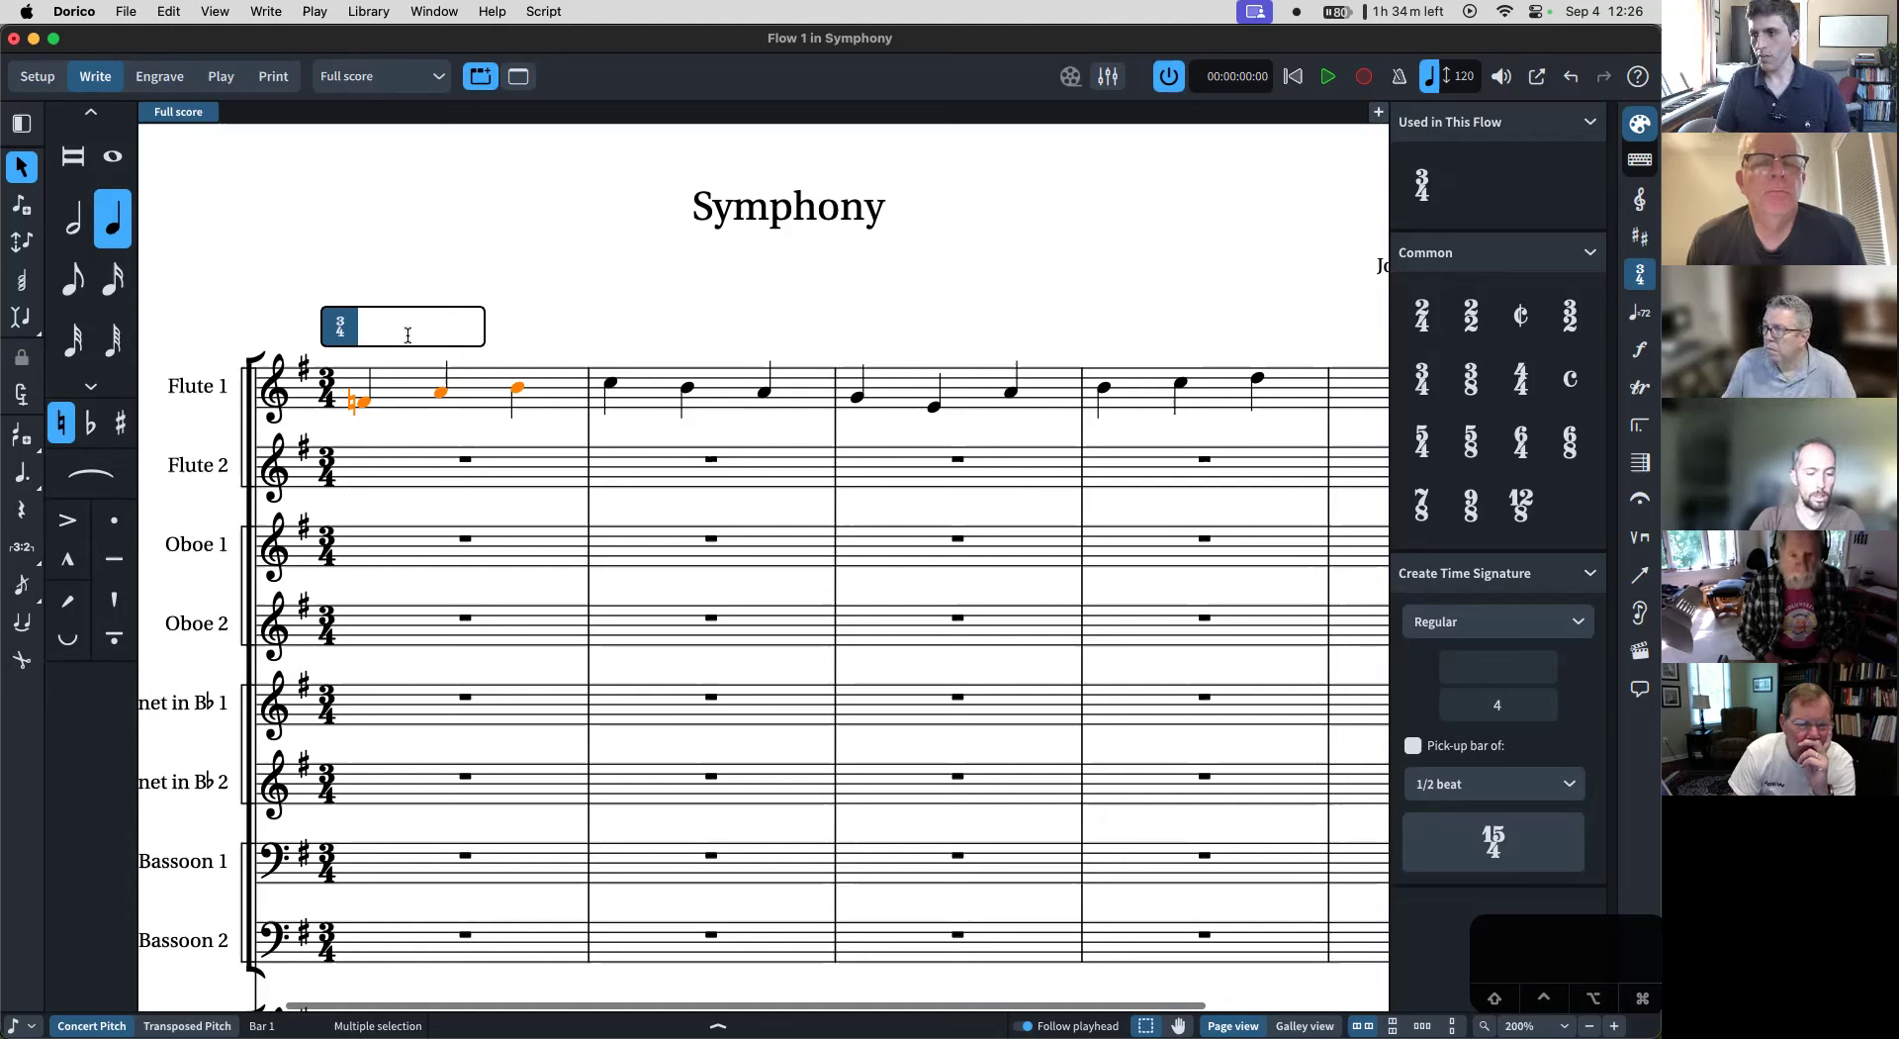
type("2+3/4")
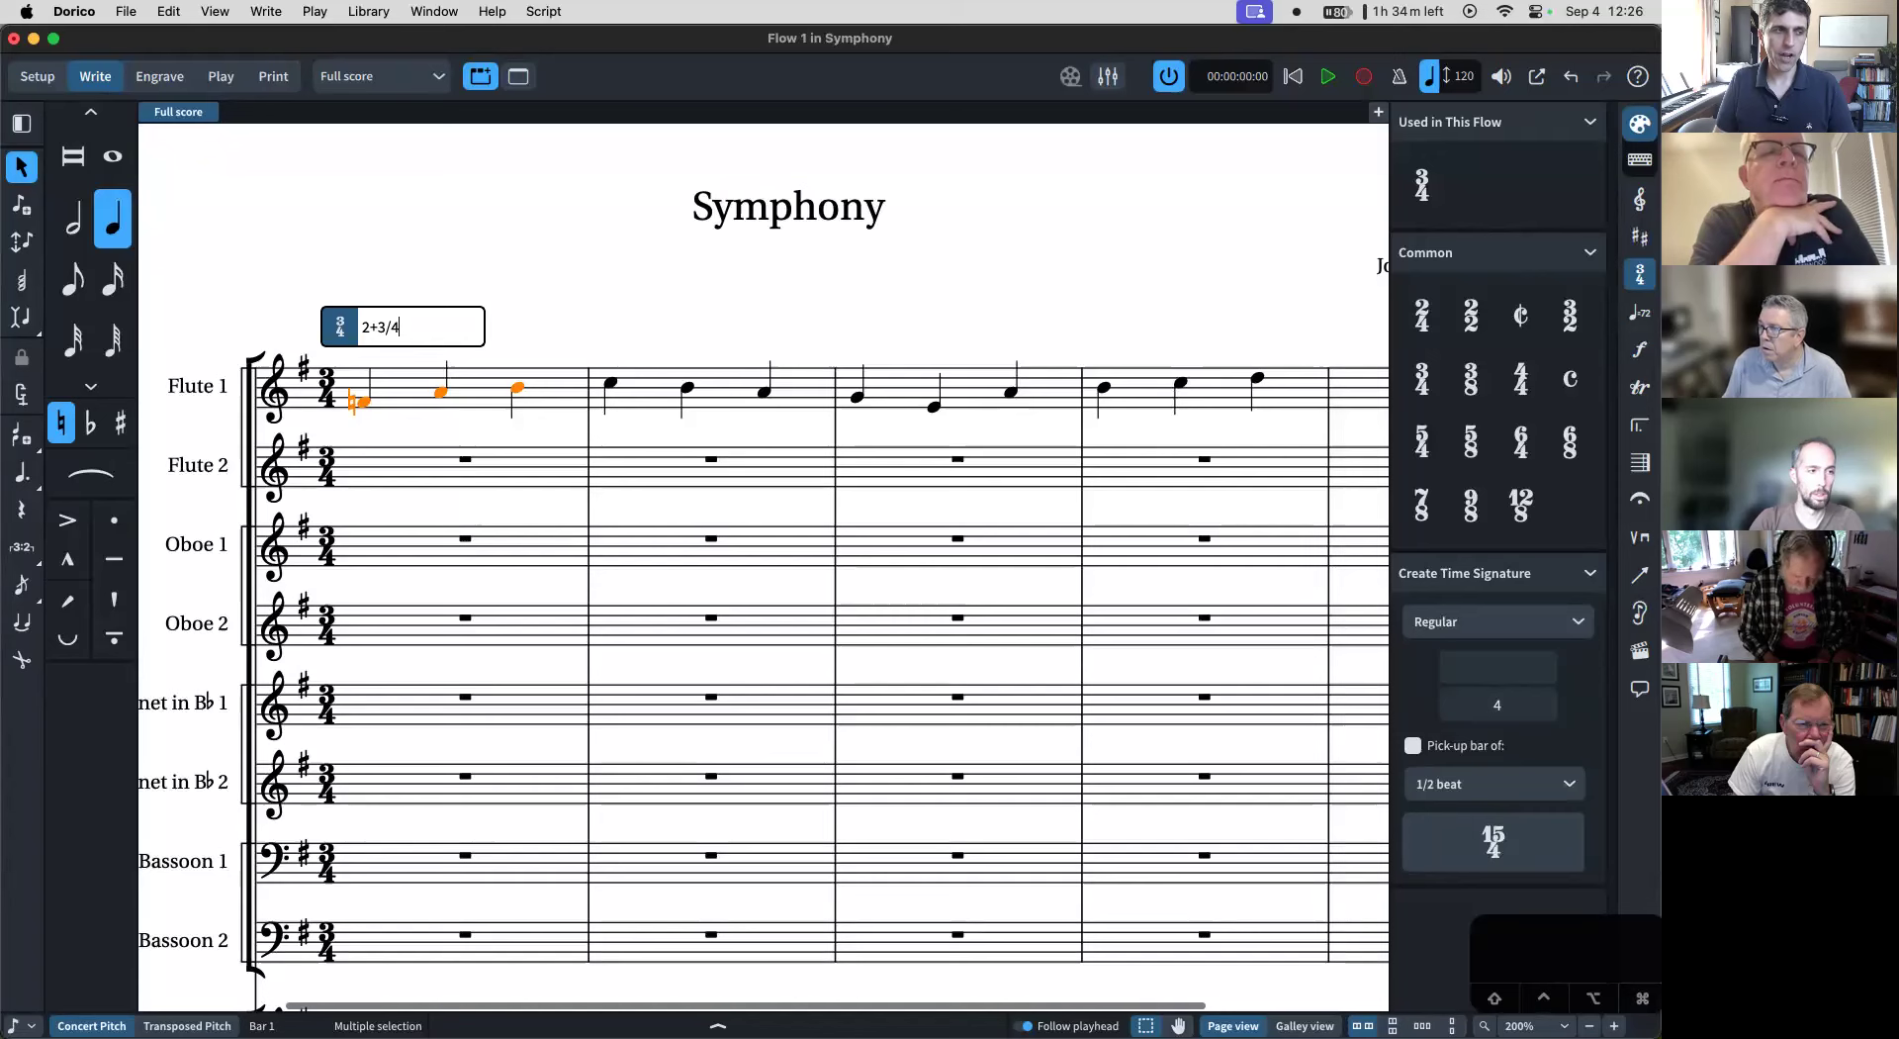
key("Return")
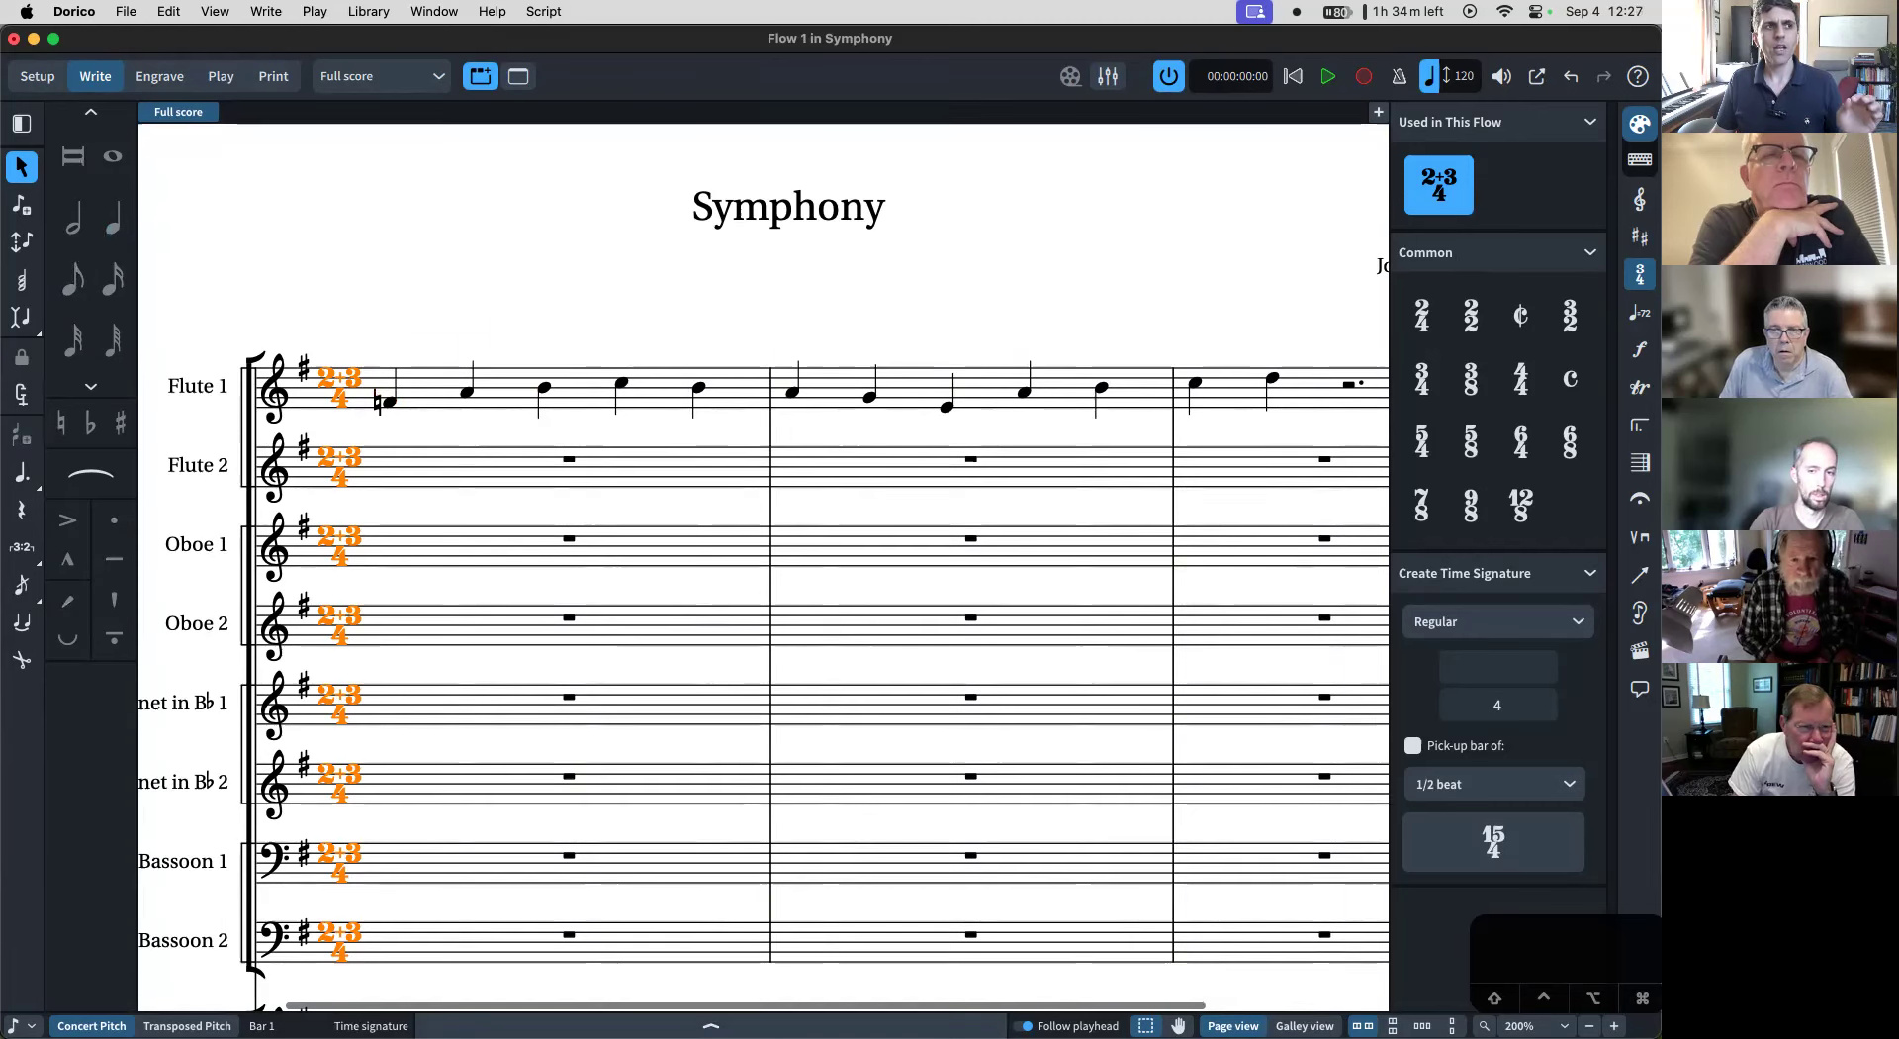
- Turn off the beat-group numerator style of the opening time signature, and change the meter back to 3/4
key("super+8")
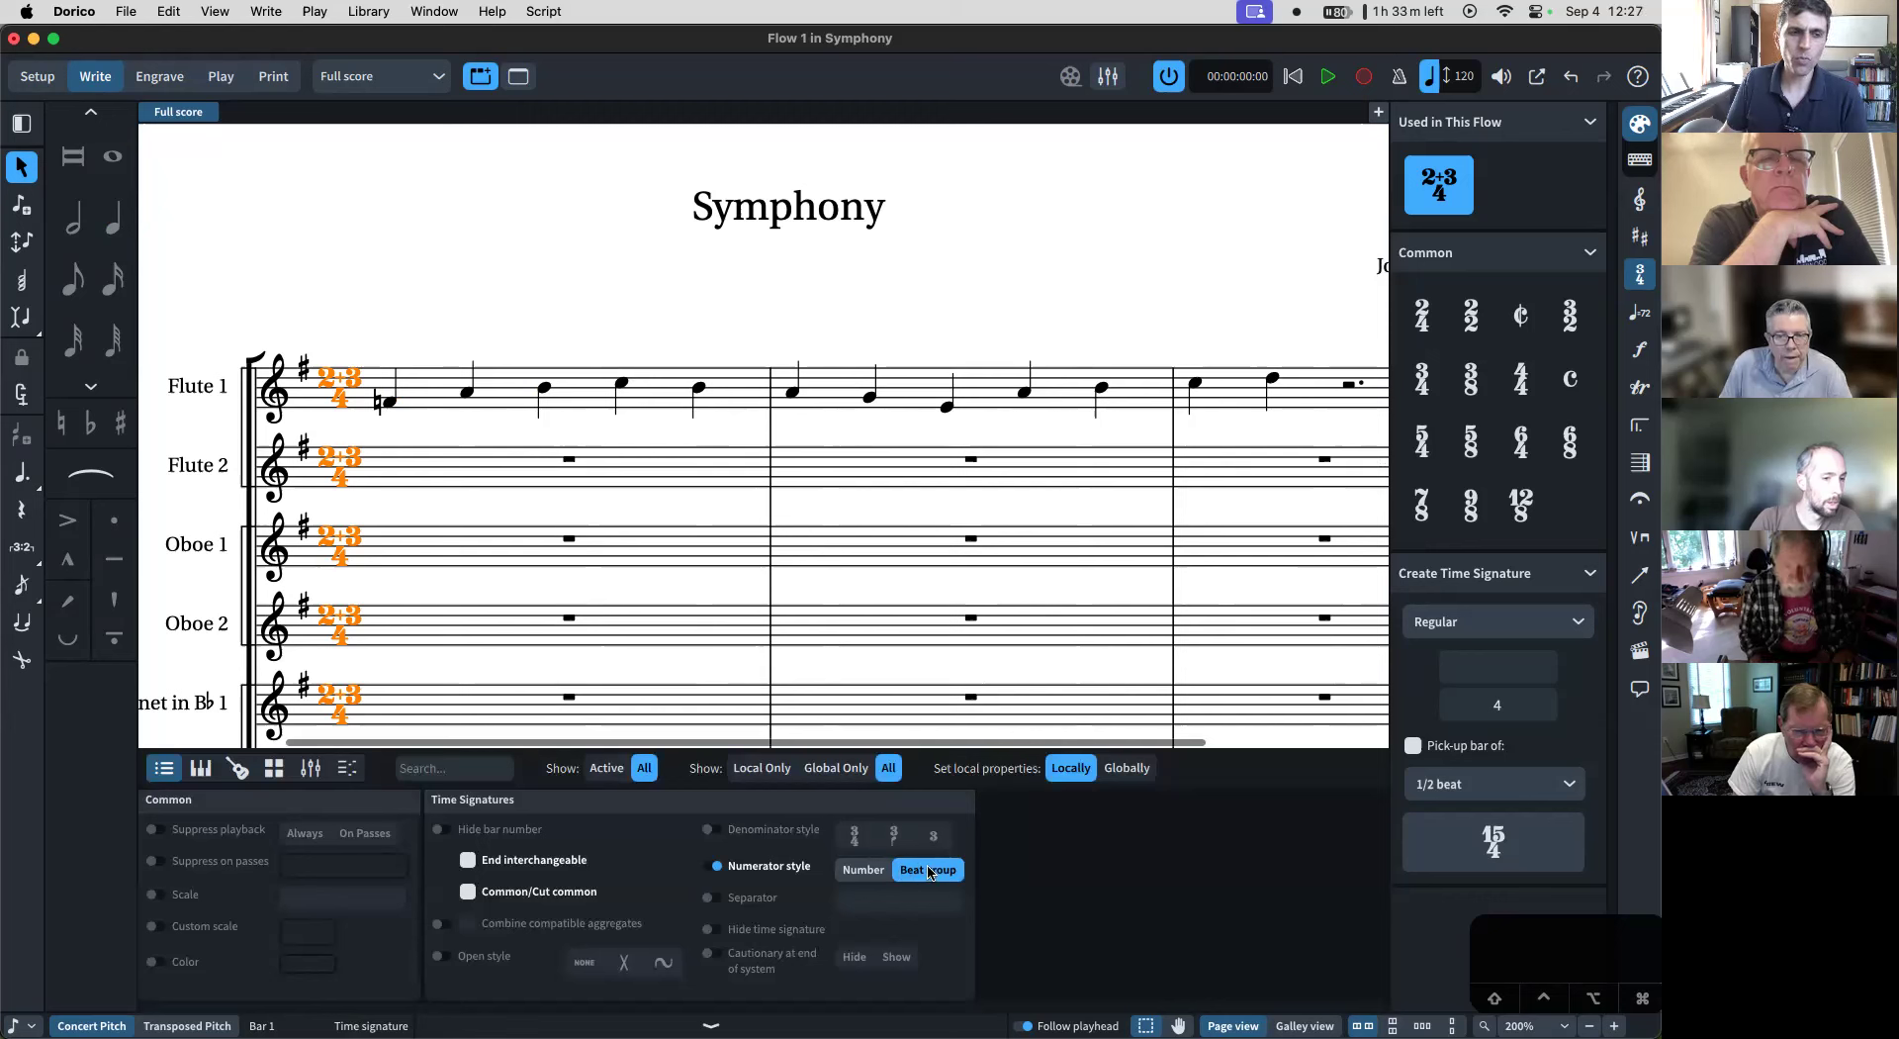
left_click(711, 867)
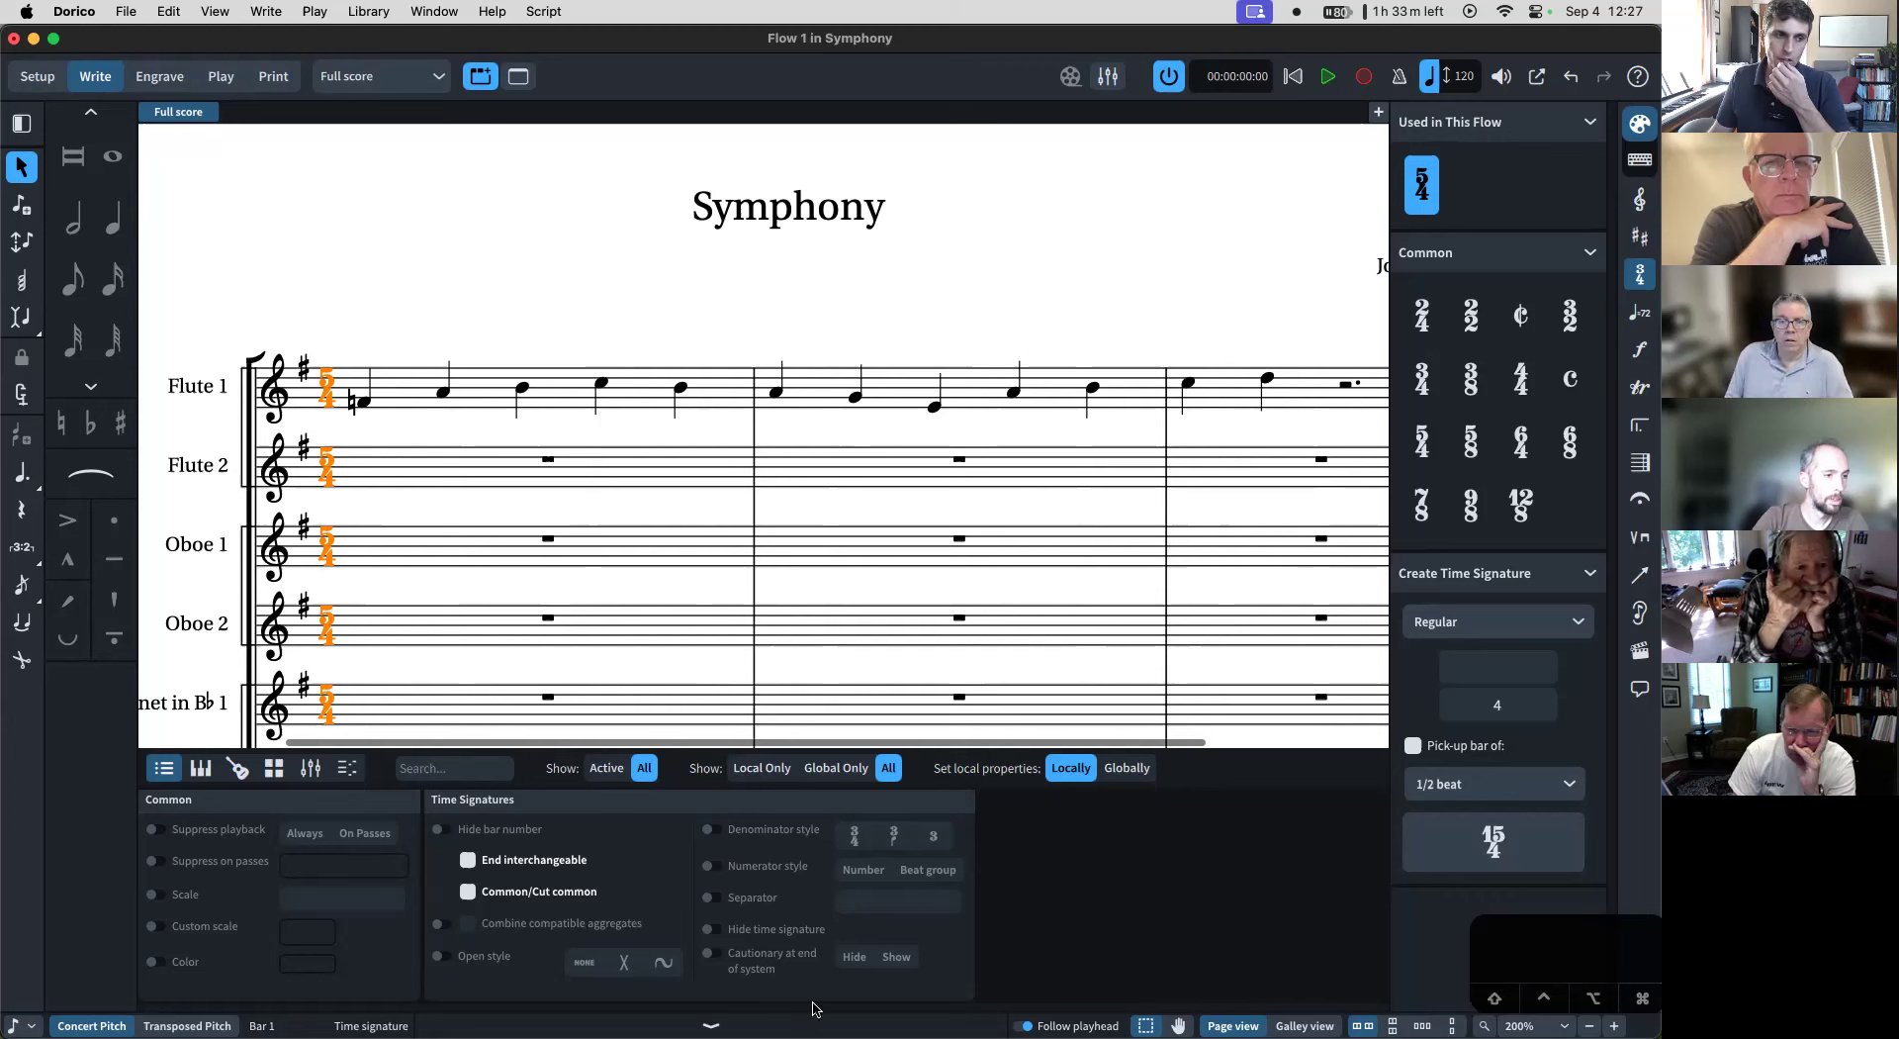
left_click(712, 1025)
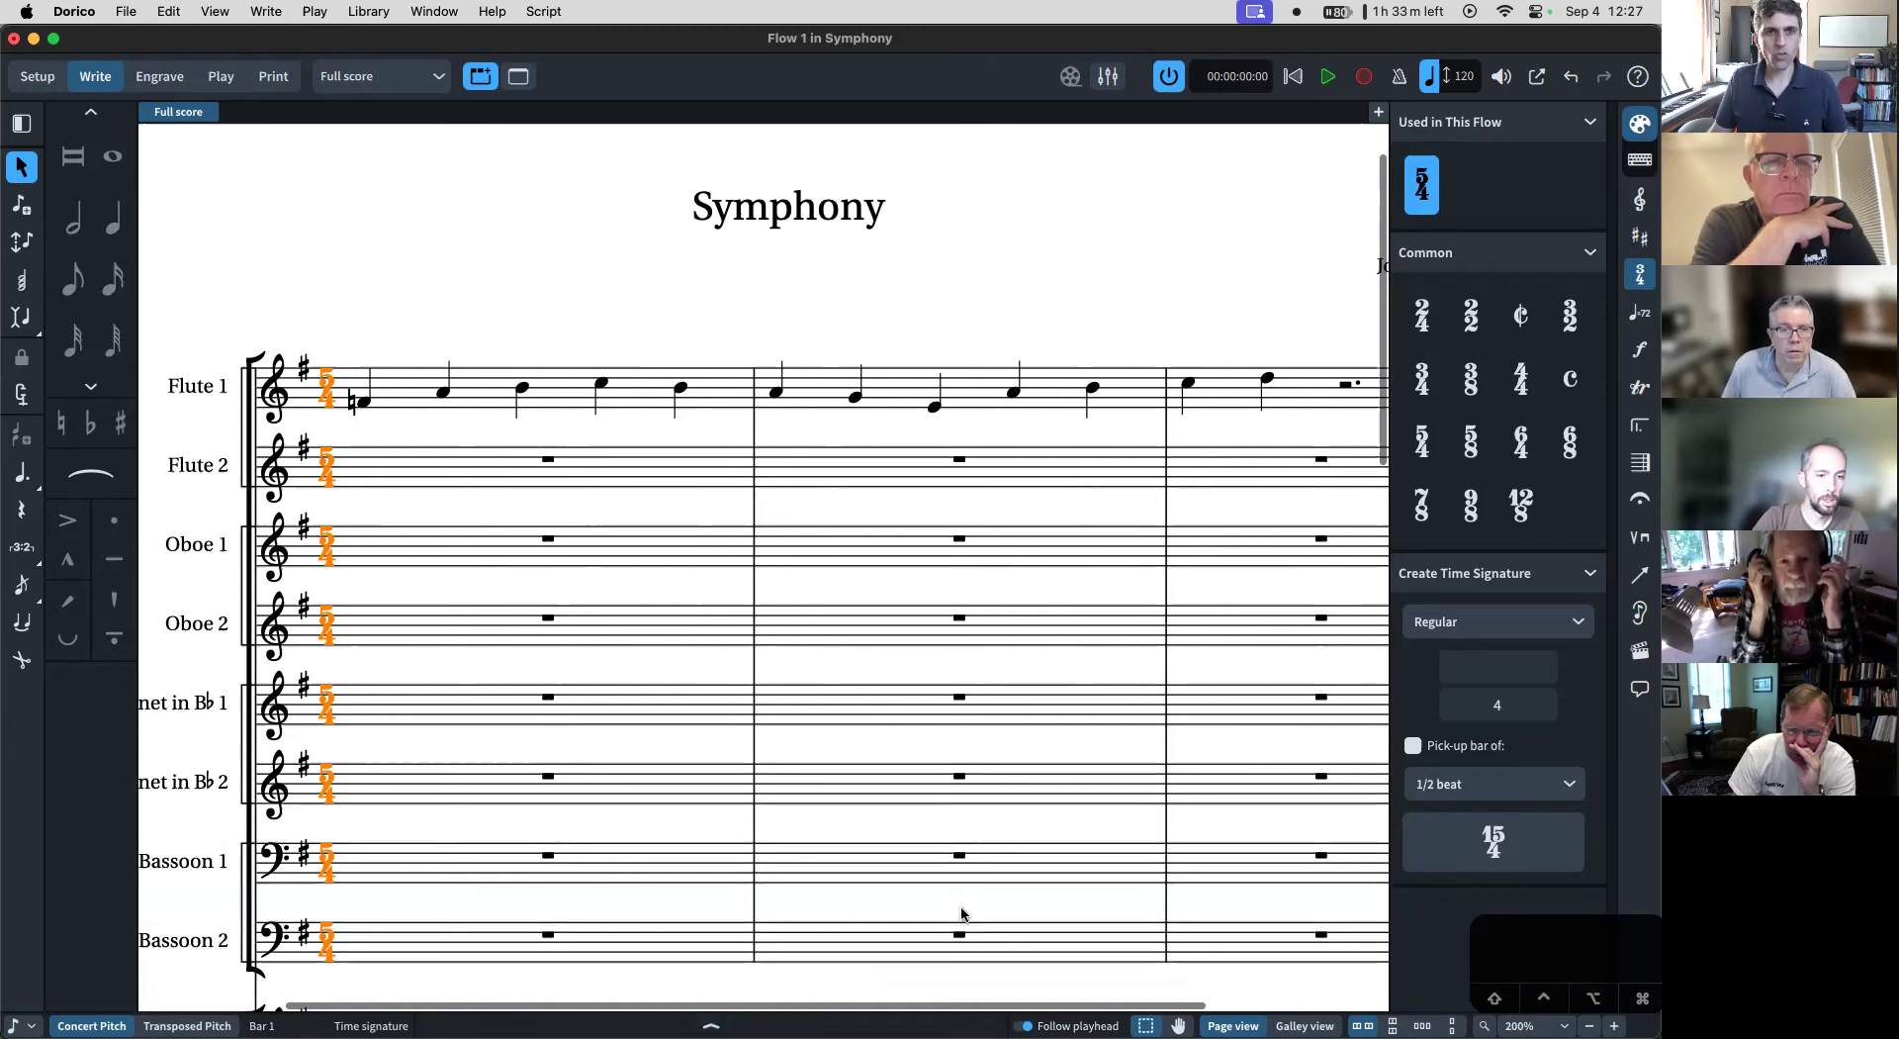
left_click(1427, 386)
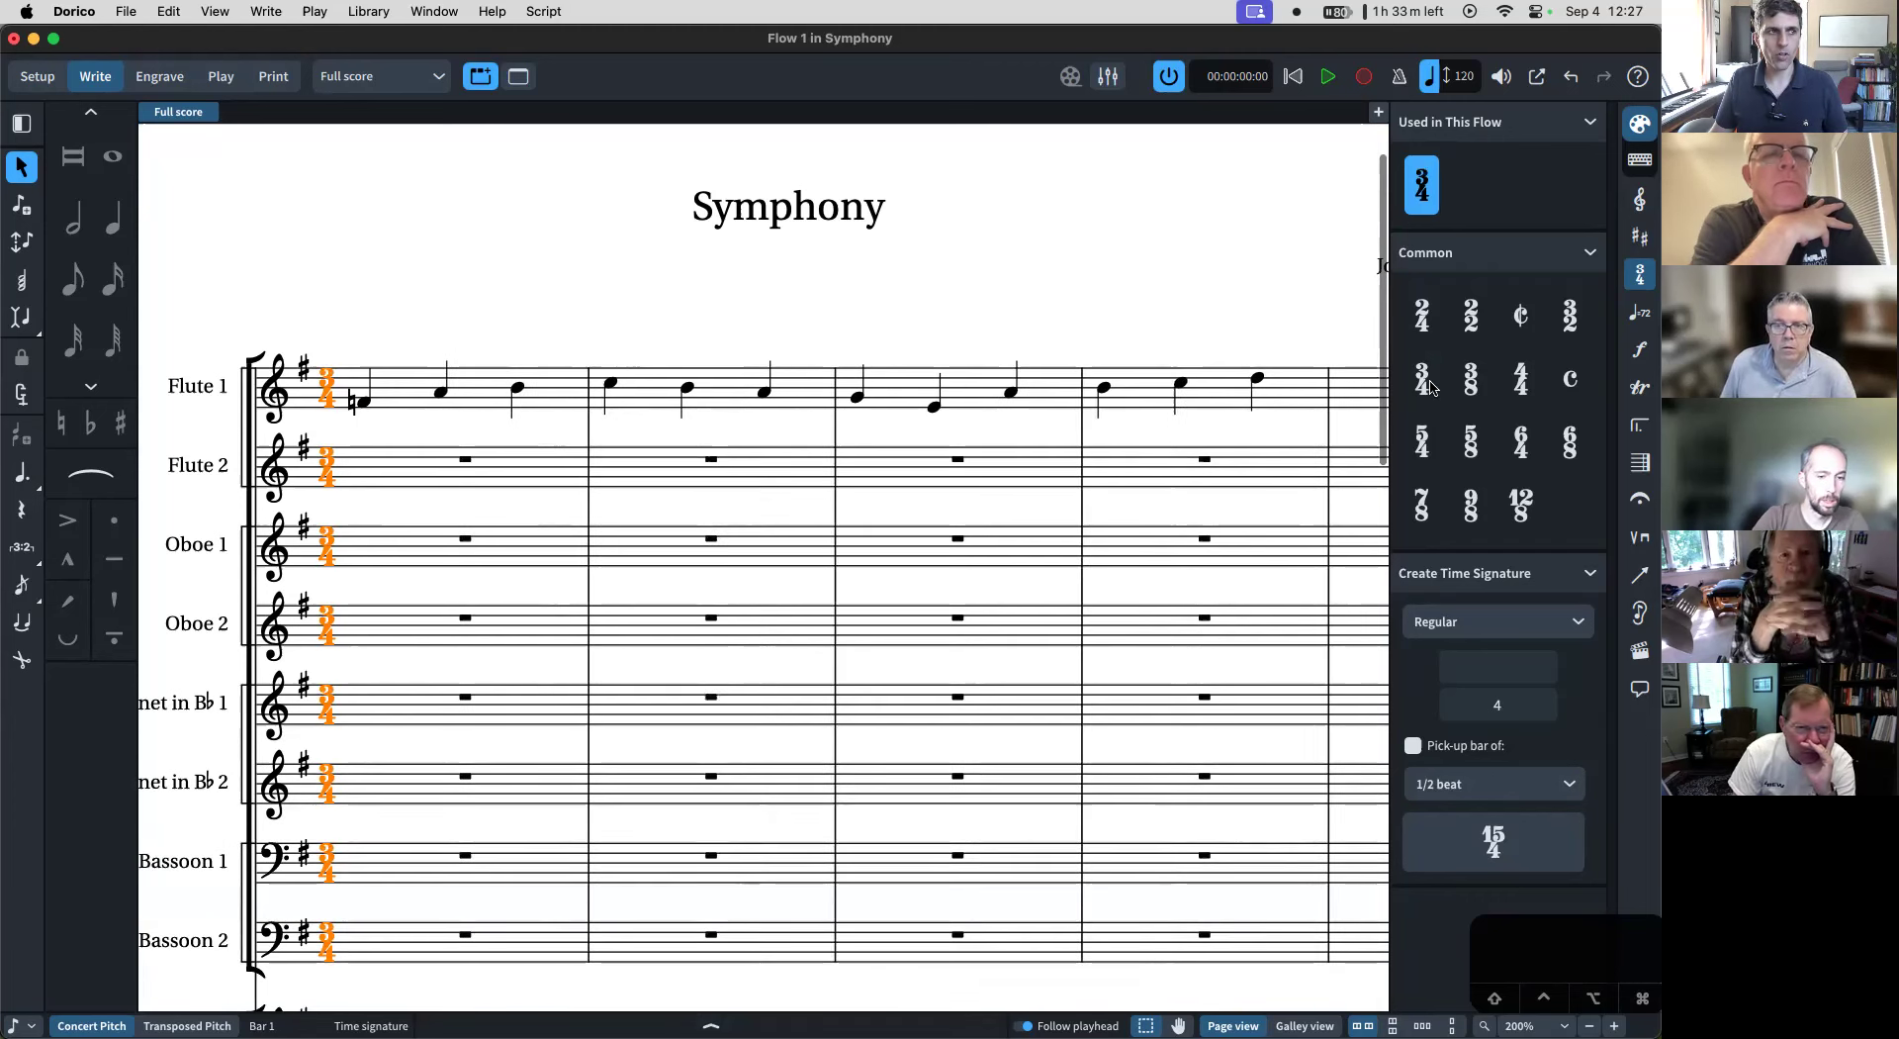
- Select the Flute 1 notes in bars 1–4, try making them dotted, and restore them to quarter notes
left_click(418, 398)
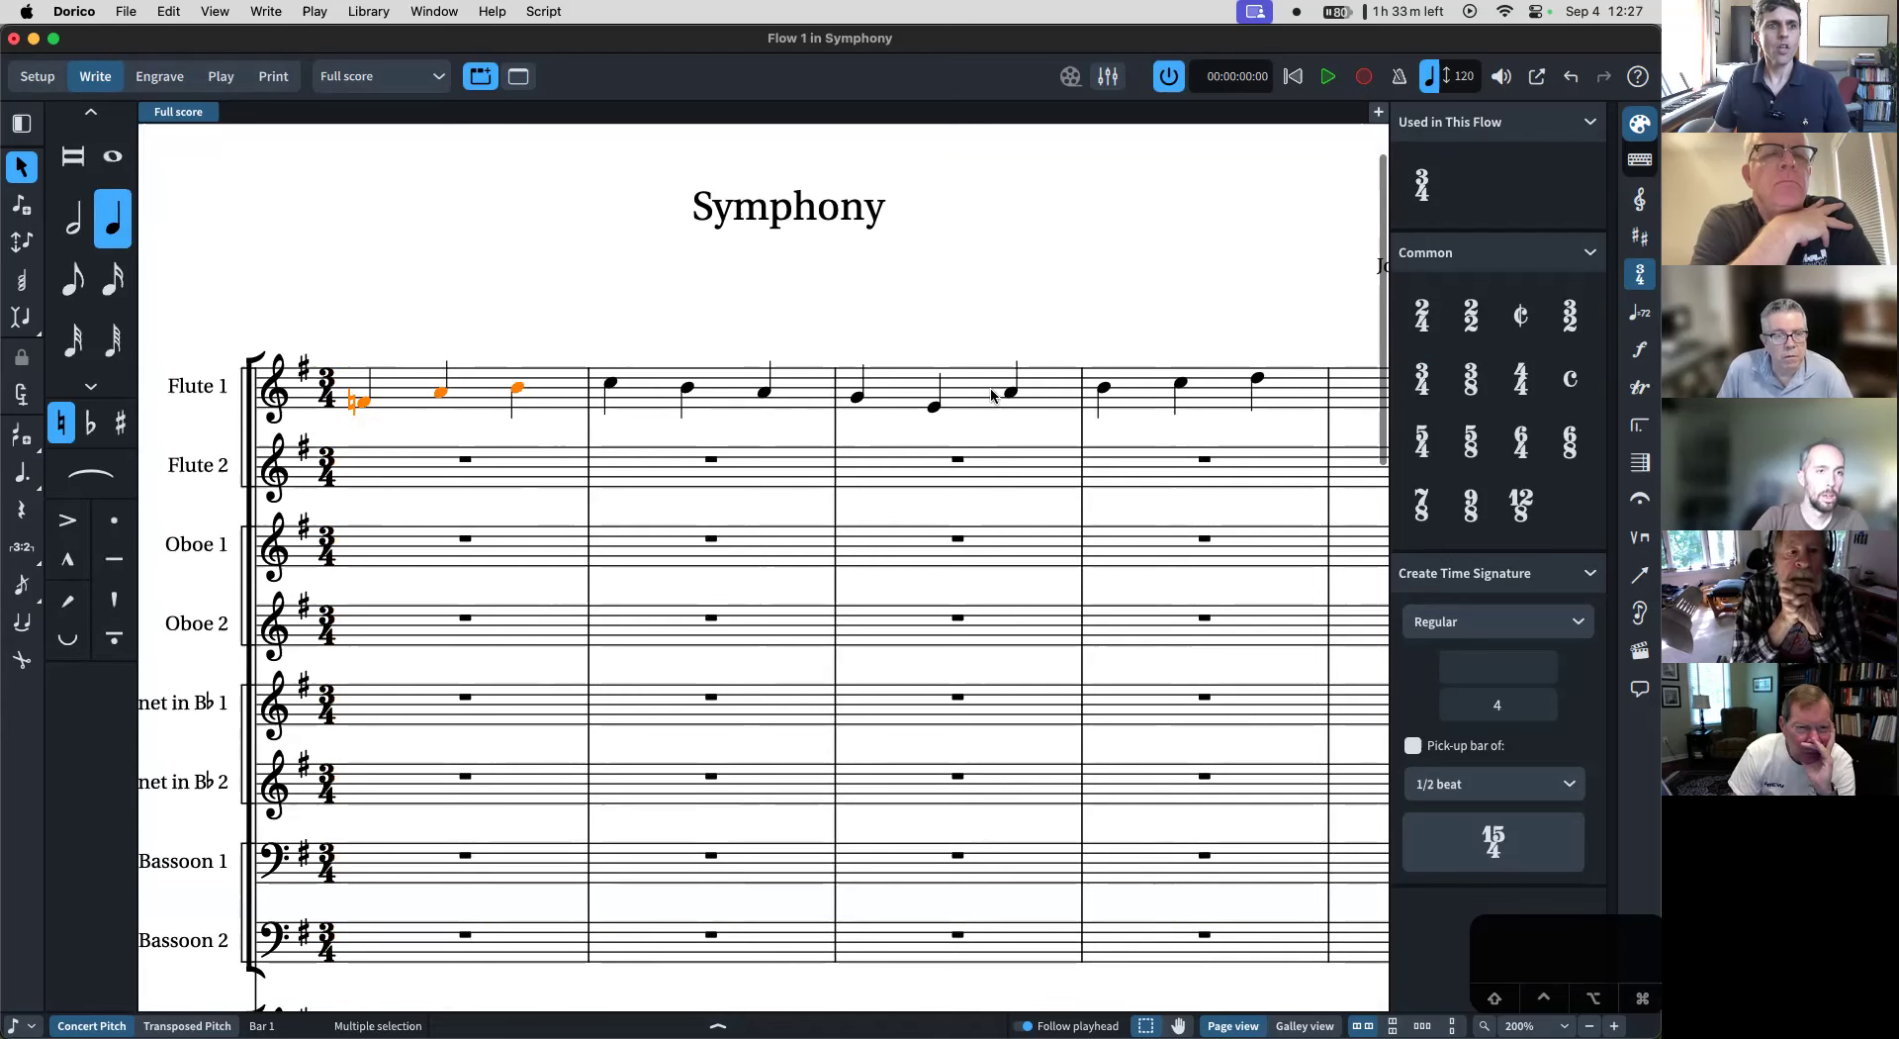
left_click(1243, 388, "shift")
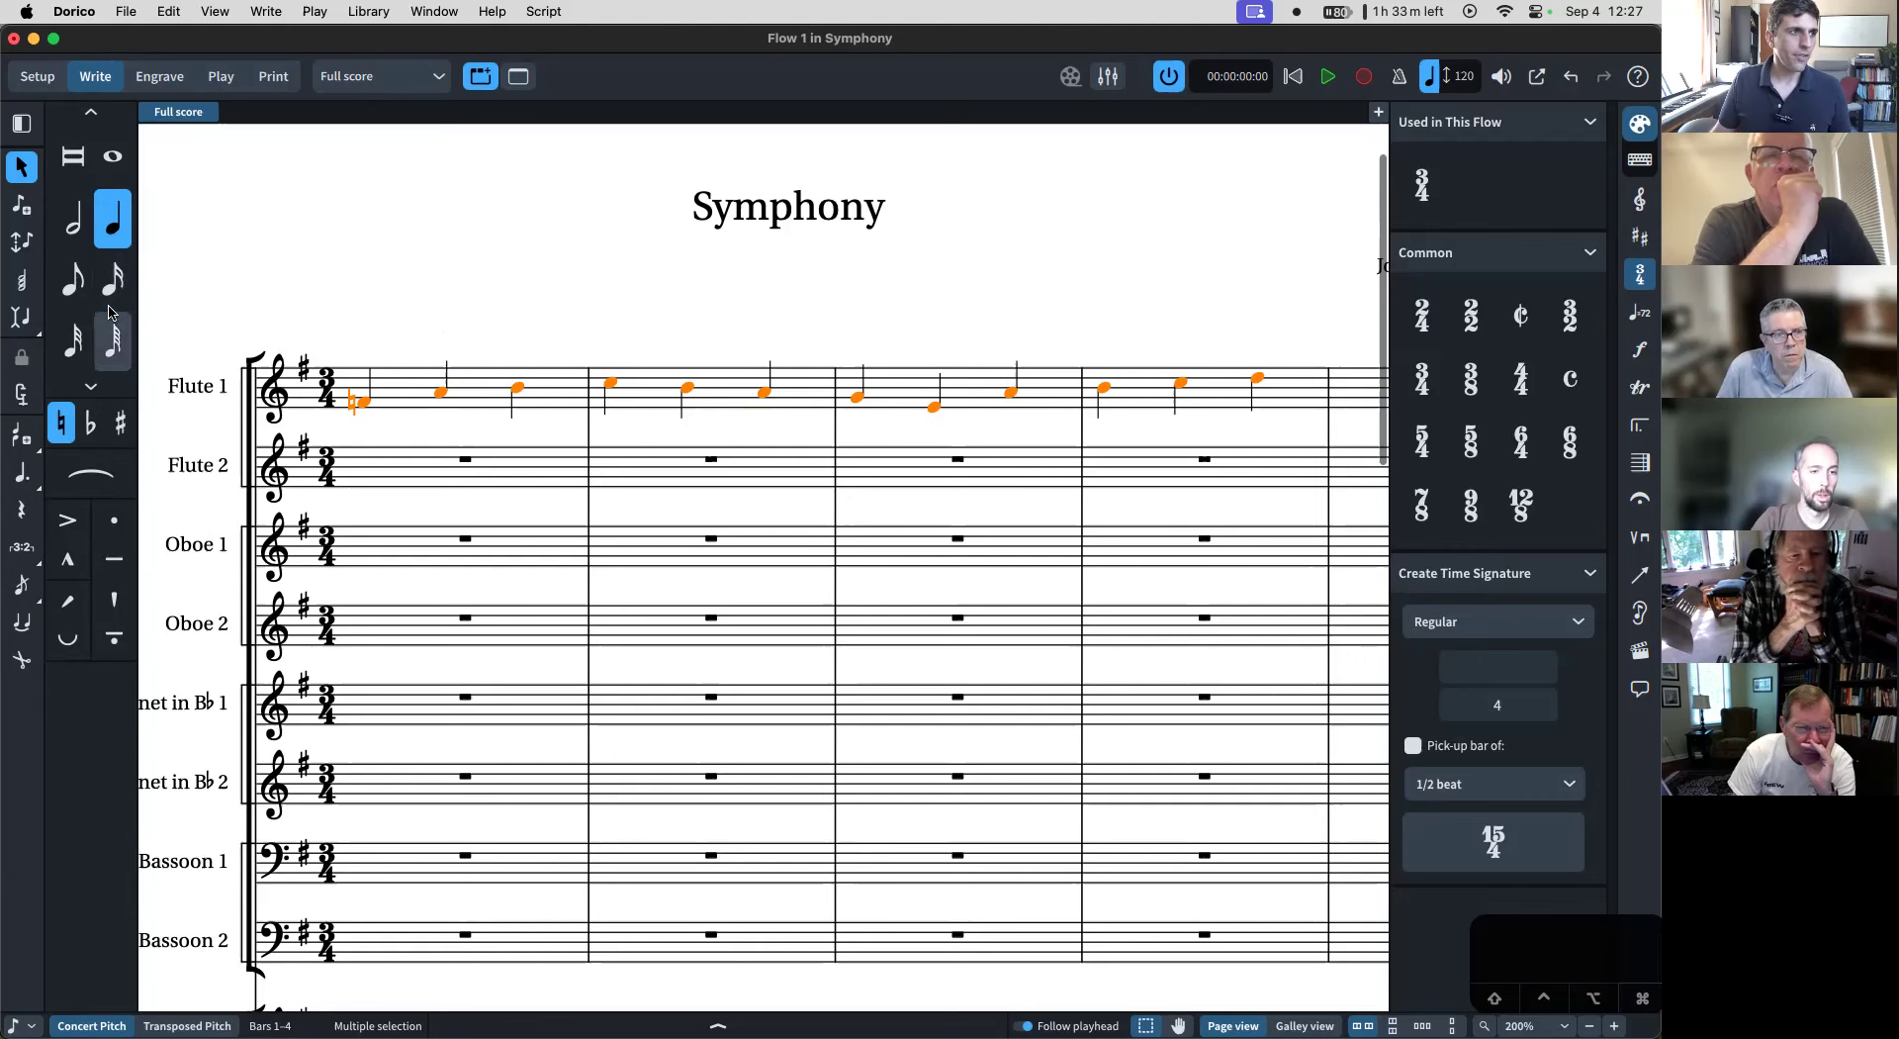
left_click(18, 476)
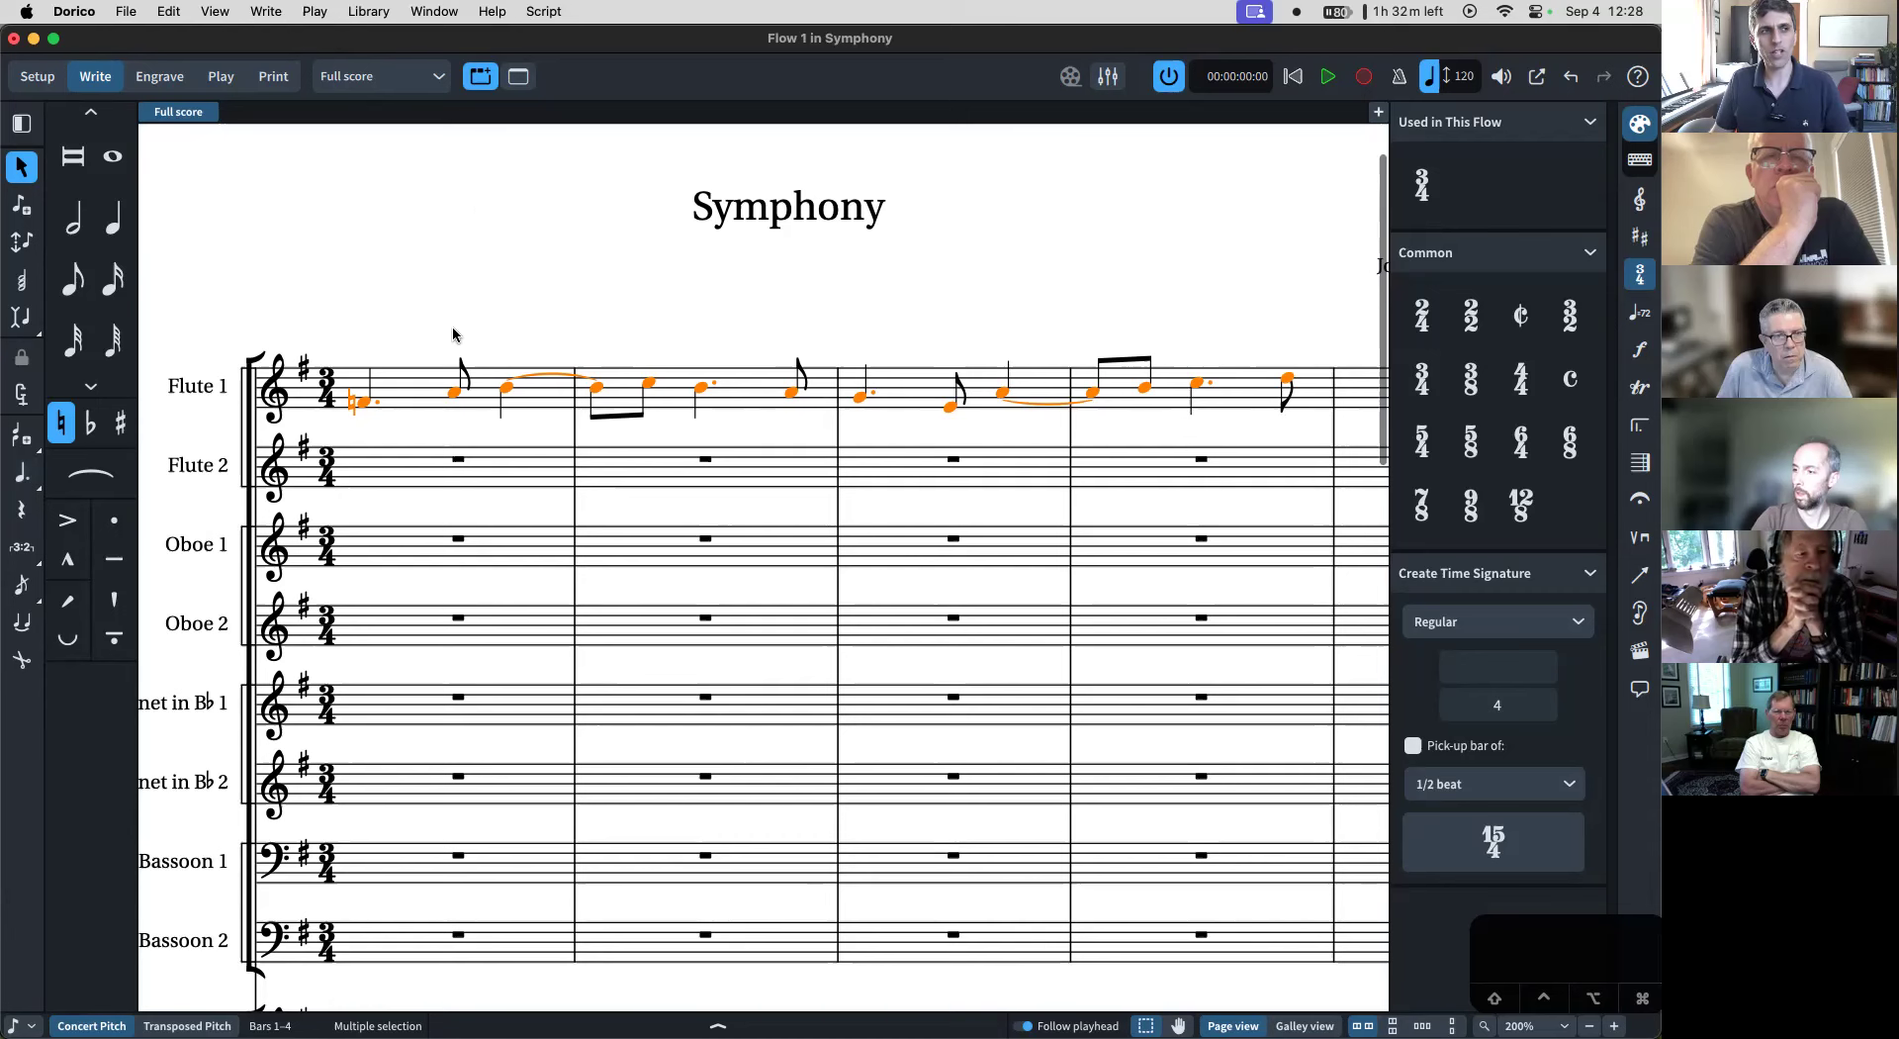
key("6")
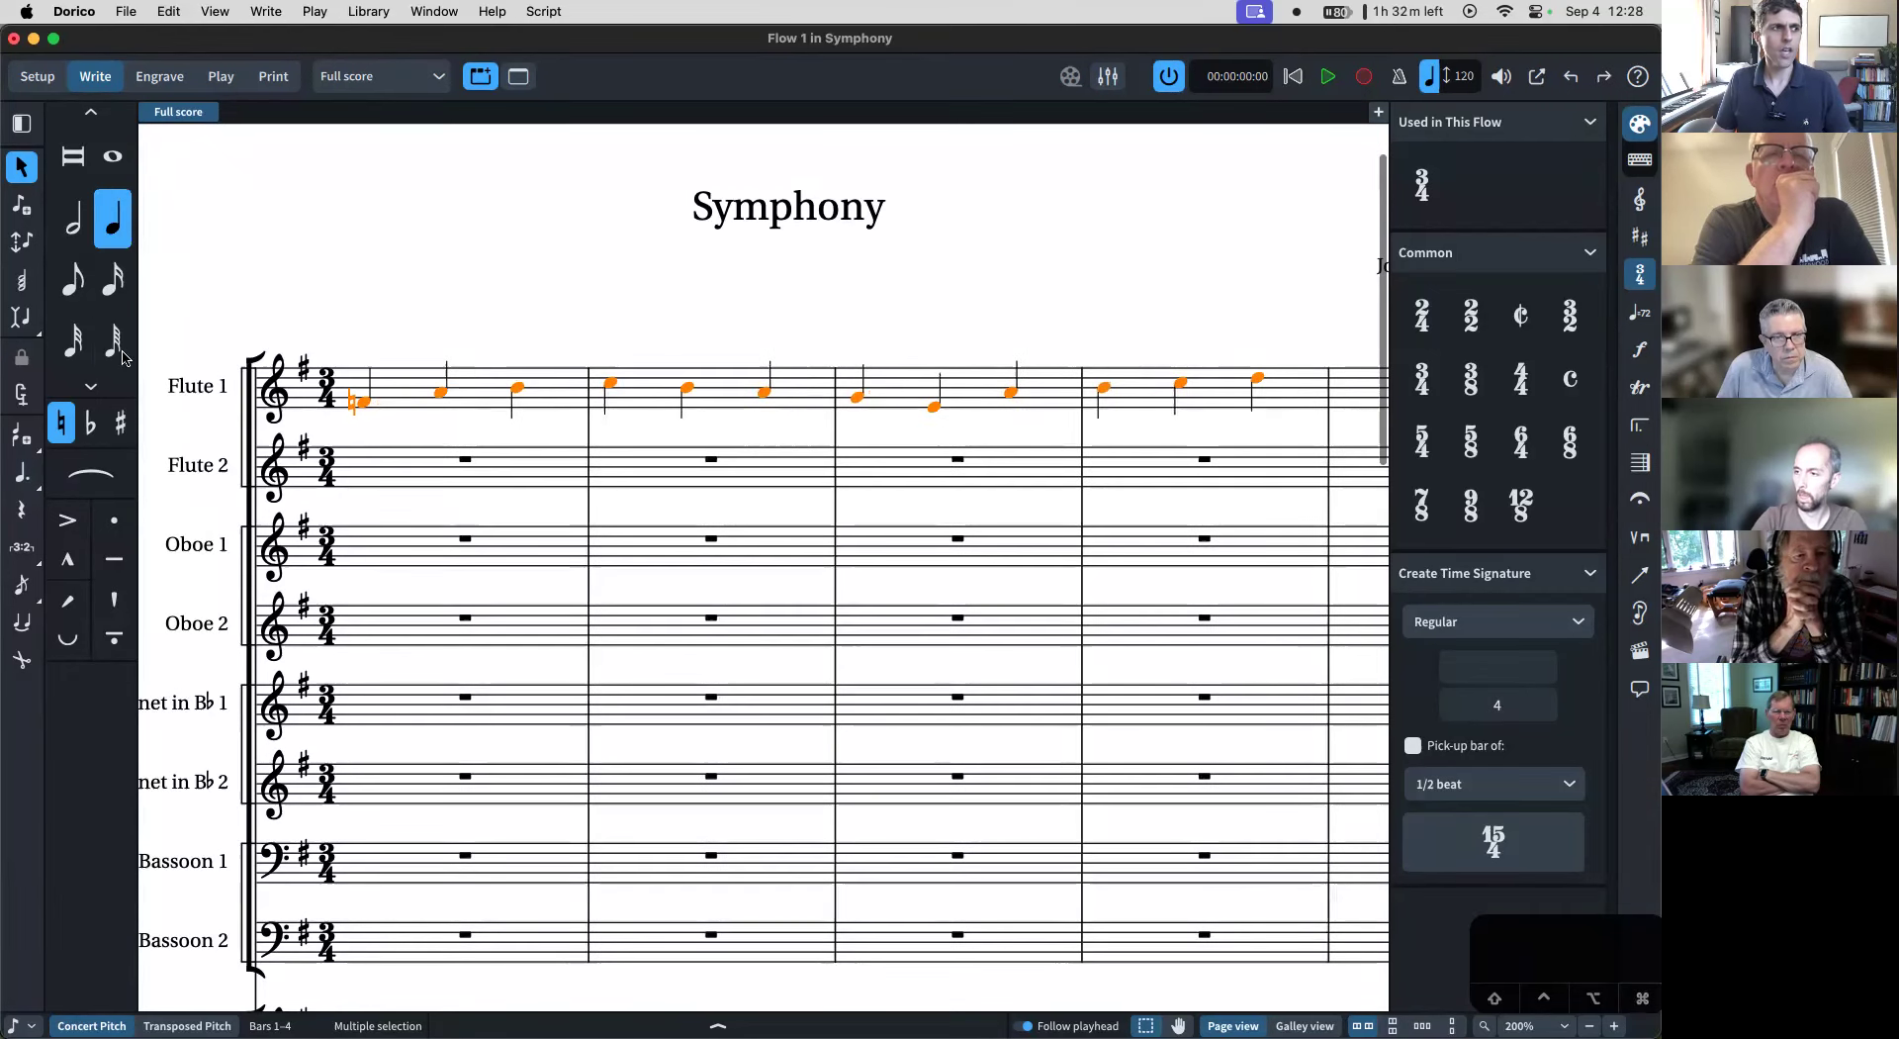
- Turn on Insert mode, make the selected Flute 1 quarter notes dotted, and change the opening time signature to 9/8
left_click(20, 317)
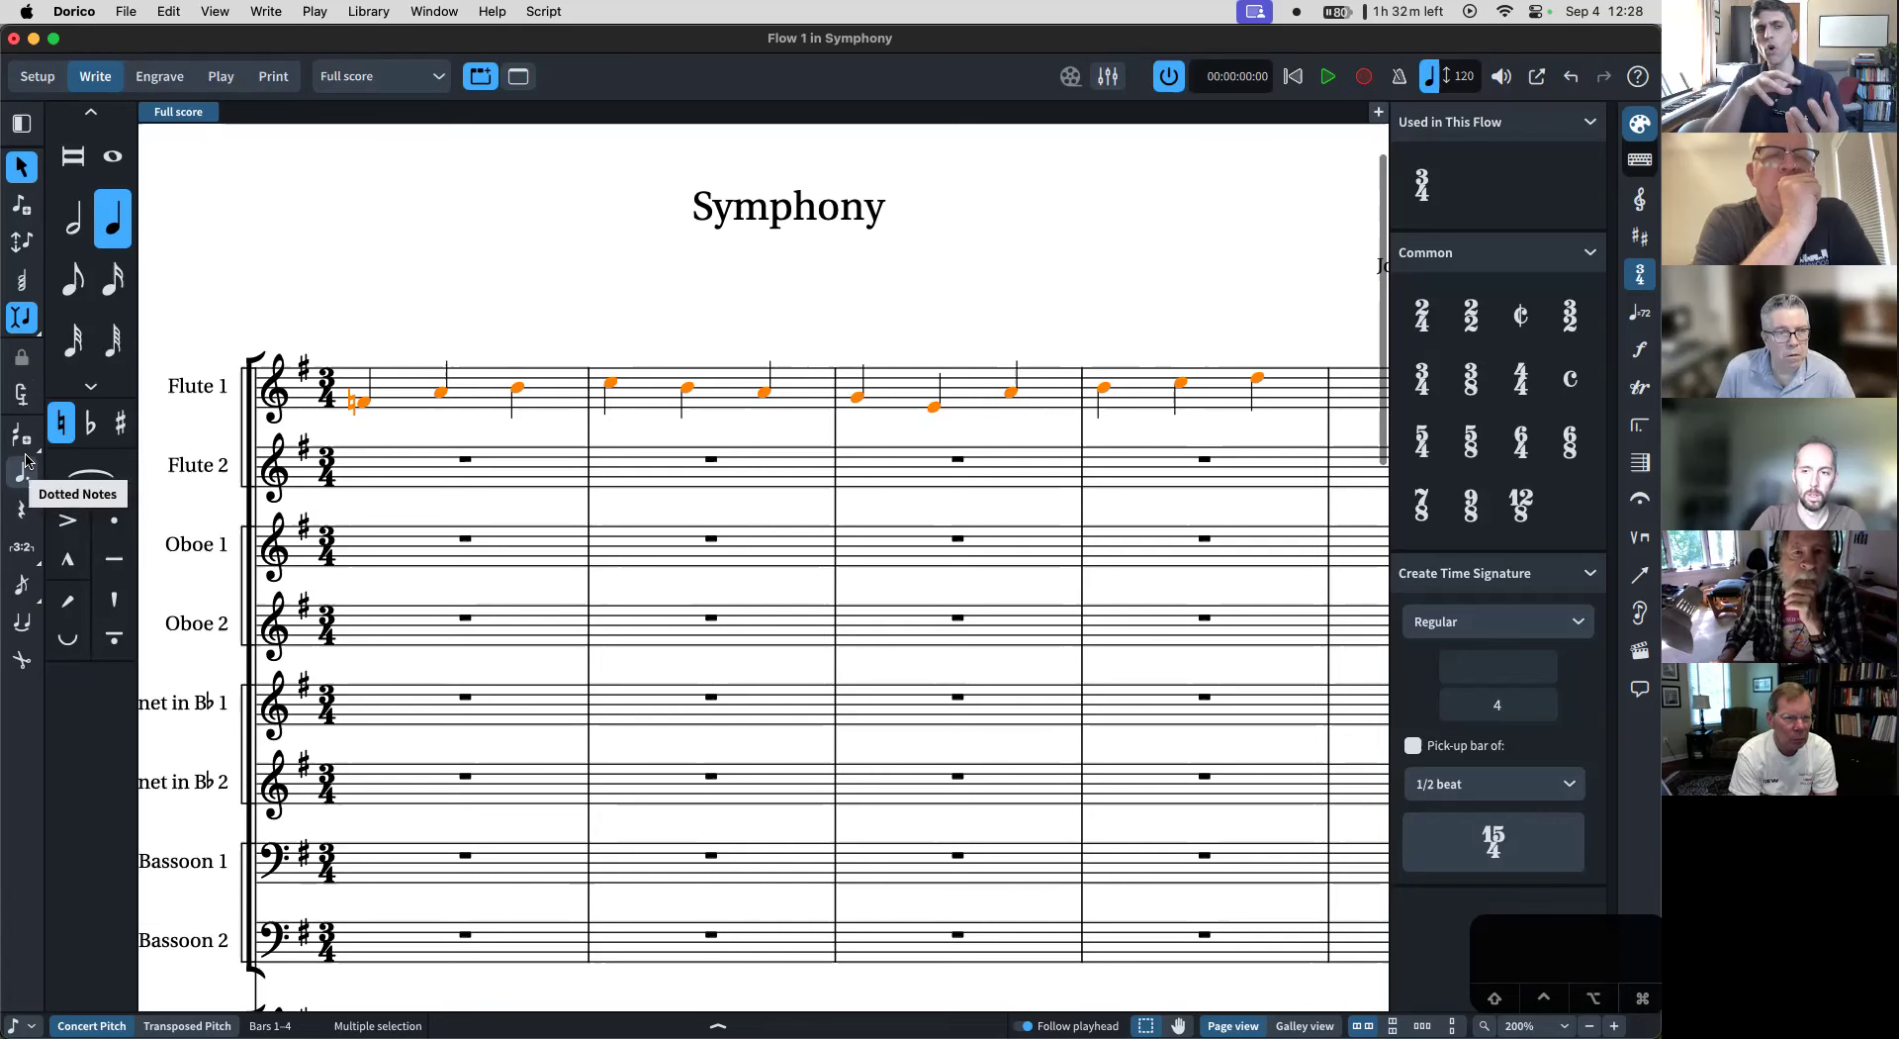
key("super+minus")
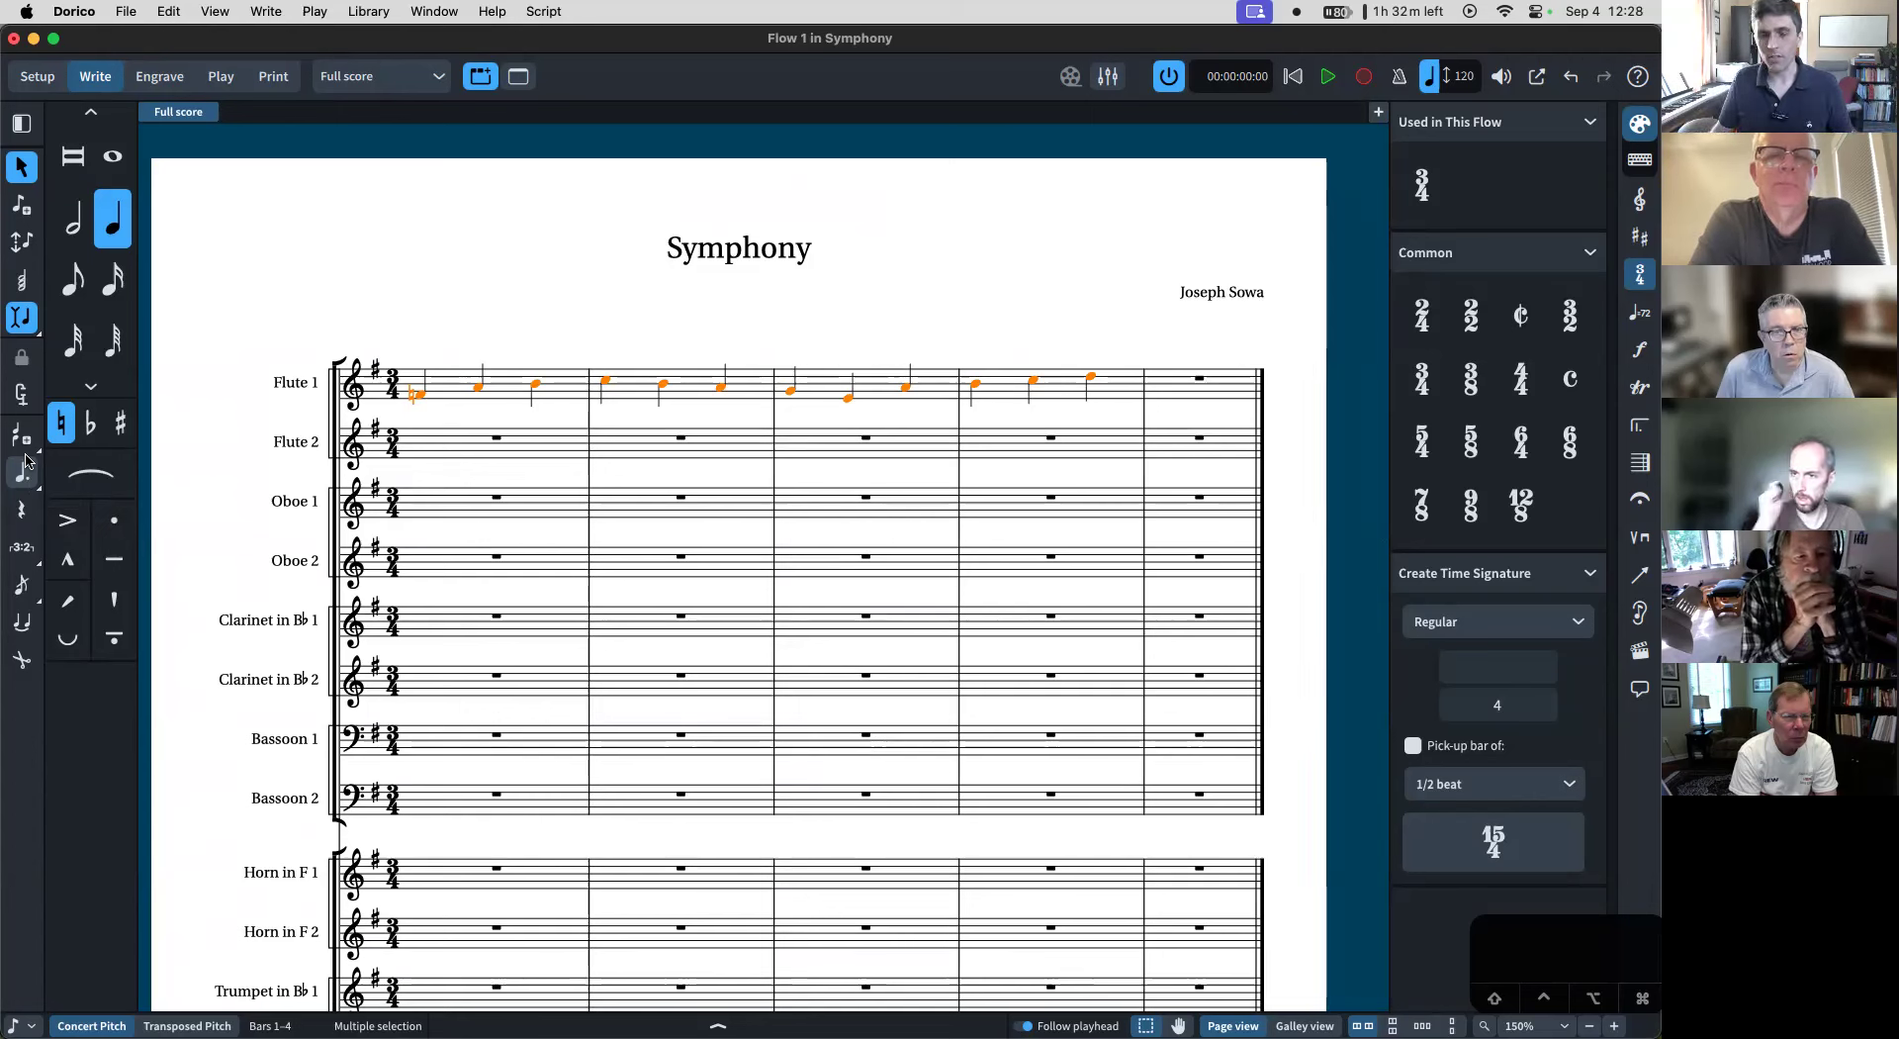
left_click(20, 476)
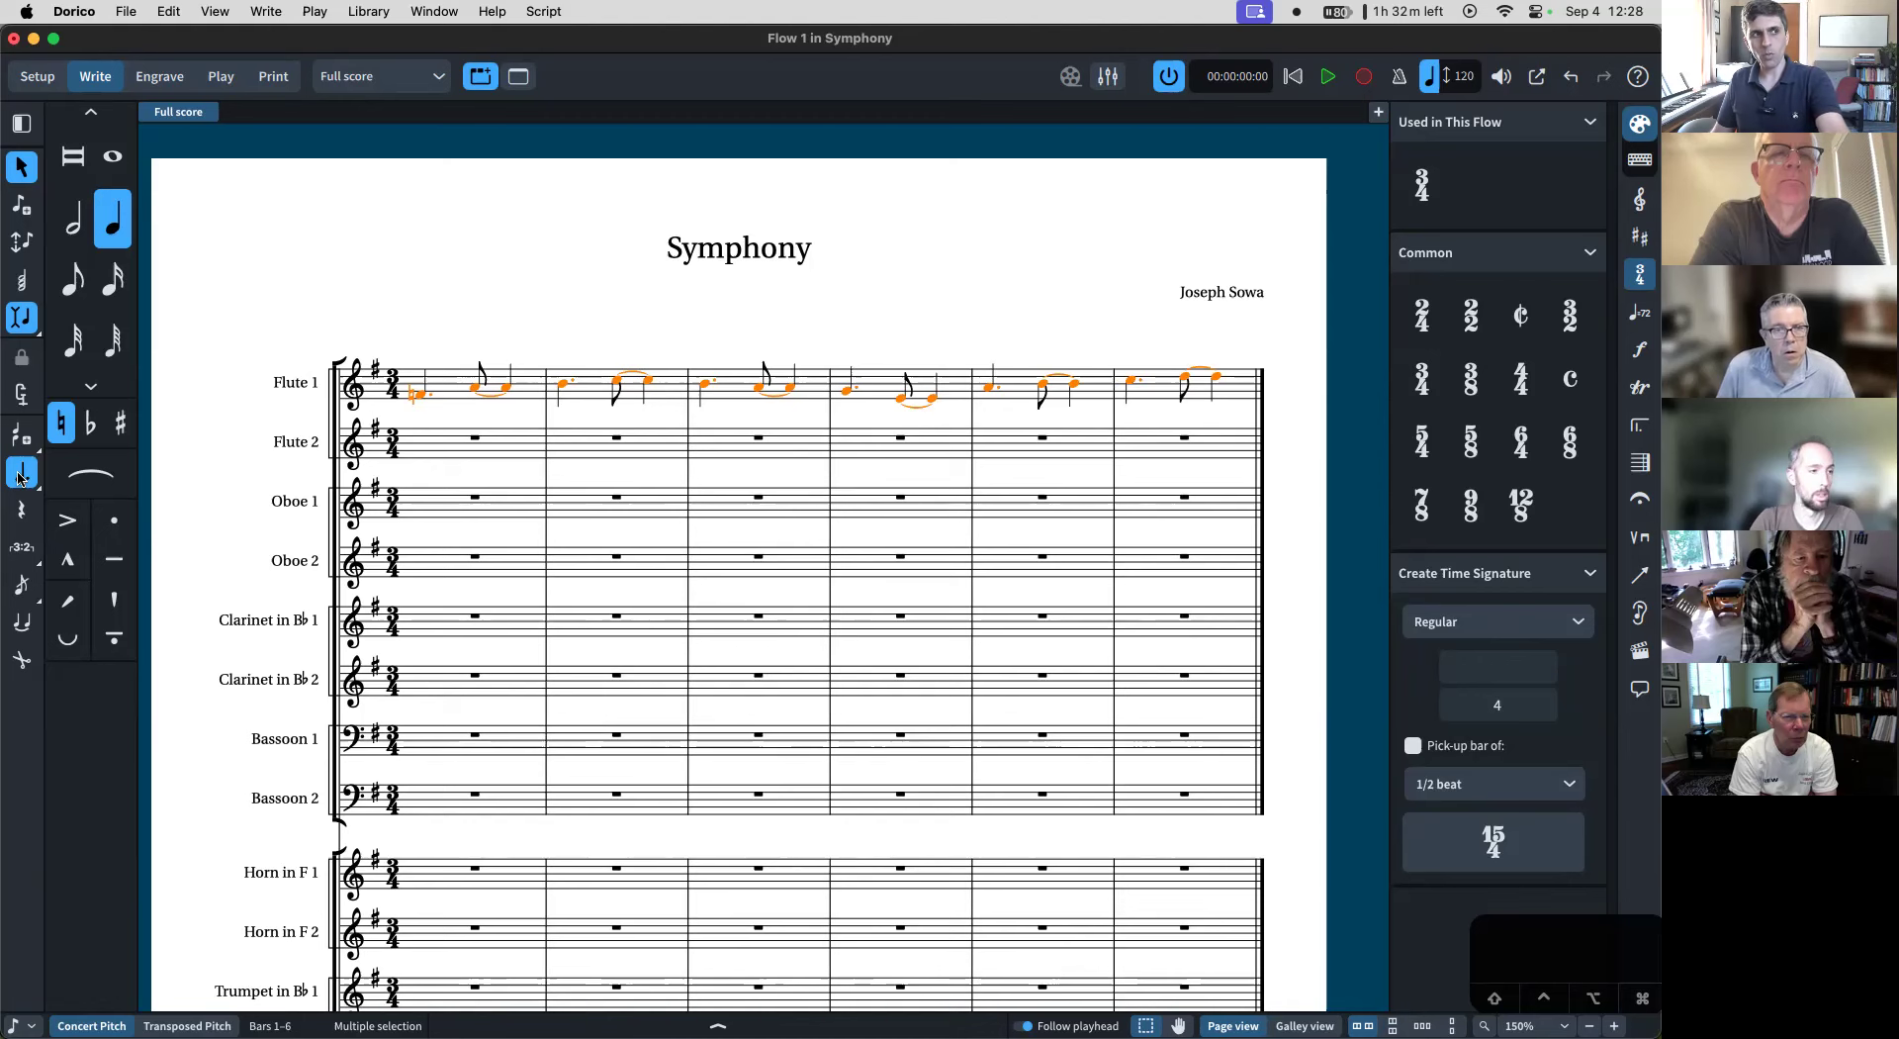
left_click(1474, 515)
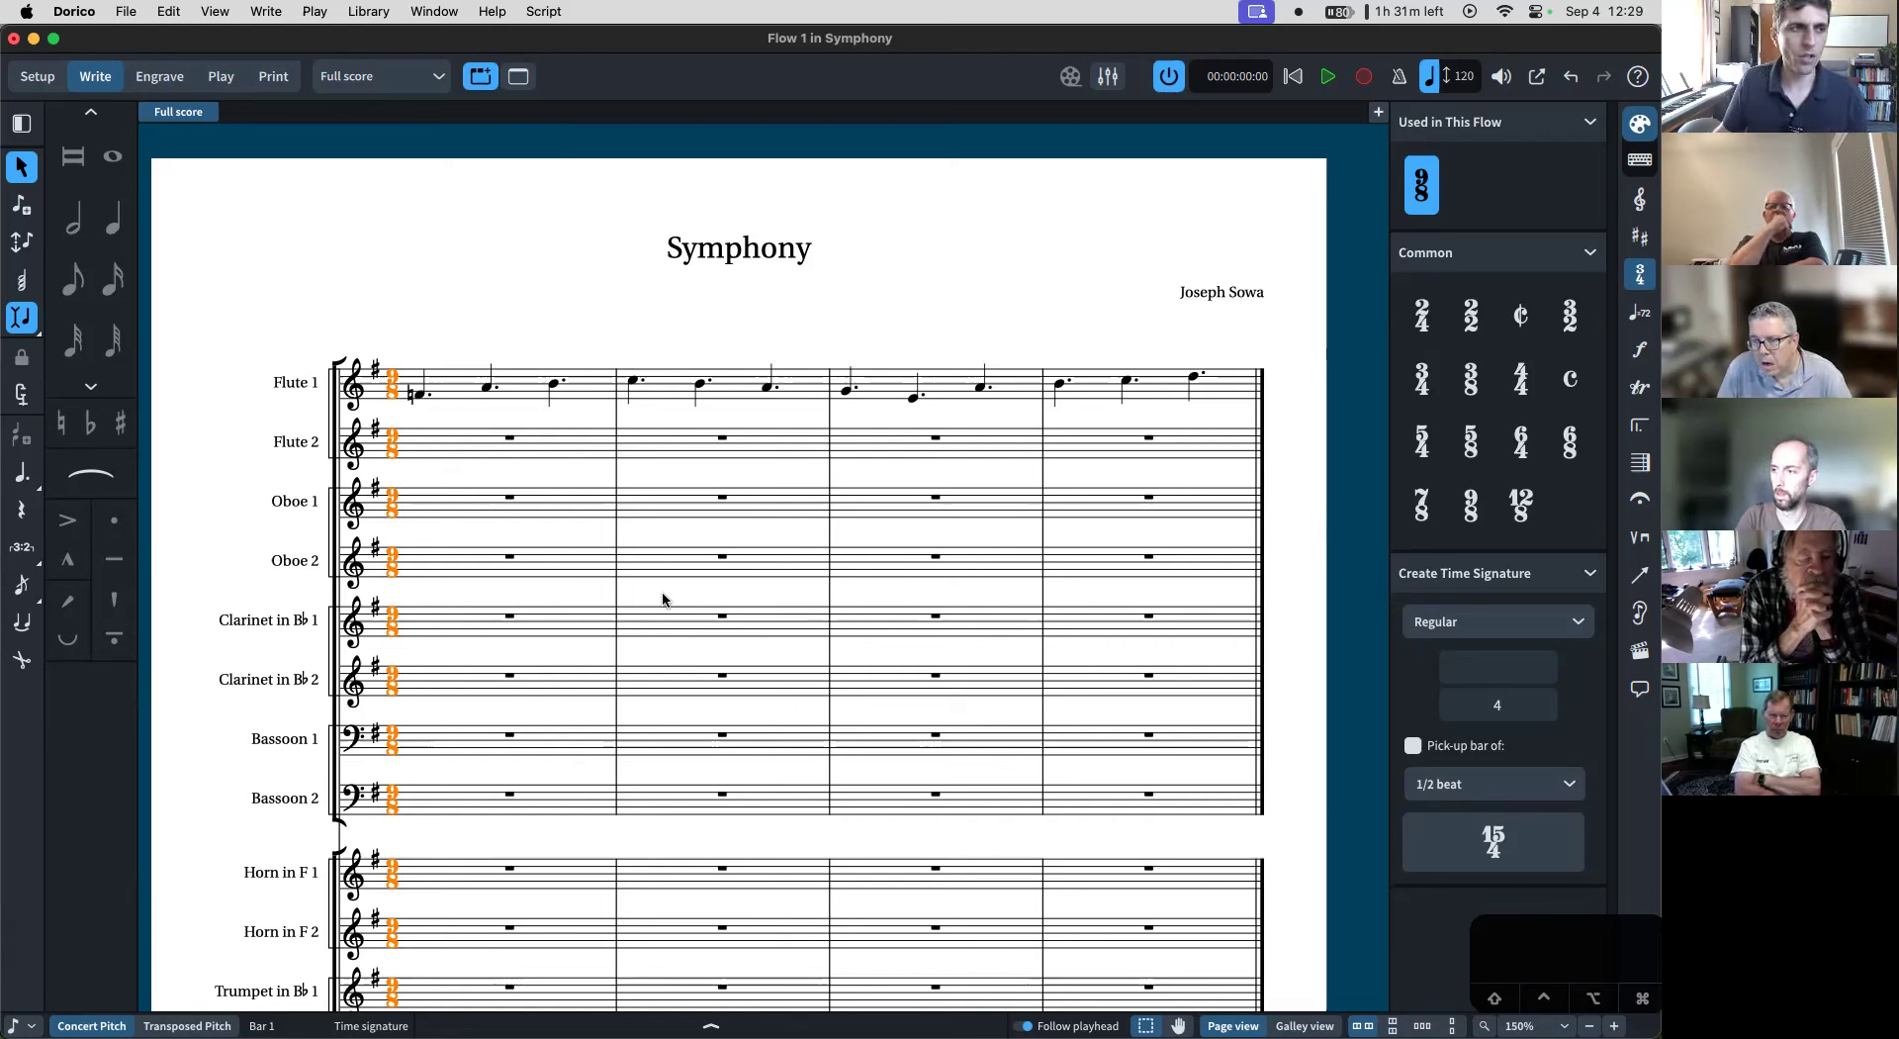
- Undo the 9/8 time signature and the dotted rhythm, and clear the selection
key("super+z")
key("super+z")
key("super+z")
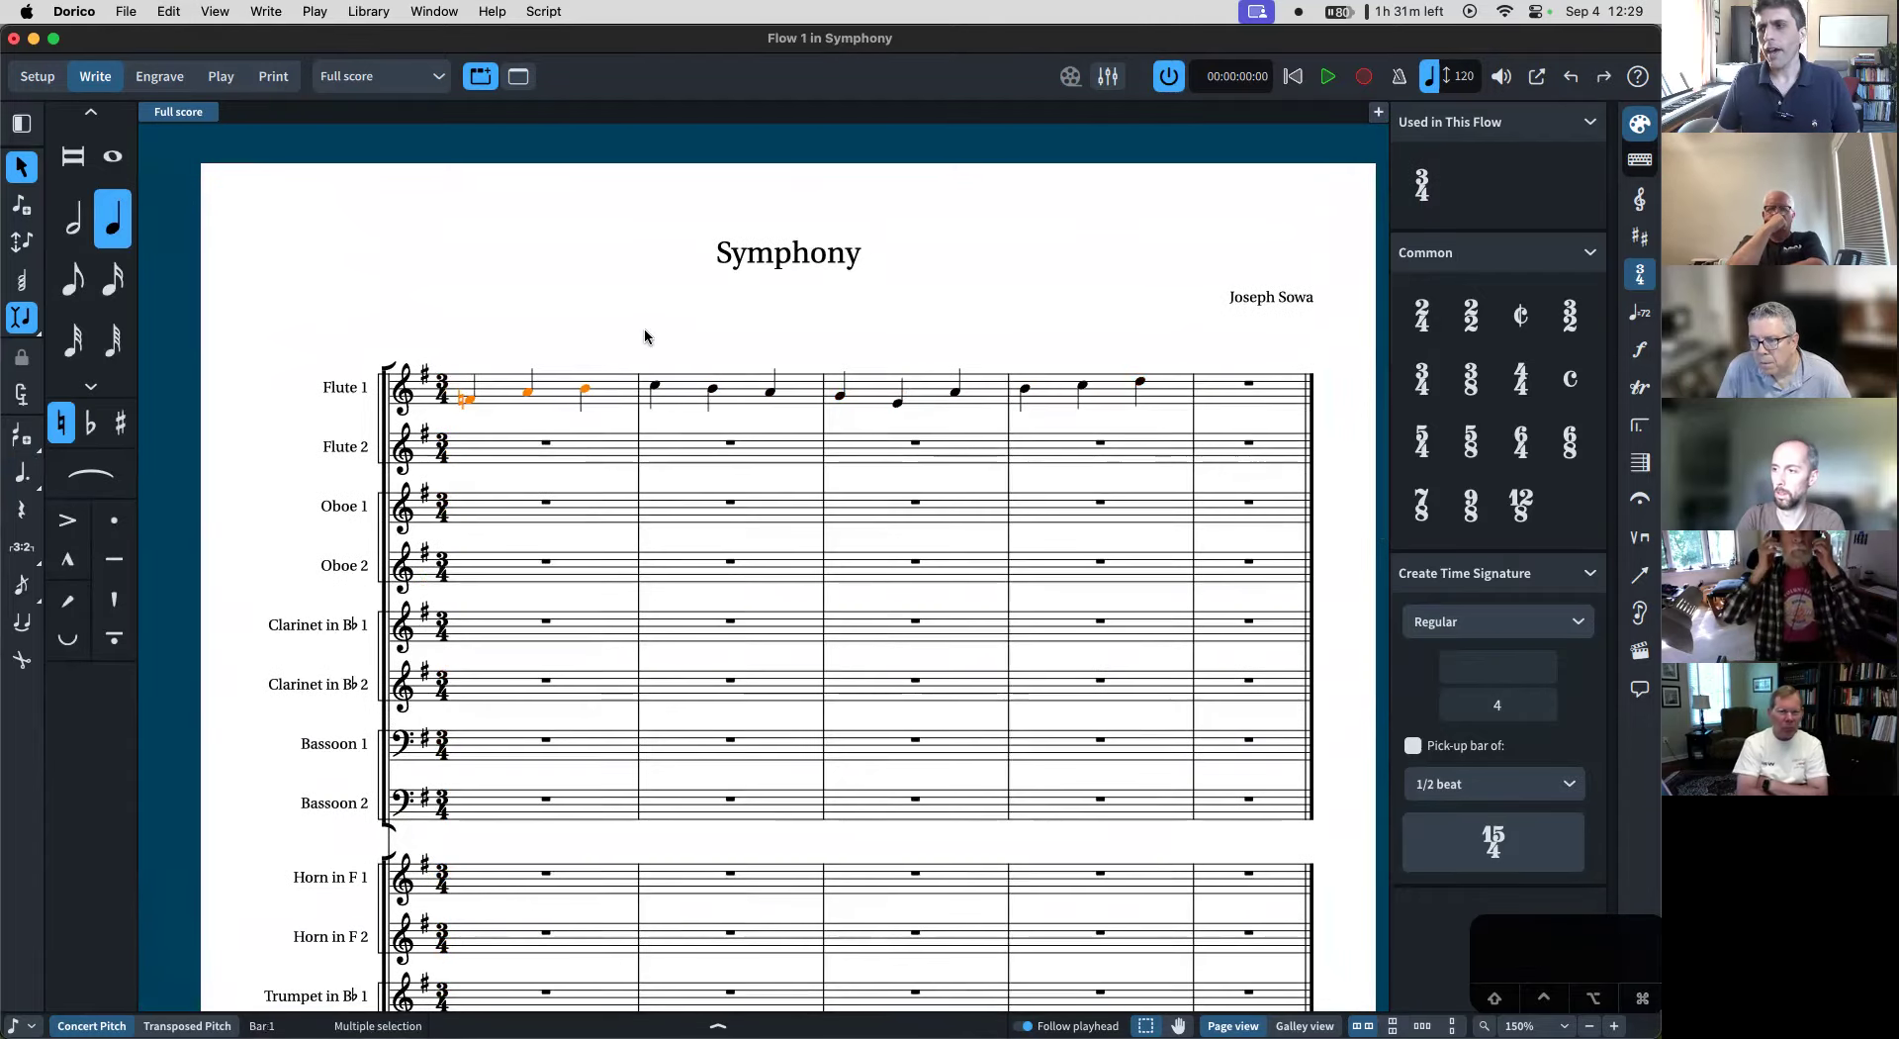
left_click(645, 334)
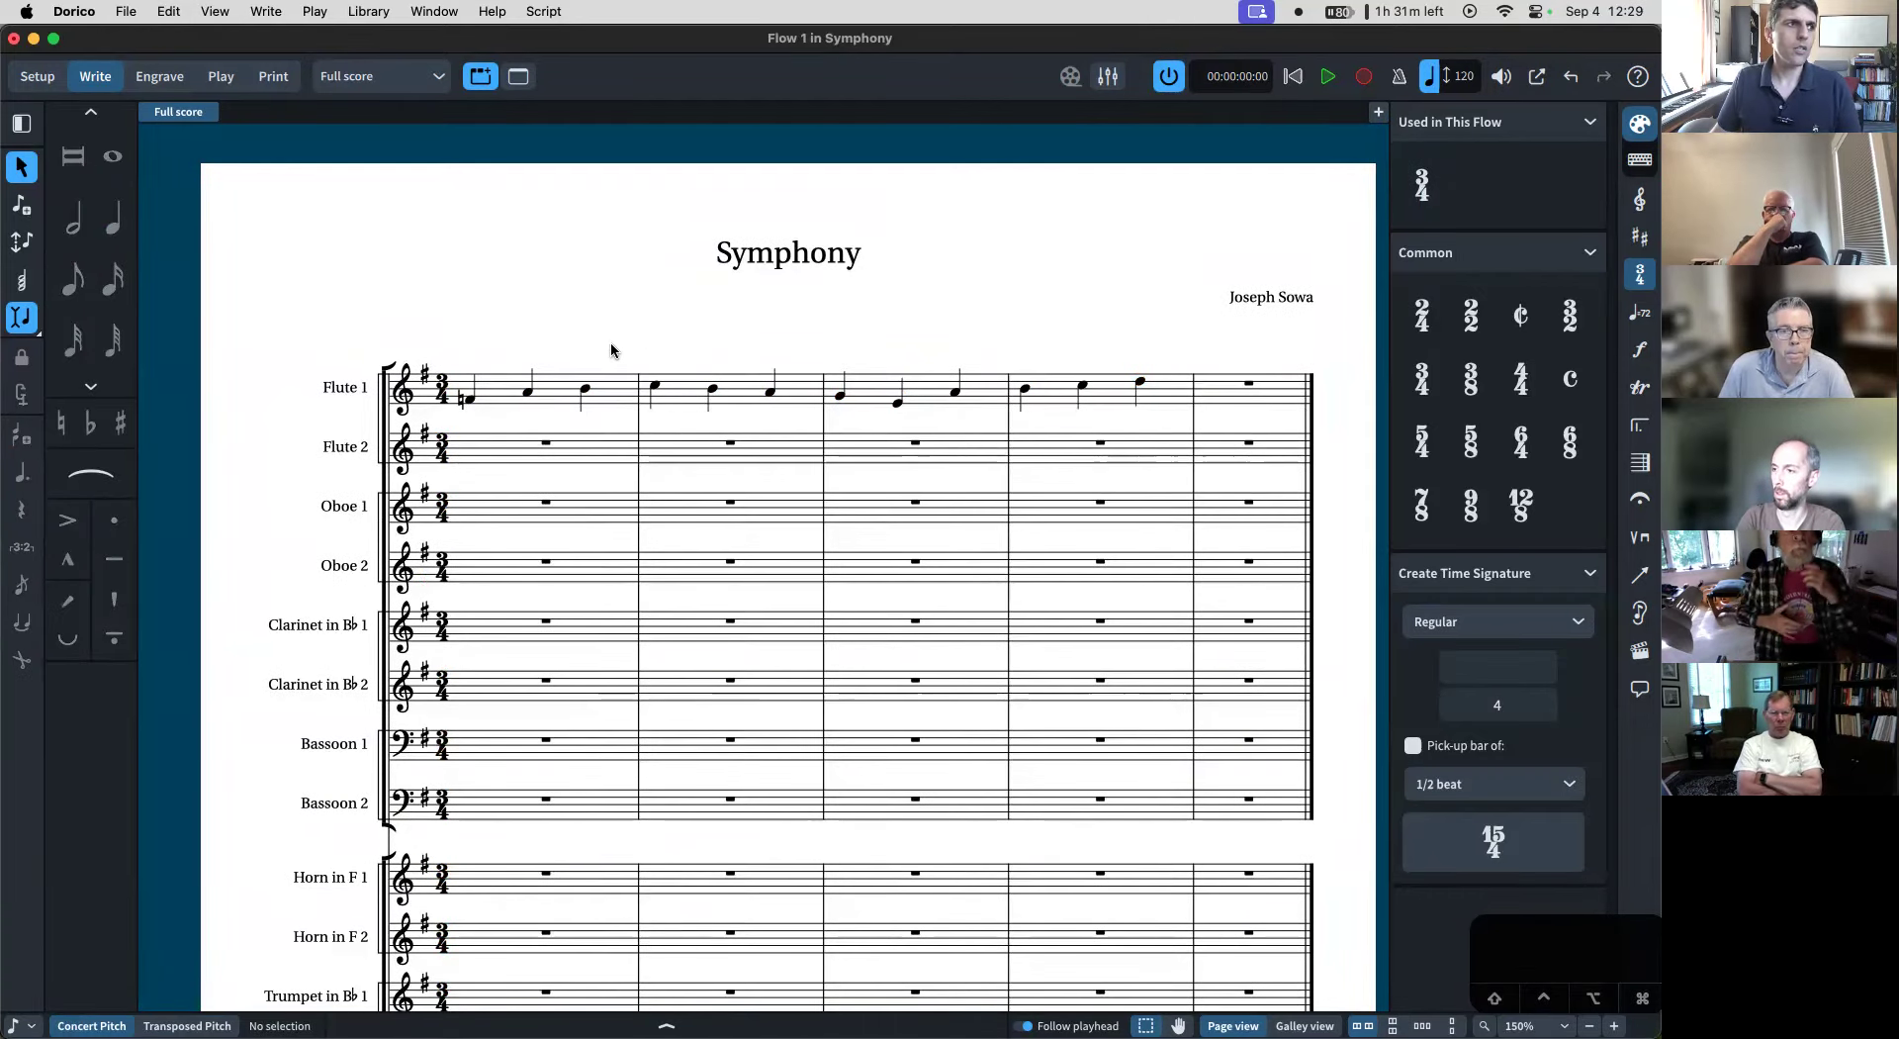
- Select the Flute 1 notes in bars 1–4 and delete them
left_click(469, 399)
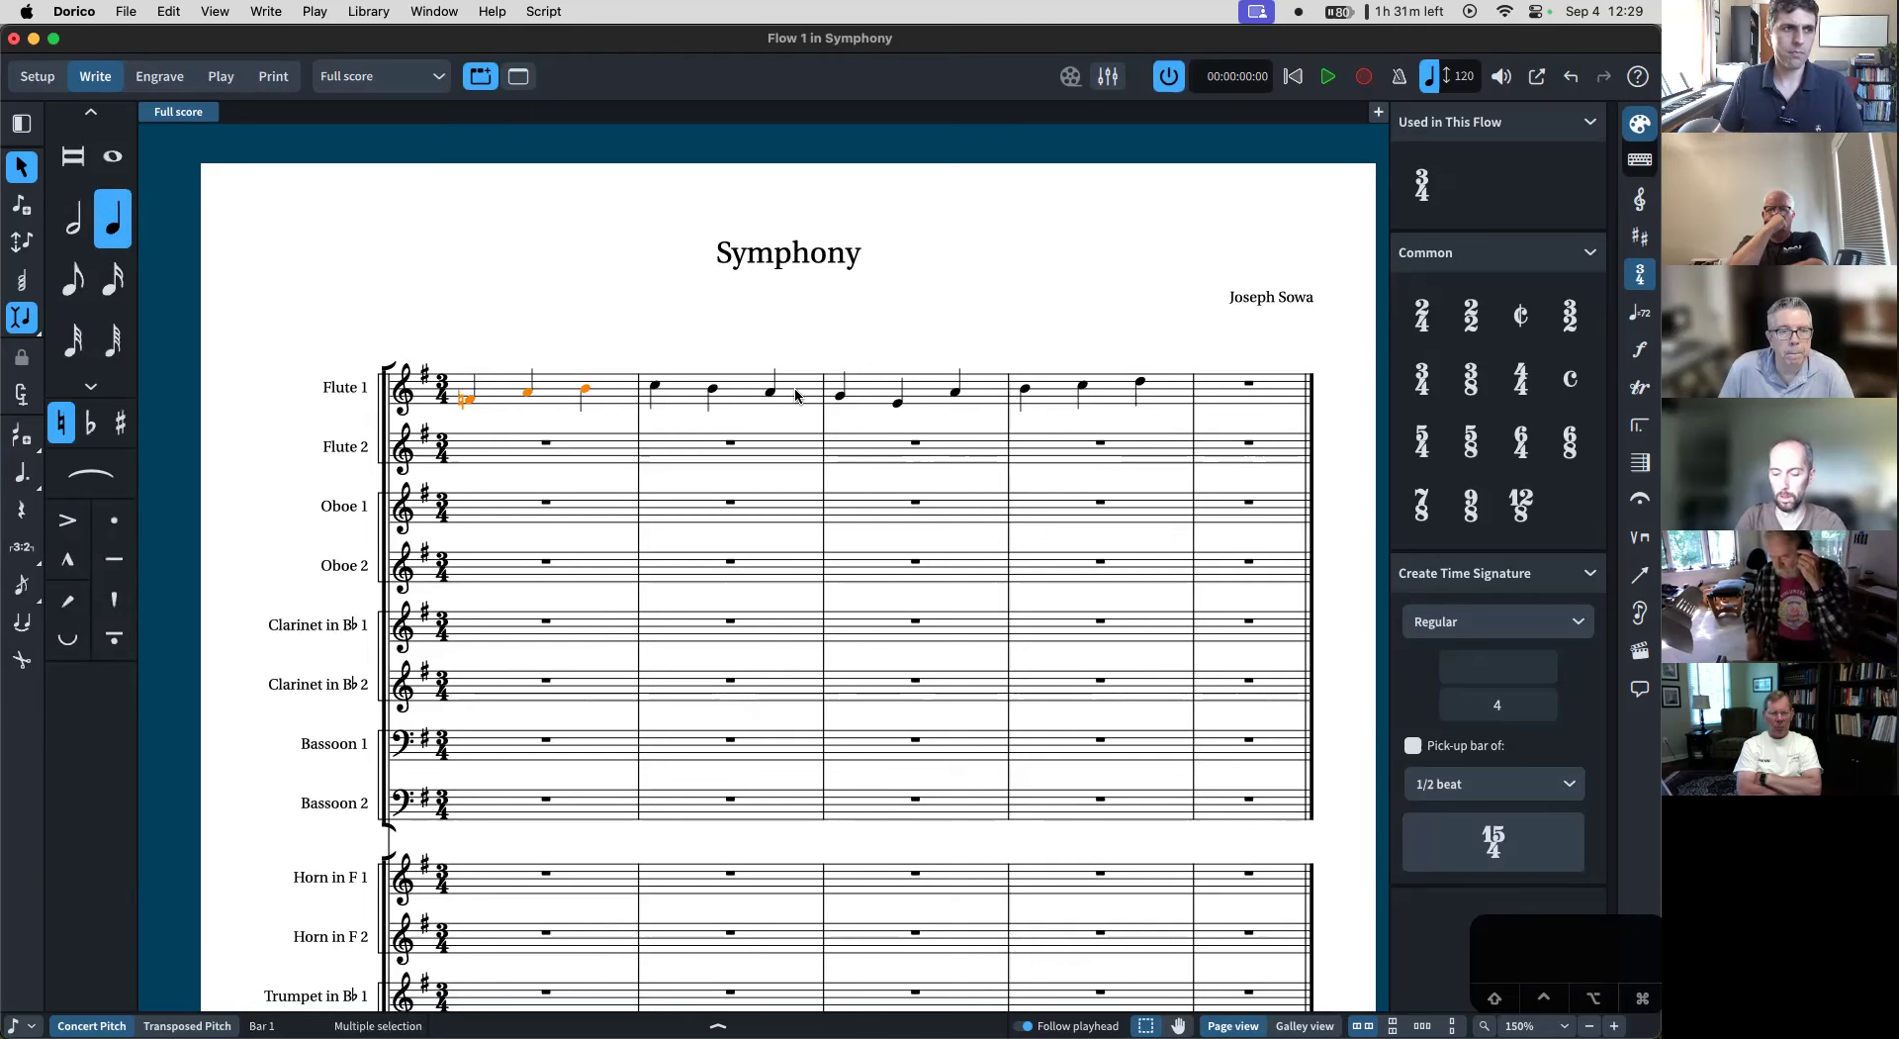
left_click(1093, 387, "shift")
key("Delete")
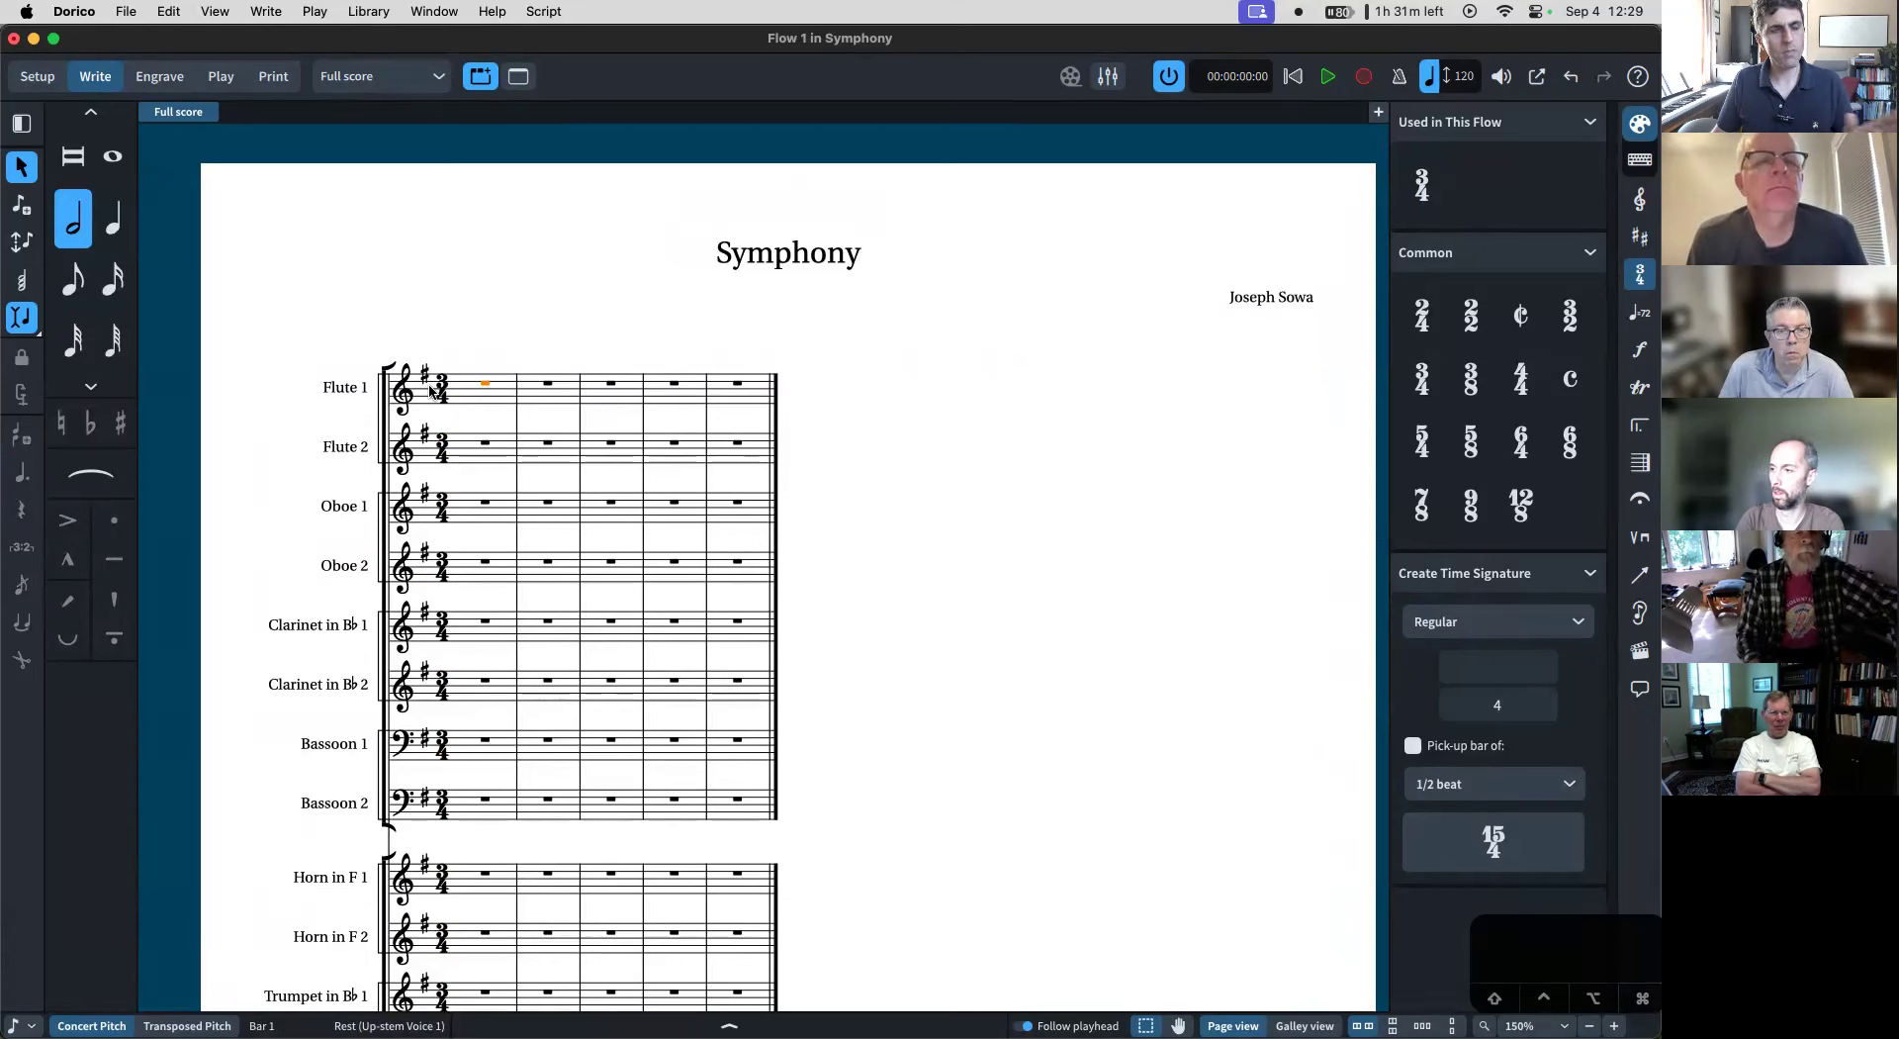
- Try inserting 11 bars at the end of the flow, and undo the insertion
left_click(610, 386)
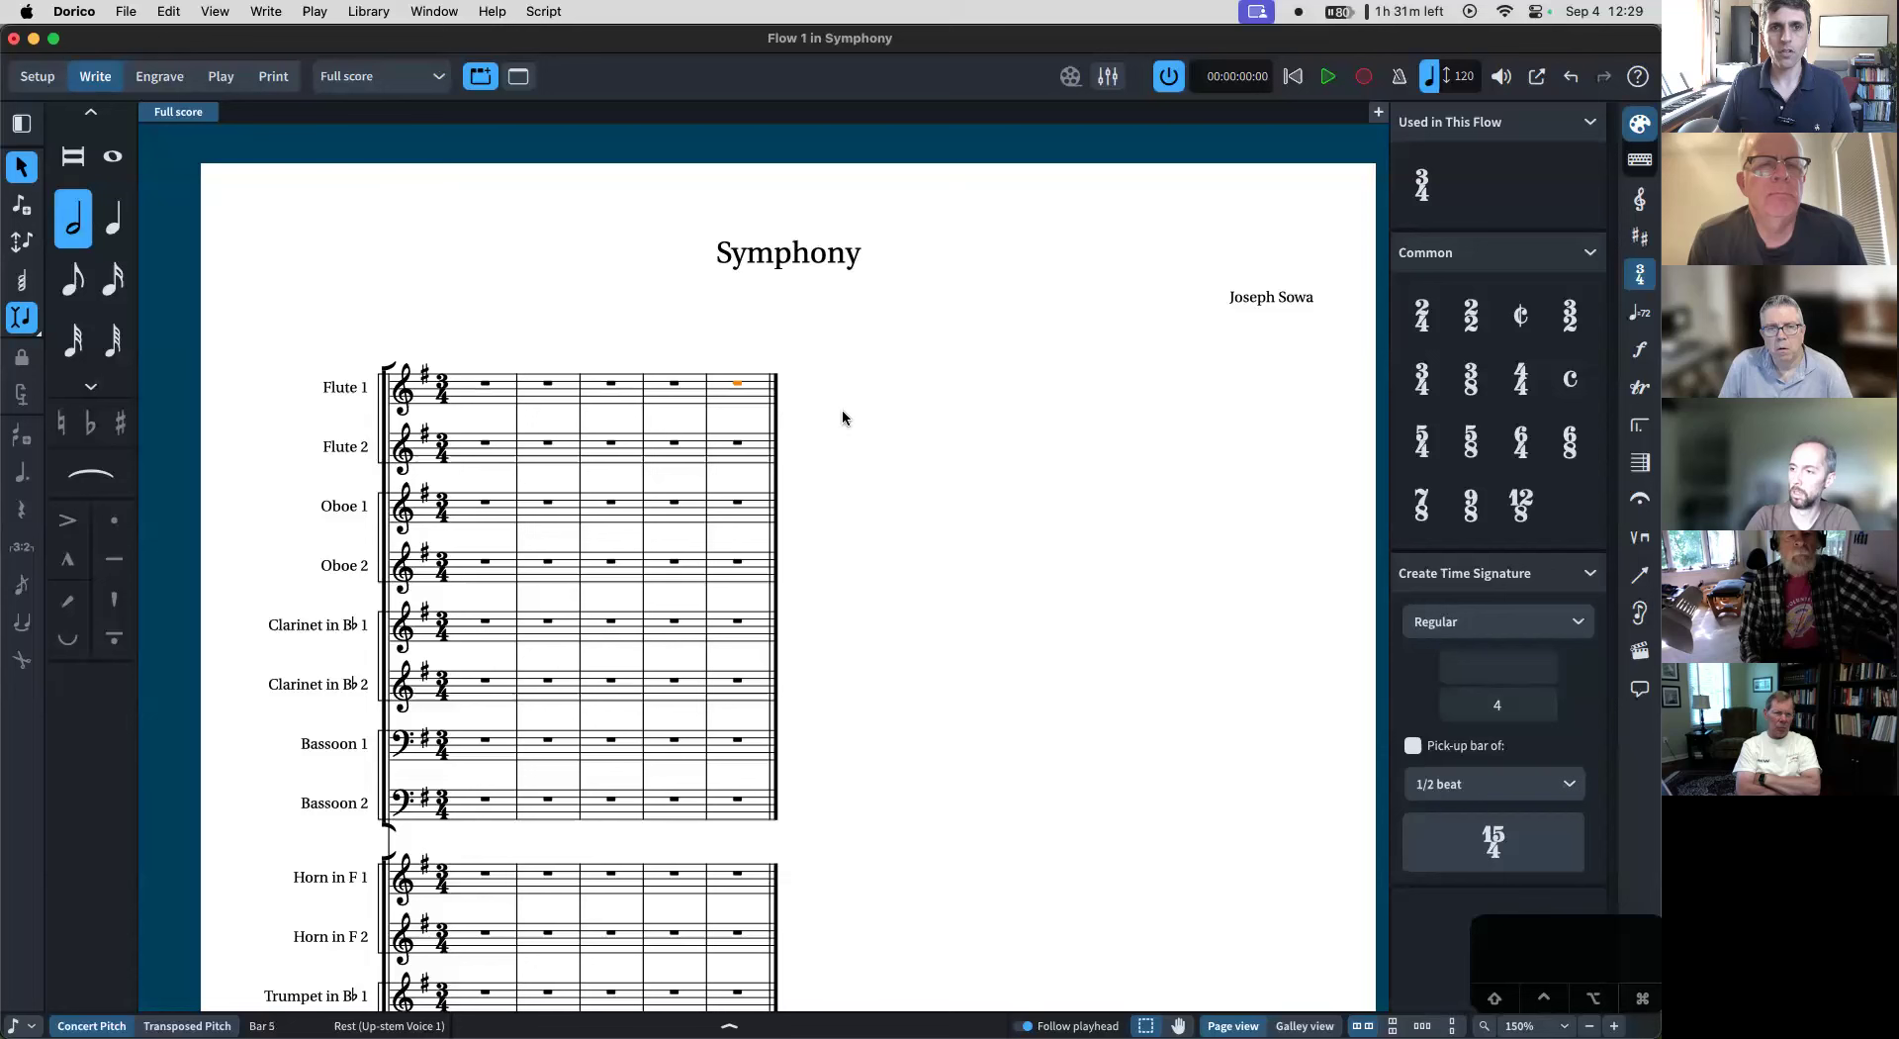
left_click(1640, 463)
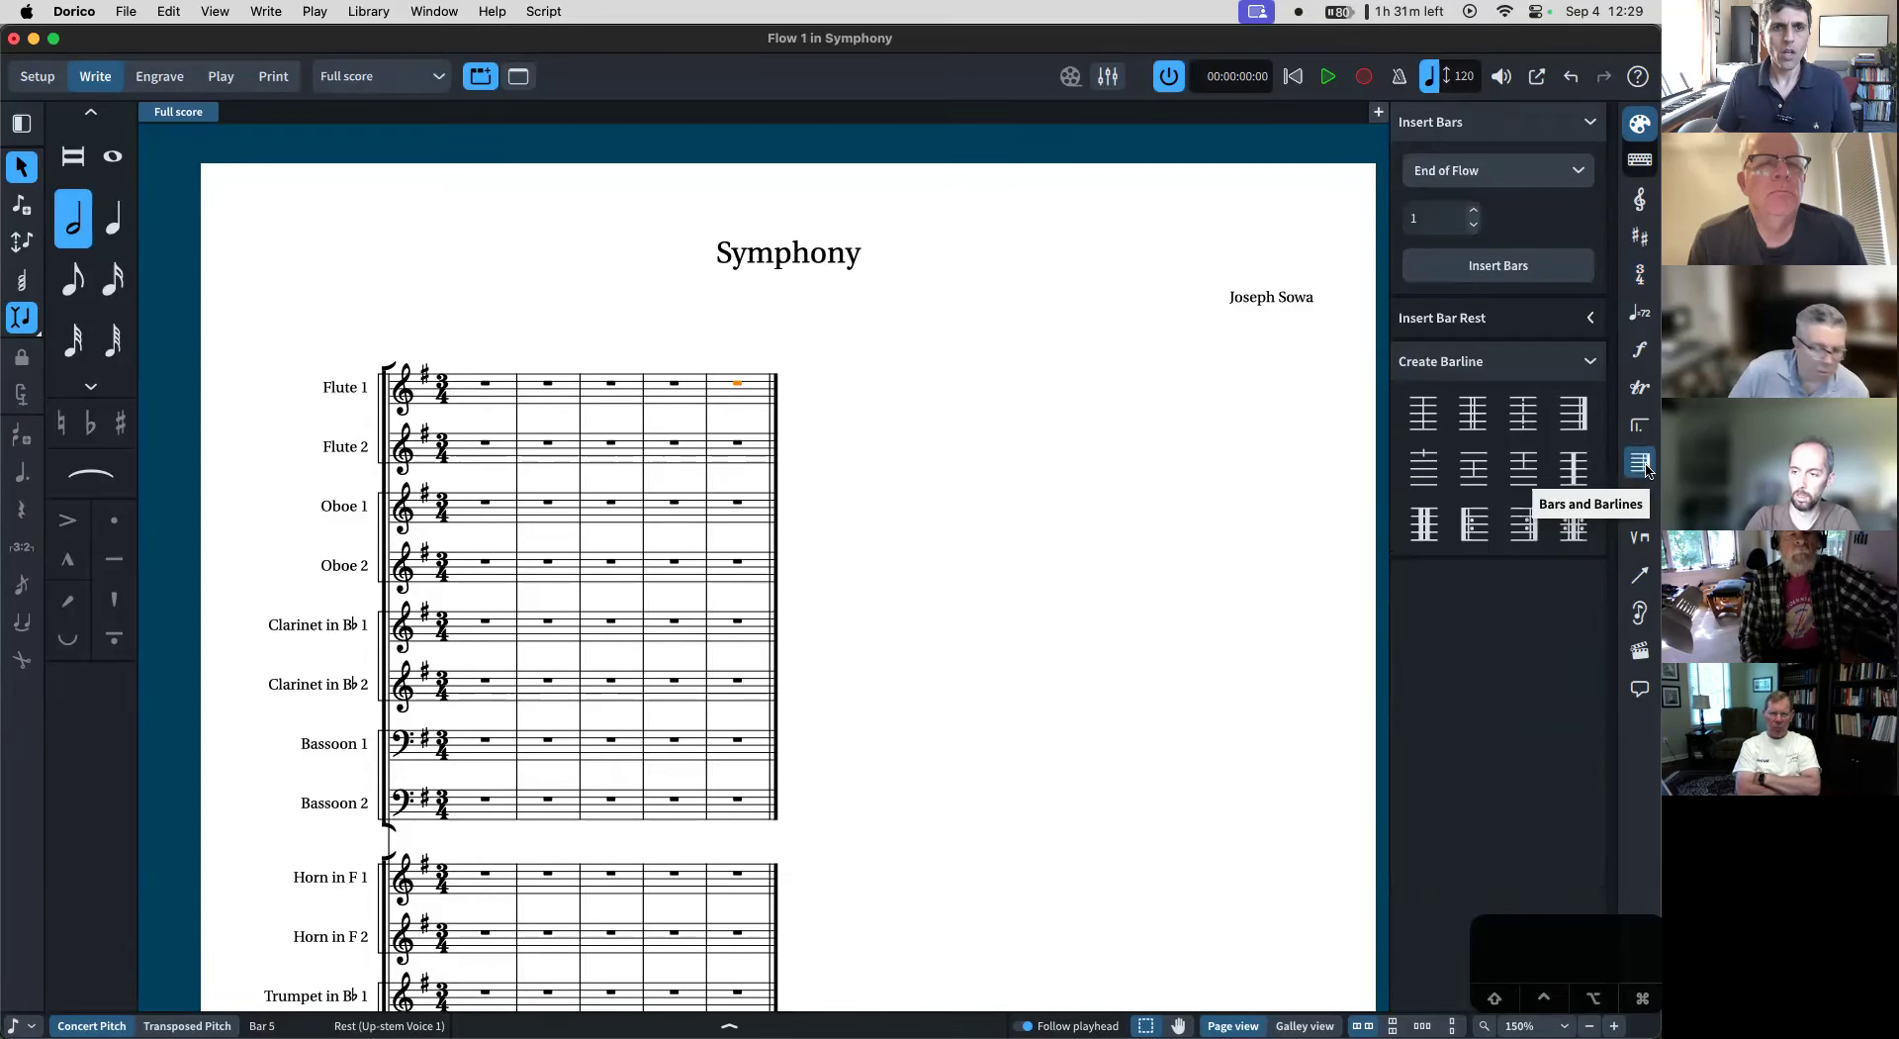
left_click(1452, 213)
type("1")
left_click(1484, 276)
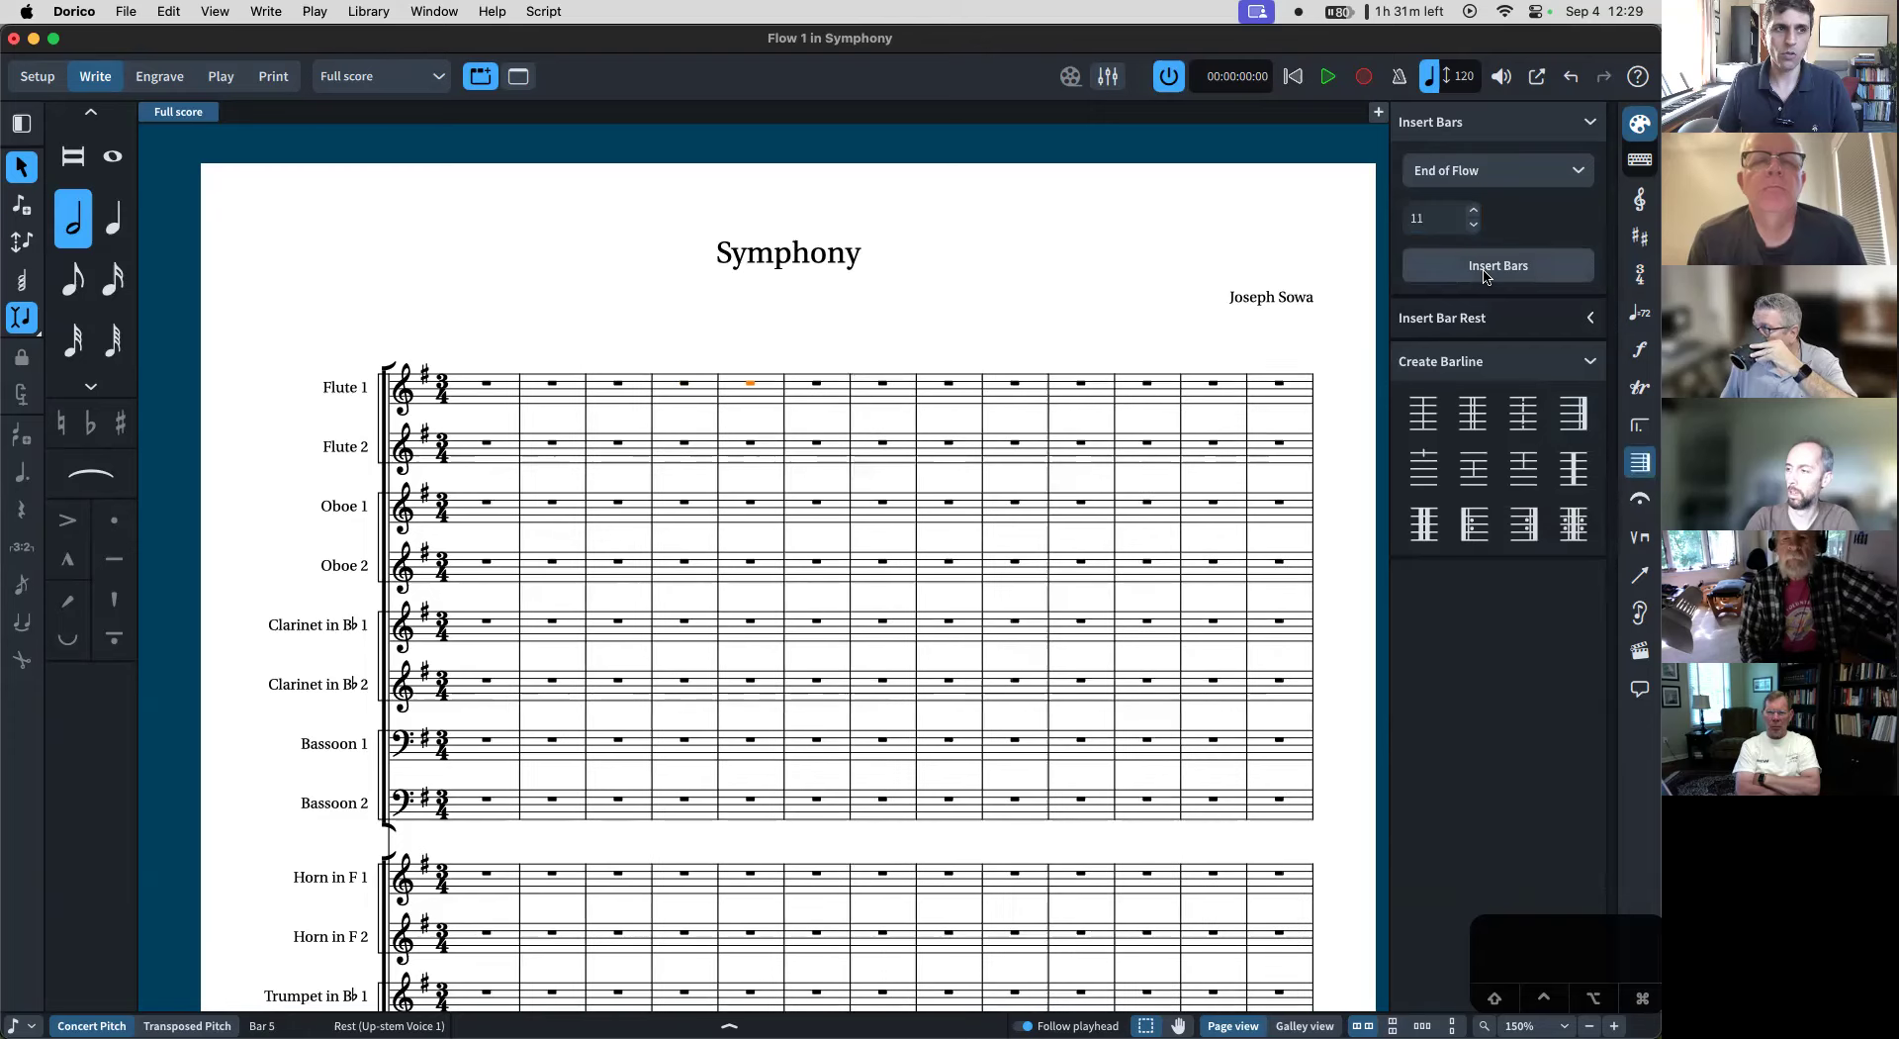
key("super+z")
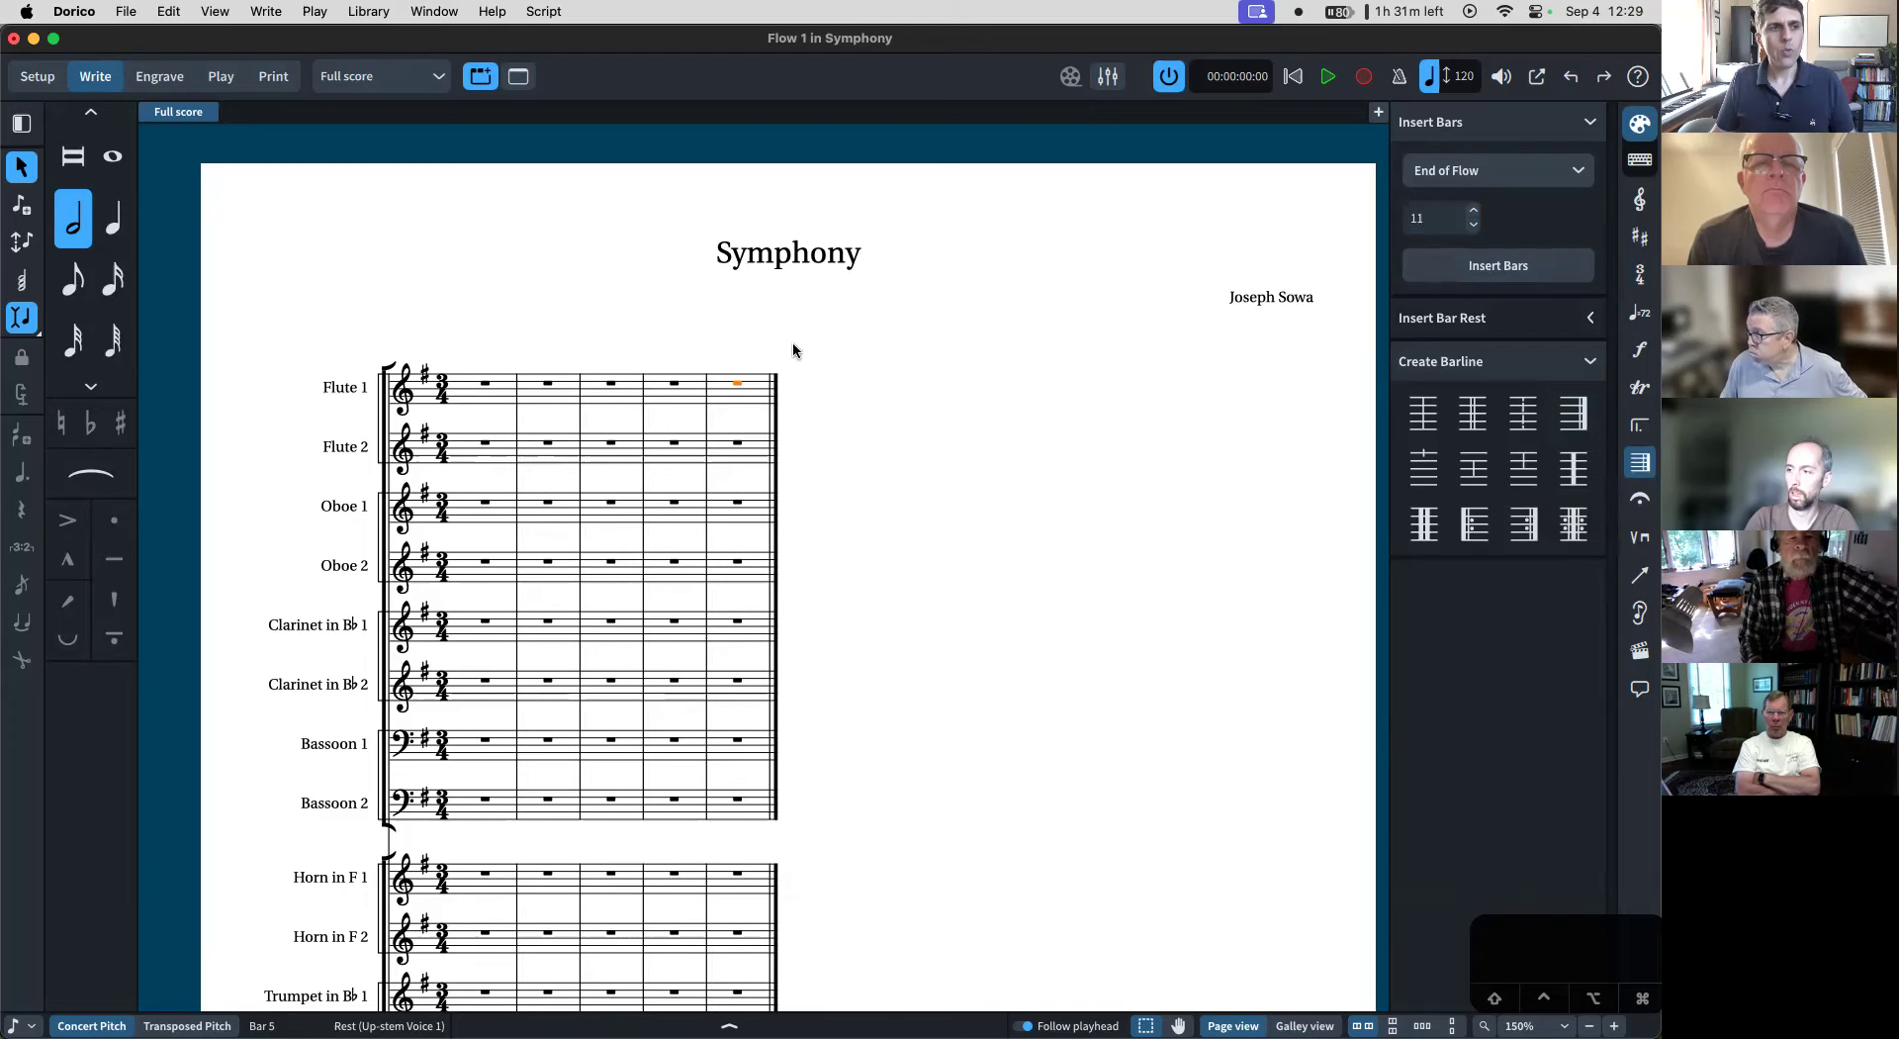
- Add 11 bars using the bars popover
key("shift+b")
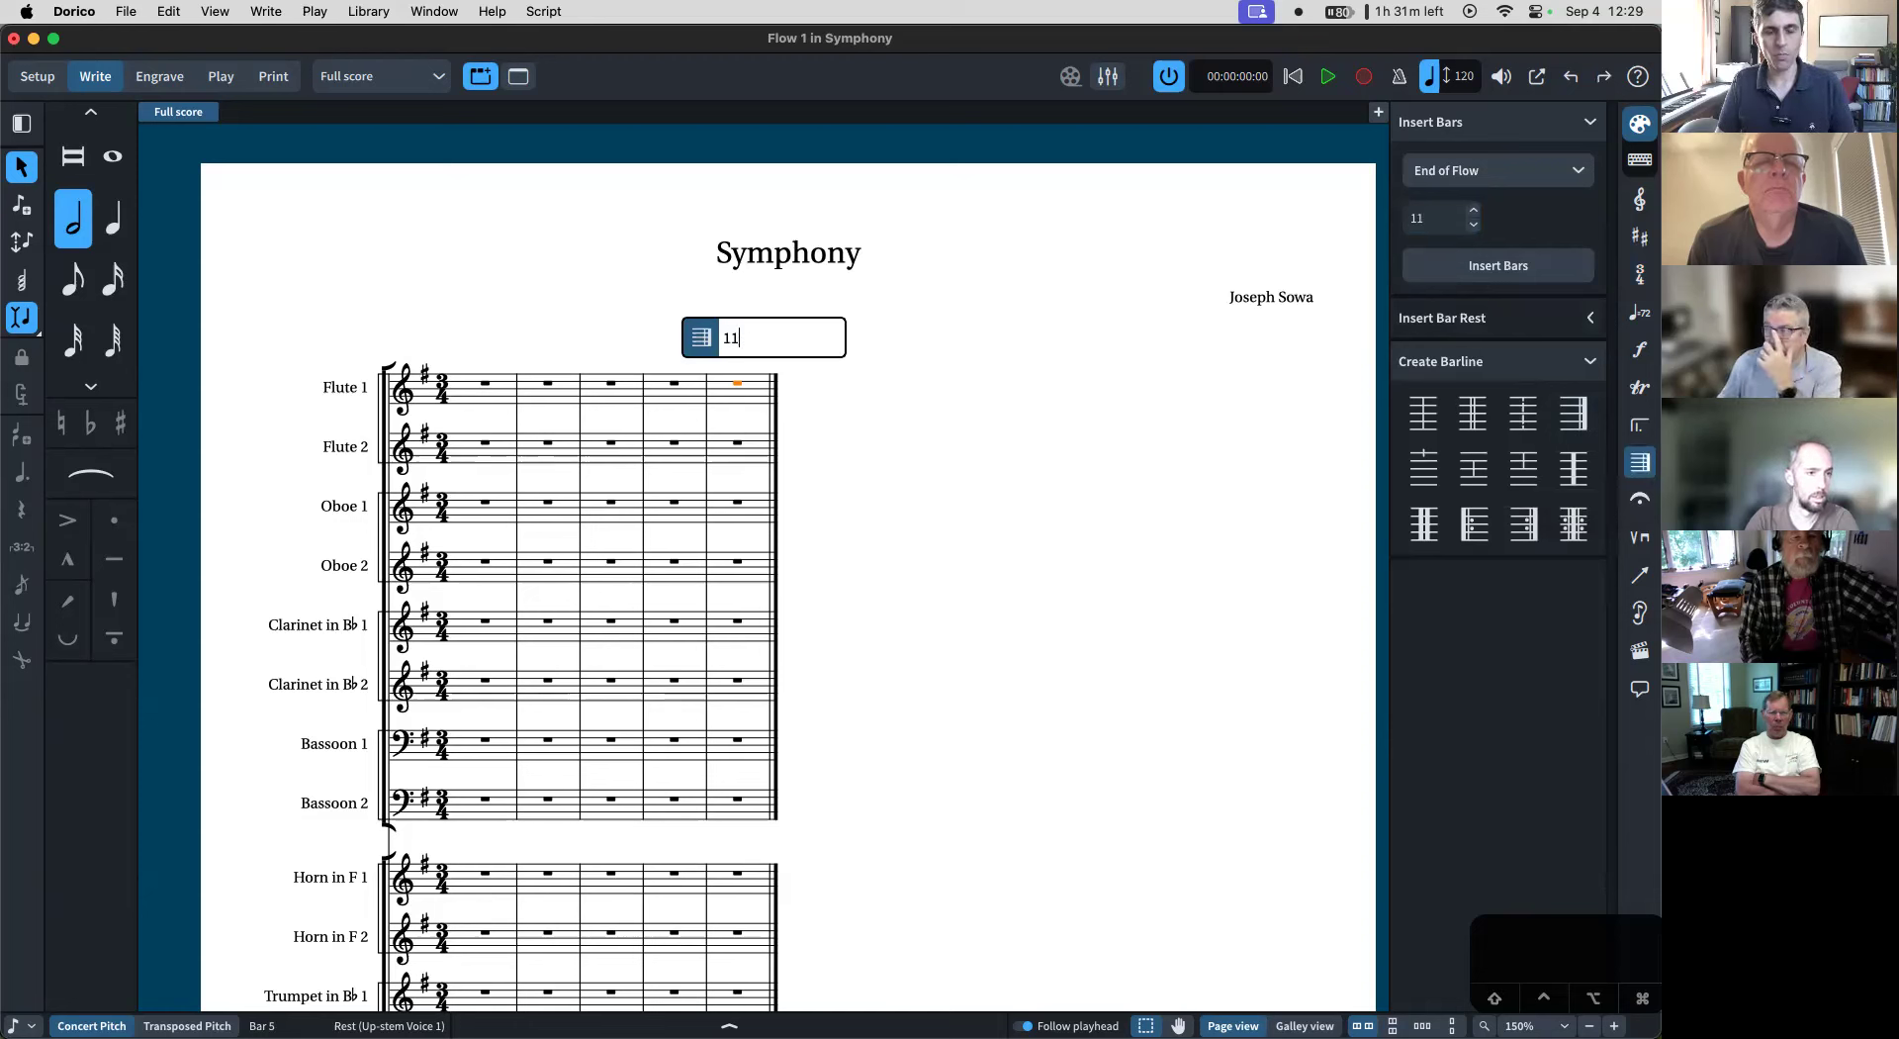
key("Return")
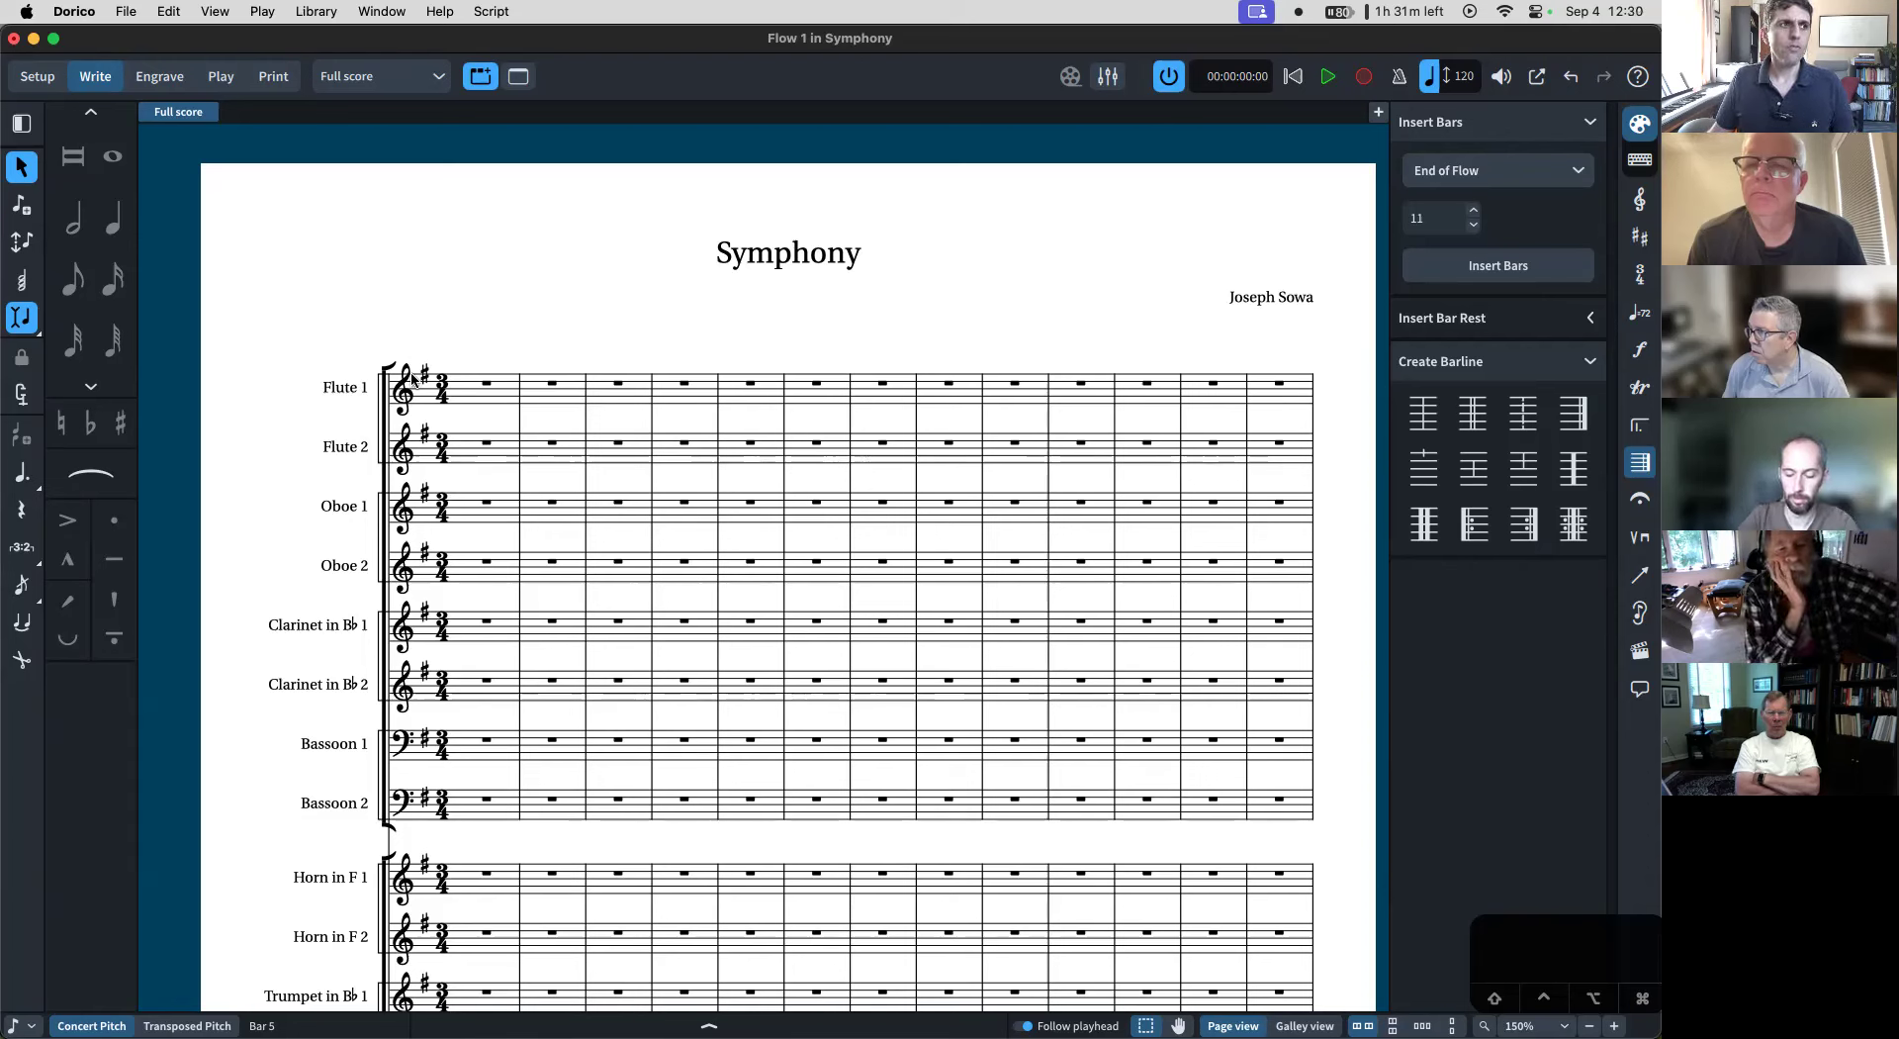
- With Pitch Before Duration on, enter a quarter-note C, two E-flat eighths and a sixteenth in Flute 1 bar 1, and exit note input
left_click(482, 387)
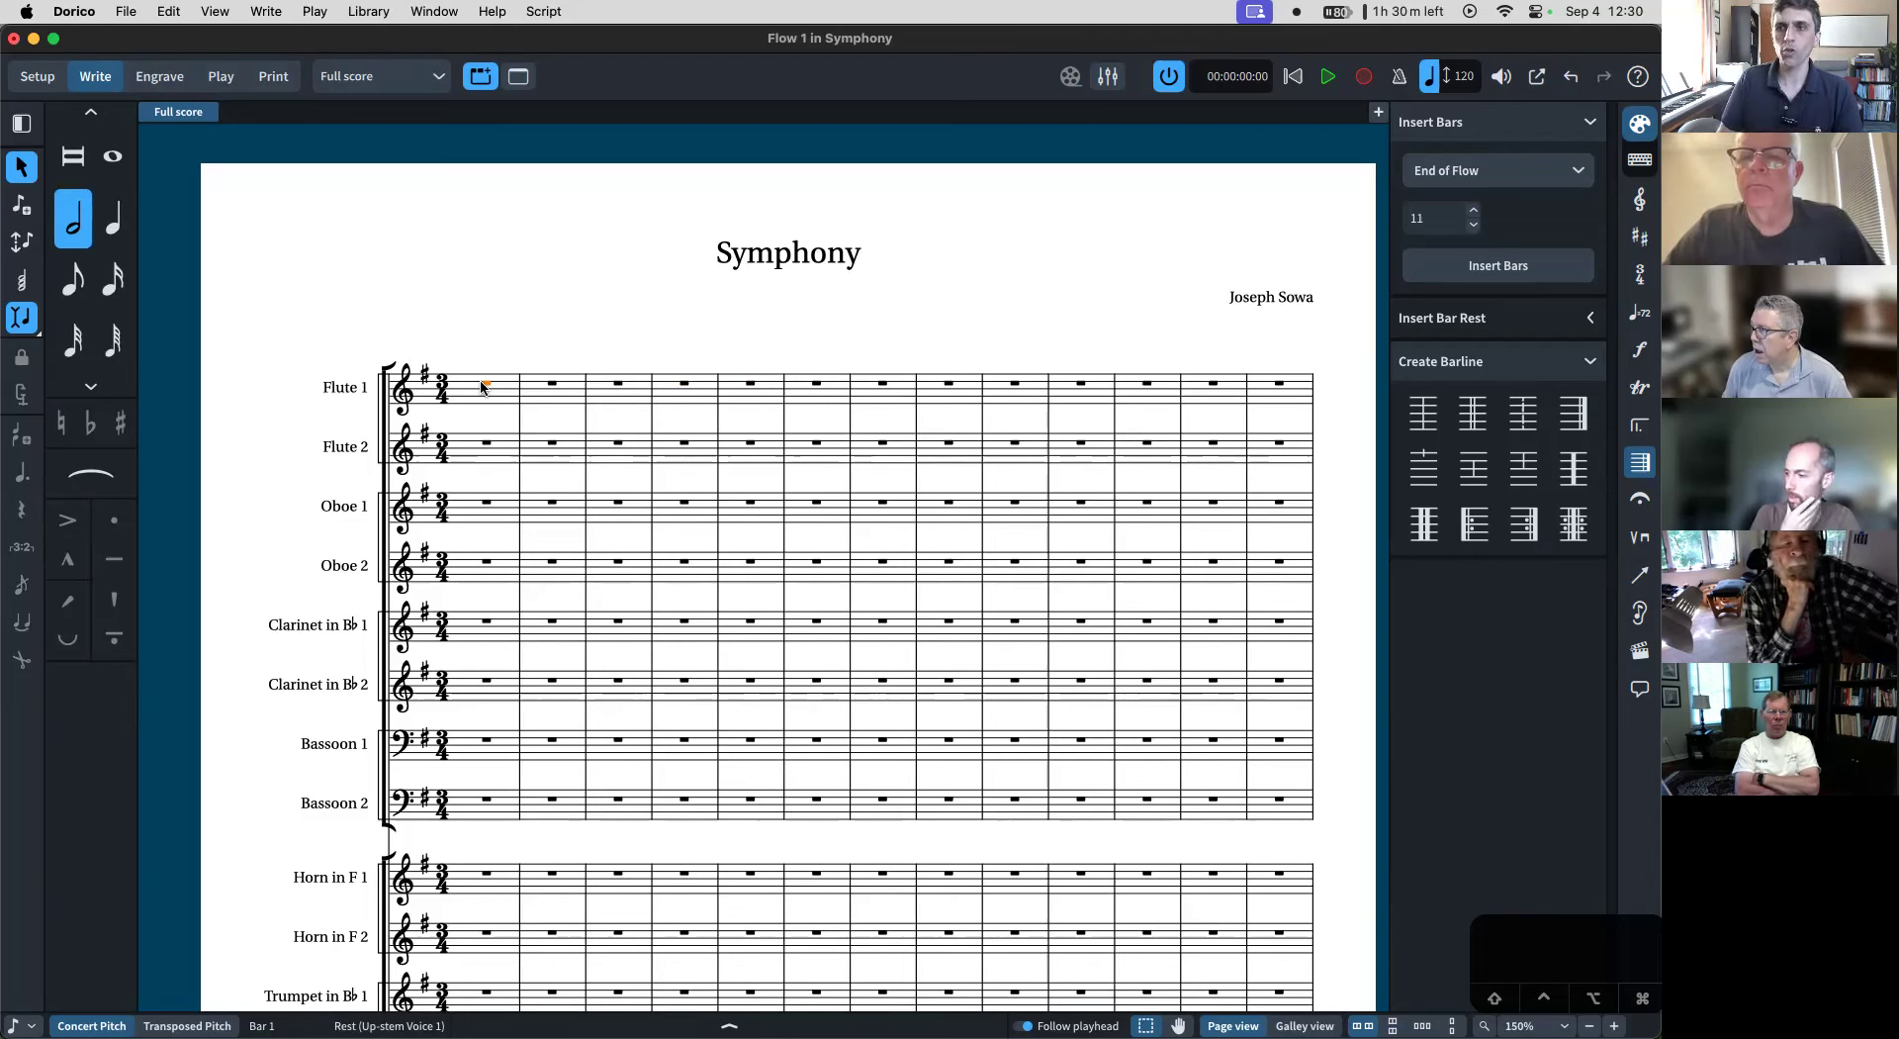
key("shift+n")
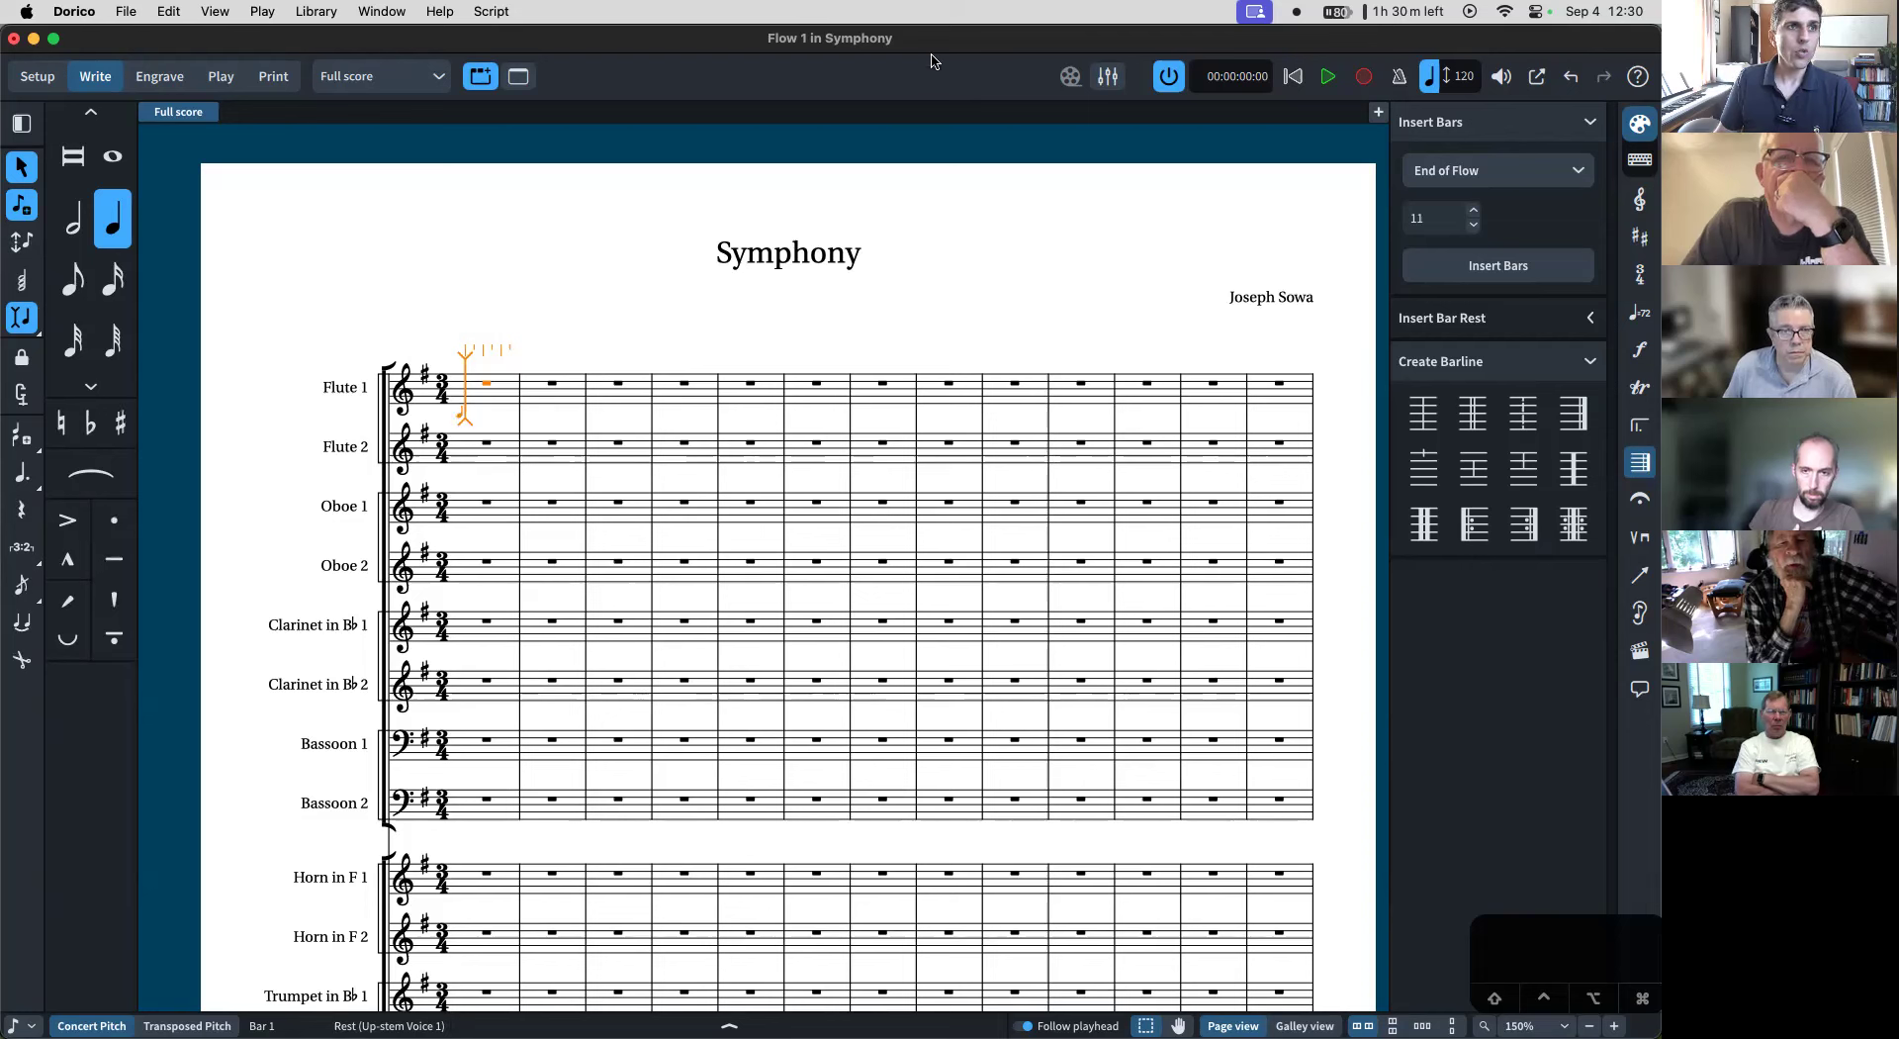
left_click(24, 241)
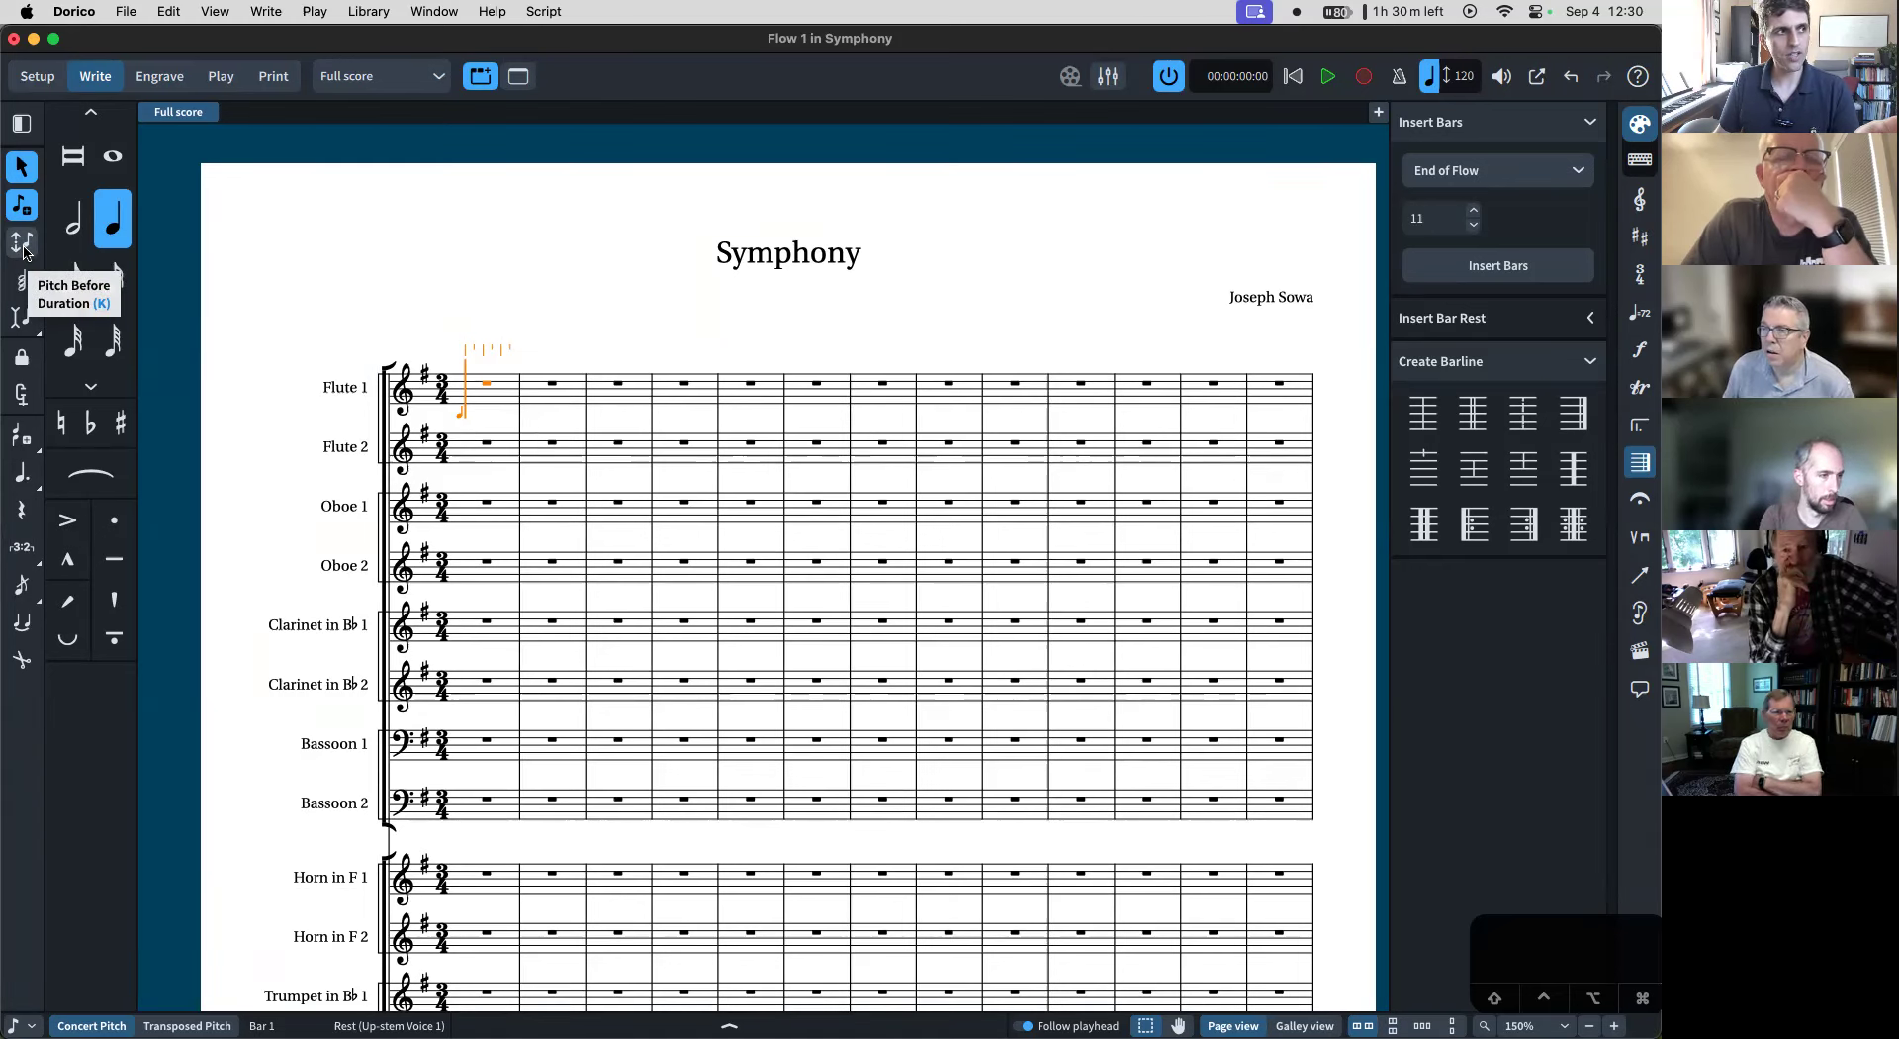
left_click(24, 247)
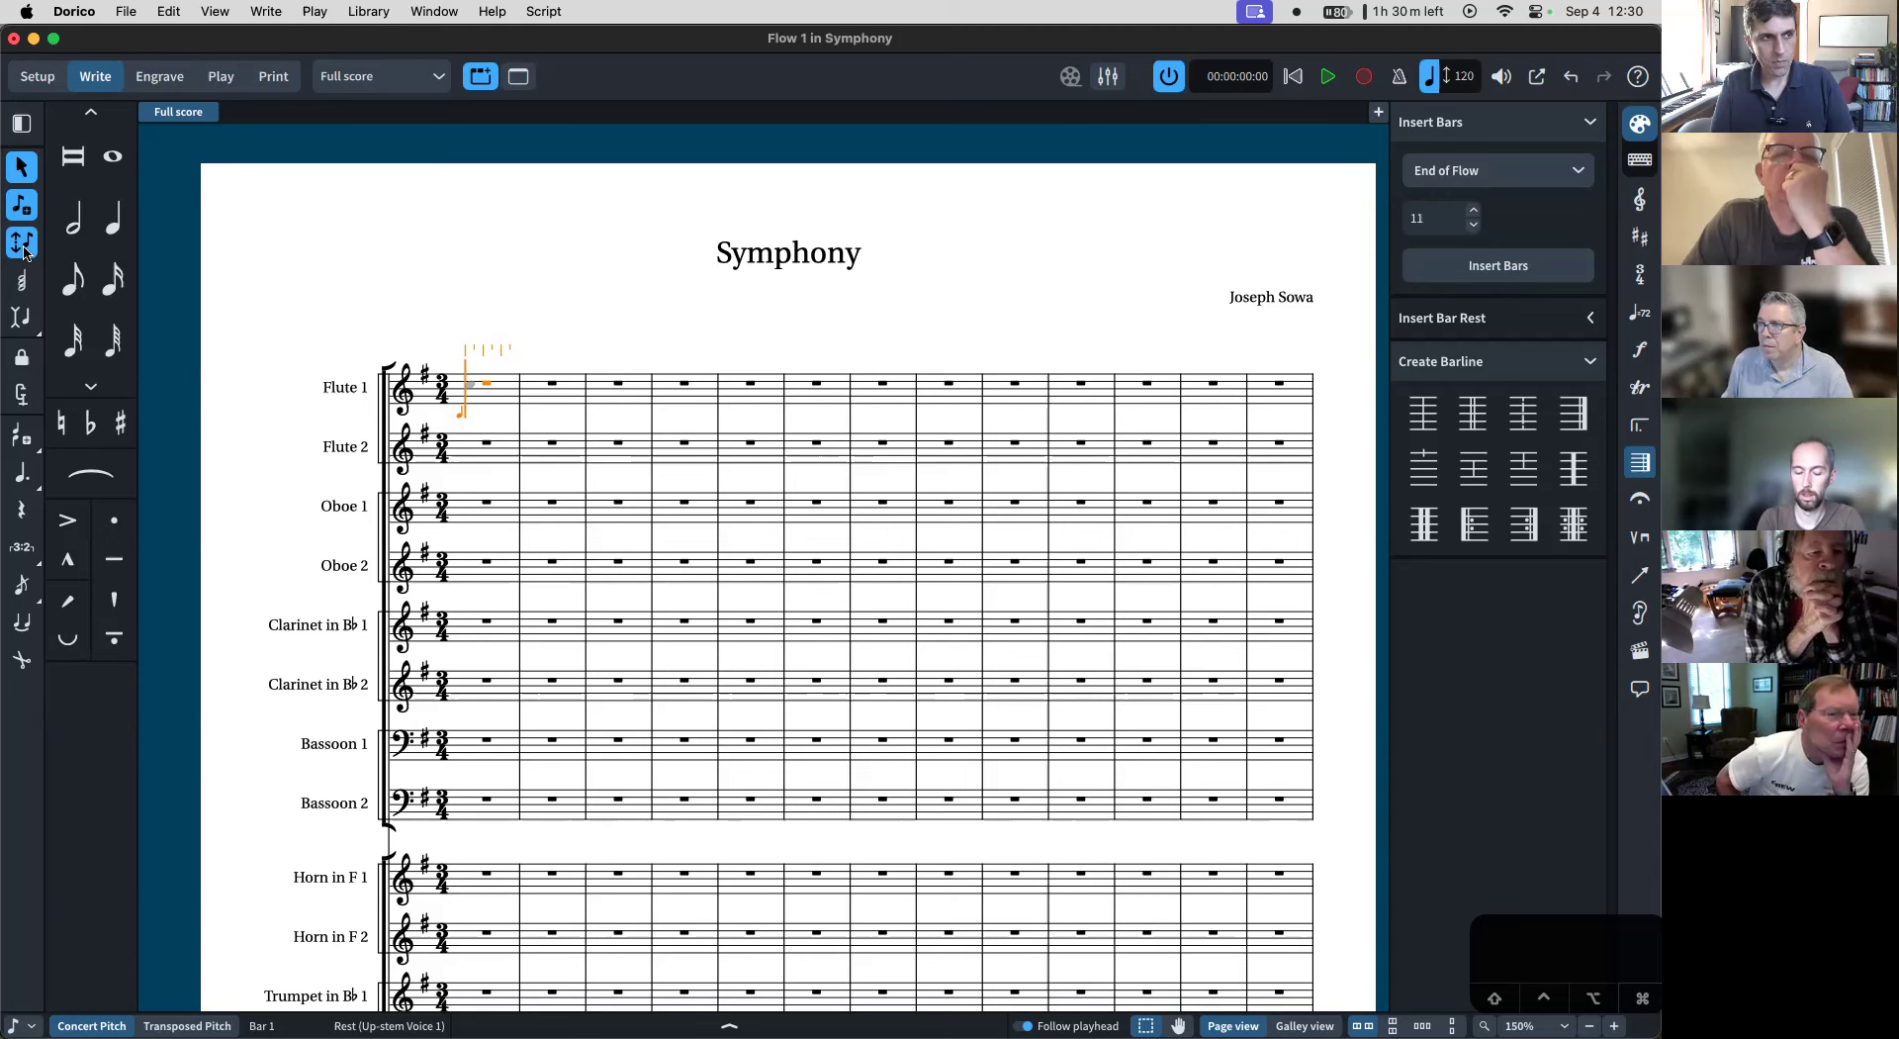
key("c")
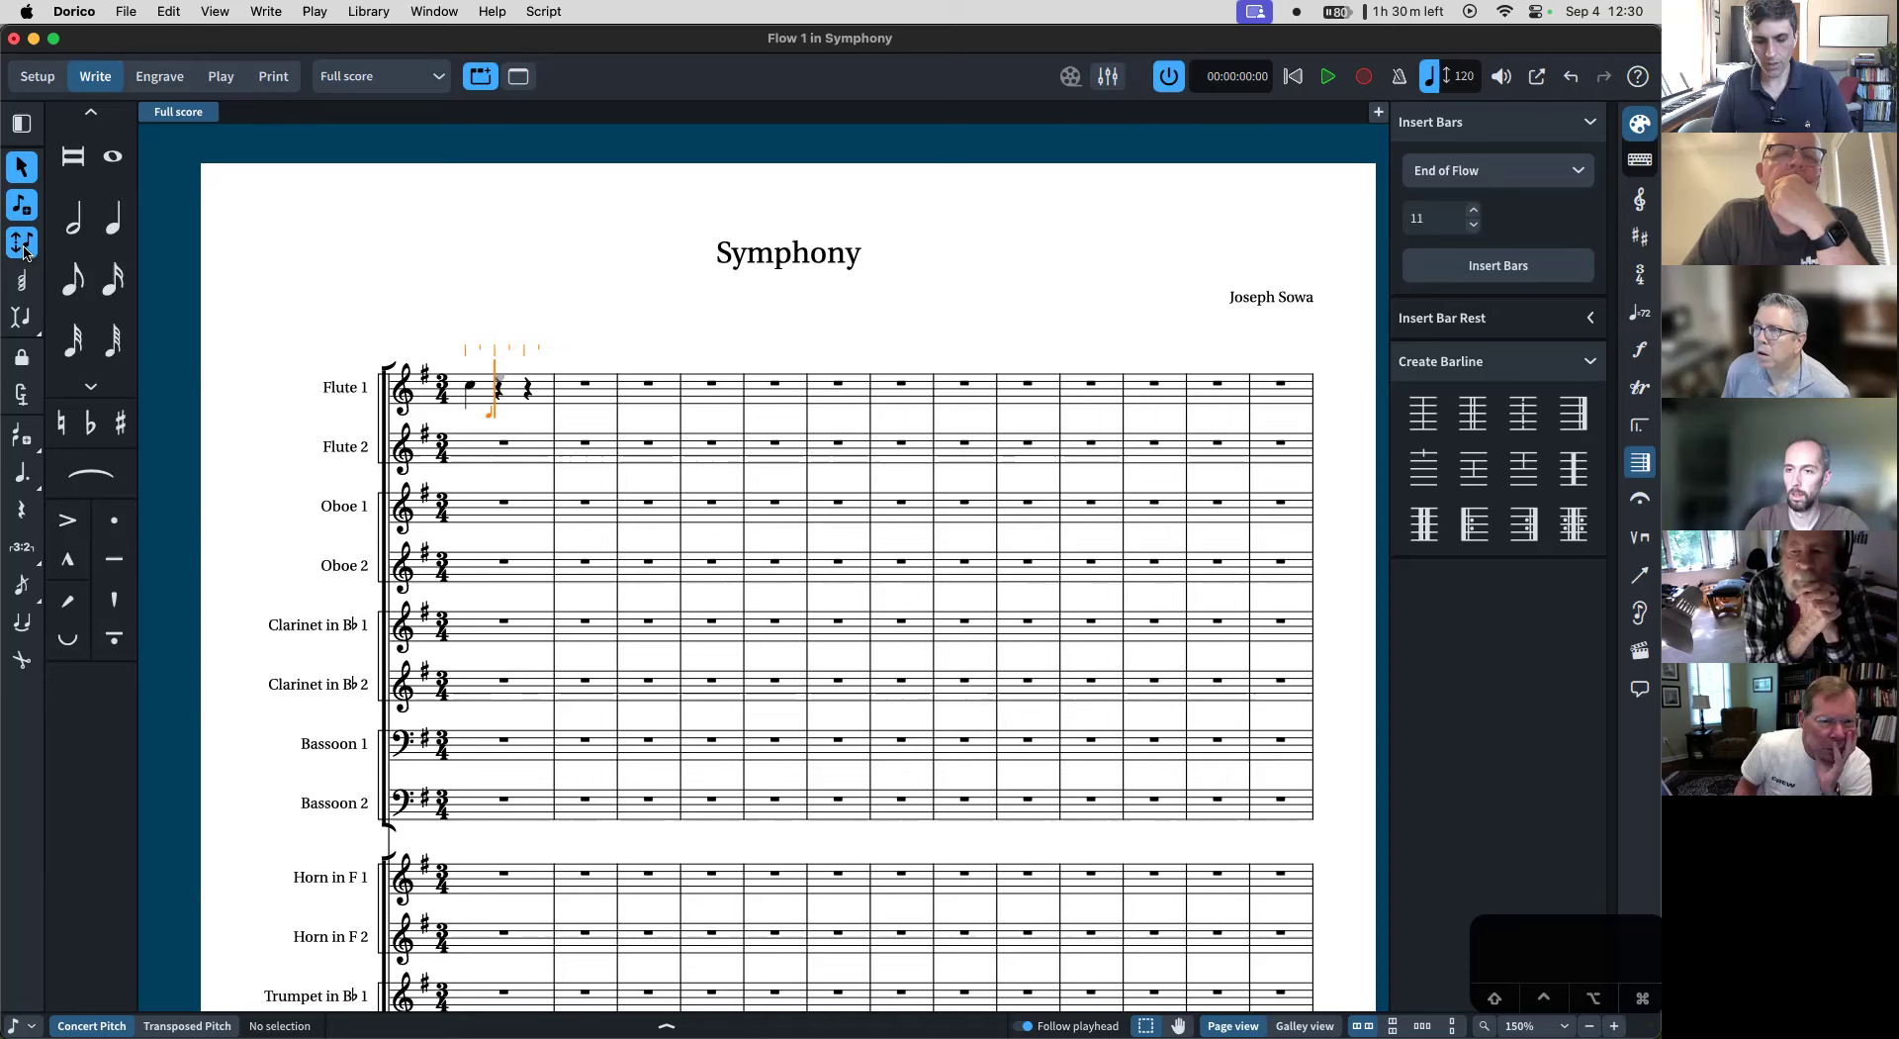
key("5")
key("minus")
key("b")
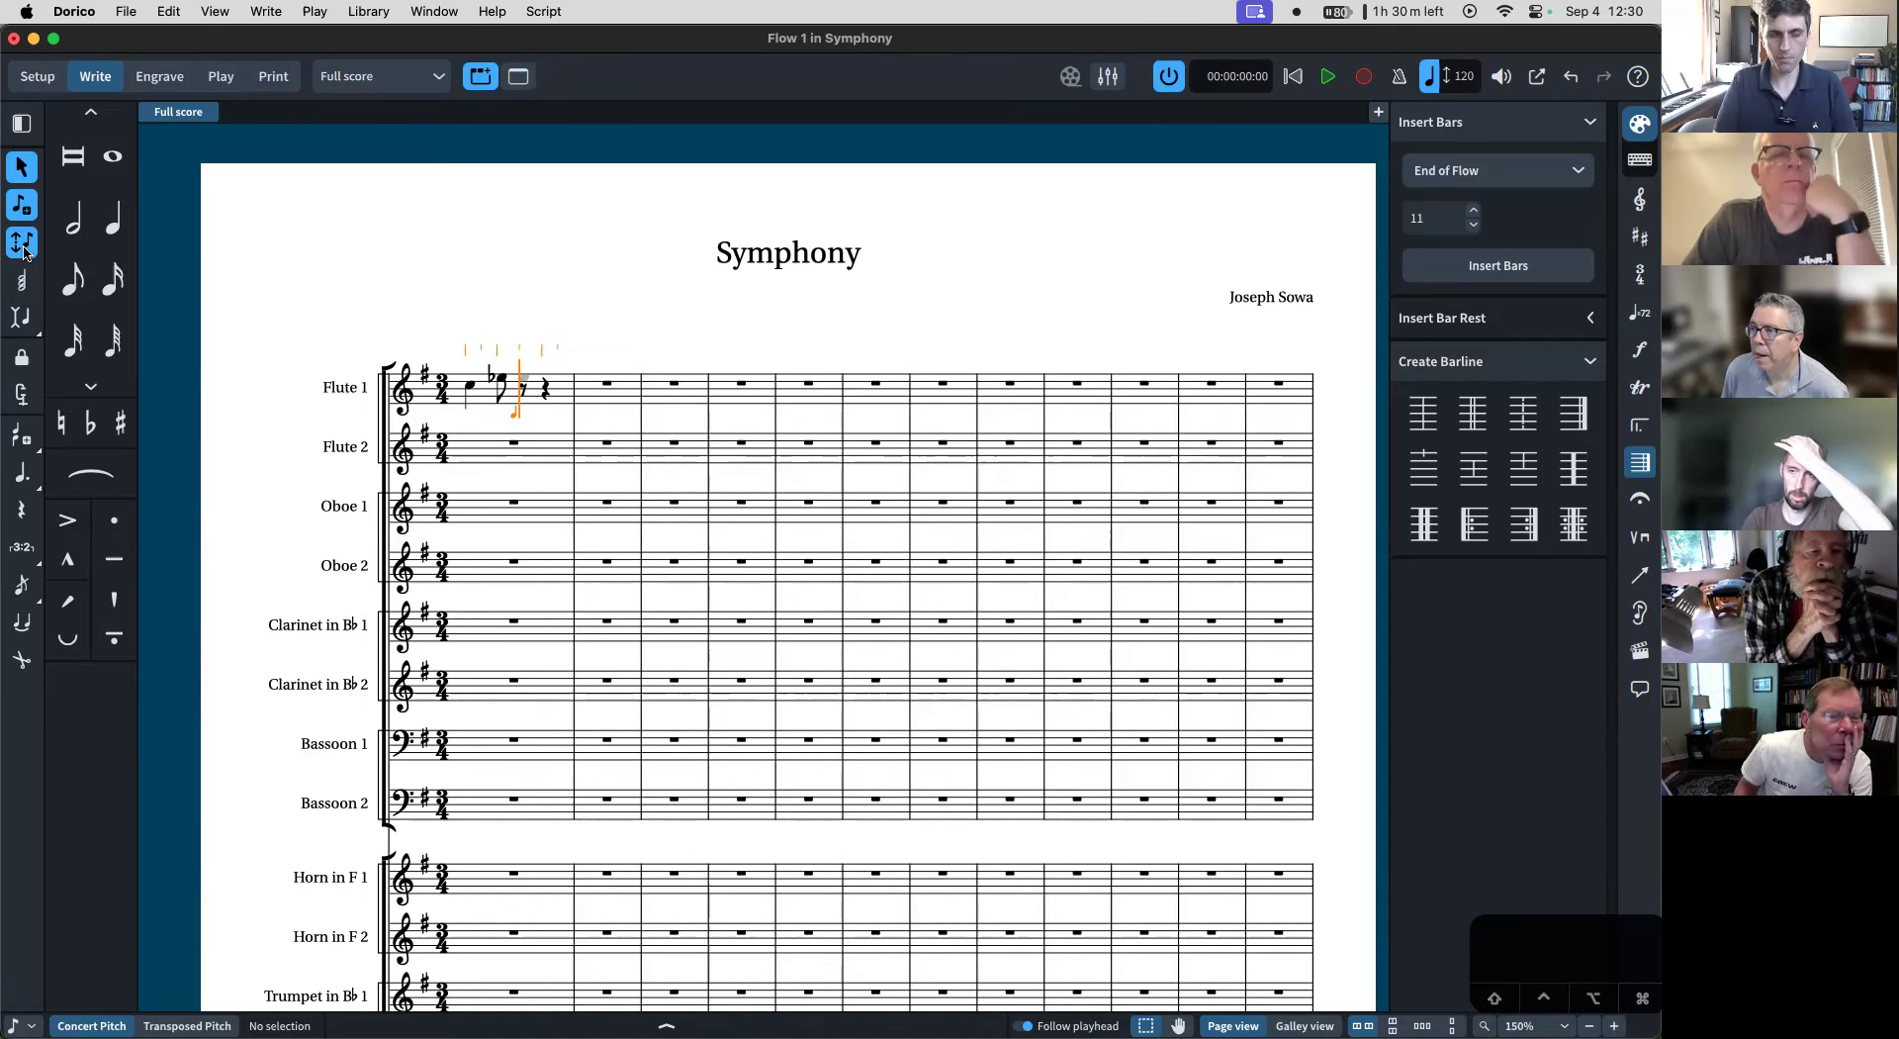
key("c")
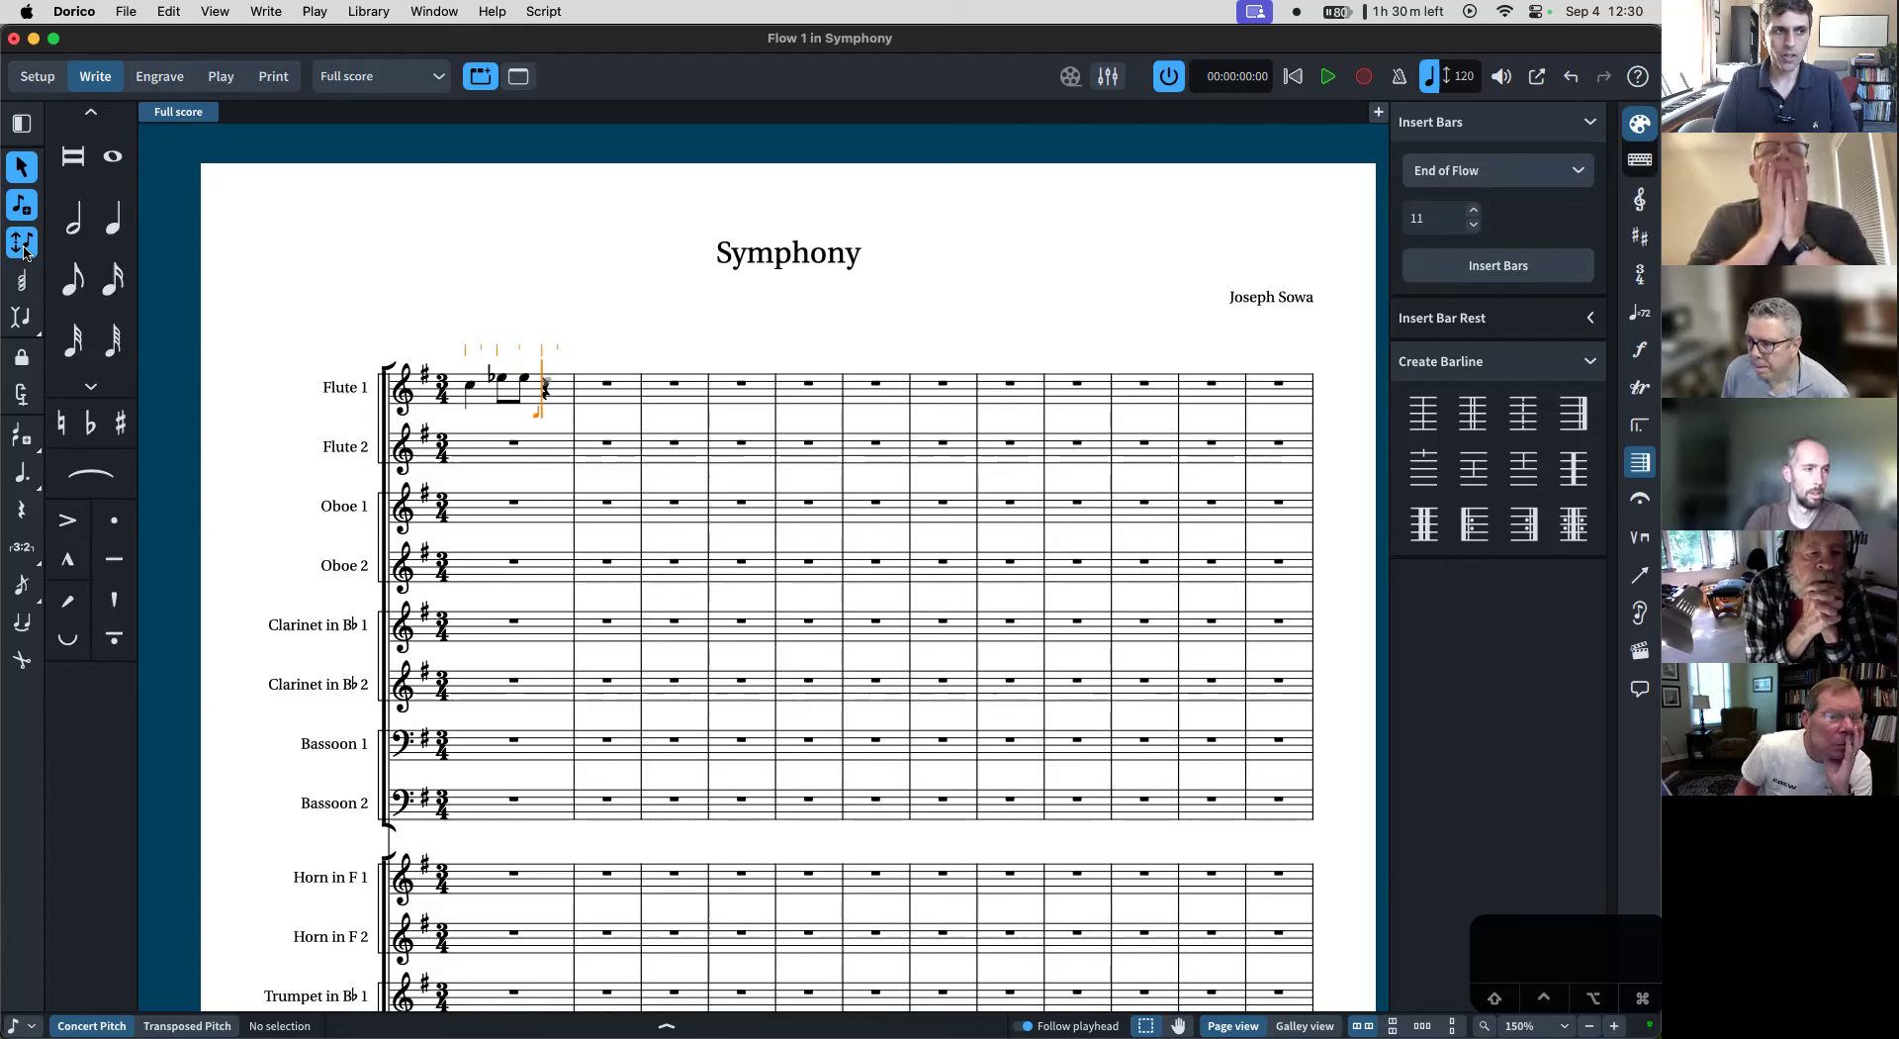
key("b")
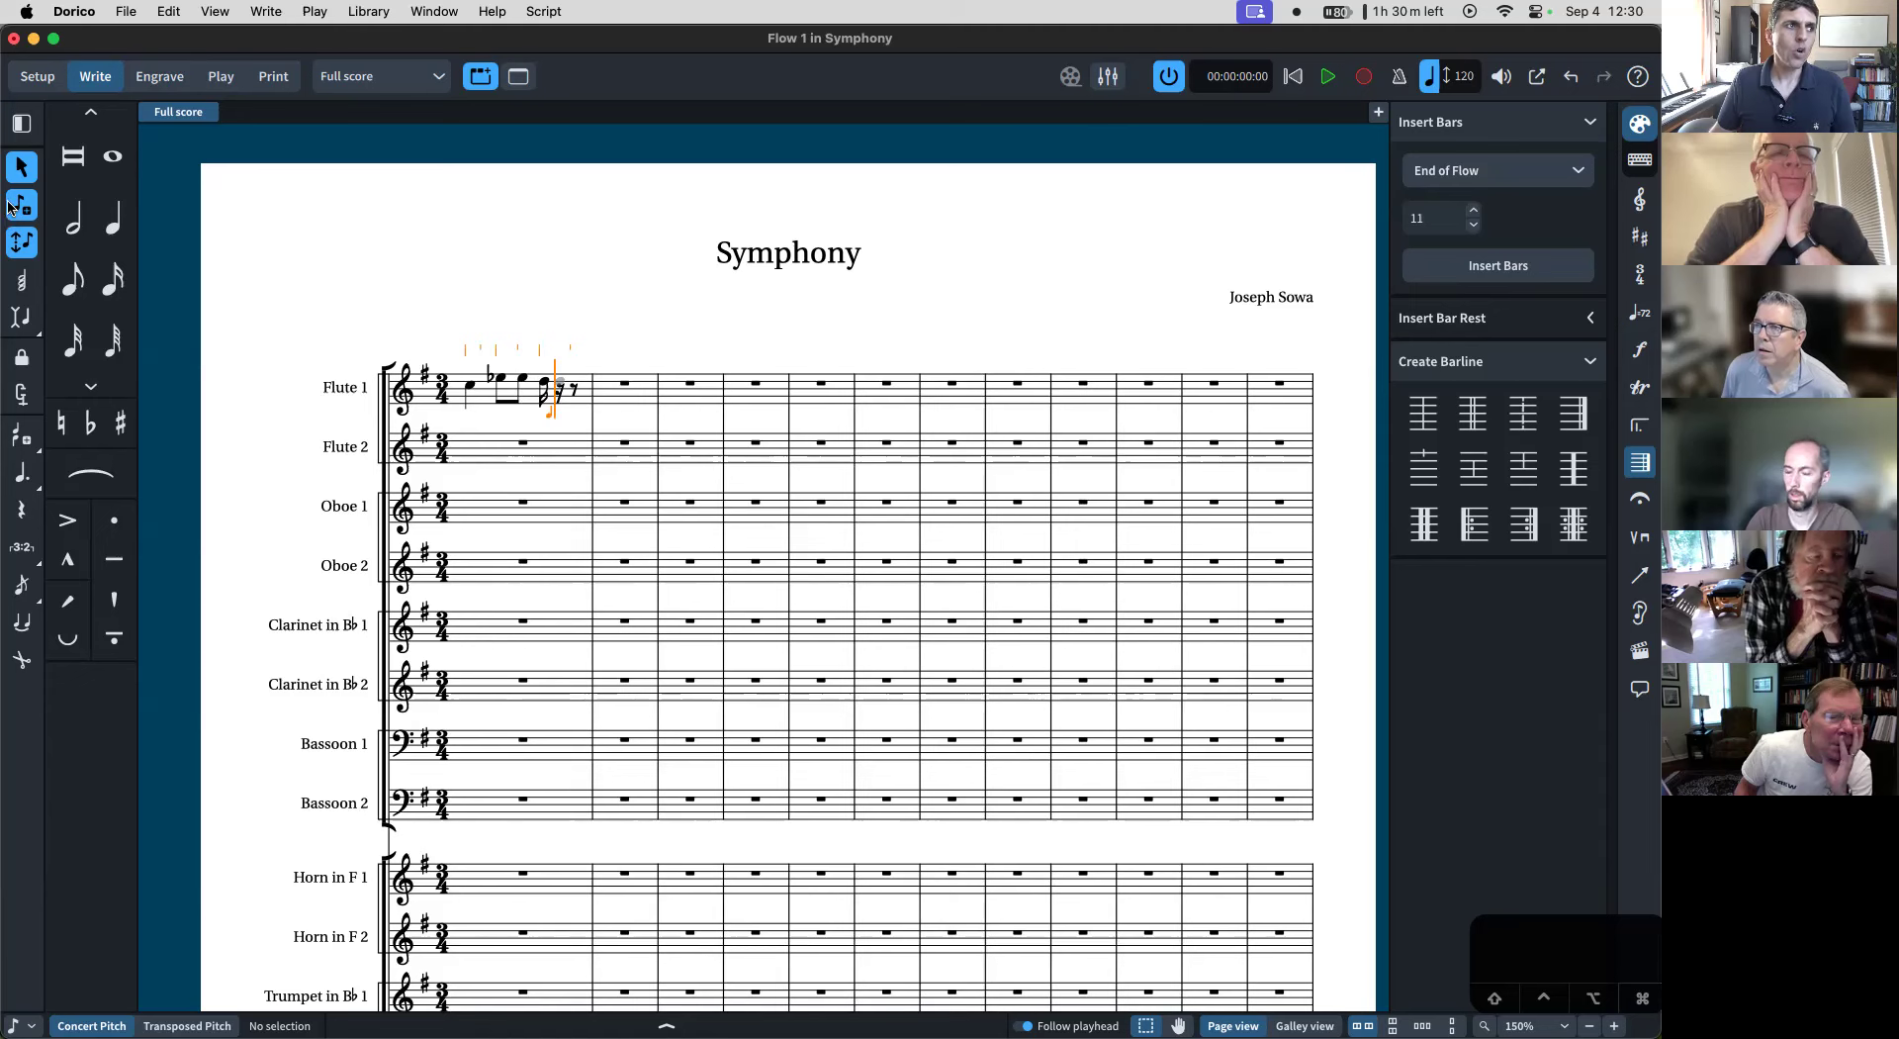
left_click(12, 206)
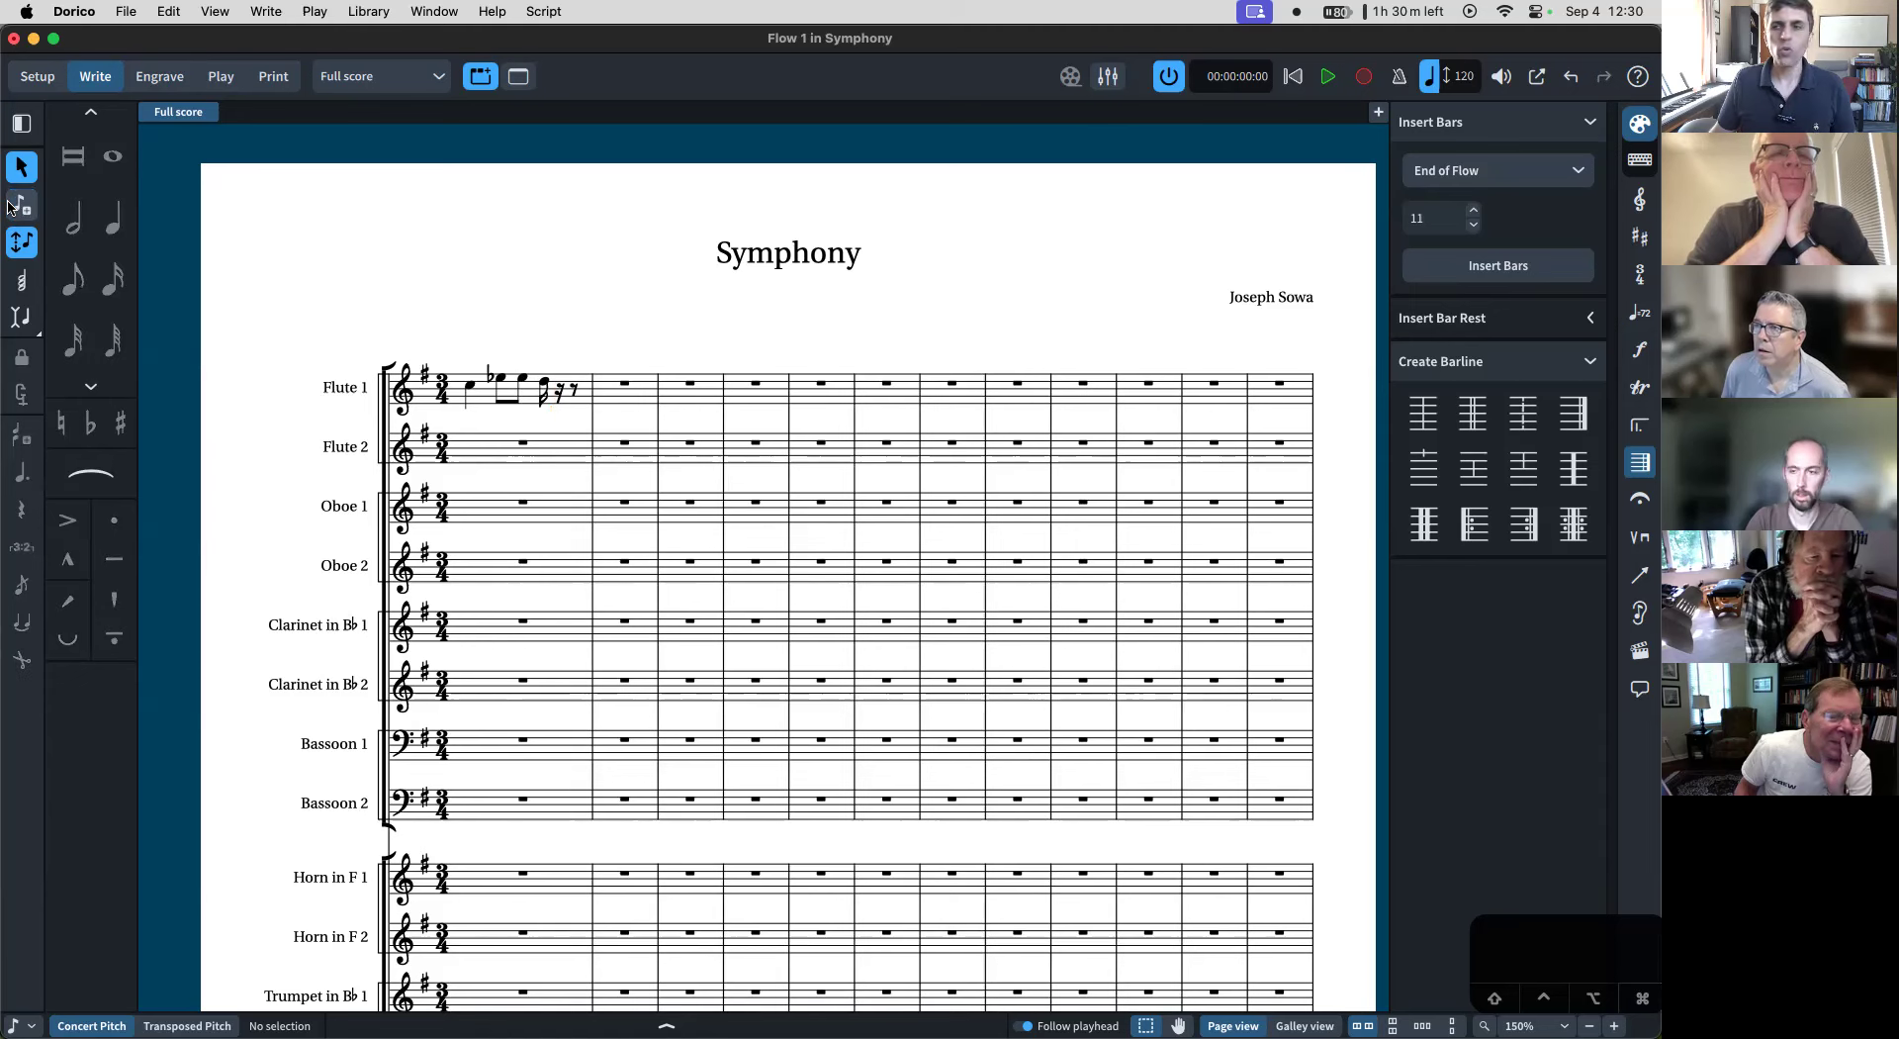
- From bar 2 of Flute 1, turn off Pitch Before Duration and enter quarter notes C, E-flat, D, C, B-flat, A, G
left_click(616, 389)
key("shift+n")
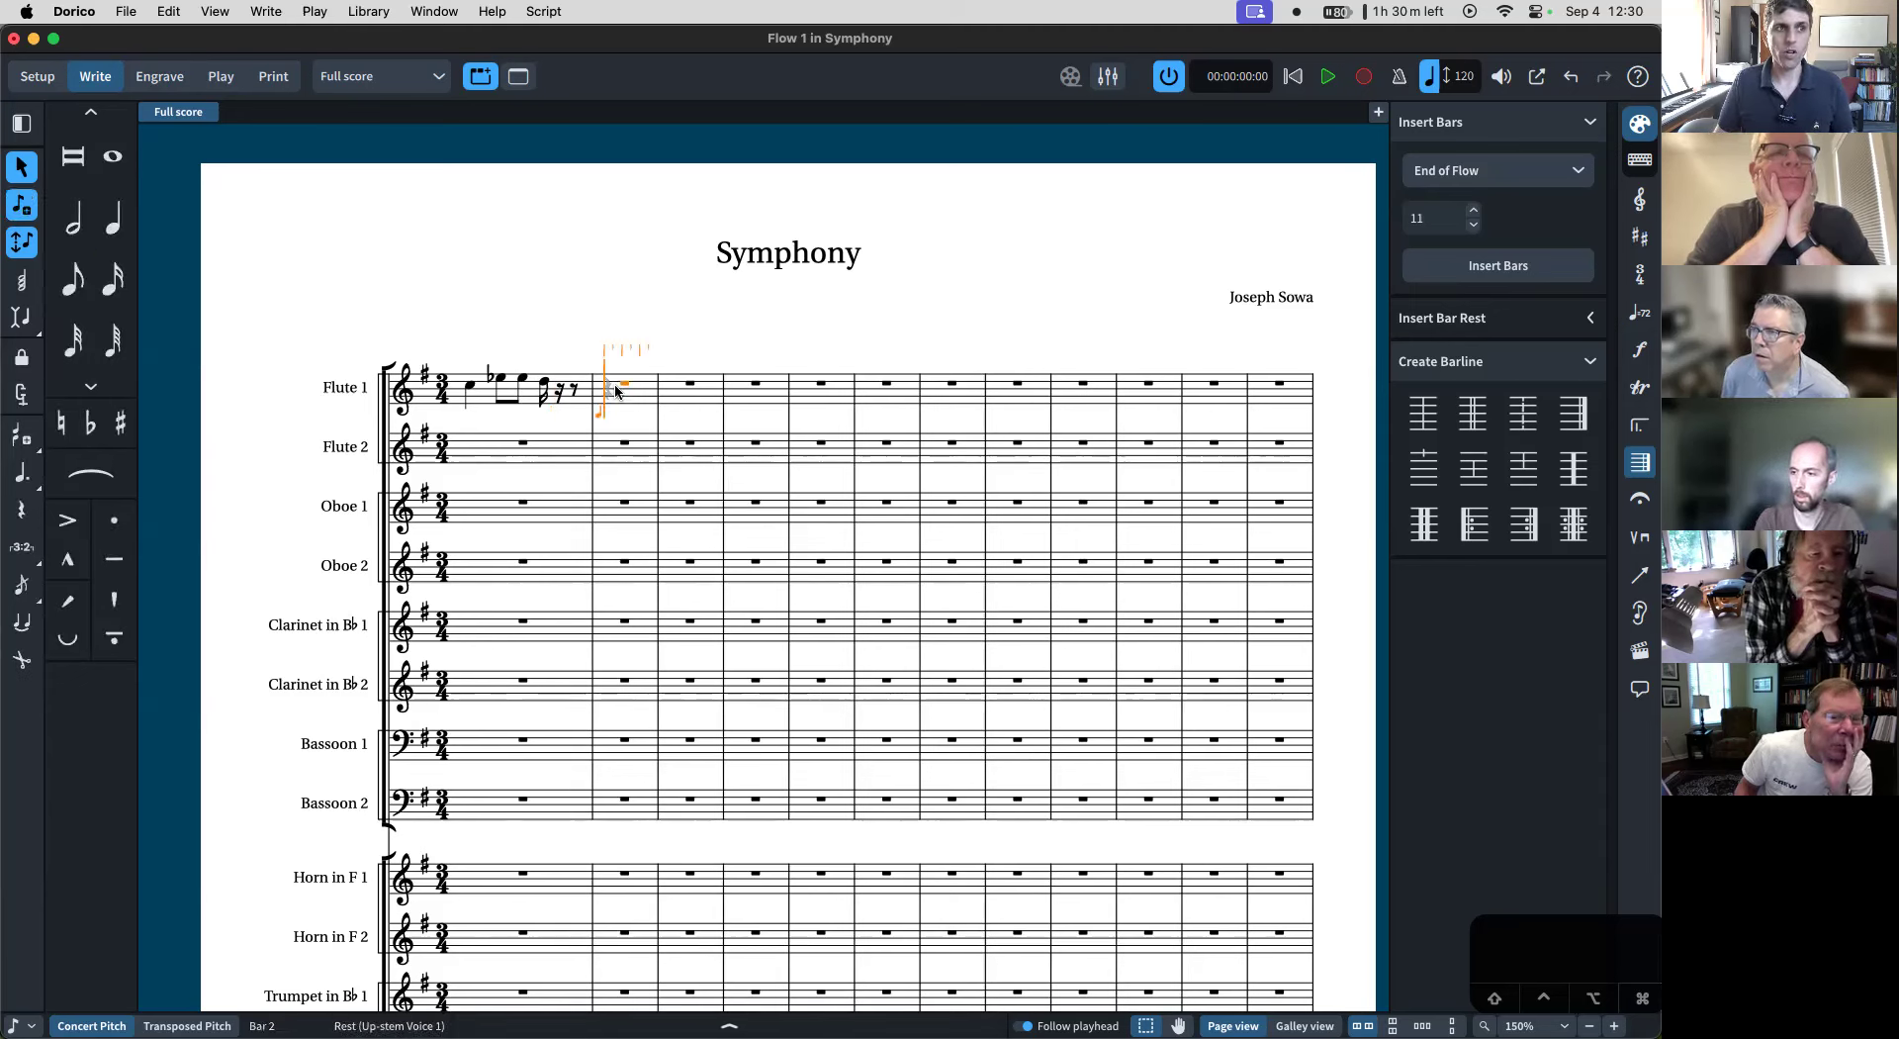
left_click(20, 246)
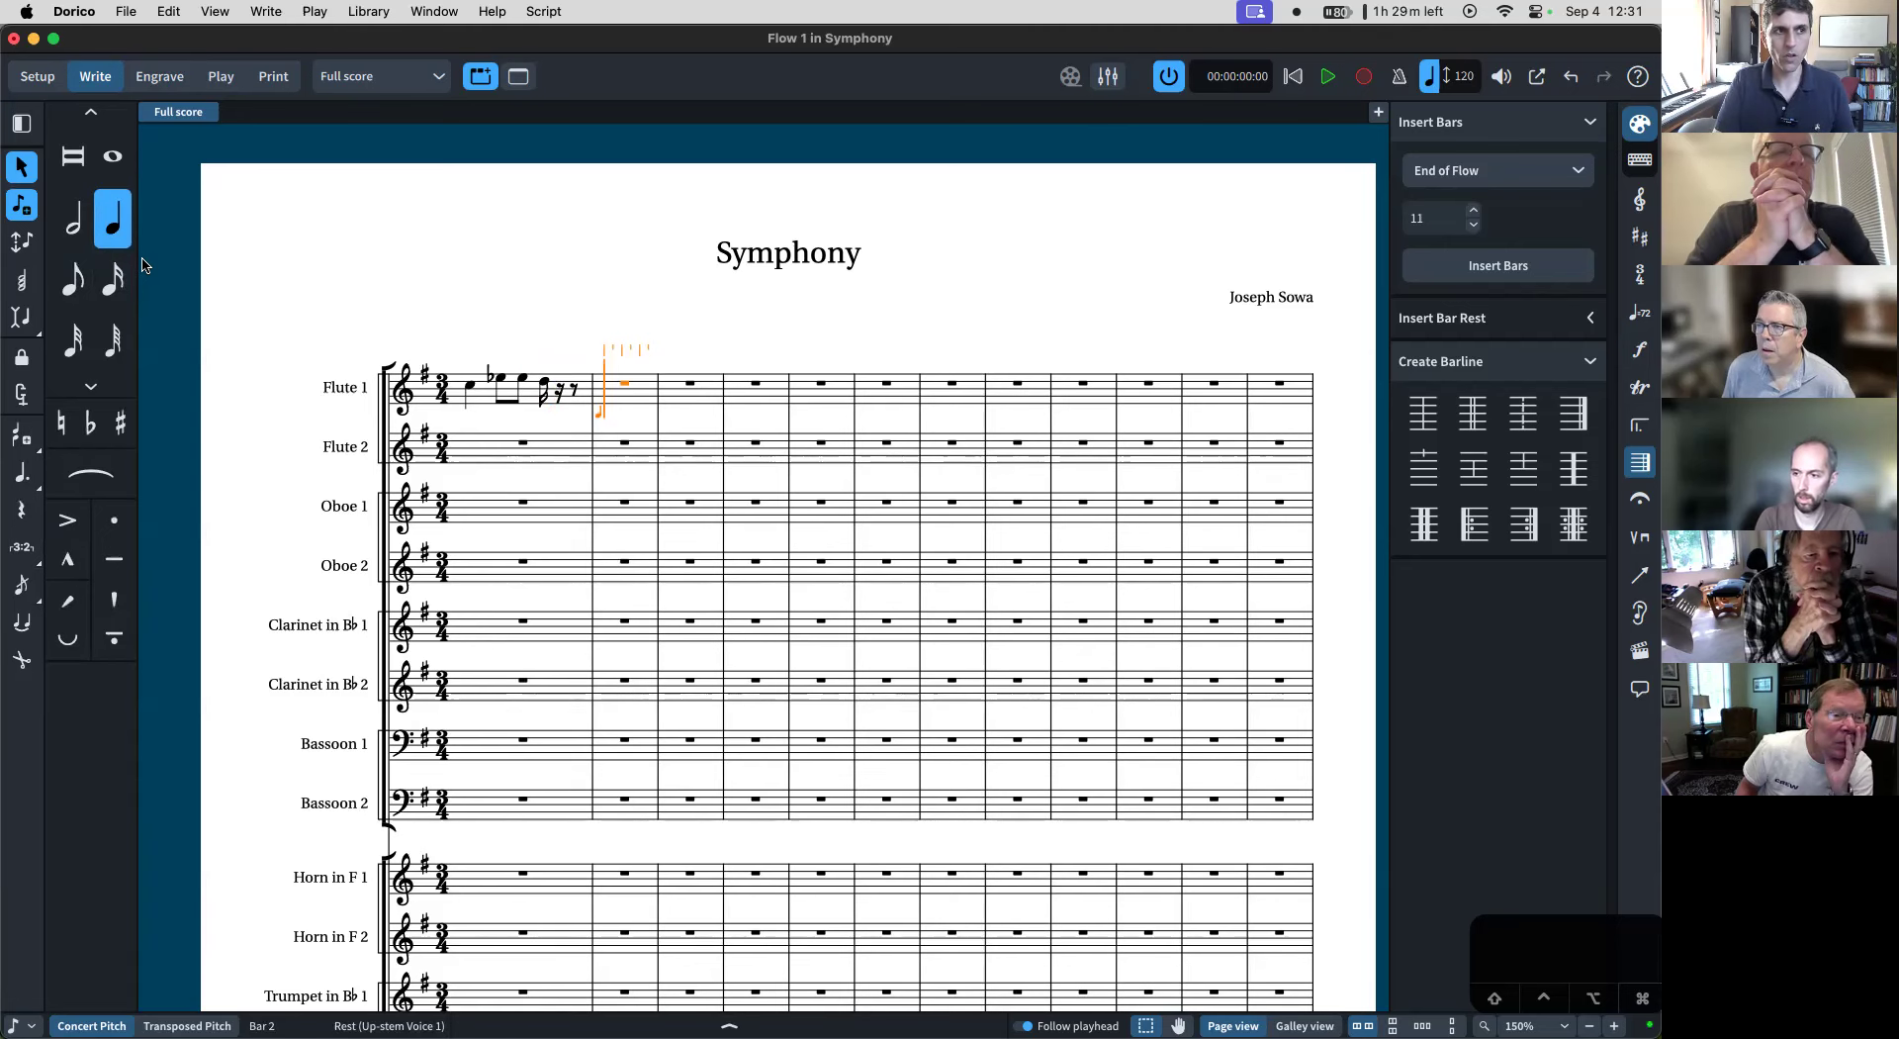
key("c")
key("minus")
key("b")
key("d")
key("c")
key("minus")
key("b")
key("a")
key("g")
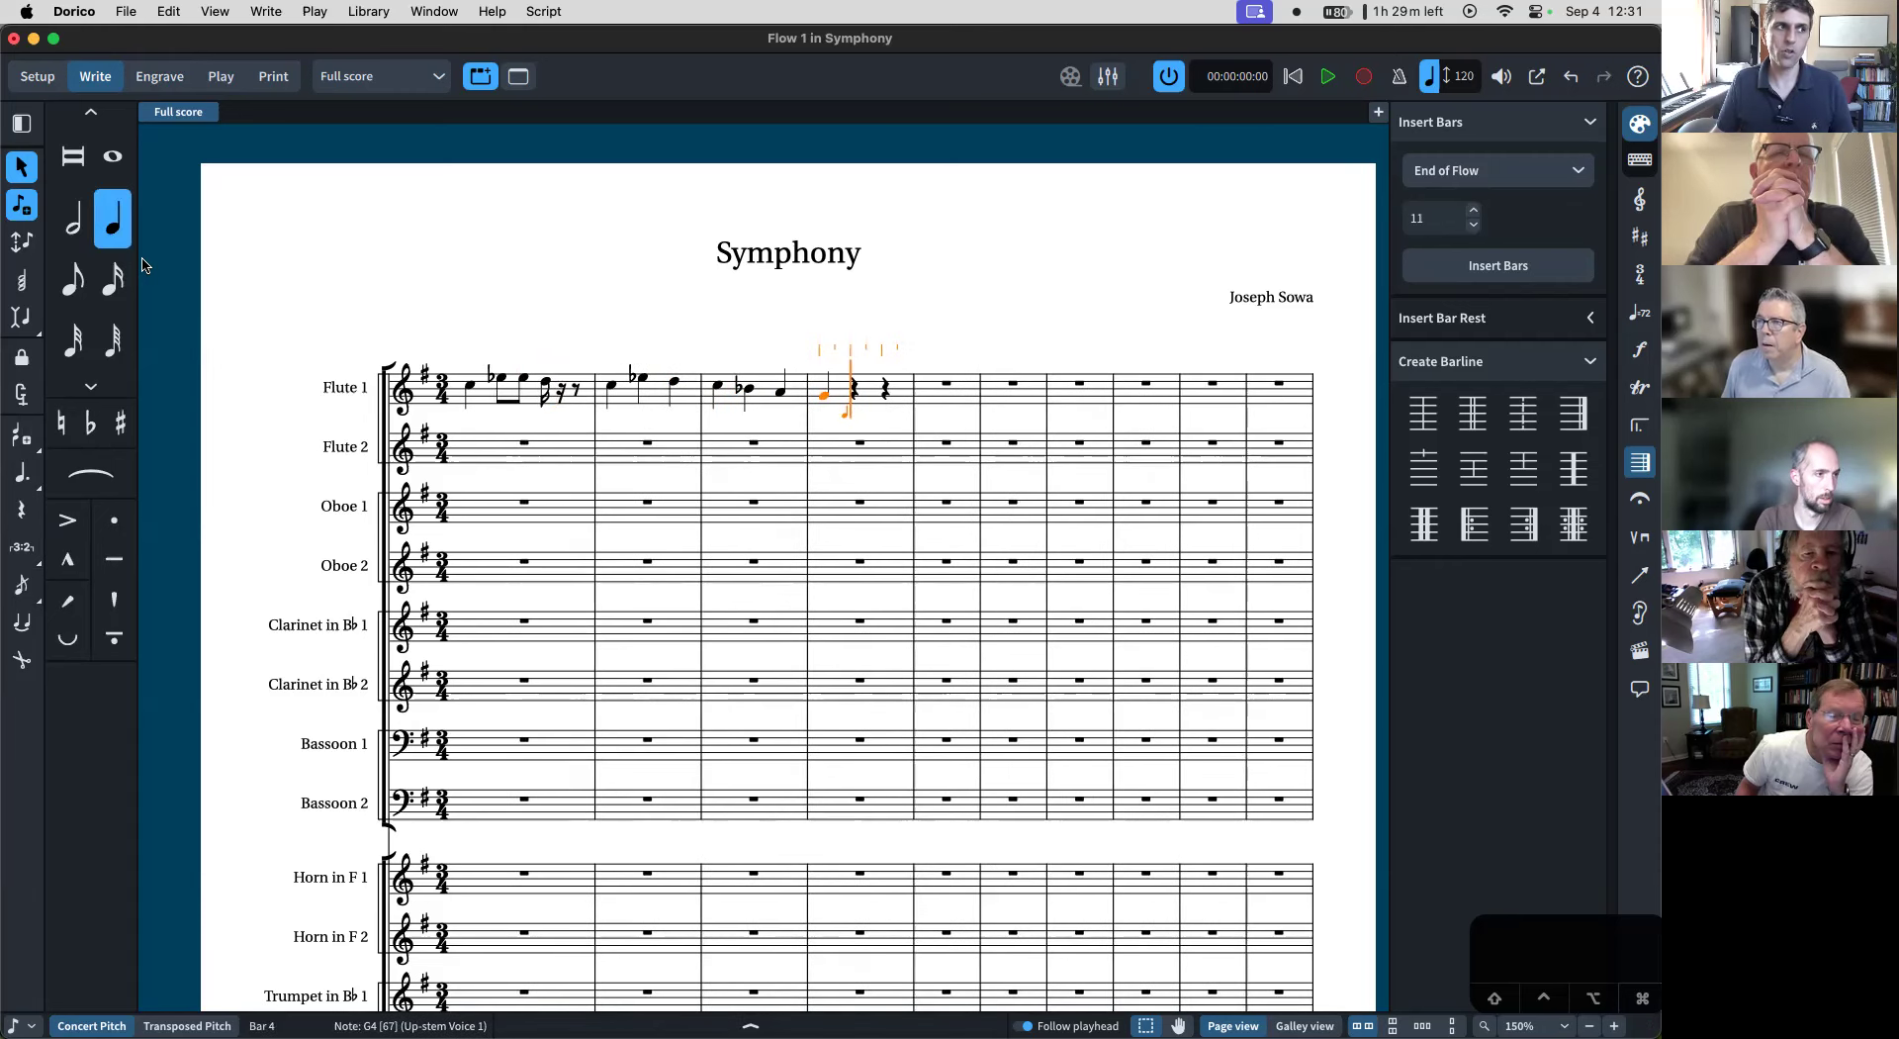
- Fill the rest of bar 4 in Flute 1 with eighth notes F-natural, E, F, G
left_click(71, 293)
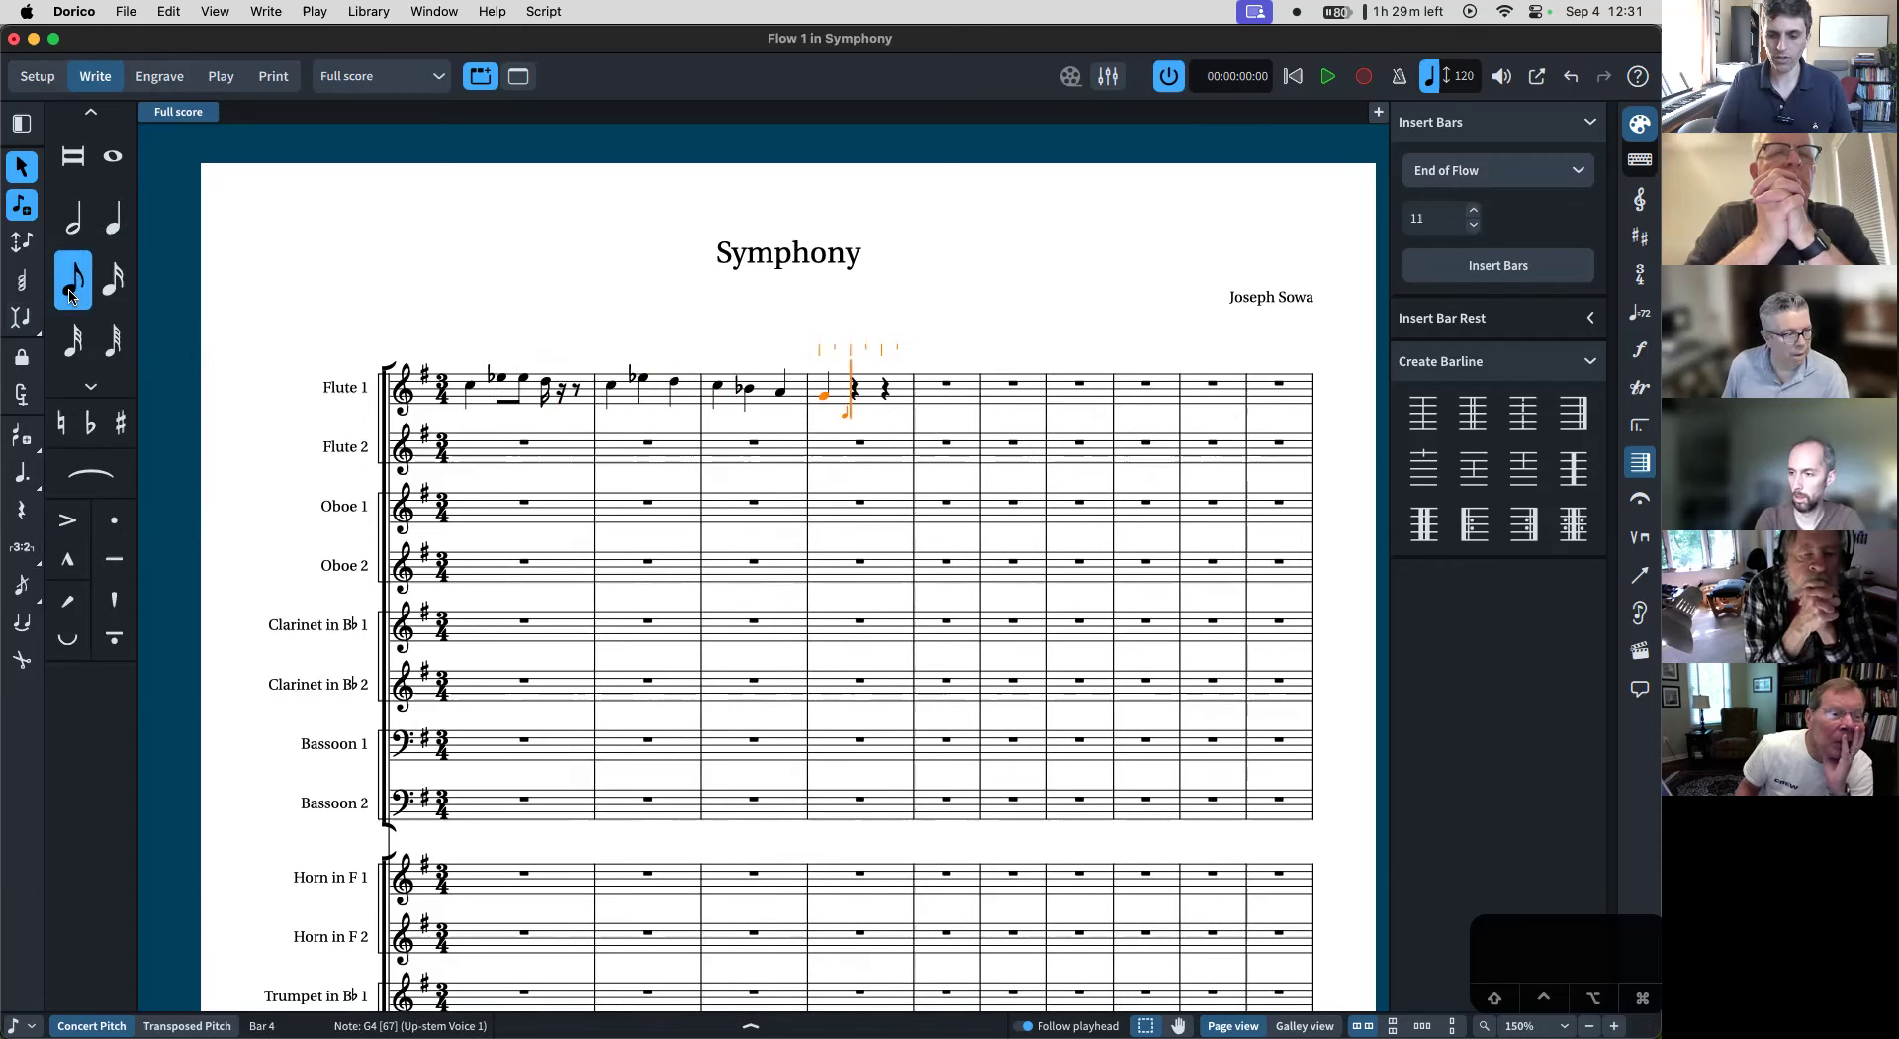
key("0")
key("f")
key("e")
key("f")
key("g")
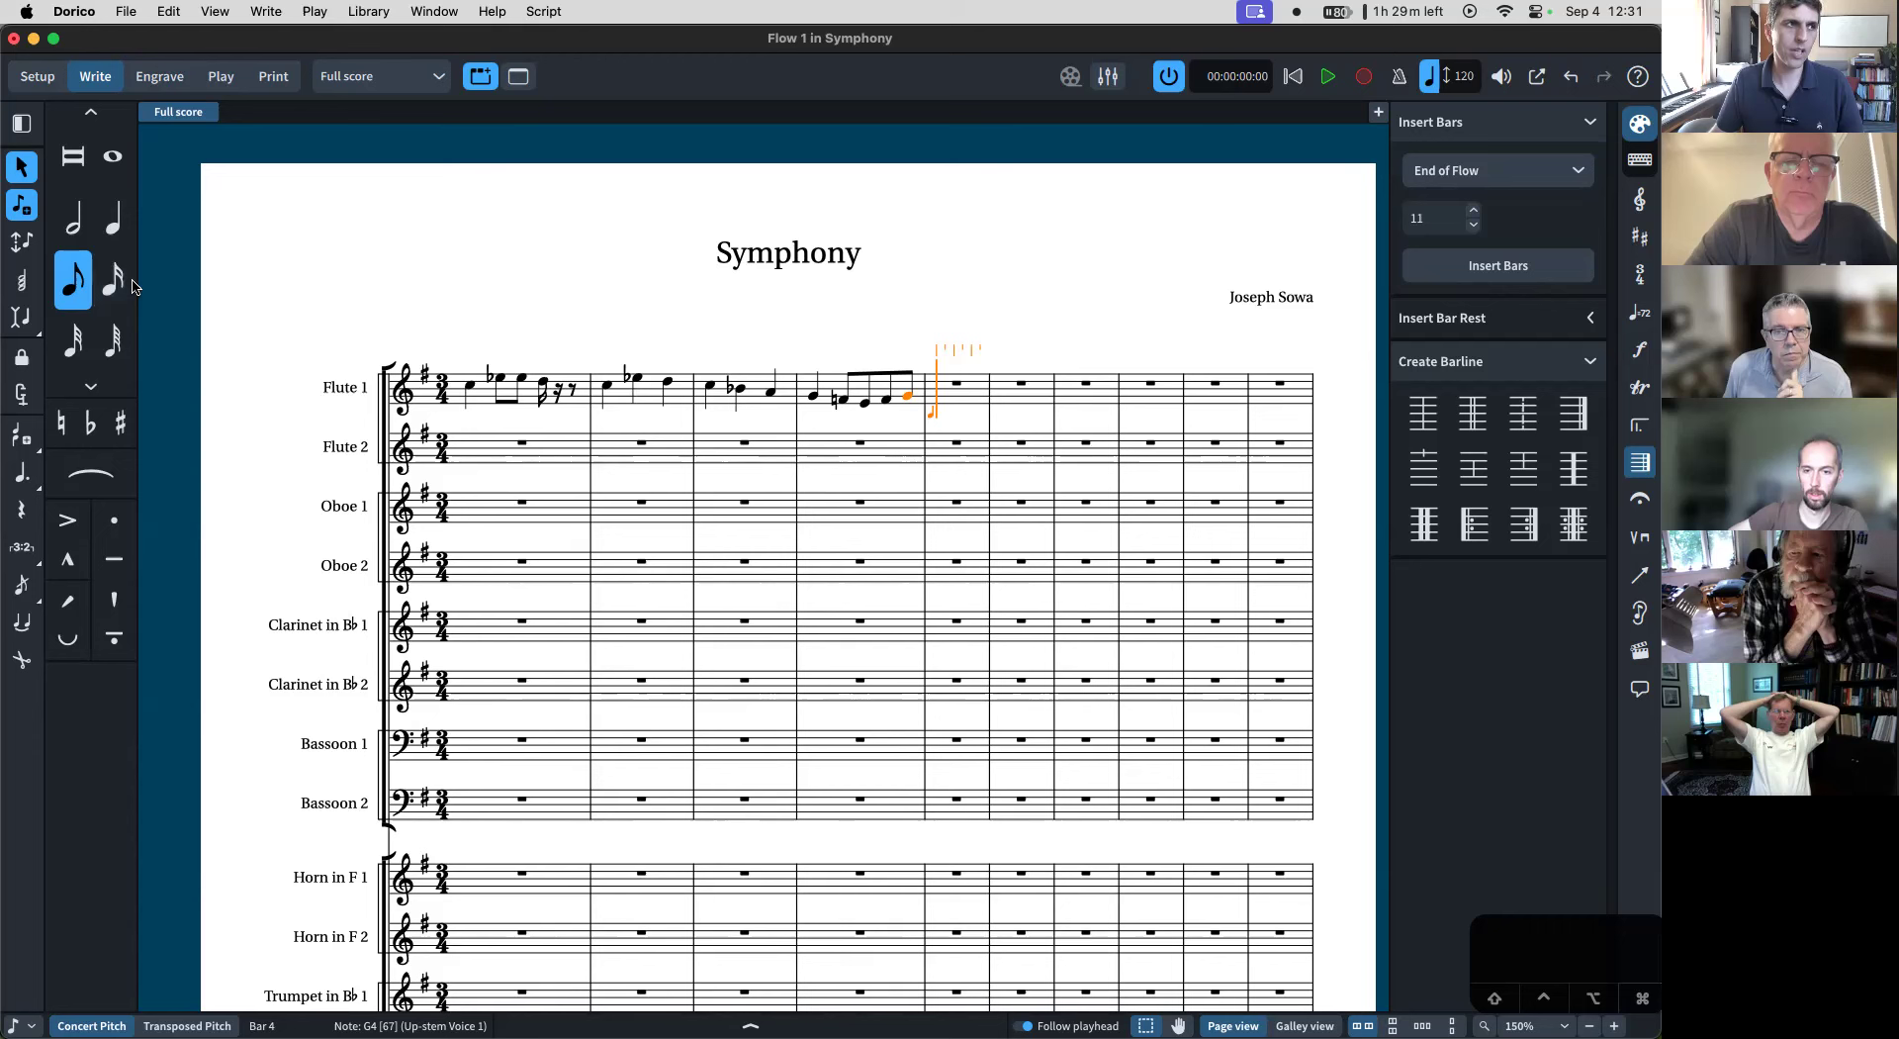
- Enter quarter notes F-sharp, E, D, C-sharp, D, E, F-sharp, G, A in bars 5–7 of Flute 1
left_click(115, 222)
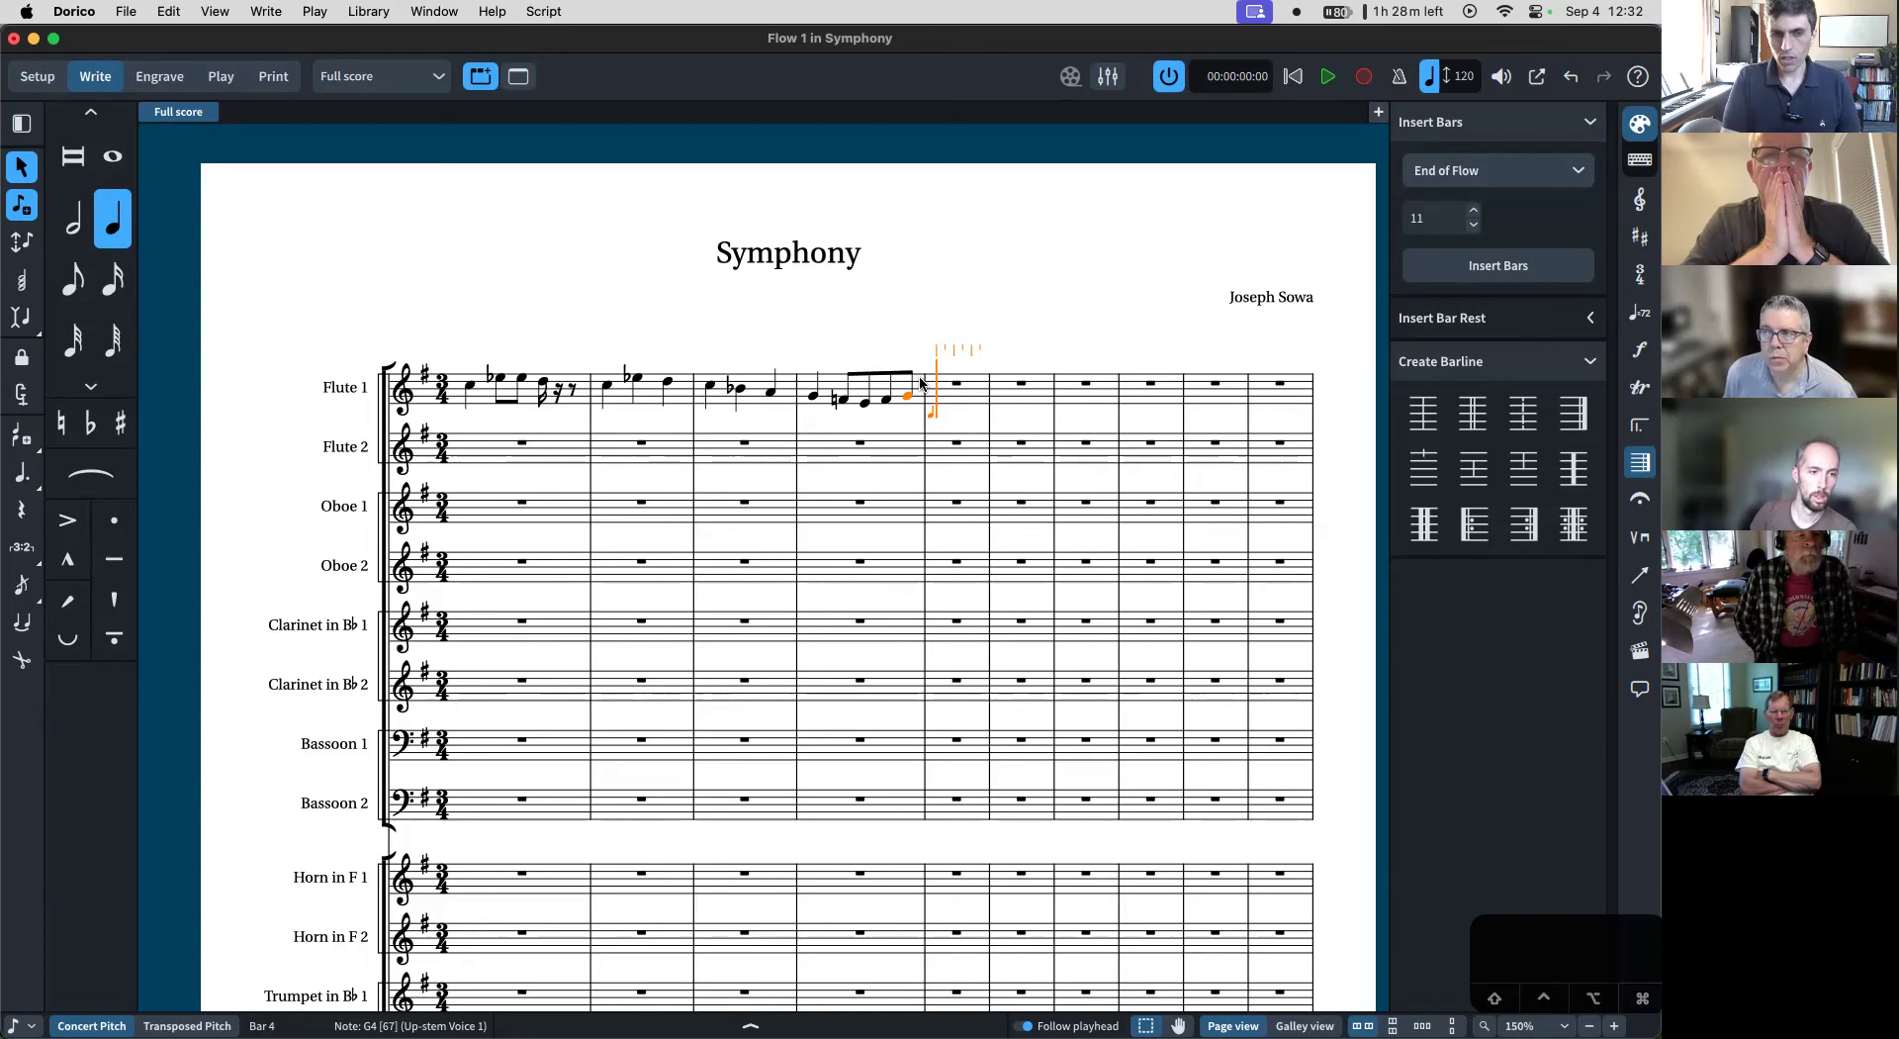
key("f")
key("e")
key("d")
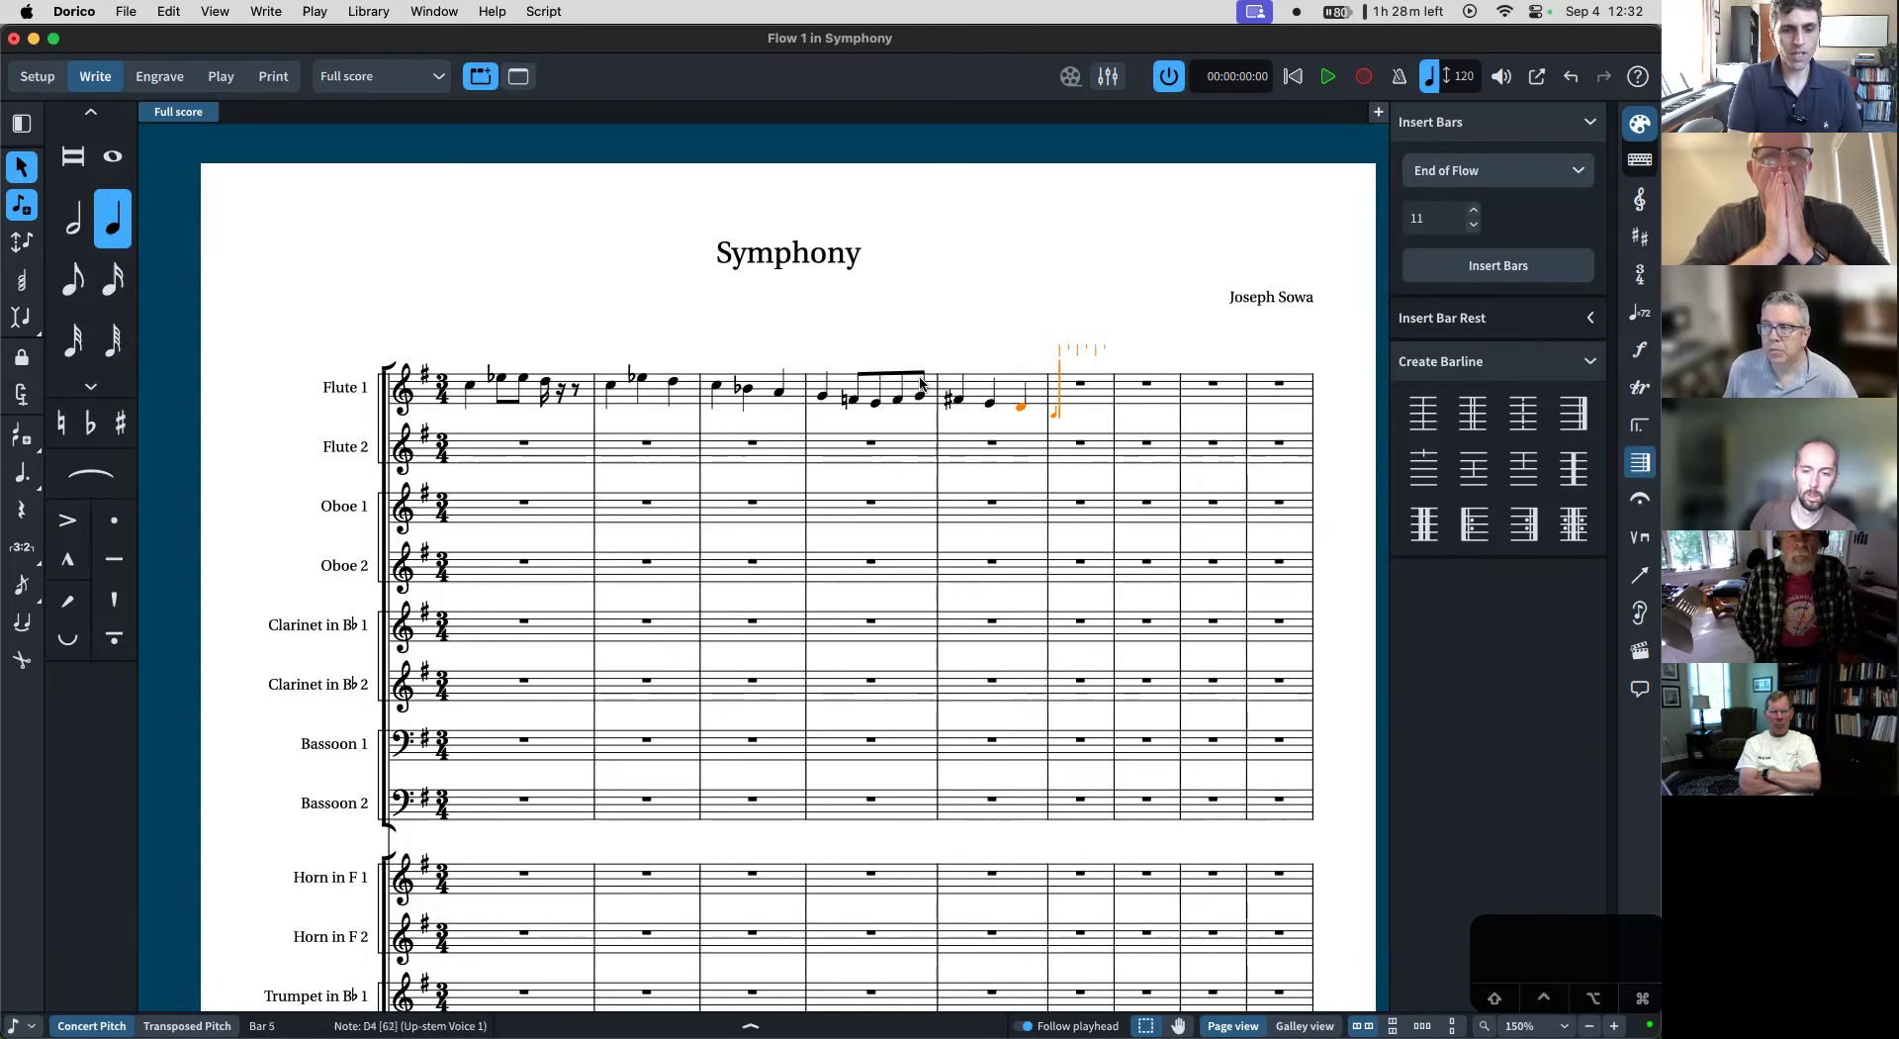
key("equal")
key("c")
key("d")
key("e")
key("f")
key("g")
key("a")
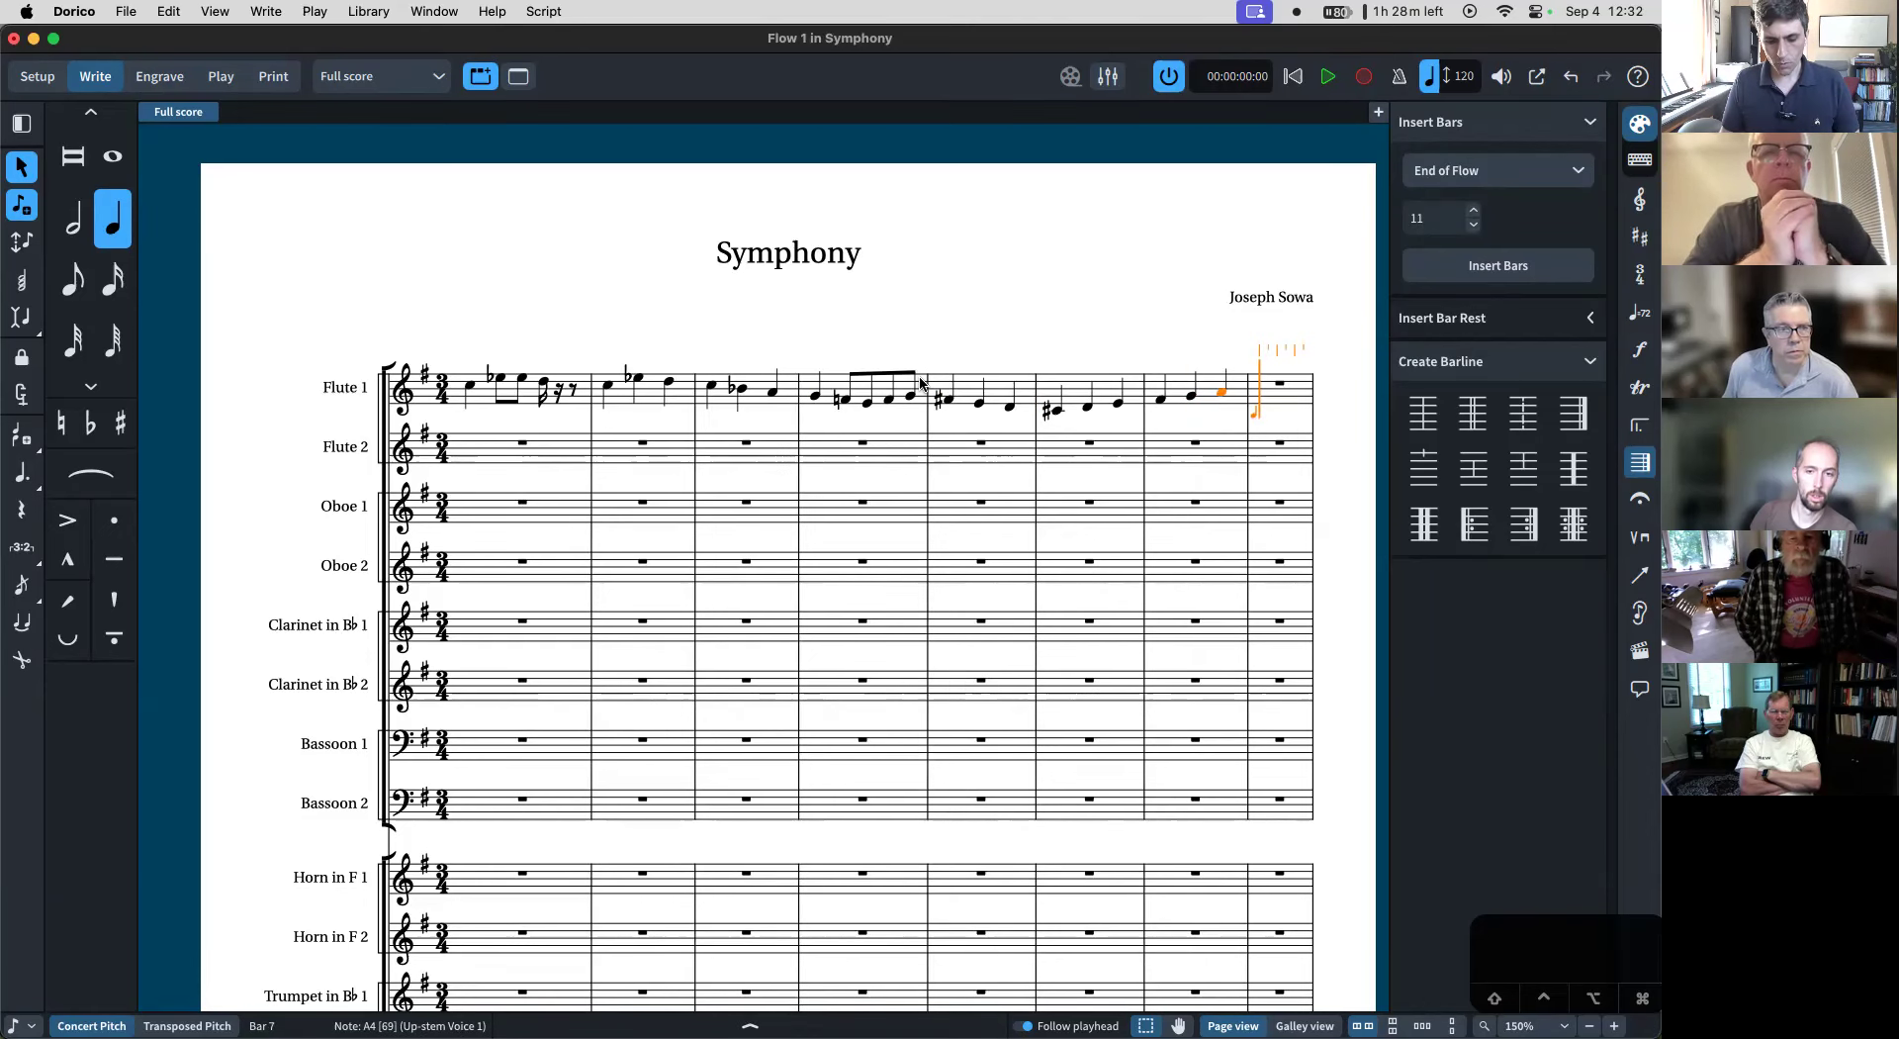
- Continue Flute 1 through bars 8–10 with quarter notes C, E, D, G, A, B, G, C, D
key("c")
key("e")
key("d")
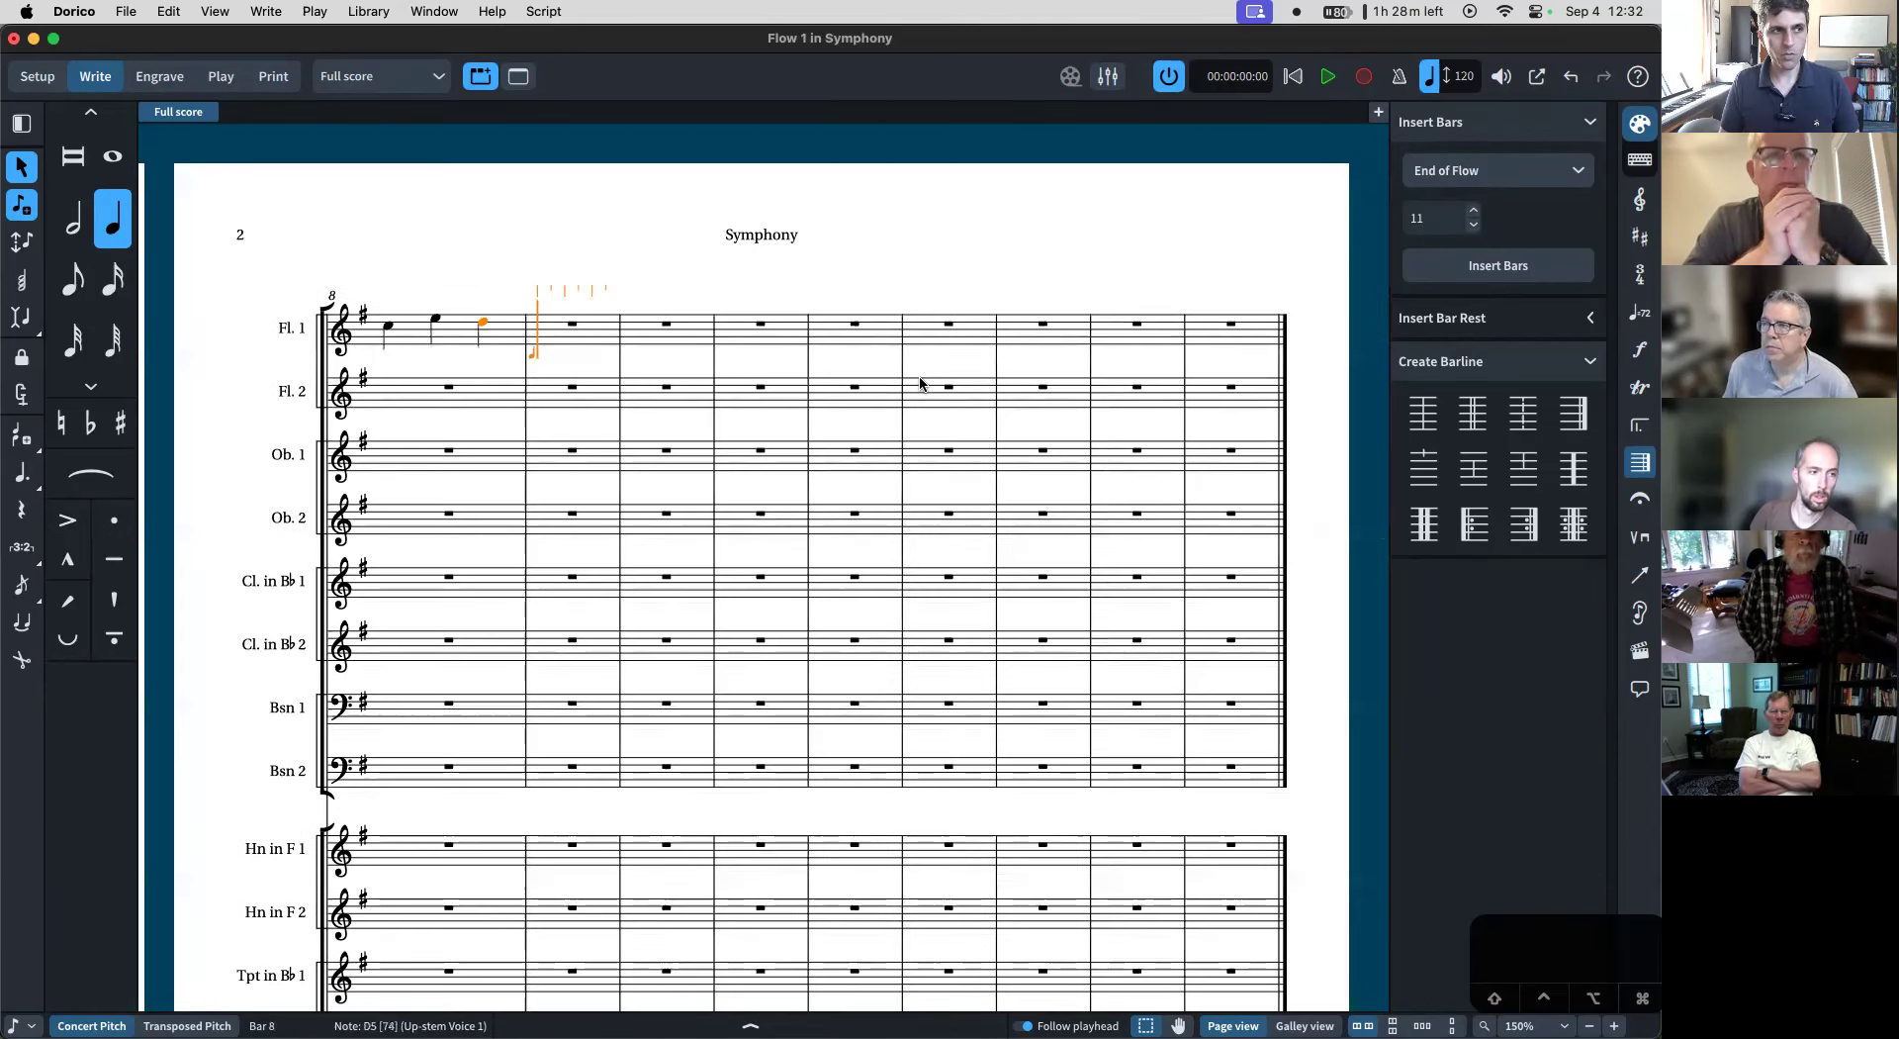
key("g")
key("a")
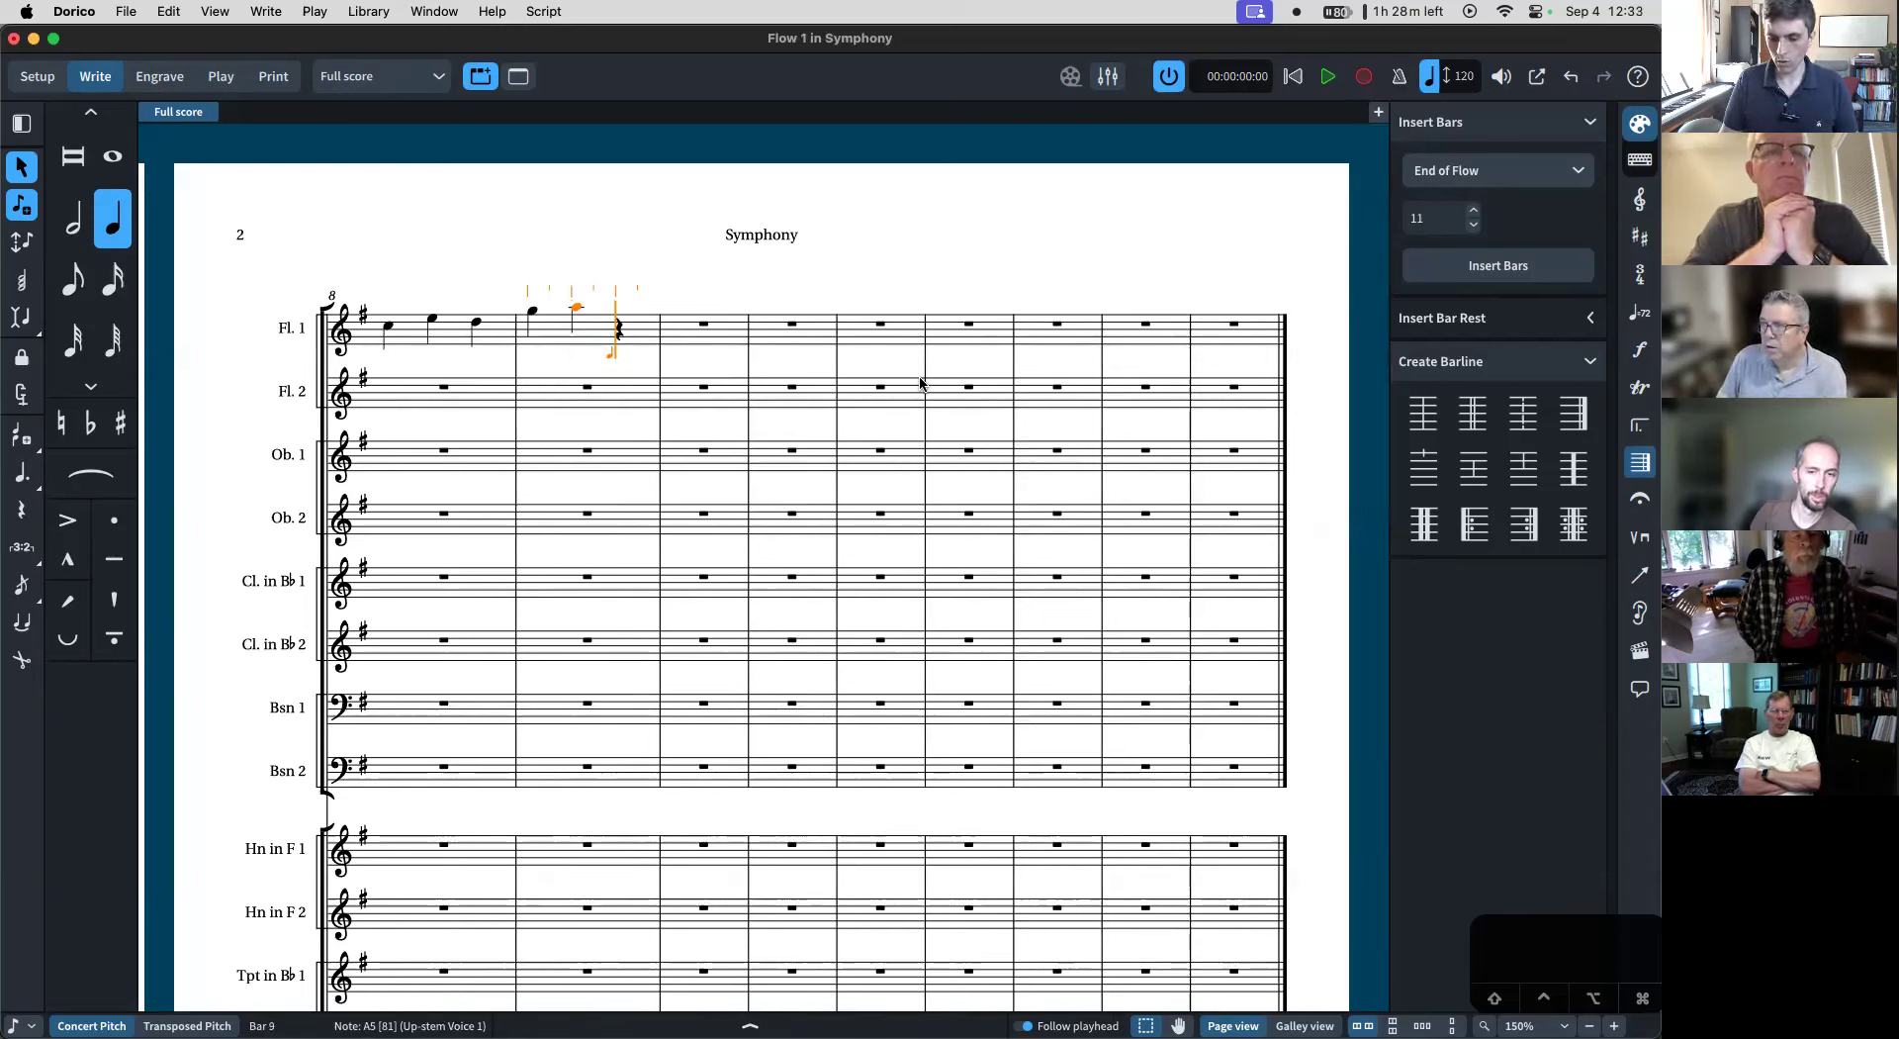
key("b")
key("g")
key("c")
key("d")
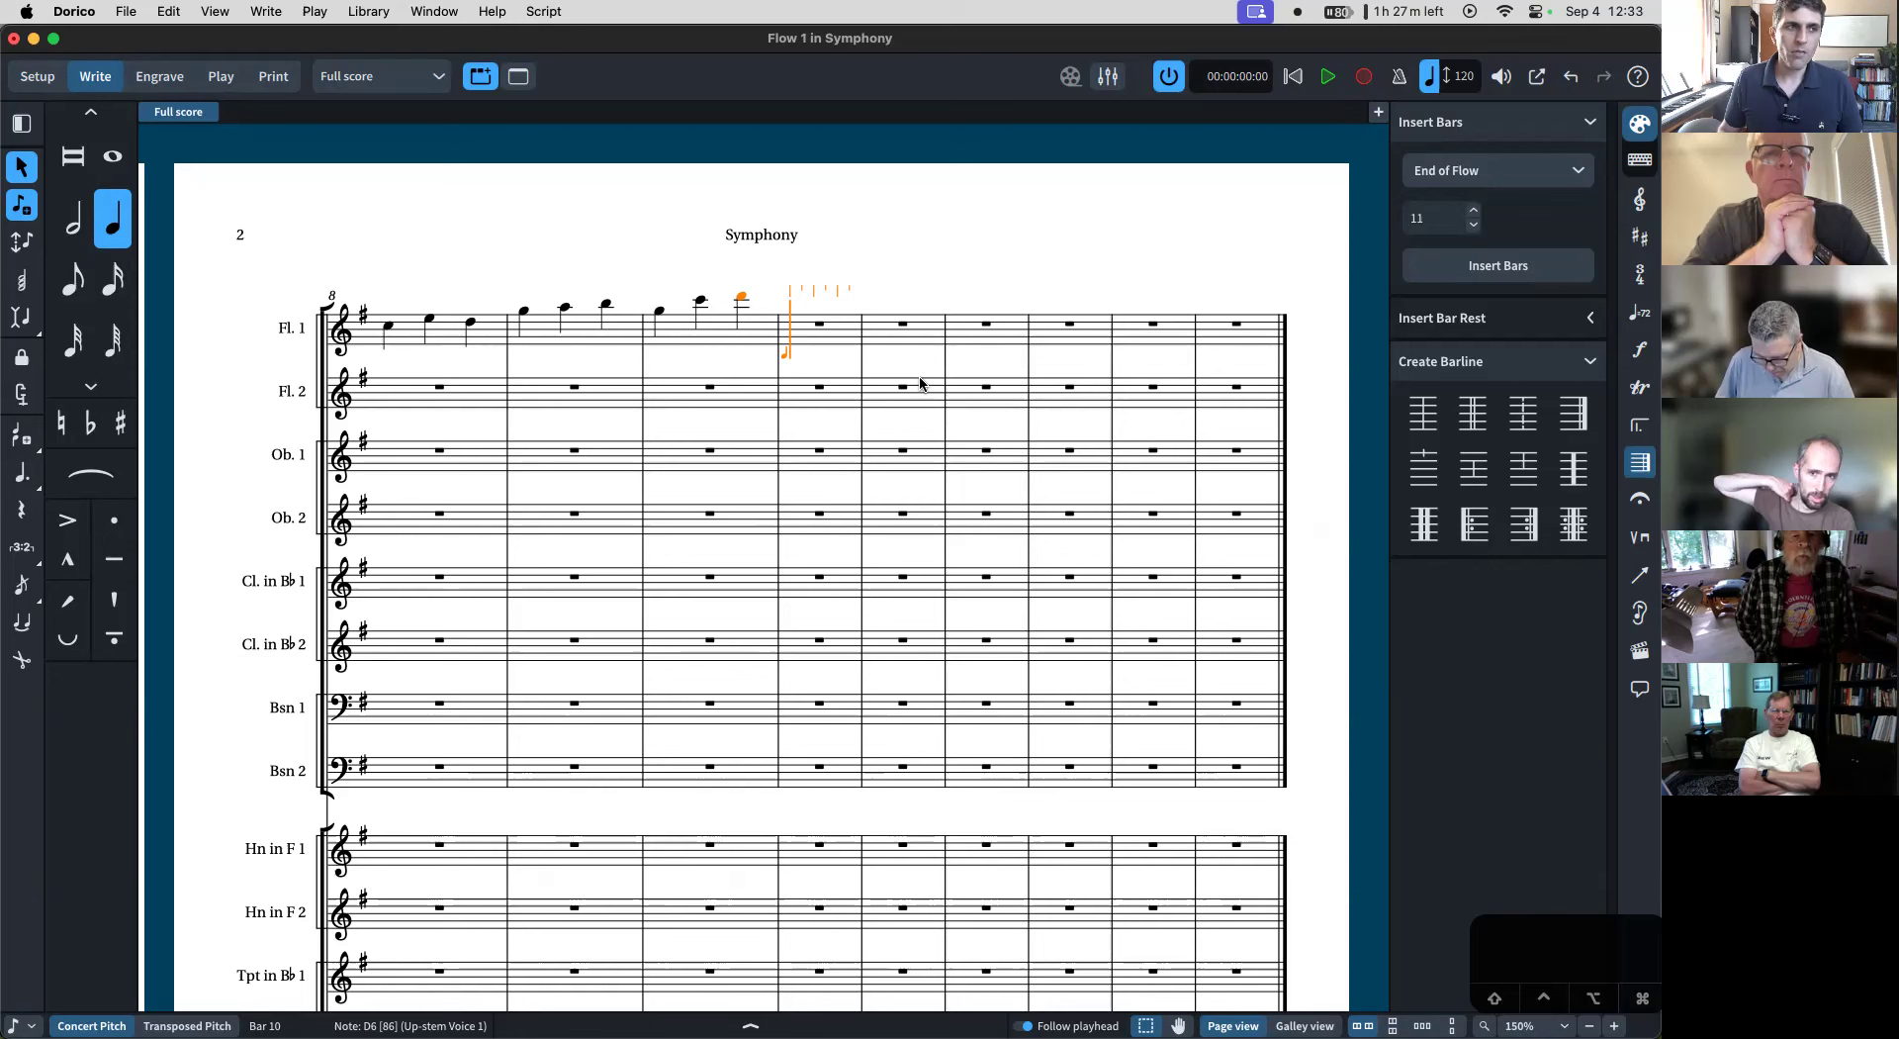
- Extend the note input caret from Flute 1 down to Oboe 2 at bar 11, and cancel note input
key("shift+Down")
key("shift+Down")
key("shift+Down")
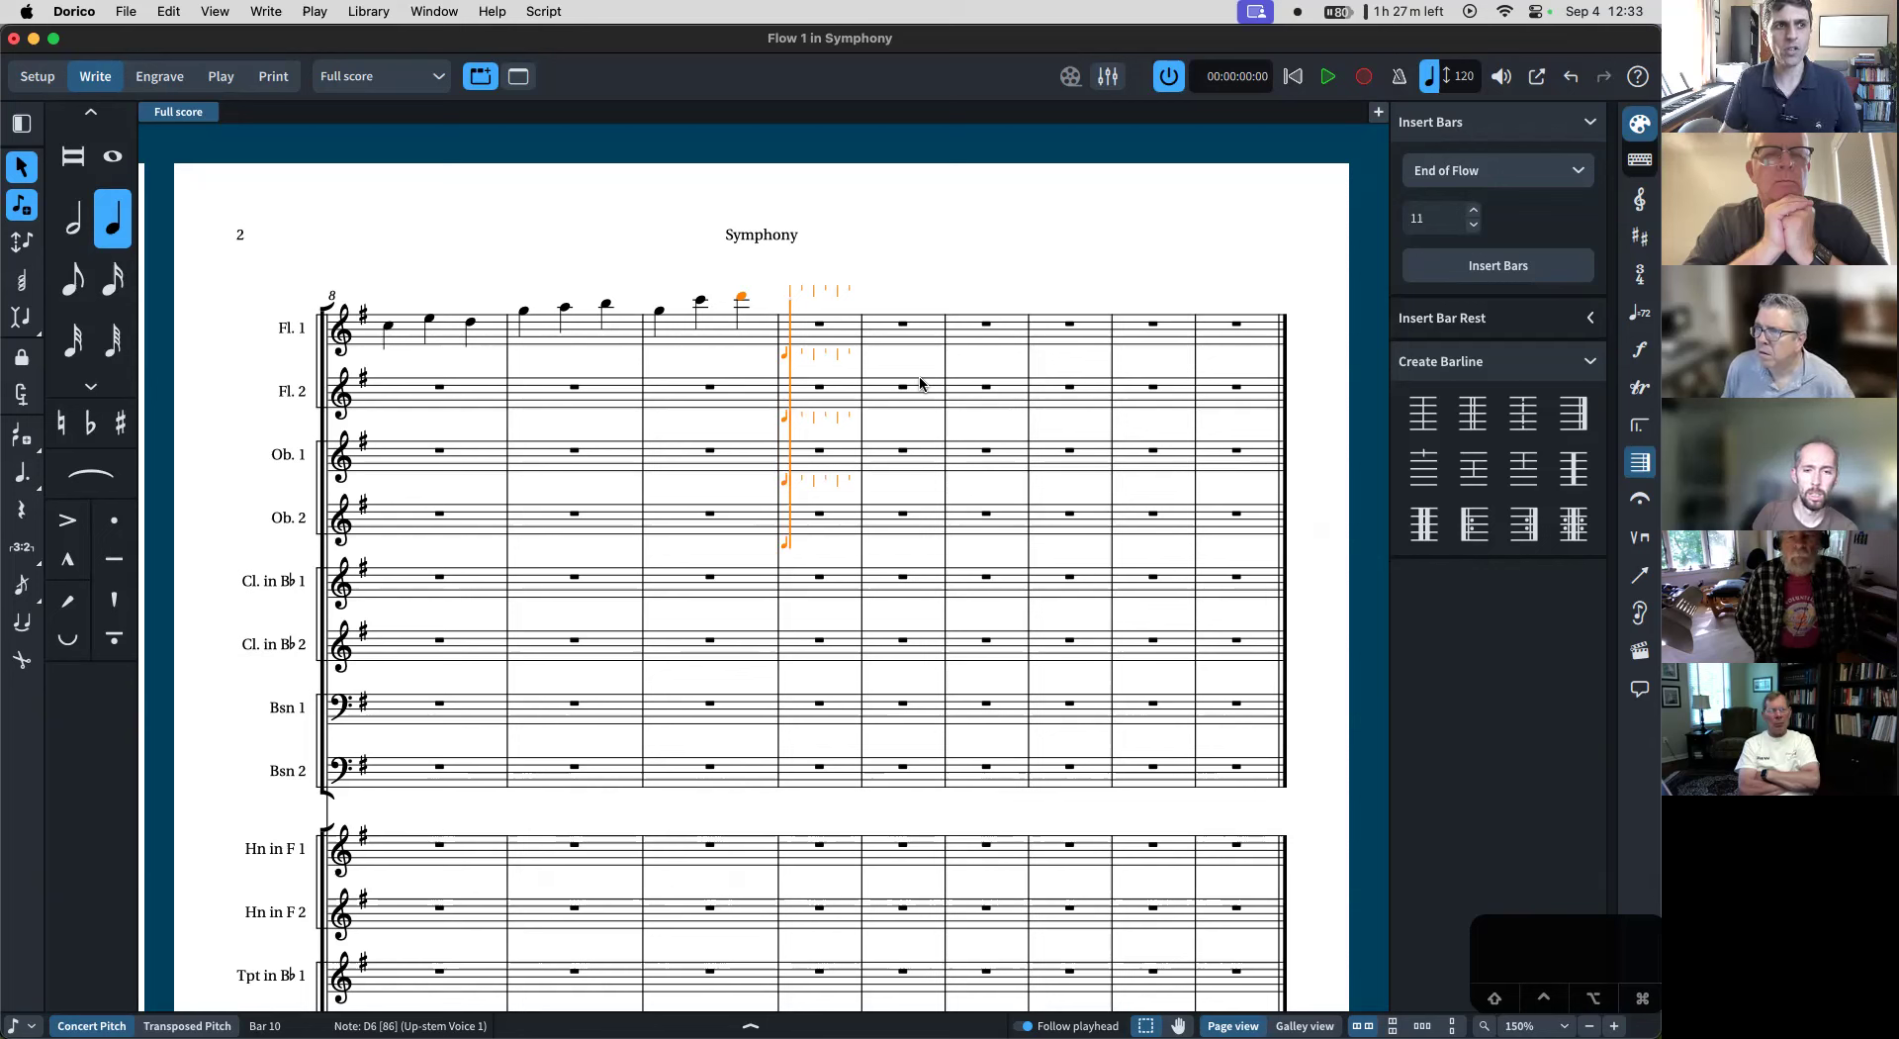
key("Escape")
- Restart note input, move the caret down to Clarinet 1 and along bar 10, and return it to Flute 1 at the start of bar 11
key("Return")
key("Right")
key("Right")
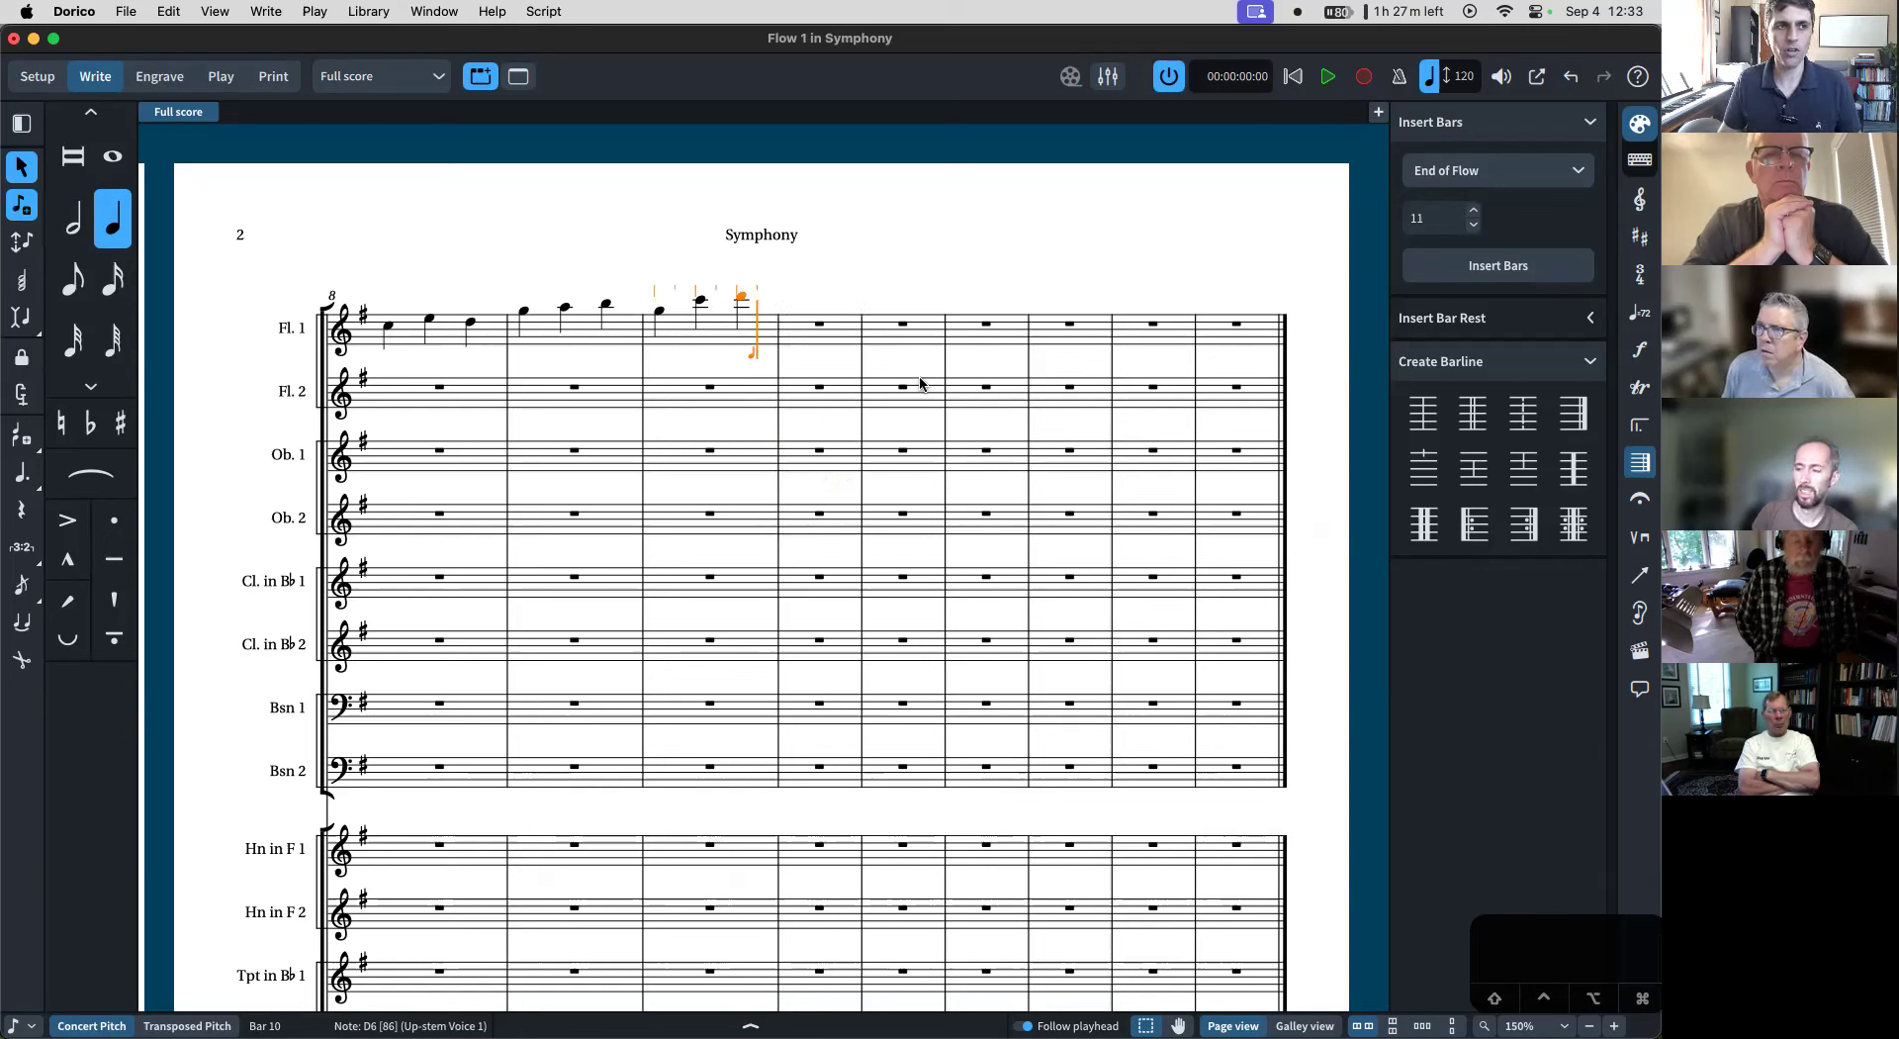
key("Down")
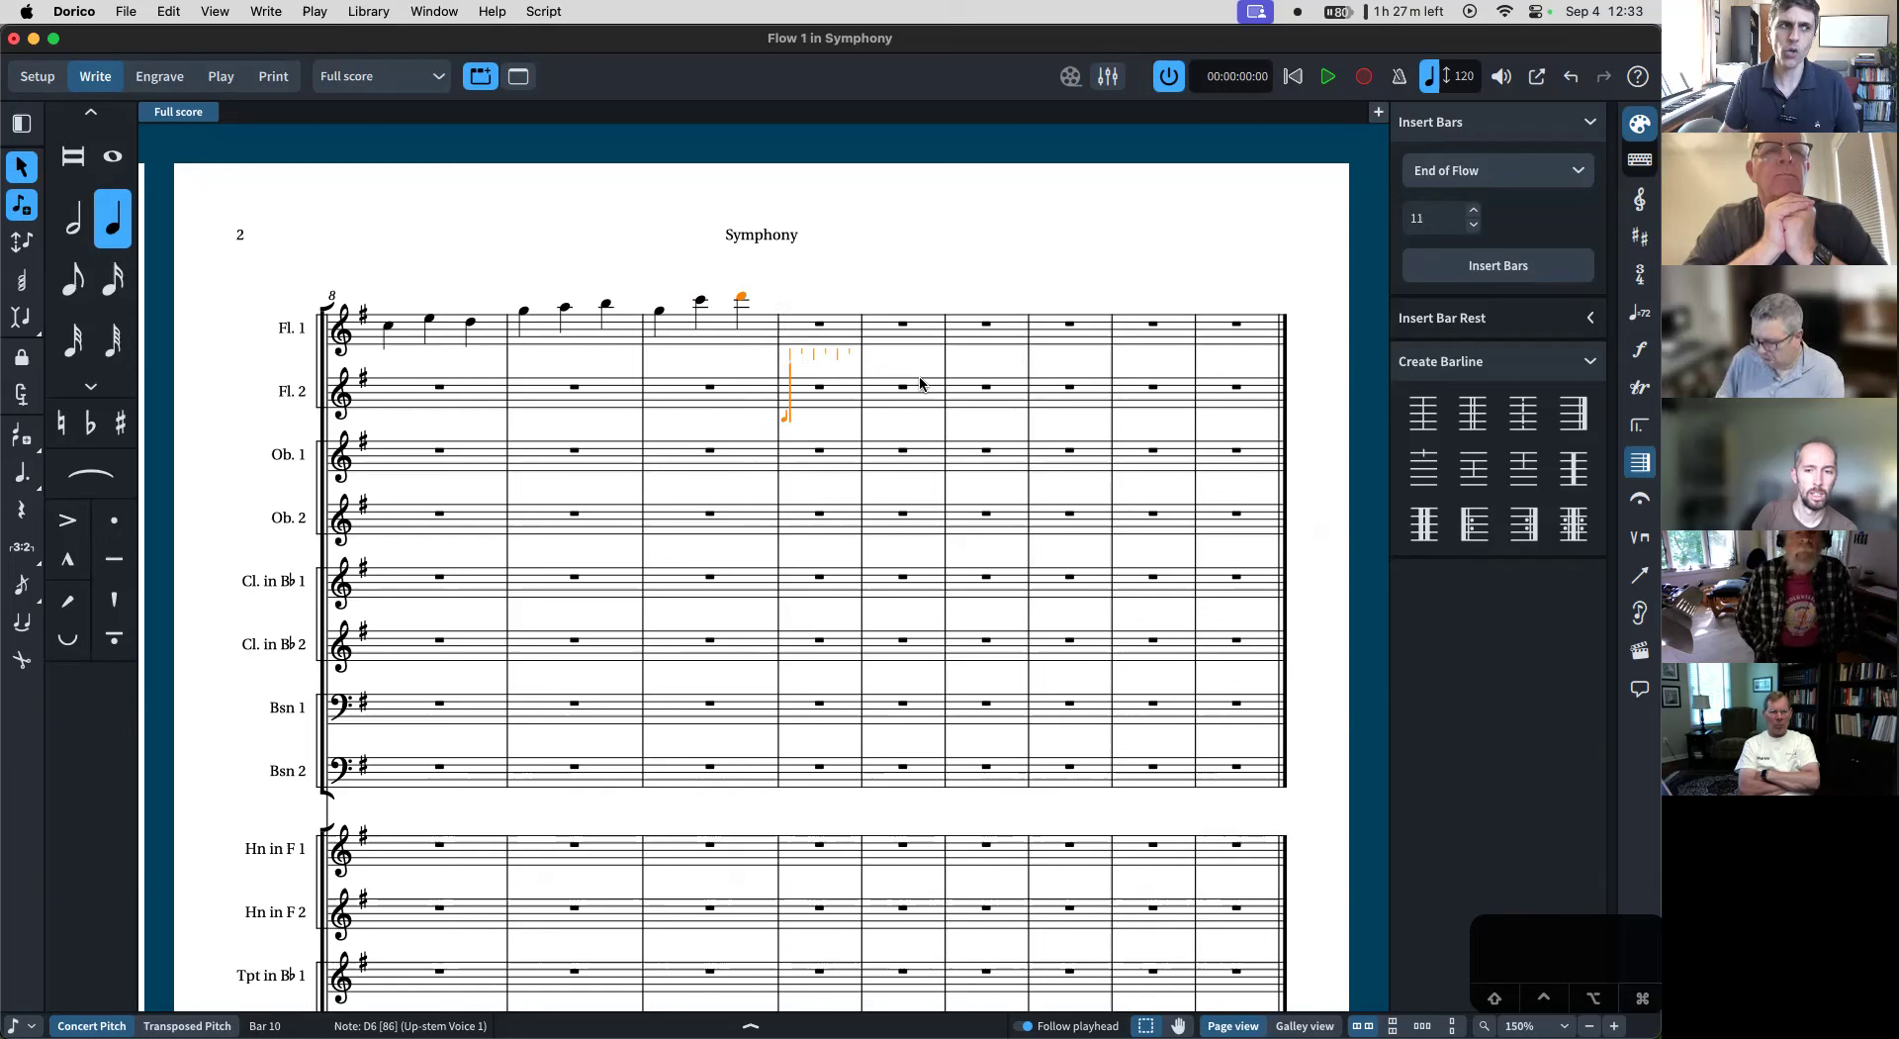
key("Down")
key("Down")
key("Down")
key("Left")
key("Left")
key("Left")
key("Left")
key("Left")
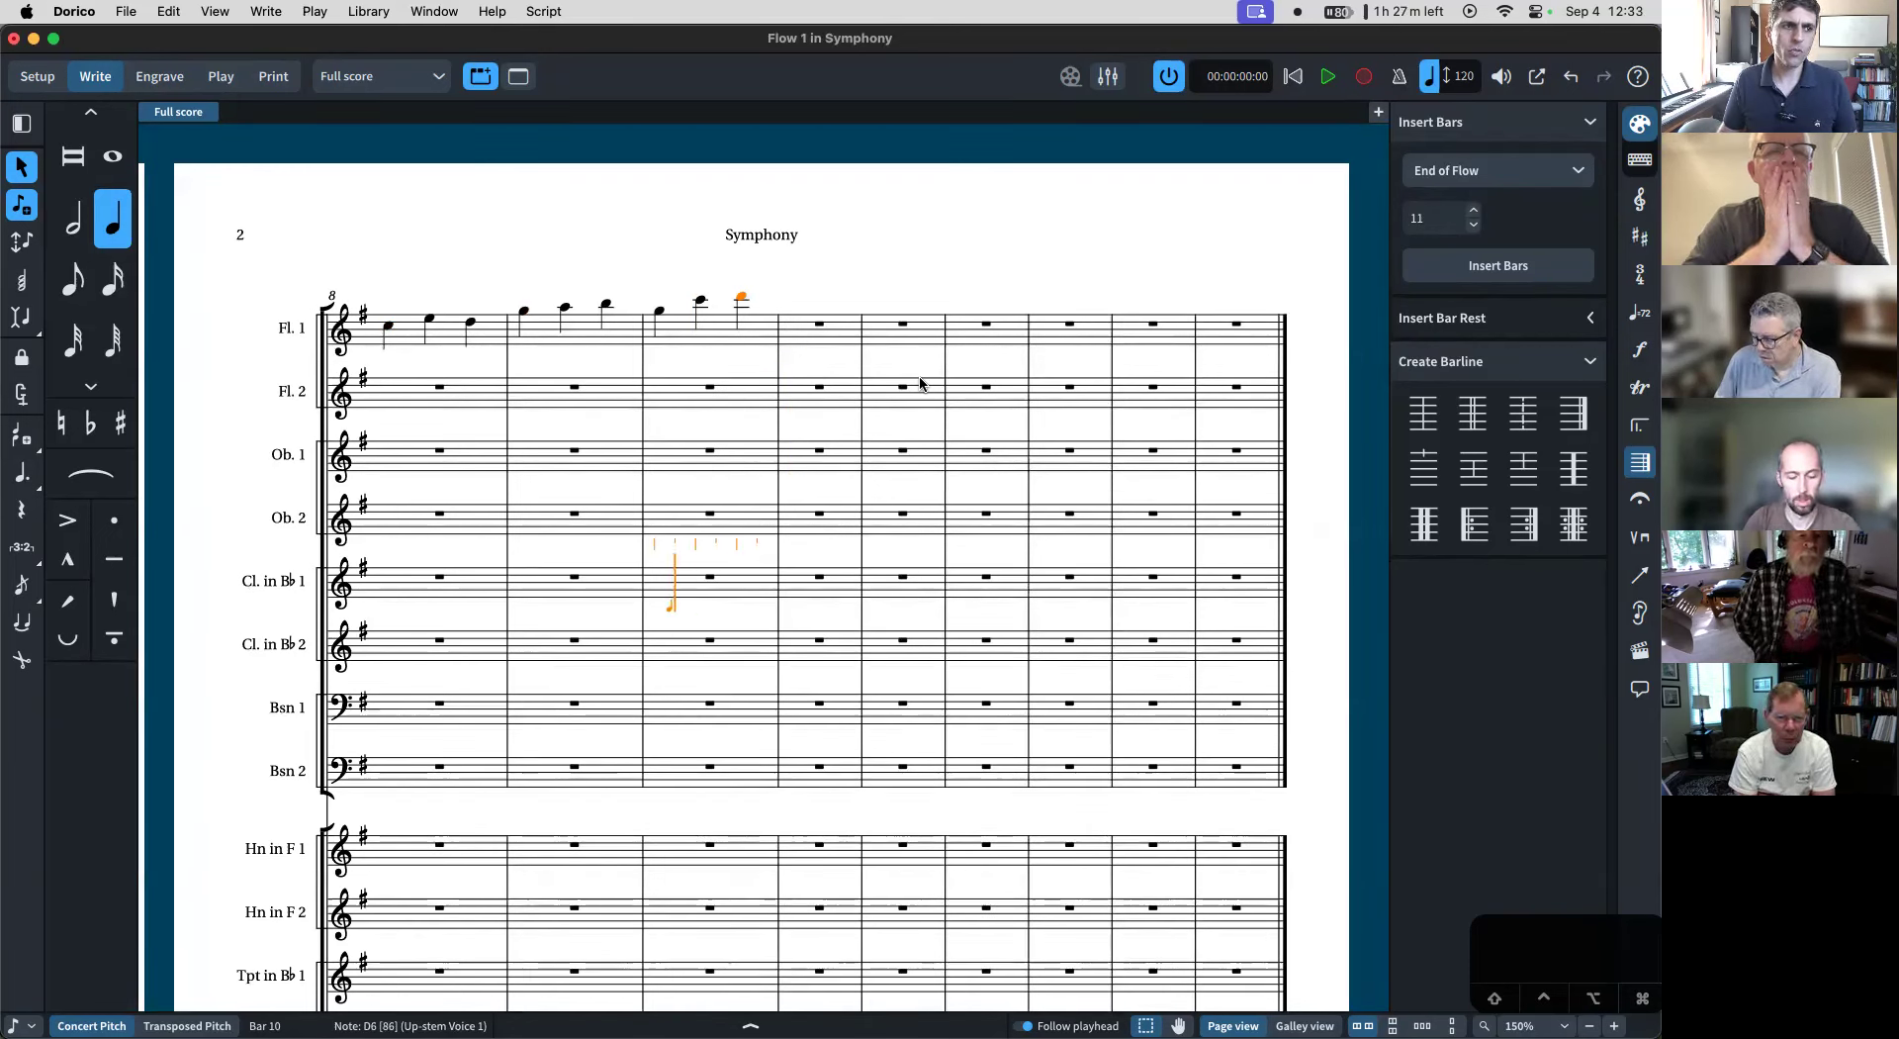
key("Right")
key("Right")
key("Right")
key("Right")
key("Right")
key("Right")
key("Right")
key("Left")
key("Left")
key("Left")
key("Right")
key("Left")
key("Left")
key("Up")
key("Up")
key("Up")
key("Up")
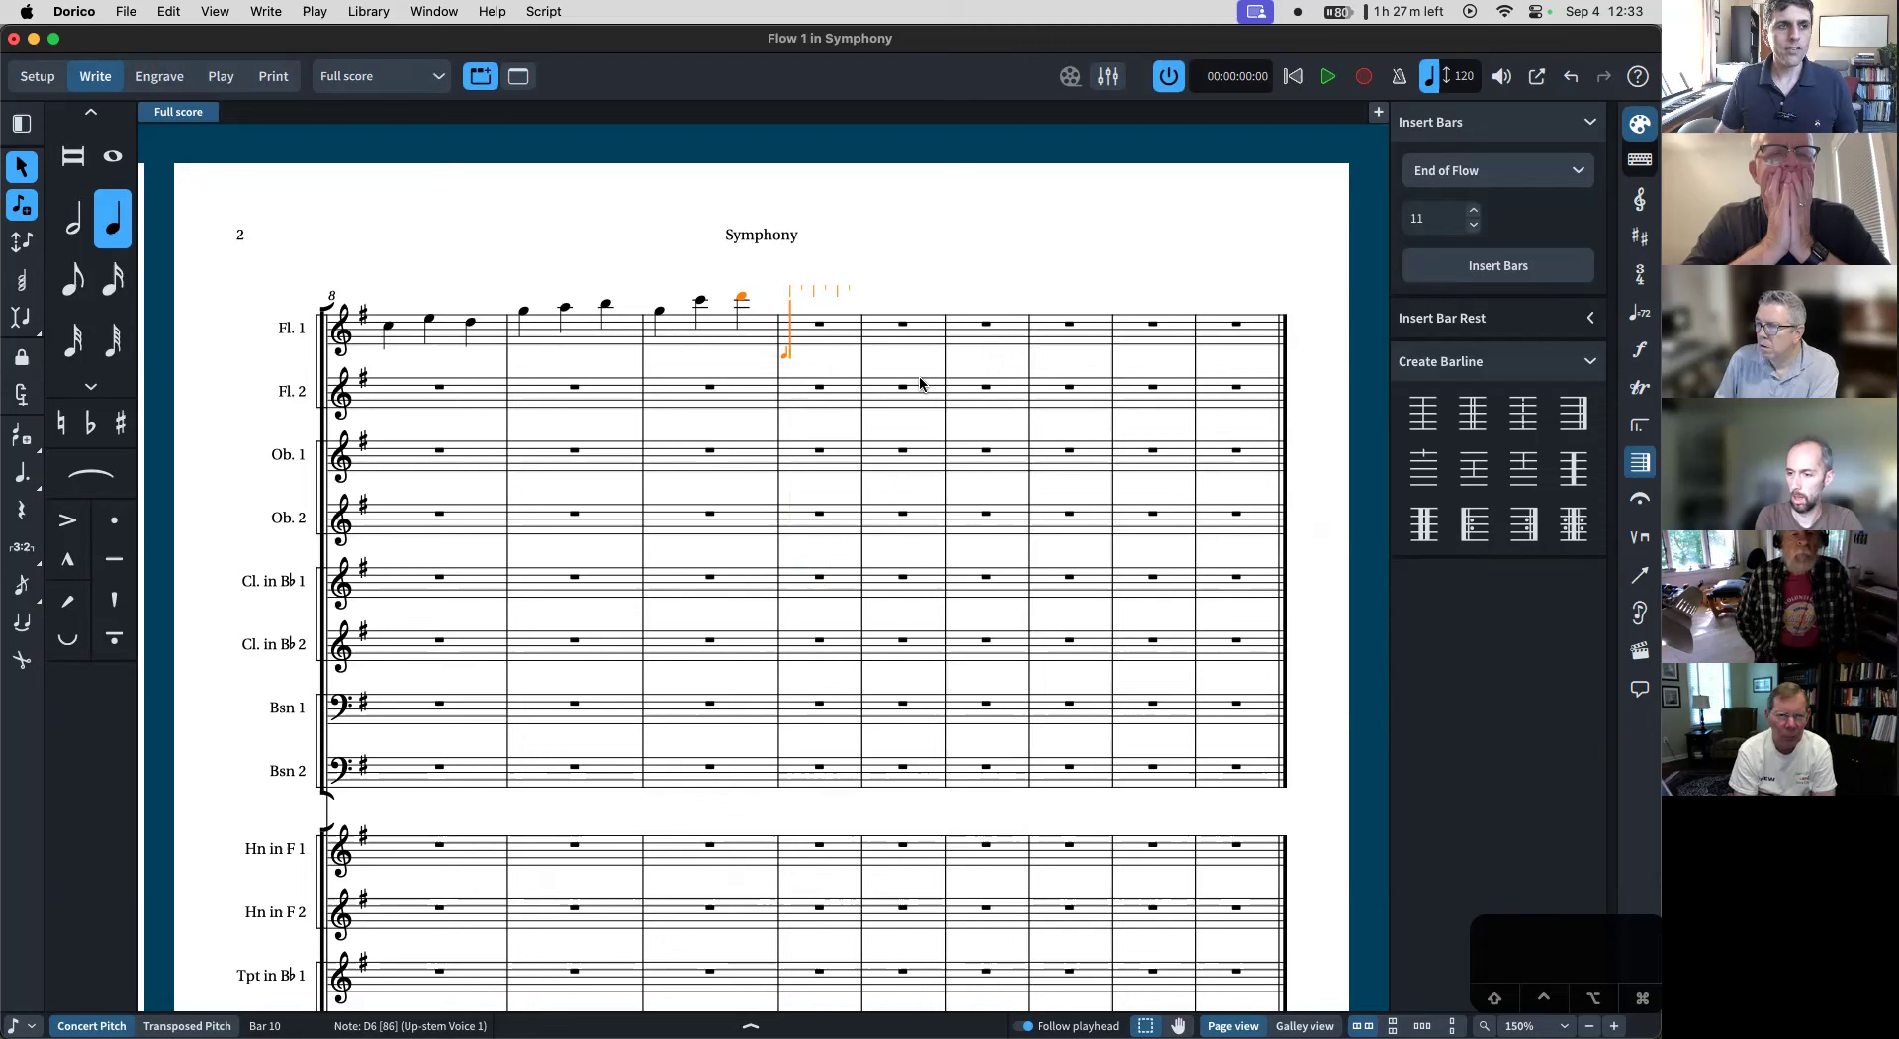
- Leave a quarter rest on the first beat of Flute 1 bar 11 and enter quarter notes A and G
key("Right")
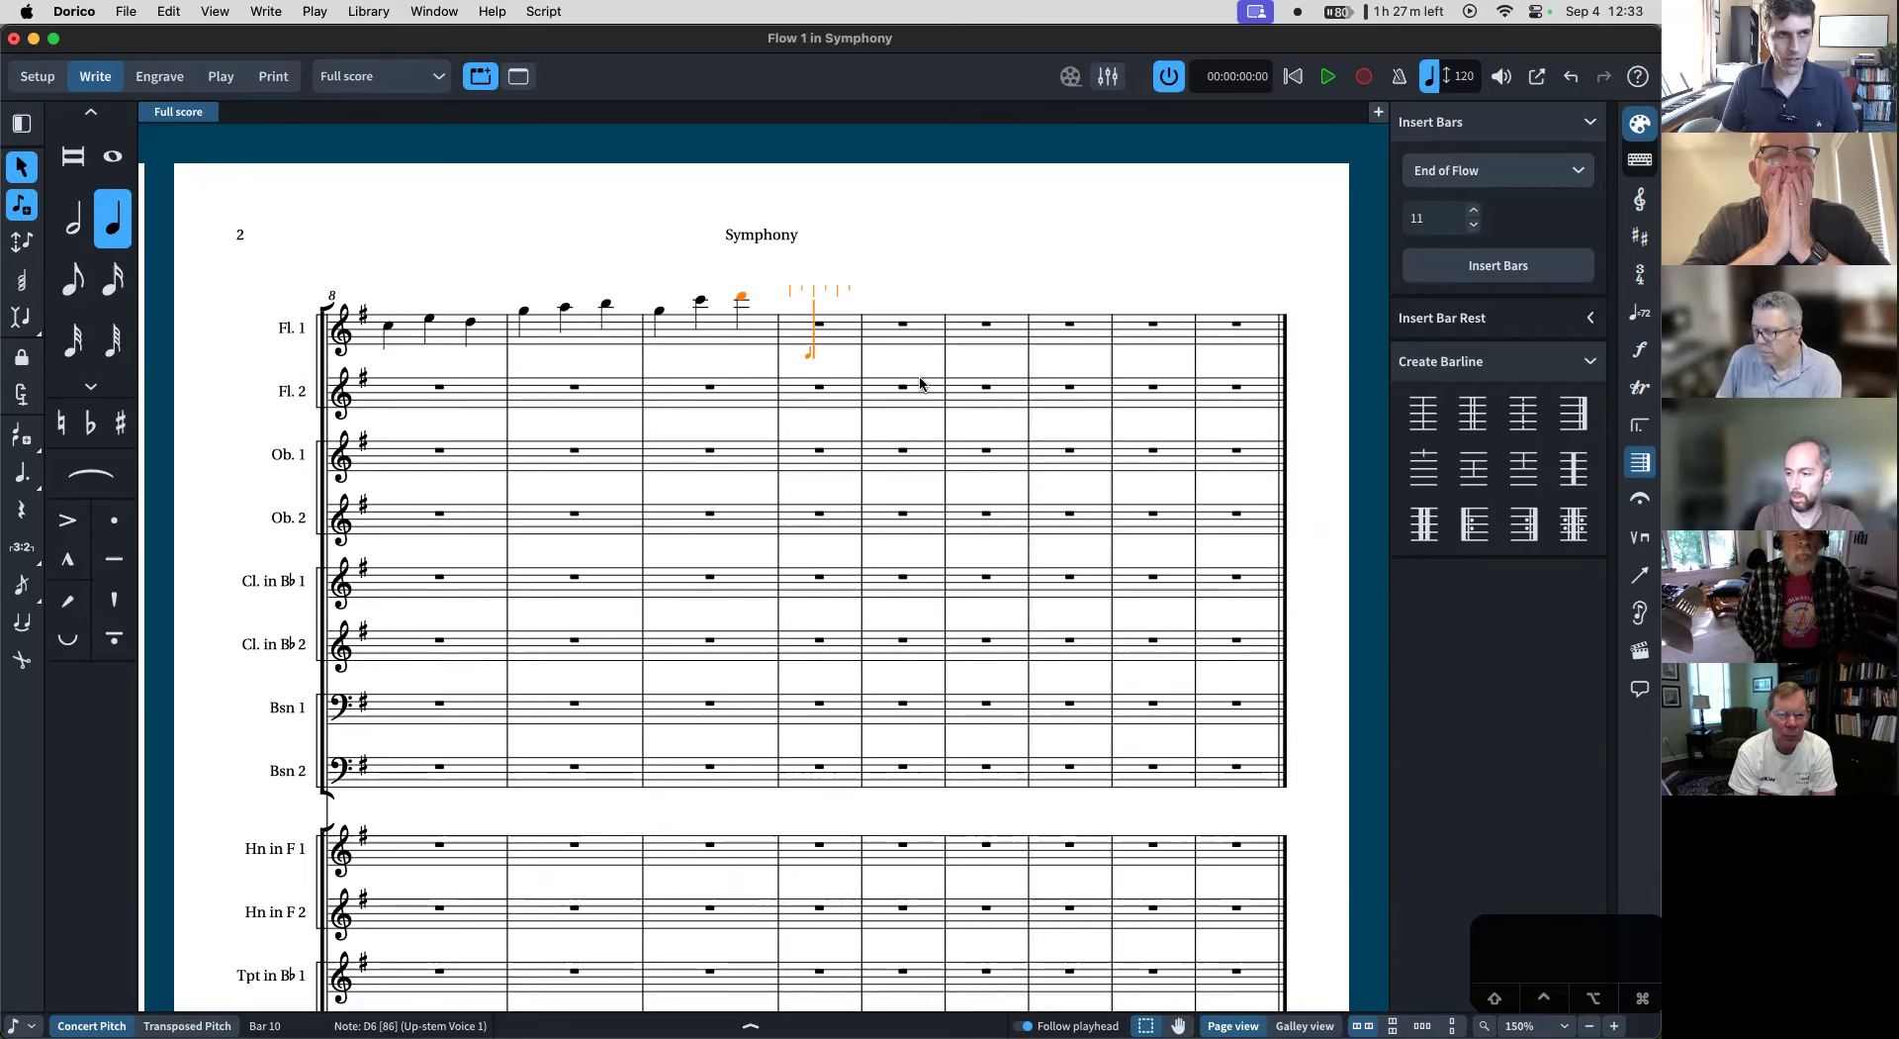
key("space")
key("a")
key("g")
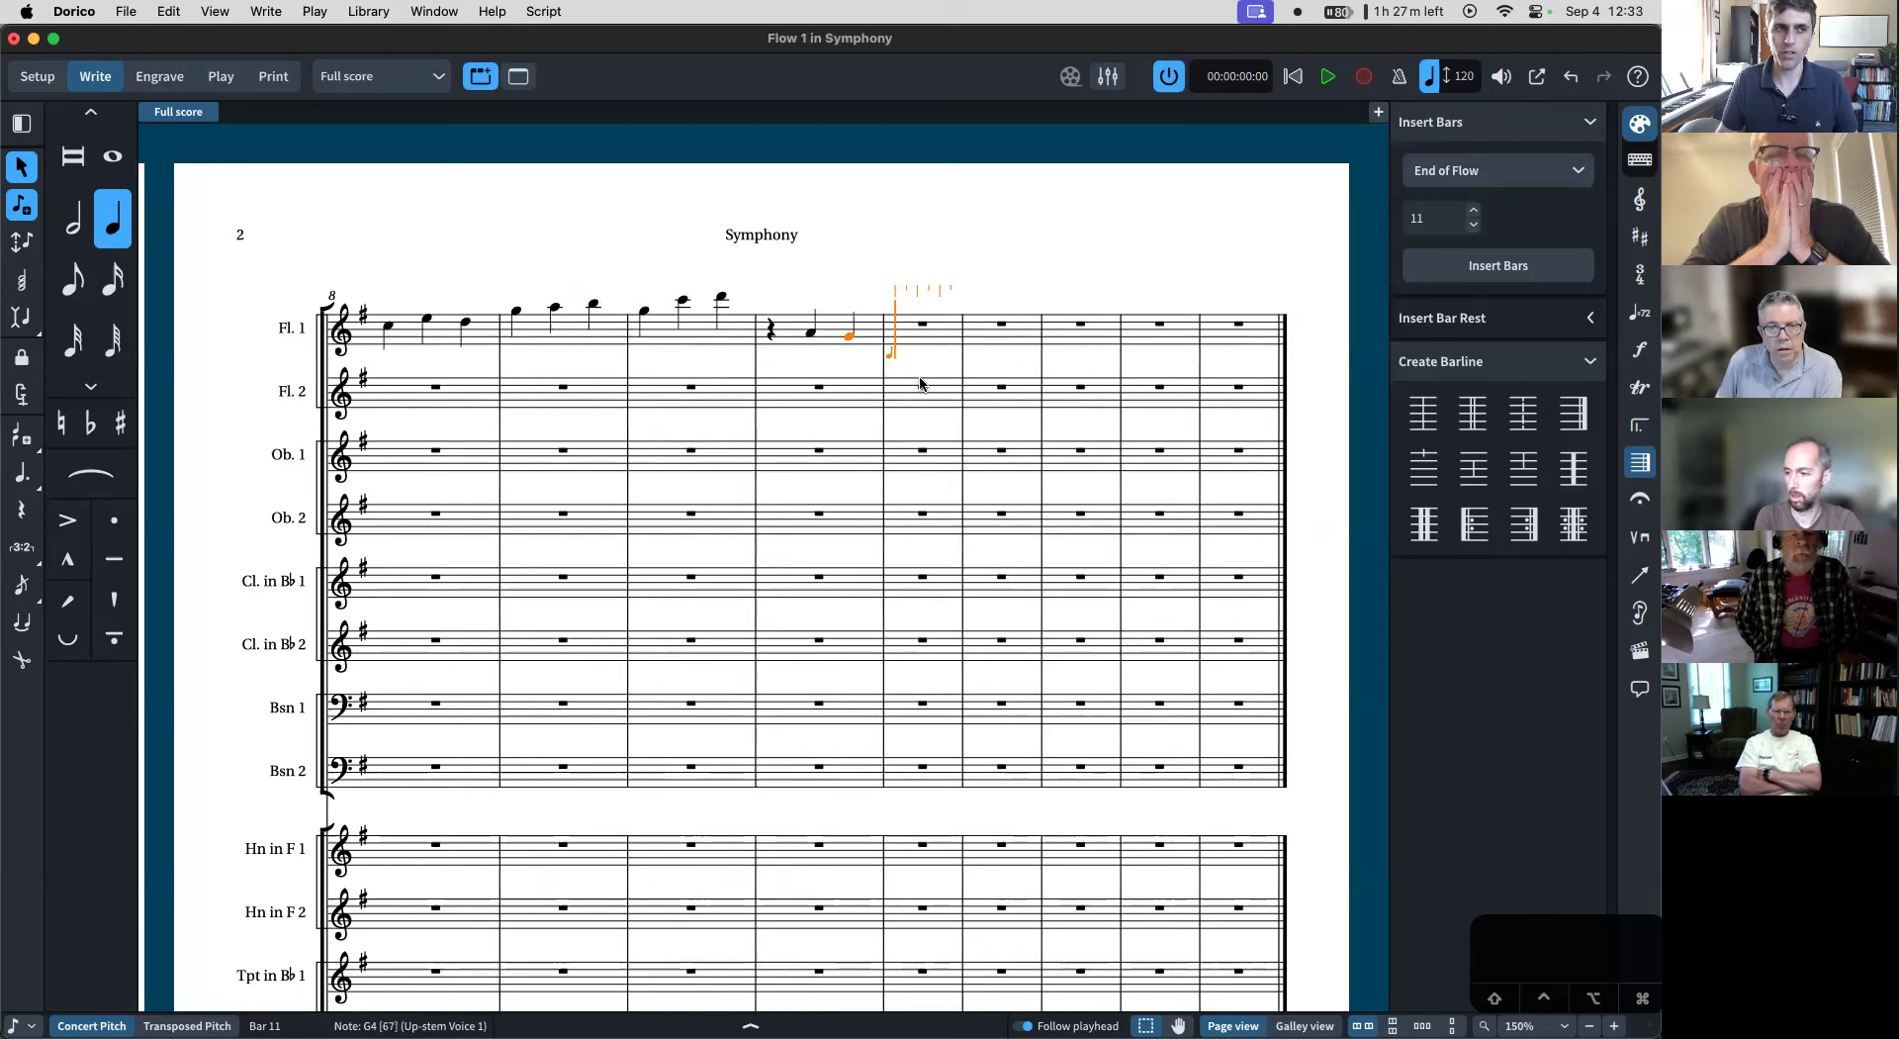
- Move the note input caret from Flute 1 down to Oboe 1 and back to the start of bar 11
key("Down")
key("Down")
key("super+Left")
key("super+Left")
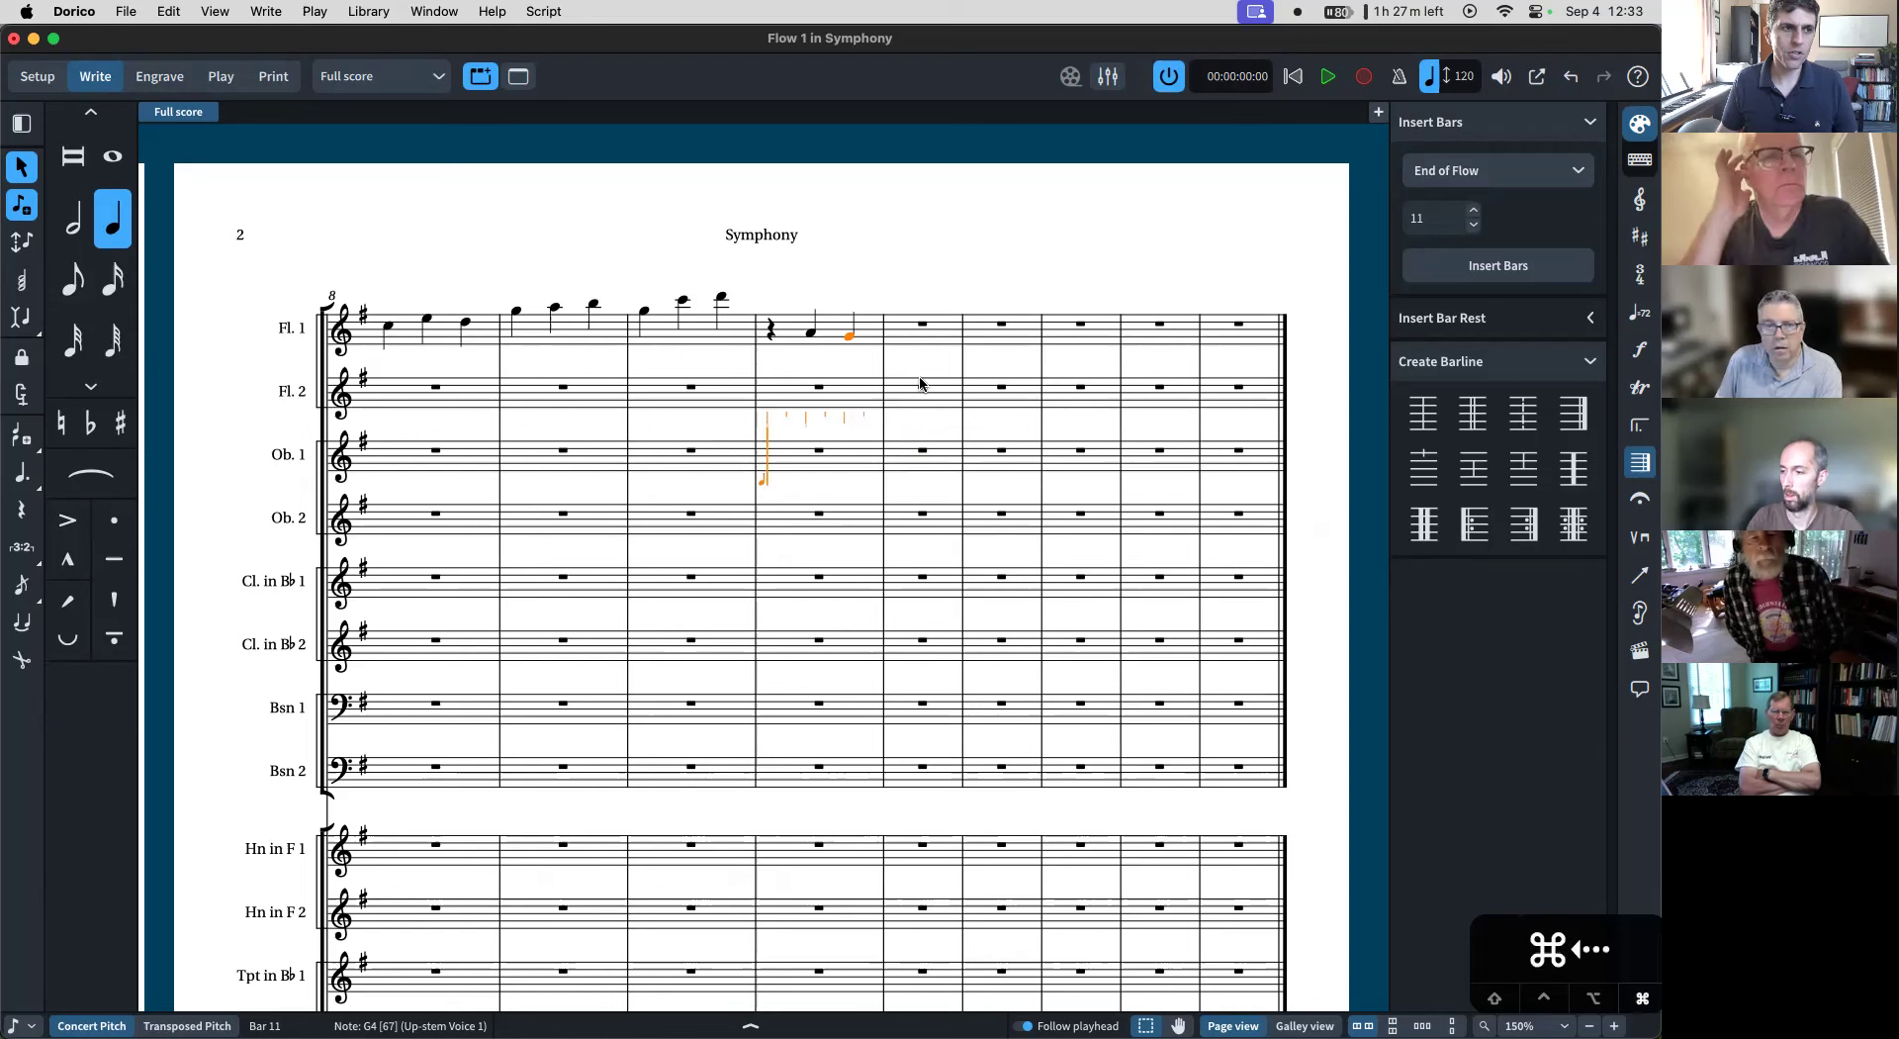
- Step the caret backward and forward along the Oboe 1 staff one rhythmic grid unit at a time
key("Left")
key("Left")
key("Left")
key("Left")
key("Left")
key("Right")
key("Right")
key("Right")
key("Right")
key("Right")
key("Right")
key("Right")
key("Right")
key("Right")
key("Right")
key("Right")
key("Left")
key("Left")
key("Left")
key("Left")
key("Left")
key("Left")
key("Right")
key("Right")
key("Right")
key("Right")
key("Right")
- Jump the caret backward and forward by whole bars in Oboe 1, ending at the start of bar 10
key("super+Left")
key("super+Left")
key("super+Right")
key("super+Right")
key("super+Right")
key("super+Right")
key("super+Left")
key("super+Left")
key("super+Left")
key("super+Left")
key("super+Left")
key("super+Right")
key("super+Right")
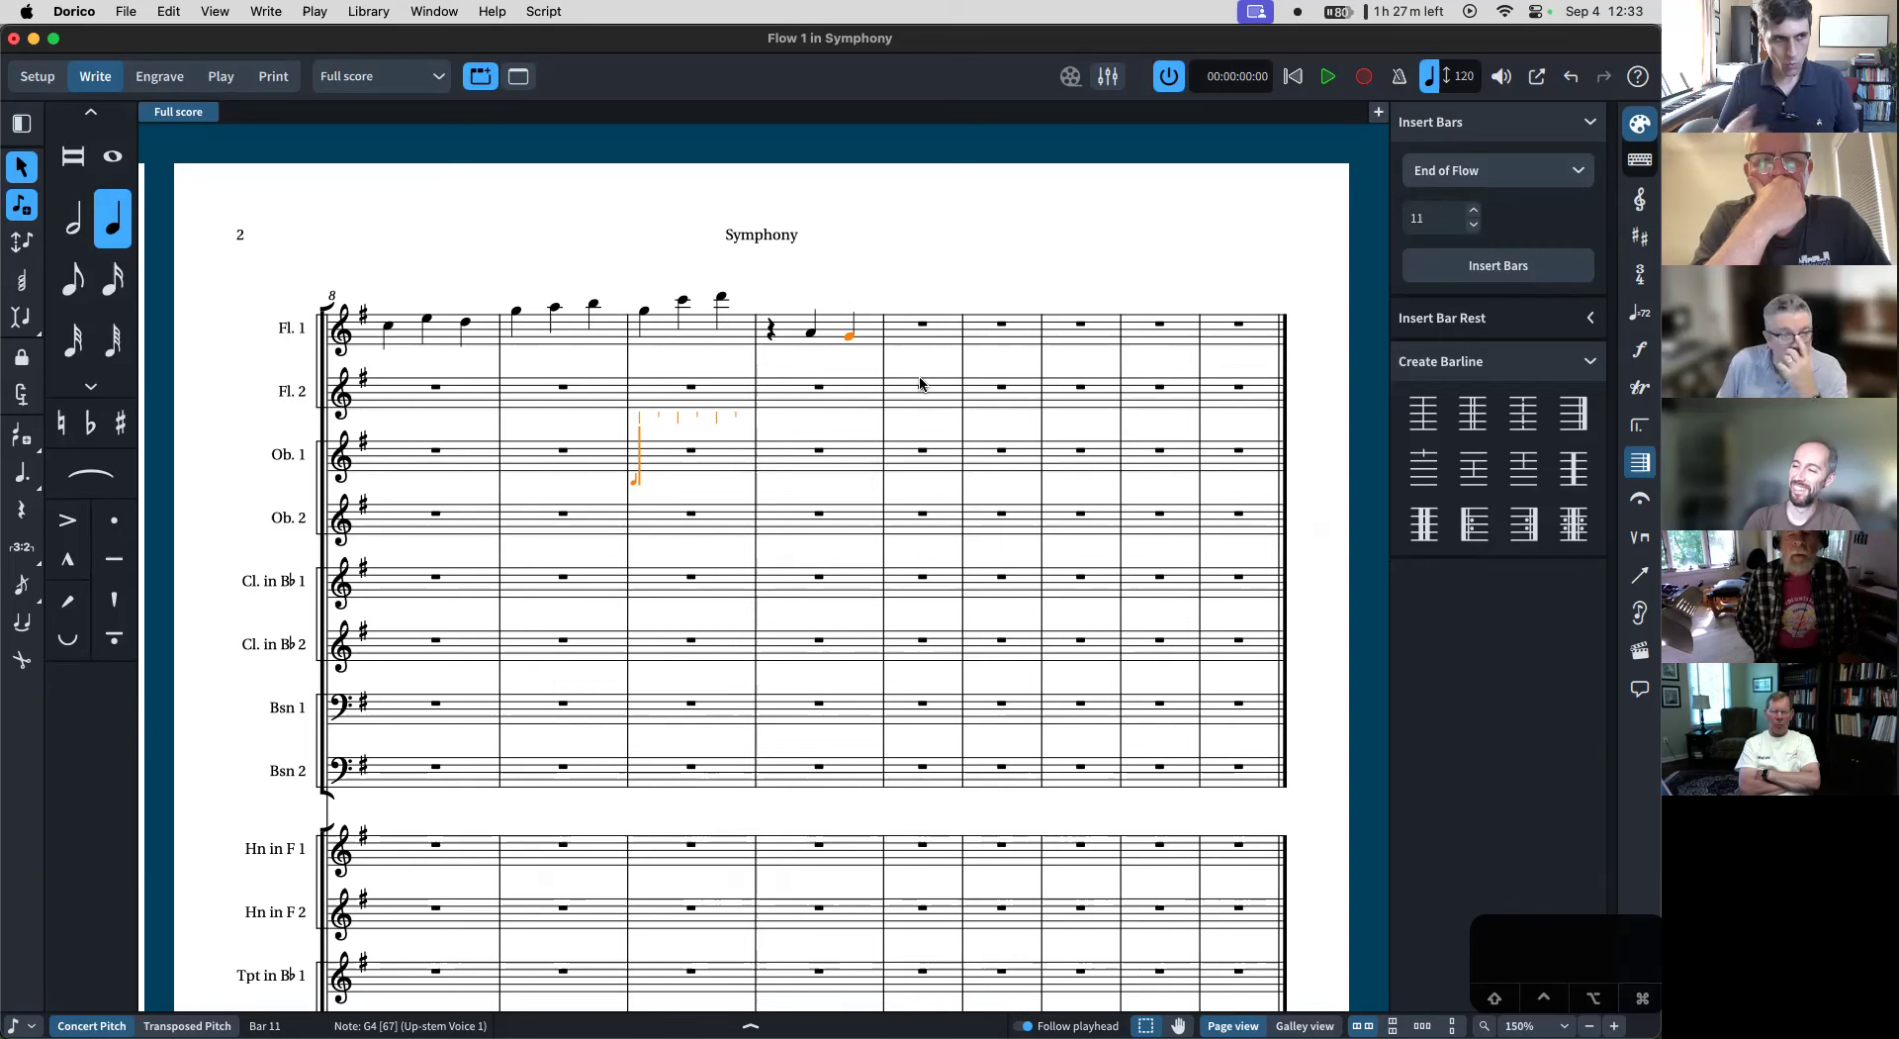
- Enter quarter notes D, E, F, A, G in Oboe 1 from the start of bar 10
key("e")
key("f")
key("g")
key("a")
key("g")
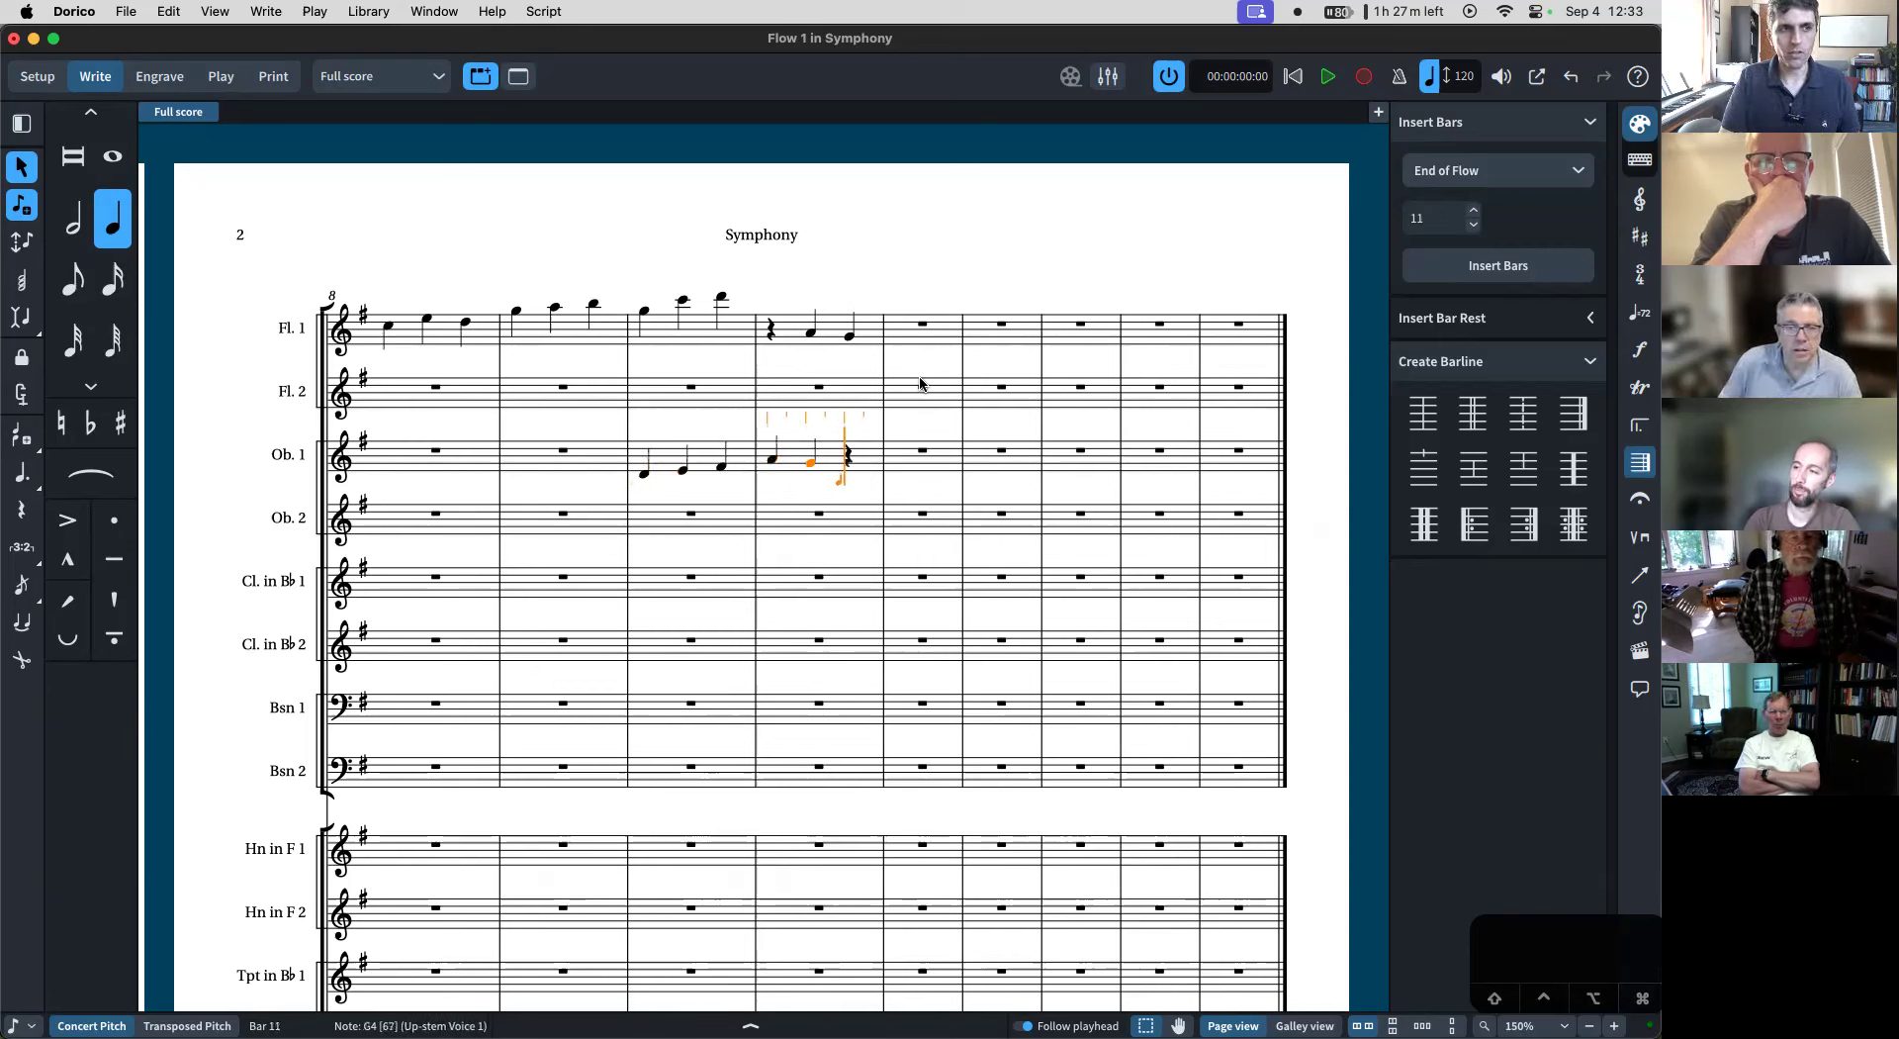
- With the caret spanning Flute 1 to Oboe 2, enter quarter-note D major, E minor and E-flat major chords in bar 12 and C major in bar 13
key("space")
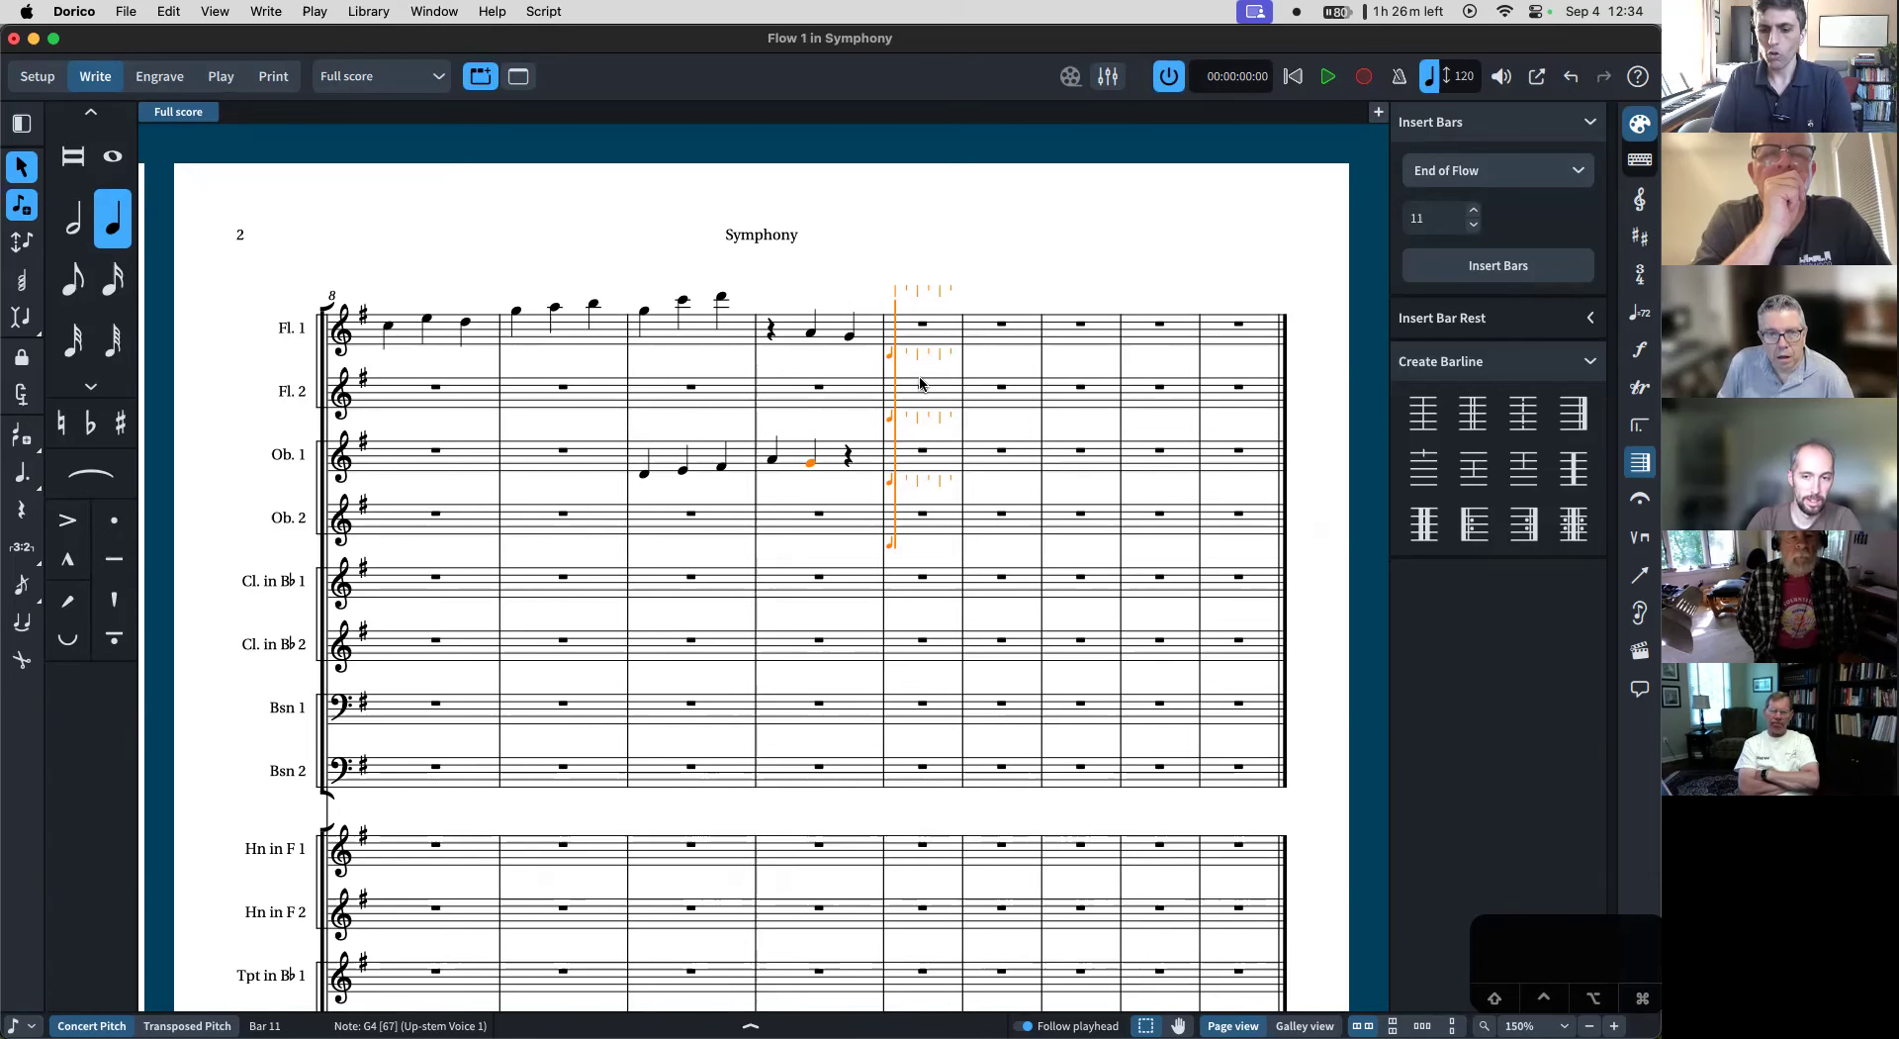
key("g")
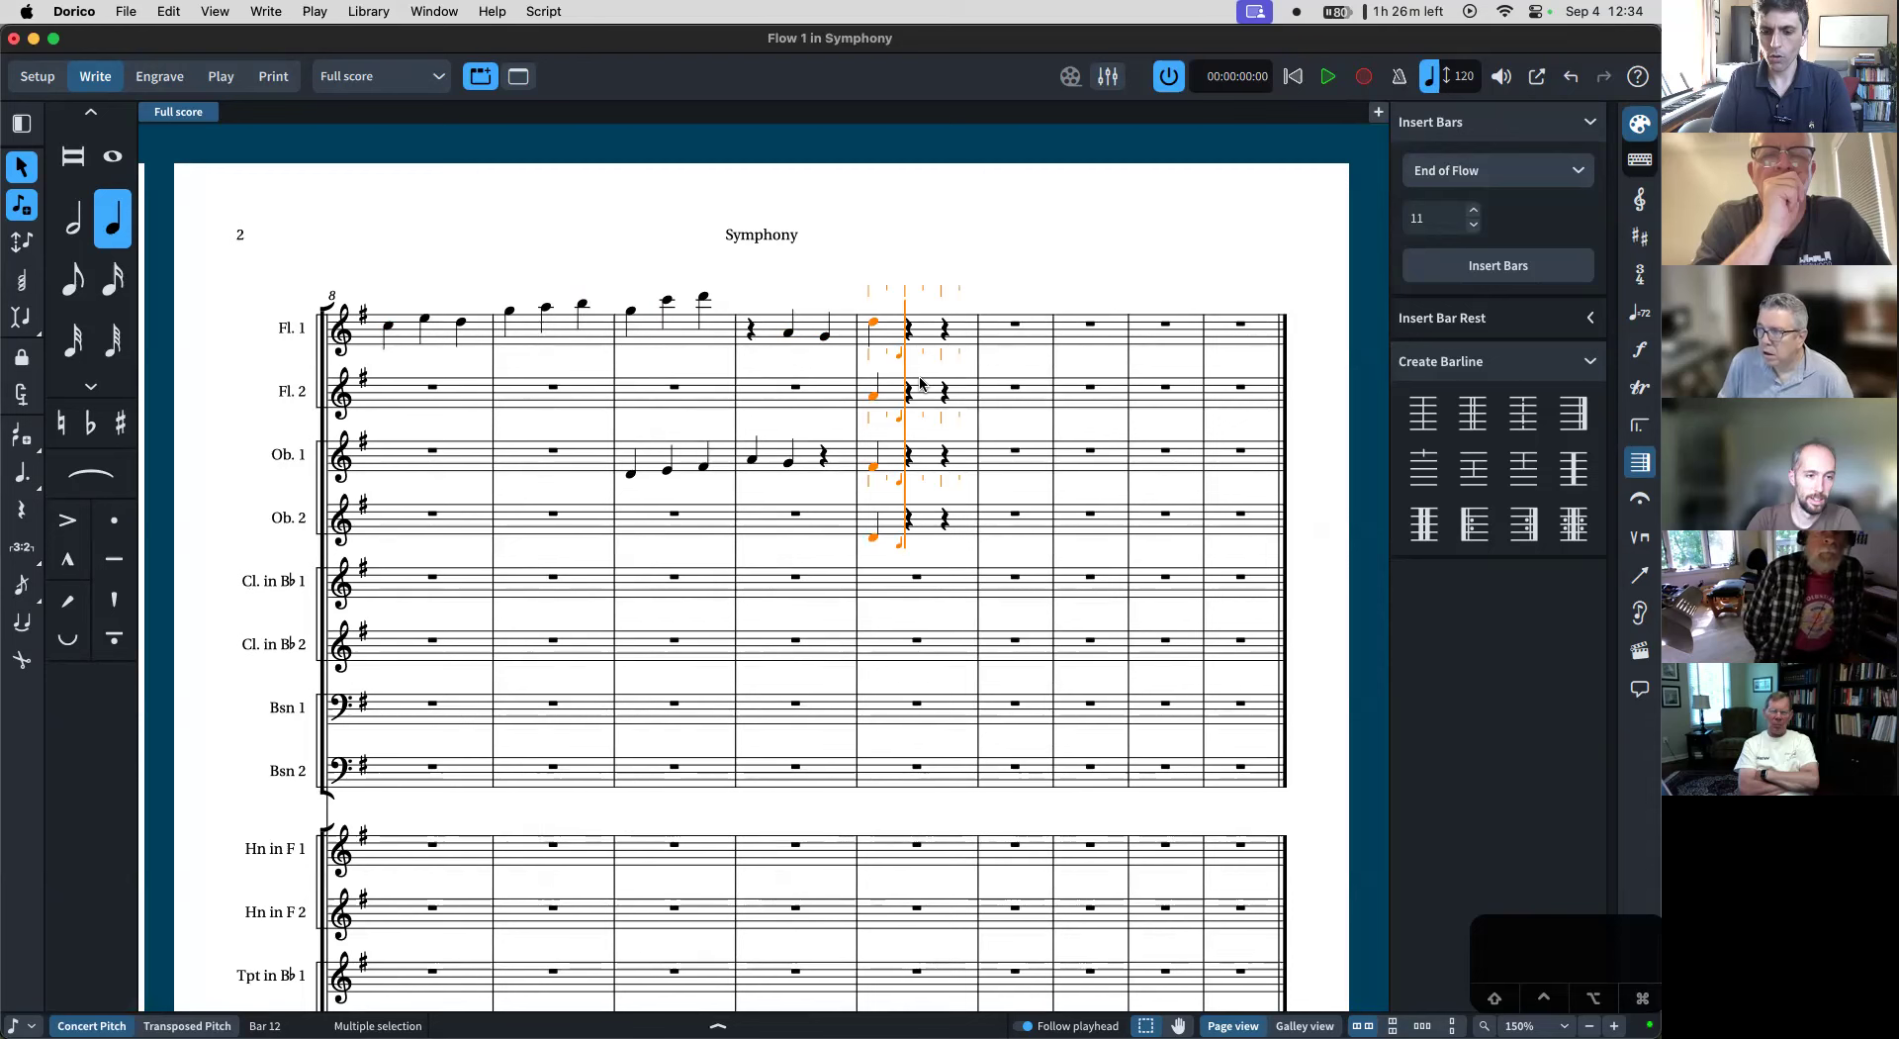
key("a")
key("minus")
key("b")
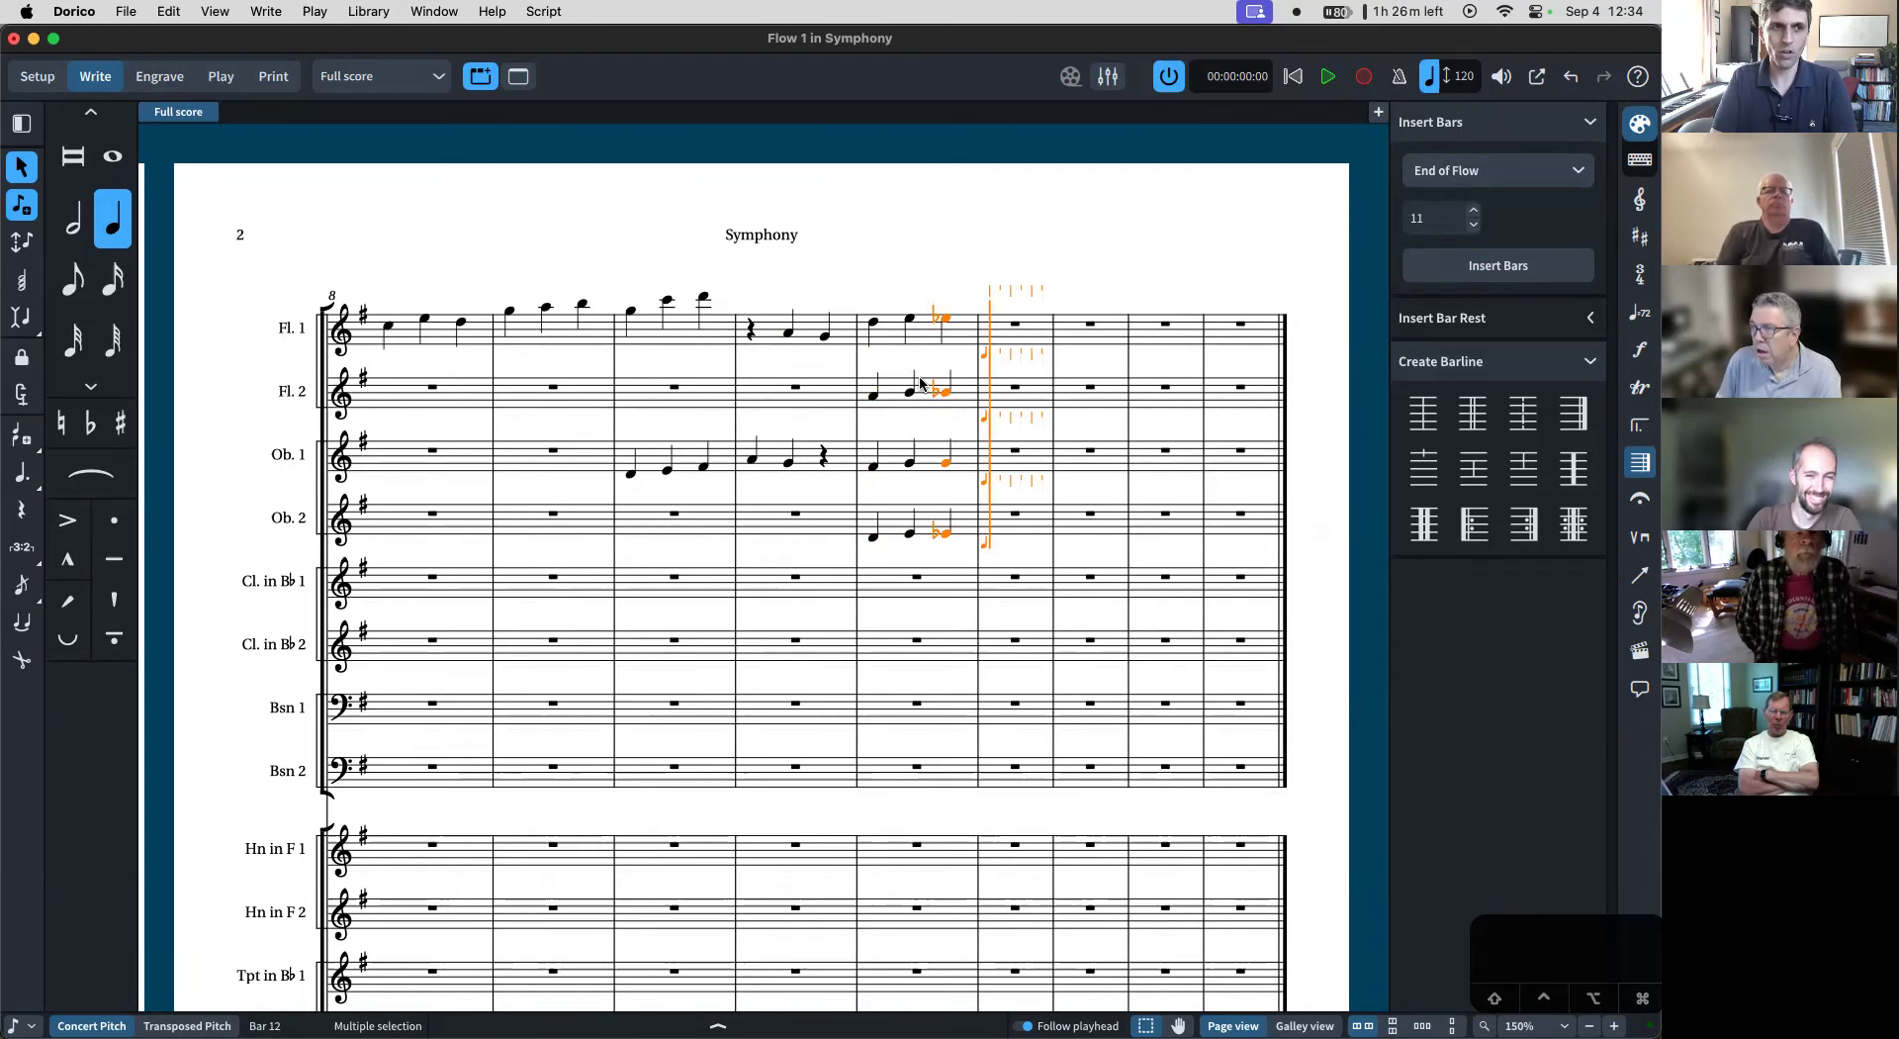
key("g")
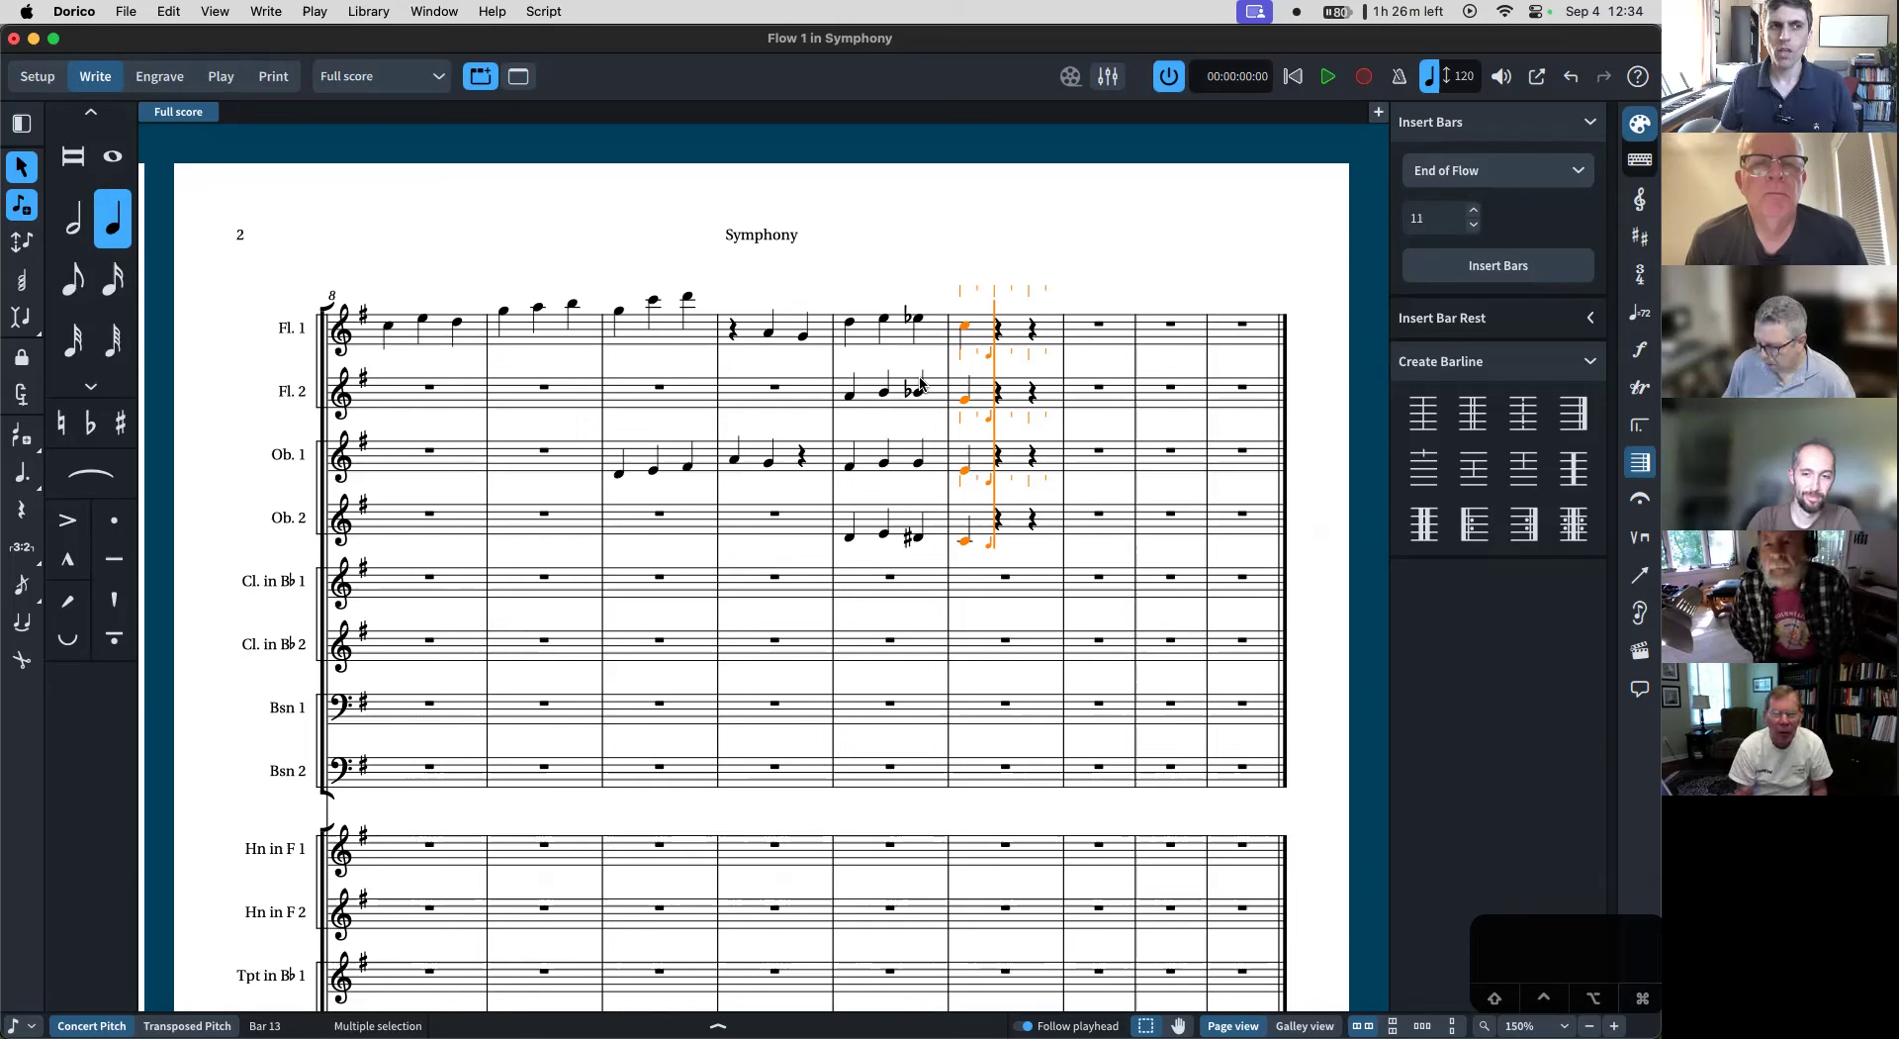
key("Escape")
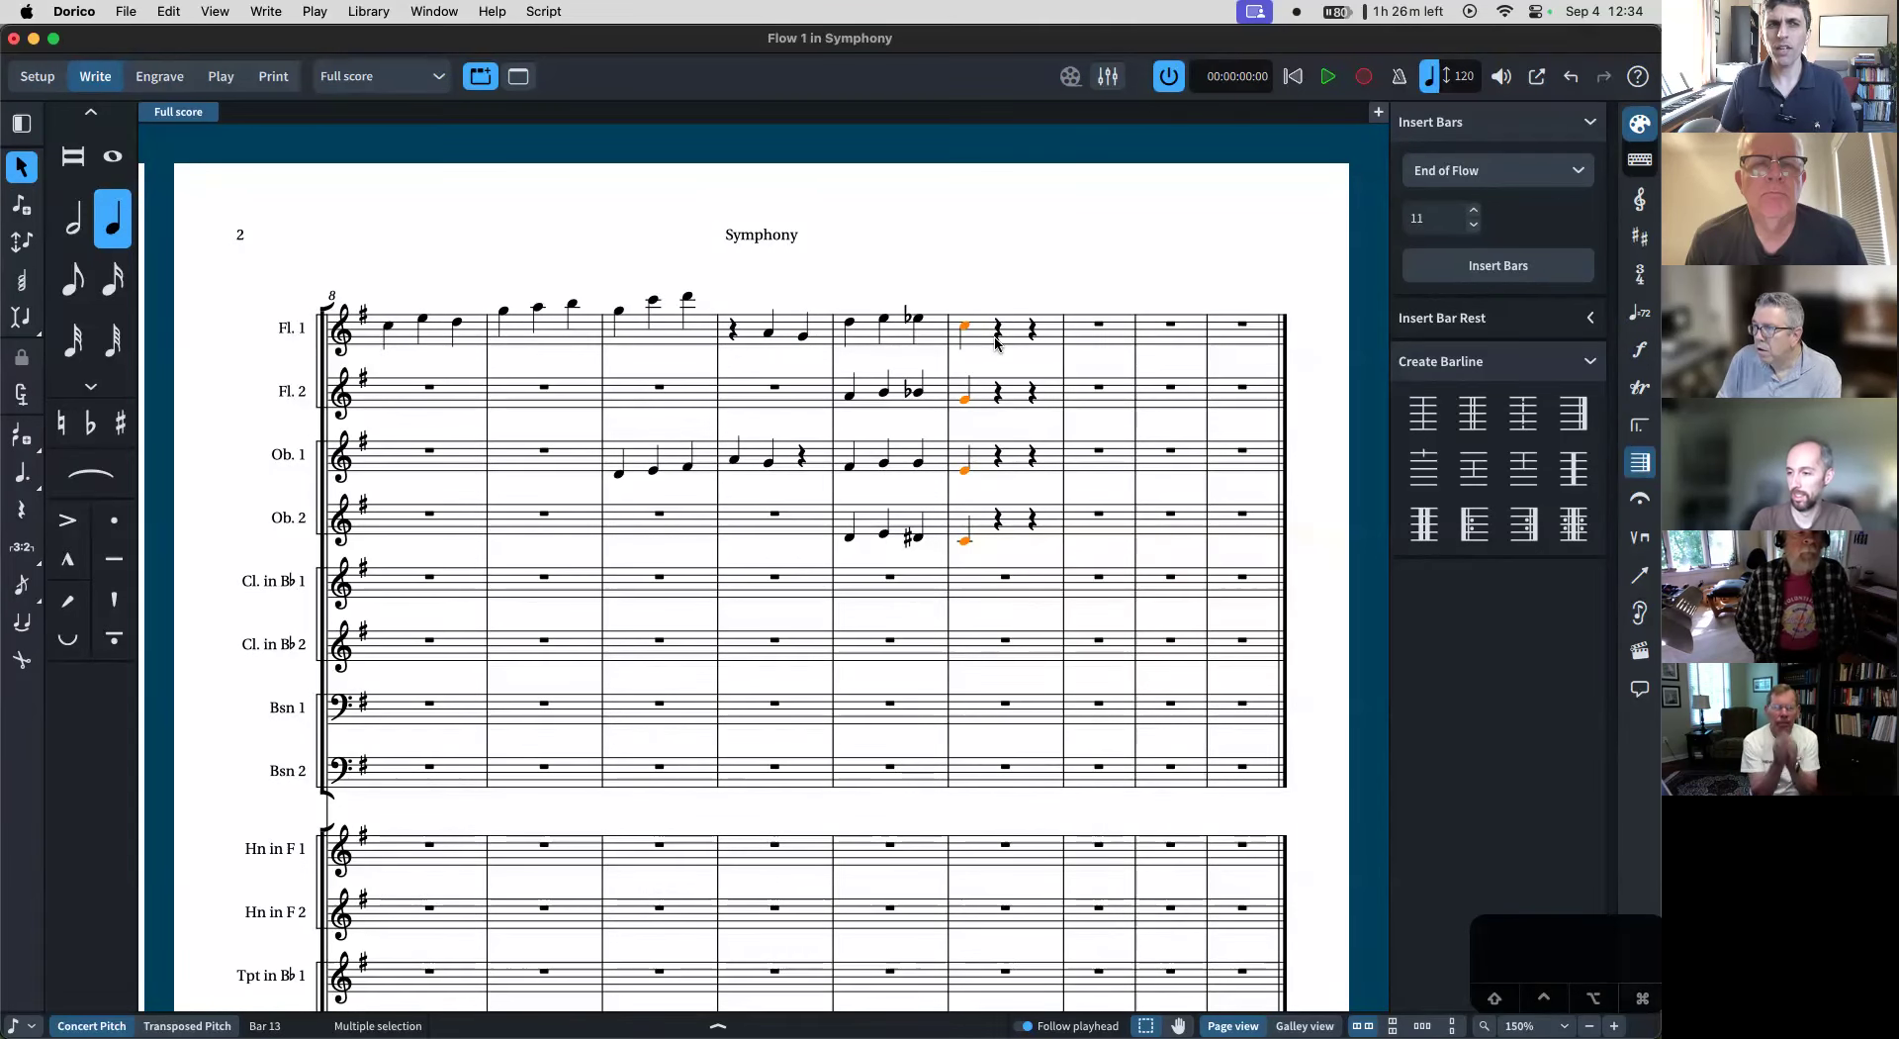
- Restart note input at bar 13, jump the caret to the Double Bass and back up to Flute 1, and cancel note input
key("shift+n")
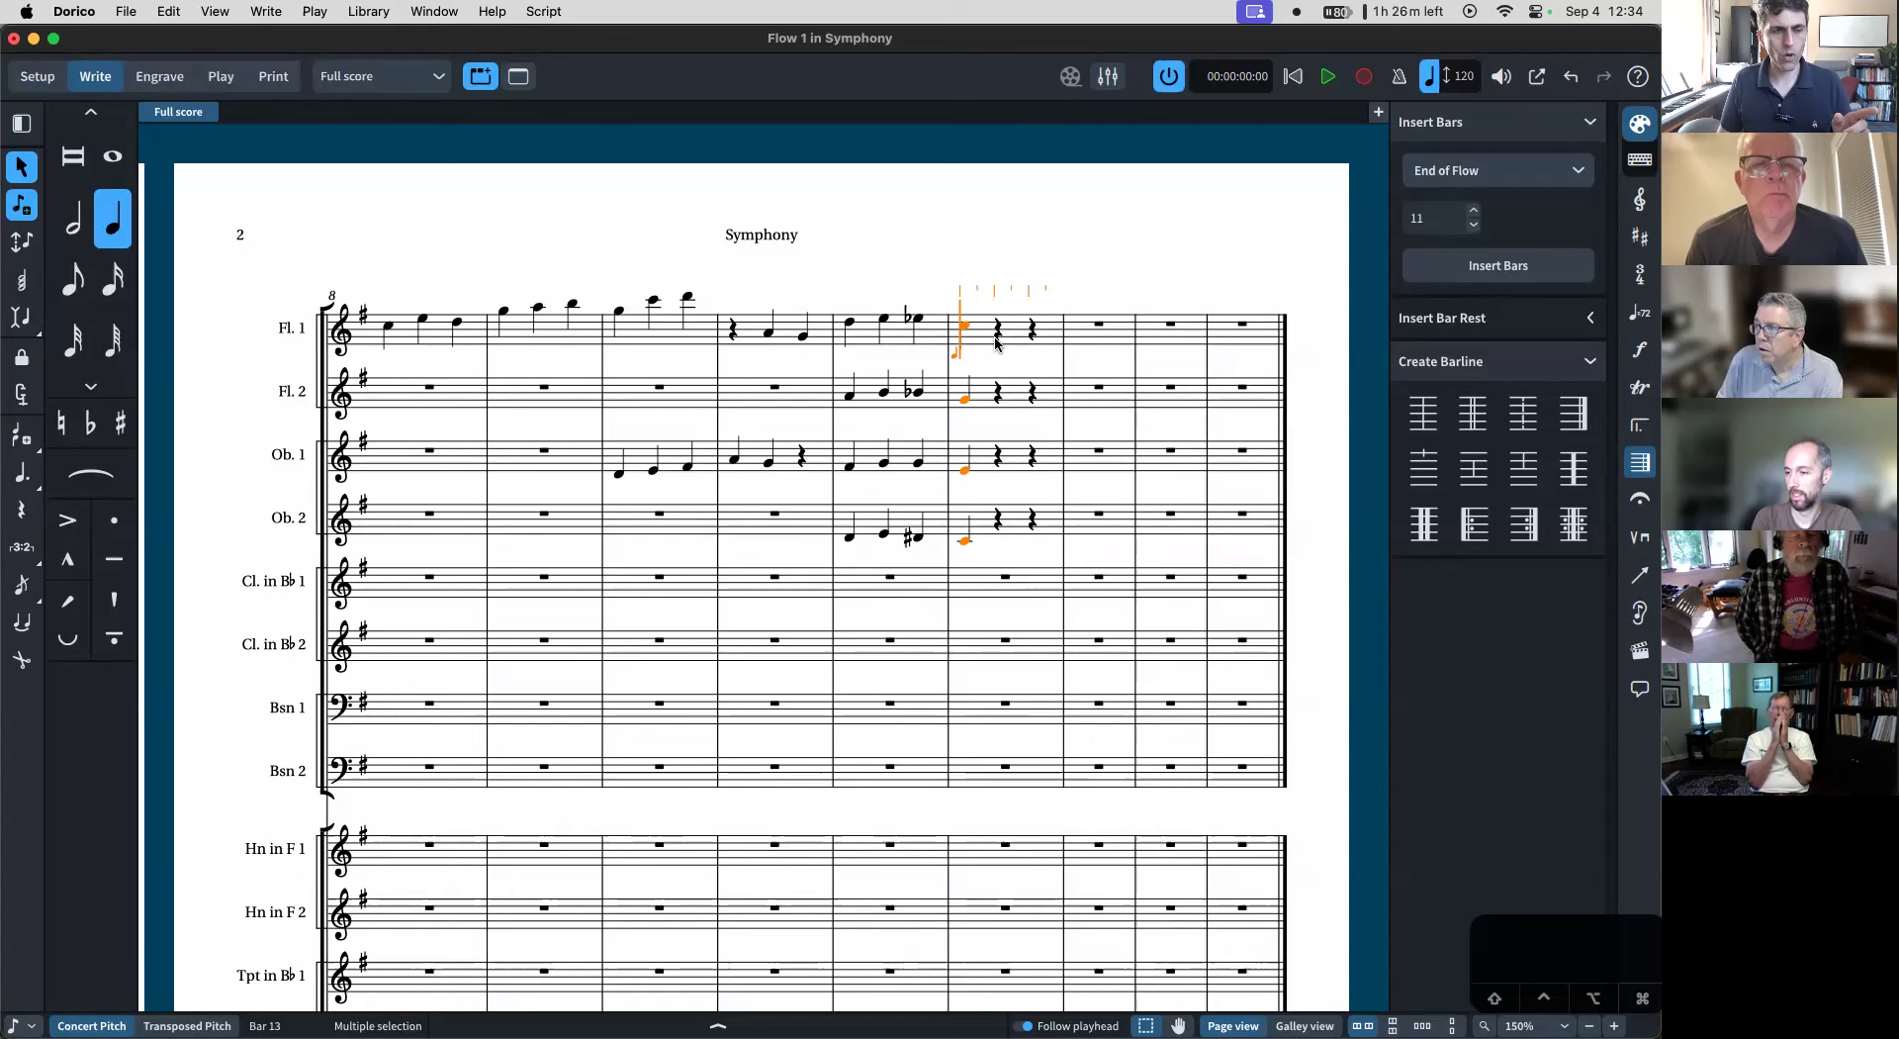
key("super+Down")
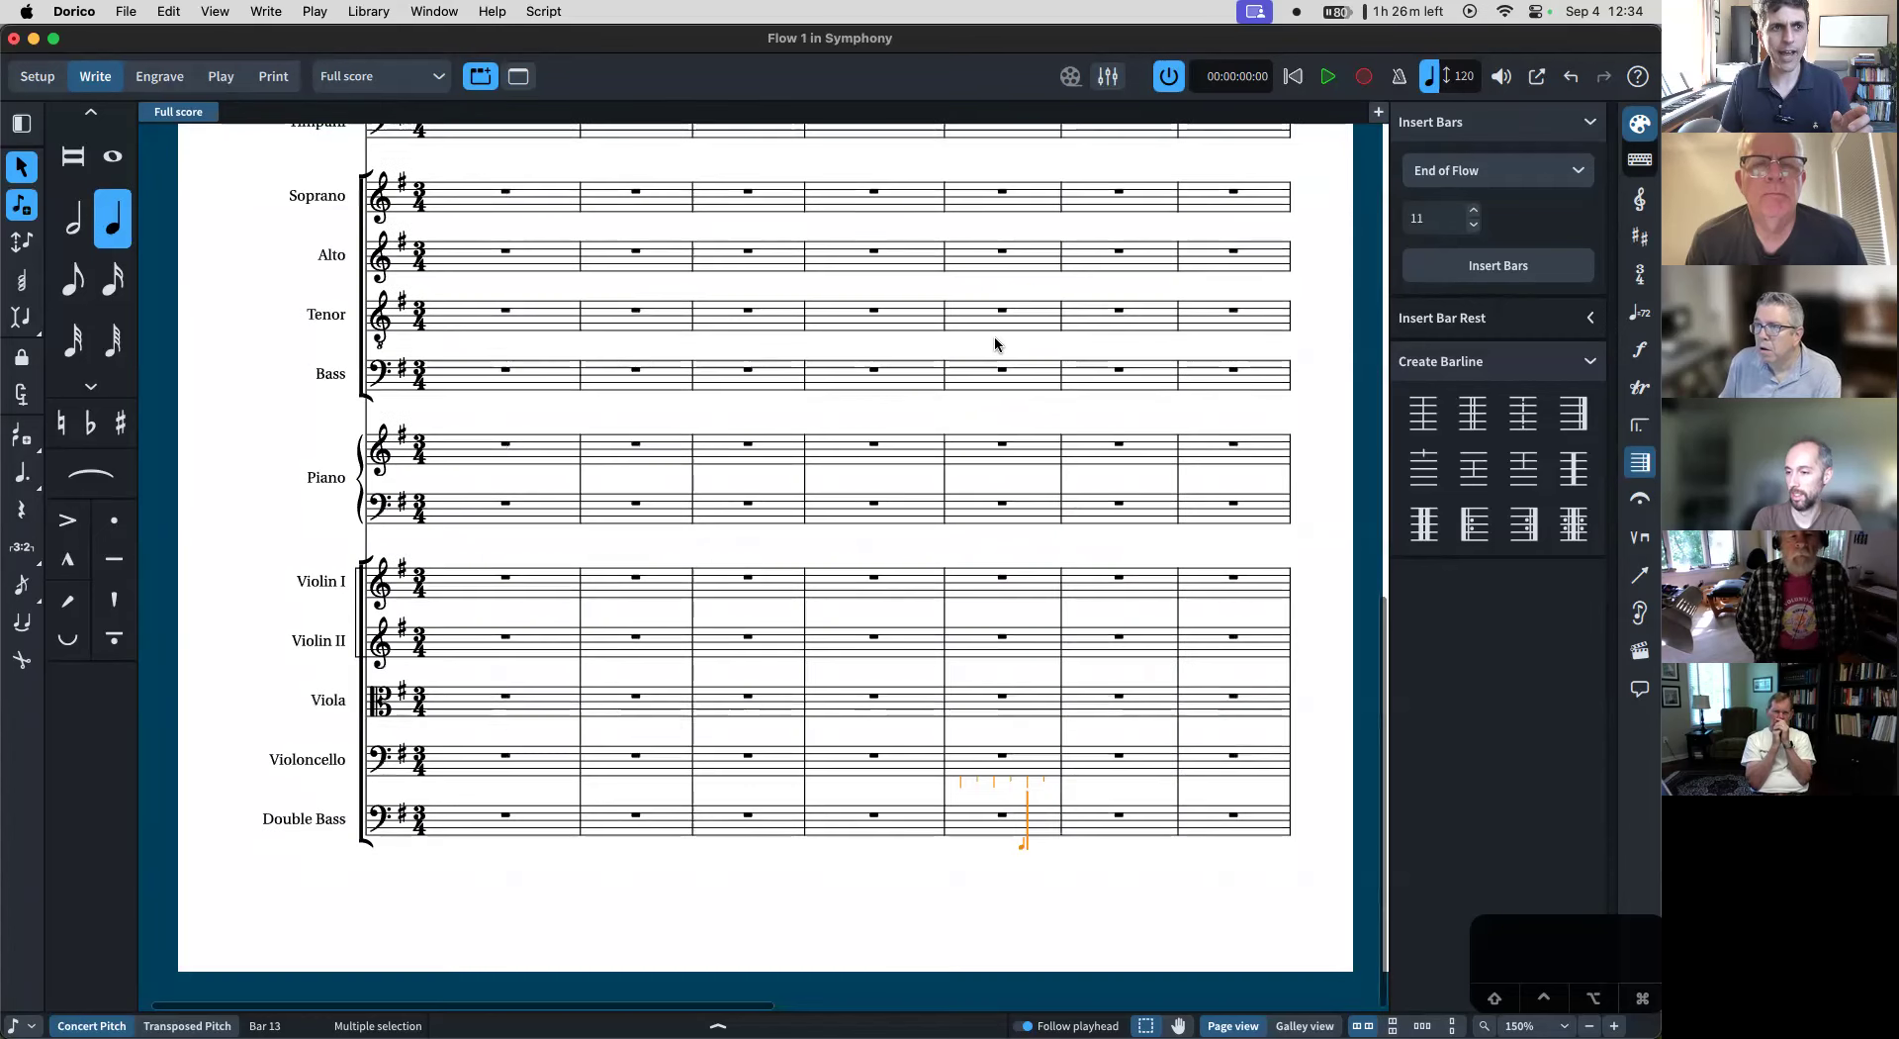
key("super+Up")
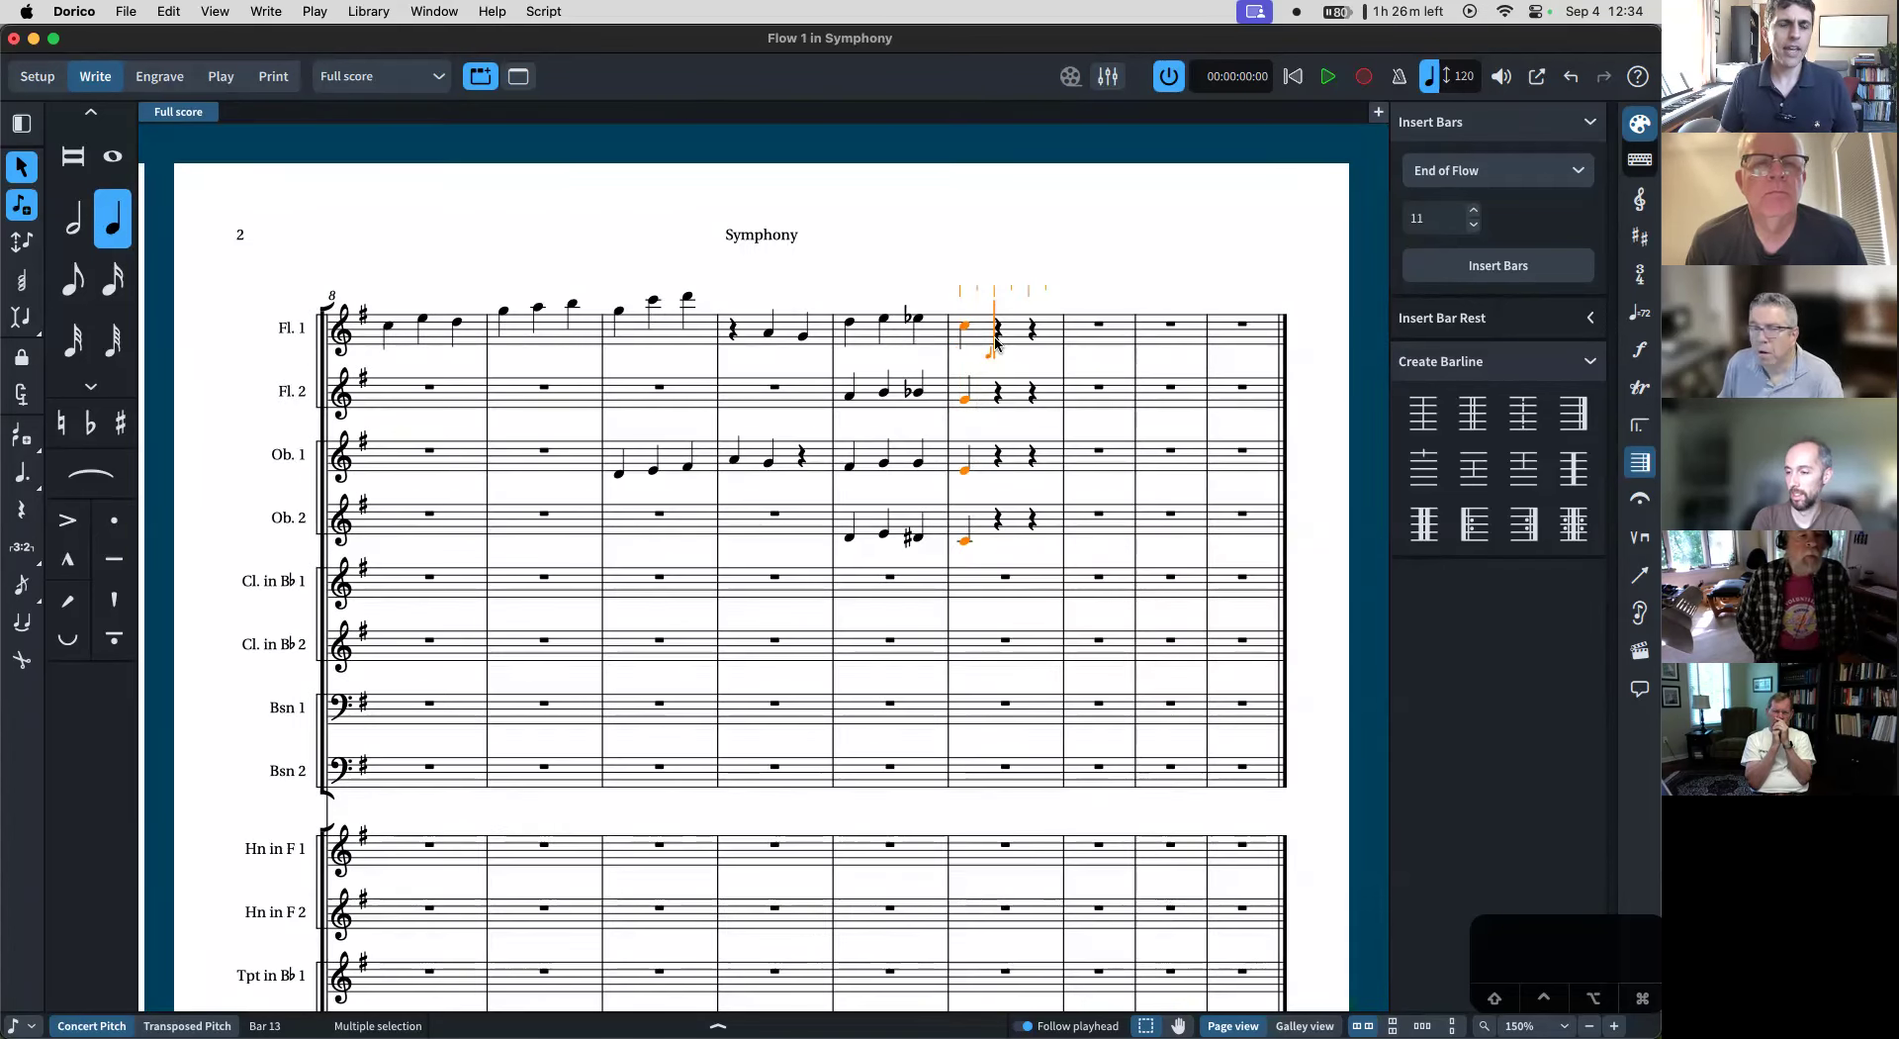
key("super+Up")
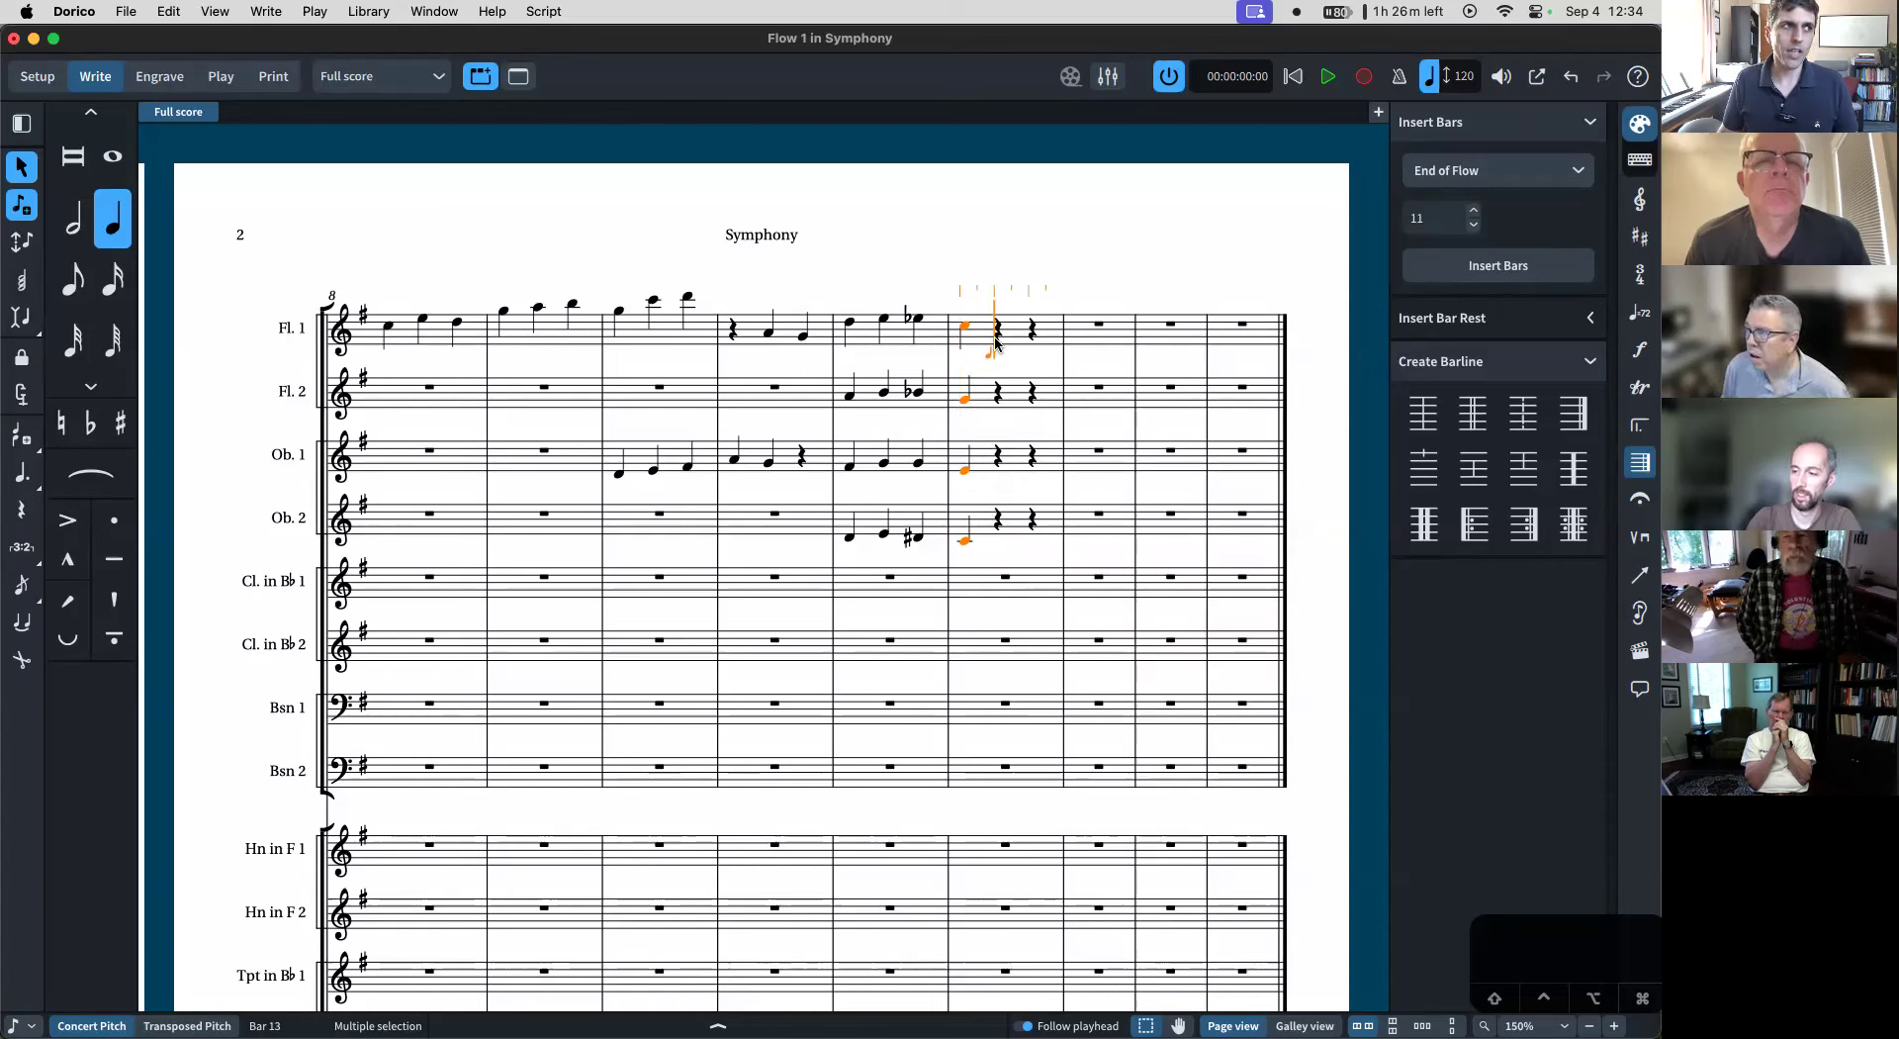
key("Escape")
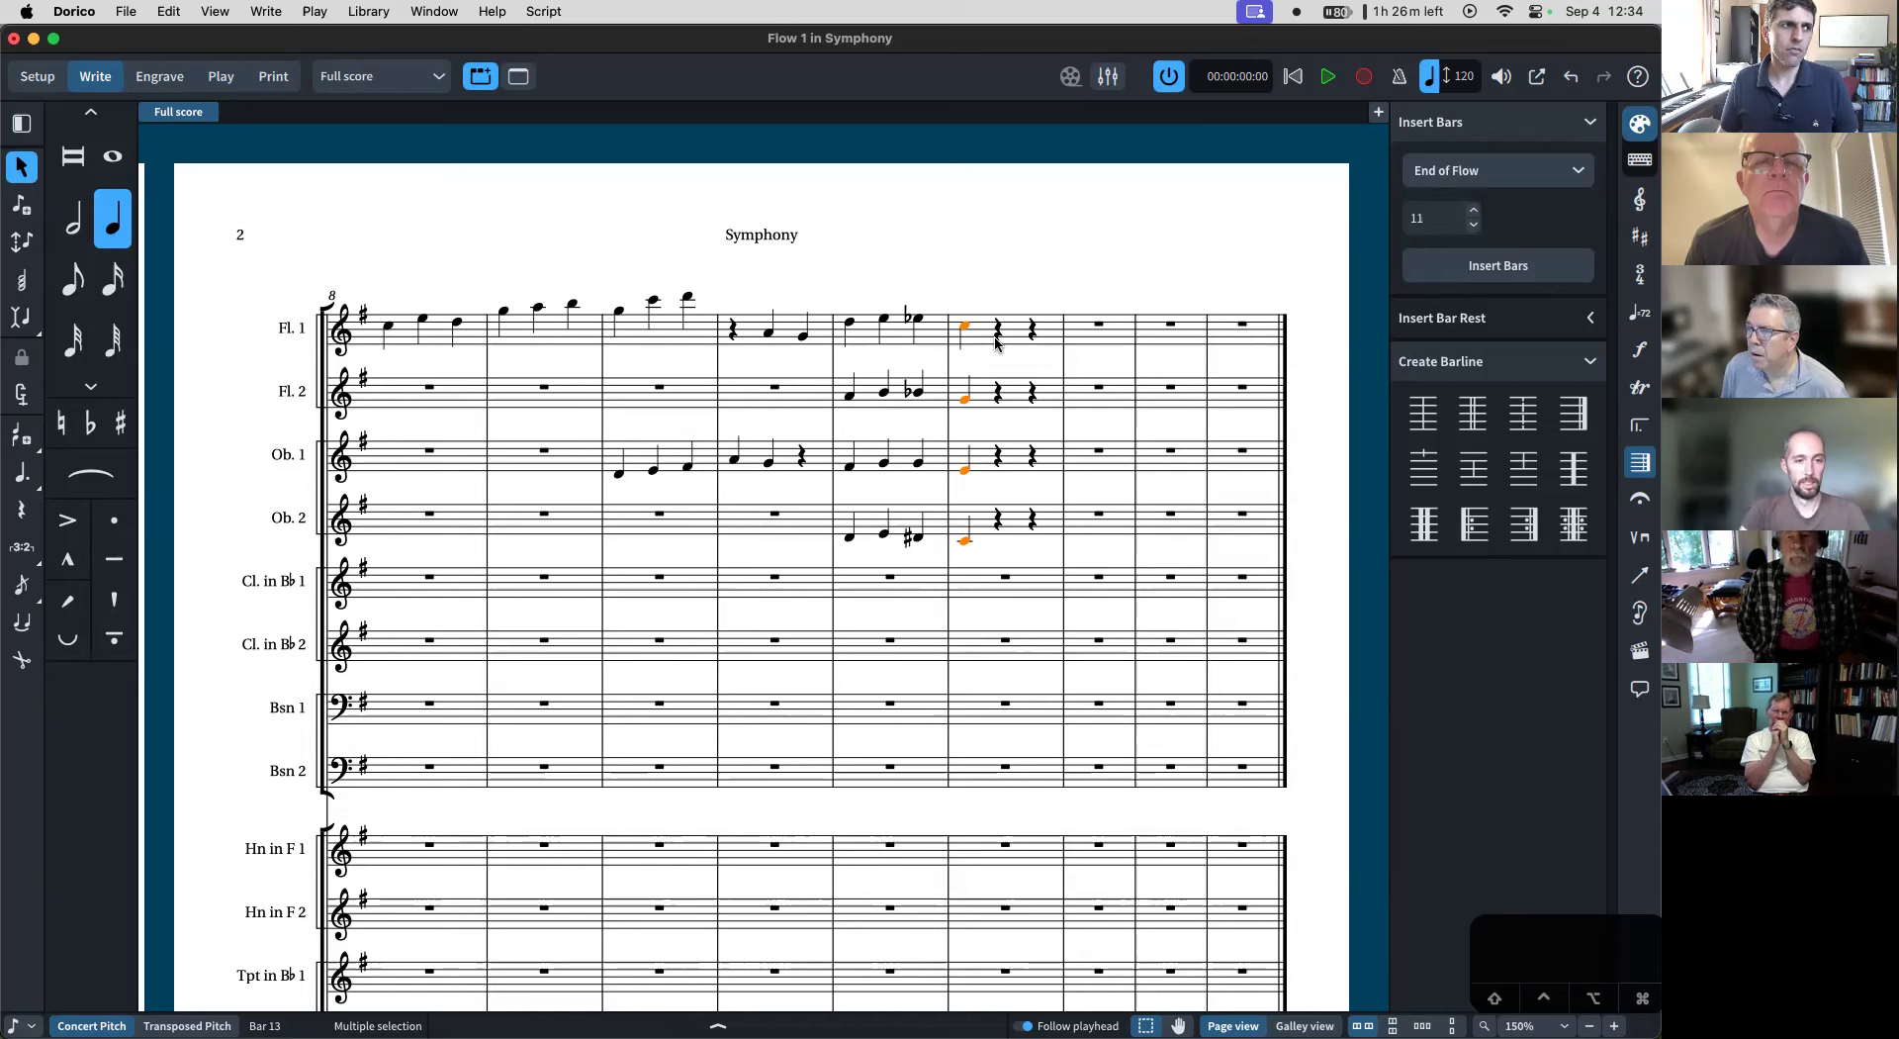
key("shift+n")
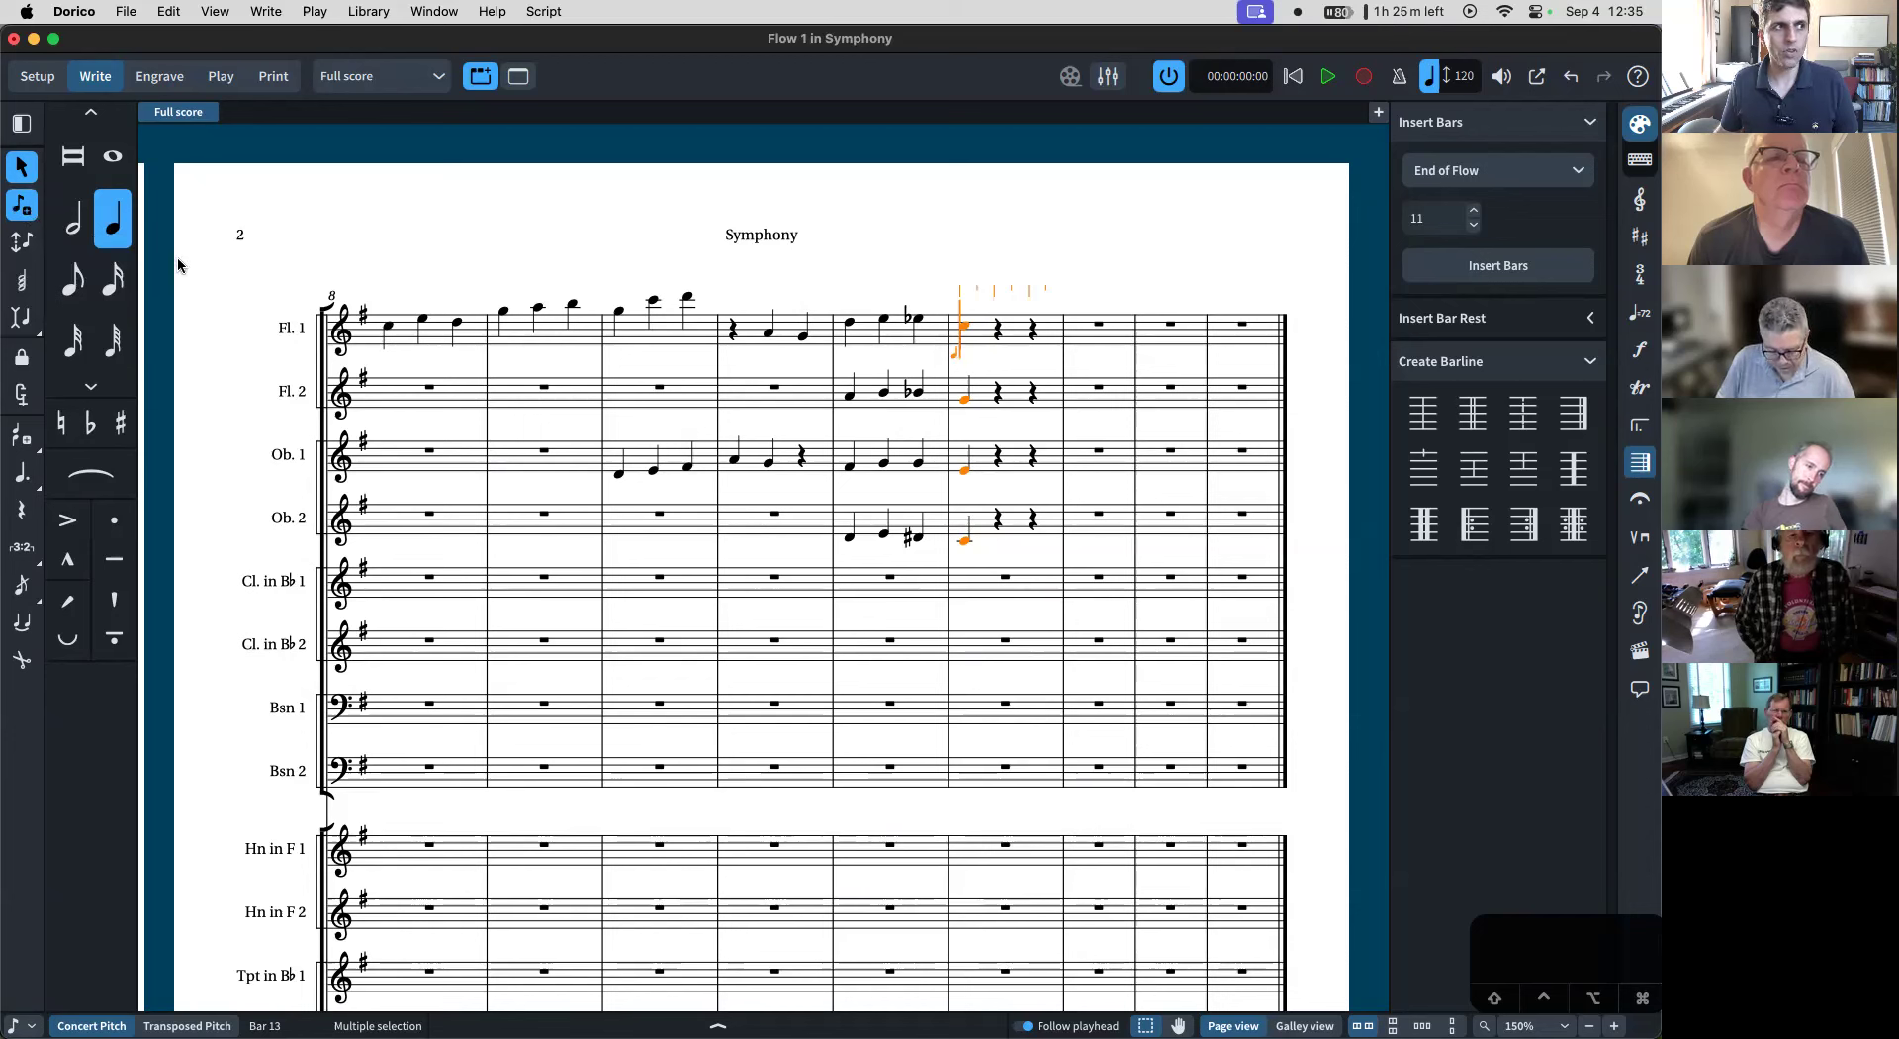
key("Escape")
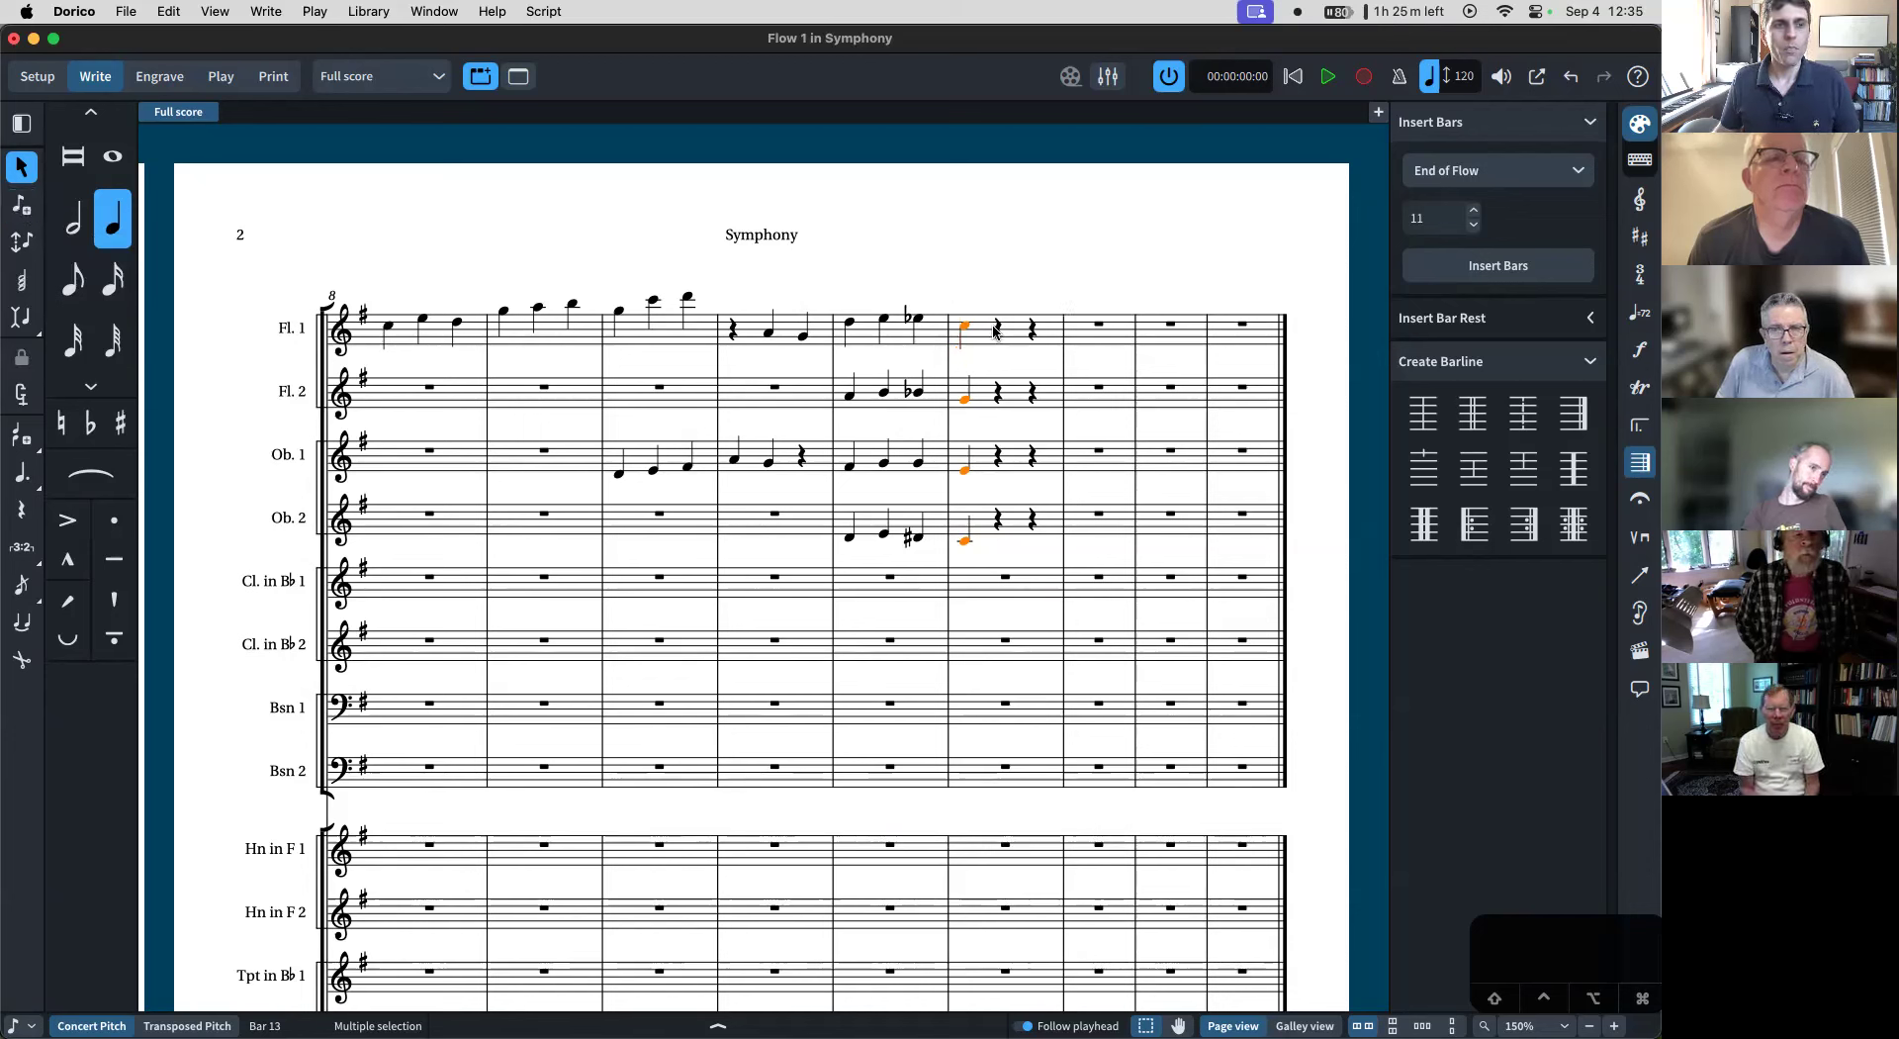
- Select the Flute 1 rest in bar 14, start note input there with a quarter-note duration, and cancel it
left_click(997, 329)
key("Right")
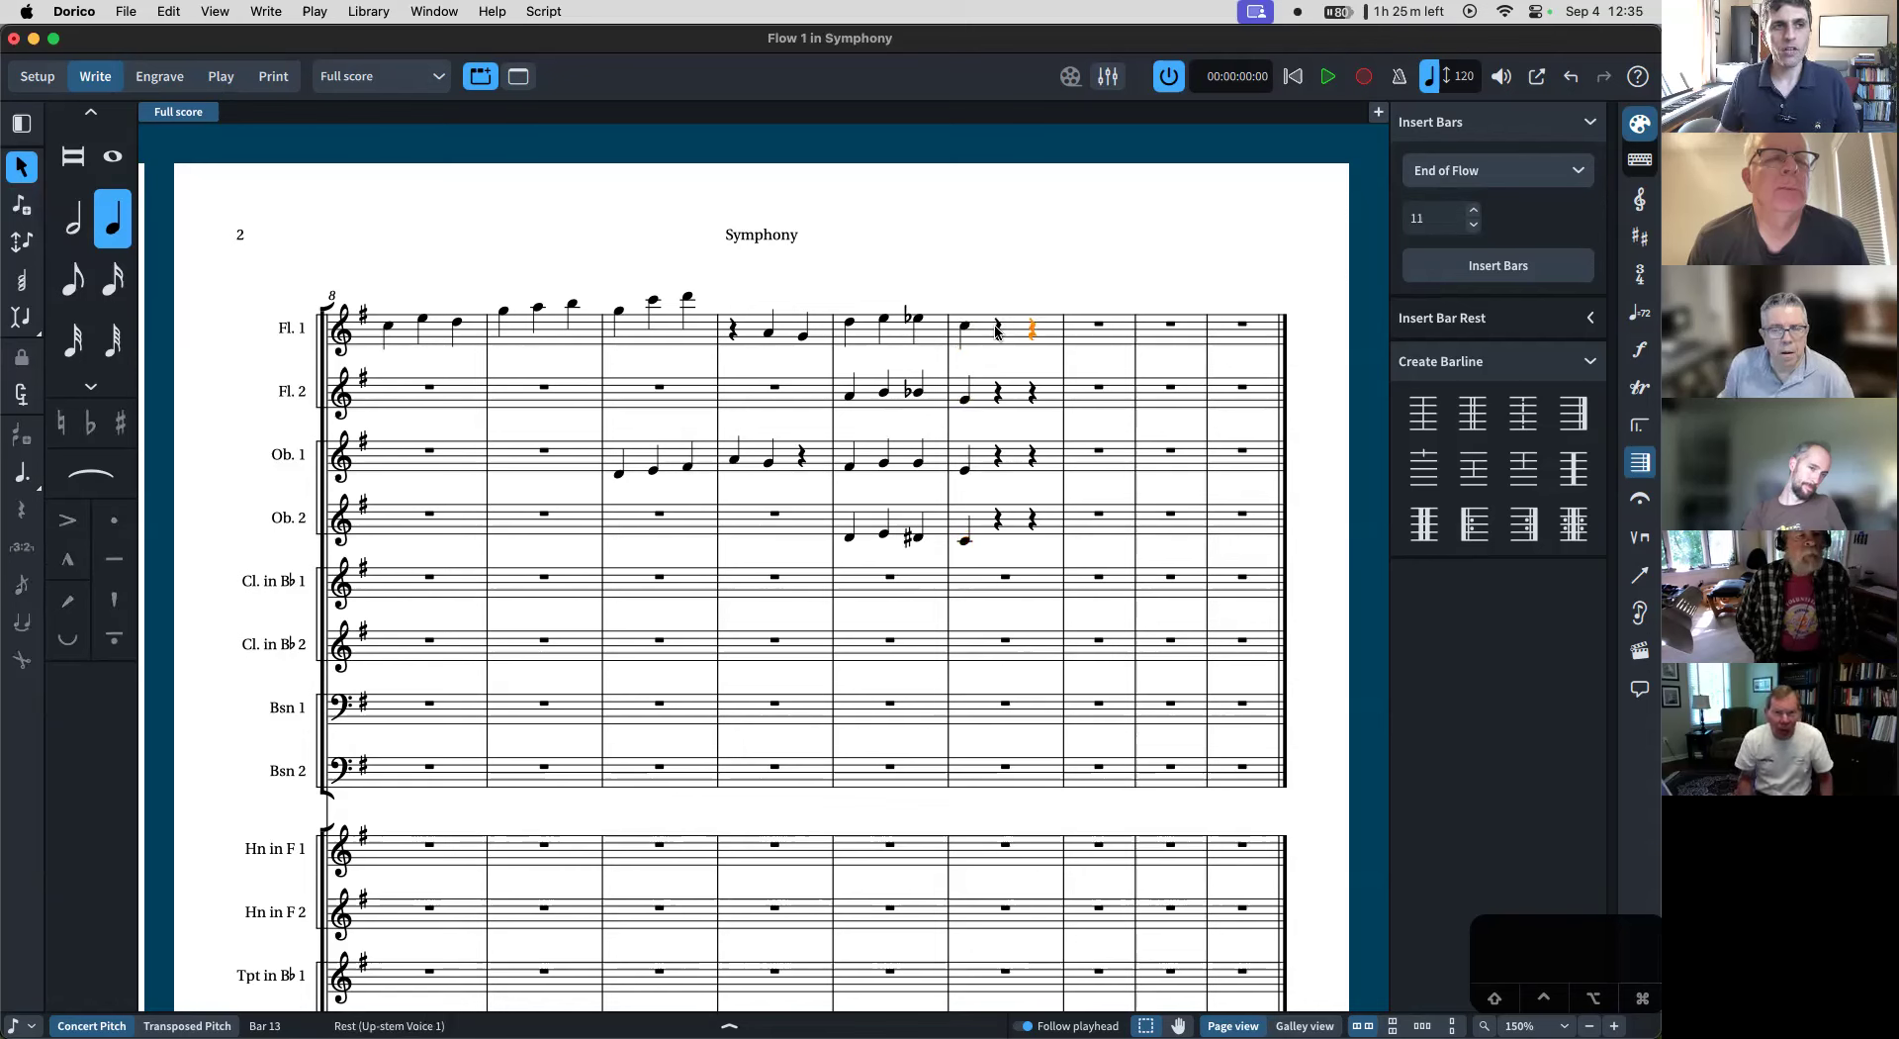
key("Right")
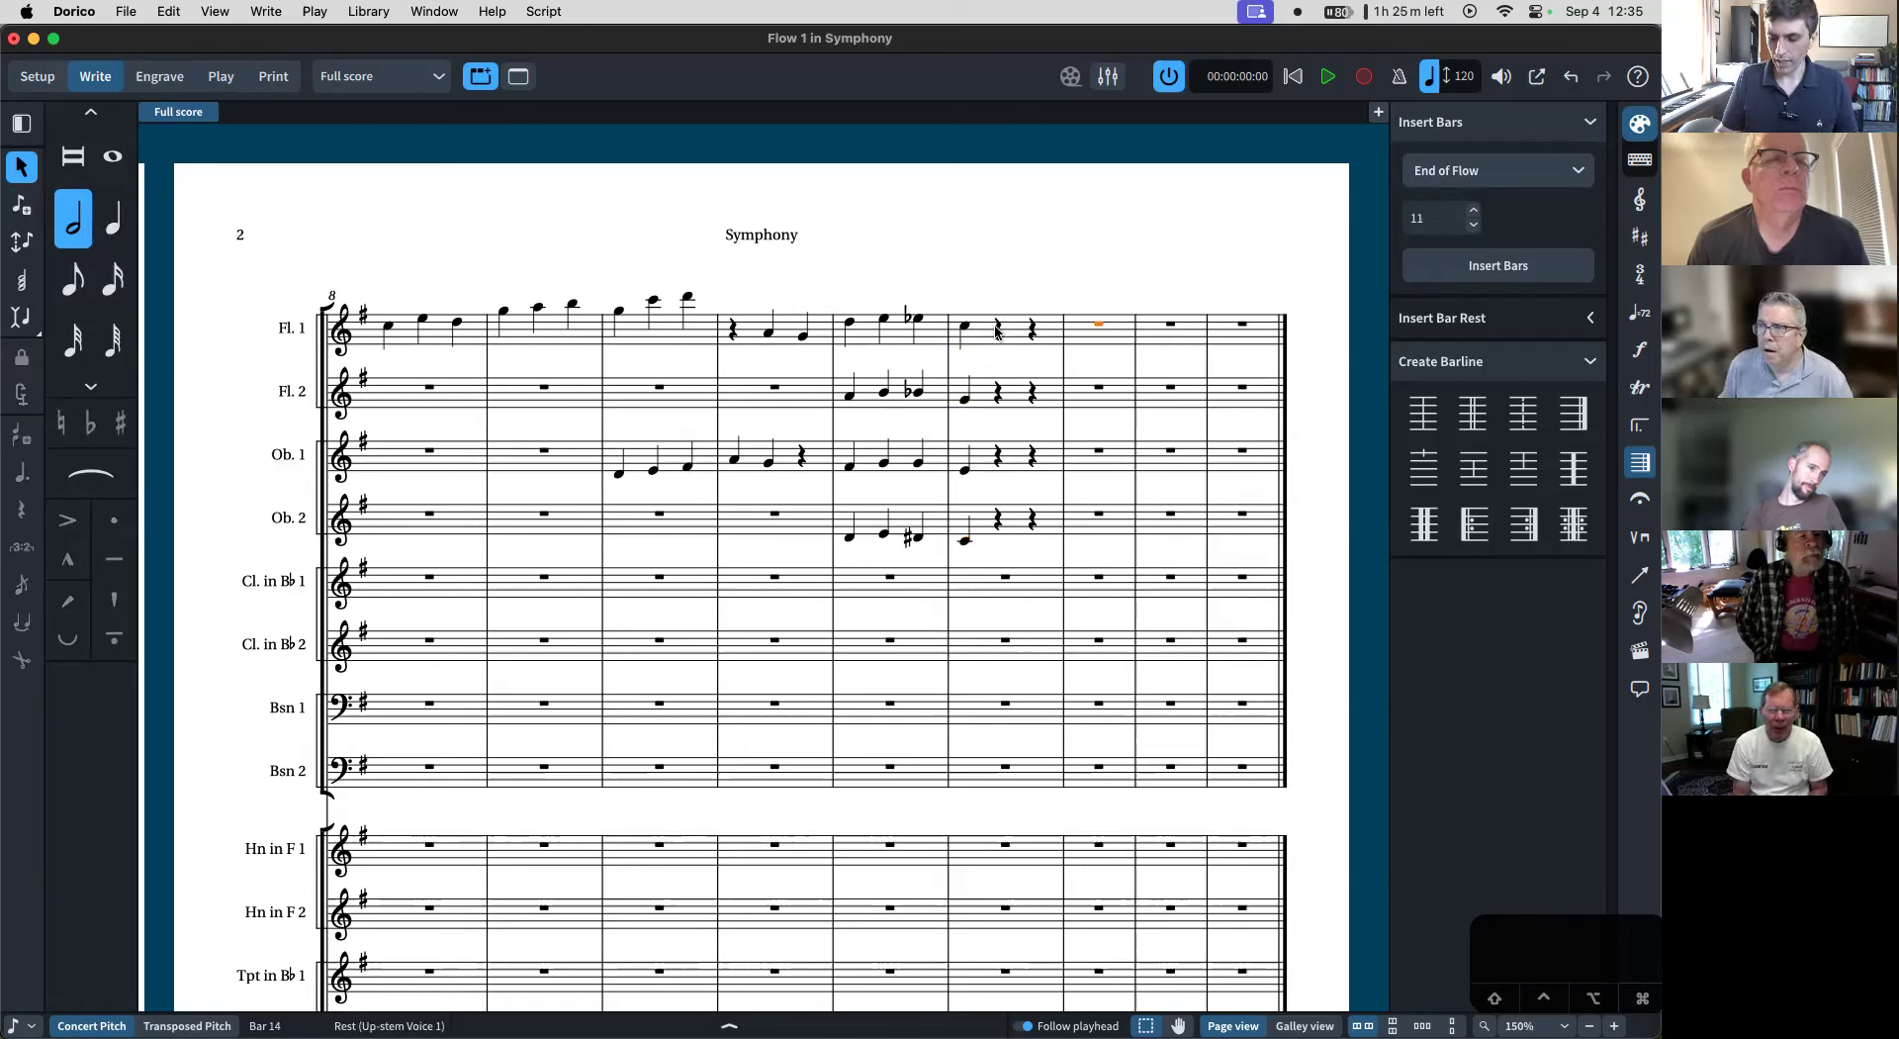
key("Return")
key("6")
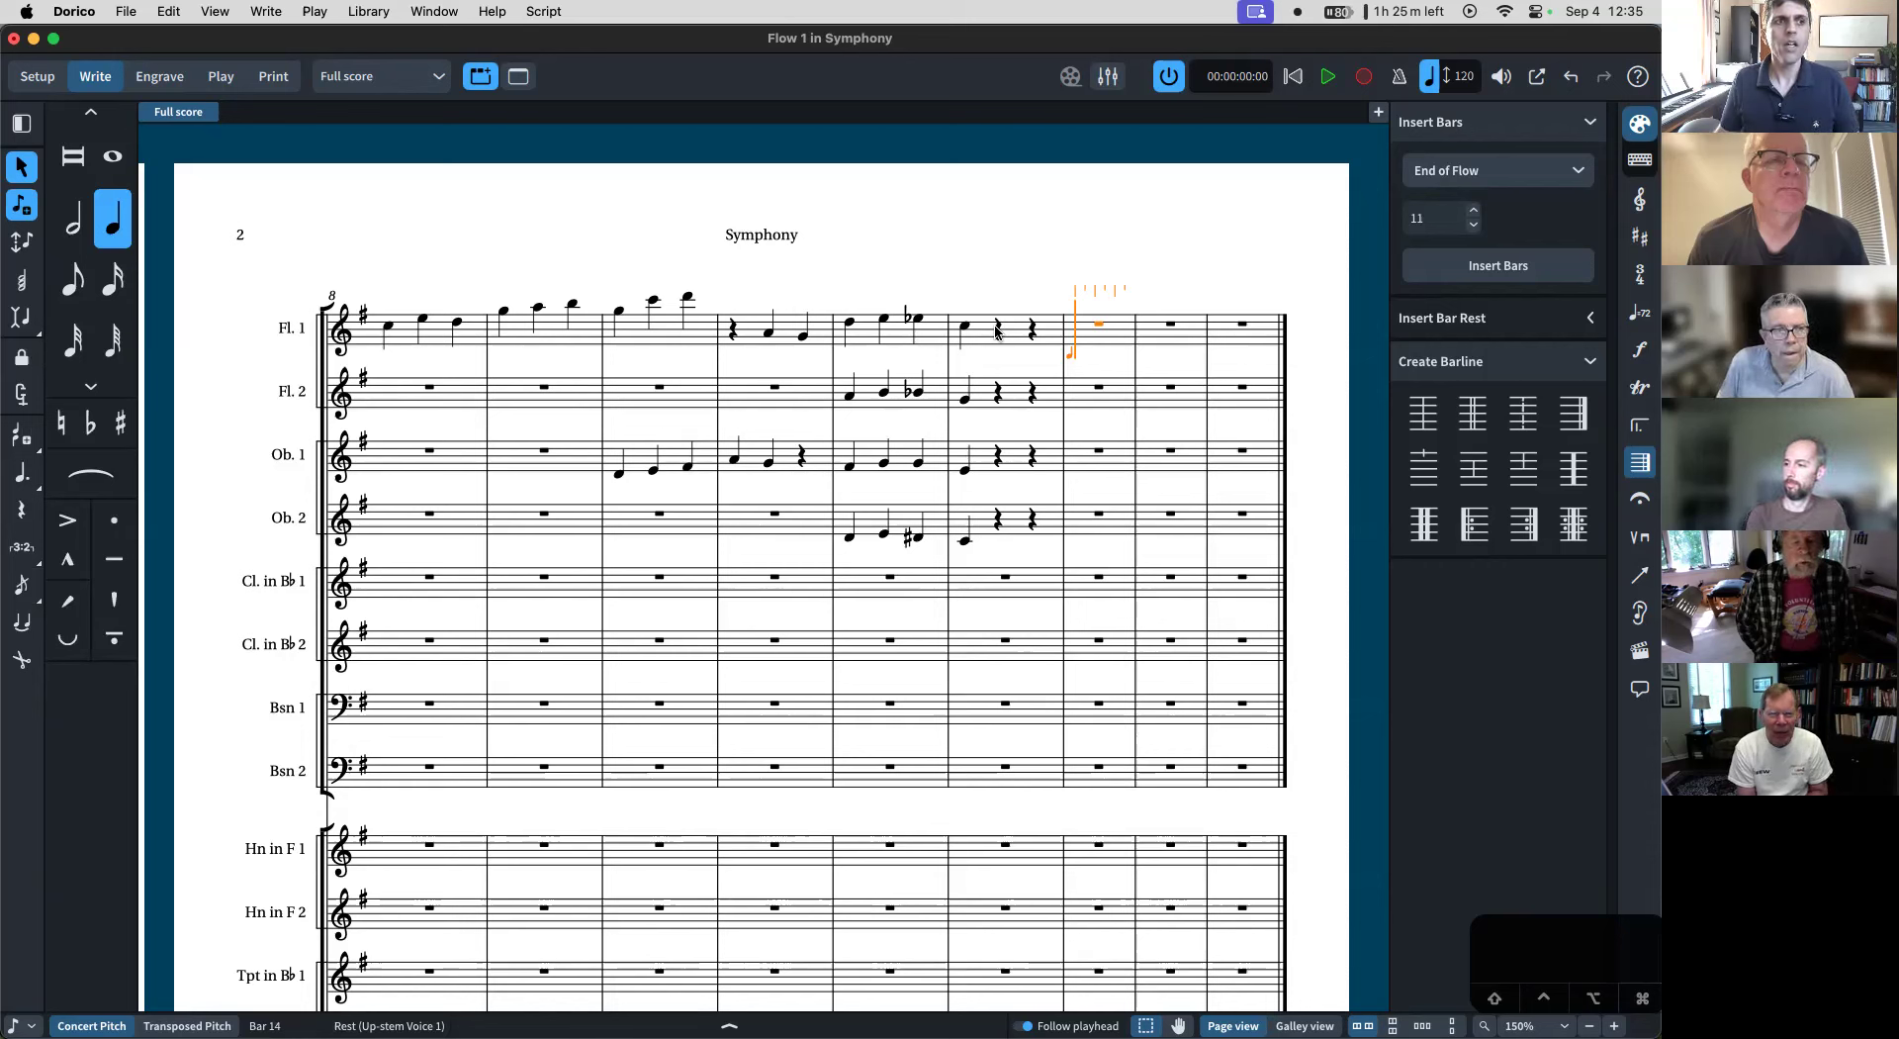
key("Escape")
- Select the Flute 1 to Oboe 2 notes in bars 12–13 and shift them in eighth-note increments into bars 13–14
left_click_drag(837, 279, 982, 554)
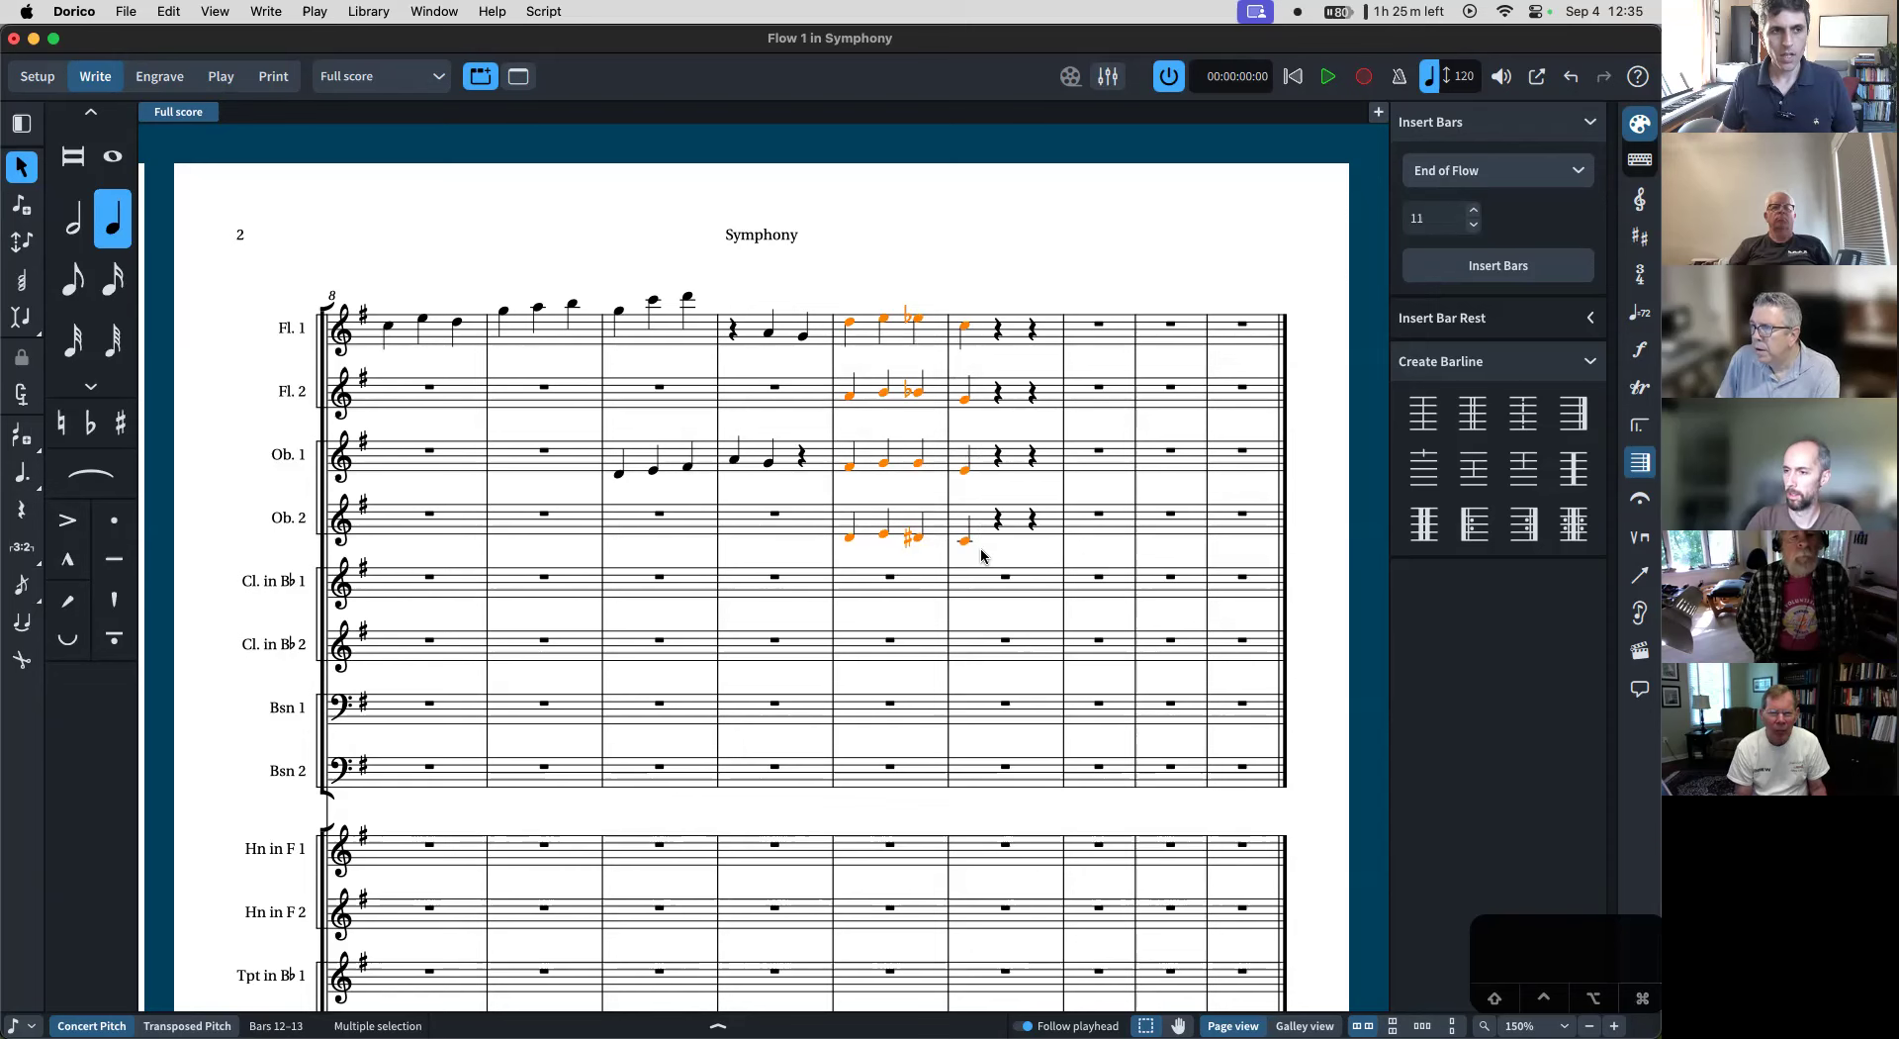
key("alt+super+Right")
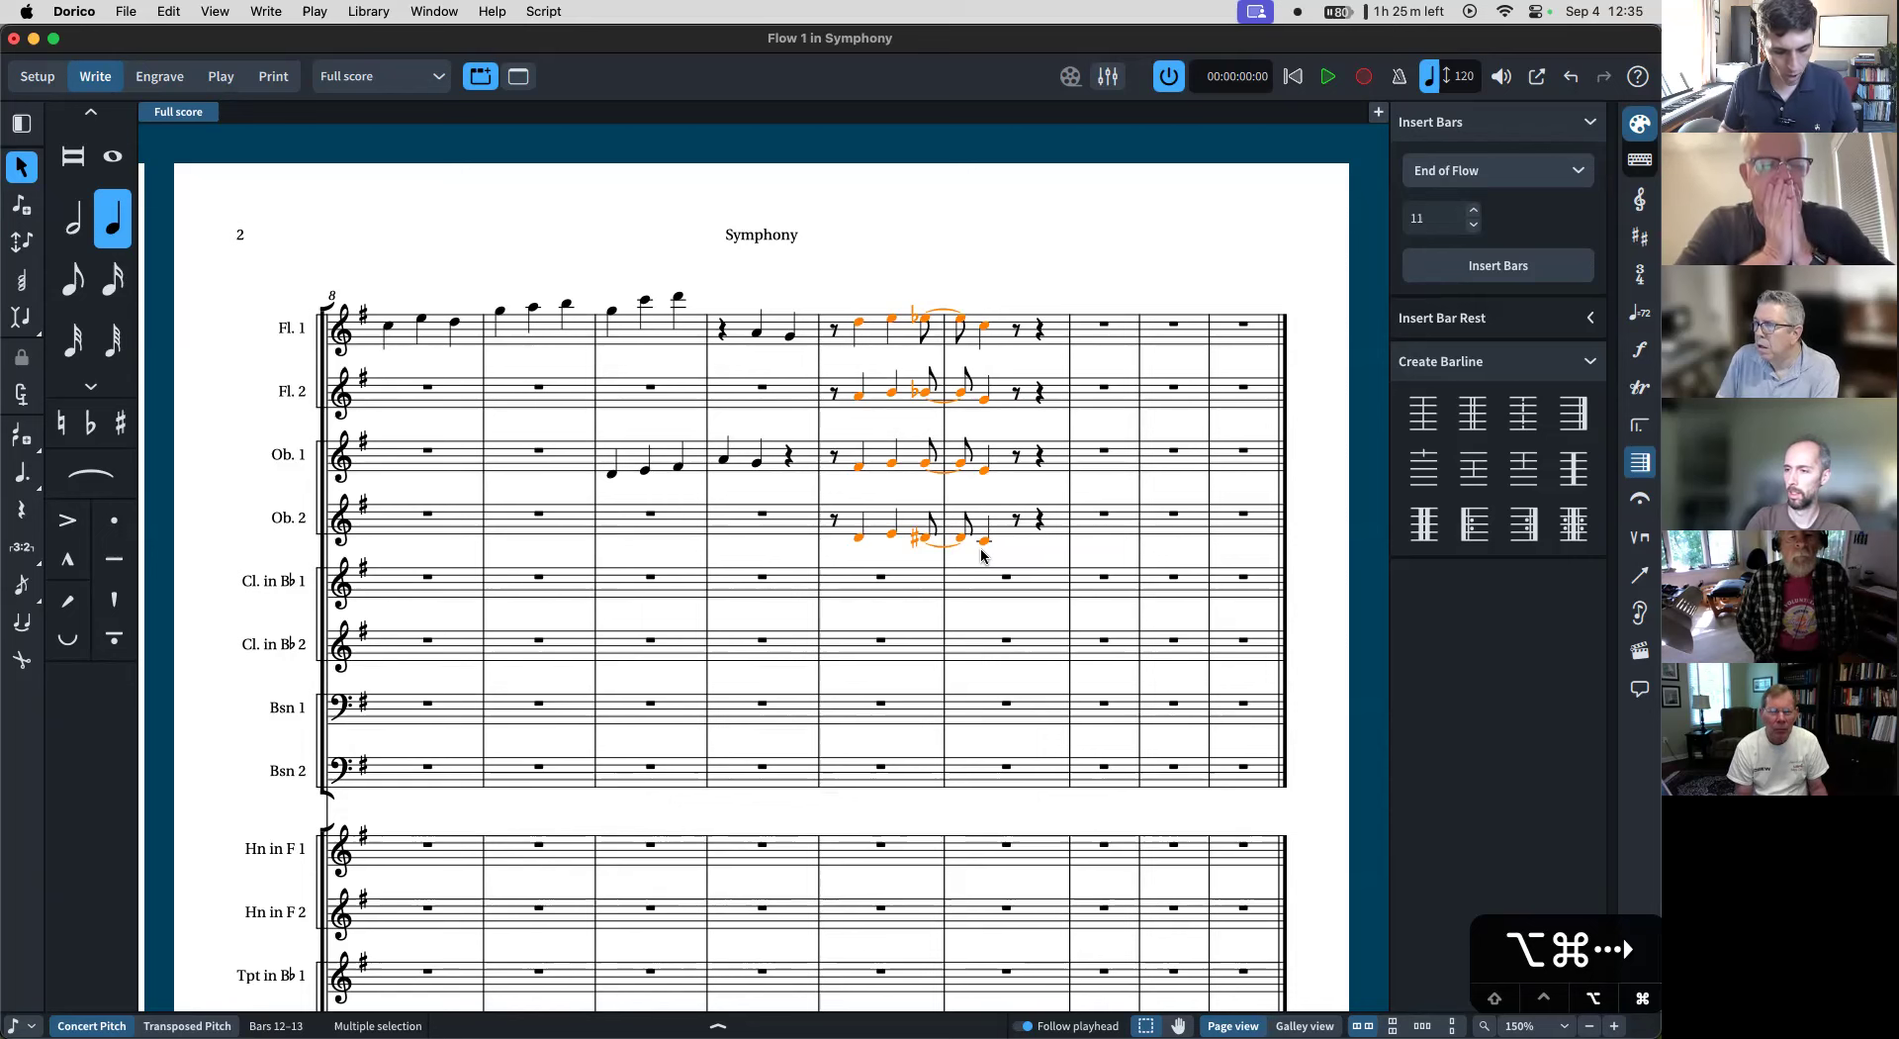
key("alt+super+Right")
key("alt+super+Right")
key("alt+super+Right")
key("alt+super+Right")
key("alt+super+Right")
key("alt+super+Right")
key("alt+super+Right")
key("alt+super+Right")
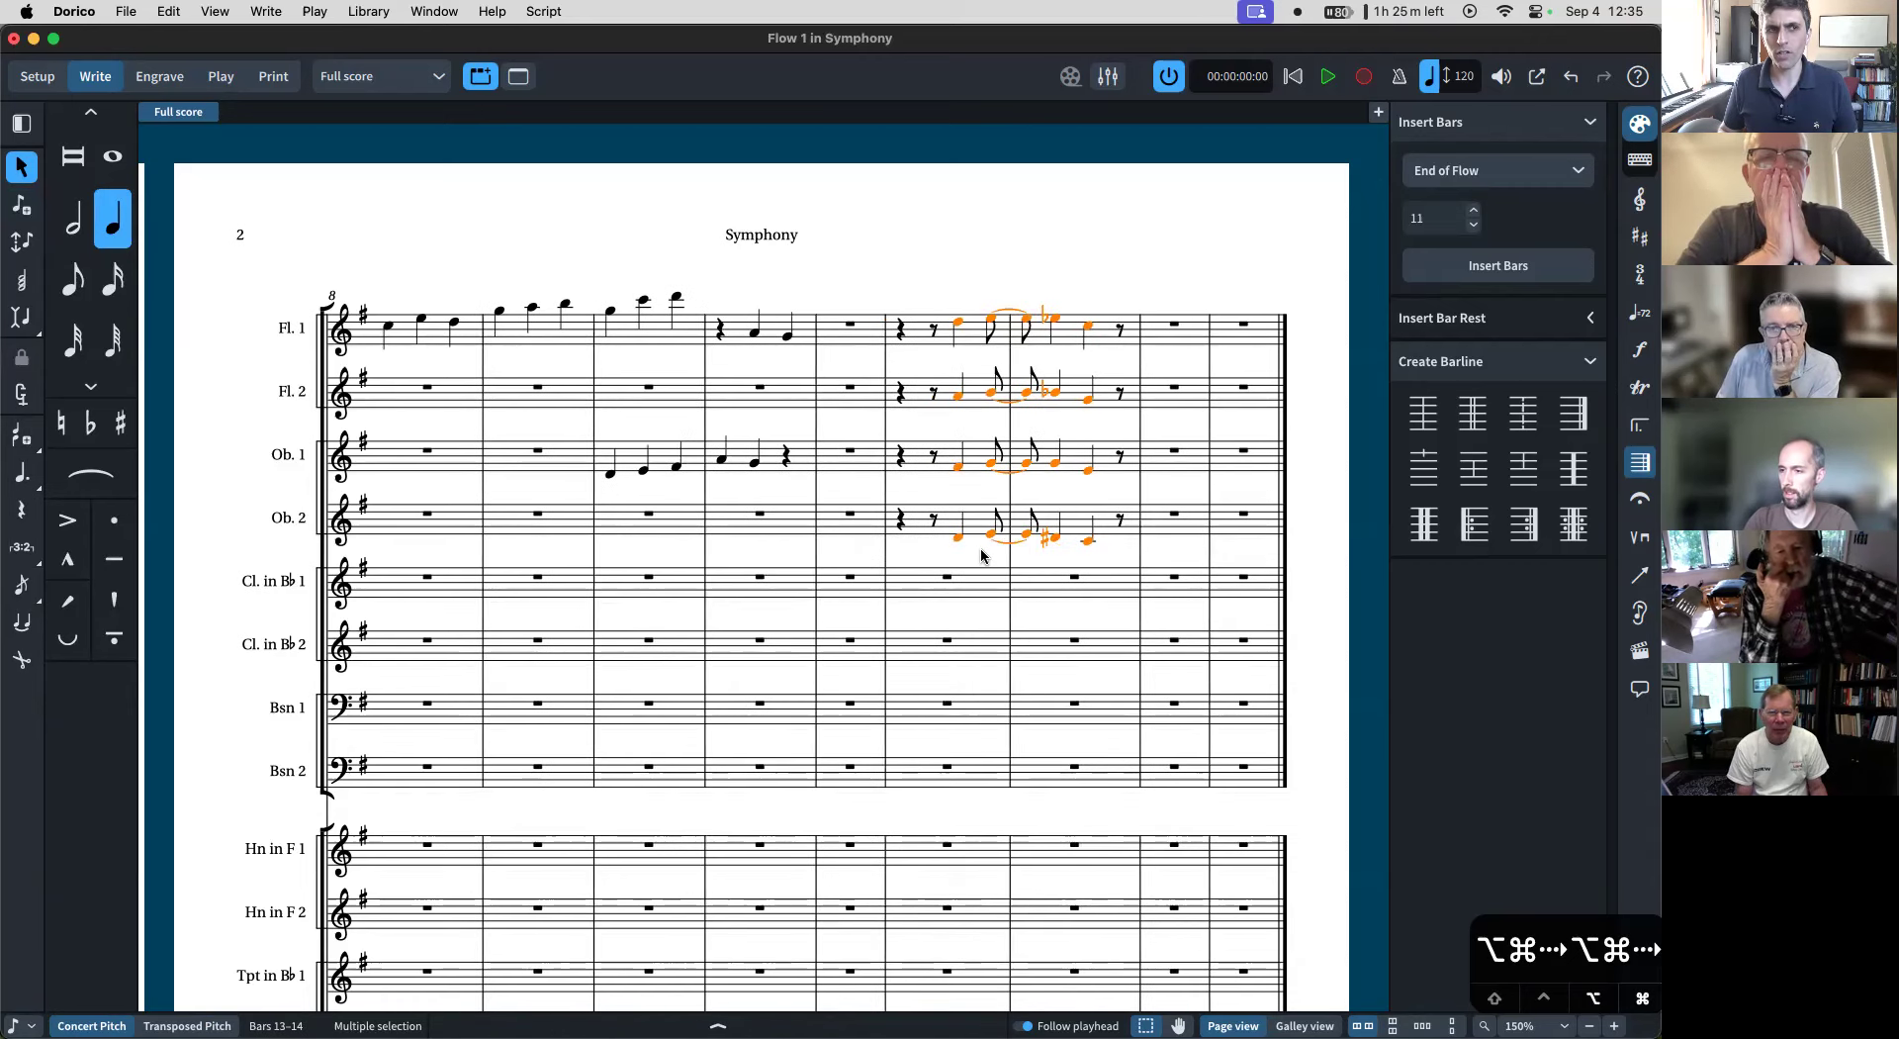
key("alt+super+Right")
- Nudge the selected notes earlier and later until they start on the first beat of bar 13
key("alt+super+Left")
key("alt+super+Left")
key("alt+super+Left")
key("alt+super+Left")
key("alt+super+Left")
key("alt+super+Left")
key("alt+super+Left")
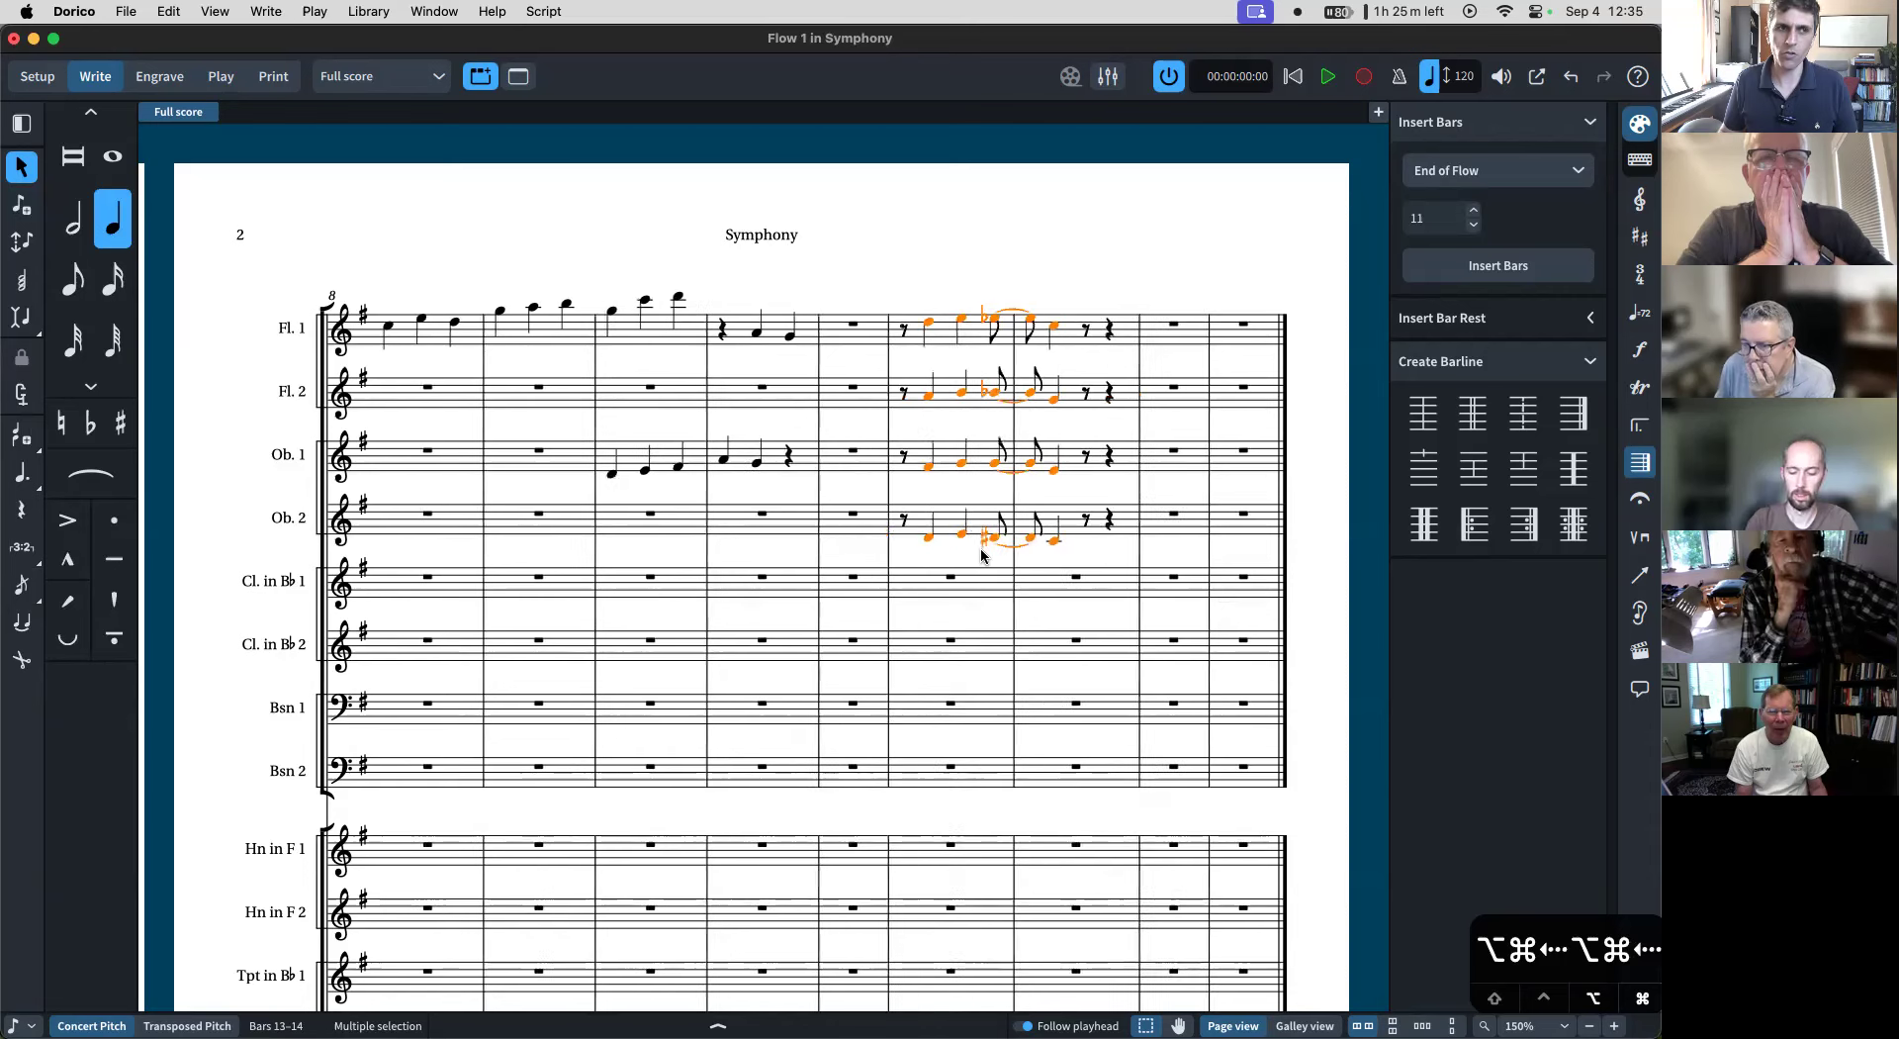
key("alt+super+Right")
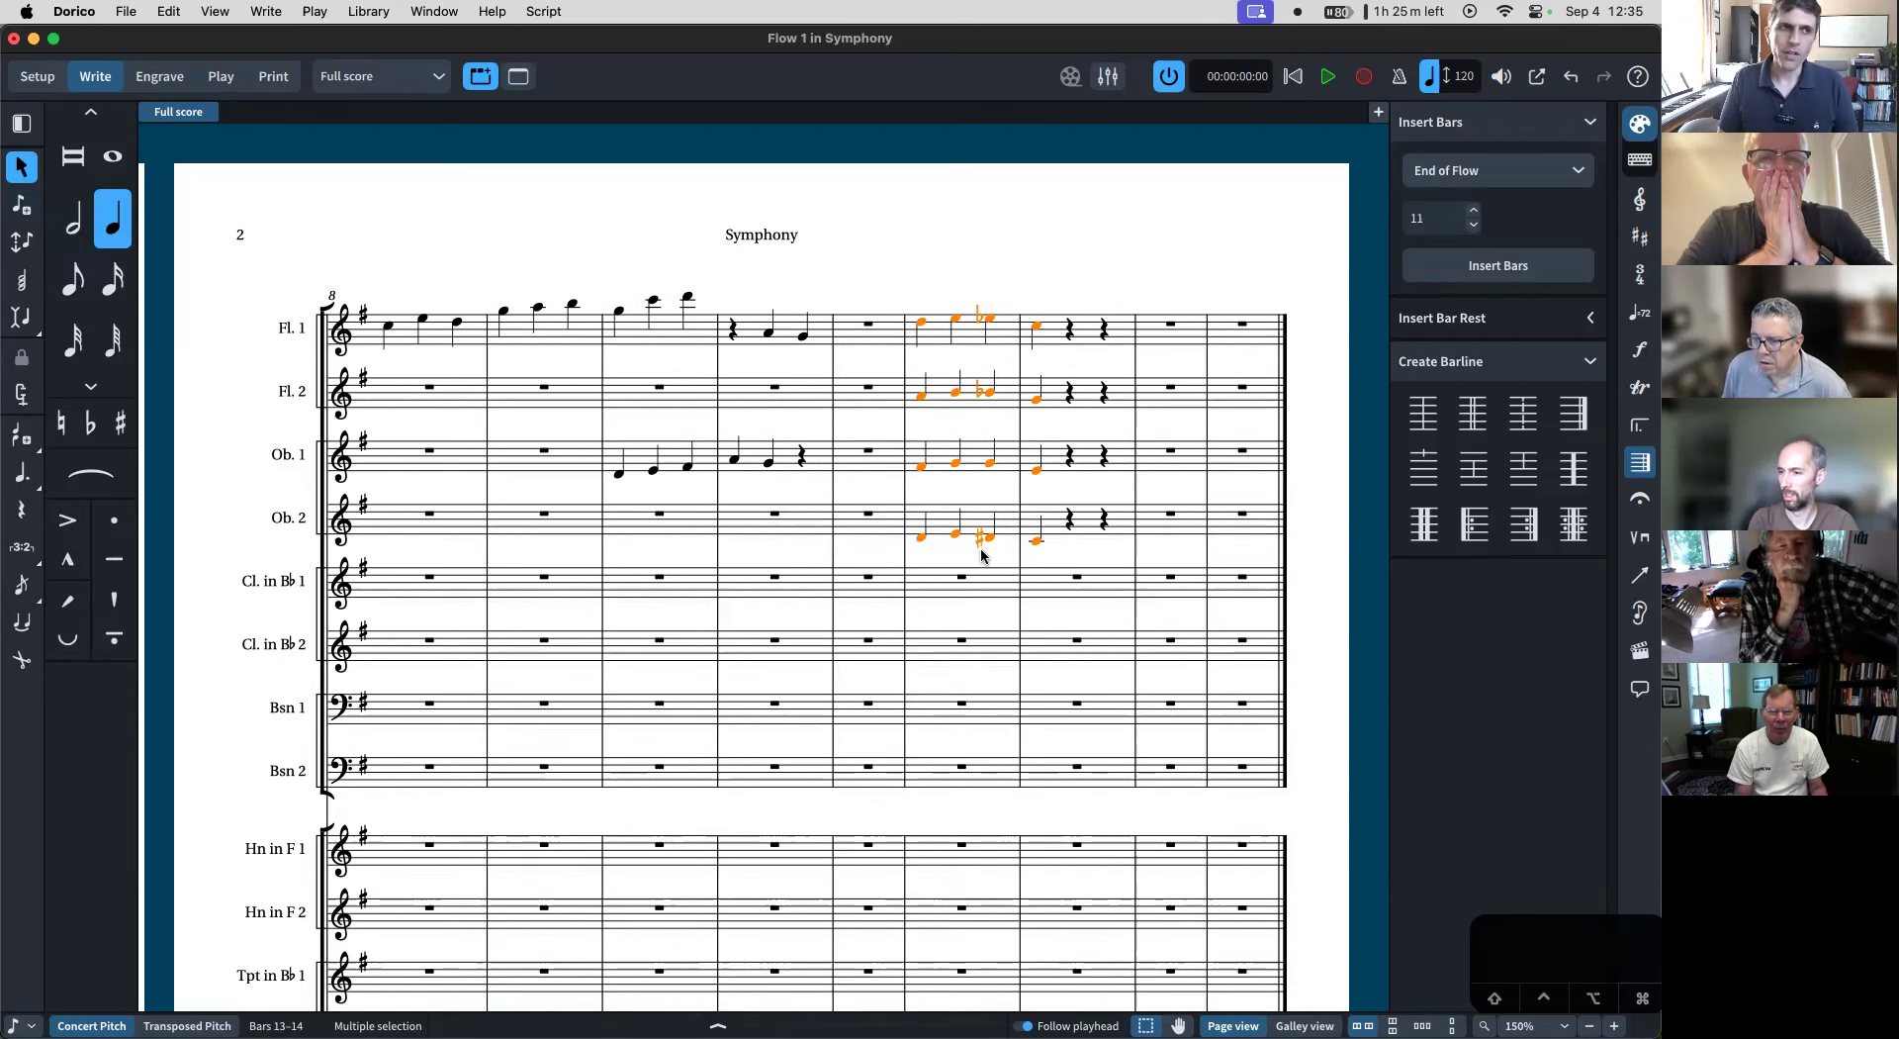
key("alt+super+Left")
key("alt+super+Left")
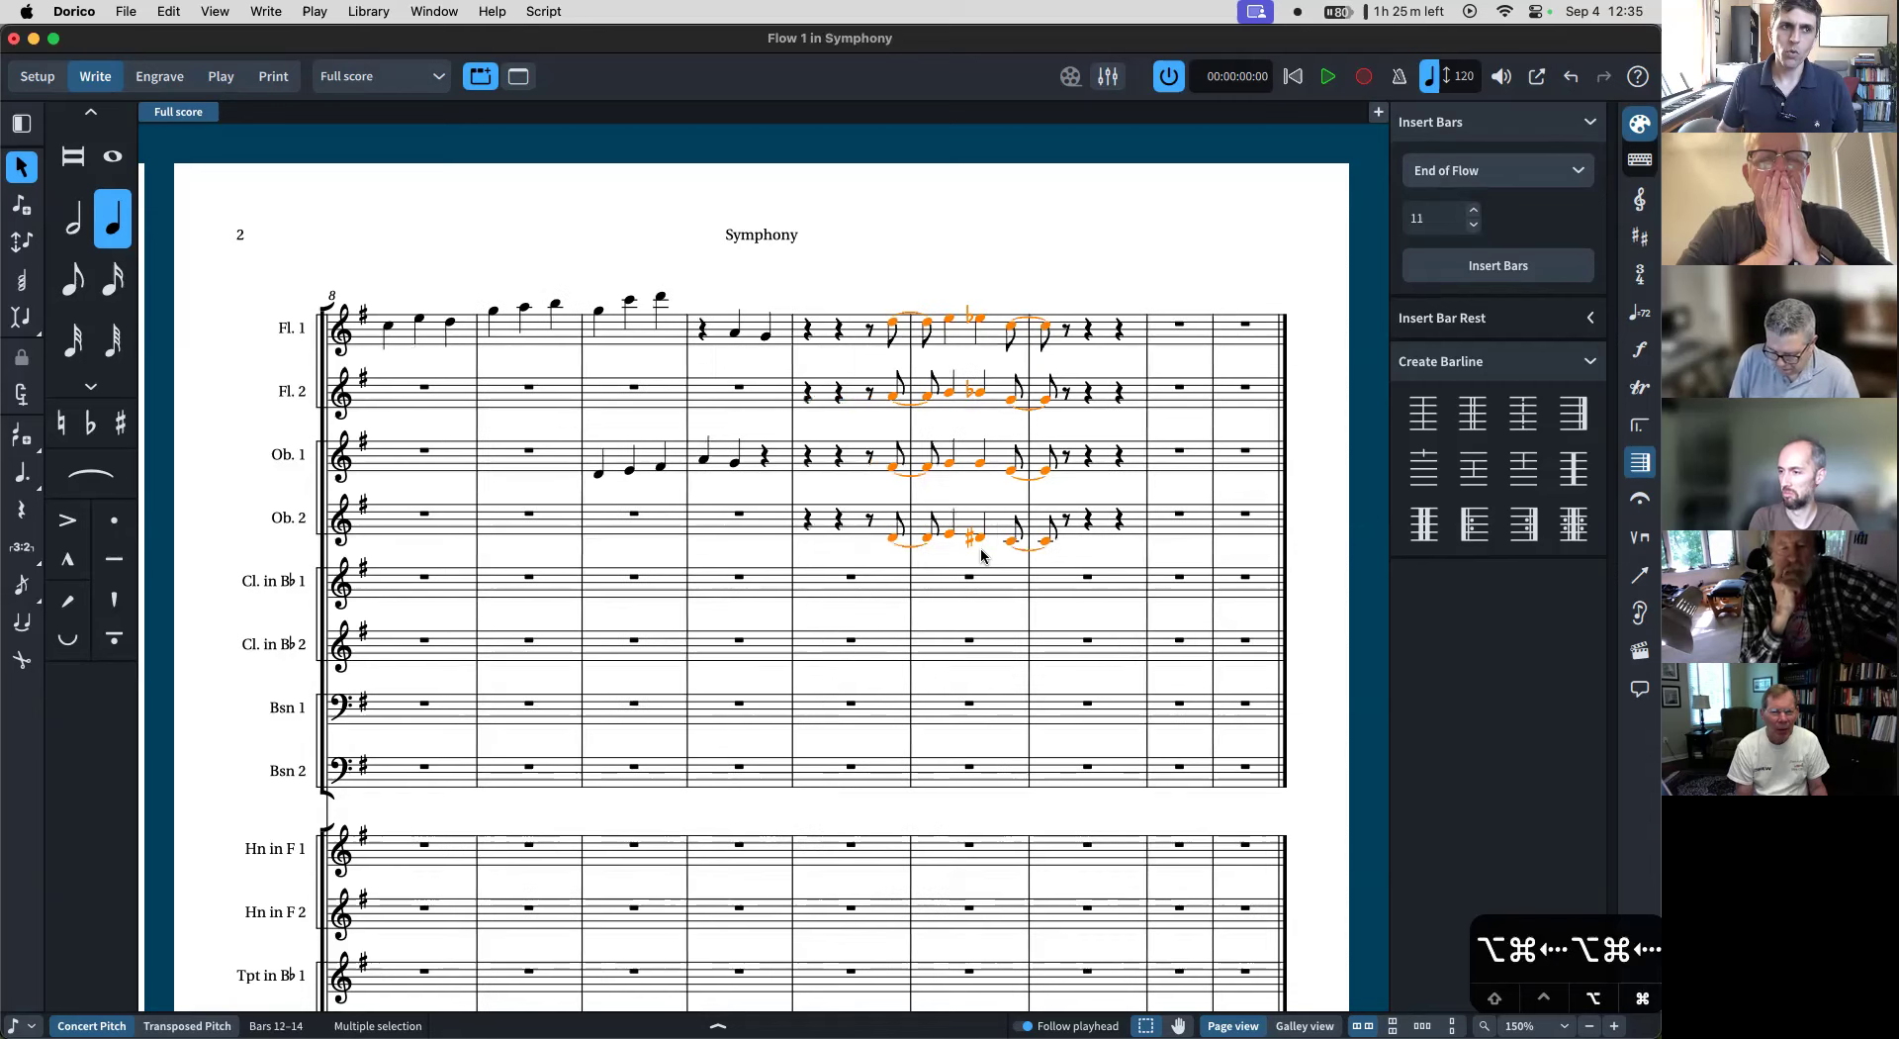
key("alt+super+Right")
key("alt+super+Right")
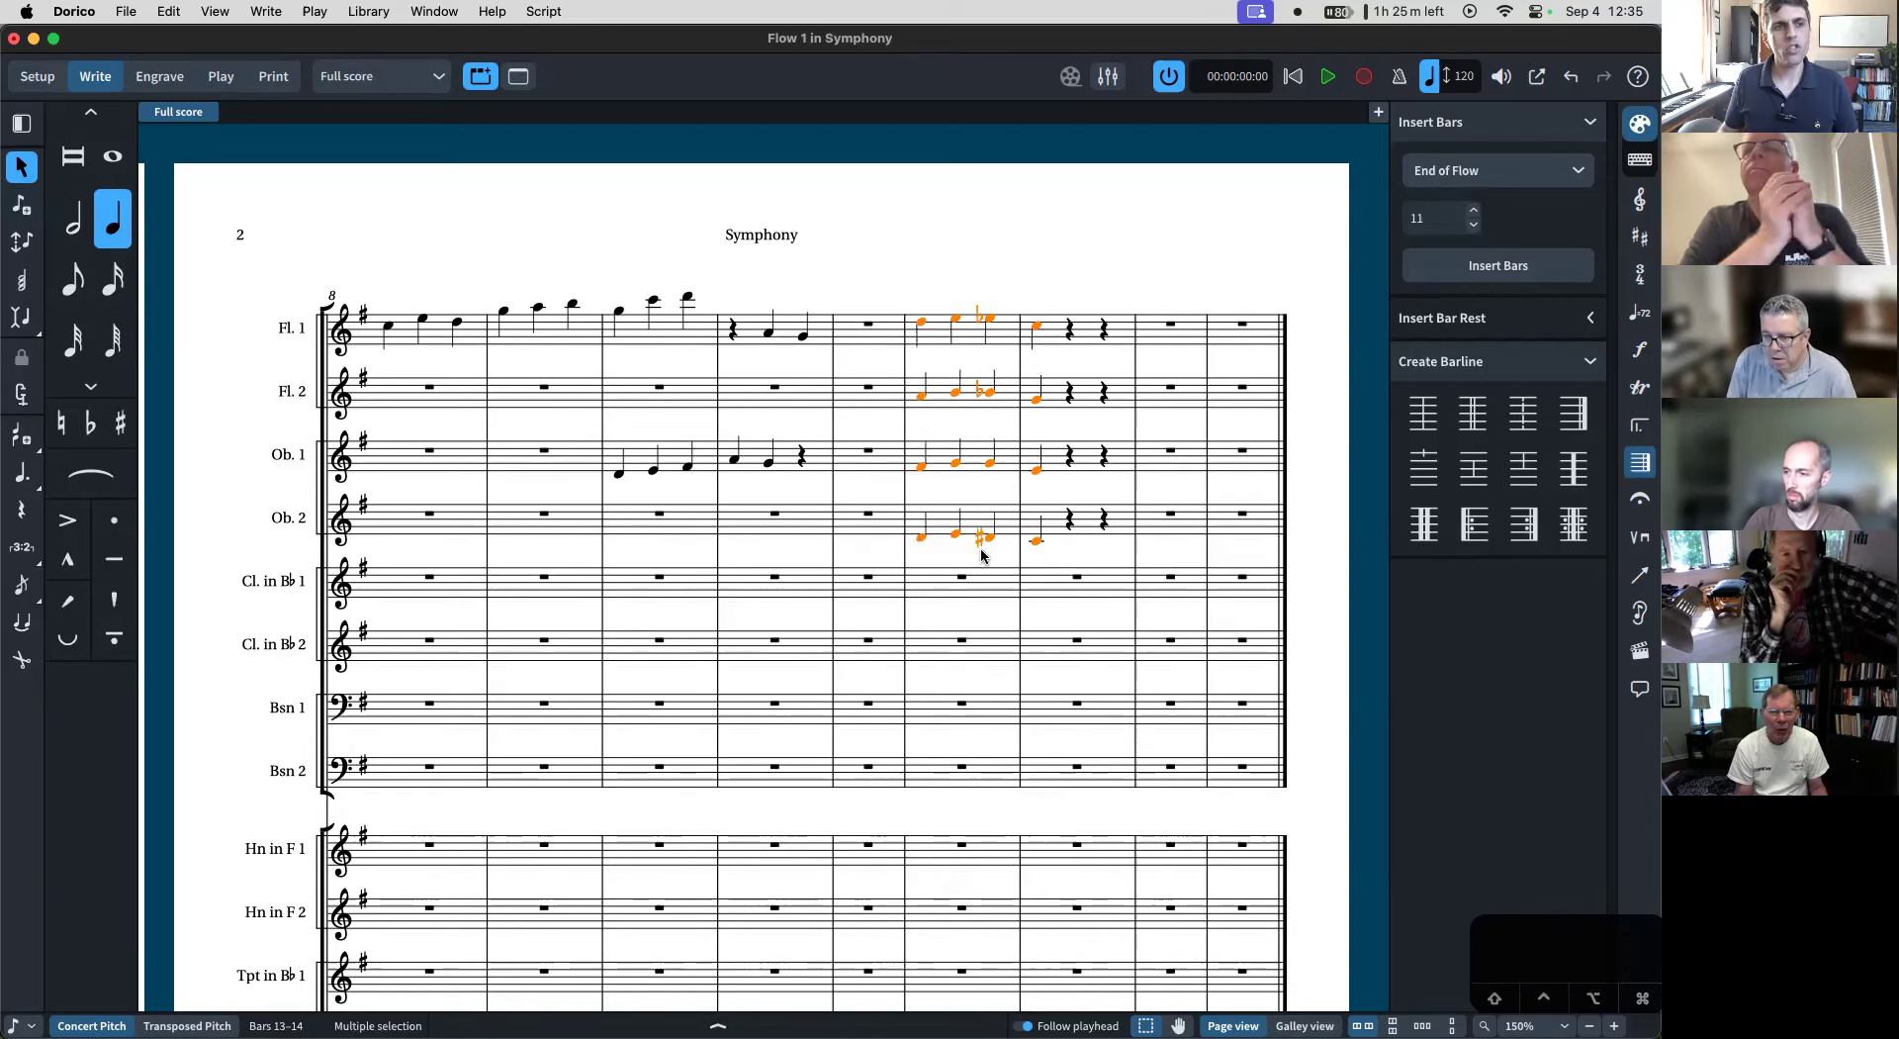
- Try lengthening the first-beat notes of bar 14 in Flute 1 to Oboe 2 to half notes and dotted-quarter length, restoring quarter notes each time
left_click(1029, 327)
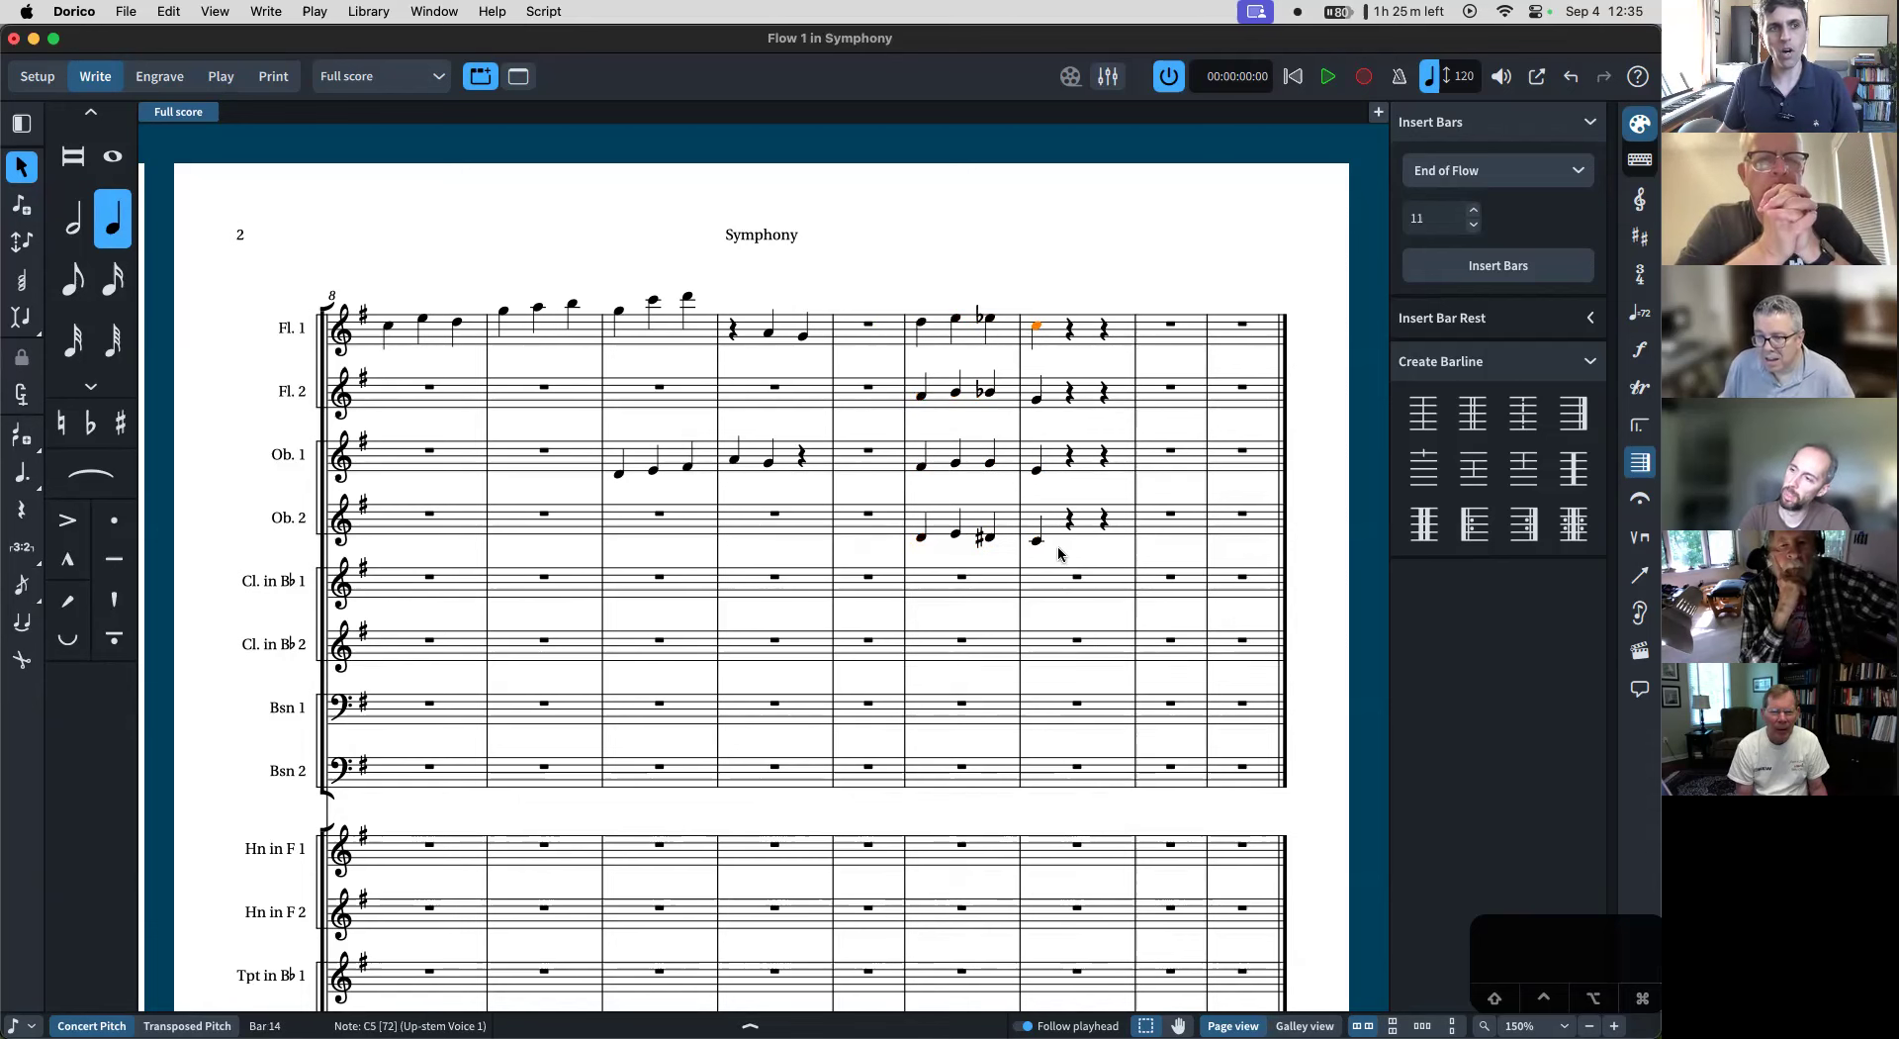
left_click(1038, 542, "shift")
key("alt+shift+Right")
key("alt+shift+Right")
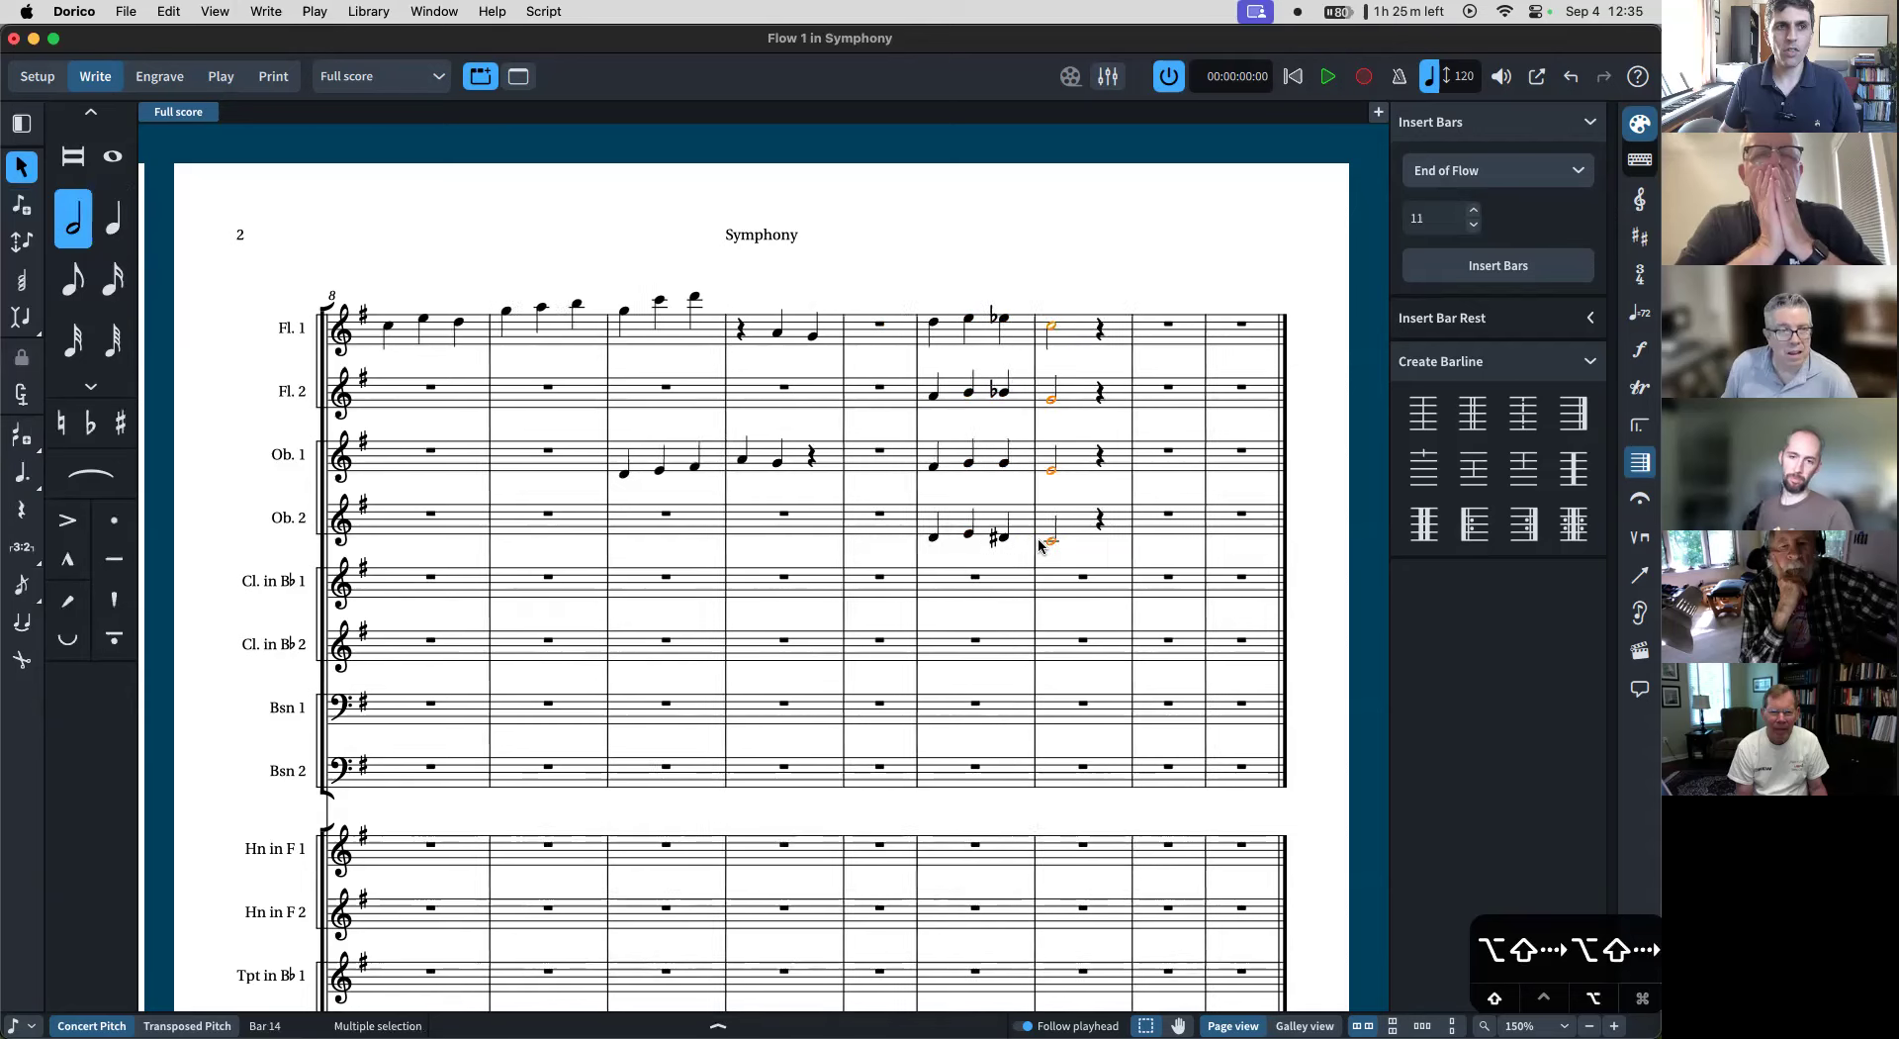
key("alt+shift+Left")
key("alt+shift+Left")
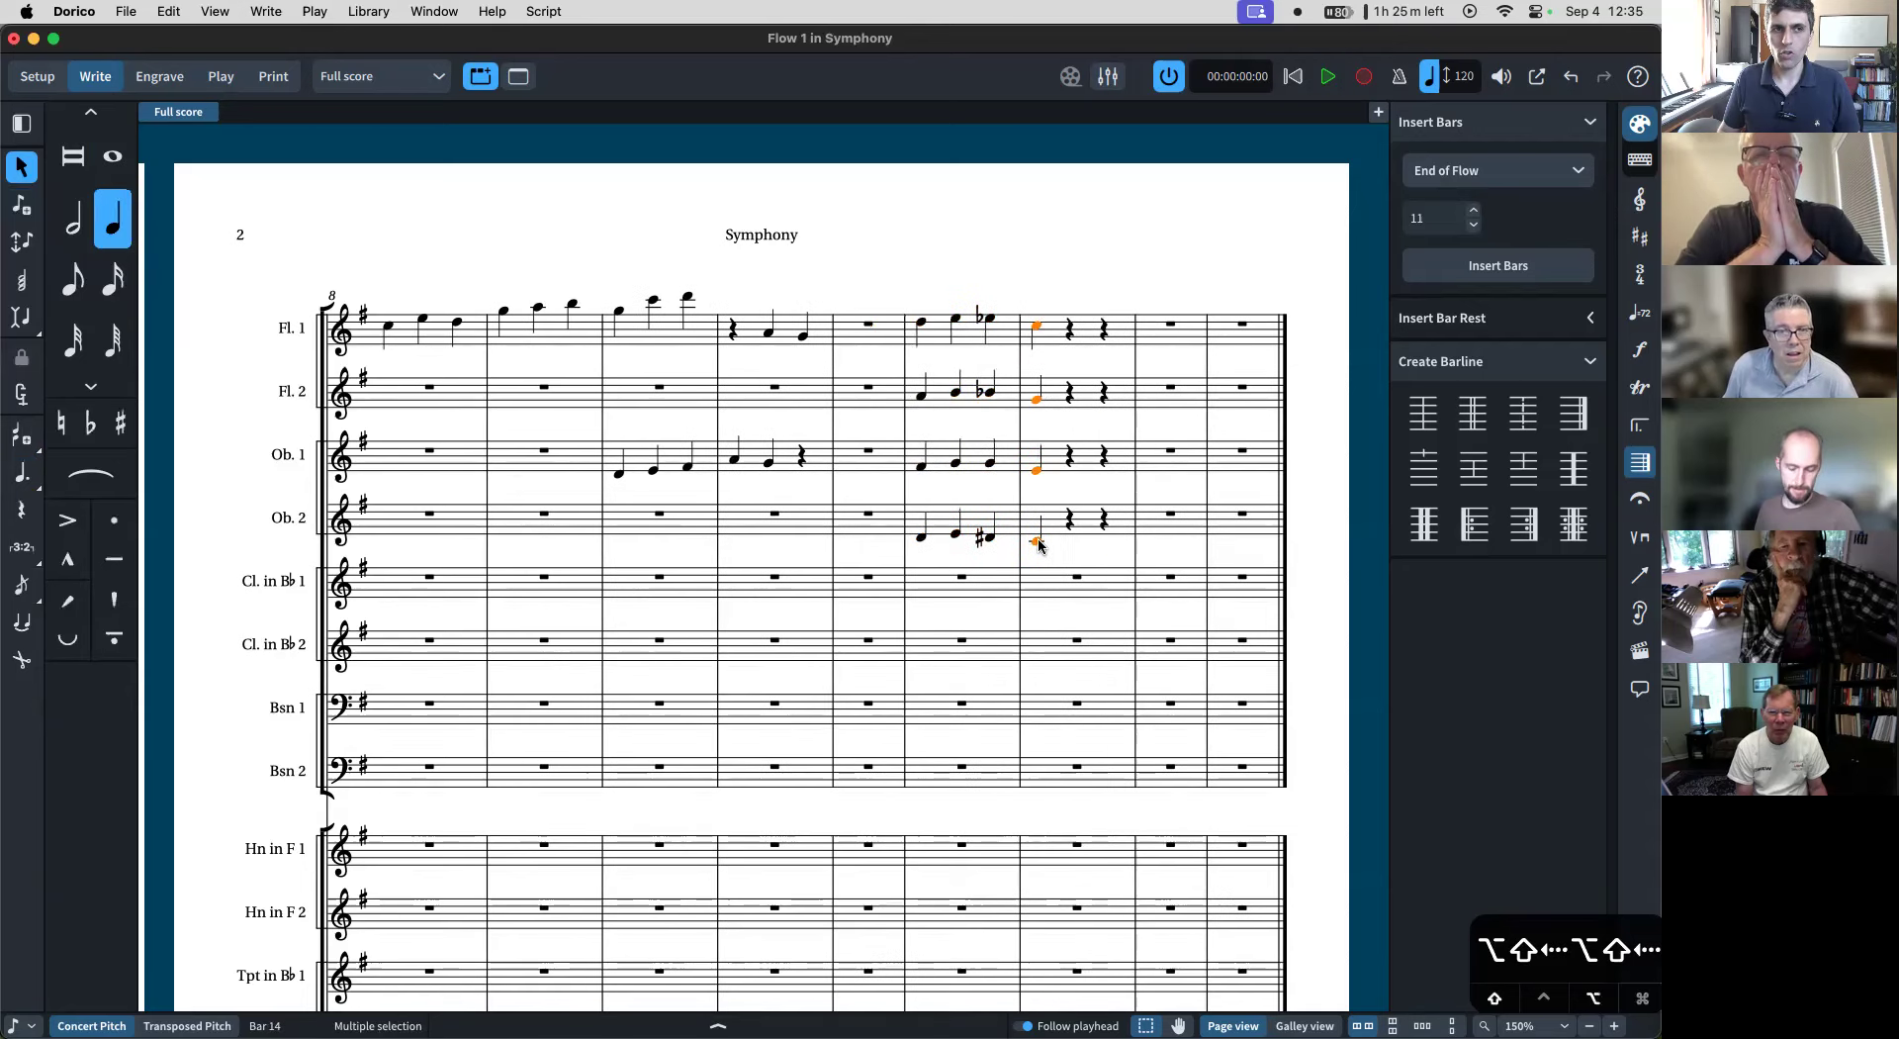
key("period")
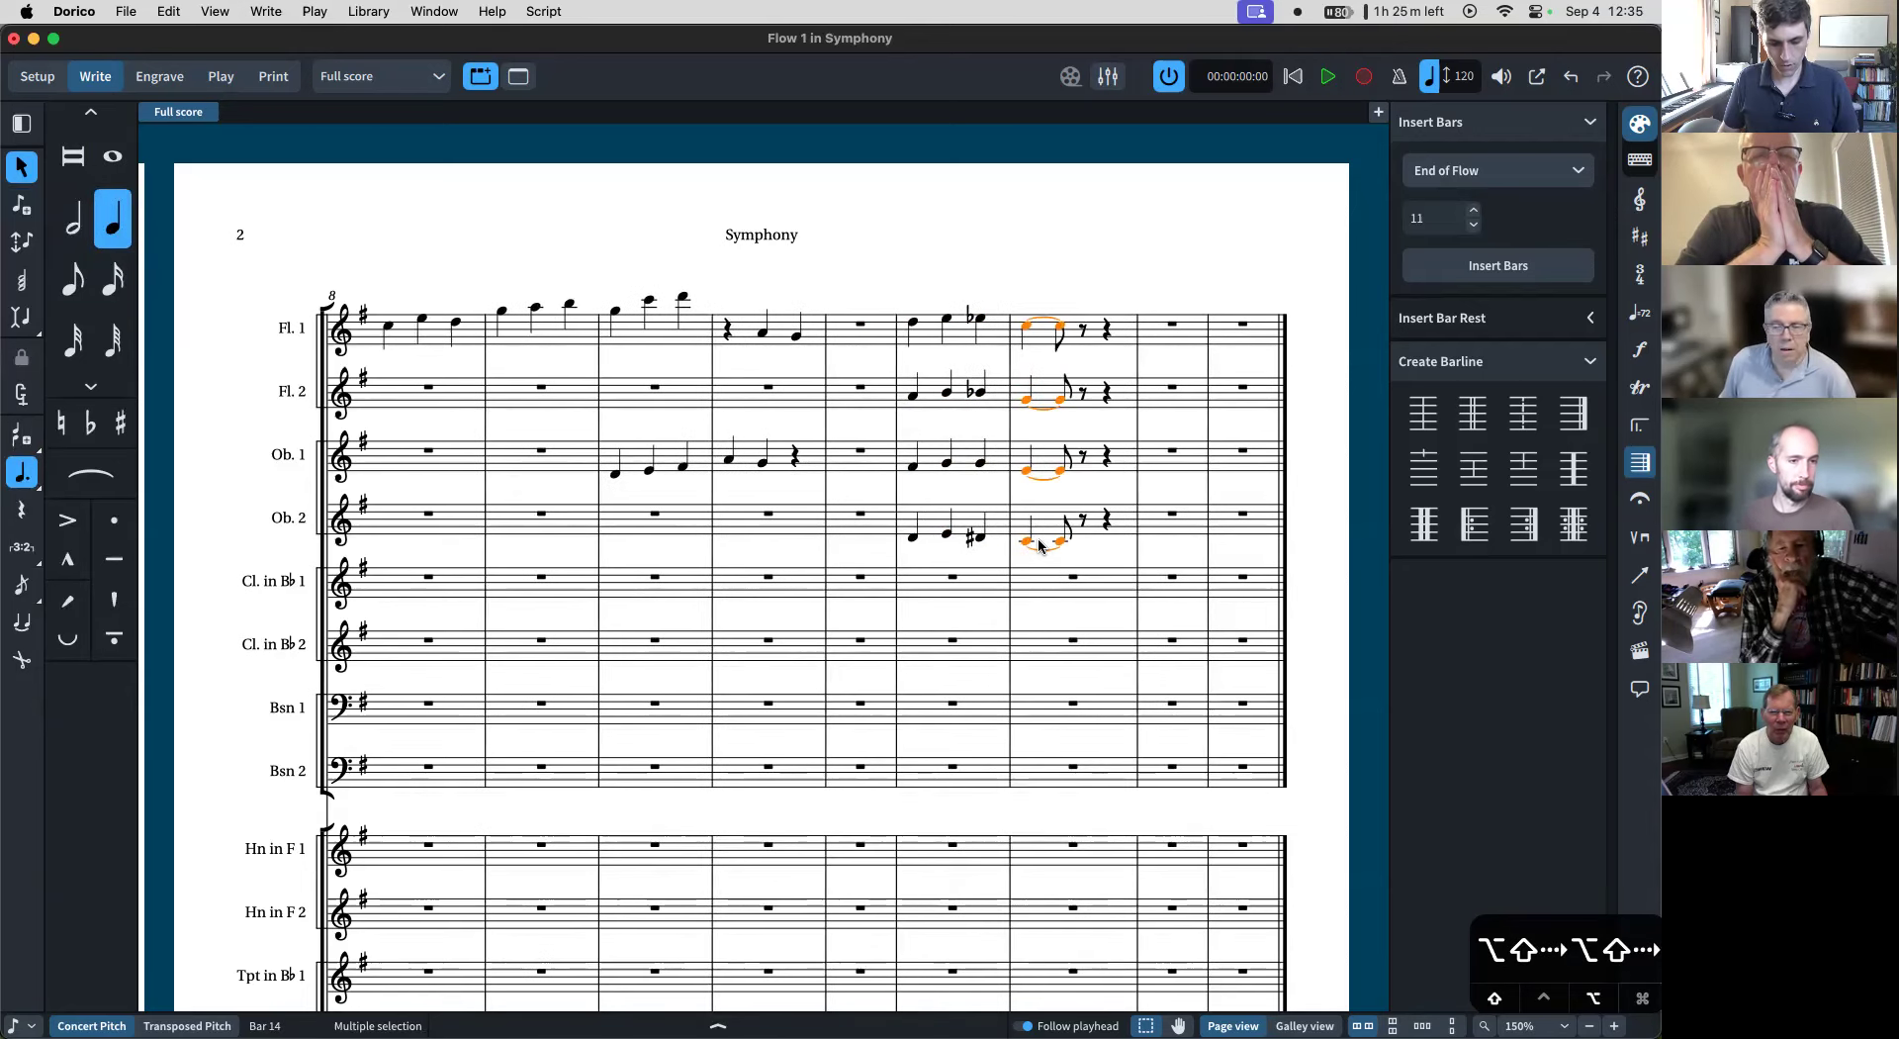
key("alt+shift+Left")
key("alt+shift+Left")
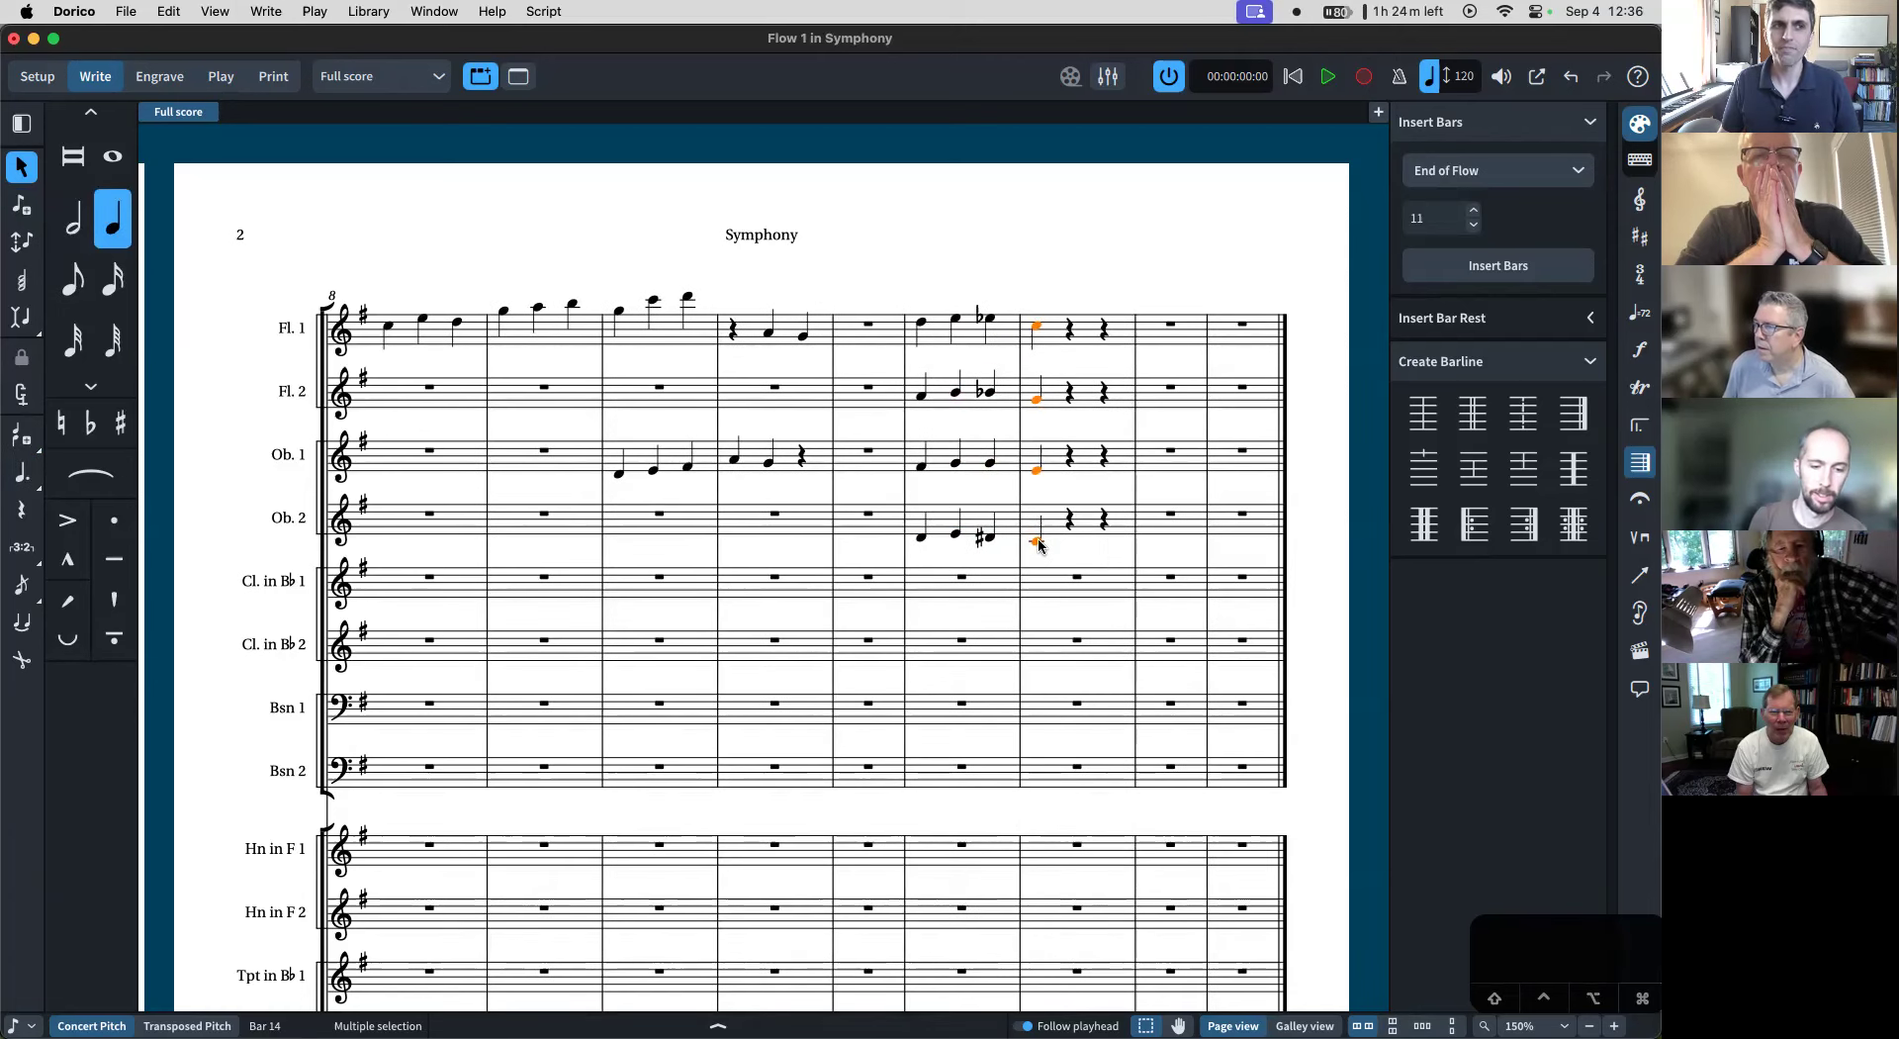
- Extend the selection to all Flute 1 to Oboe 2 notes in bars 13–14 and shift them later to the second beat of bar 14
left_click(920, 330, "shift")
key("alt+Right")
key("alt+Right")
key("alt+Right")
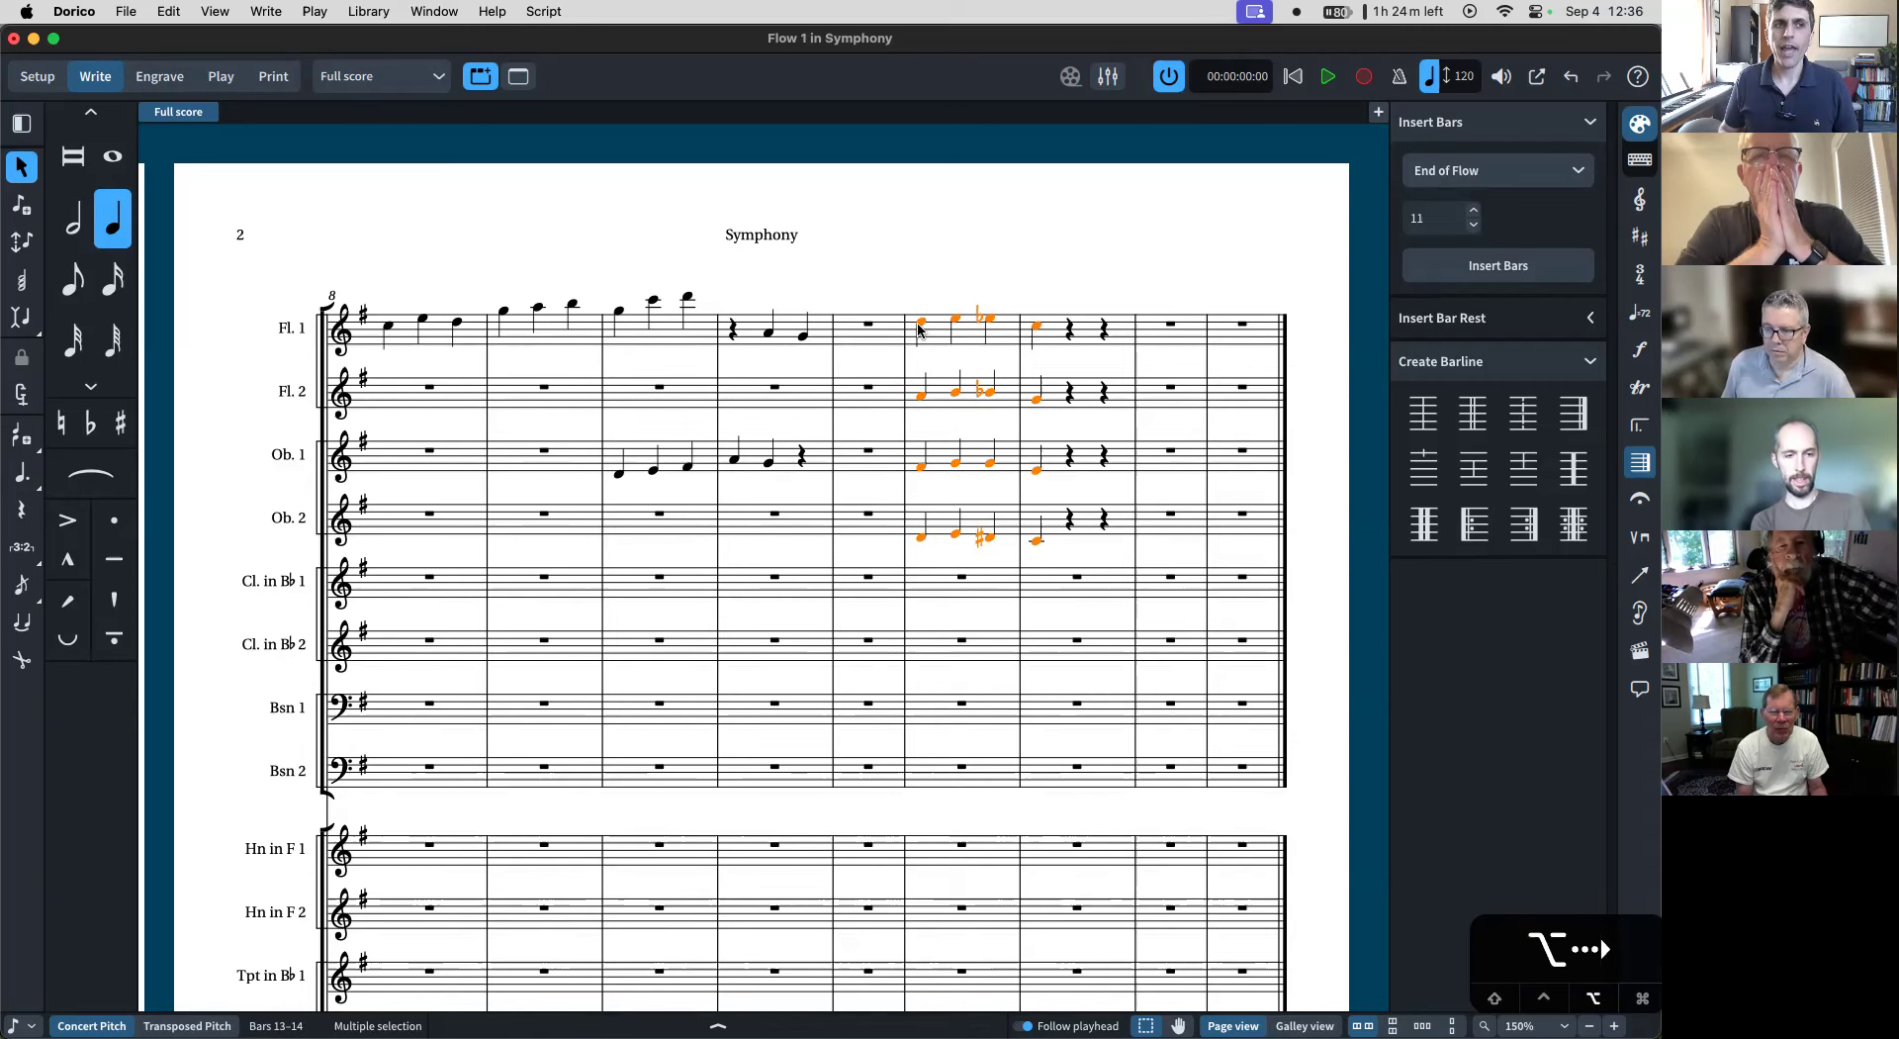
key("alt+Right")
key("alt+Right")
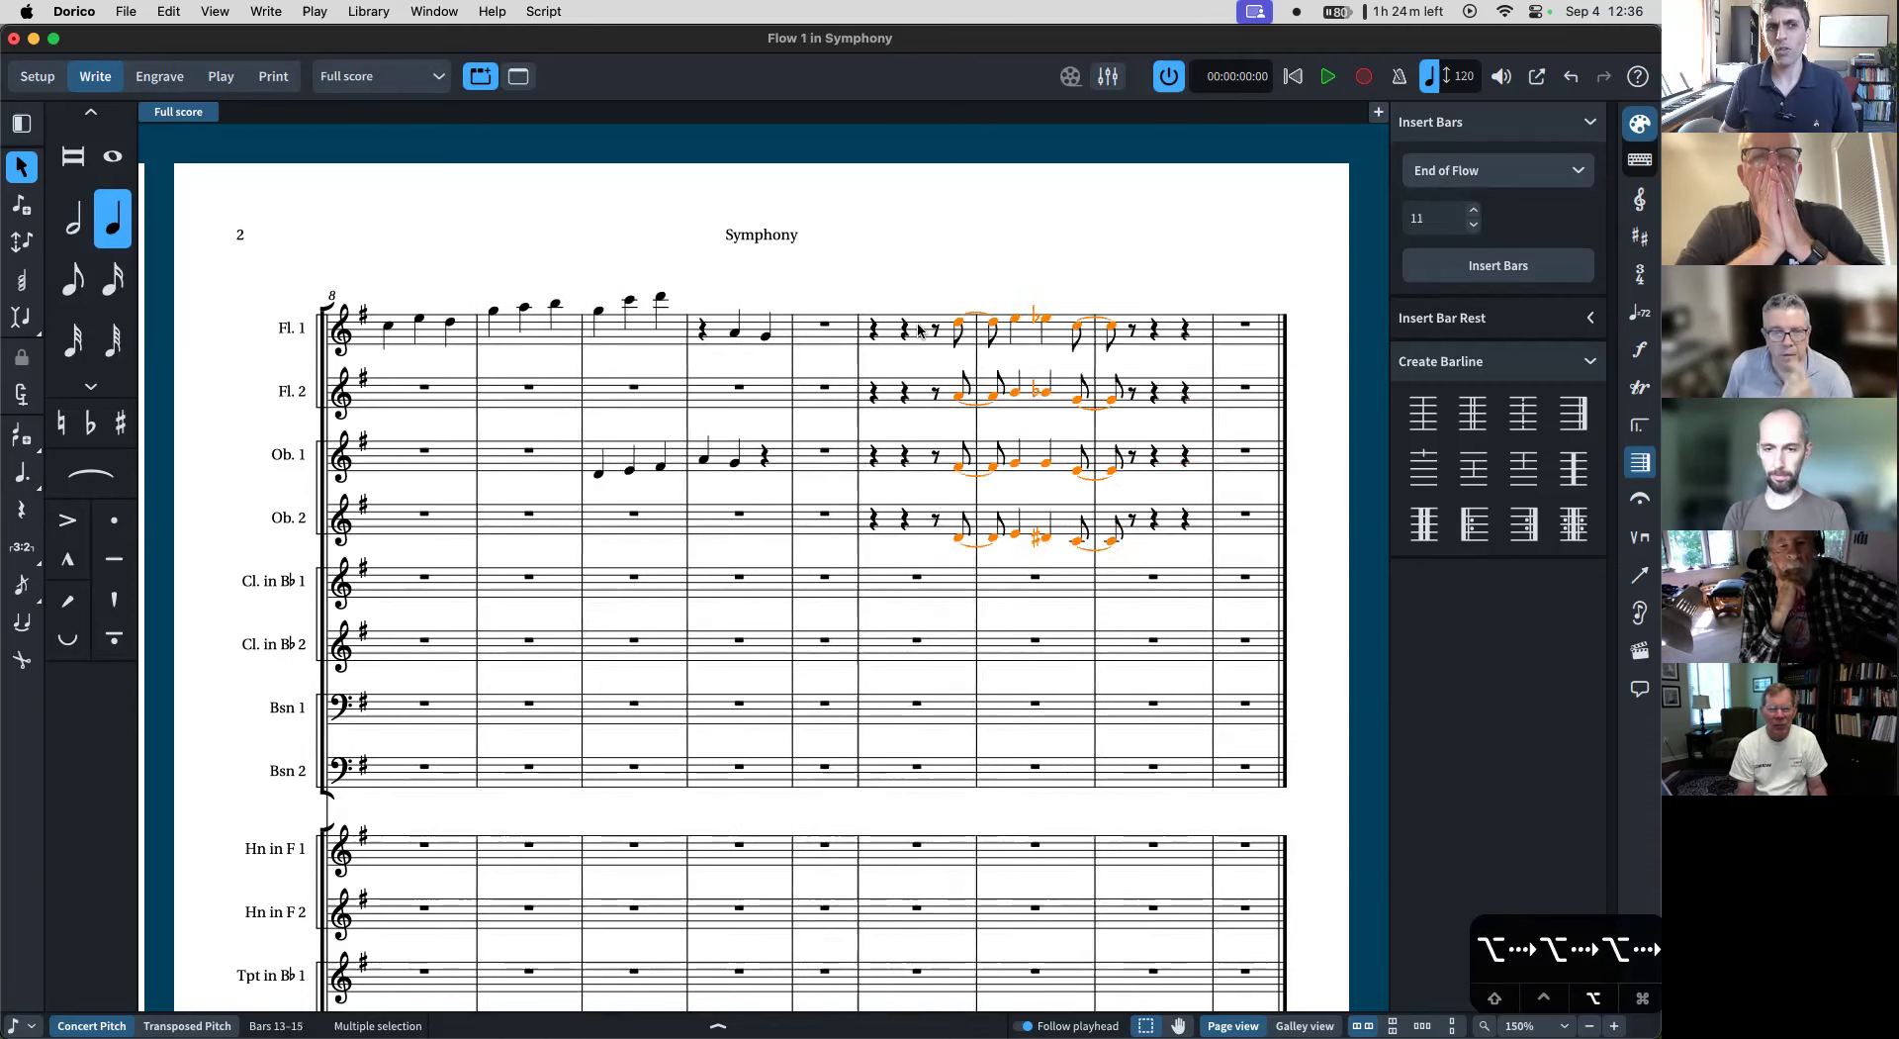
key("alt+Right")
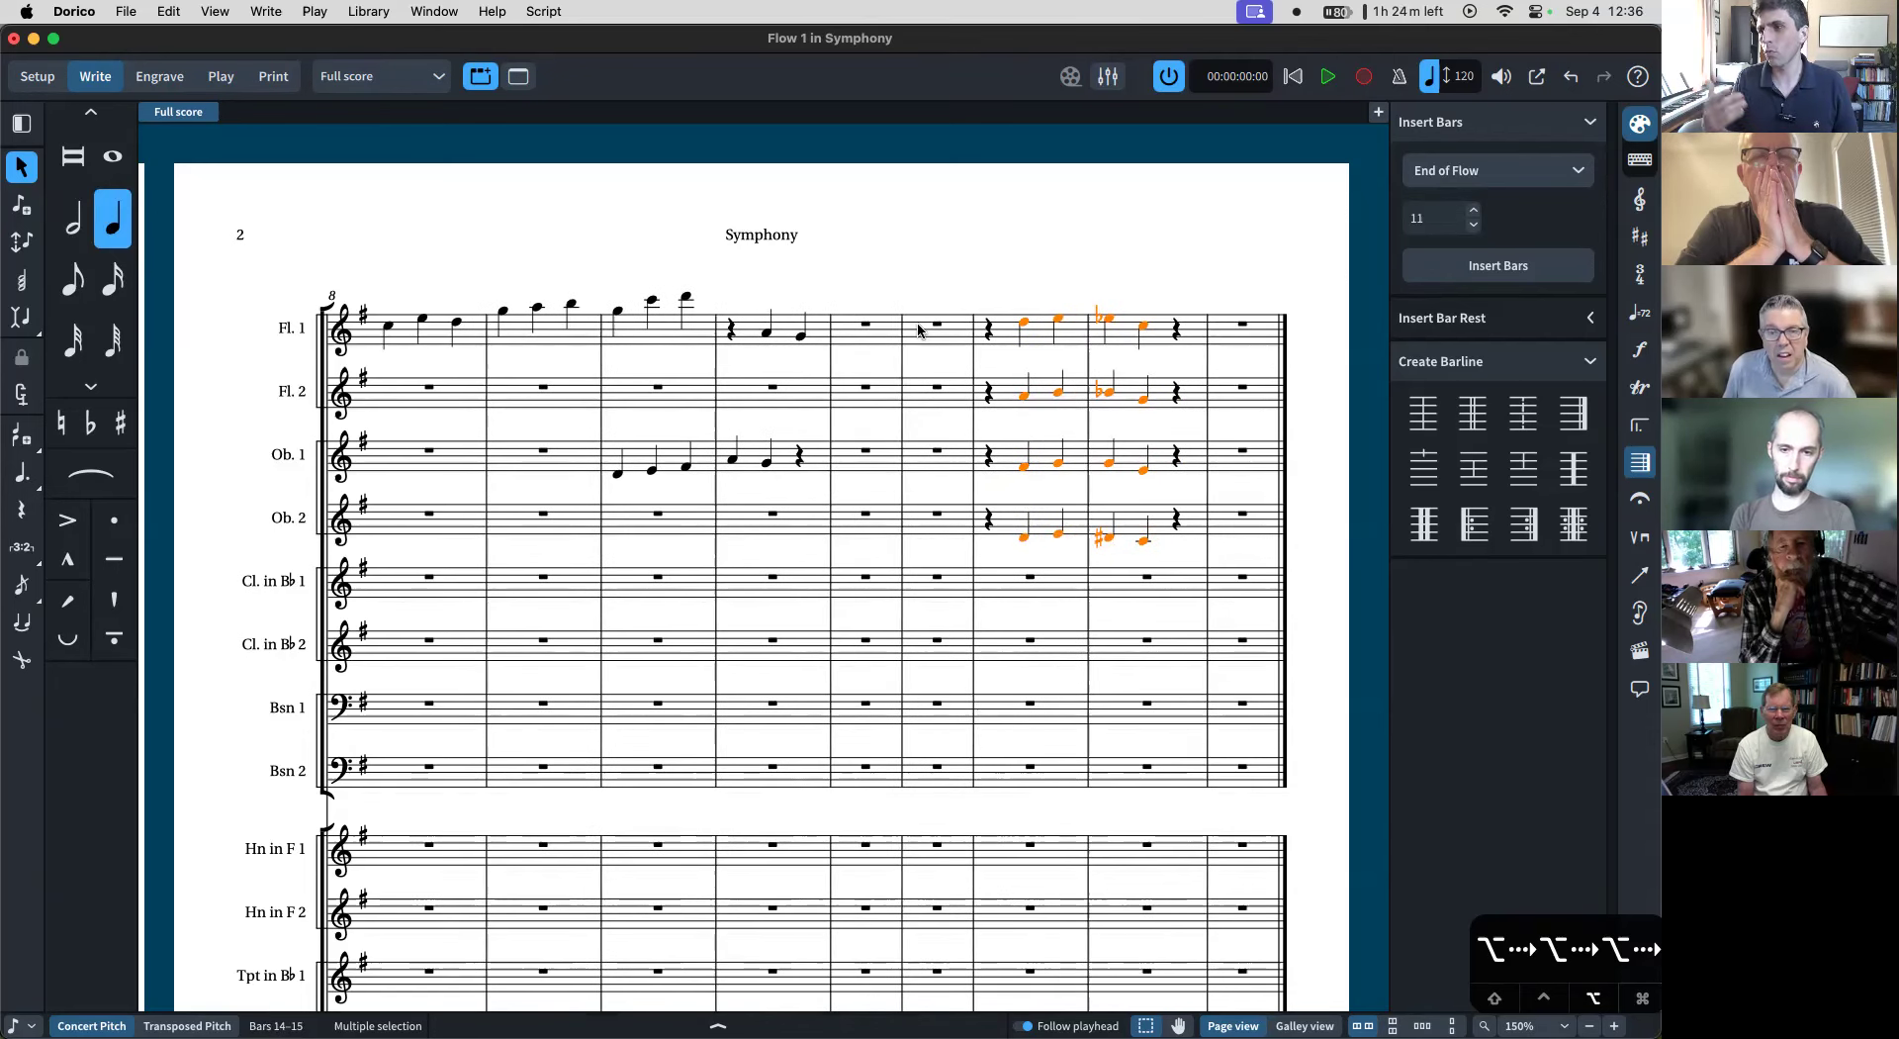
- Shift the selected Flute 1 to Oboe 2 notes earlier in eighth-note increments from bar 14 back into bar 12
key("alt+Left")
key("alt+Left")
key("alt+Left")
key("alt+Left")
key("alt+Left")
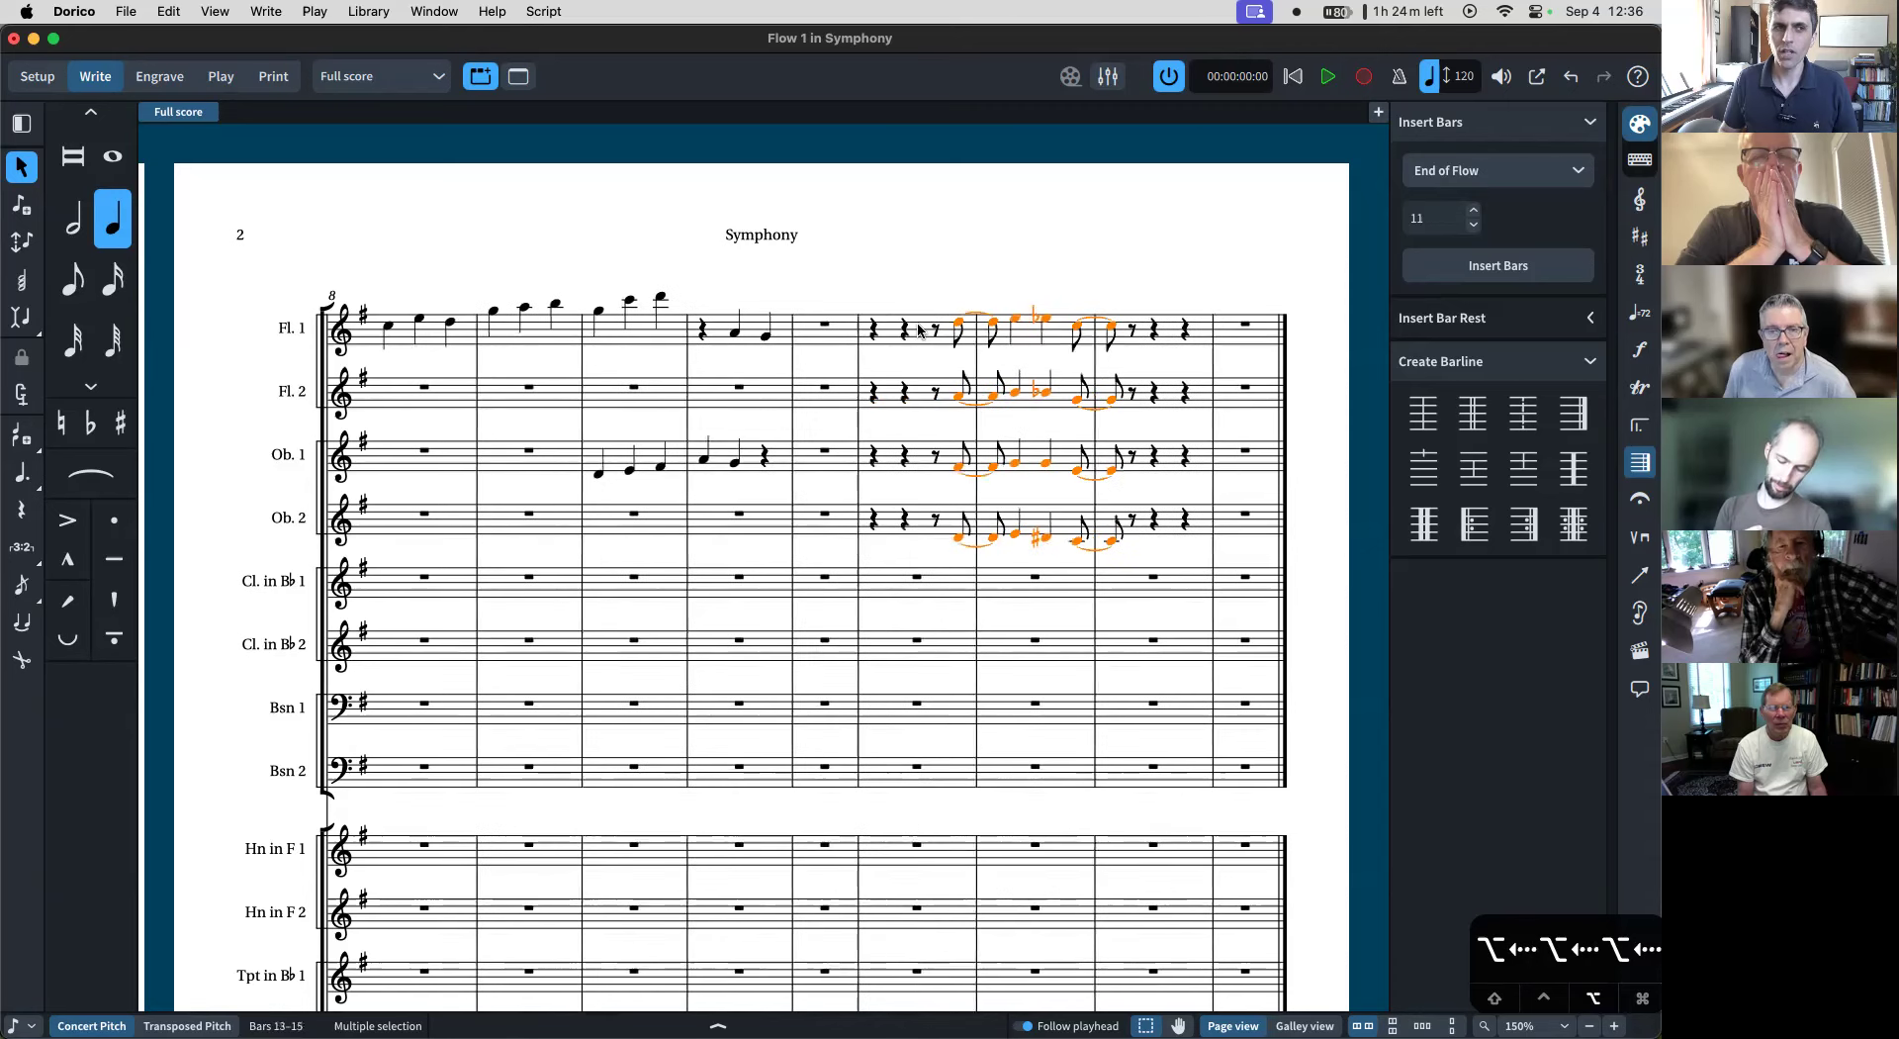
key("alt+Left")
key("alt+Left")
key("alt+Left")
key("alt+Left")
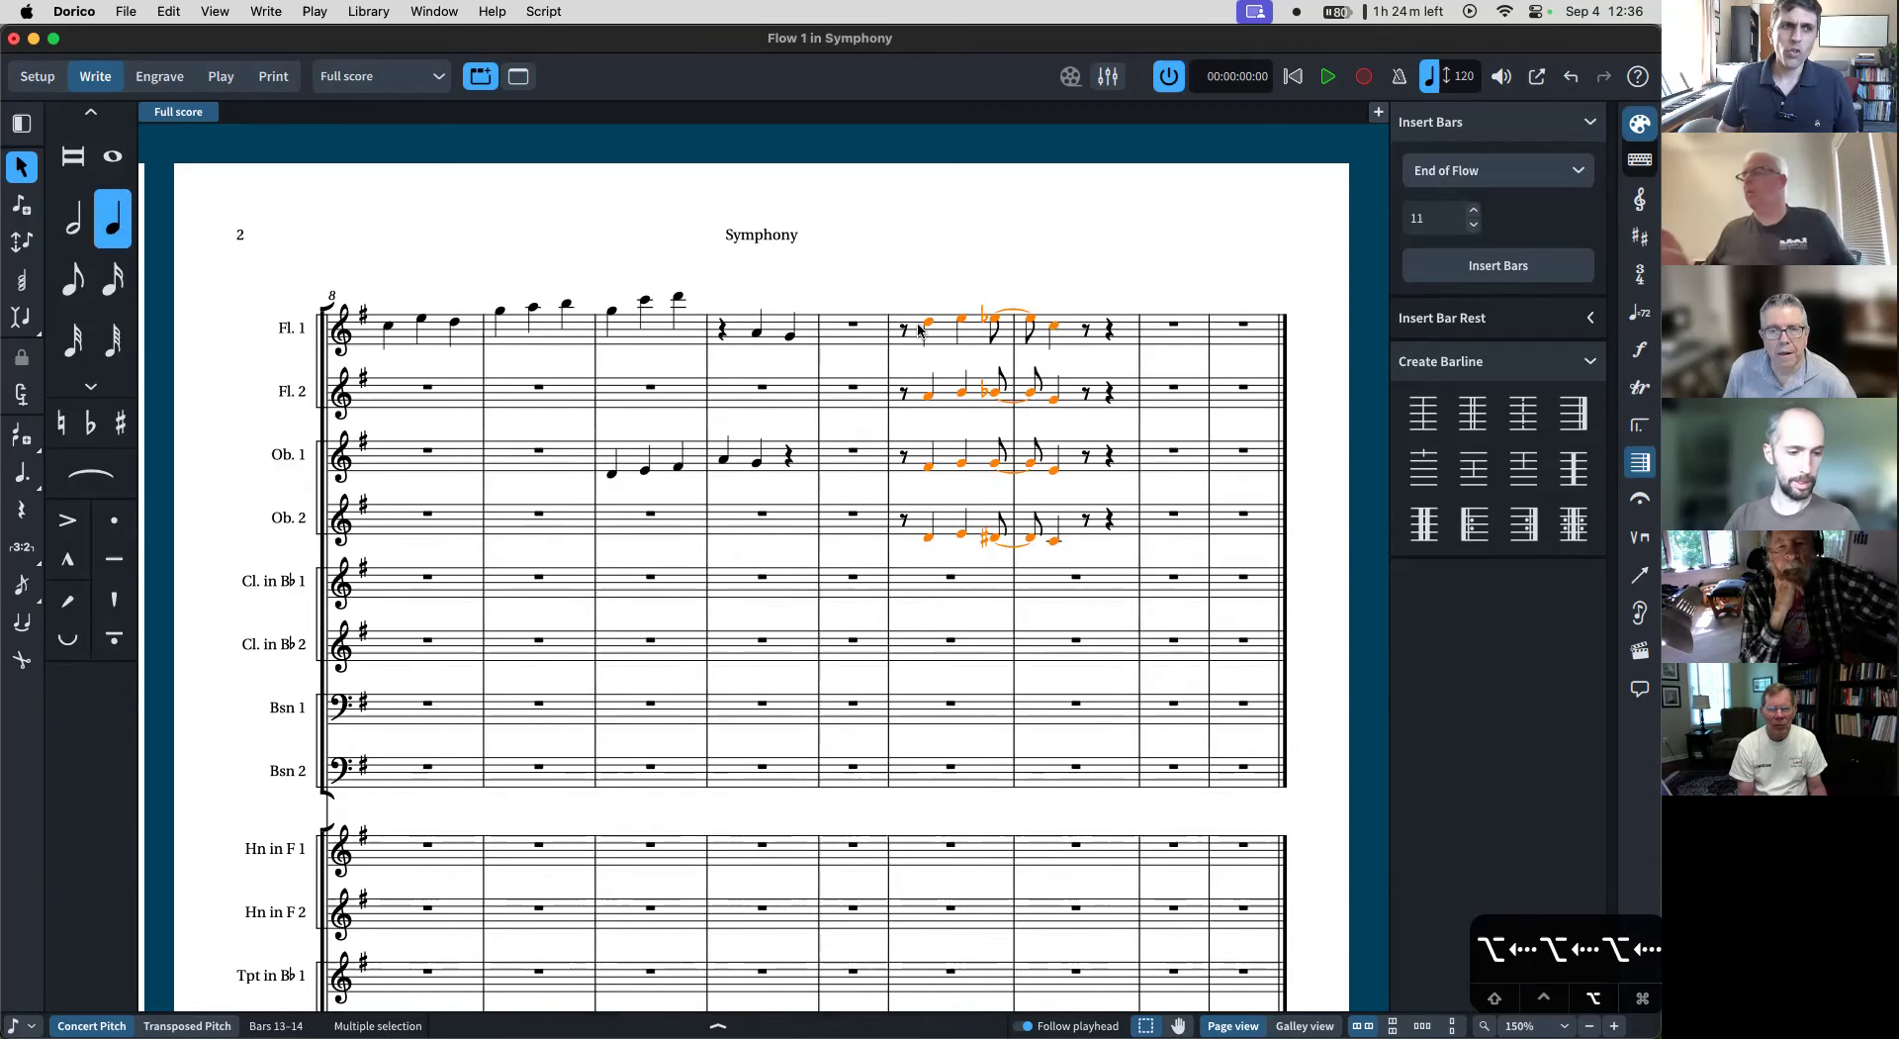
key("alt+Left")
key("alt+Left")
key("alt+Left")
key("alt+Left")
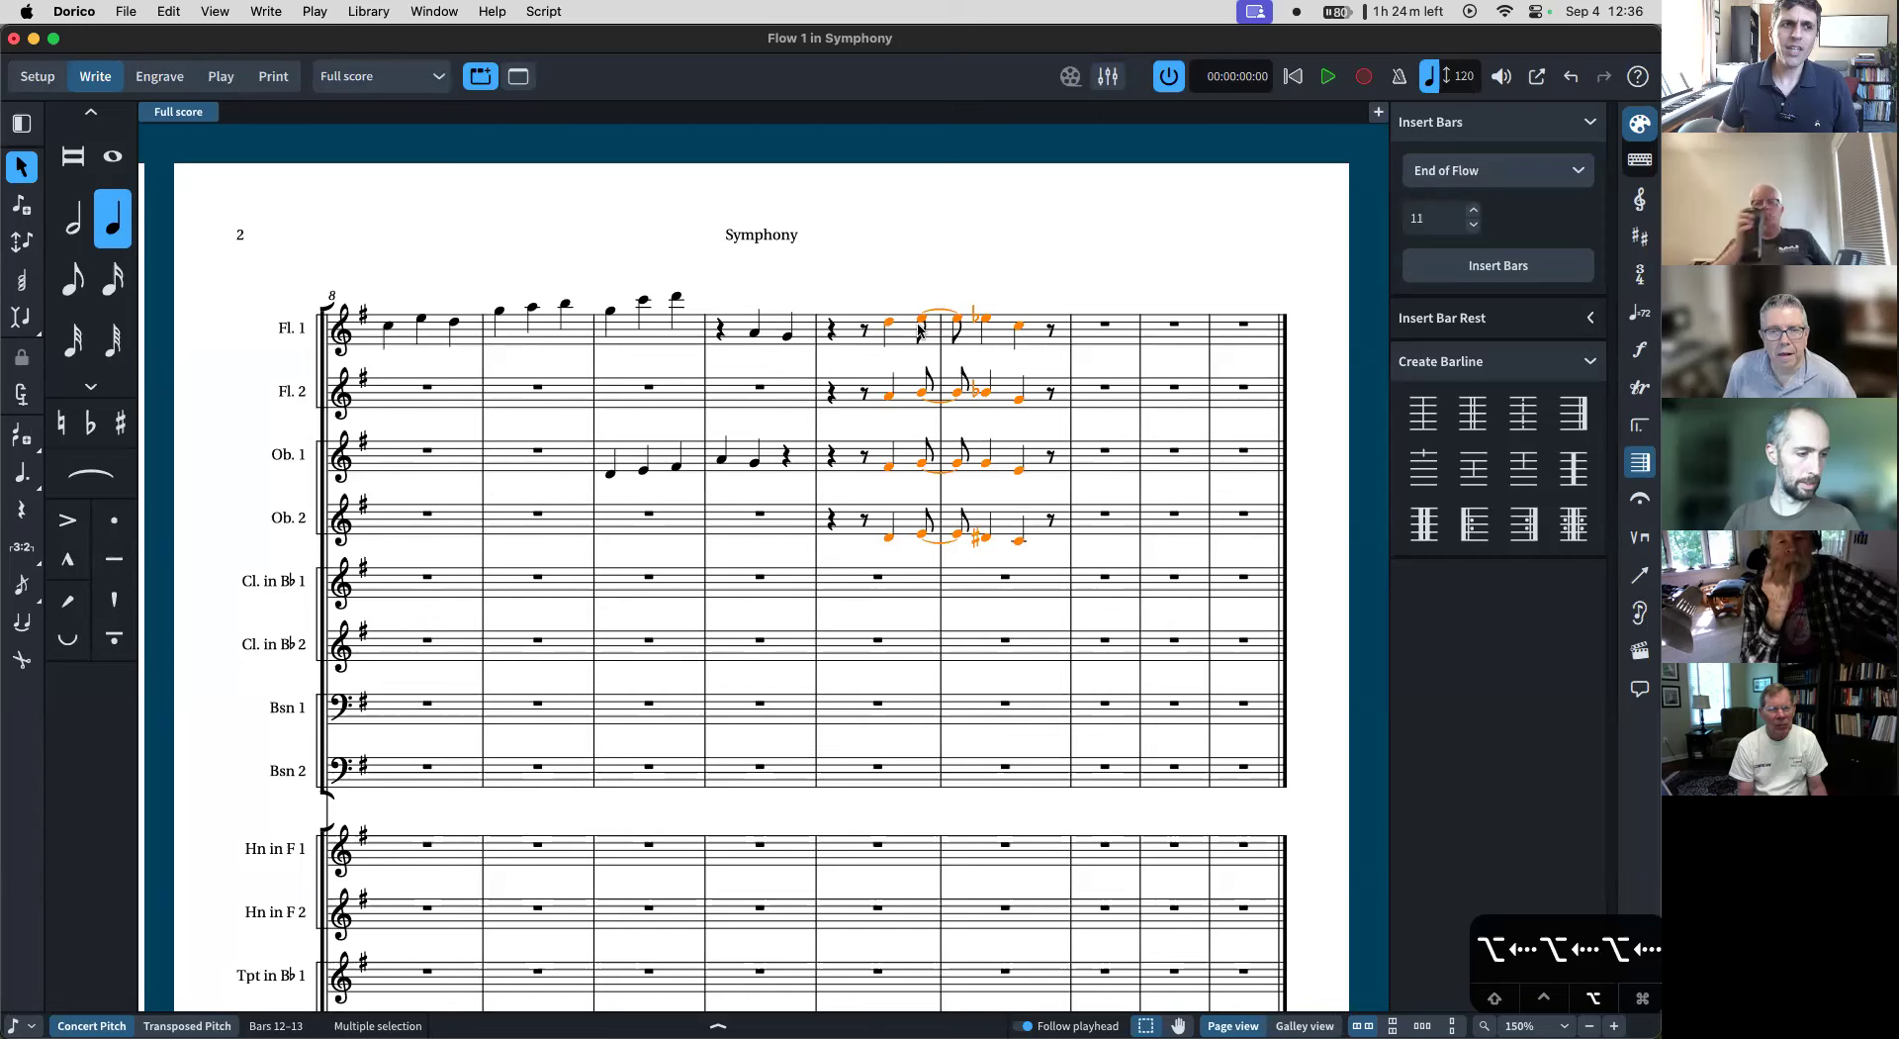
- Nudge the selected notes earlier and later until they start on the third beat of bar 12
key("alt+Left")
key("alt+Right")
key("alt+Right")
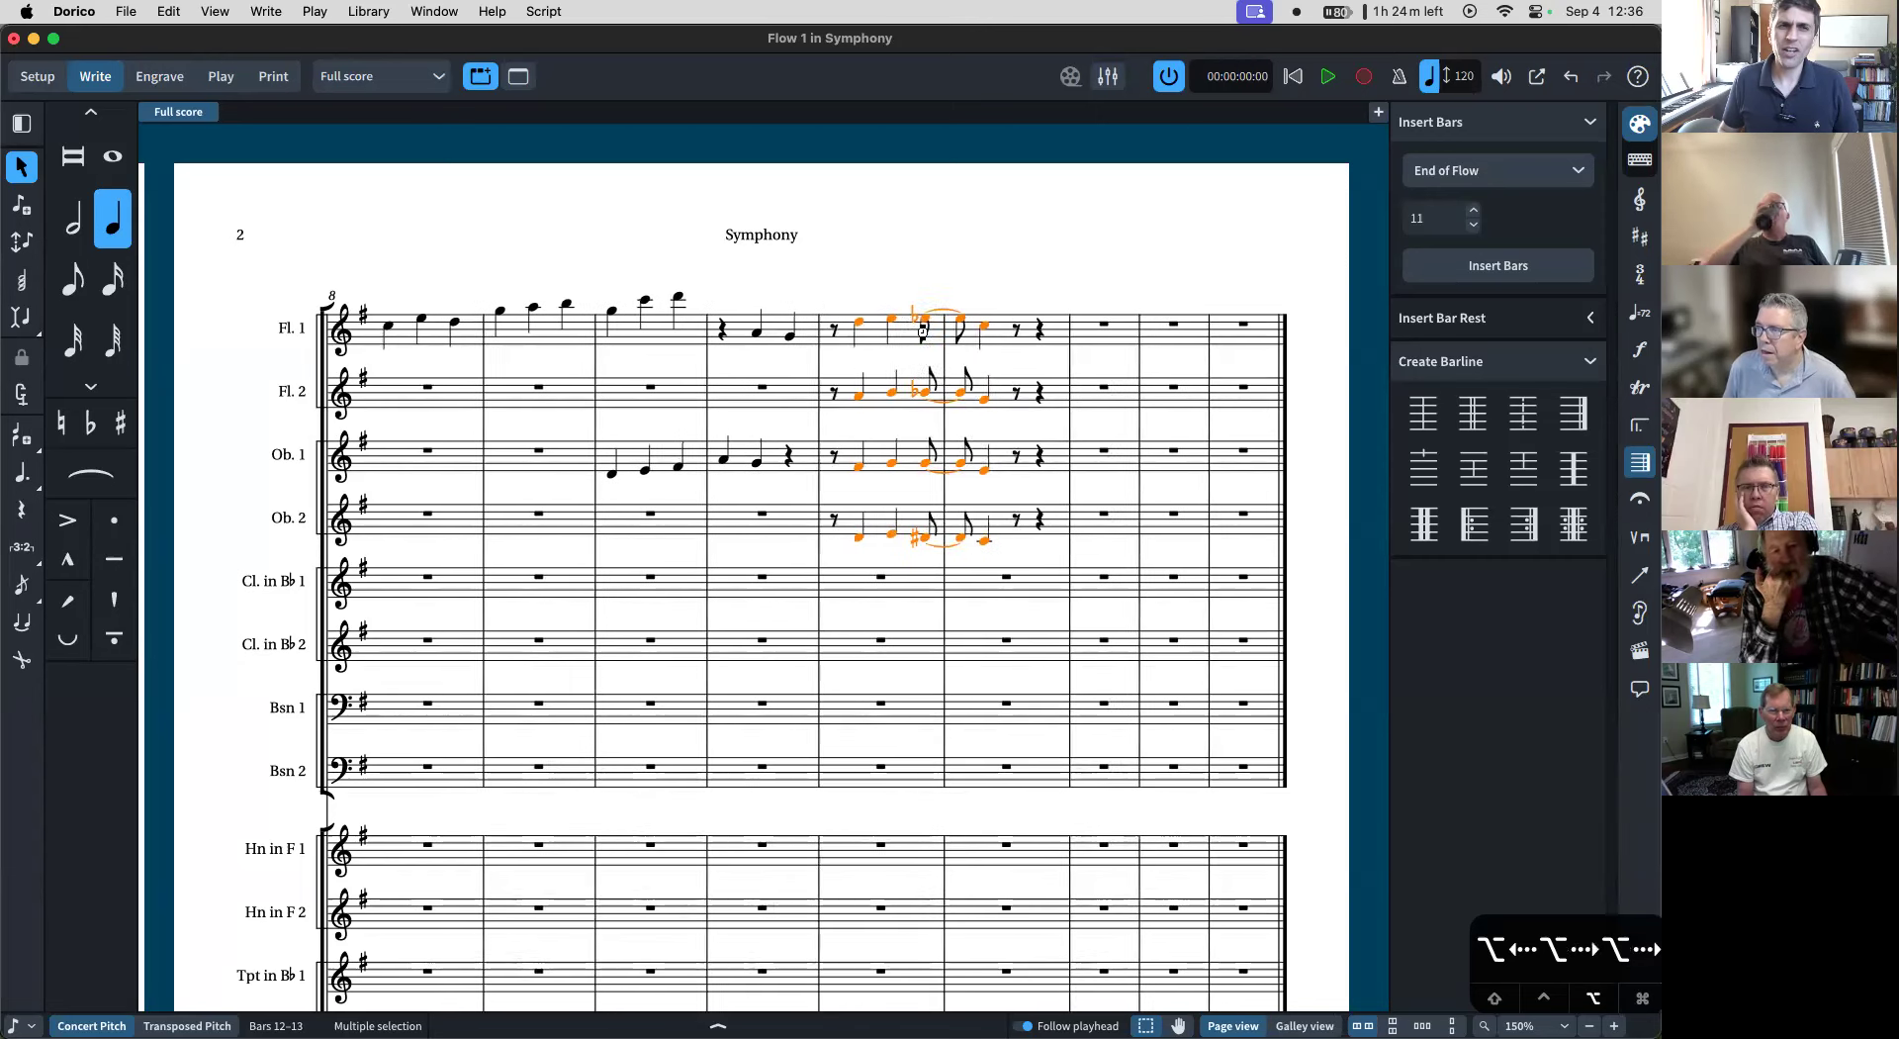
key("alt")
key("alt+Right")
key("alt+Right")
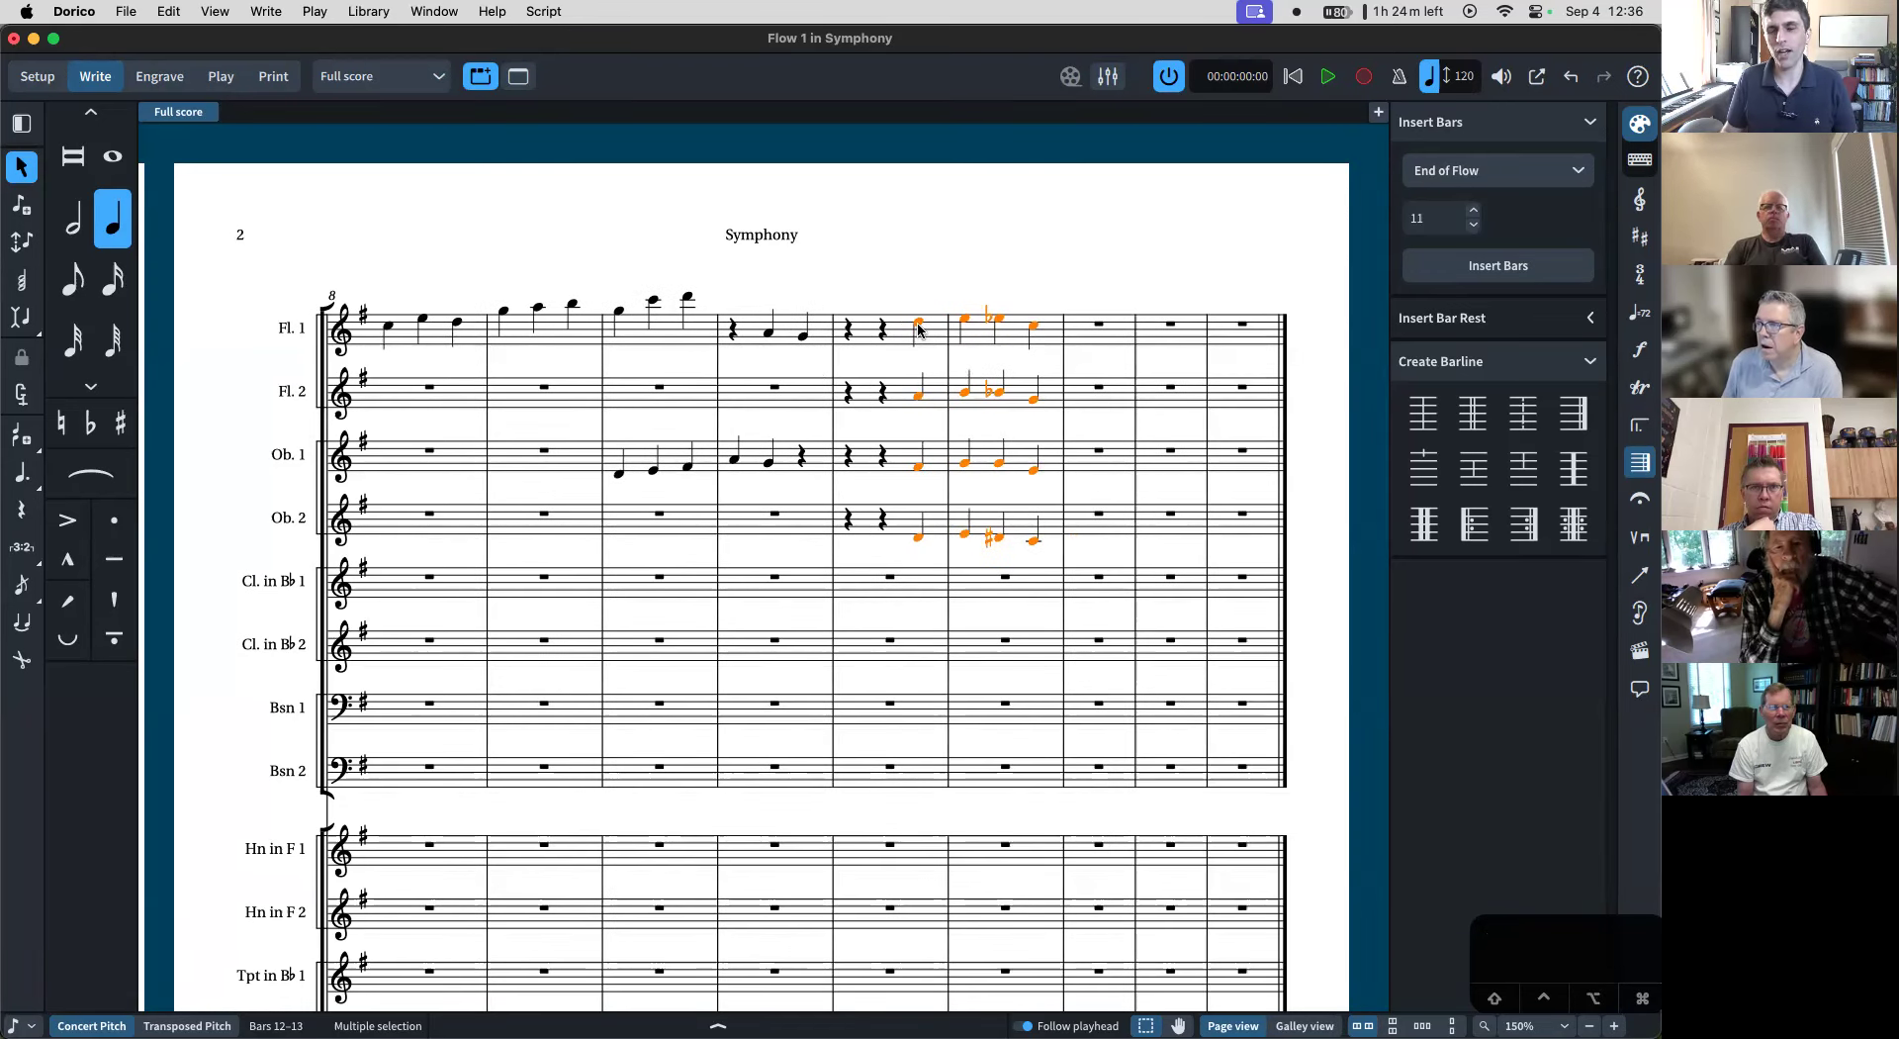
- Start note input from the last Flute 1 note in bar 13 and enter a quarter-note C on beat 3 of bar 14
double_click(1032, 328)
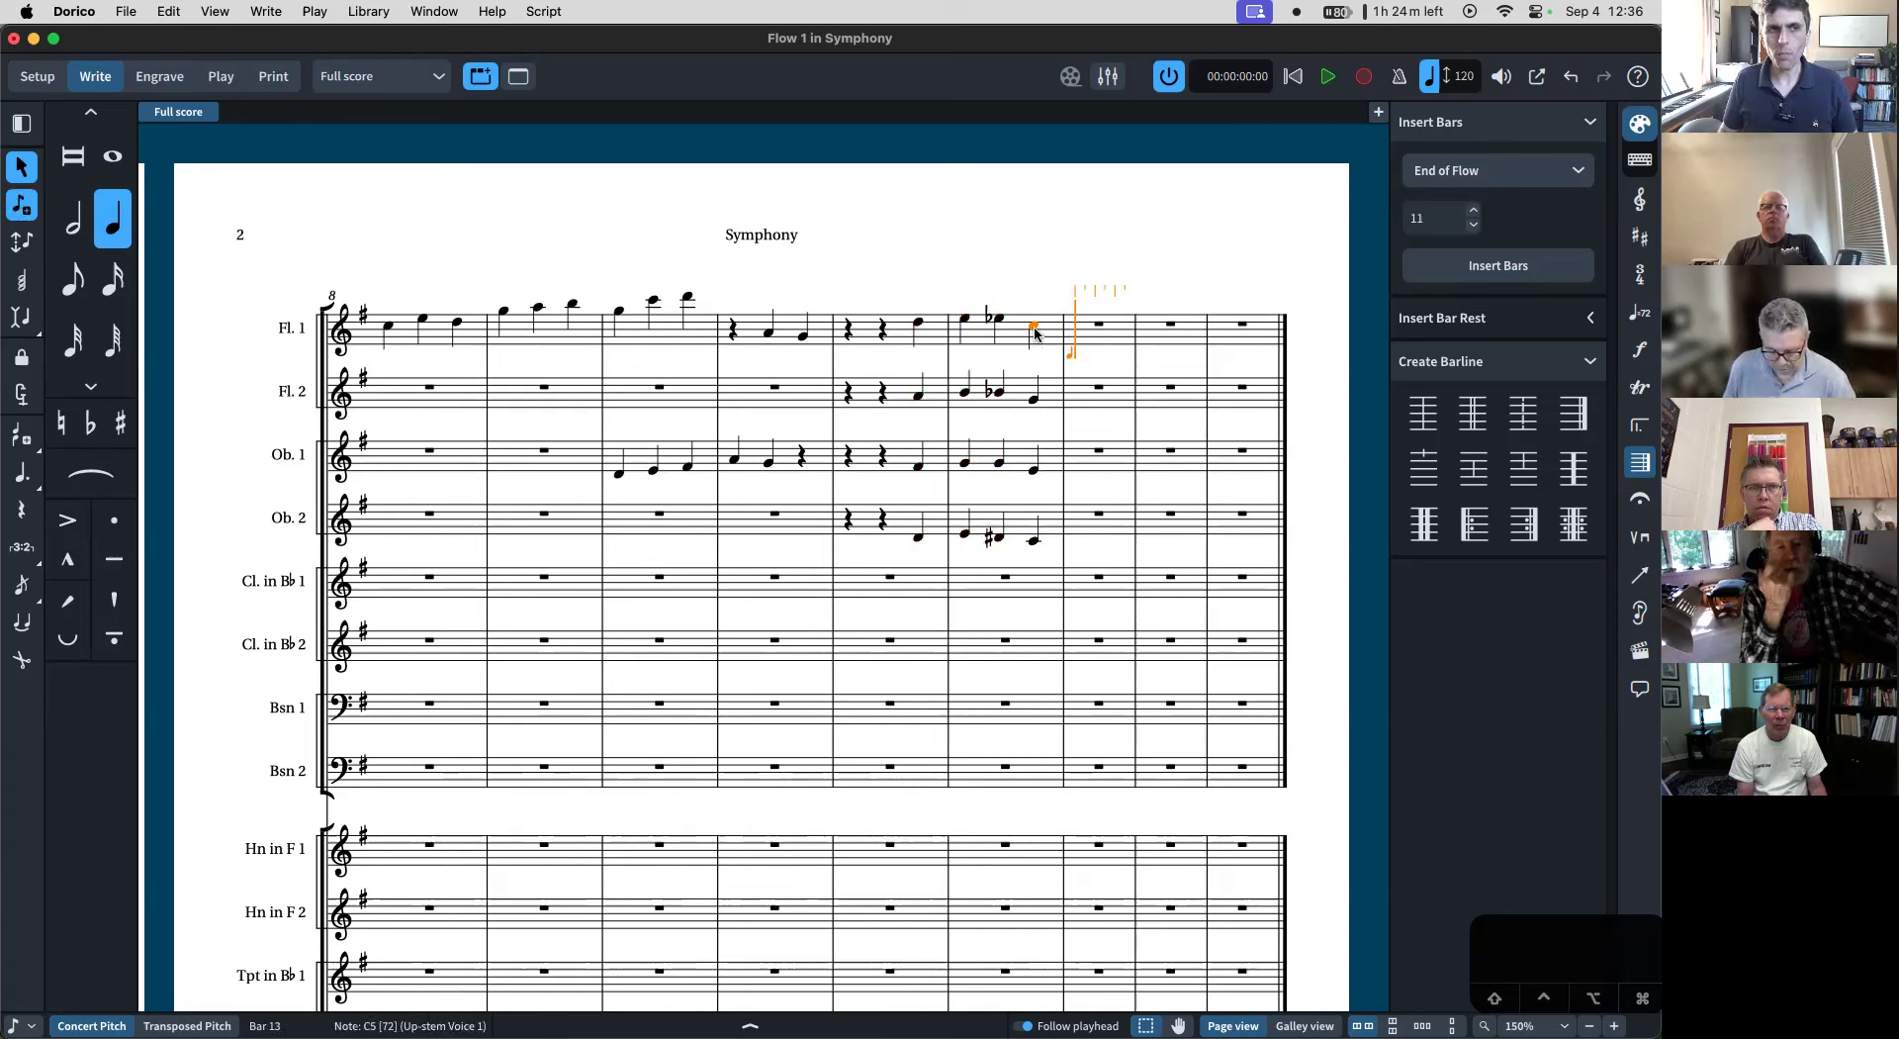
key("space")
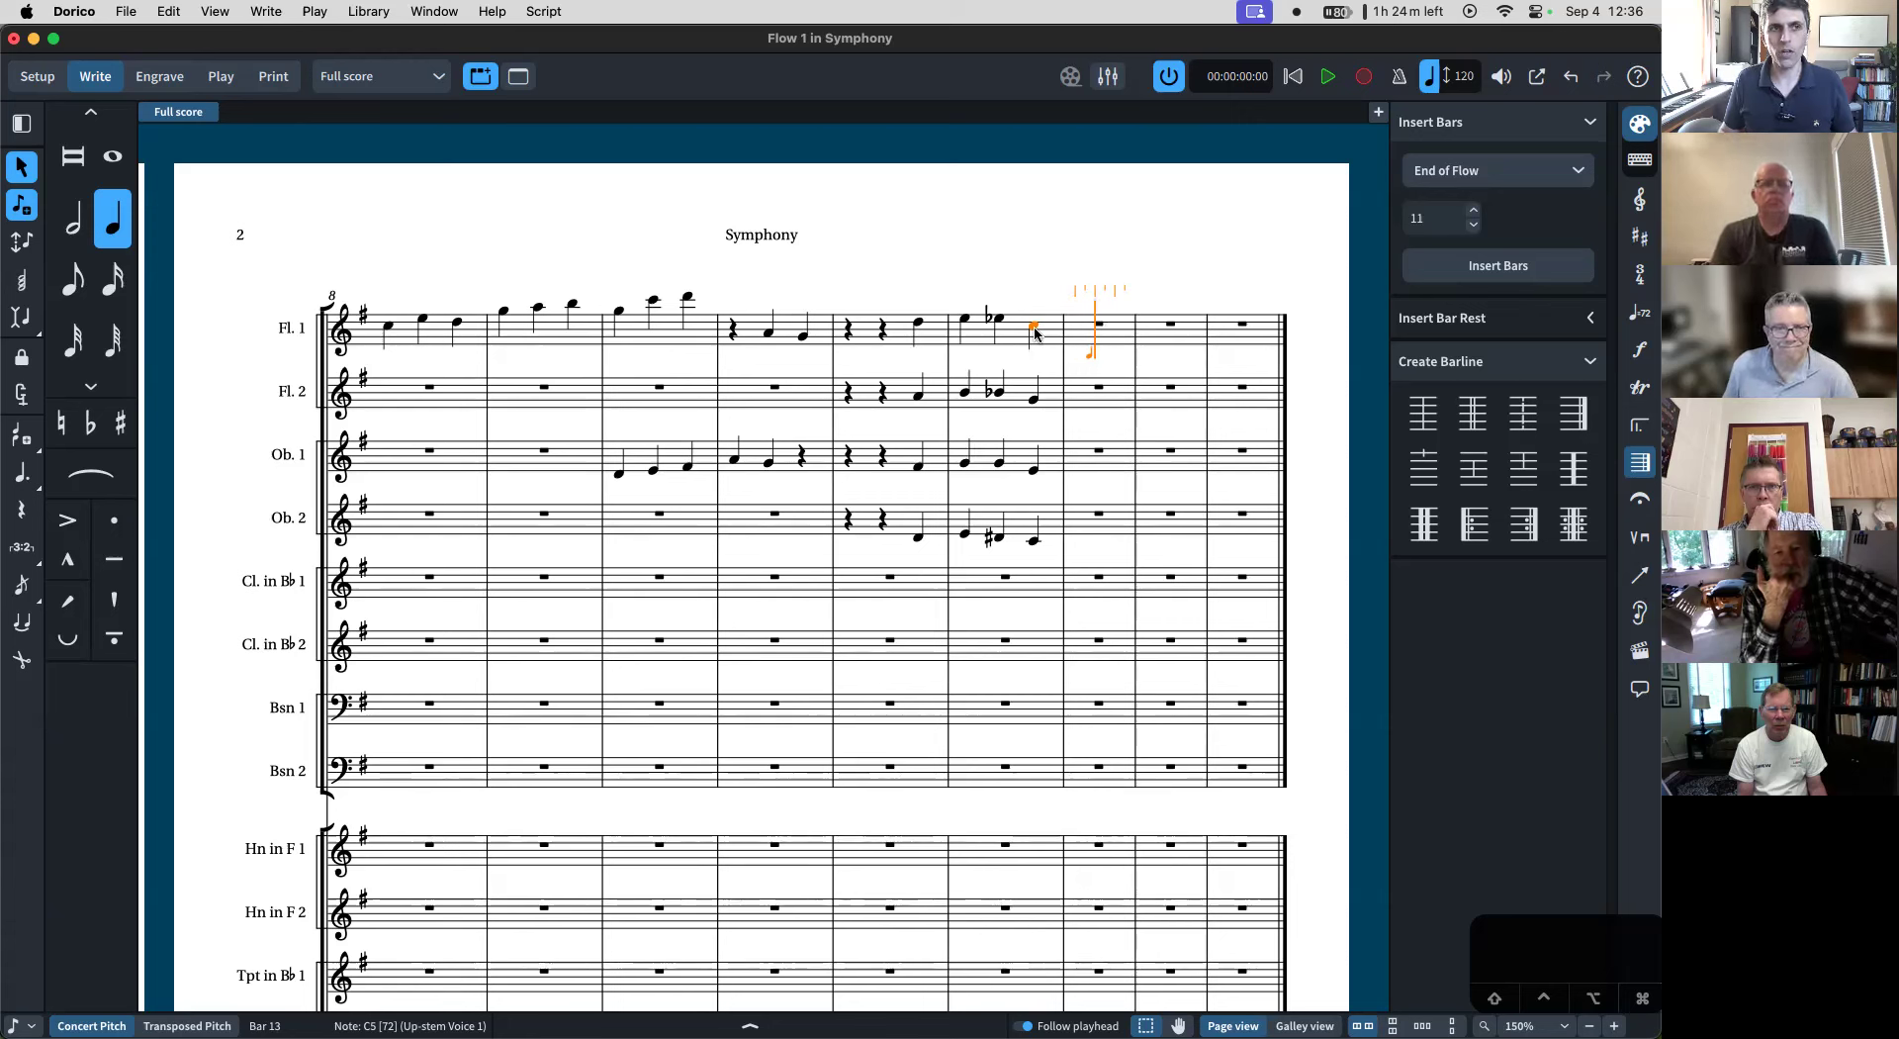
key("space")
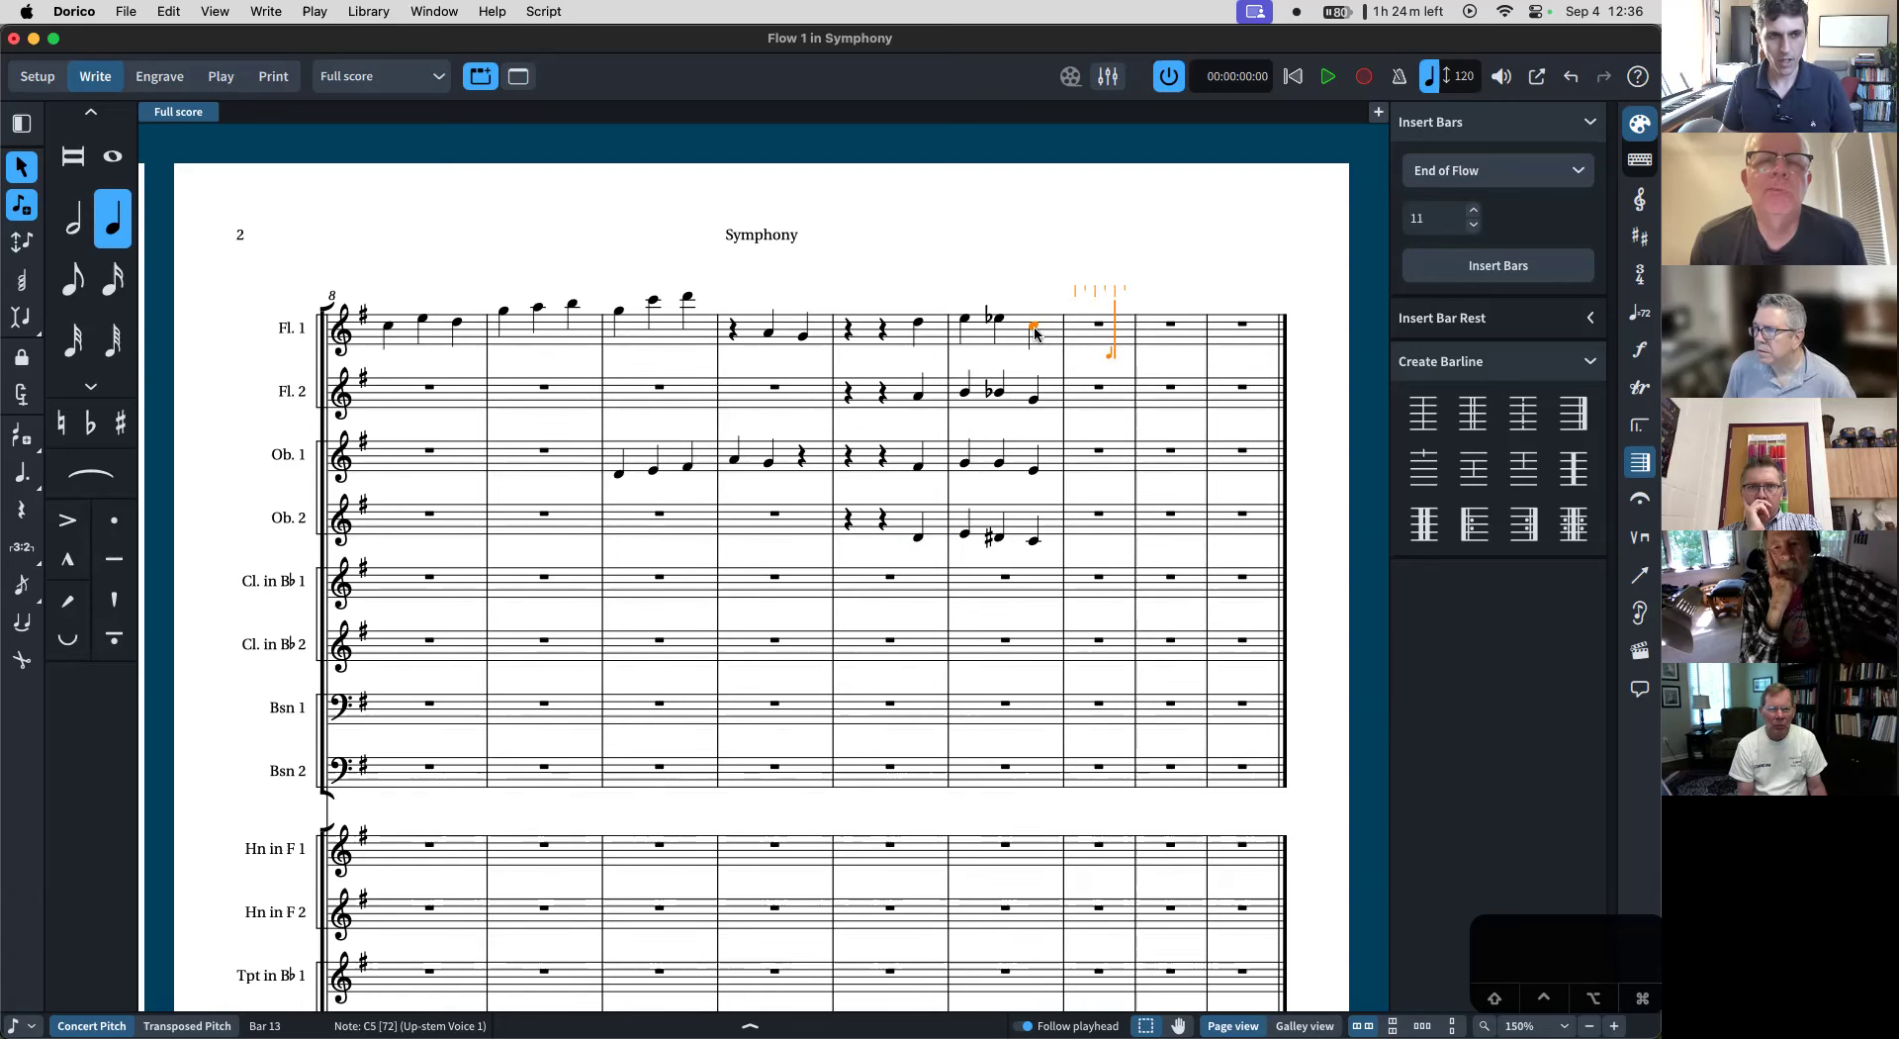
key("c")
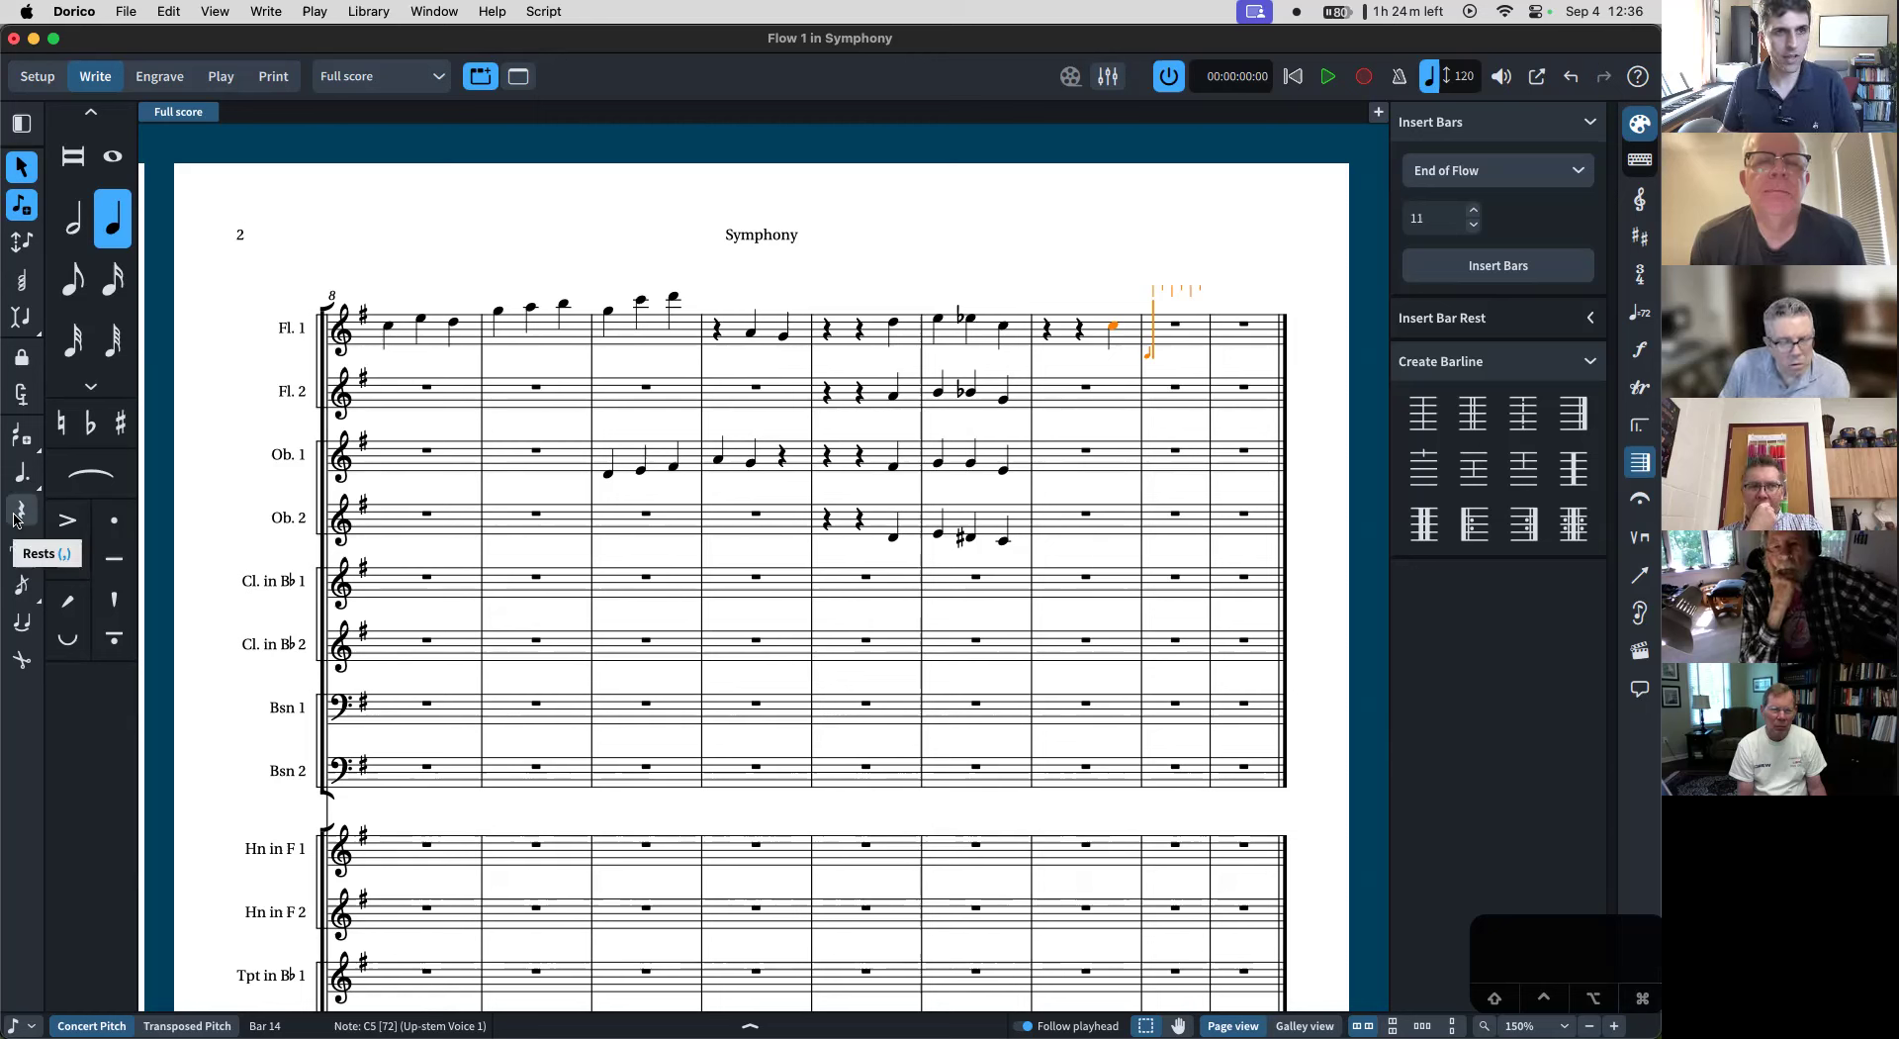
- Toggle rest input while moving the caret back and forth, and enter a quarter-note D on beat 2 of bar 15 in Flute 1
key("comma")
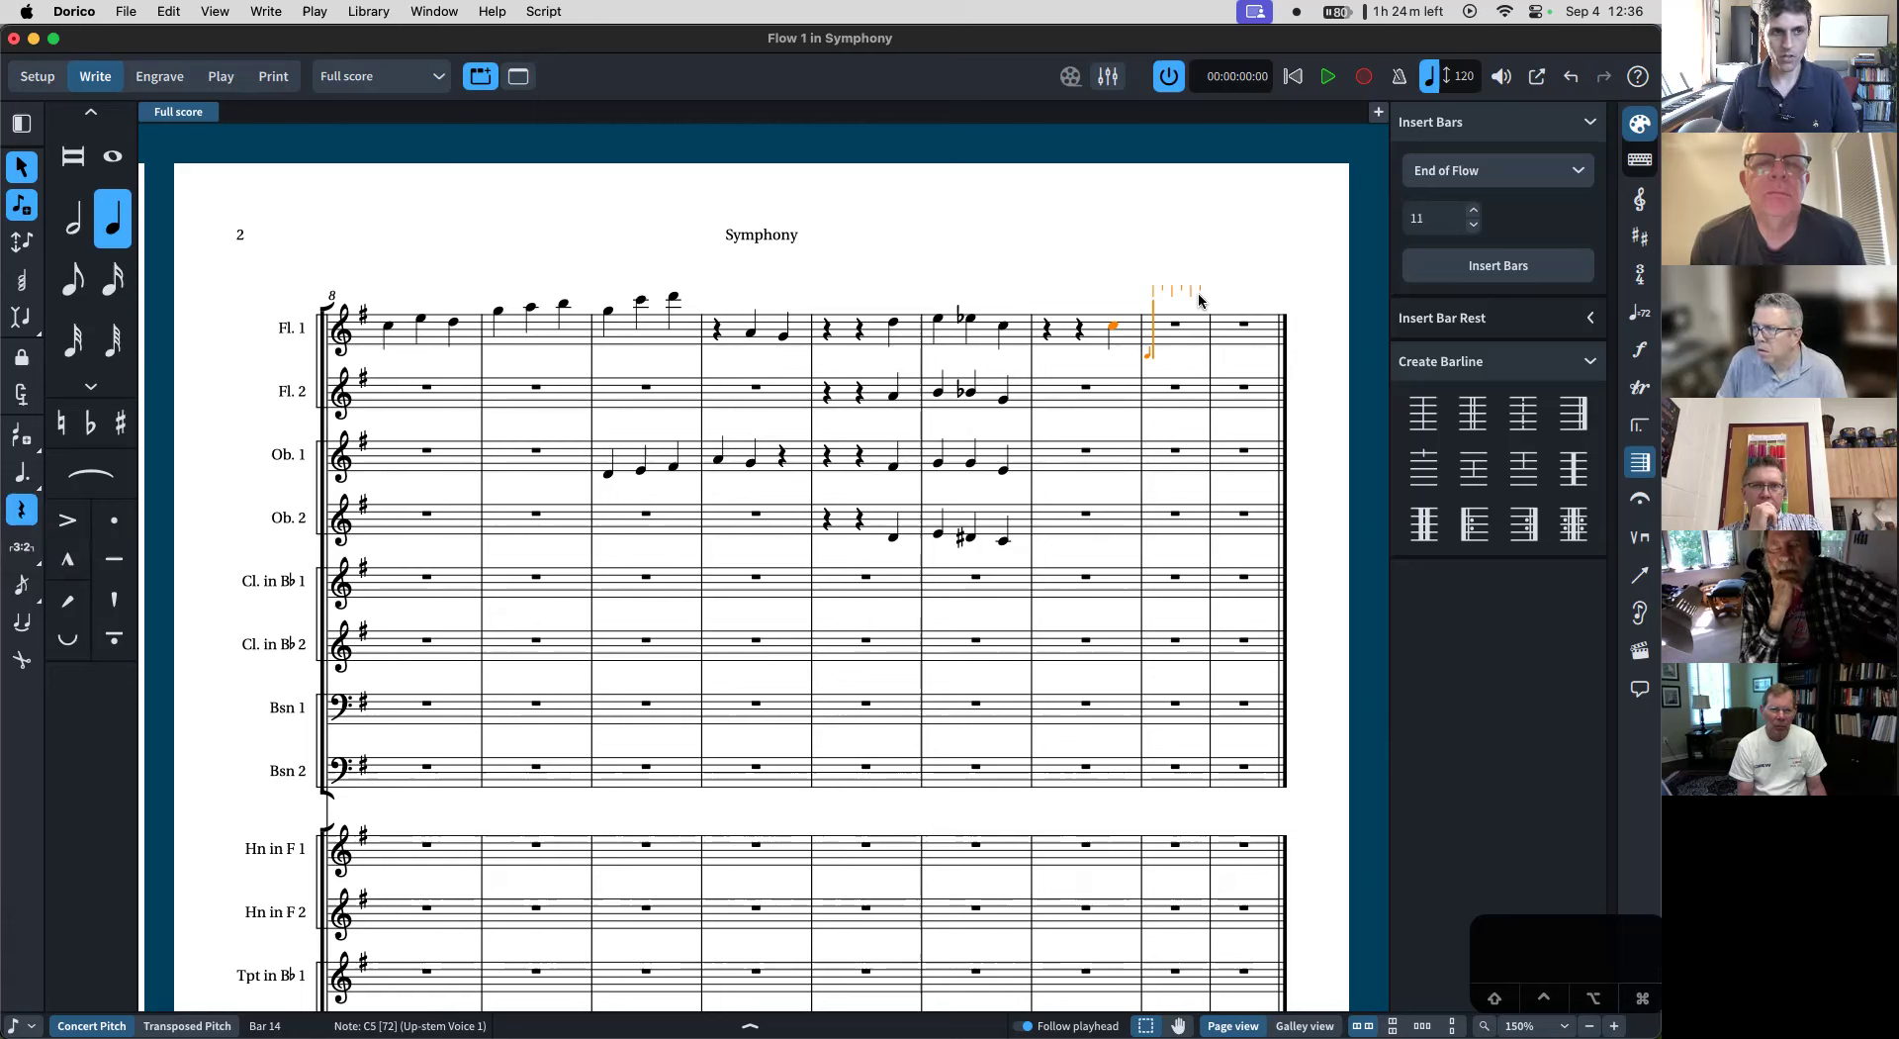
key("Right")
key("Left")
key("Left")
key("Left")
key("Left")
key("Right")
key("Right")
key("Right")
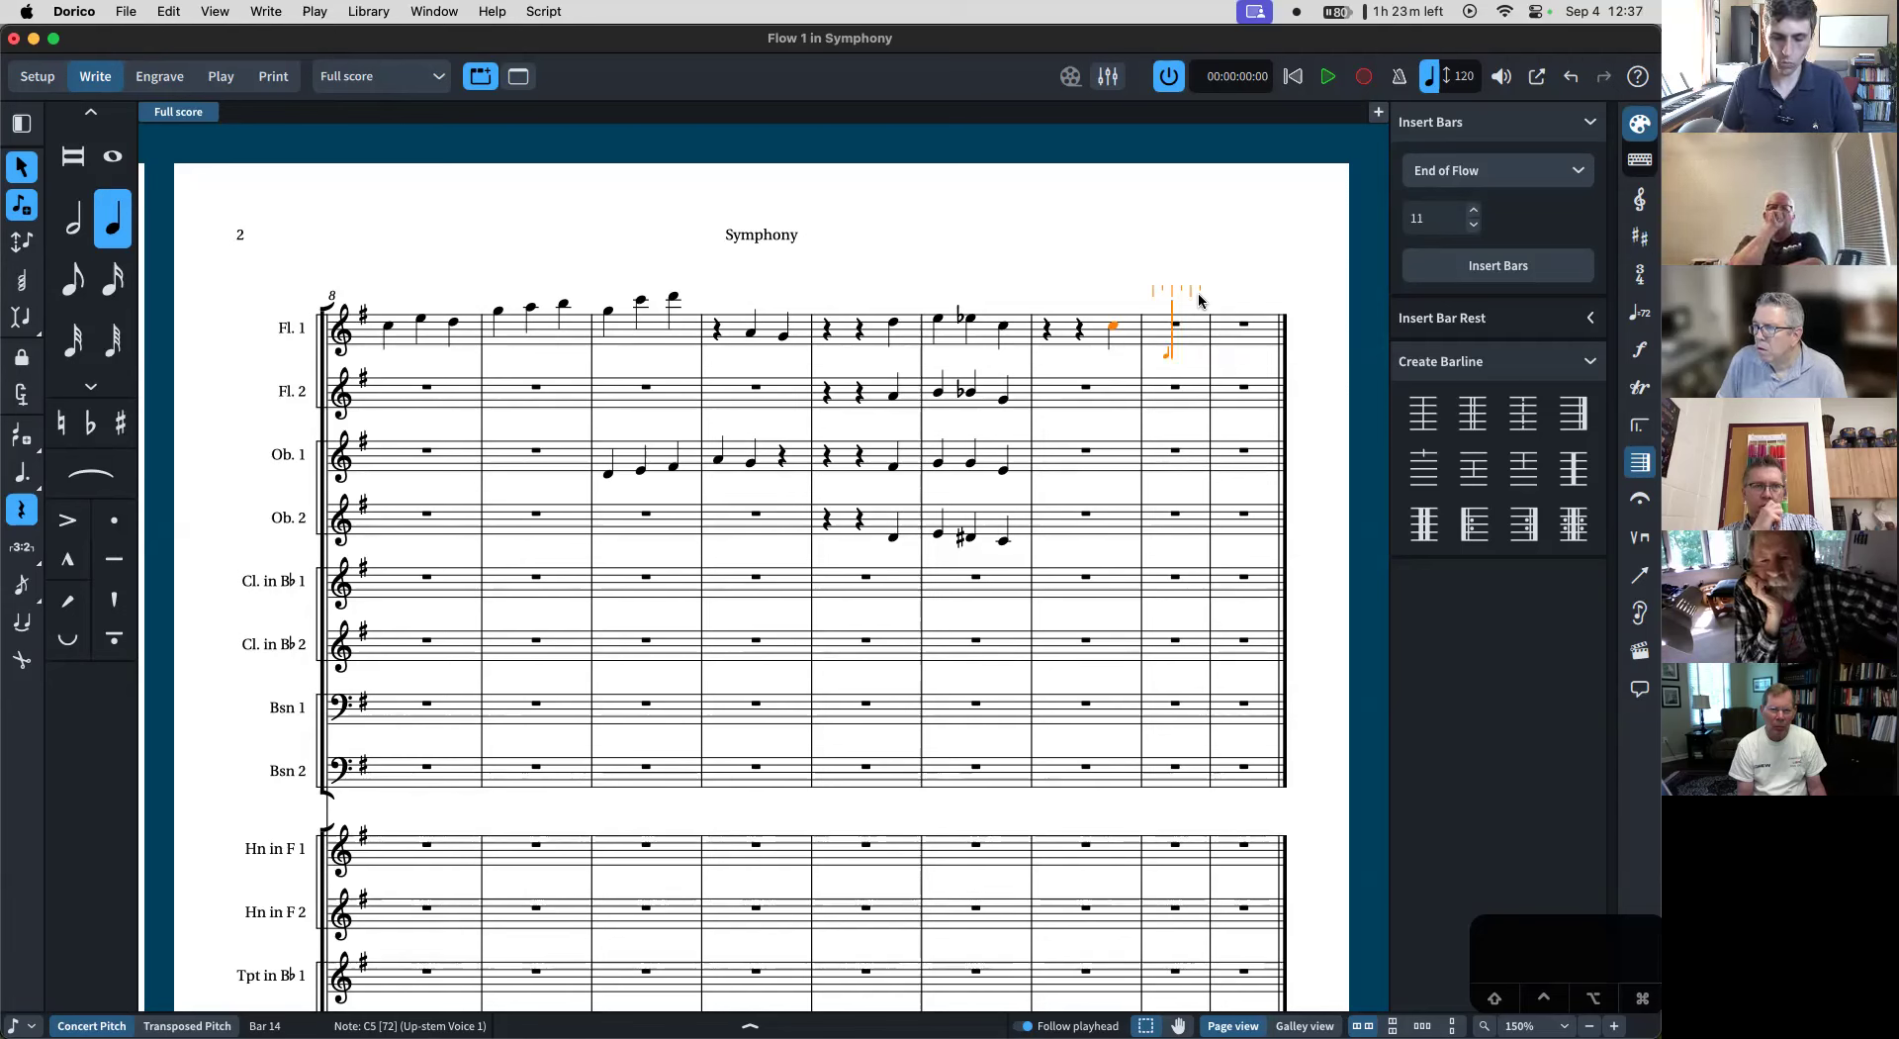
key("comma")
key("Left")
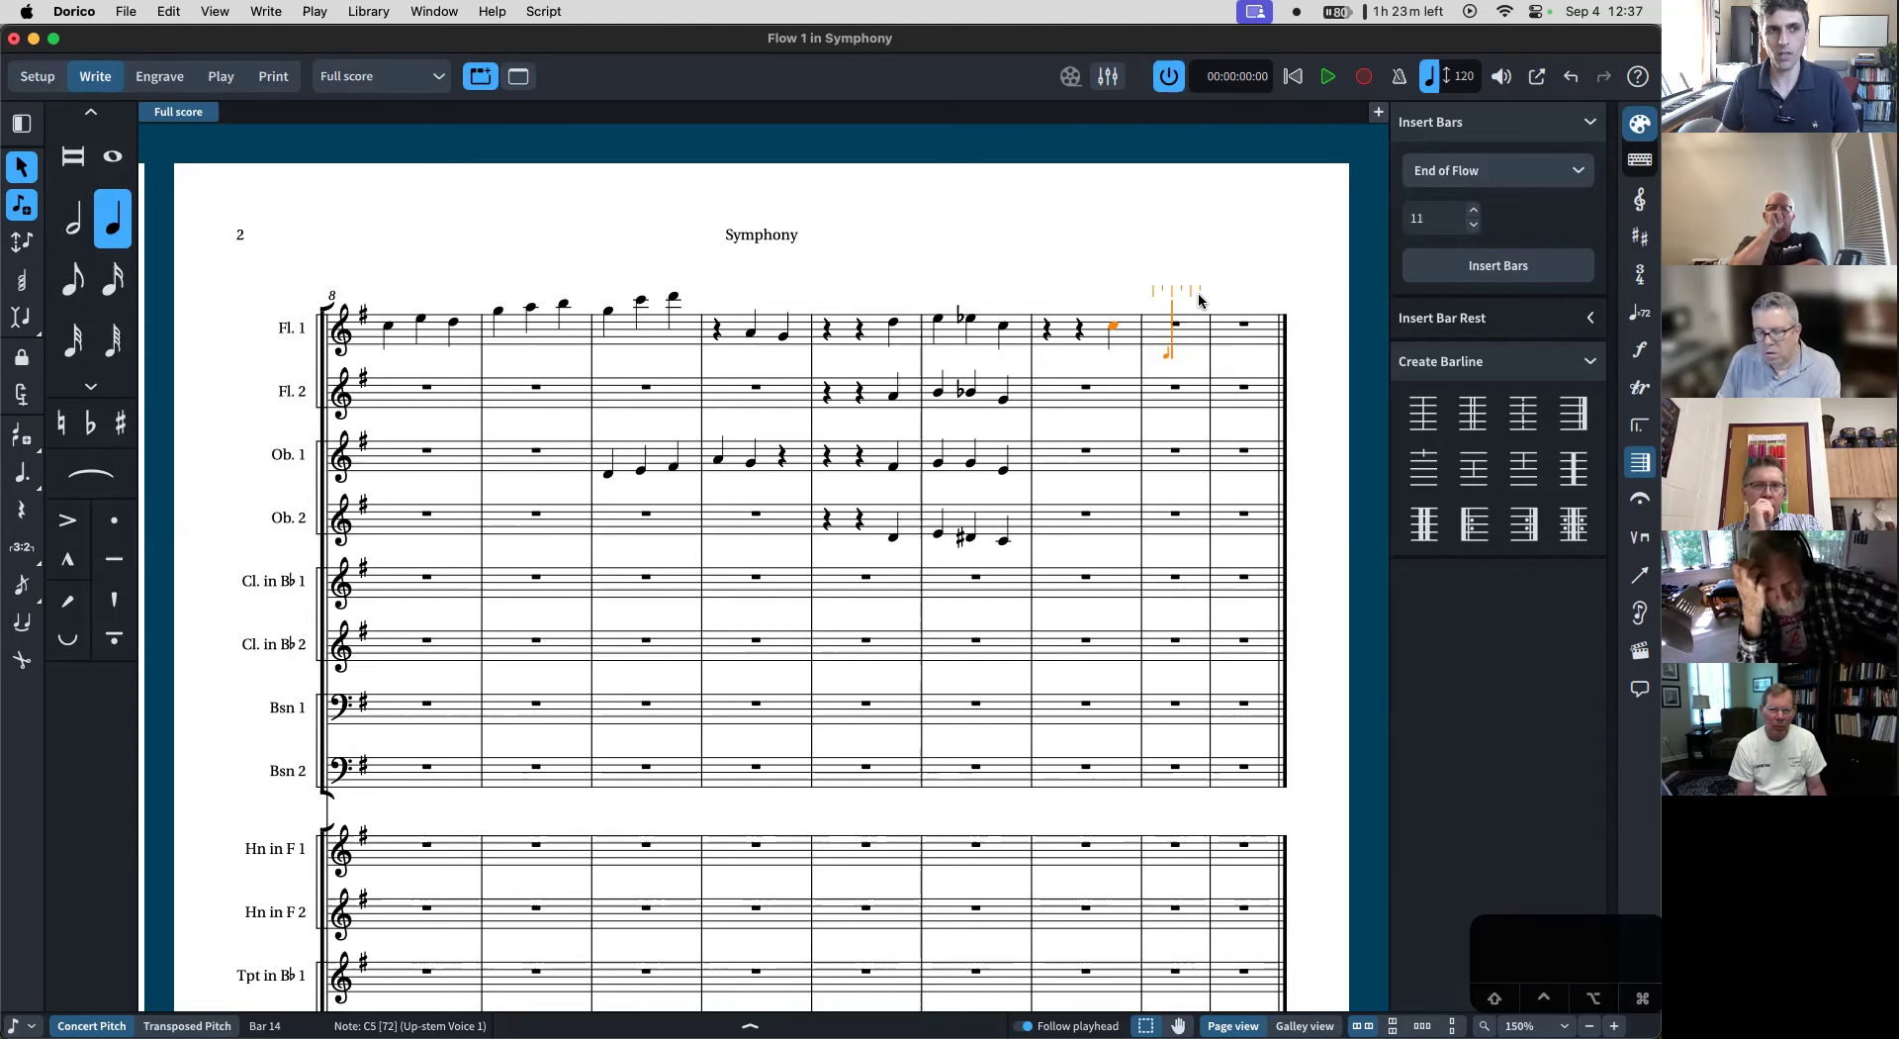
key("d")
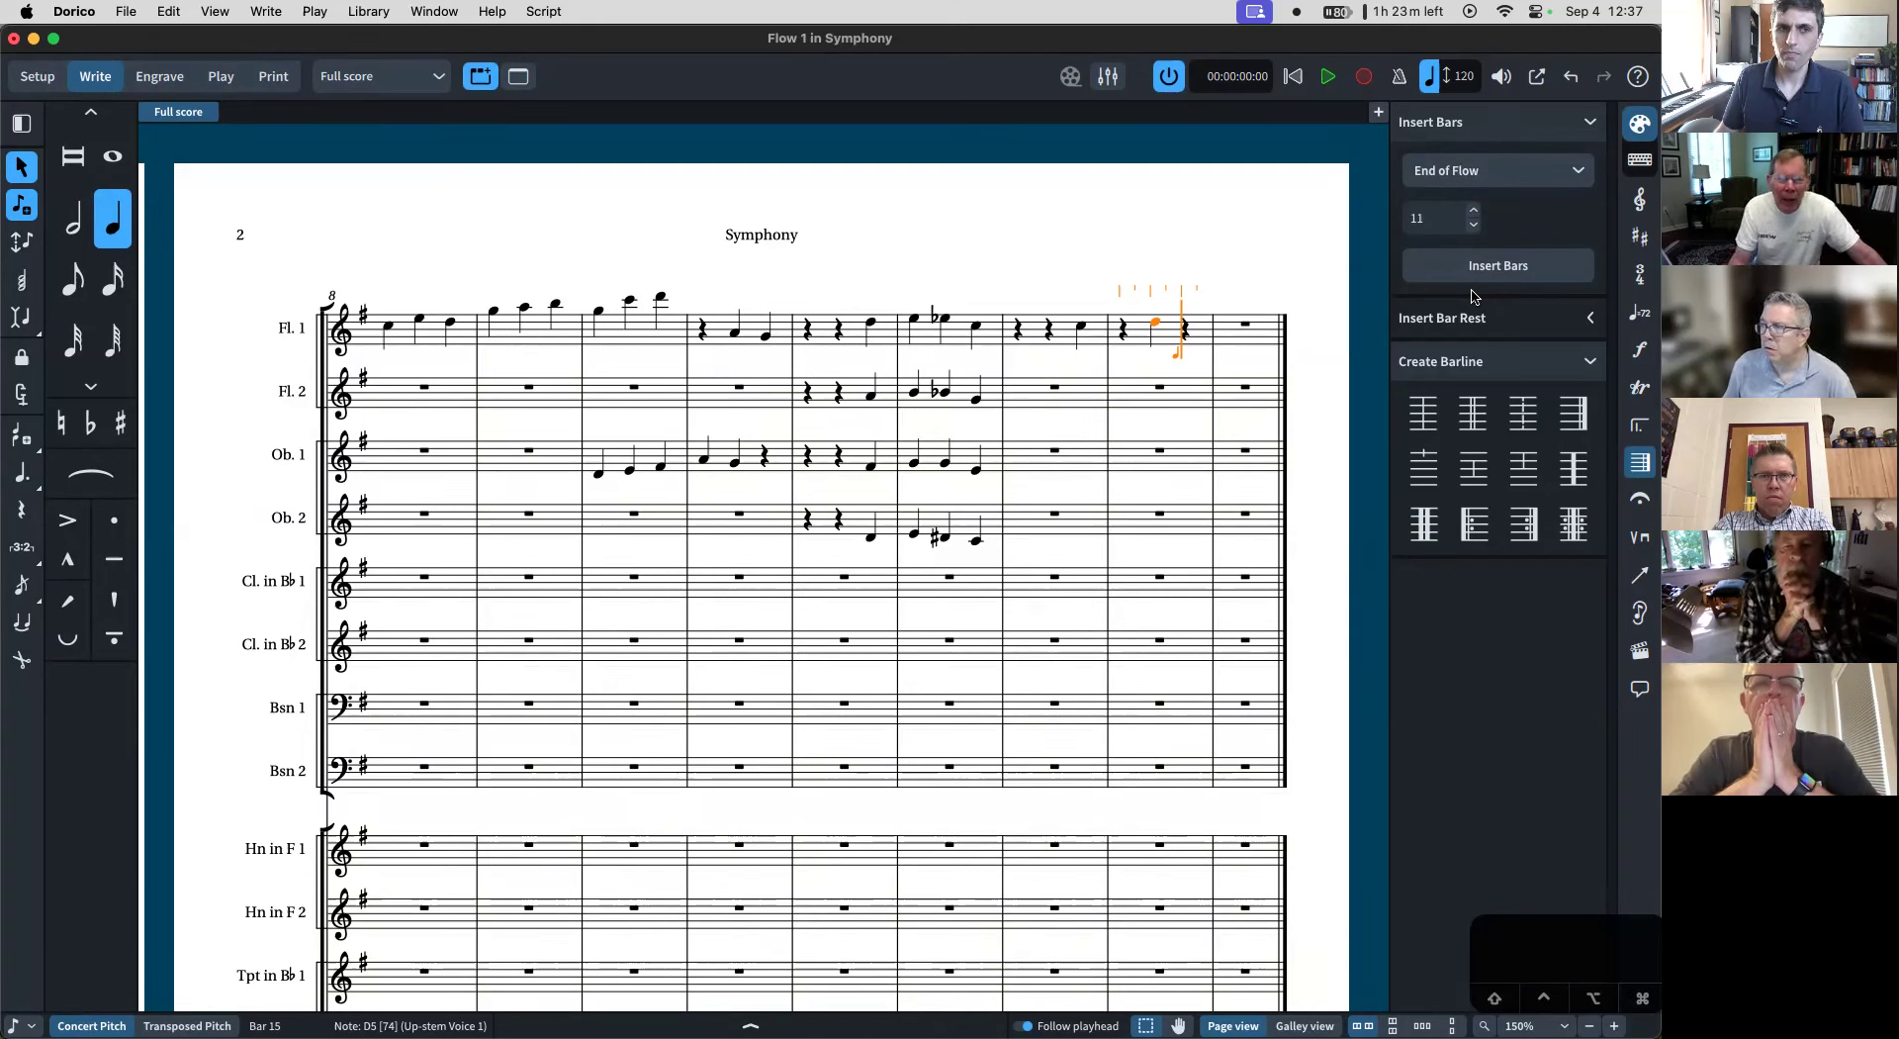
- Advance the caret to the last eighth of bar 15, trying a finer rhythmic grid before restoring the eighth-note grid
key("space")
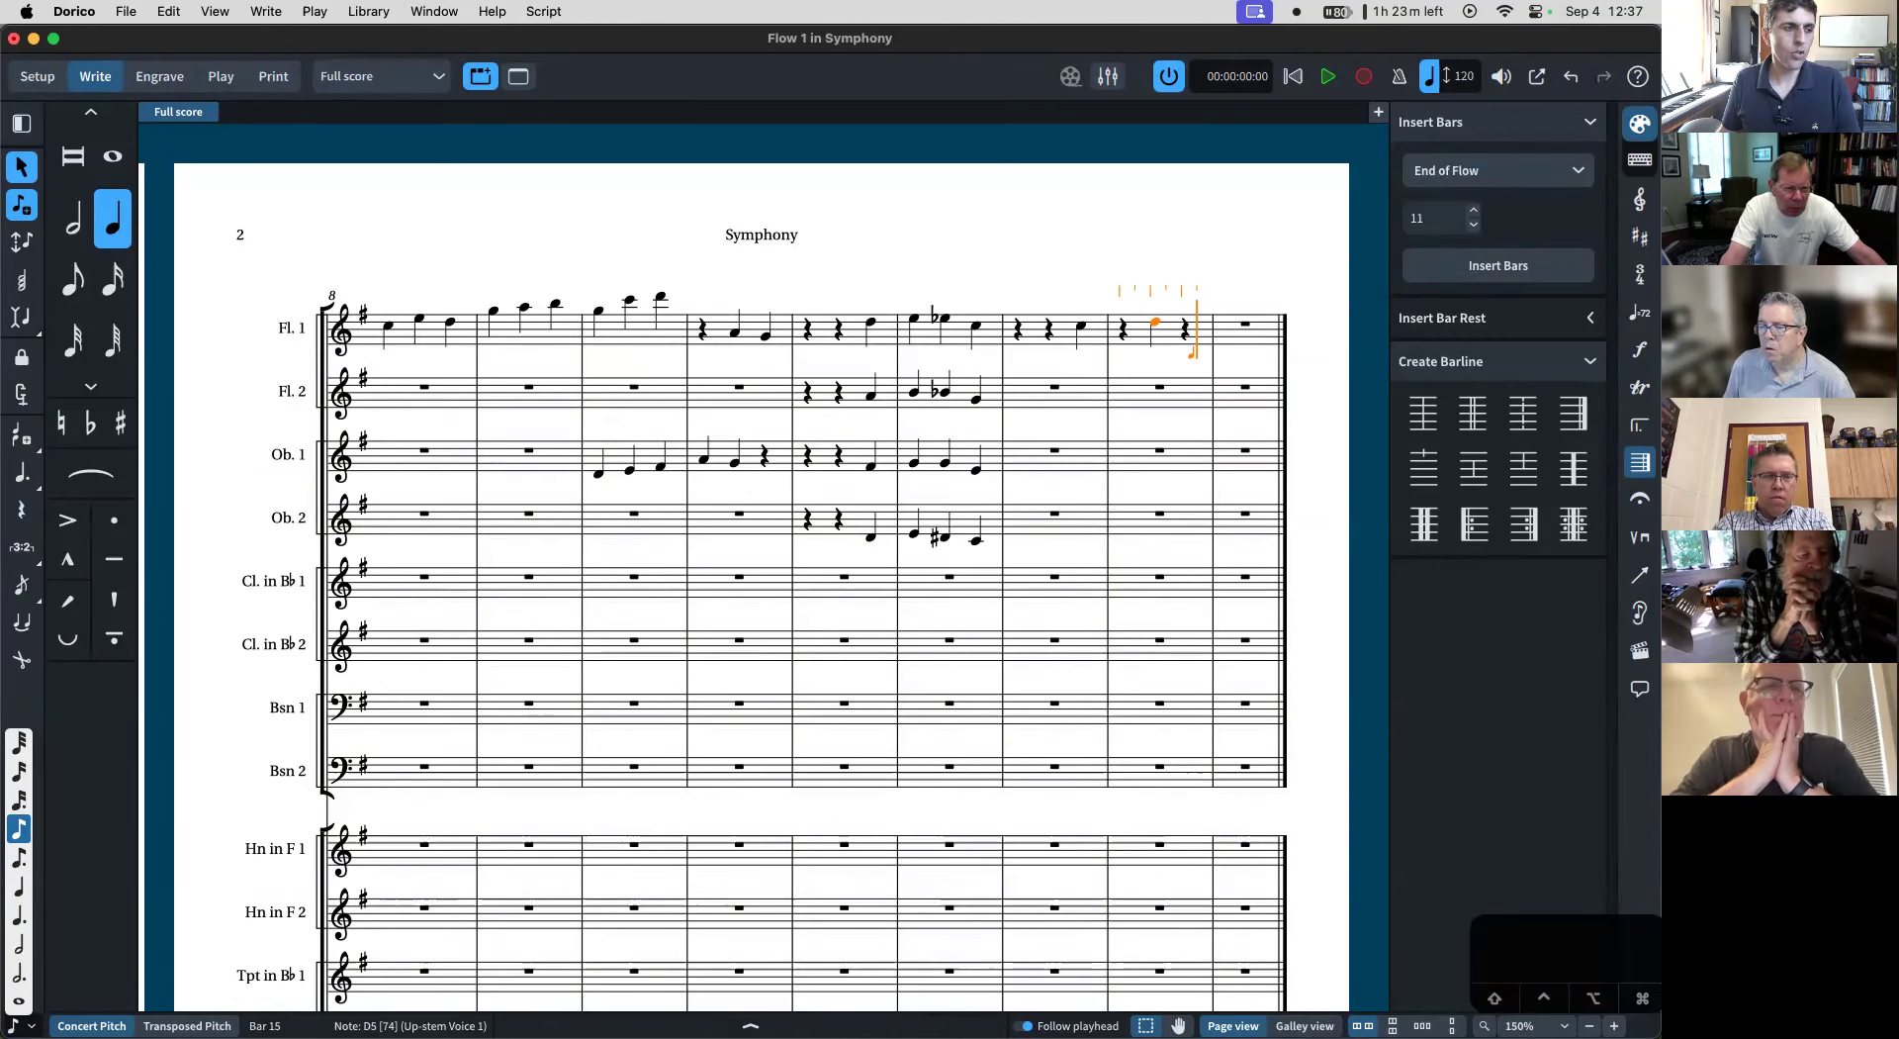
left_click(25, 781)
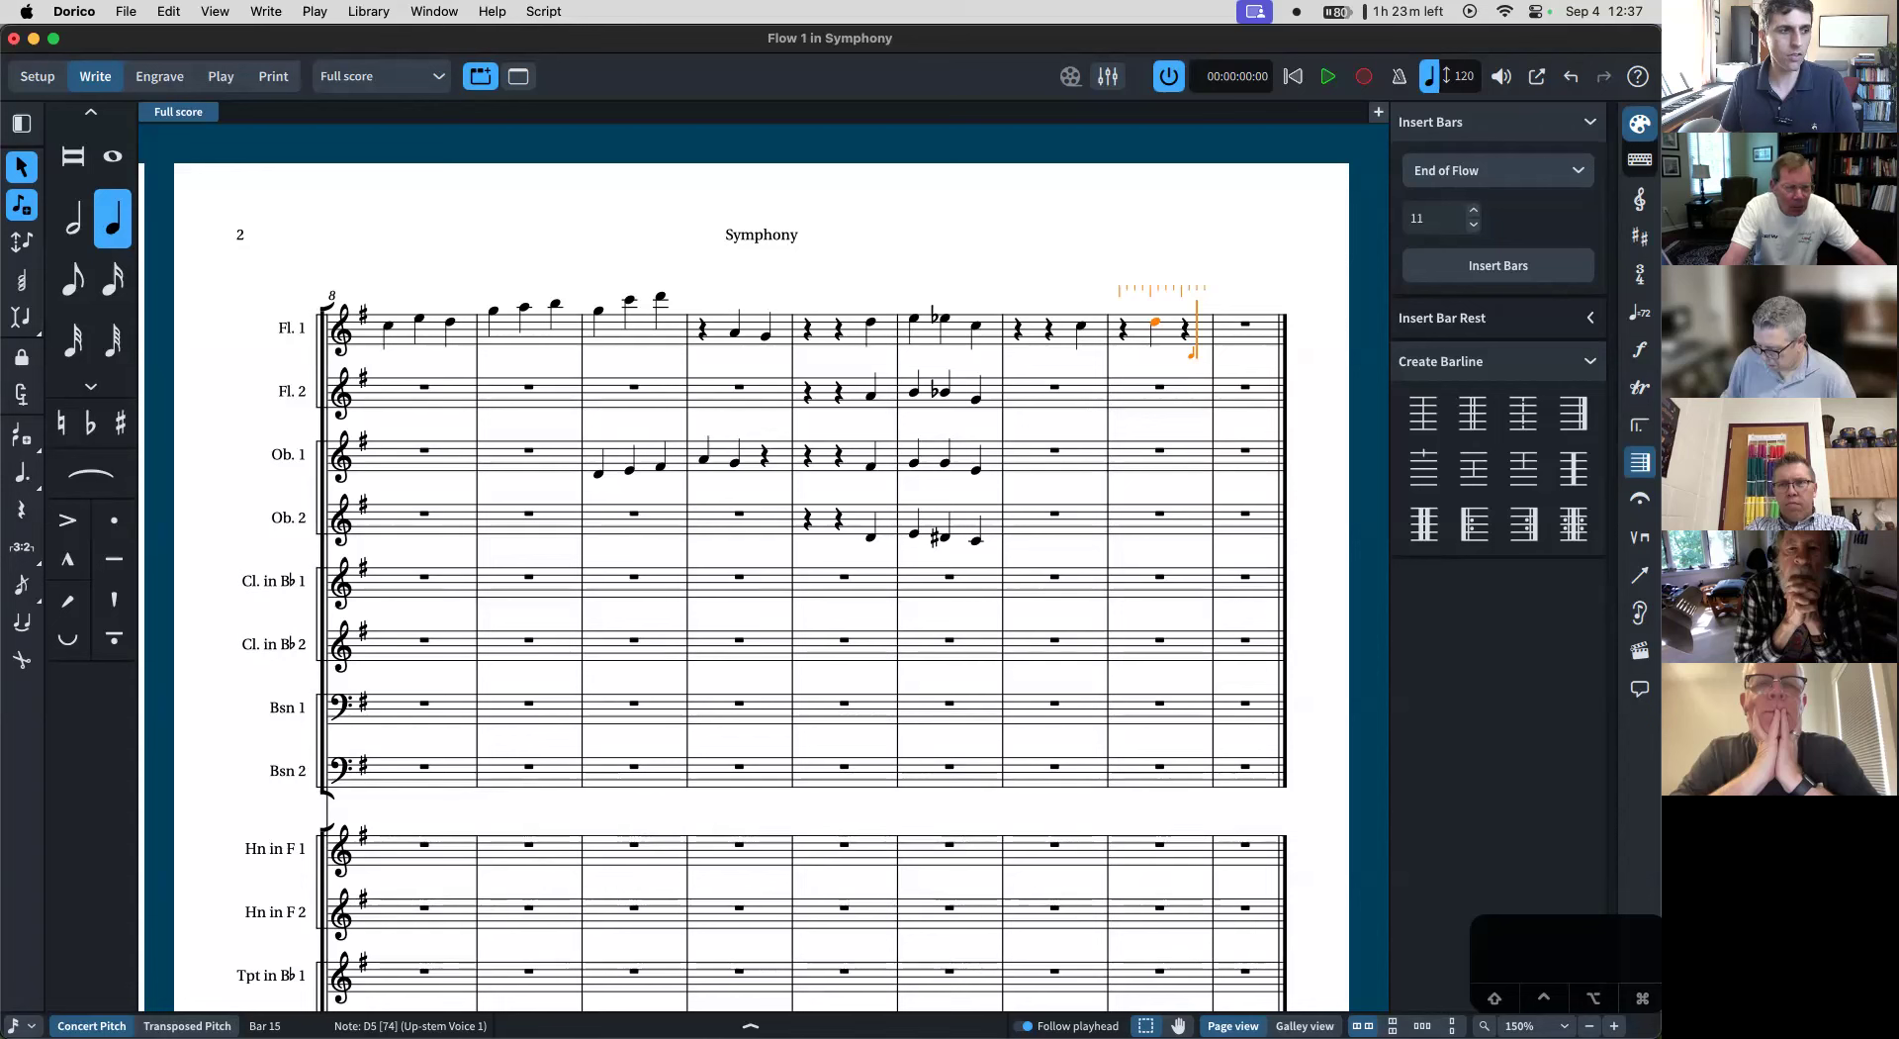
left_click(14, 1026)
left_click(17, 827)
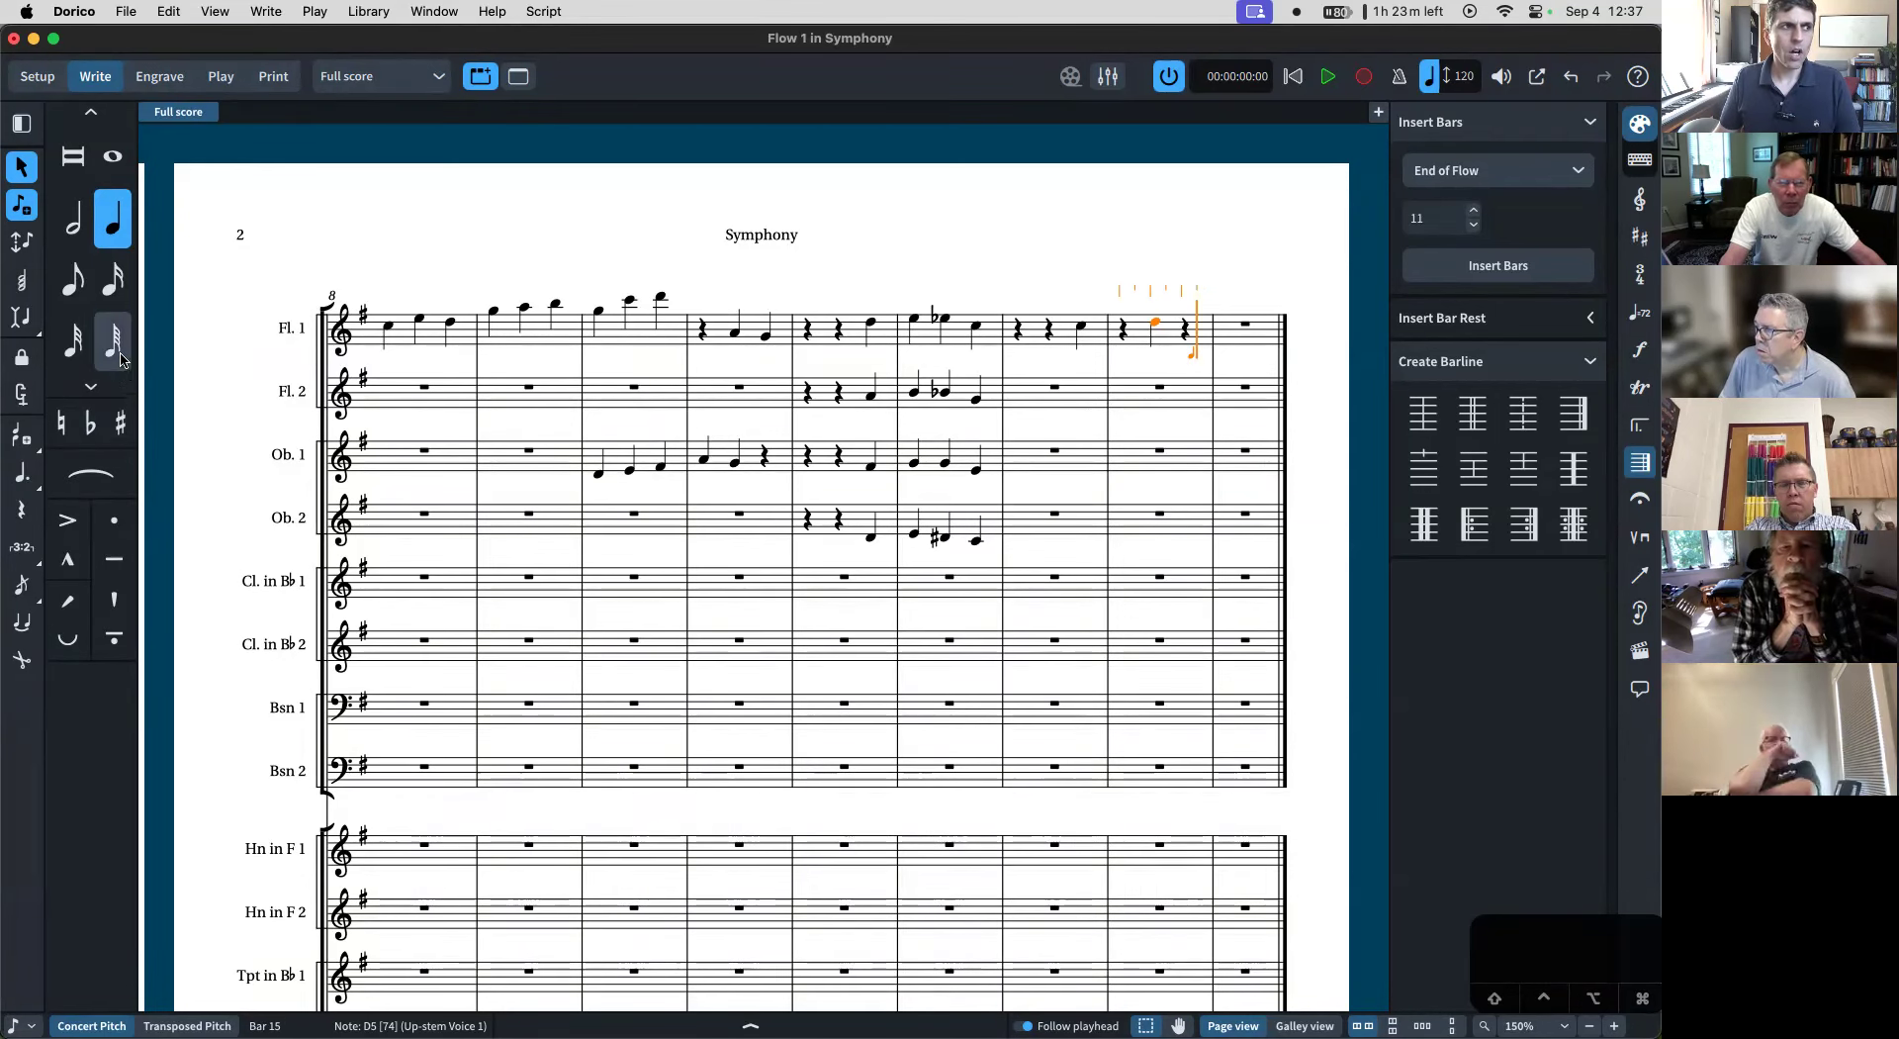
- Enter sixteenth-note Cs at the end of bar 15 in Flute 1 and a quarter-note D on beat 2, and leave note input
left_click(113, 288)
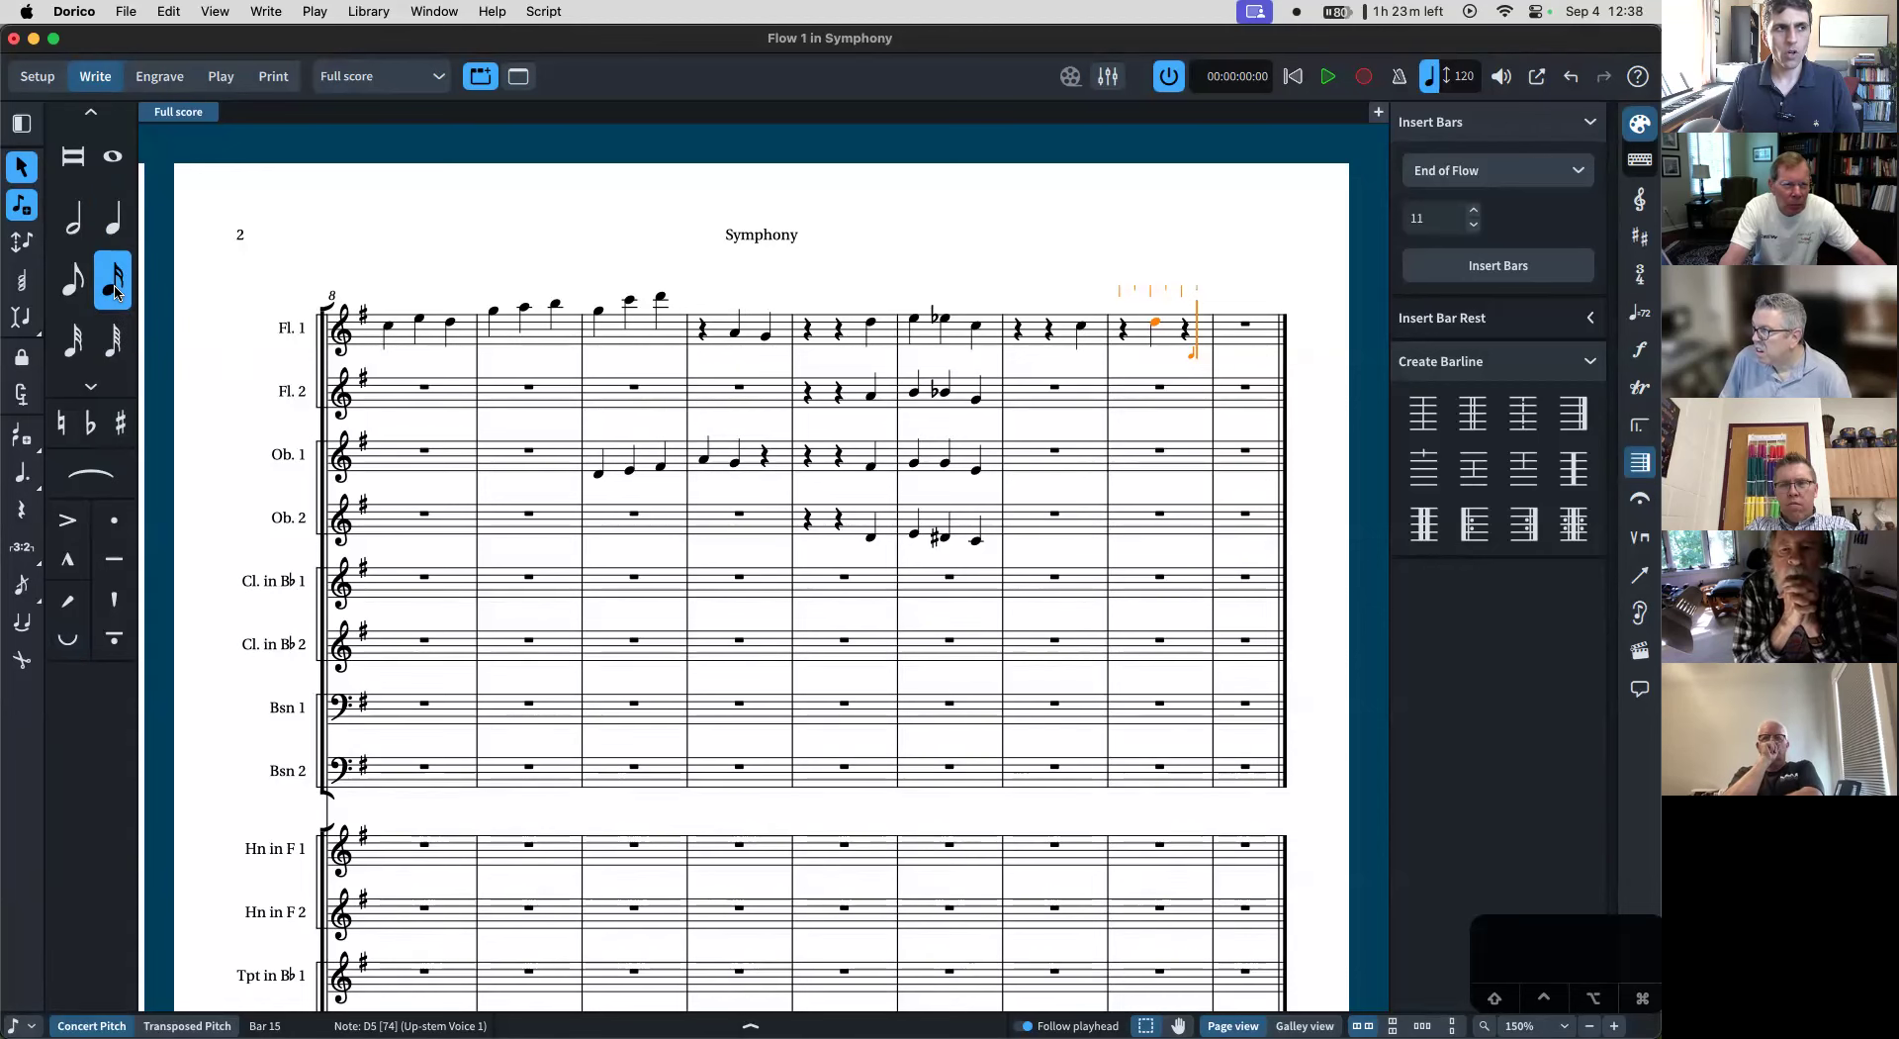
key("c")
key("c")
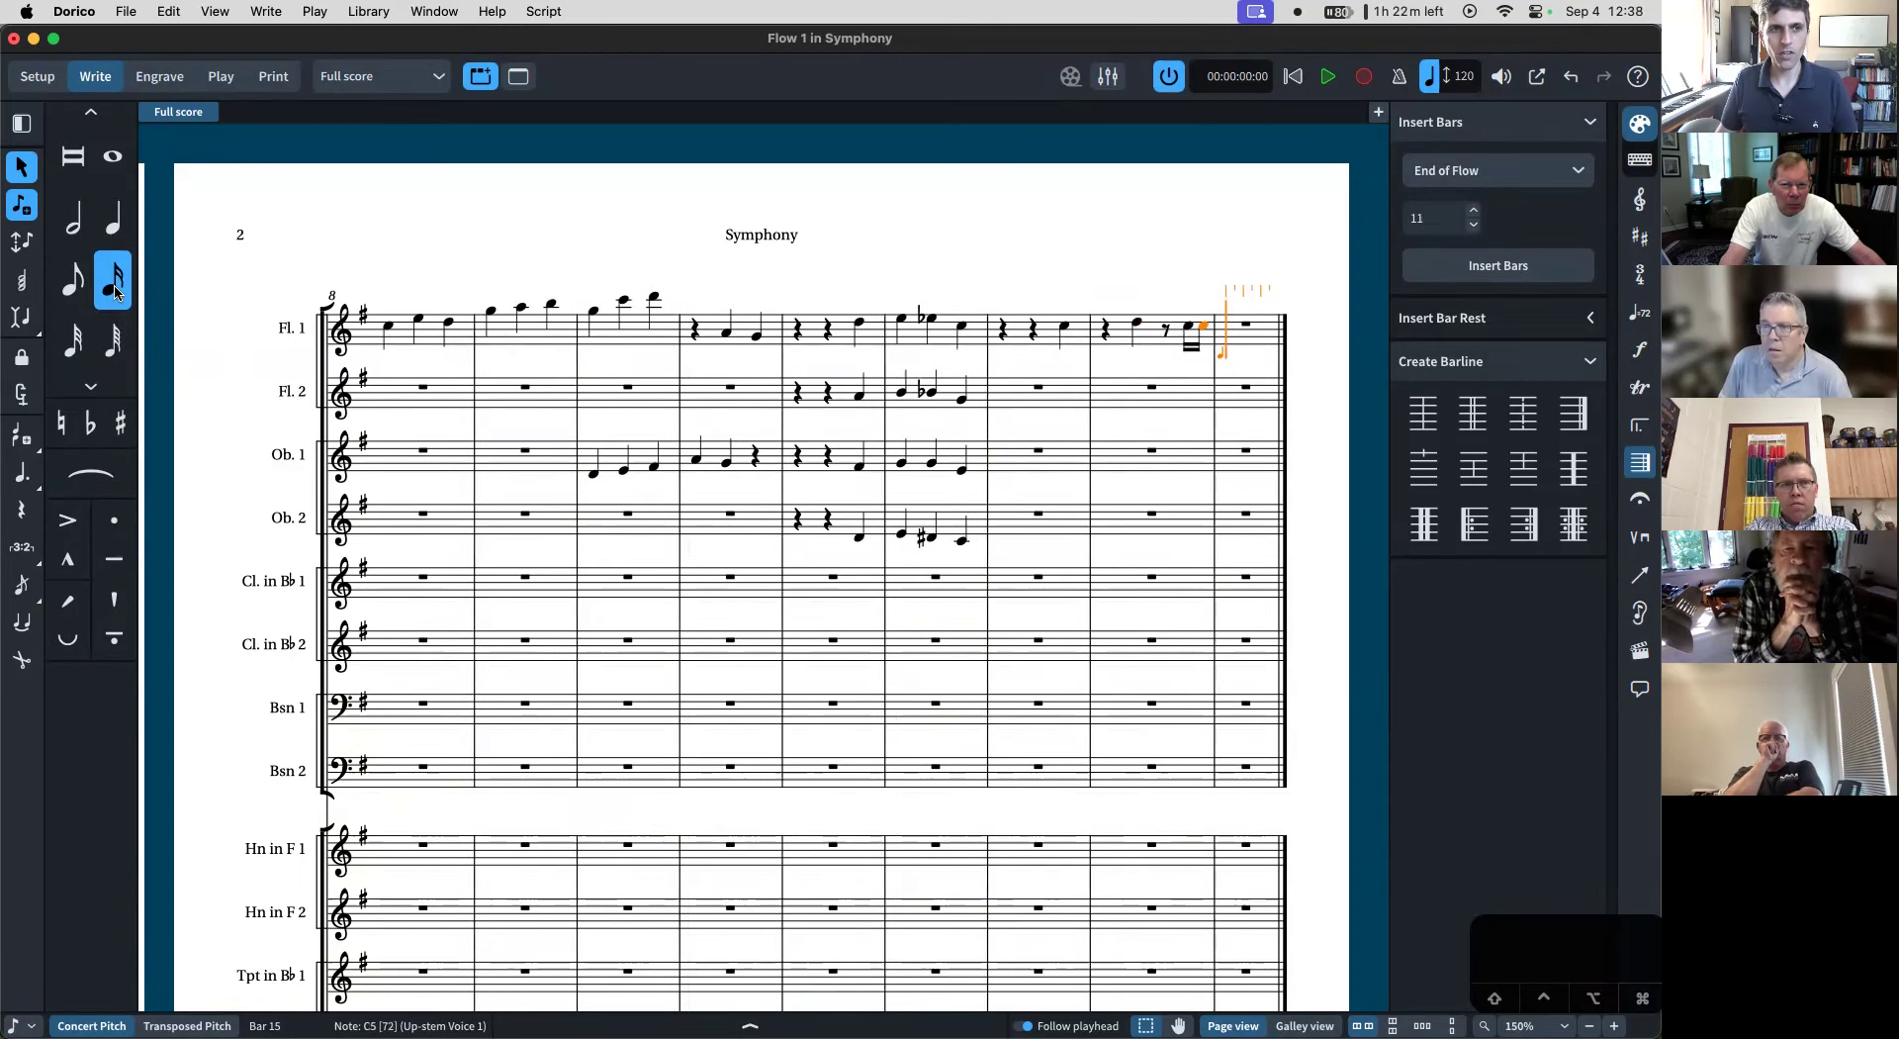
key("5")
key("6")
key("d")
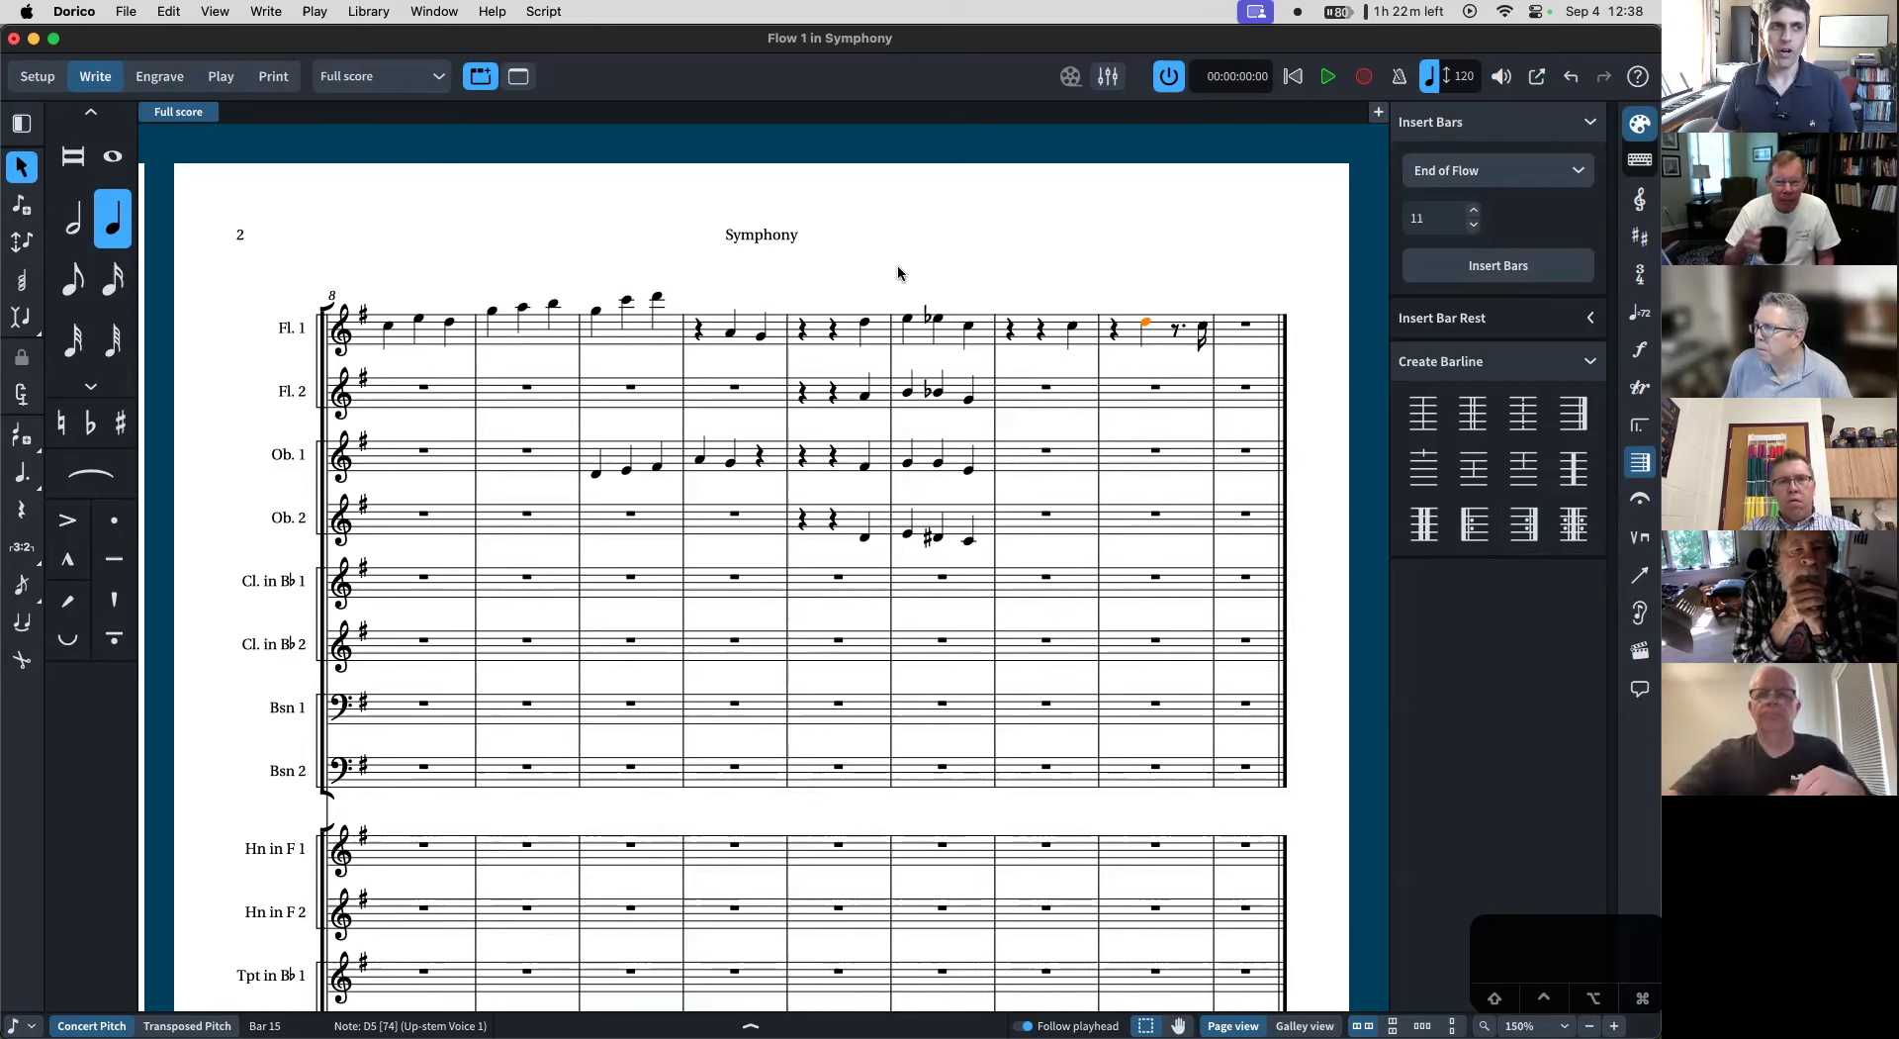
key("Escape")
- Try selecting and deleting the whole score's contents, undo the deletion, and clear the selection
scroll(947, 280, "left", 10)
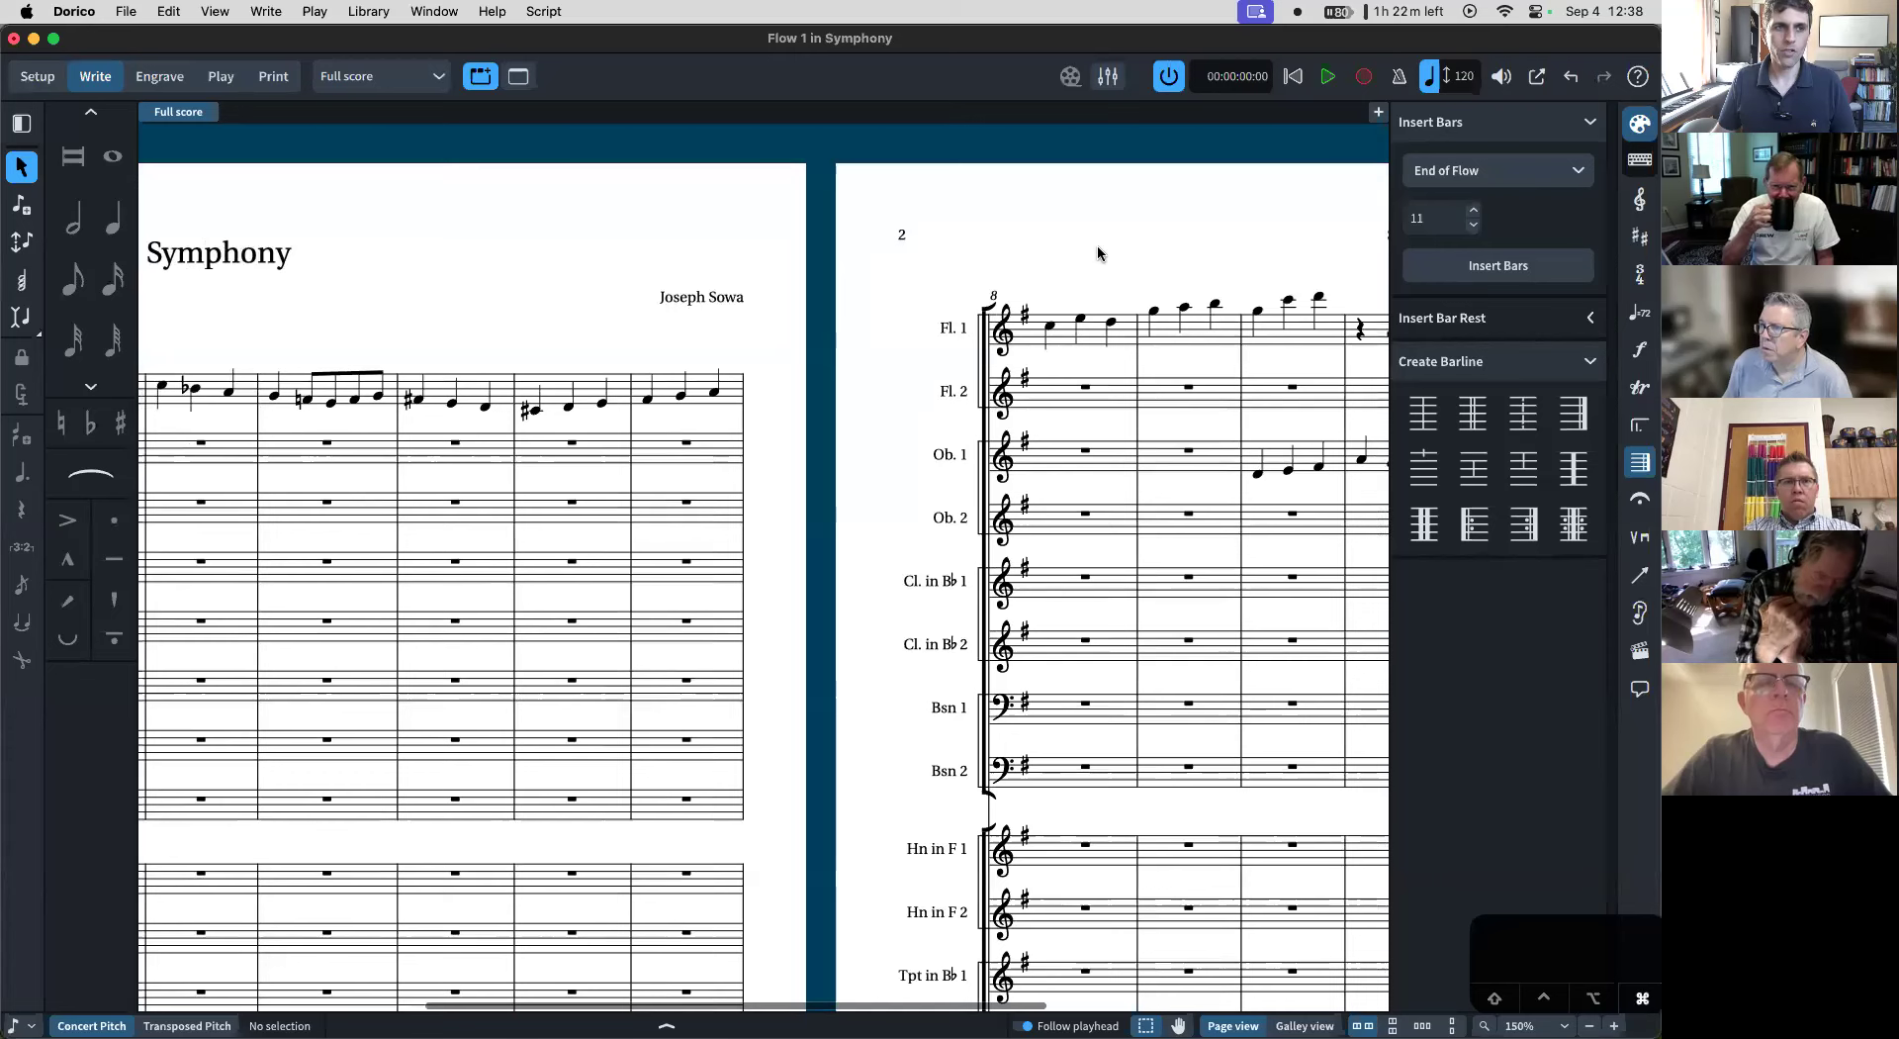
key("super+a")
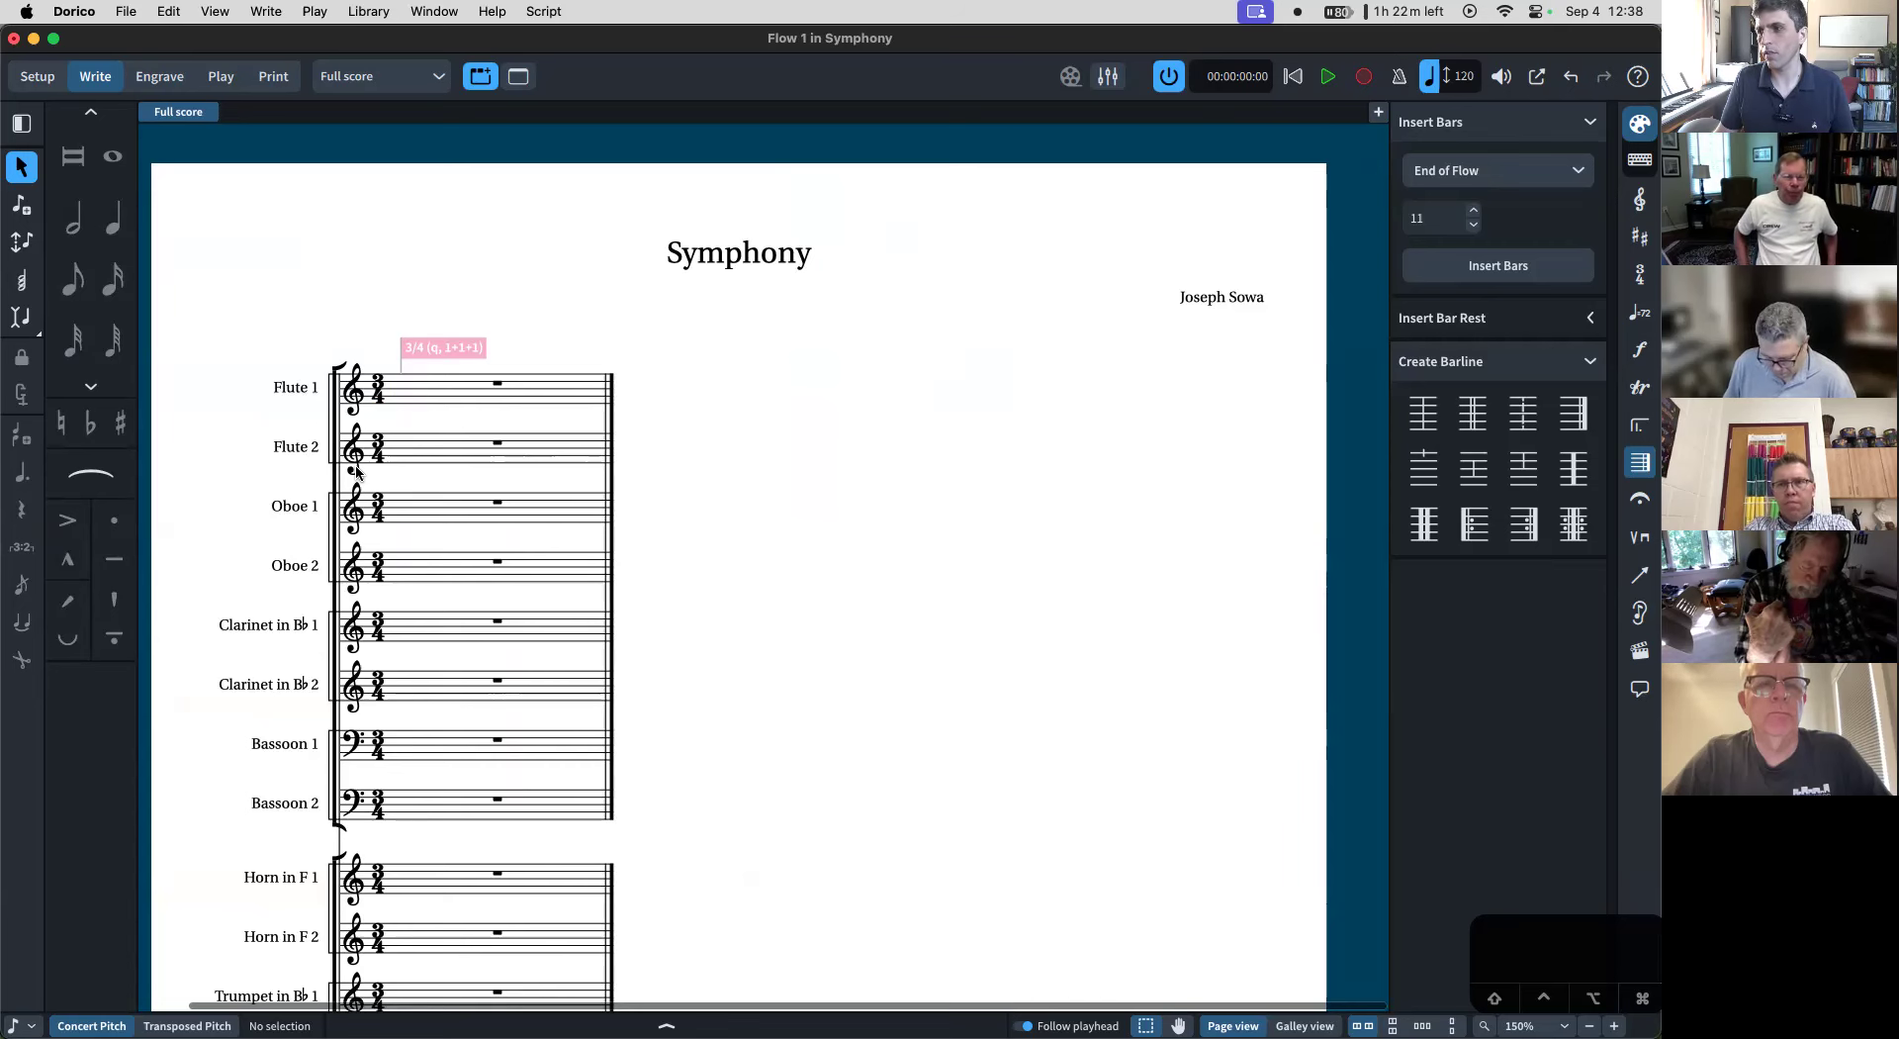
key("super+z")
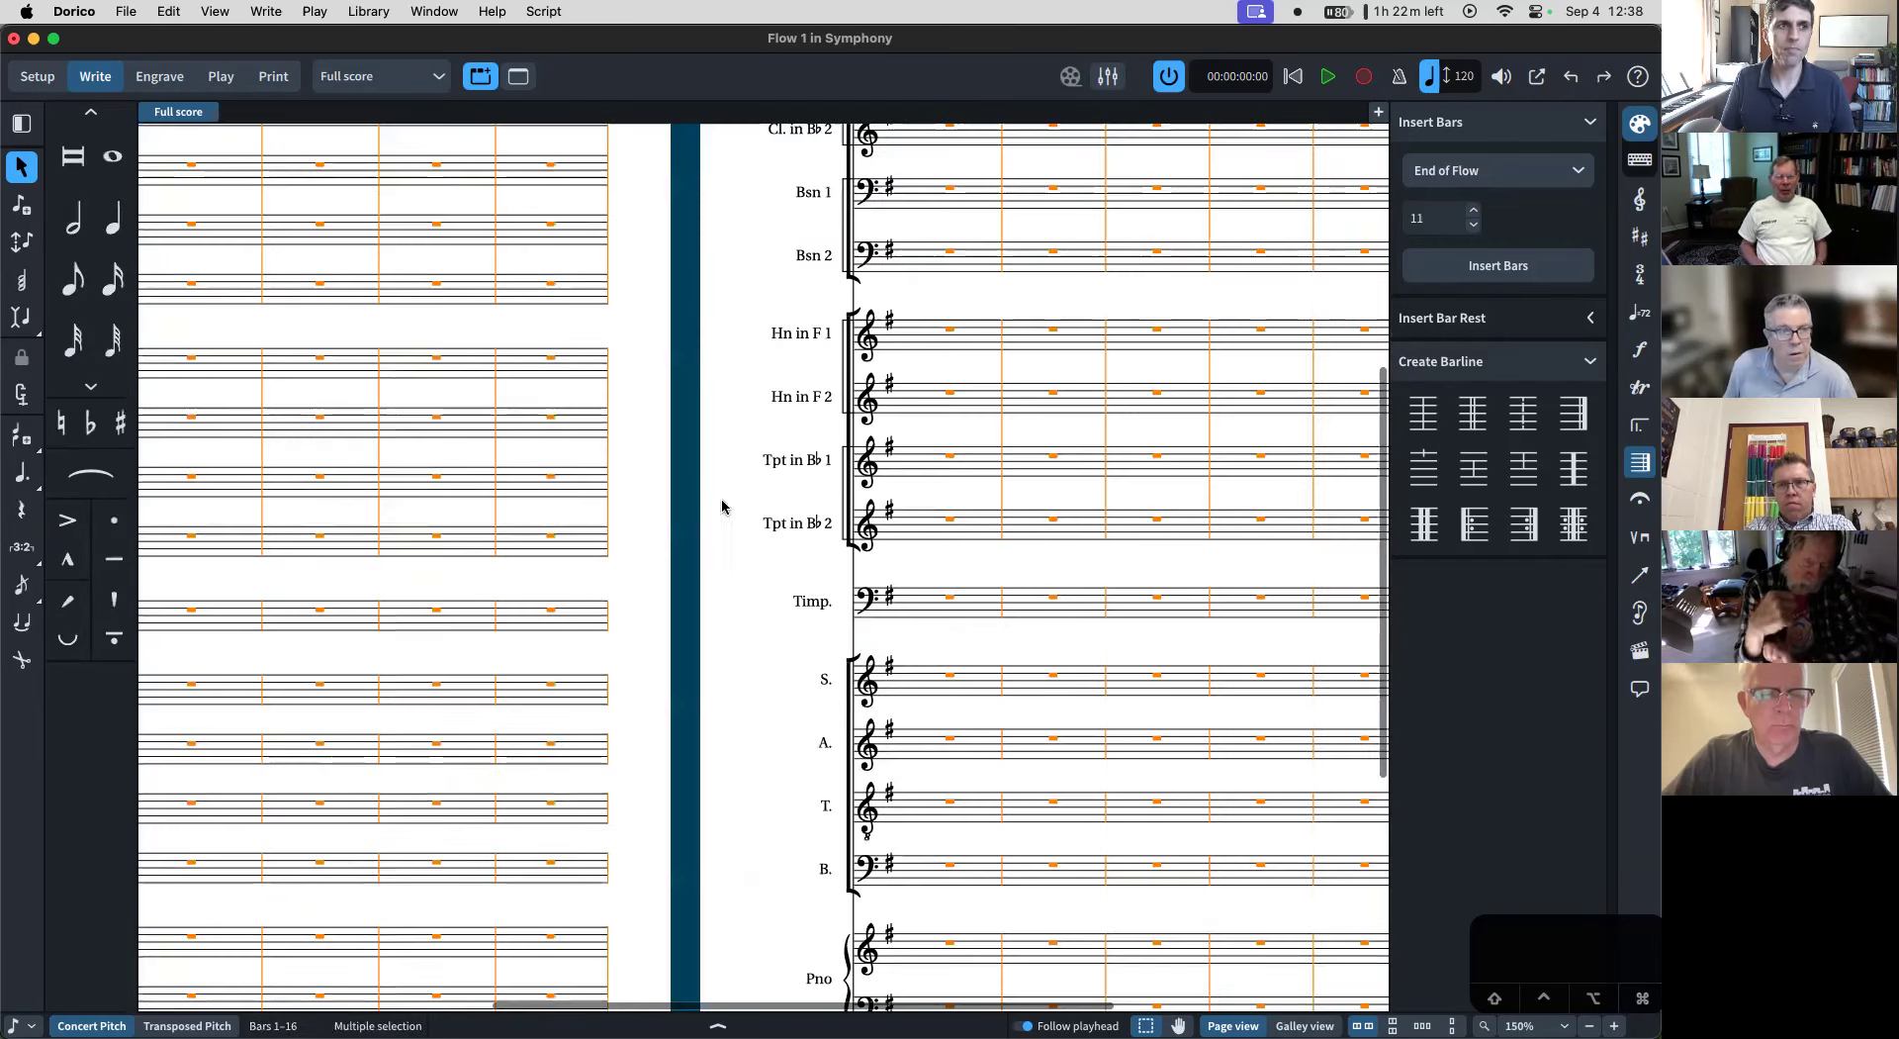
key("super+z")
scroll(743, 502, "down", 3)
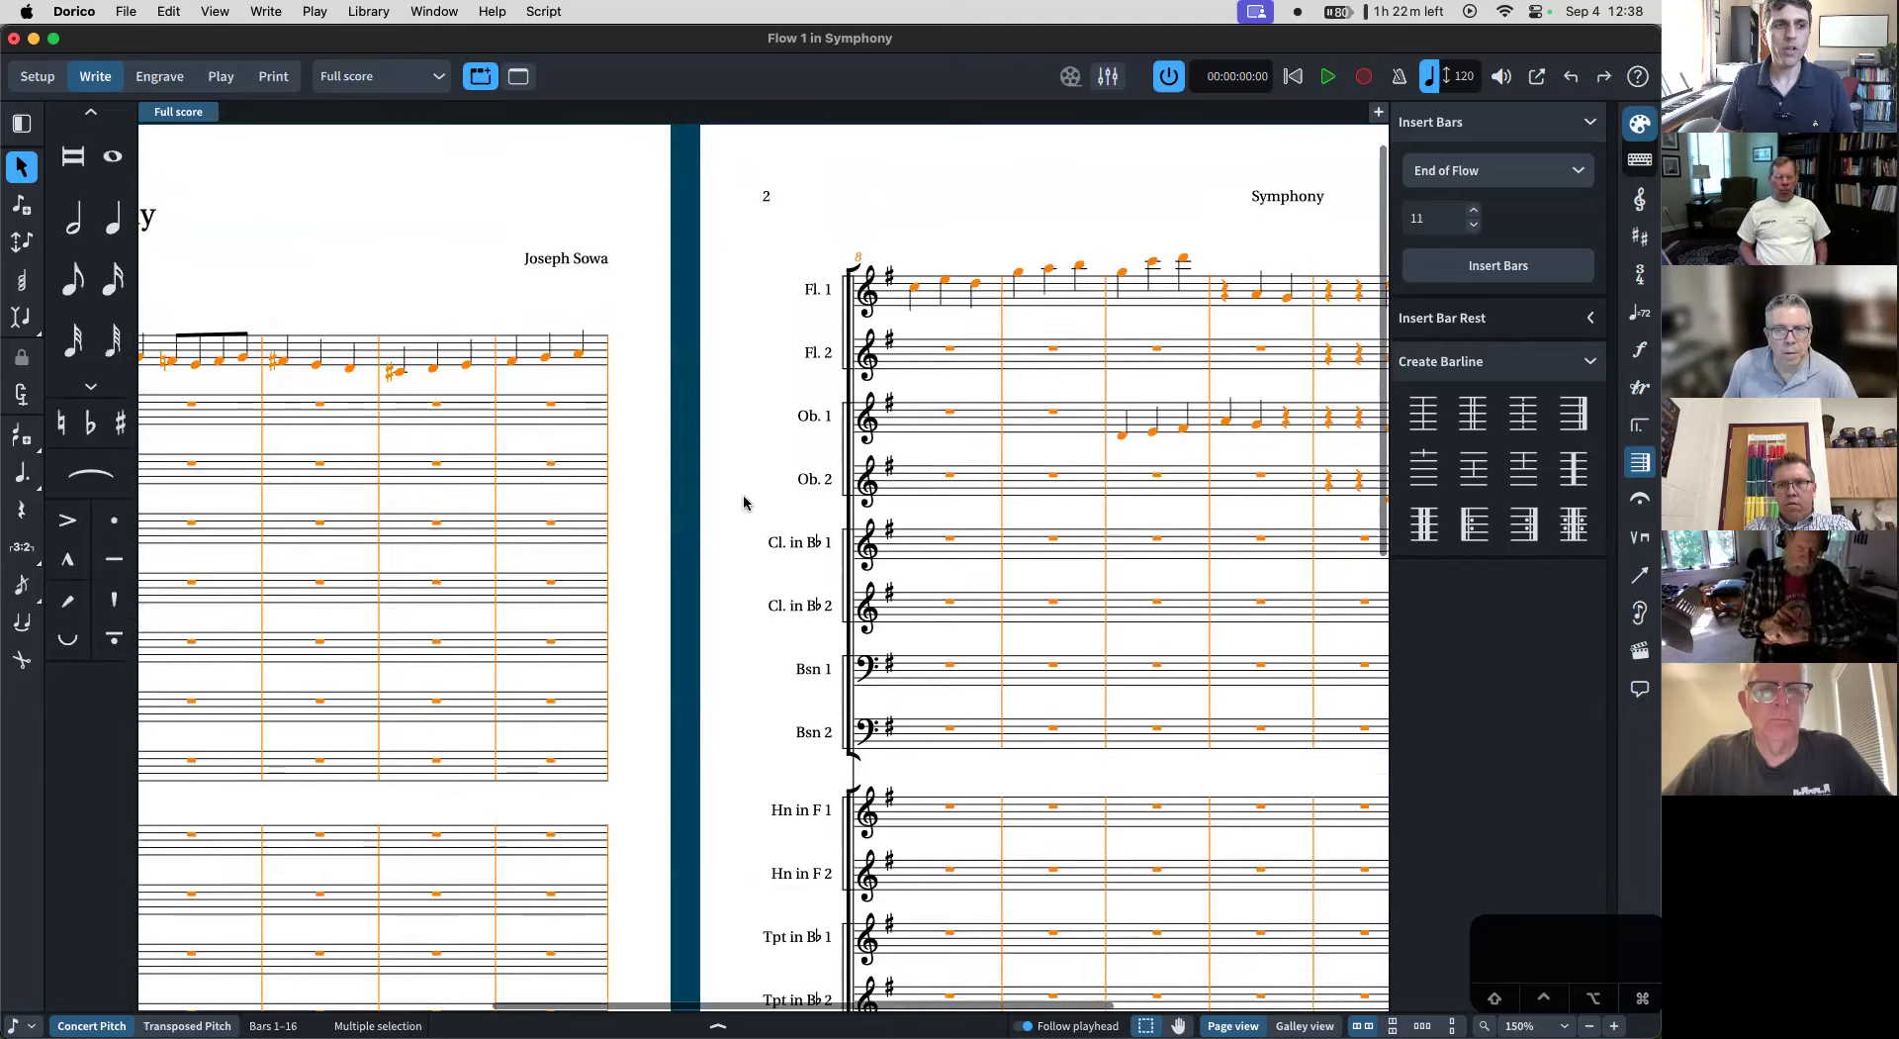
left_click(776, 502)
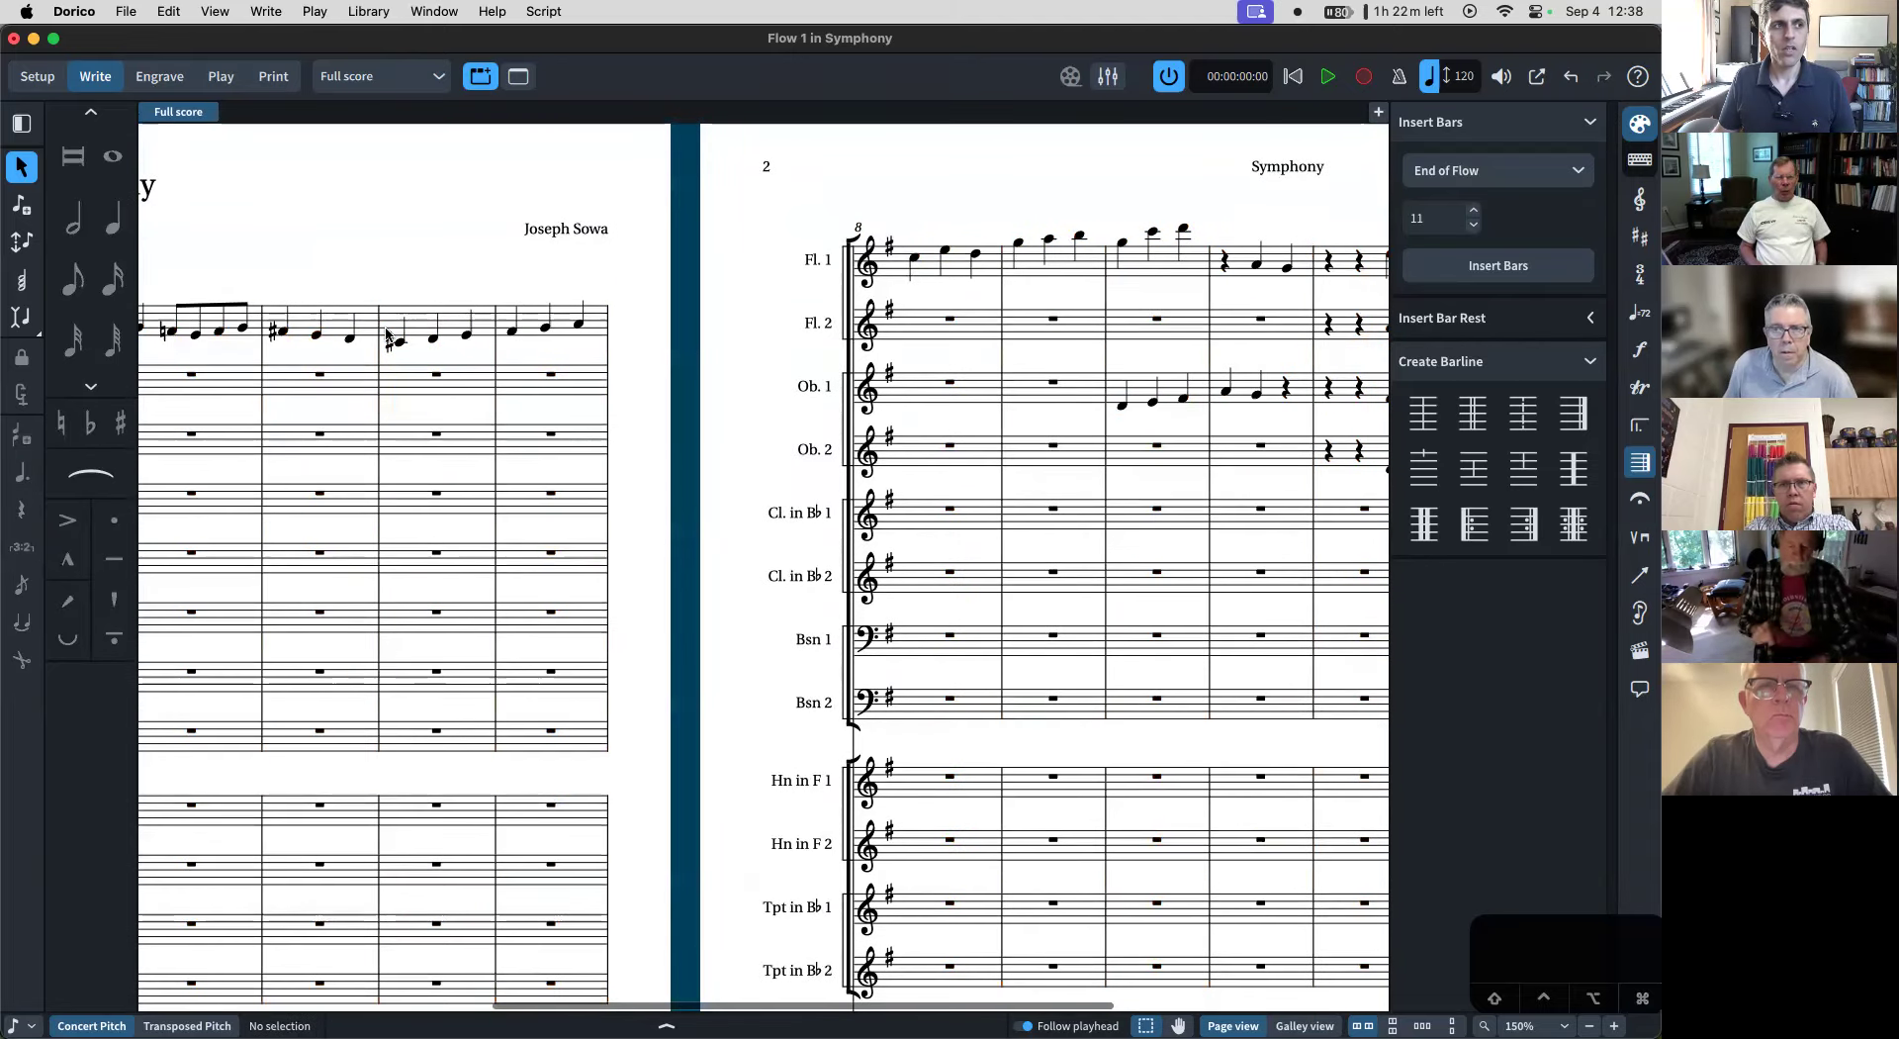
- Select the bar 1 rest in the upper Piano staff on the first page
scroll(396, 395, "left", 10)
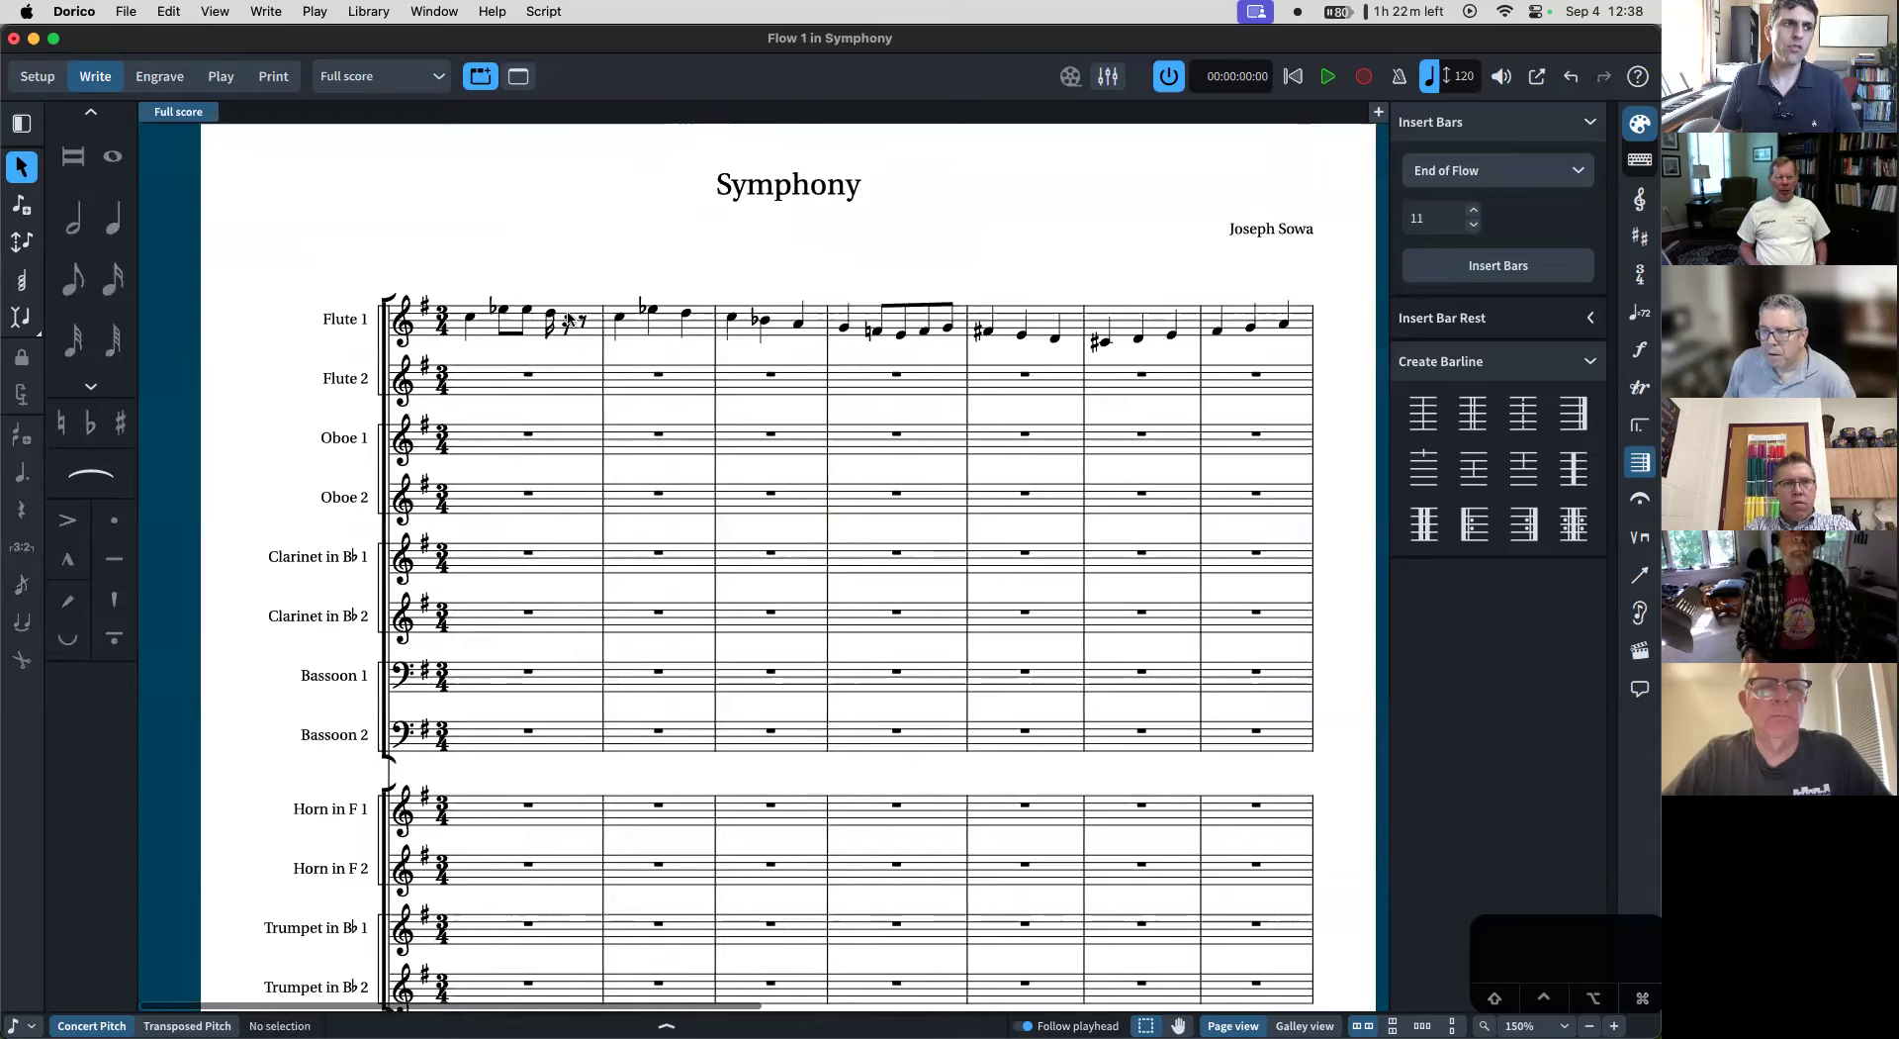
scroll(465, 485, "down", 8)
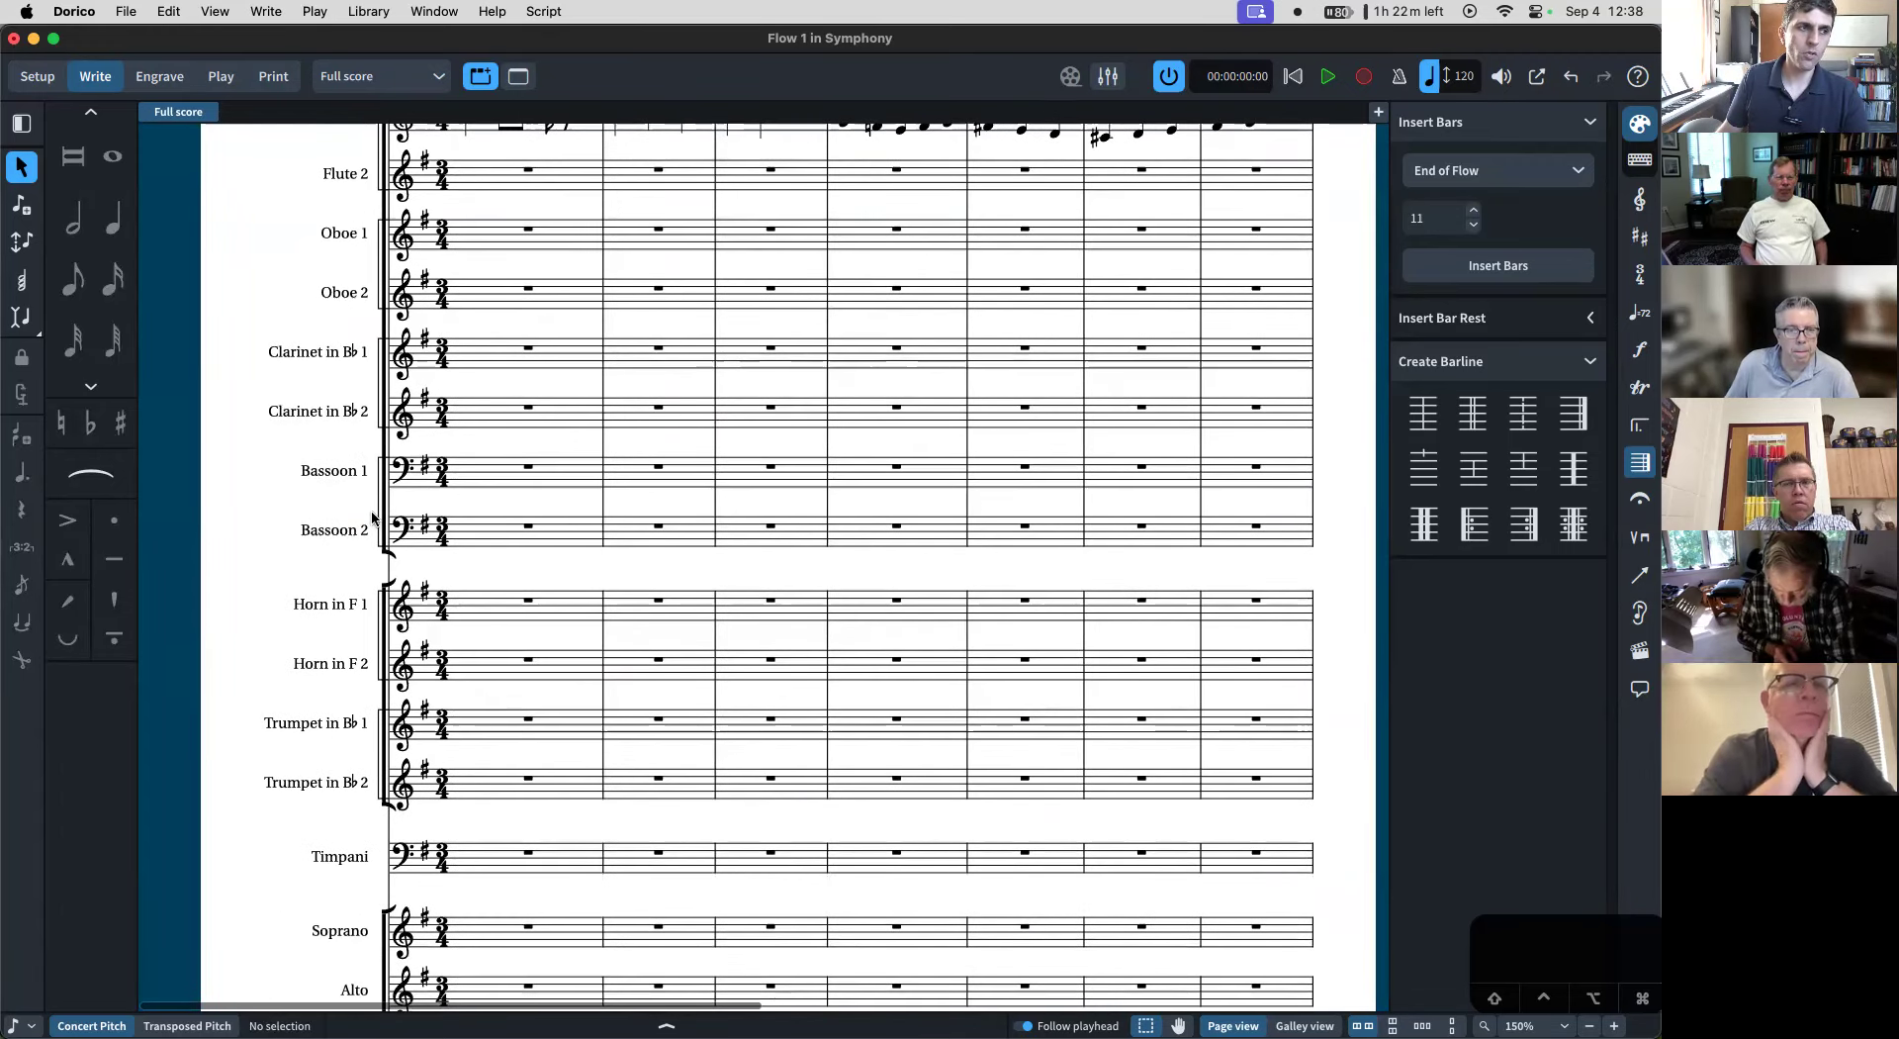
scroll(377, 522, "down", 12)
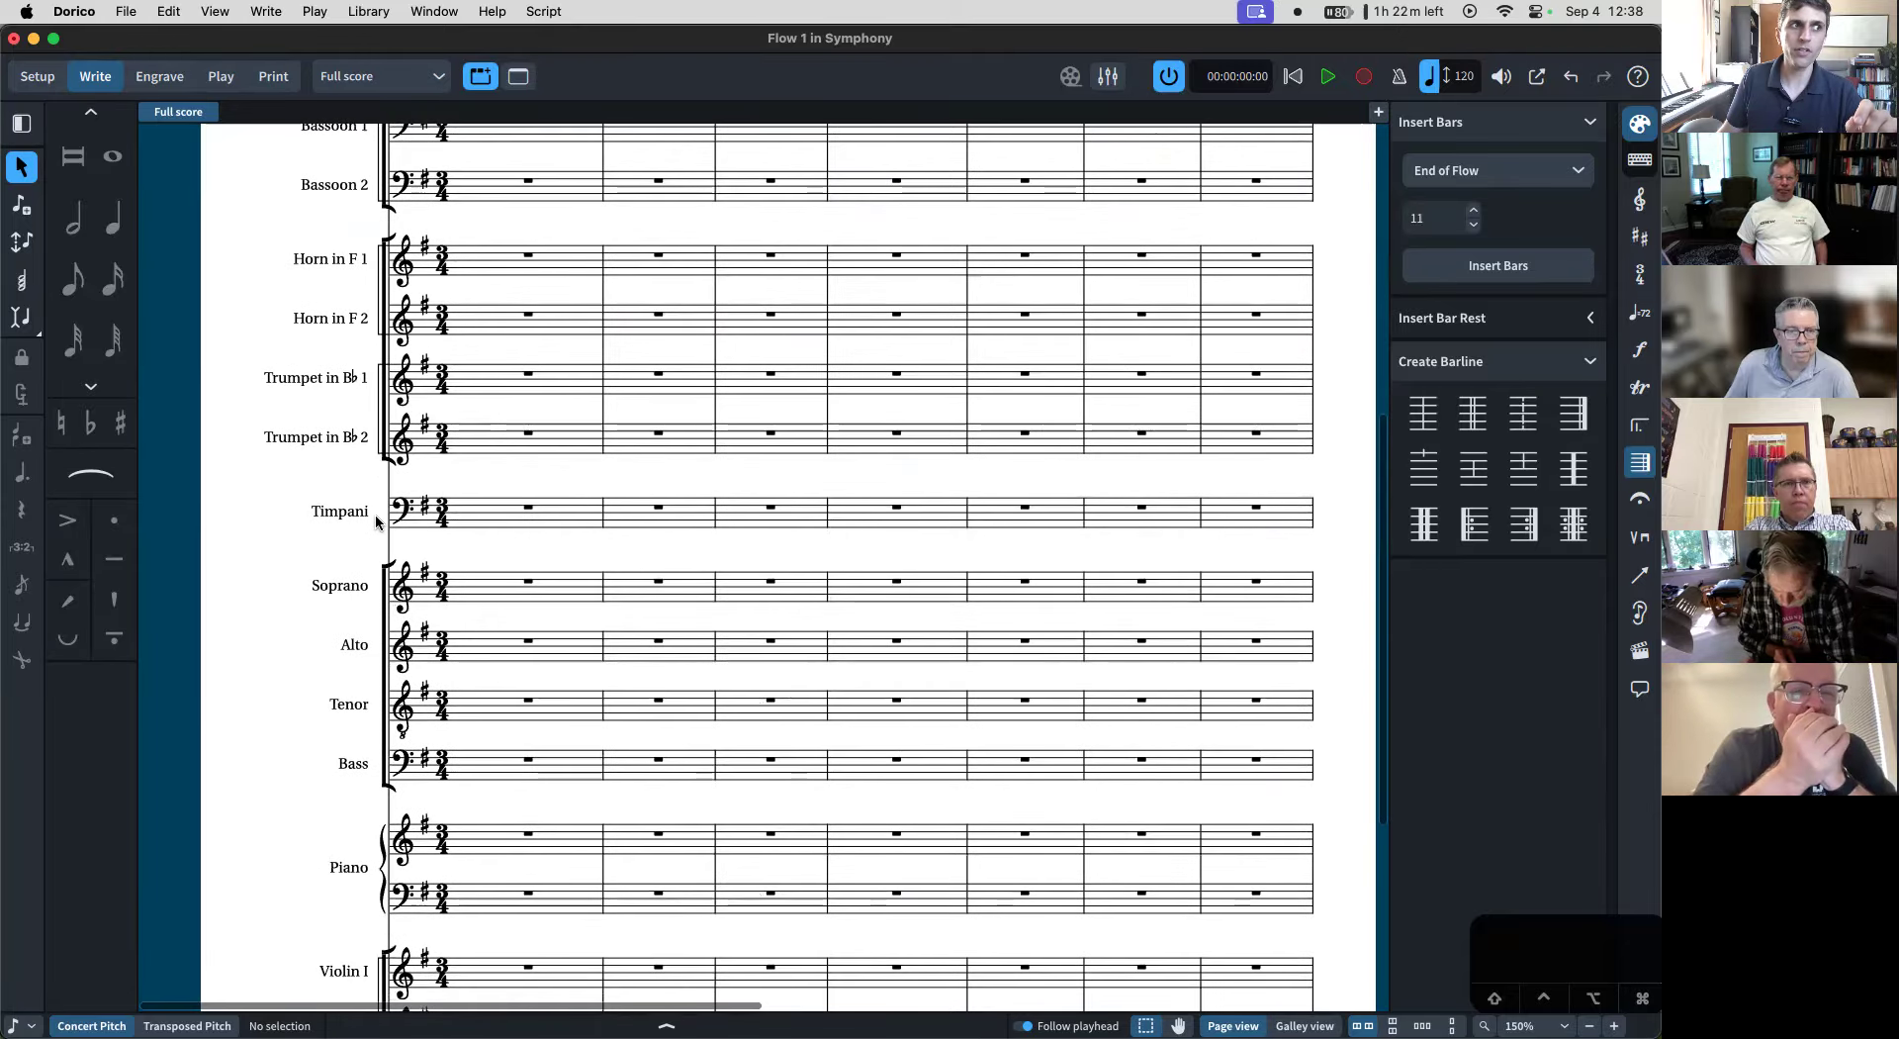
scroll(416, 290, "up", 4)
scroll(530, 512, "down", 17)
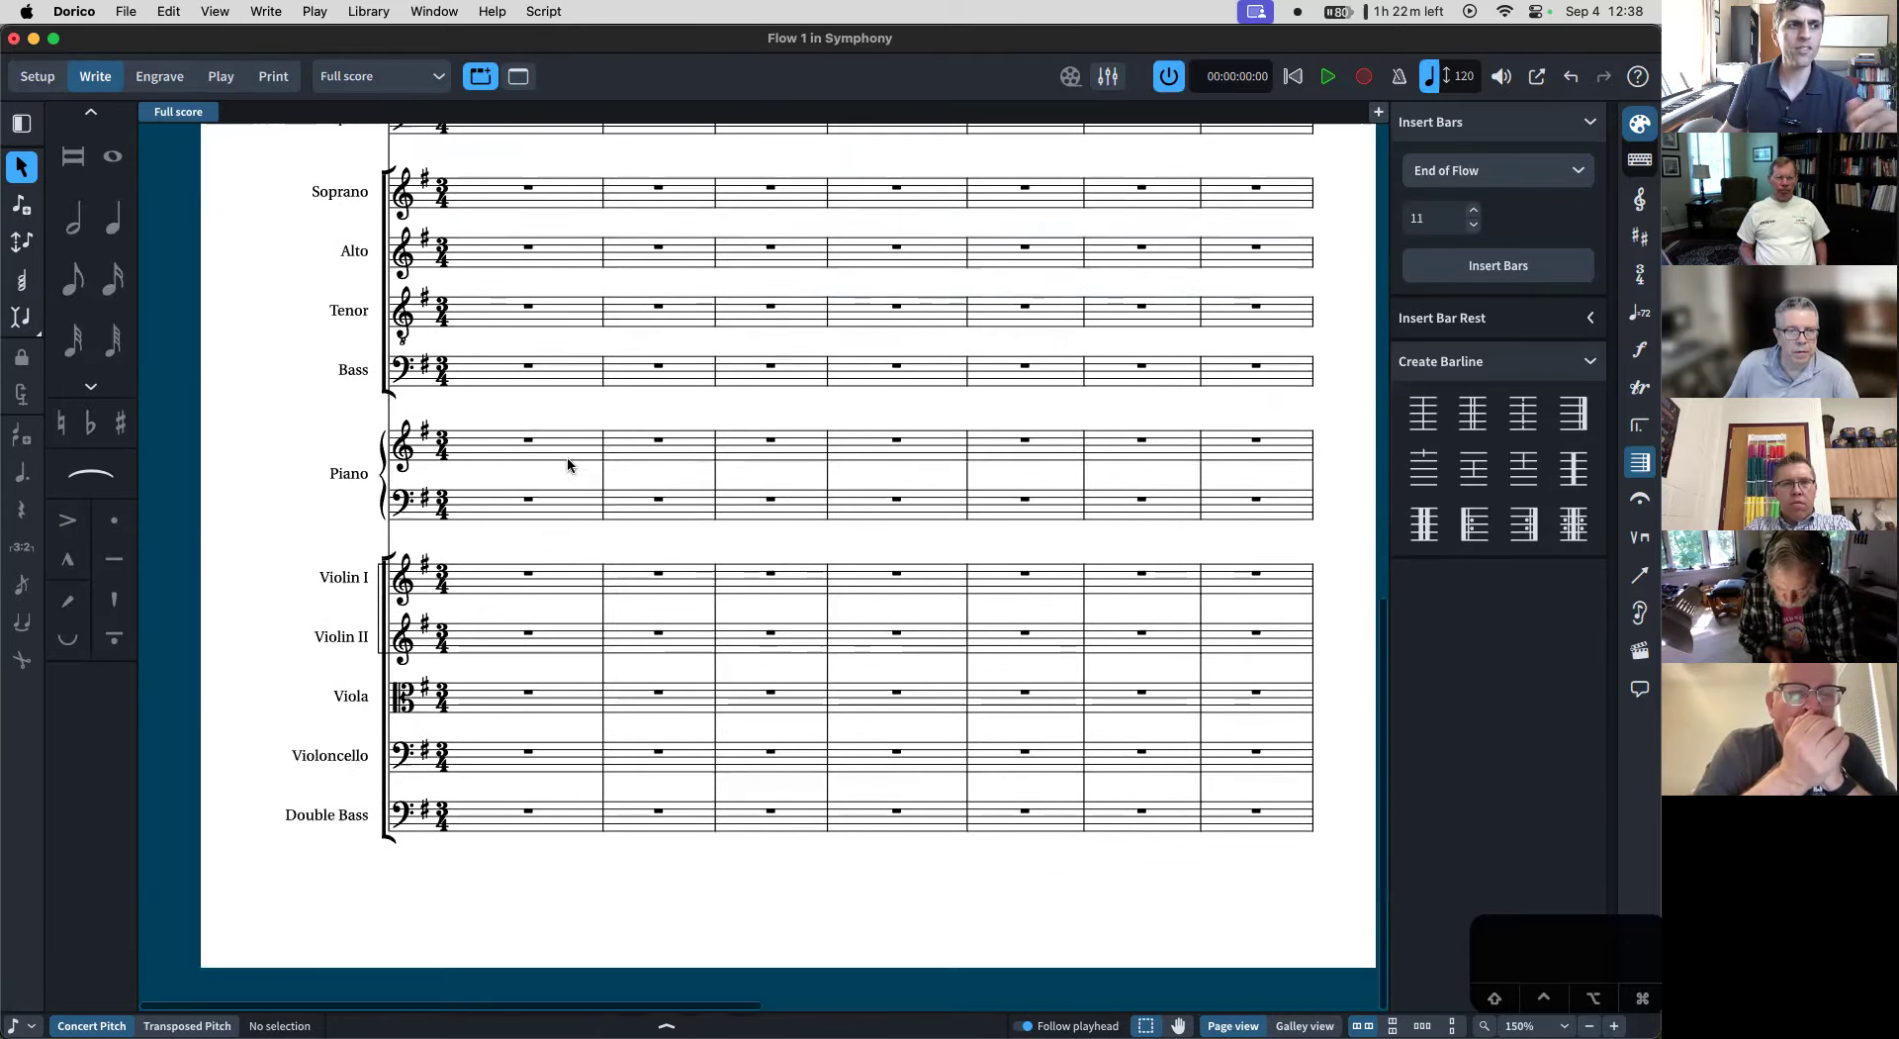
left_click(525, 442)
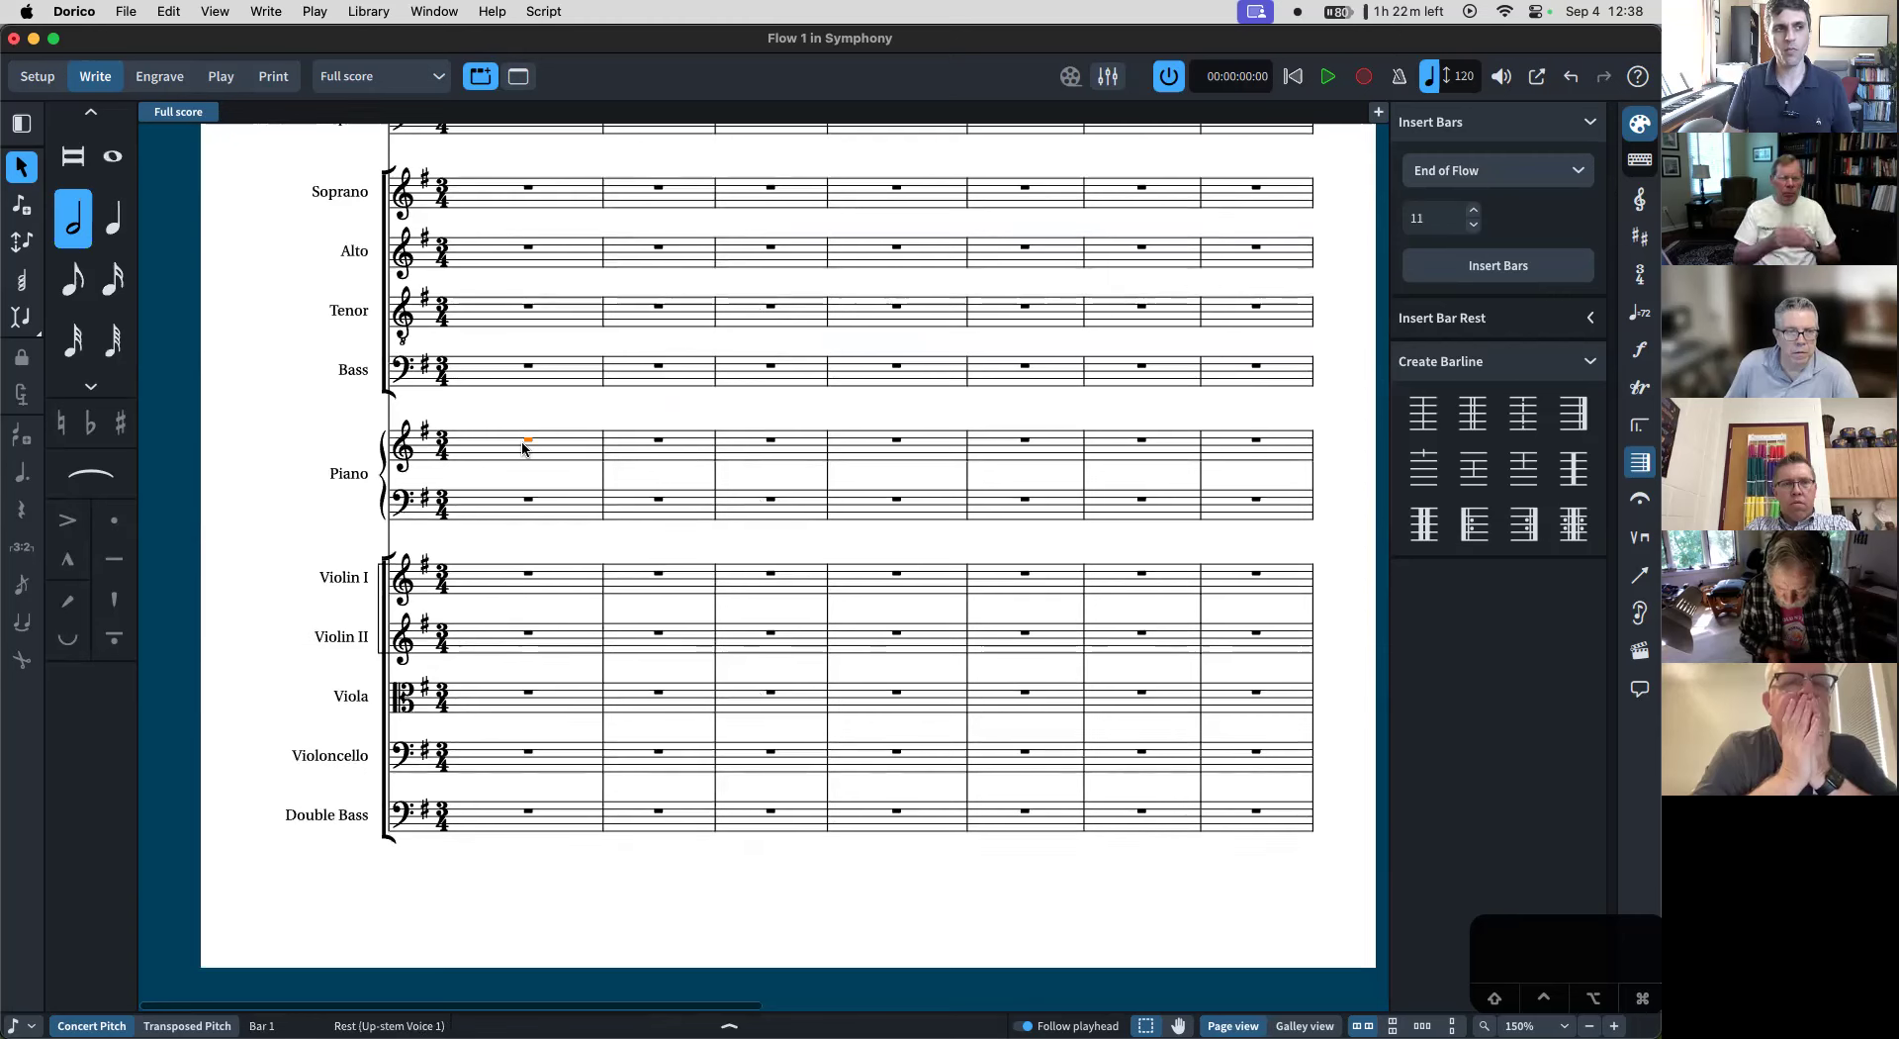
- Try entering quarter notes C, D, E-flat and an F–G chord in the upper Piano staff, and delete them all
key("Return")
key("6")
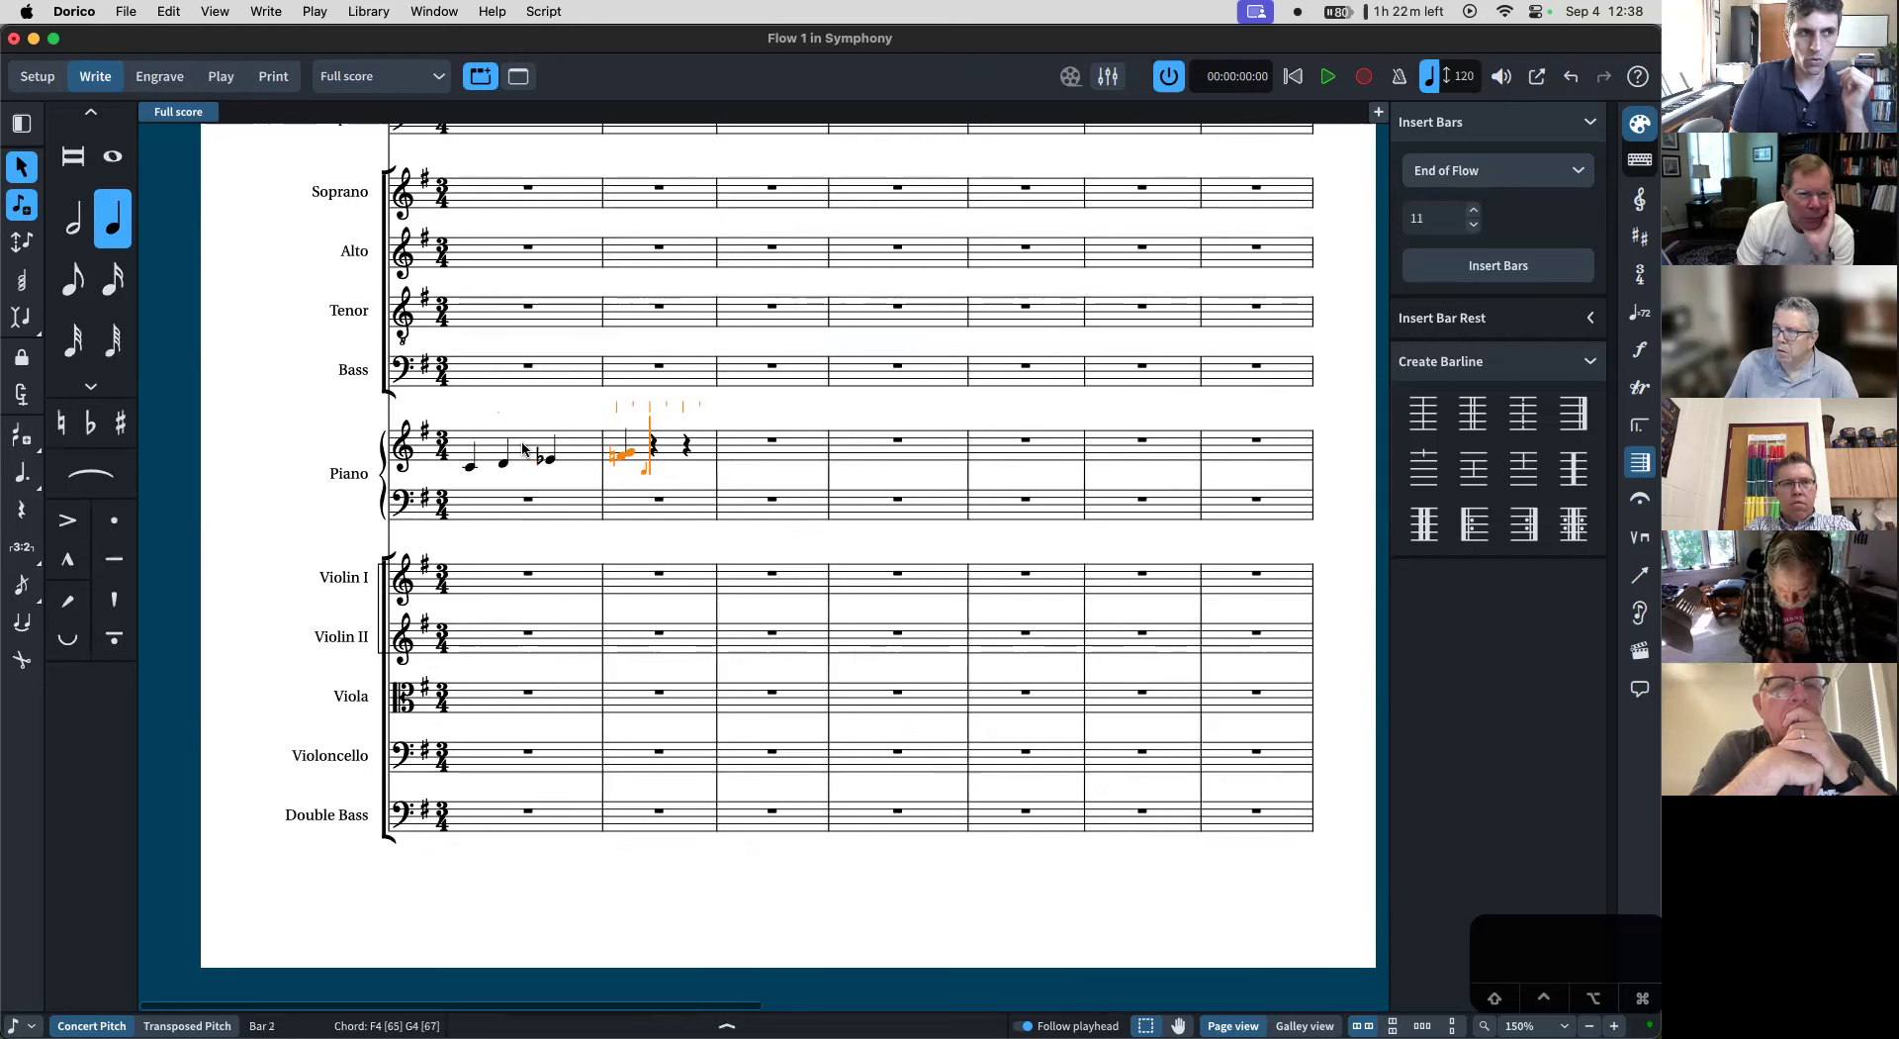
key("Escape")
key("shift+super+Left")
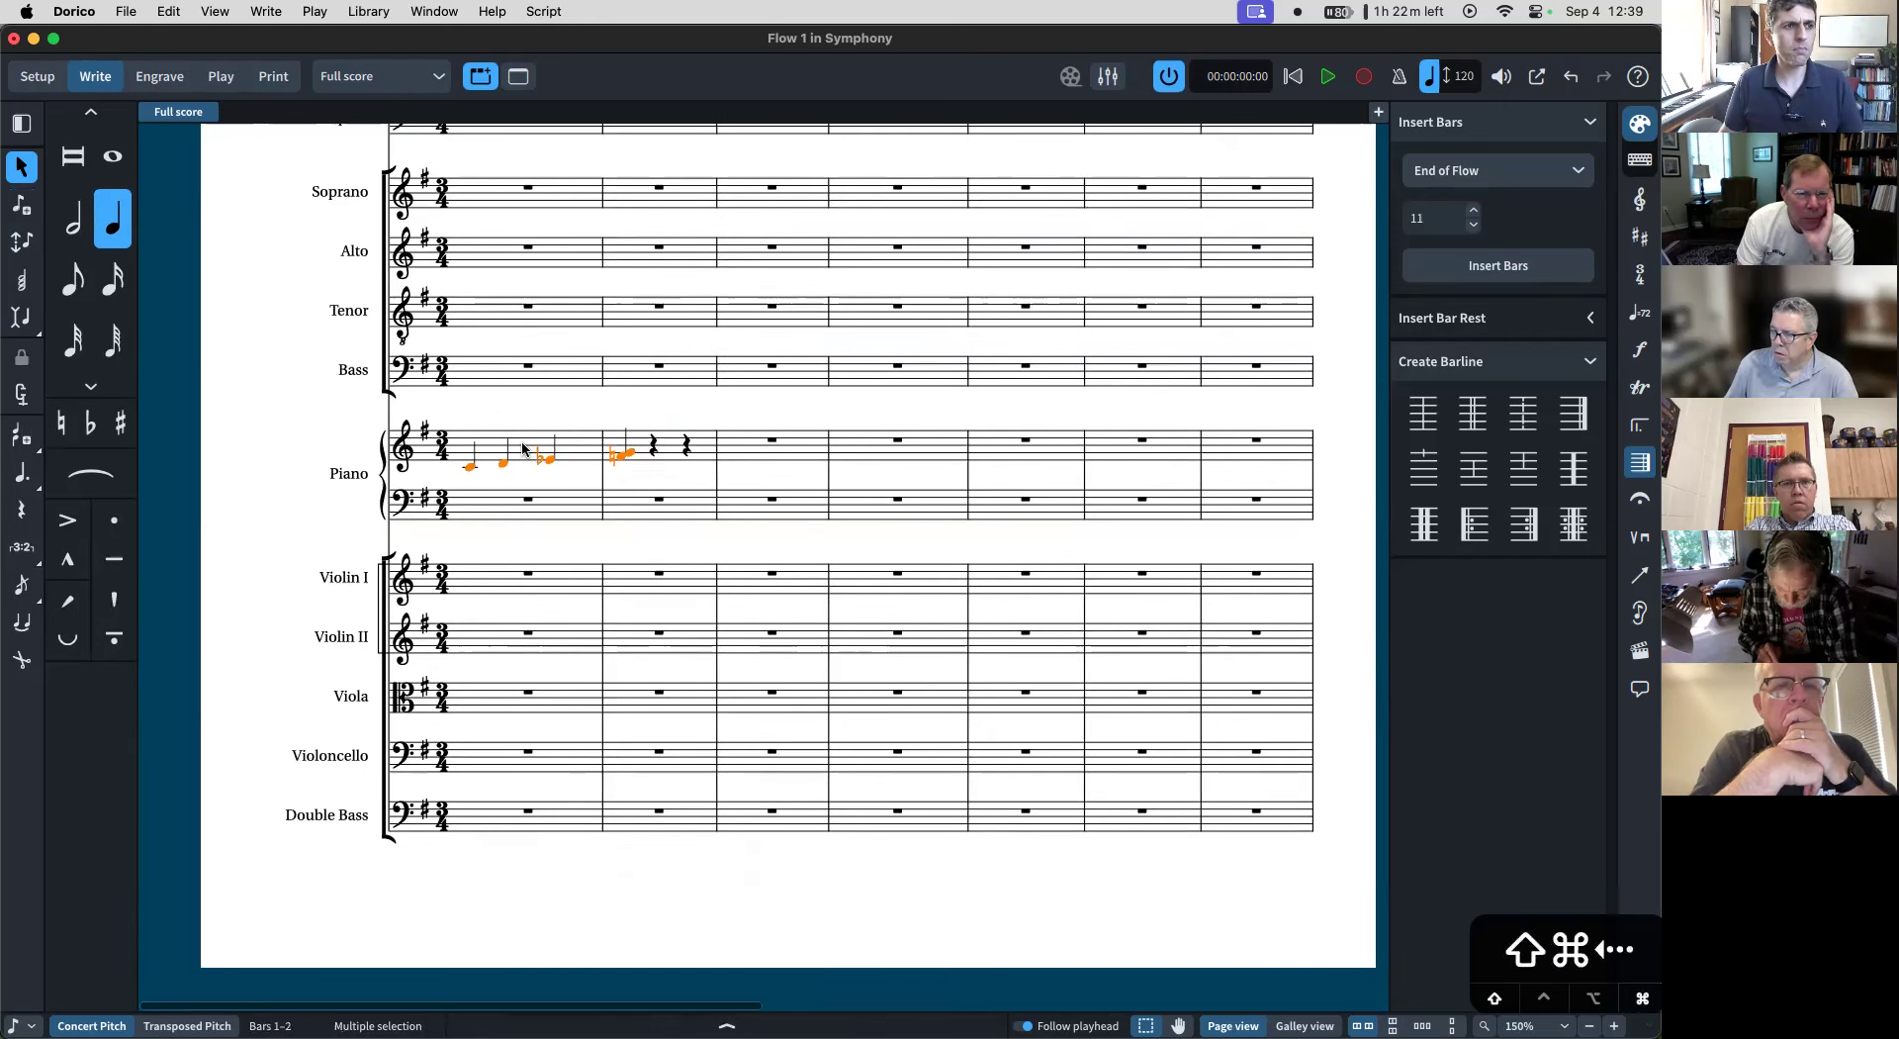
key("Delete")
- Enter quarter notes C, E-flat, F natural, E-flat and D in the upper Piano staff from the start of bar 1
key("shift+n")
key("6")
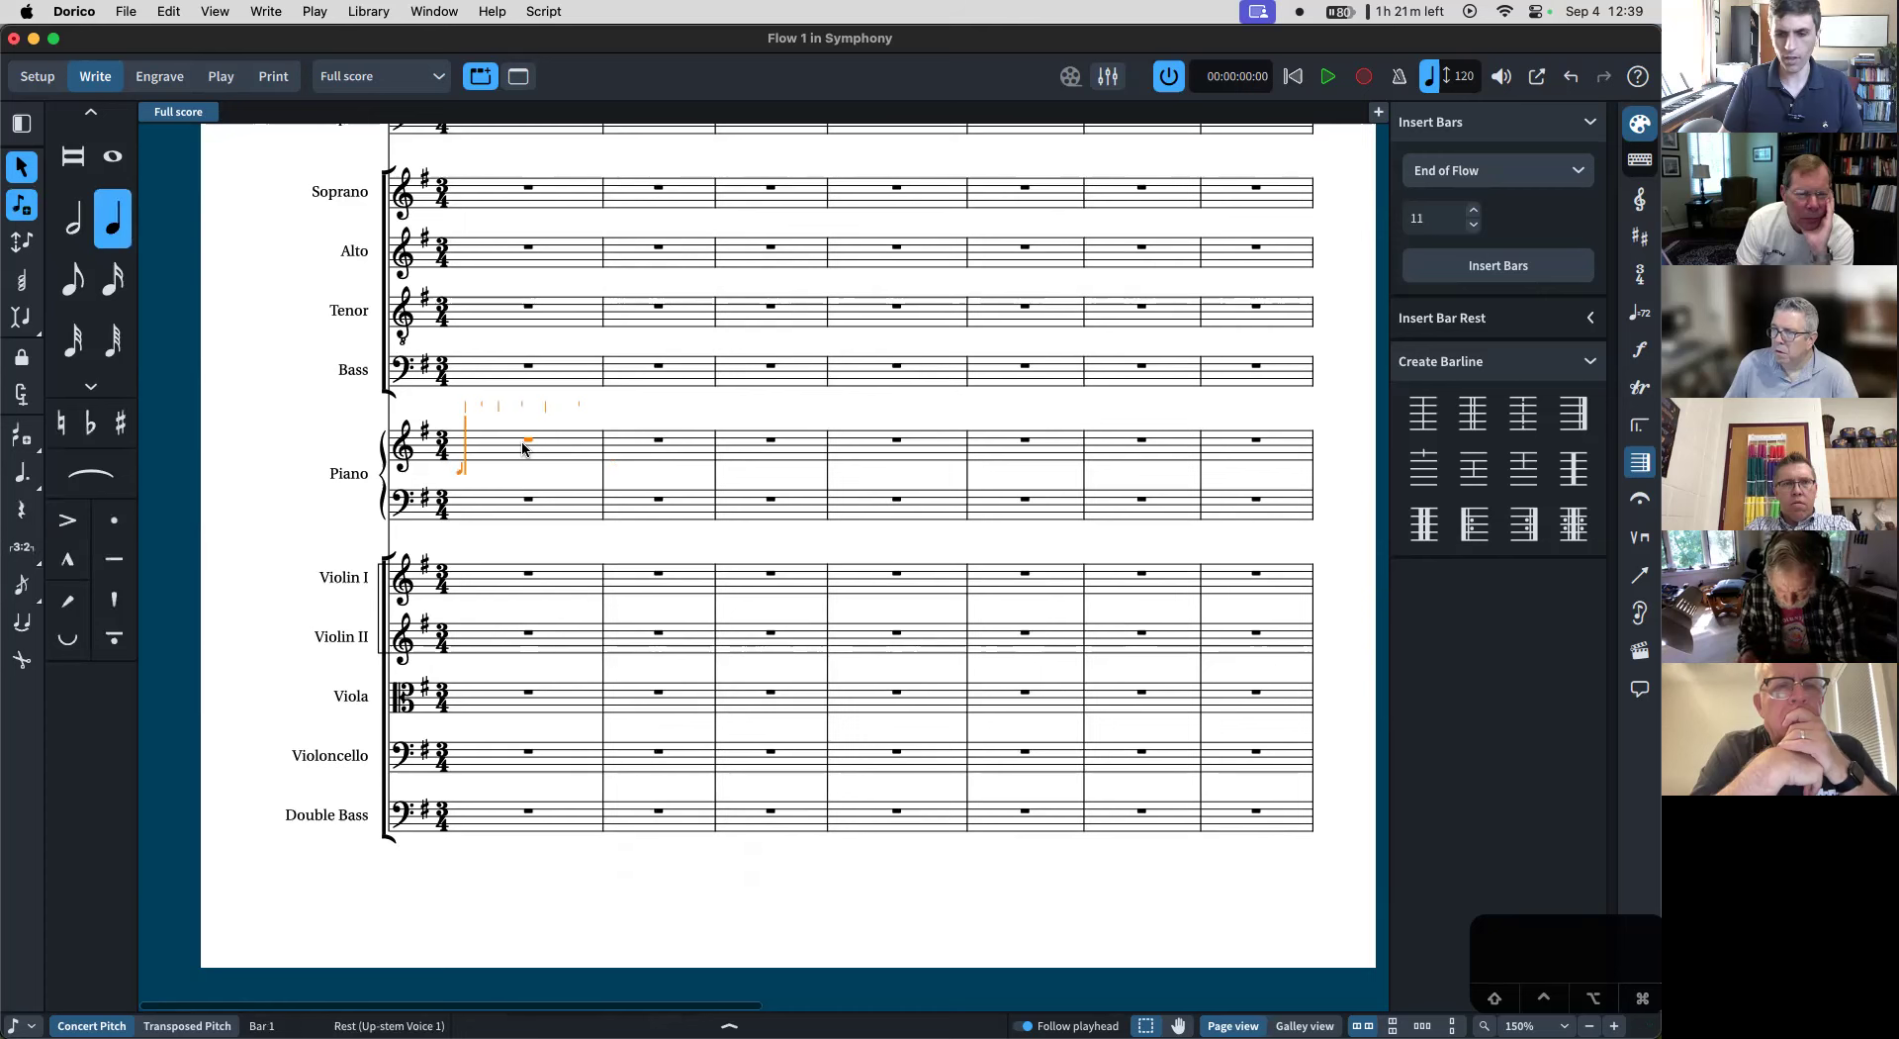
key("c")
key("minus")
key("e")
key("0")
key("f")
key("minus")
key("e")
key("d")
- Add a down-stem voice of quarter notes E-flat, C, A, G and F natural in the upper Piano staff, starting from bar 1
key("super+Left")
key("super+Left")
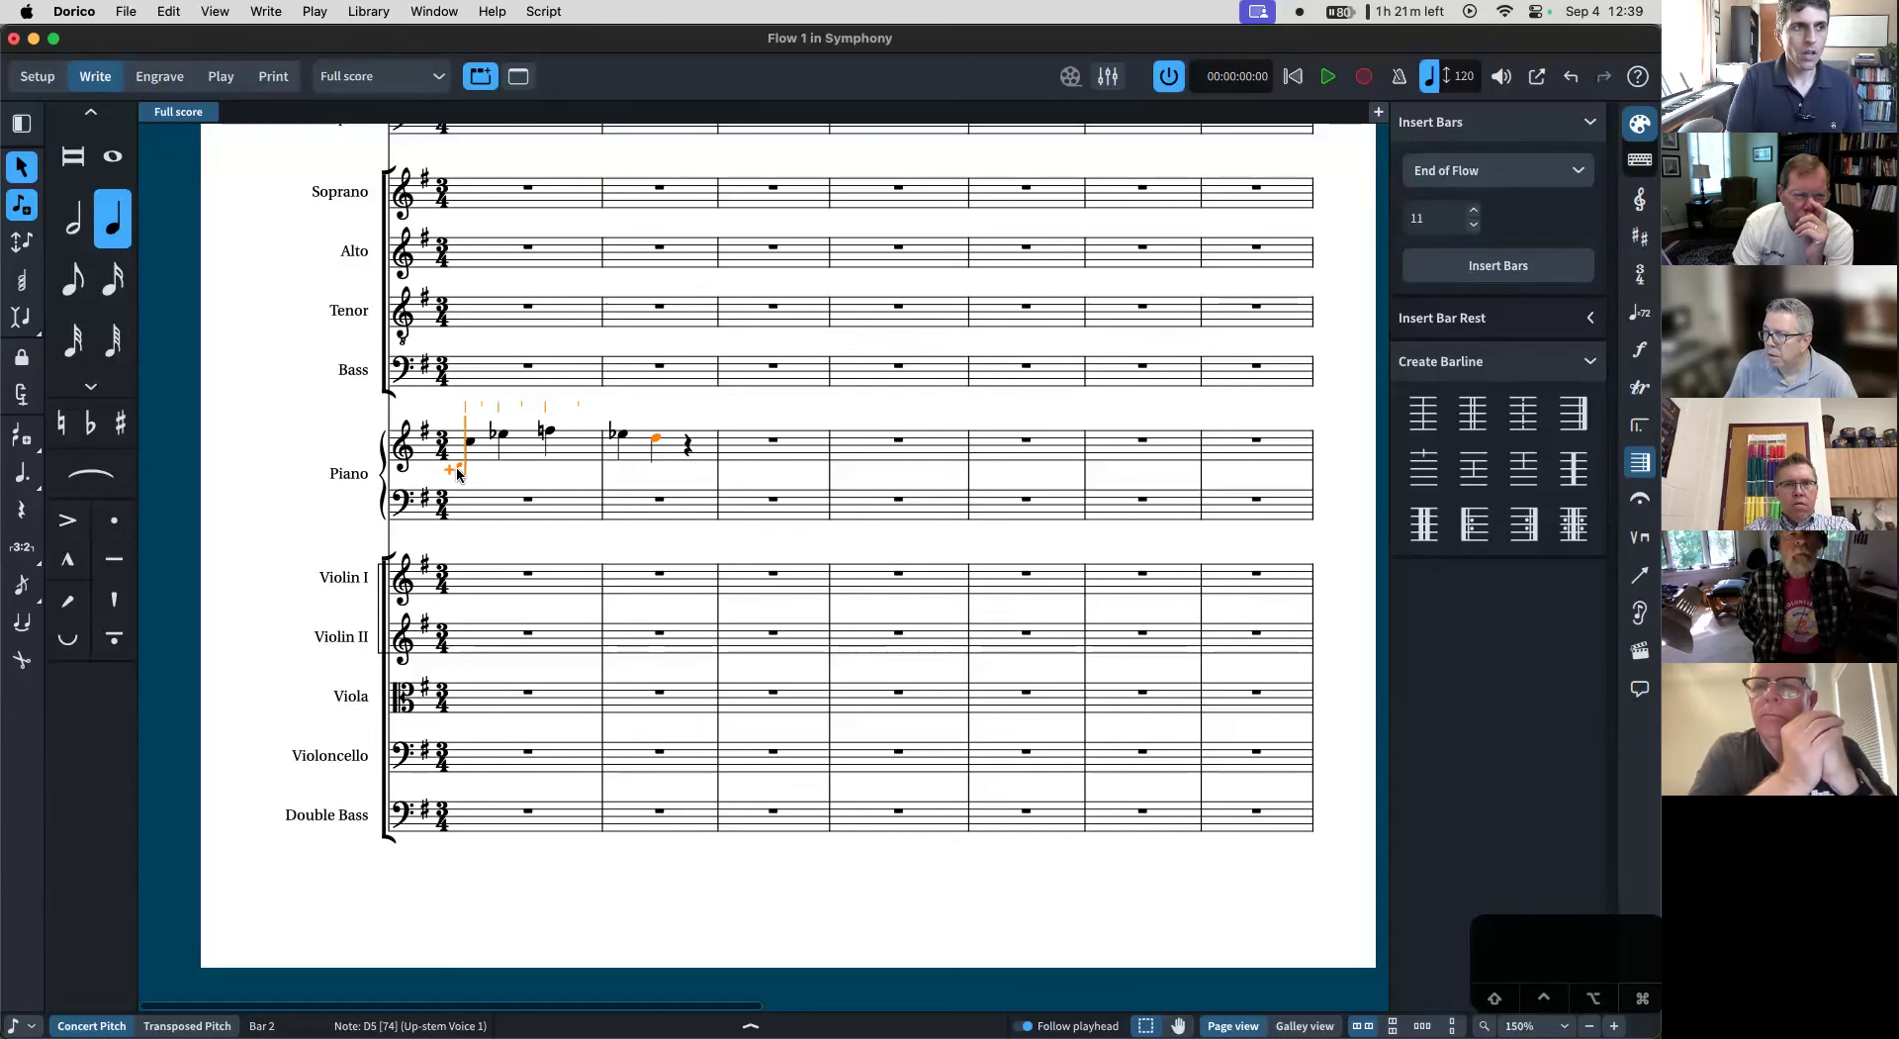
key("minus")
key("b")
key("c")
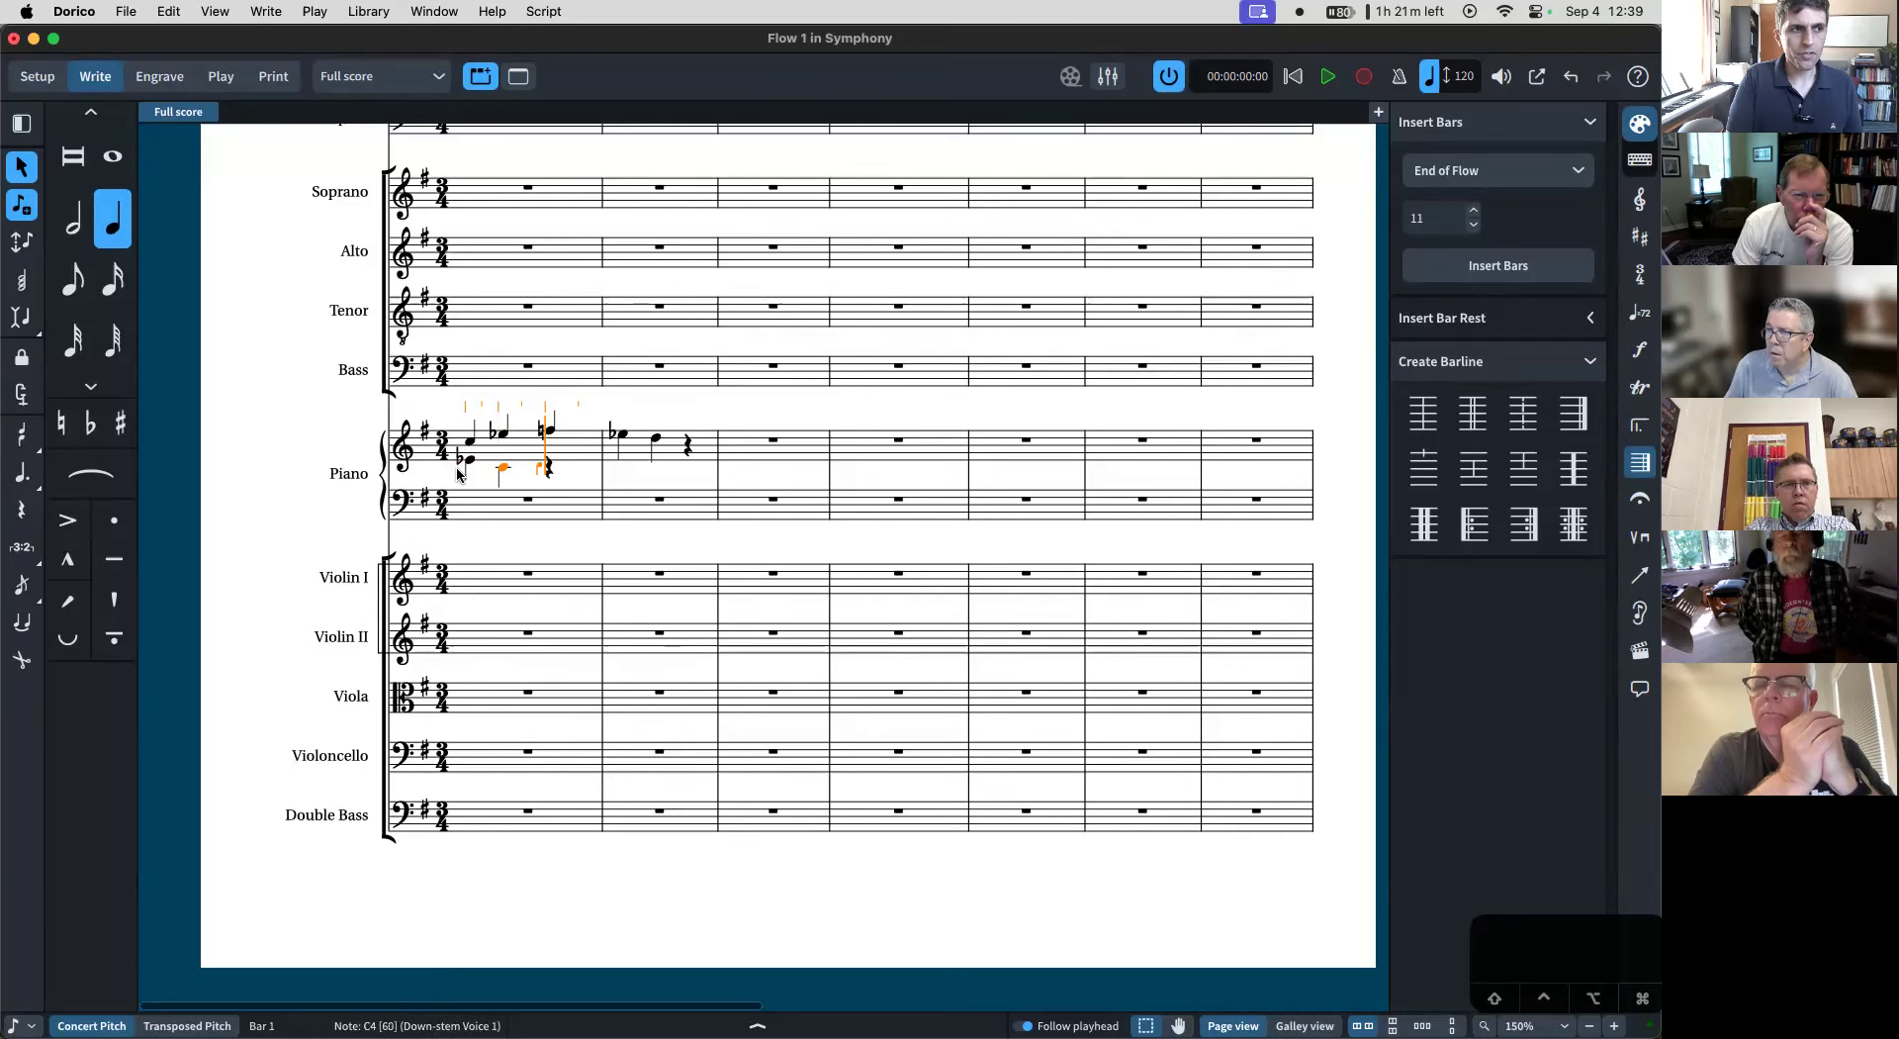
key("a")
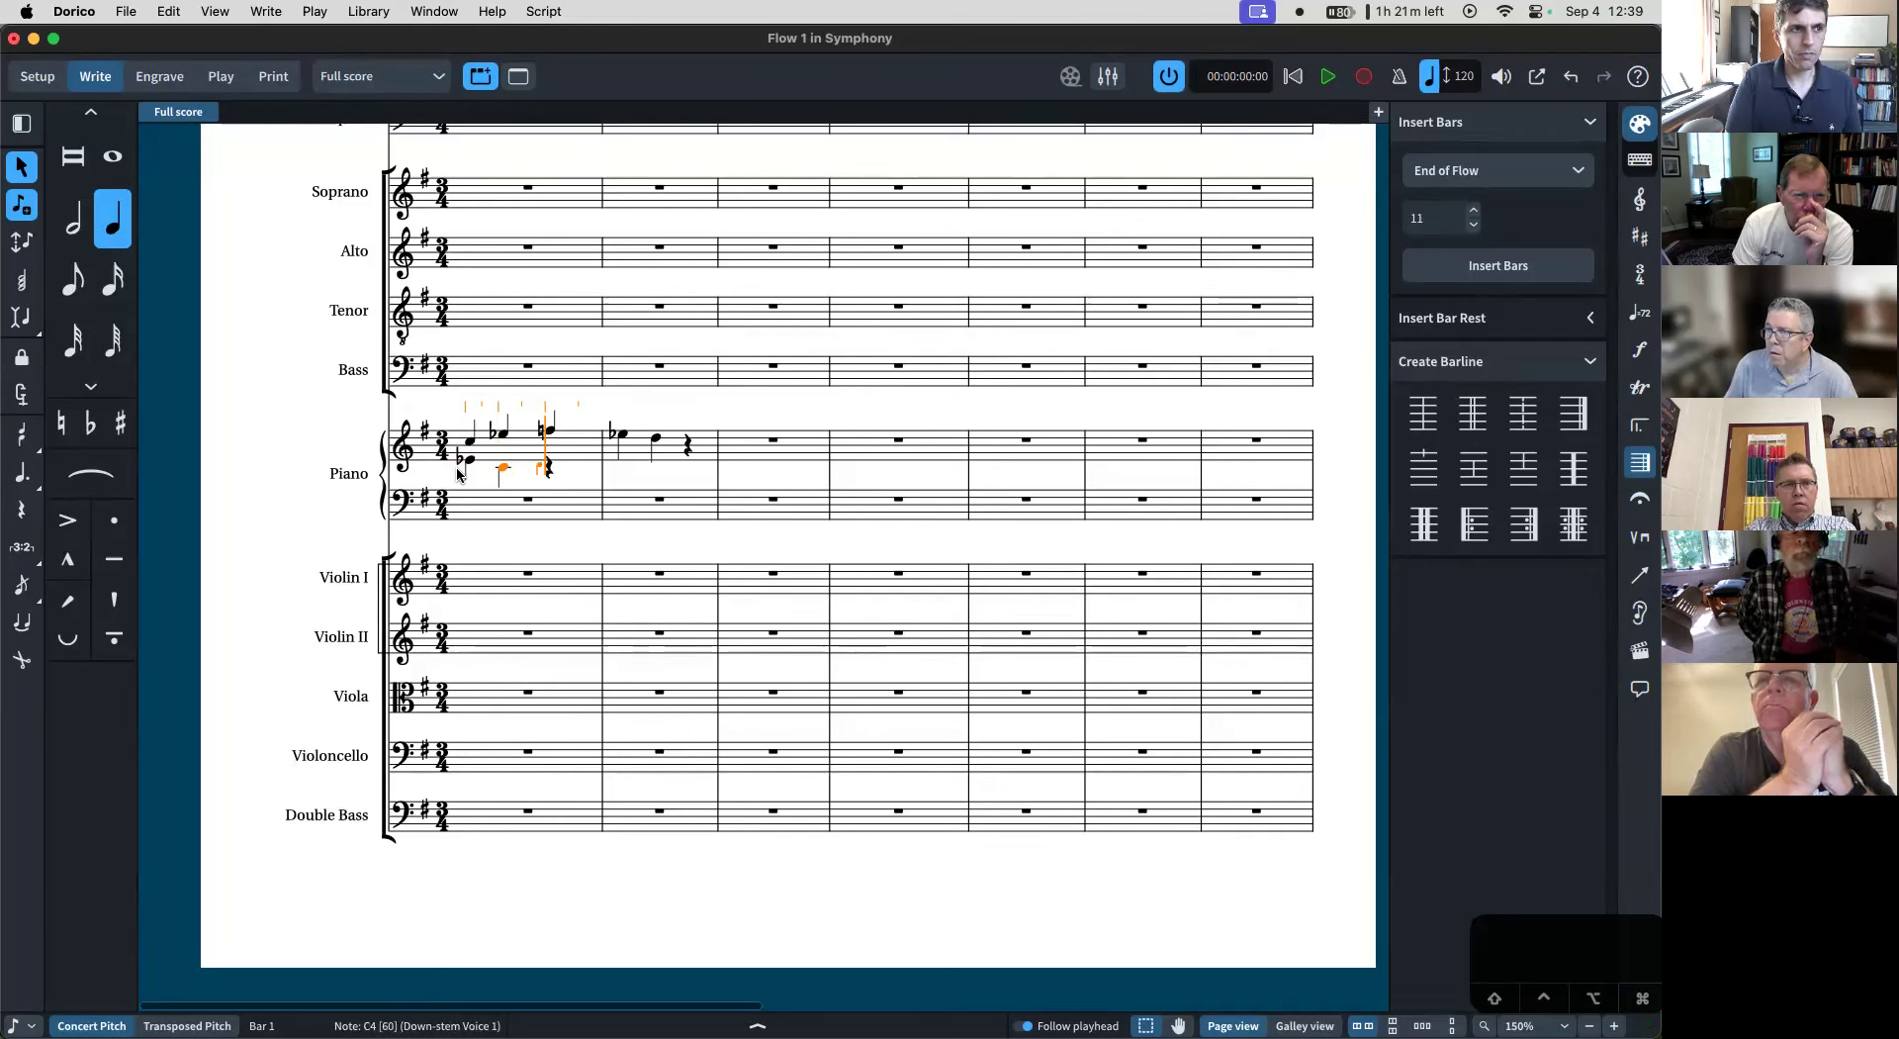
key("g")
key("f")
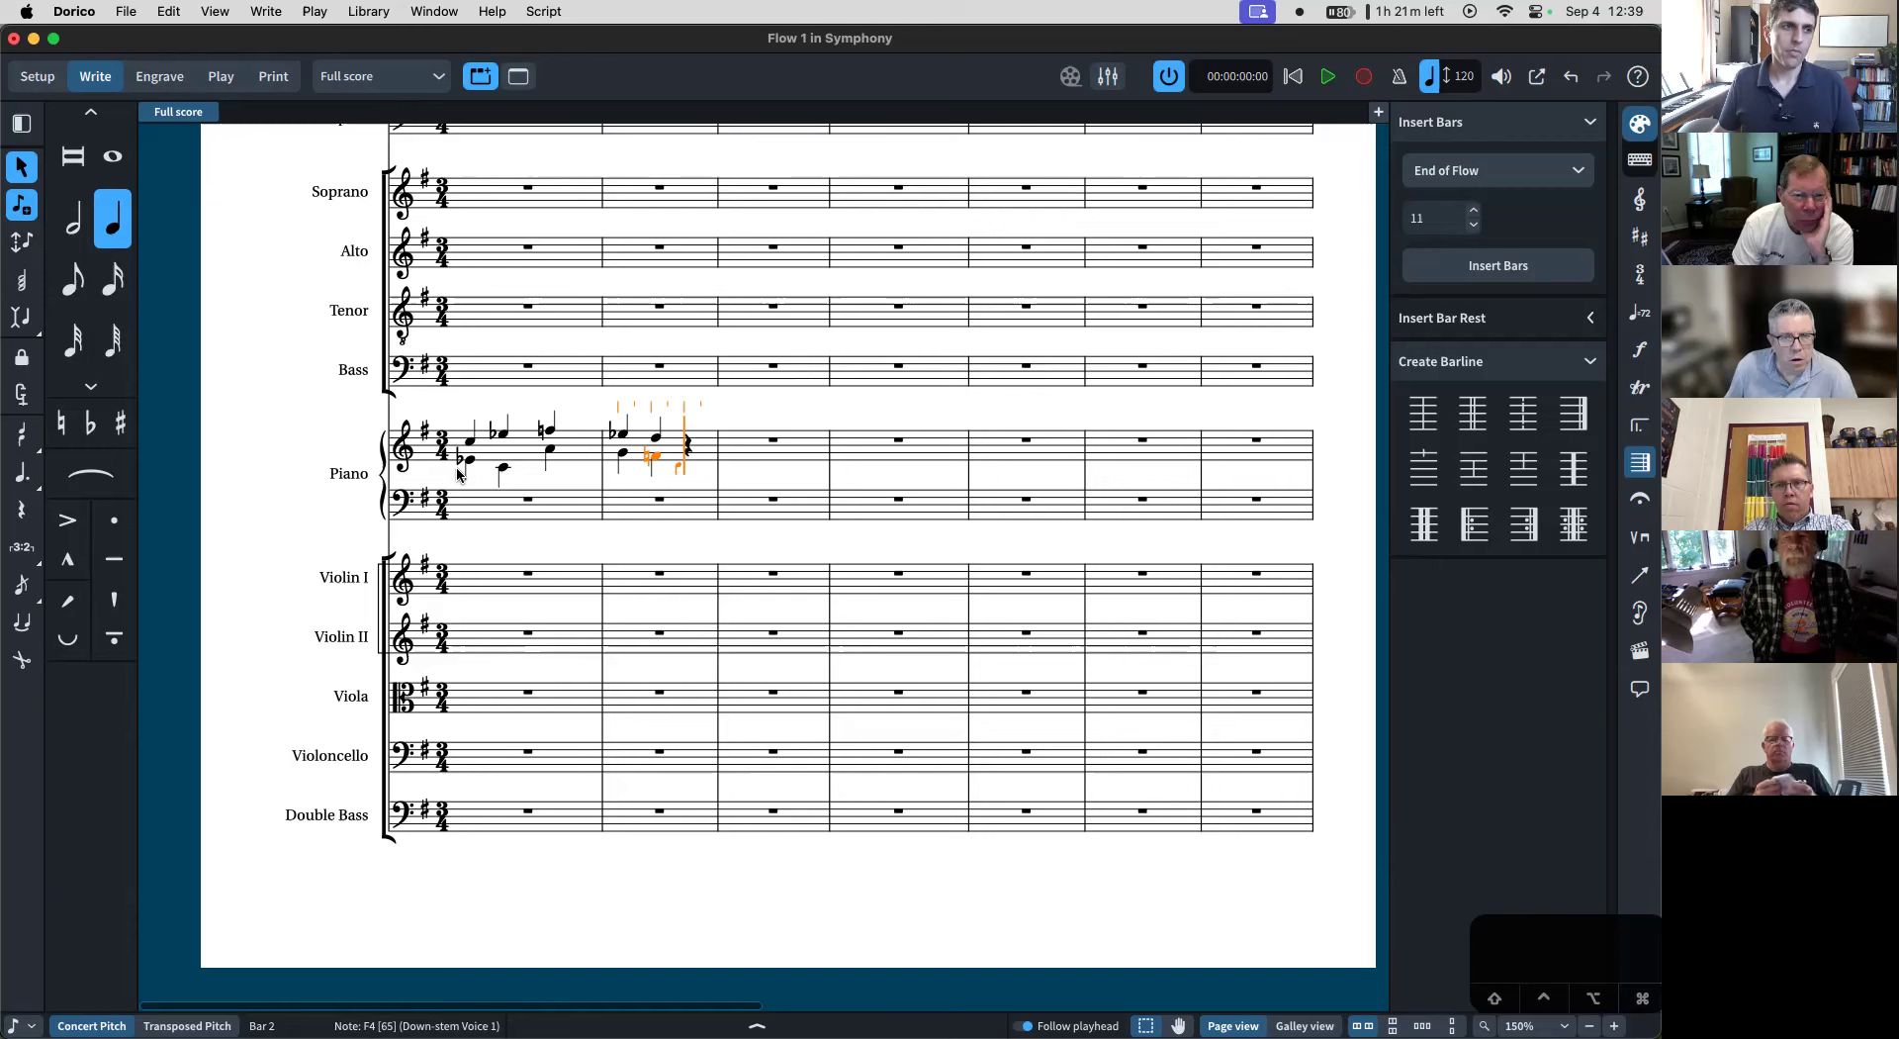
key("Escape")
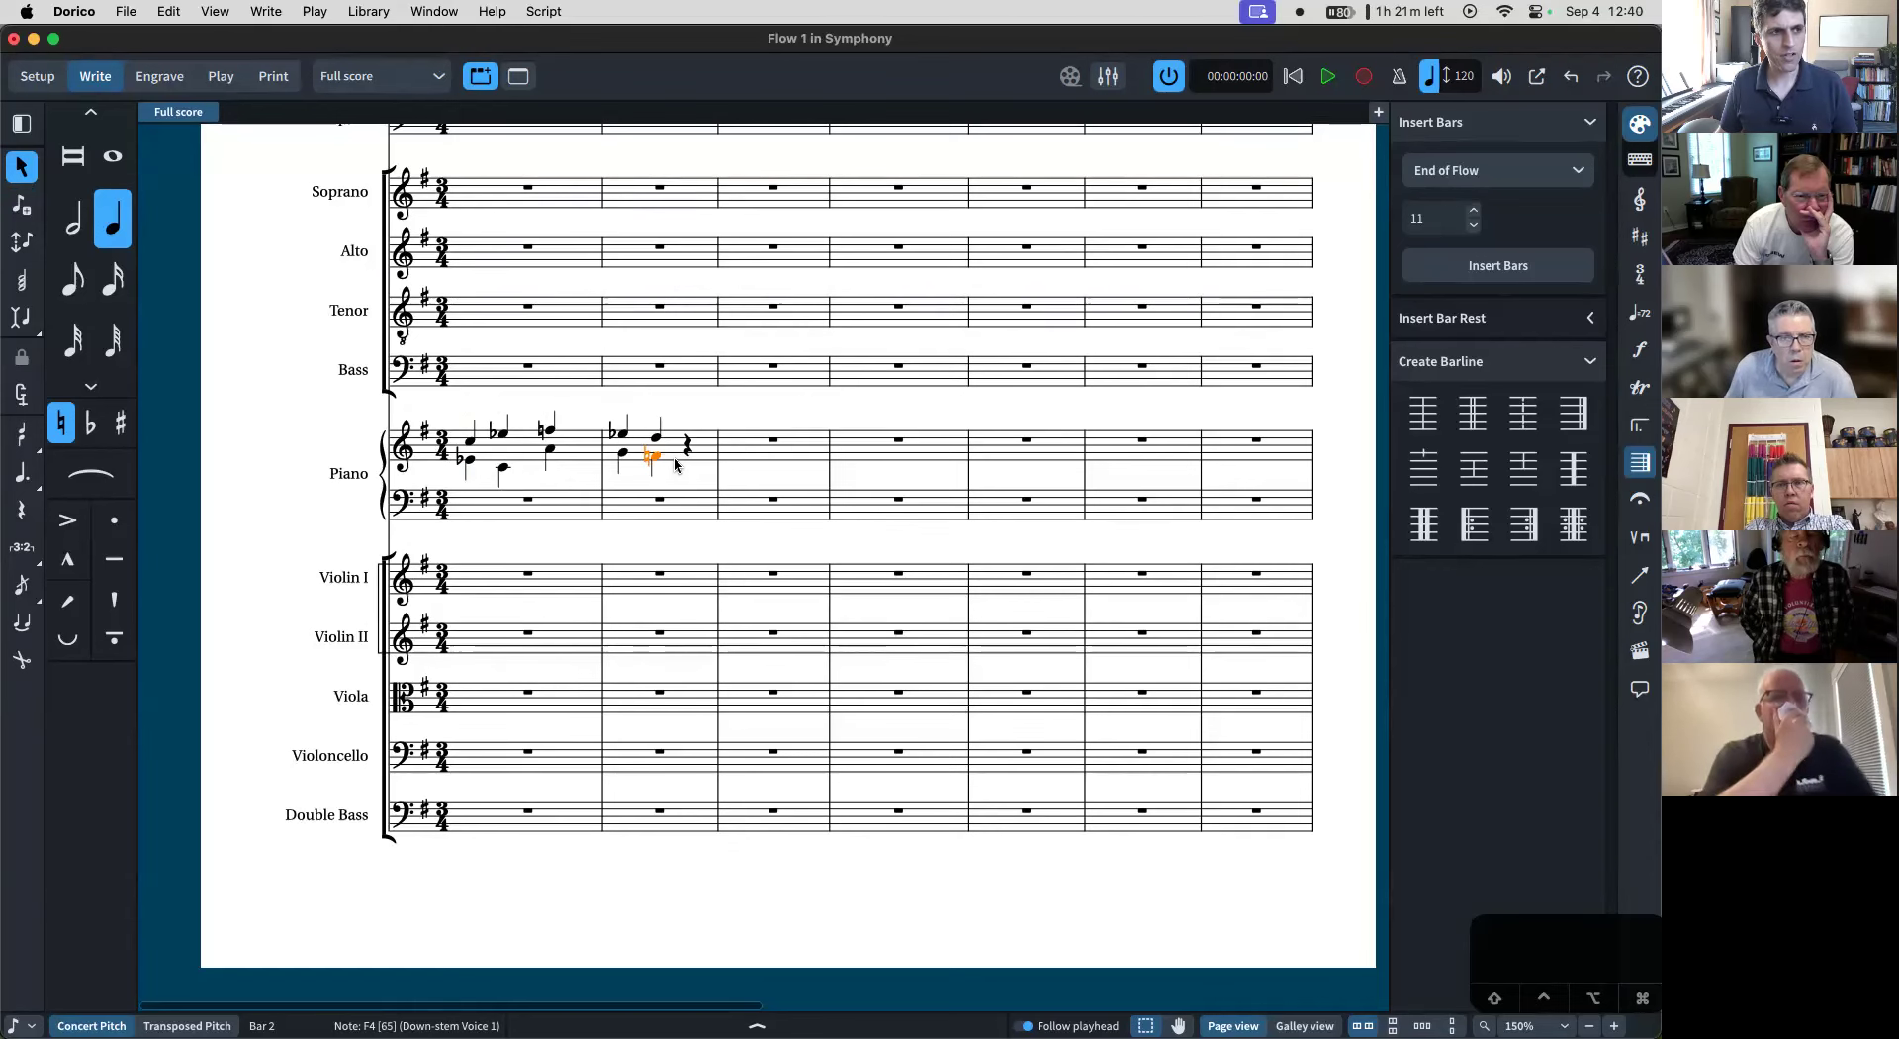
- Move the lower F and G in Piano bar 2 to up-stem voice 1, and delete the down-stem E-flat that starts bar 1
key("v")
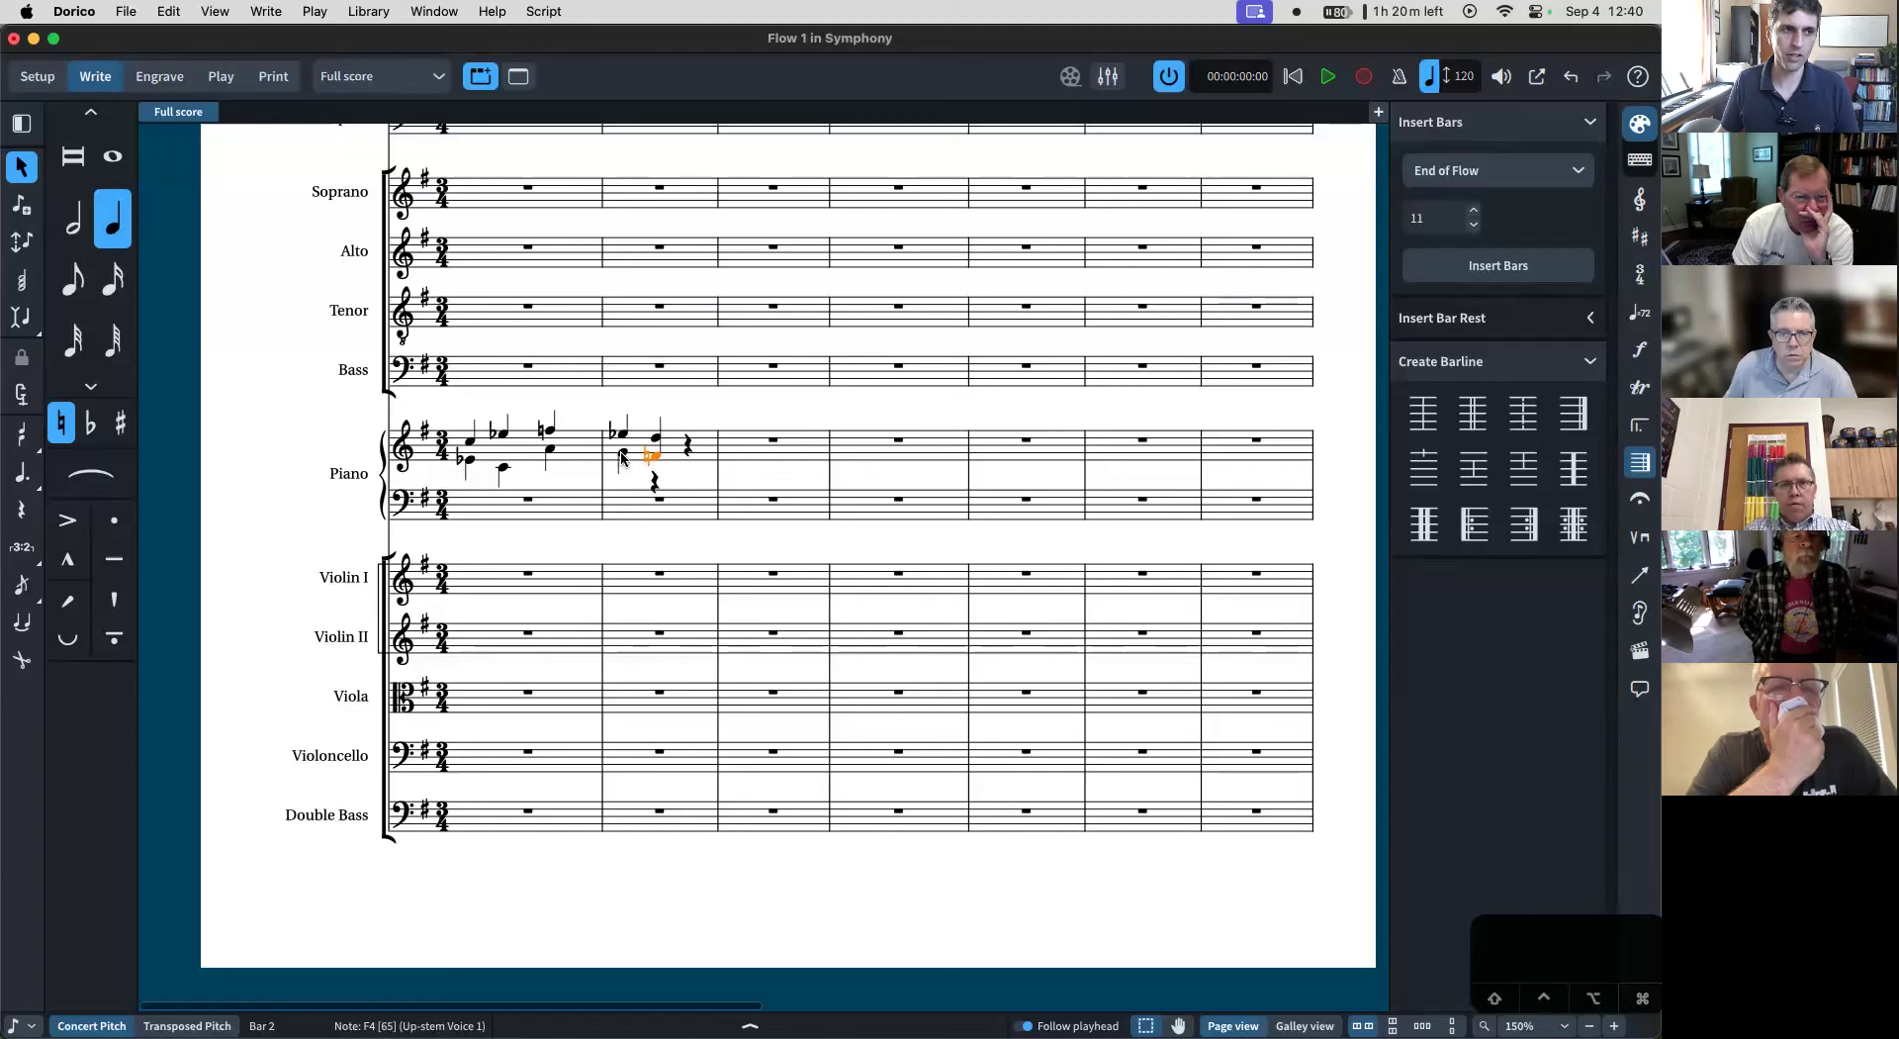
left_click(623, 455)
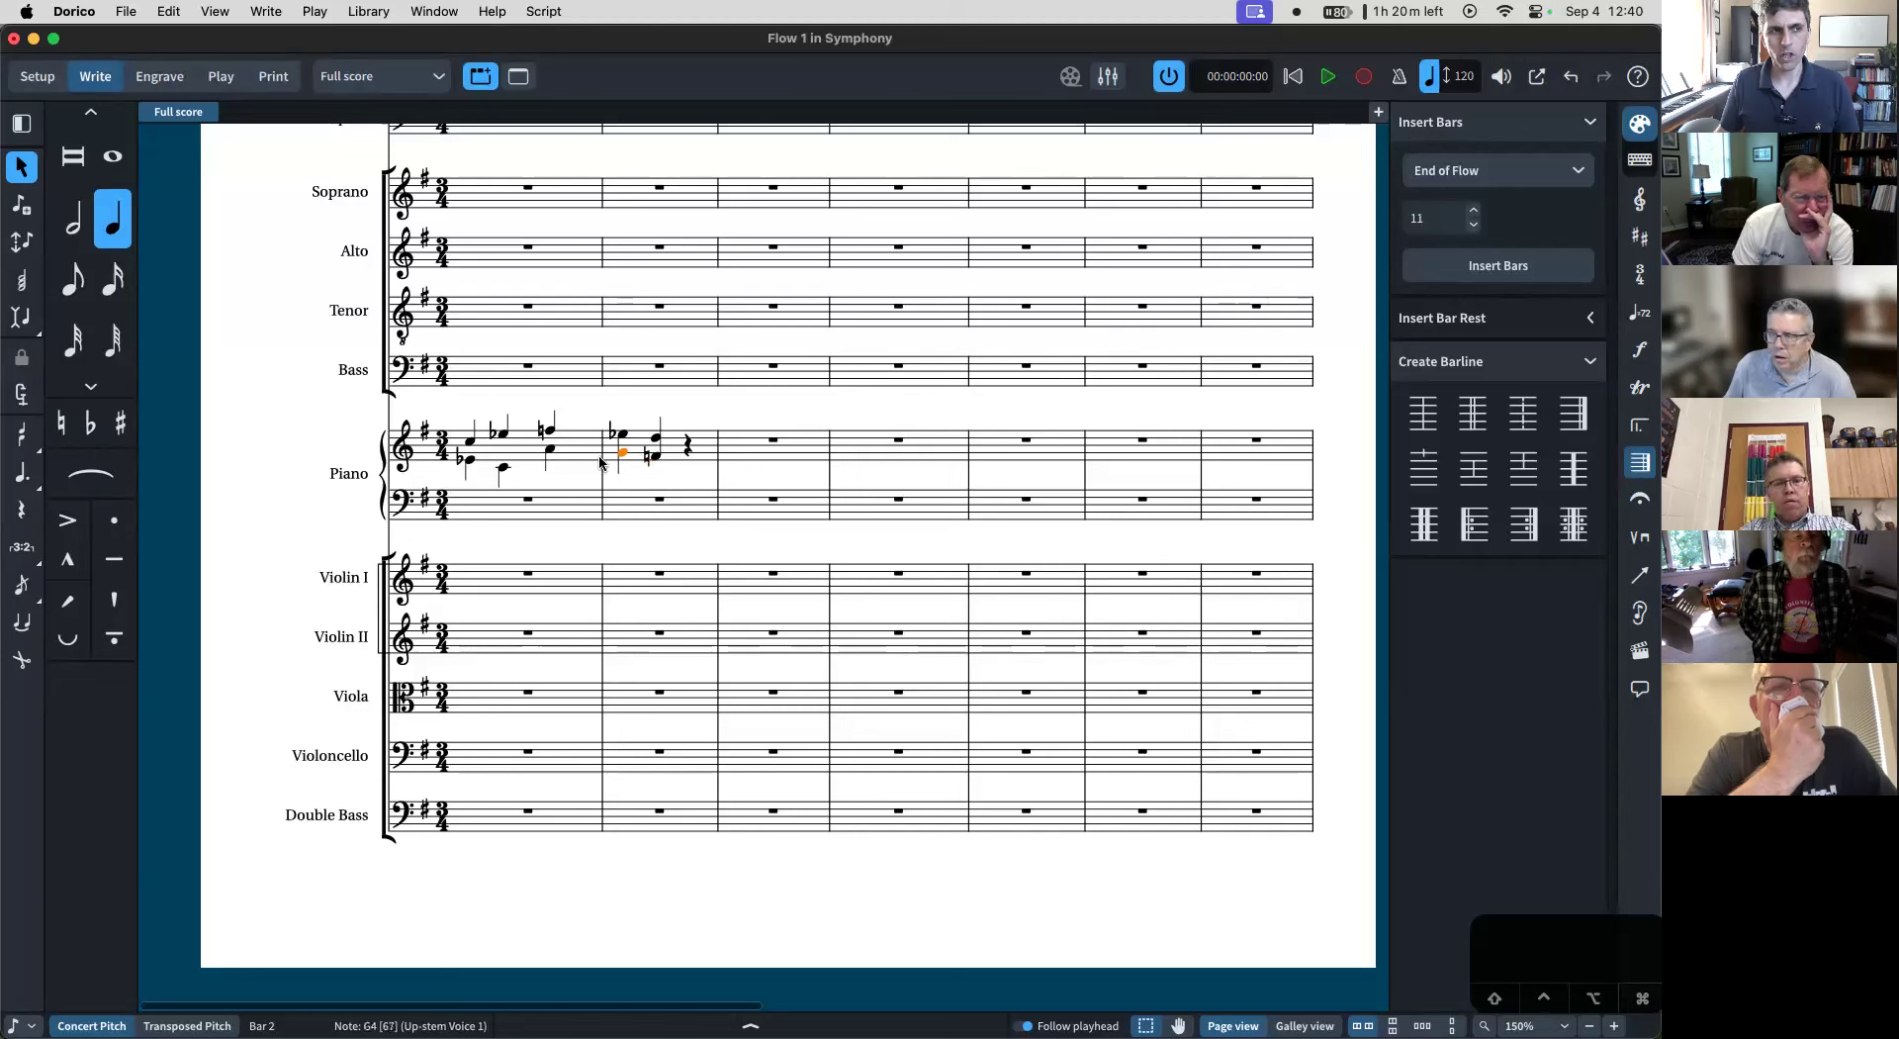
left_click(468, 464)
key("Delete")
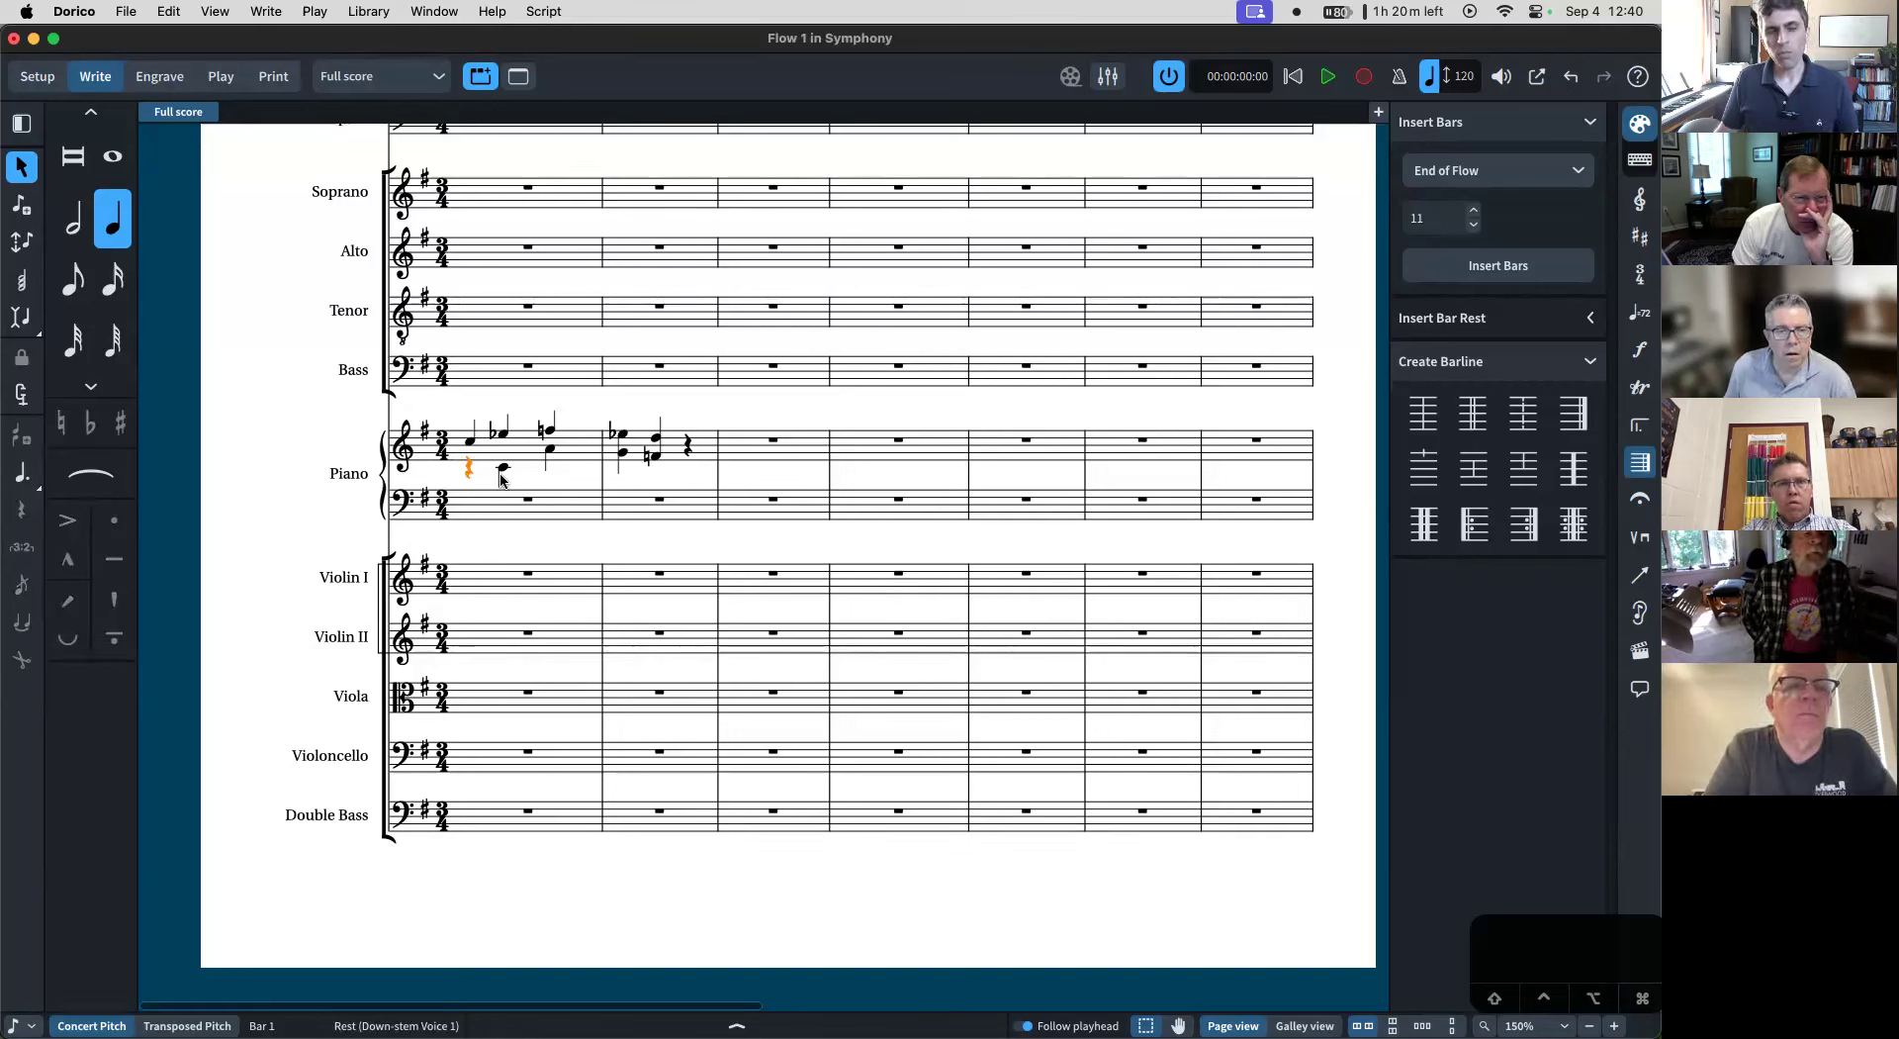
- Try removing the down-stem quarter rest at the start of Piano bar 1, and undo the removal
left_click(167, 11)
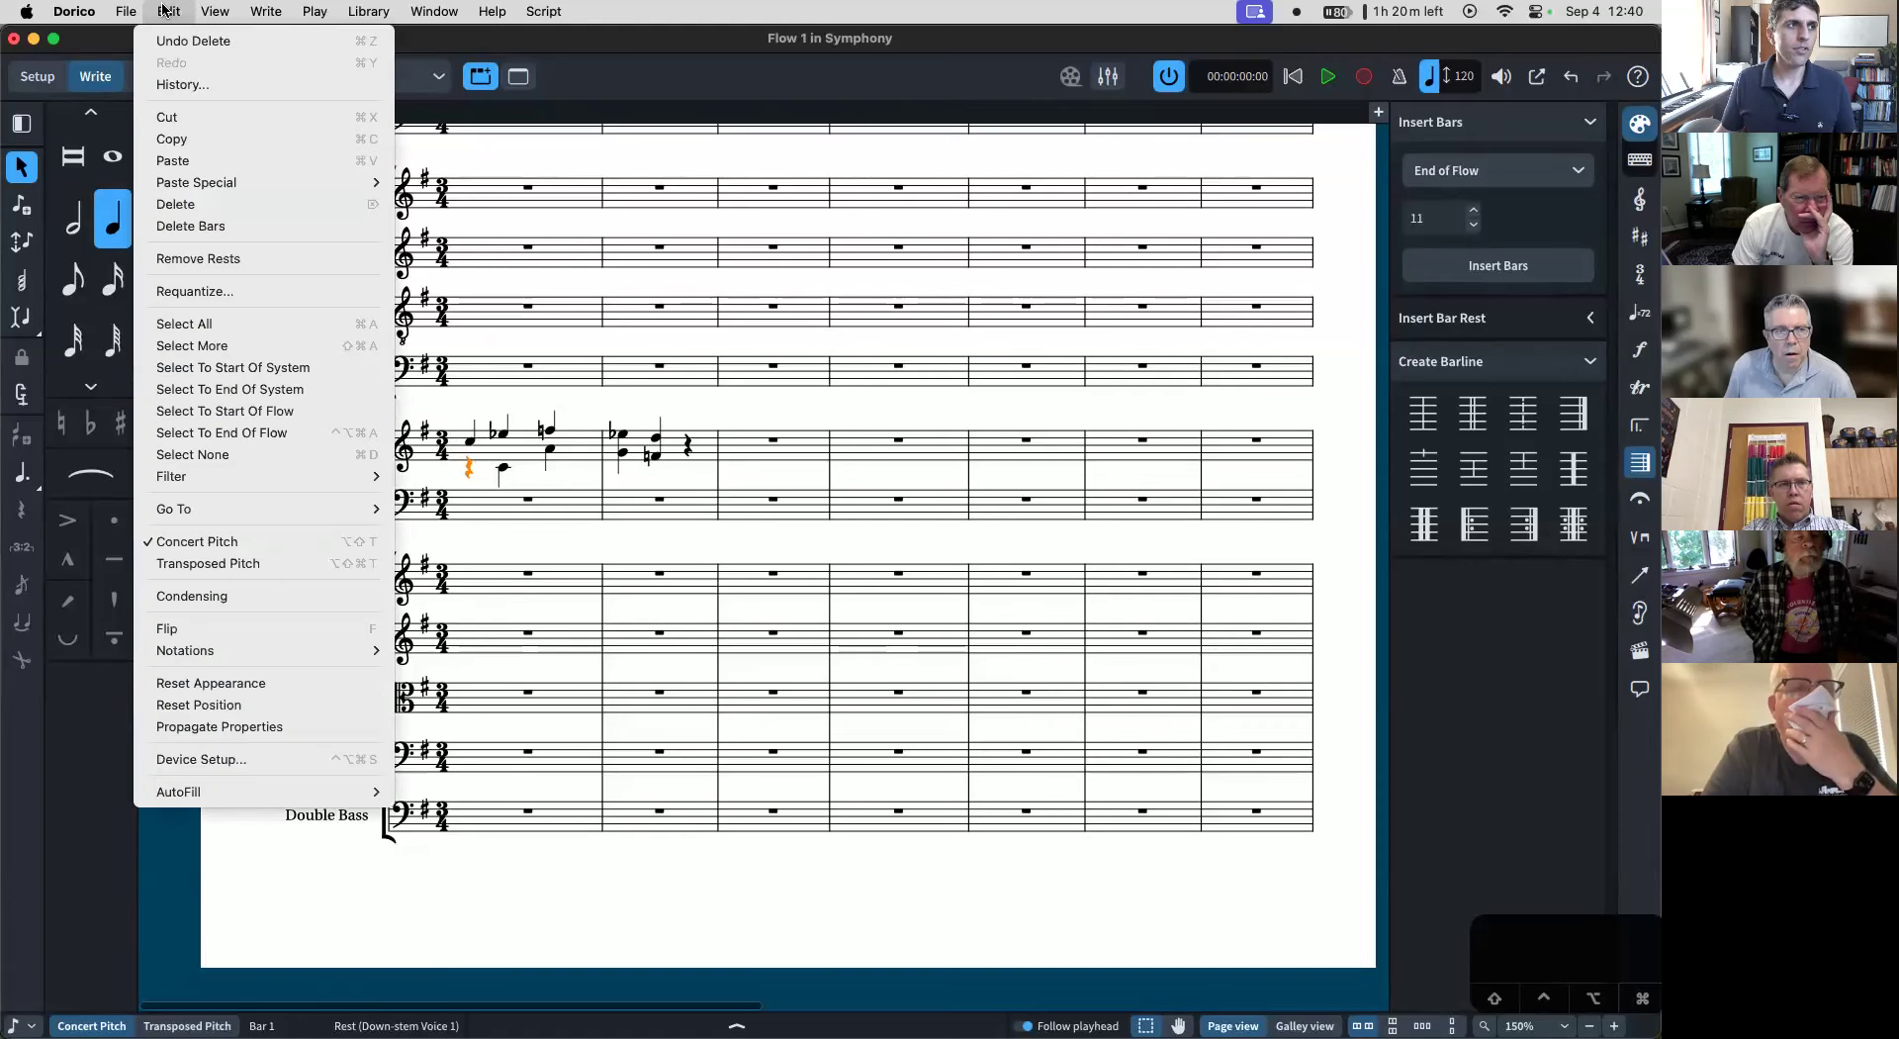
left_click(278, 259)
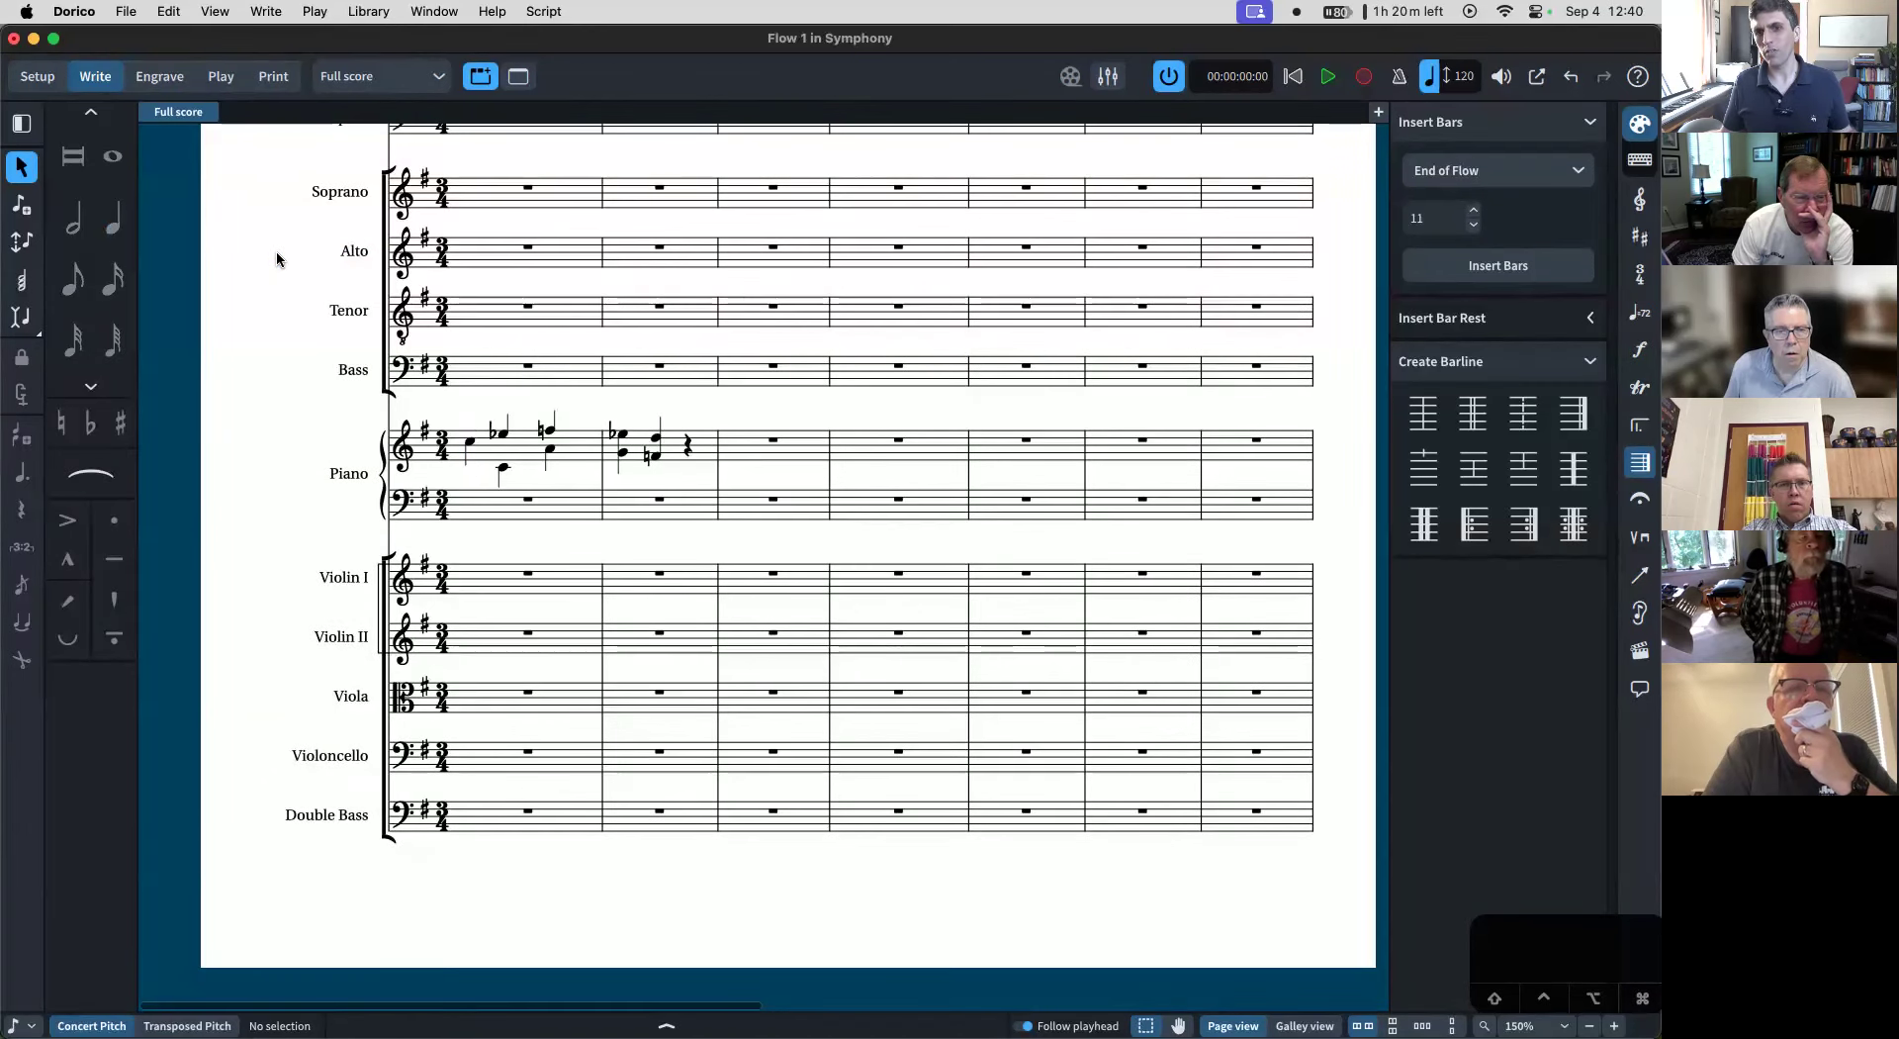
key("super+z")
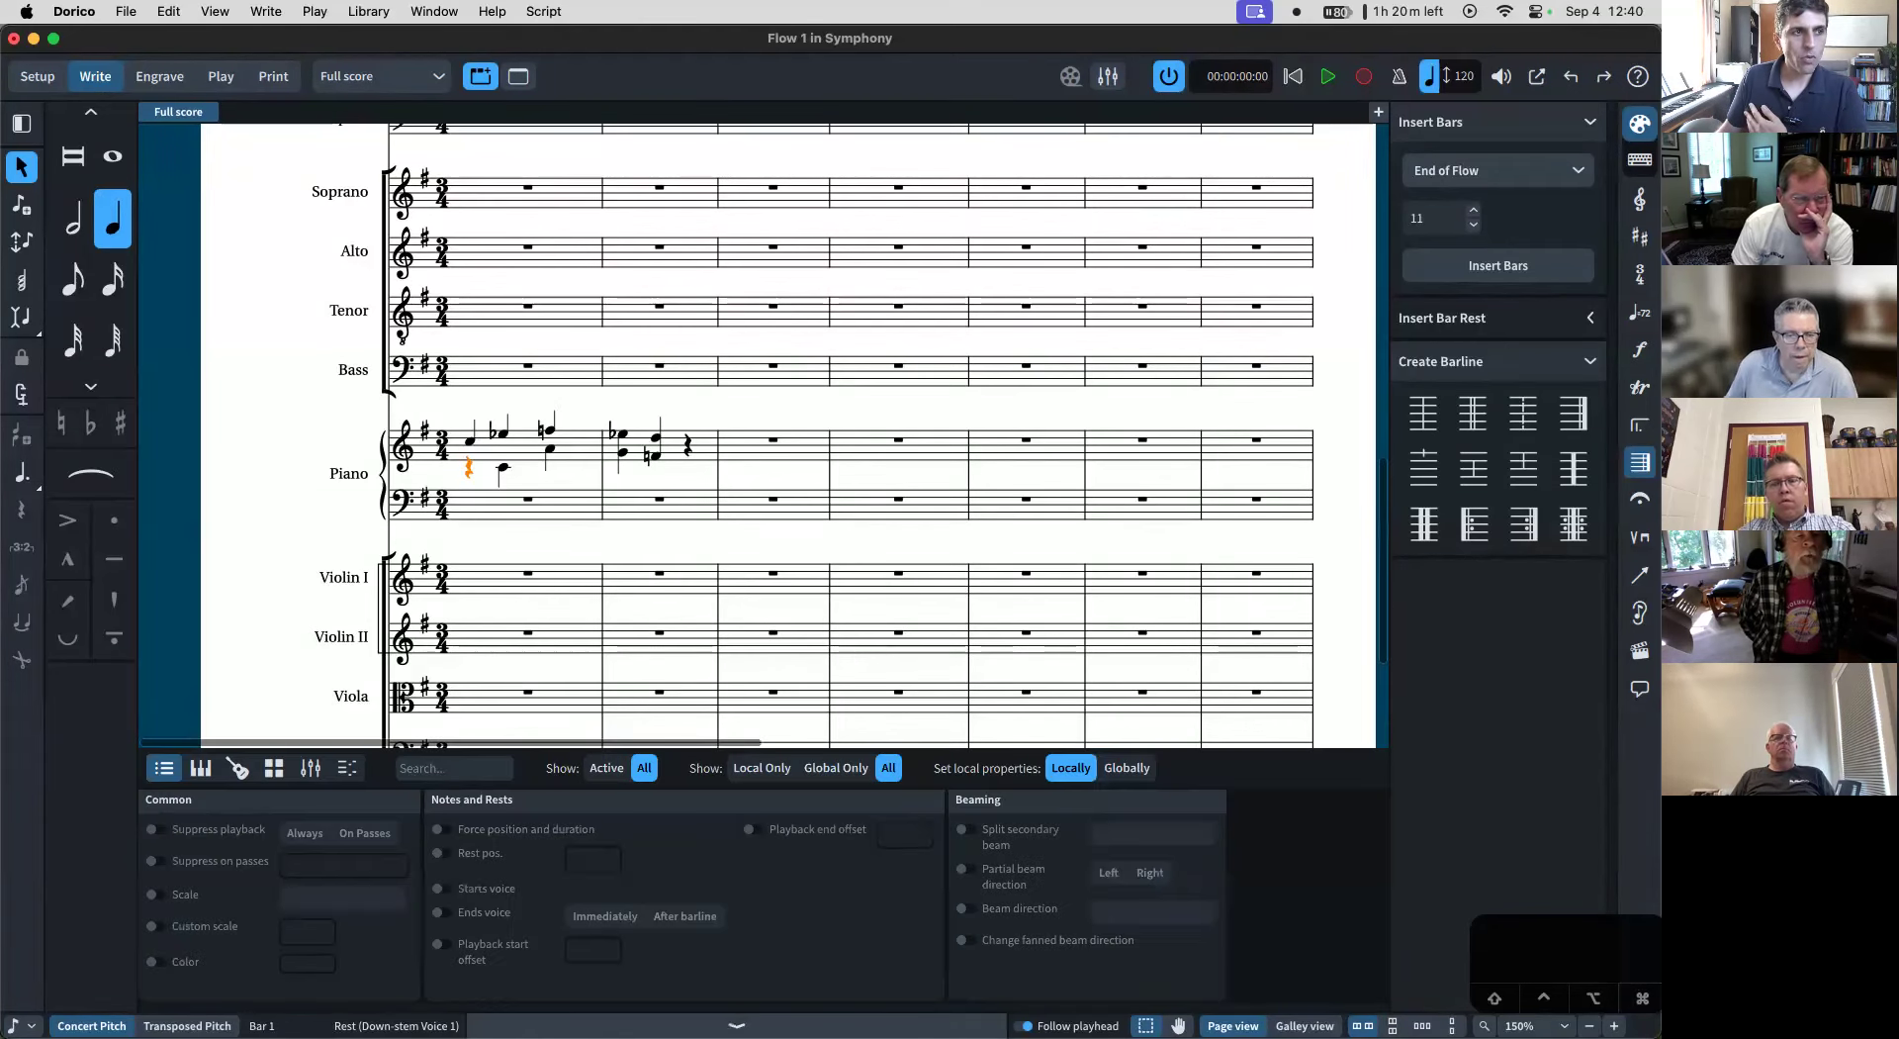
- Show the properties of the down-stem C in Piano bar 1, and try its Starts voice property on and off
left_click(584, 1025)
left_click(505, 470)
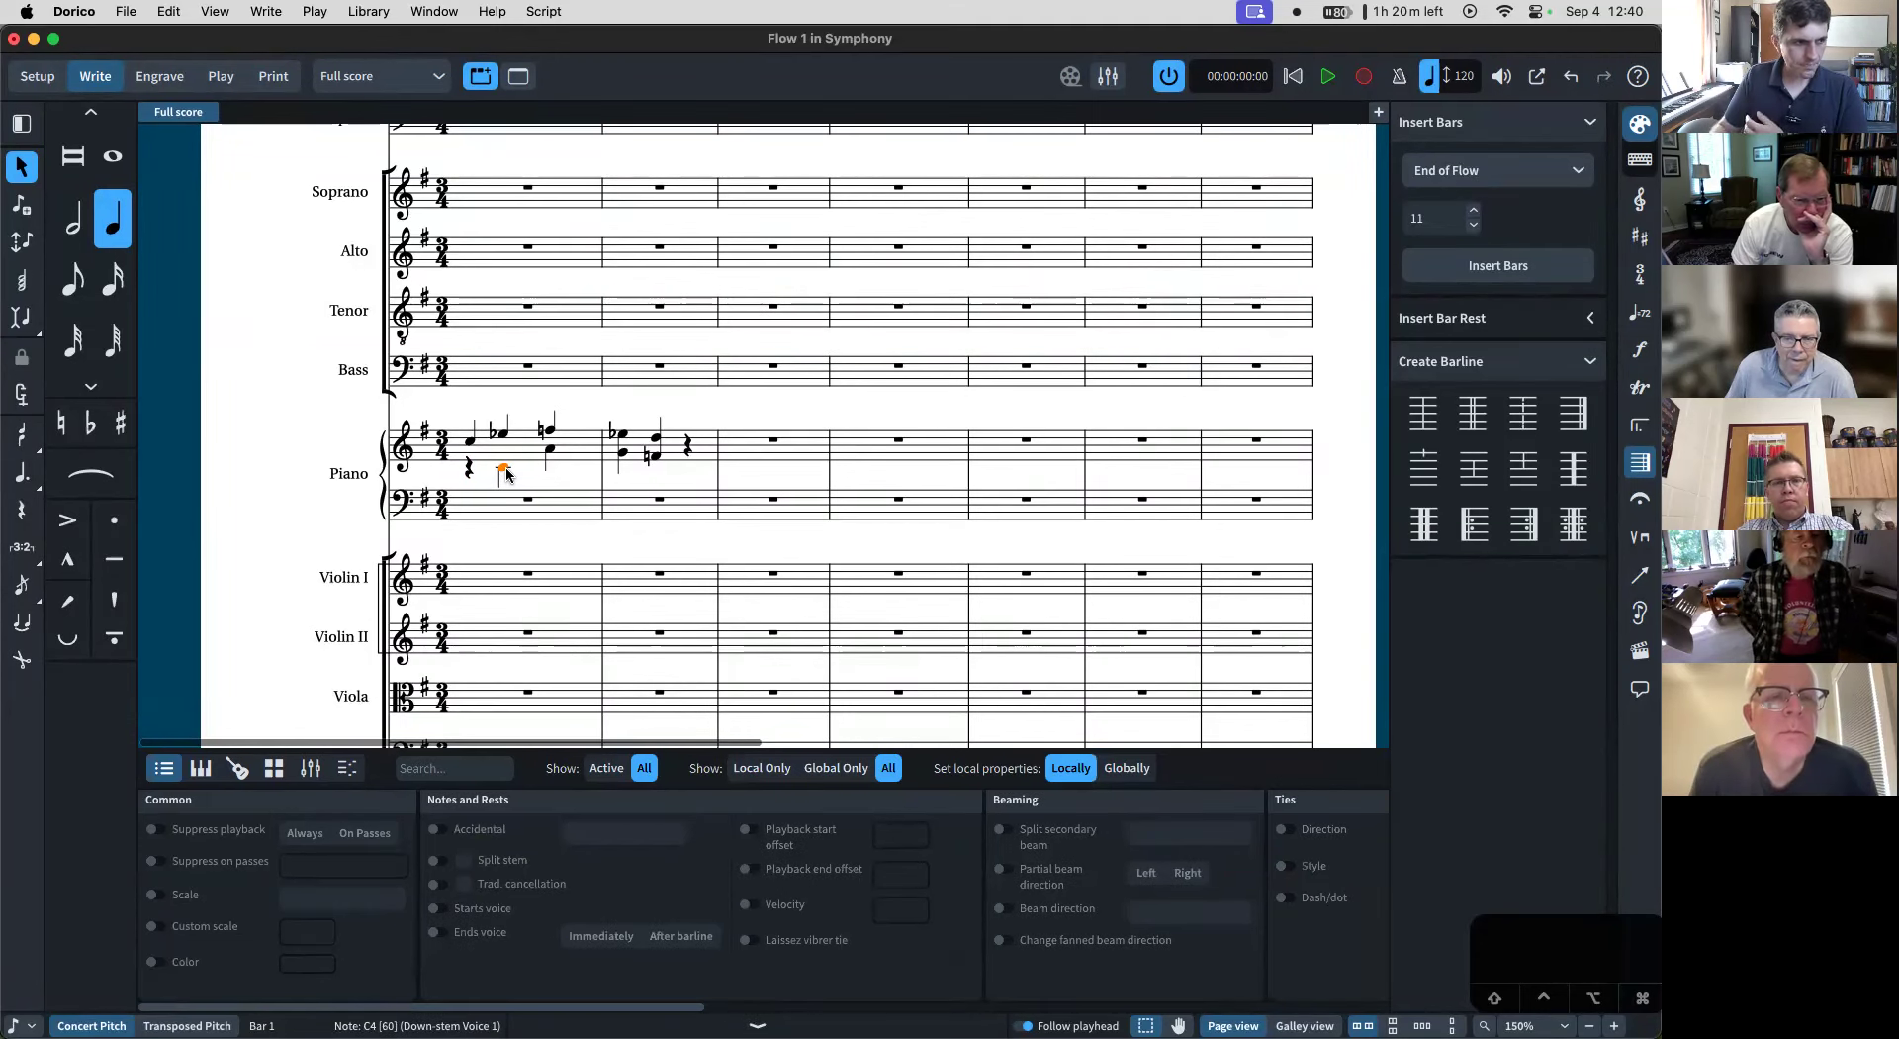
left_click(435, 909)
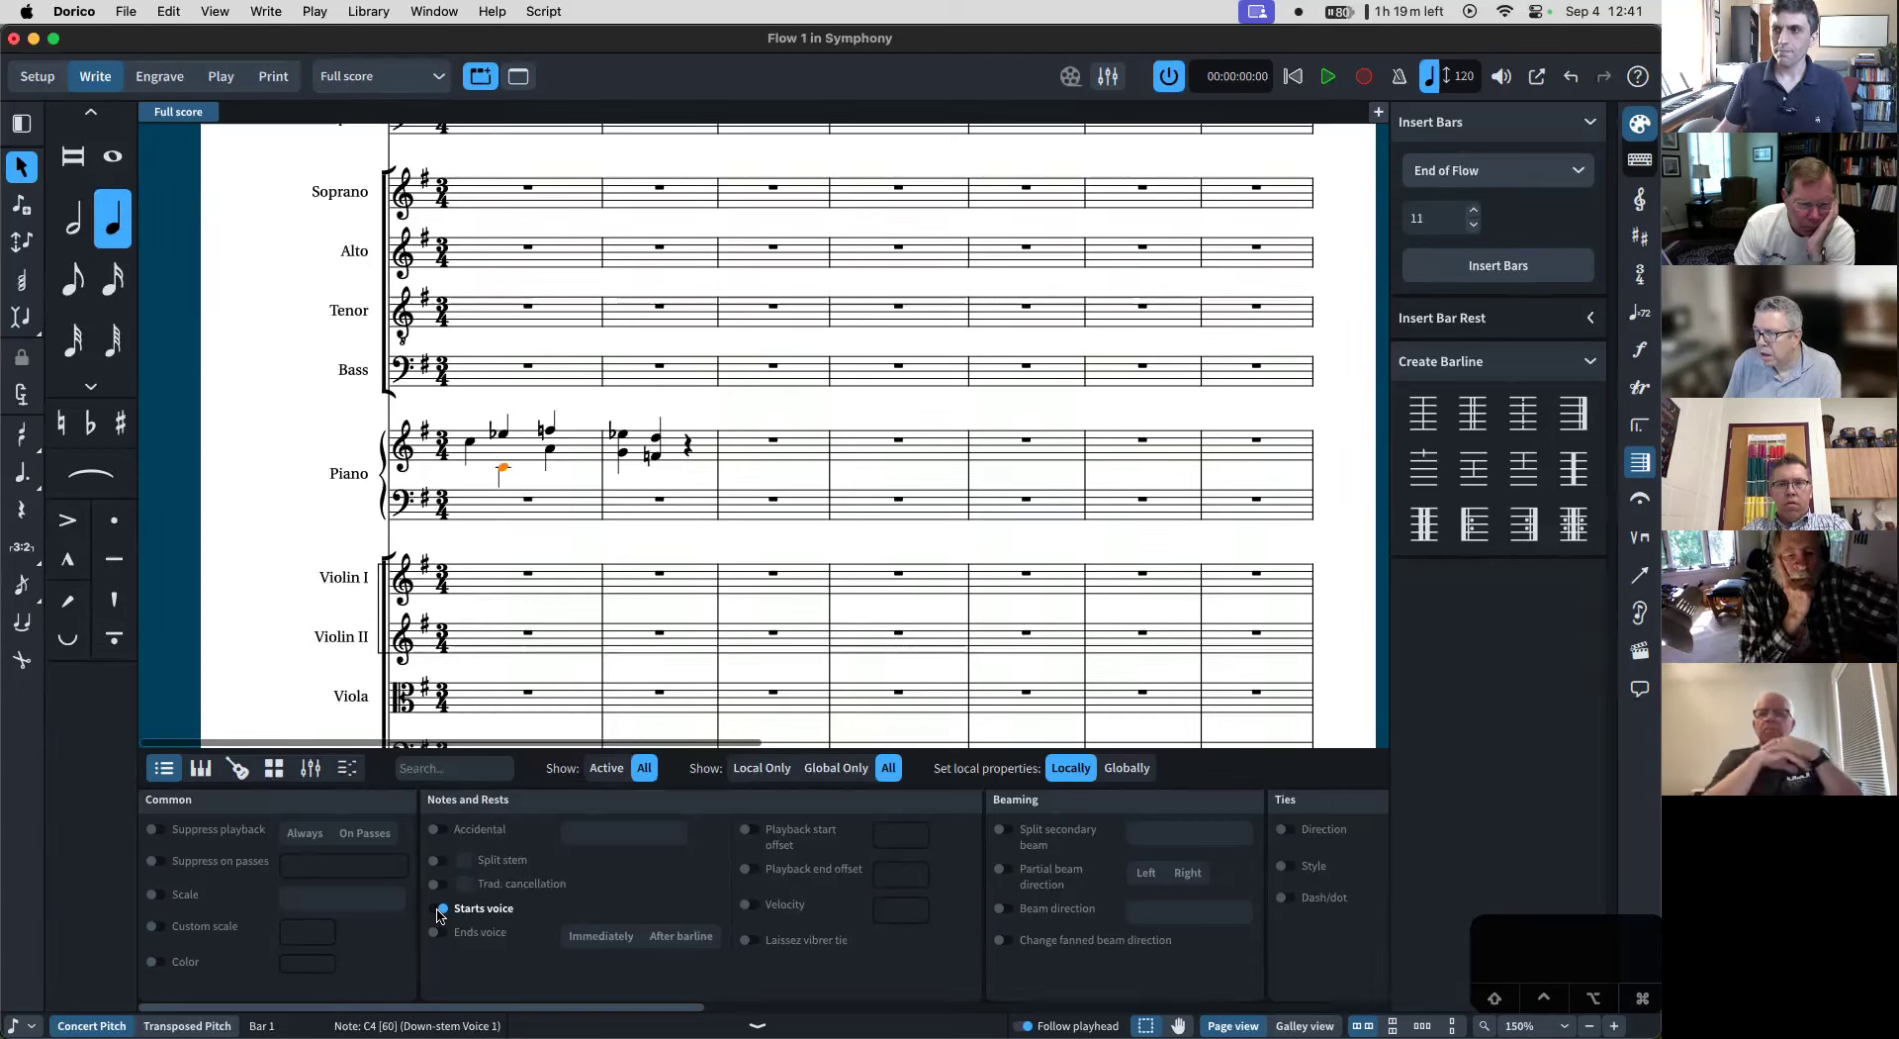
left_click(441, 909)
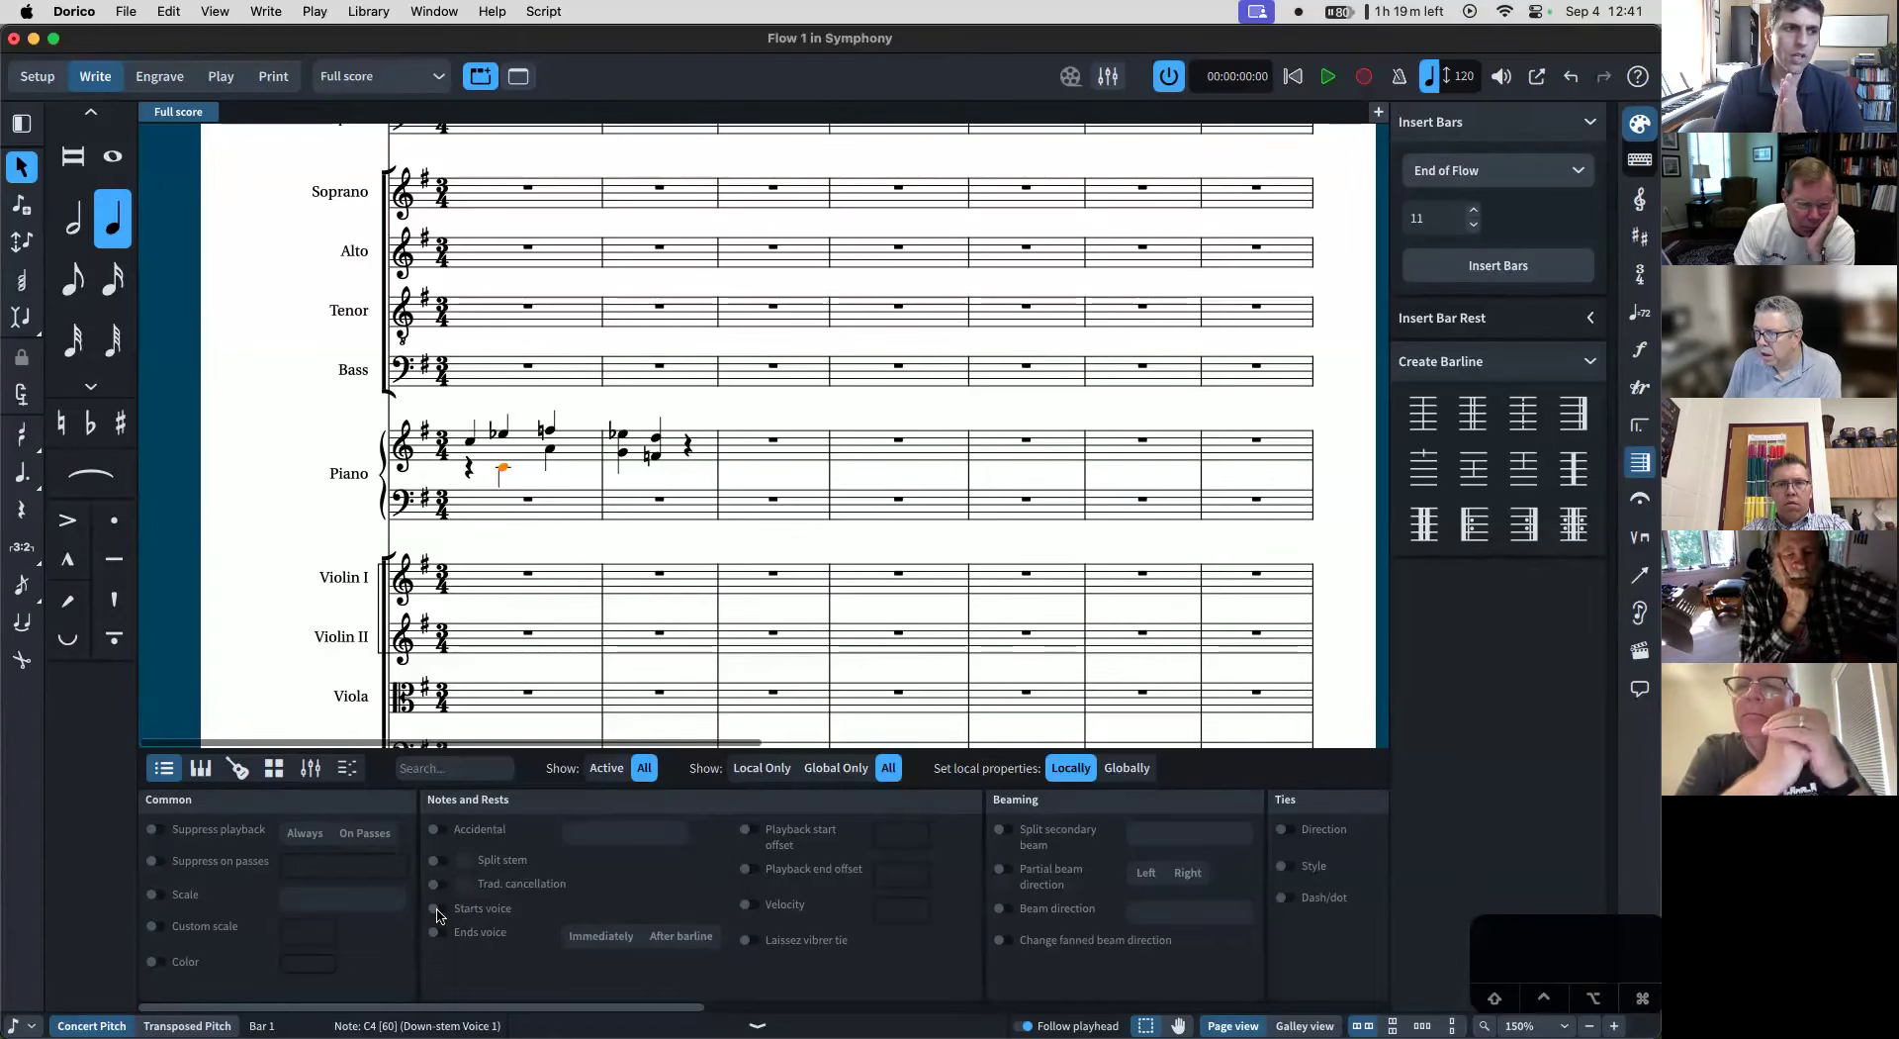
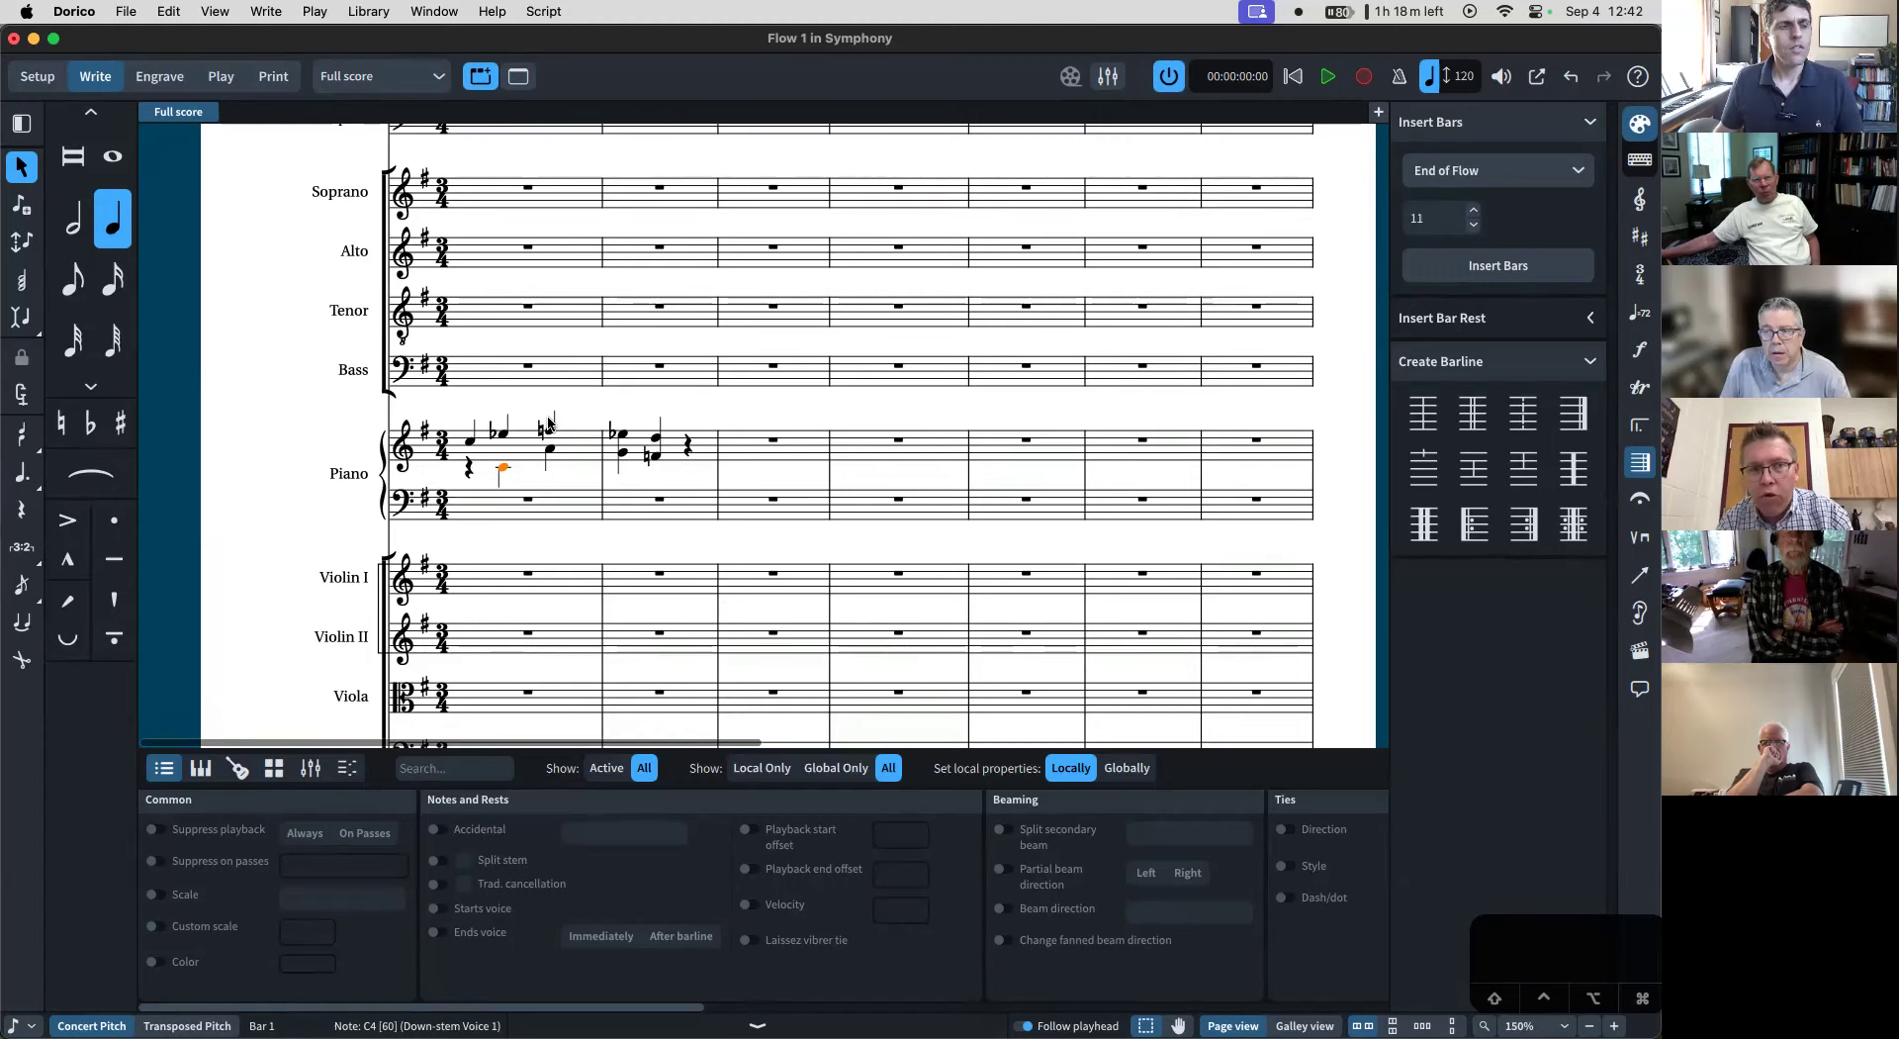
- Try the Remove Rests command on the down-stem rest in Piano bar 1, and restore the rest by turning off the C's Starts voice property
key("super+equal")
key("super+equal")
key("super+equal")
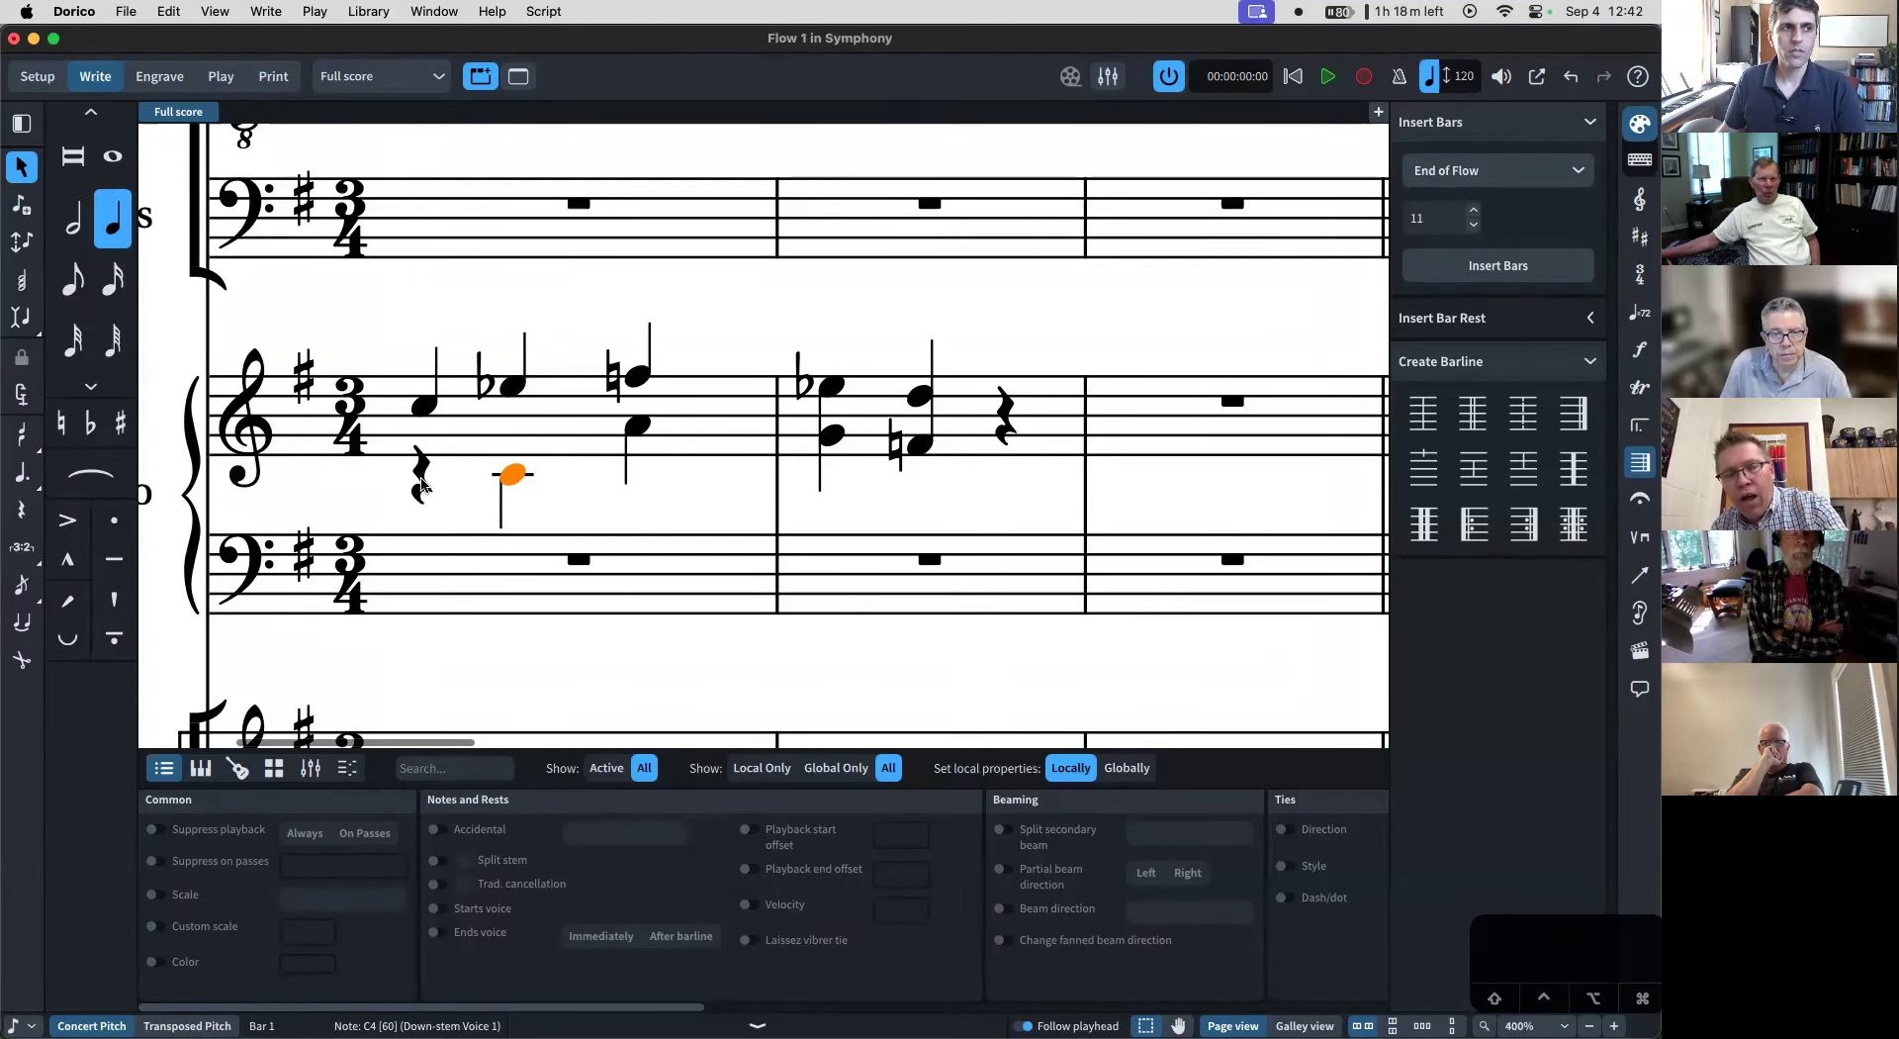
left_click(422, 485)
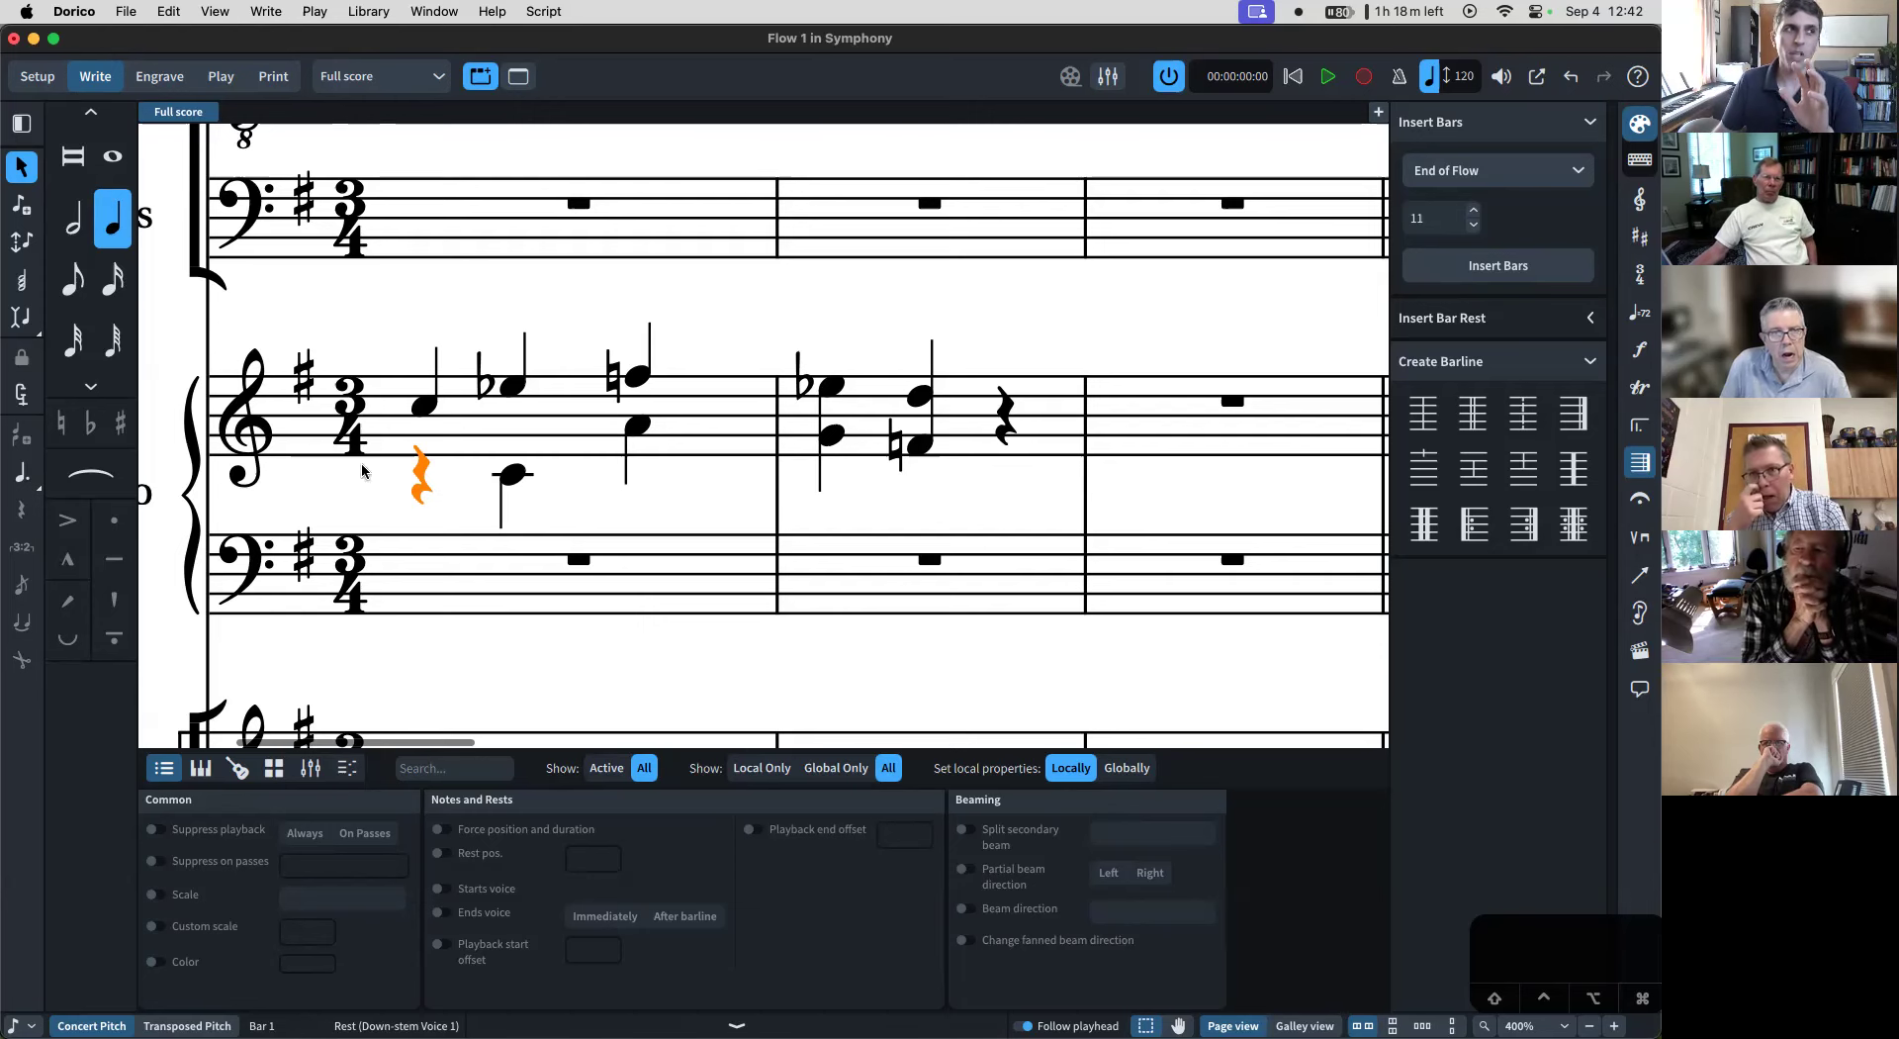
left_click(184, 16)
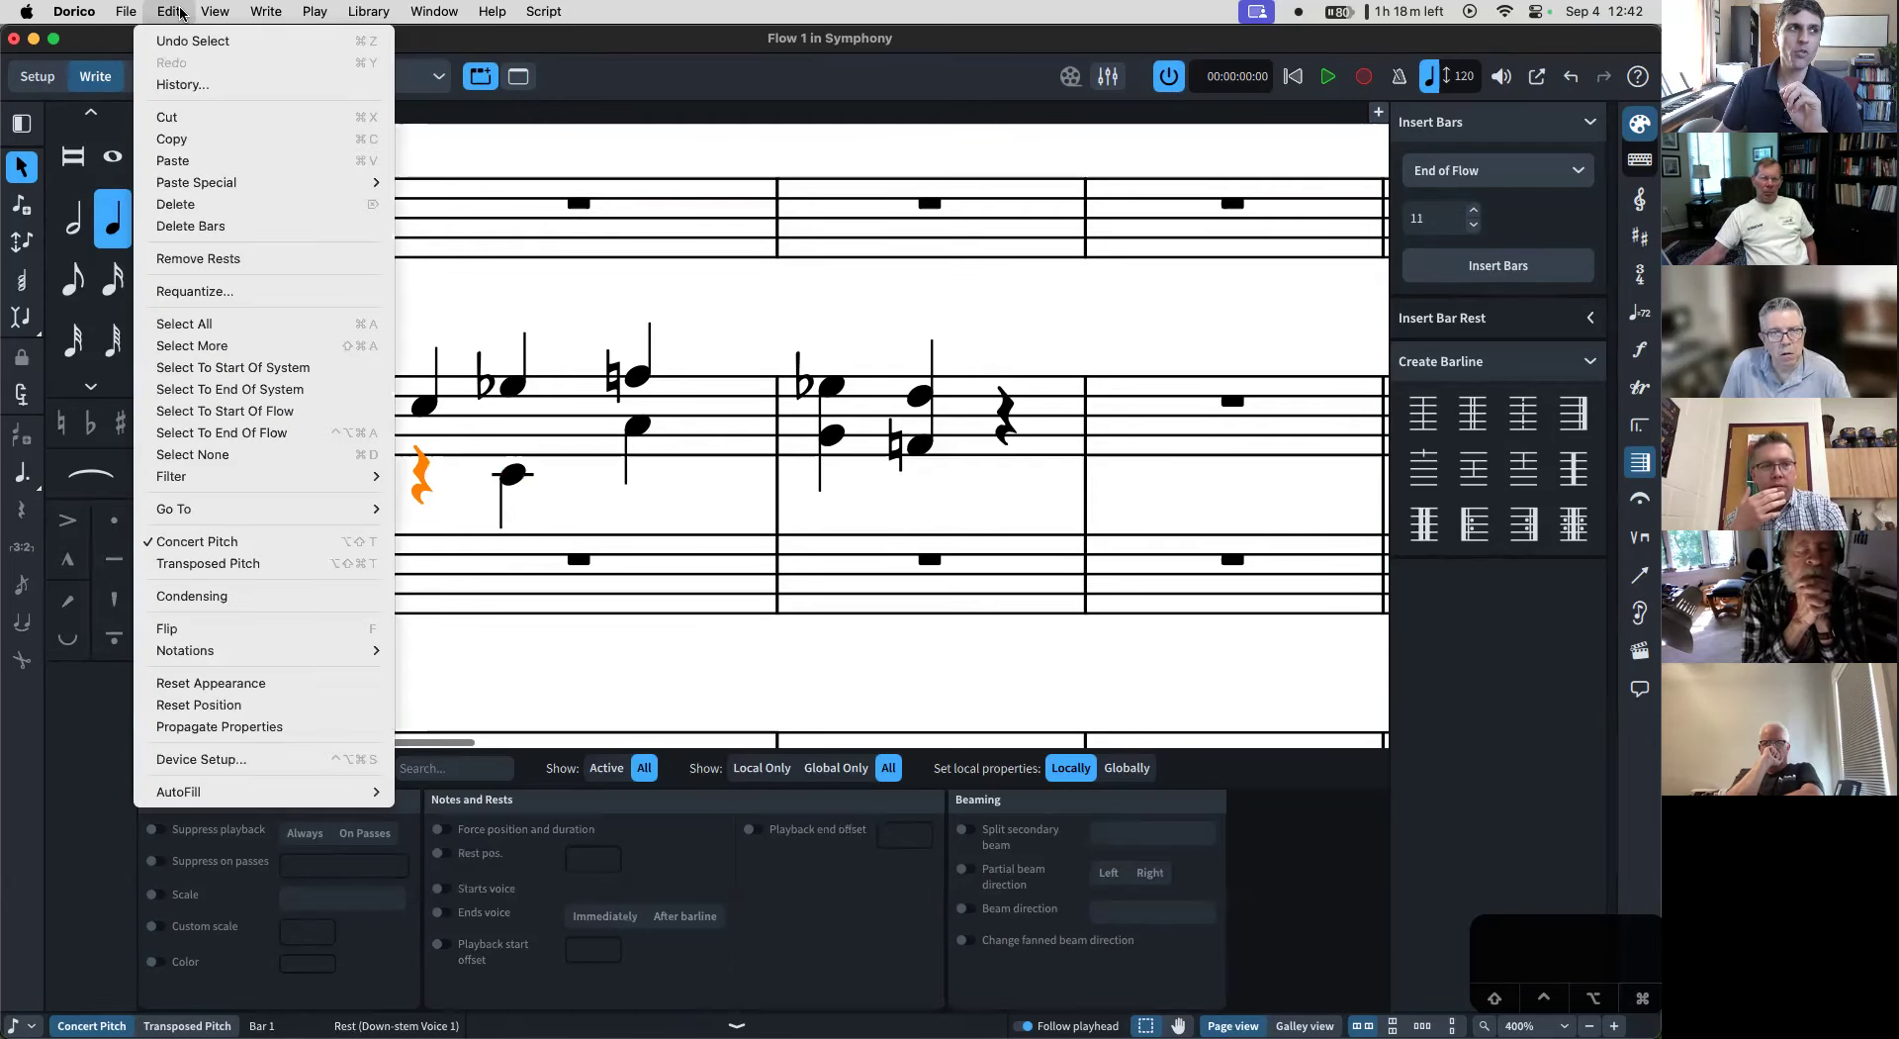
left_click(257, 258)
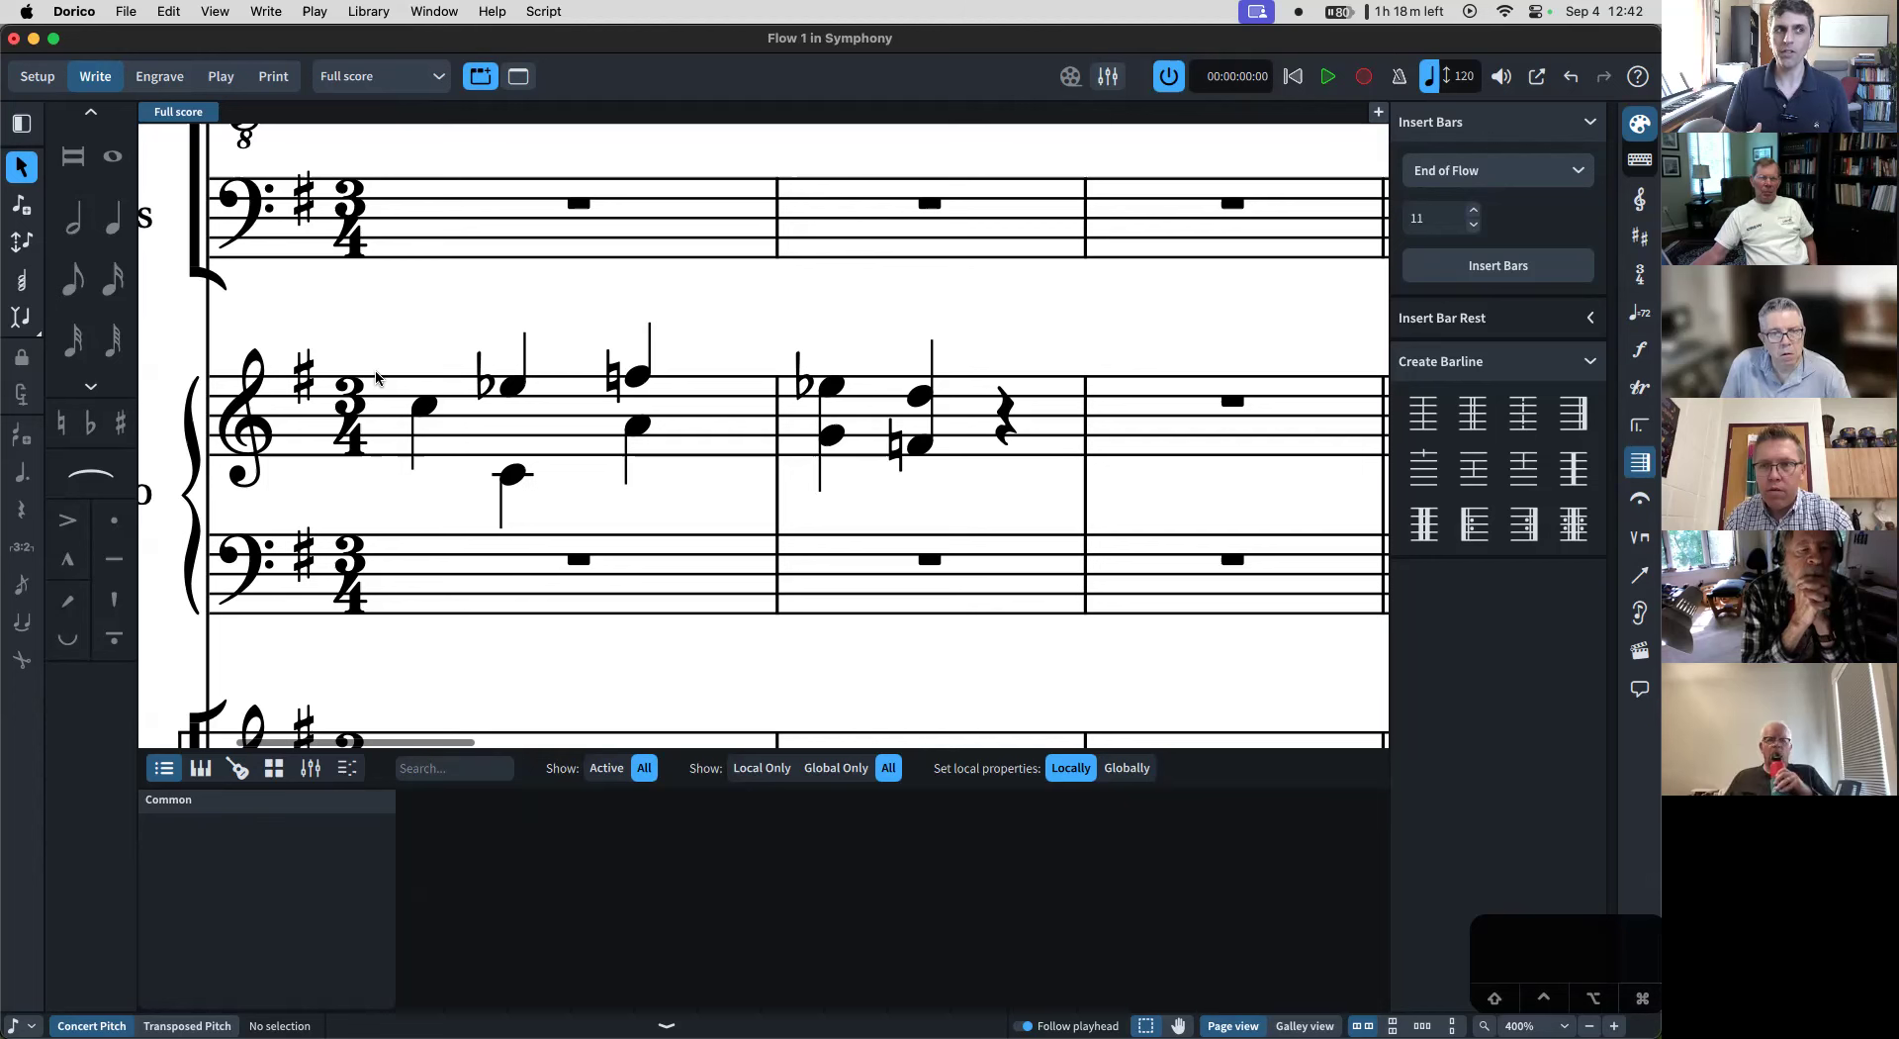
left_click(512, 476)
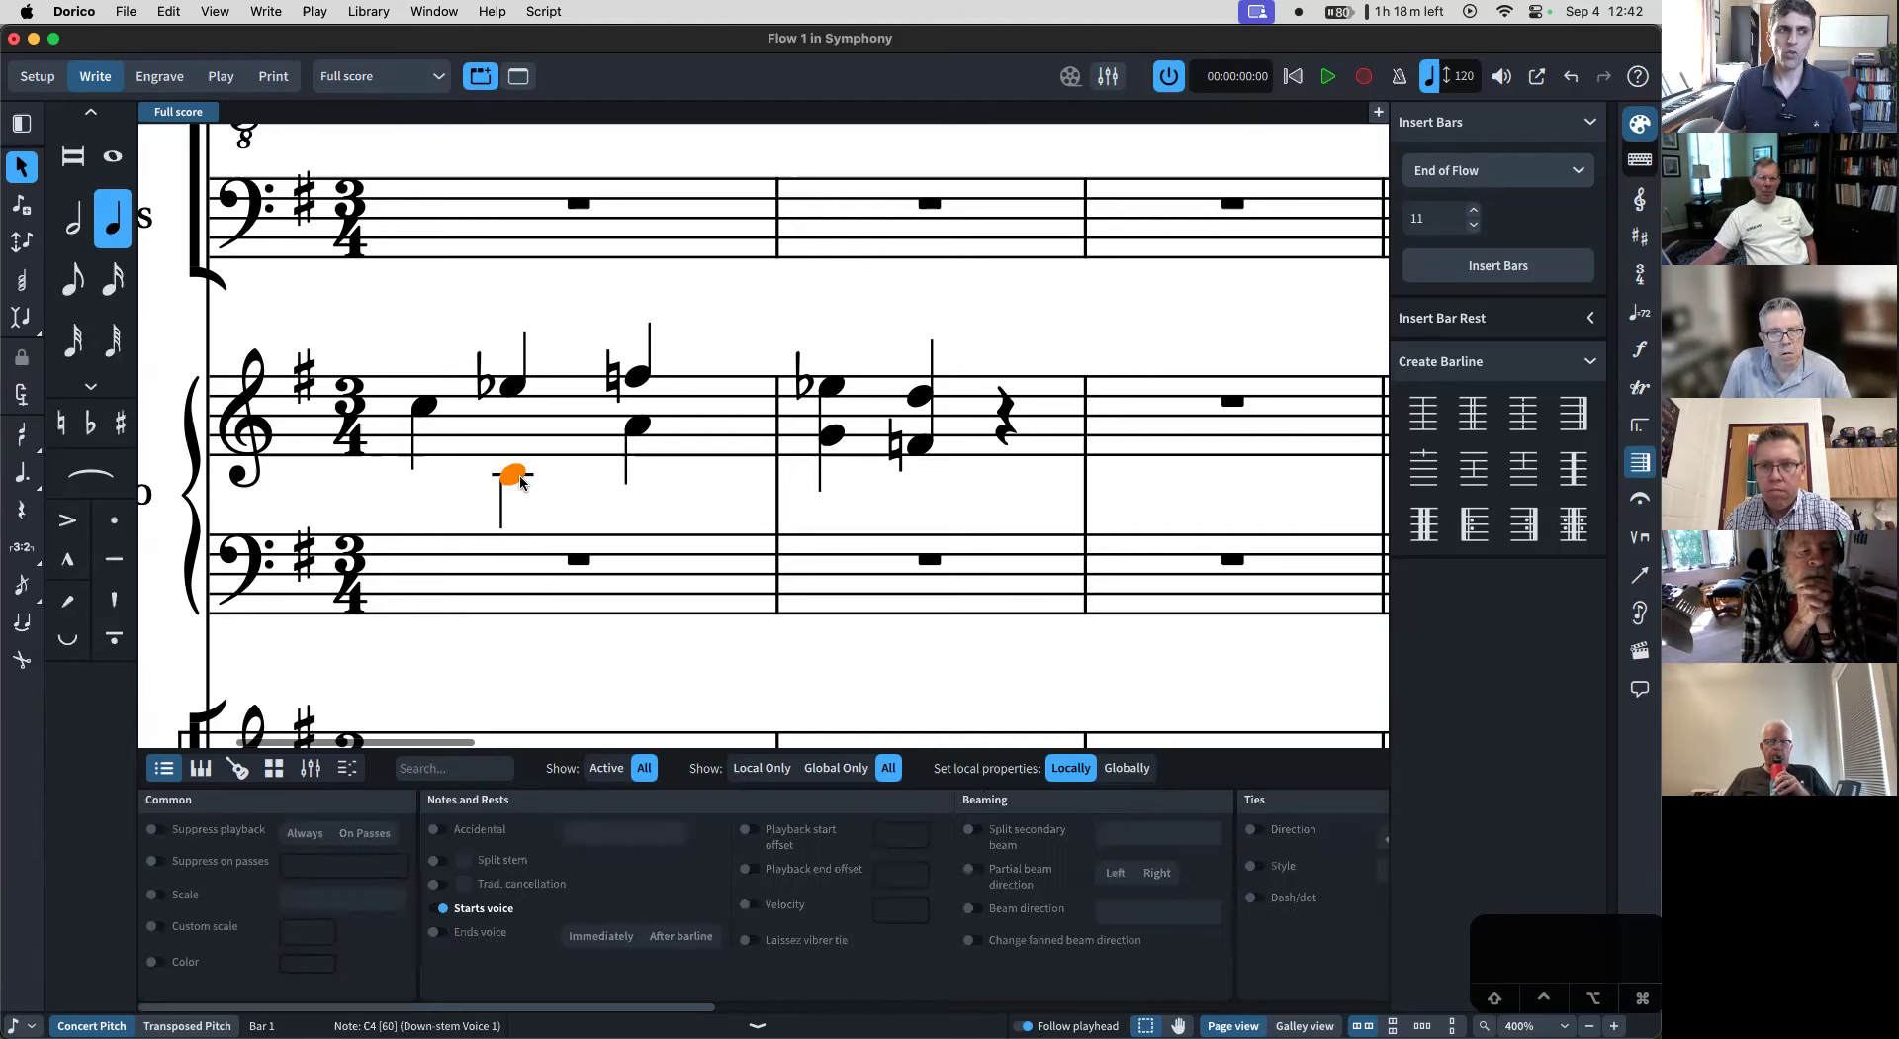
left_click(443, 908)
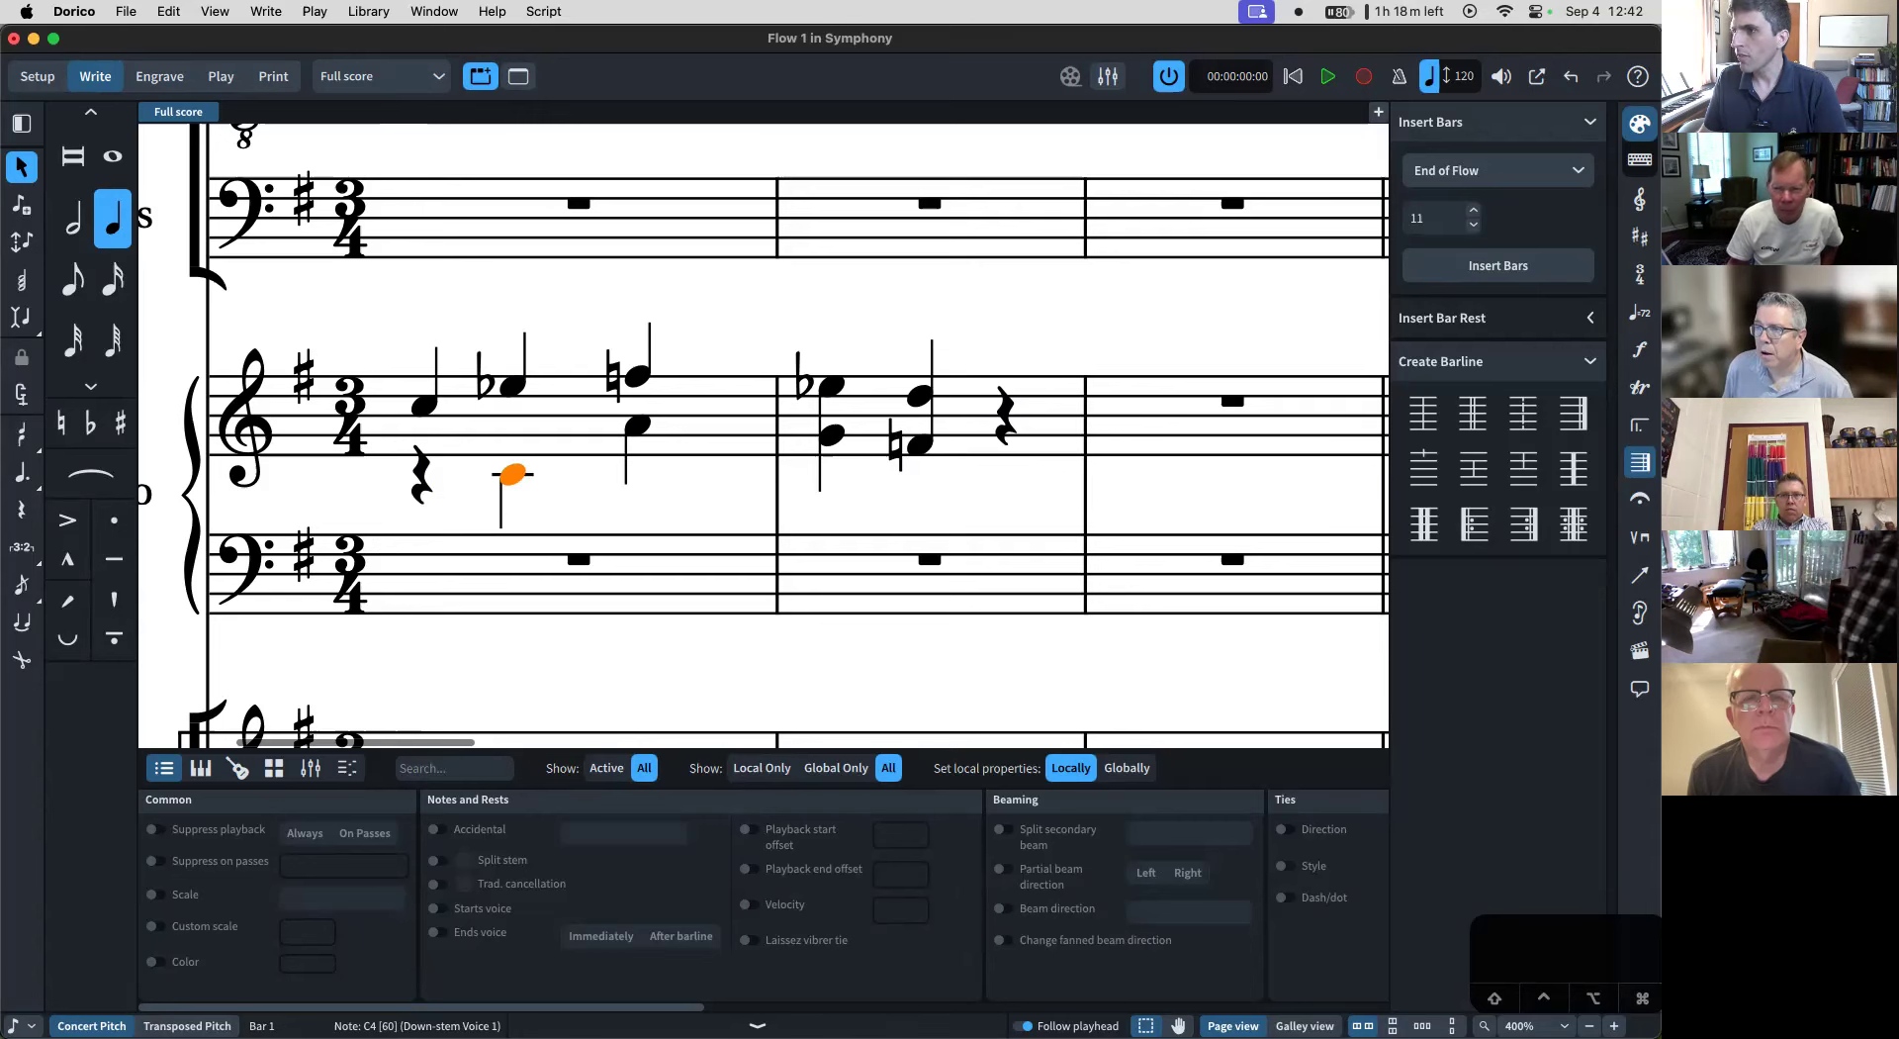
- Start note input at the C that begins bar 2 of Flute 1, with durations locked
scroll(809, 608, "up", 6)
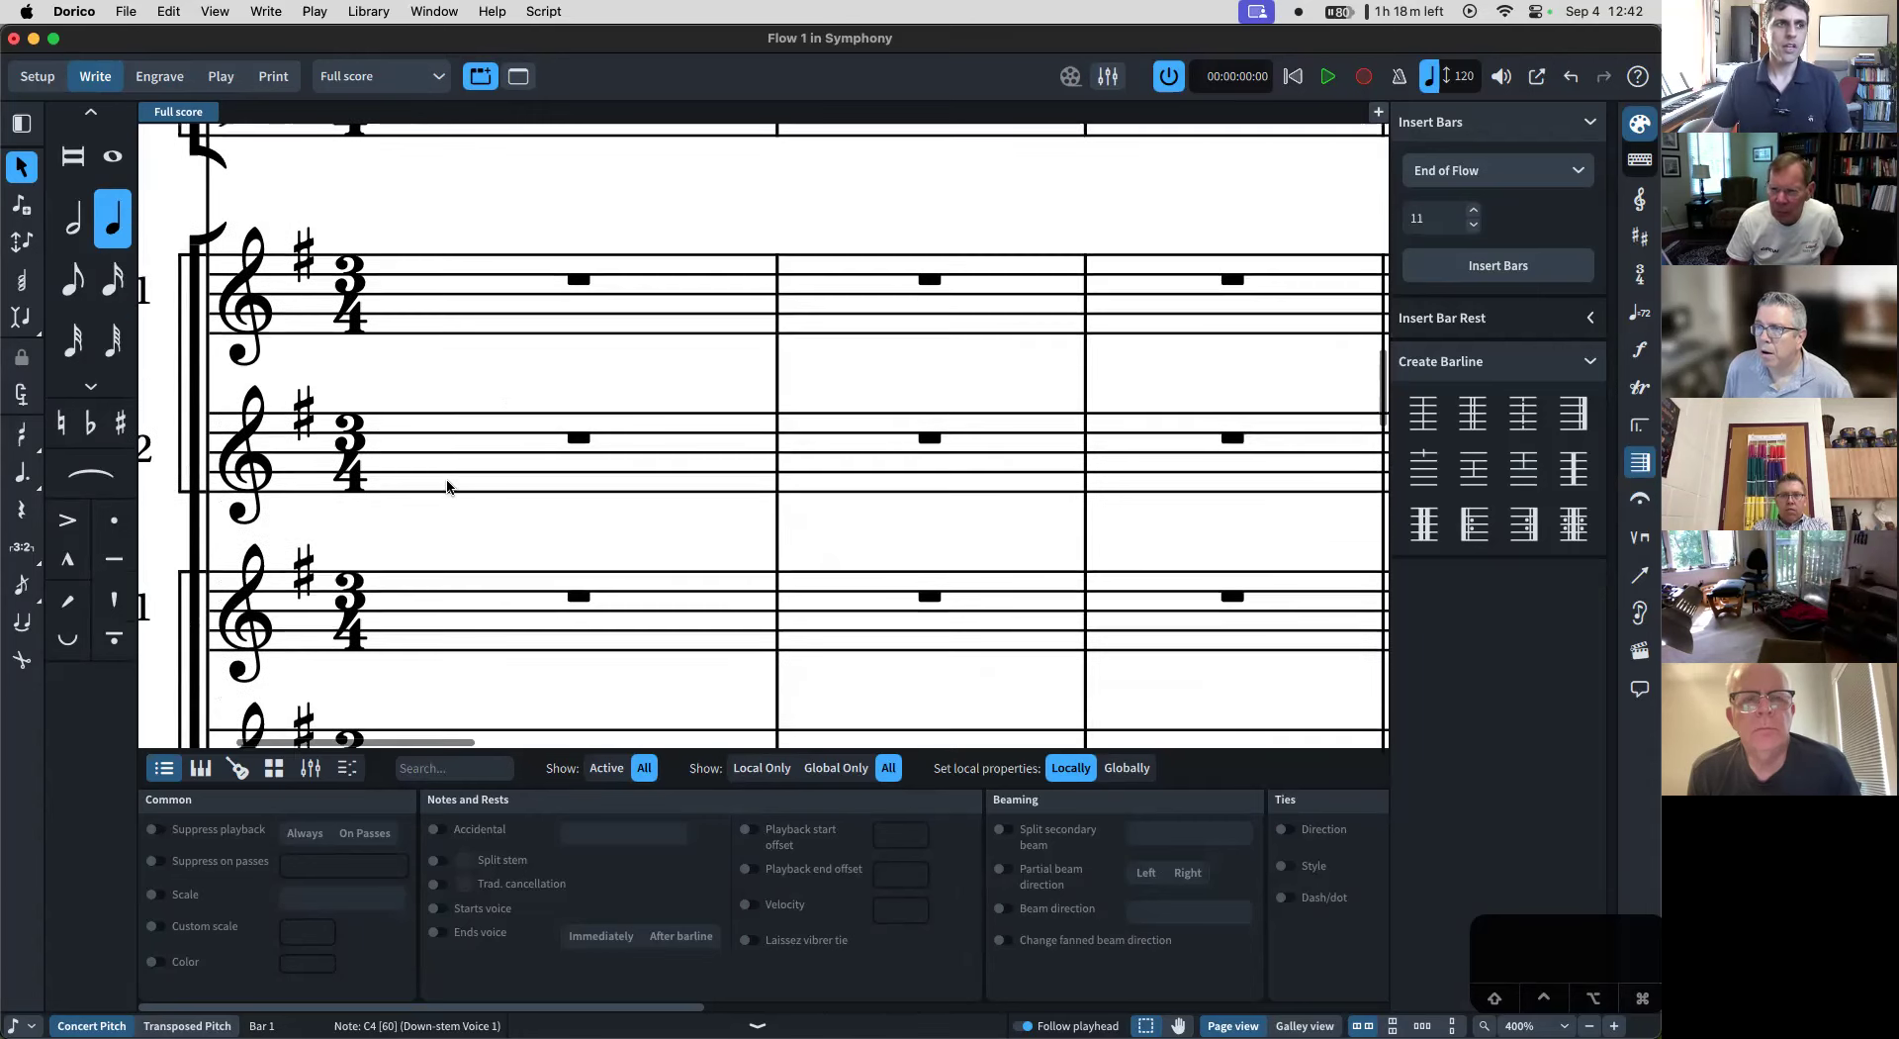
key("super+minus")
key("super+minus")
key("super+minus")
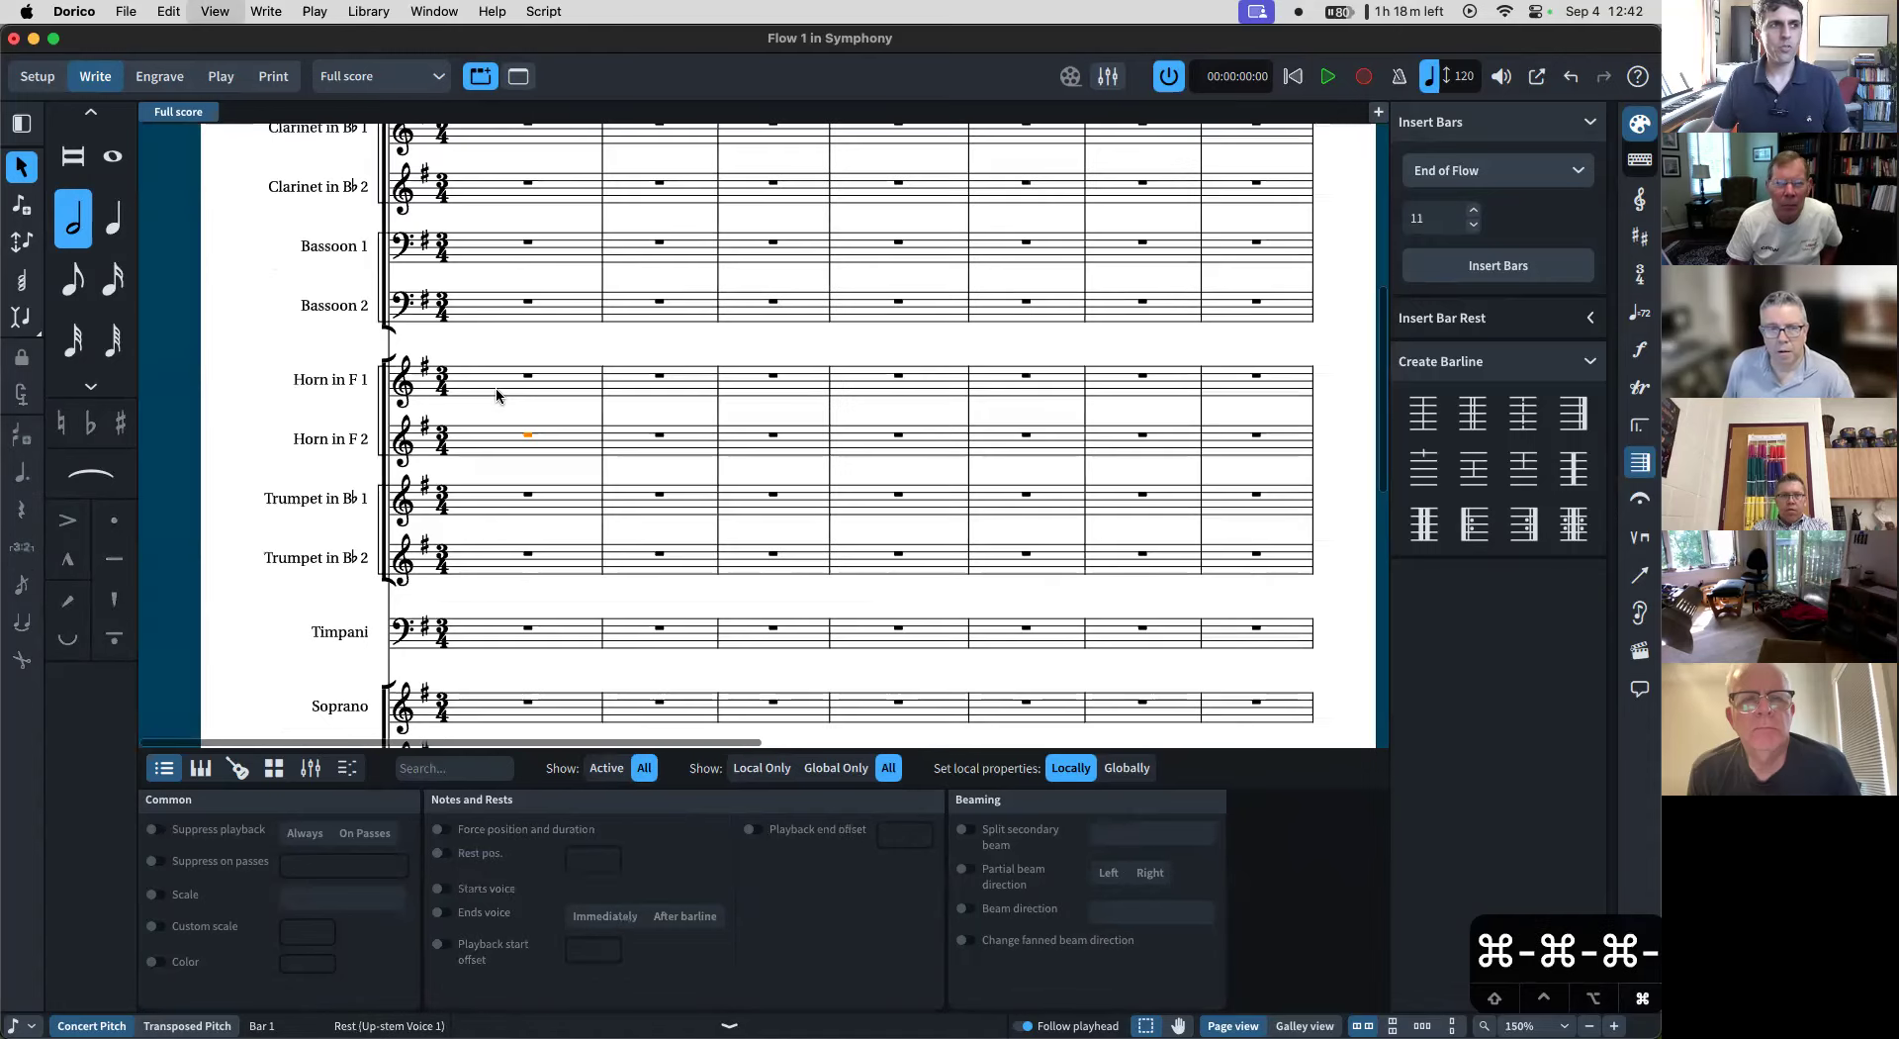
scroll(497, 395, "up", 4)
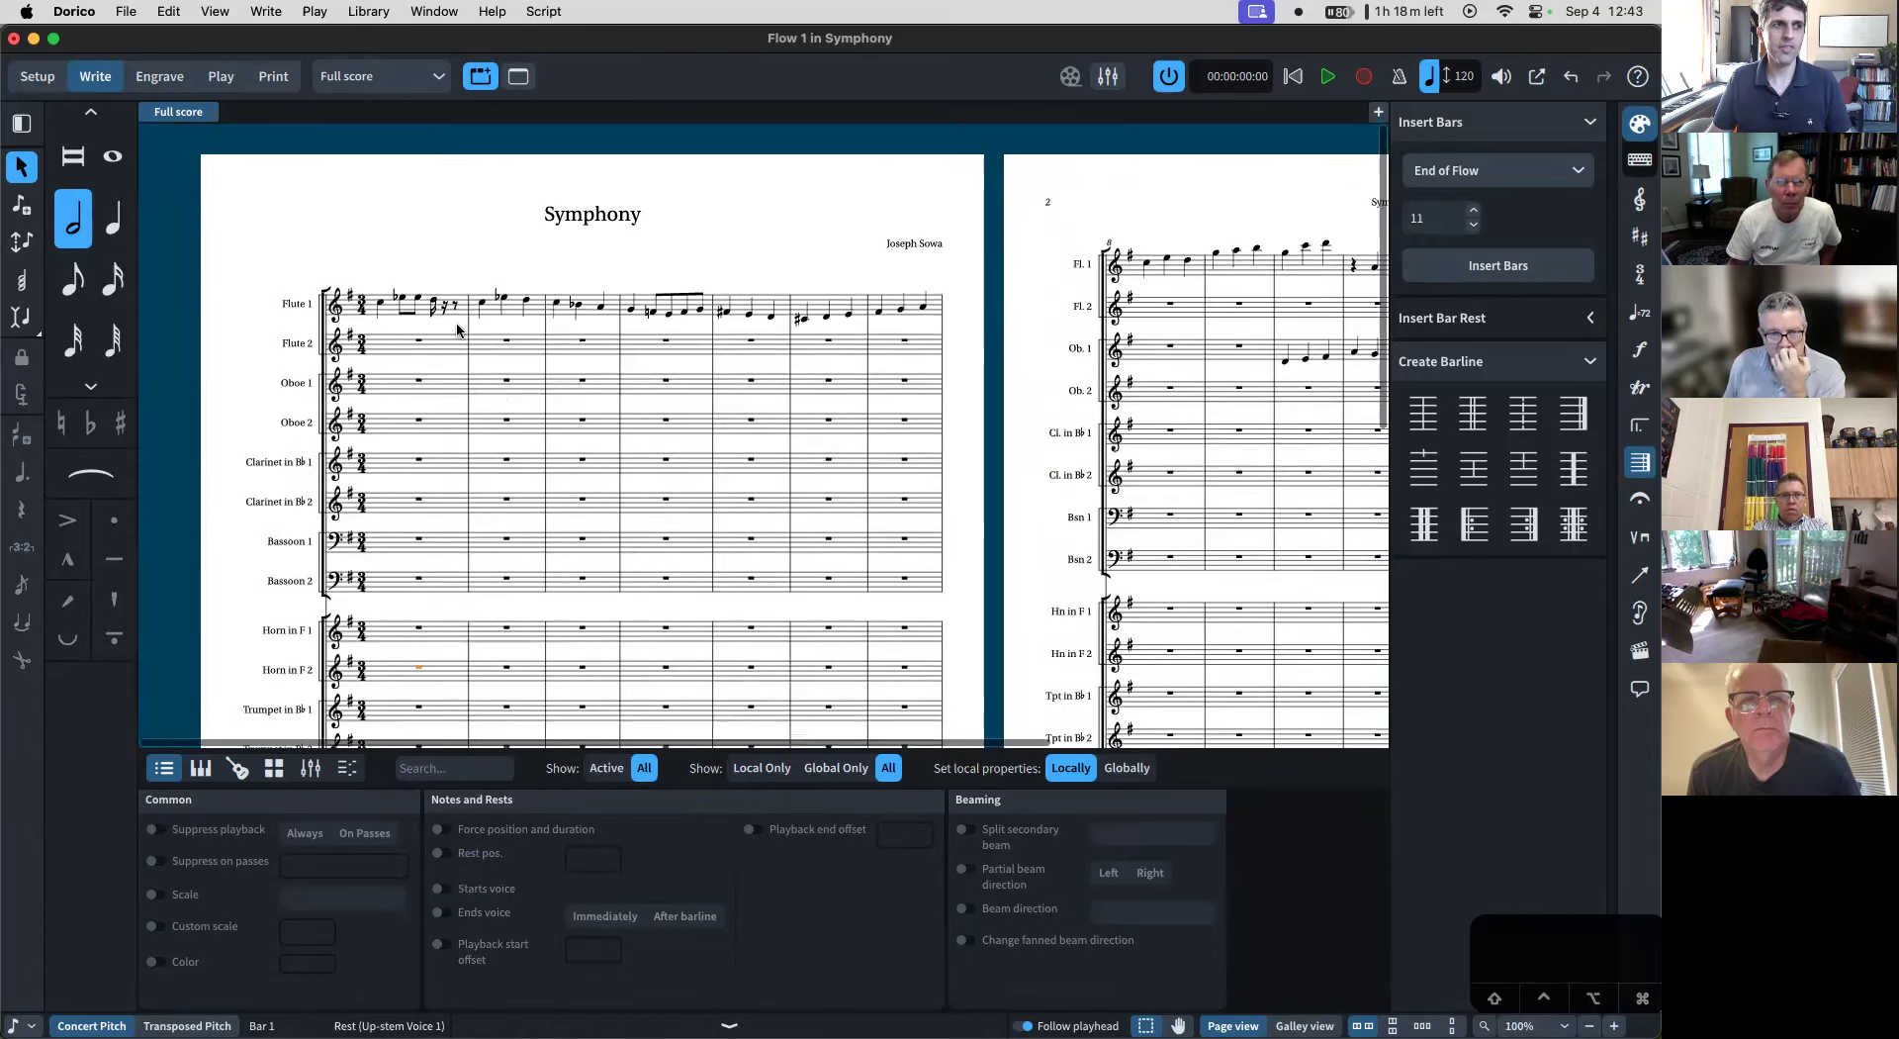
left_click(477, 302)
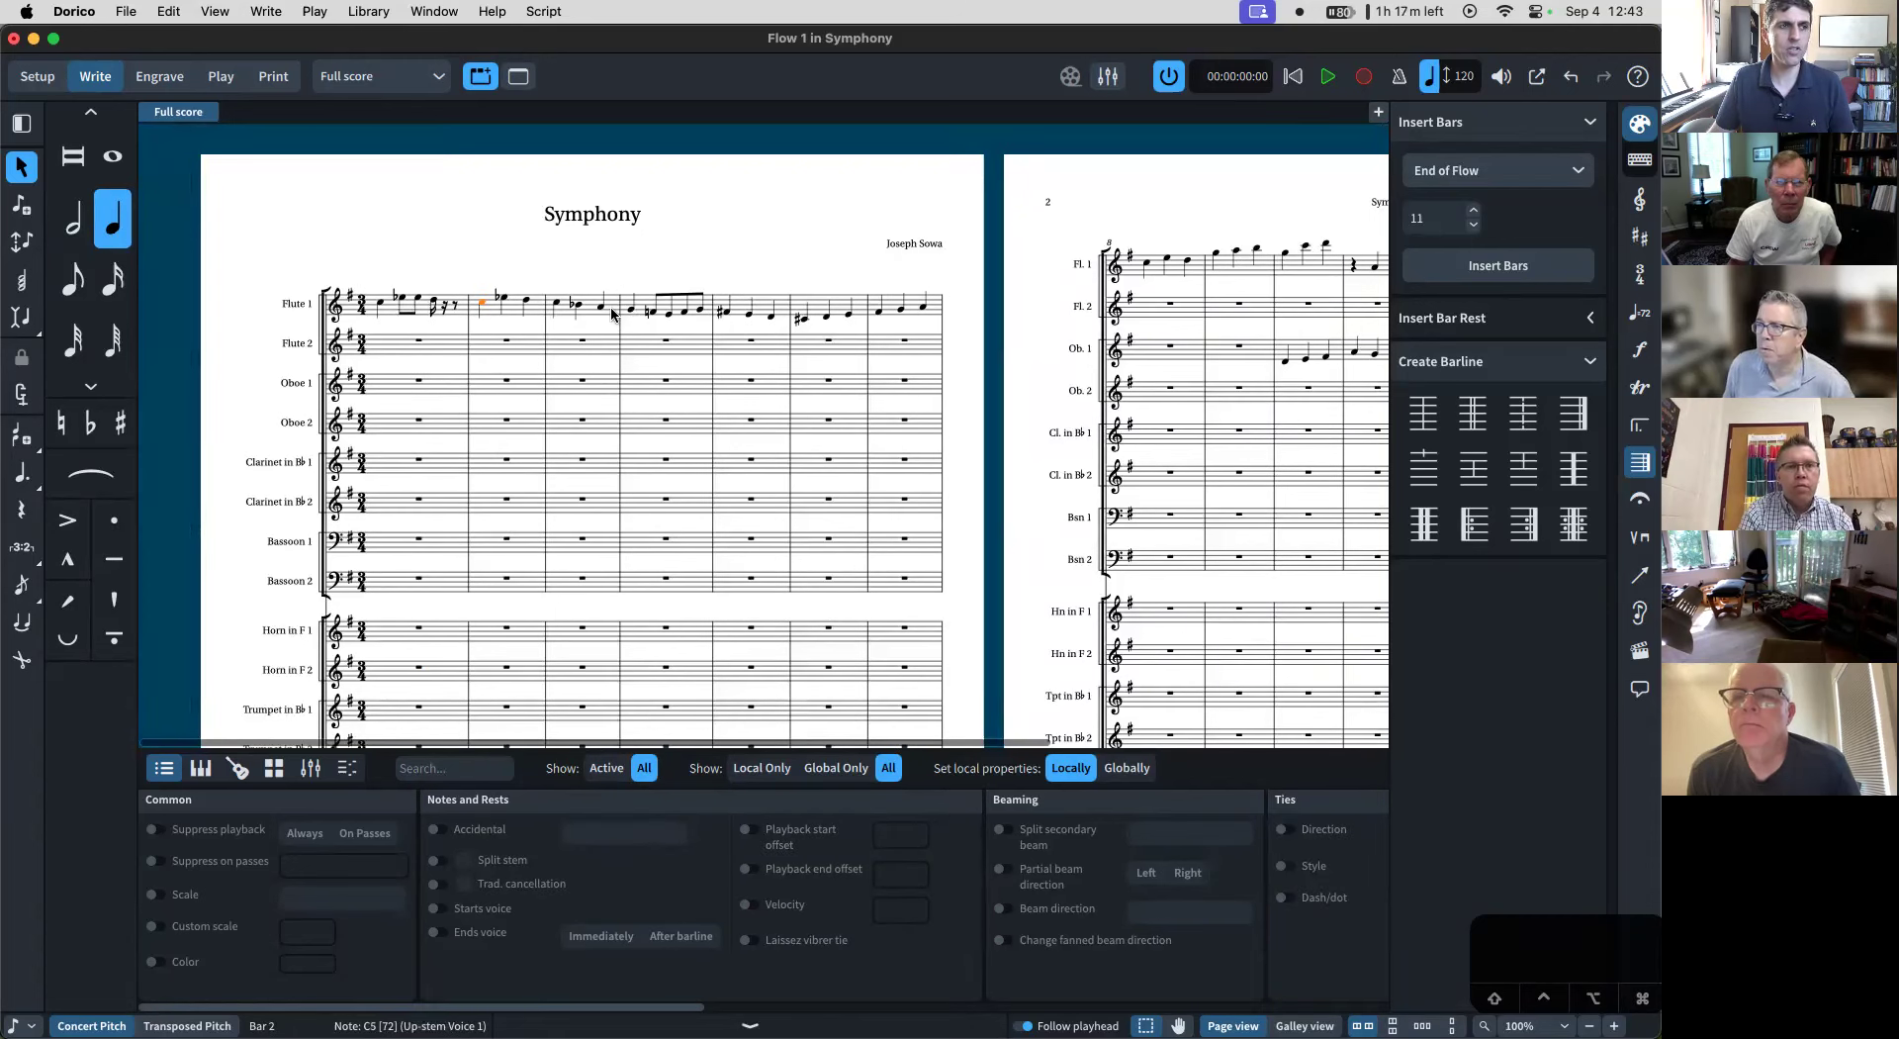
key("Return")
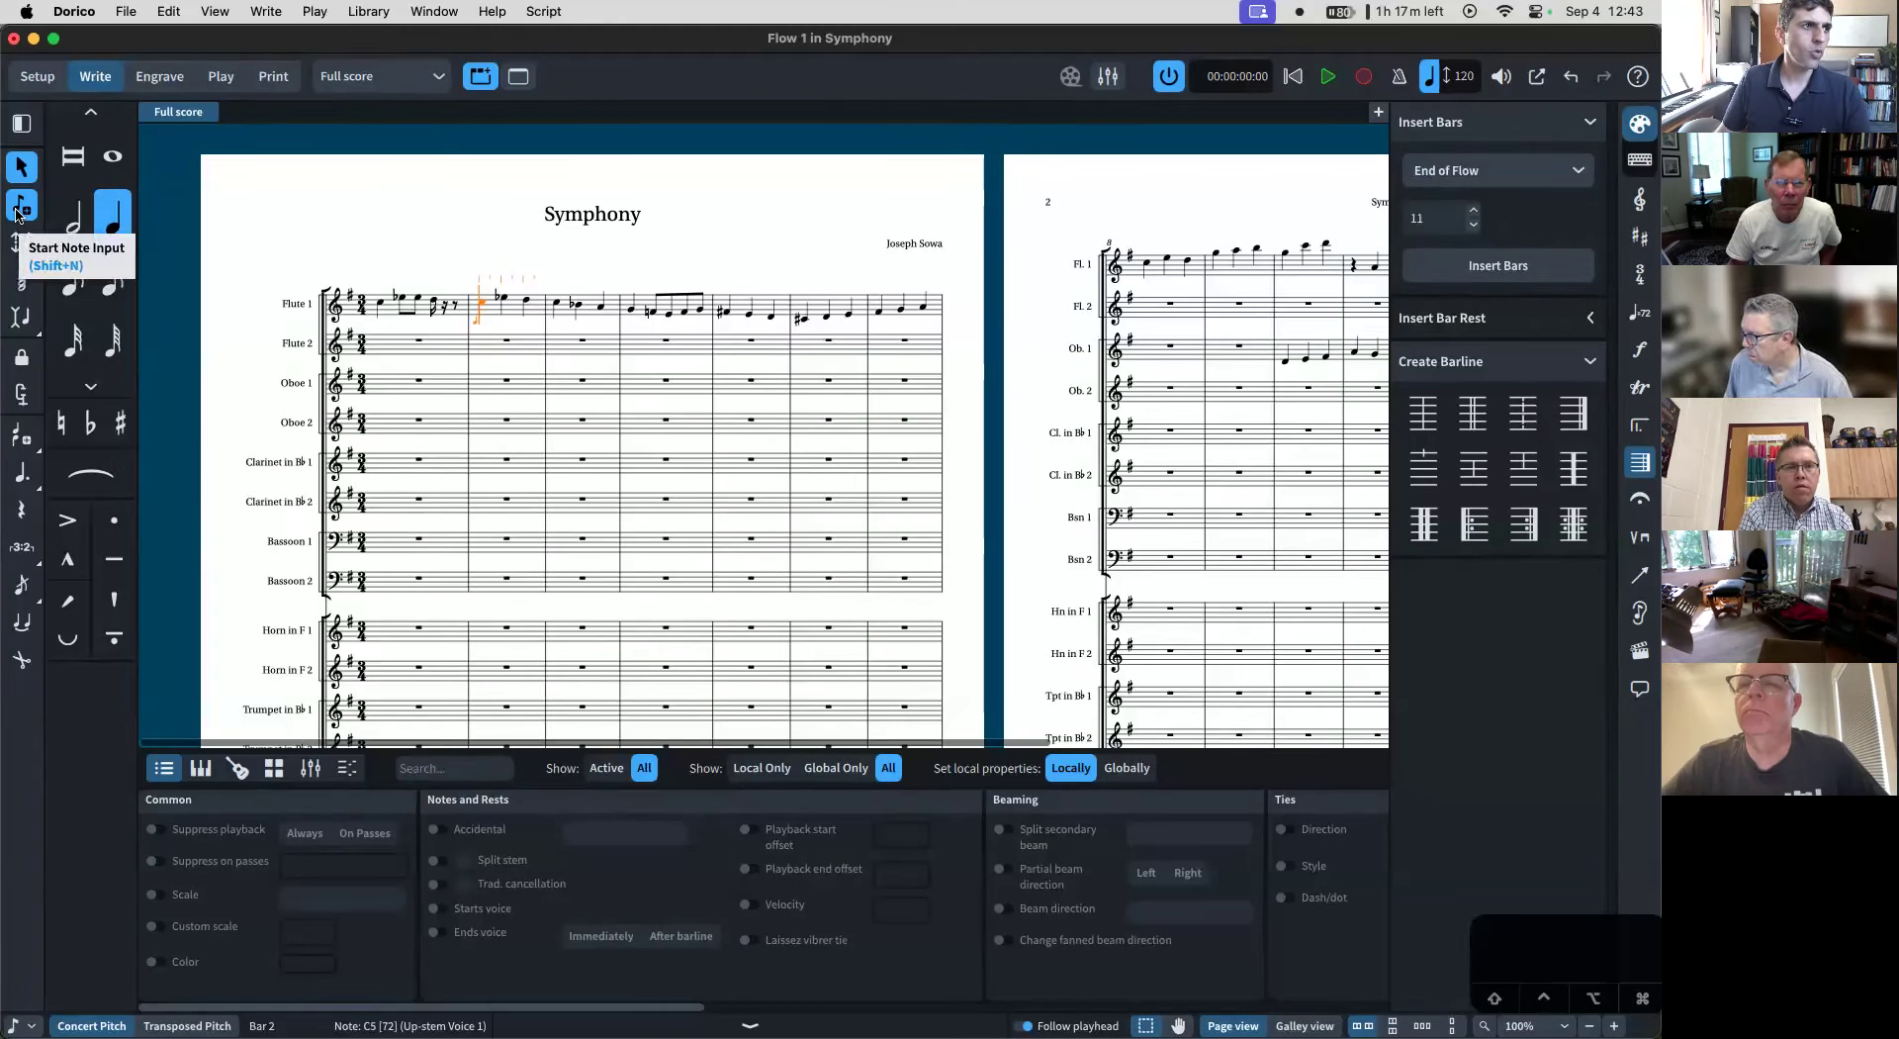
left_click(22, 357)
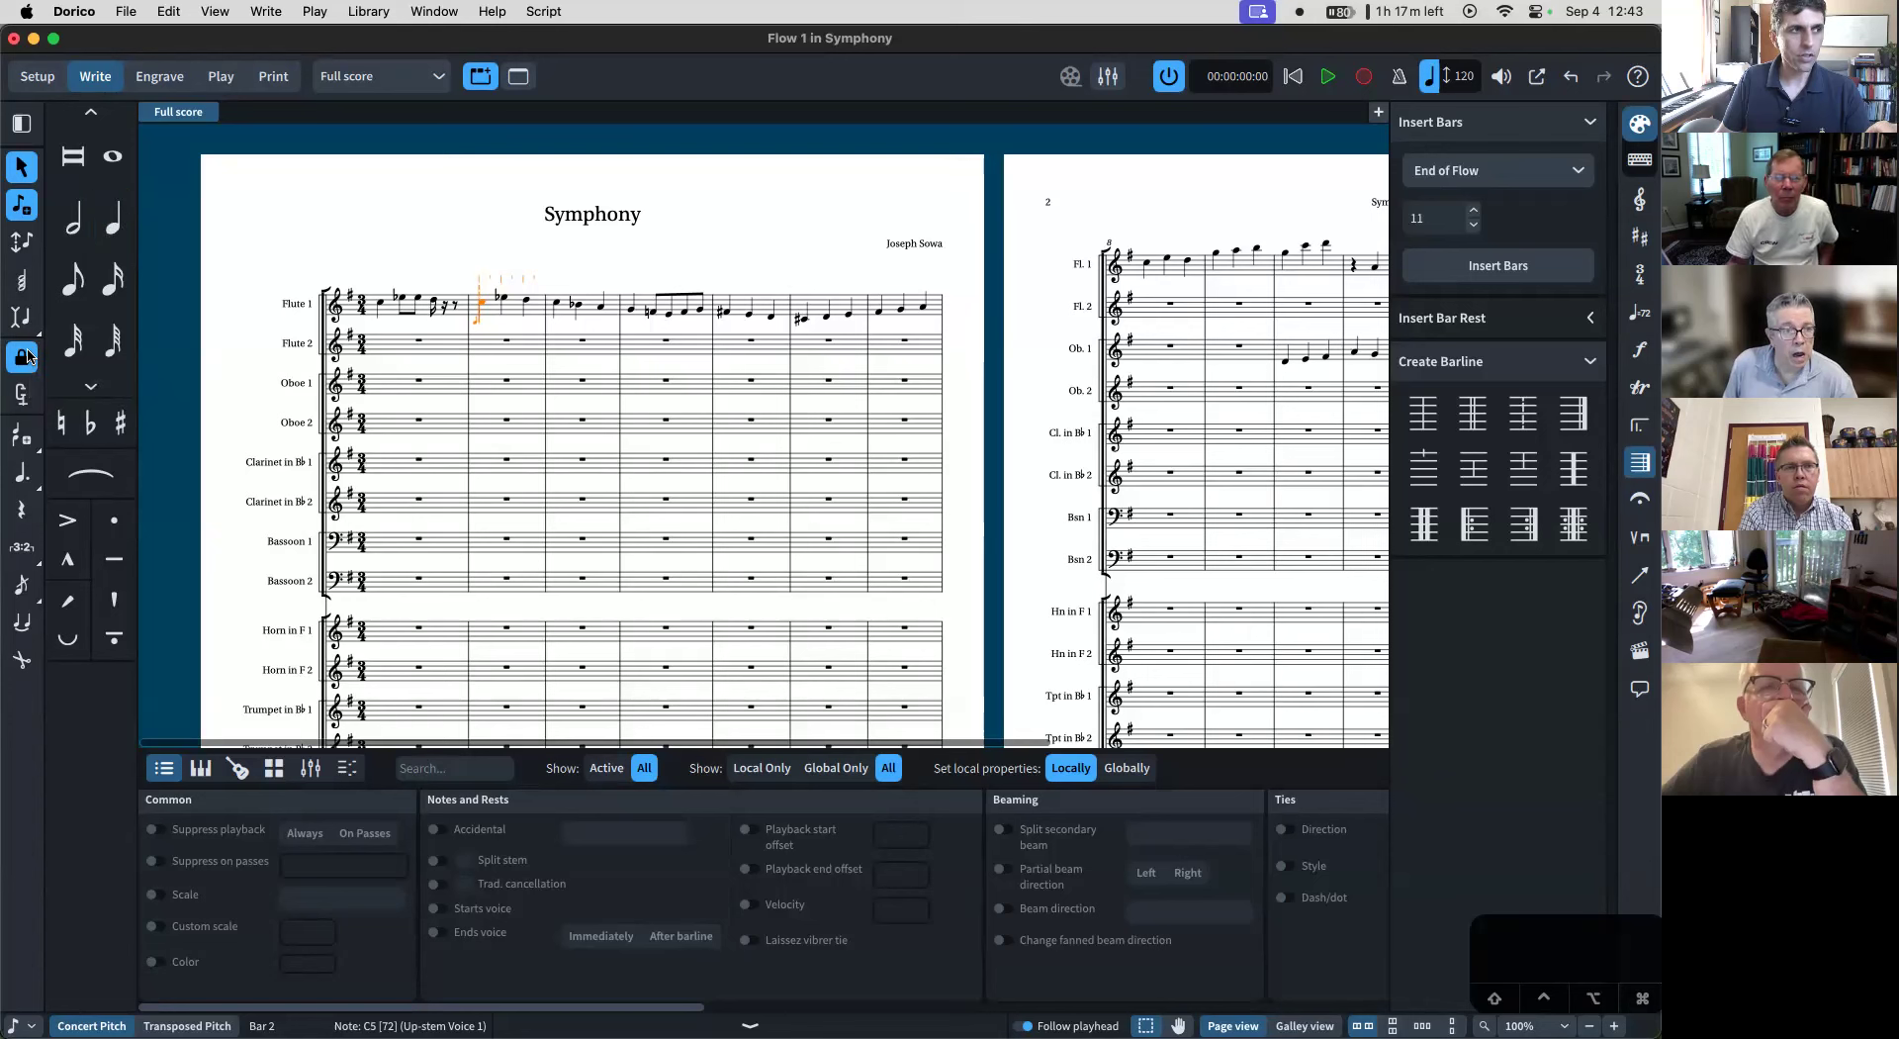
- Repitch Flute 1 from bar 2 as G F E, D E F, G A G F E, D C D, E F while keeping the existing rhythms
key("super+equal")
key("super+equal")
key("super+equal")
key("super+equal")
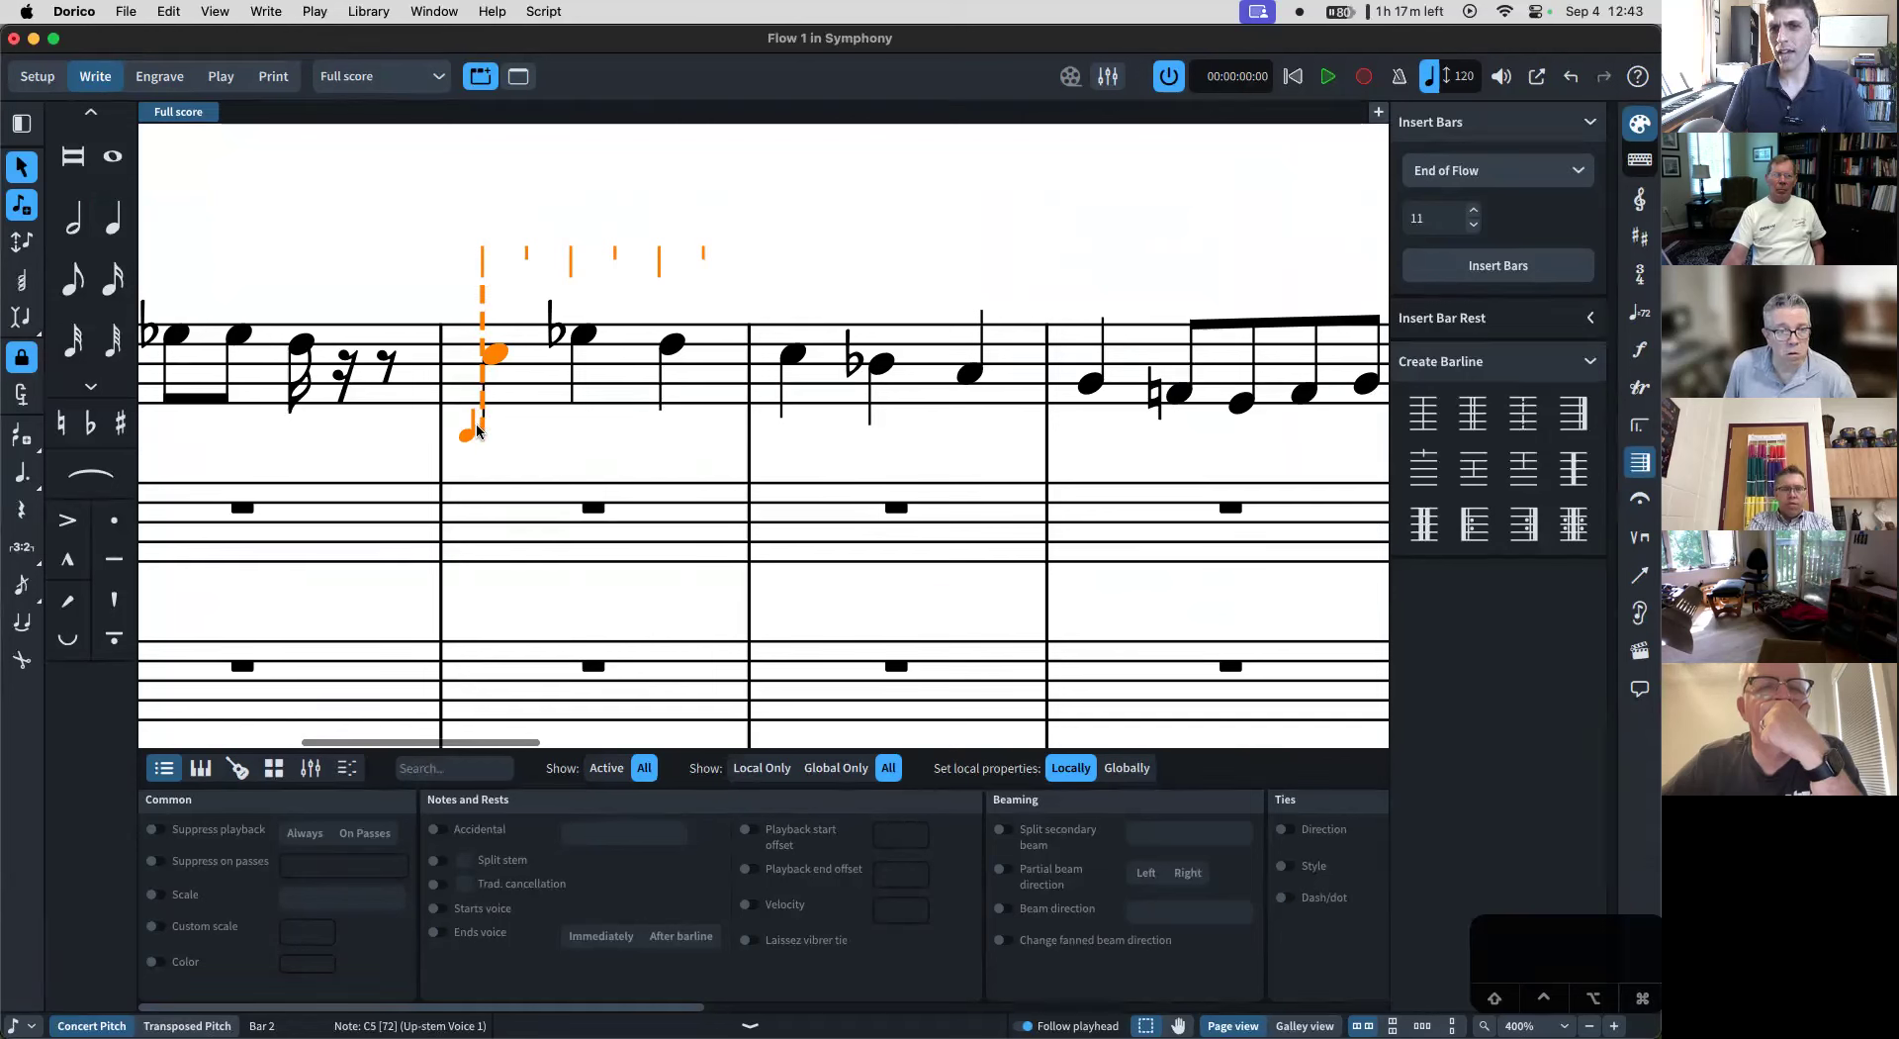
key("g")
key("f")
key("e")
key("d")
key("e")
key("f")
key("g")
key("a")
key("g")
key("f")
key("e")
key("d")
key("c")
key("d")
key("e")
key("f")
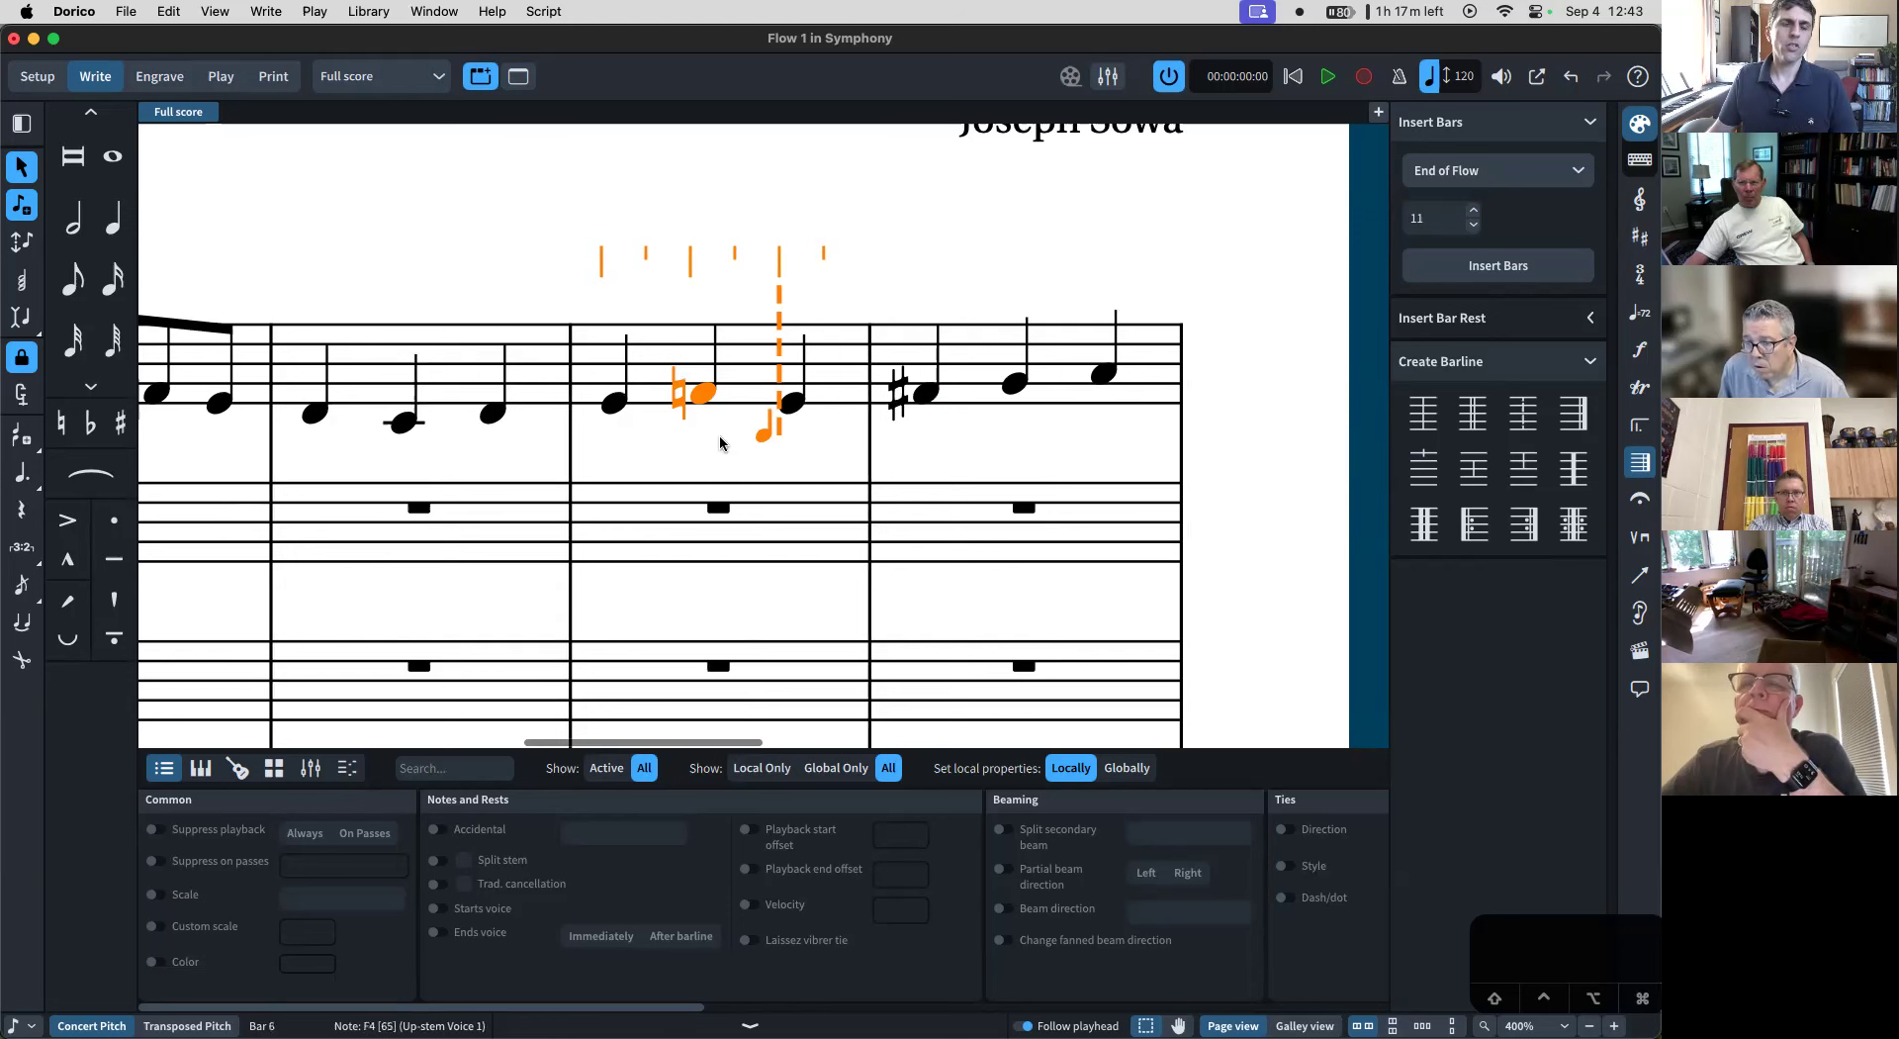
key("Escape")
- Enter a quarter note D at the start of bar 3 in the Flute 2 staff
scroll(721, 430, "left", 10)
scroll(721, 429, "down", 1)
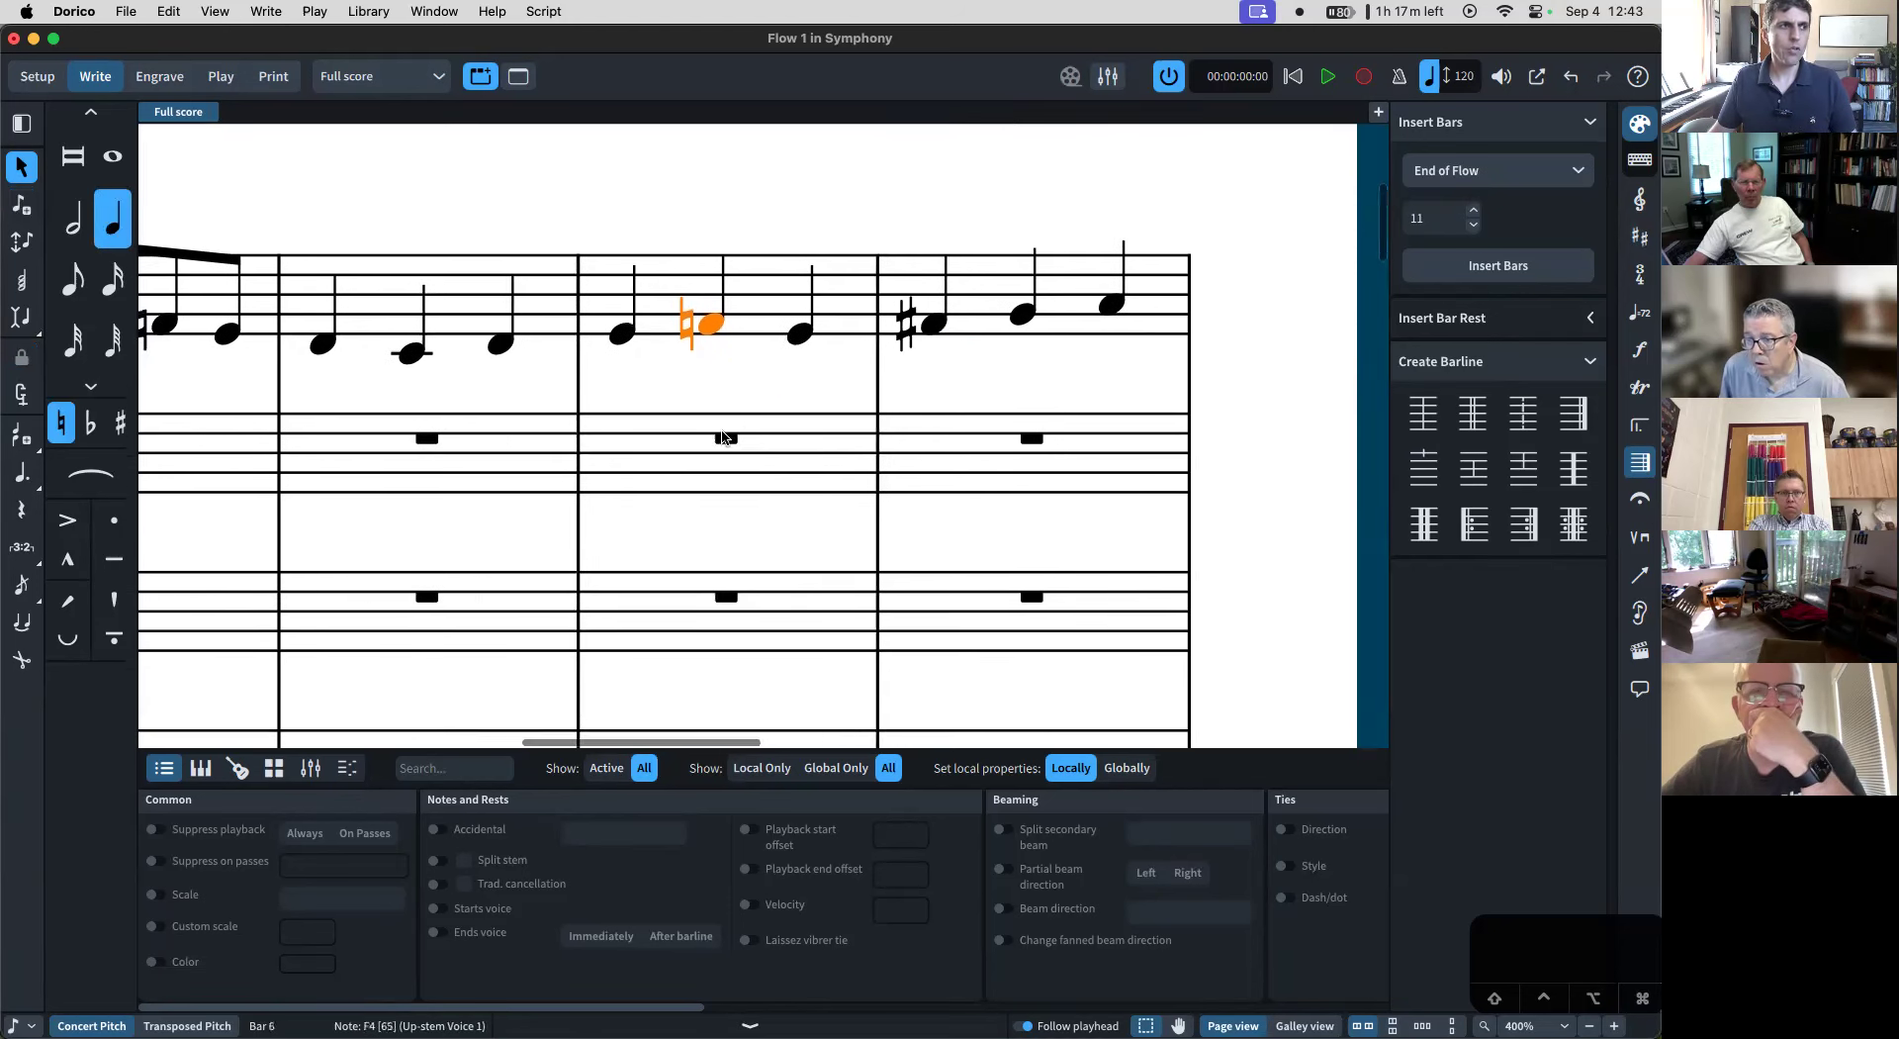
left_click(454, 438)
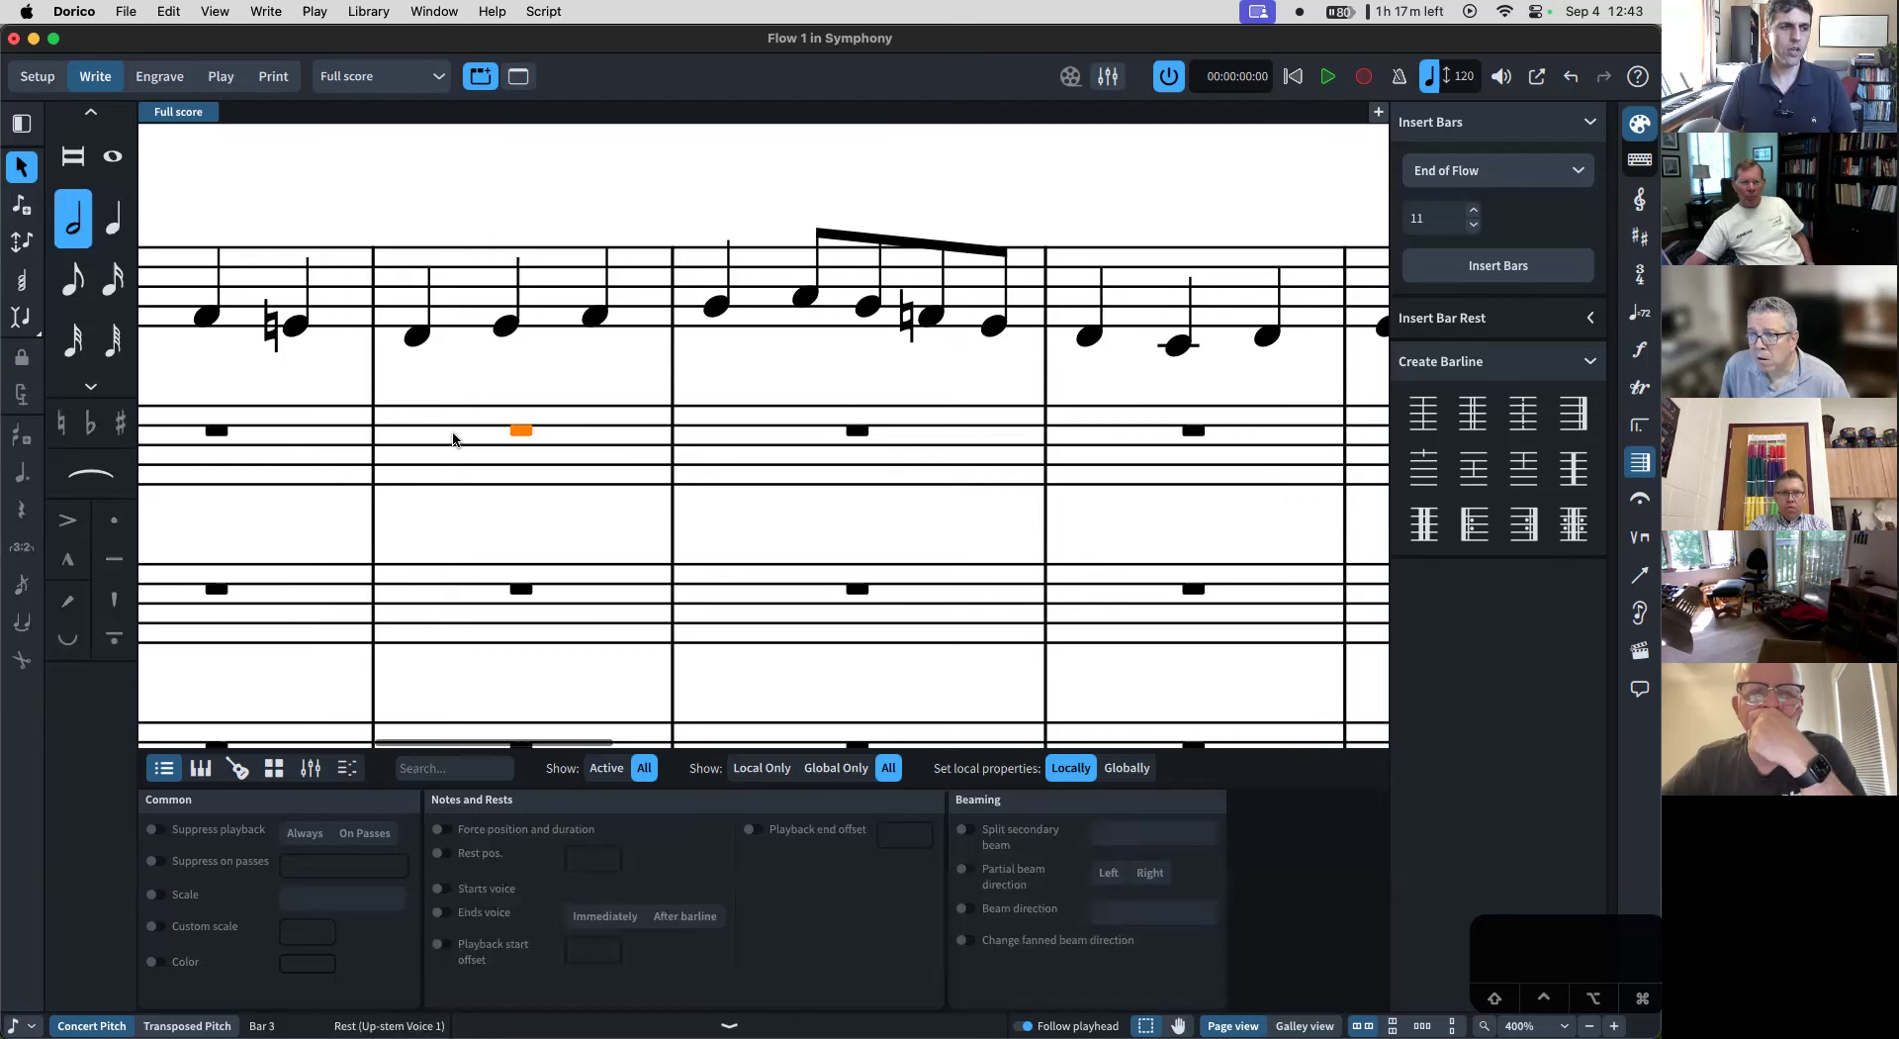
key("shift+n")
key("d")
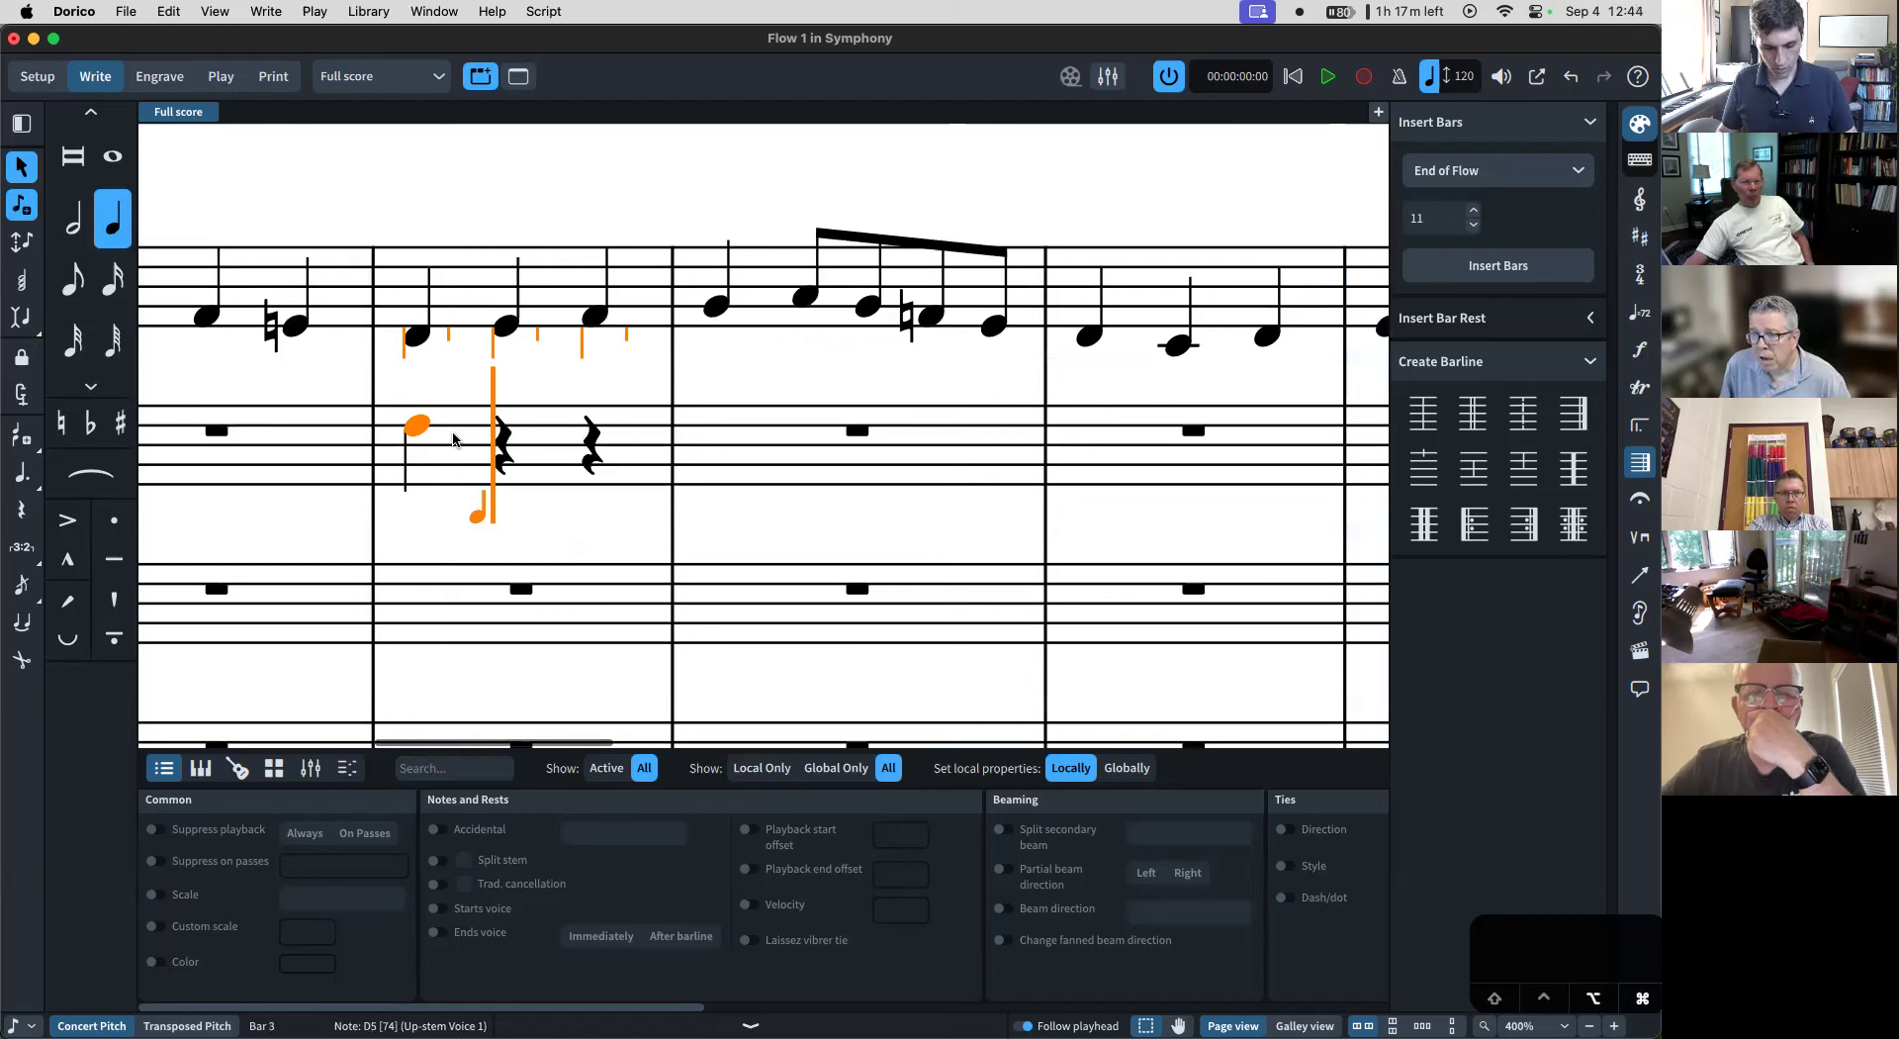
- Try octave shifts on the new Flute 2 D, return it to its original octave, and enter another quarter note D on beat 2
key("alt+super+Up")
key("alt+super+Down")
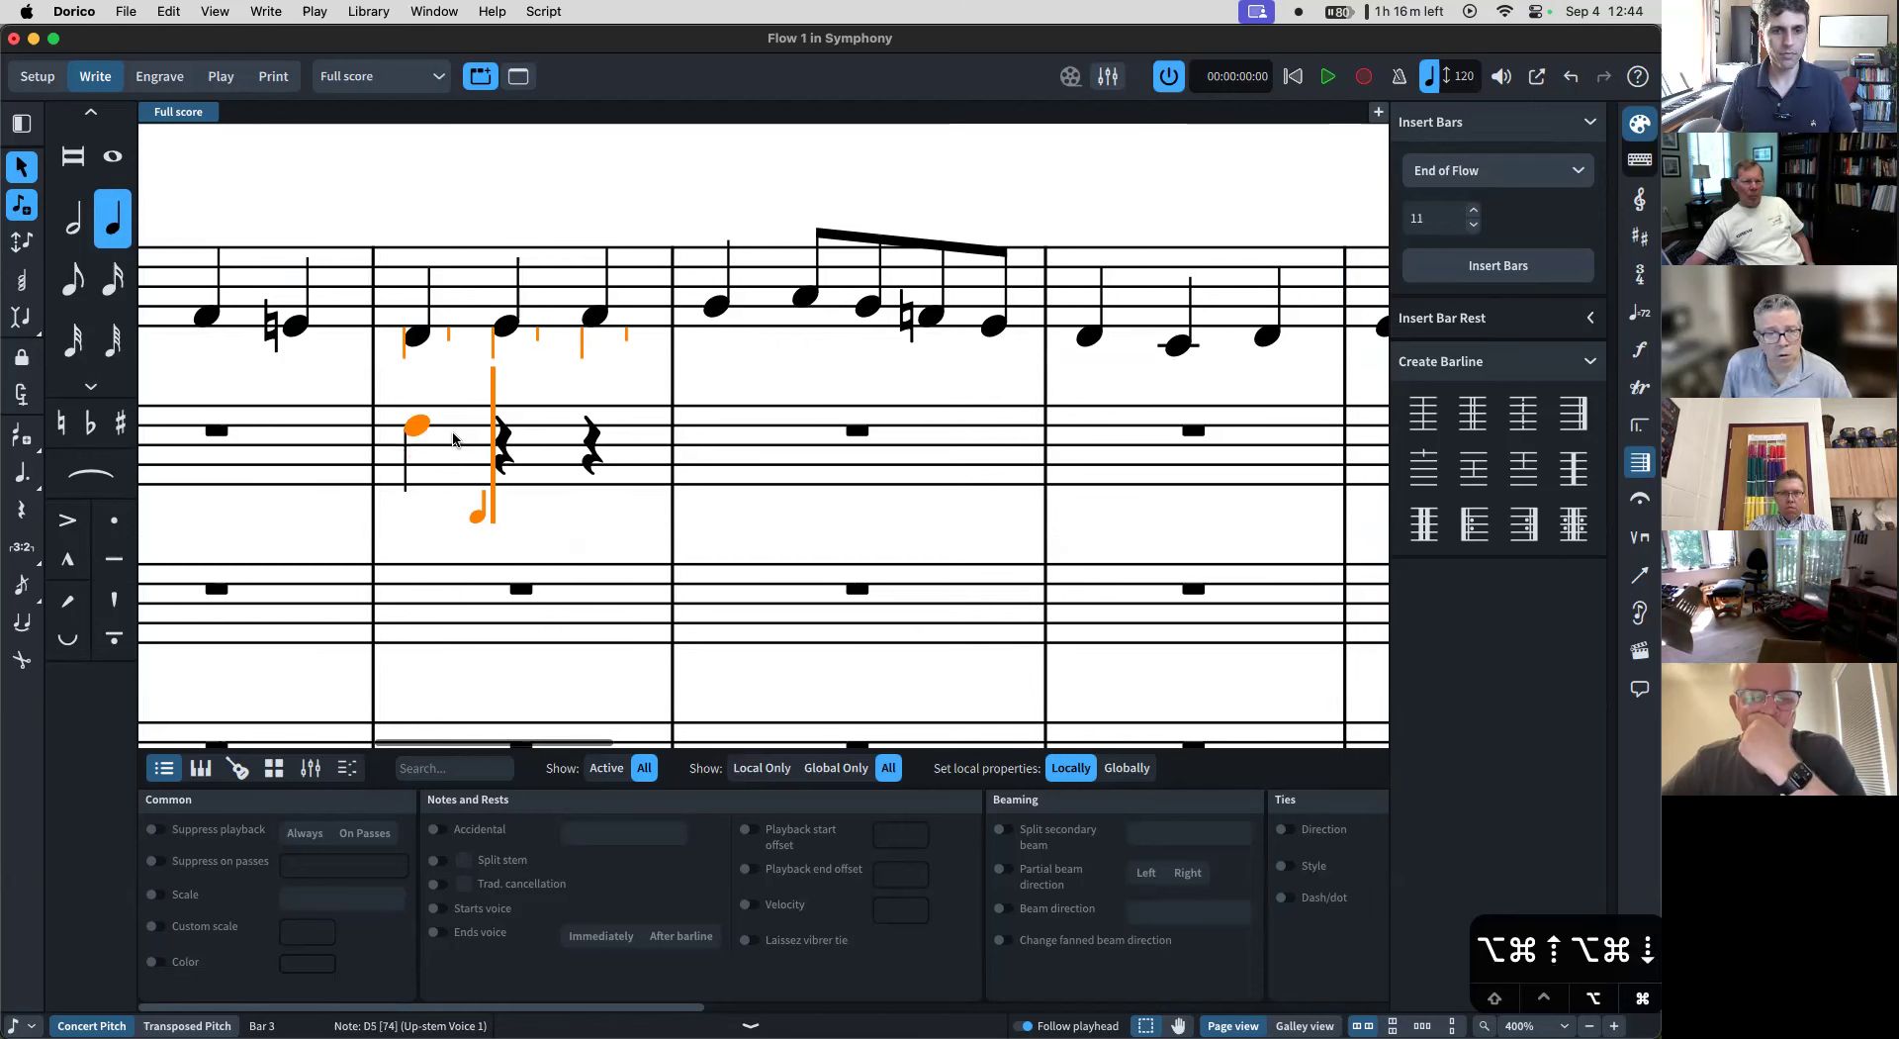
key("alt+super+Up")
key("alt+super+Up")
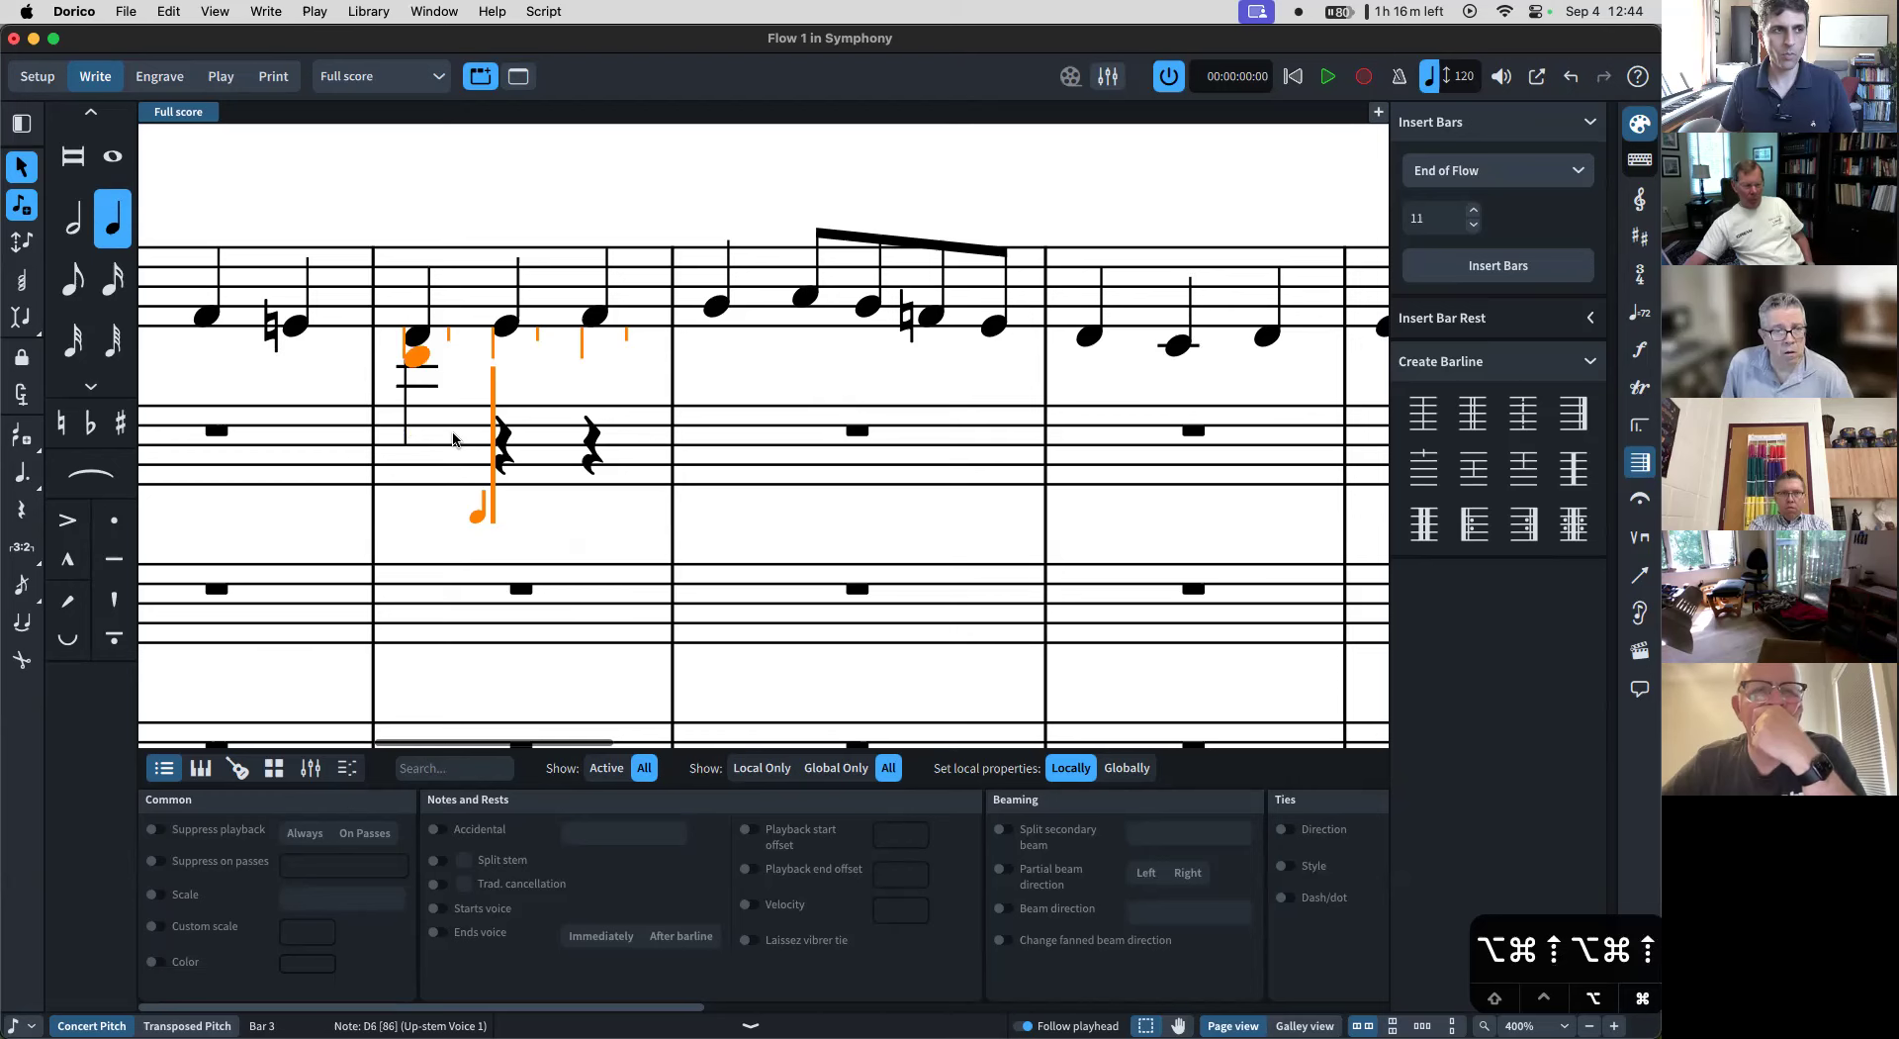
key("alt+super+Down")
key("d")
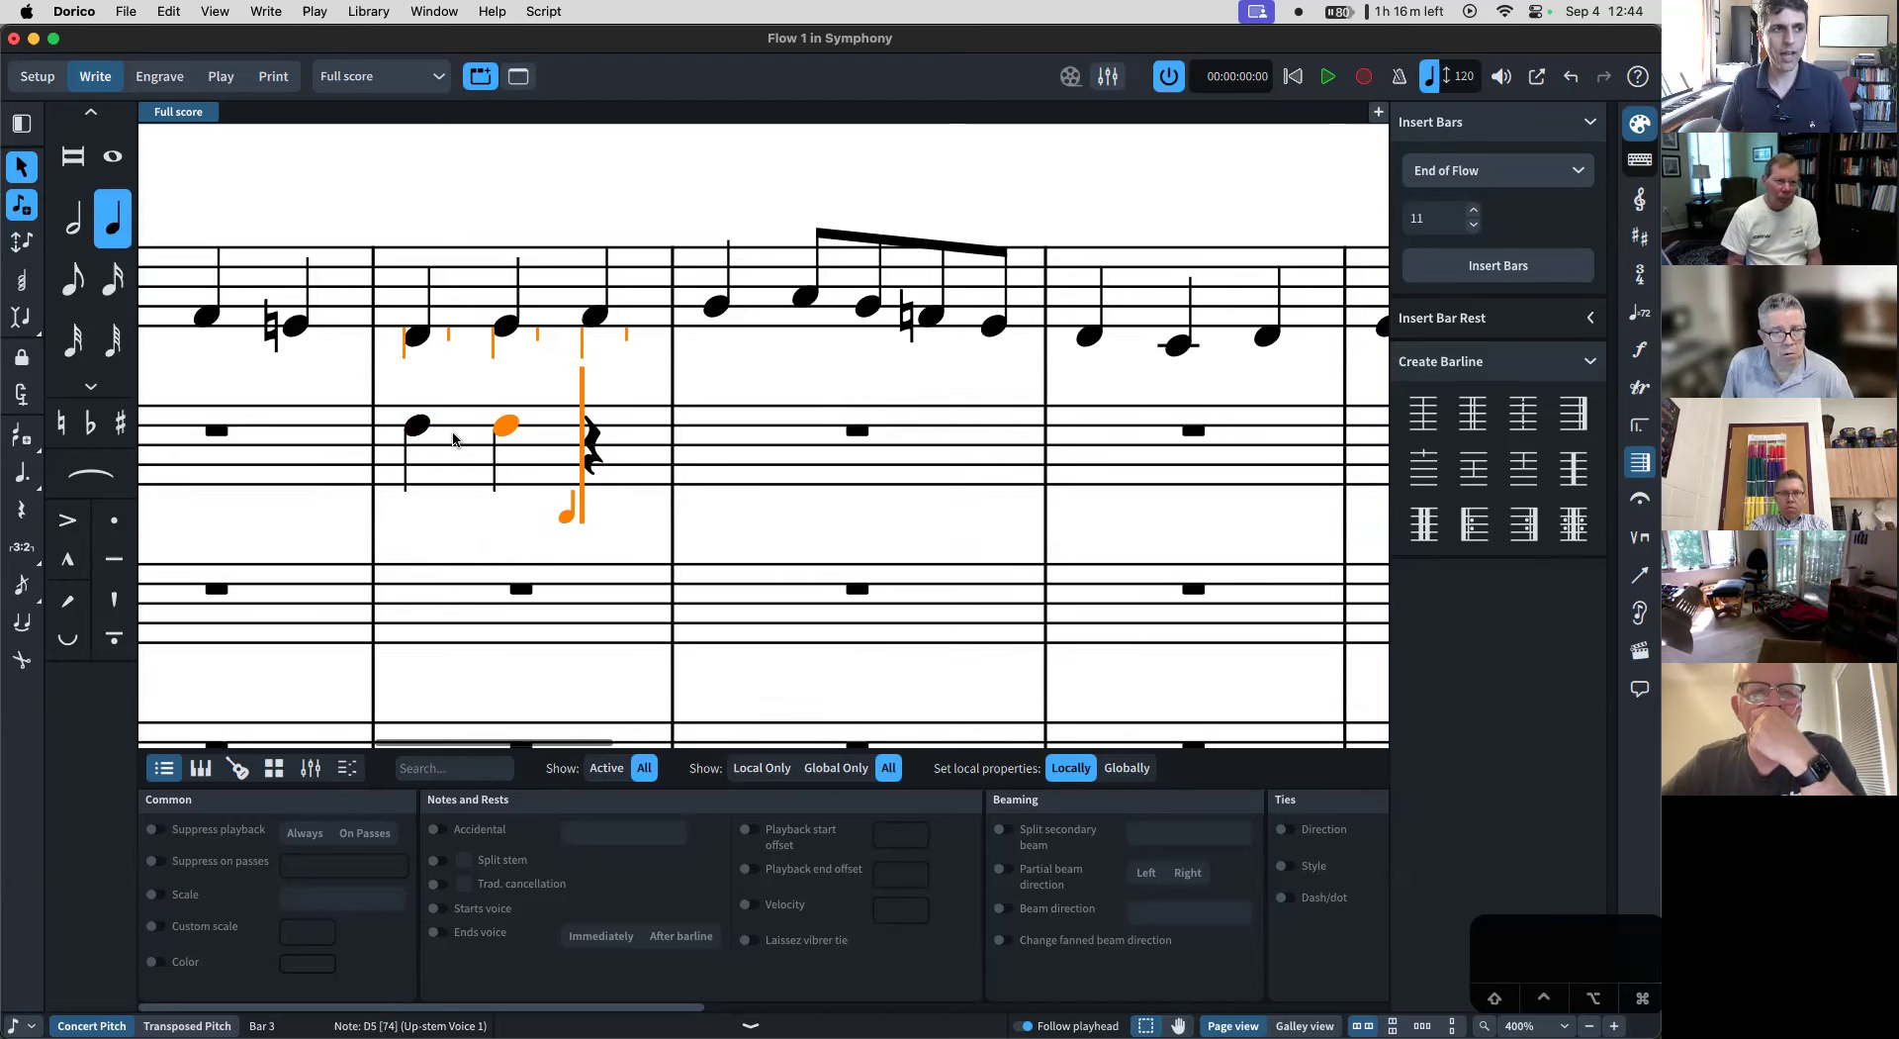
- Try octave shifts on the Flute 2 D on beat 2 of bar 3, leave it one octave lower, and end note input
key("alt+super+Down")
key("alt+super+Up")
key("alt+super+Up")
key("alt+super+Down")
key("alt+super+Down")
key("alt+super+Down")
key("alt+super+Up")
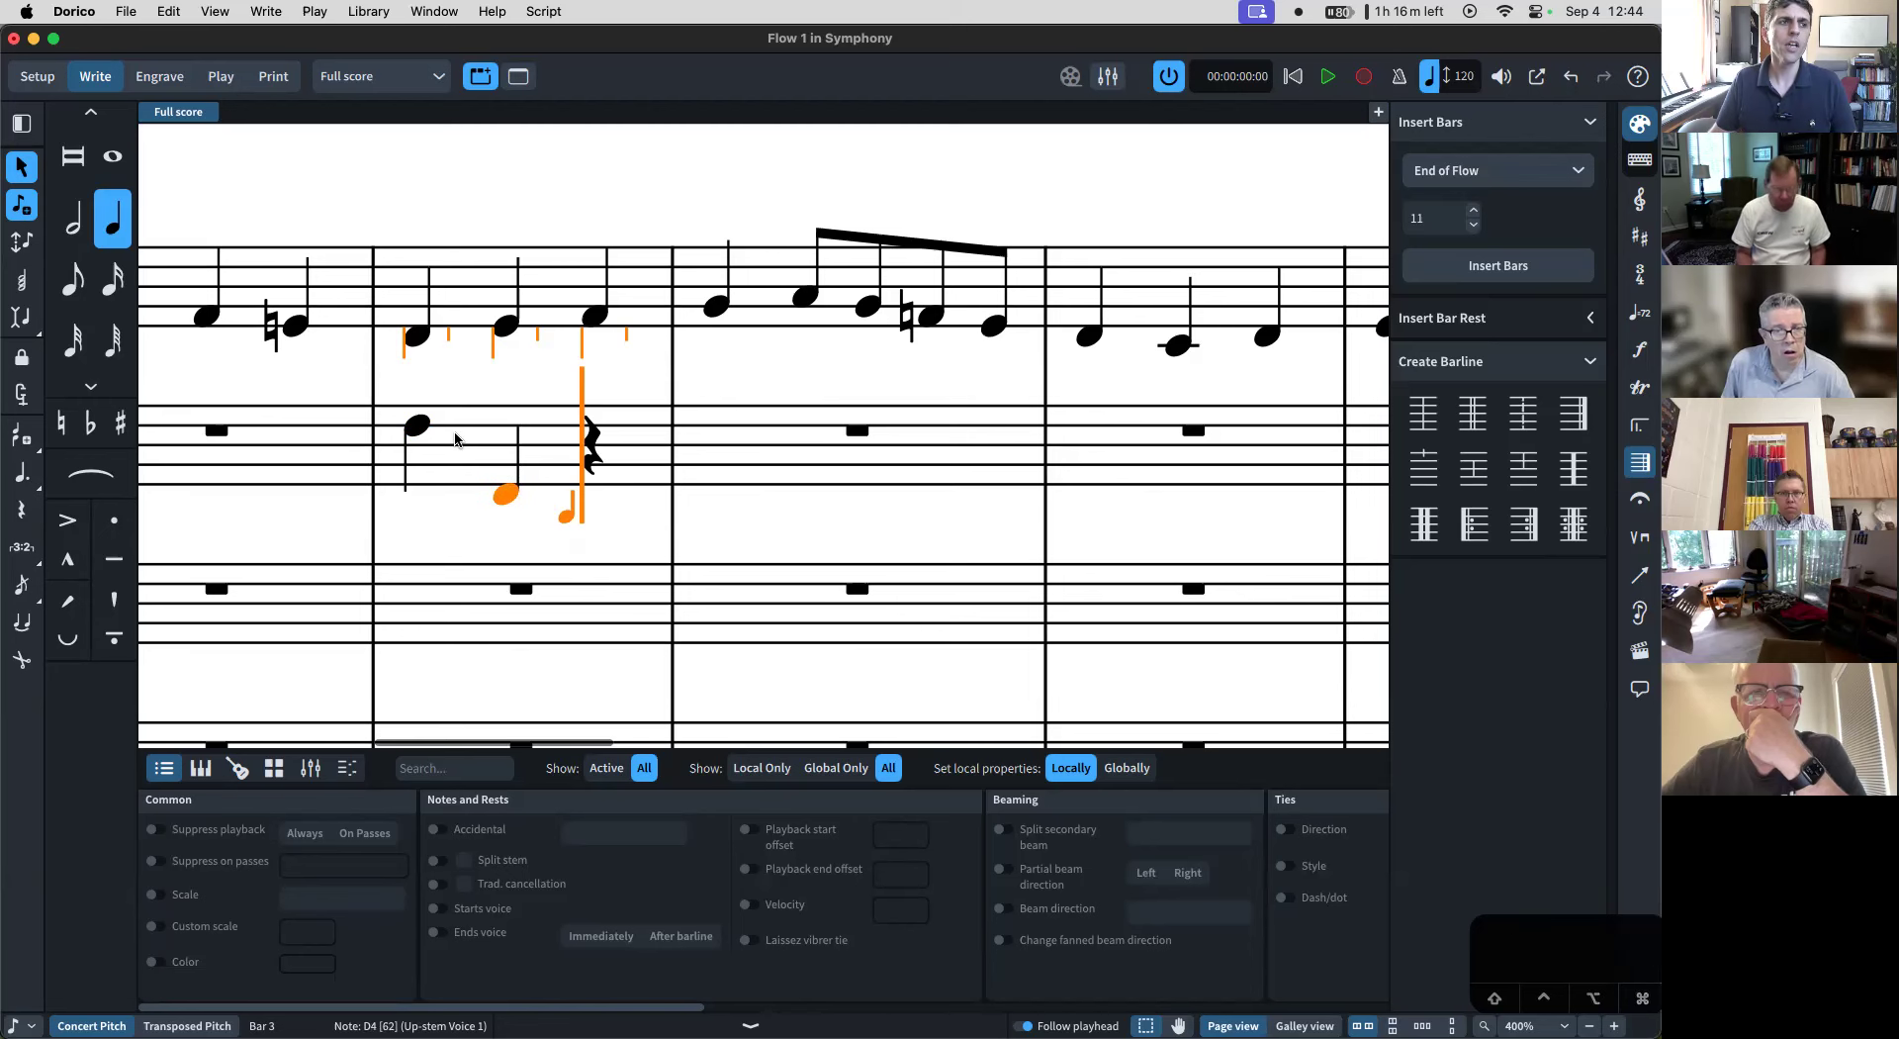
key("Escape")
- Select the Flute 1 notes in bars 2 to 5, try shifting them up by octaves, return them to their original octave, and deselect them
scroll(544, 409, "left", 3)
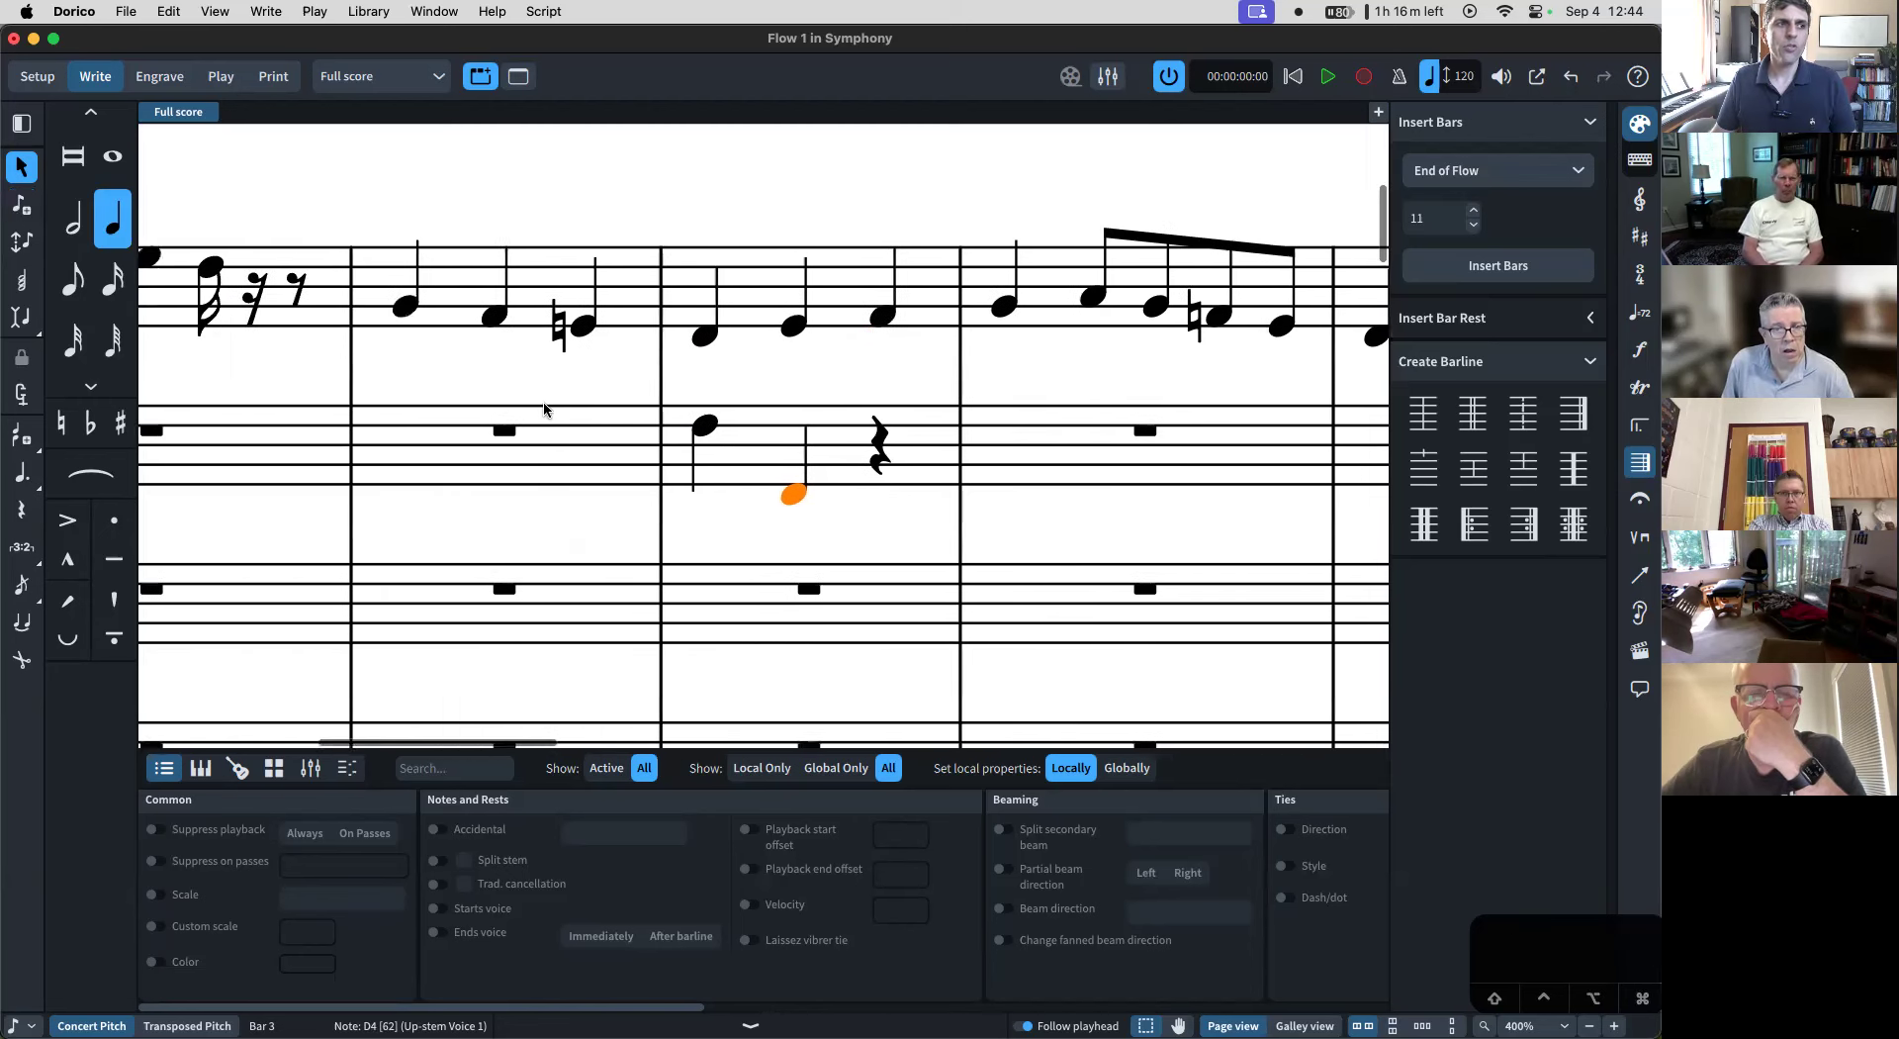
key("super+minus")
key("Left")
key("Left")
key("super+equal")
key("super+minus")
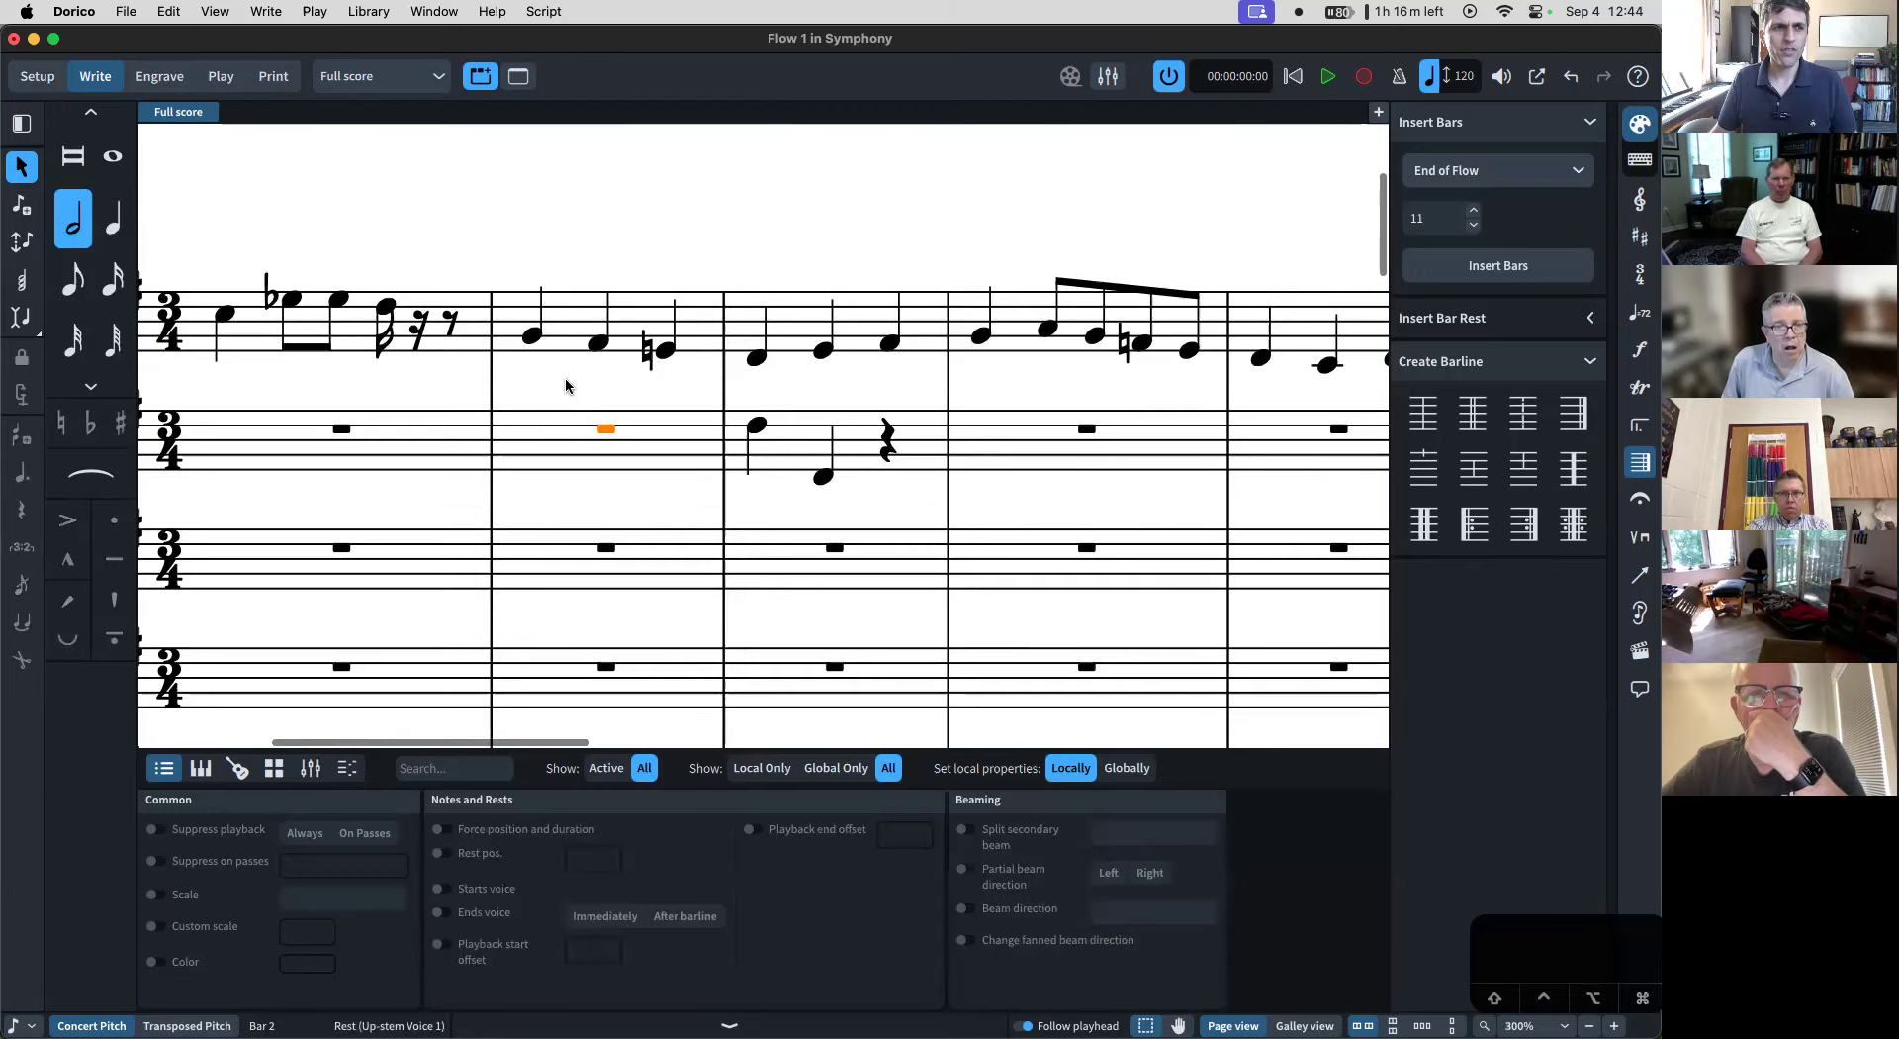
left_click(579, 308)
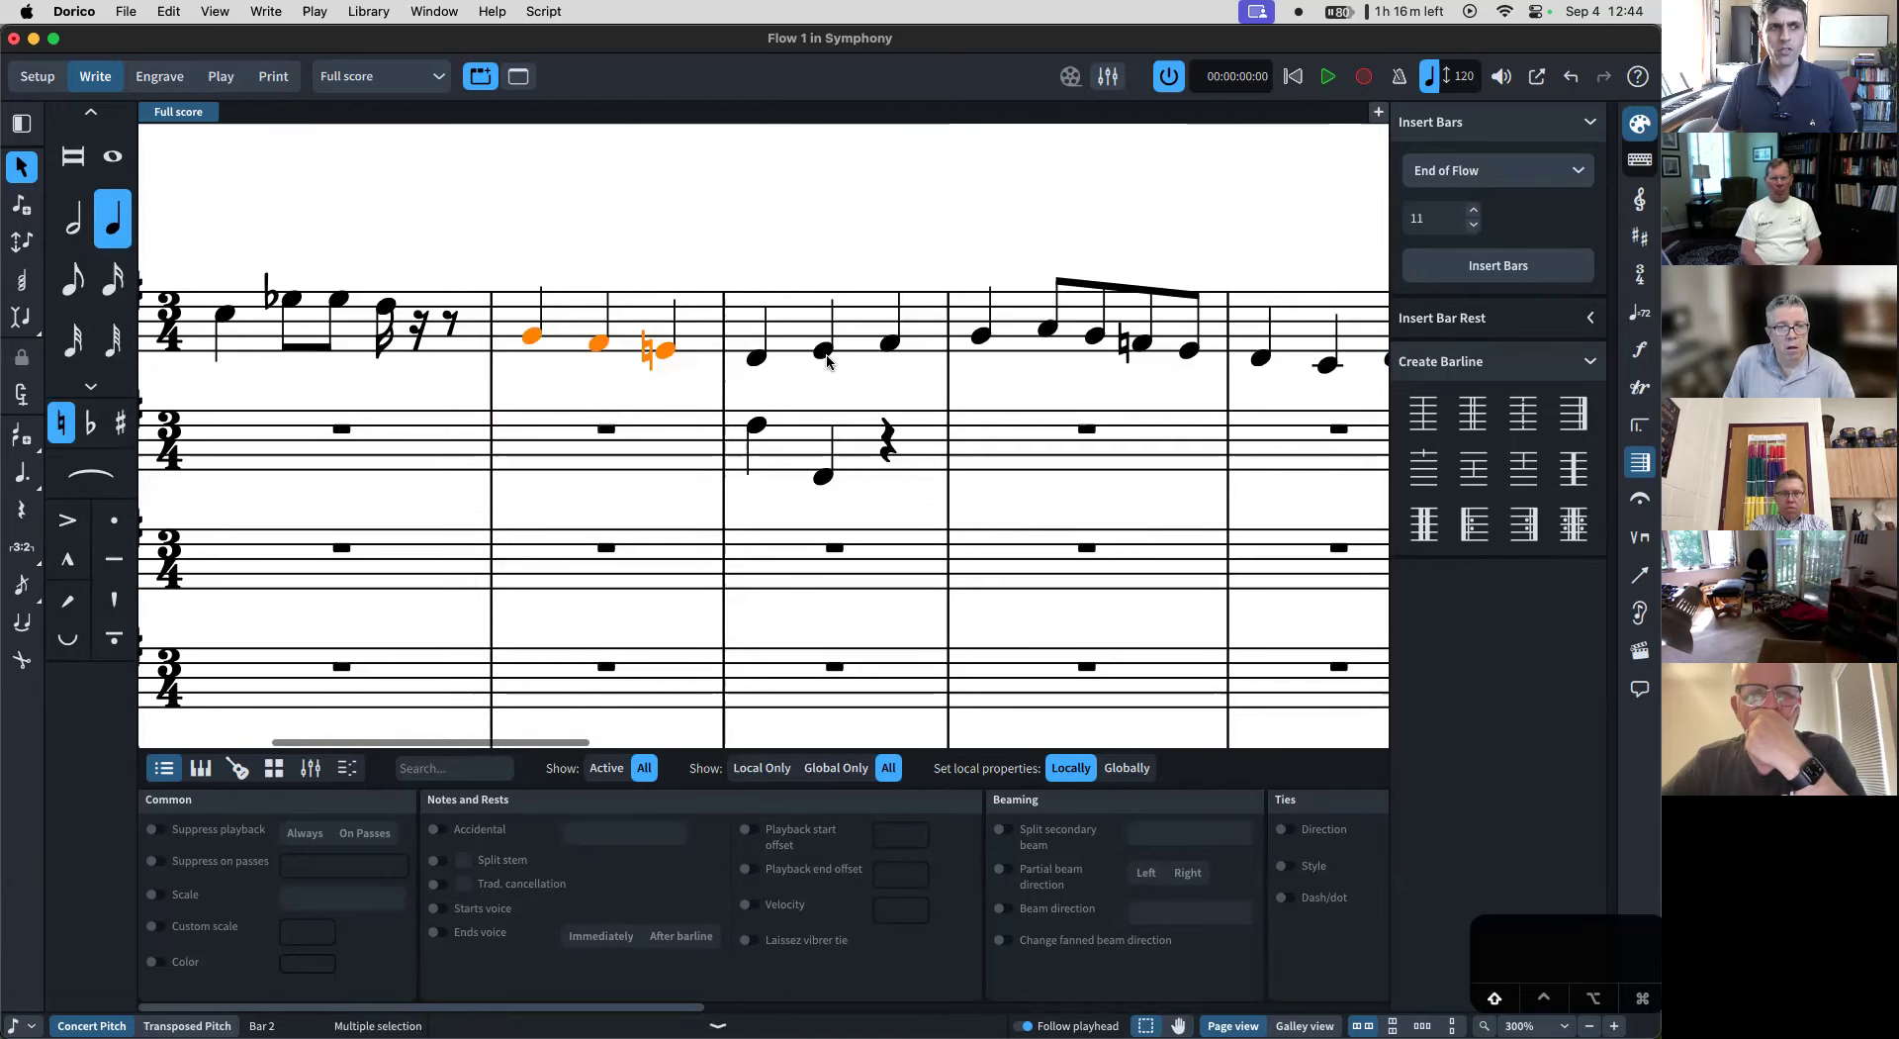
left_click(1292, 353, "shift")
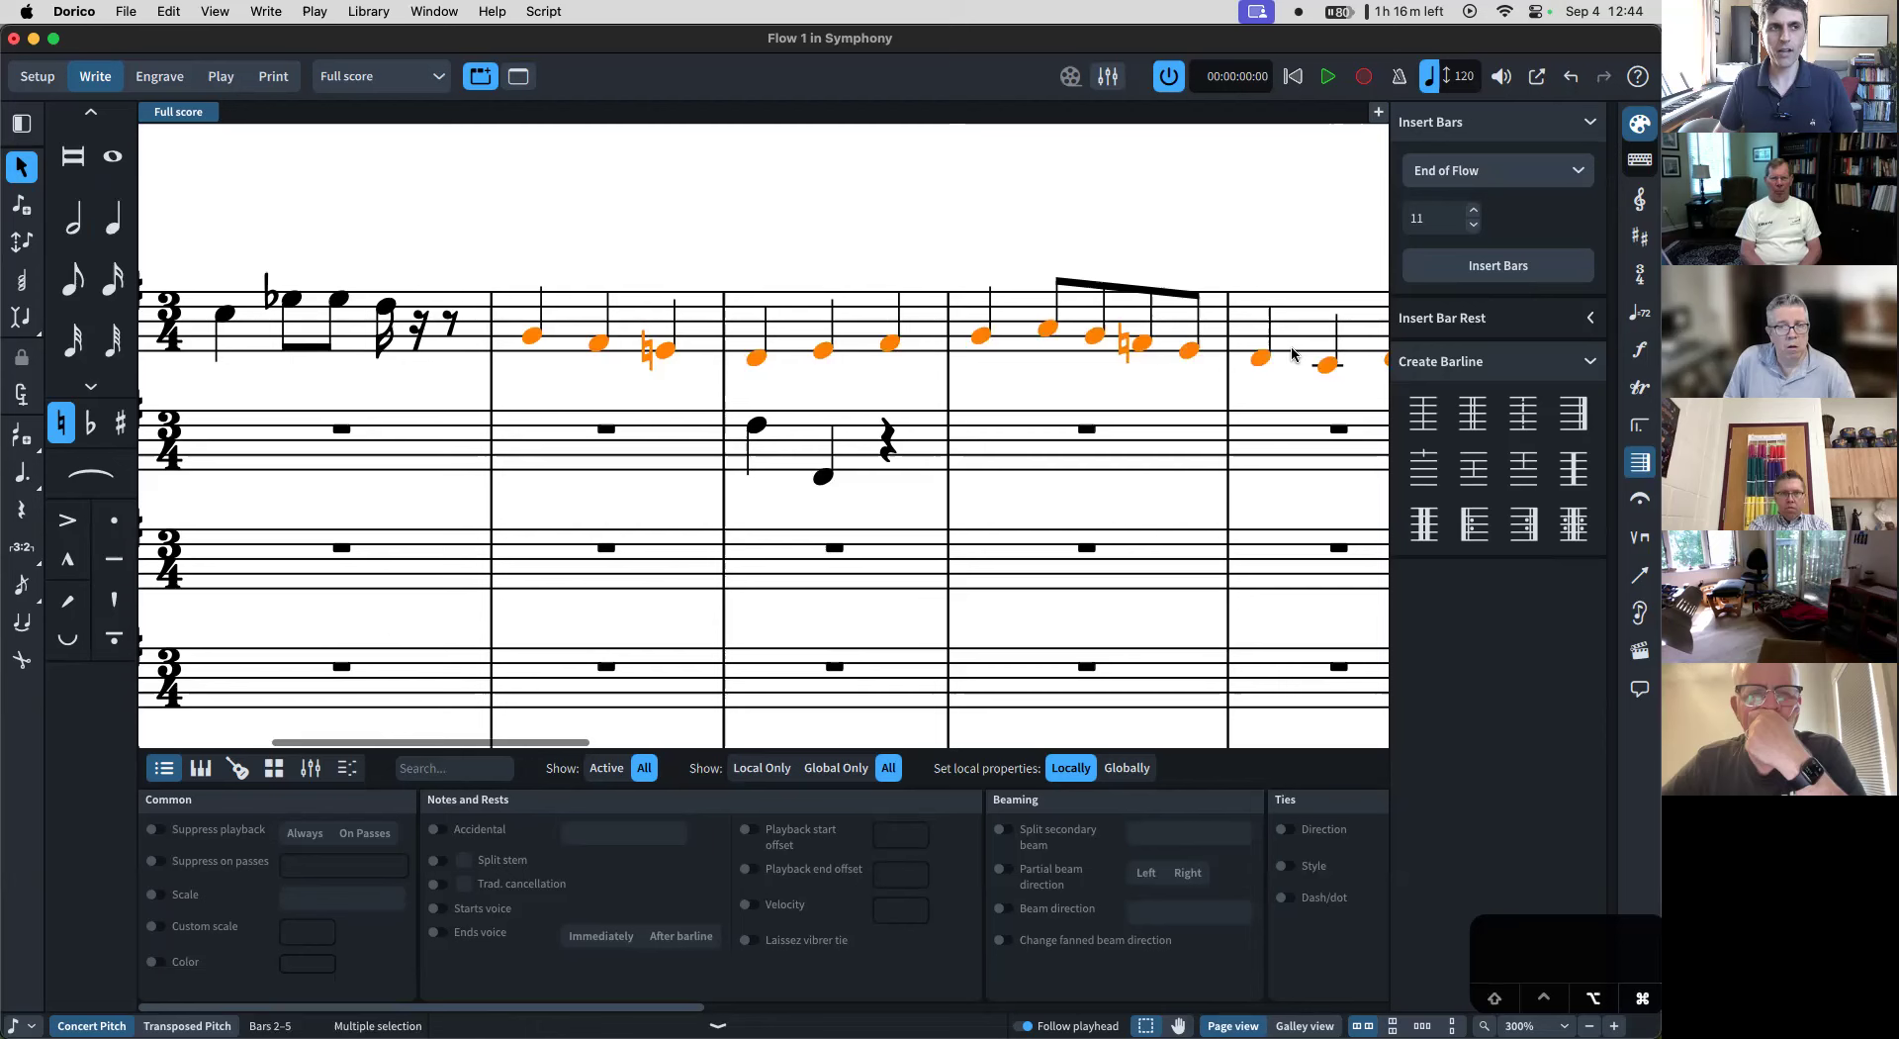
key("super+alt+Up")
key("super+alt+Up")
key("super+alt+Down")
key("super+alt+Down")
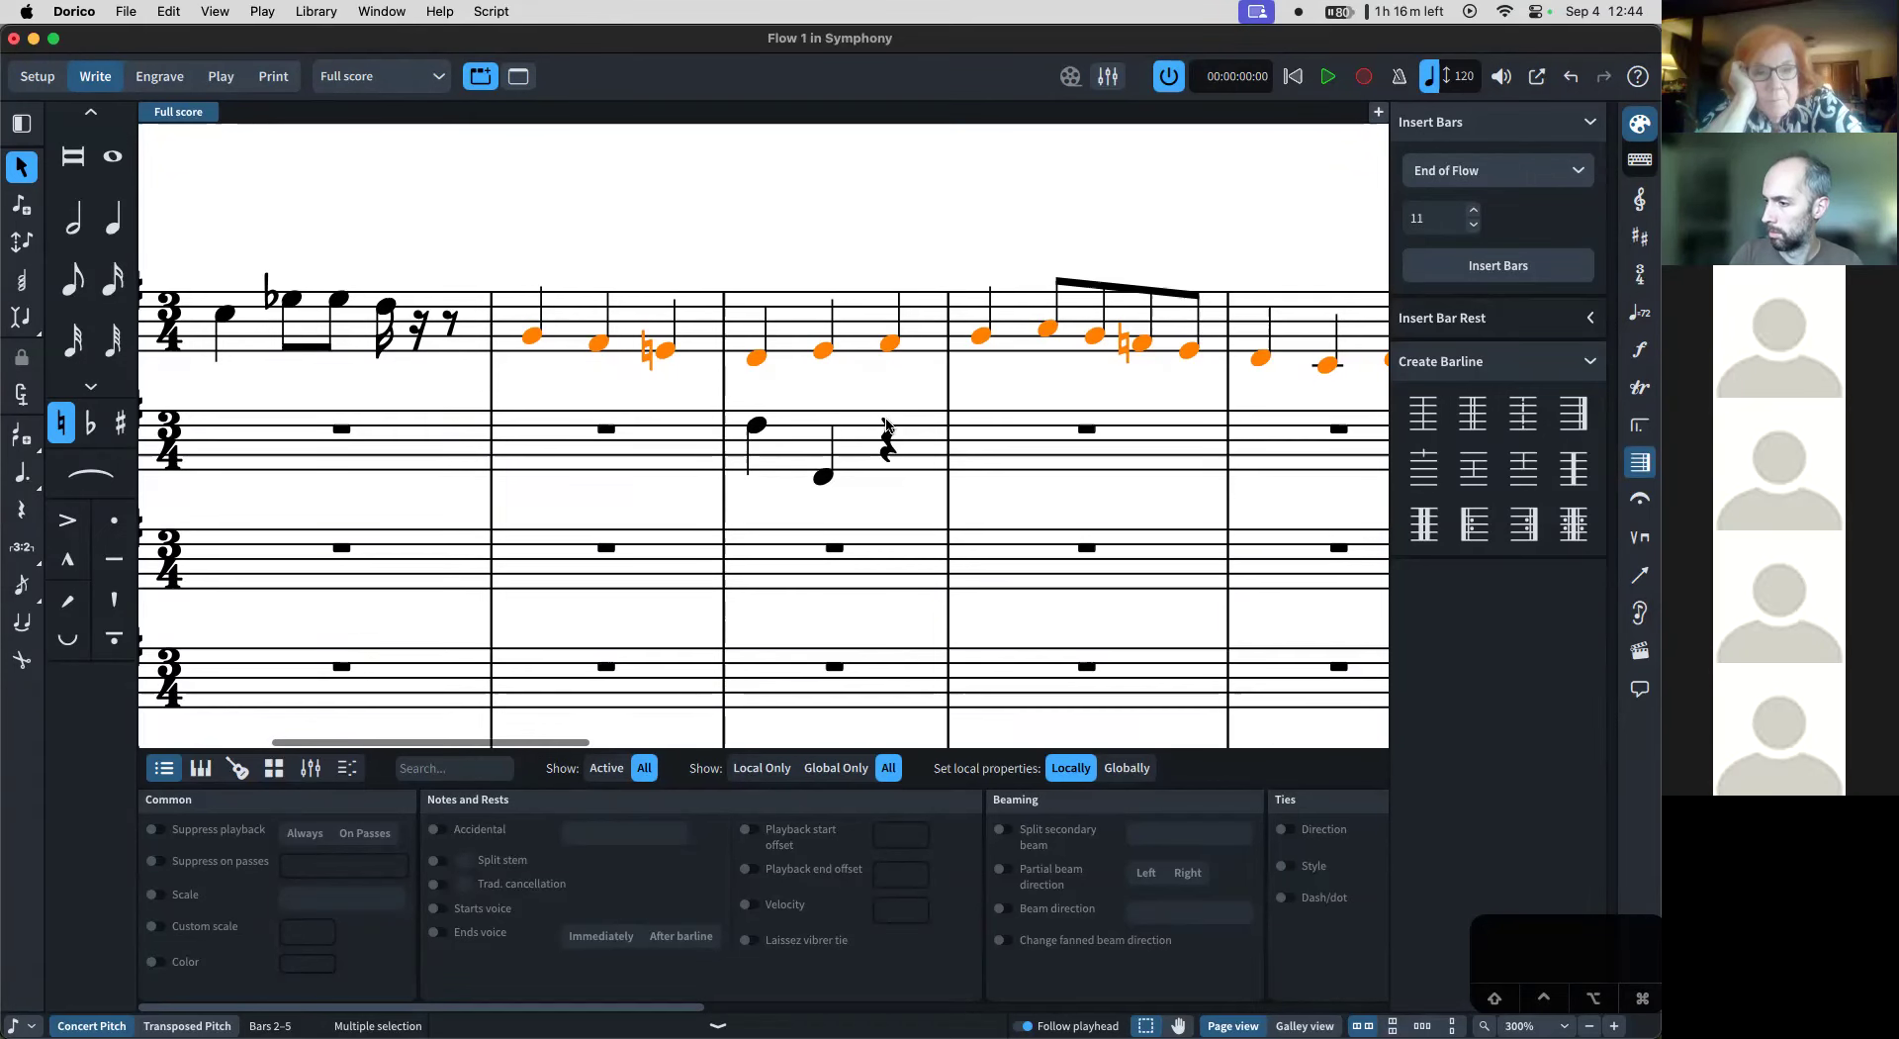
scroll(673, 364, "right", 3)
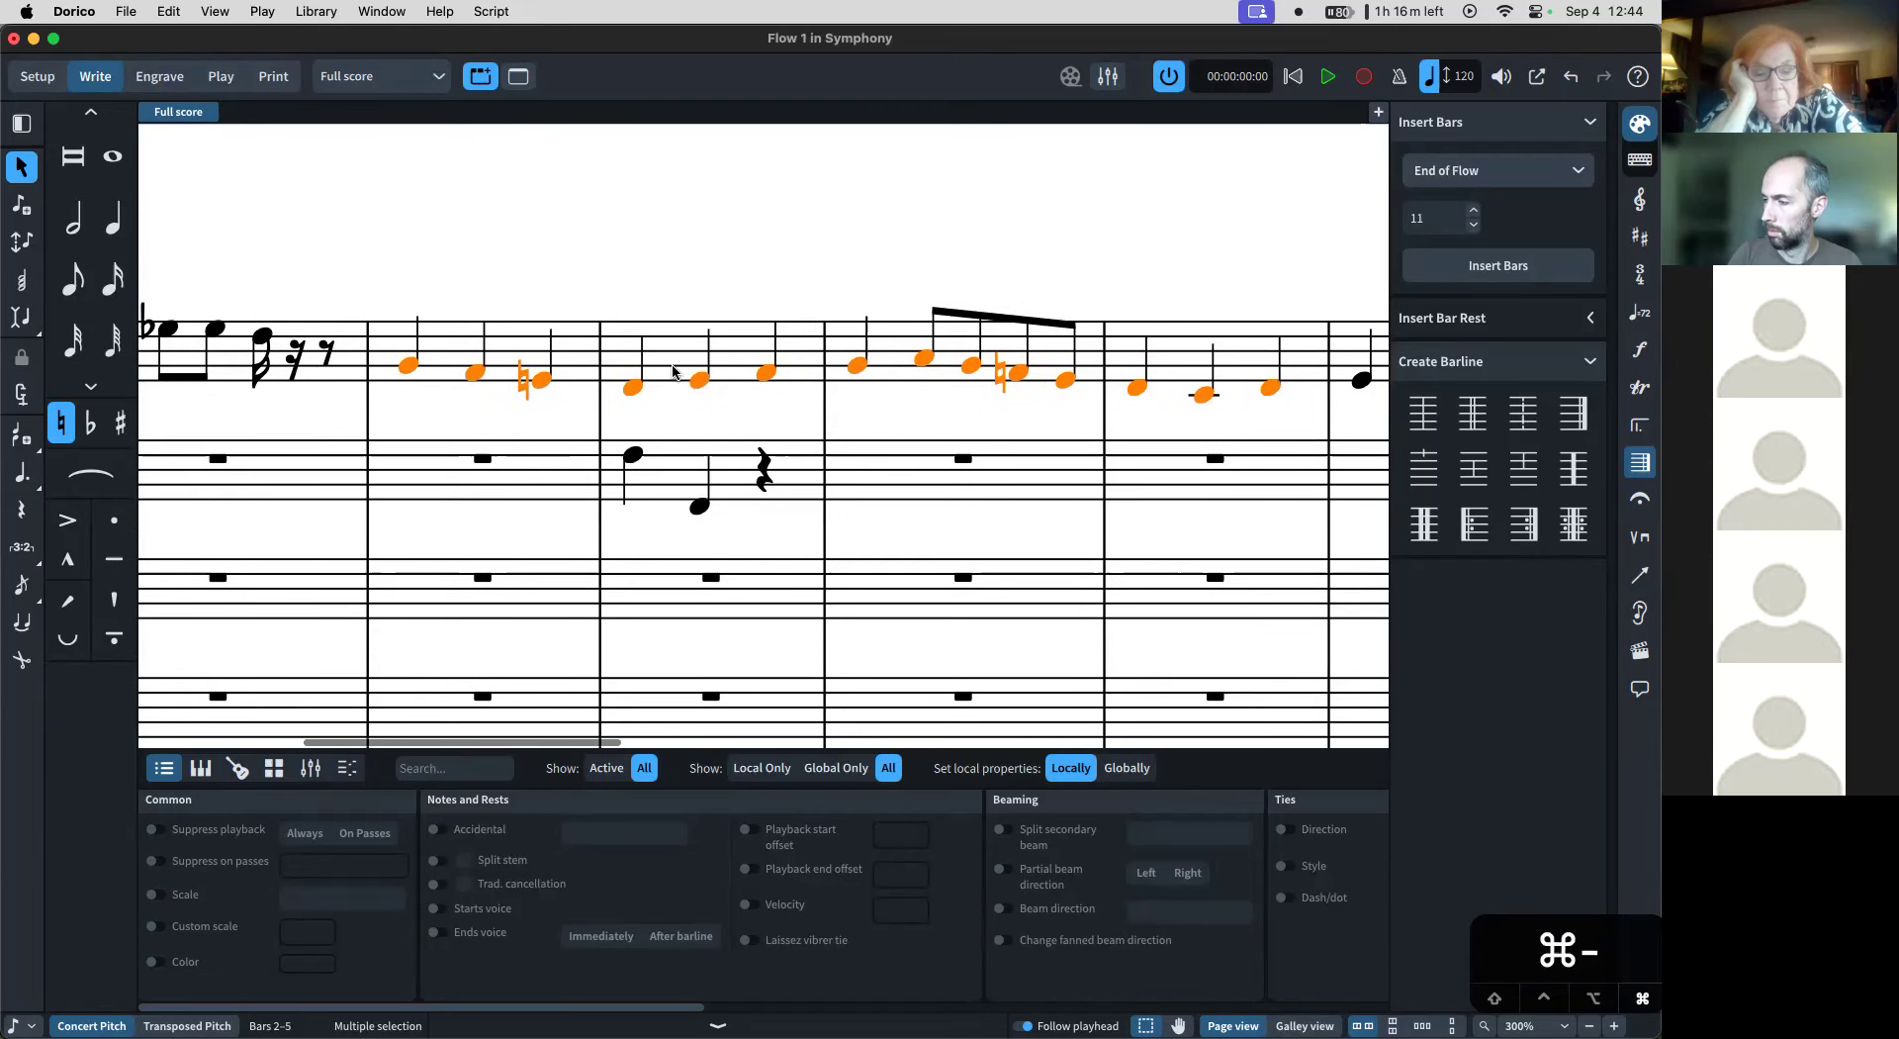
left_click(608, 276)
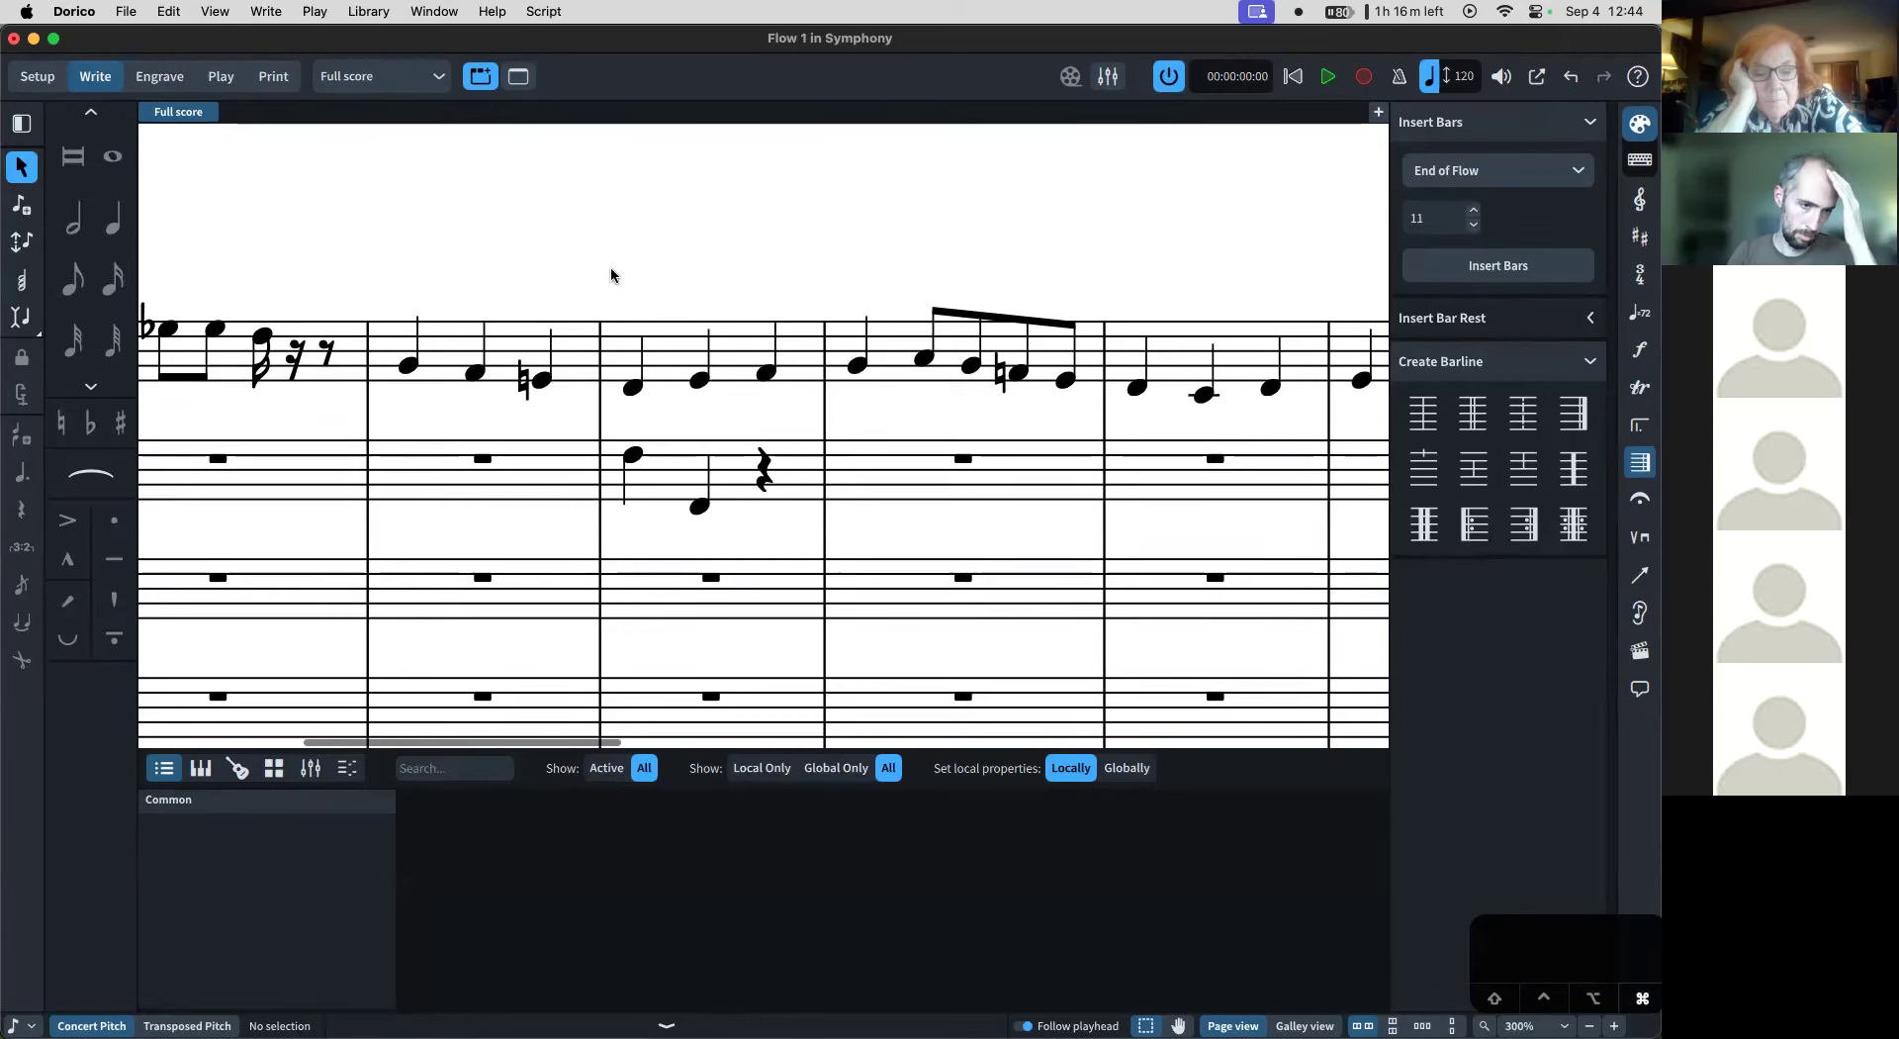
- Turn on Insert mode and start note input at the F sharp on beat 2 of bar 2 in Flute 1
key("super+minus")
scroll(610, 275, "right", 3)
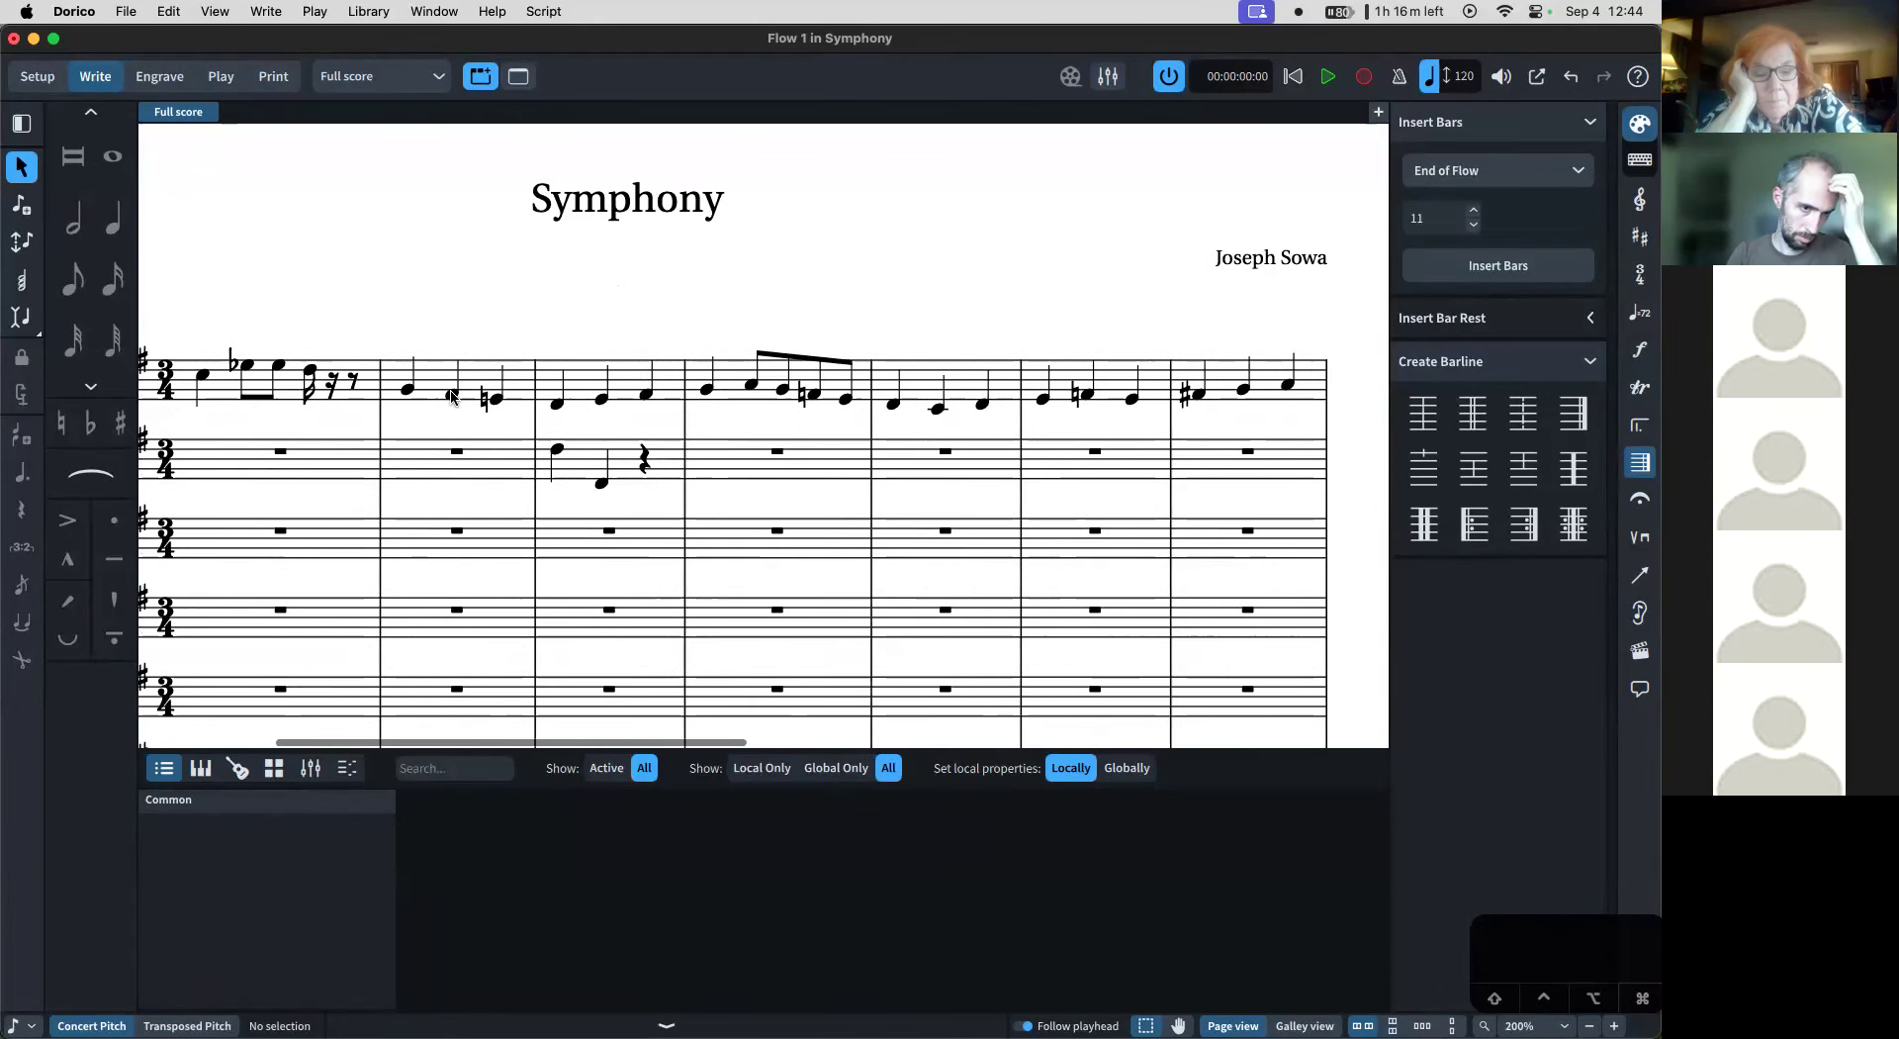
left_click(452, 393)
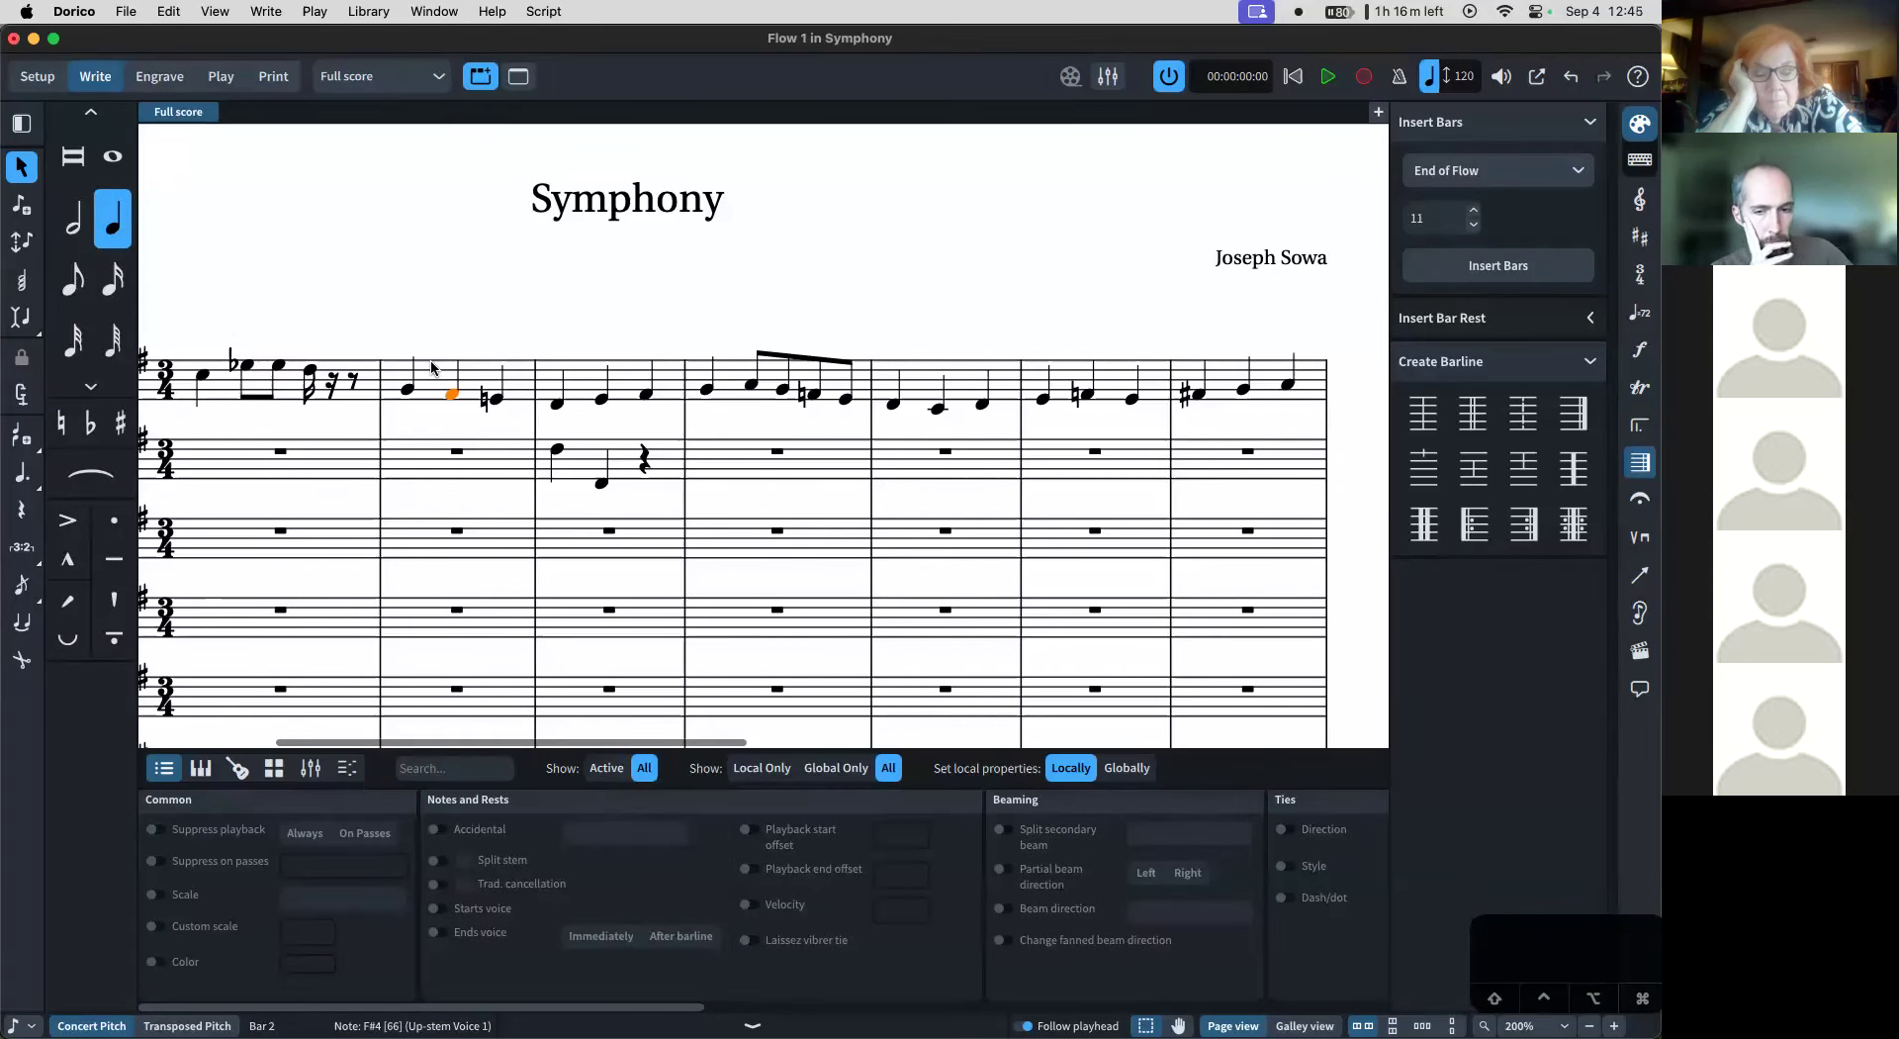
scroll(433, 368, "left", 1)
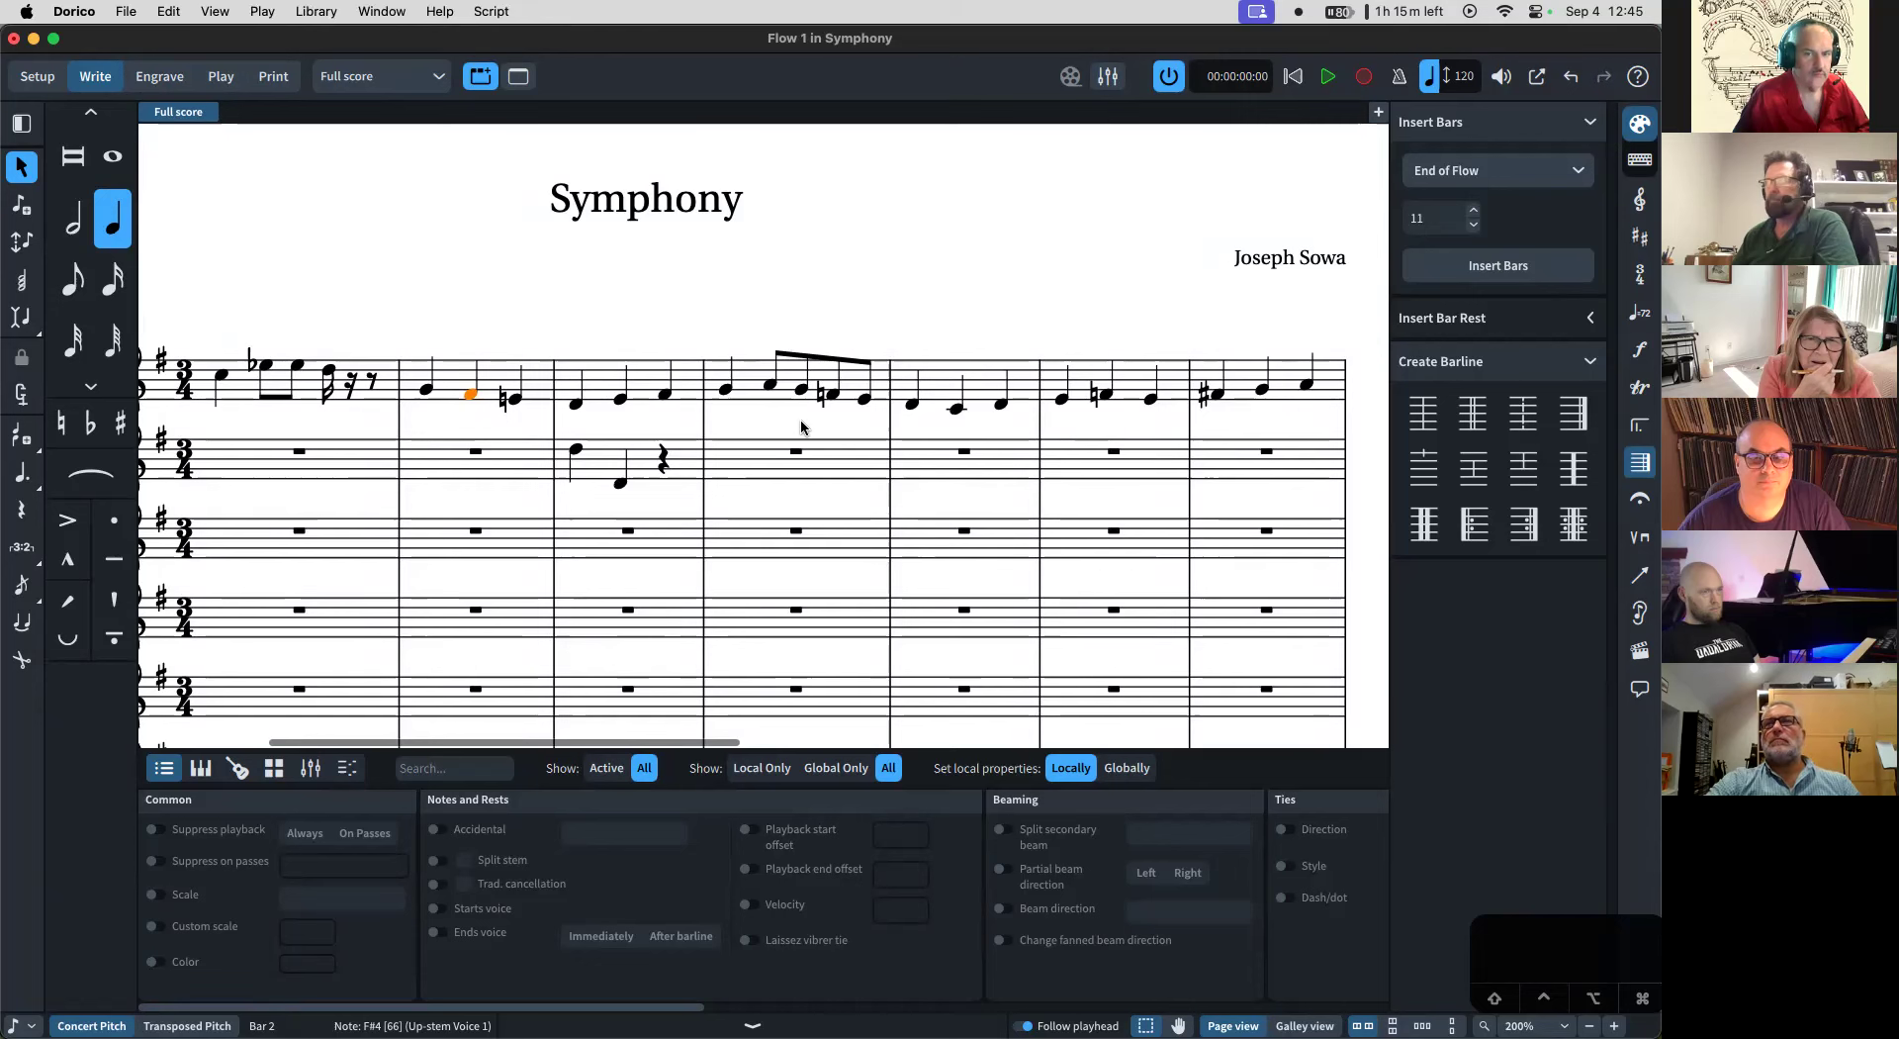
left_click(19, 318)
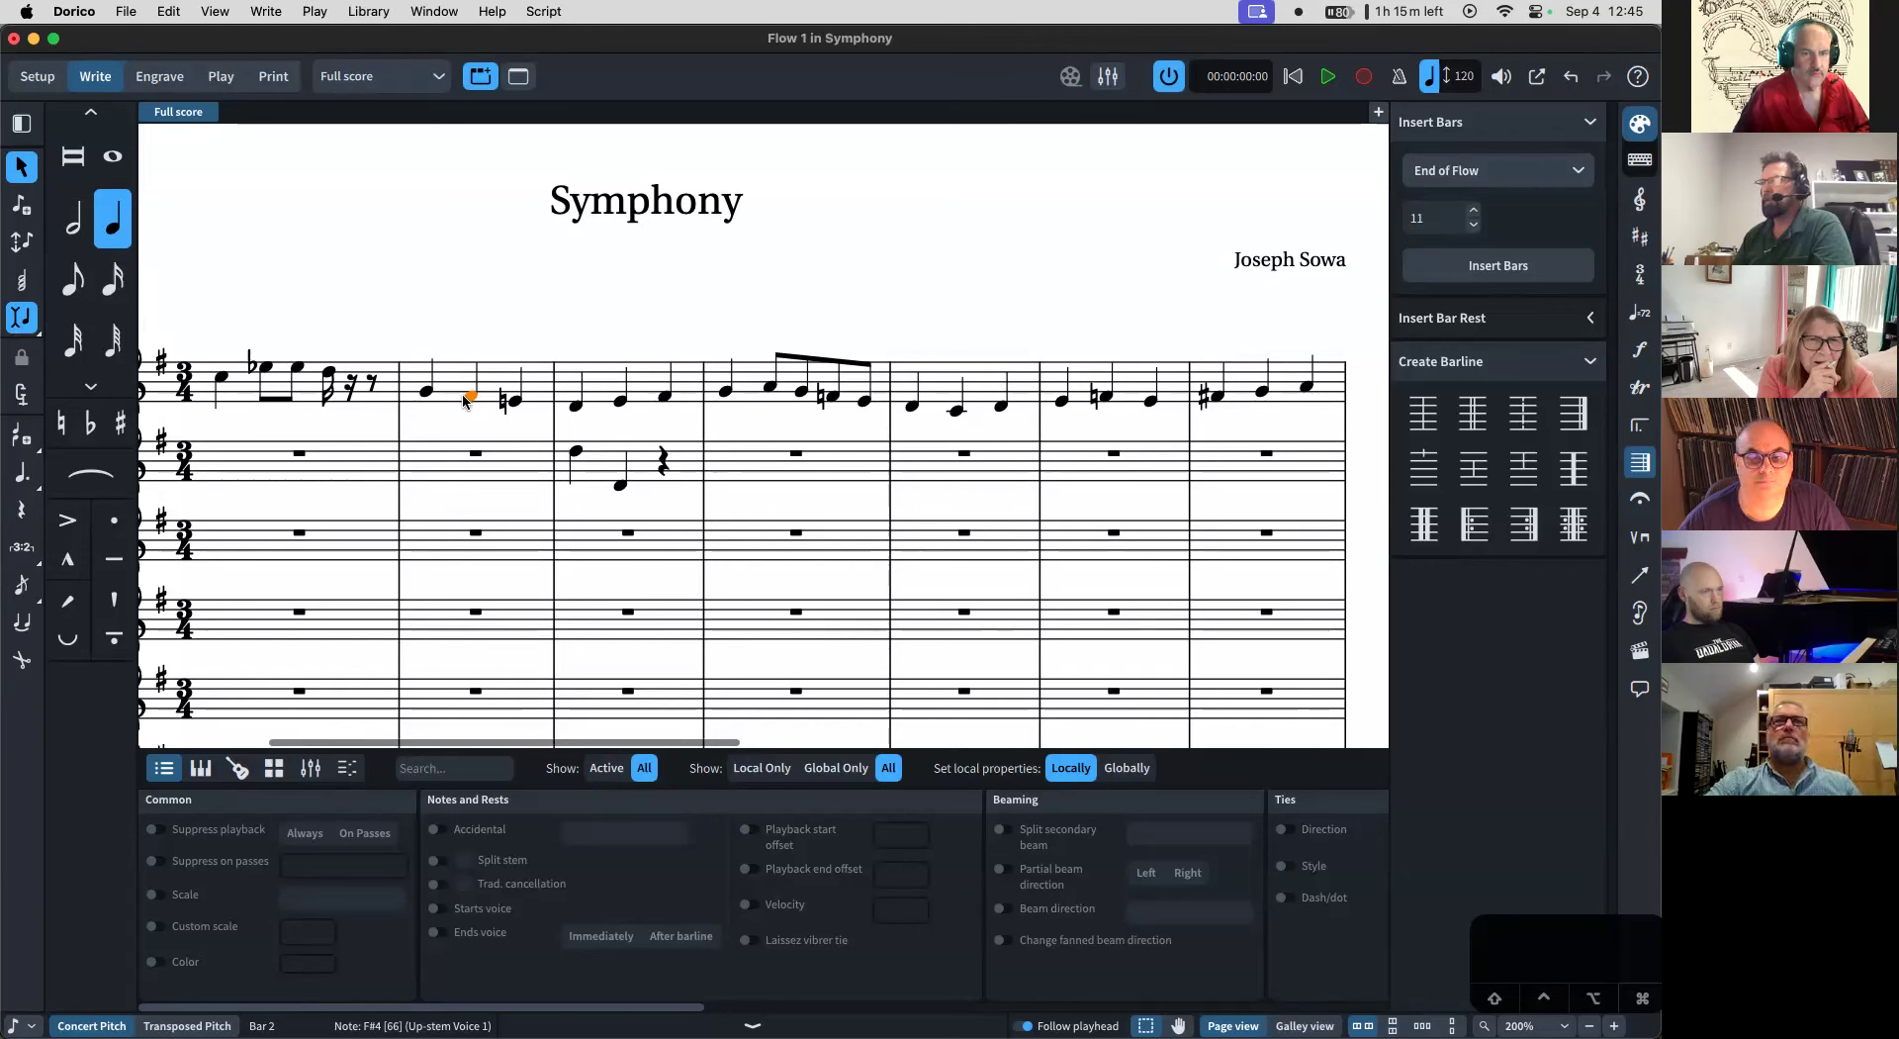
key("shift+n")
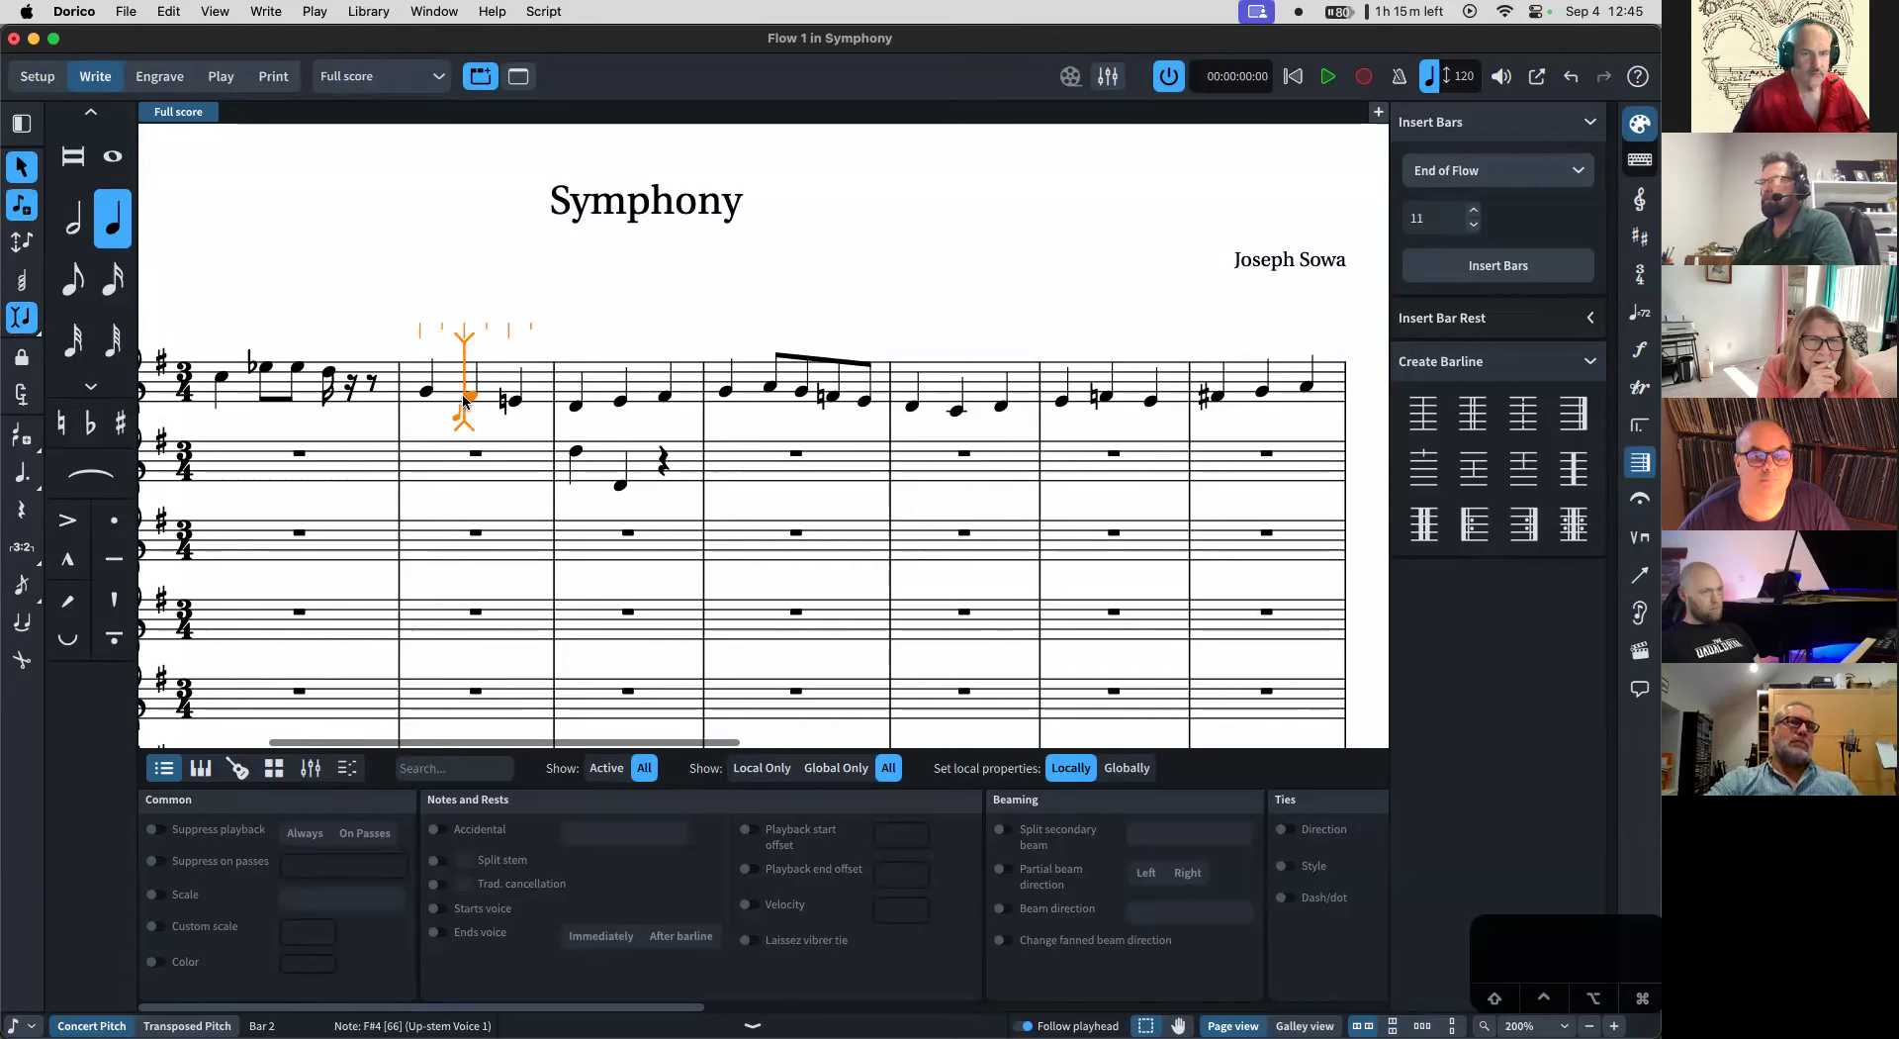
- Try inserting an eighth rest before the F sharp in bar 2 of Flute 1, and undo the insertion
left_click(76, 272)
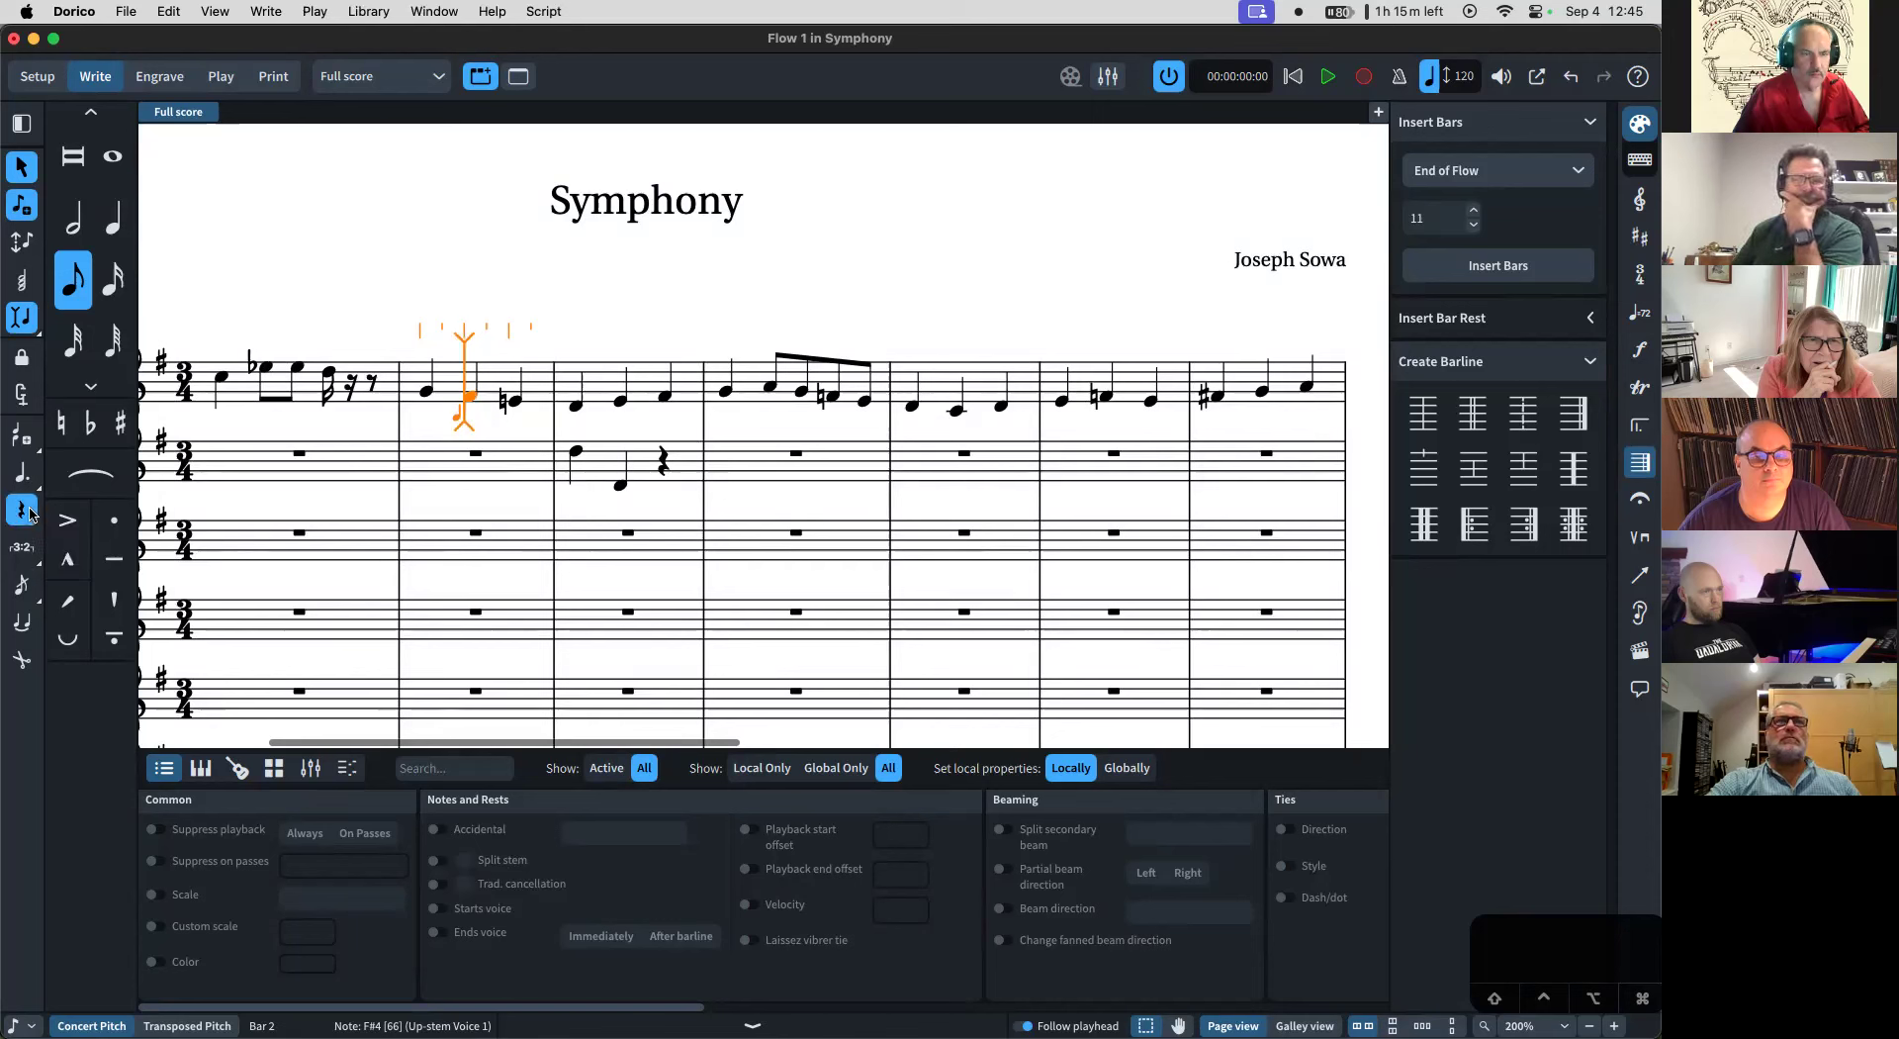
key("a")
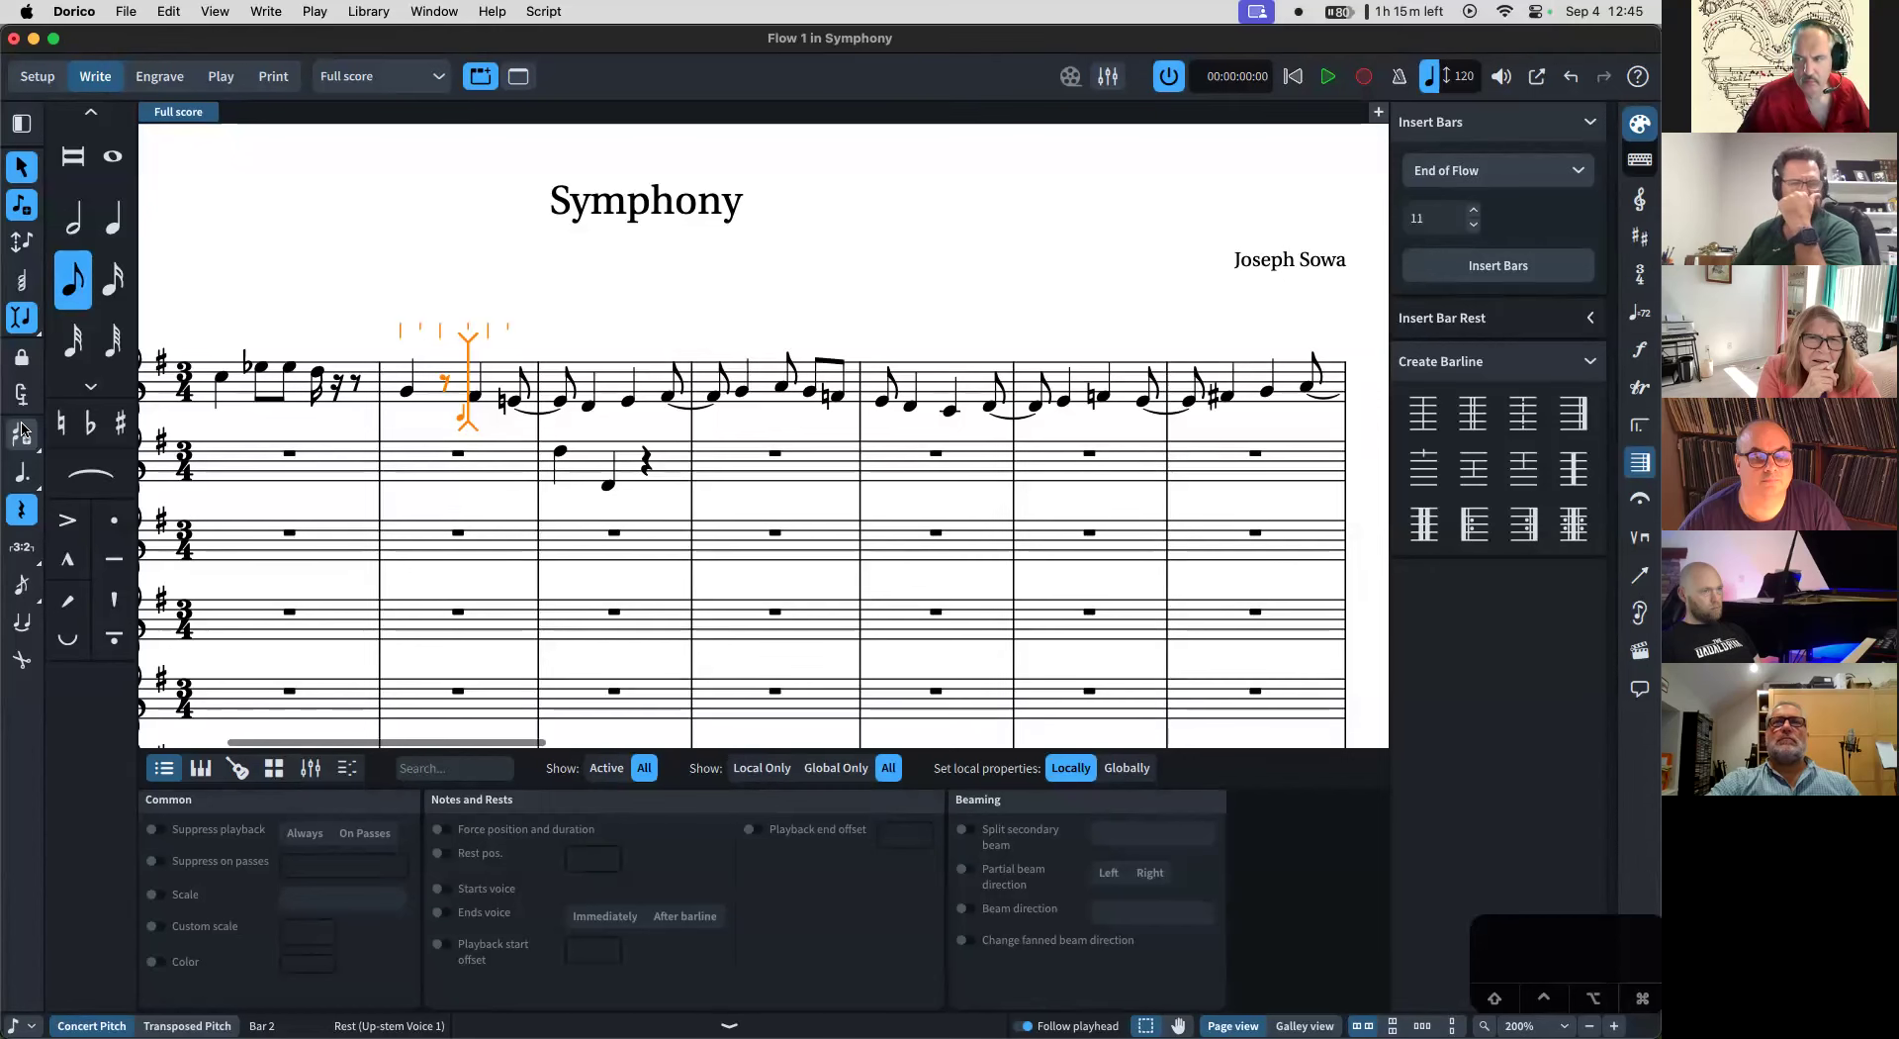
key("super+z")
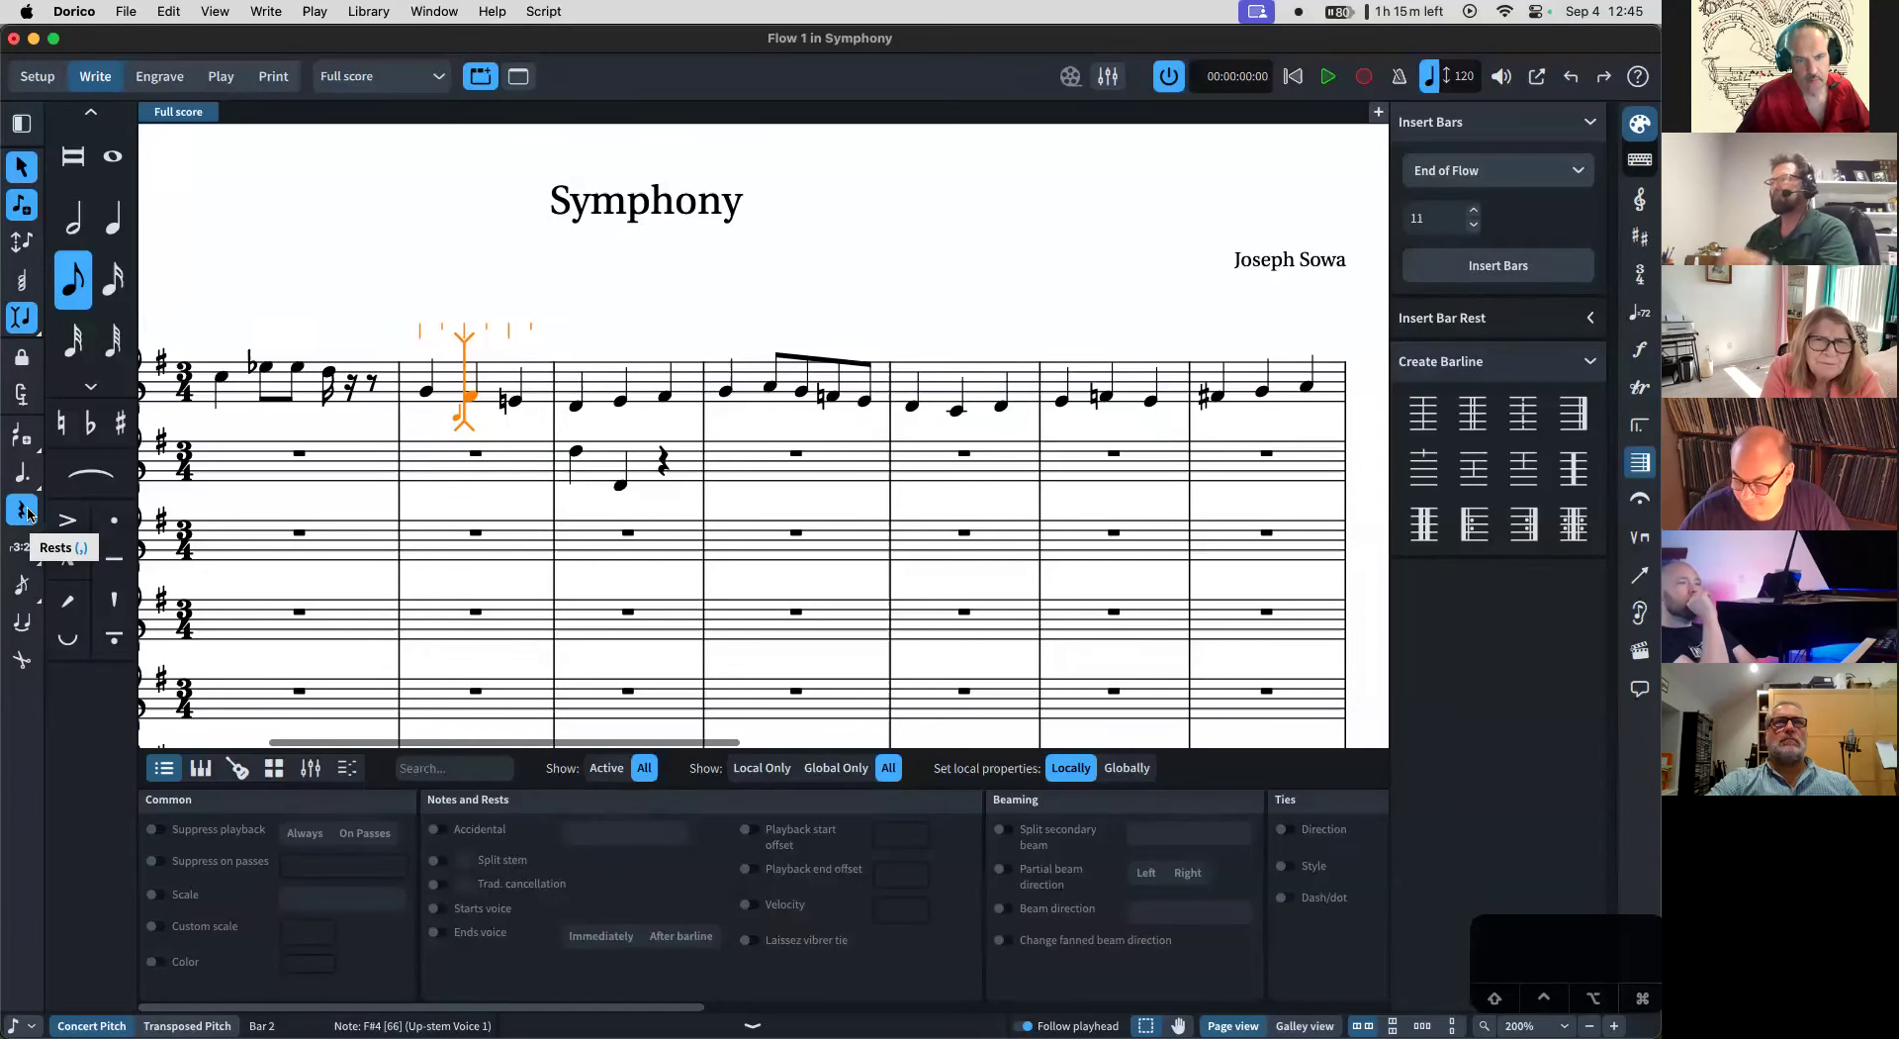
- Try to insert an eighth rest before the F-sharp in bar 2 of Flute 1
key("y")
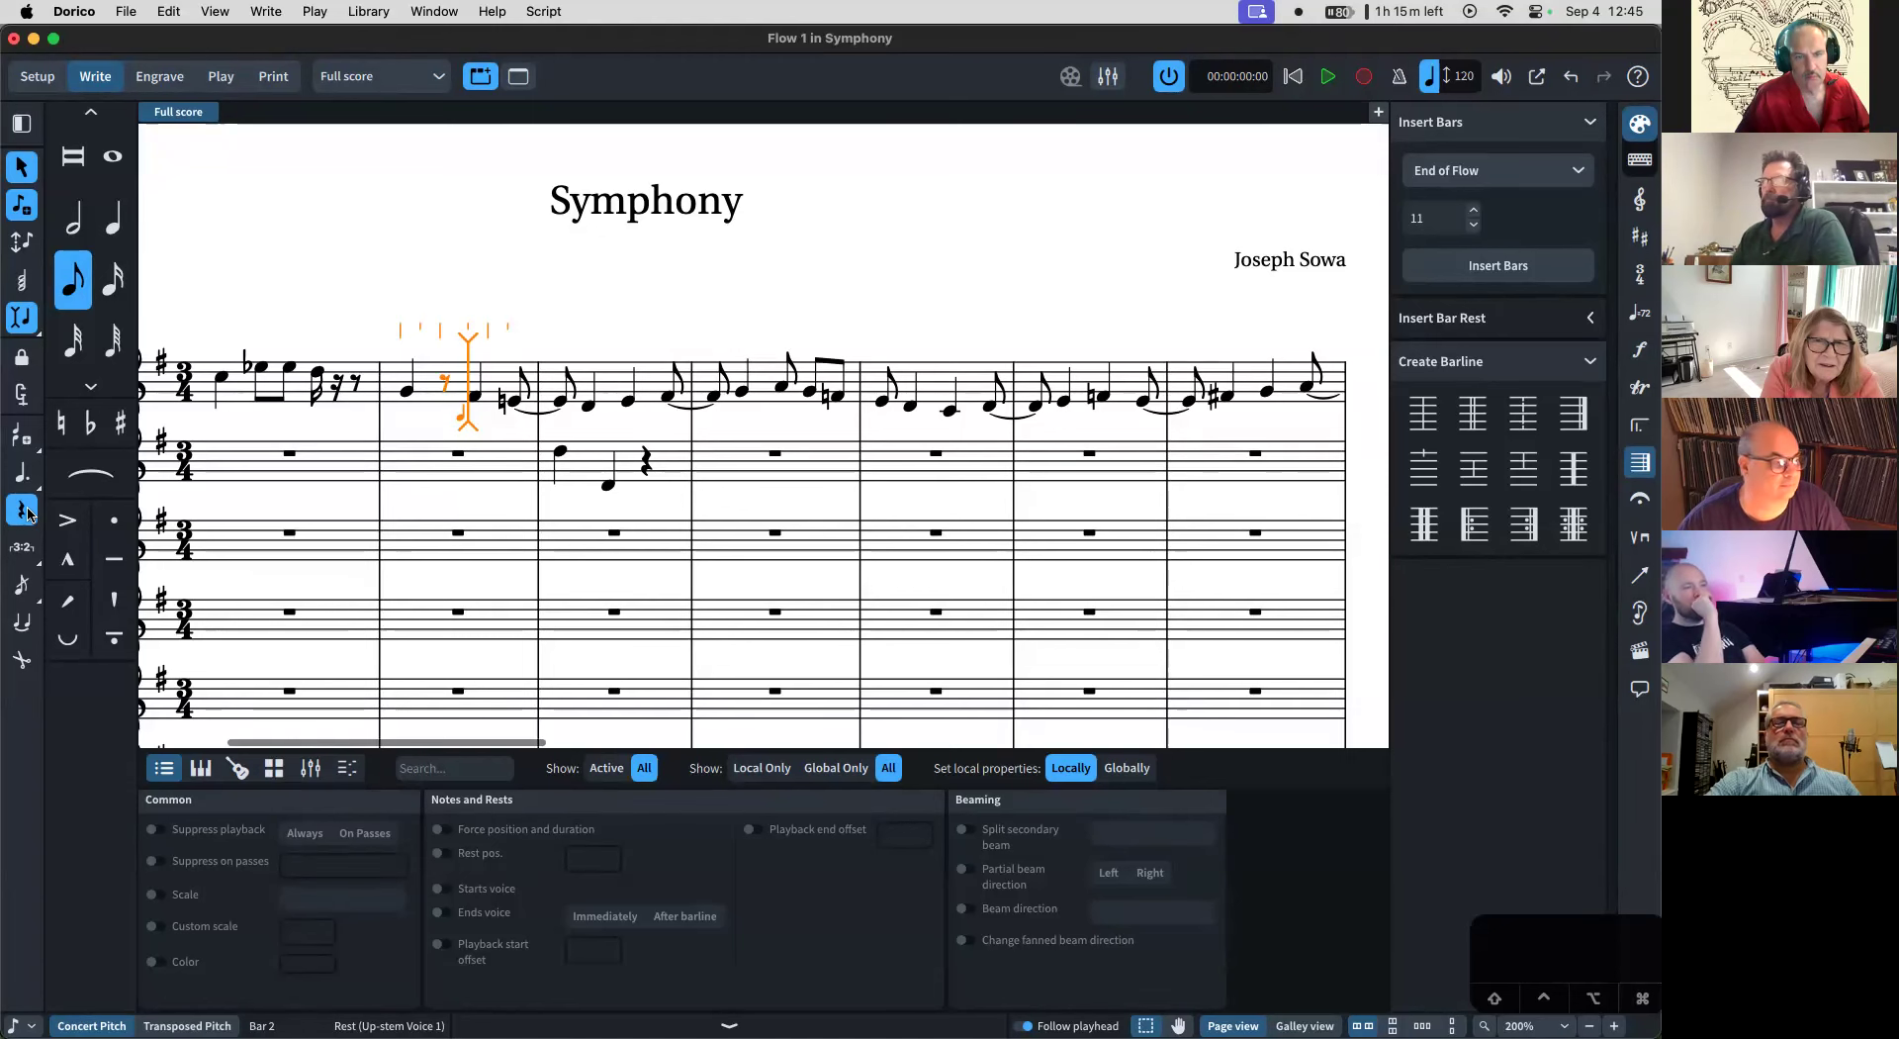
key("super+z")
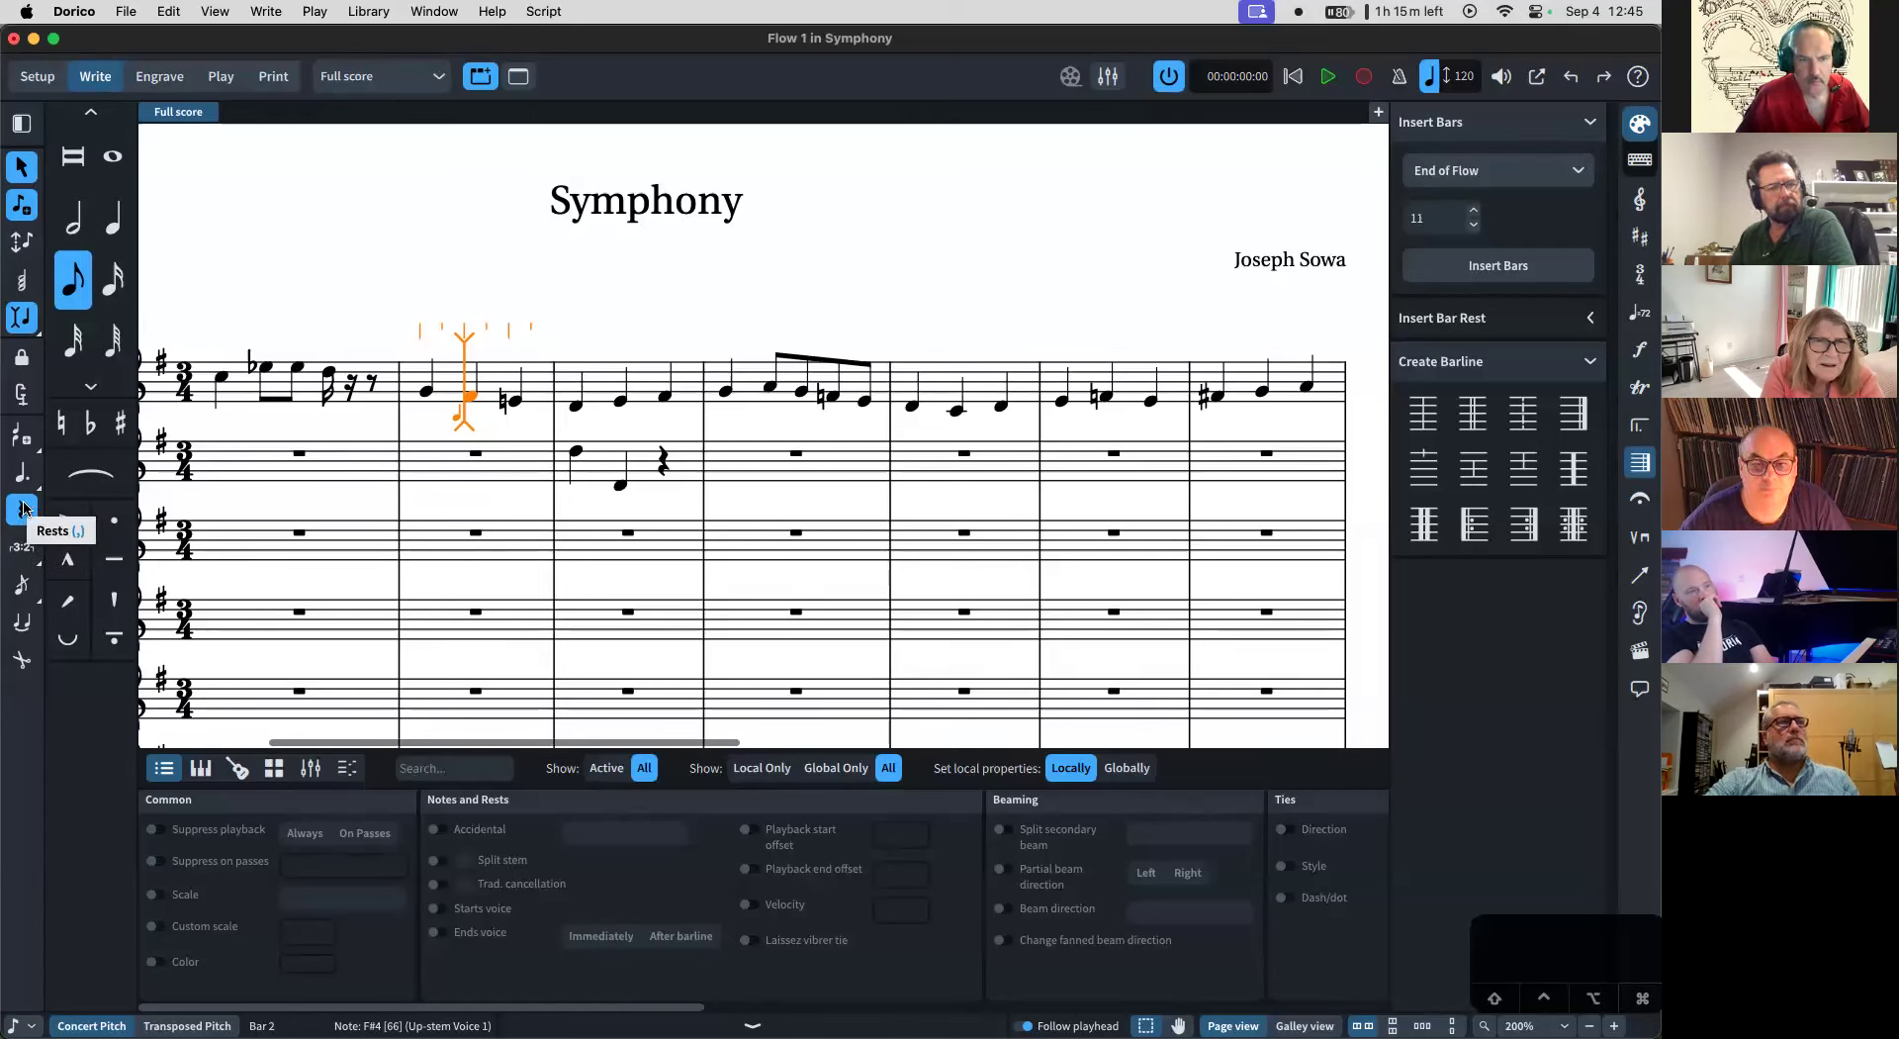
- Turn off rest input and Insert mode, and leave note input with the bar 2 F-sharp selected
left_click(24, 508)
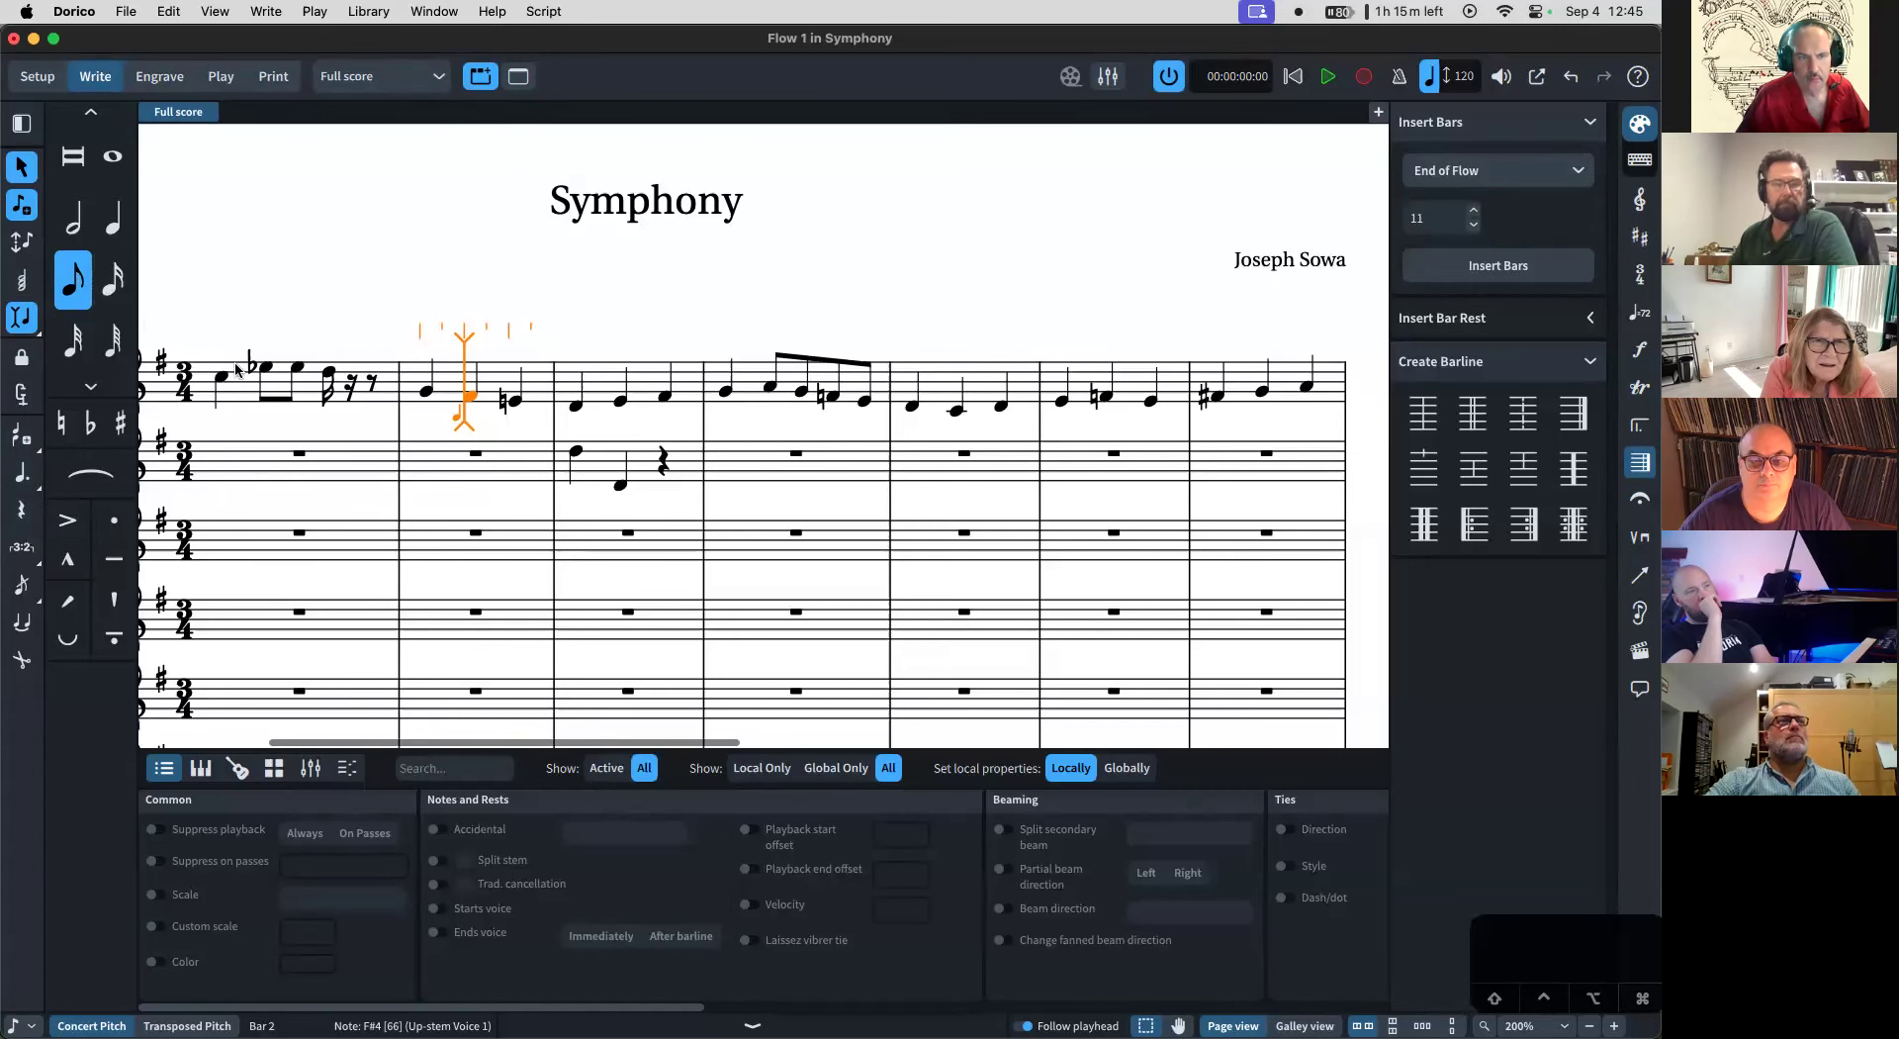
key("i")
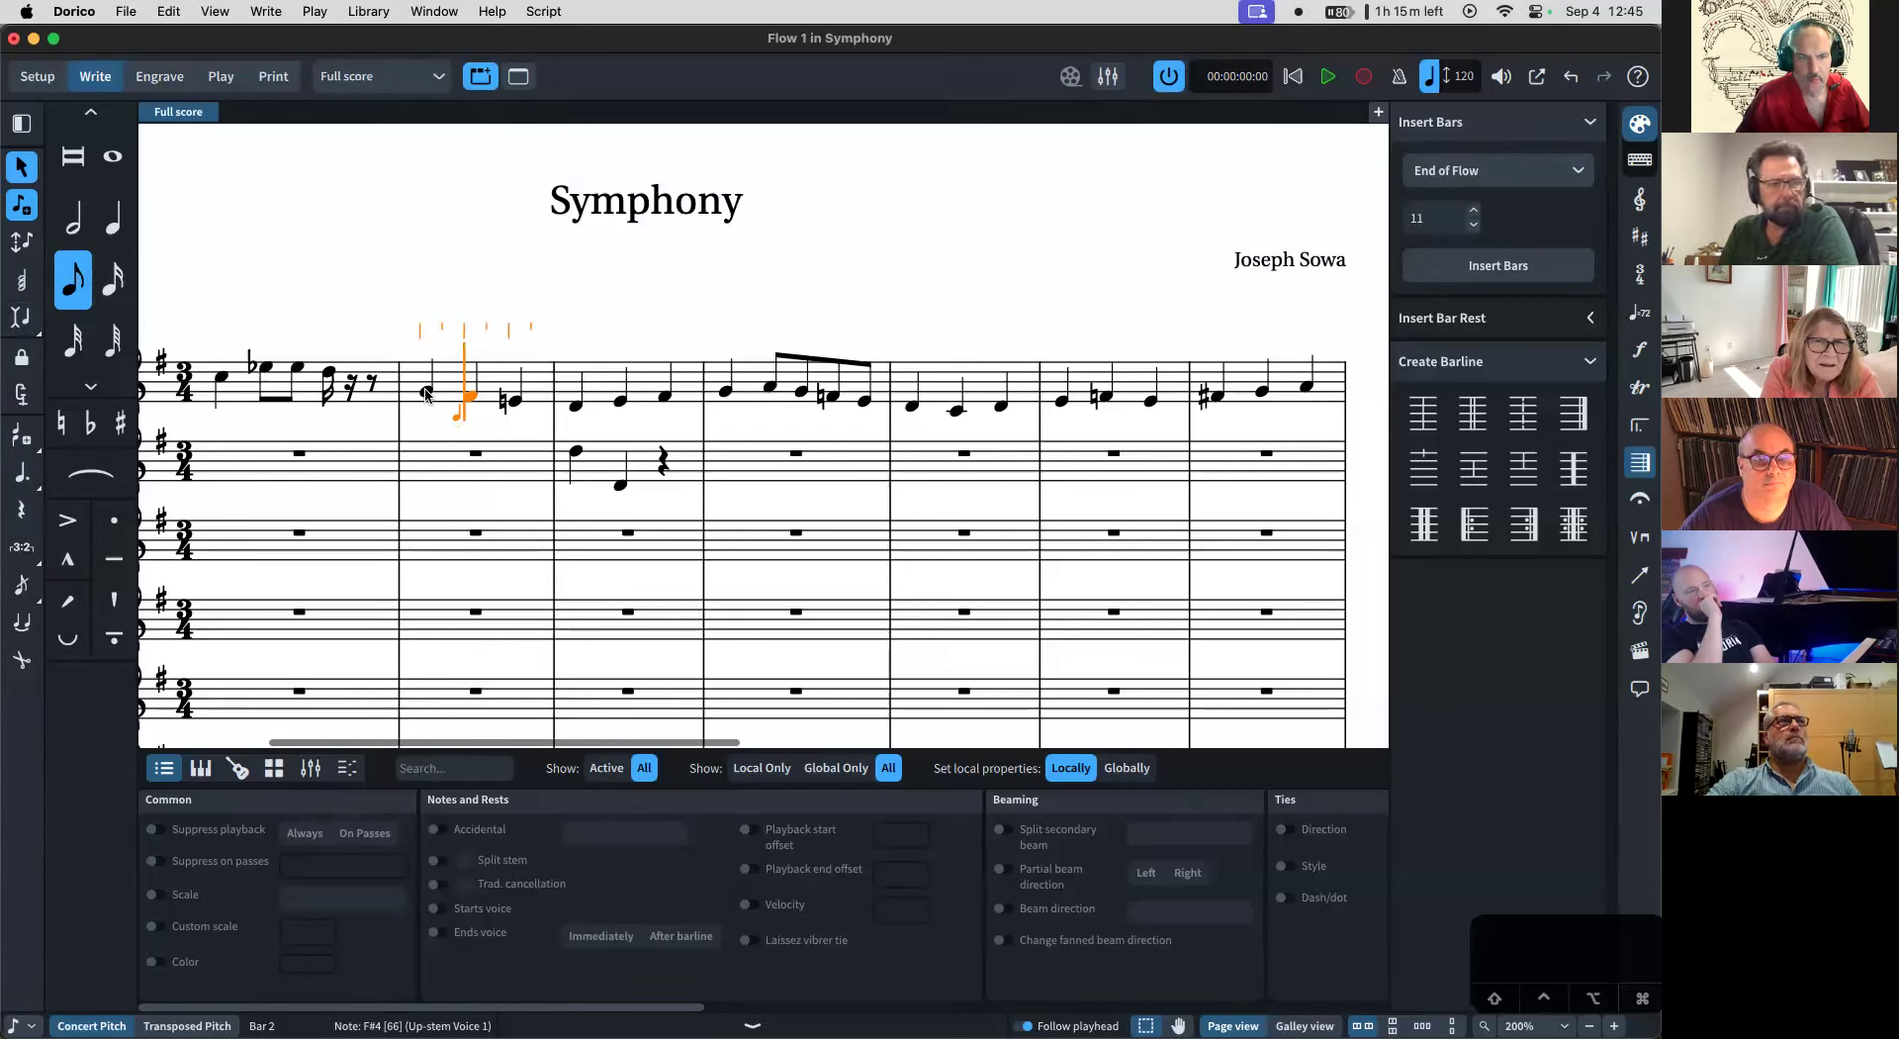
key("super+z")
key("super+z")
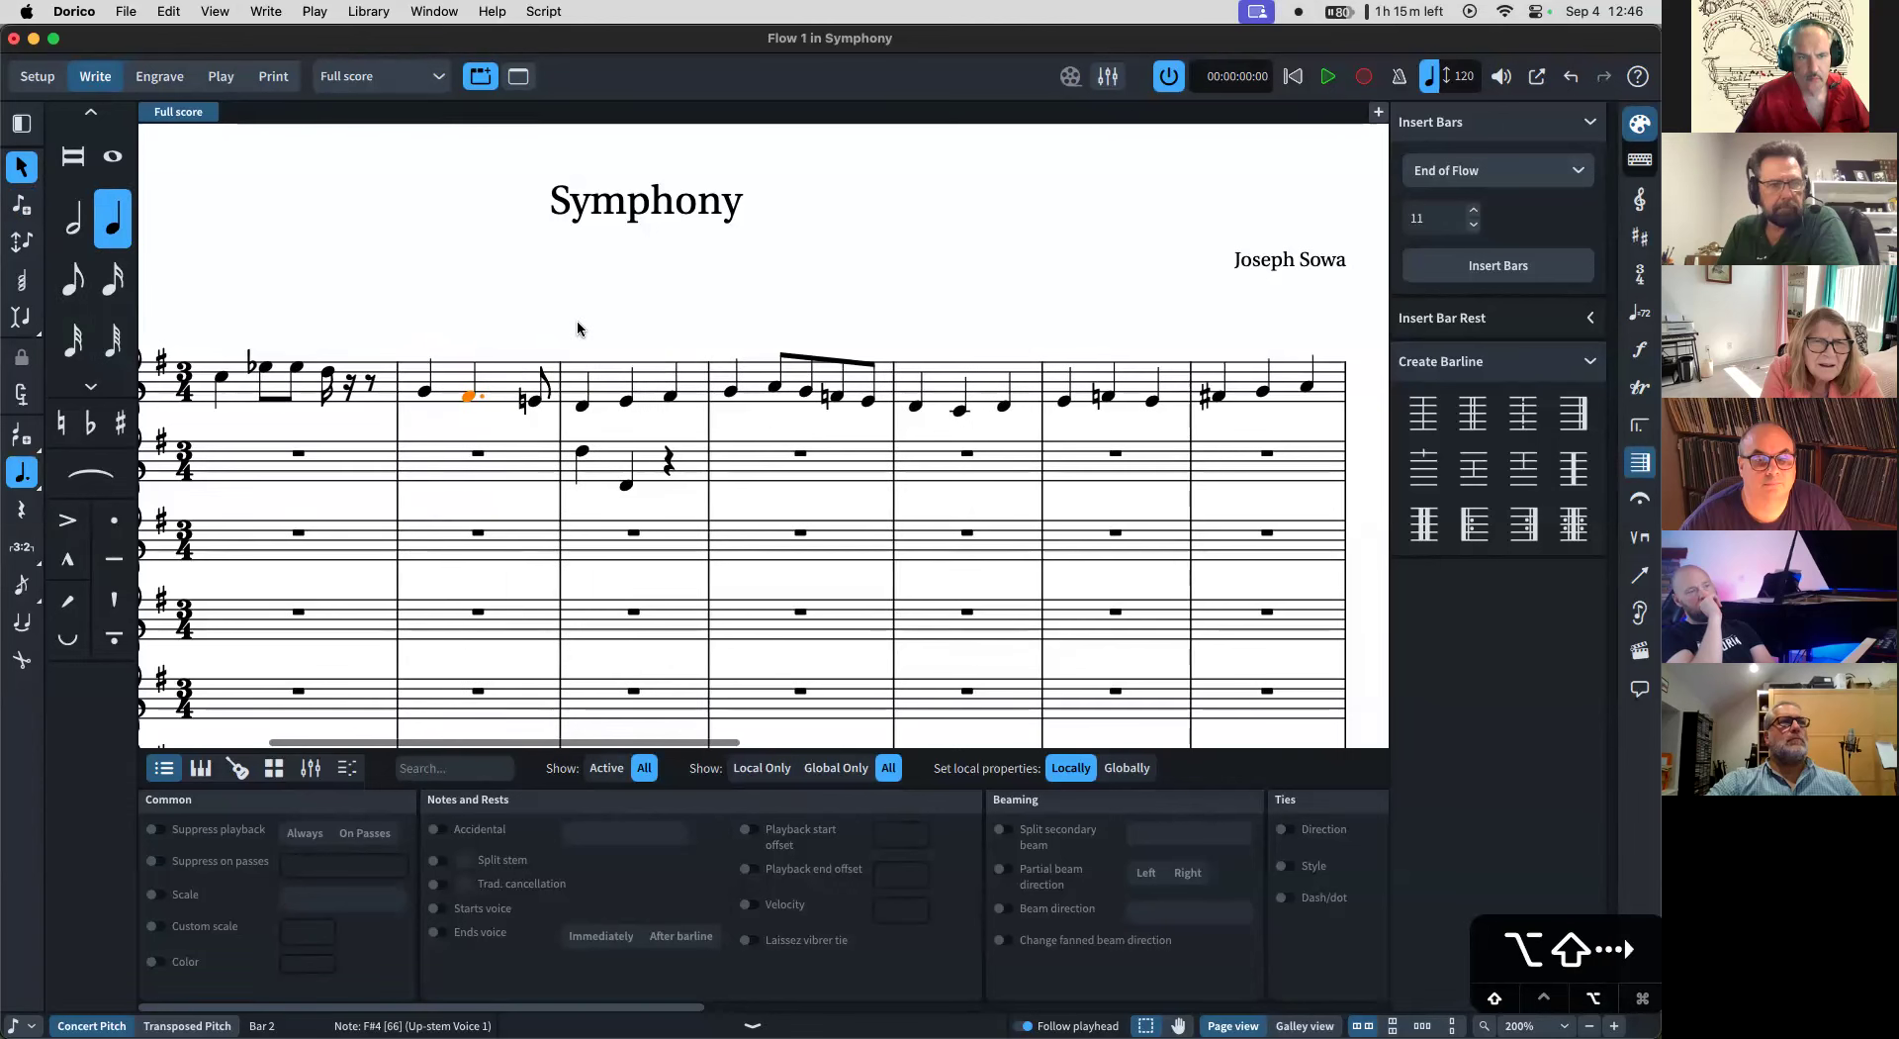
- Try shortening the F-sharp in bar 2 of Flute 1 to an eighth note and moving it an eighth note later
key("alt+Right")
key("alt+Right")
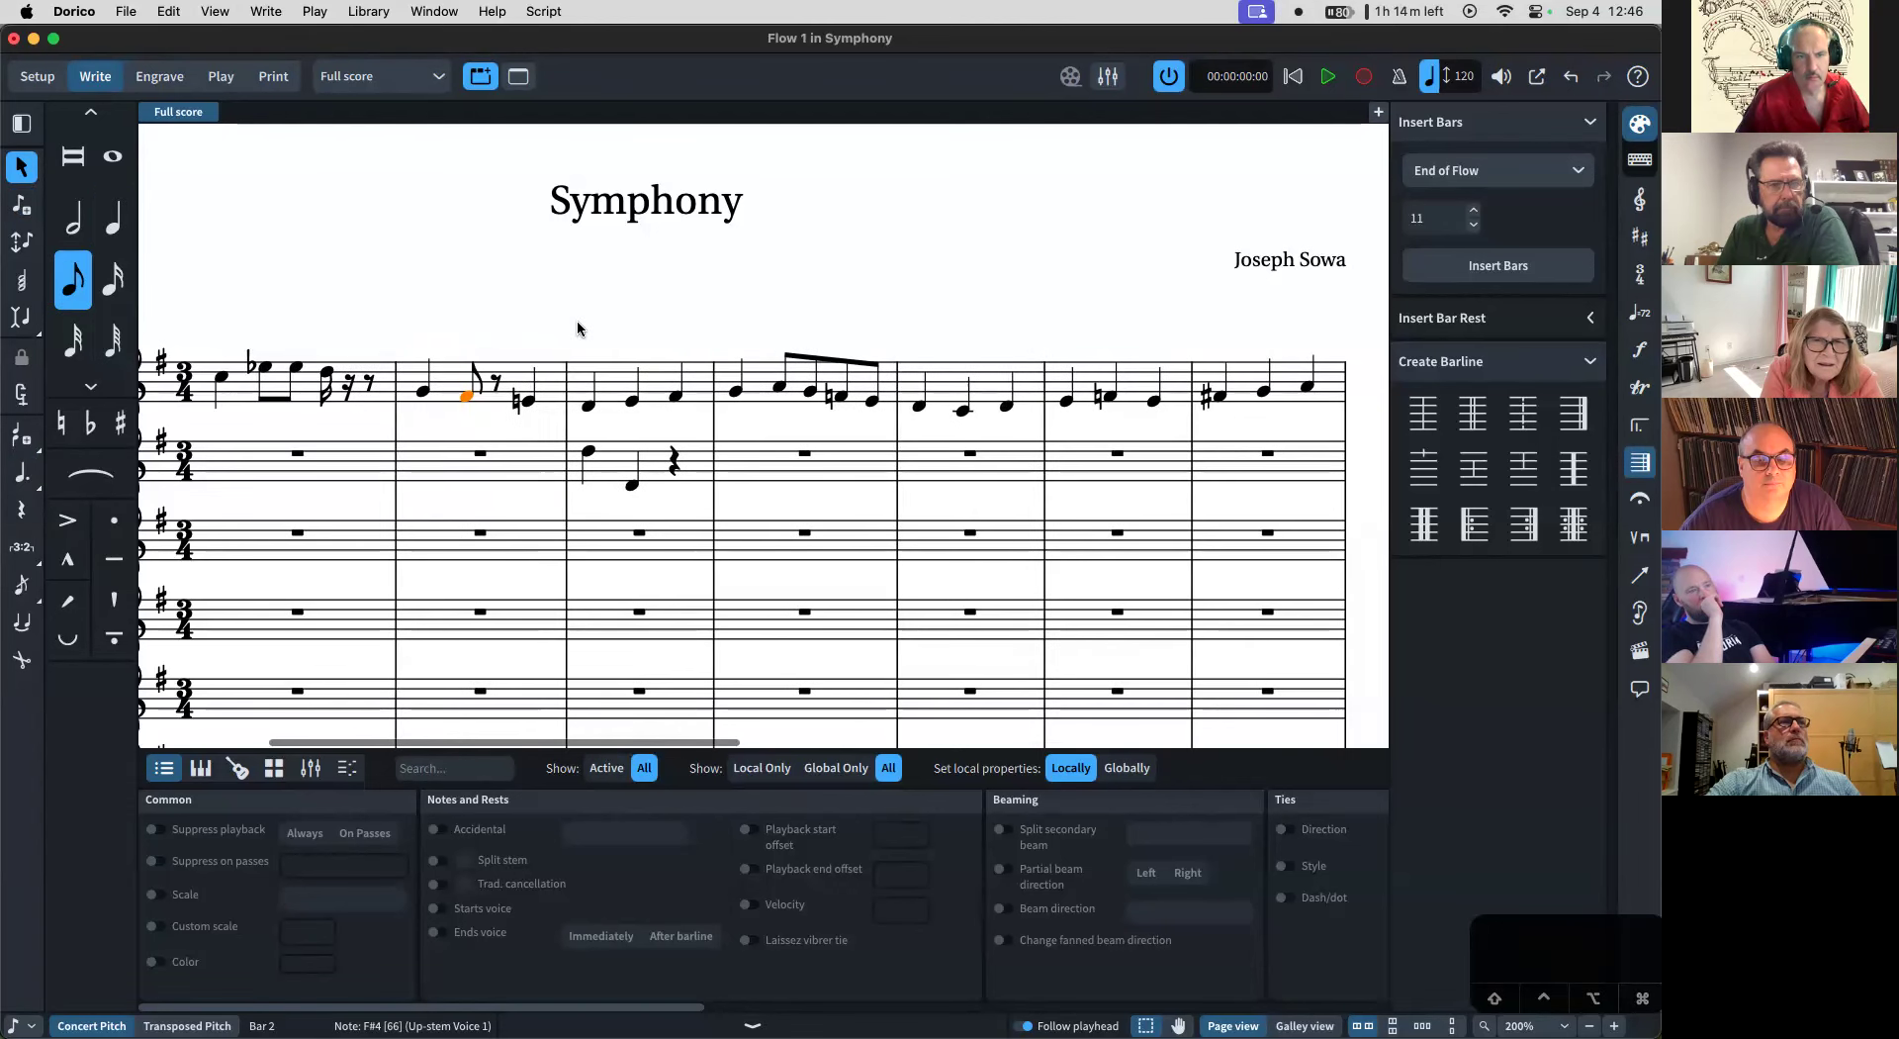
key("alt+Right")
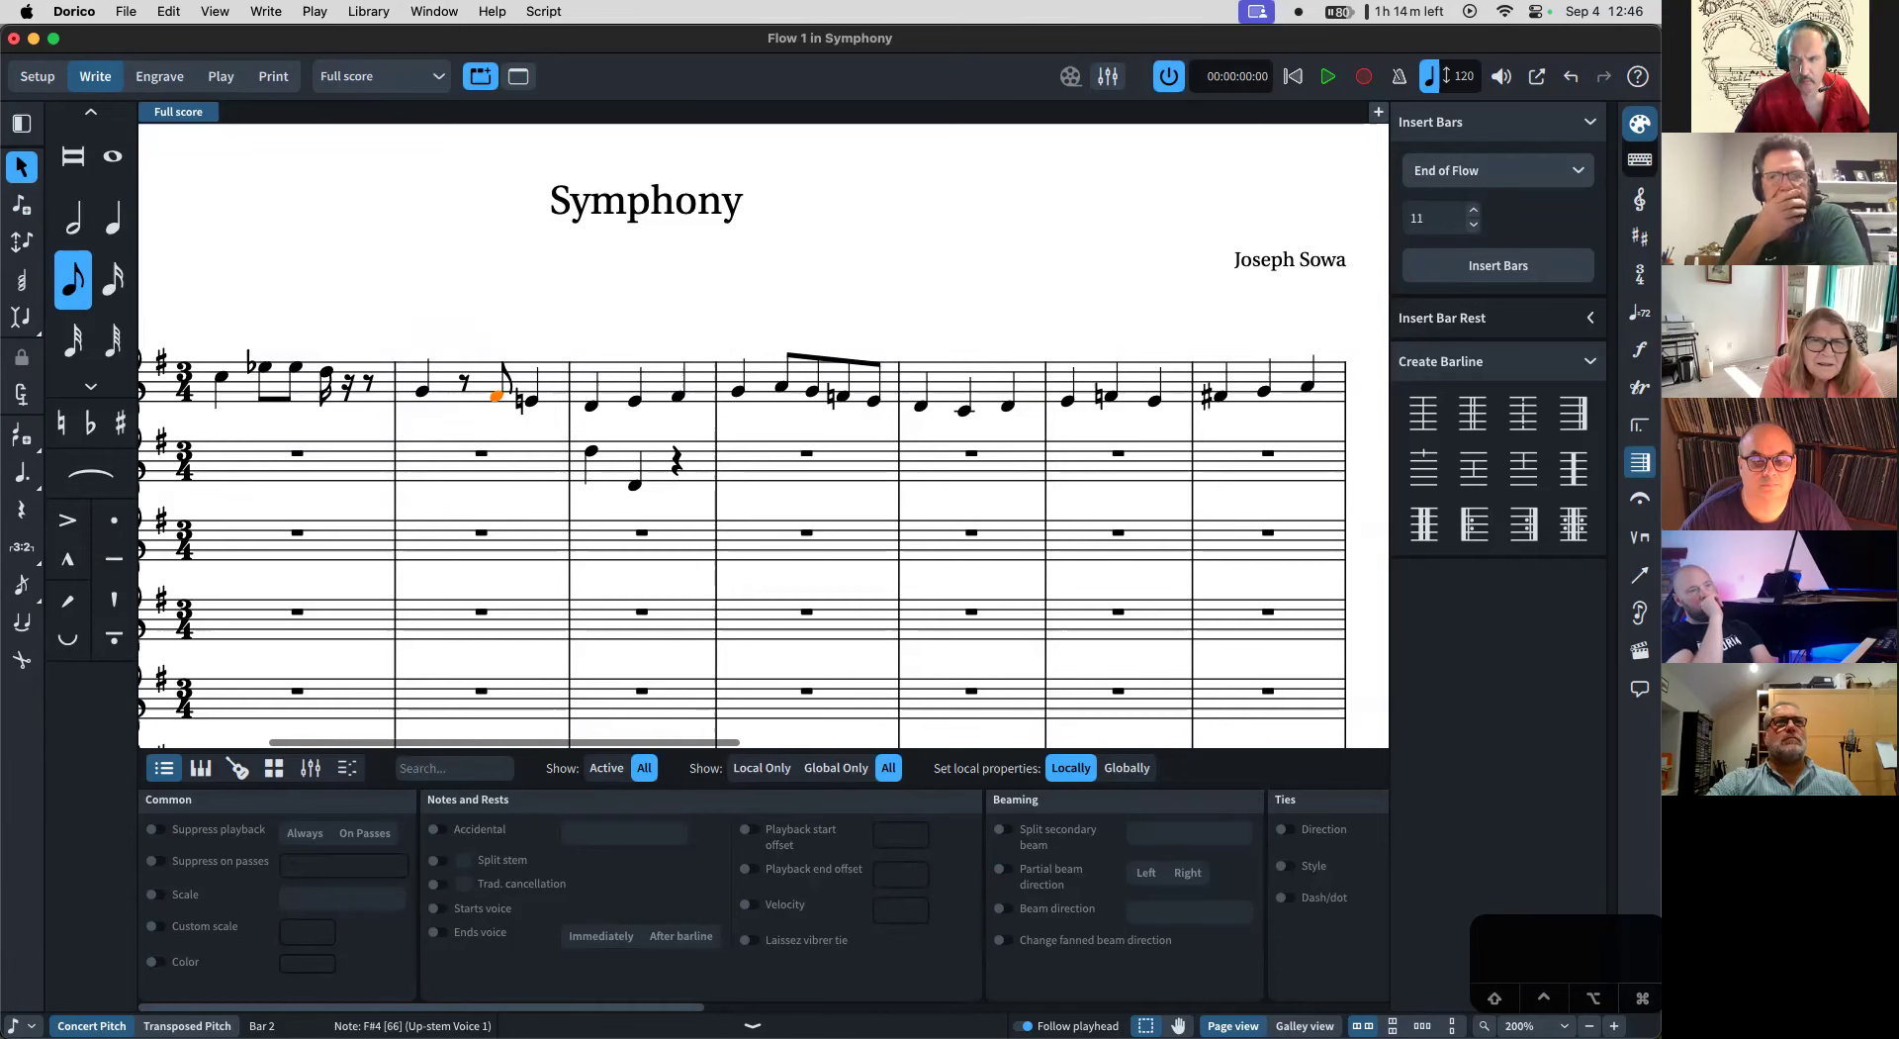
key("alt")
key("alt+Left")
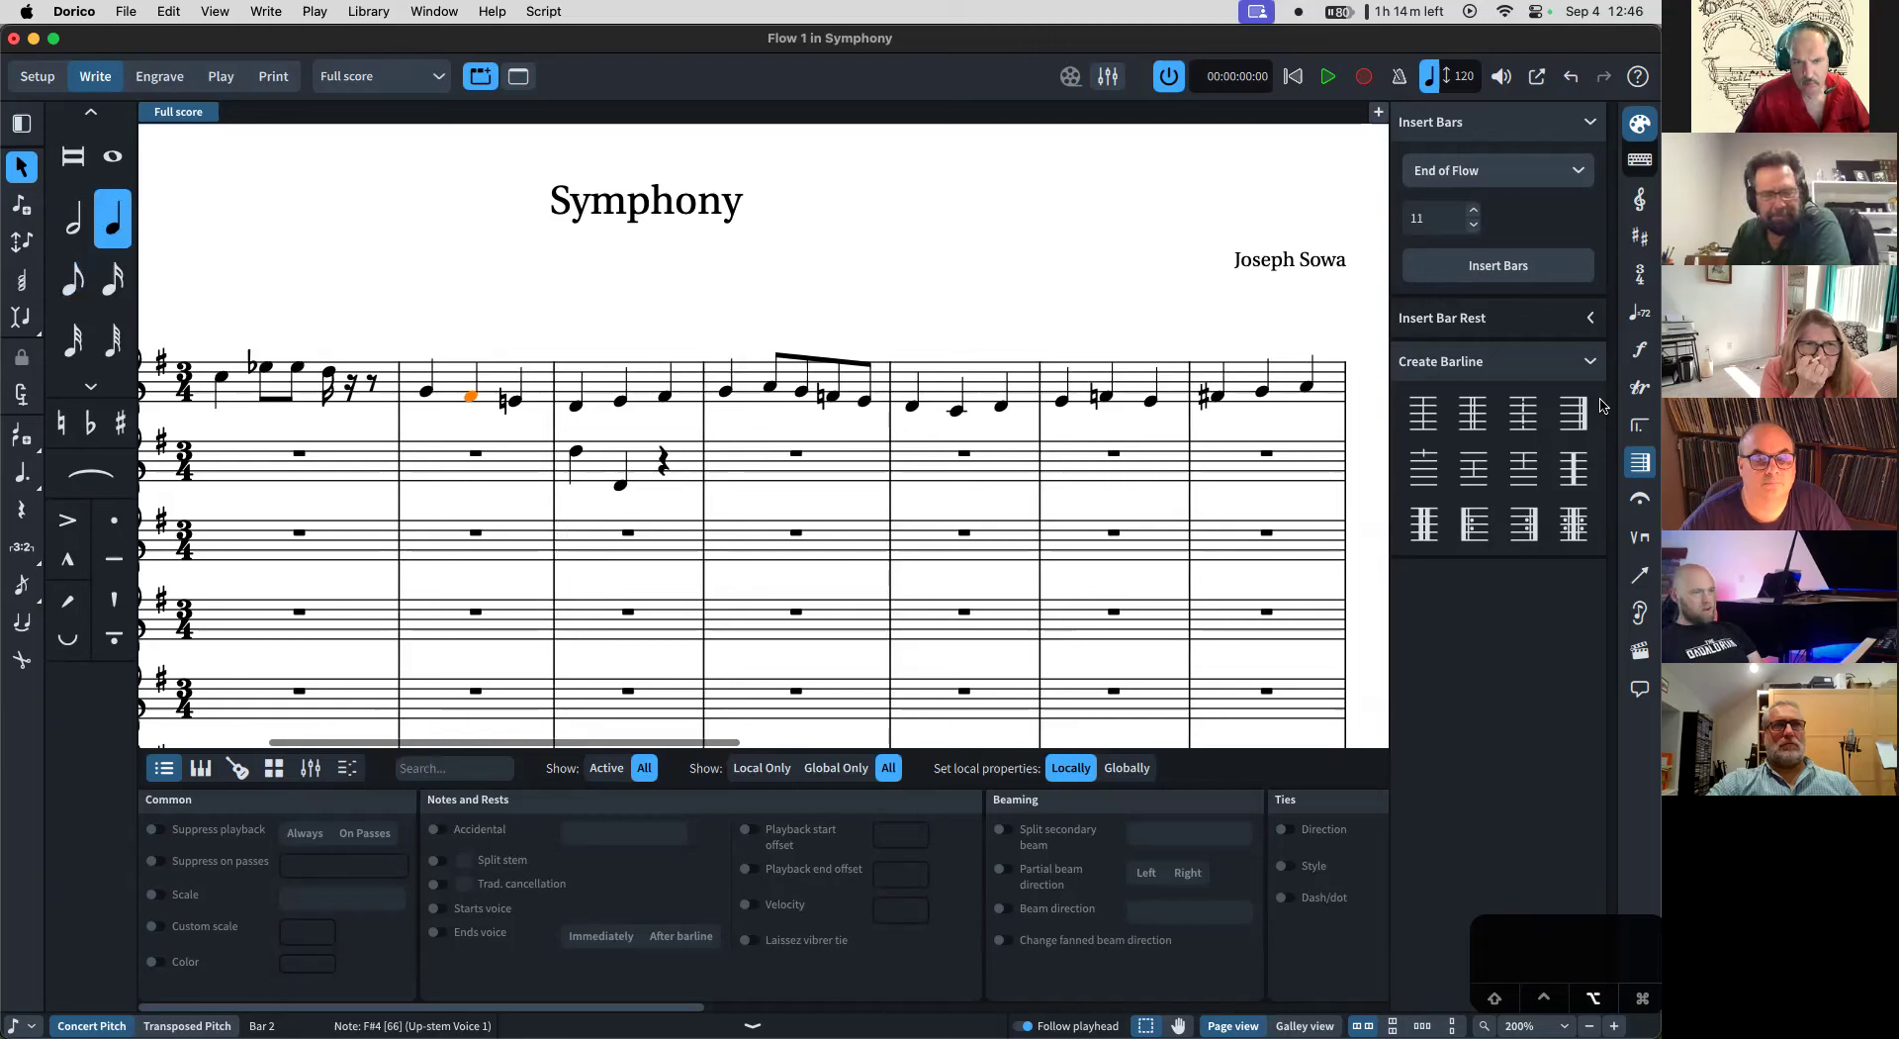
- Shorten the bar 2 F-sharp to an eighth note again and undo that change
key("alt+5")
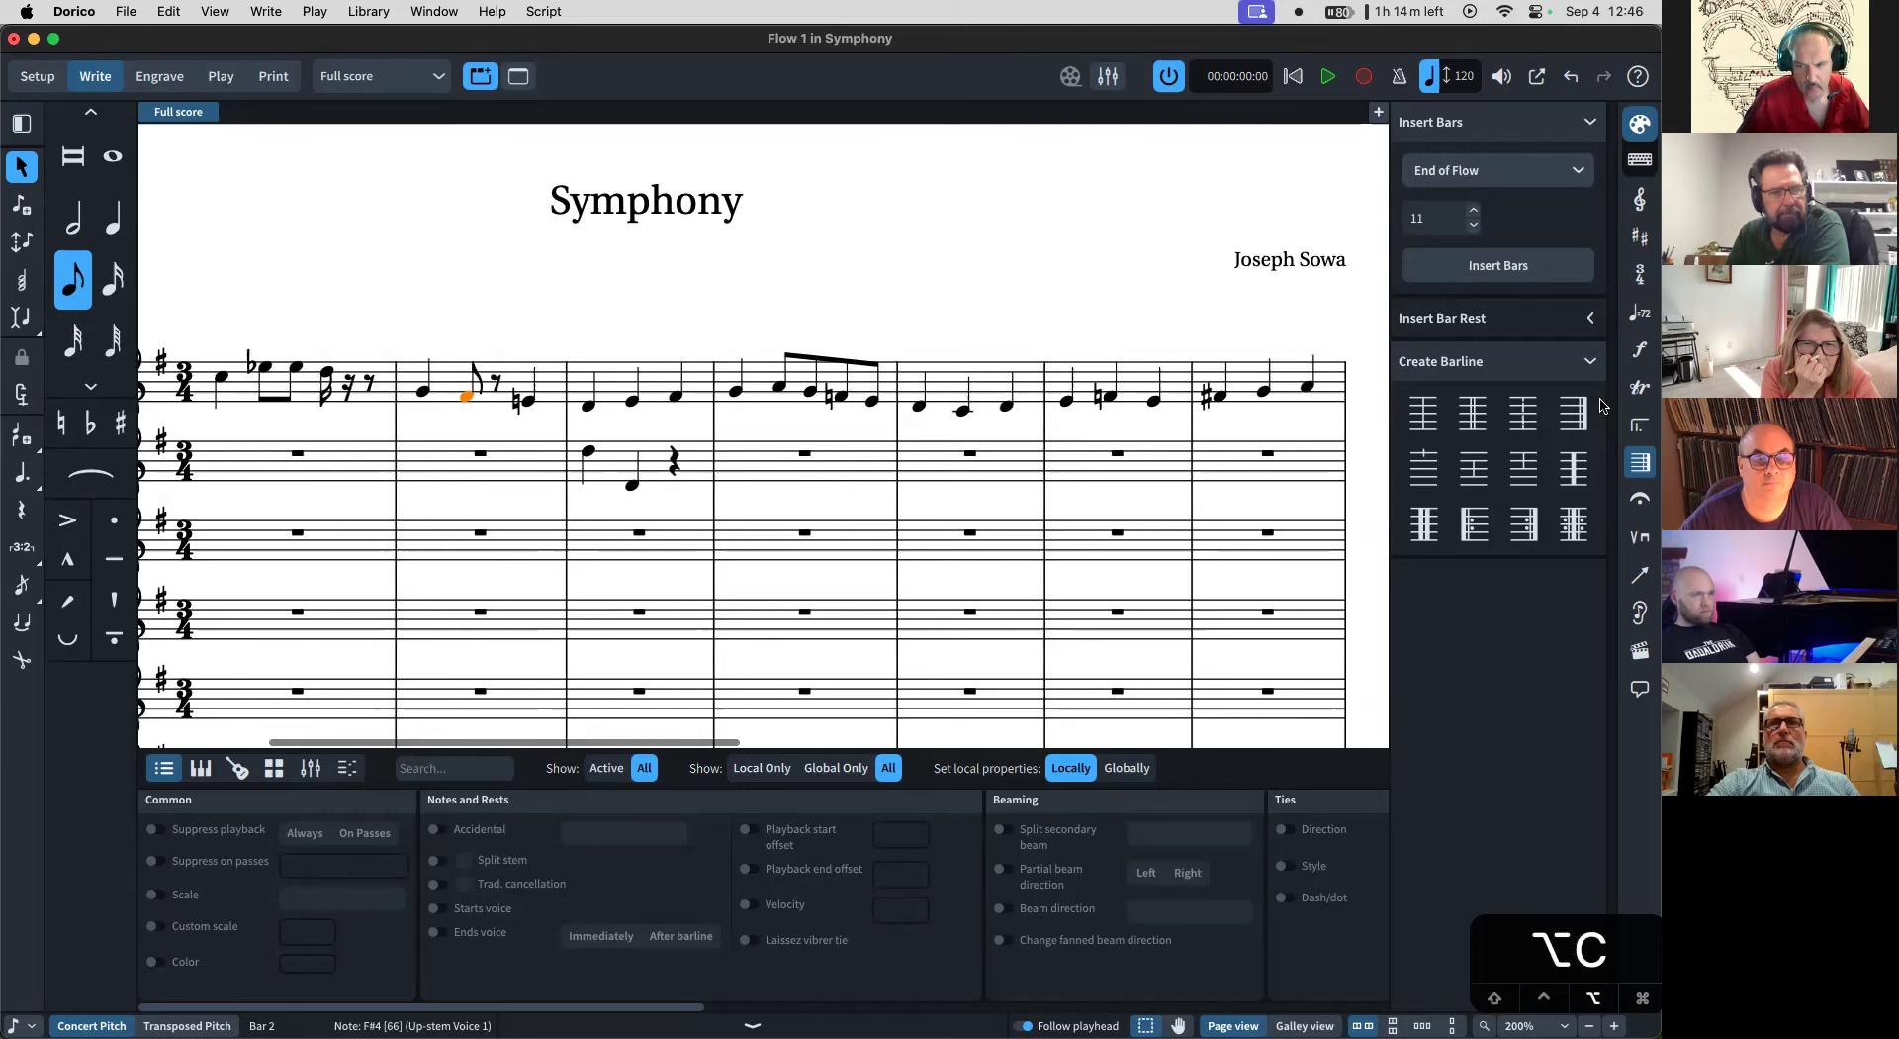
key("alt+Right")
key("super+z")
key("super+z")
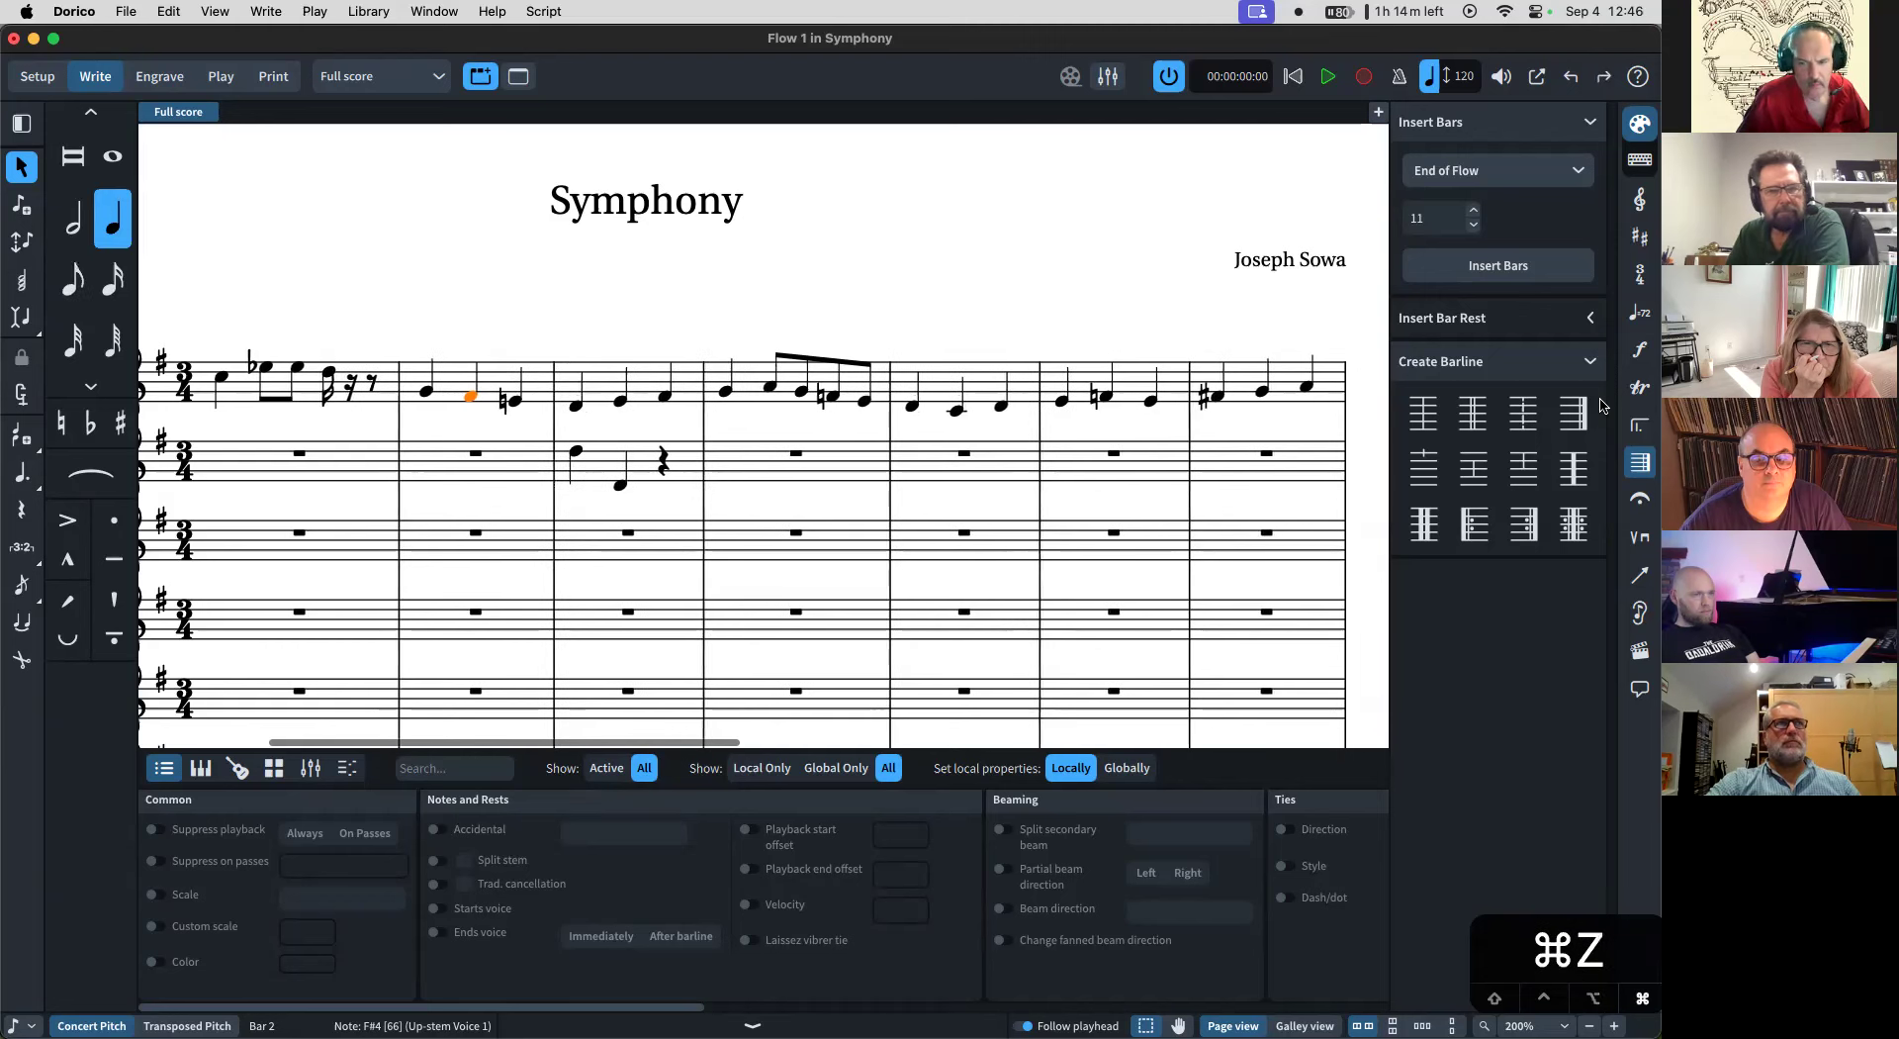
- Lengthen the G in bar 2 of Flute 1 to a dotted quarter and shorten it back, leaving an eighth rest before the F-sharp
key("alt+v")
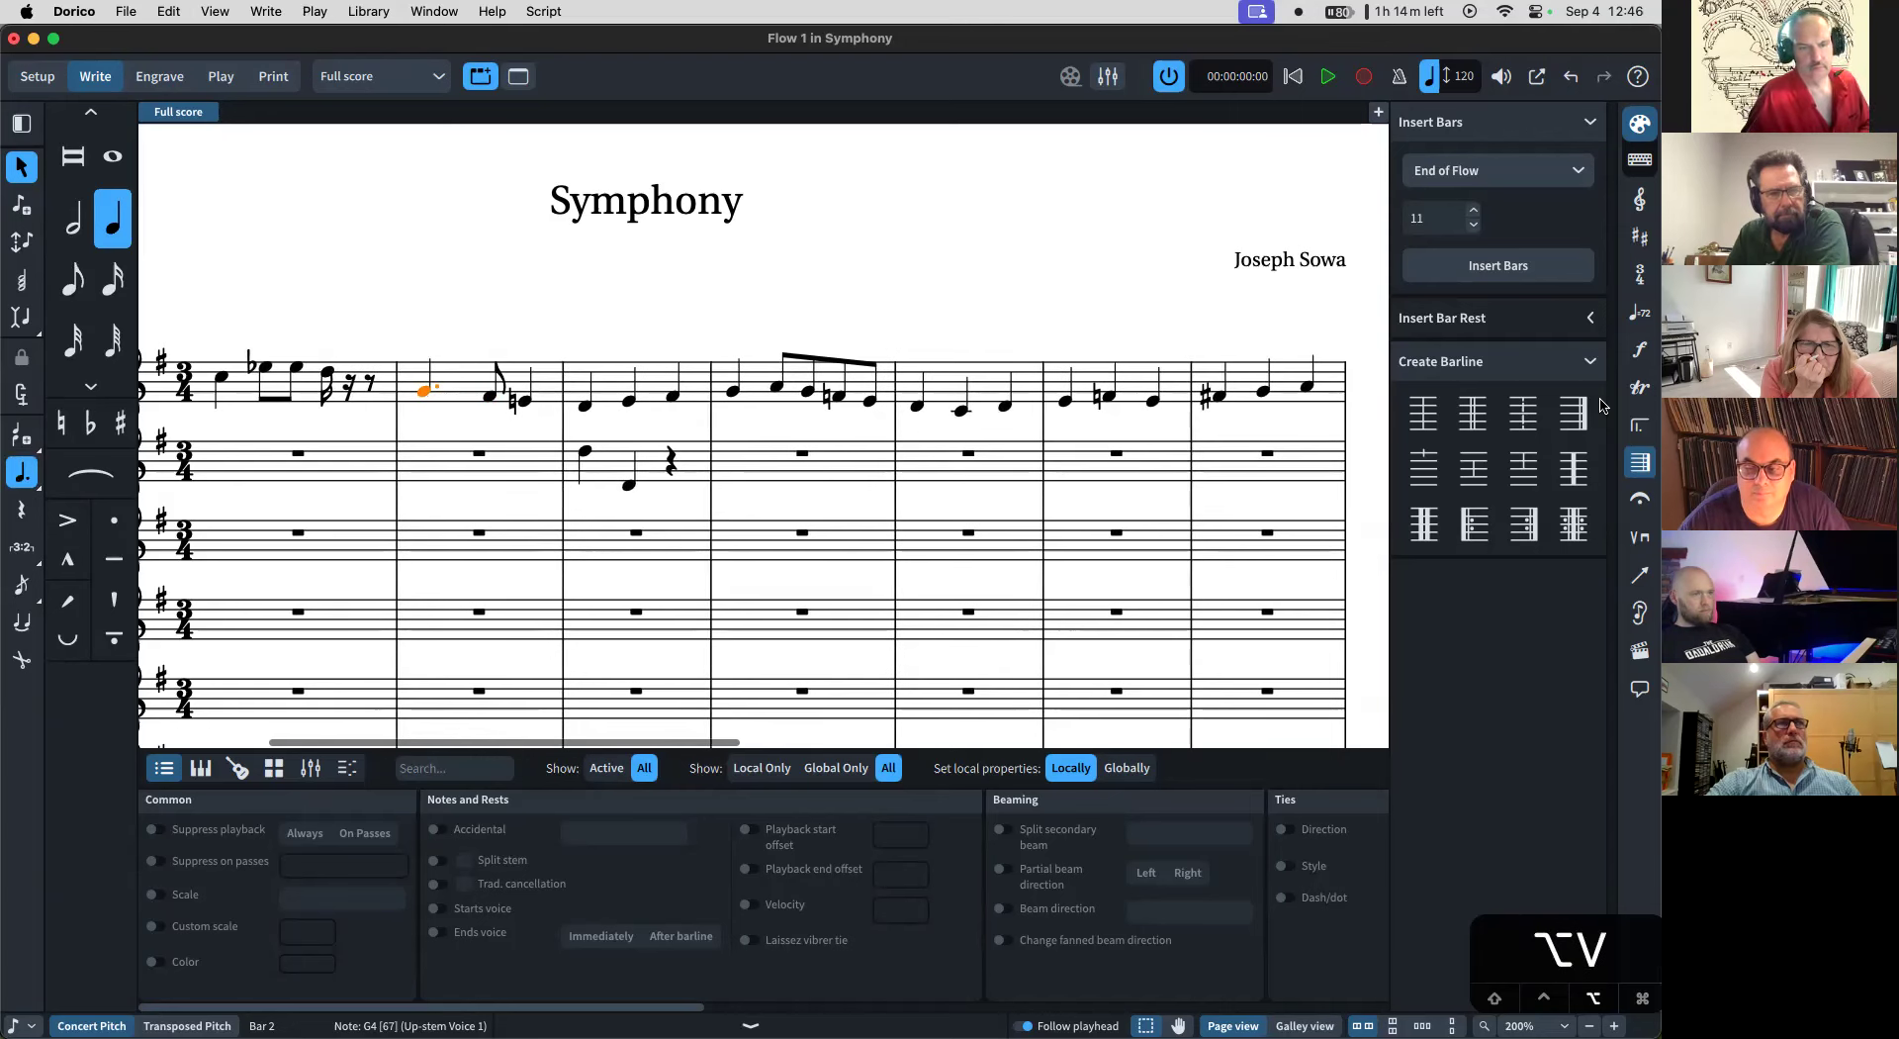
key("alt+v")
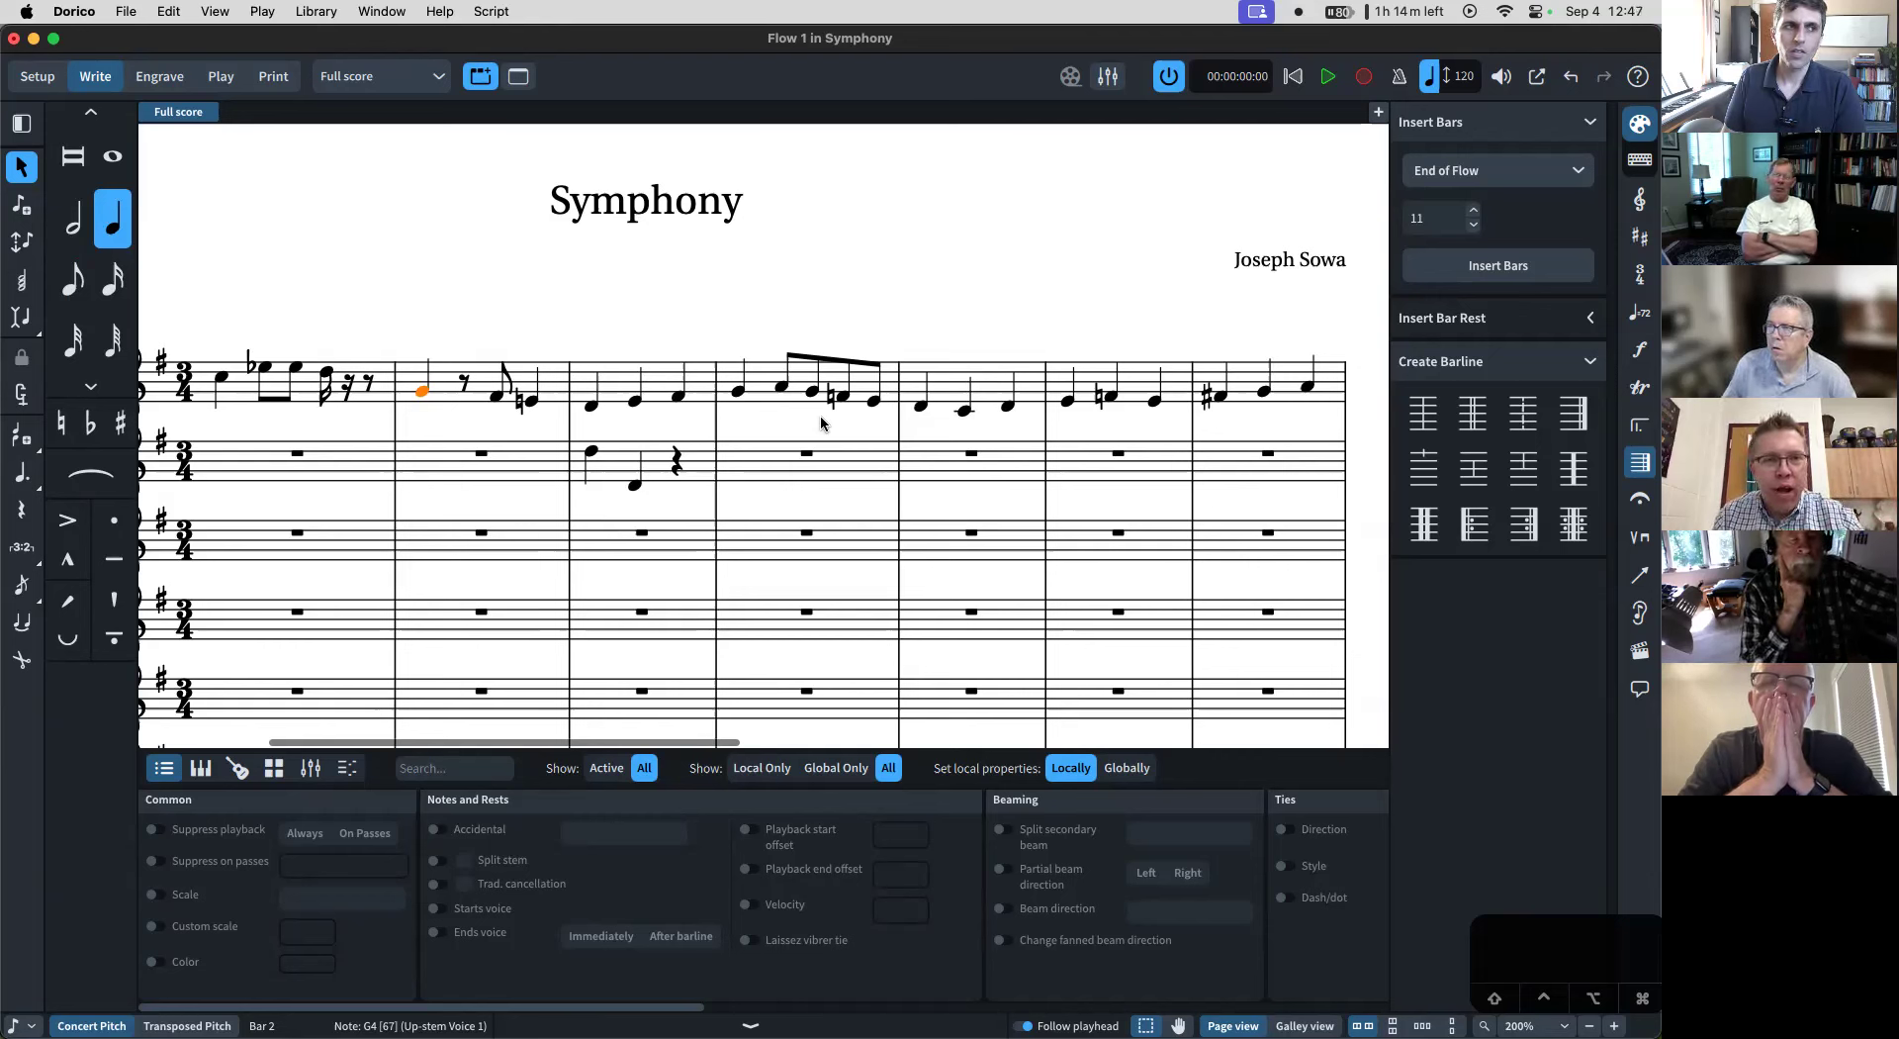
- Select the three notes in bar 3 of Flute 1
scroll(821, 414, "left", 3)
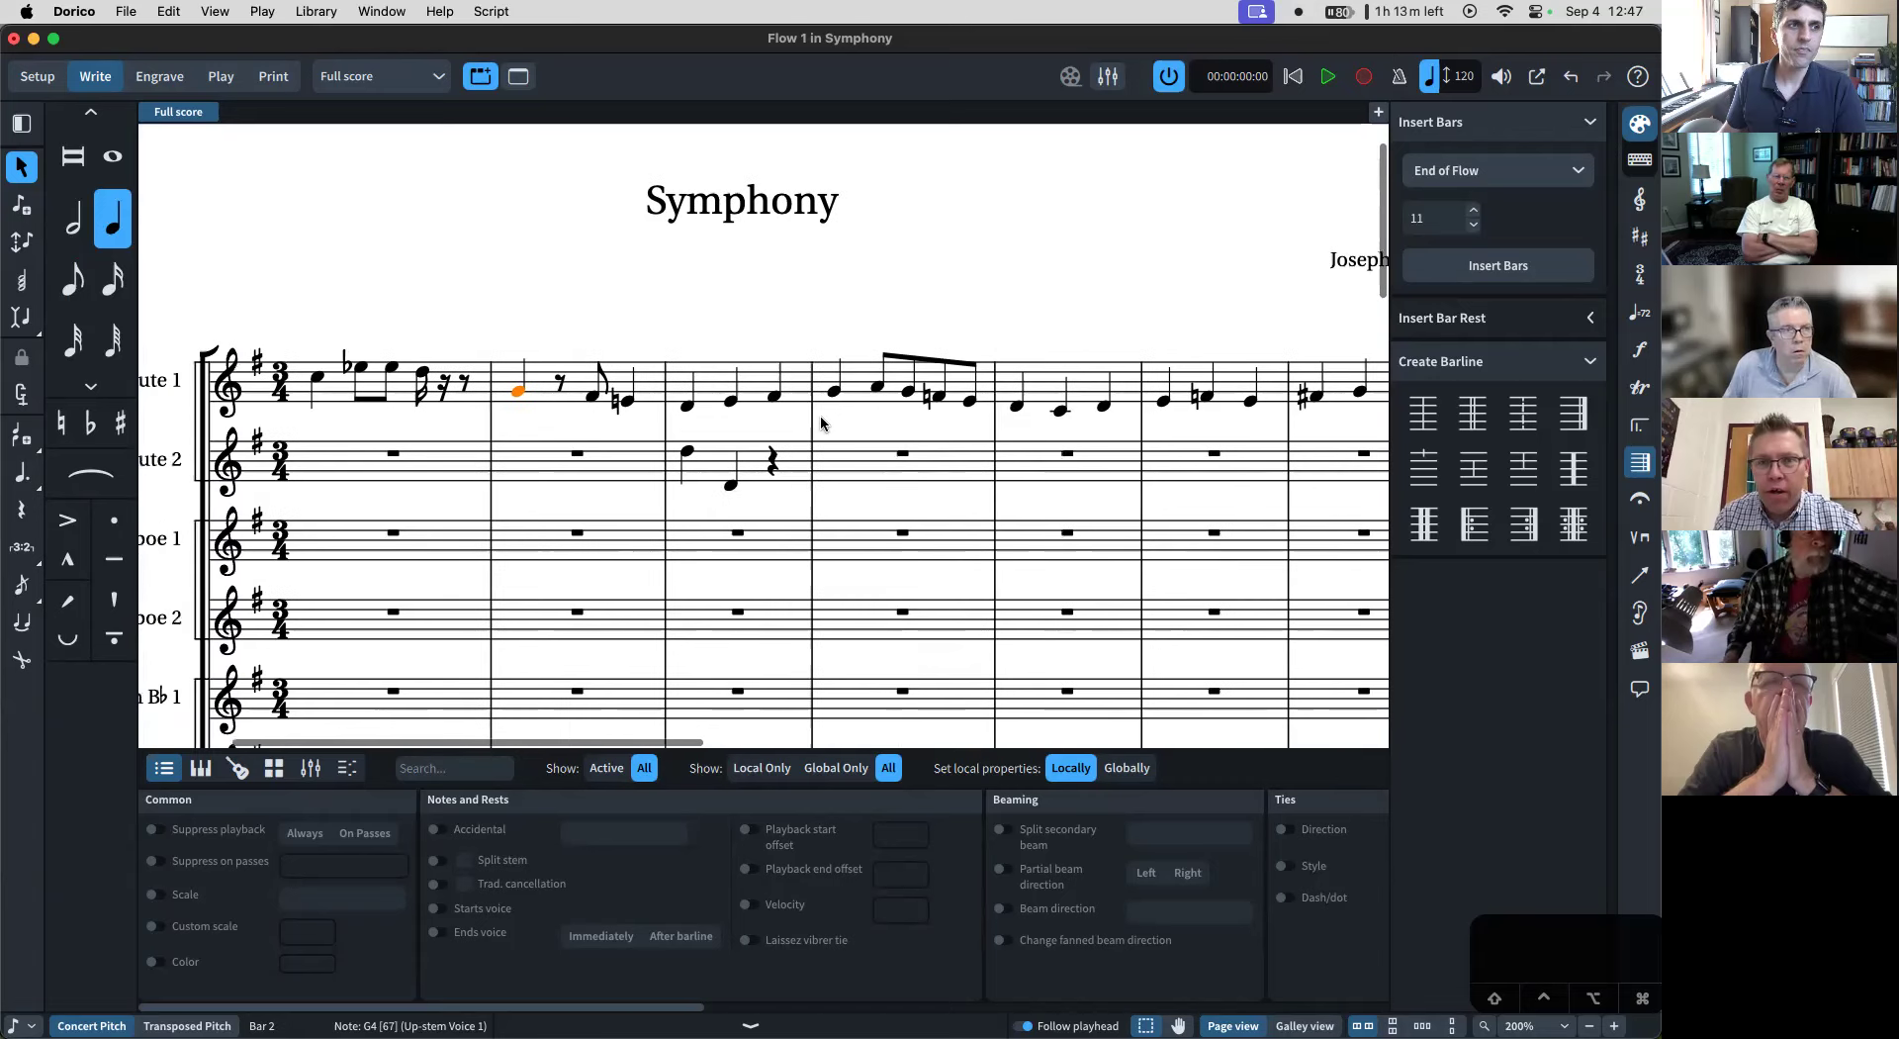
left_click(773, 394)
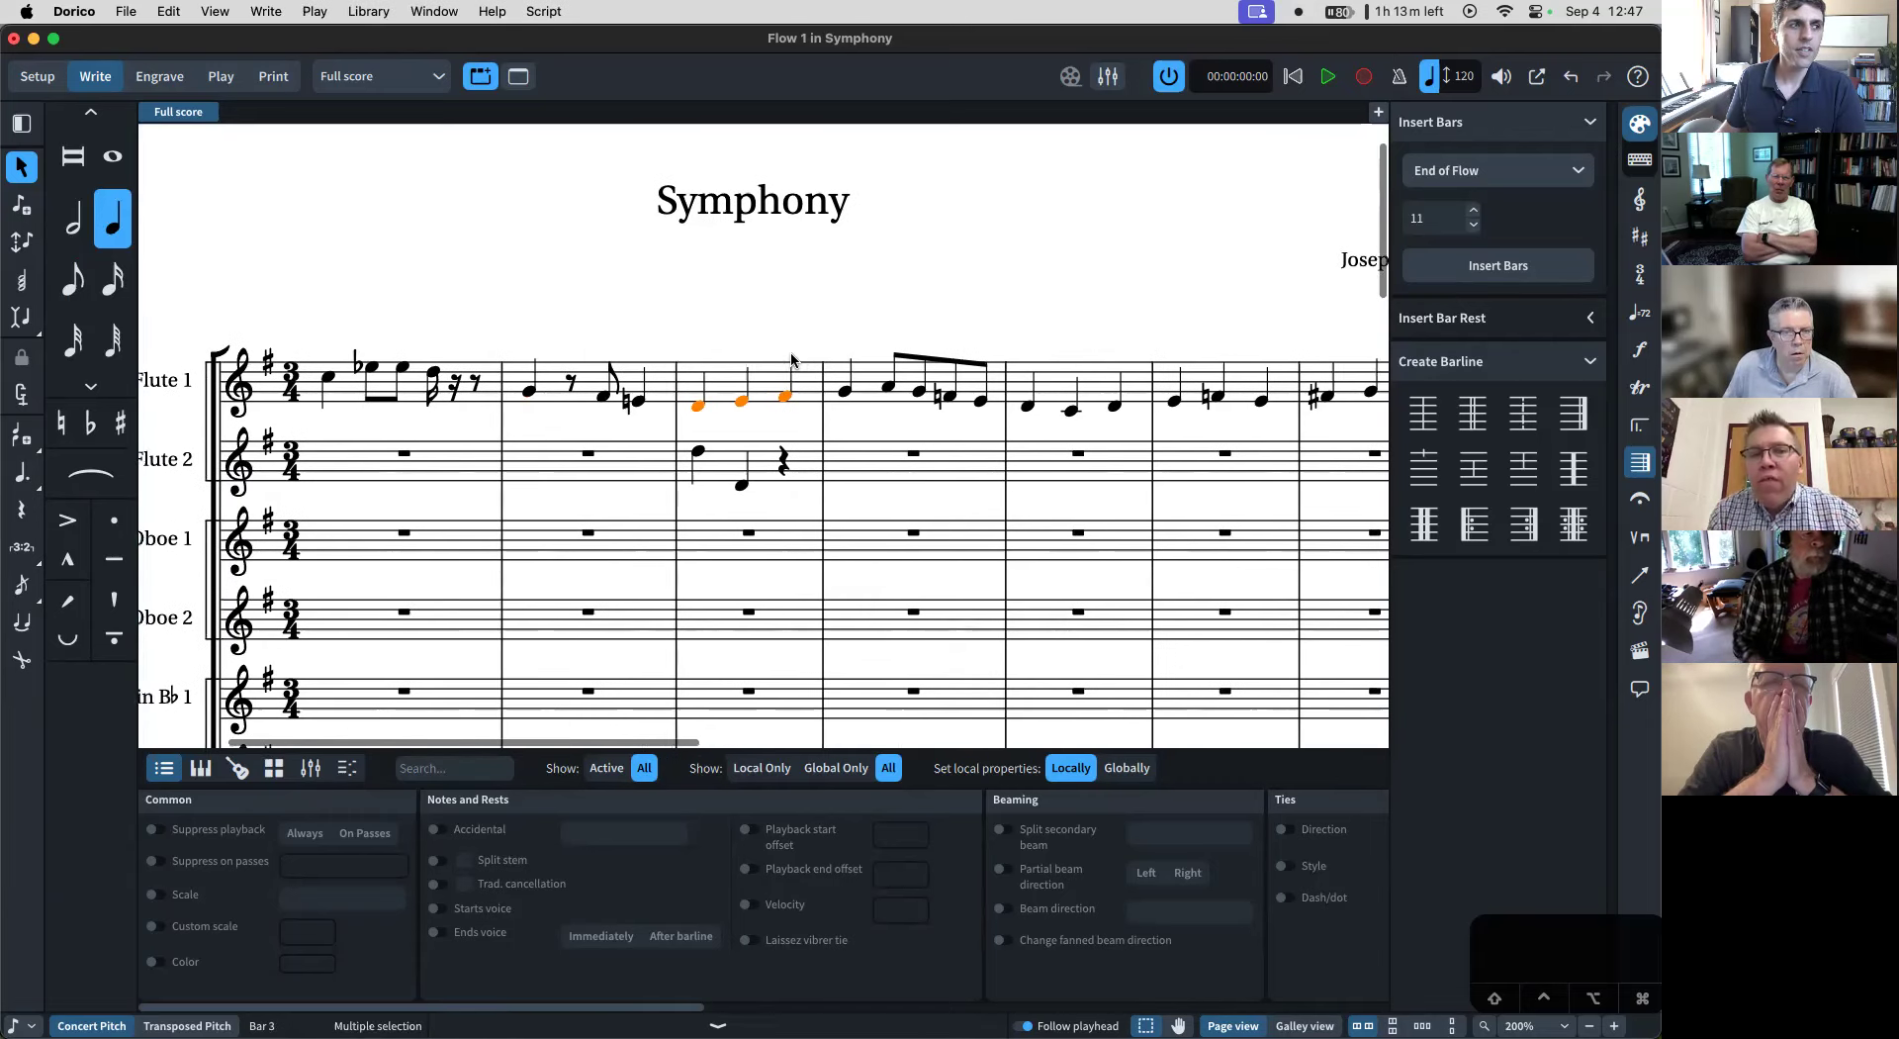
scroll(791, 352, "left", 2)
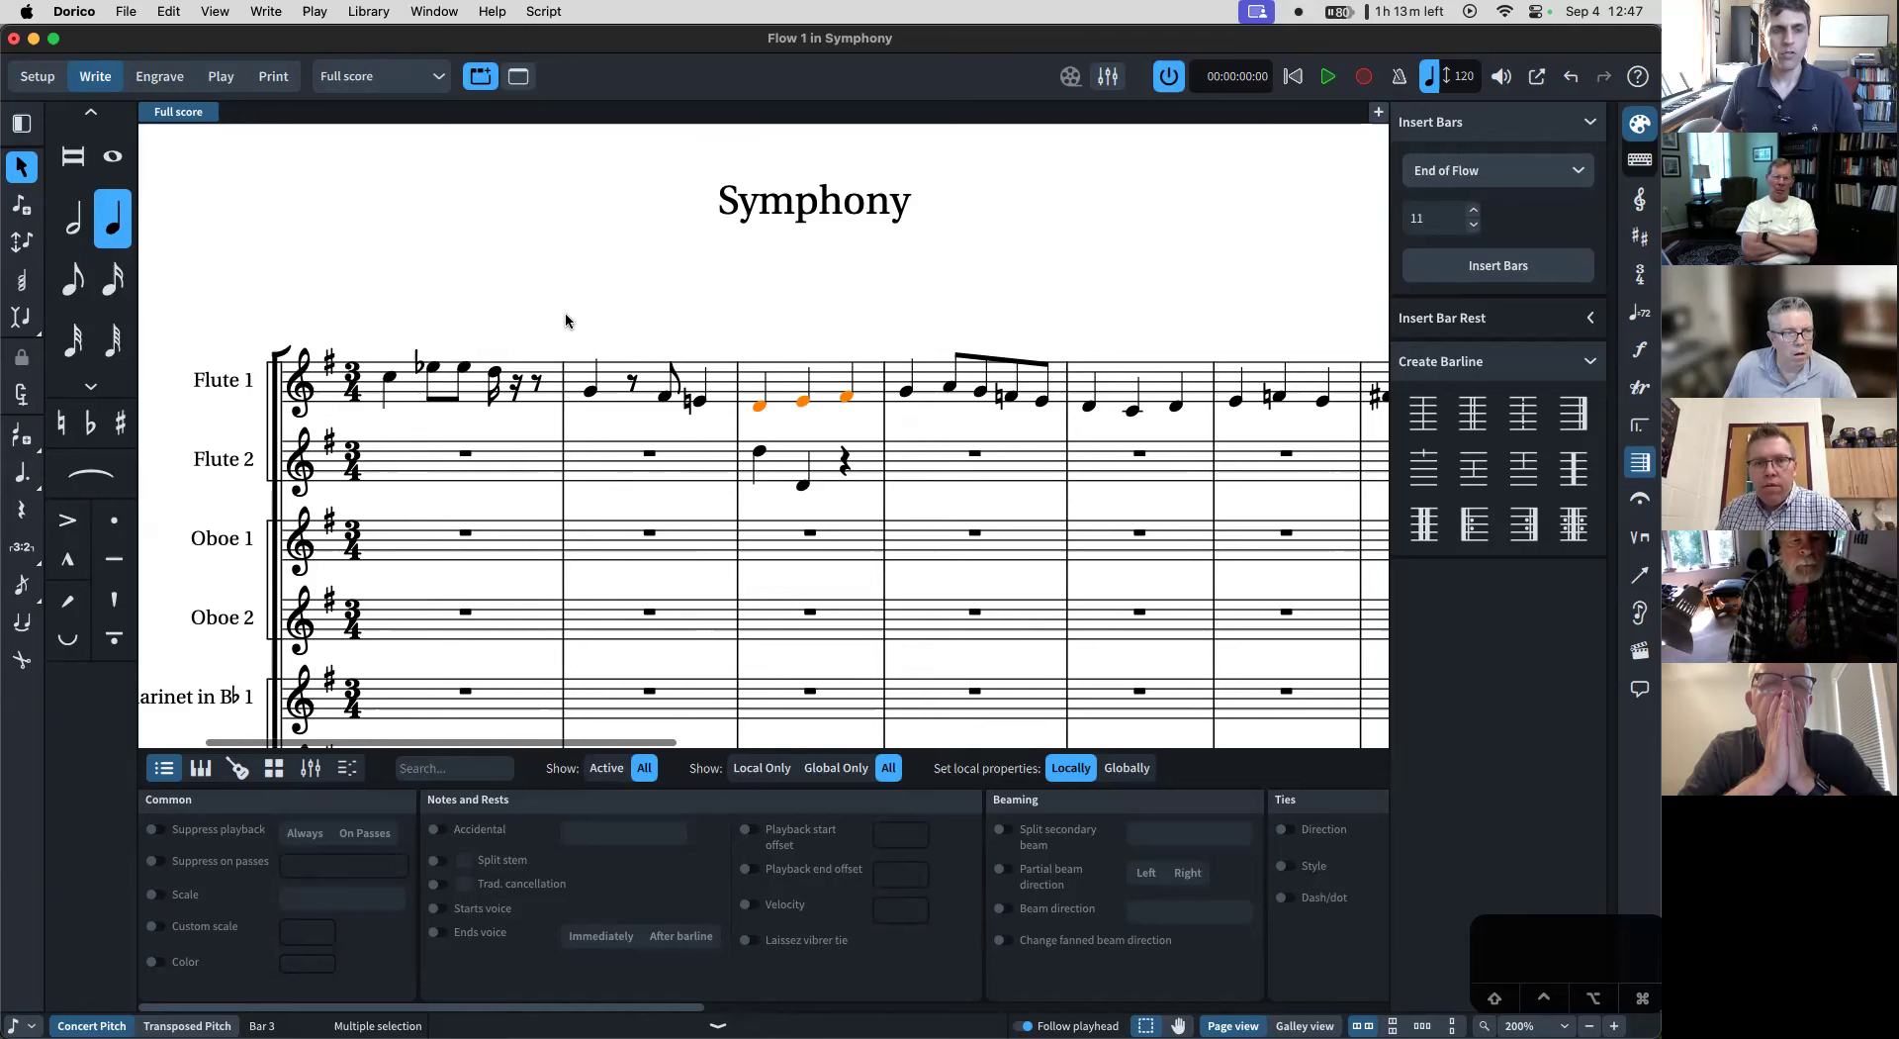
scroll(566, 314, "right", 1)
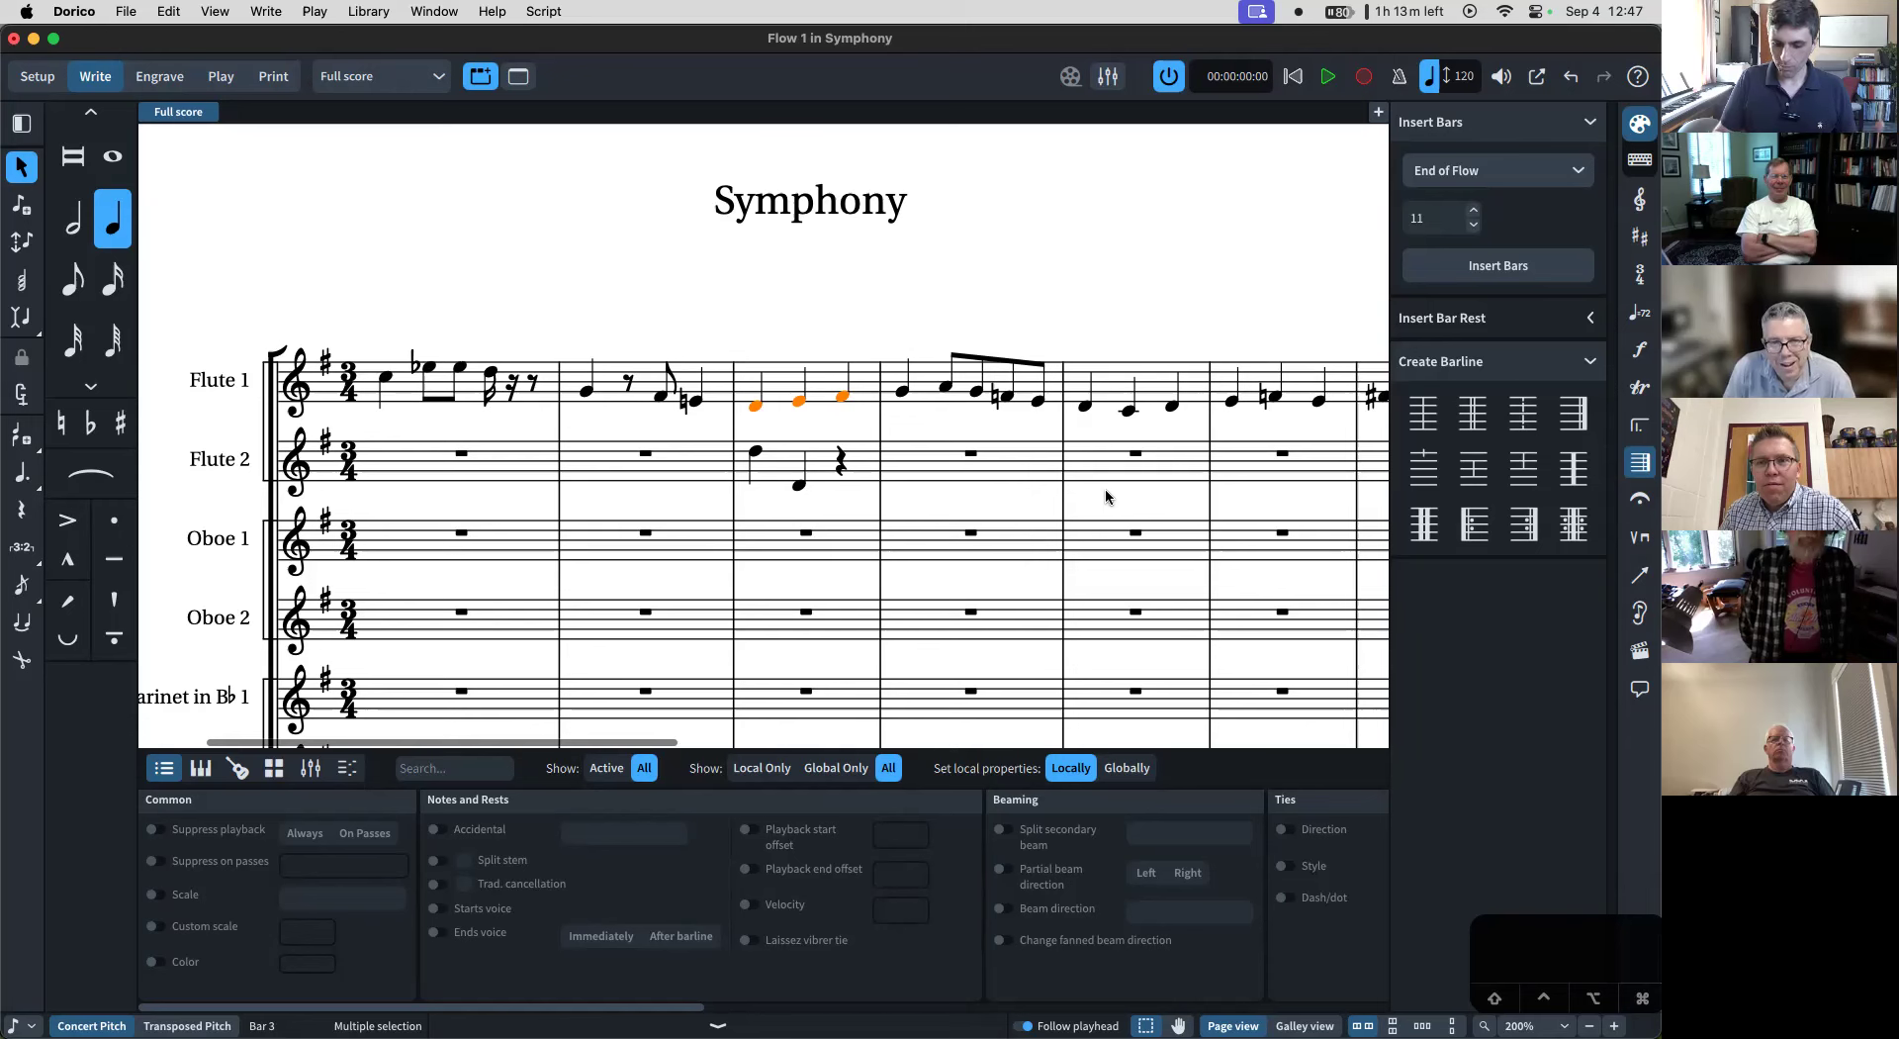
key("j")
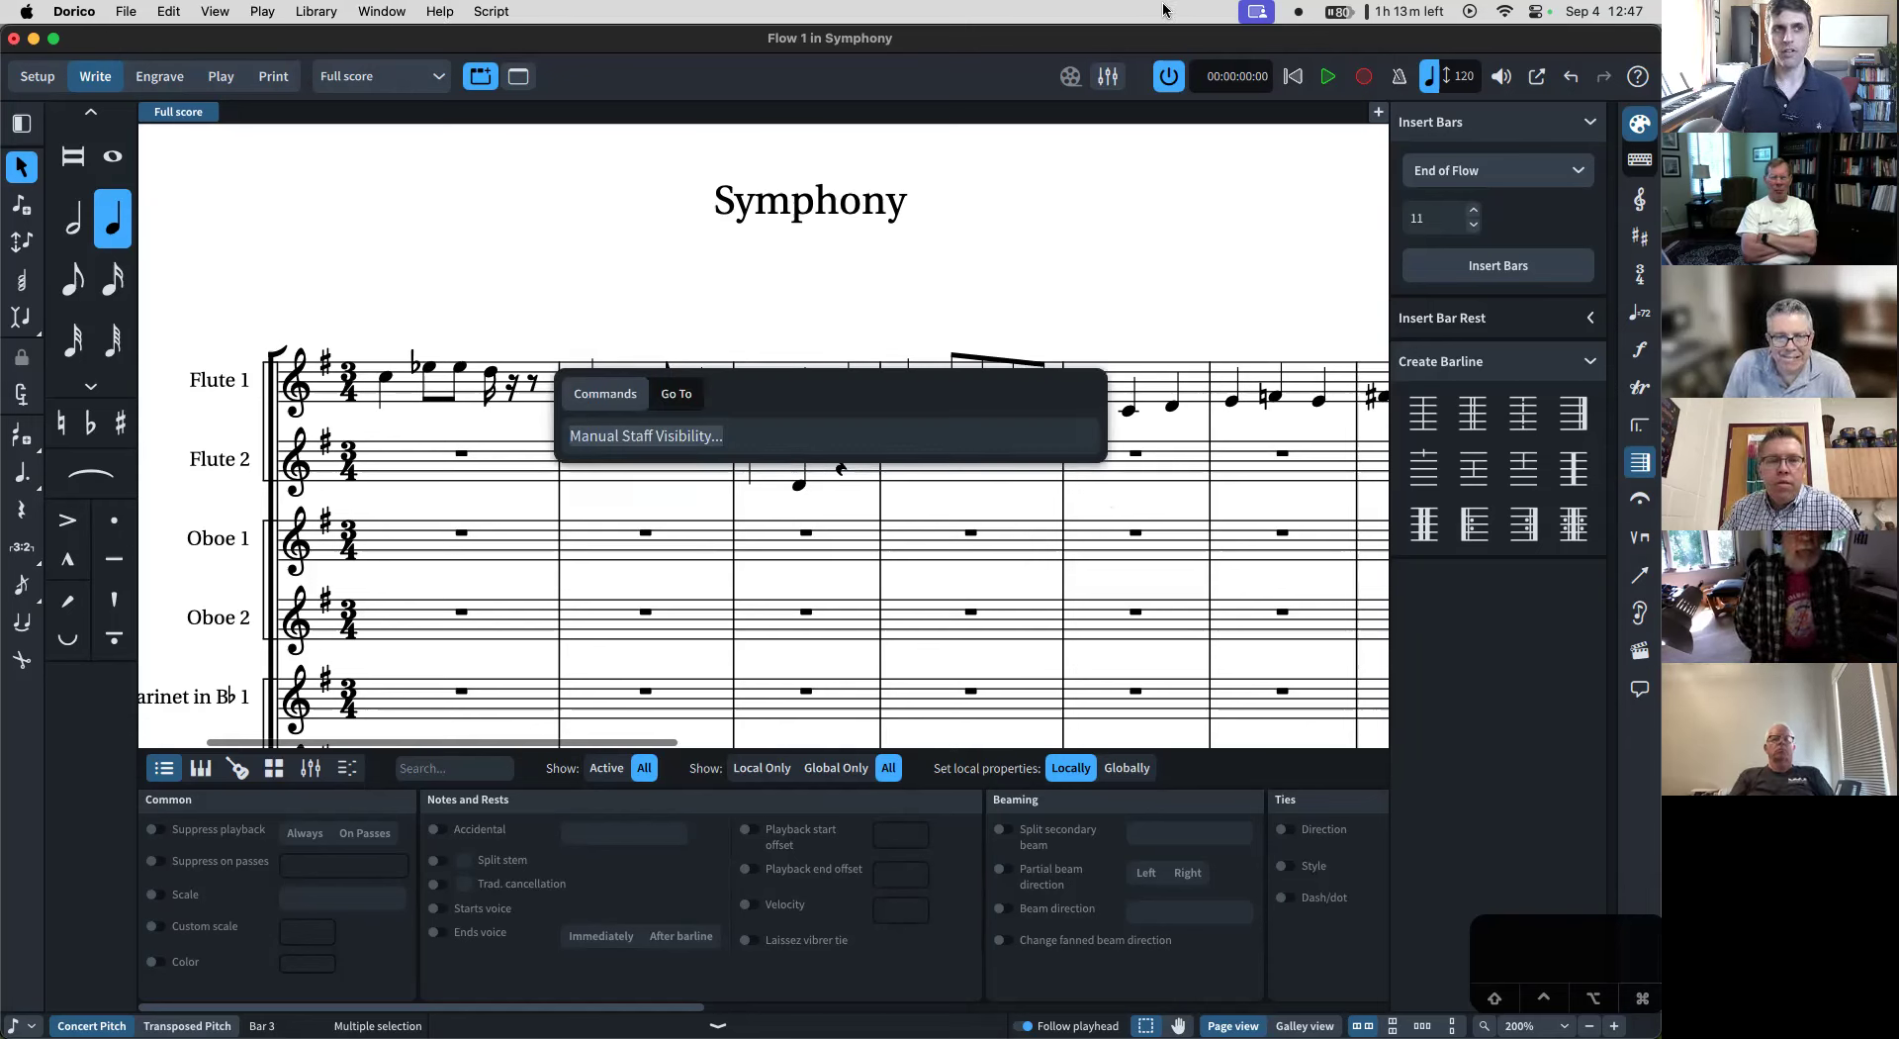
key("Right")
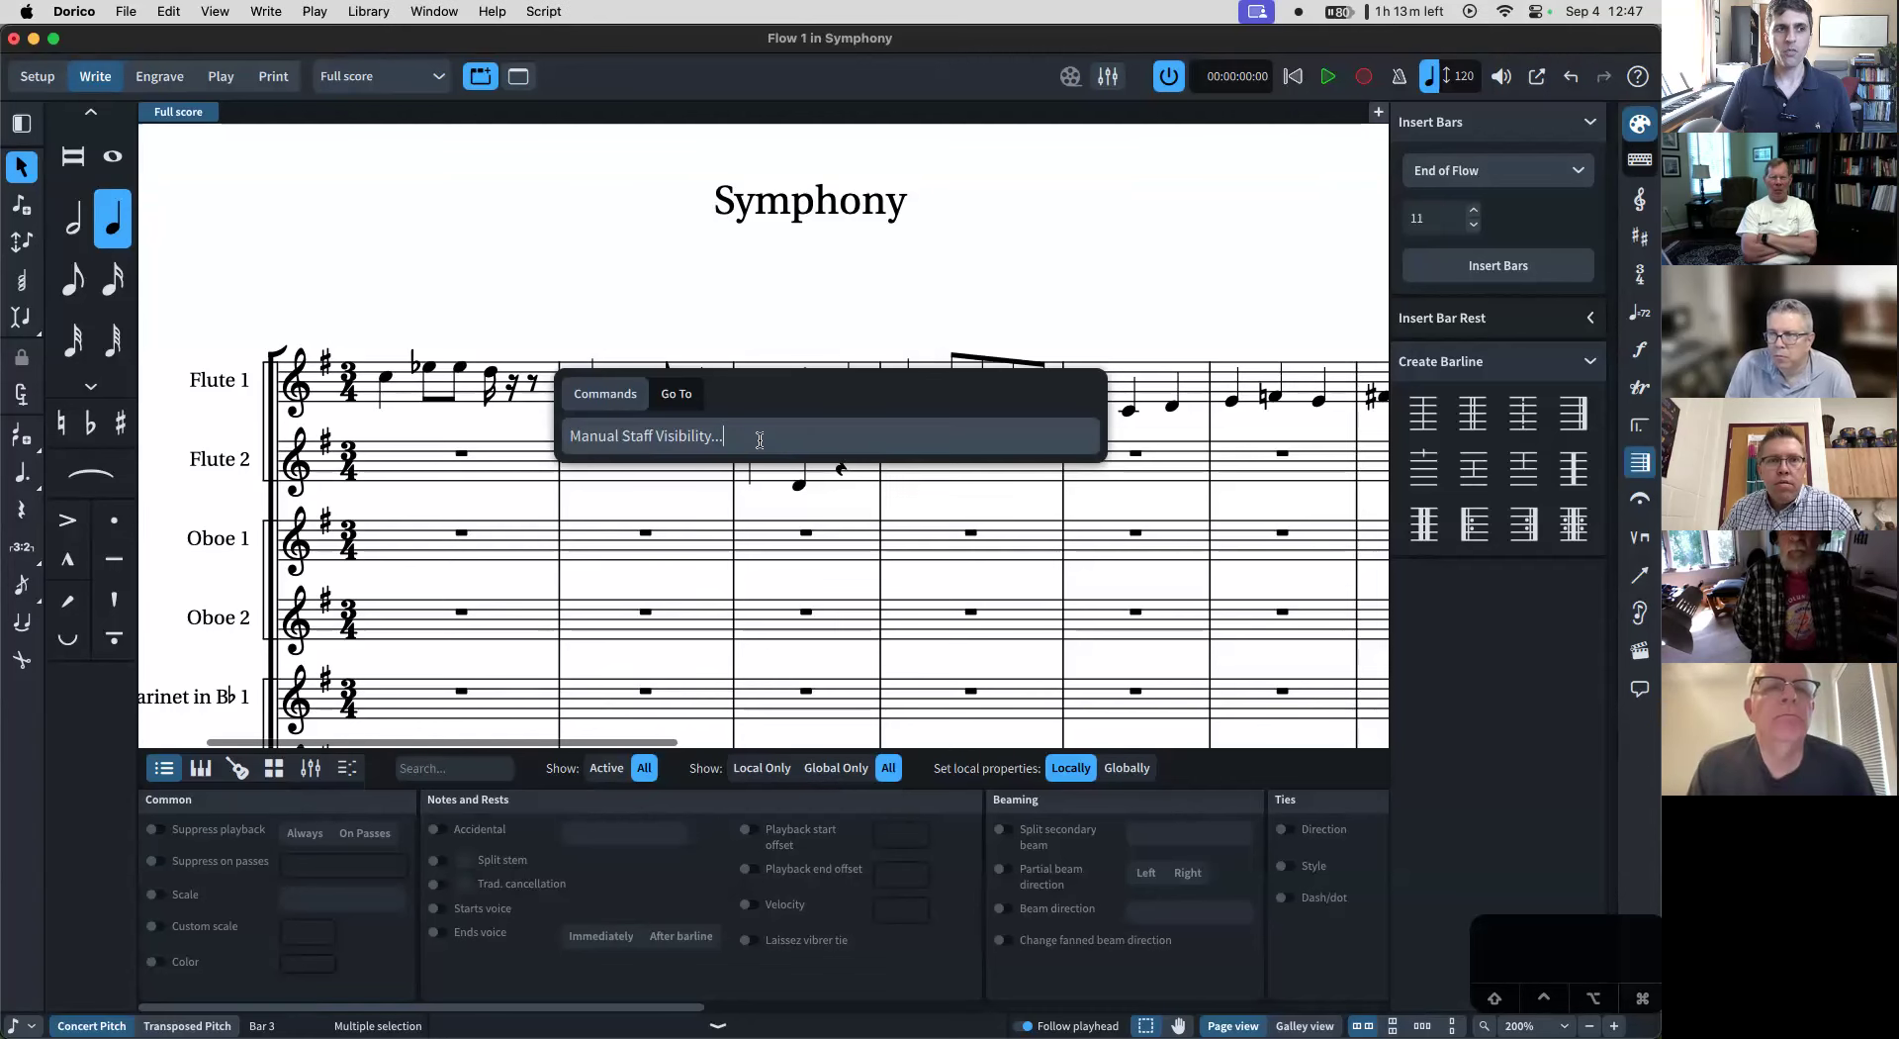
key("BackSpace")
key("BackSpace")
key("BackSpace")
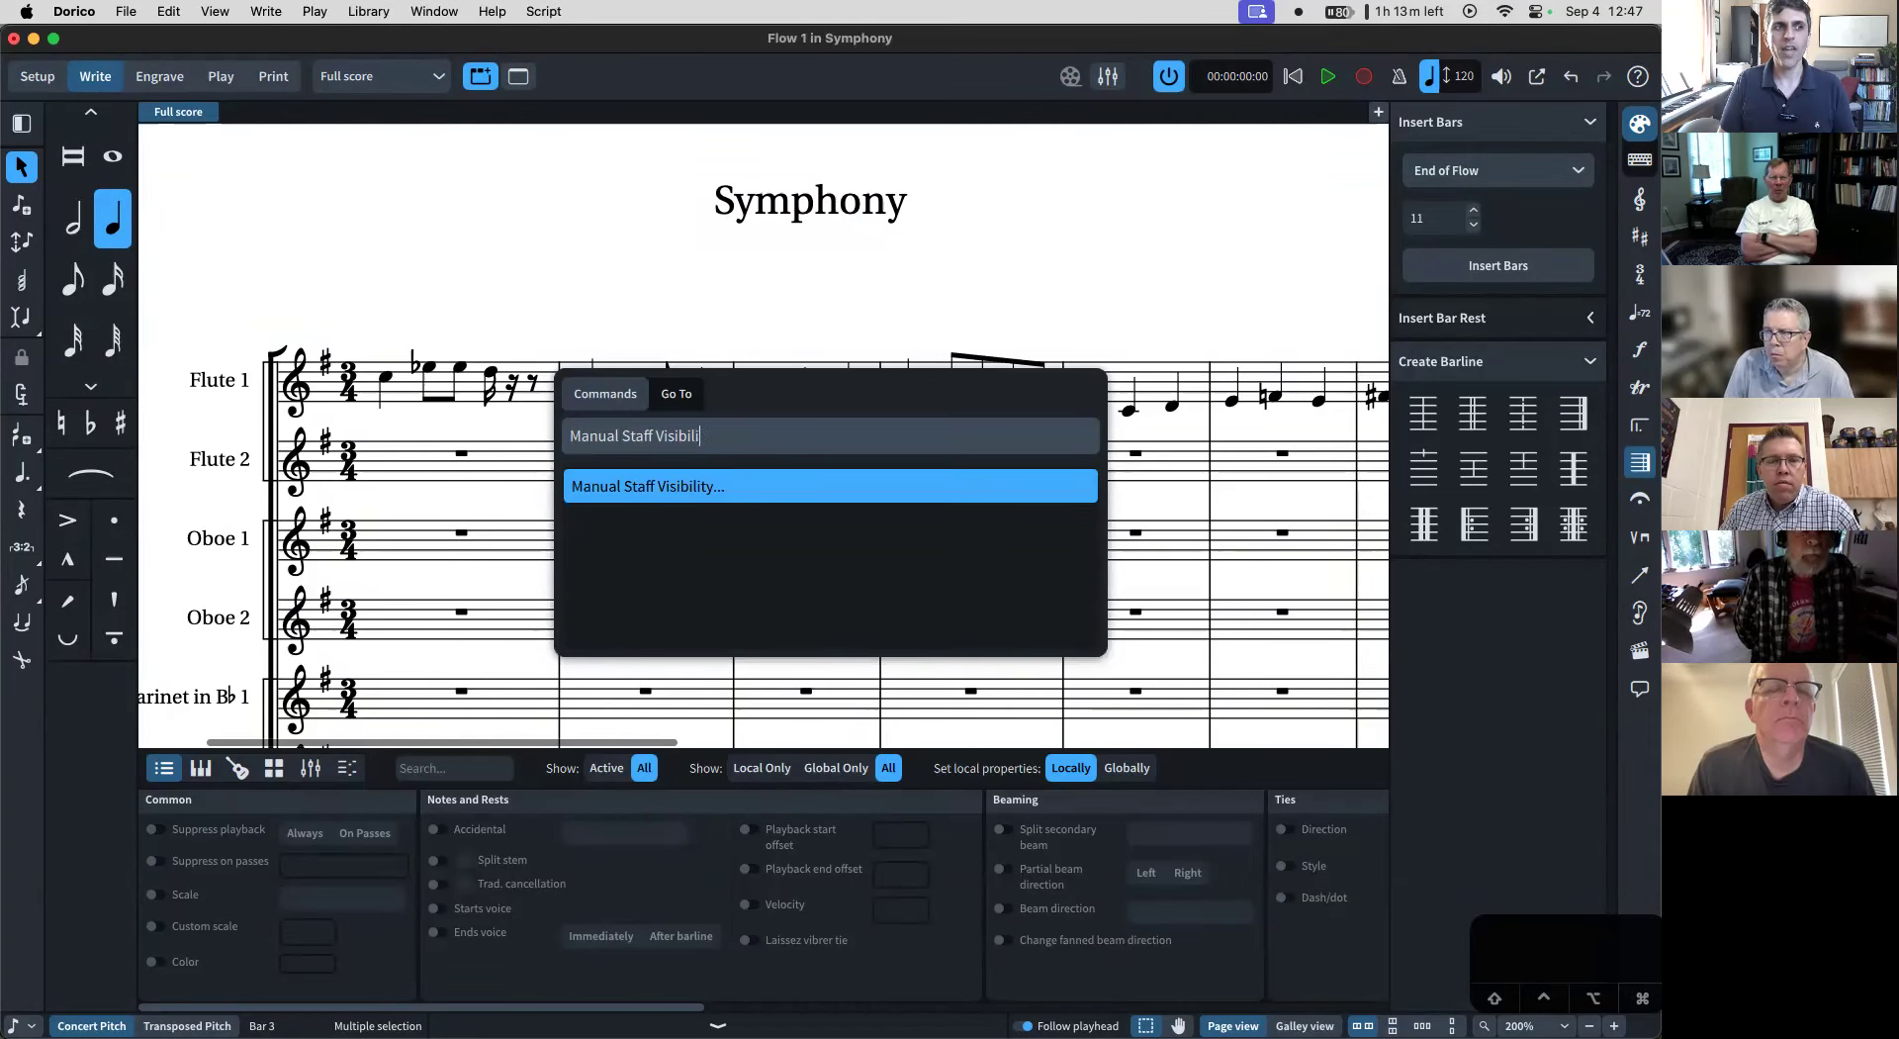
key("BackSpace")
key("BackSpace")
key("BackSpace")
key("BackSpace")
key("BackSpace")
key("BackSpace")
key("BackSpace")
key("BackSpace")
key("BackSpace")
key("BackSpace")
key("BackSpace")
key("BackSpace")
key("BackSpace")
key("BackSpace")
key("BackSpace")
key("BackSpace")
key("BackSpace")
key("BackSpace")
key("BackSpace")
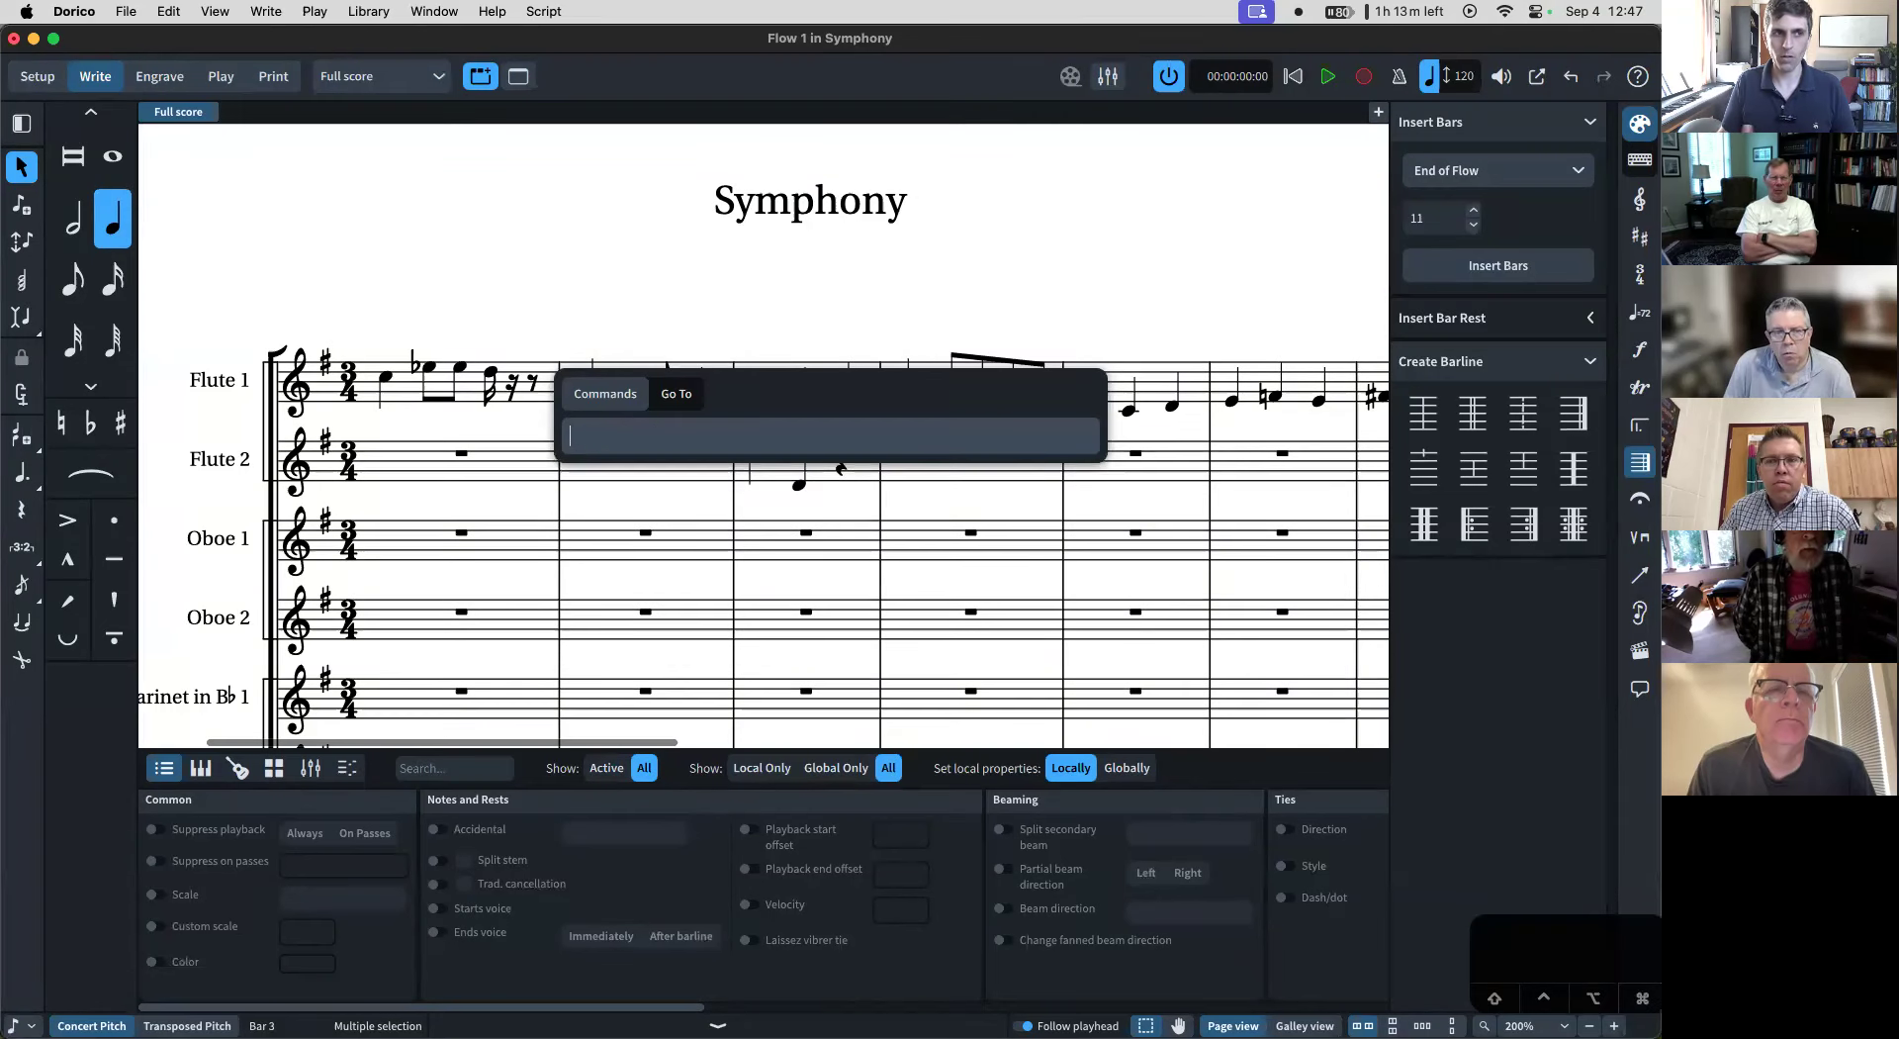
key("Escape")
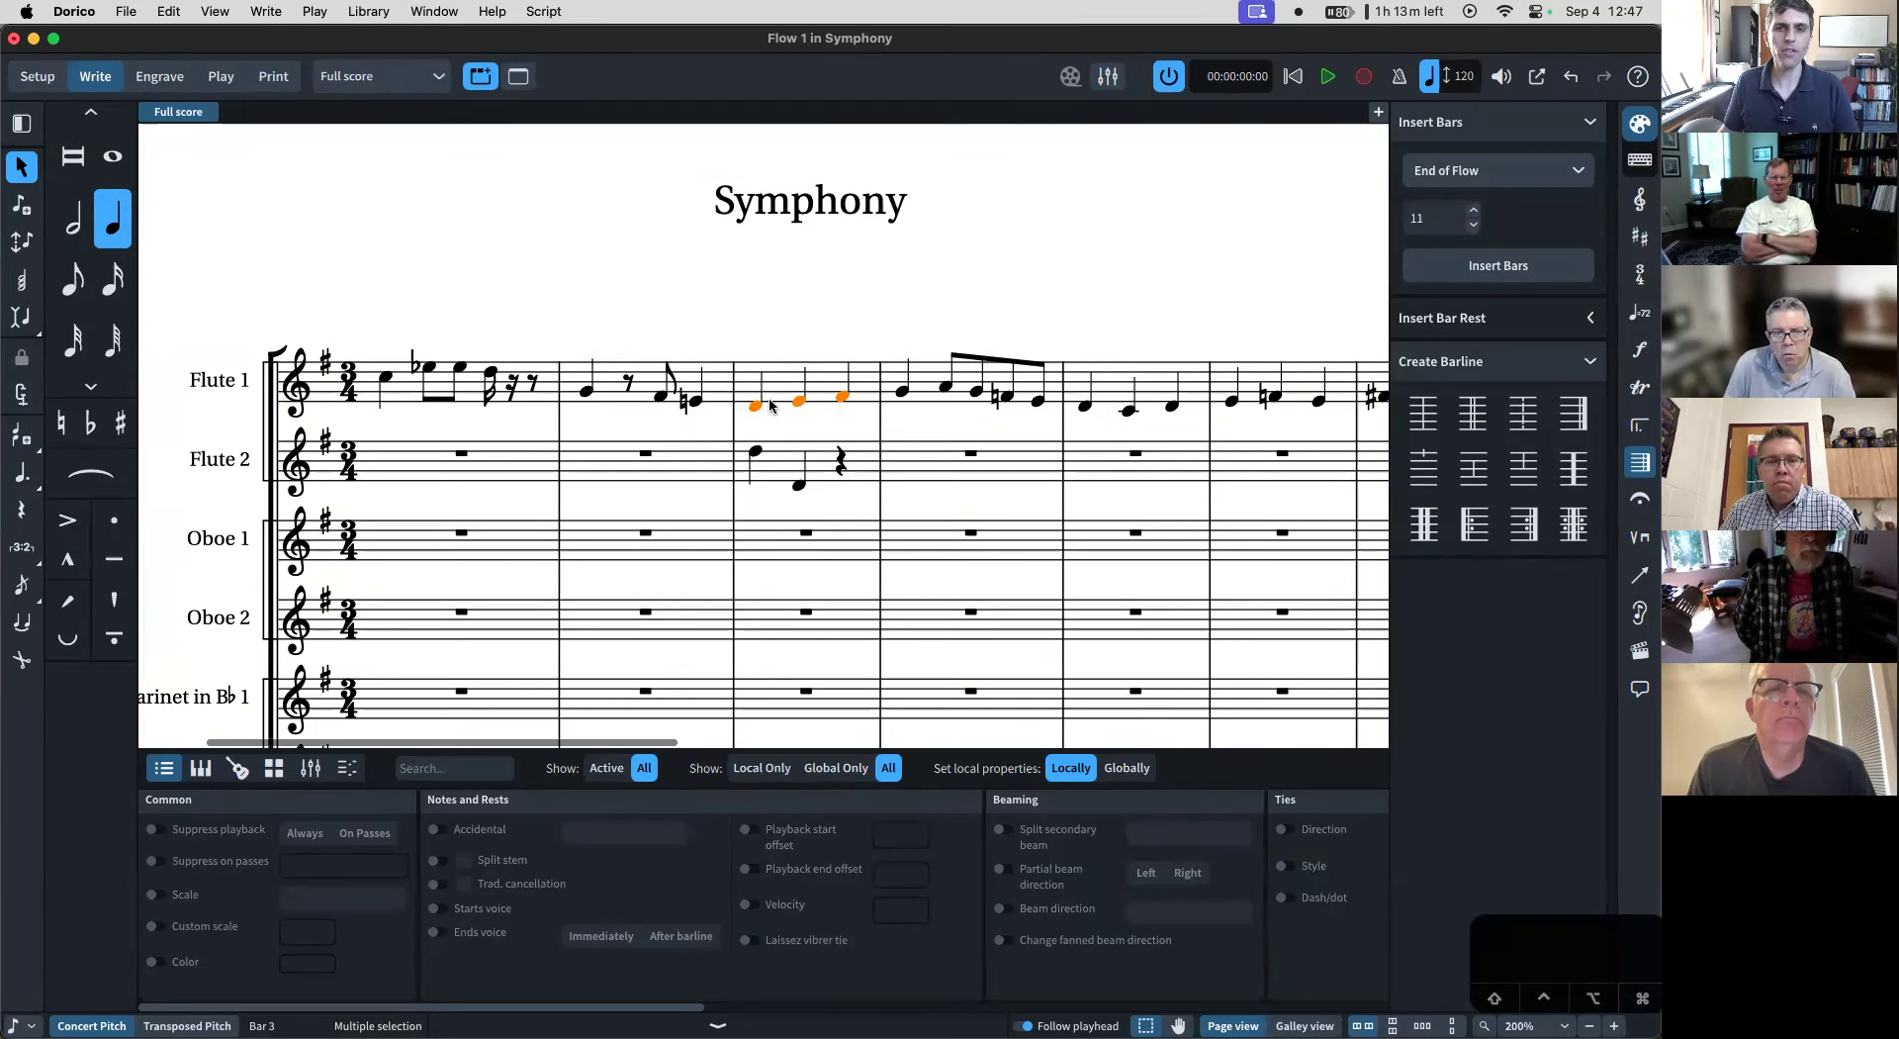
- Find the Transpose command, transpose the selected bar 3 notes up a perfect fourth, and return them to their original pitches
type("j")
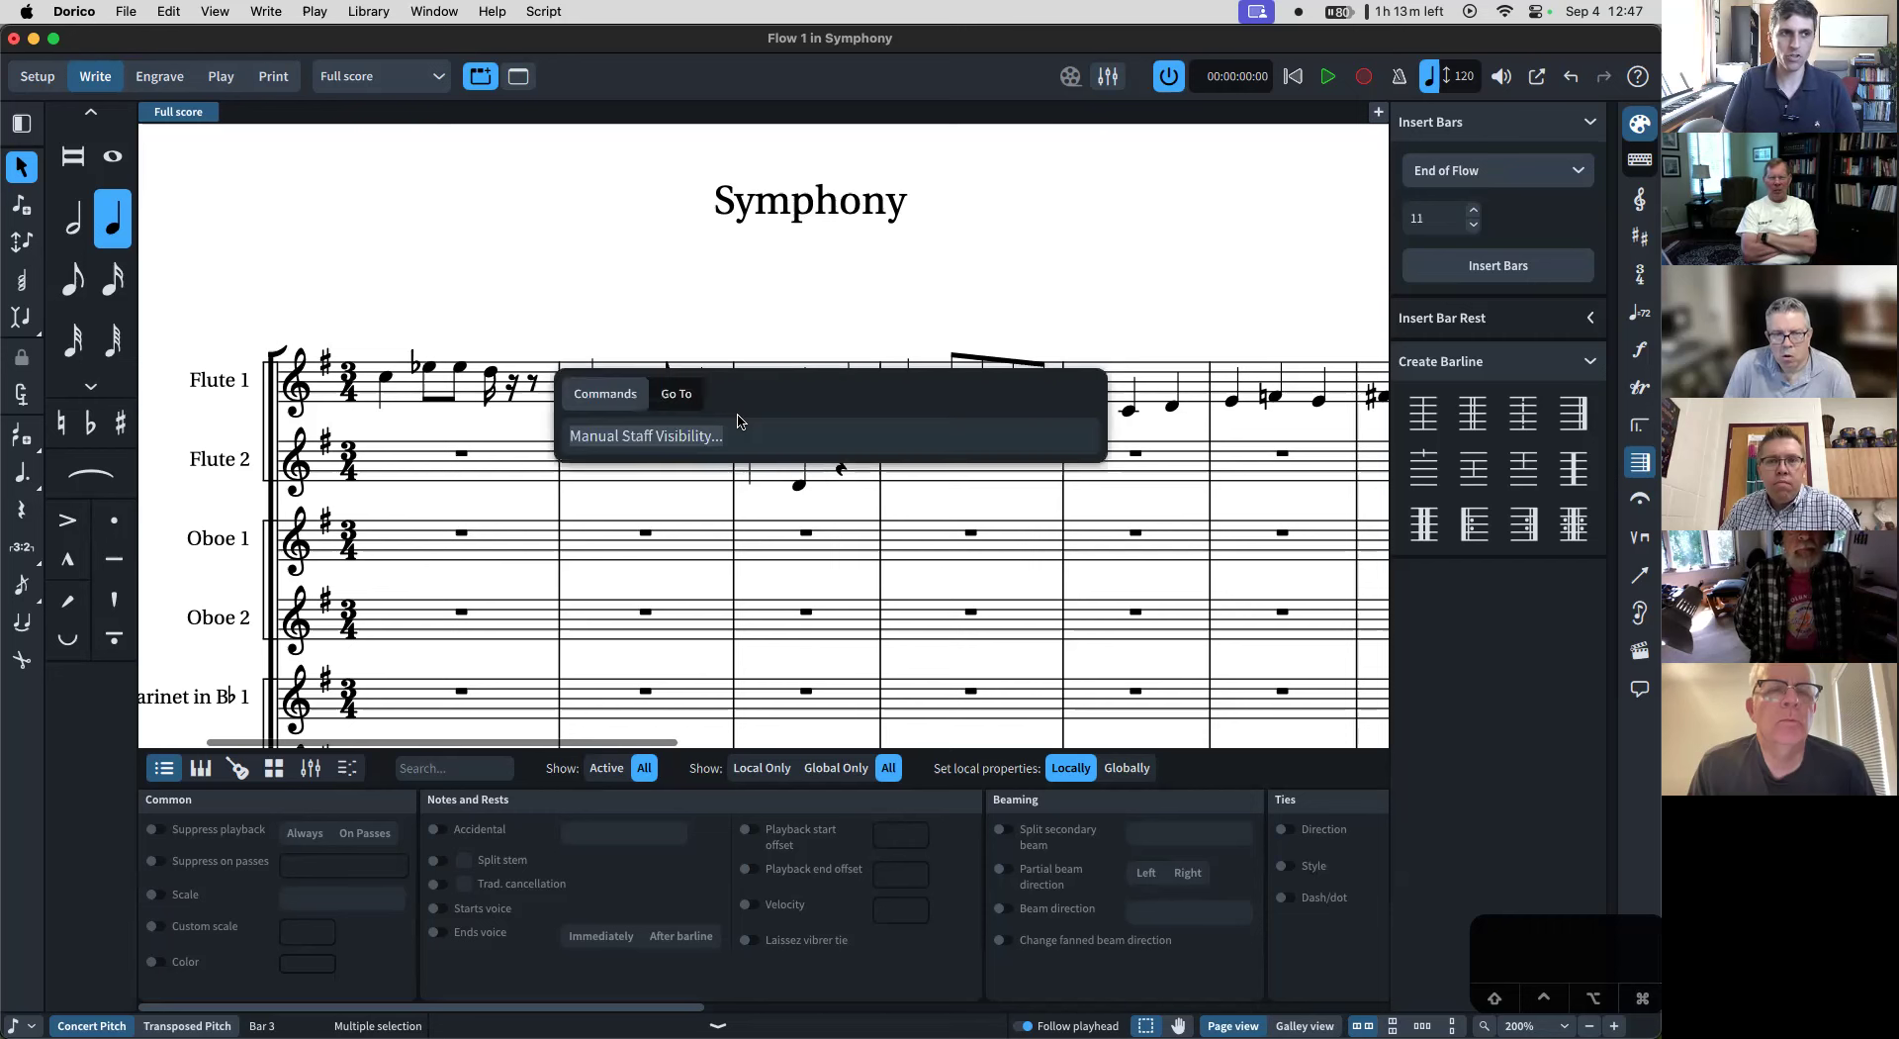
type("tran")
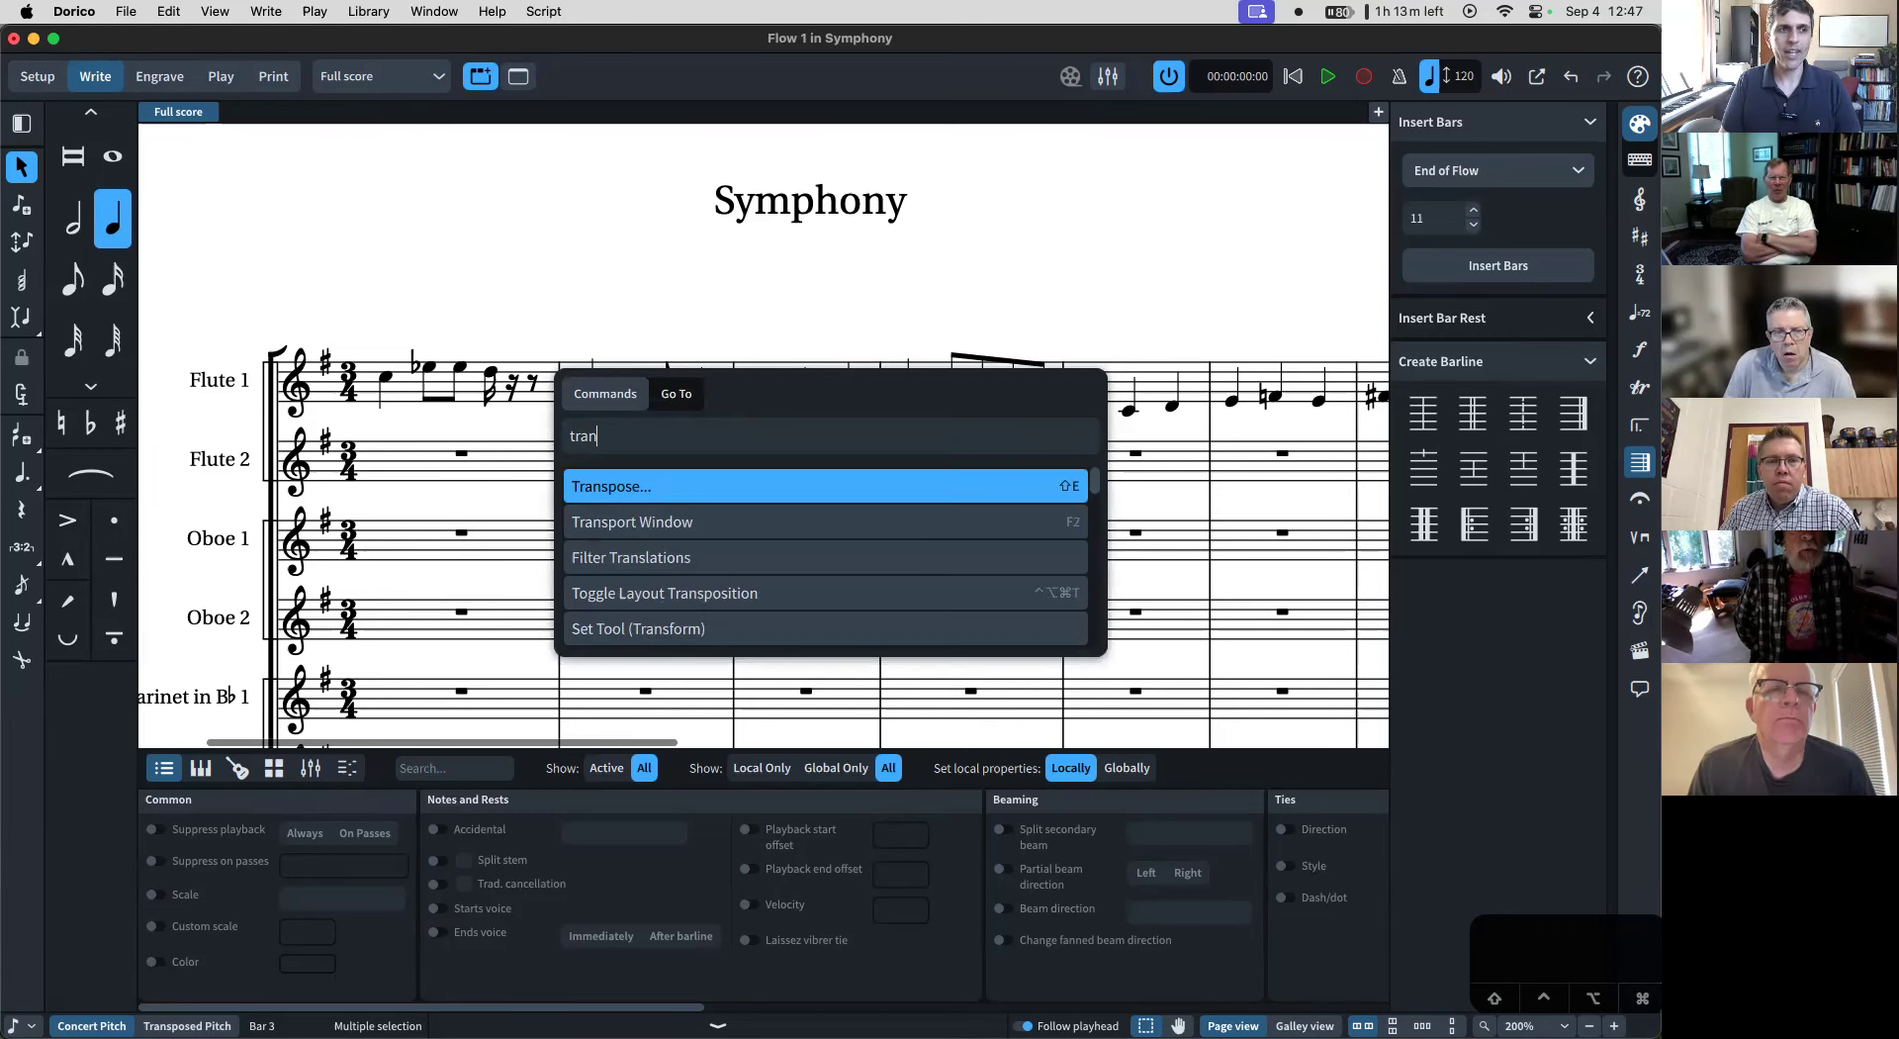
key("Return")
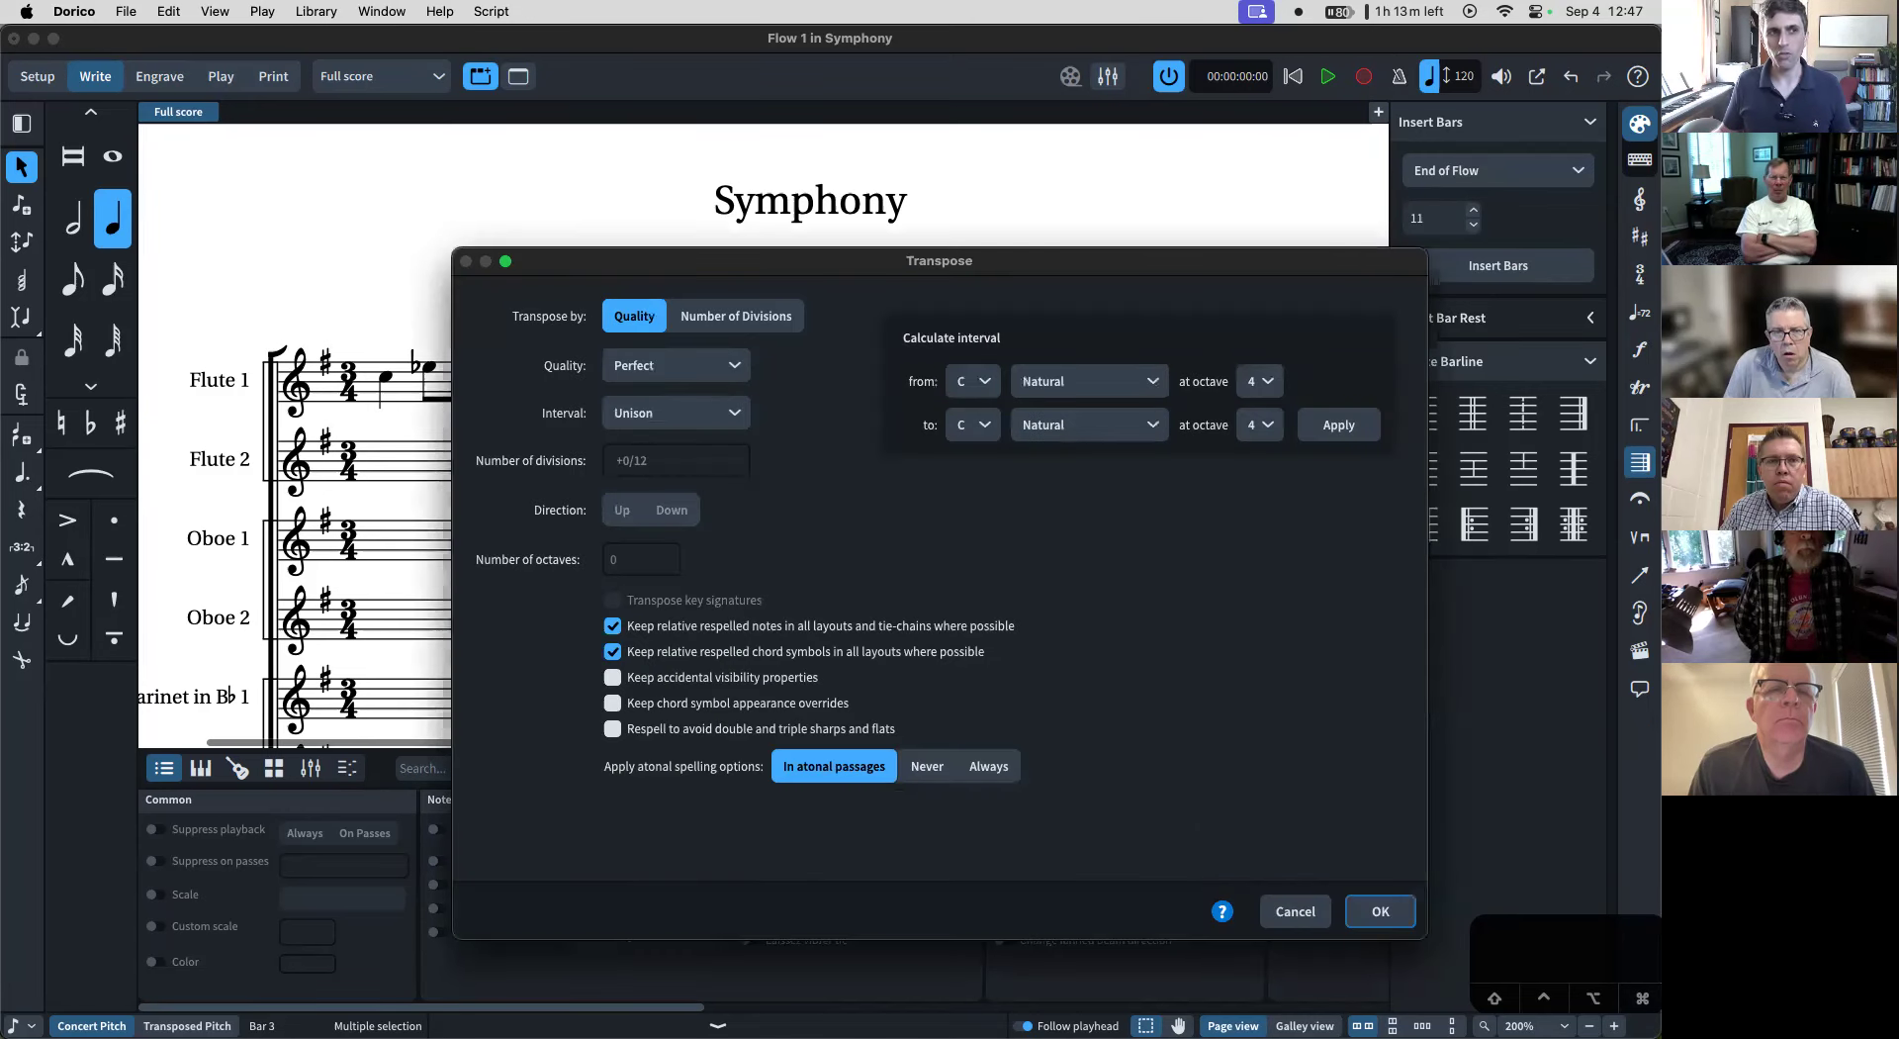
left_click(697, 427)
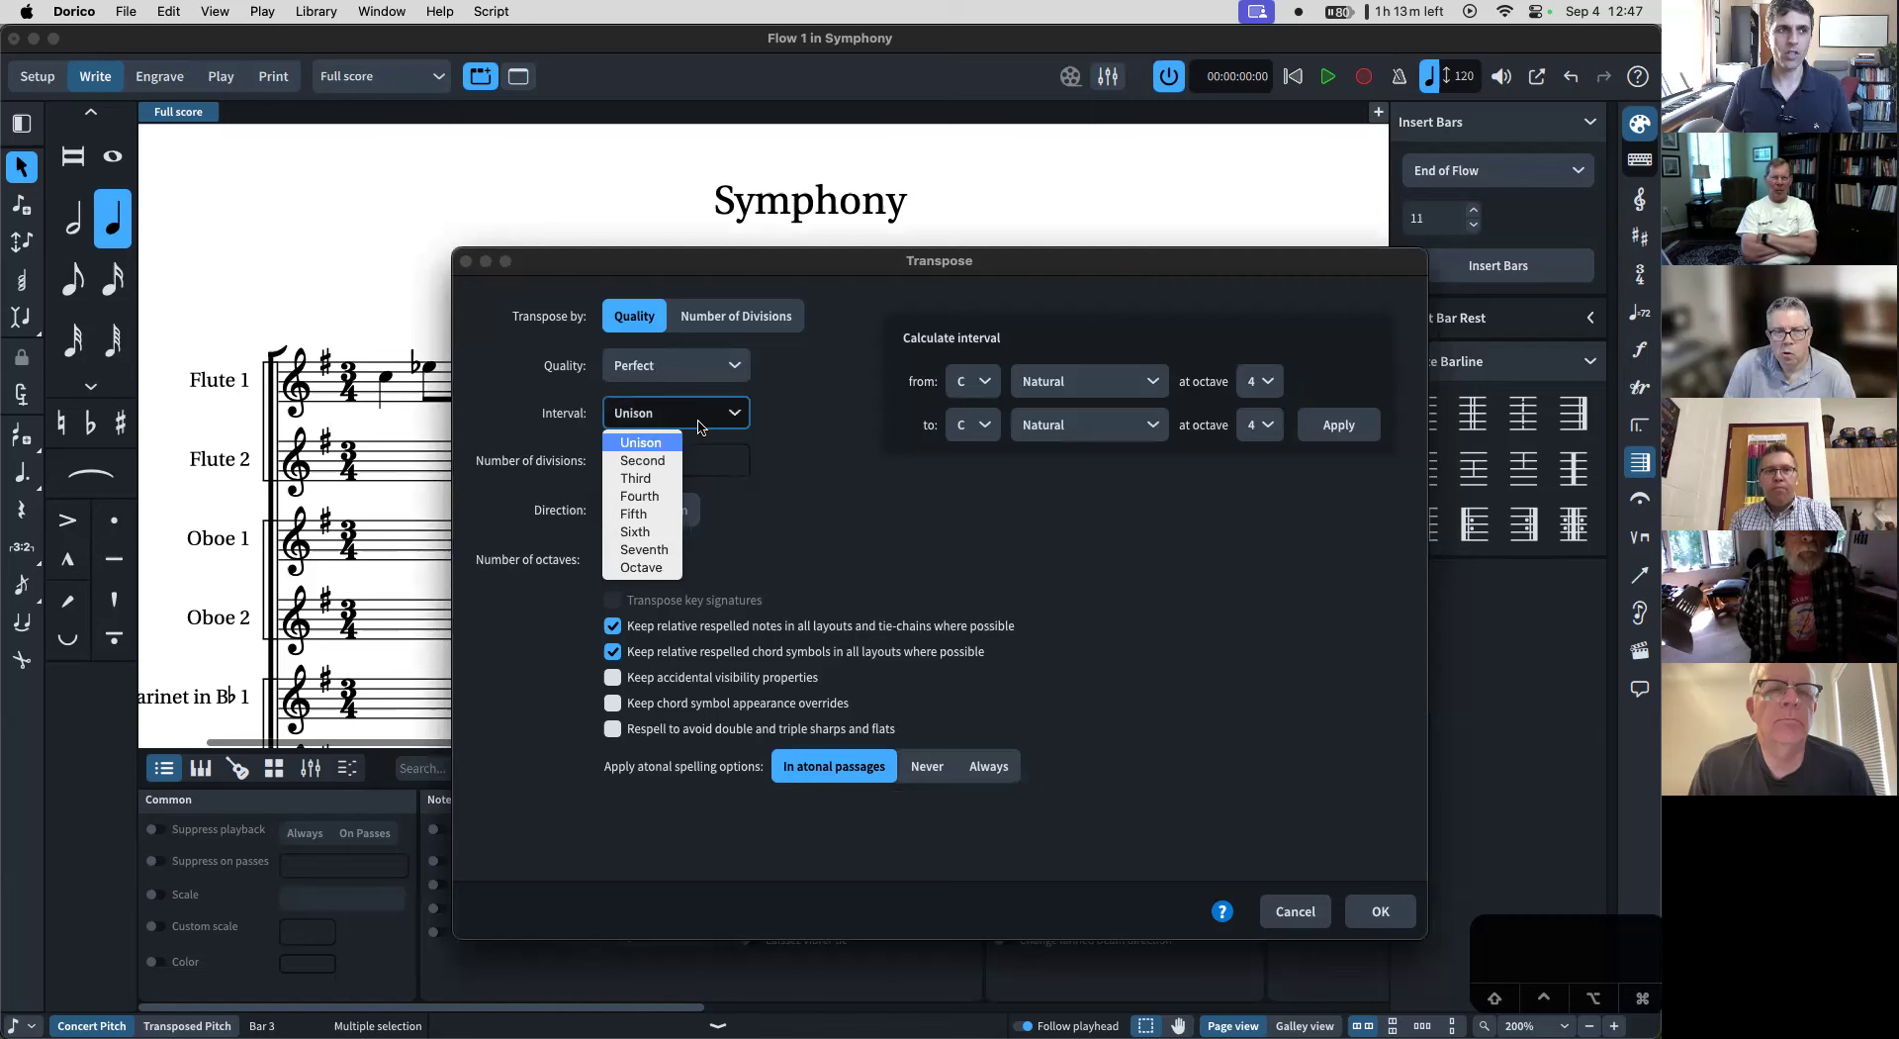
left_click(737, 468)
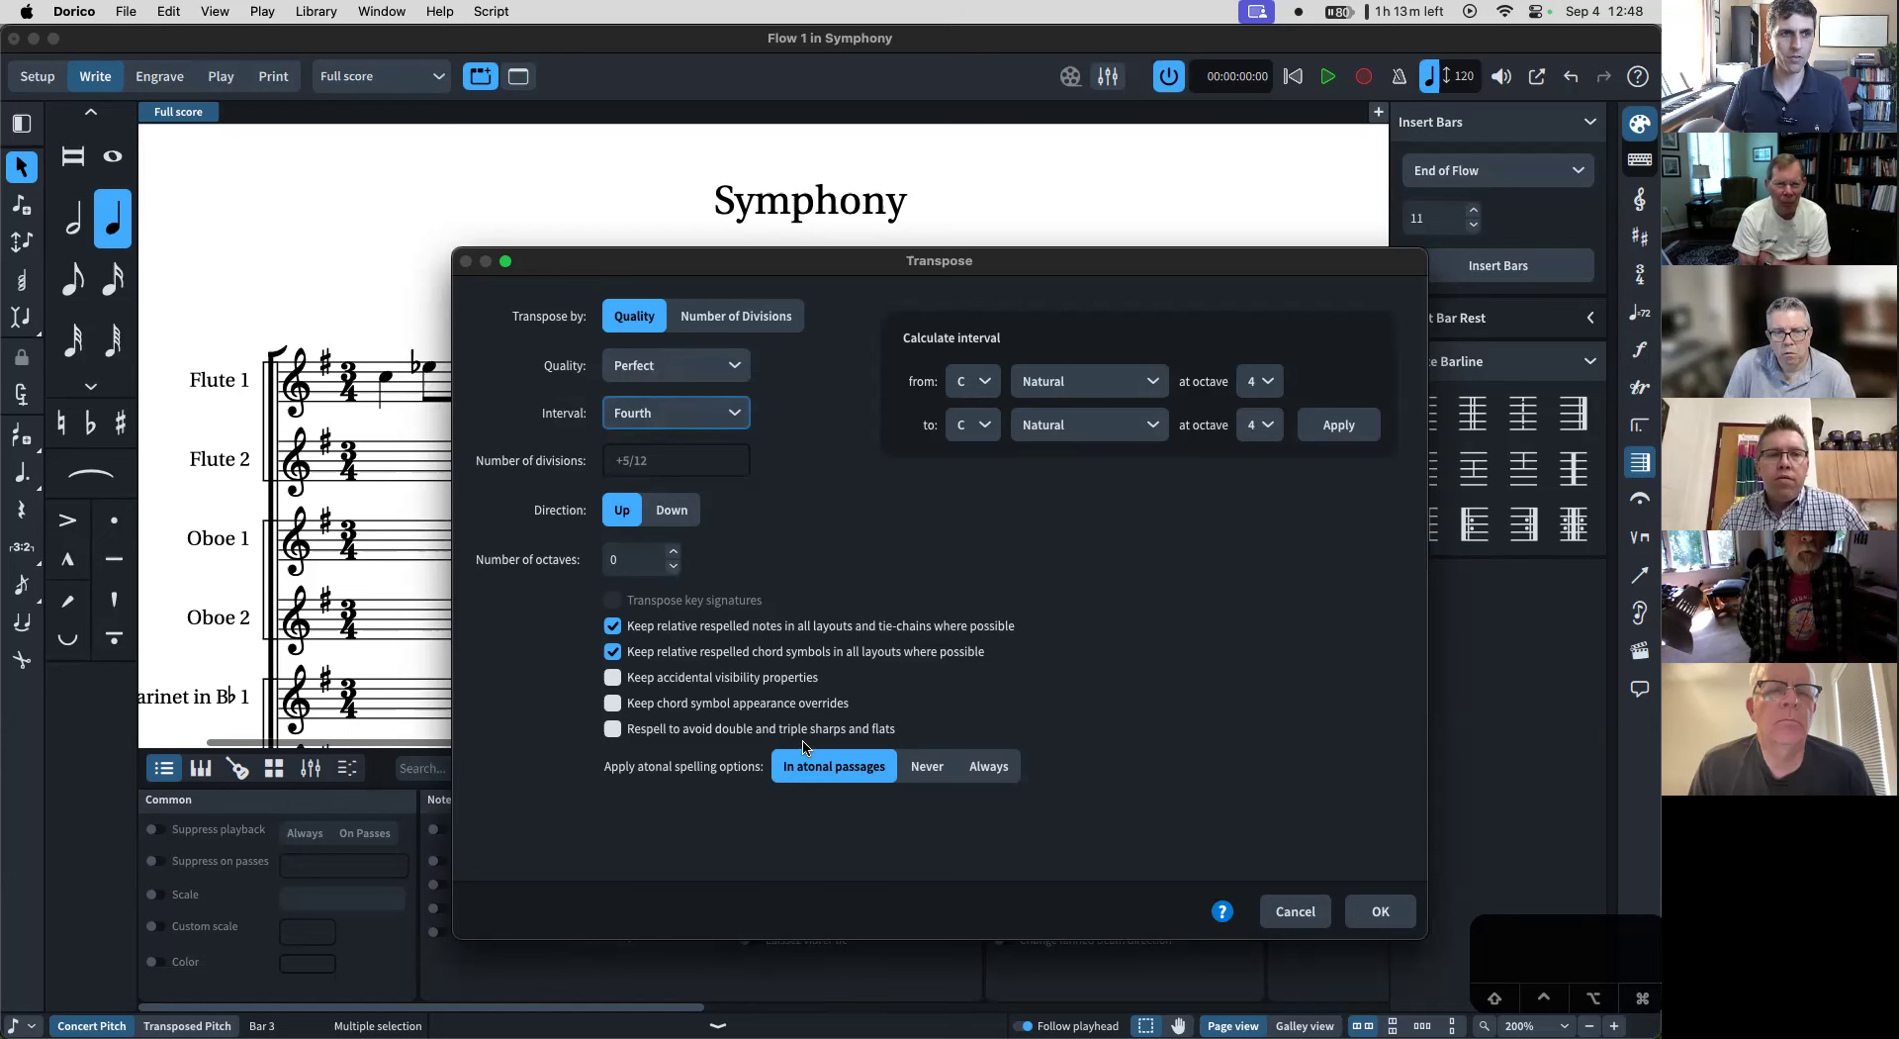
left_click(1381, 914)
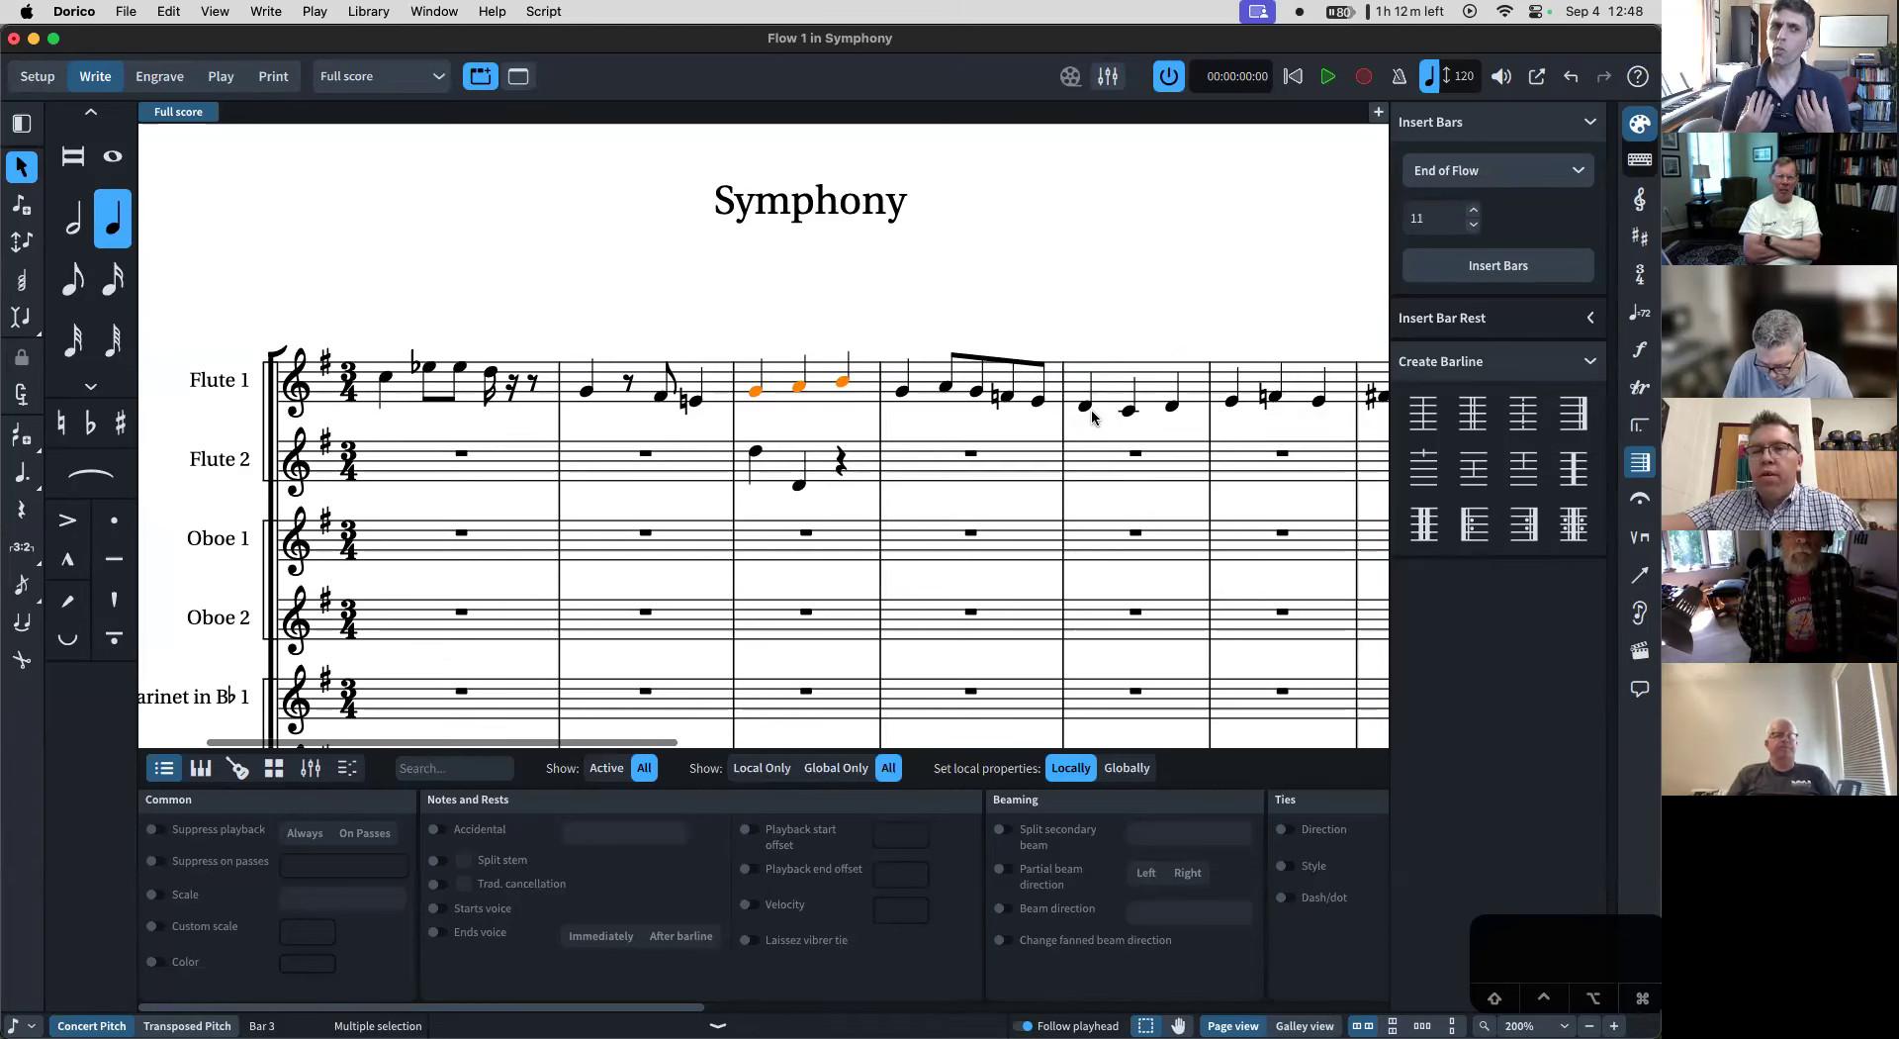
key("alt+Down")
key("alt+Down")
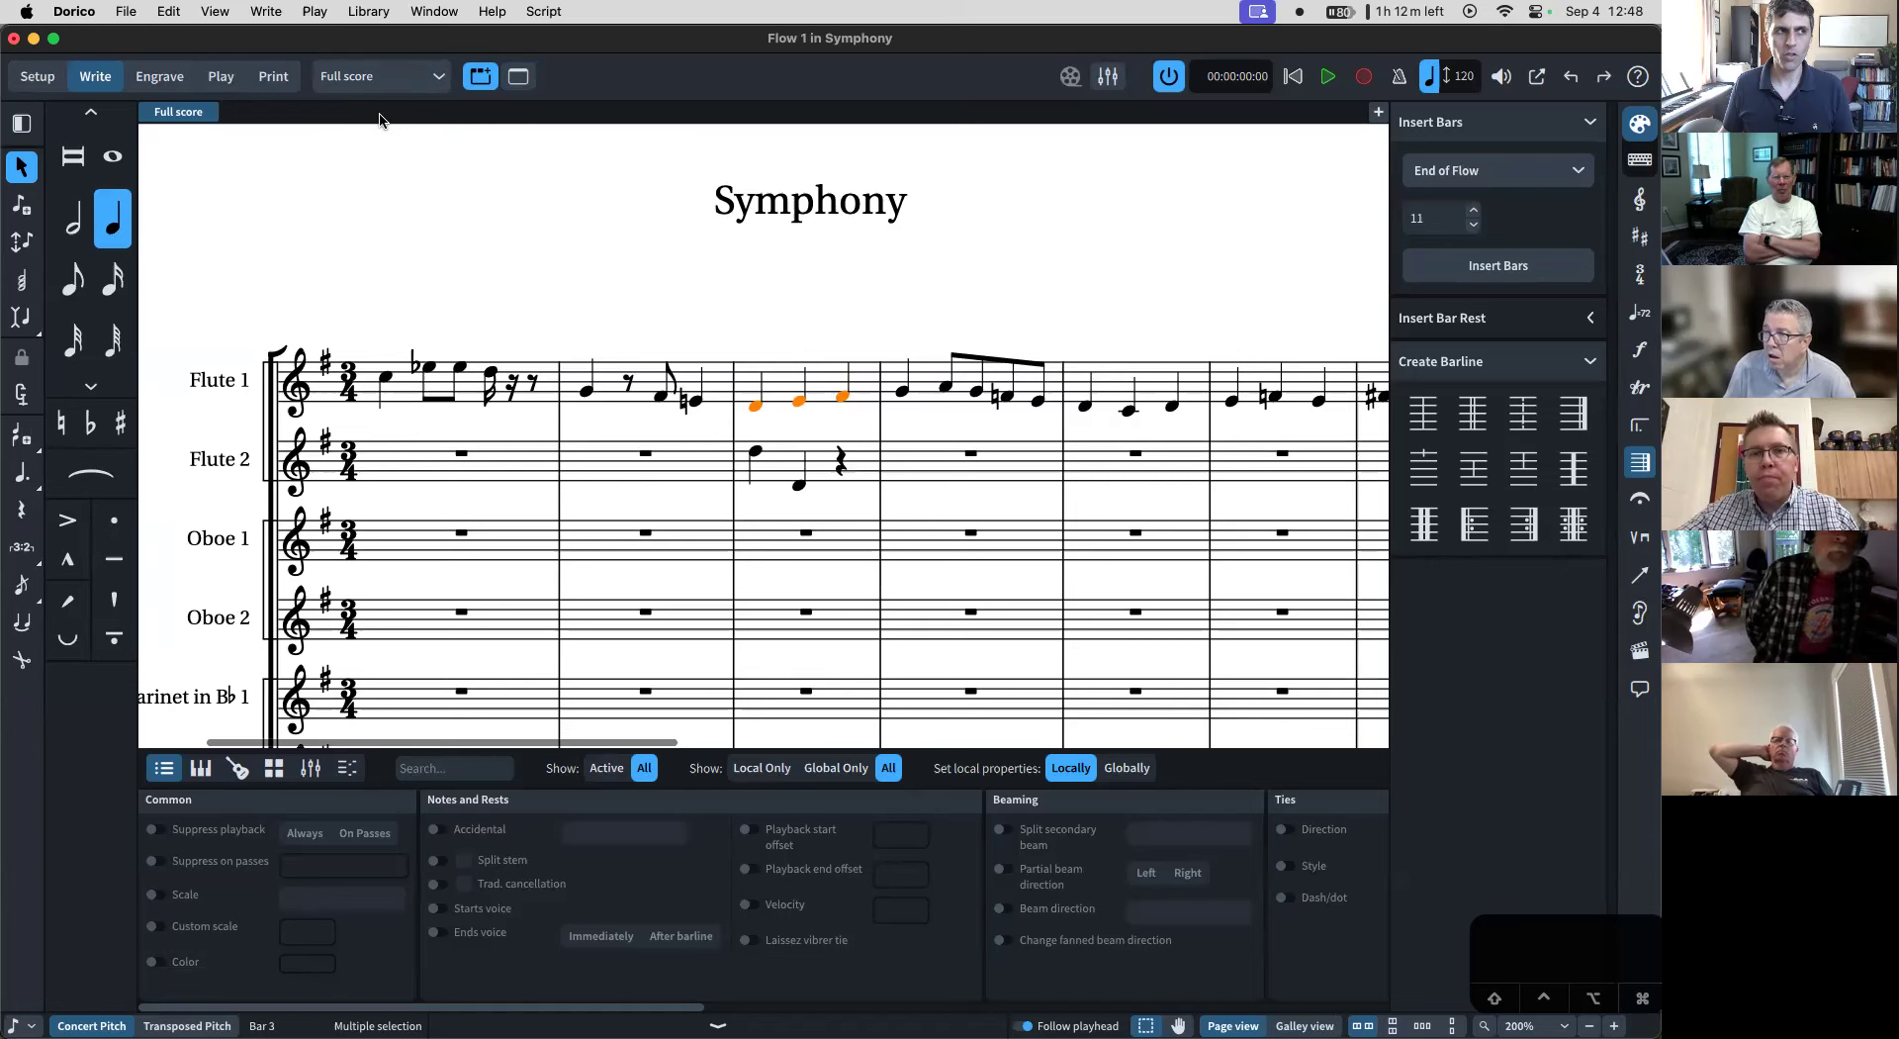
- Look through the available writing commands and open the Add Intervals popover for the selected bar 3 notes
left_click(315, 11)
mouse_move(266, 11)
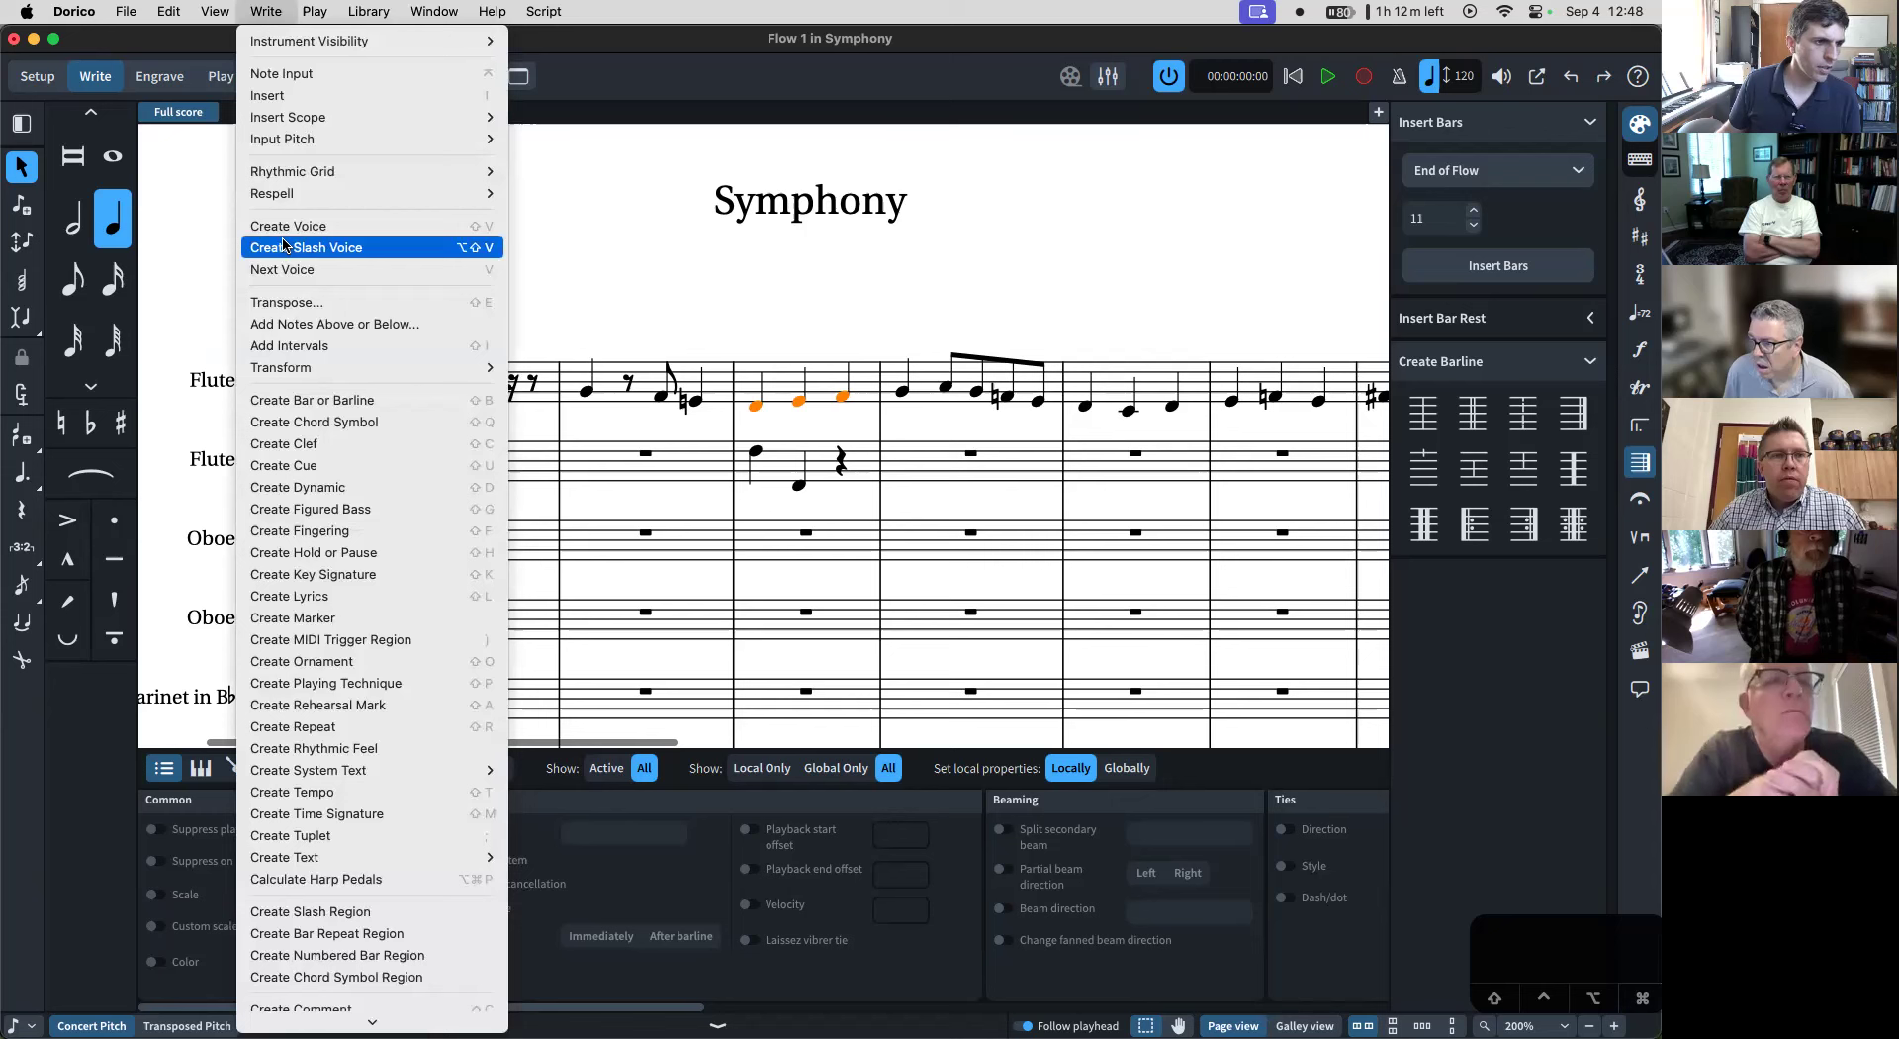
scroll(326, 282, "down", 3)
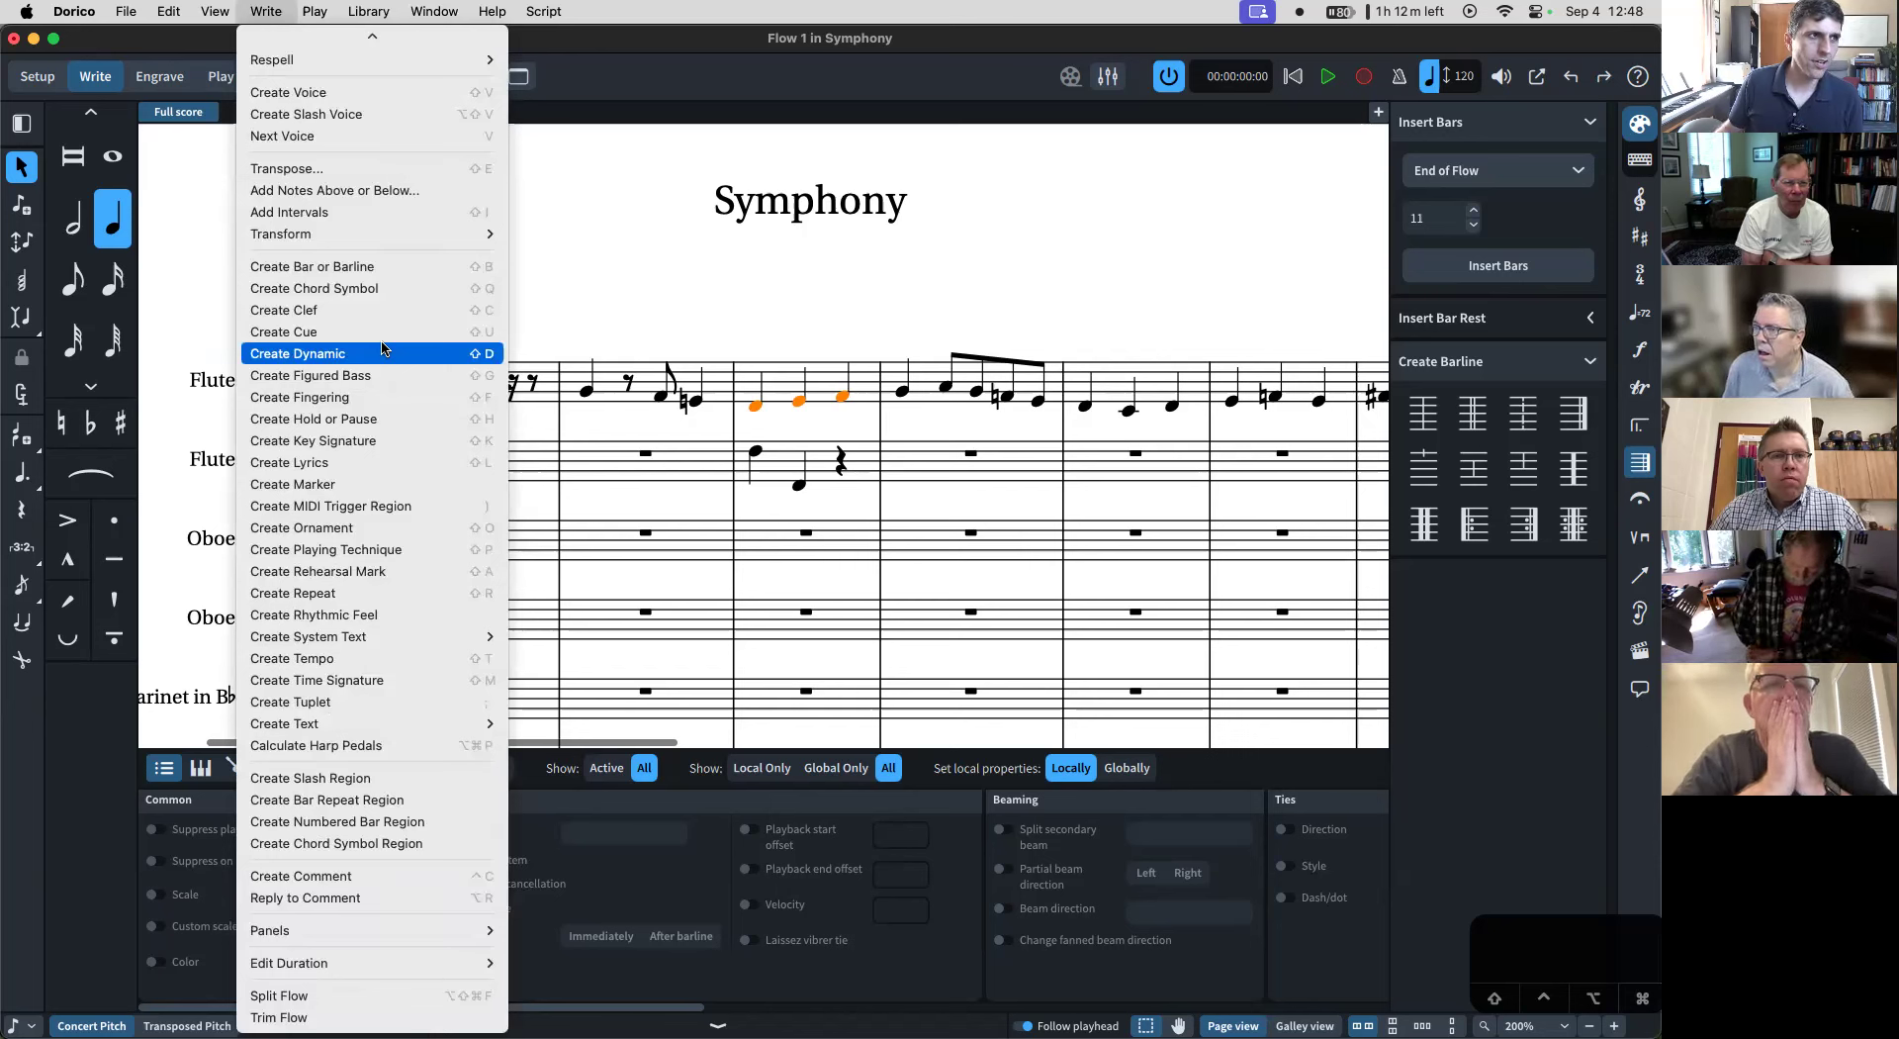
scroll(381, 349, "up", 3)
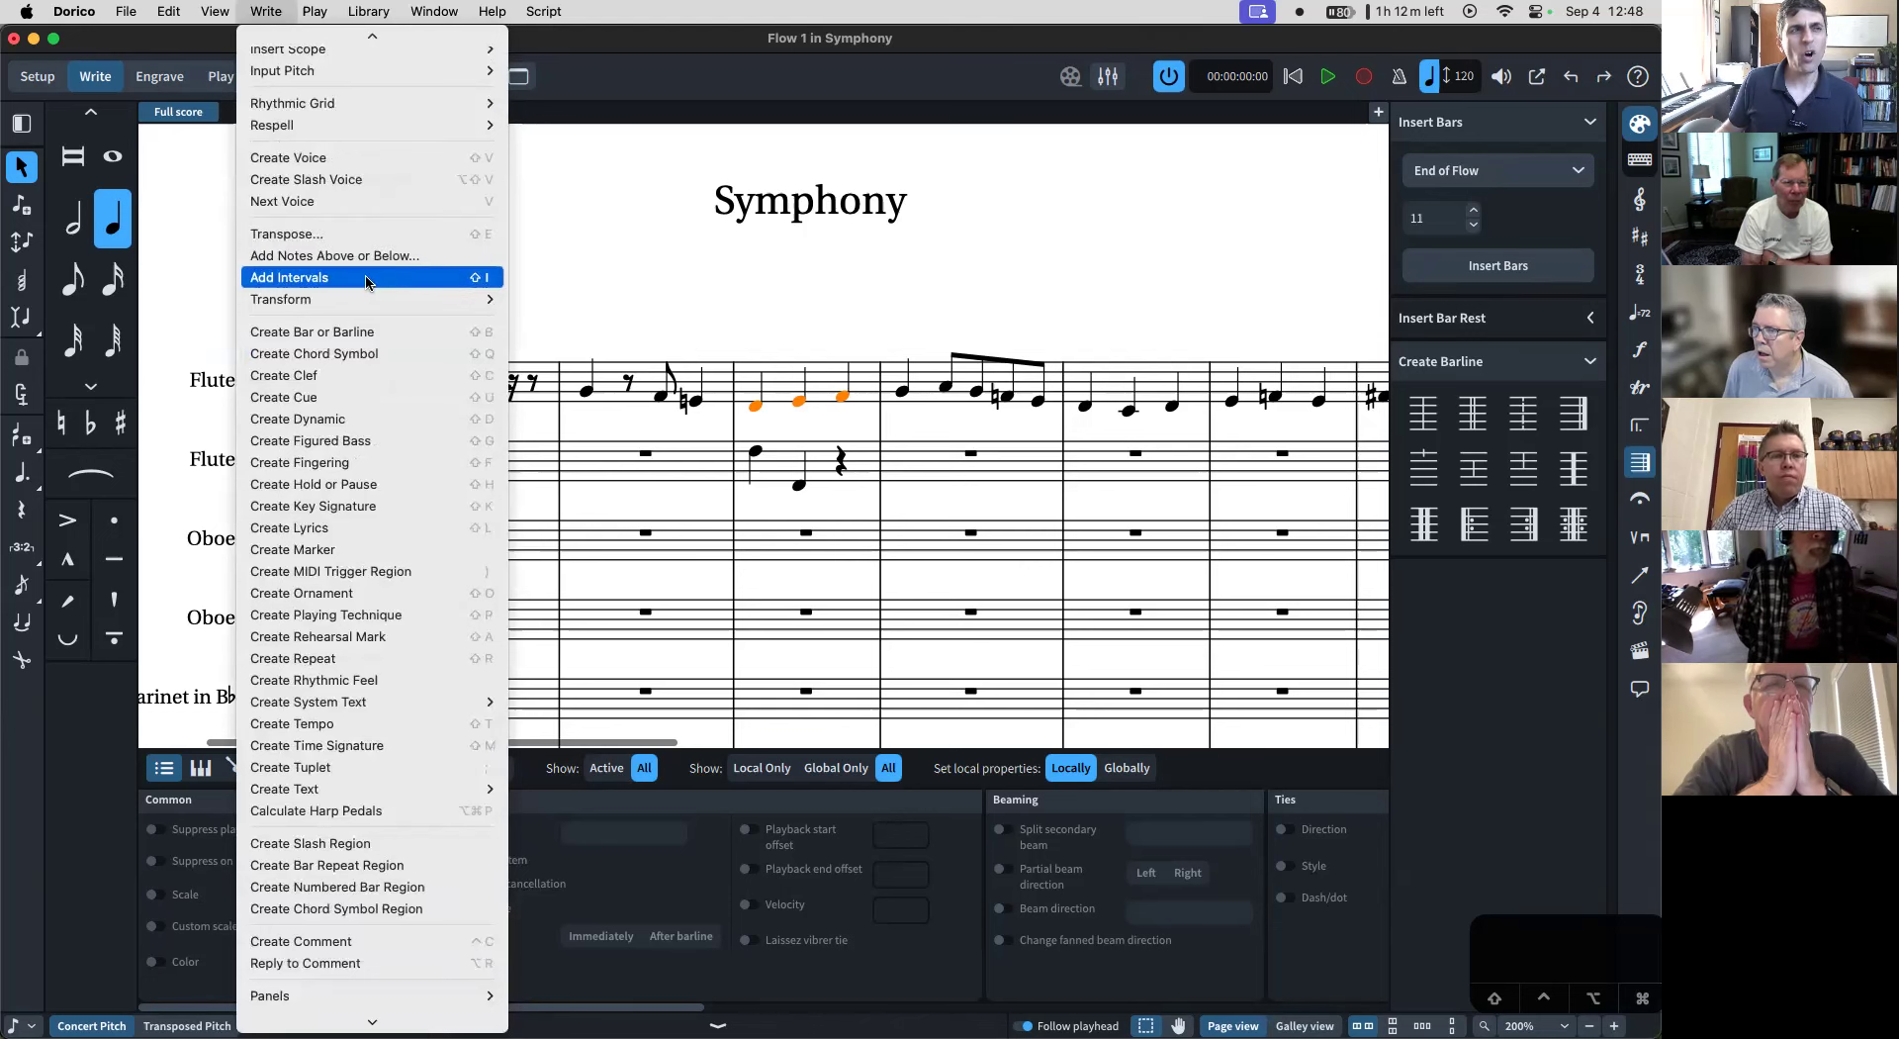
mouse_move(371, 299)
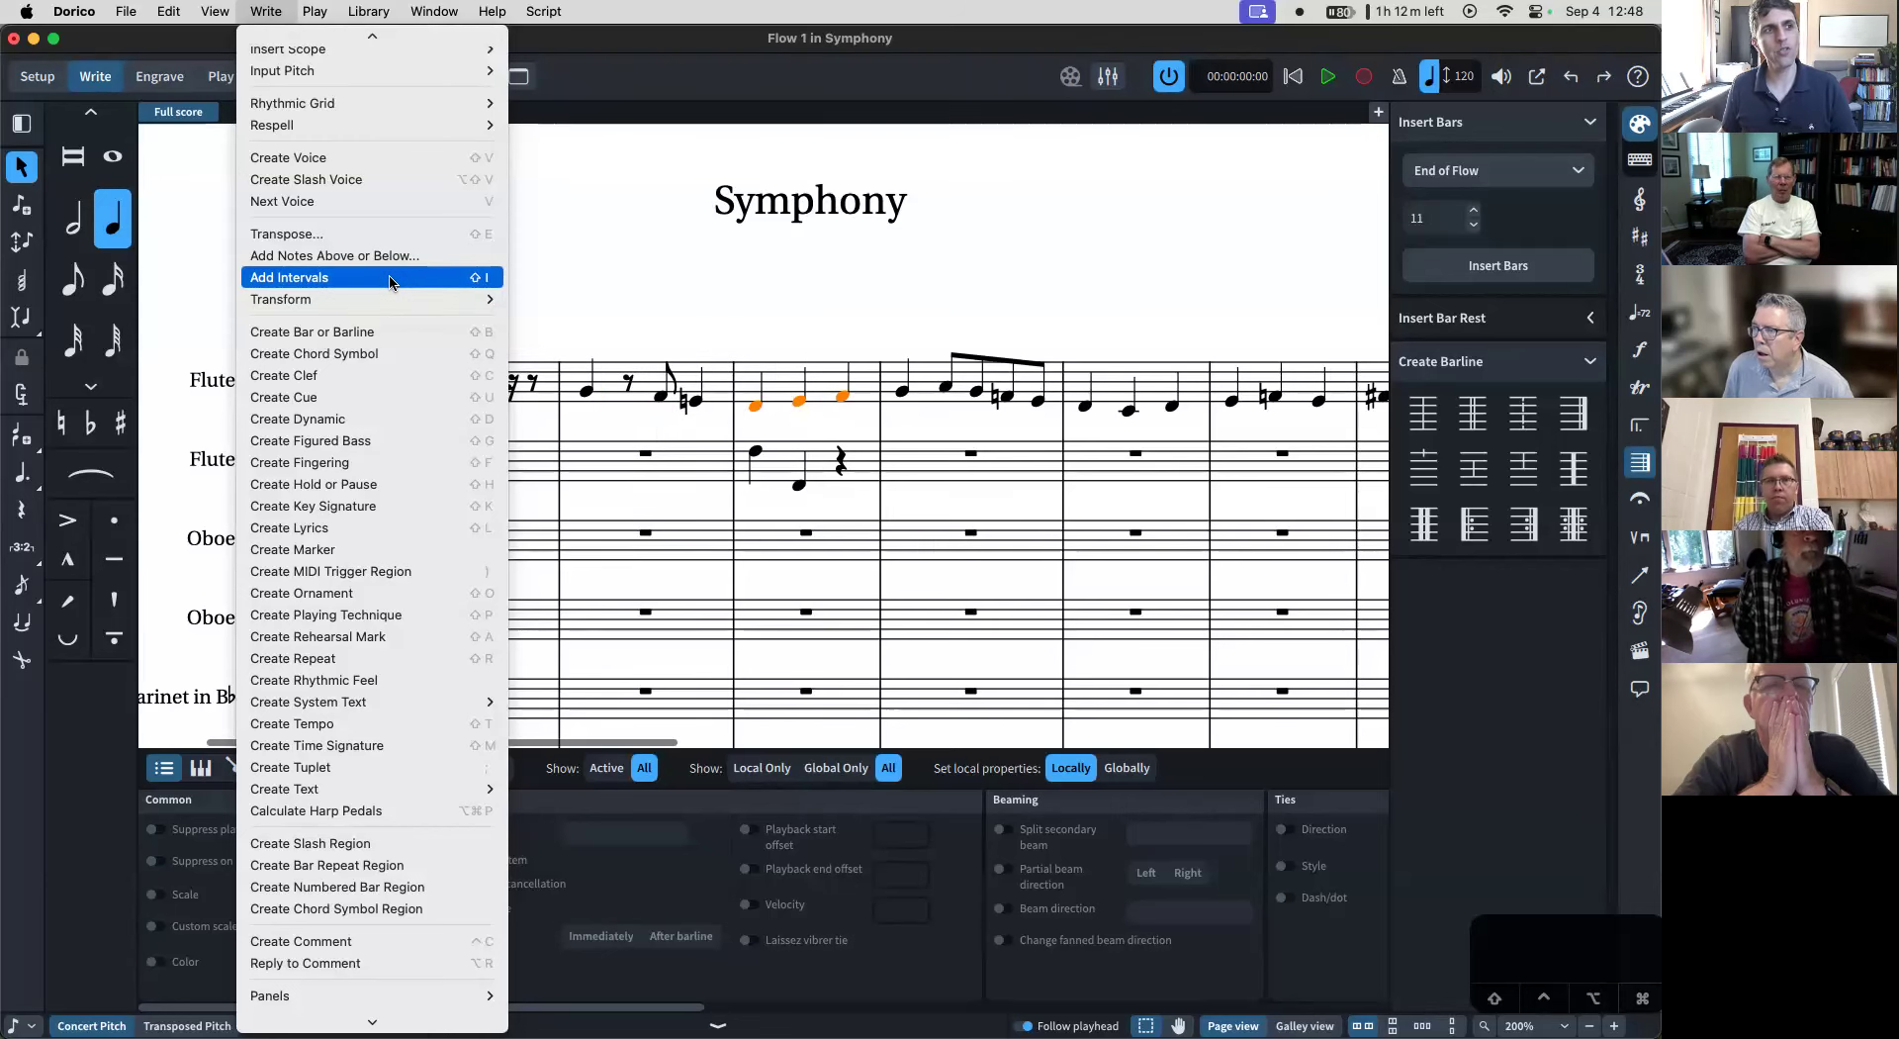
key("Escape")
key("shift+i")
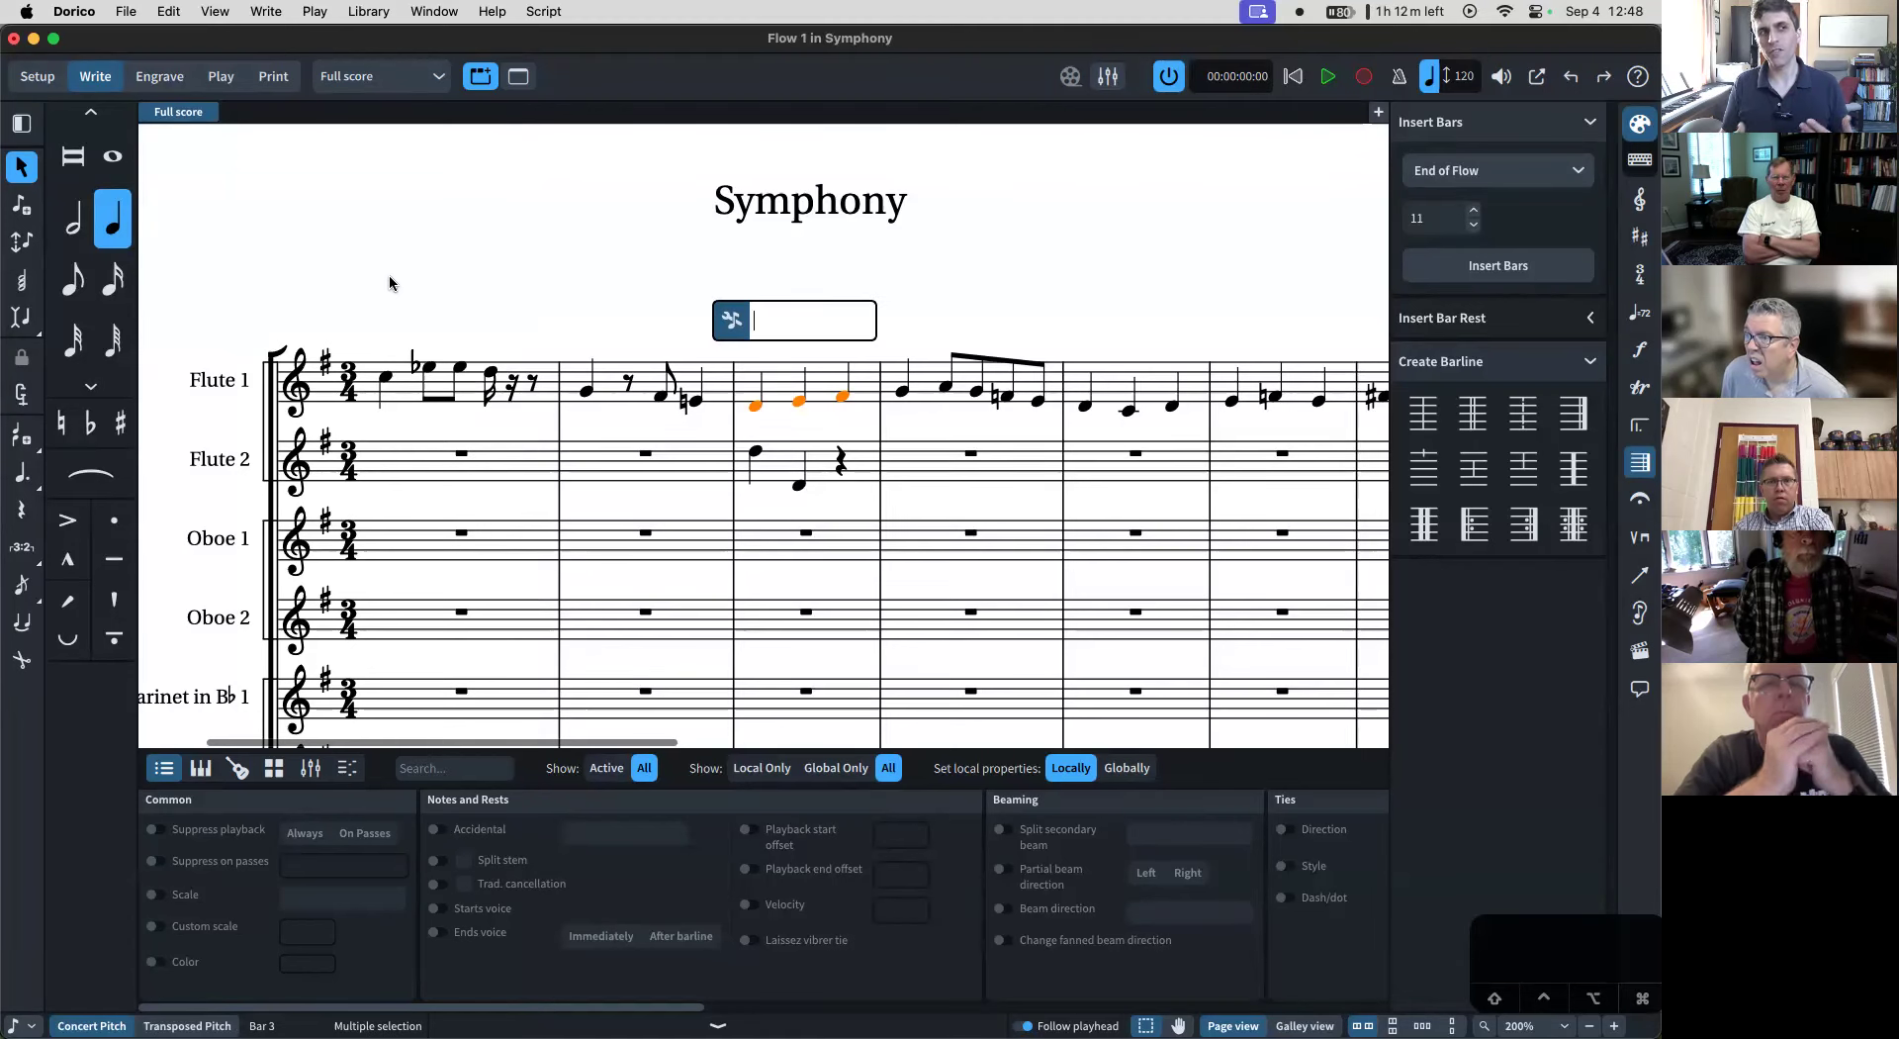
- Switch to the Dorico 5 popovers PDF in Preview and find the Note tools section on transposing and adding intervals
key("super+Tab")
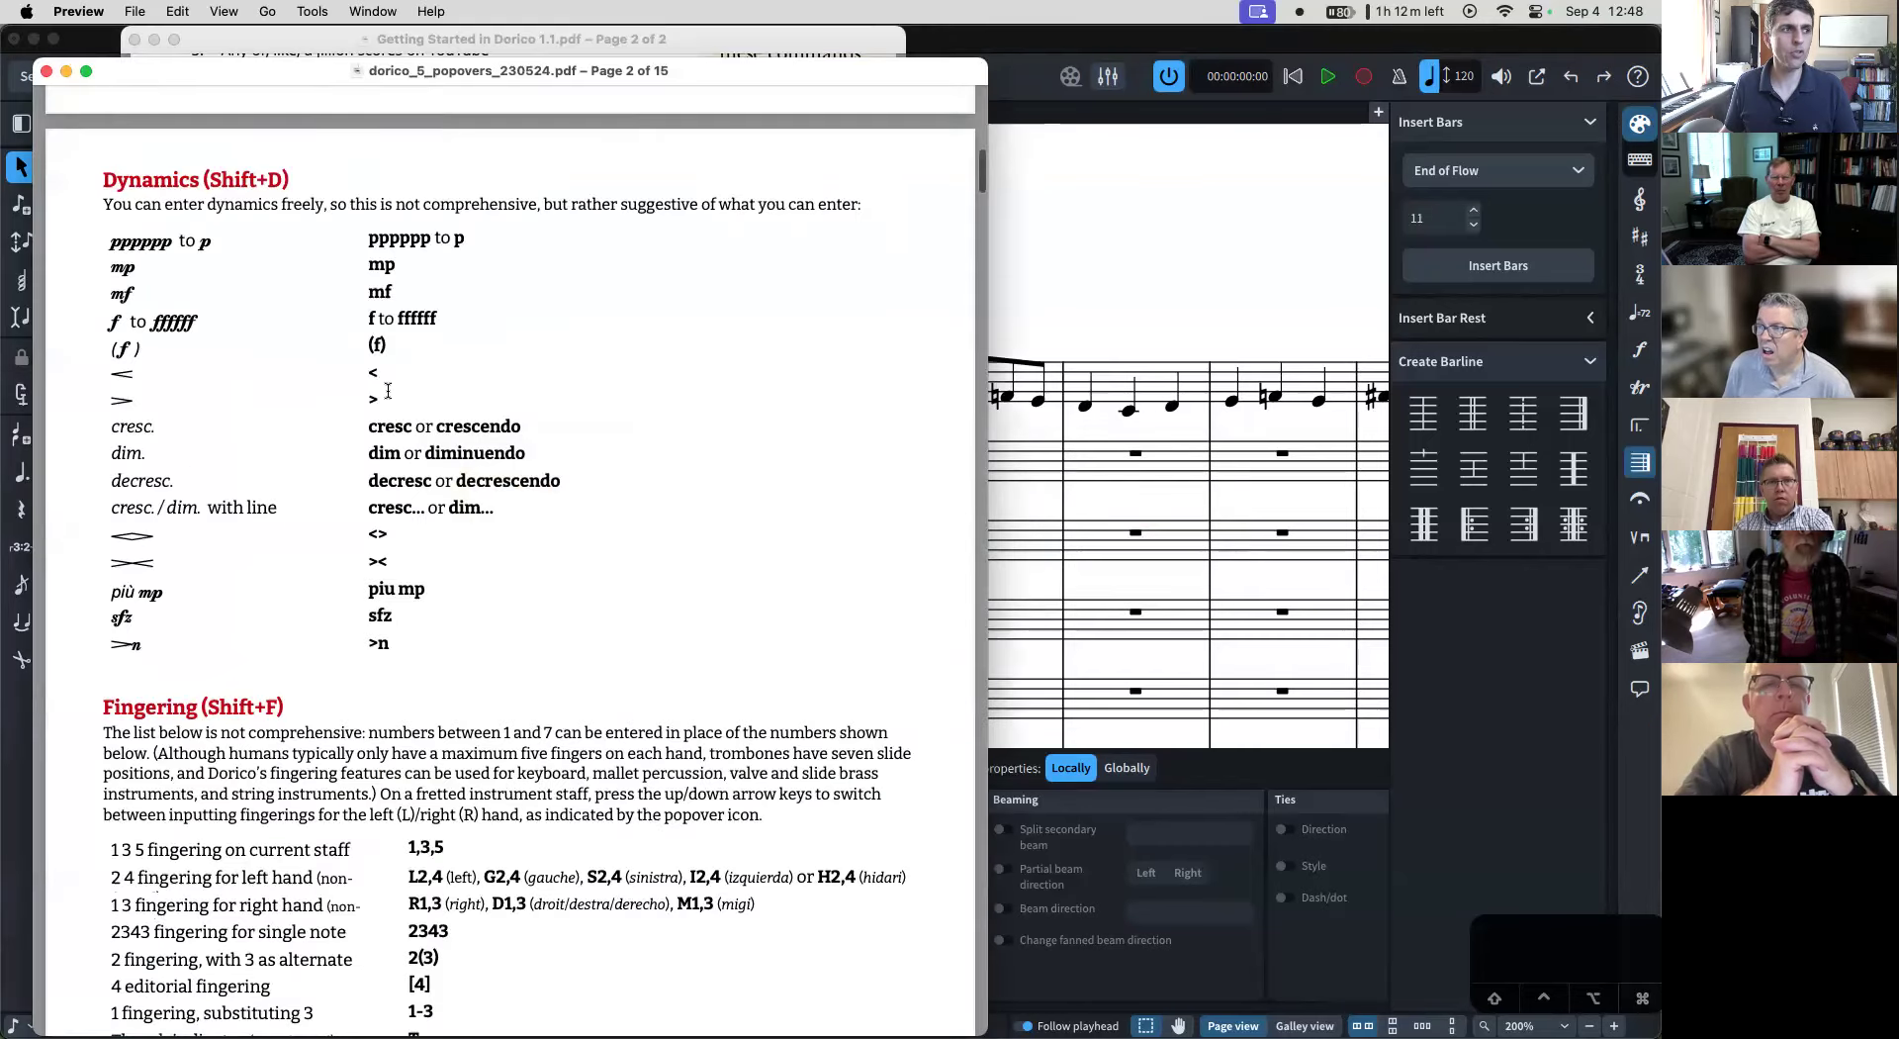
scroll(388, 391, "down", 20)
scroll(387, 391, "down", 20)
scroll(388, 391, "down", 20)
scroll(388, 391, "down", 20)
scroll(388, 391, "down", 20)
scroll(388, 391, "down", 20)
scroll(388, 391, "up", 20)
scroll(388, 391, "up", 10)
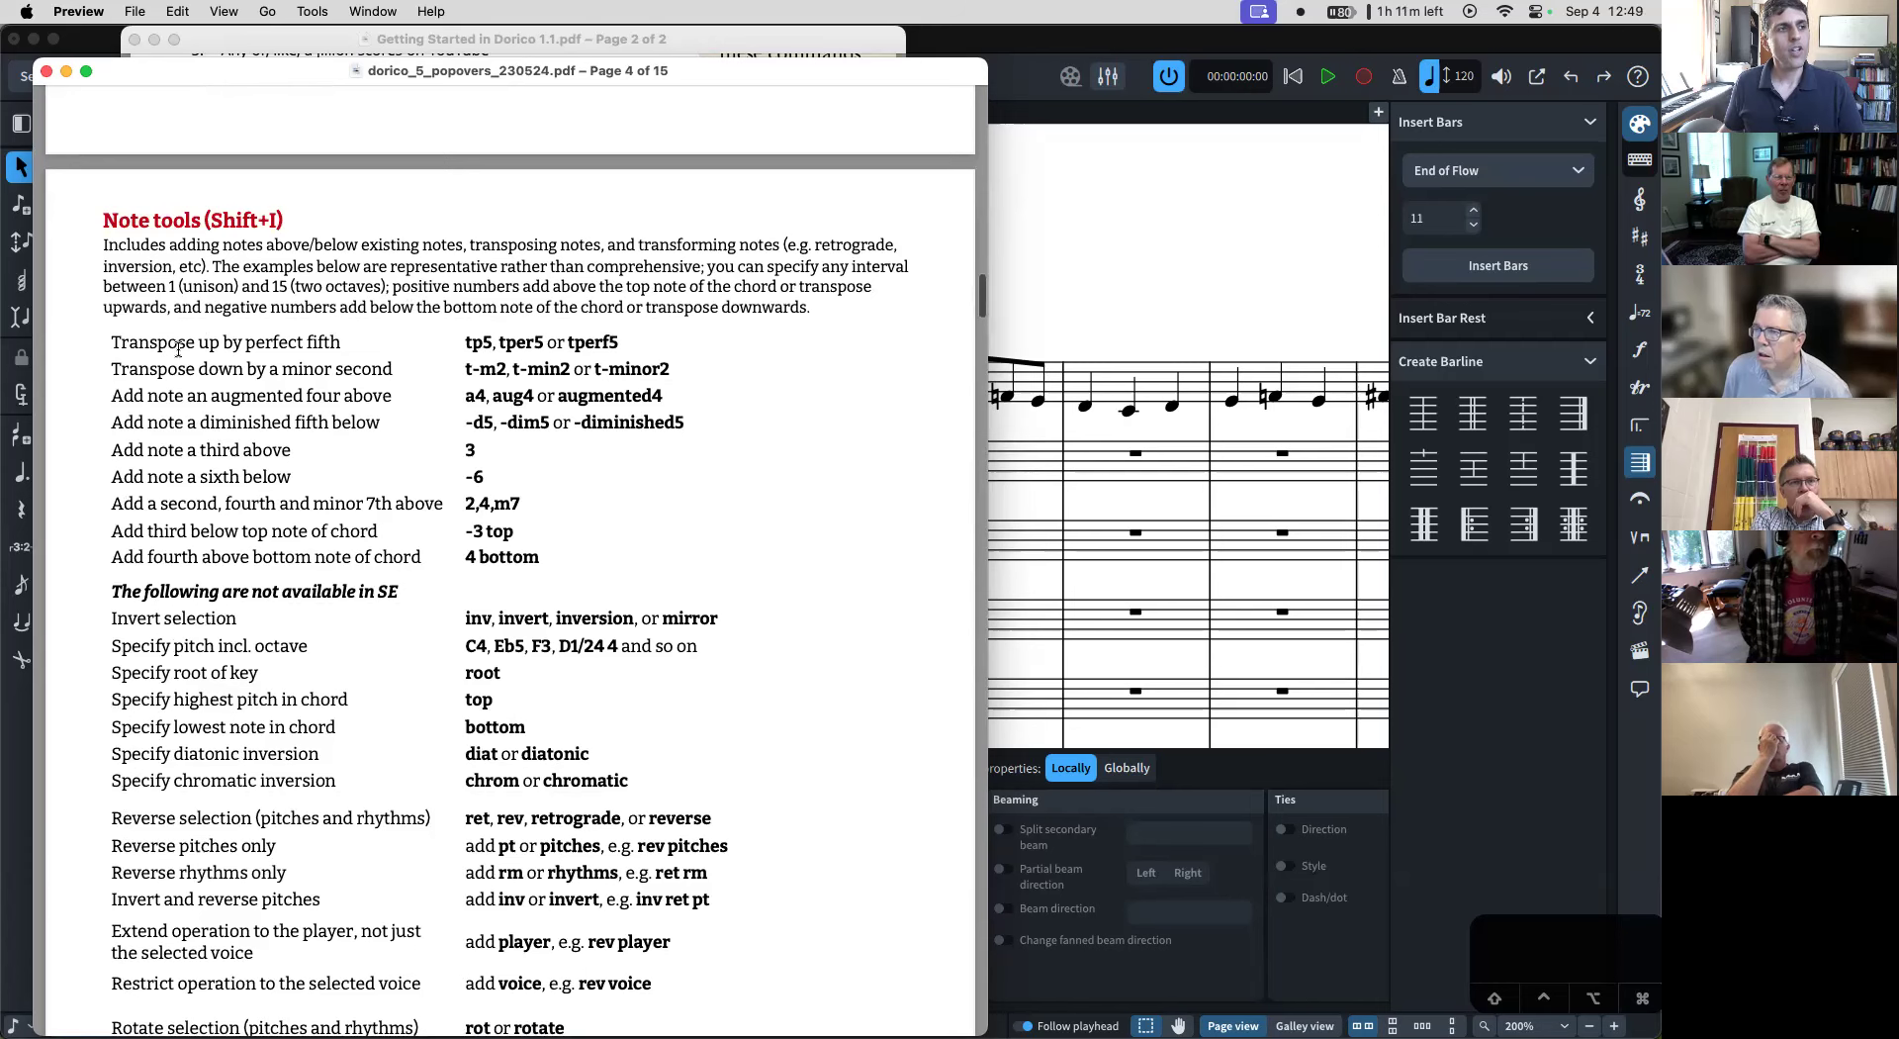
- Read through the Note tools popover entries, from transposing and adding notes to inverting, reversing, rotating and mapping pitches or scales
scroll(471, 391, "down", 2)
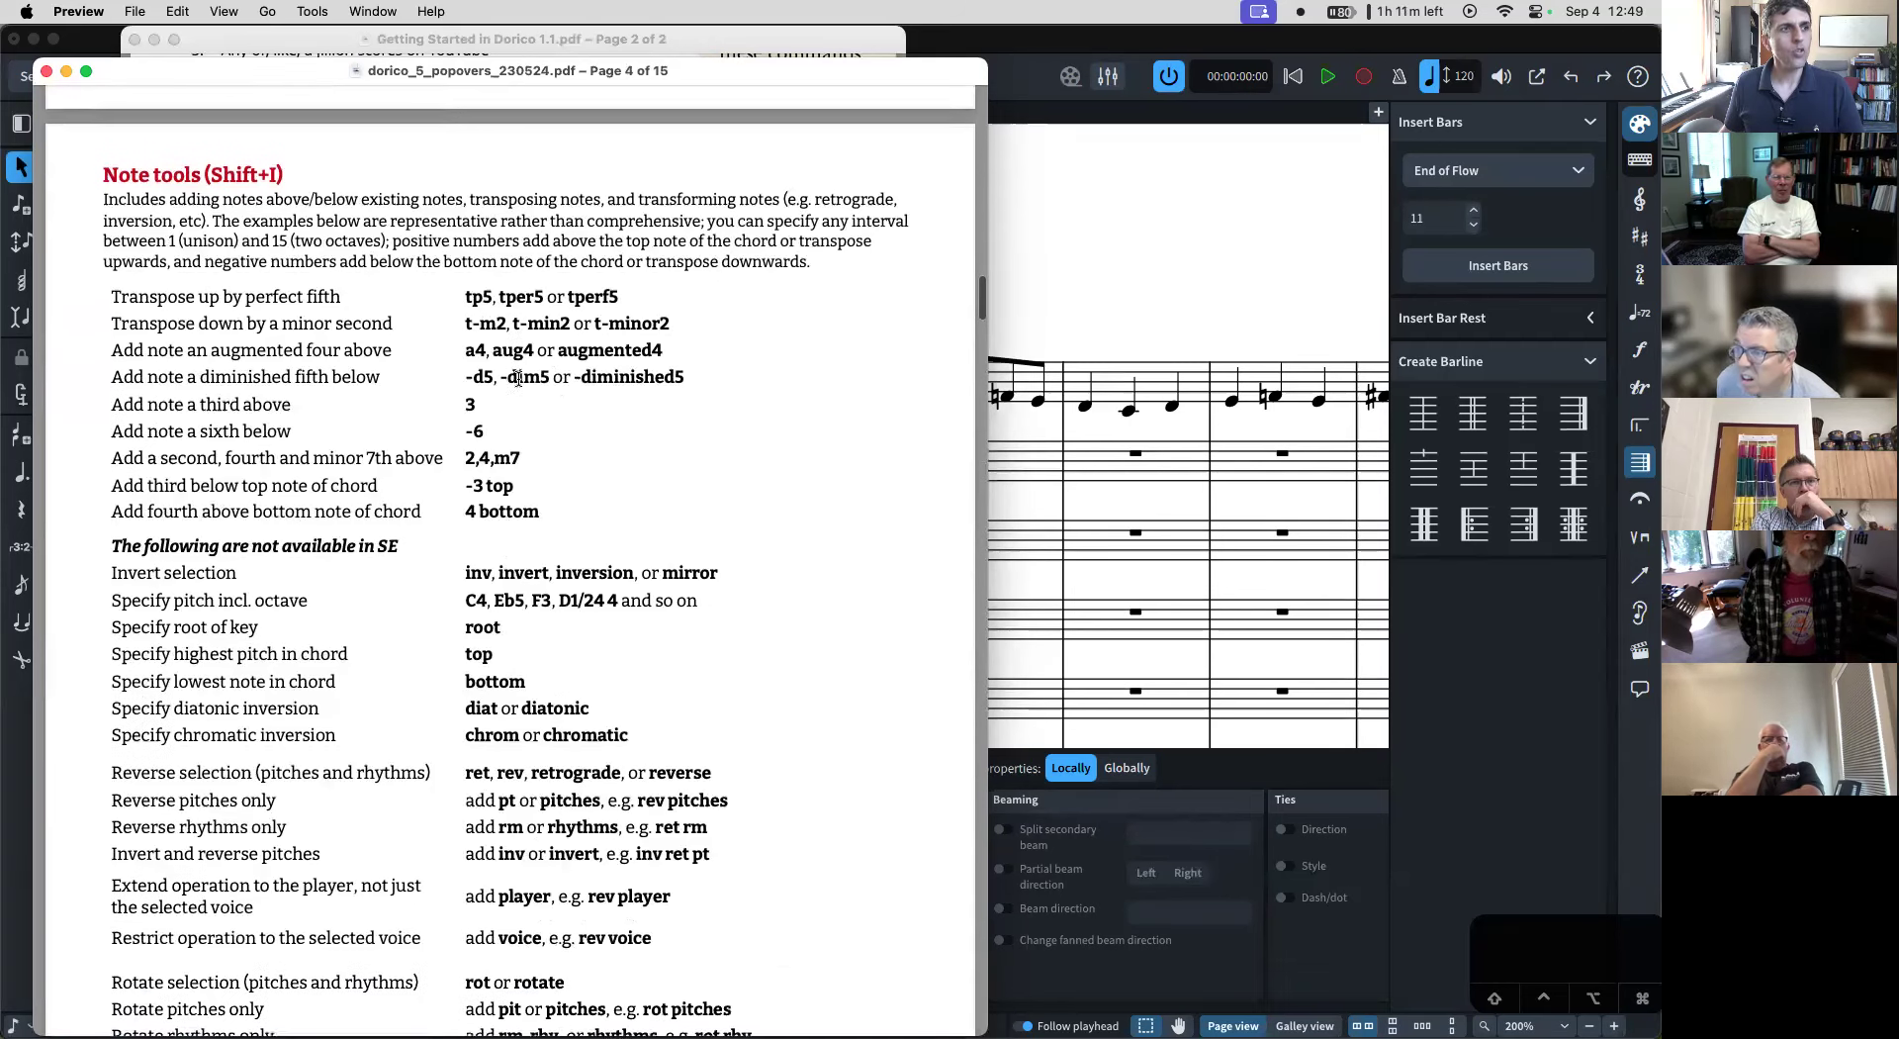
scroll(471, 390, "down", 10)
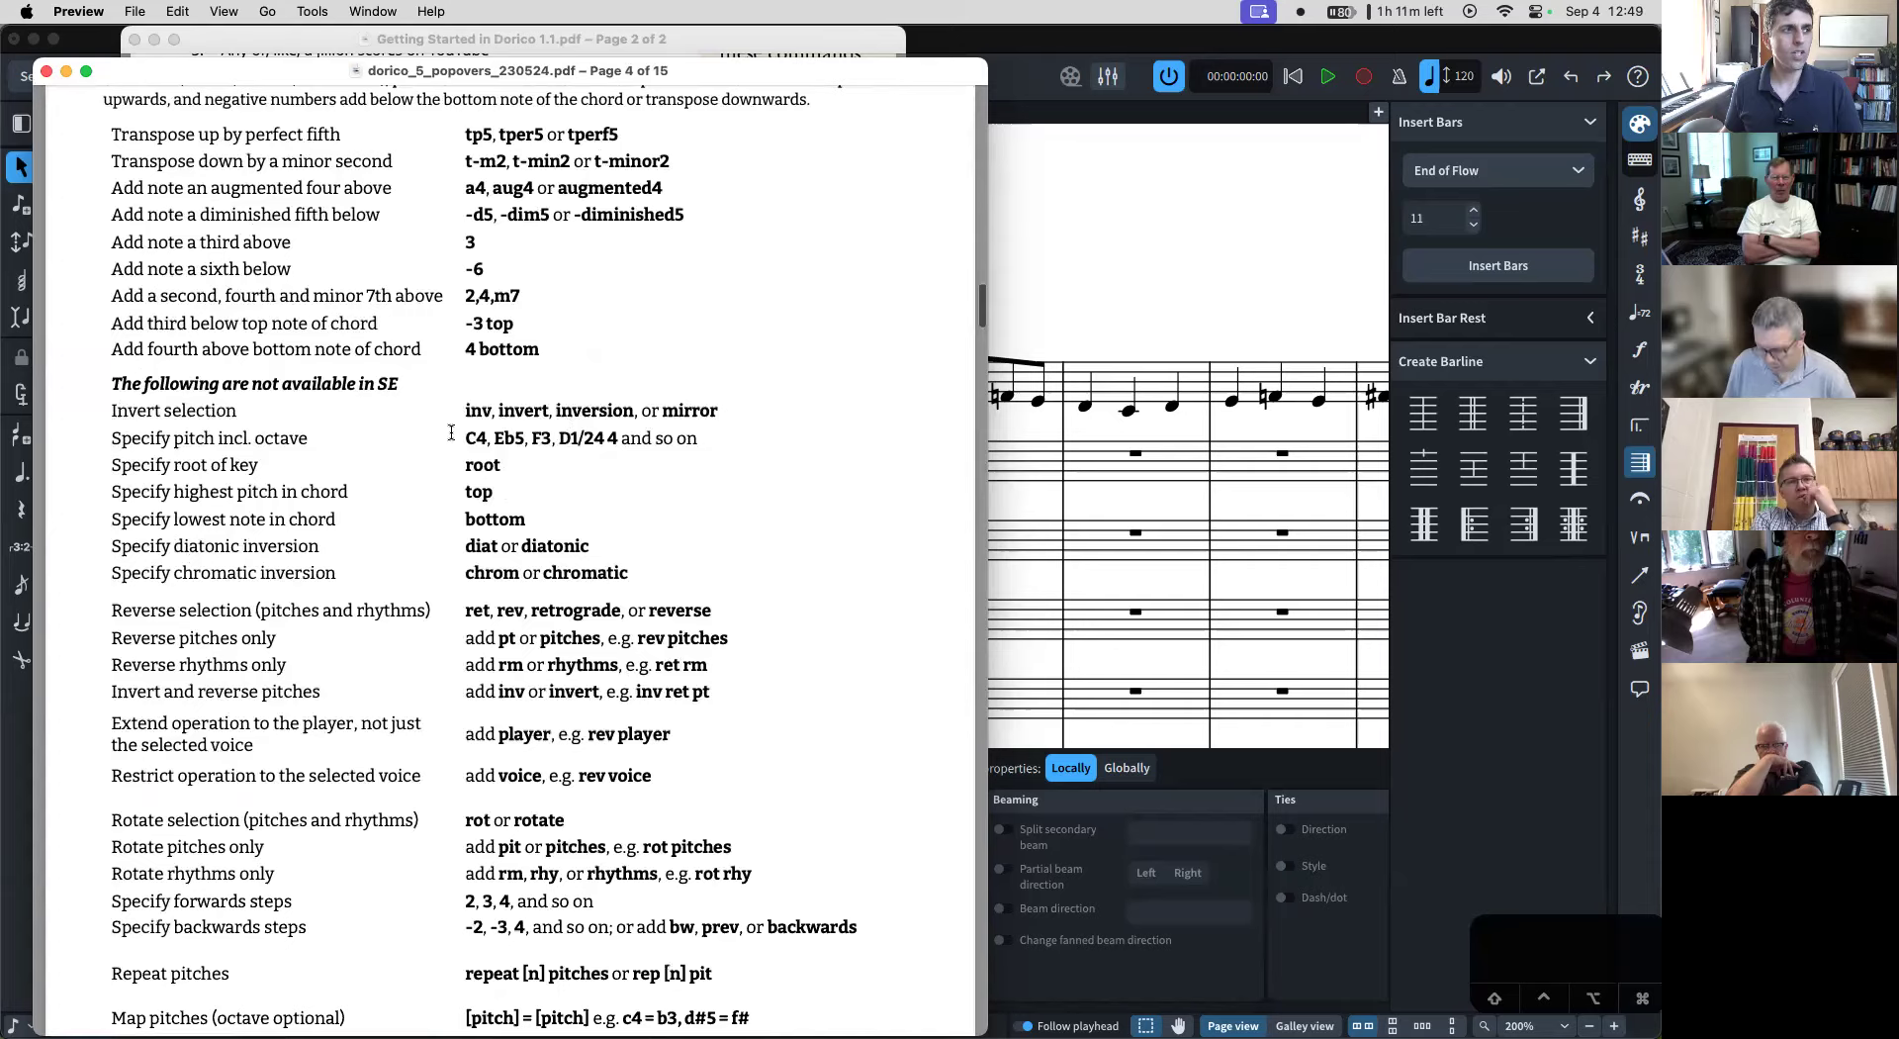
scroll(465, 421, "down", 7)
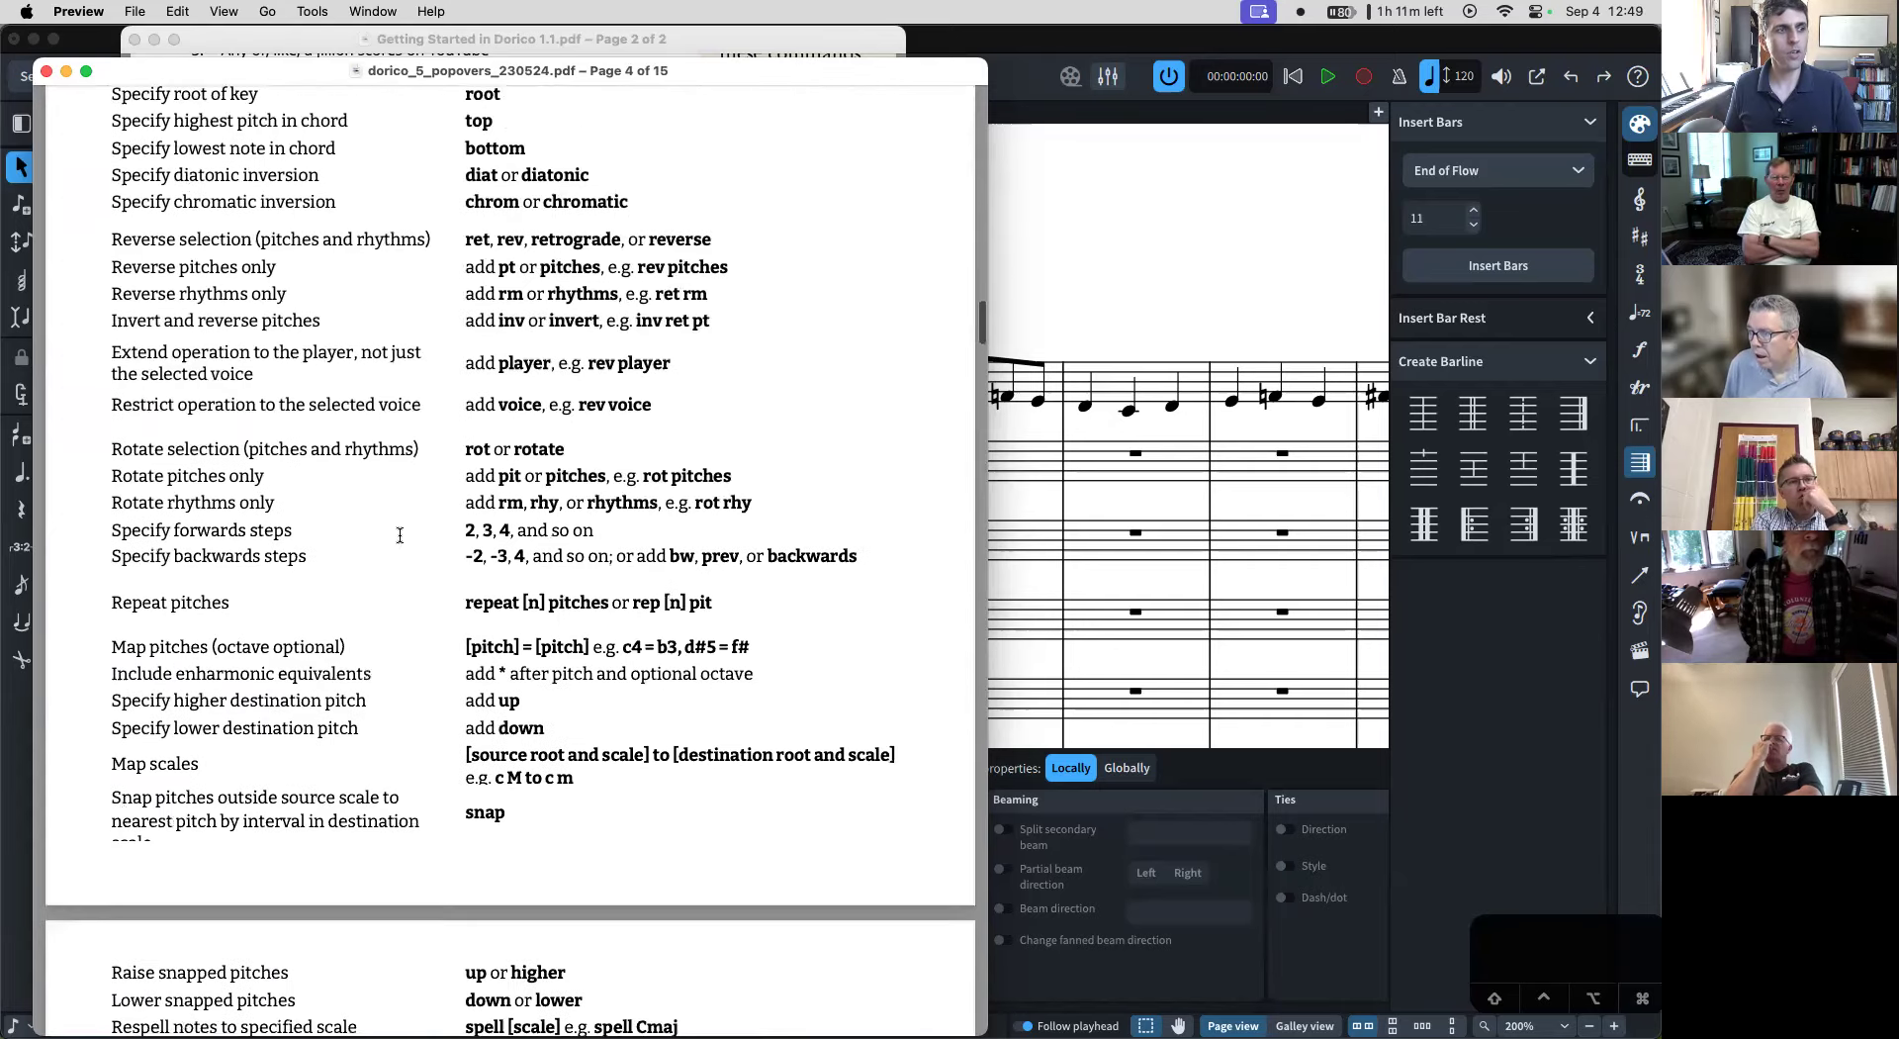
scroll(483, 413, "down", 7)
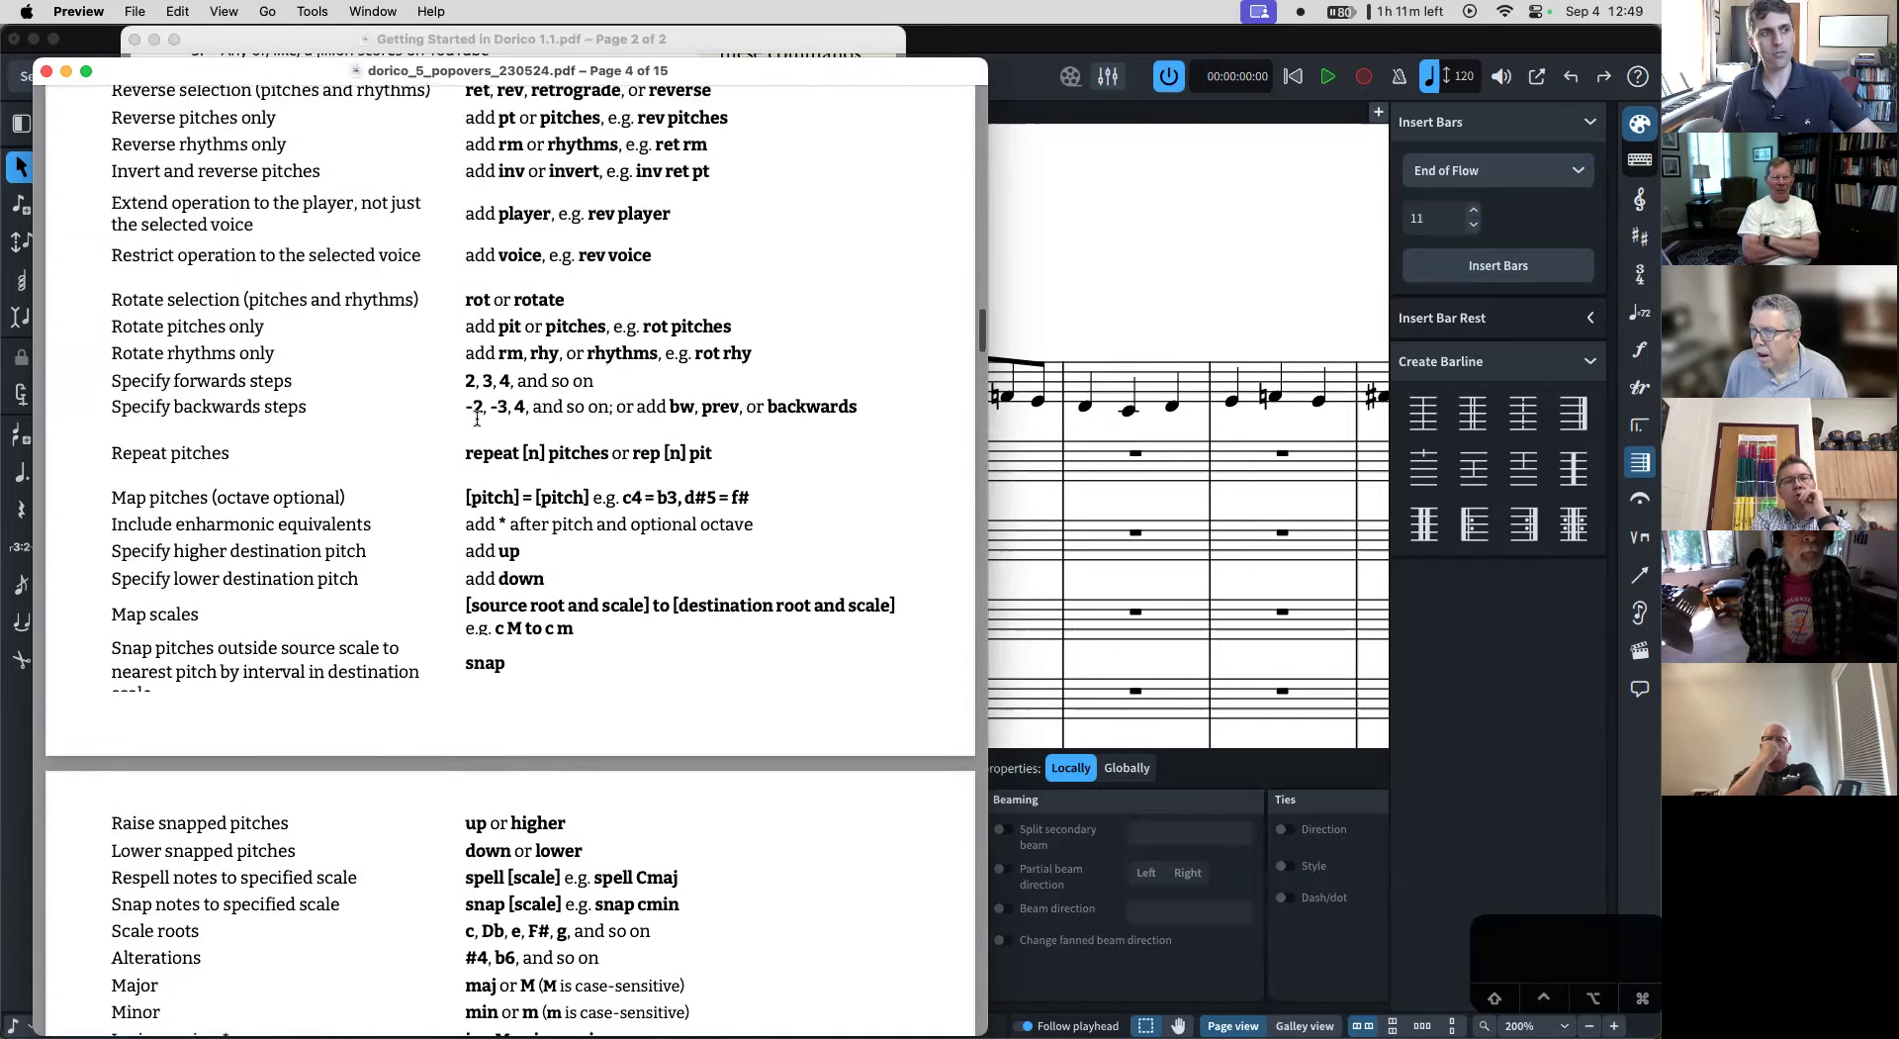
scroll(478, 419, "down", 11)
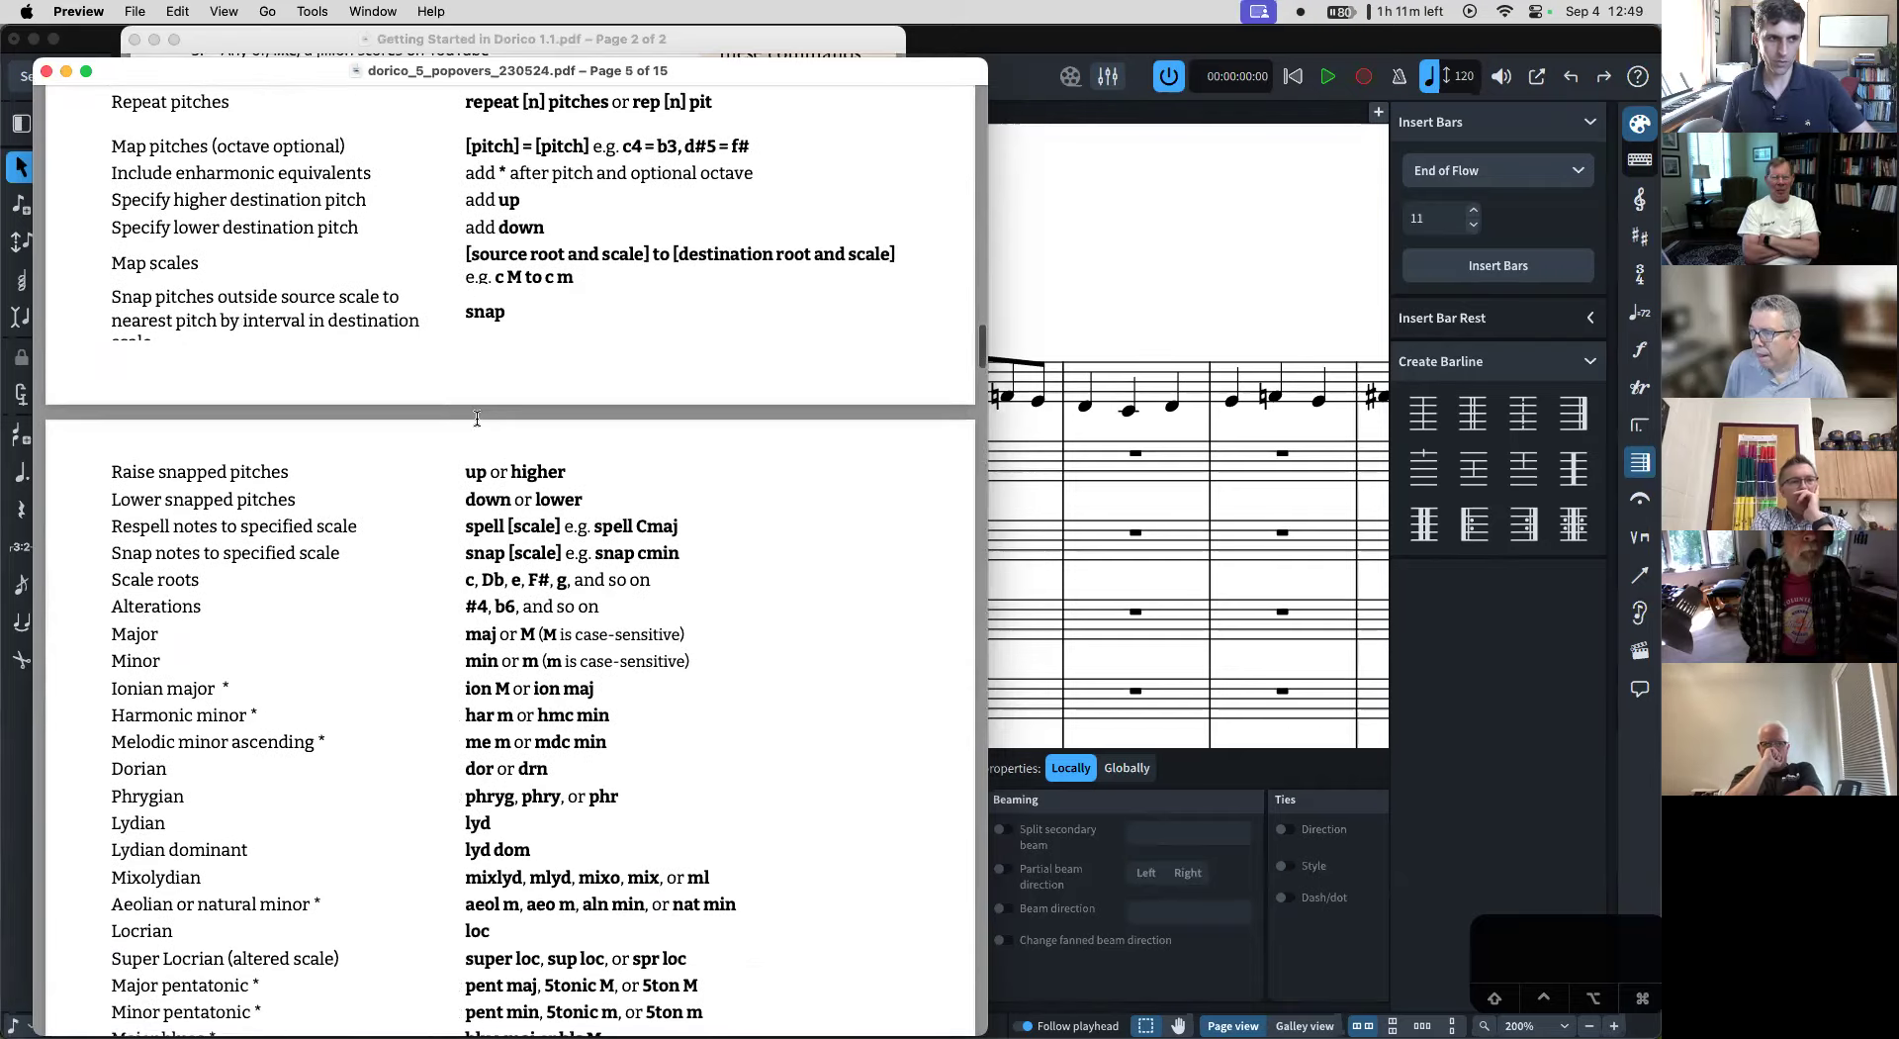
scroll(478, 419, "down", 5)
scroll(478, 419, "up", 20)
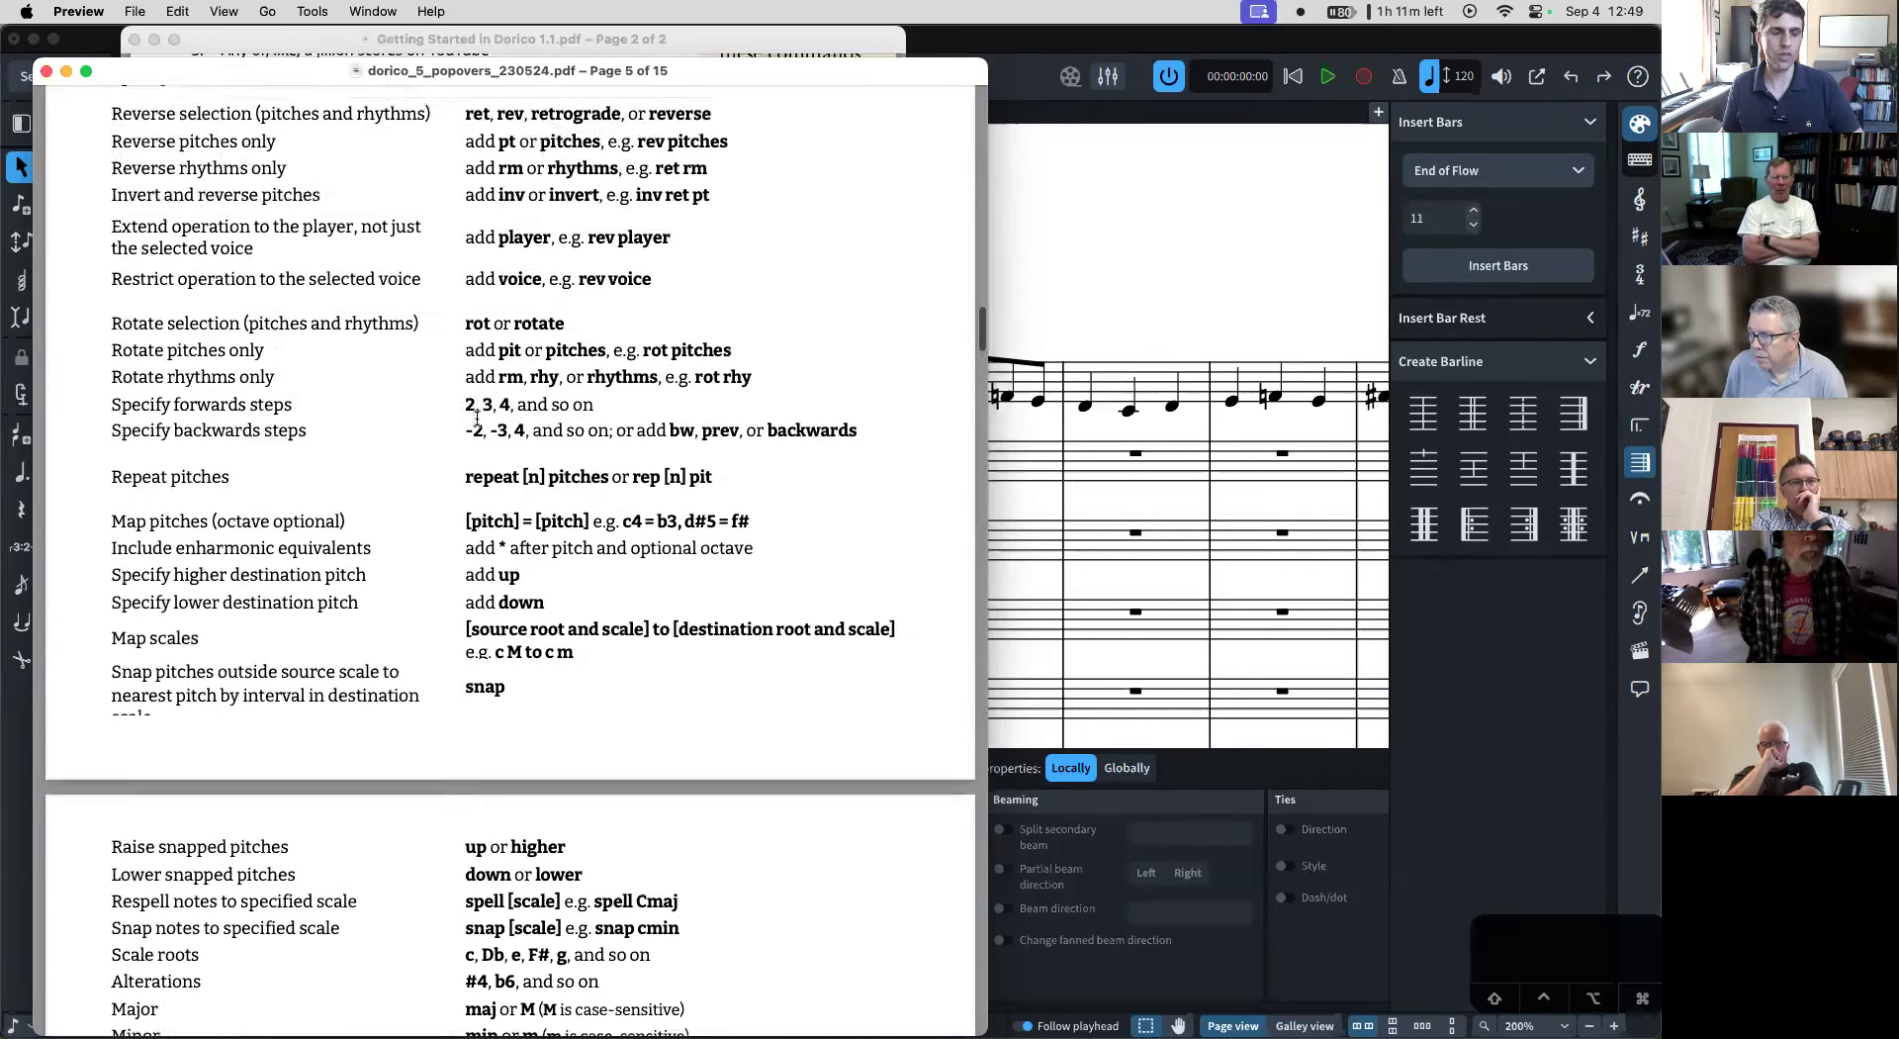
- Back in Dorico, transpose the three bar 3 notes of Flute 1 up a fourth and add a third, fifth and seventh above each
left_click(1078, 299)
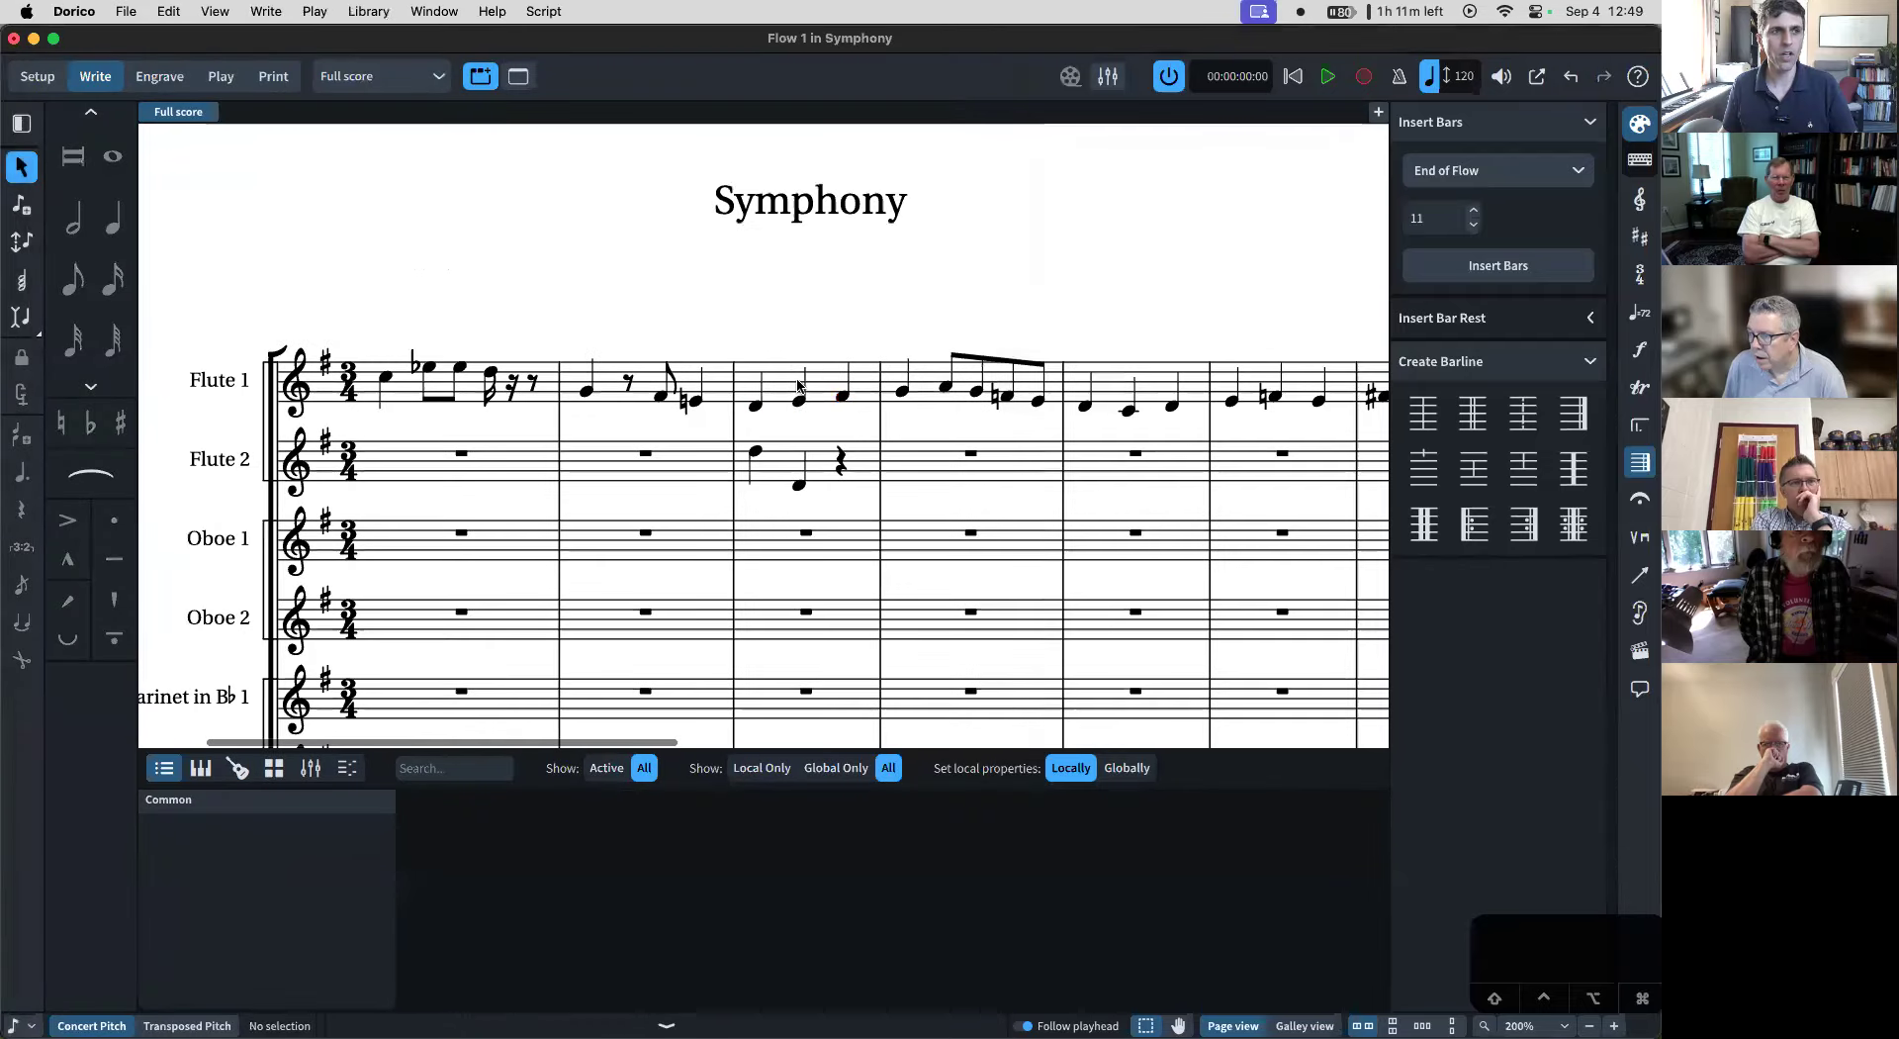
left_click(780, 392)
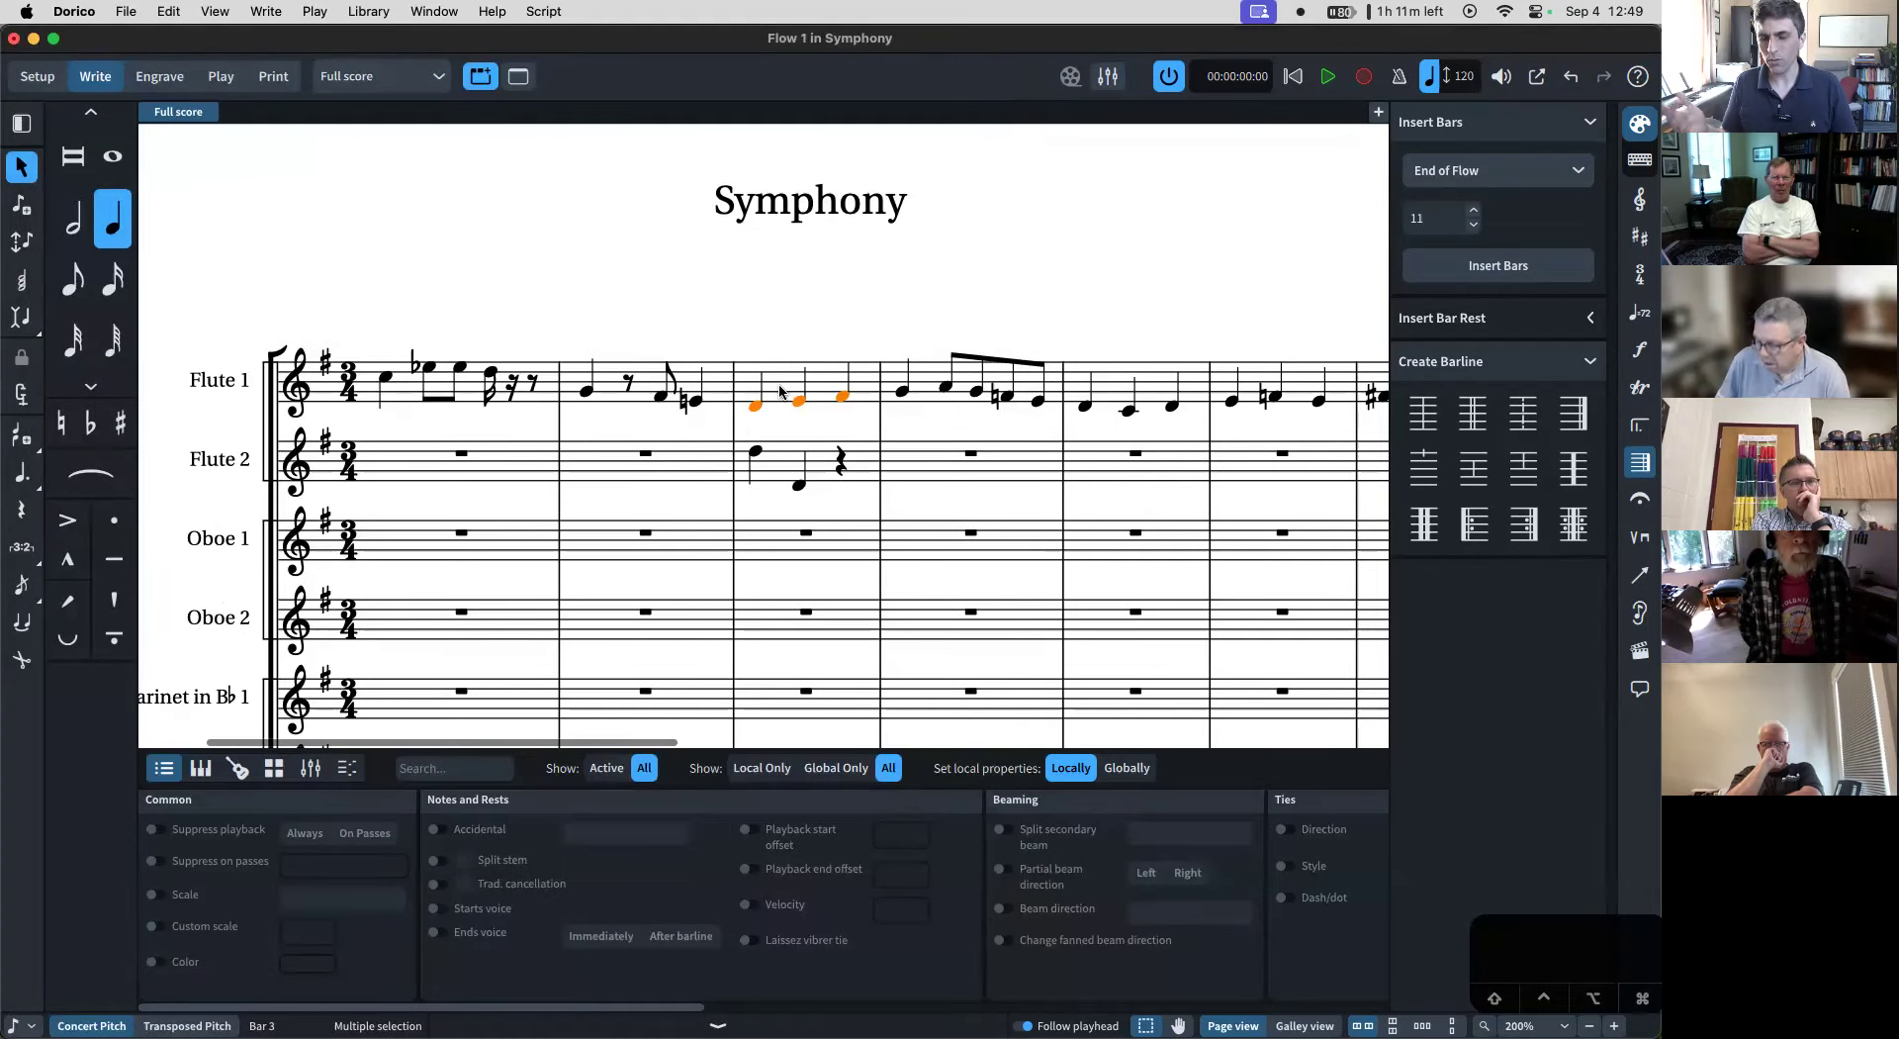
type("jtrans")
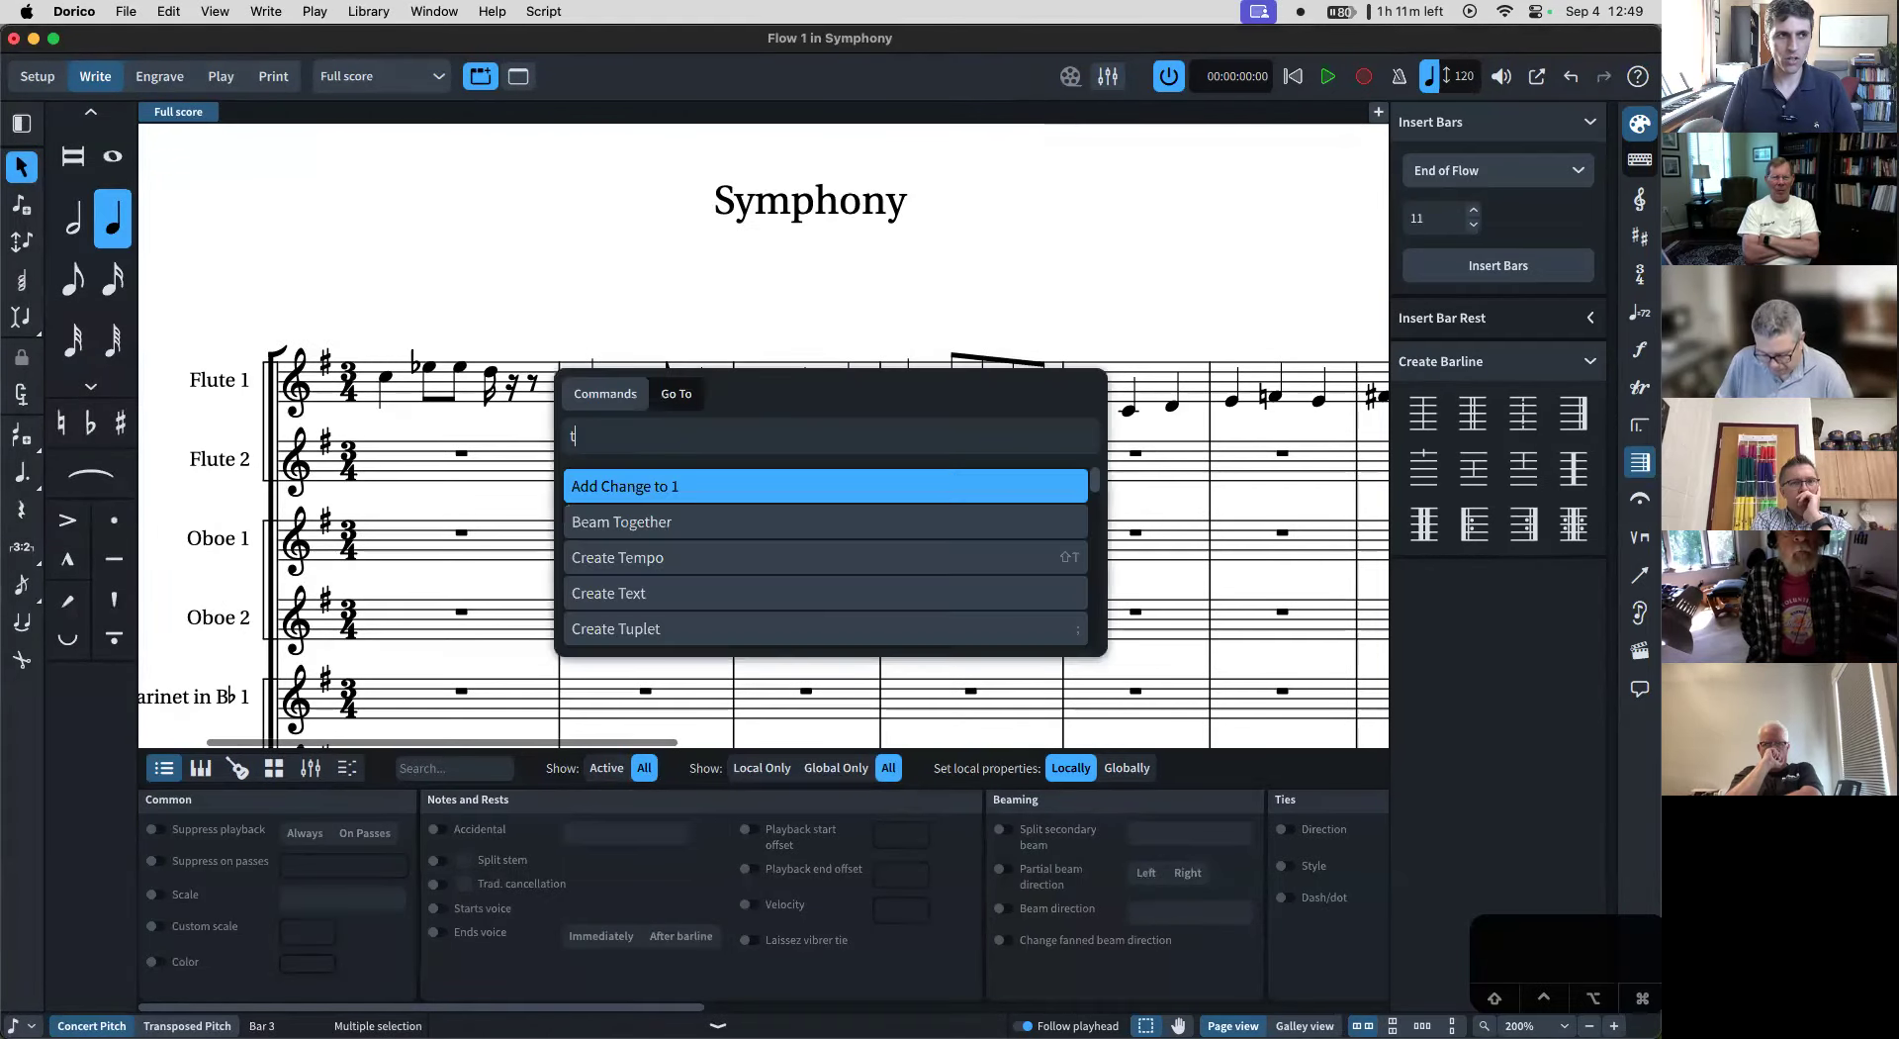
key("Return")
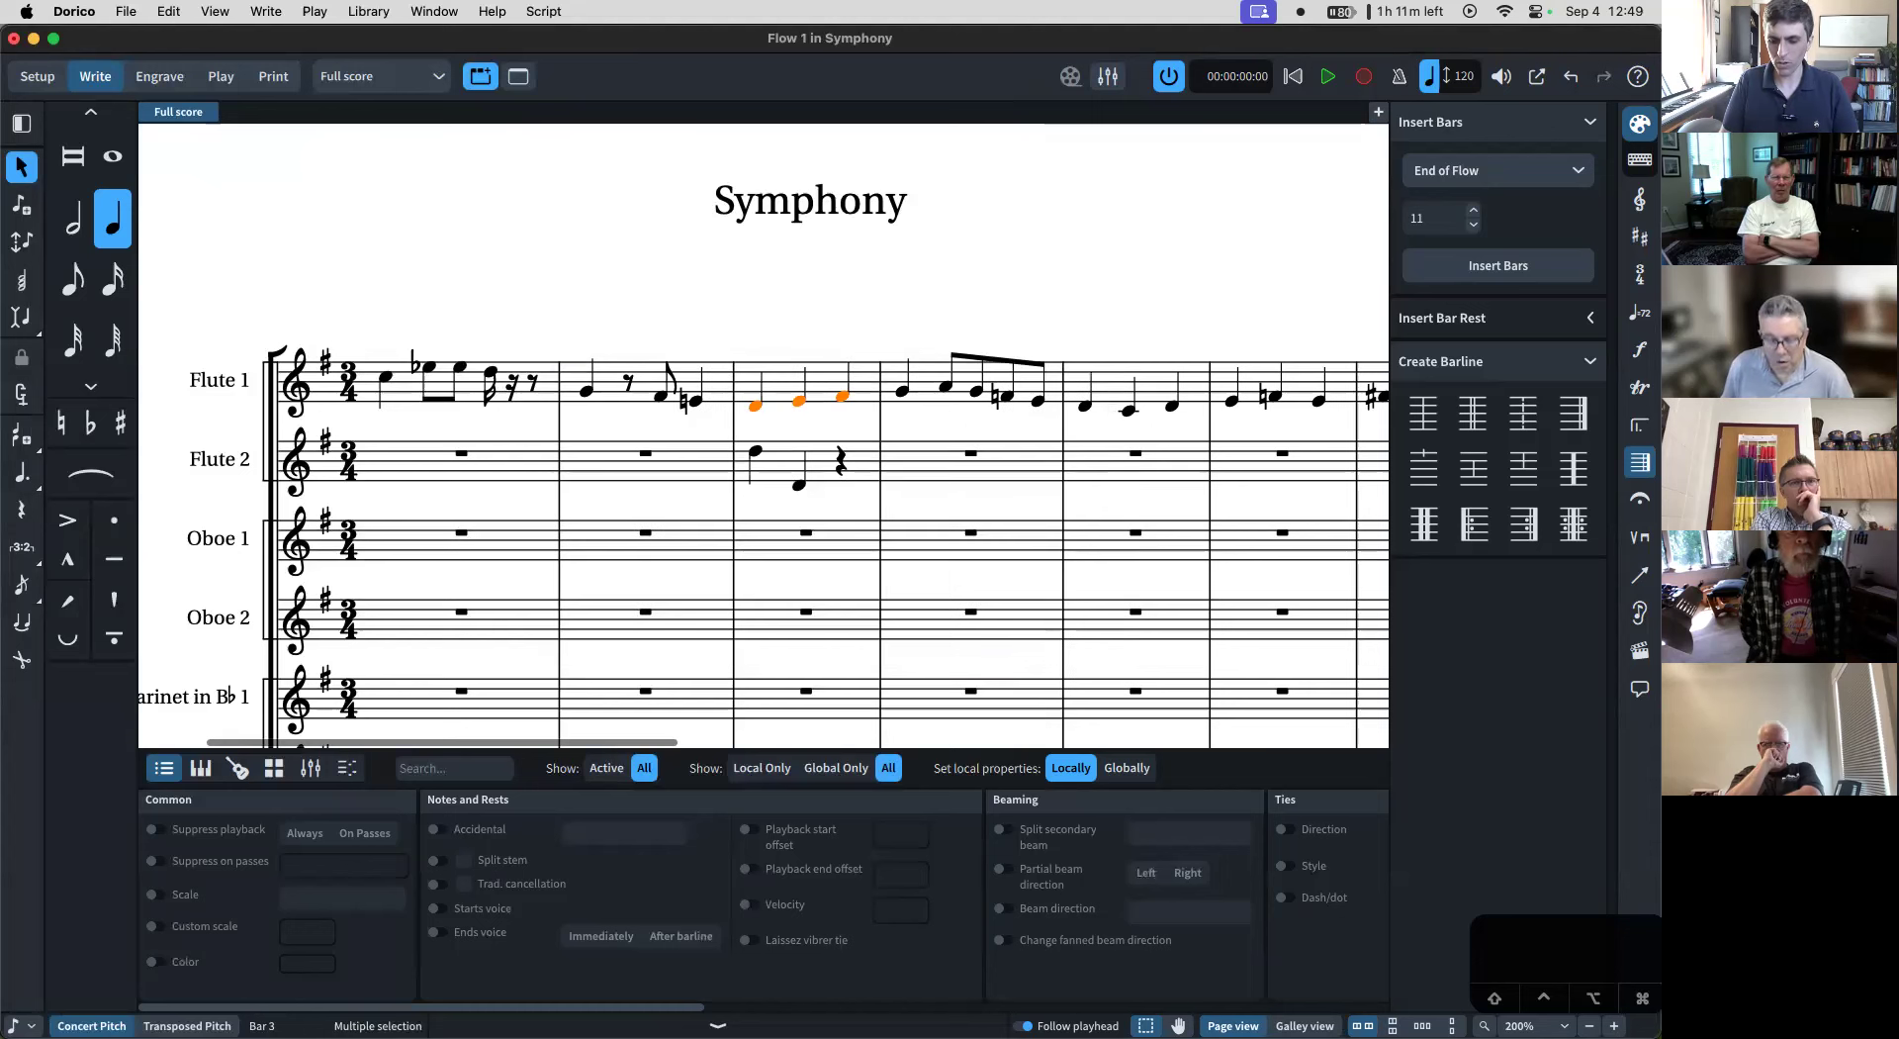
key("j")
type("t")
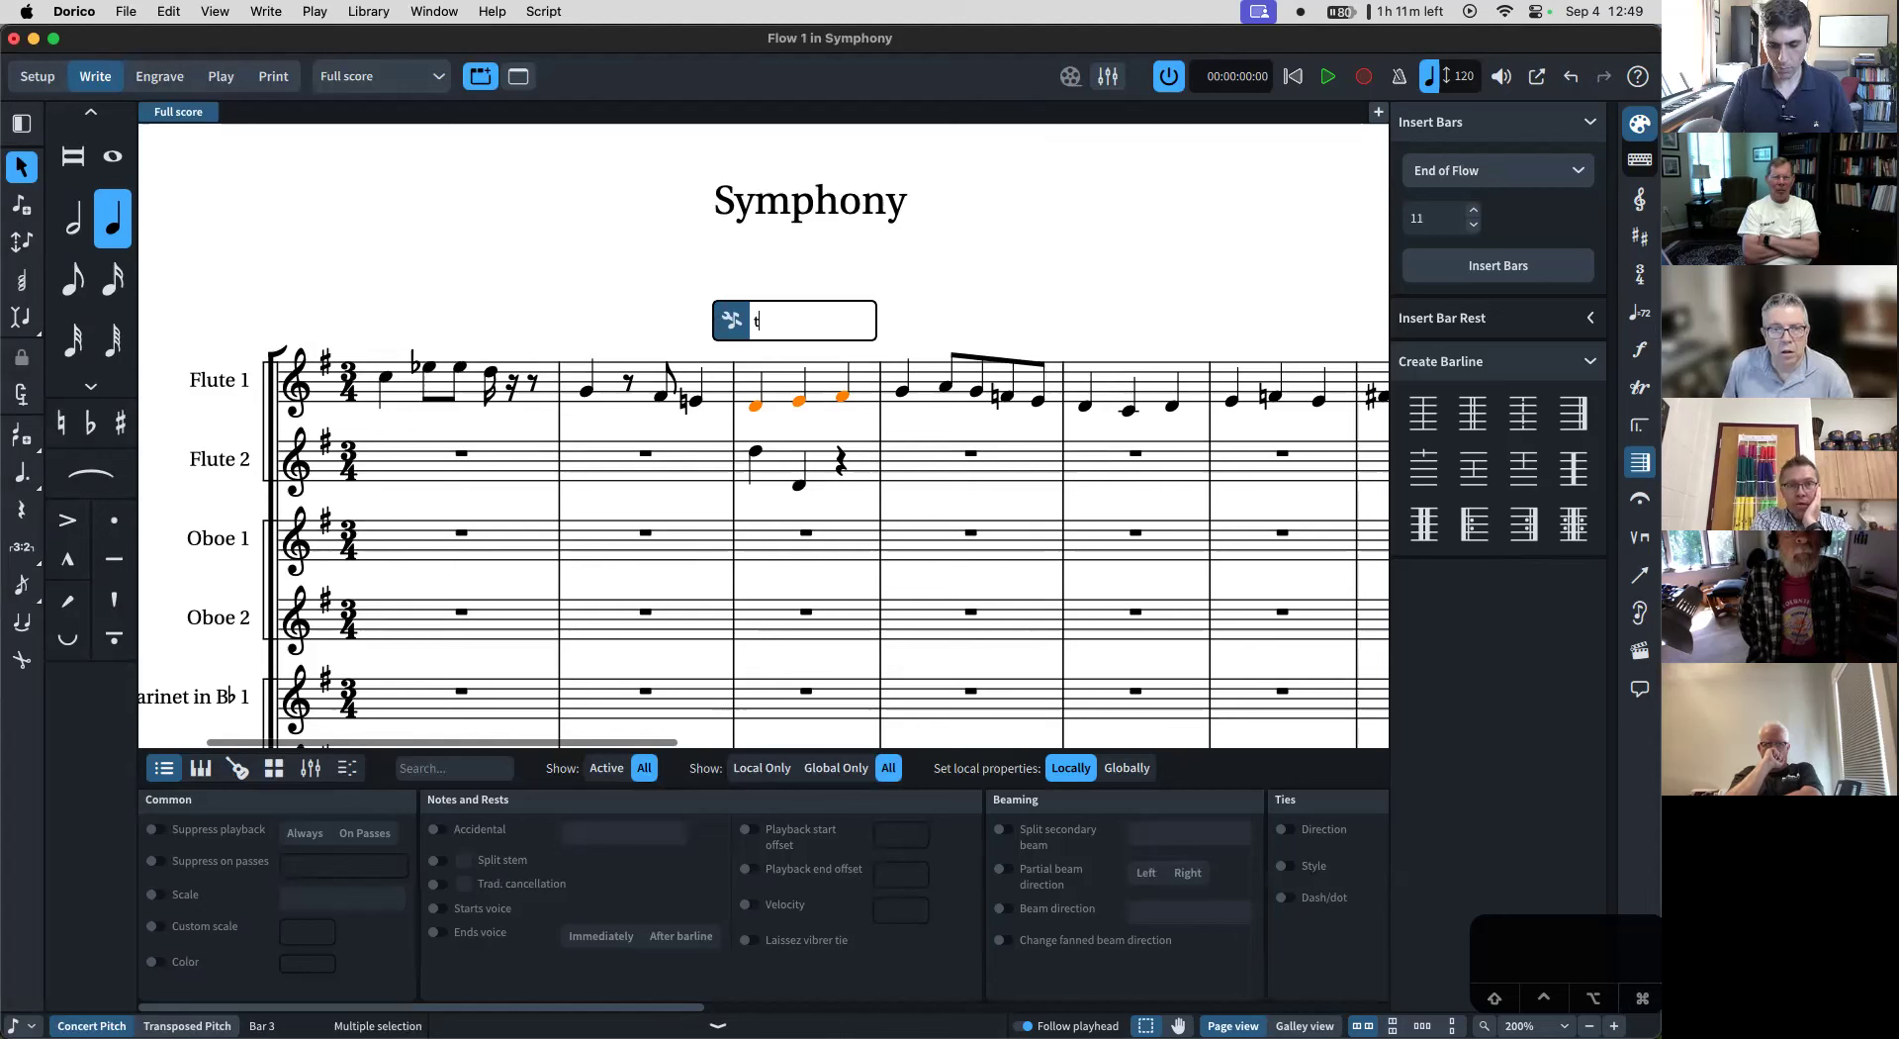
key("Return")
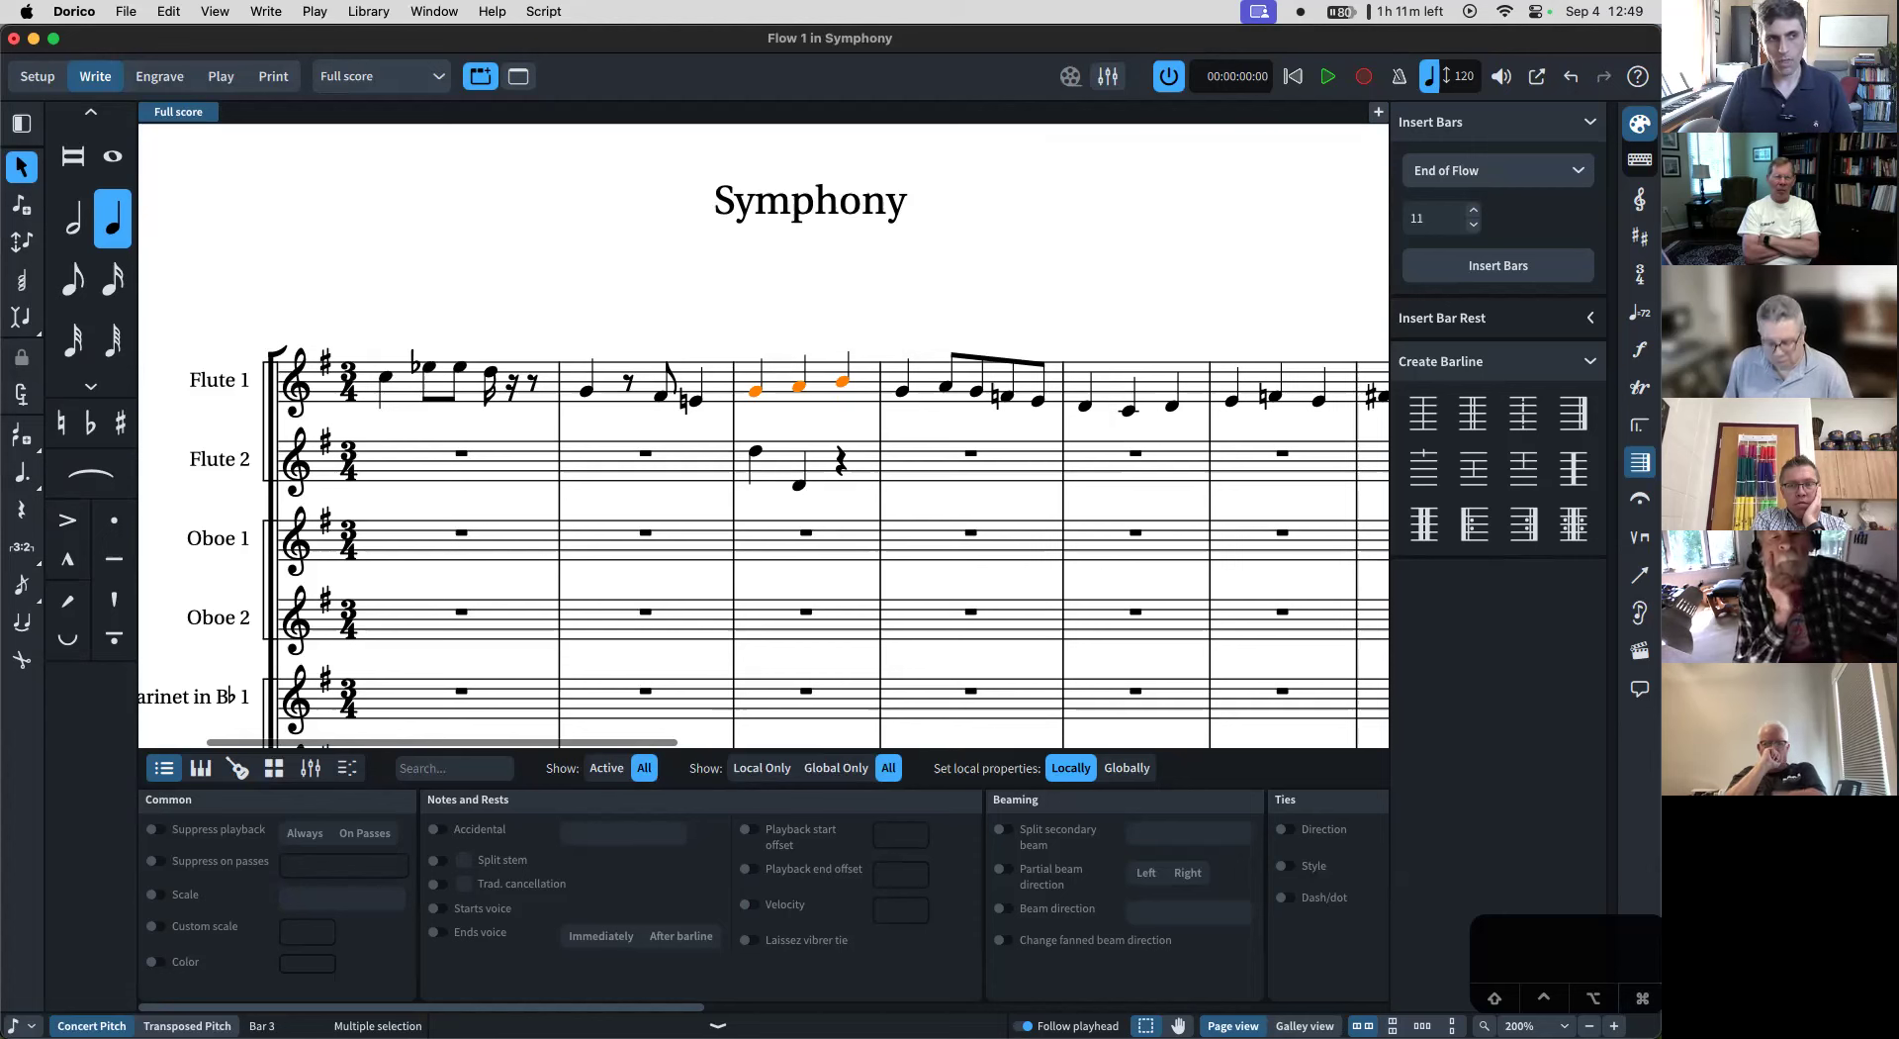
key("j")
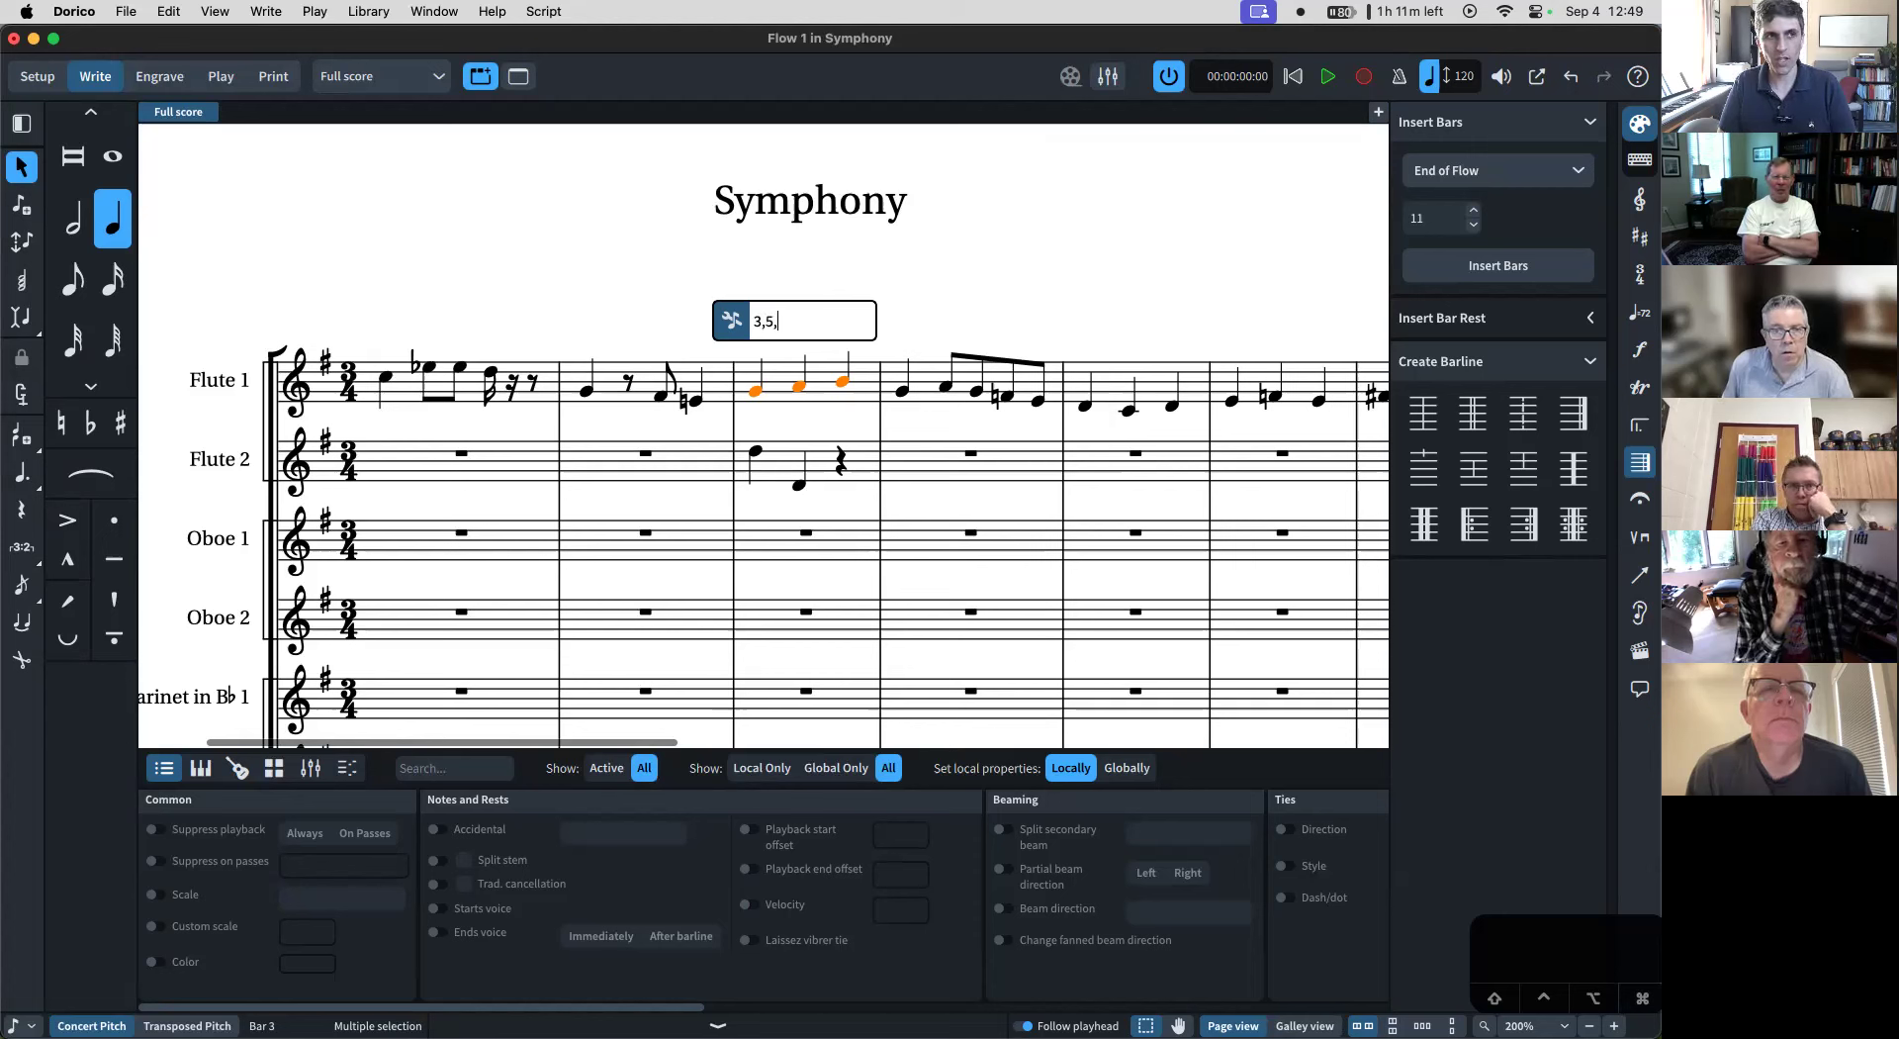
key("Return")
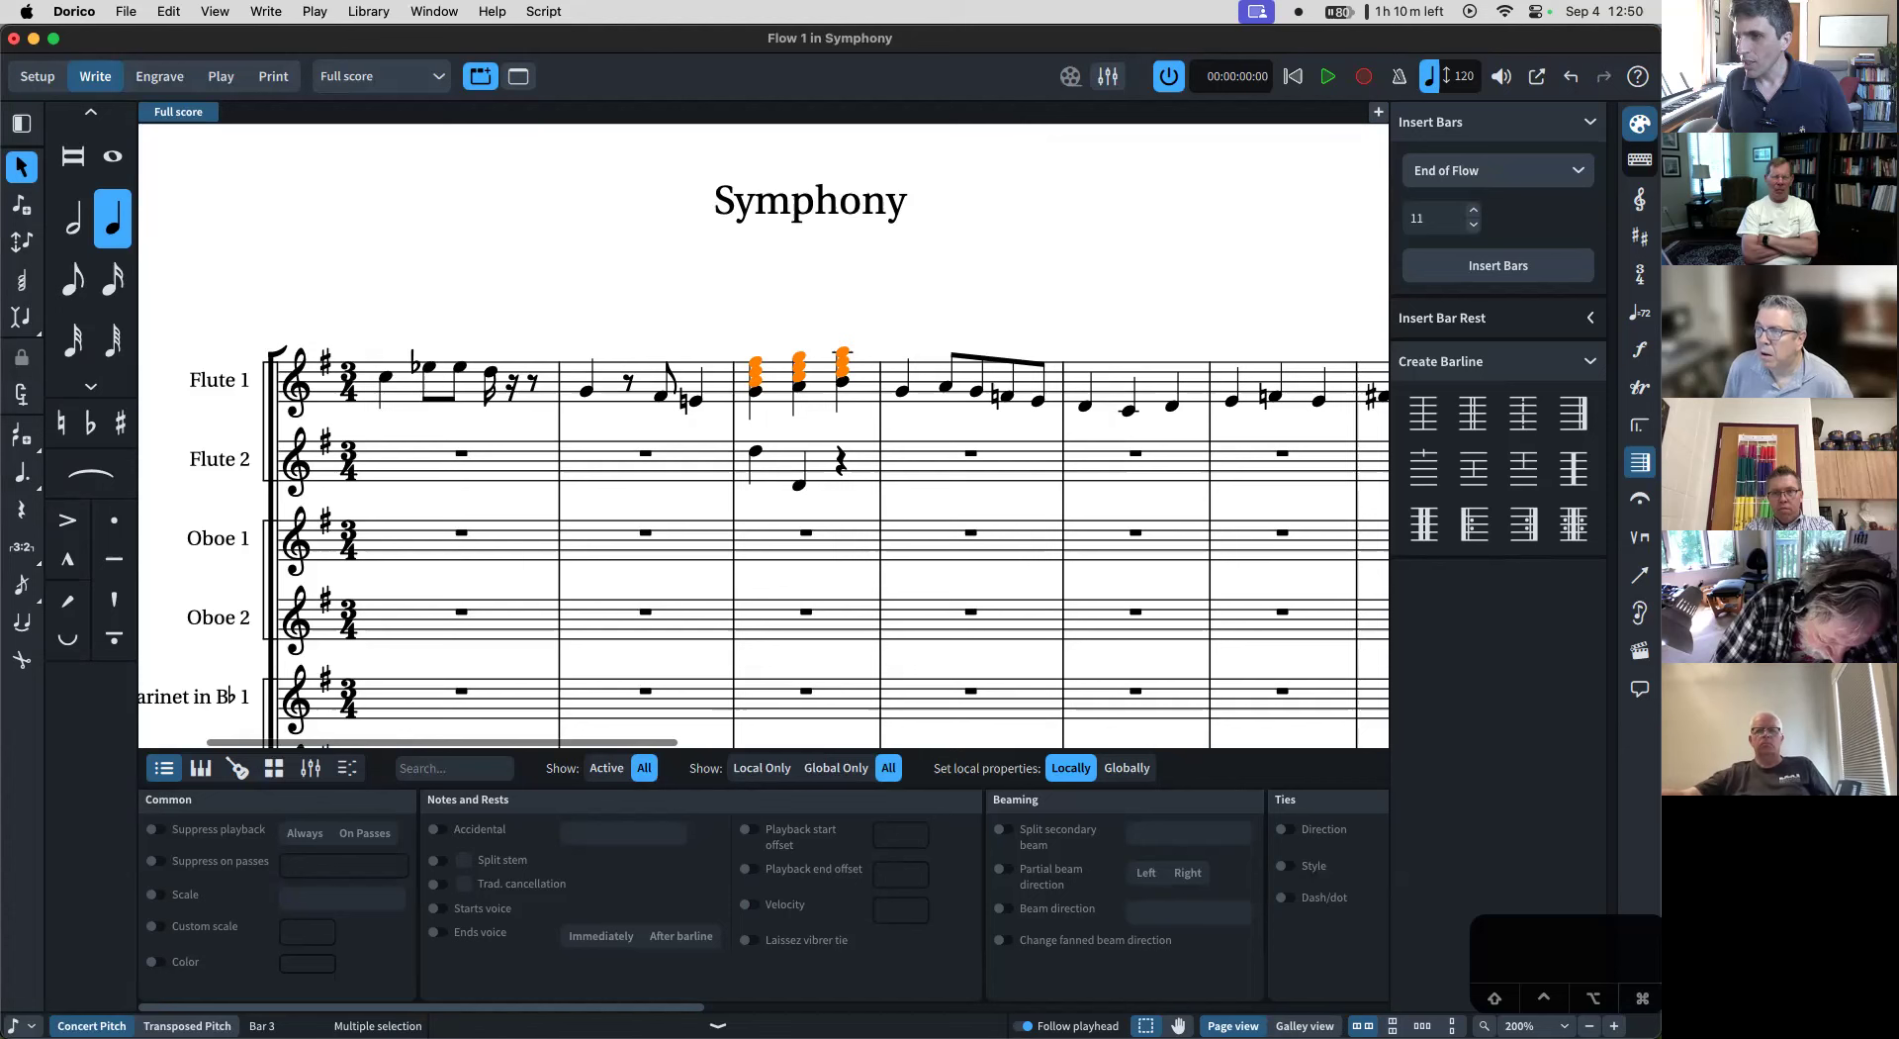
- Select the bar 4 notes of Flute 1 and apply Force Stem Down to them
scroll(1085, 445, "right", 5)
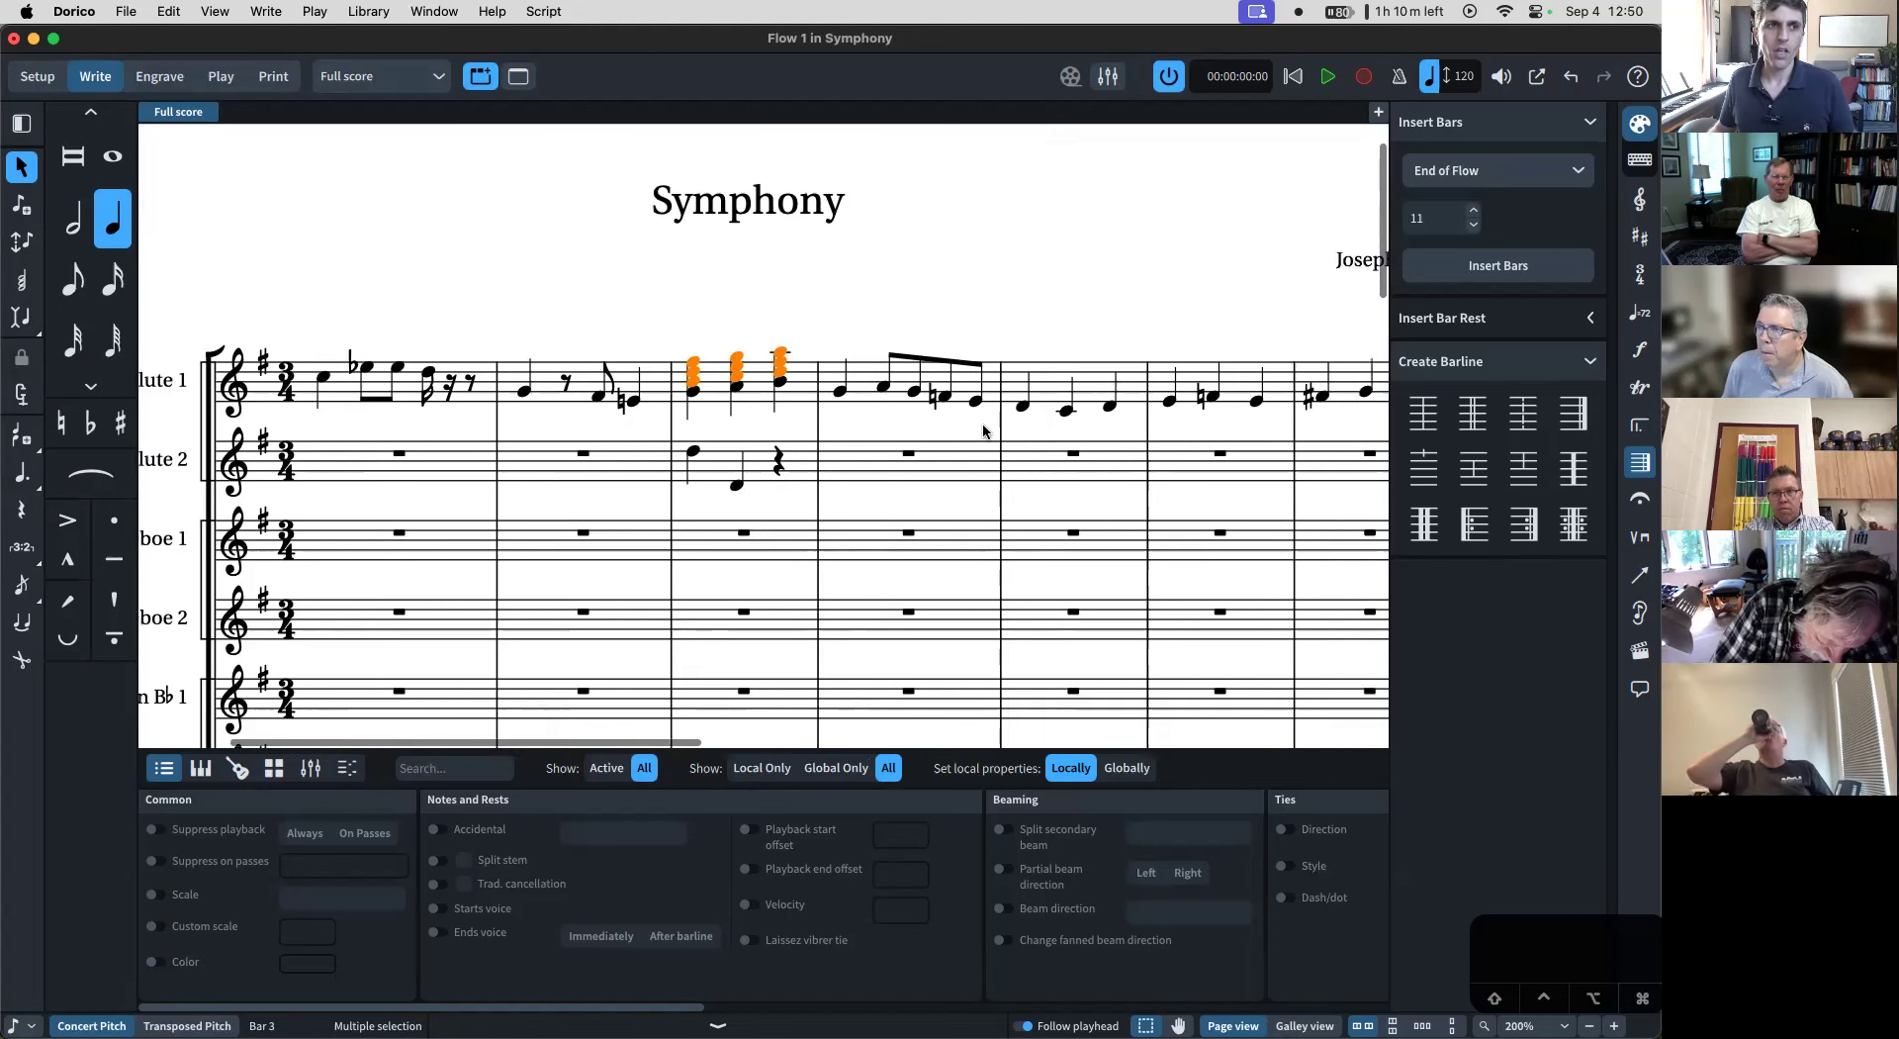
left_click(696, 372)
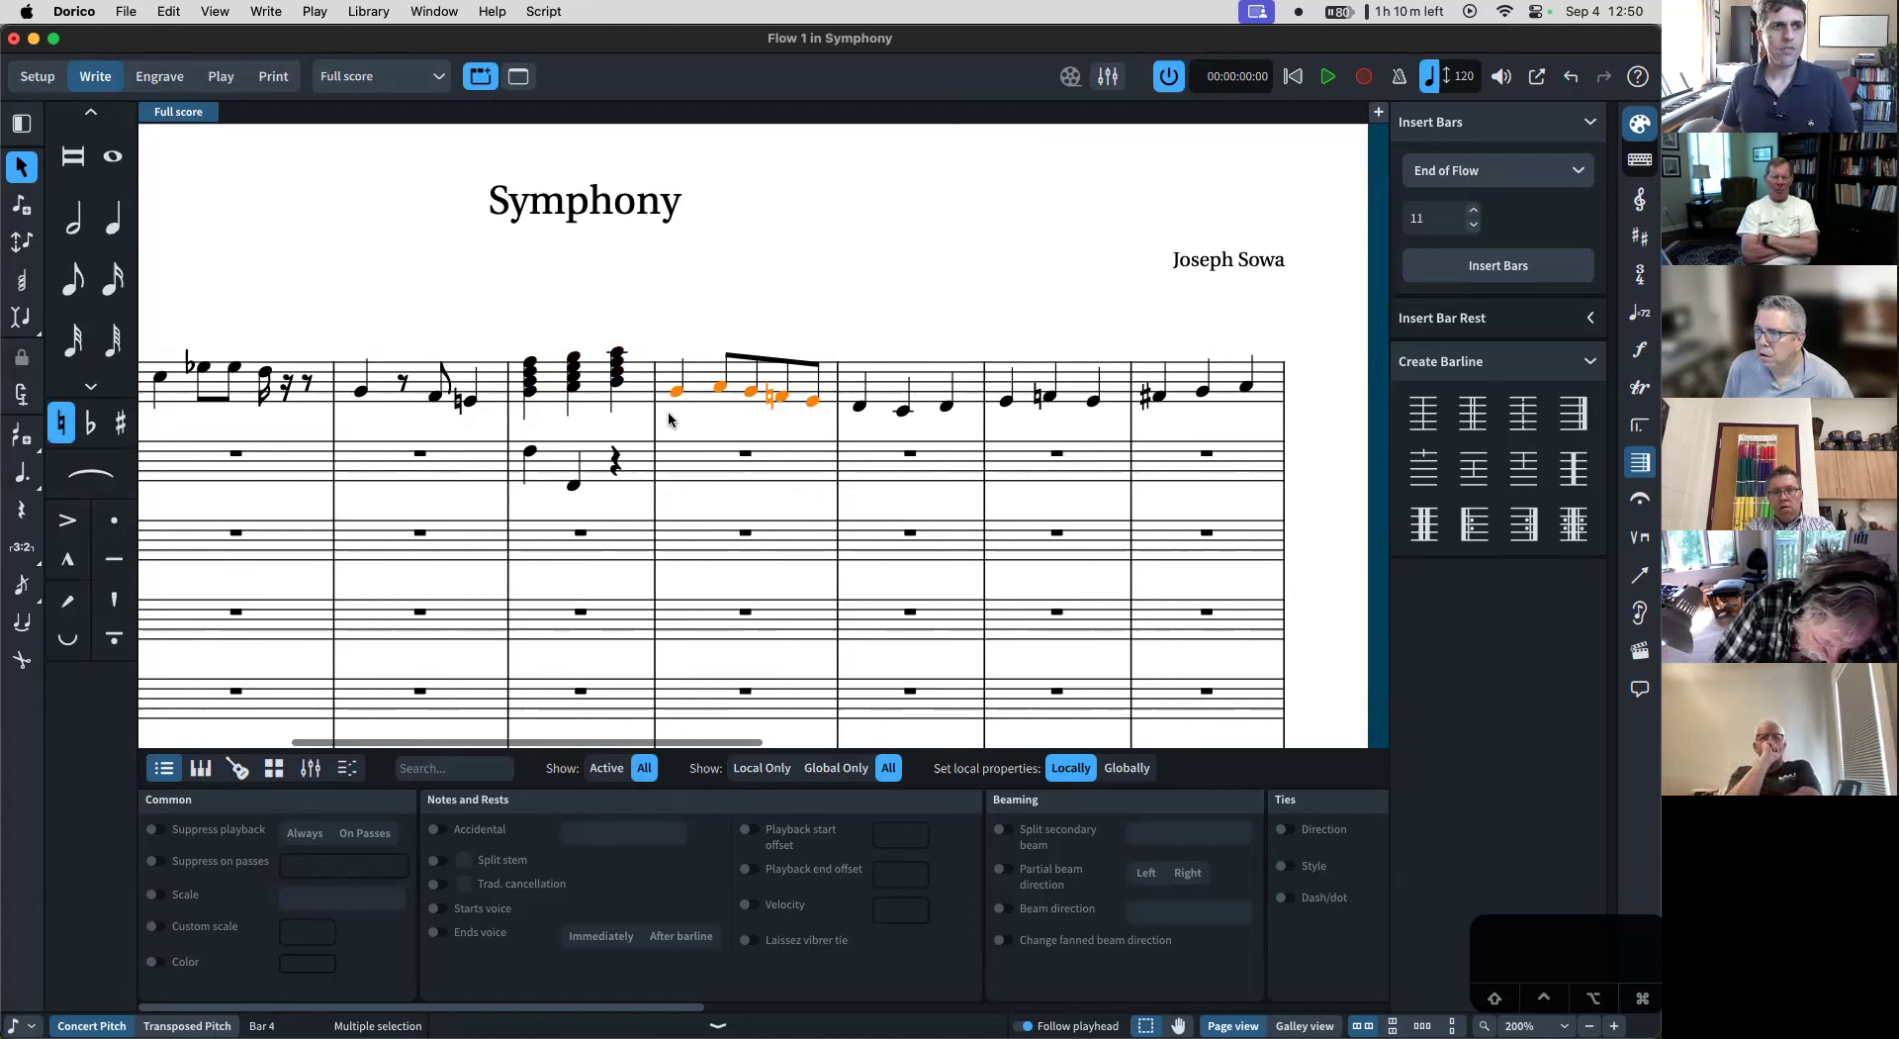
right_click(721, 389)
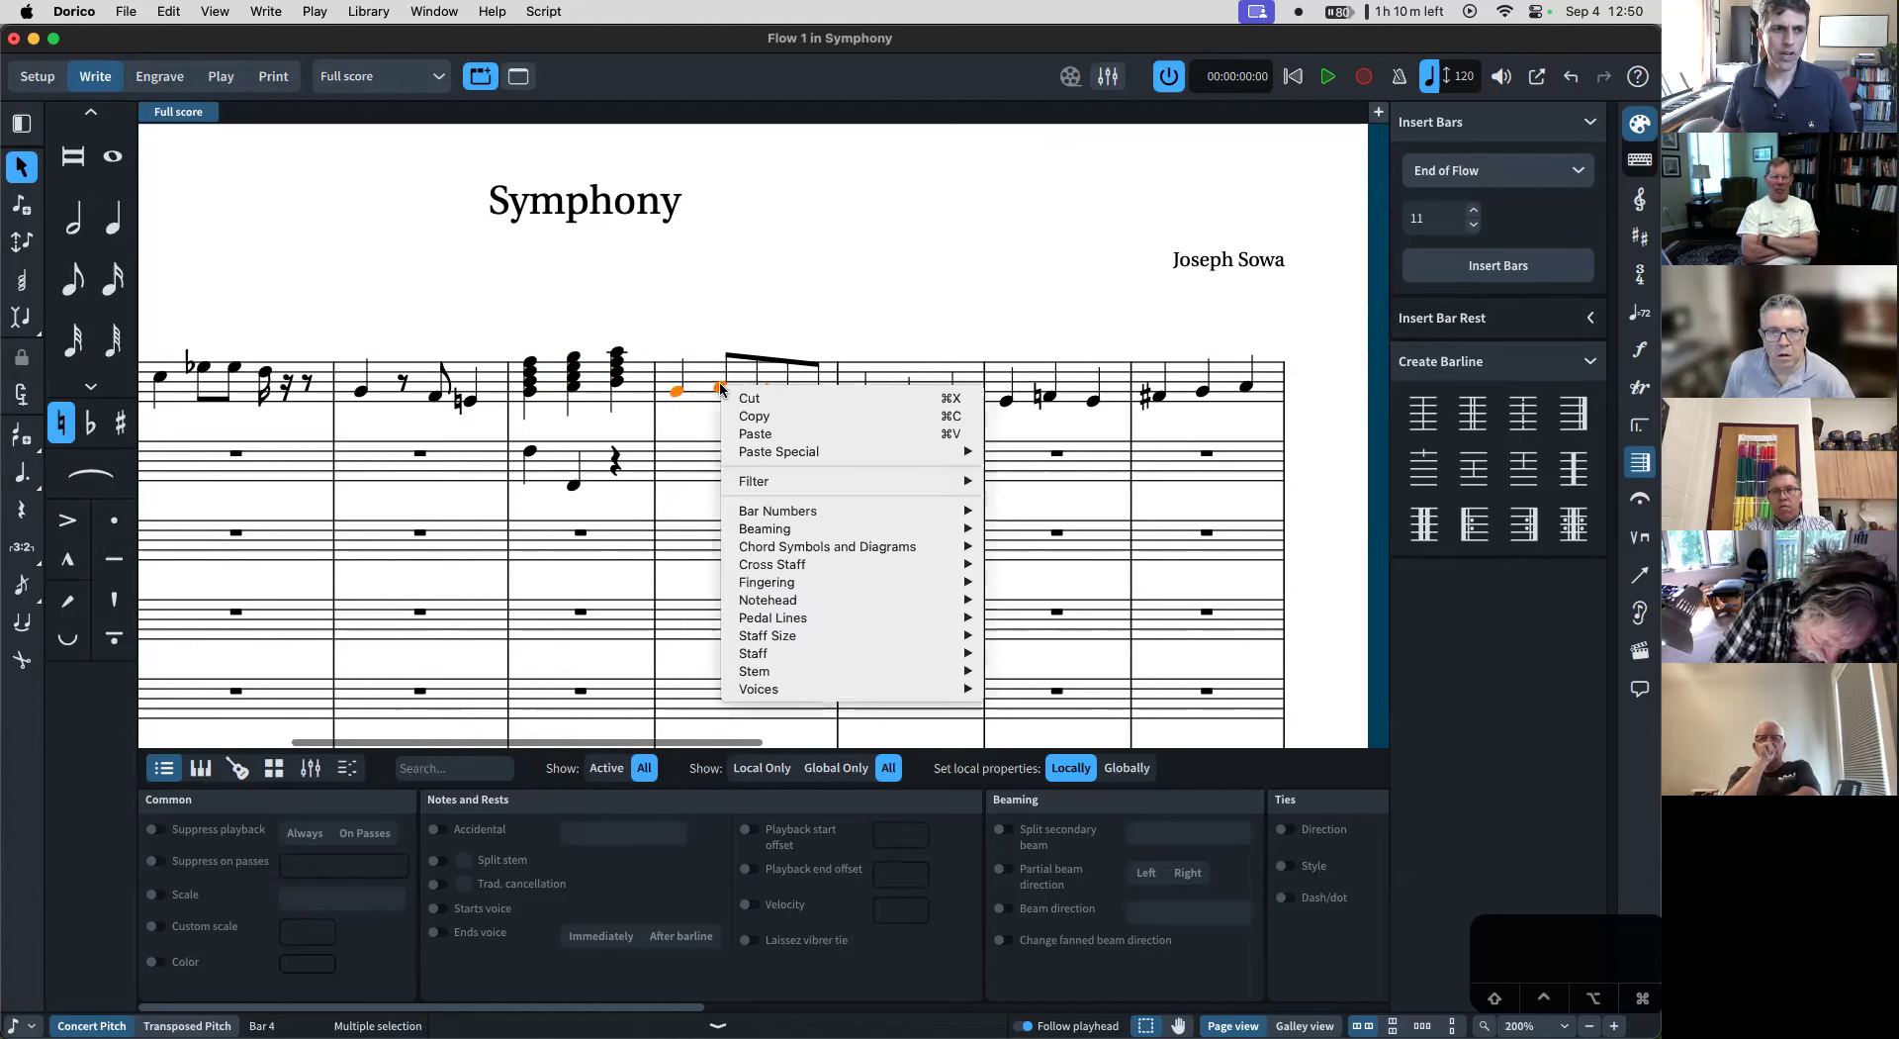
mouse_move(787, 516)
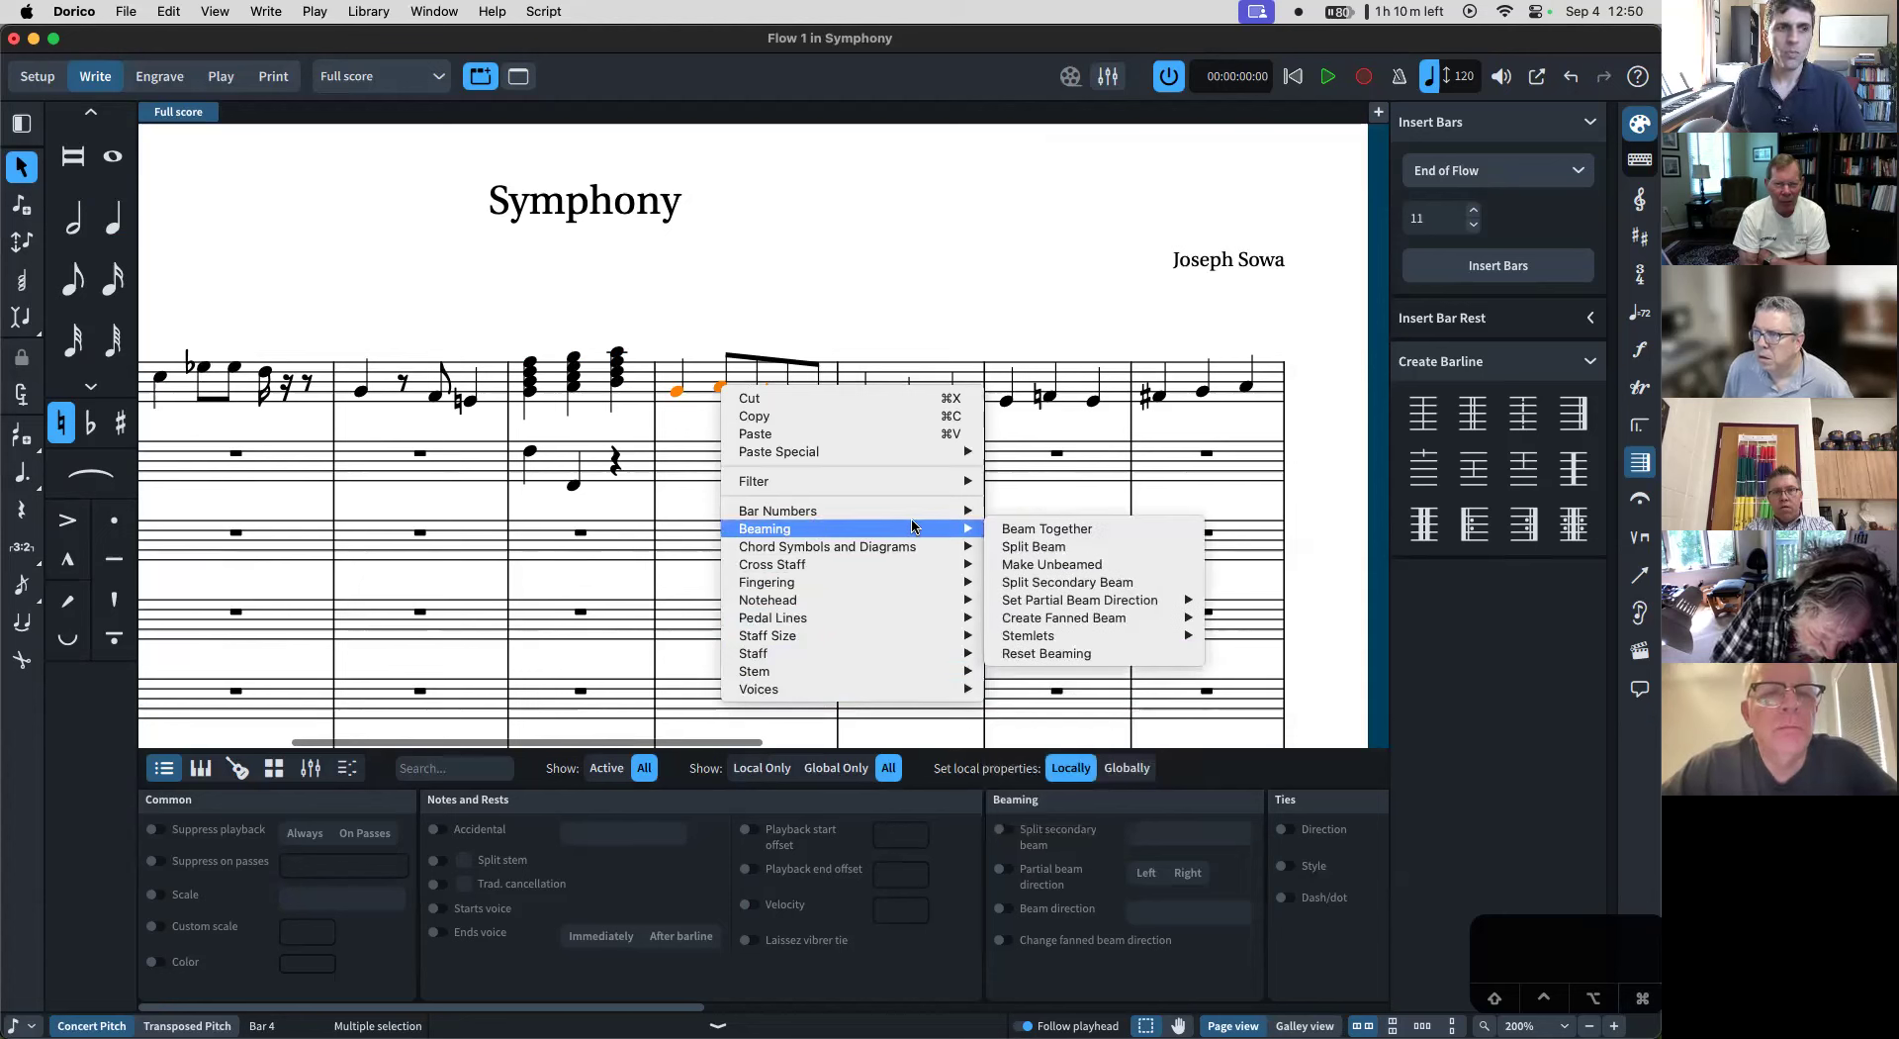
mouse_move(853, 572)
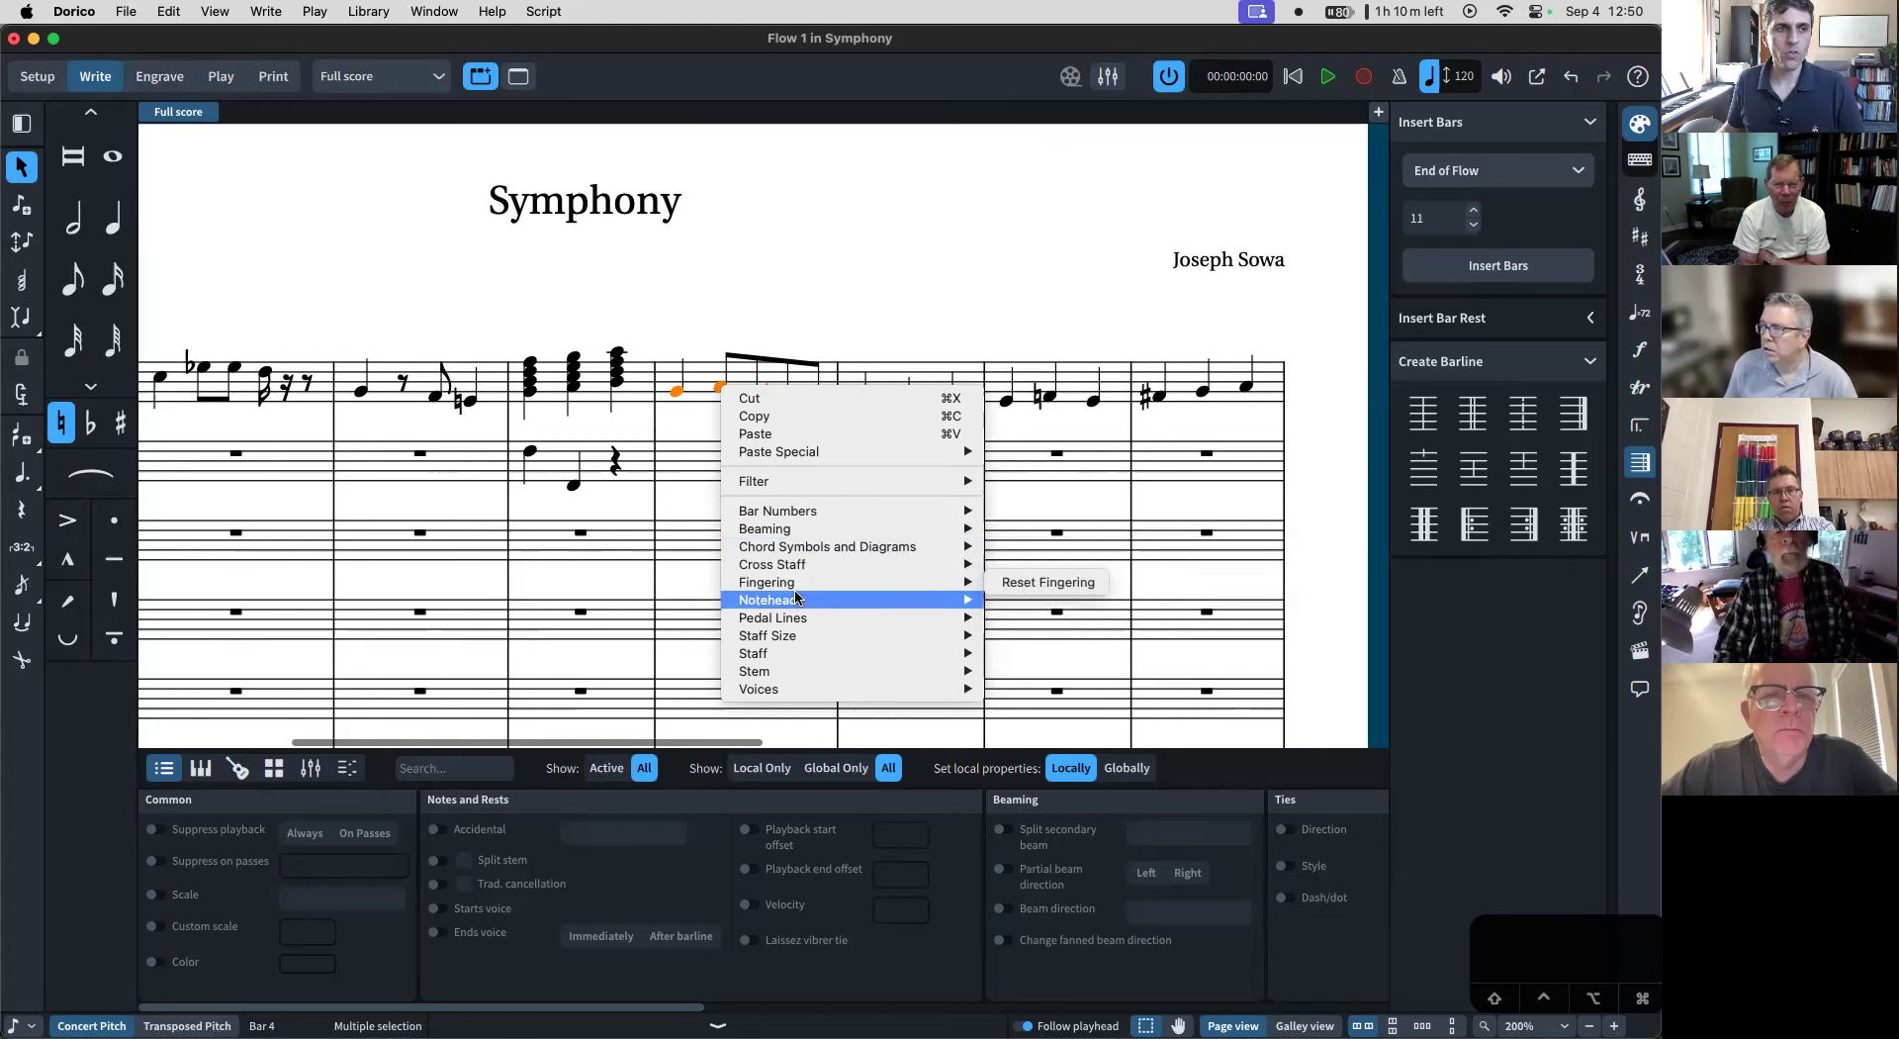
mouse_move(809, 670)
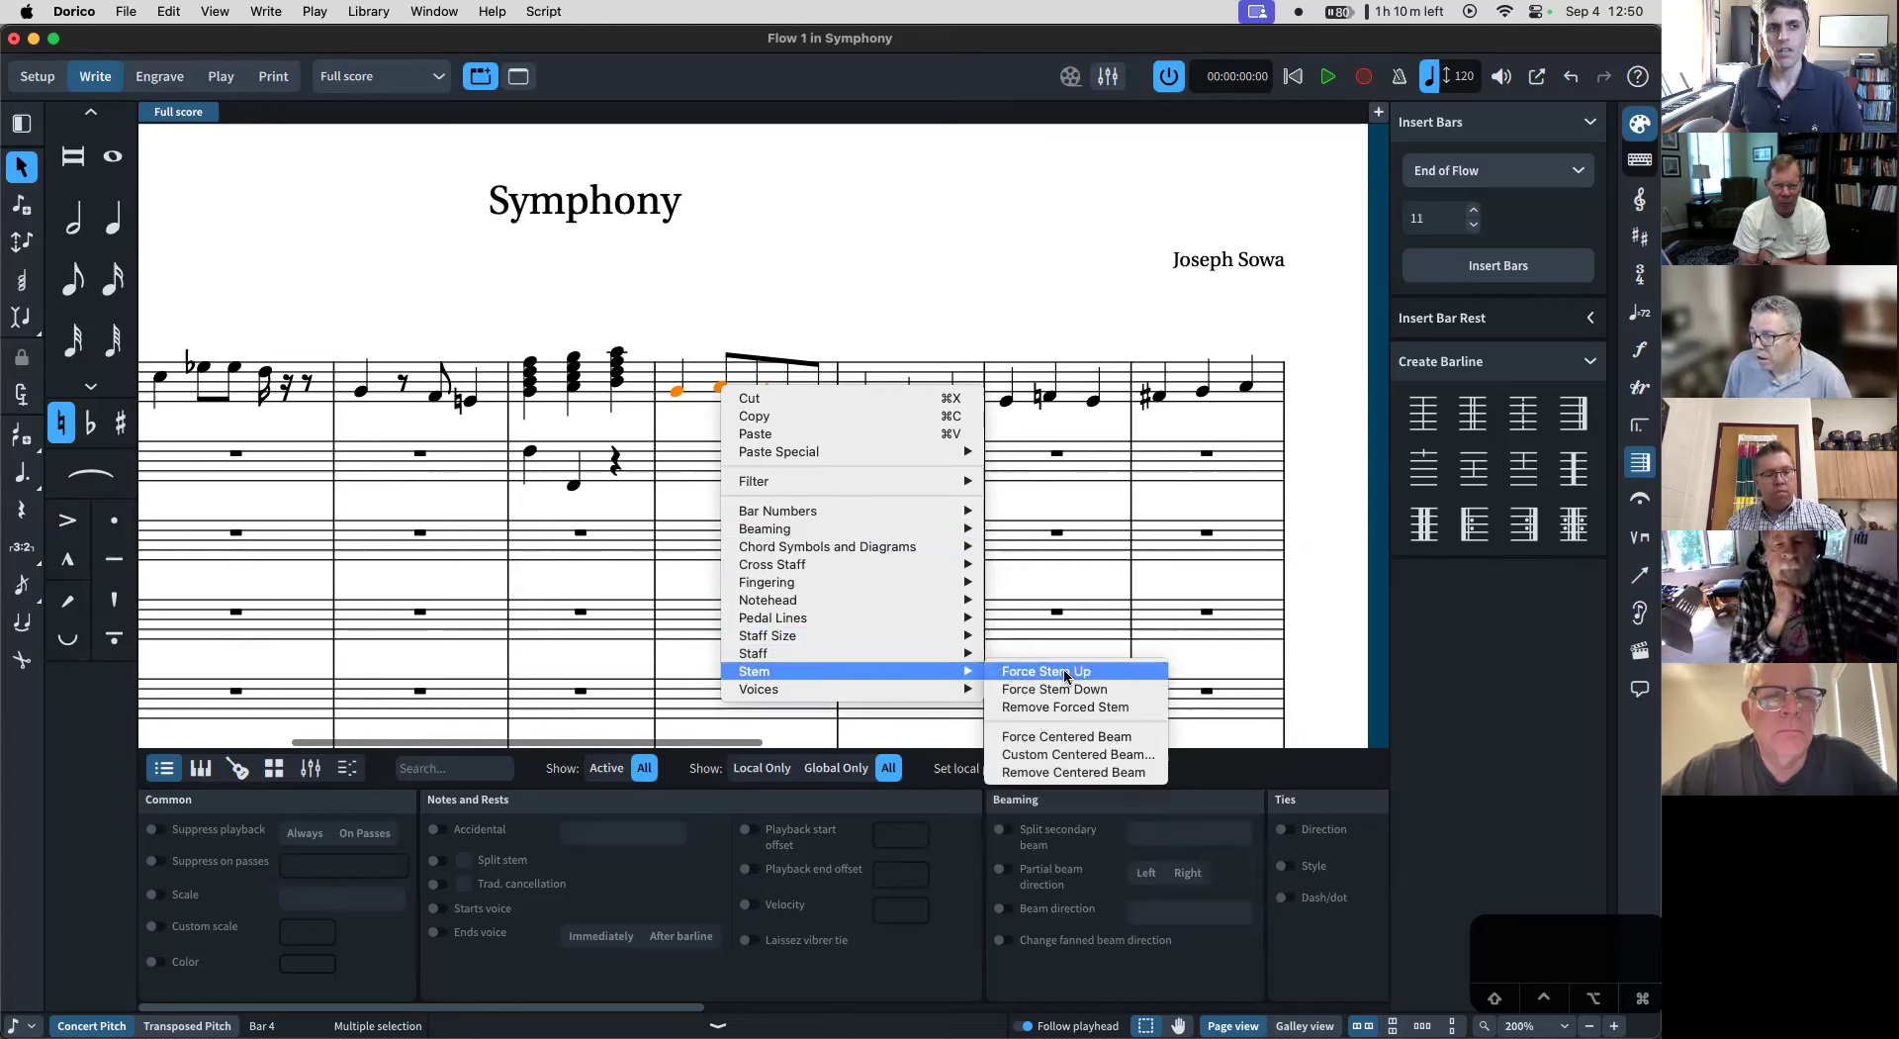
left_click(1112, 691)
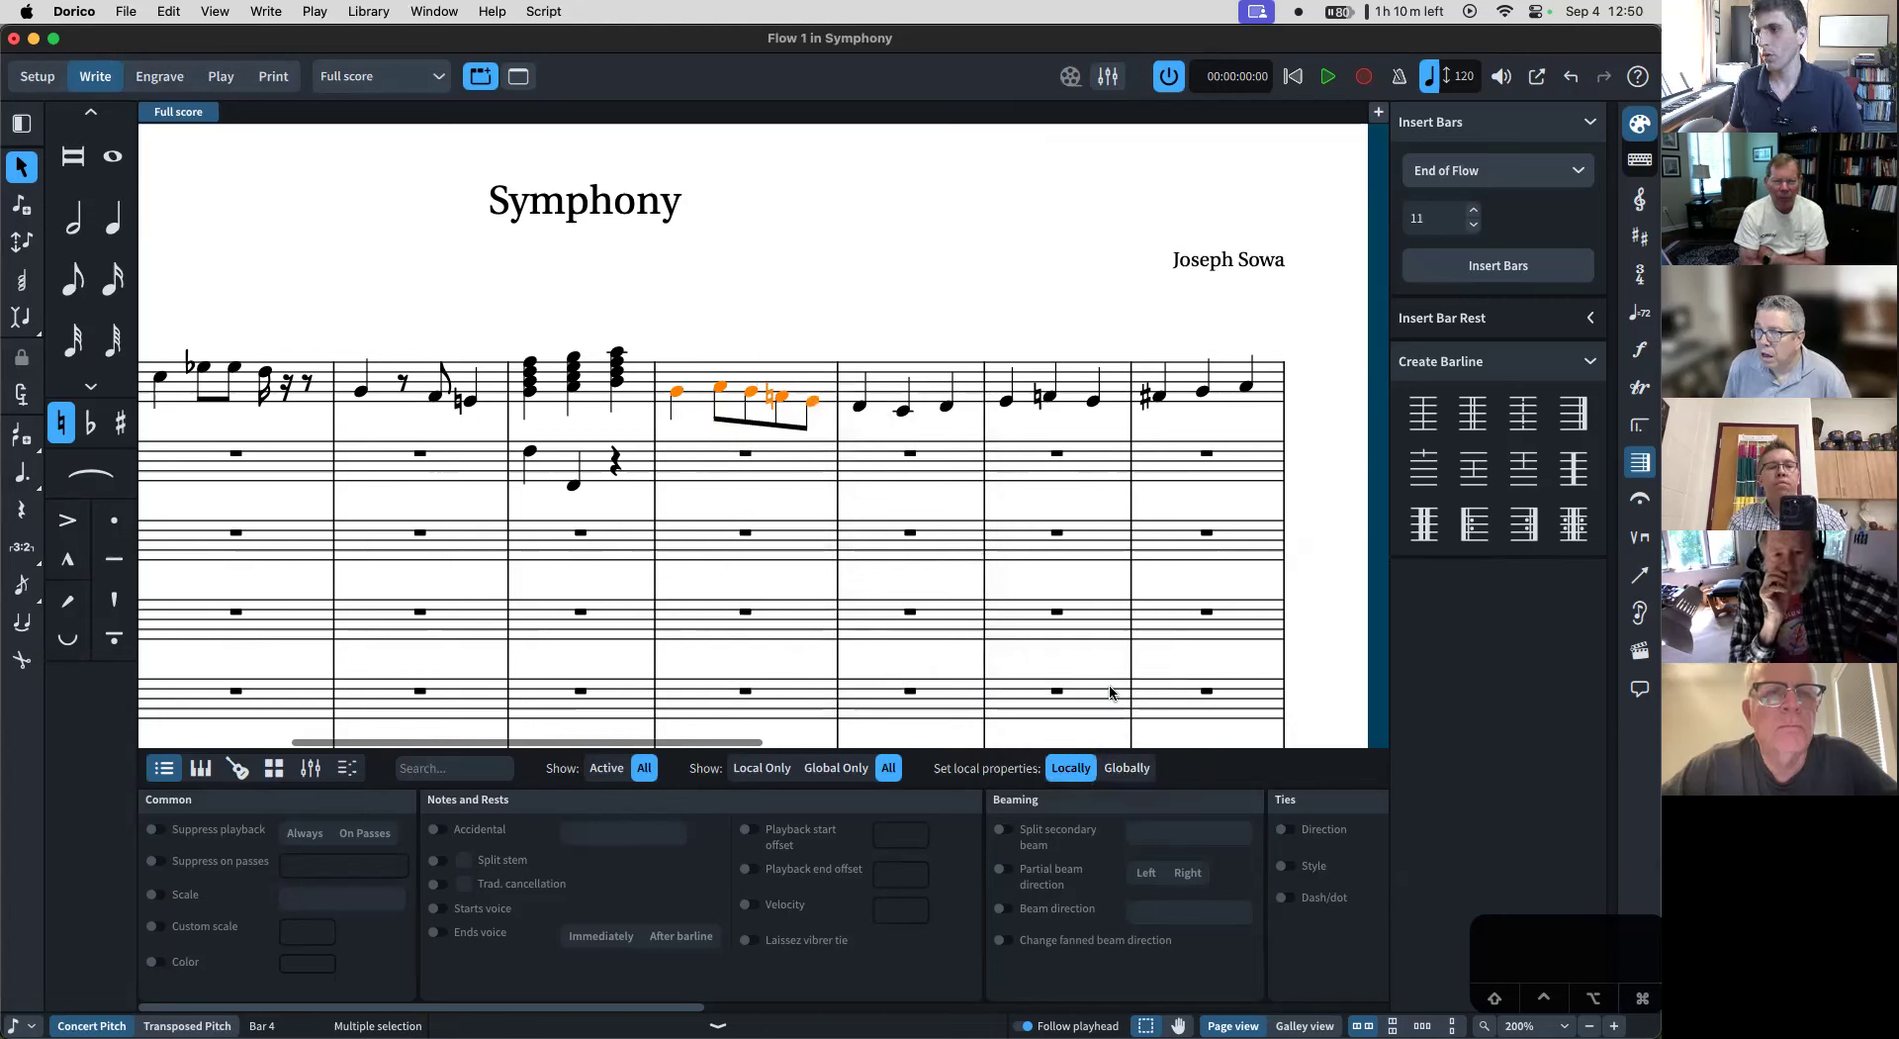
- Remove the forced stem direction from the bar 4 notes of Flute 1 and clear the selection
right_click(719, 392)
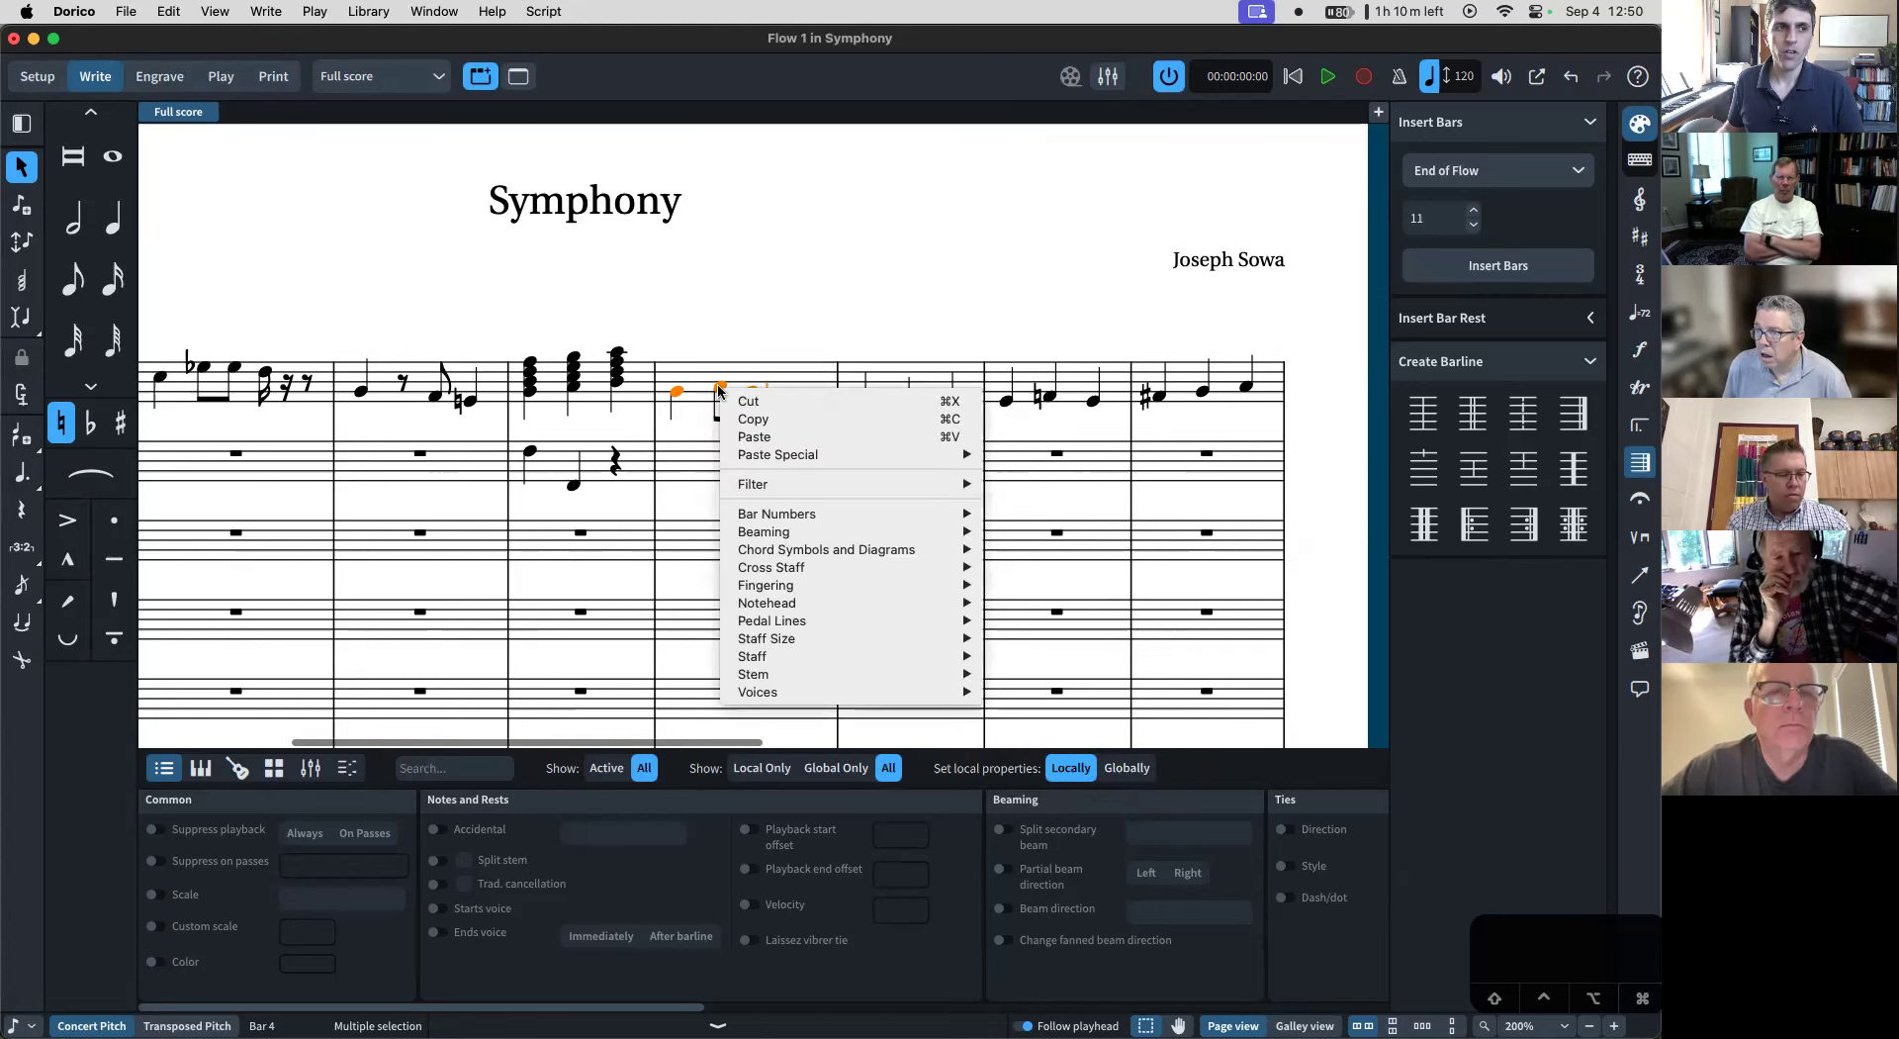
mouse_move(887, 678)
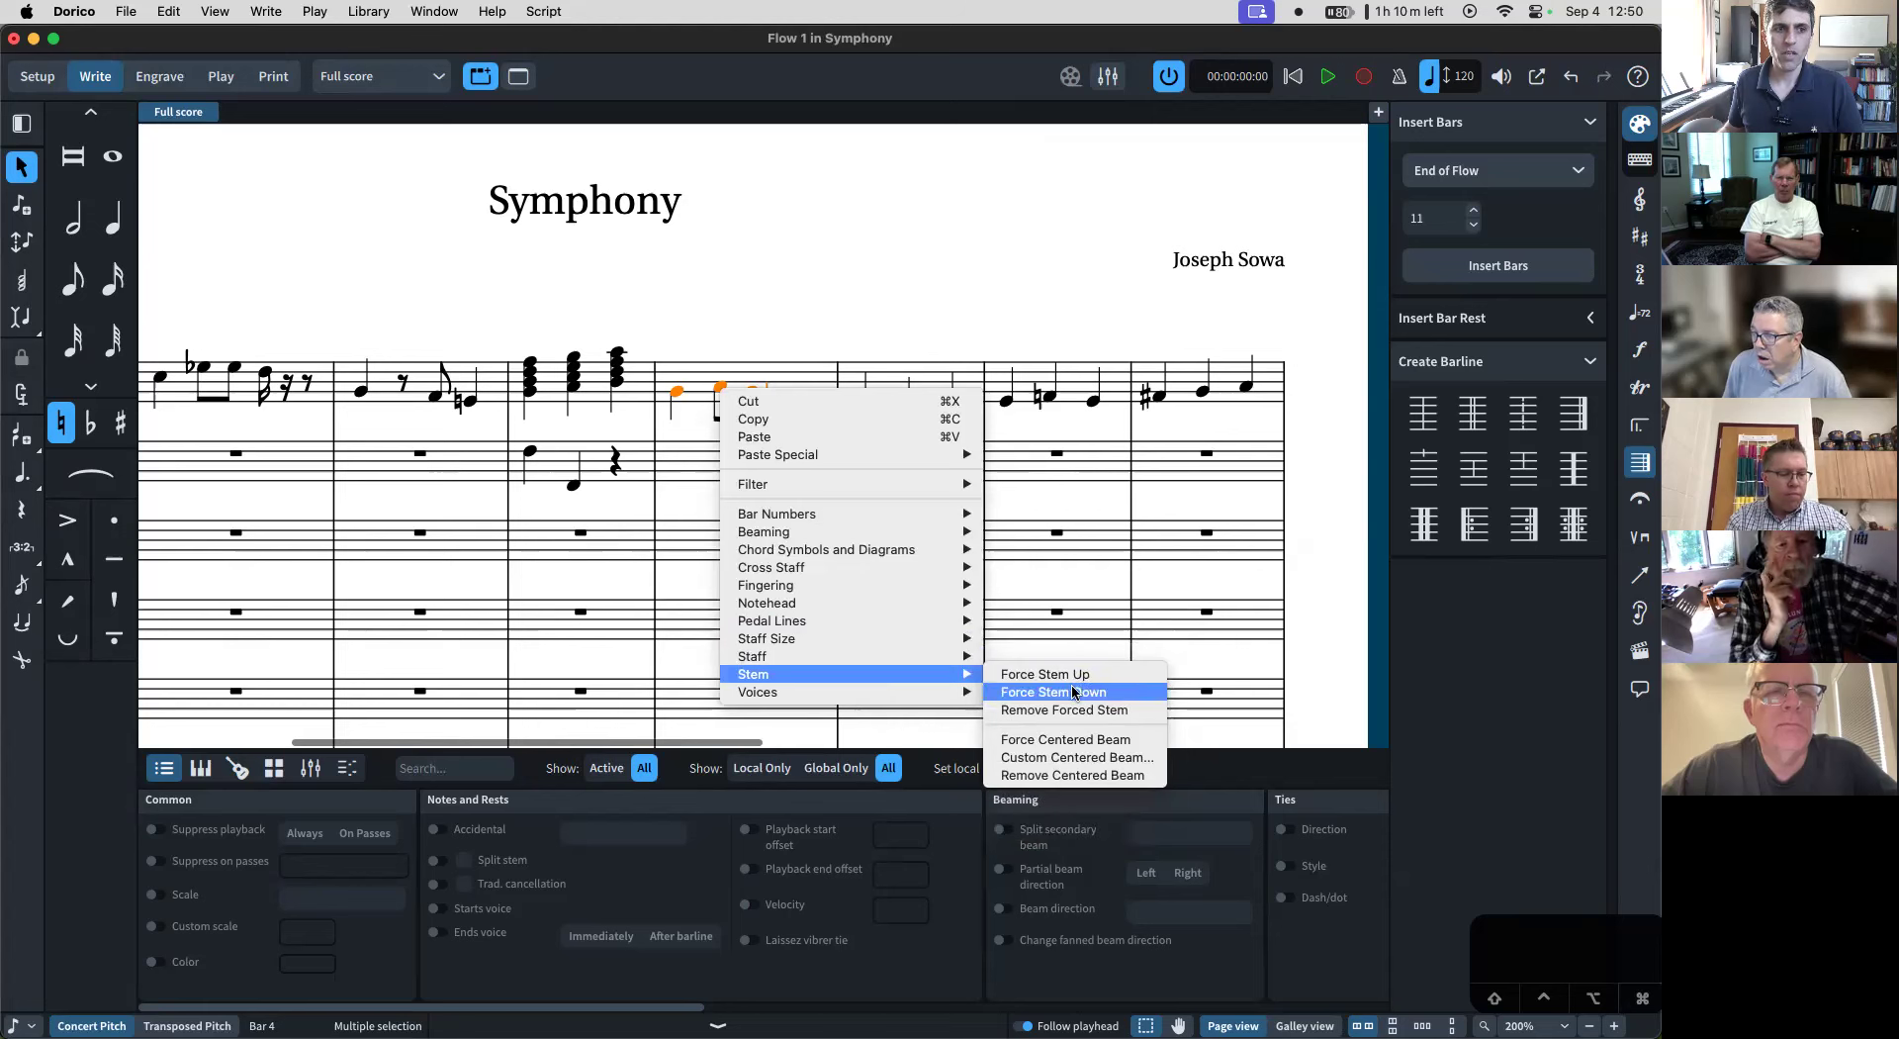
left_click(1108, 711)
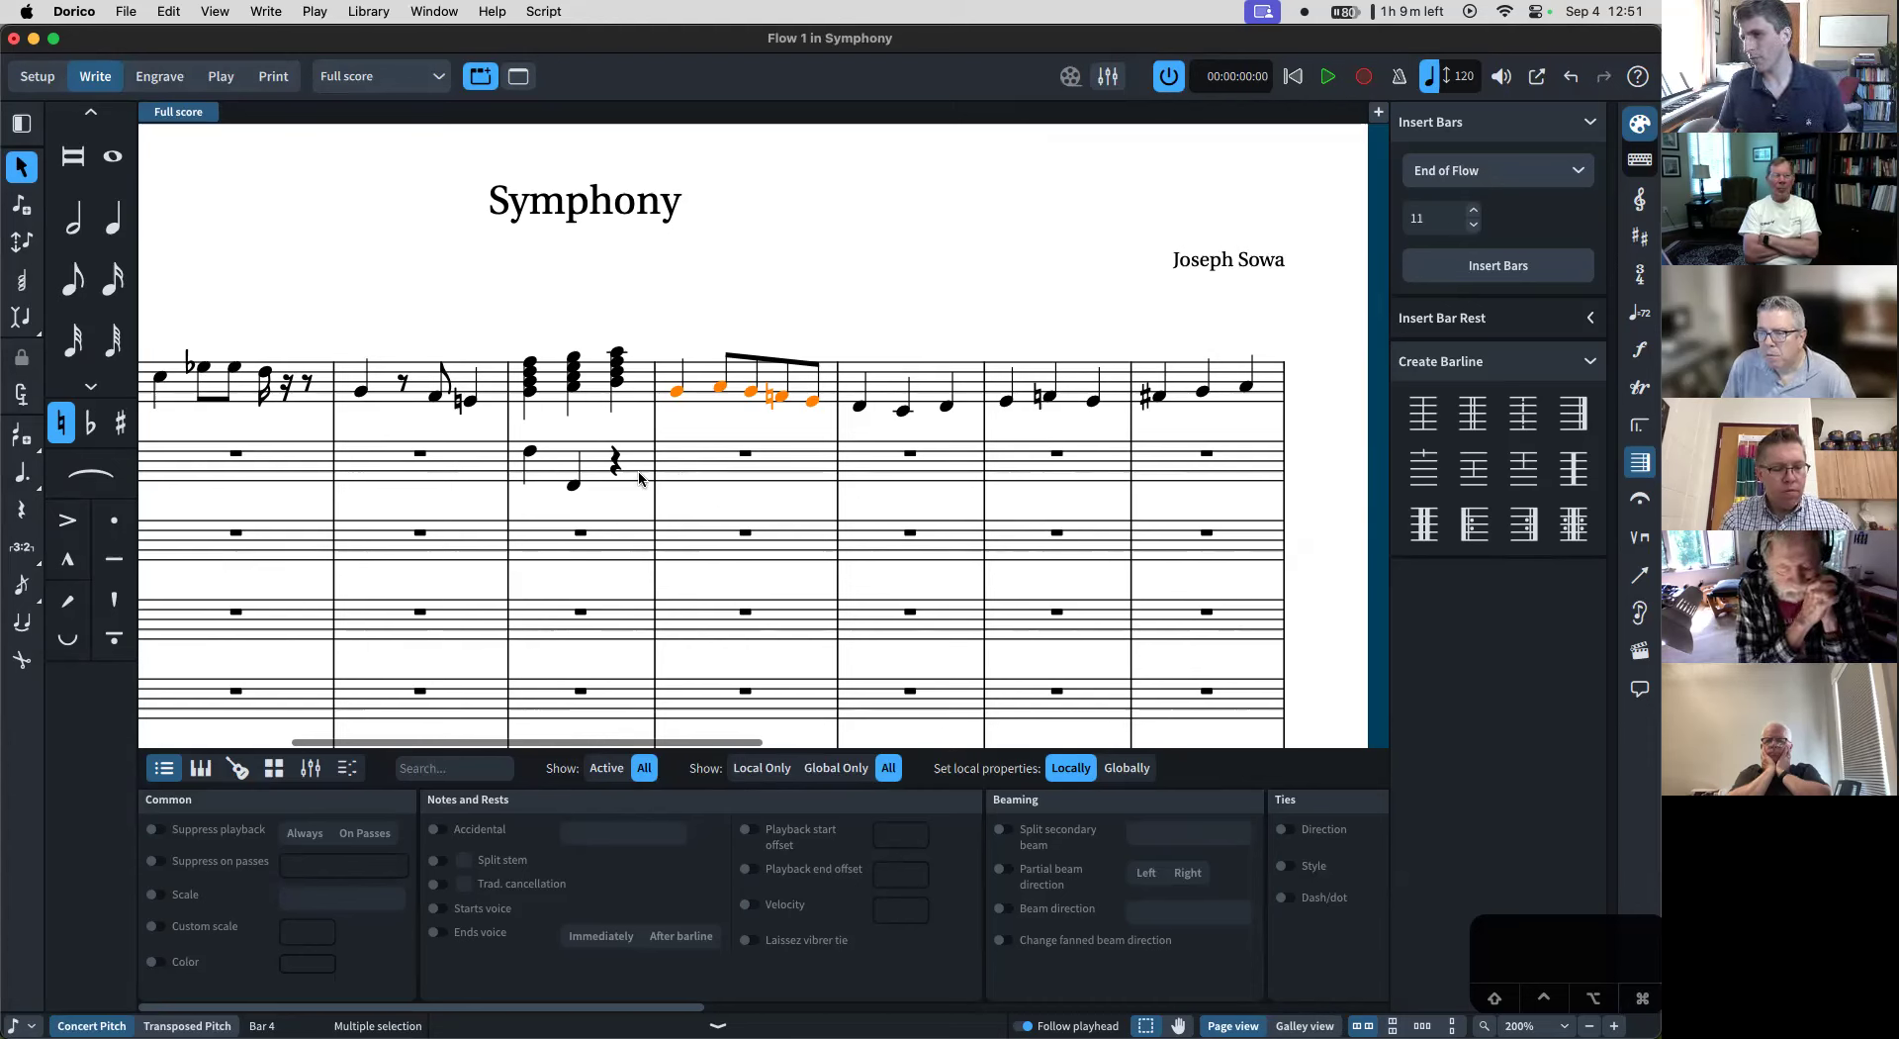
key("Escape")
- Enter an eighth-note D on beat 3 of bar 3 in Flute 2 and tie the preceding quarter-note D to it
scroll(693, 445, "left", 5)
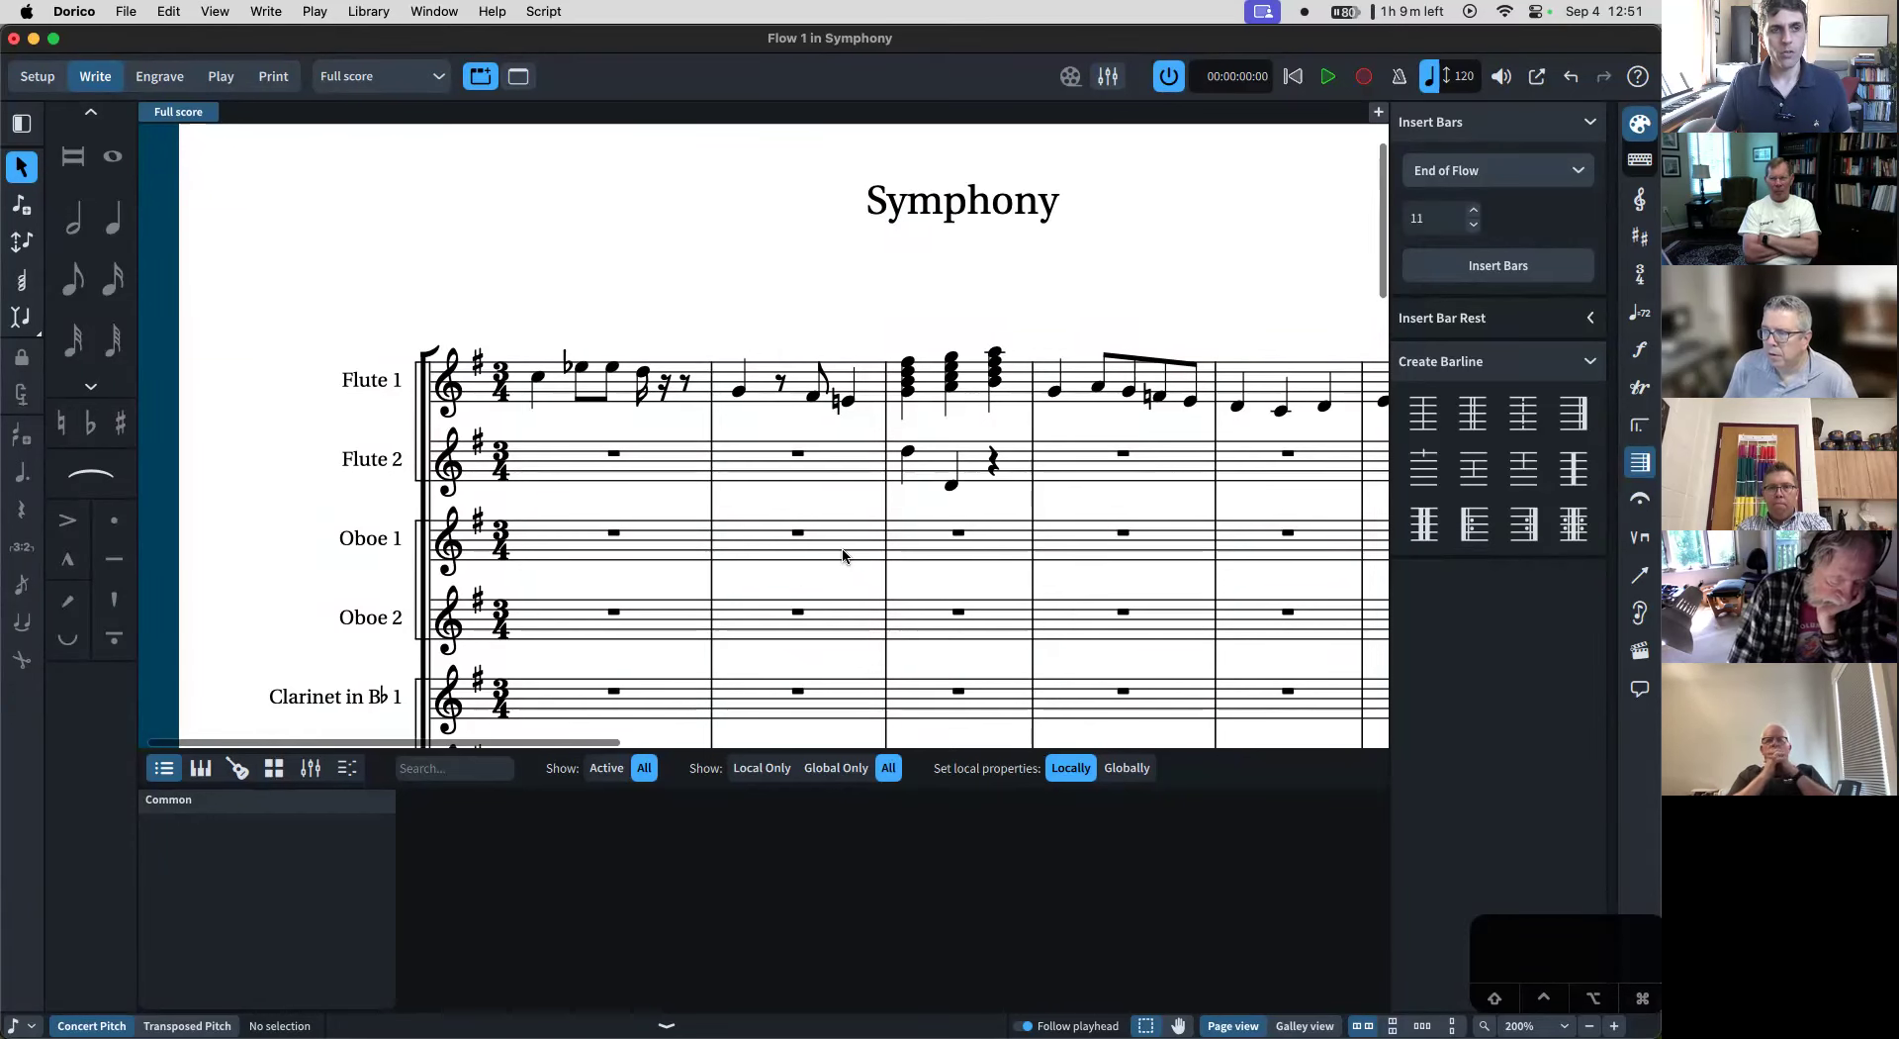
scroll(844, 556, "right", 5)
scroll(844, 556, "right", 3)
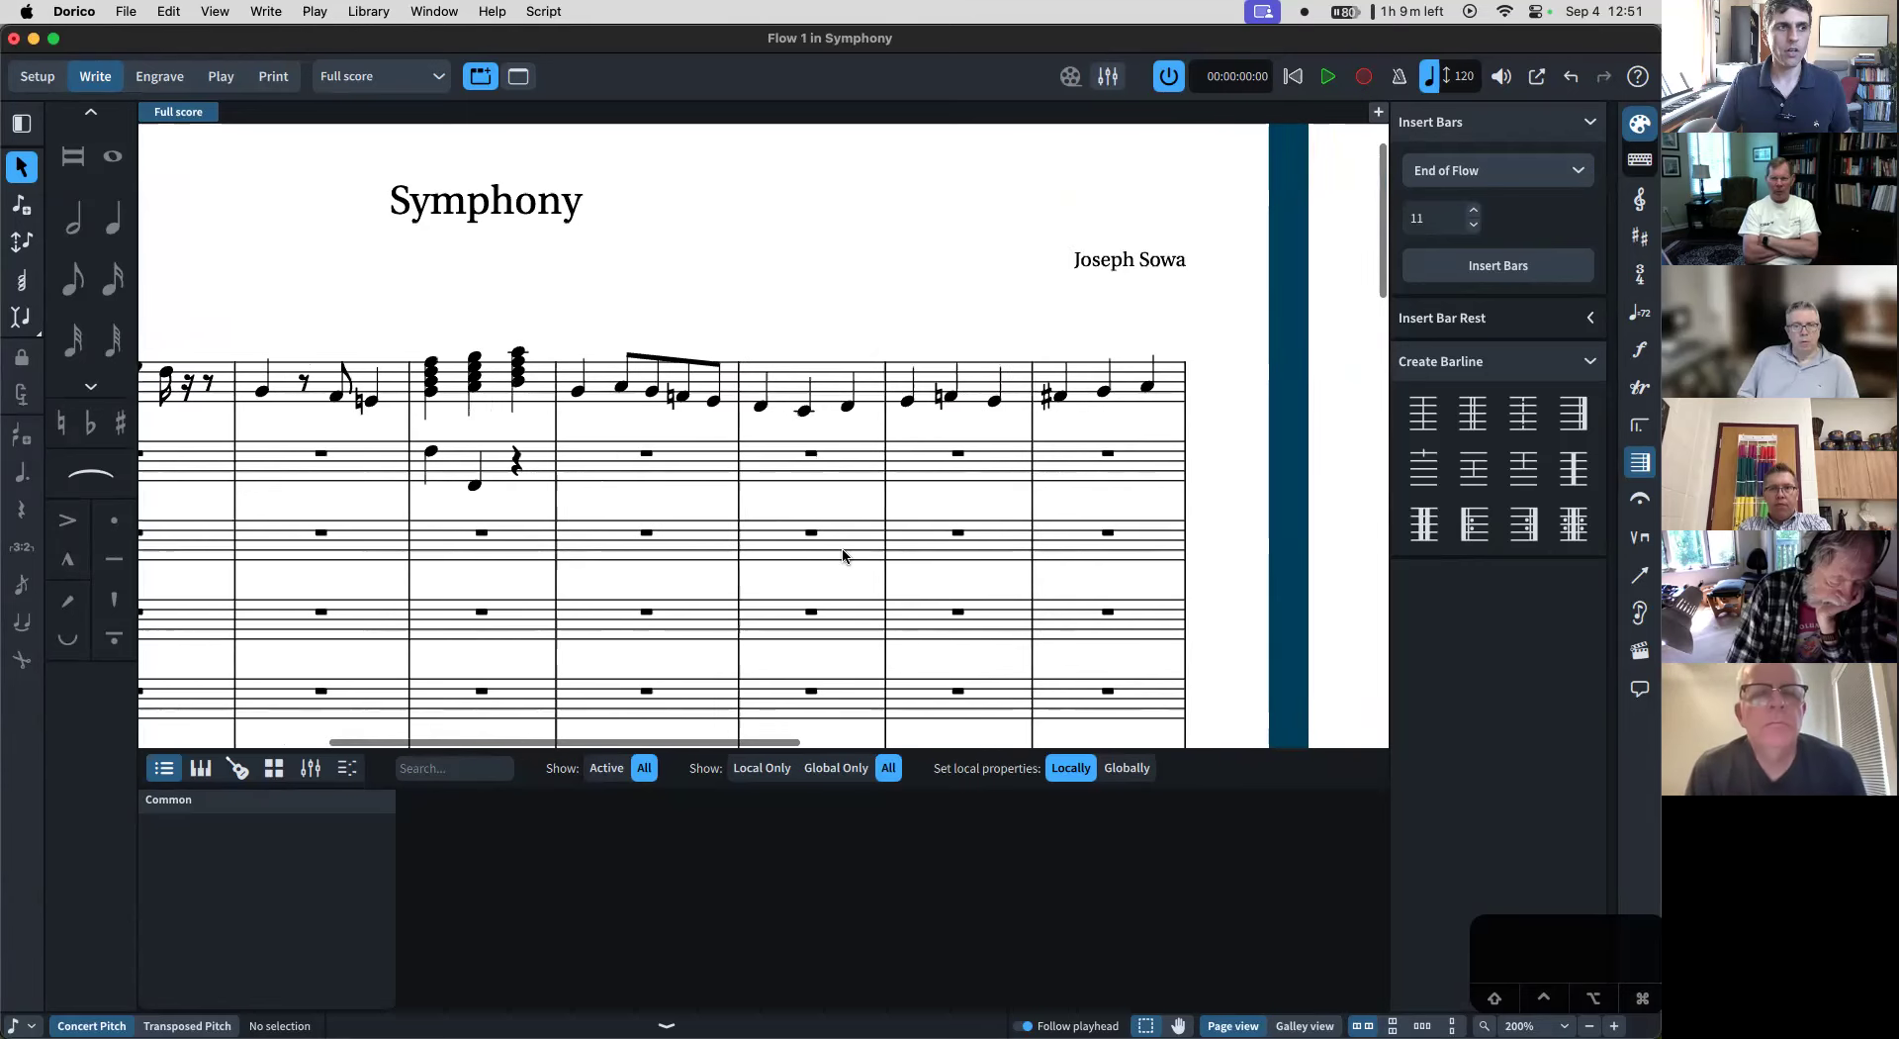
left_click(474, 486)
key("Return")
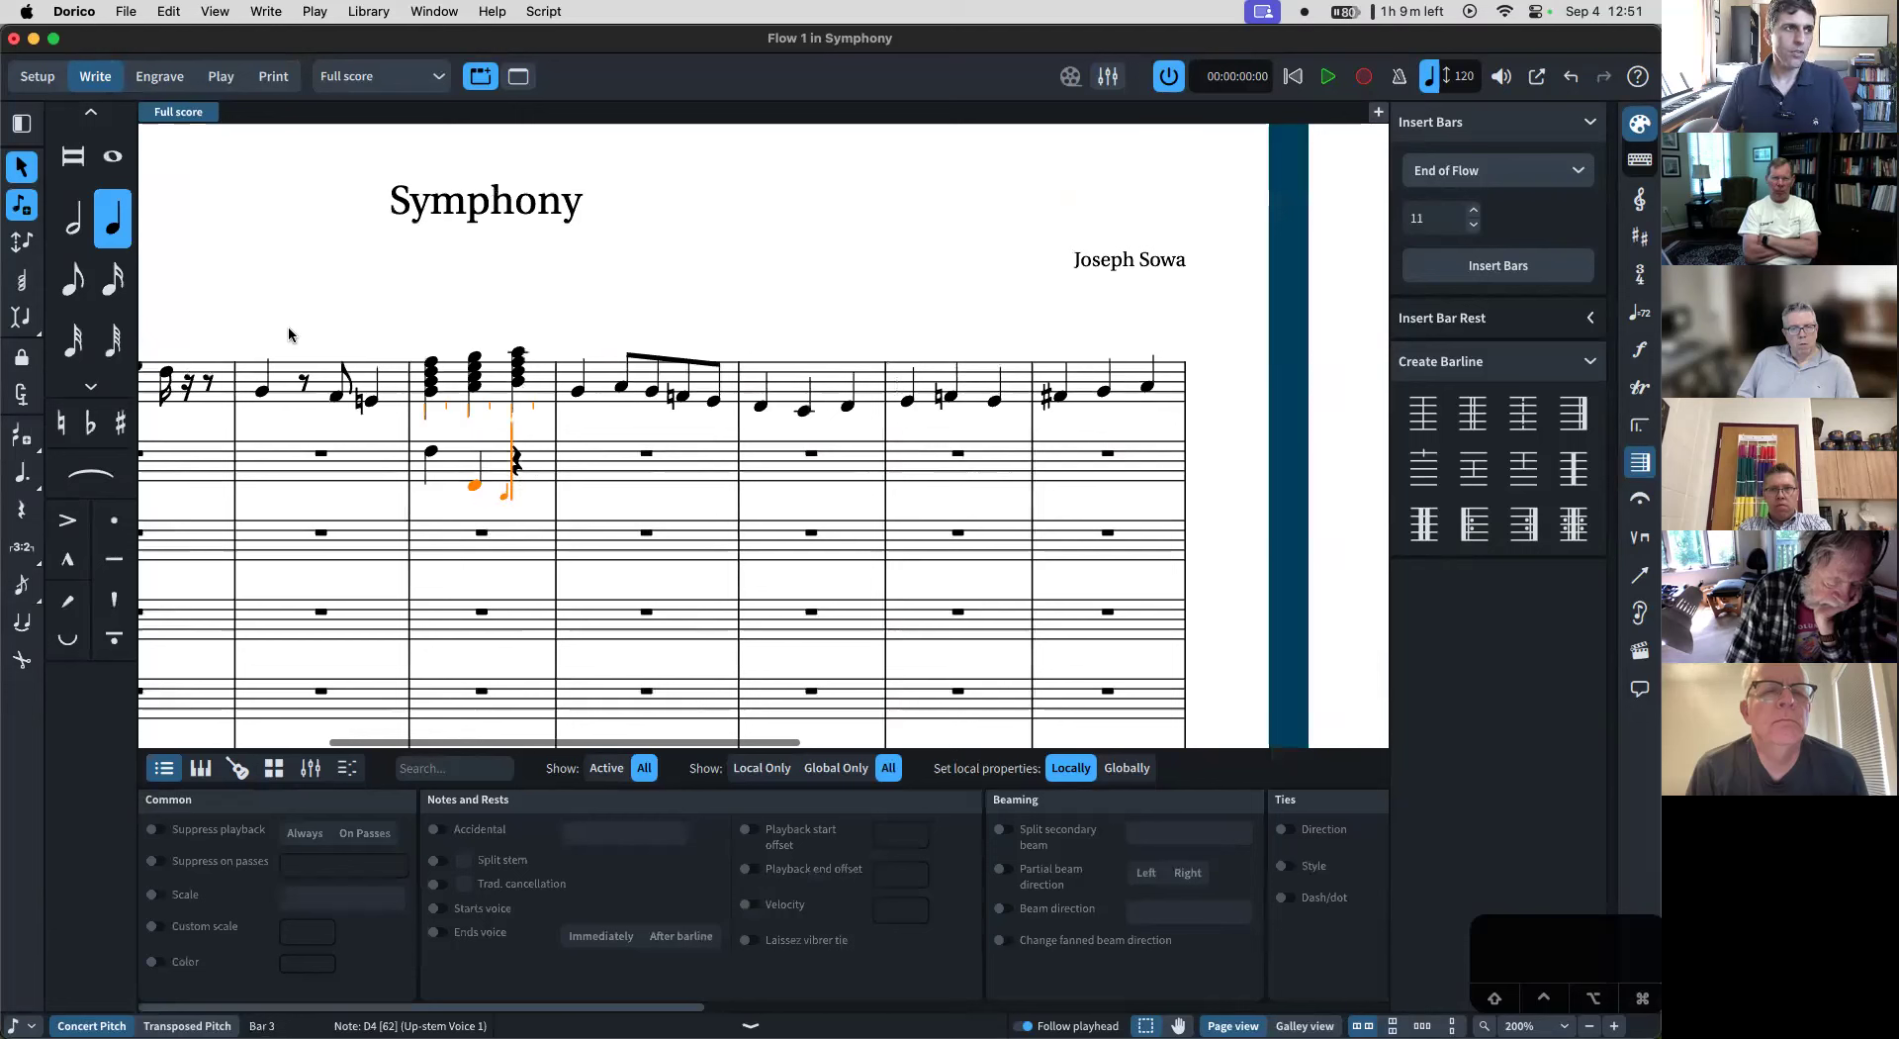
left_click(76, 289)
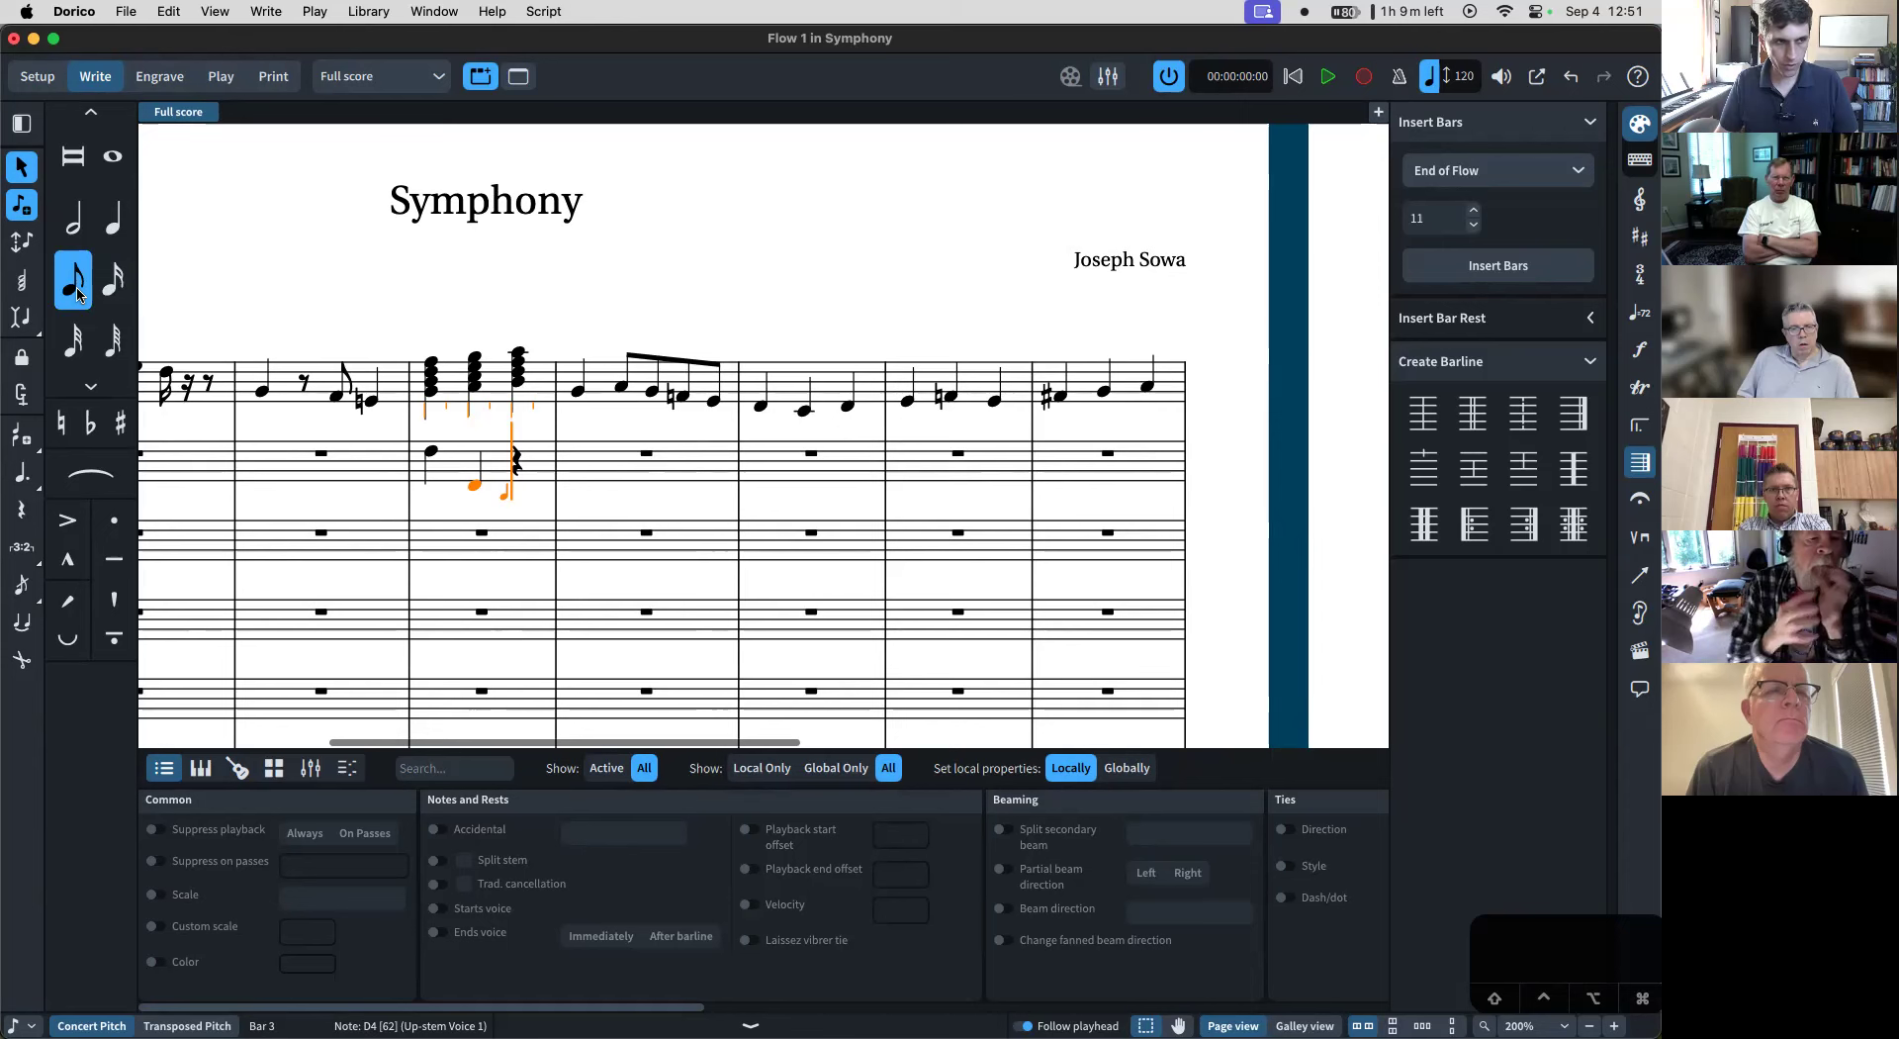
key("d")
key("Escape")
key("Left")
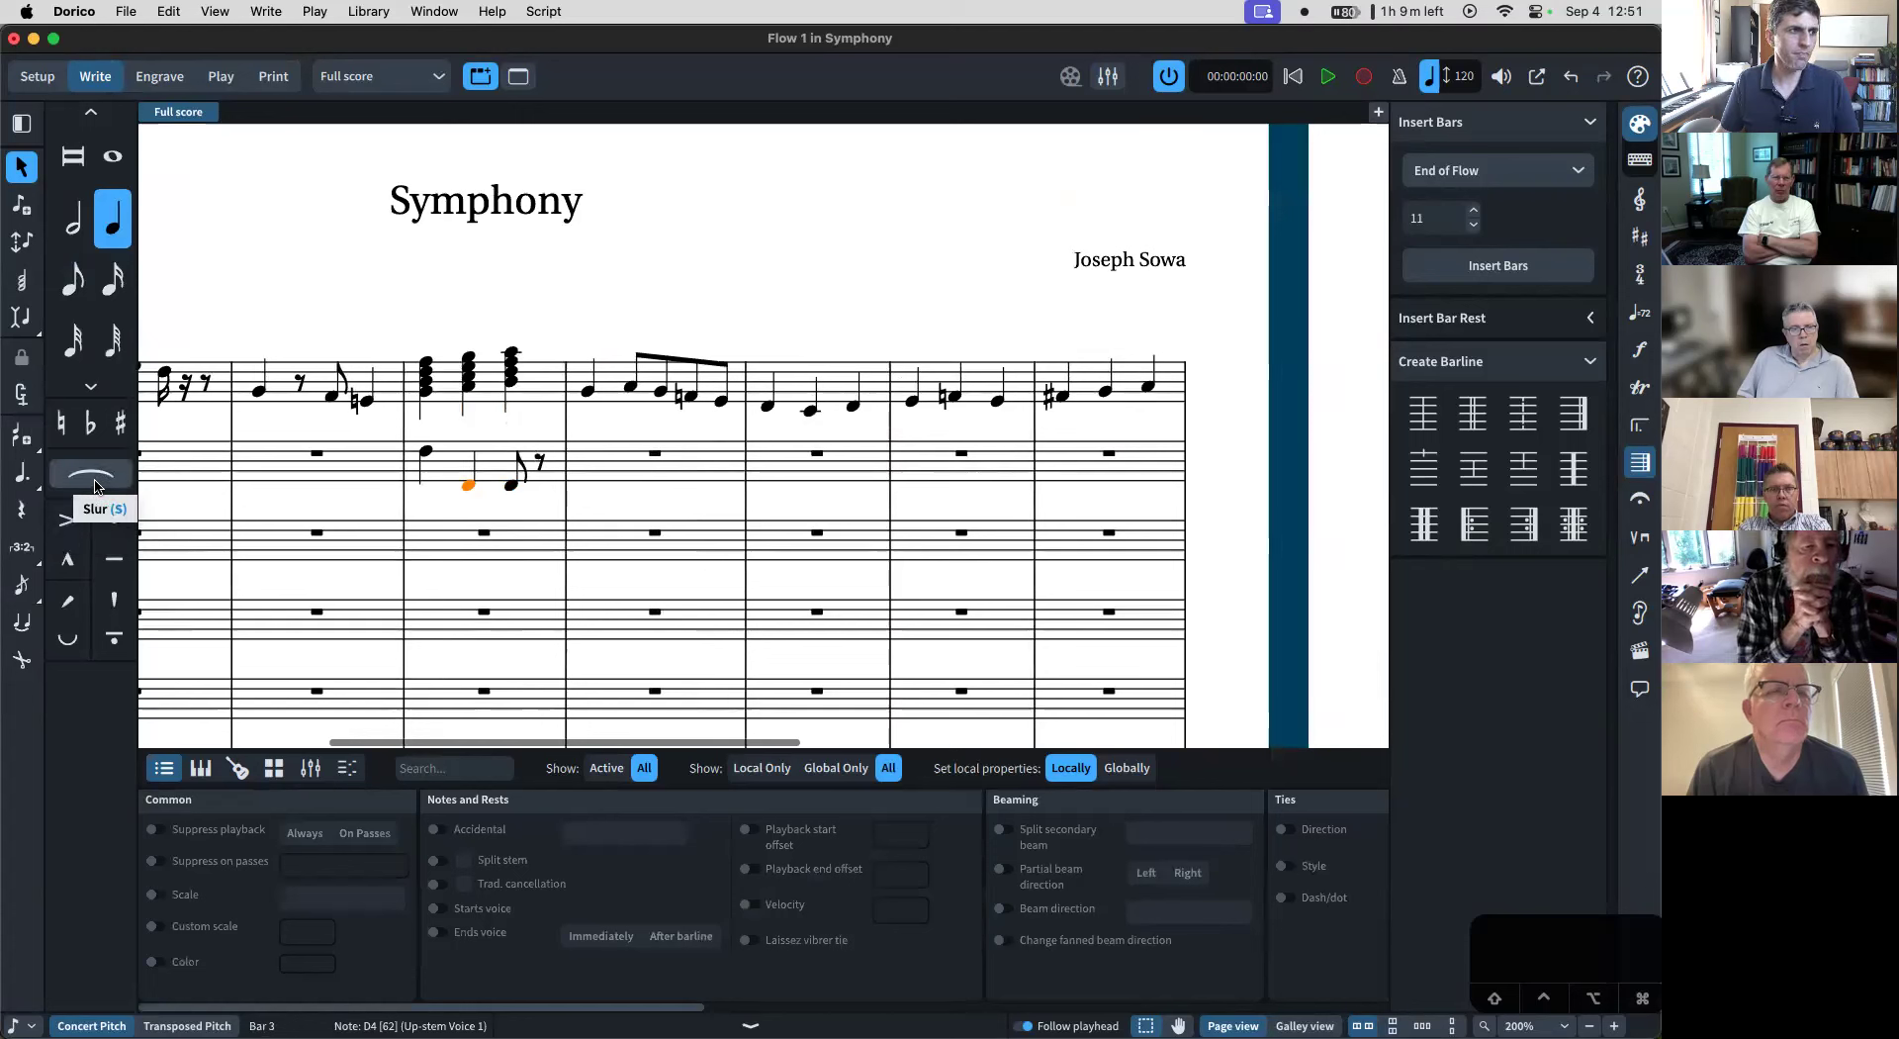
left_click(29, 627)
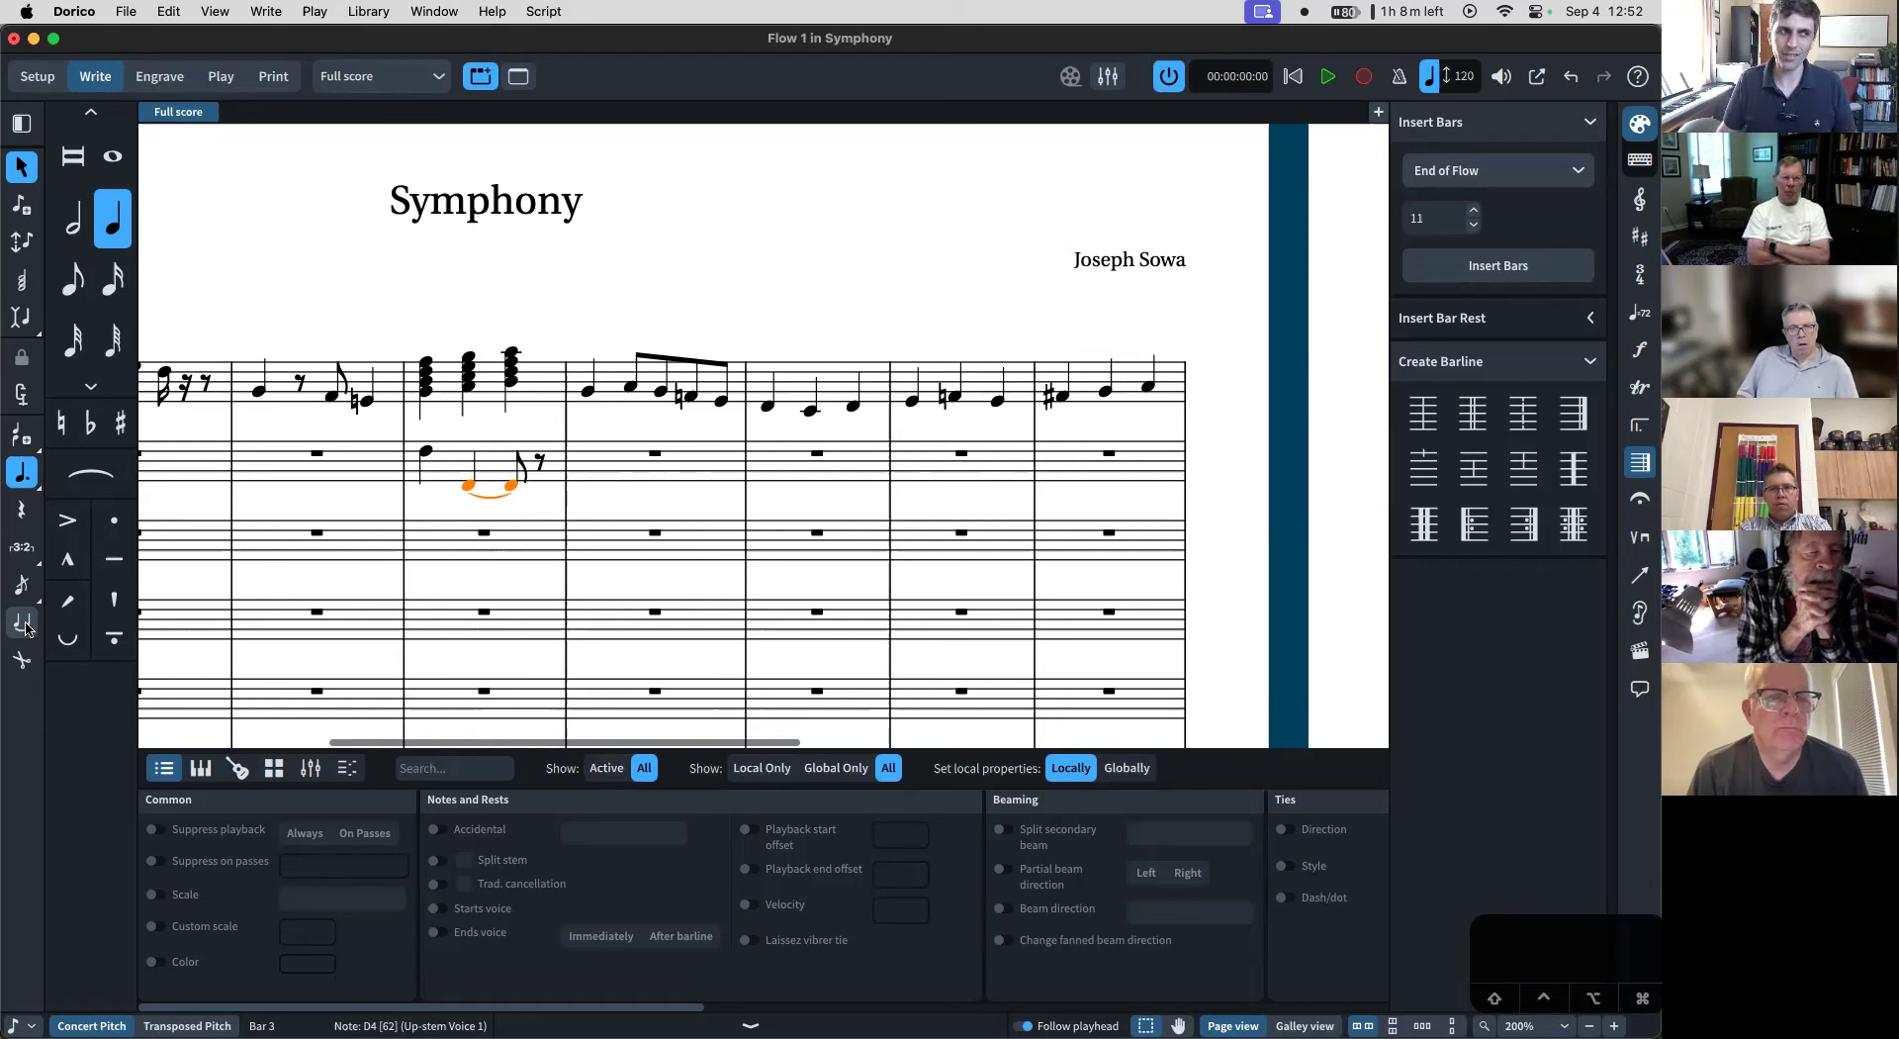
- Shift the tied D in Flute 2 rhythmically later, from bar 3 through bar 4 into bar 5
key("alt+Right")
key("alt+Right")
key("alt+Right")
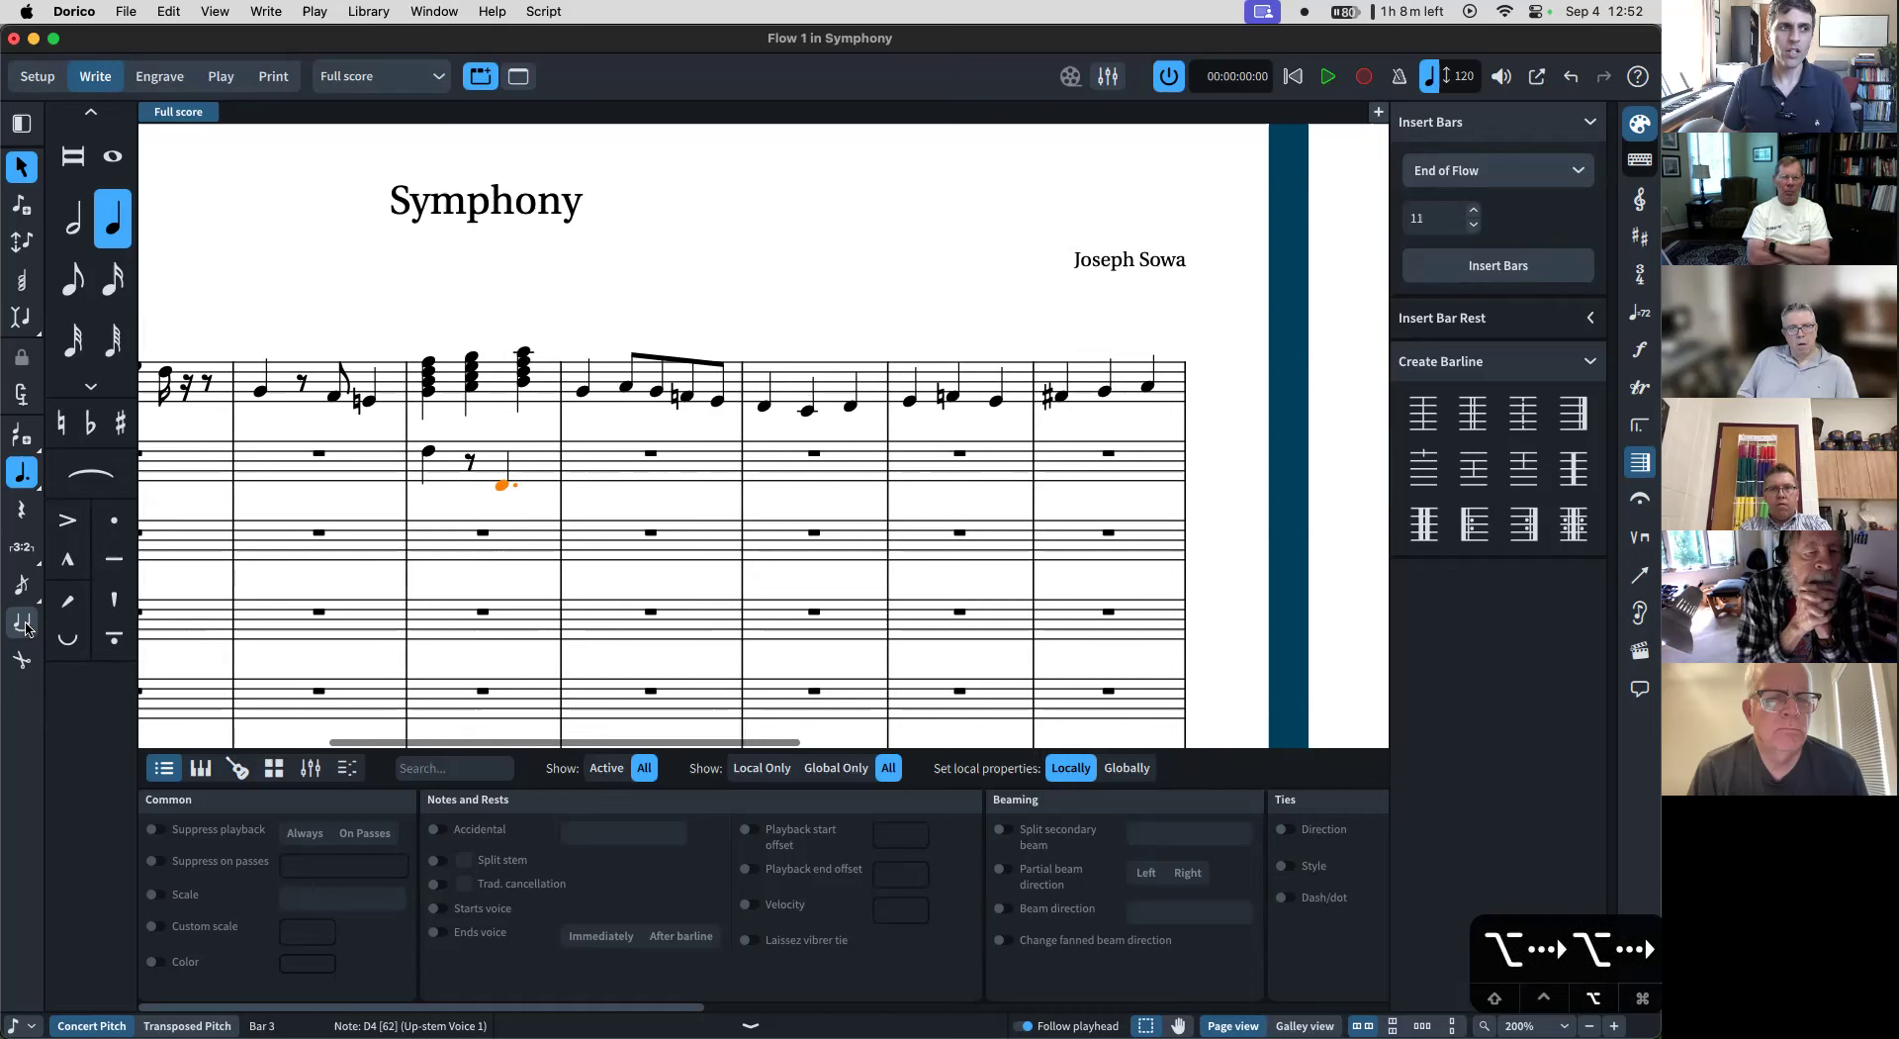
key("alt+Right")
key("alt+Right")
key("alt+Right")
key("alt+Right")
key("alt+Right")
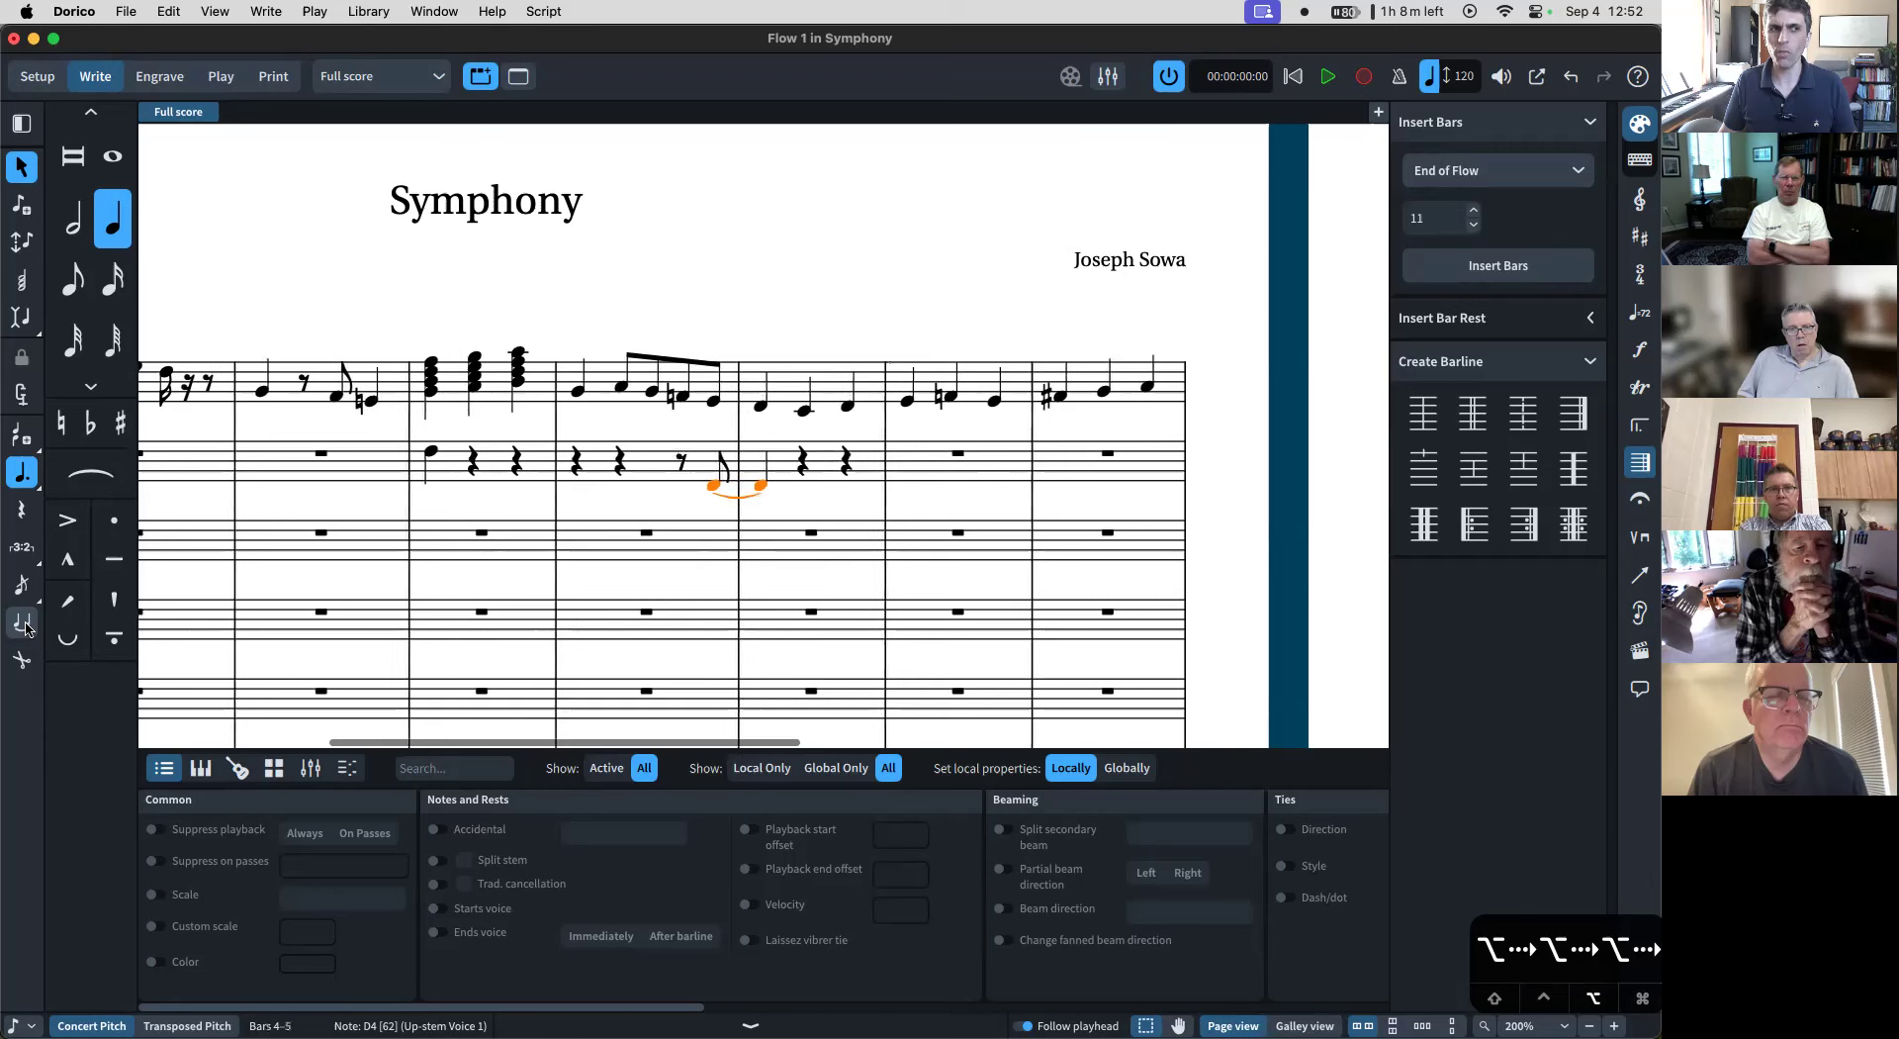
key("alt+Right")
key("alt+Right")
key("alt+Right")
key("alt+Right")
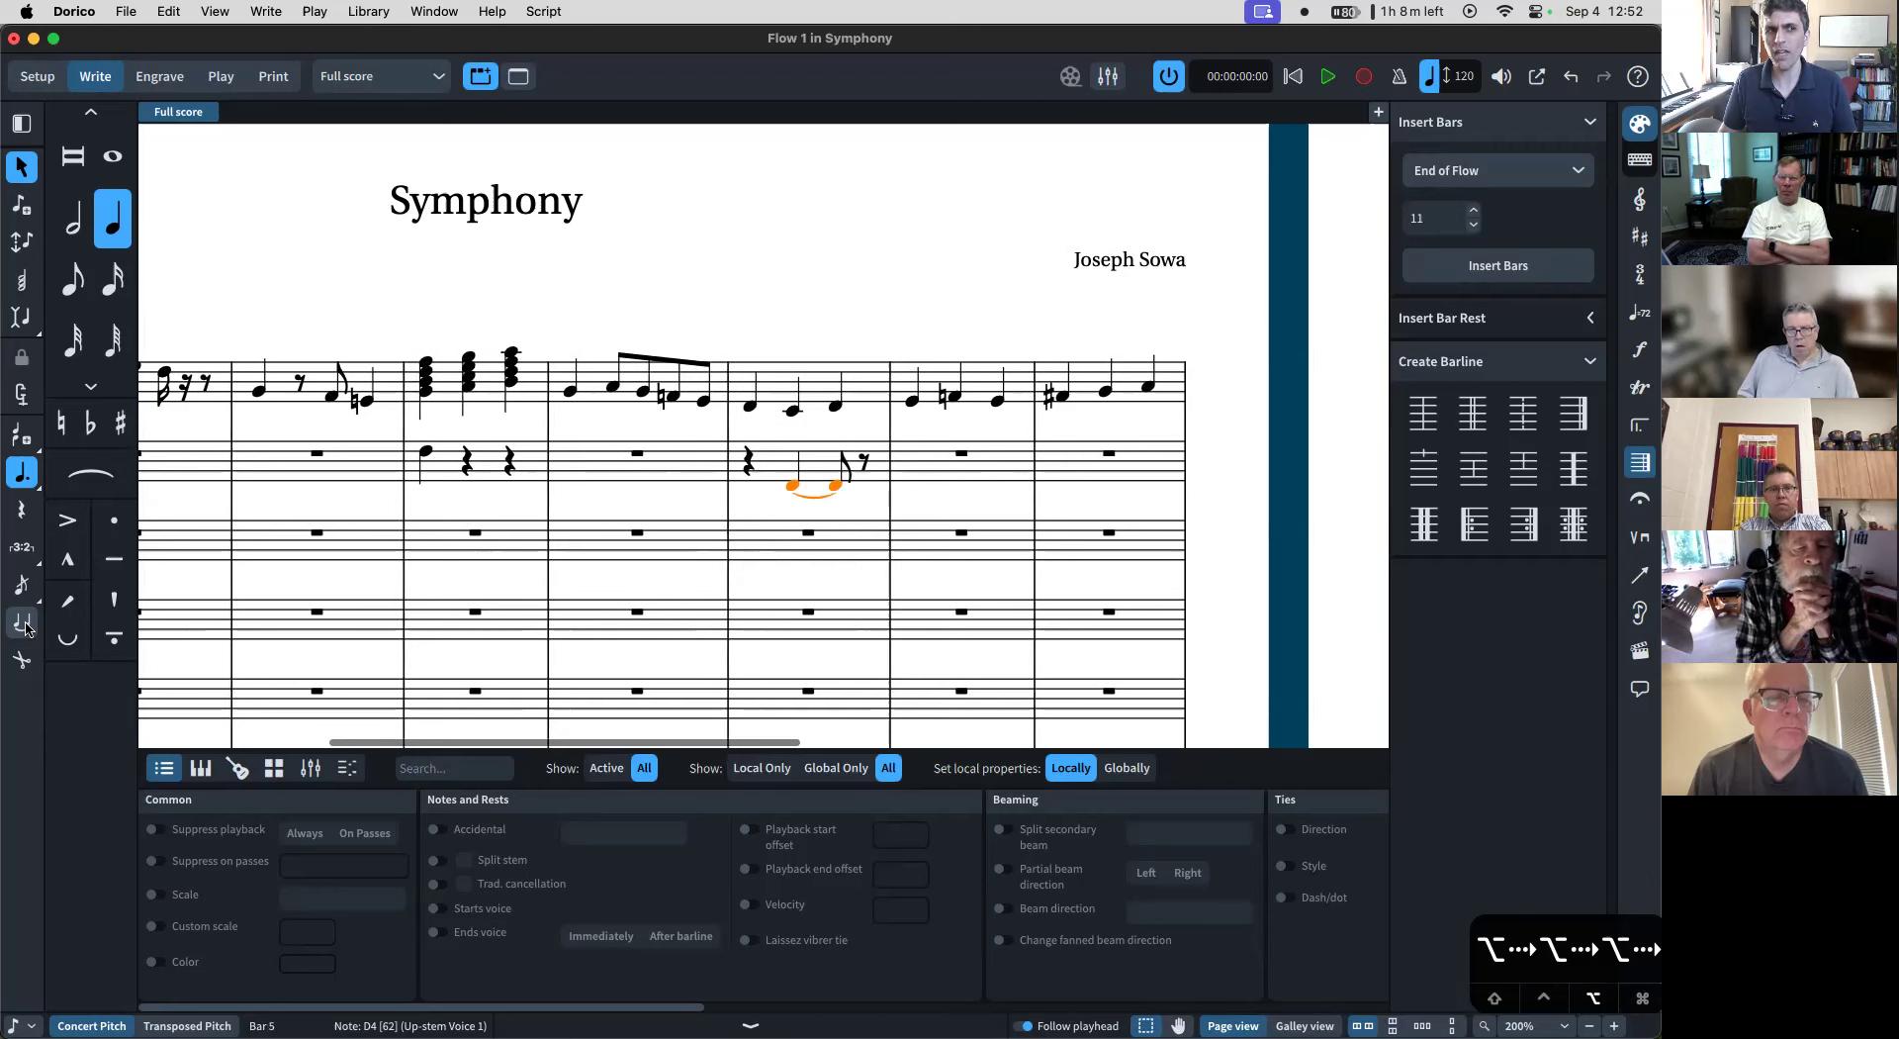
key("alt+Right")
- Shift the D in Flute 2 rhythmically earlier, from bar 5 to the second half of beat 2 in bar 4
key("alt+Left")
key("alt+Left")
key("alt+Left")
key("alt+Left")
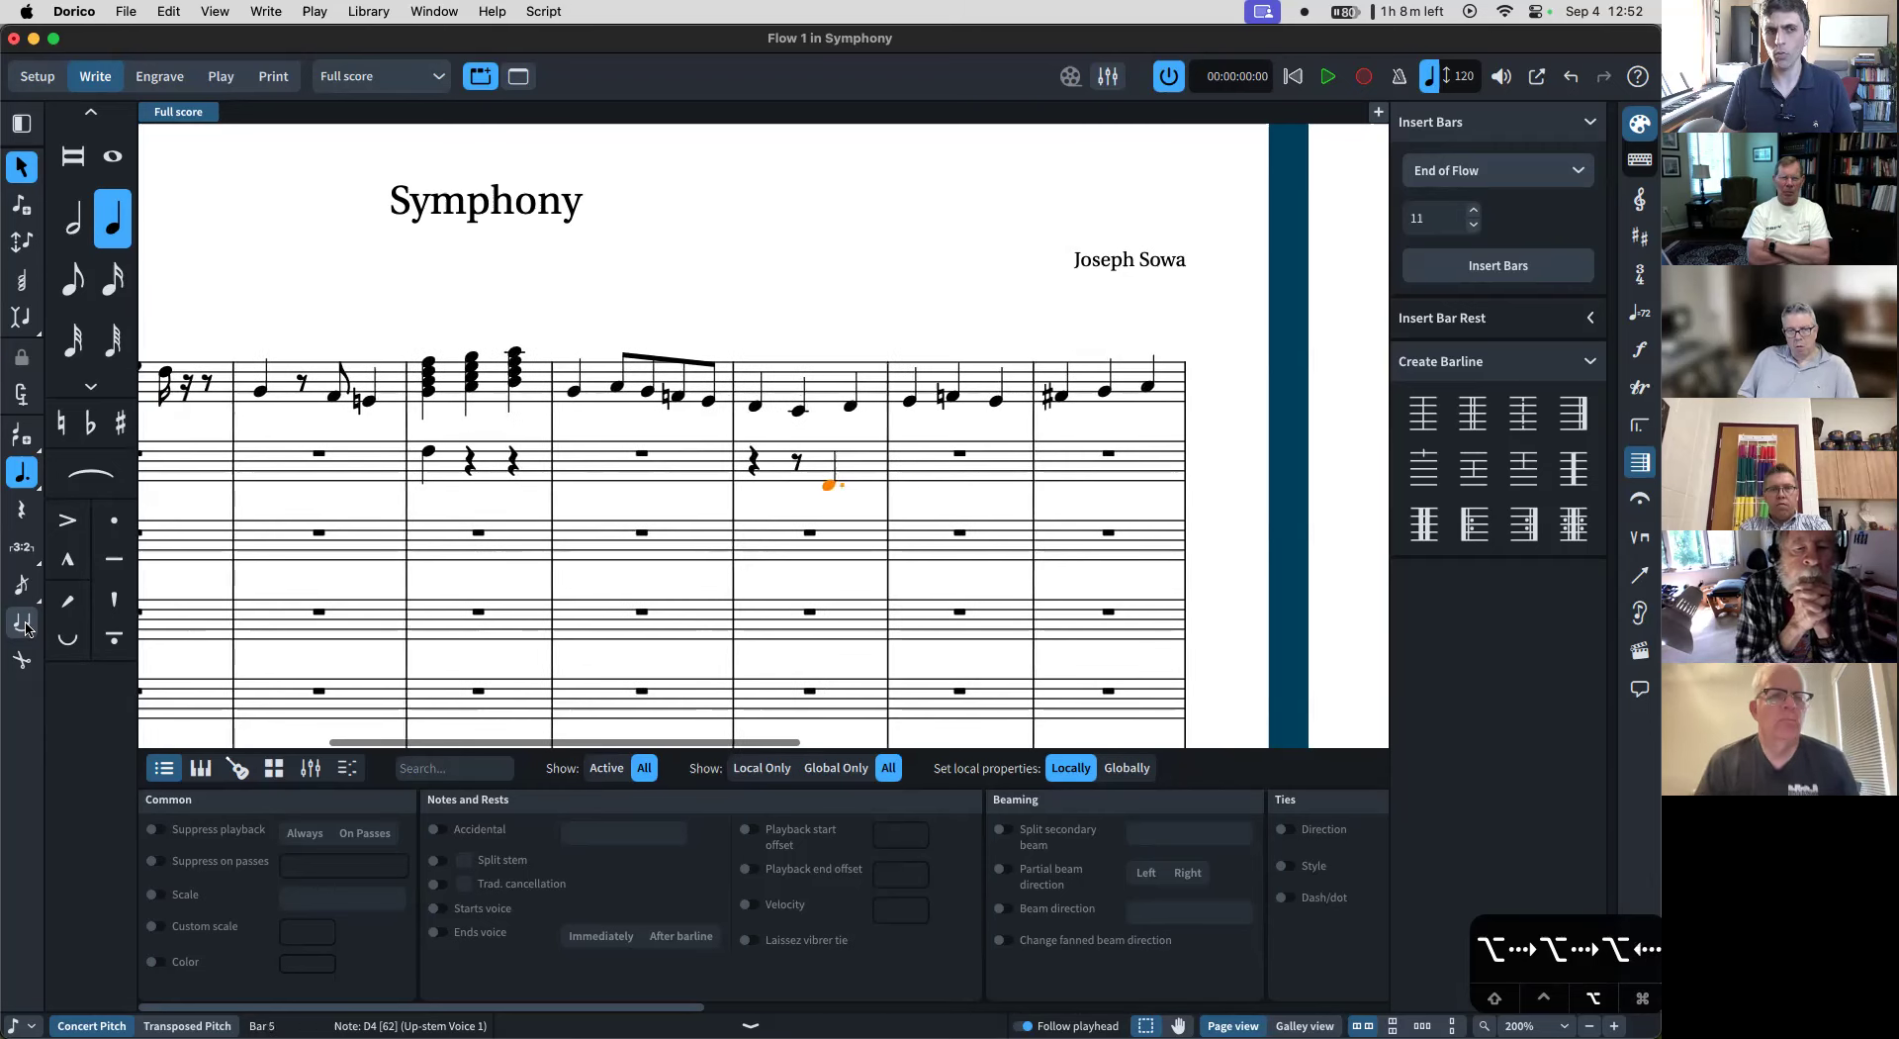
key("alt+Left")
key("alt+Left")
key("alt+Left")
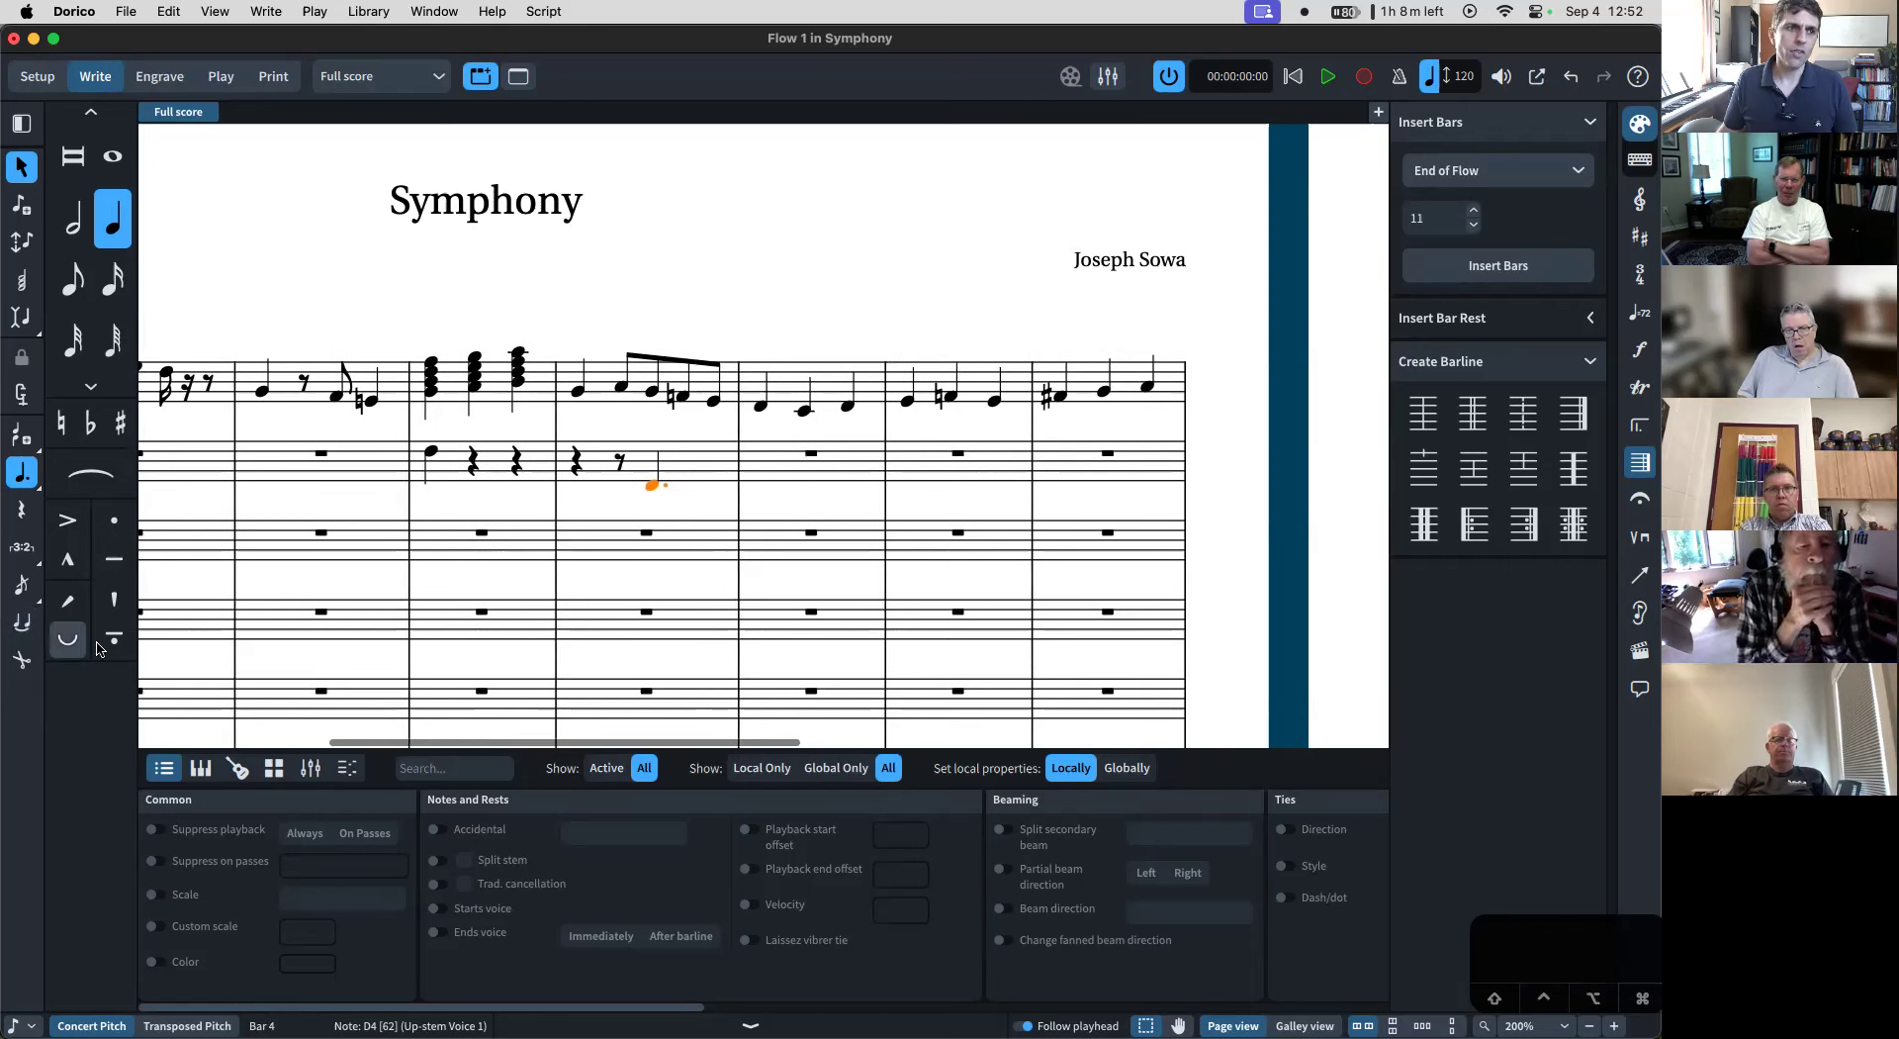
- Enter half notes D, E, F, G, F, E, D, C in Flute 2, starting at the beginning of bar 5
left_click(801, 464)
key("shift+n")
key("6")
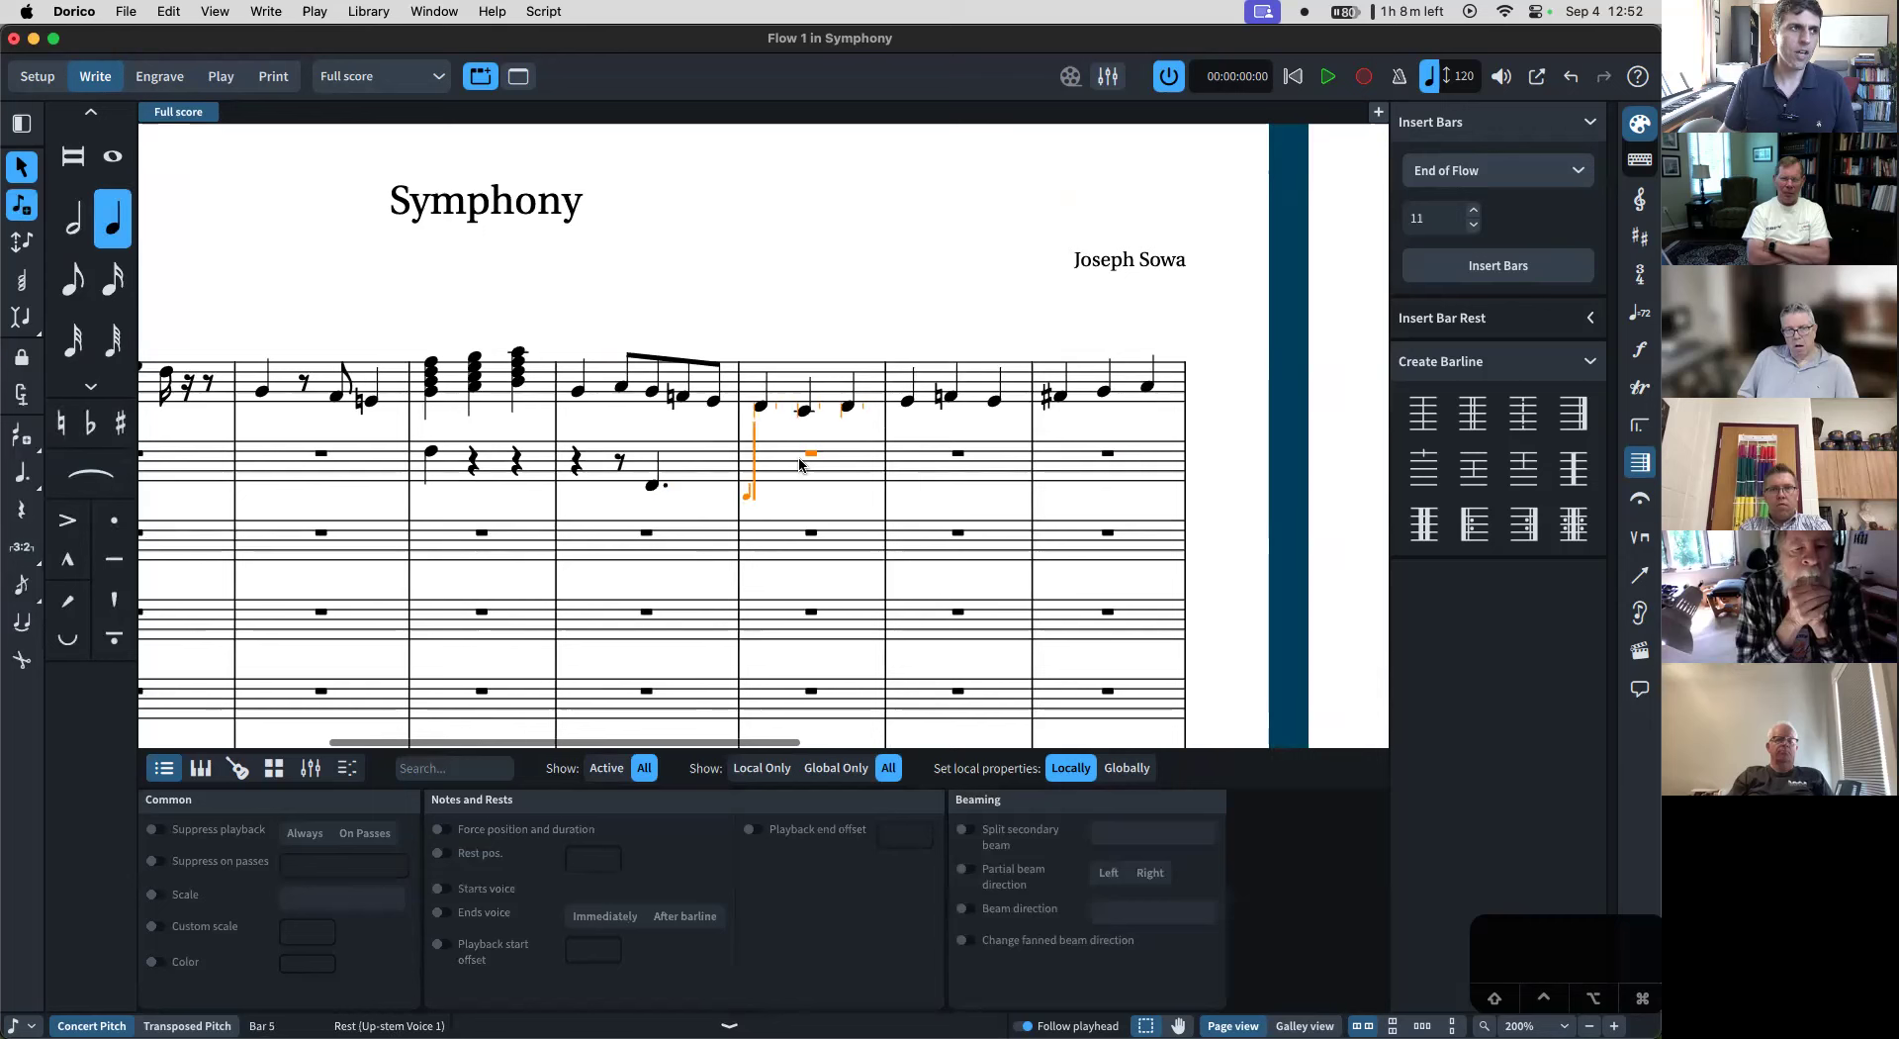
key("7")
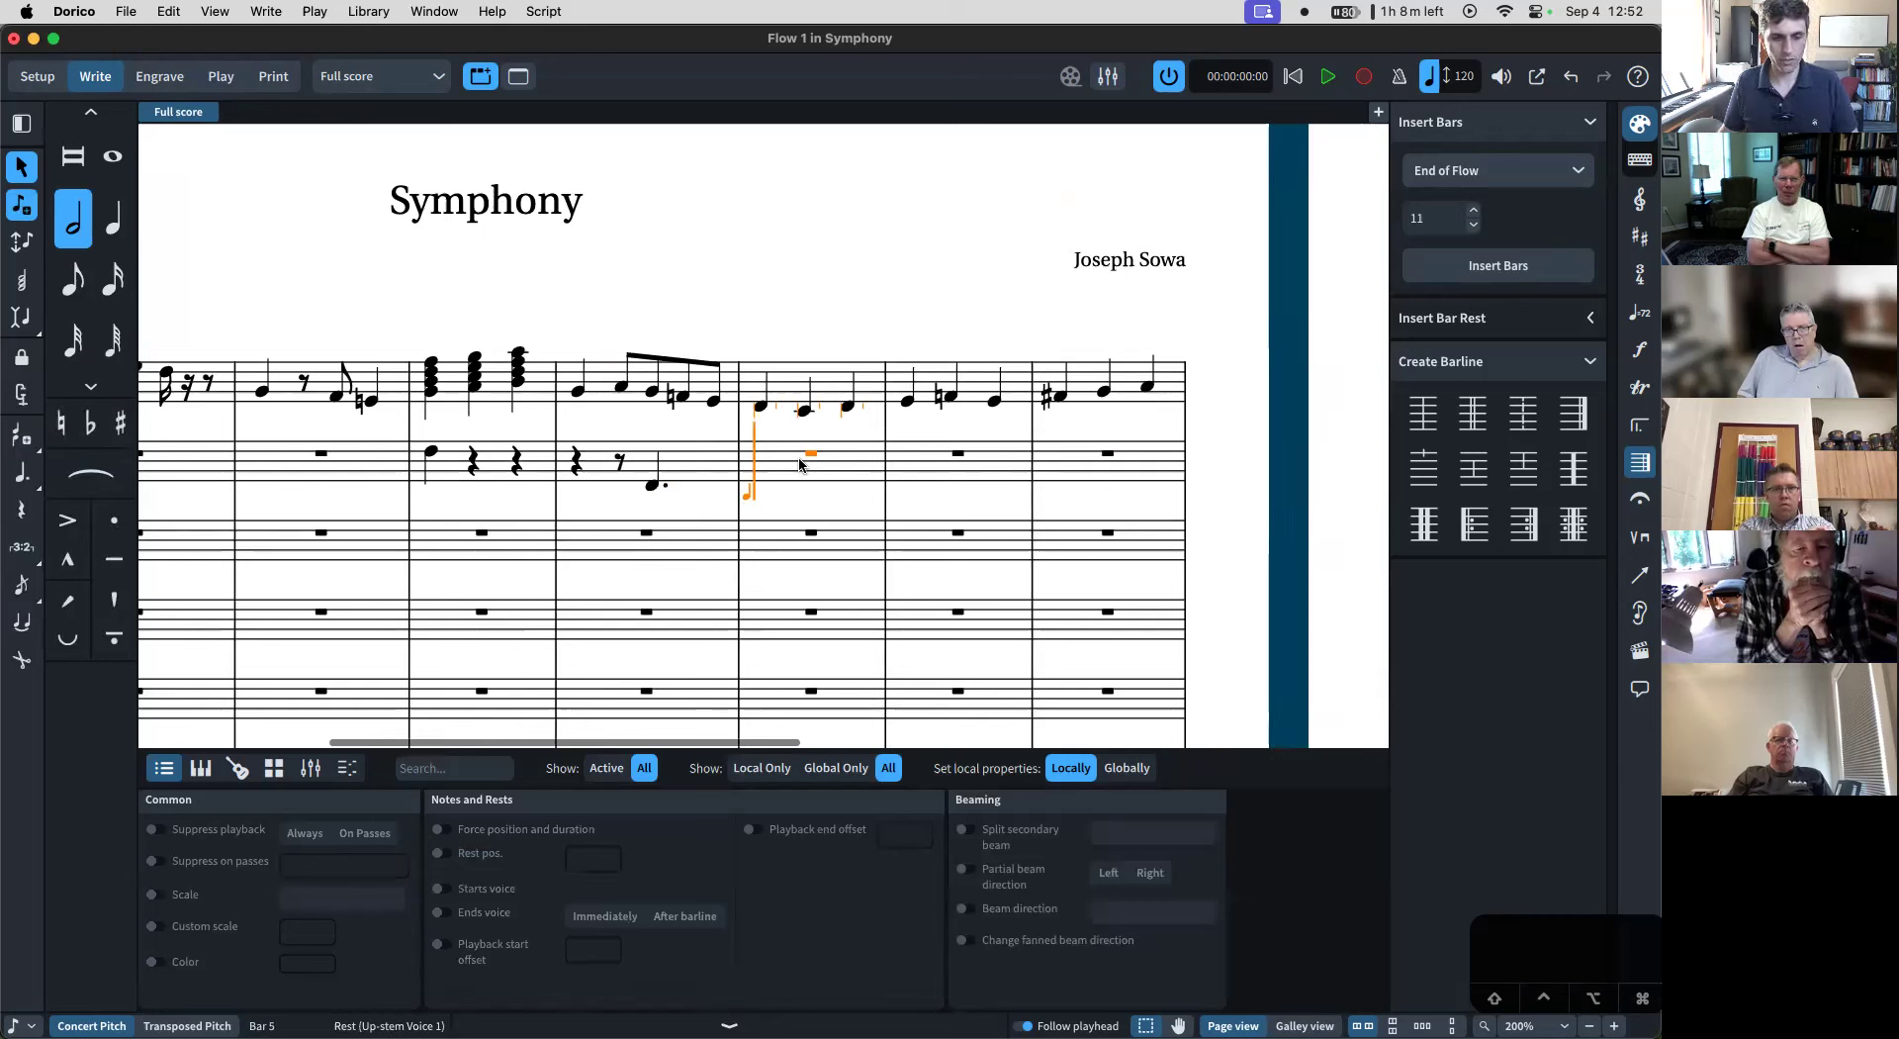
key("d")
key("e")
key("f")
key("g")
key("f")
key("e")
key("d")
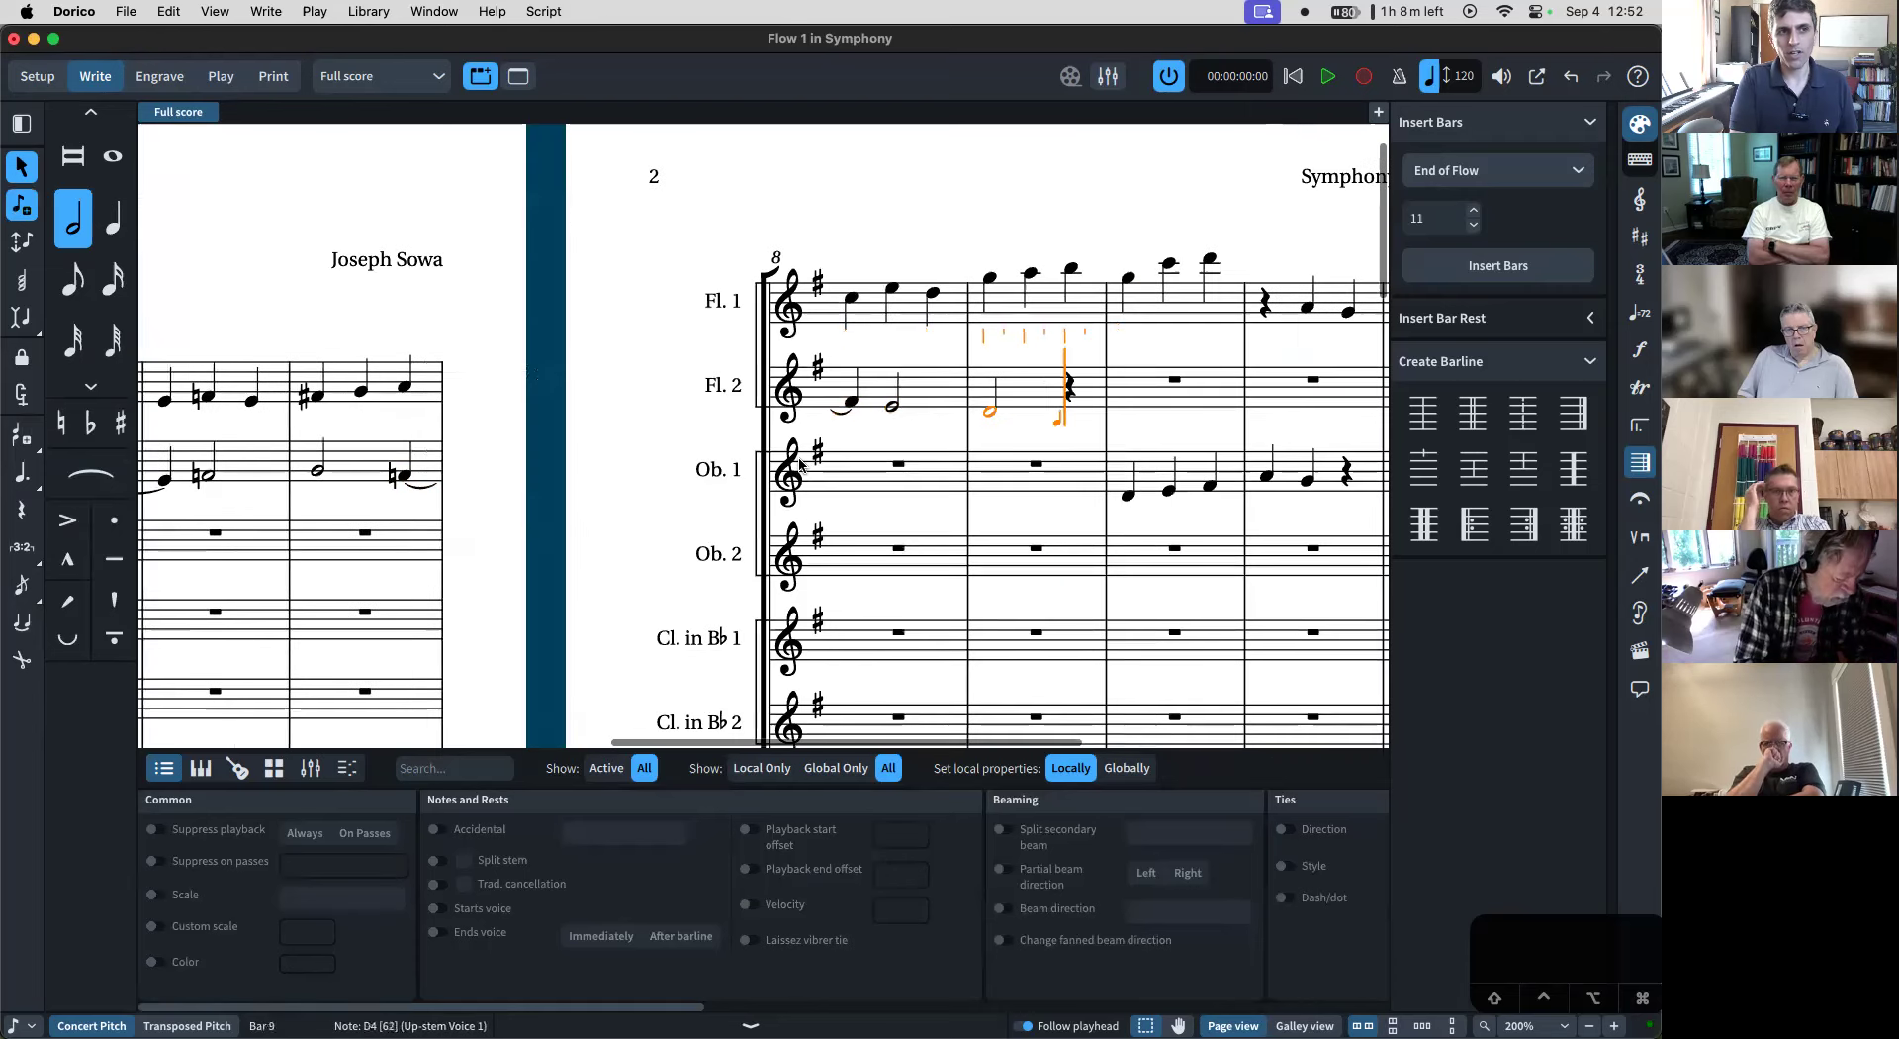
key("c")
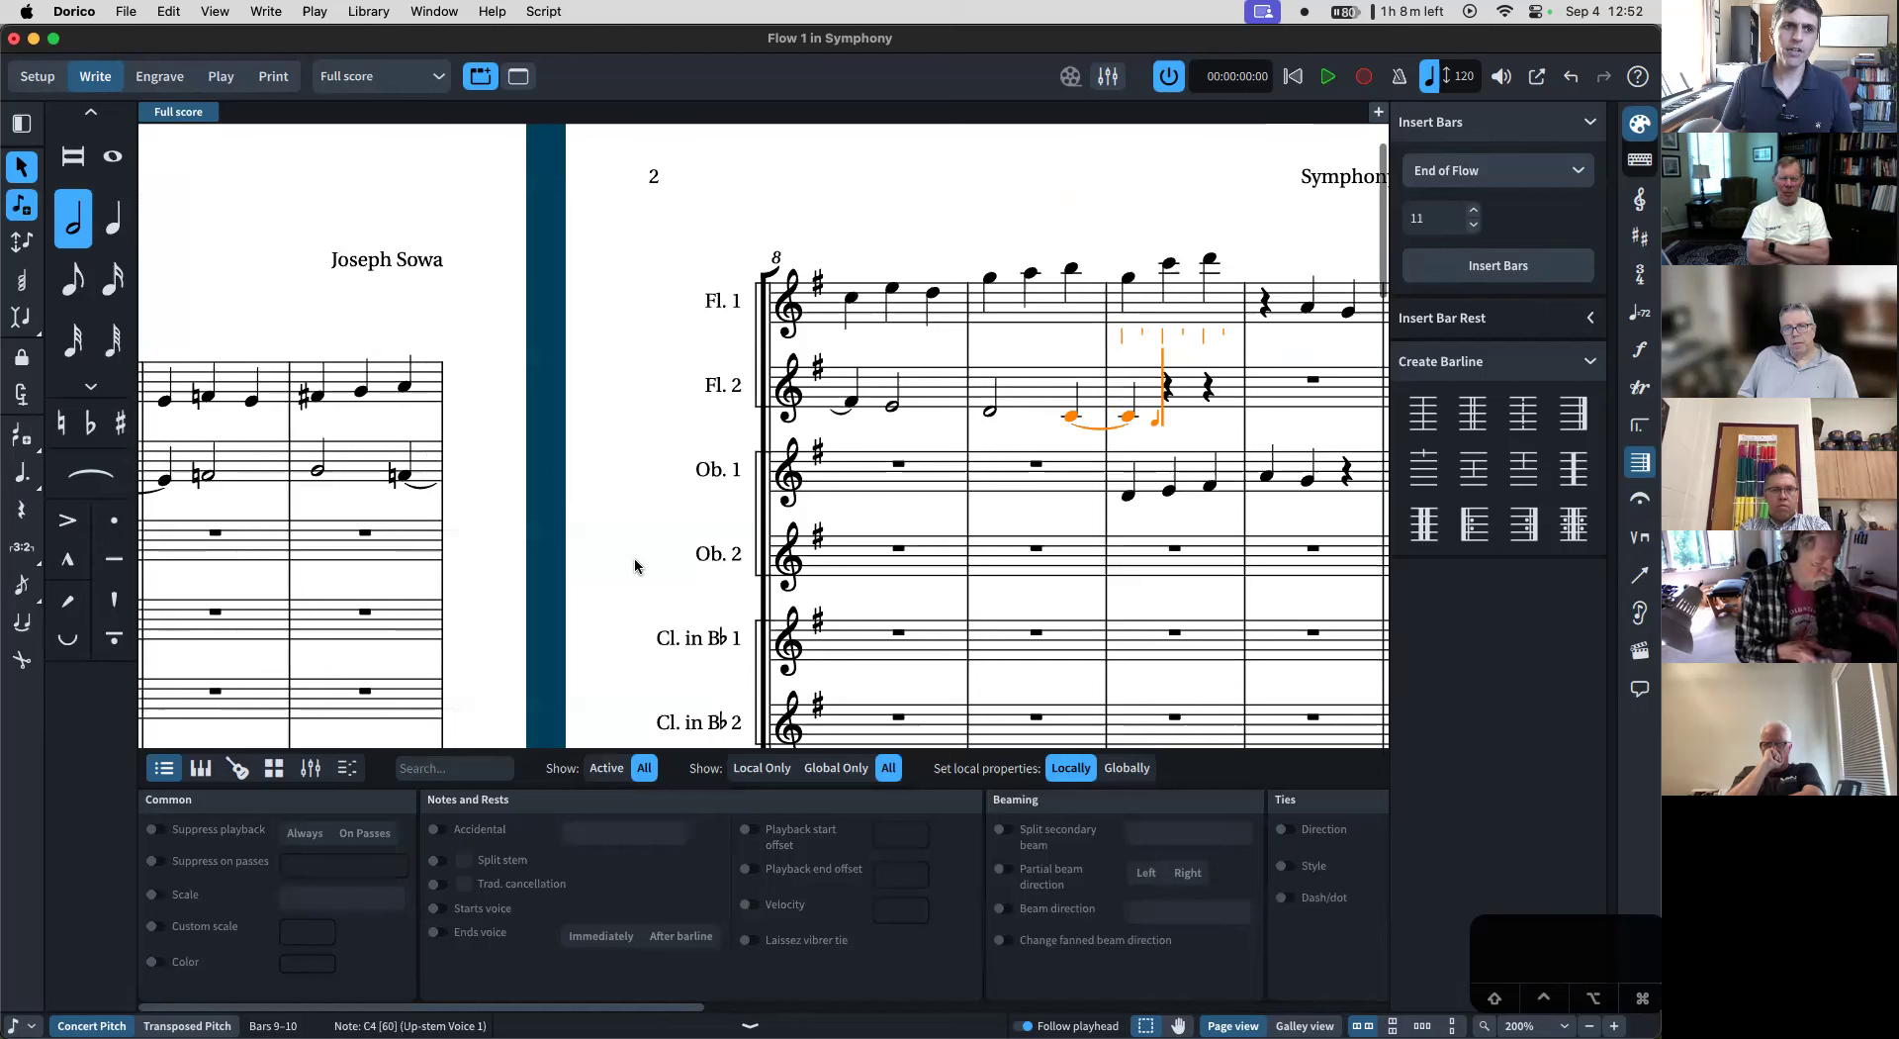
- Split the half-note D and the tied C in bars 9–10 of Flute 2 into separate eighth notes
key("super+Left")
key("super+Left")
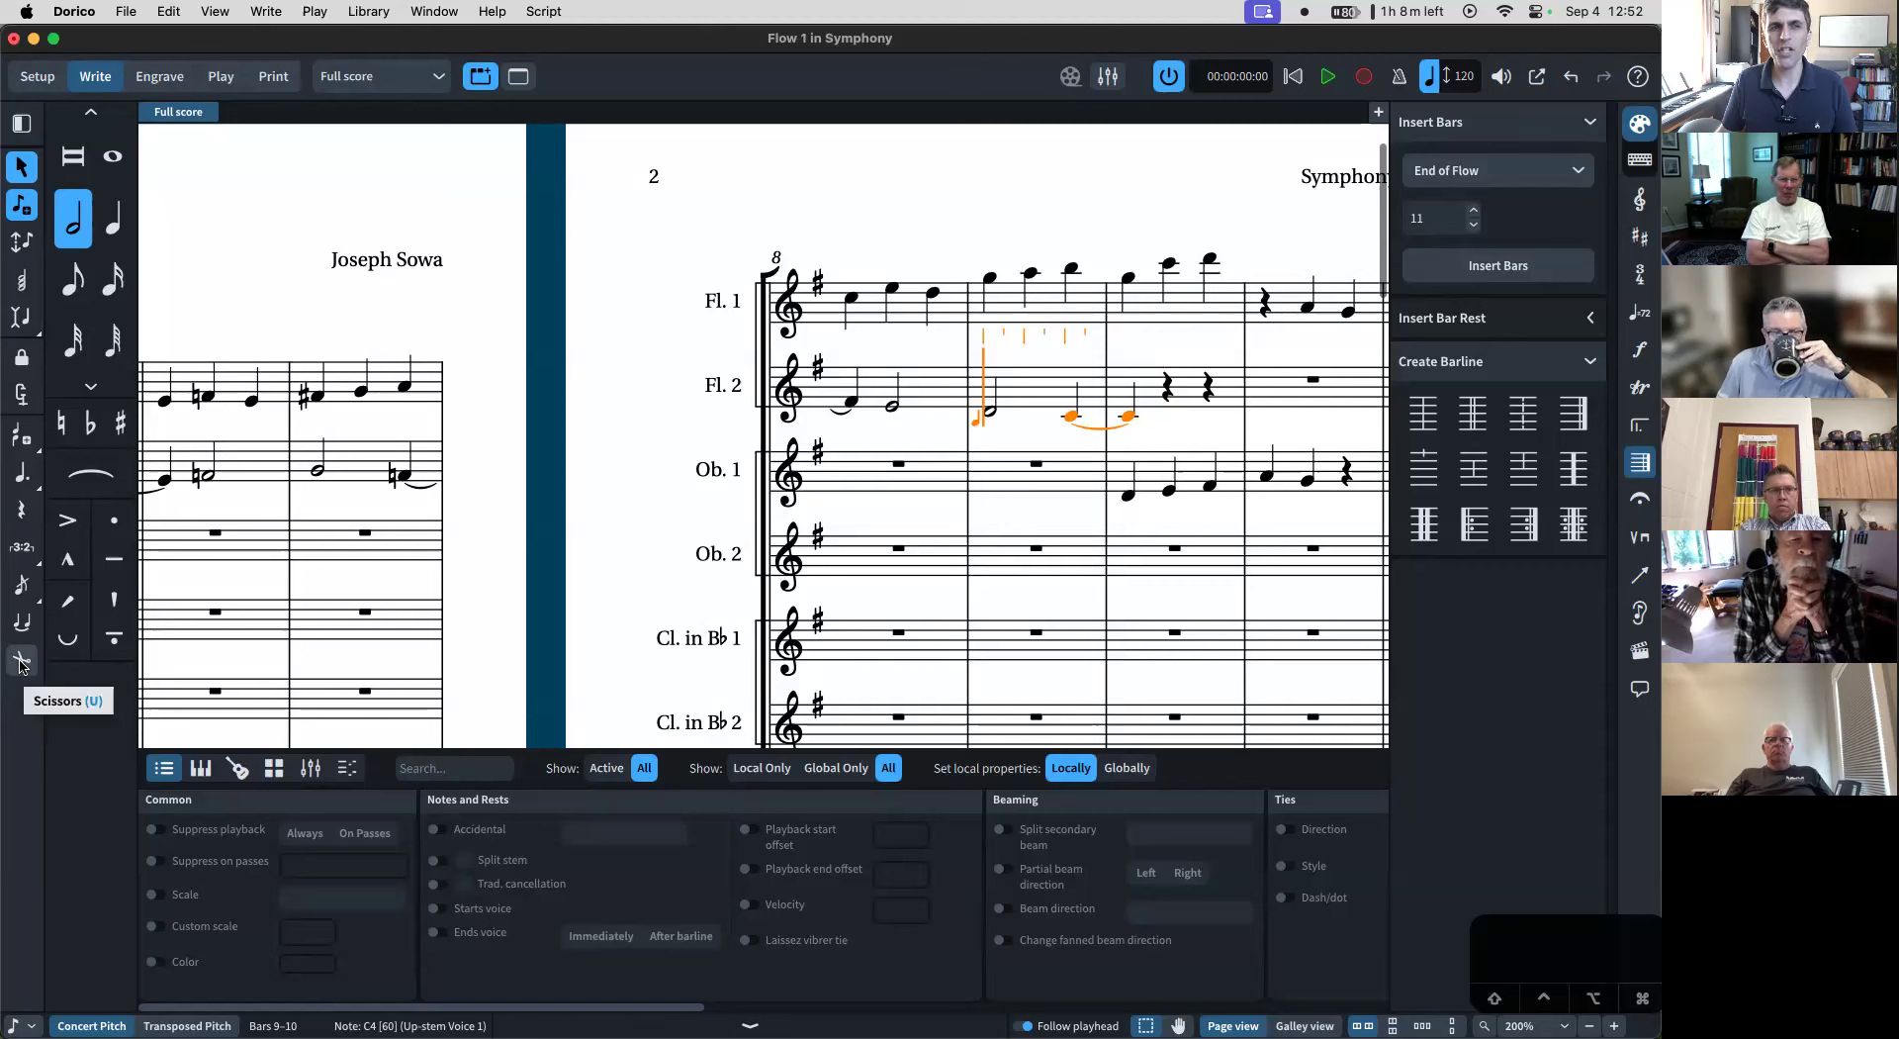
key("Right")
key("Right")
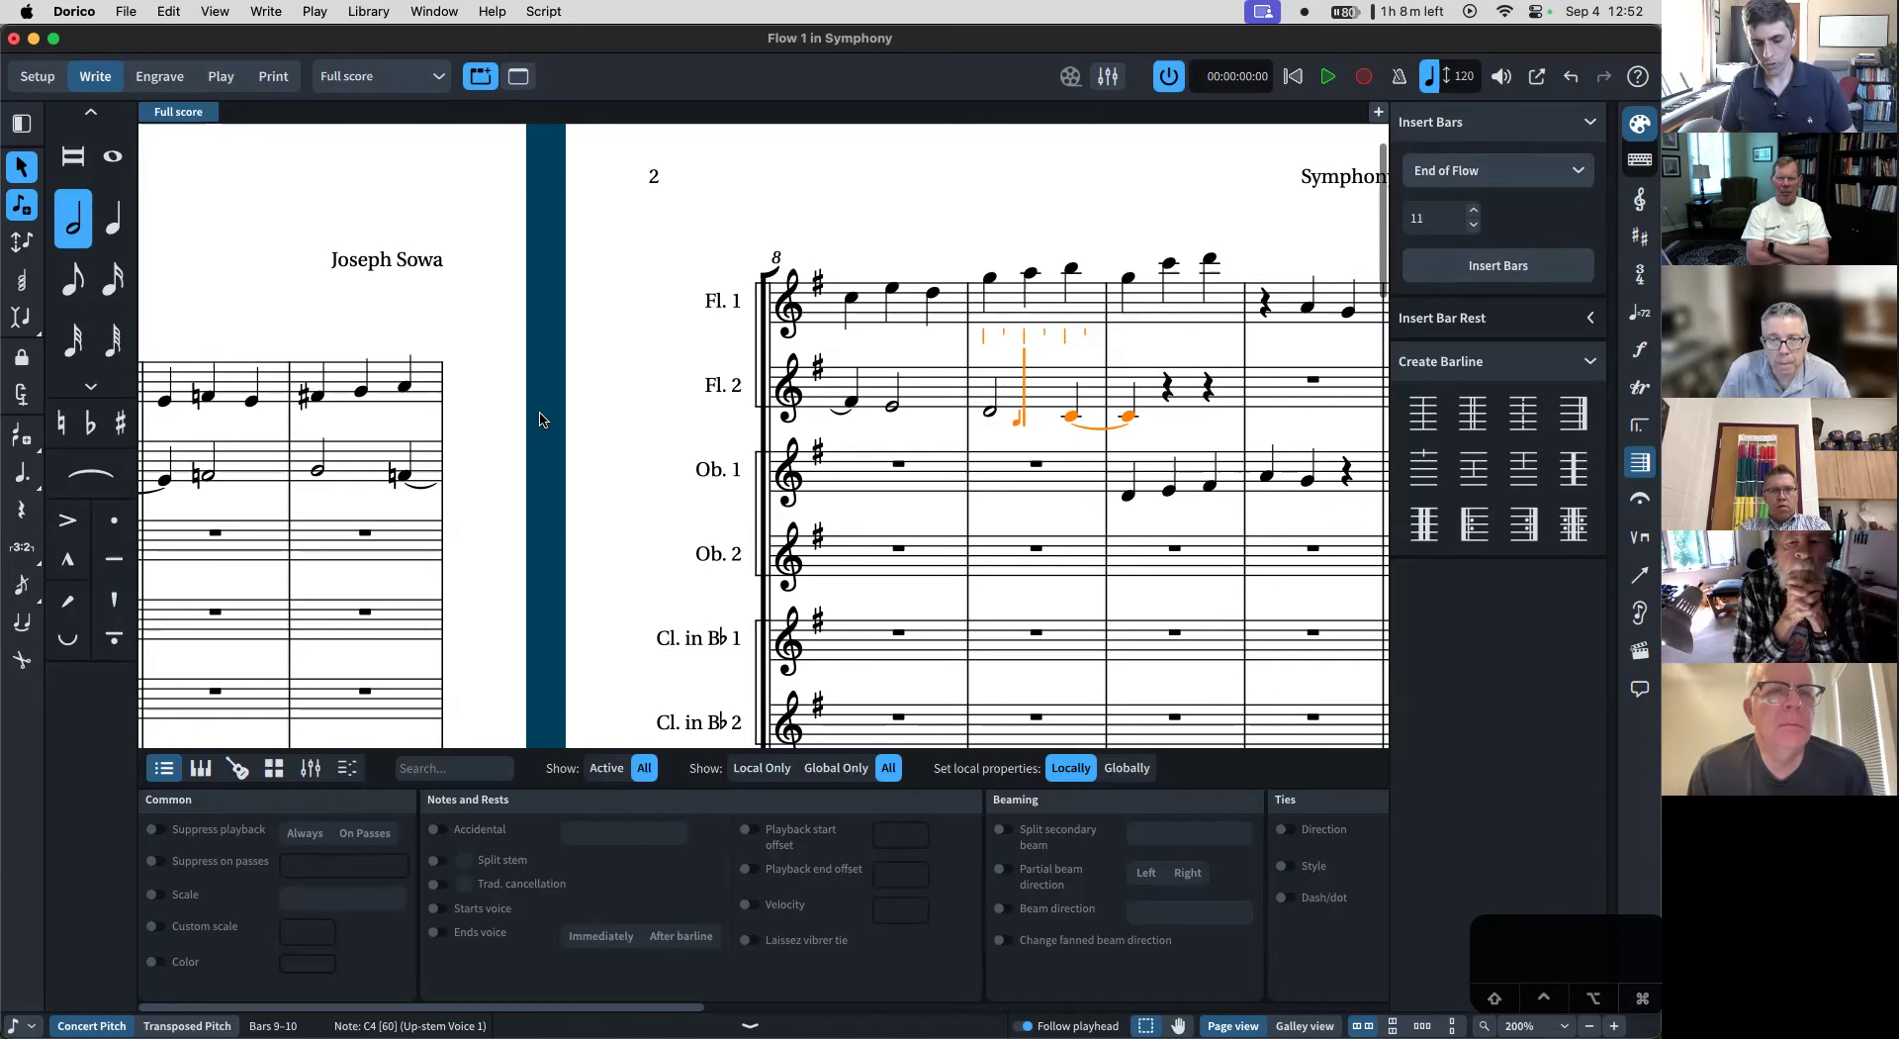
key("shift+Left")
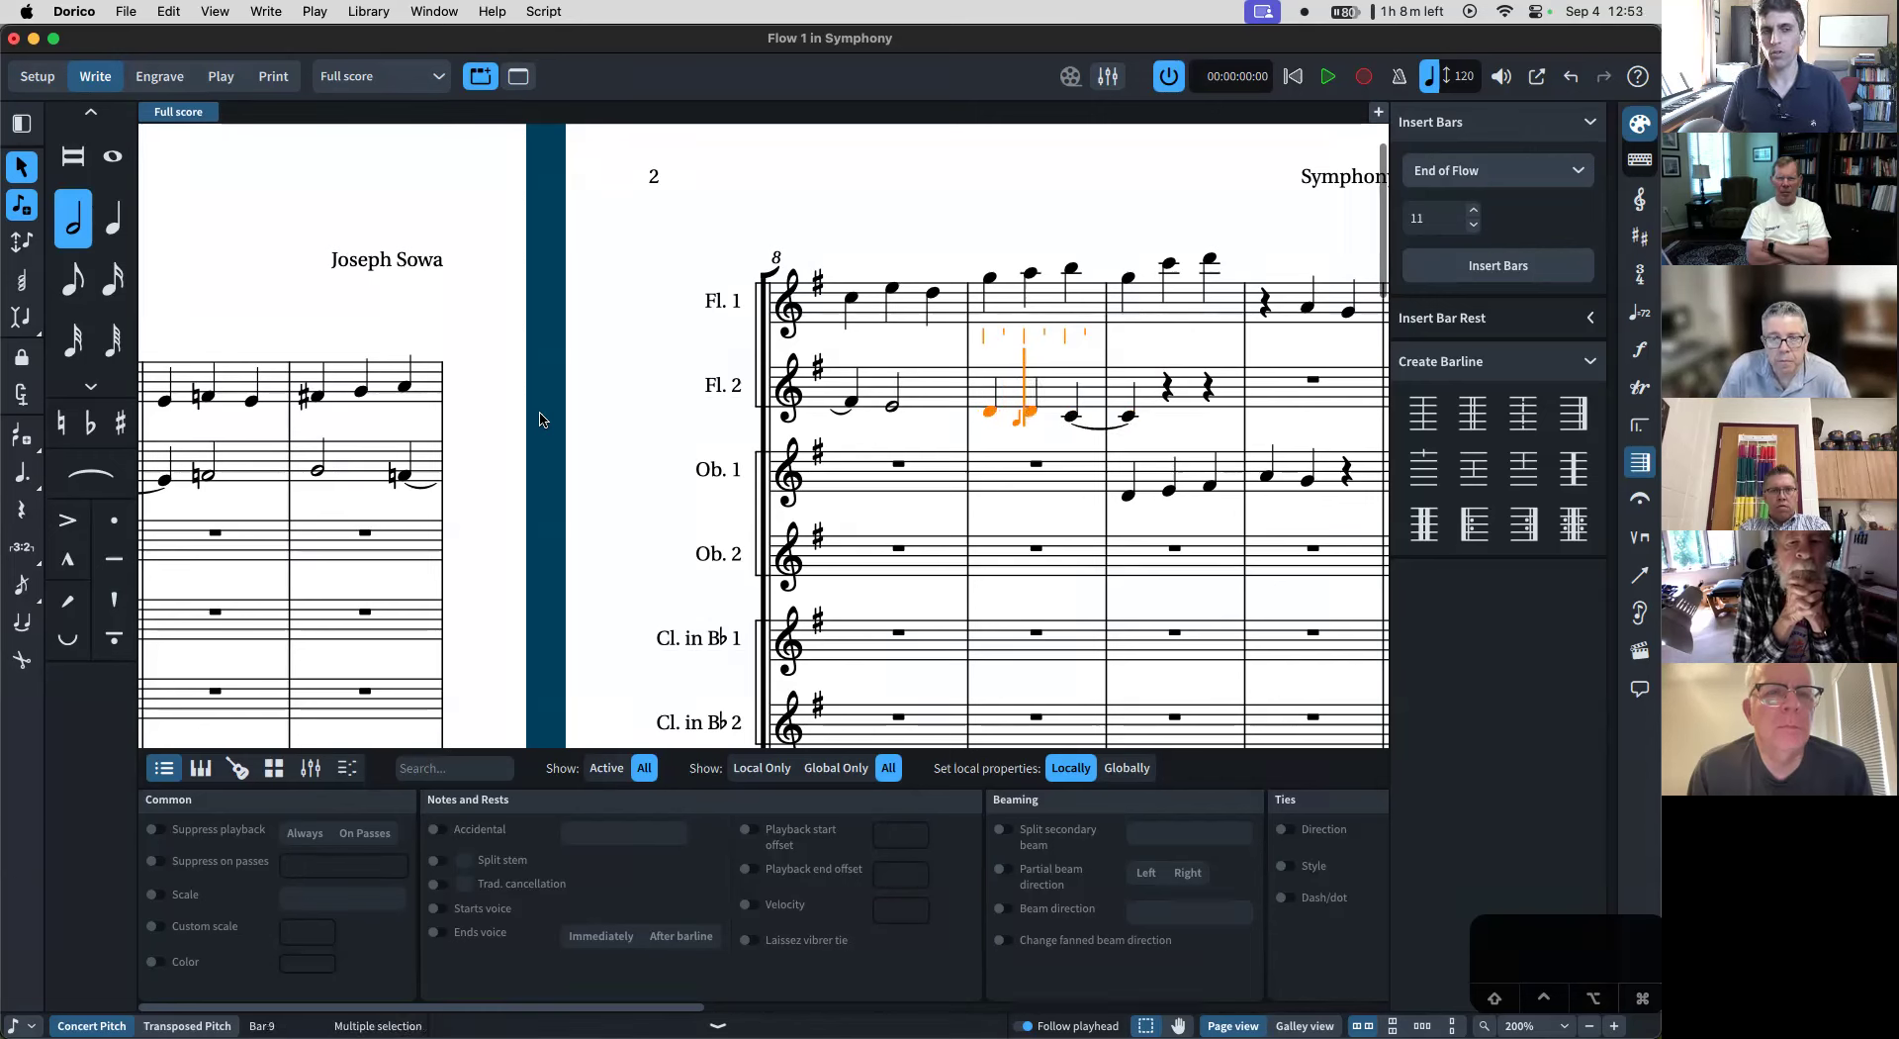
key("Left")
key("d")
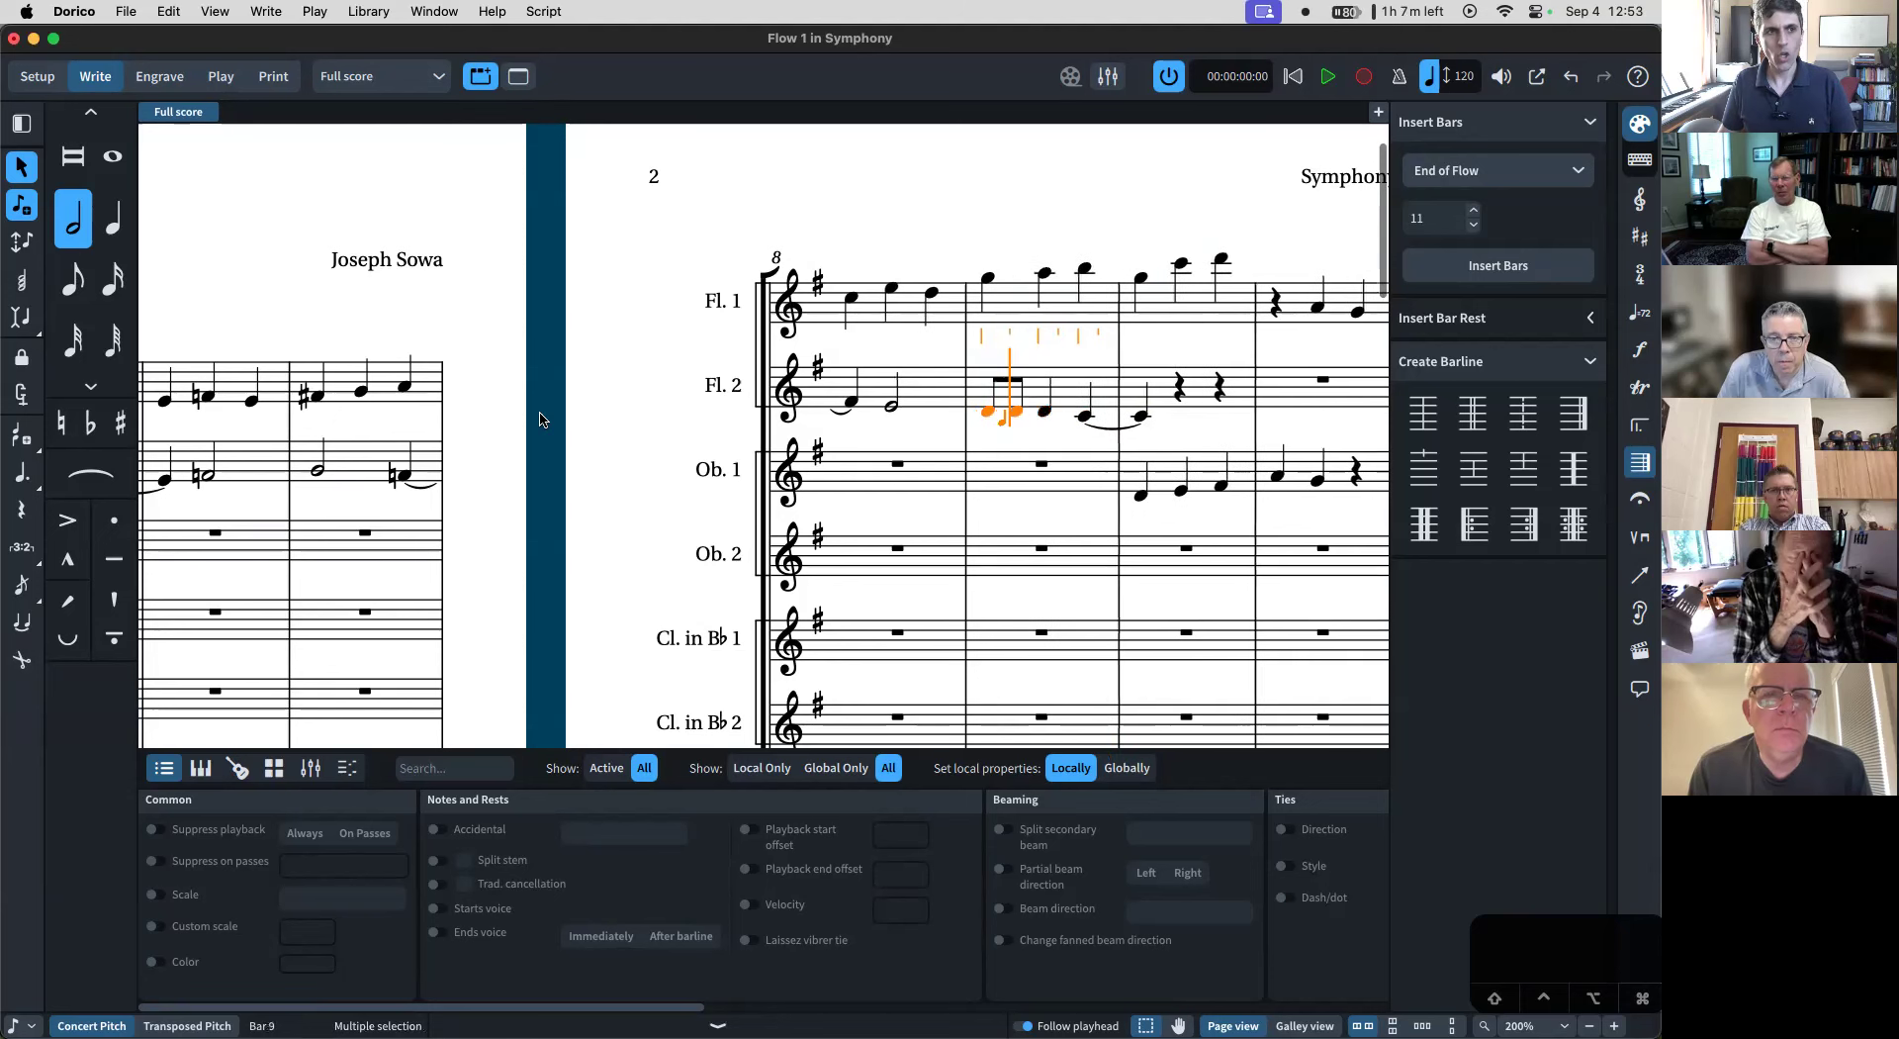
key("d")
key("c")
key("c")
key("c")
key("c")
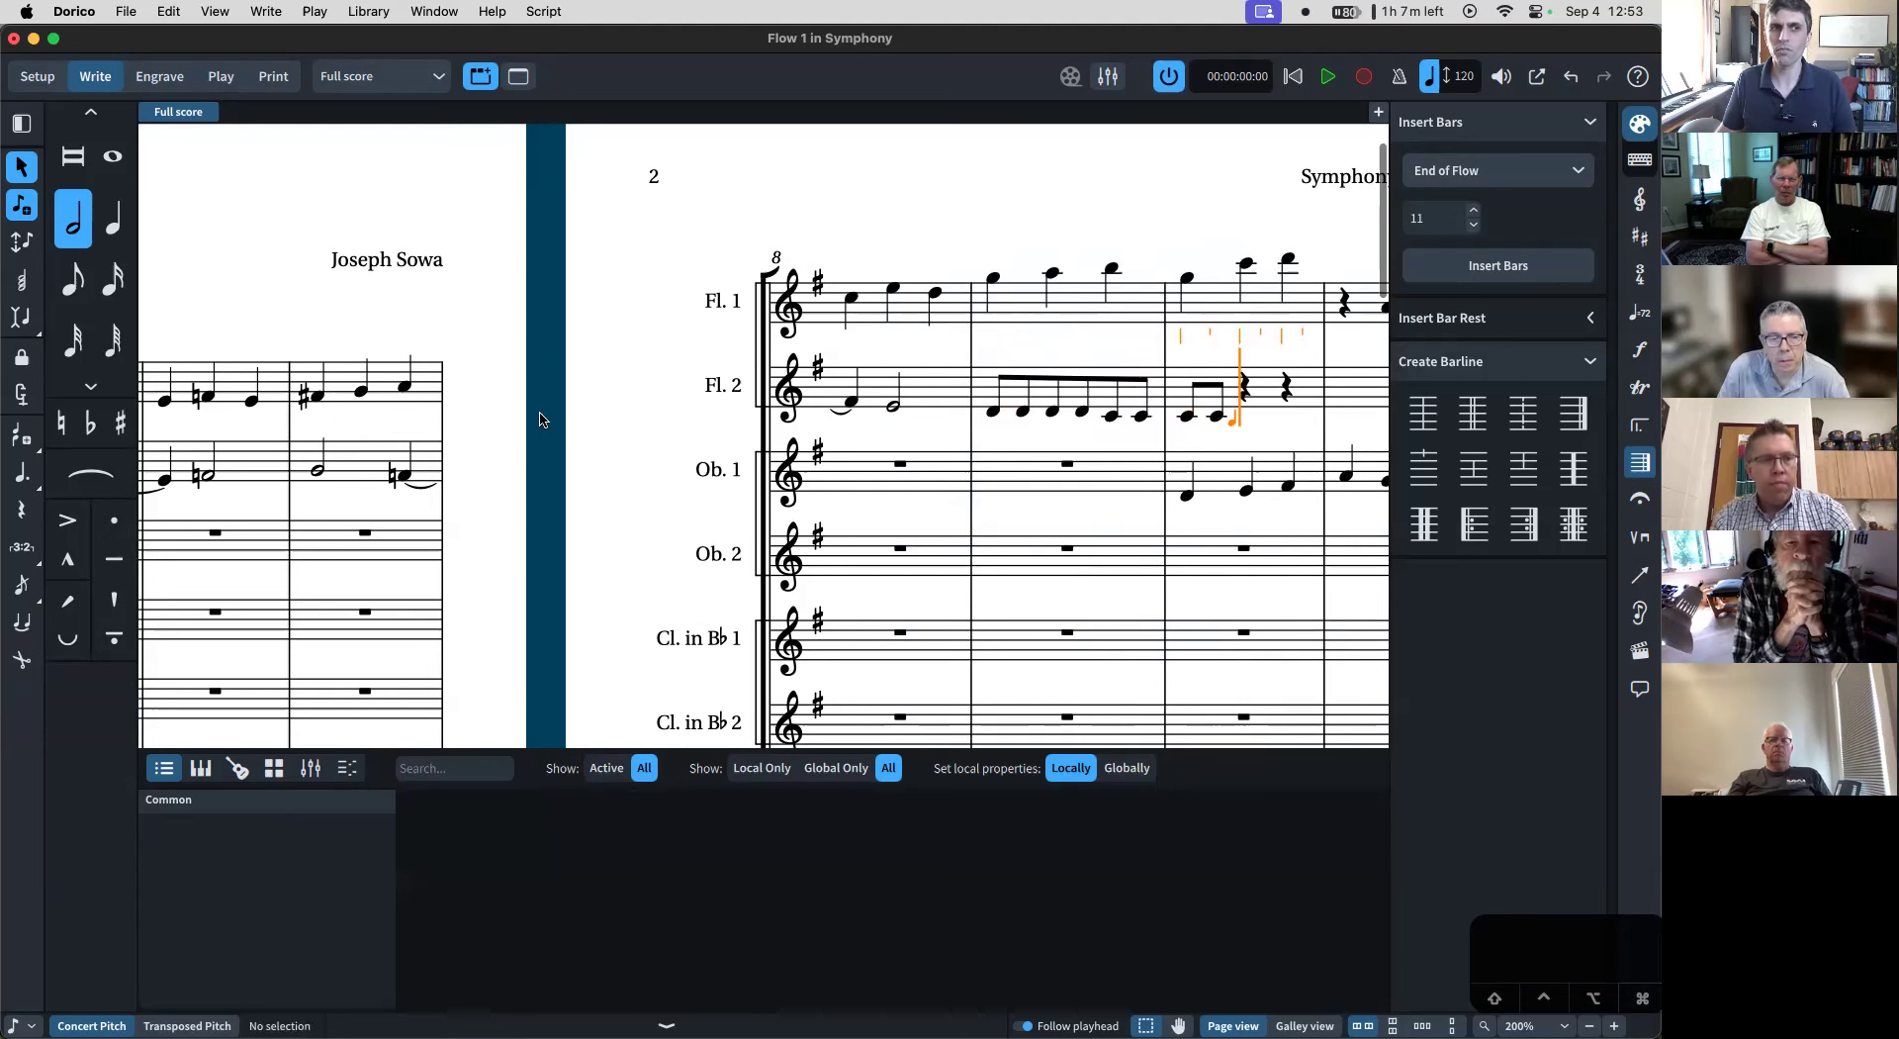
- Rejoin the eighth notes in bars 9–10 of Flute 2 into a half-note D and a tied C
key("Escape")
left_click(996, 403)
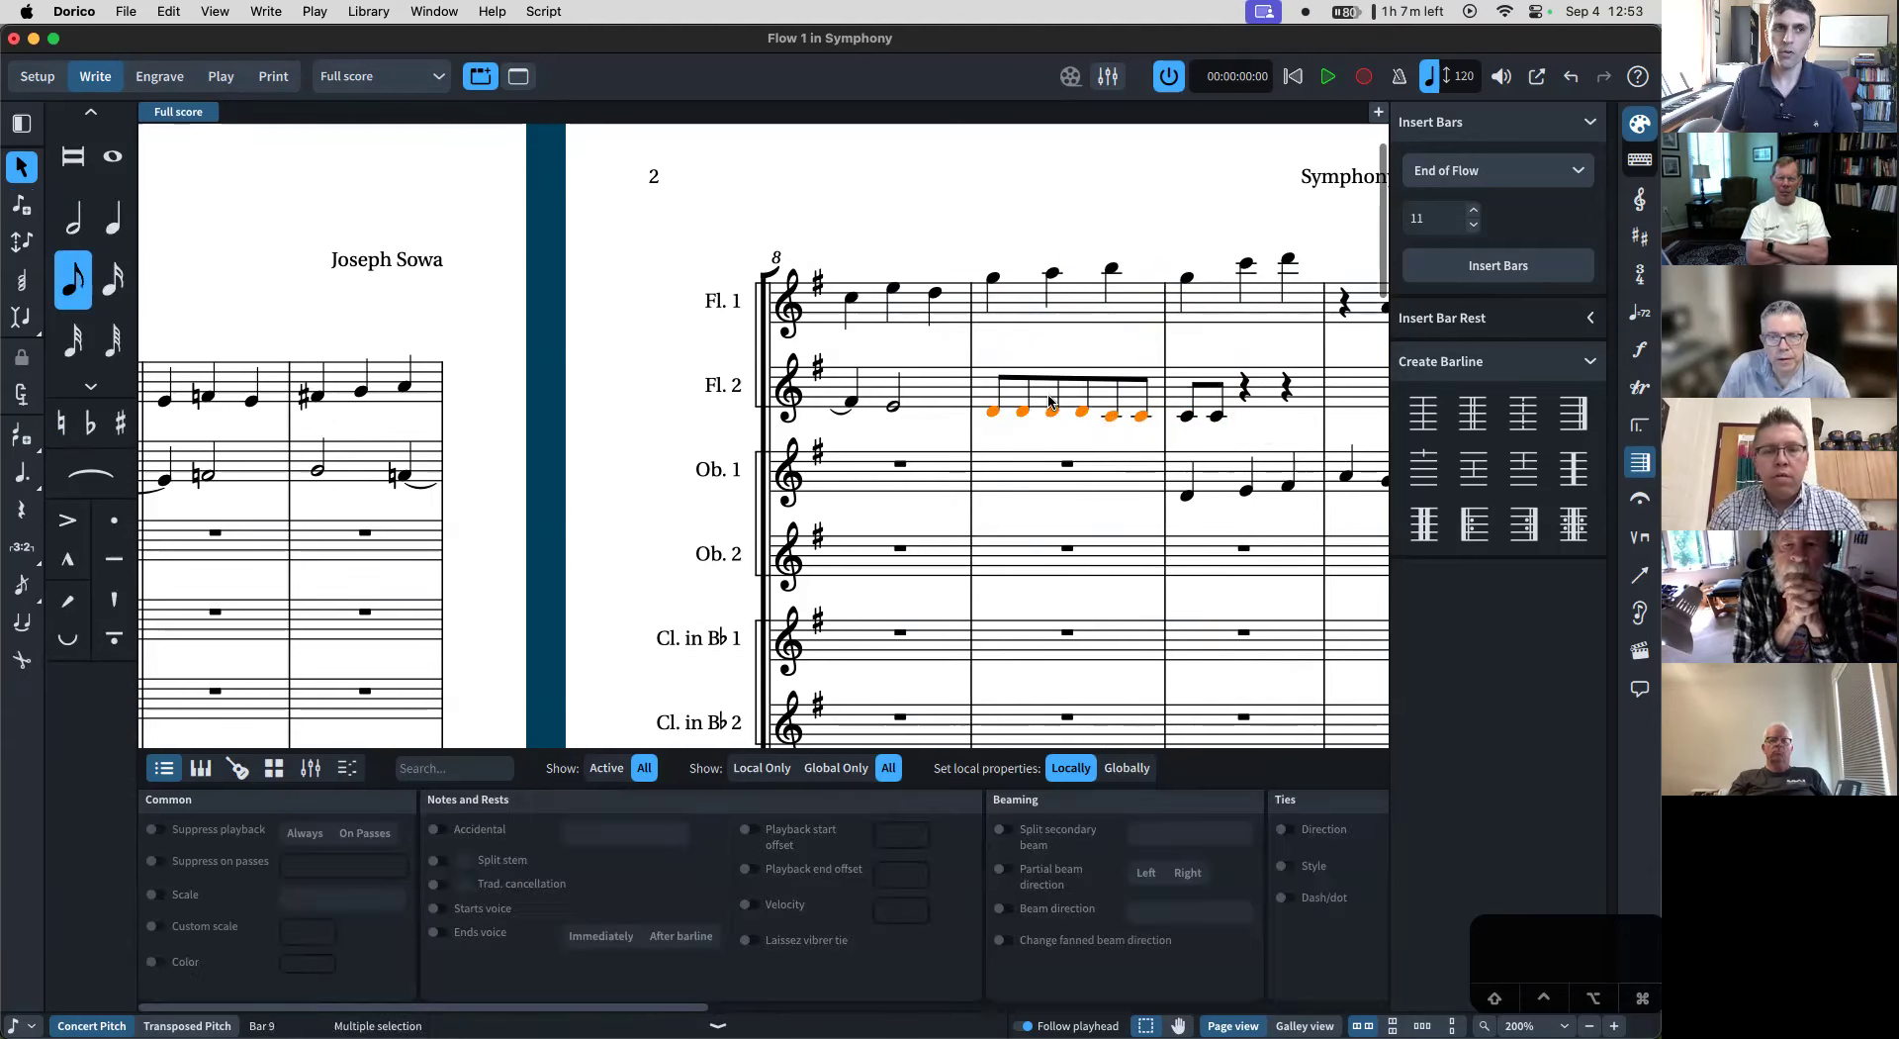
left_click(1219, 424, "shift")
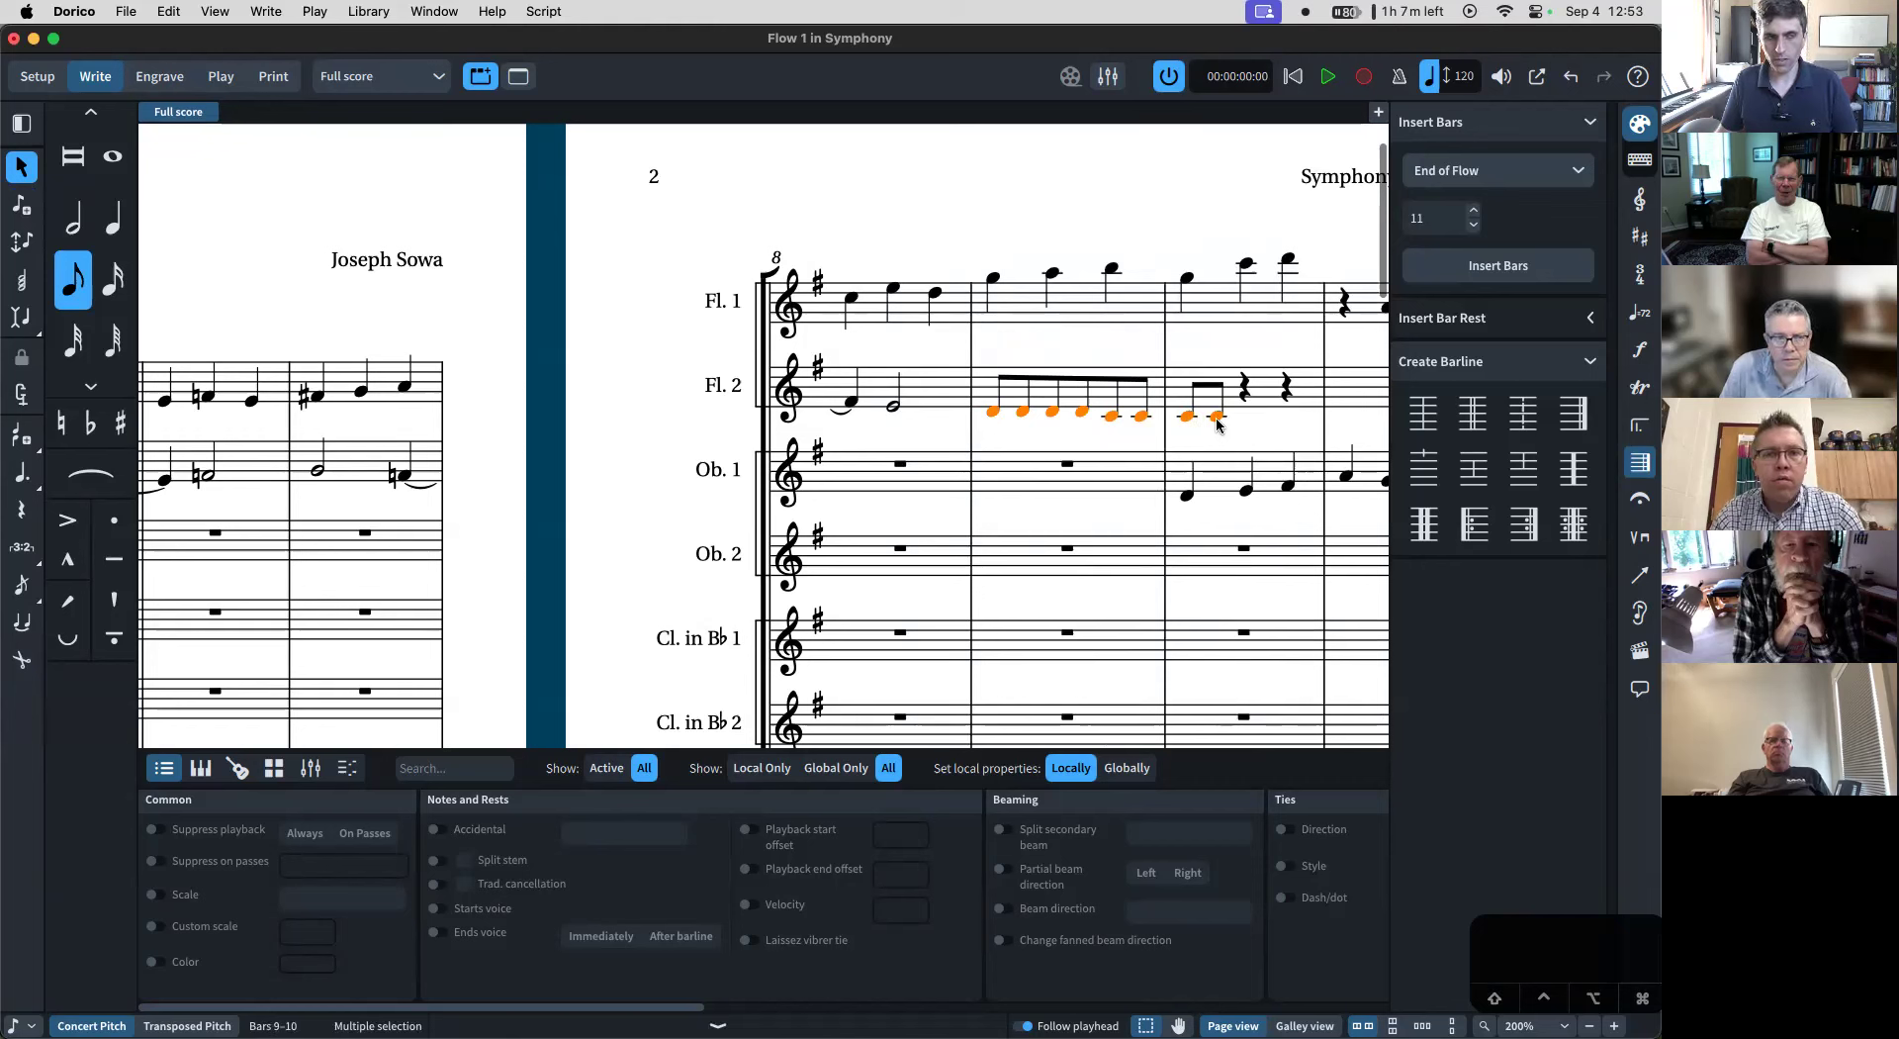
key("7")
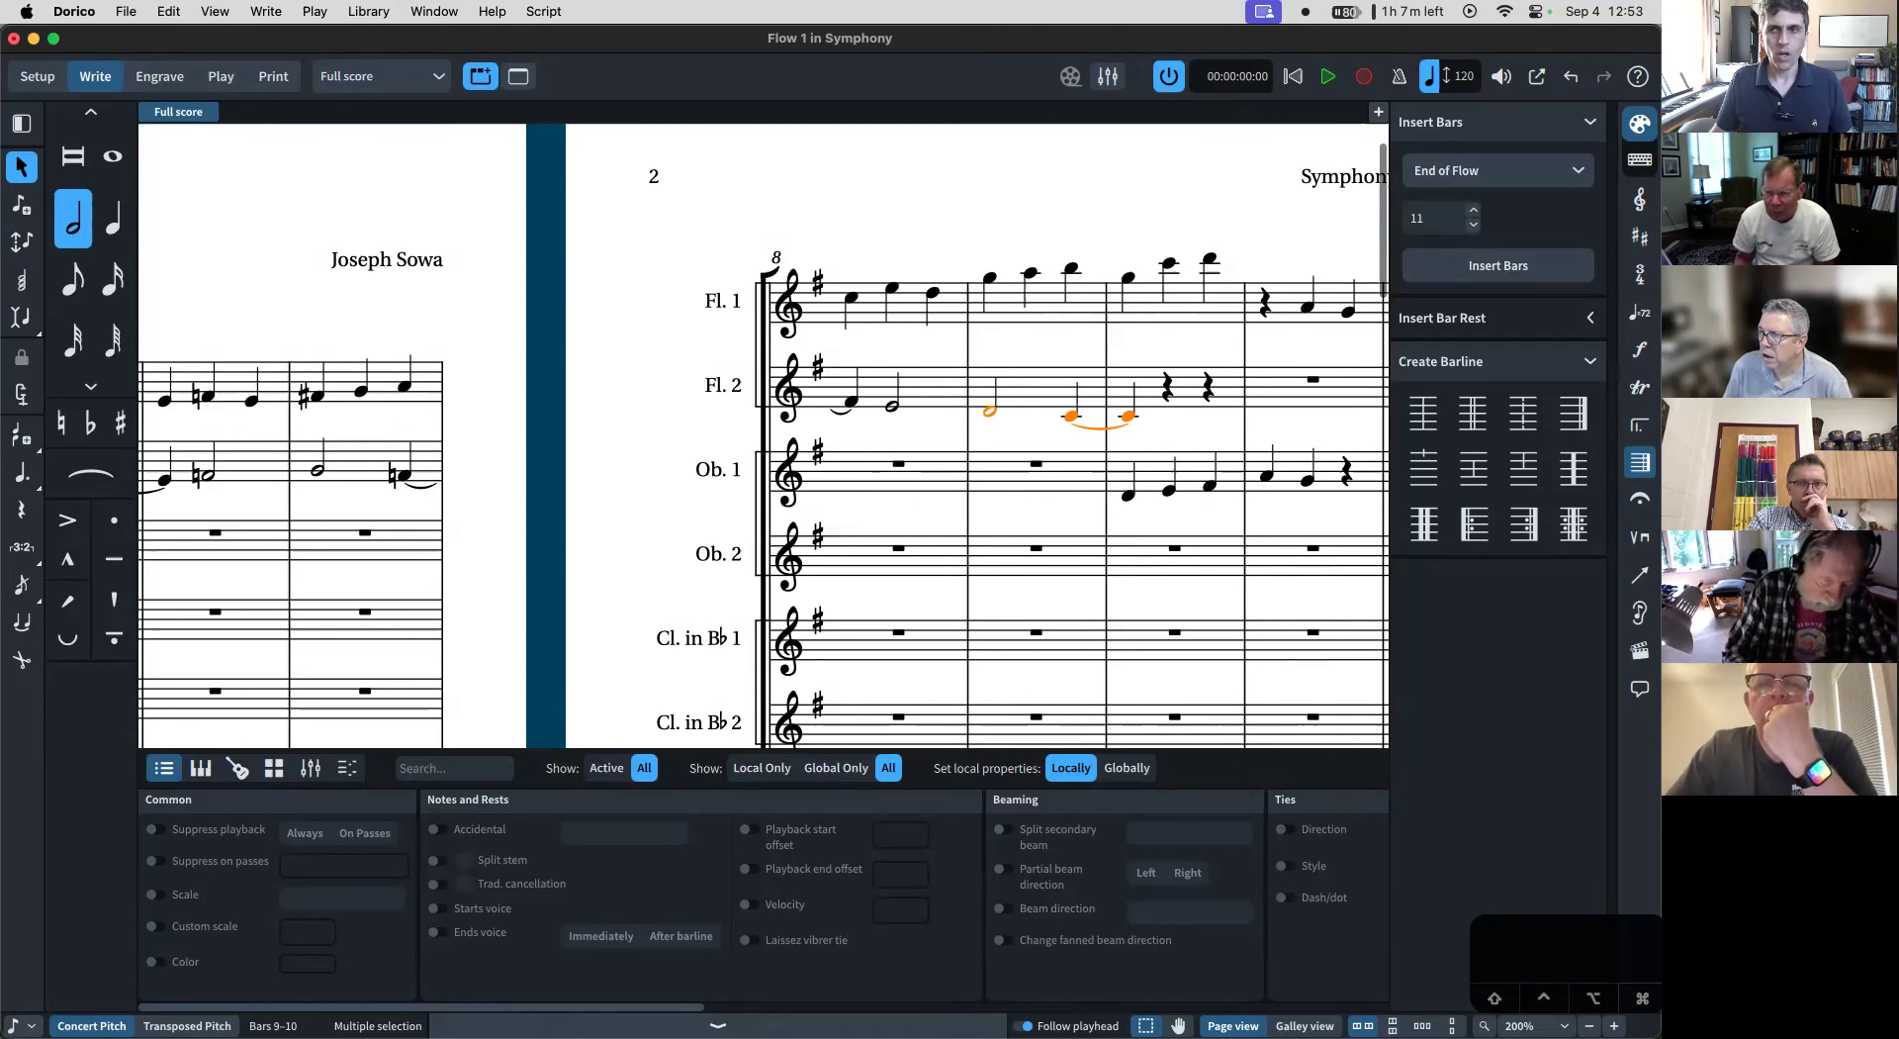
- Hide the note properties, select the three chords in bar 3 of Flute 1 and show the dynamics choices
key("super+8")
scroll(938, 452, "left", 10)
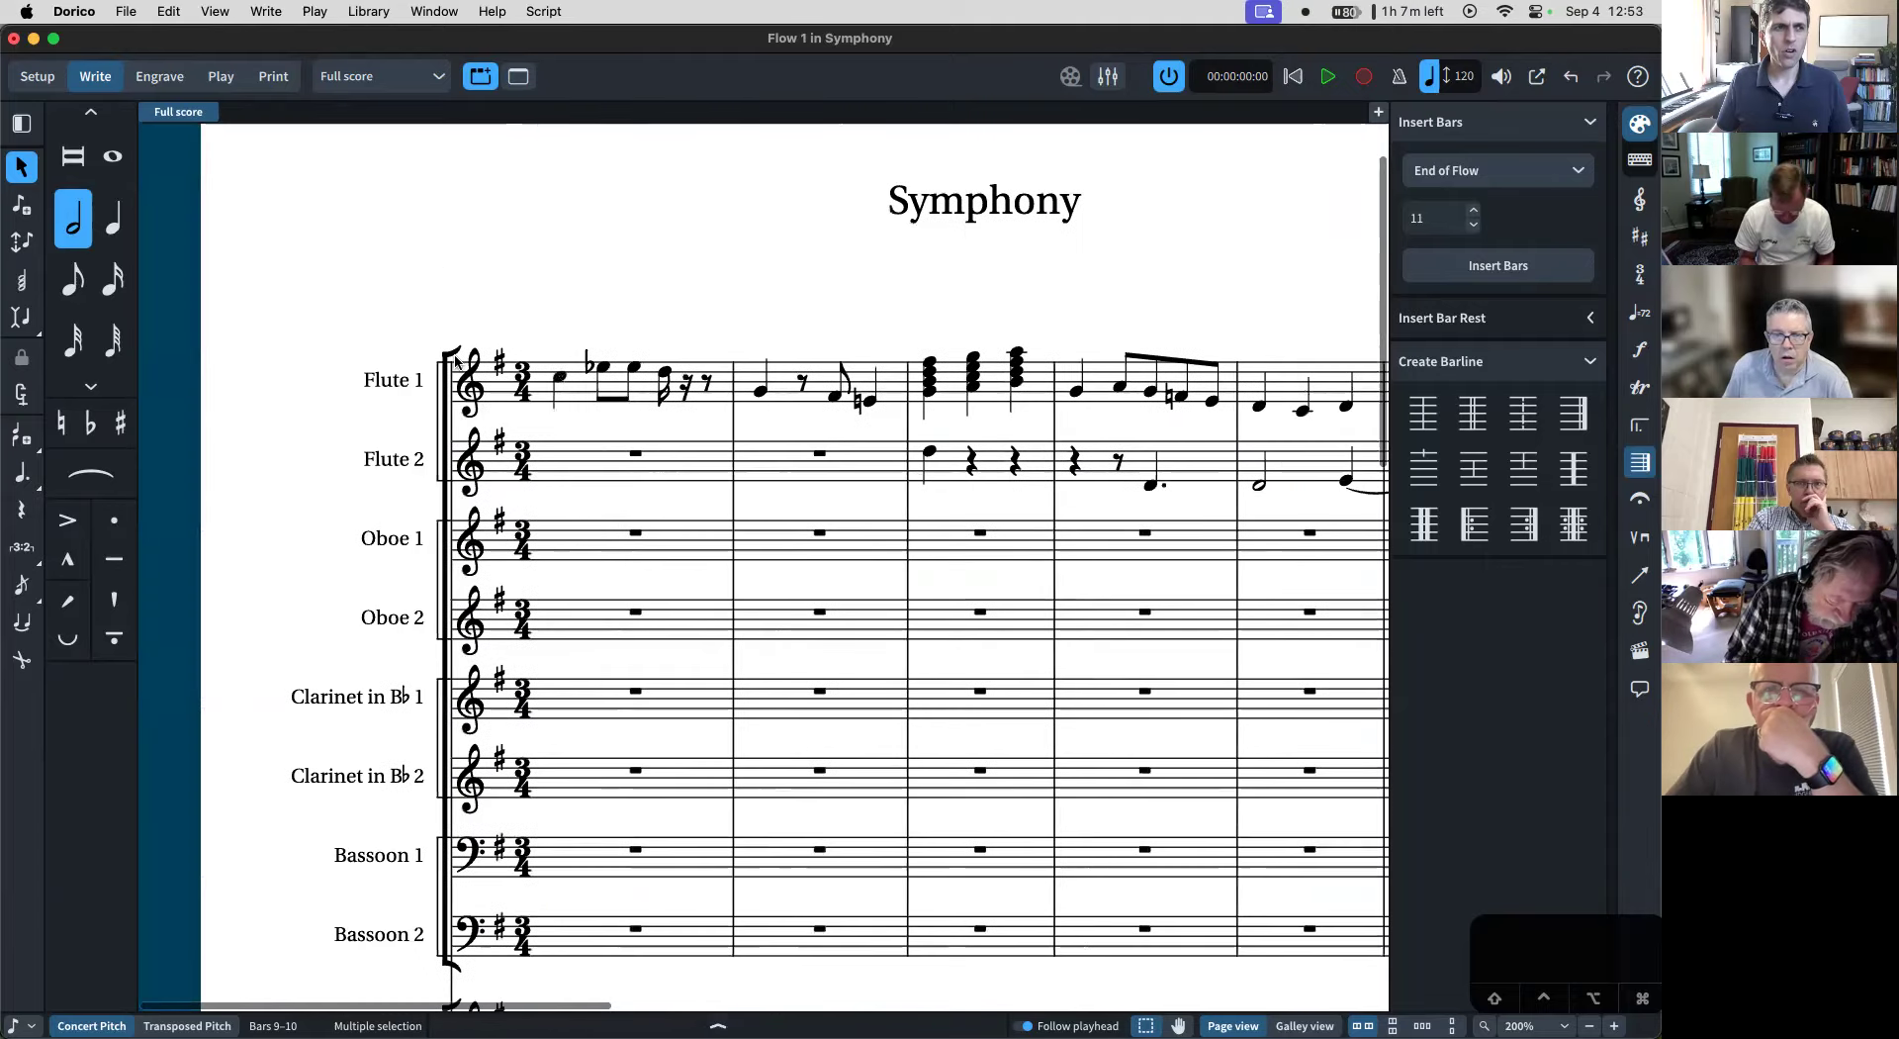
scroll(938, 452, "left", 5)
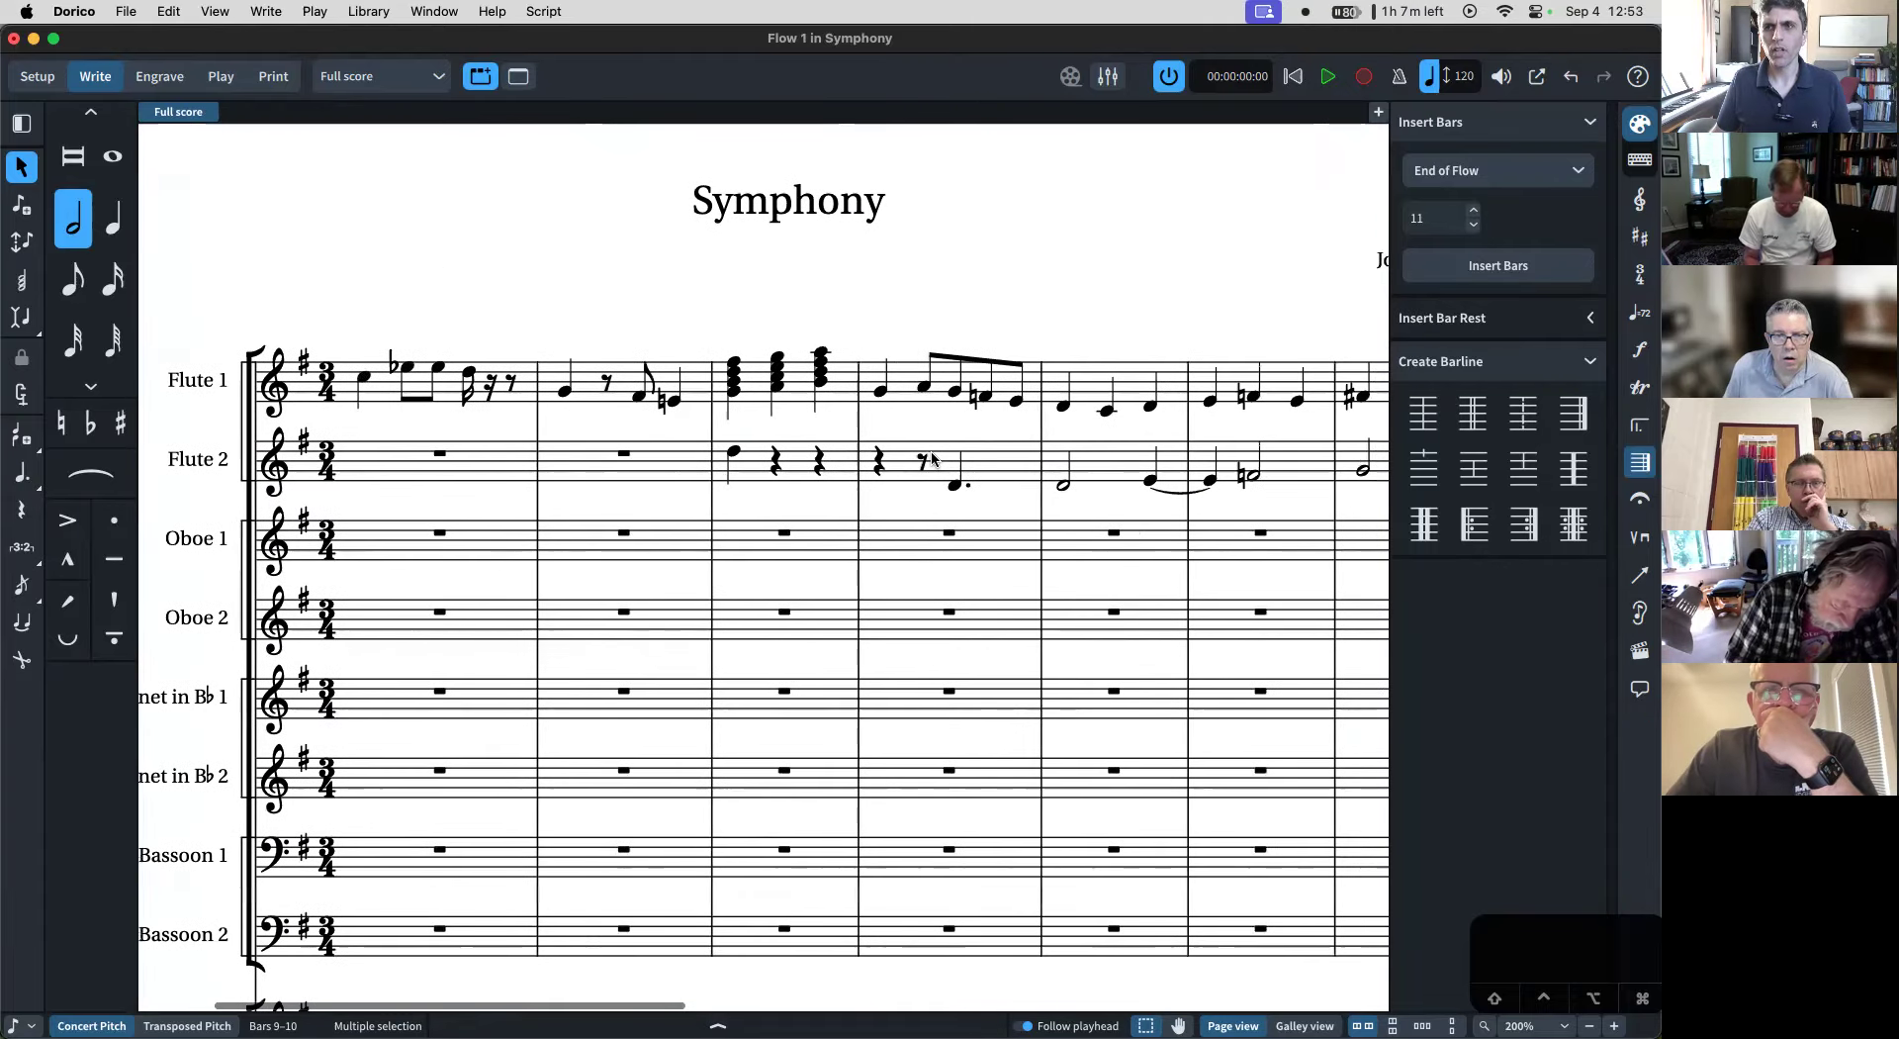
scroll(934, 457, "right", 3)
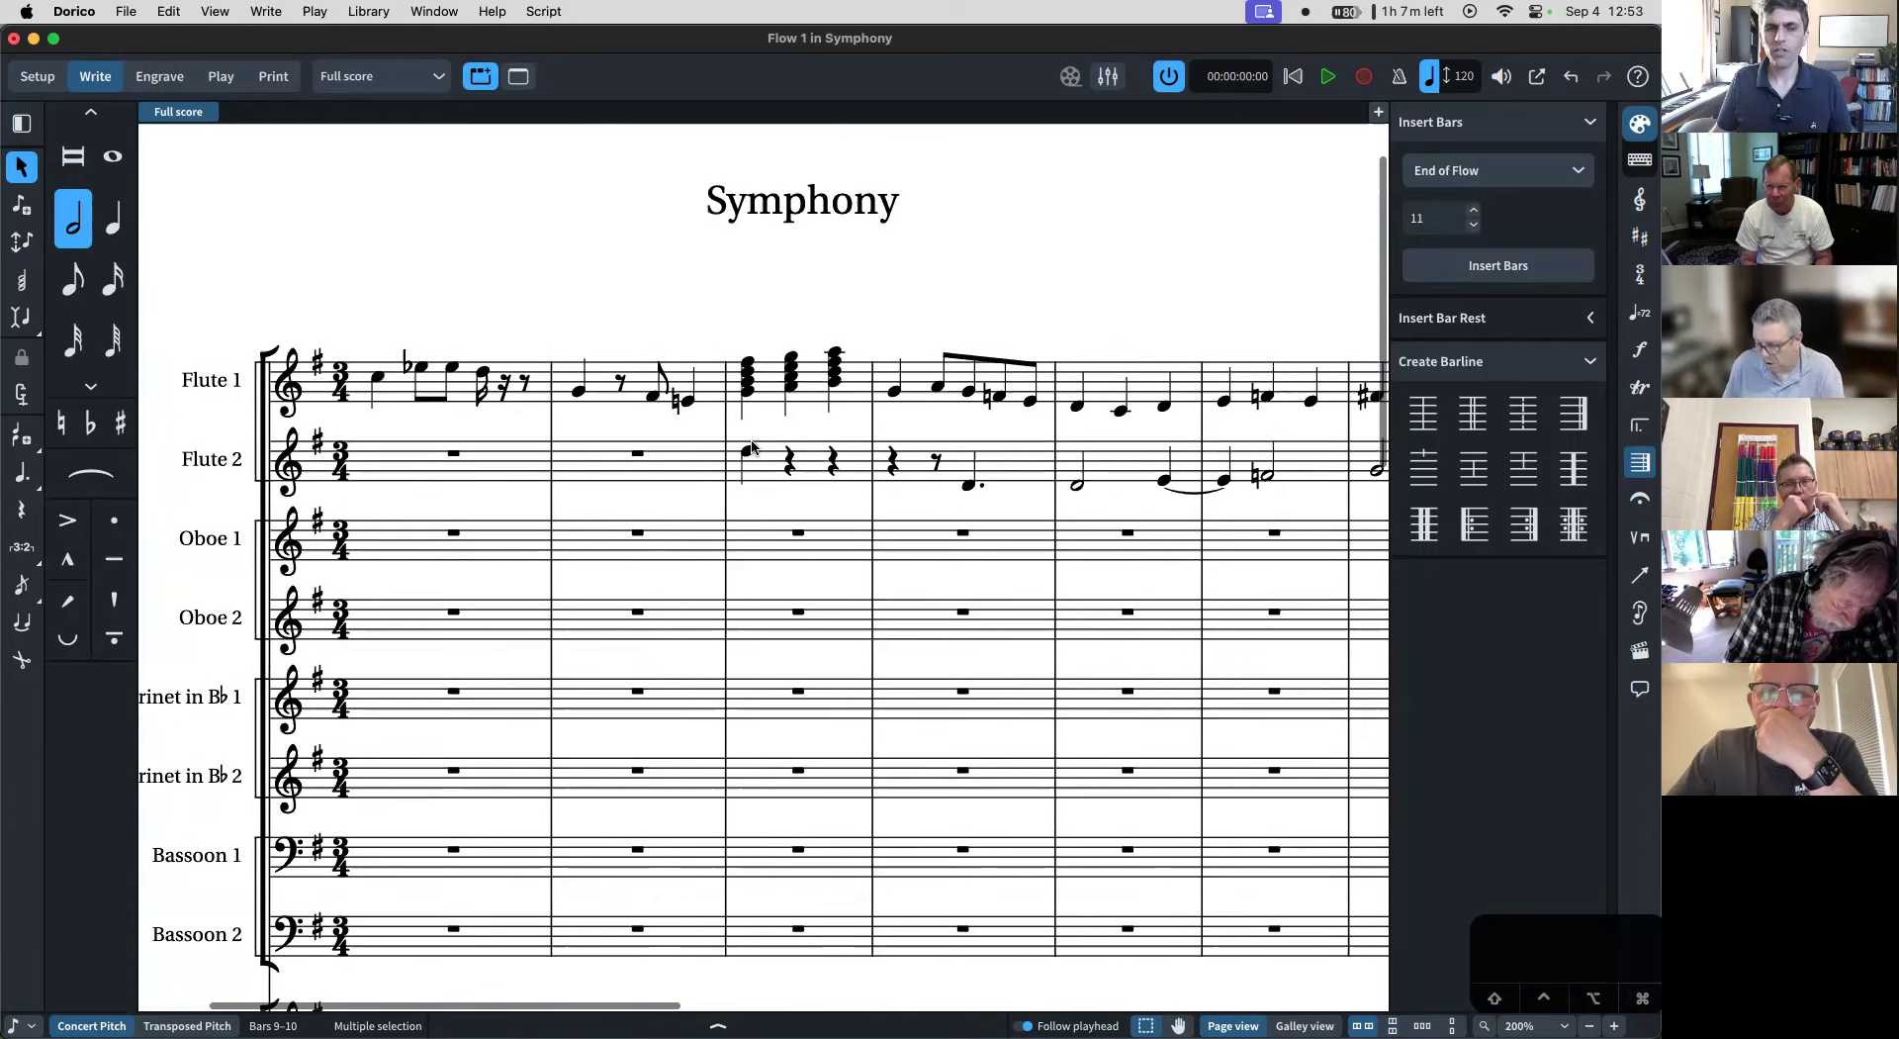
scroll(752, 447, "right", 2)
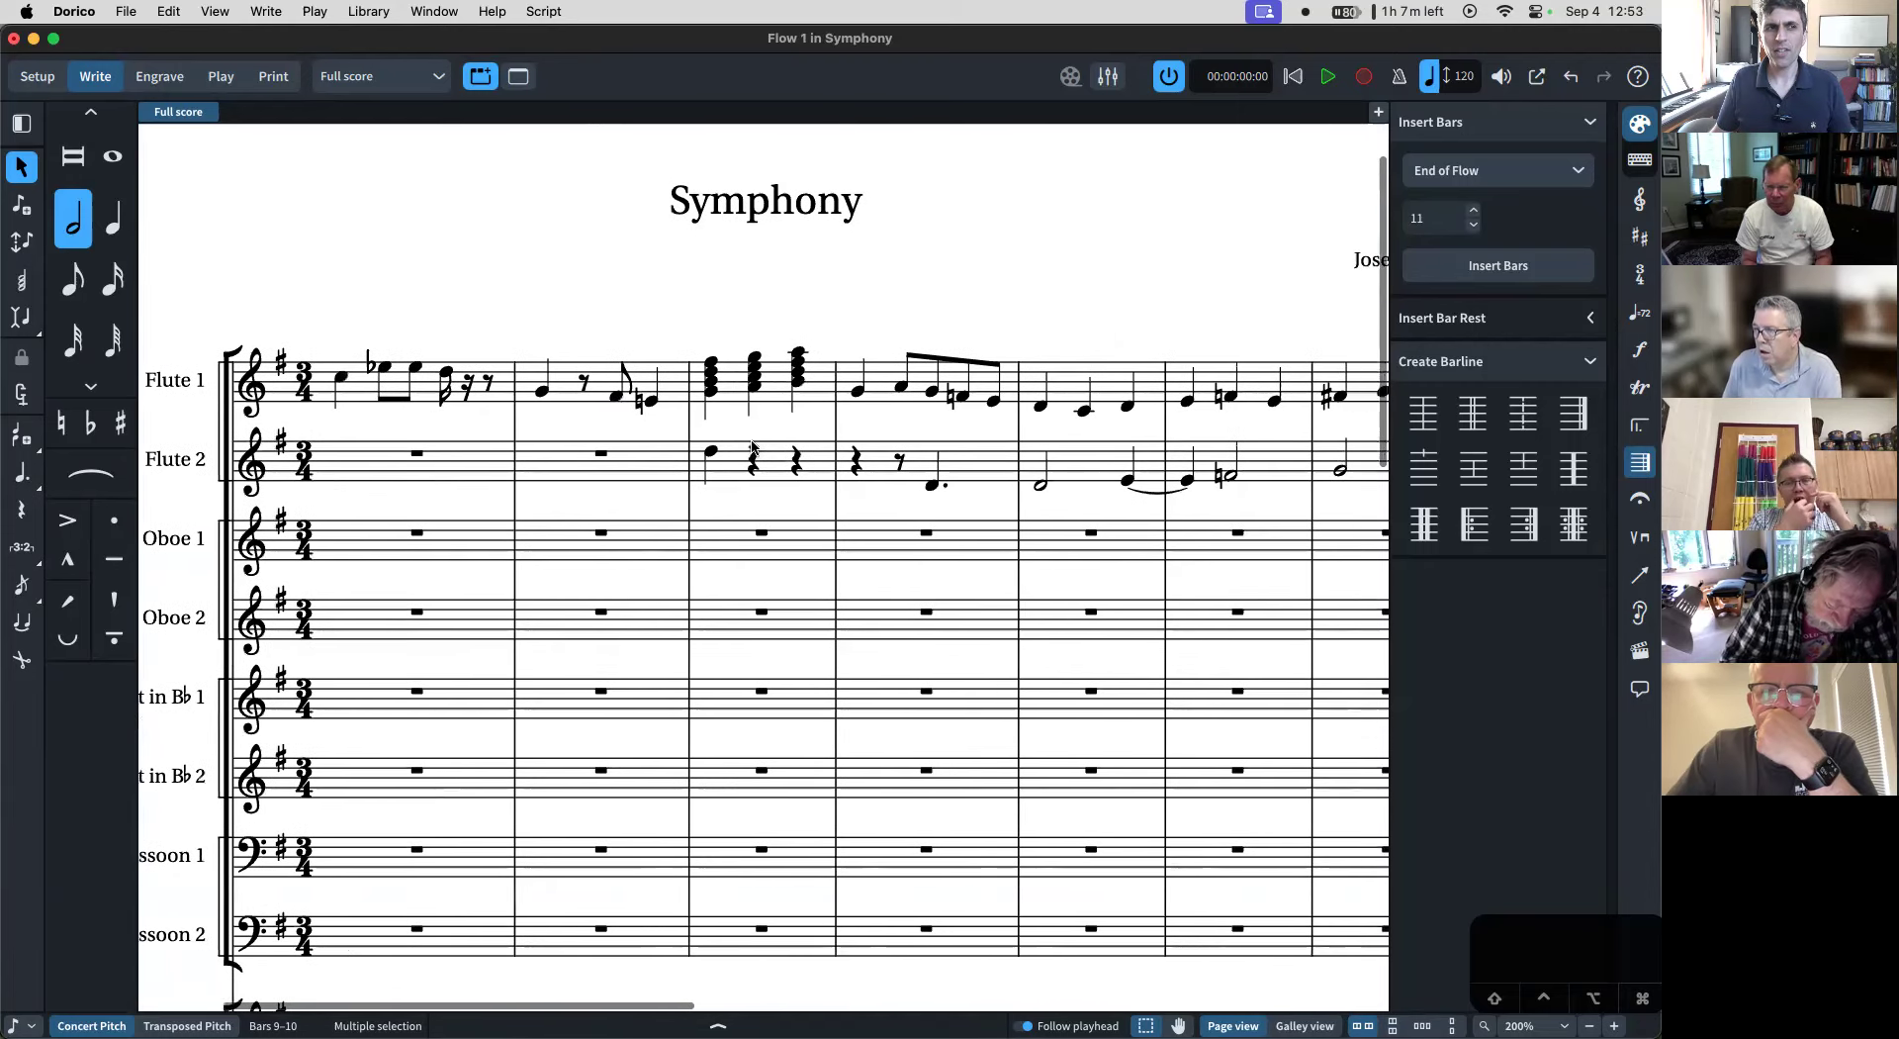
left_click(727, 388)
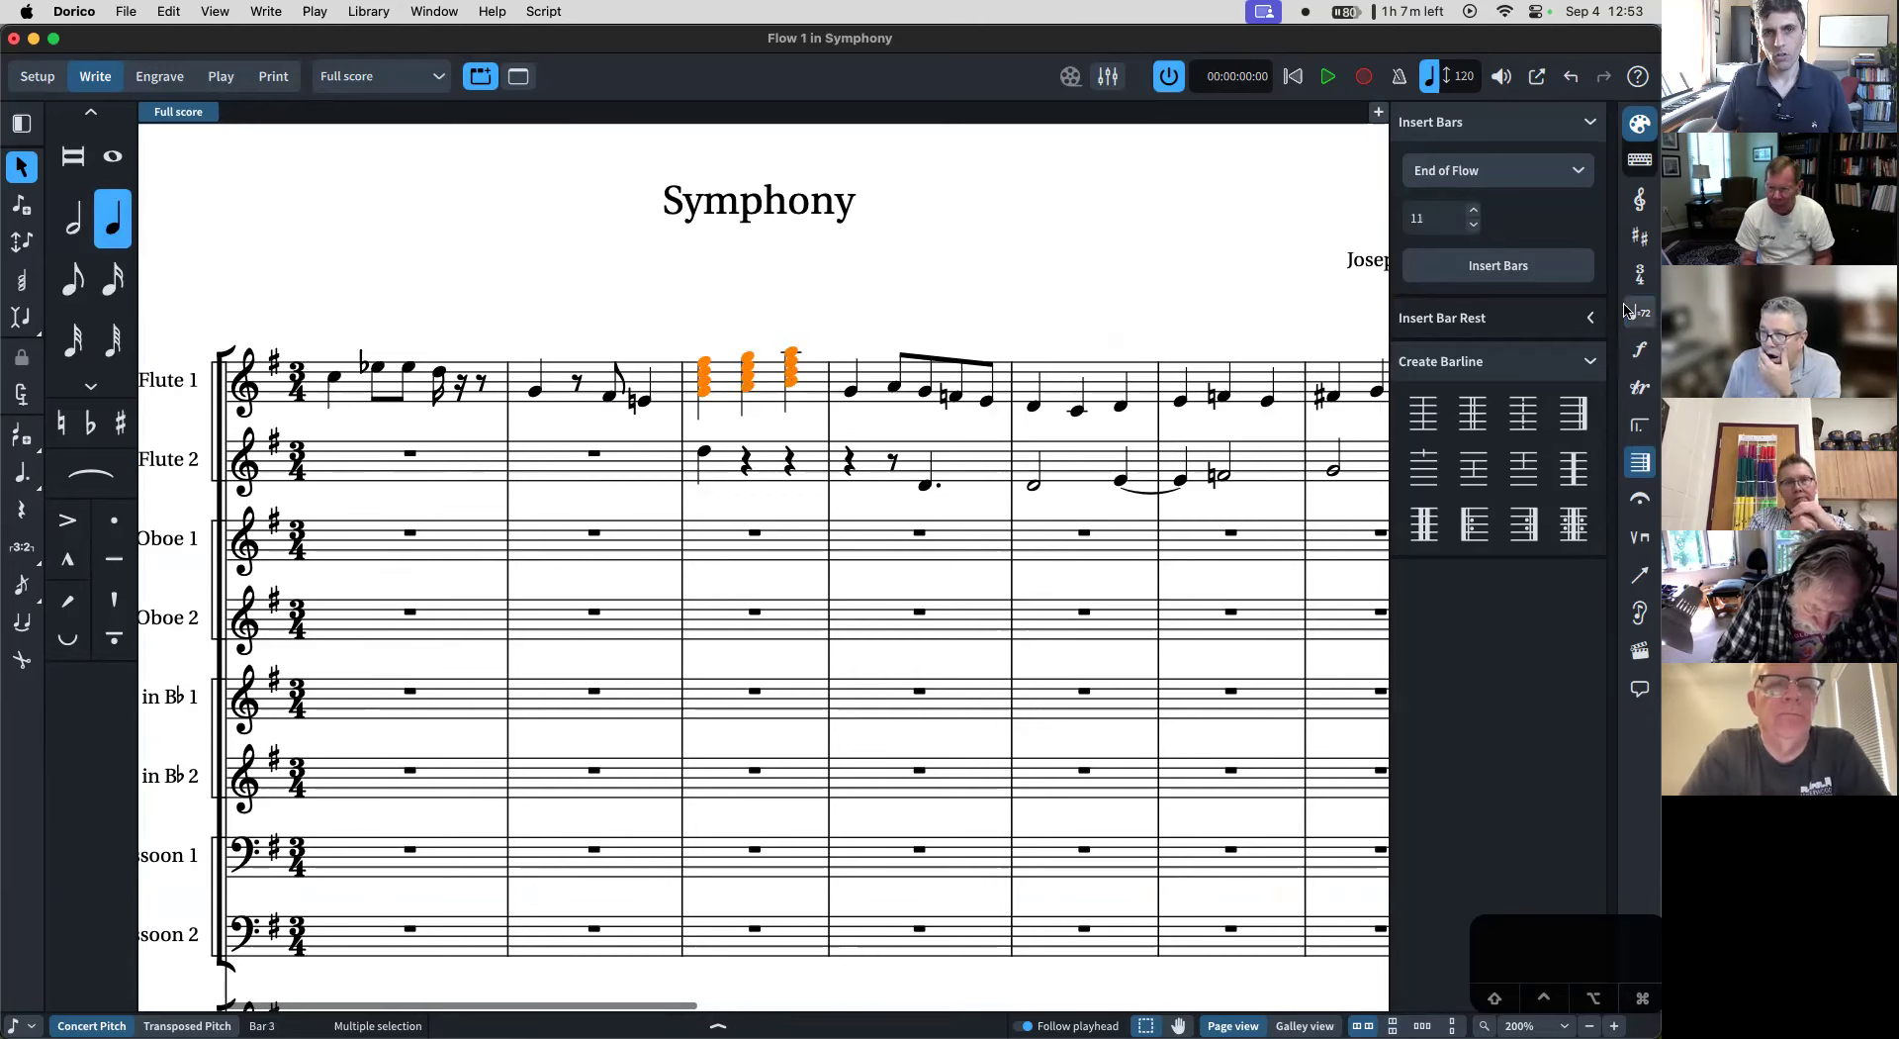
left_click(1639, 348)
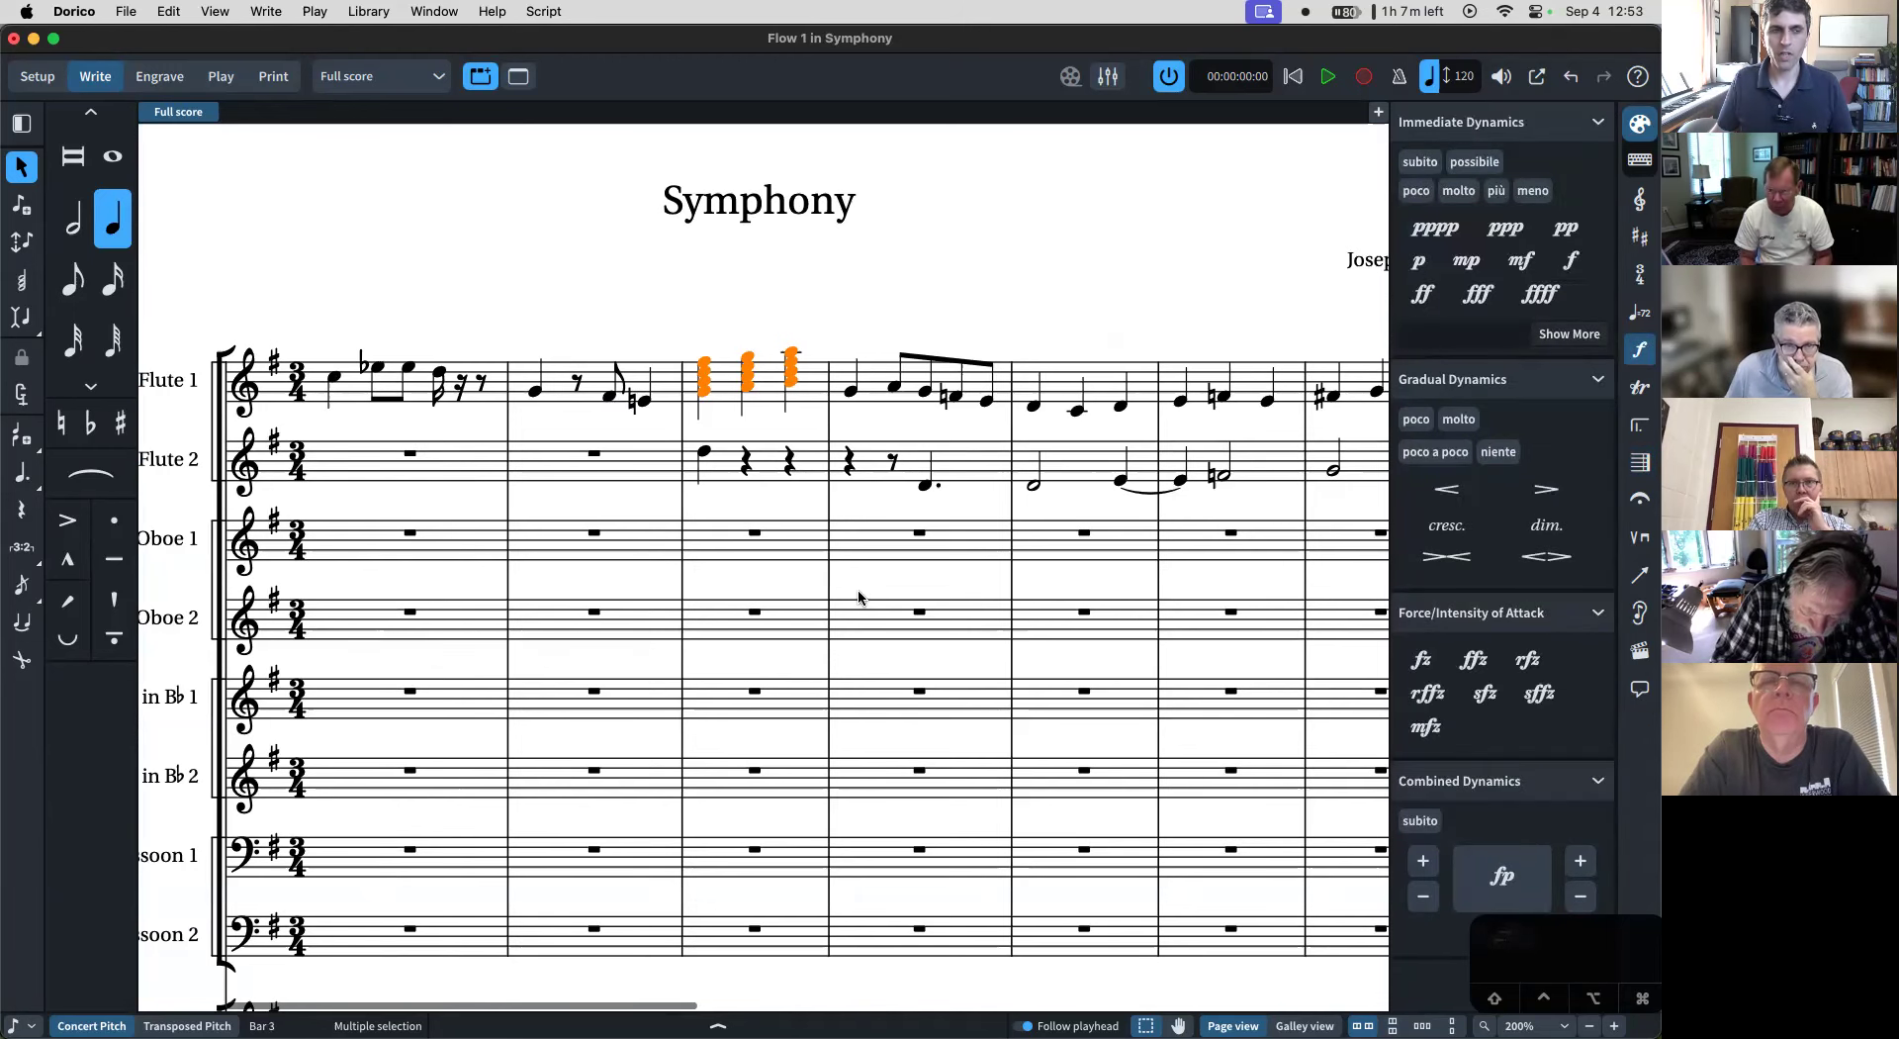
scroll(859, 597, "right", 1)
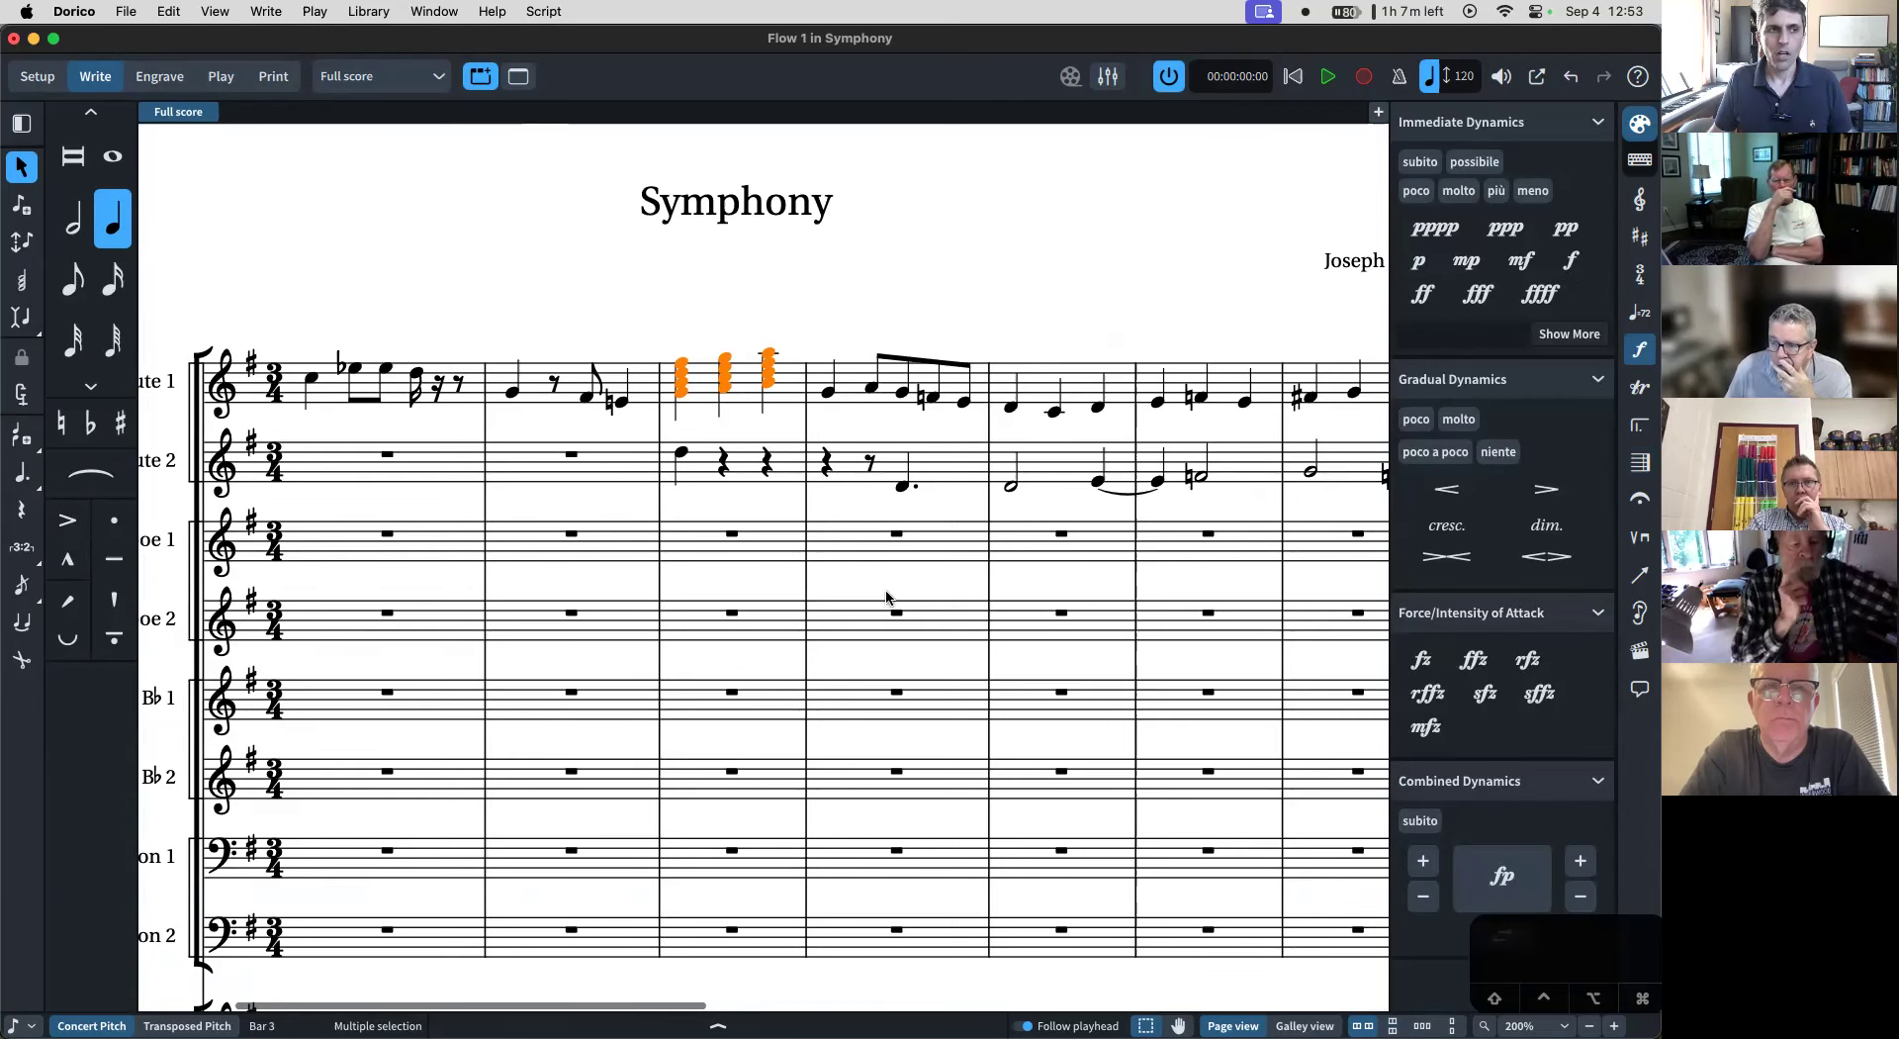
- Shift the quarter-note D in bar 3 of Flute 2 rhythmically earlier into bar 2 and back to beat 1 of bar 3
left_click(684, 457)
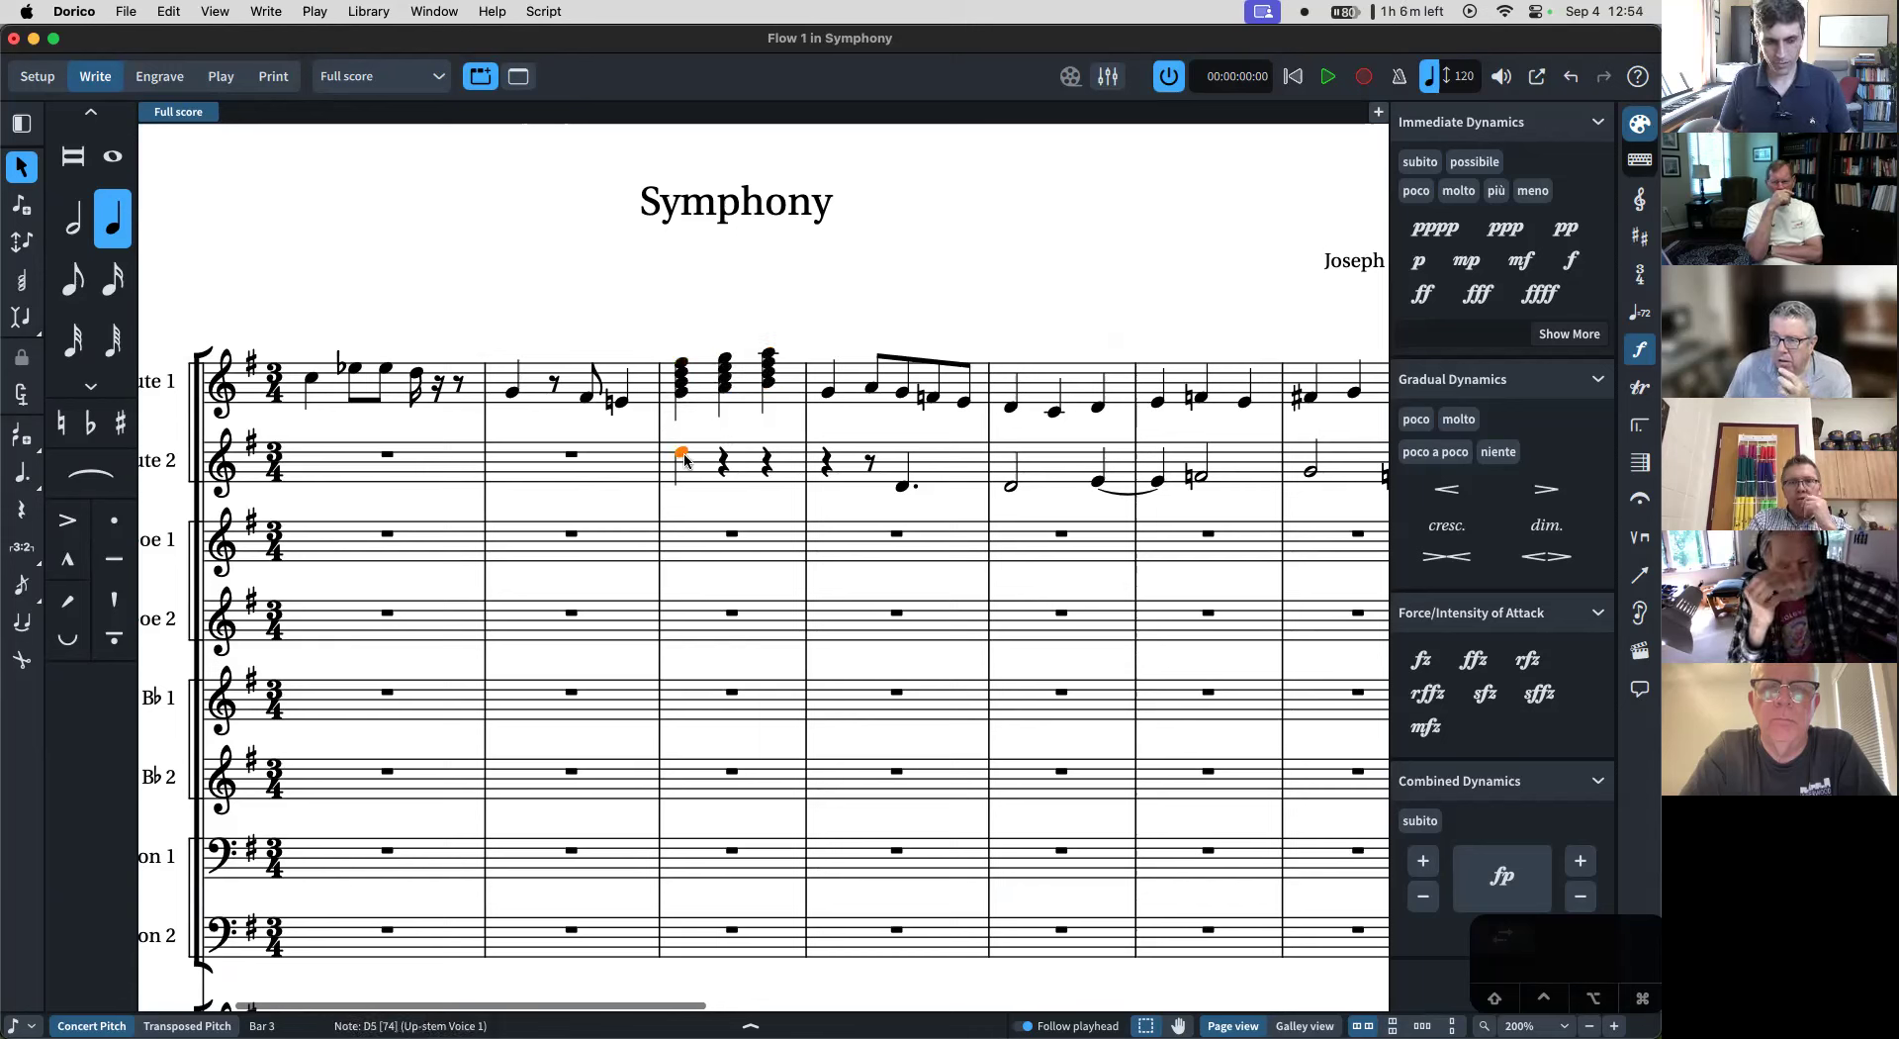
key("alt+Left")
key("alt+Left")
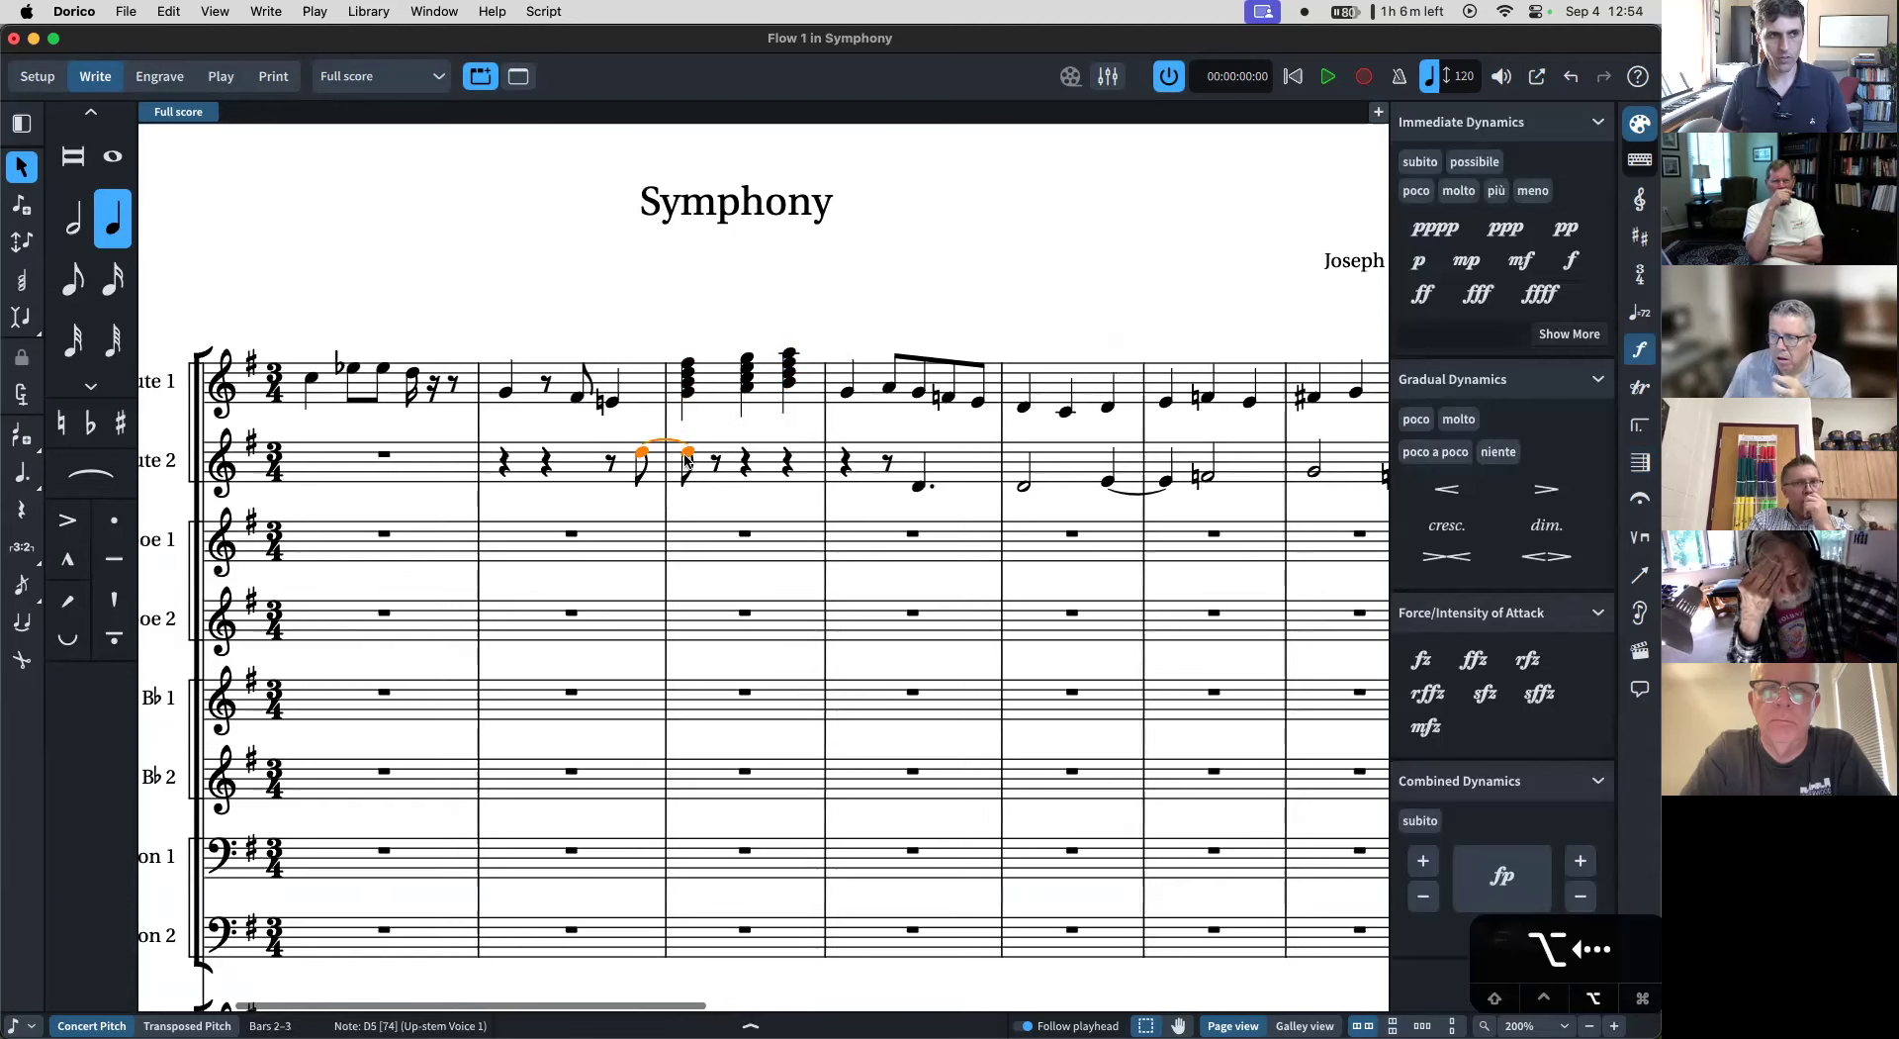
key("alt+Right")
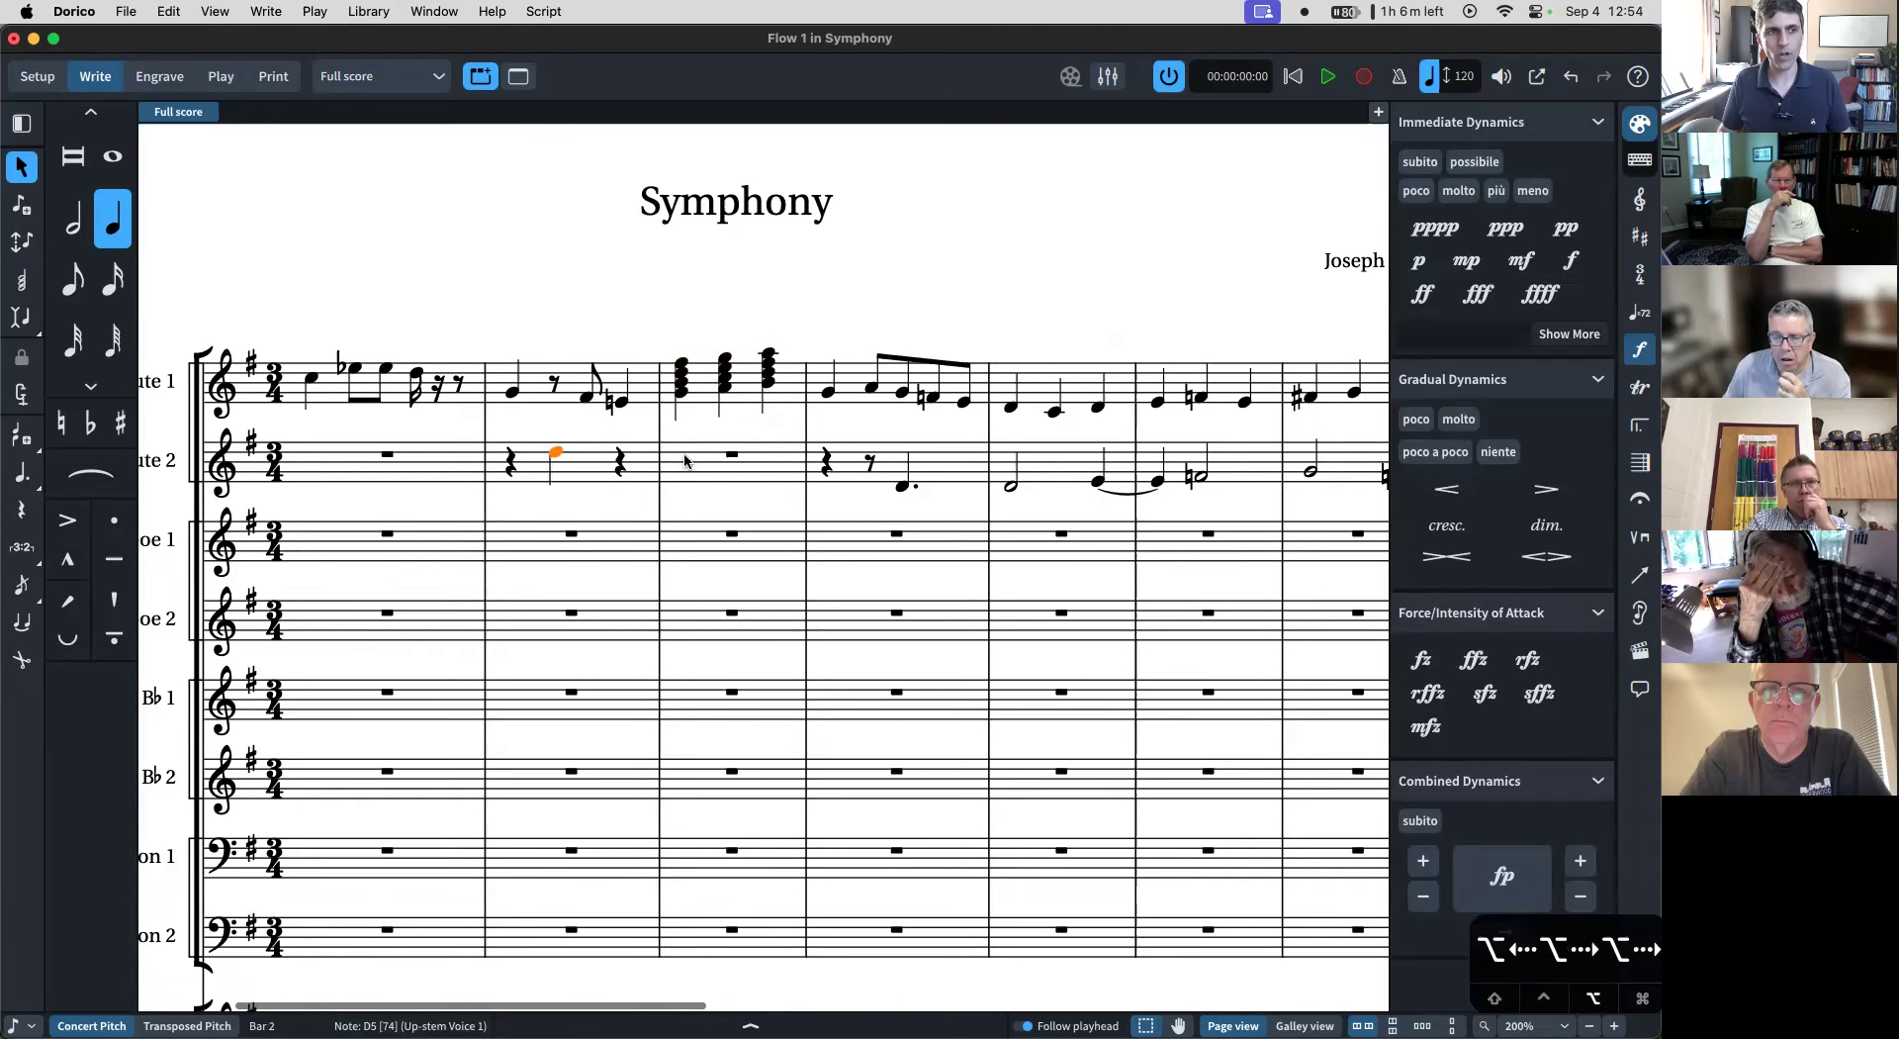
key("alt+Right")
key("alt+Right")
key("alt+Right")
key("alt+Left")
key("alt+Left")
key("alt+Left")
key("alt+Right")
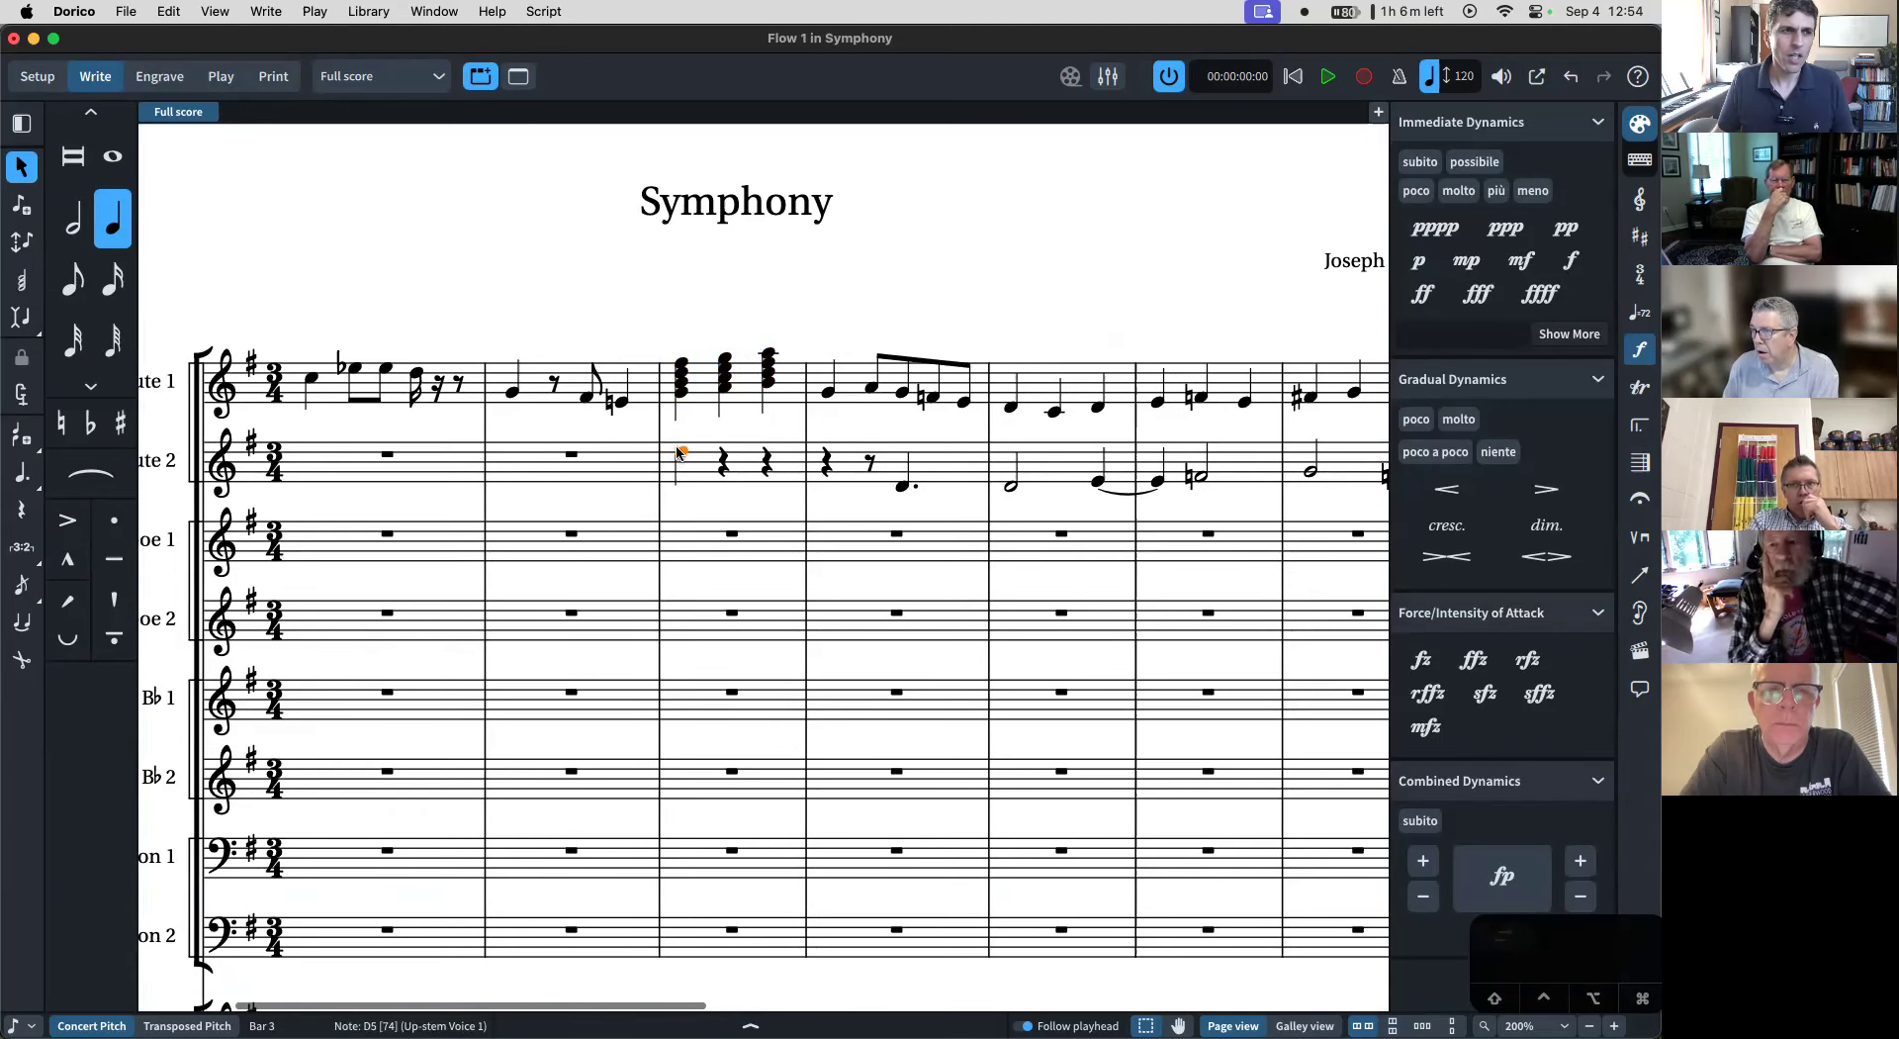
key("Delete")
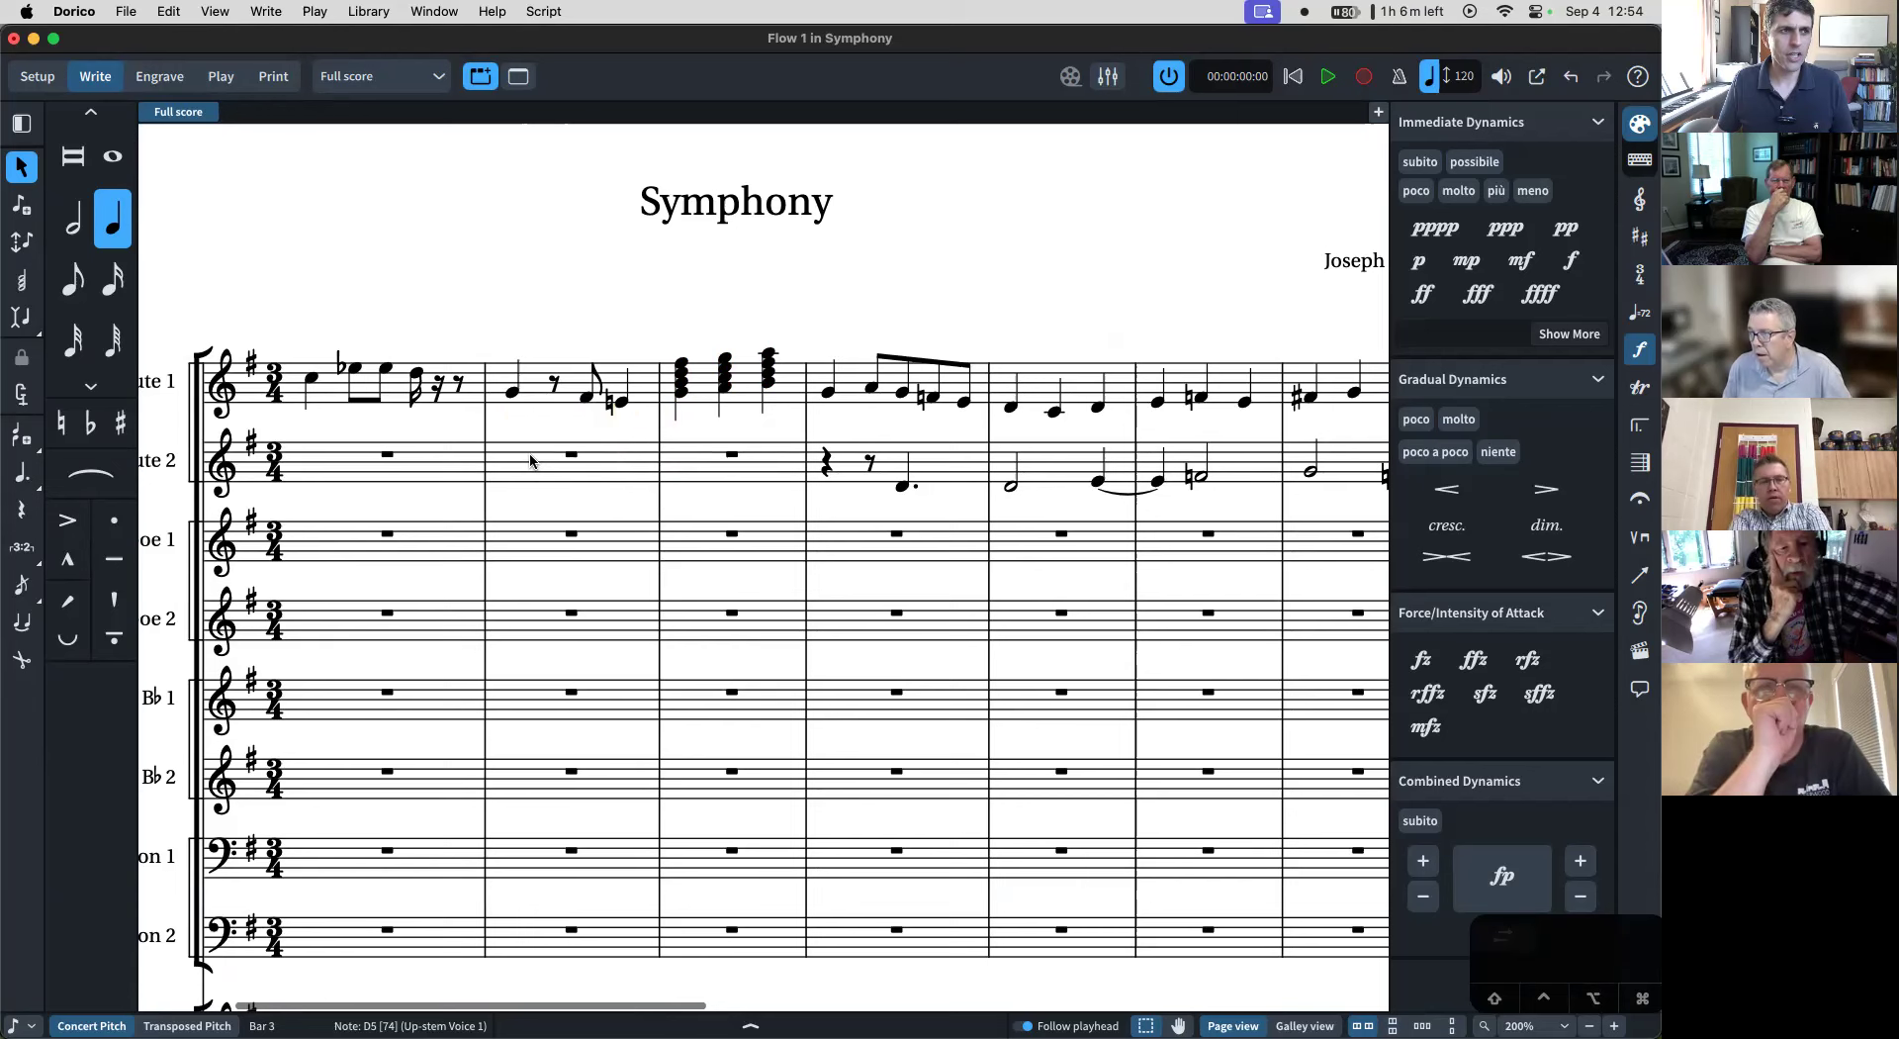
key("alt+Left")
key("alt+Right")
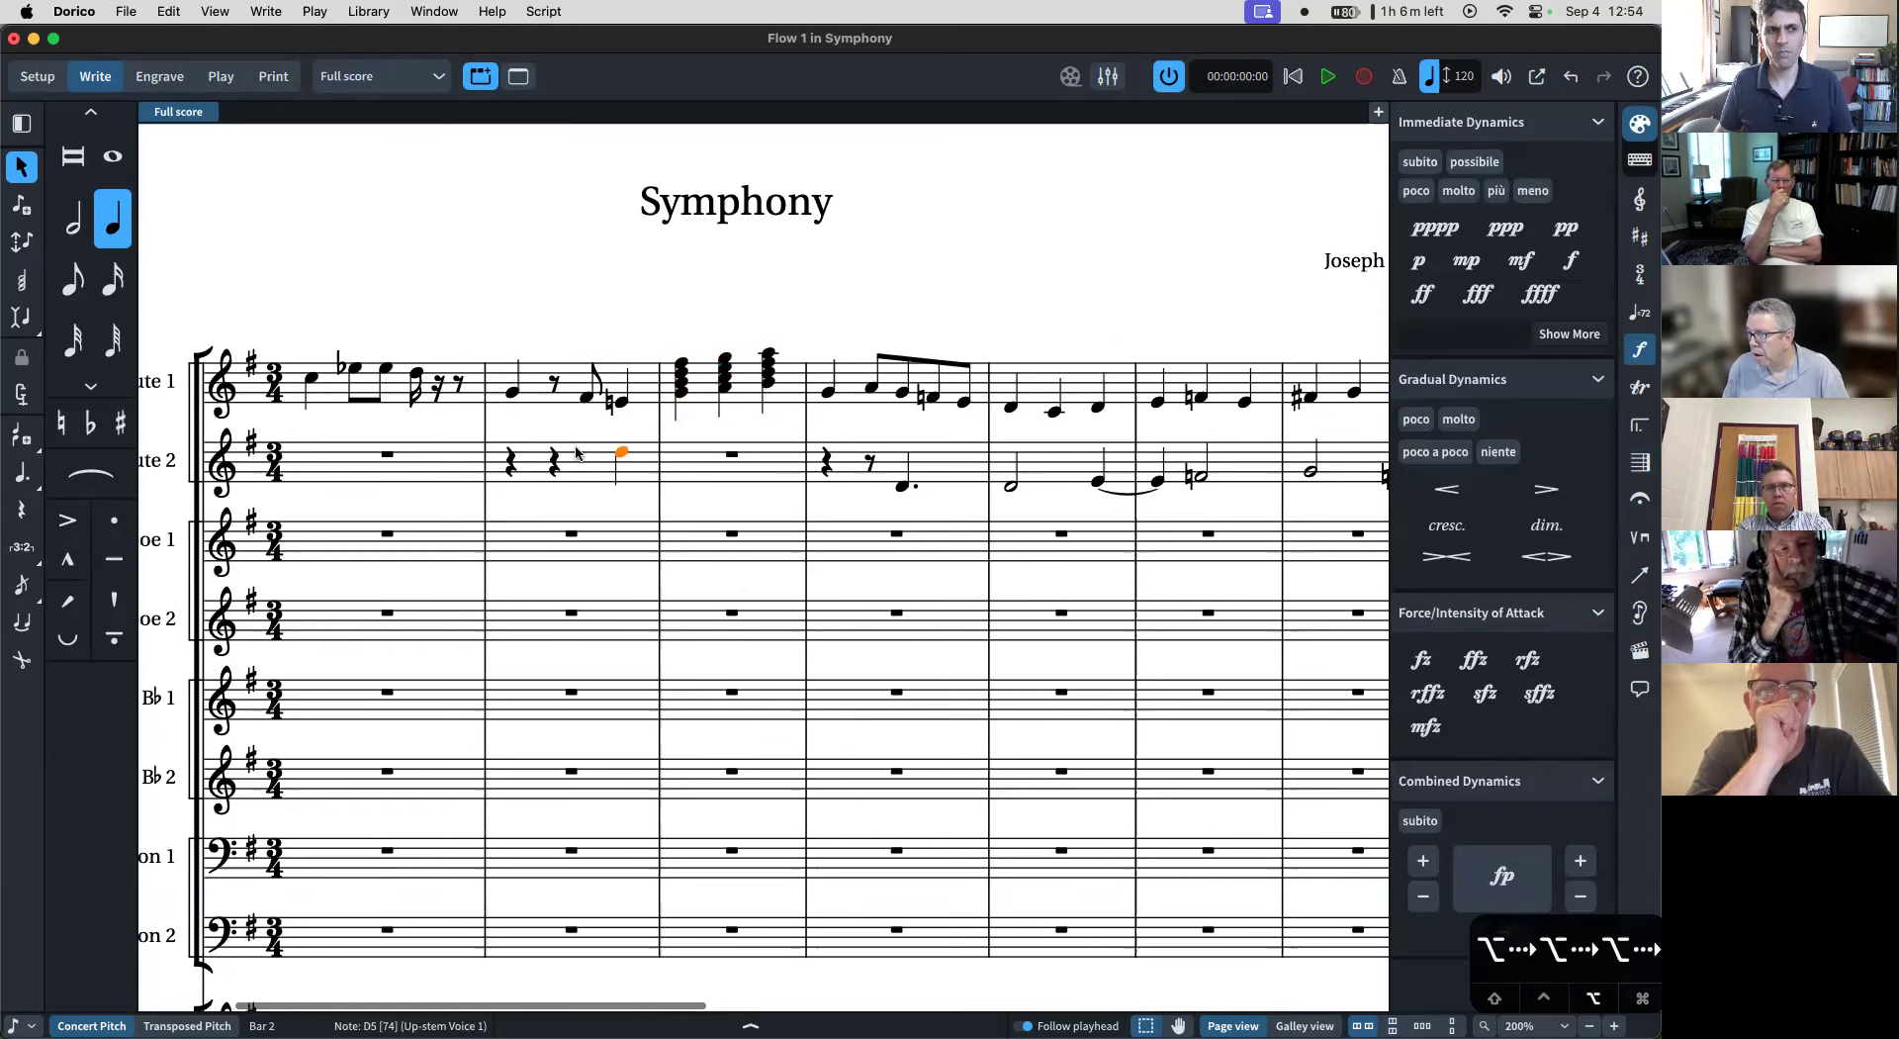
key("alt+Right")
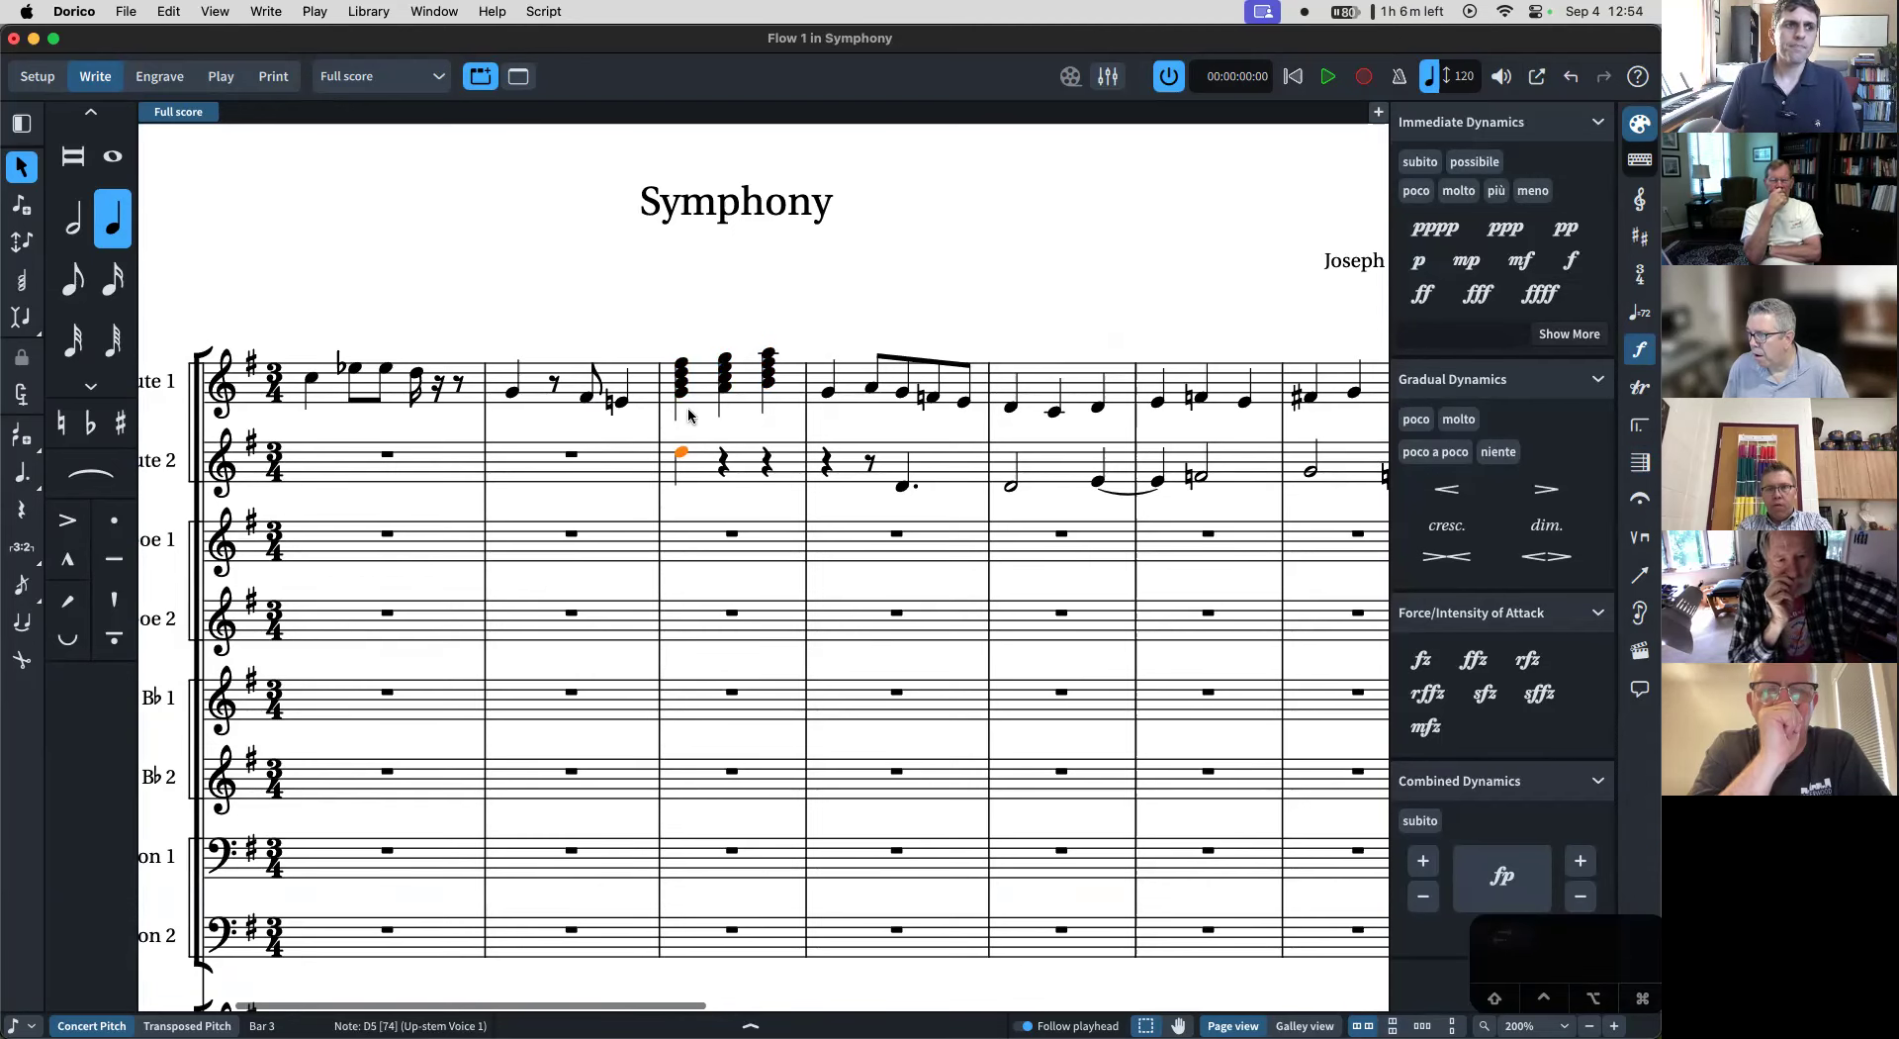
- Add a p dynamic to the beat 3 note in bar 12 of Flute 1 and undo it
key("Page_Down")
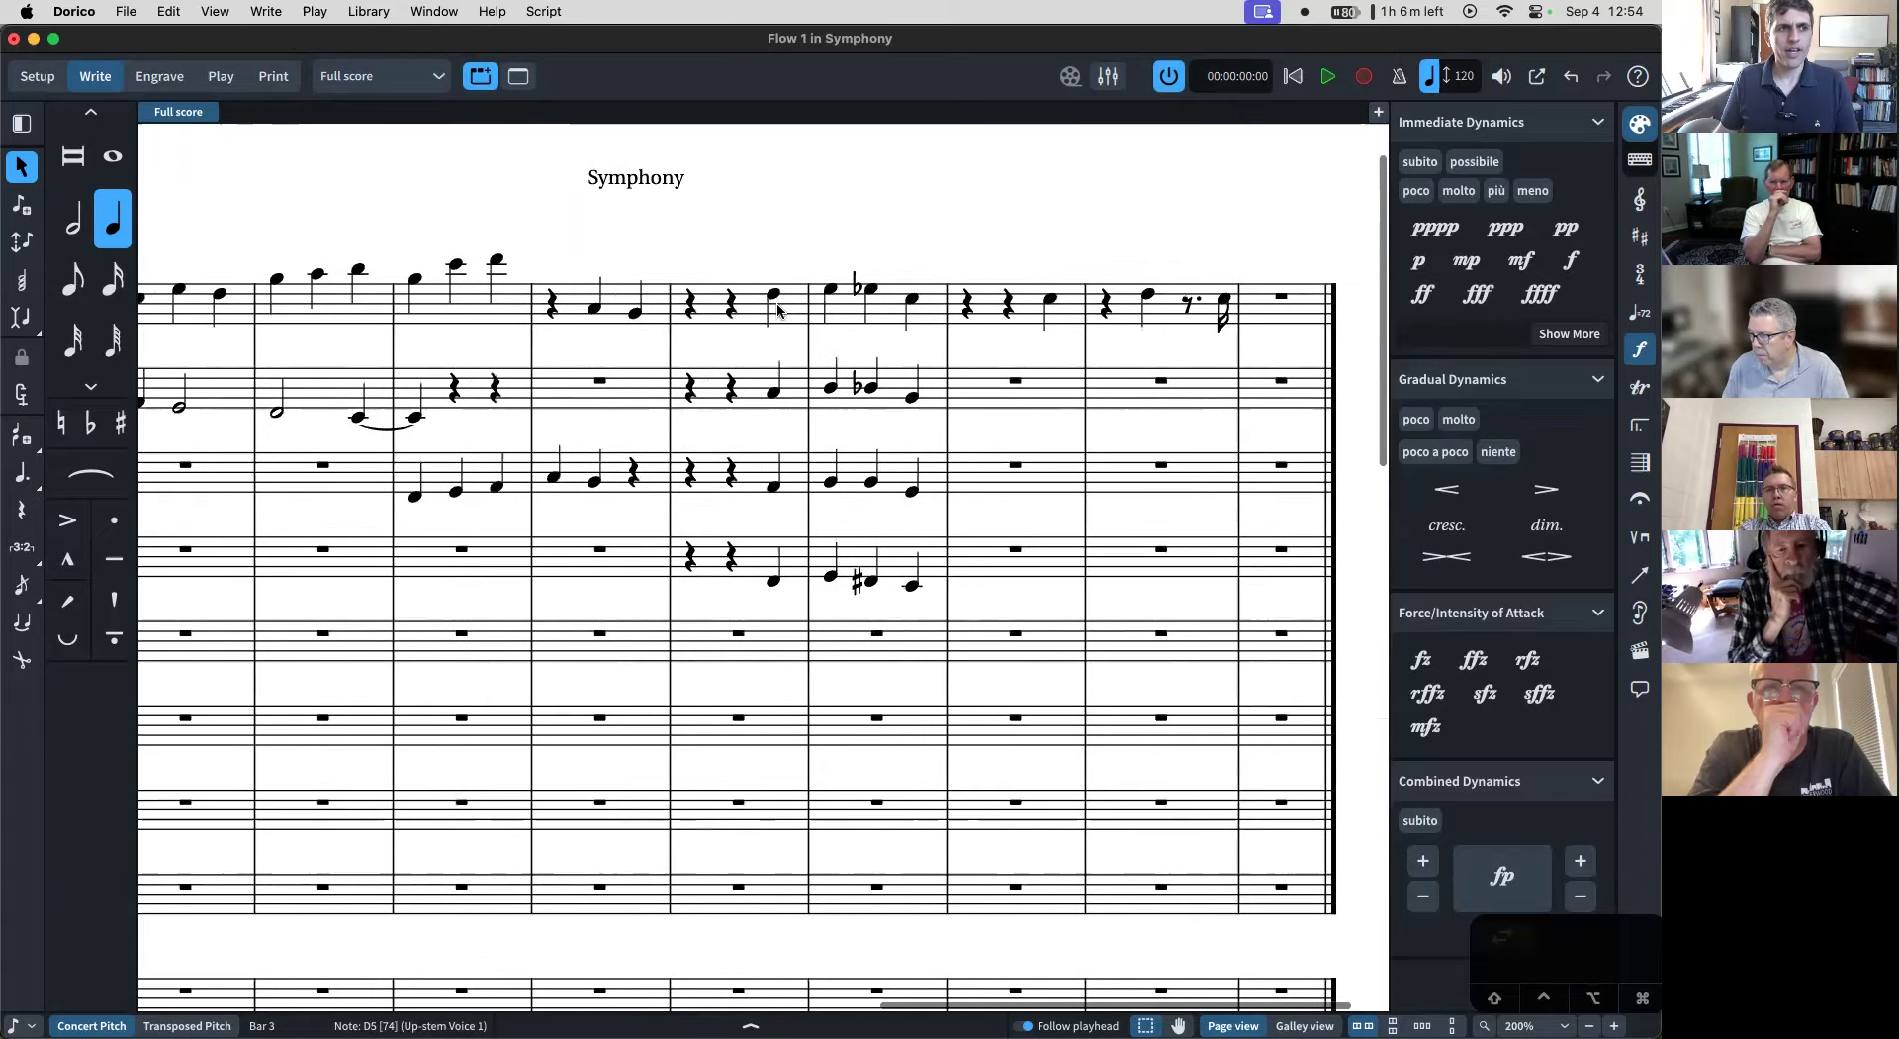
left_click(777, 299)
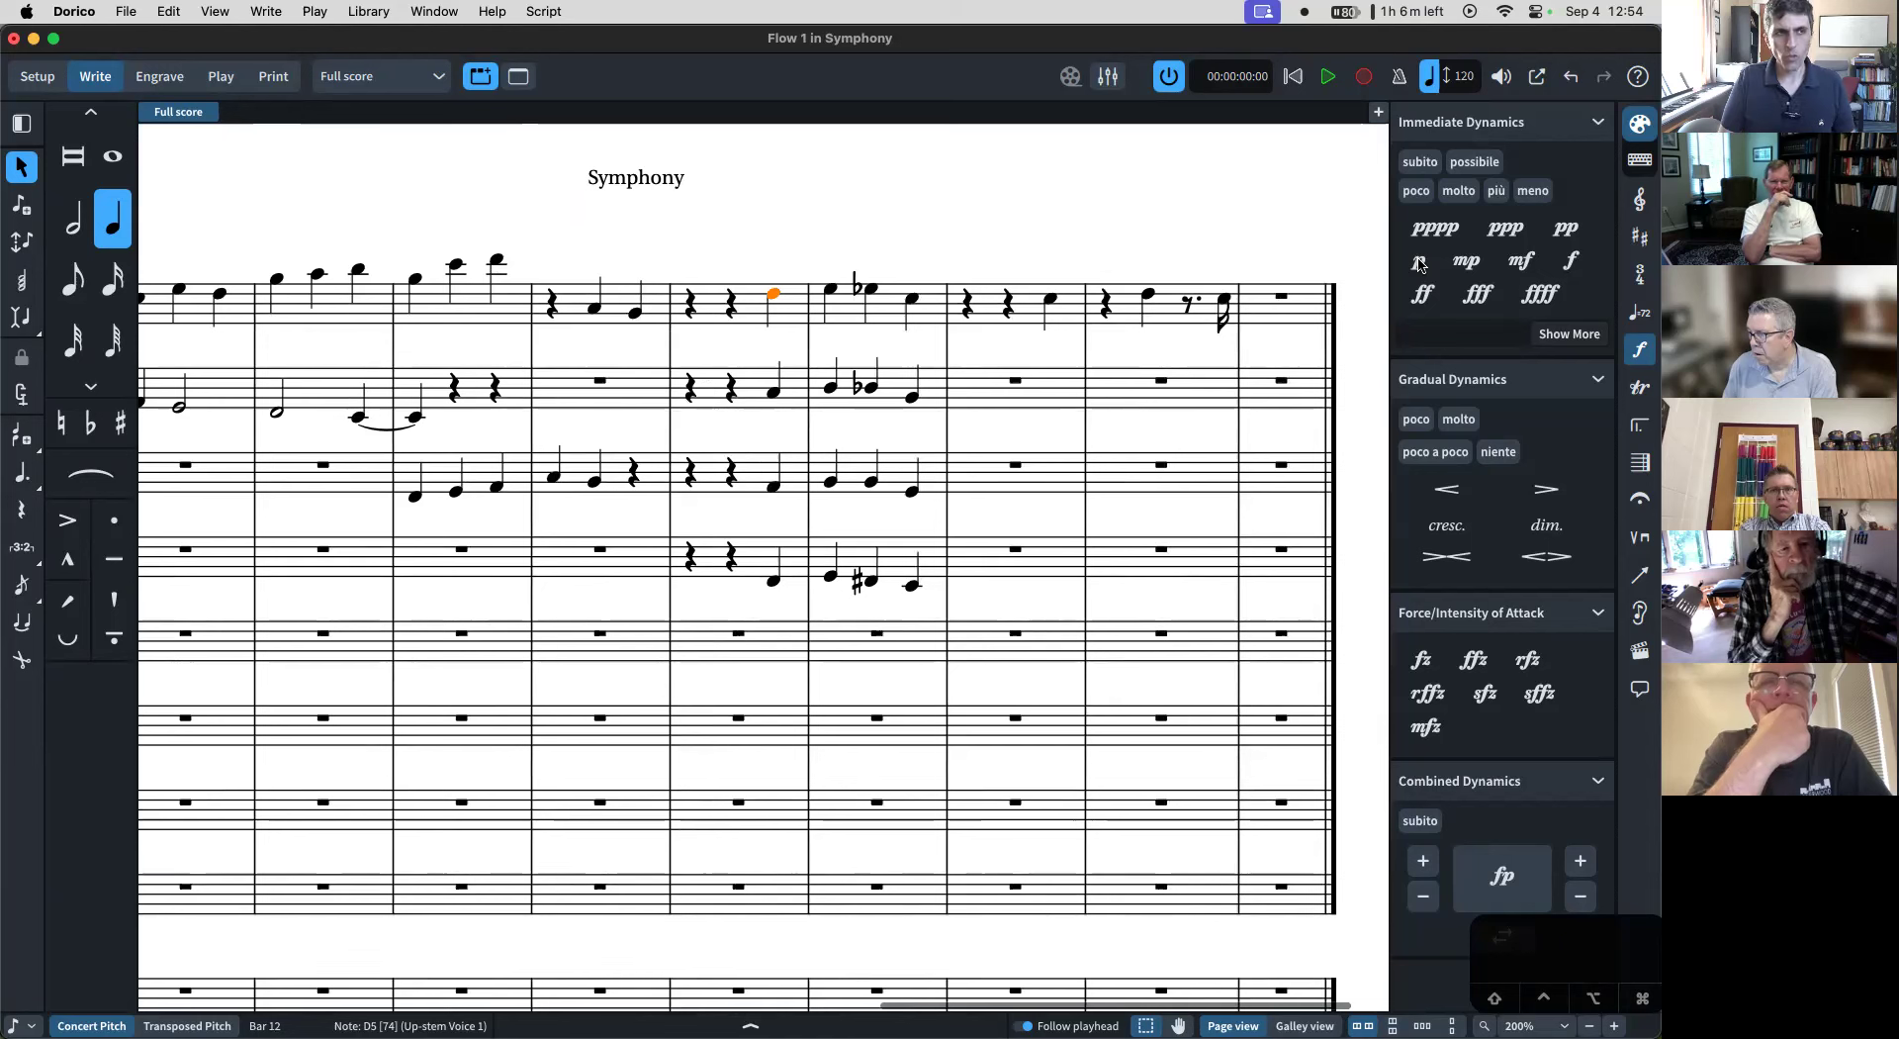
key("shift+d")
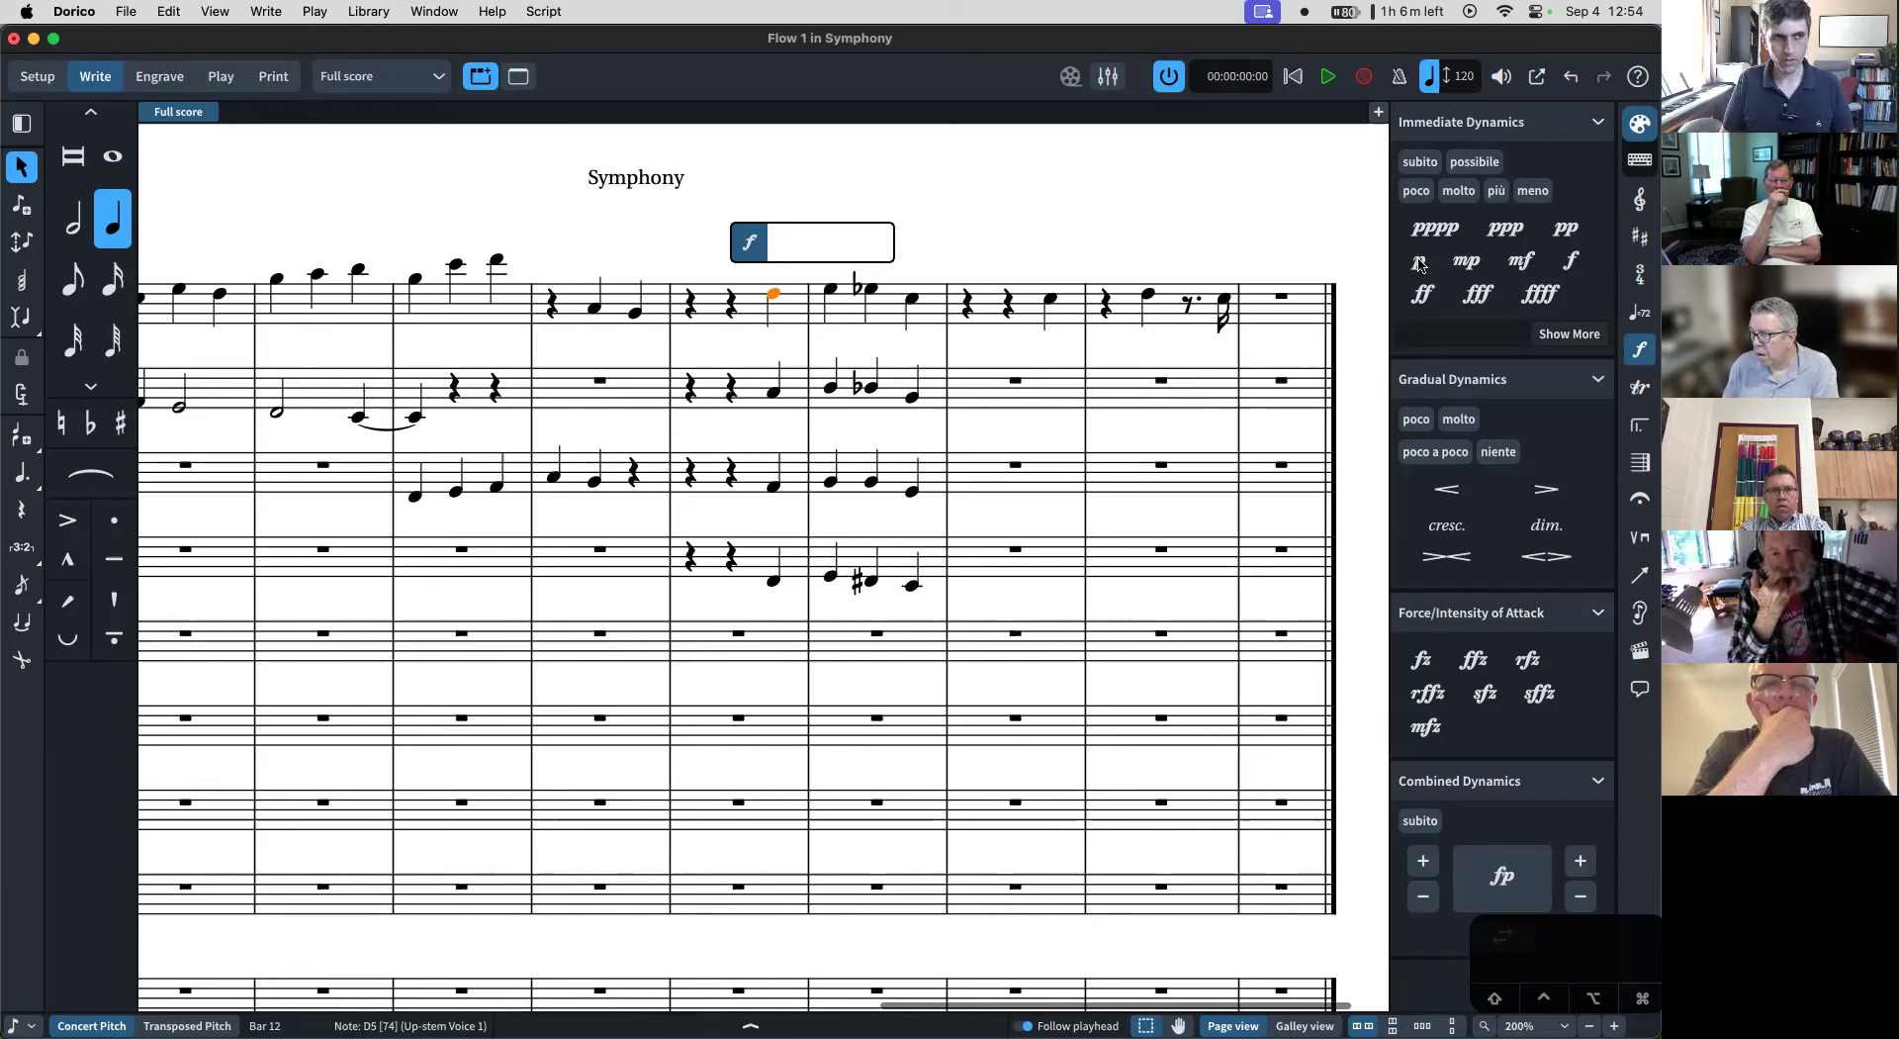
type("p")
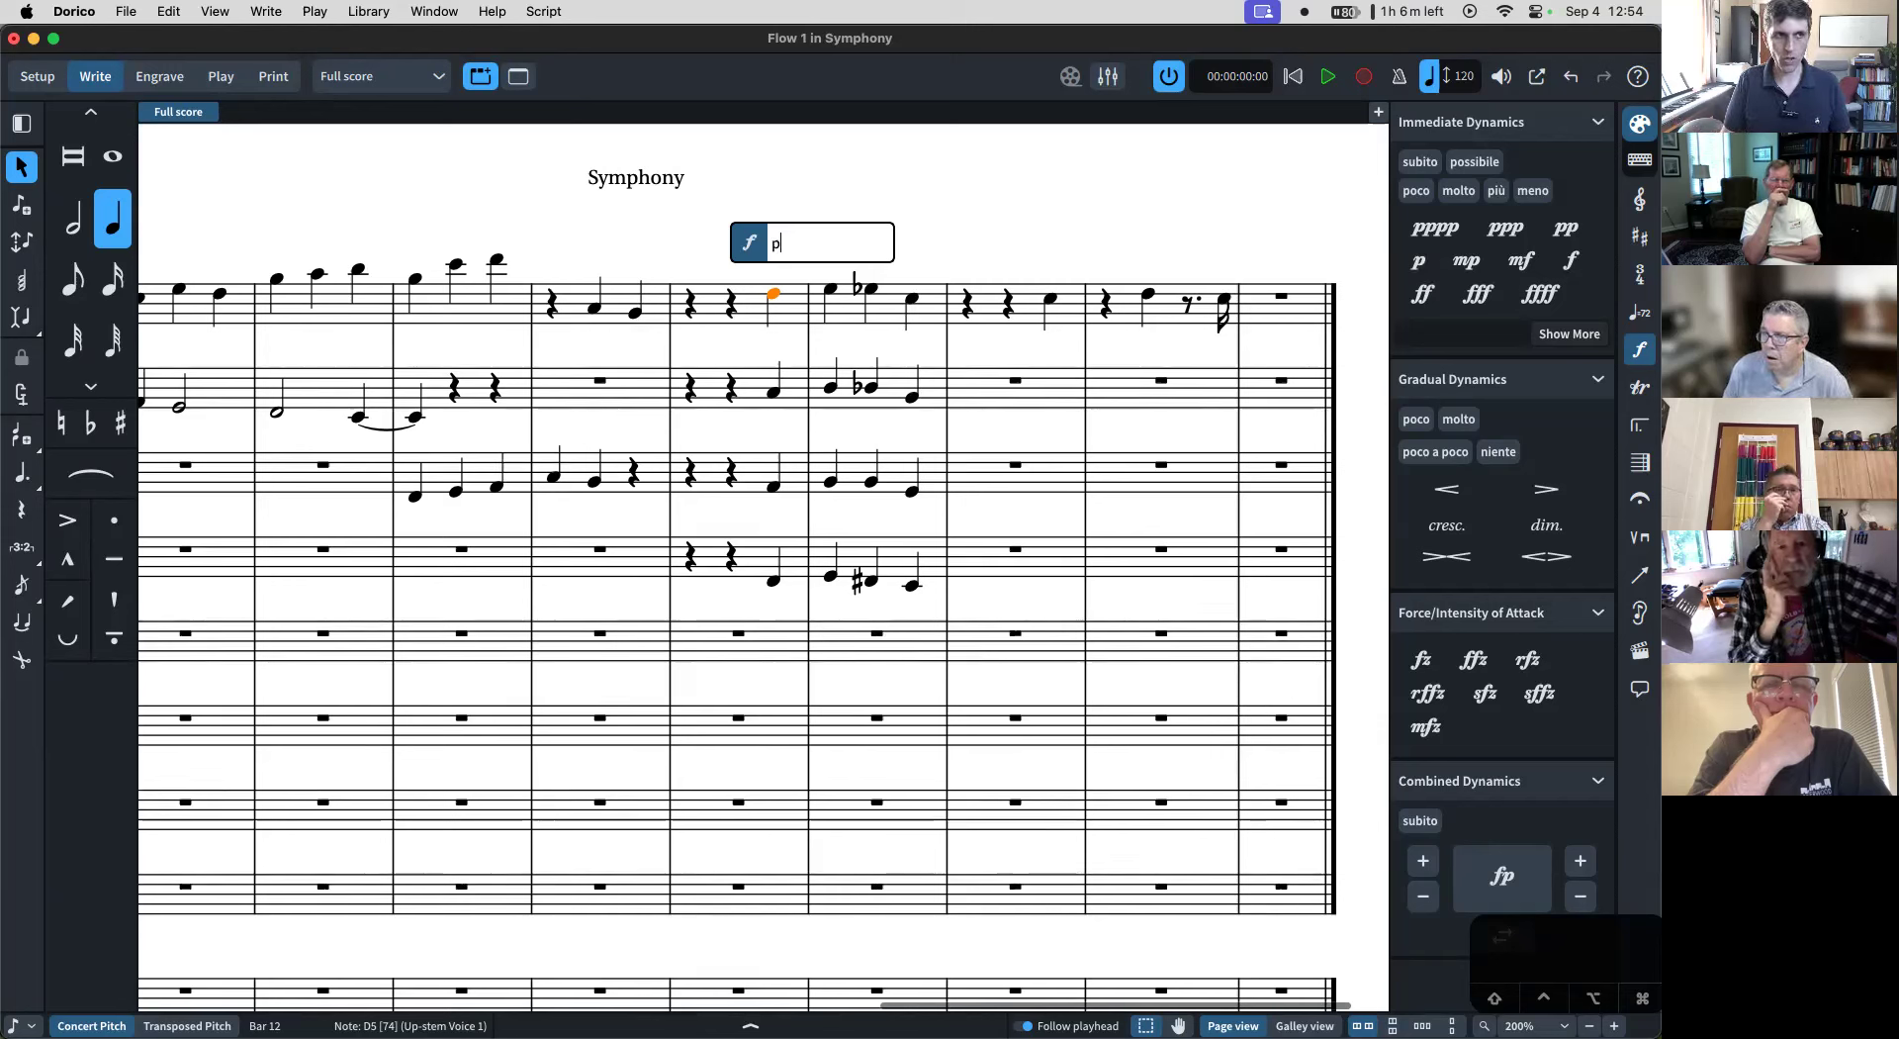
key("Return")
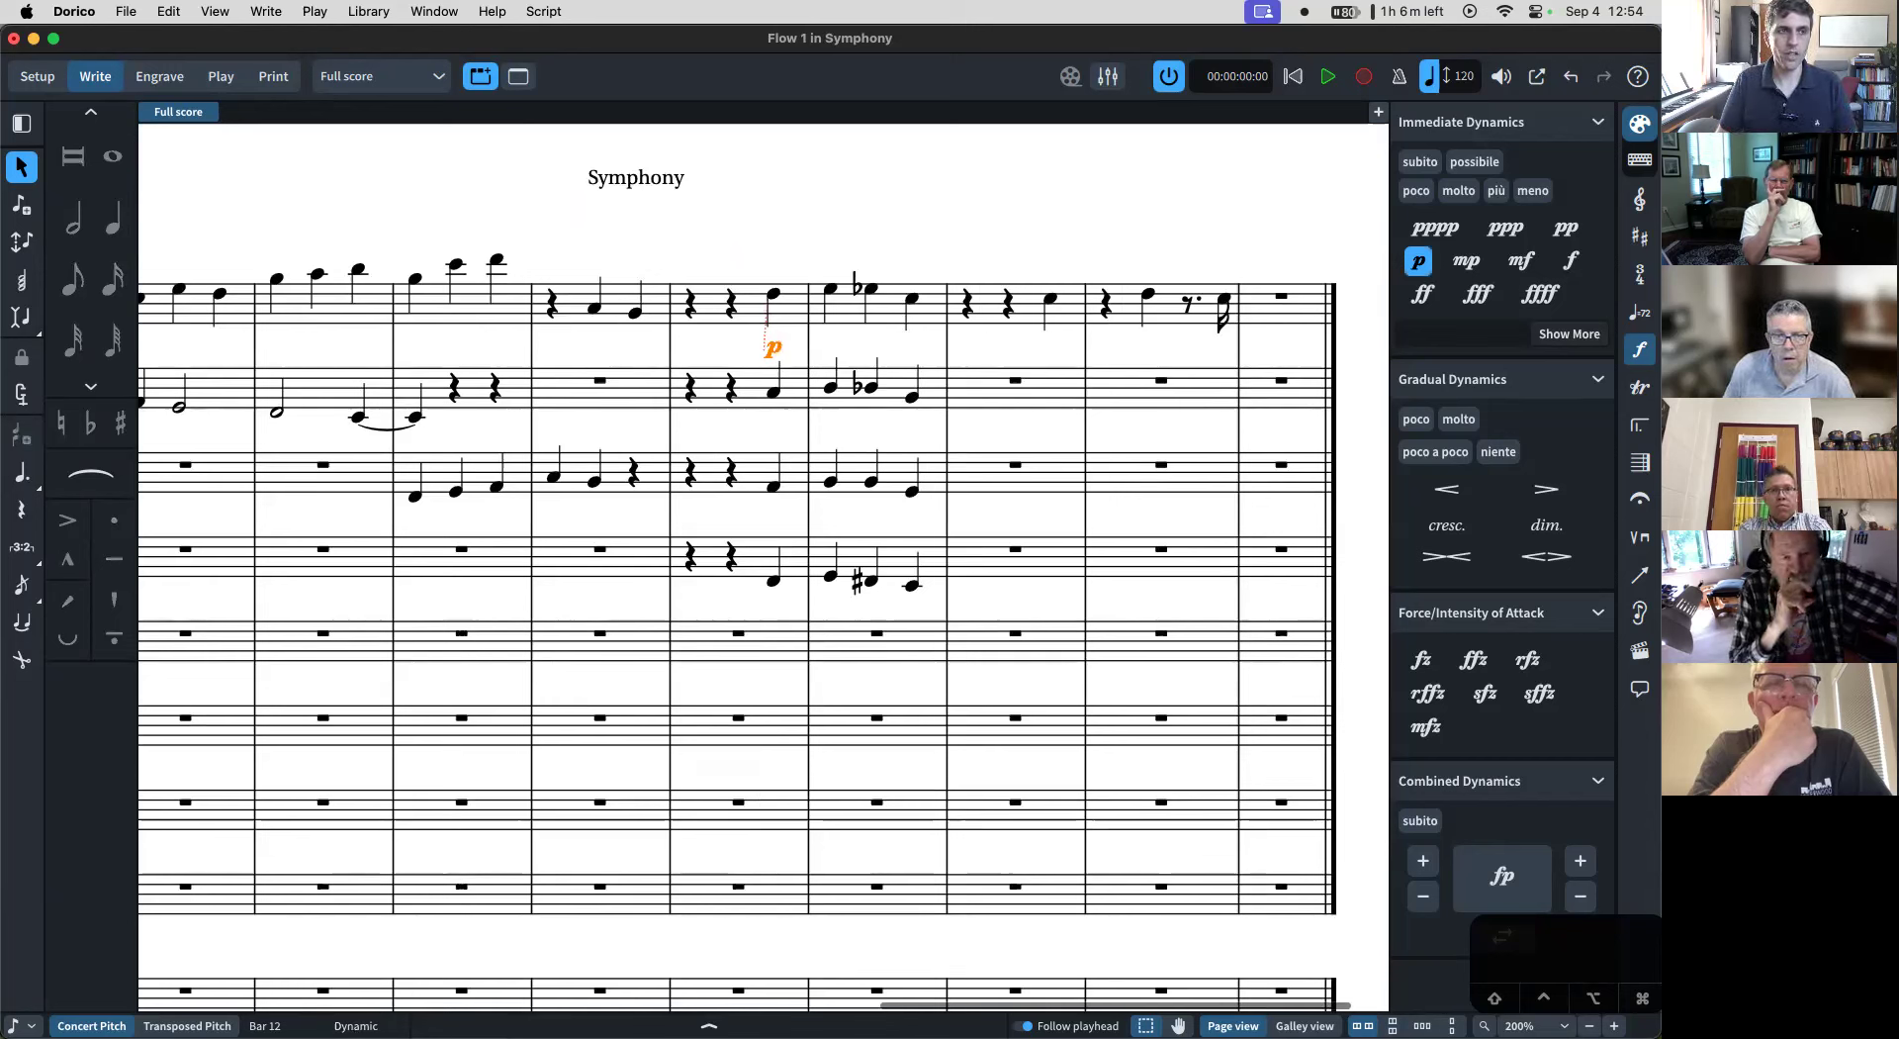
key("super+z")
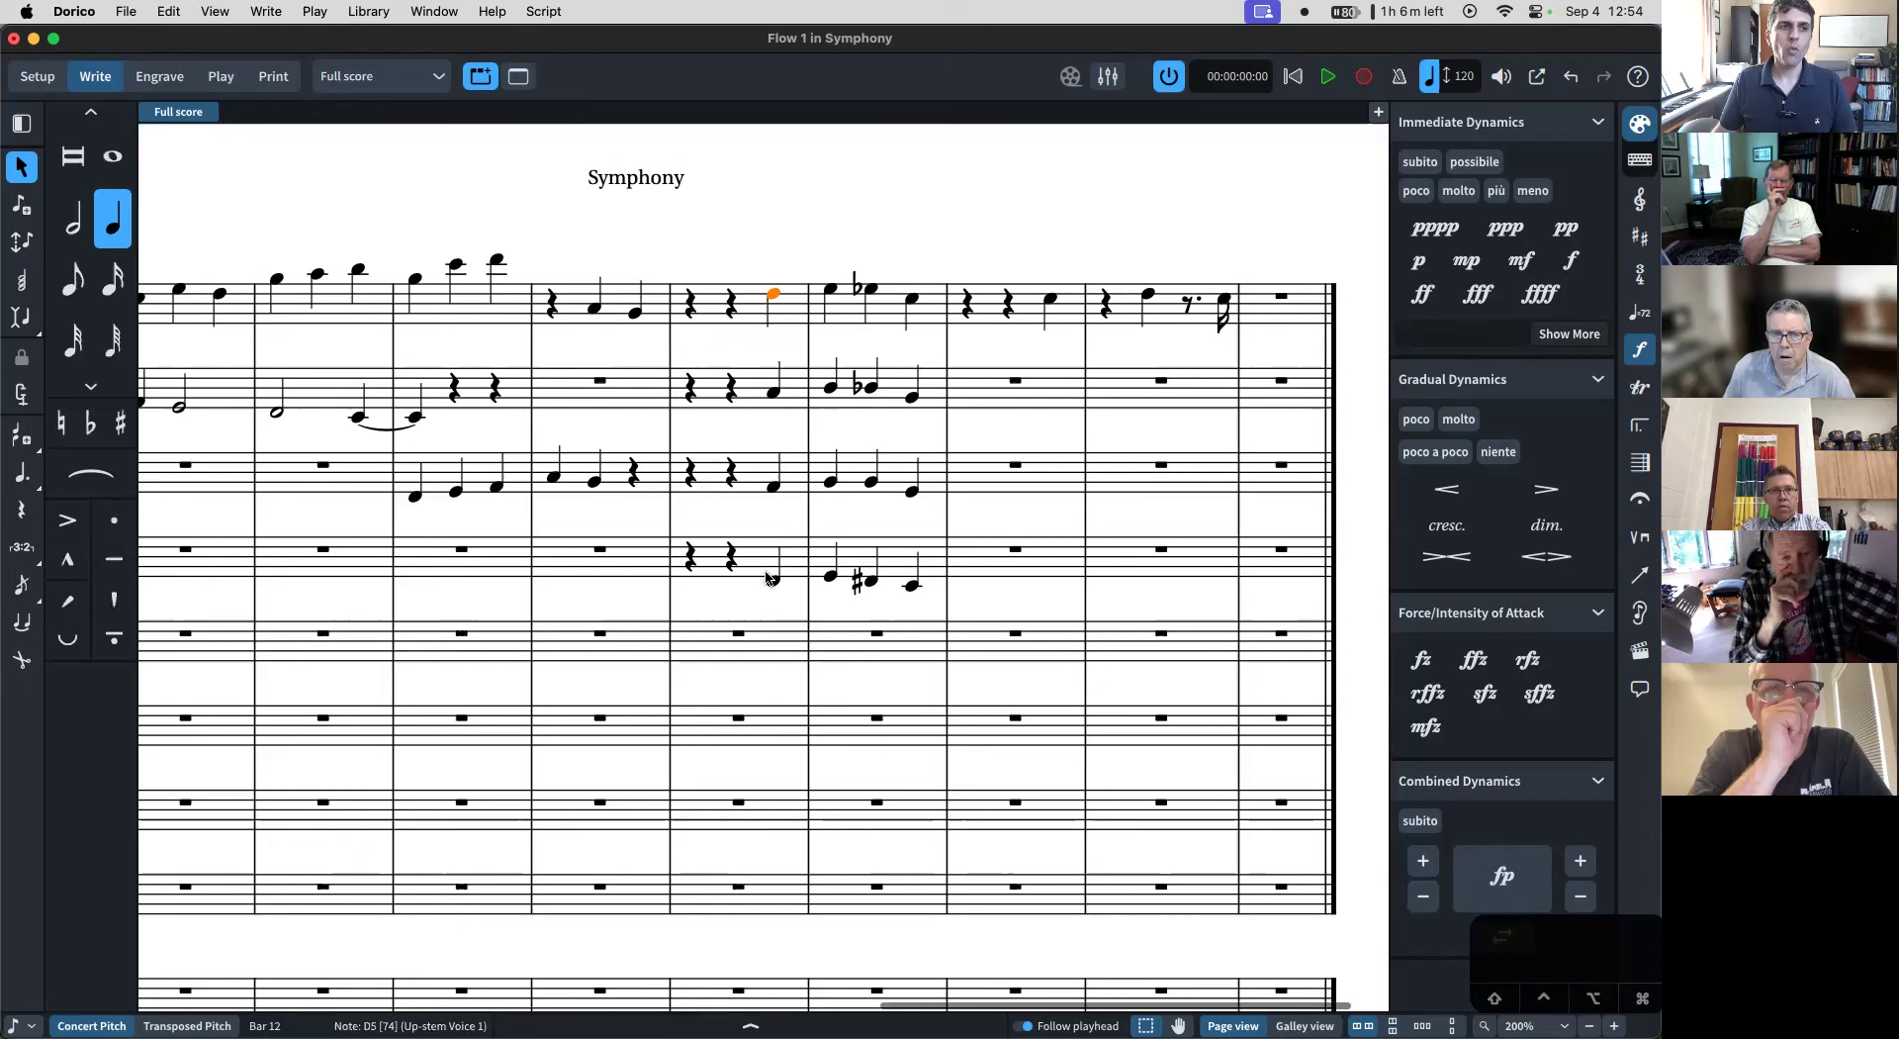
- Add a p dynamic to the beat 3 notes in bar 12 of both flutes and both oboes at once, and undo it
left_click(774, 583, "shift")
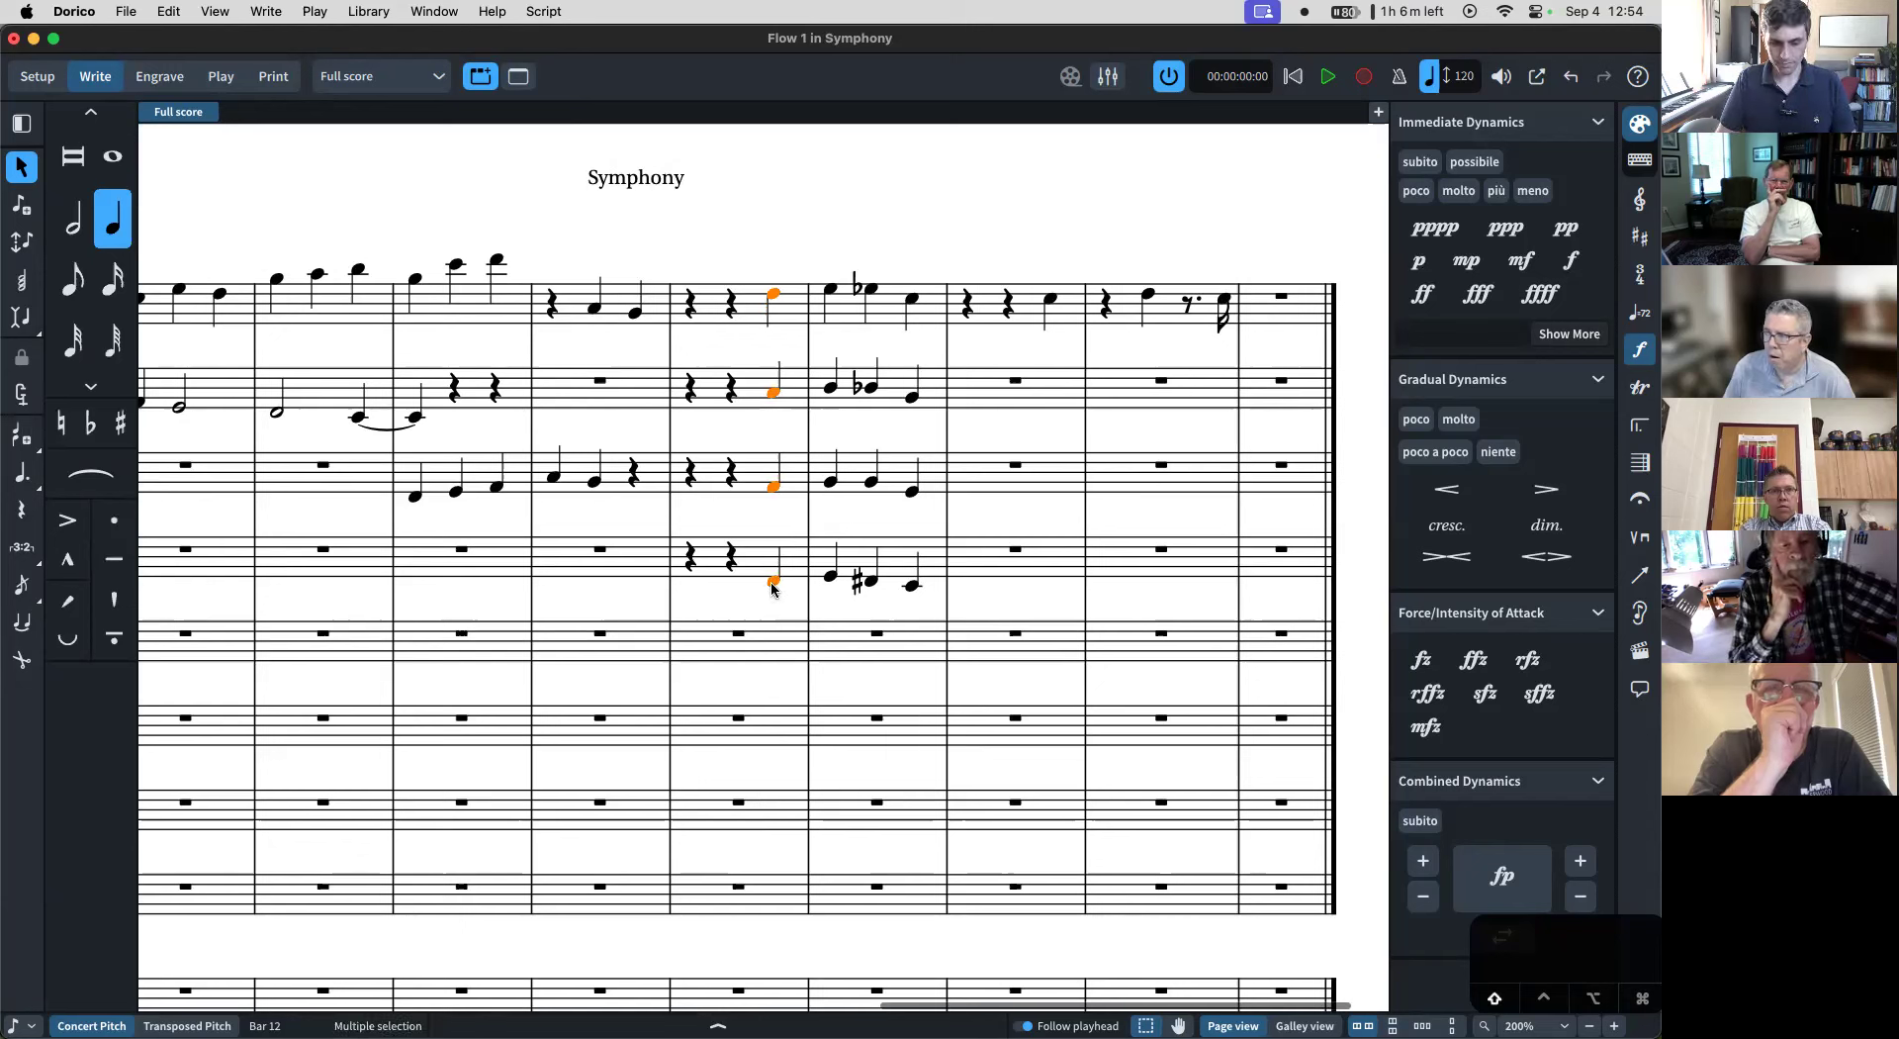
key("shift+d")
type("p")
key("Return")
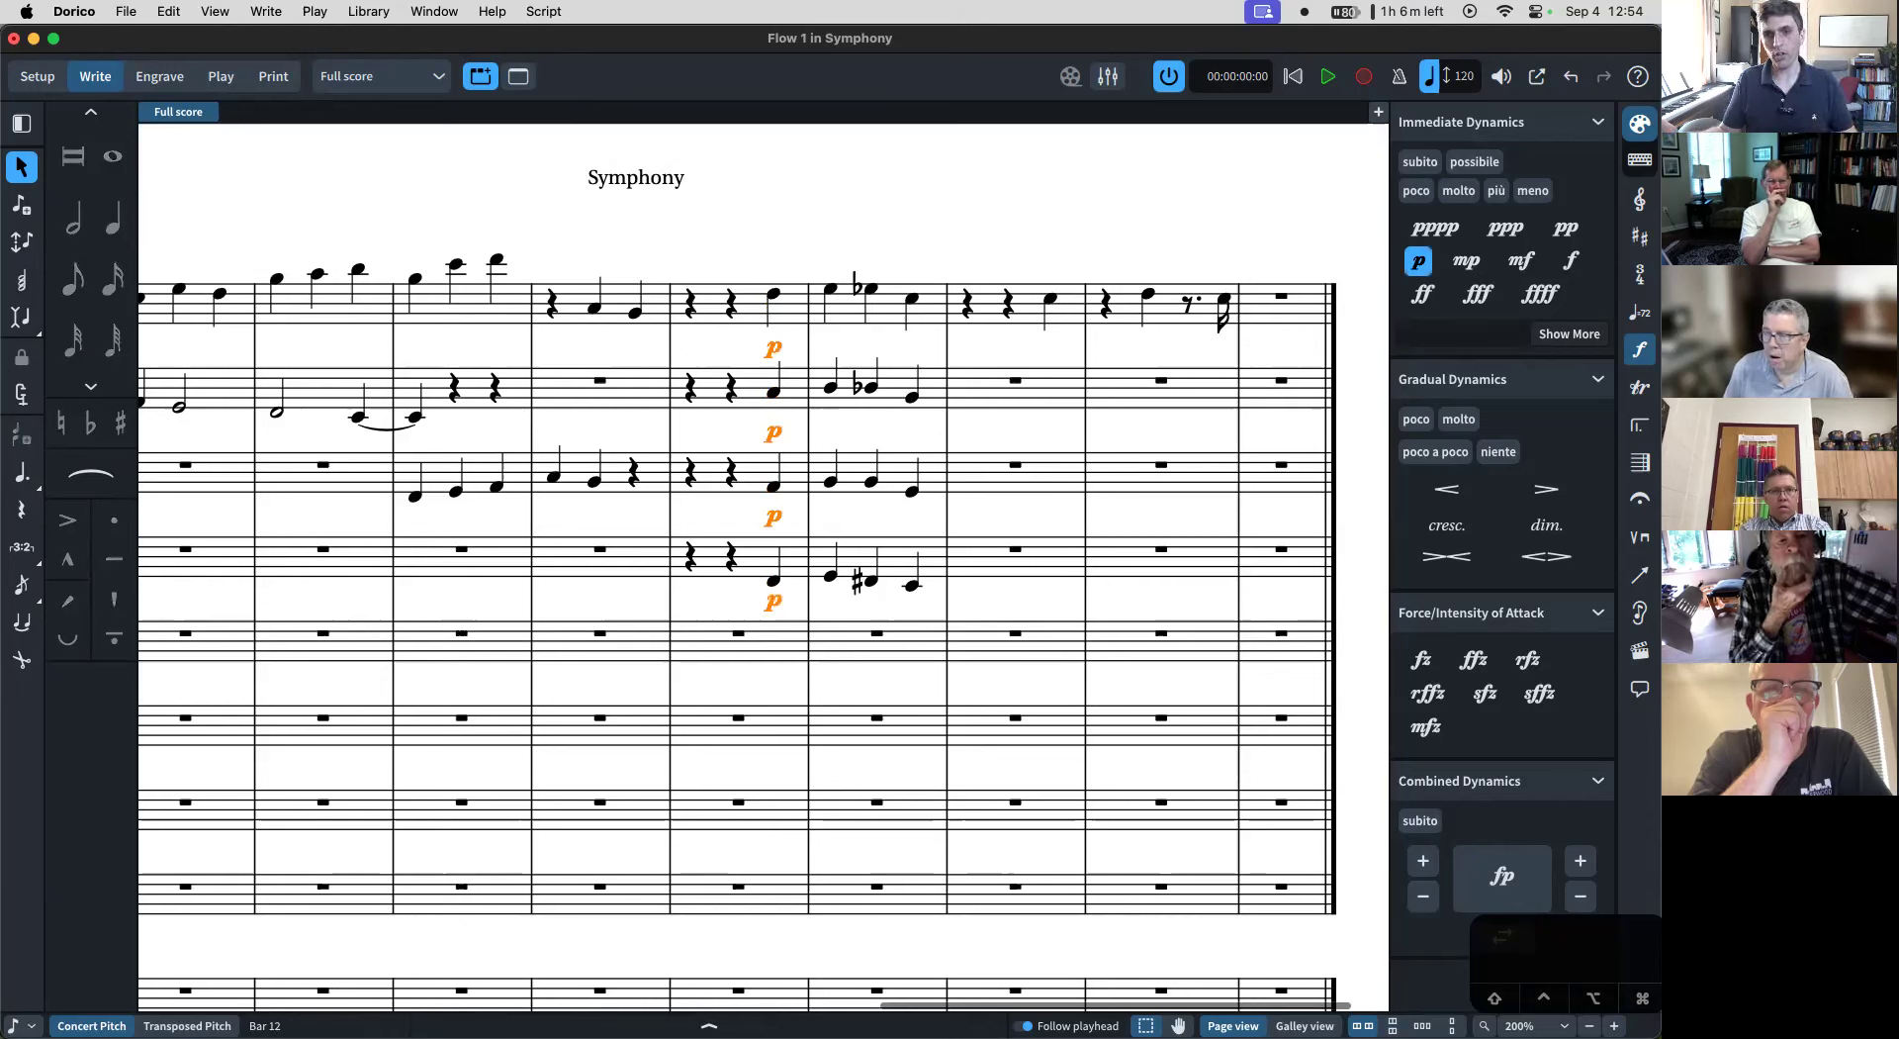
key("super+z")
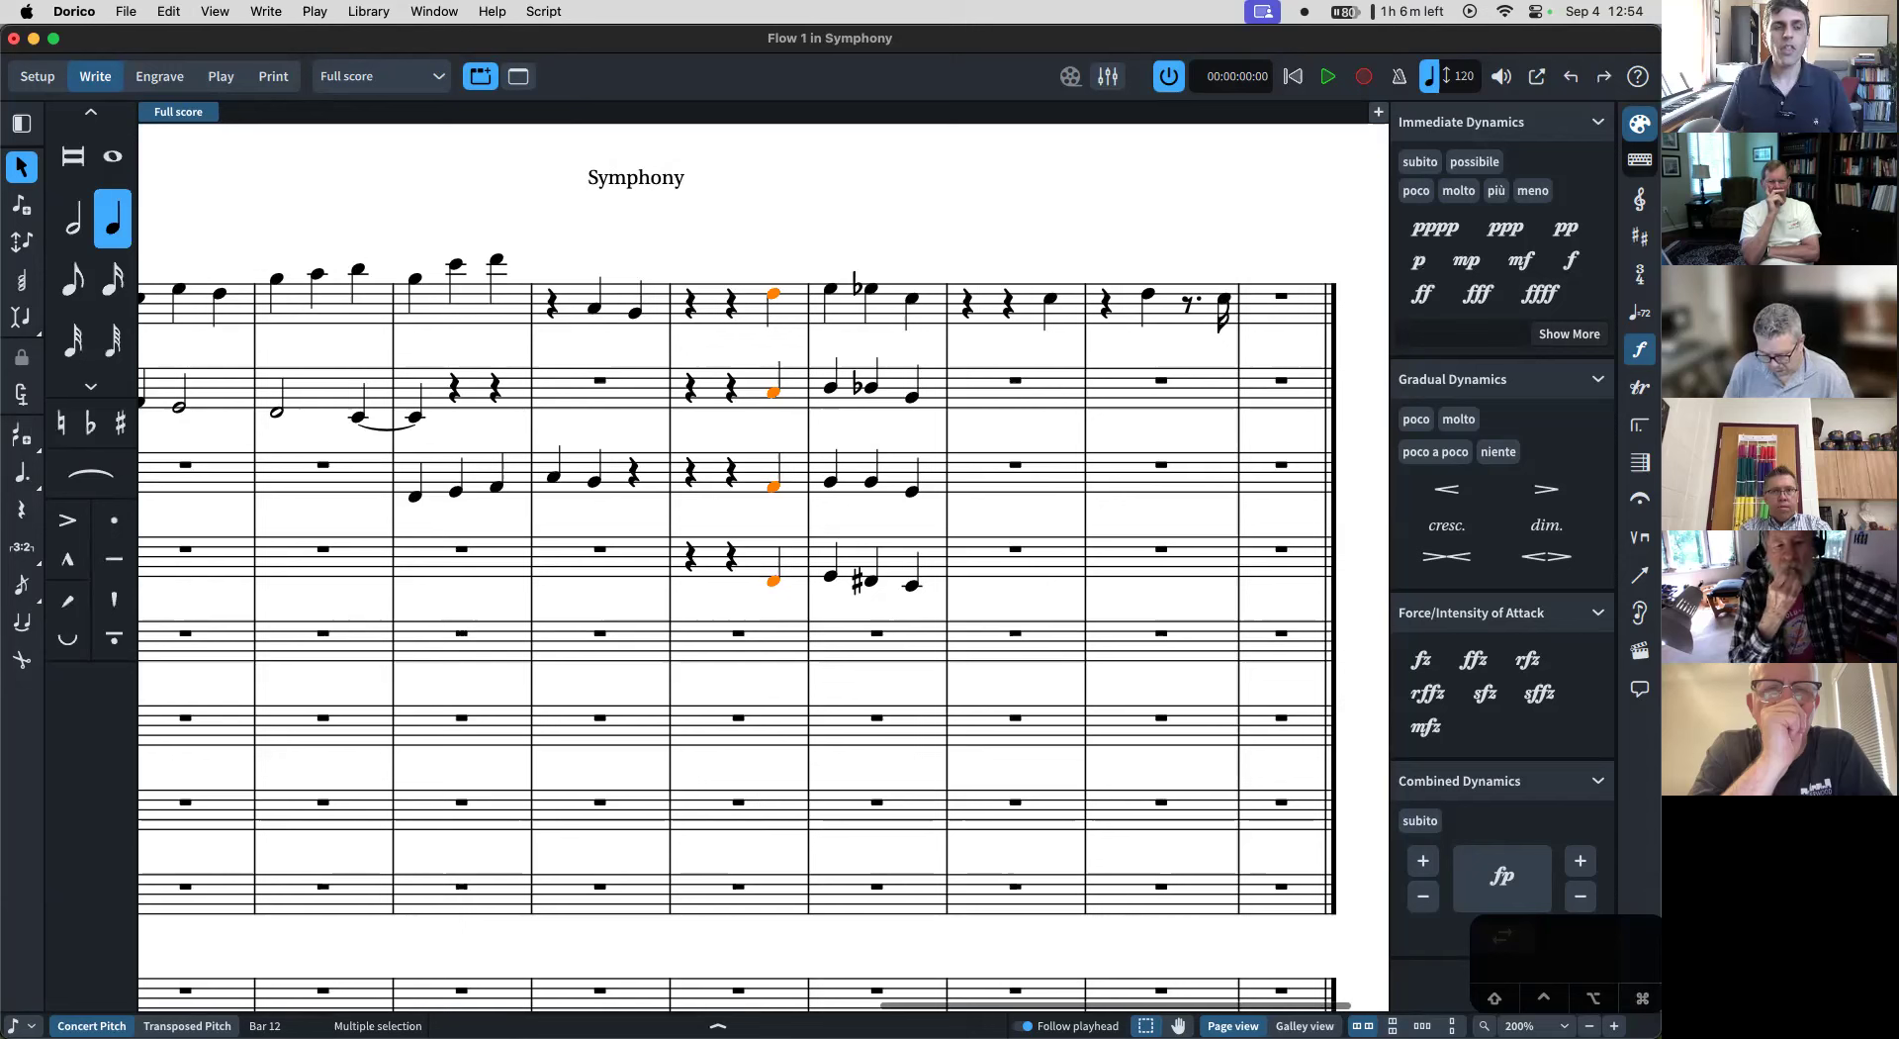
- Add p<f from beat 3 of bar 12 through bar 13 in both flutes and both oboes, placing the f at bar 13's last note
left_click(914, 589, "shift")
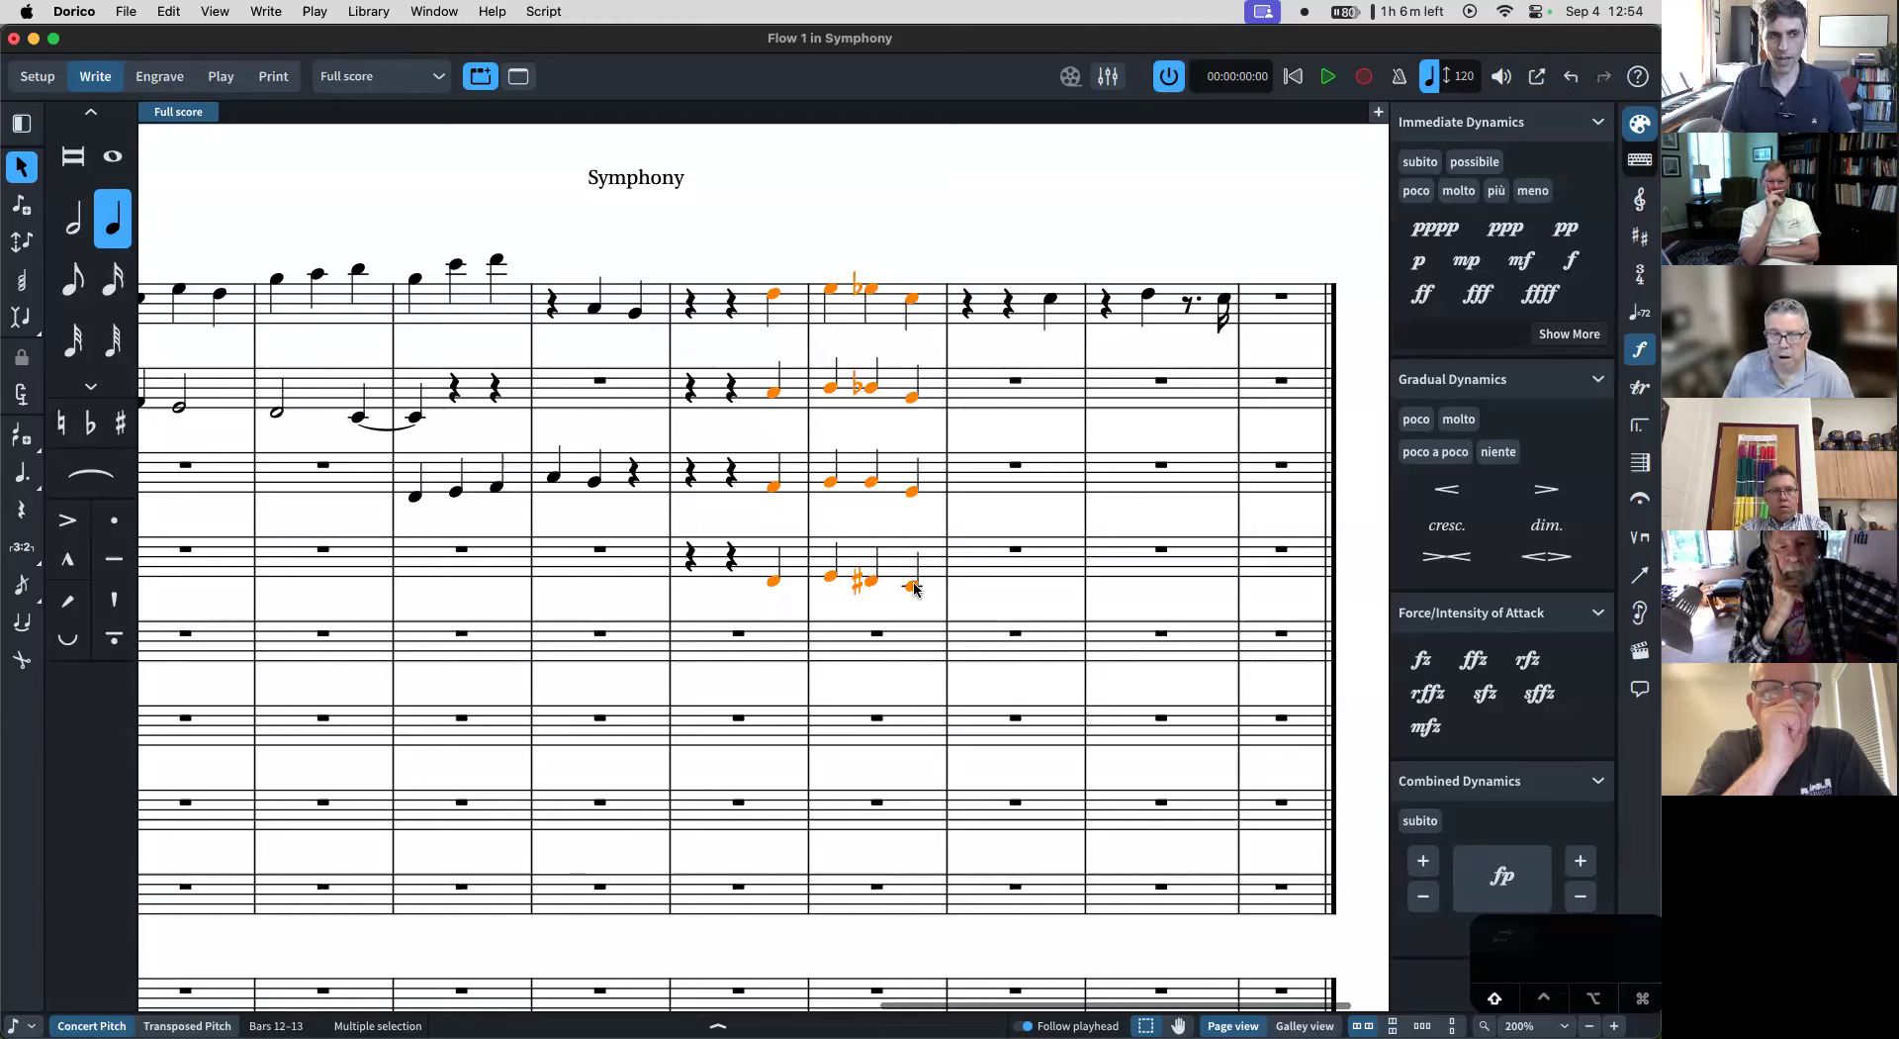
key("shift+d")
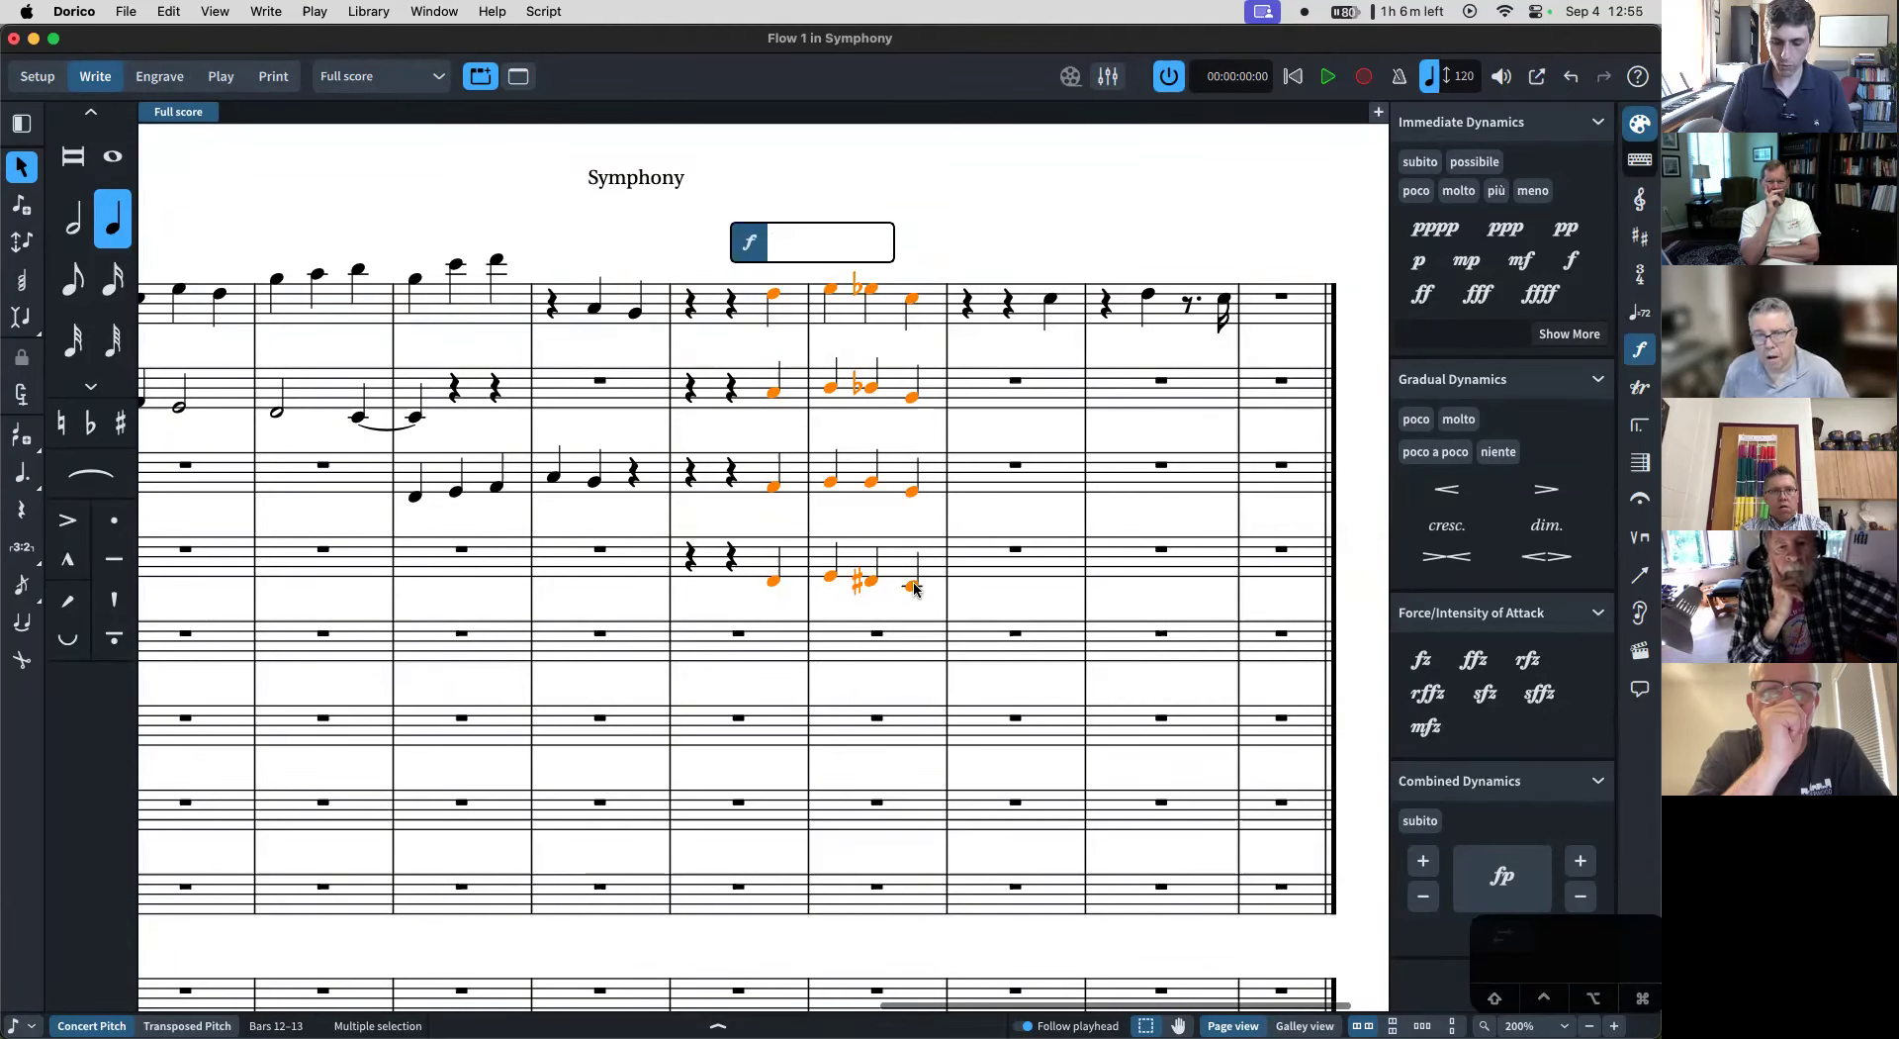
type("p<")
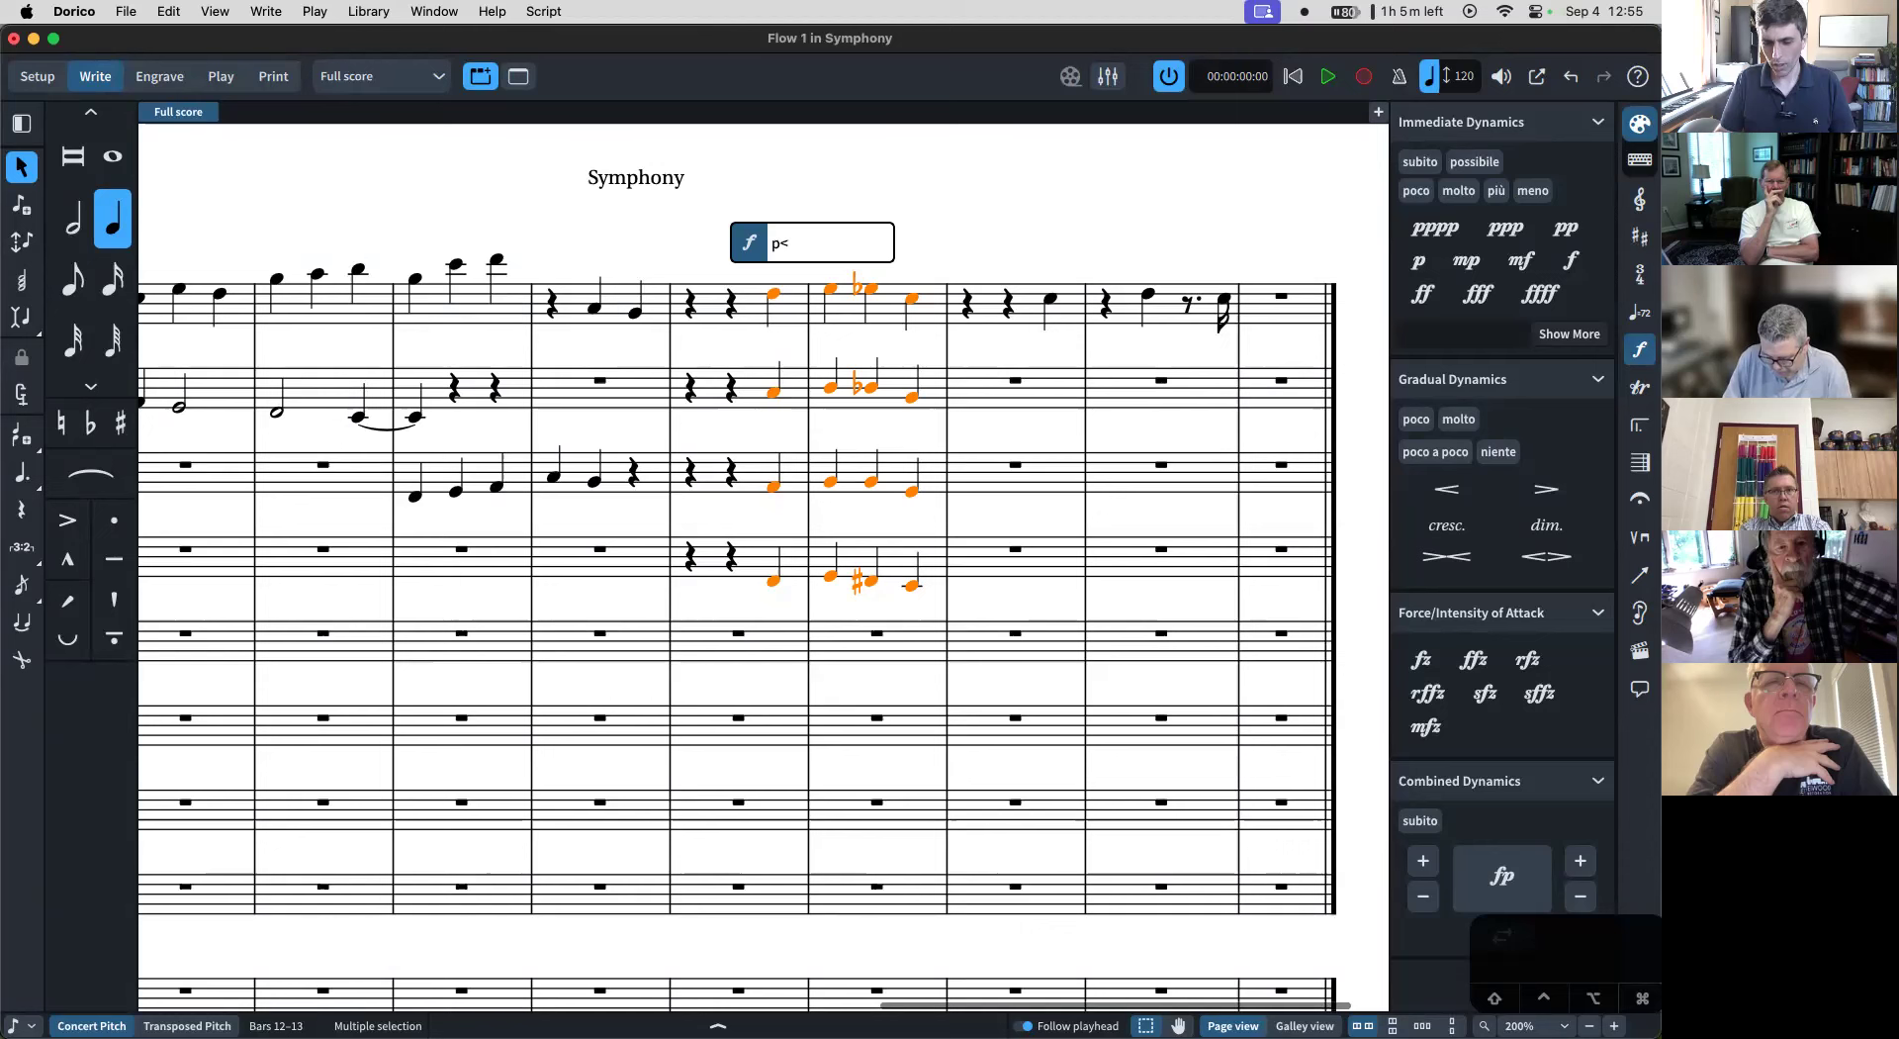
type("f")
key("Return")
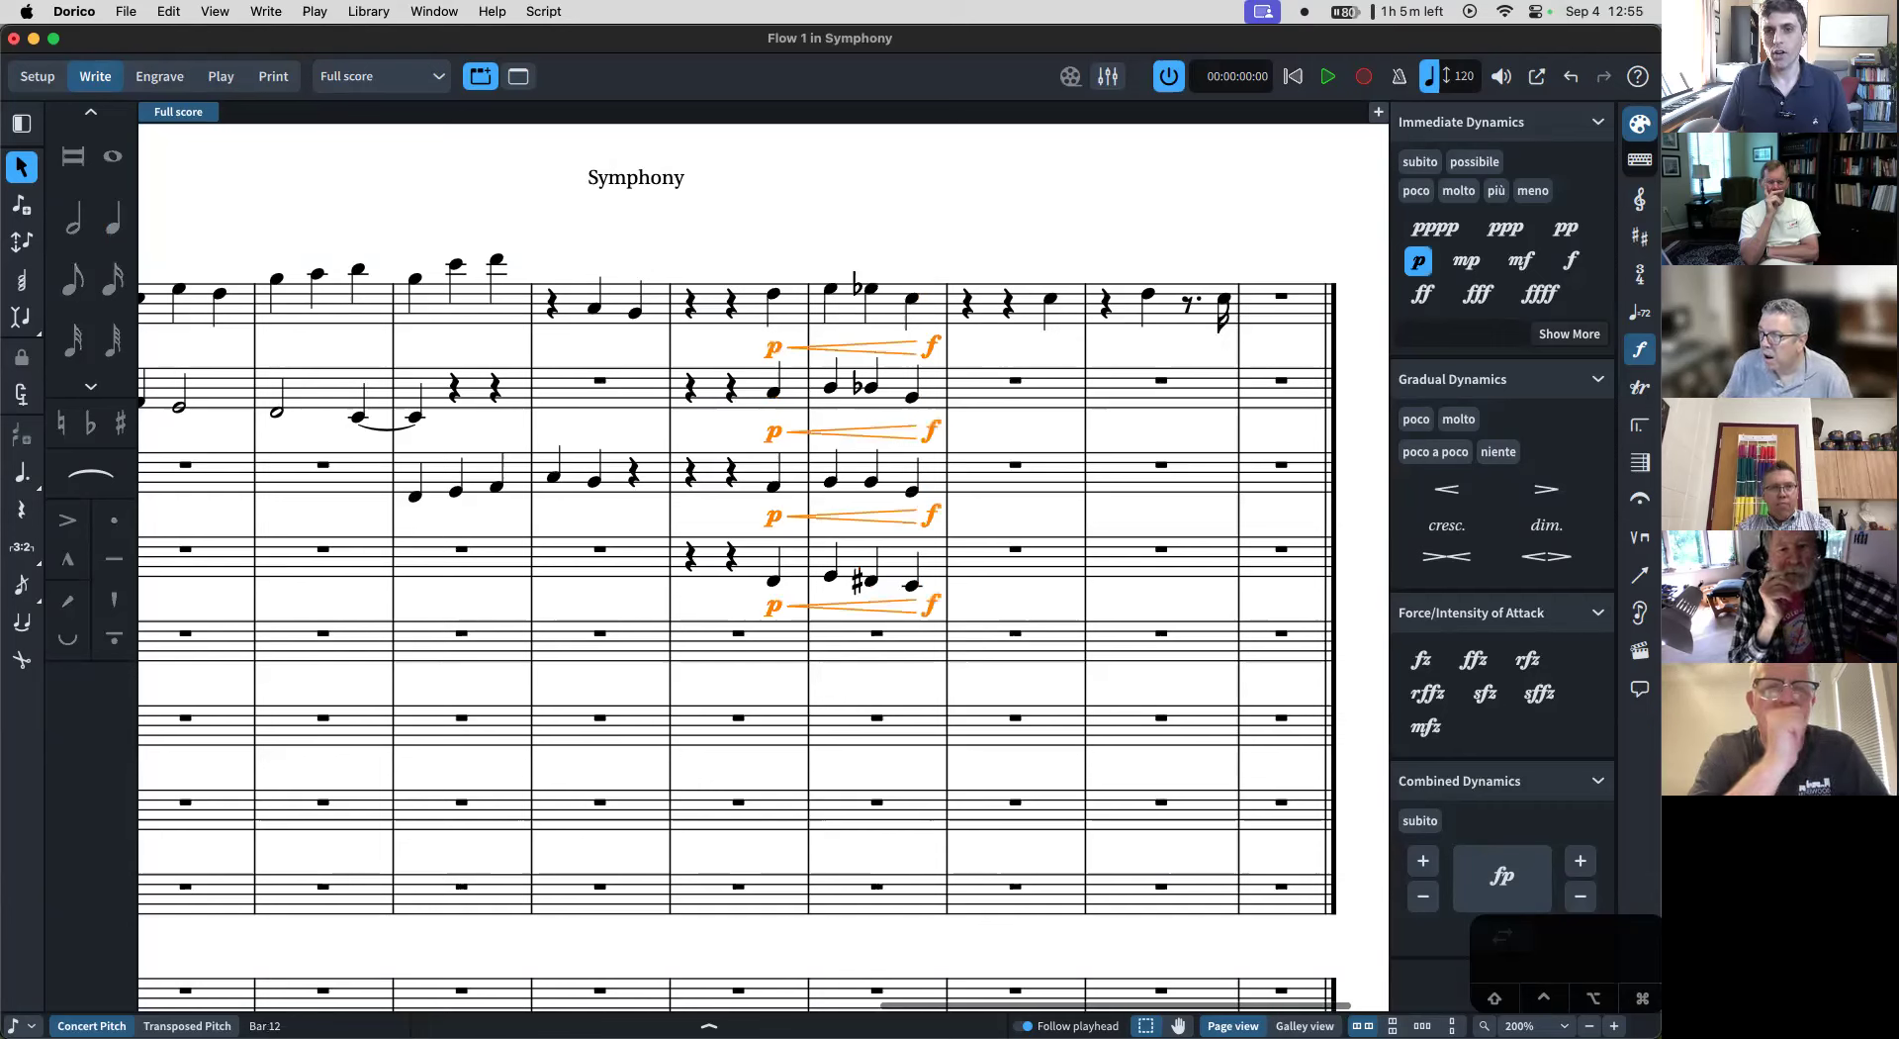
left_click(932, 348)
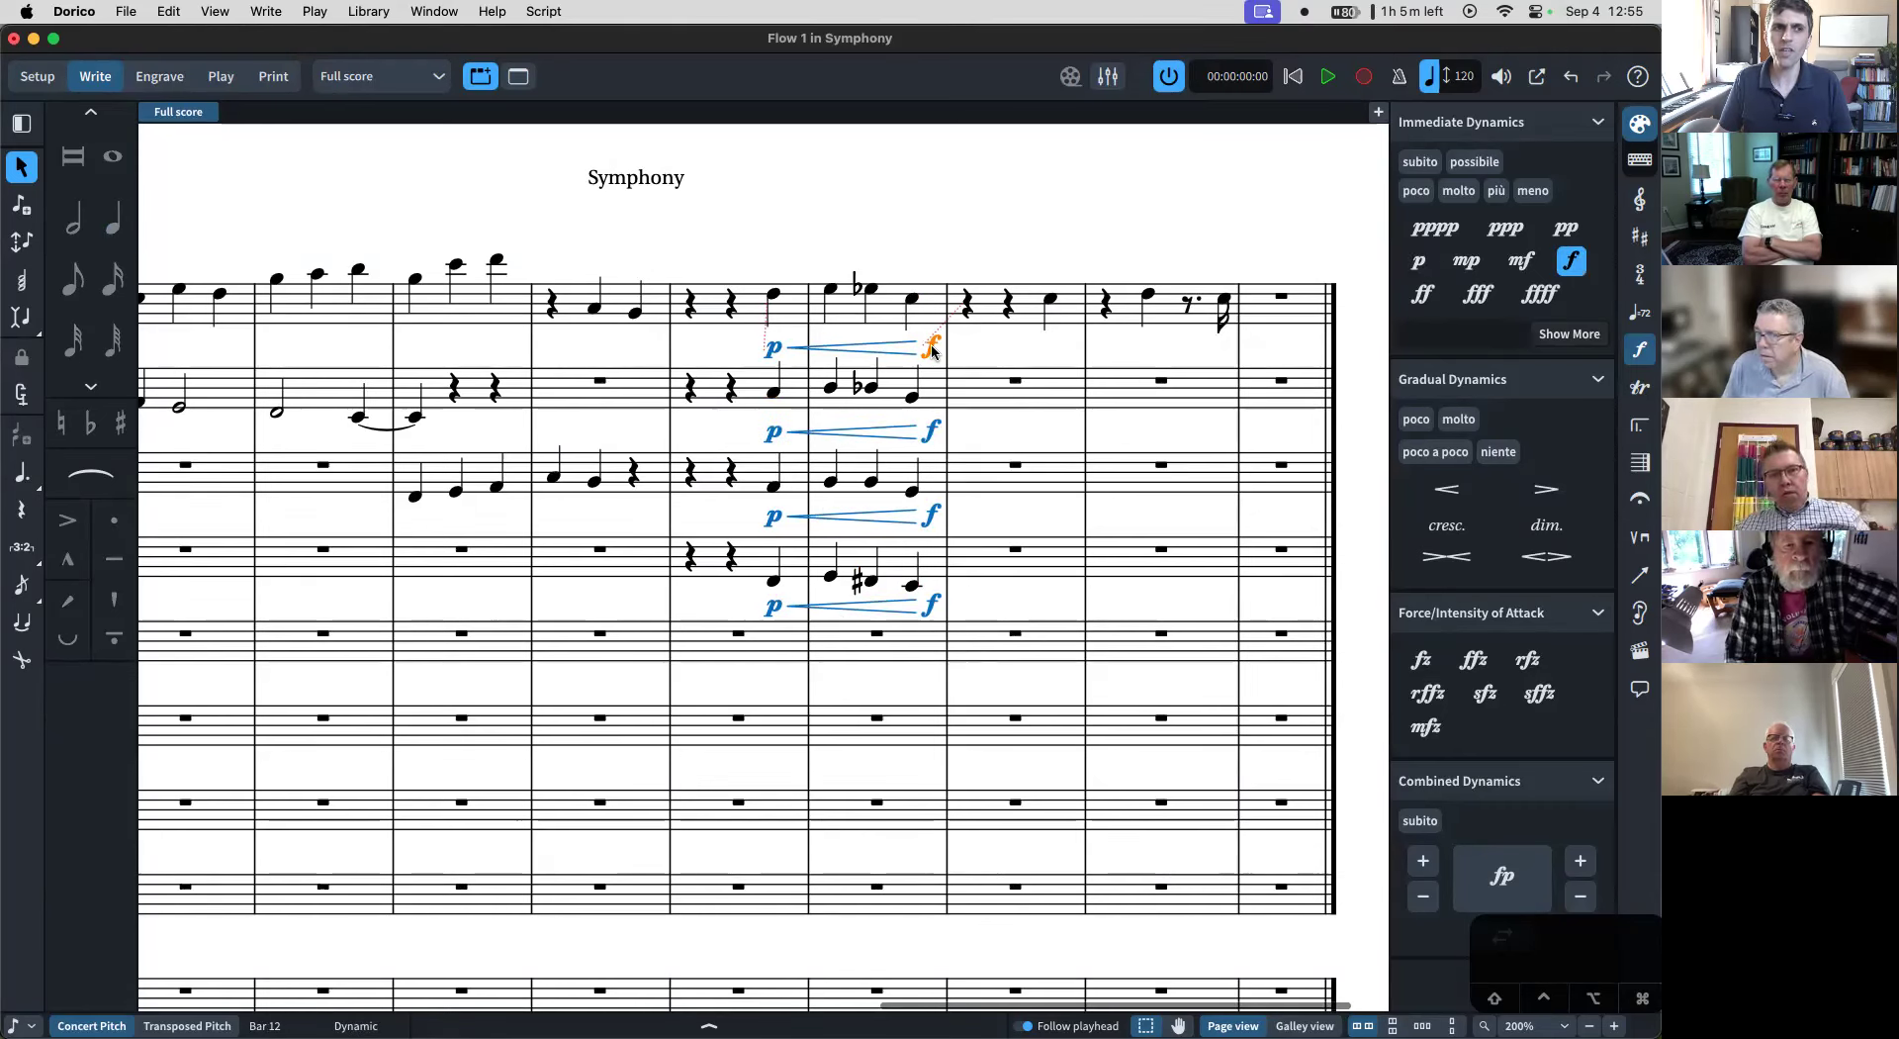
mouse_move(925, 351)
left_mouse_down()
mouse_move(841, 349)
mouse_move(1061, 356)
mouse_move(867, 354)
mouse_move(931, 352)
left_mouse_up()
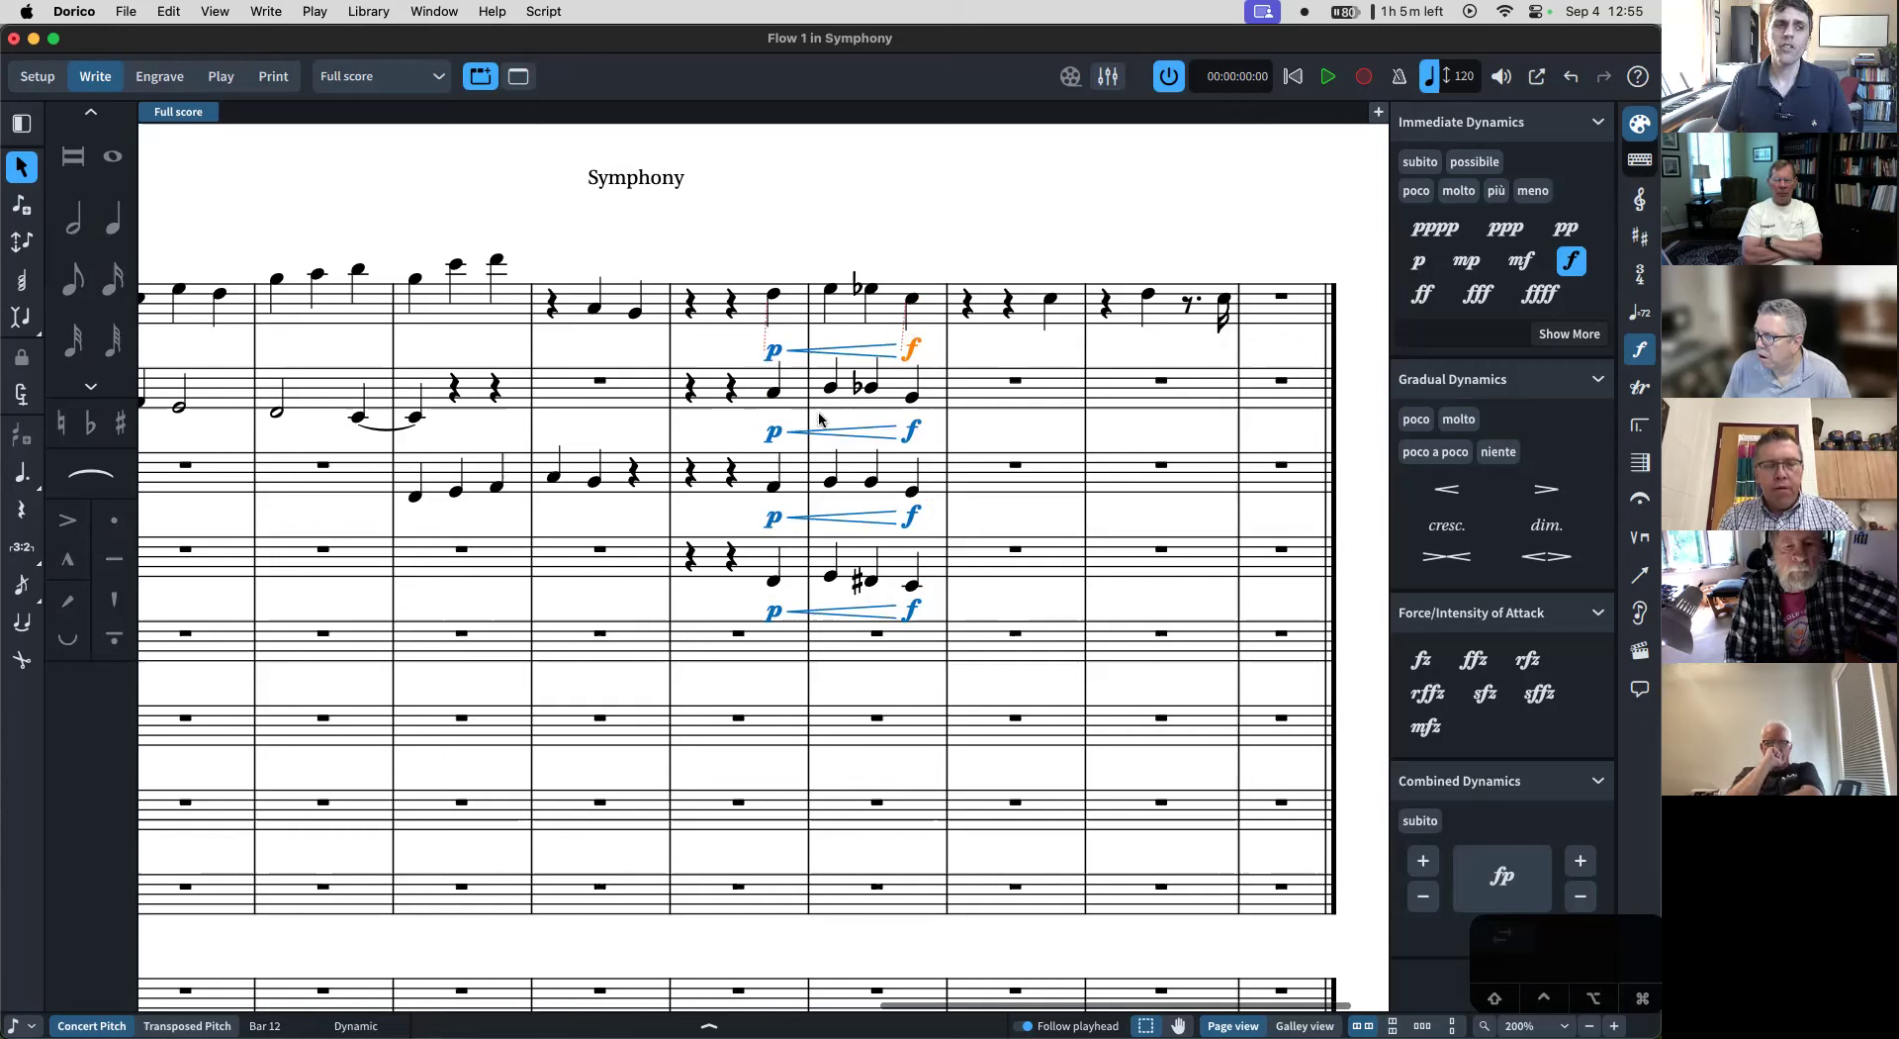
- Delete the p and hairpin from Oboe 2's dynamic group and undo it, and do the same with its closing f
left_click(774, 612)
left_click(853, 612, "super")
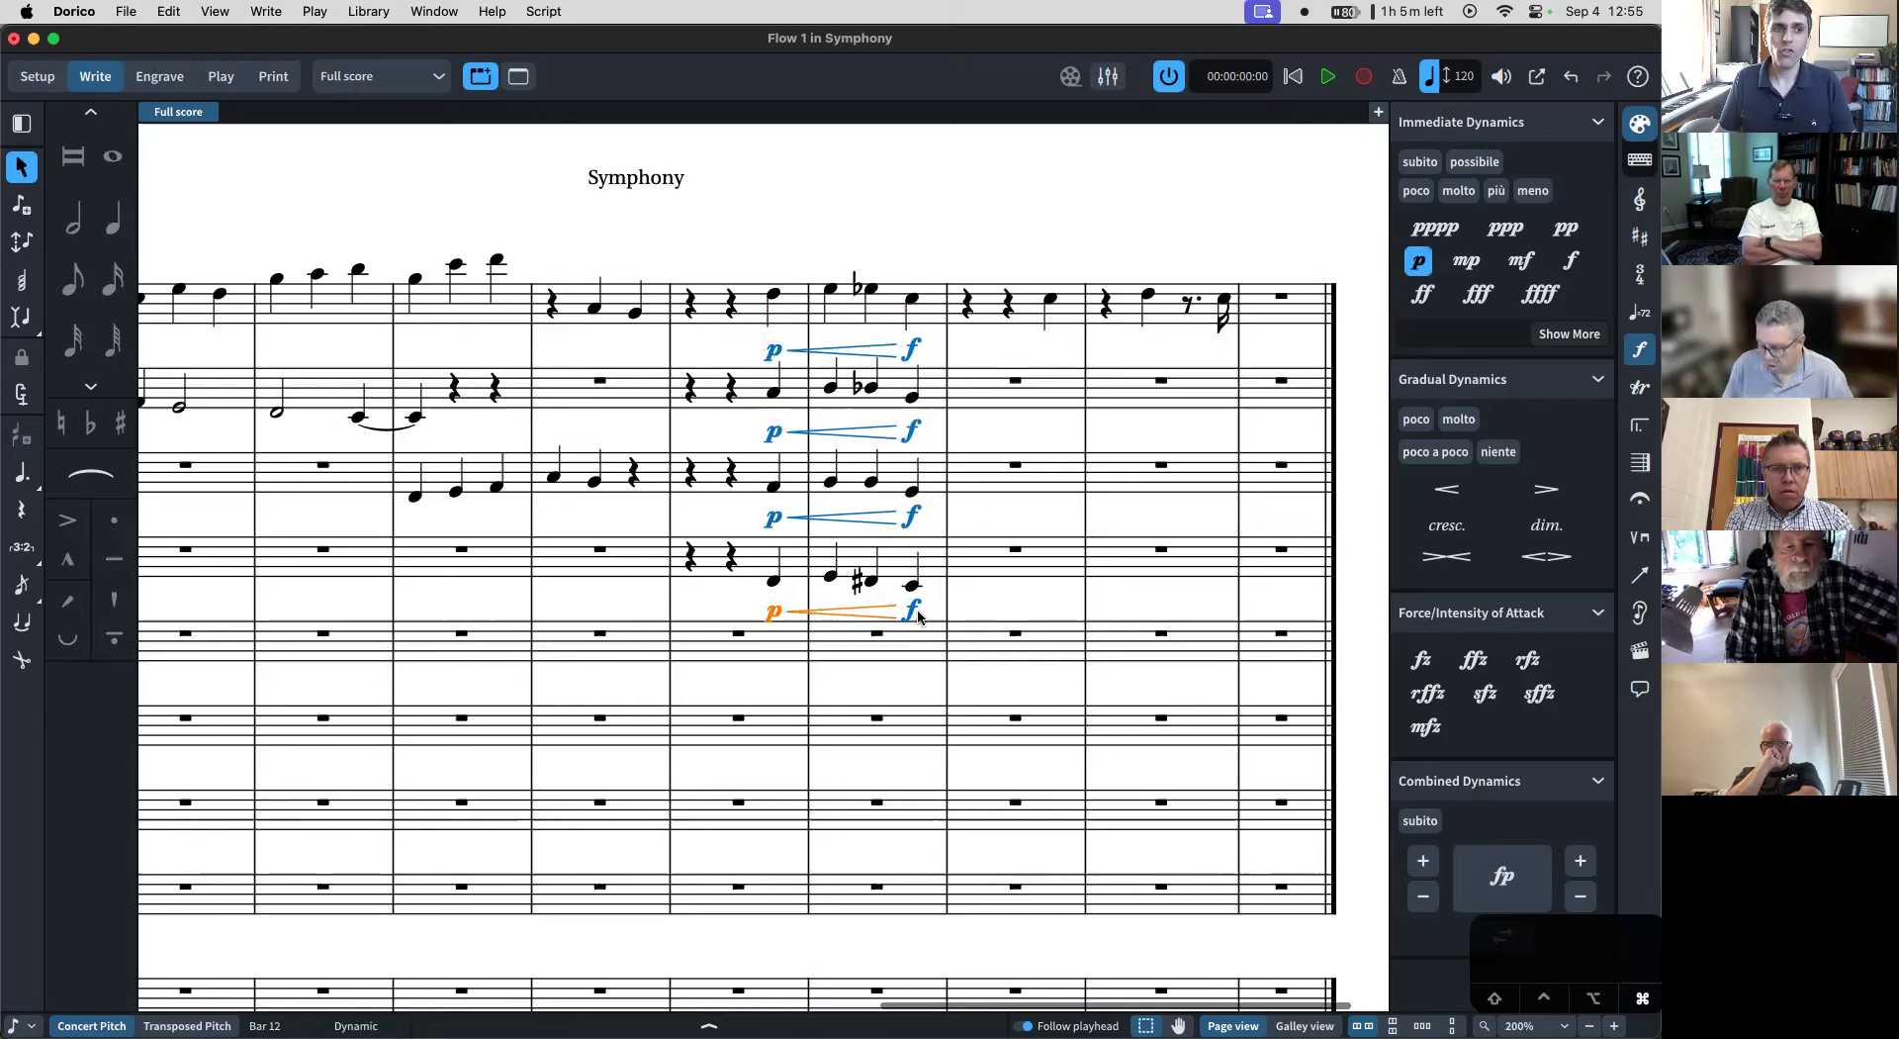
key("Delete")
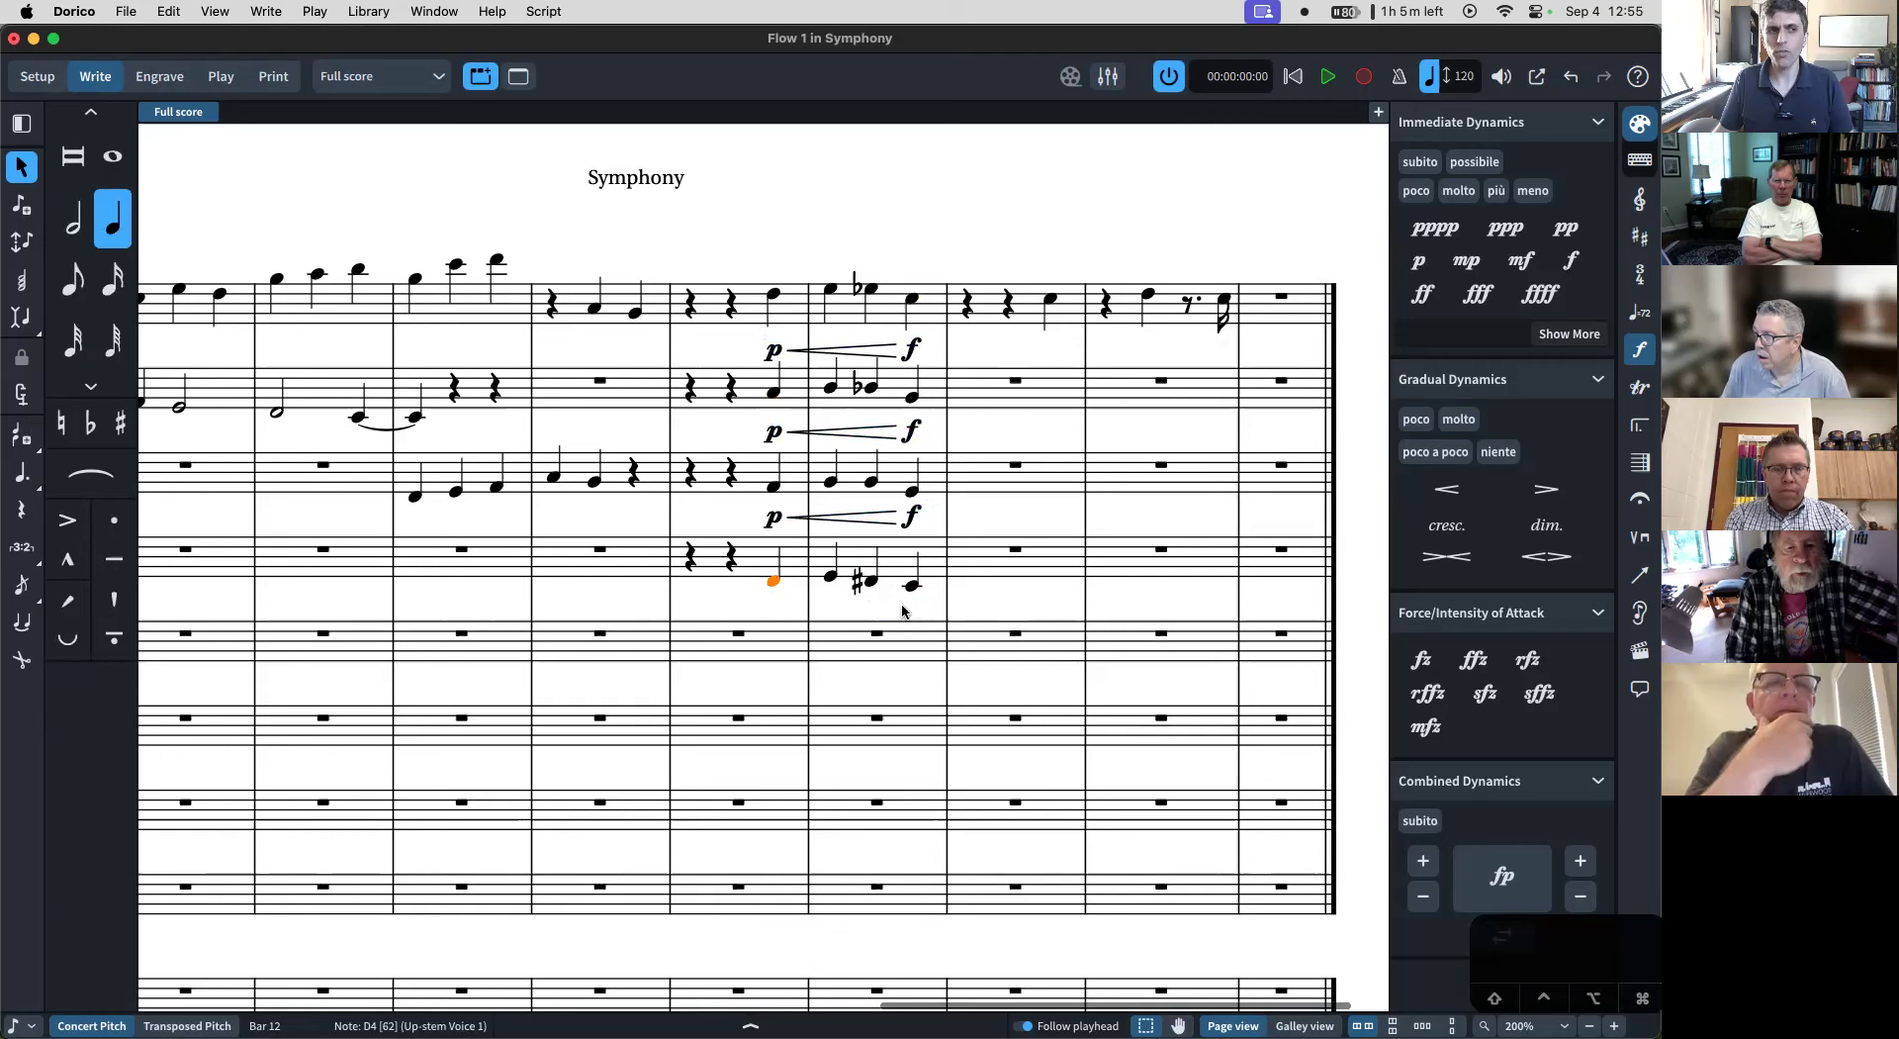
key("super+z")
left_click(913, 610)
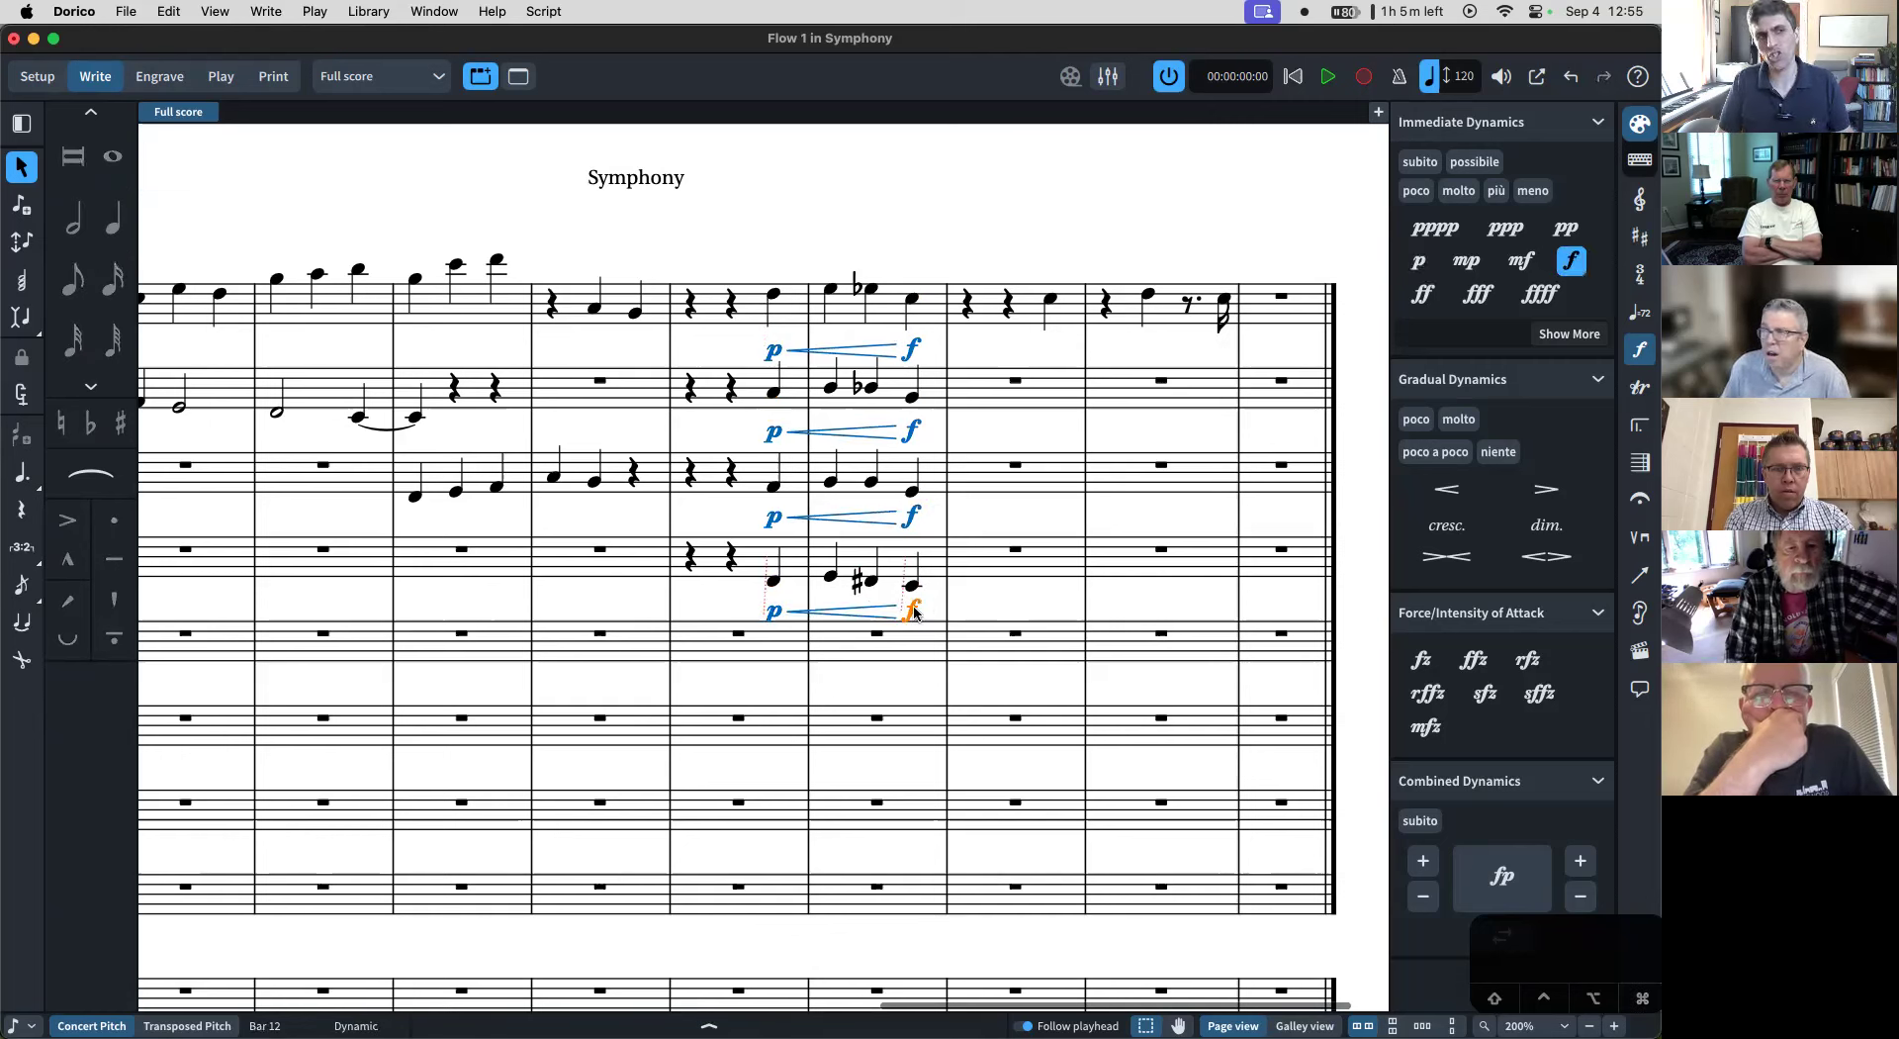
key("Delete")
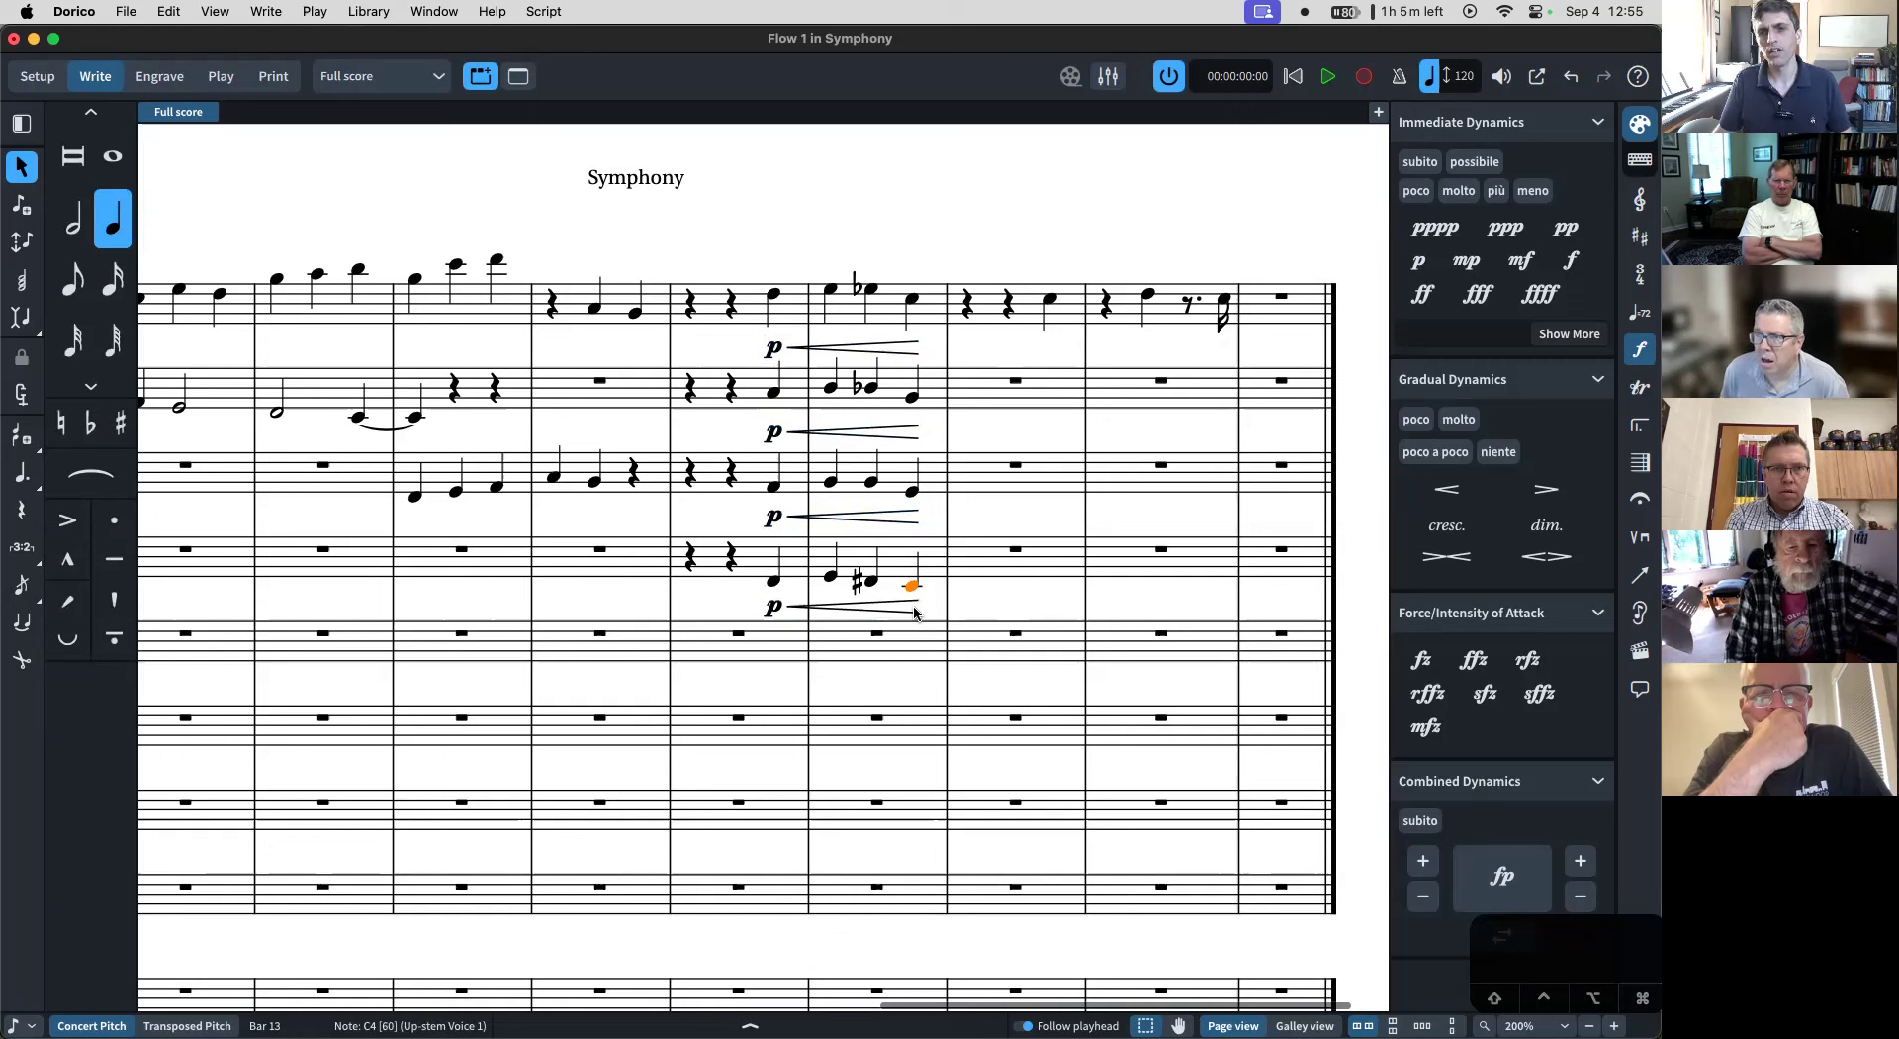
key("super+z")
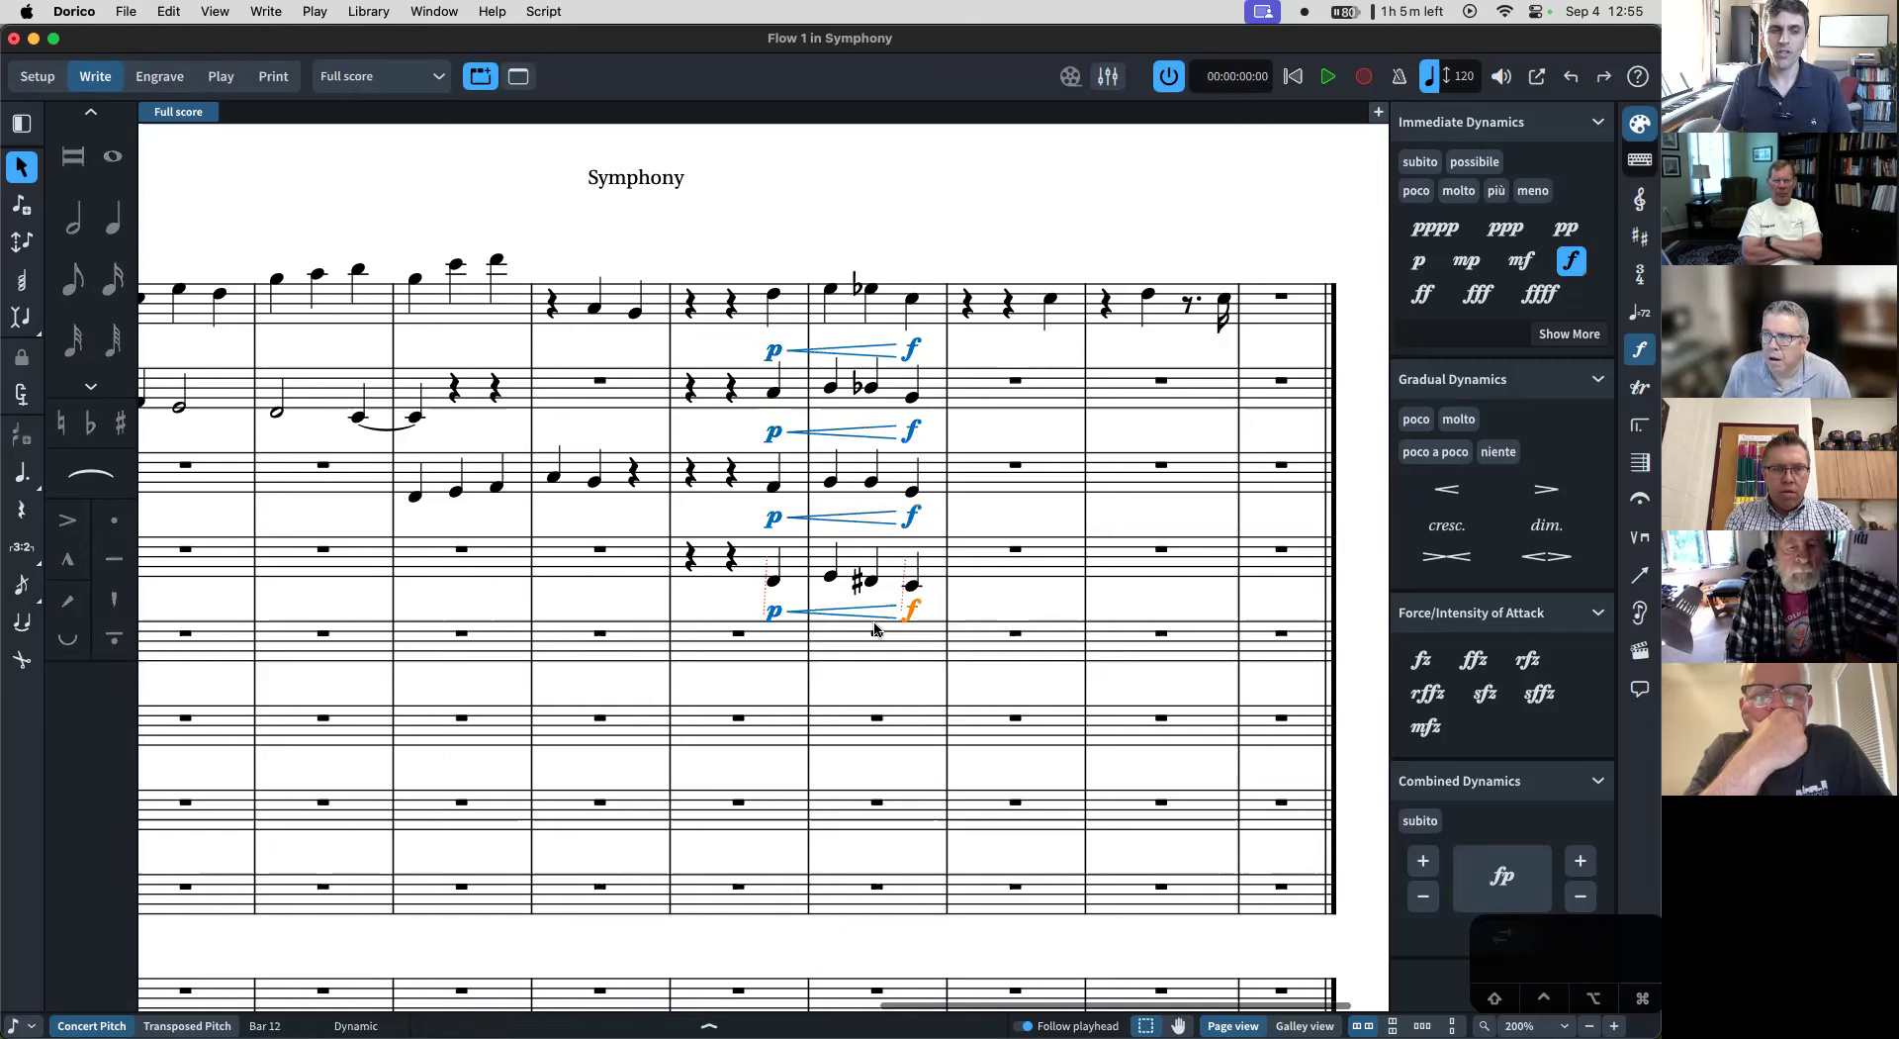
- Delete the whole p, crescendo hairpin and f group under Oboe 2 in bars 12–13
left_click(769, 610, "super")
left_click(842, 613, "super")
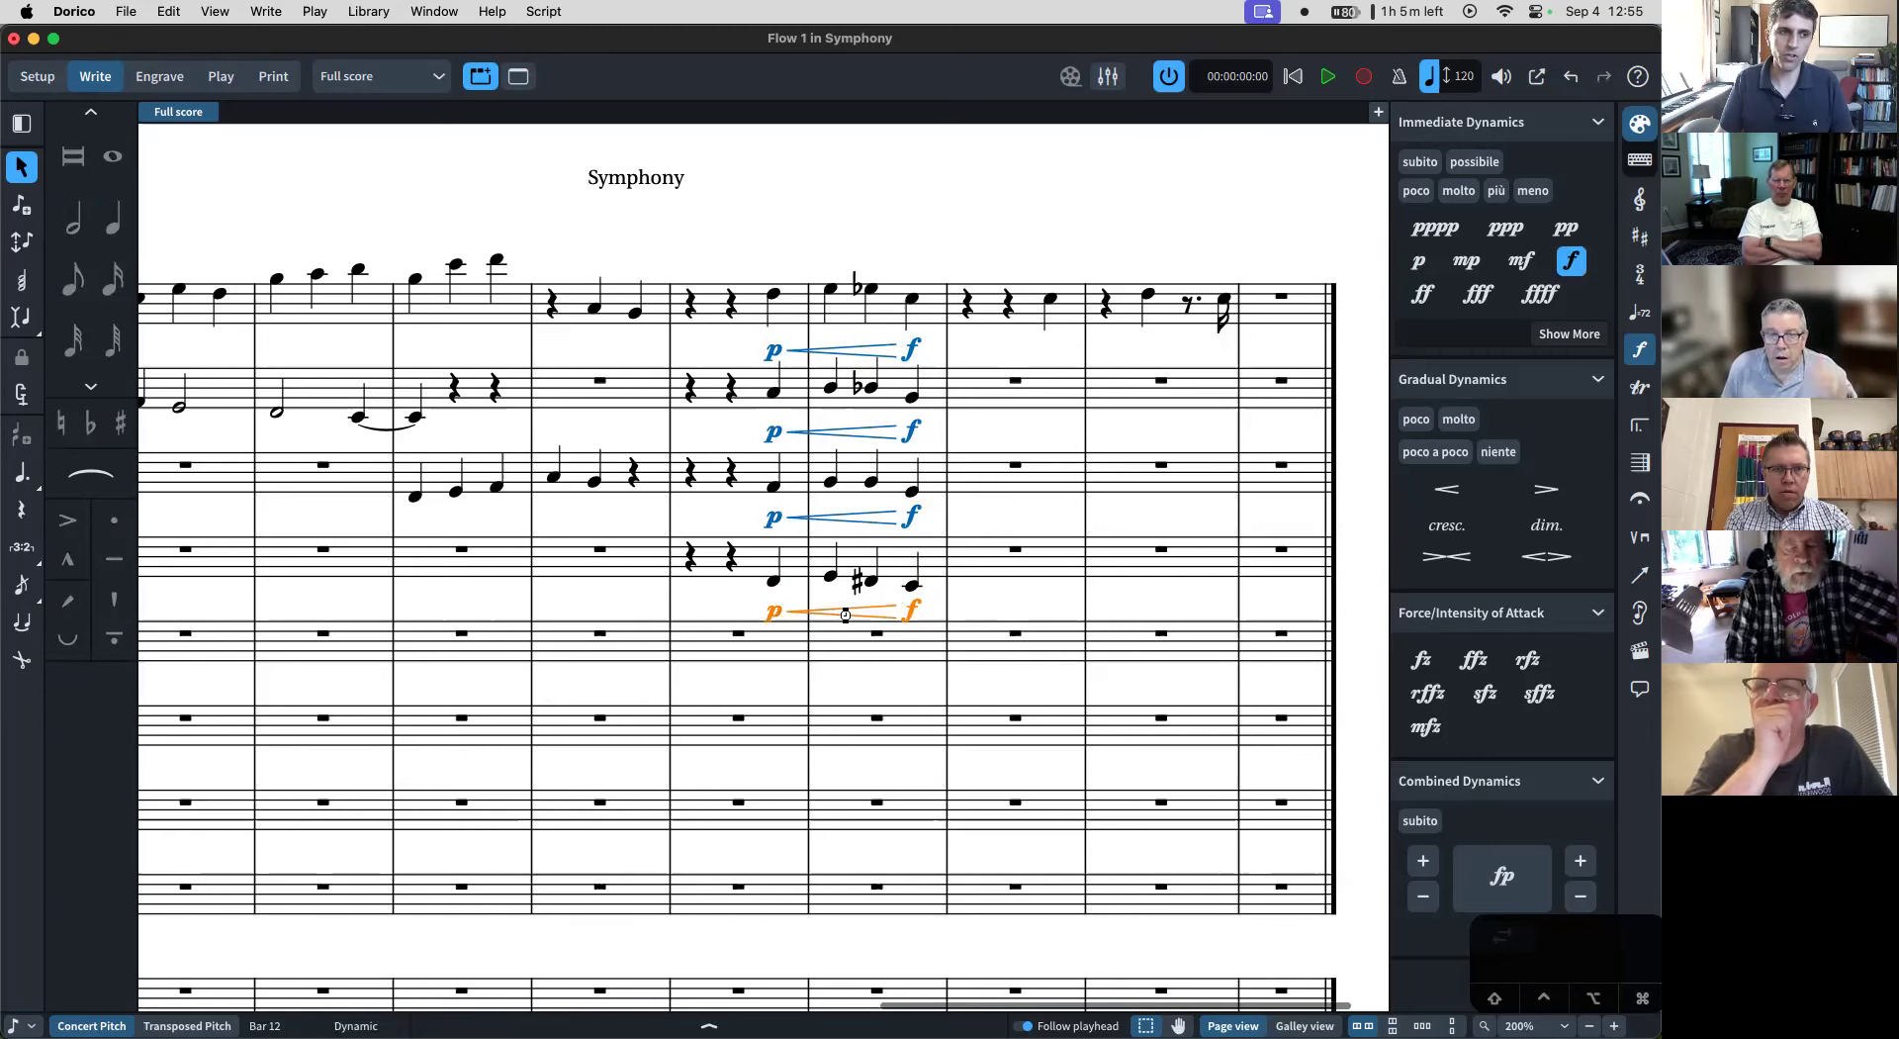
key("Delete")
- Add f>p to Oboe 2 from beat 3 of bar 12 through the last note of bar 13
scroll(840, 607, "left", 2)
left_click(975, 590, "shift")
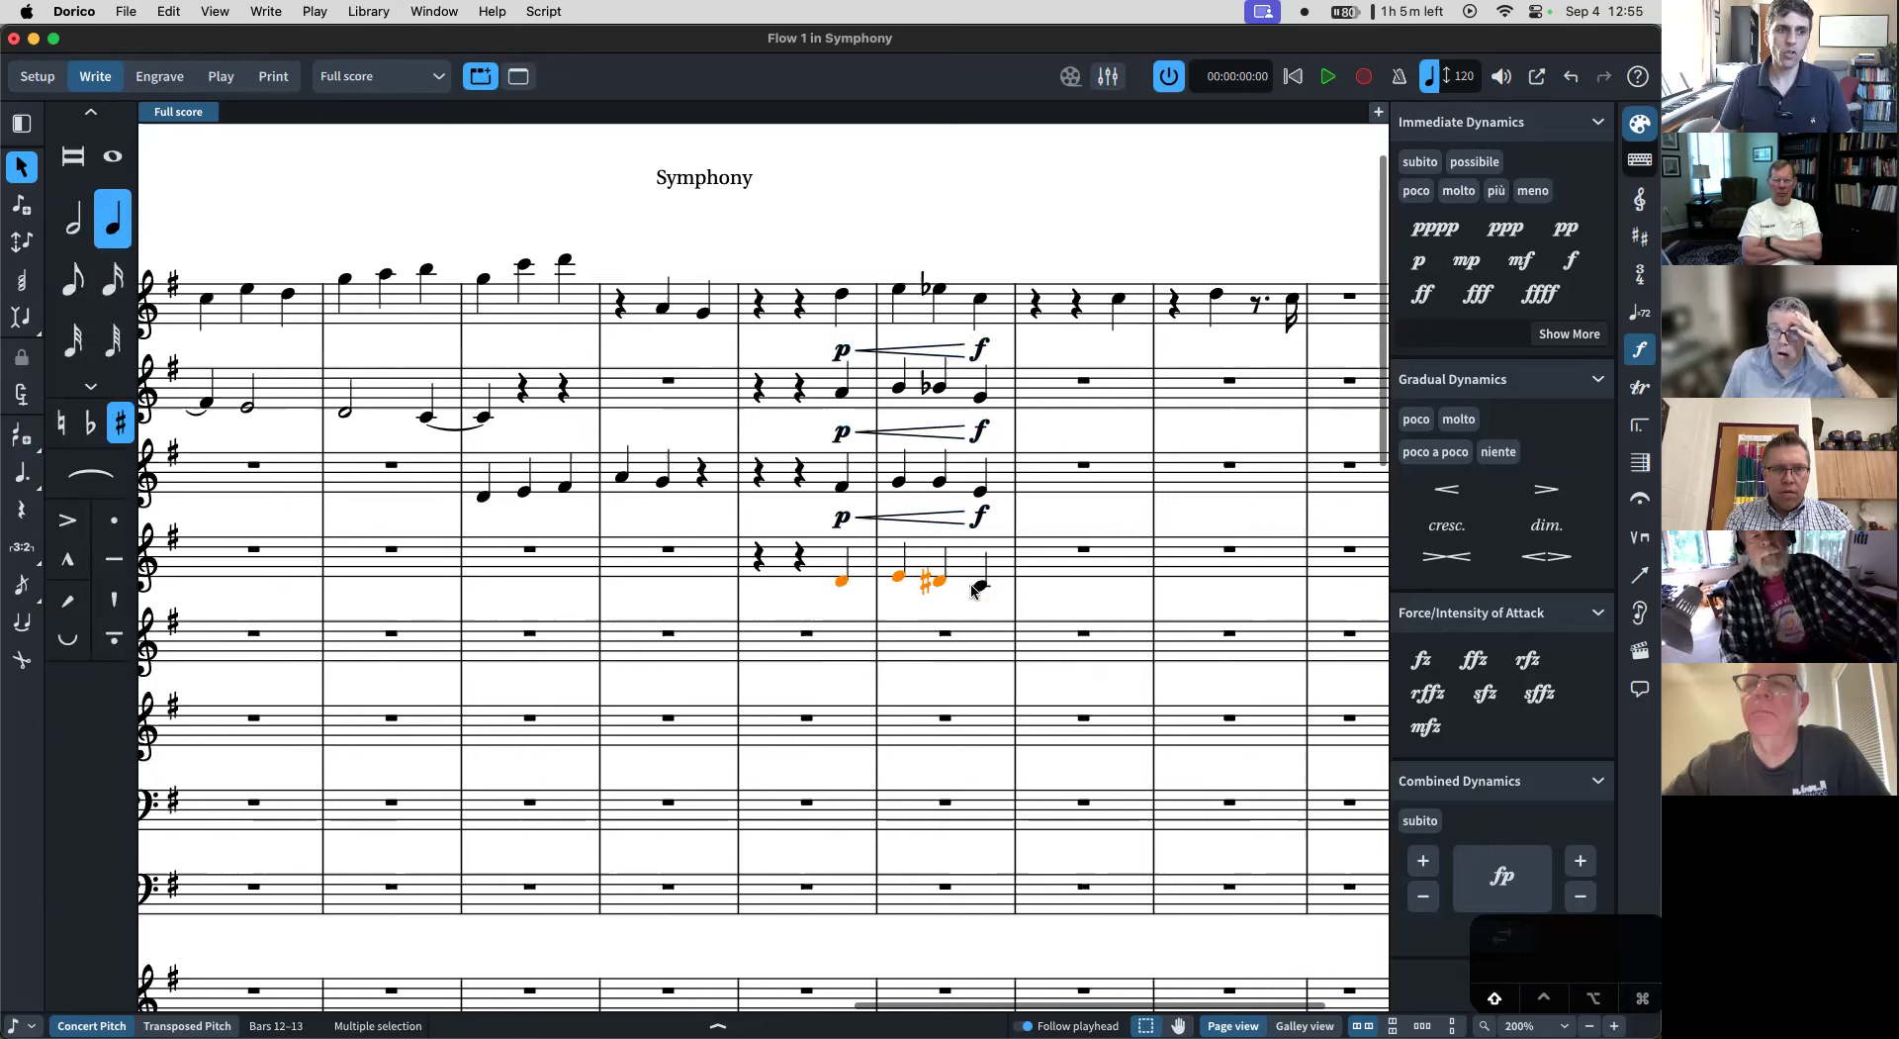
key("shift+d")
type("f>p")
key("Return")
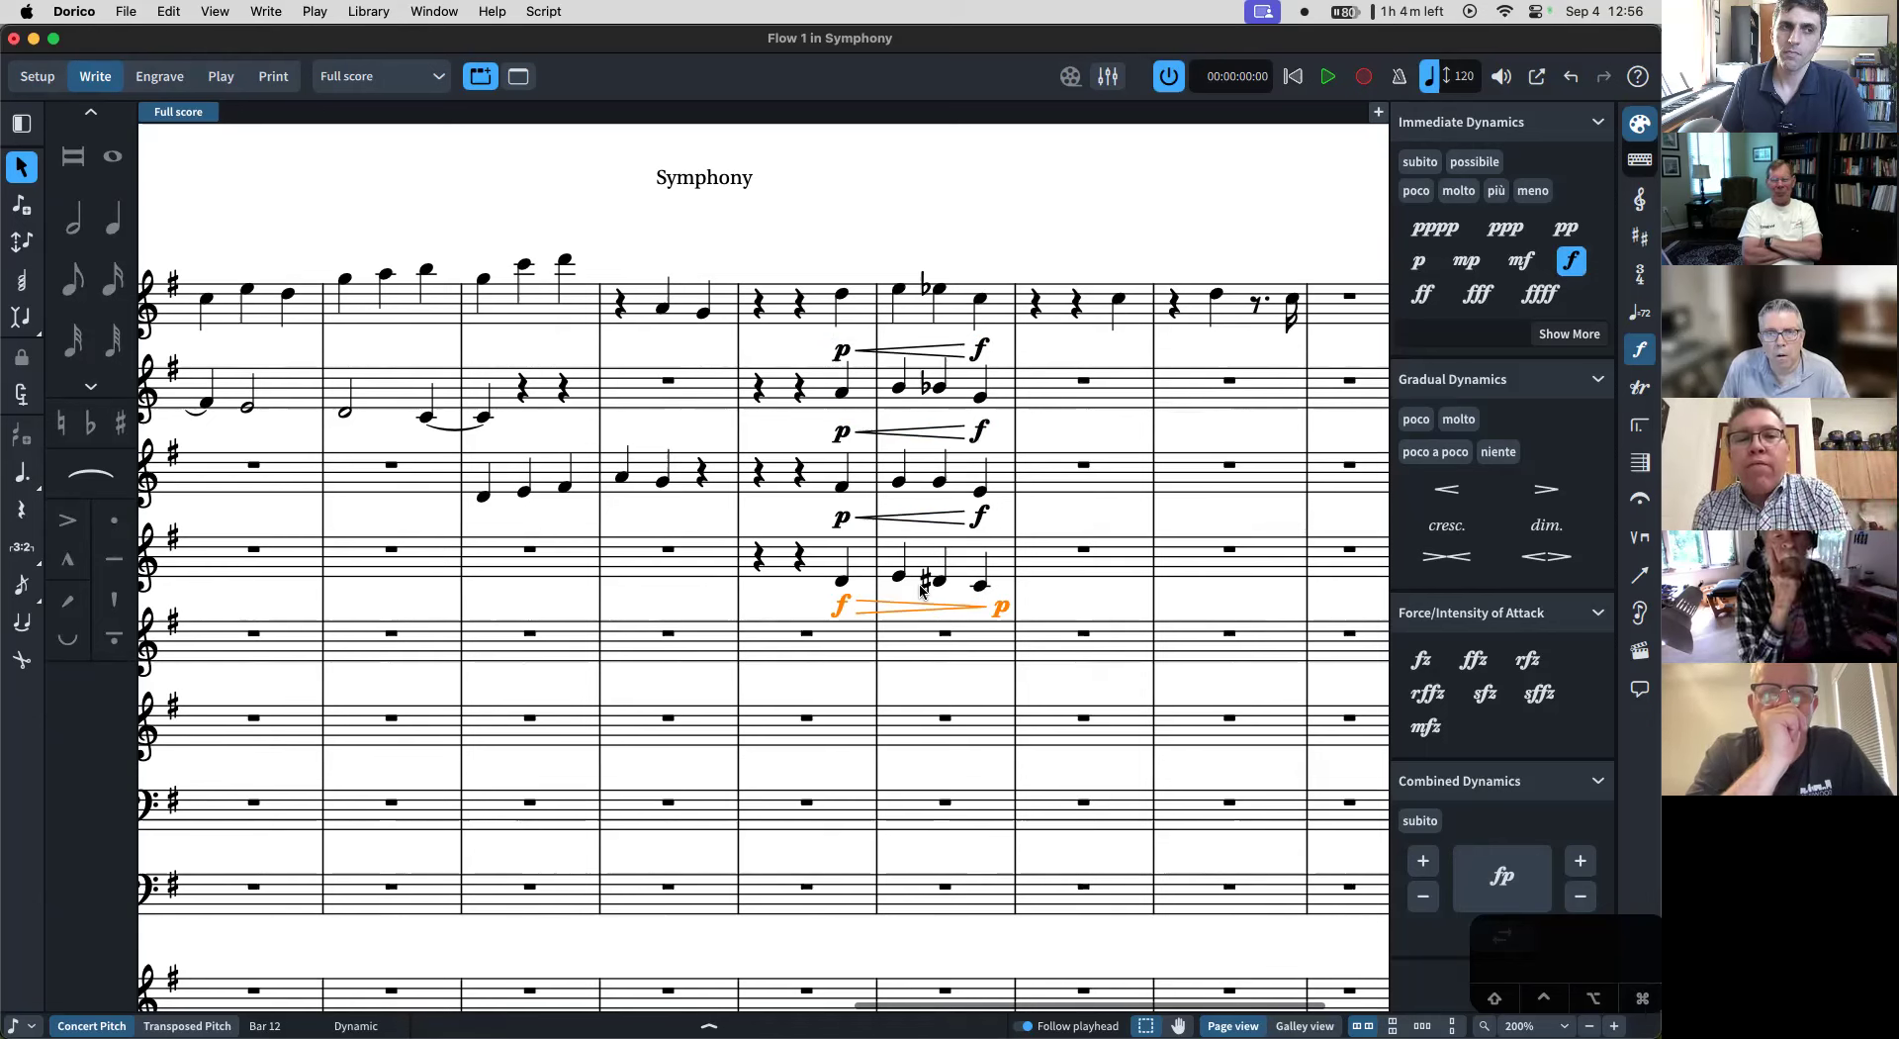
- Select the beat 3 notes in bar 12 of both flutes and both oboes with their dynamics, and switch to Engrave mode
scroll(922, 590, "left", 1)
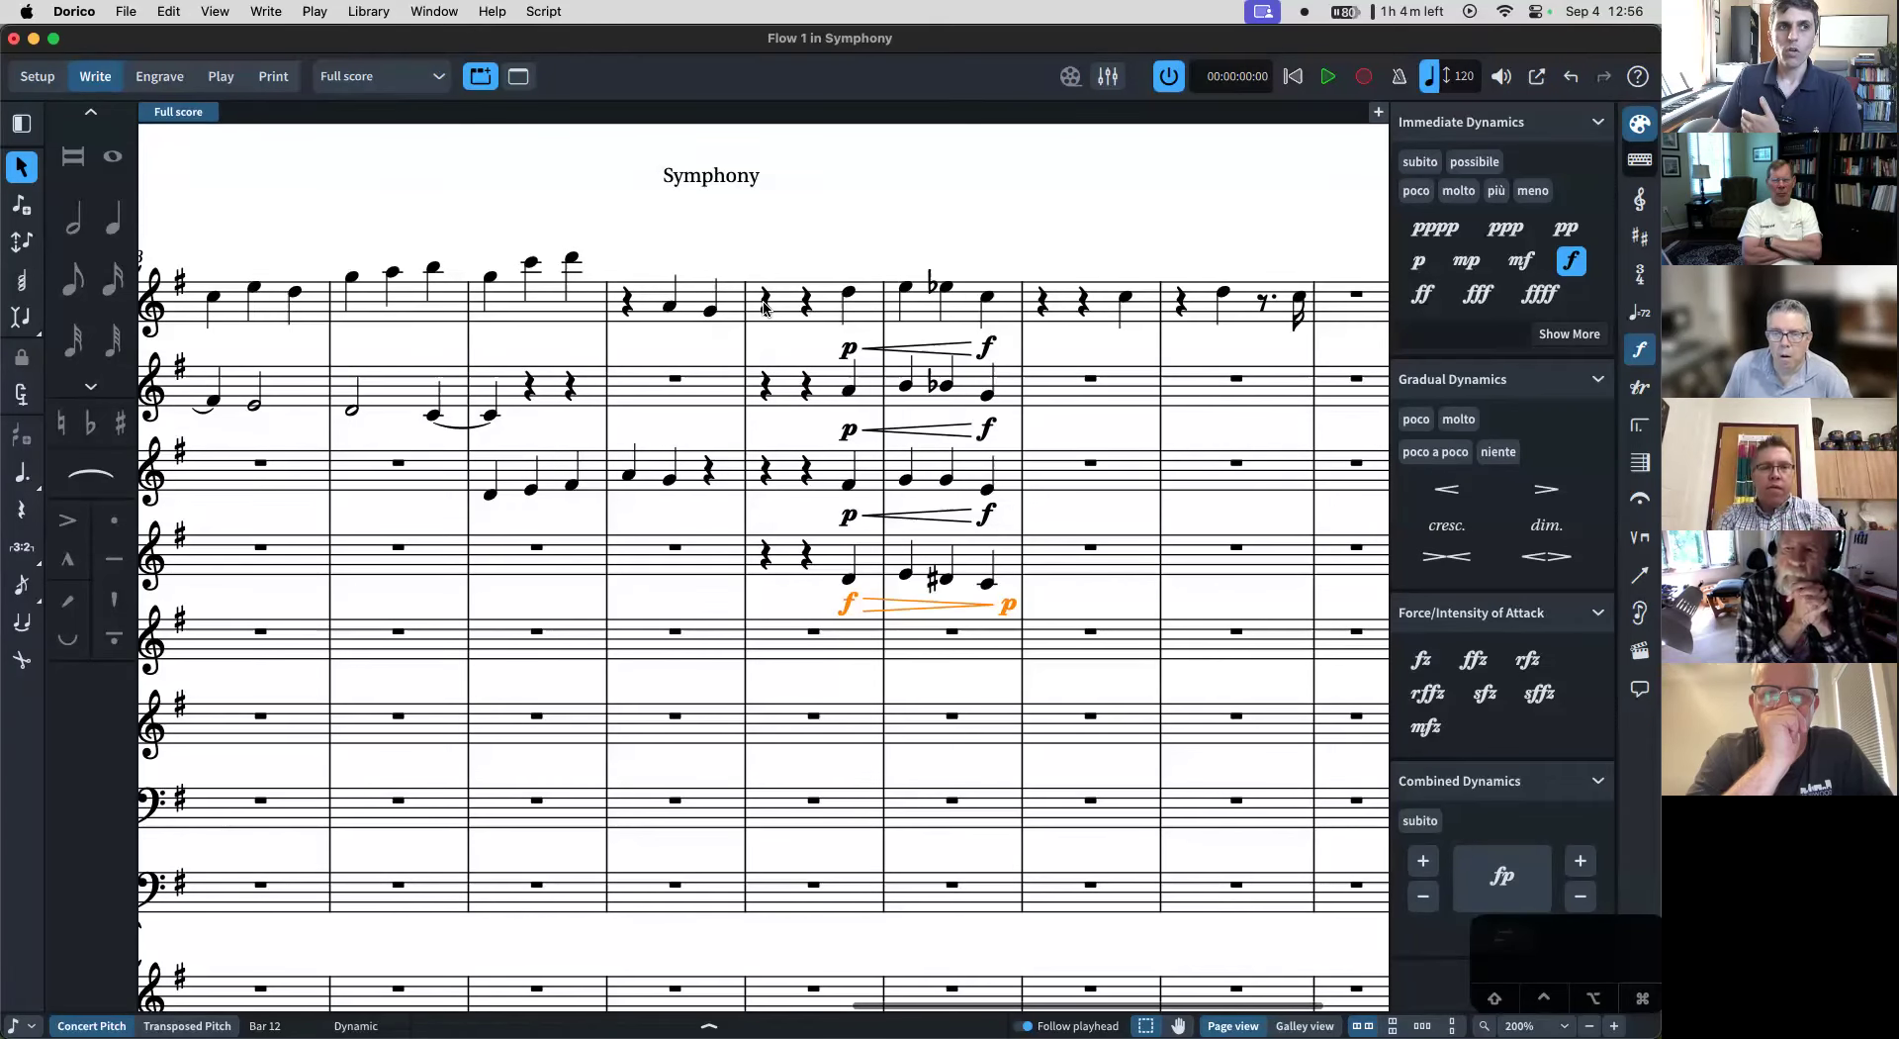
left_click(856, 297)
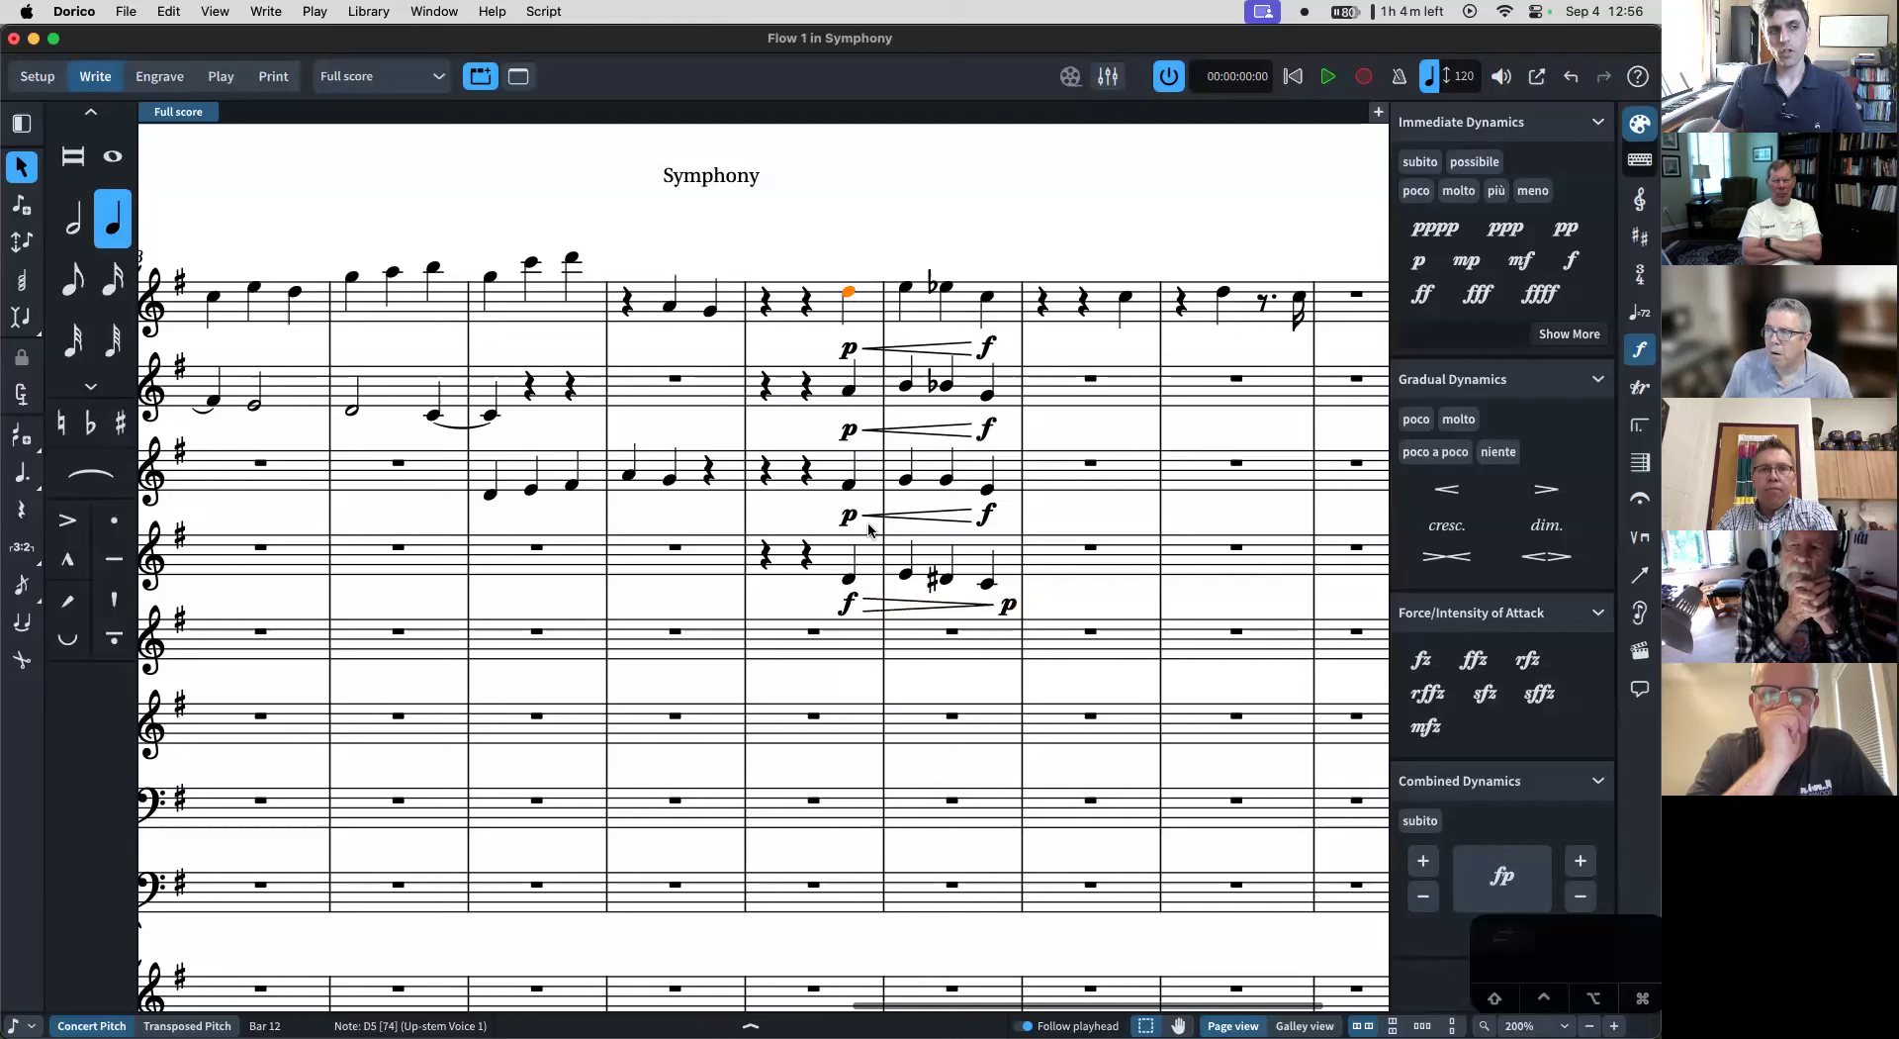
left_click(851, 581, "shift")
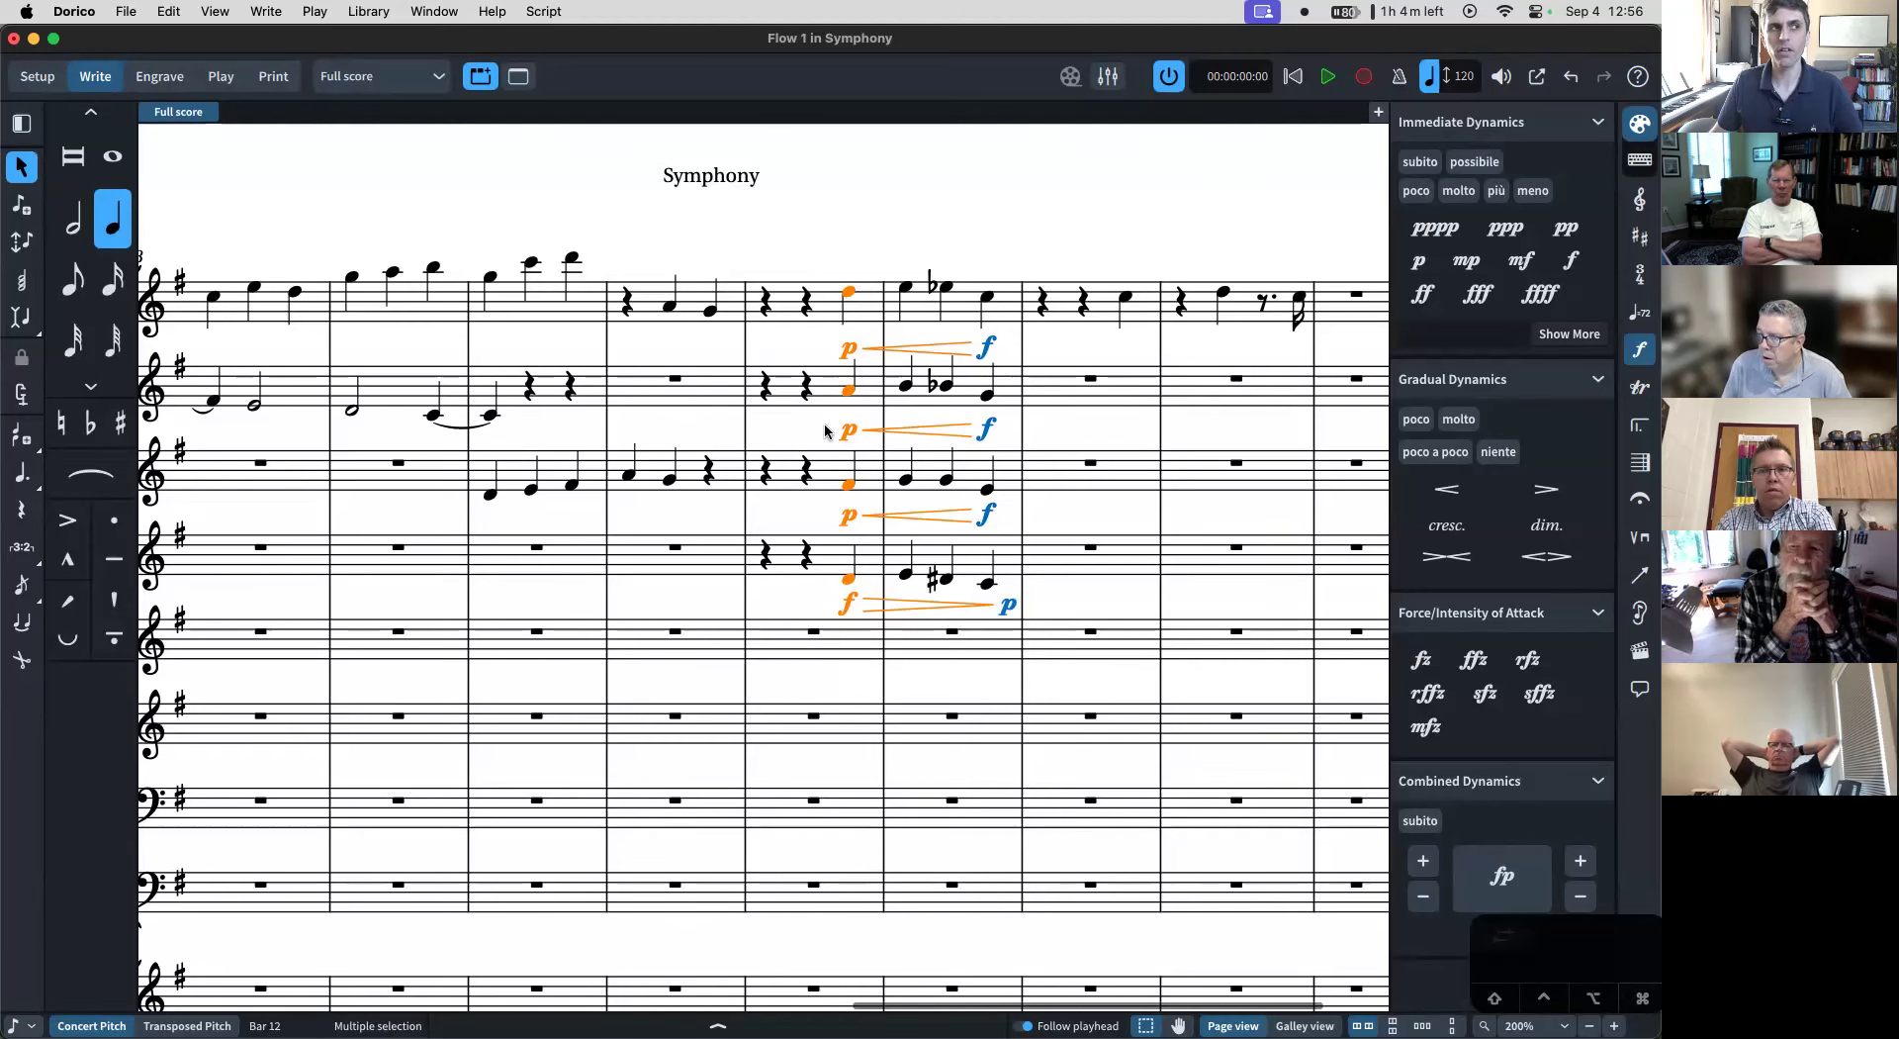
left_click(148, 80)
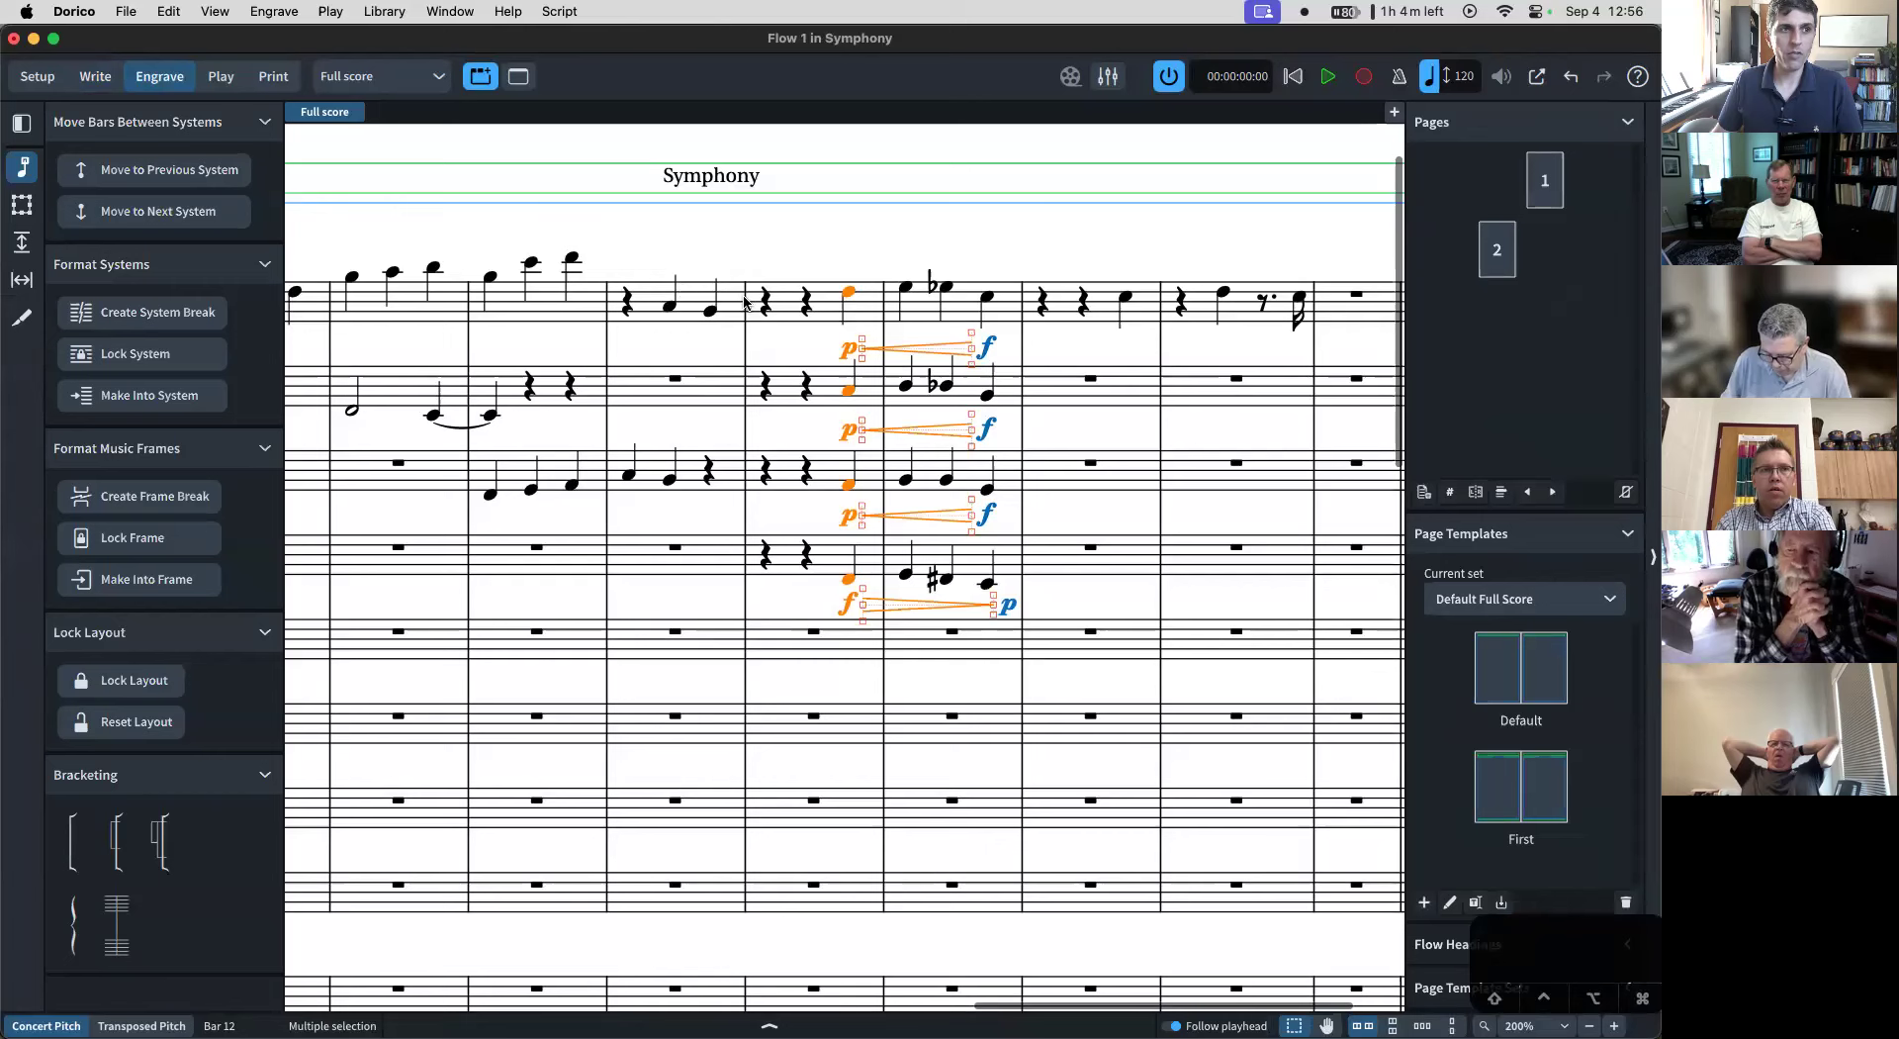
- Examine the attachment lines linking the p and f dynamics to their rhythmic positions in Flute 1, Flute 2 and Oboe 1
left_click(848, 349)
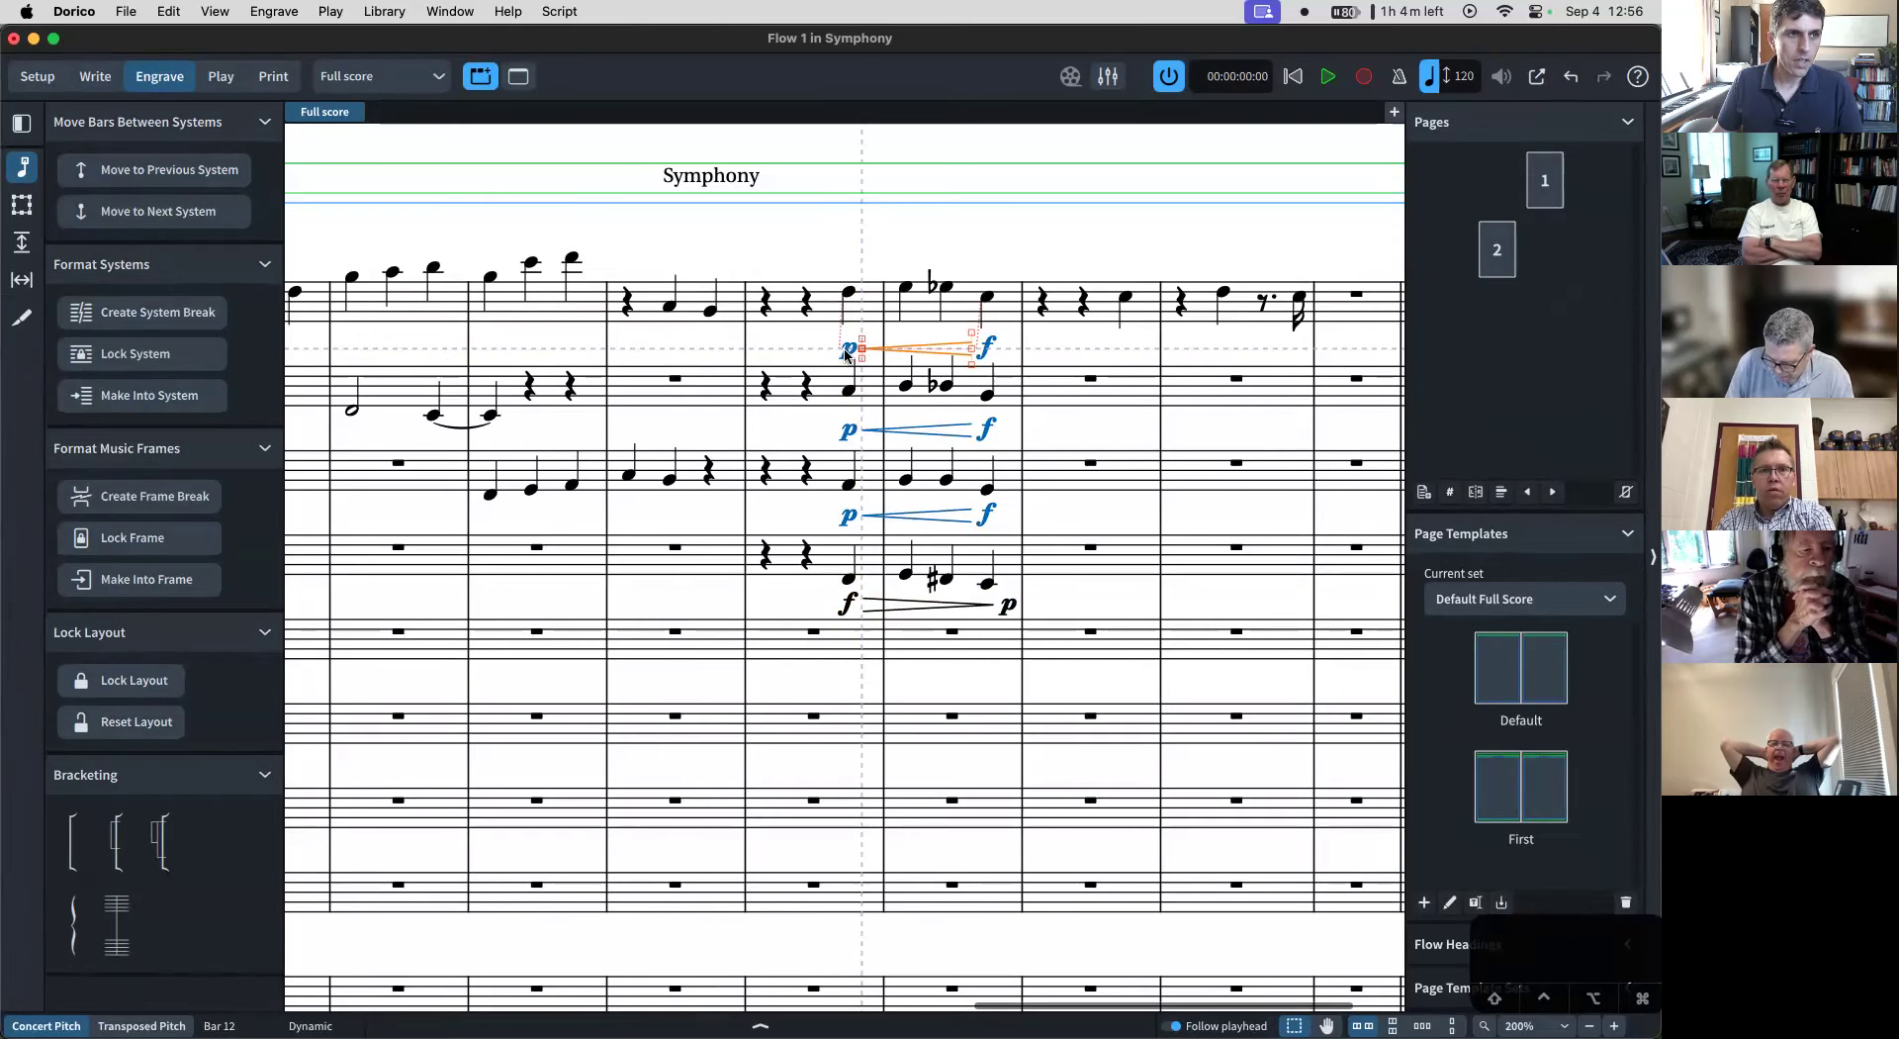
key("super+plus")
key("super+plus")
key("super+plus")
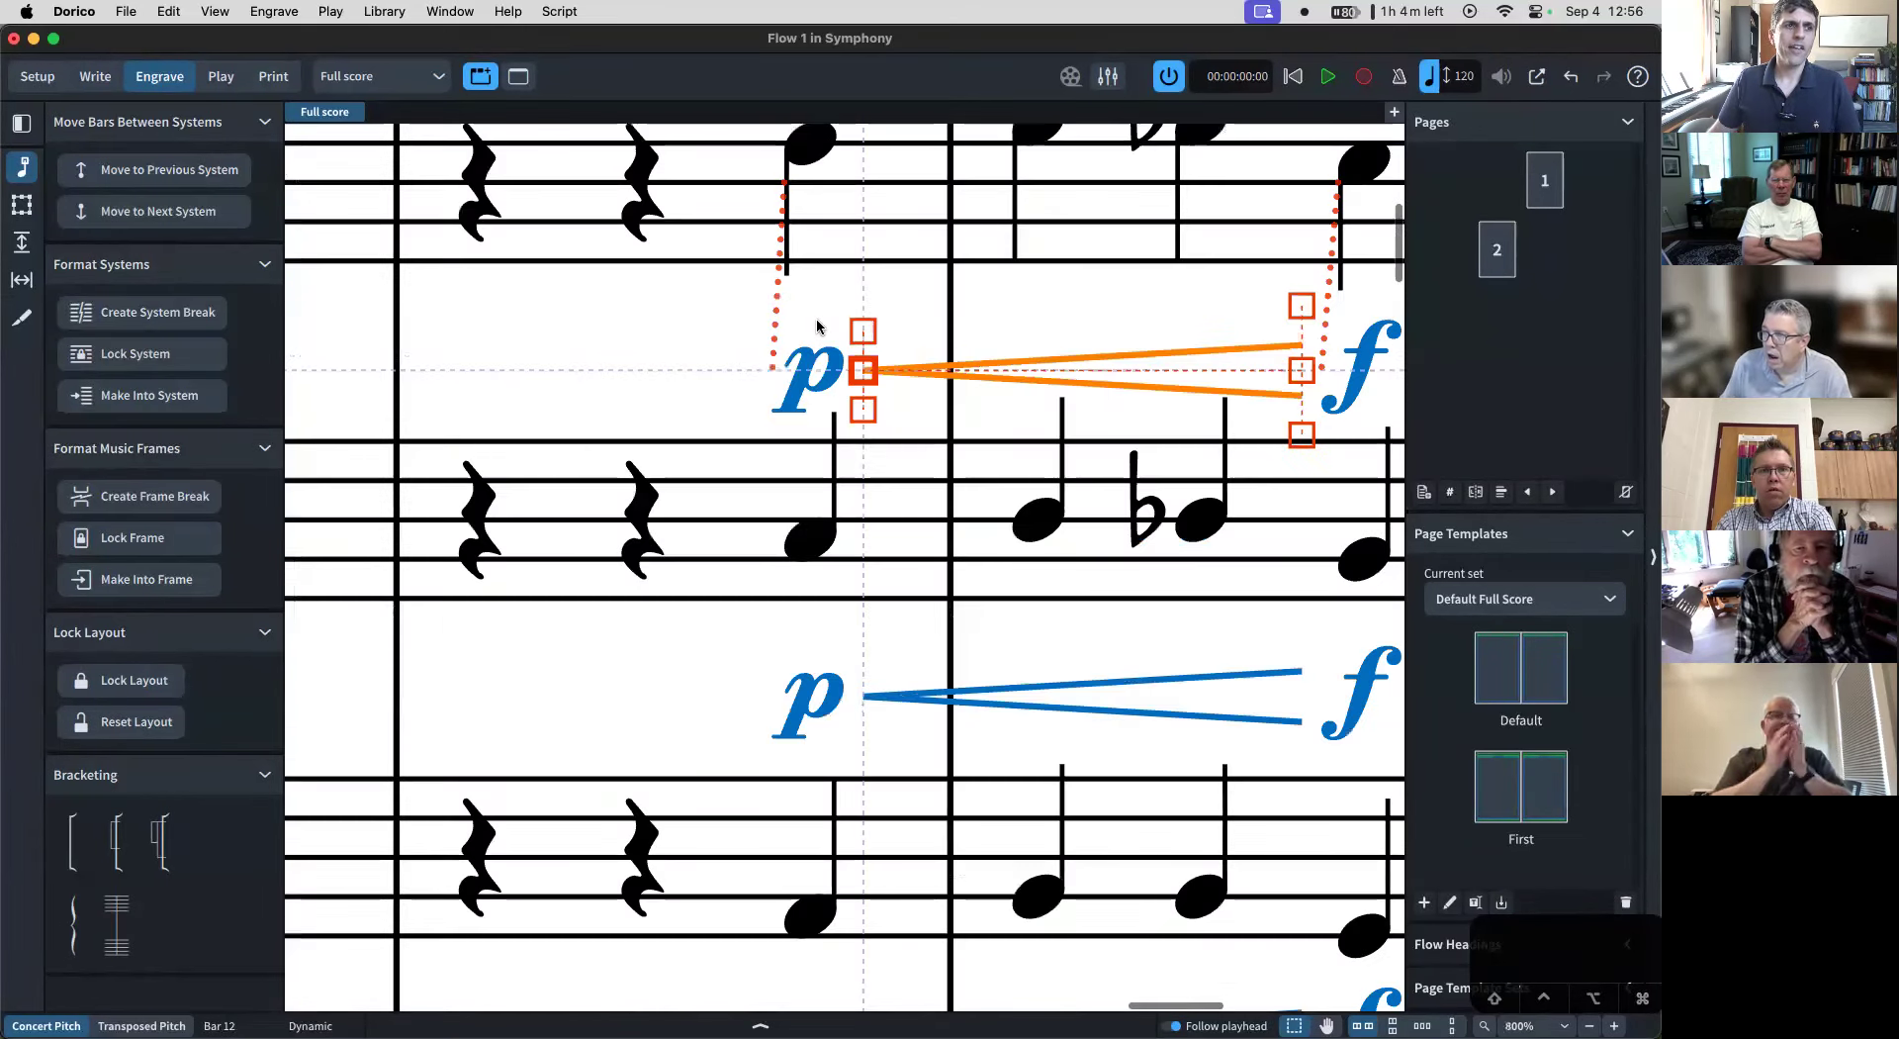
left_click(792, 371)
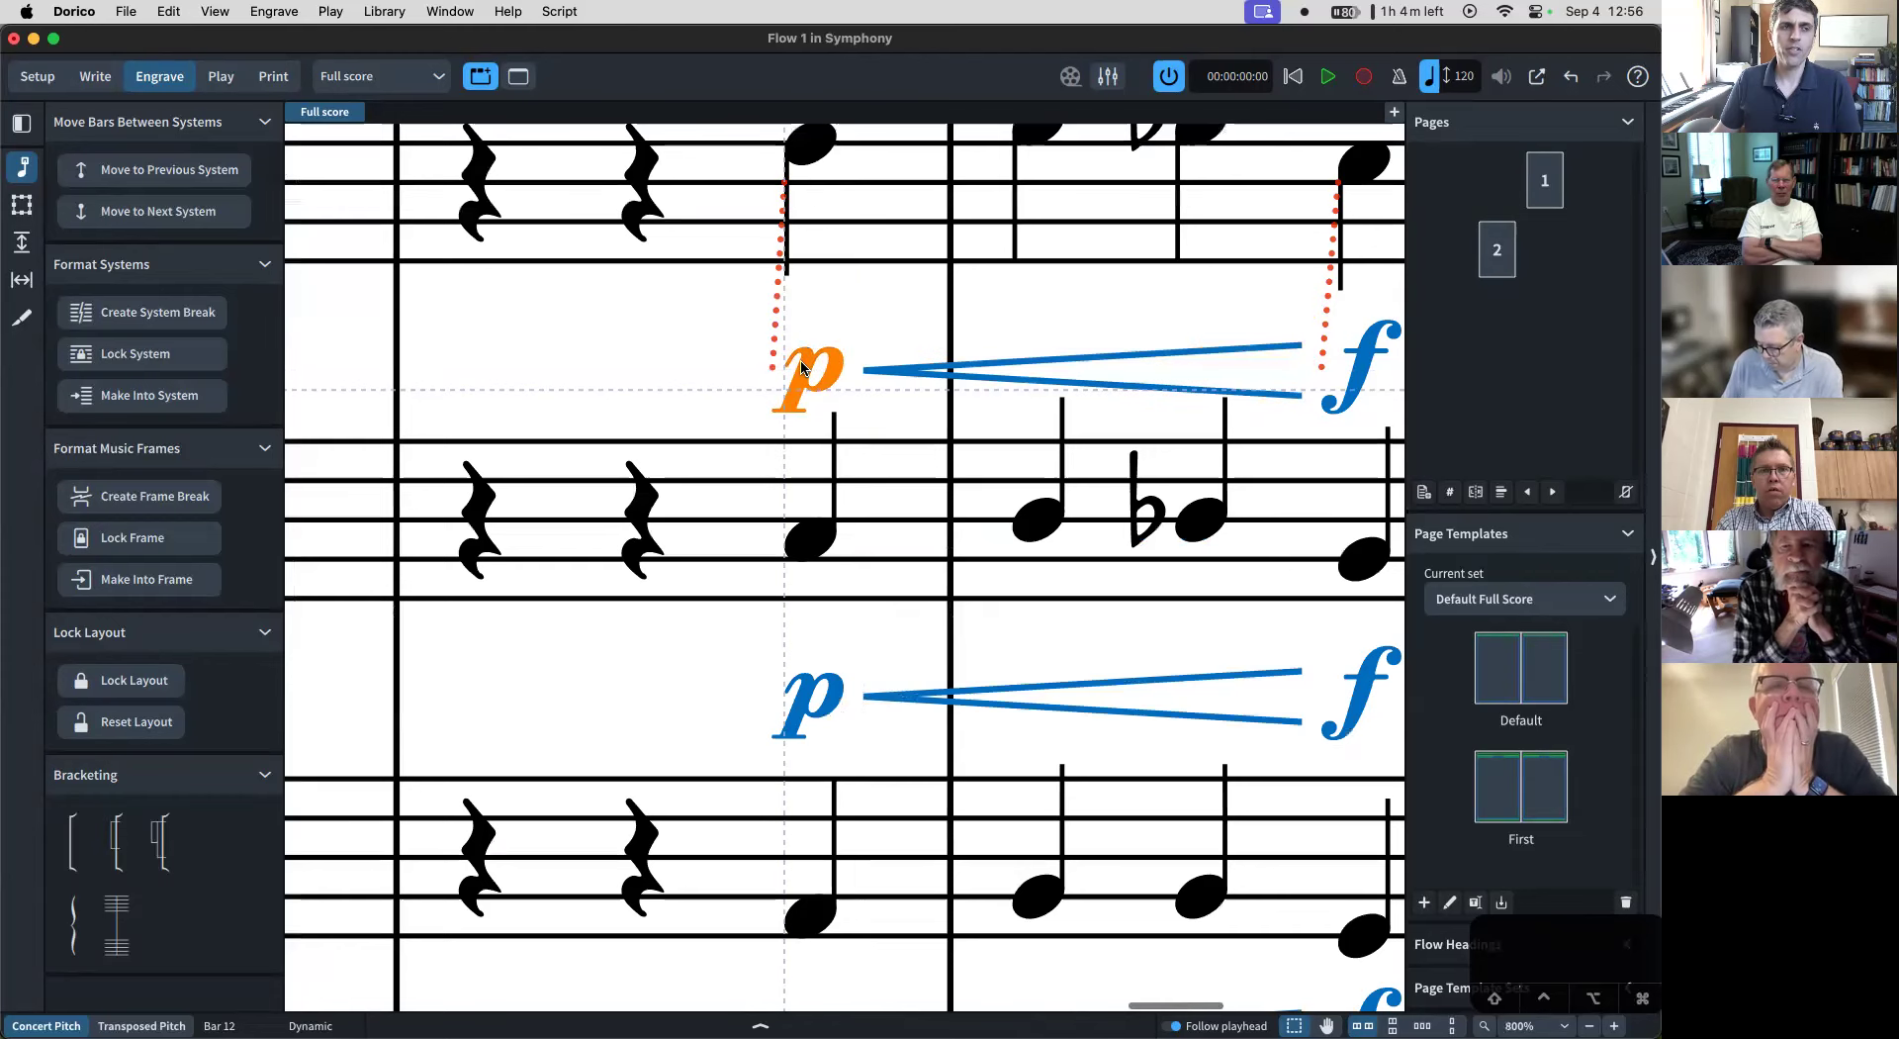
scroll(801, 368, "right", 3)
left_click(1229, 373)
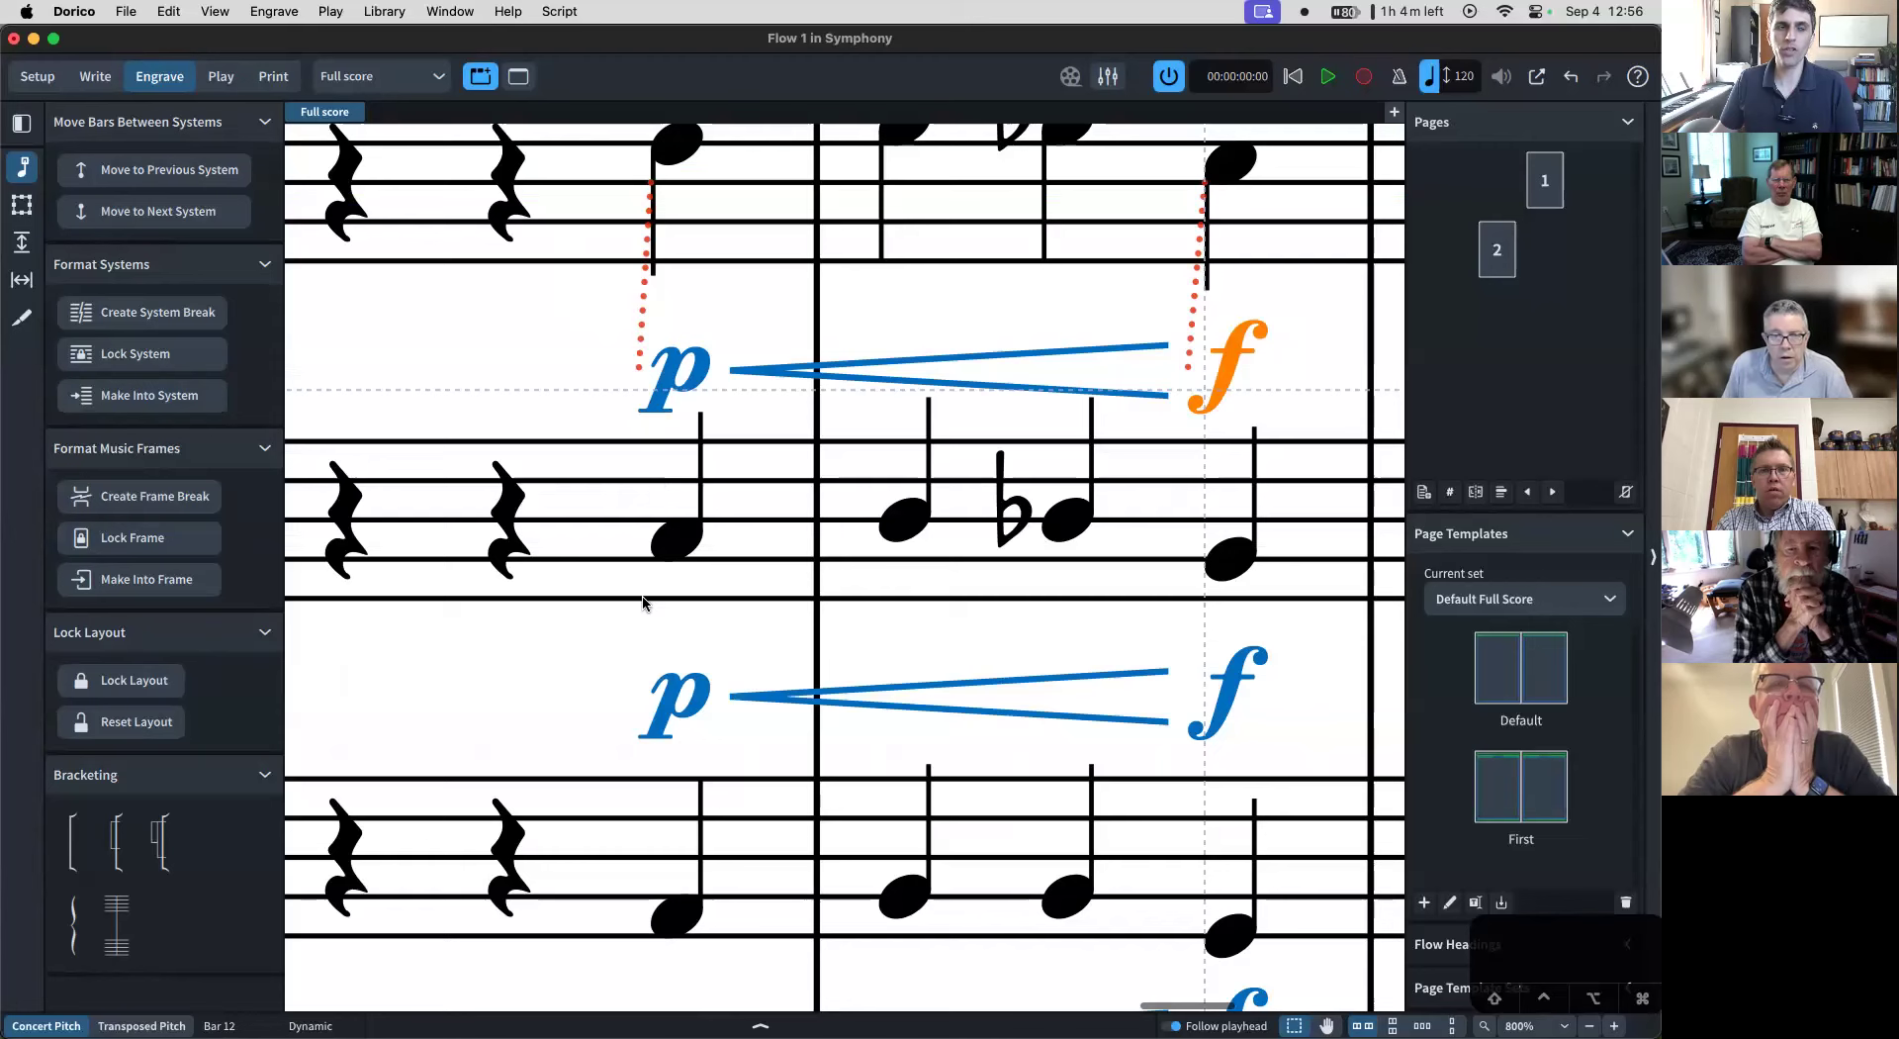
left_click(682, 698)
scroll(1121, 694, "down", 3)
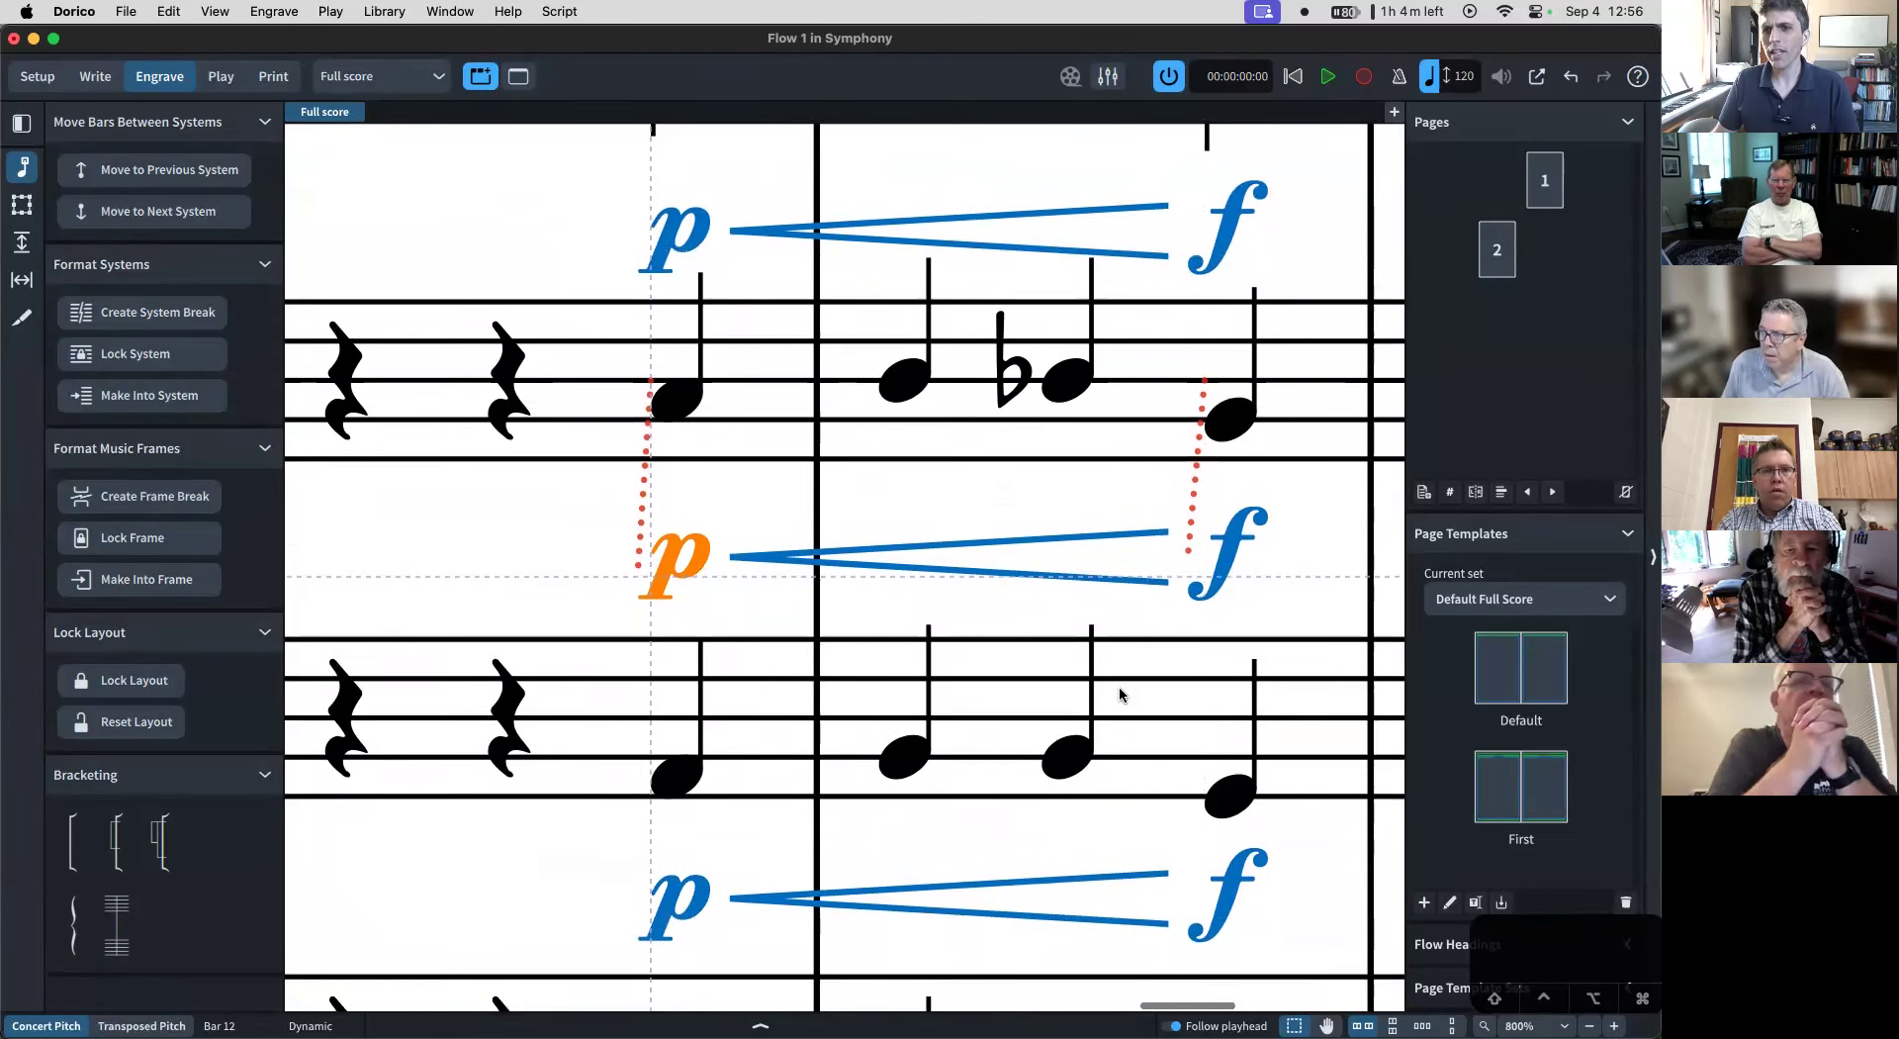
key("super+minus")
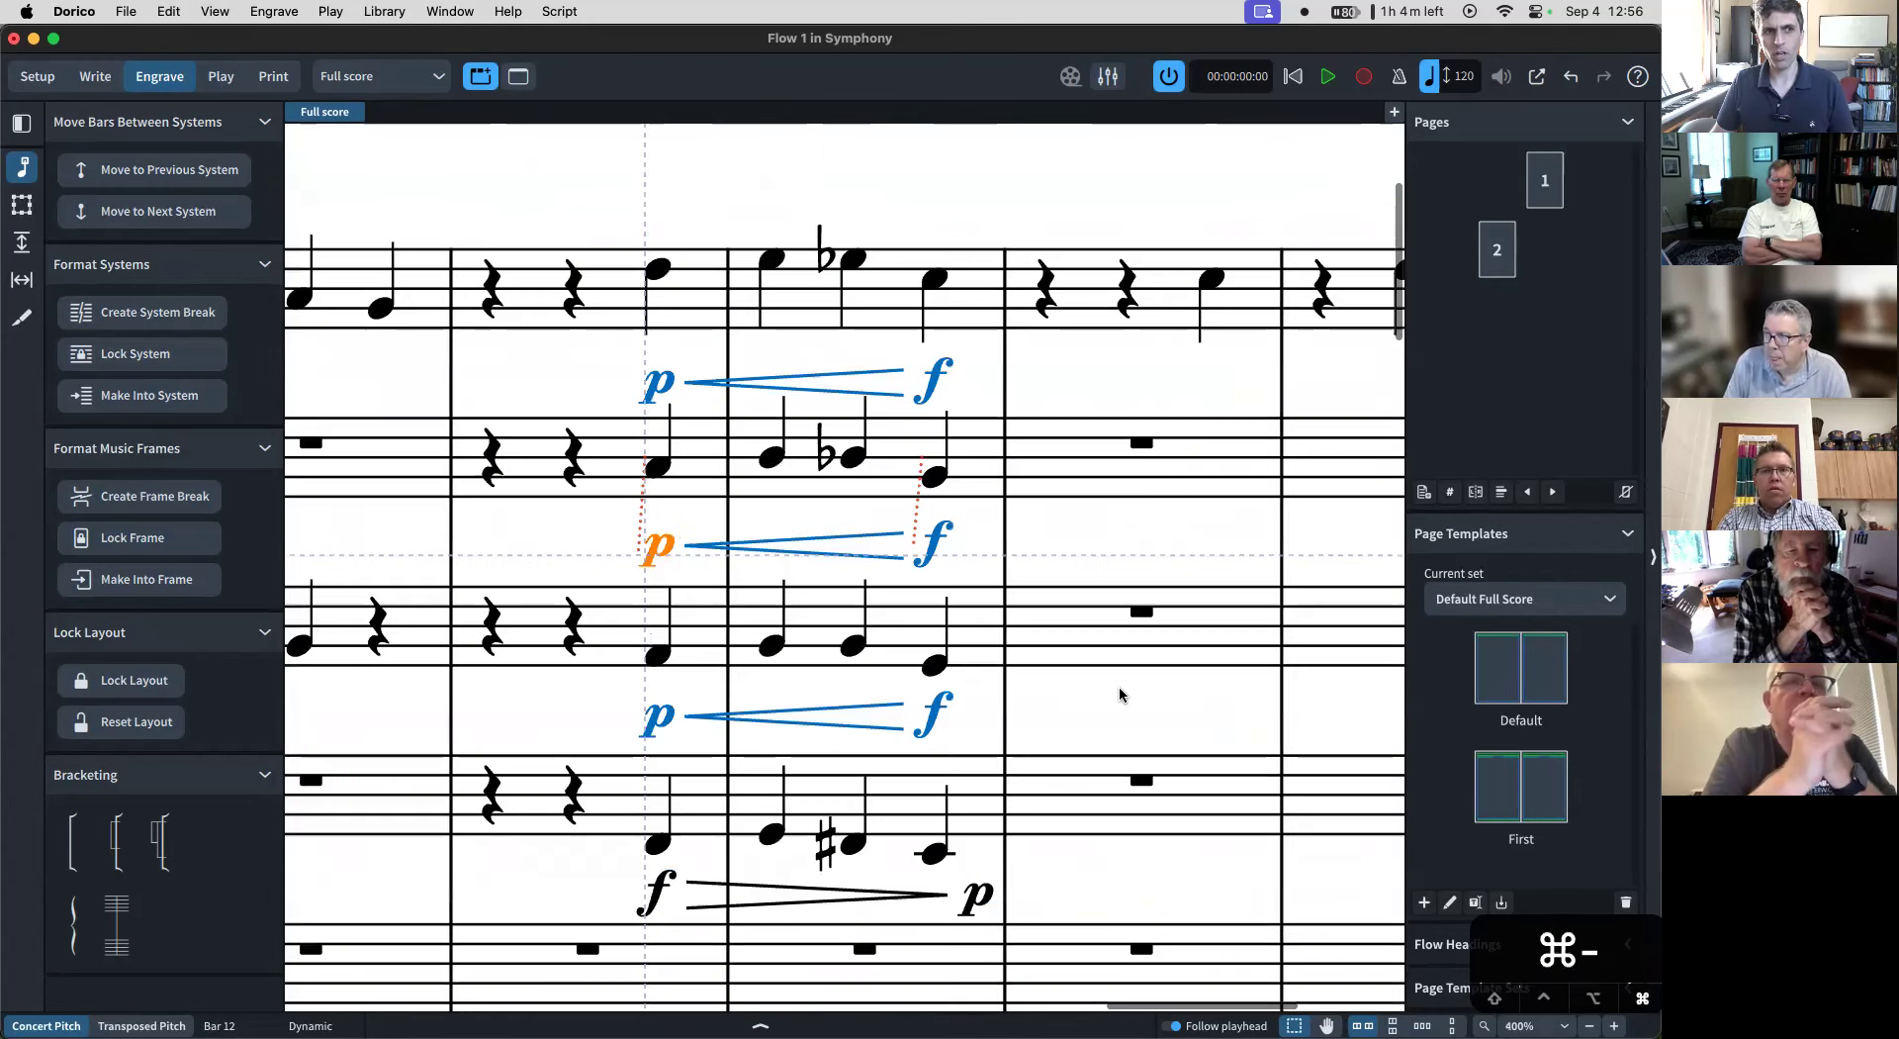
key("super+minus")
left_click(652, 671)
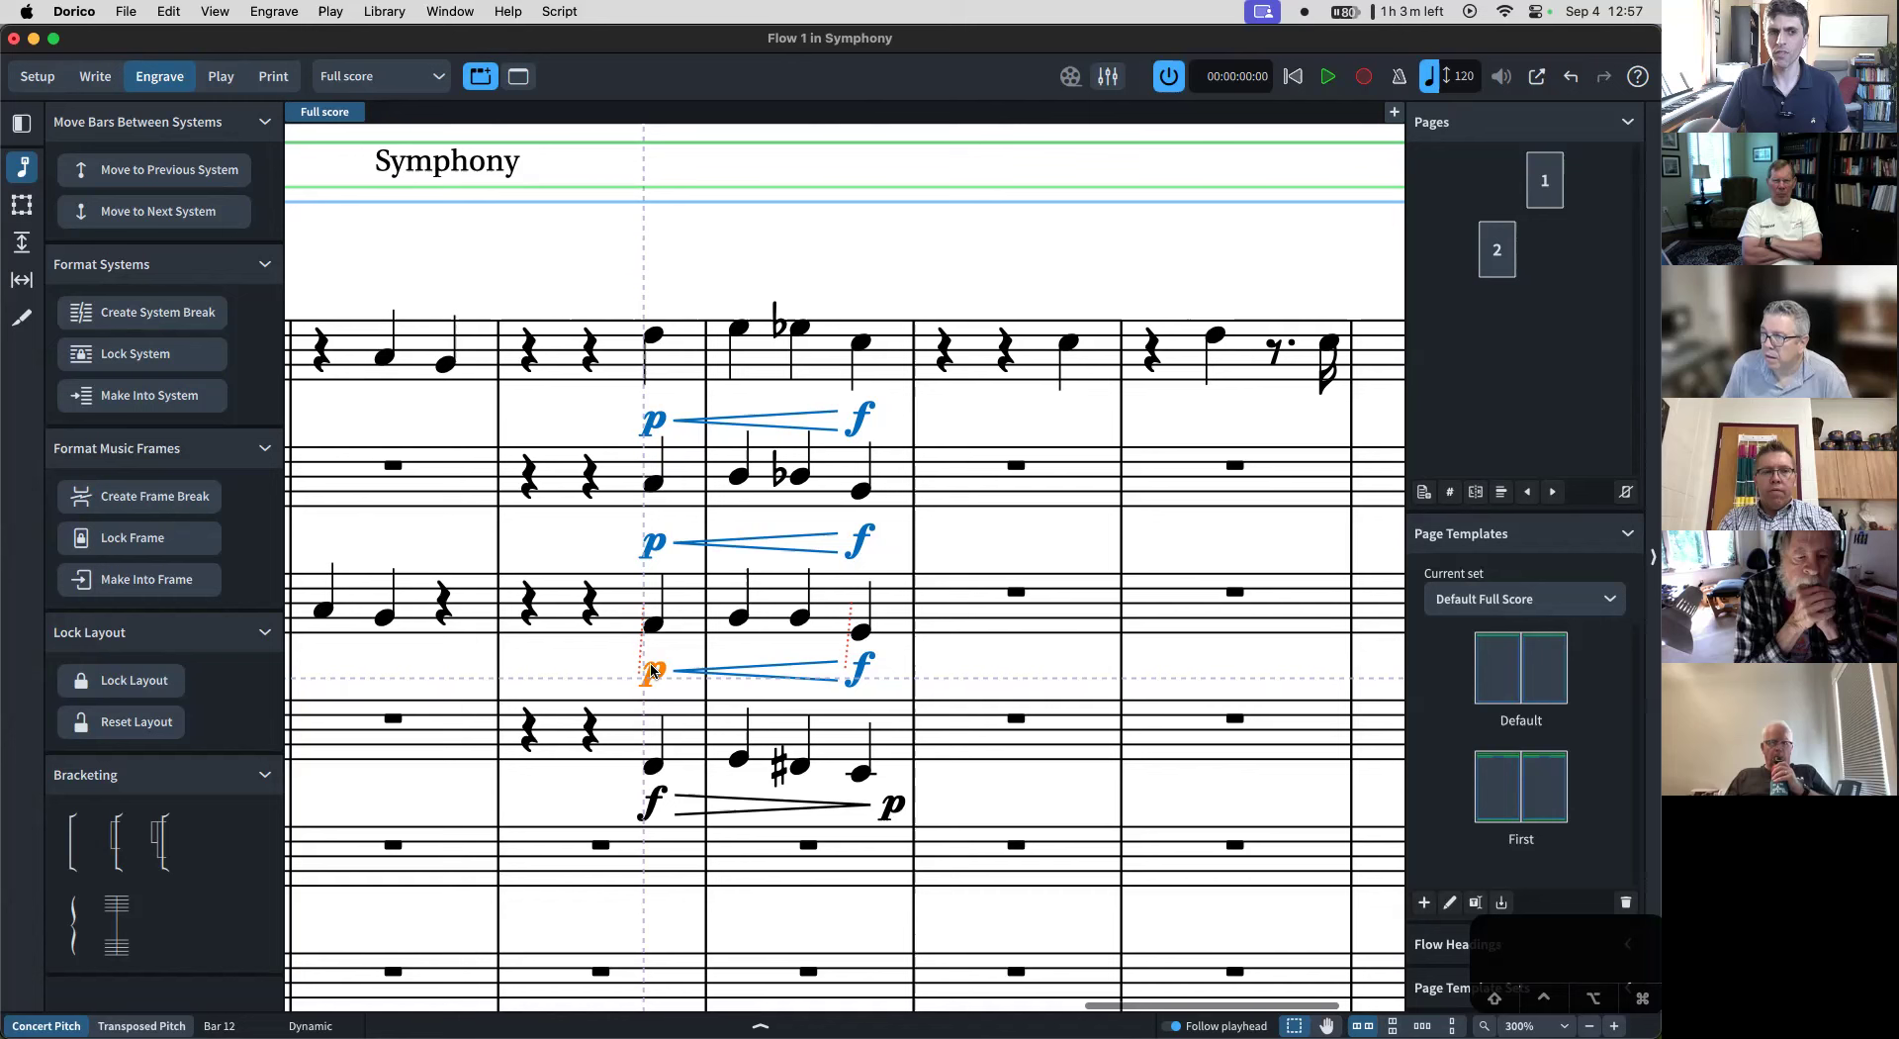
- Move Oboe 2's closing p graphically beneath Oboe 1's first note in bar 11 and reset its start offset in the properties
left_click(896, 808)
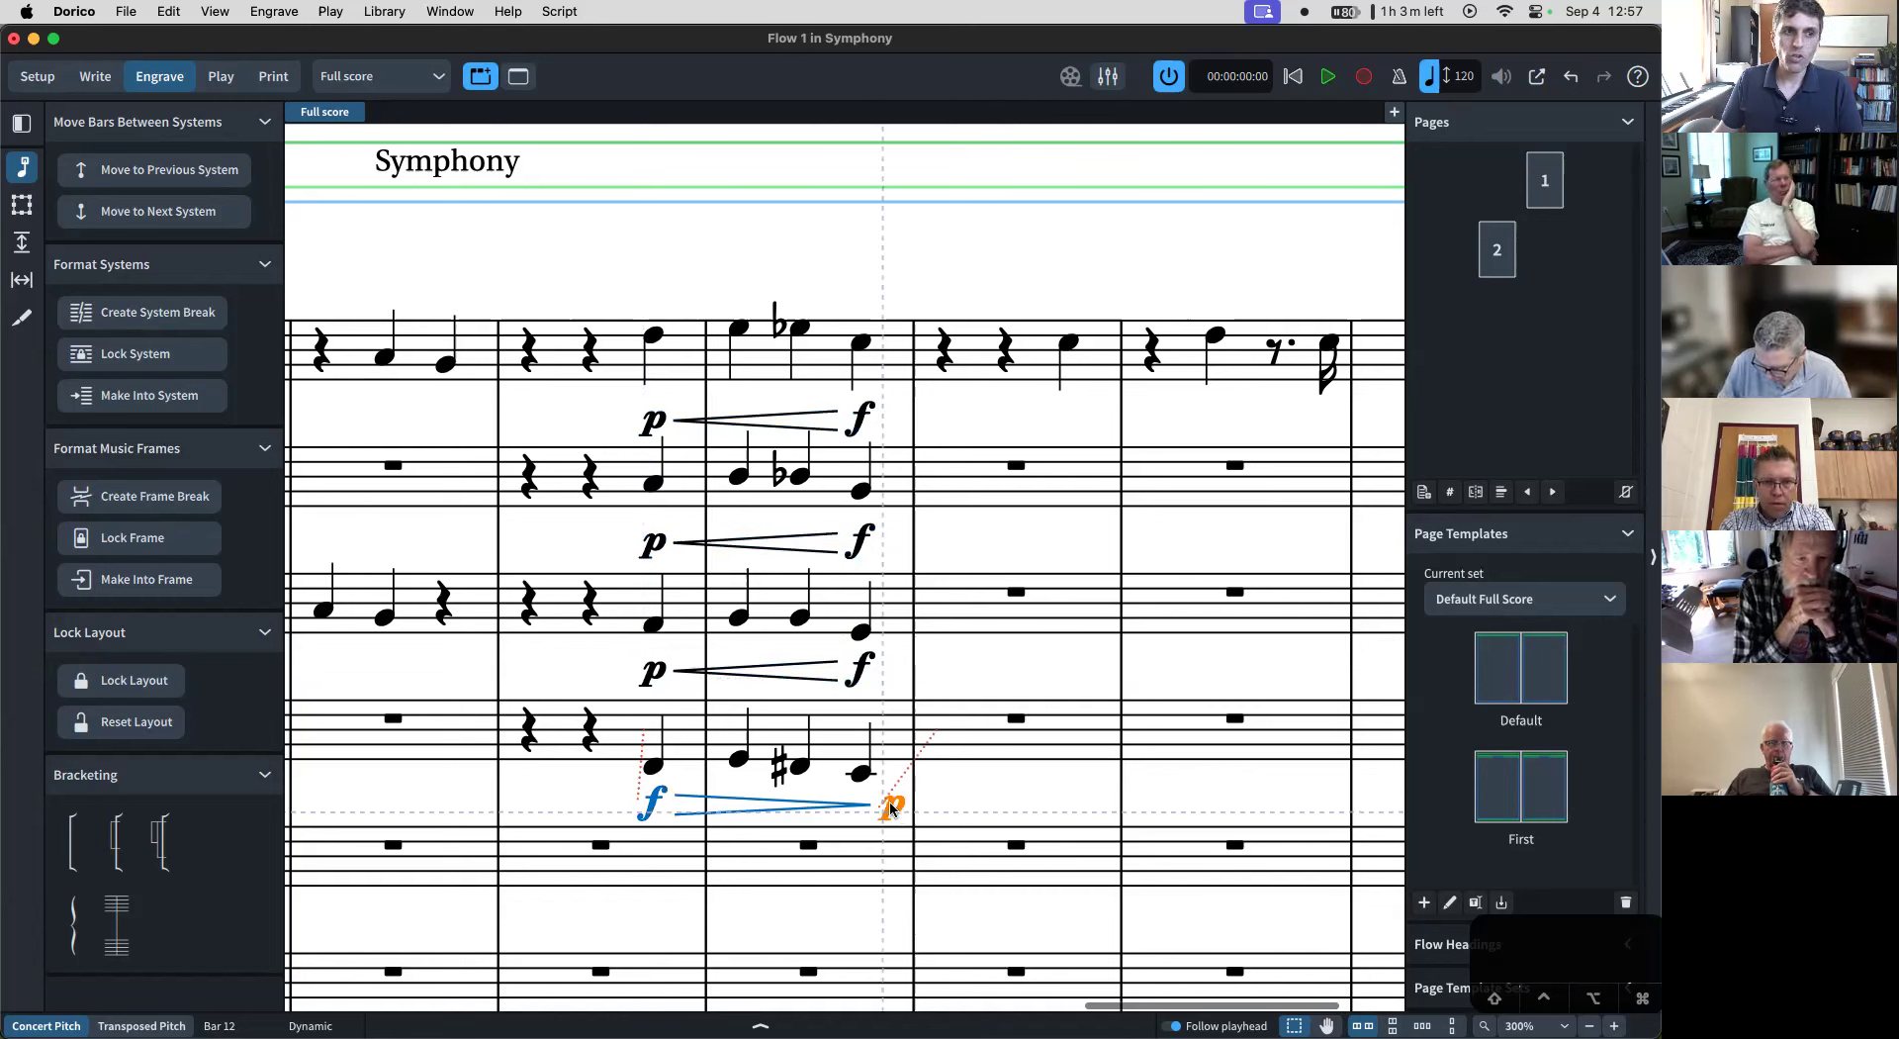
left_click_drag(893, 809, 314, 659)
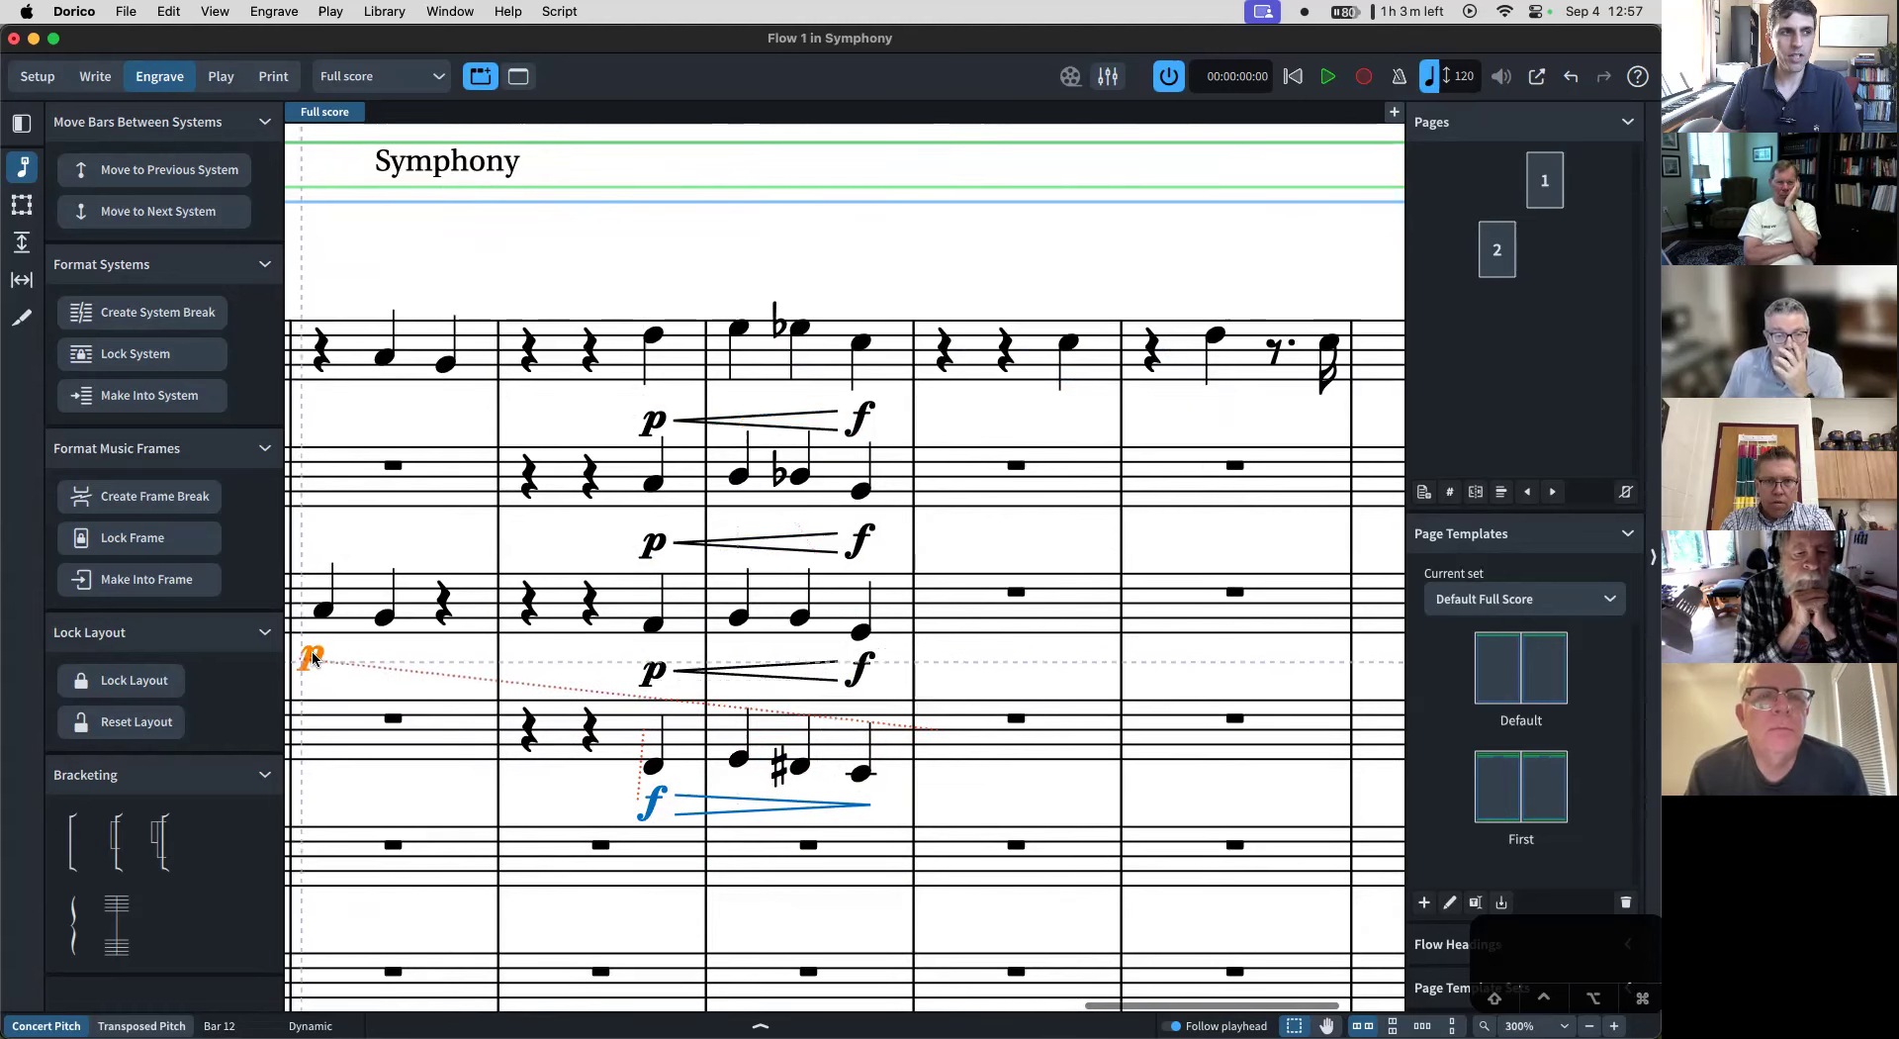
scroll(410, 731, "left", 3)
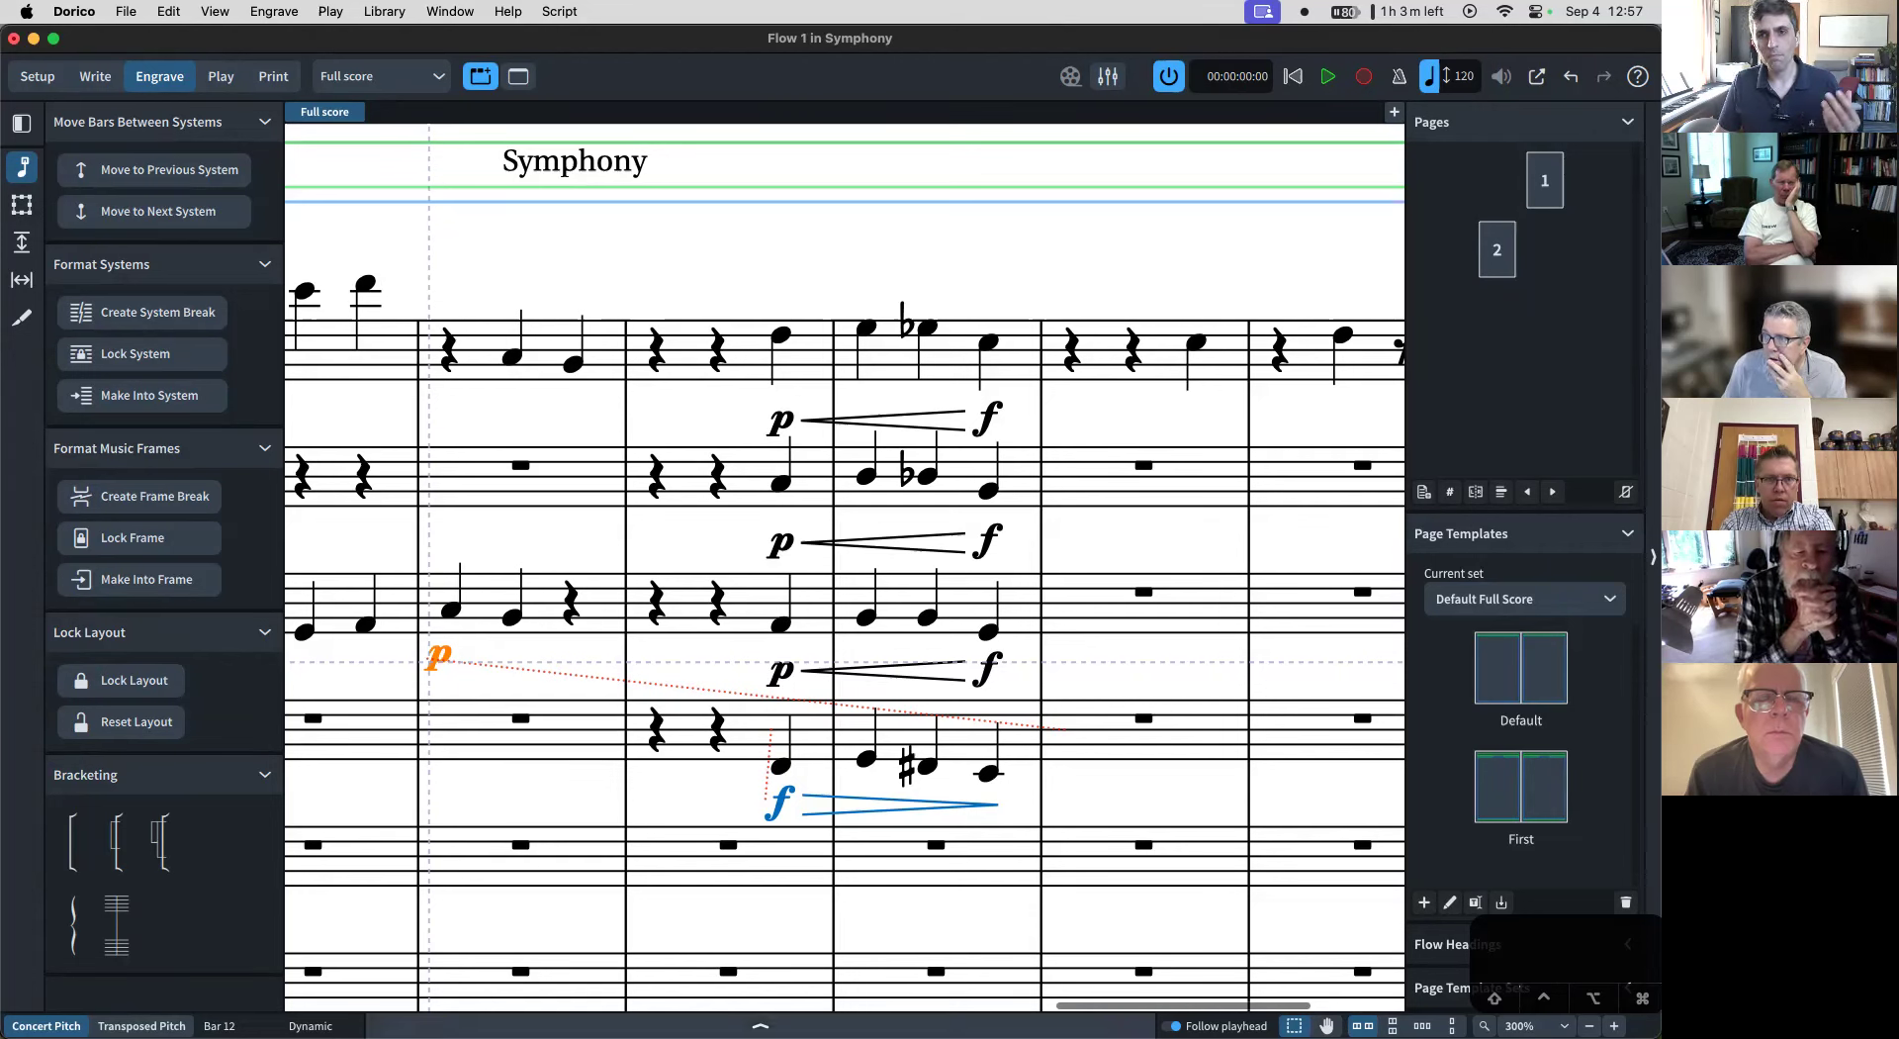
left_click(673, 1026)
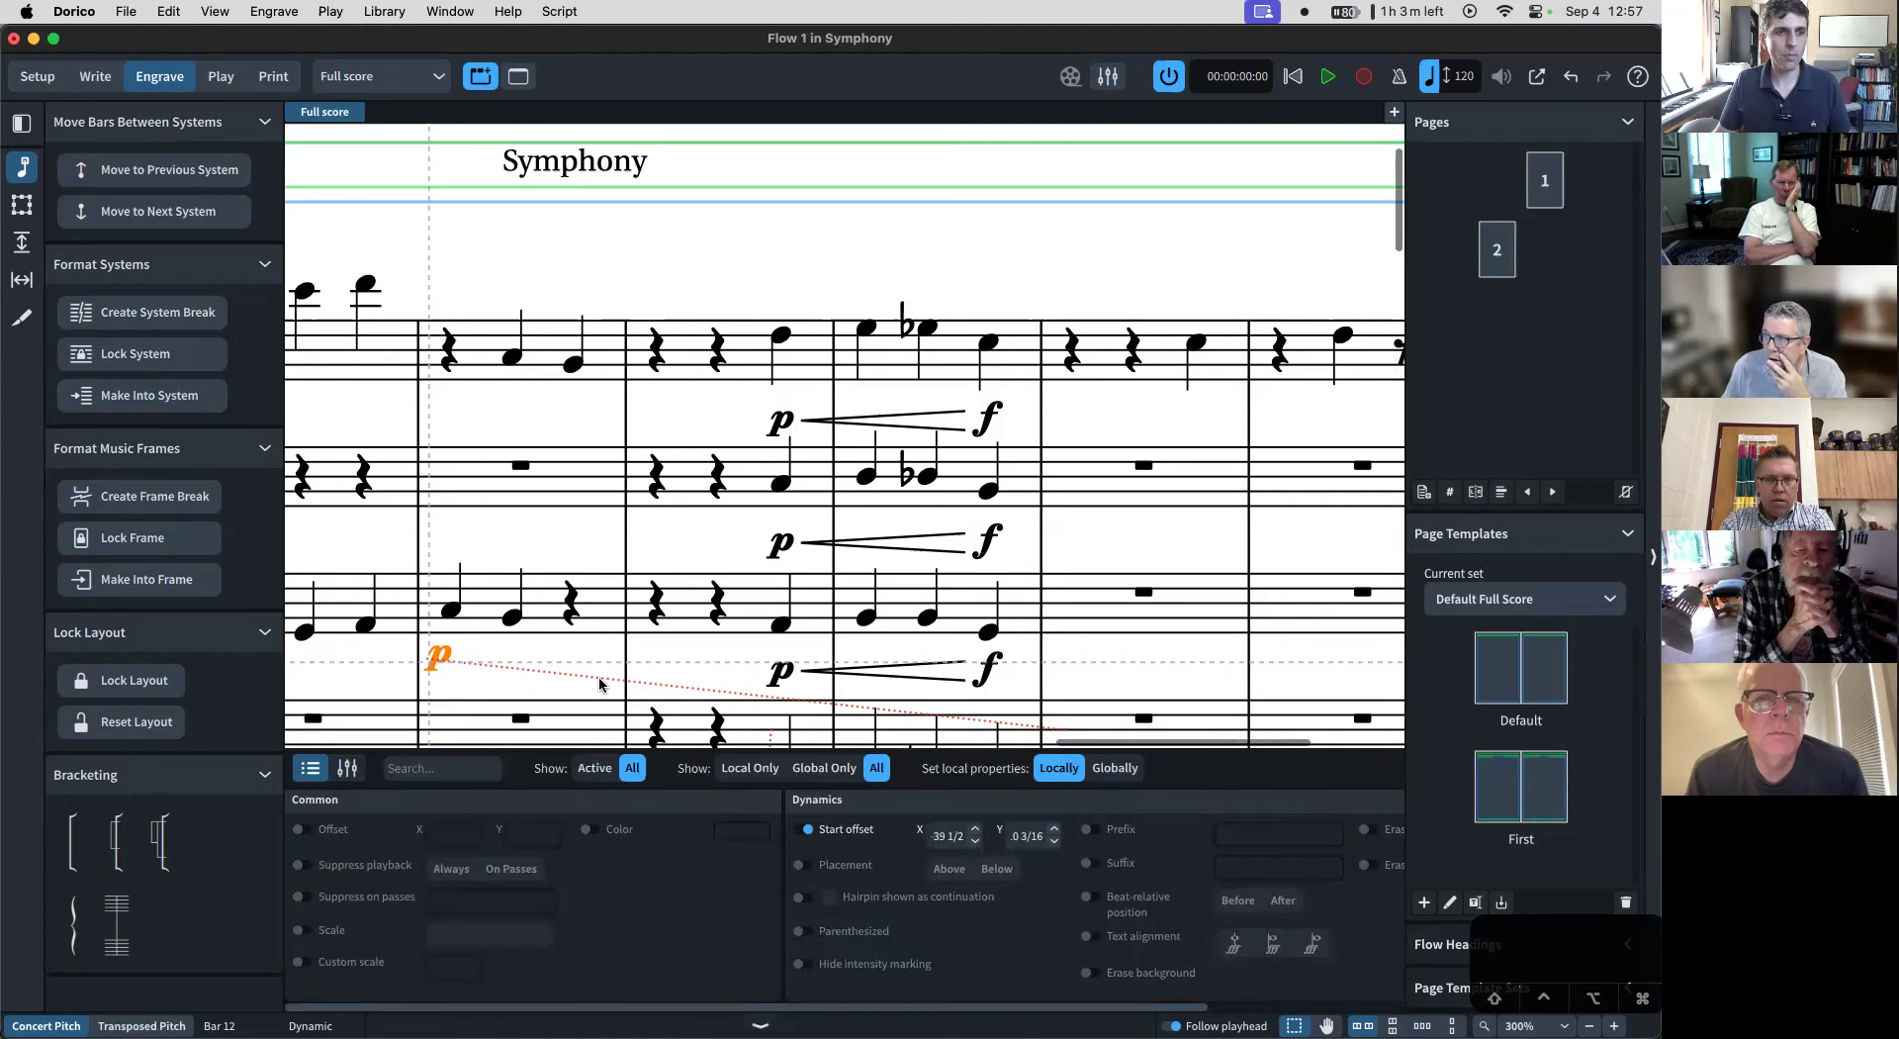
left_click(801, 828)
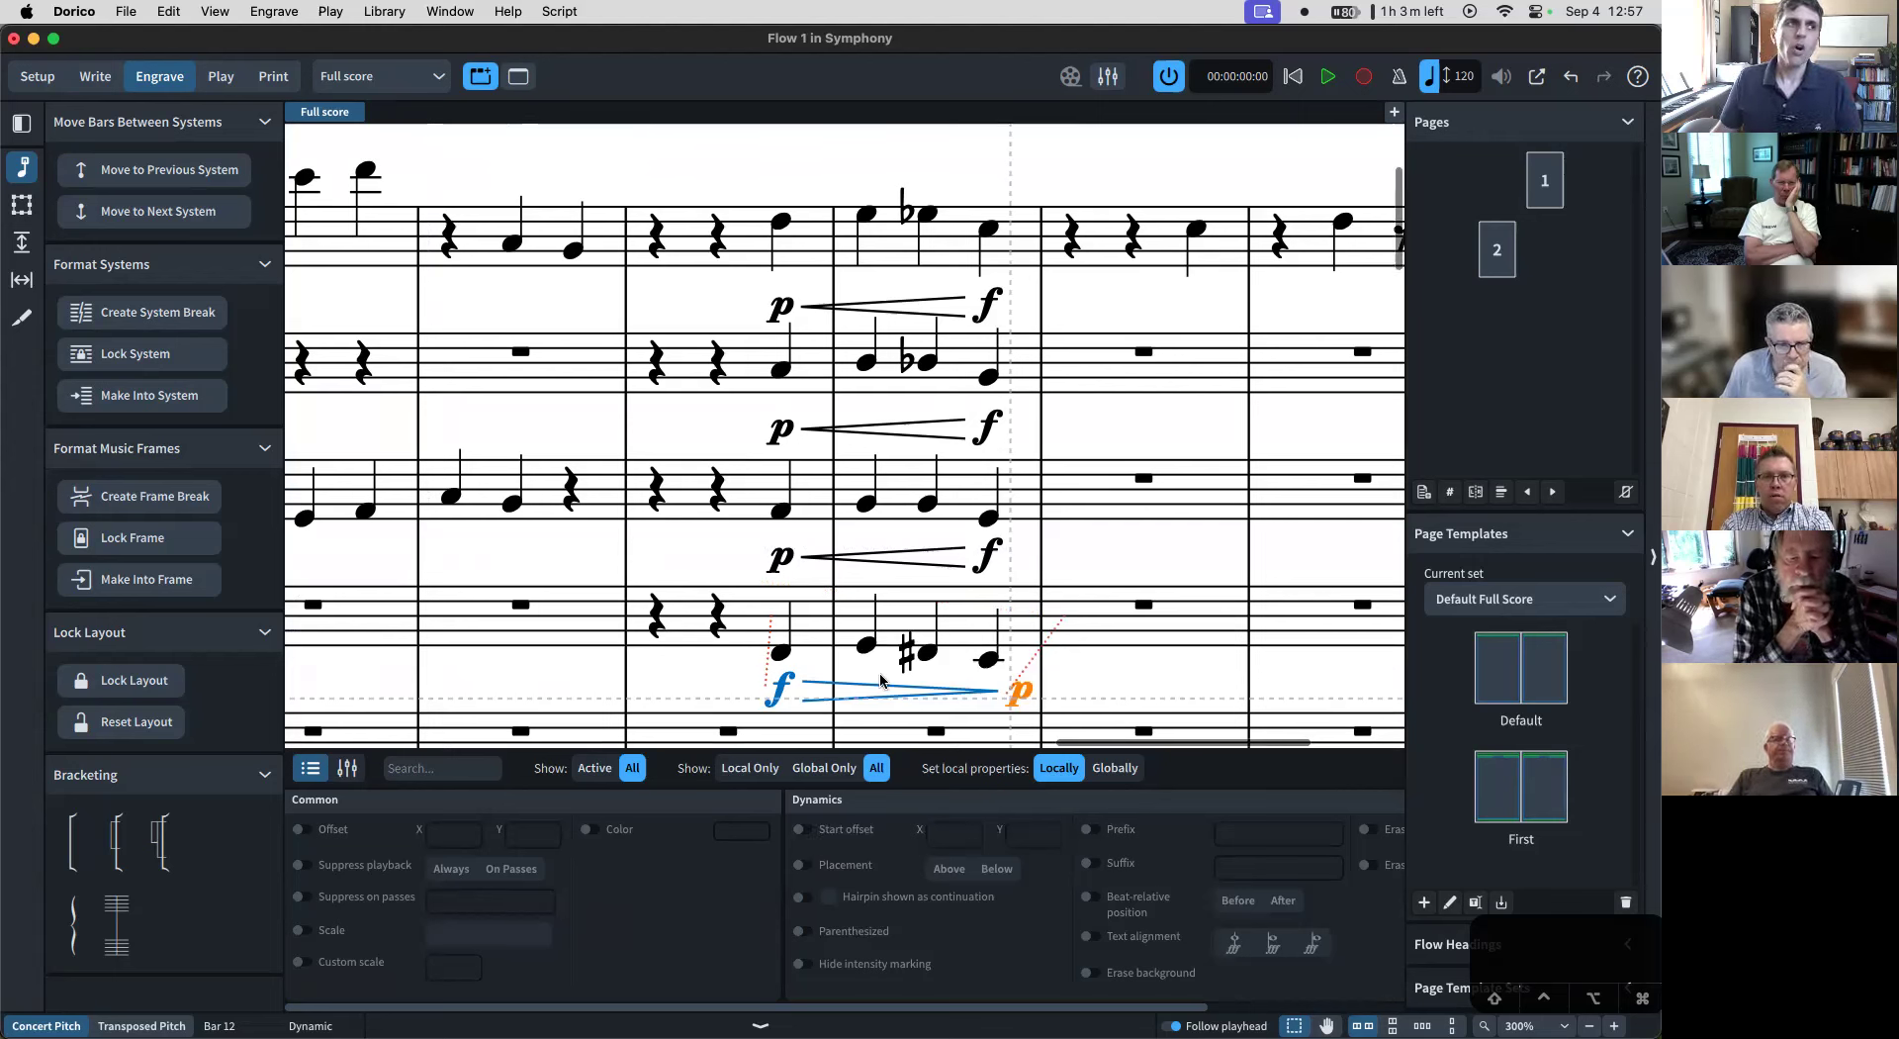
- Move Oboe 2's closing p graphically into bar 14, switch to Write mode and try to move the opening f freely
left_click_drag(1023, 695, 1208, 633)
key("super+2")
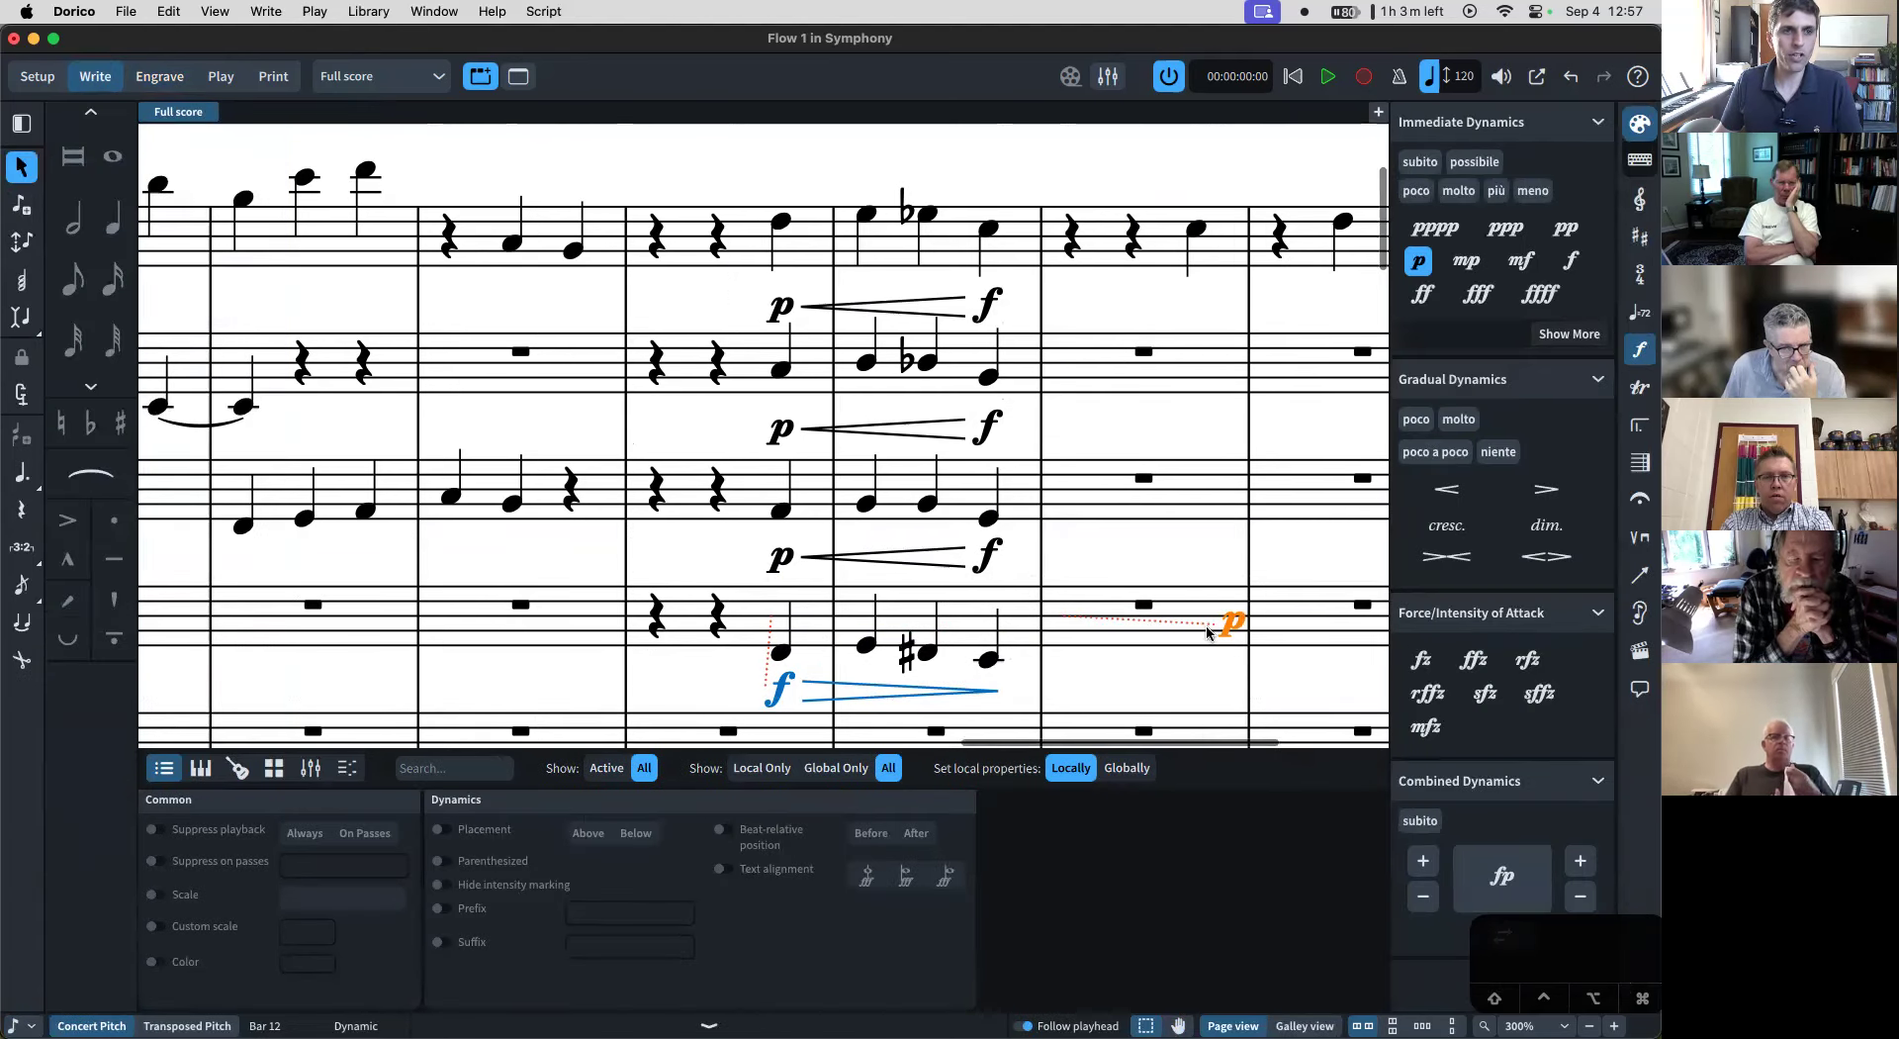
left_click(778, 693)
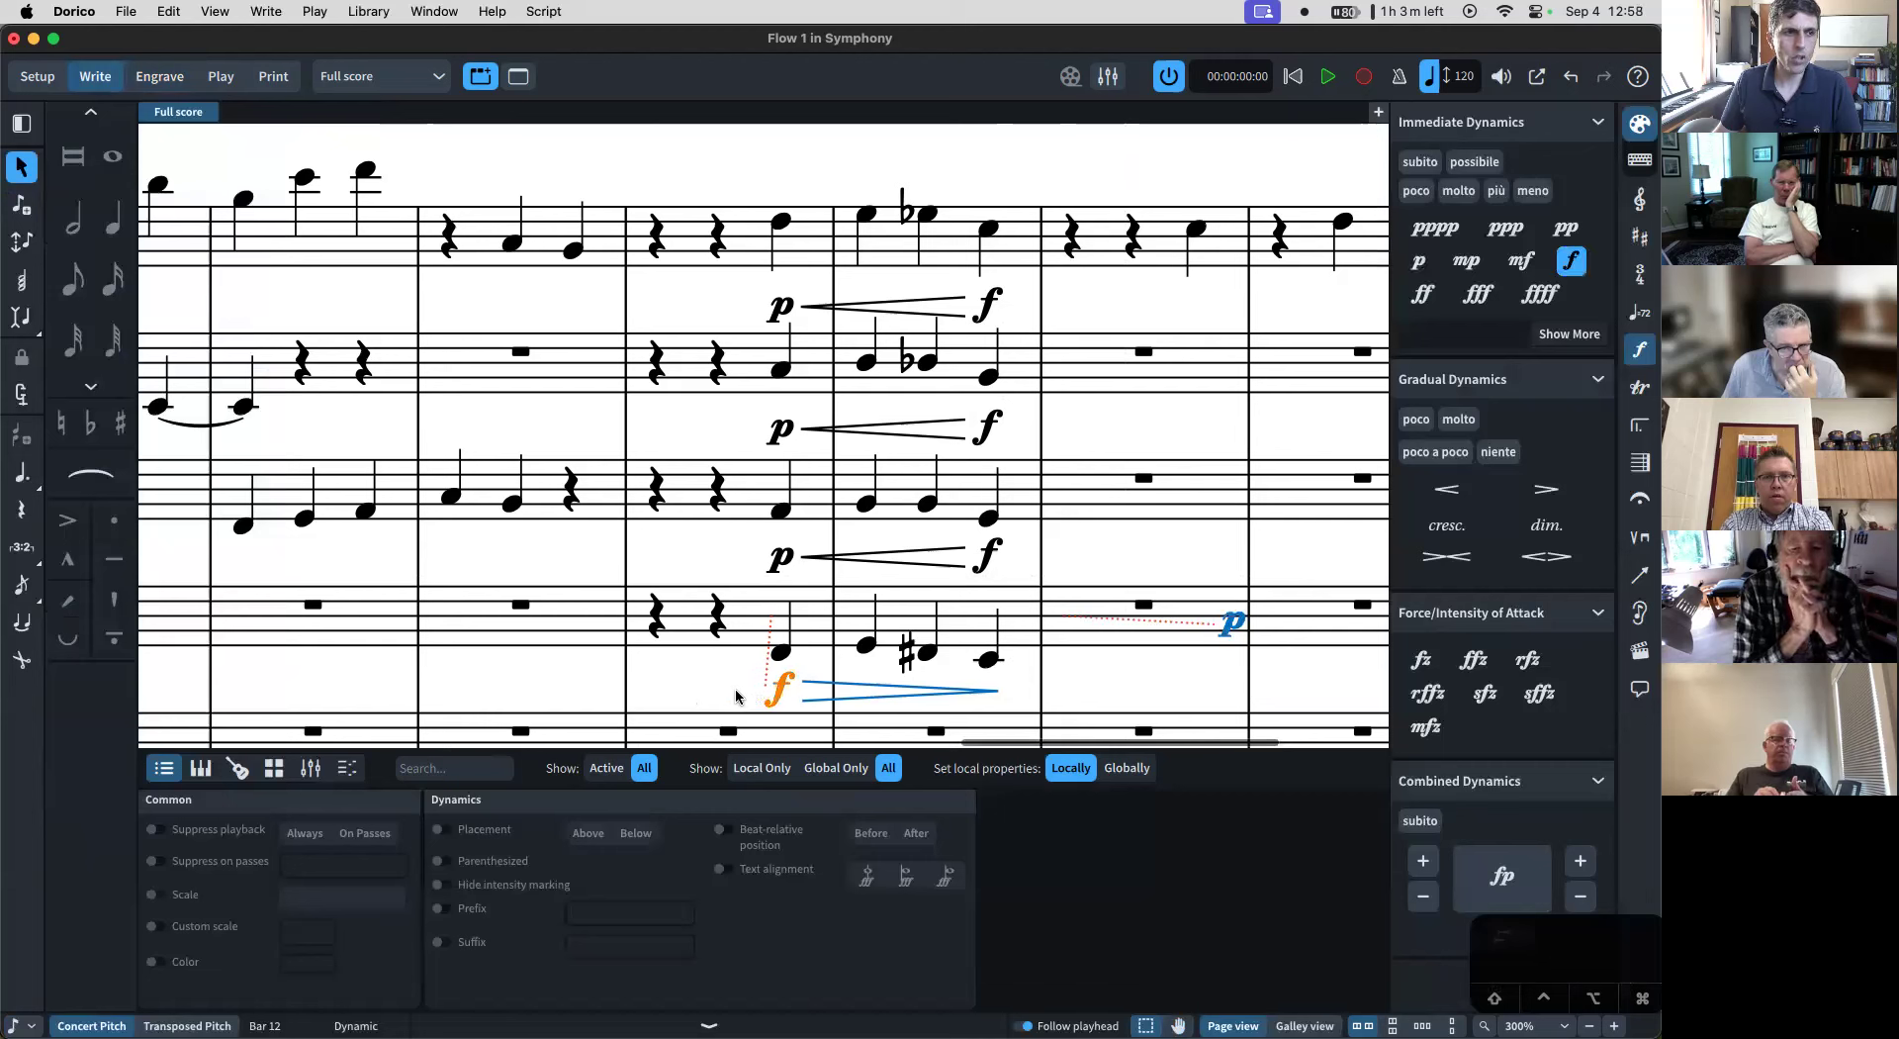
left_click_drag(650, 695, 803, 669)
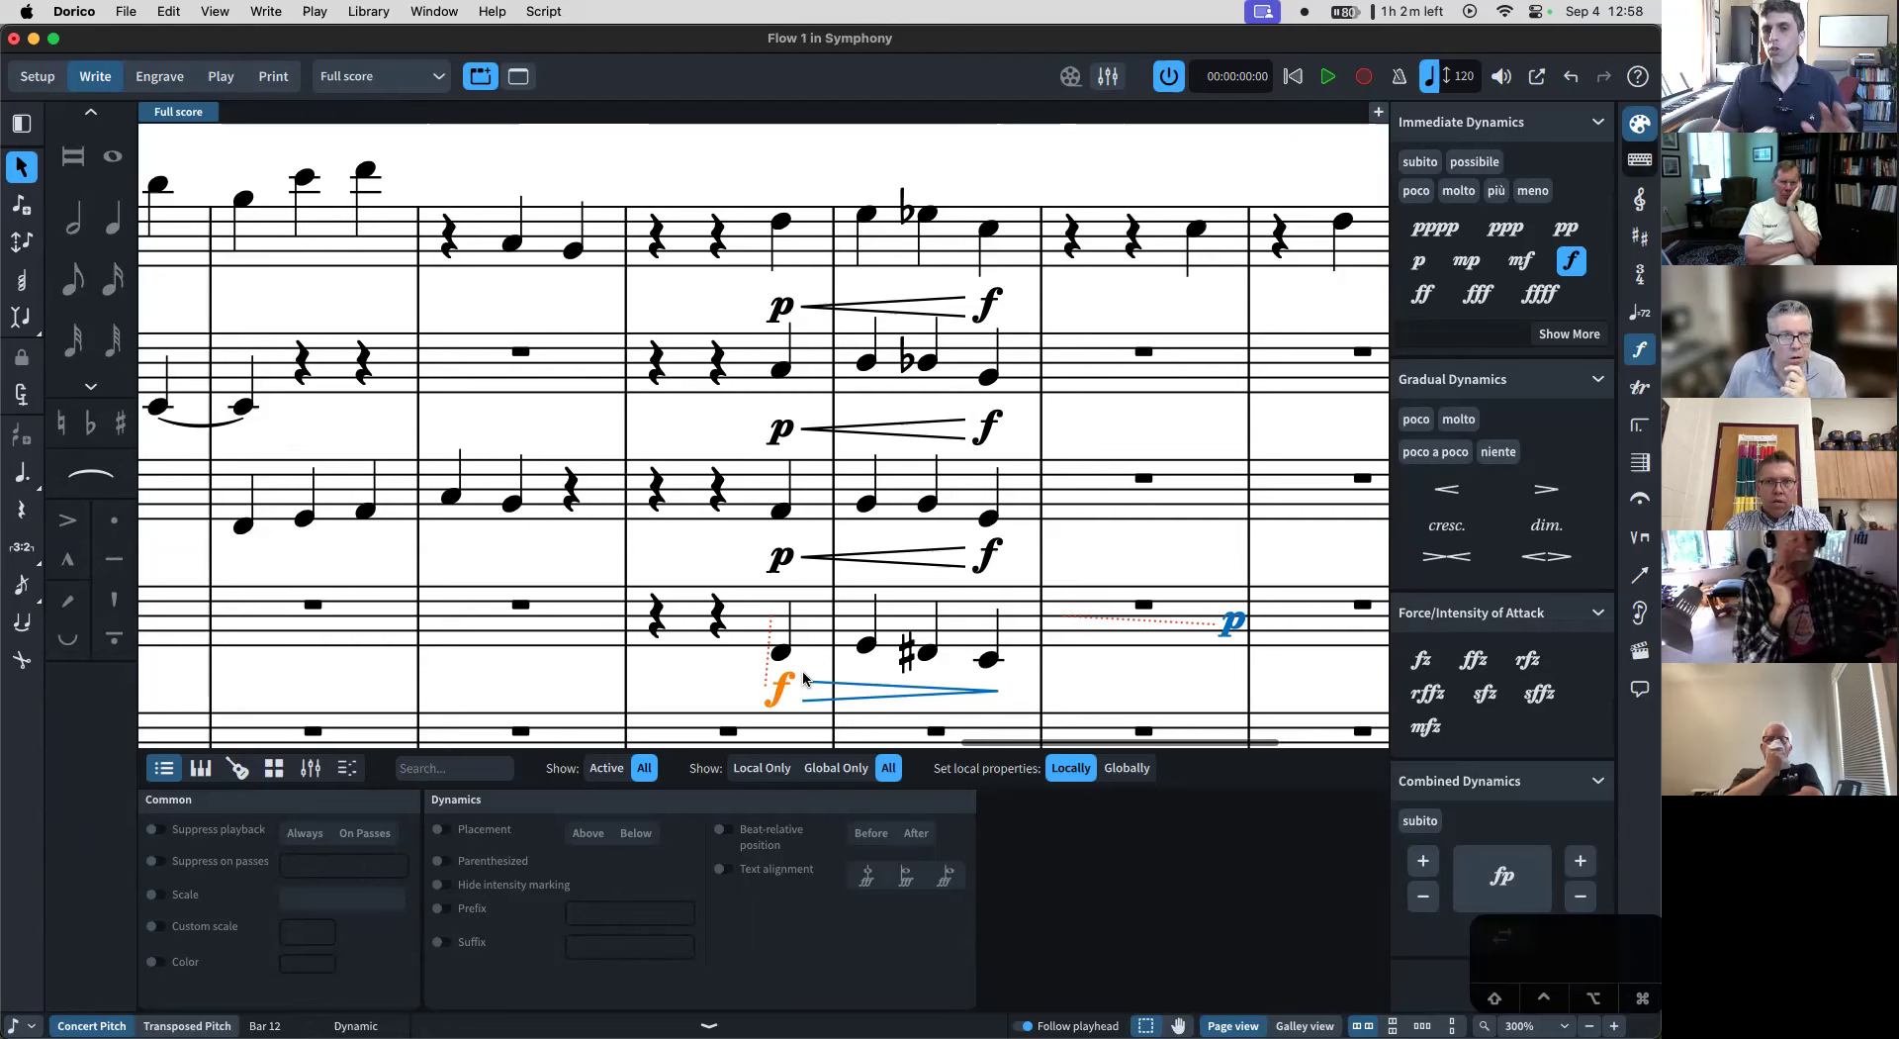
- Return to Engrave mode and move Oboe 2's closing p back to the hairpin's end, with start offset X -7/16 and Y 3/8
key("super+3")
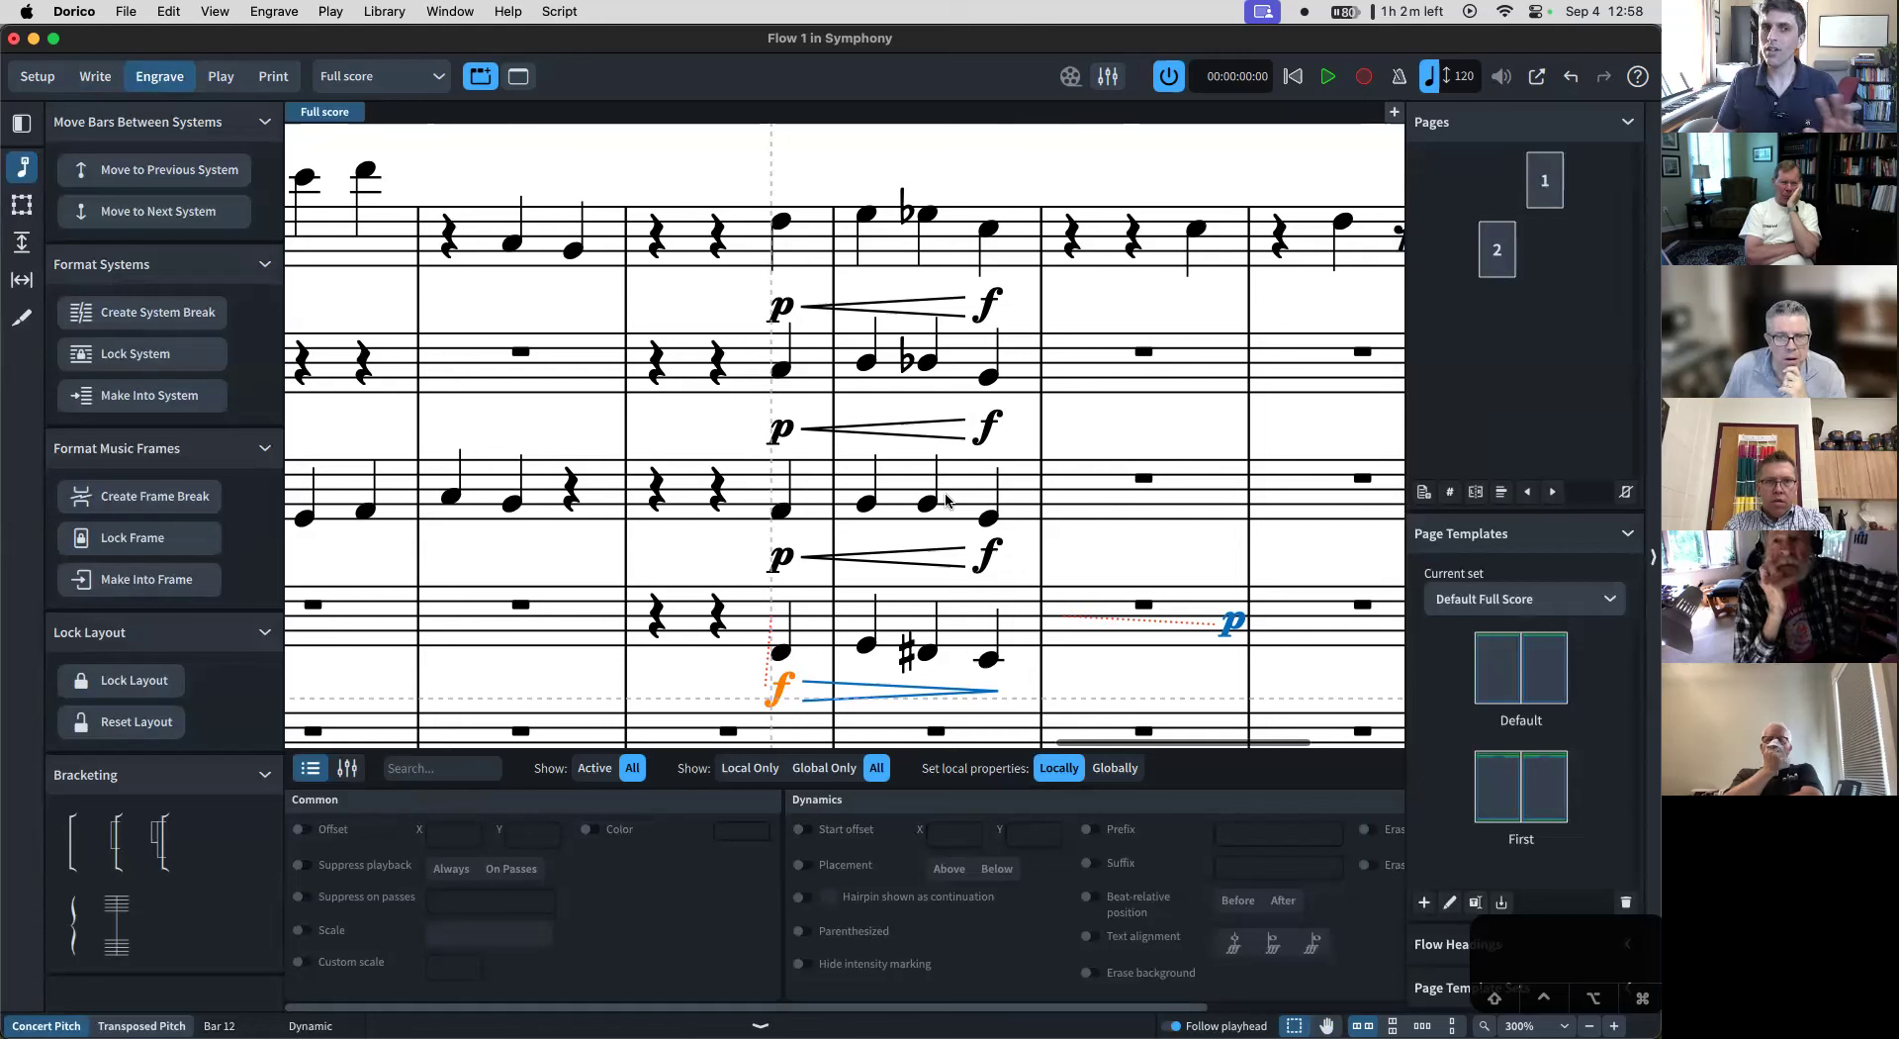
left_click_drag(1216, 627, 1006, 693)
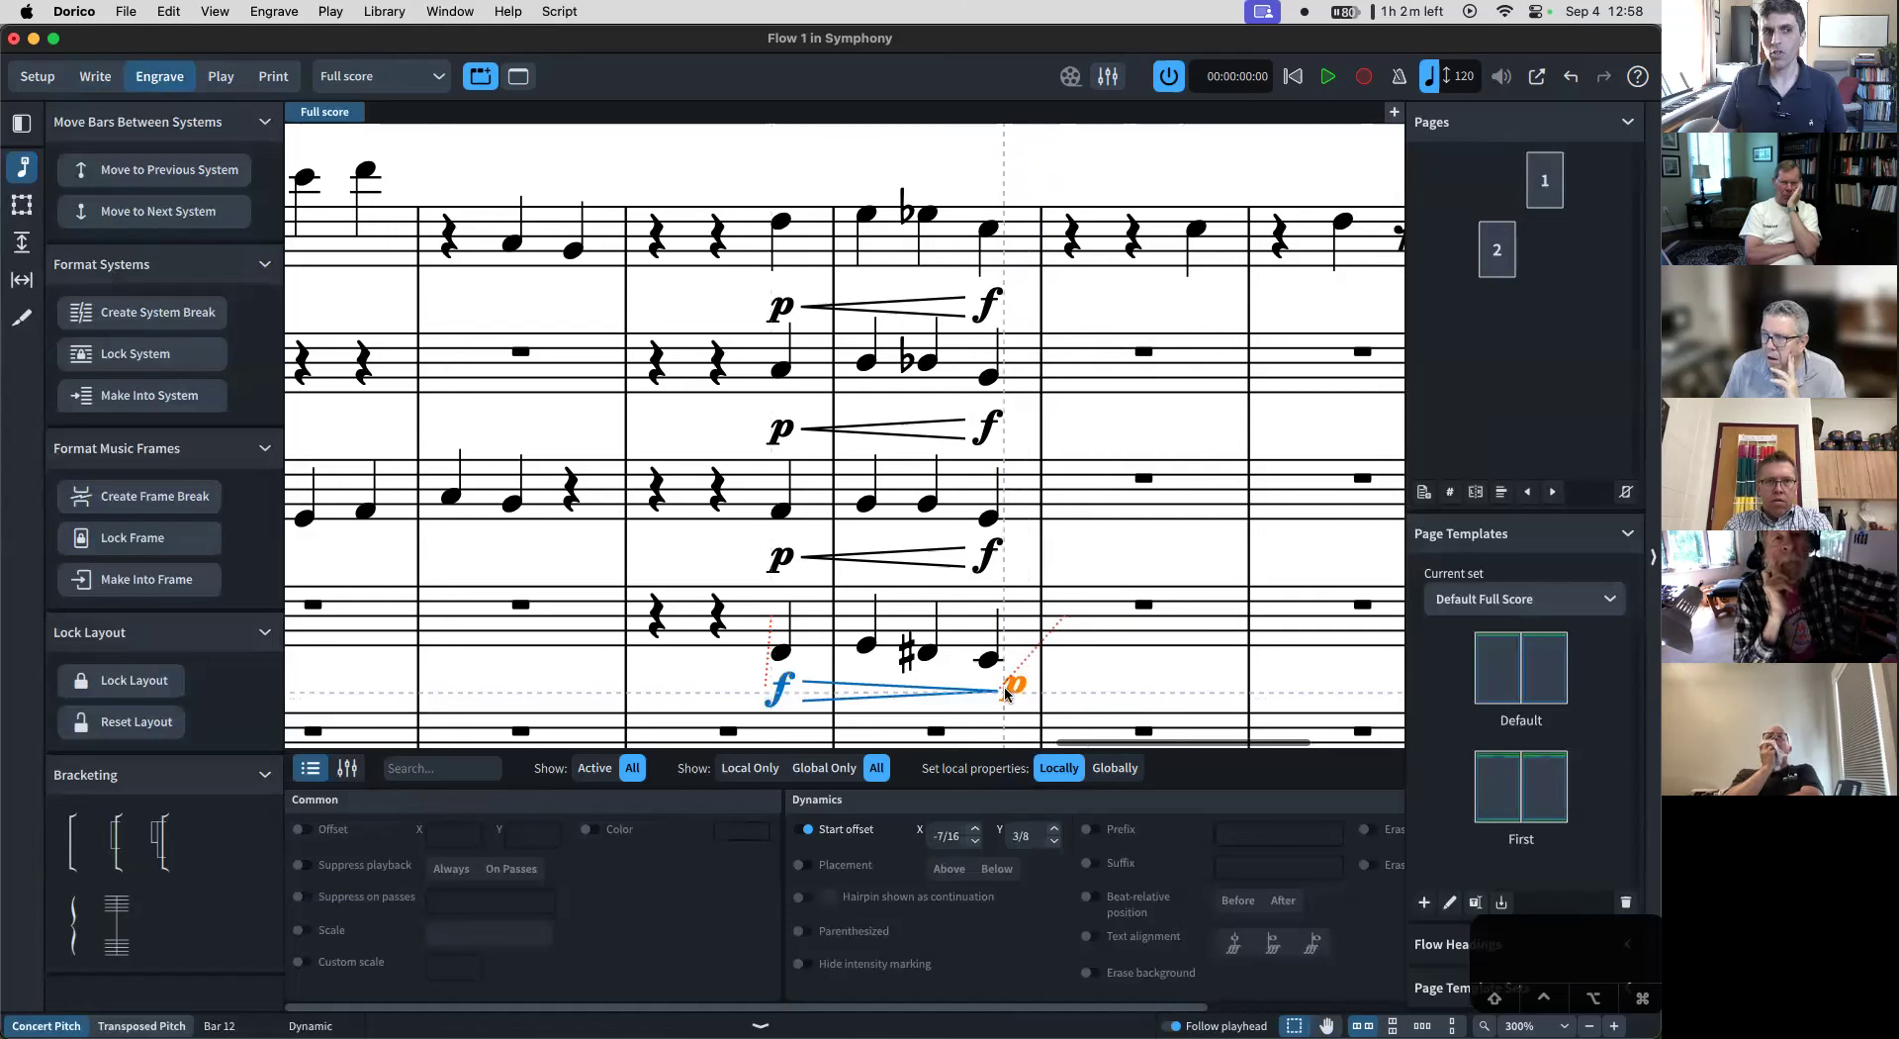
- Switch to Write mode and change Oboe 2's first note in bar 13 to C5
left_click(868, 648)
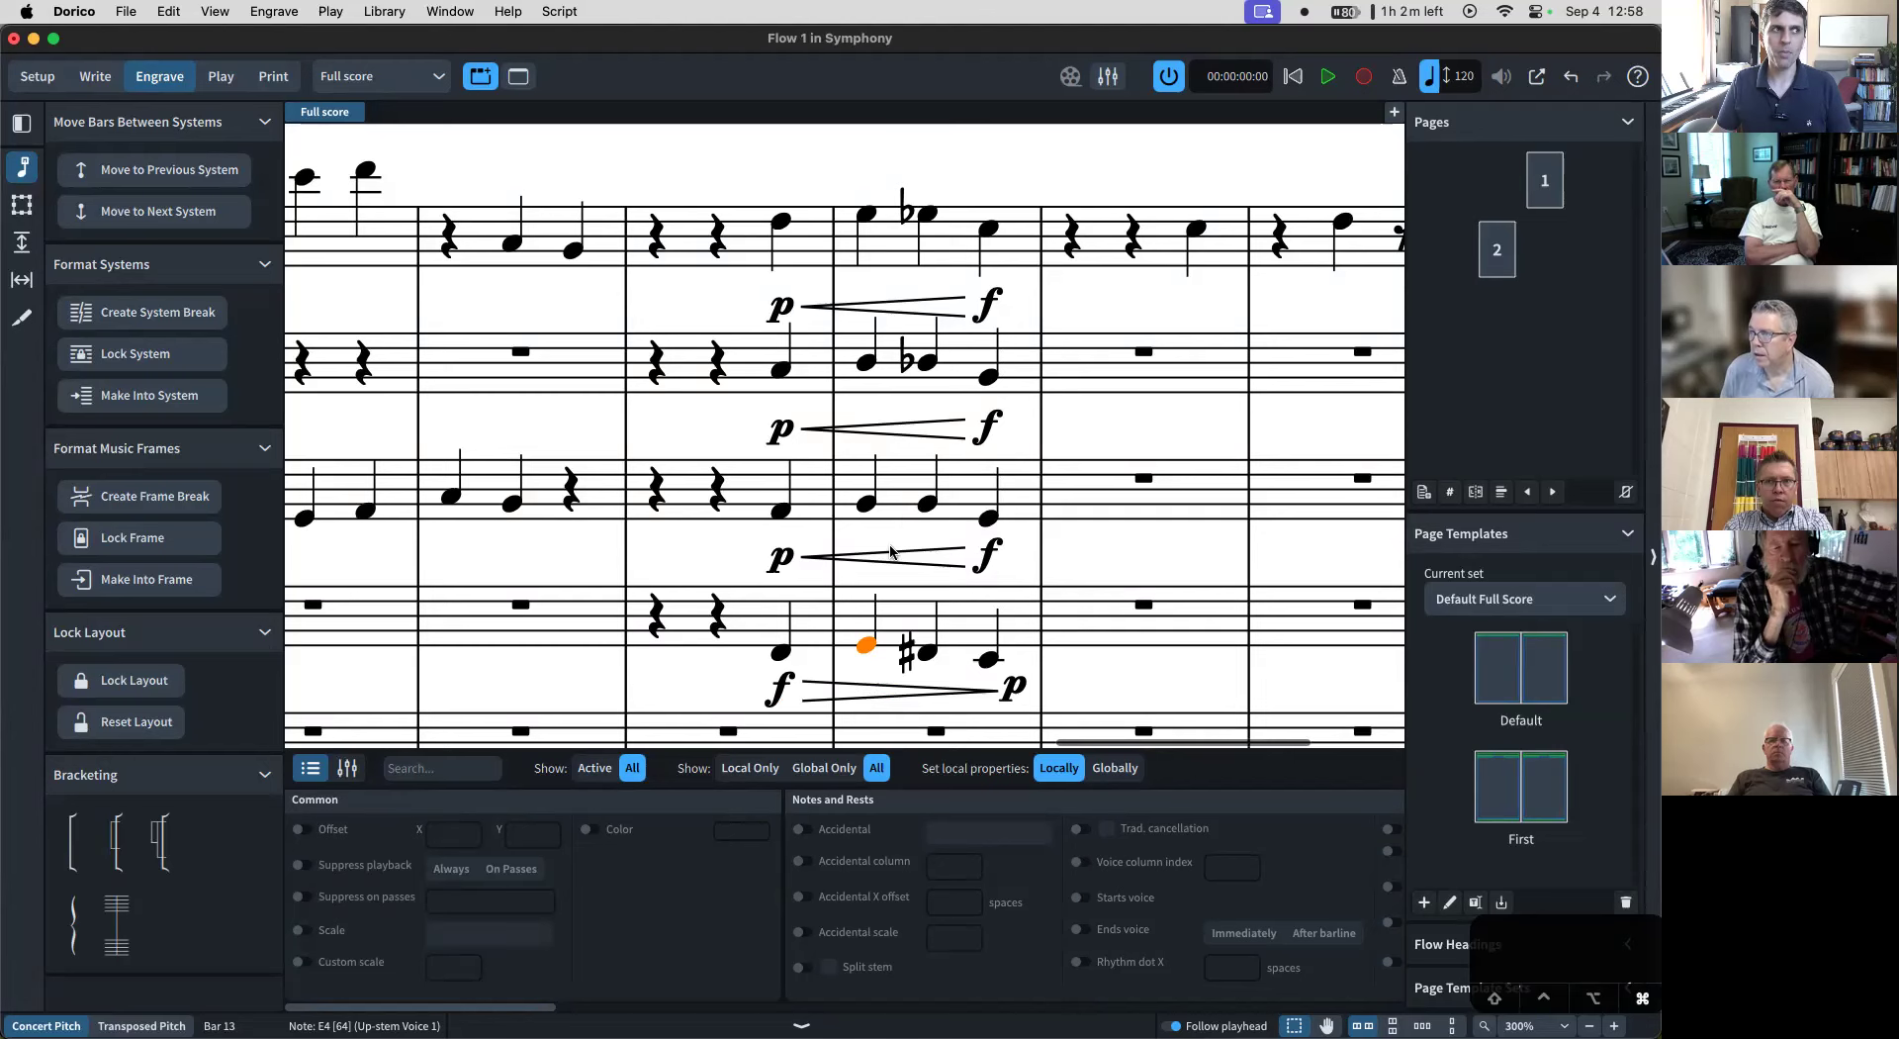
key("super+1")
key("super+2")
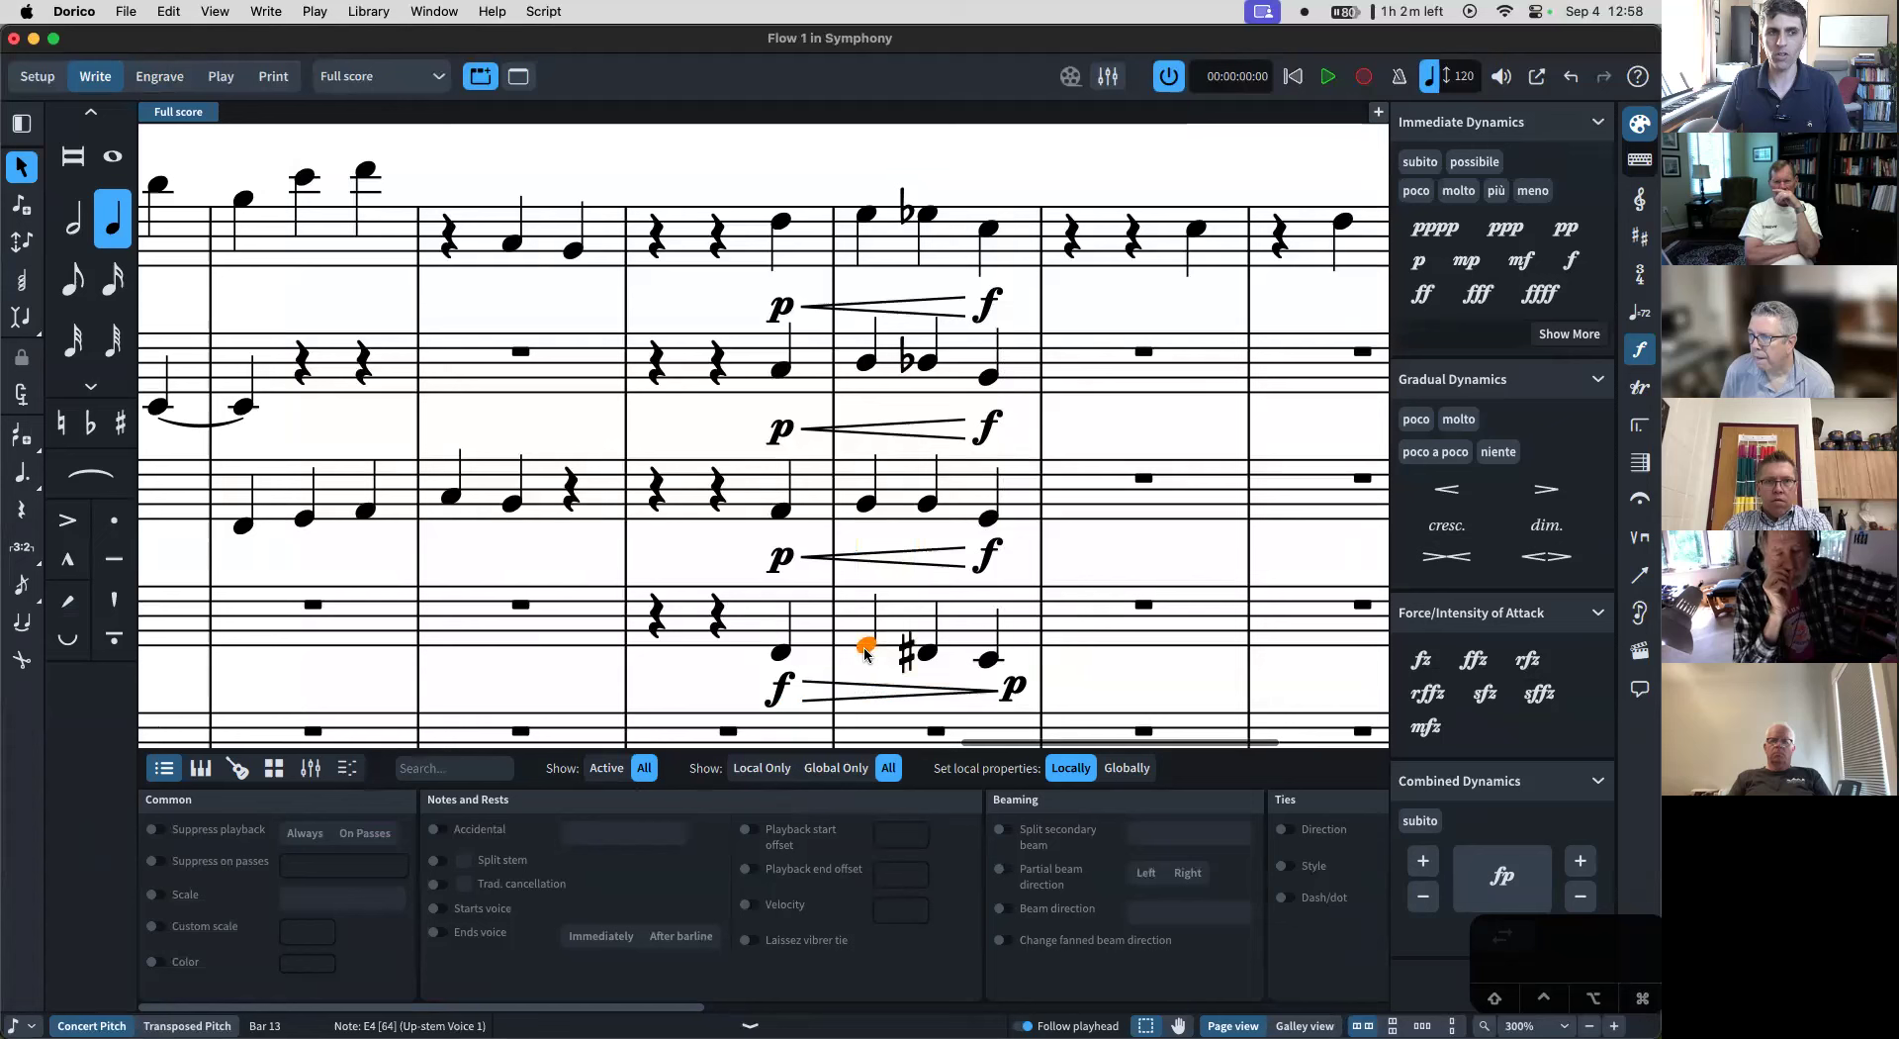
left_click(868, 614)
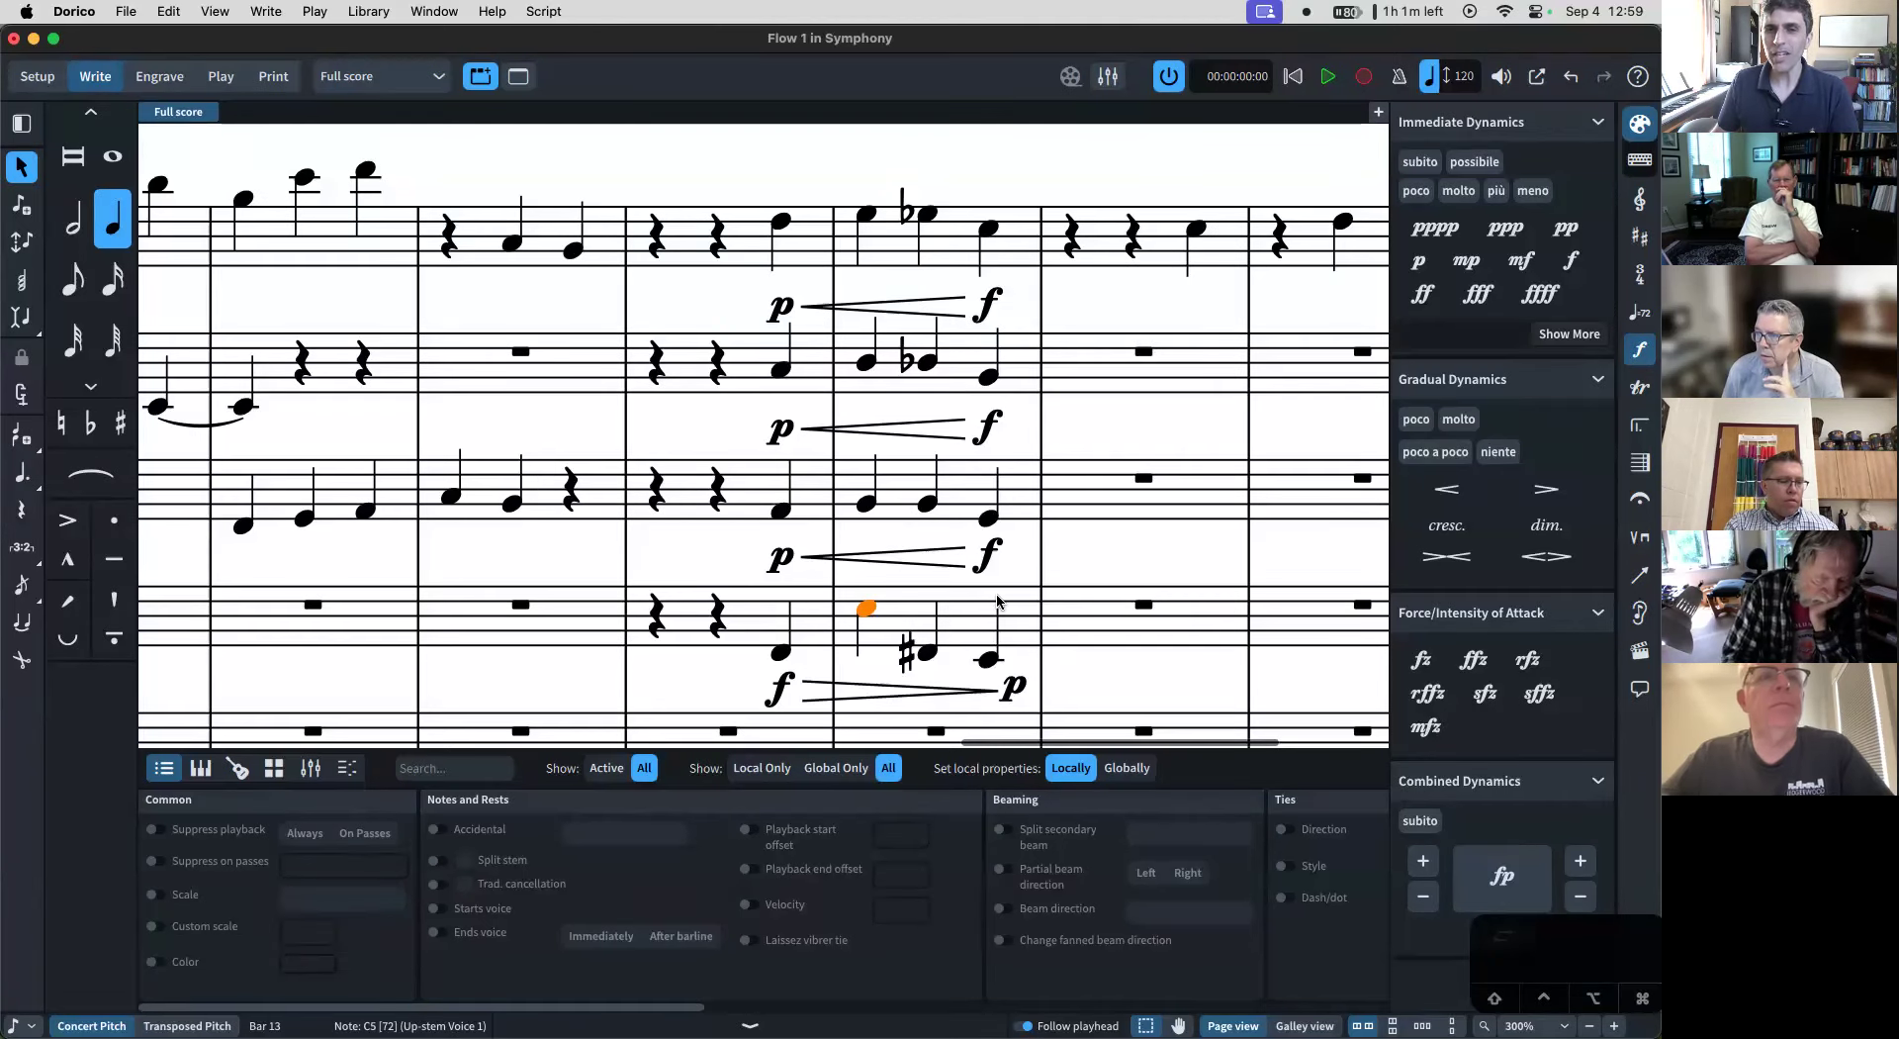
- Return to Engrave mode and move Oboe 2's closing p graphically into bar 14, beneath the bar rest
key("super+3")
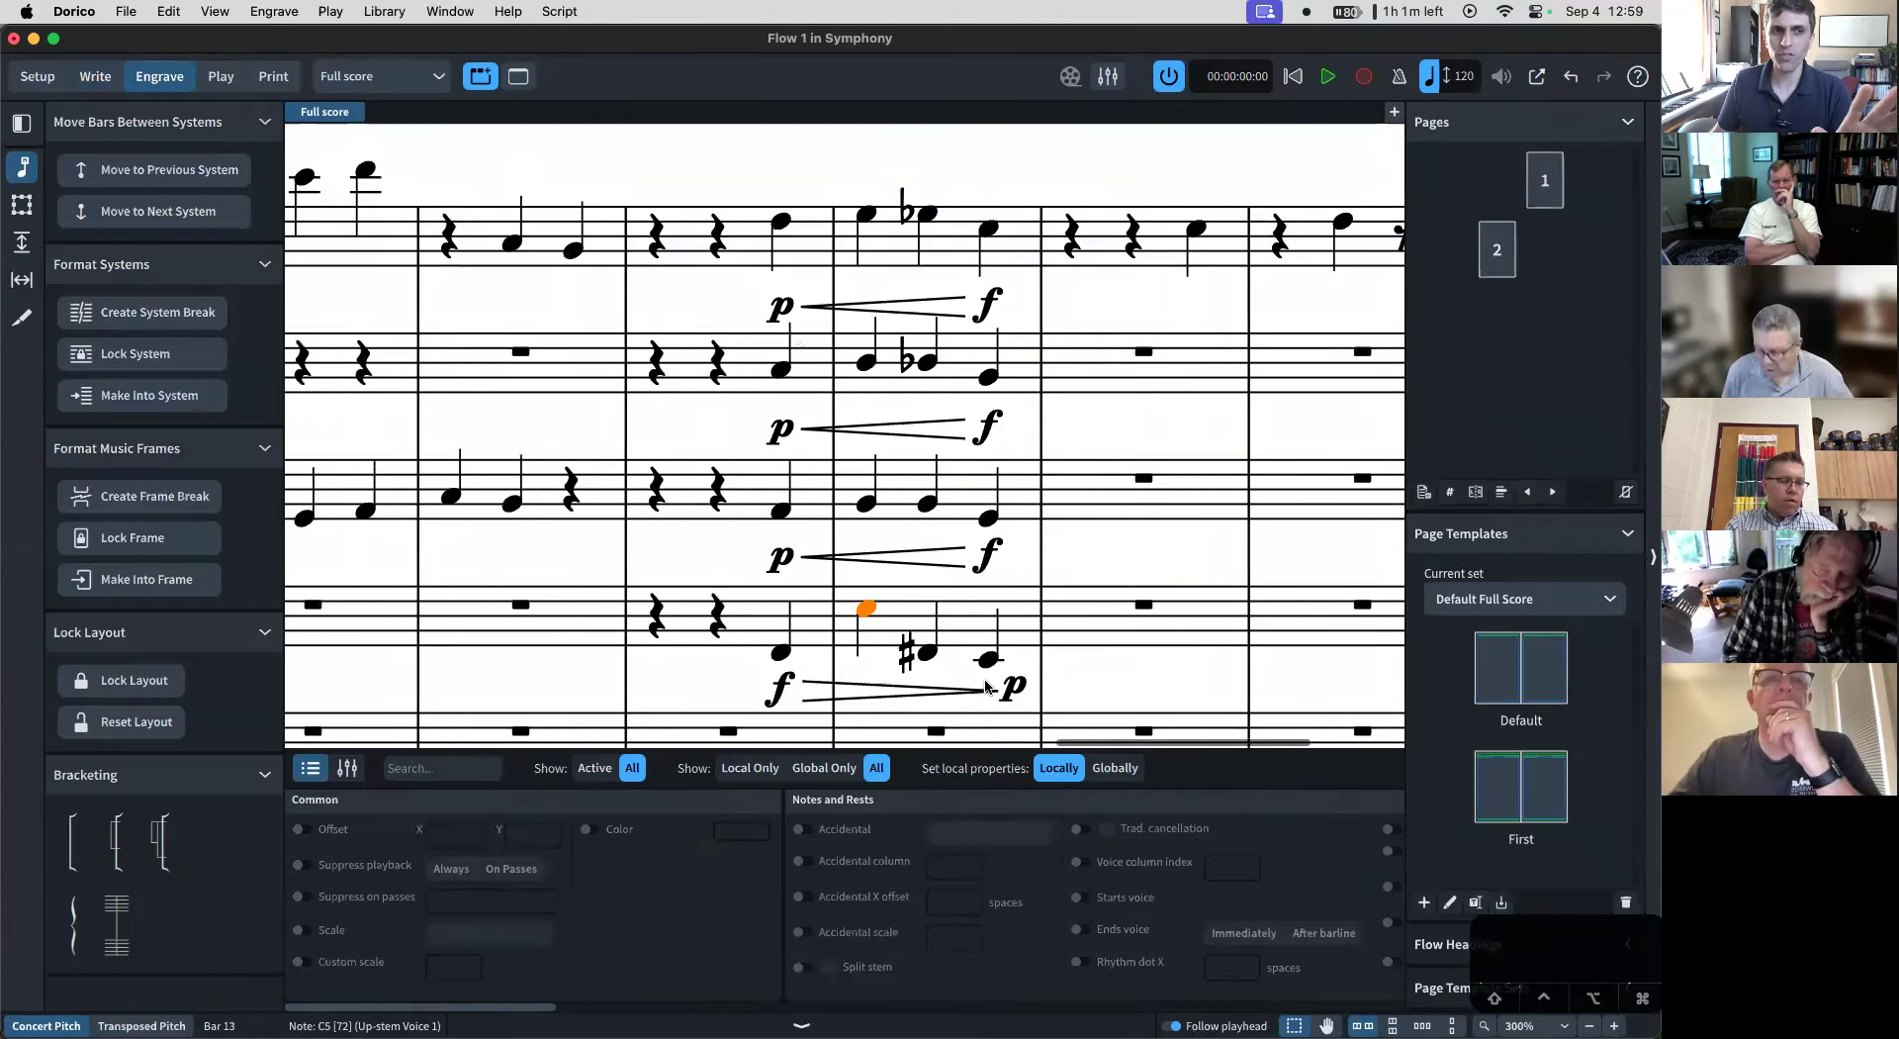
left_click_drag(986, 685, 1122, 669)
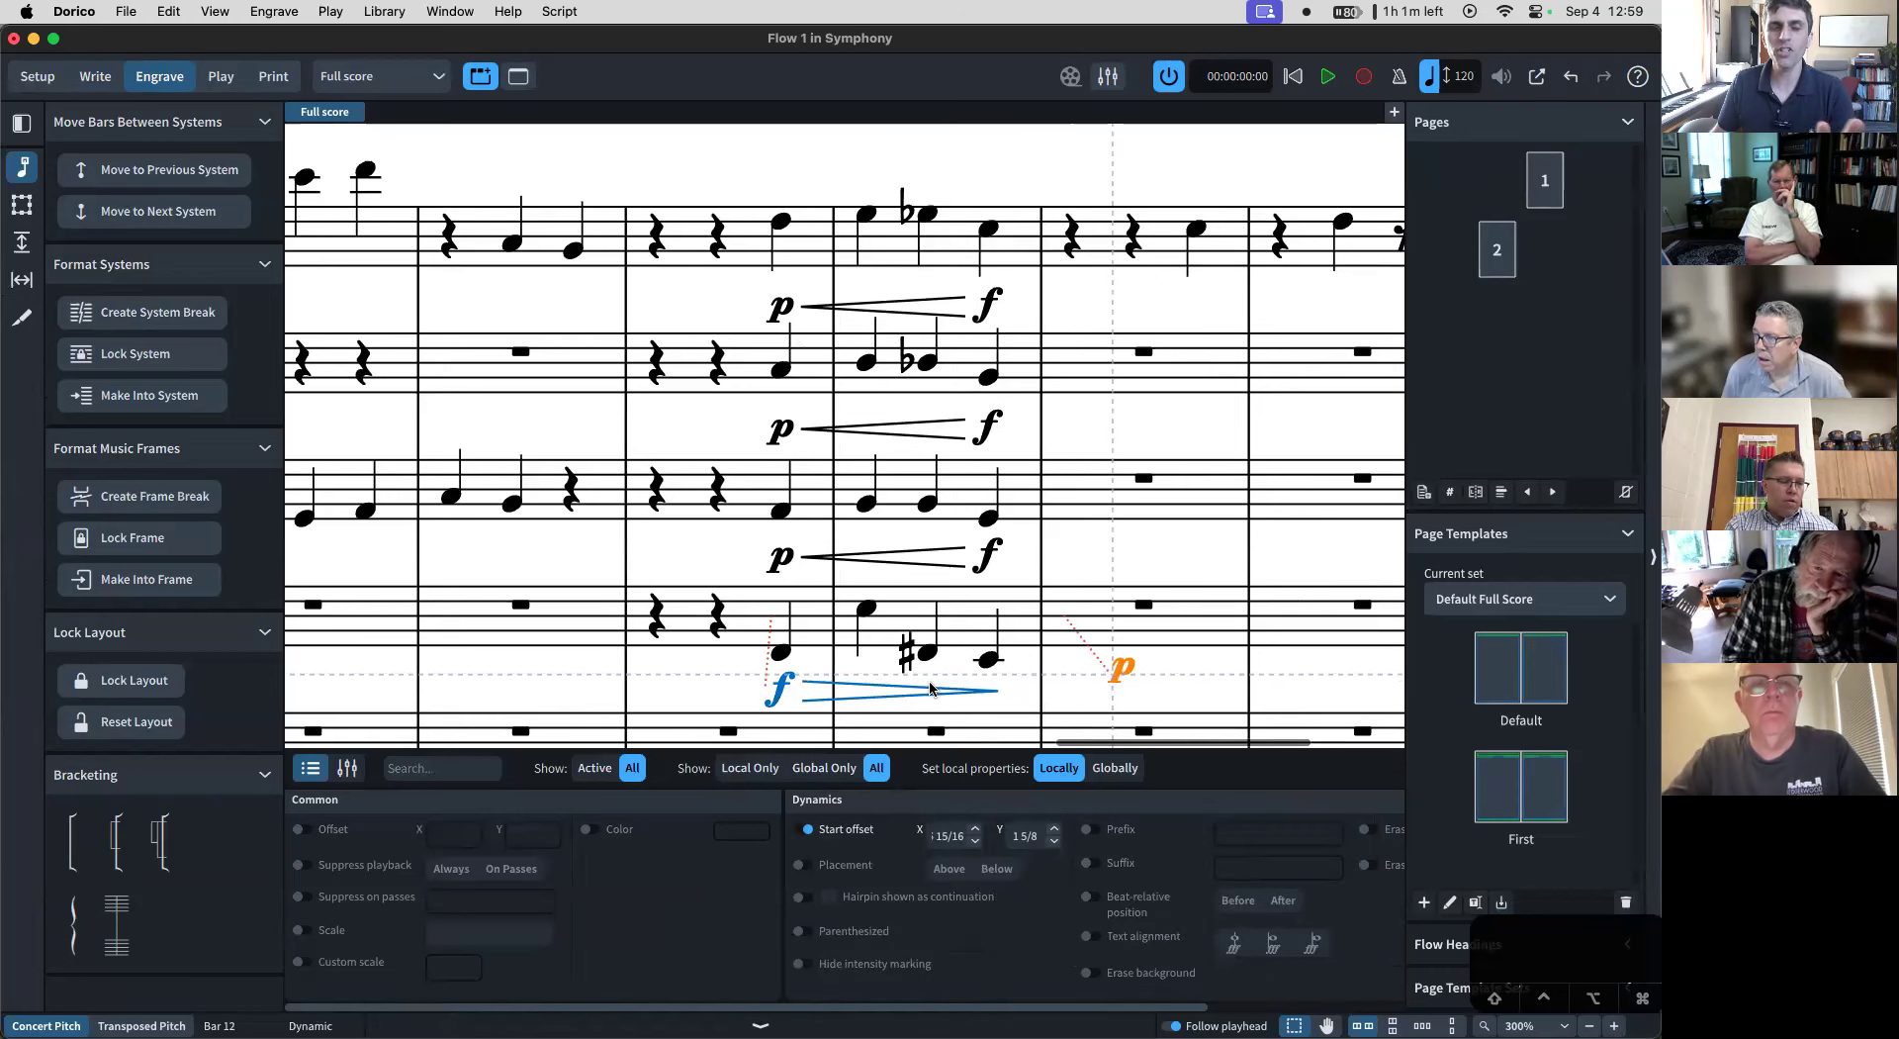
scroll(946, 638, "down", 2)
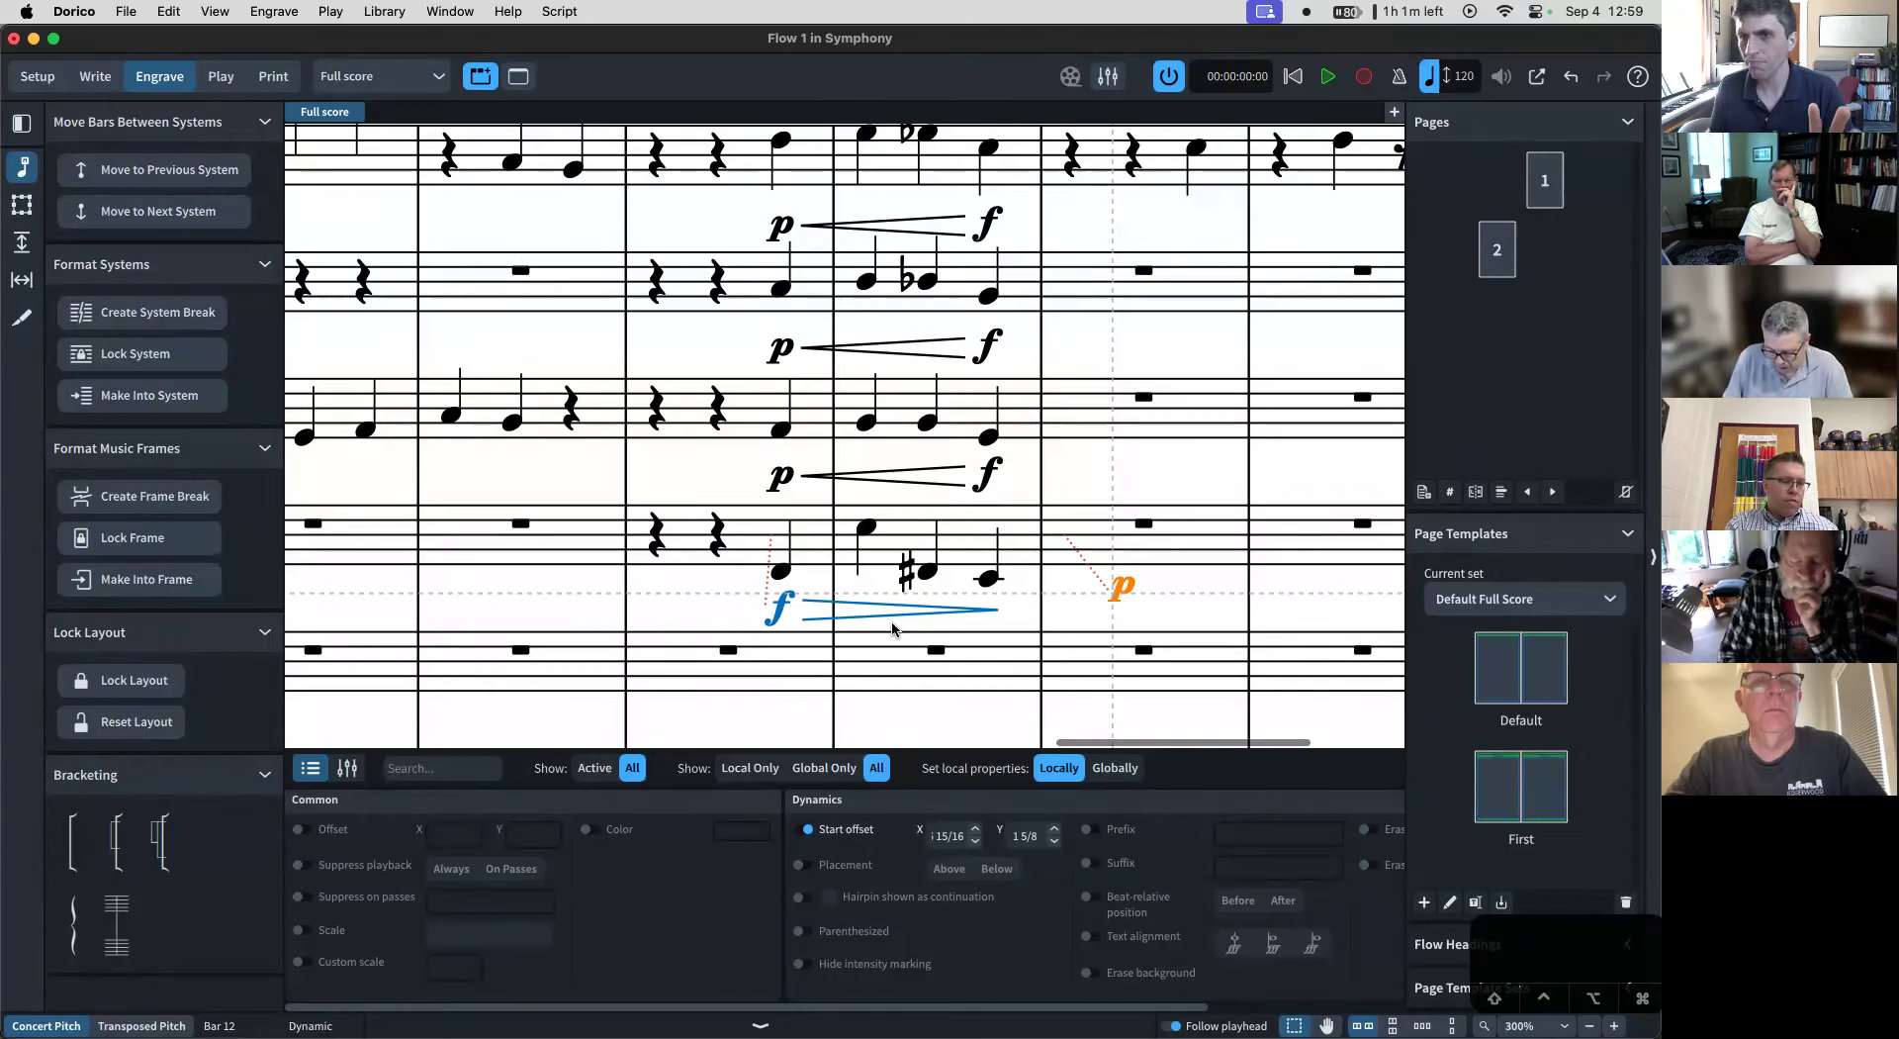
scroll(792, 606, "down", 4)
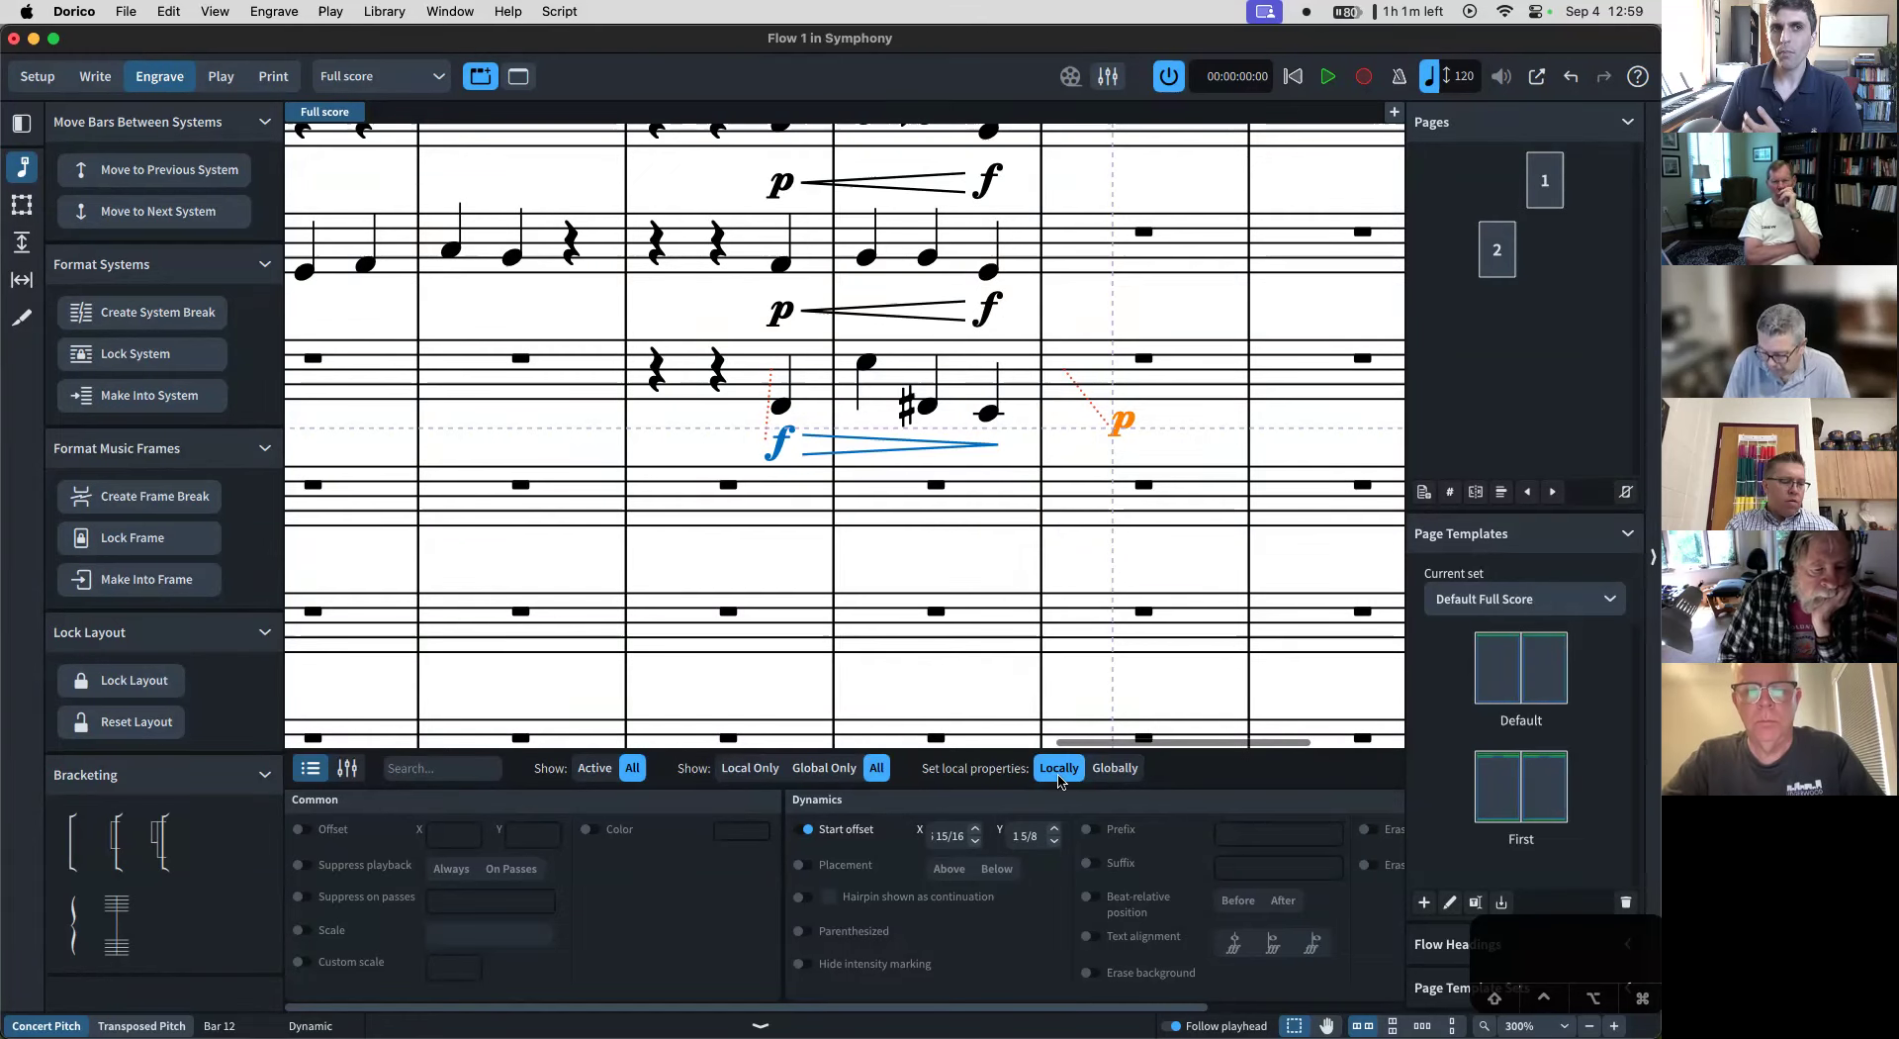
- Inspect Oboe 2's displaced p and its hairpin in the full score, and check the same dynamics in the Oboe 2 part
left_click(718, 425)
key("super+minus")
key("super+minus")
key("super+minus")
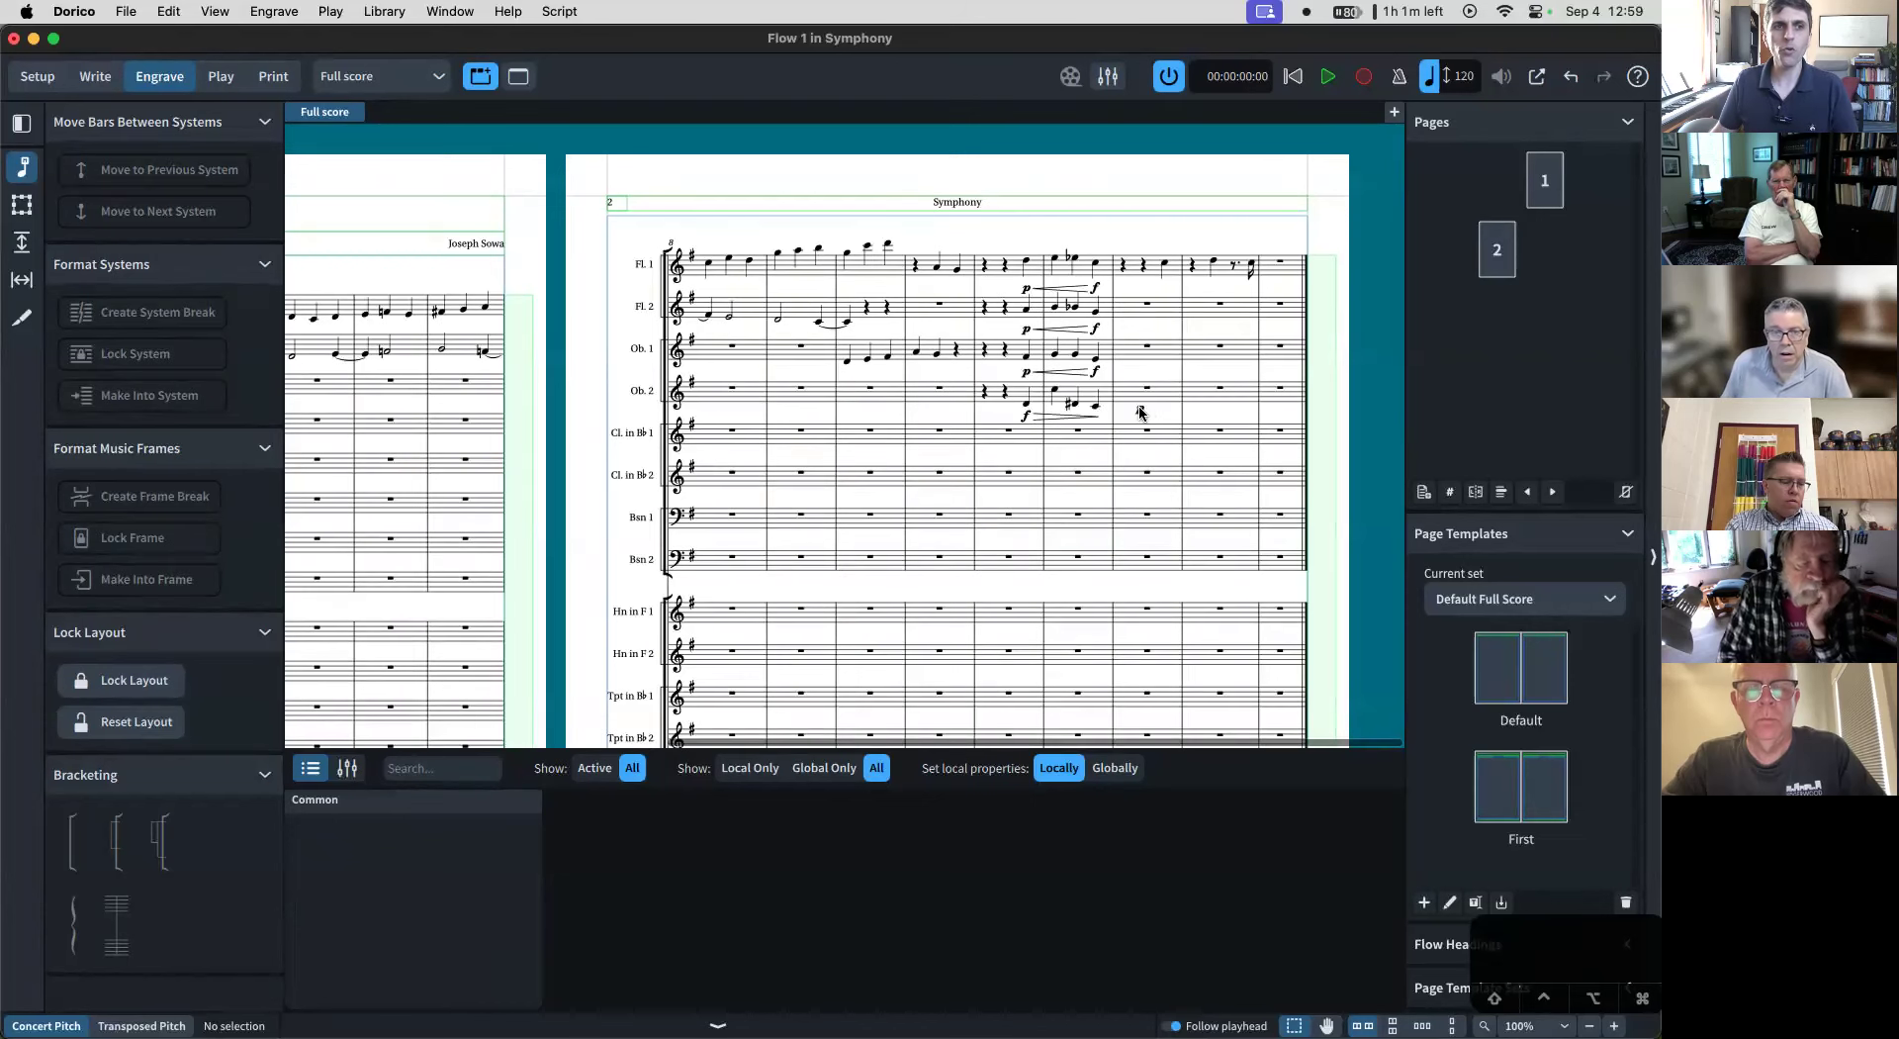
left_click(1143, 412)
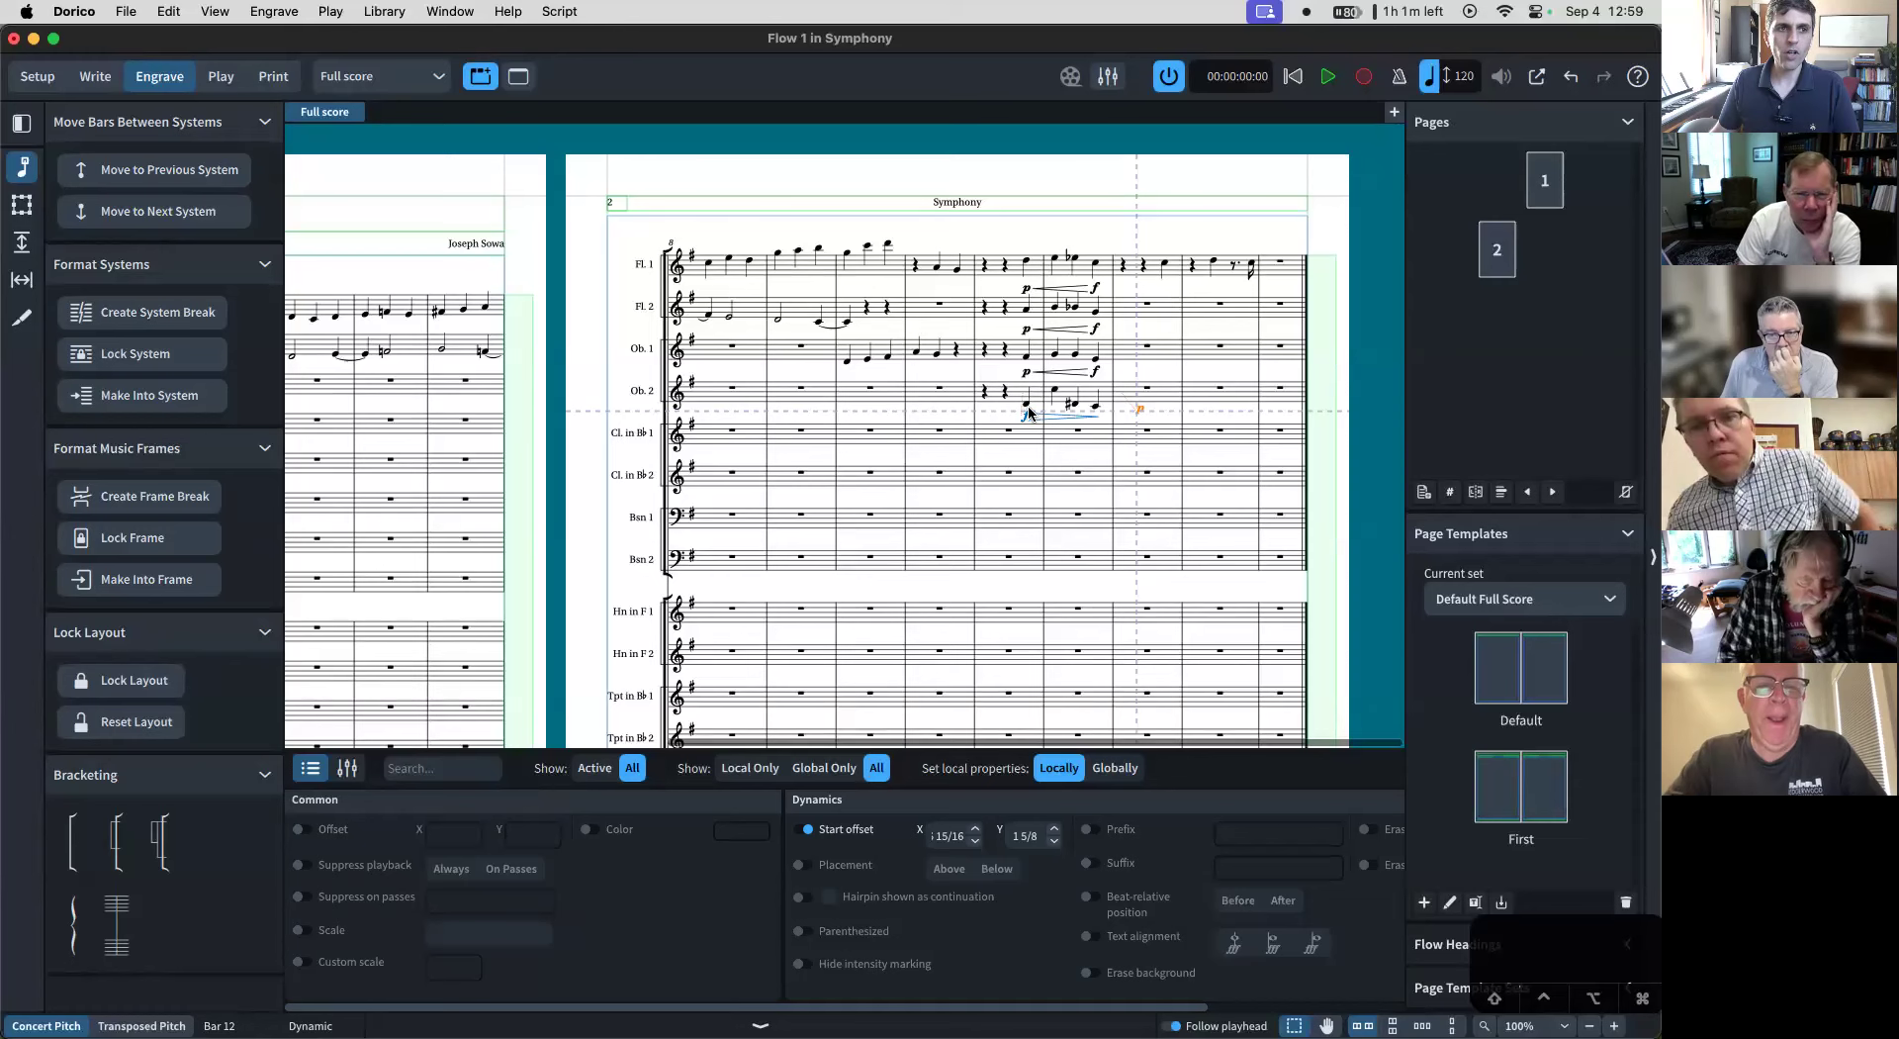
left_click(1027, 411)
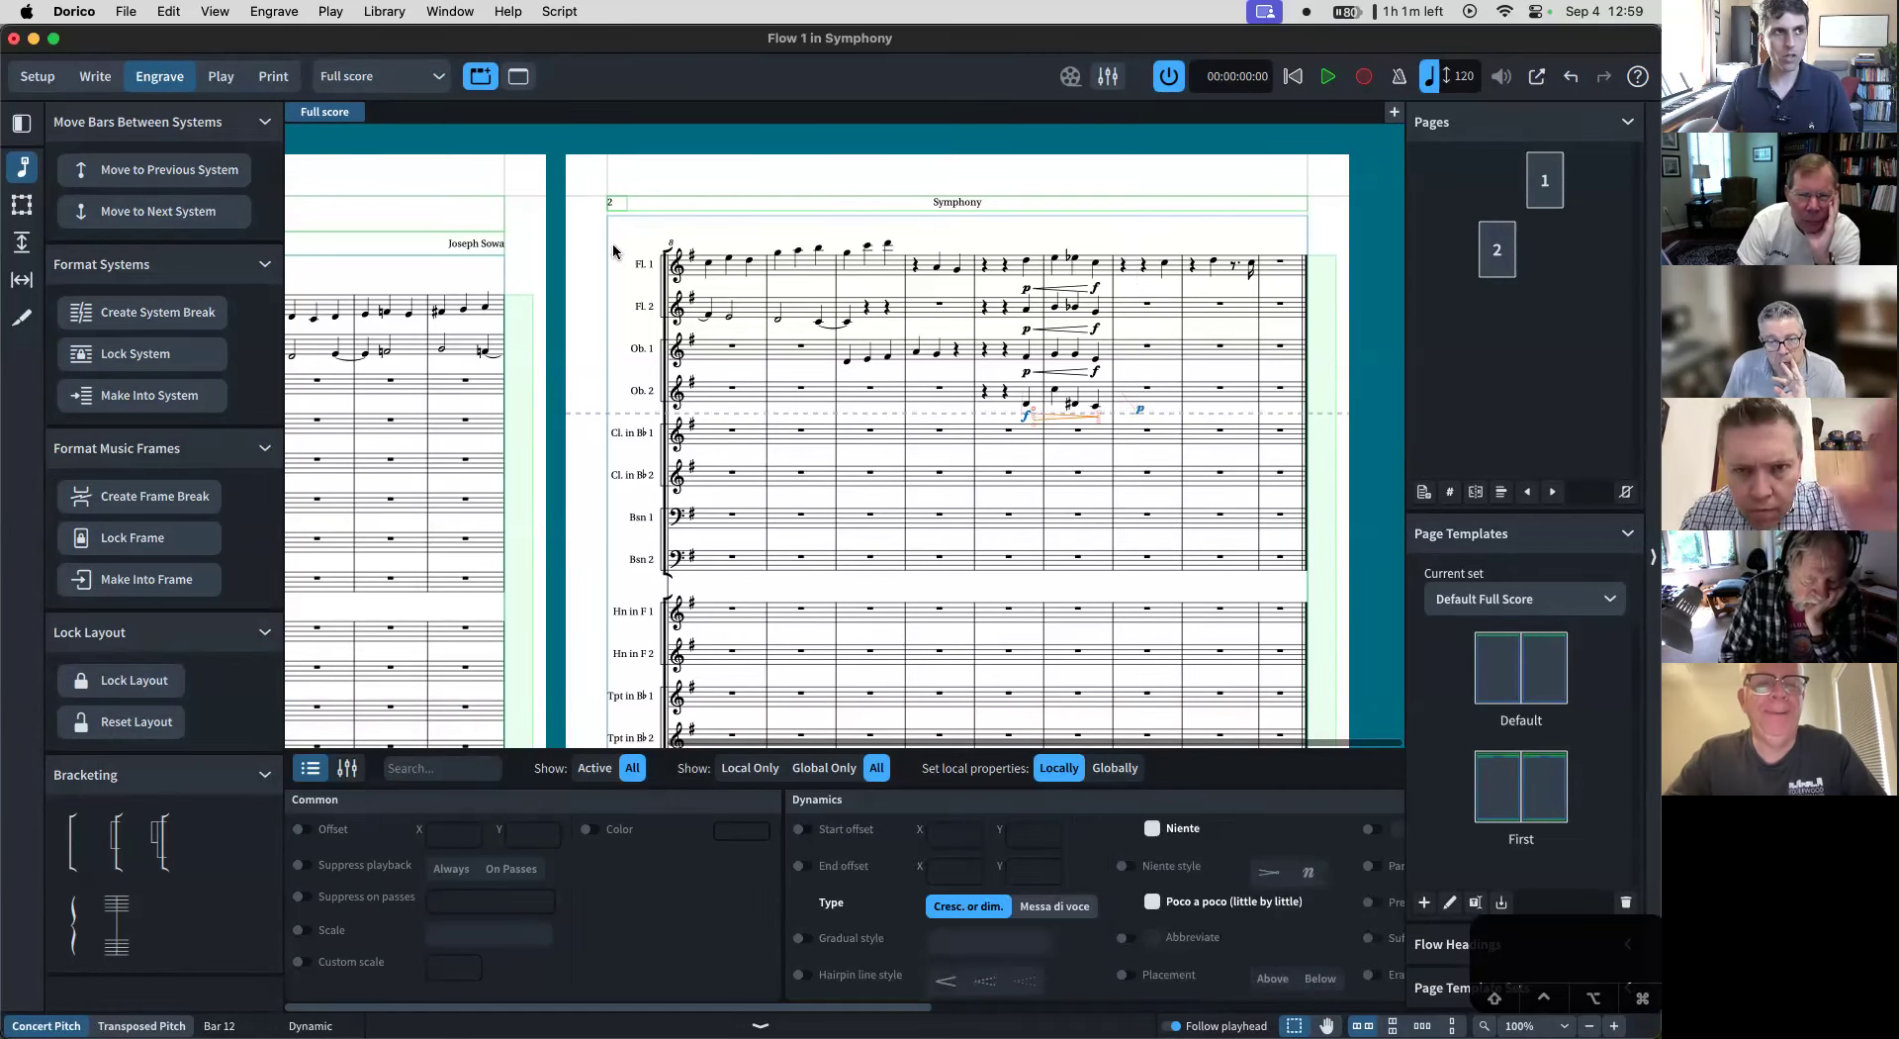
left_click(380, 79)
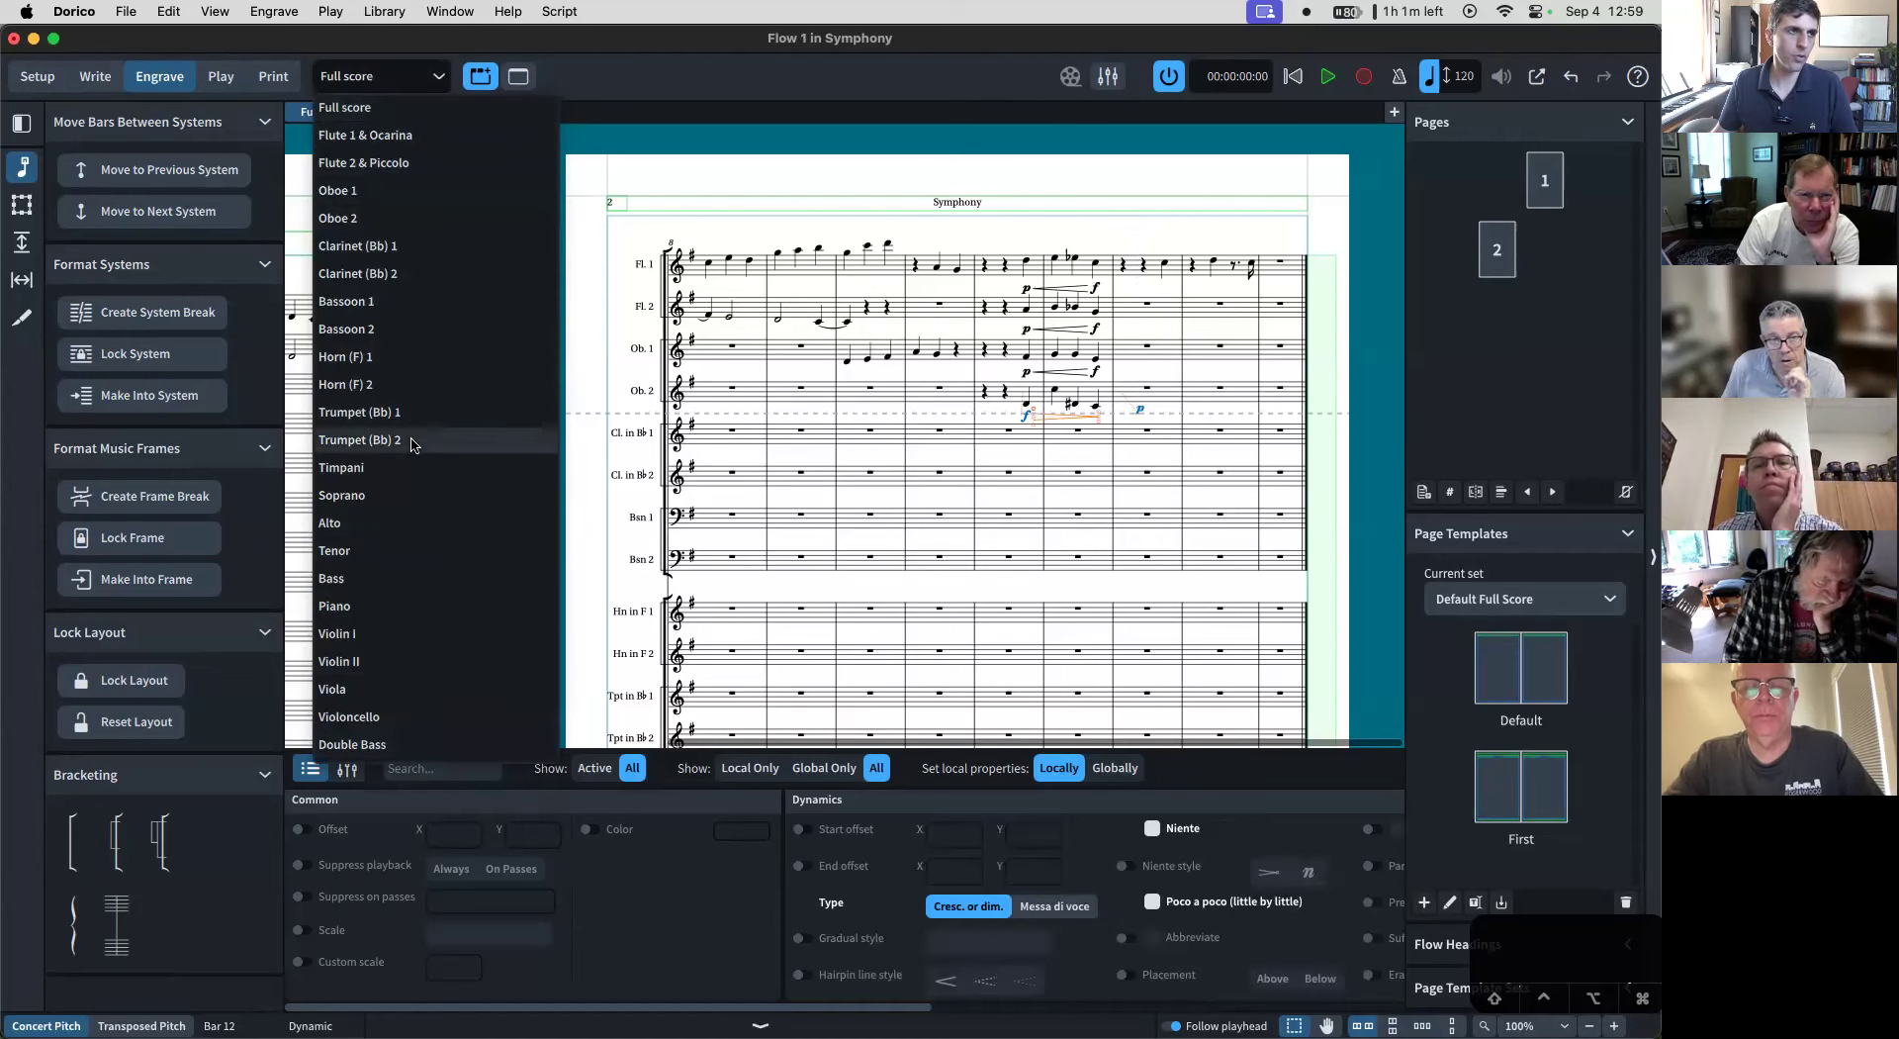
left_click(420, 216)
left_click(965, 556)
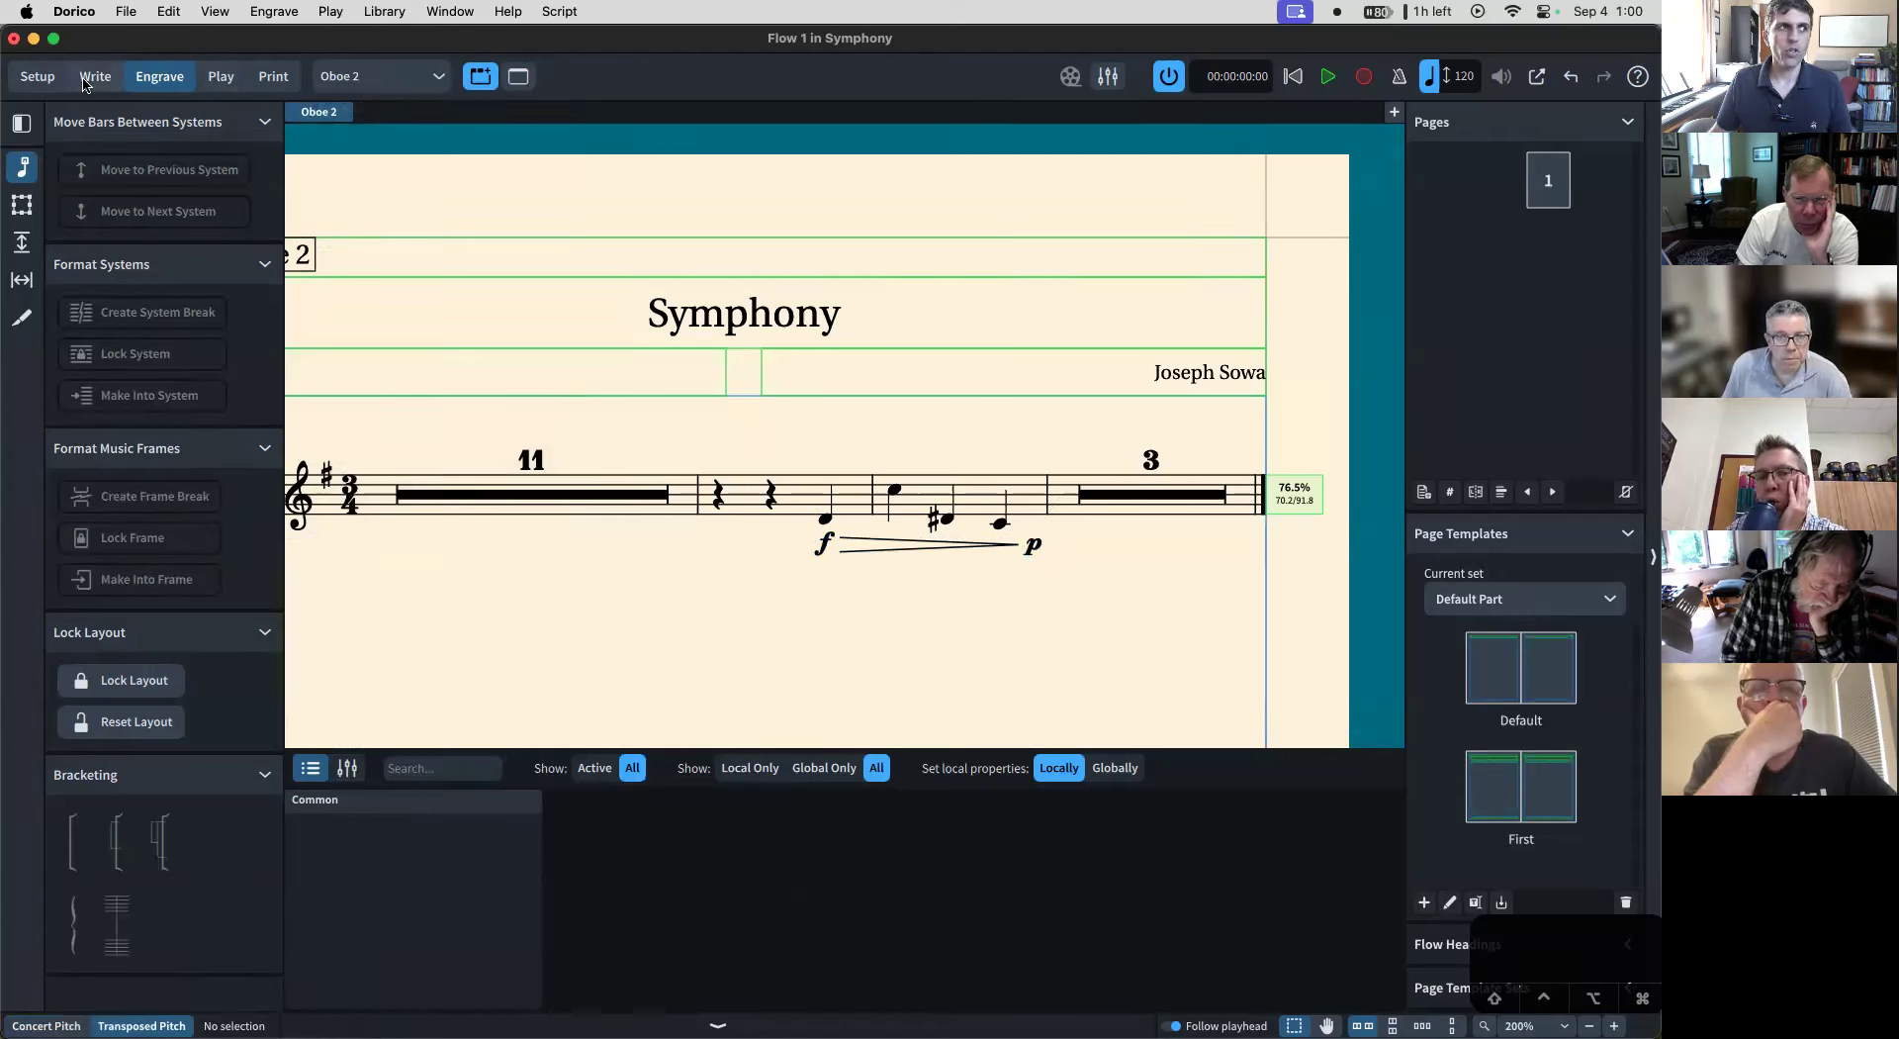
- Return to the full score, set local properties to apply globally, and move Oboe 2's opening f between bar 12's rests, offset X -6 1/4, Y 4 5/8
left_click(381, 76)
left_click(337, 107)
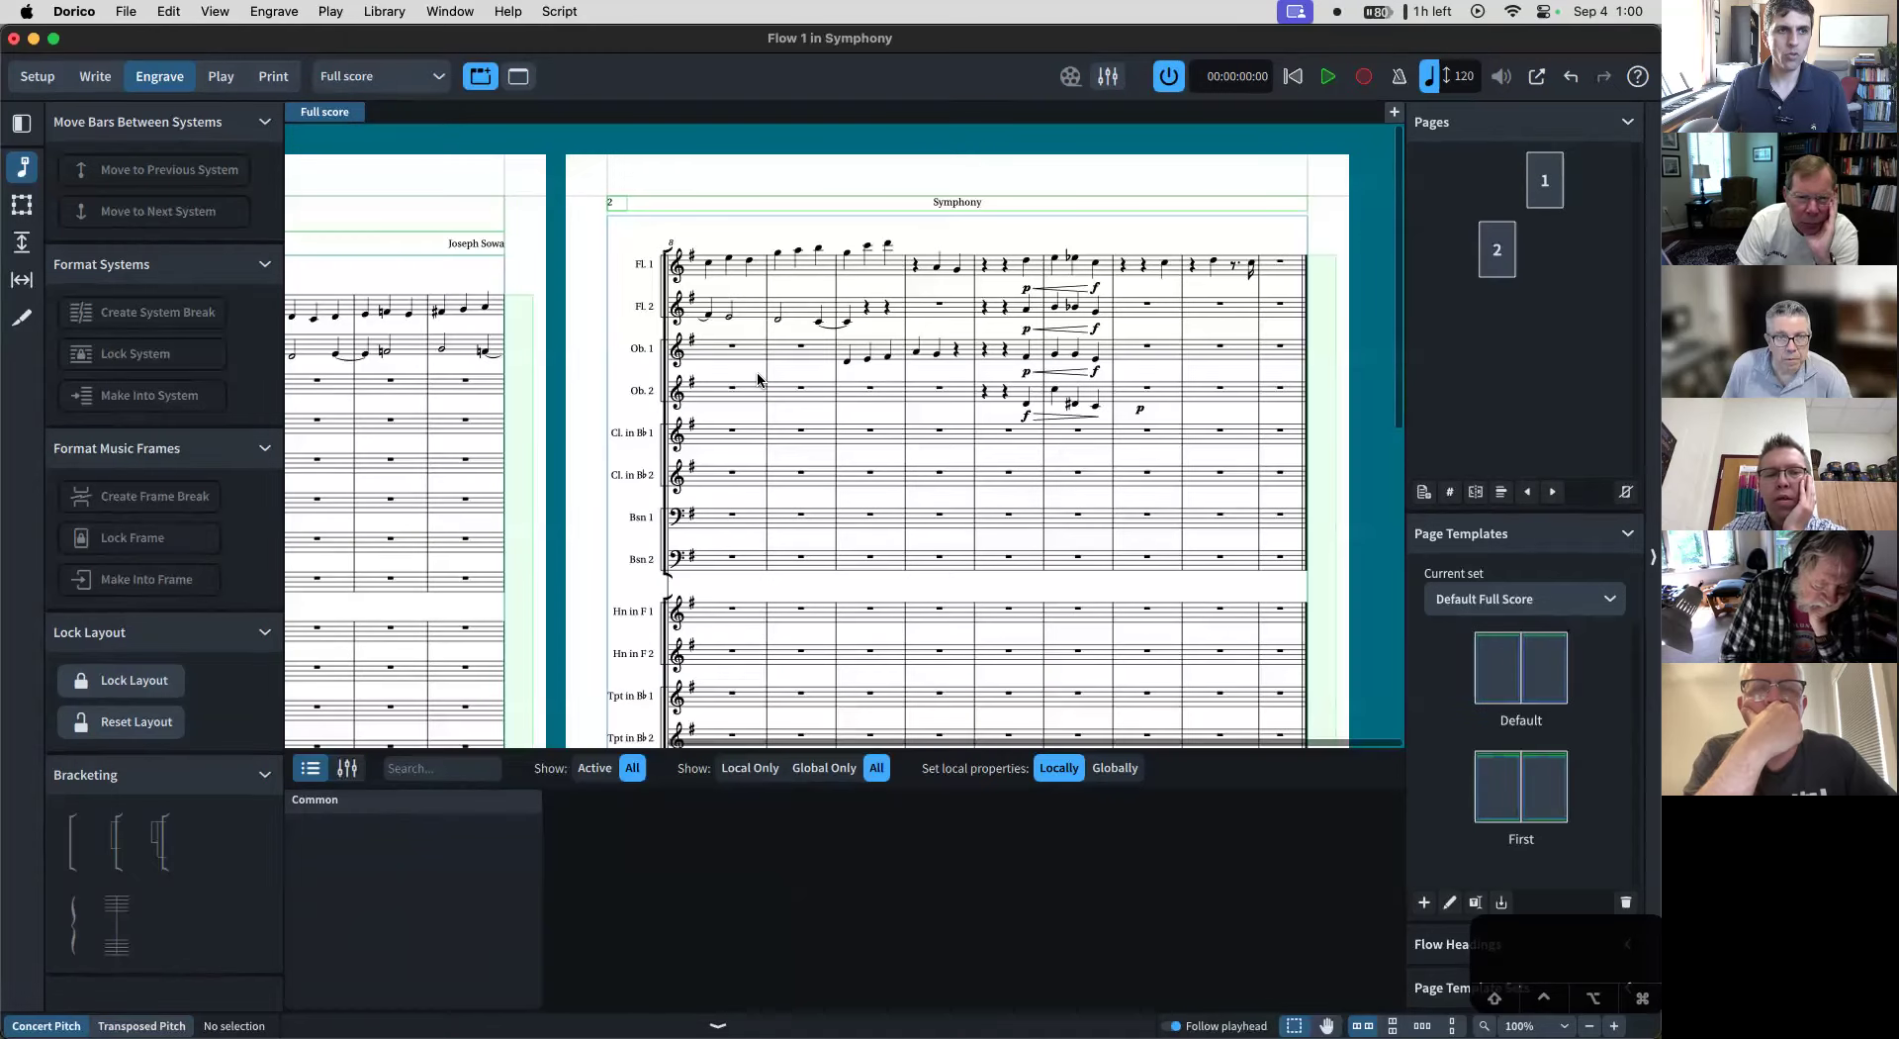
left_click(1024, 418)
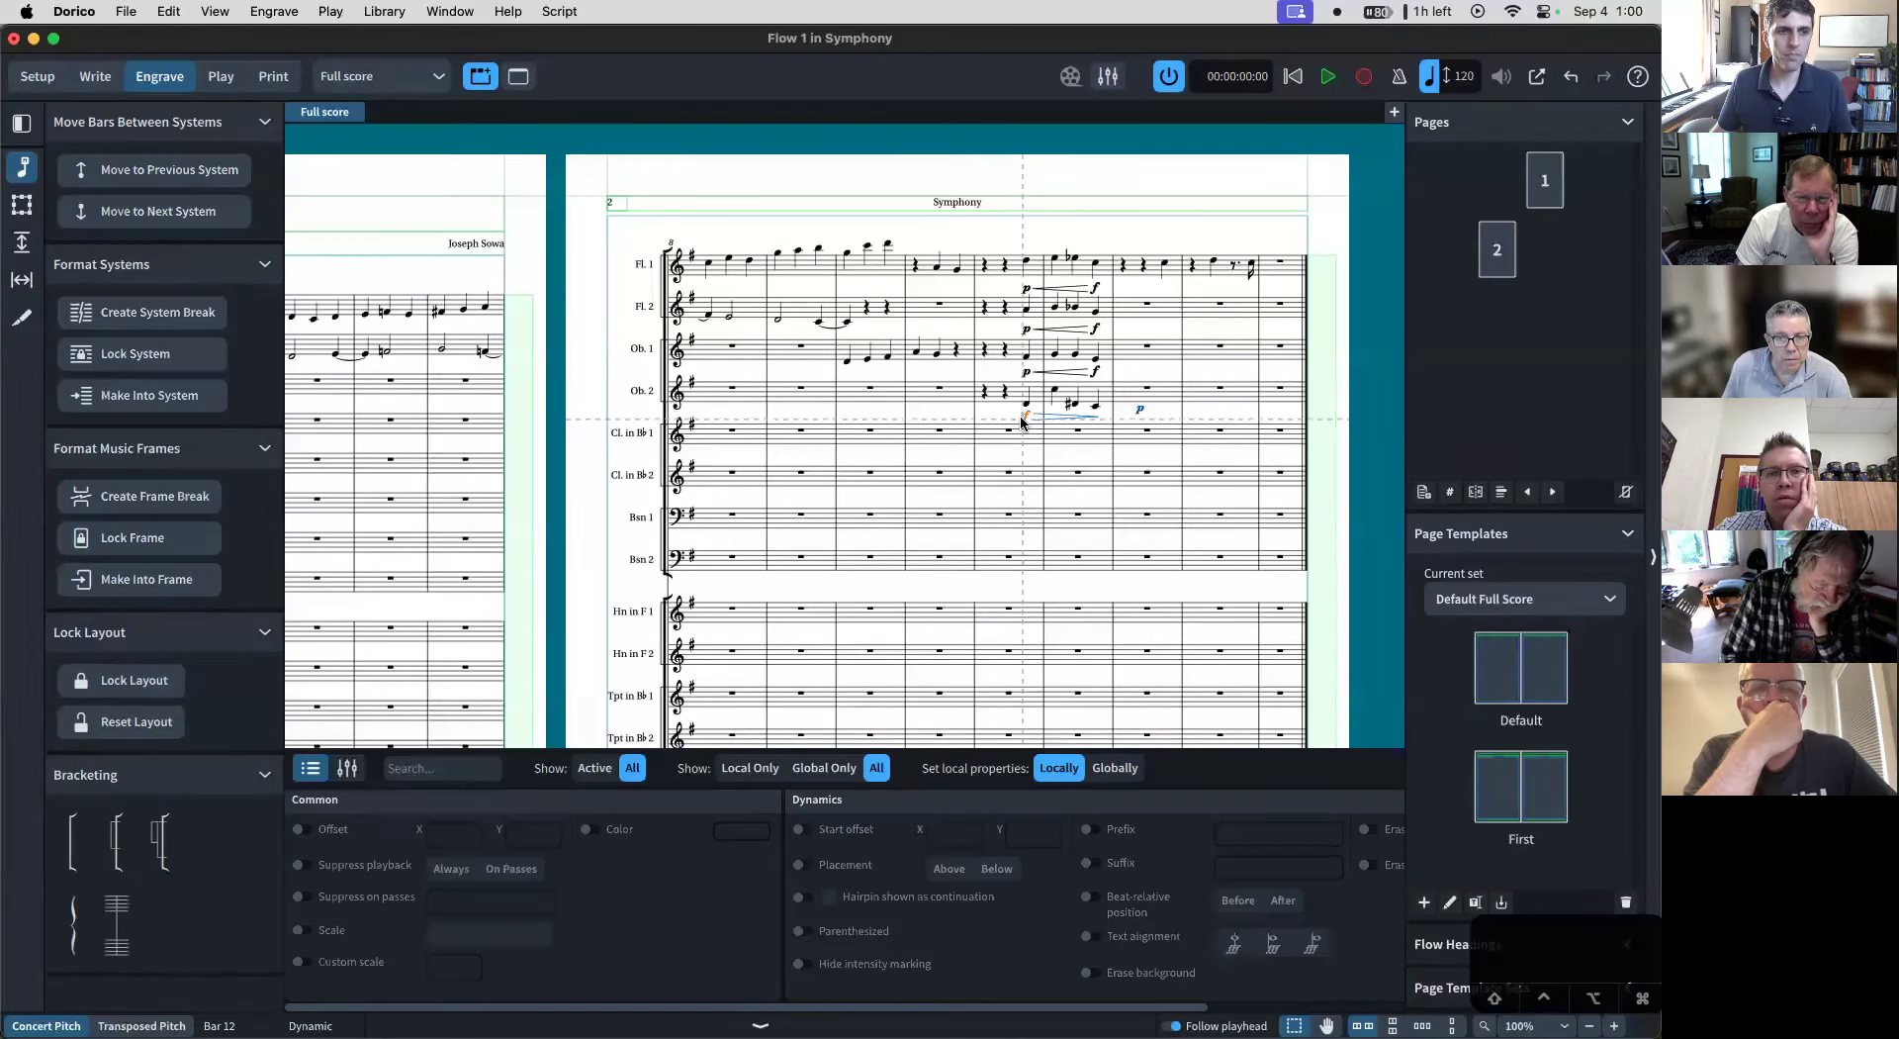
left_click(1115, 767)
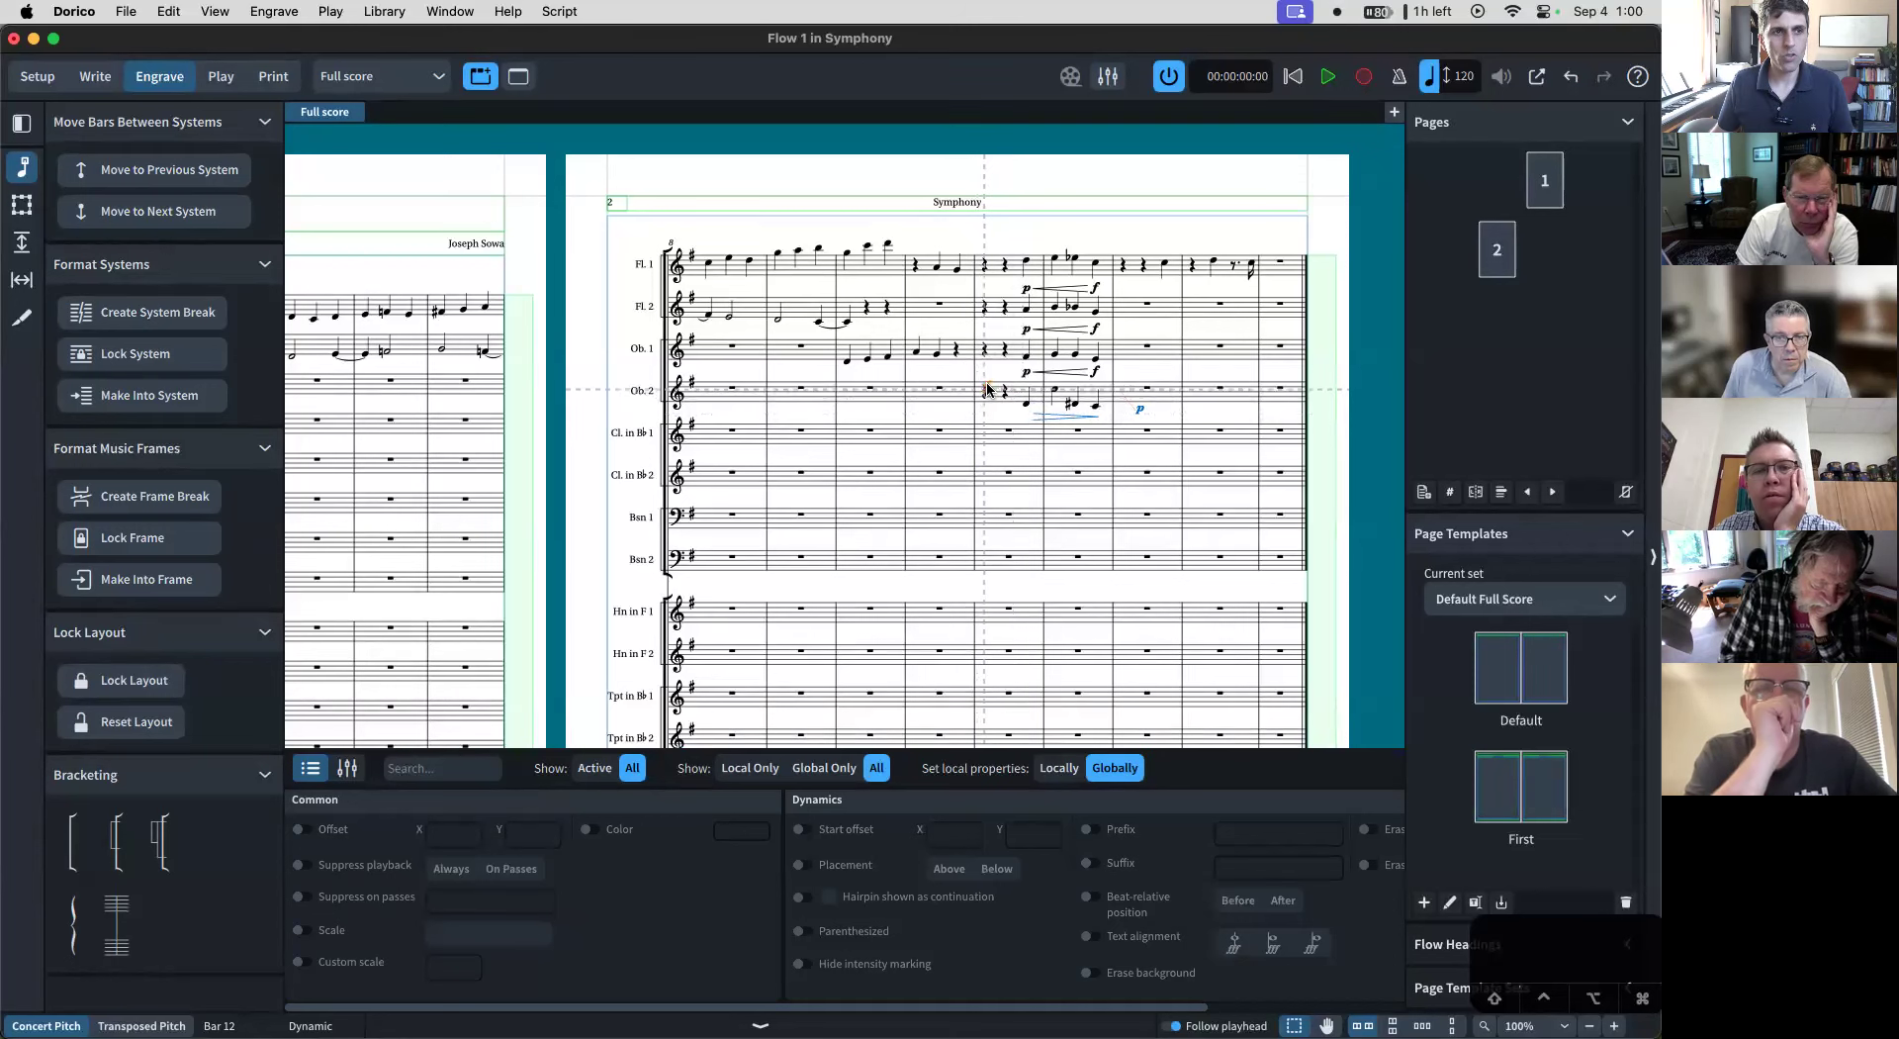
left_click_drag(995, 396, 991, 398)
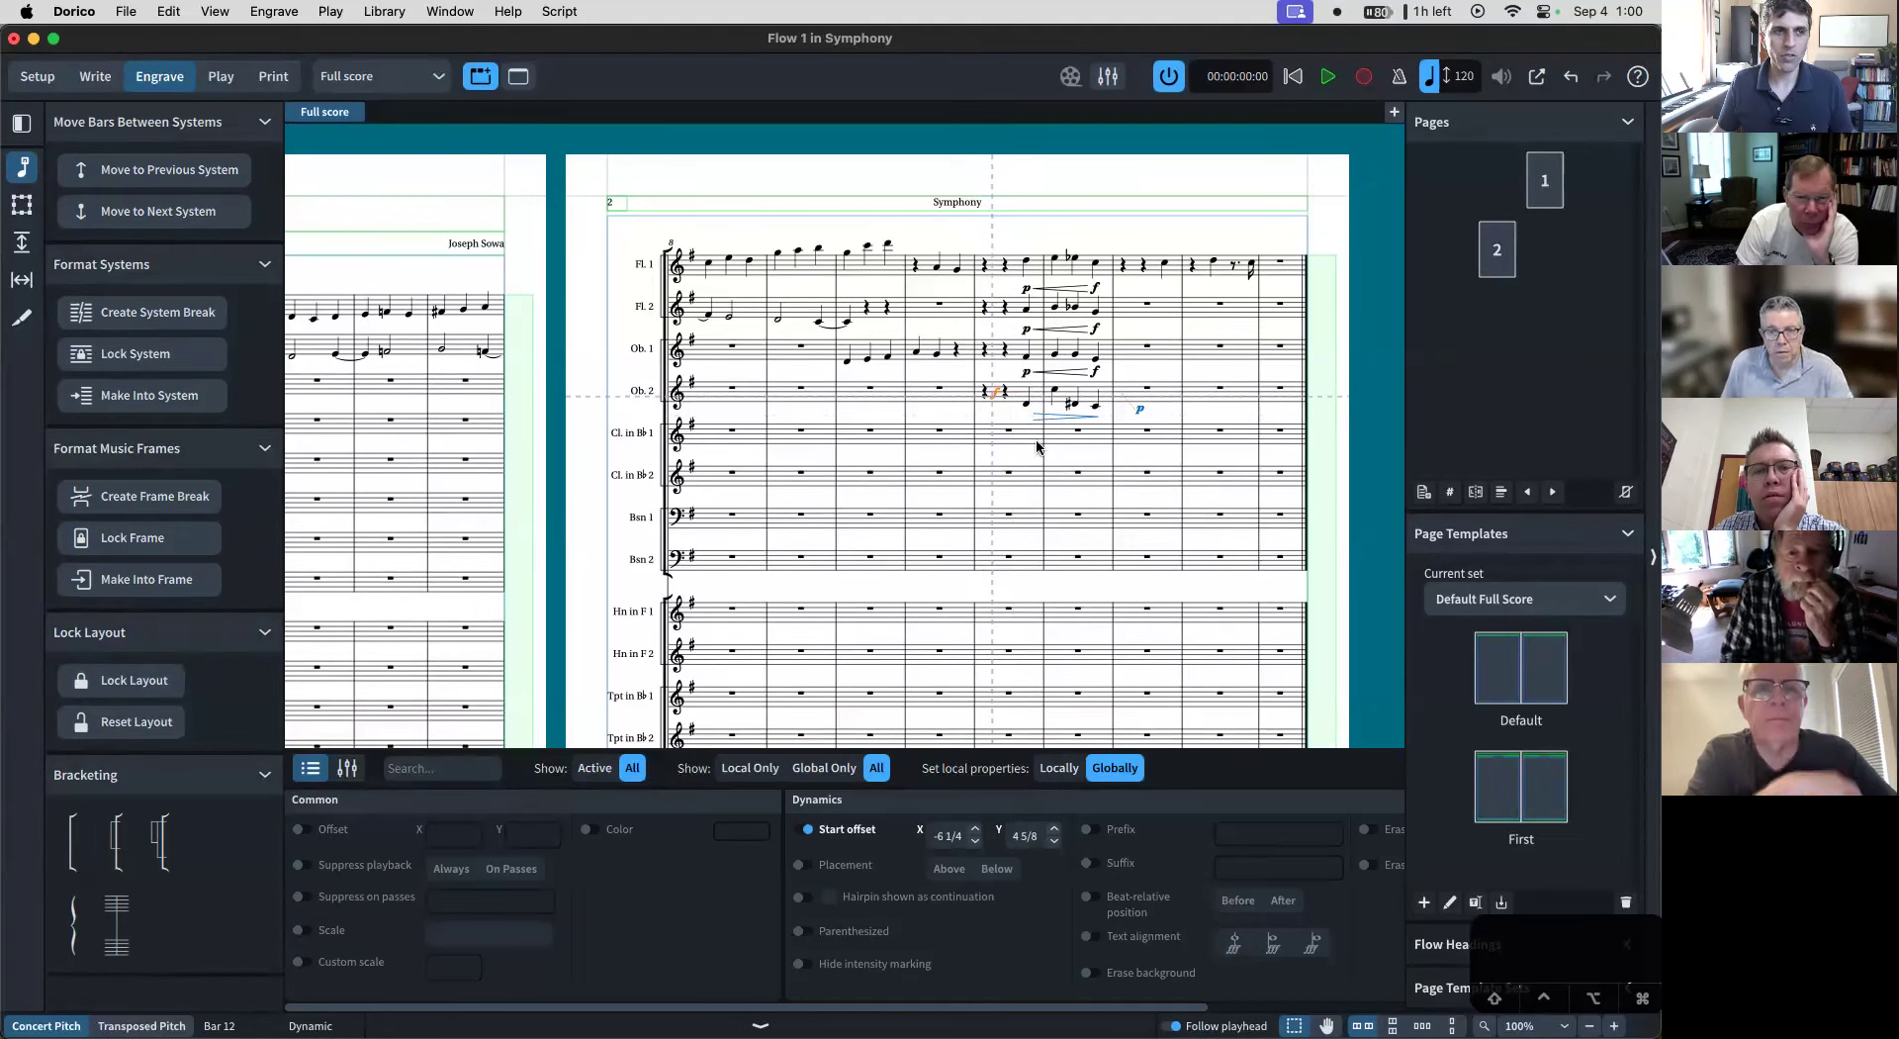
- Open the Oboe 2 part and reset the start offset of the opening f
left_click(349, 77)
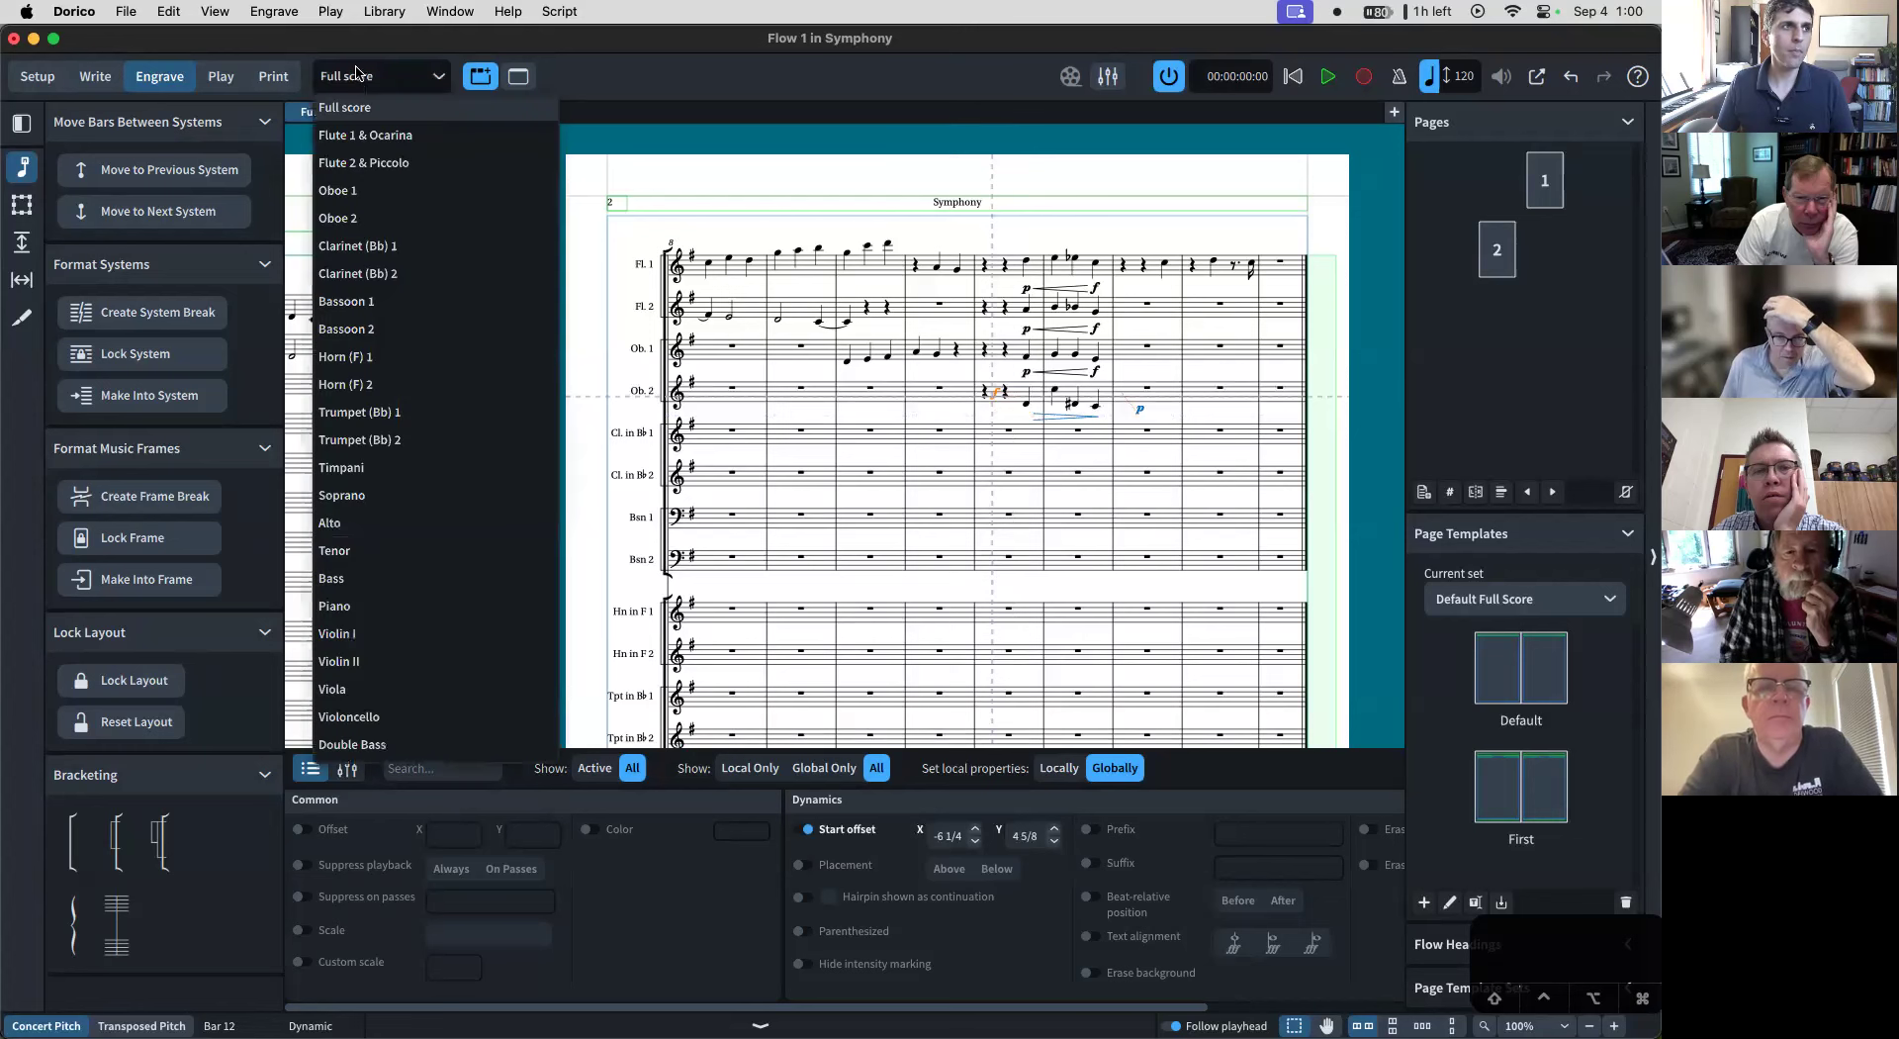
left_click(407, 220)
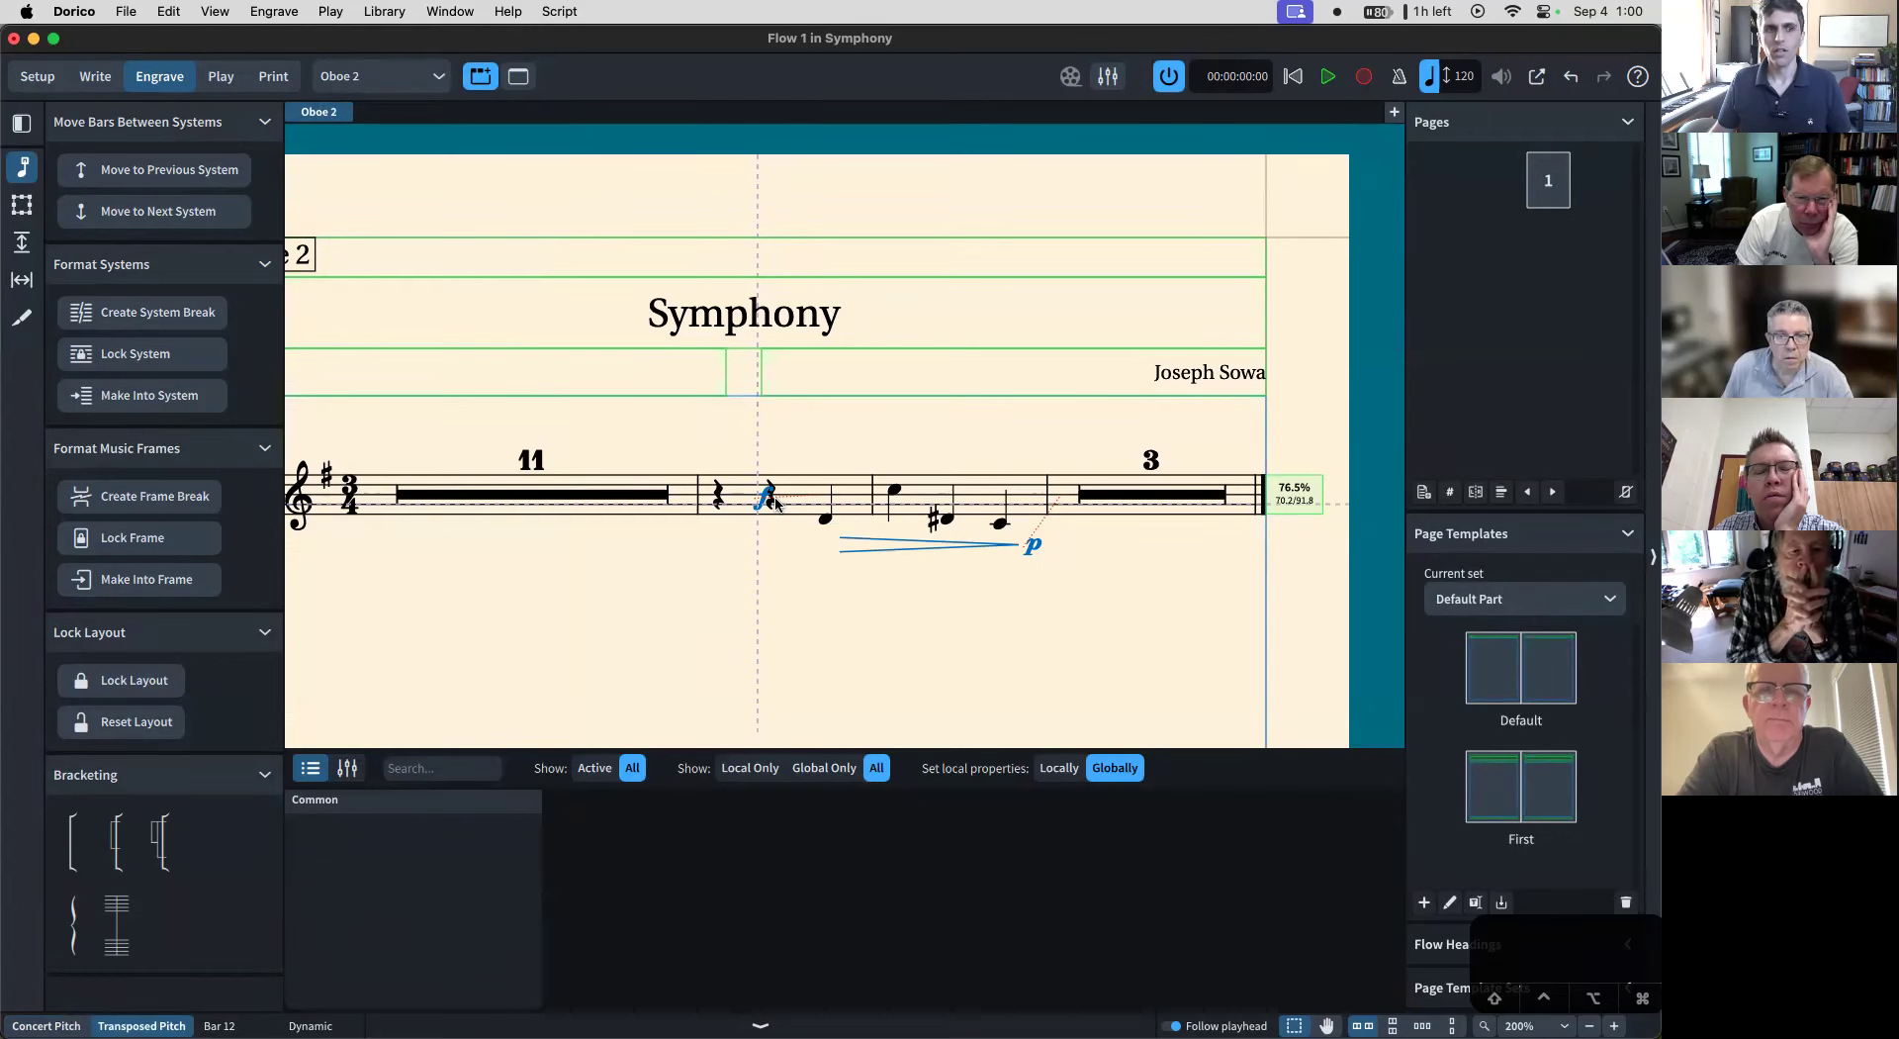
left_click(758, 507)
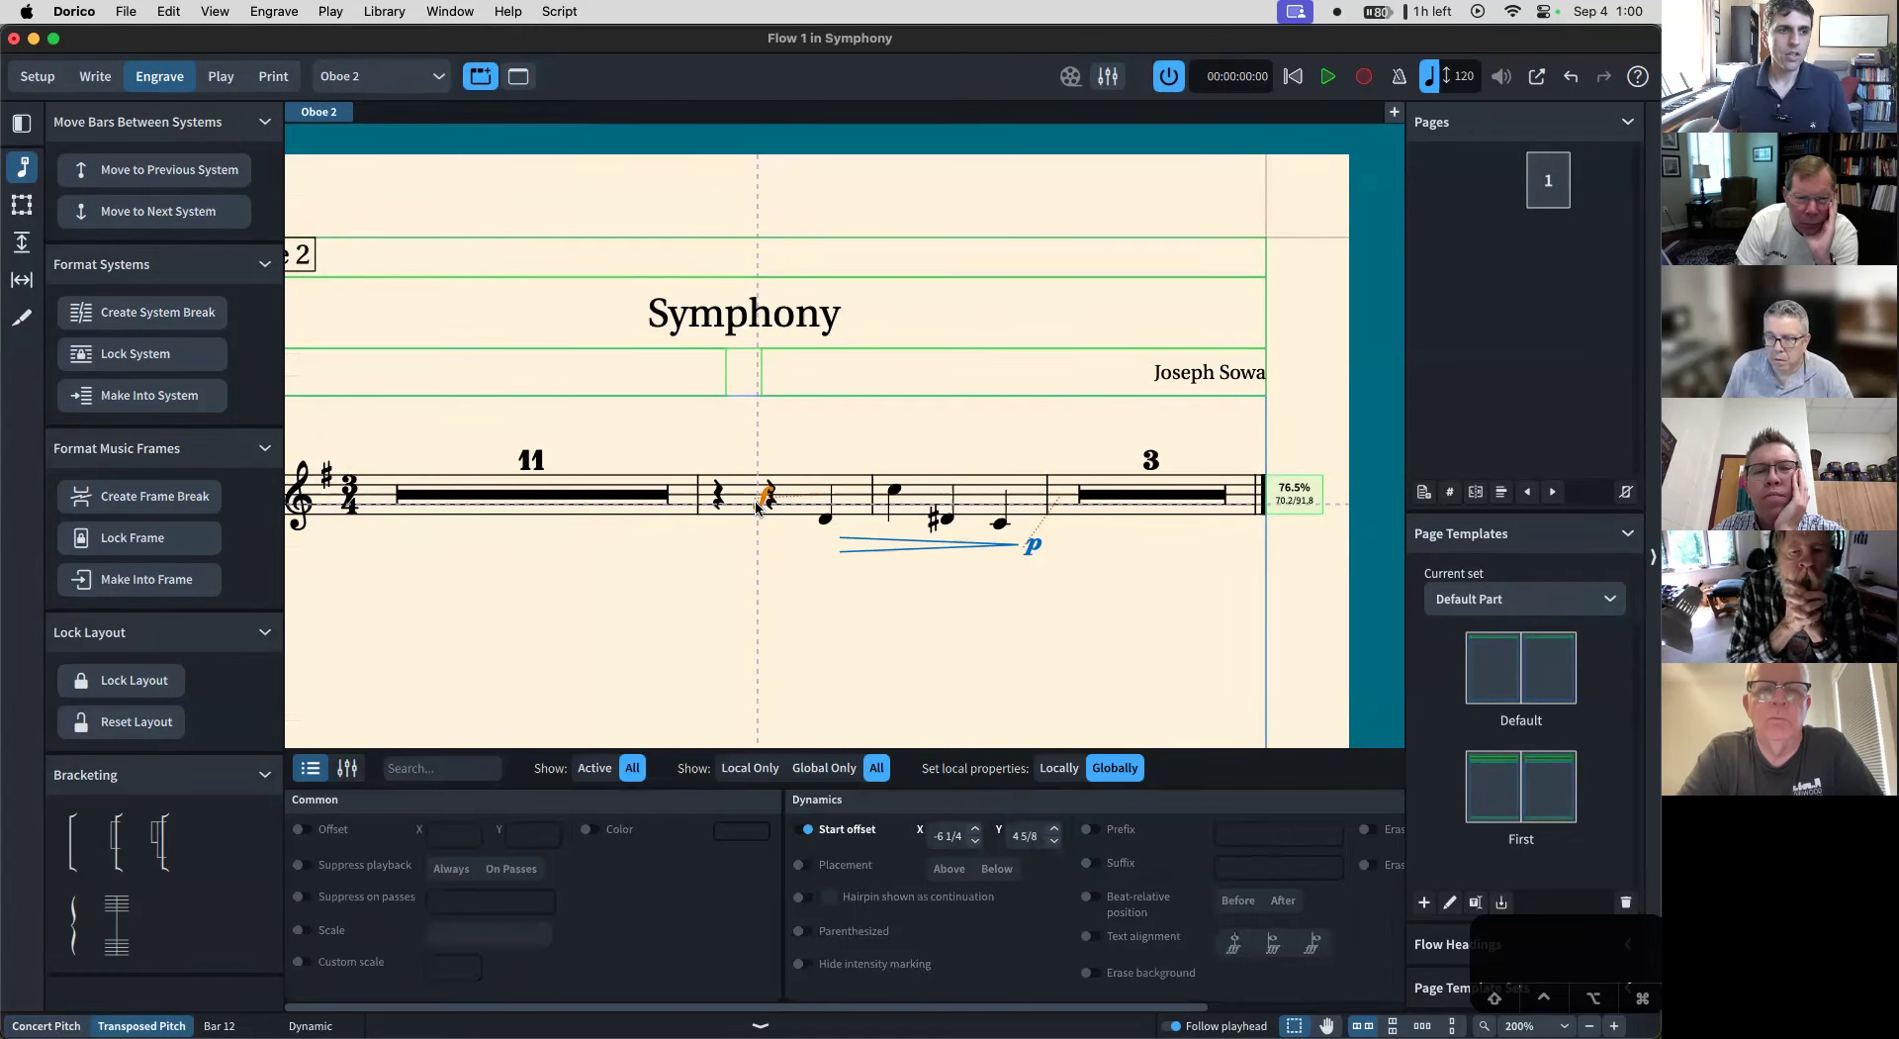
left_click(807, 831)
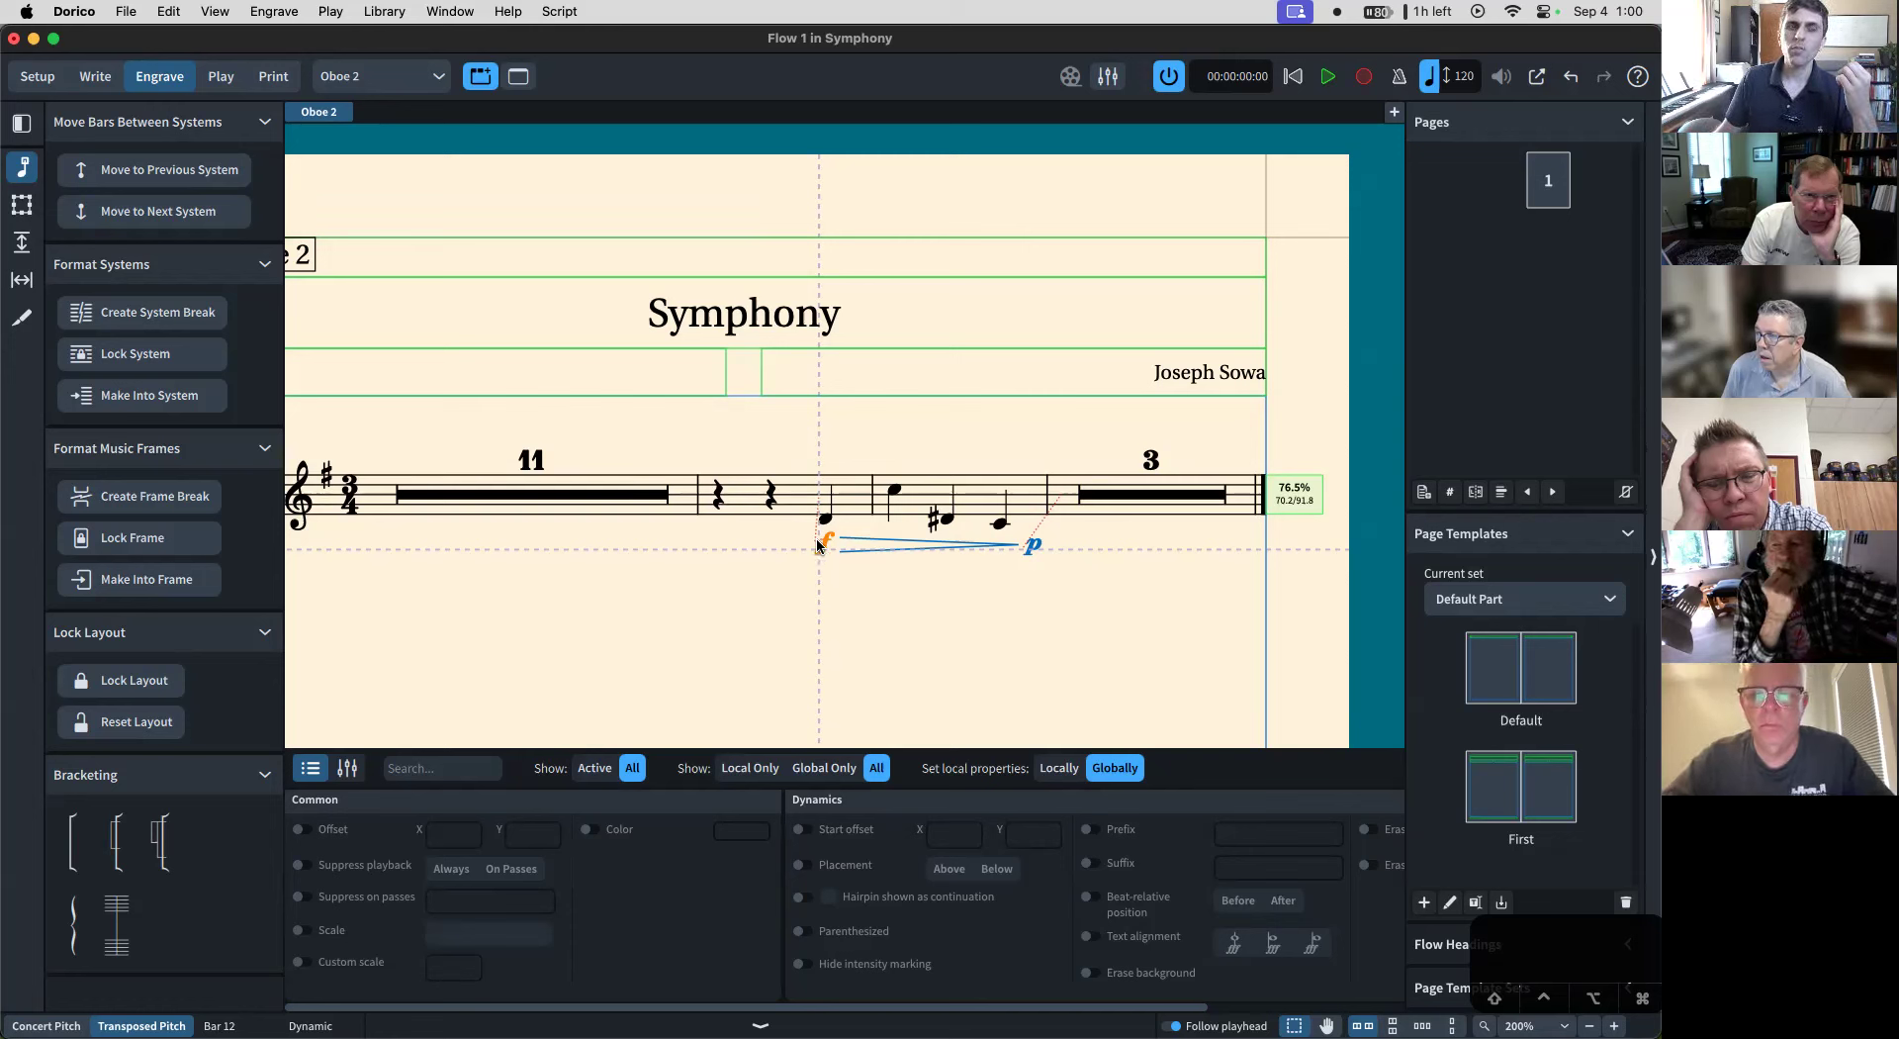
- In the Oboe 2 part, move the opening f back beneath bar 12's second rest and the closing p lower, under the start of the multi-bar rest
left_click_drag(821, 547, 778, 546)
left_click_drag(1033, 545, 1060, 591)
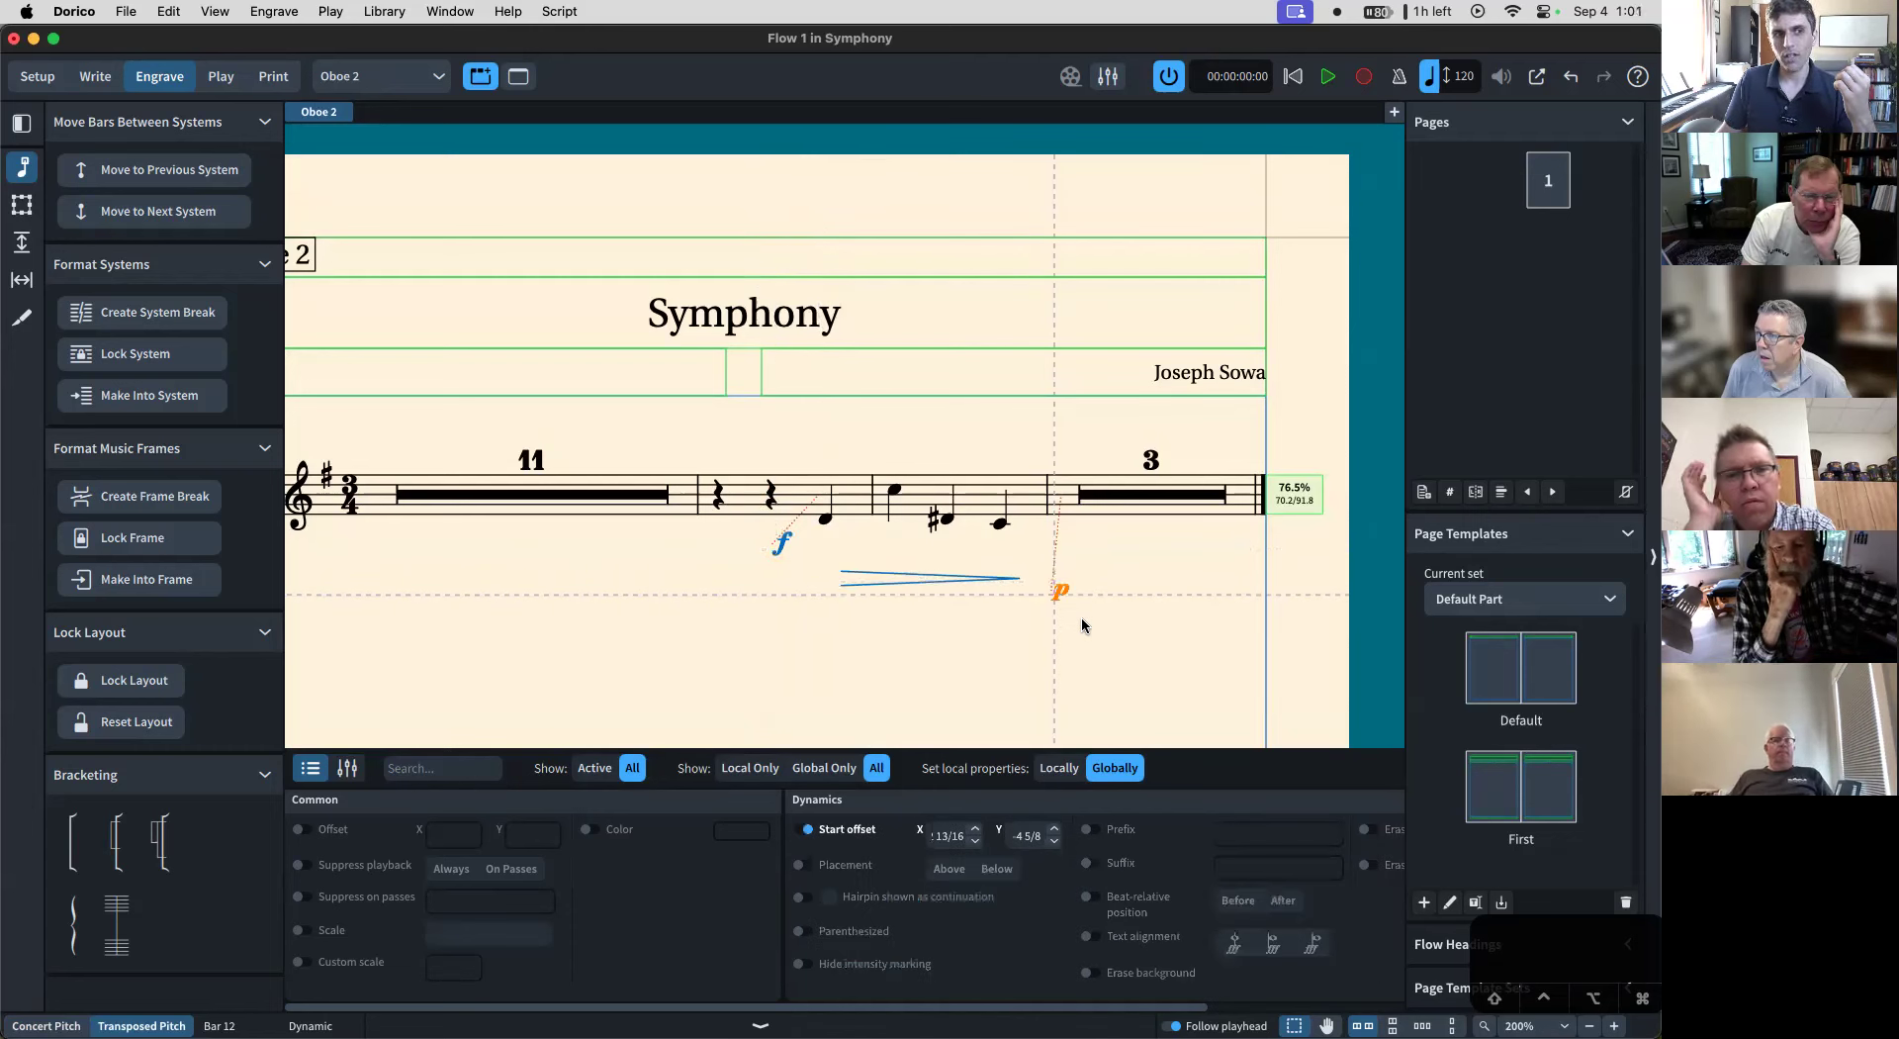
- Reset the graphical offsets of the Oboe 2 part's closing p, its hairpin and the opening f
left_click(807, 830)
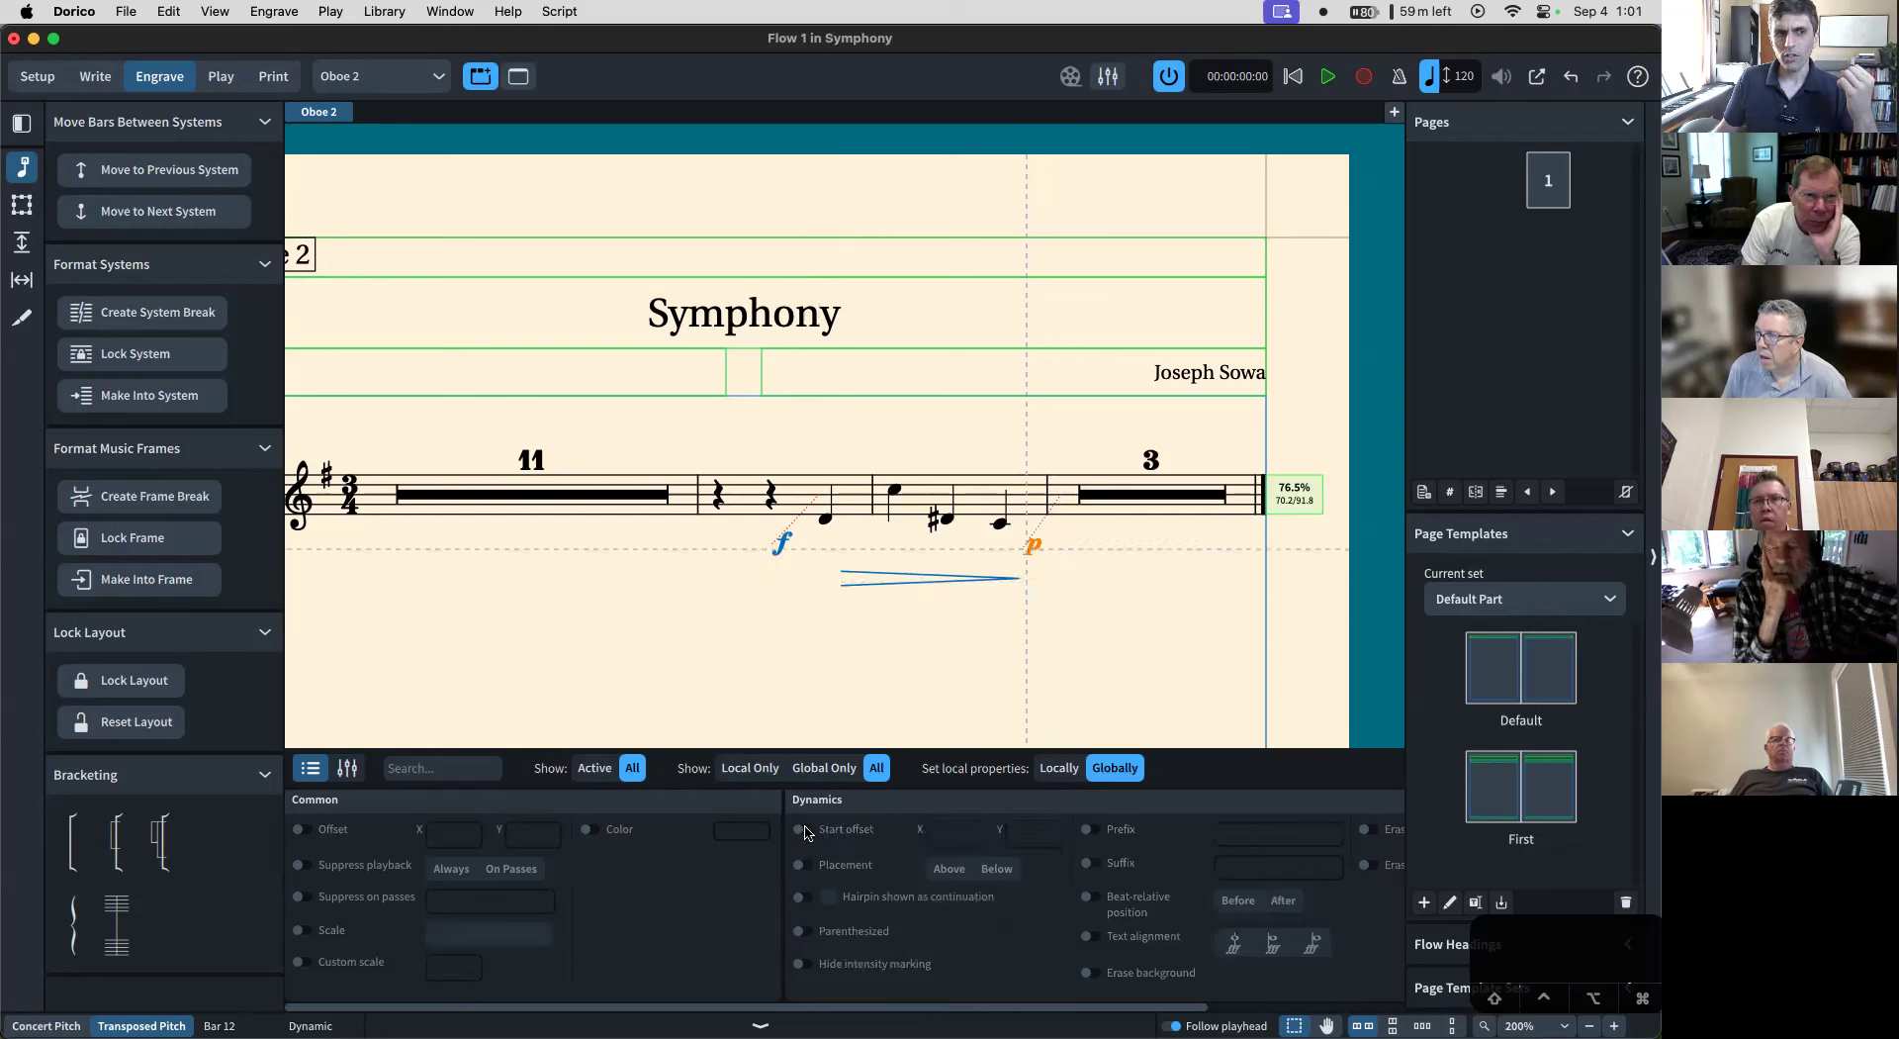
left_click(868, 585)
left_click(803, 831)
left_click(807, 867)
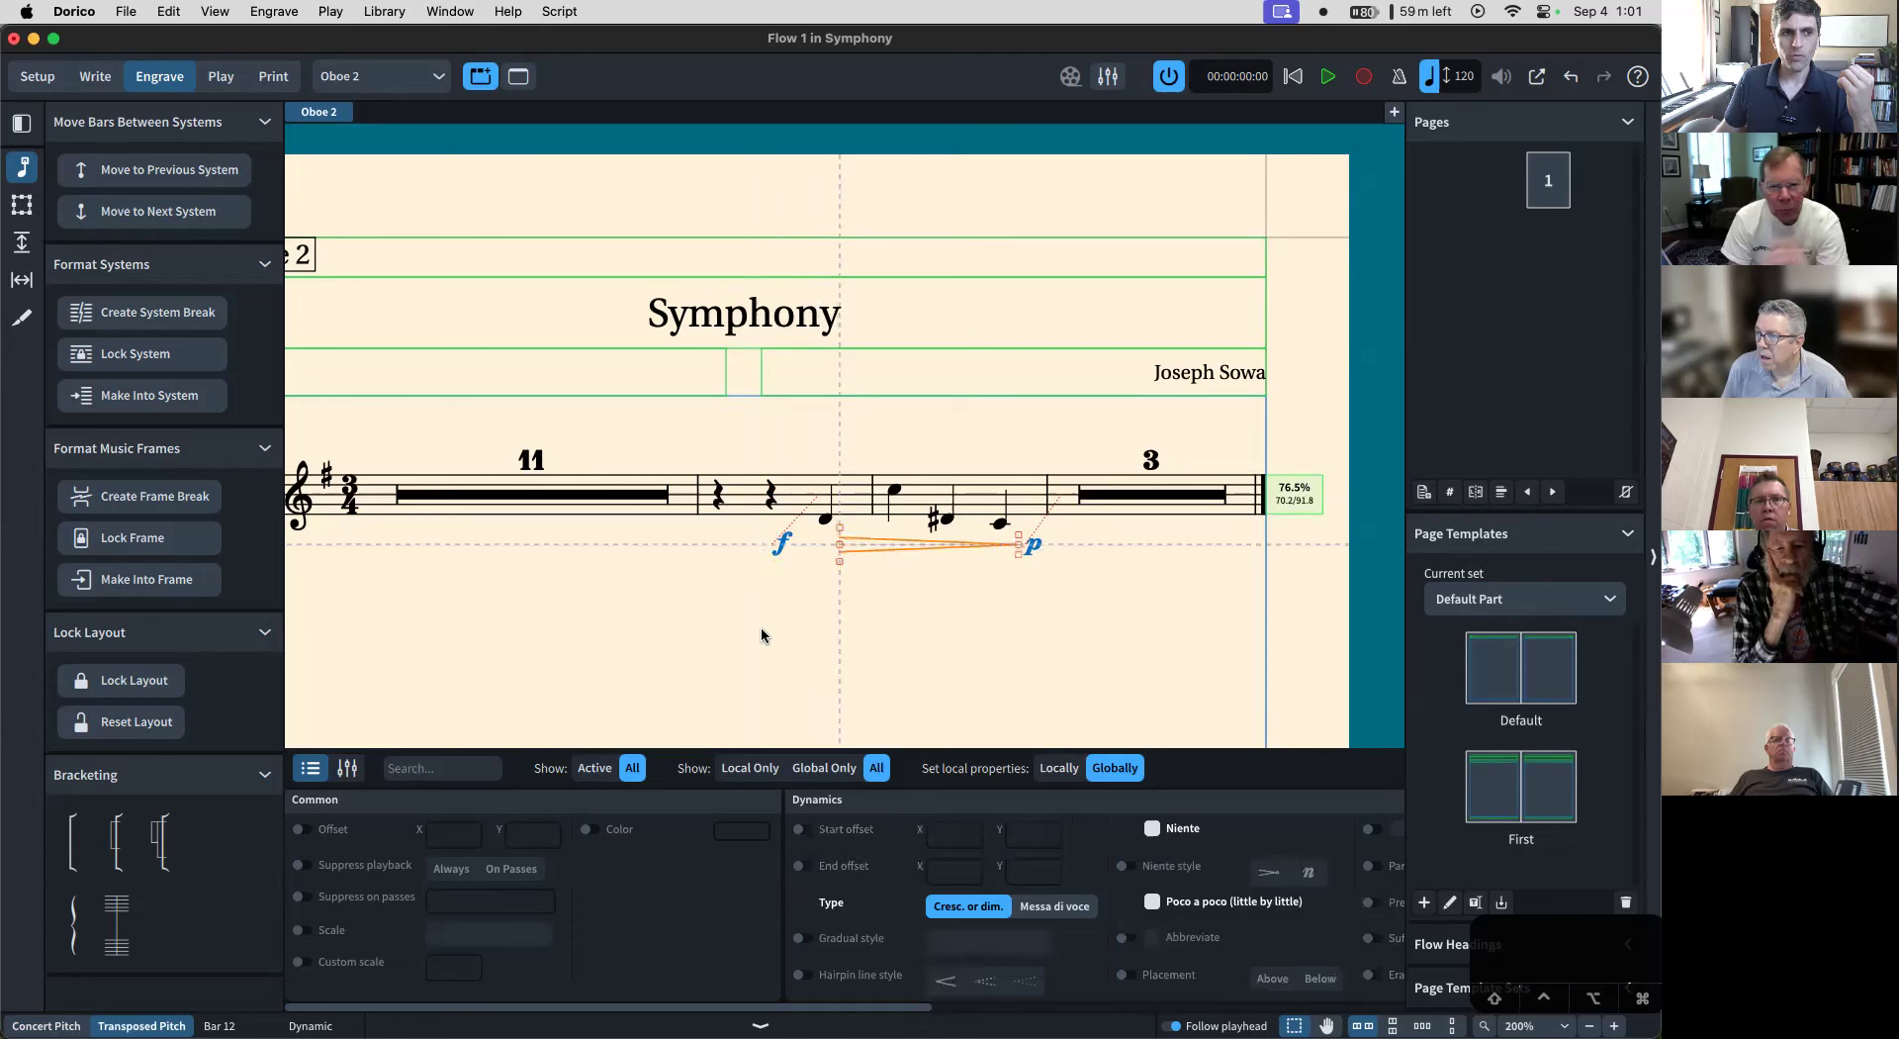
left_click(780, 542)
left_click(803, 829)
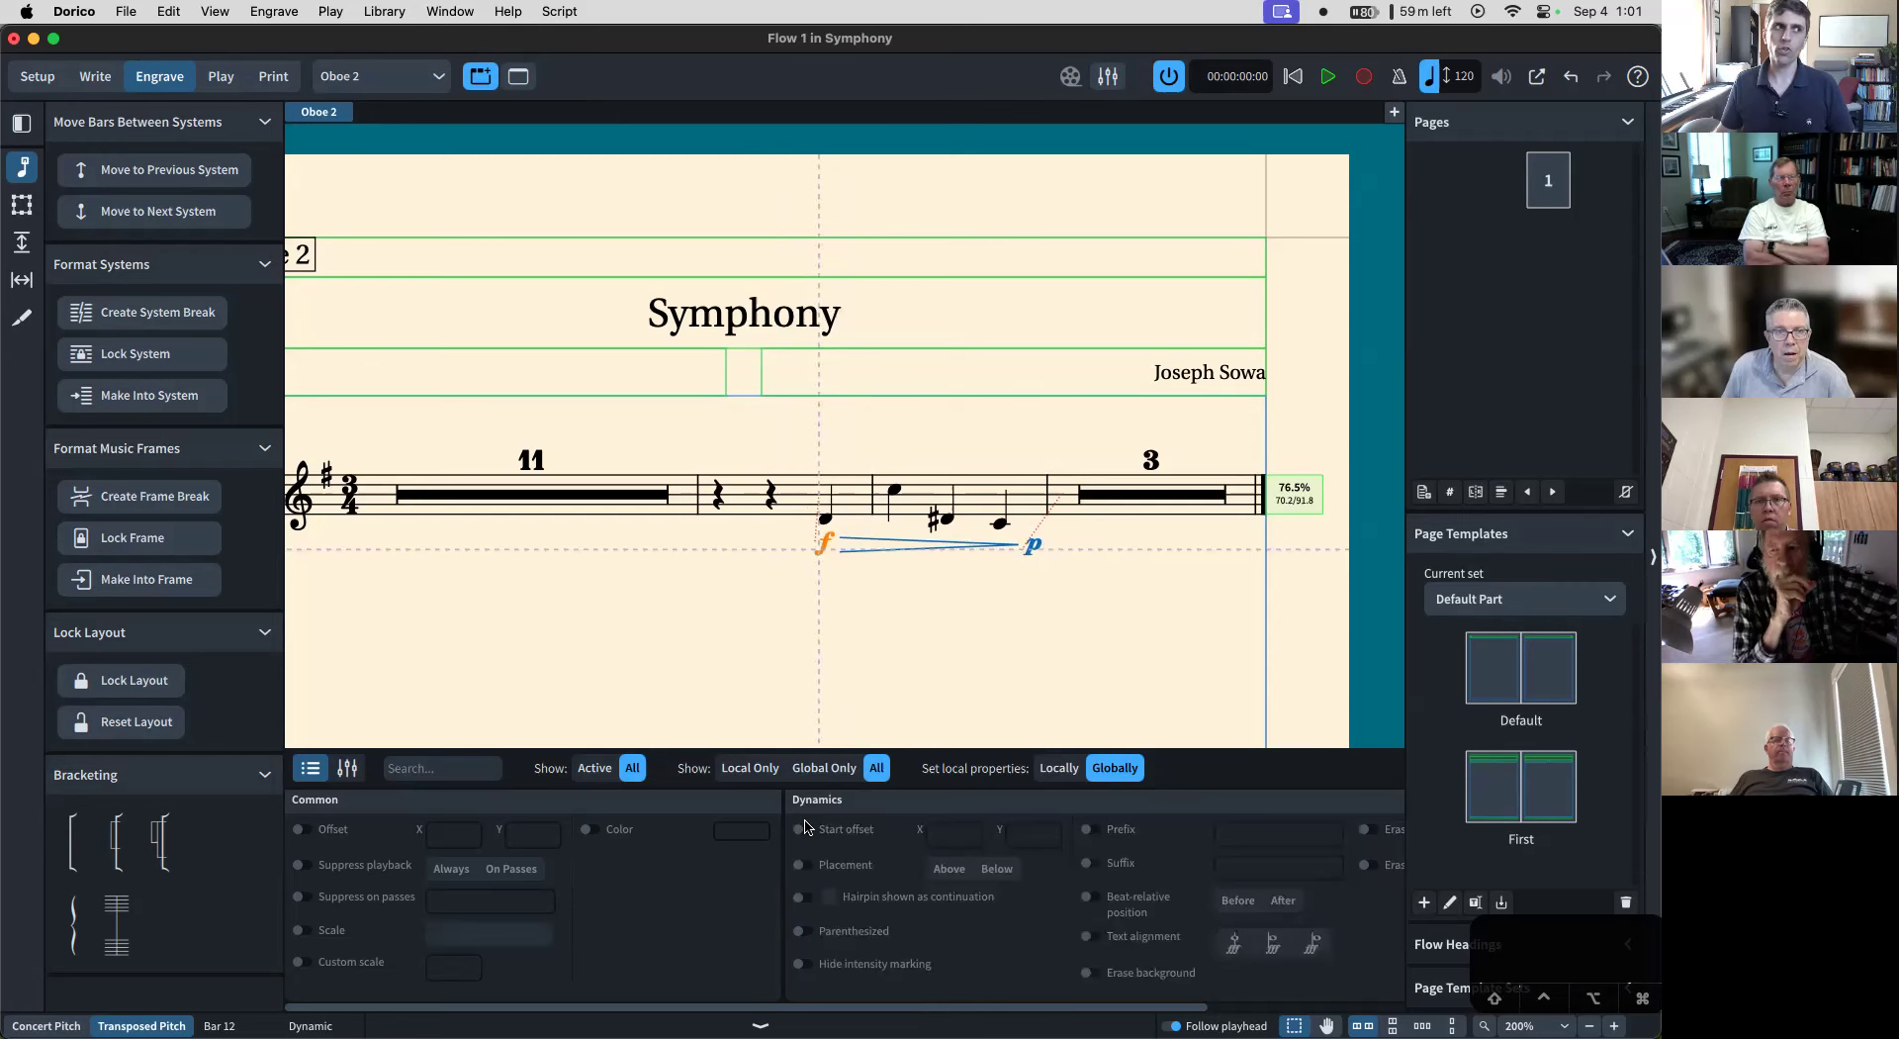
- Switch to Write mode, reopen the full score, hide the properties and examine the staves on page 2
left_click(83, 72)
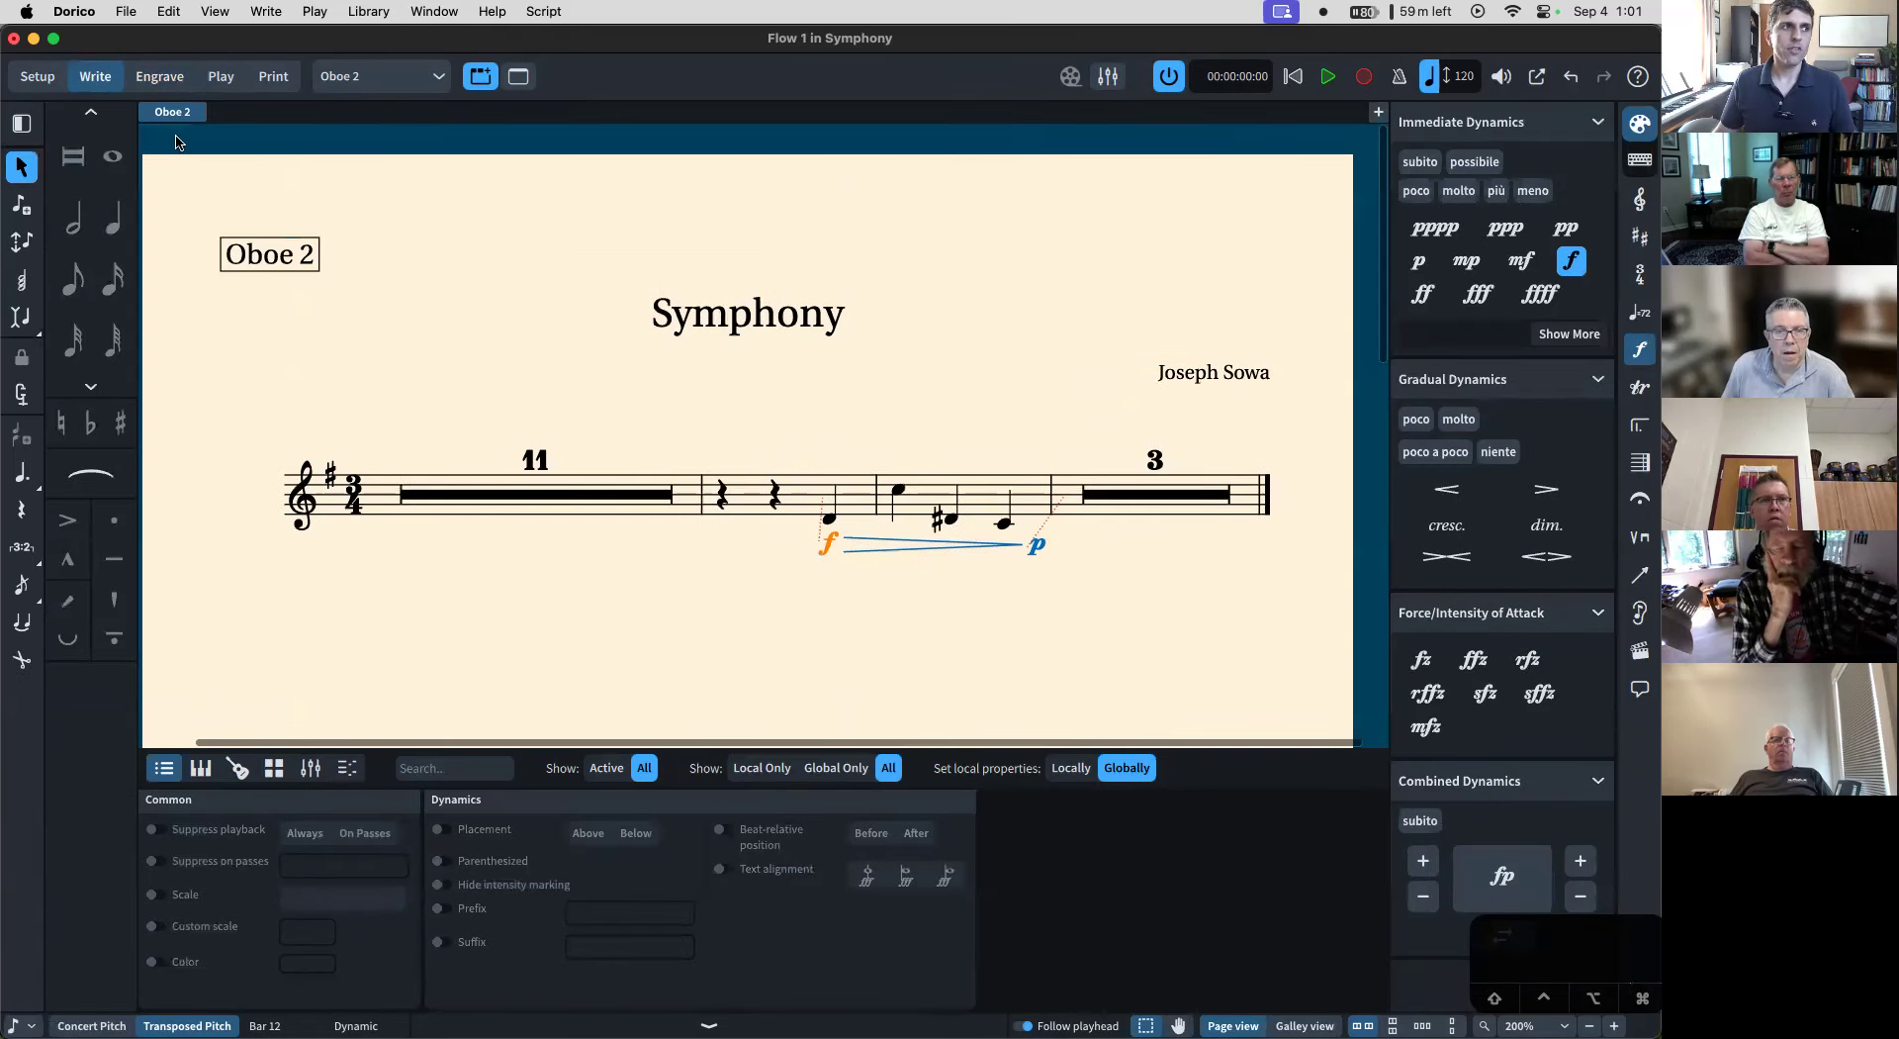
left_click(416, 77)
left_click(416, 109)
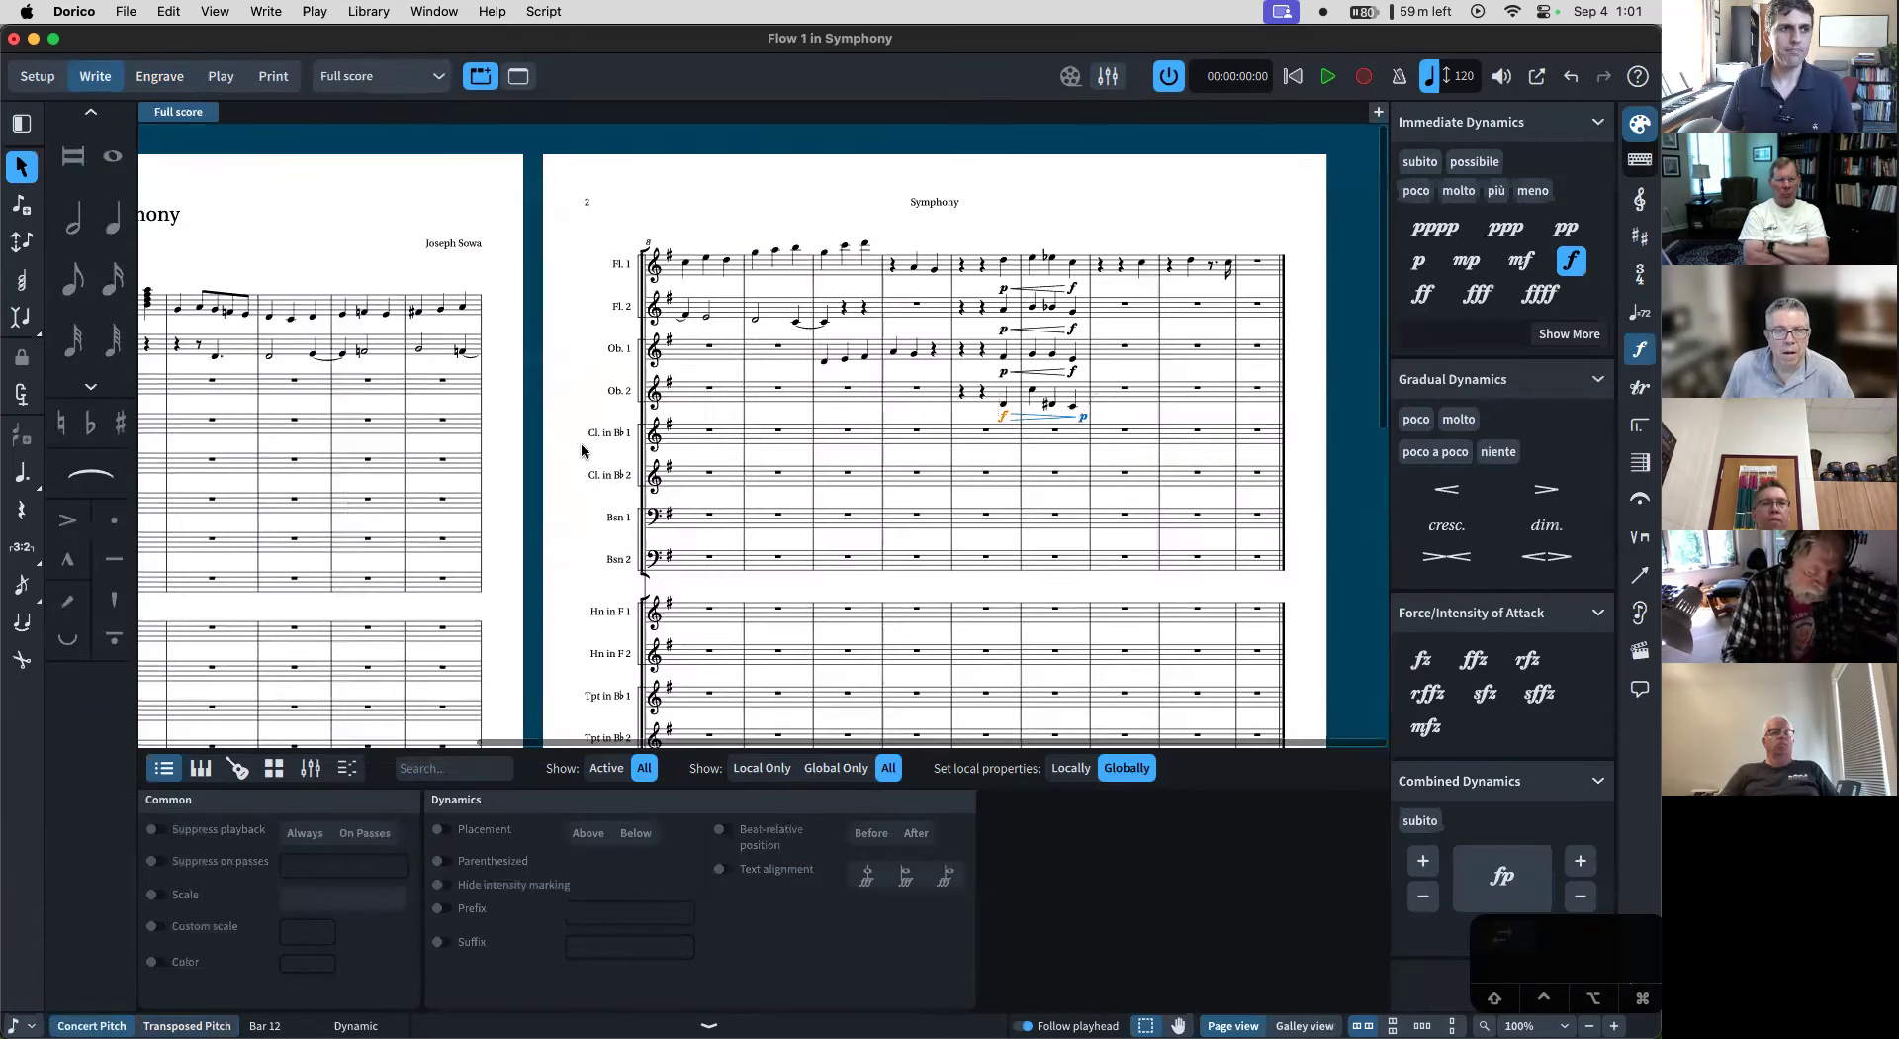
left_click(666, 1025)
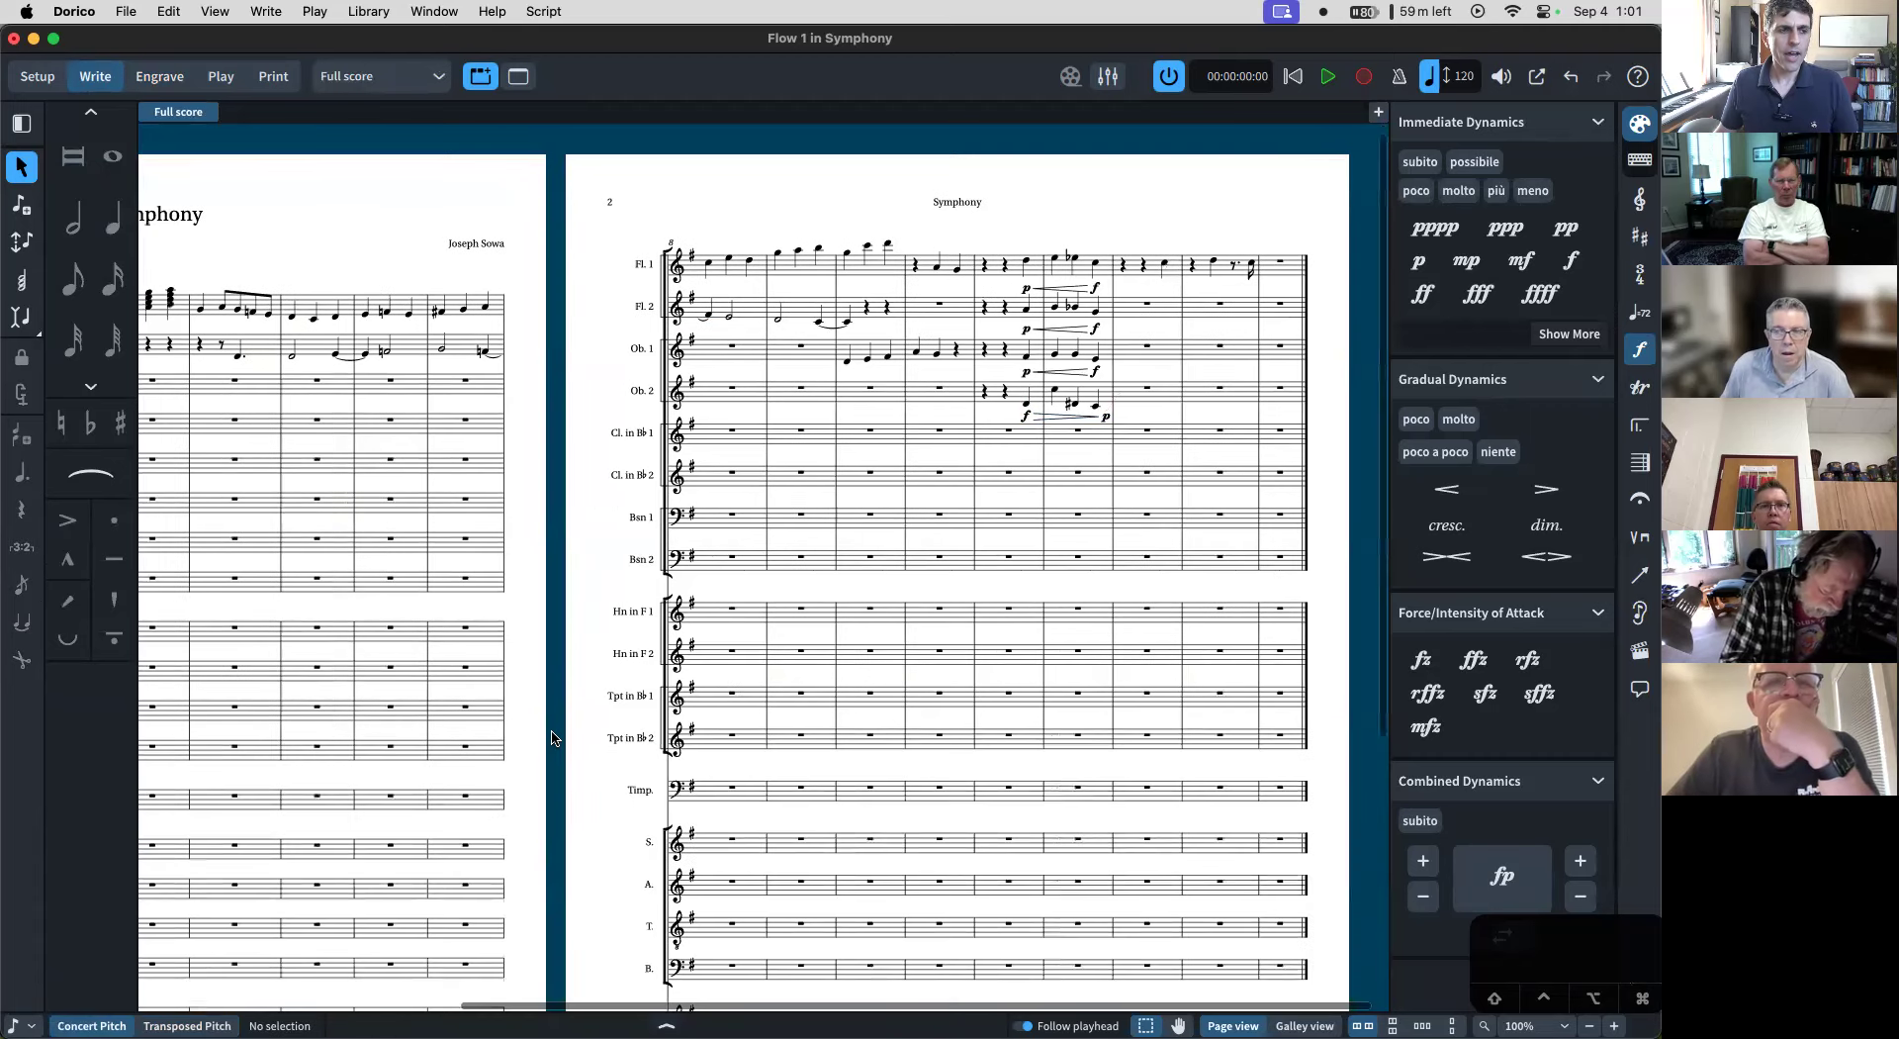
scroll(719, 580, "down", 3)
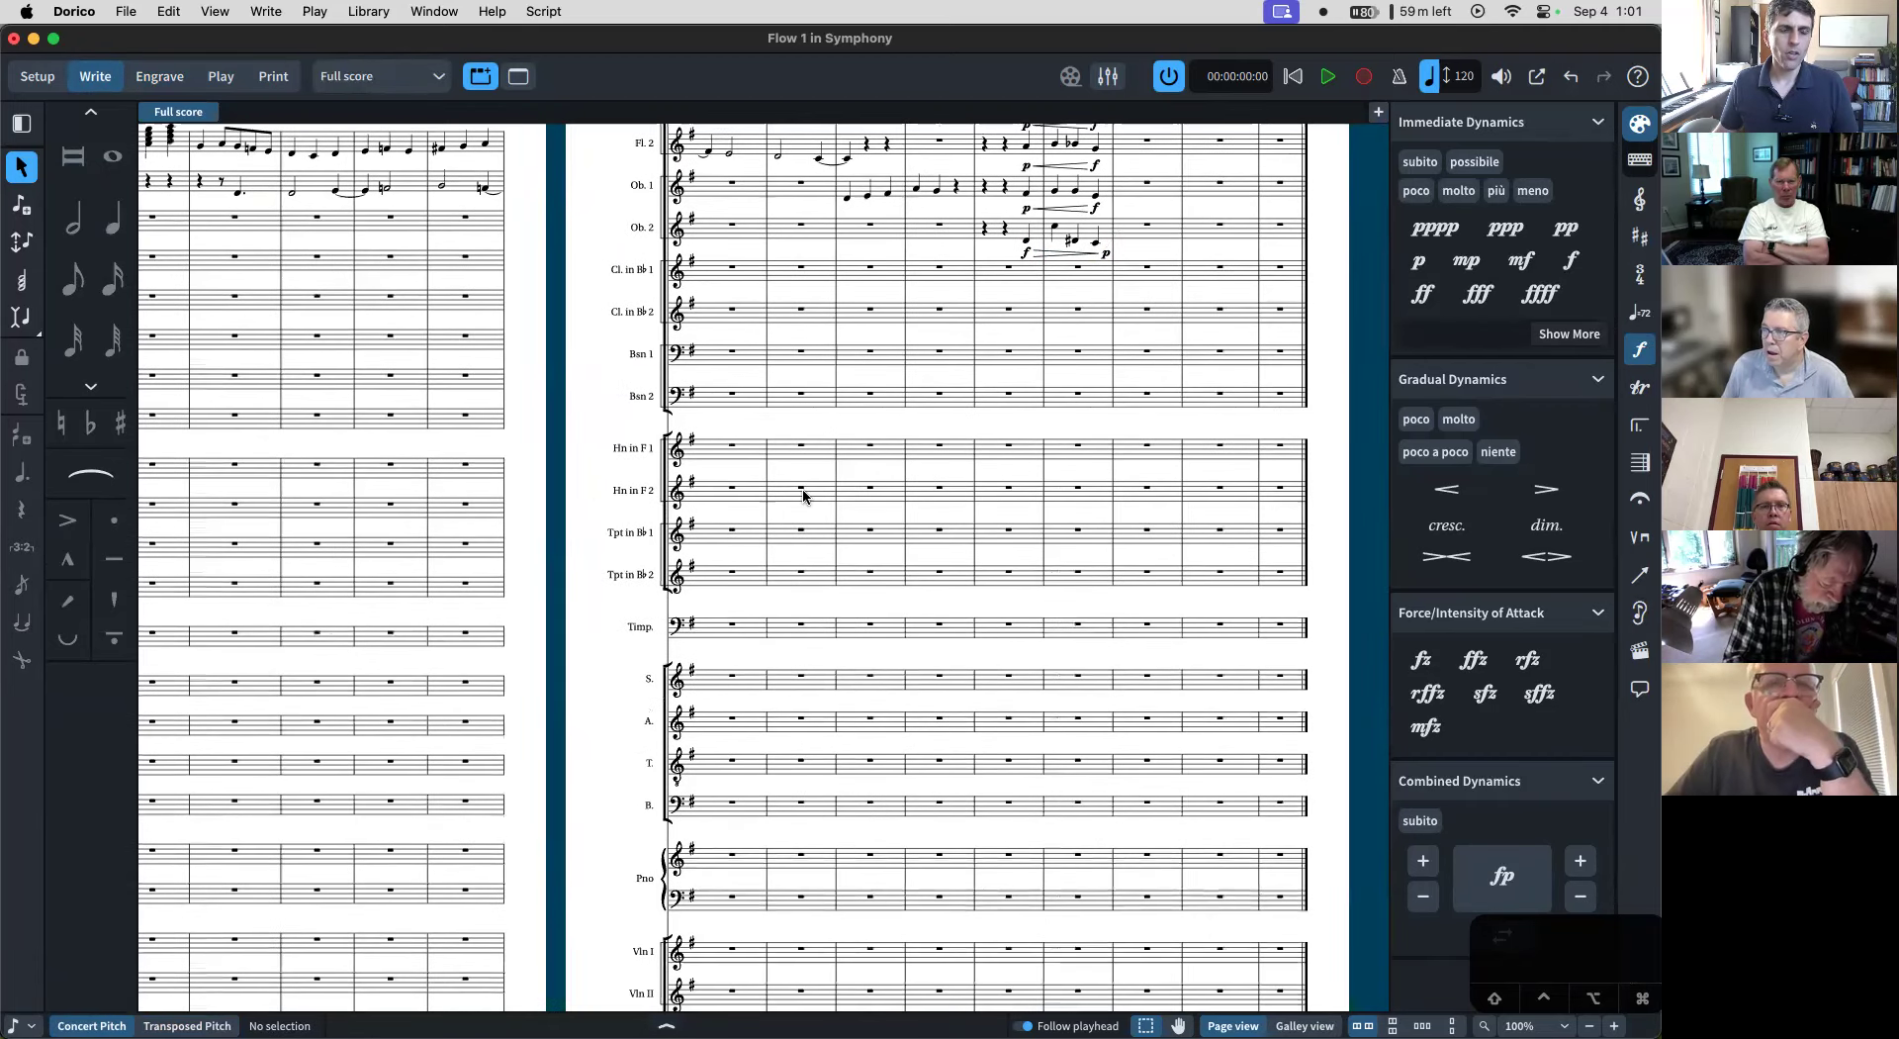
scroll(643, 569, "down", 4)
scroll(648, 551, "up", 3)
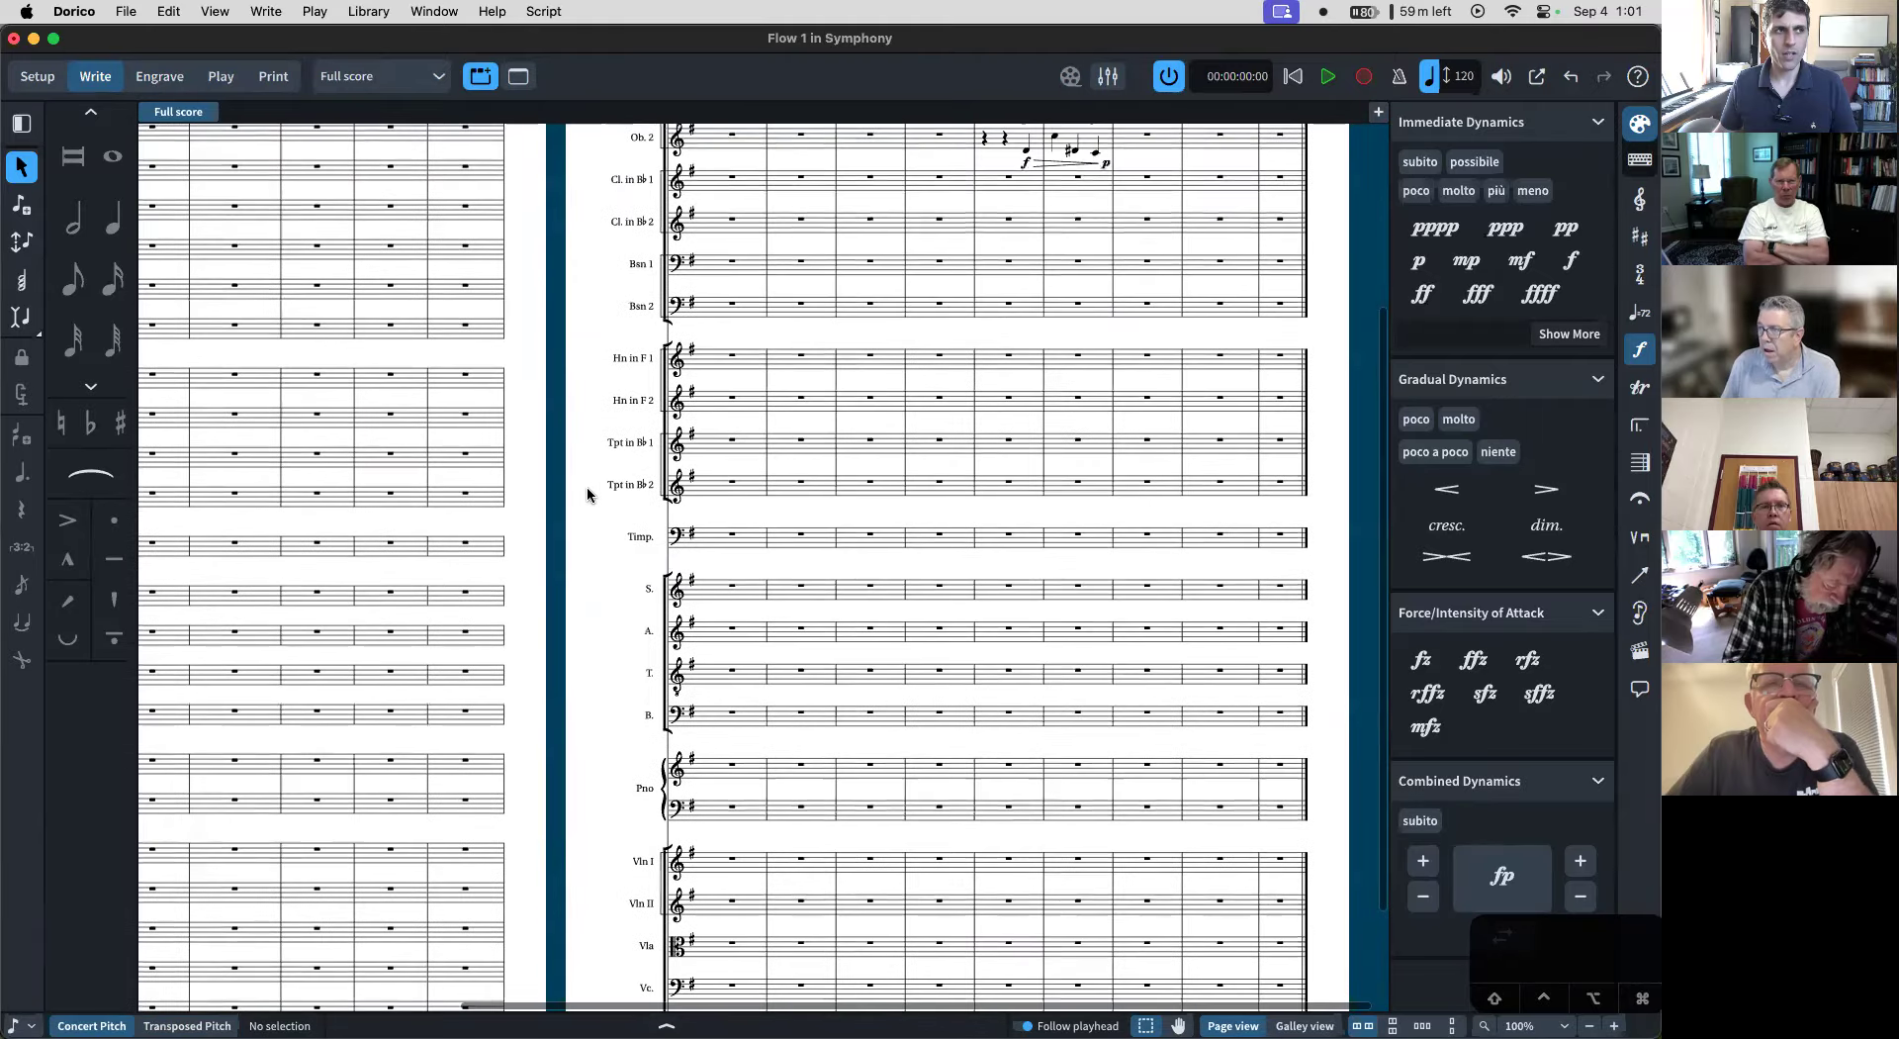
- Activate staff spacing in Engrave mode, try moving the Horn in F 1 staff up against Bassoon 2, and undo the move
left_click(157, 87)
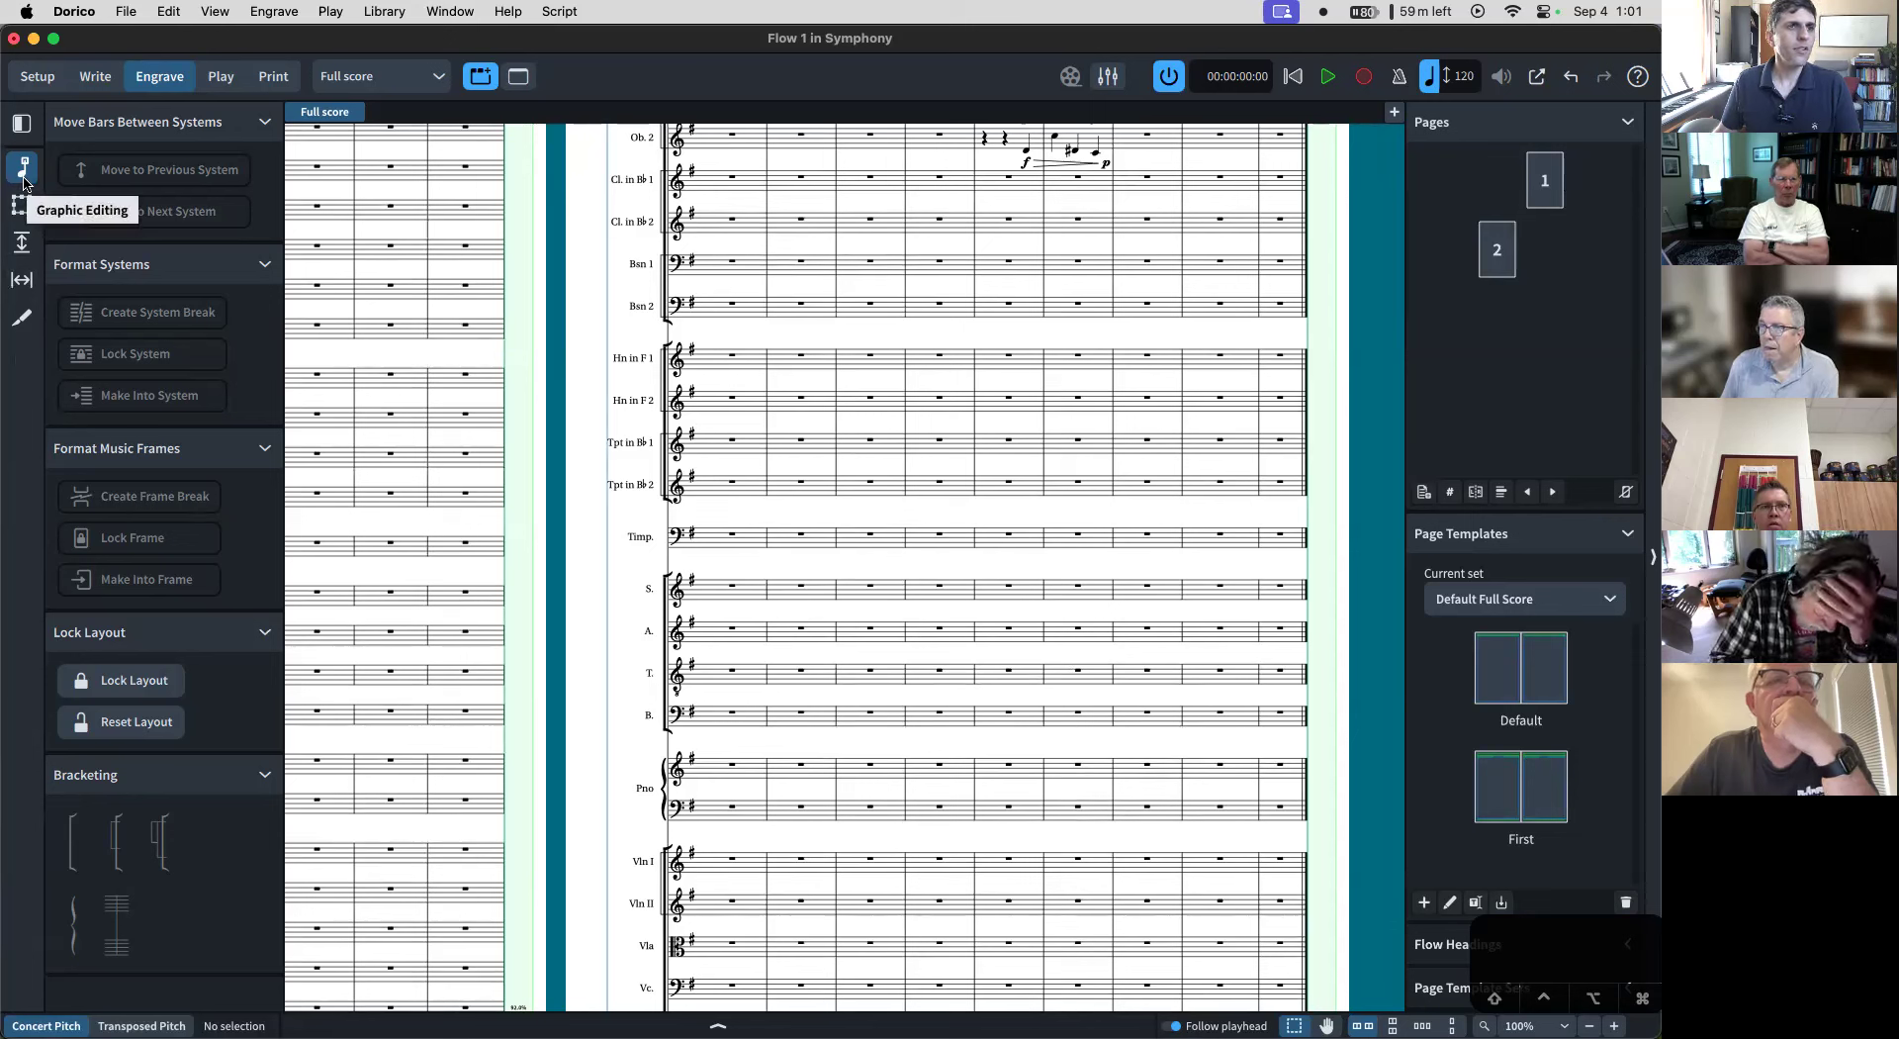
left_click(22, 242)
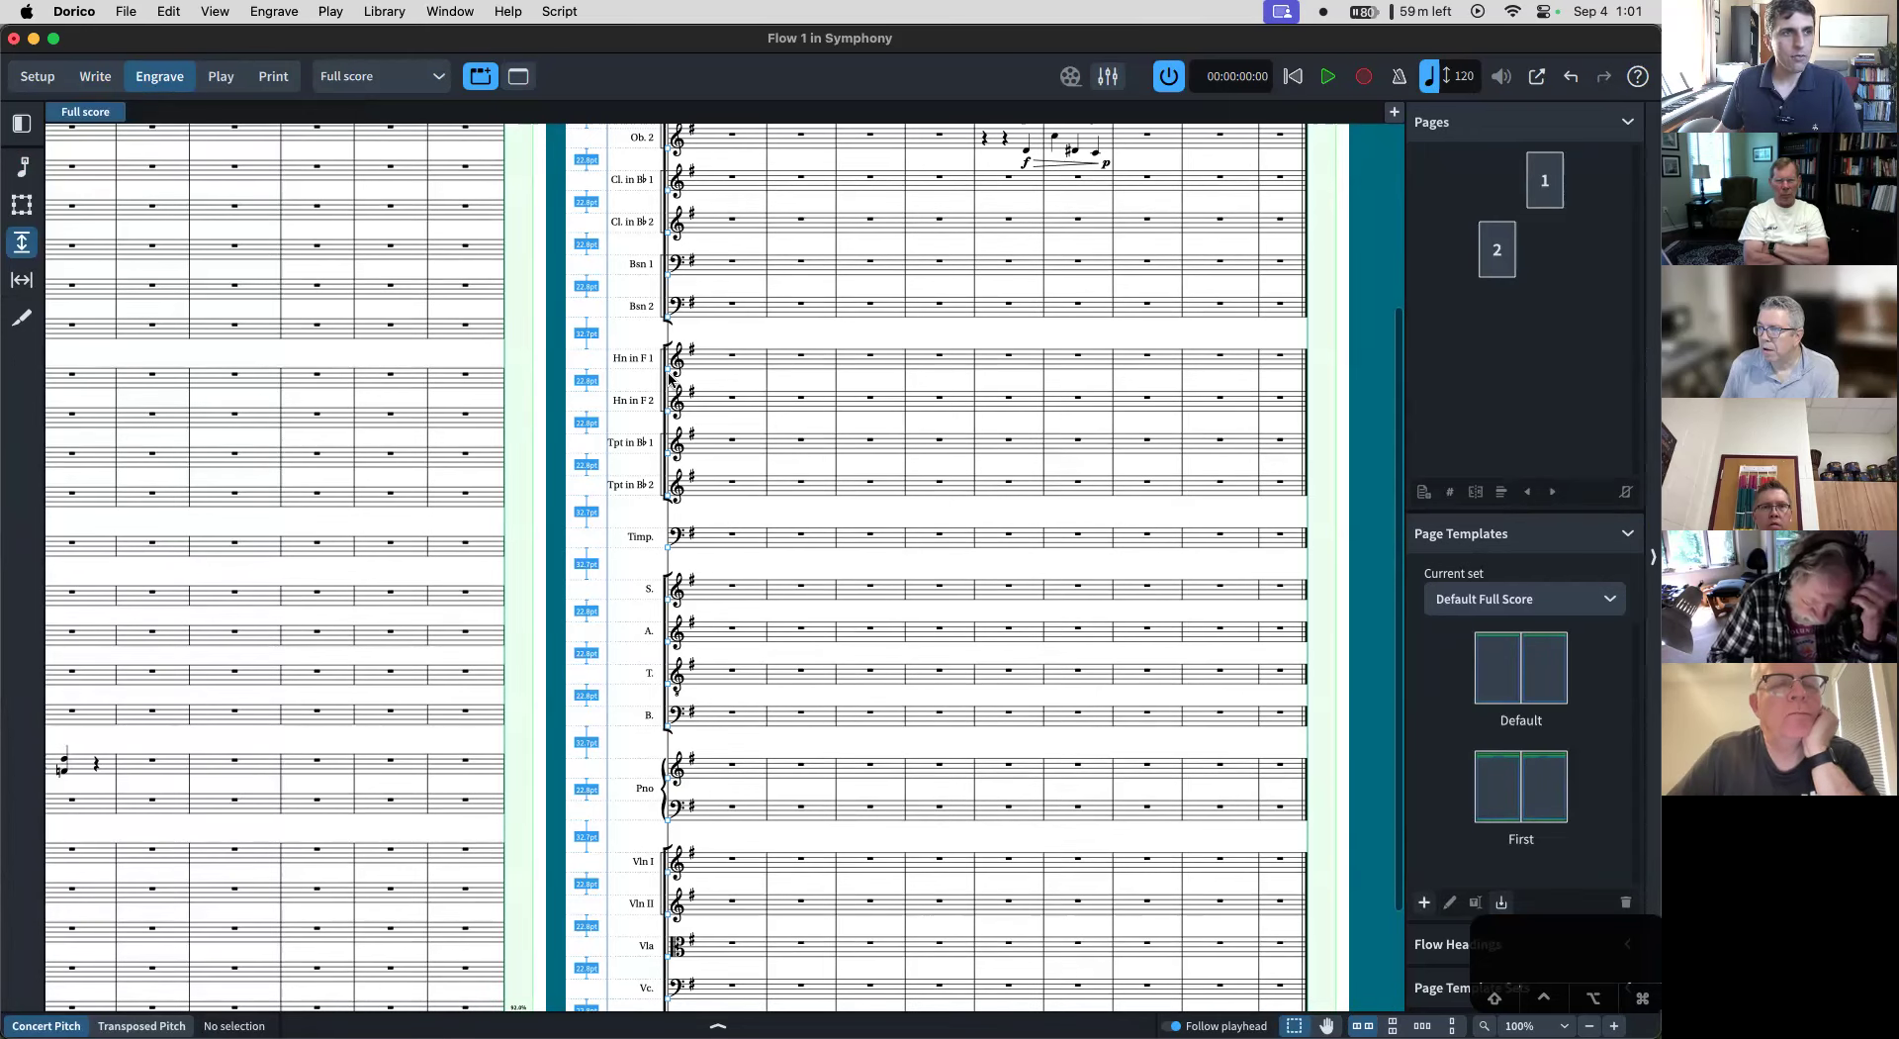
left_click_drag(668, 373, 675, 365)
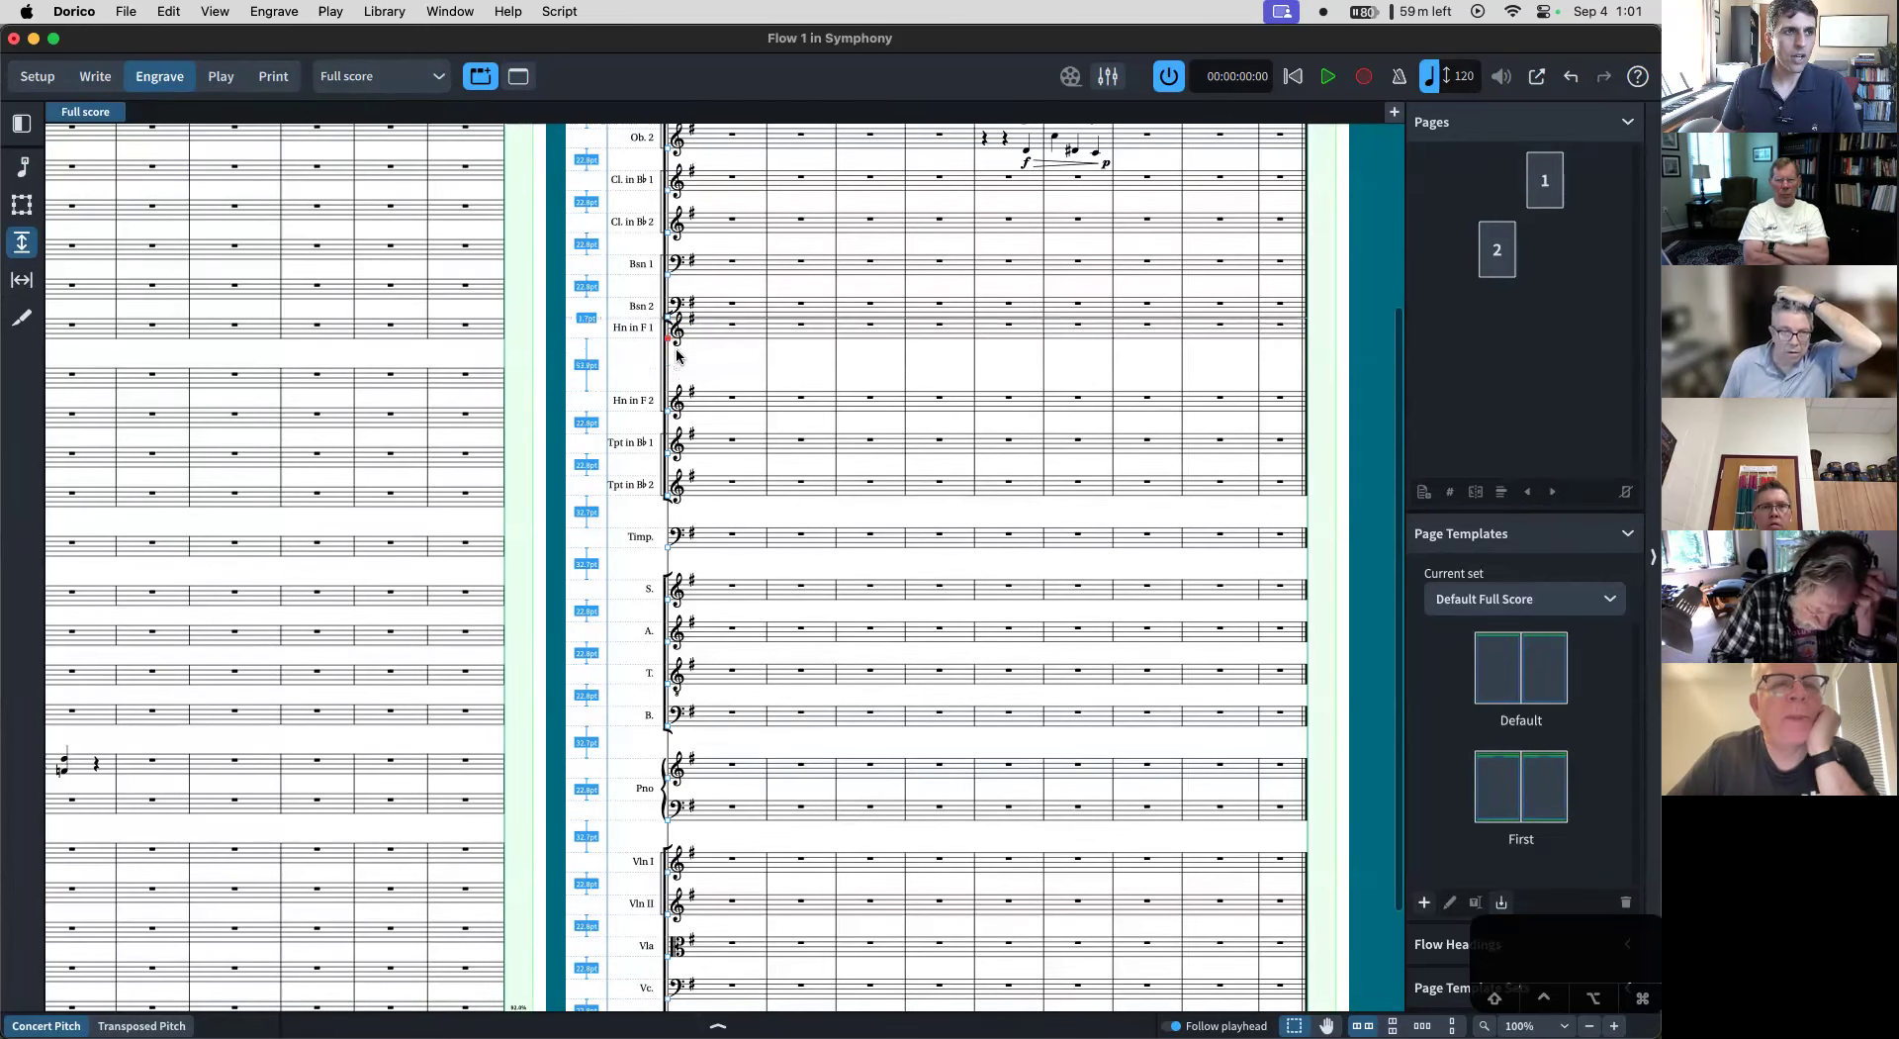
key("super+z")
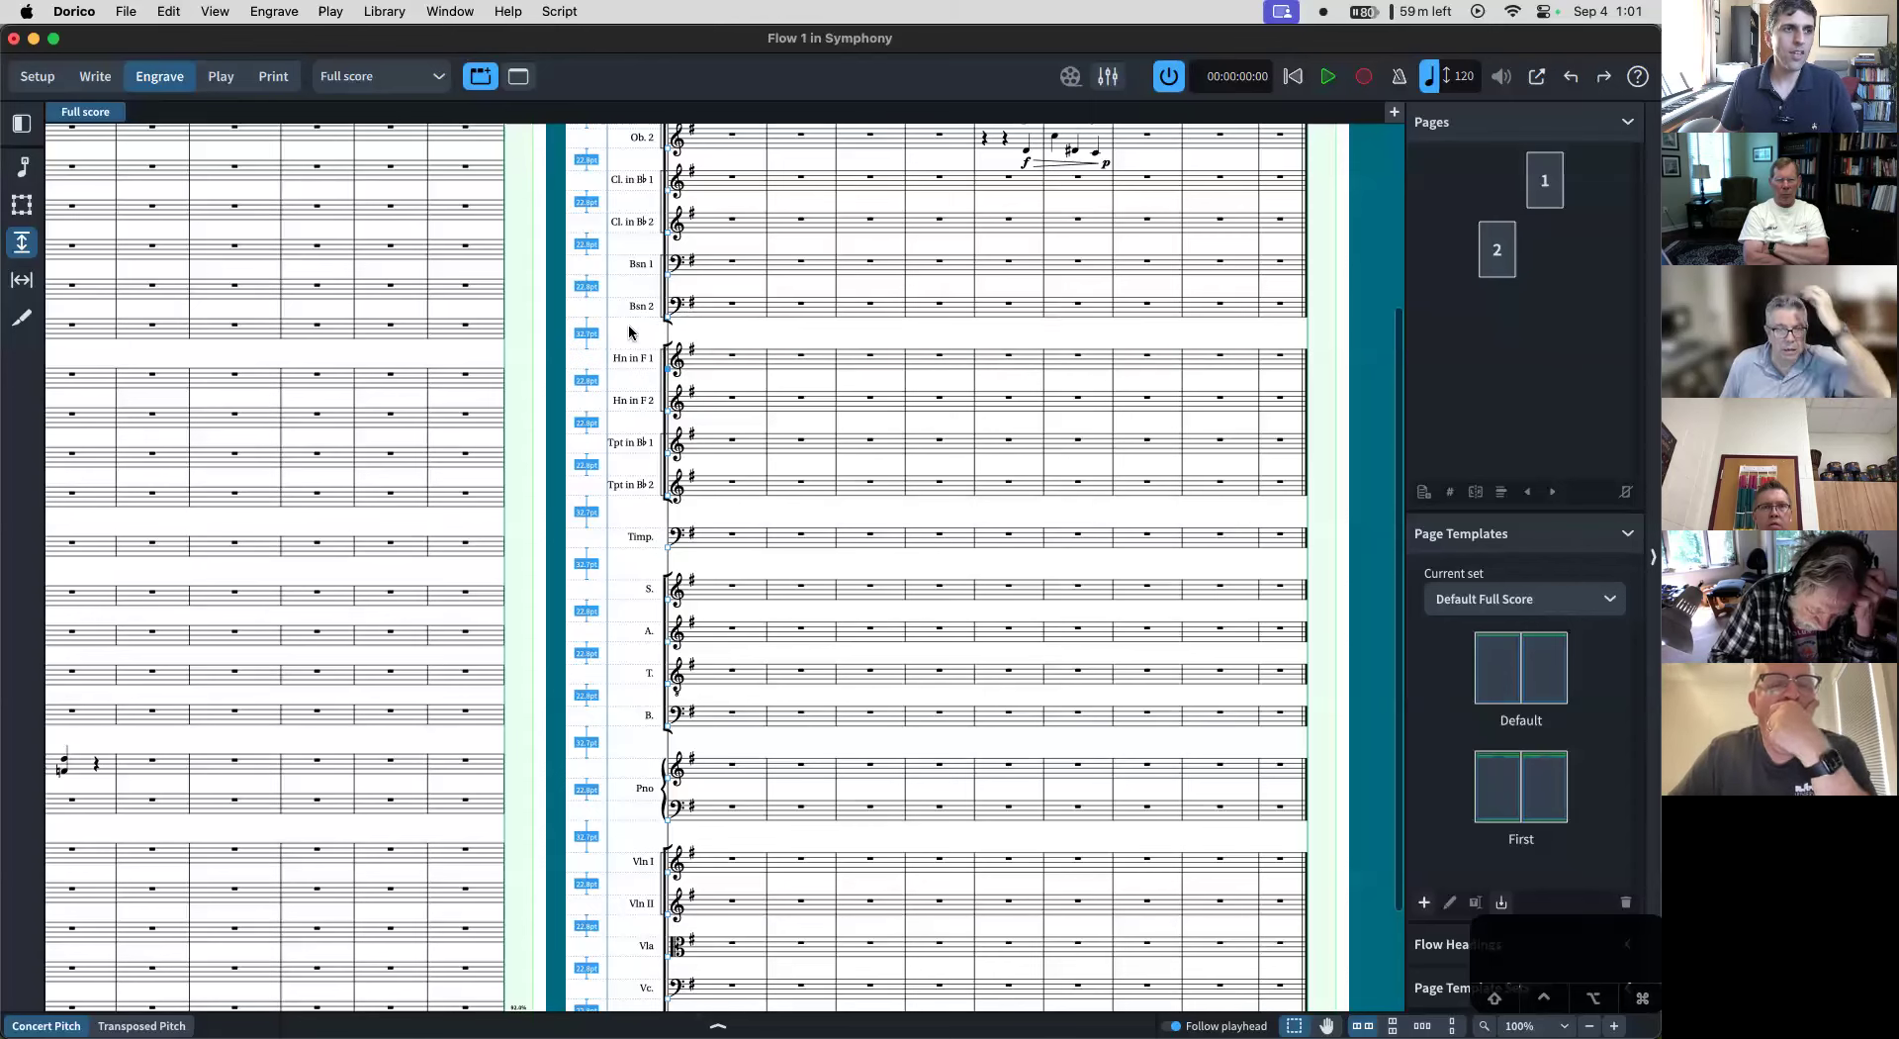
left_click(633, 347)
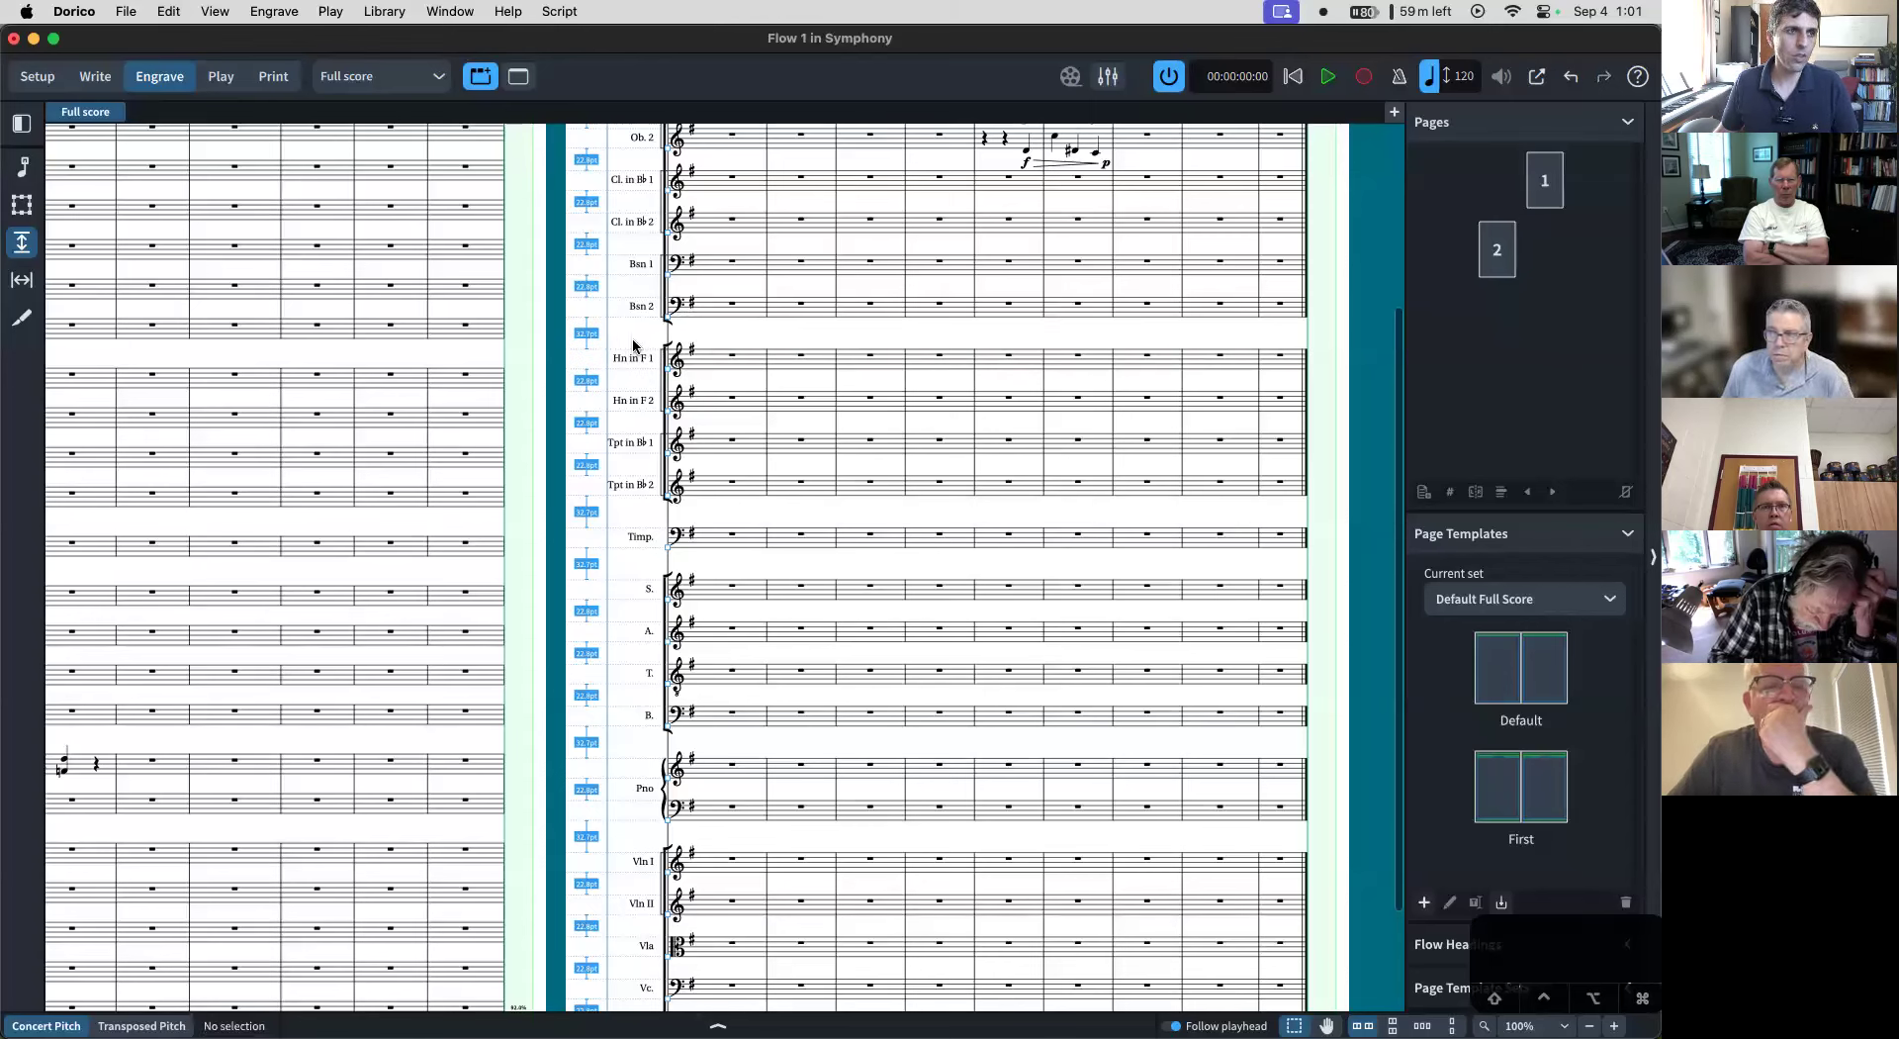
left_click(662, 397)
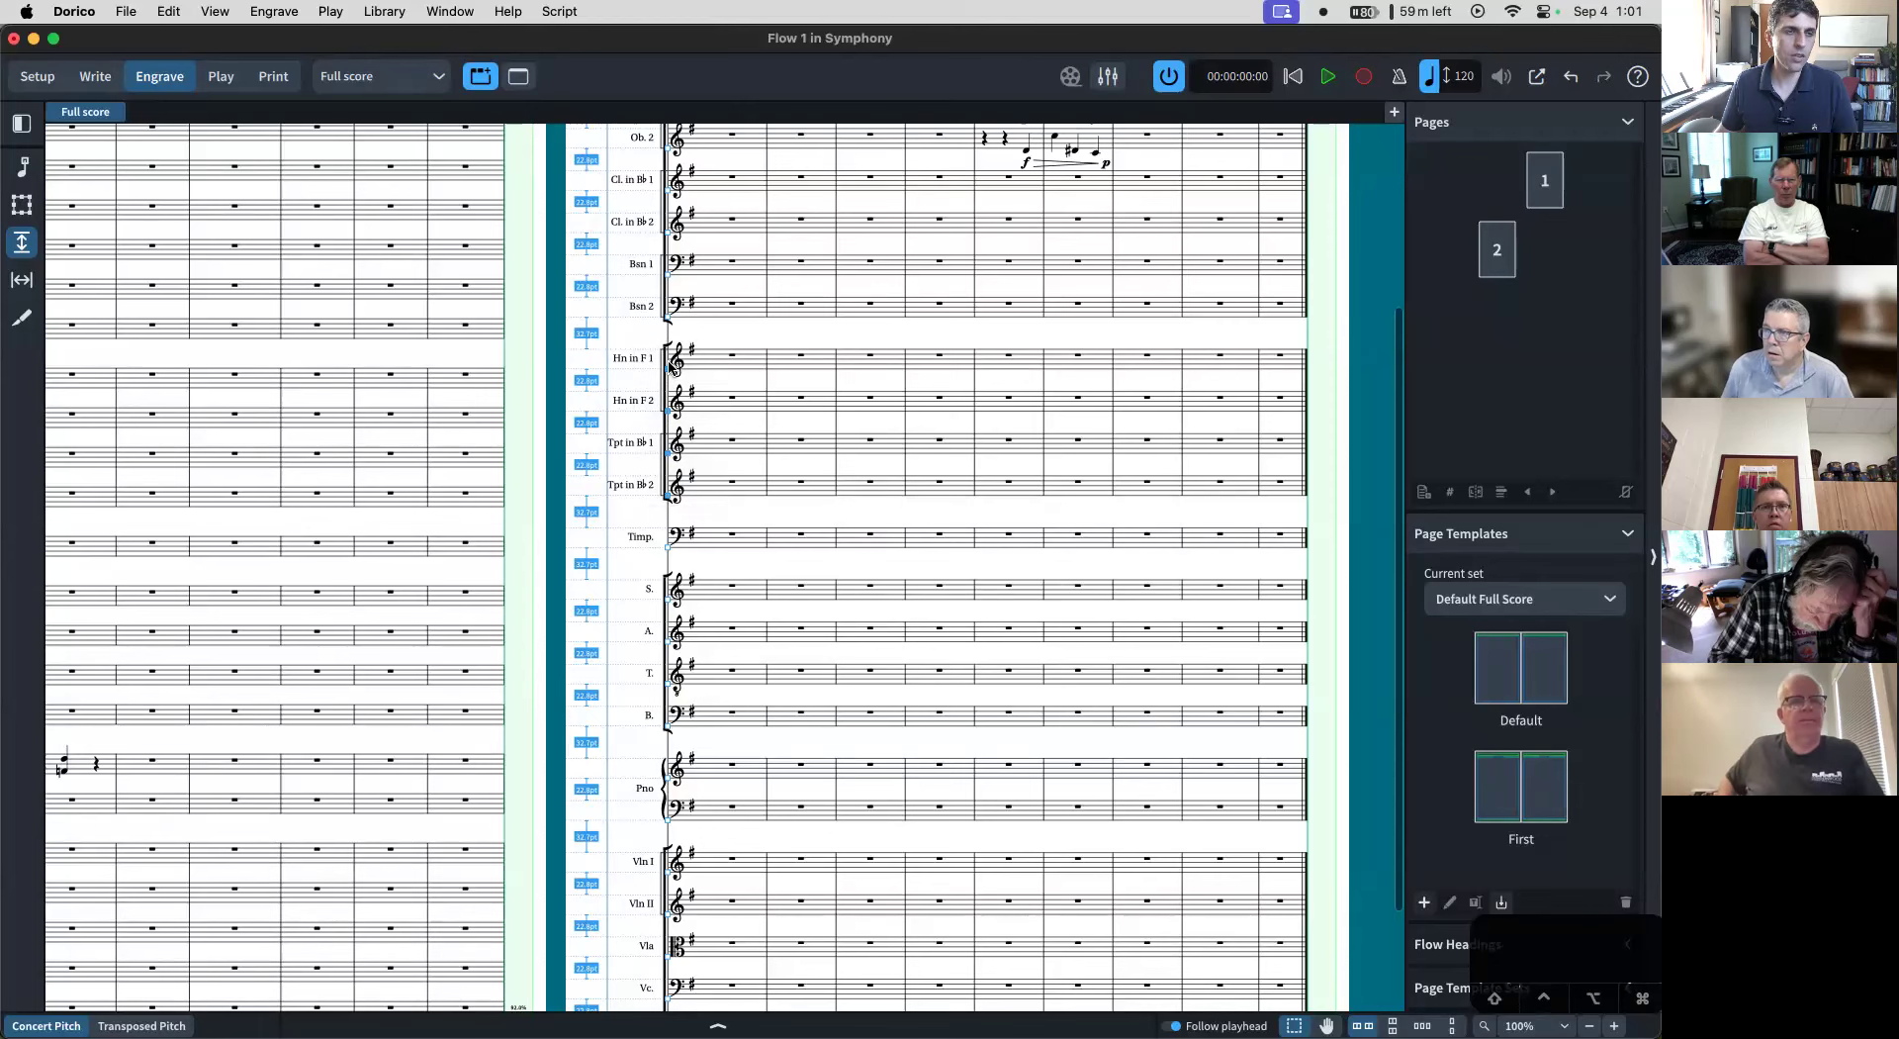
- Try moving the Horn in F 1 staff down onto Horn in F 2, undo it, and try shifting the horn and trumpet staves instead
left_click_drag(671, 368, 666, 421)
key("super+z")
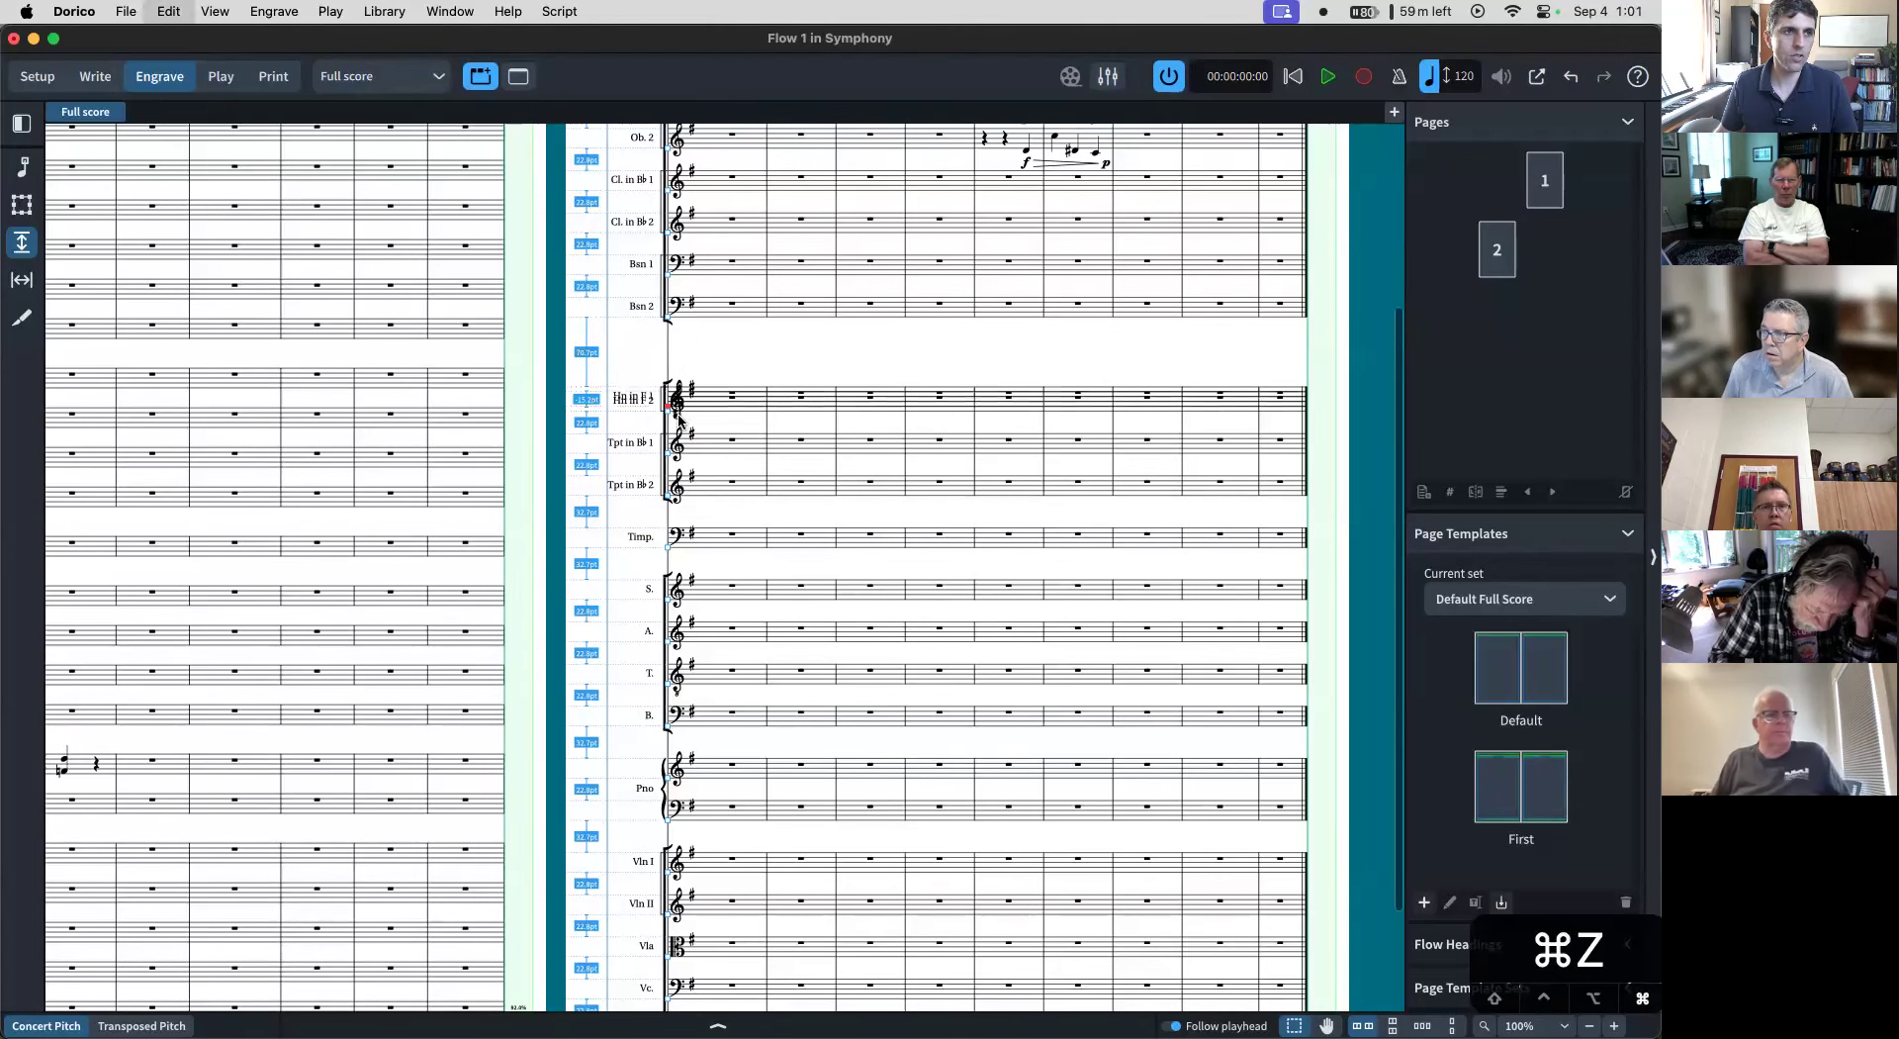
mouse_move(668, 495)
left_mouse_down()
mouse_move(666, 511)
mouse_move(667, 463)
left_mouse_up()
left_click(665, 415)
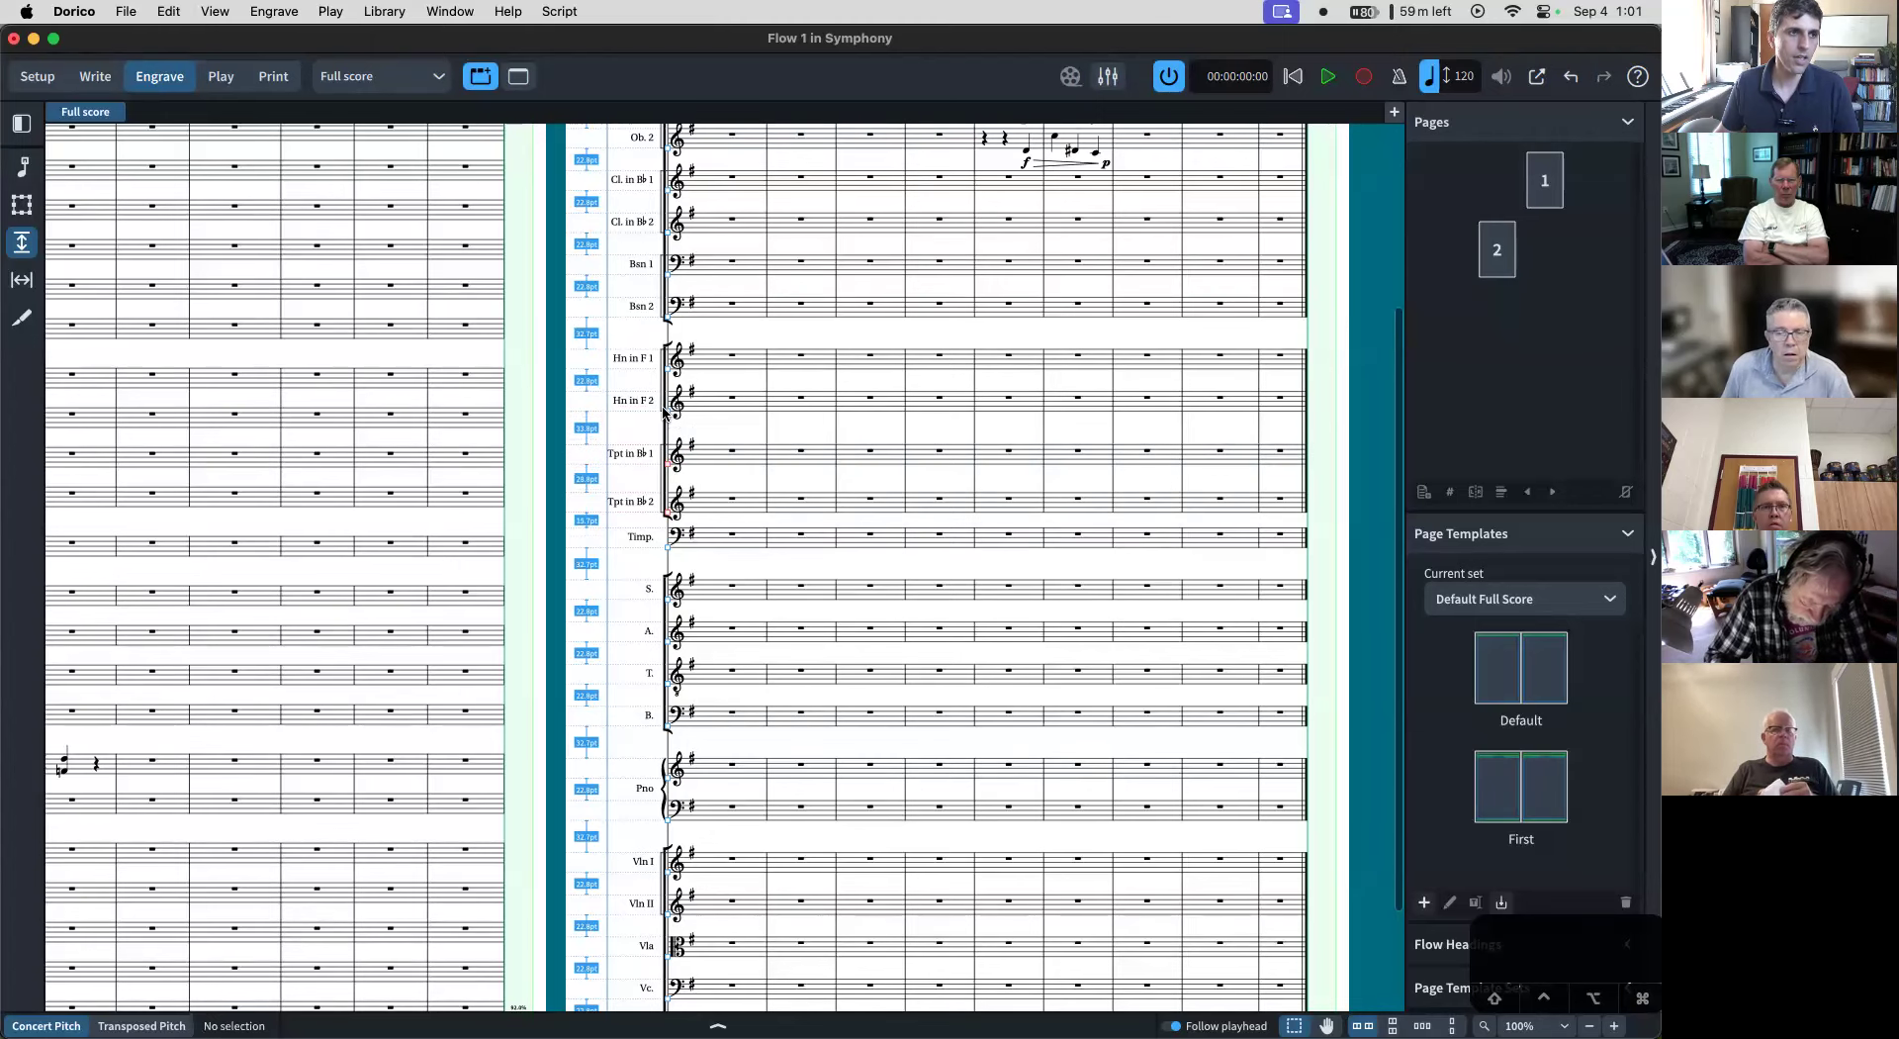
left_click_drag(668, 394, 667, 383)
key("super+plus")
key("super+plus")
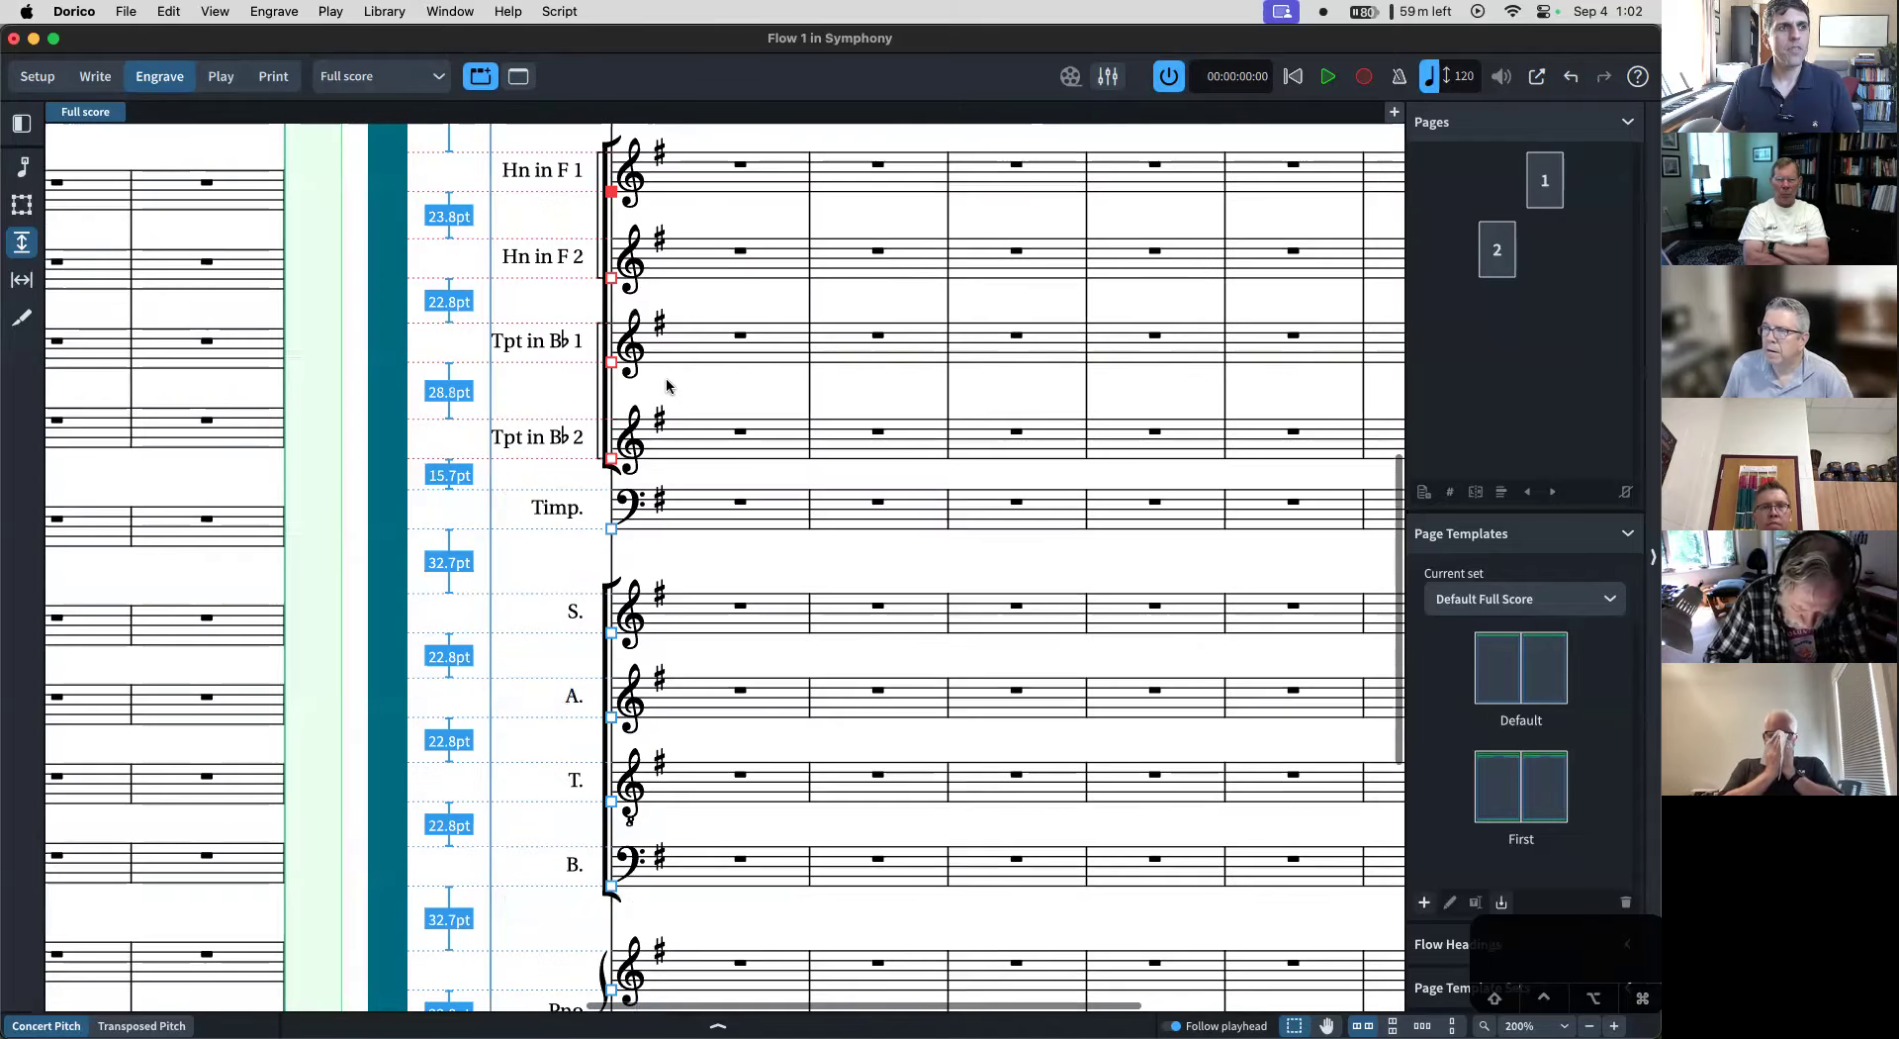
- Restore 22.8pt spacing between the horn and trumpet staves, with 32.7pt gaps above Horn in F 1 and below Trumpet in Bb 2
scroll(598, 457, "up", 1)
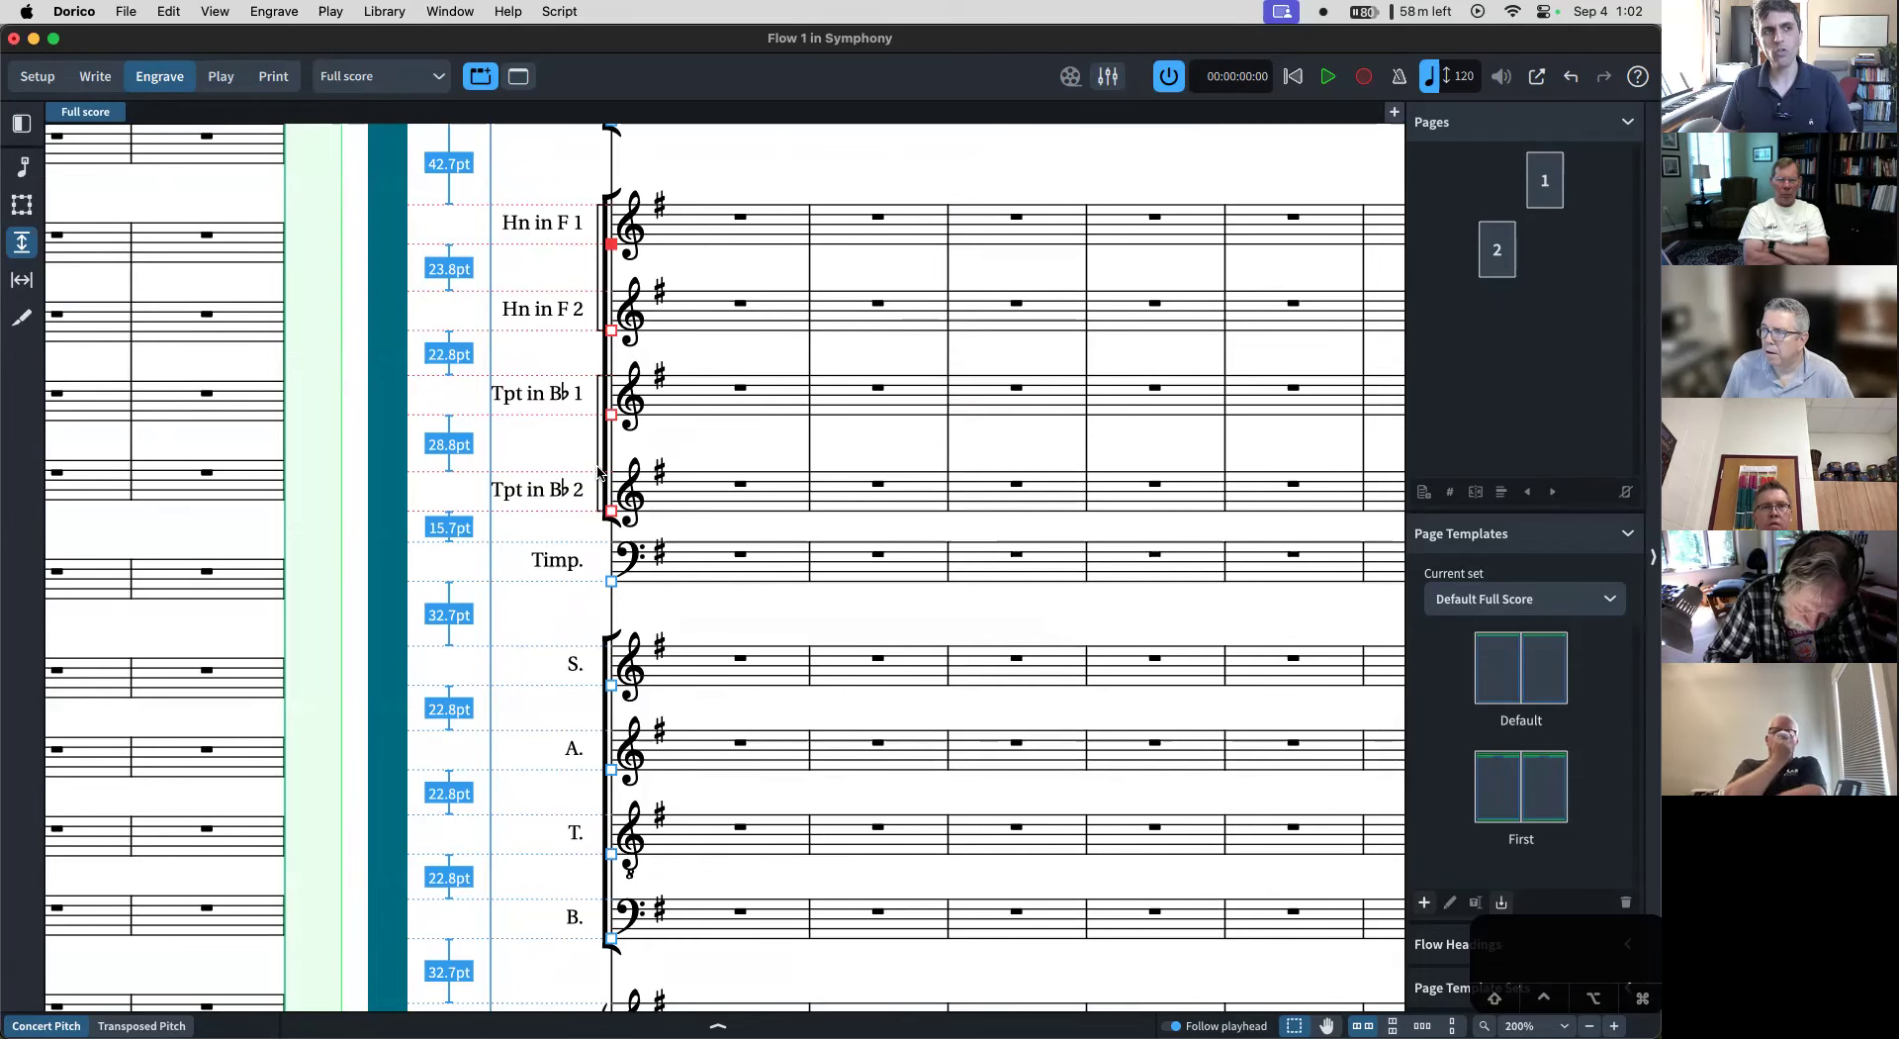
scroll(594, 396, "up", 1)
scroll(593, 396, "up", 2)
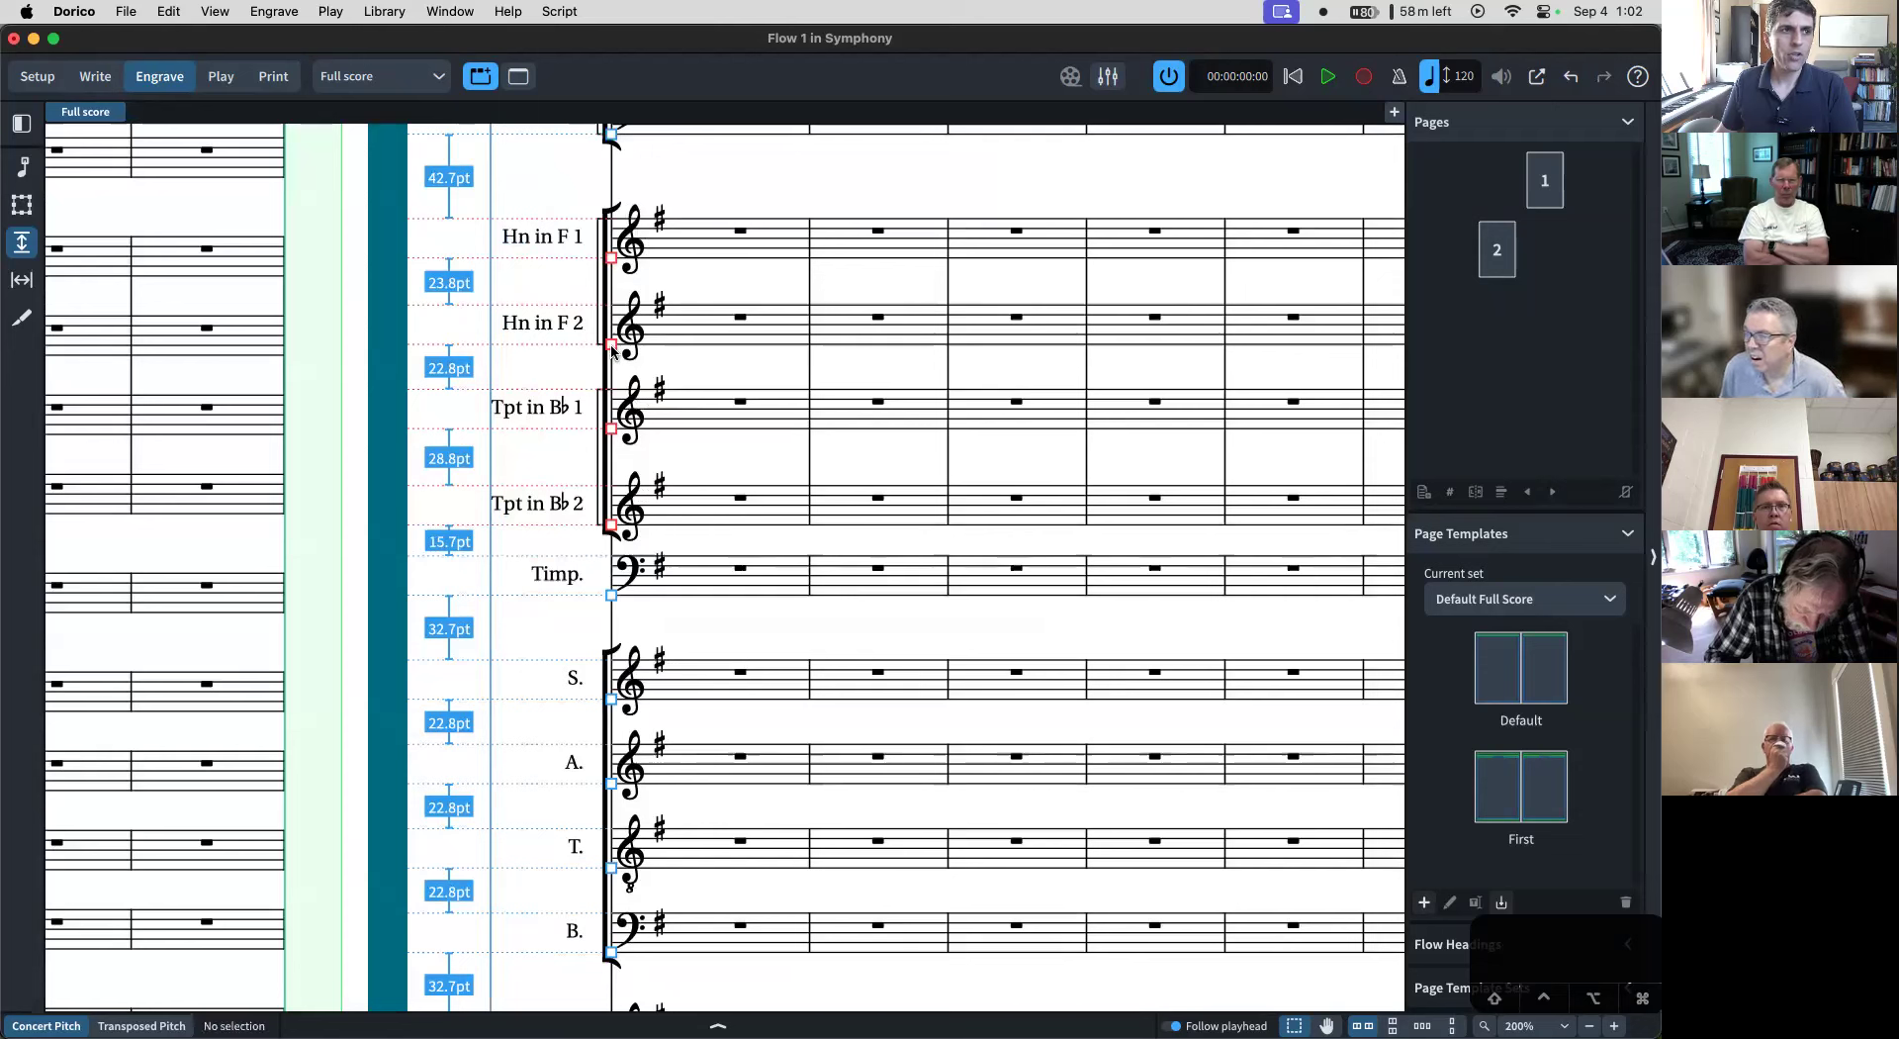
left_click_drag(610, 346, 610, 240)
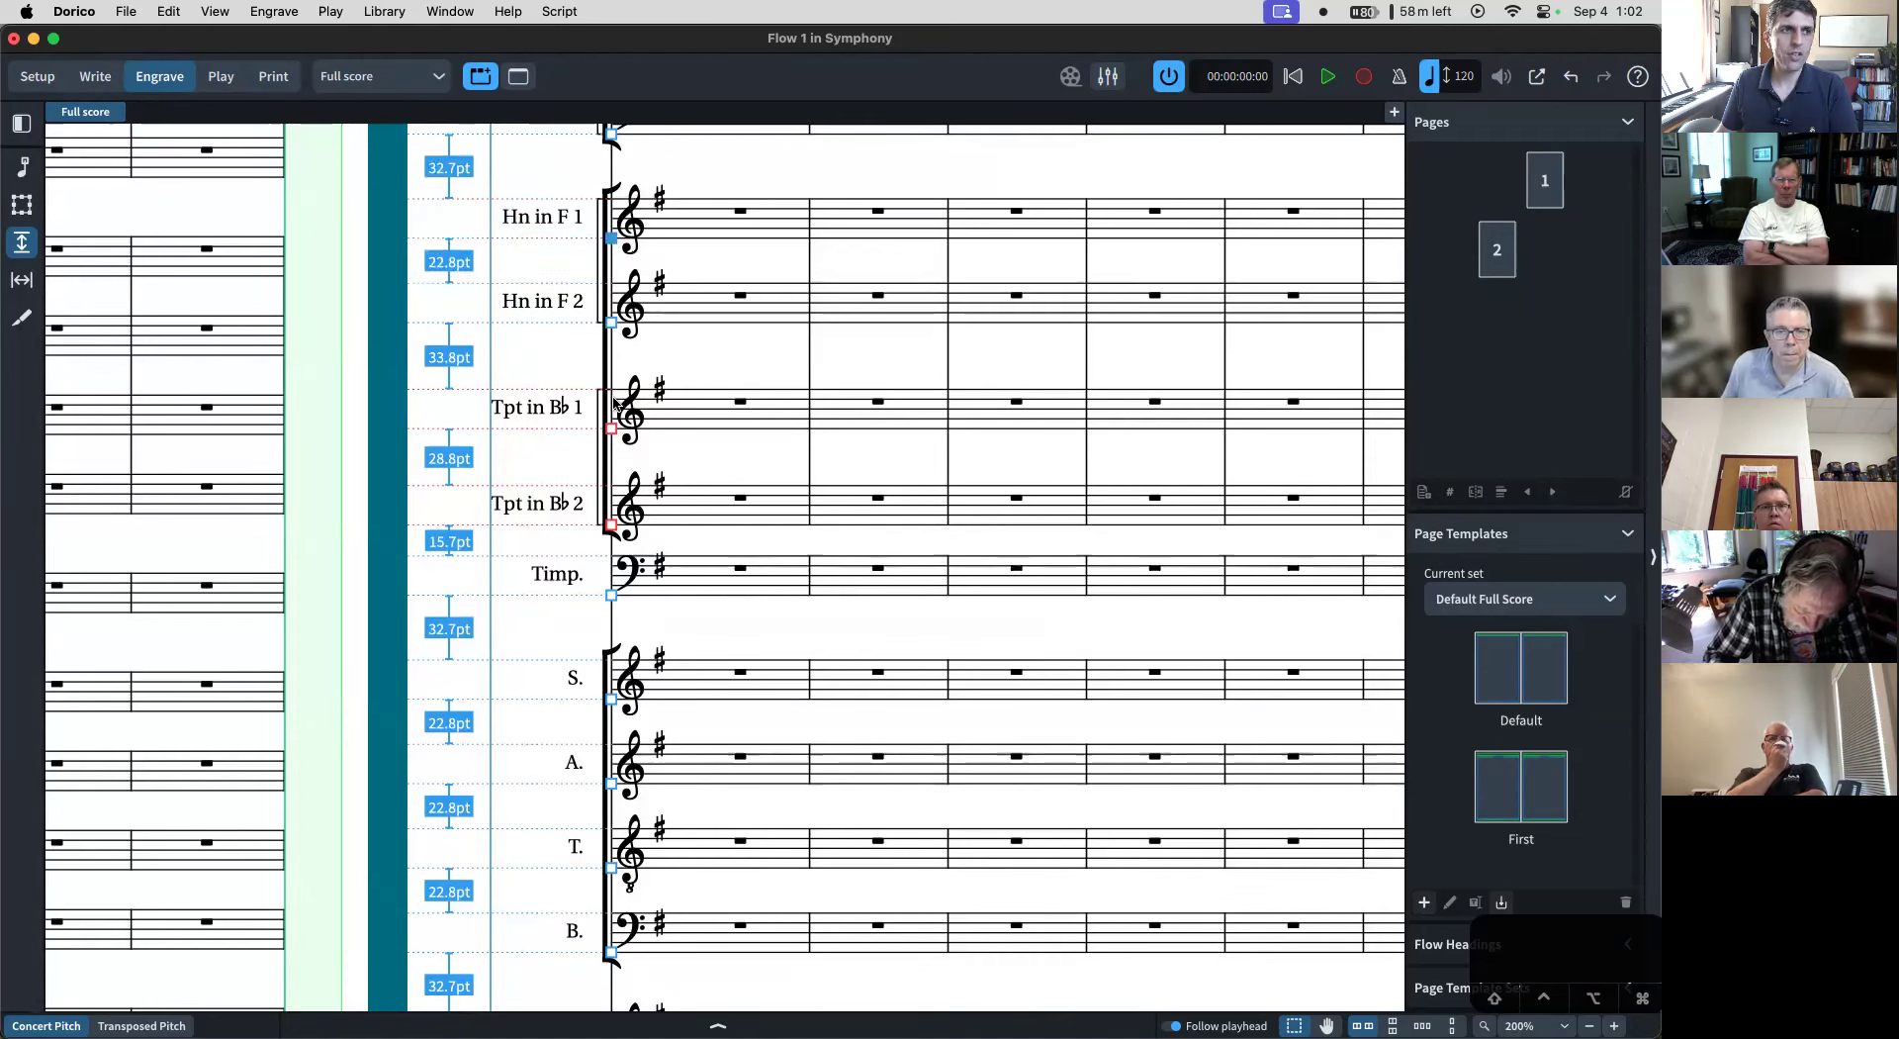
left_click_drag(620, 434, 620, 414)
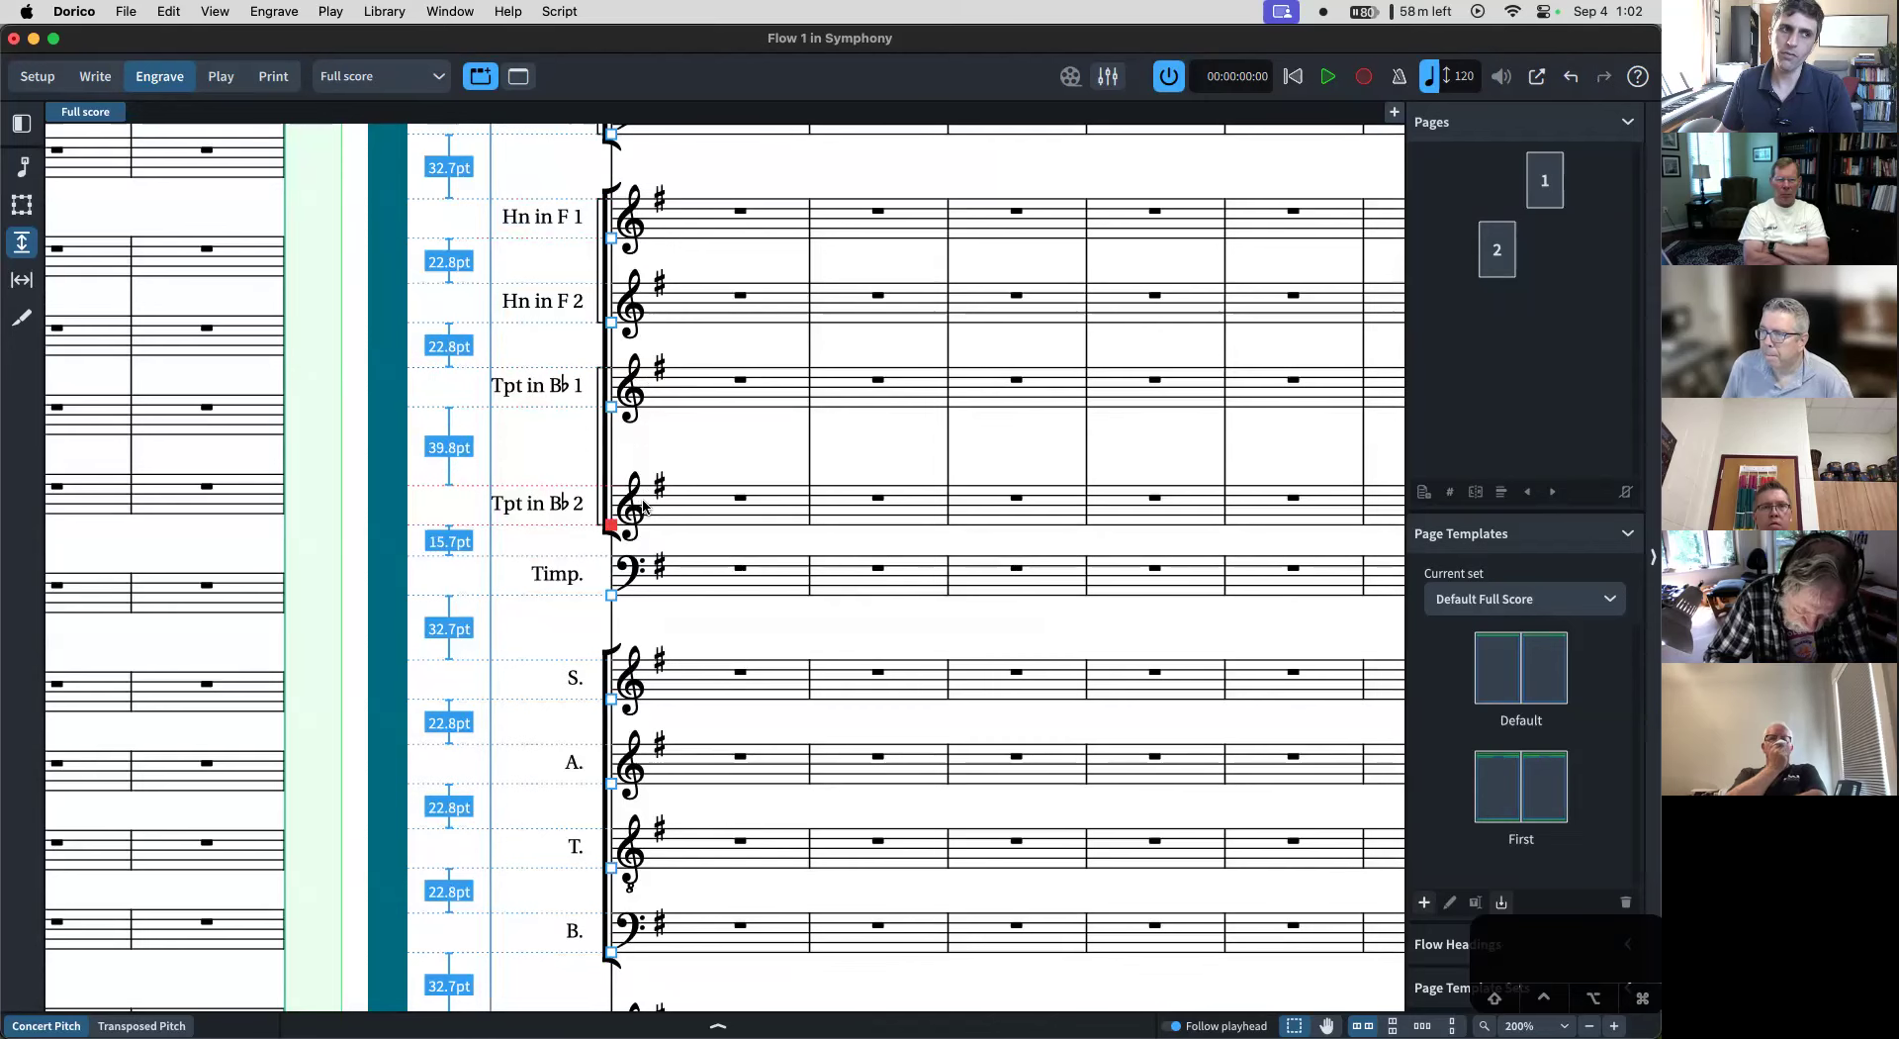
left_click_drag(611, 523, 612, 490)
- Switch from staff spacing to graphic editing and open the Layout Options for the full score
scroll(714, 437, "right", 3)
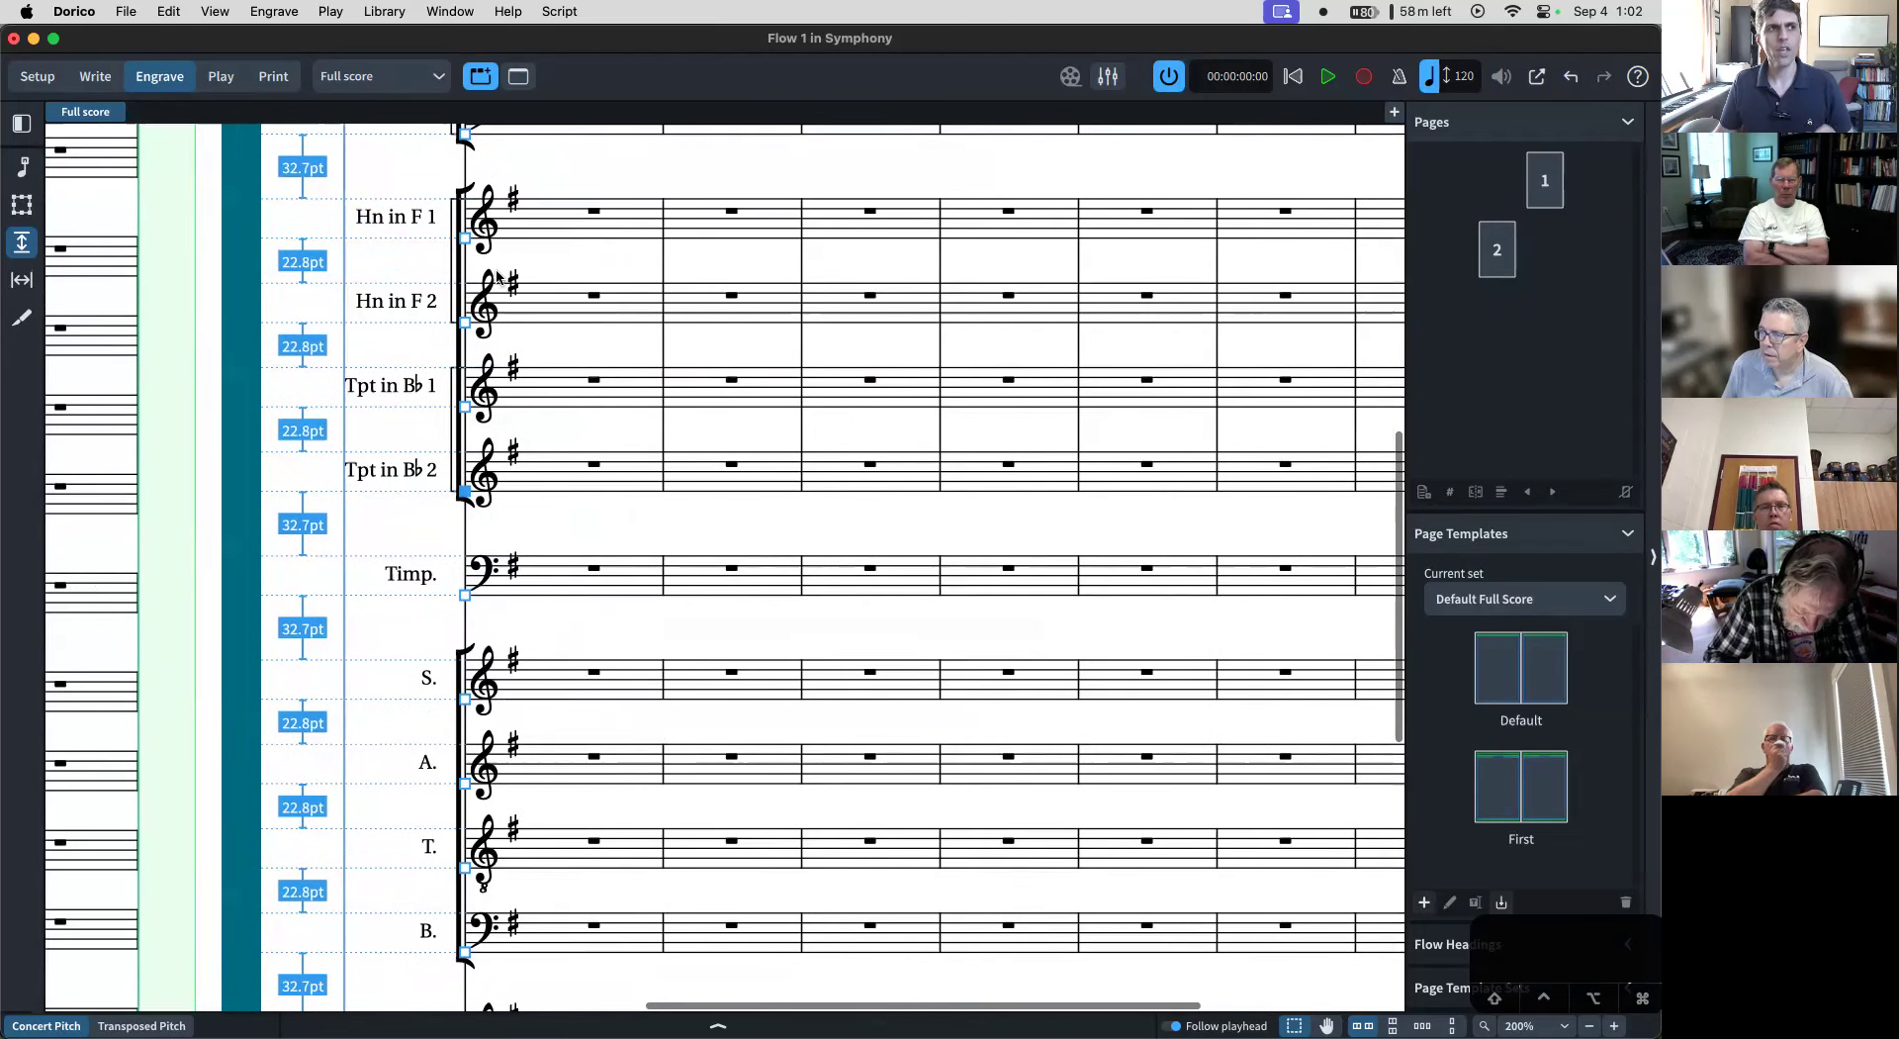
scroll(540, 172, "up", 5)
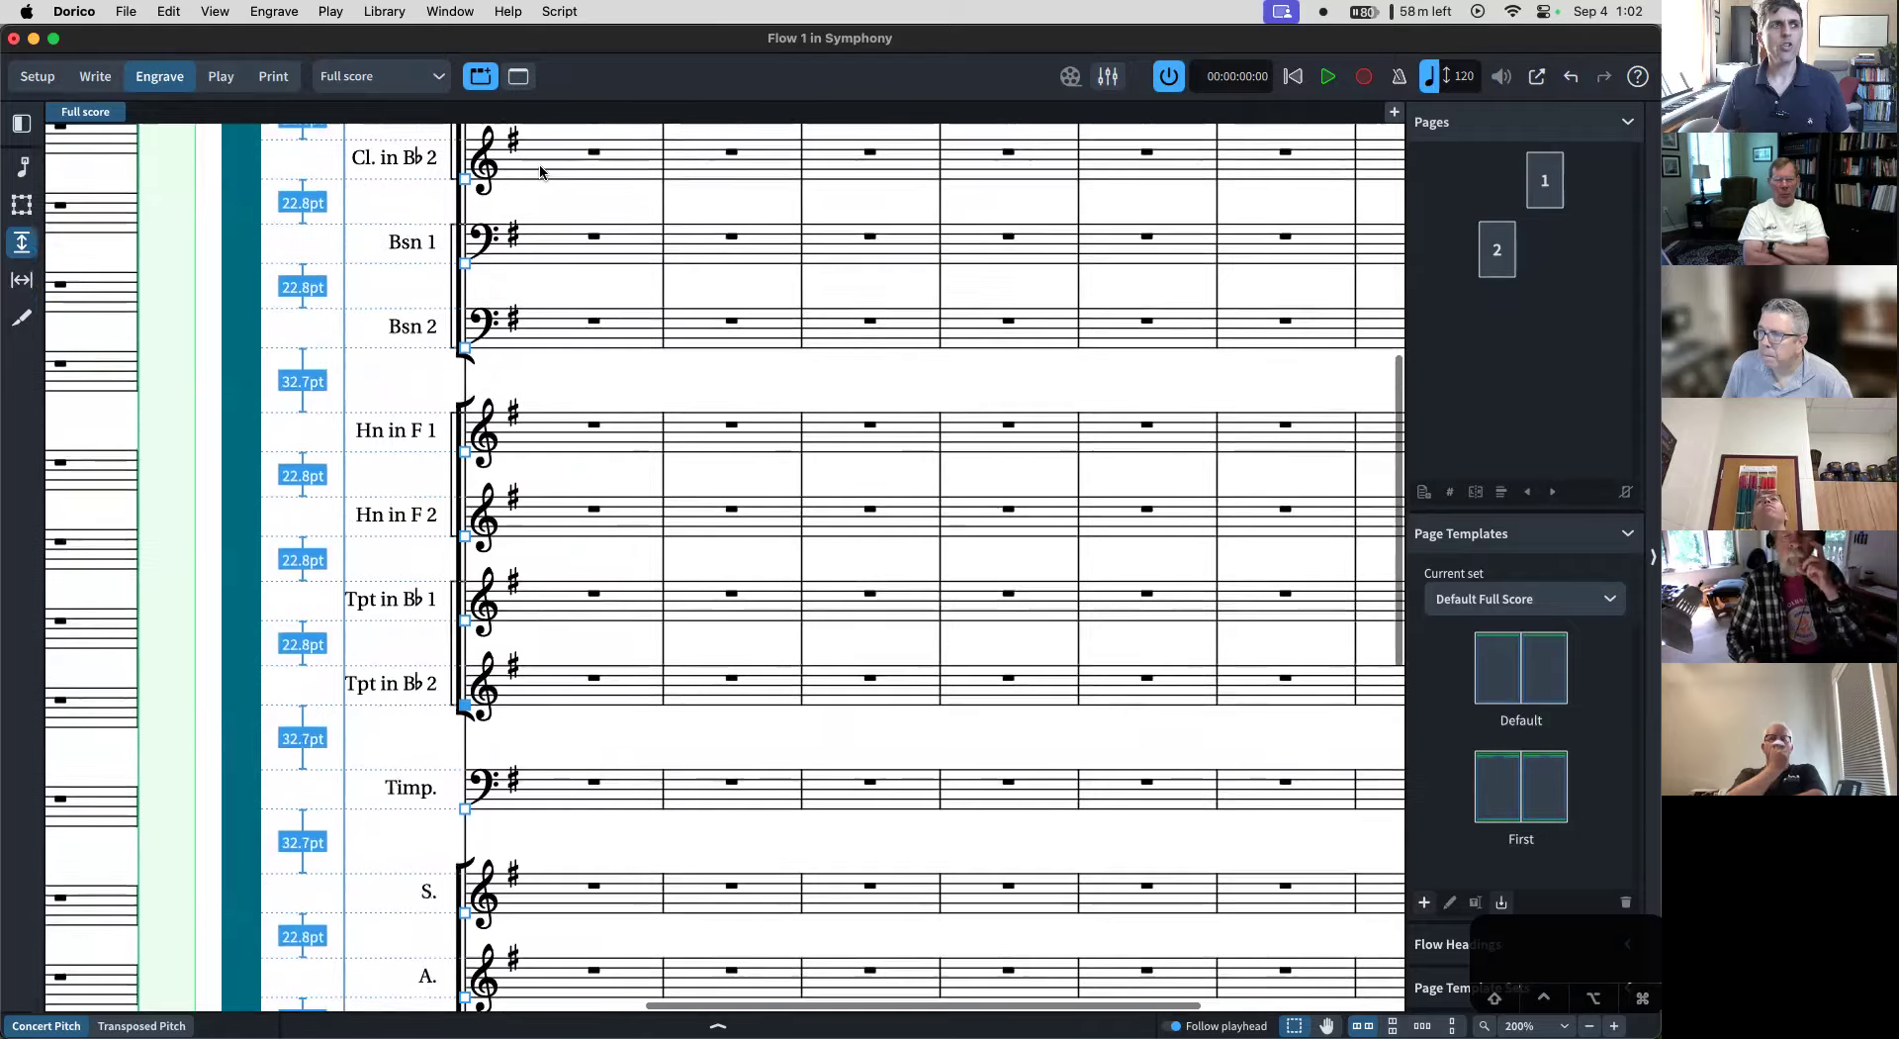
left_click(22, 165)
left_click(386, 12)
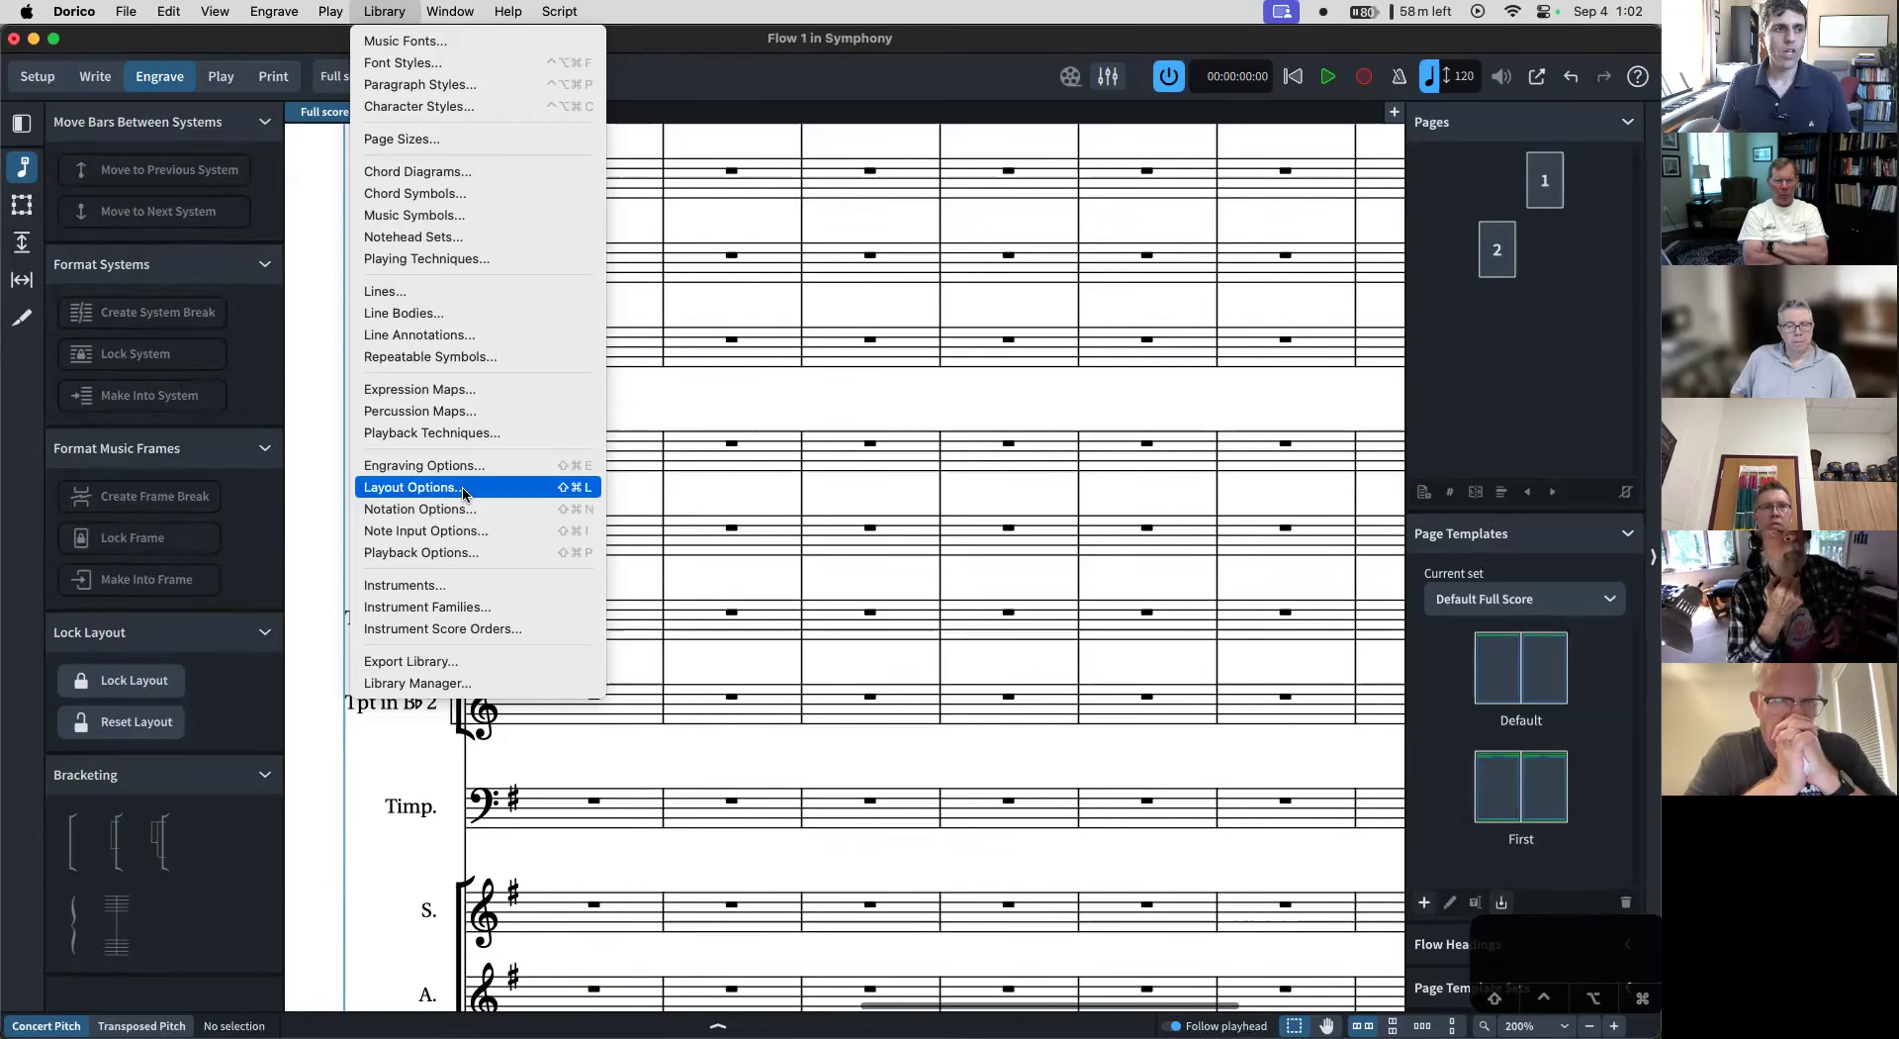
left_click(466, 489)
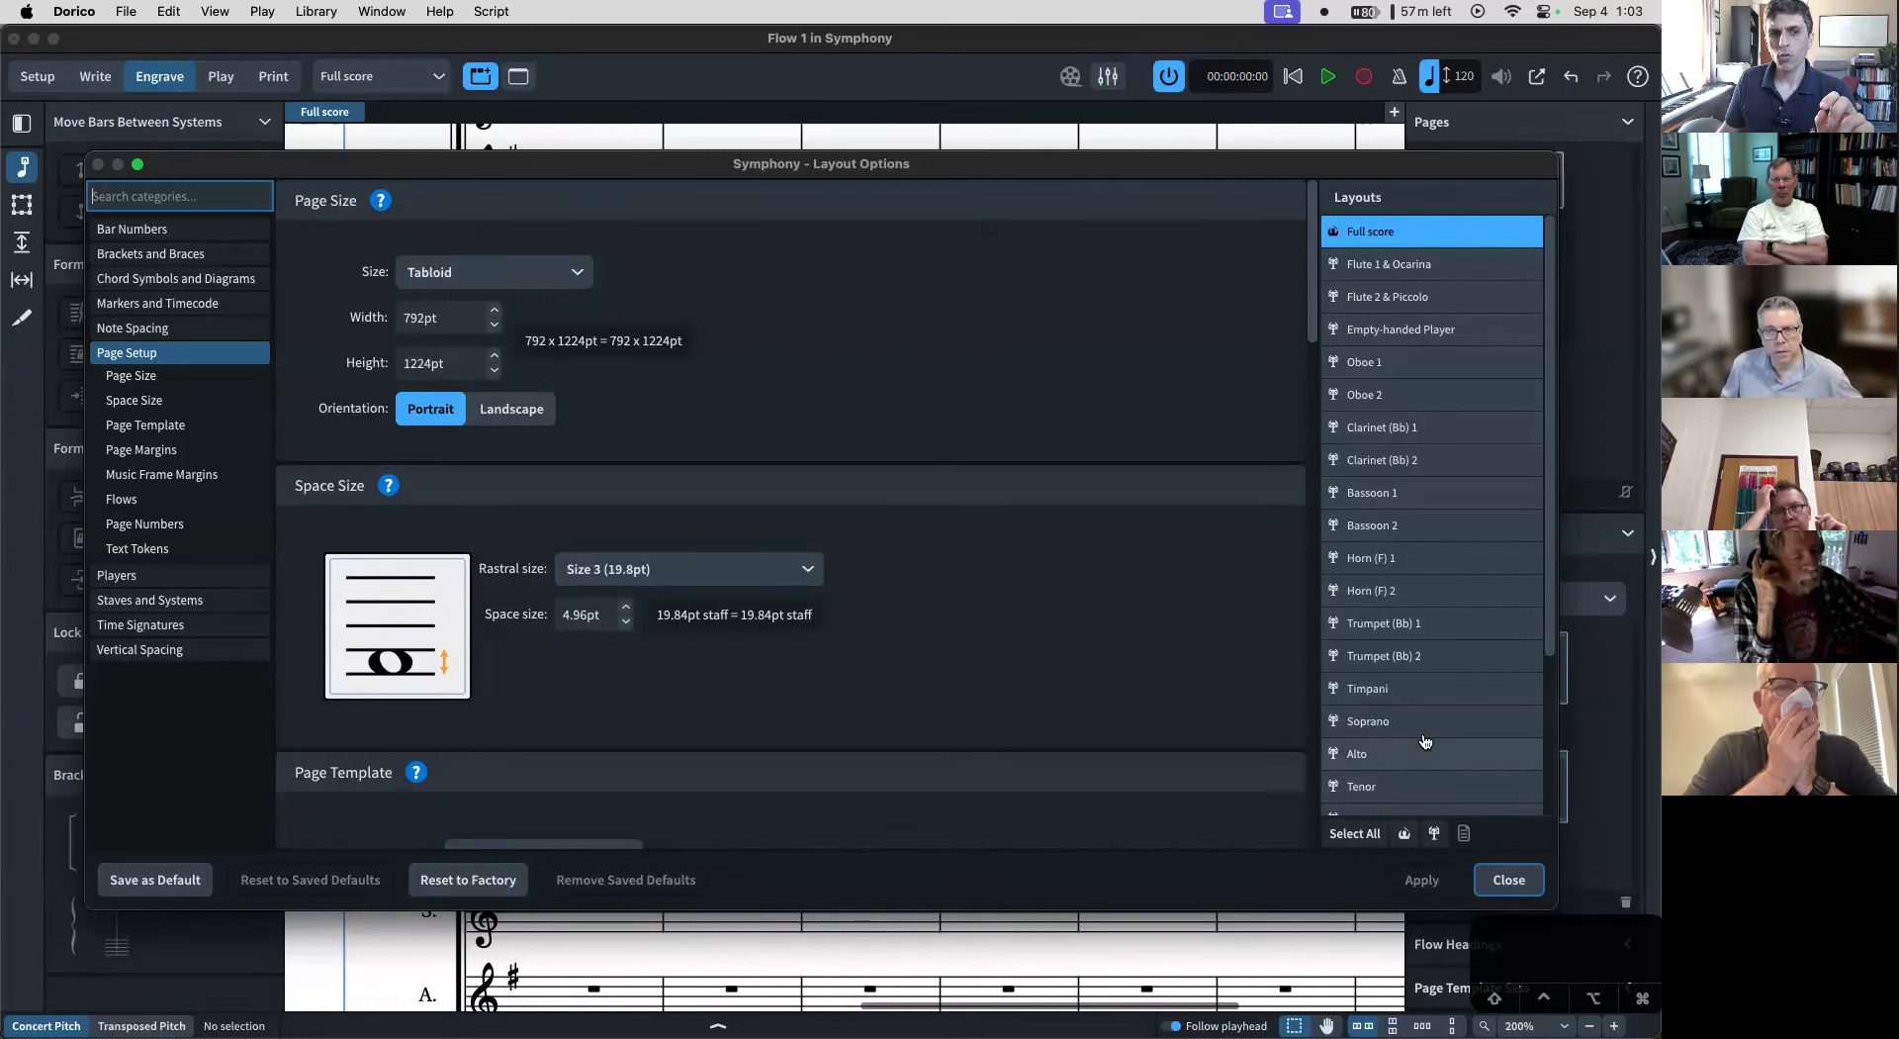
- Select the Flute 1 & Ocarina layout, extend the selection to all part layouts, and include every layout
left_click(1388, 263)
scroll(1434, 474, "down", 5)
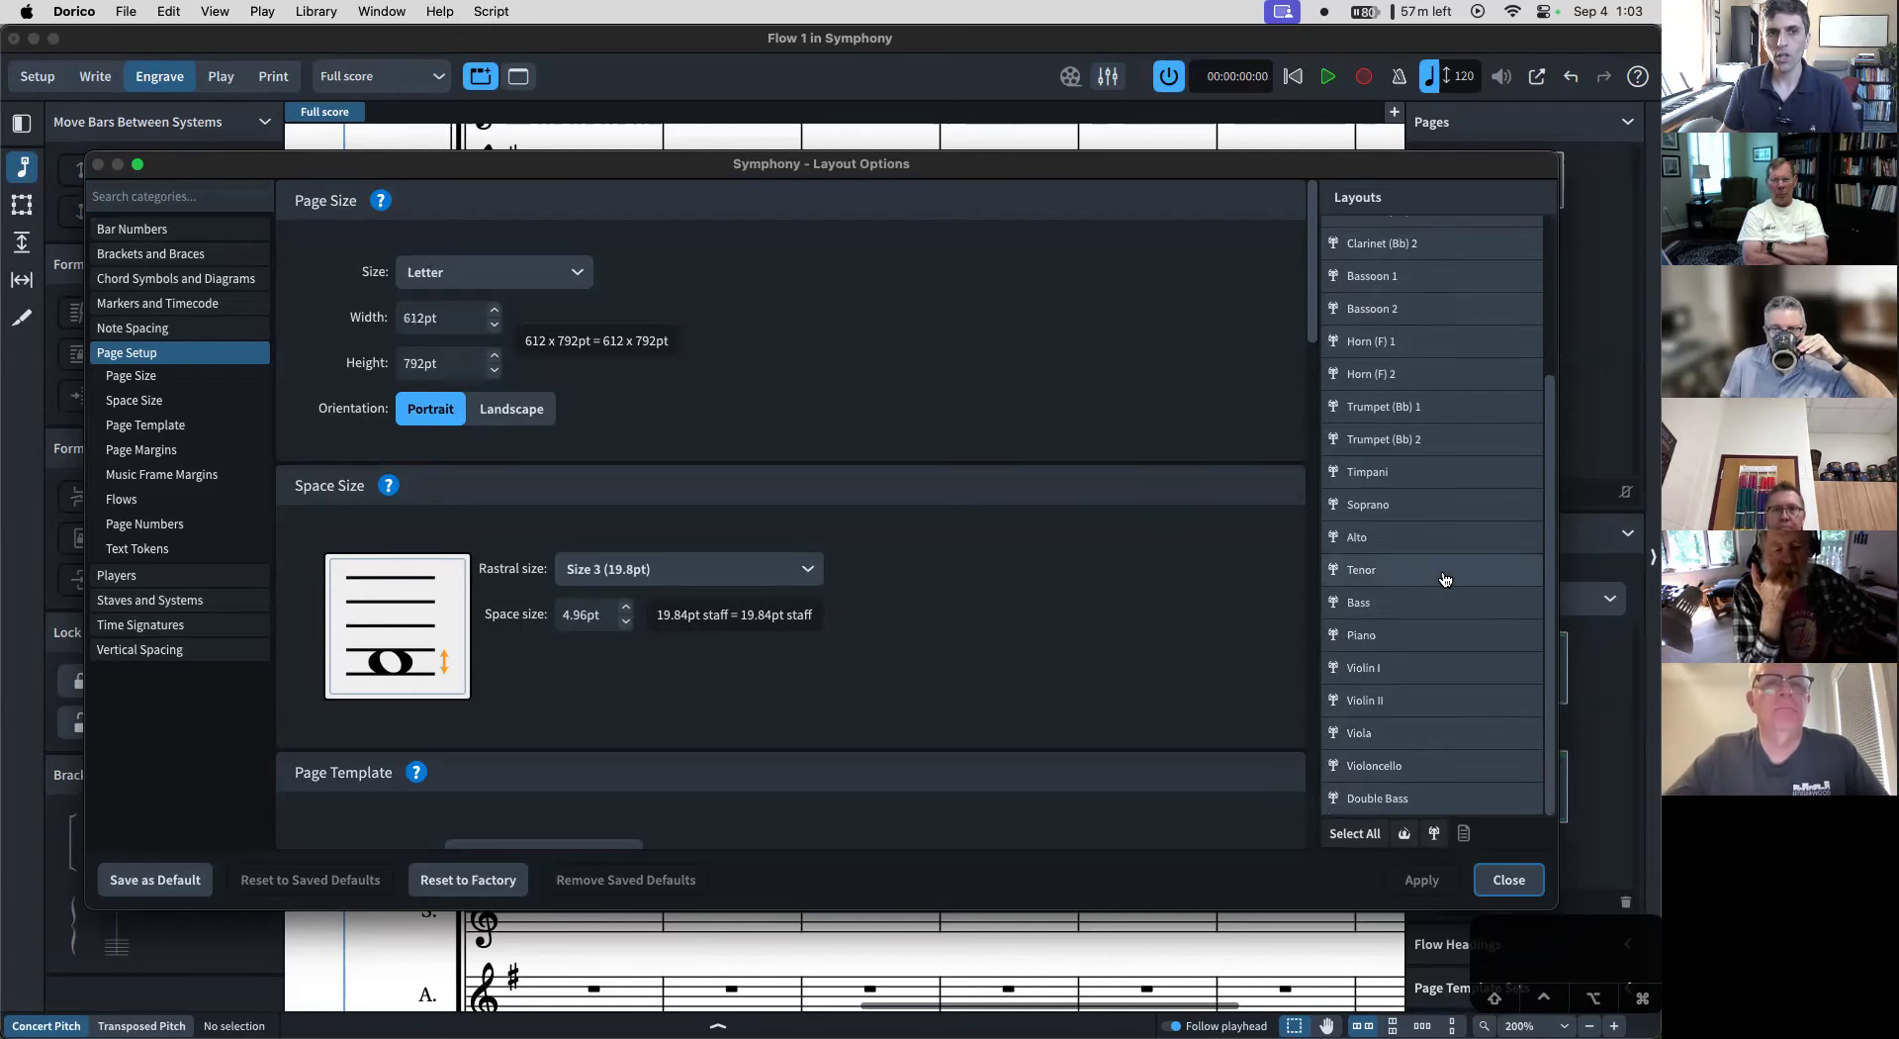
left_click(1383, 833)
scroll(1369, 379, "up", 5)
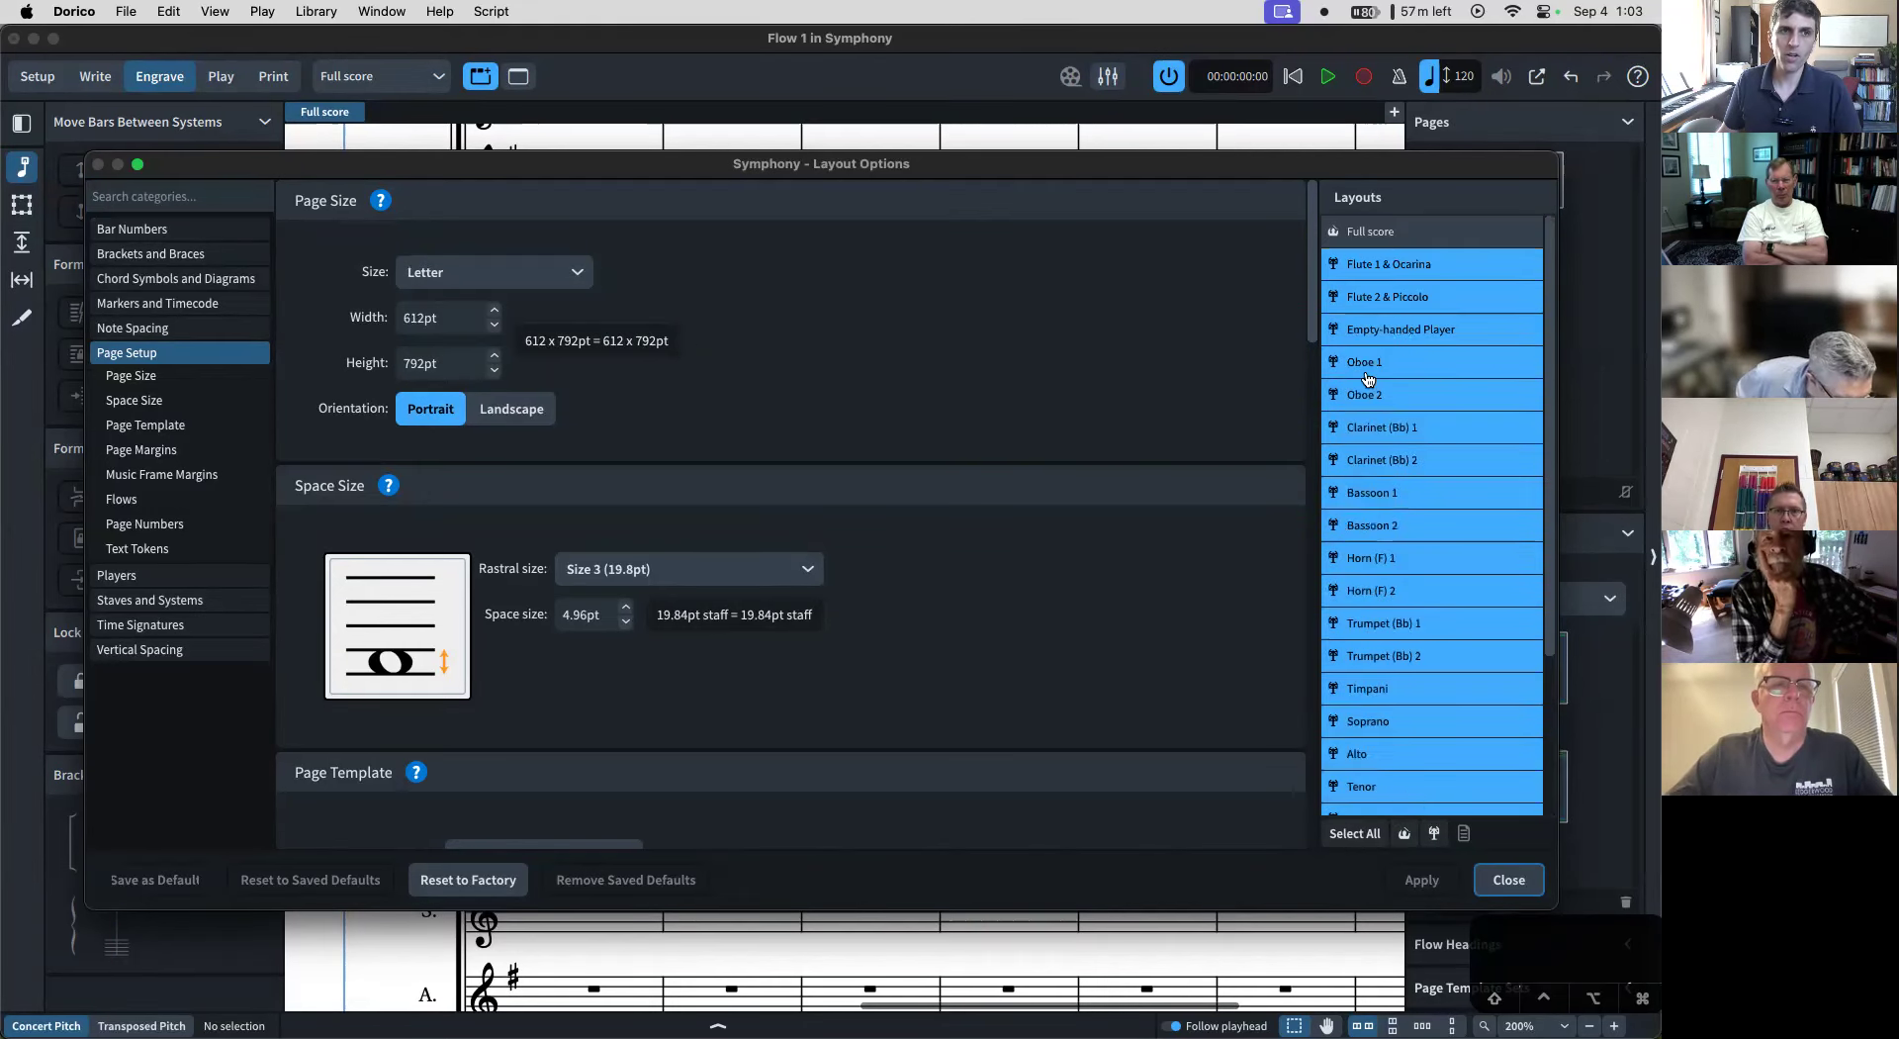
left_click(1358, 834)
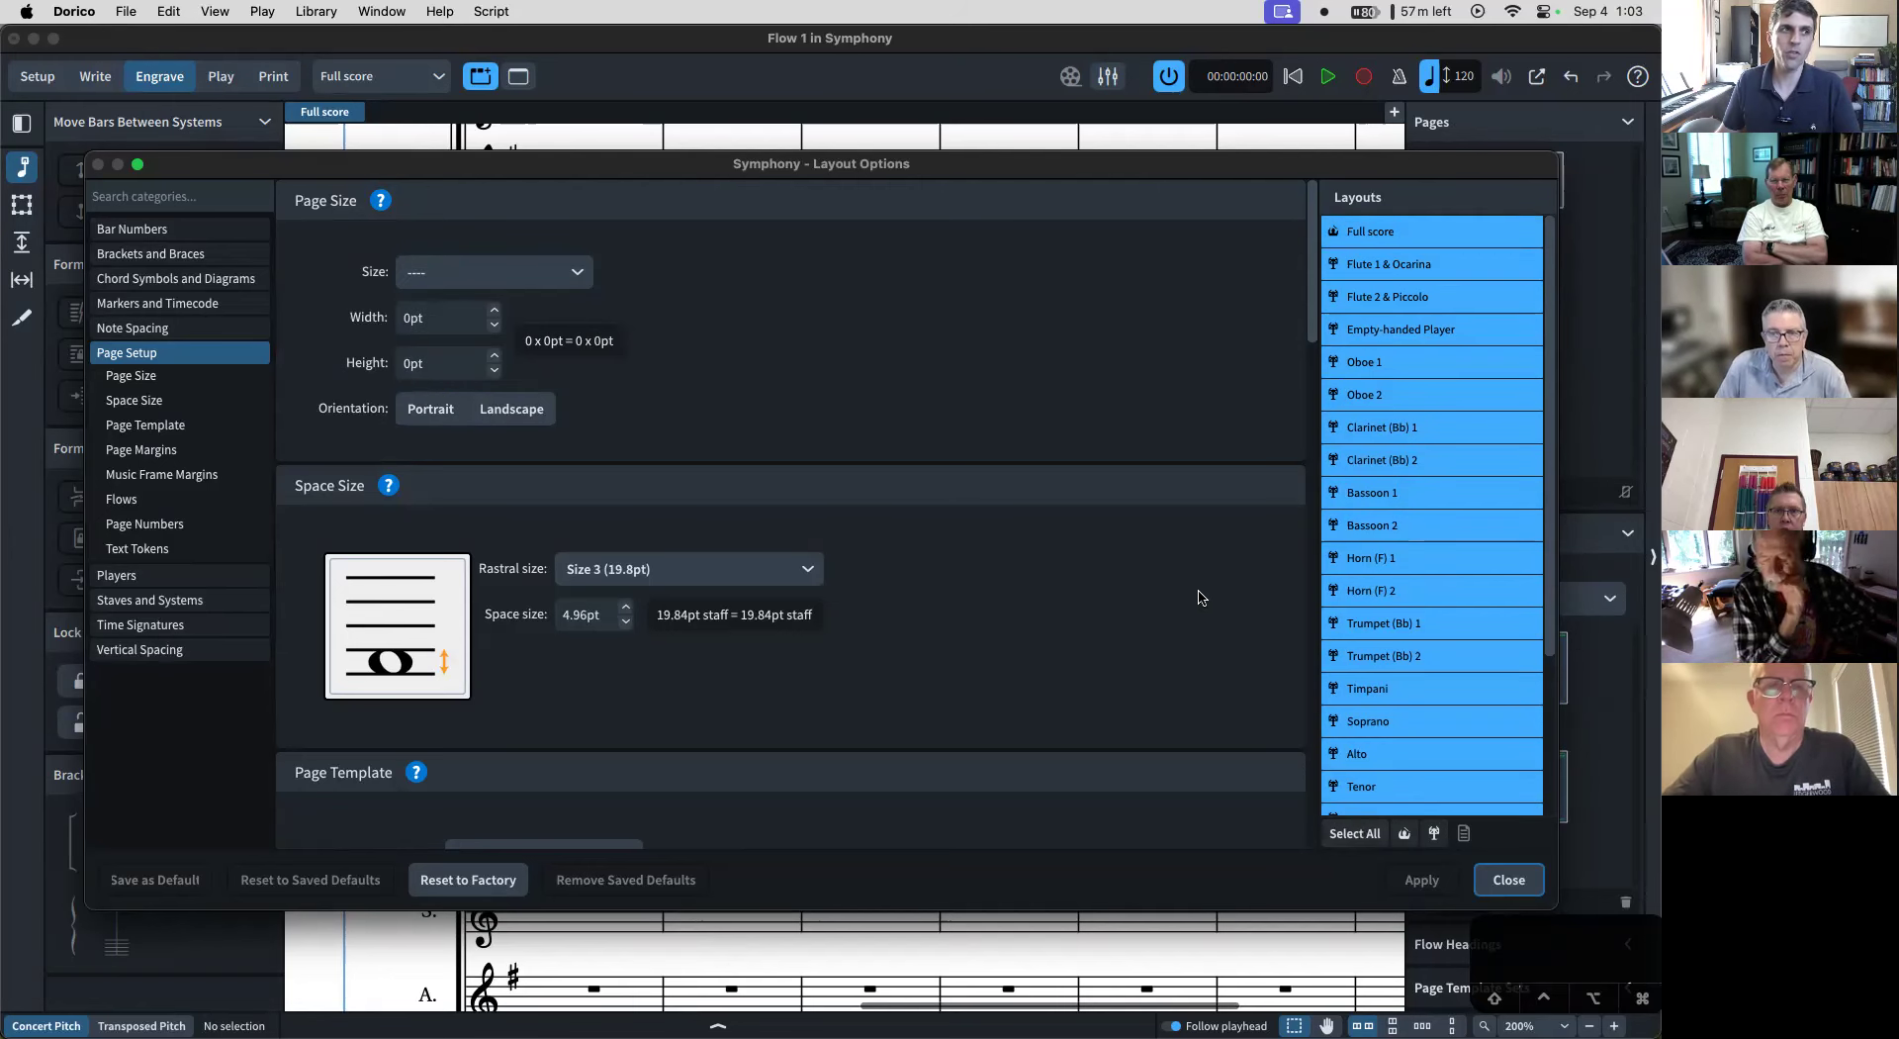
- Compare the page setup of the Flute 1 & Ocarina, Flute 2 & Piccolo, Empty-handed Player, Oboe 1 and Full score layouts
left_click(1376, 272)
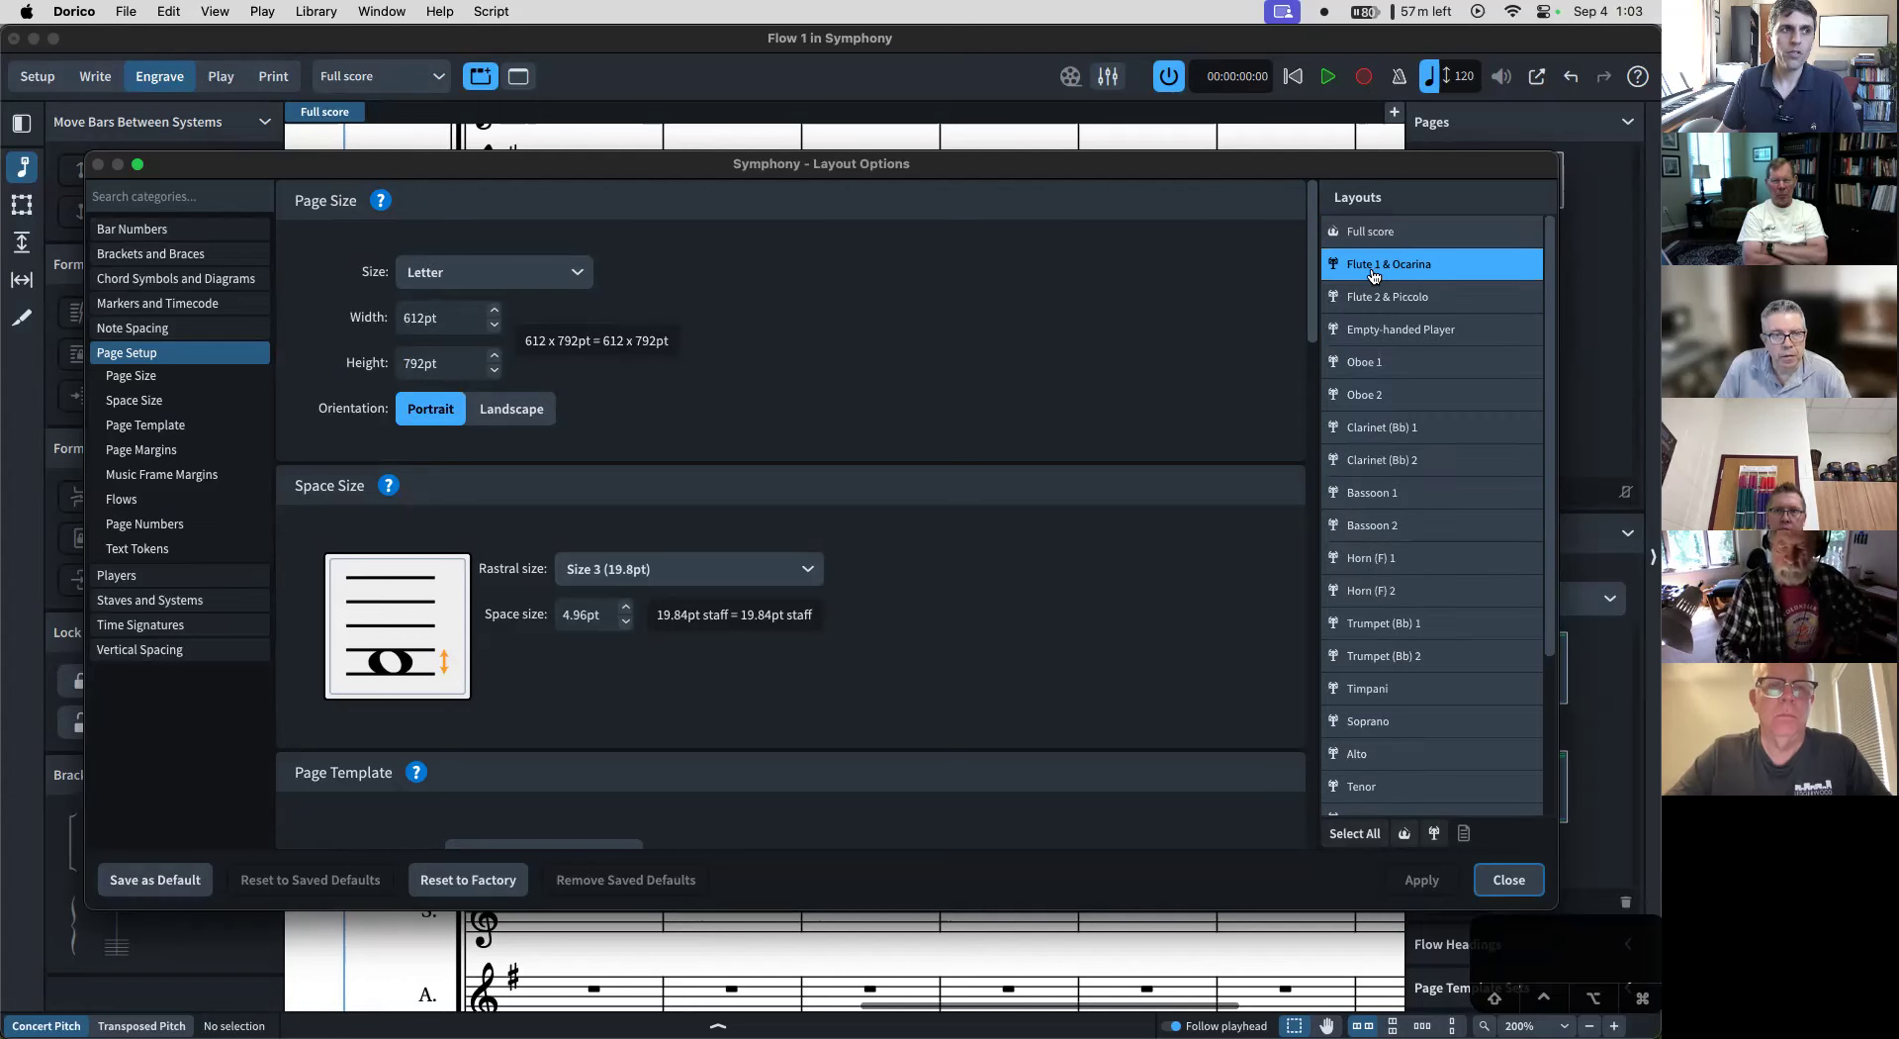
left_click(1380, 297)
left_click(1385, 328)
left_click(1386, 362)
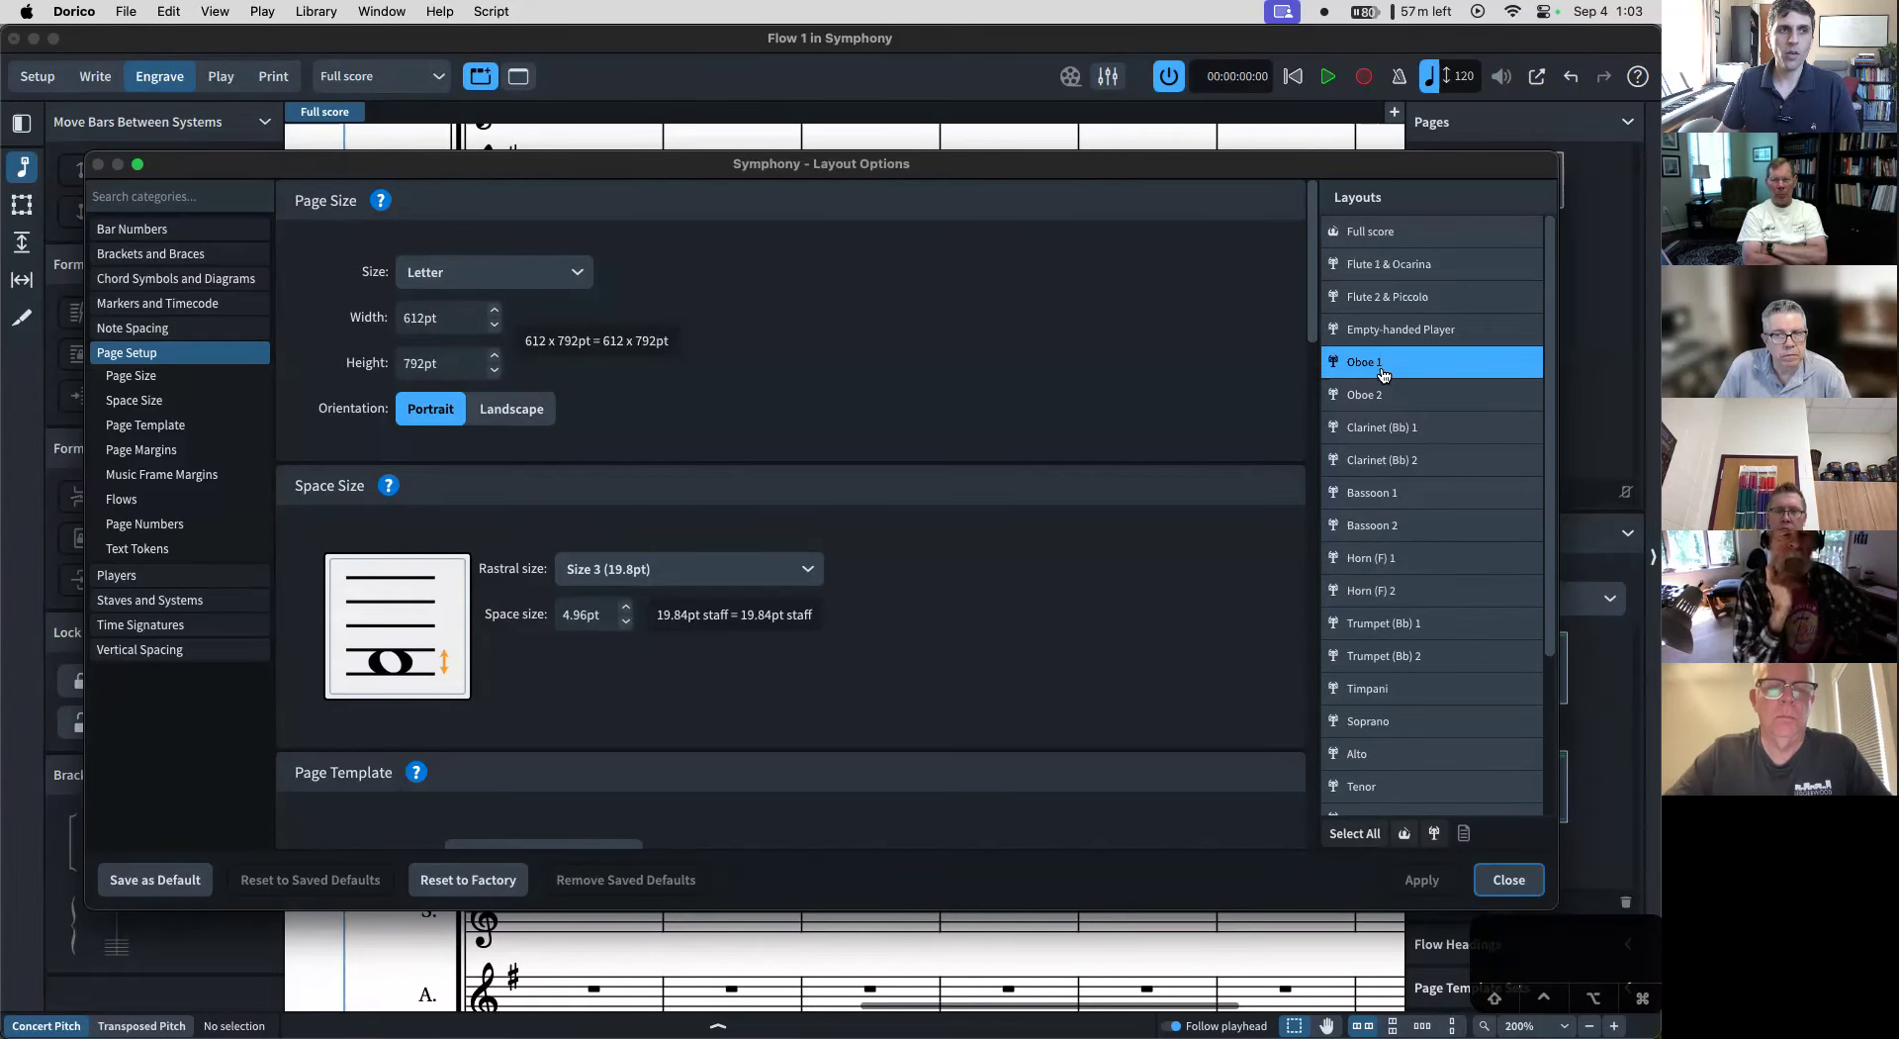
left_click(1454, 234)
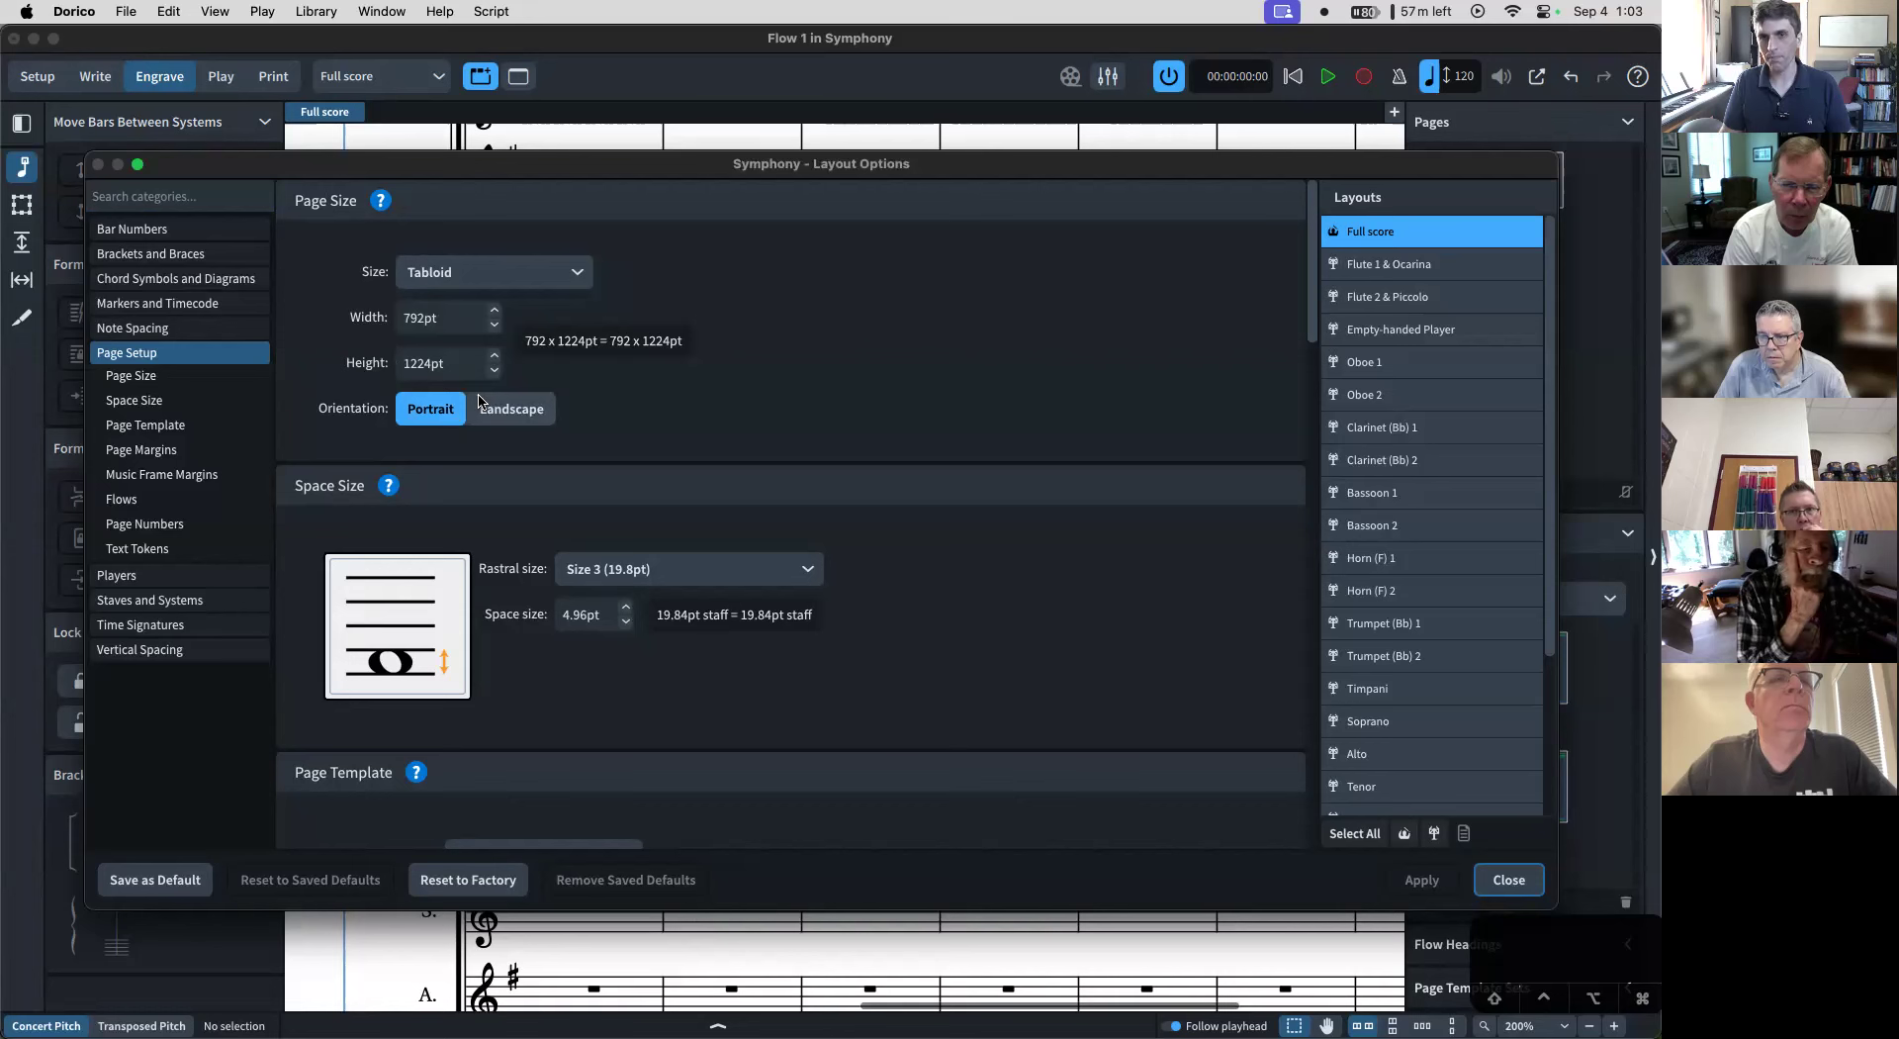
- Open the Notation Options for Flow 1 and set the accidental duration rule to Second Viennese School
left_click(318, 12)
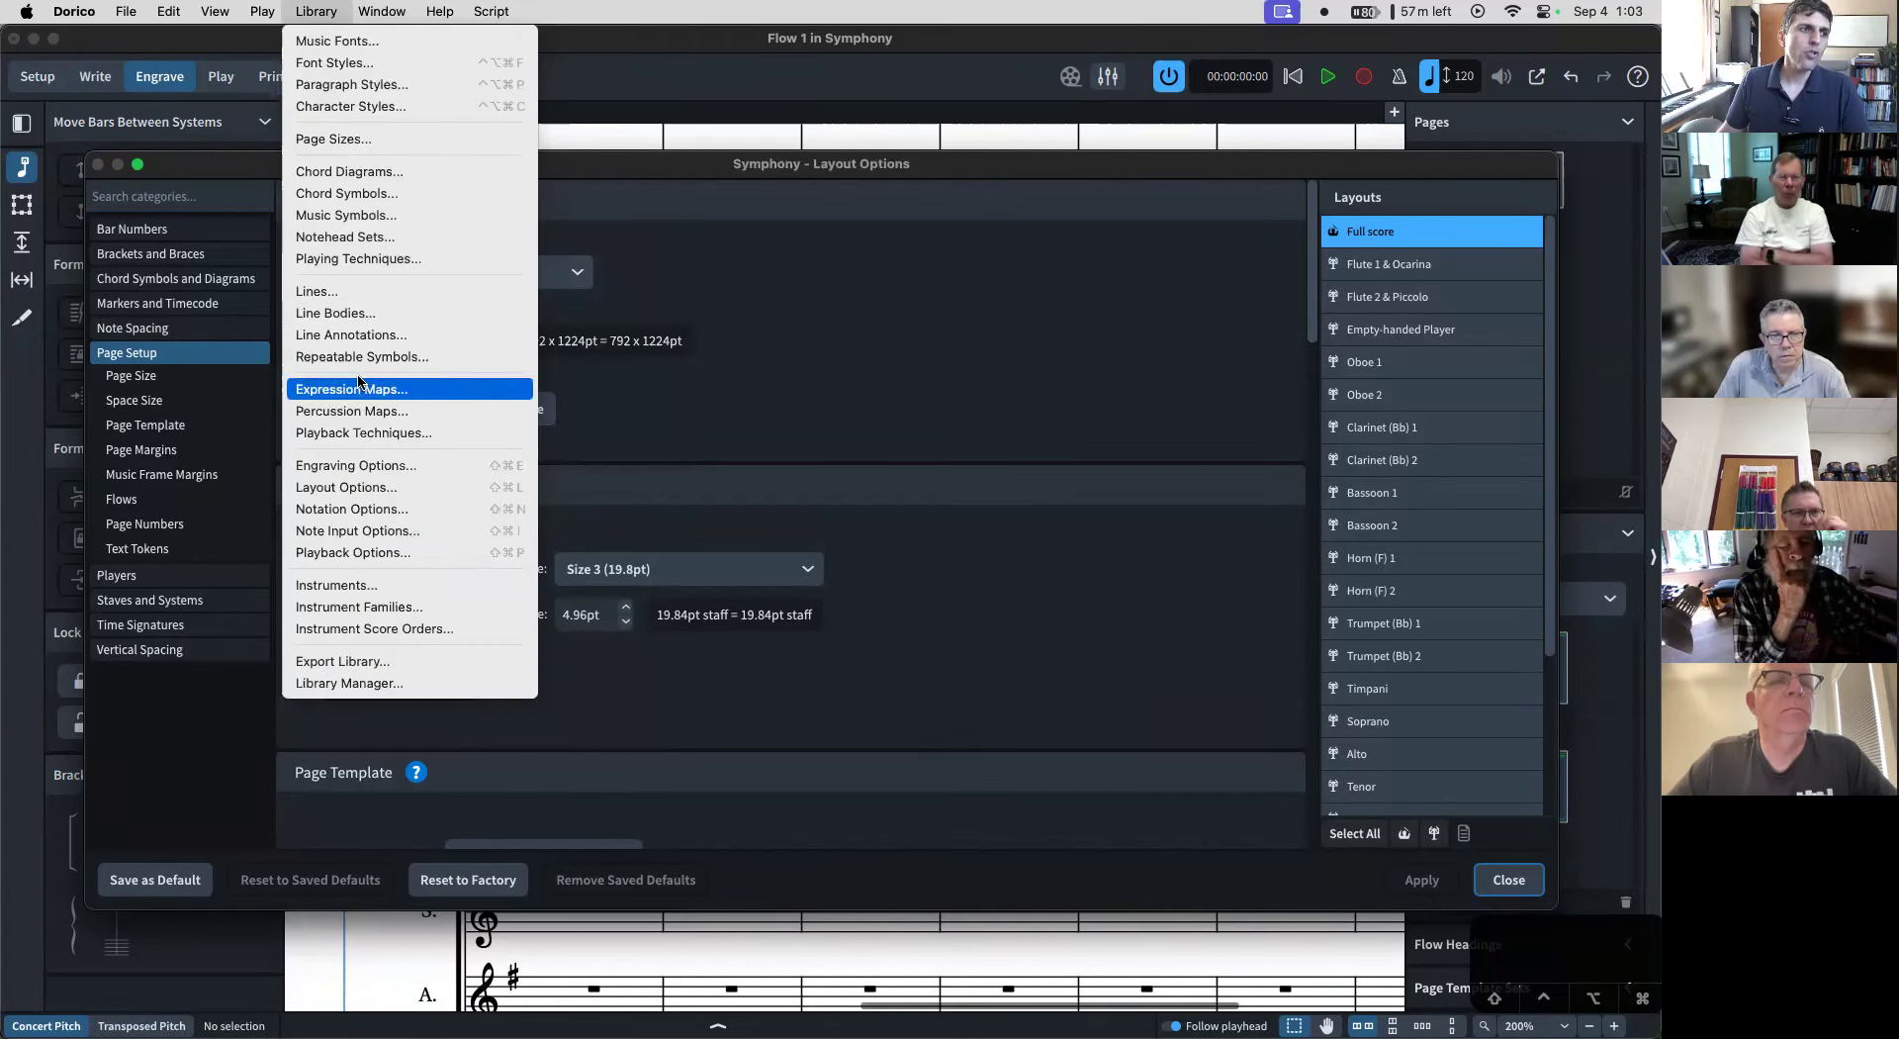
left_click(412, 509)
left_click_drag(550, 190, 781, 179)
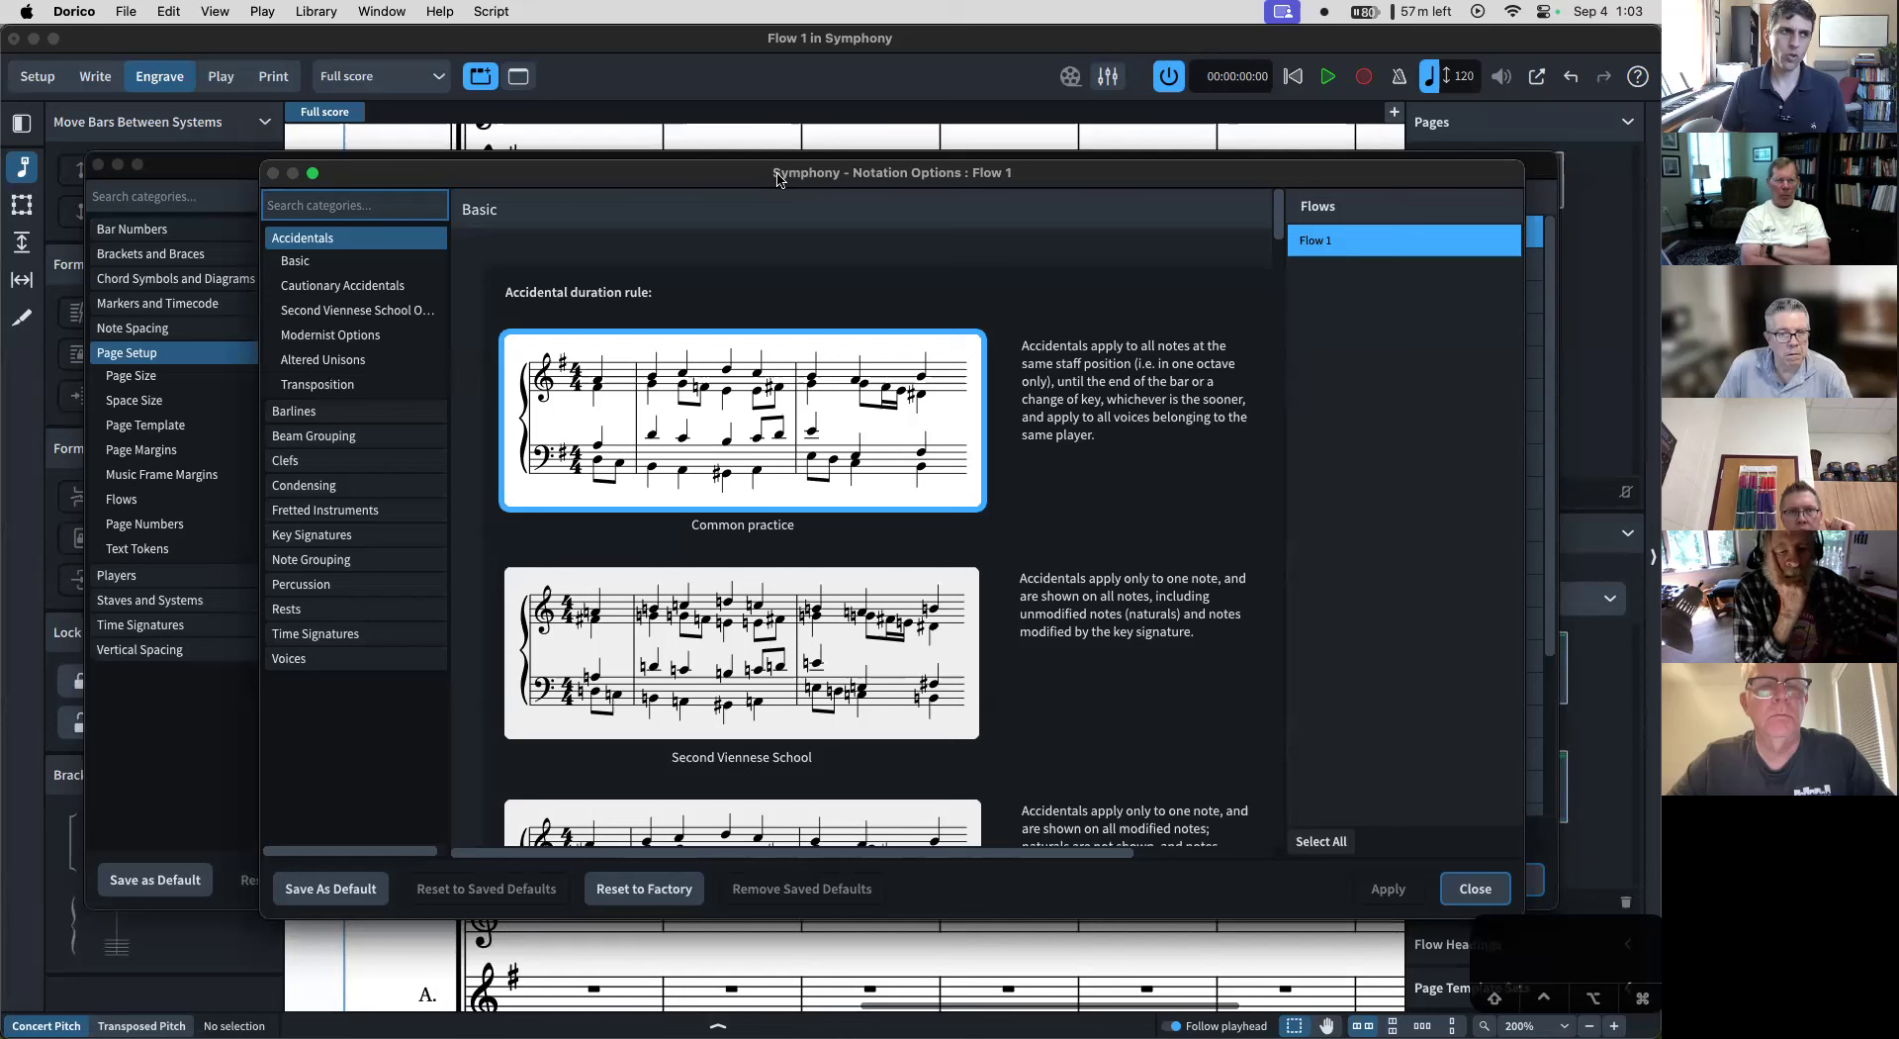
scroll(712, 376, "down", 2)
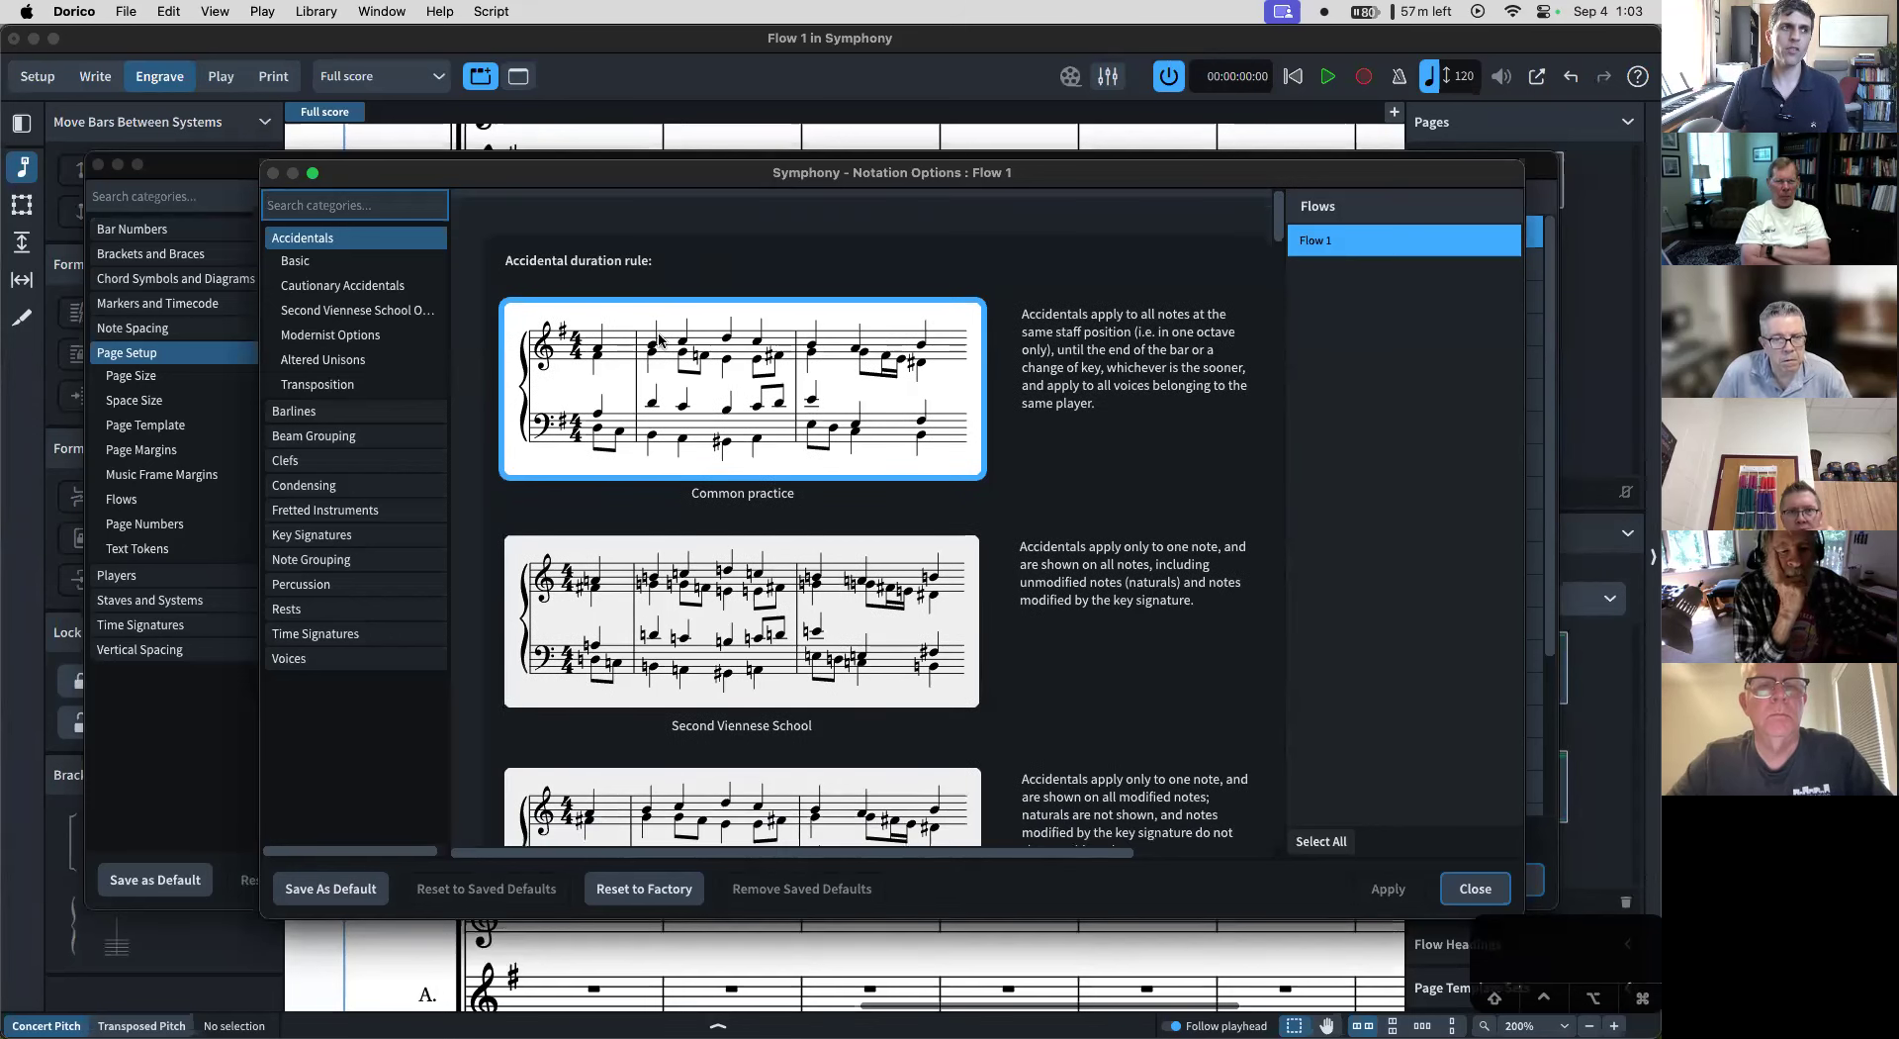
scroll(744, 408, "down", 5)
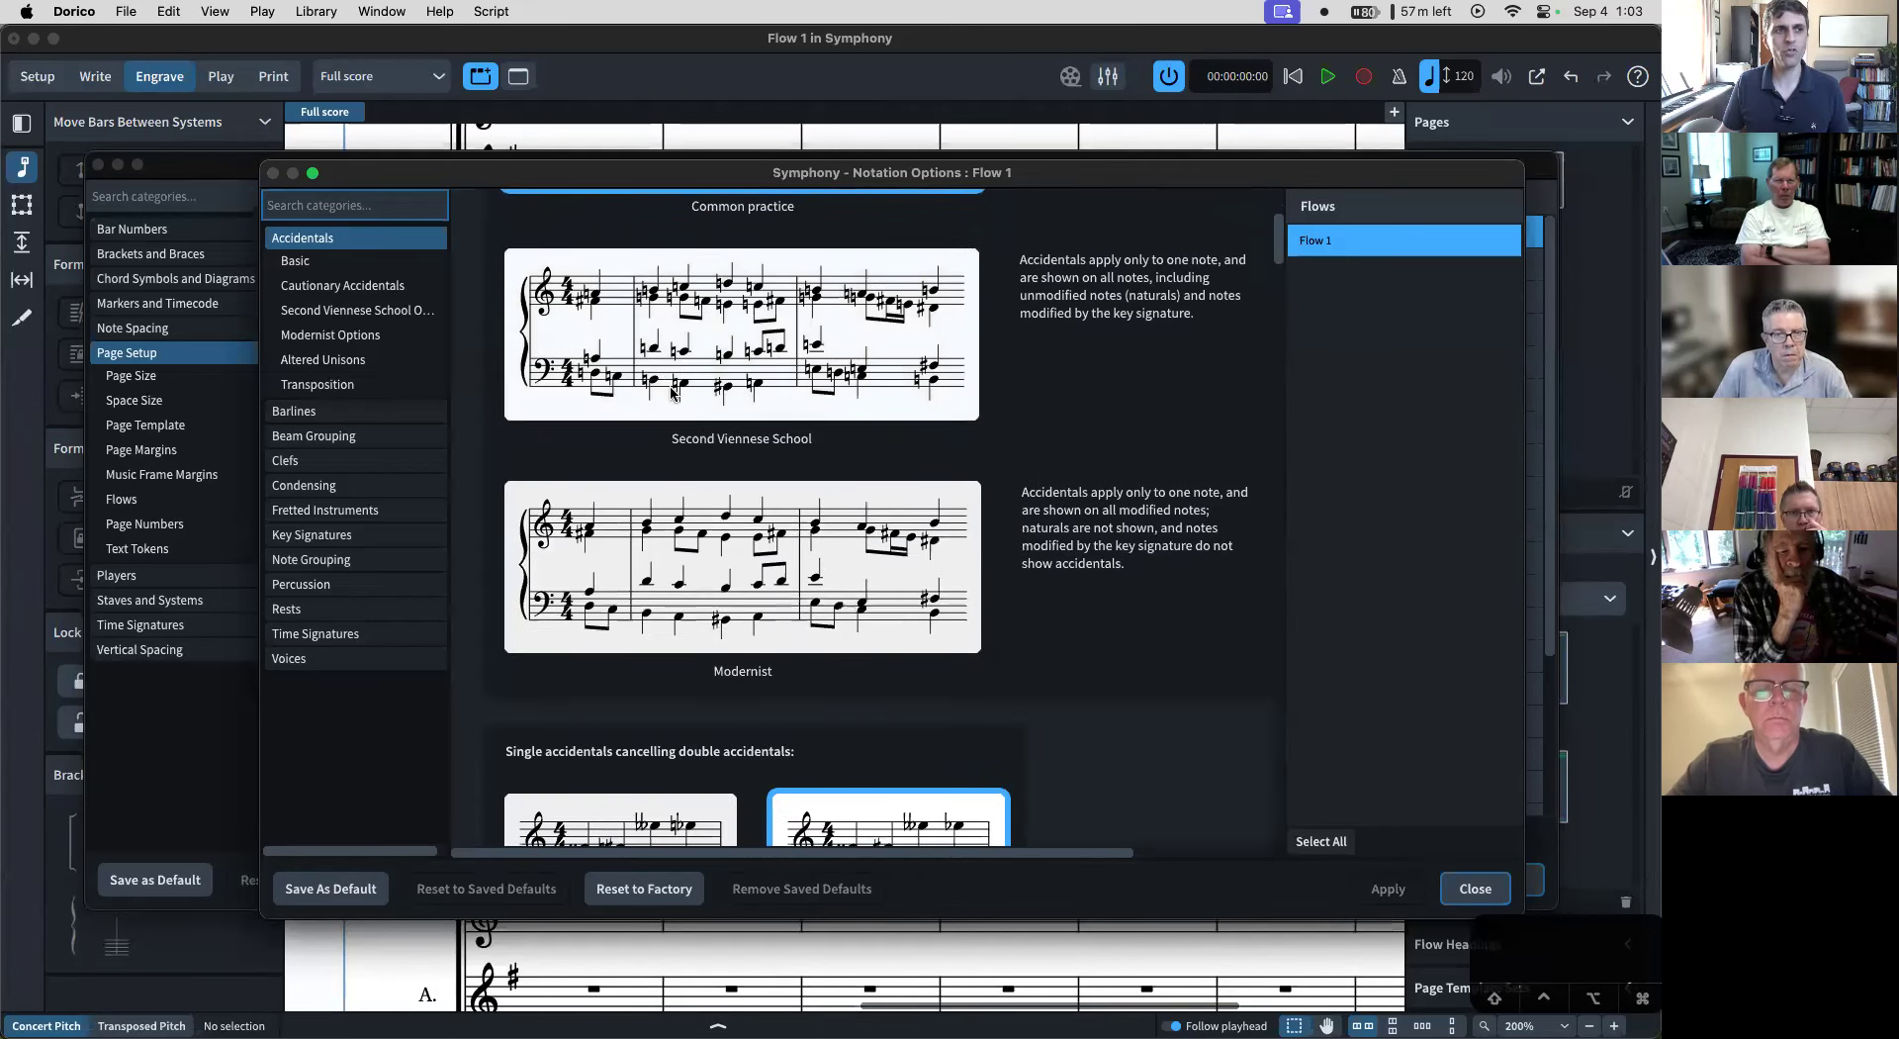
left_click(667, 386)
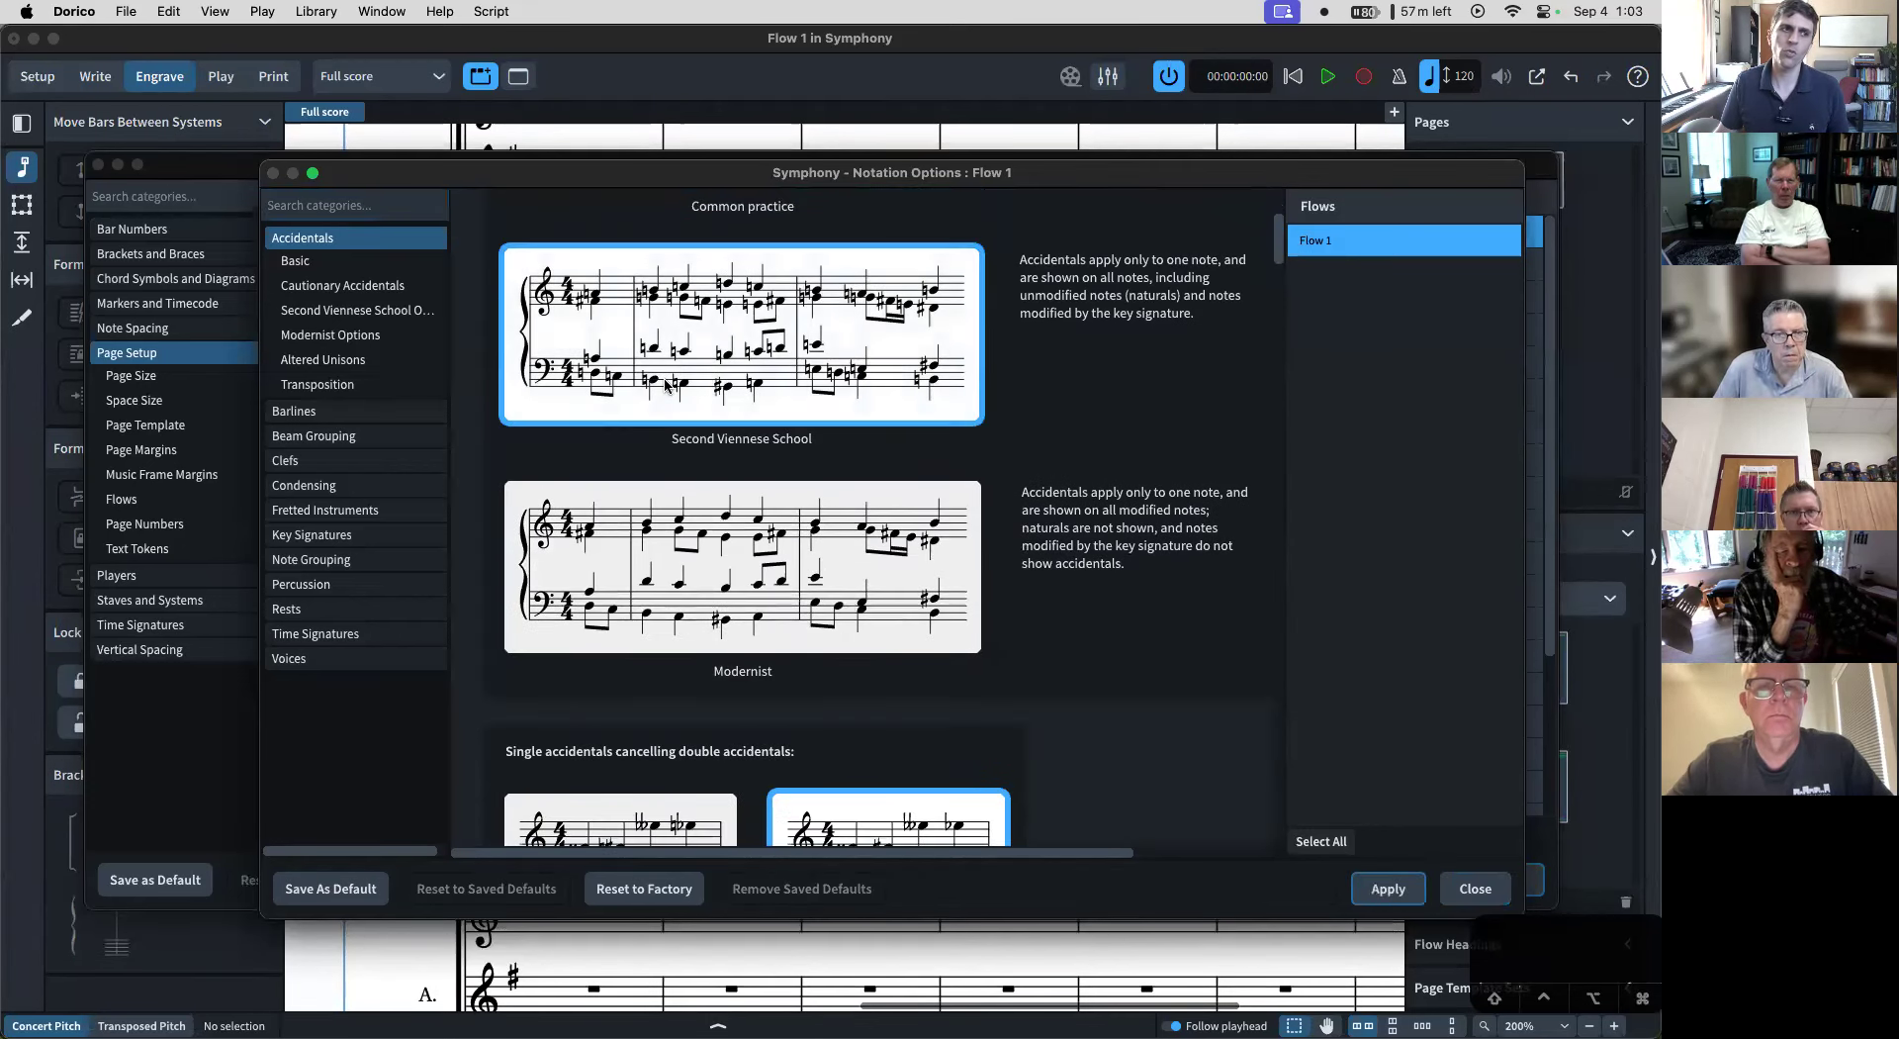
- For beam grouping, break eighth-note beams at beat boundaries in quarter-note denominator time signatures and join the beam at adjacent tuplets
left_click(362, 436)
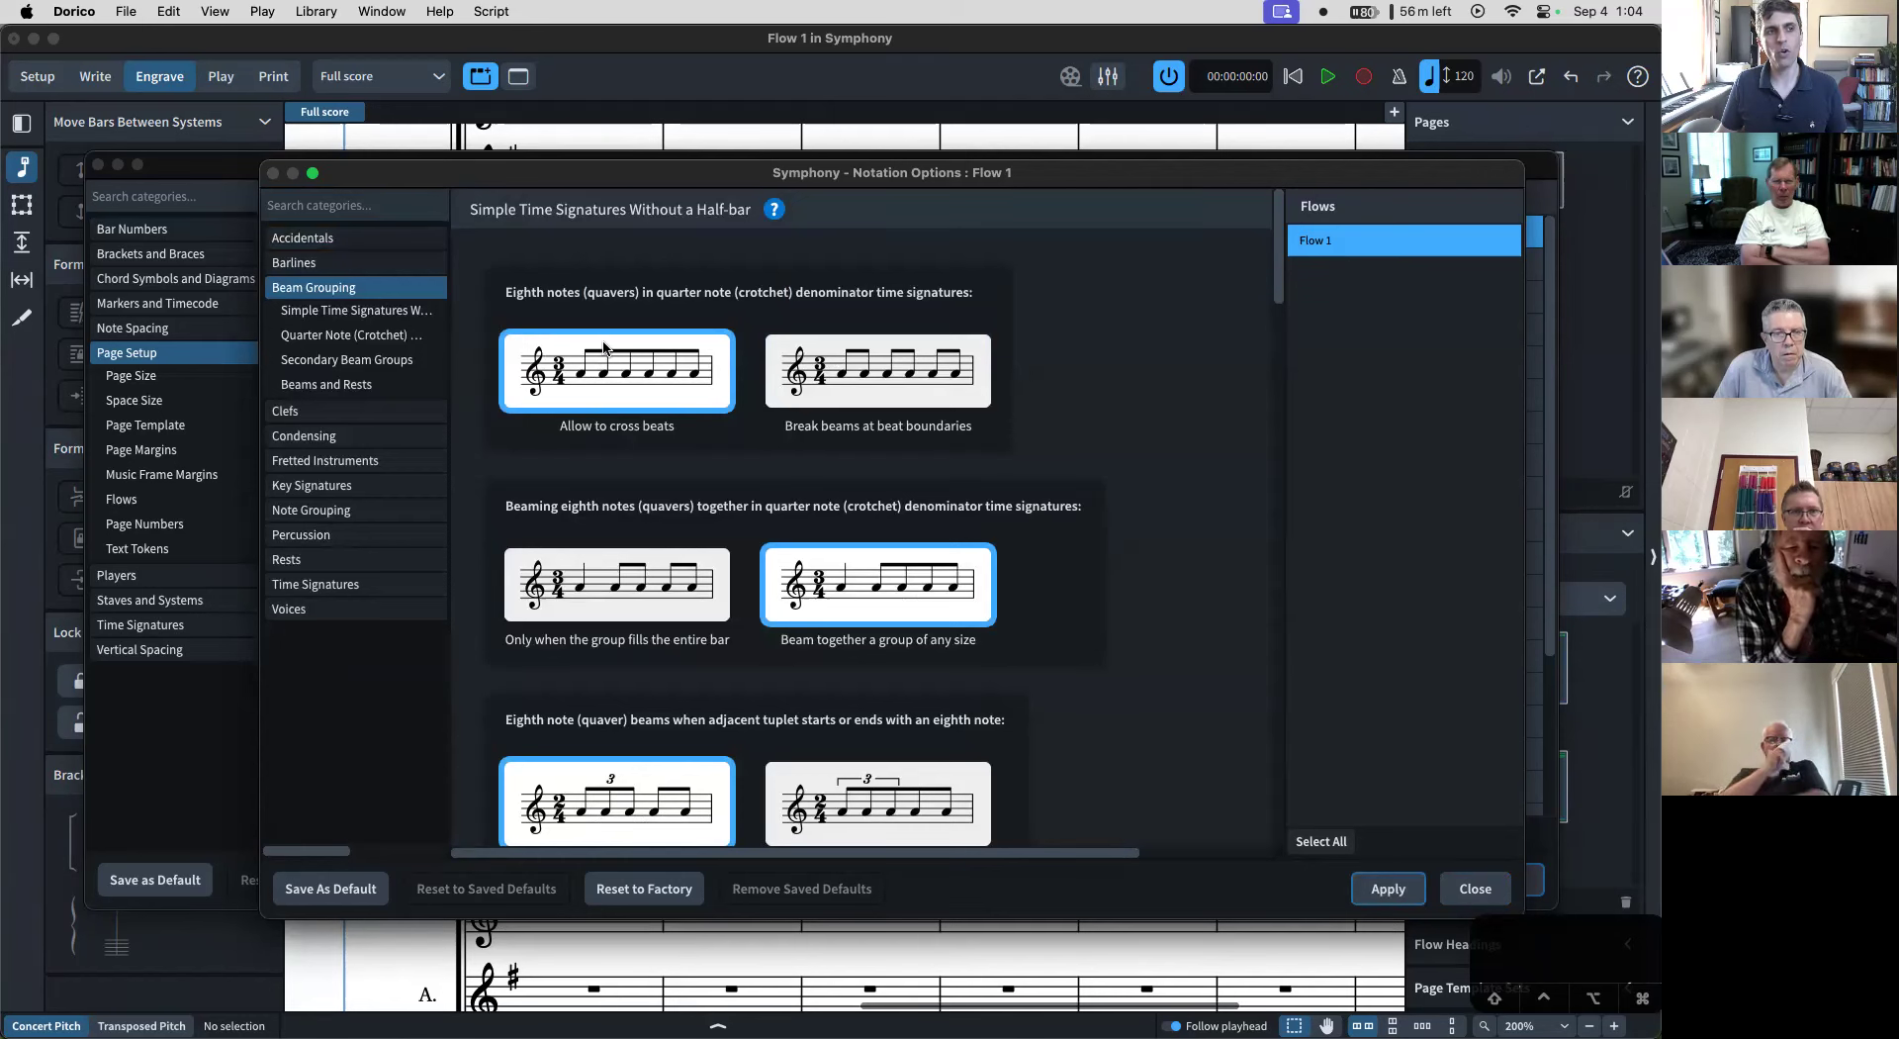
left_click(874, 376)
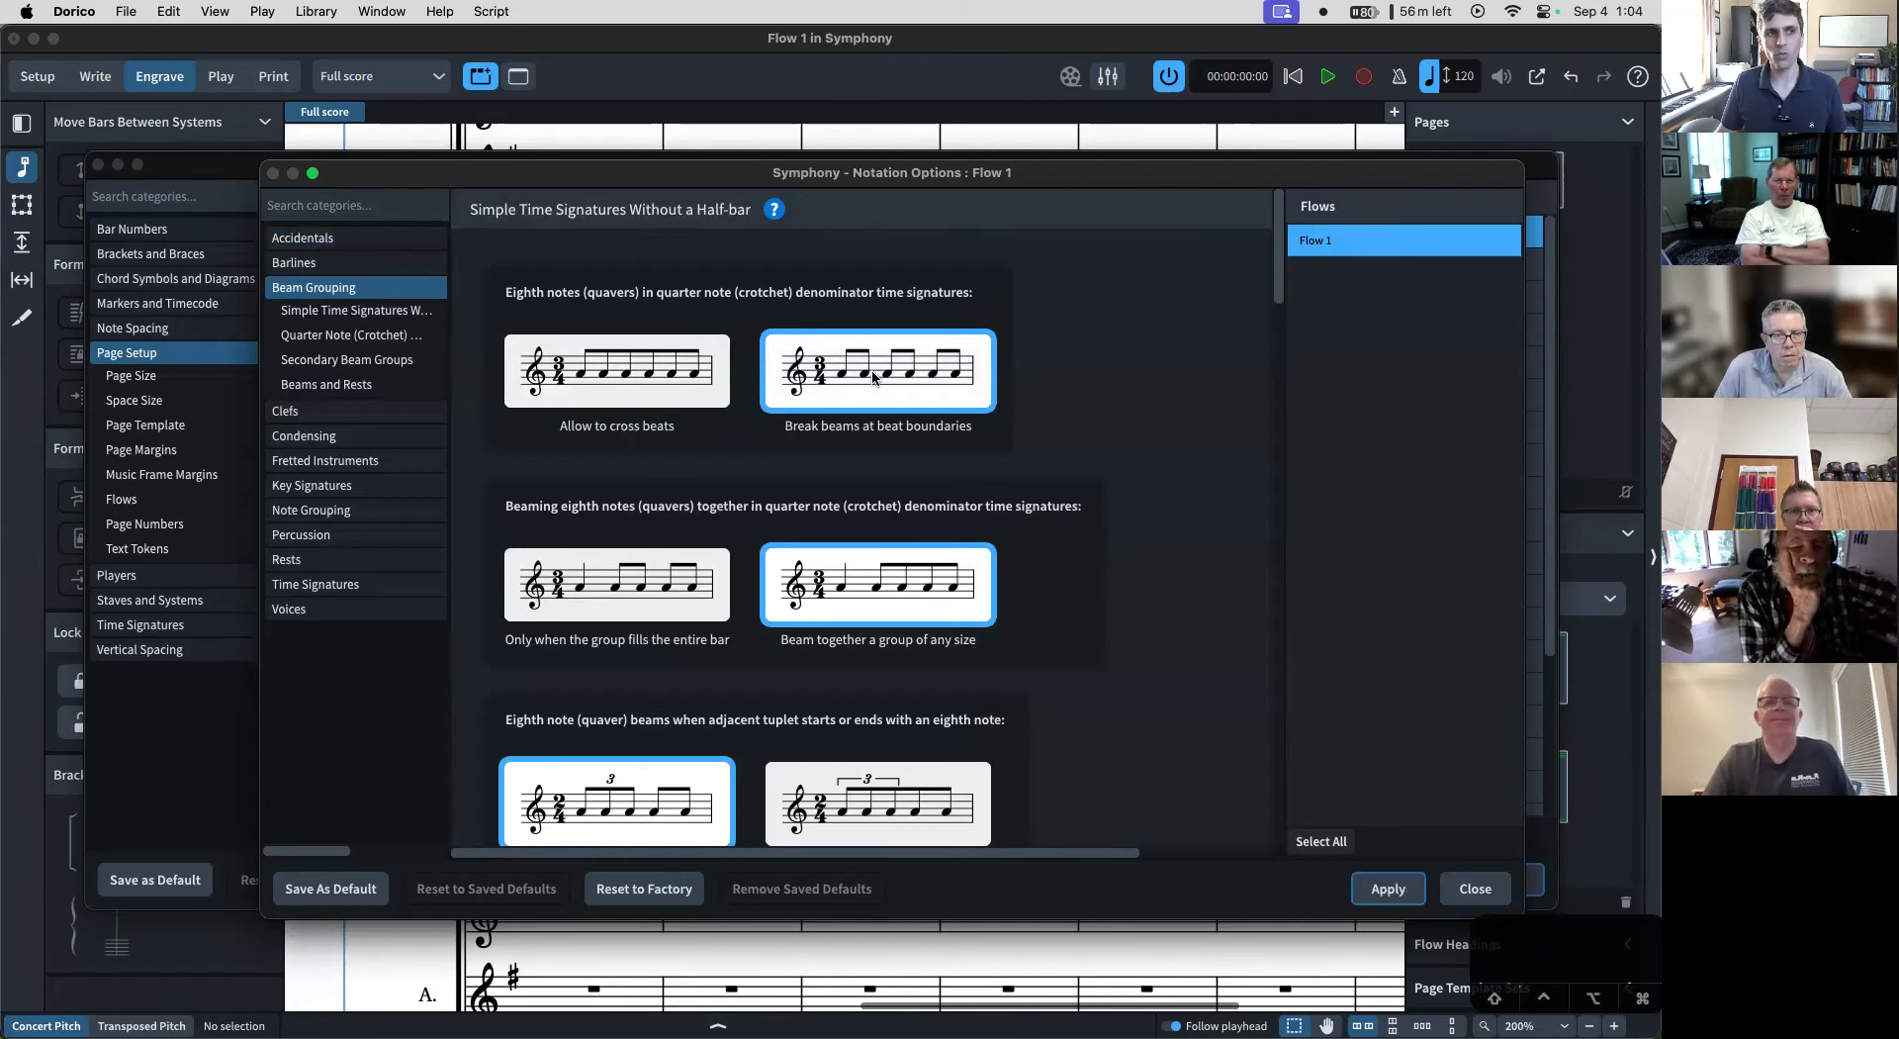
scroll(590, 525, "down", 5)
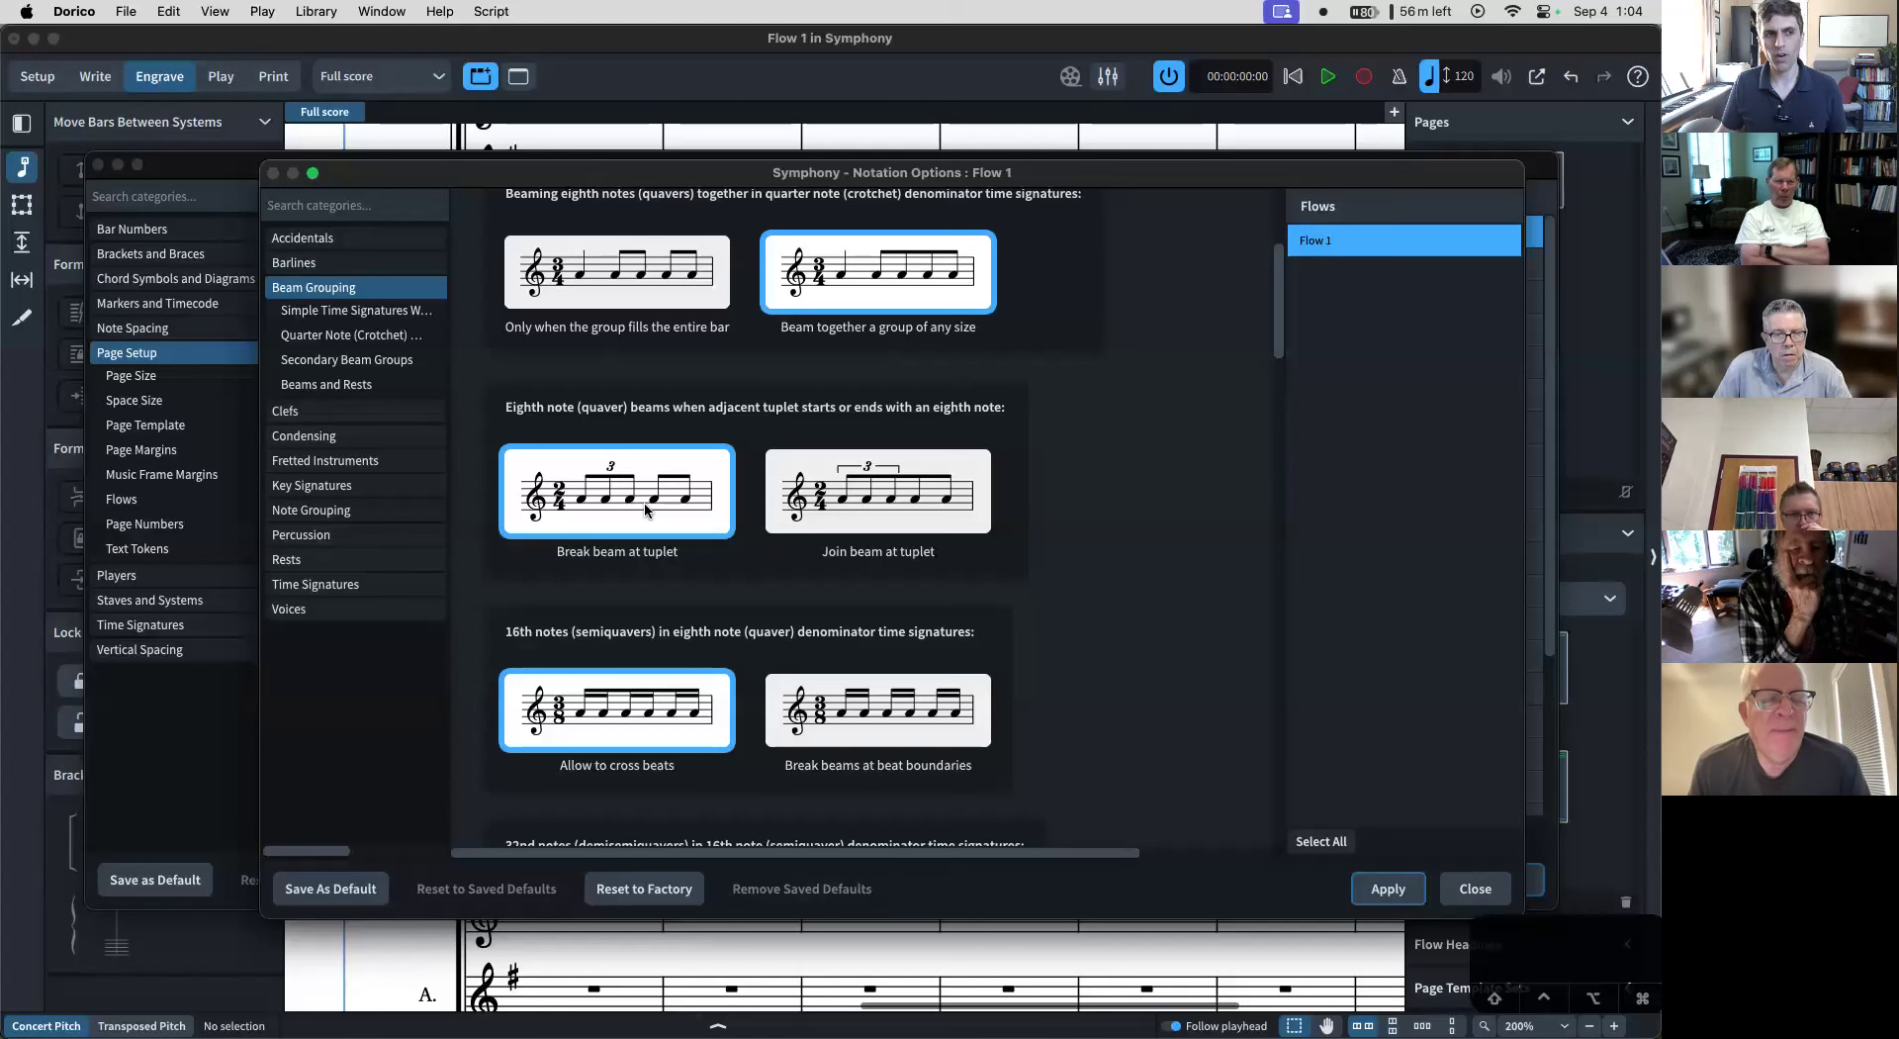
left_click(872, 500)
- Review the notation options for rests, condensing and barlines
left_click(356, 435)
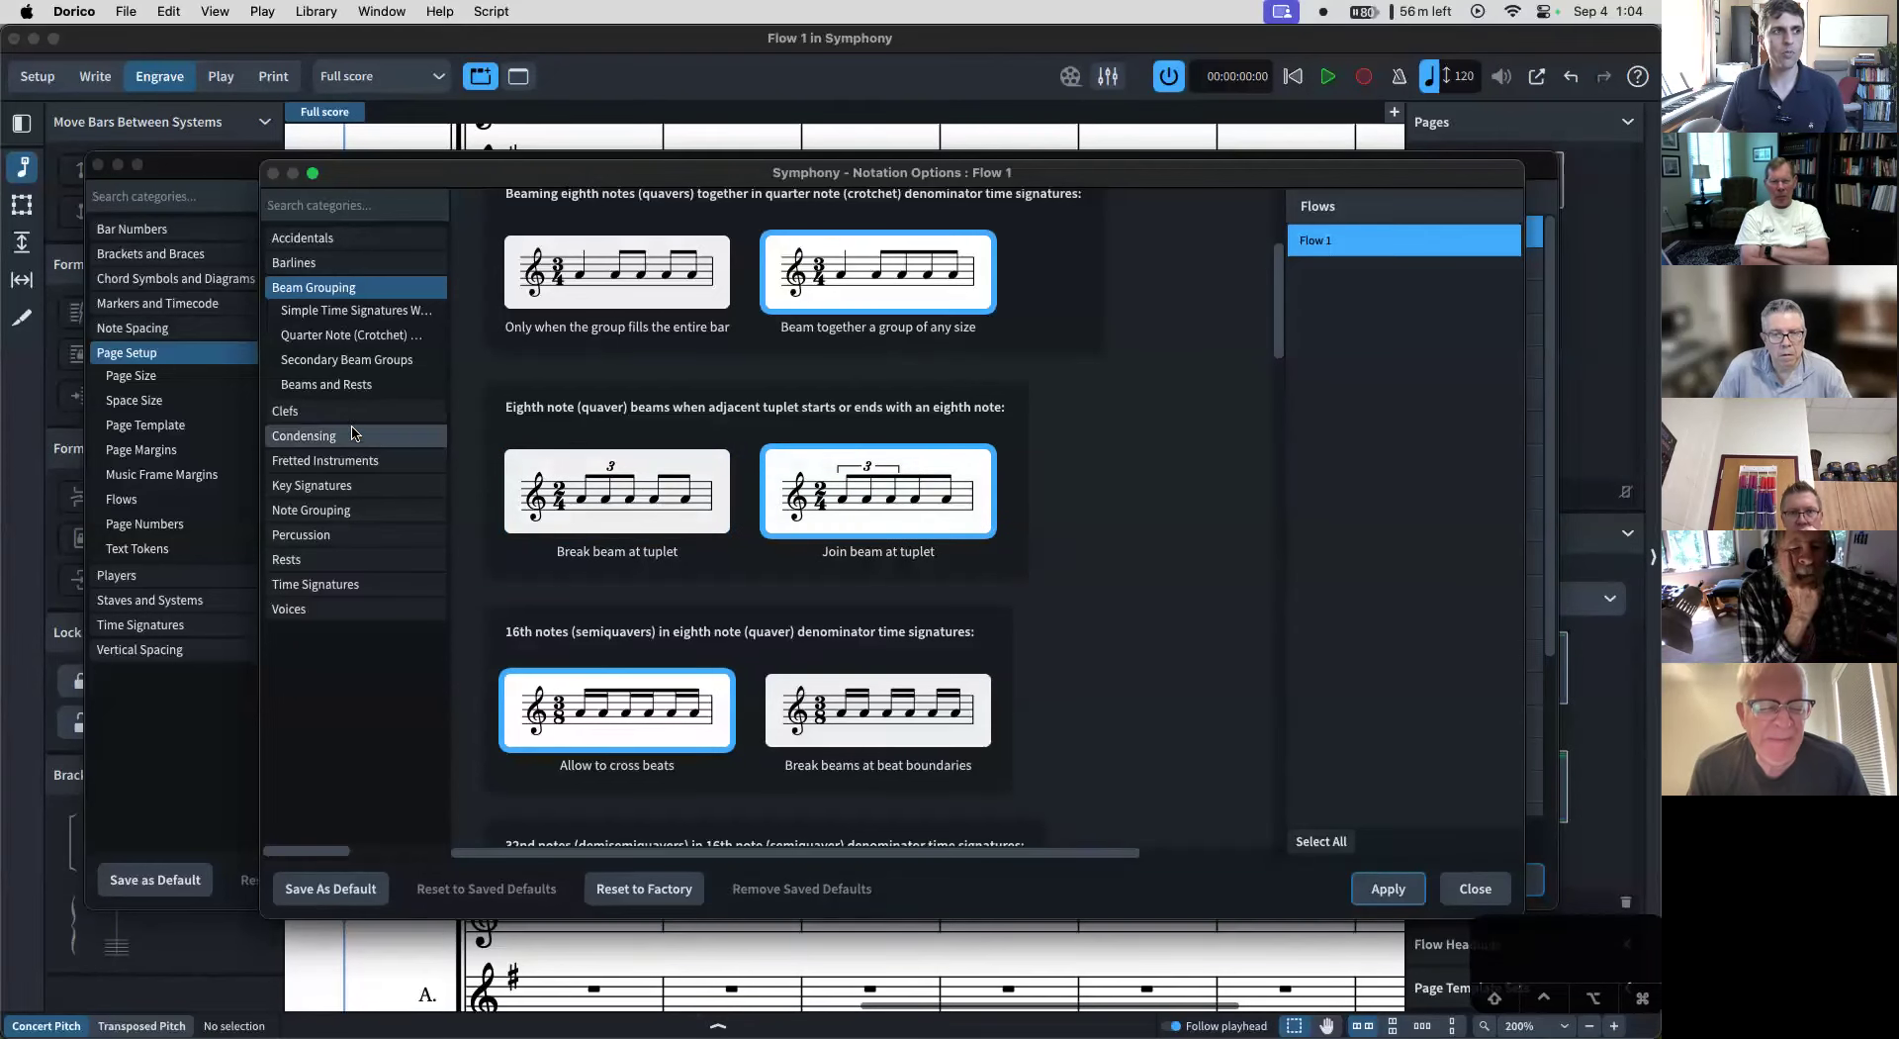
left_click(356, 440)
left_click(352, 463)
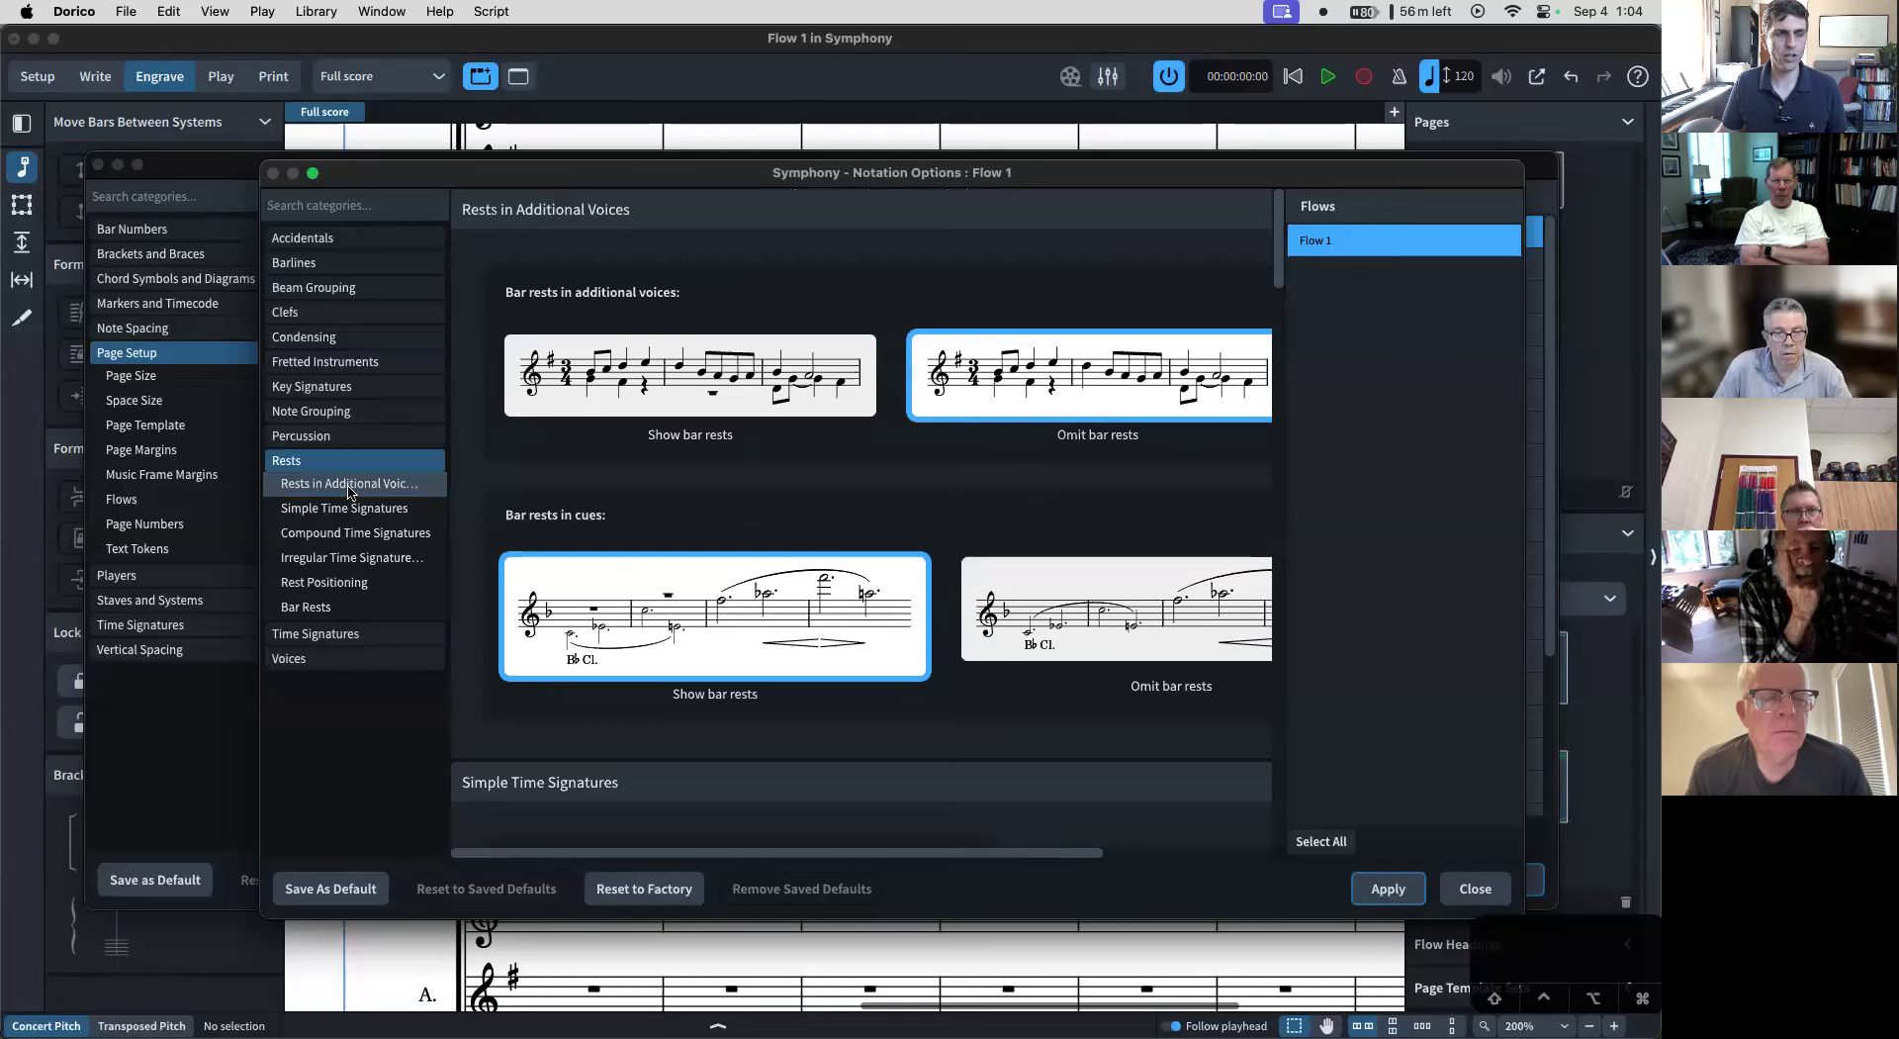
left_click(349, 337)
left_click(356, 269)
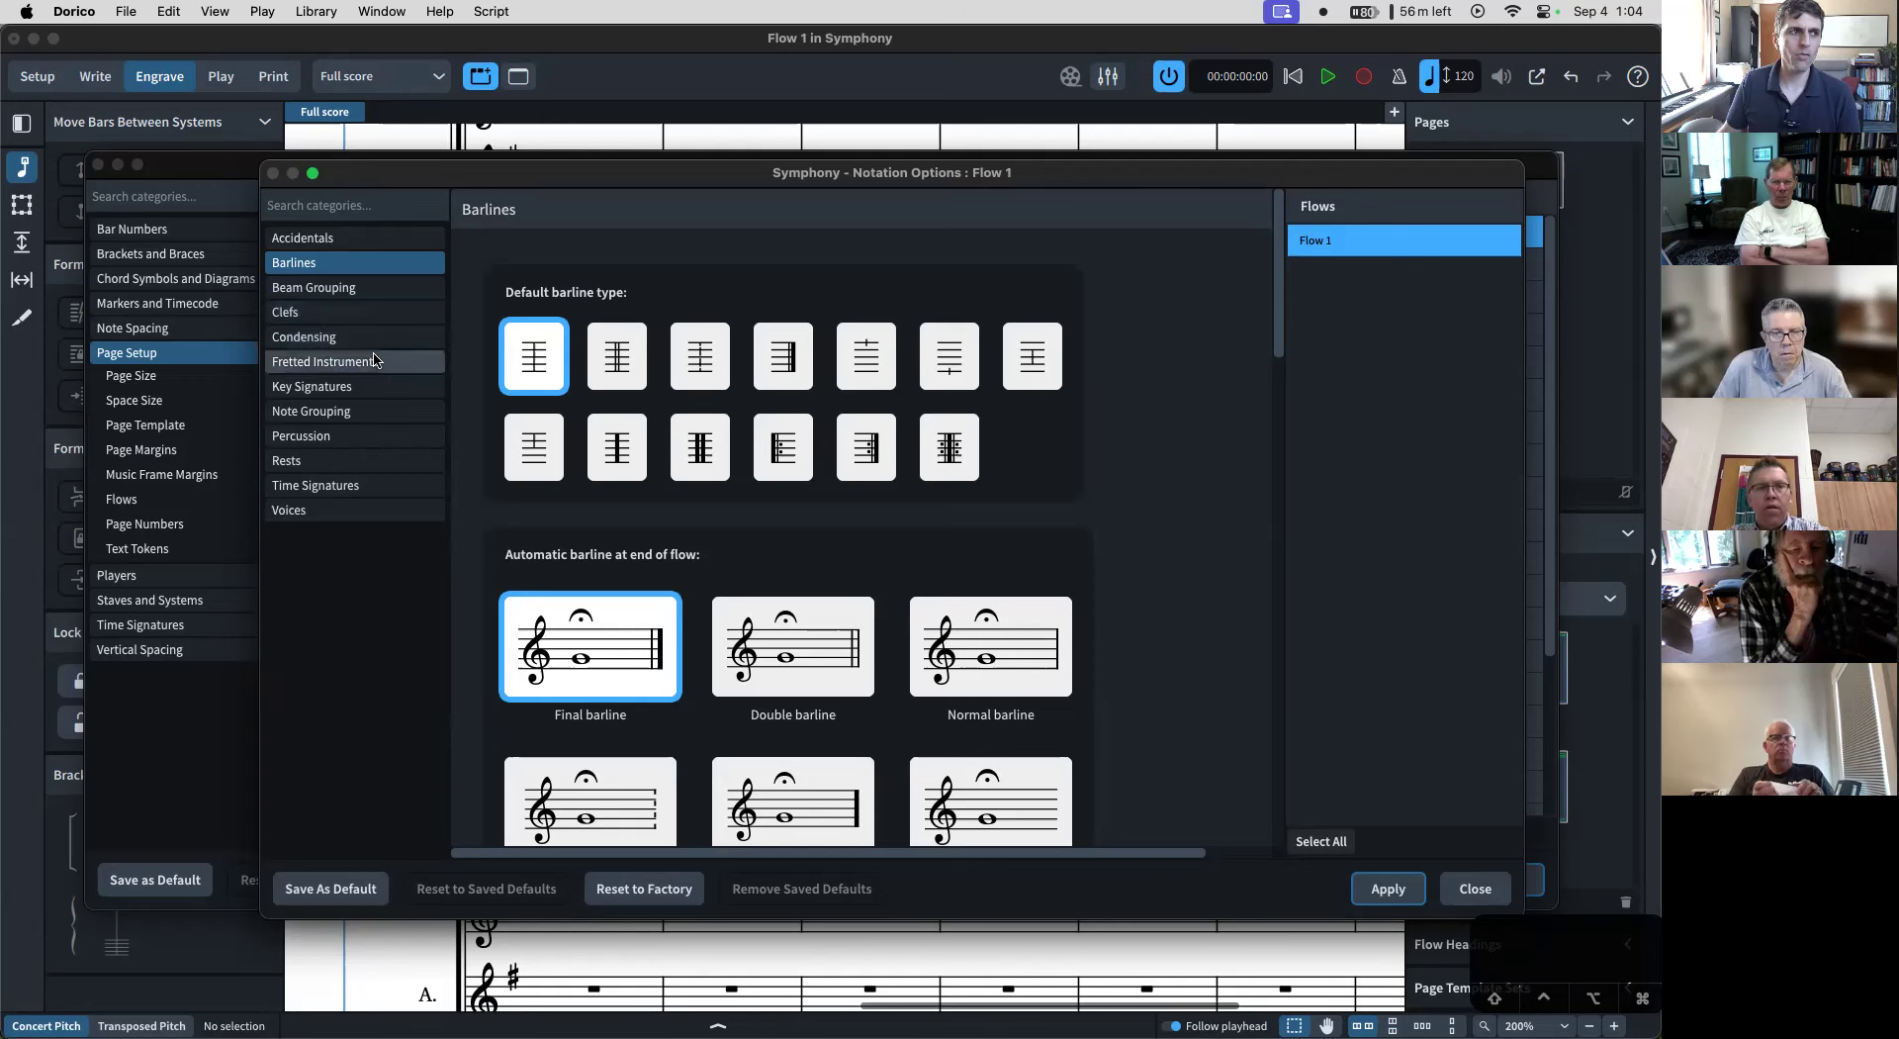
- Set notes that completely fill a bar with irregular meter to Notate as a single note, and apply the notation options
left_click(373, 411)
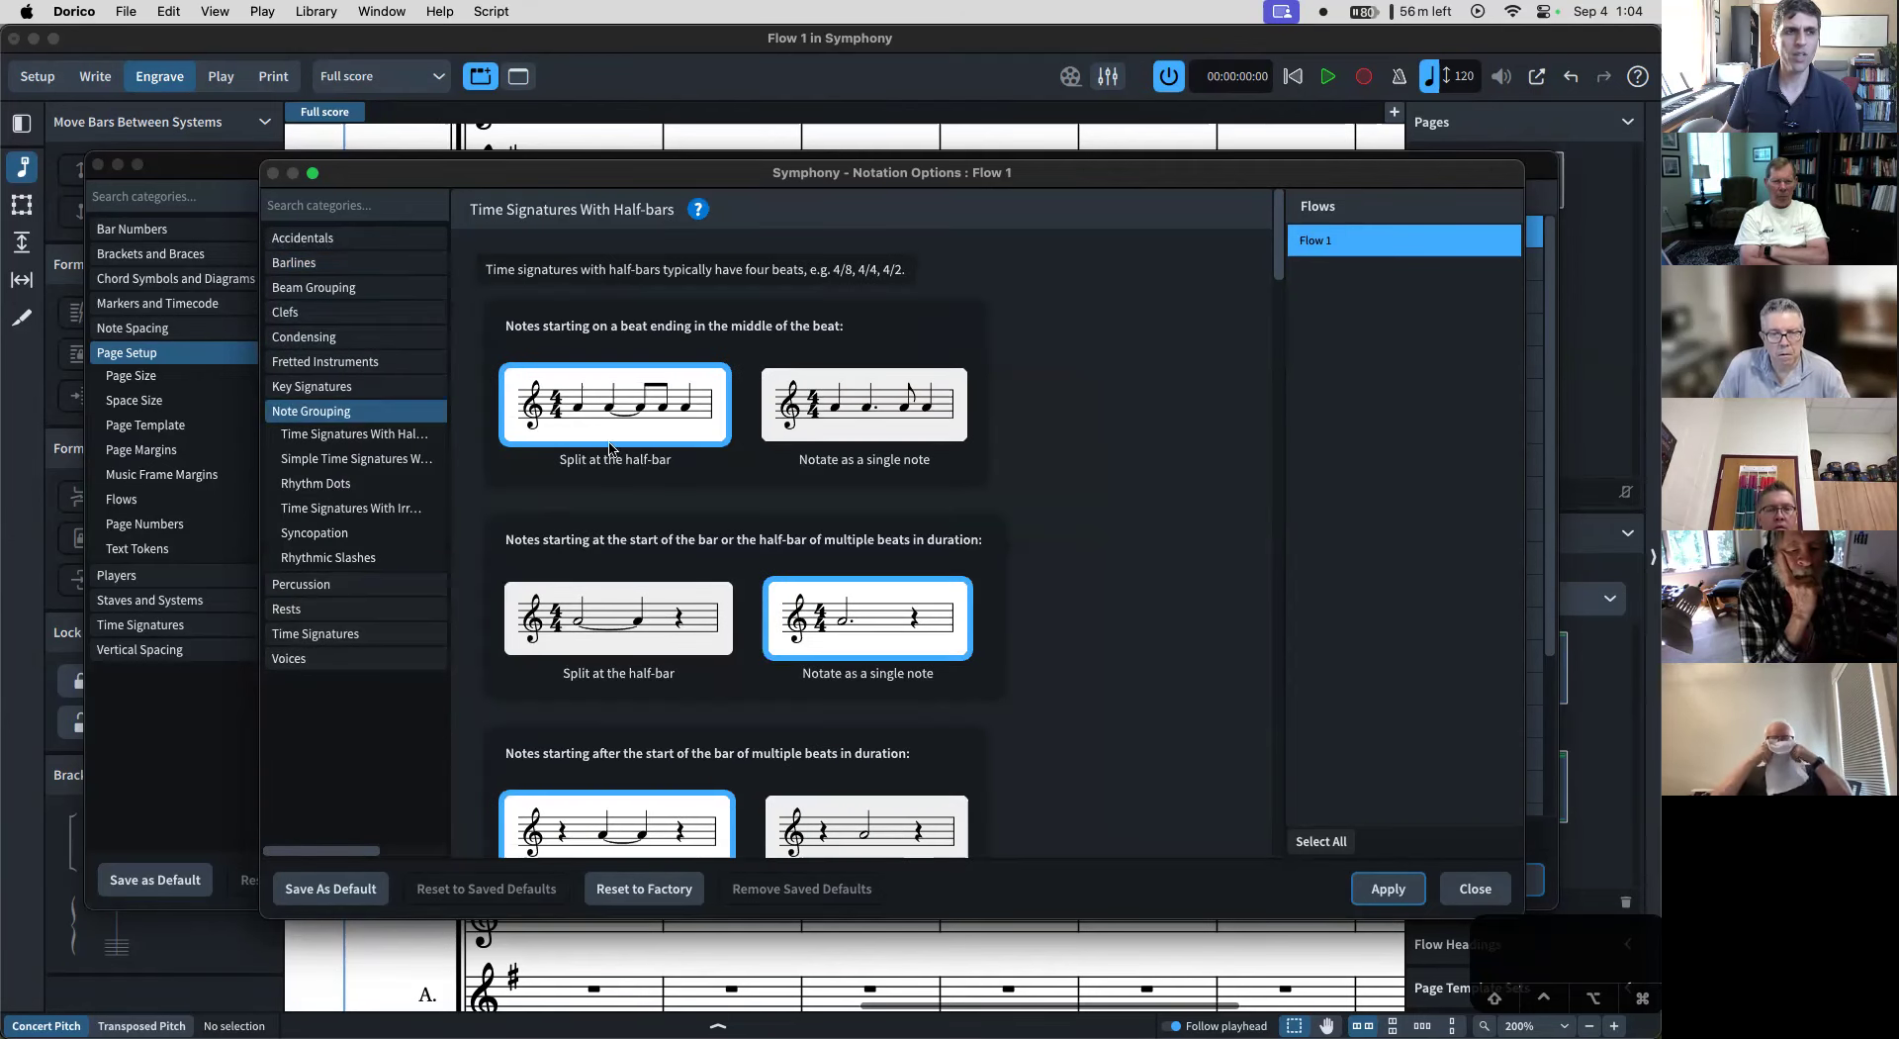
scroll(752, 435, "down", 15)
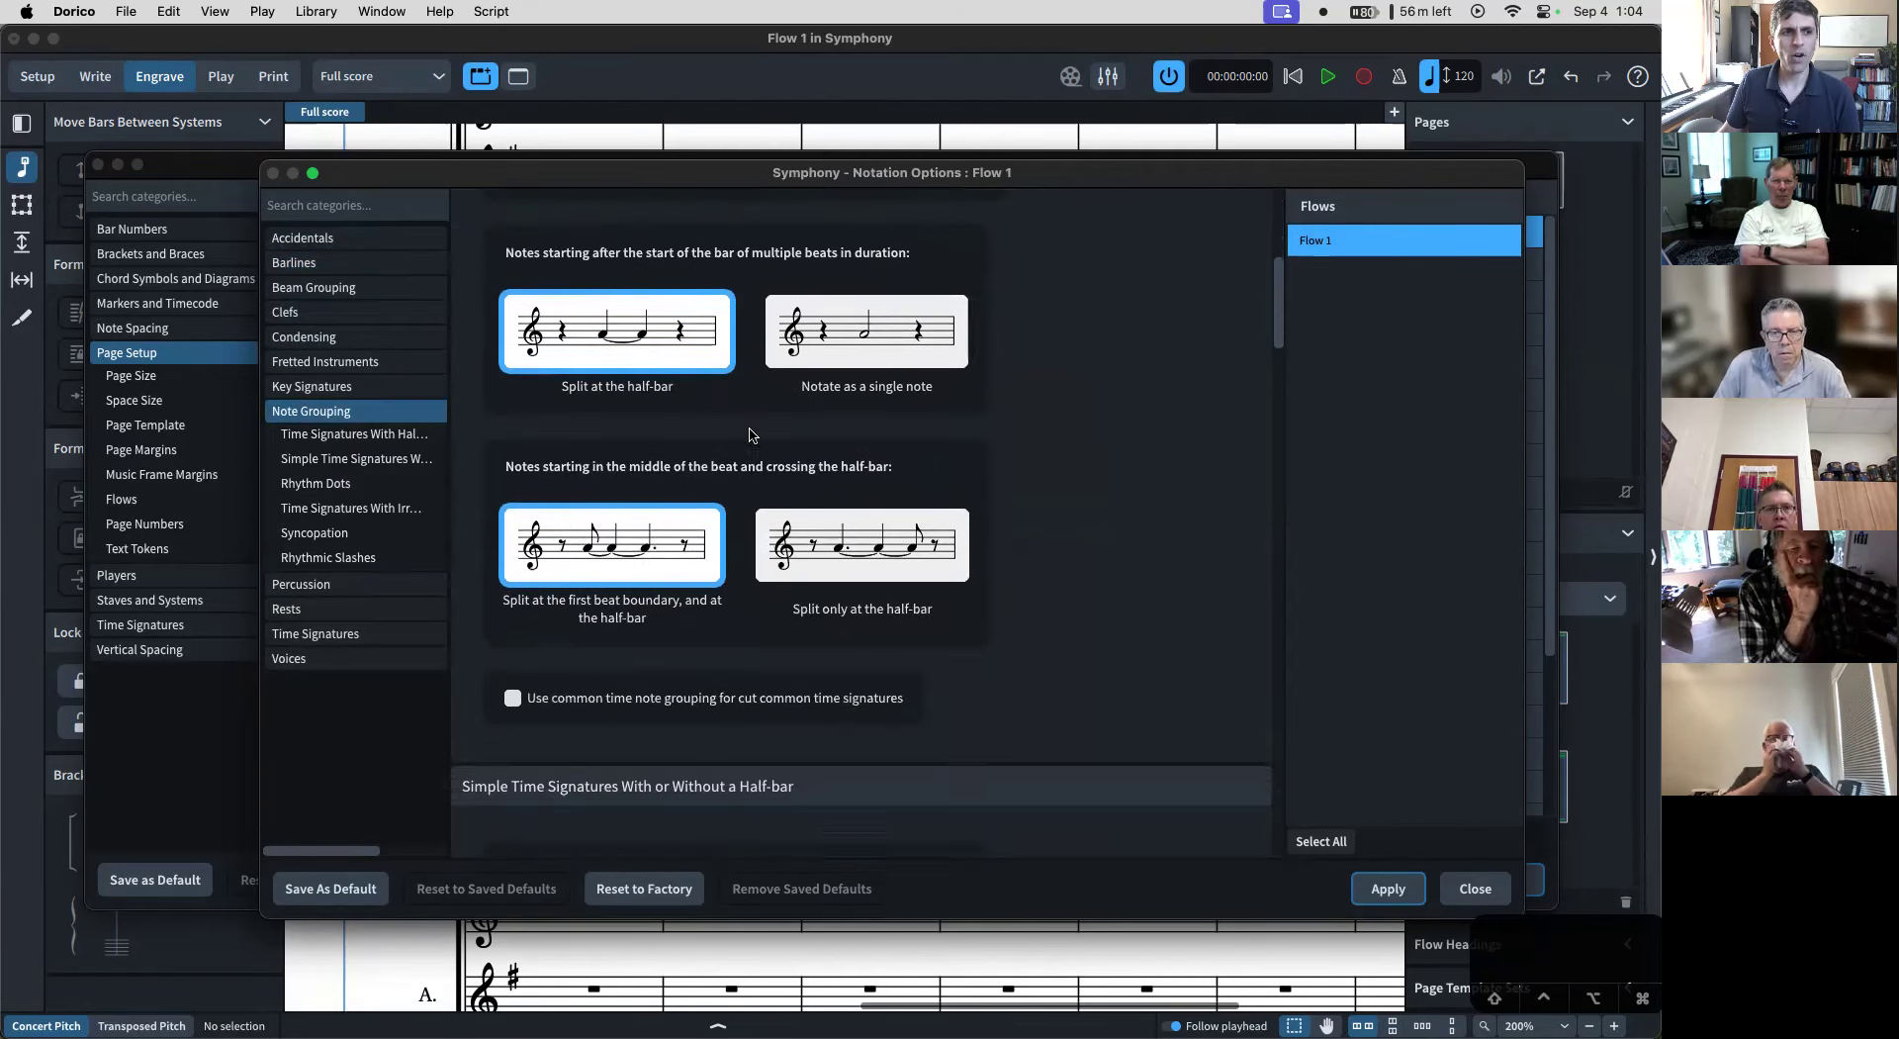
scroll(752, 435, "down", 10)
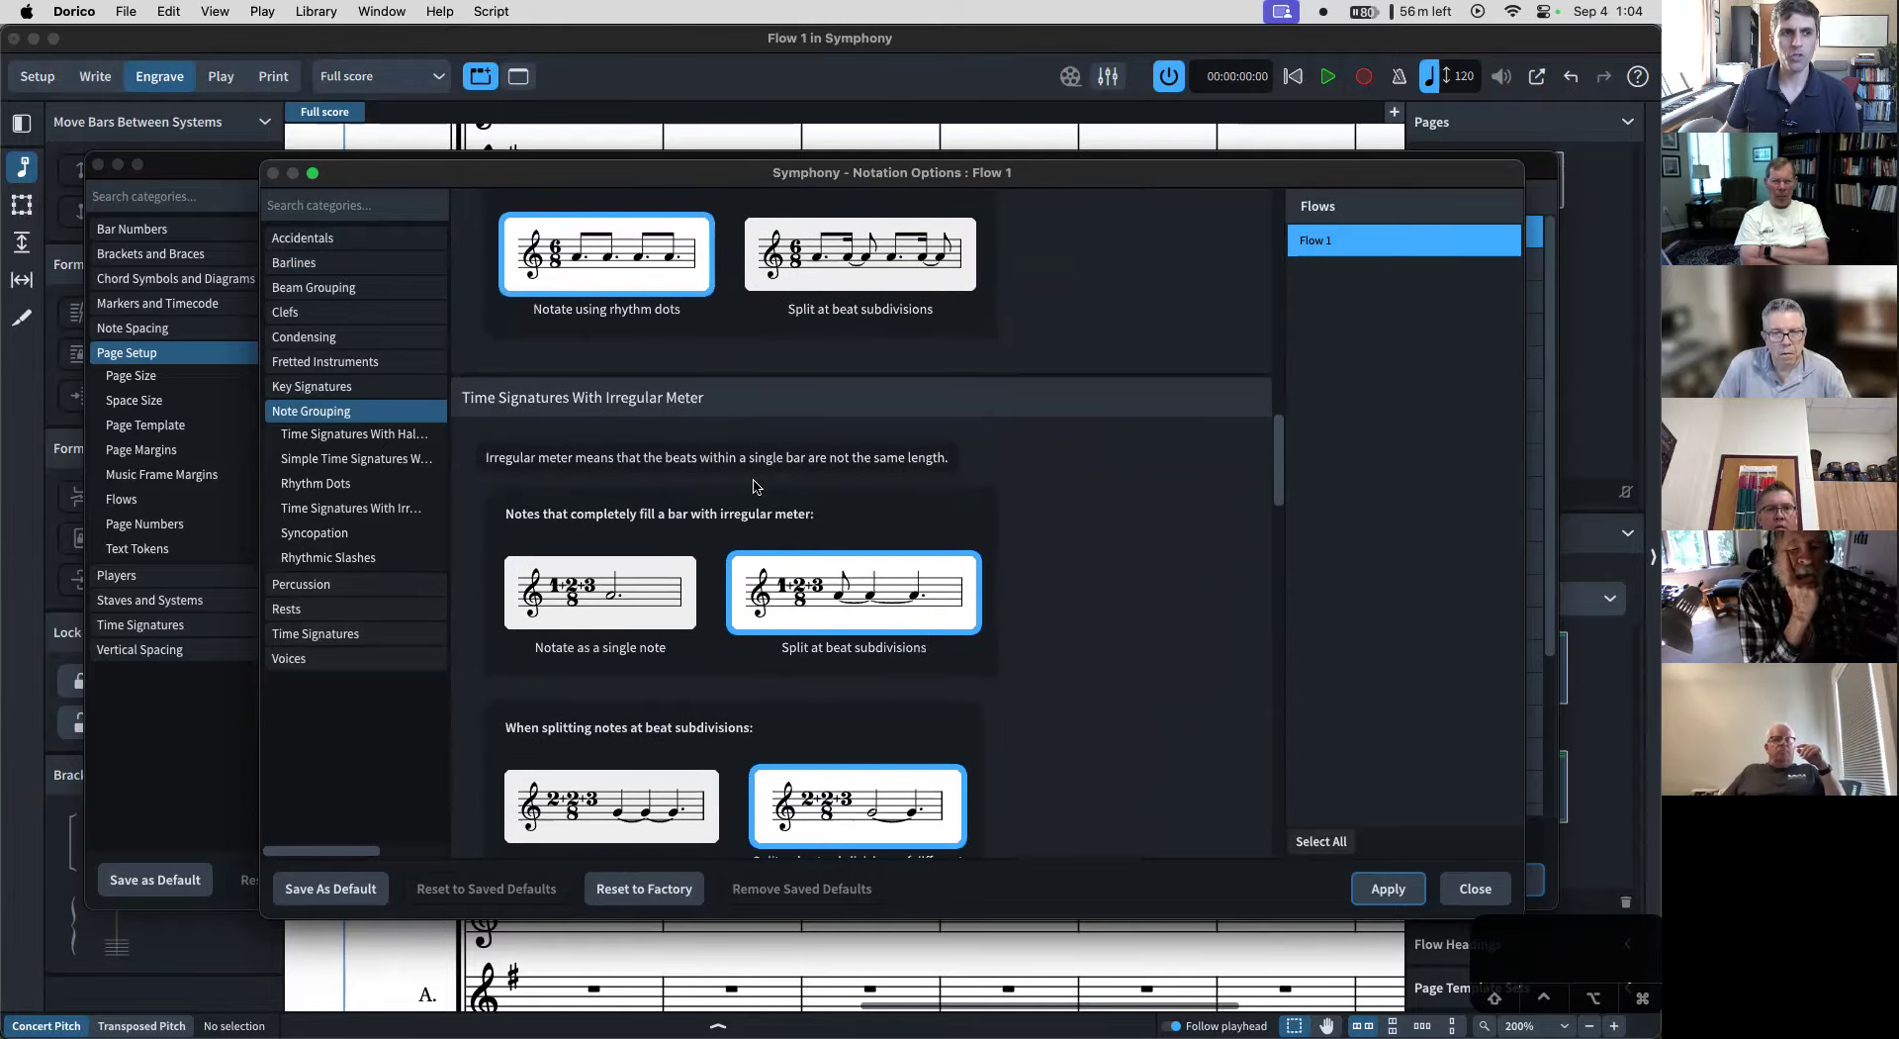
scroll(753, 485, "down", 3)
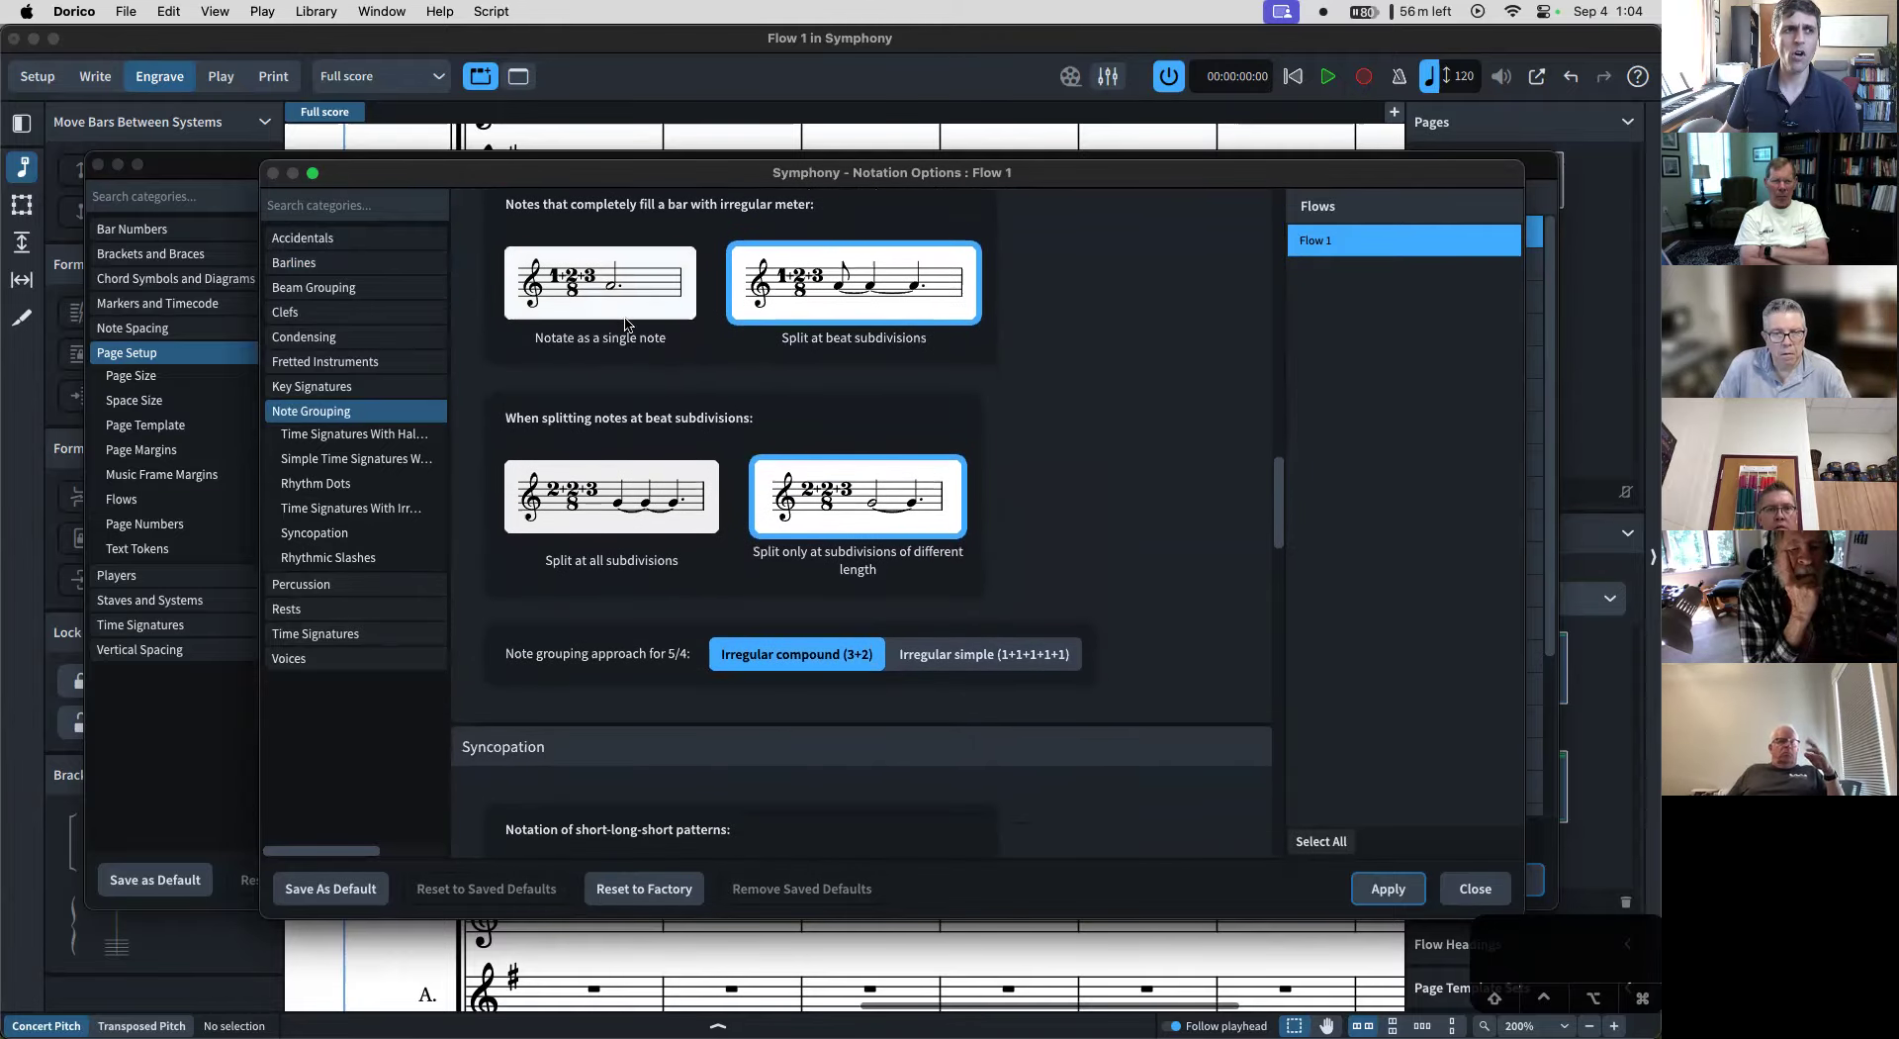
left_click(598, 292)
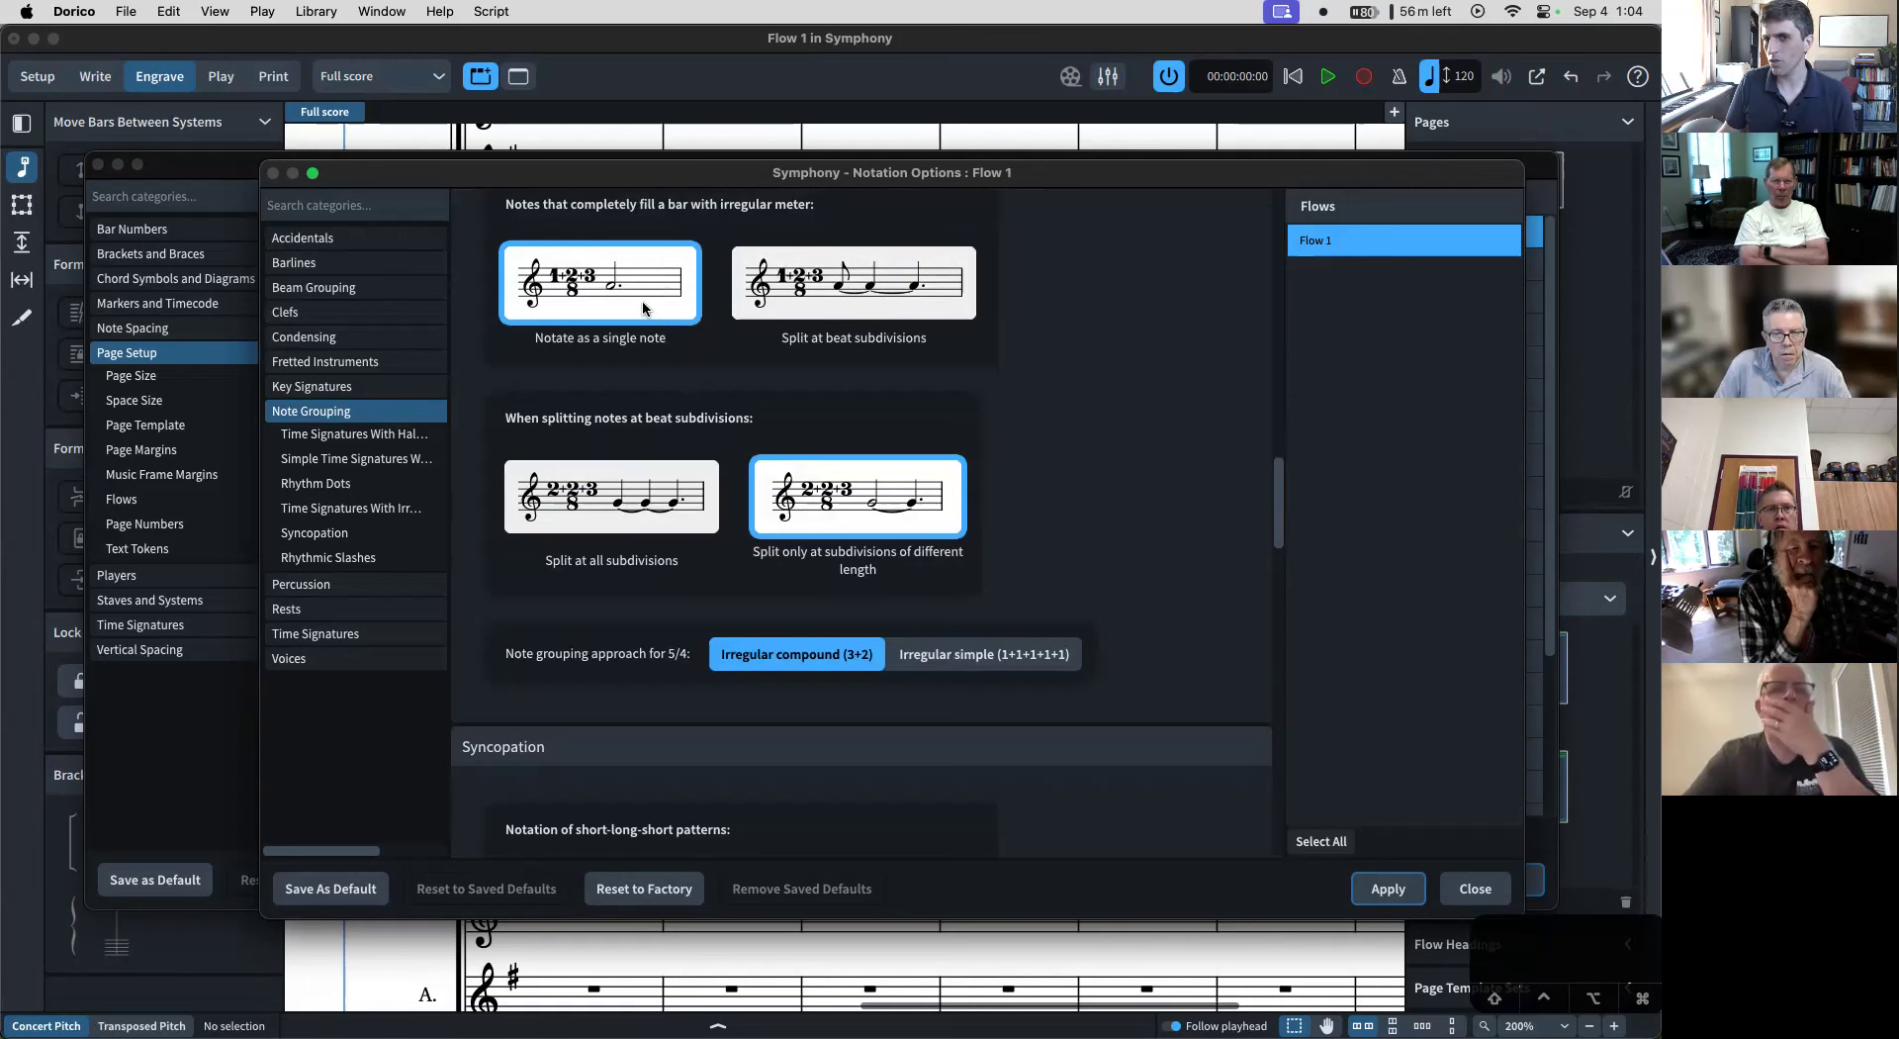
left_click(1377, 887)
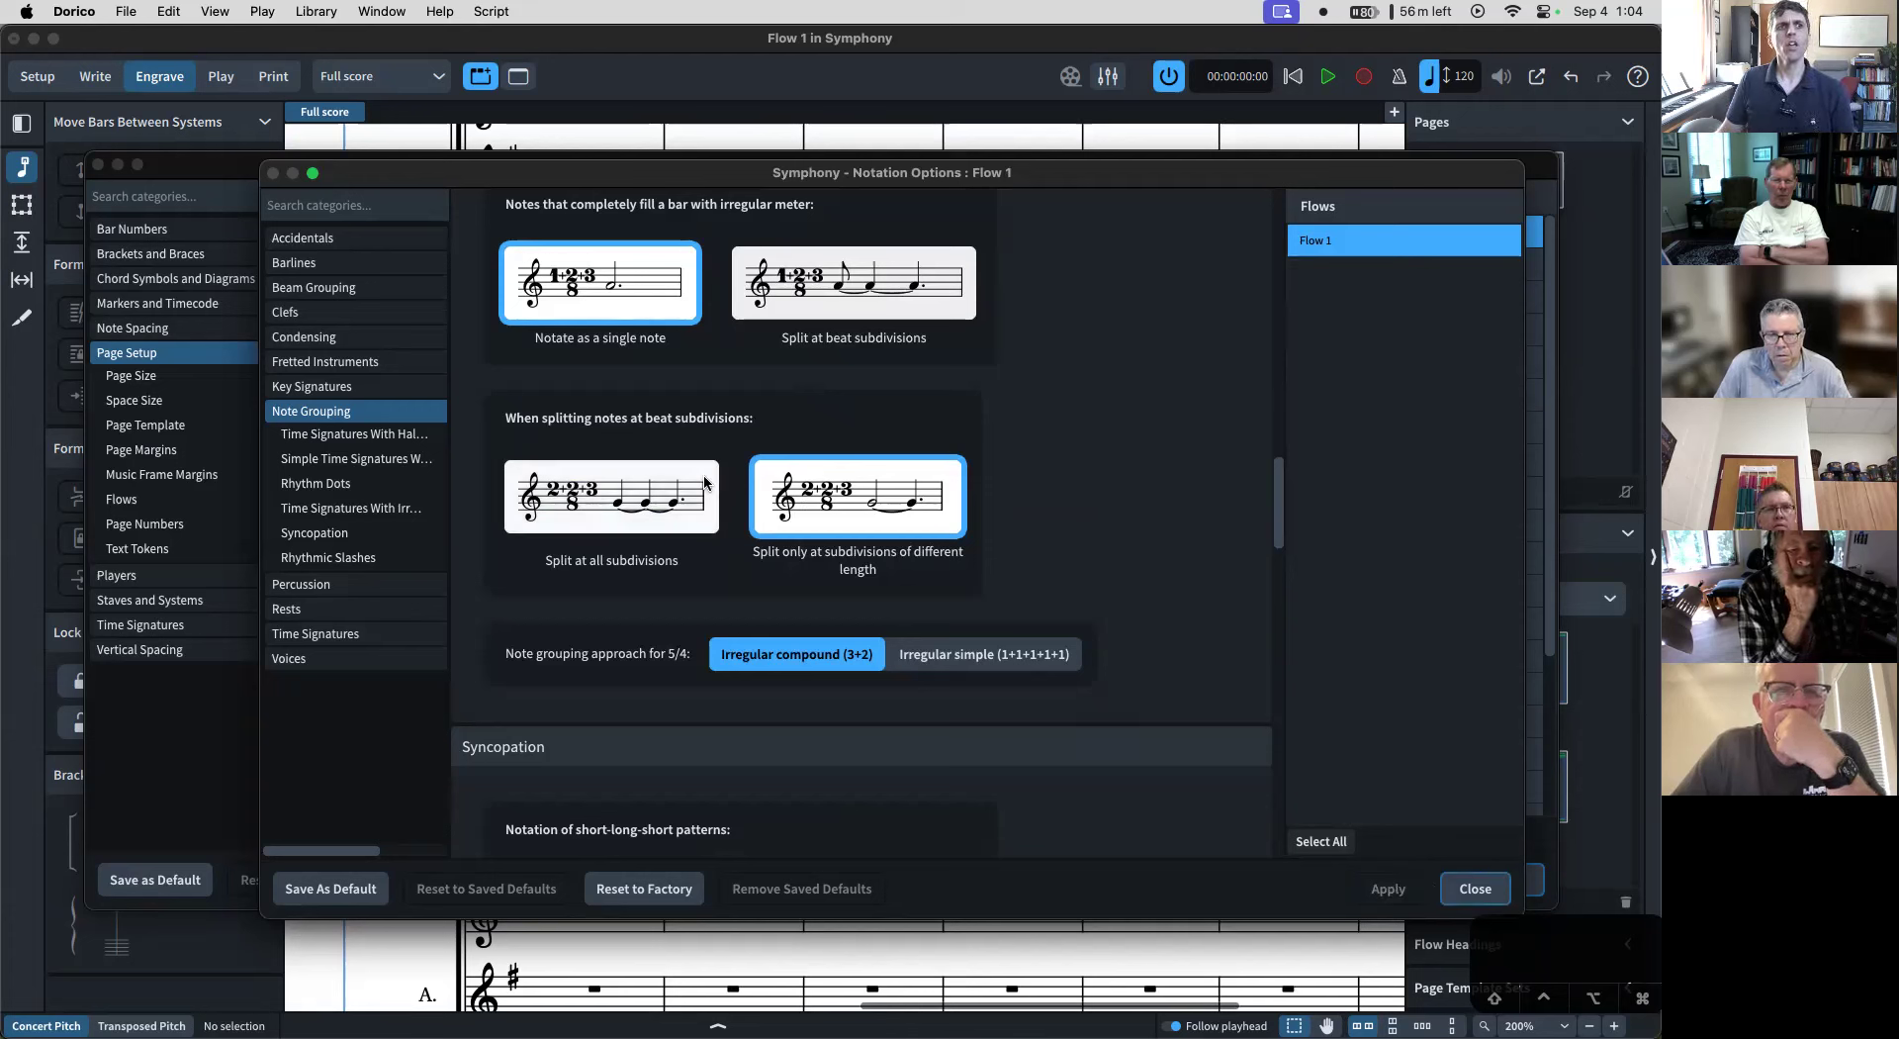
- Open the Engraving Options and review the beam settings for vertical position within and outside the staff
left_click(317, 11)
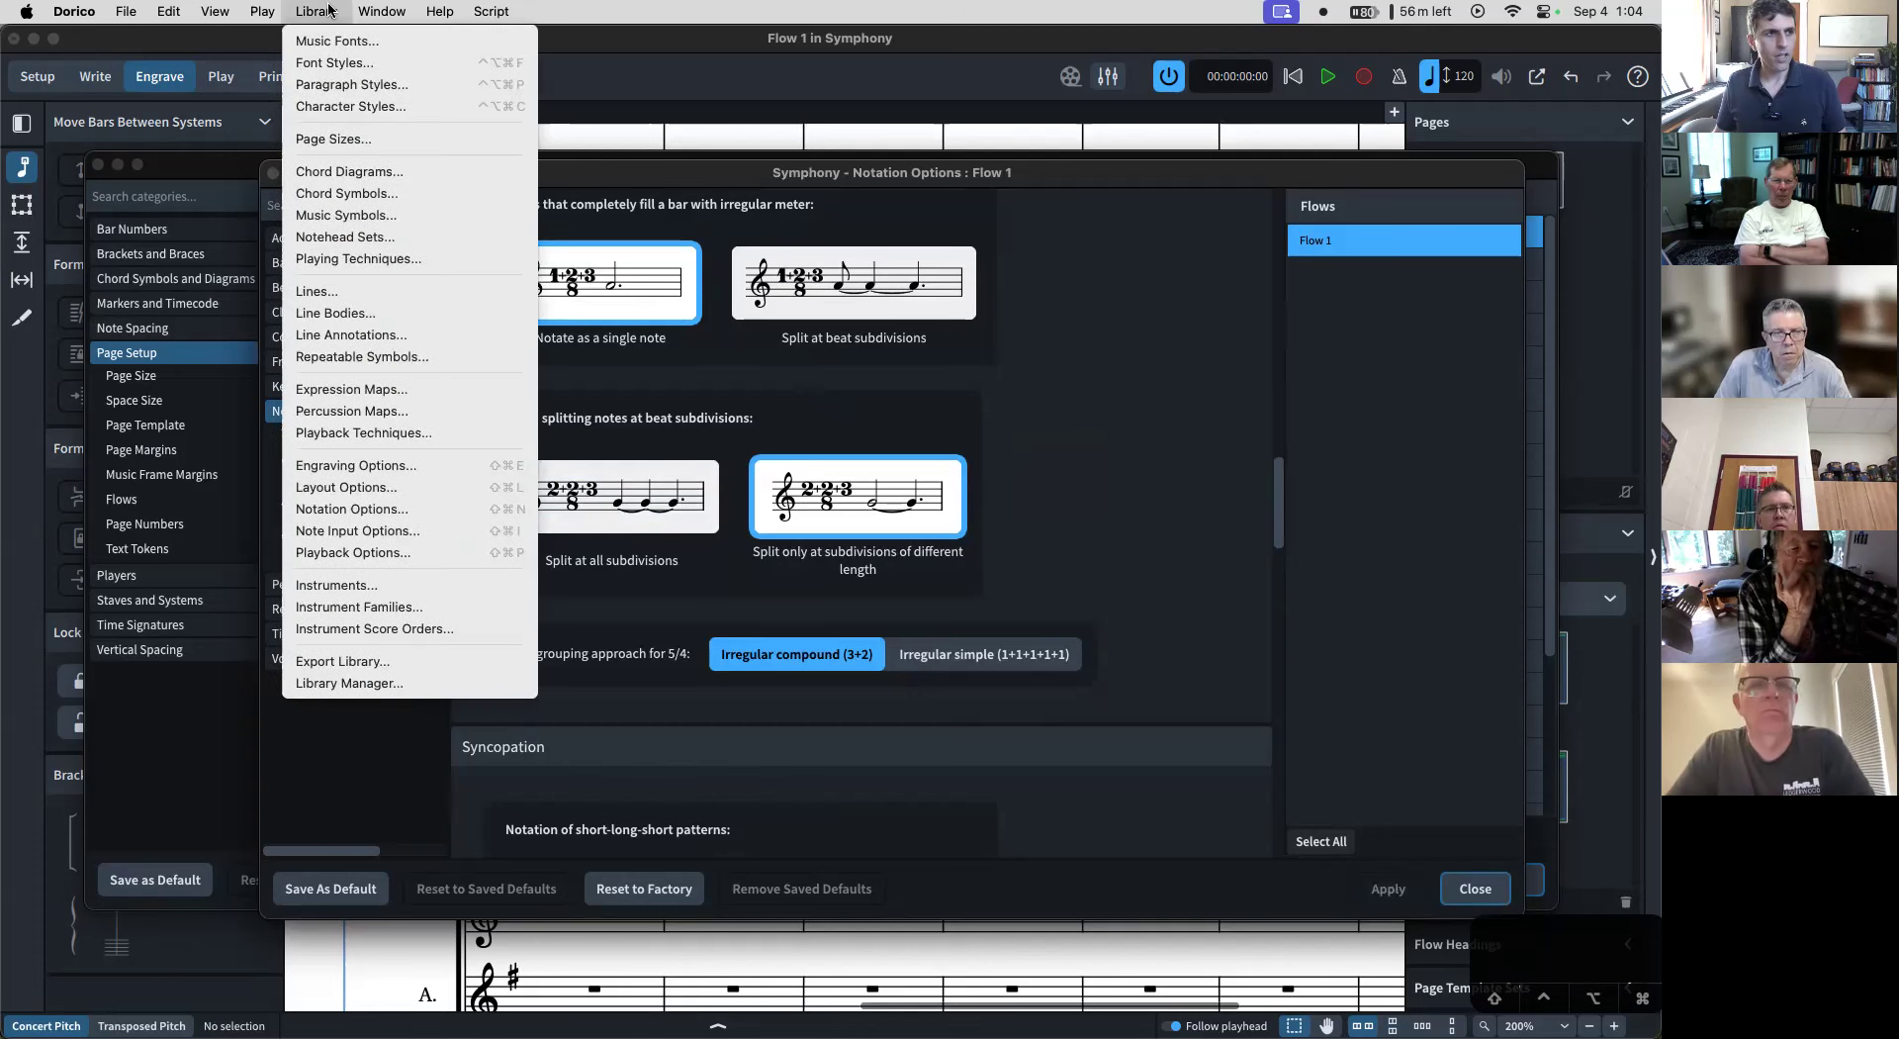
left_click(444, 470)
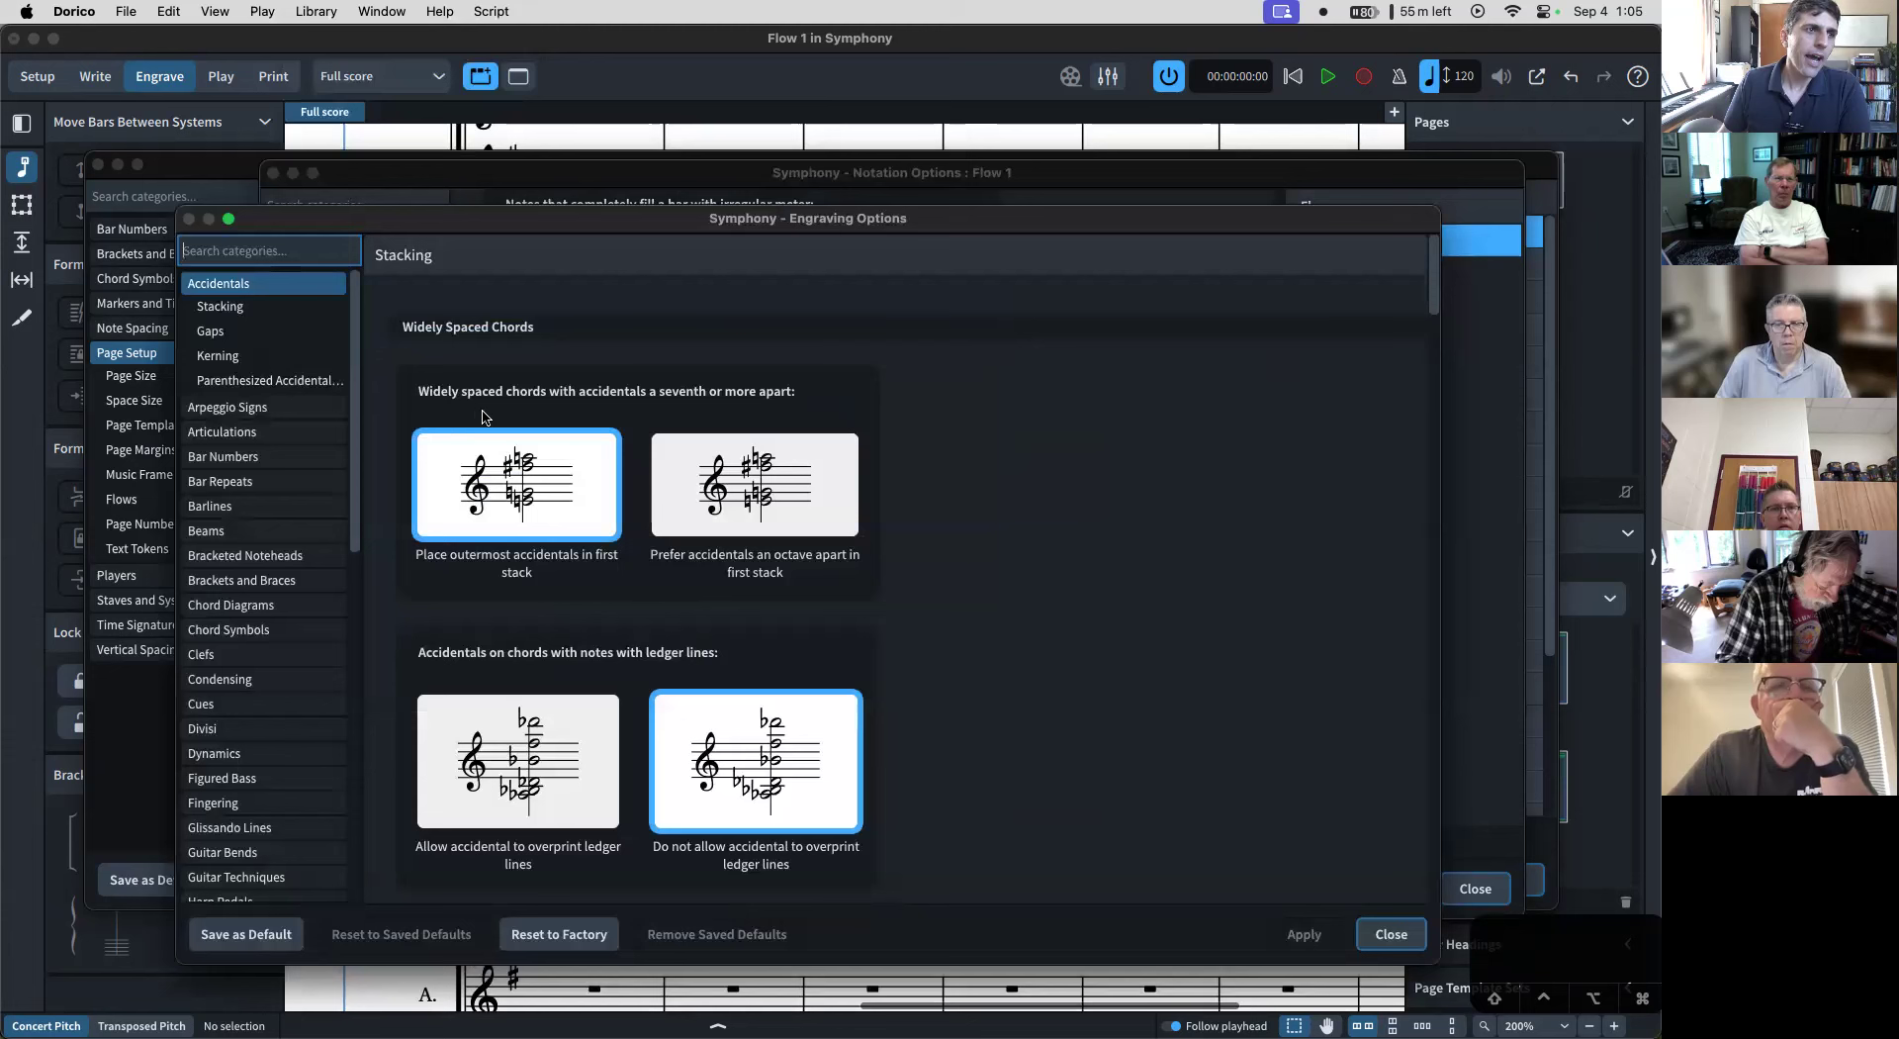
left_click(285, 532)
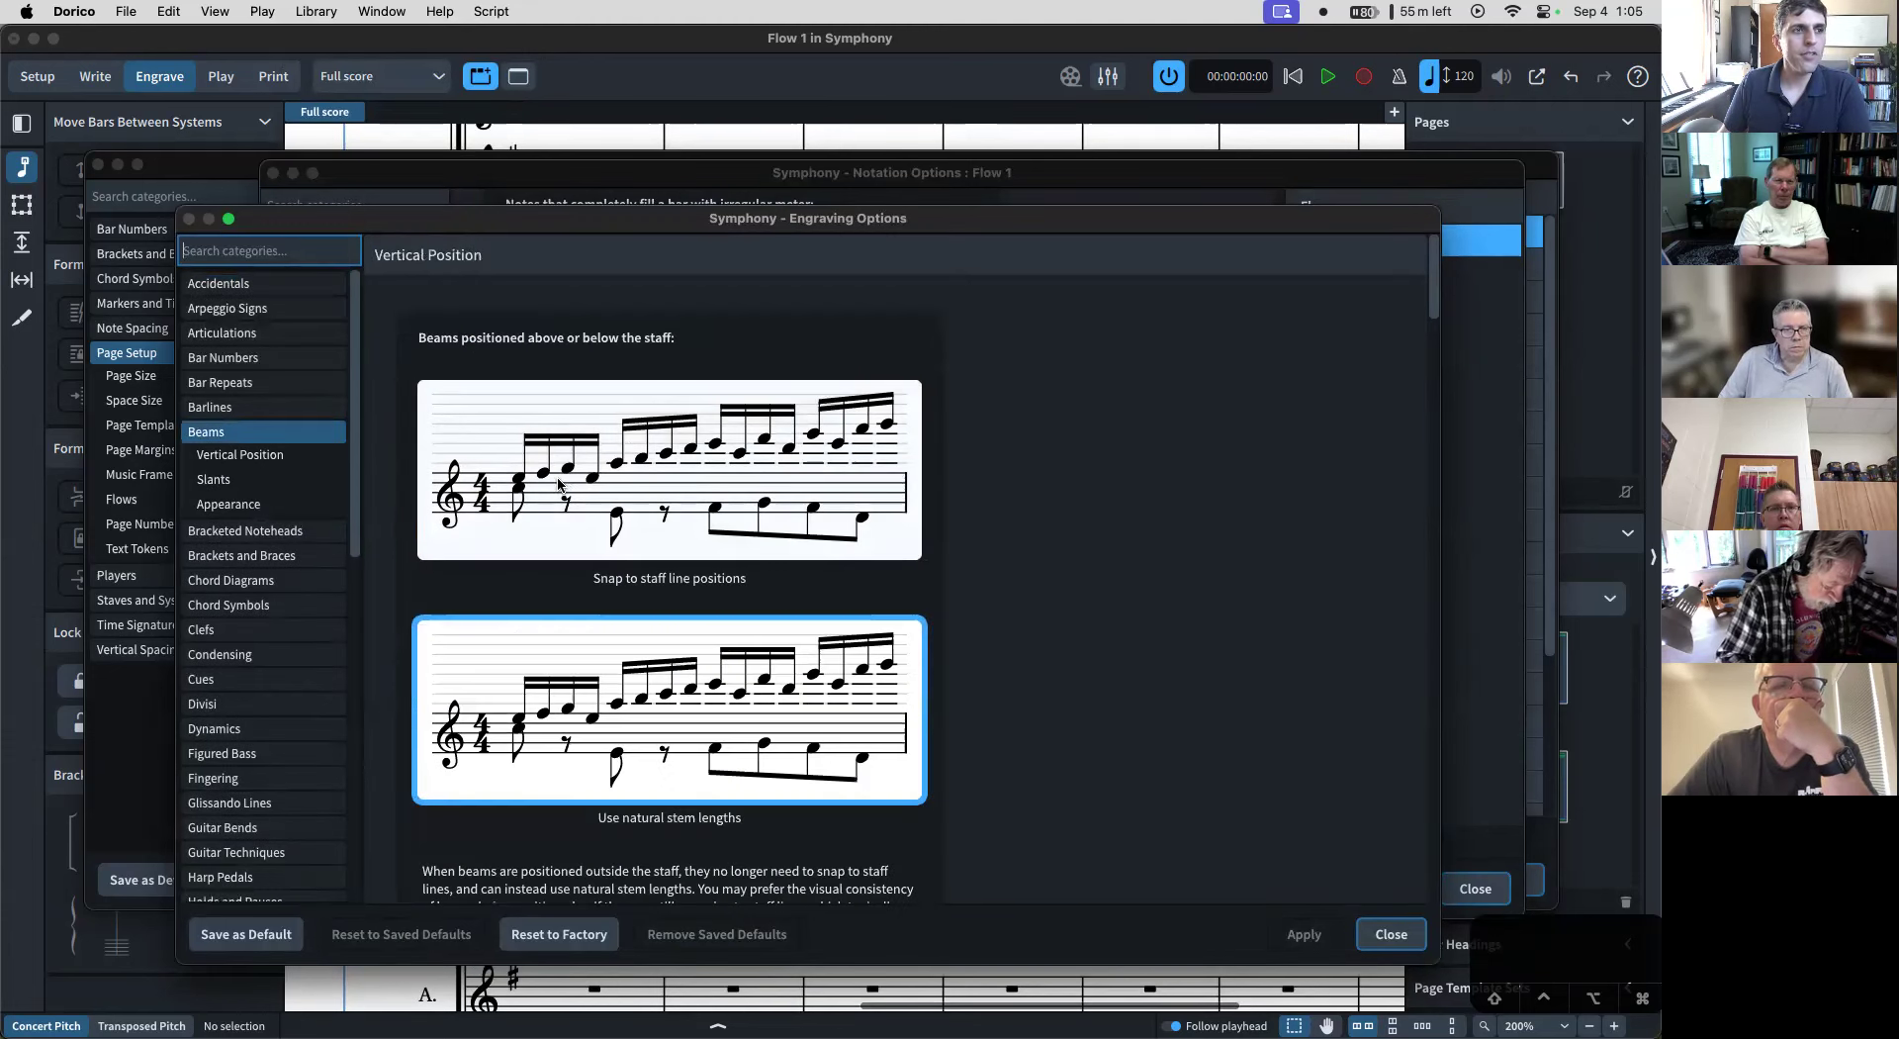
scroll(653, 613, "down", 8)
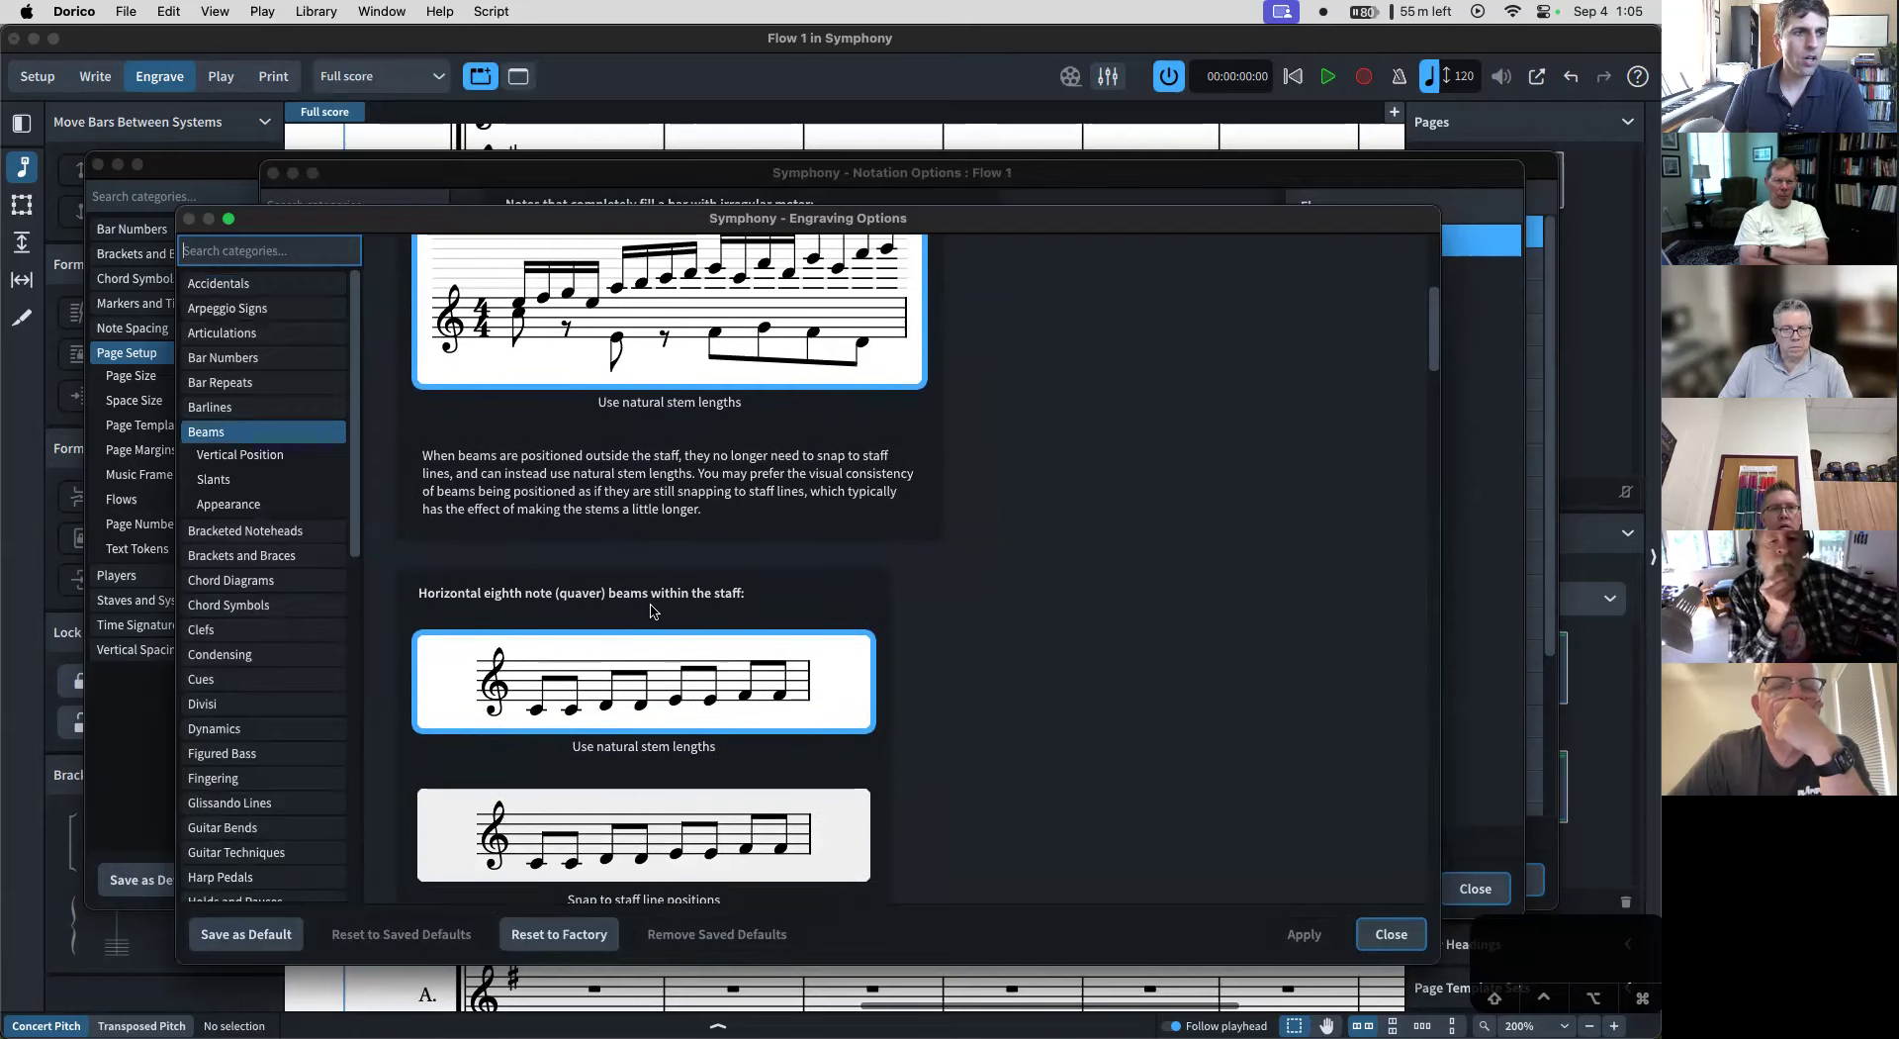
scroll(285, 638, "down", 5)
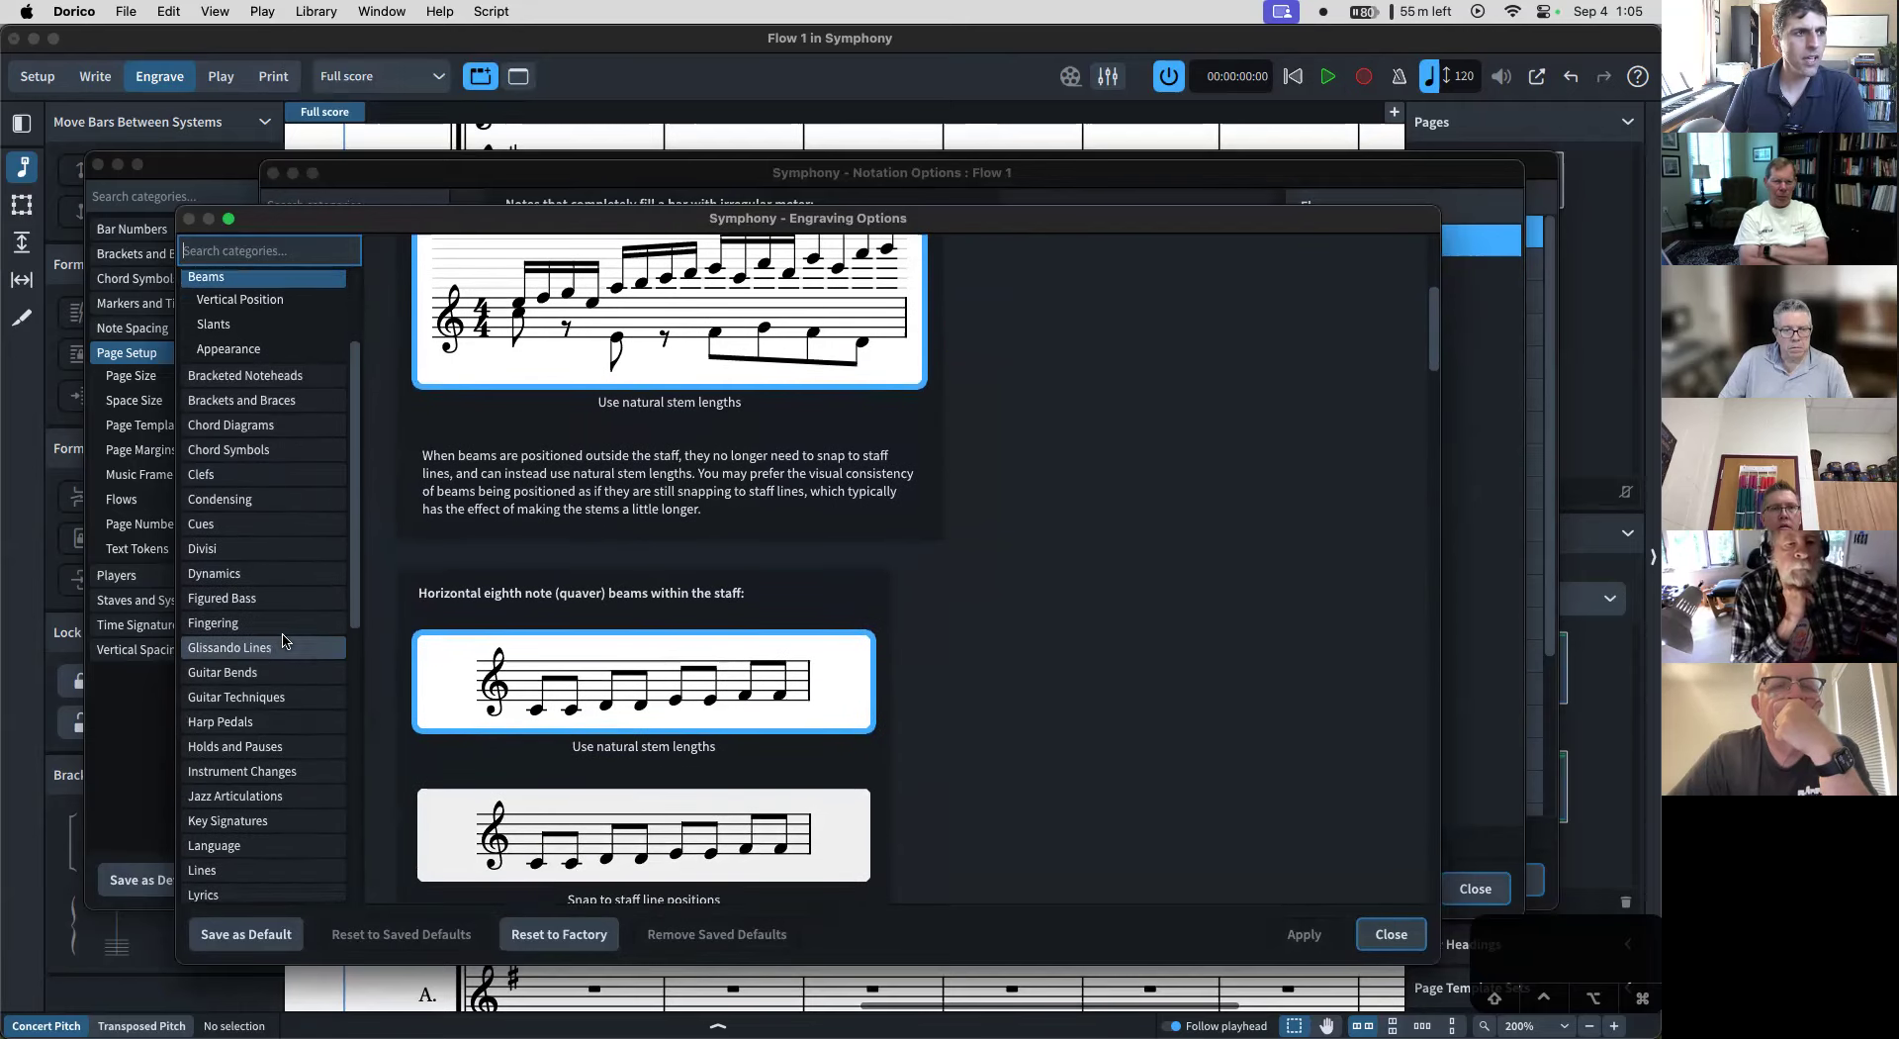
- In the chord symbol engraving options, try the Nashville root appearance and review the options for each root style
left_click(277, 432)
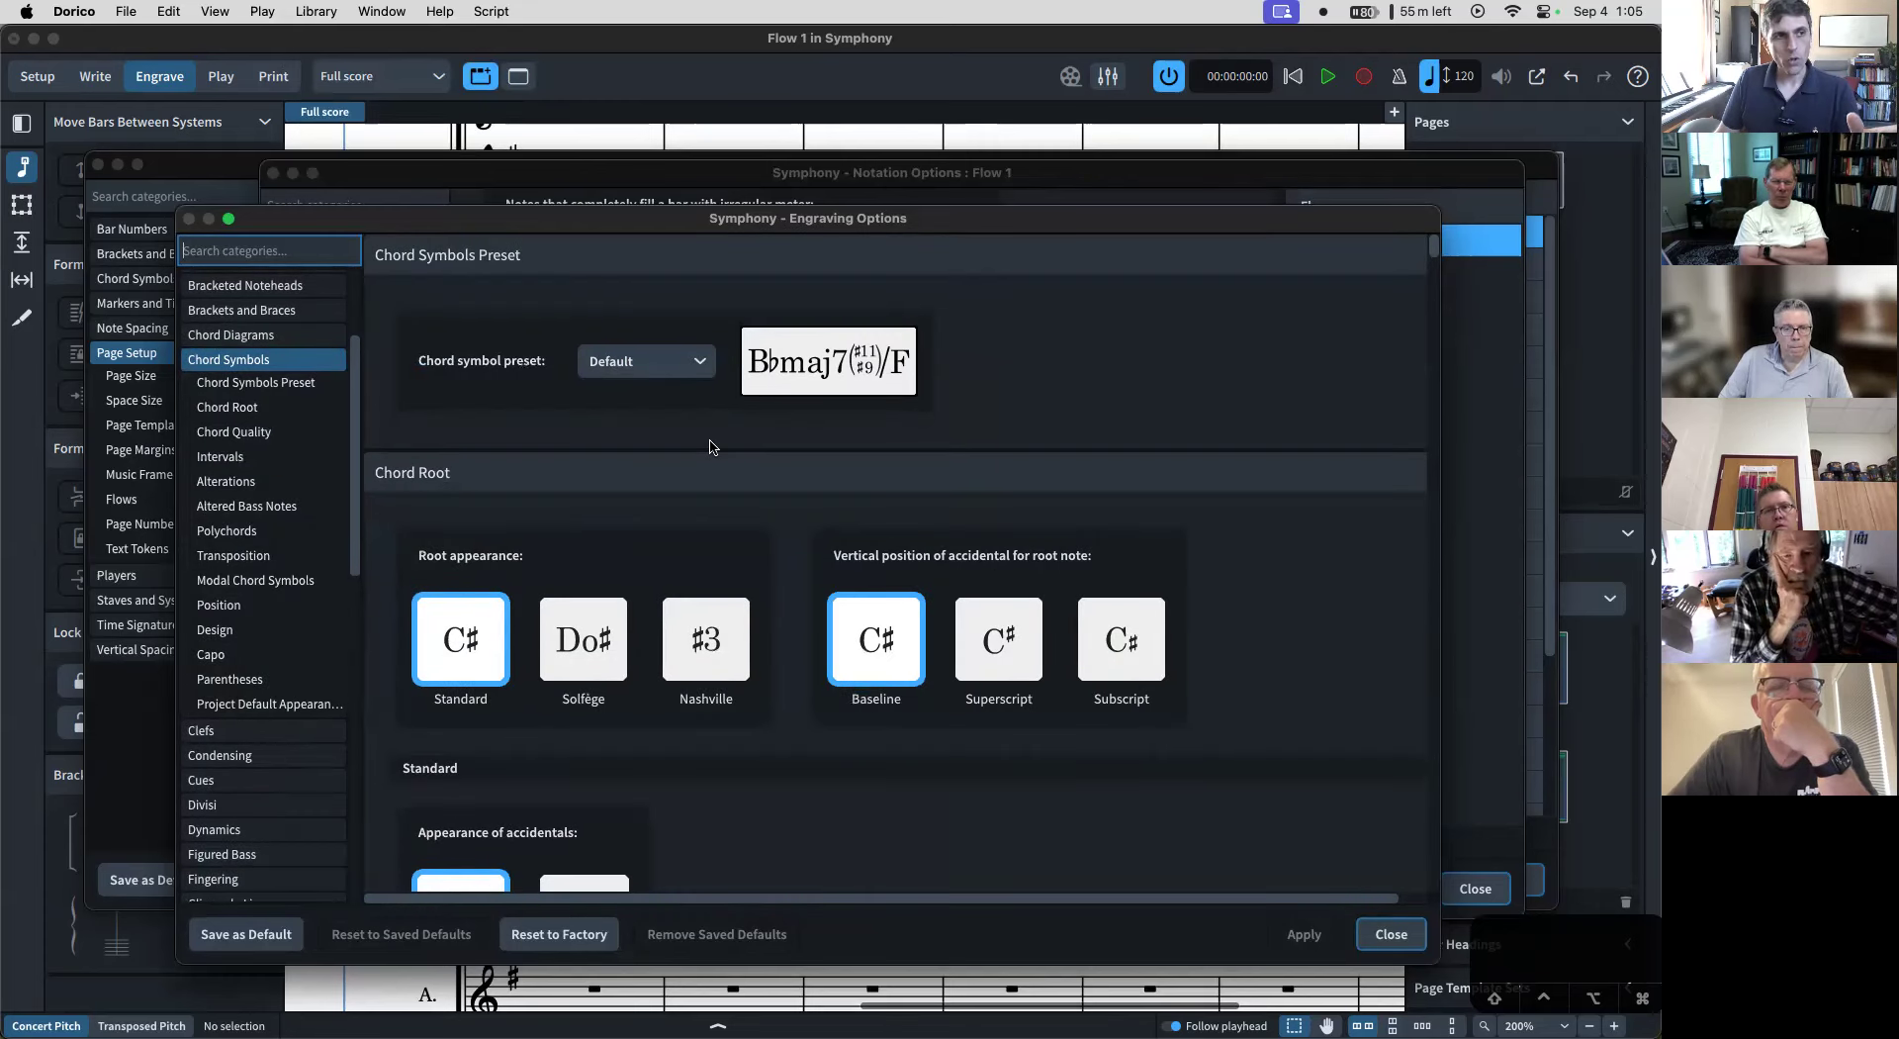
scroll(710, 447, "down", 3)
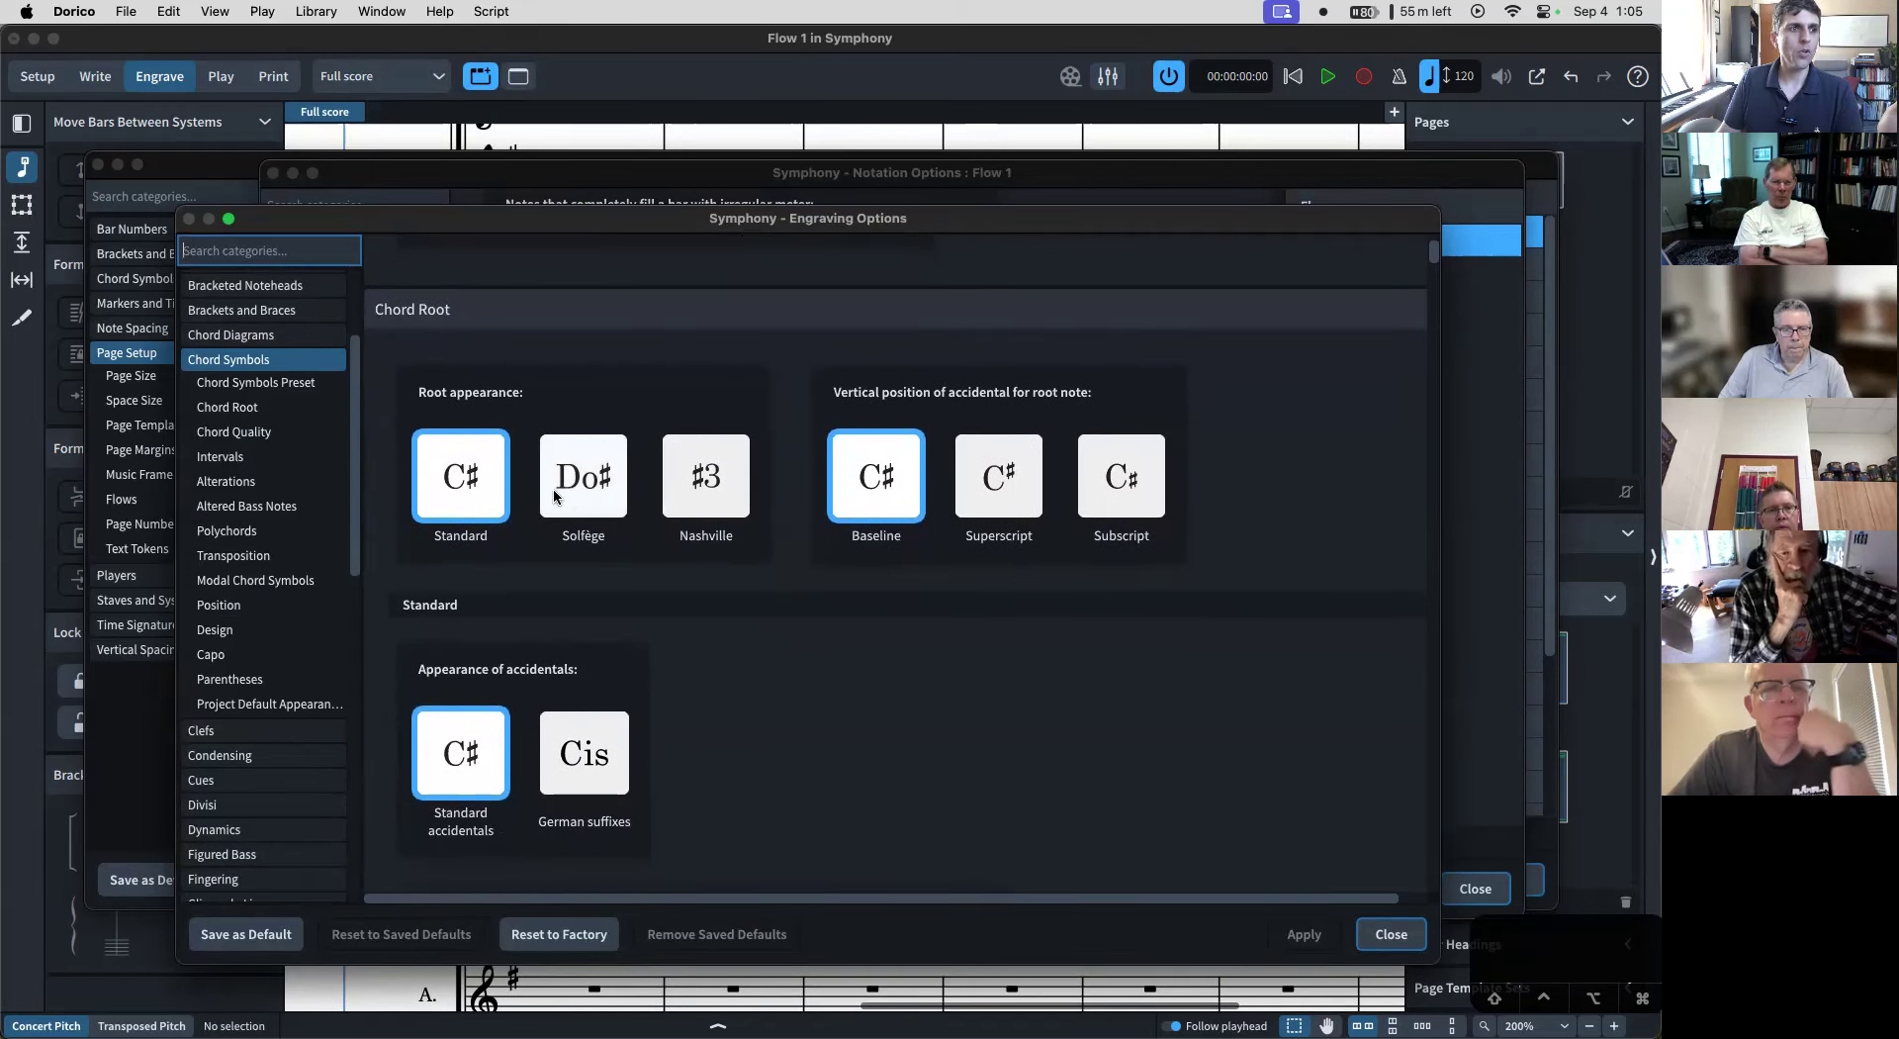
left_click(695, 482)
scroll(695, 483, "down", 10)
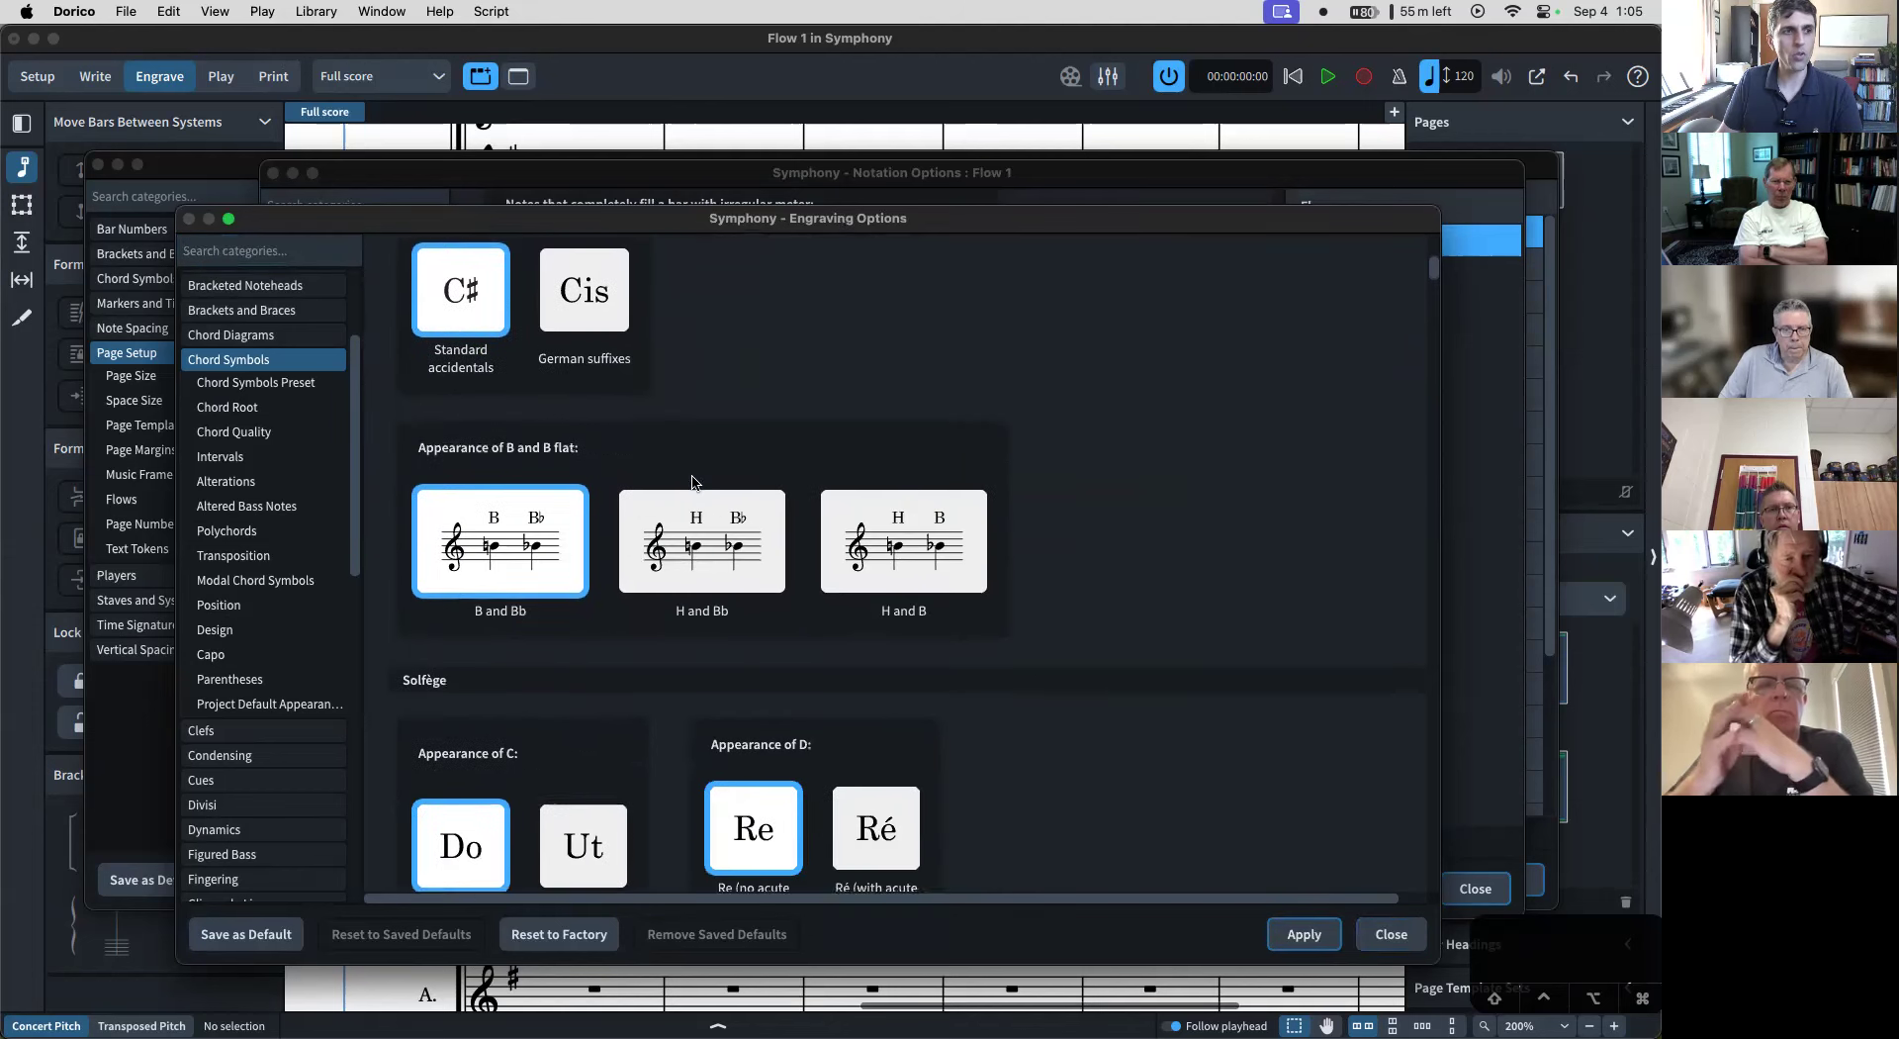
scroll(693, 482, "down", 10)
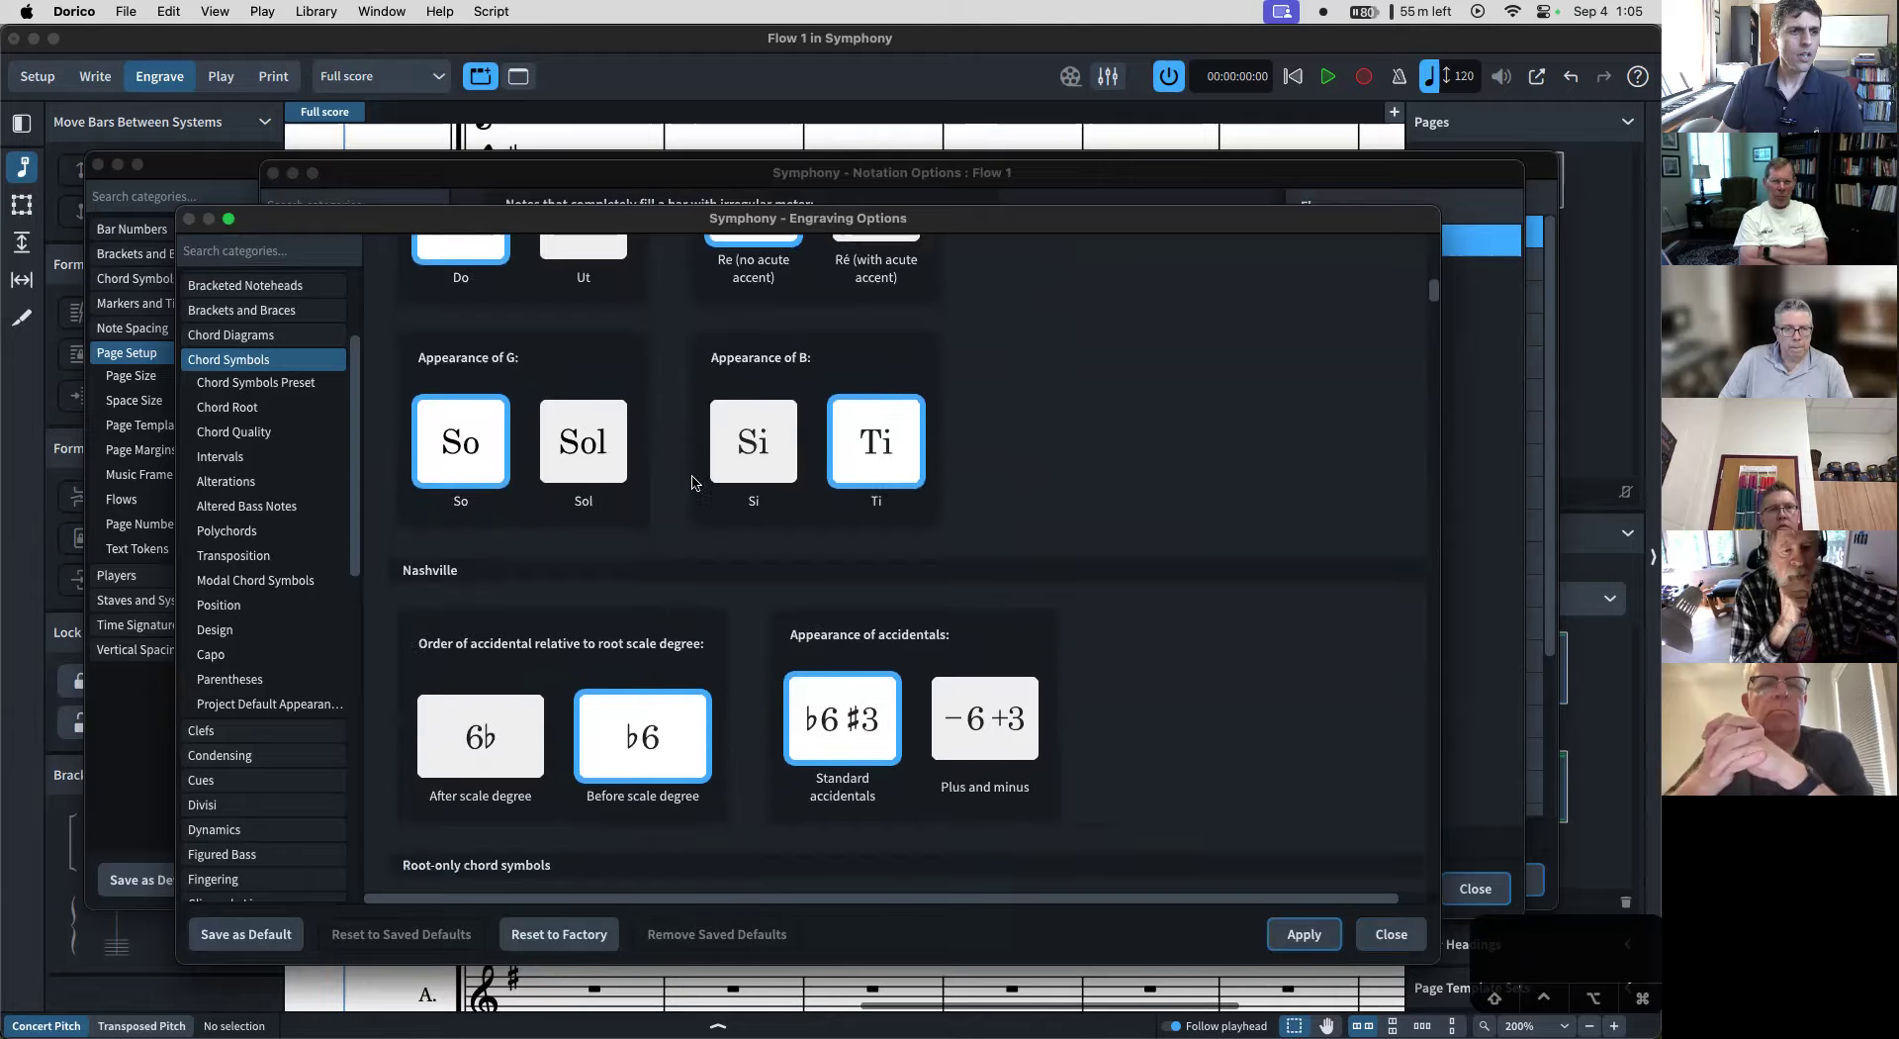
- Try the Triangle appearance for major triads and the Minus appearance for minor triads
scroll(692, 482, "down", 10)
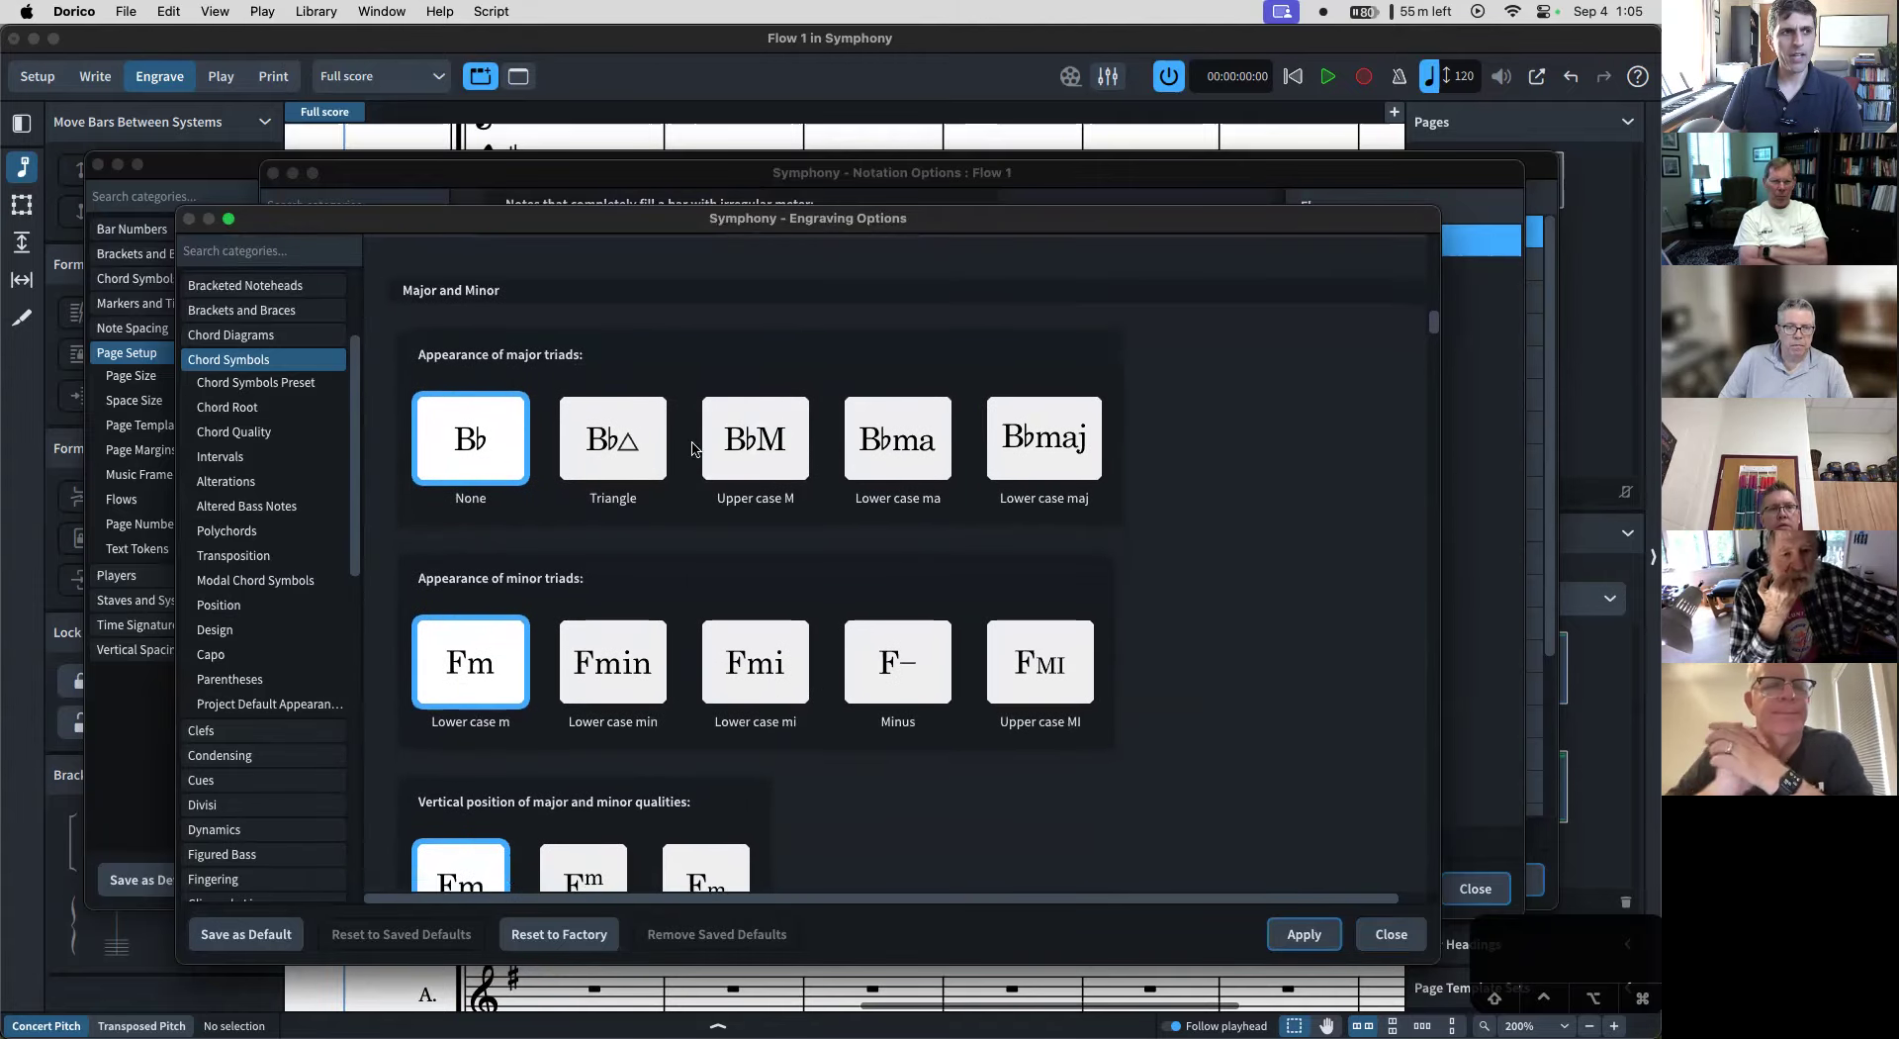
left_click(618, 452)
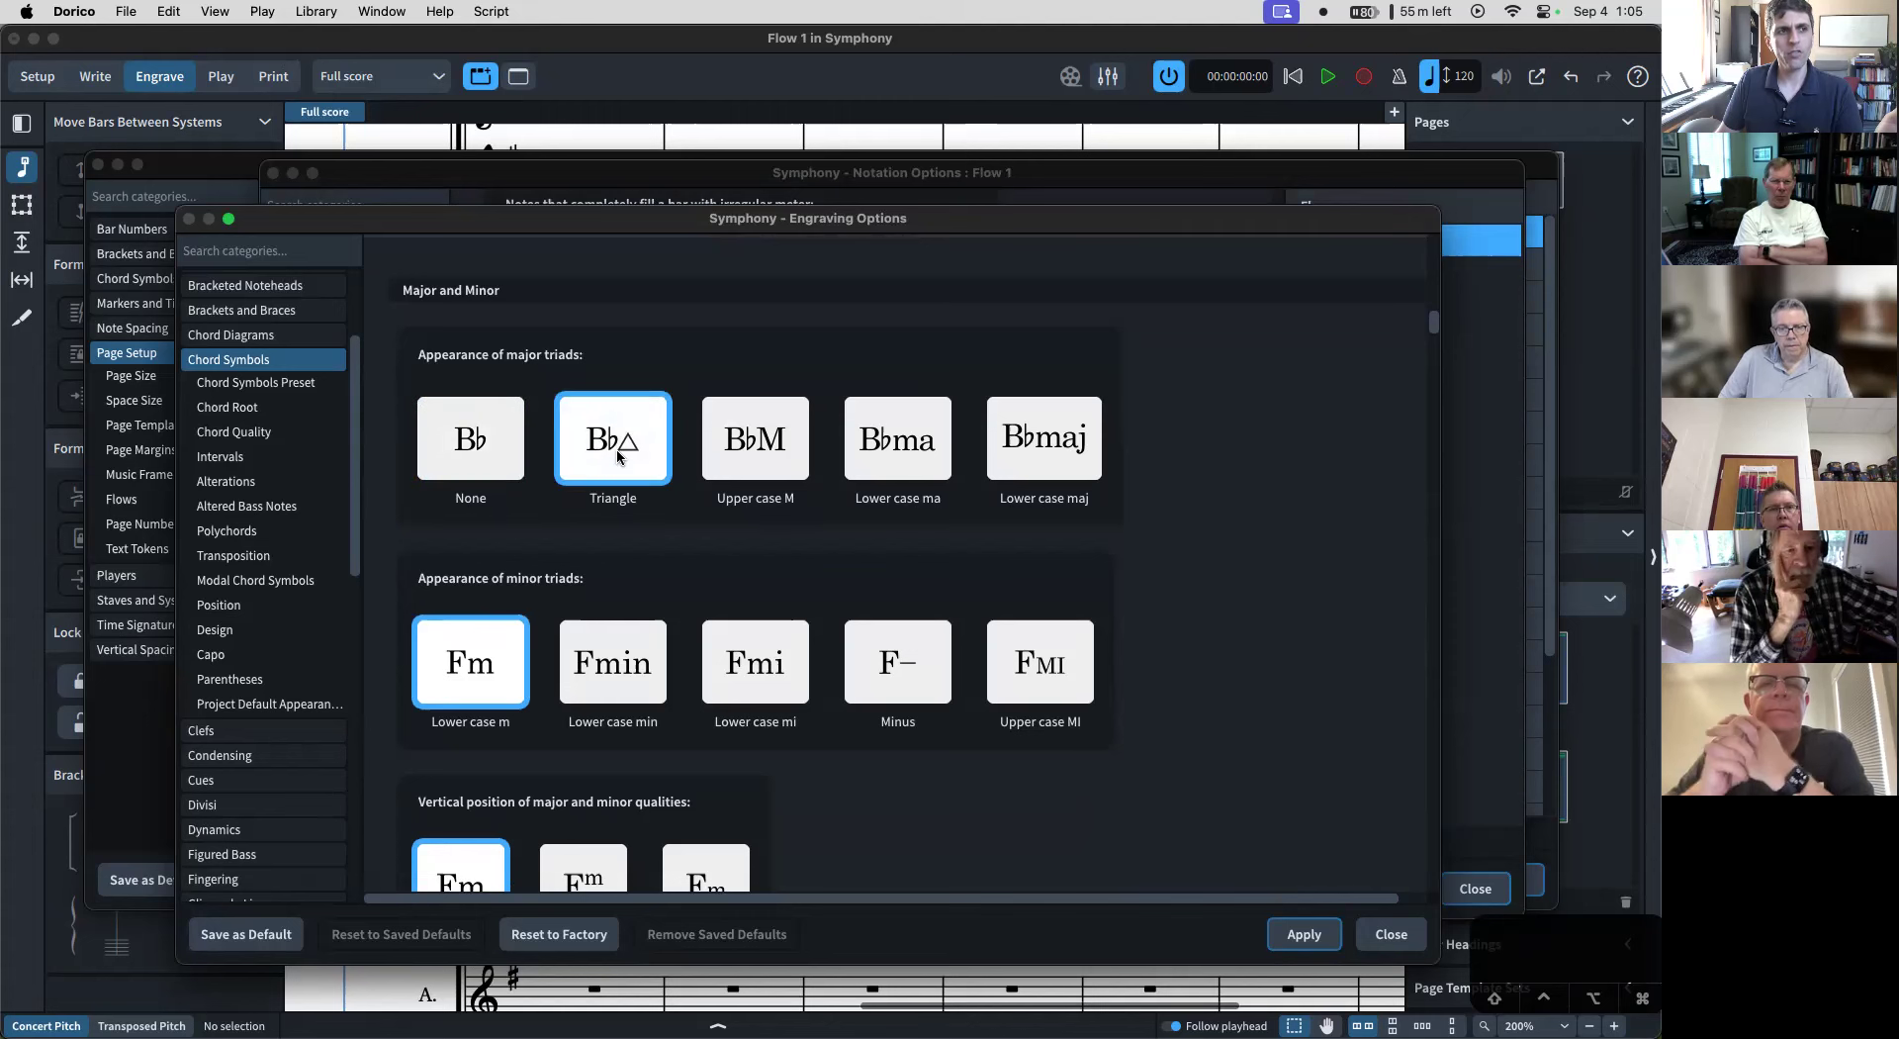
scroll(737, 406, "down", 5)
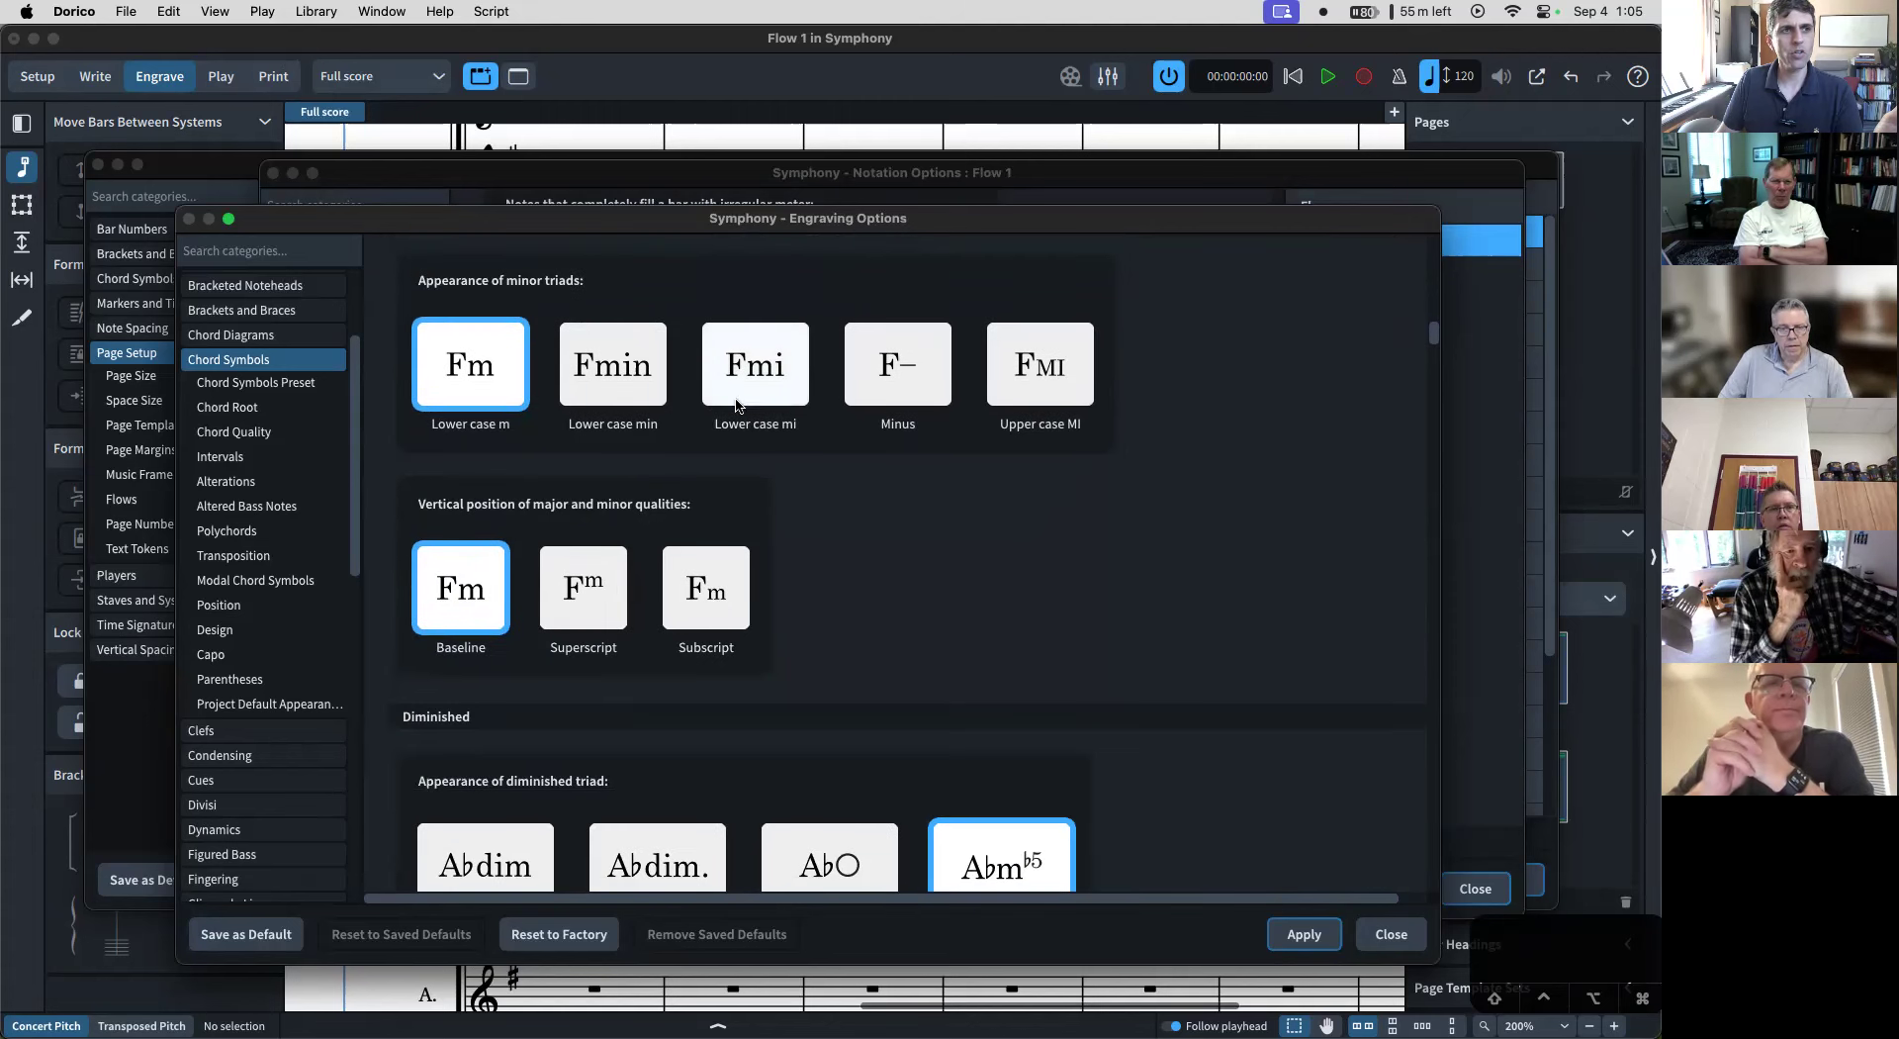
left_click(893, 398)
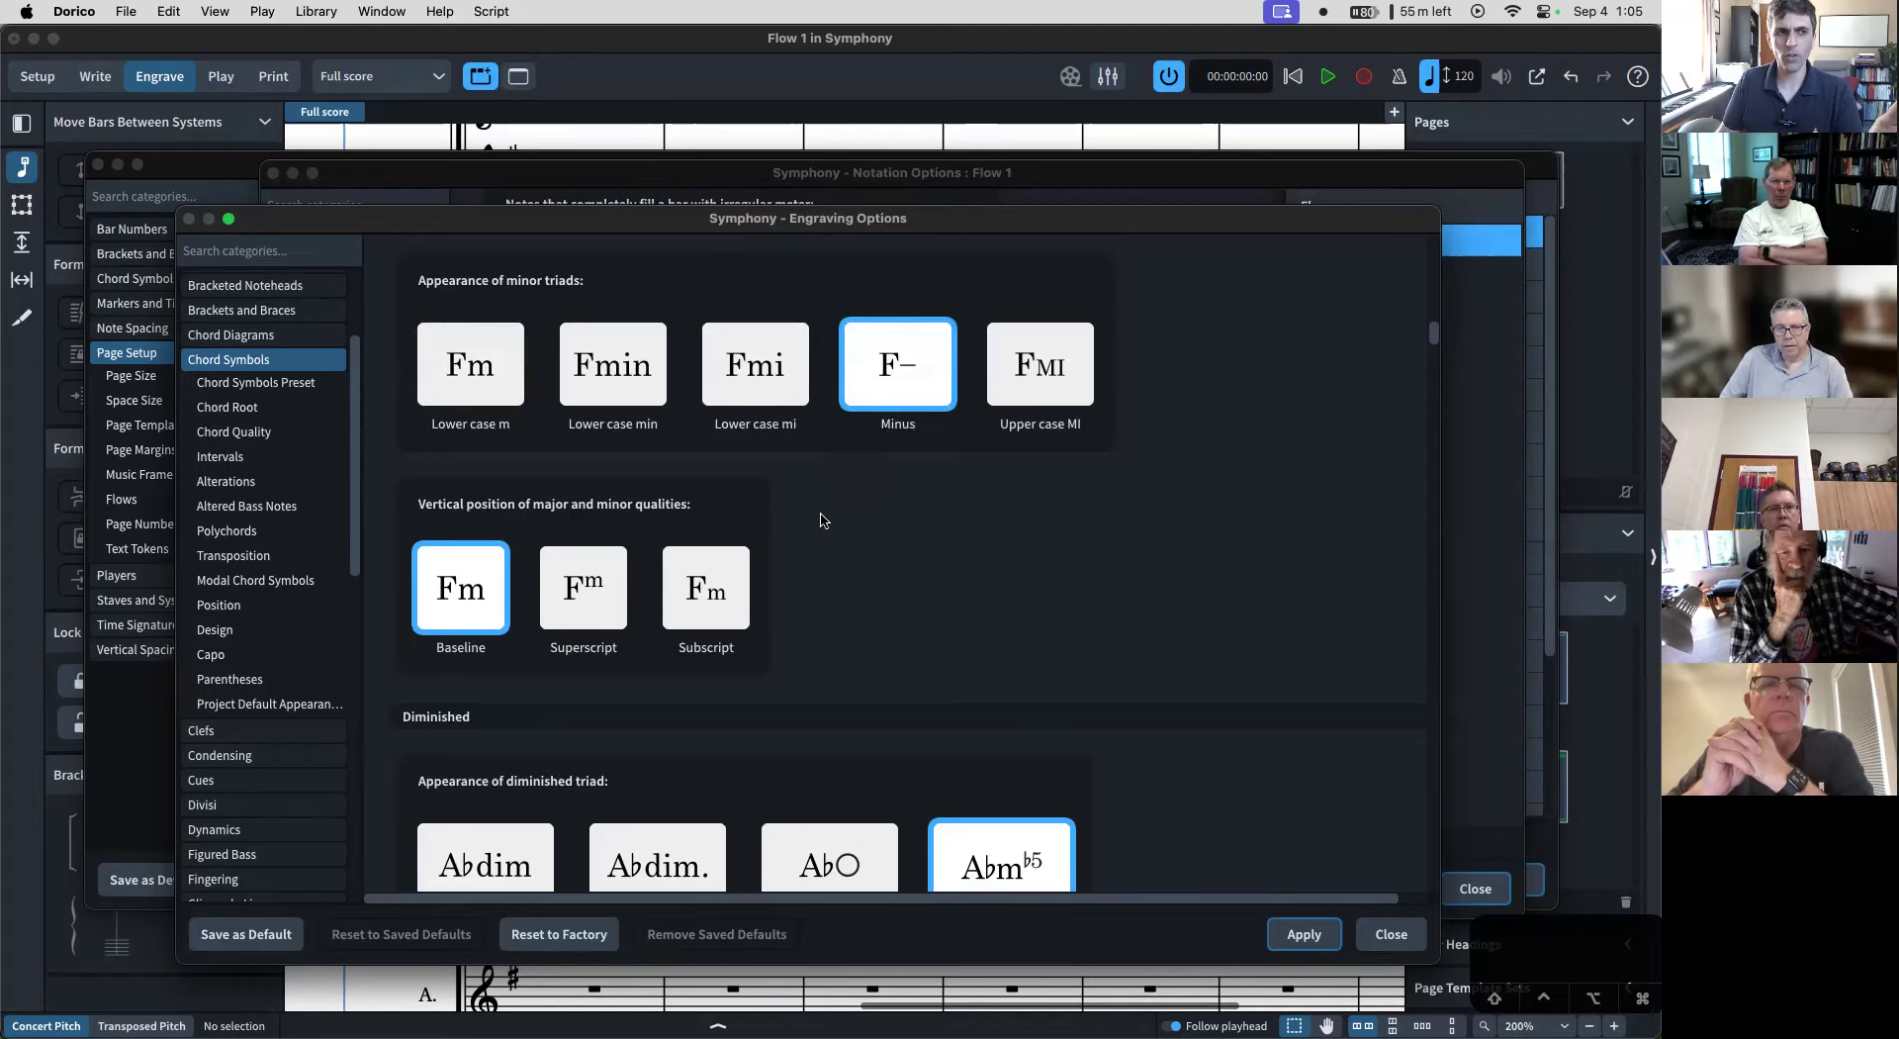
- Review the suspended, 6/9 and major seventh chord appearances, and close the Engraving Options, discarding the changes
scroll(780, 614, "down", 8)
scroll(780, 614, "down", 10)
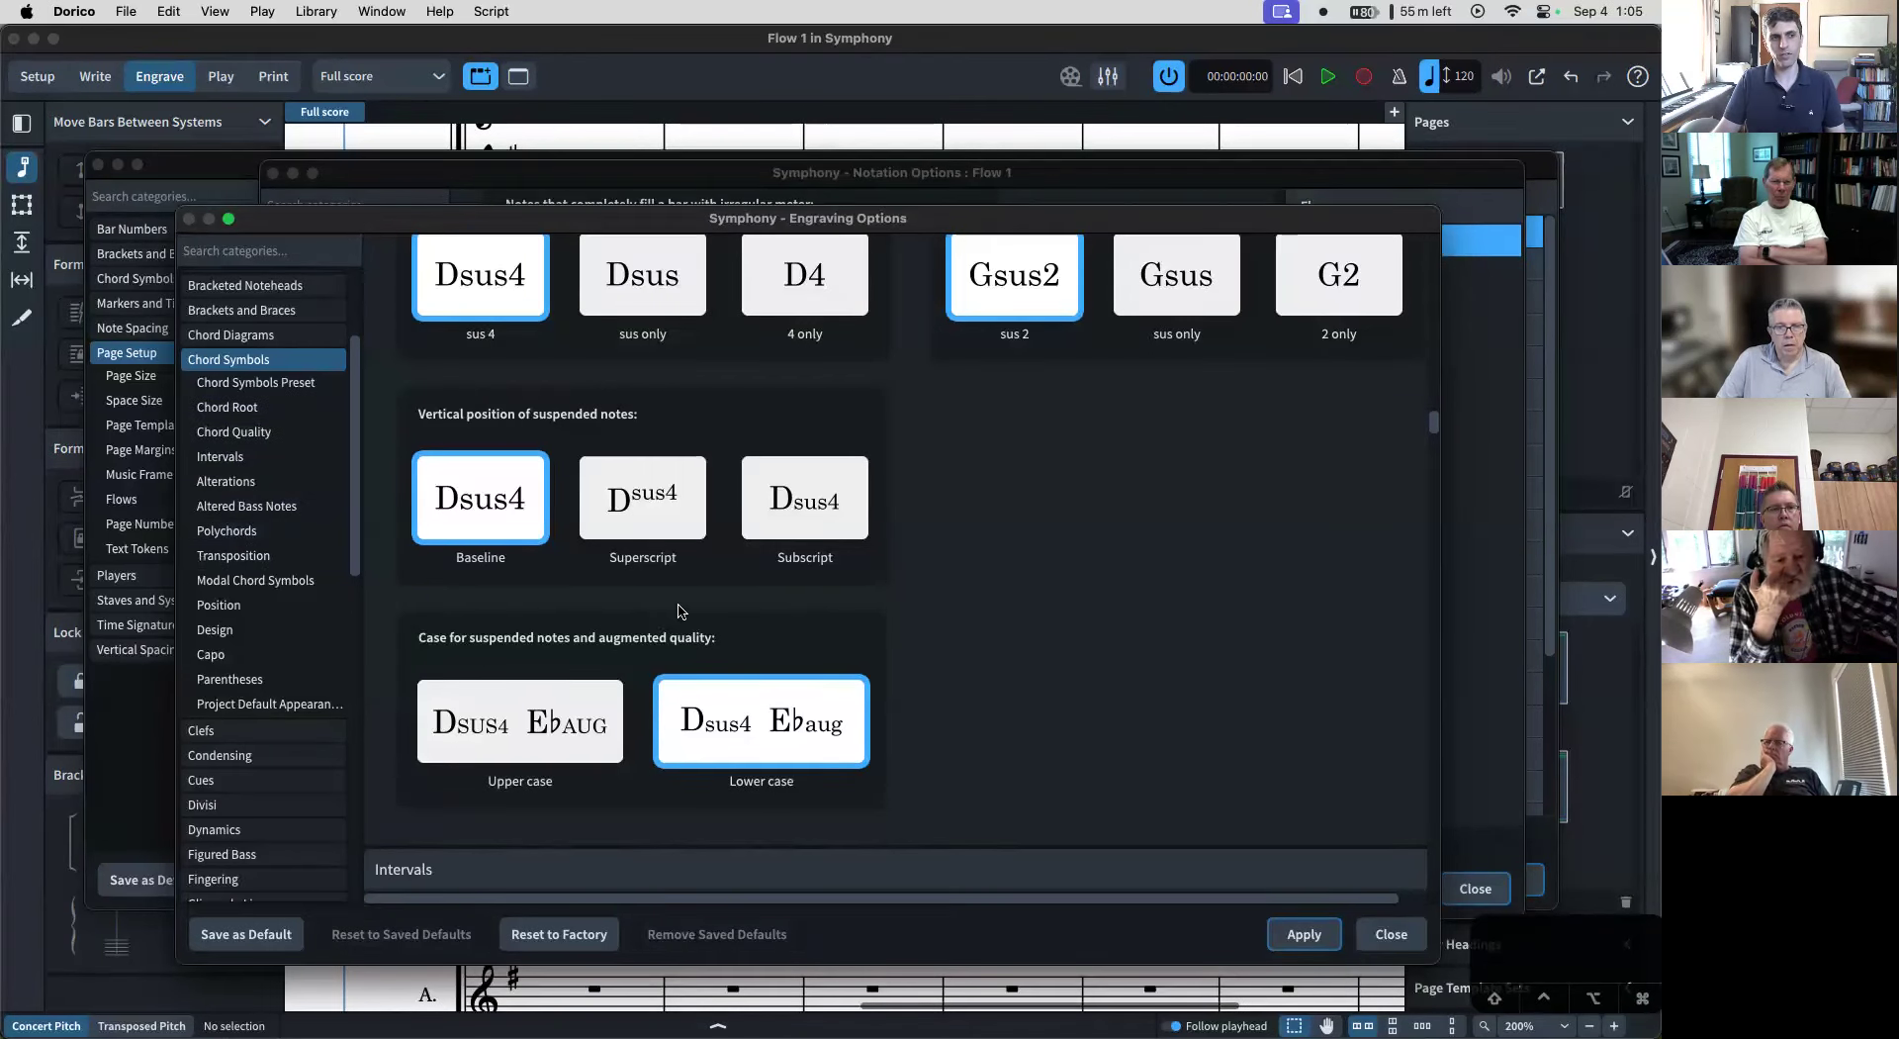
scroll(680, 612, "down", 5)
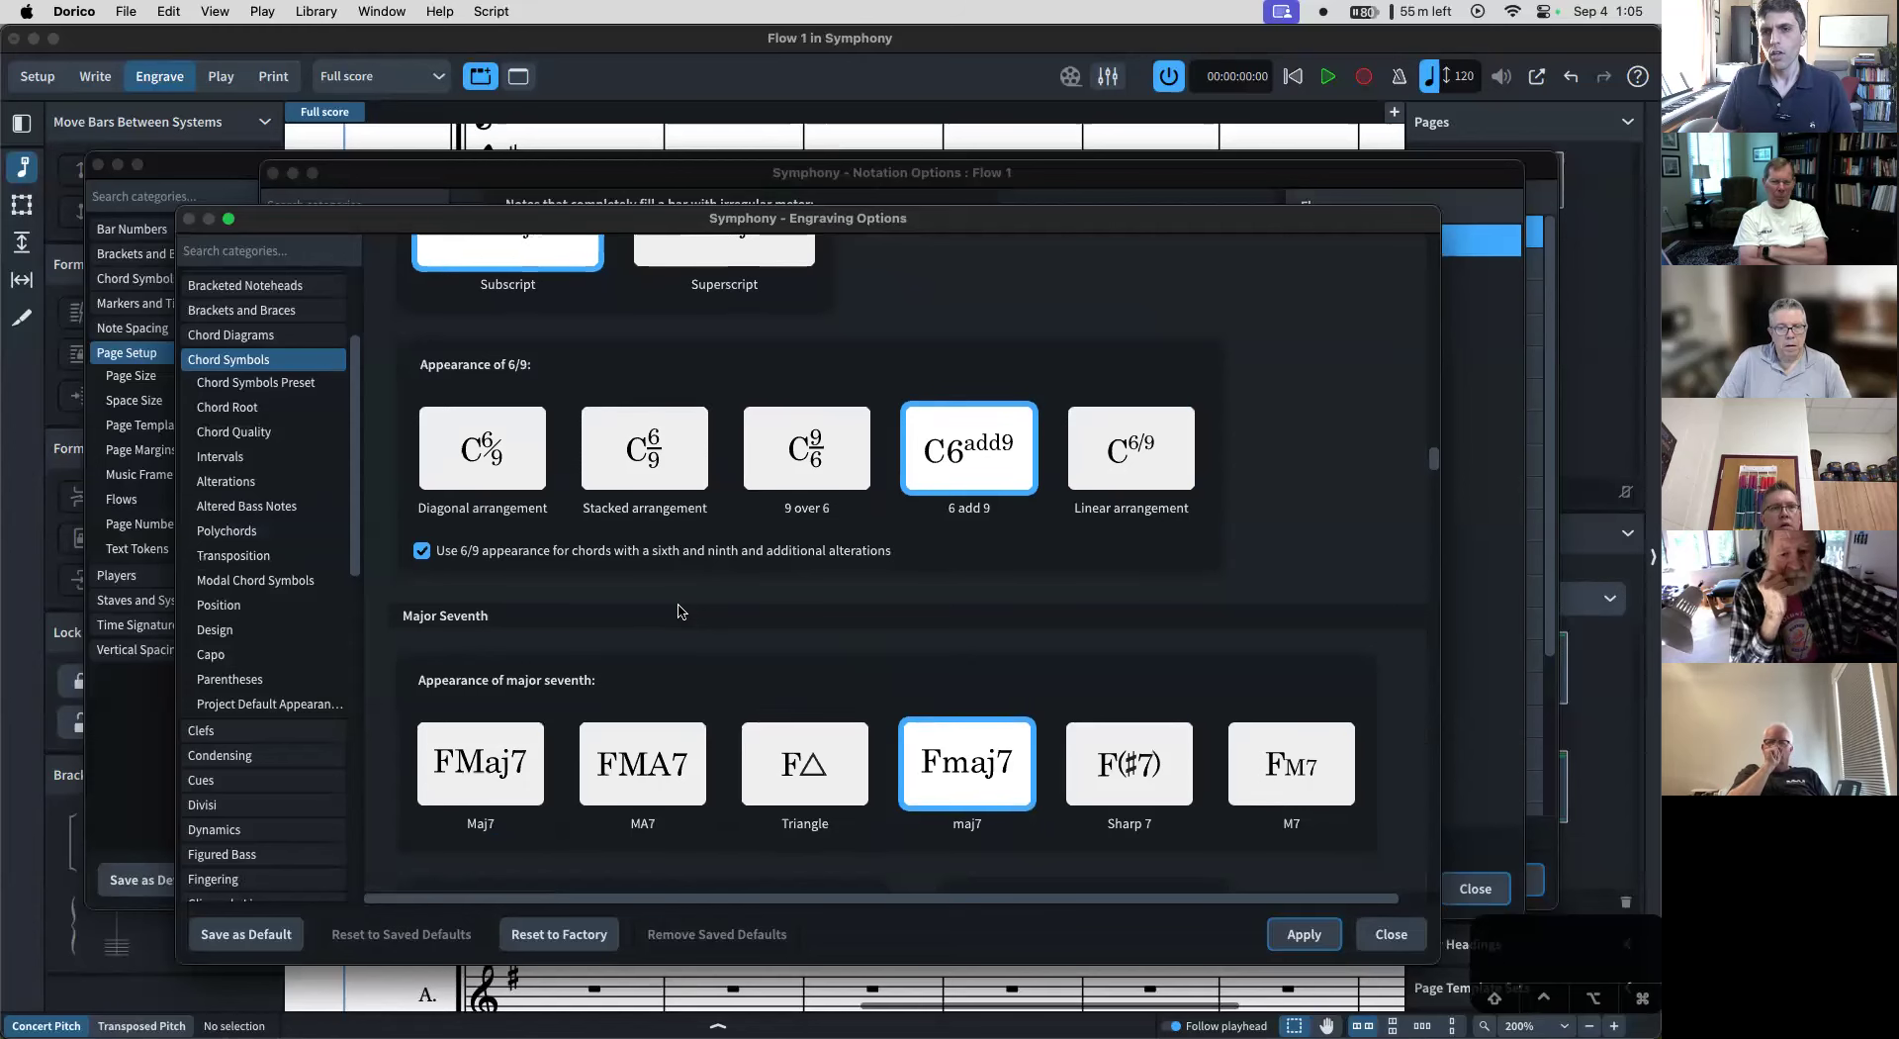
left_click(1390, 935)
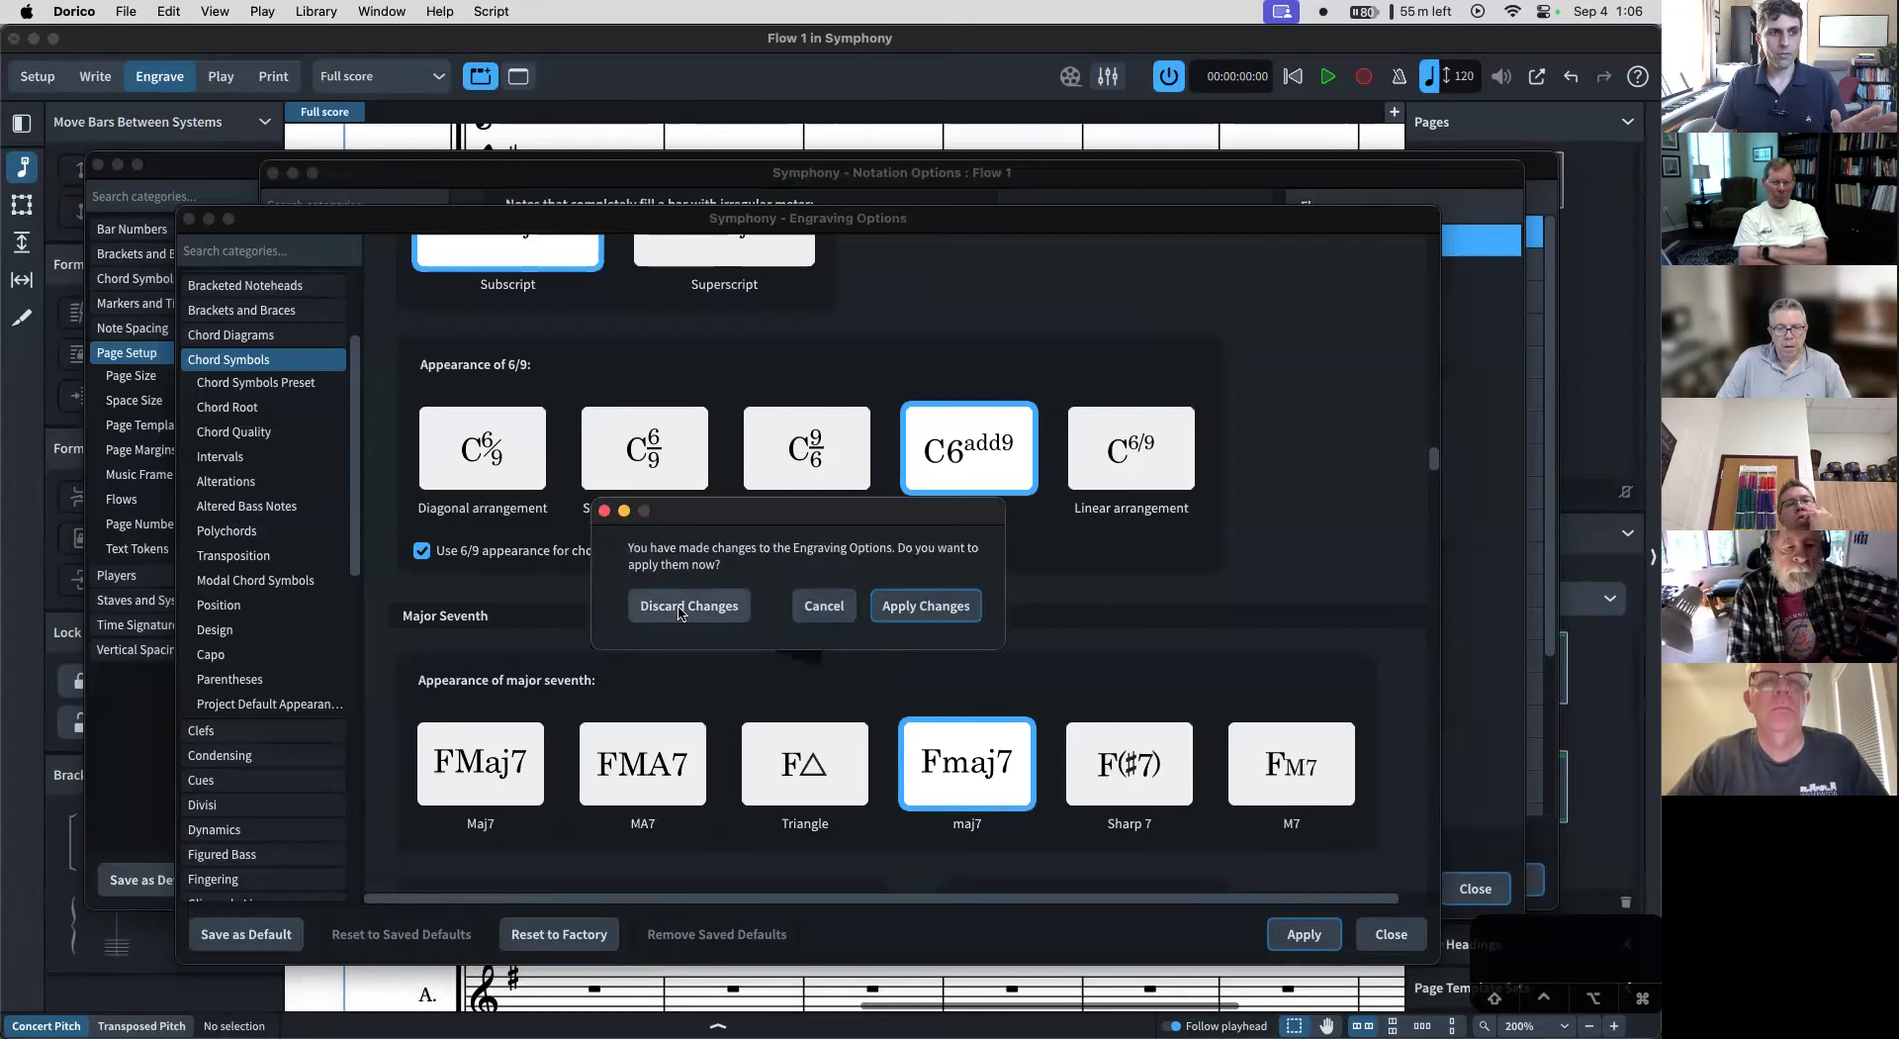
left_click(682, 607)
- Review the note grouping settings in the Notation Options and the full score's page setup in the Layout Options, closing both
left_click(385, 11)
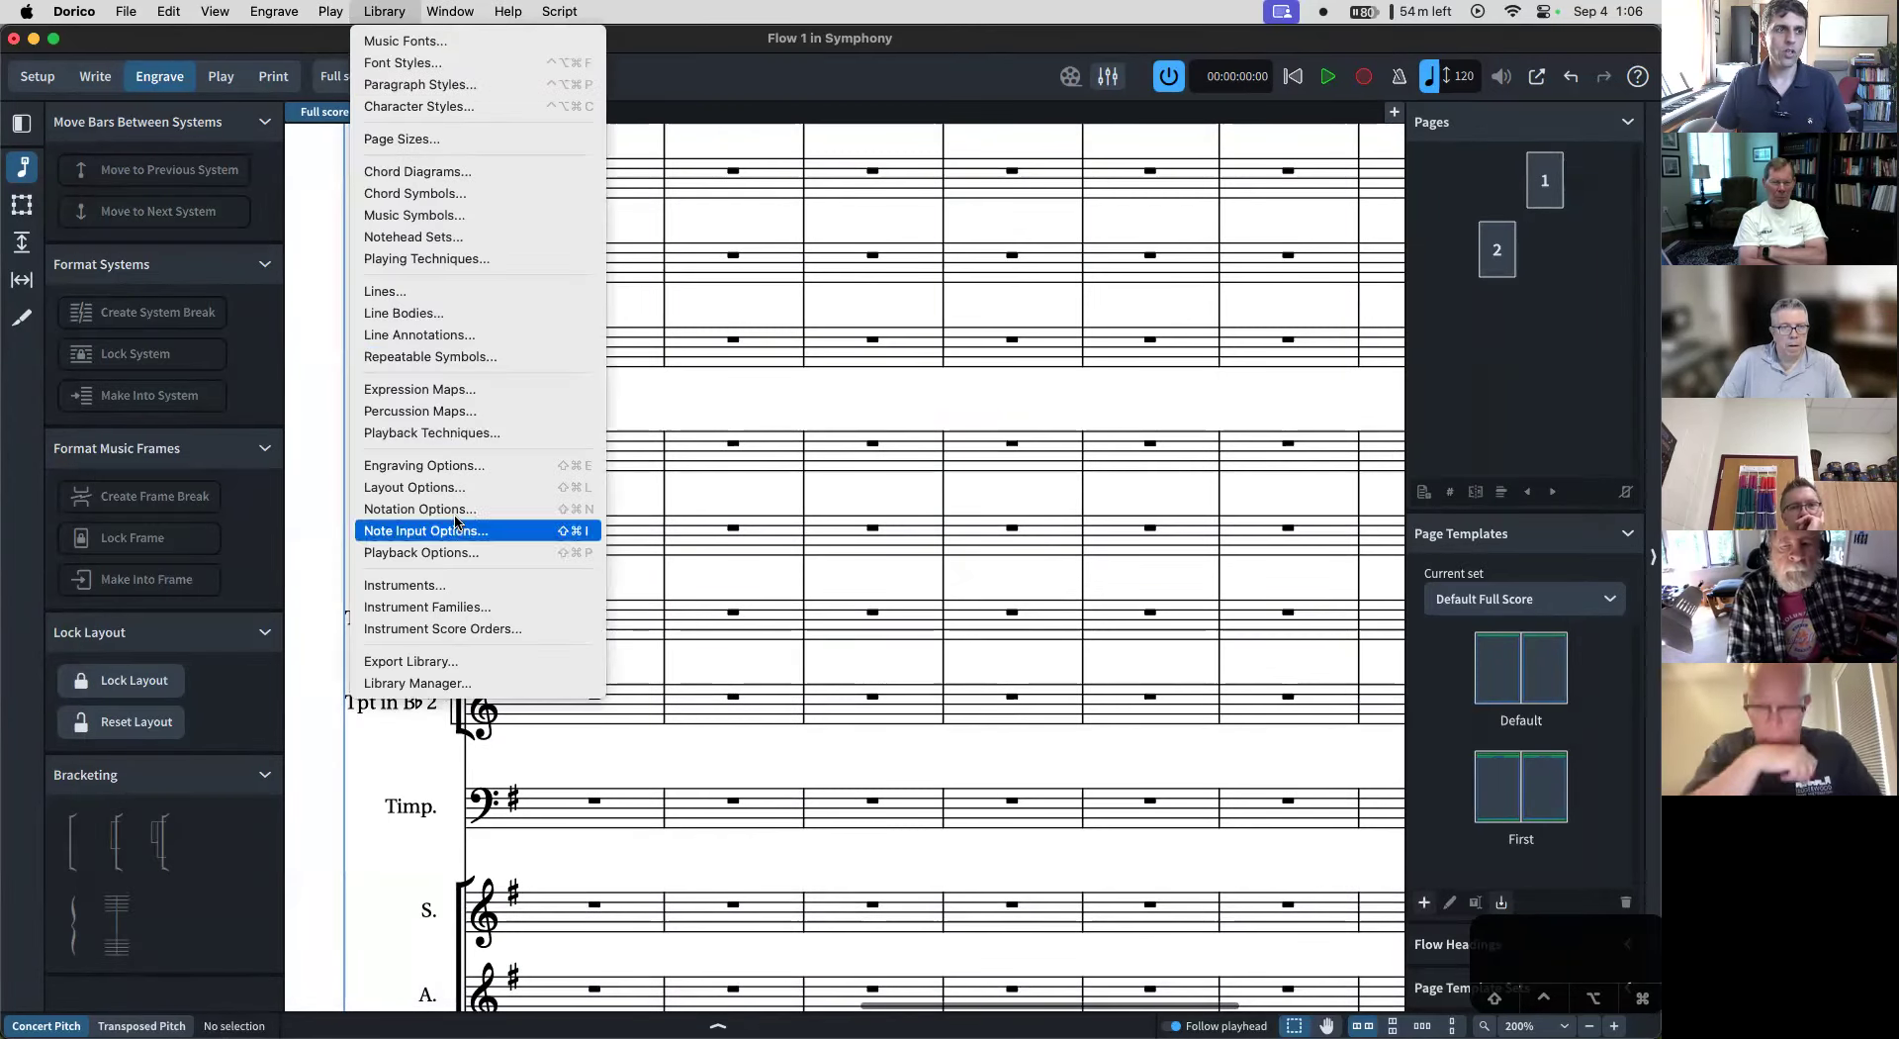
left_click(492, 509)
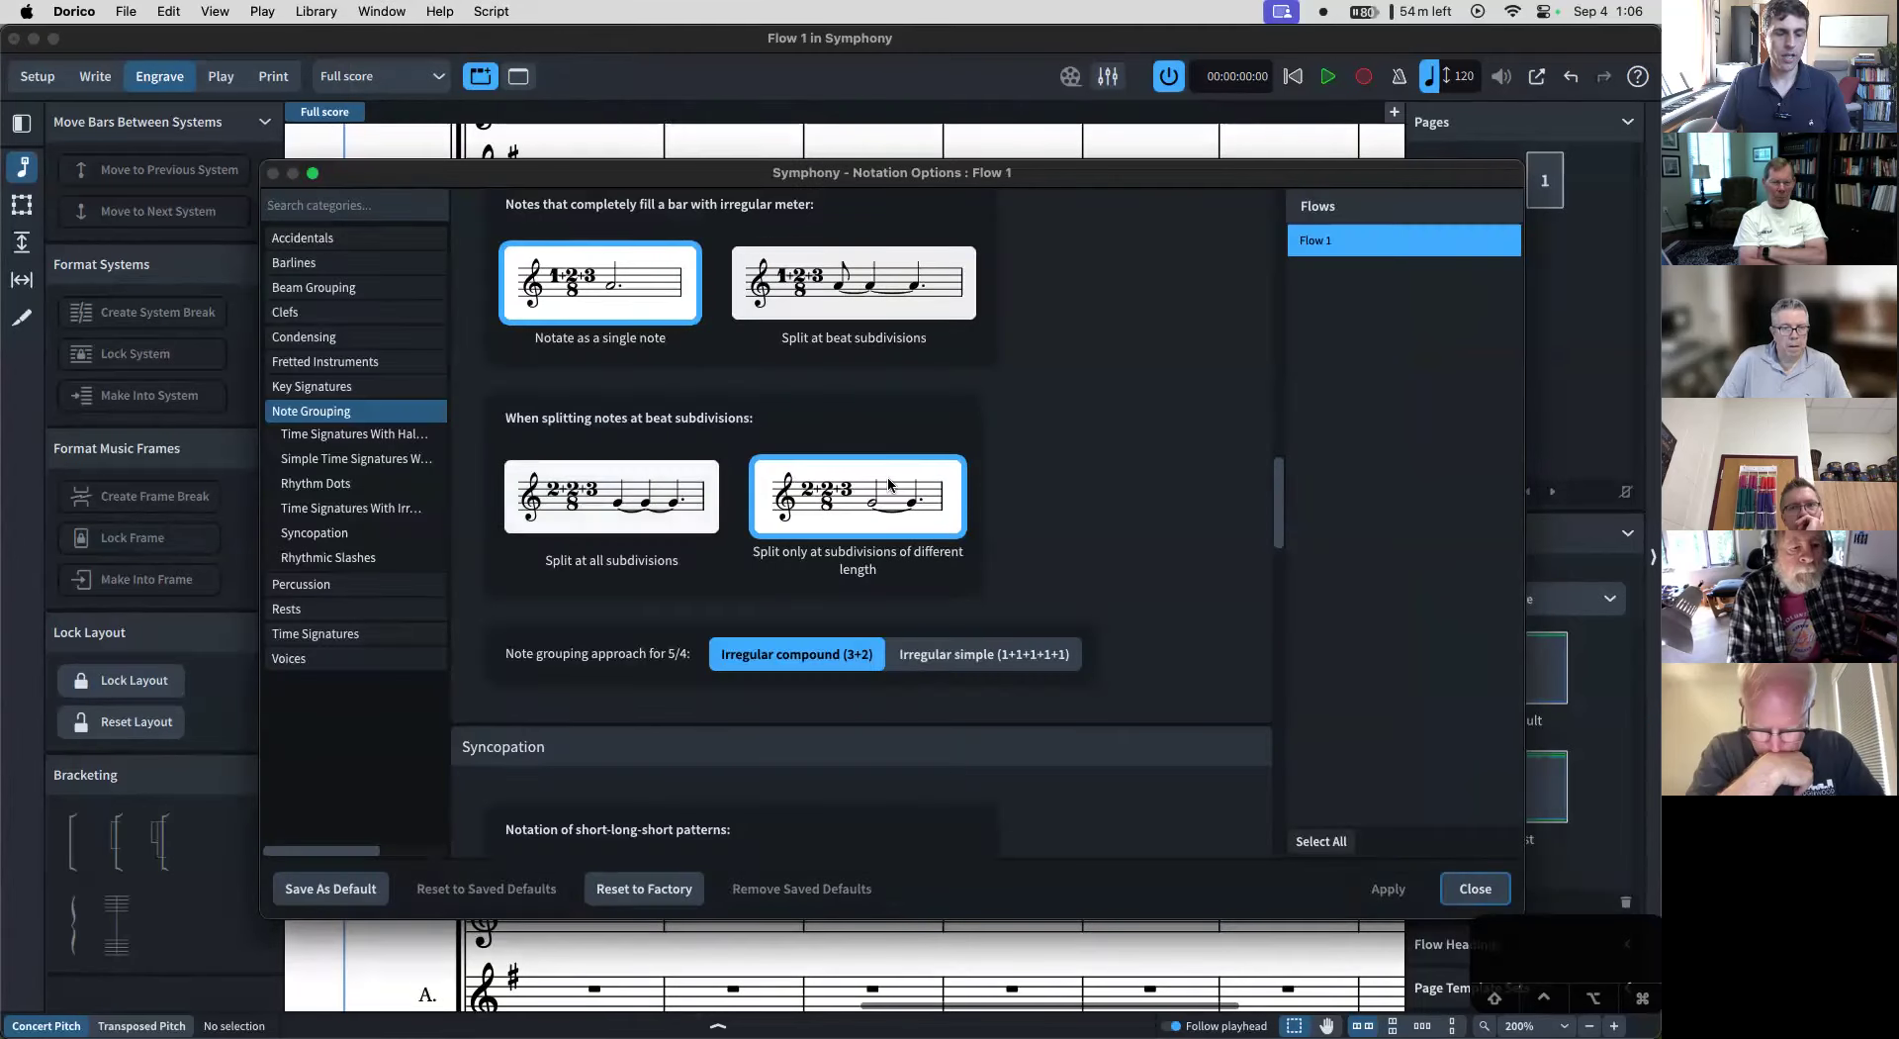
key("Escape")
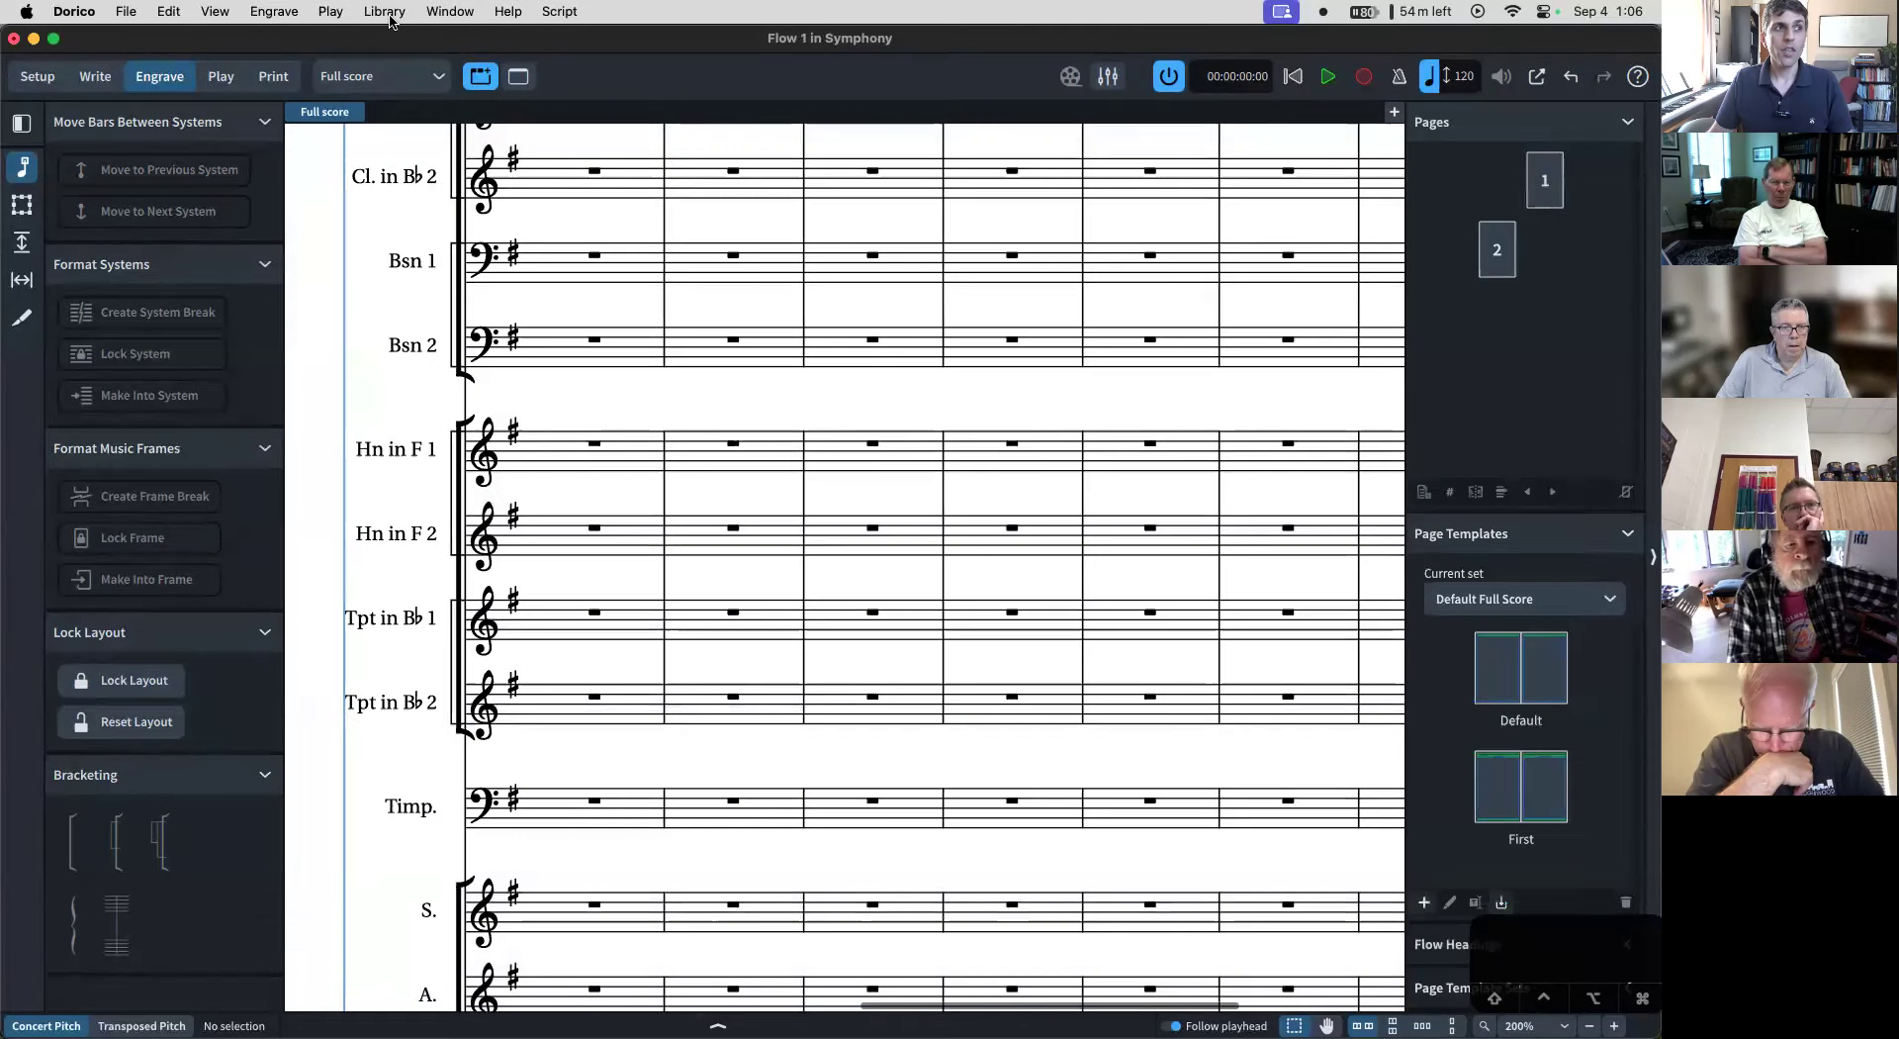
left_click(385, 11)
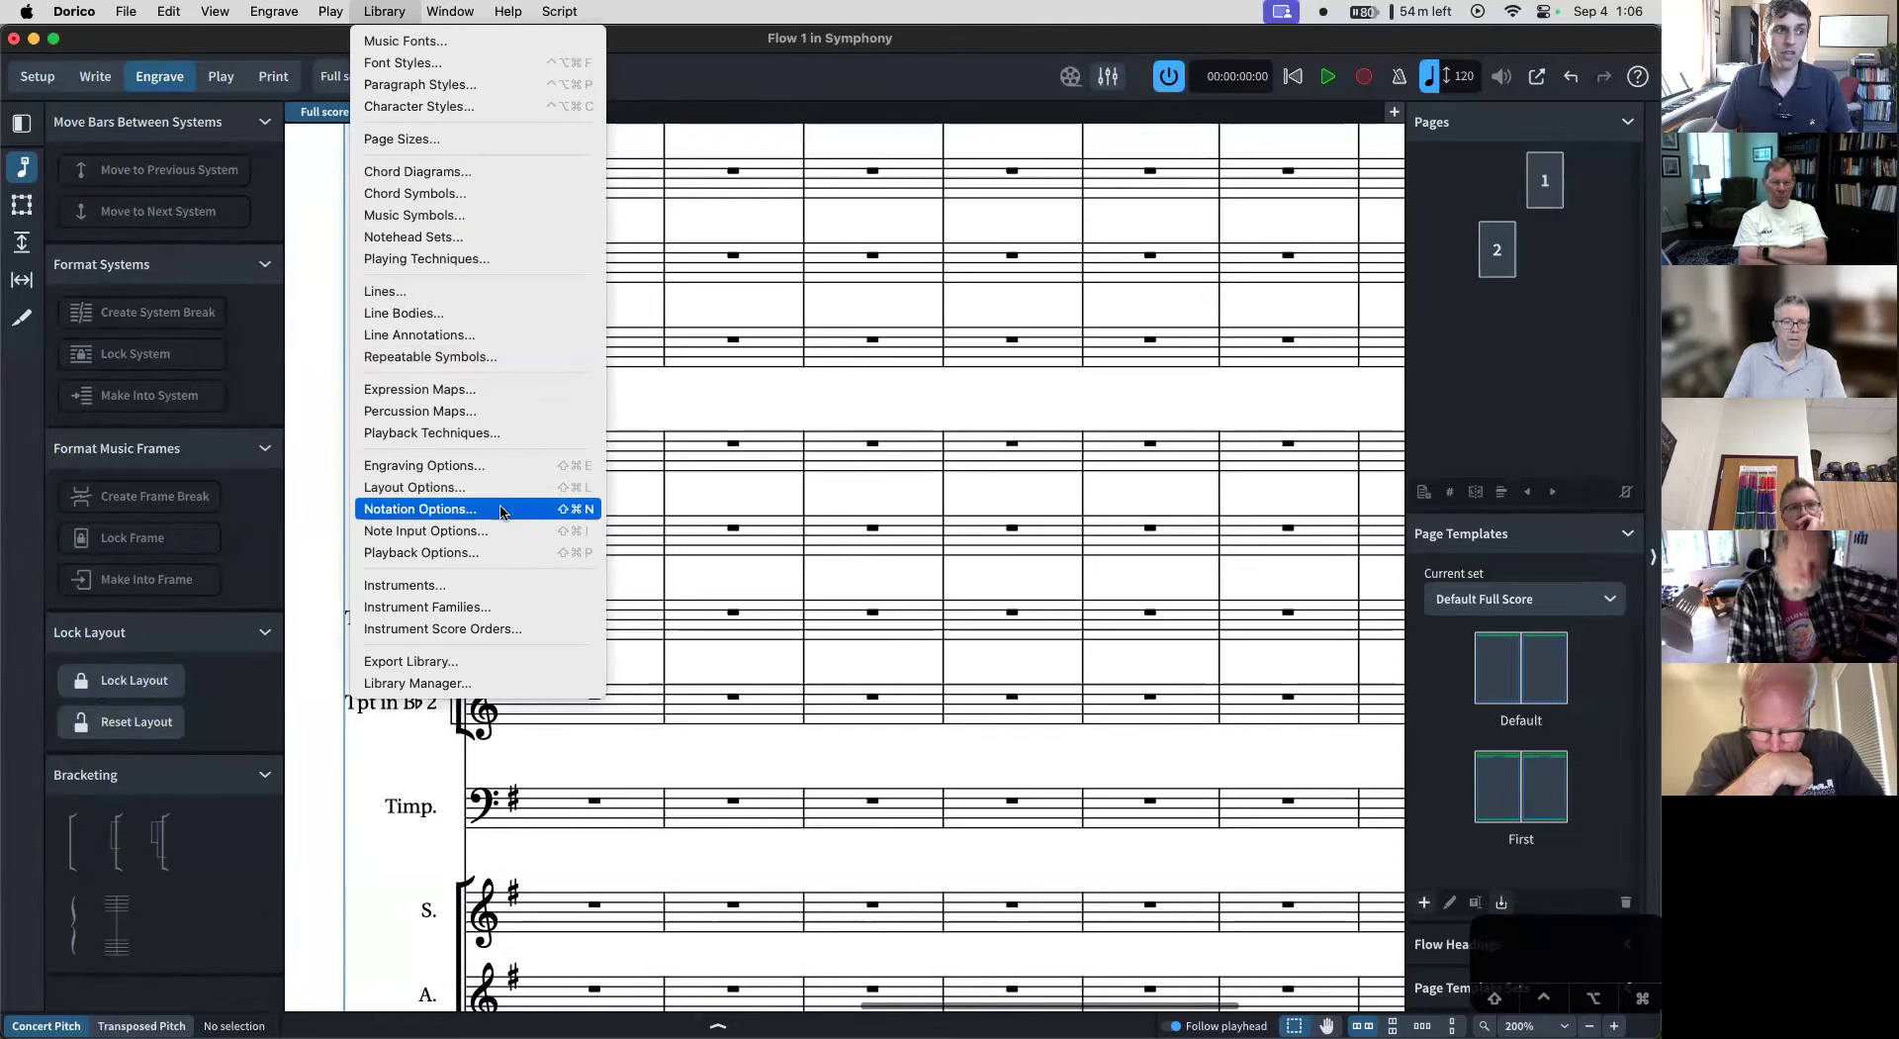
left_click(547, 489)
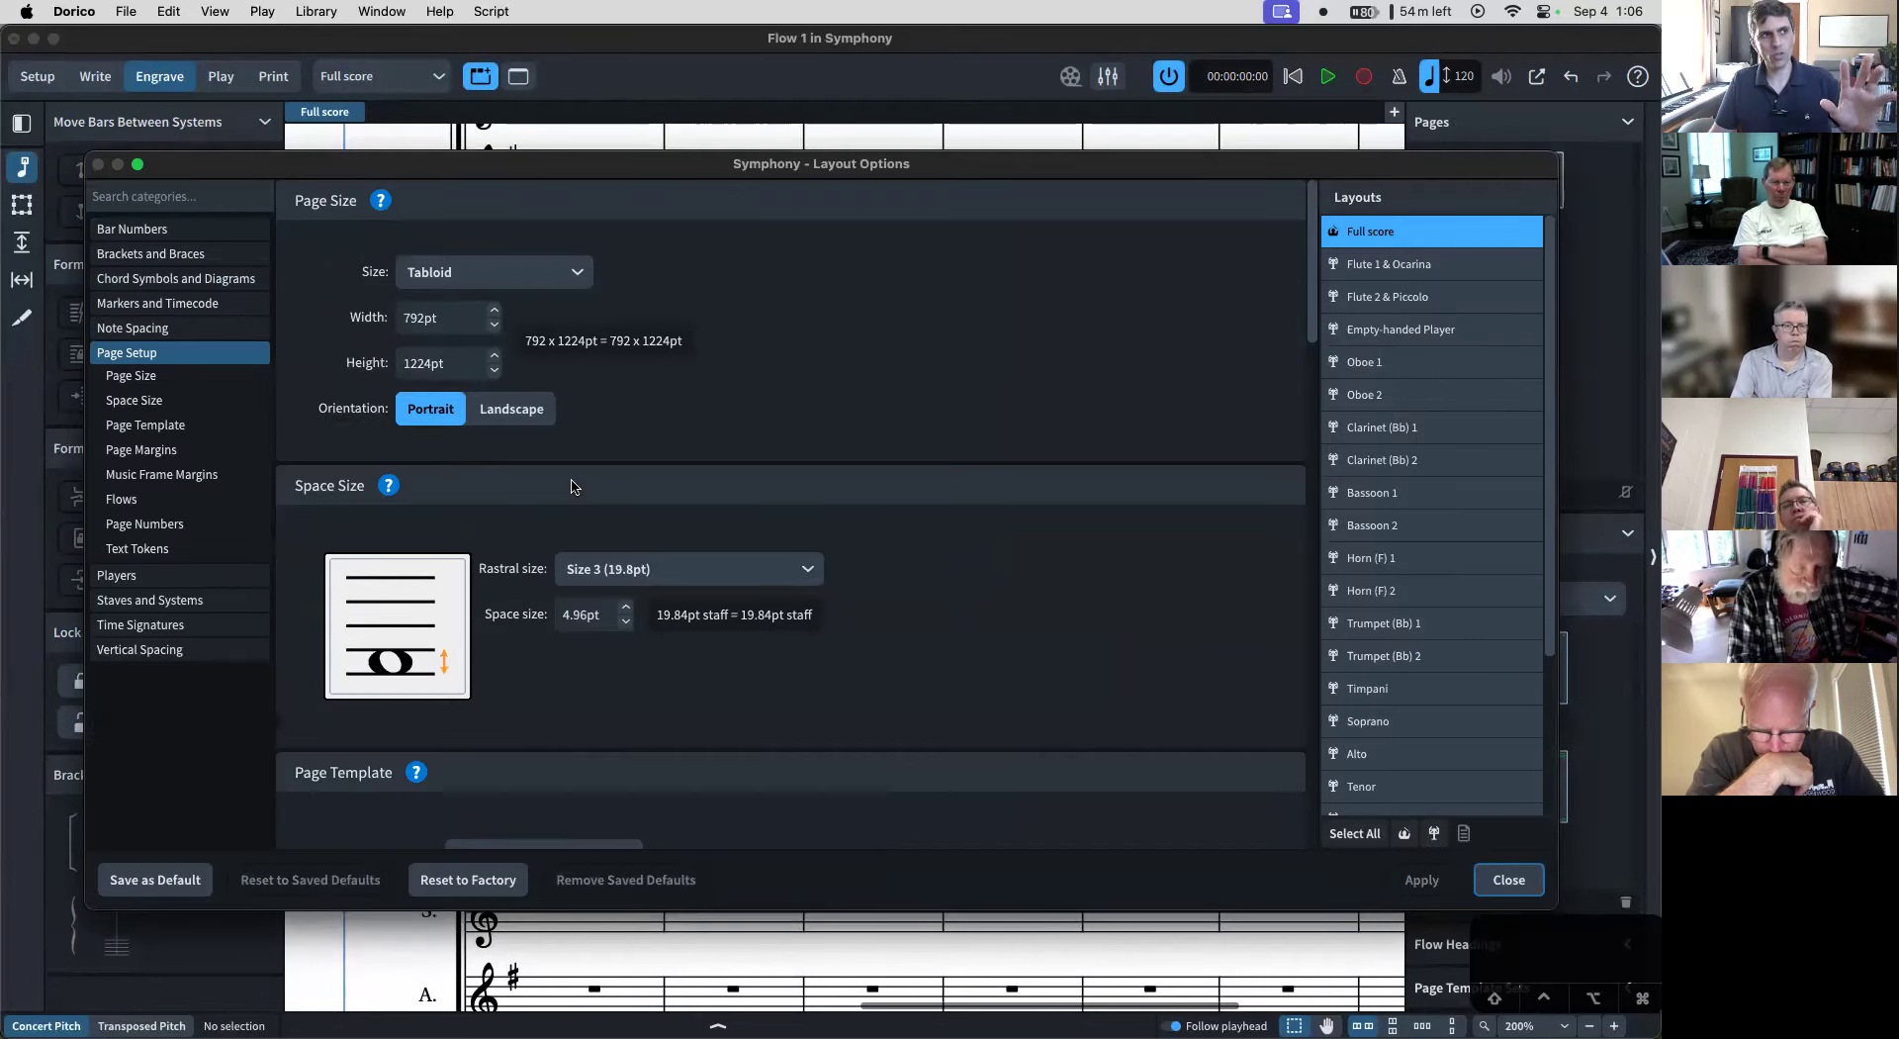
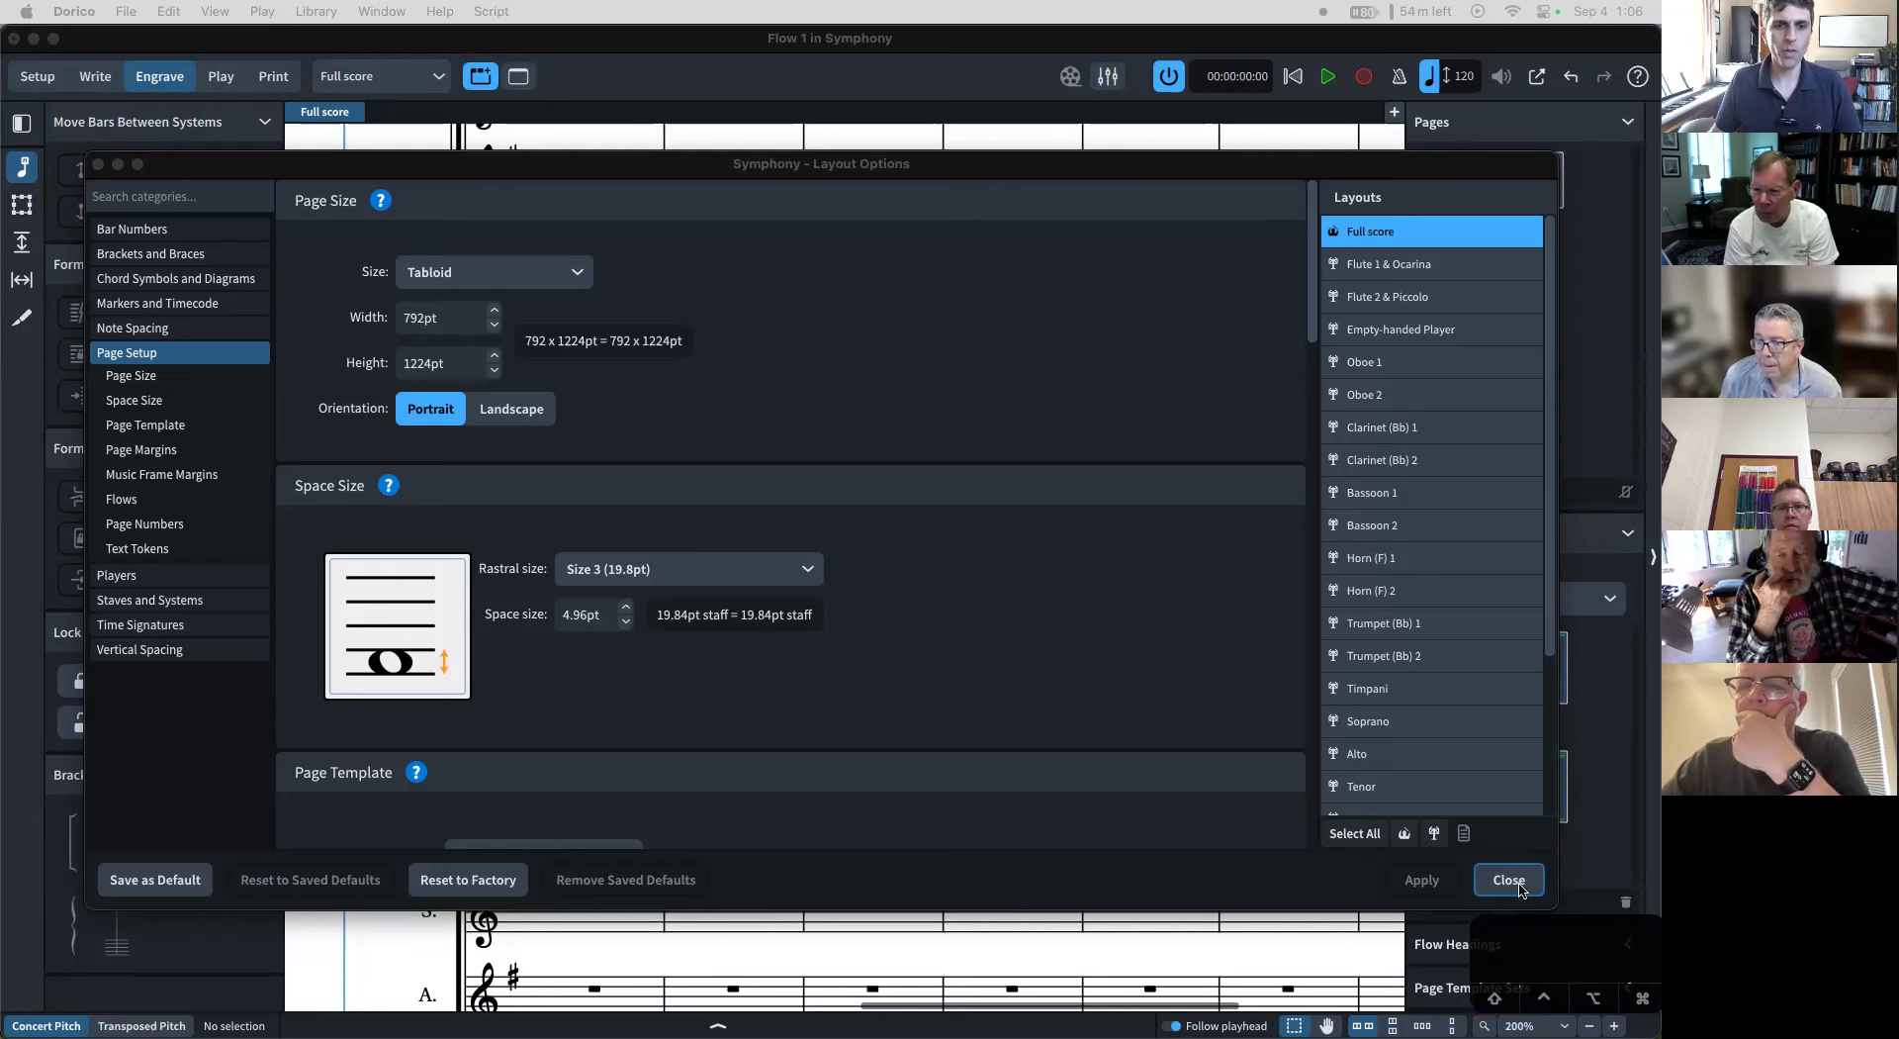
key("Return")
- Switch to Setup mode and add two new flows after Flow 1
left_click(50, 83)
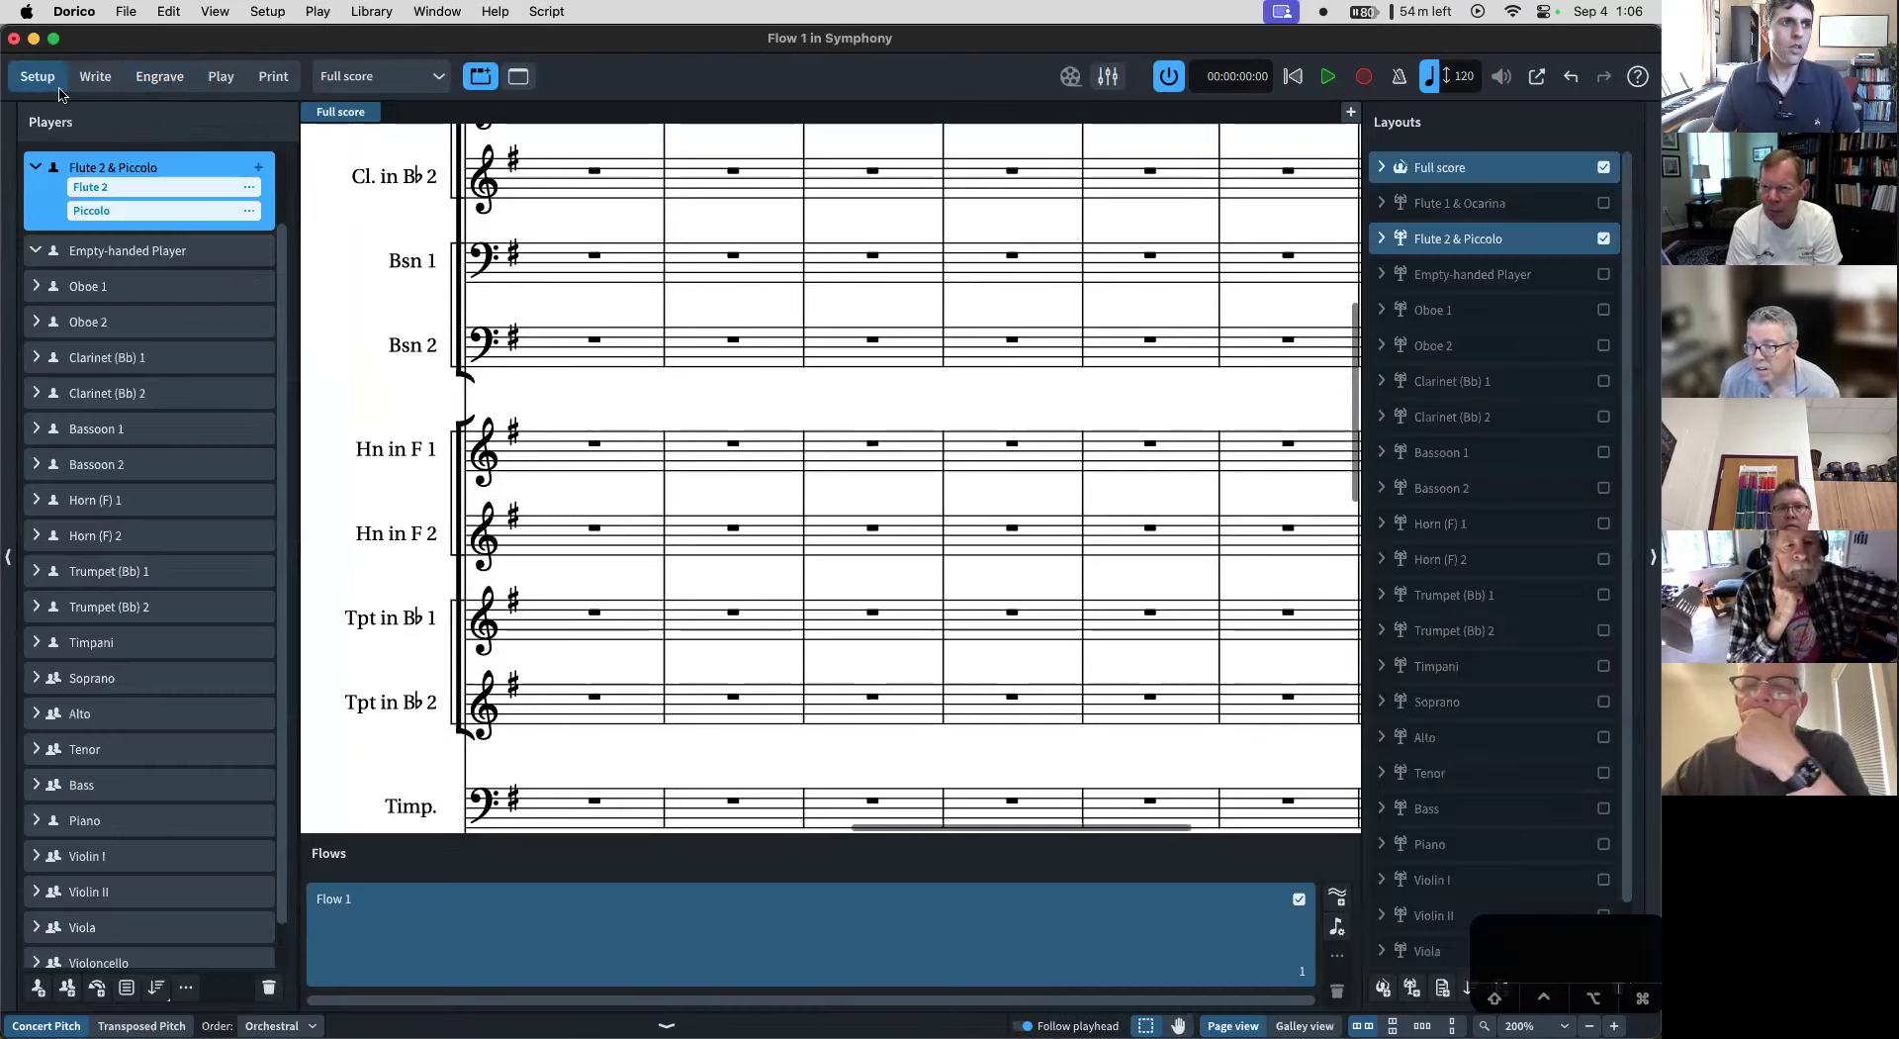
left_click(465, 961)
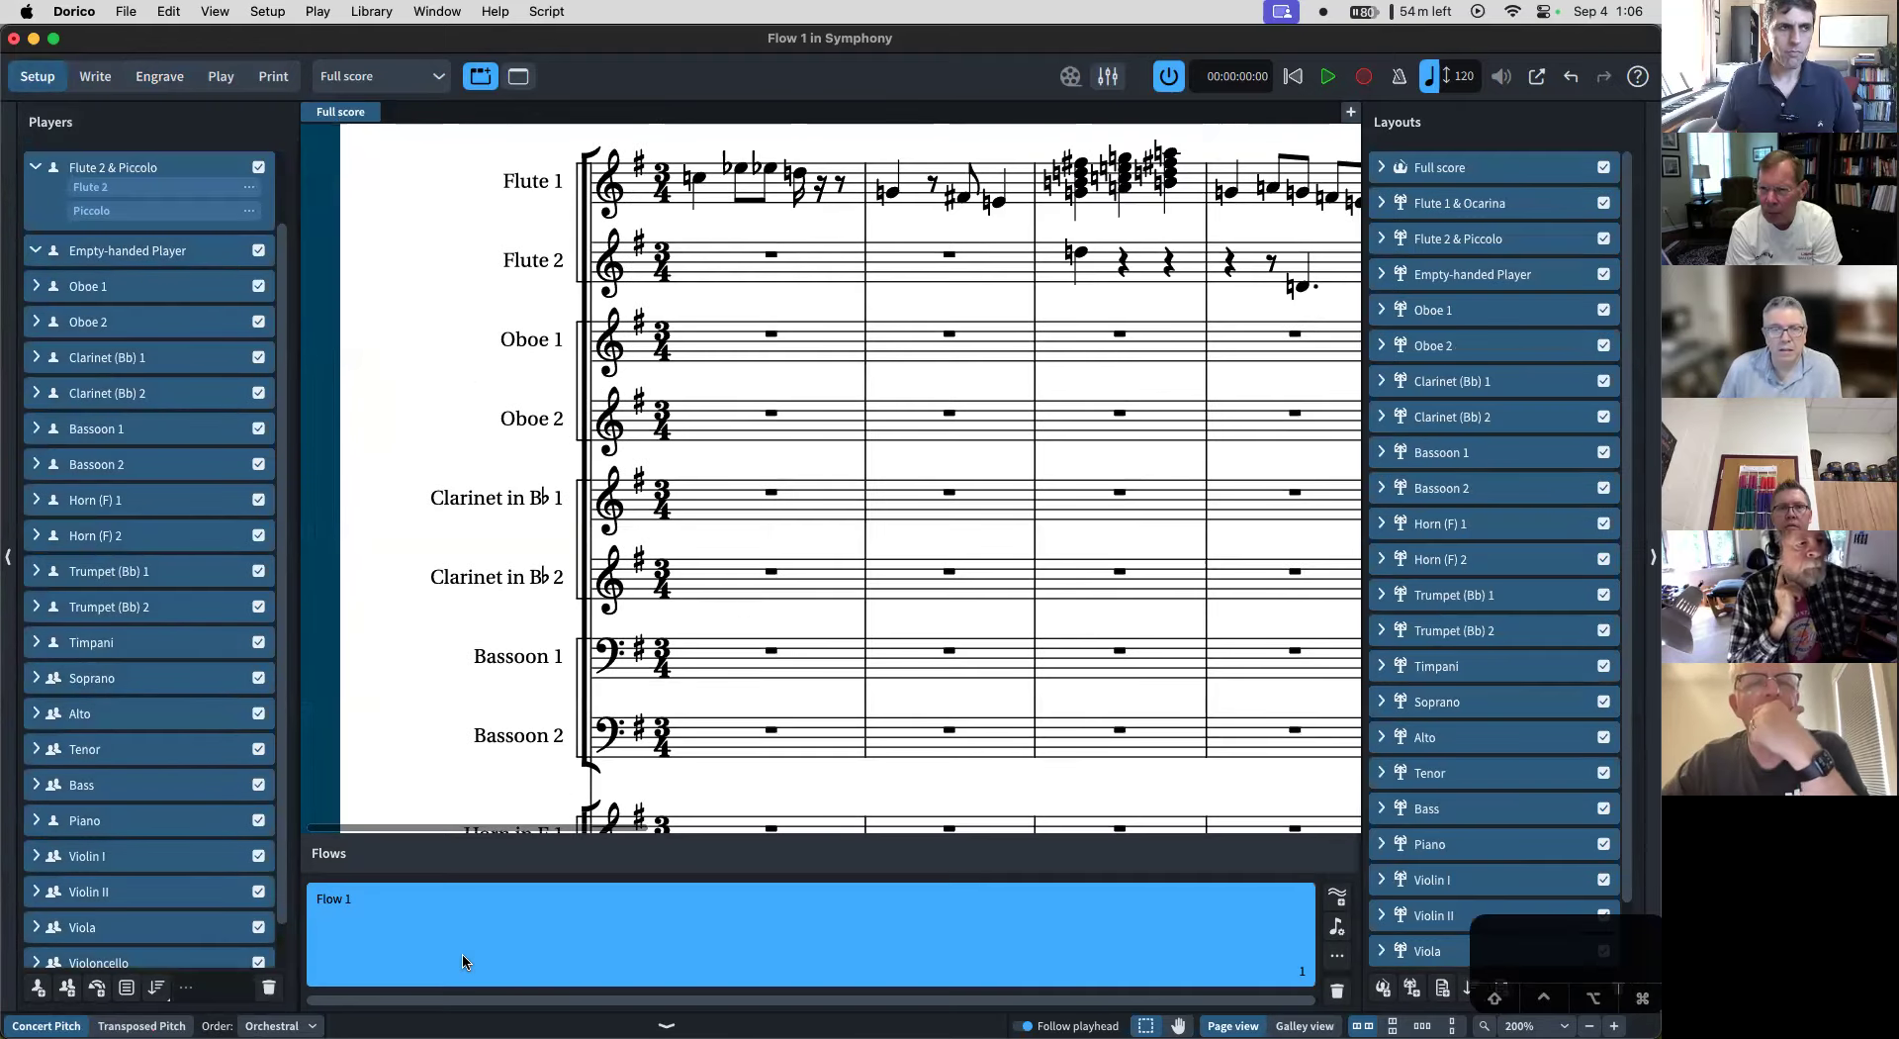
key("super+minus")
key("super+minus")
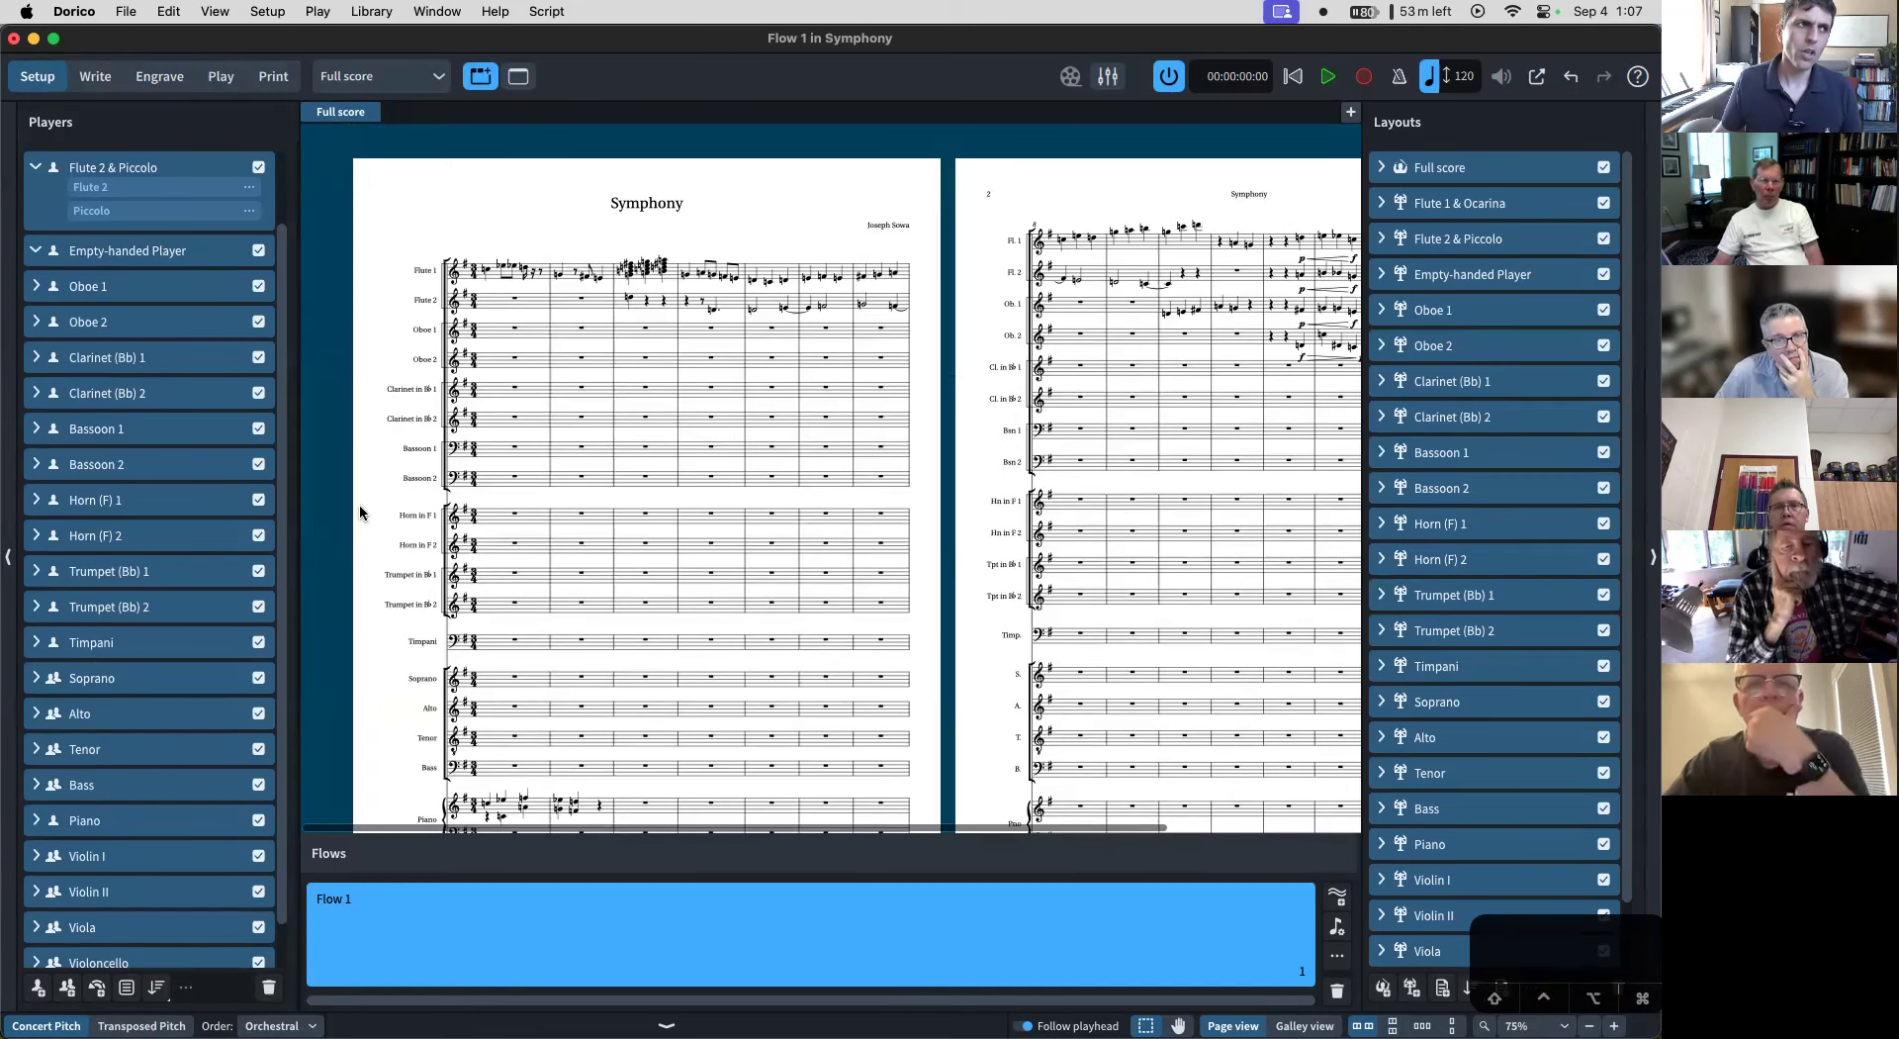
left_click(1334, 901)
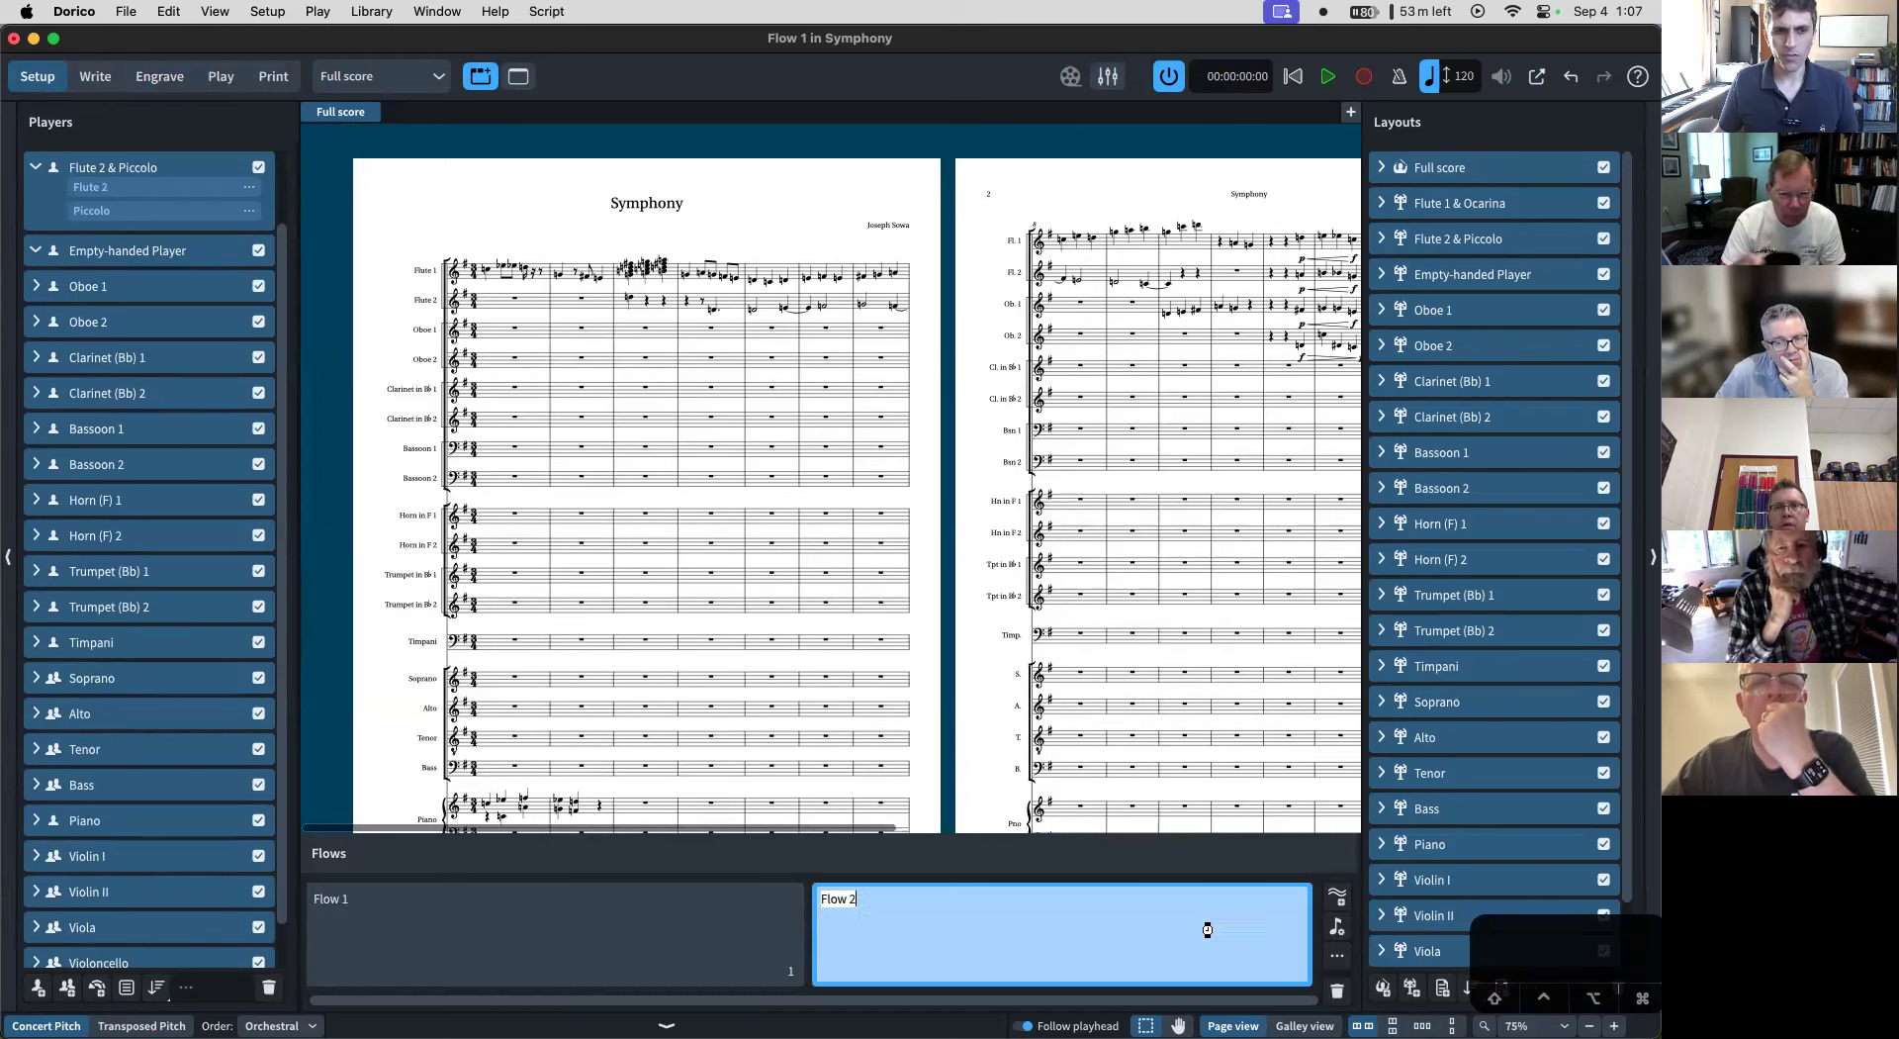
key("Return")
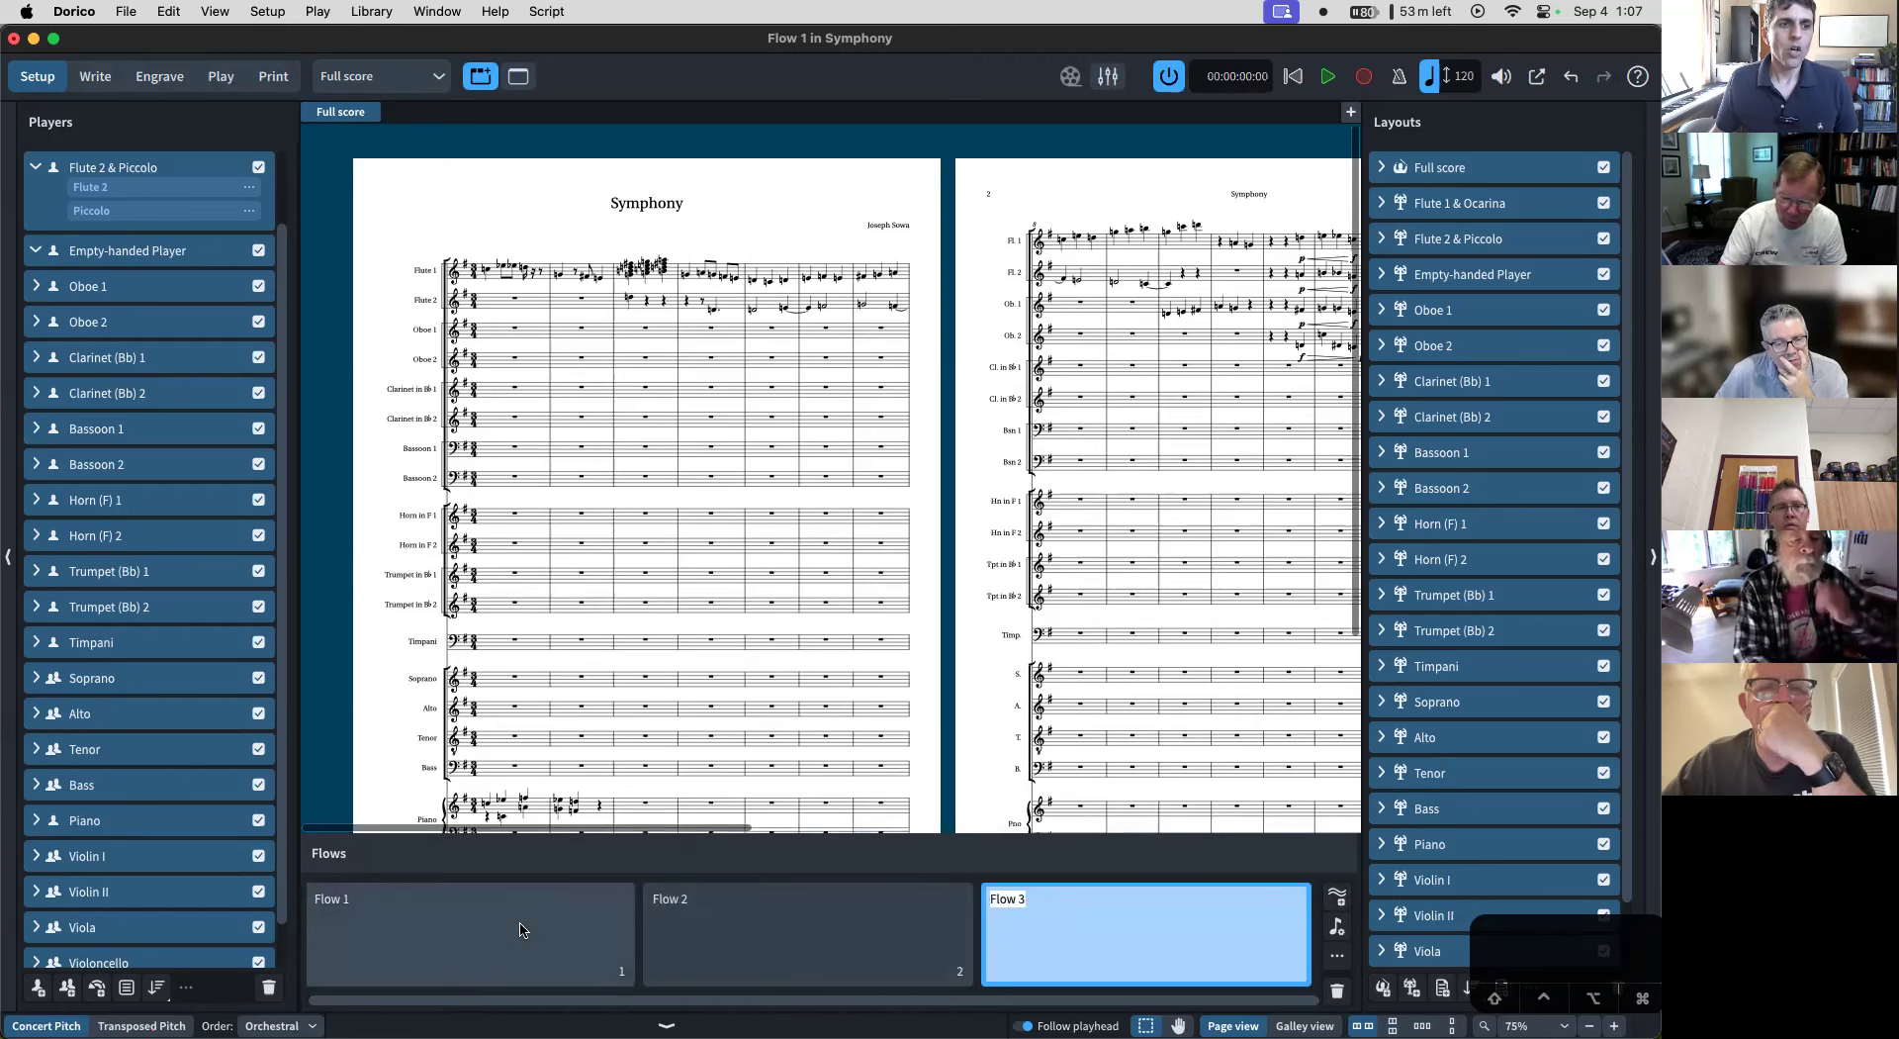
- Rename Flow 1 as Movement 1 and copy the new name
left_click(520, 929)
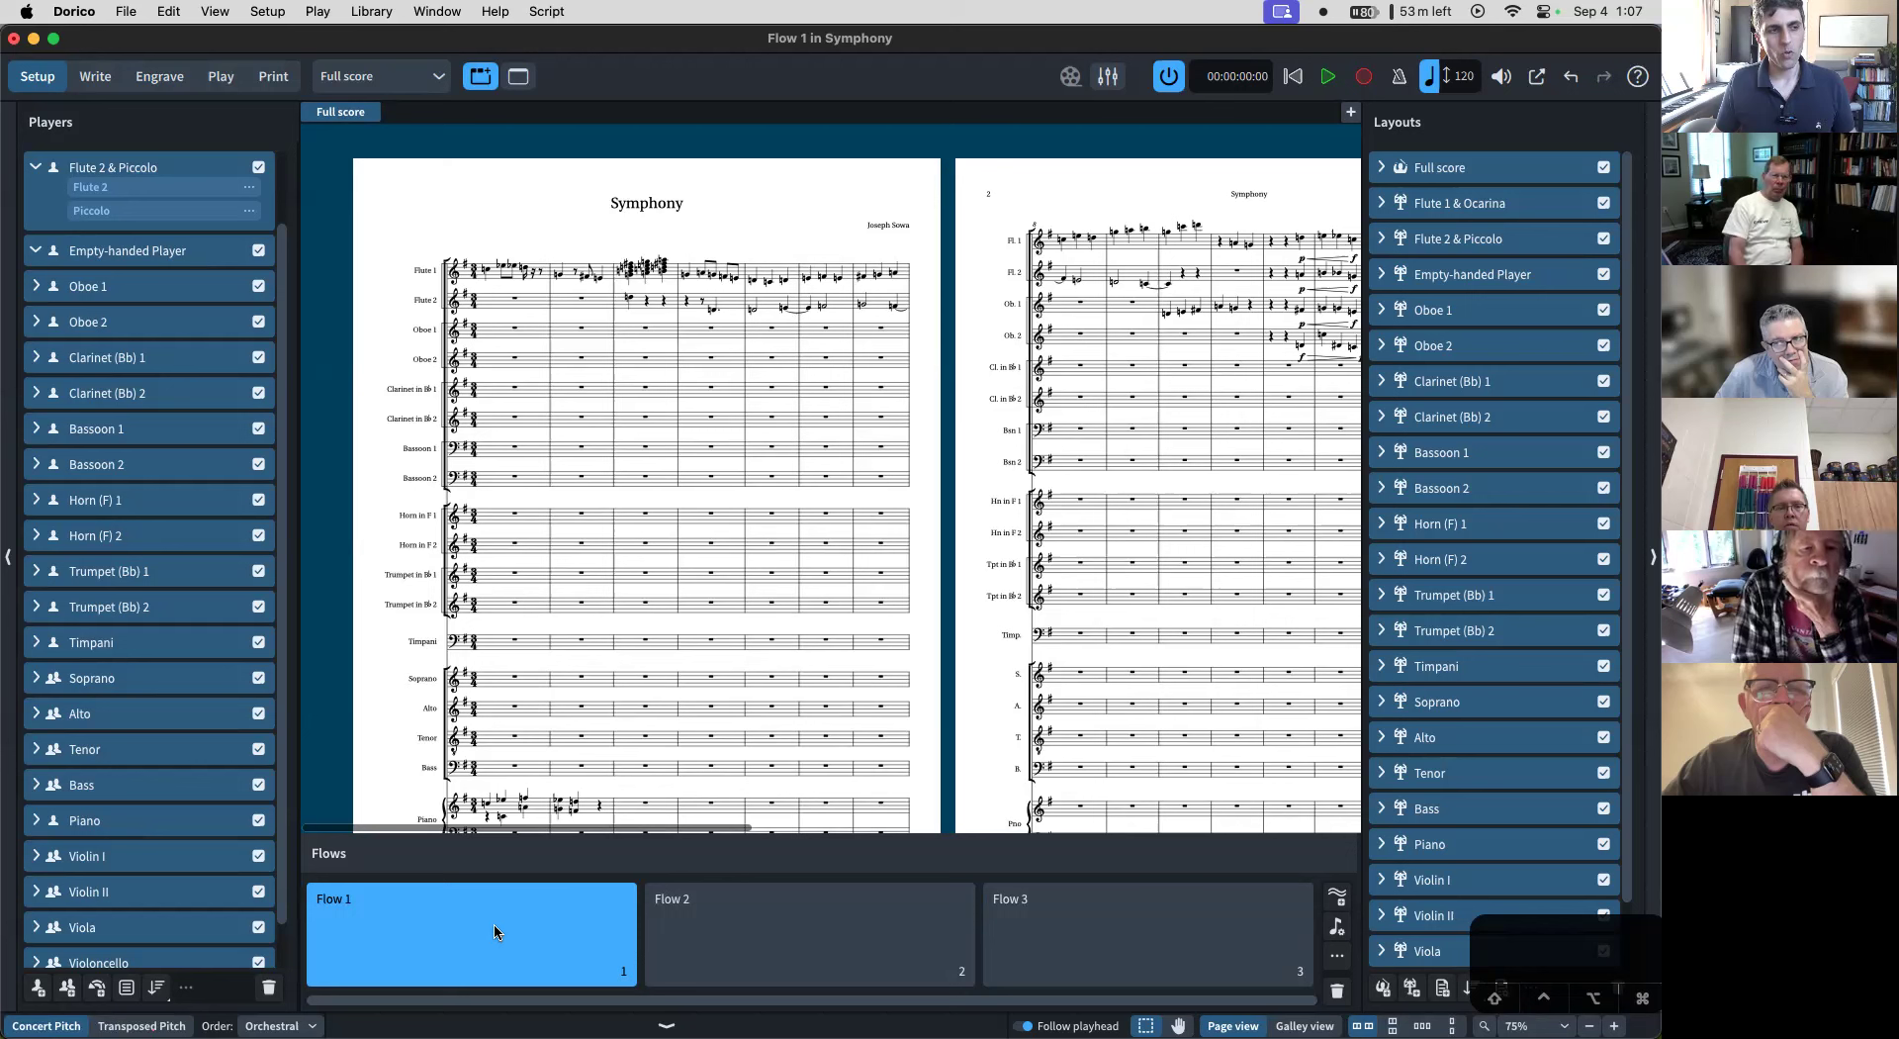
double_click(484, 925)
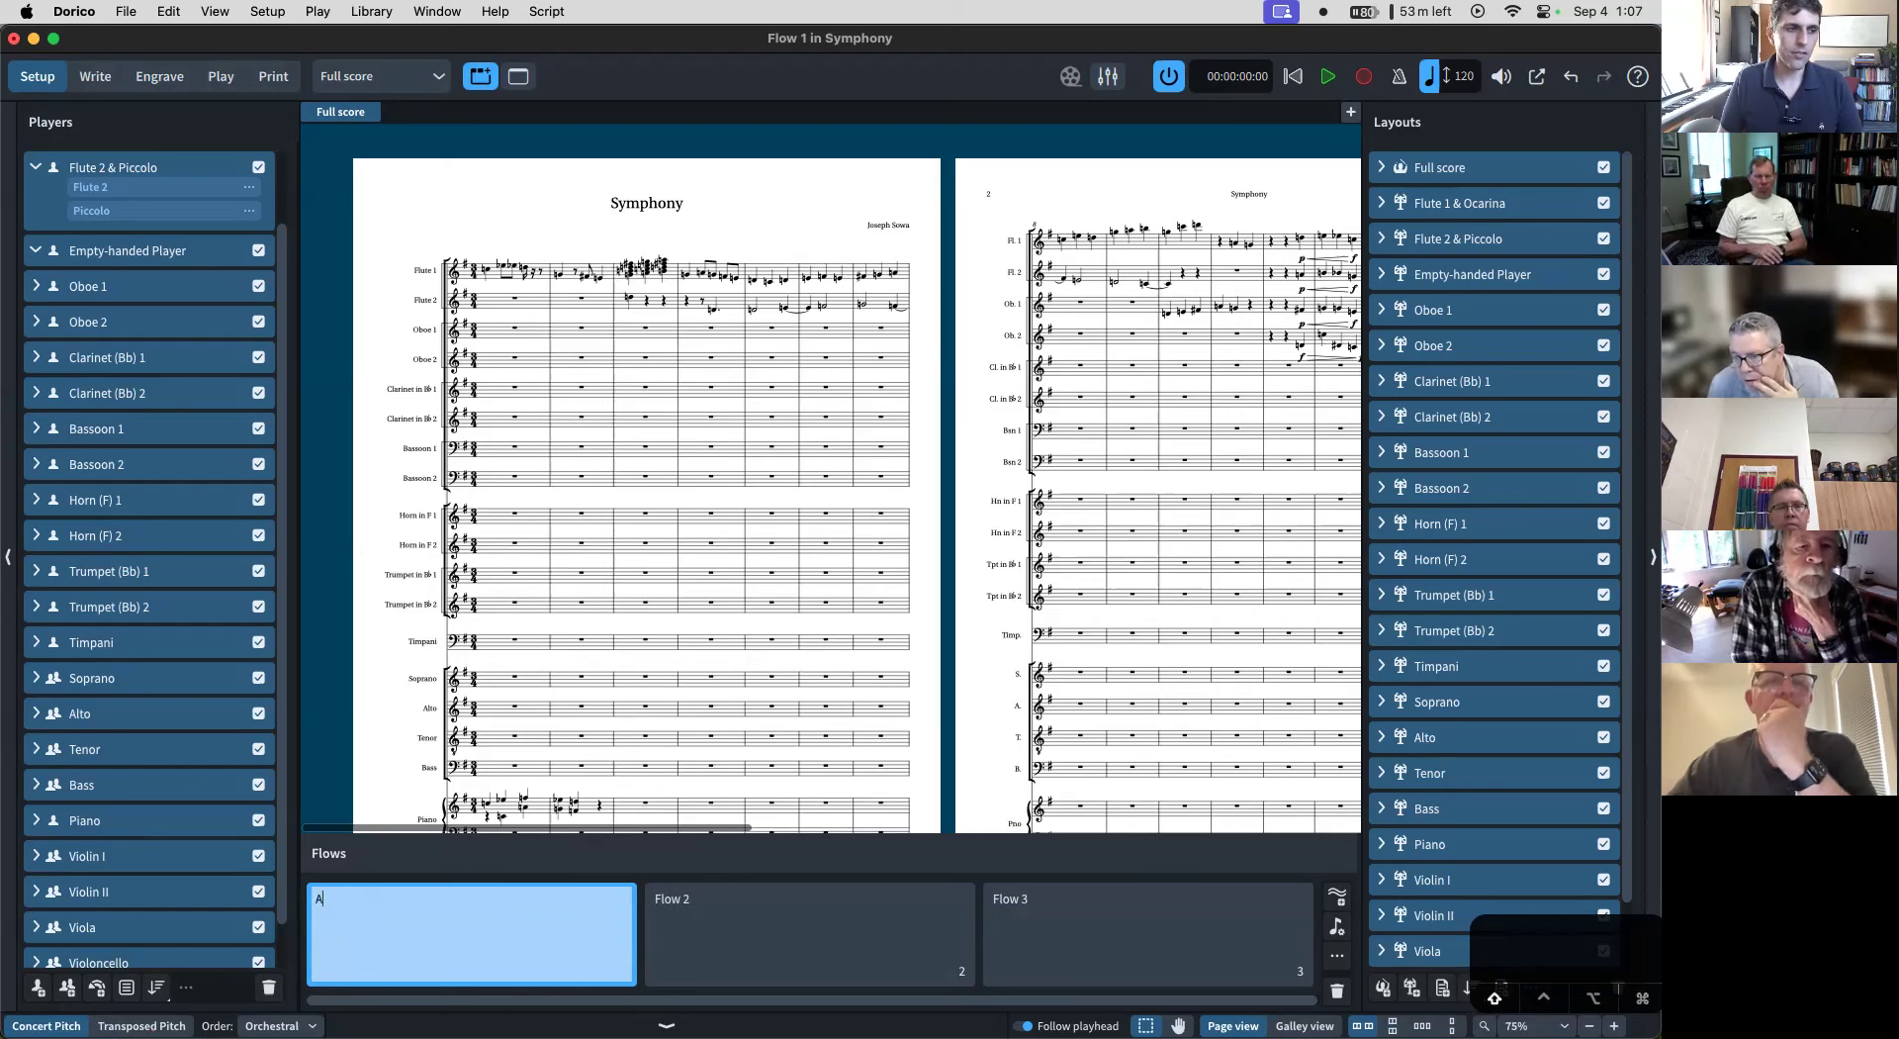
type("Movement 1")
key("super+a")
key("super+c")
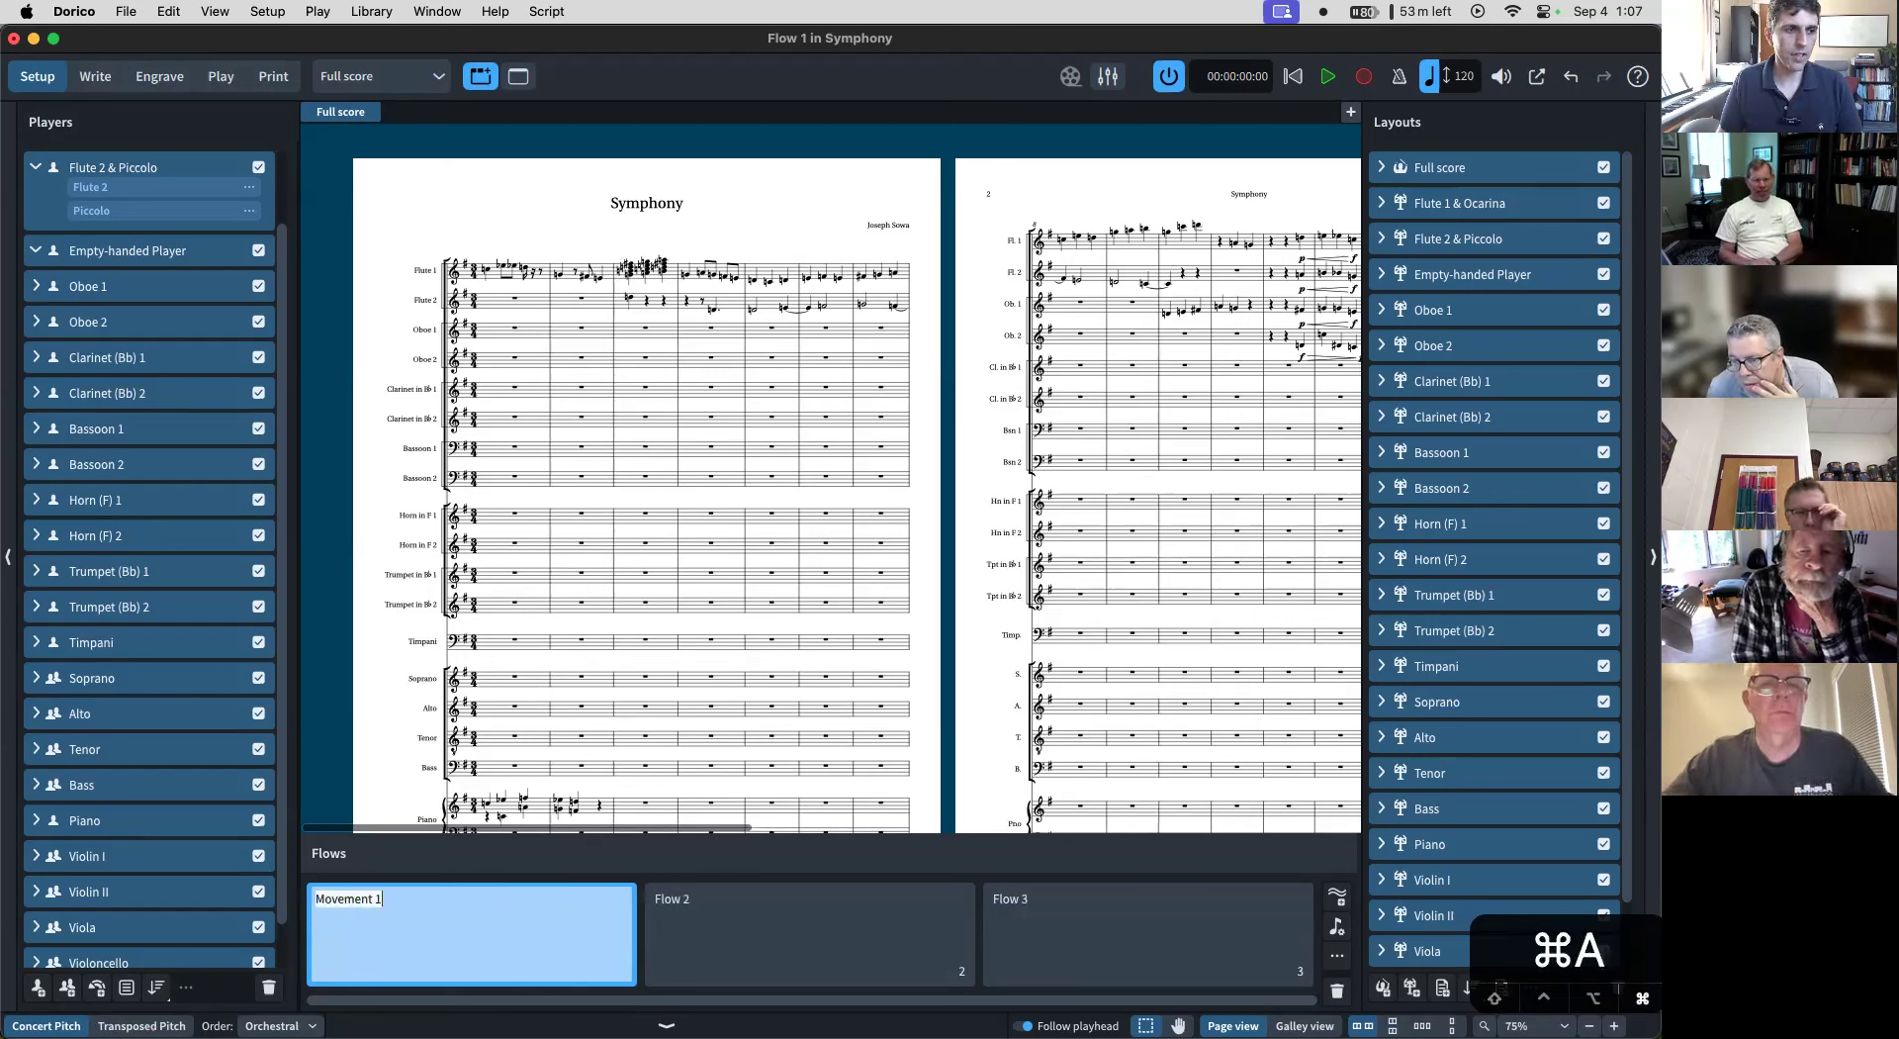
- Rename Flow 2 as Movement 2, reusing the copied name
left_click(791, 912)
double_click(726, 911)
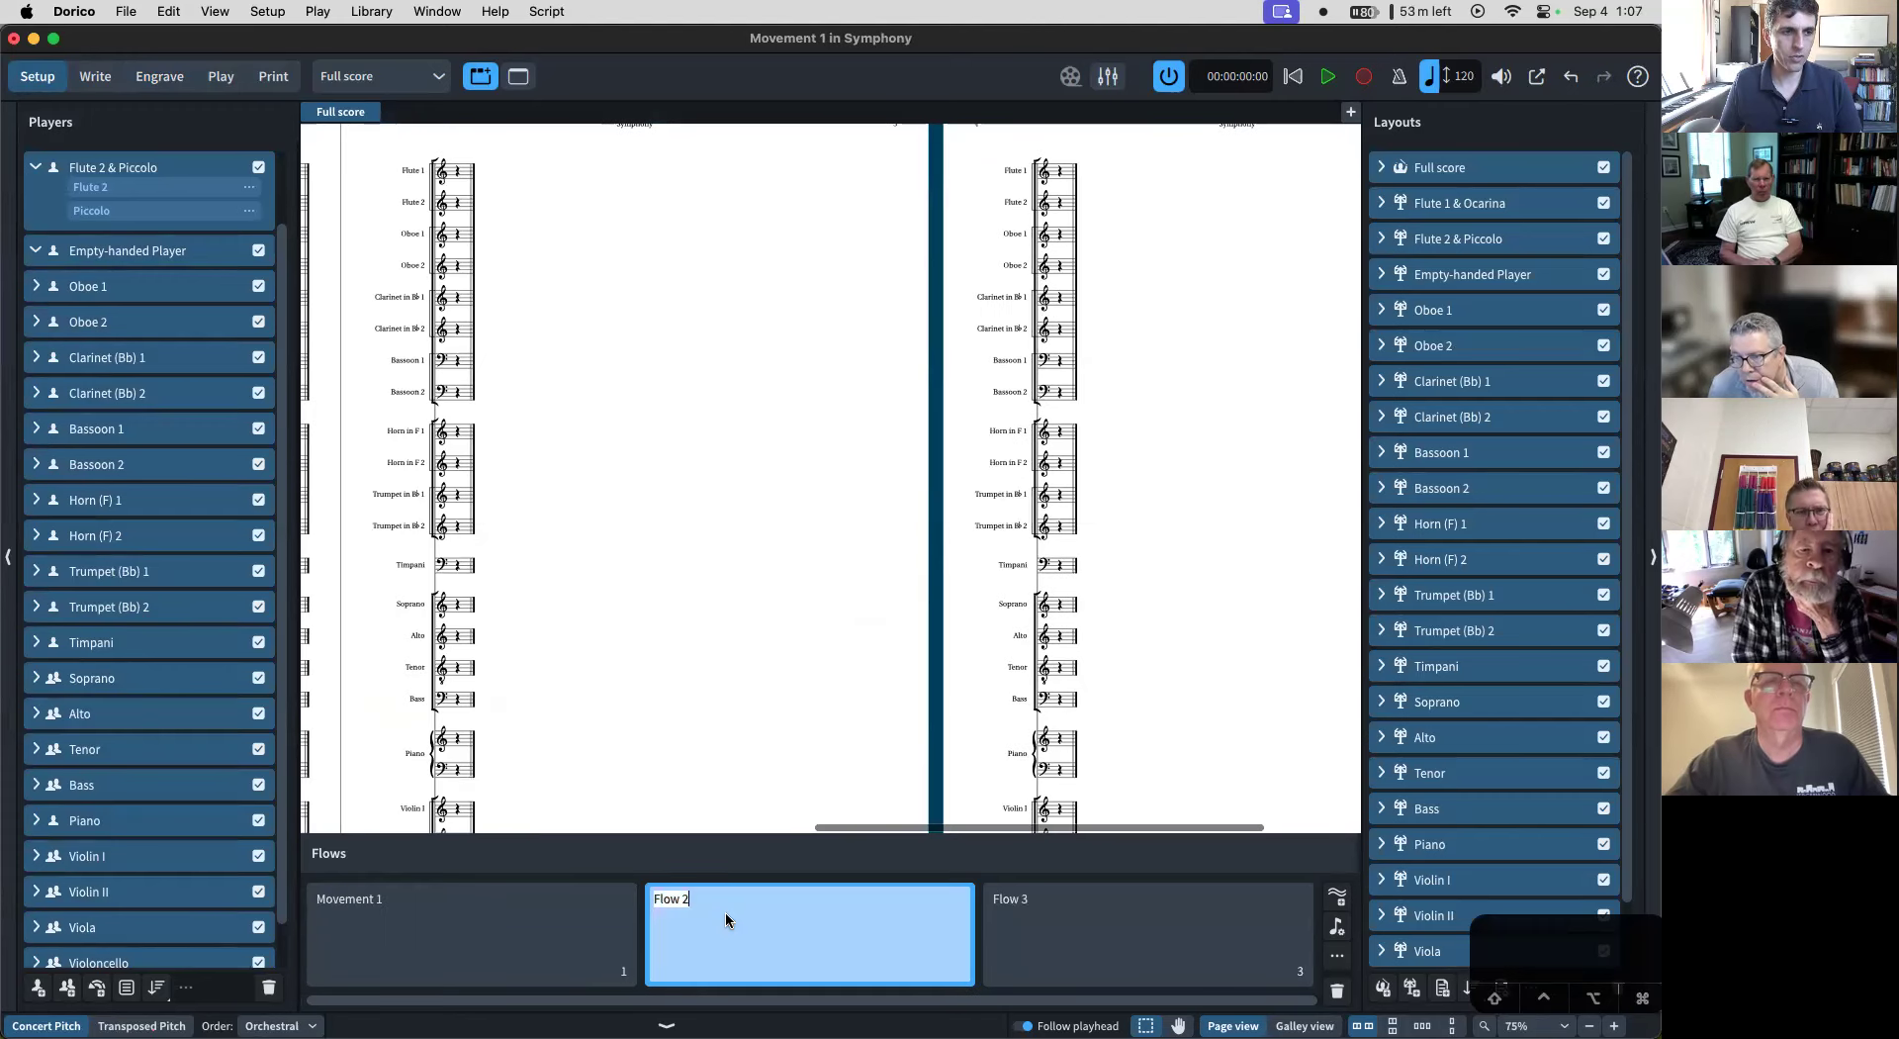
key("super+v")
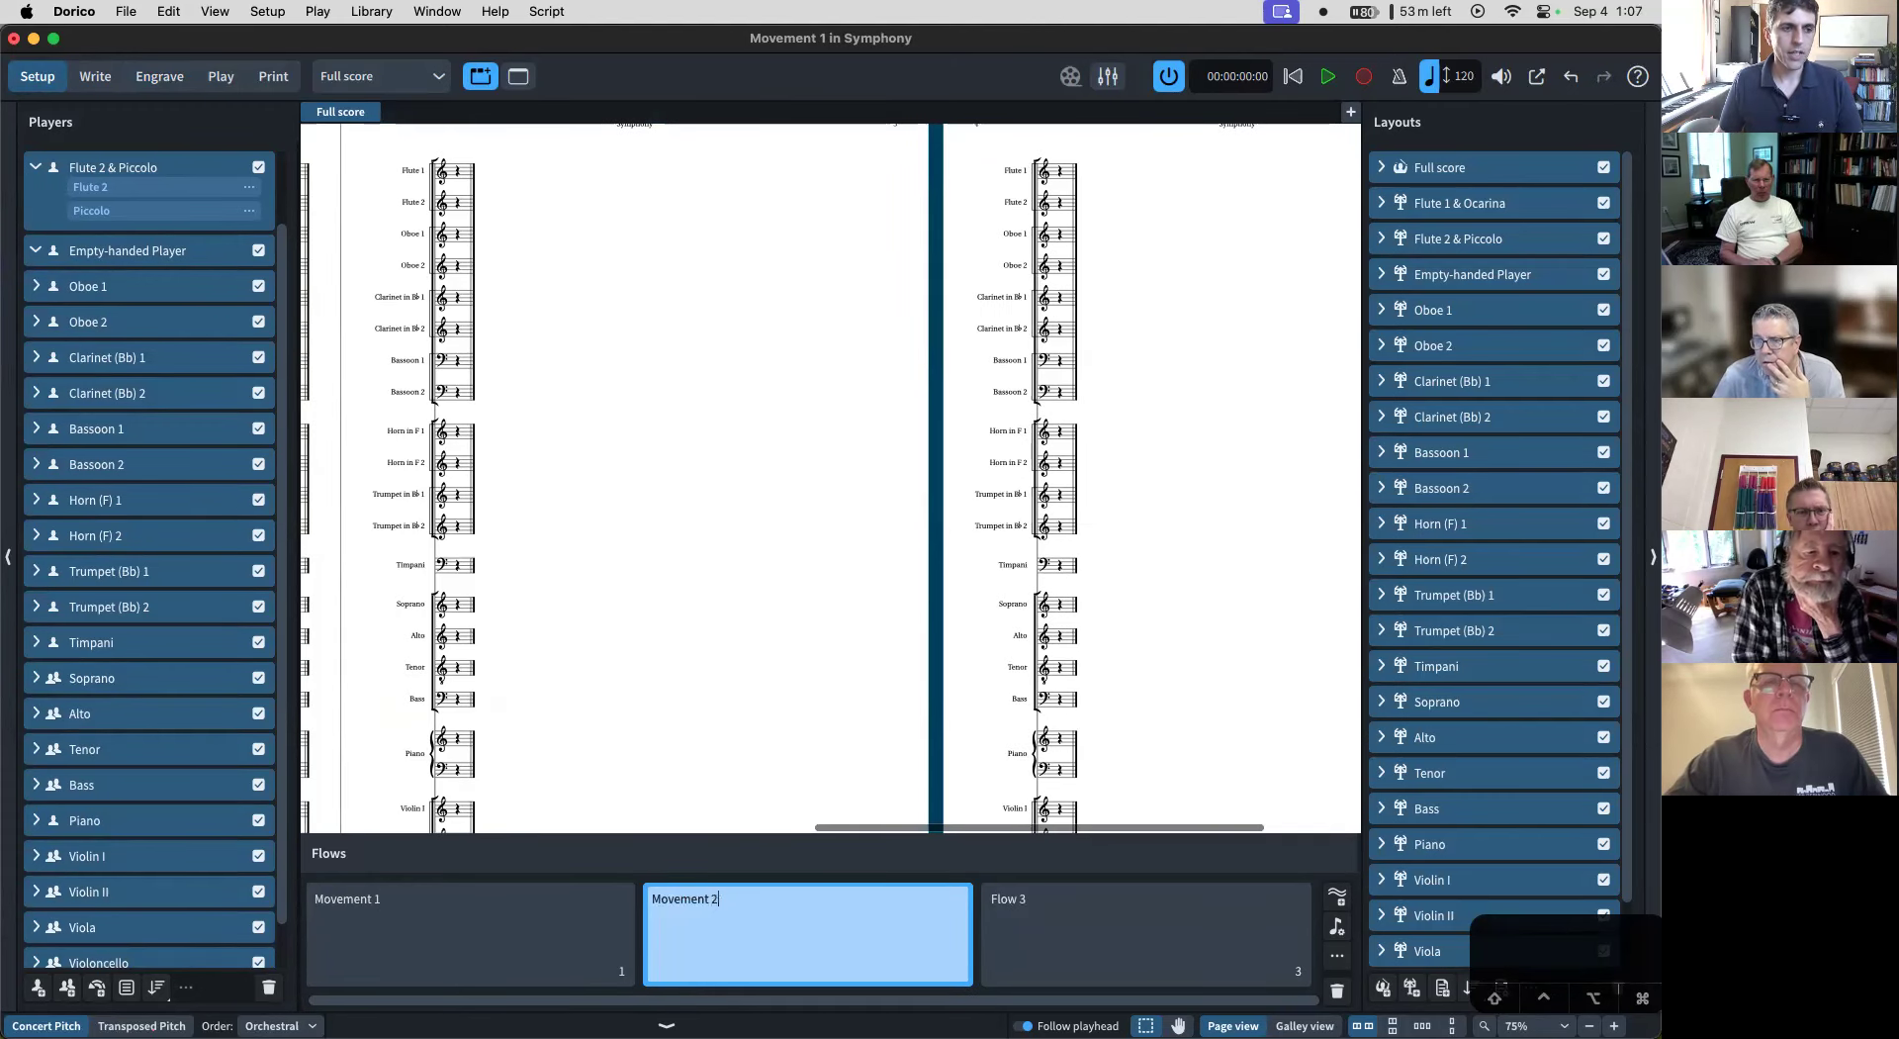
- Rename Flow 3 as Movement 3, reusing the copied name with its number changed to 3
left_click(1223, 942)
double_click(1223, 942)
key("super+v")
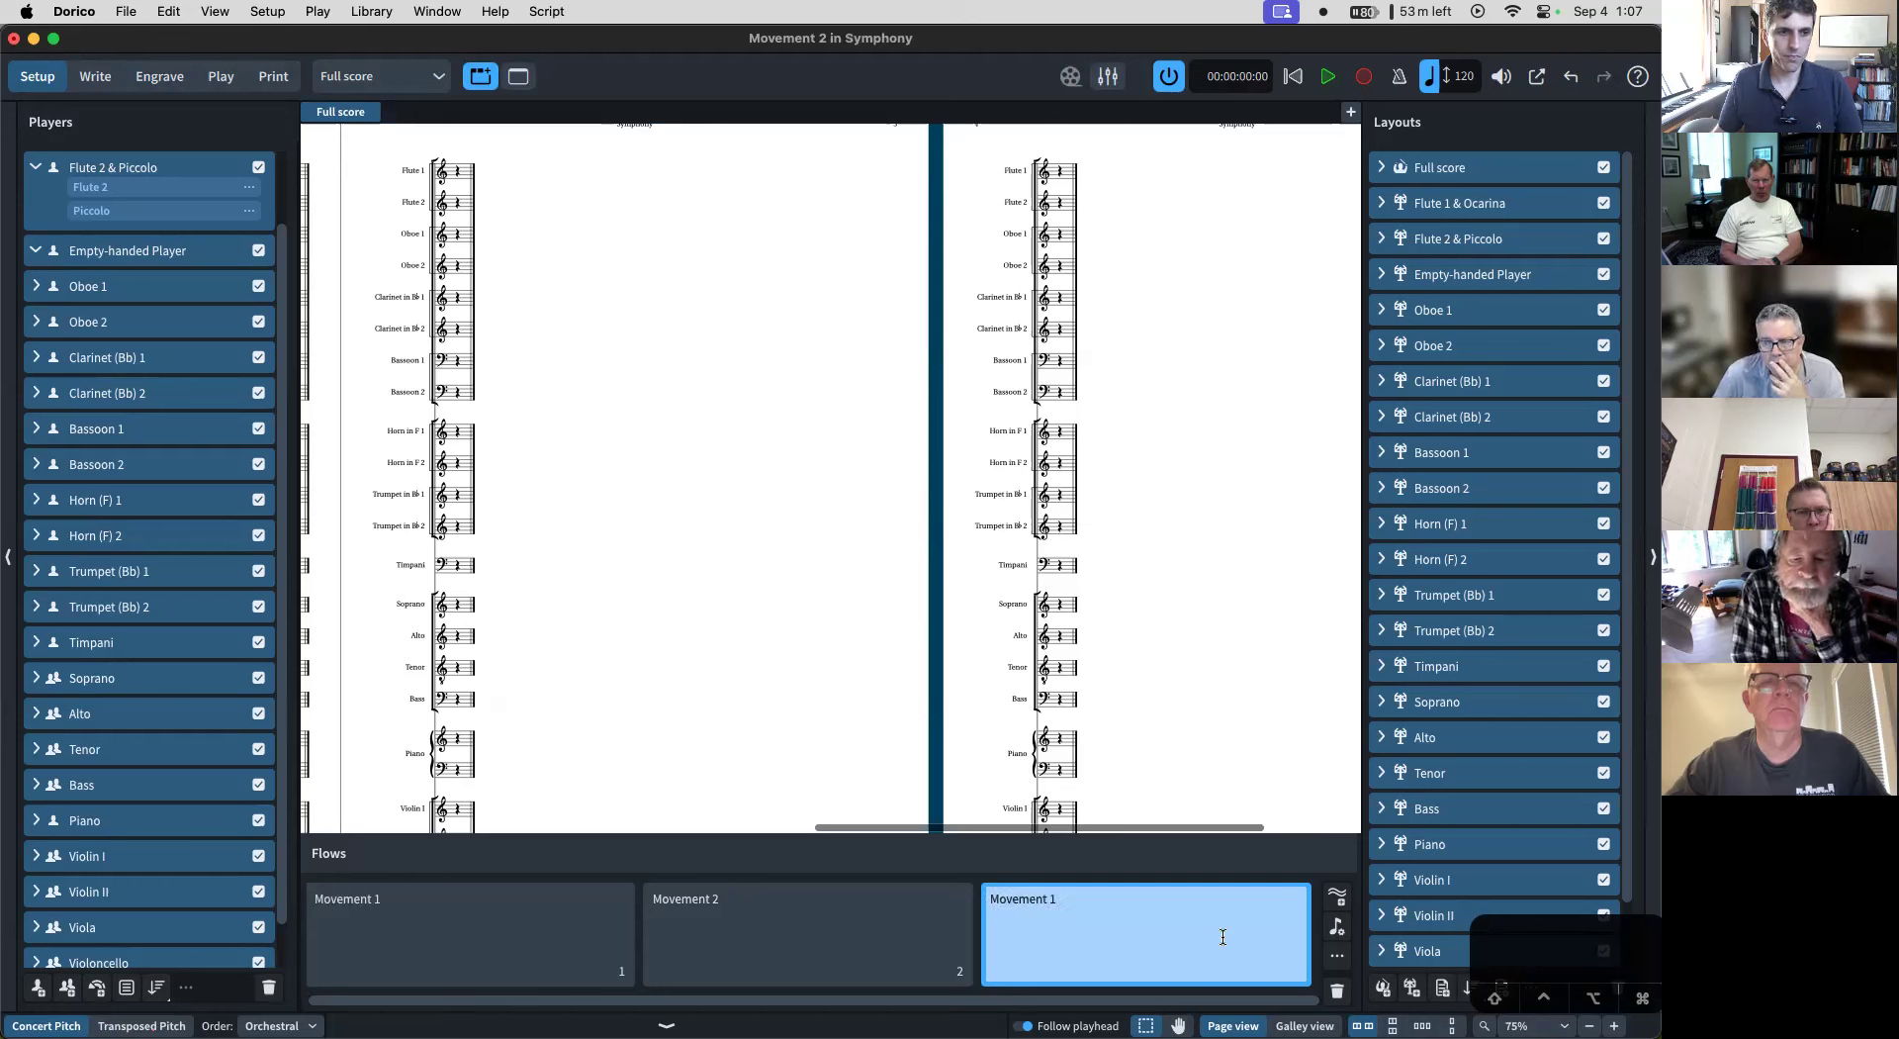
key("BackSpace")
type("3")
key("Return")
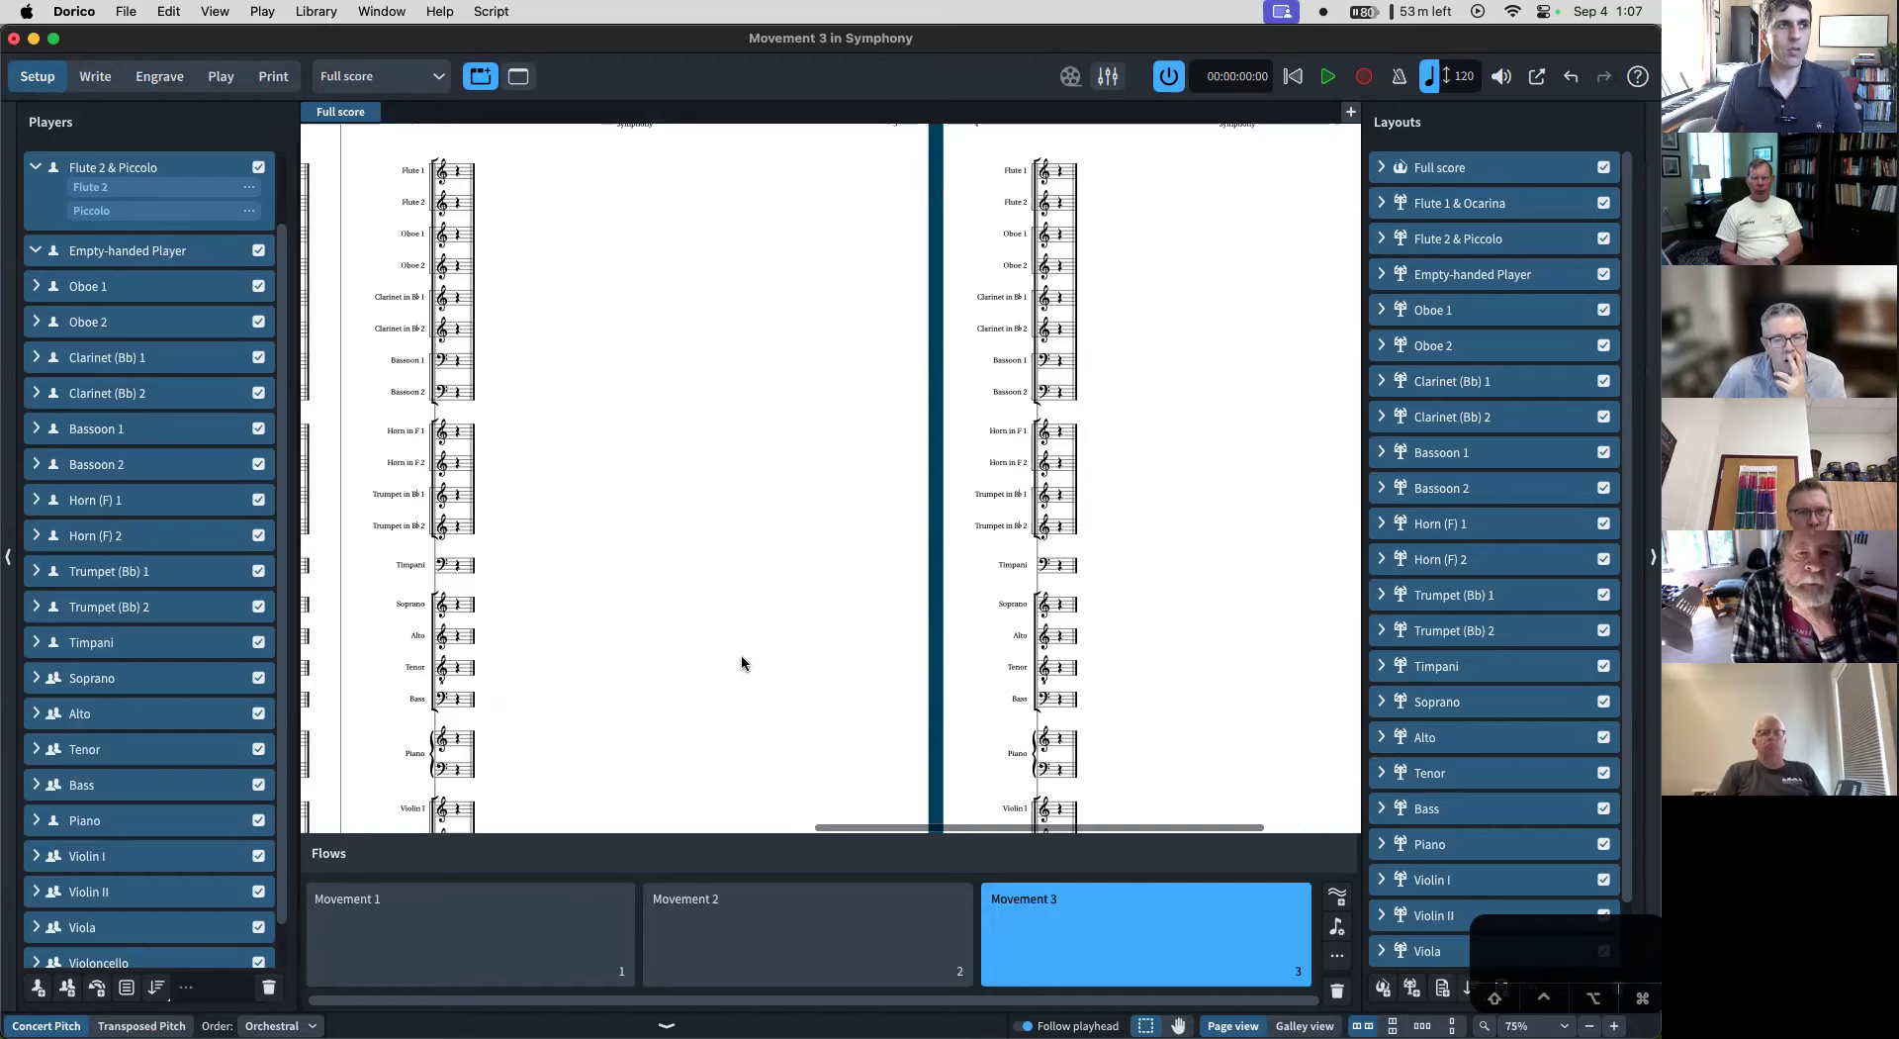
scroll(740, 655, "left", 5)
scroll(740, 655, "left", 2)
scroll(782, 693, "up", 2)
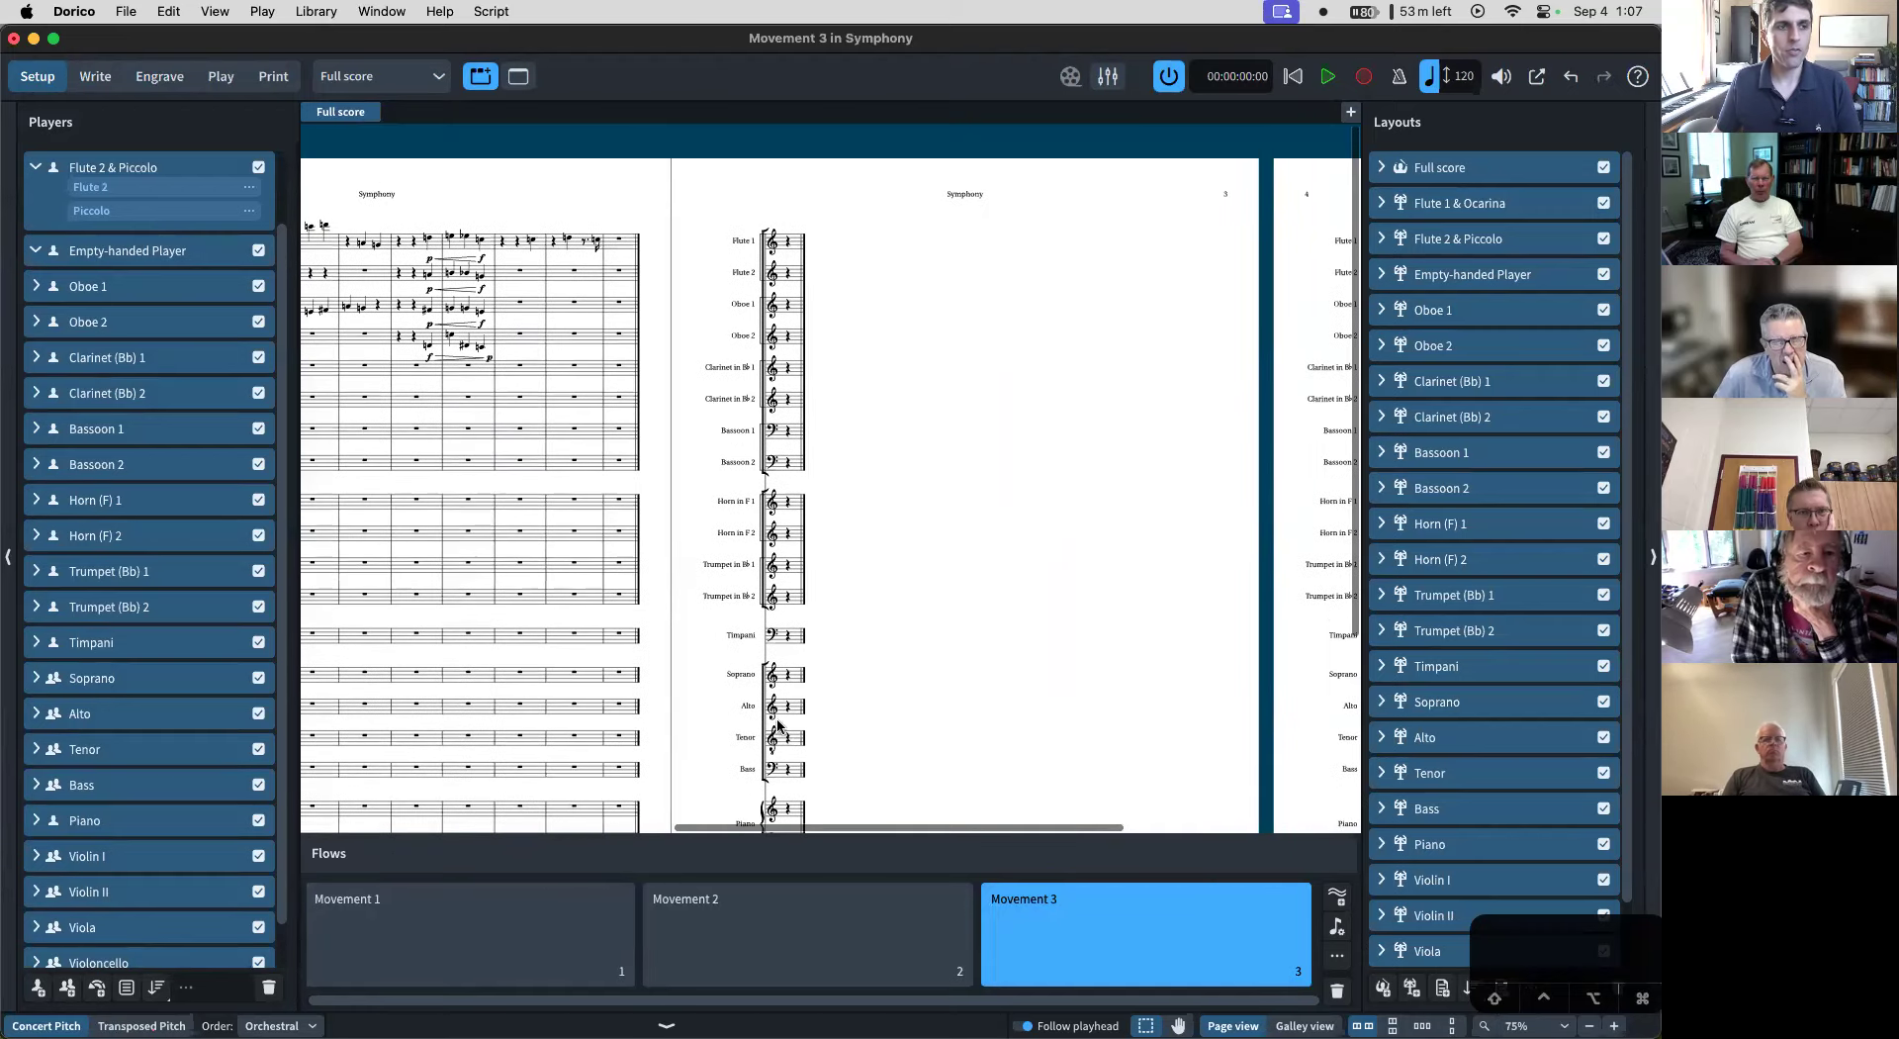
- Exclude the Soprano, Alto, Tenor and Bass players from the Movement 2 flow
left_click(725, 934)
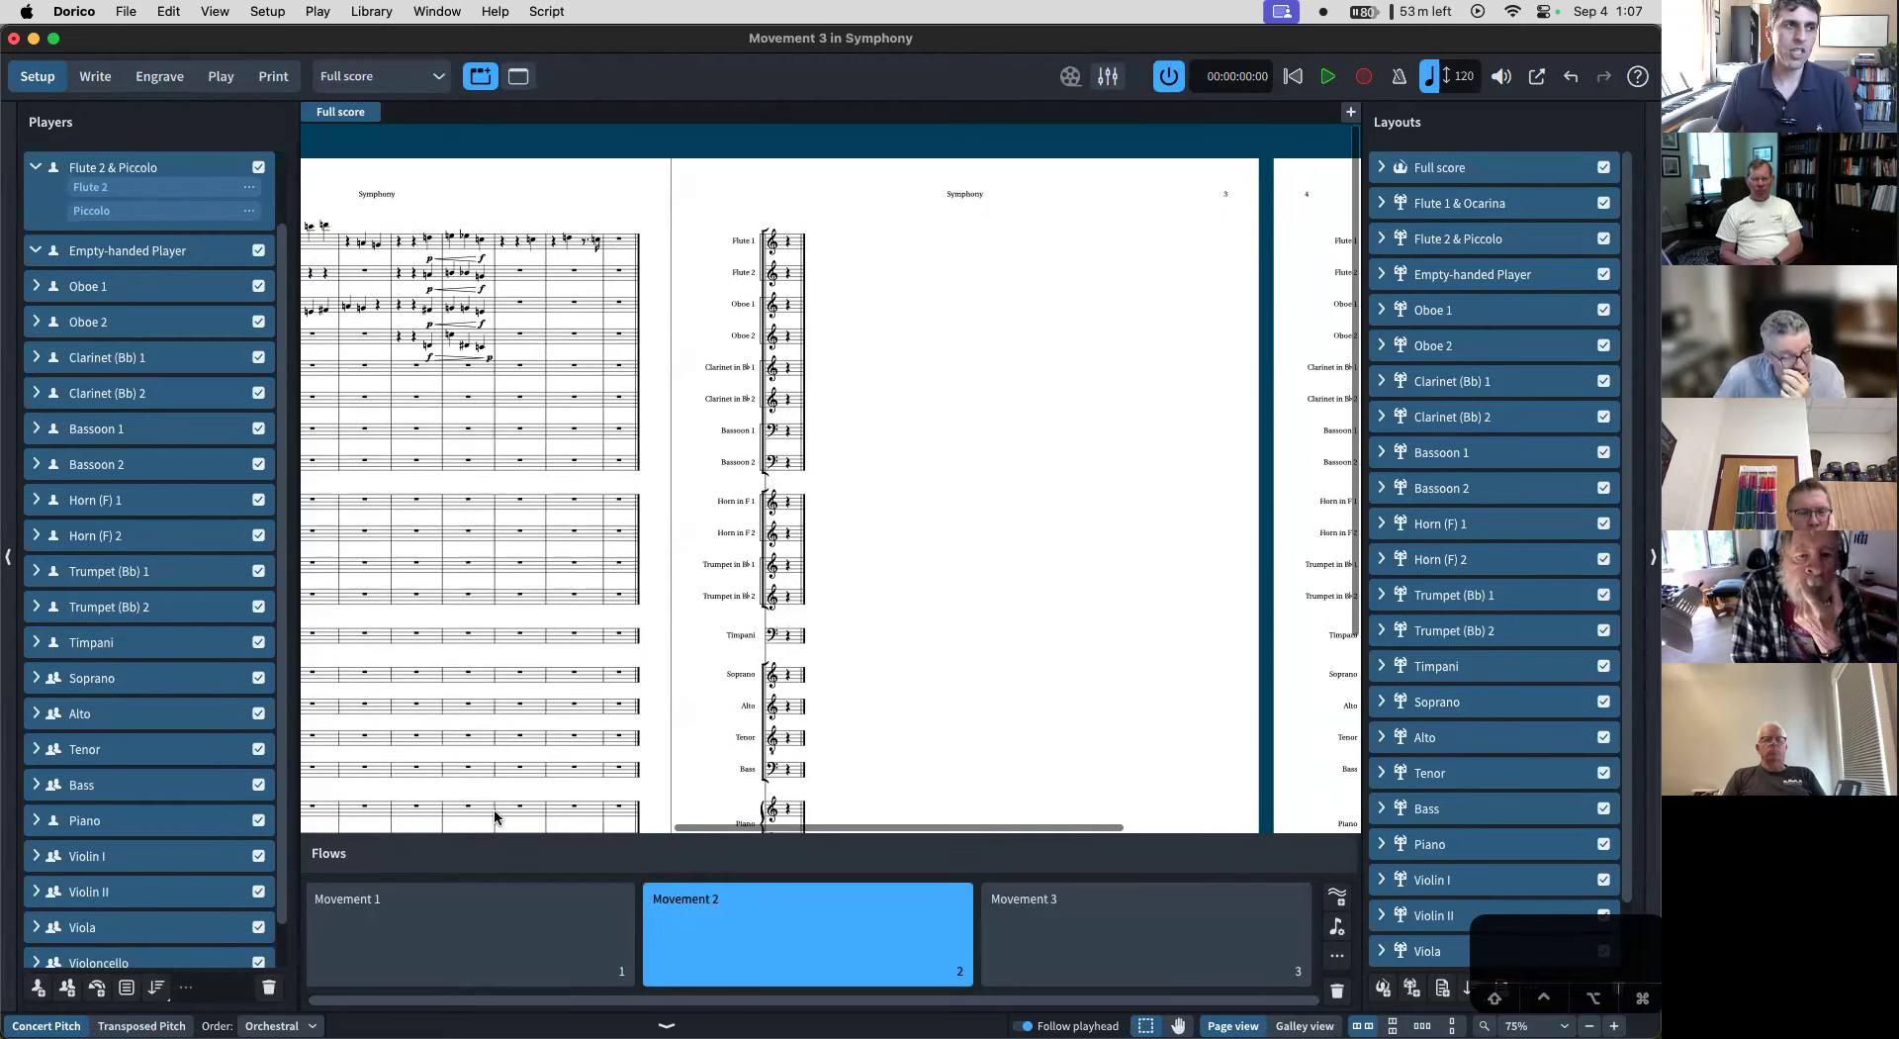
scroll(227, 492, "down", 1)
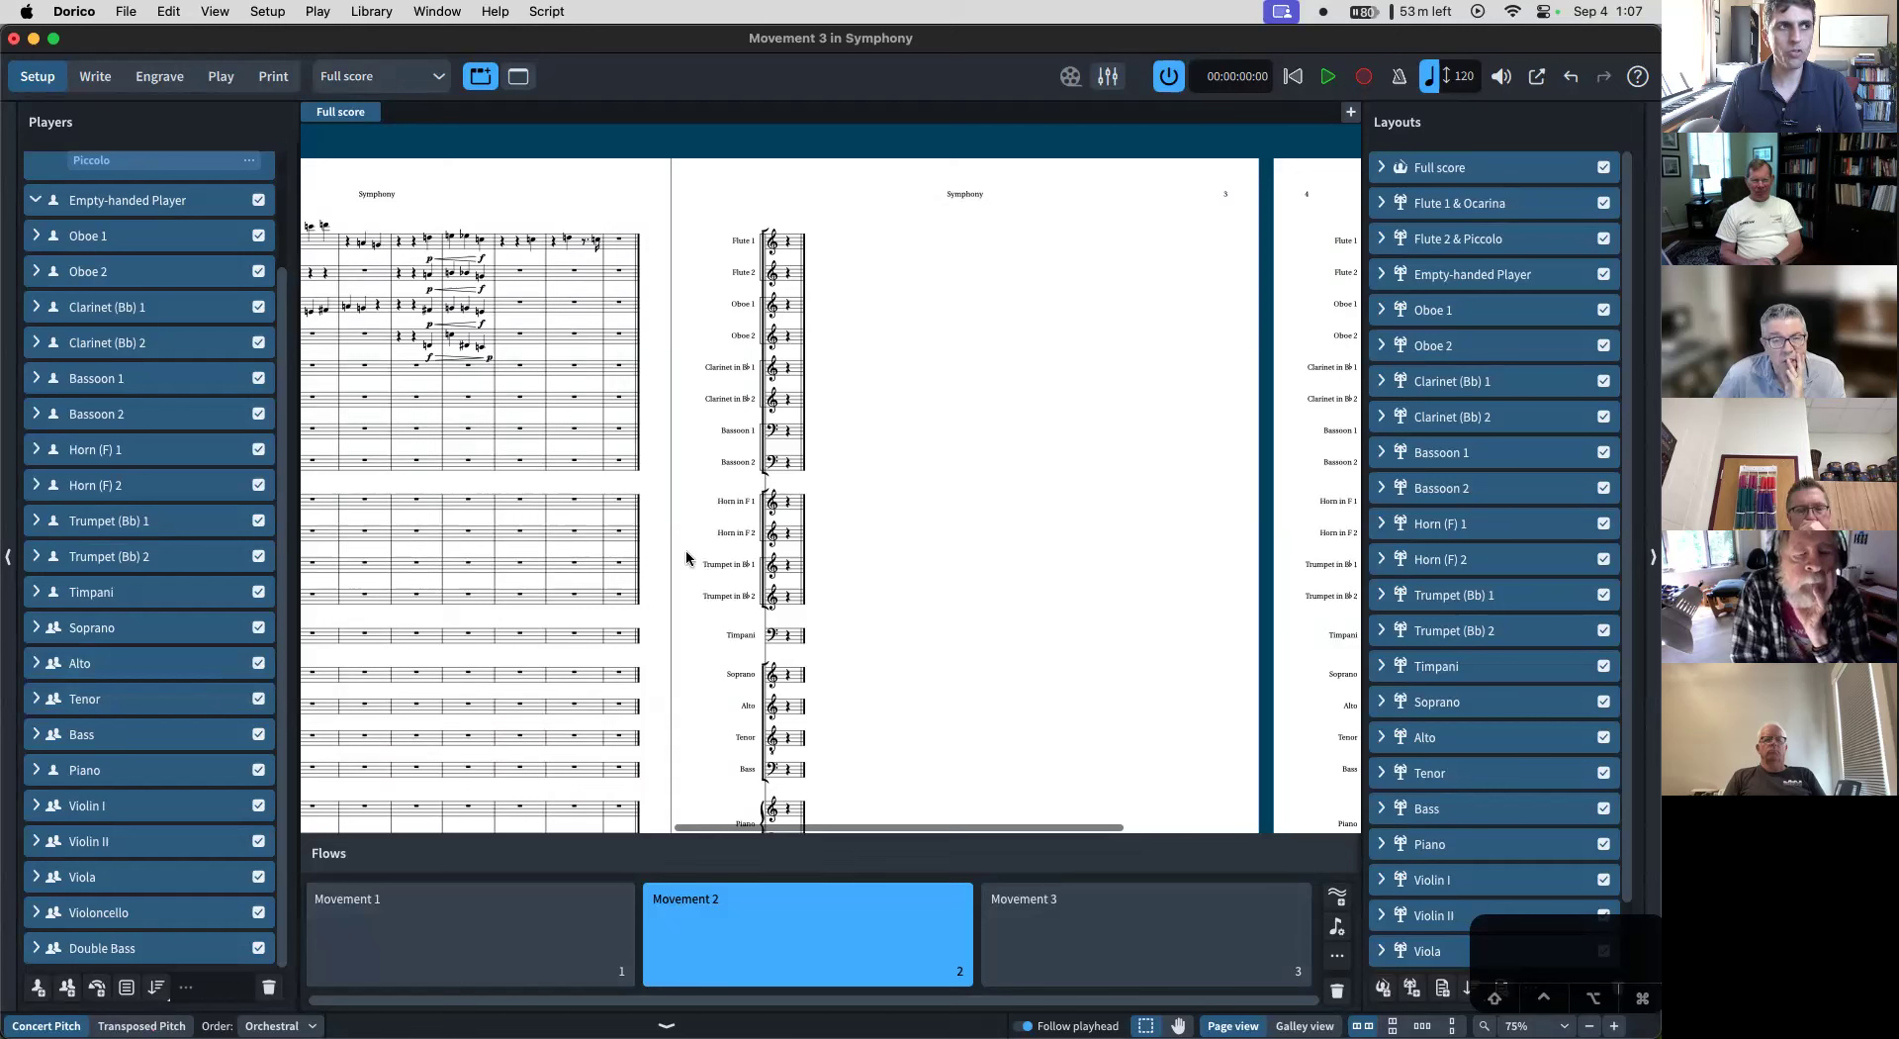
left_click(258, 627)
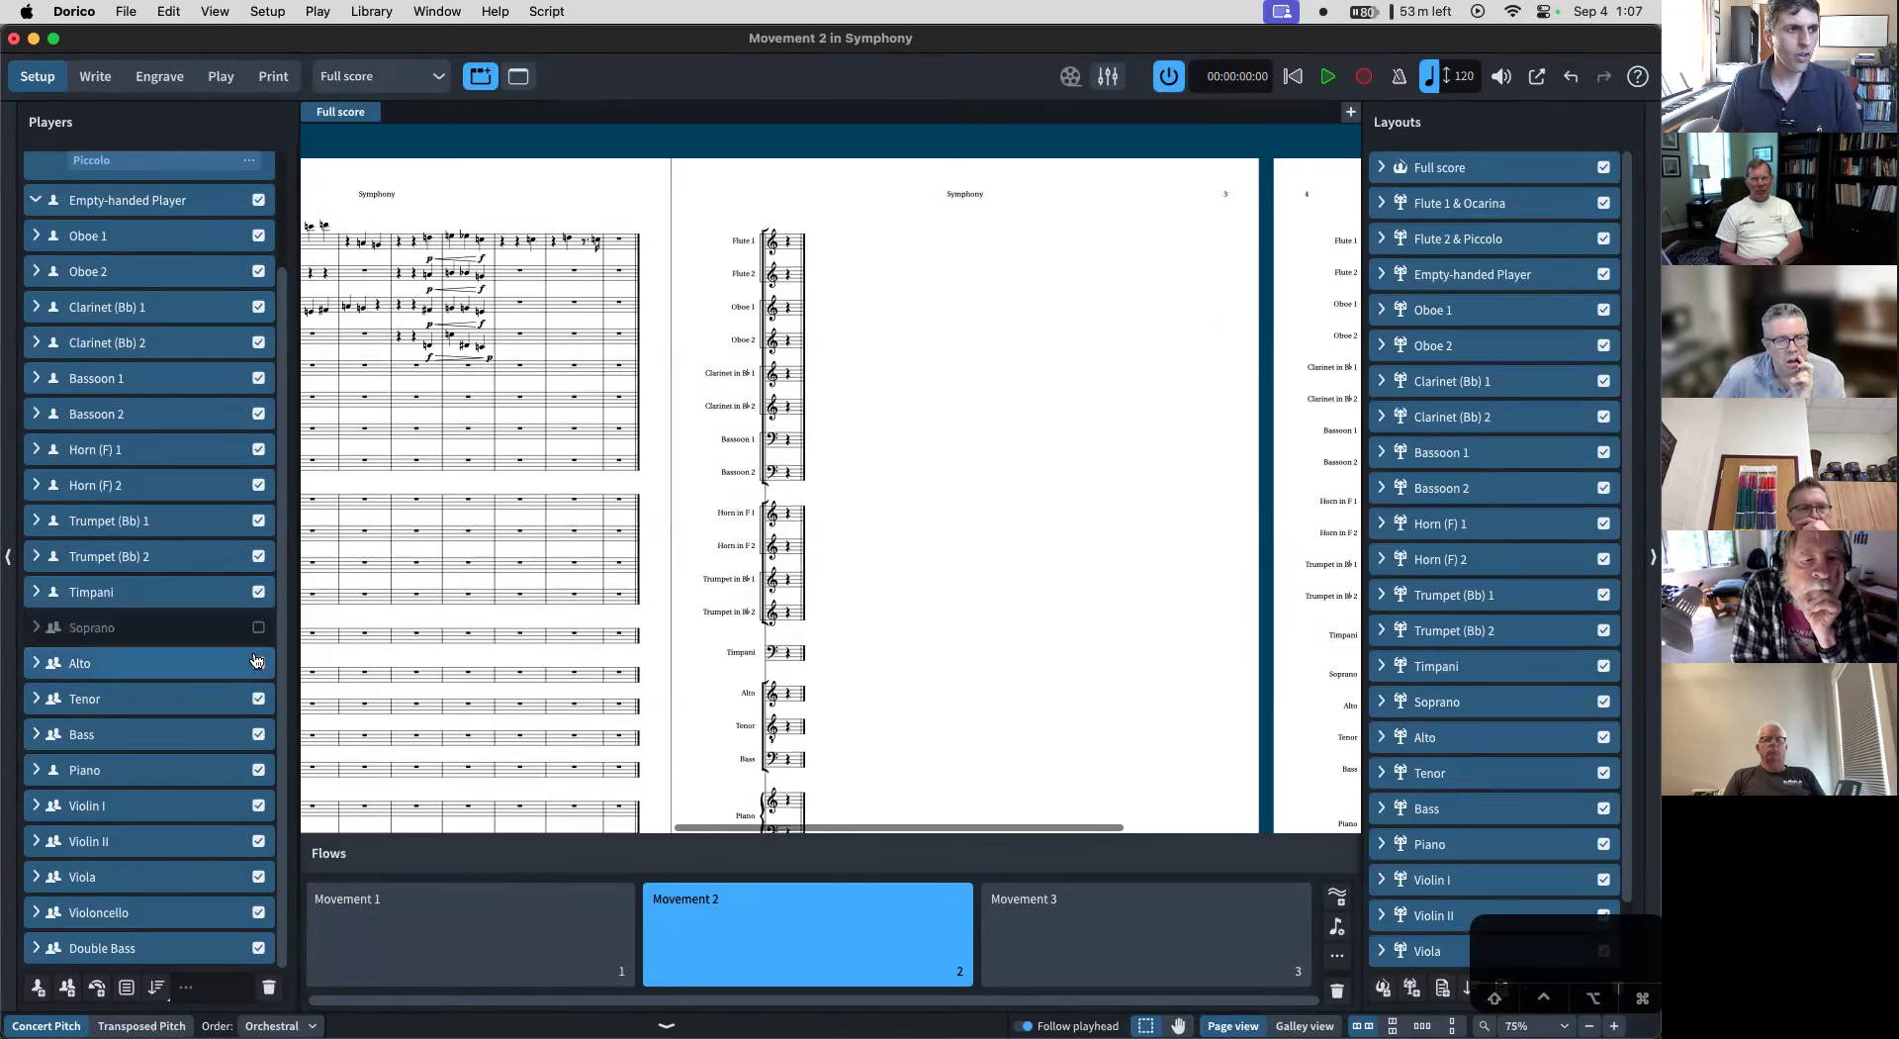
left_click(258, 663)
left_click(258, 733)
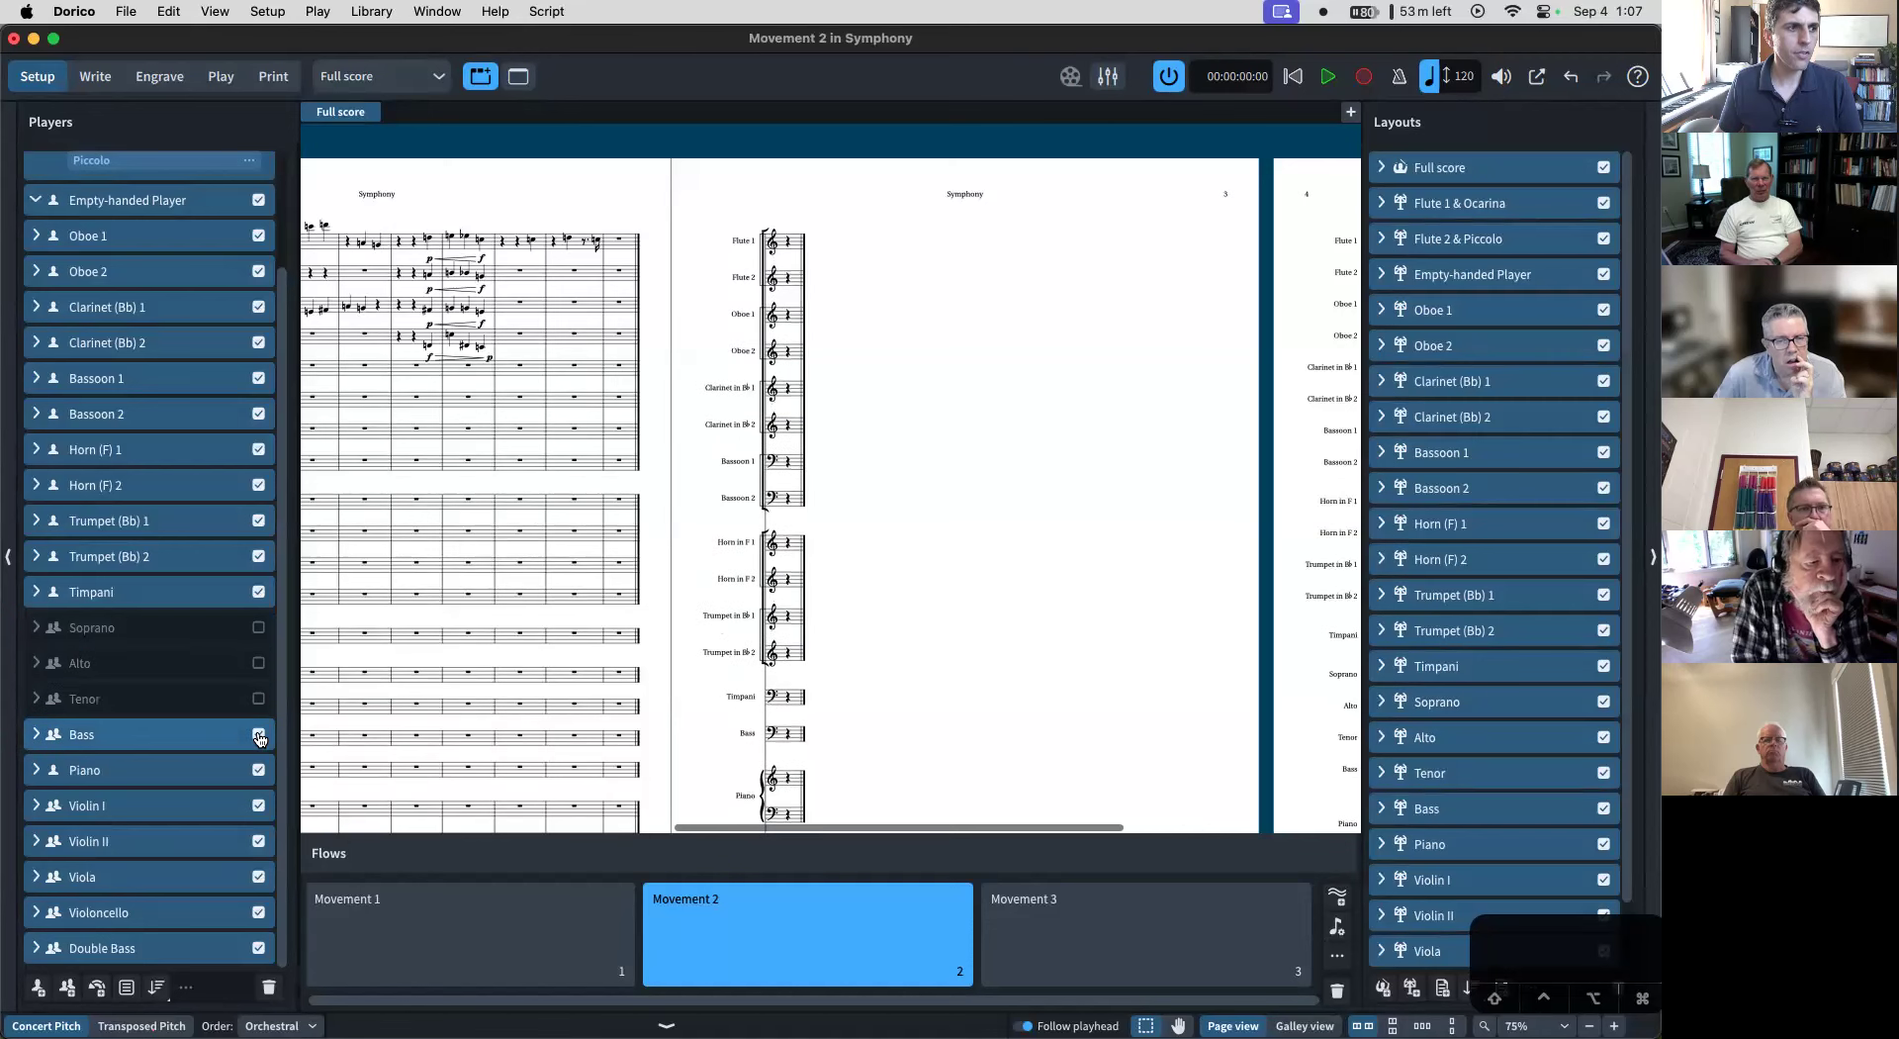
scroll(768, 506, "down", 3)
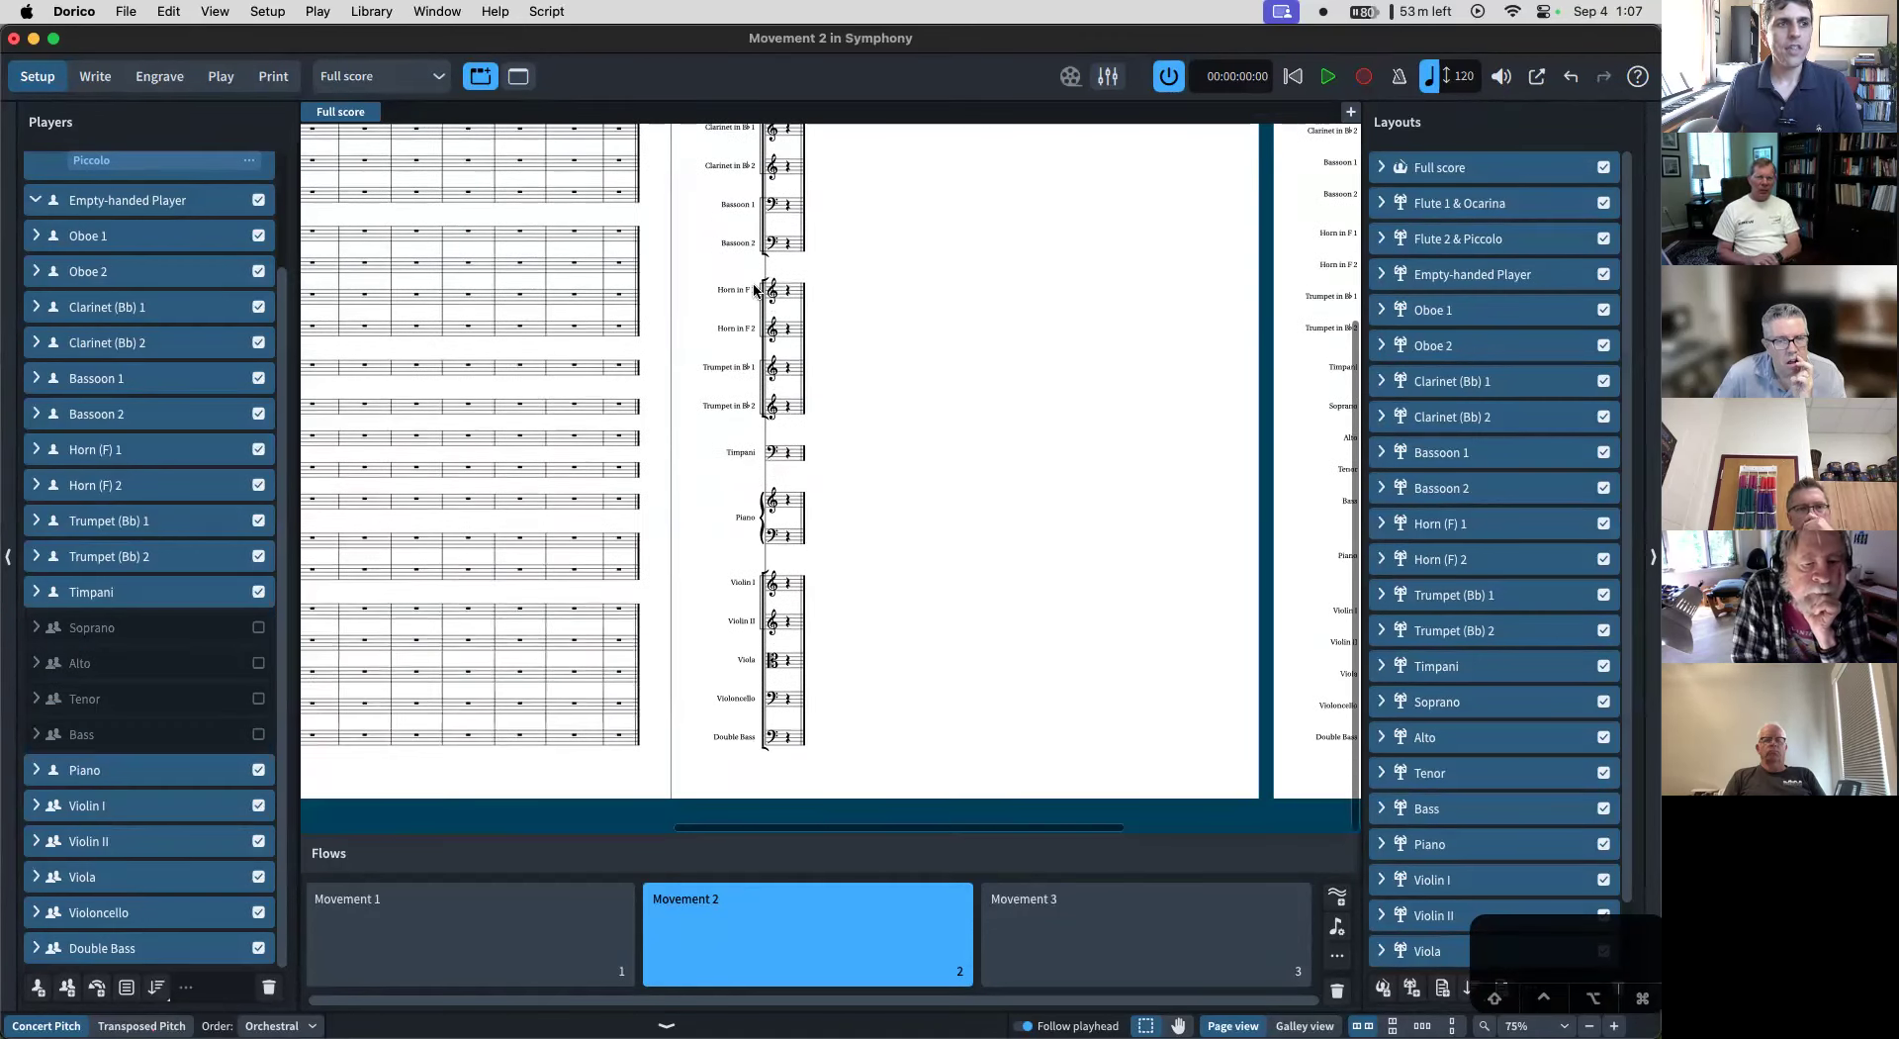
scroll(796, 554, "up", 3)
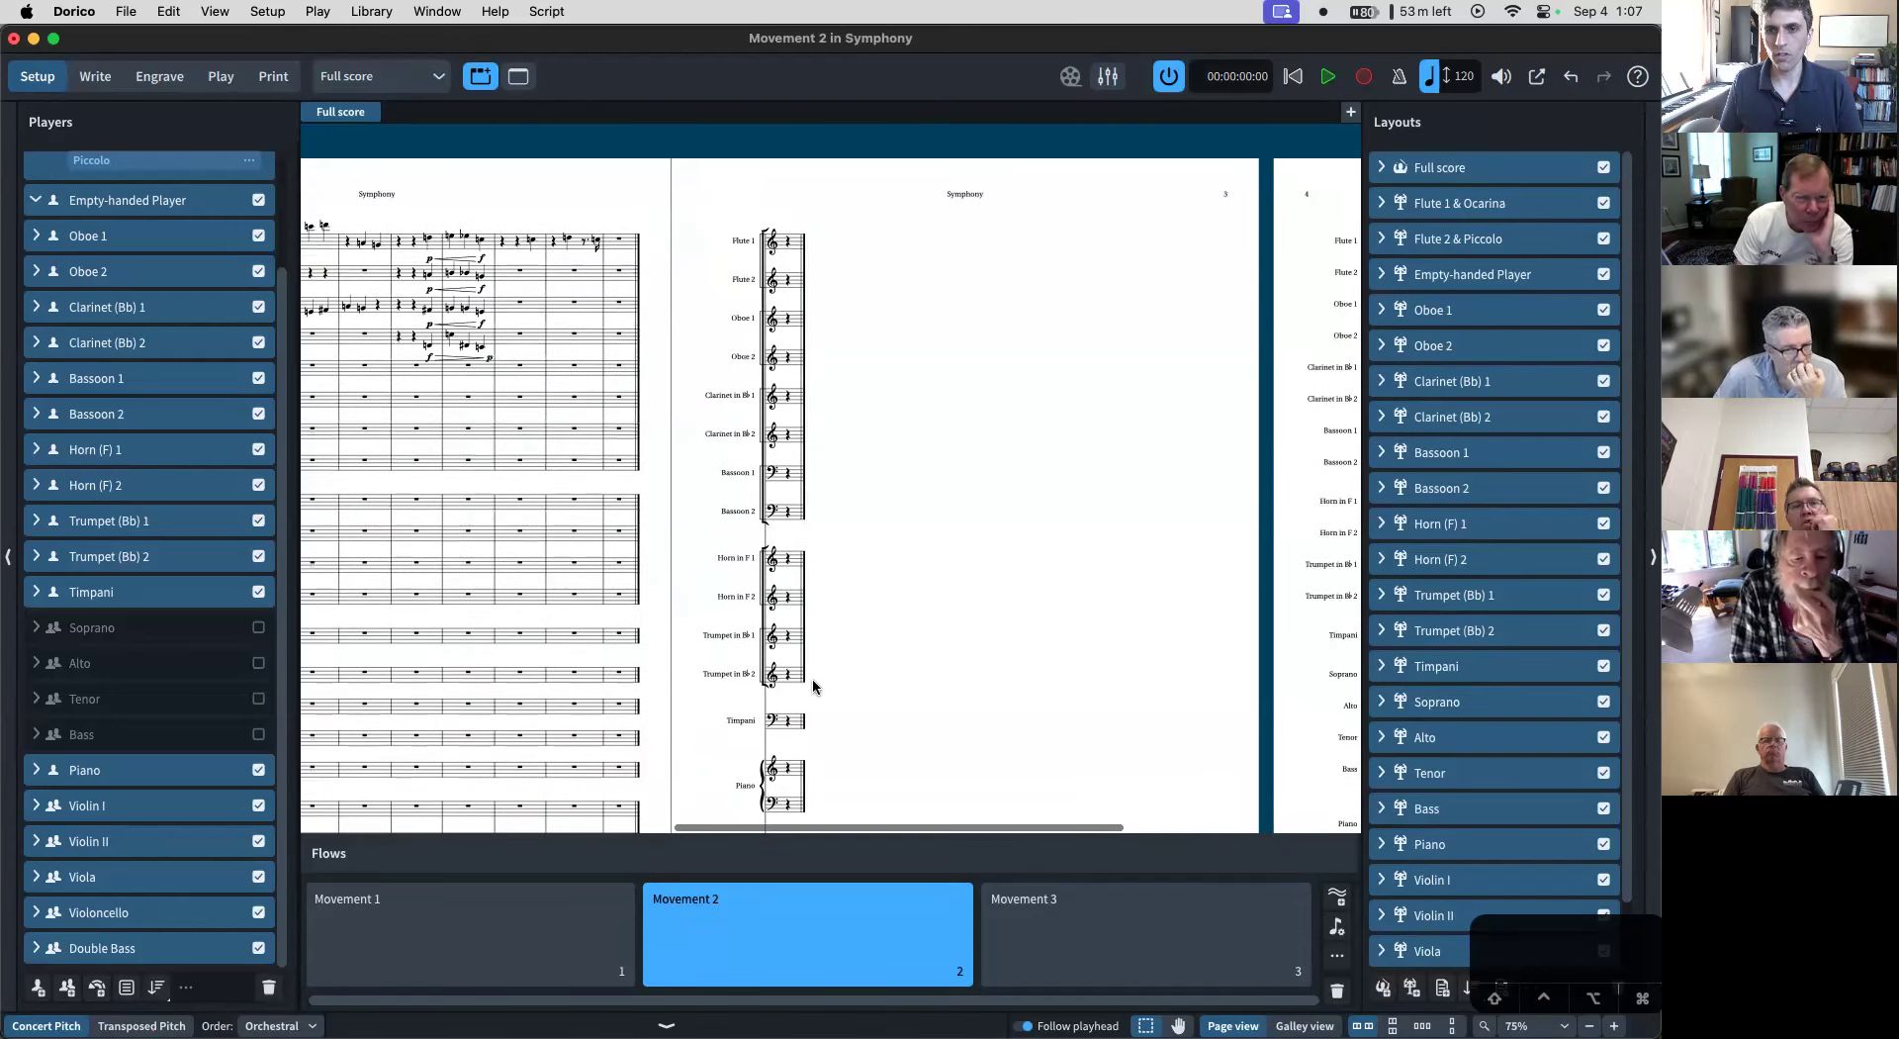
scroll(813, 683, "down", 3)
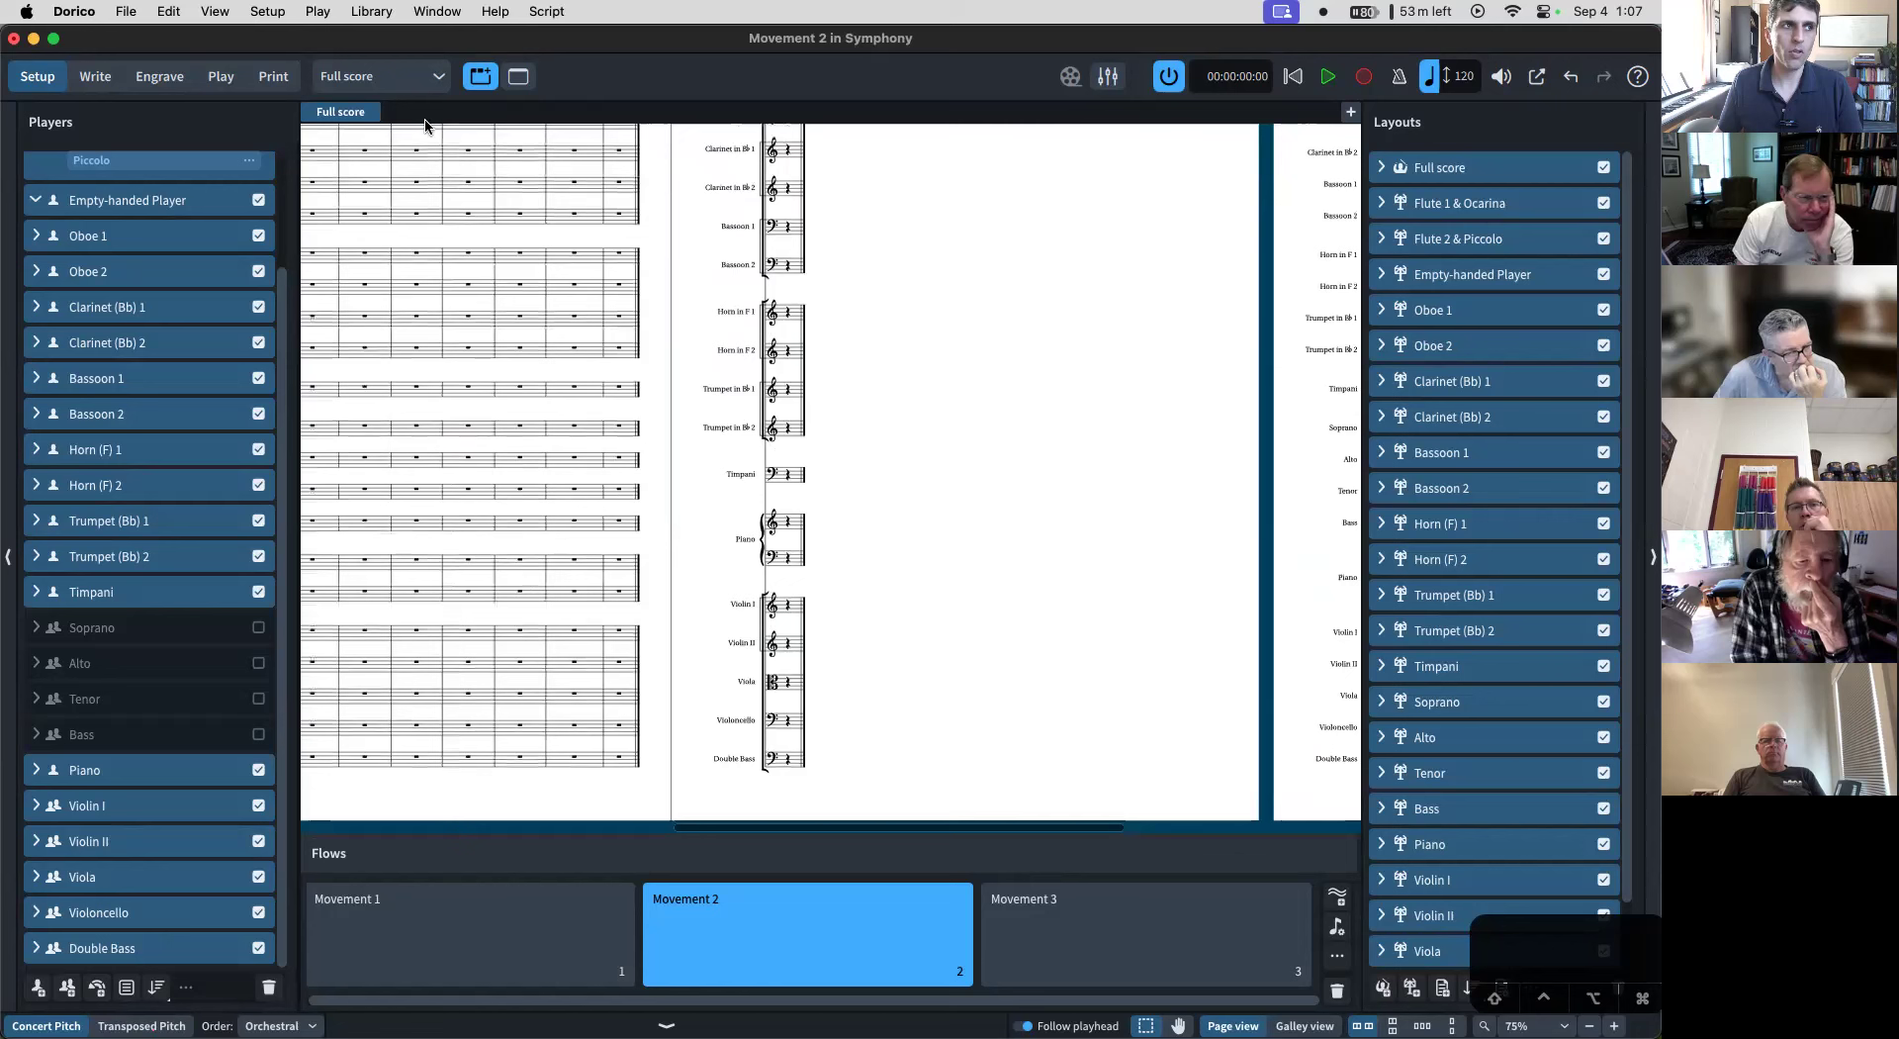
- Open the Soprano part layout and check how the movements are laid out in it
left_click(404, 79)
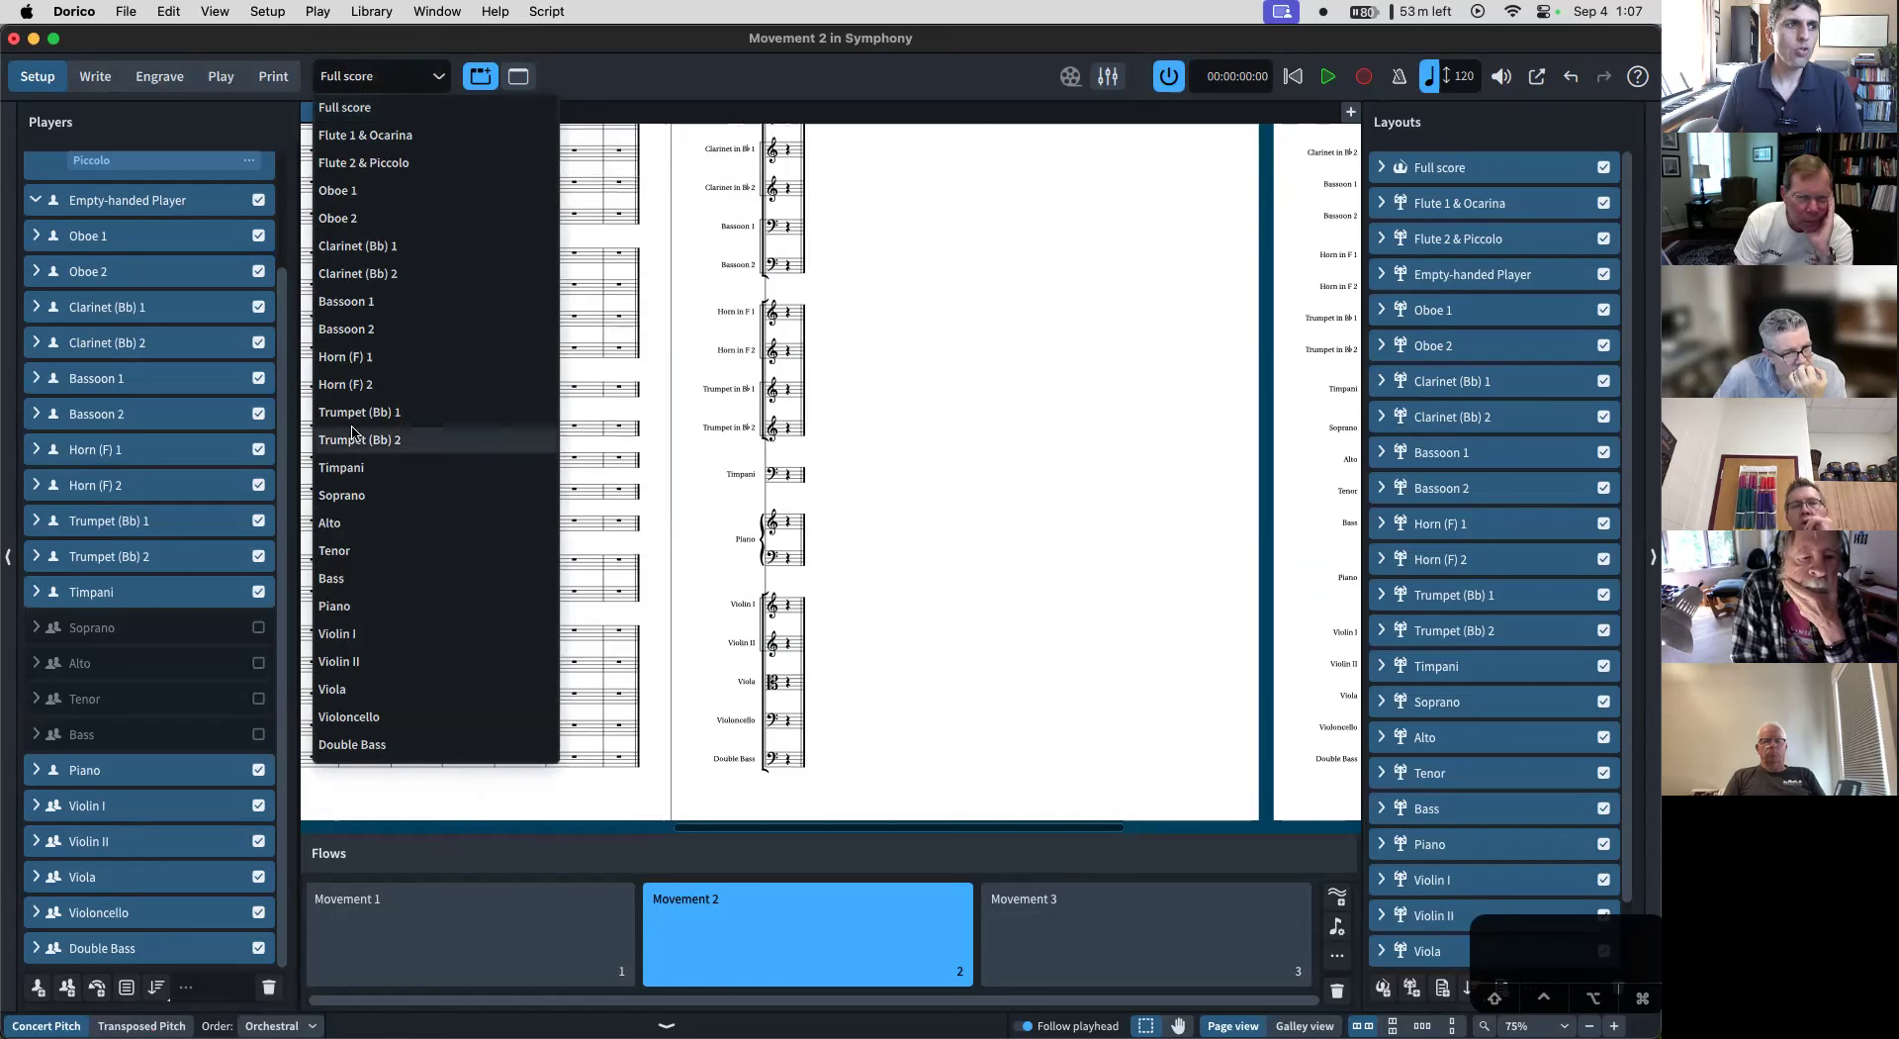
left_click(368, 497)
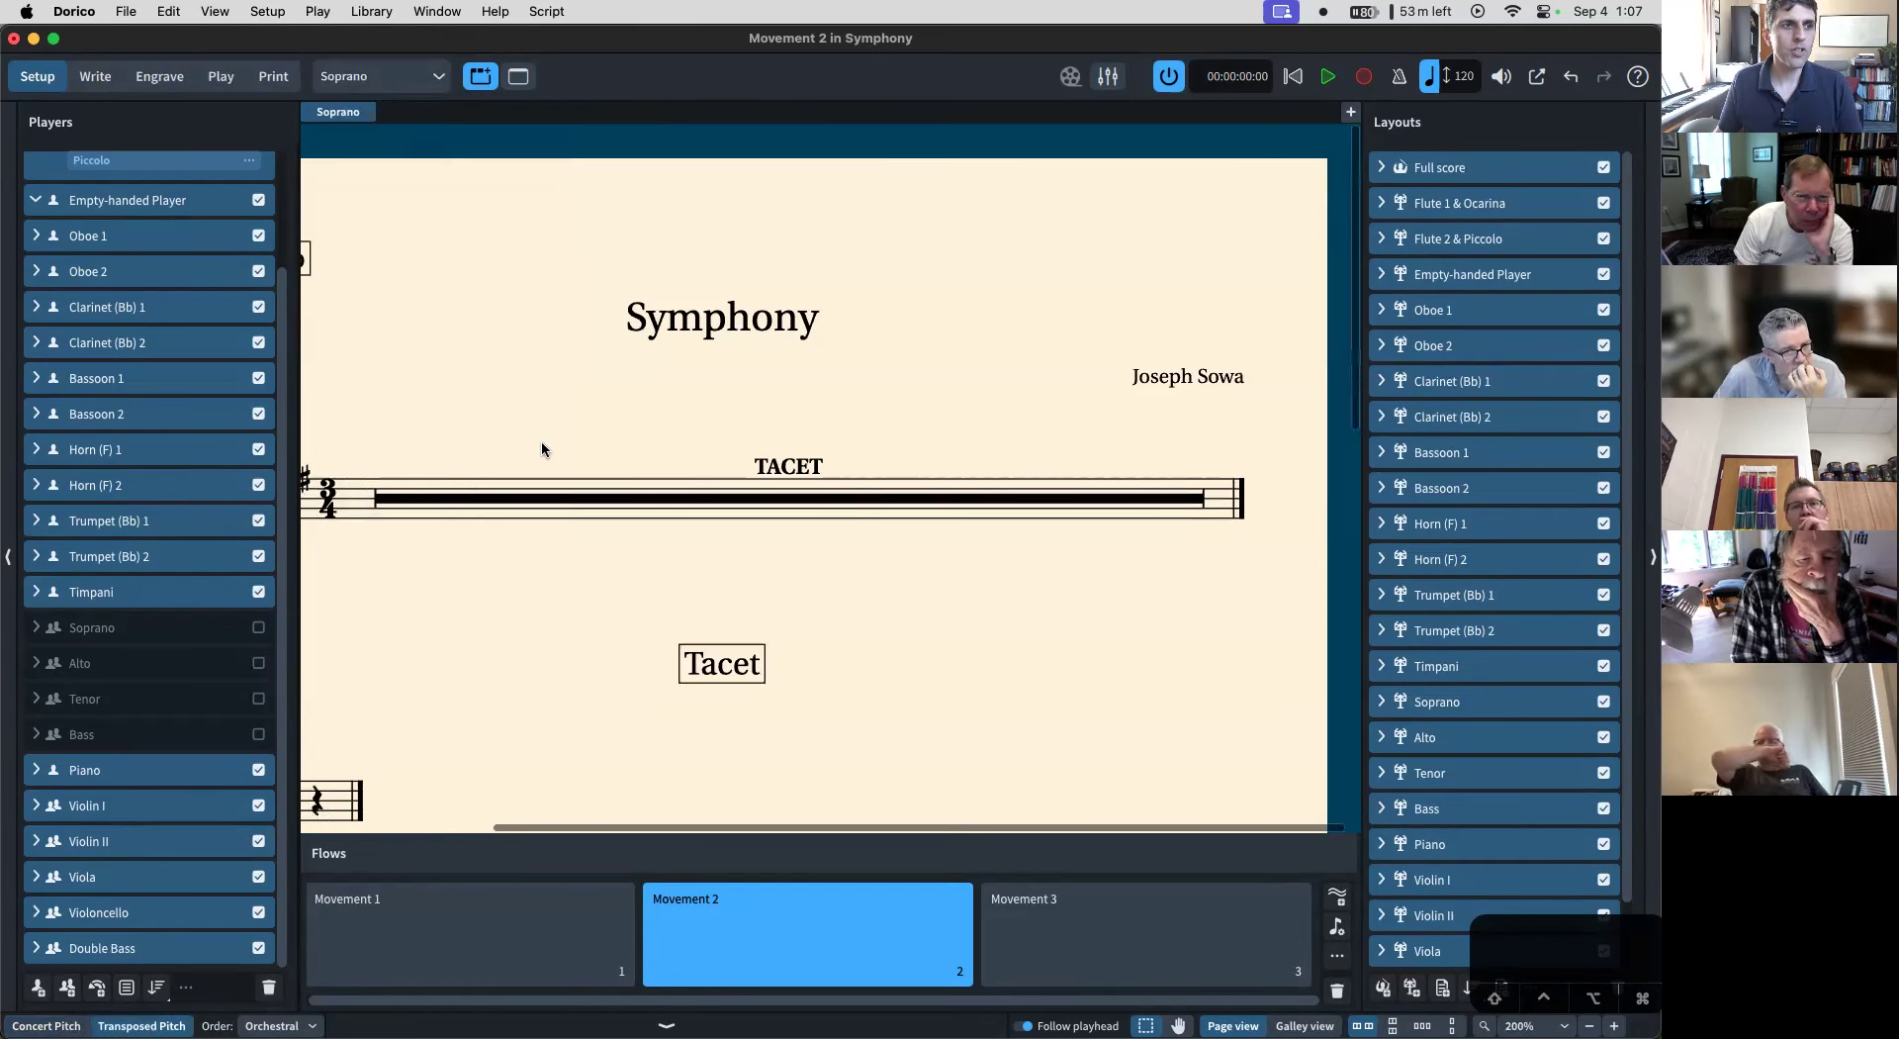
scroll(693, 445, "left", 3)
scroll(930, 594, "down", 3)
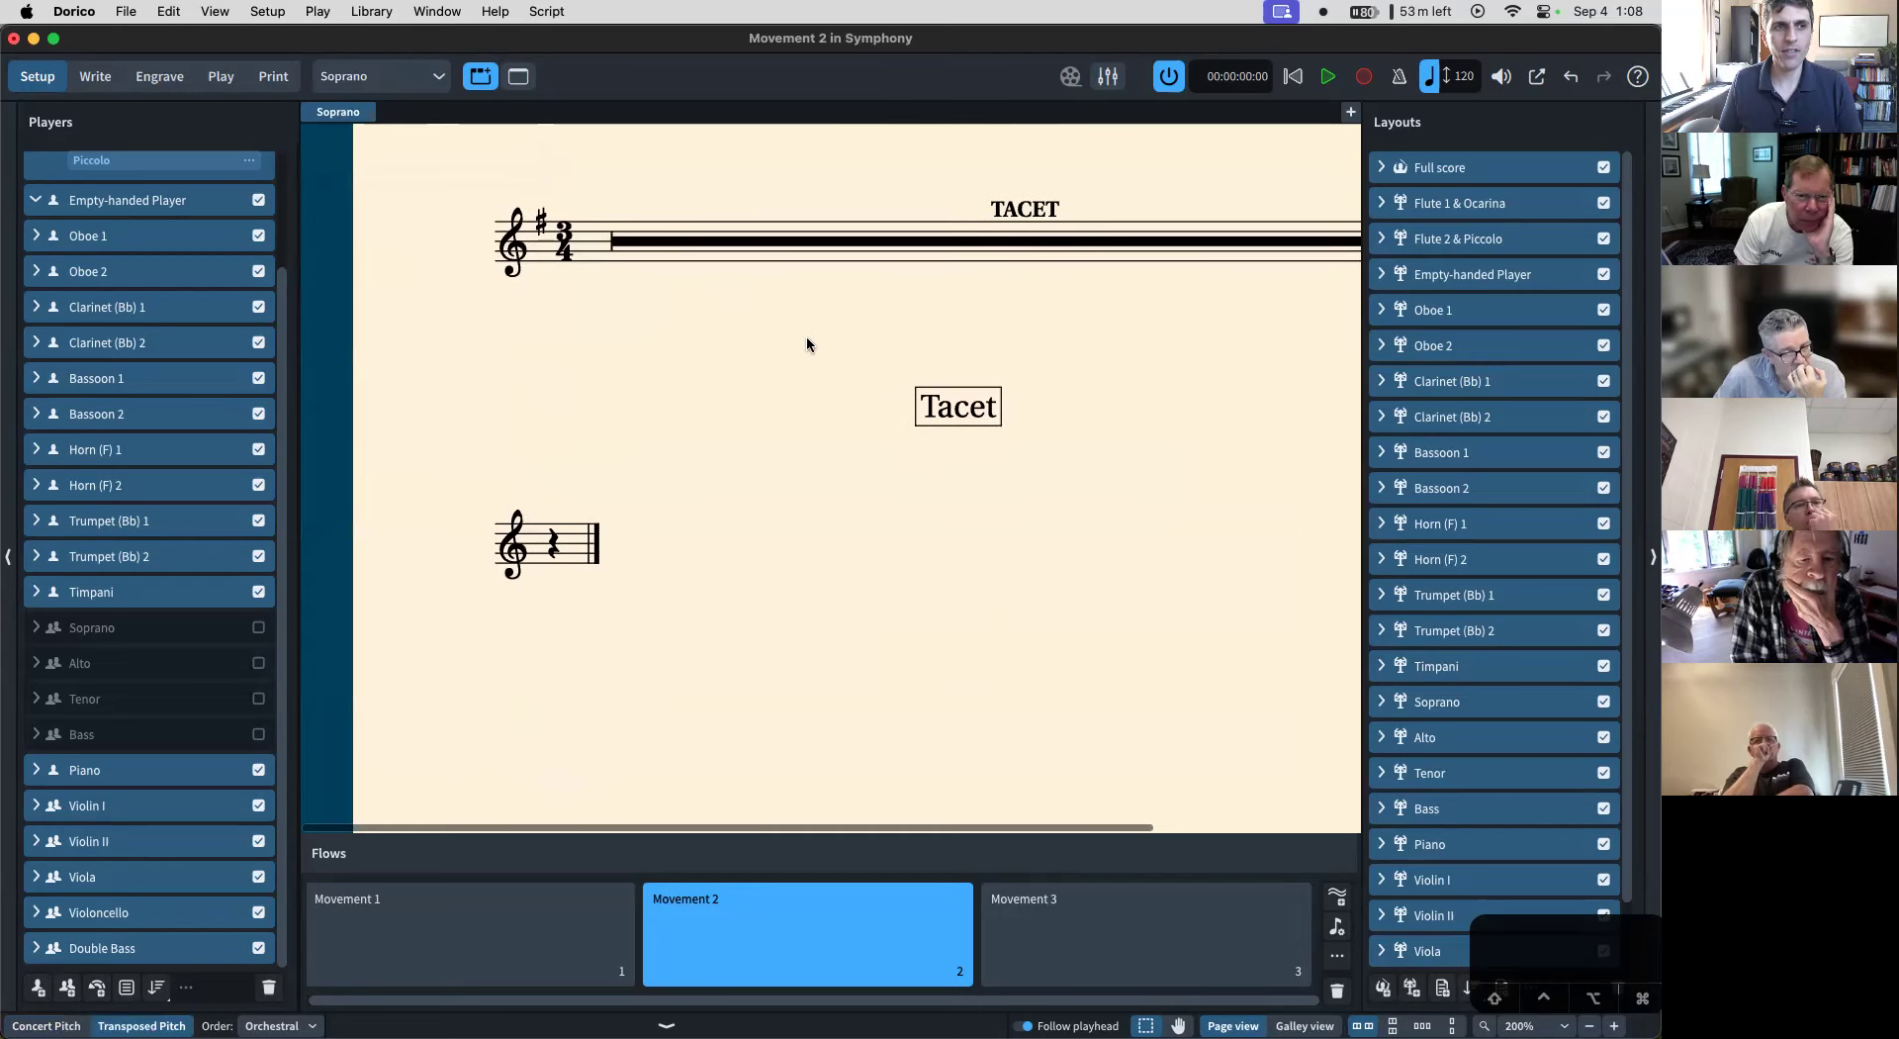
scroll(691, 494, "up", 4)
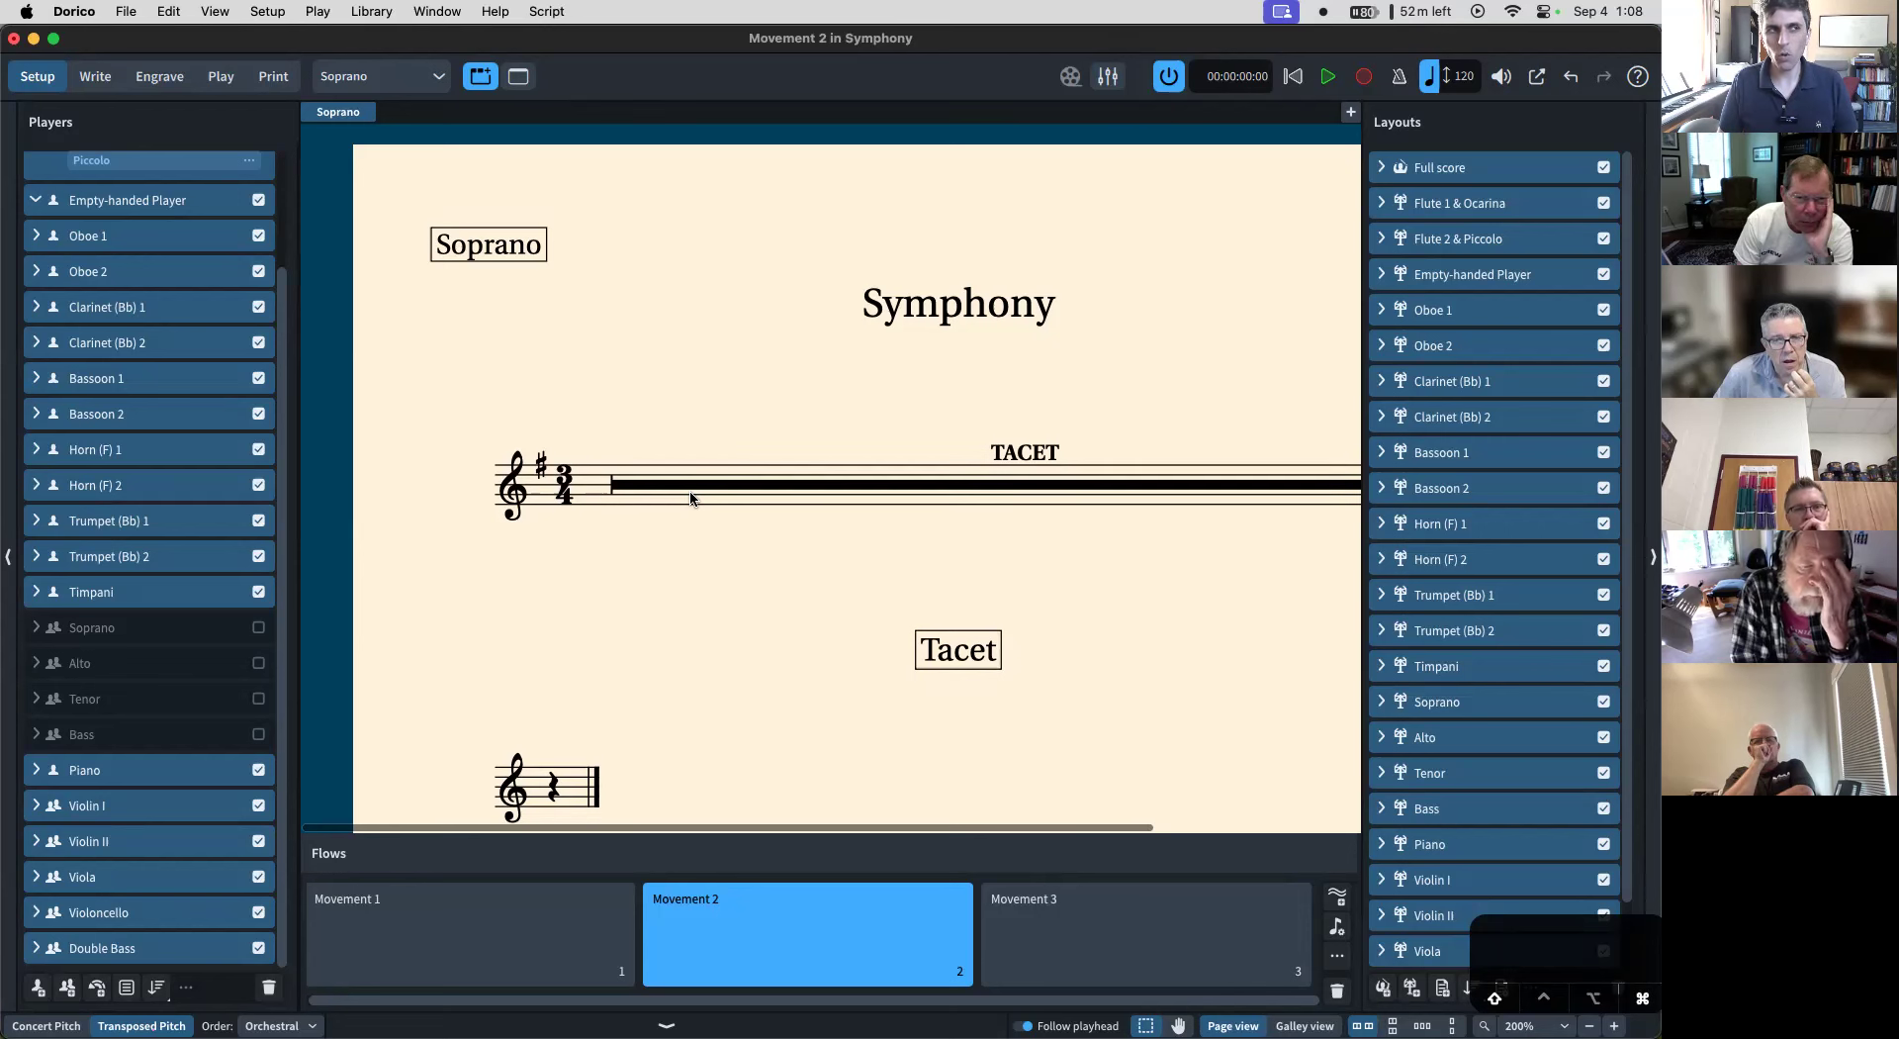
- In Layout Options, show flow headings for all flows in every layout, apply it and check the headings in the Soprano part
key("shift+super+l")
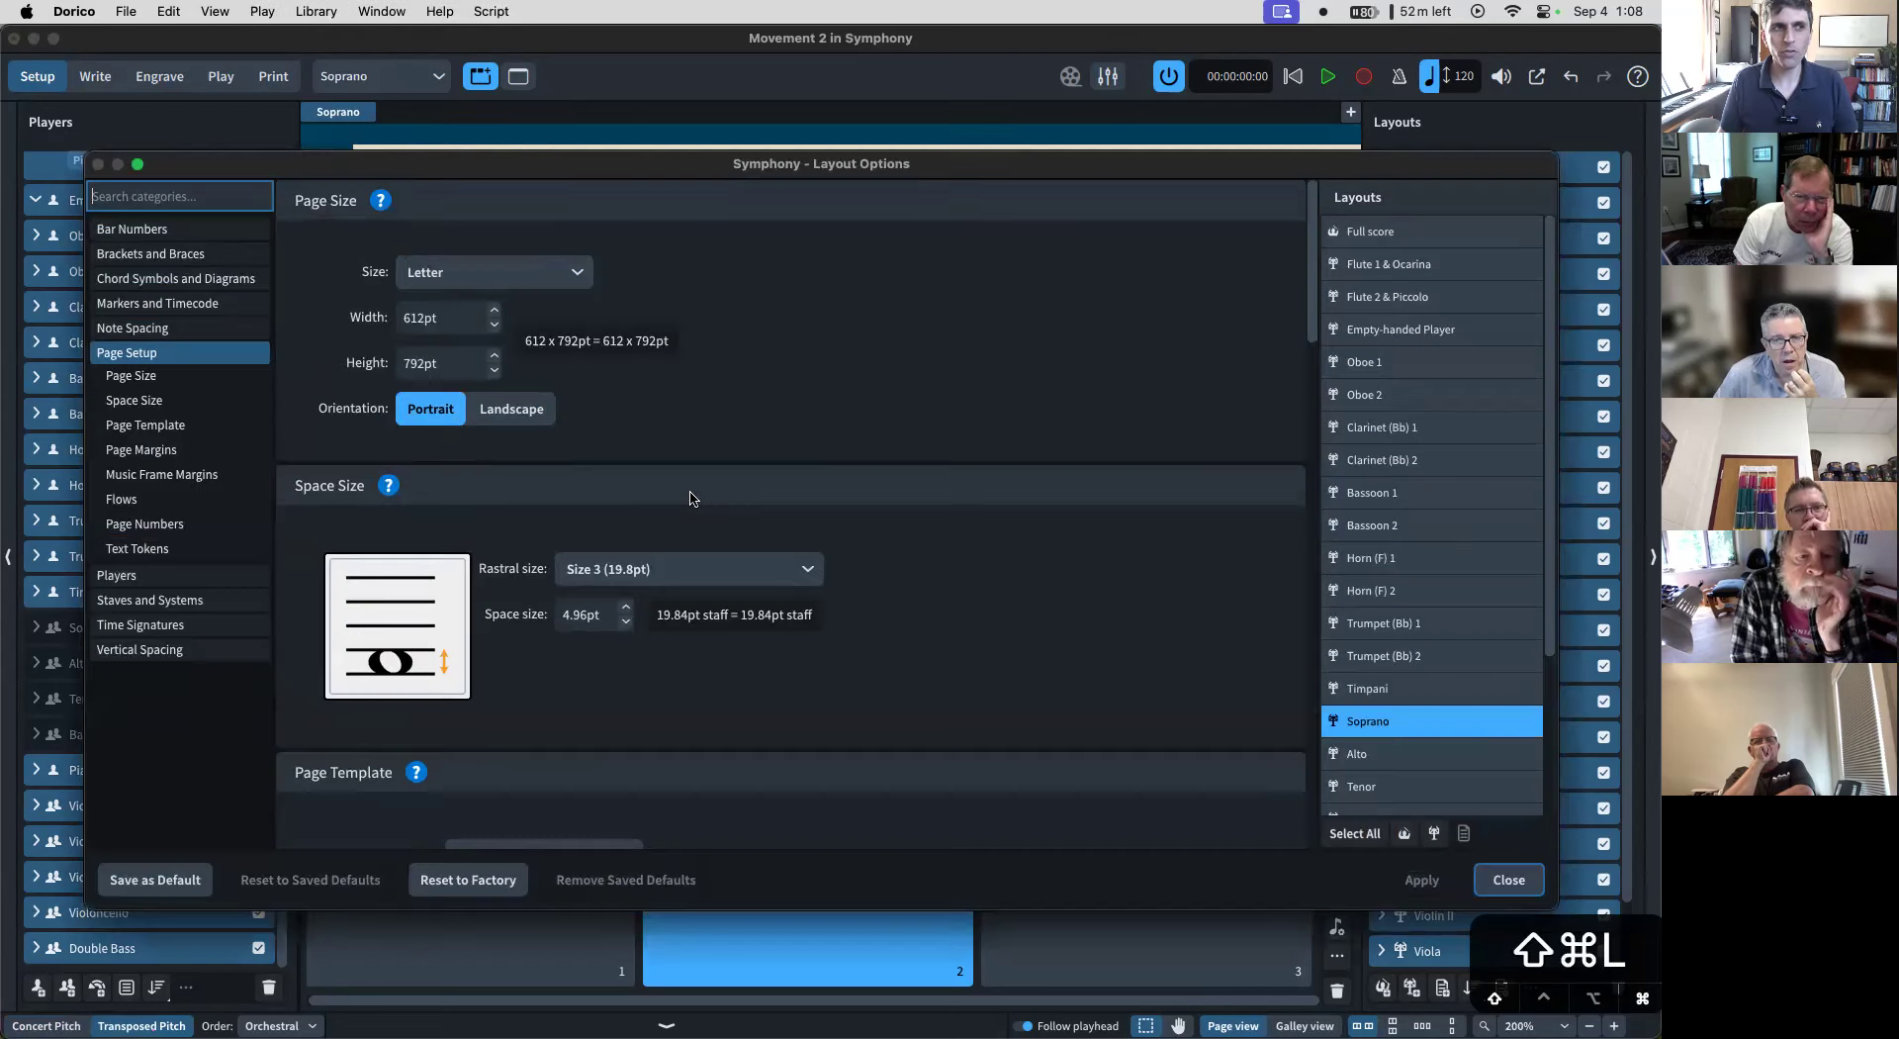
left_click(1354, 833)
left_click(122, 498)
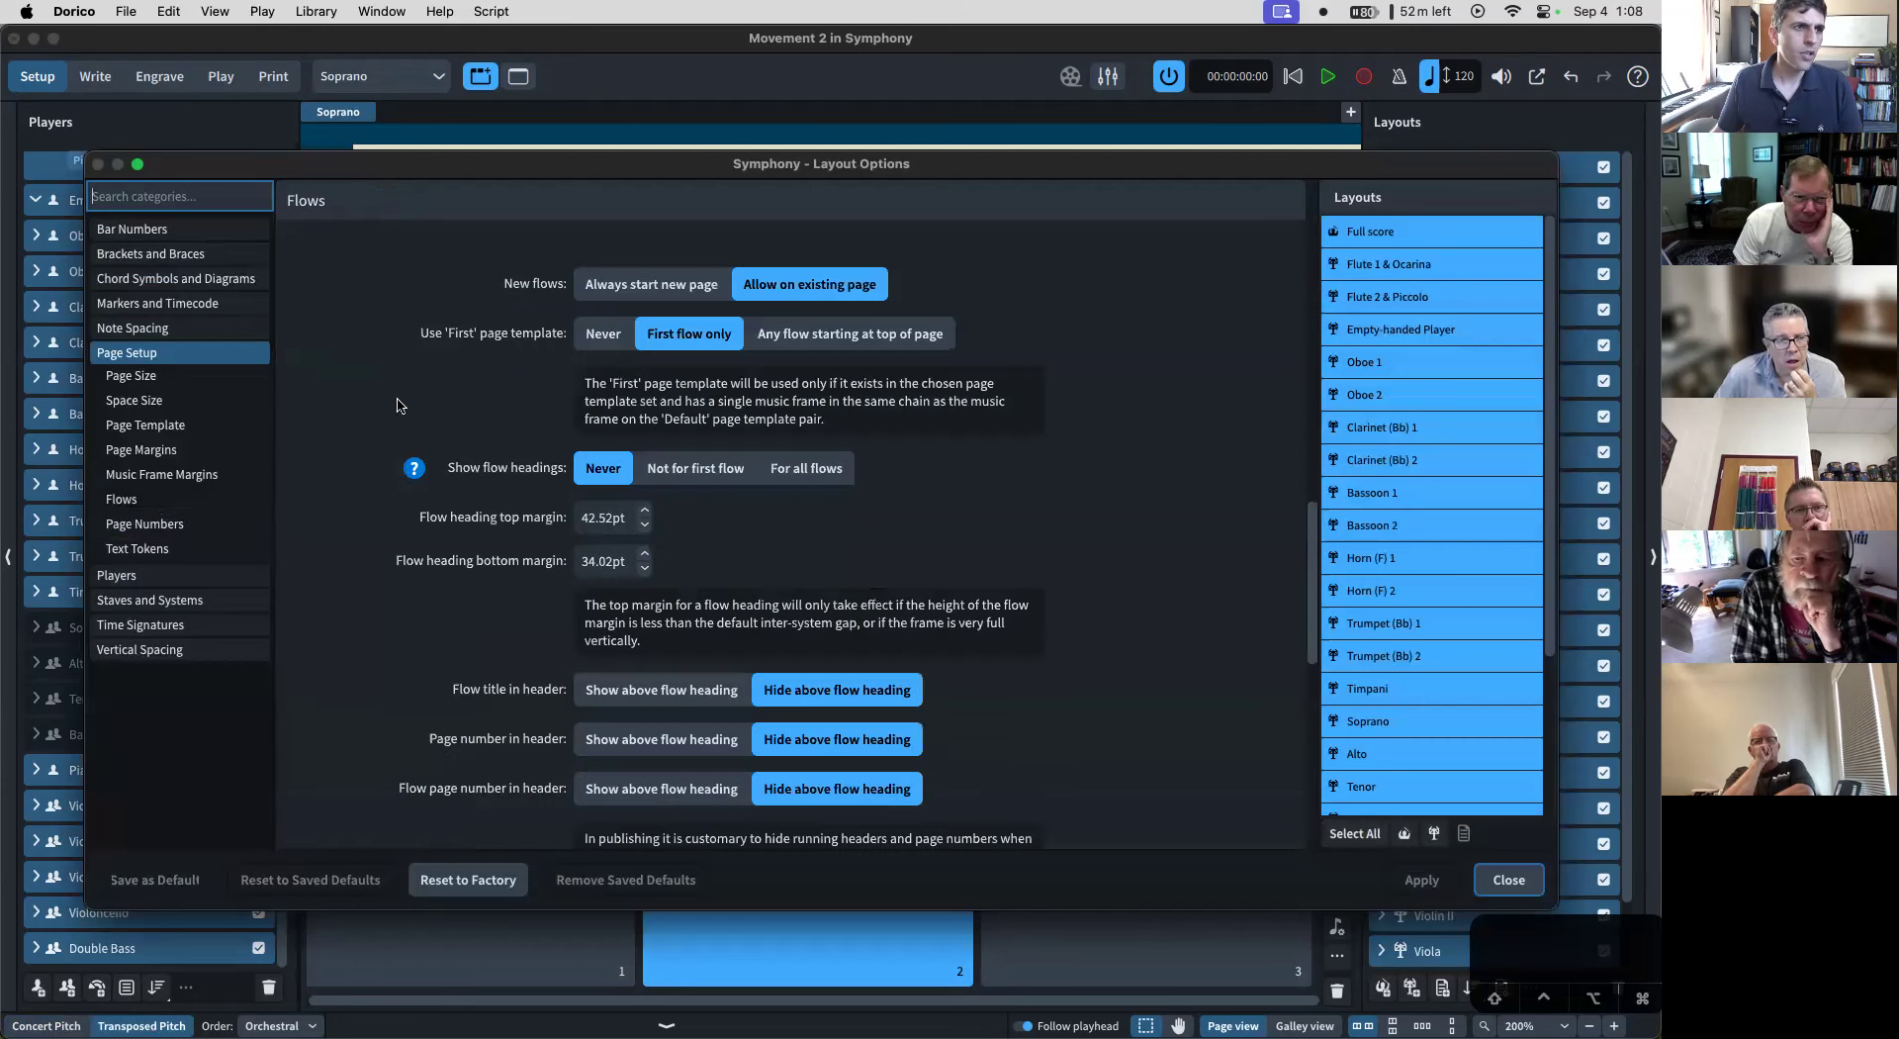
left_click(823, 469)
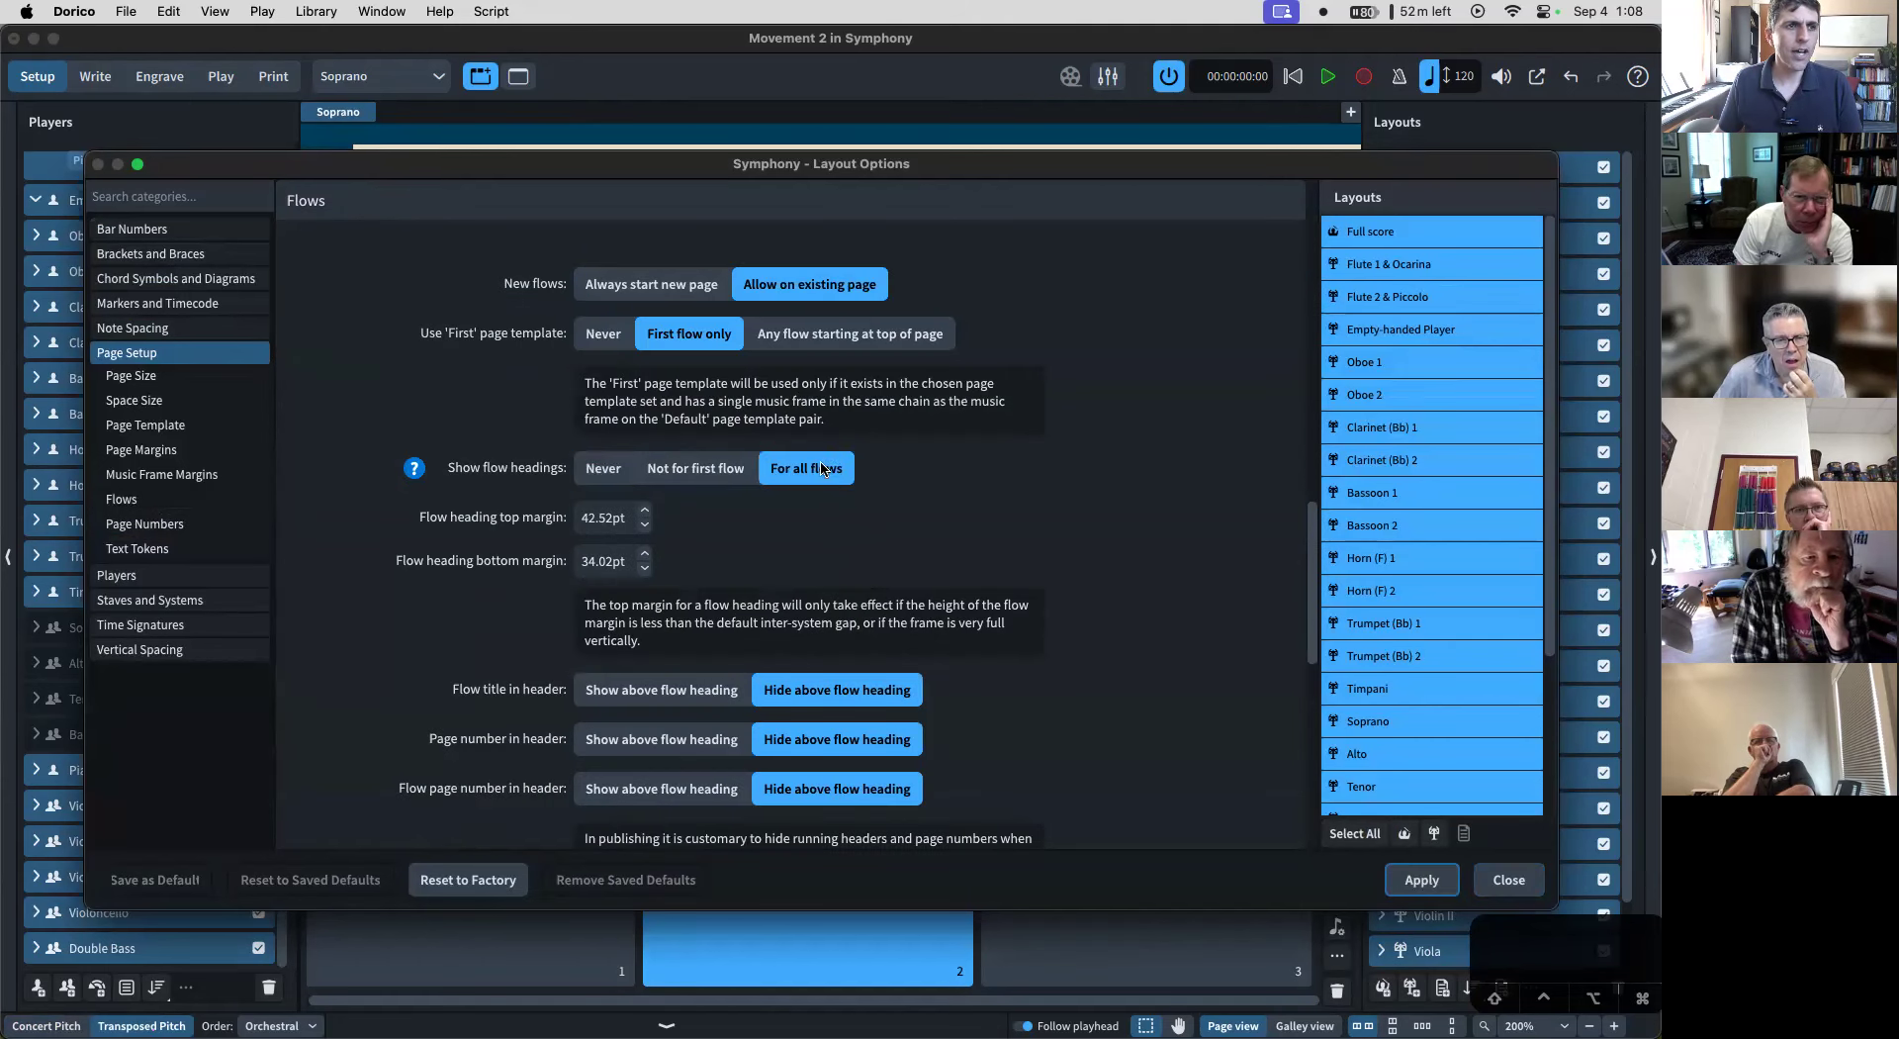
left_click(1422, 880)
left_click(1509, 880)
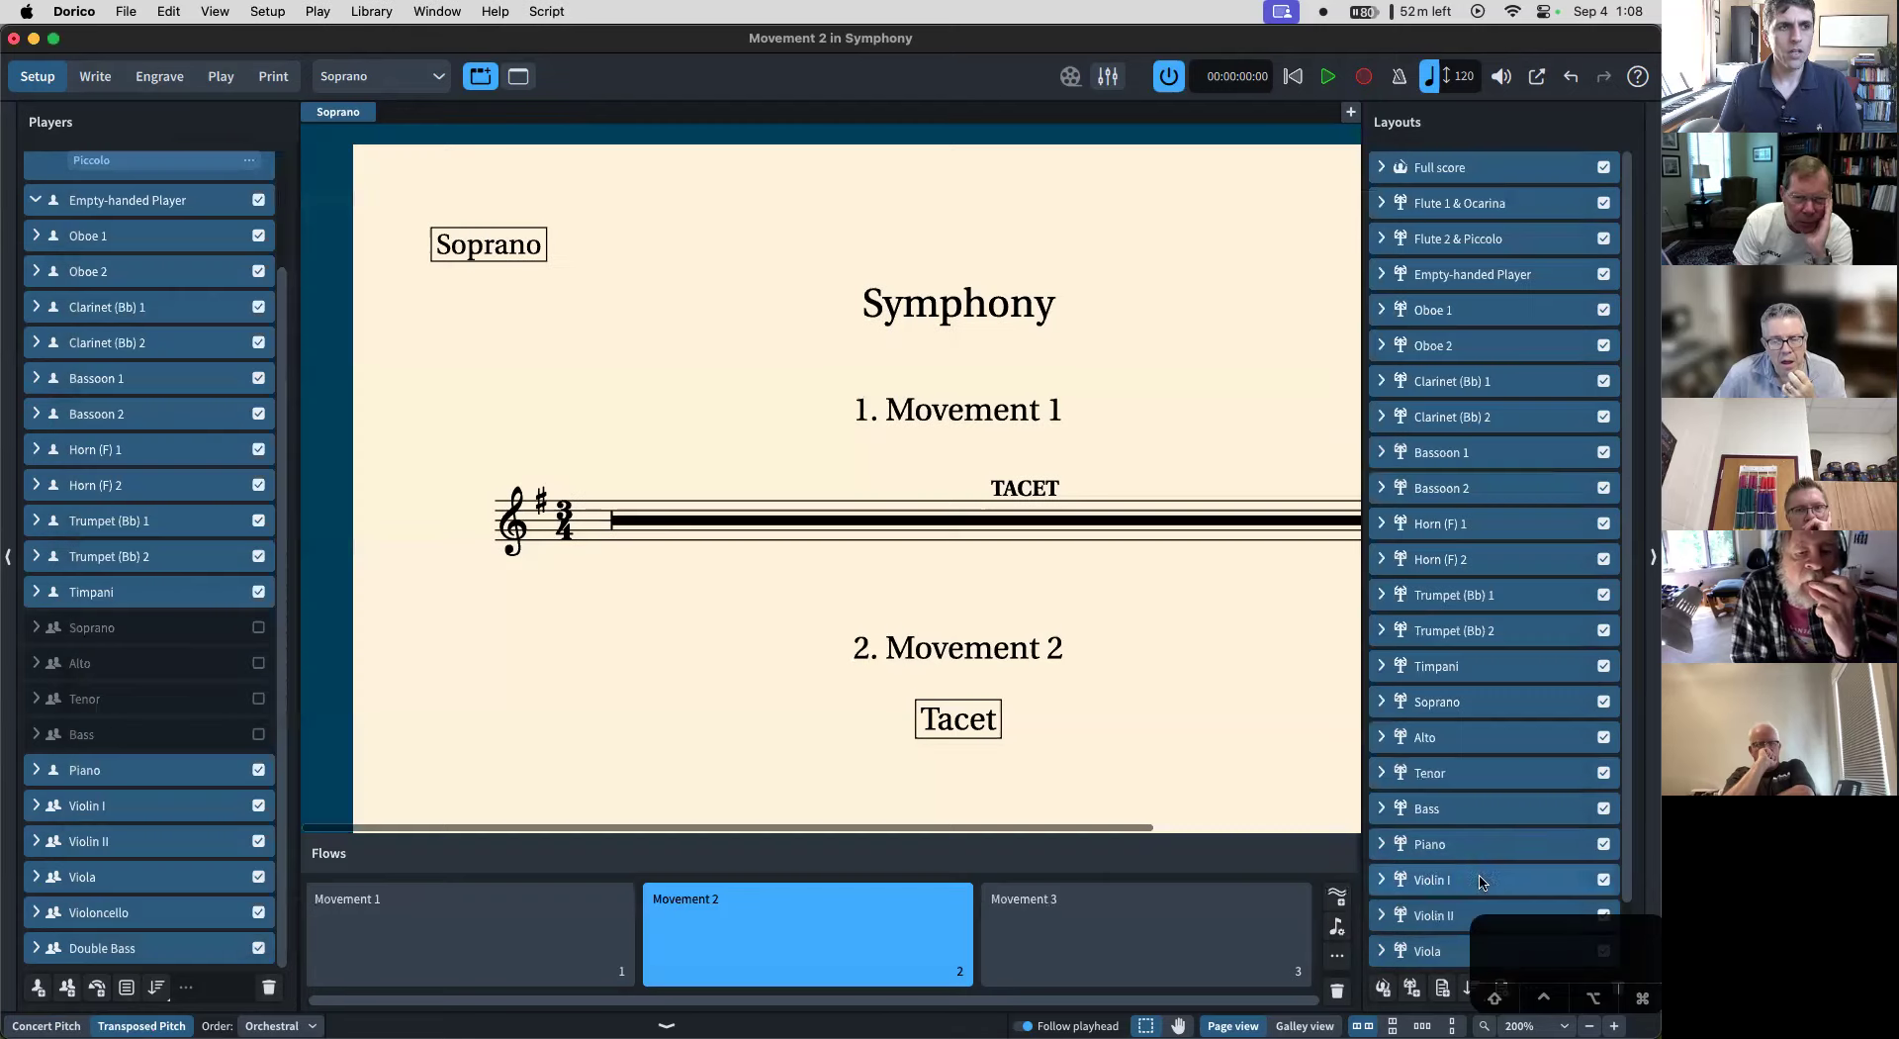
scroll(792, 559, "down", 3)
scroll(870, 260, "right", 4)
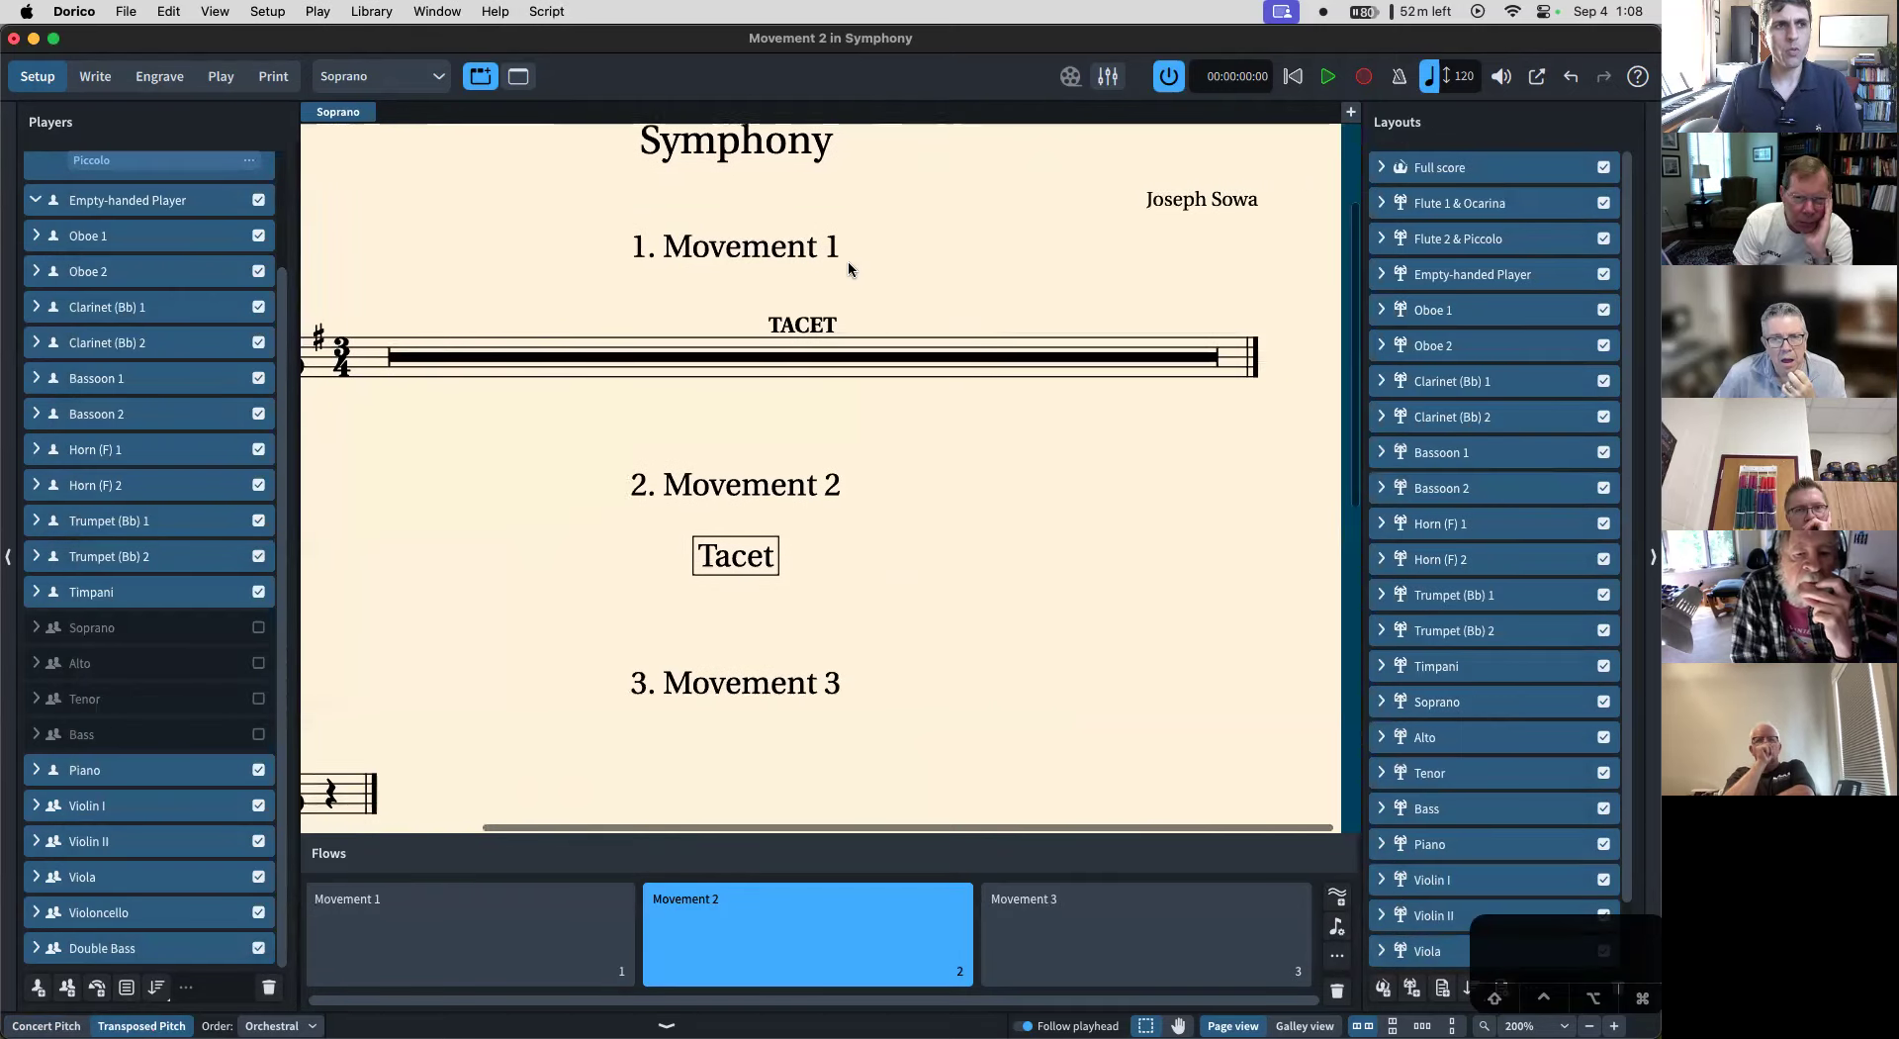
scroll(594, 371, "left", 1)
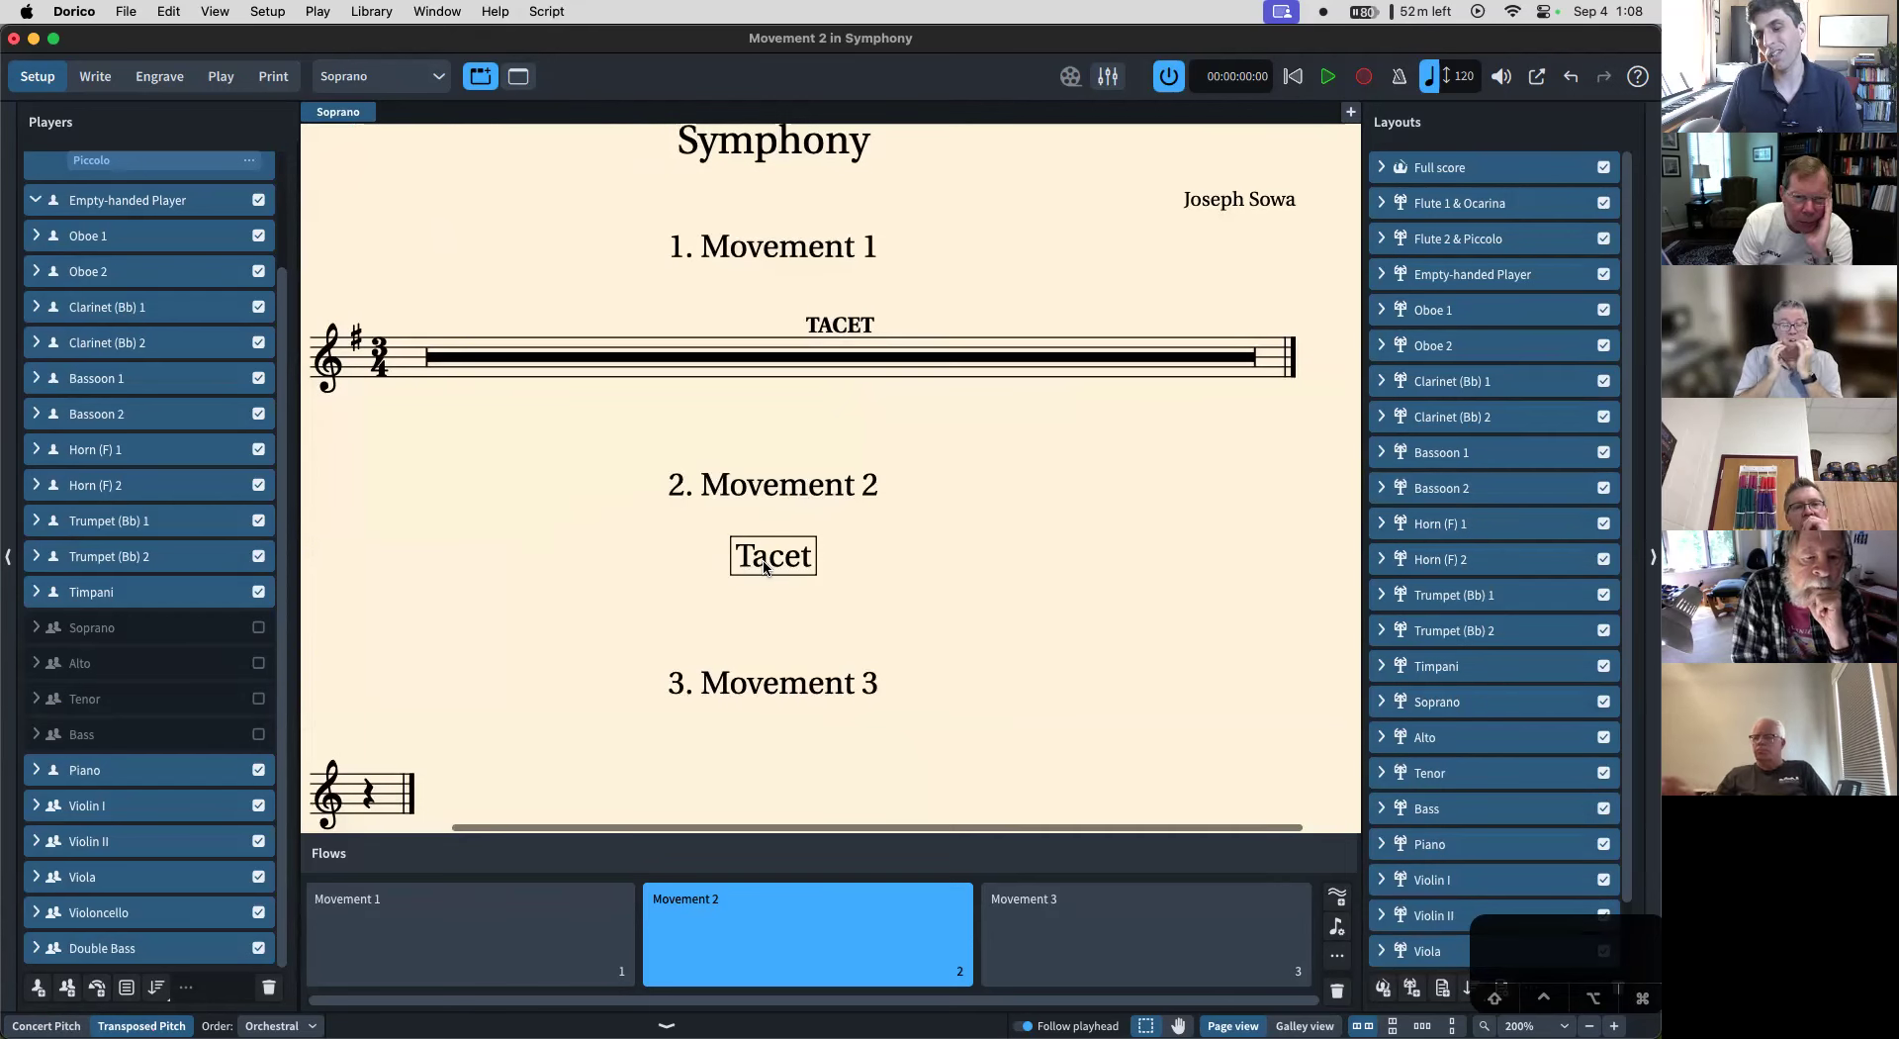
scroll(606, 623, "down", 5)
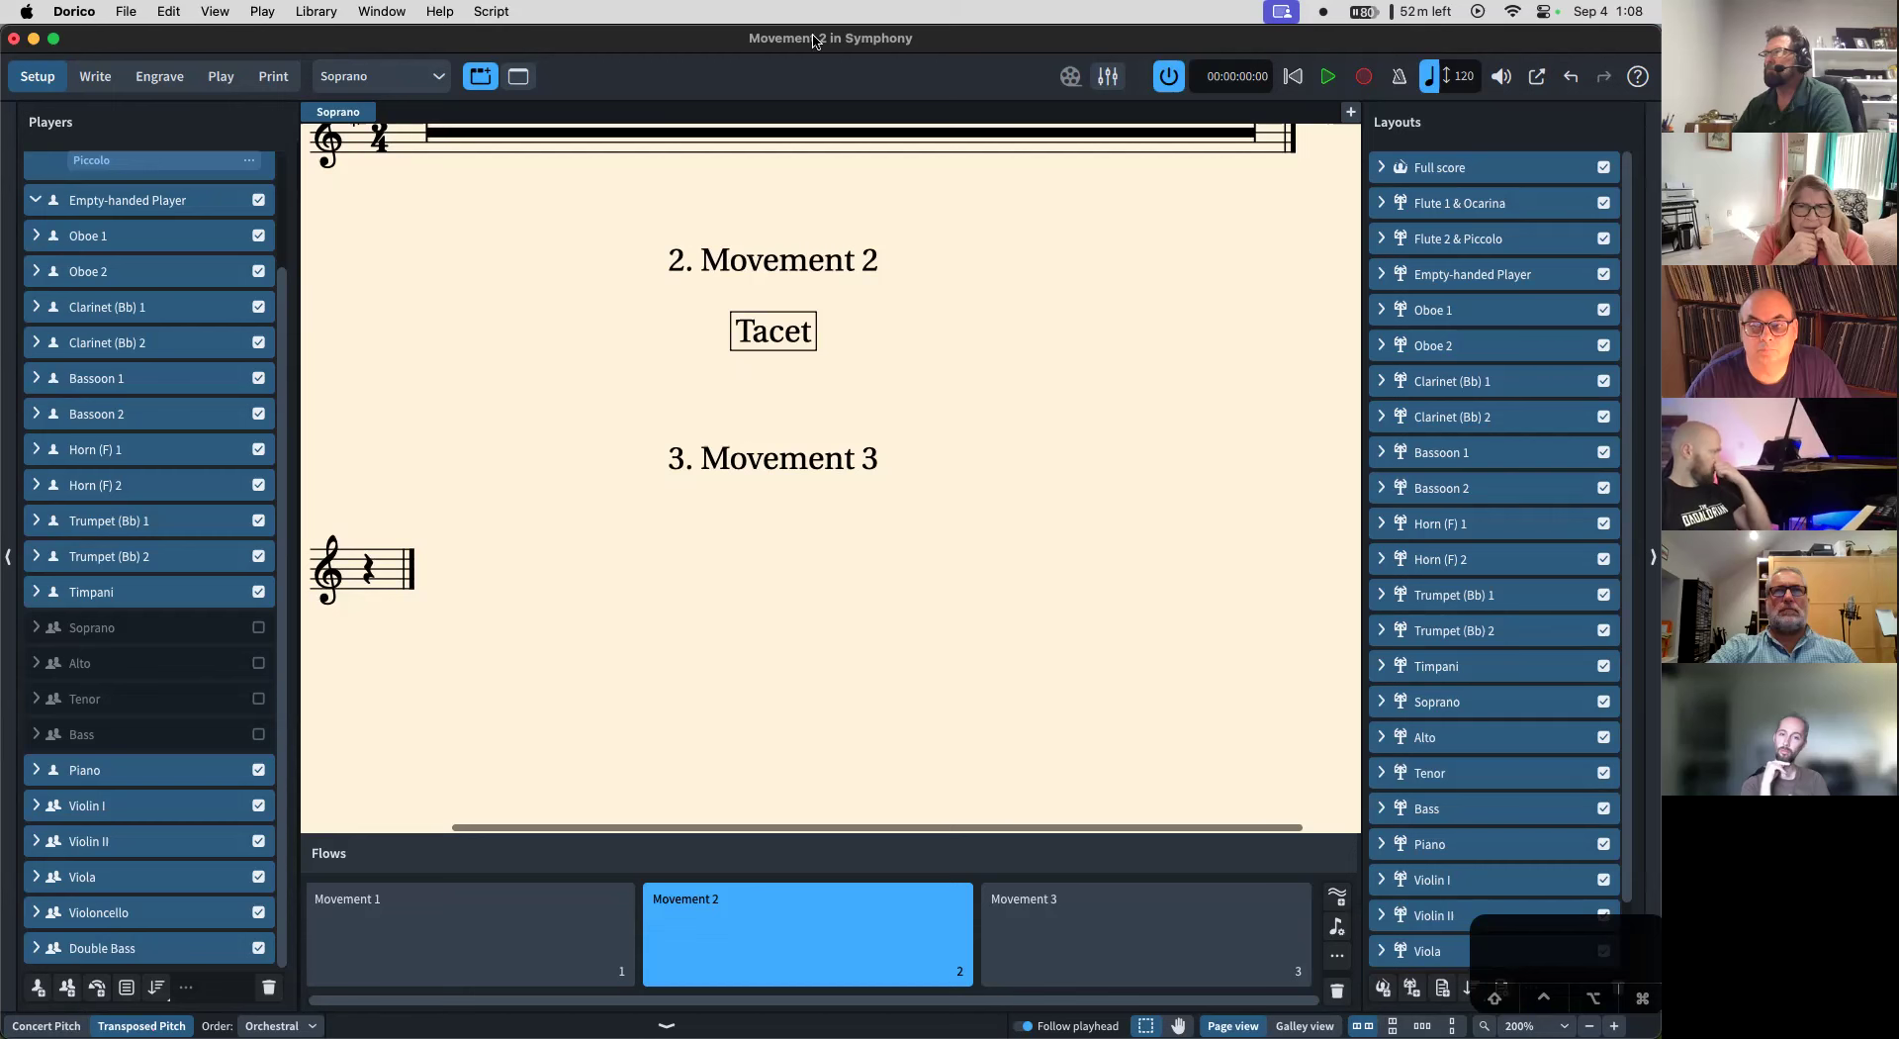
- Show the full score in Write mode and inspect the linked woodwind dynamics in bars 12–13 of Movement 1, leaving nothing selected
left_click(104, 77)
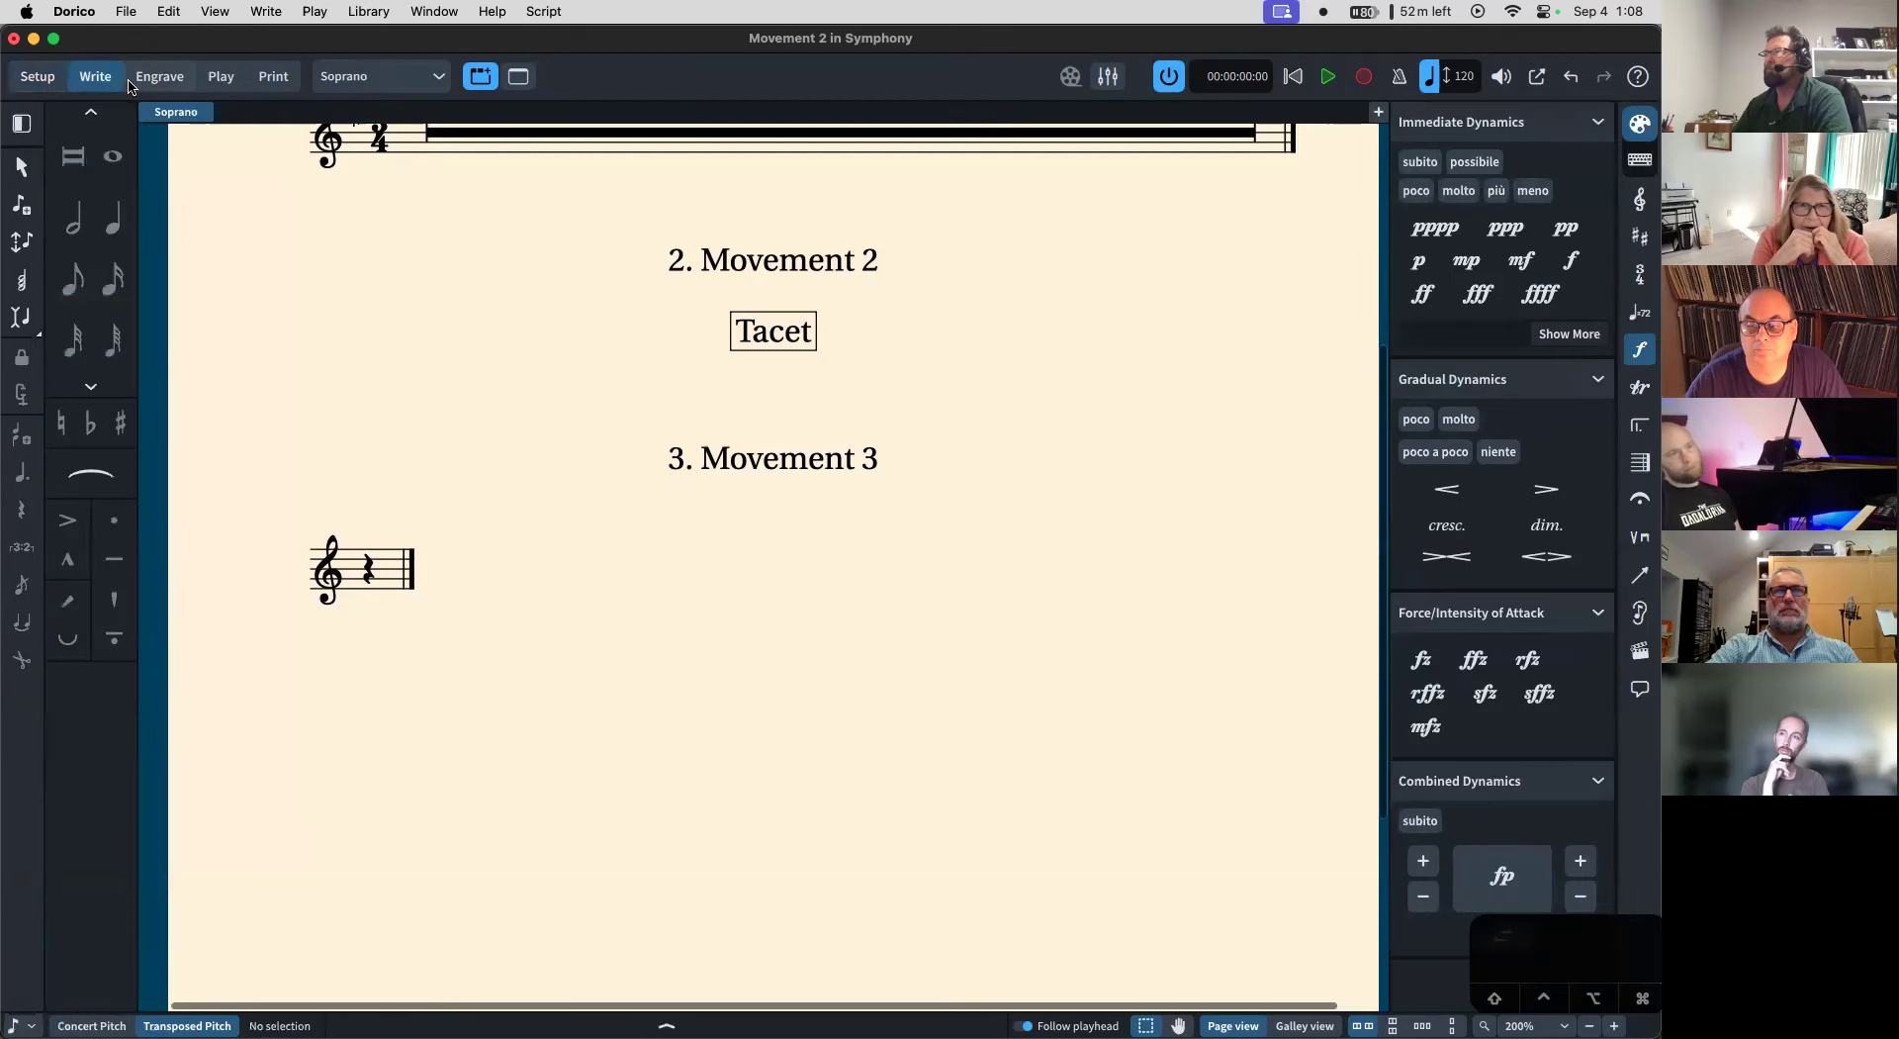
left_click(395, 89)
left_click(419, 111)
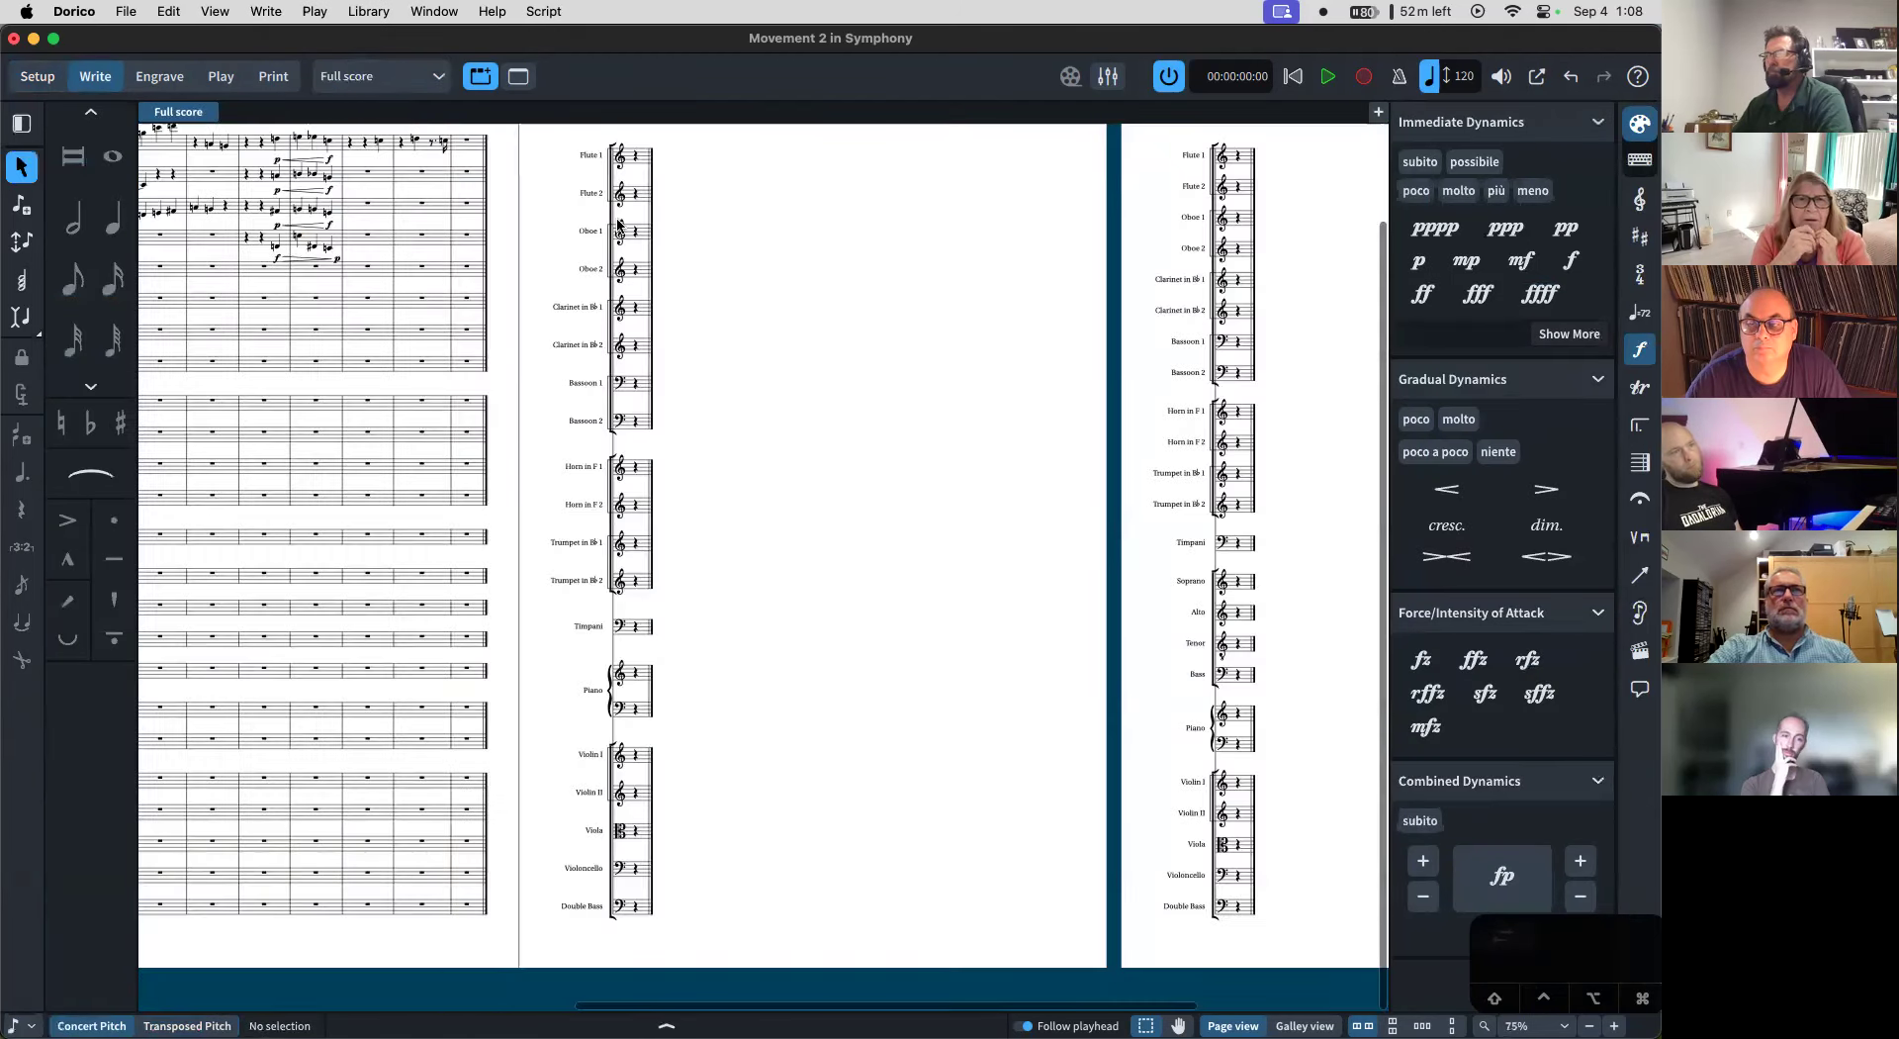
scroll(640, 305, "left", 10)
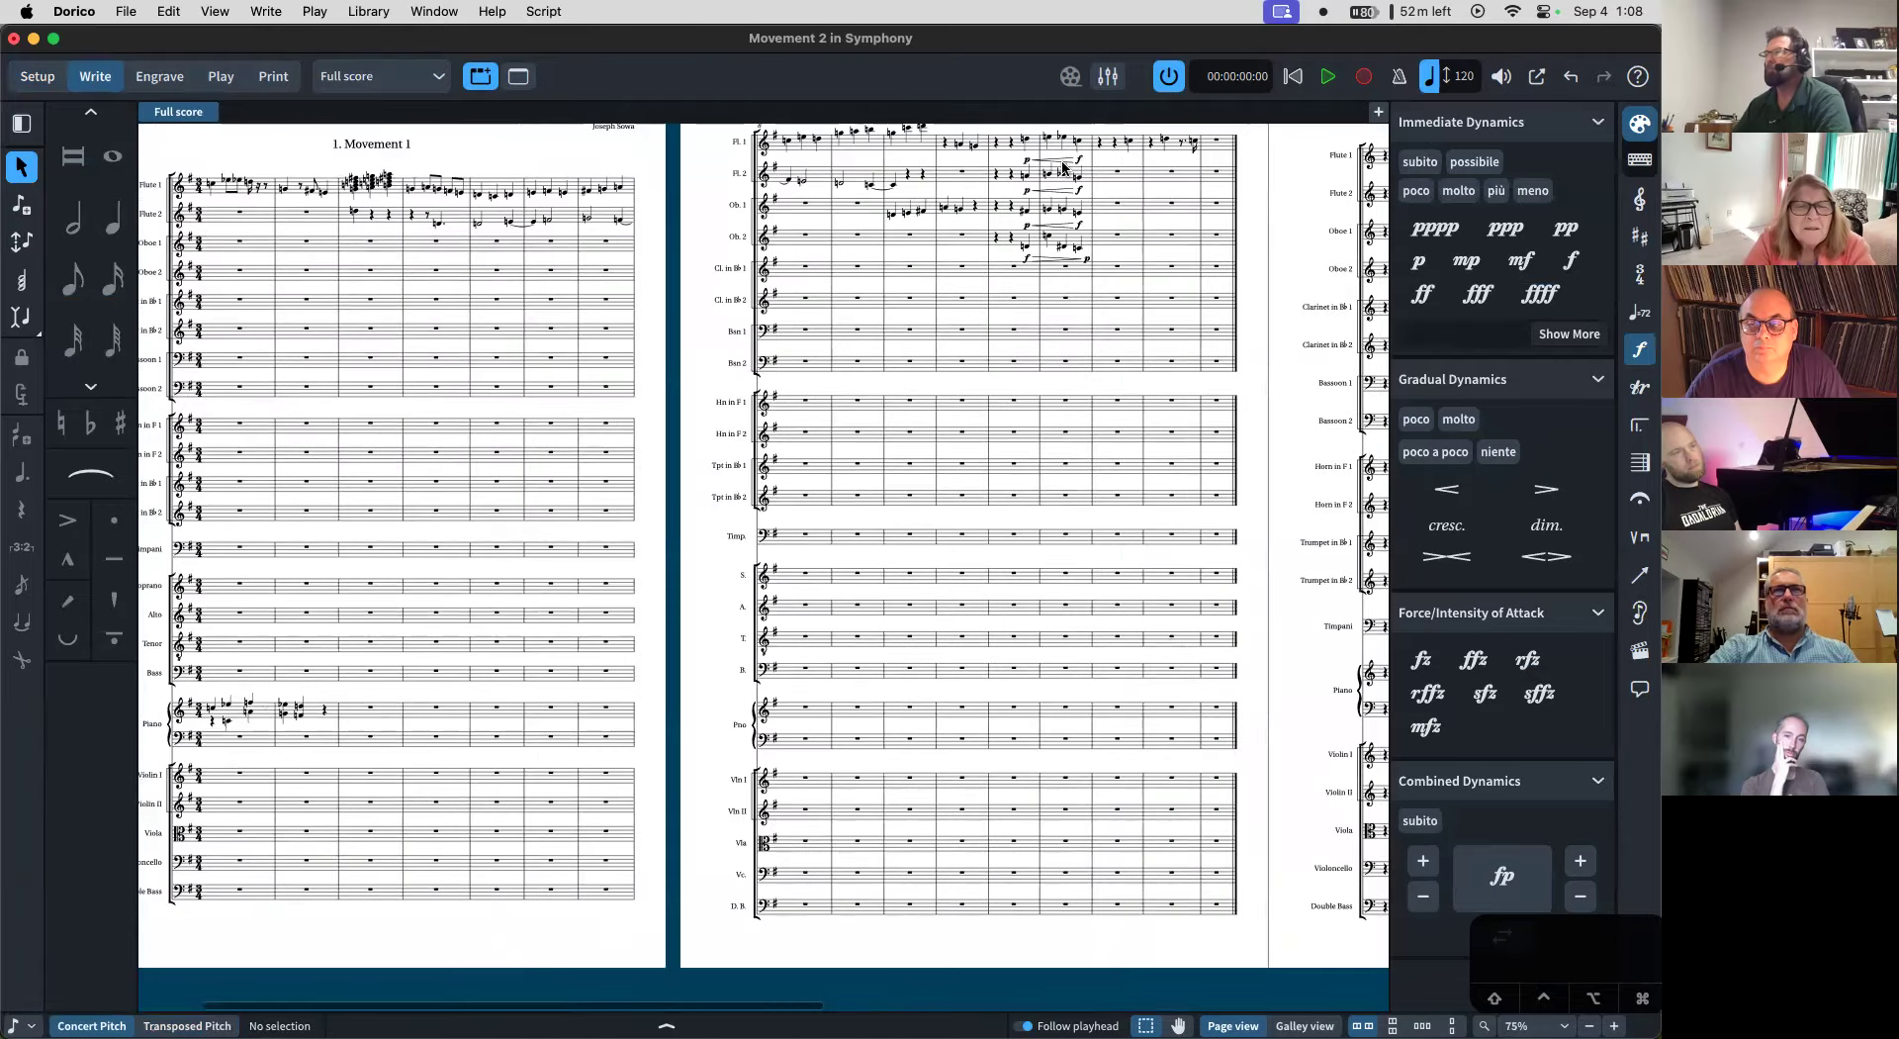
left_click(1064, 168)
key("super+equal")
key("super+equal")
key("super+equal")
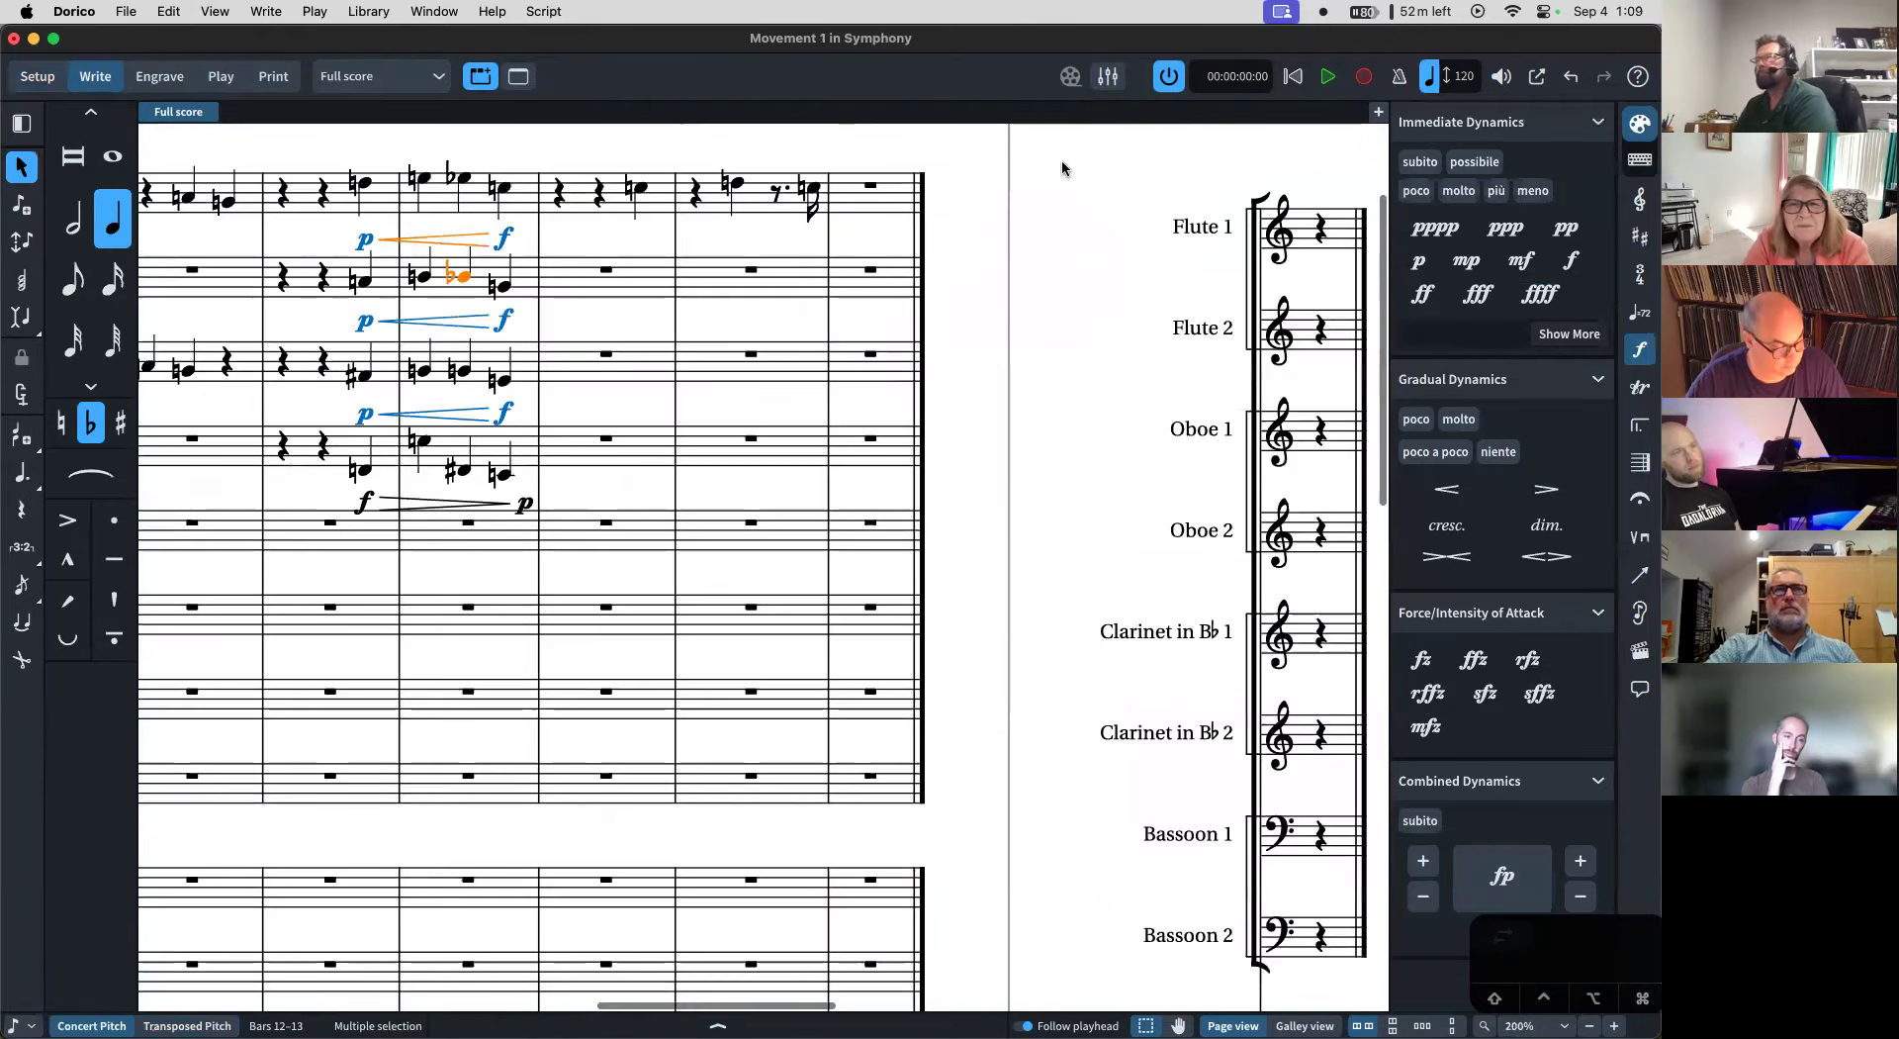
scroll(692, 237, "left", 3)
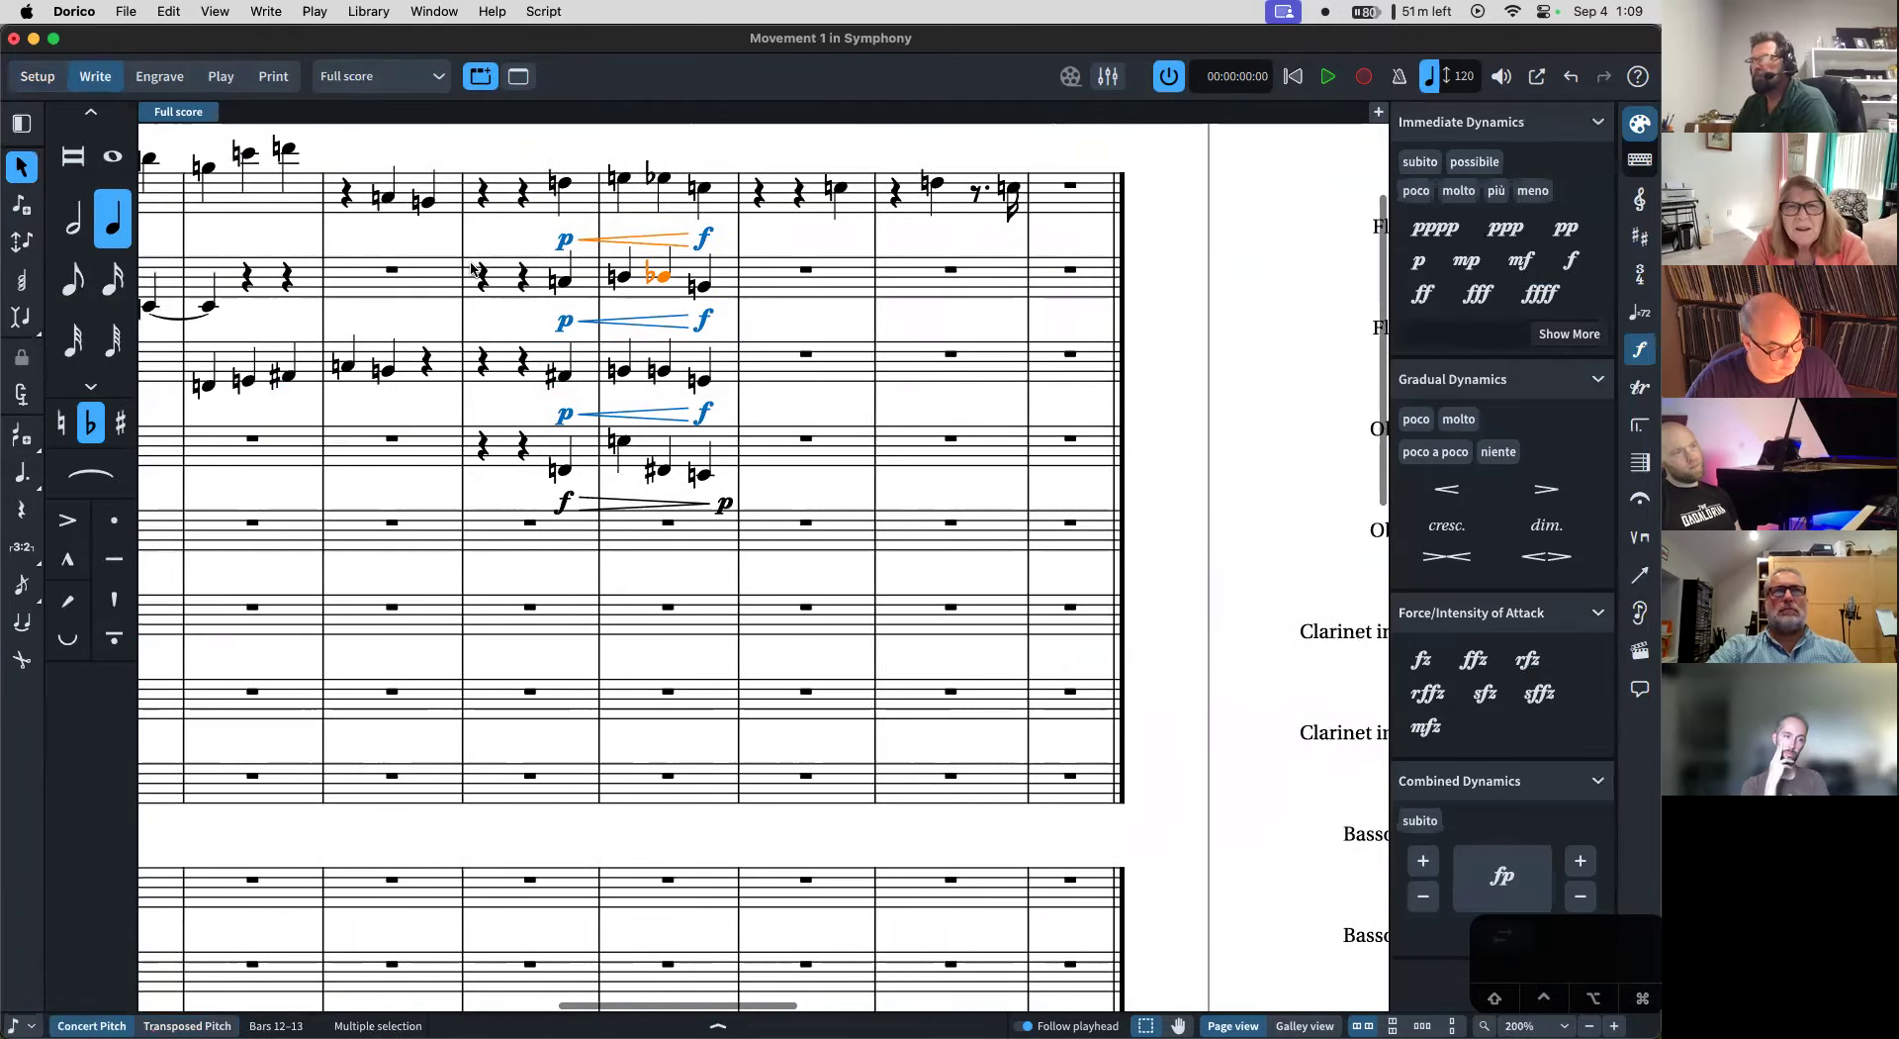
left_click(522, 231)
key("Escape")
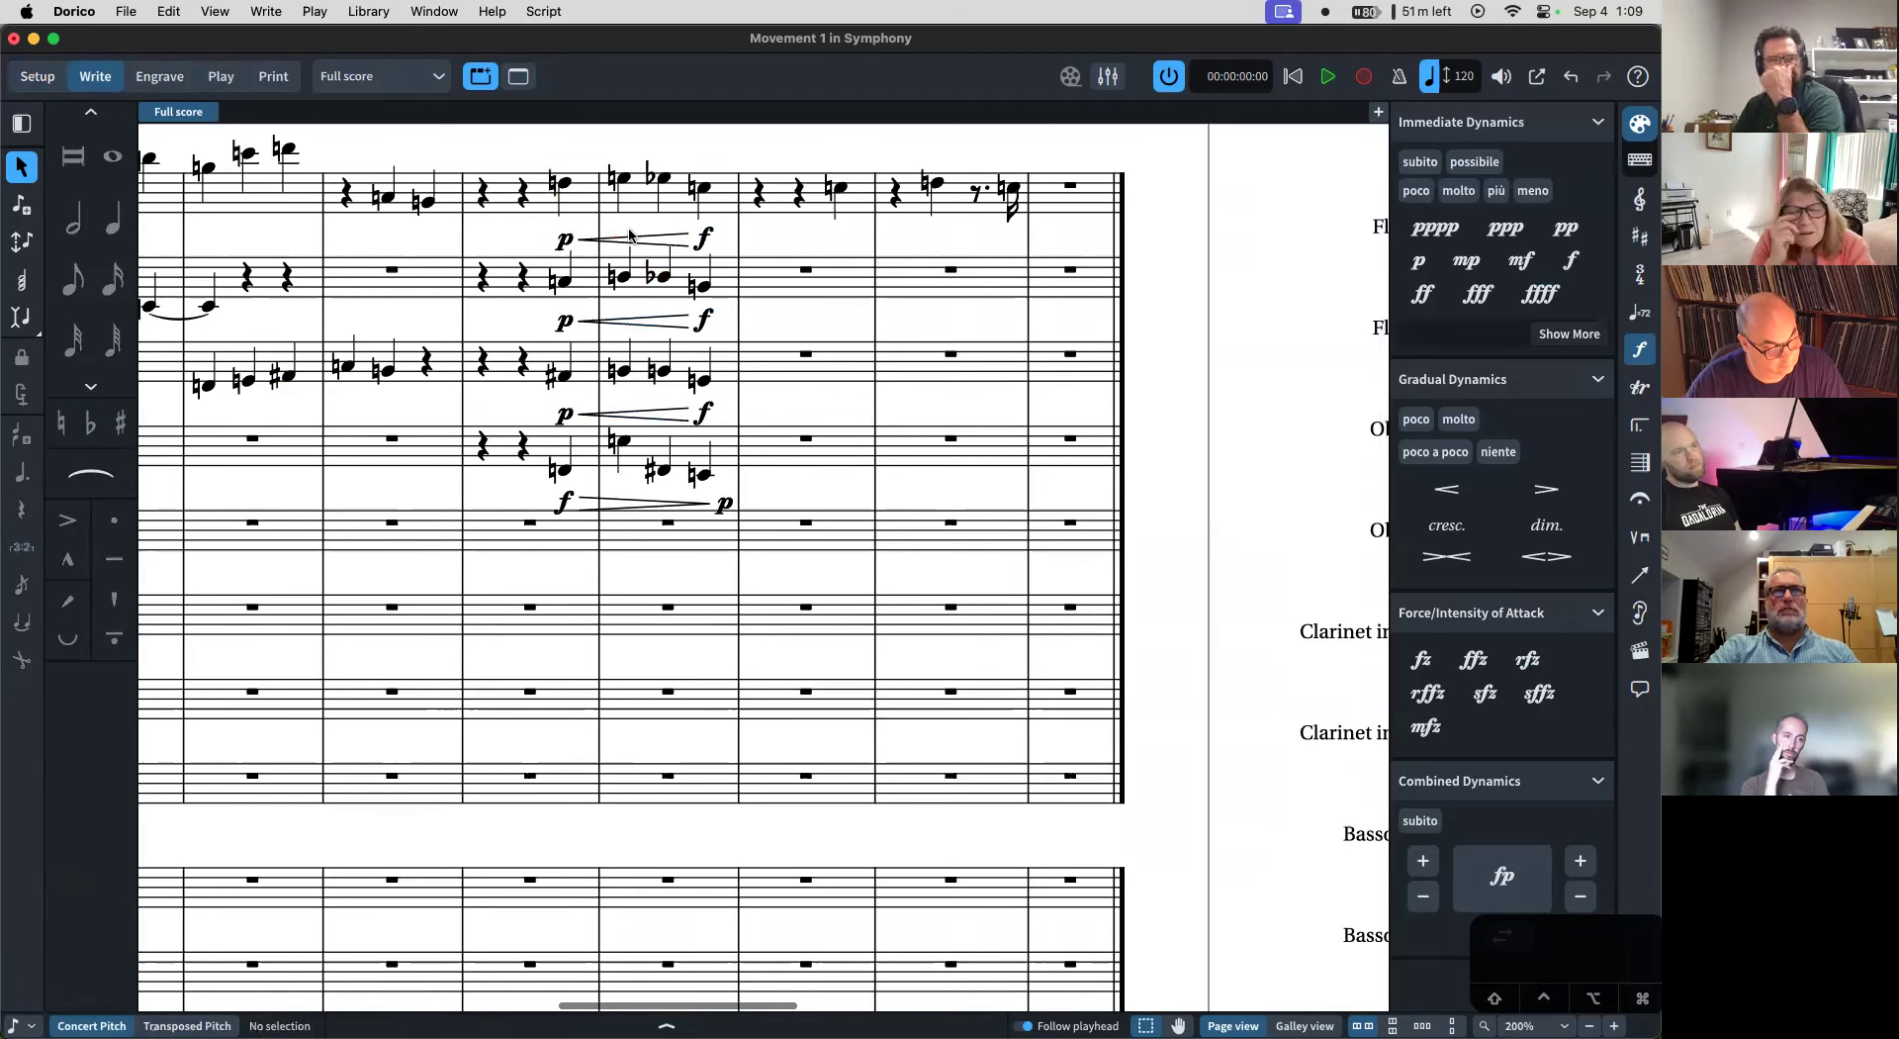
- Switch to Engrave mode, try moving Flute 1's grouped p–f dynamics in bar 12 upward and undo the move
left_click(159, 76)
left_click(580, 243)
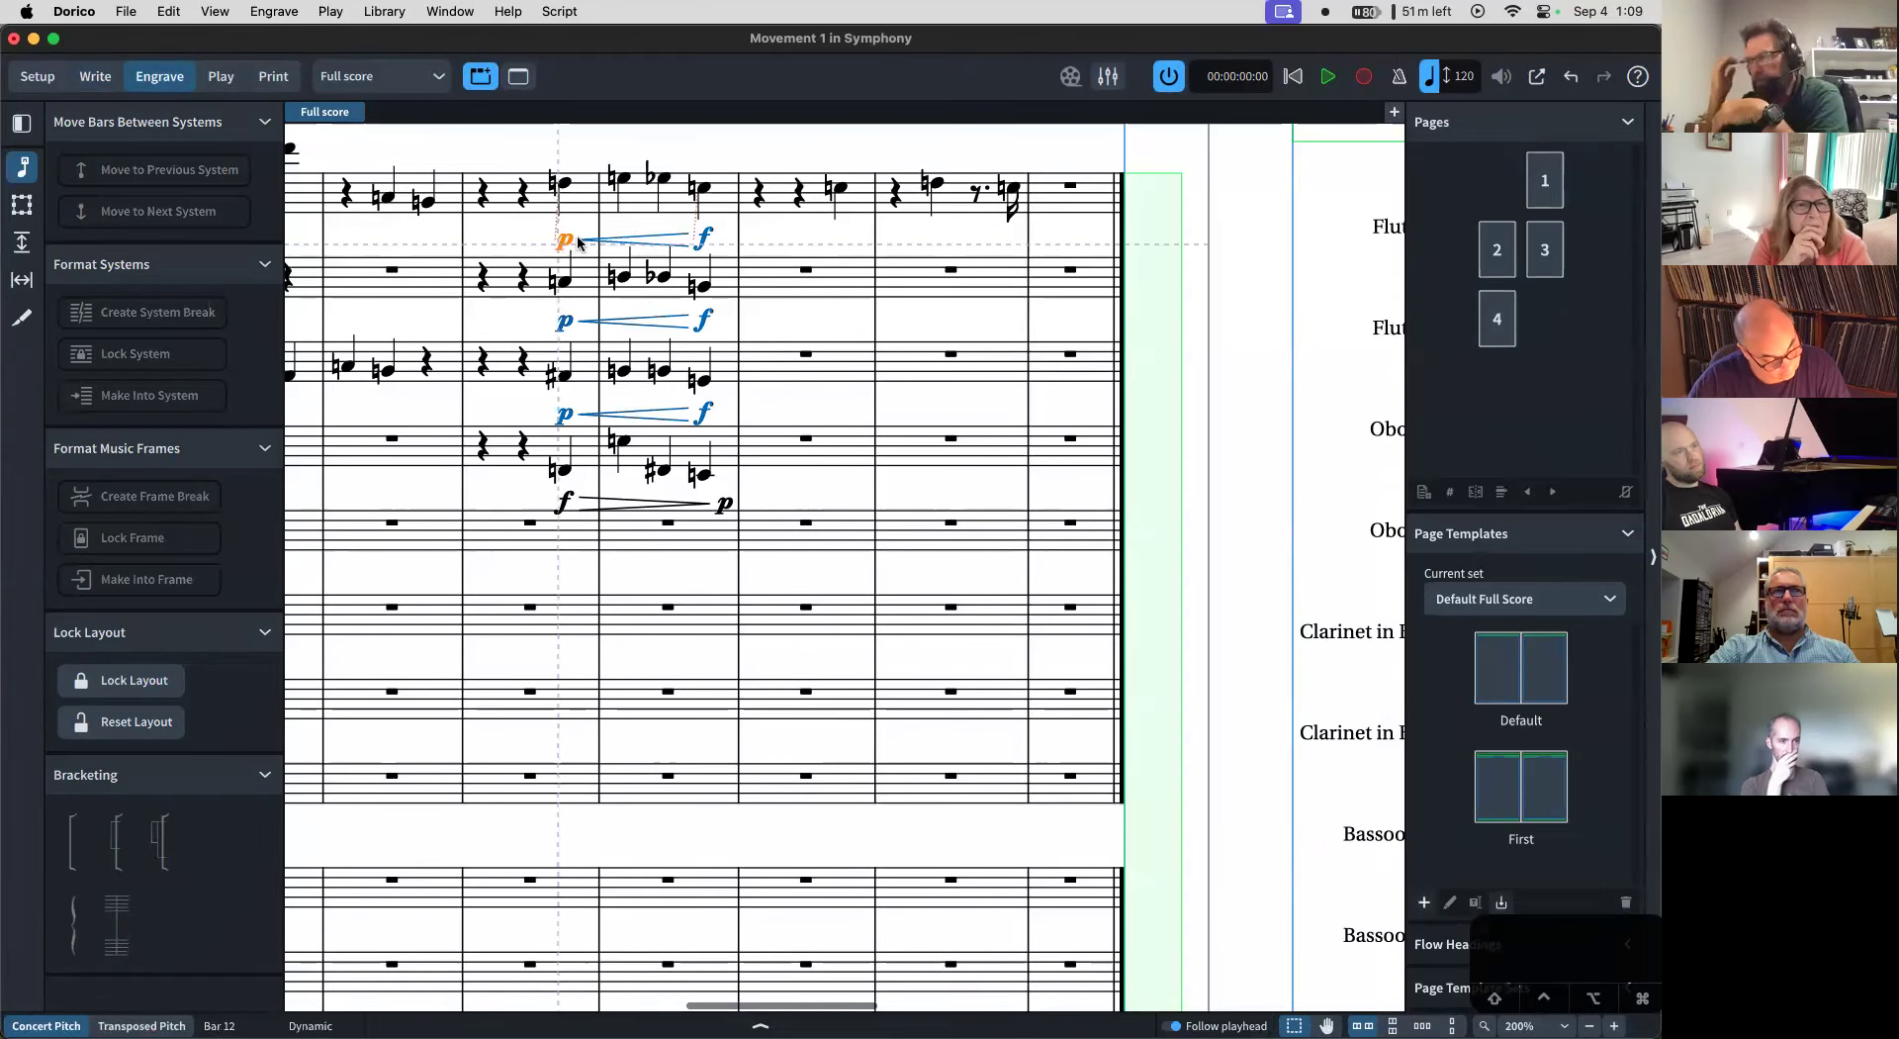
left_click(708, 241, "shift")
left_click(705, 243, "shift")
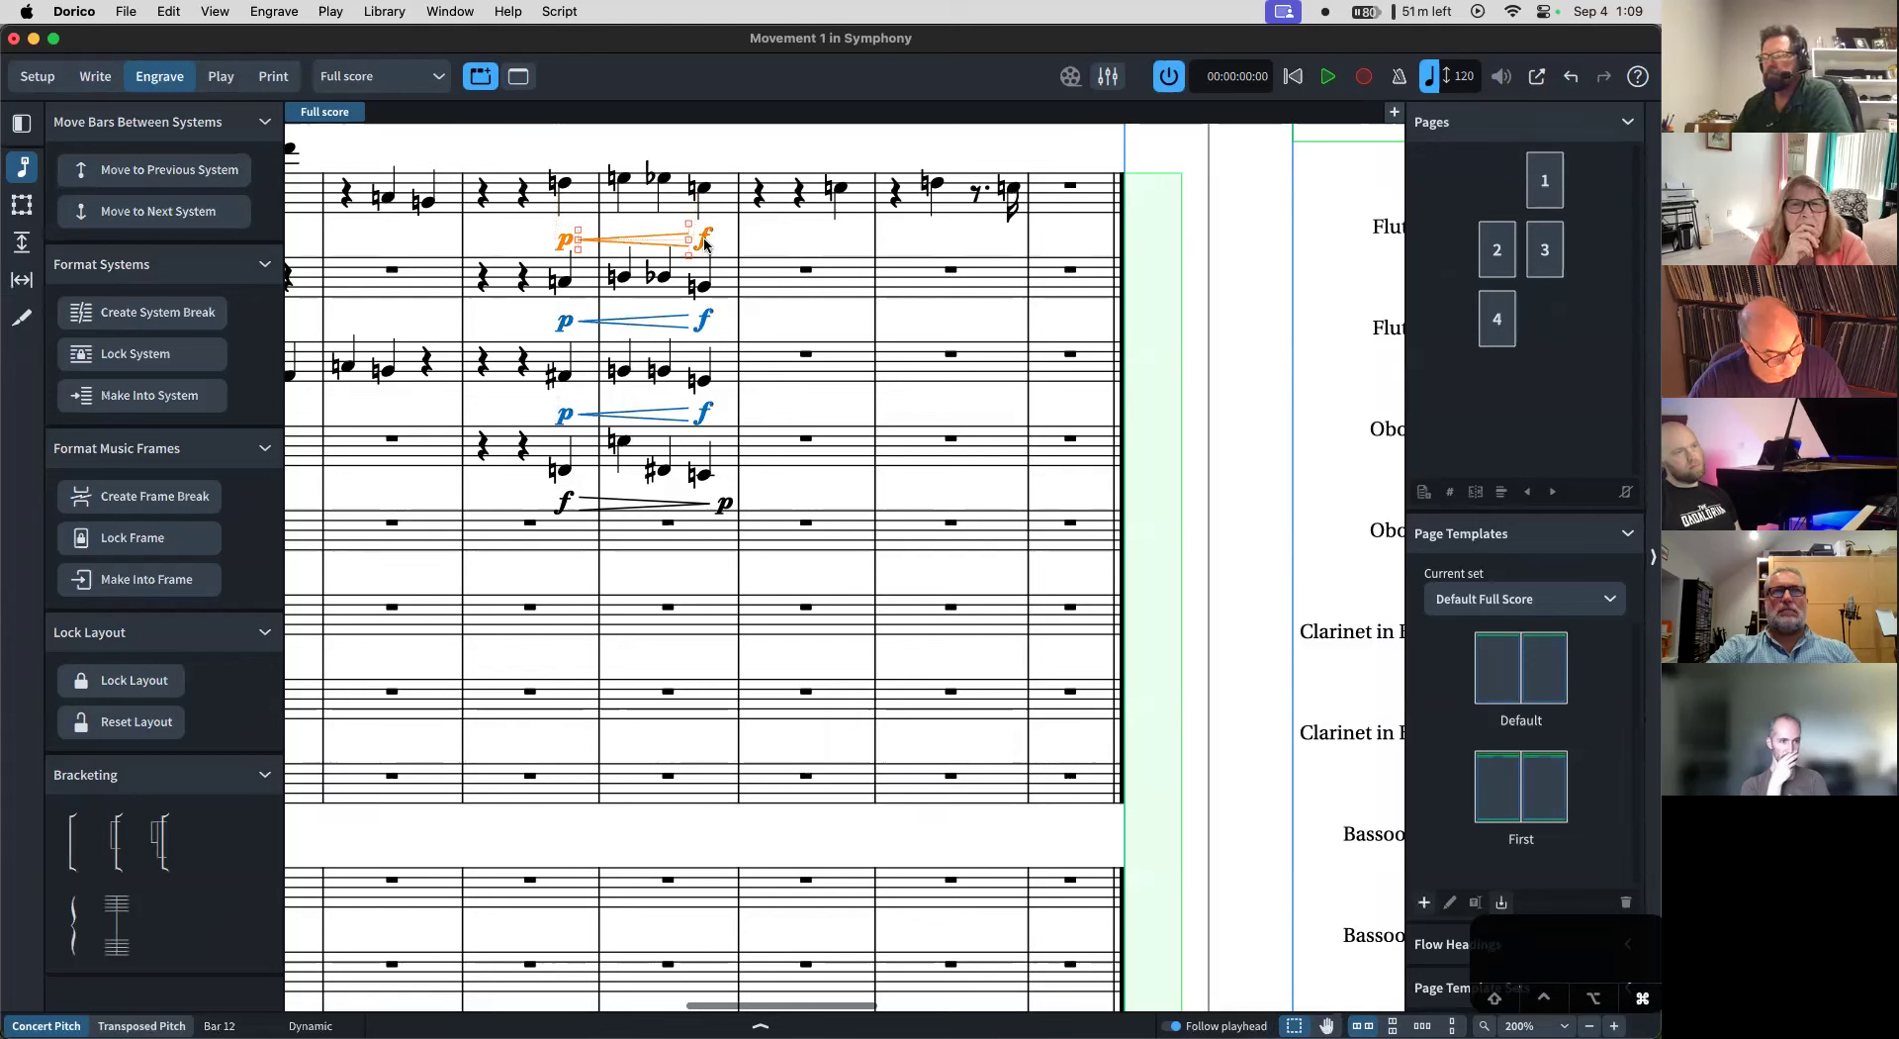
key("Escape")
left_click(705, 242)
key("alt+super+Up")
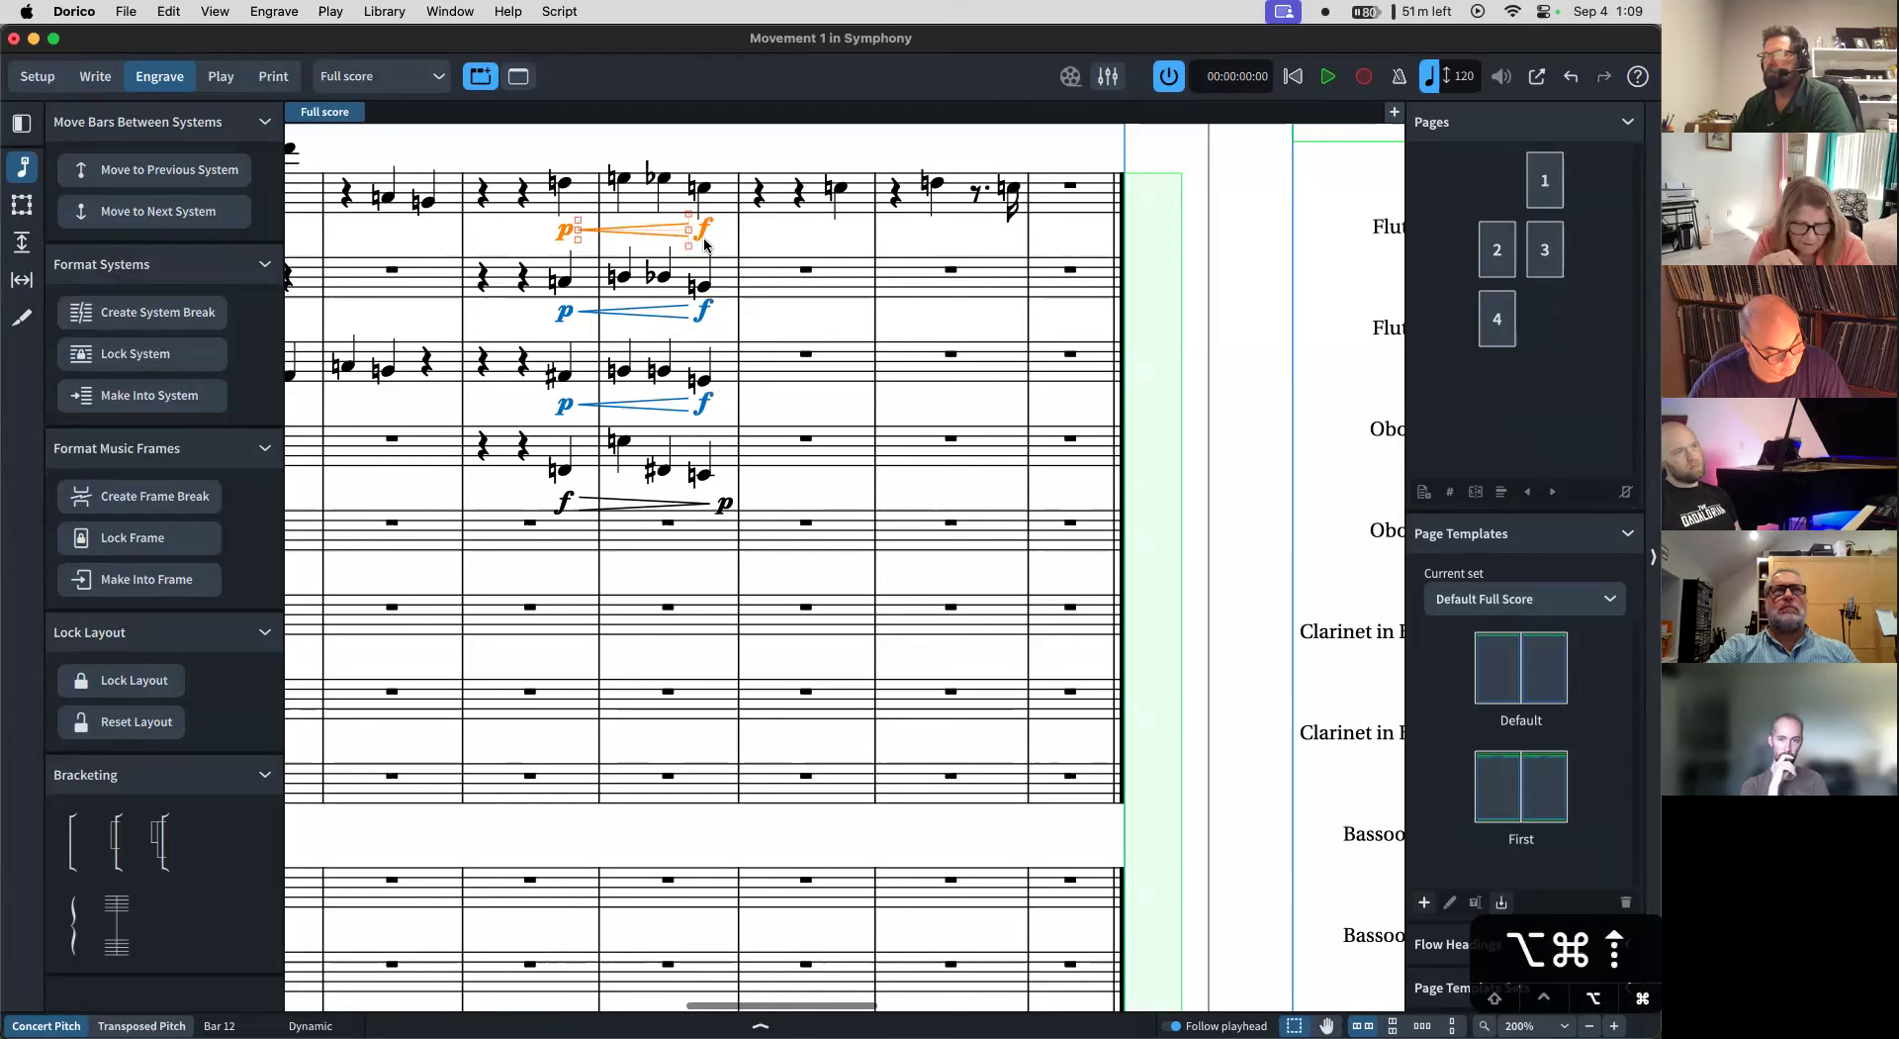
key("super+z")
key("super+z")
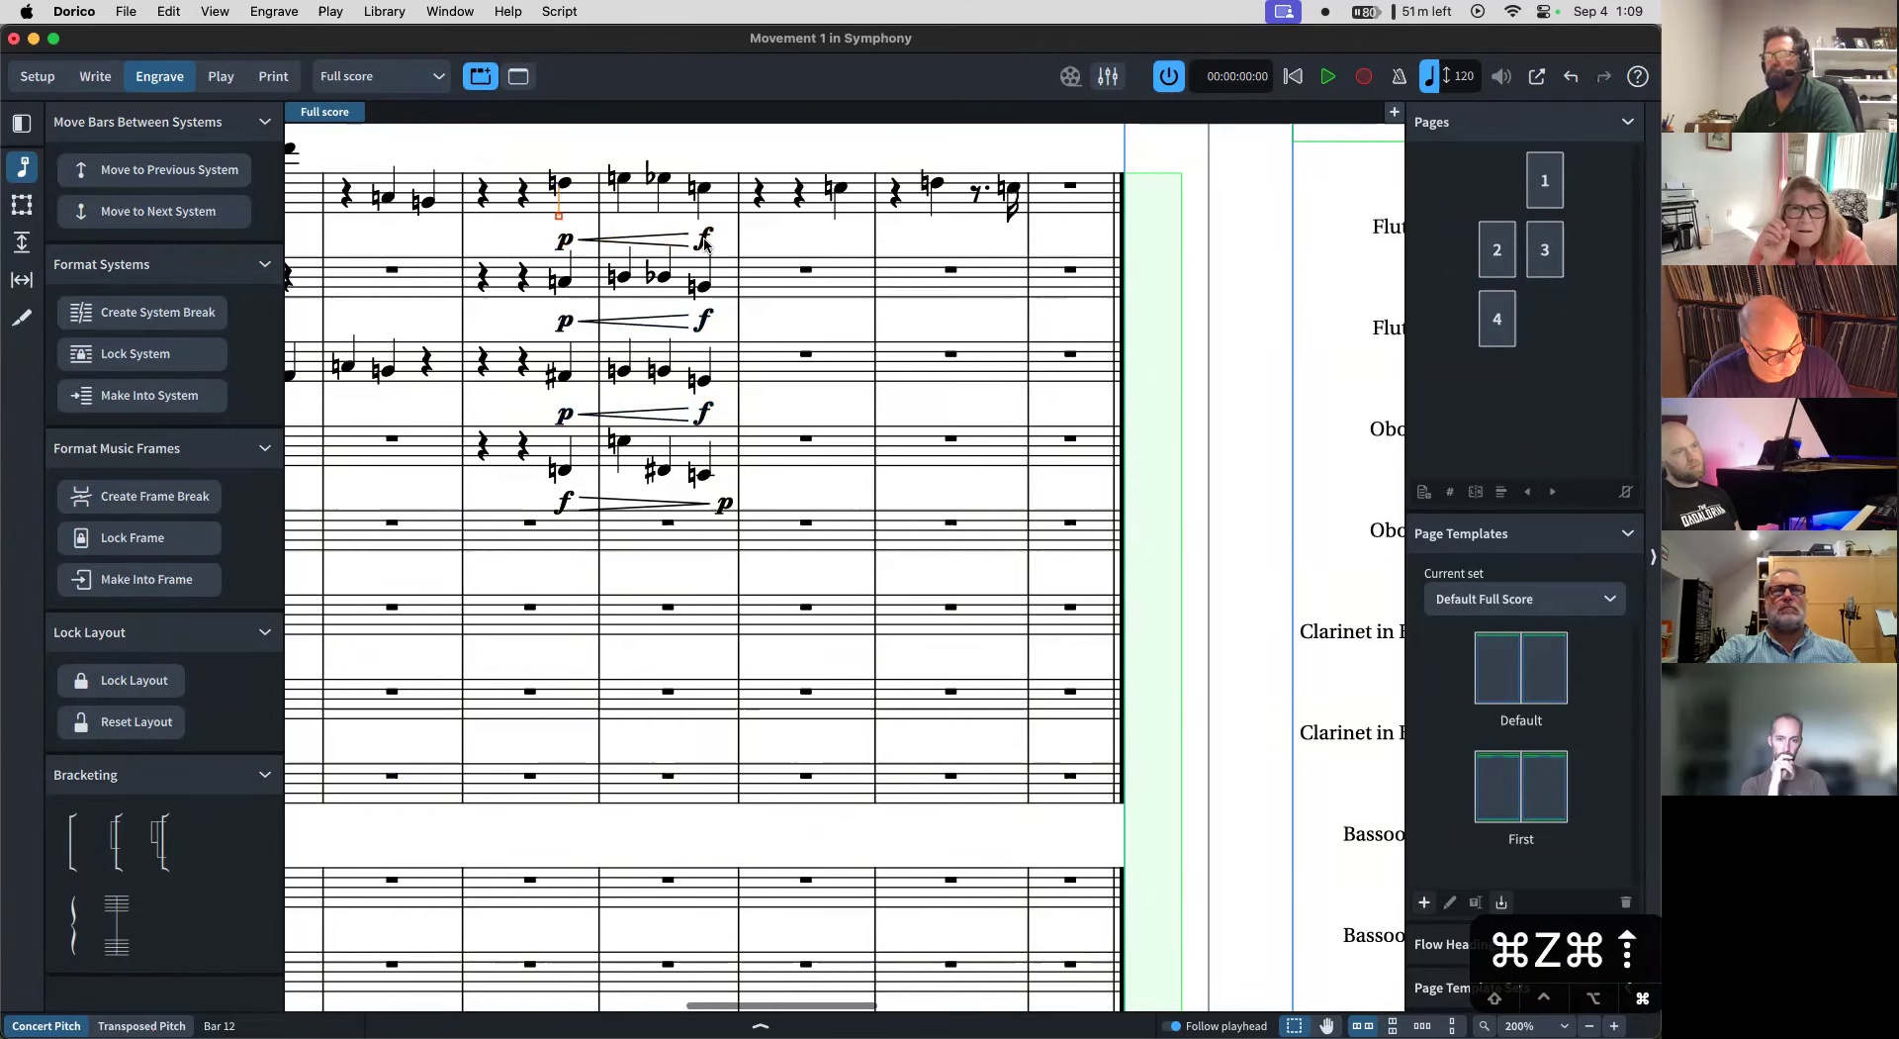
- Nudge Flute 1's grouped p–f dynamics slightly upward and undo the last adjustment made to the p
left_click(705, 243)
key("alt+super+Up")
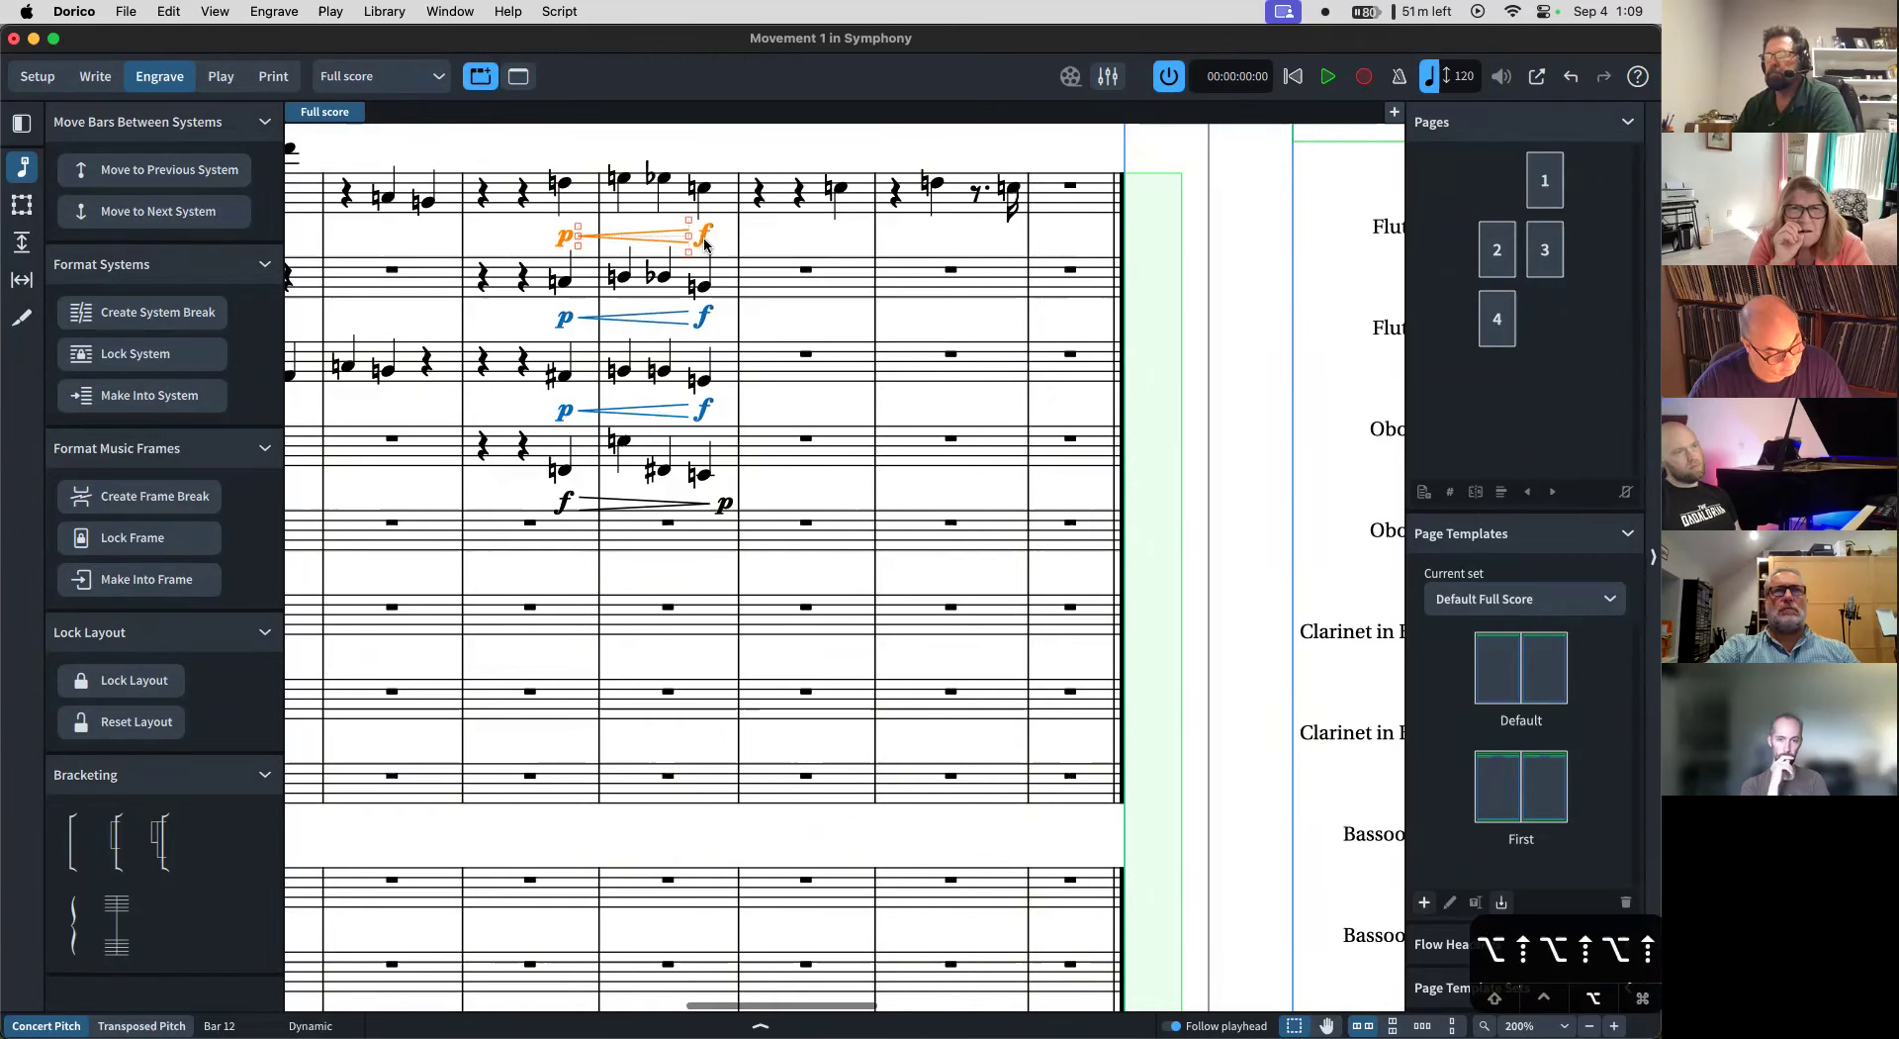
key("Escape")
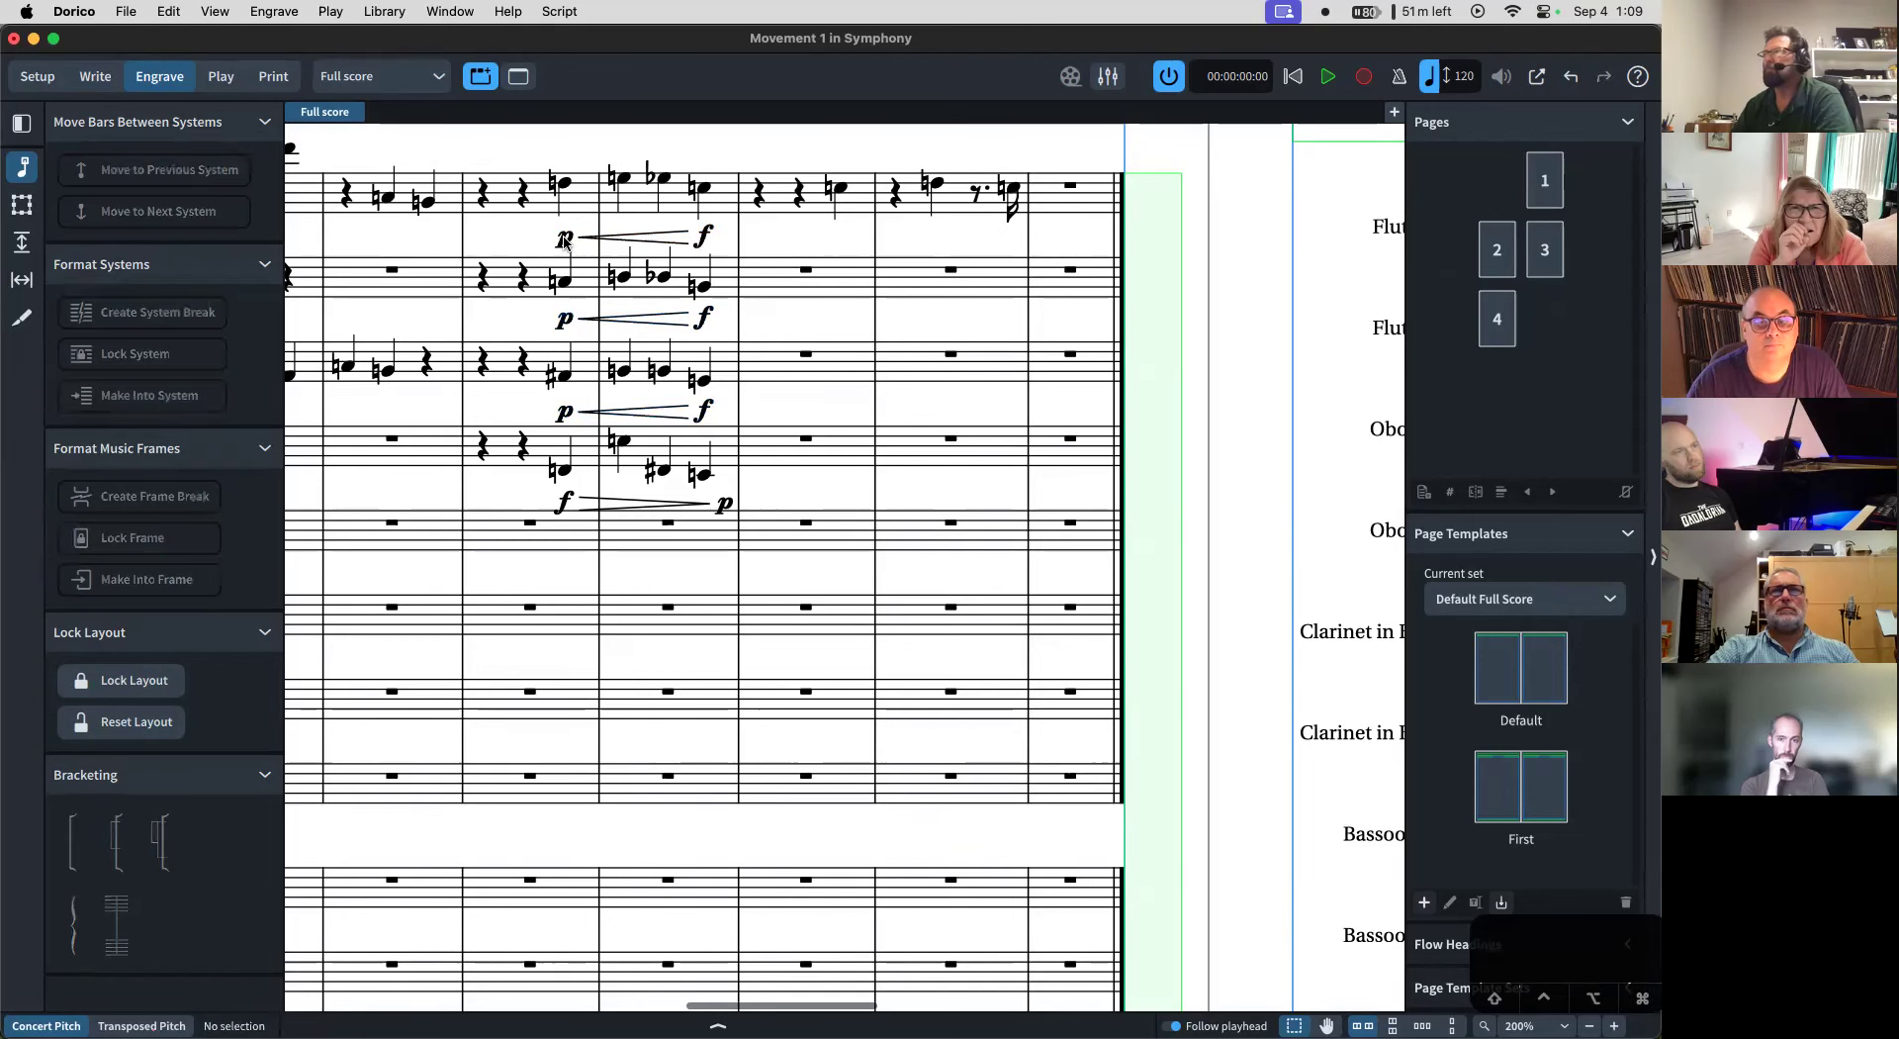
left_click(565, 235)
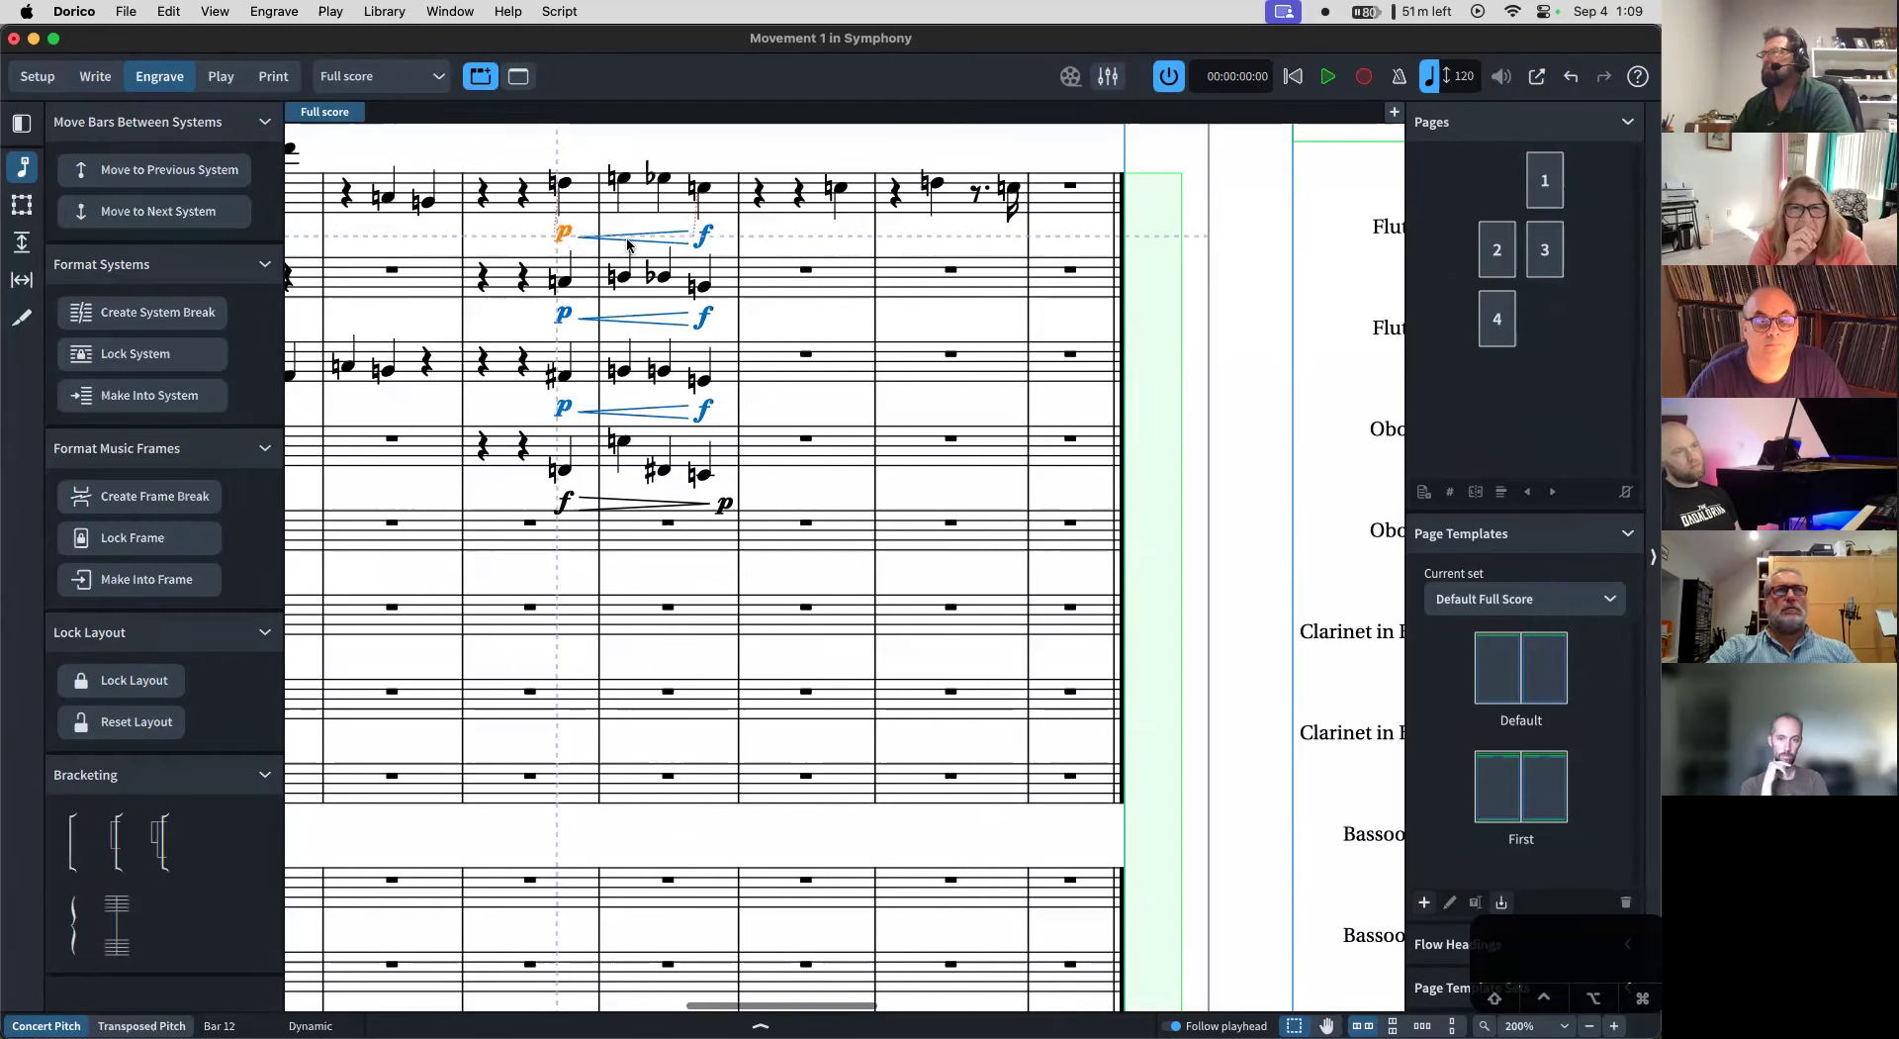
key("super+z")
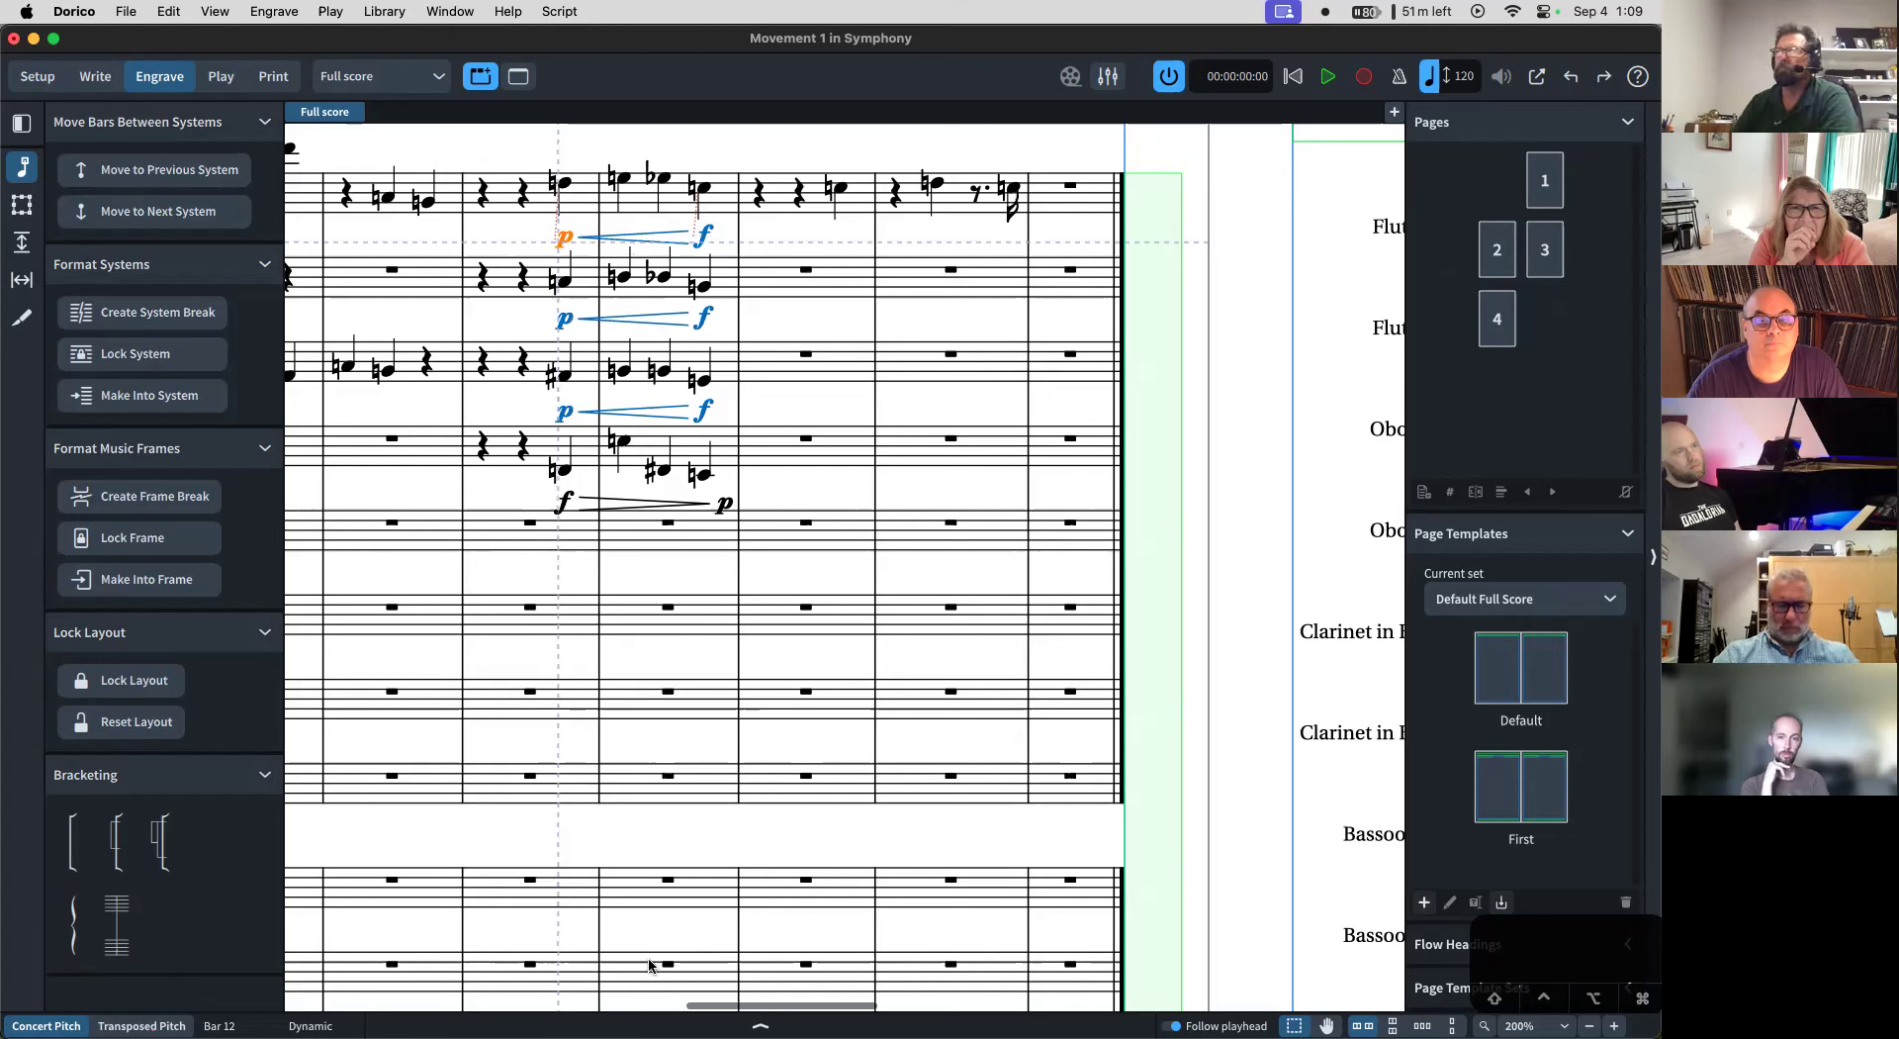
- In Write mode, separate Flute 1's p–f dynamics in bars 12–13 from the linked dynamics on the staves below
right_click(565, 237)
mouse_move(668, 303)
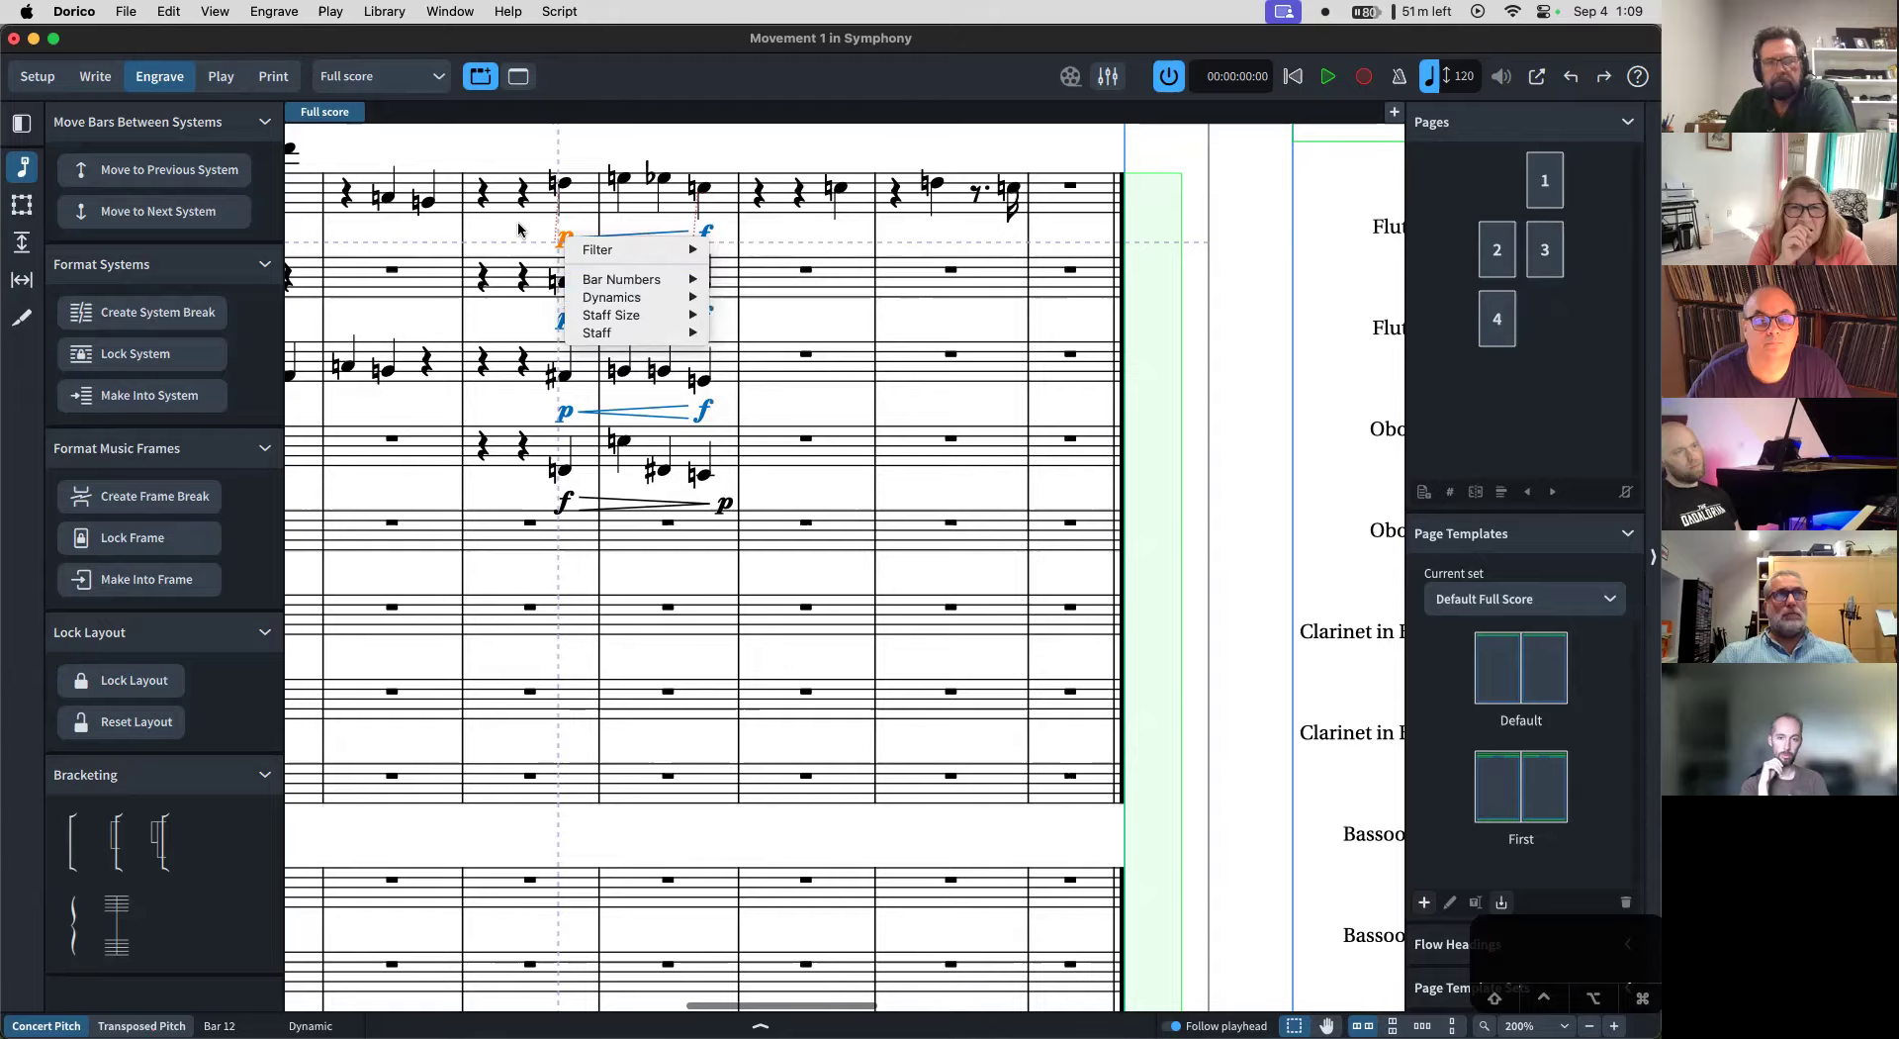
key("super+2")
left_click(565, 237)
left_click(704, 236, "shift")
right_click(709, 238)
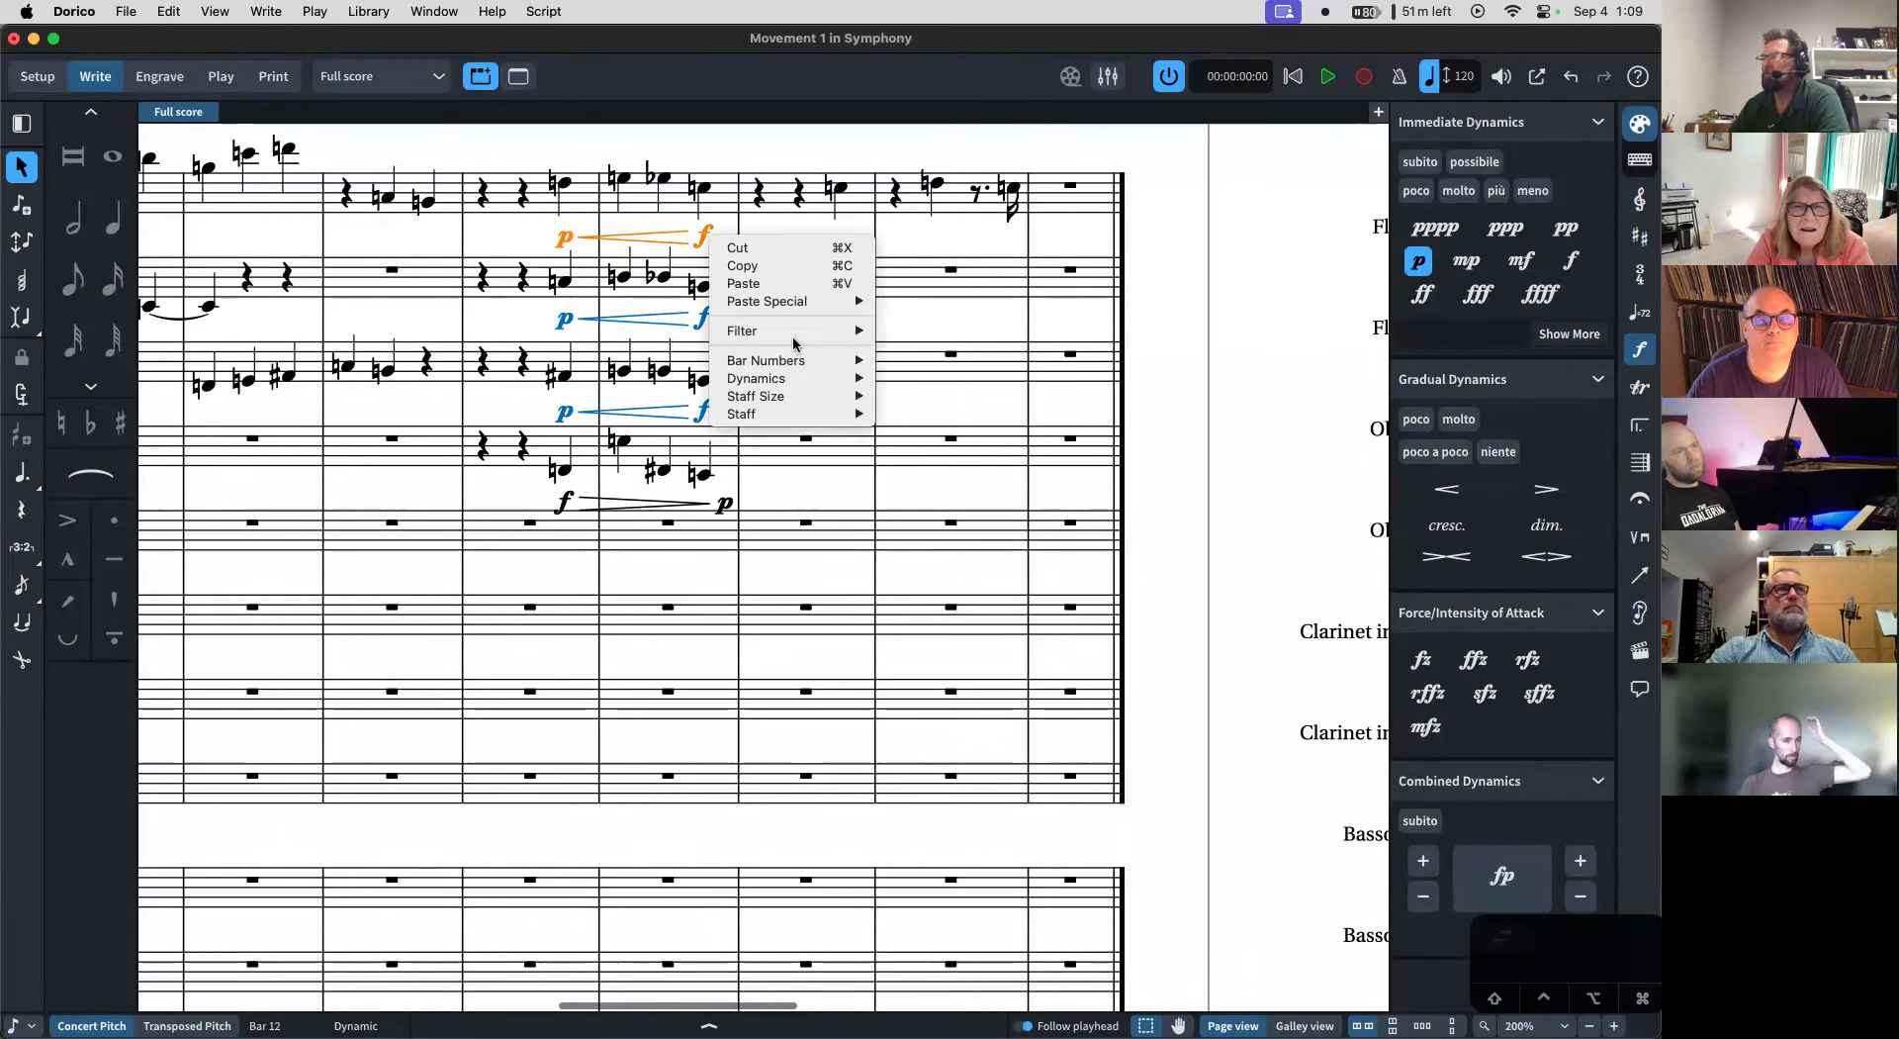
mouse_move(772, 379)
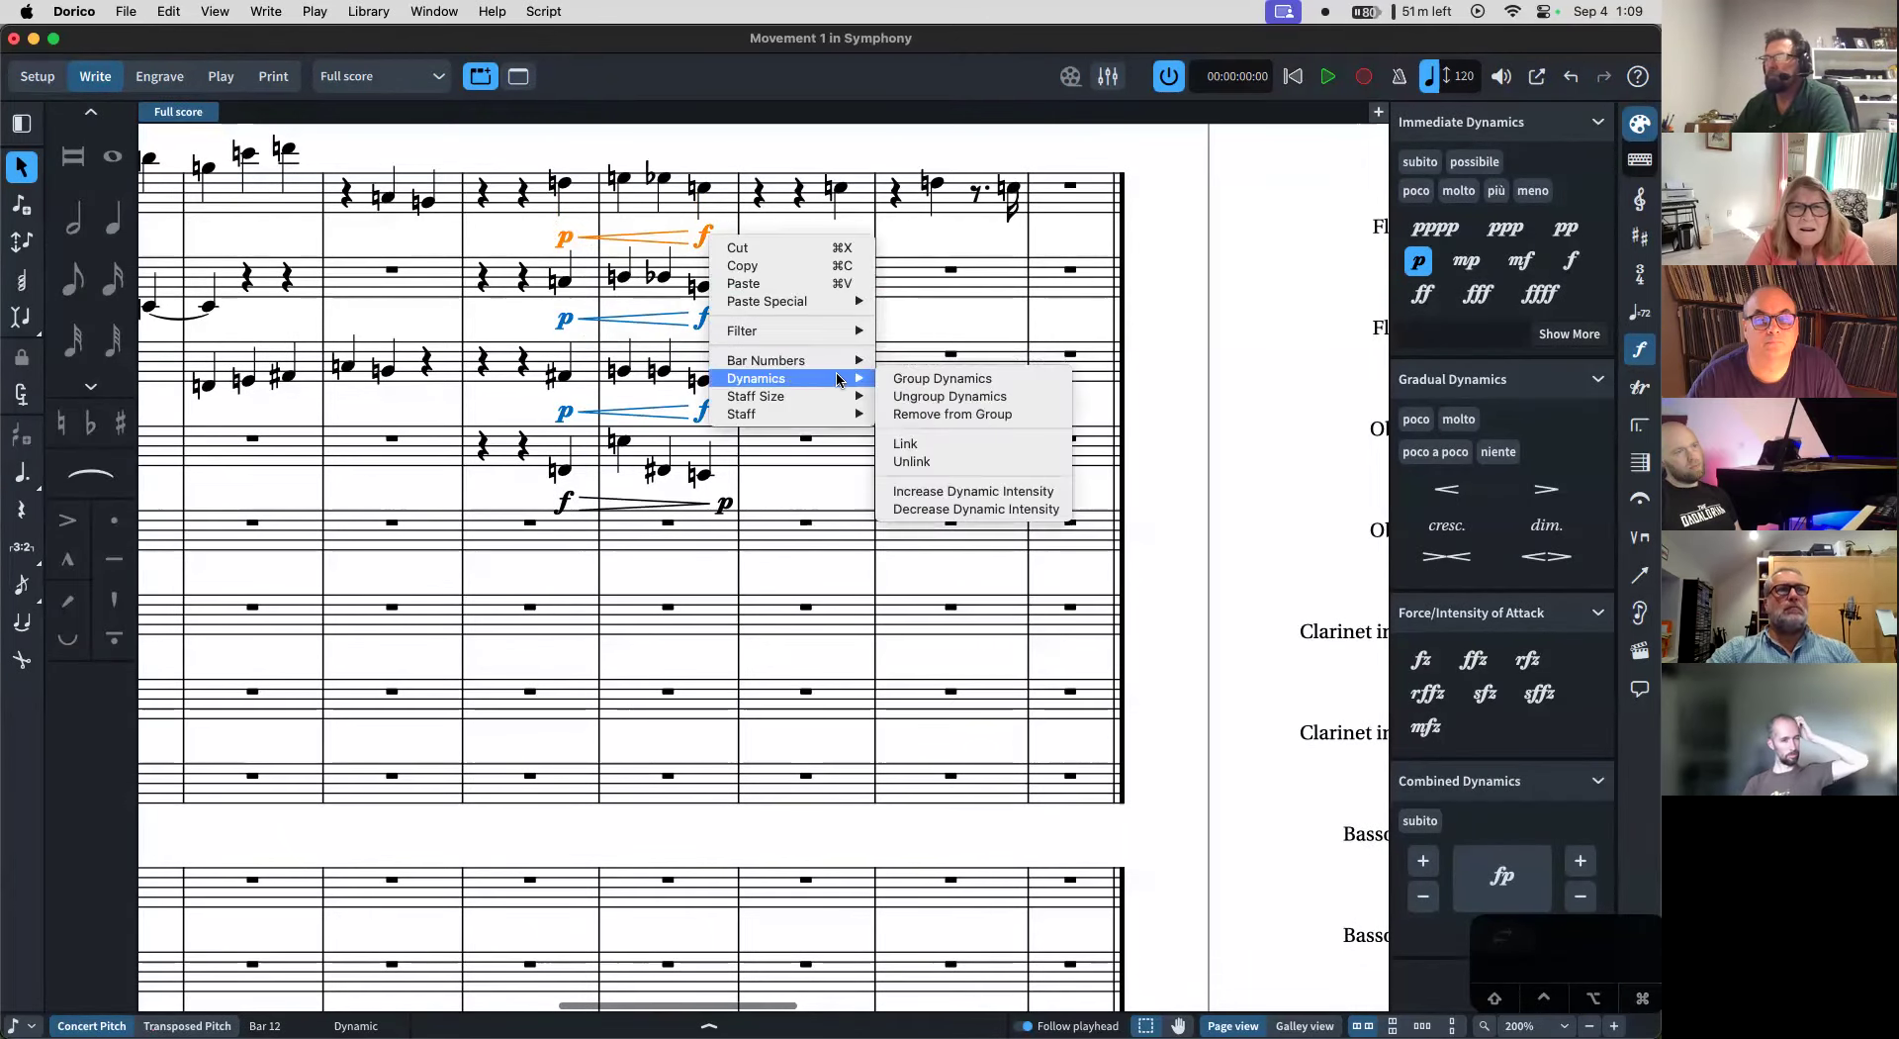
left_click(973, 415)
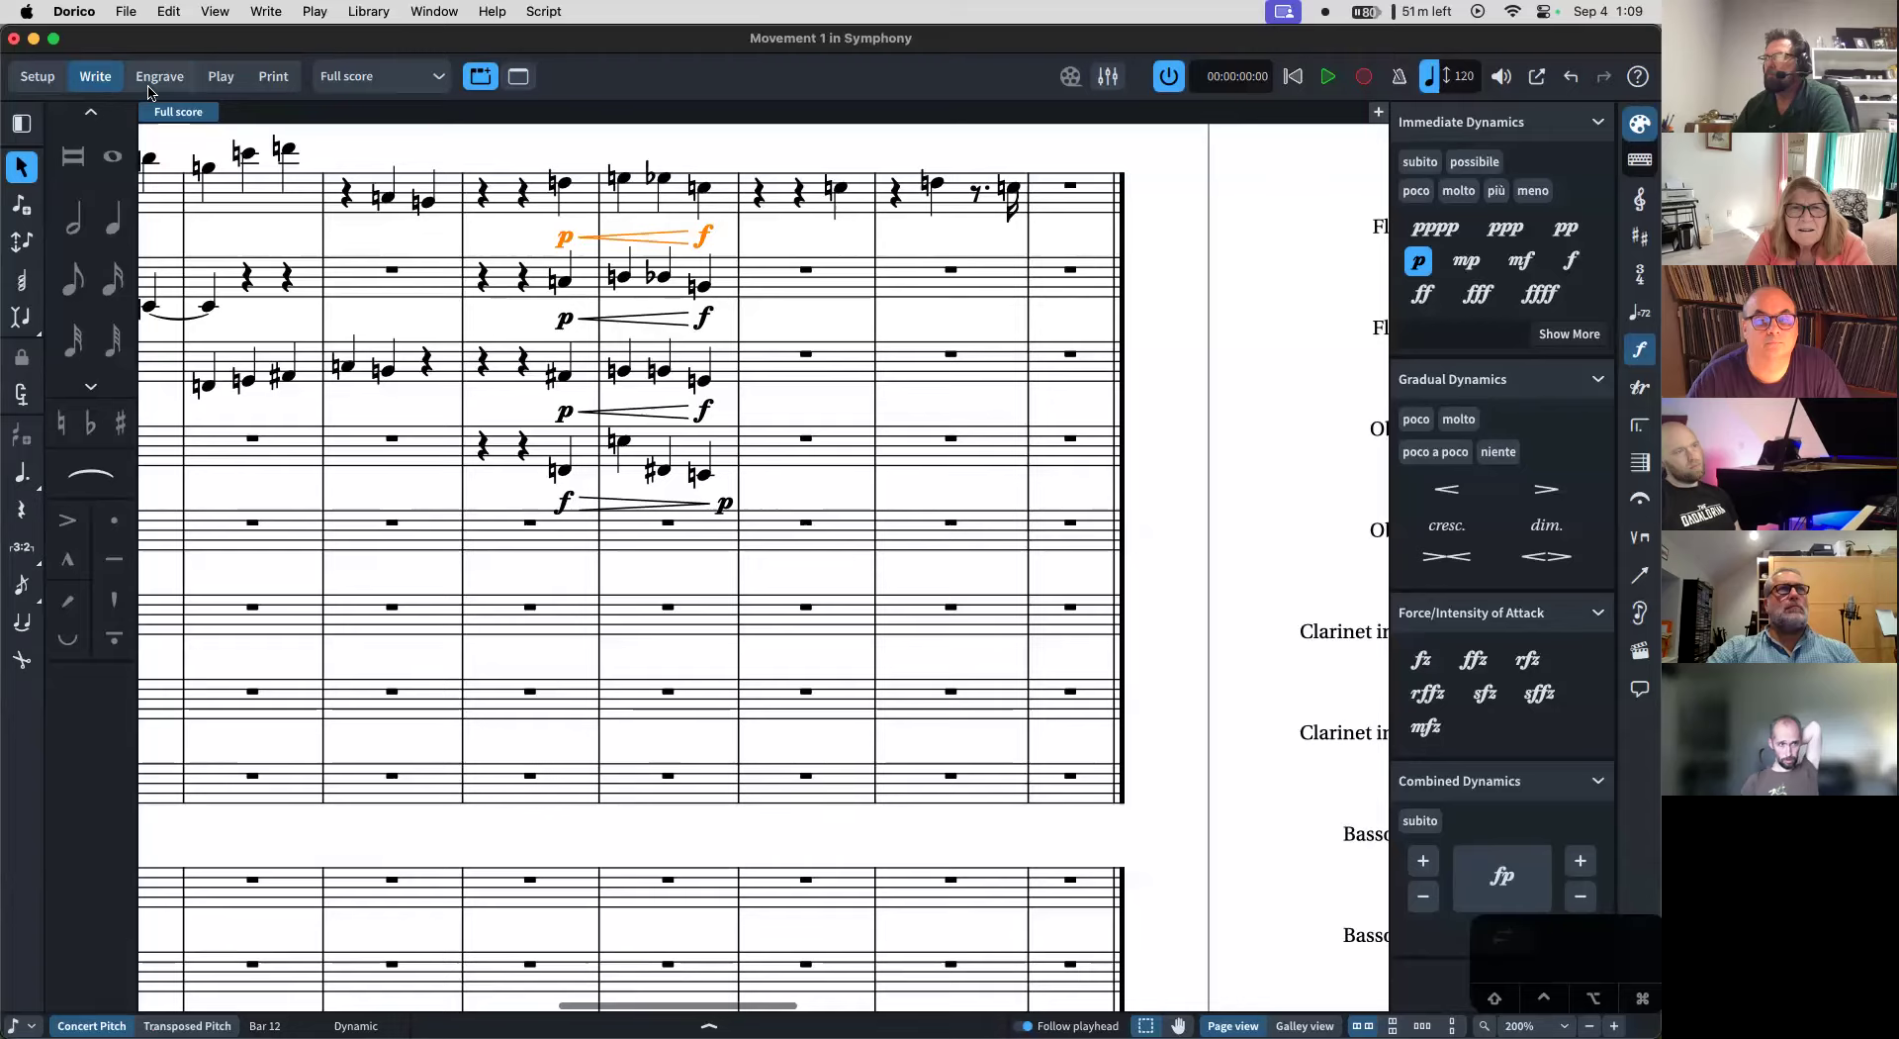
- In Engrave mode, nudge Flute 1's separated p–f dynamics slightly upward and leave nothing selected
key("super+3")
key("alt+super+Down")
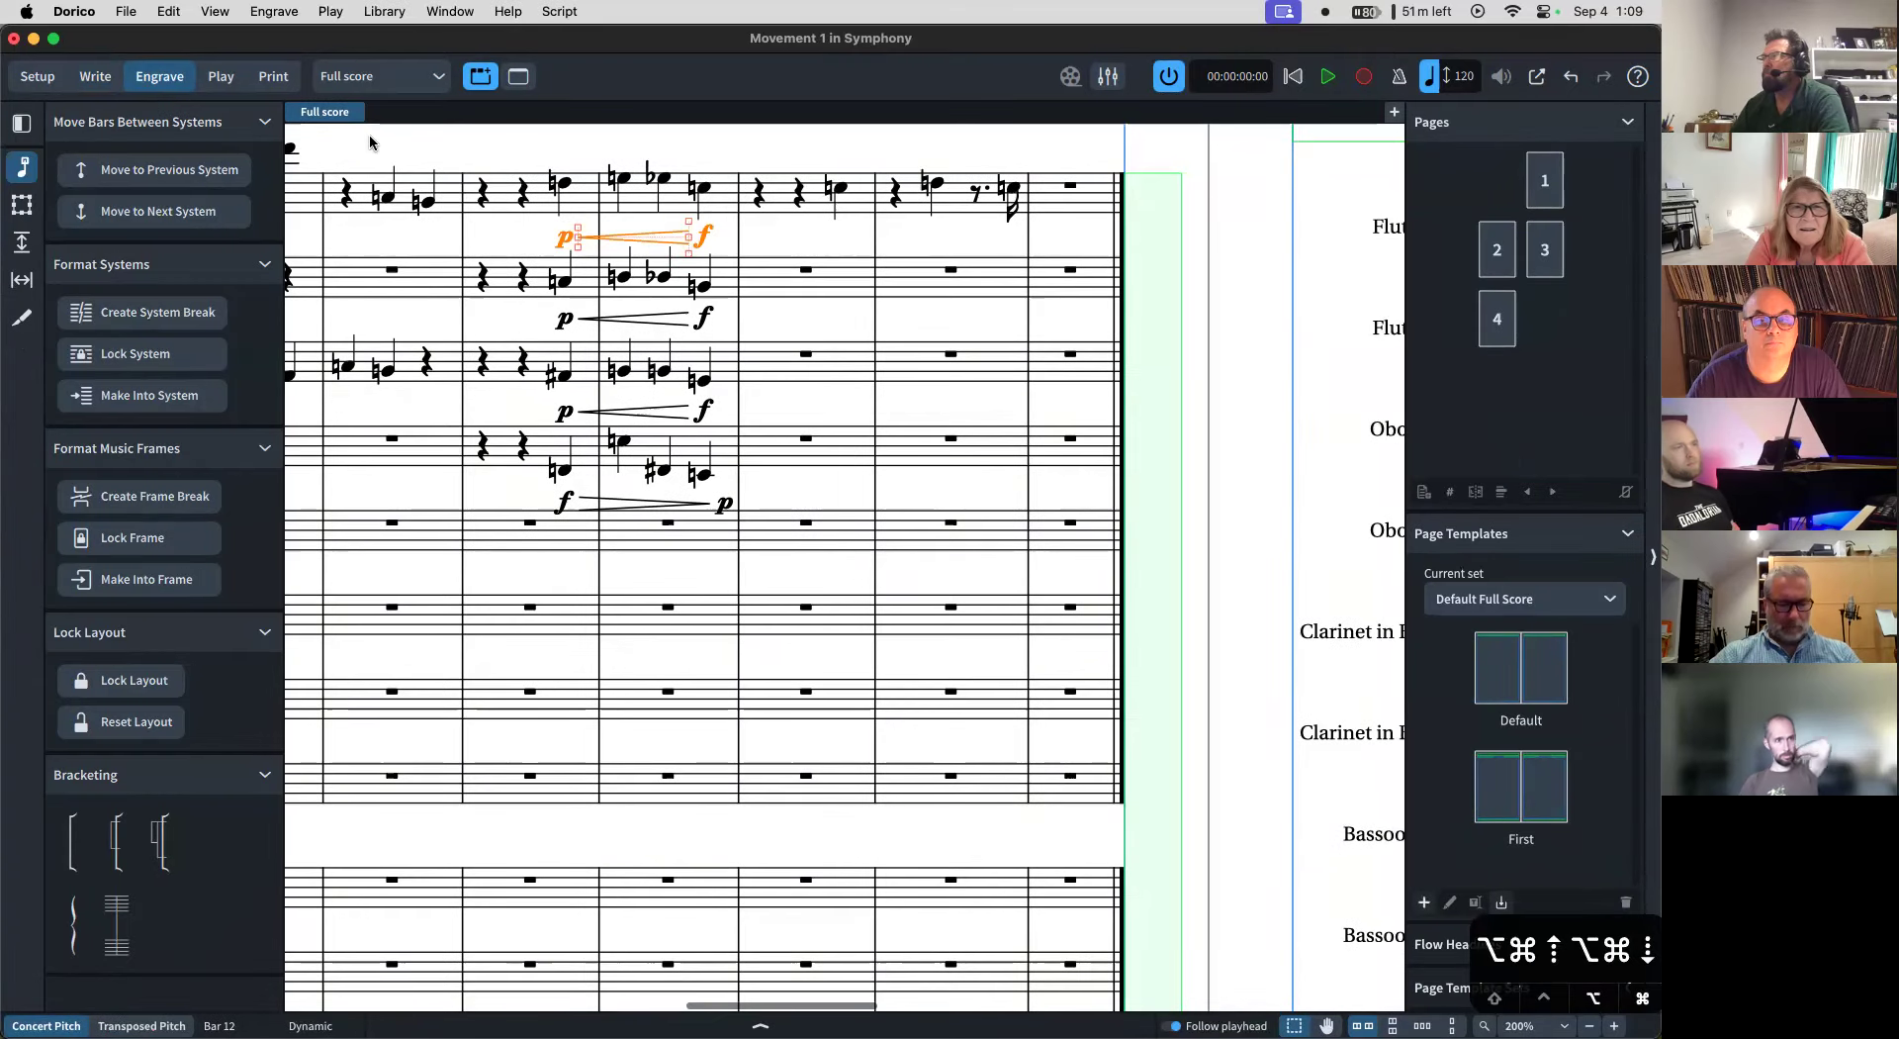
key("alt+super+Up")
key("alt+super+Up")
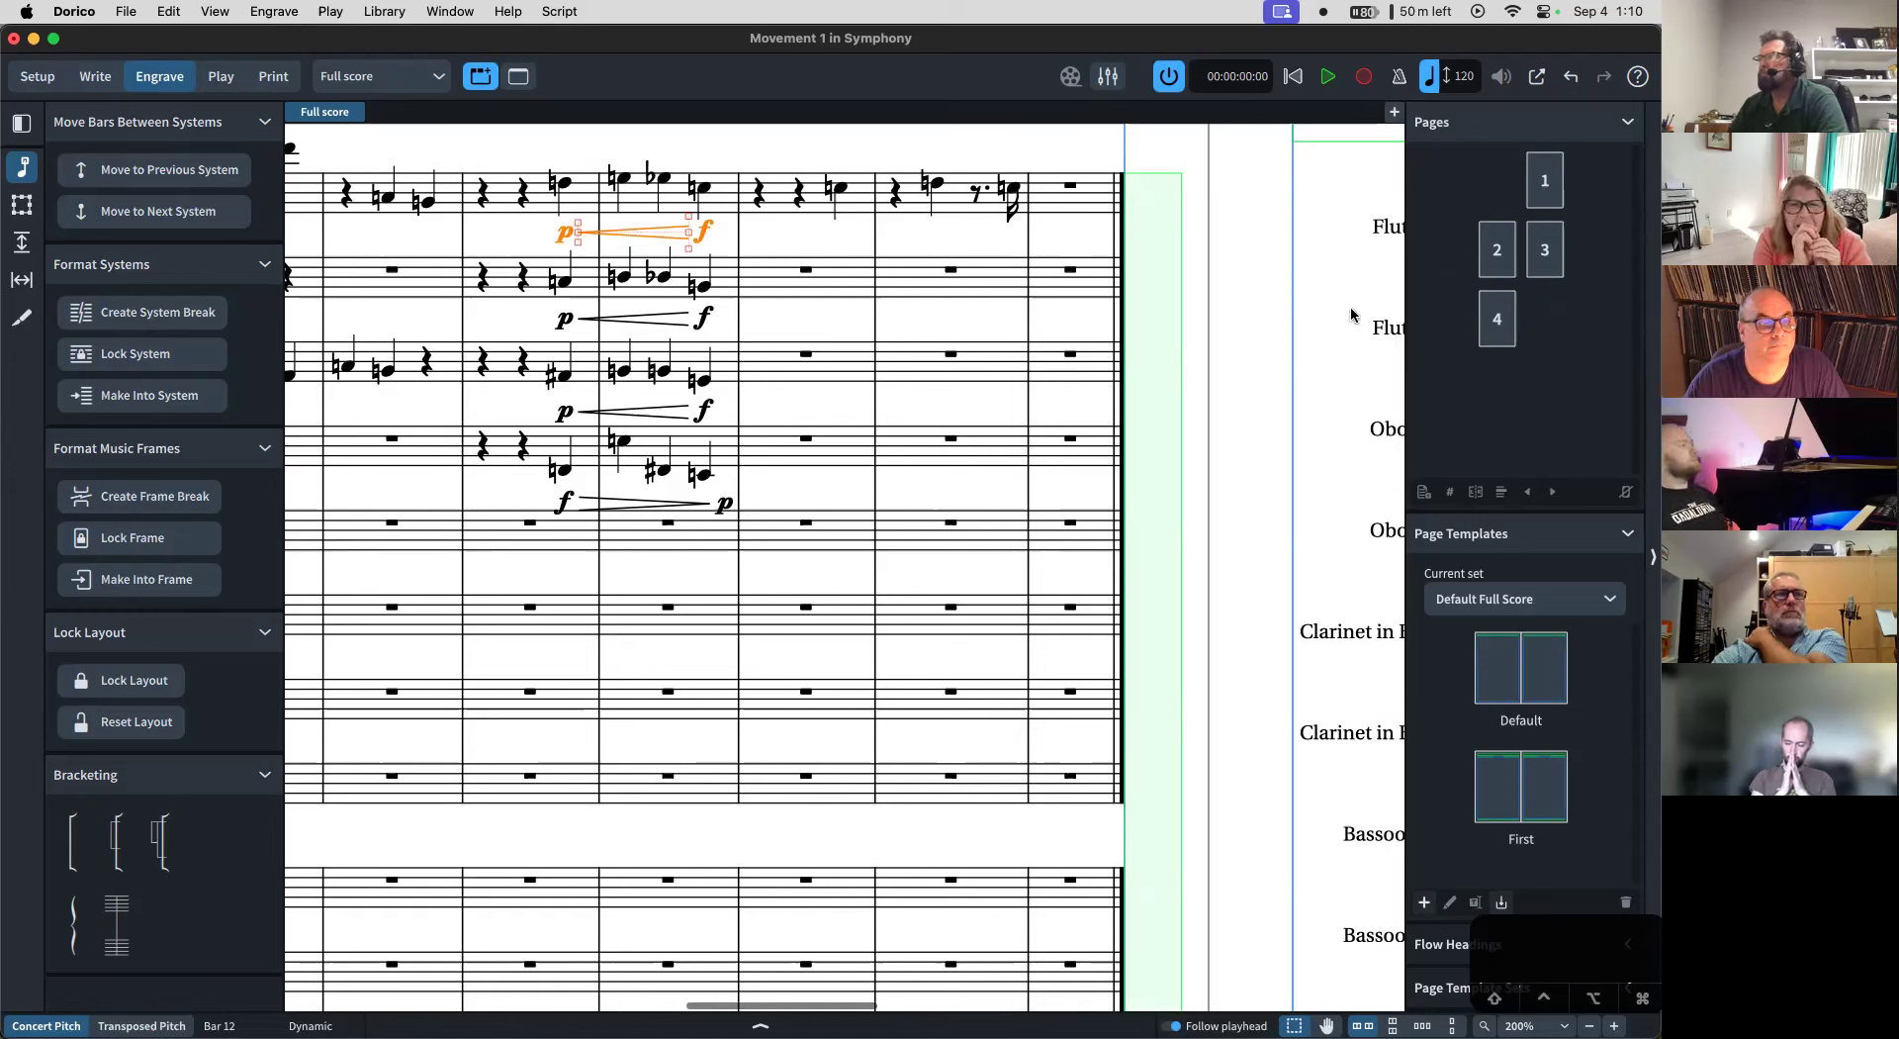
left_click(461, 239)
left_click(486, 239)
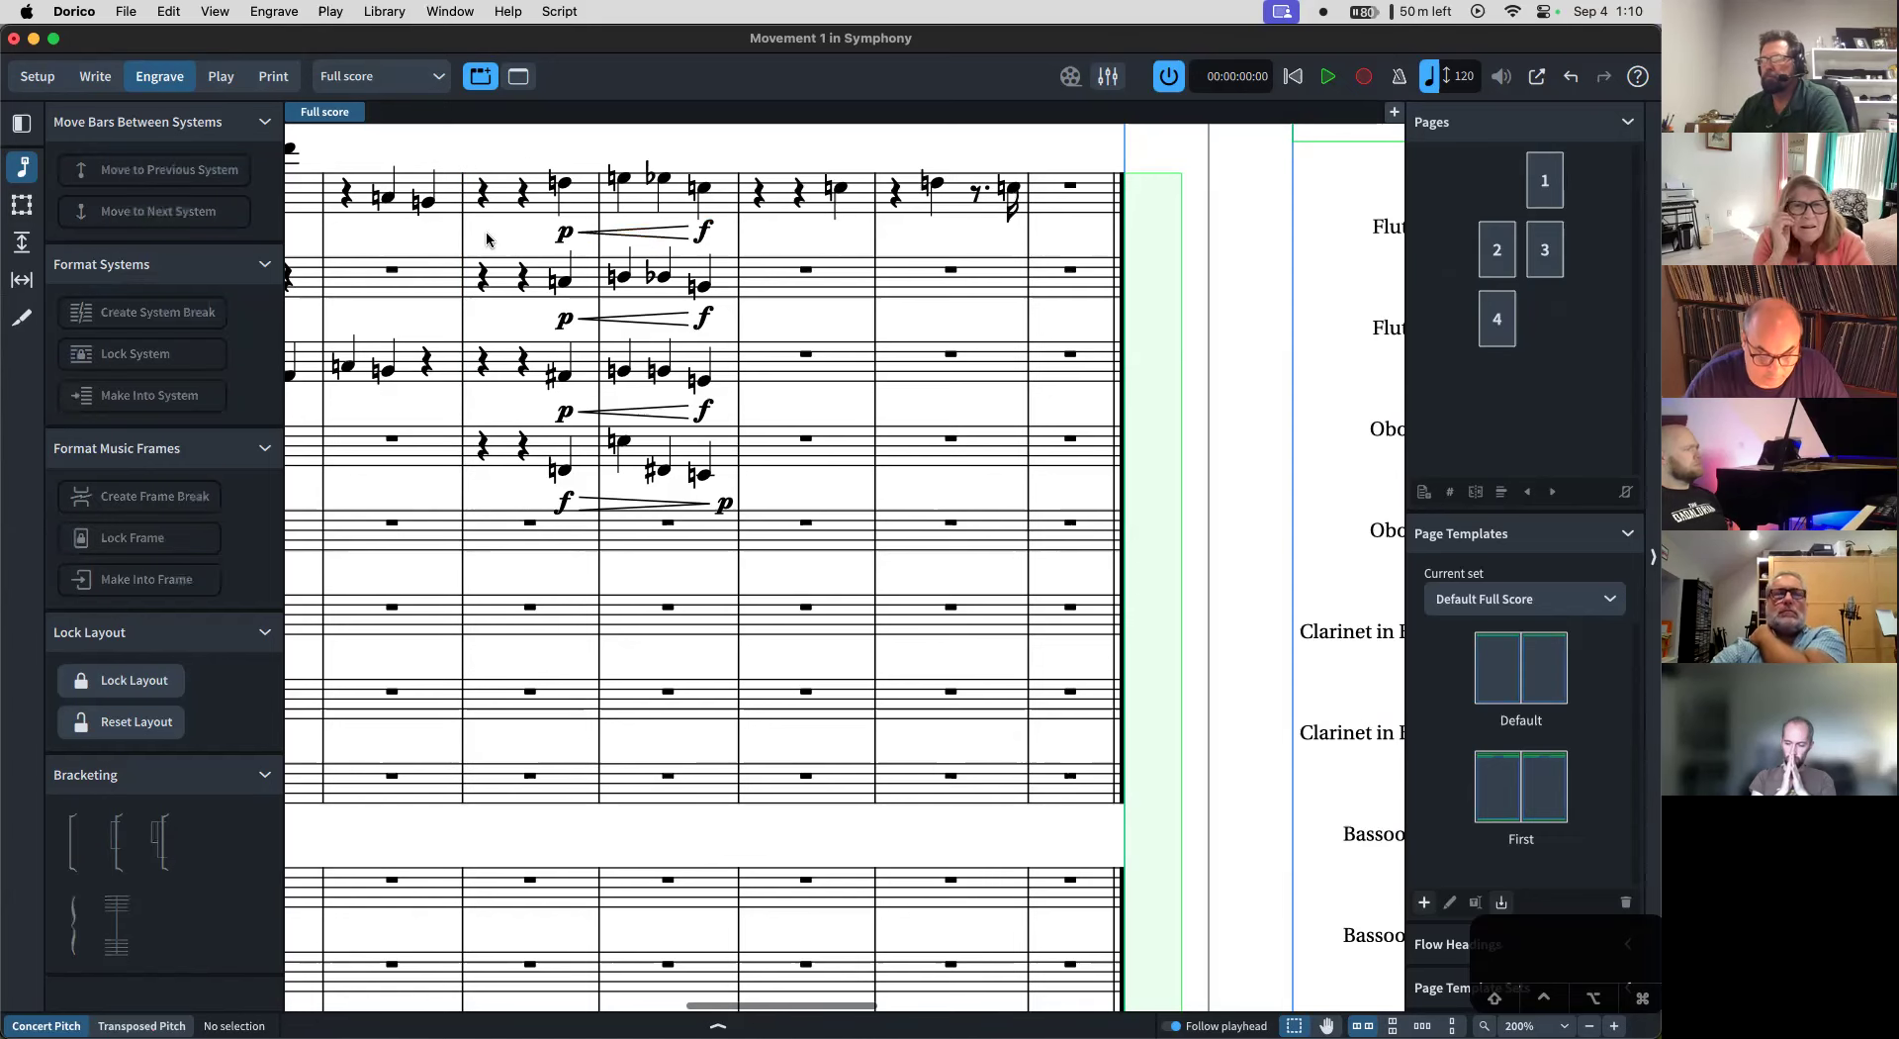
- Show Setup mode and inspect the instruments held by the flute players, Oboe 1 and Oboe 2, leaving both oboe players collapsed
scroll(487, 239, "left", 3)
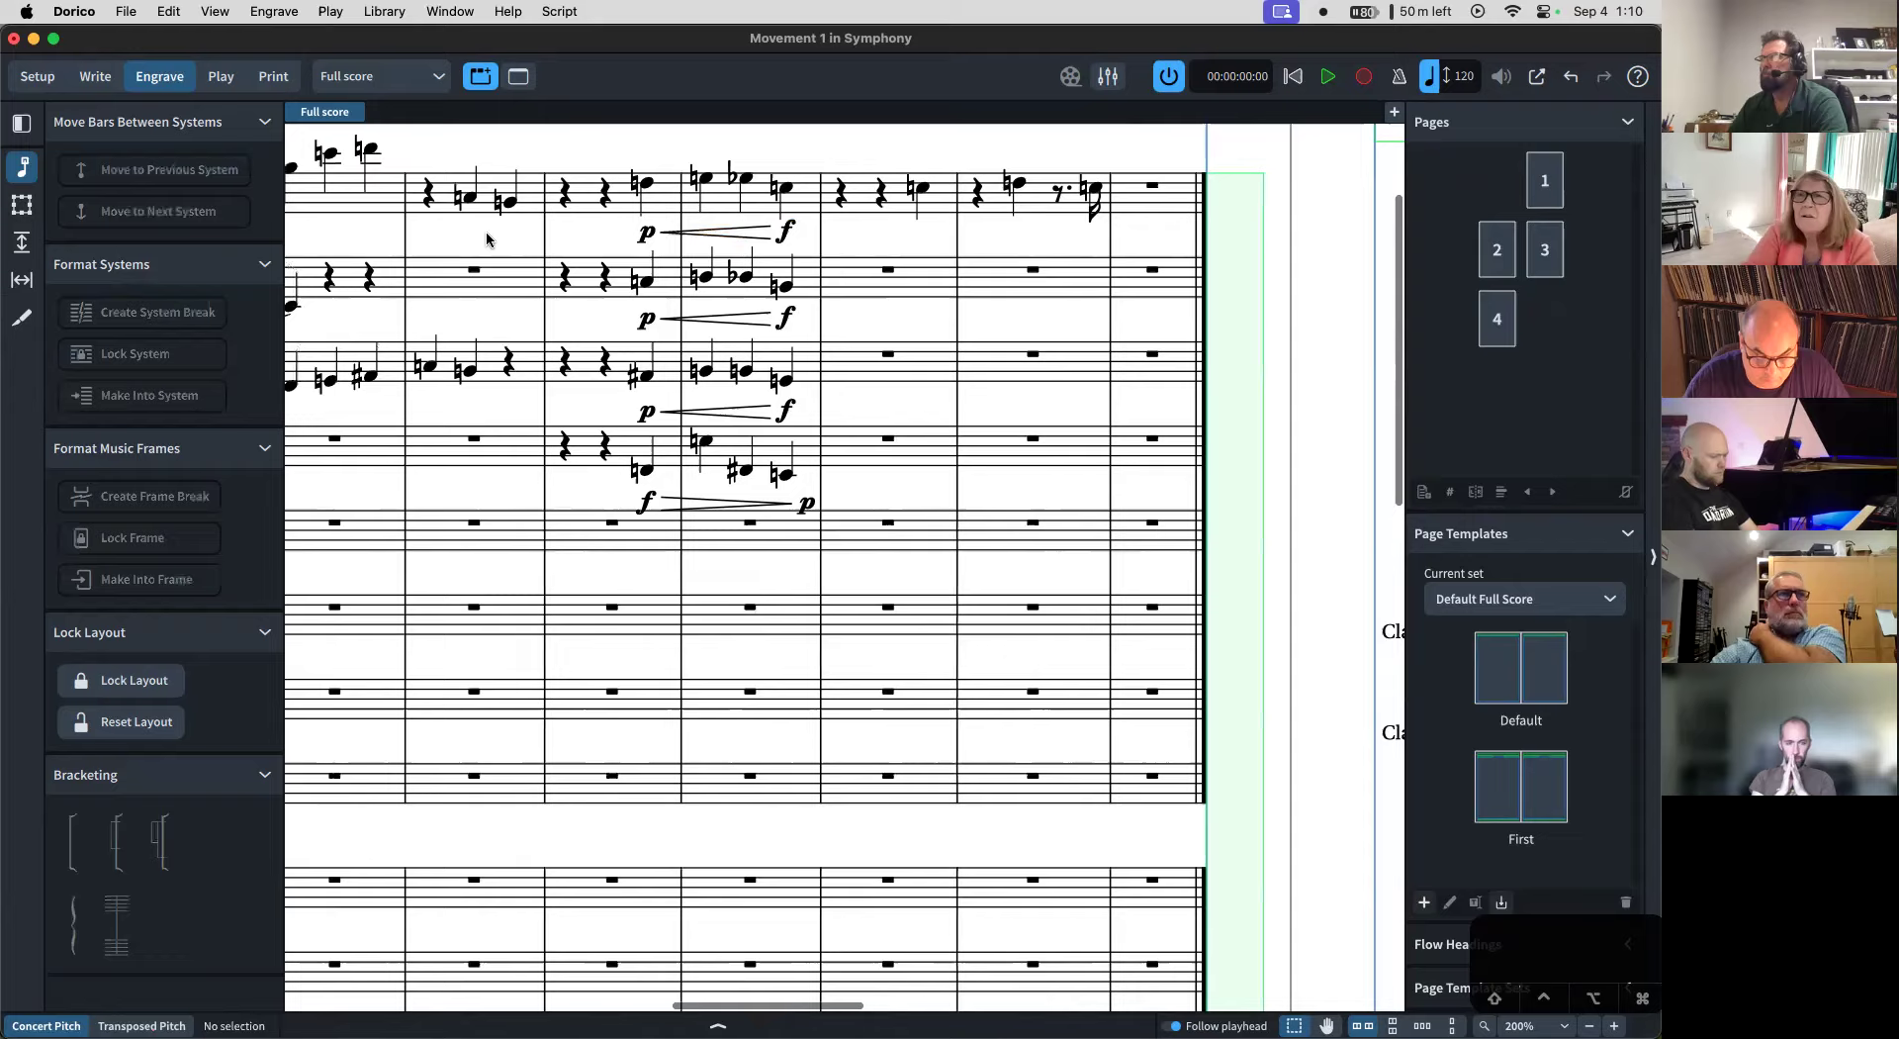
scroll(486, 238, "left", 15)
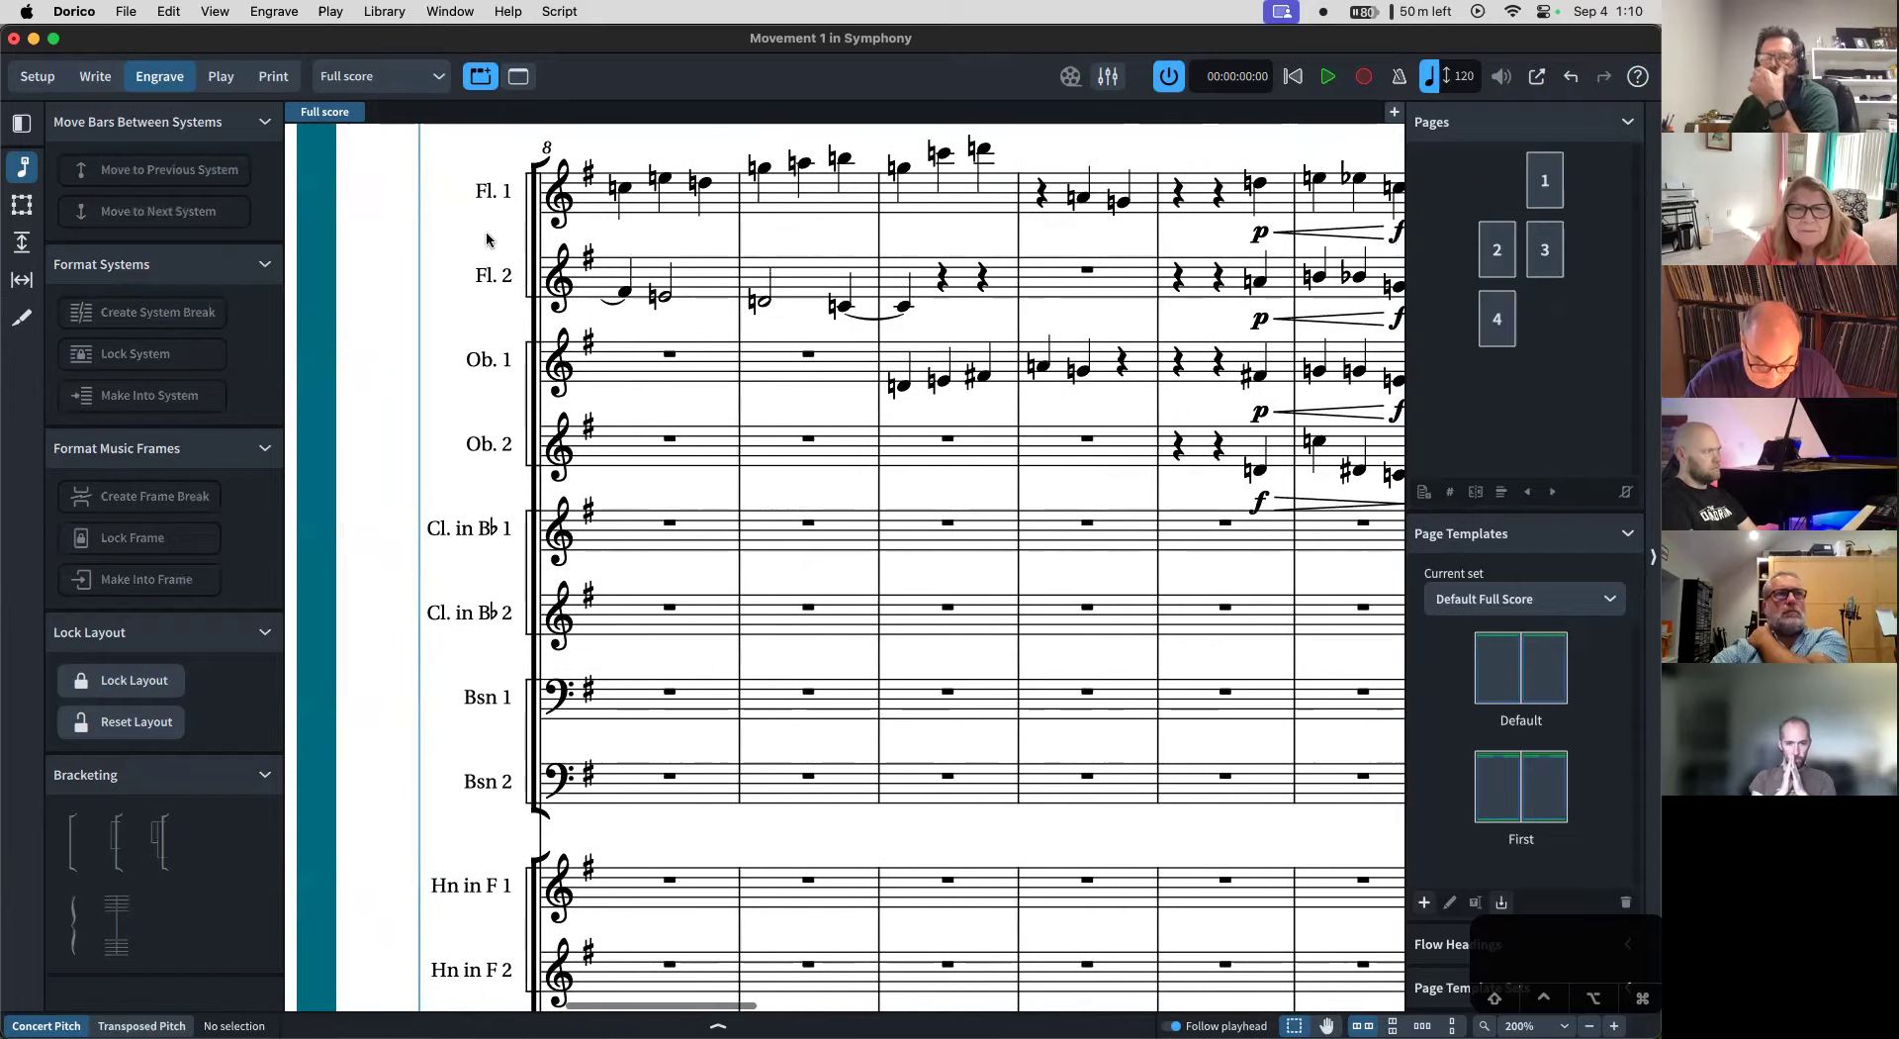
left_click(37, 79)
left_click(89, 254)
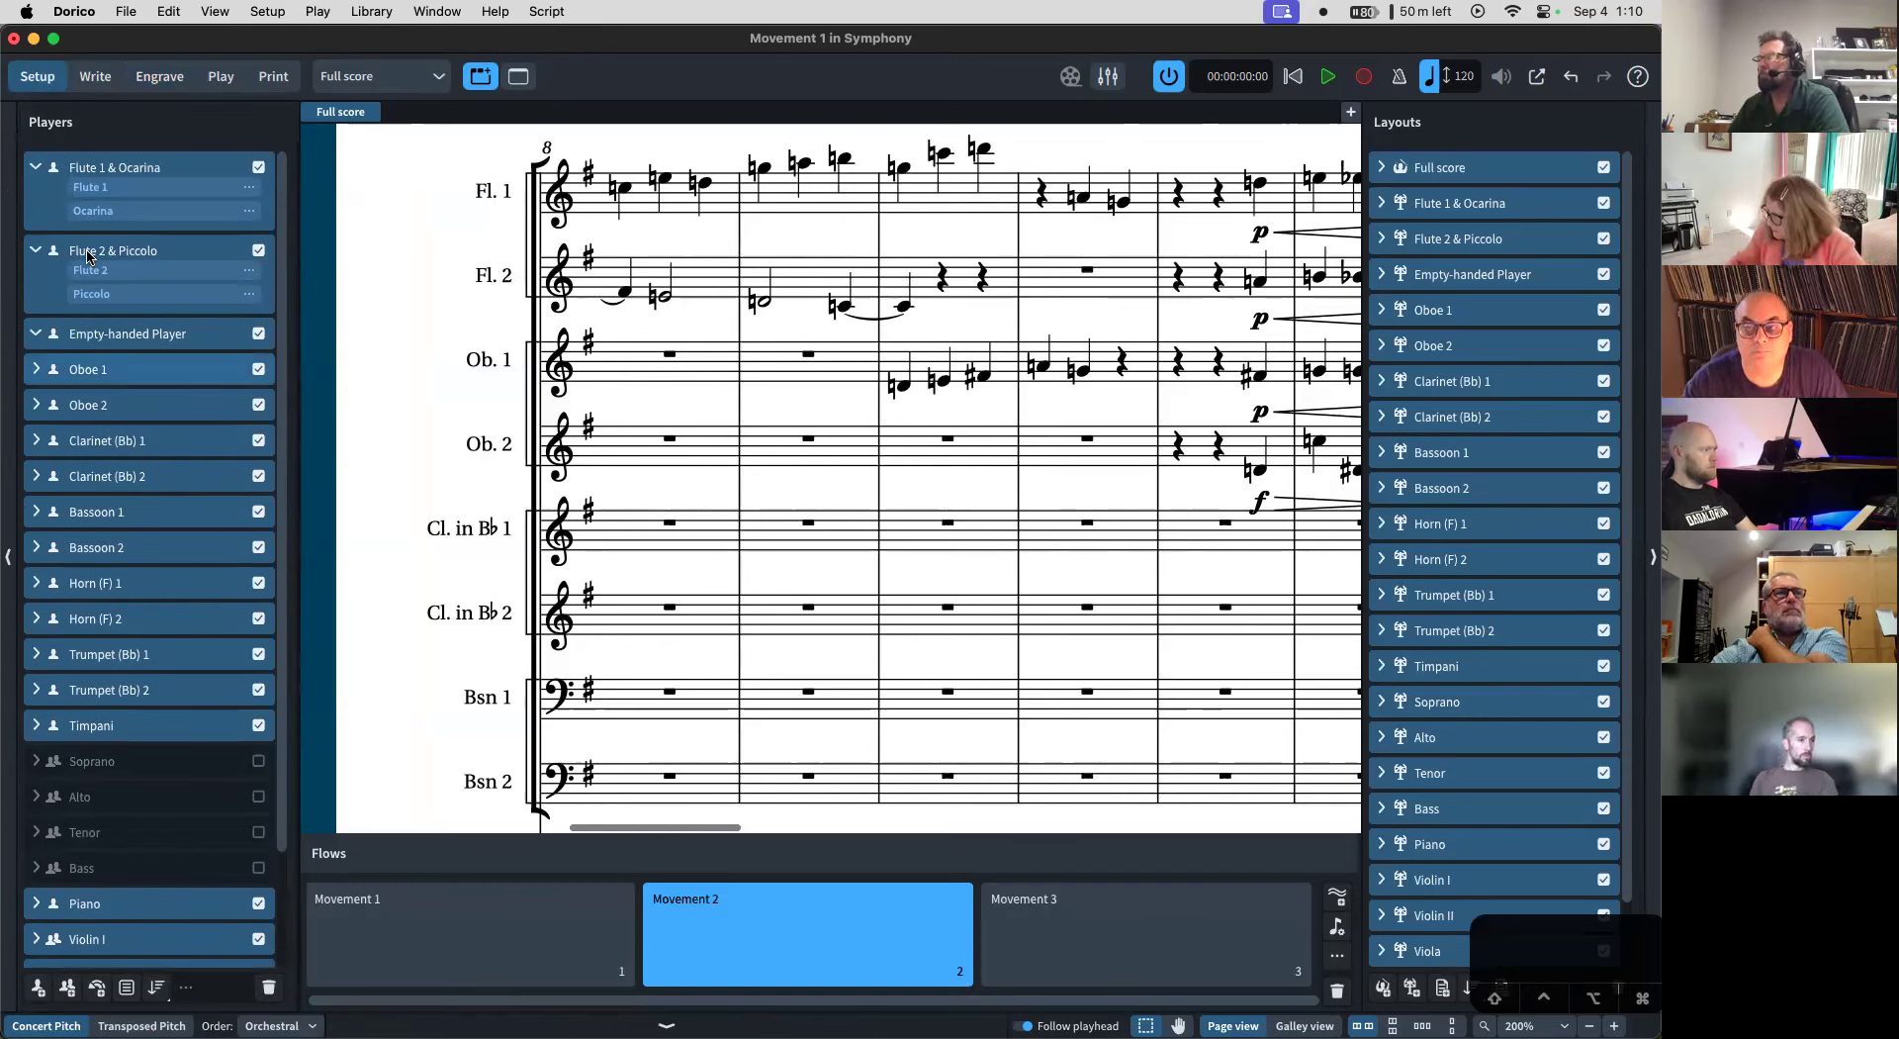
left_click(126, 188)
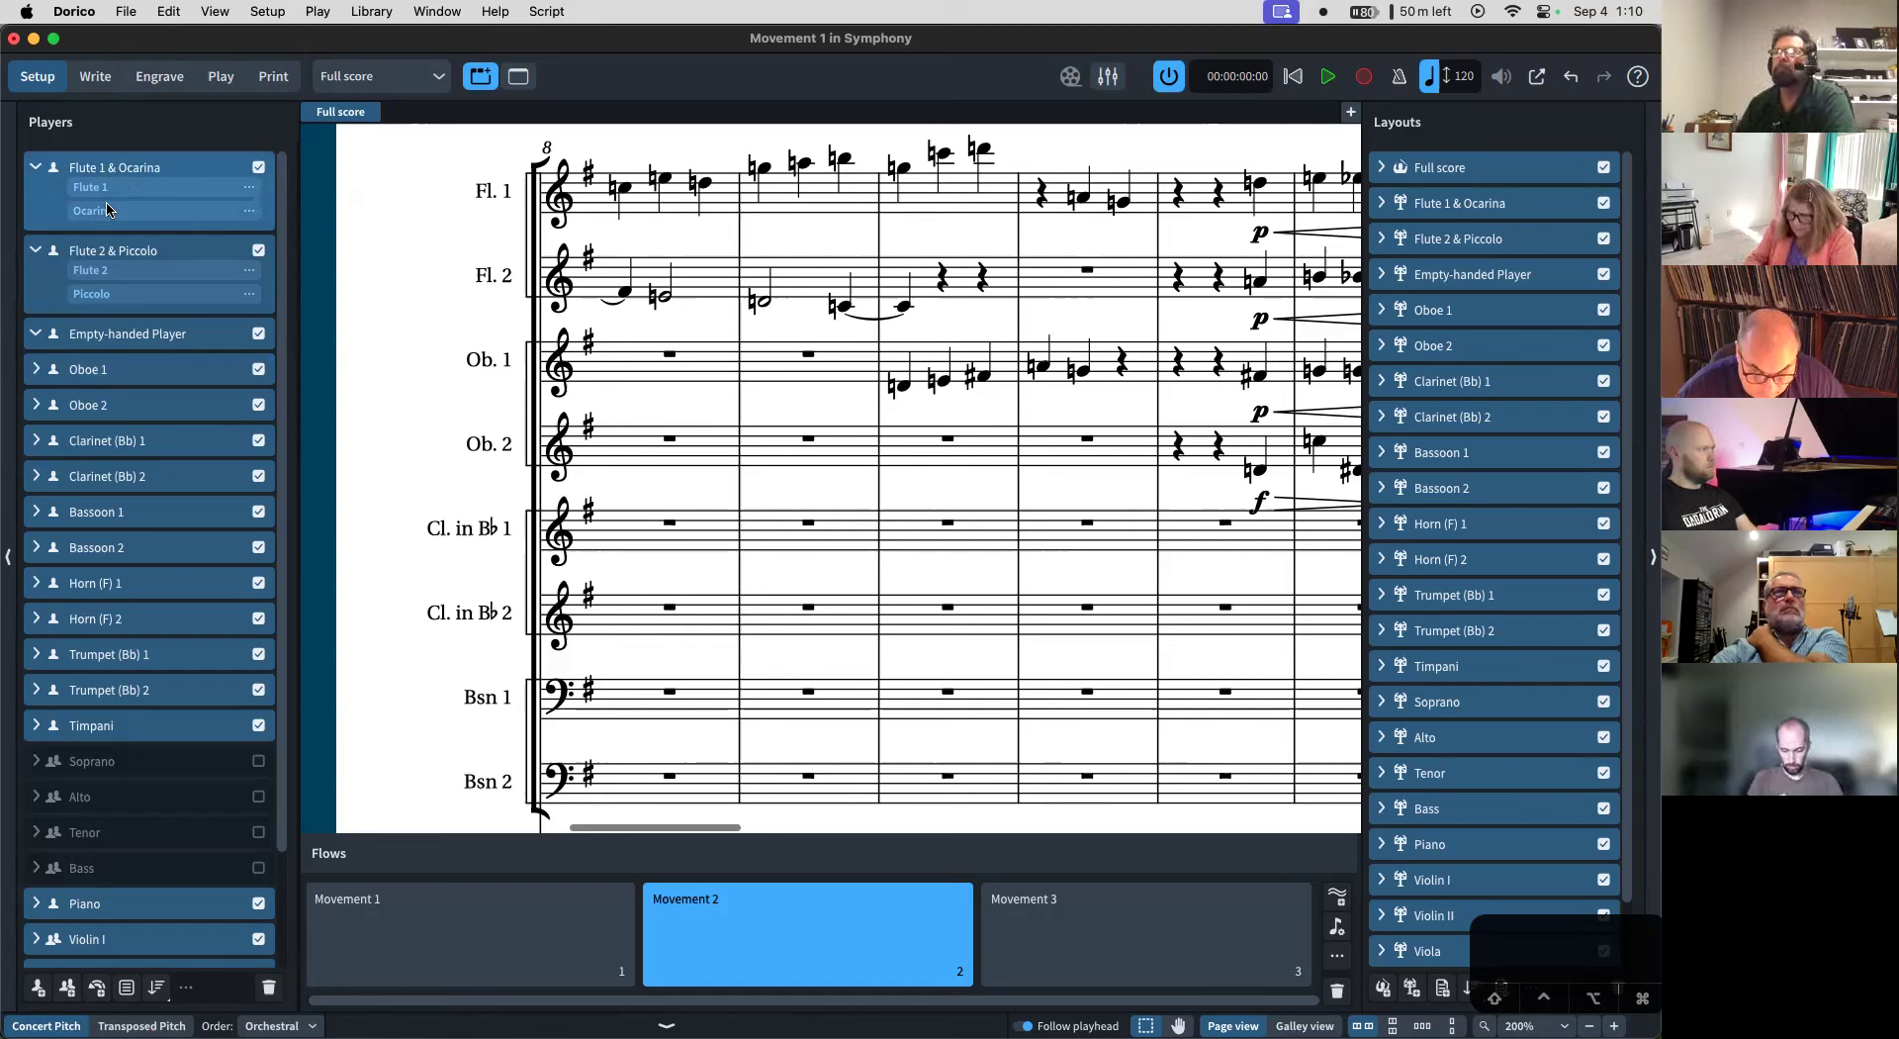
left_click(36, 369)
left_click(37, 370)
left_click(36, 372)
left_click(37, 374)
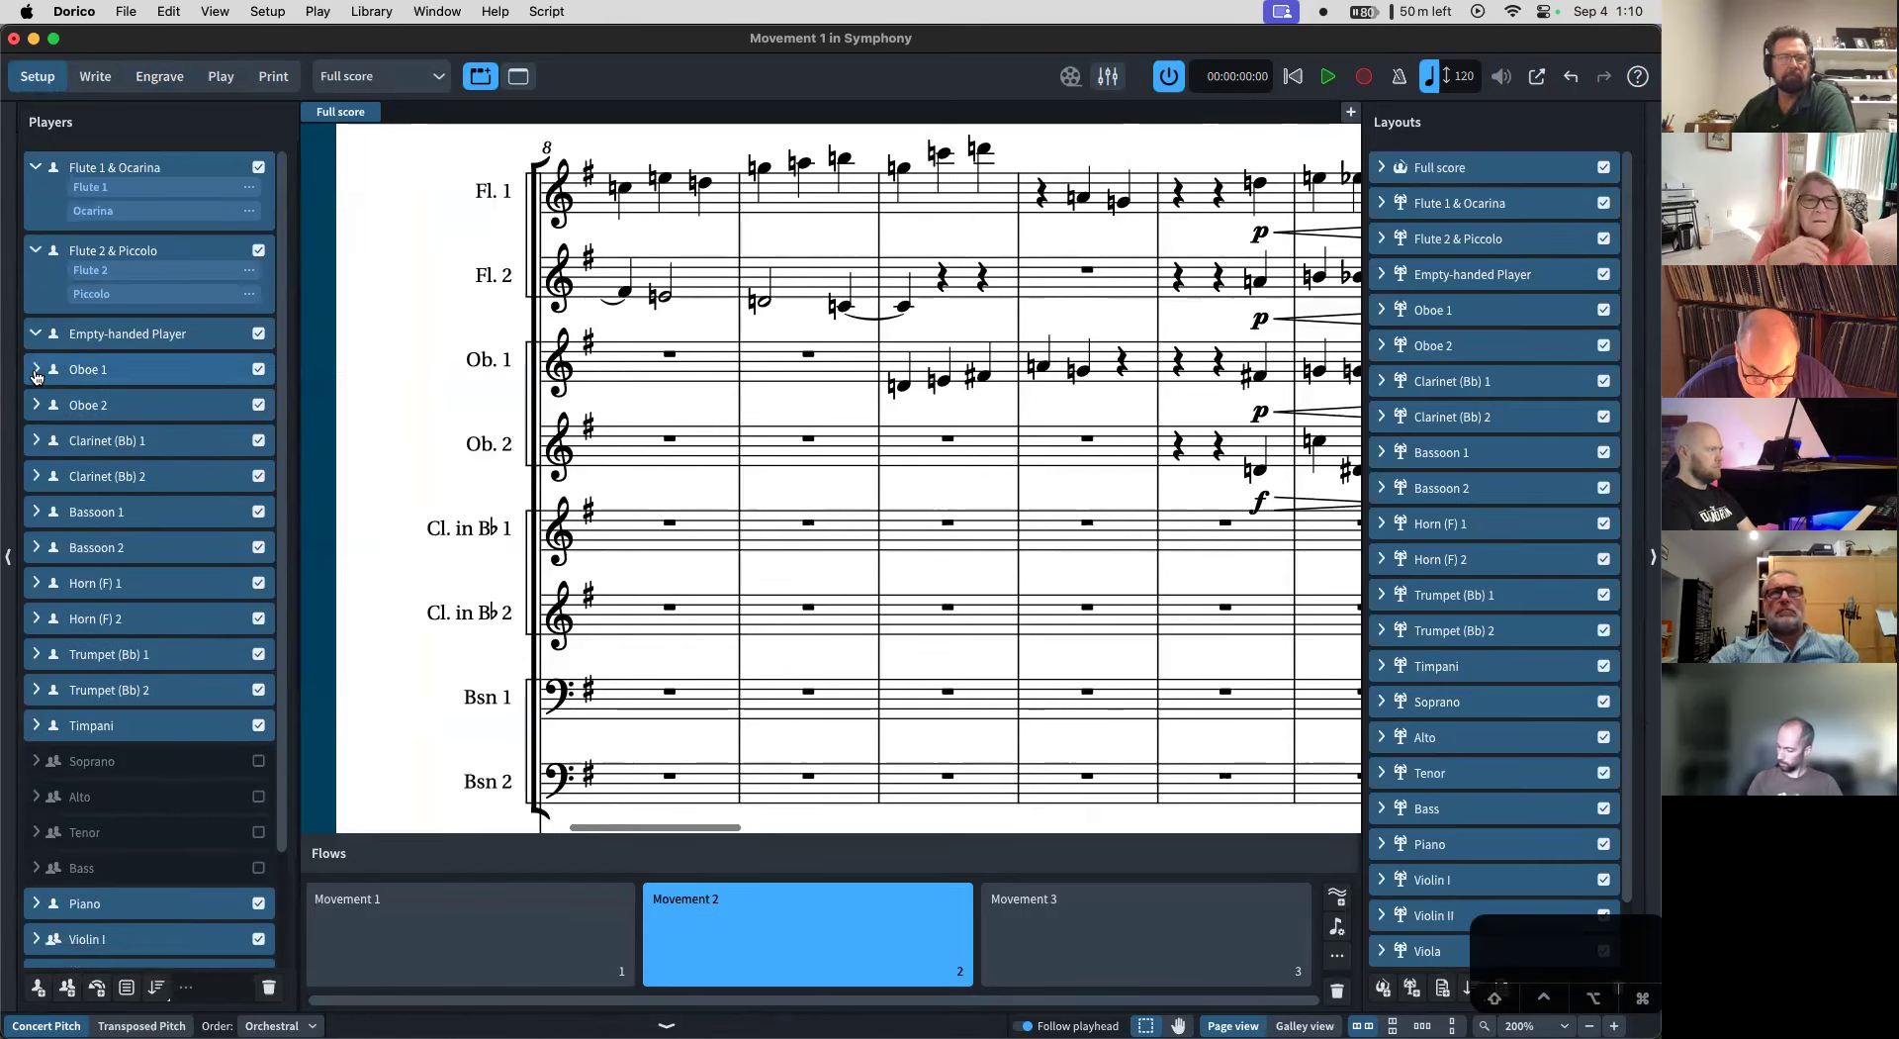
left_click(36, 374)
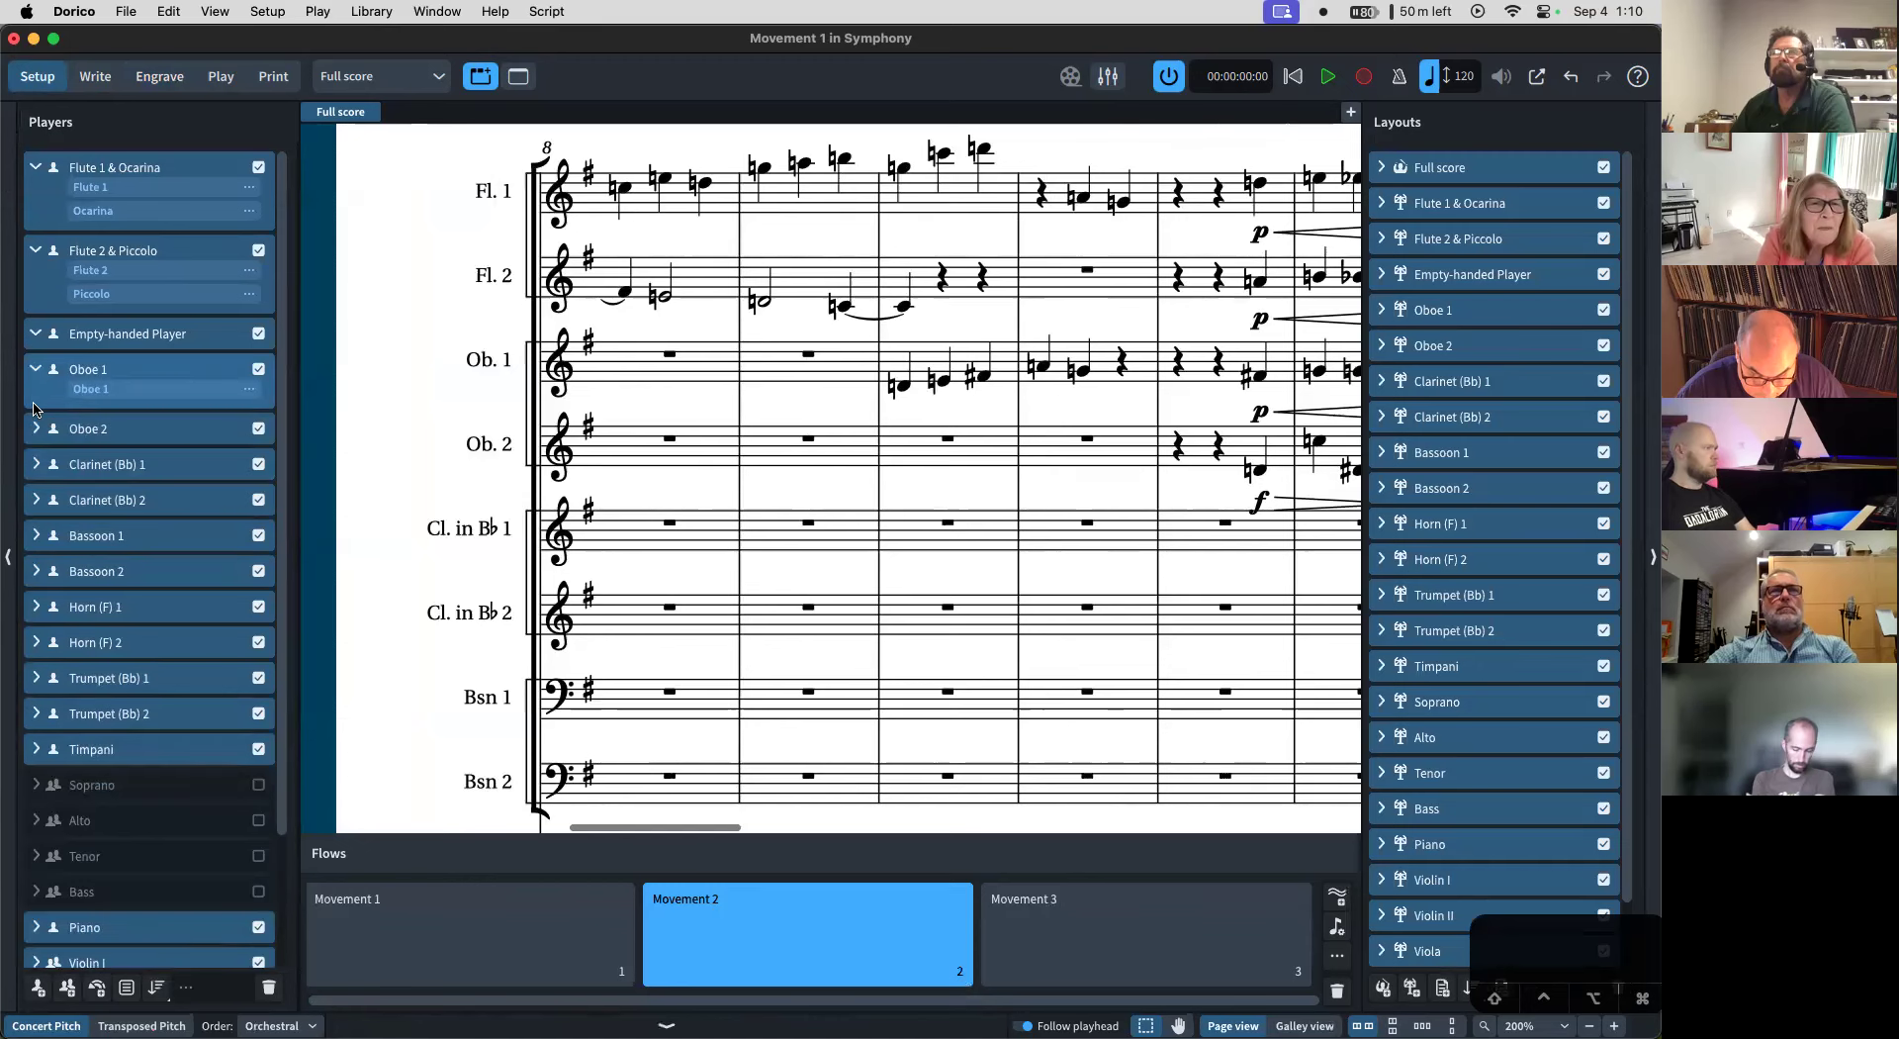
left_click(34, 406)
left_click(30, 403)
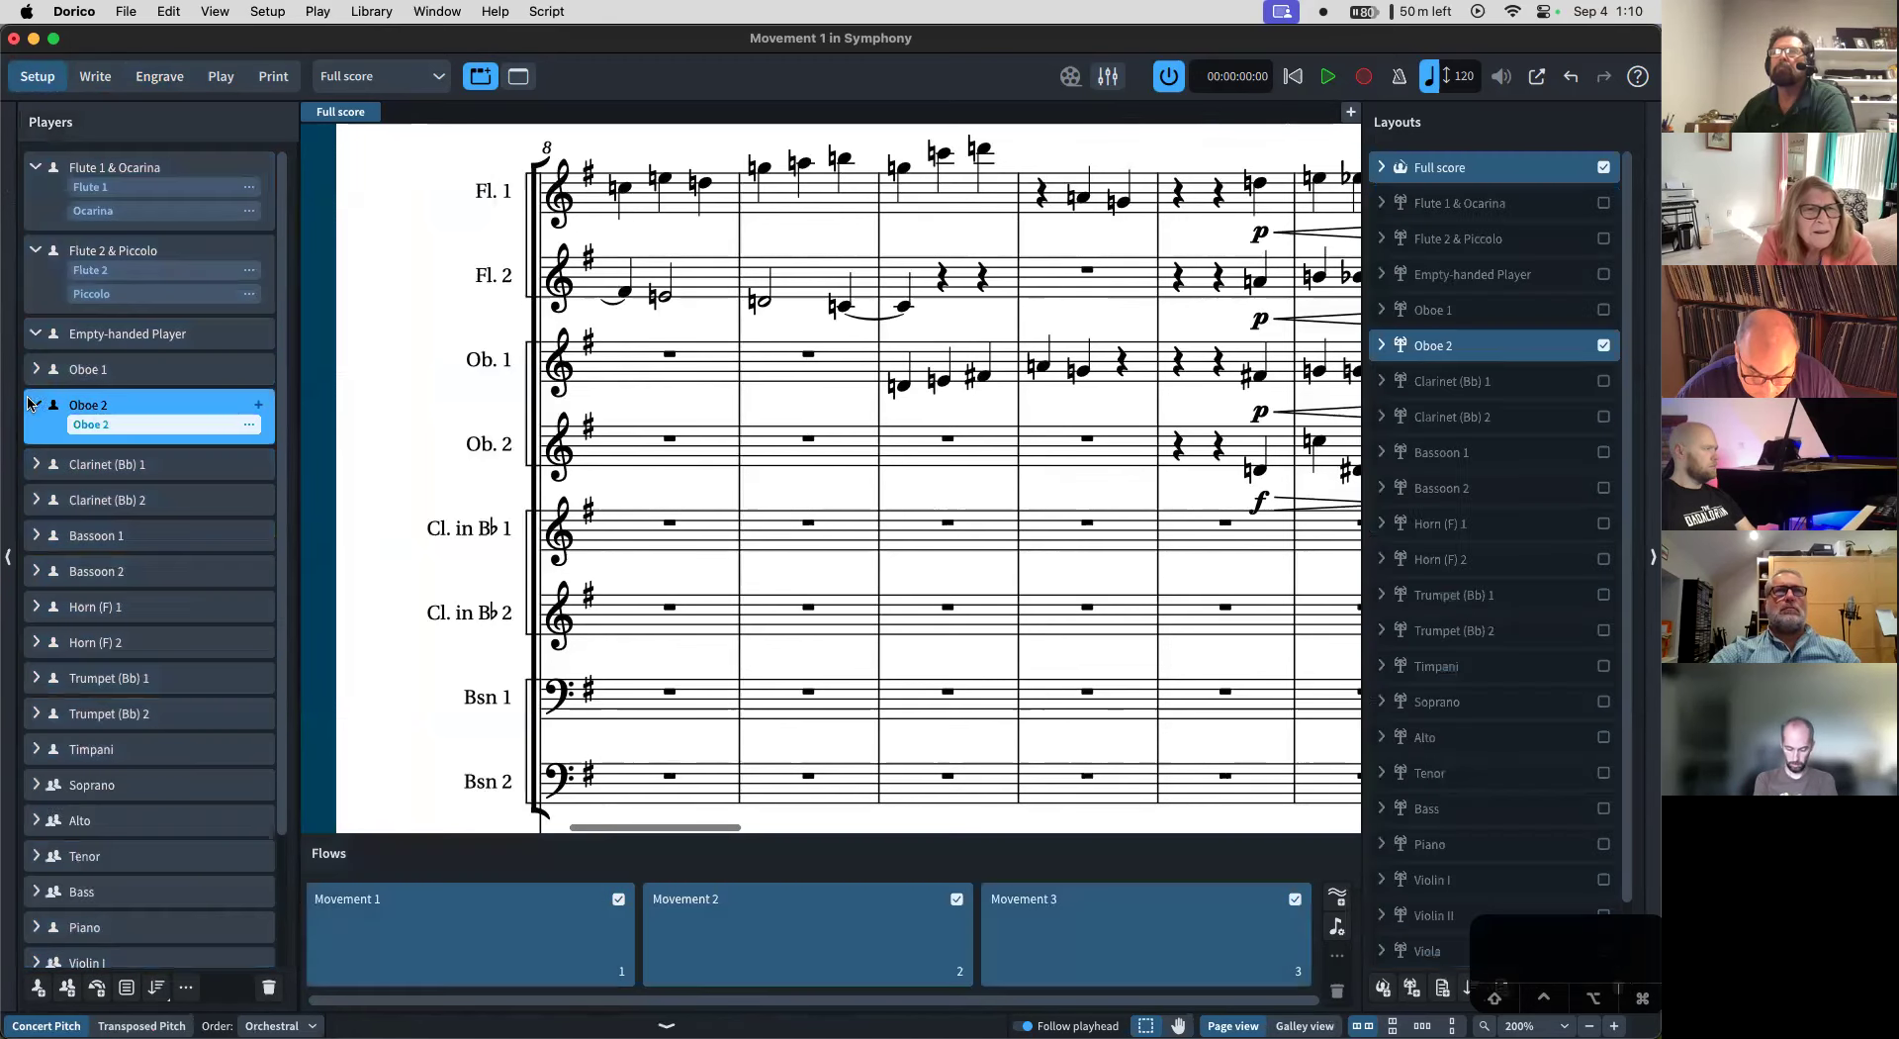
left_click(39, 405)
scroll(94, 613, "down", 3)
scroll(94, 614, "up", 3)
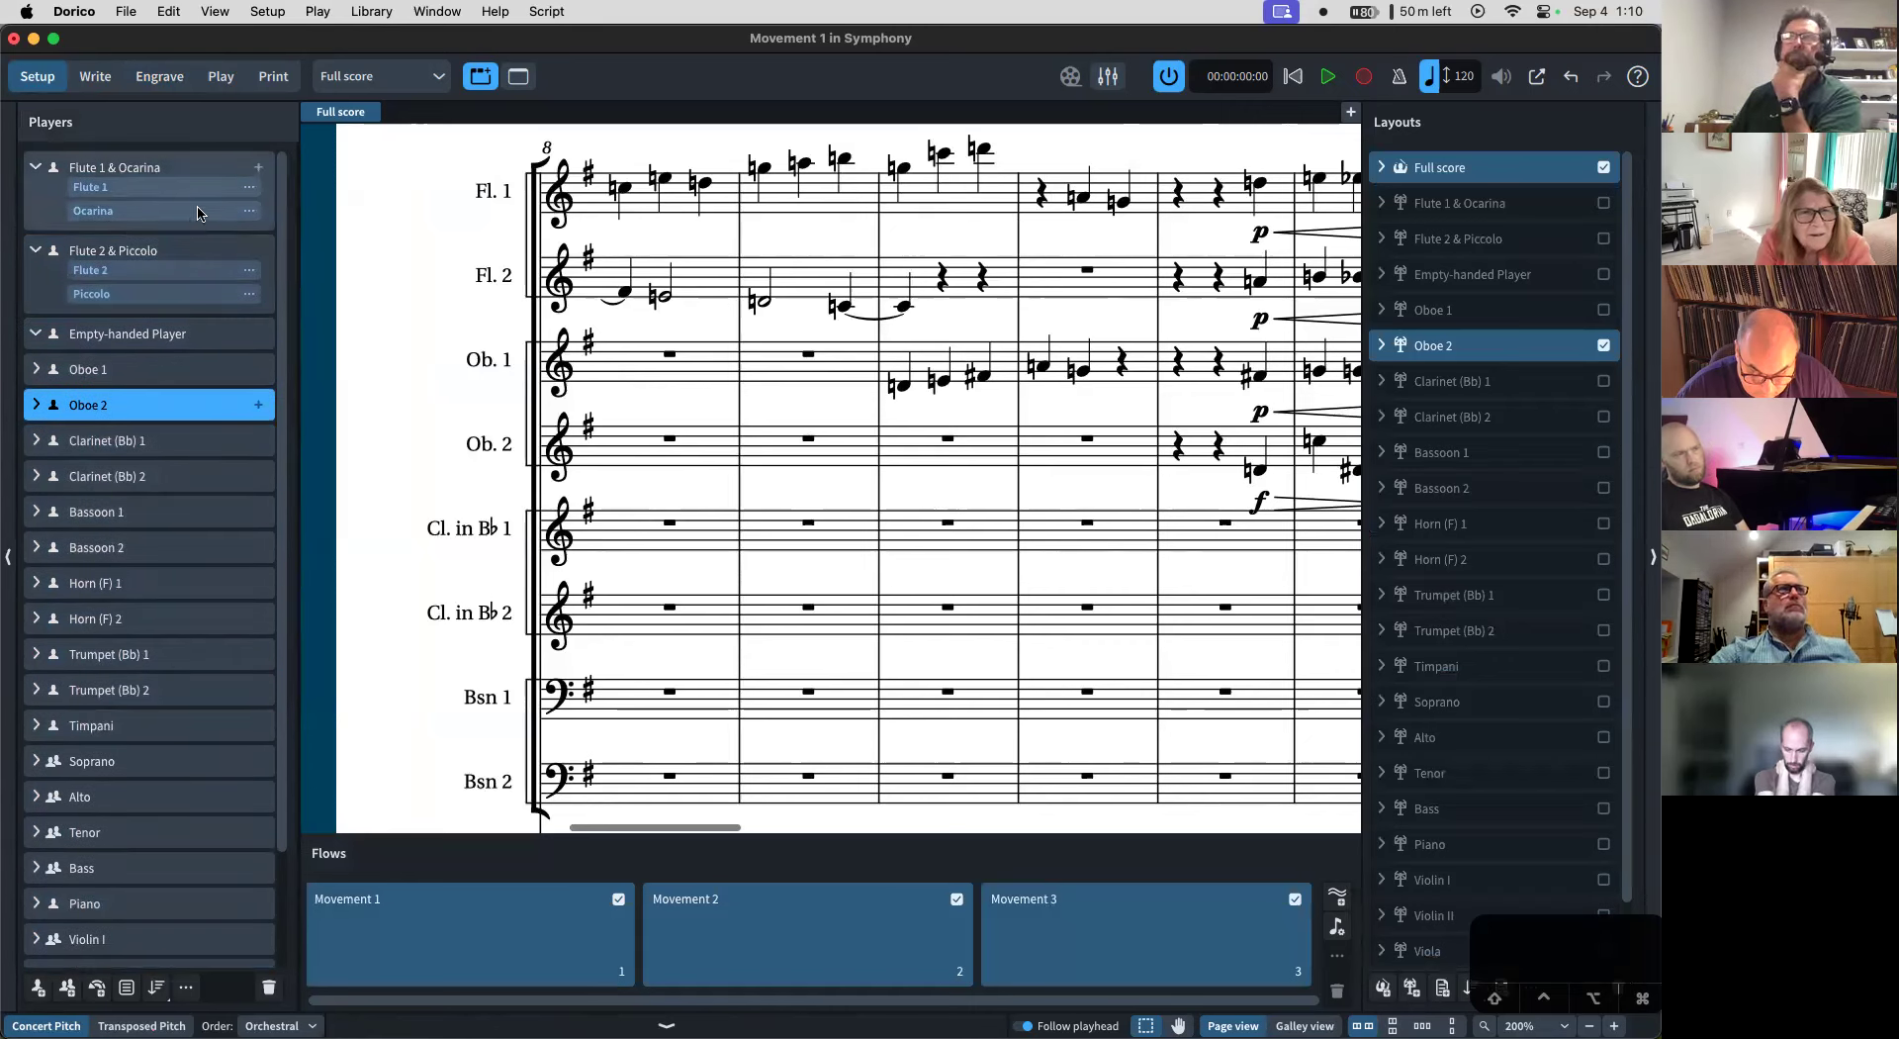
- Move the Ocarina from the Flute 1 player to the Flute 2 & Piccolo player
double_click(125, 229)
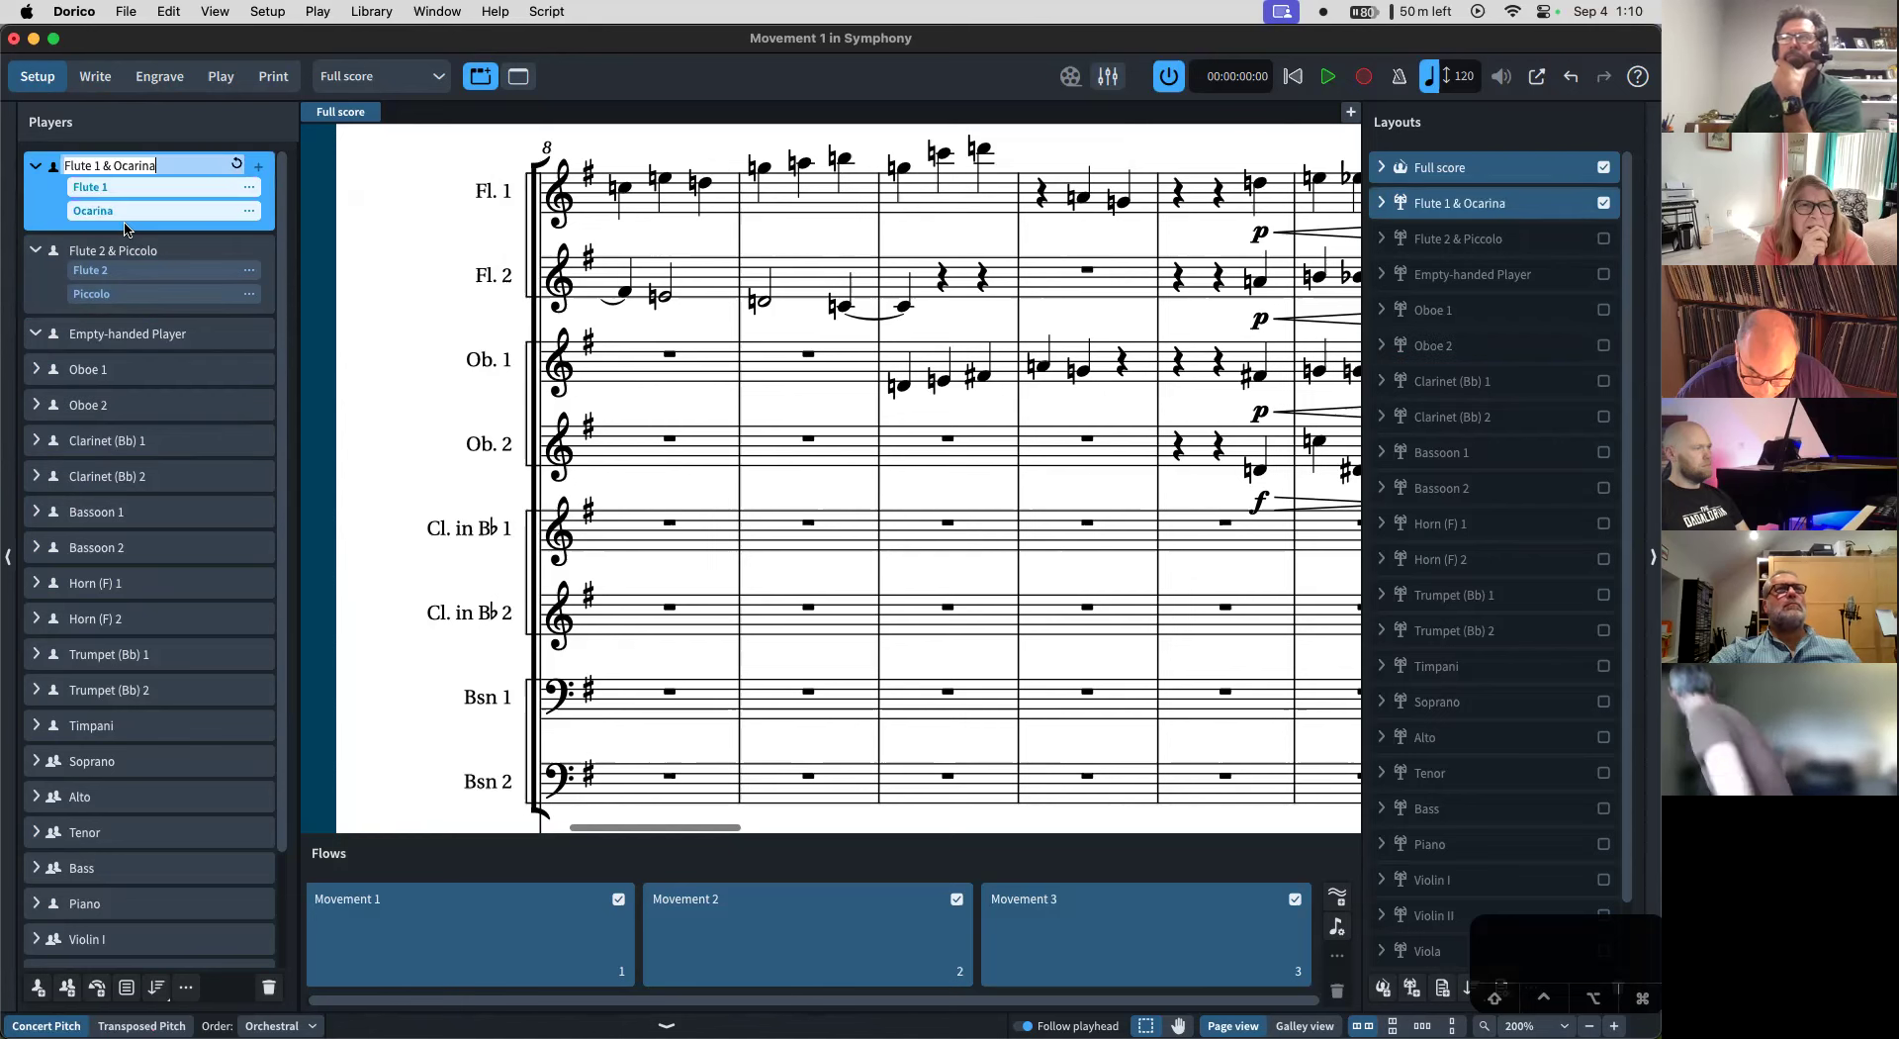
left_click(123, 208)
left_click_drag(112, 214, 142, 296)
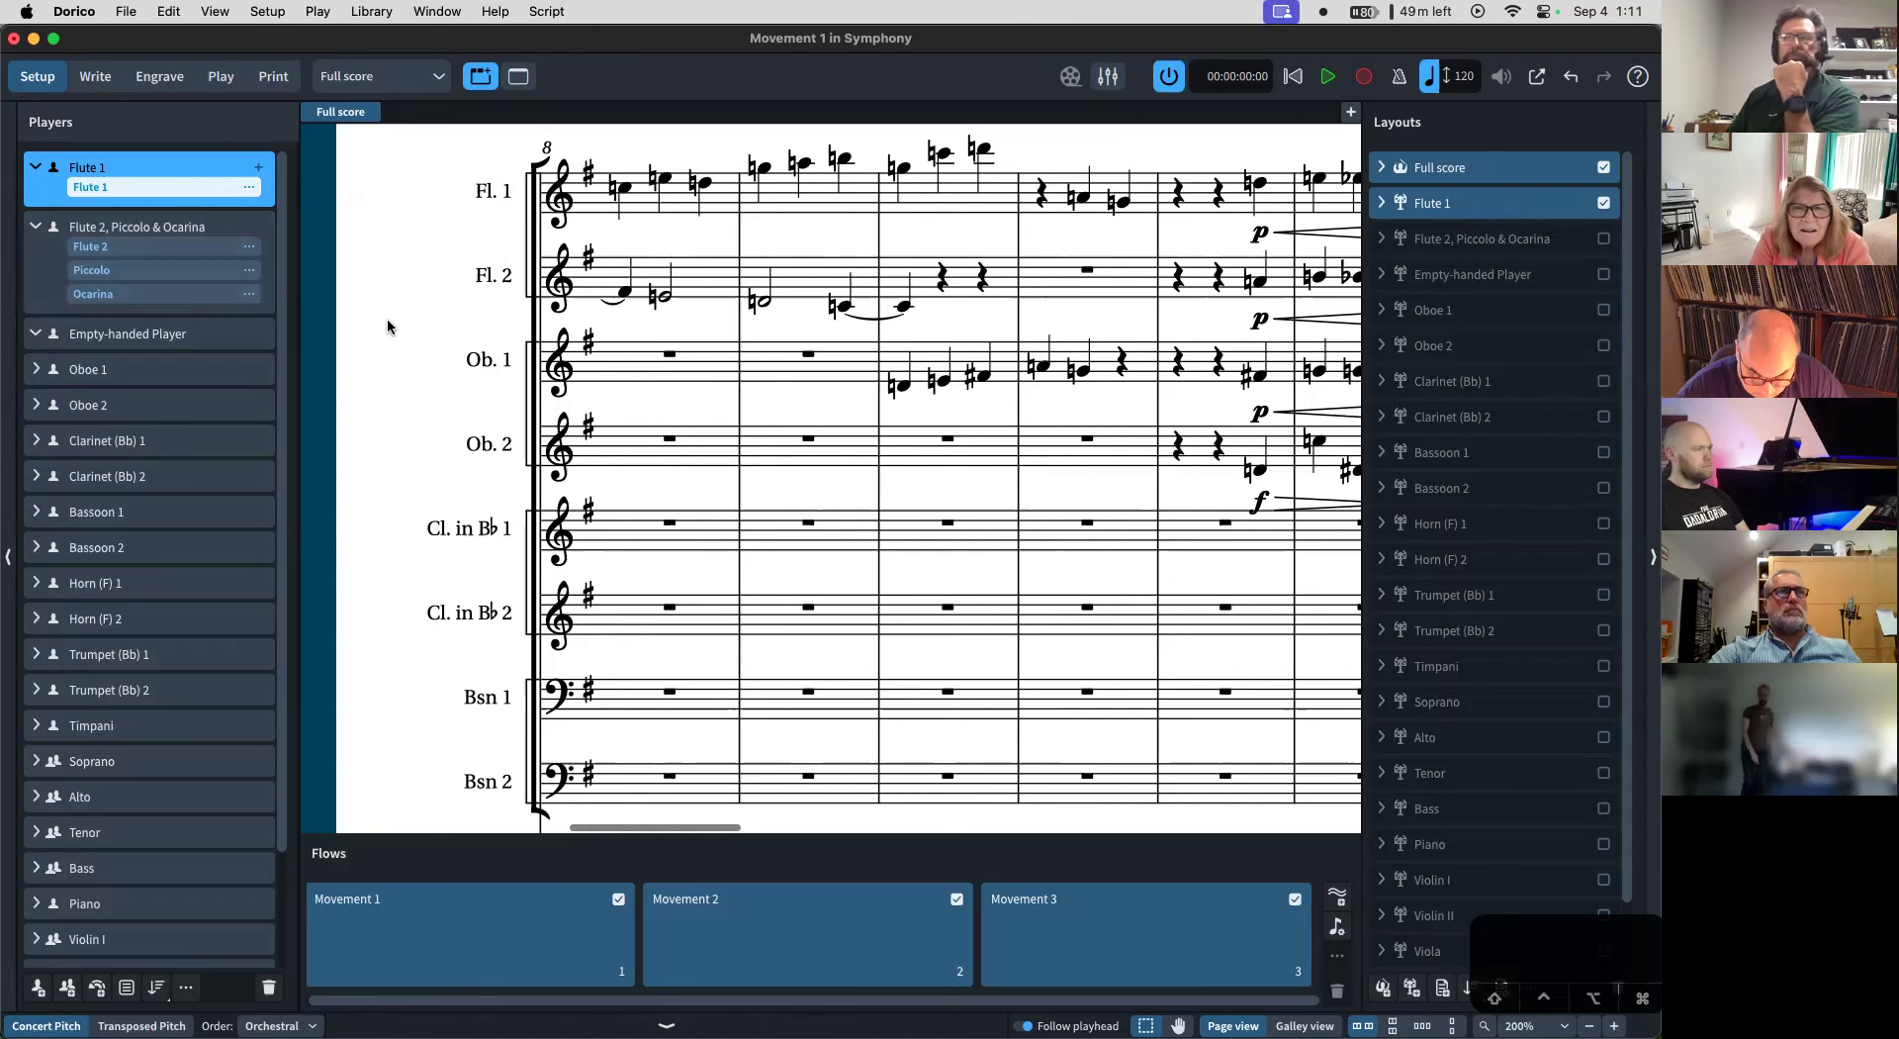
- Check the flute staves at the start of Movement 1, then display the full score in galley view in Write mode
key("Home")
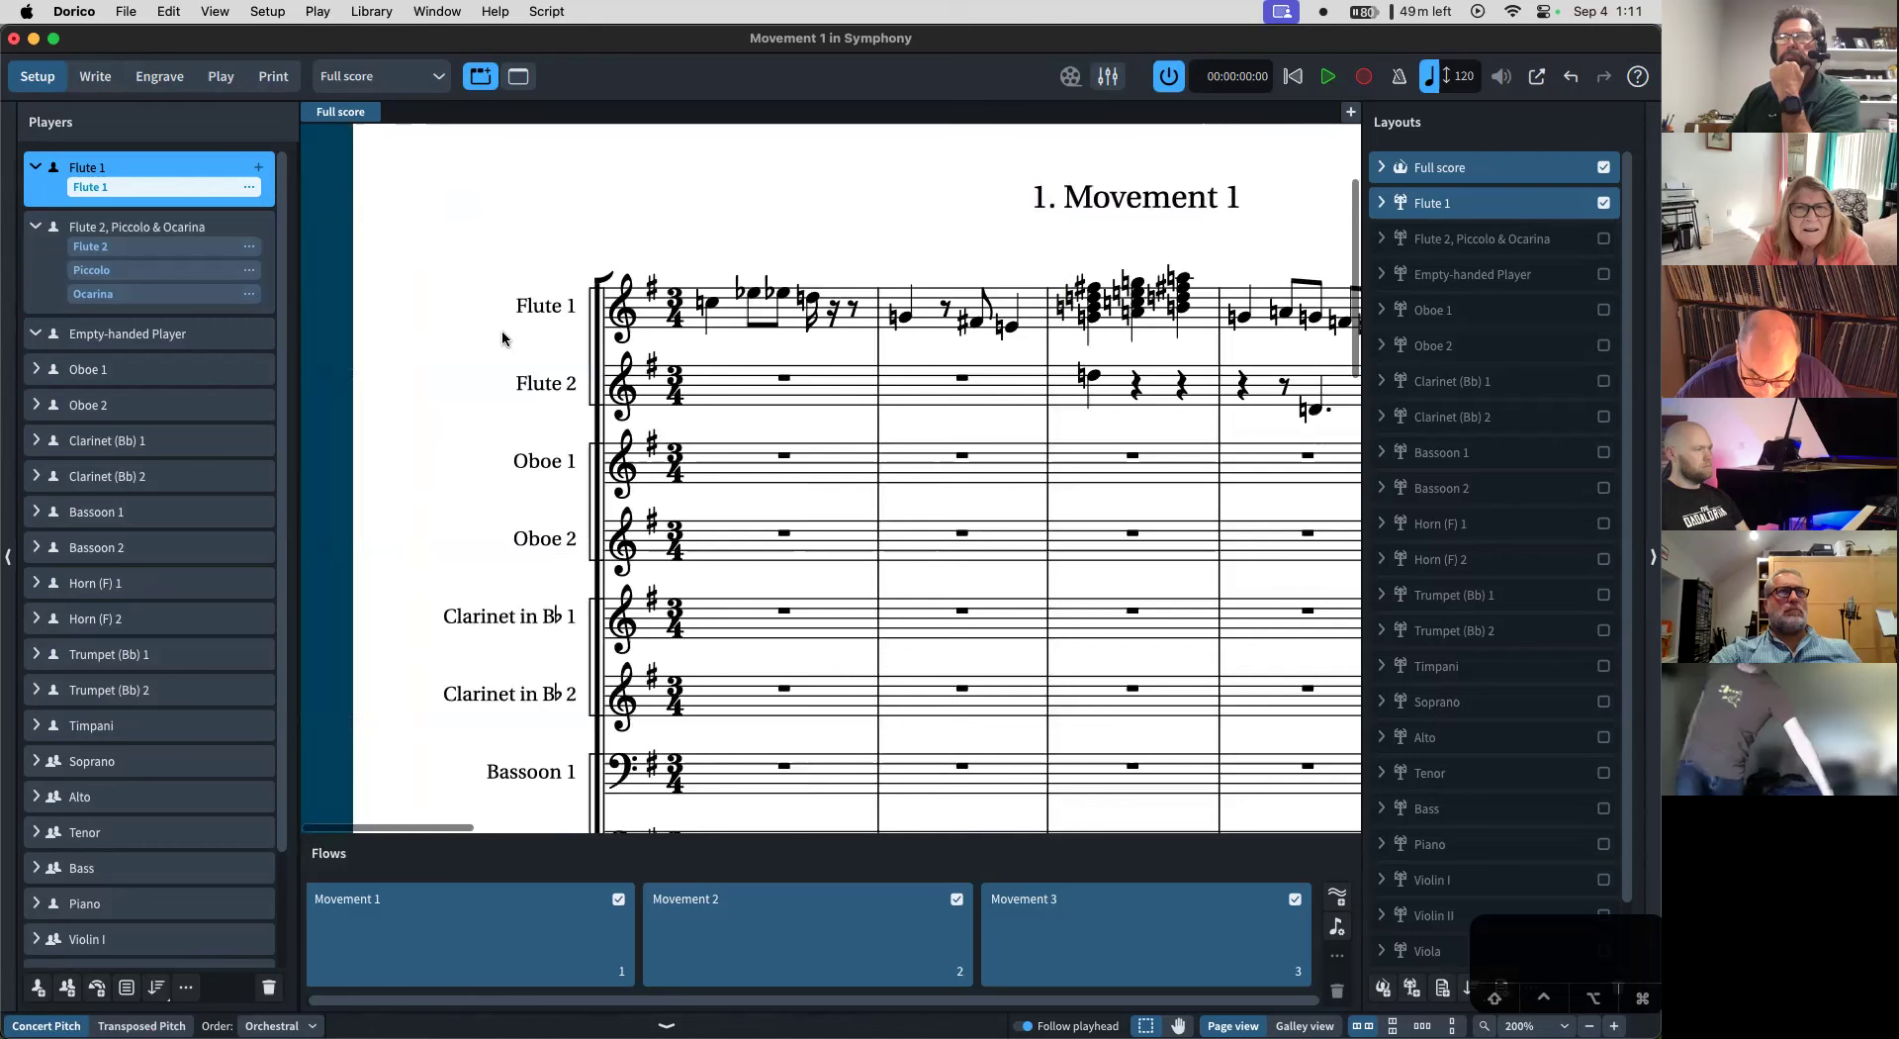
scroll(678, 405, "right", 3)
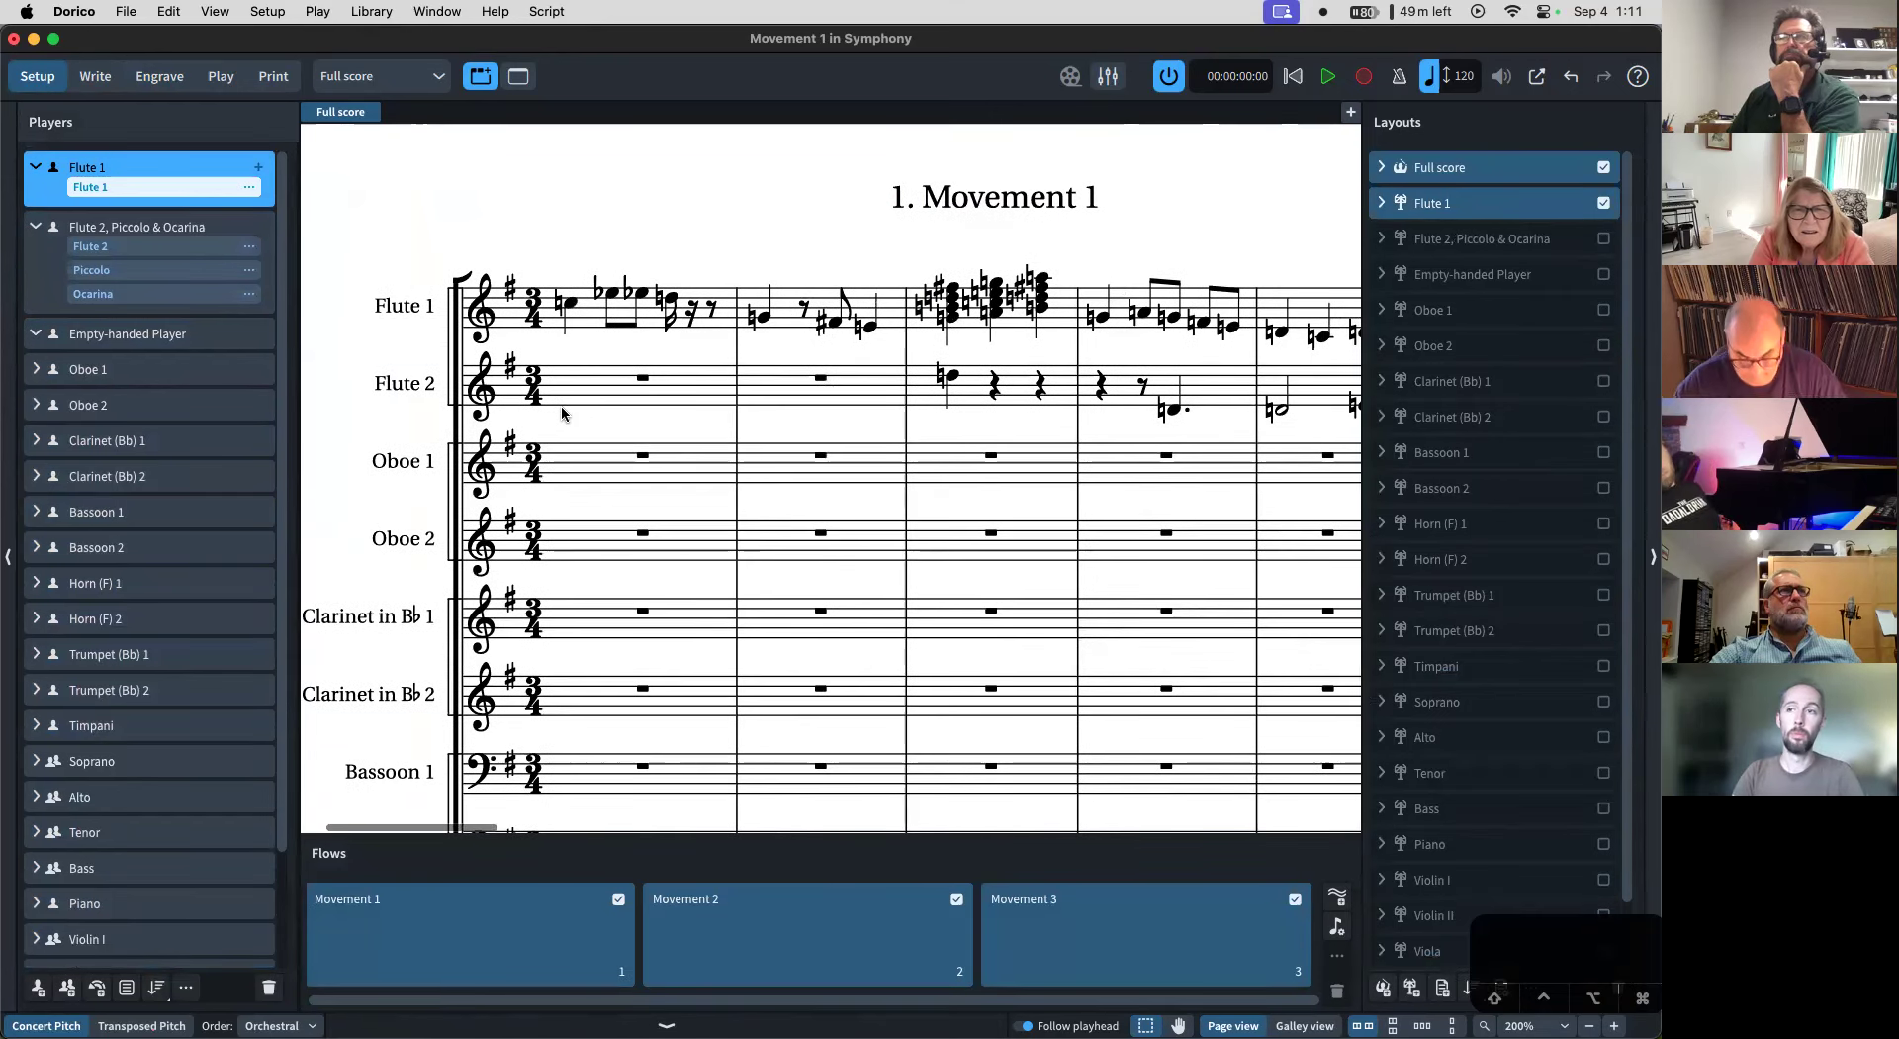
scroll(1057, 399, "right", 10)
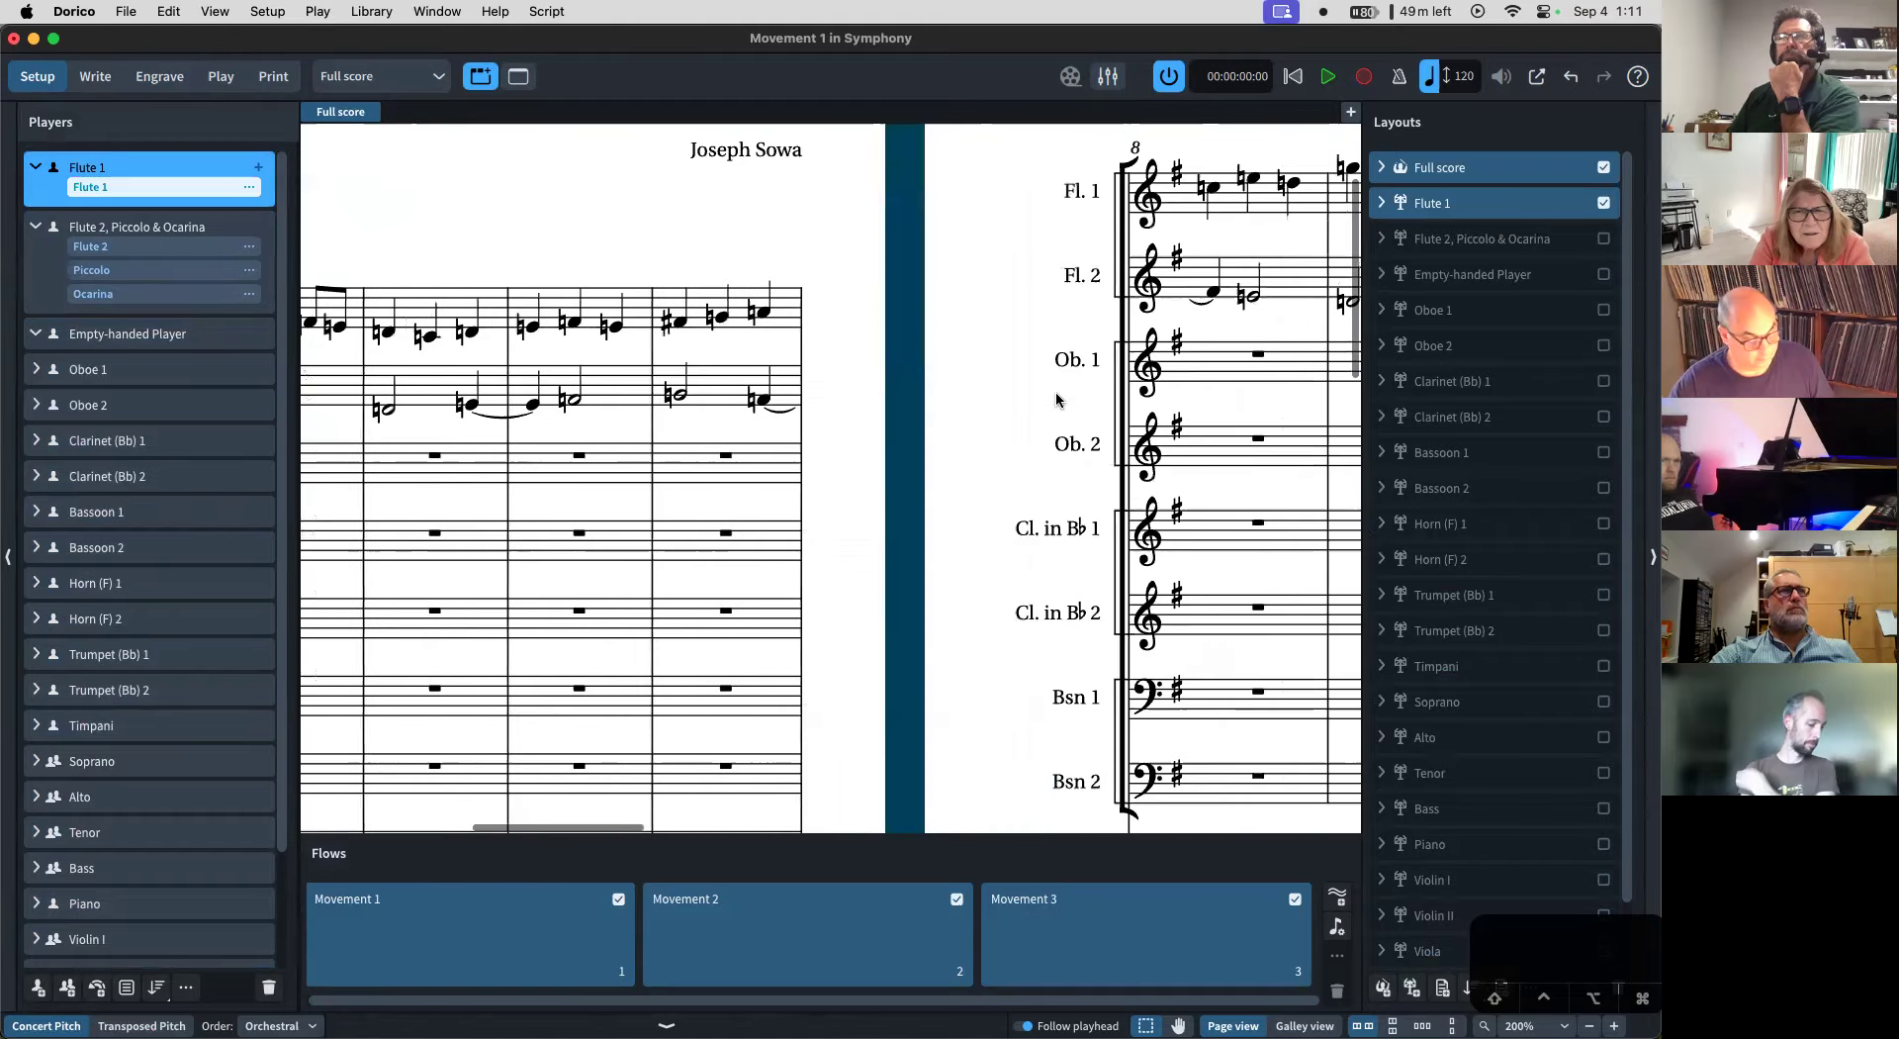
scroll(1056, 399, "left", 8)
scroll(1057, 398, "left", 9)
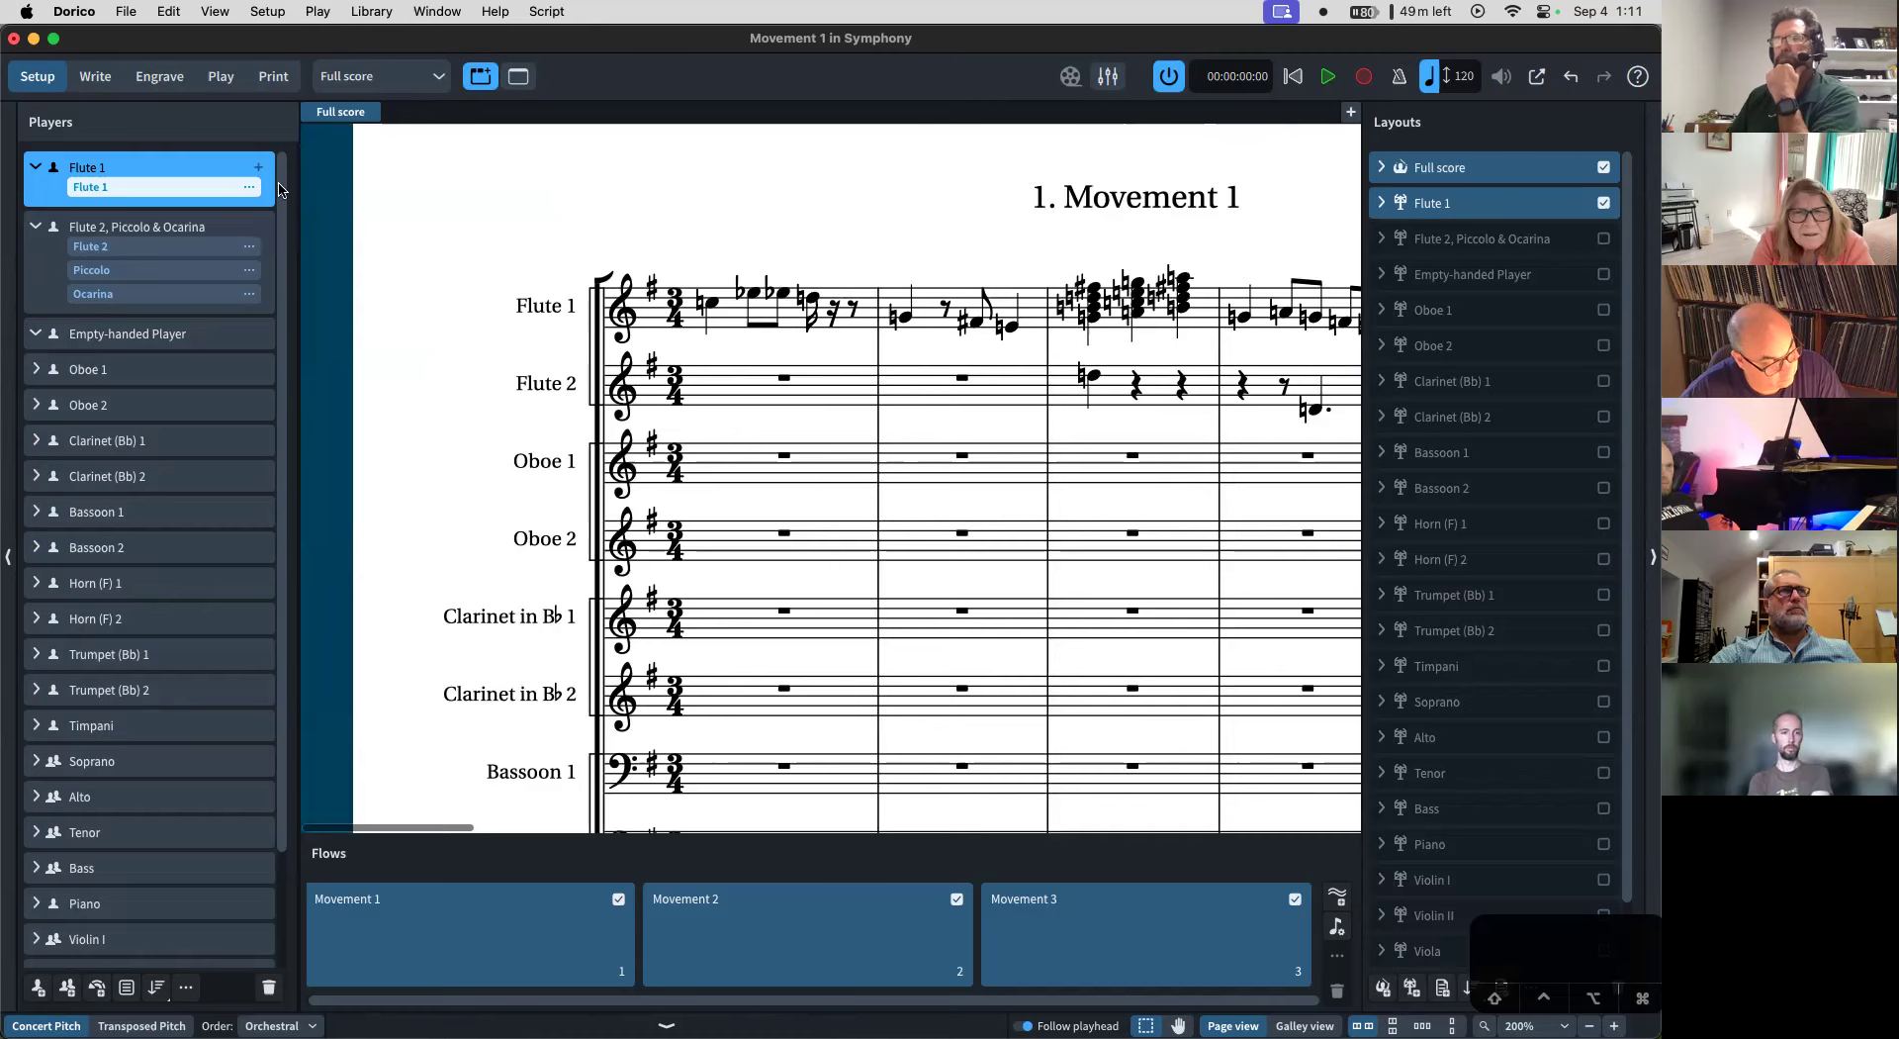
left_click(84, 87)
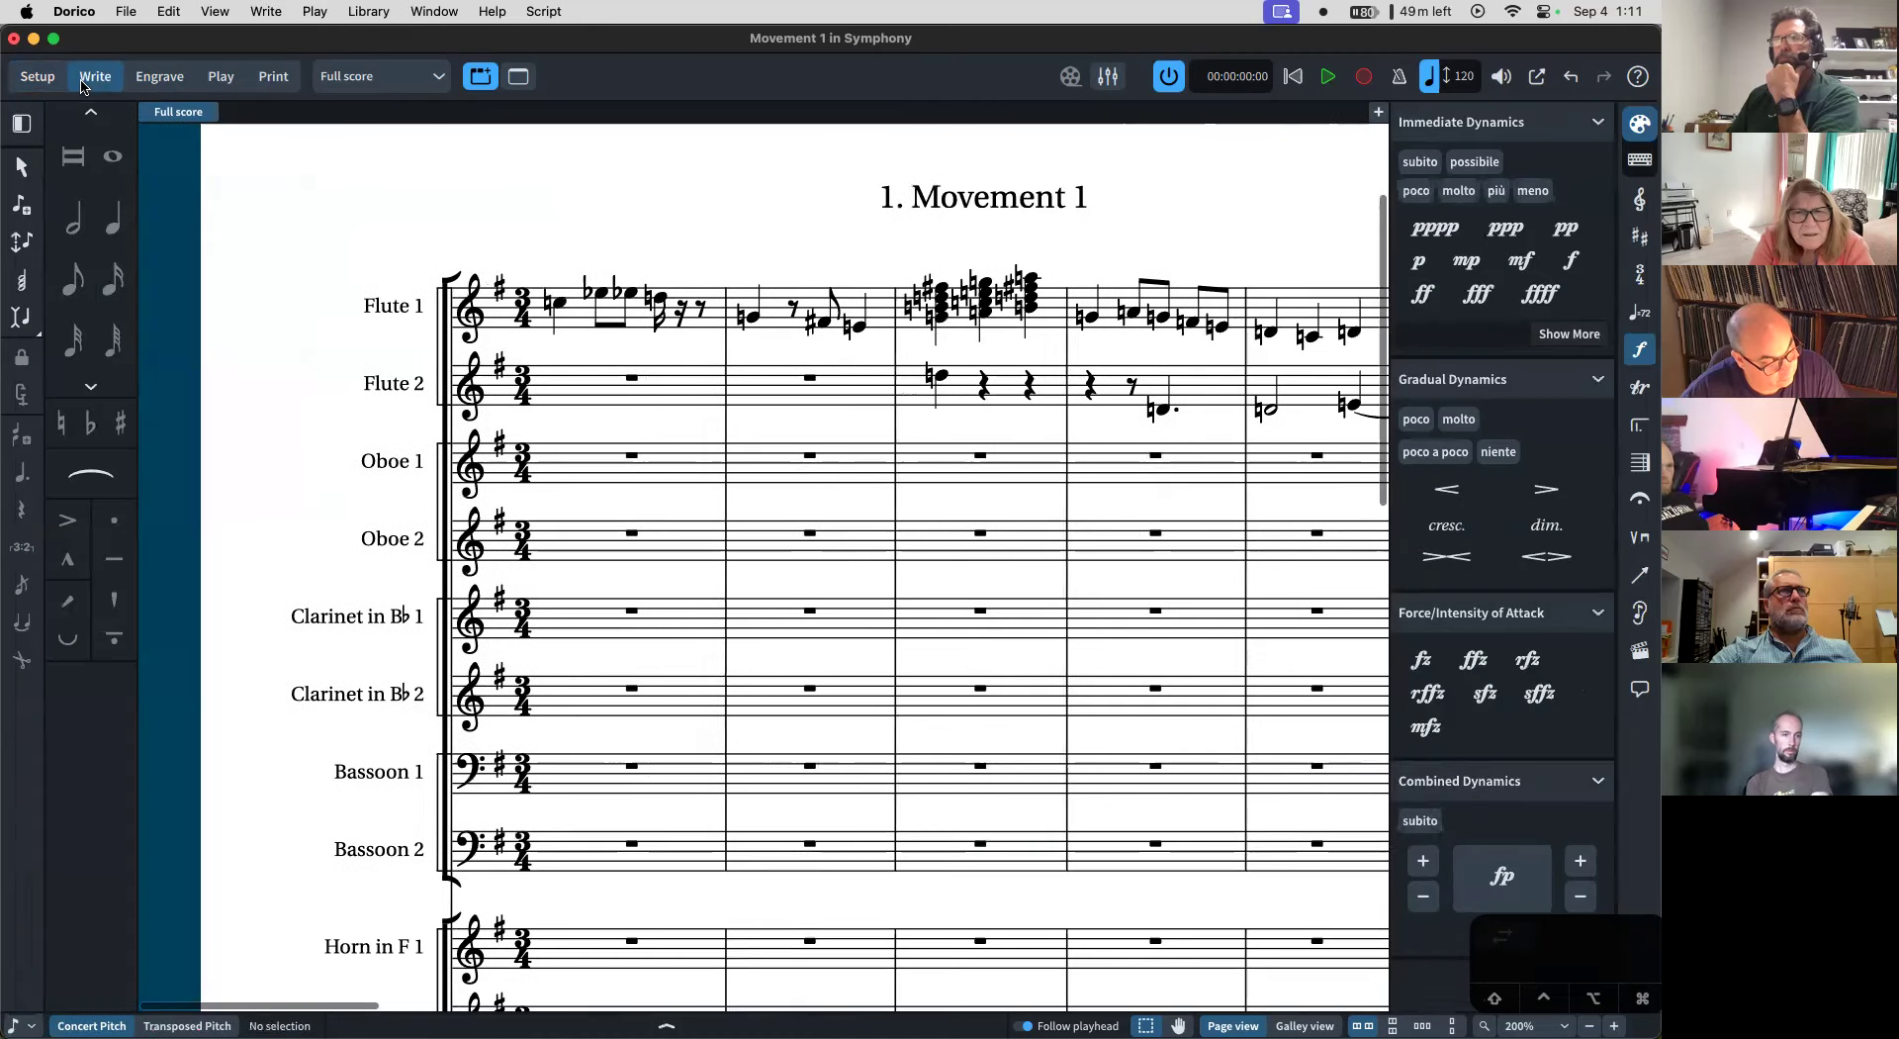
left_click(182, 11)
mouse_move(208, 11)
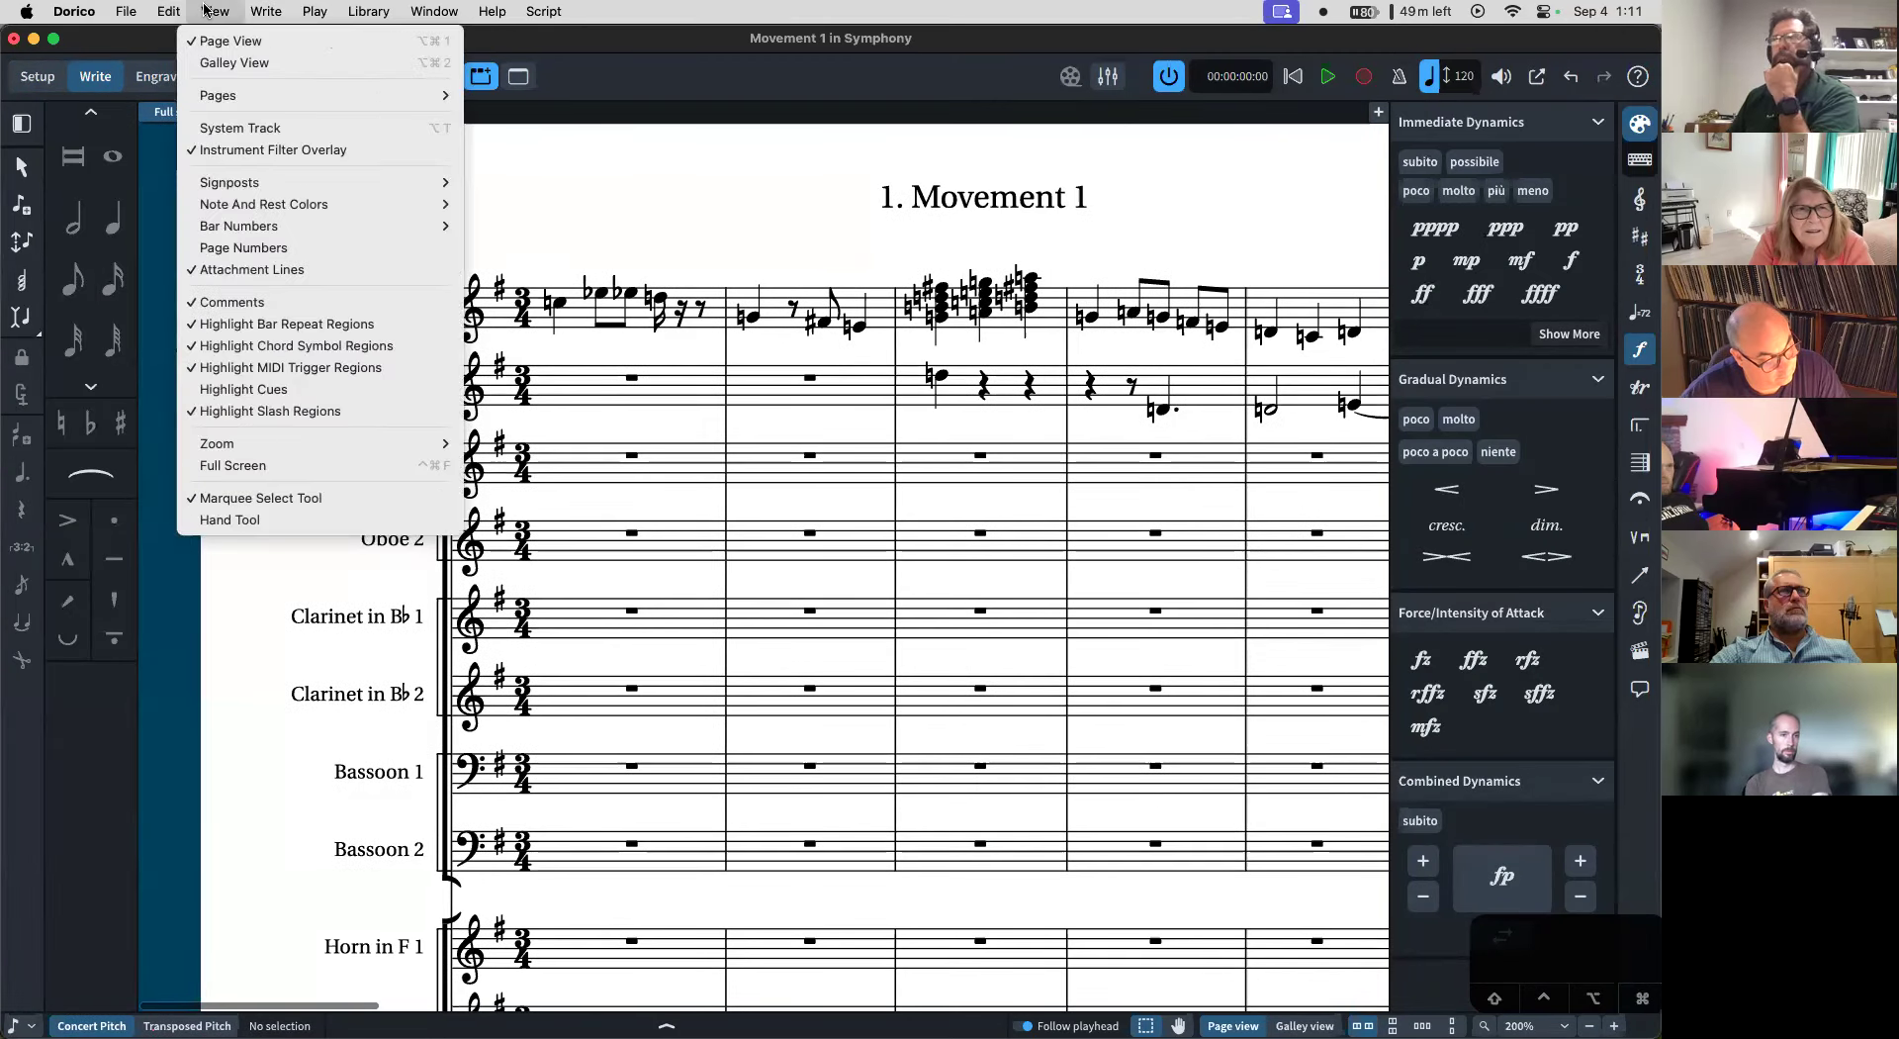
left_click(242, 64)
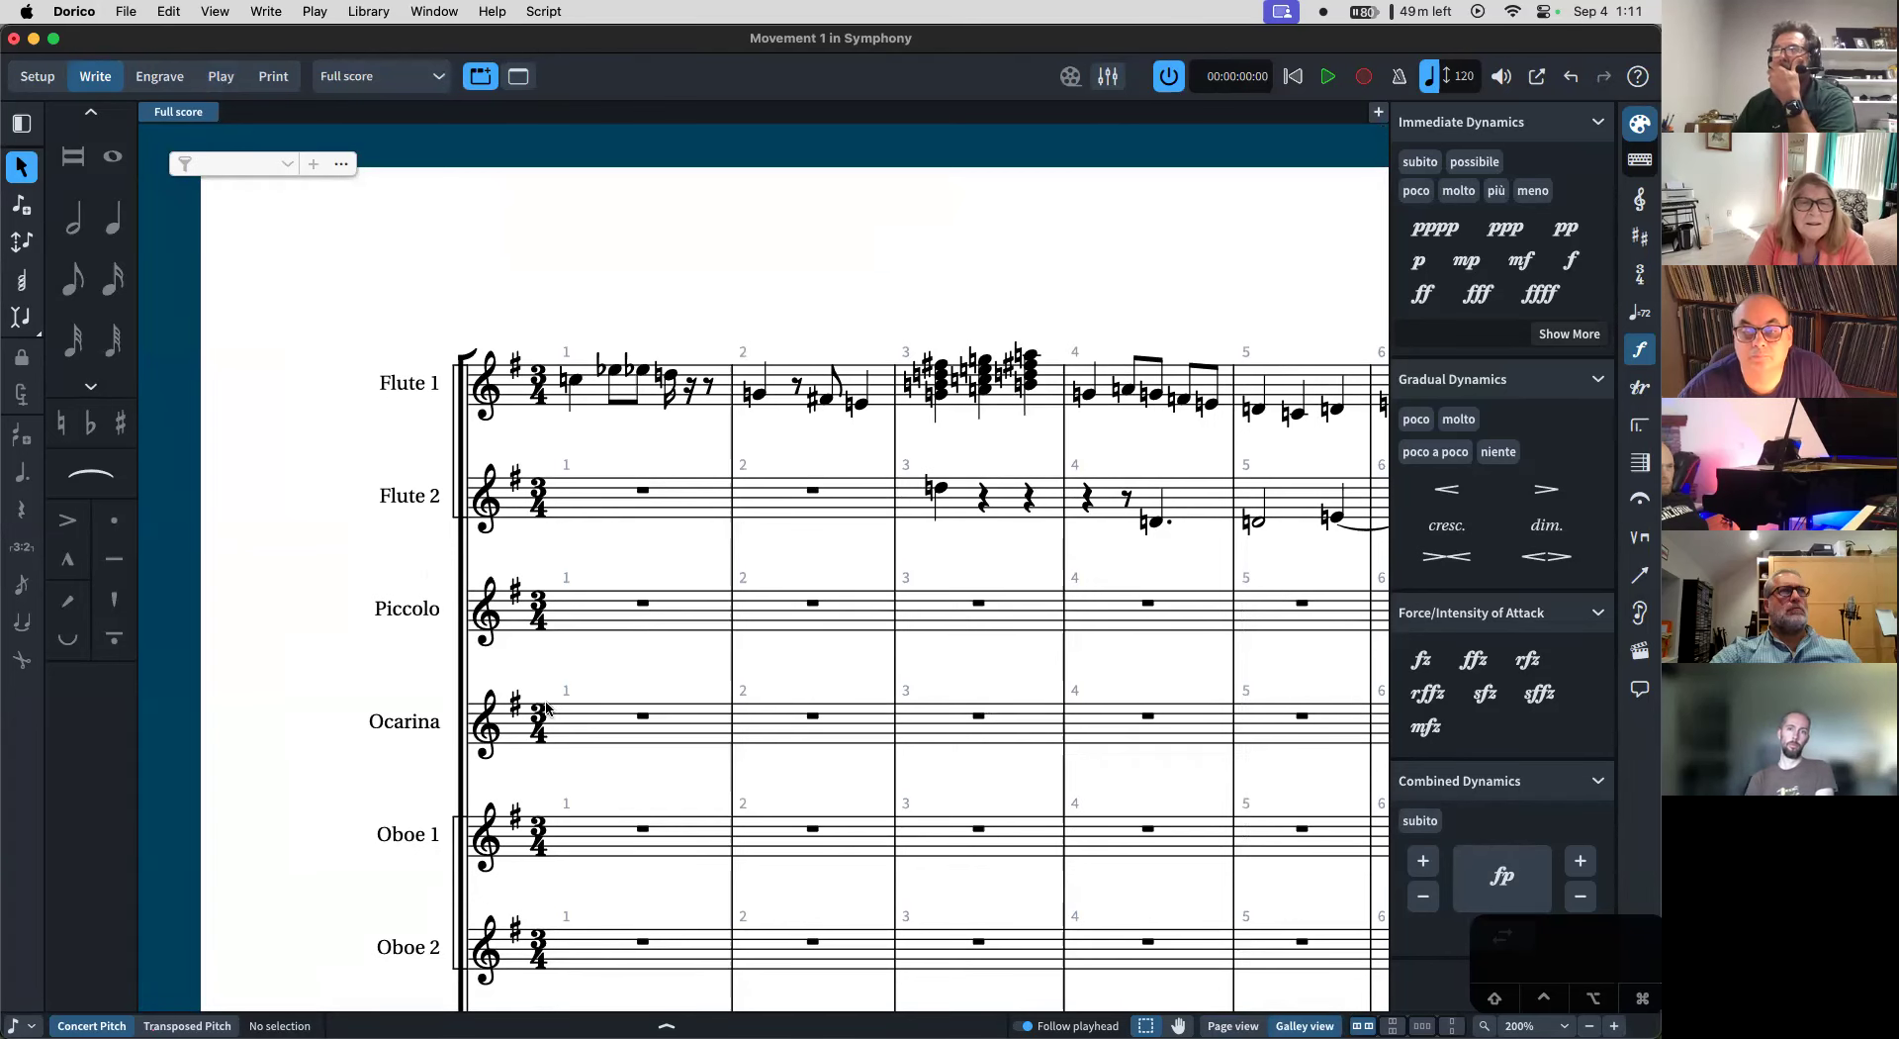
- Move Flute 2's music in bars 3–6 onto the Piccolo staff and transpose it up an octave
scroll(547, 708, "right", 5)
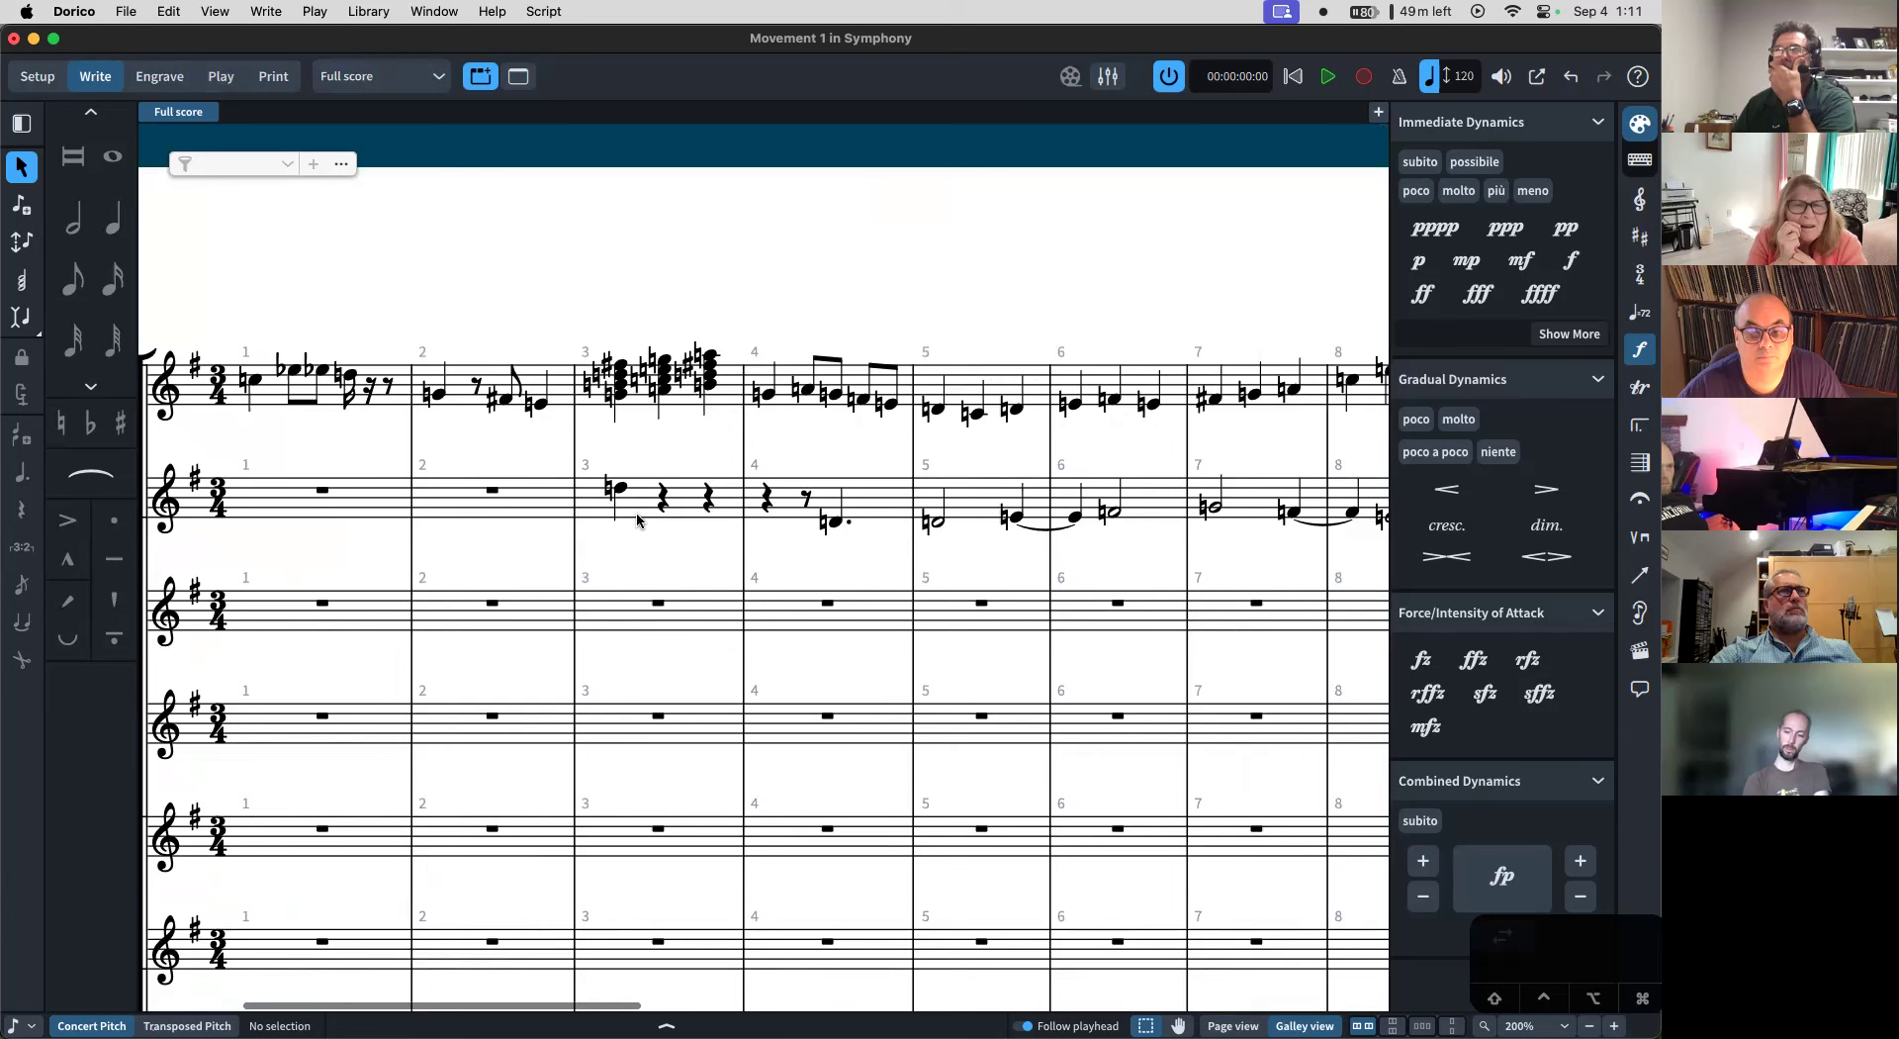
double_click(663, 497)
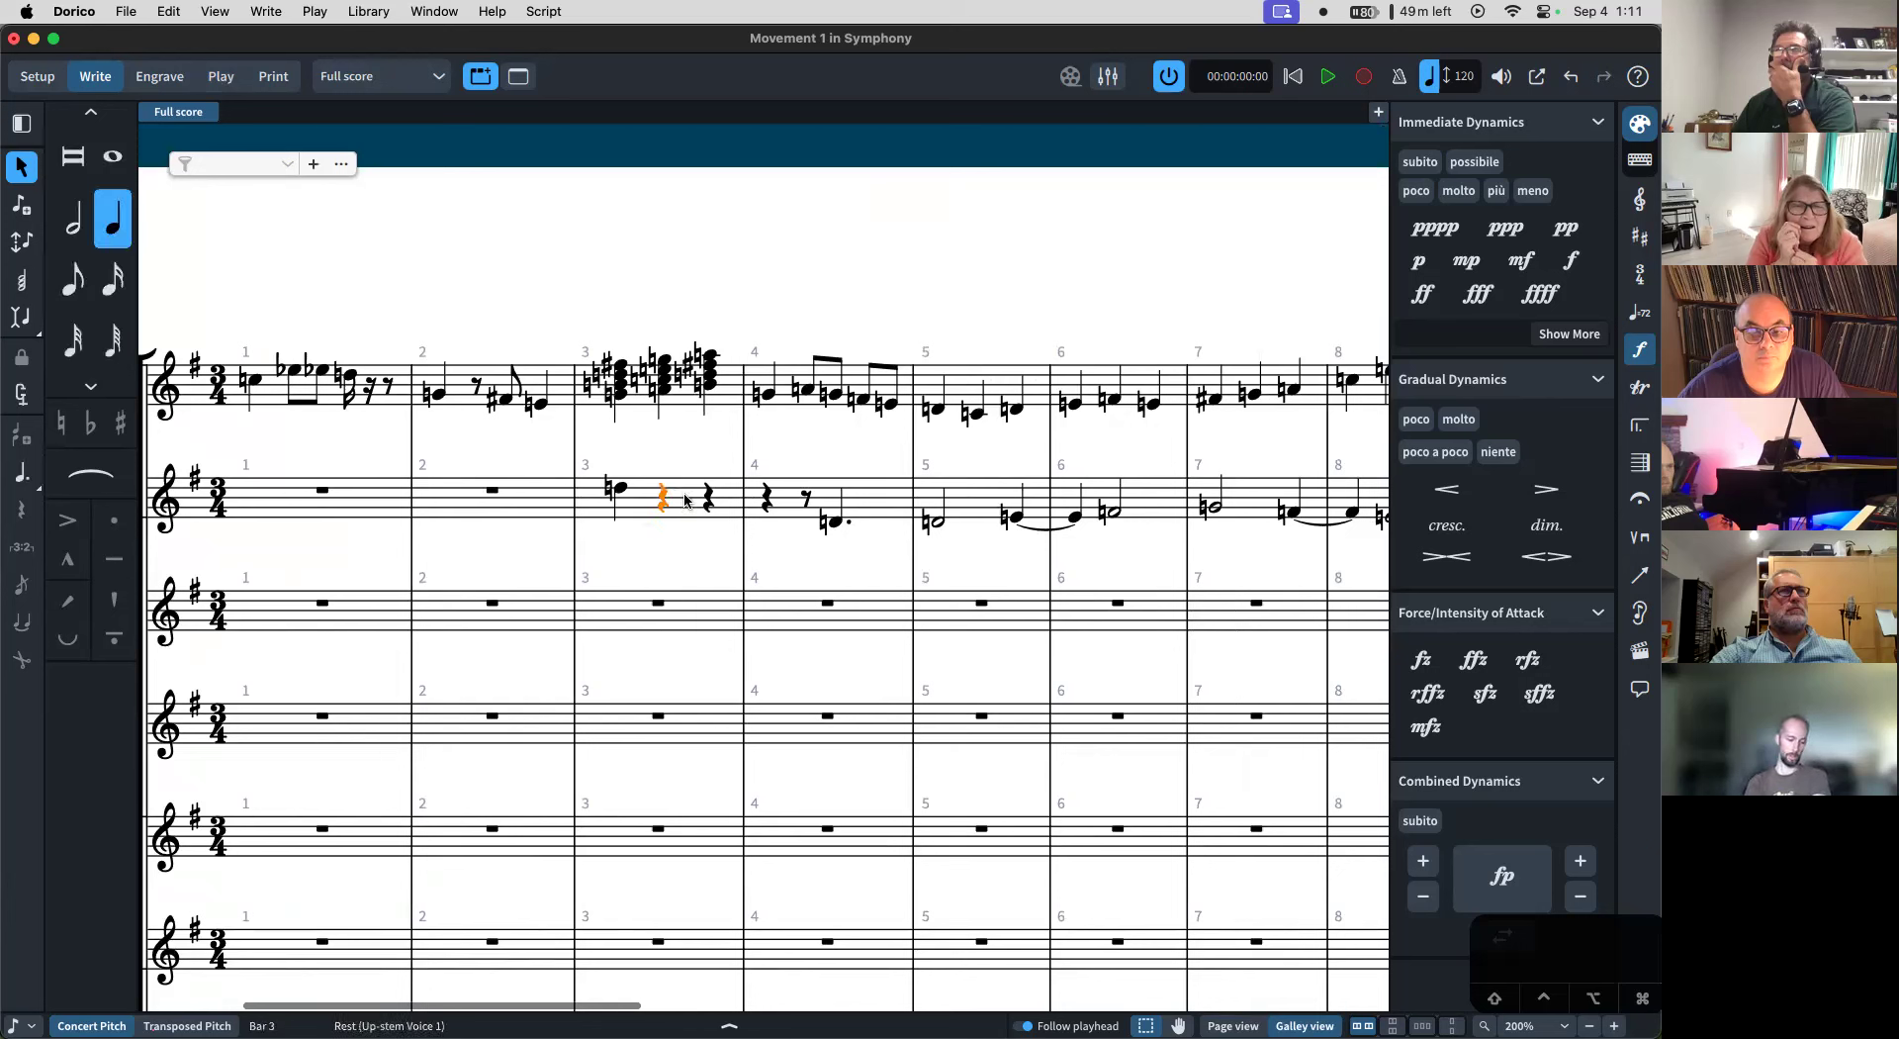
left_click(1079, 493, "shift")
key("alt+Down")
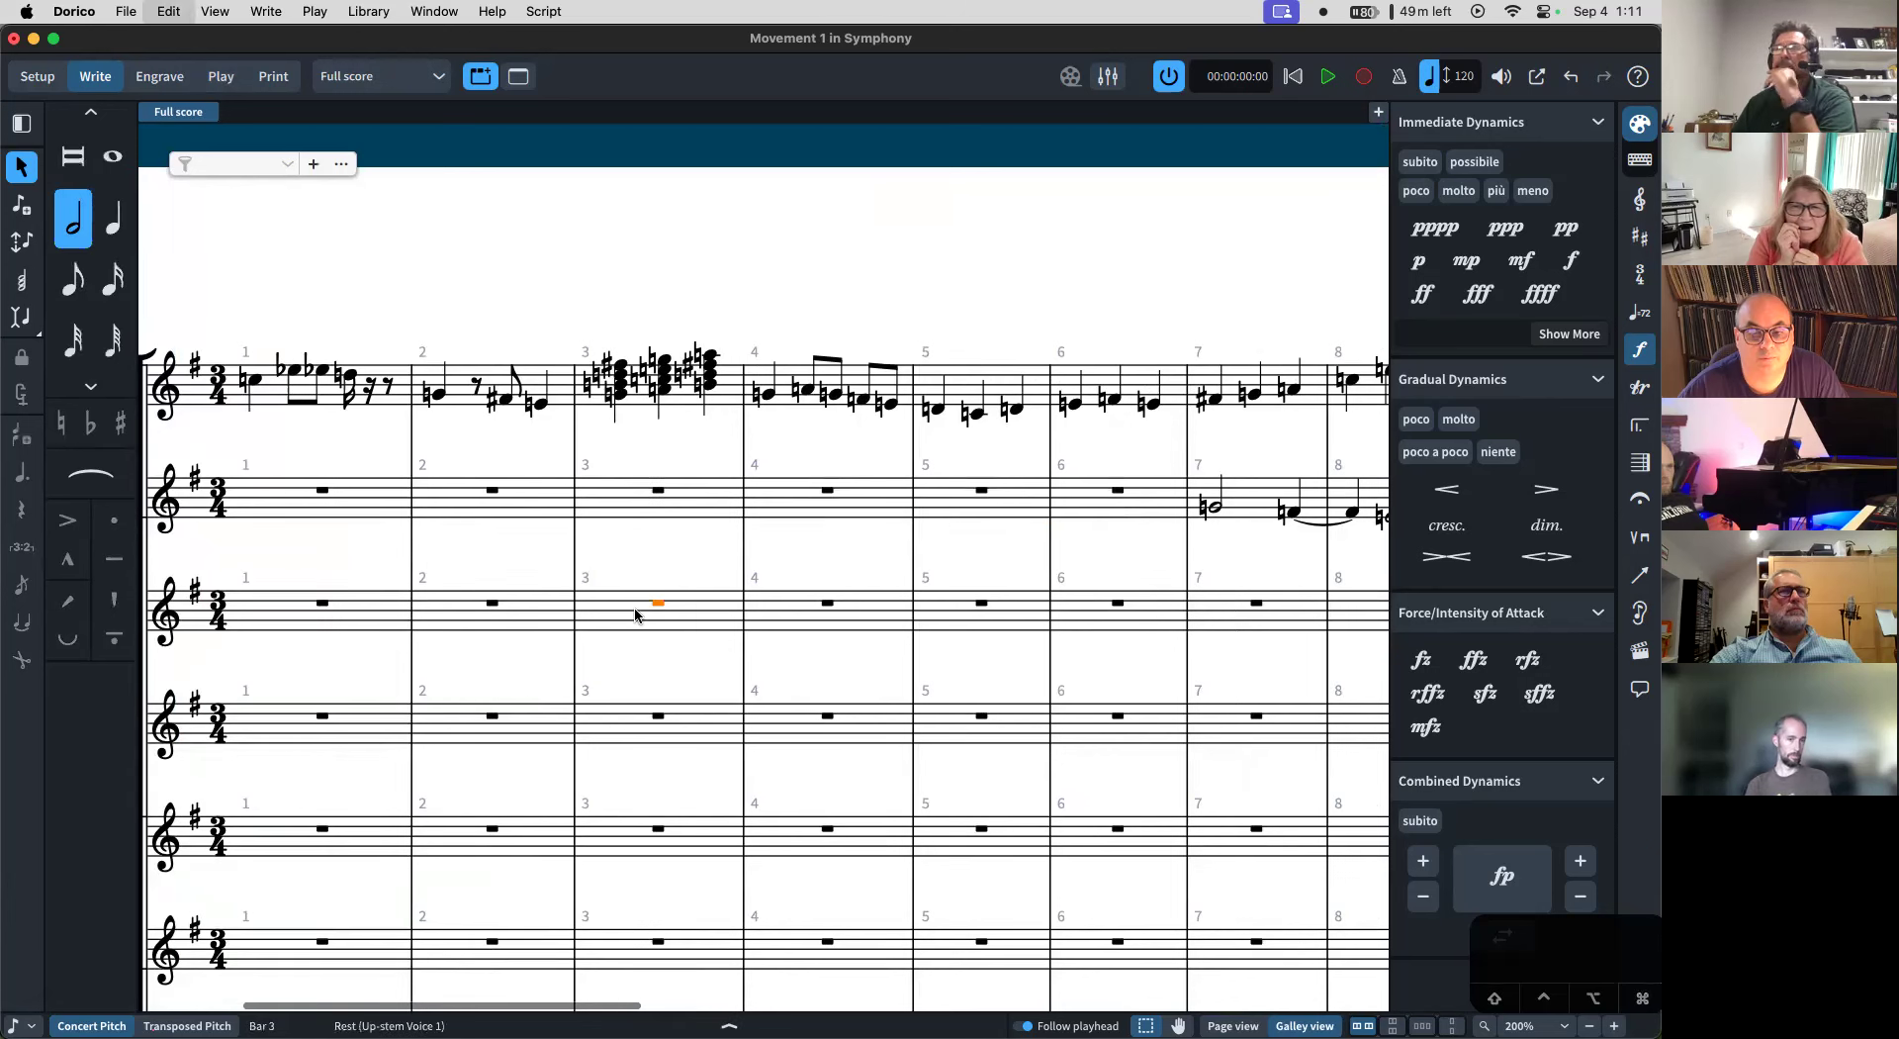
scroll(636, 615, "left", 2)
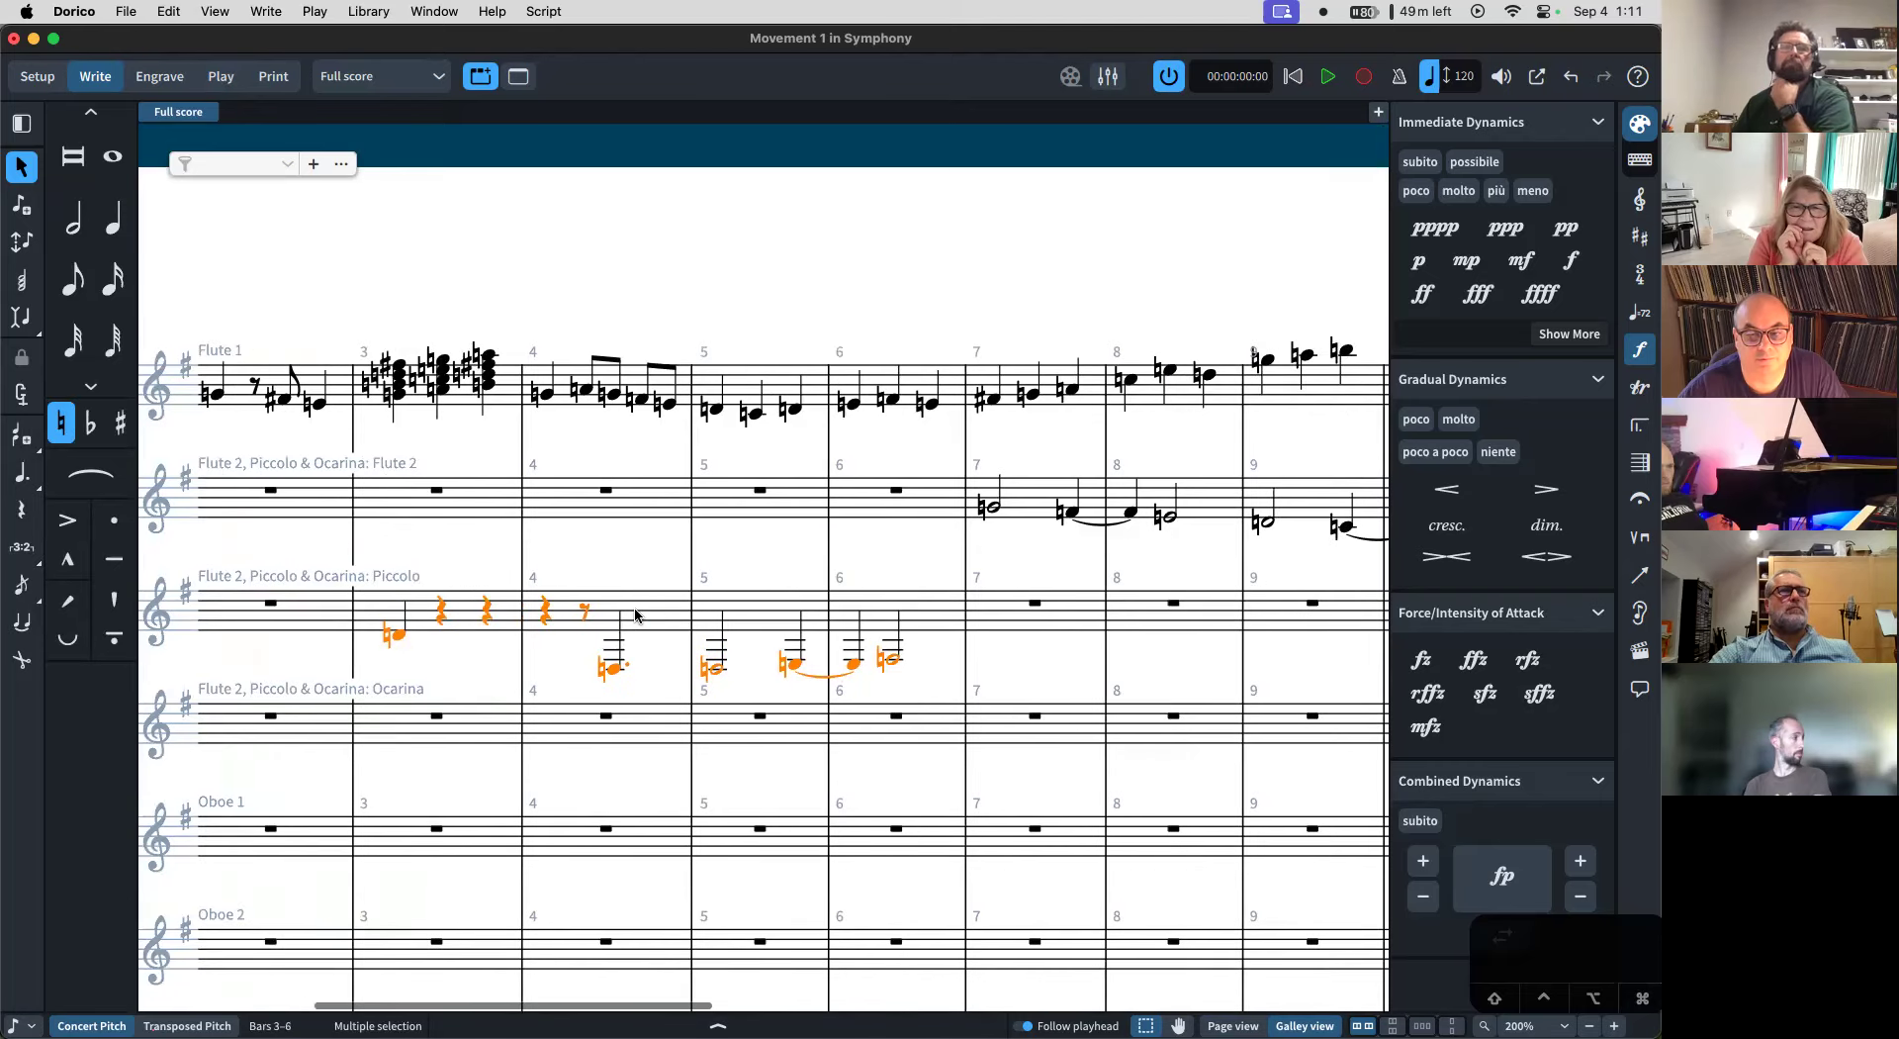
scroll(445, 673, "left", 6)
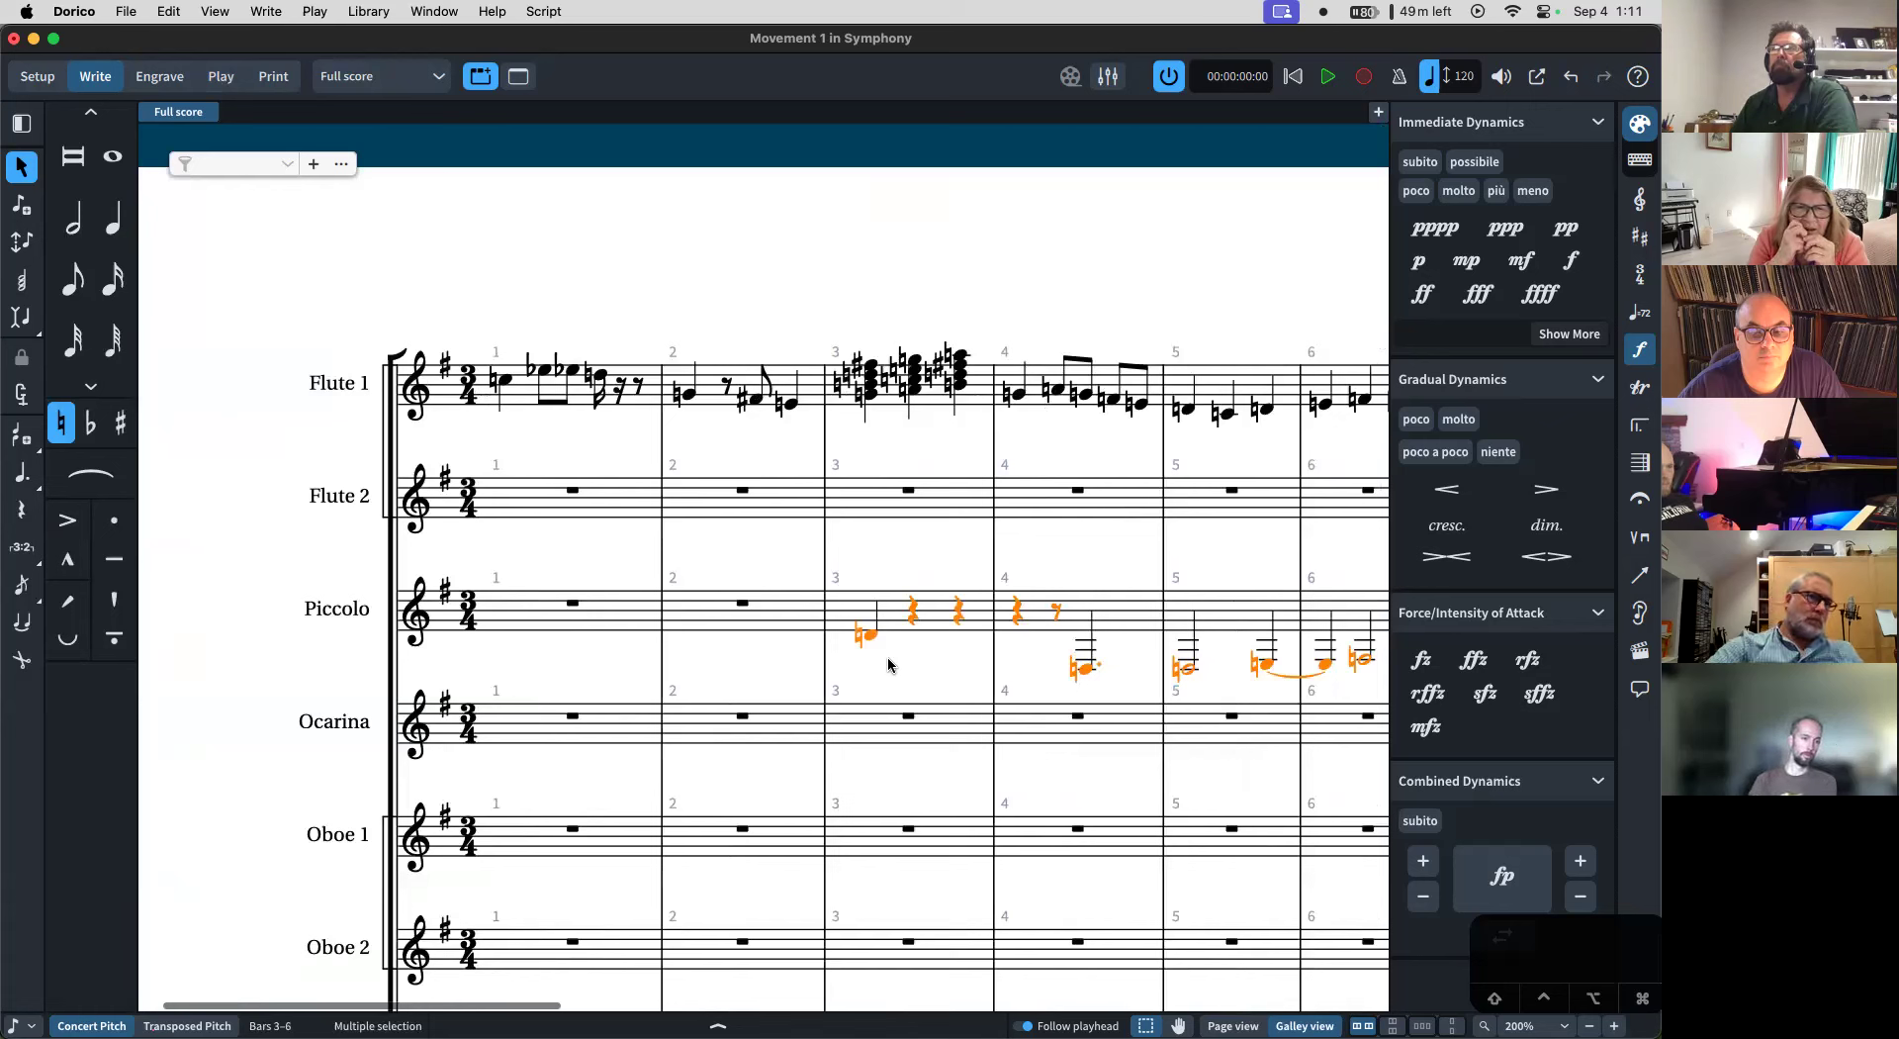
key("alt+super+Up")
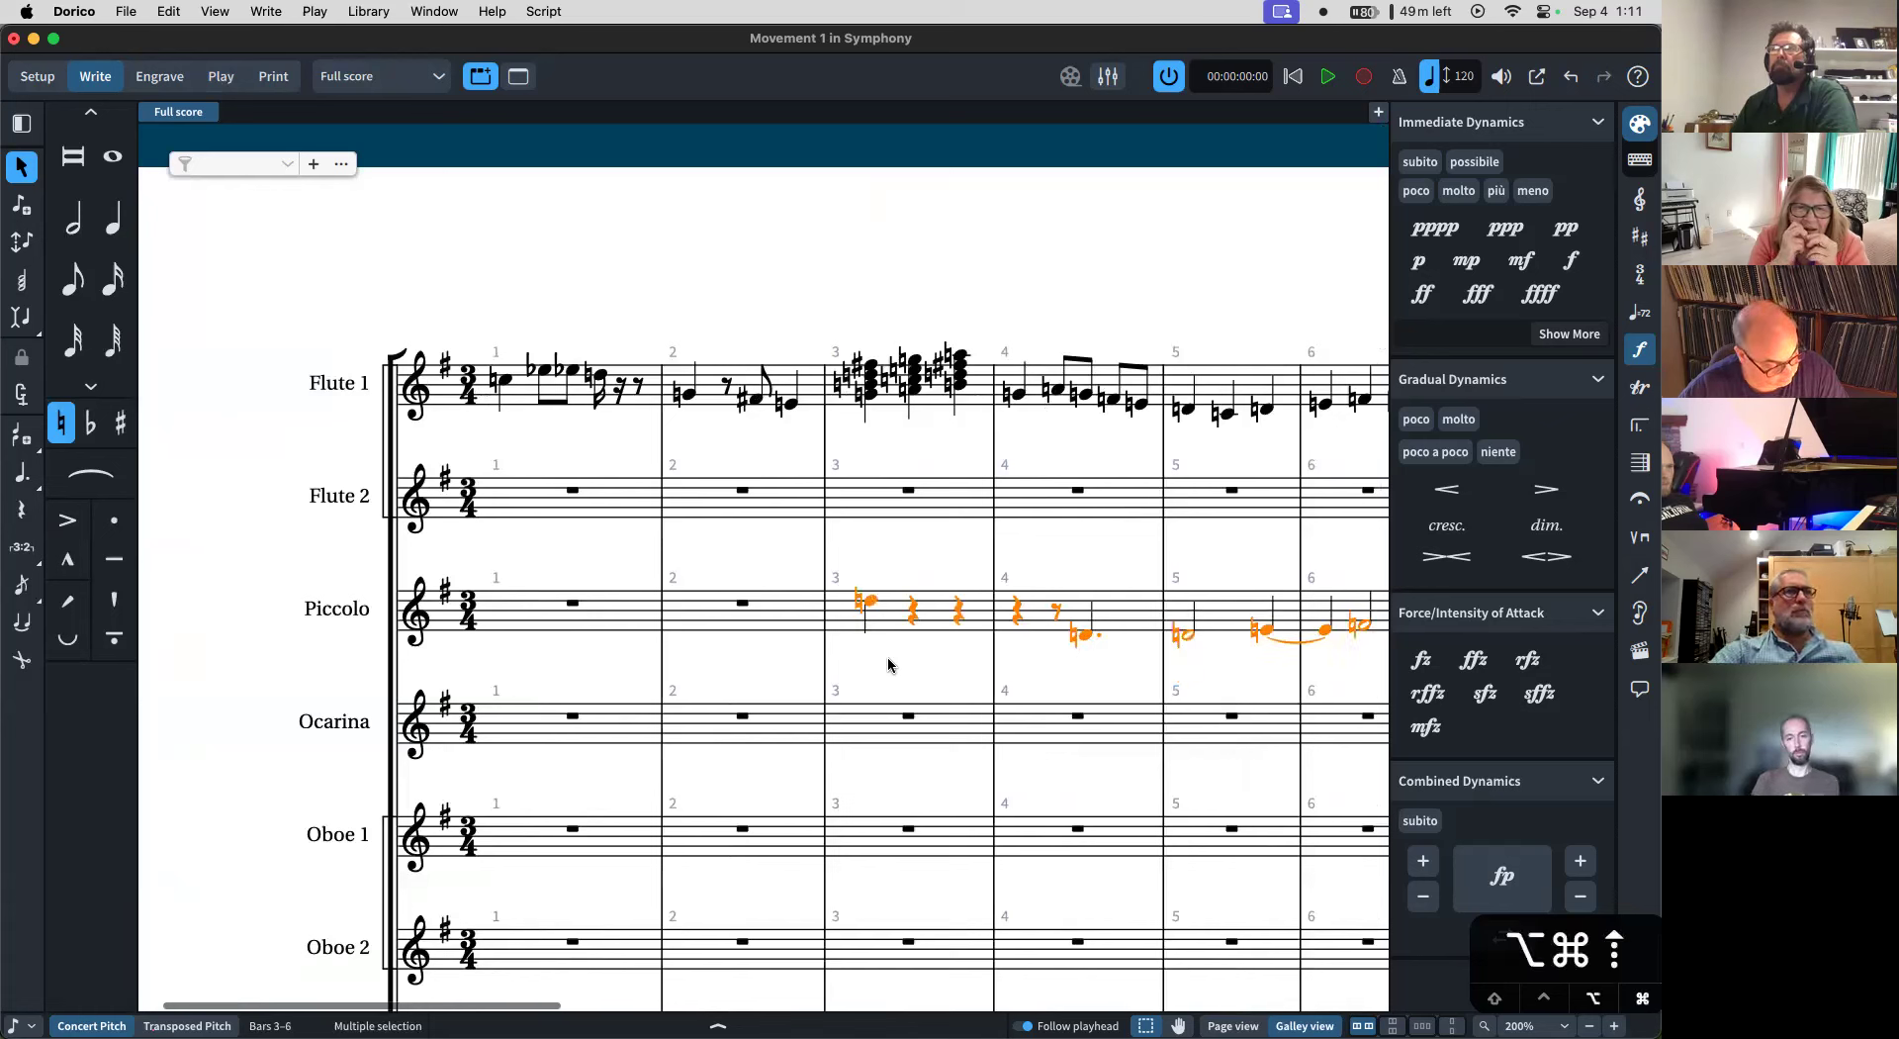
- Cut Flute 2's music in bars 7–10 and paste it onto the Ocarina staff starting at bar 8
scroll(890, 665, "right", 8)
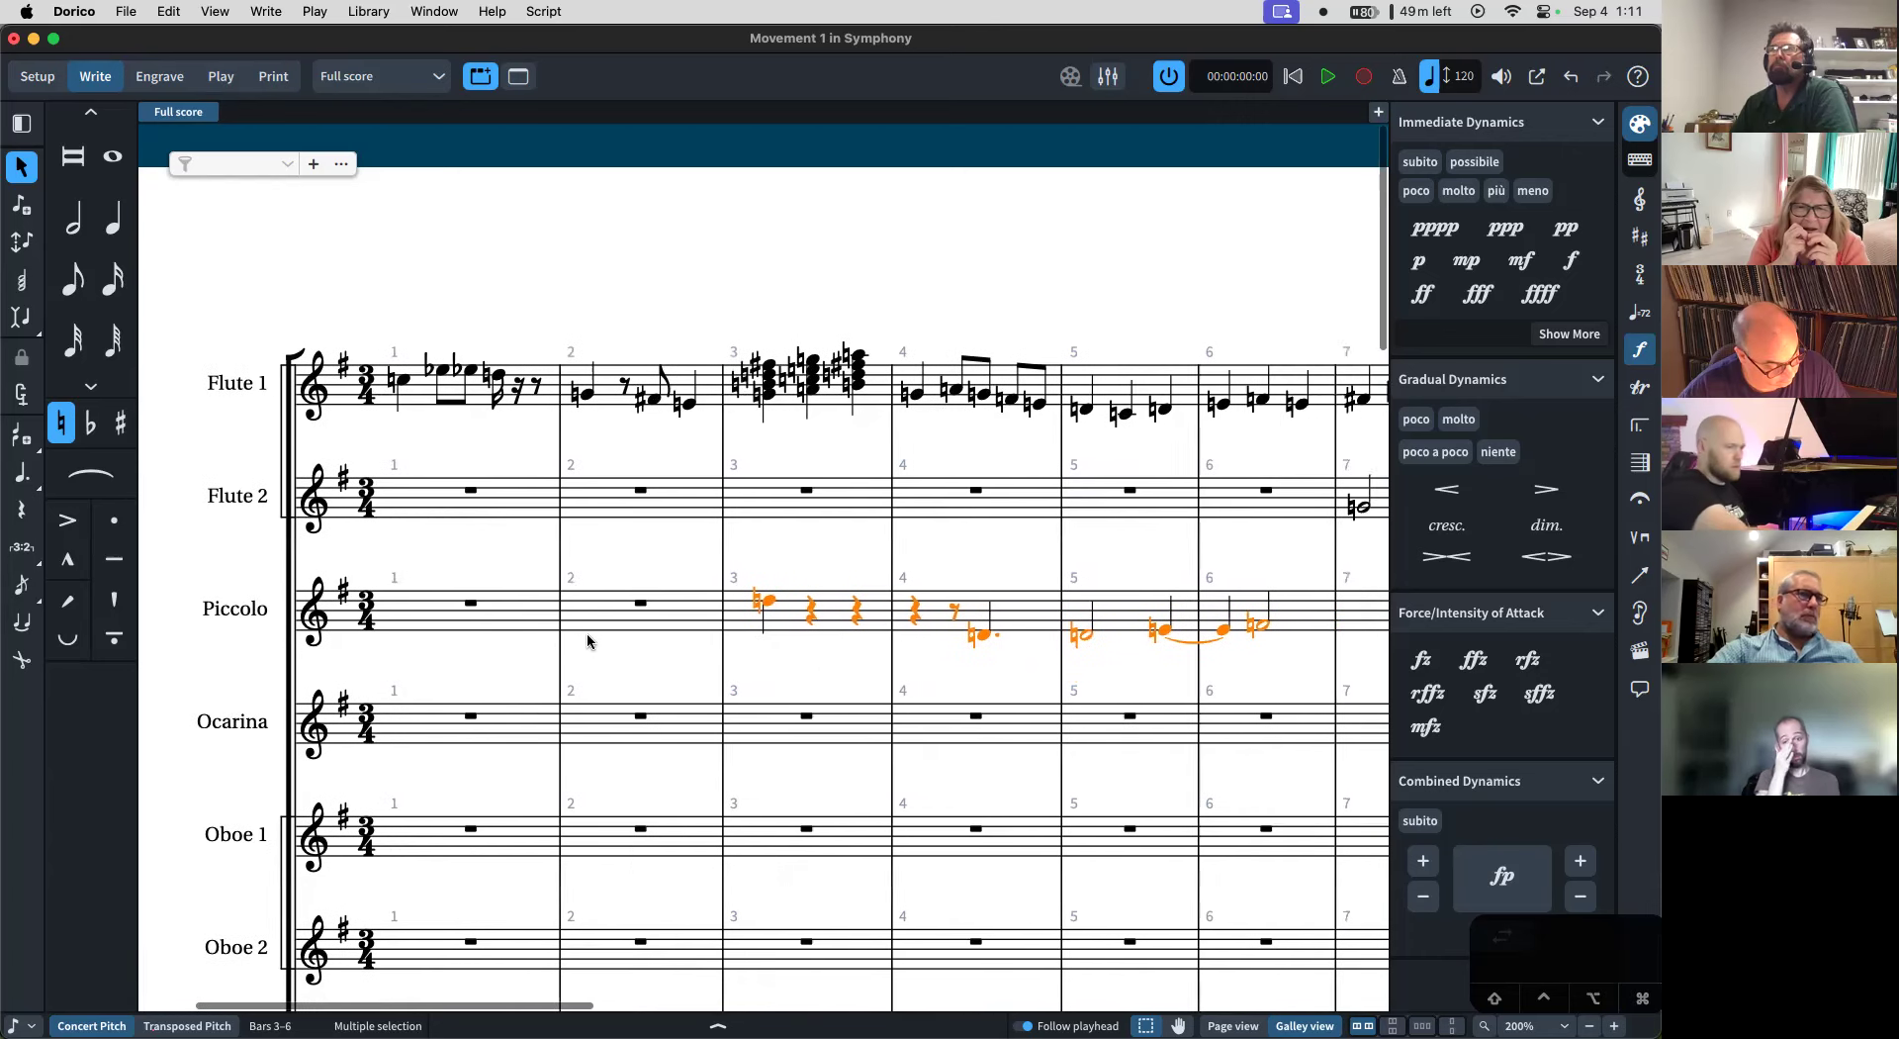
scroll(588, 641, "right", 4)
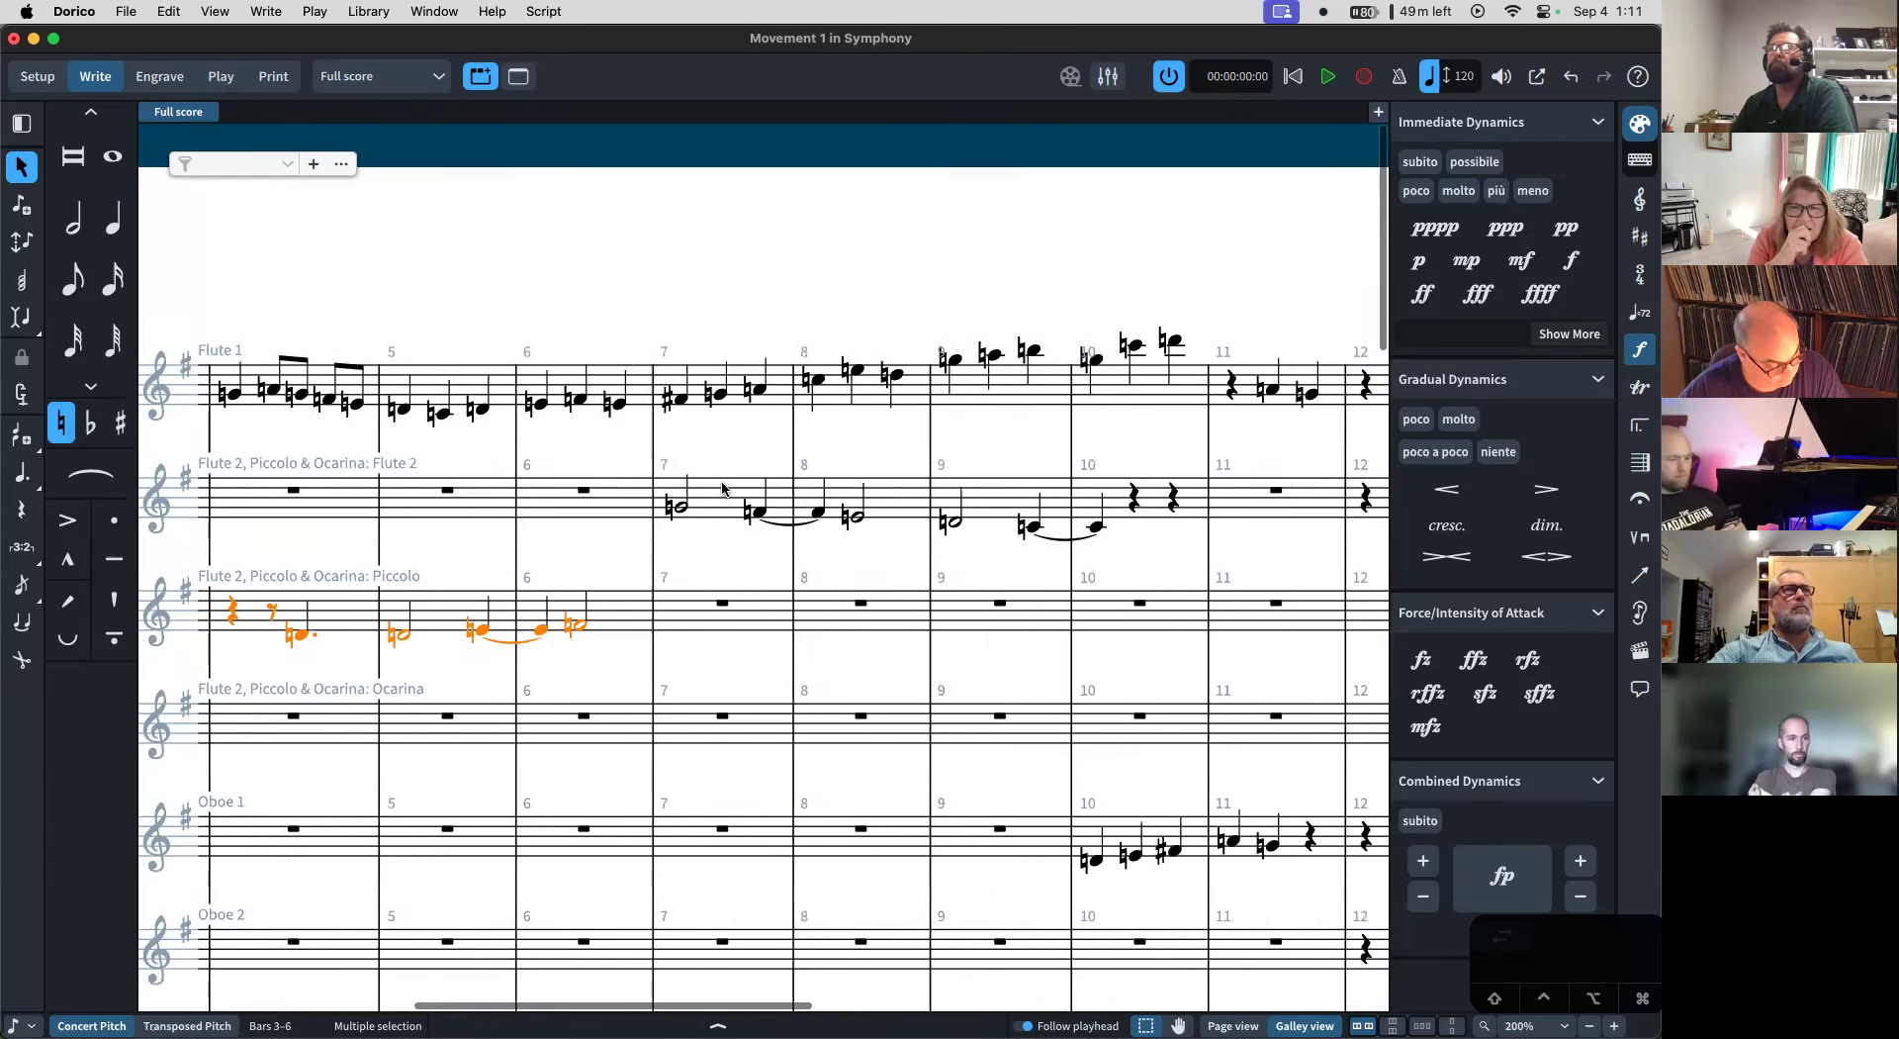
left_click(678, 507)
left_click(818, 512, "shift")
left_click(1141, 500, "shift")
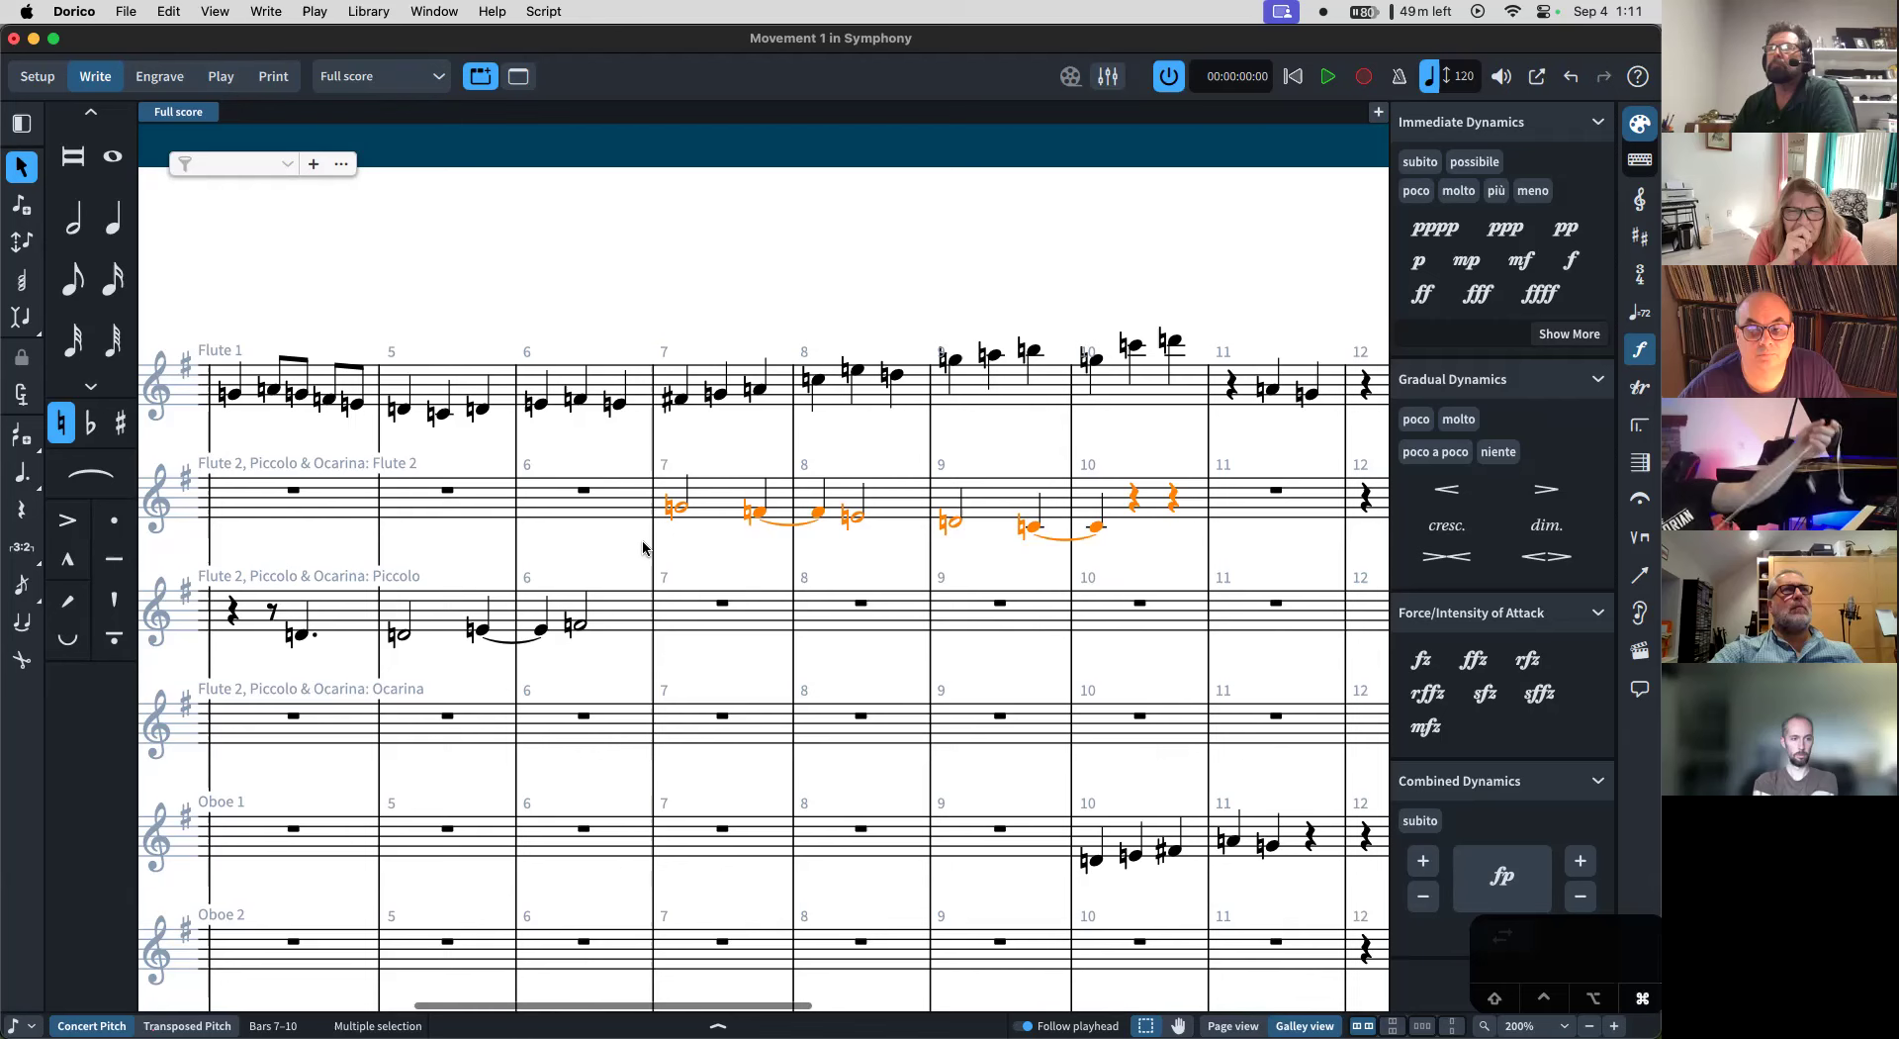
key("Delete")
left_click(866, 722)
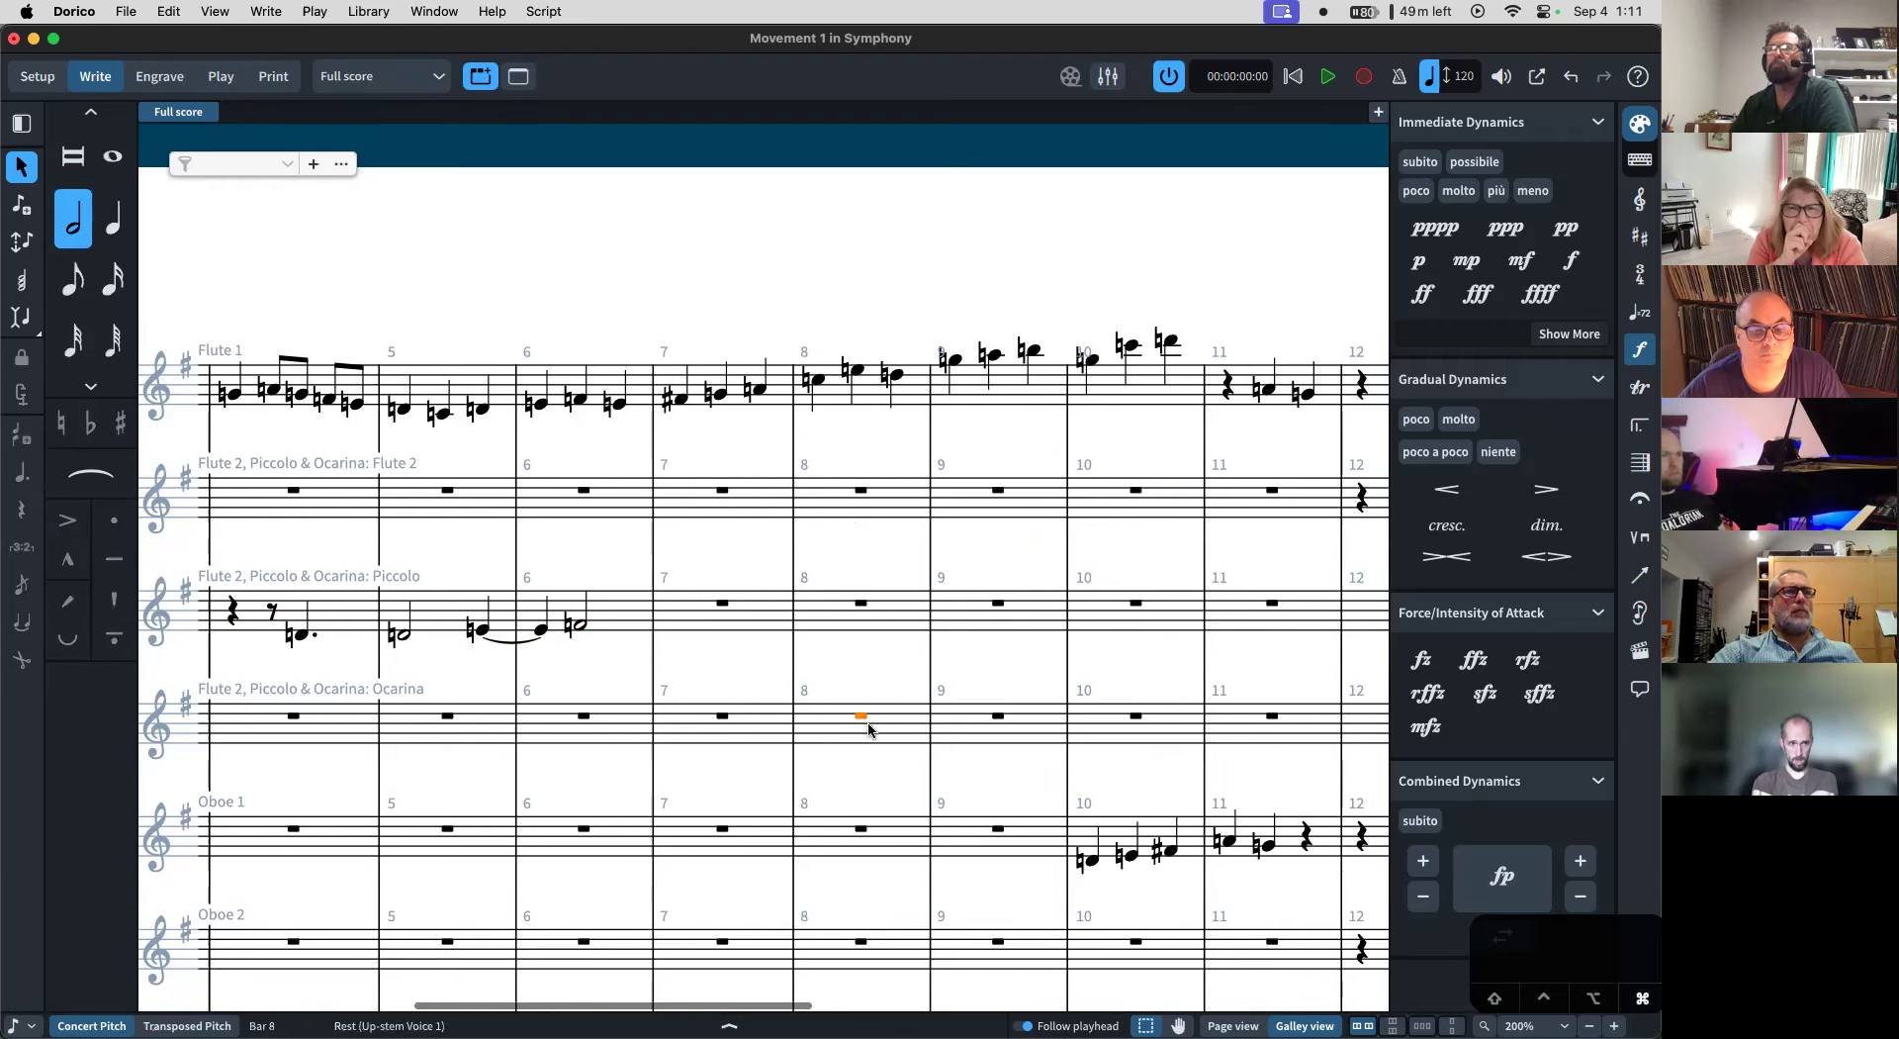
key("super+v")
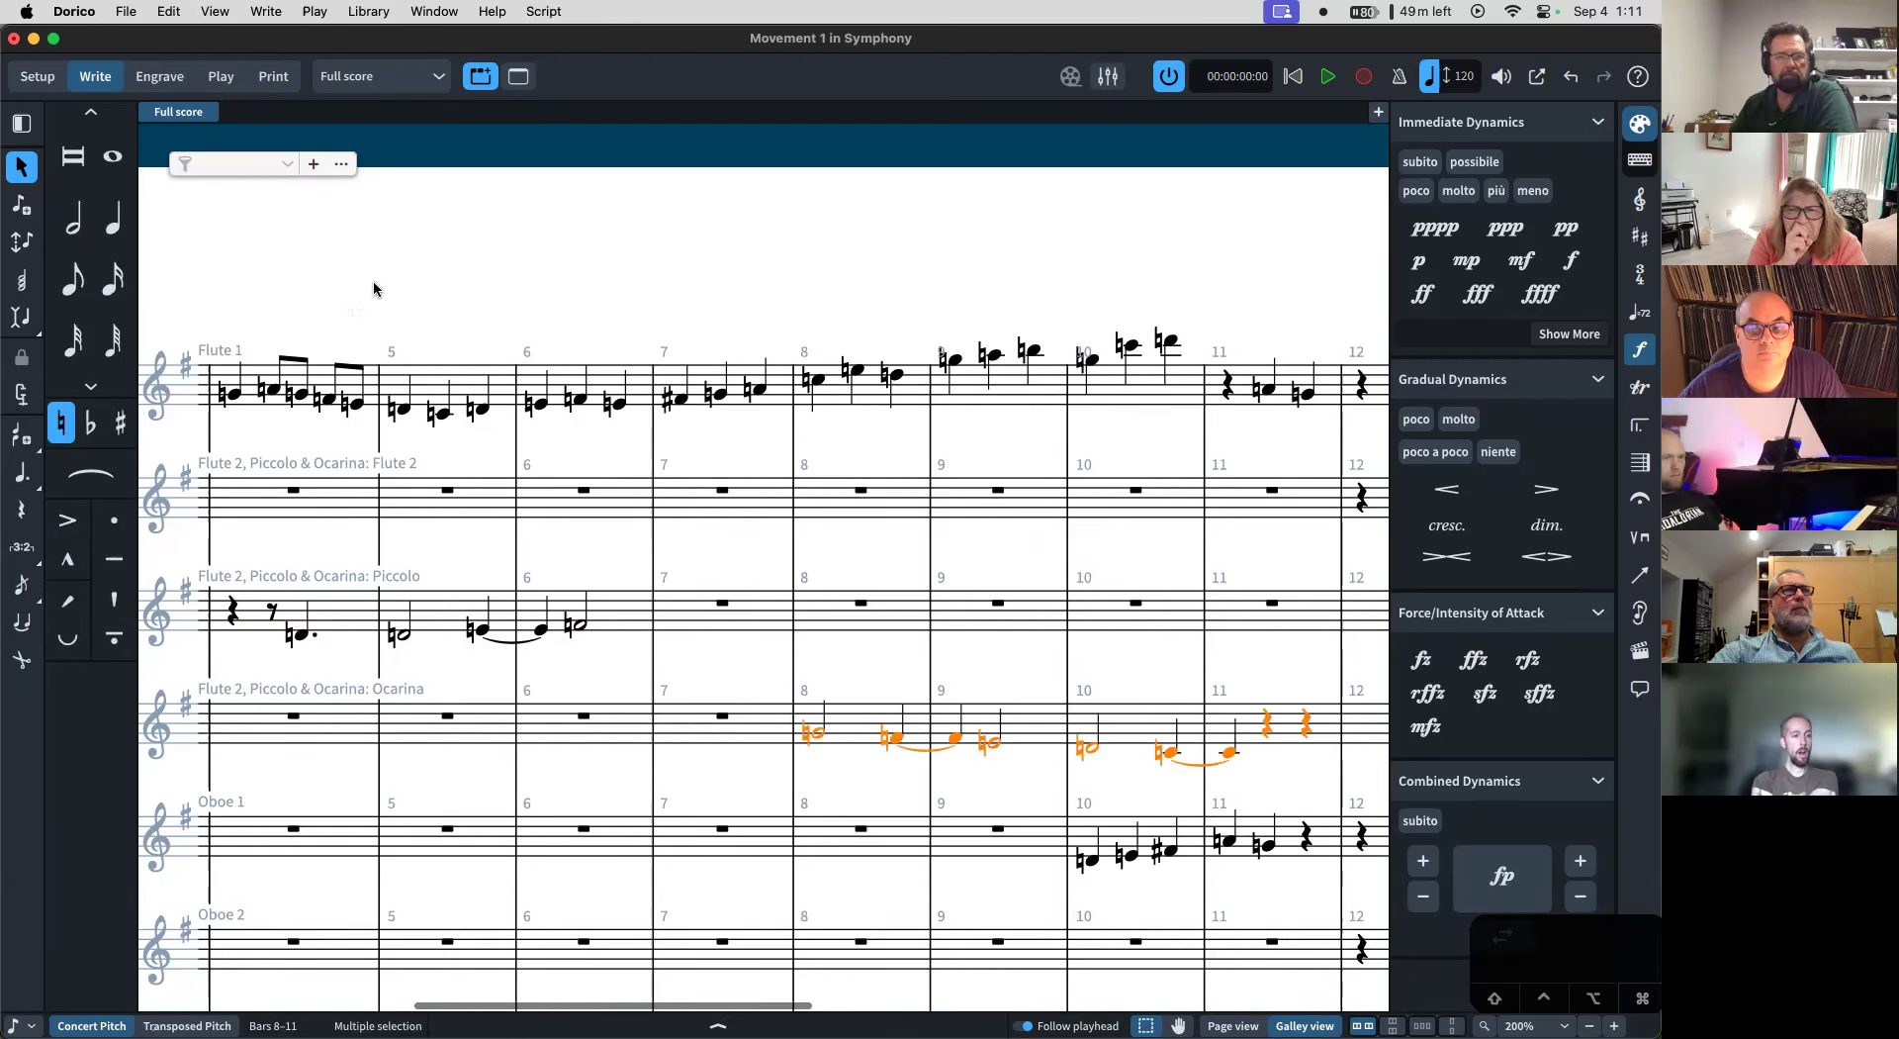
- Return to the start of the score, switch to page view, and check the Ocarina instrument change label and staff label at bar 8
scroll(666, 566, "left", 5)
scroll(666, 566, "left", 4)
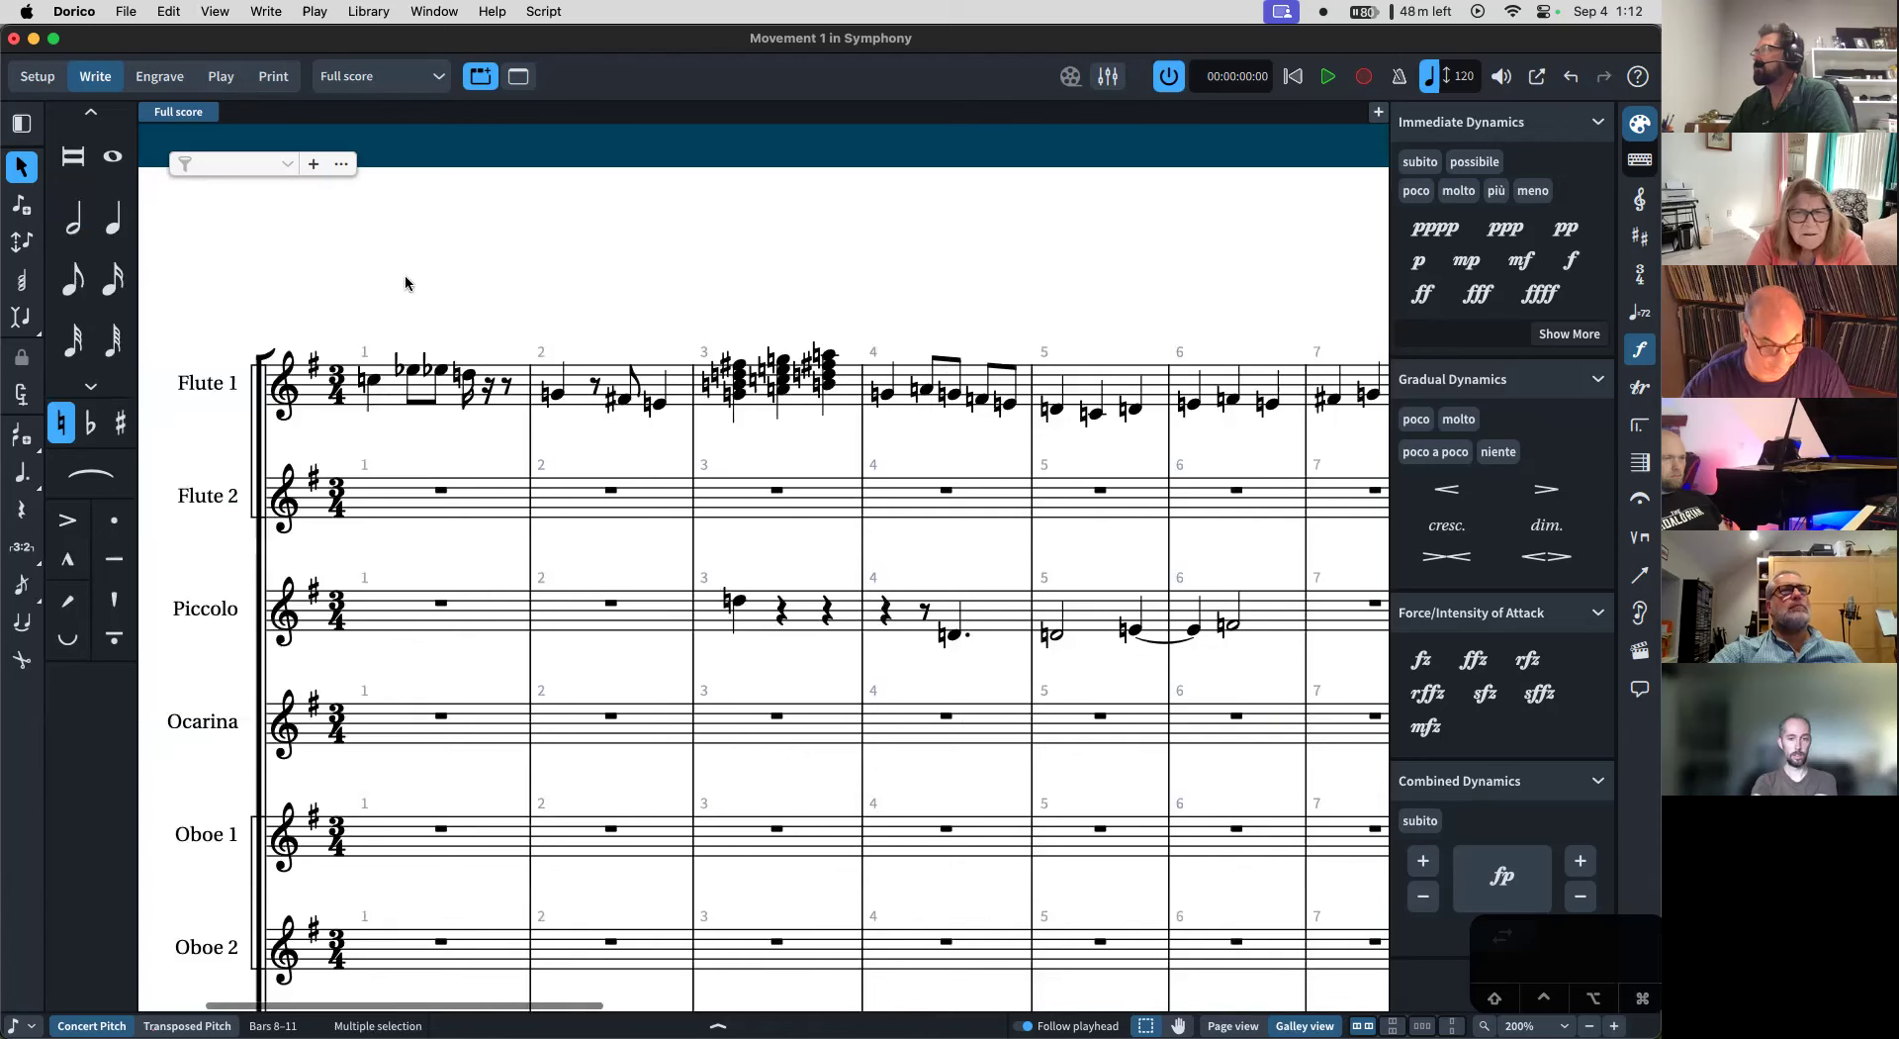
left_click(214, 11)
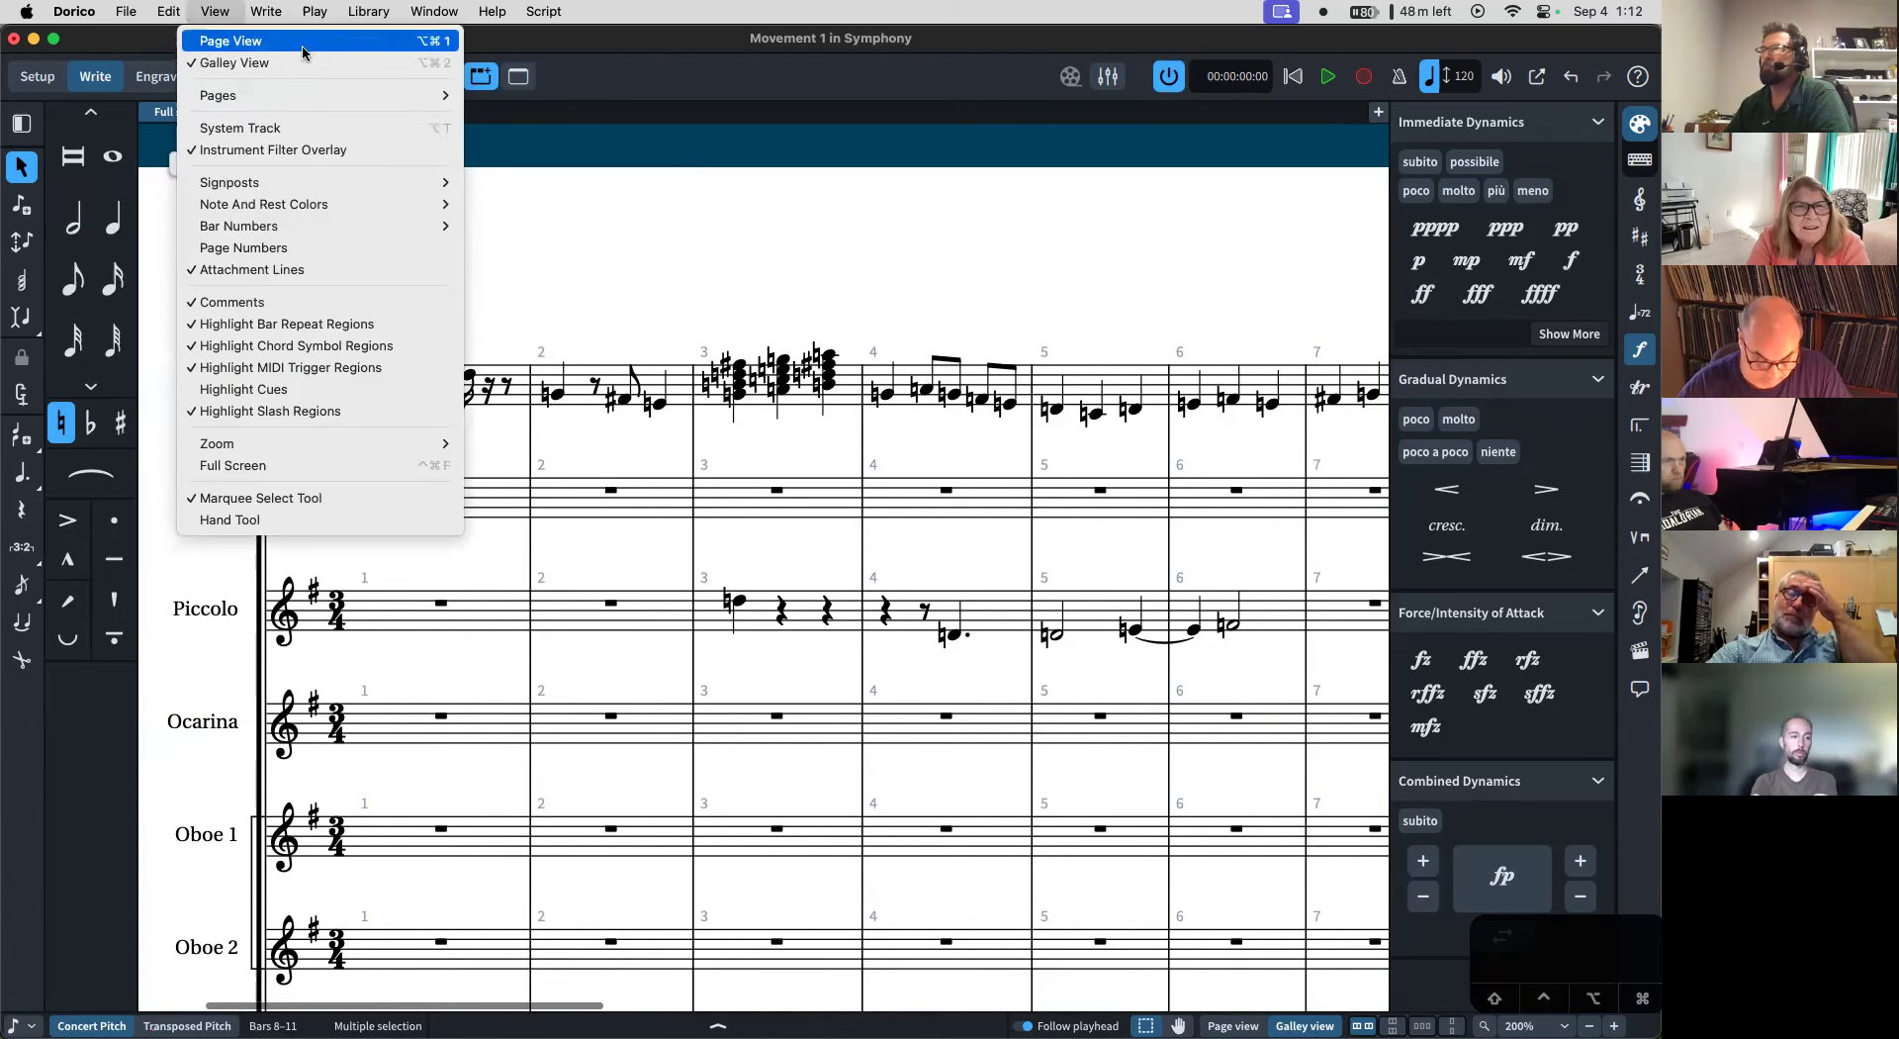
left_click(494, 296)
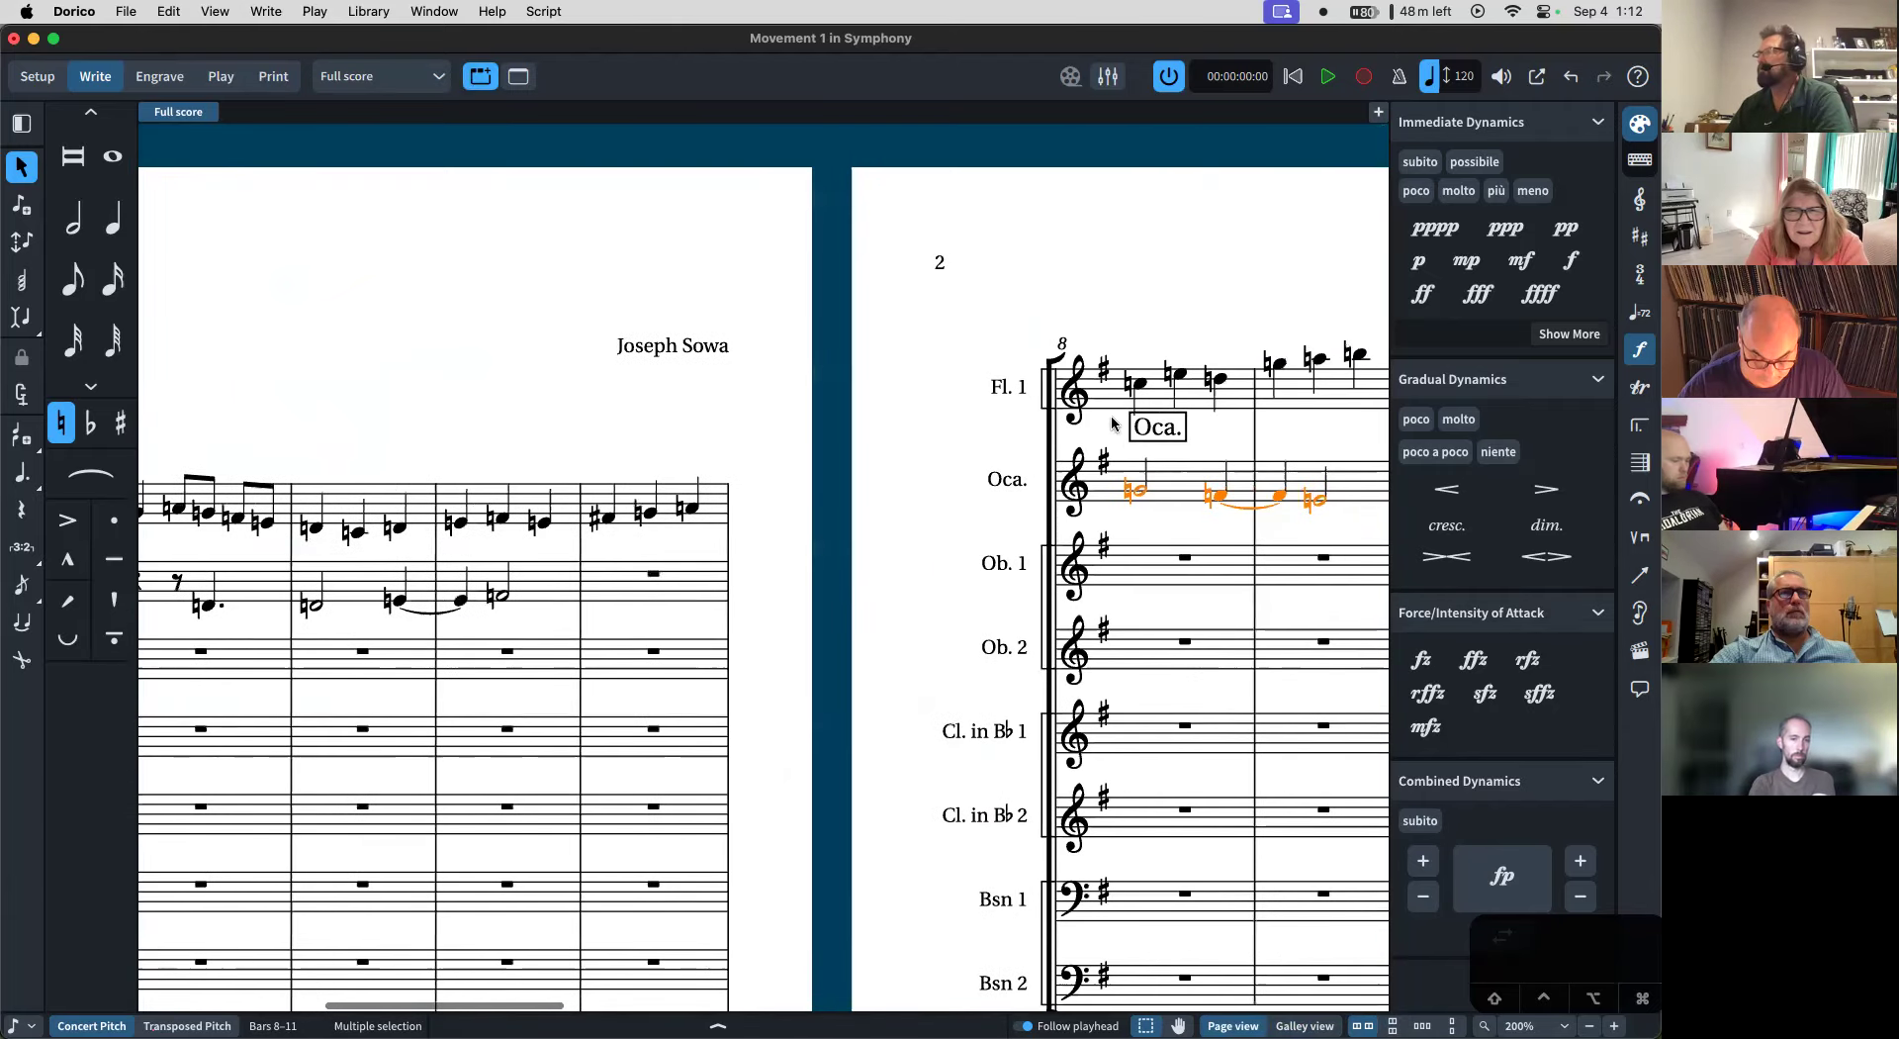
left_click(1148, 439)
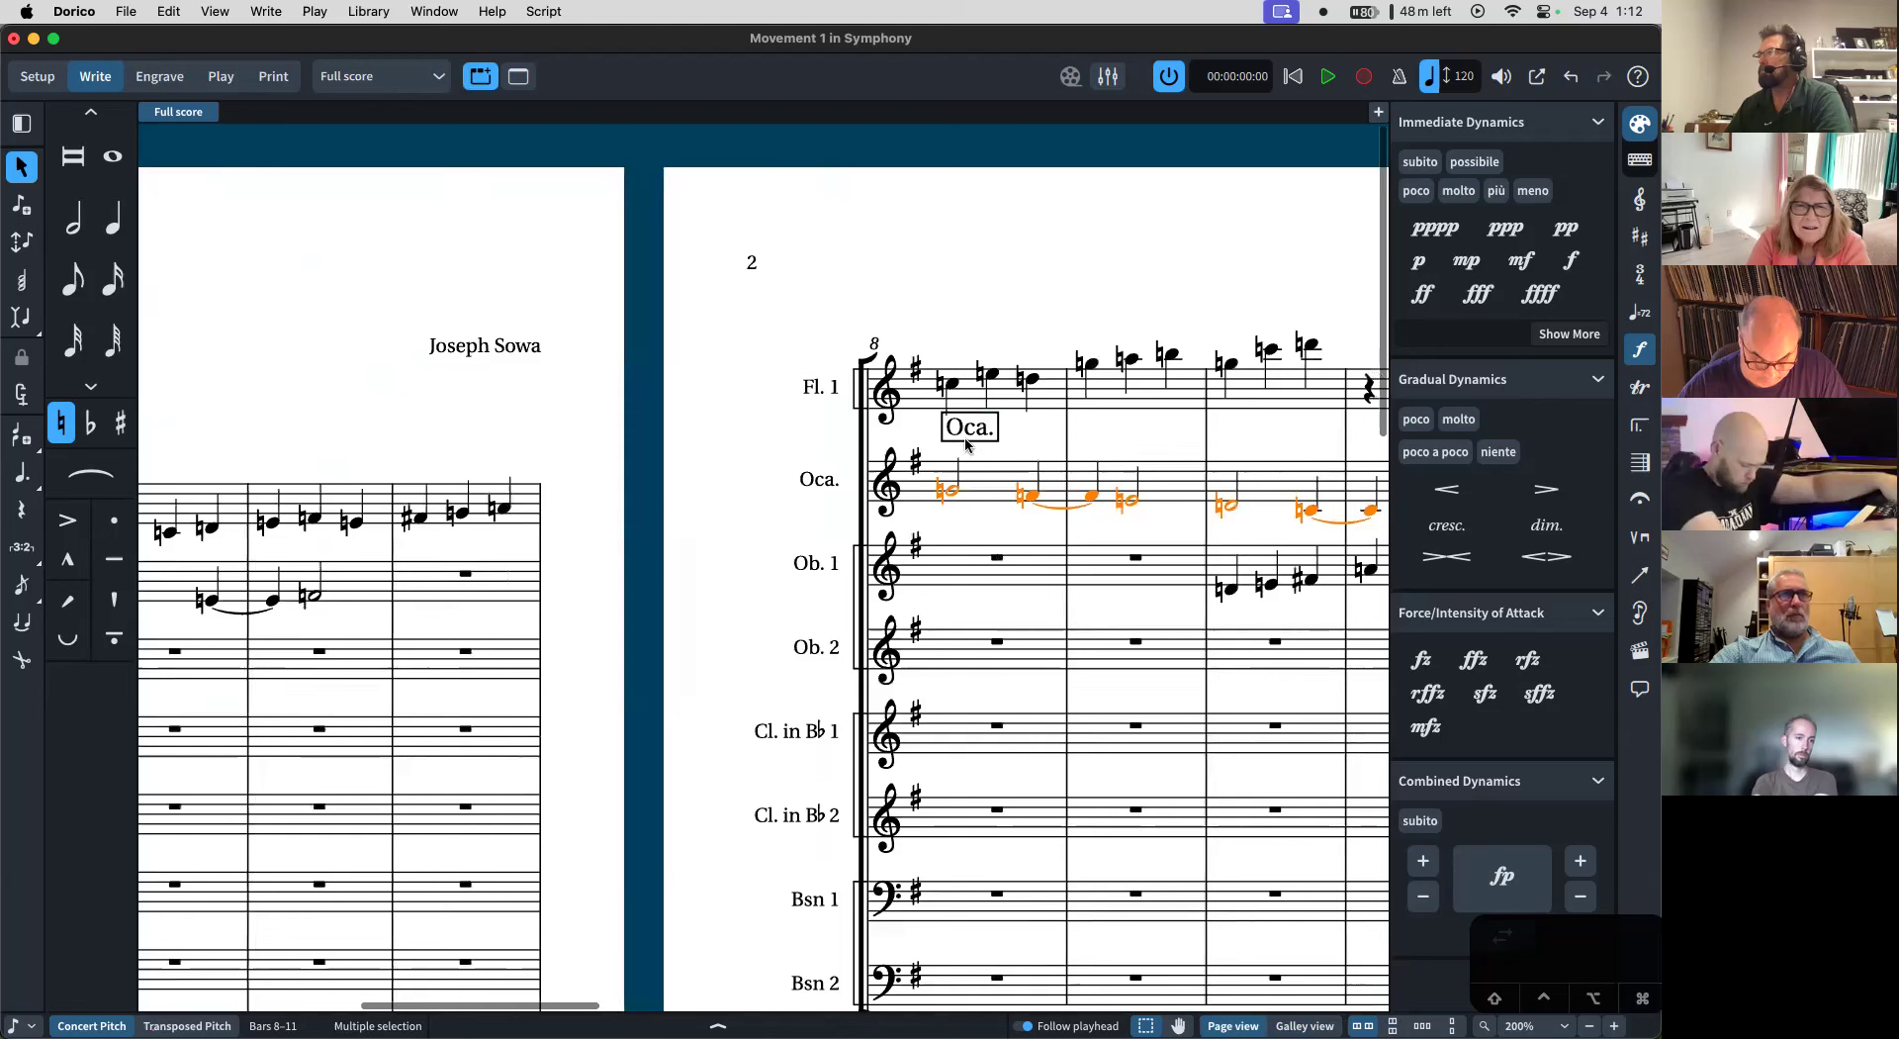
left_click(762, 472)
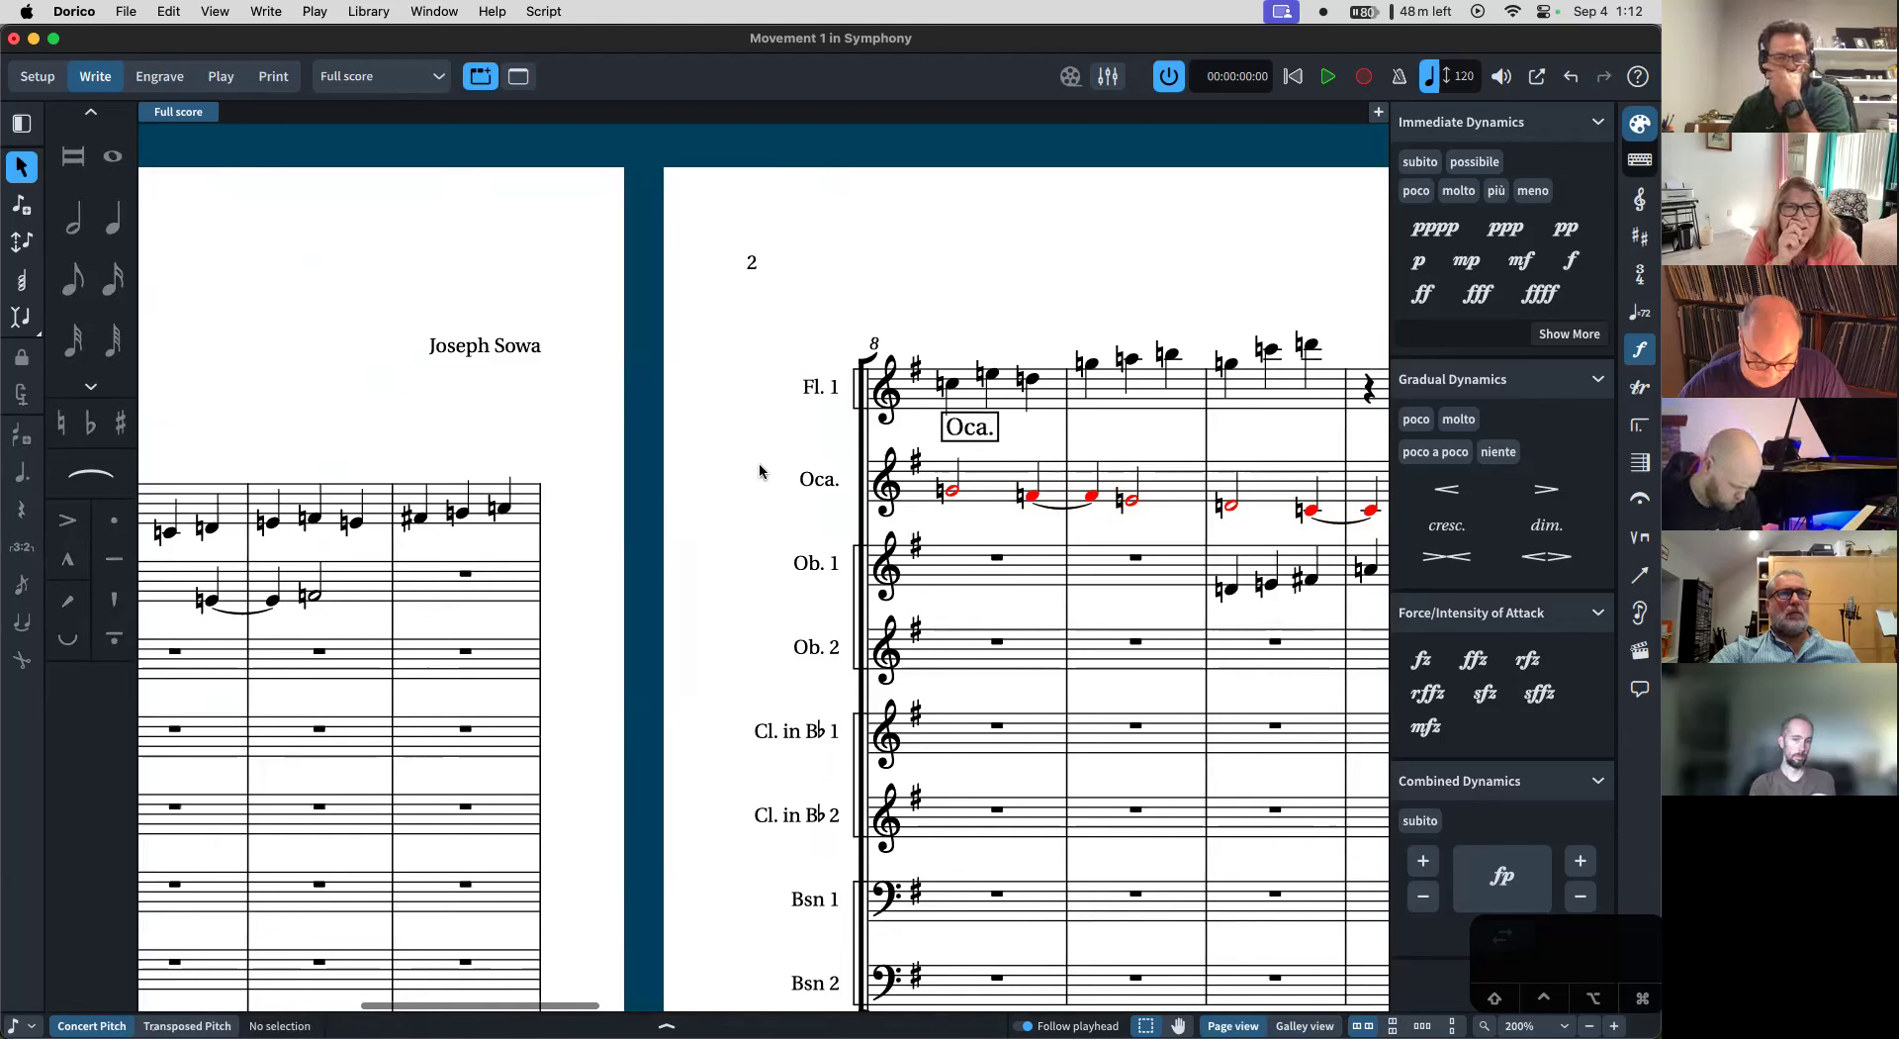
scroll(760, 471, "left", 2)
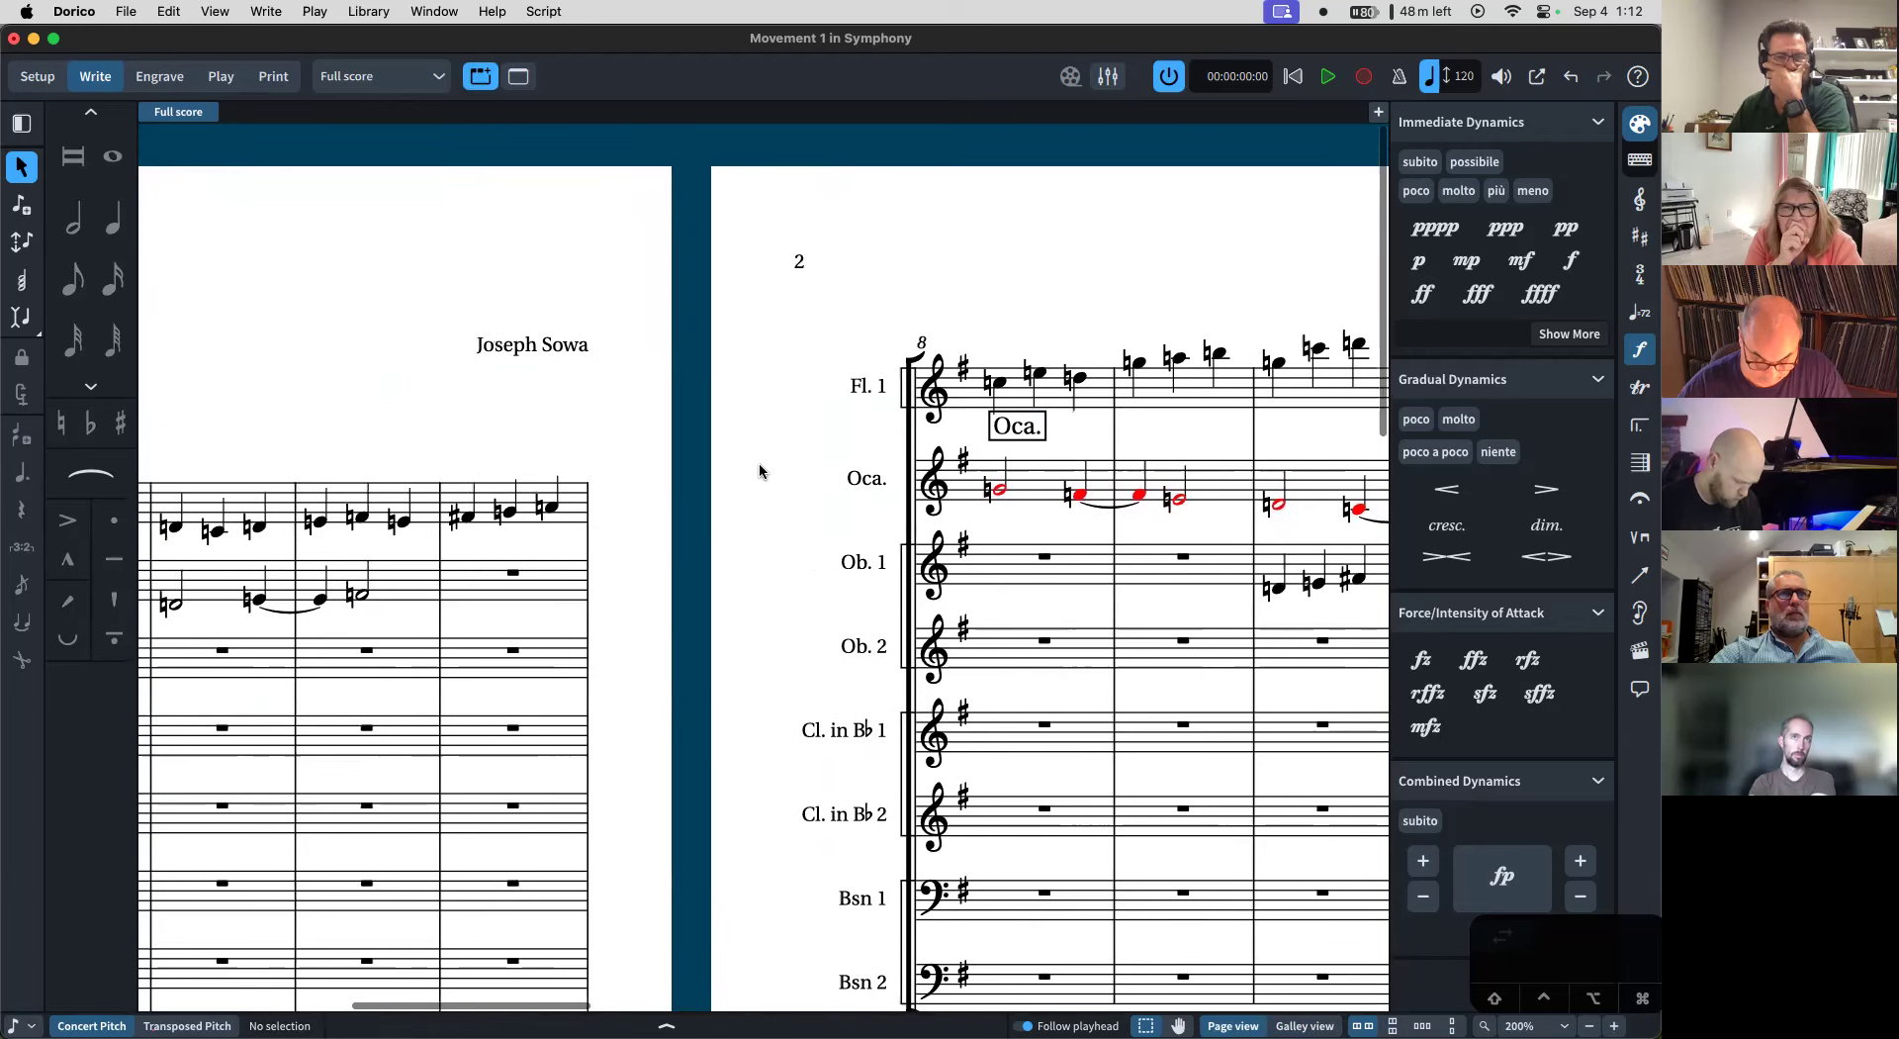
- Open the Engraving Options and examine the Instrument Changes settings for label placement
key("super+shift+e")
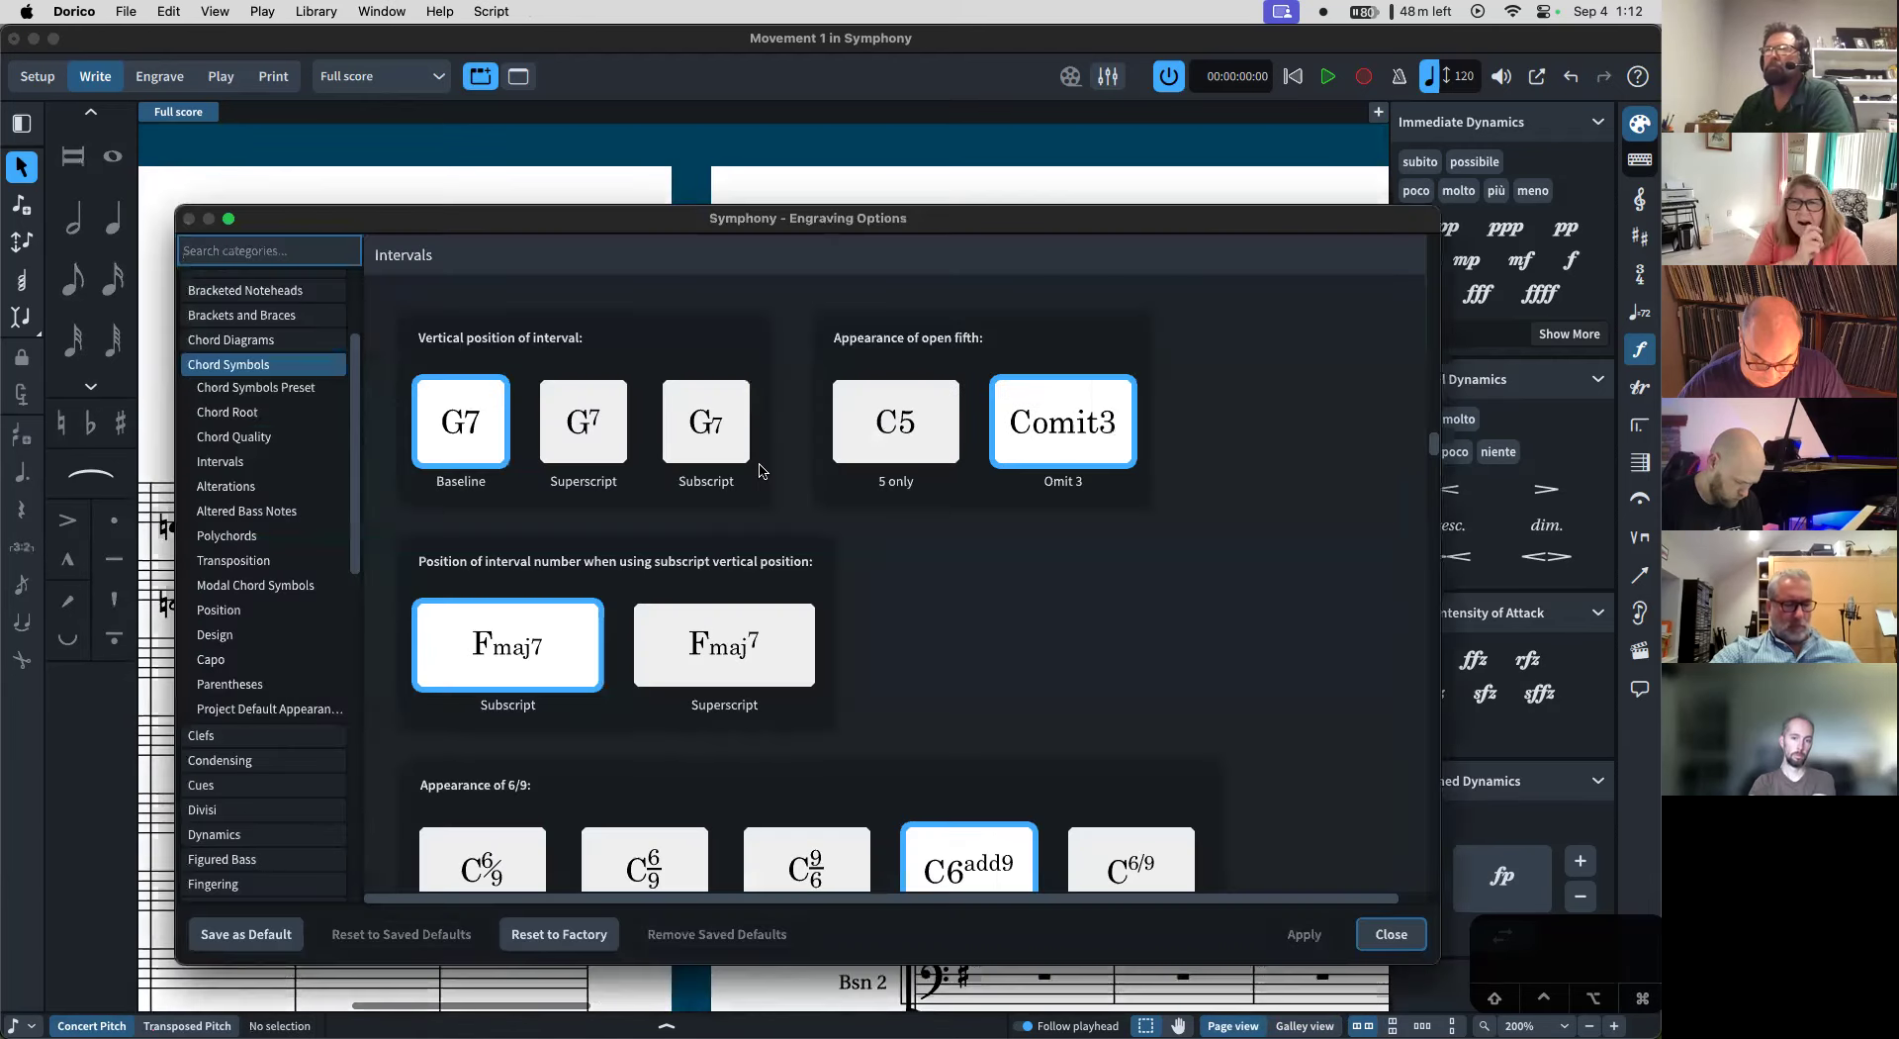
scroll(305, 590, "down", 3)
scroll(305, 590, "down", 3)
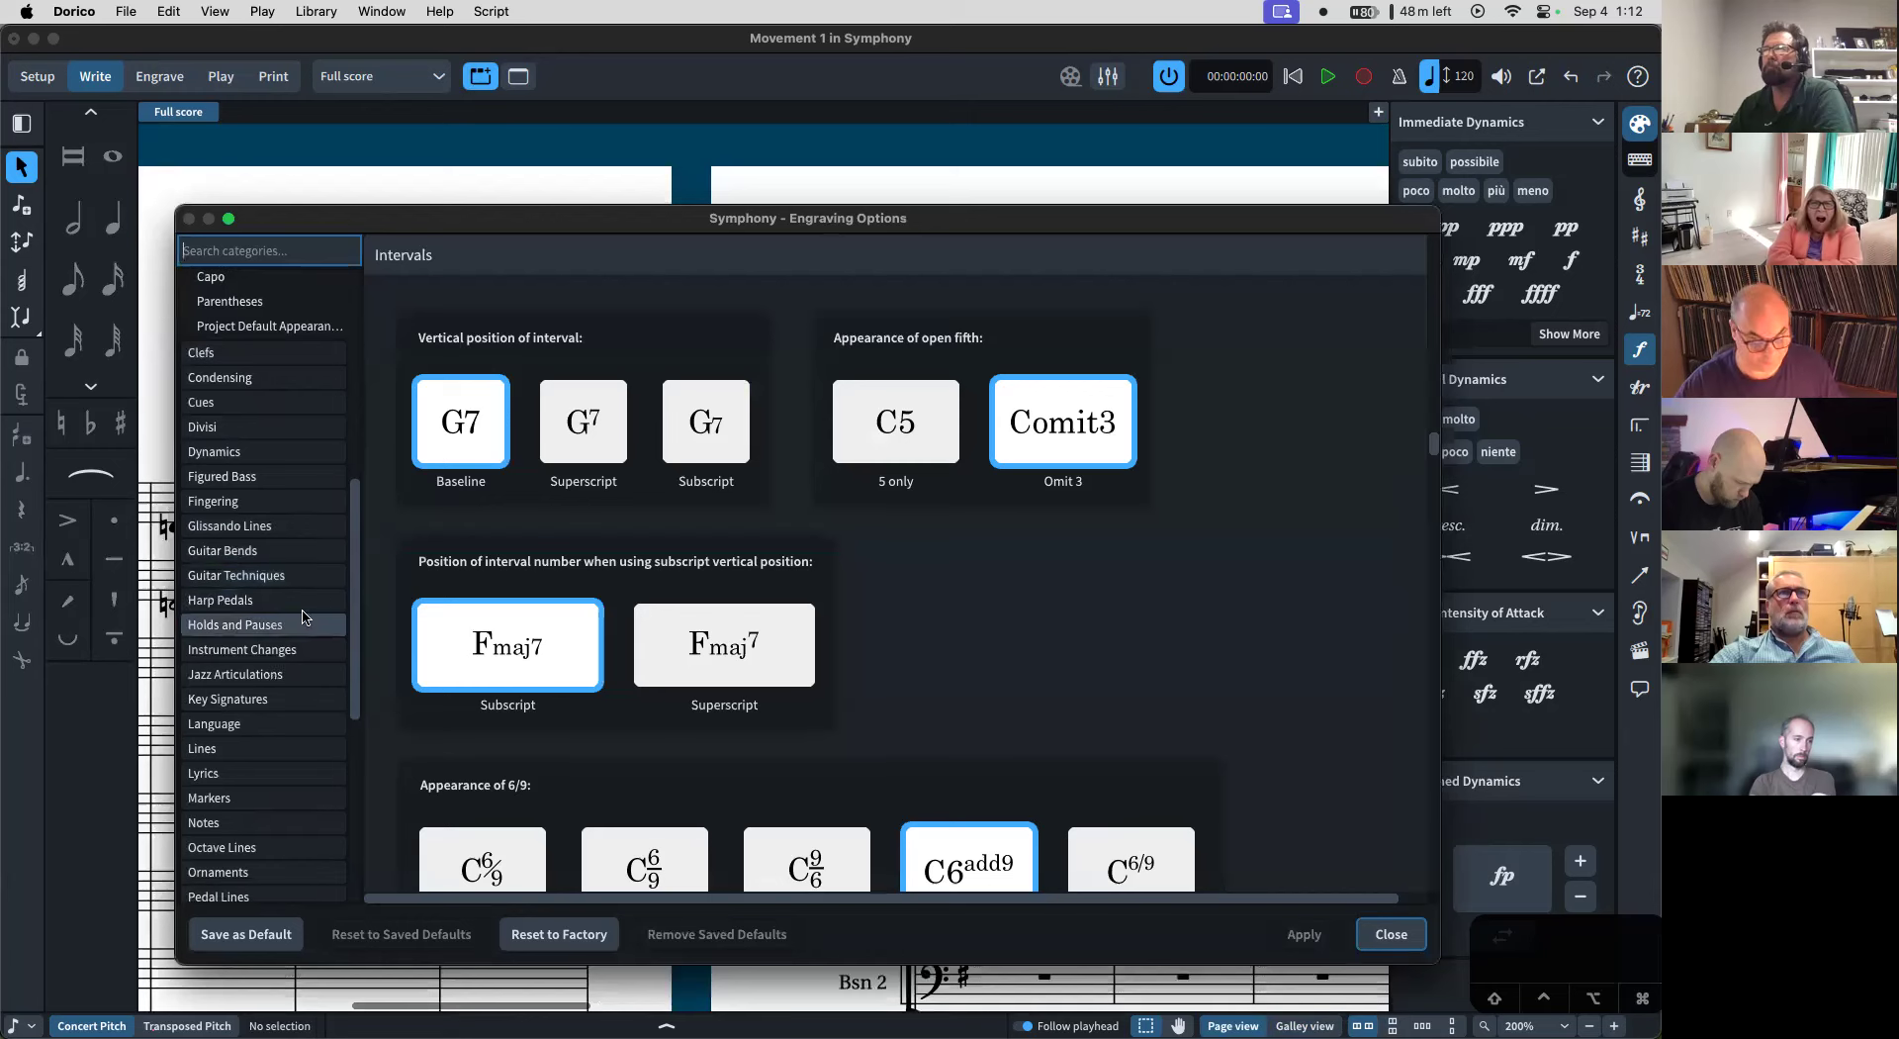
left_click(296, 615)
scroll(326, 623, "down", 3)
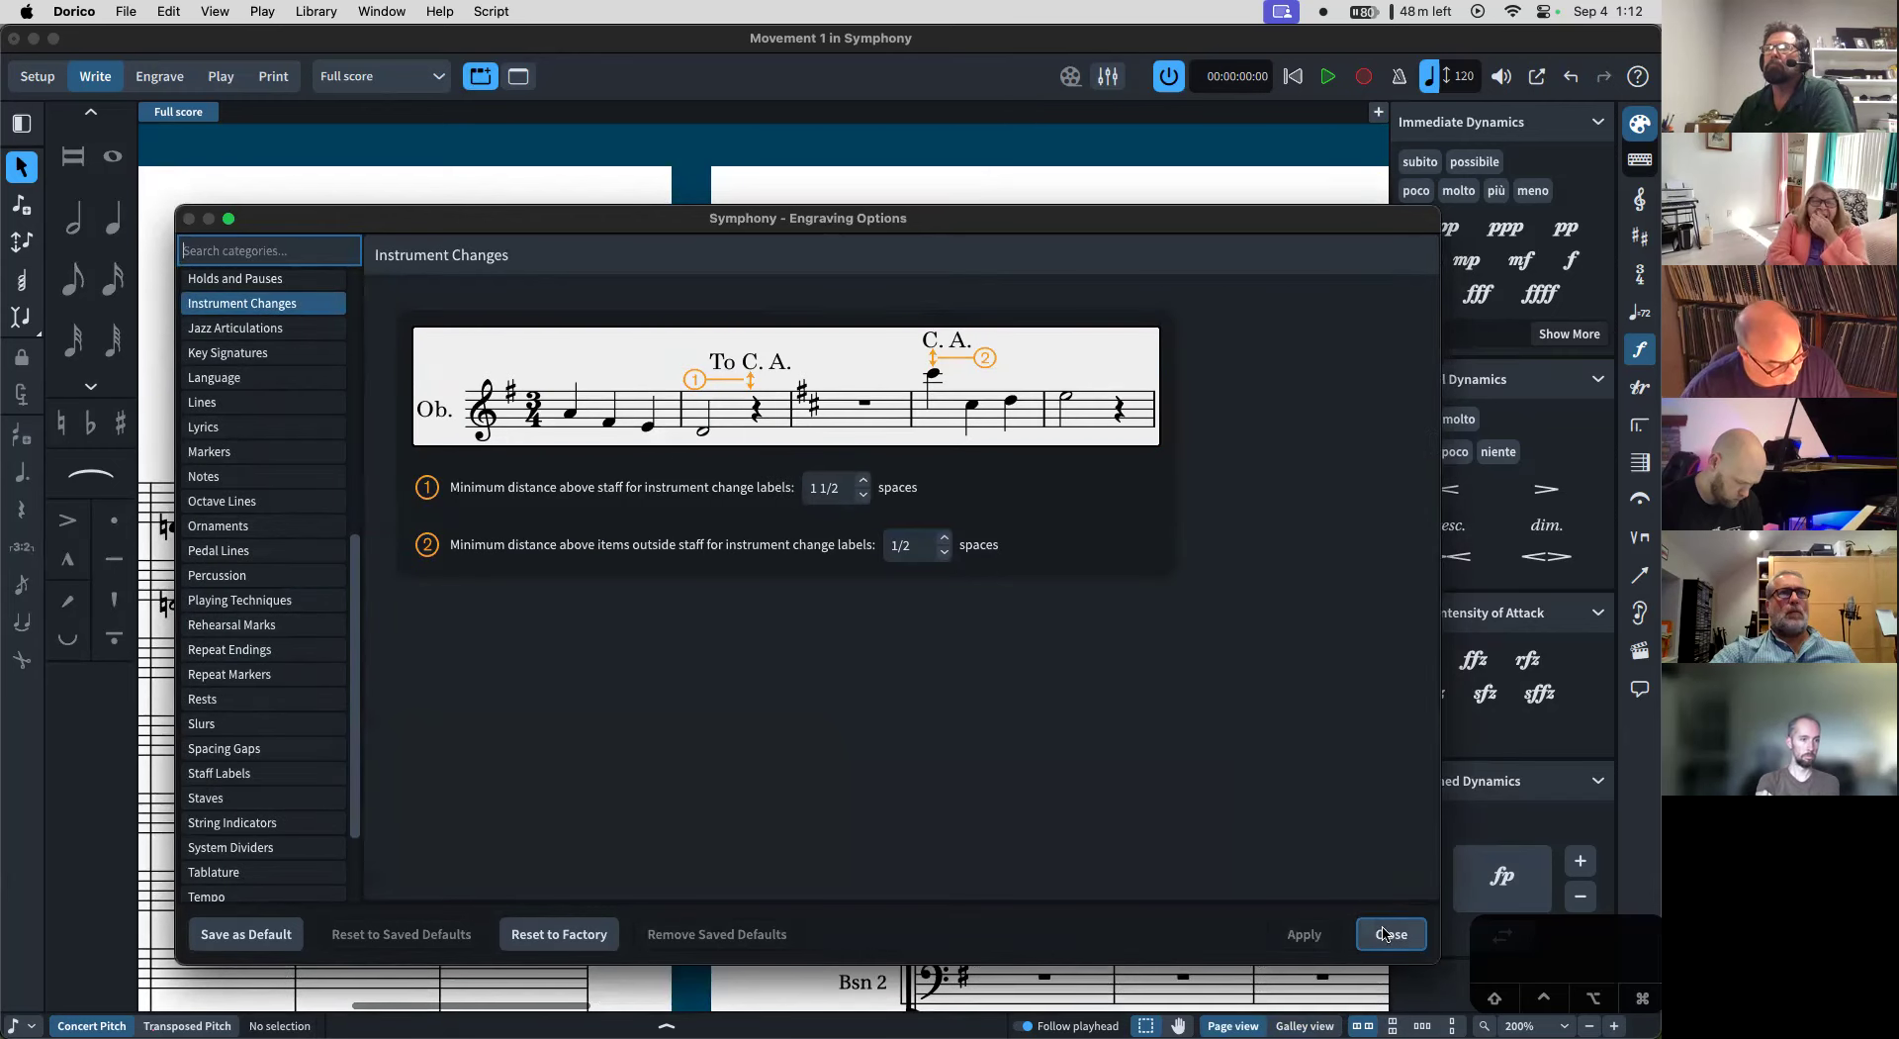
- Close the engraving options and review the full score's Instrument Changes settings in the layout options
left_click(1390, 934)
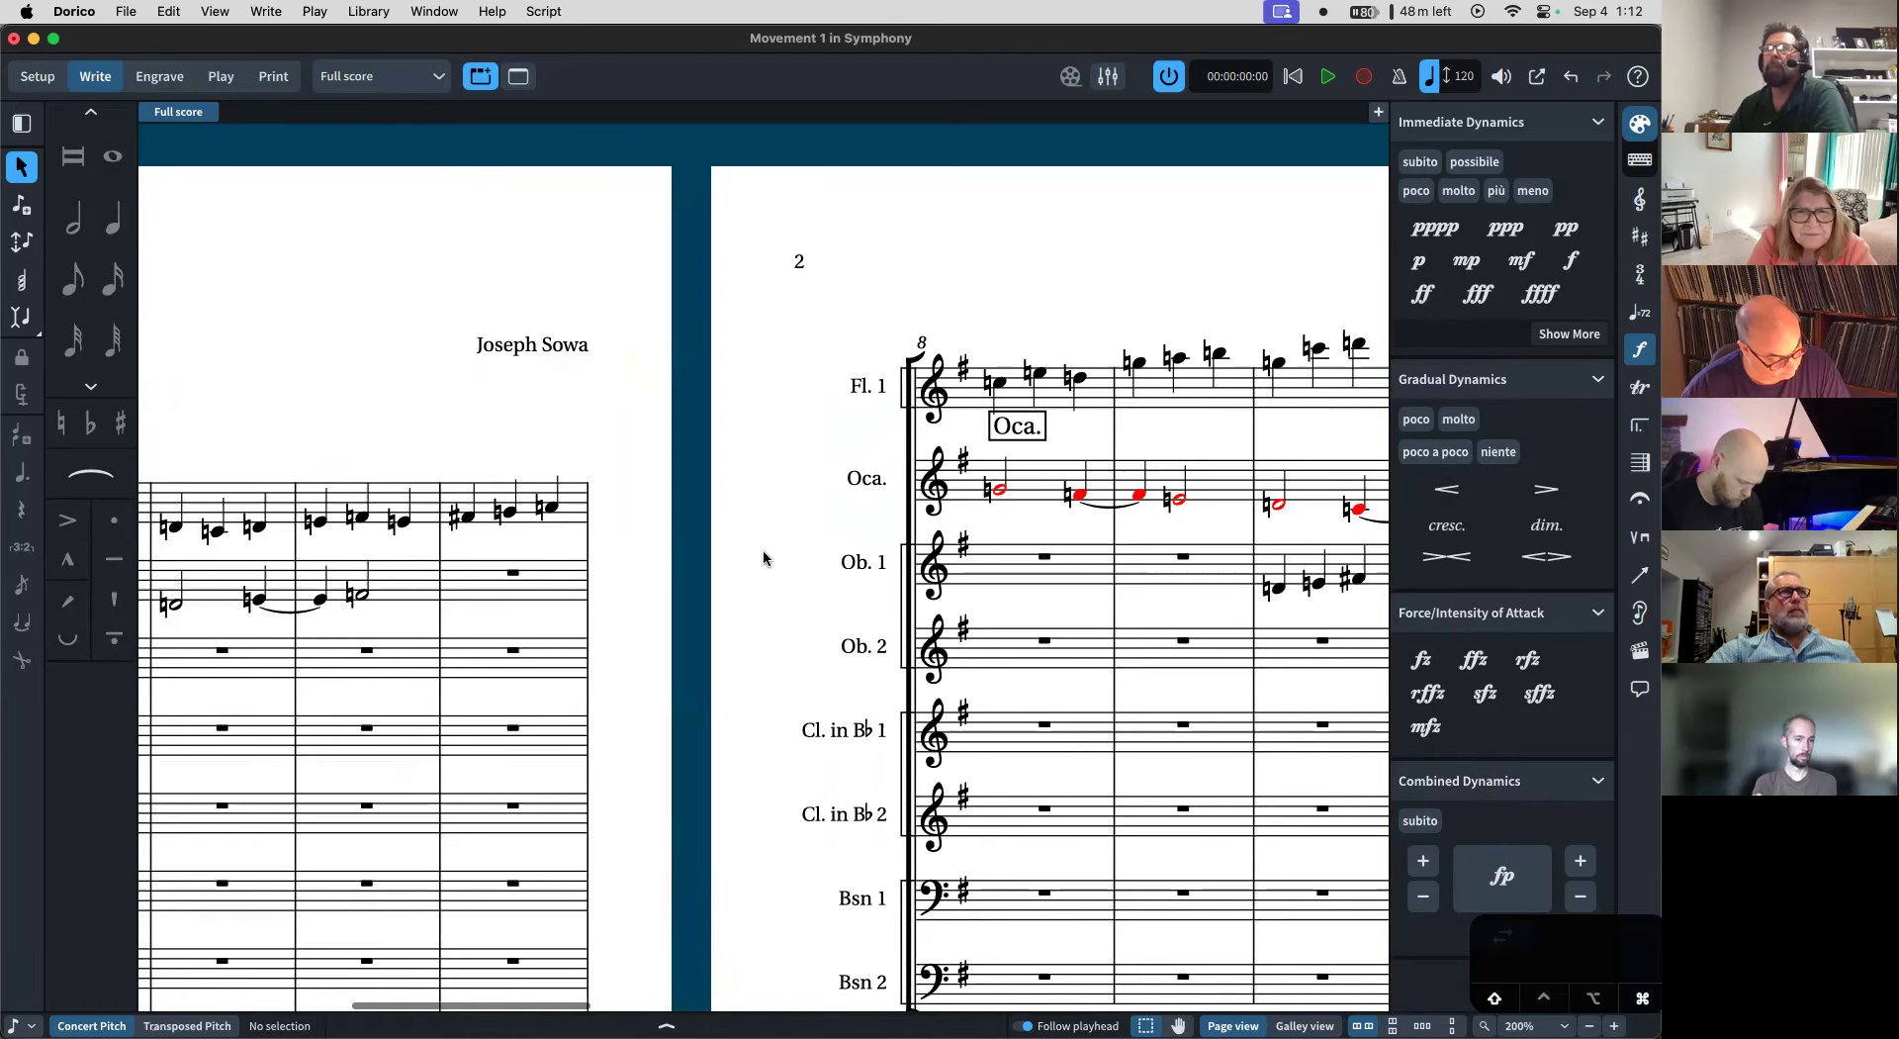
key("cmd+shift+l")
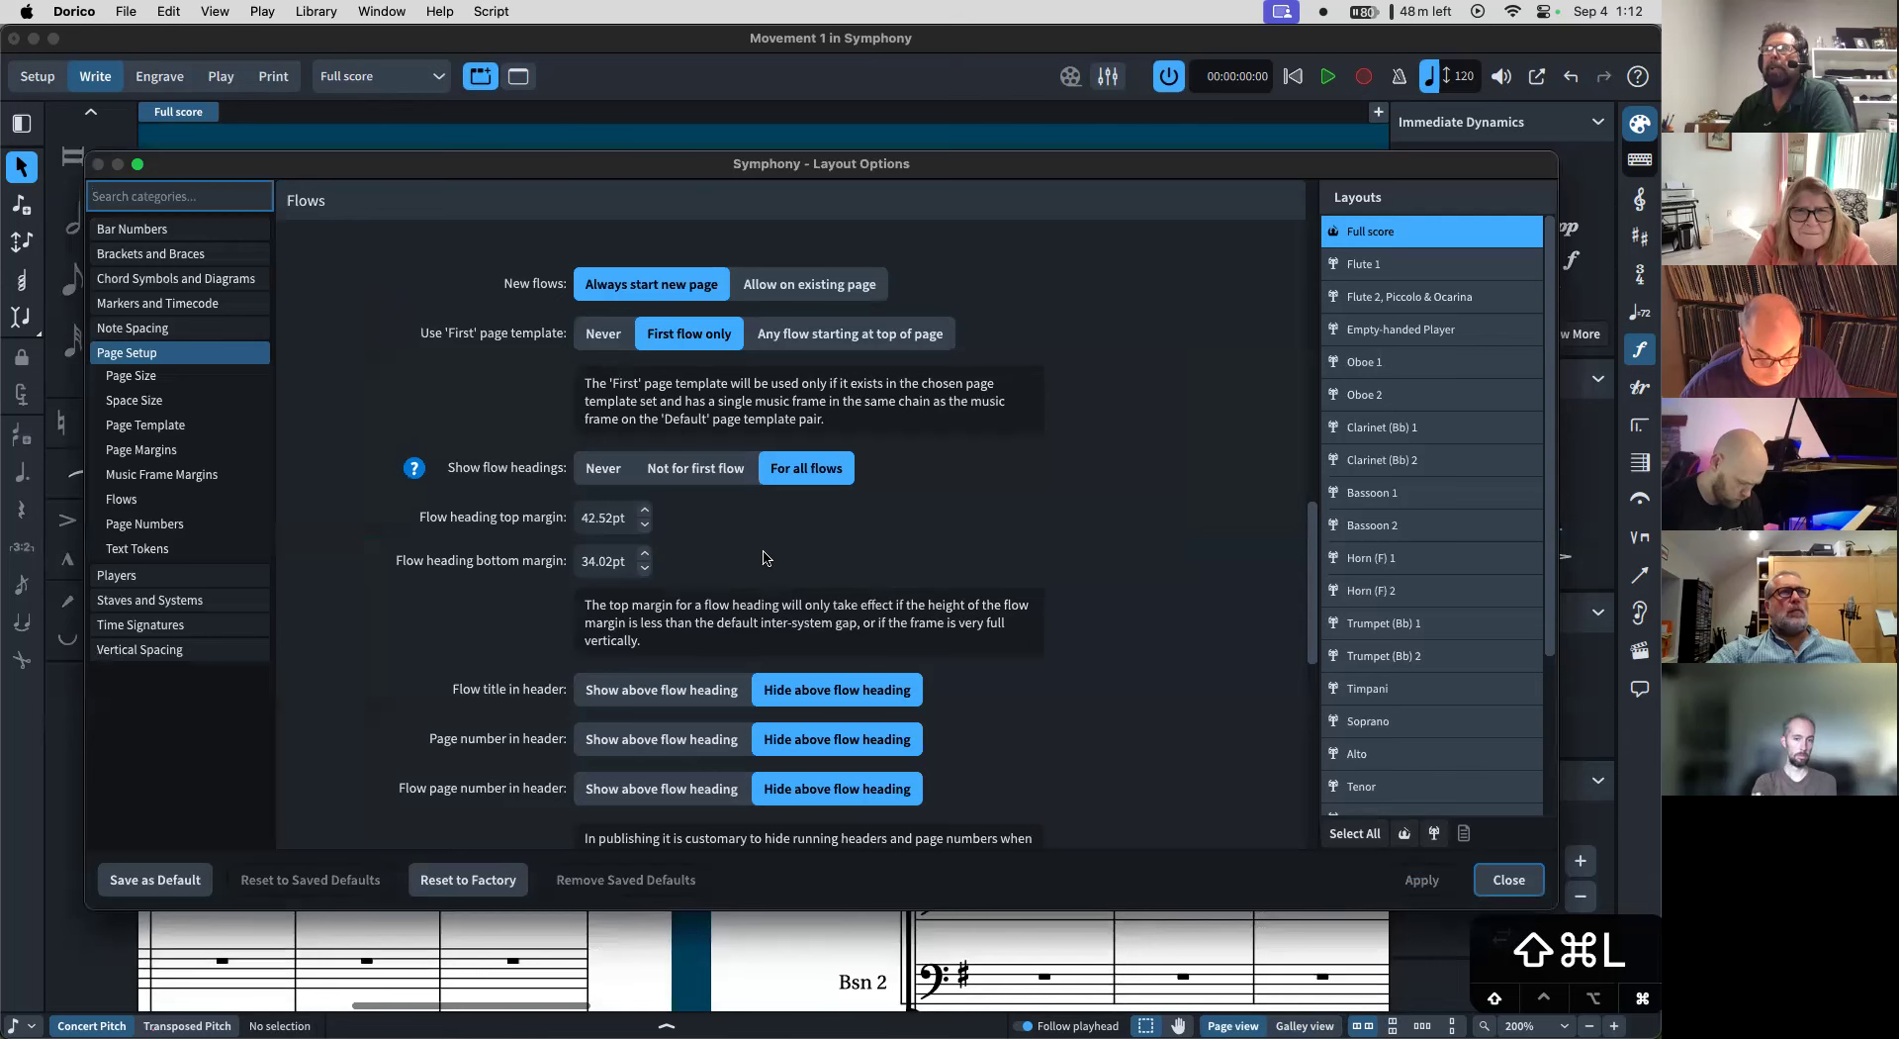
key("Escape")
key("super+shift+l")
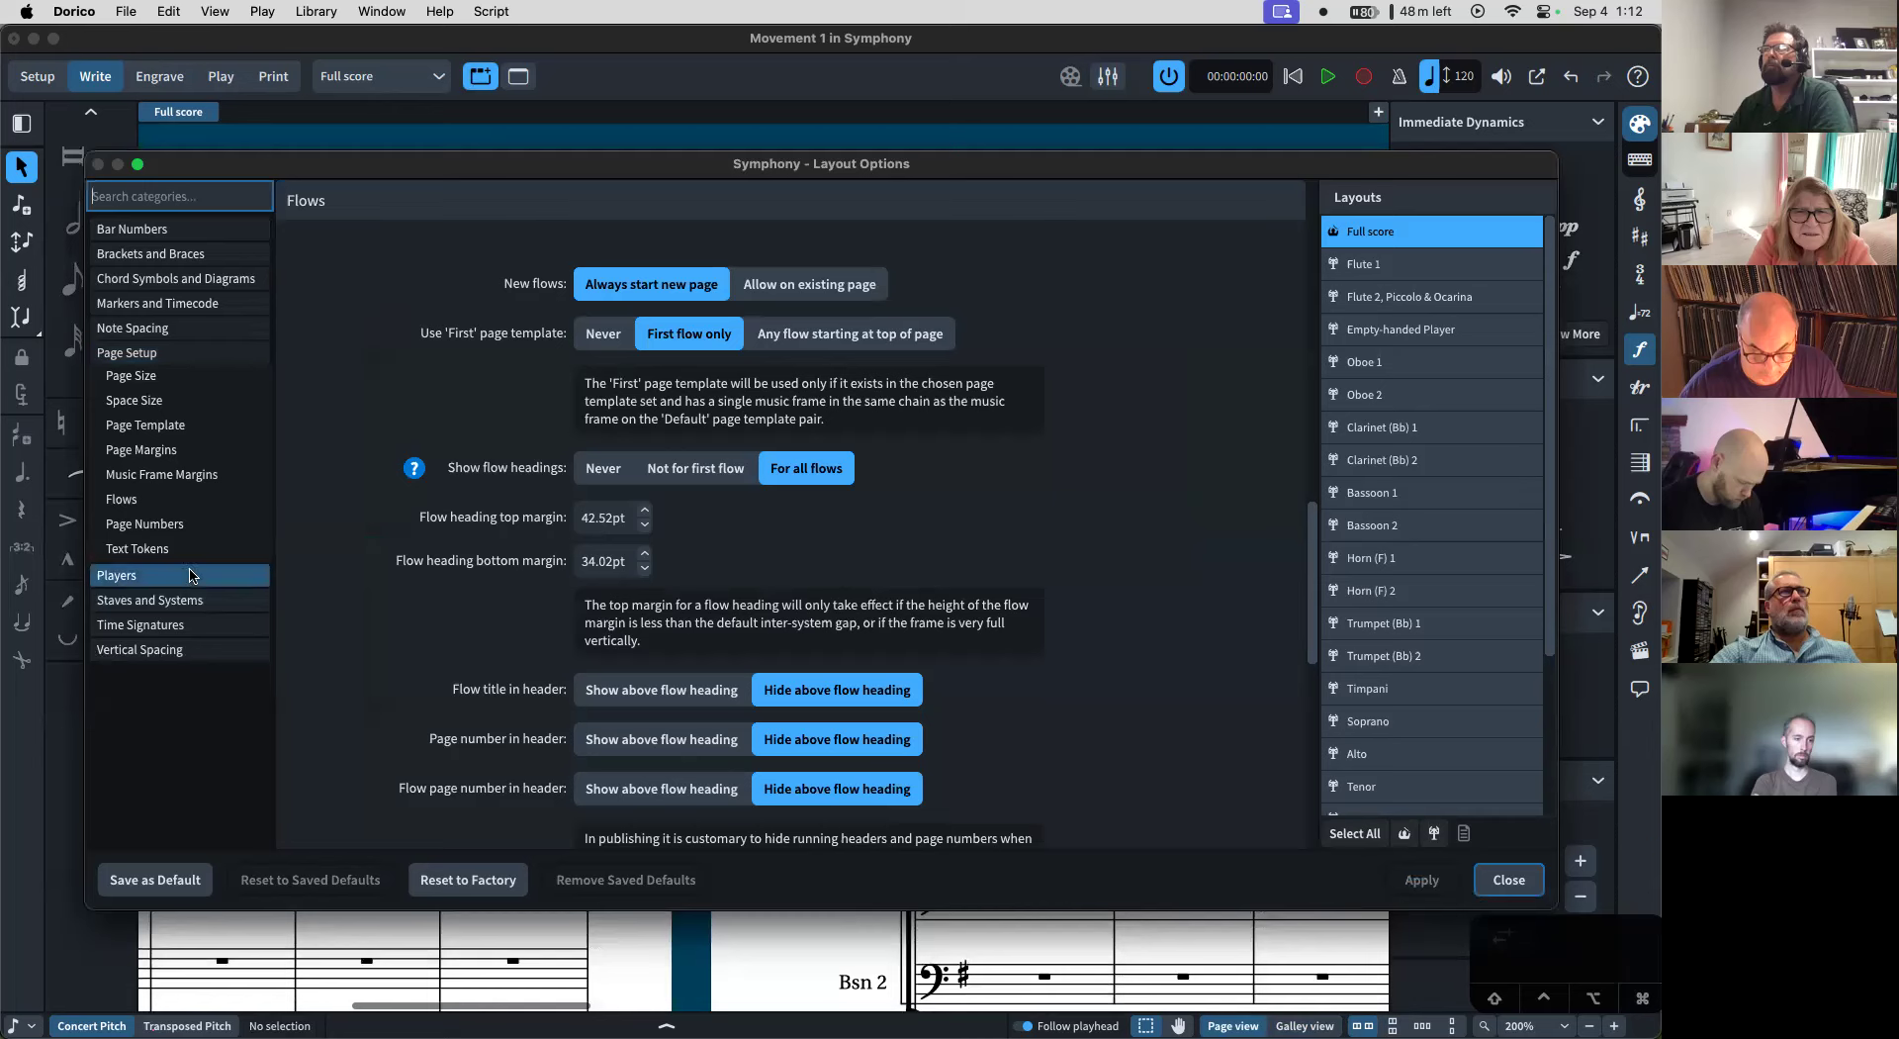
left_click(191, 574)
left_click(215, 423)
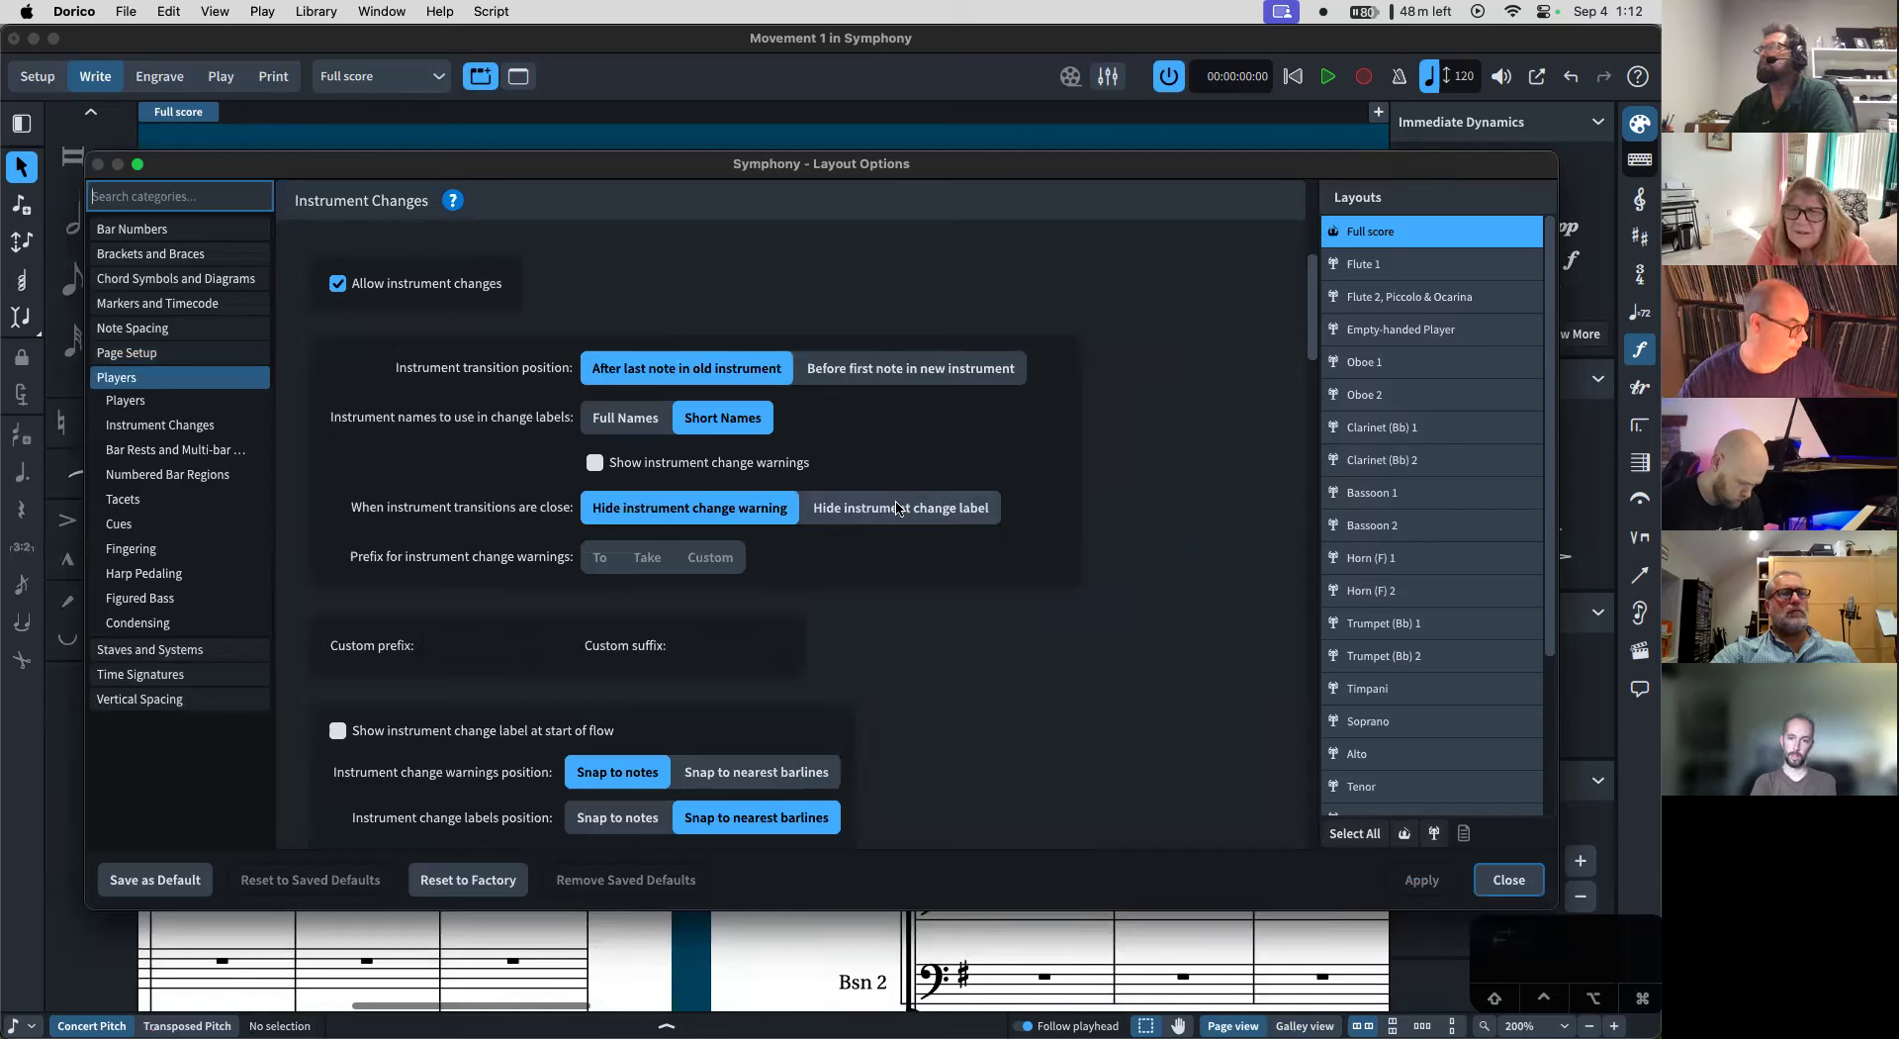
left_click(1509, 880)
- View the ocarina passage at bar 8 in the Flute 2, Piccolo & Ocarina part, checking it in Setup and Engrave modes
left_click(1000, 492)
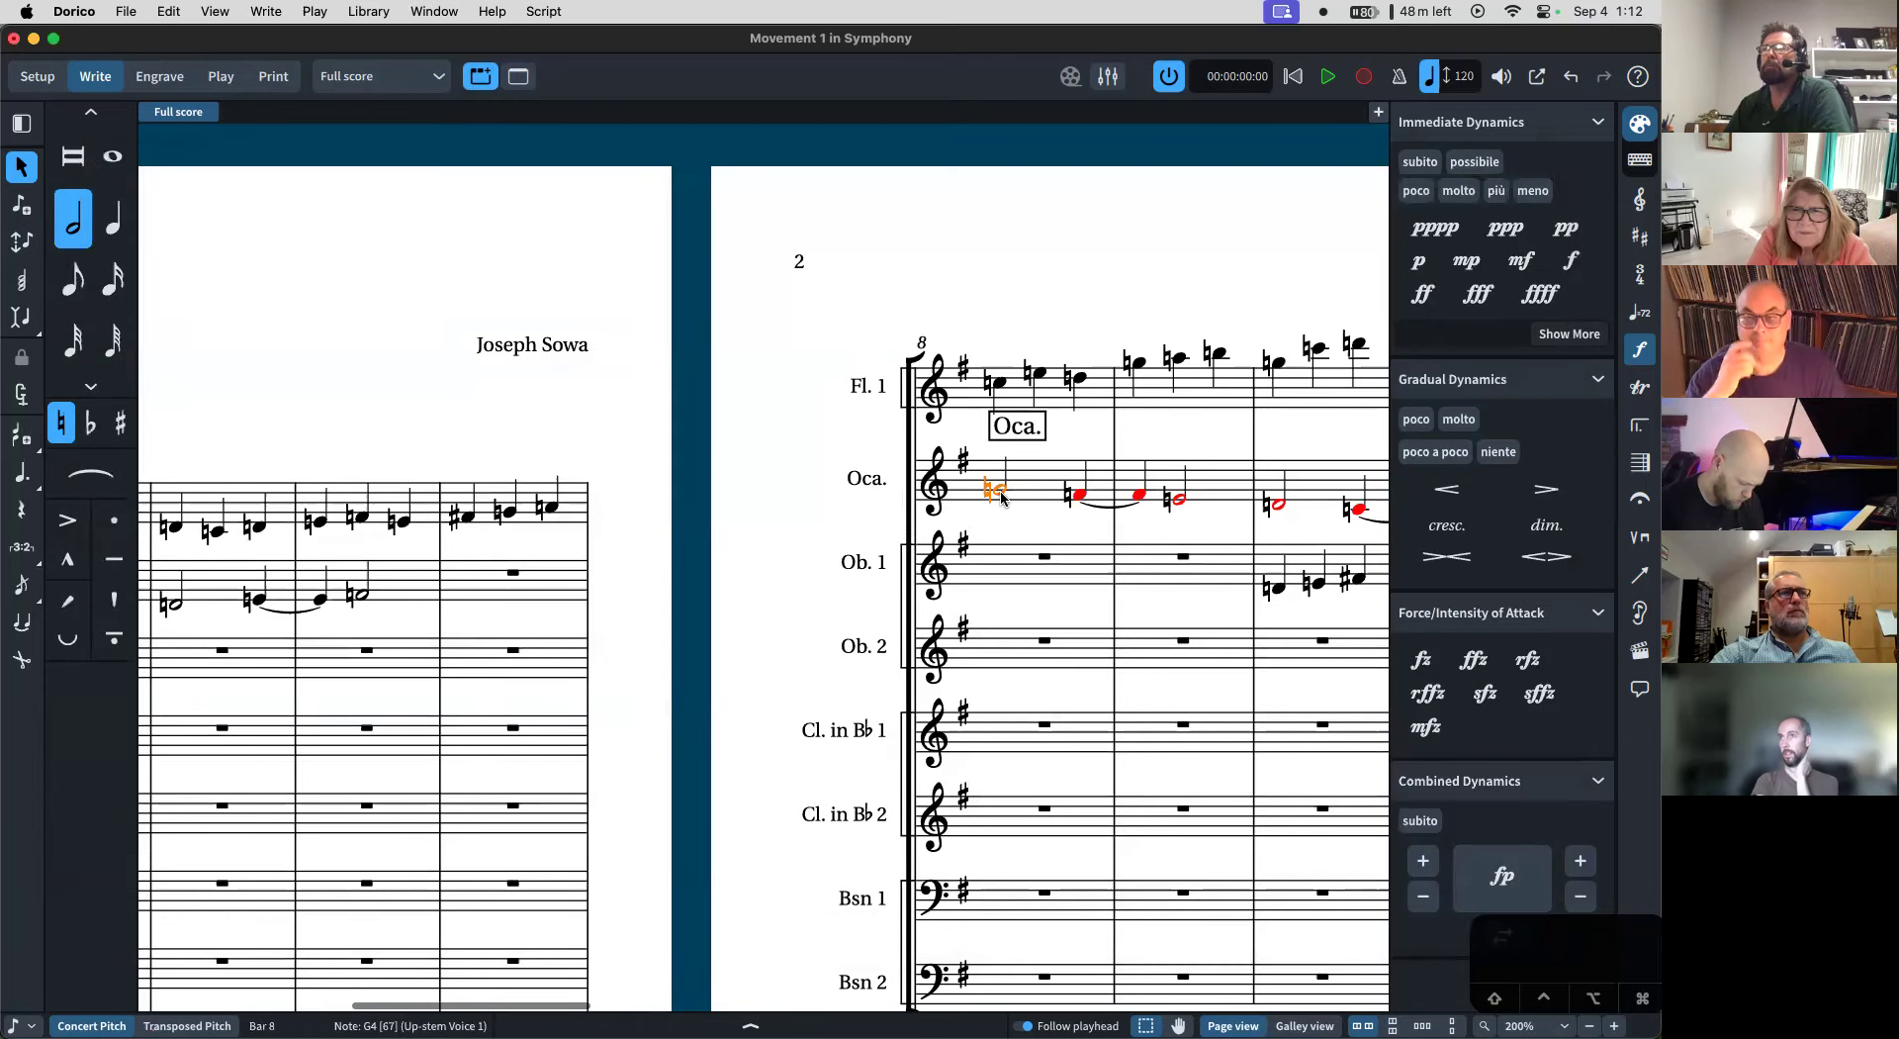
key("w")
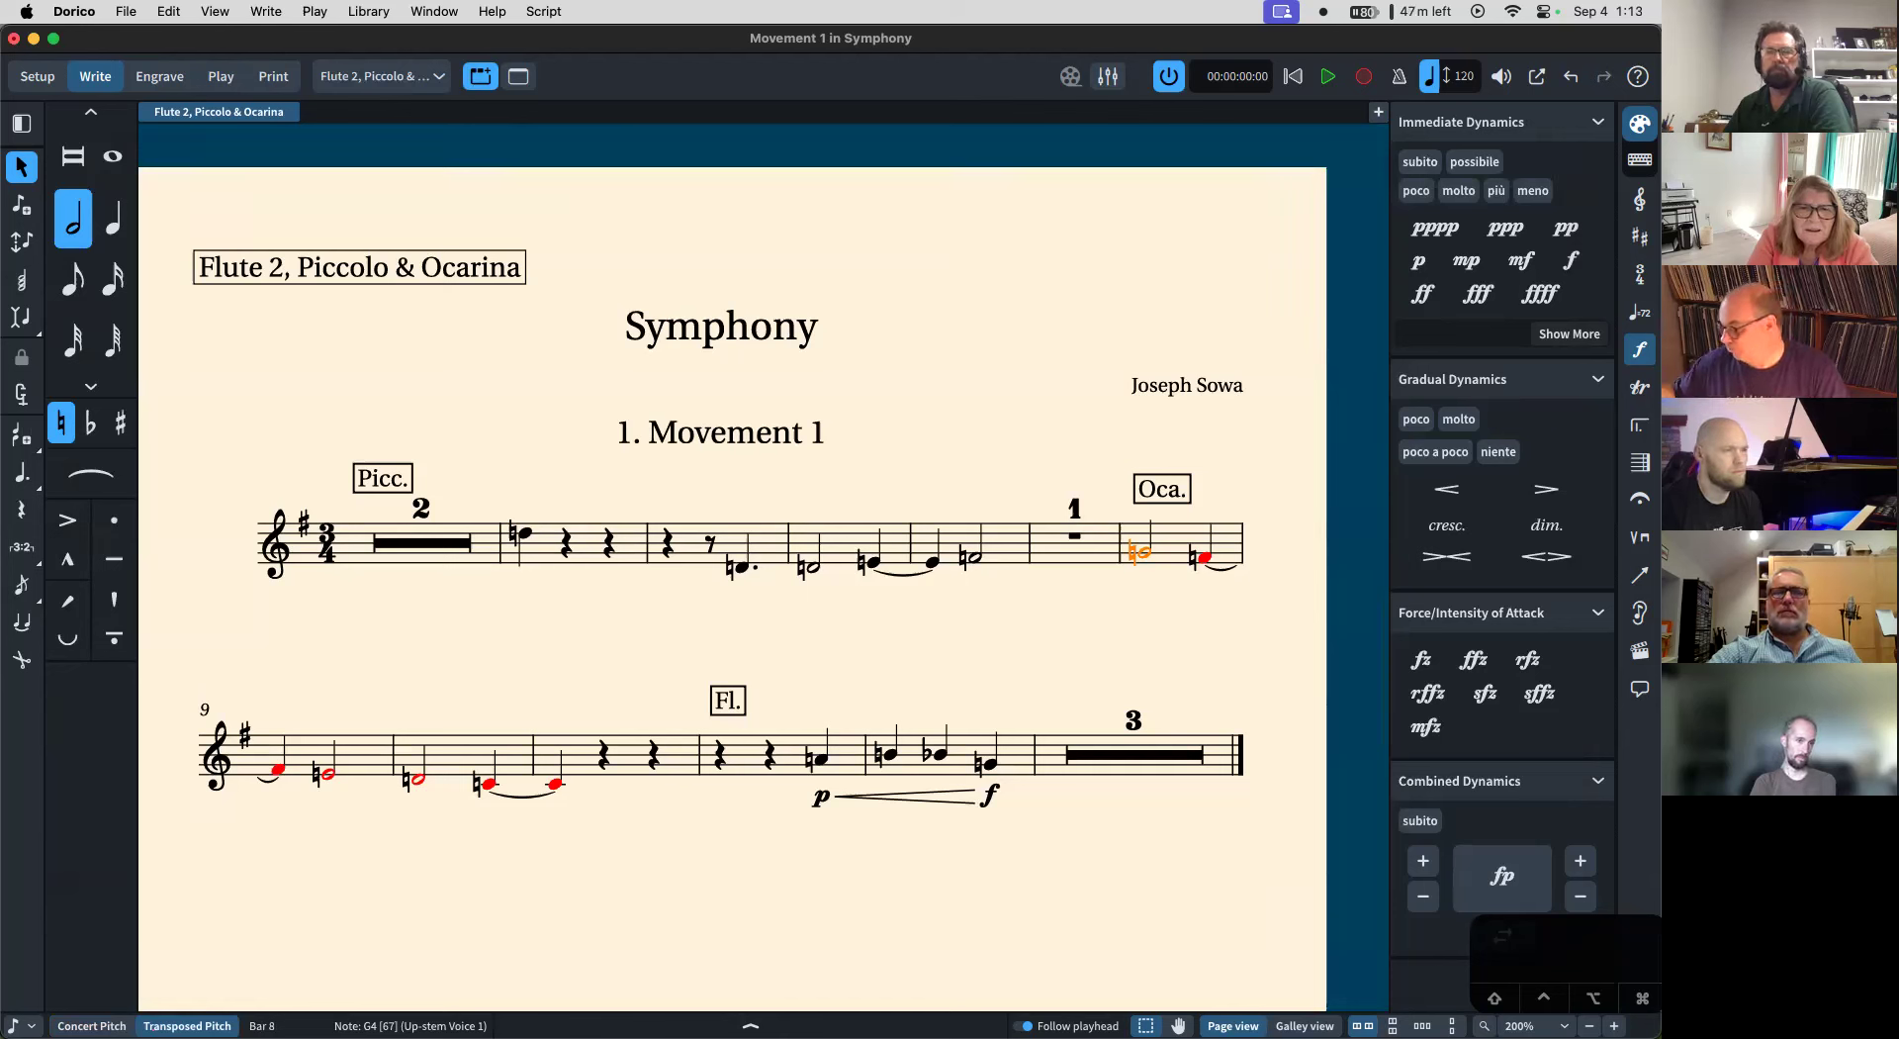
left_click(40, 79)
left_click(117, 77)
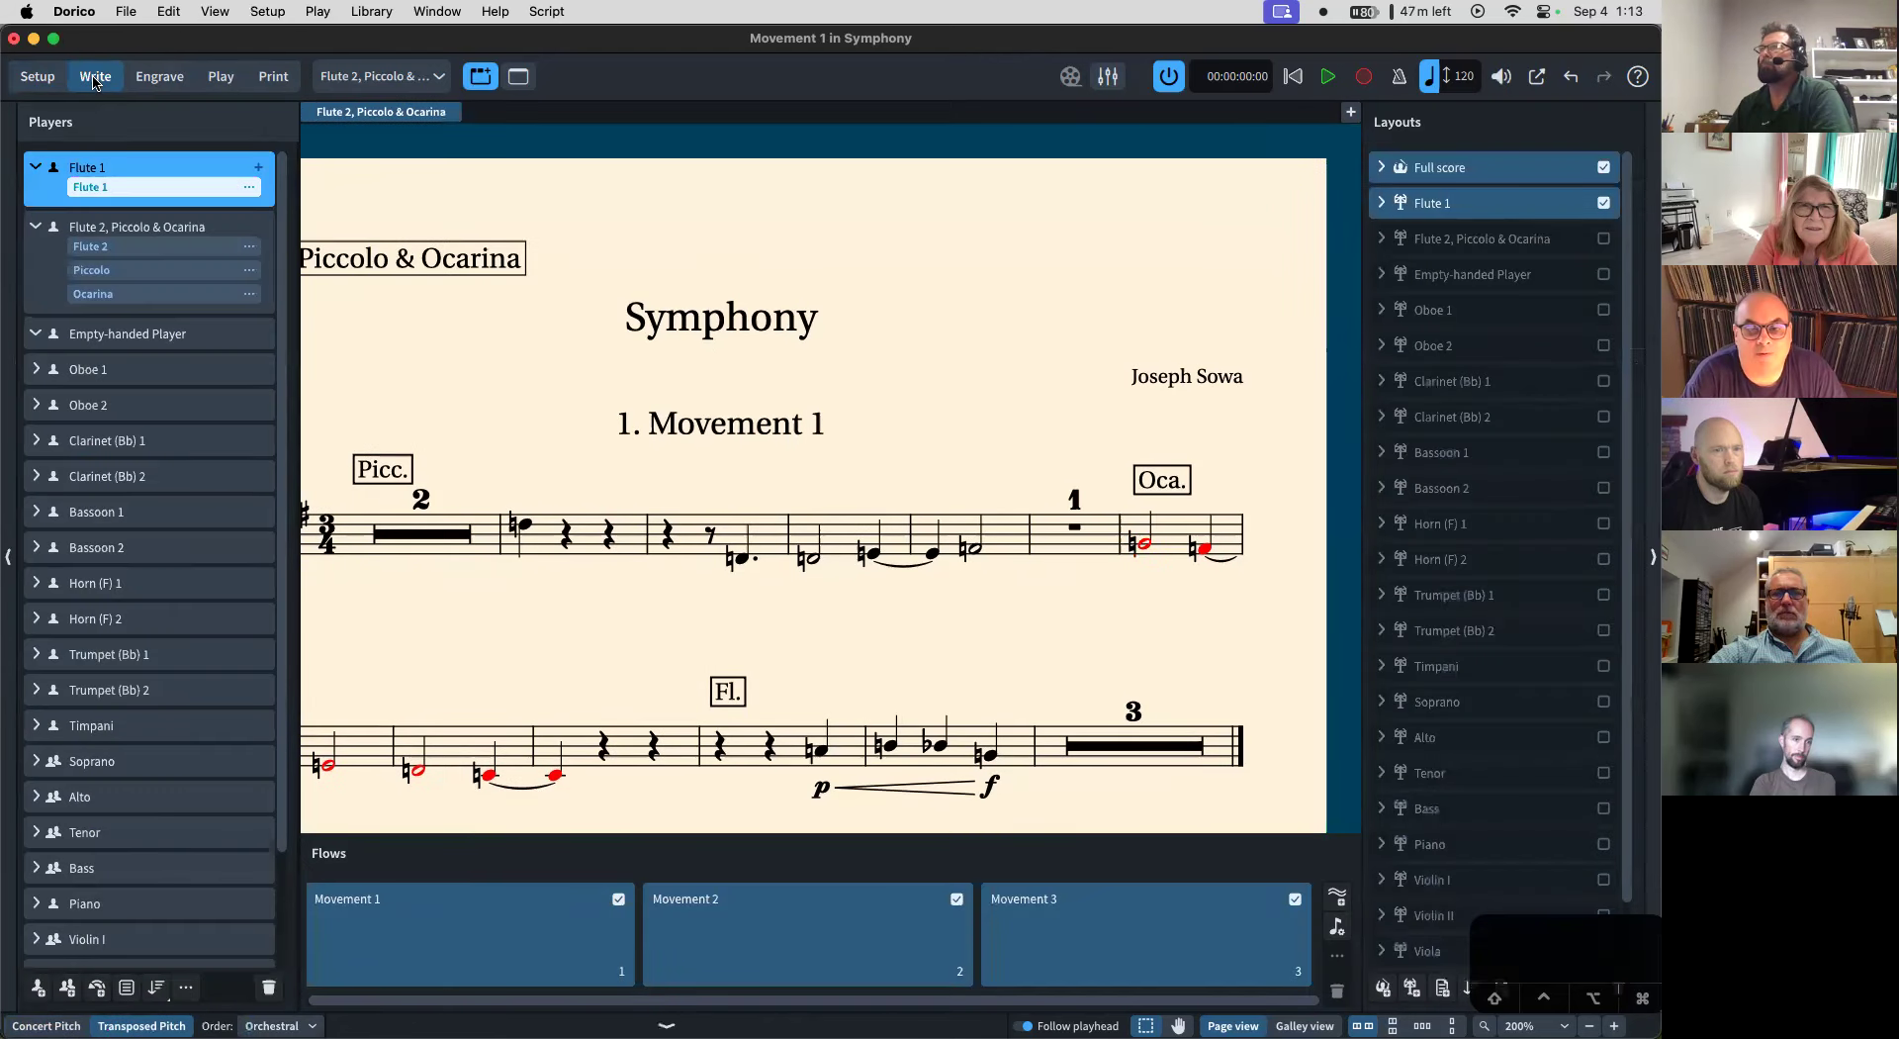
left_click(158, 77)
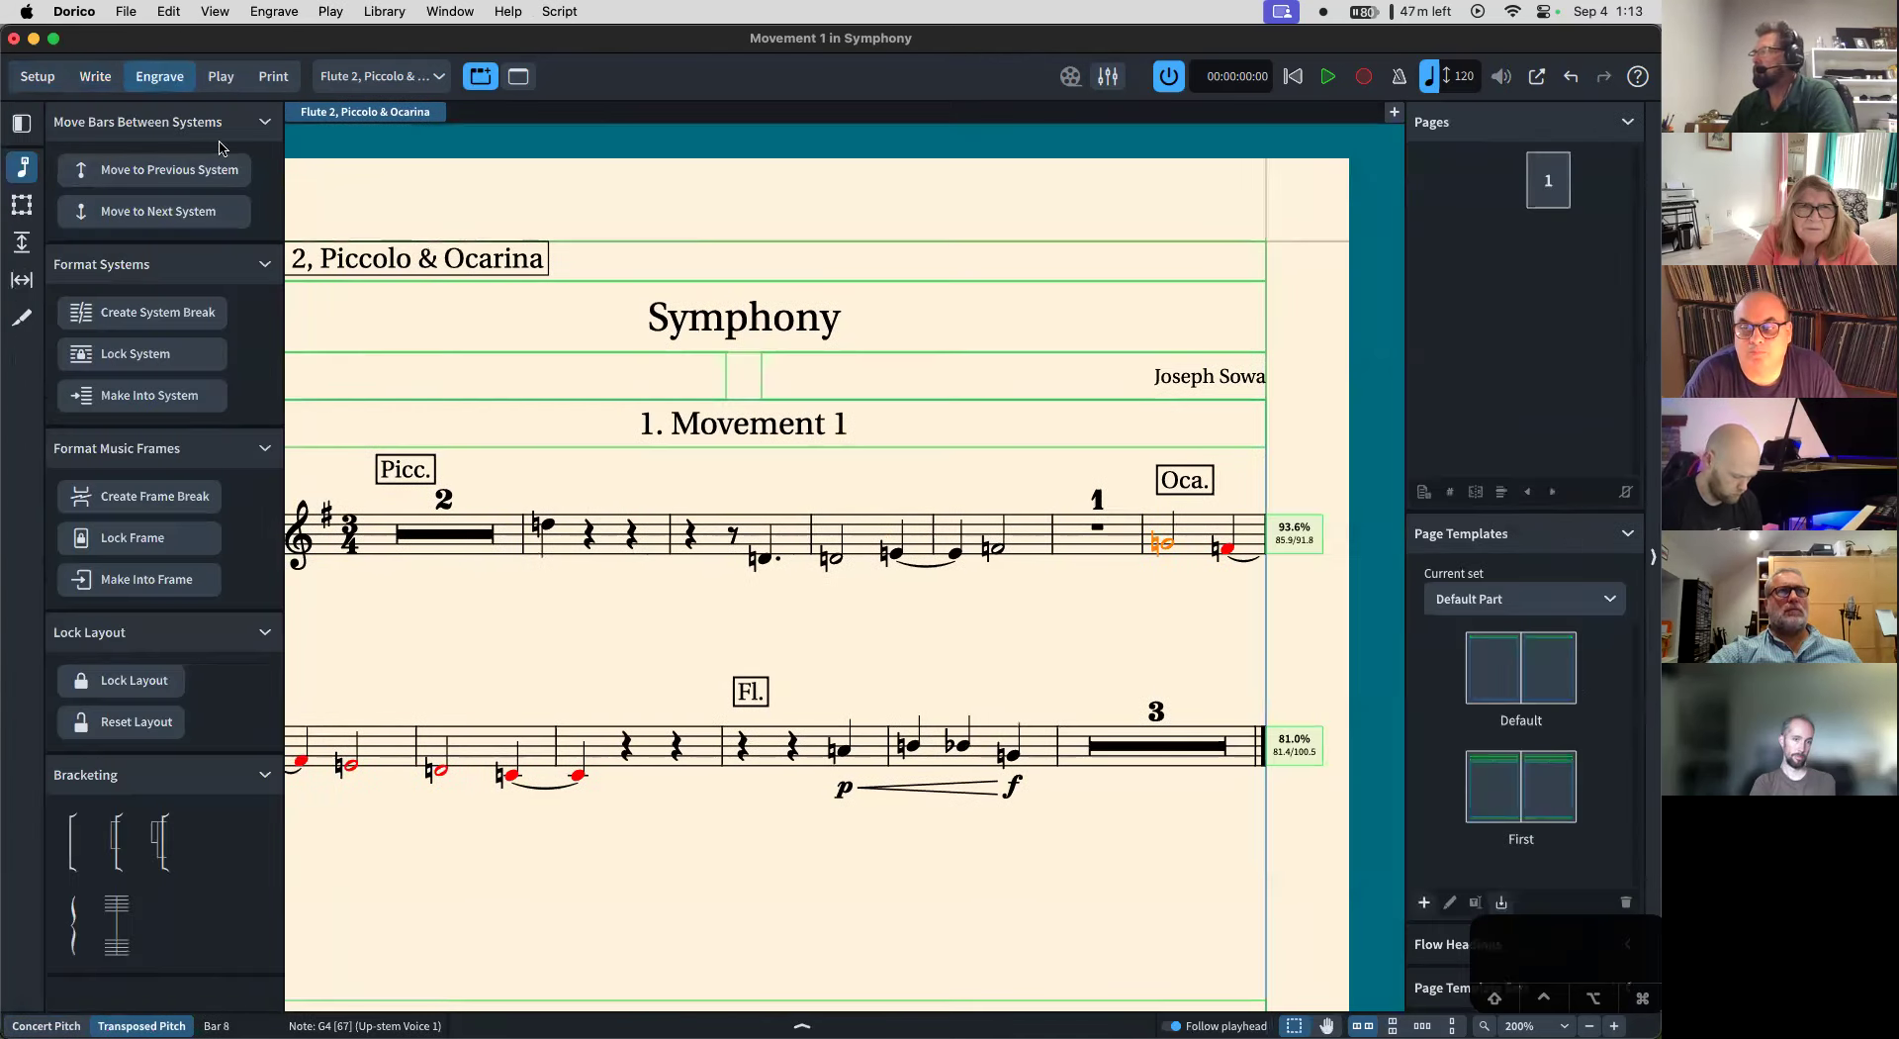
- Switch back to the full score layout and return to Write mode at the choir staves
left_click(409, 83)
left_click(396, 107)
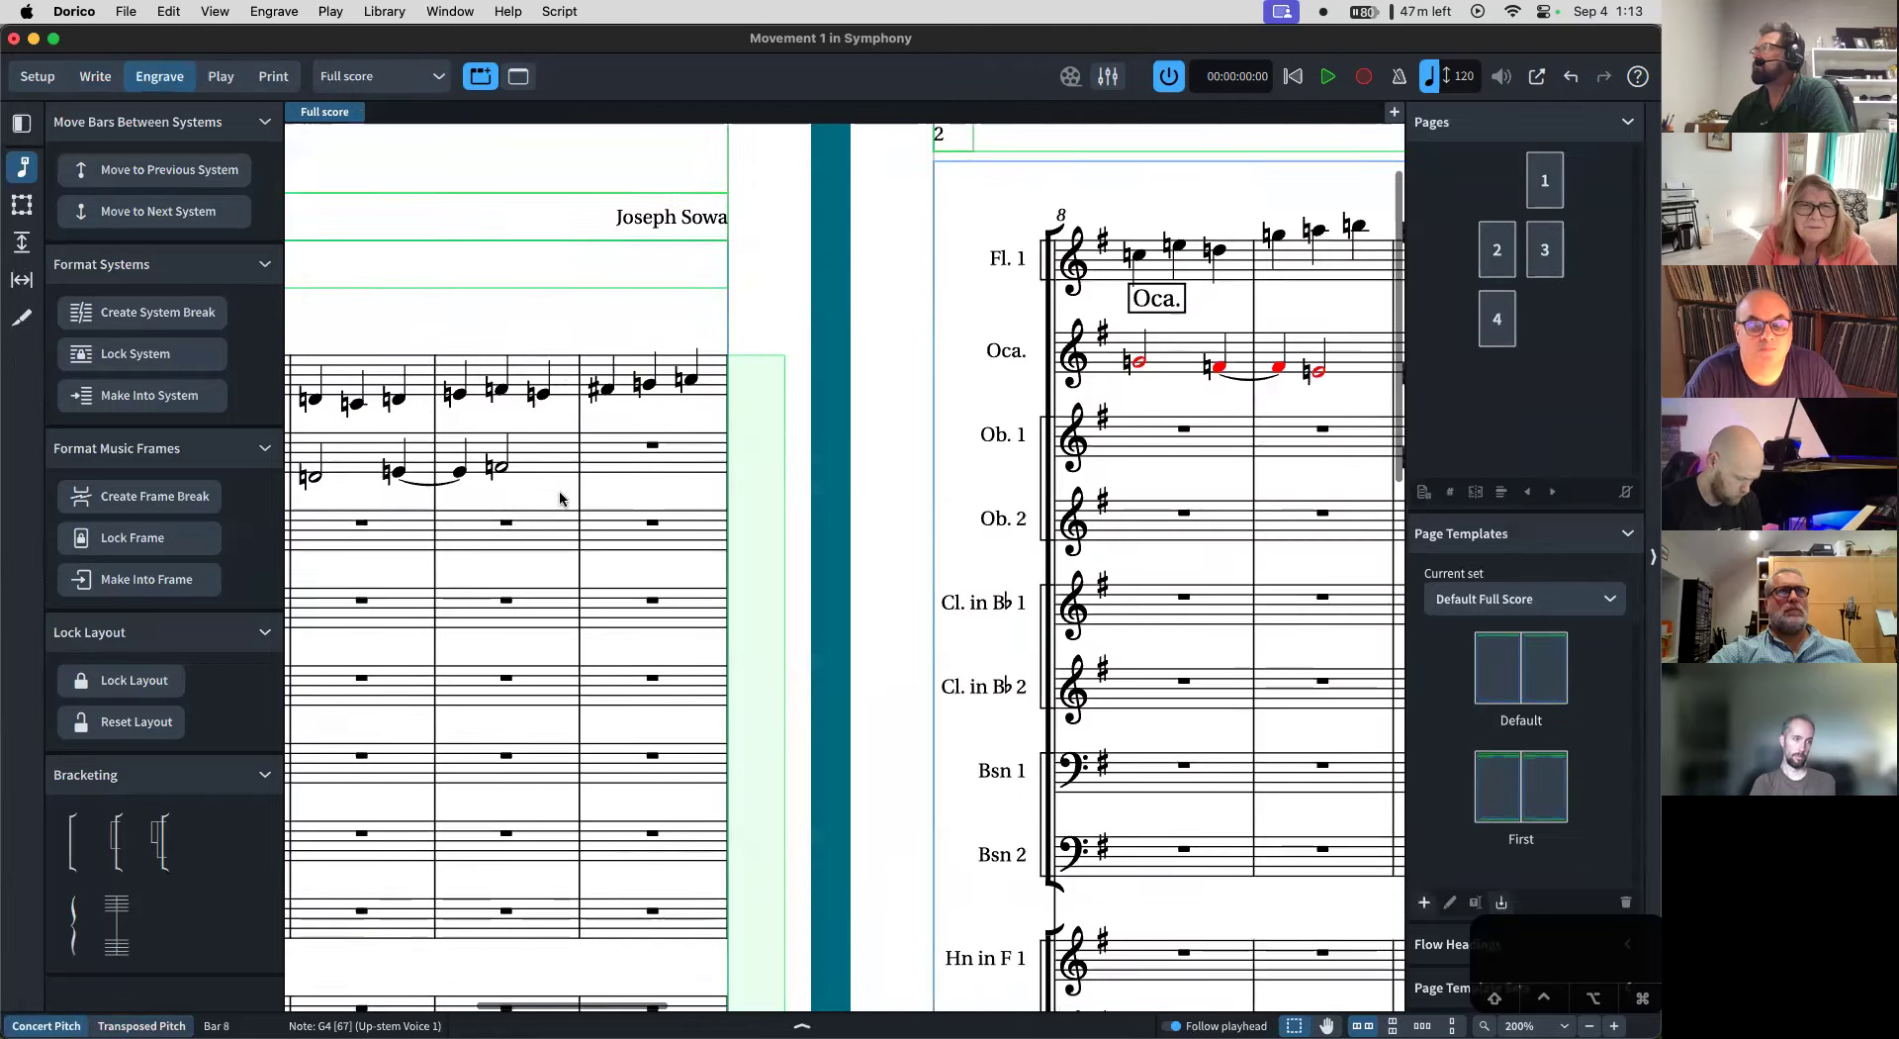
scroll(561, 499, "down", 15)
scroll(778, 285, "up", 4)
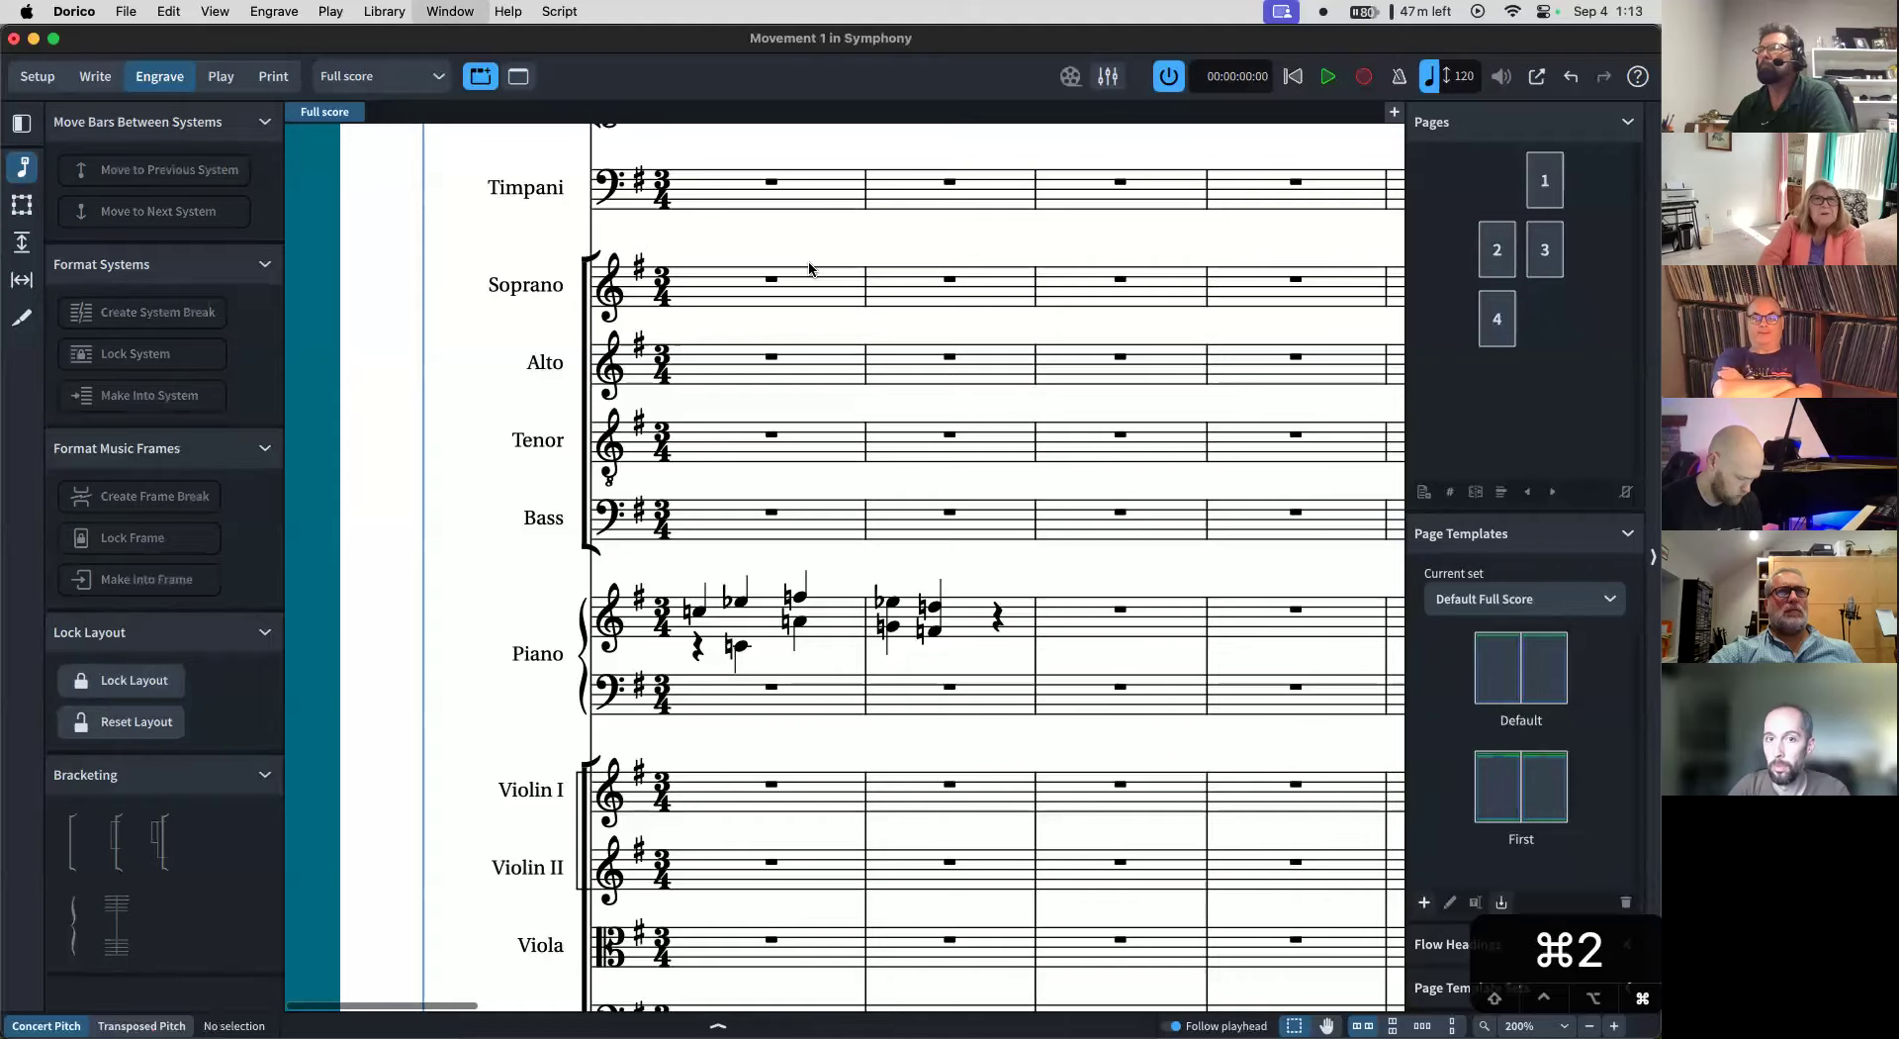
key("super+2")
scroll(615, 397, "down", 10)
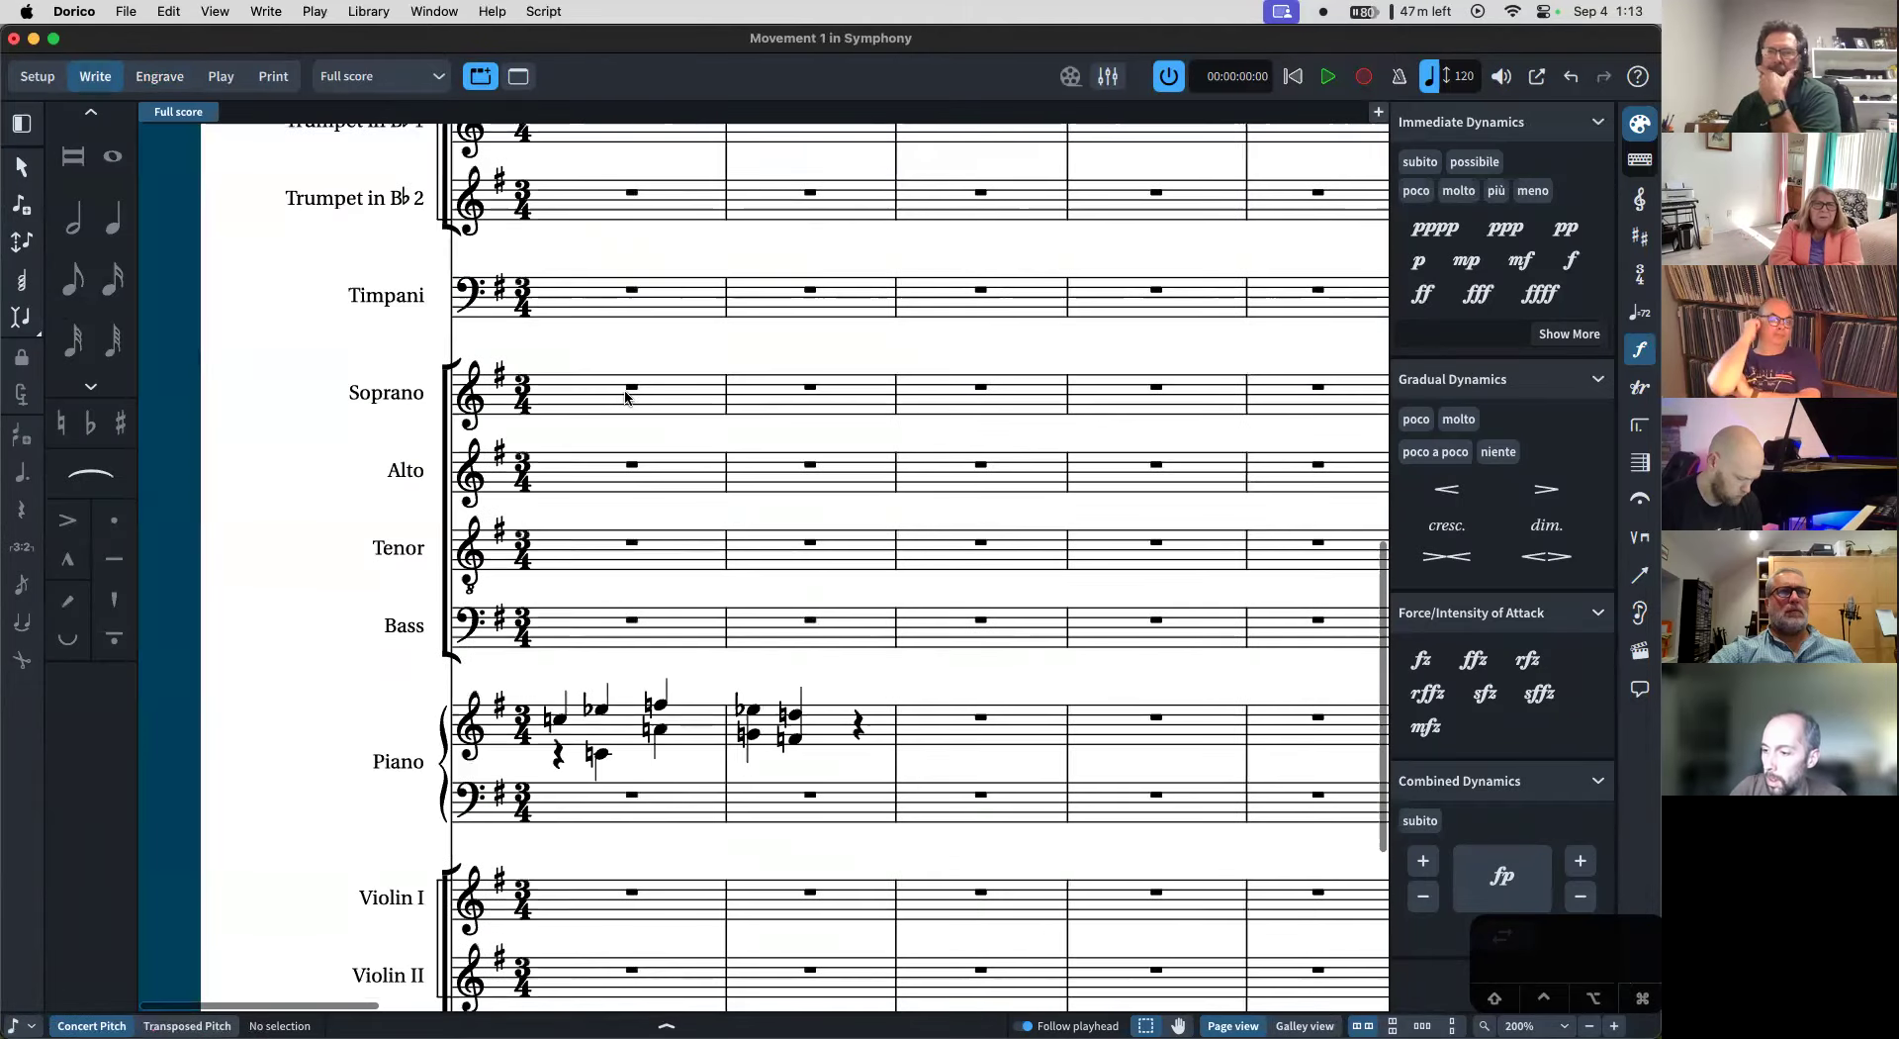
- Enter quarter-note chords C, F and G in bar 1 and C in bar 2 across the Soprano, Alto, Tenor and Bass staves
left_click(631, 396)
key("shift+n")
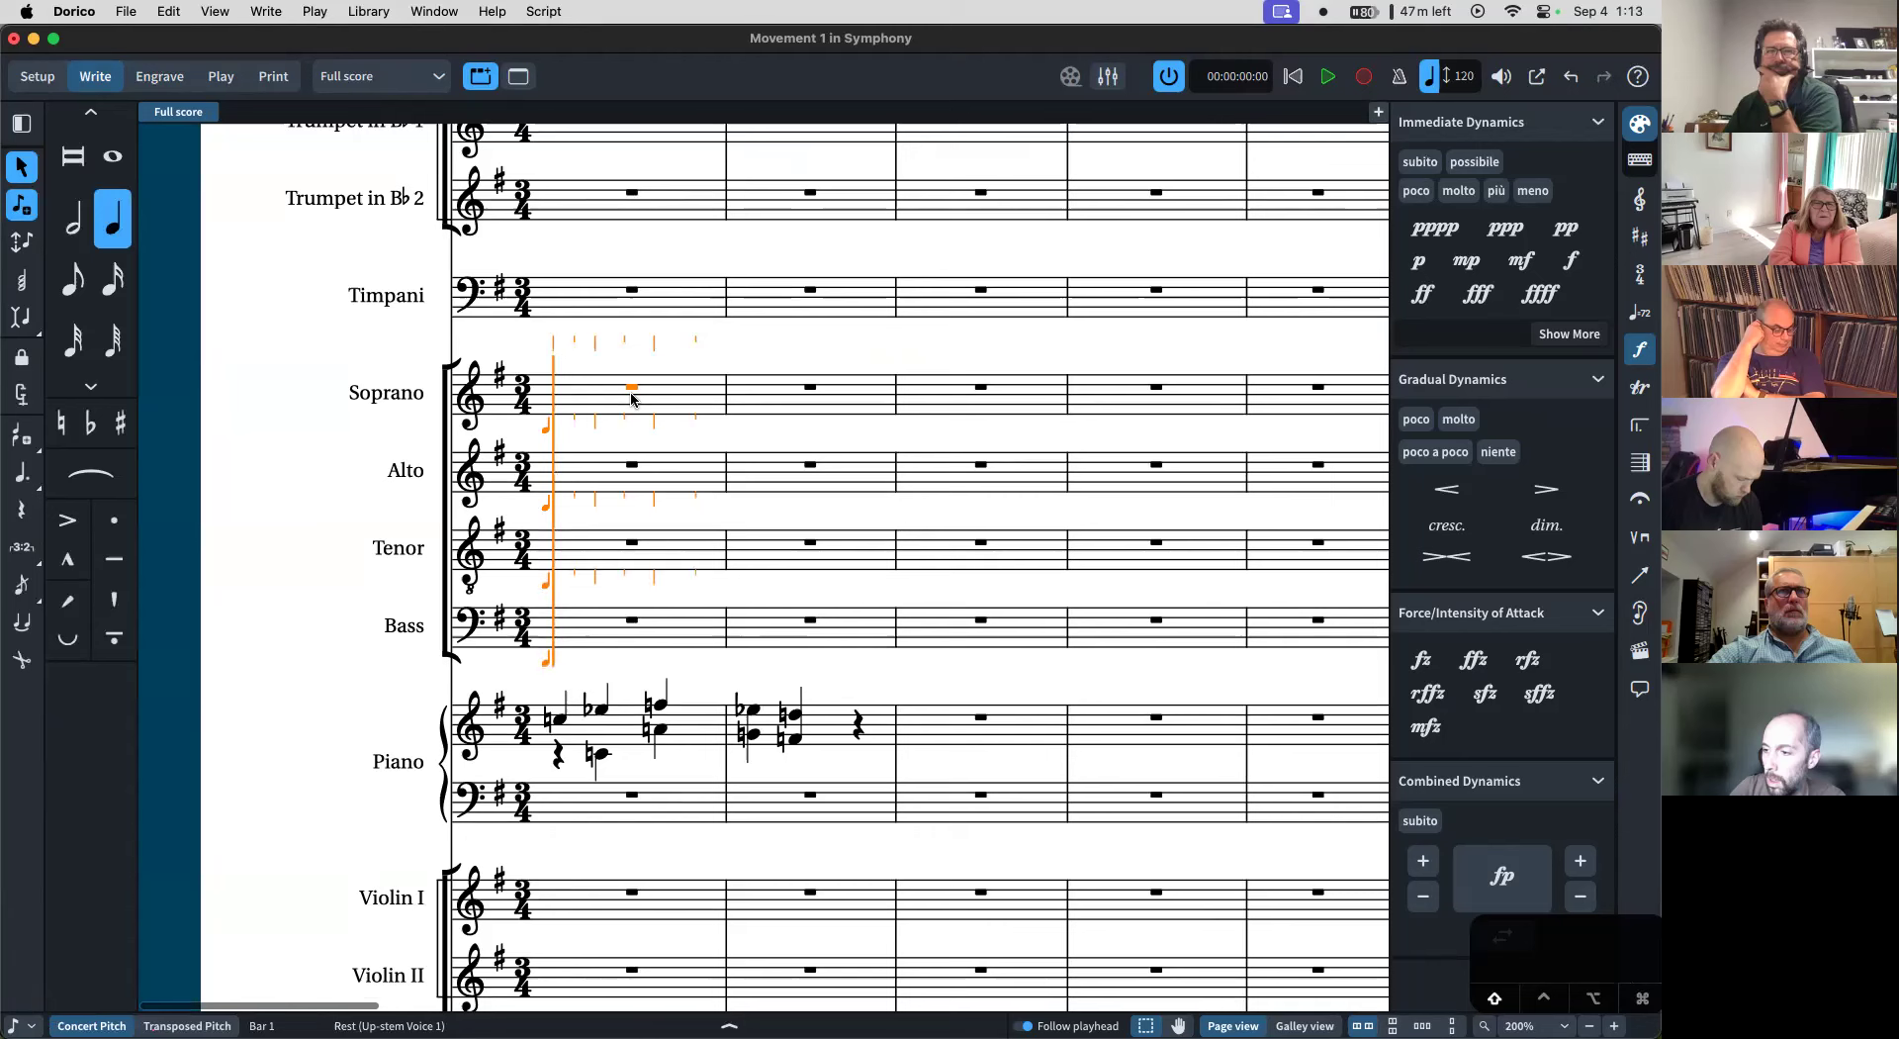
key("alt+a")
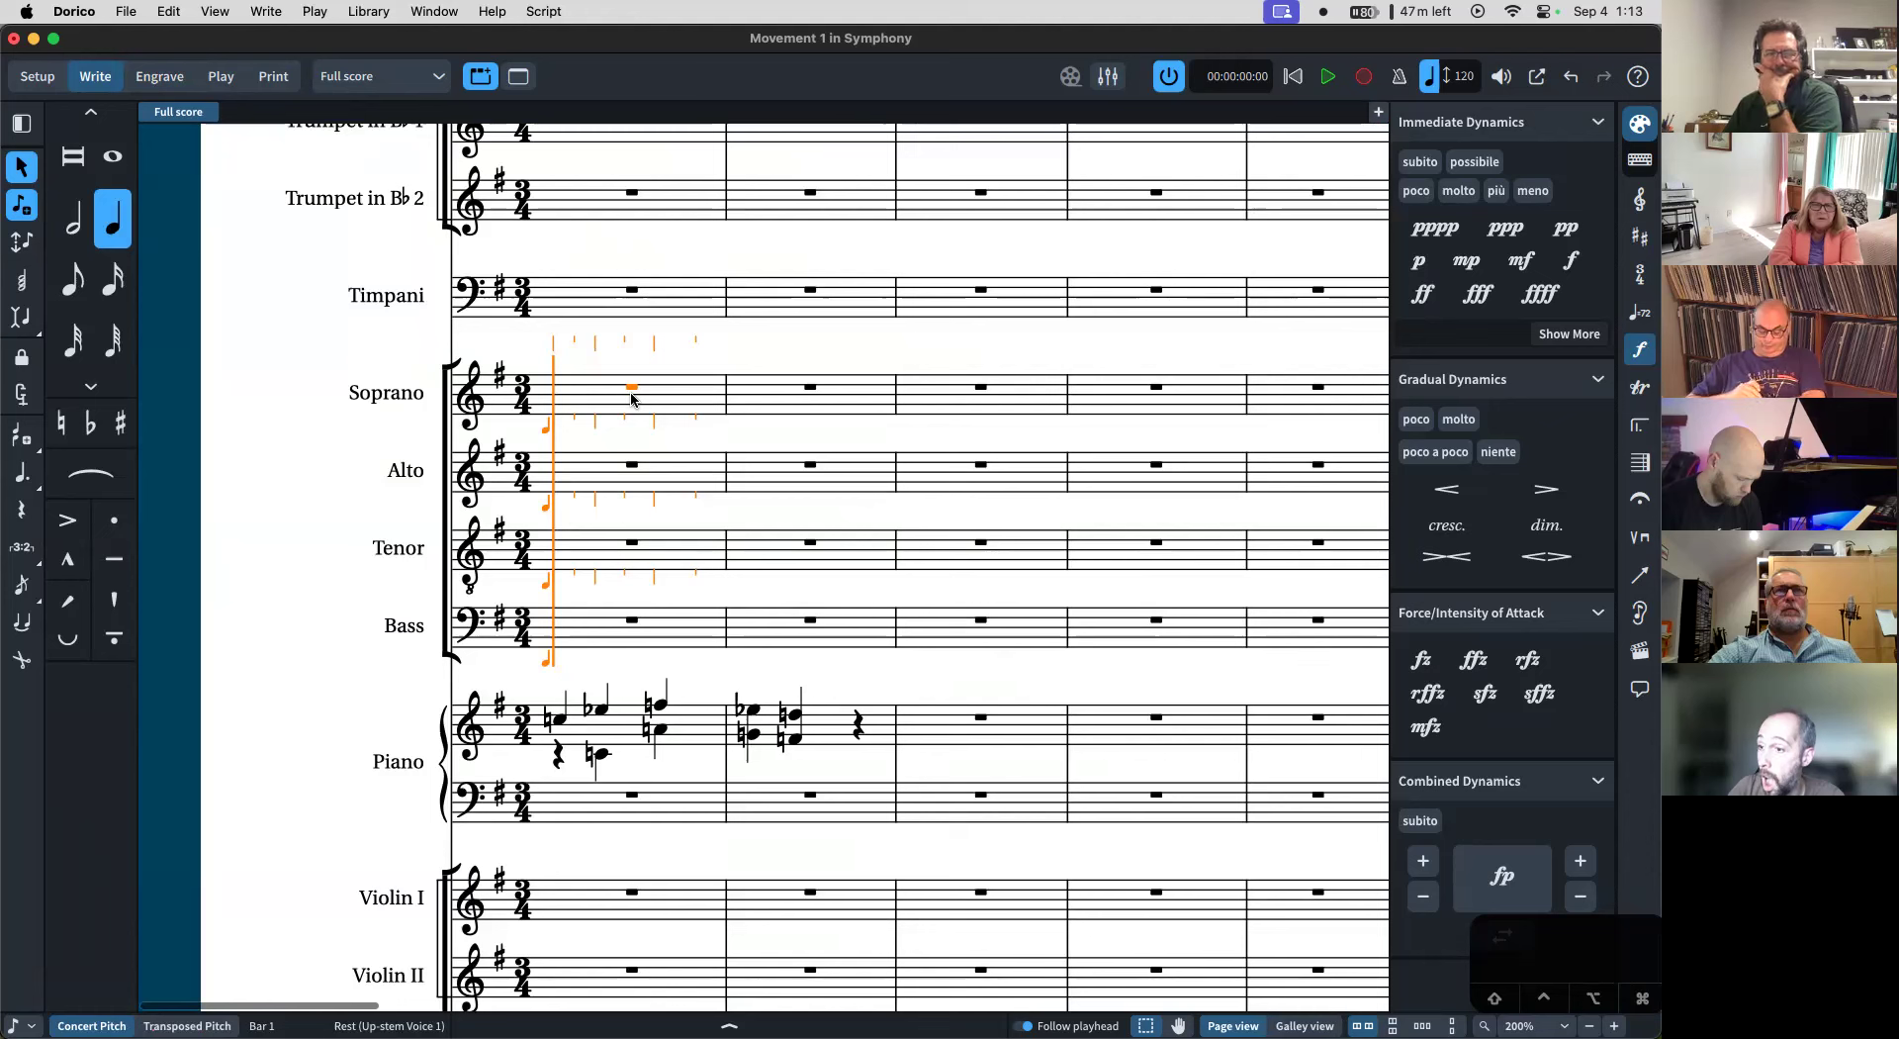
key("f")
key("g")
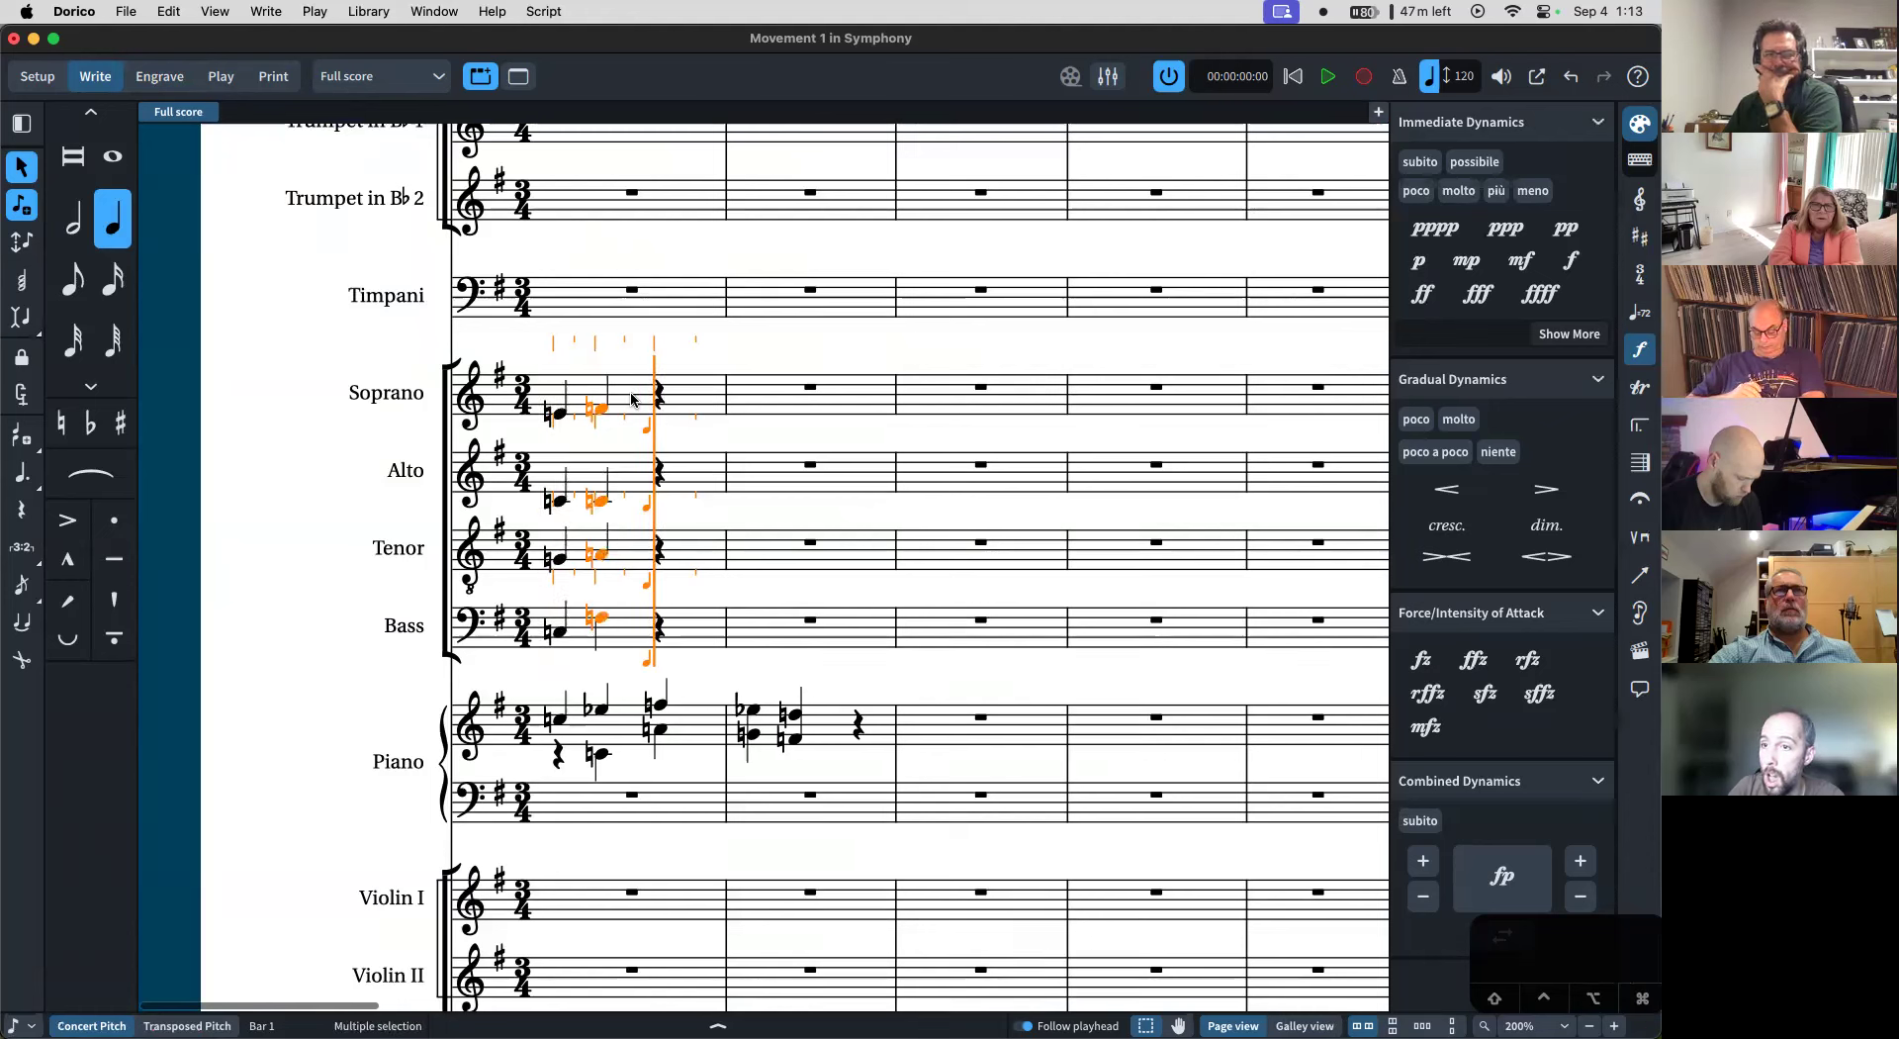
key("e")
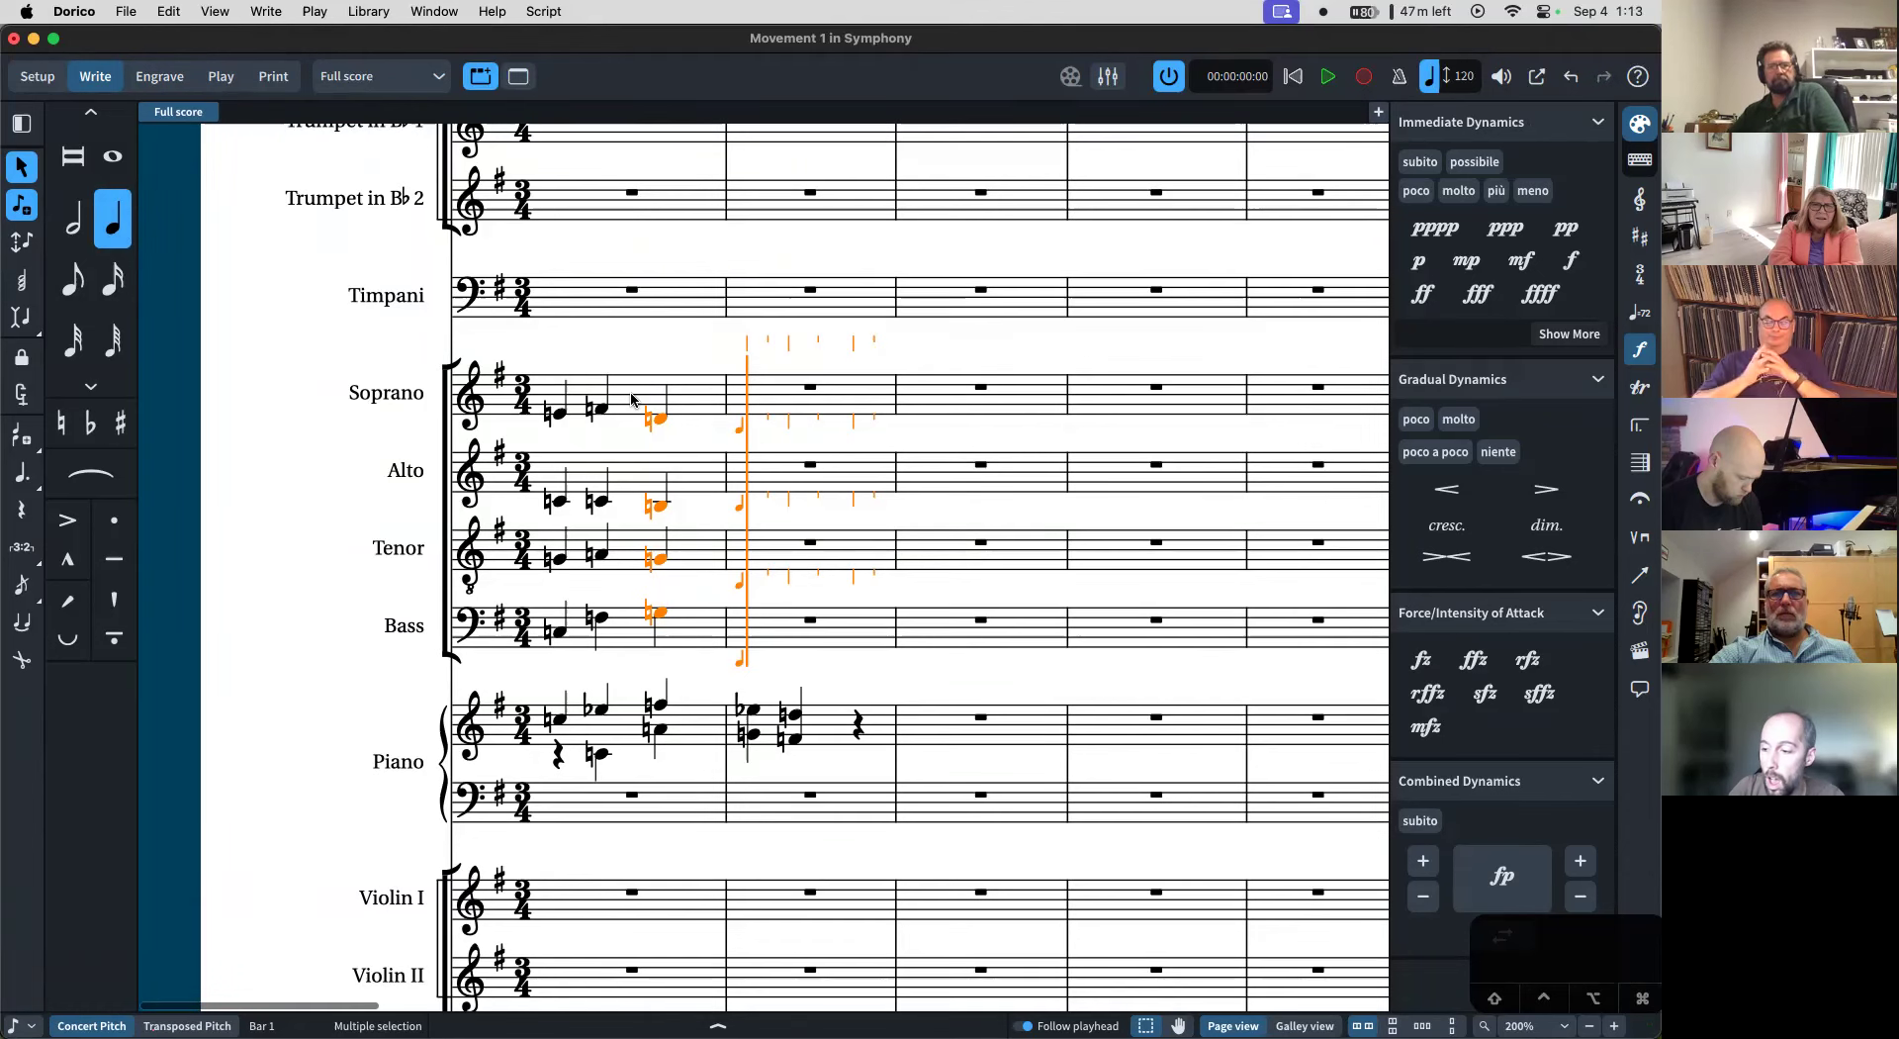
key("d")
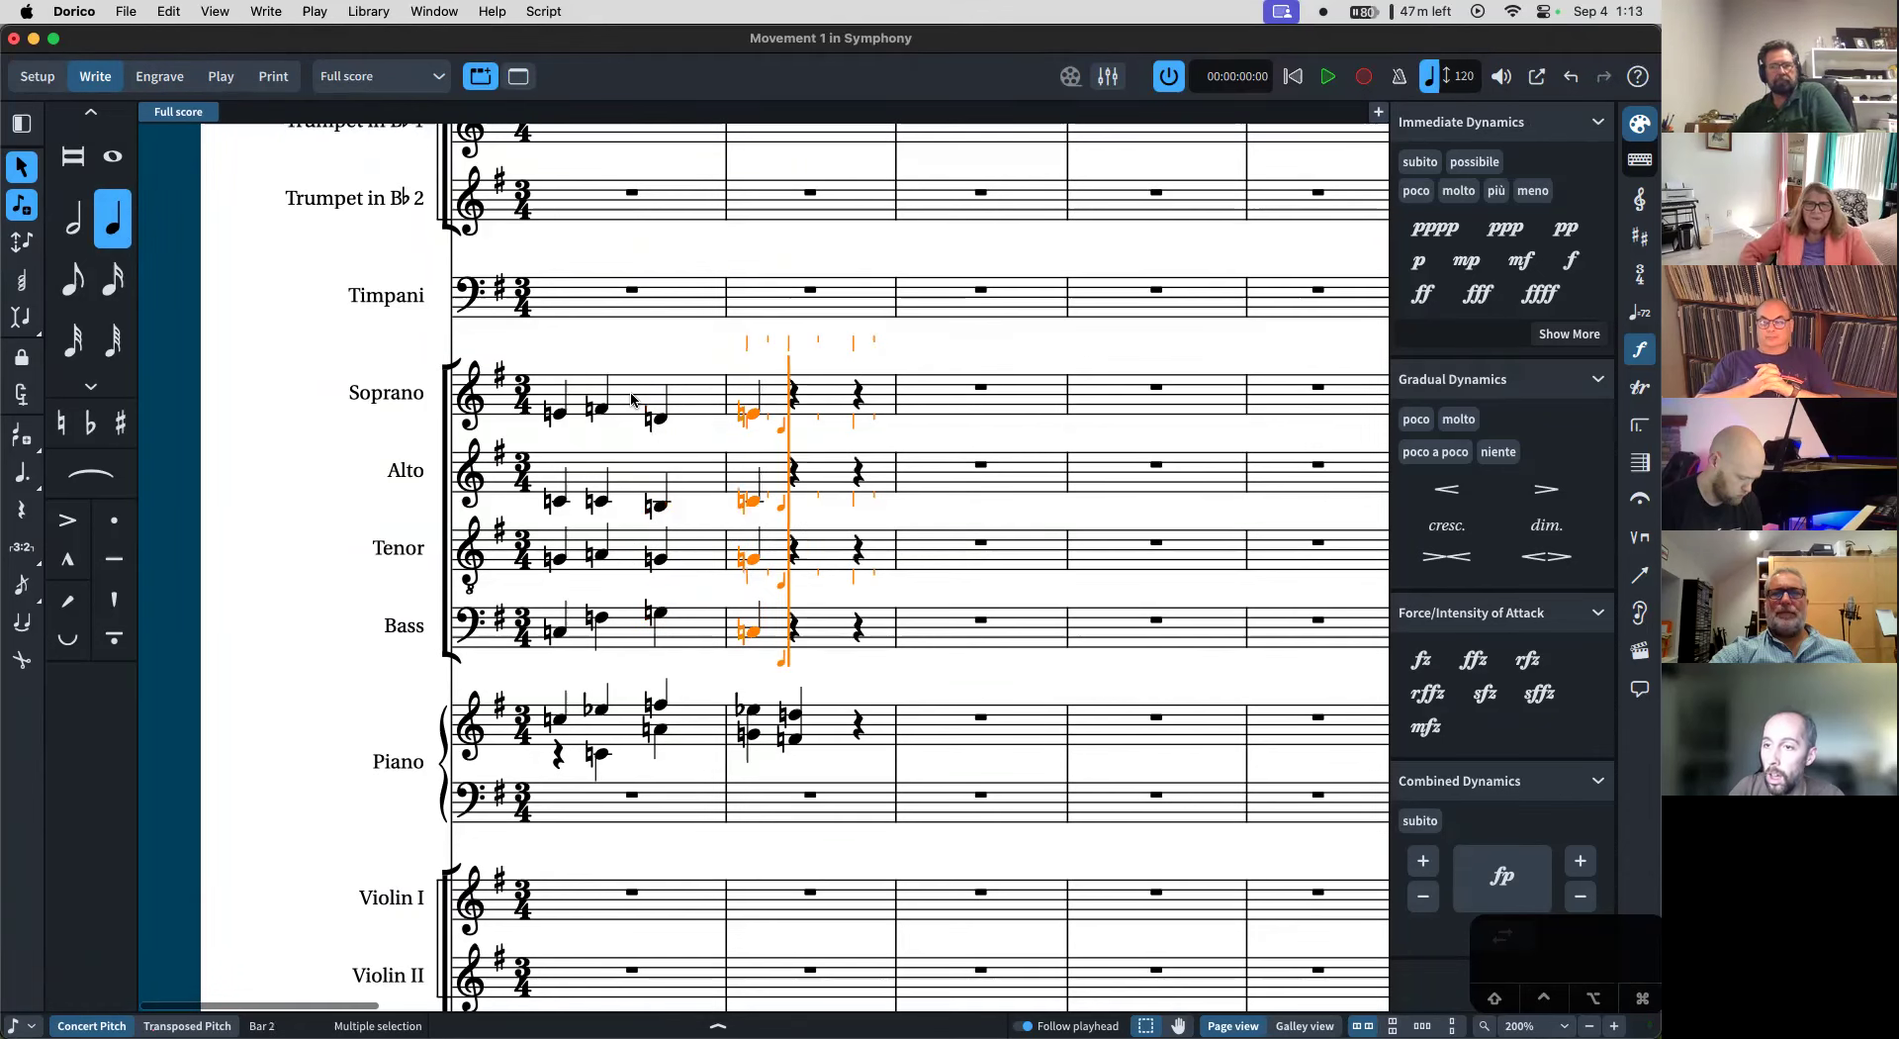
key("Escape")
- Add the lyrics "You can just start" to the Soprano notes from the first beat of bar 1
key("ctrl+Home")
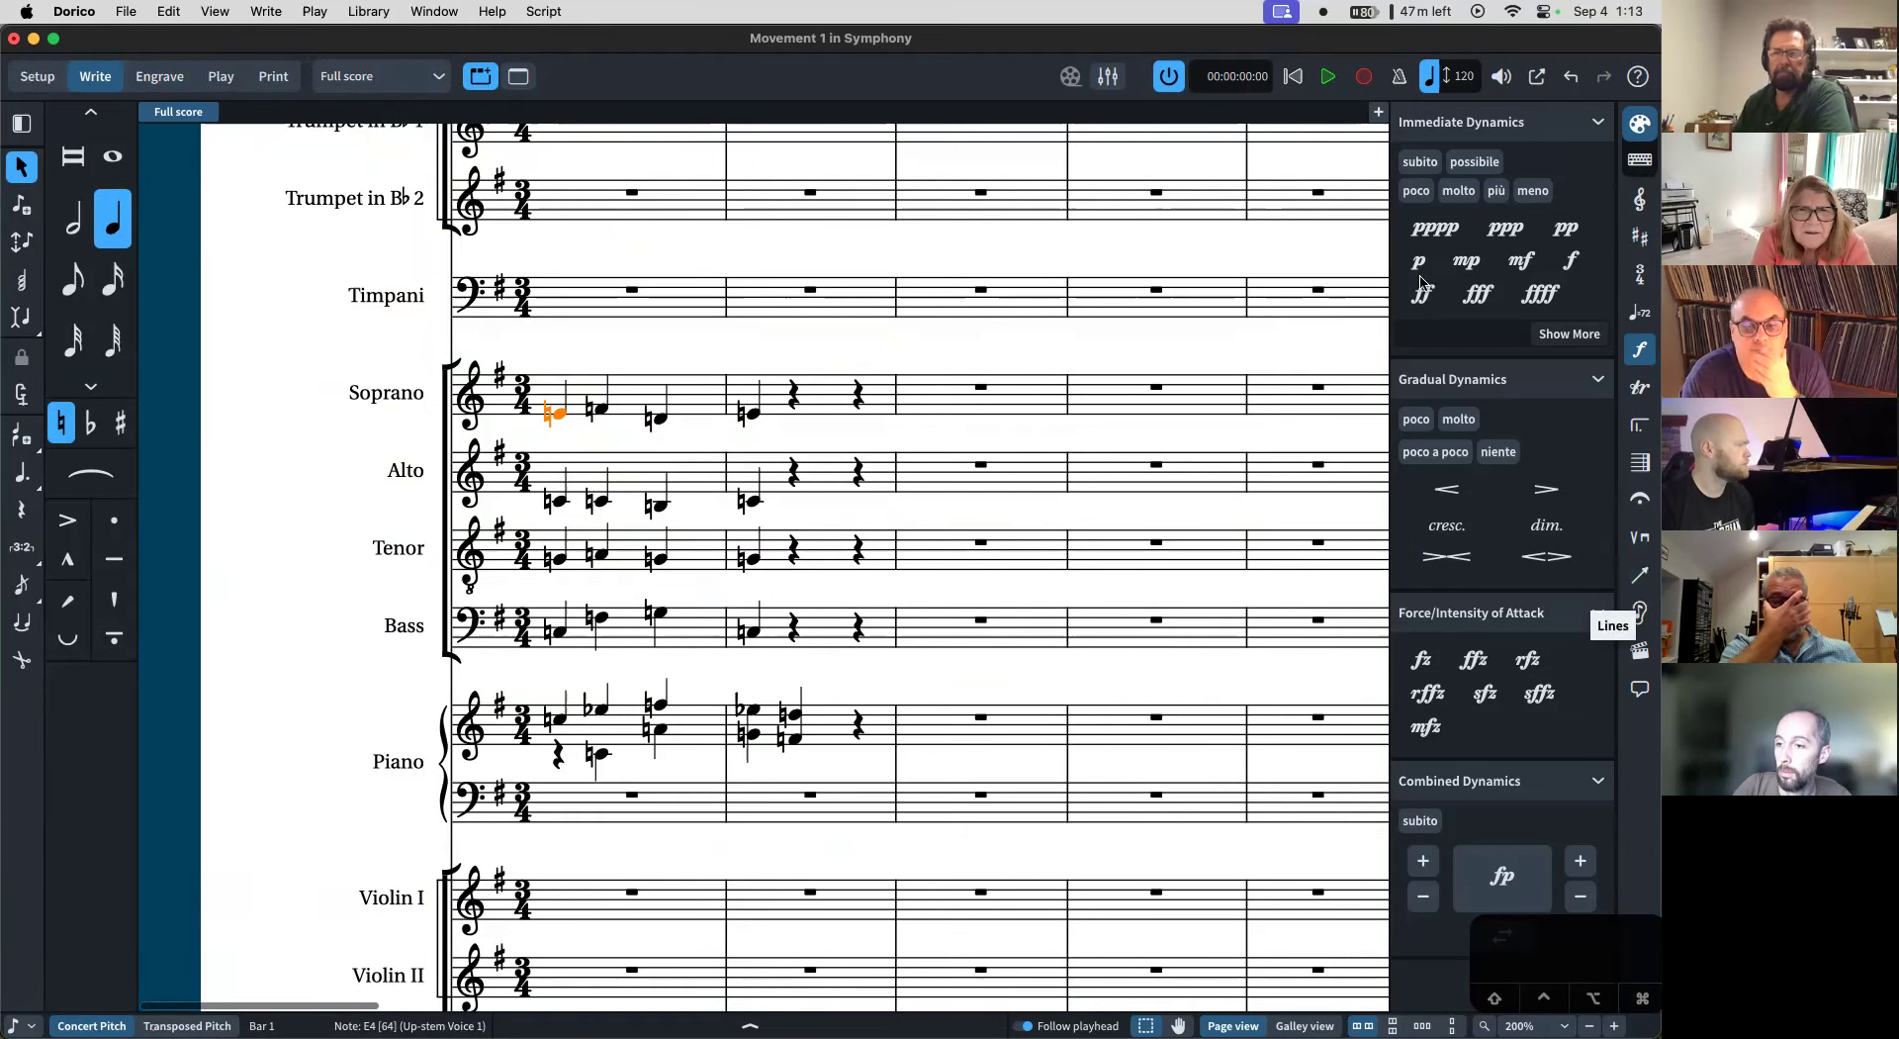
left_click(1640, 162)
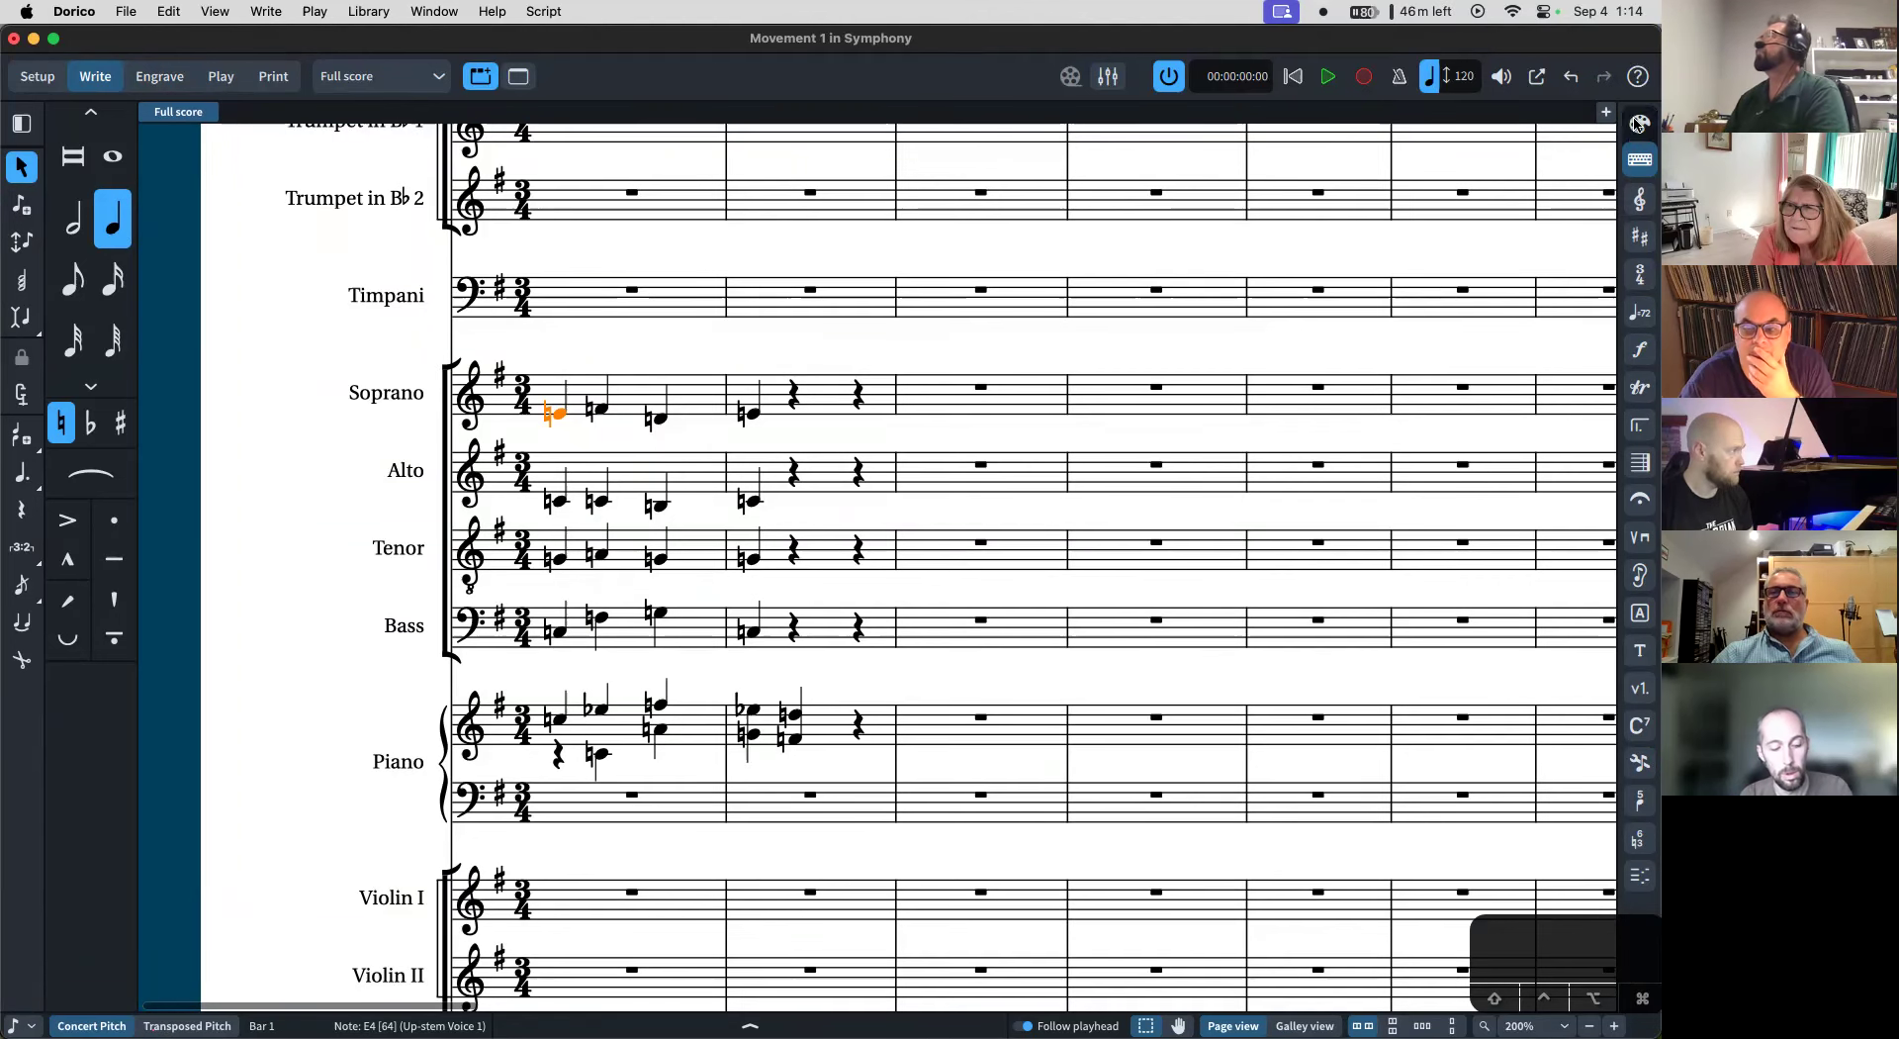
left_click(1635, 128)
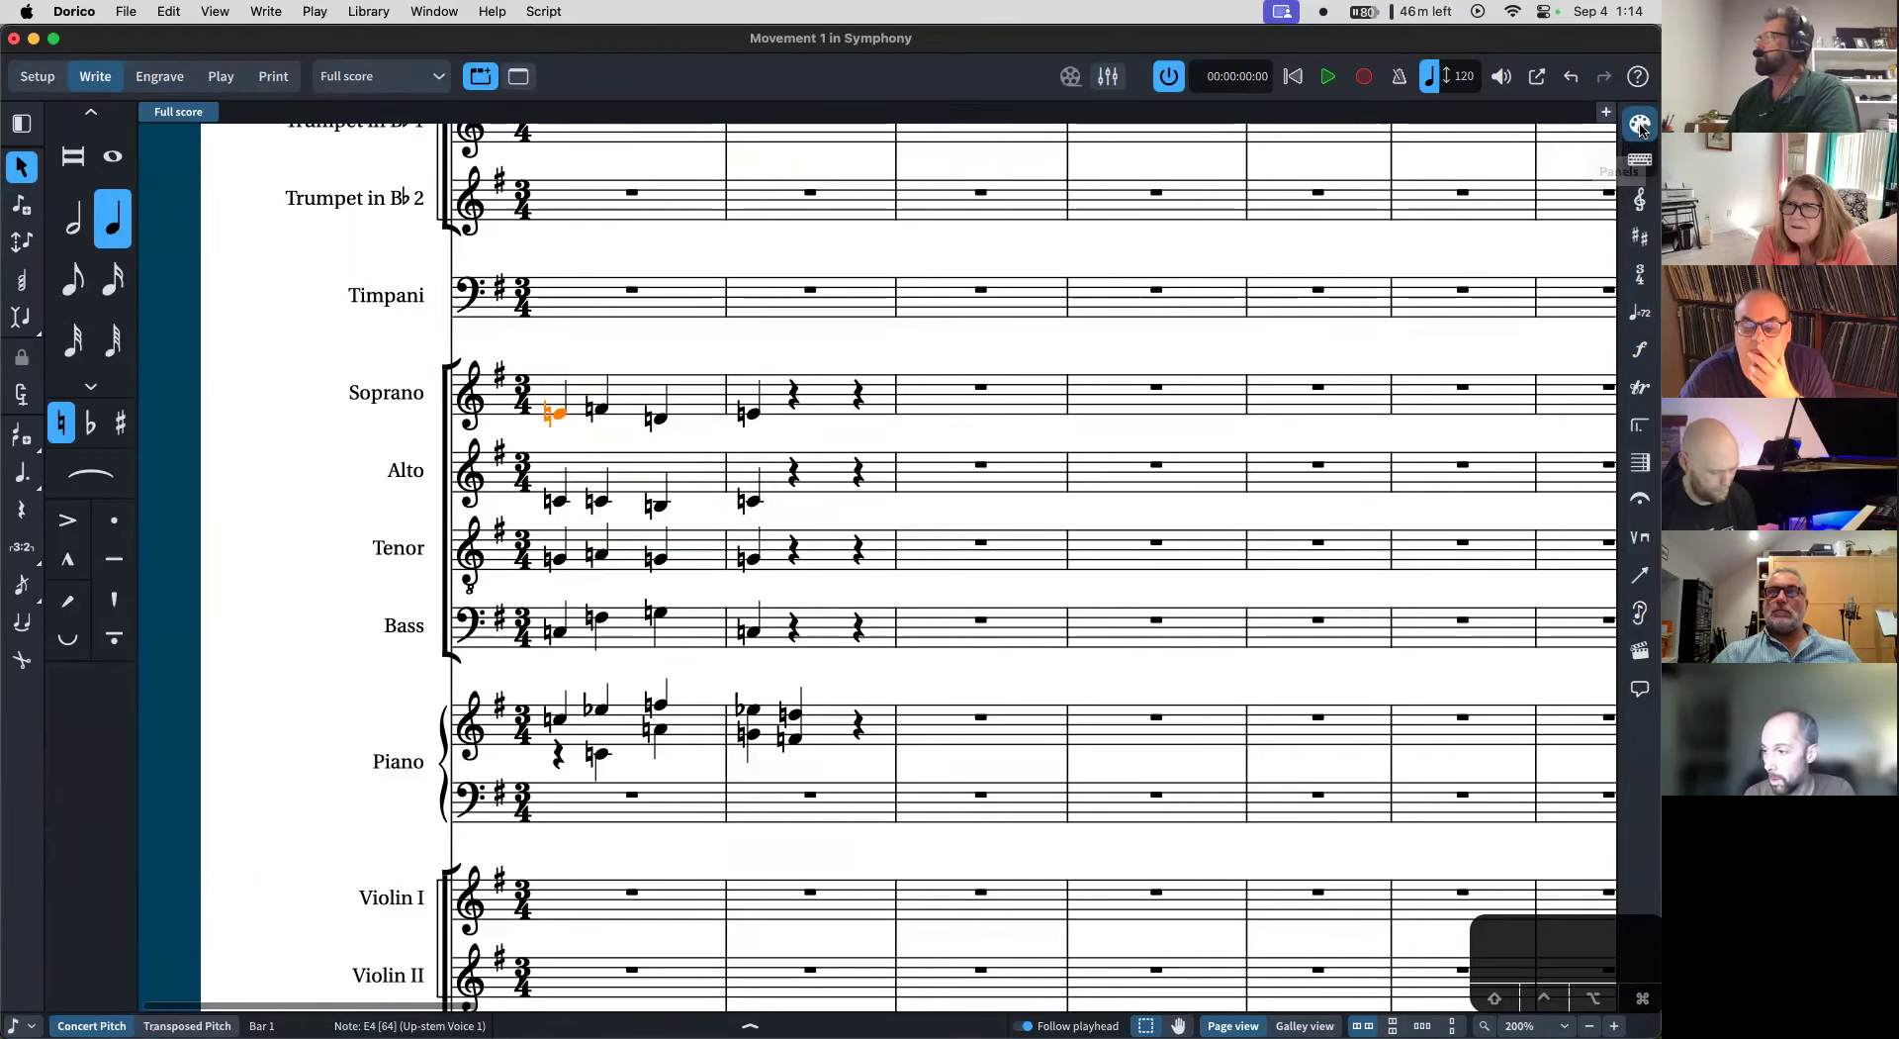
left_click(1640, 161)
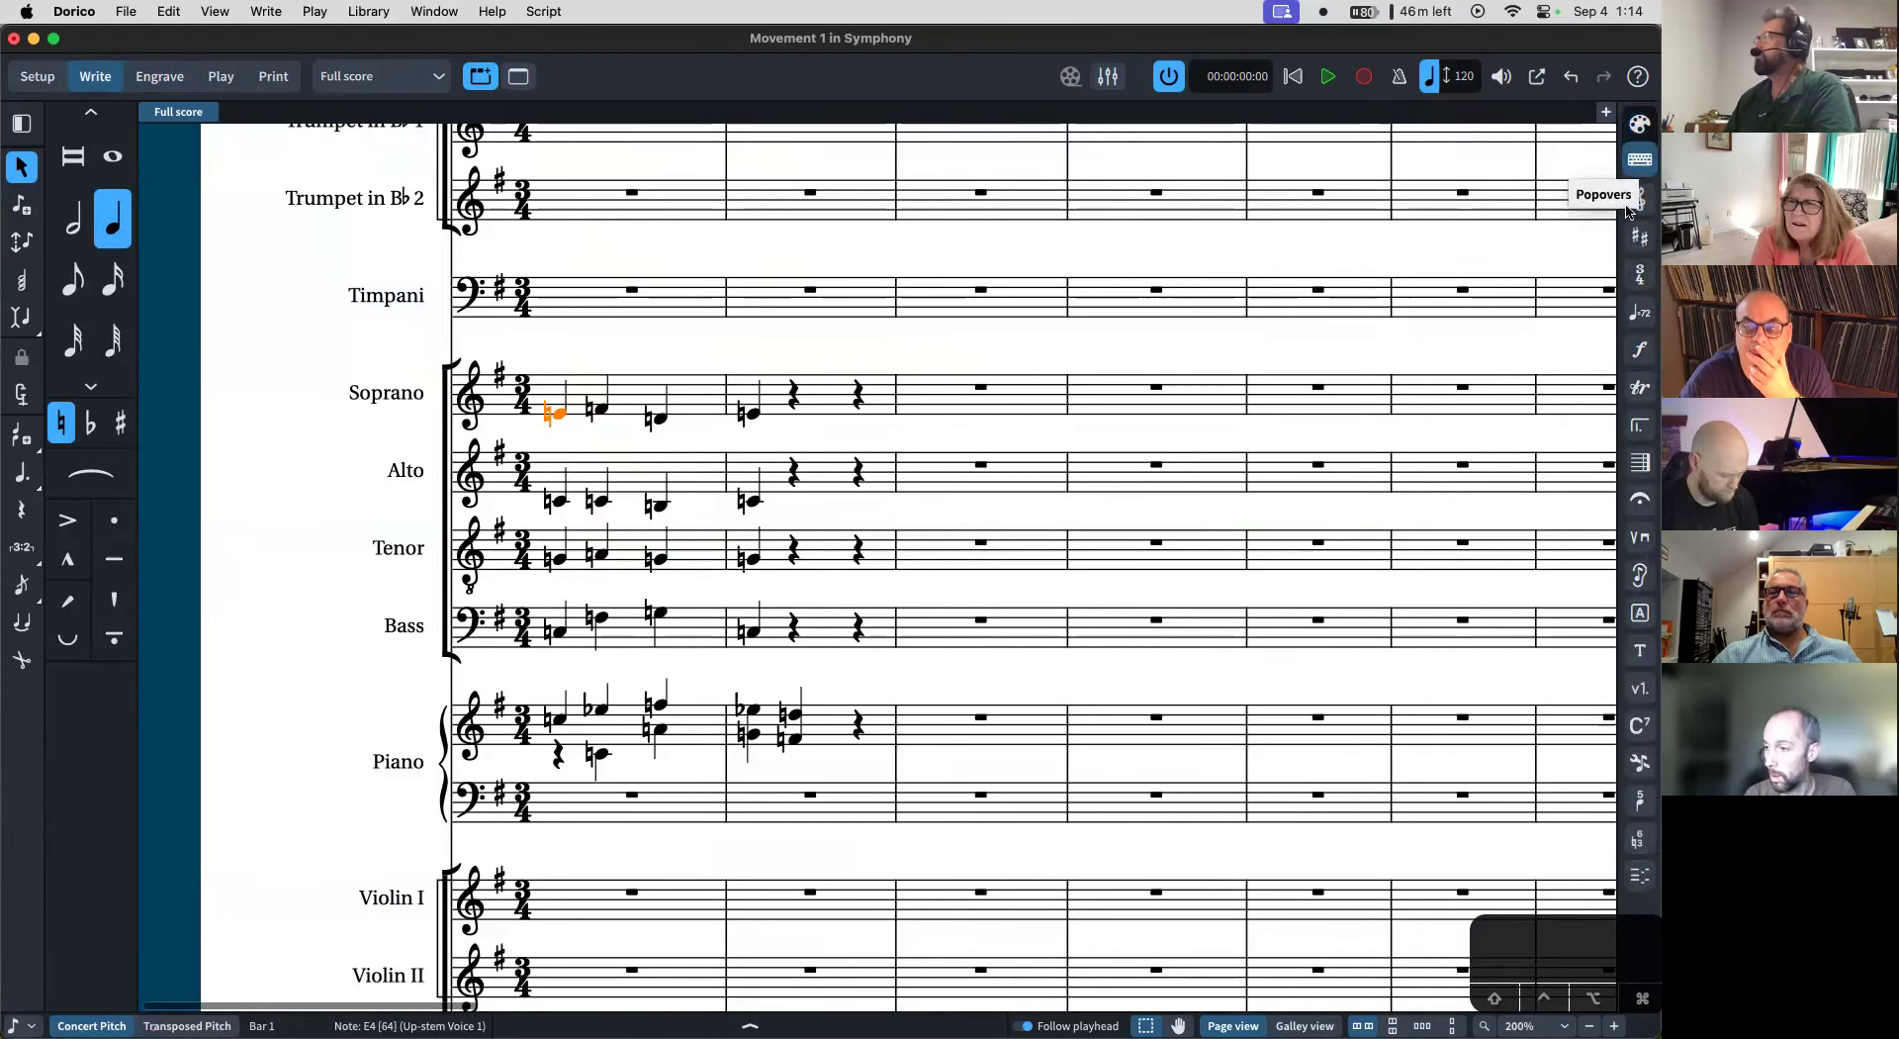
left_click(1640, 689)
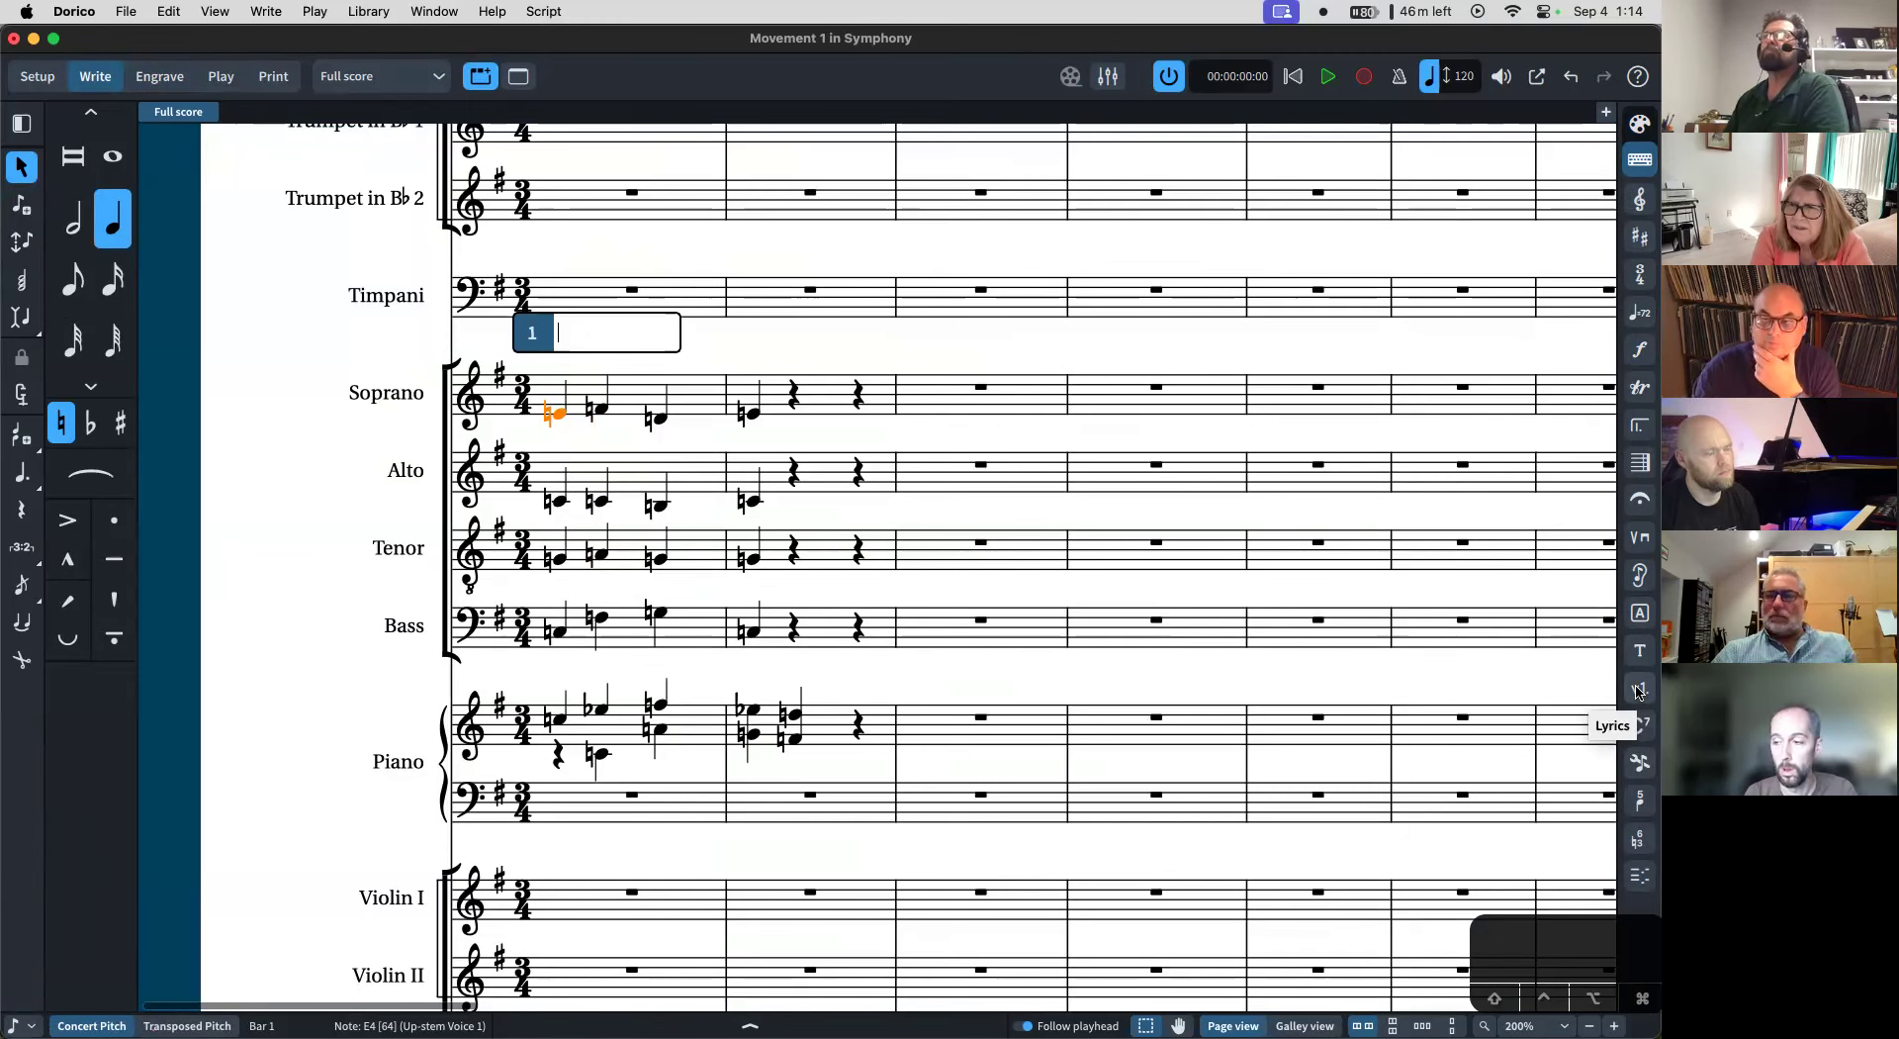
type("You can just star")
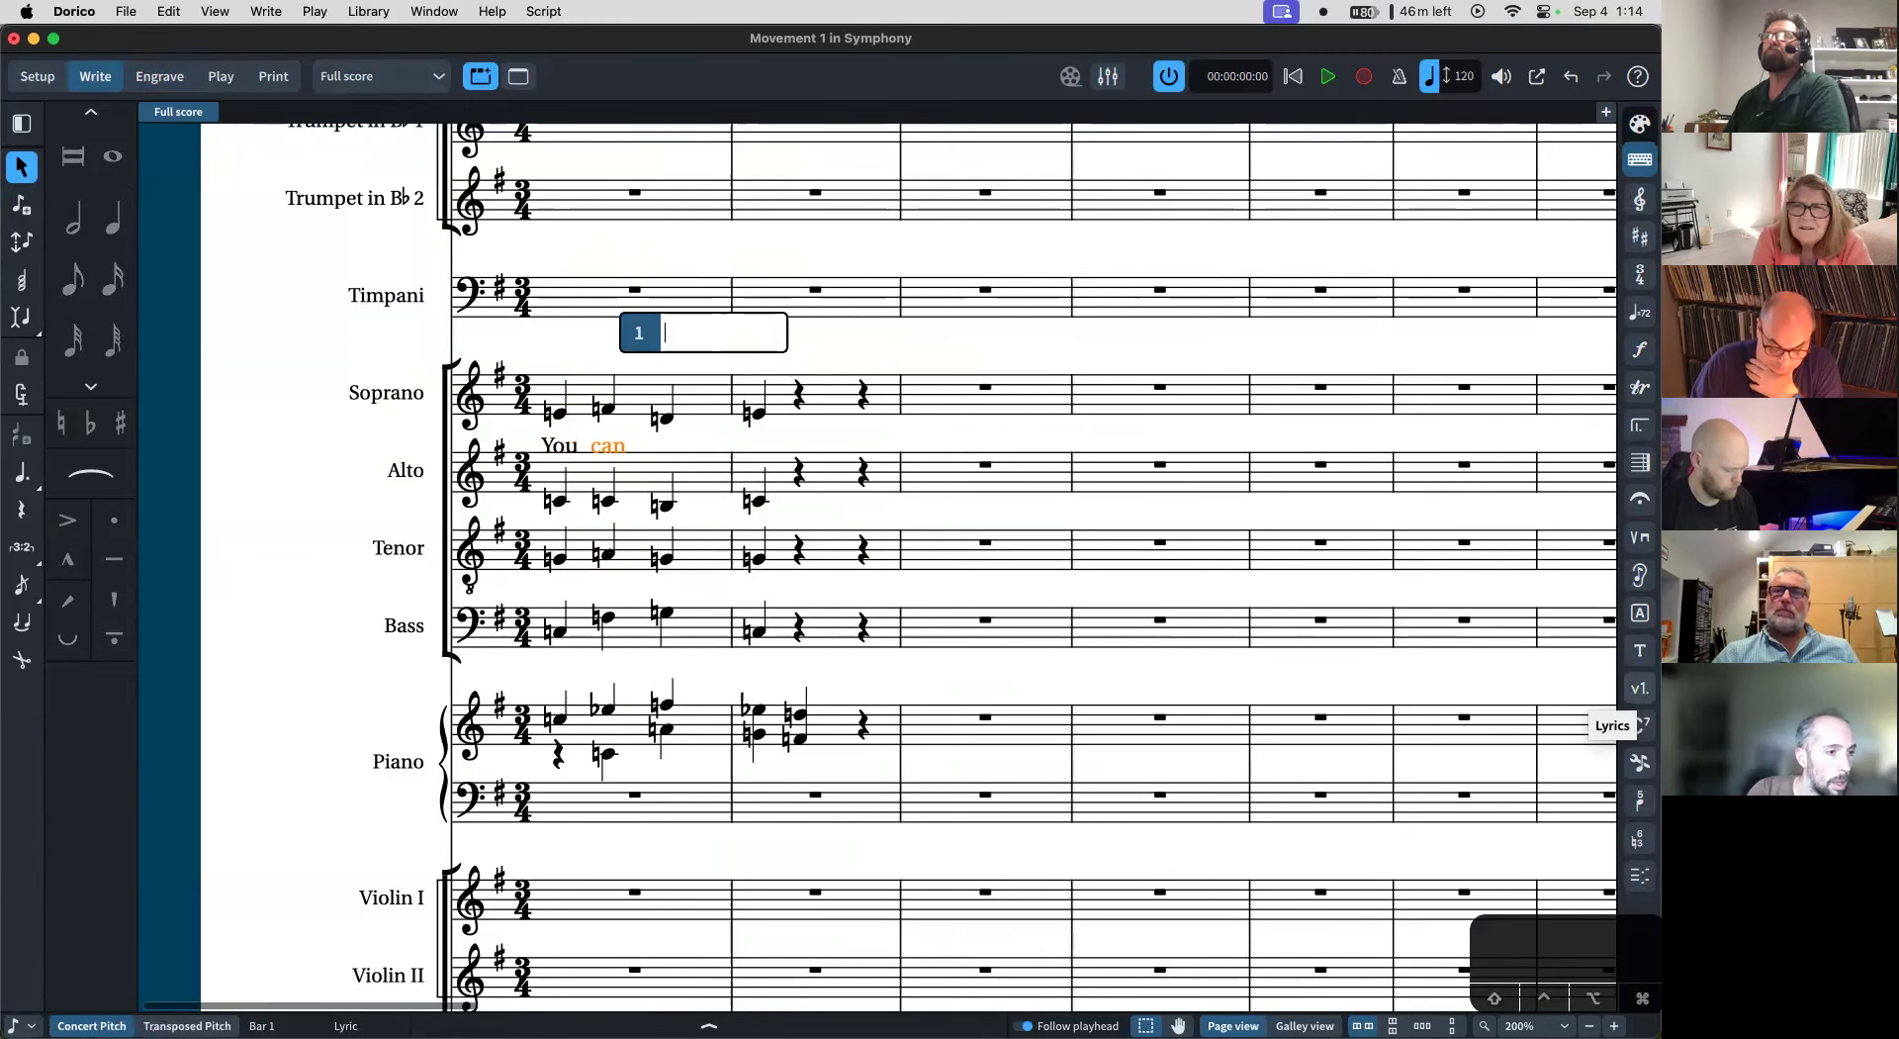
type("t")
key("Return")
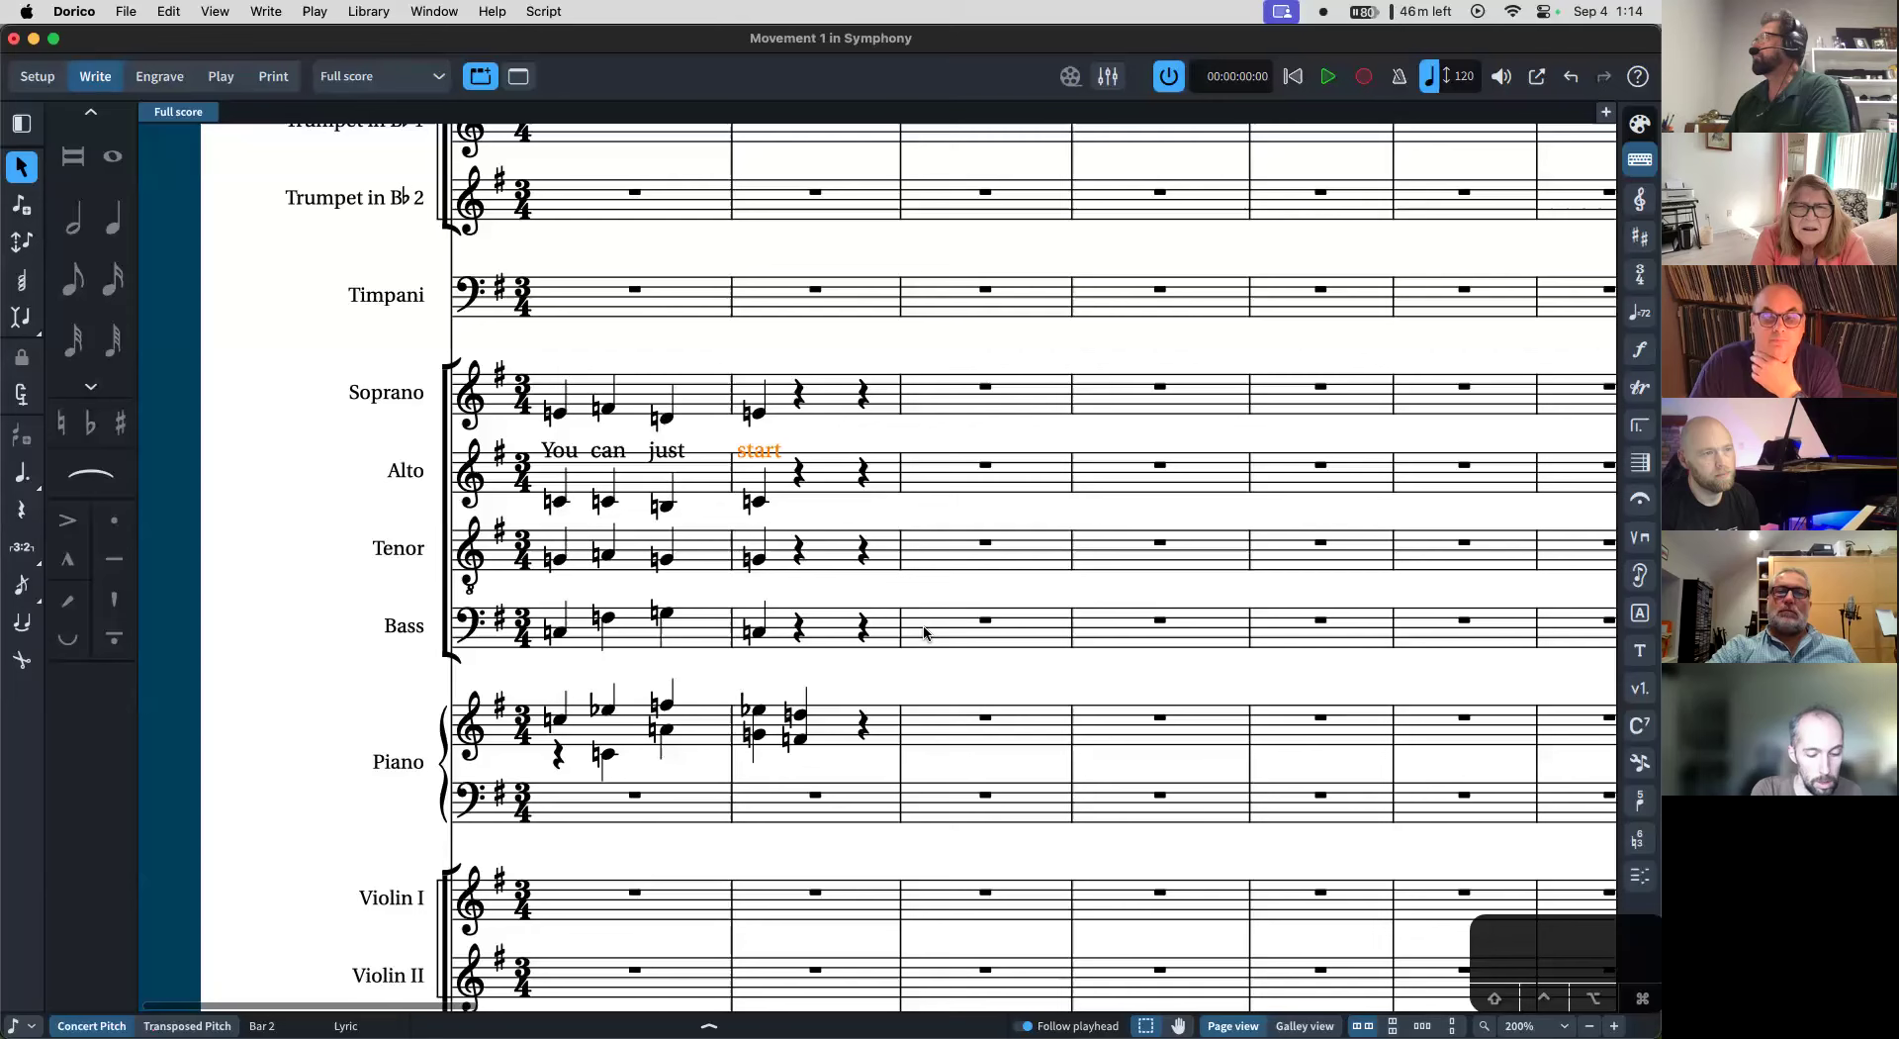
- Filter the Soprano selection to lyrics only and copy them to the Alto, Tenor and Bass staves from bar 1
left_click(557, 415, "shift")
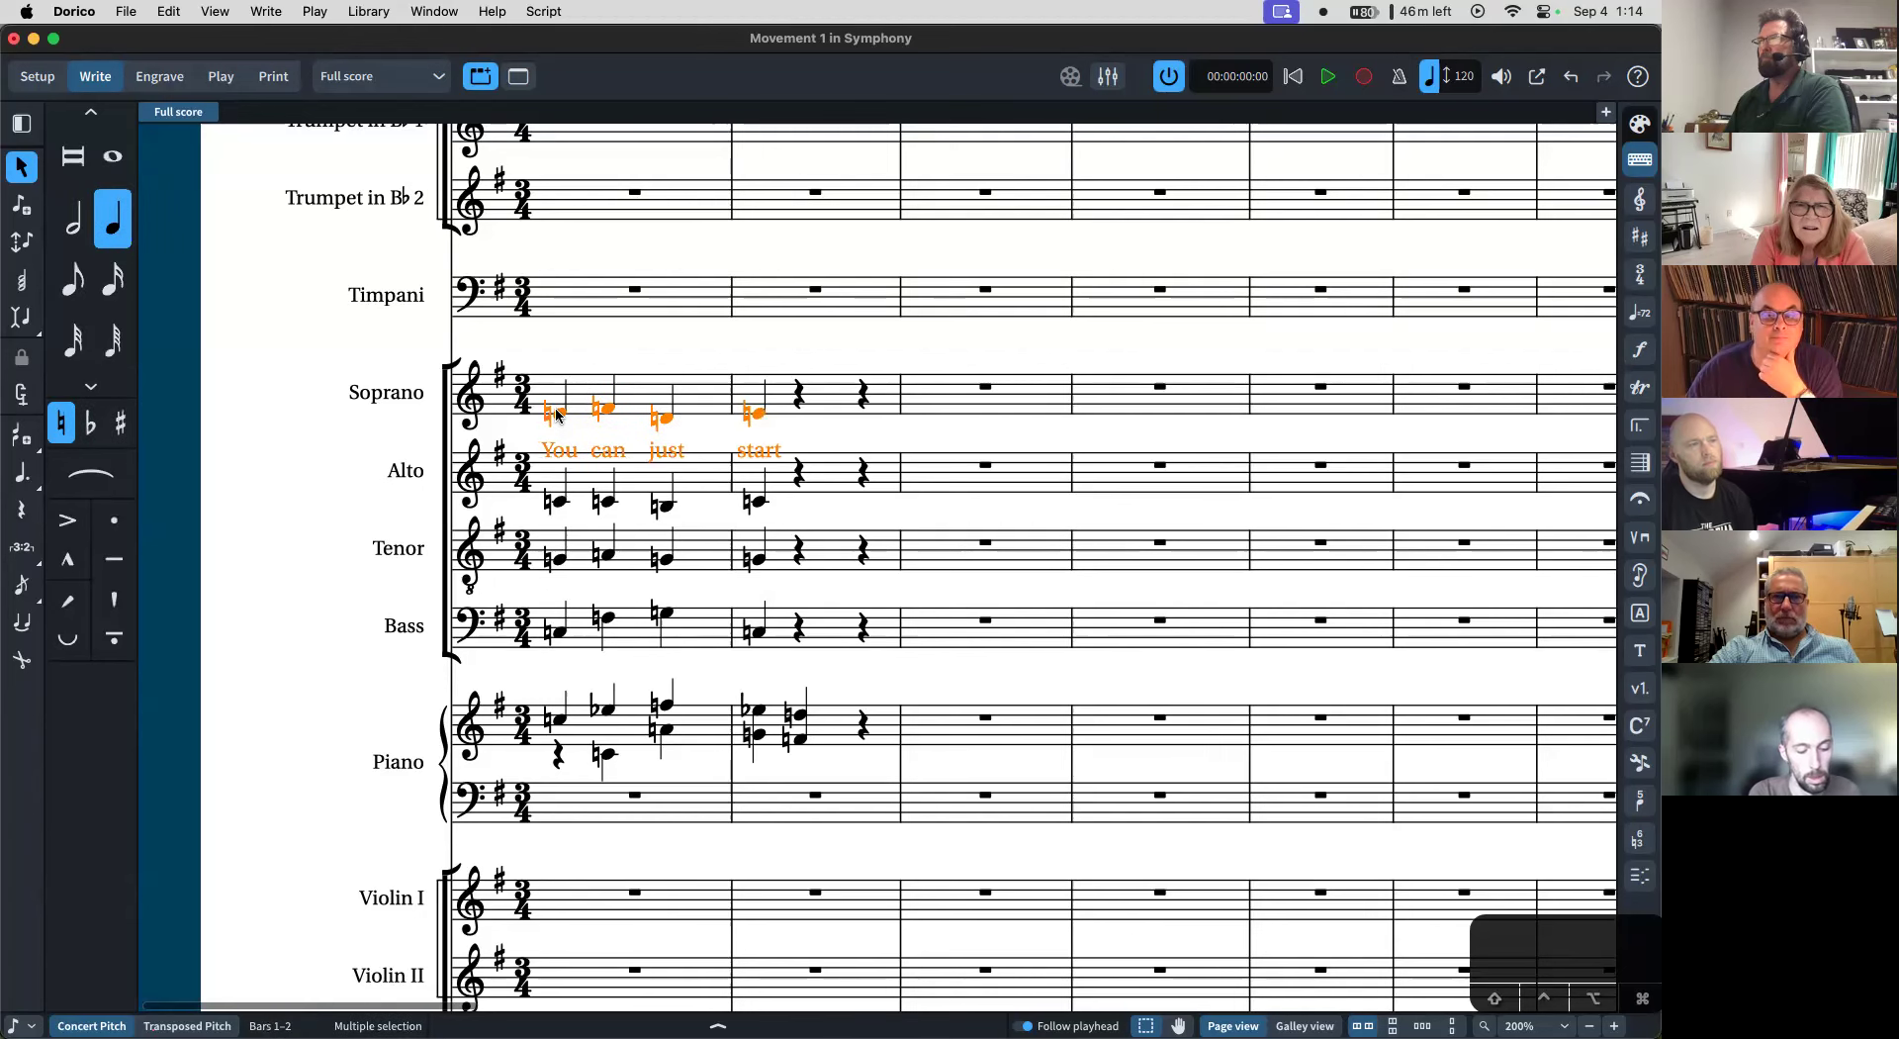
type("j")
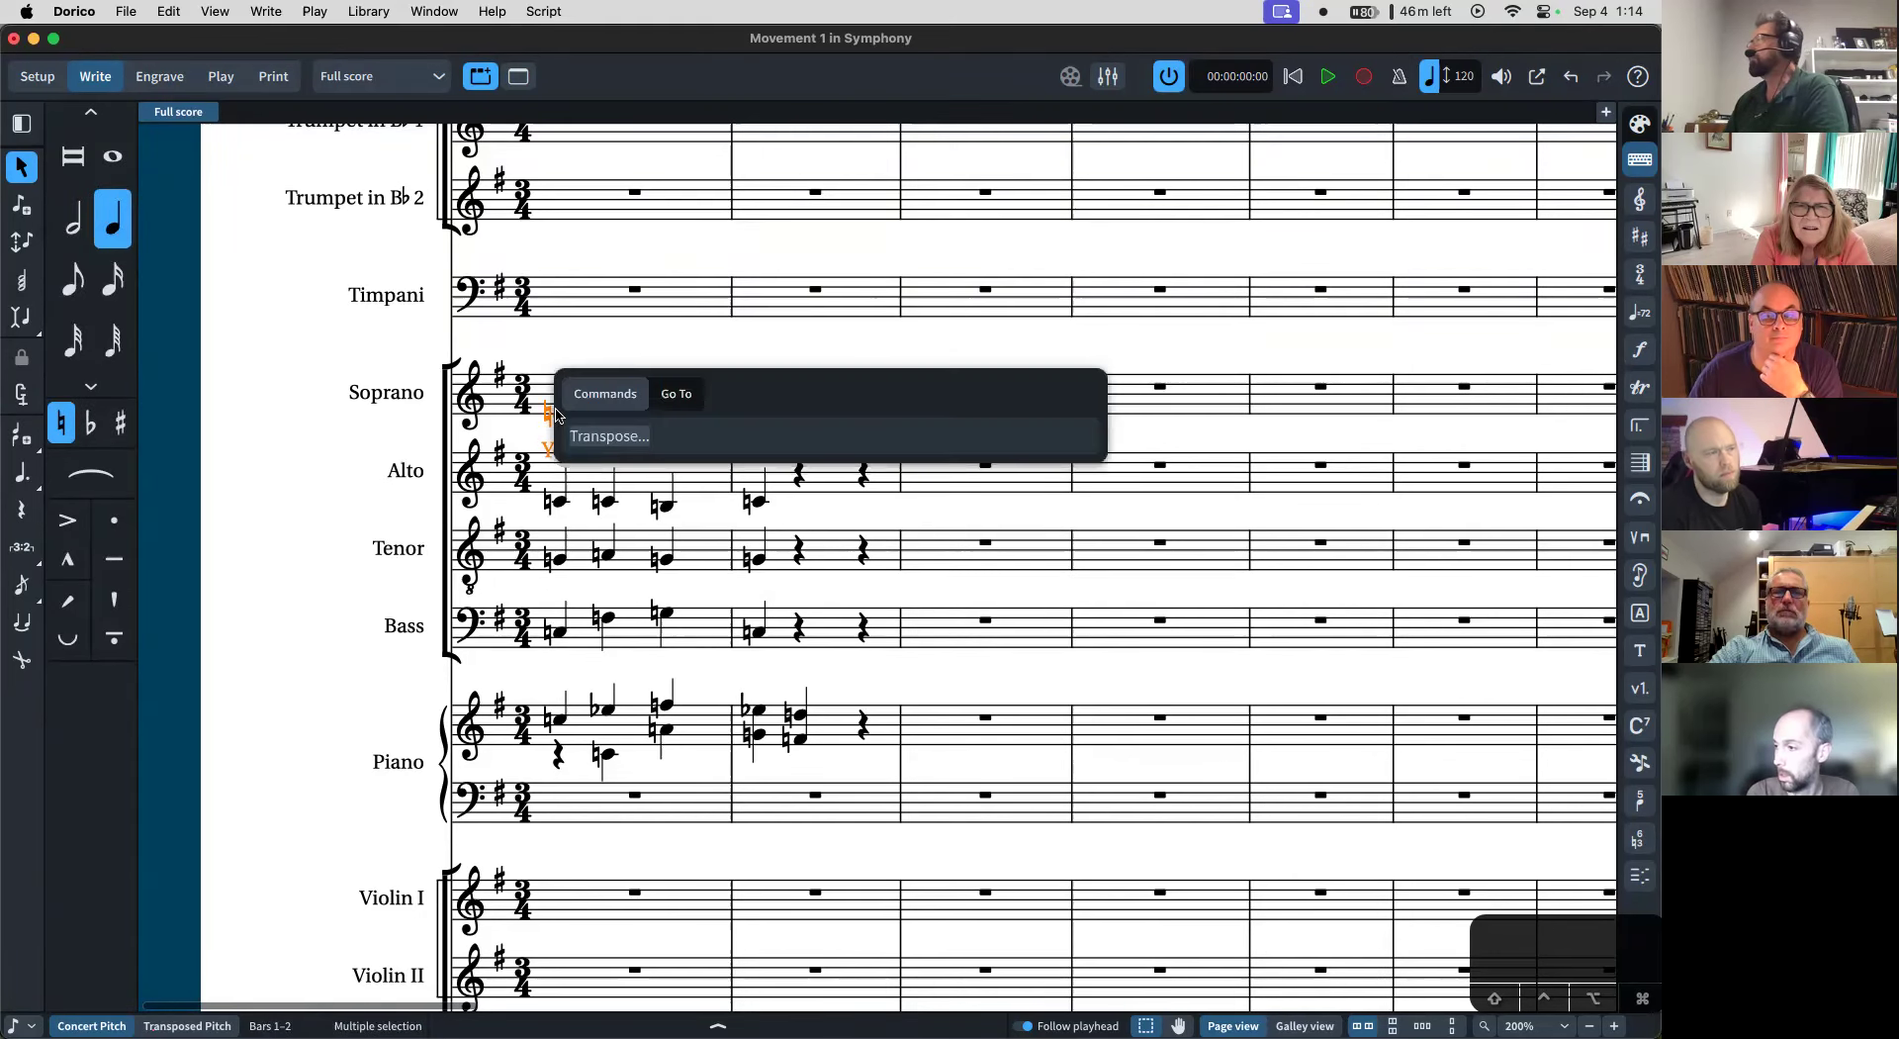
type("filter lyr")
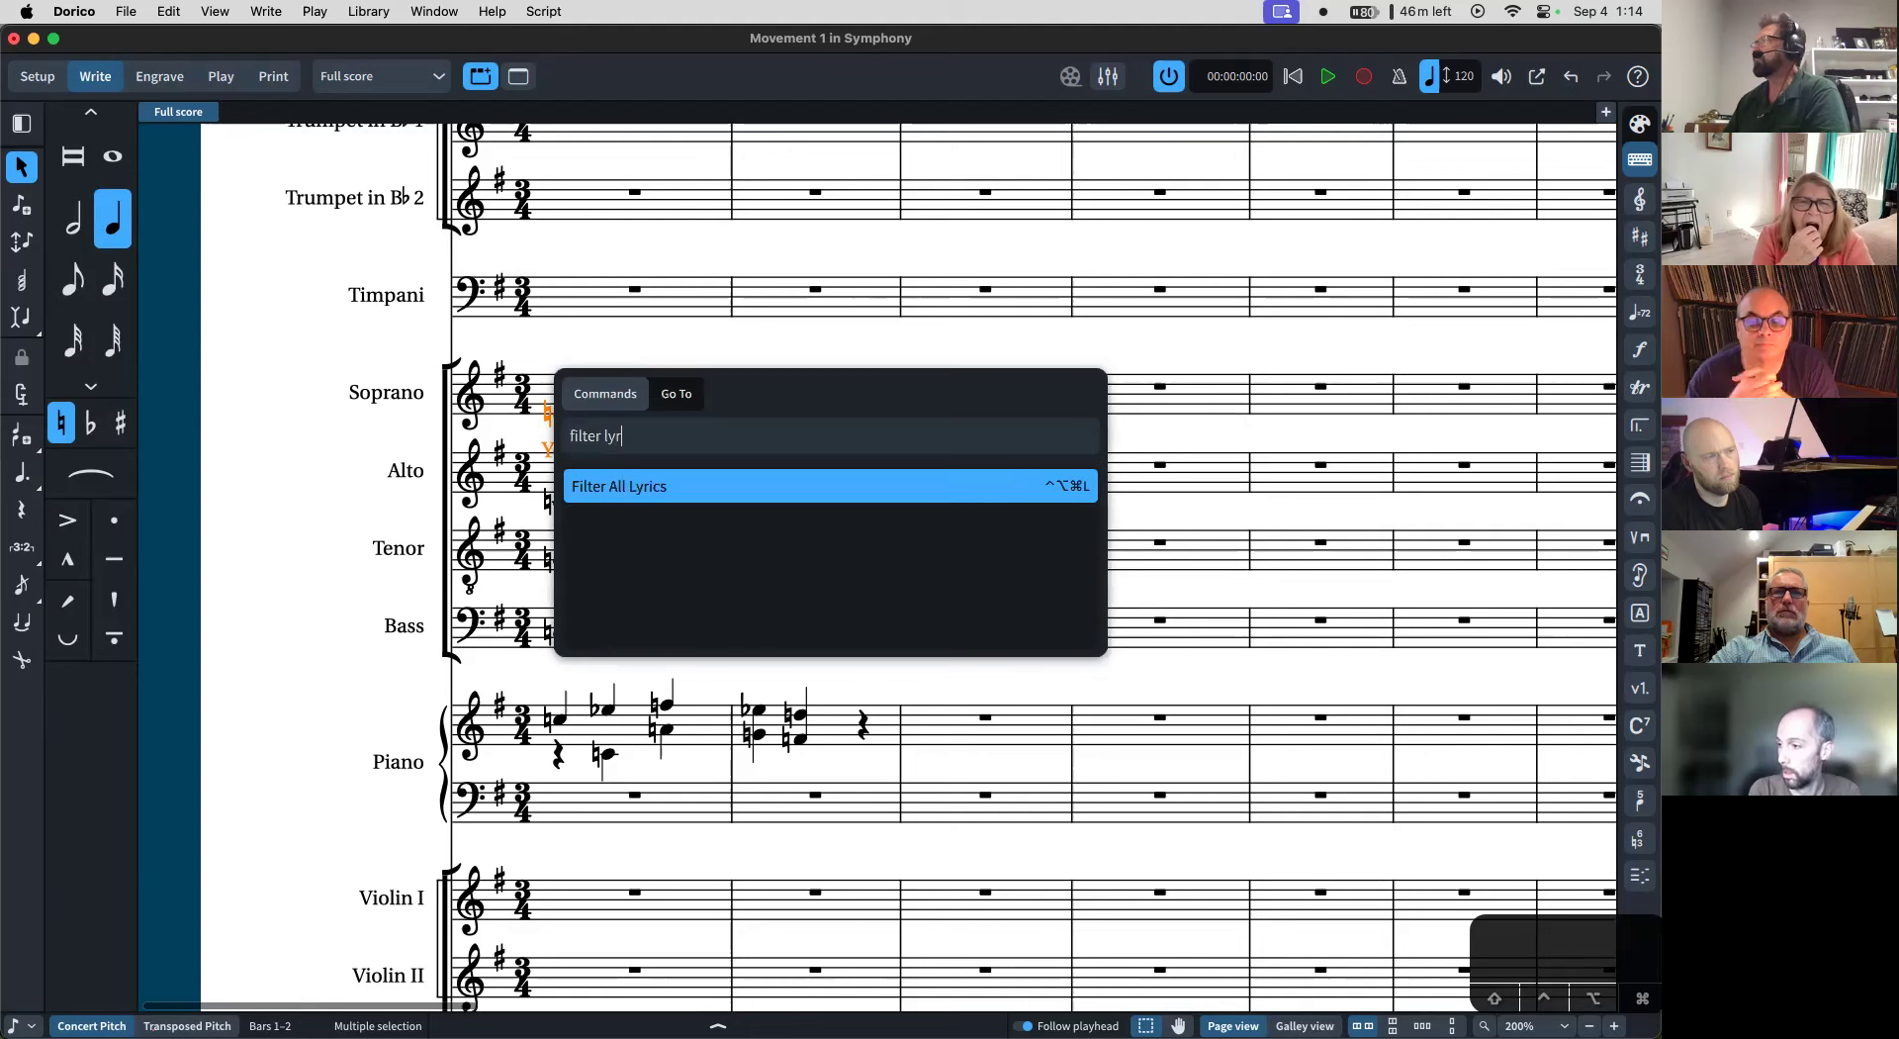
key("Return")
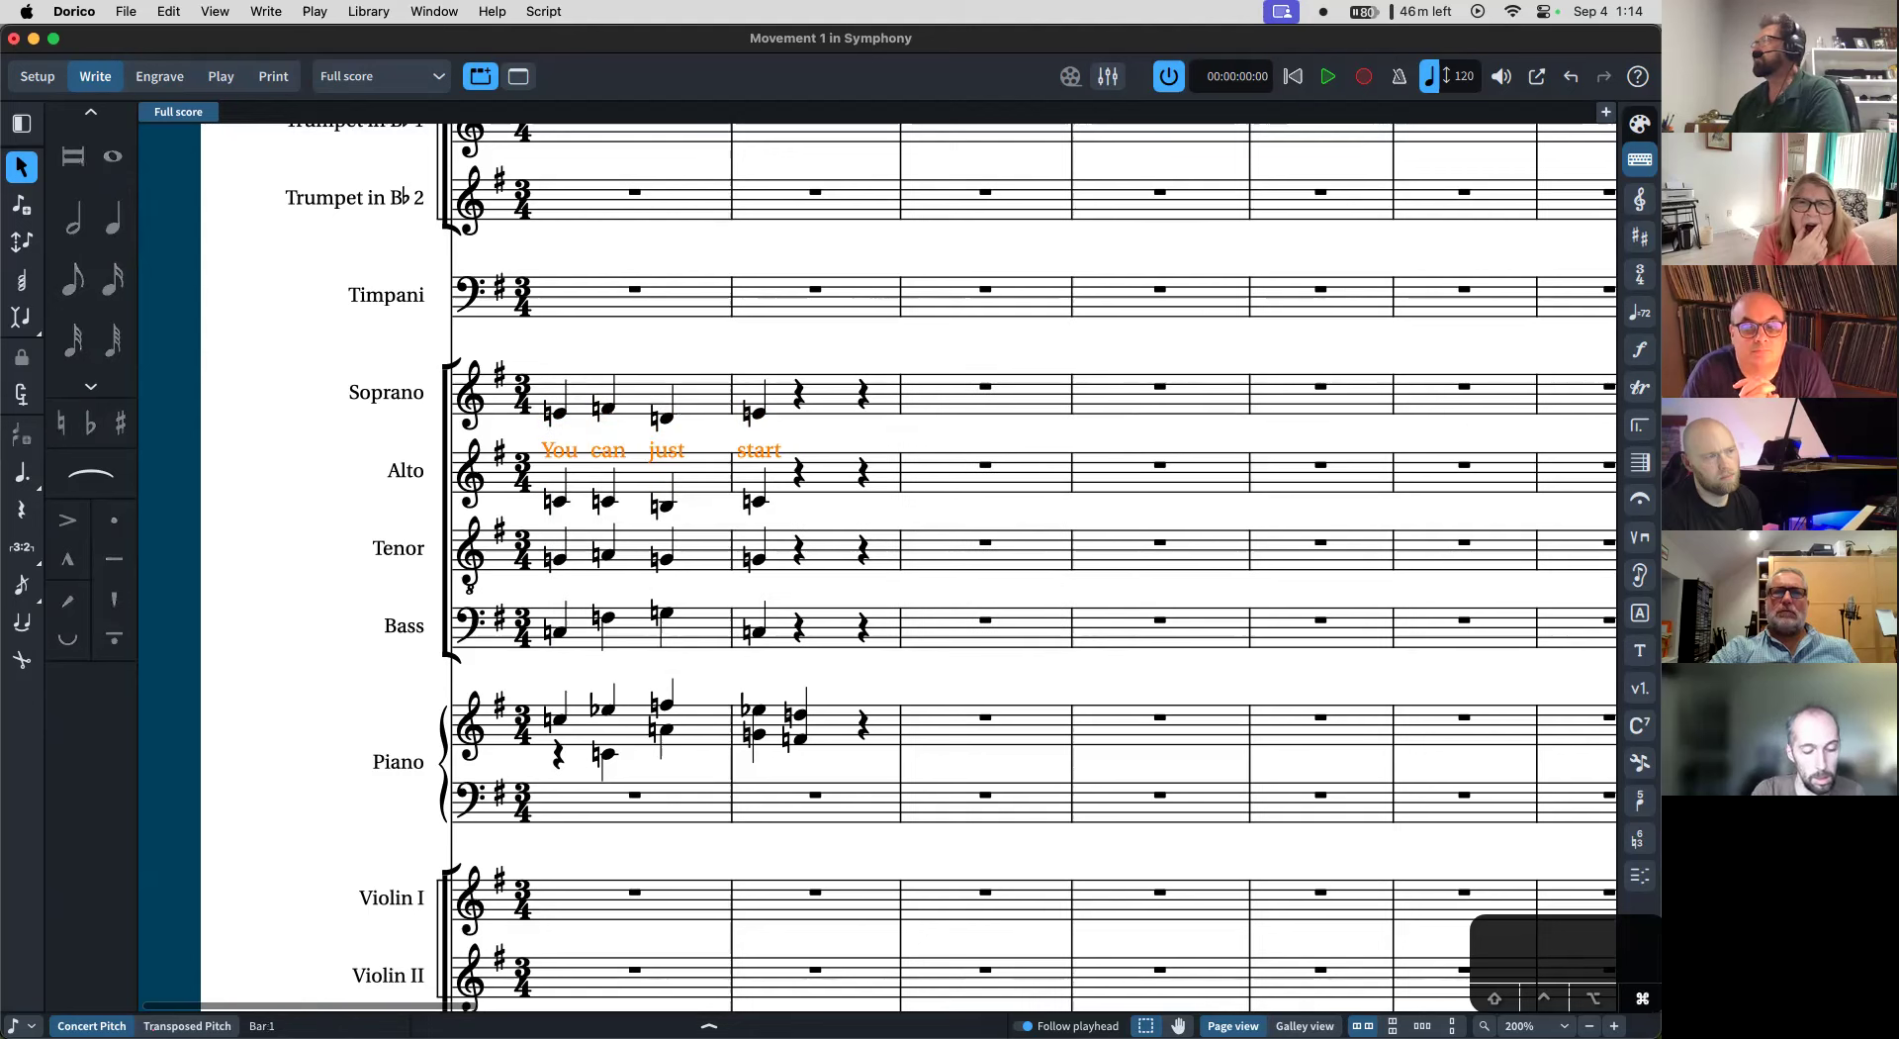
left_click(556, 502)
left_click(558, 636, "shift")
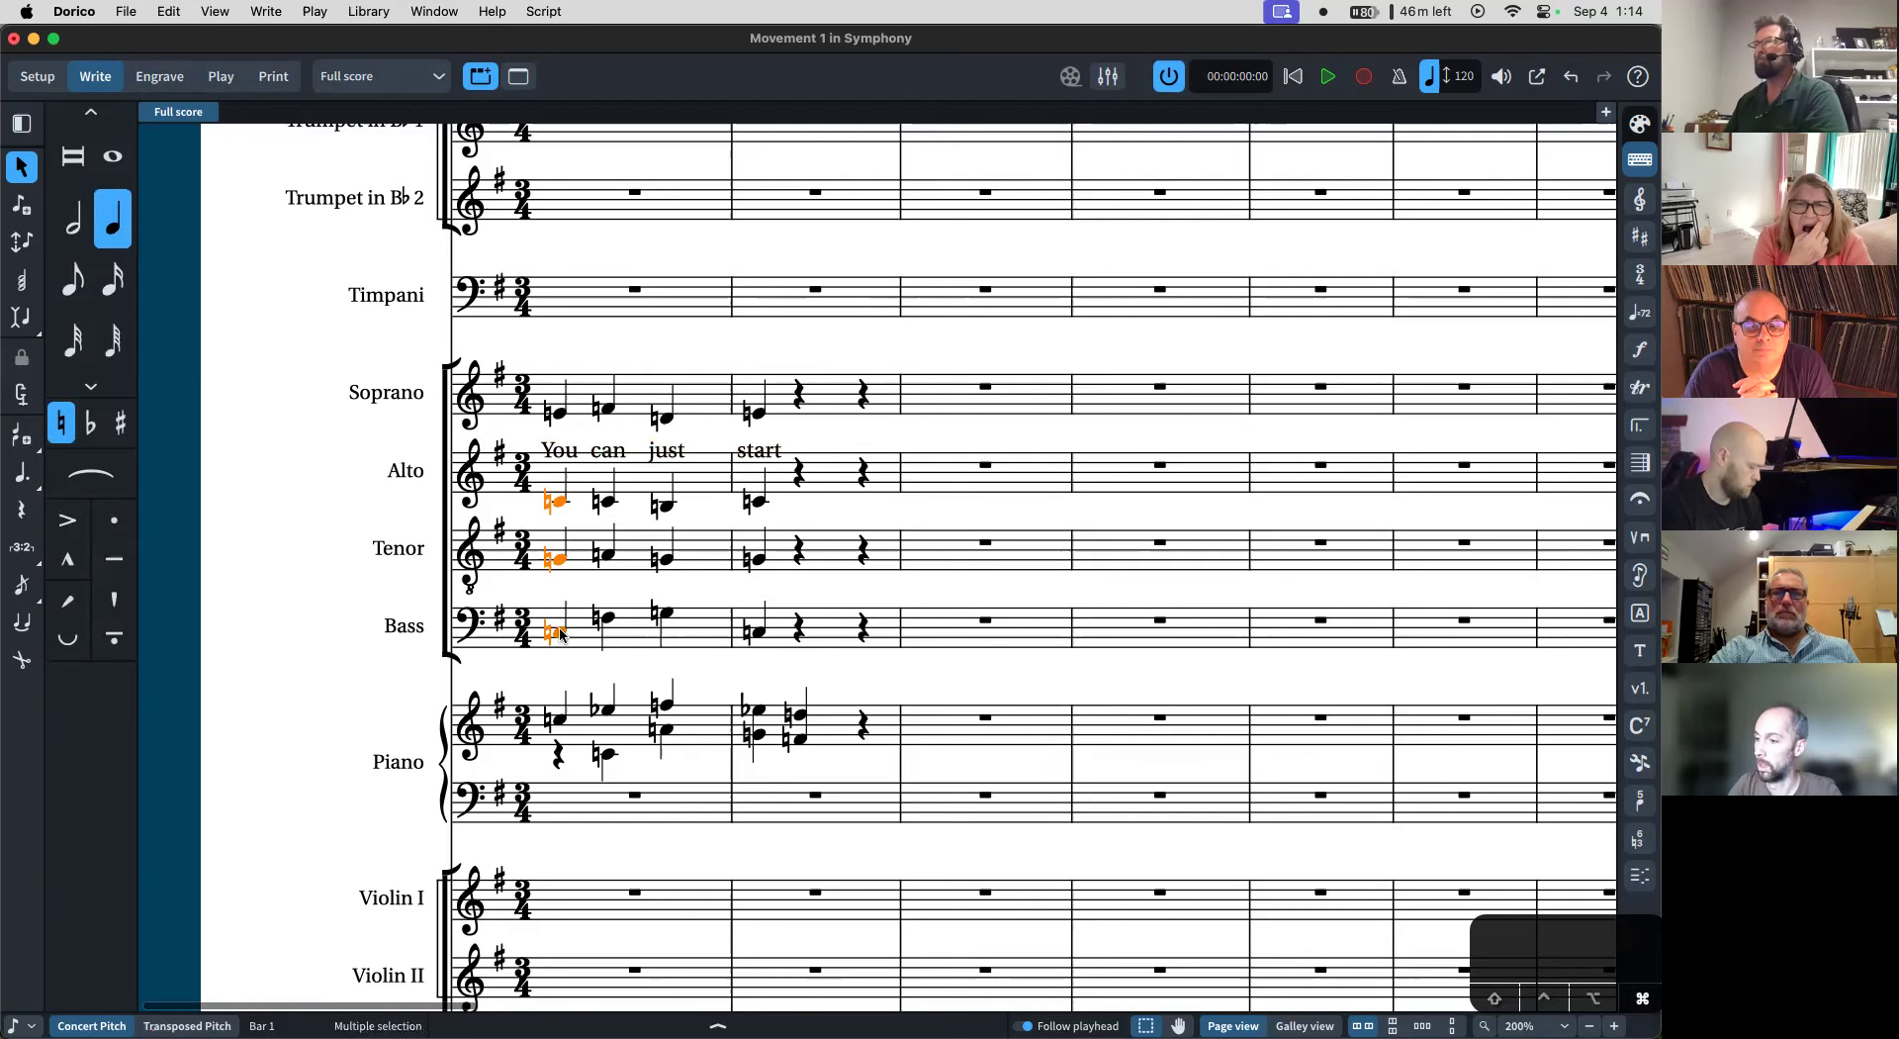
key("super+v")
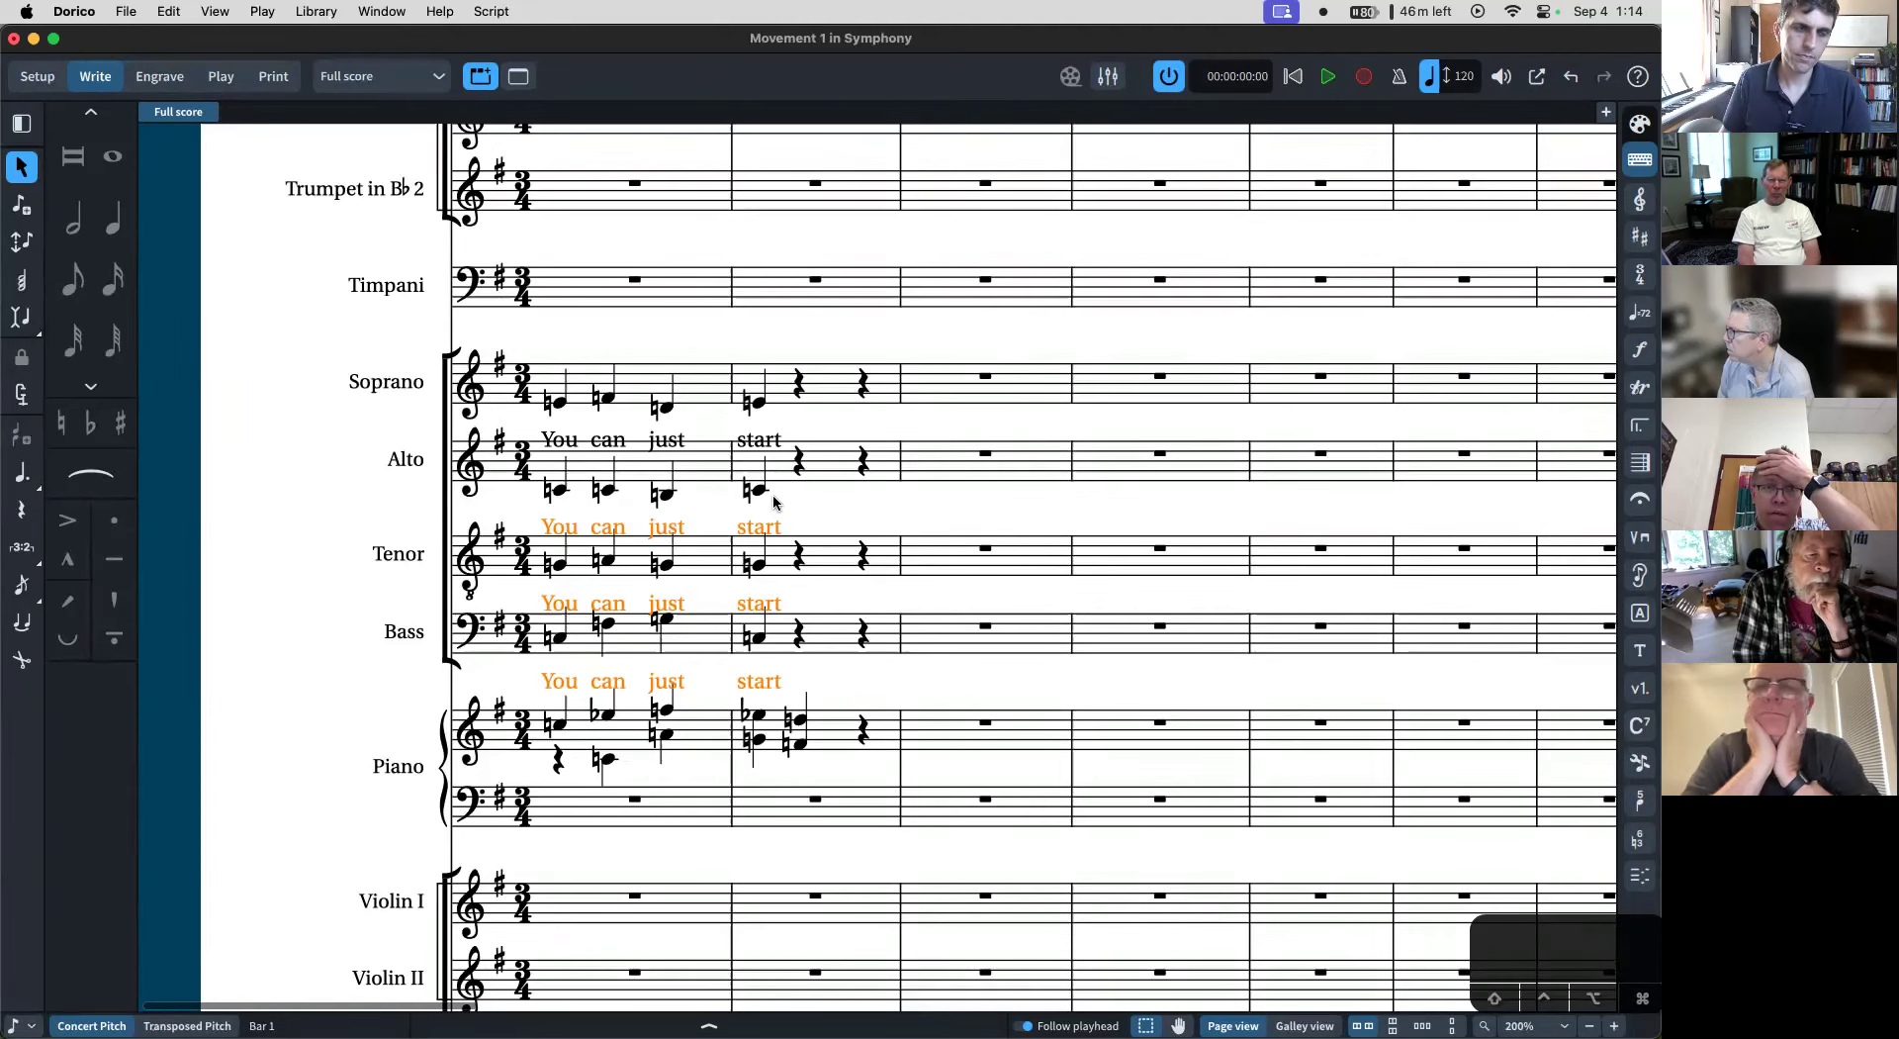
left_click(860, 503)
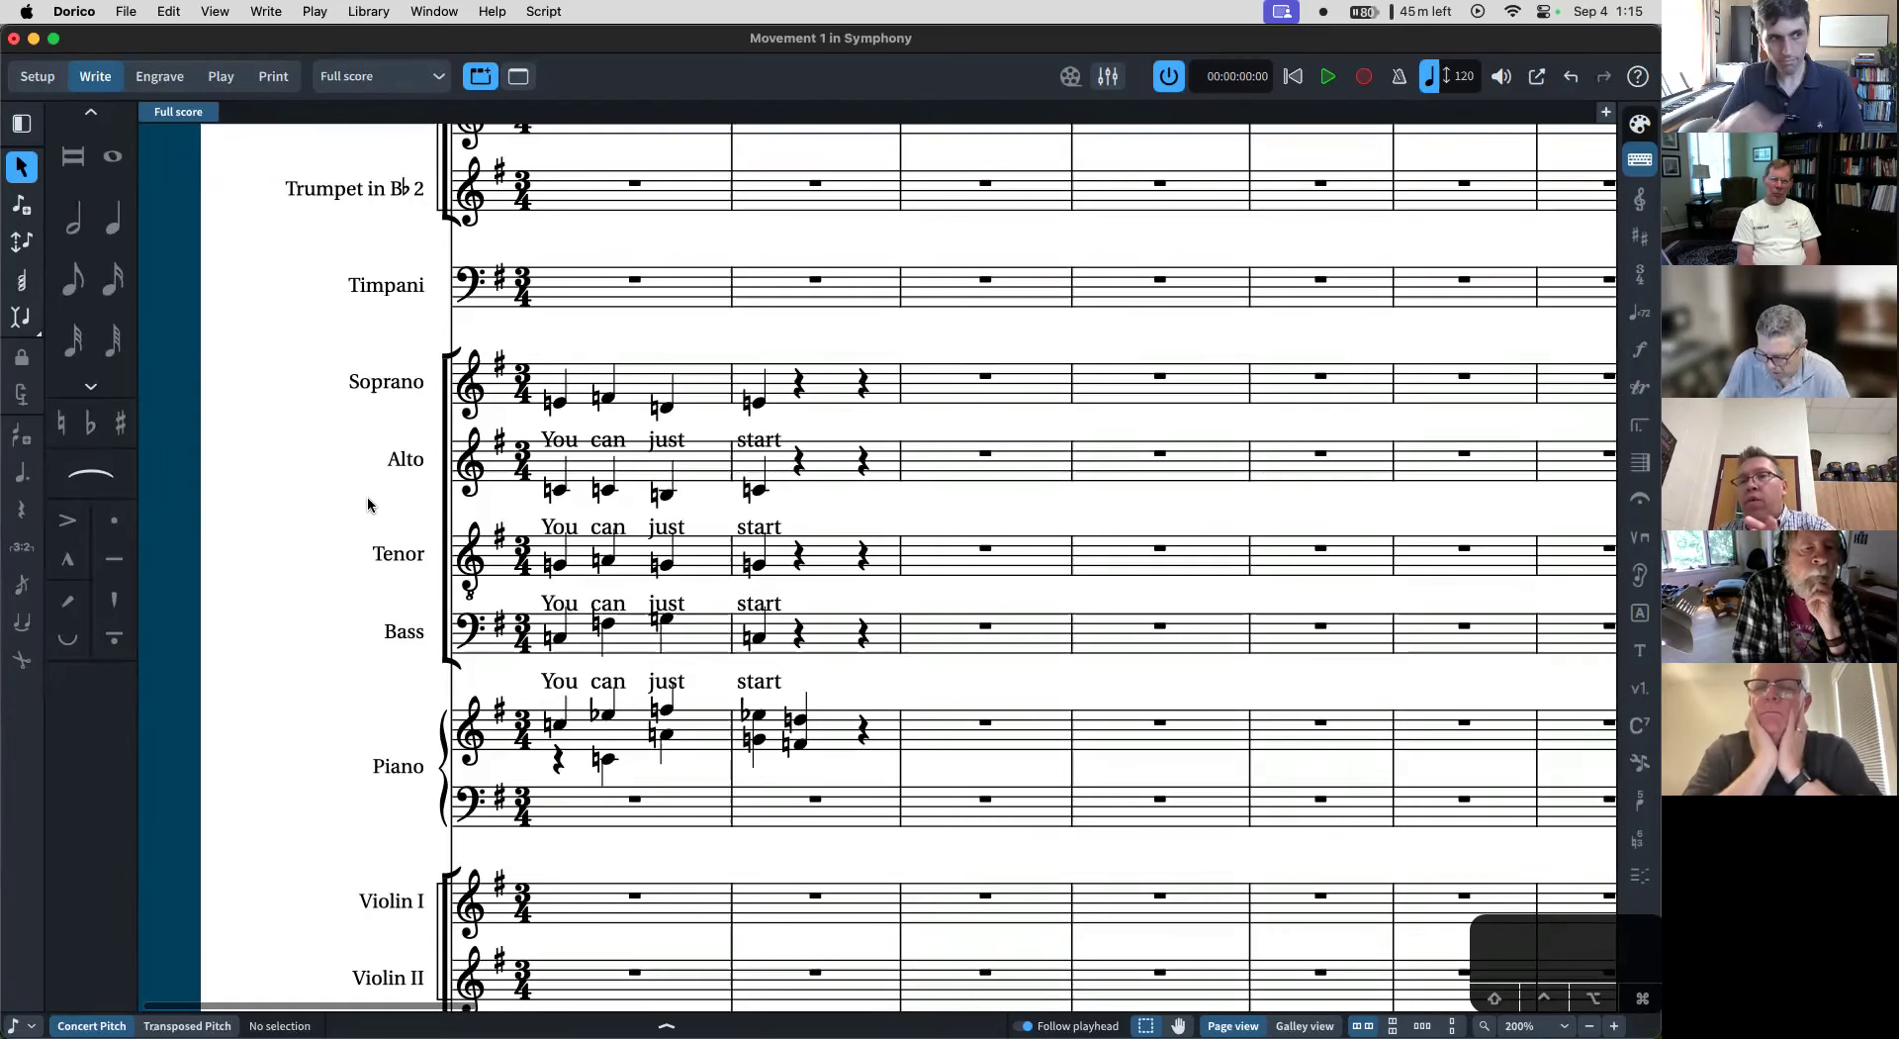
- Review the rastral size choices in the full score's page setup, keep Size 3 (19.8pt) and close the layout options
scroll(367, 504, "up", 10)
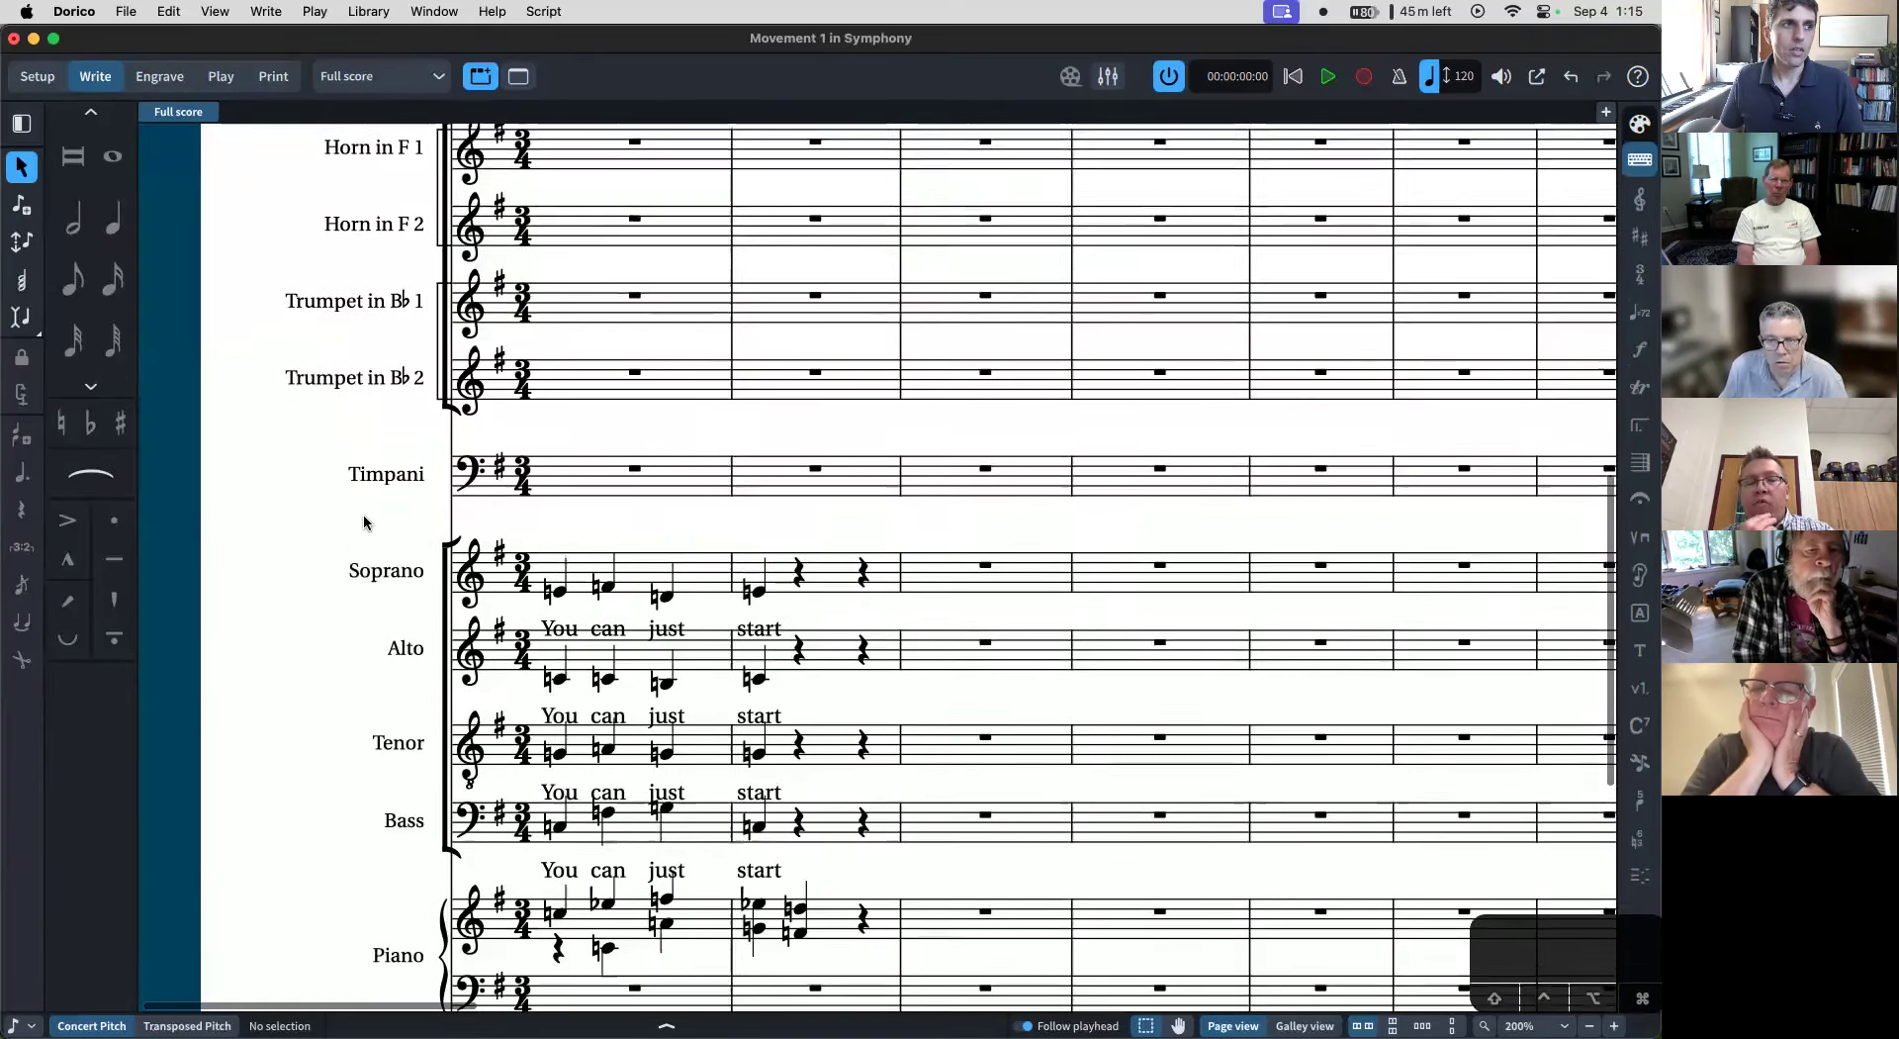
scroll(364, 513, "down", 10)
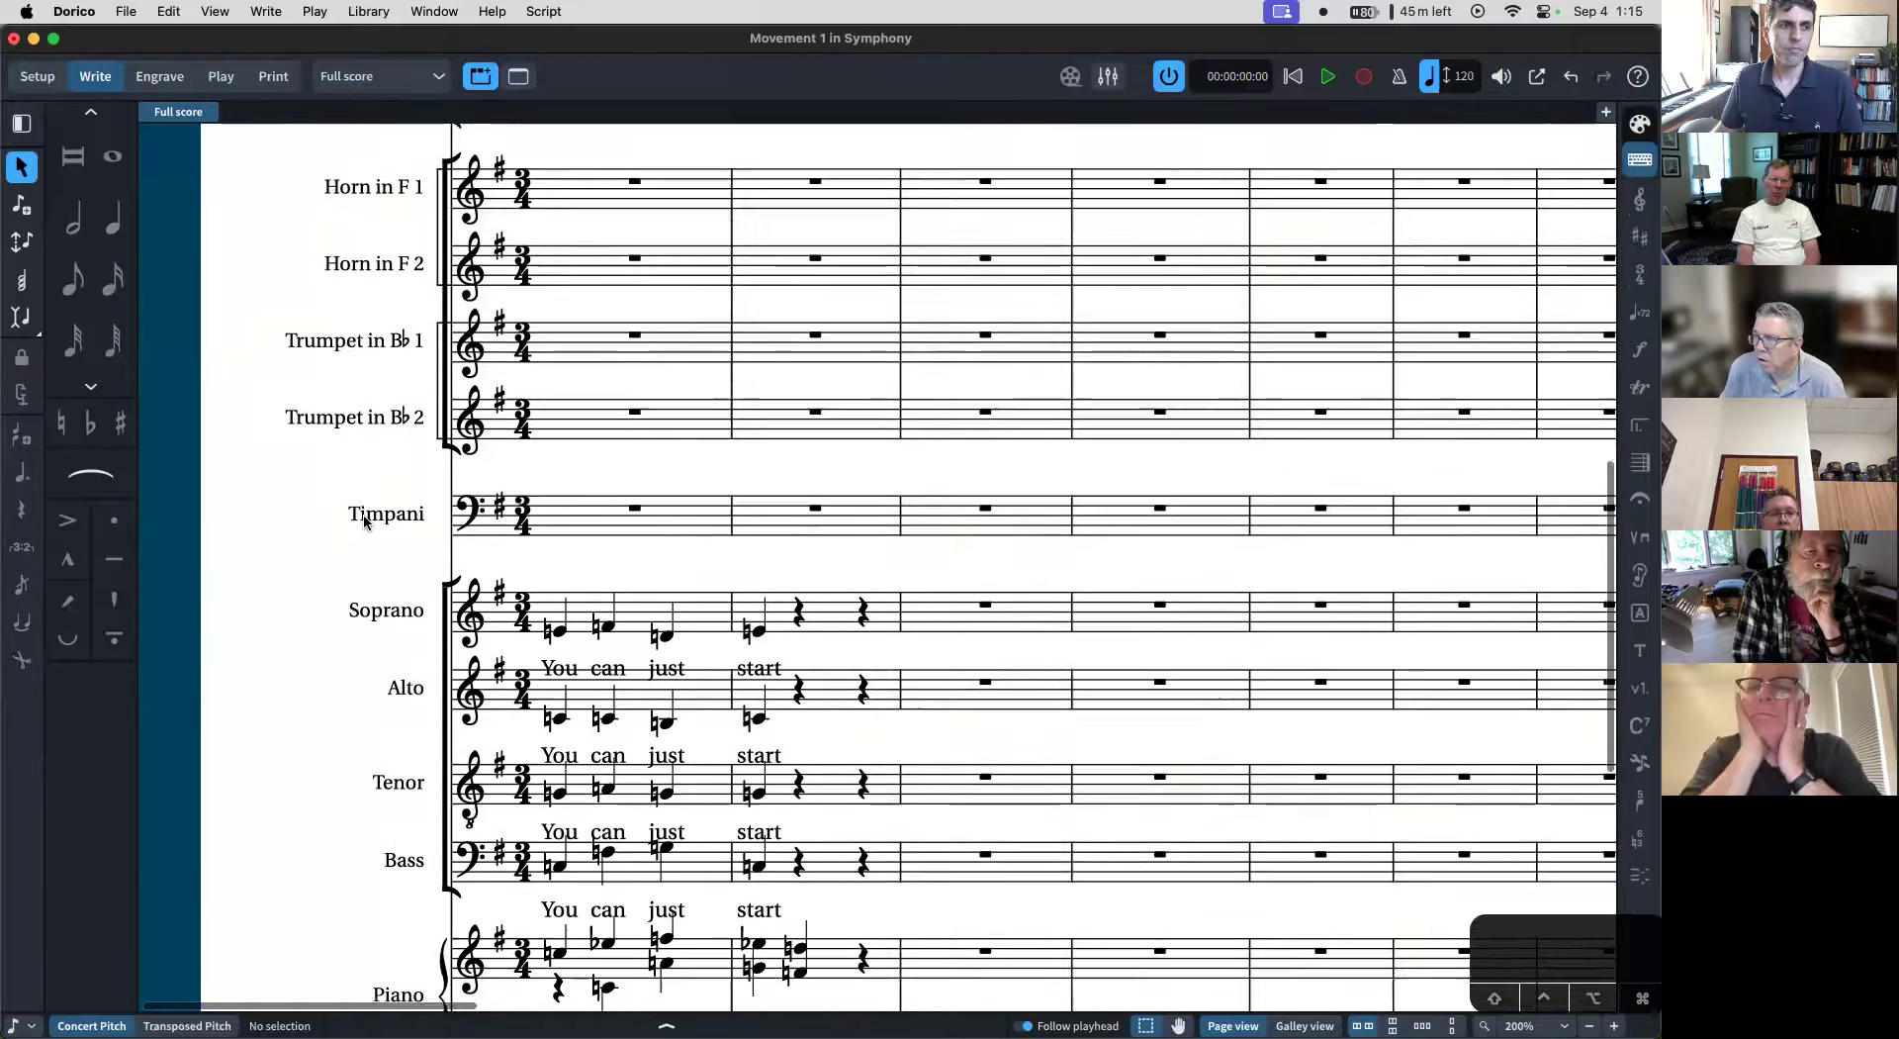
scroll(356, 543, "down", 8)
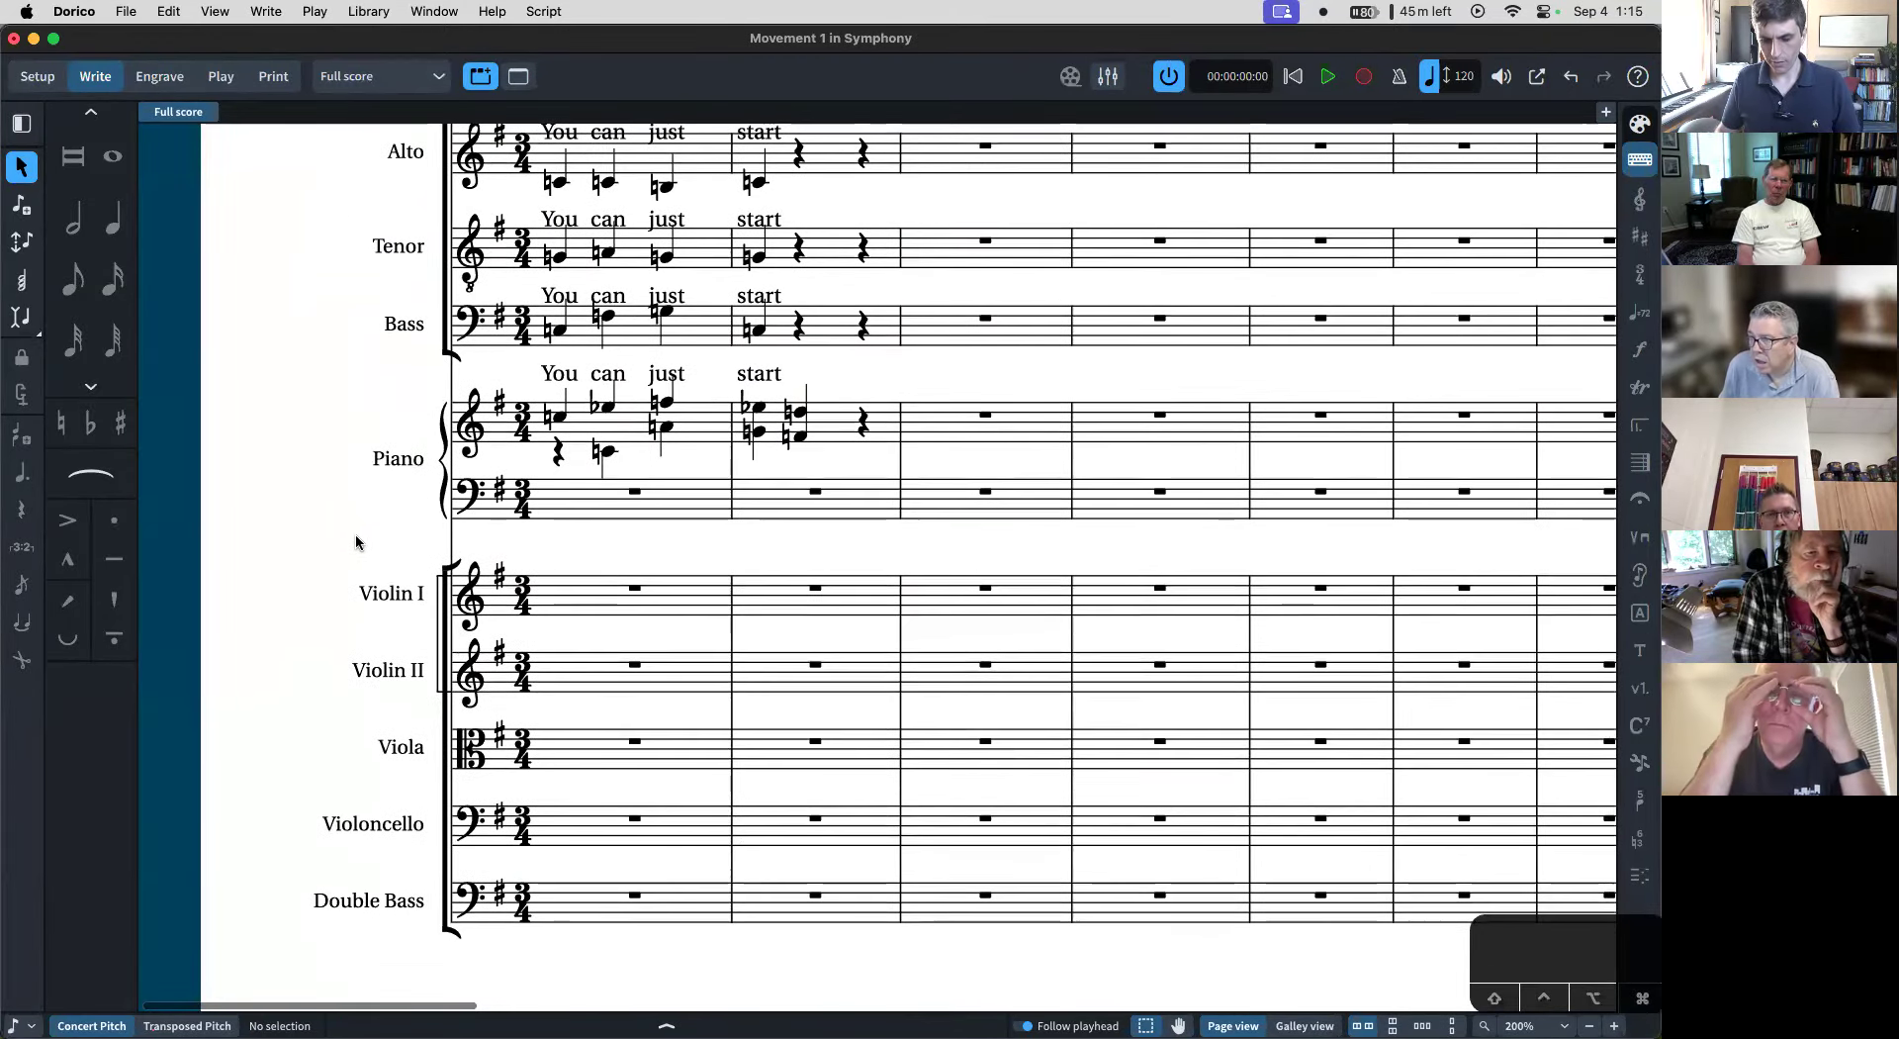
key("super+shift+l")
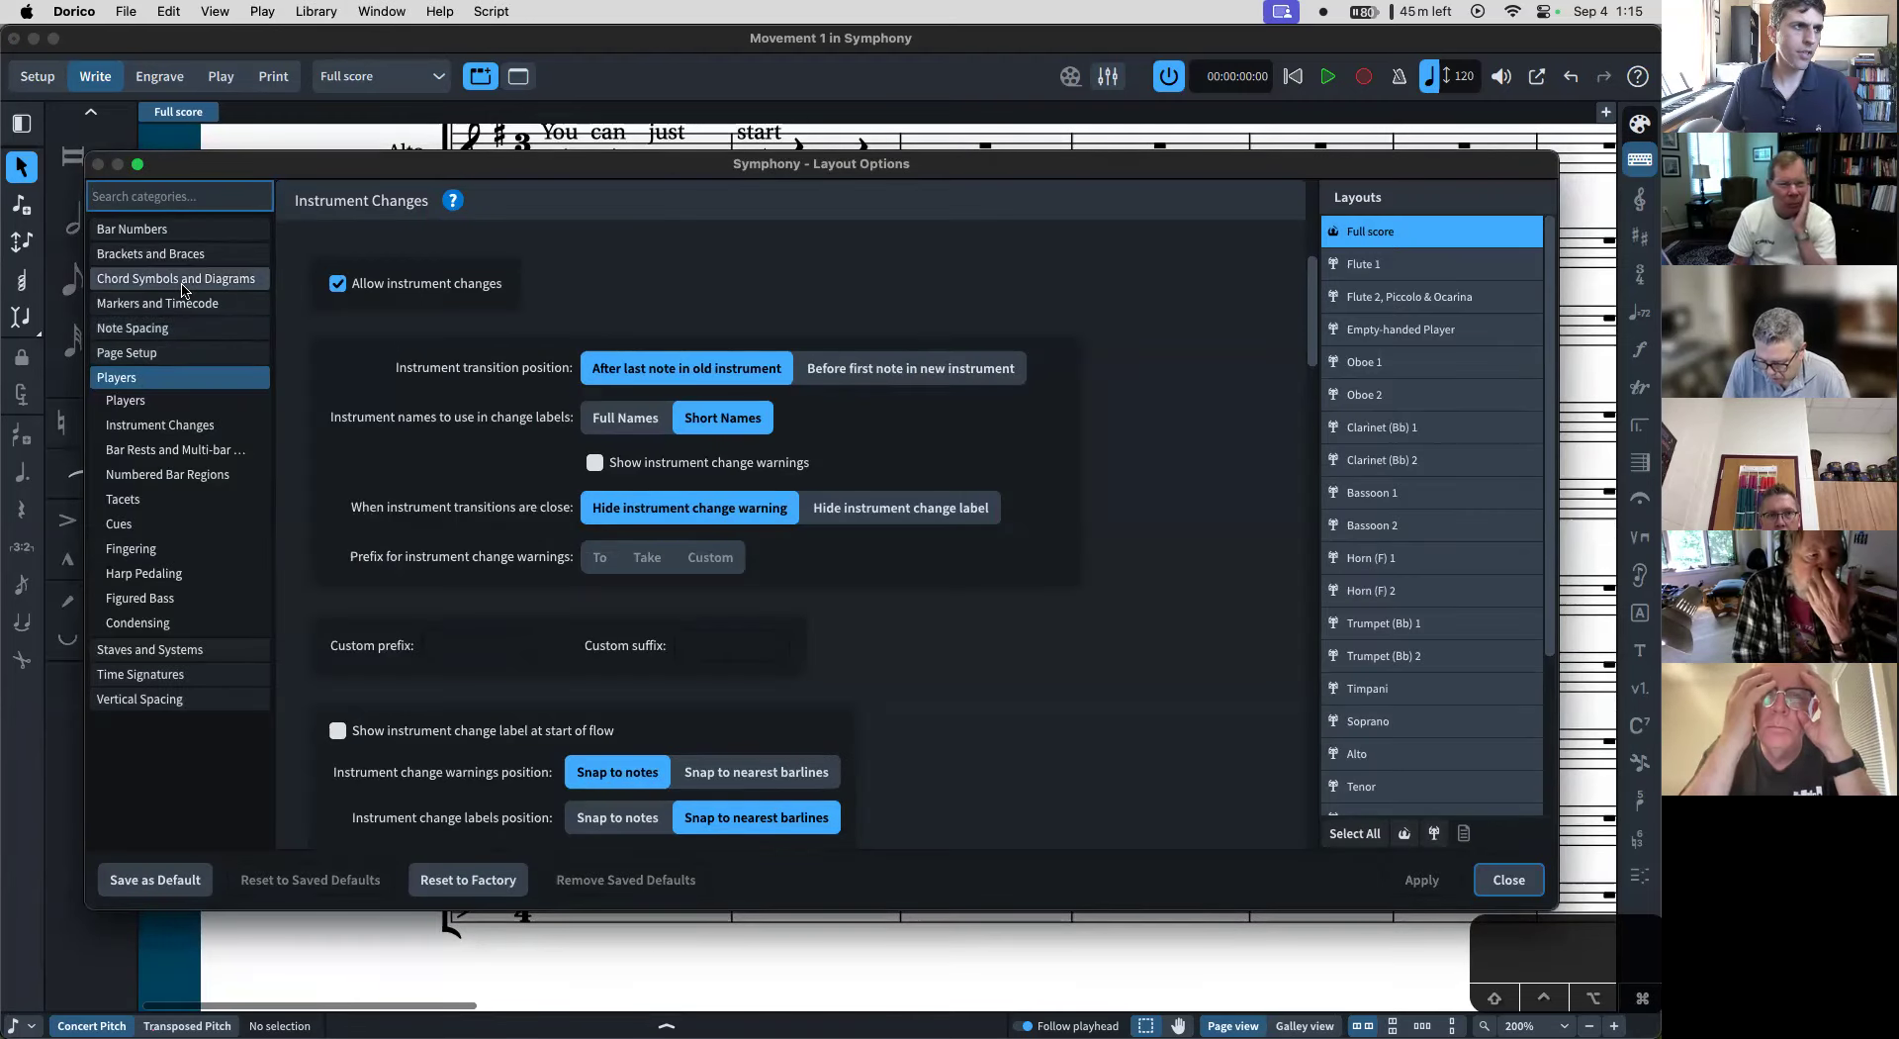
left_click(145, 354)
scroll(645, 414, "down", 3)
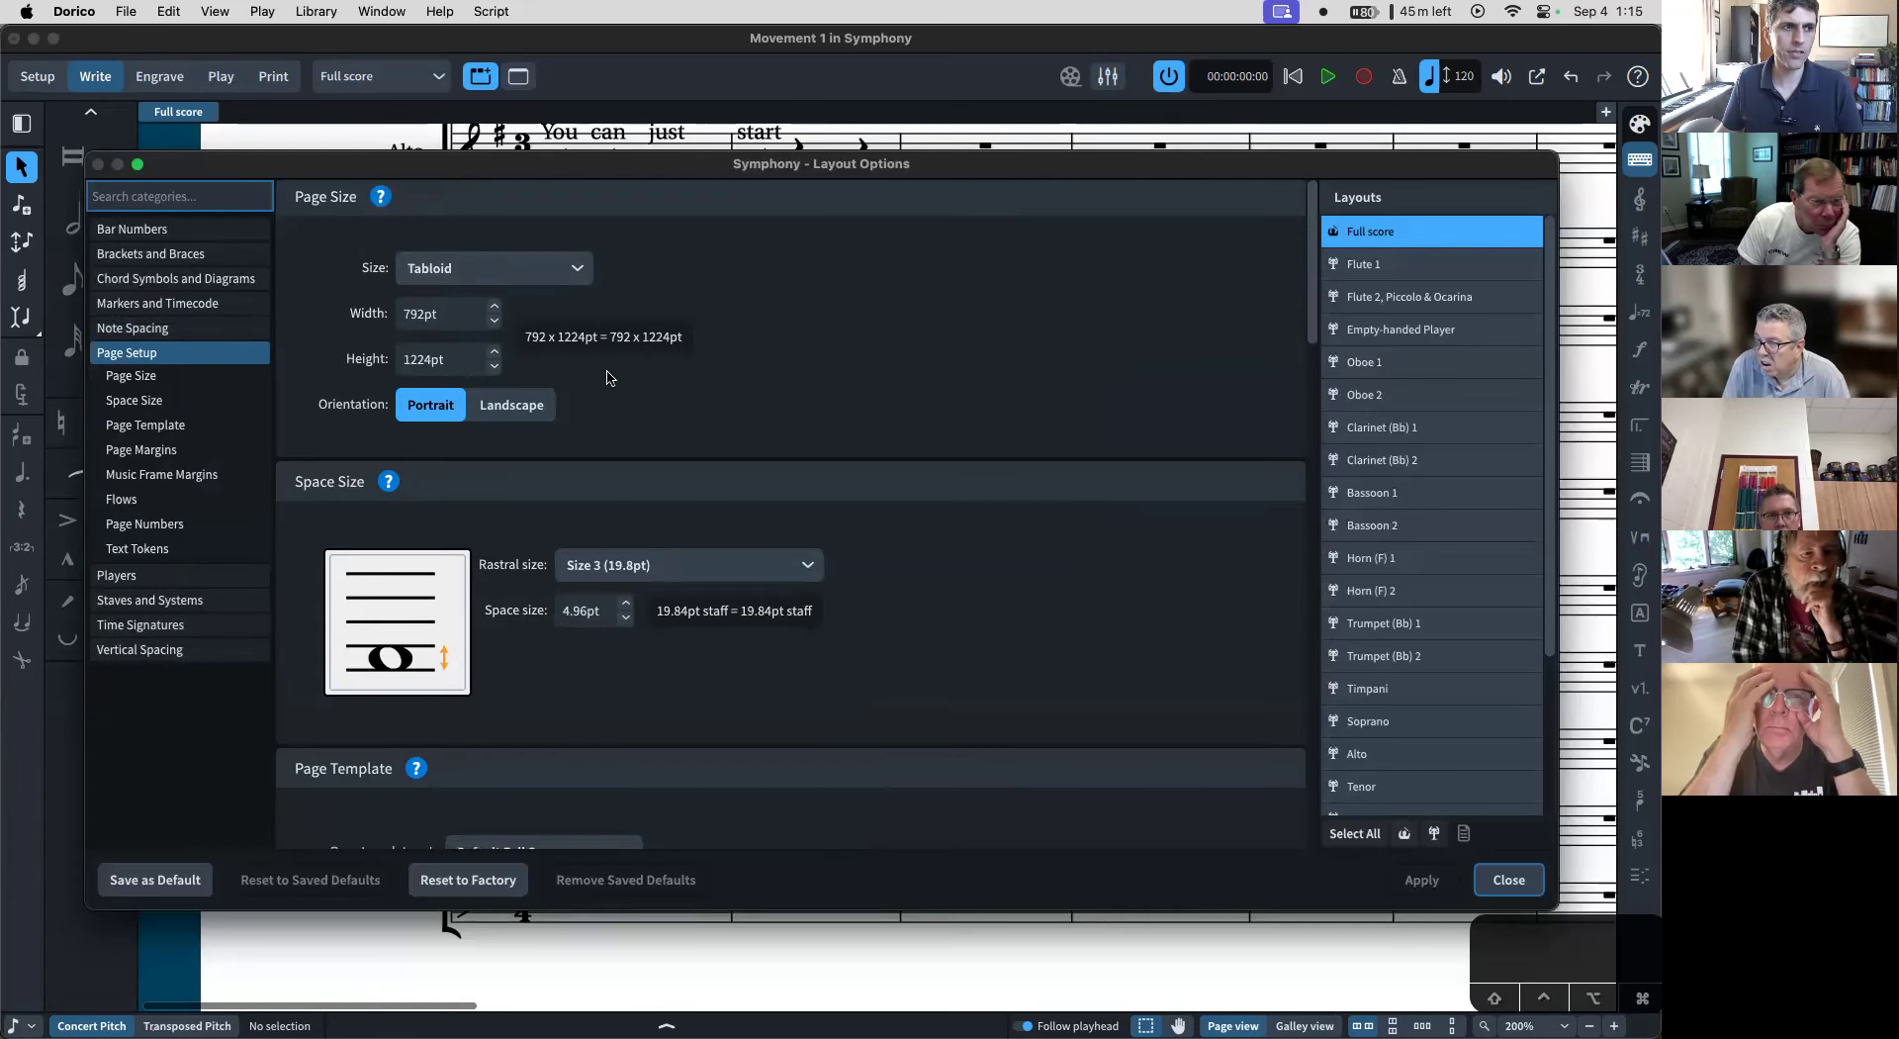
left_click(708, 440)
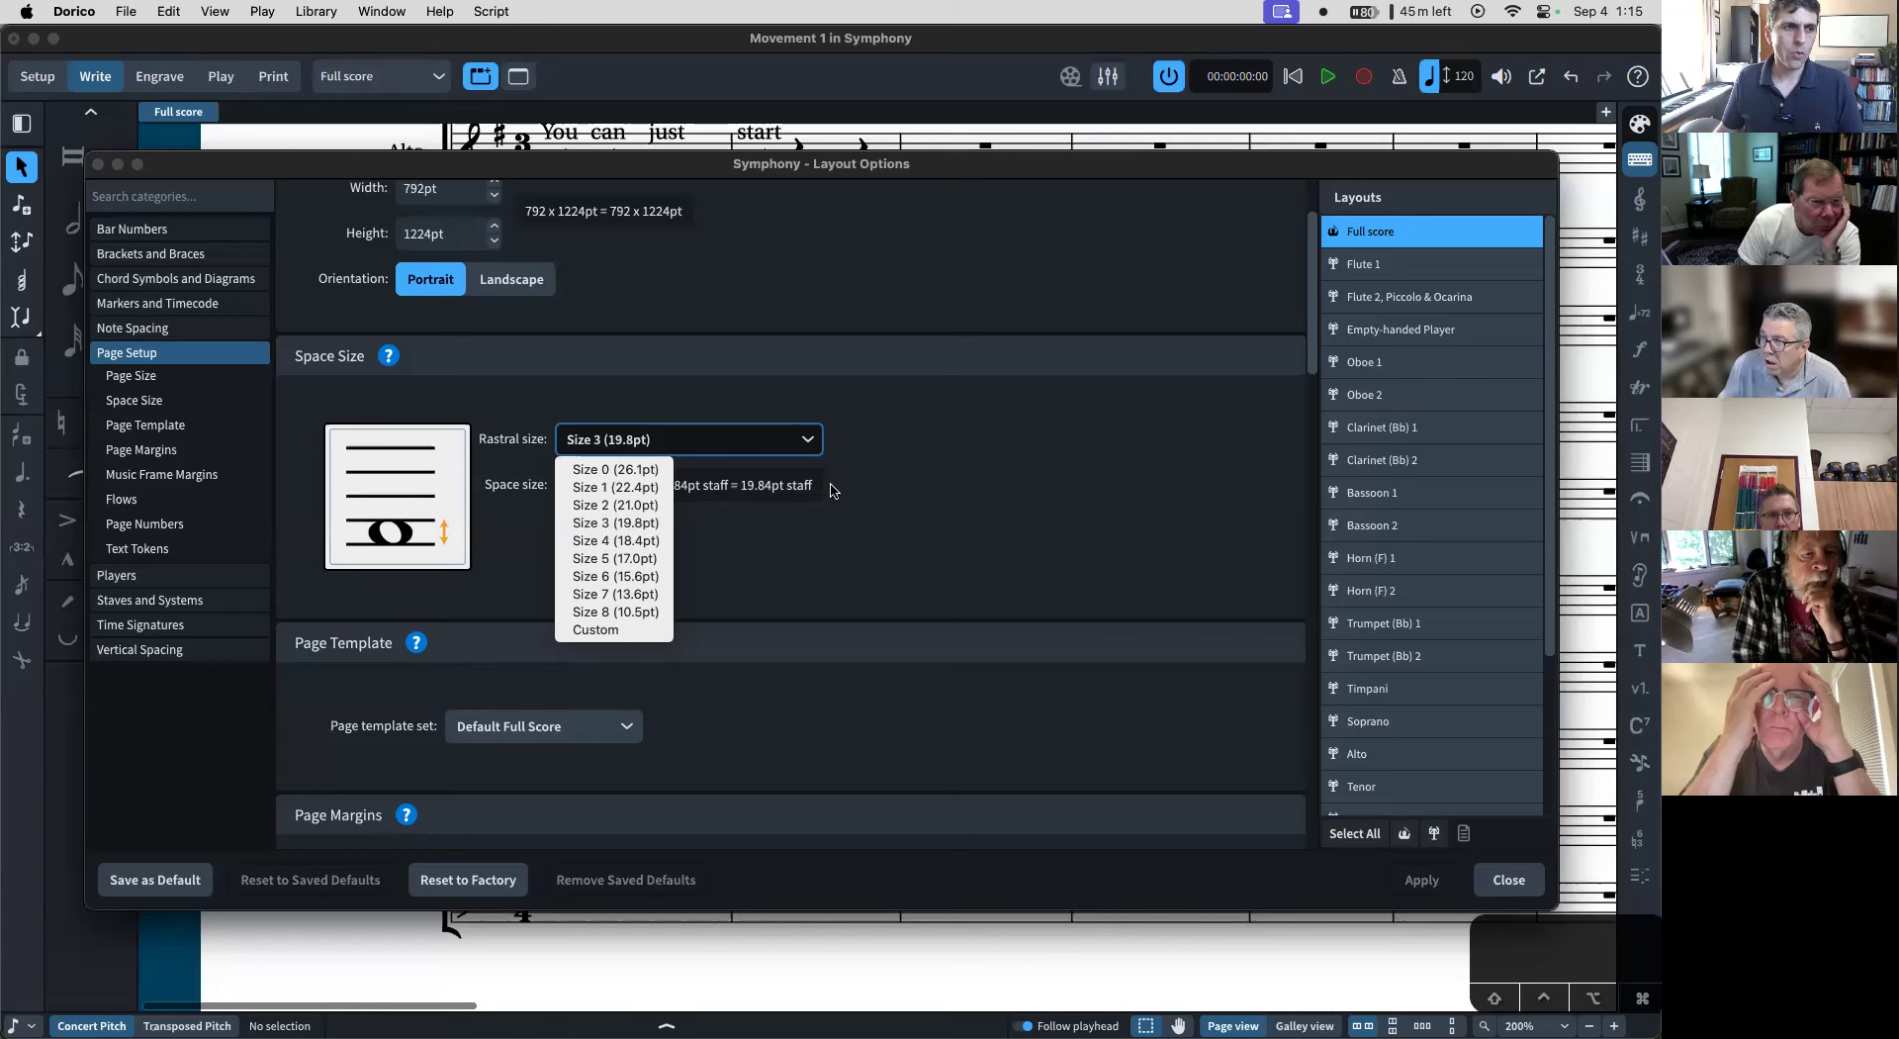
left_click(670, 522)
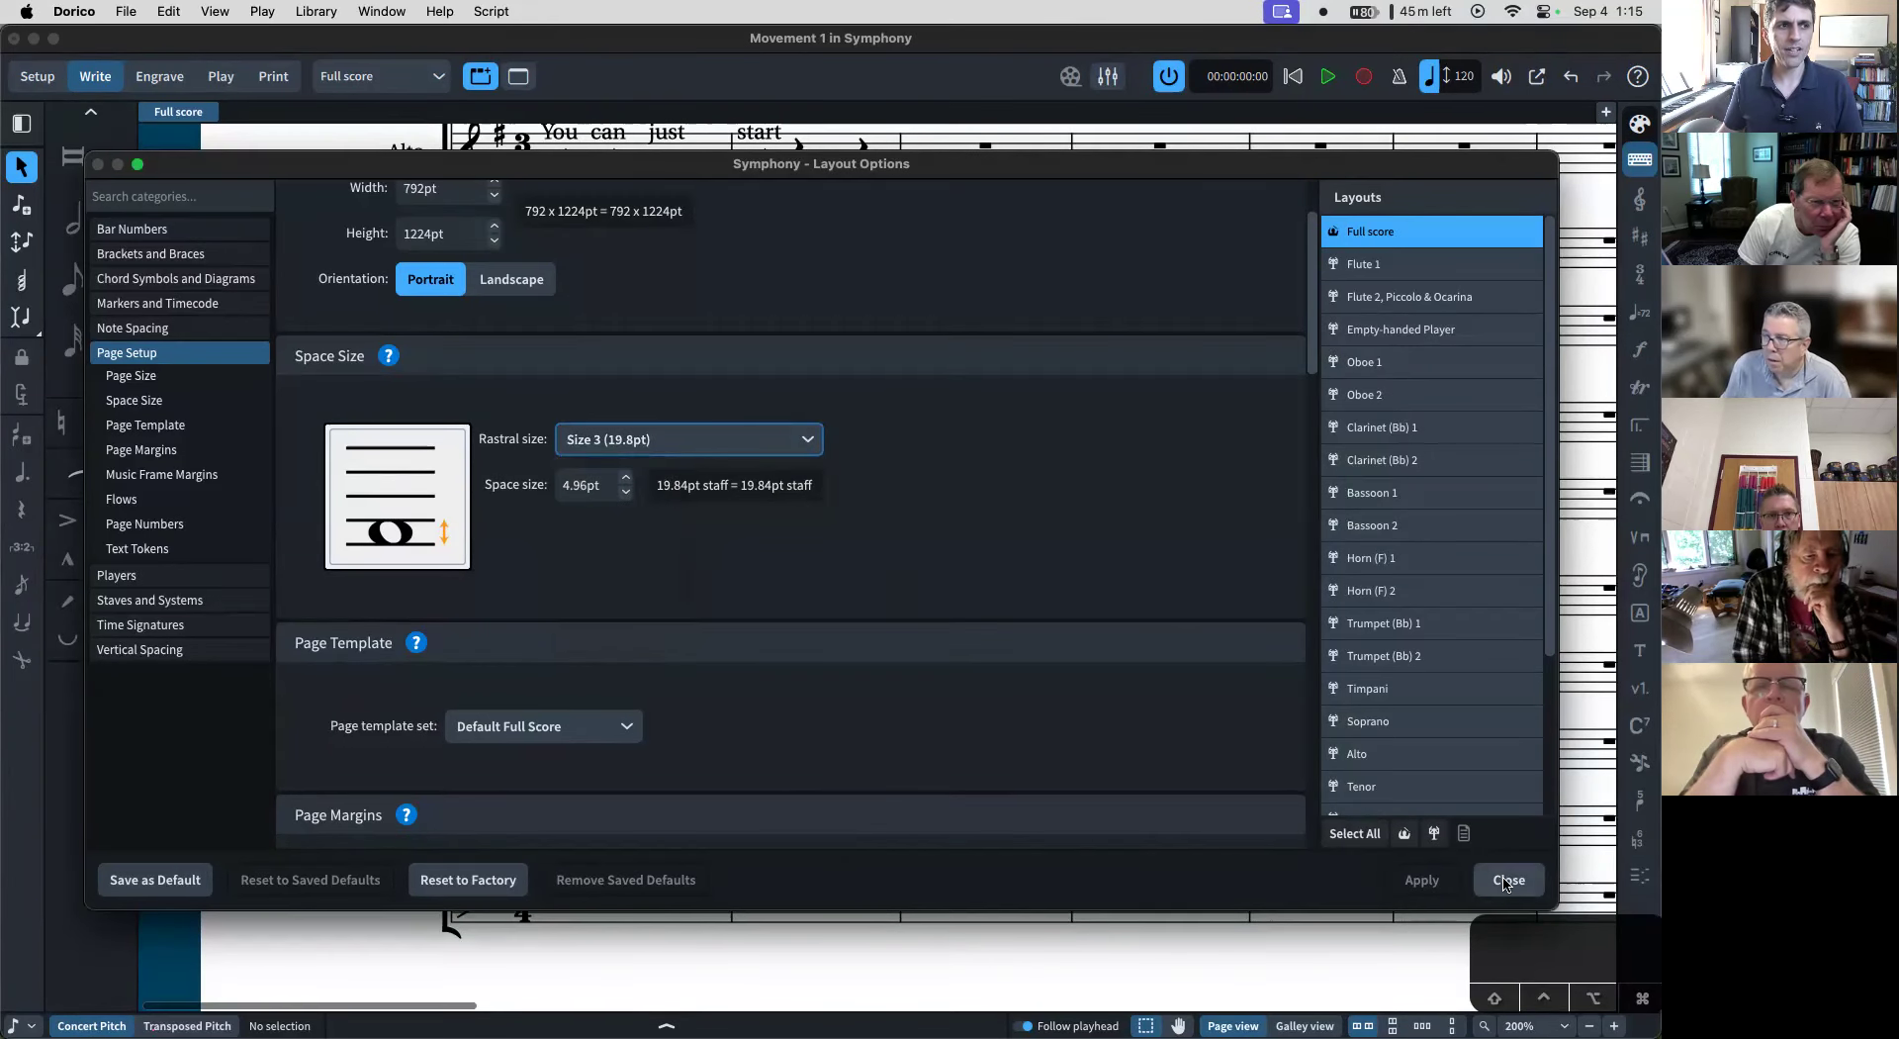
left_click(1508, 880)
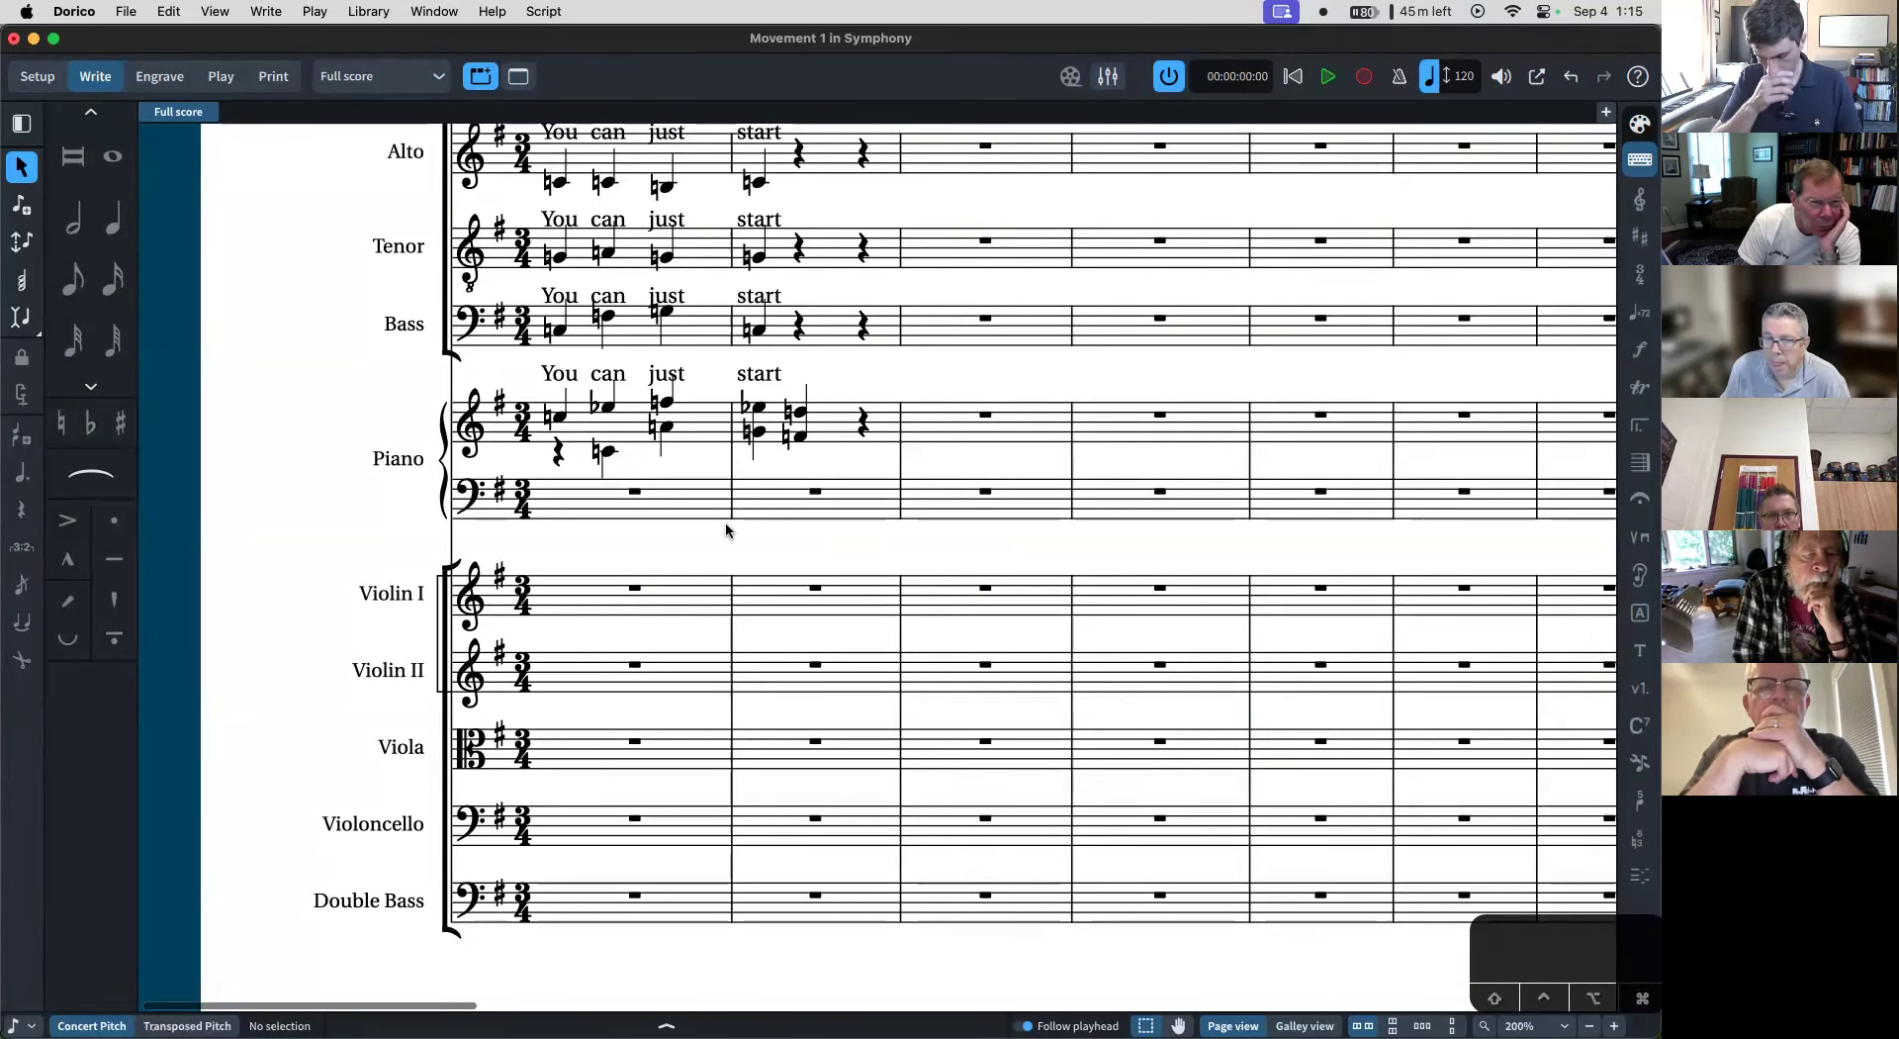
- Set the preferred unit of measurement to Inches (in) in the general preferences
key("super+comma")
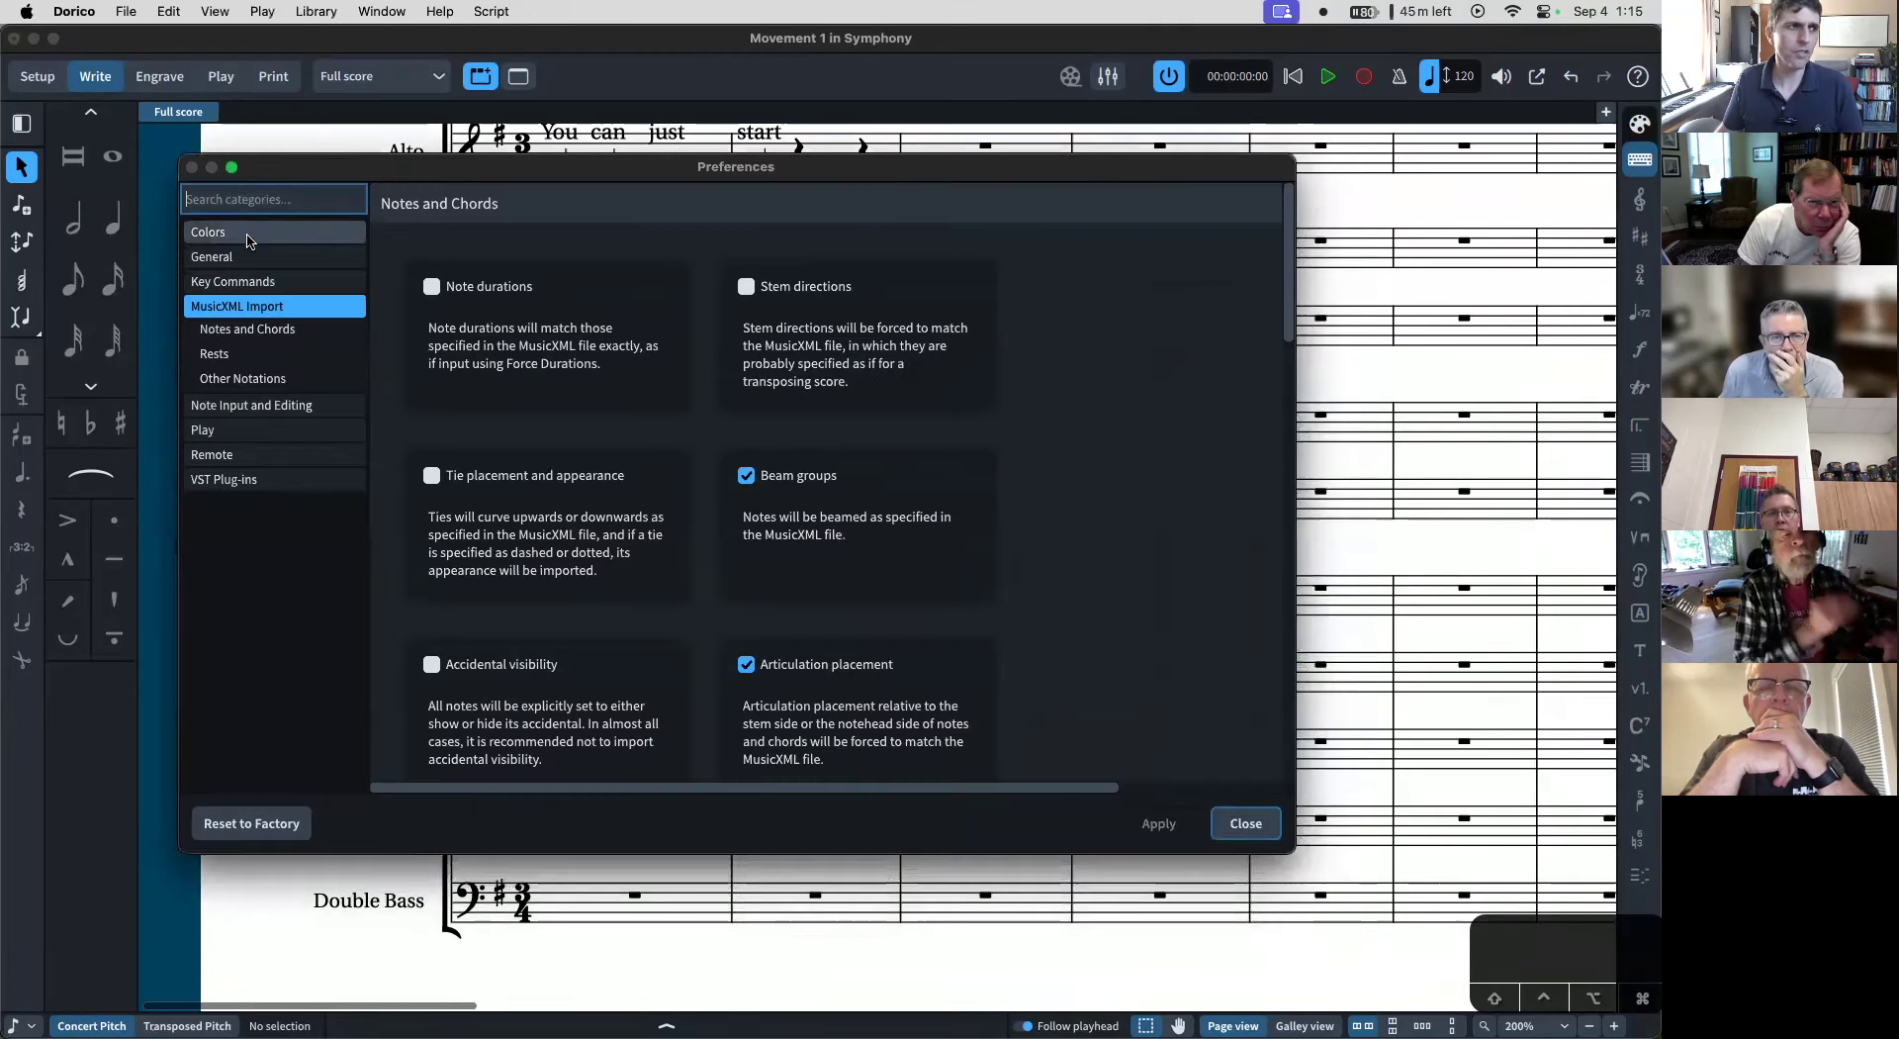
left_click(255, 261)
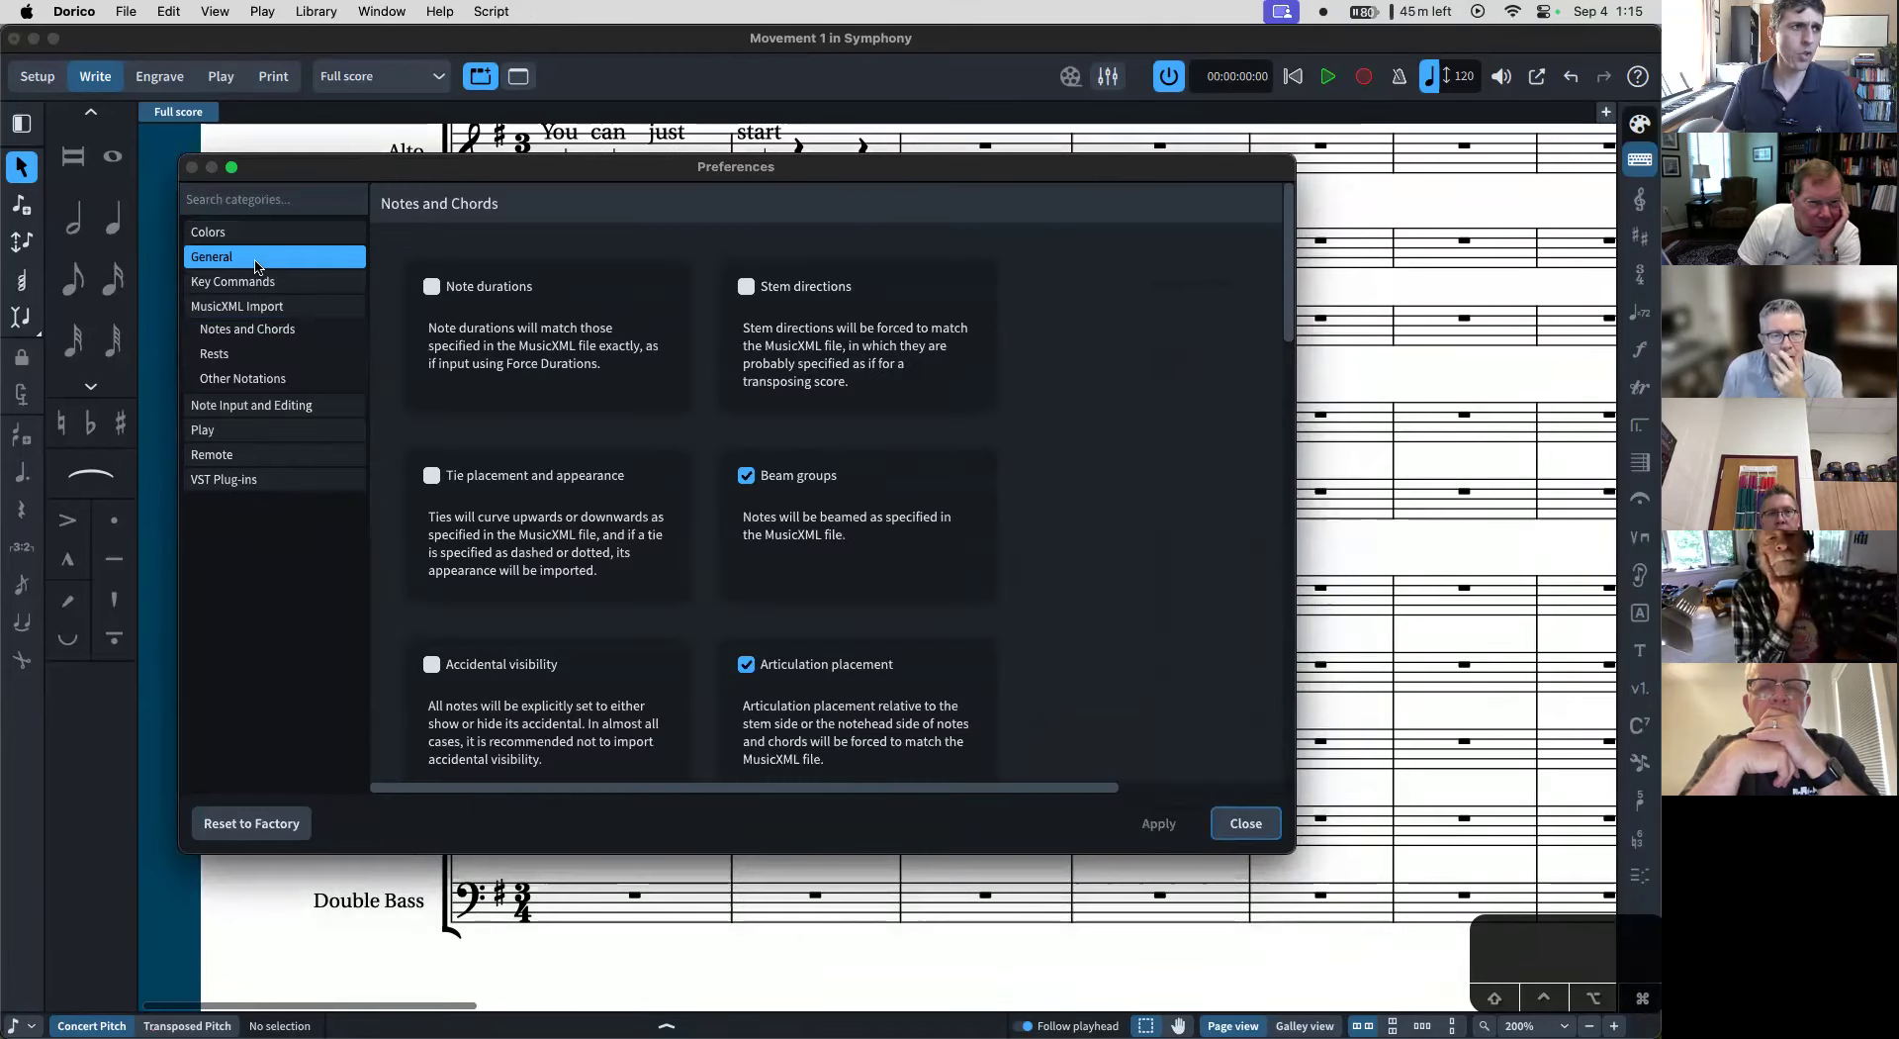
left_click(1031, 295)
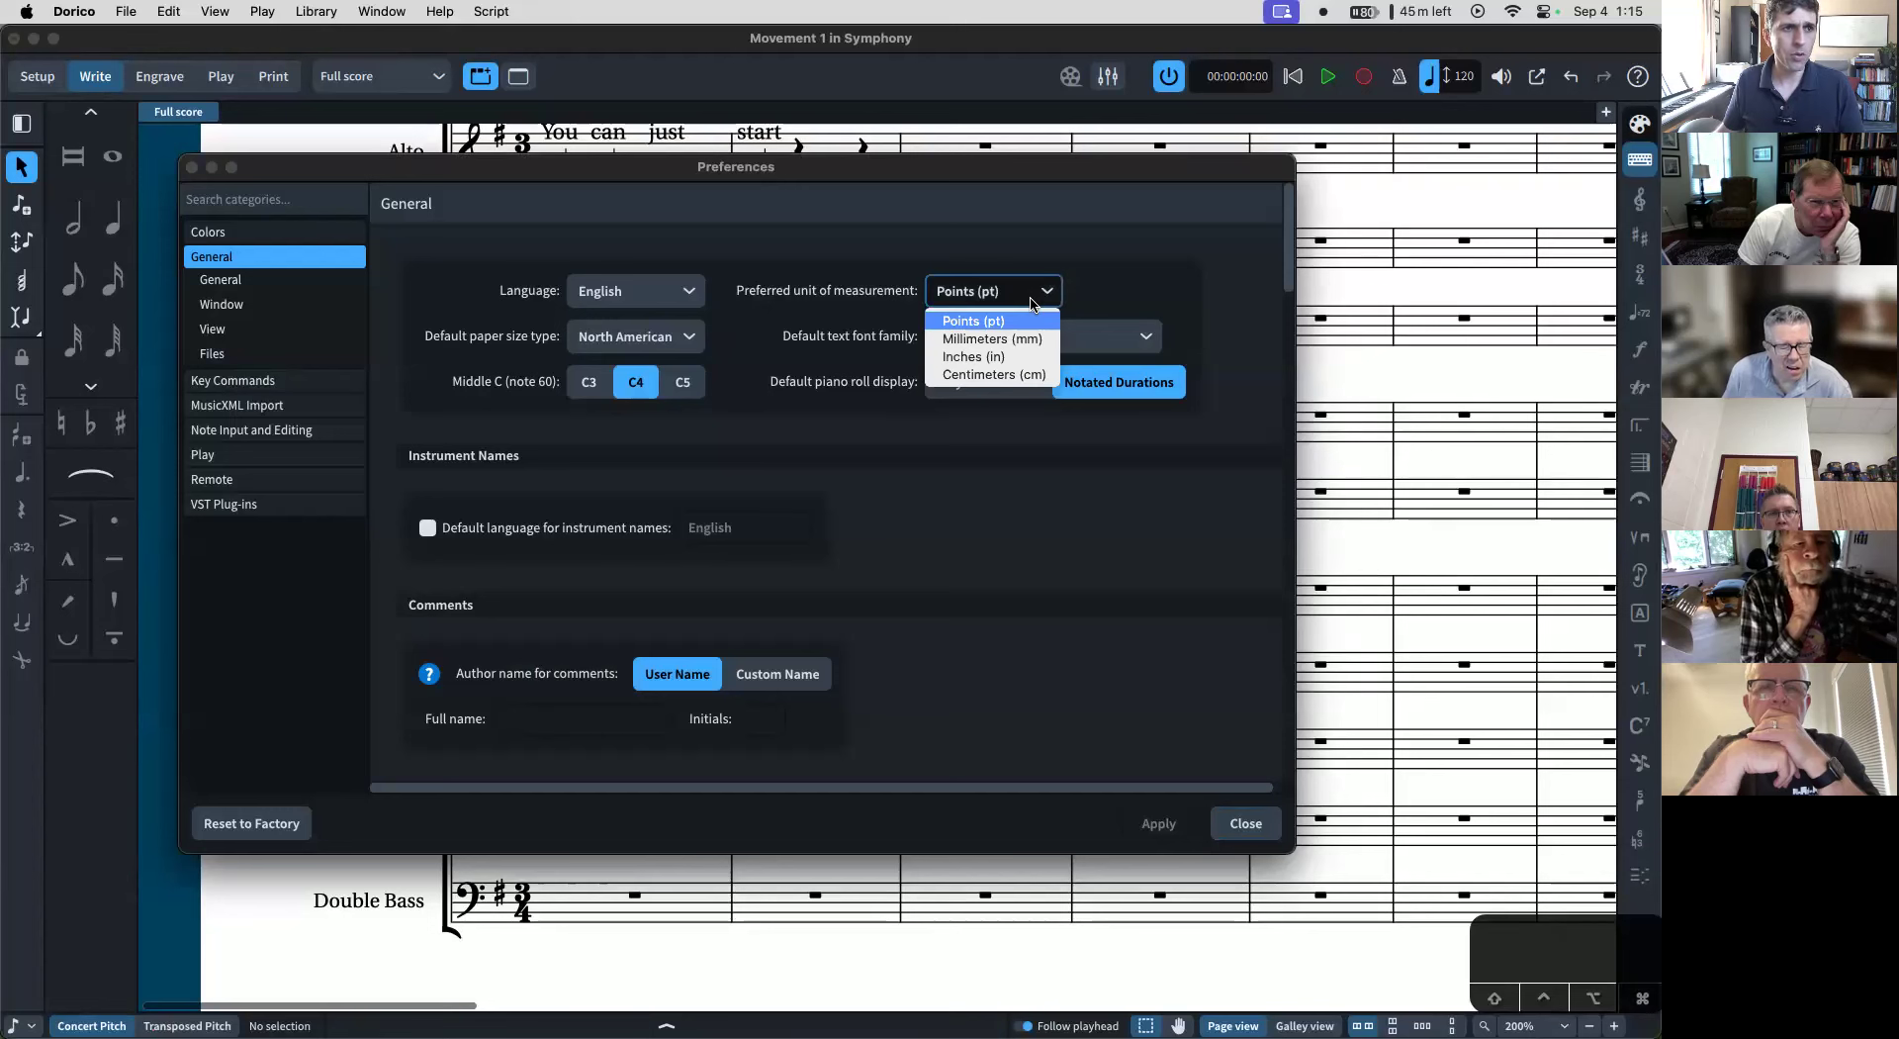
left_click(998, 362)
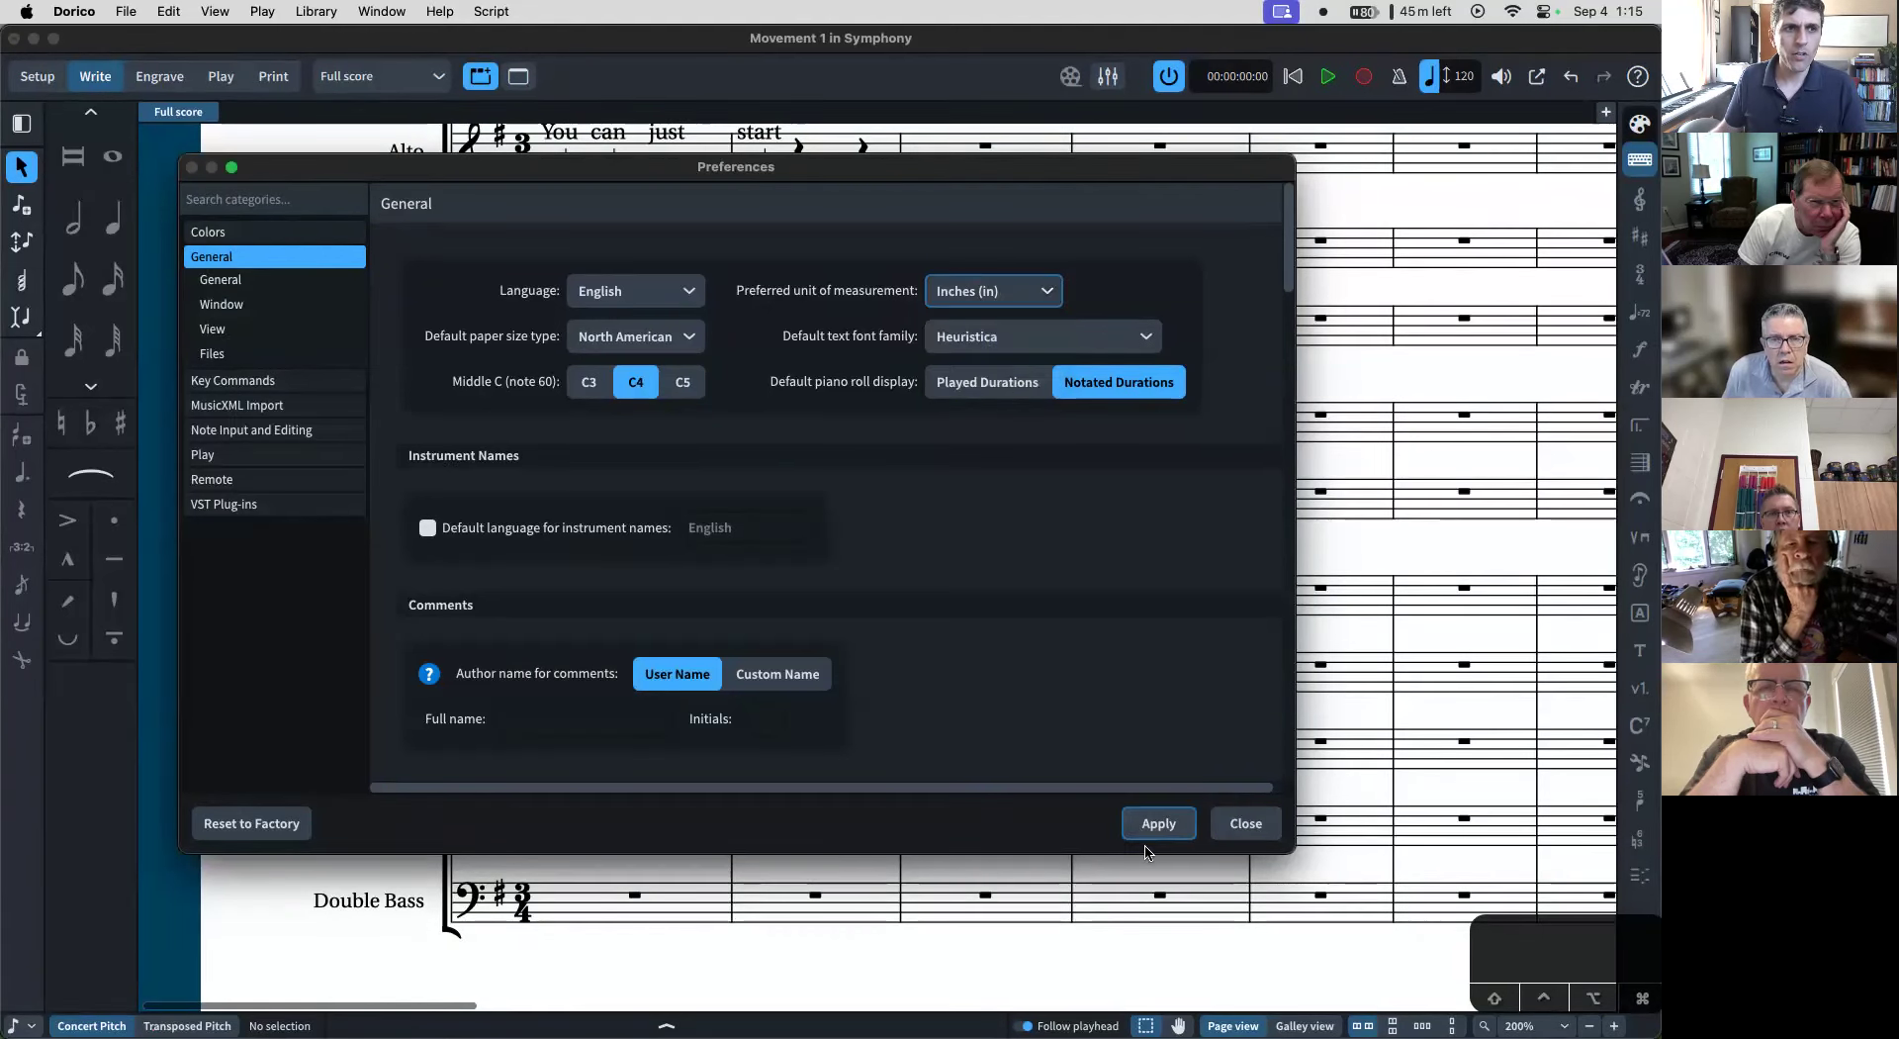
left_click(1247, 825)
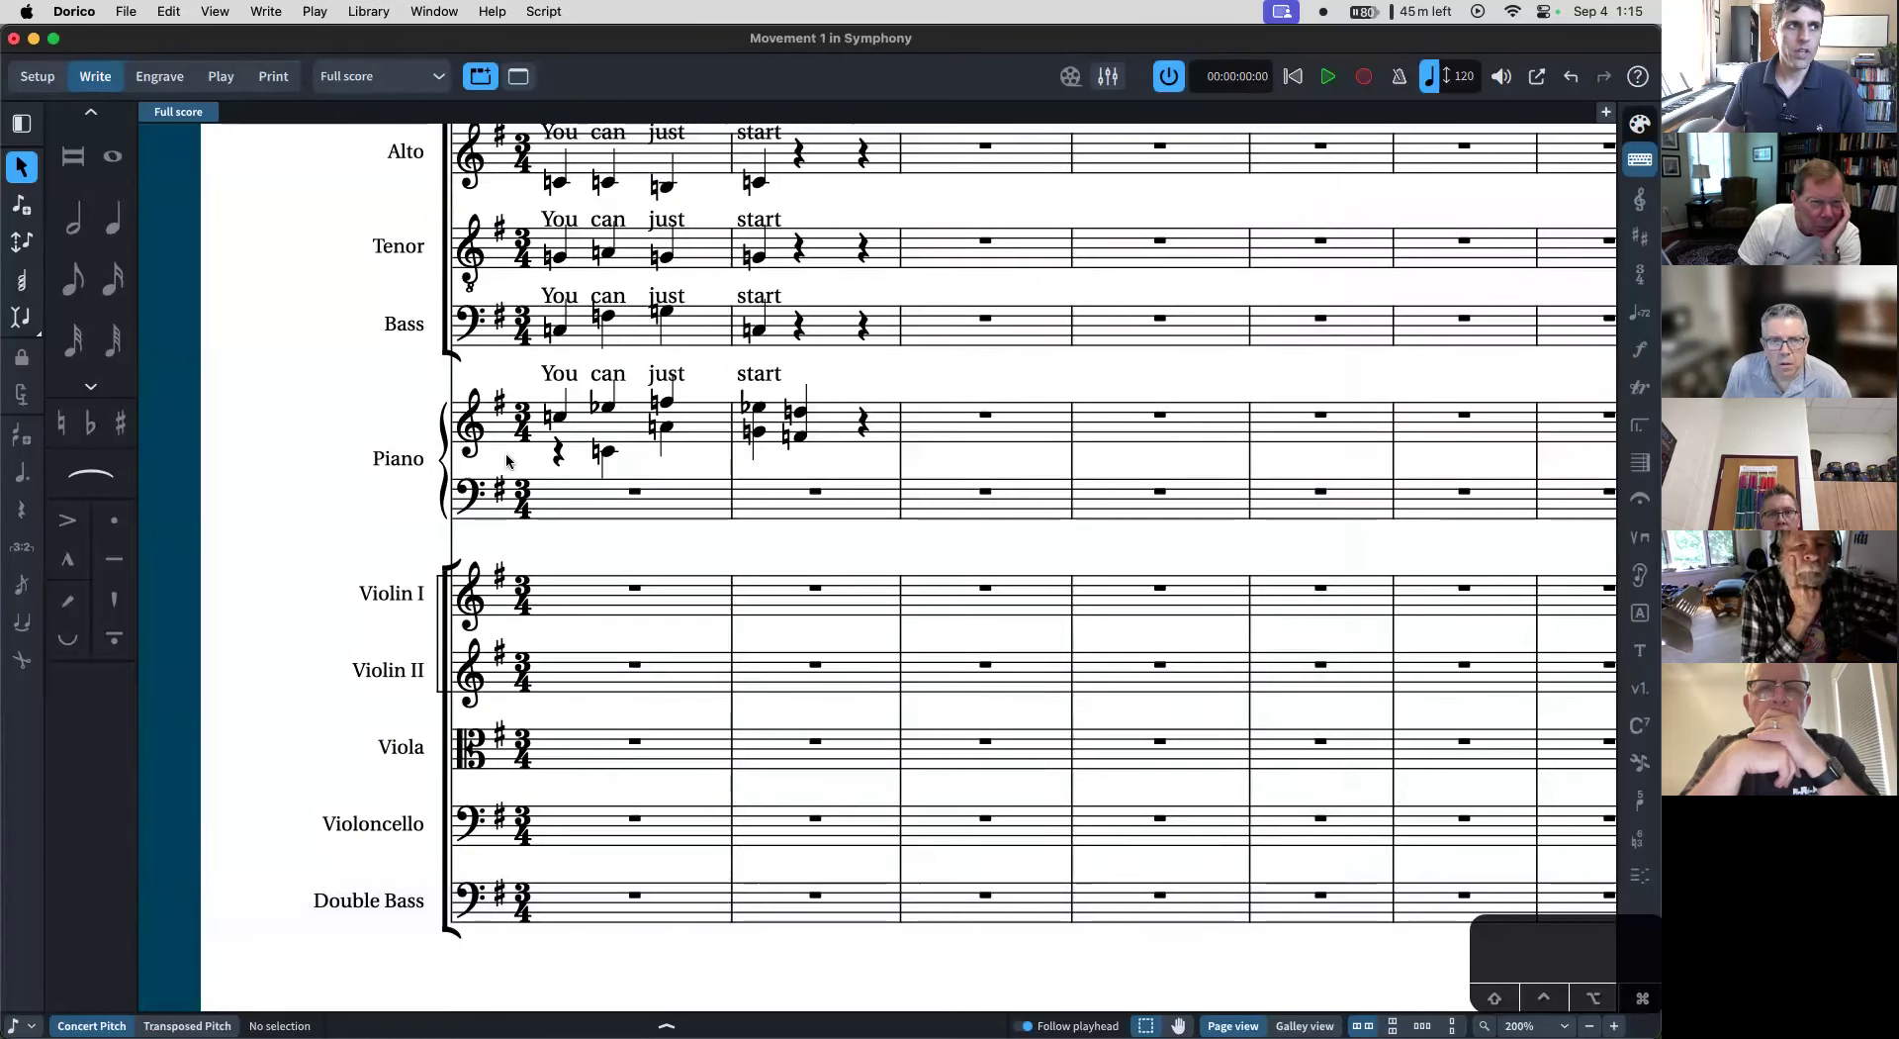
left_click(89, 10)
left_click(94, 72)
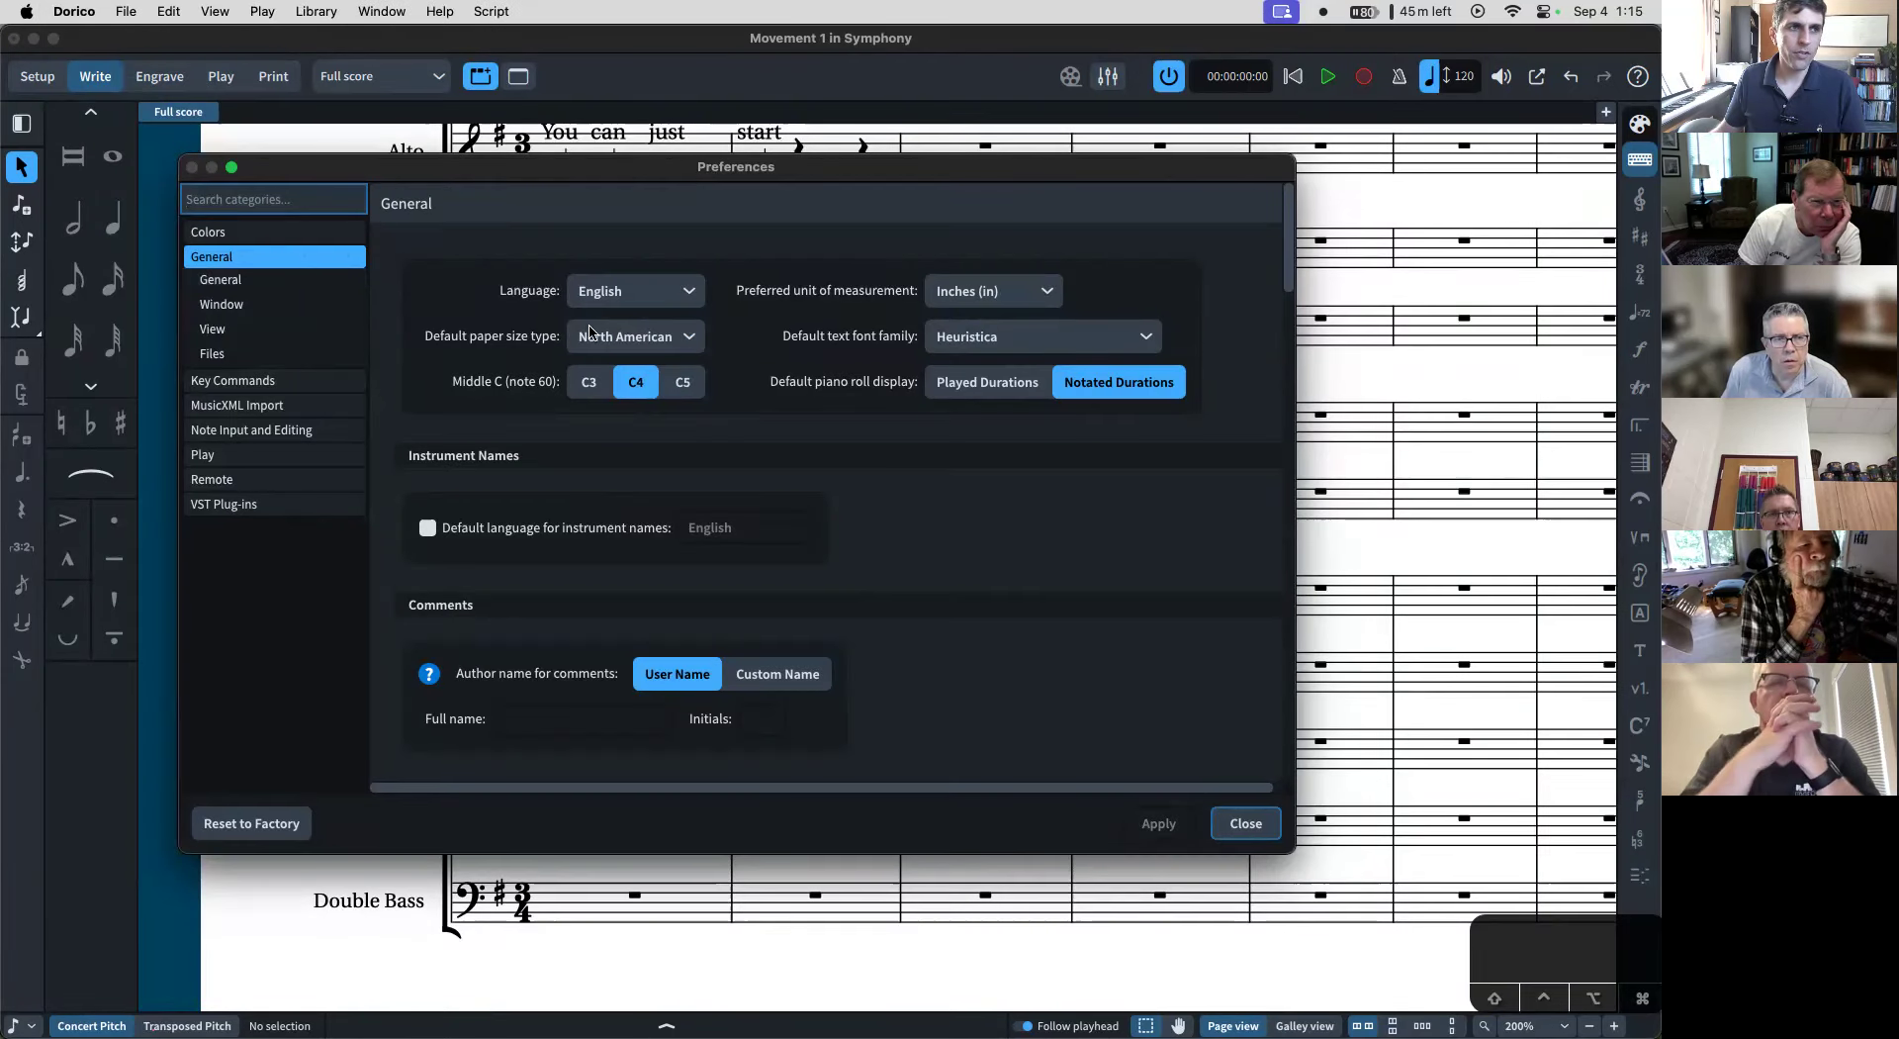
left_click(1227, 823)
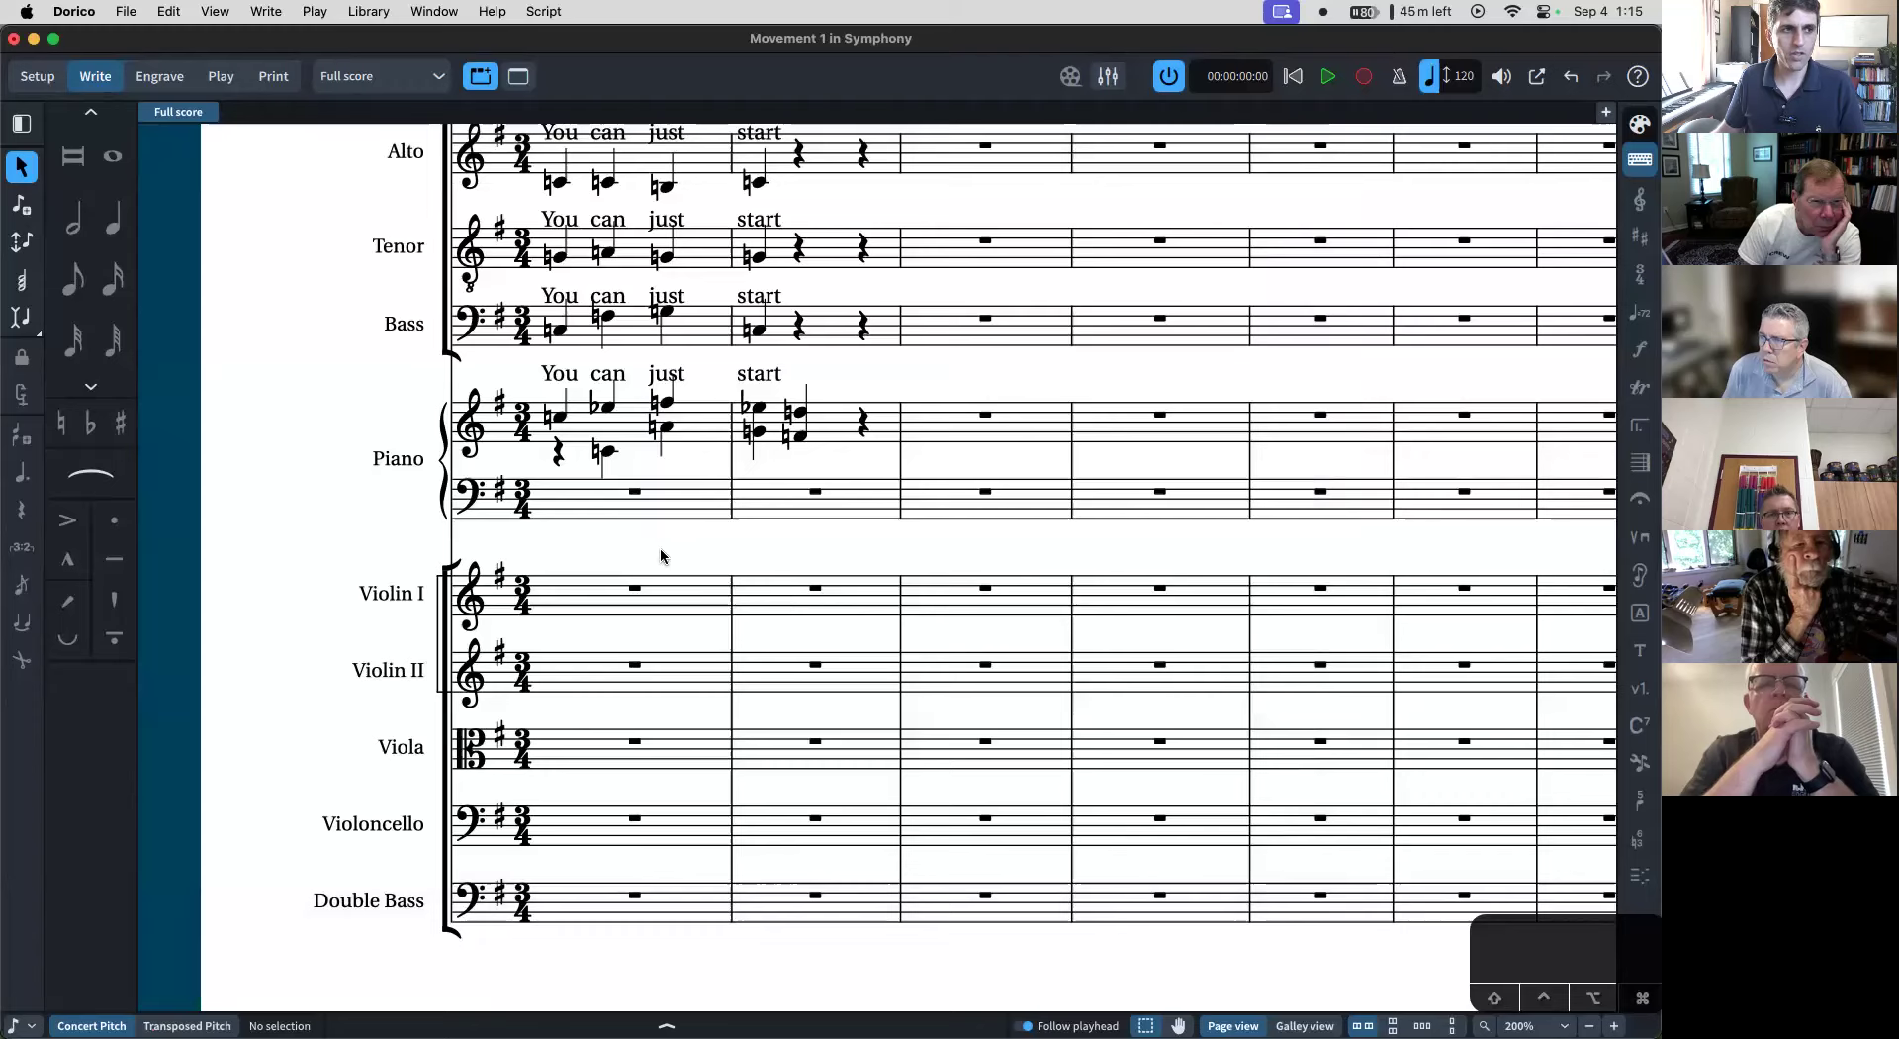
- Set the full score's rastral size to Size 7 (0.19") and apply the change
key("shift+super+l")
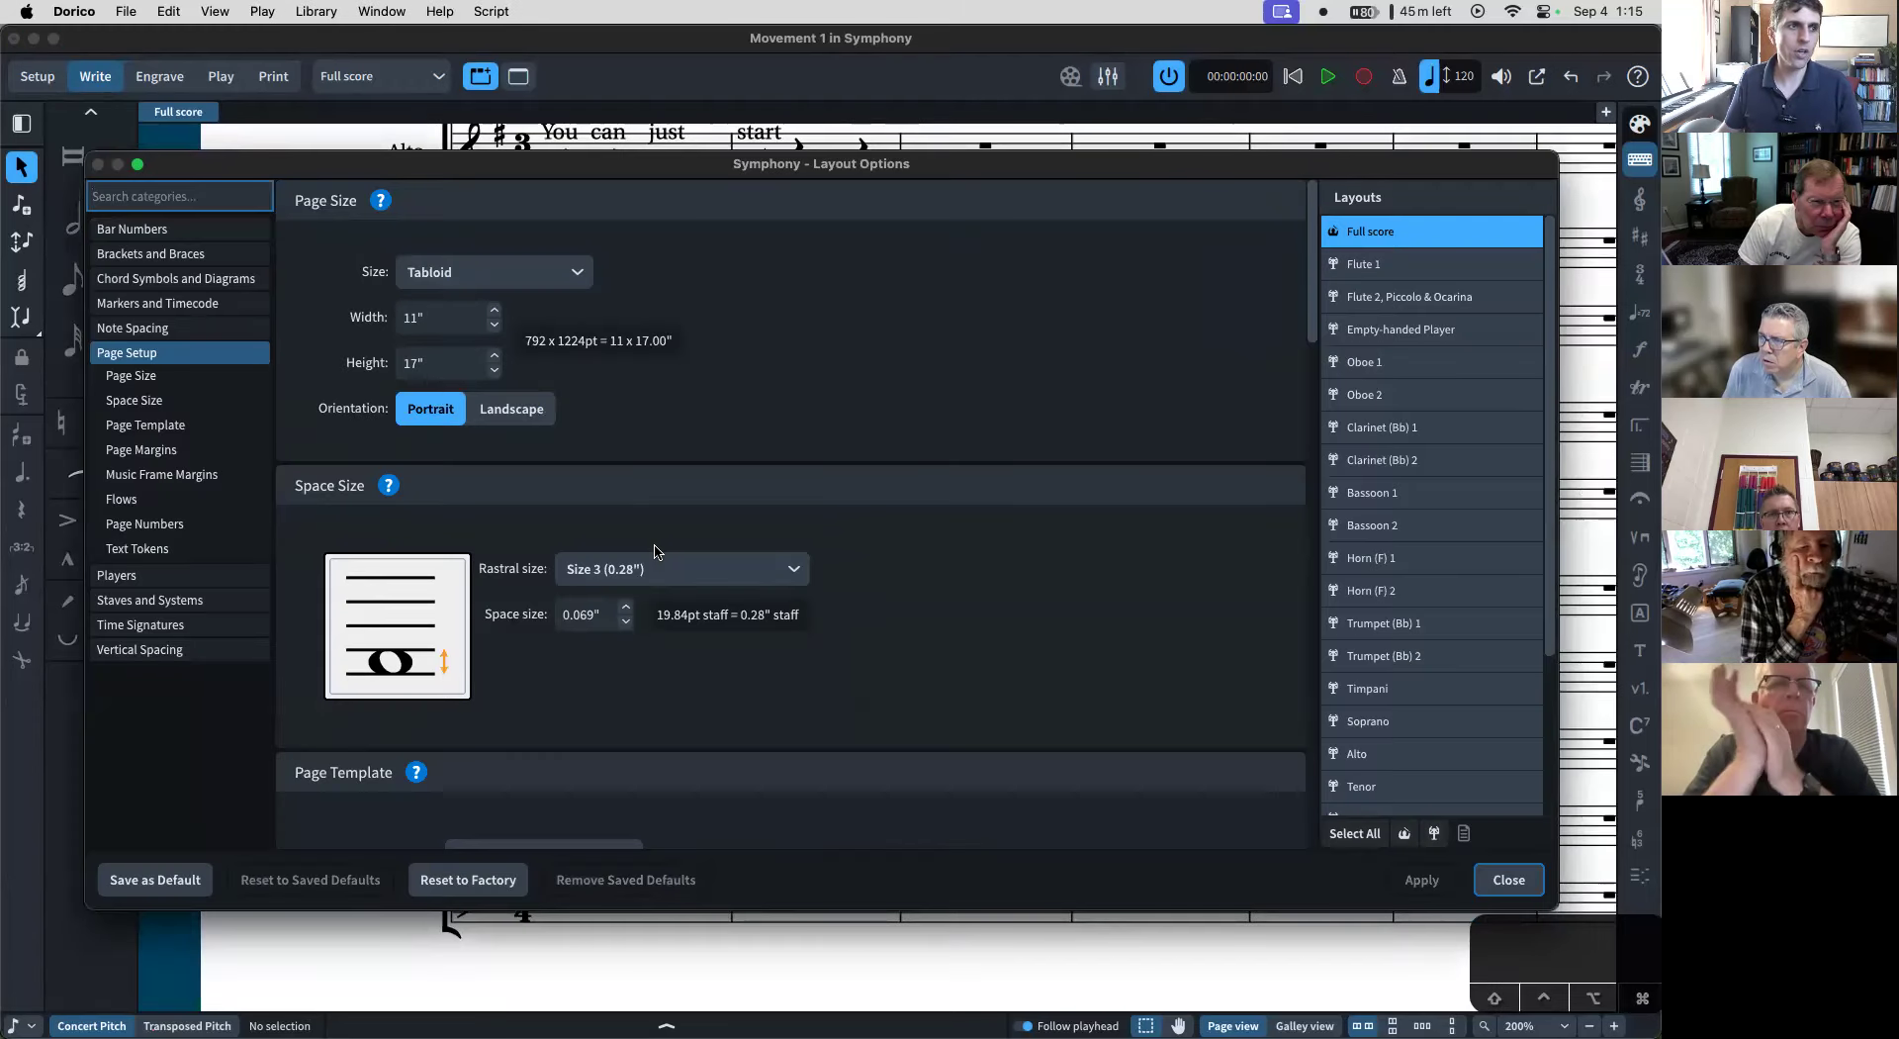
scroll(607, 521, "down", 3)
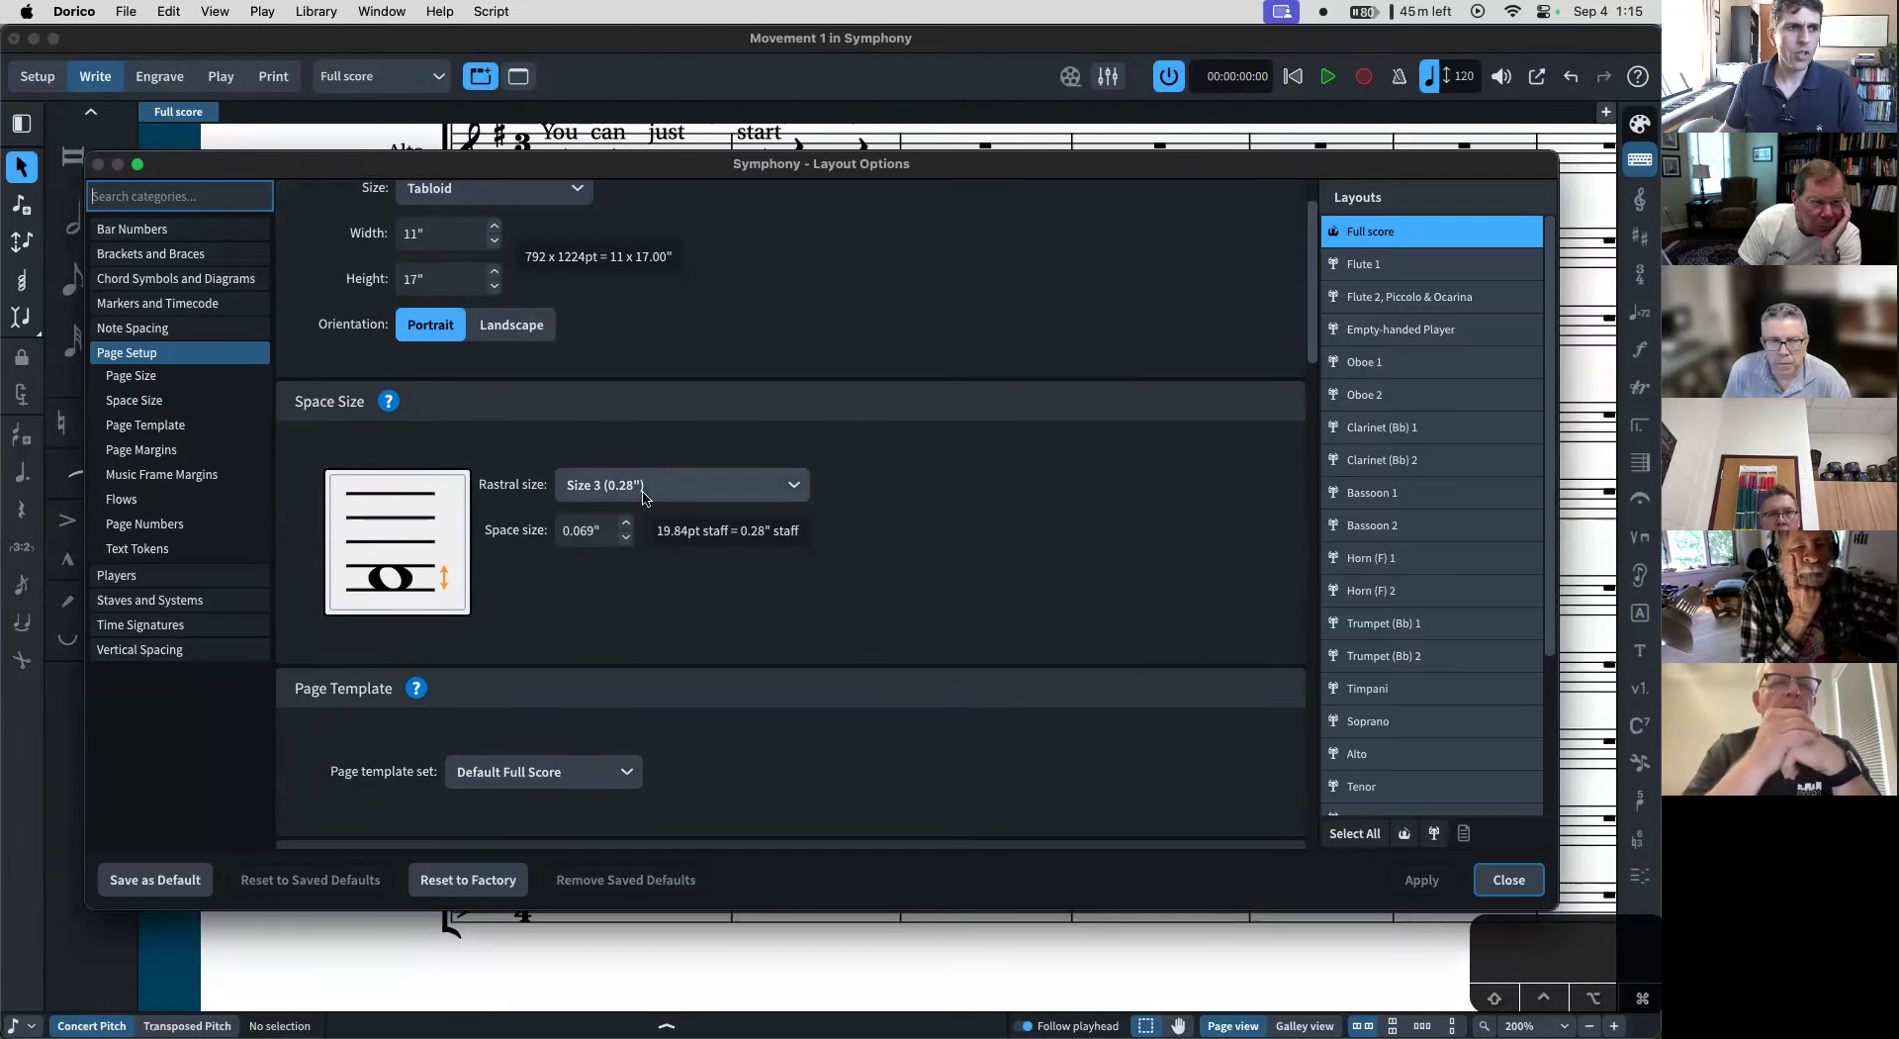
left_click(642, 489)
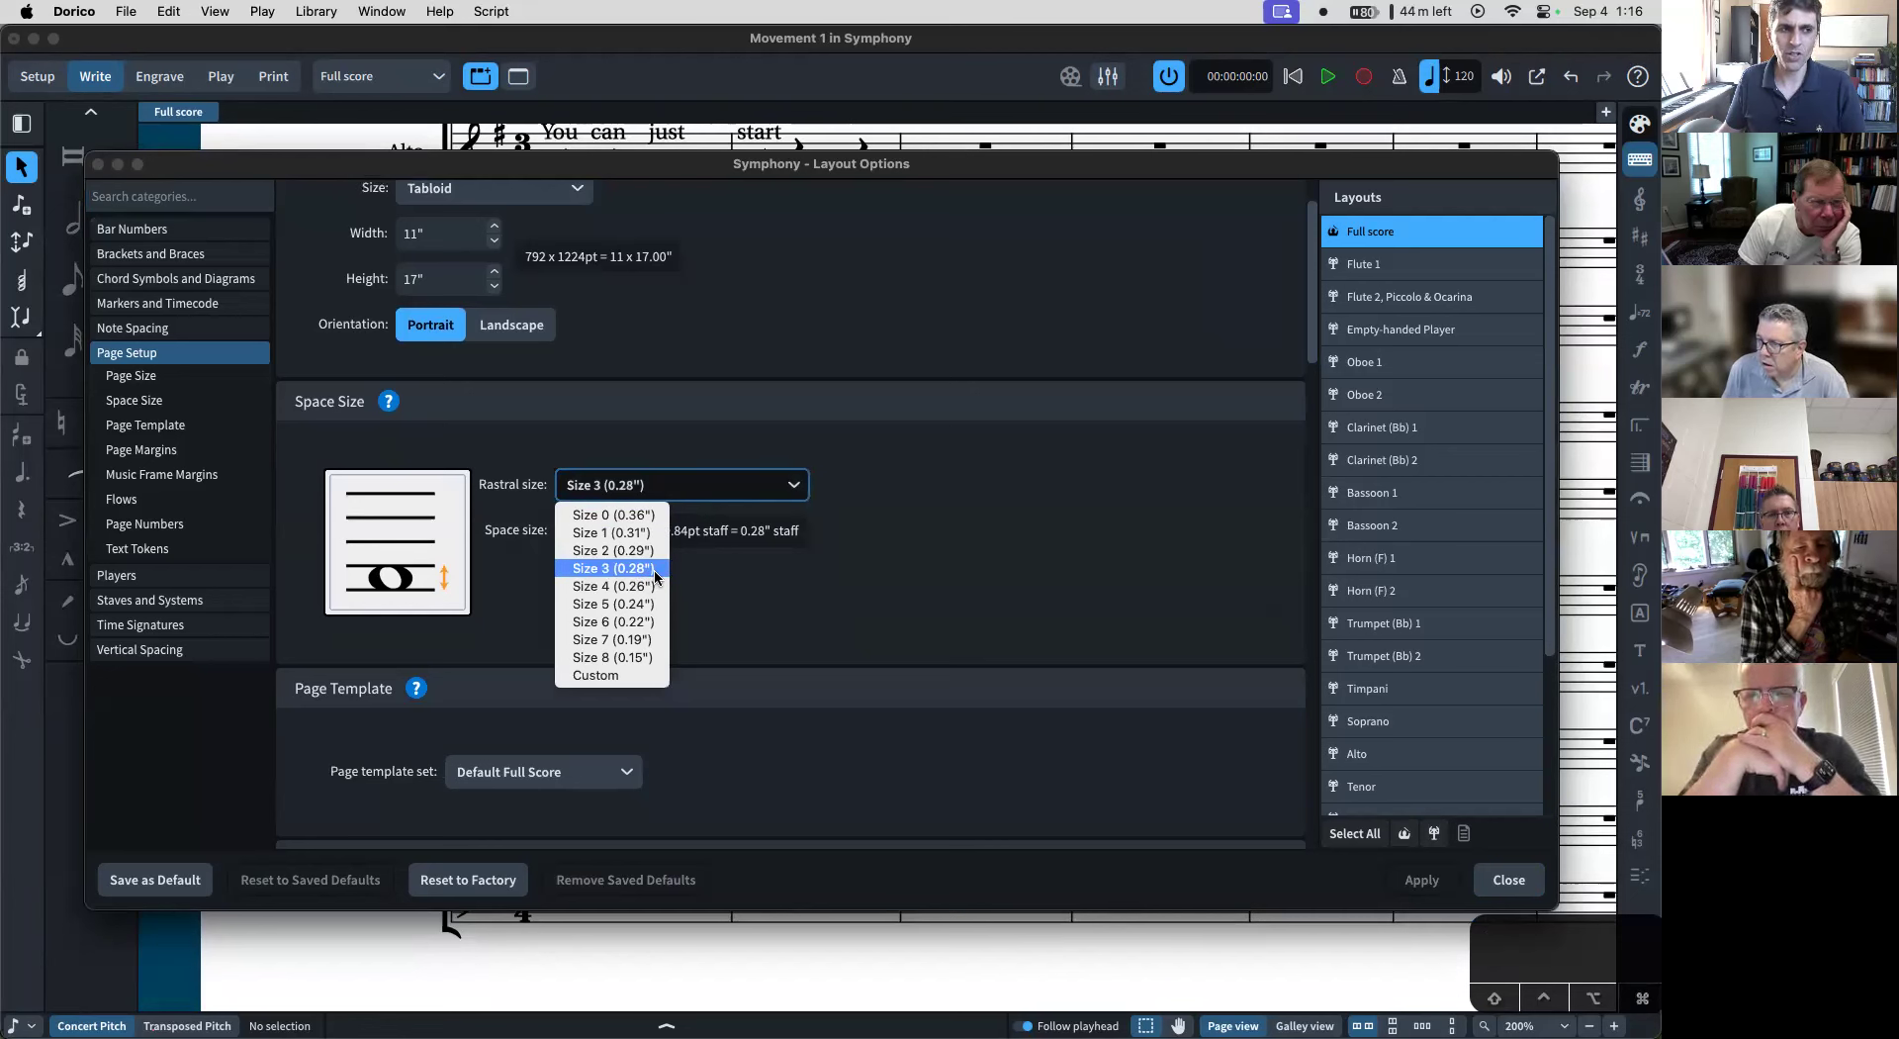
left_click(645, 640)
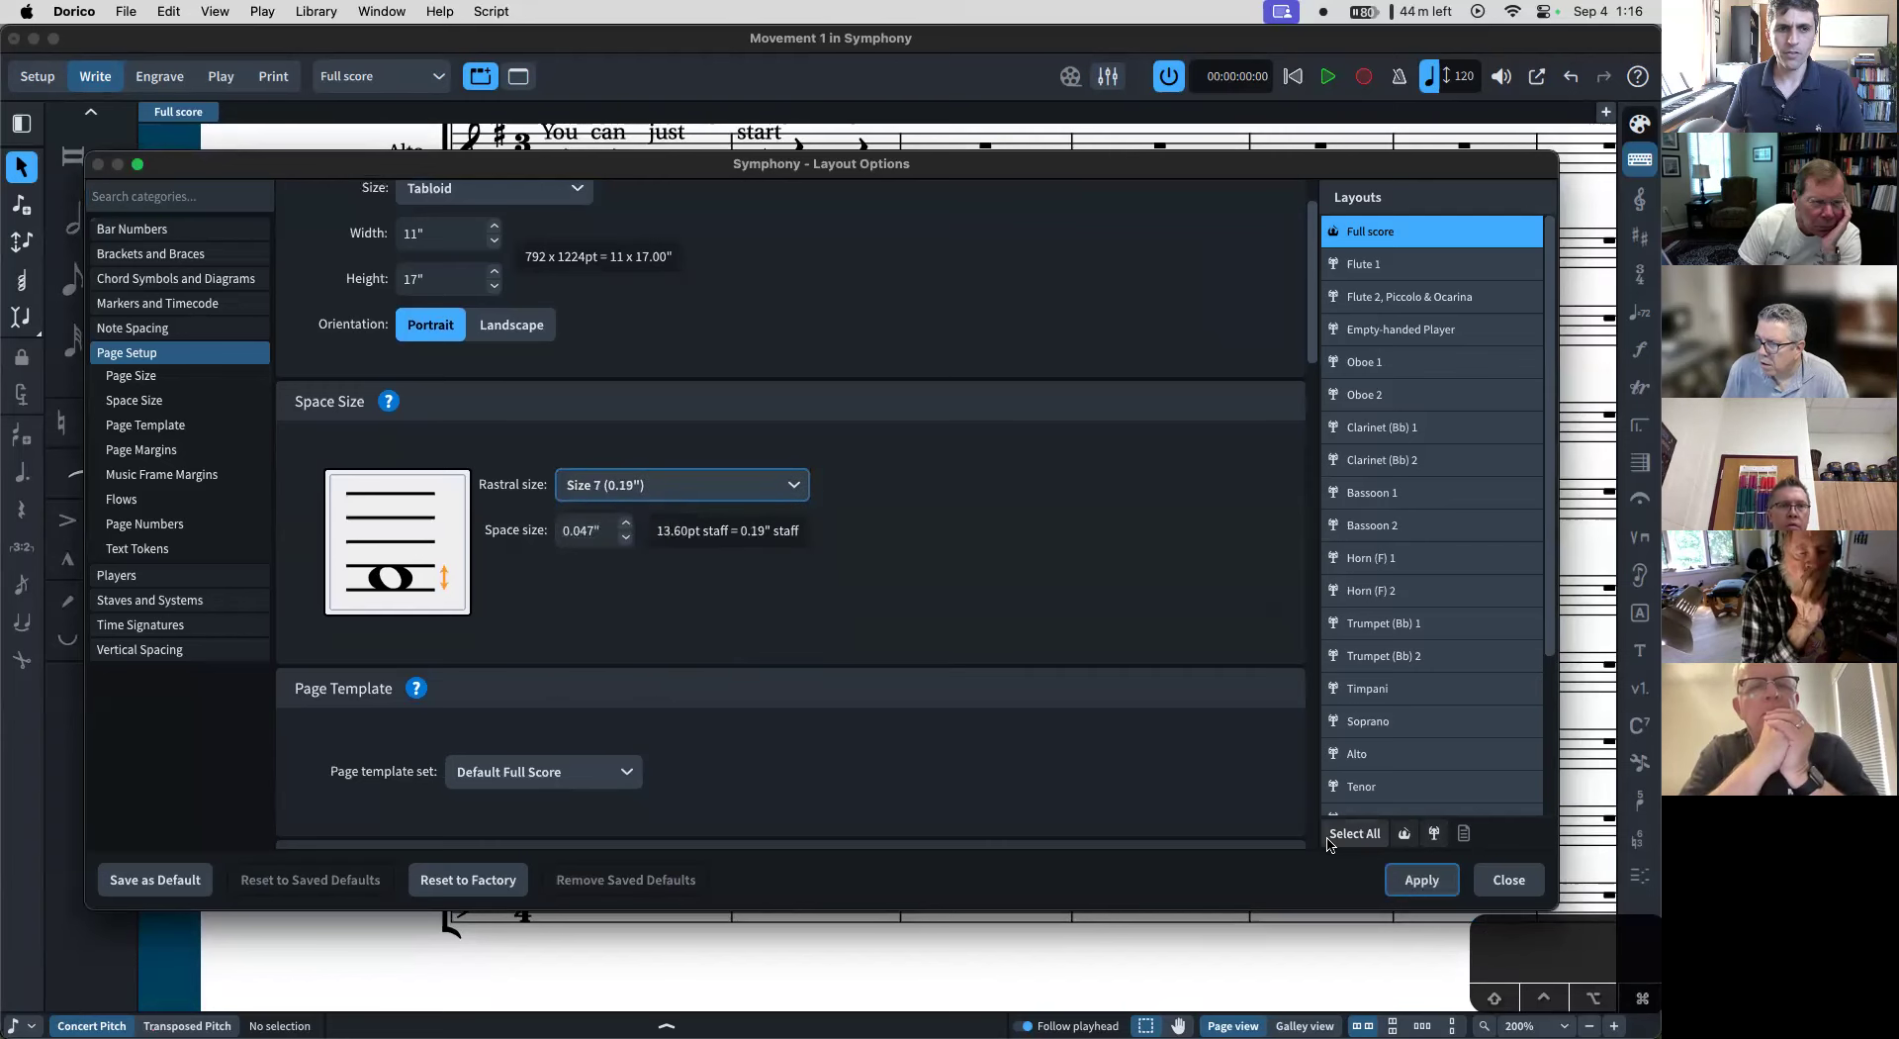
left_click(1422, 879)
left_click(1509, 880)
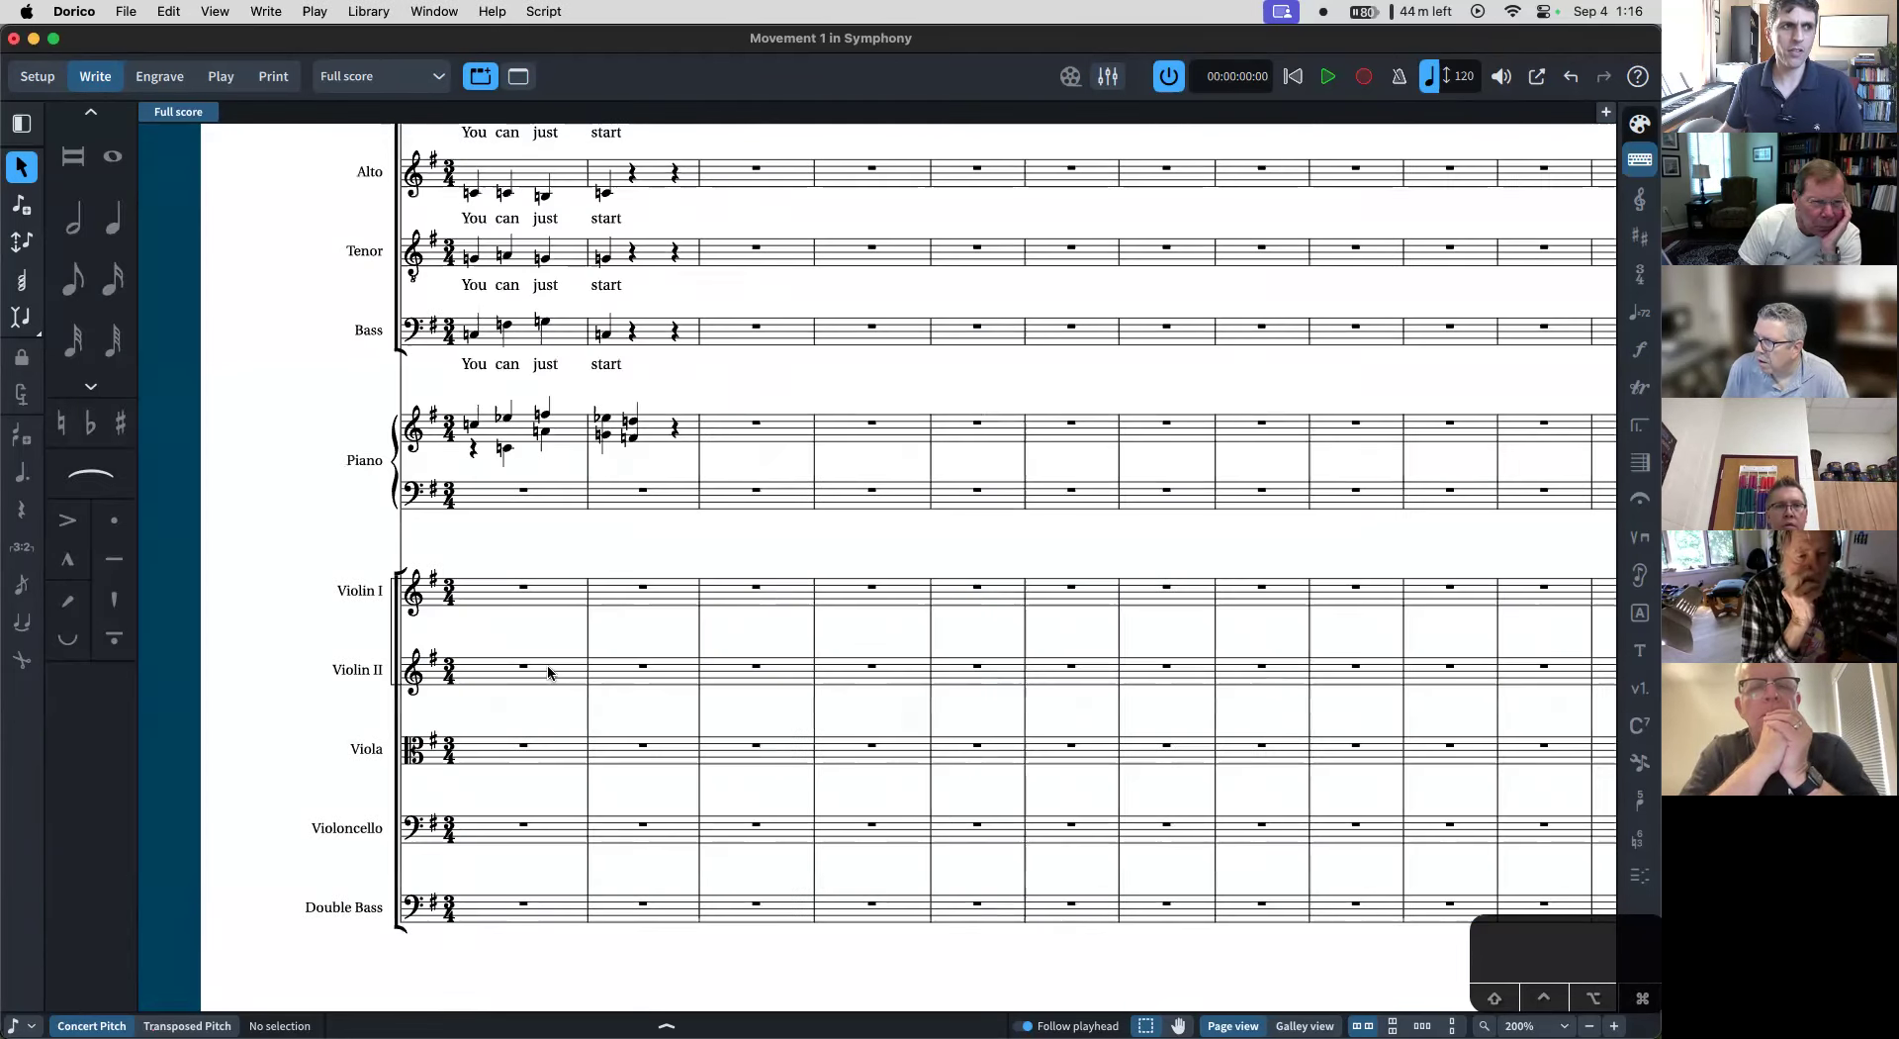
- Lower the Alto note on the first beat of bar 2 step by step down to B0
scroll(507, 658, "up", 5)
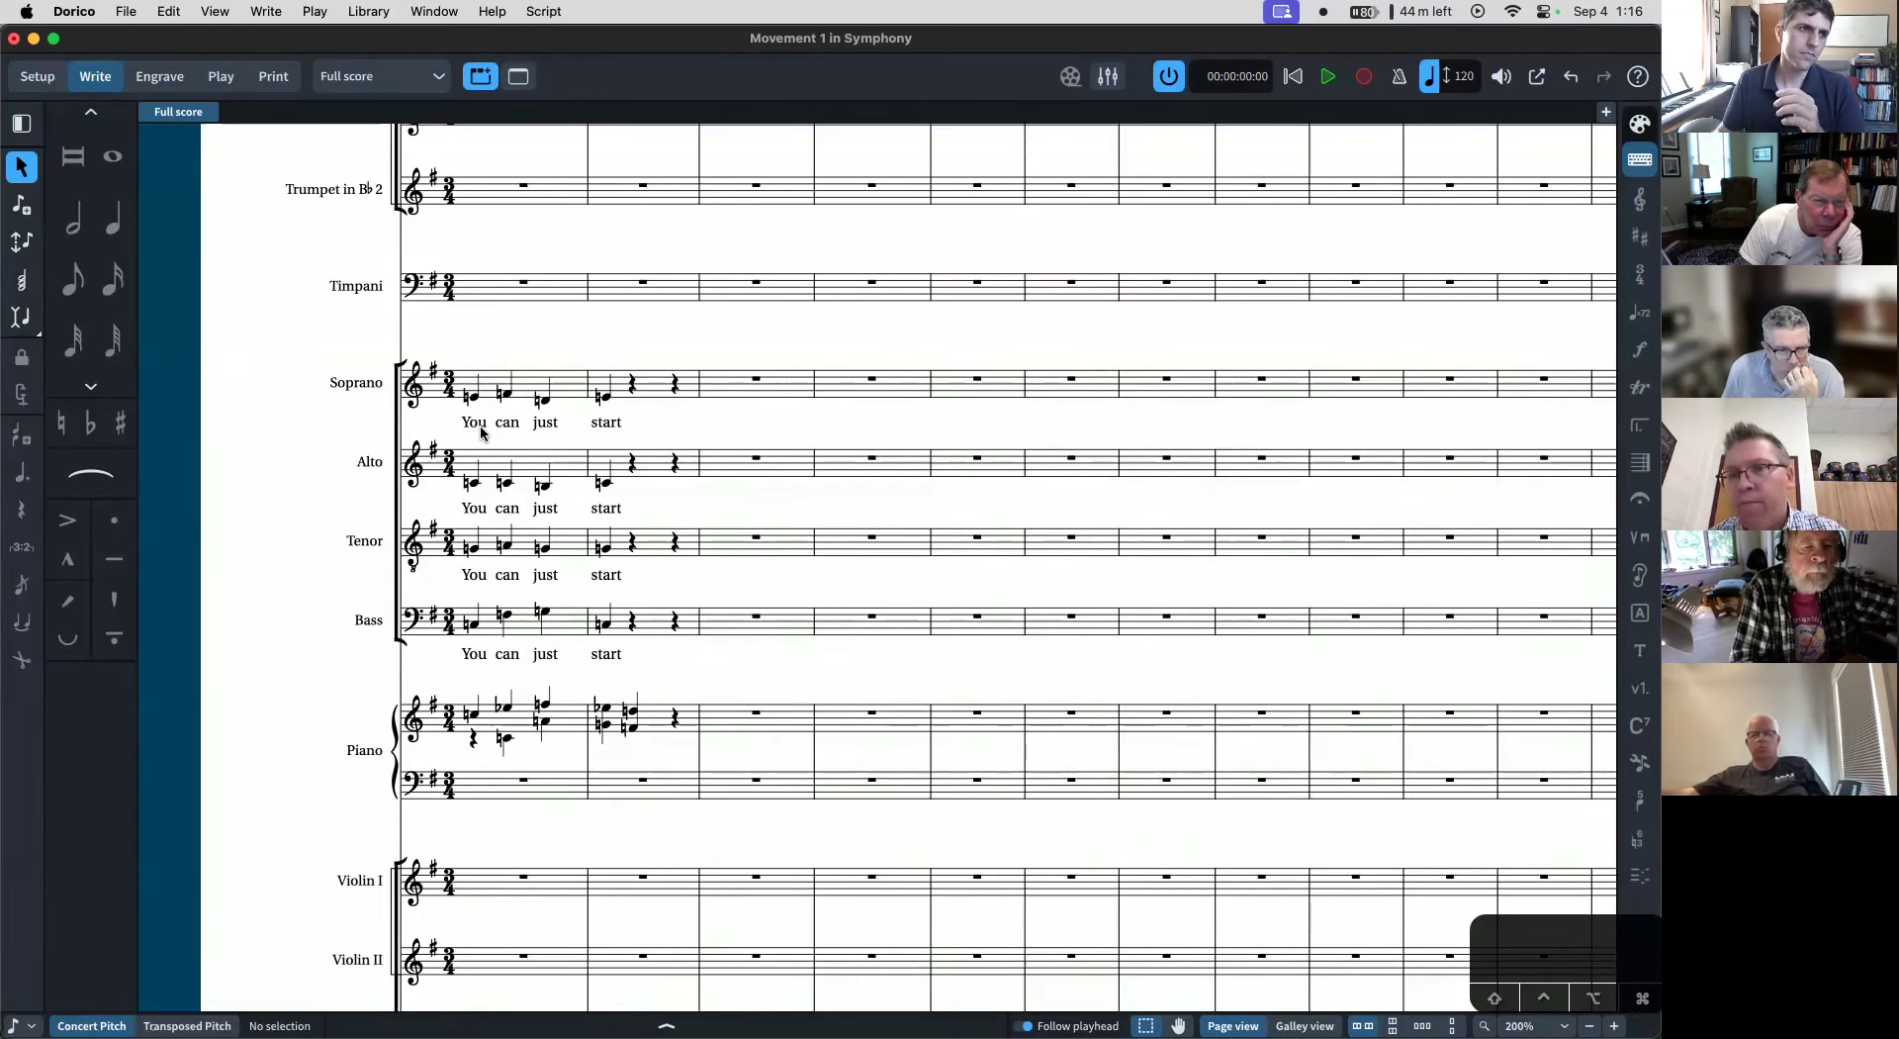
left_click(602, 483)
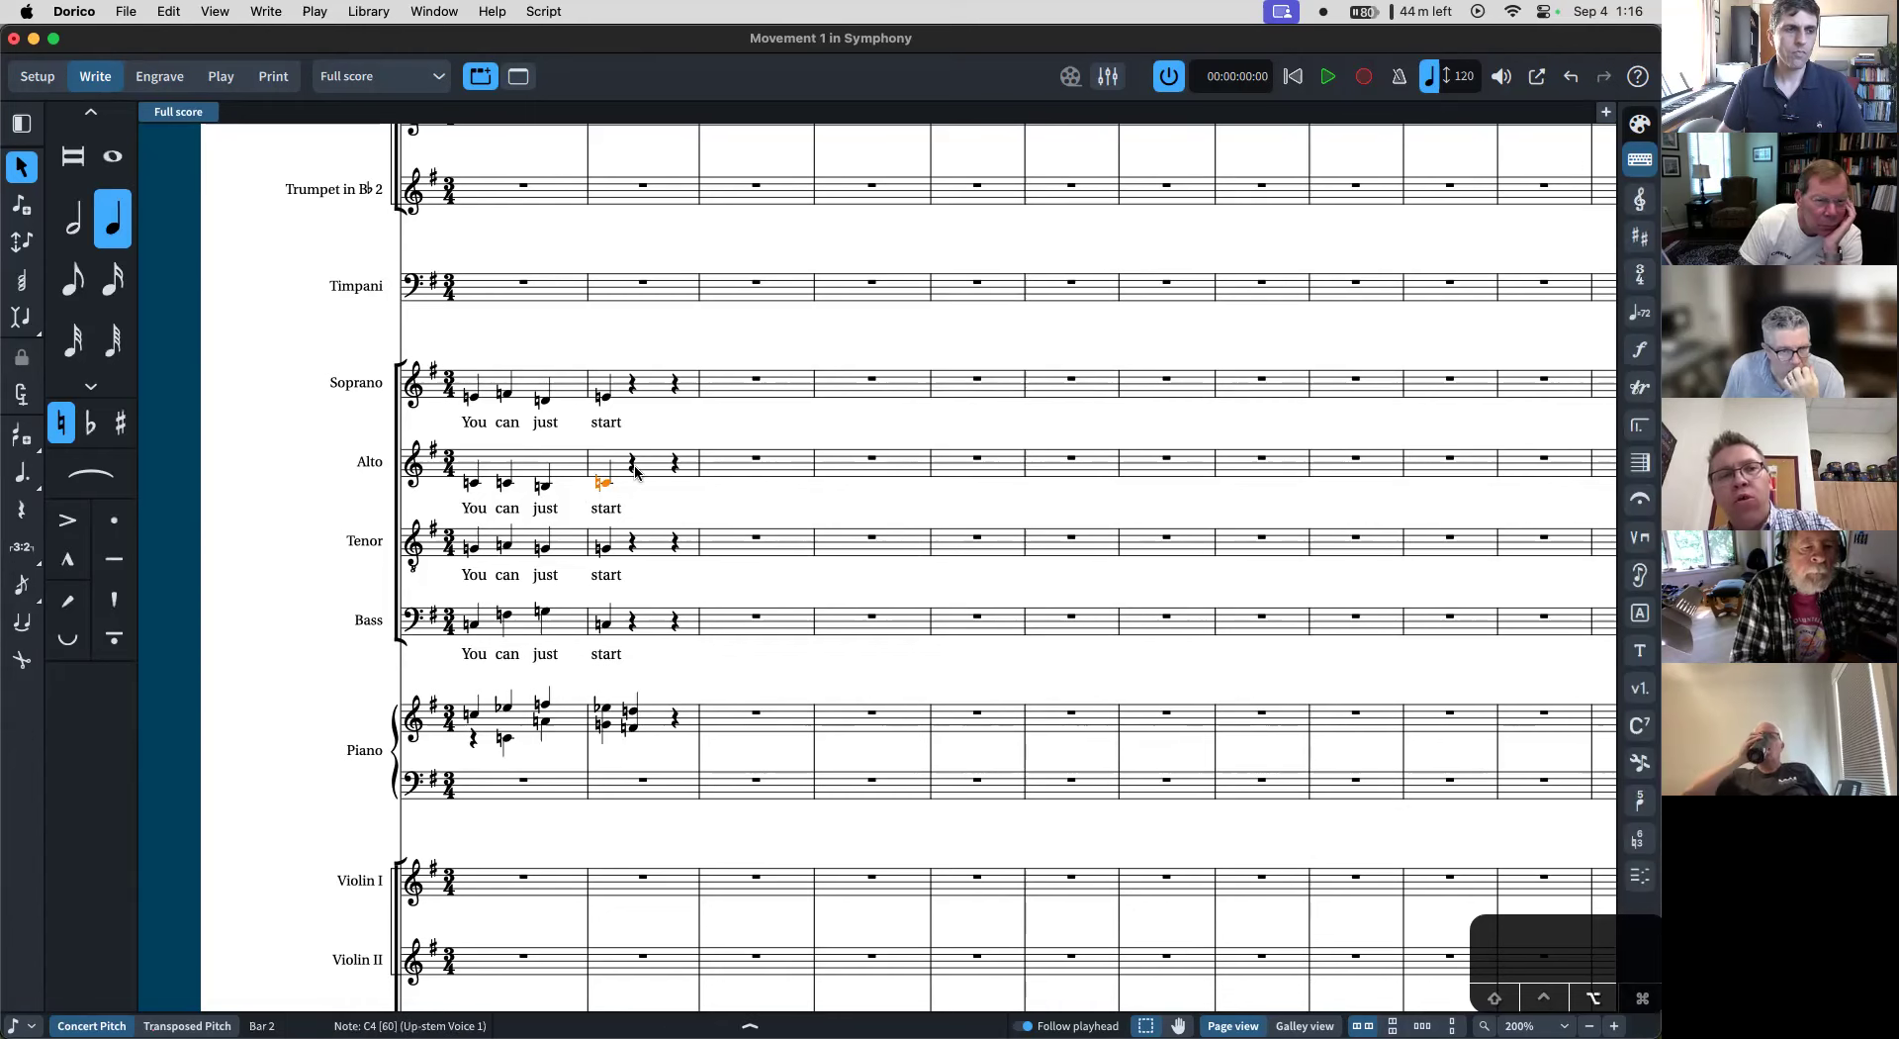
key("alt+Down")
key("alt+Down")
key("alt+Down")
key("alt+Down")
key("alt+Down")
key("alt+Down")
key("alt+Down")
key("alt+Down")
key("alt+Down")
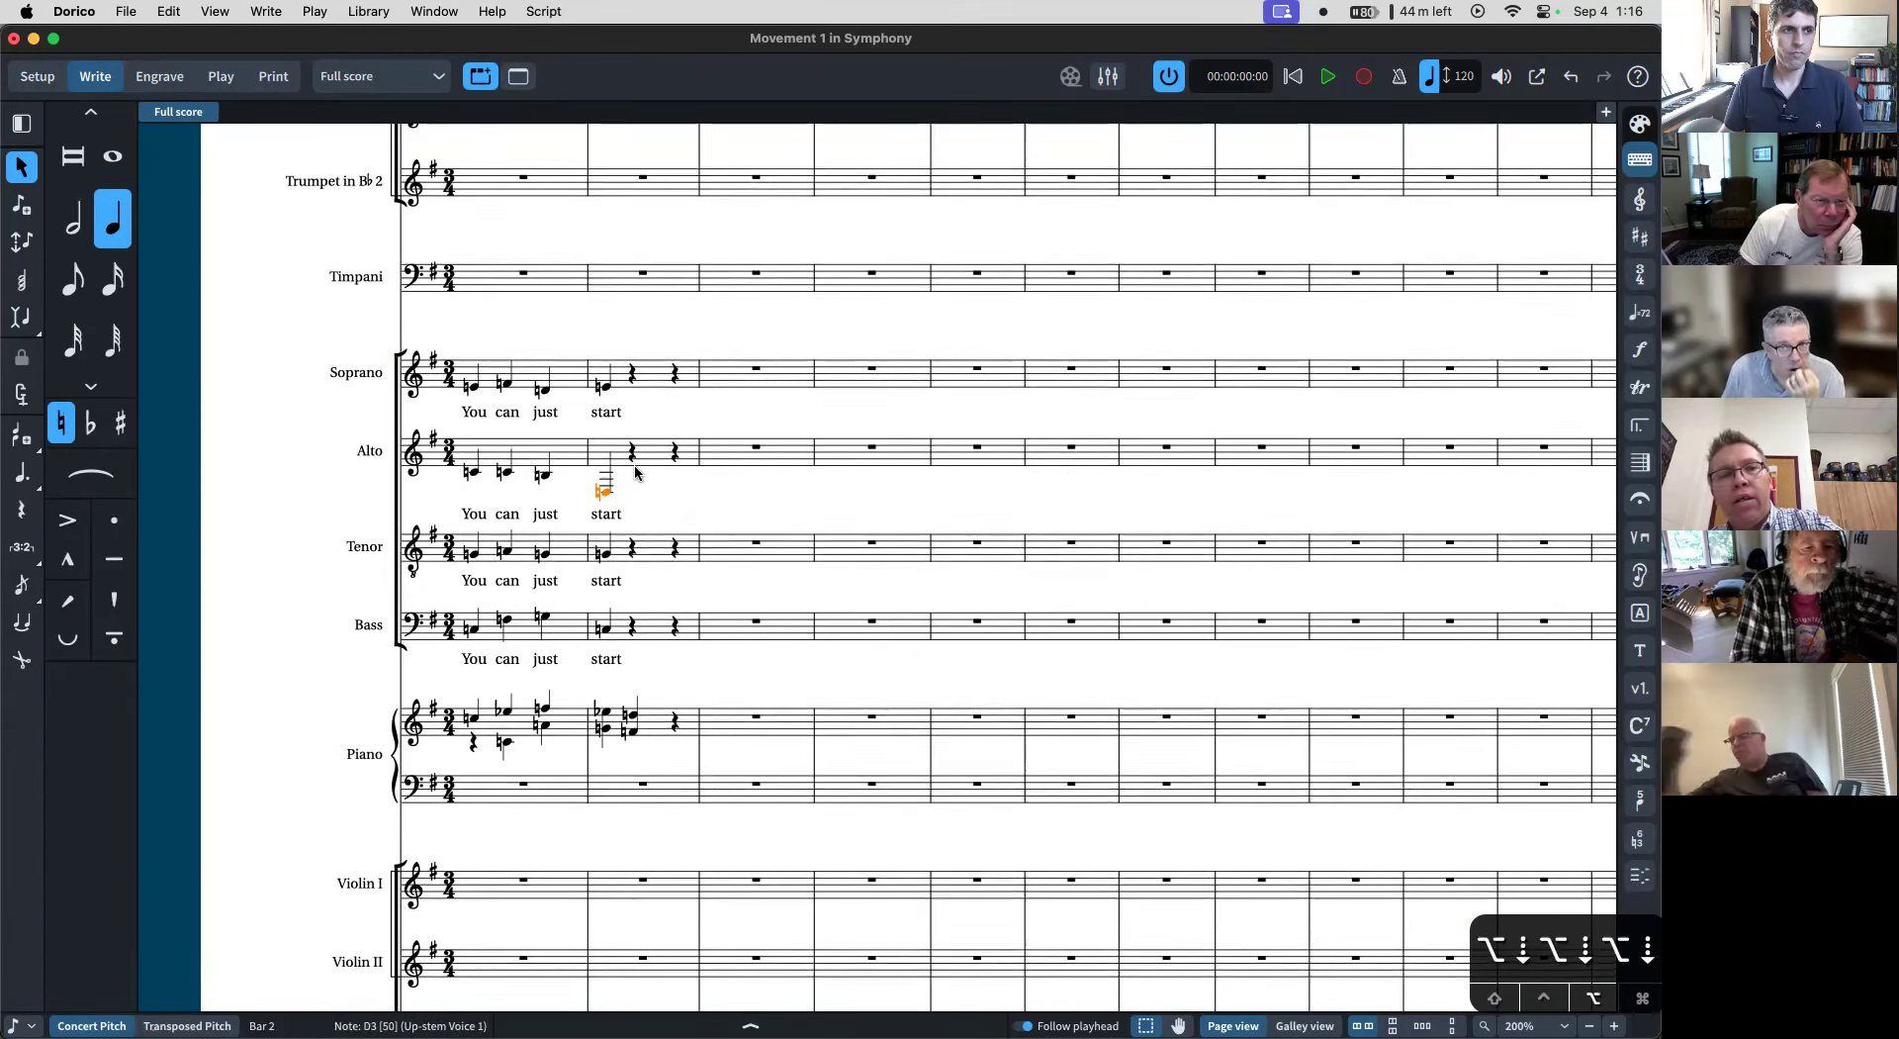
key("alt+Down")
key("alt+Down")
key("alt+Down")
key("alt+Down")
key("alt+Down")
key("alt+Down")
key("alt+Down")
key("alt+Down")
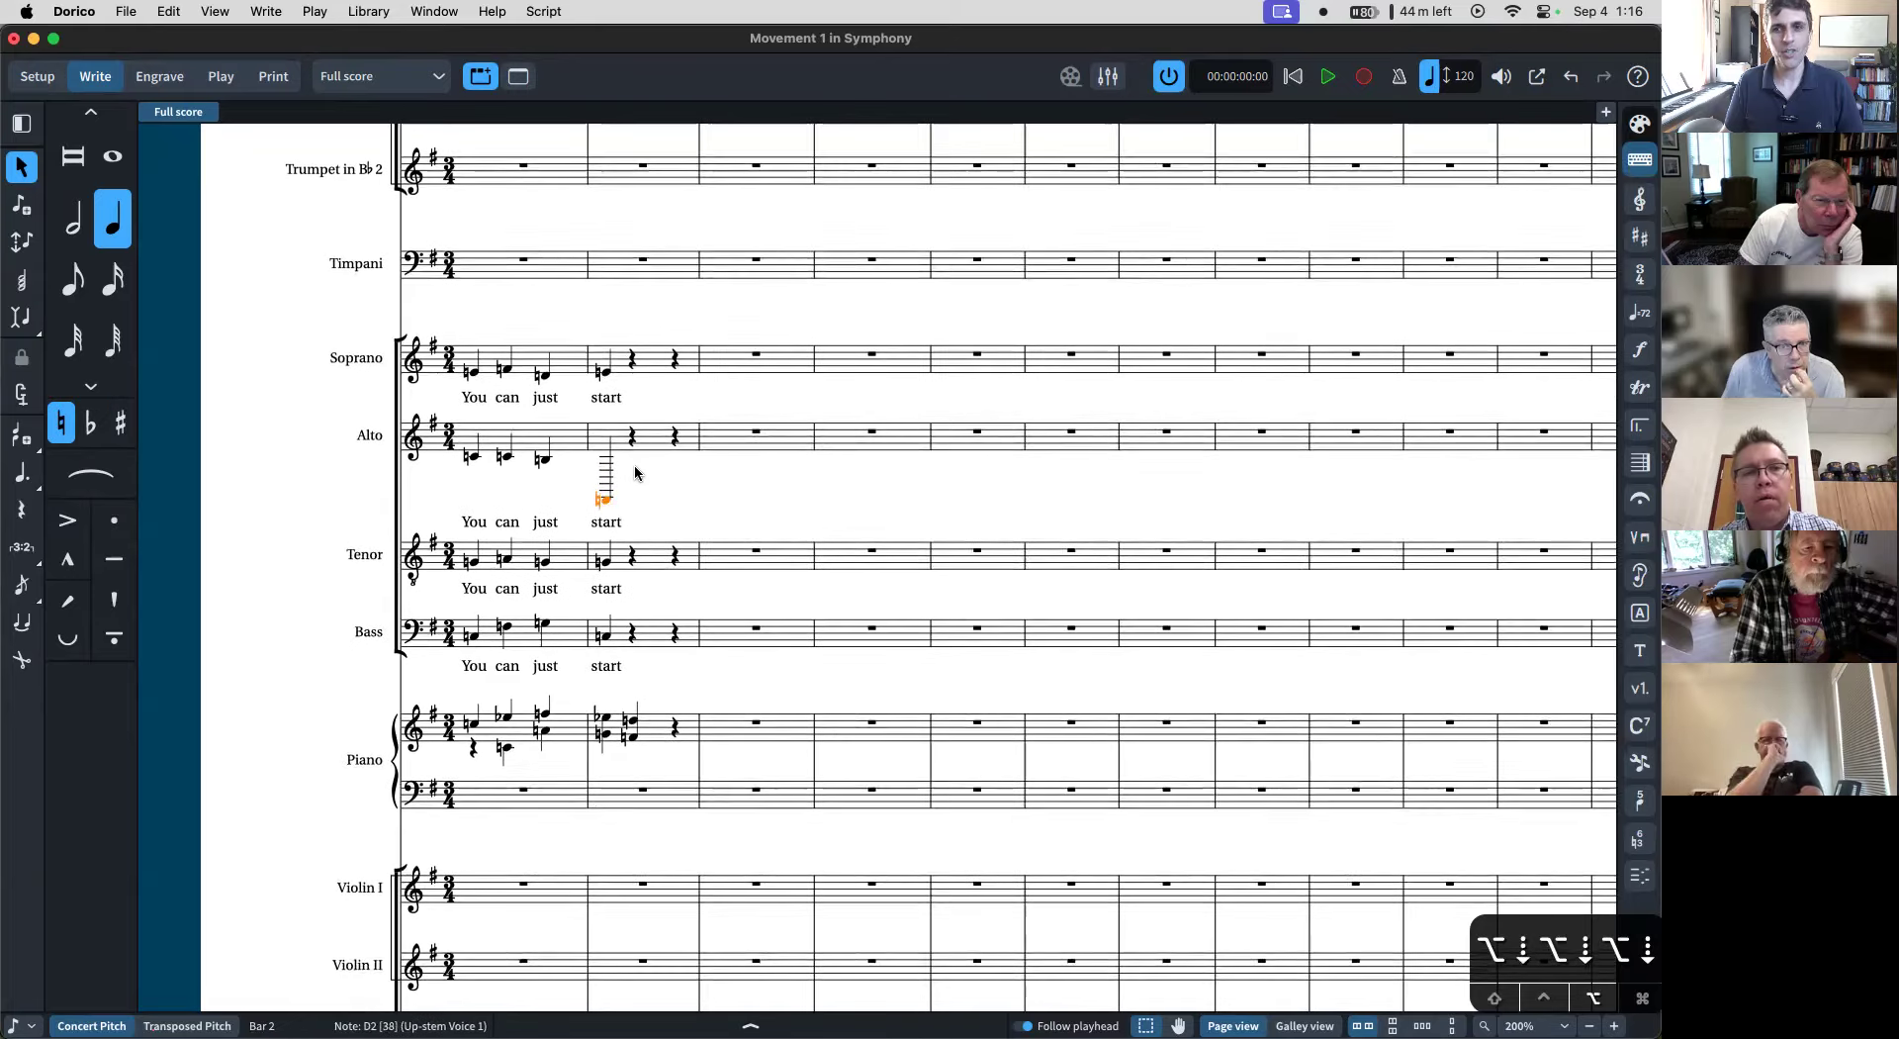
key("alt+Down")
key("alt+Down")
key("alt+Down")
key("alt+Down")
key("alt+Down")
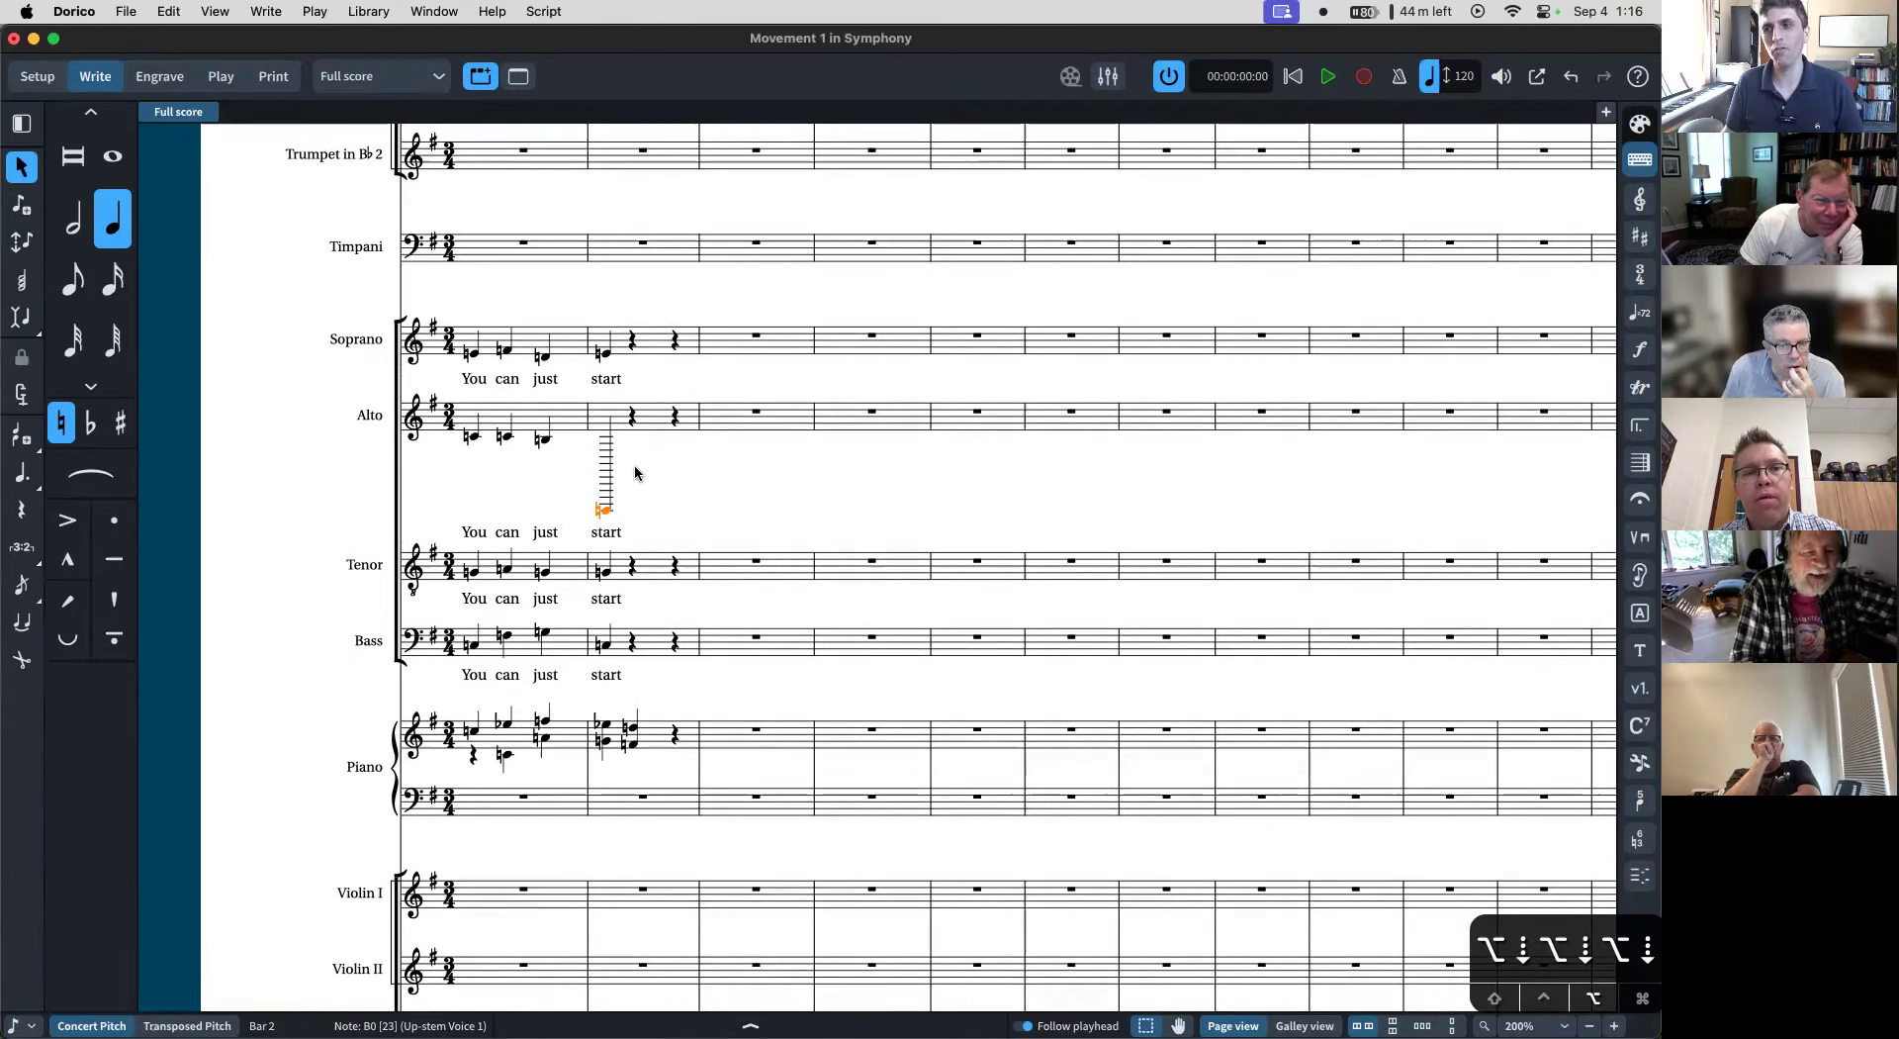
- Raise the Alto note in bar 2 by octaves, shift it down and up by steps, and leave it at B2
key("alt+super+Up")
key("alt+super+Up")
key("alt+super+Up")
key("alt+Down")
key("alt+Down")
key("alt+Down")
key("alt+Up")
key("alt+Up")
key("alt+Up")
key("alt+super+Down")
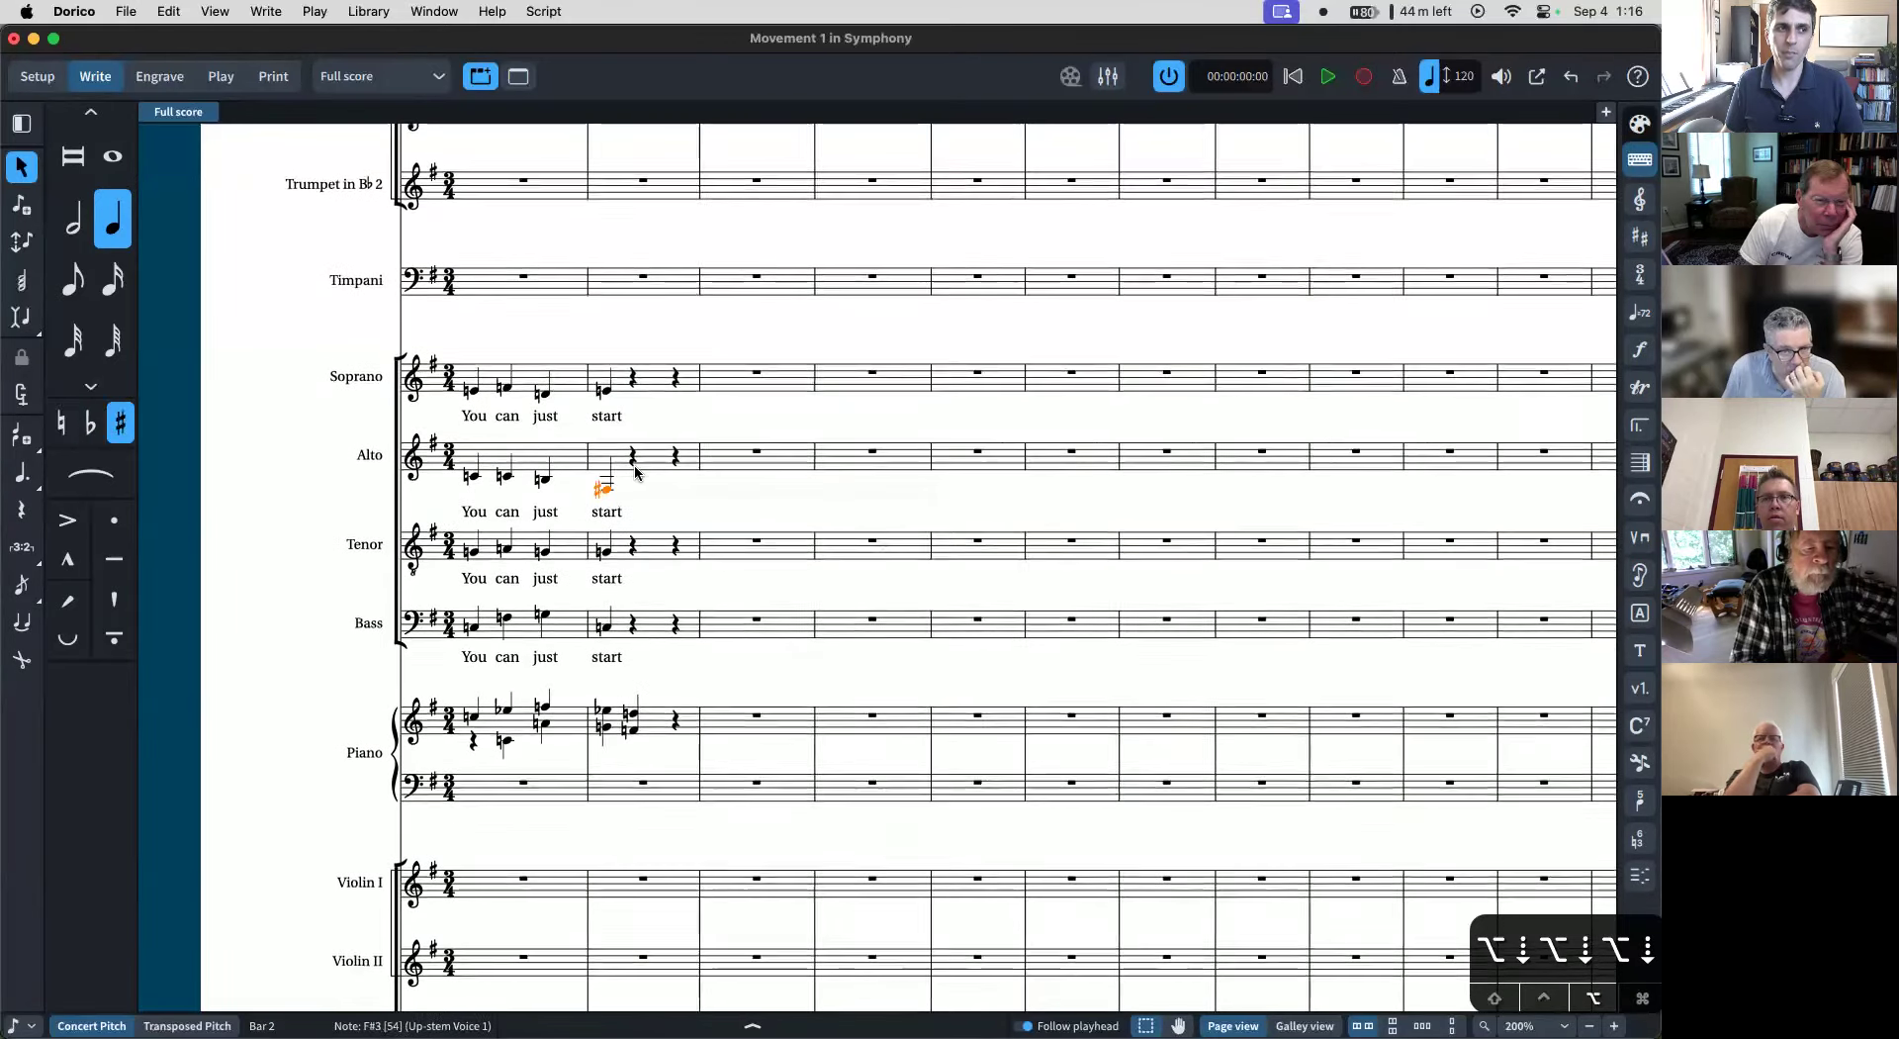
- Examine the full score's vertical spacing options for ideal gaps, minimum gaps, vertical justification and staff visibility
key("super+shift+l")
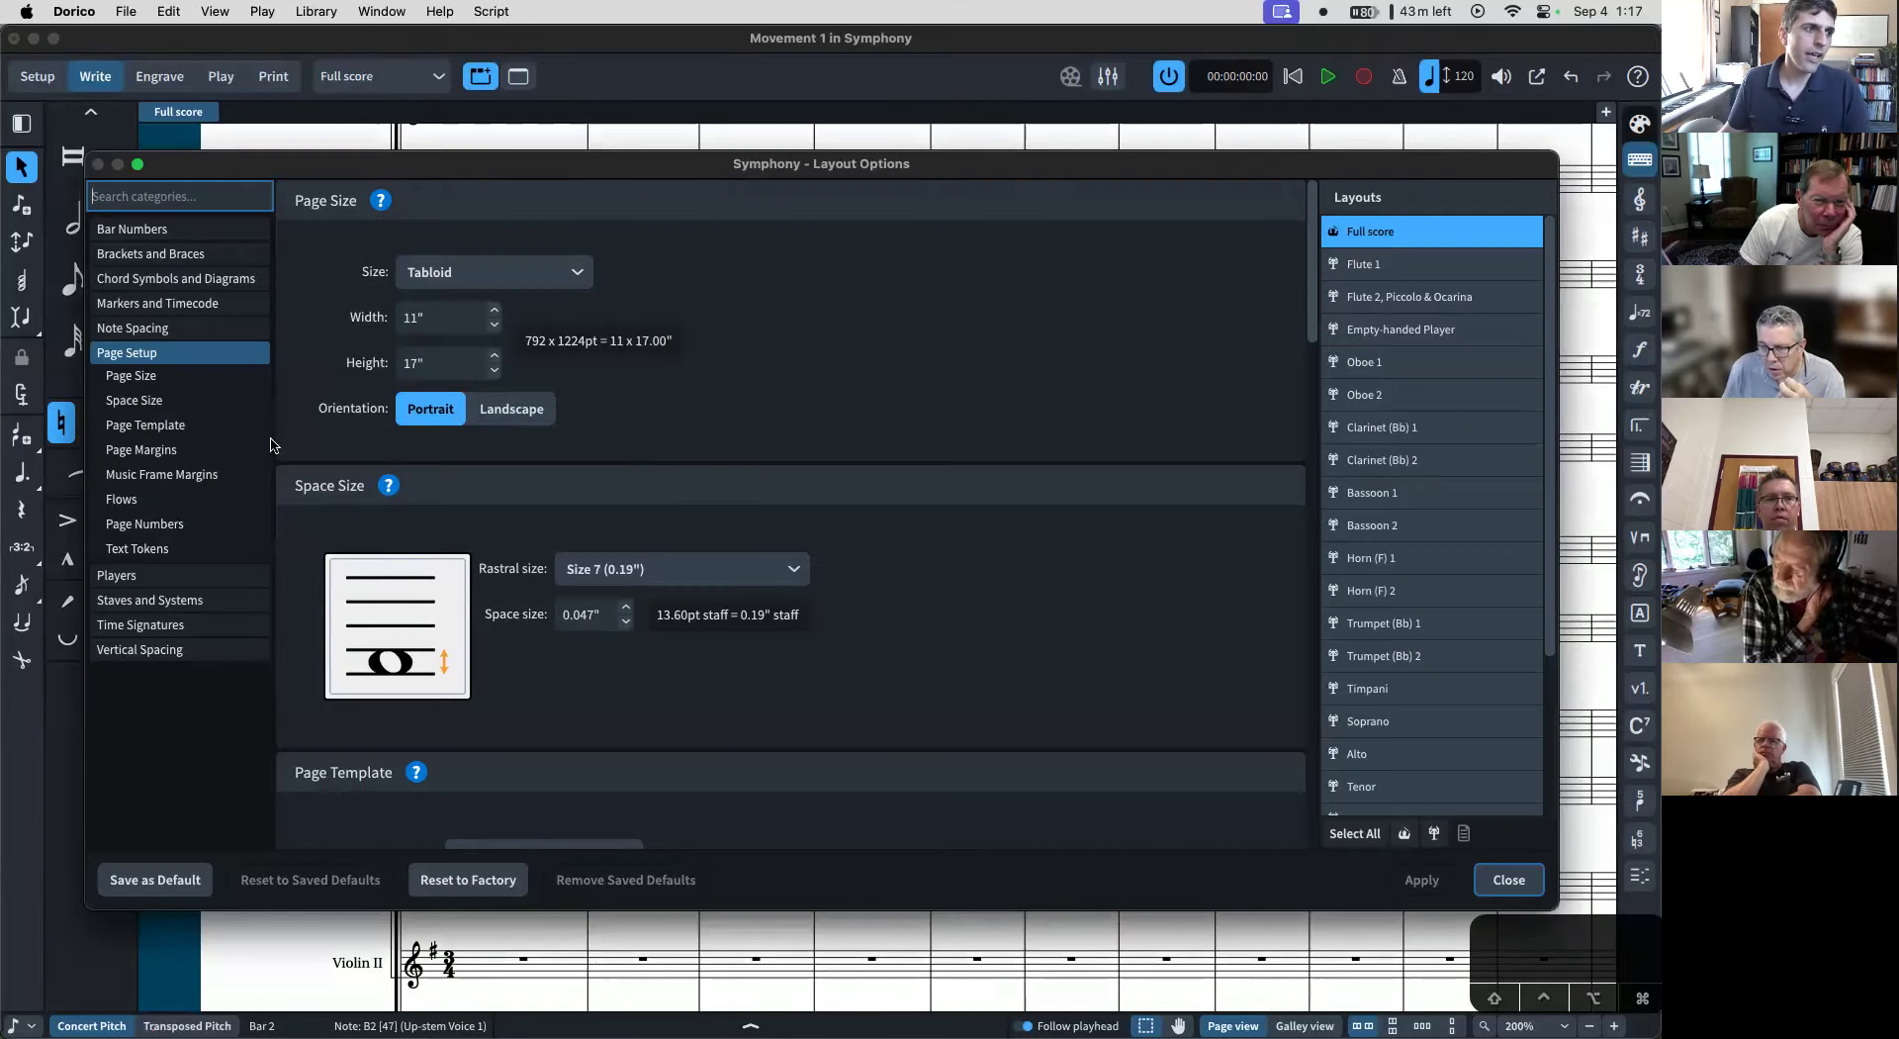
left_click(185, 648)
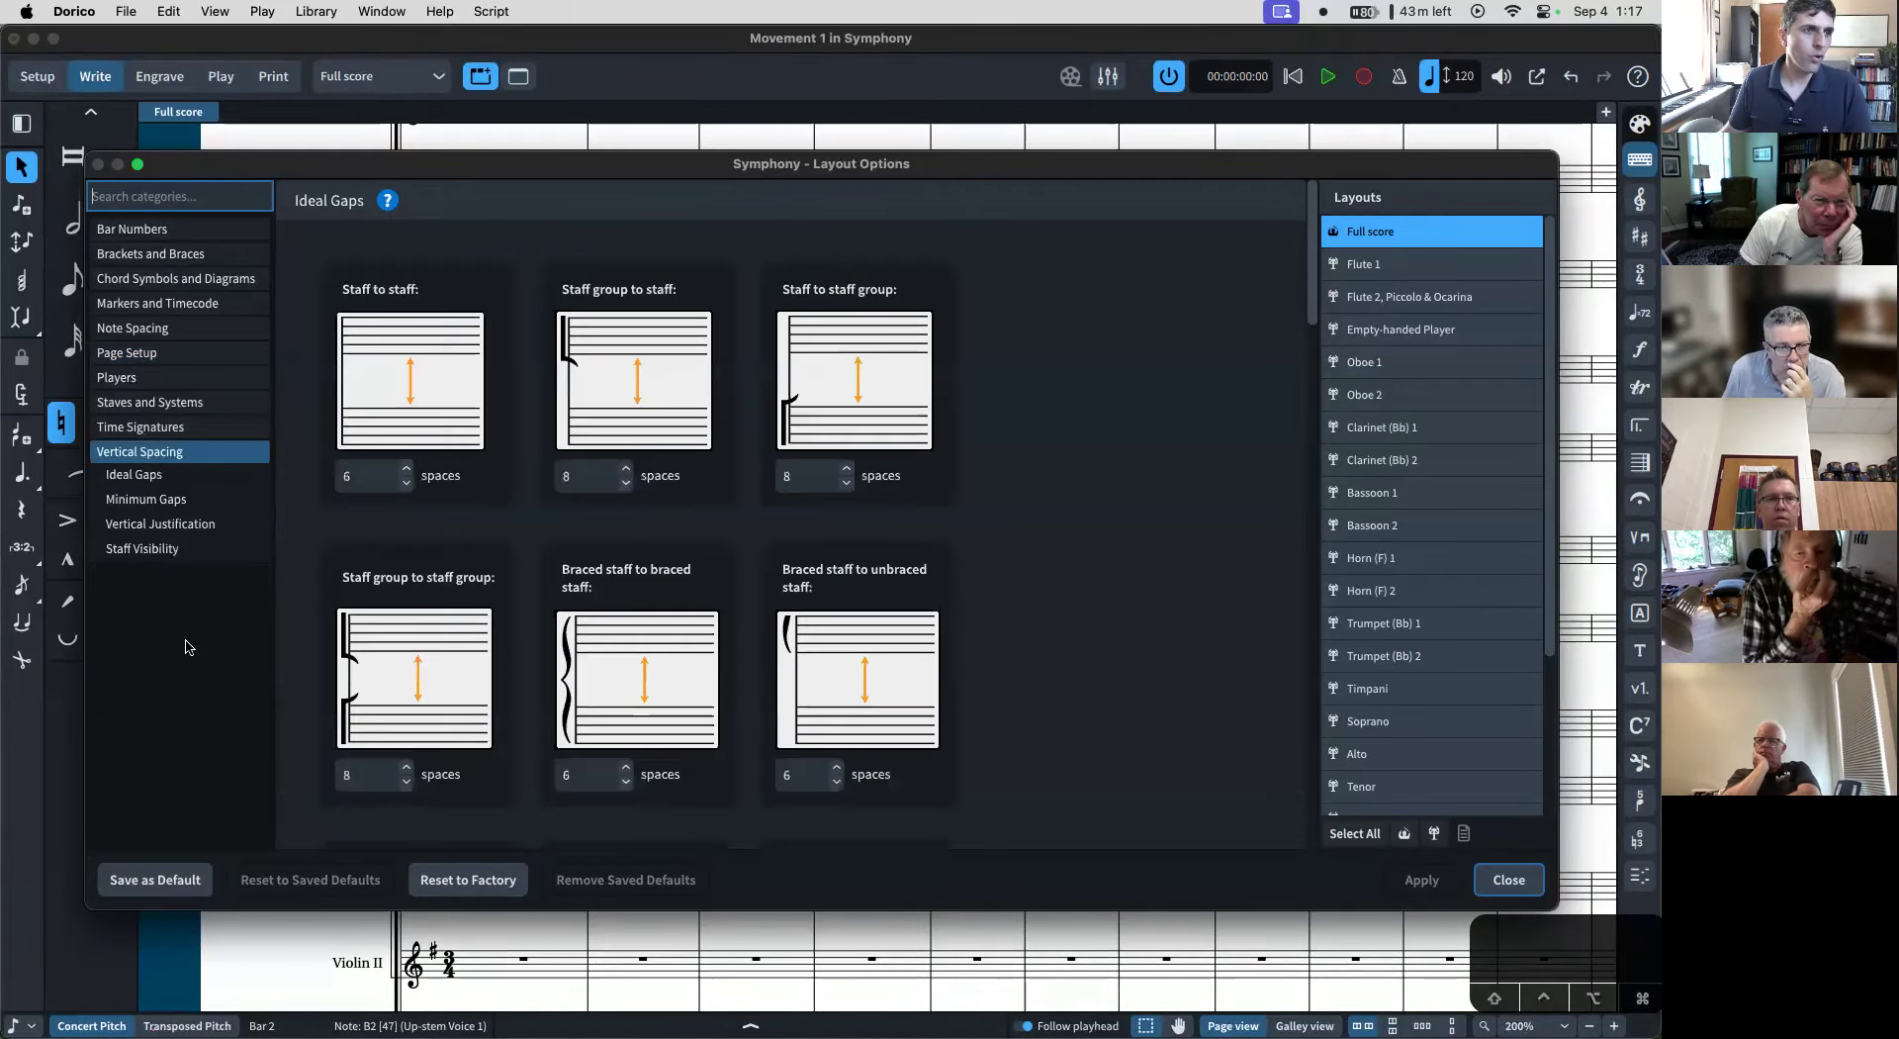
scroll(392, 342, "down", 1)
scroll(396, 347, "down", 5)
scroll(455, 426, "down", 10)
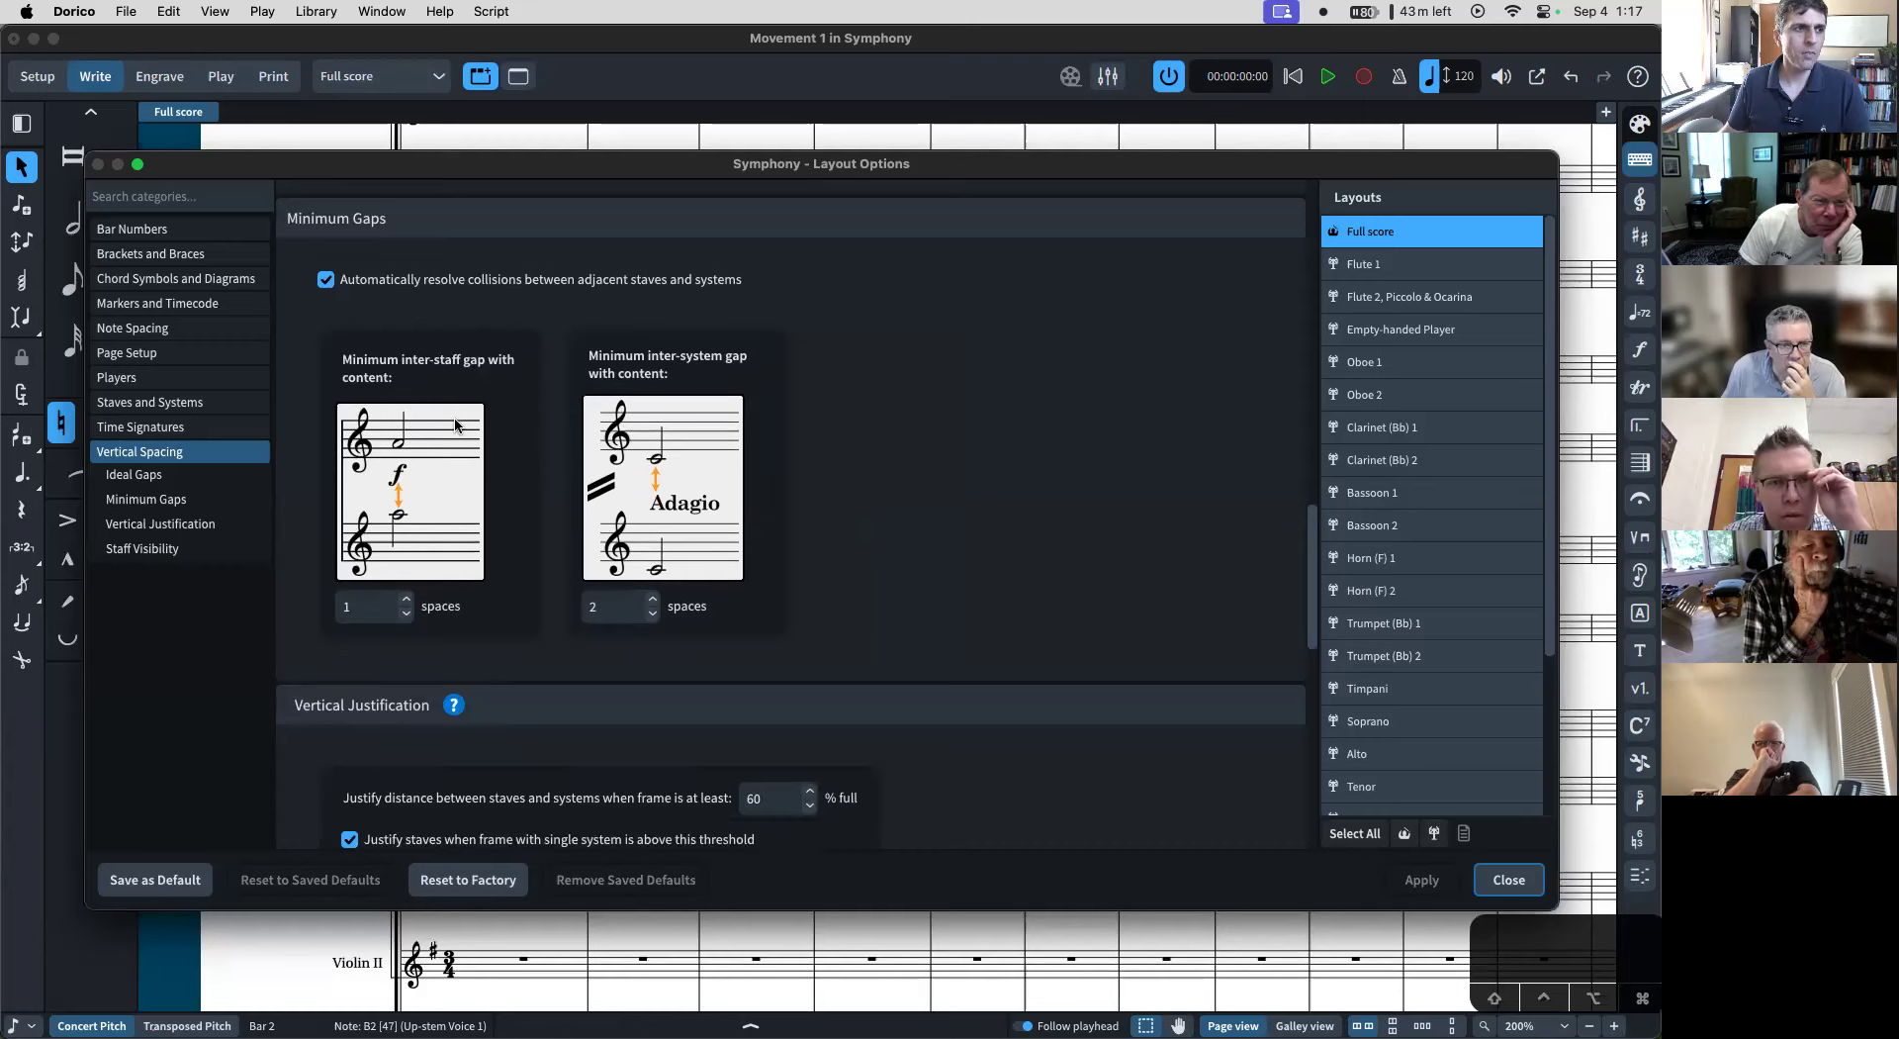
scroll(455, 425, "down", 8)
scroll(455, 425, "down", 3)
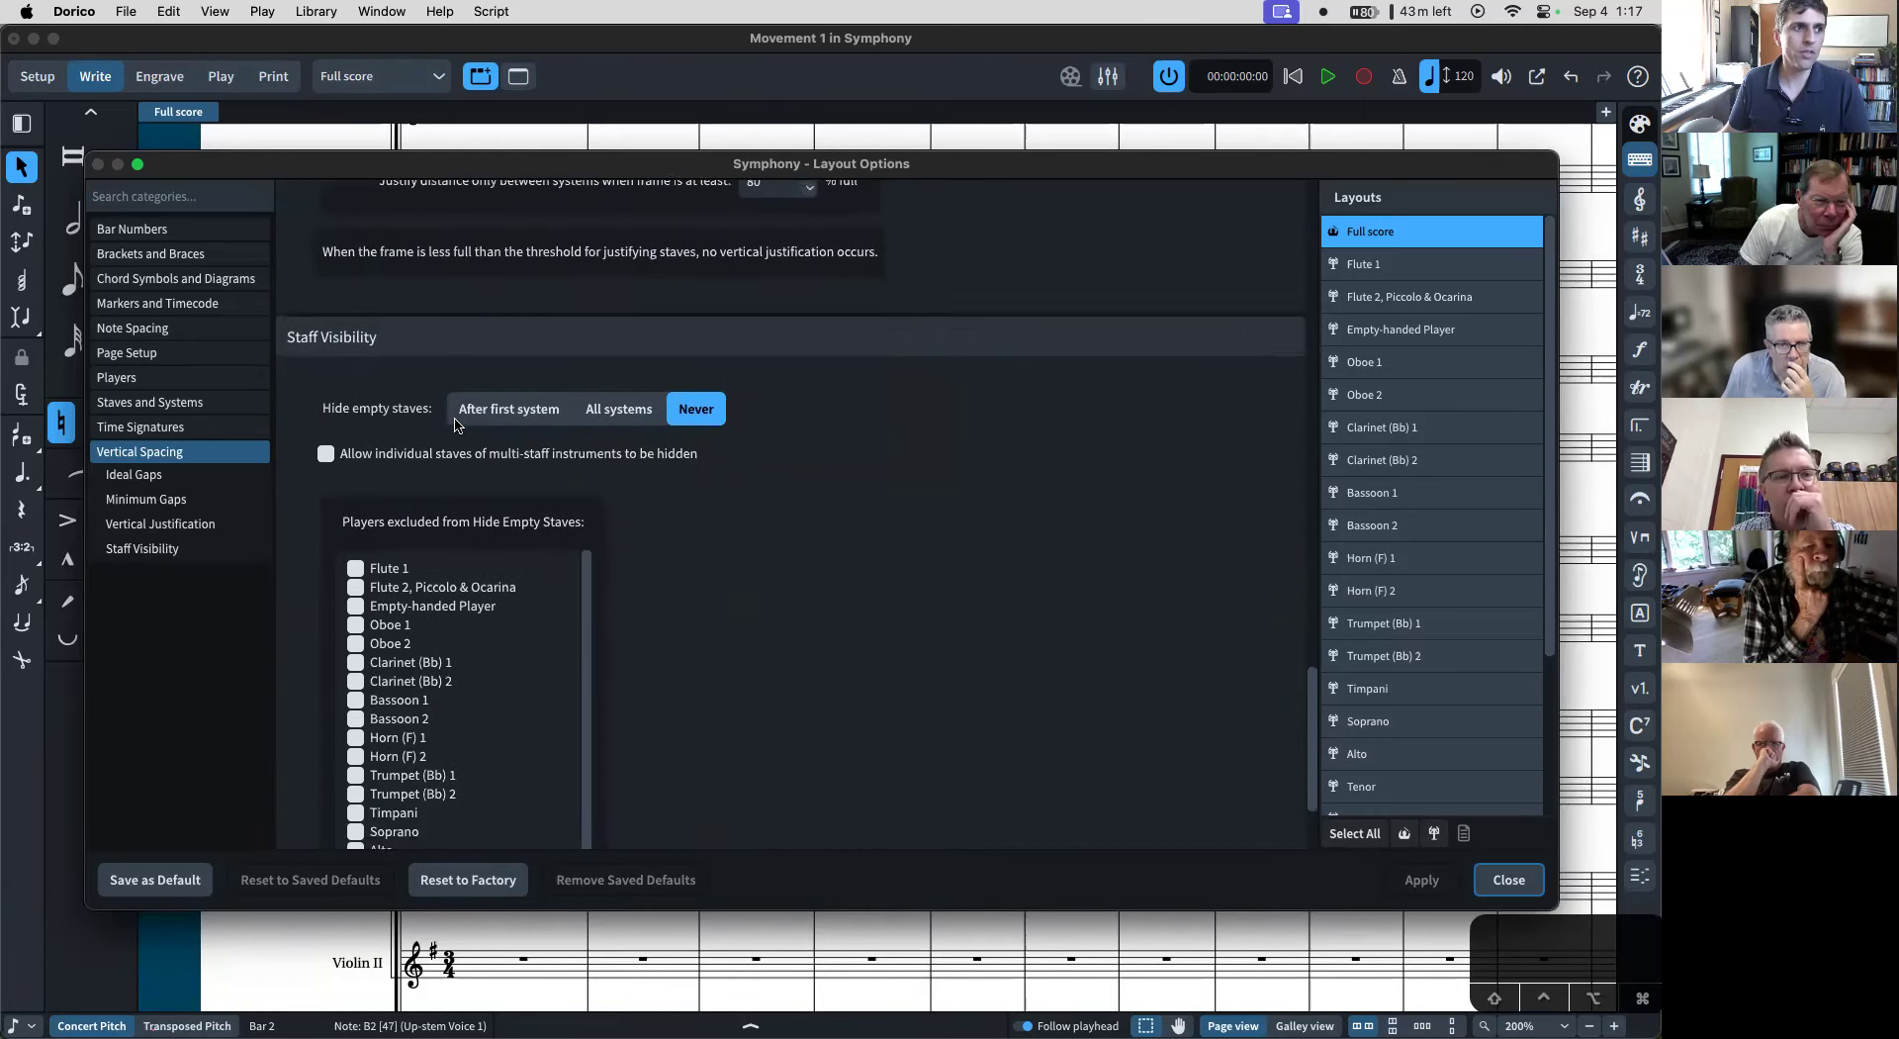
scroll(455, 425, "up", 15)
scroll(455, 426, "up", 3)
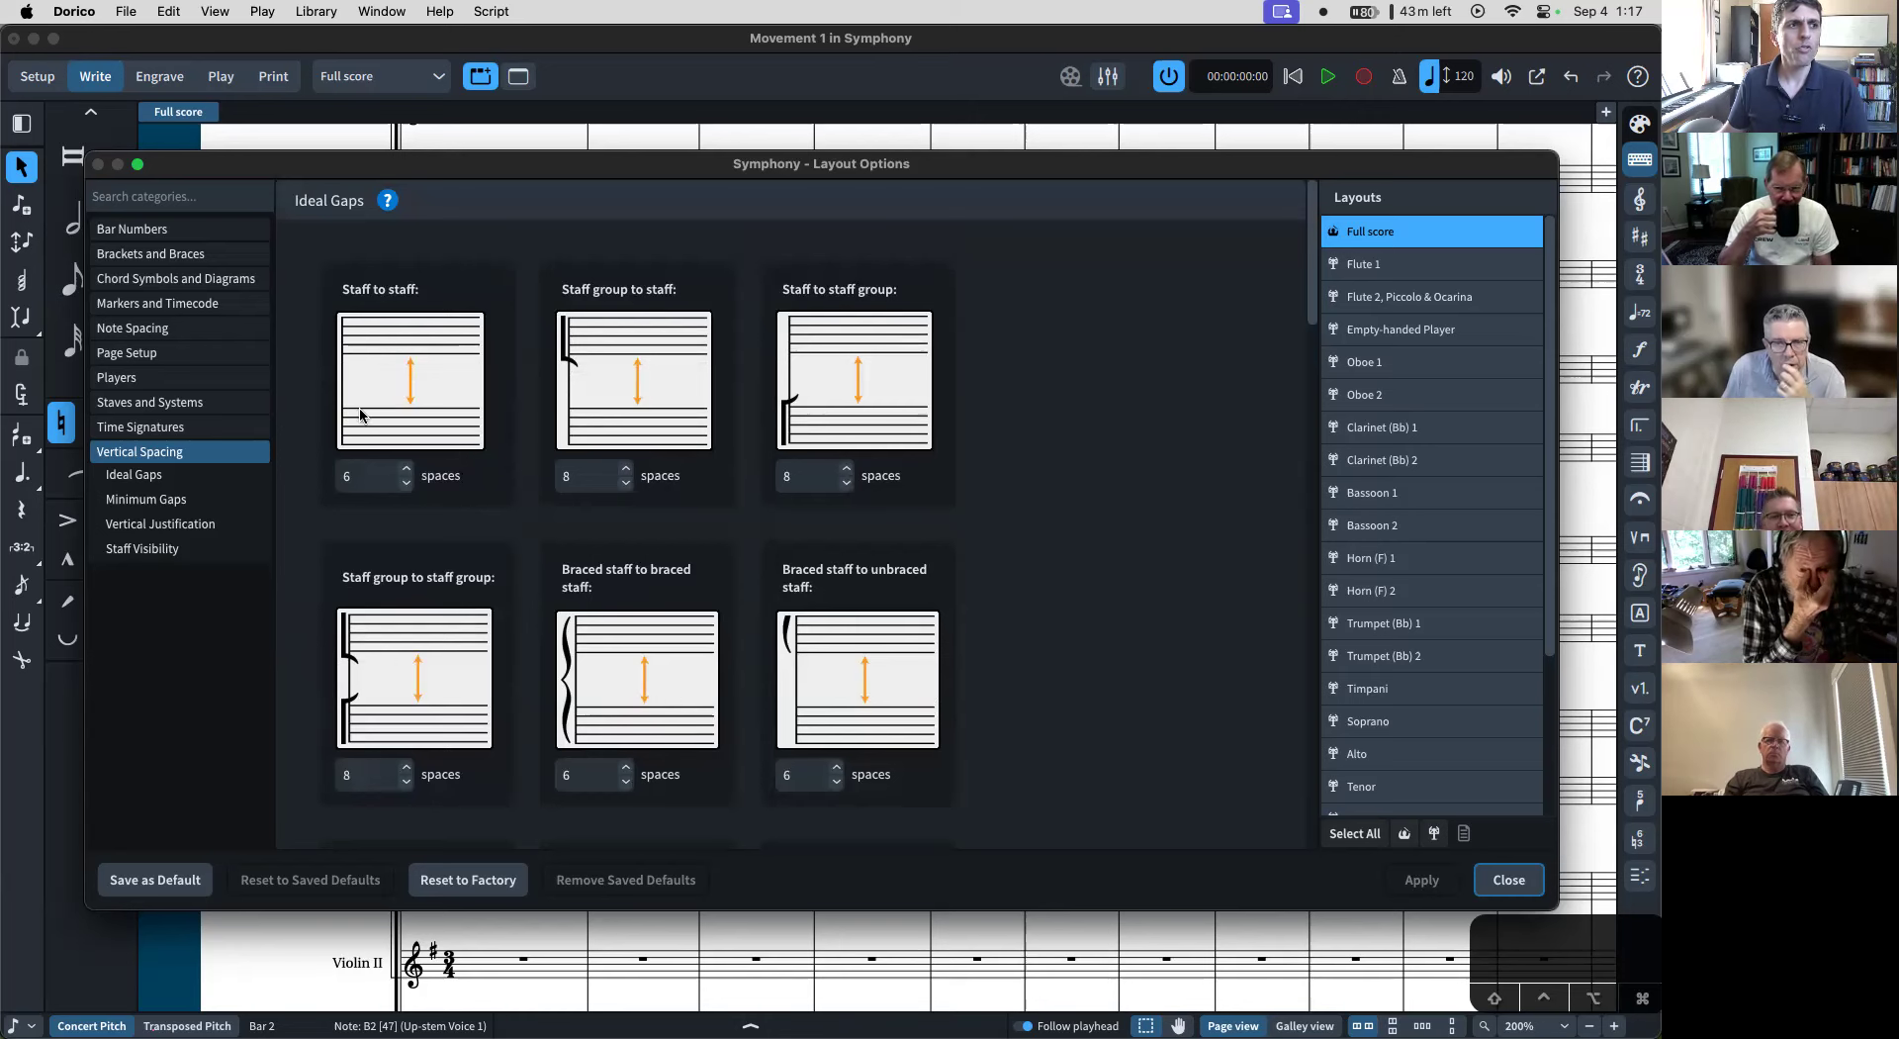
- Set the full score's ideal gap from staff to staff group to 20 spaces, apply it and close the layout options
left_click_drag(518, 165, 615, 581)
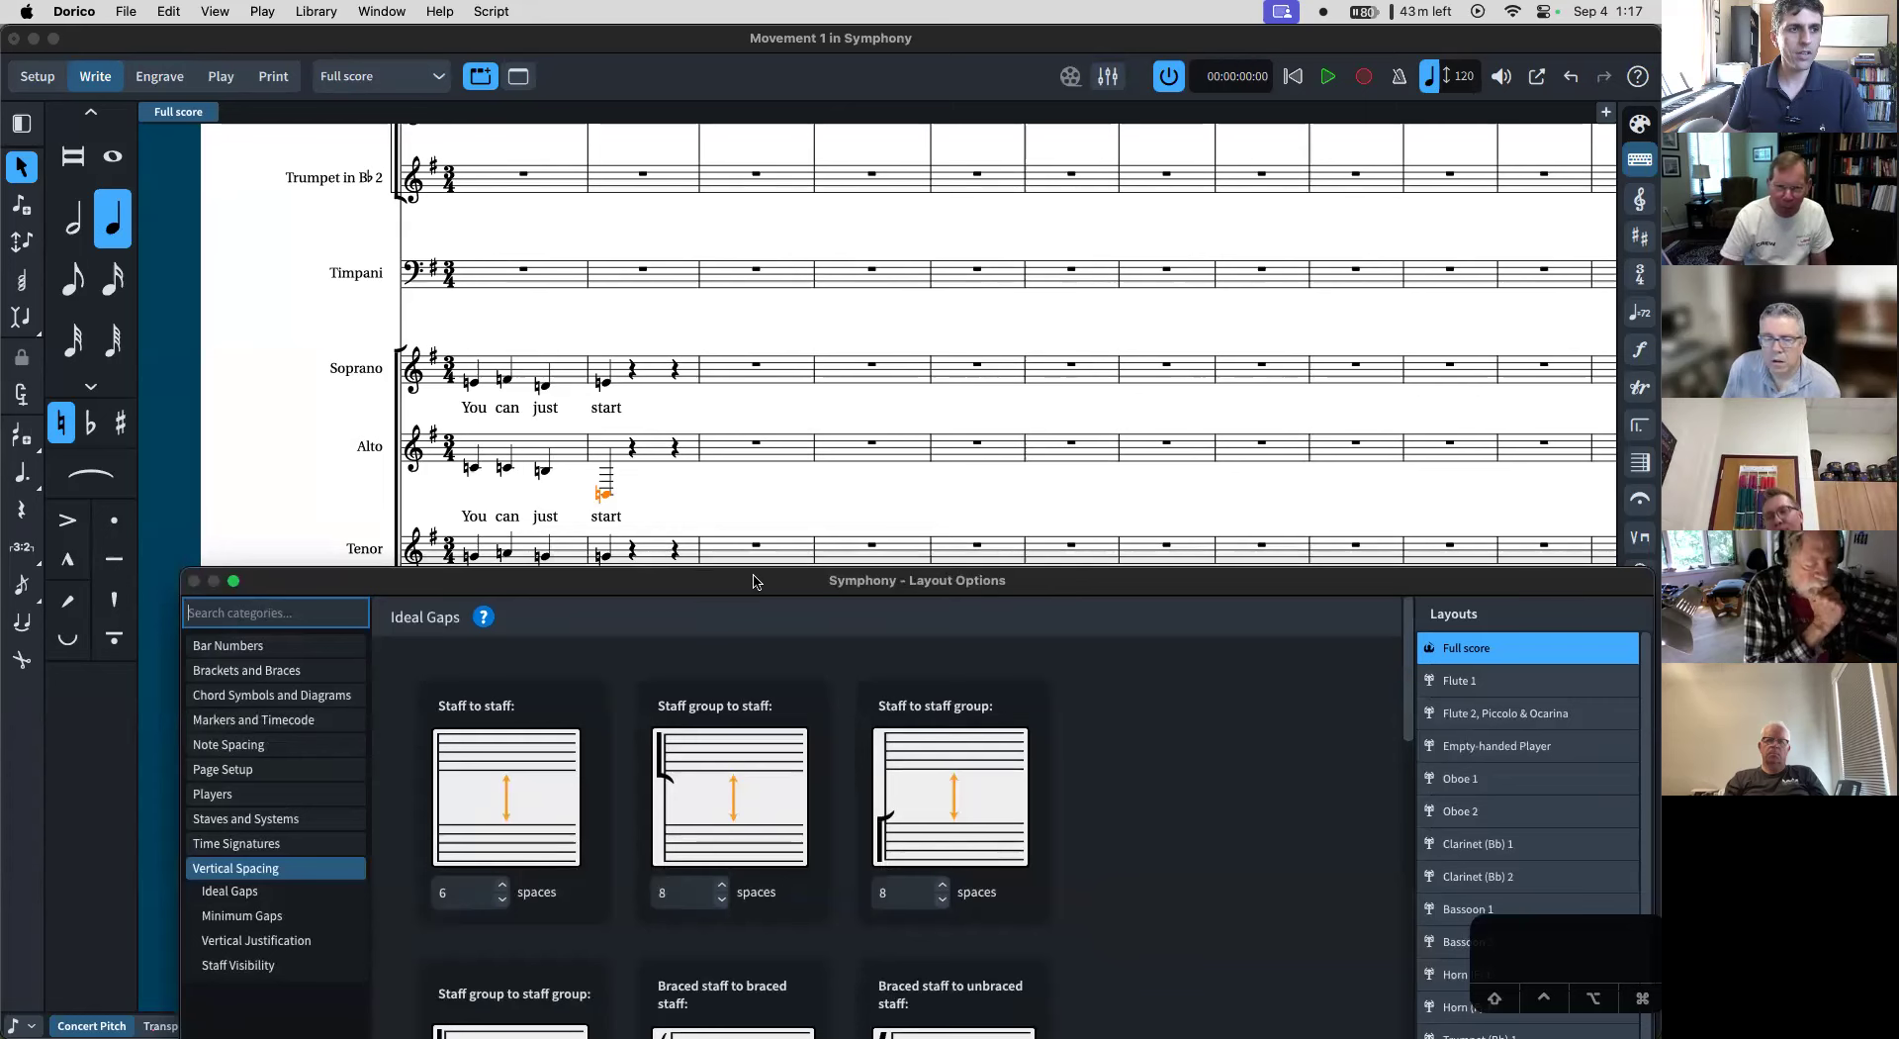
left_click_drag(762, 591, 701, 316)
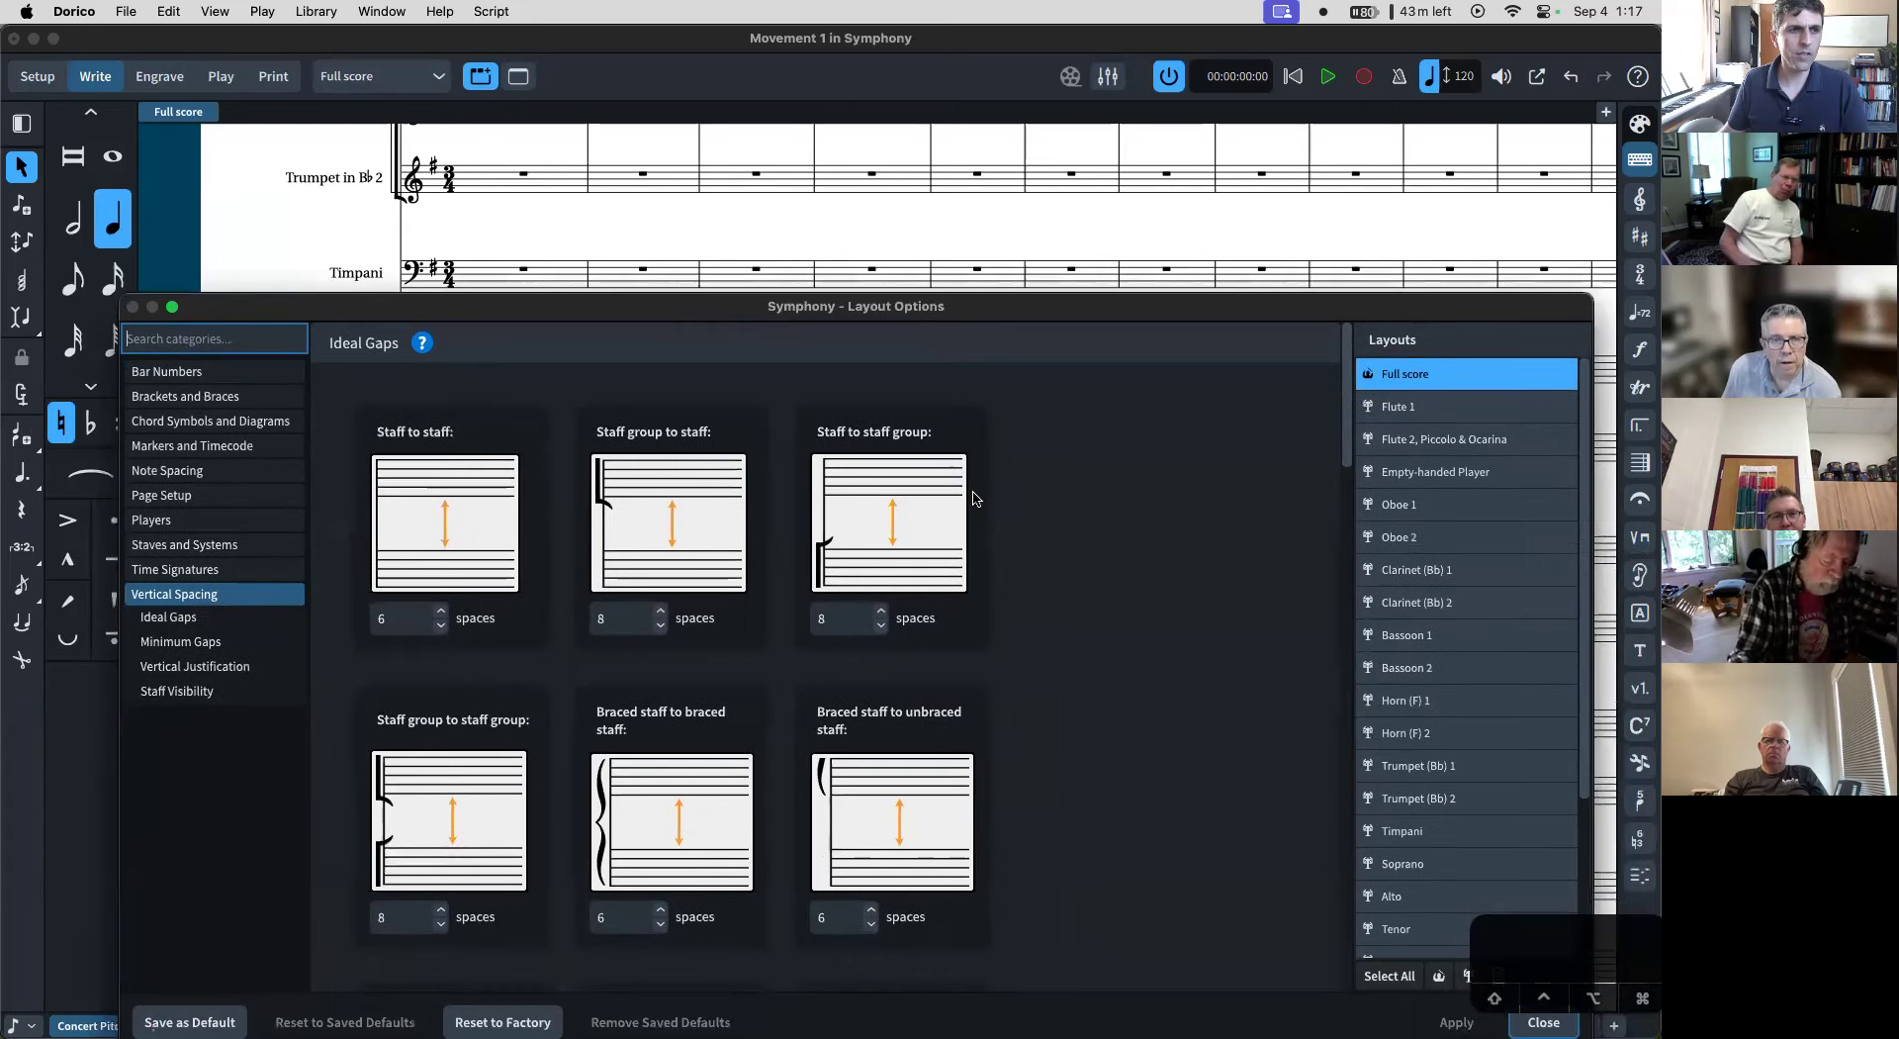
left_click(841, 610)
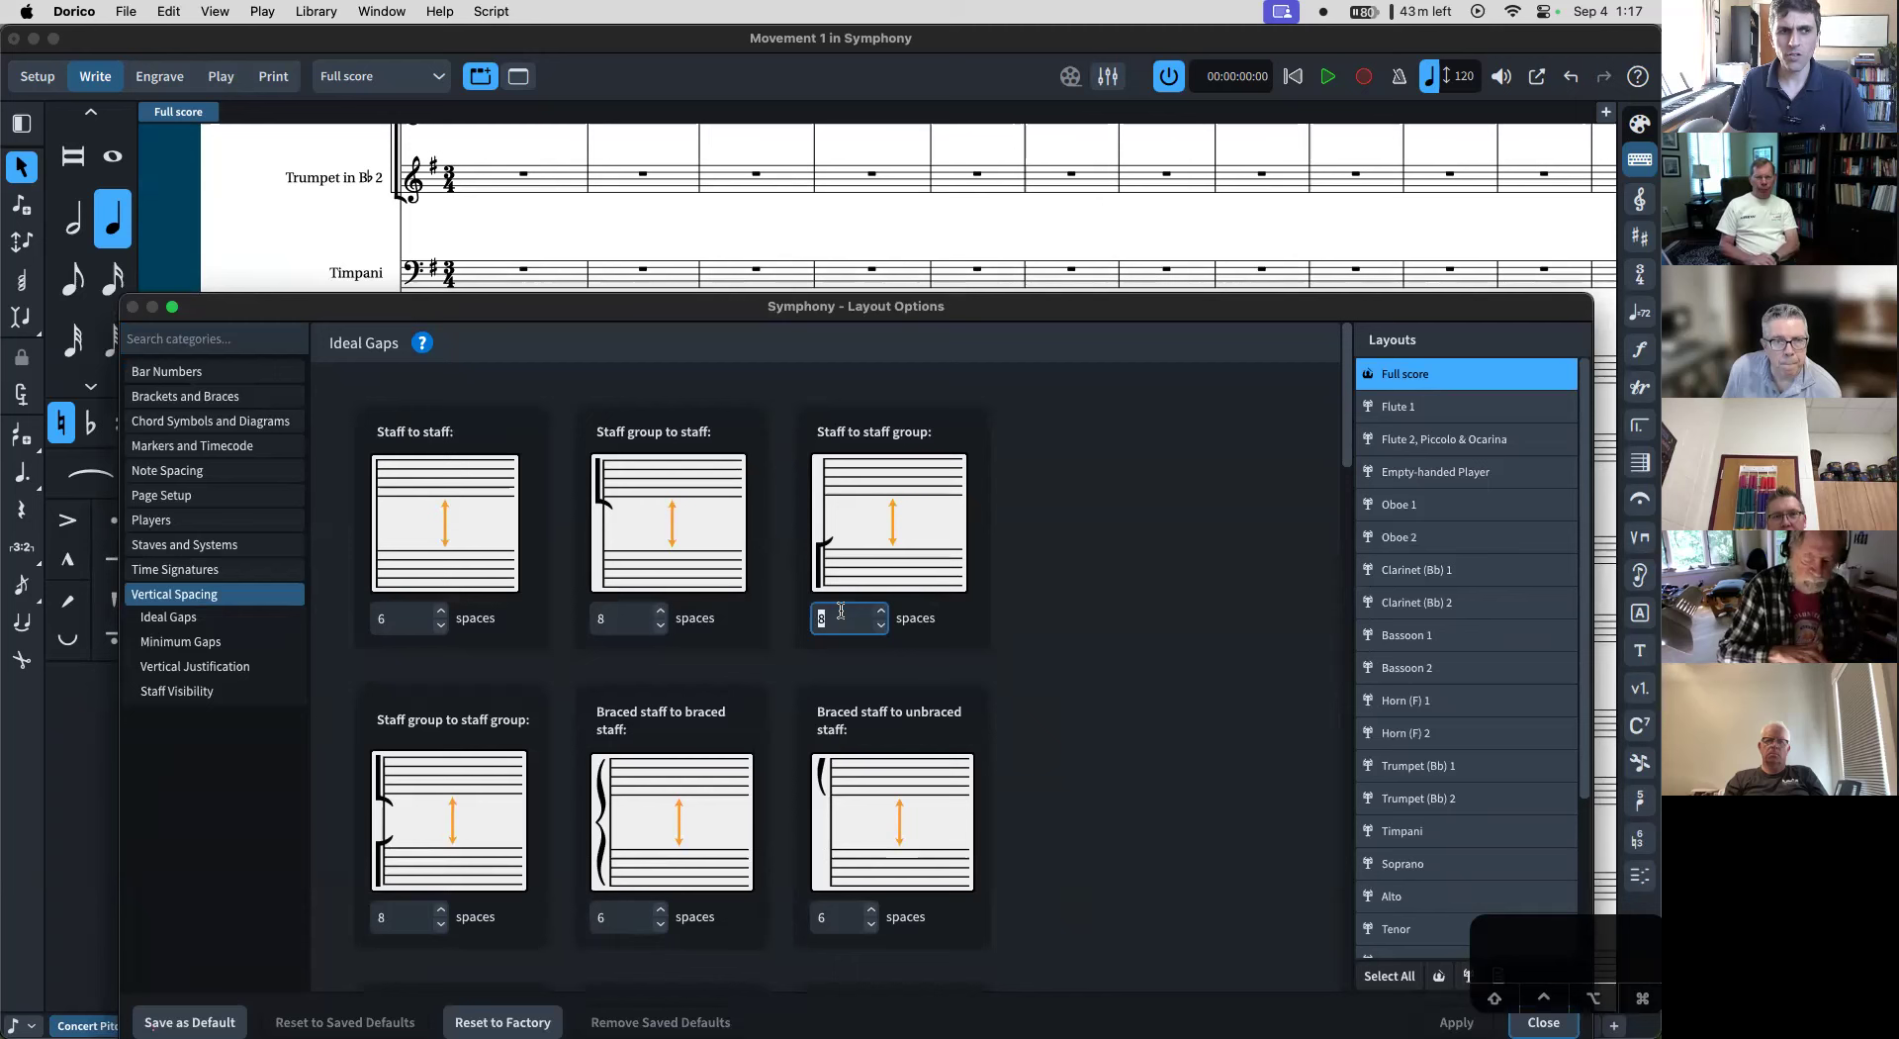
type("20")
left_click_drag(980, 300, 778, 138)
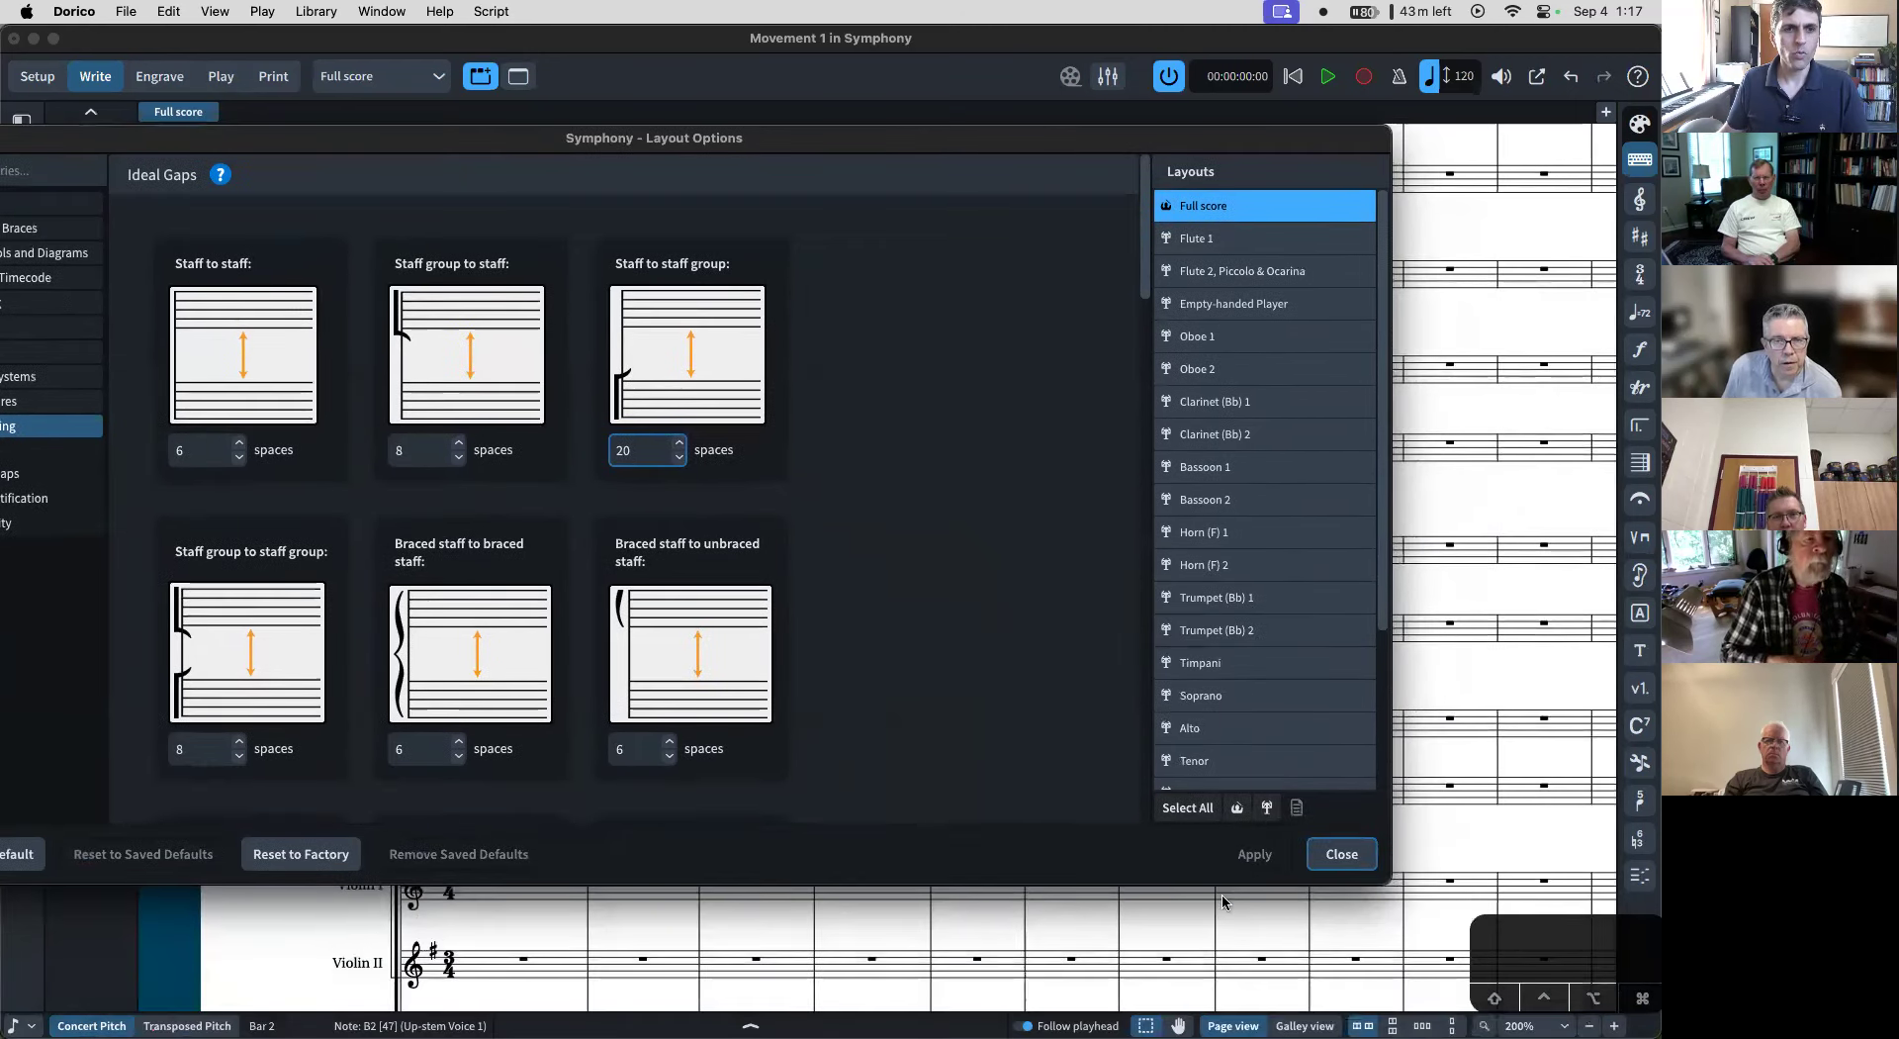
key("Tab")
left_click(1257, 854)
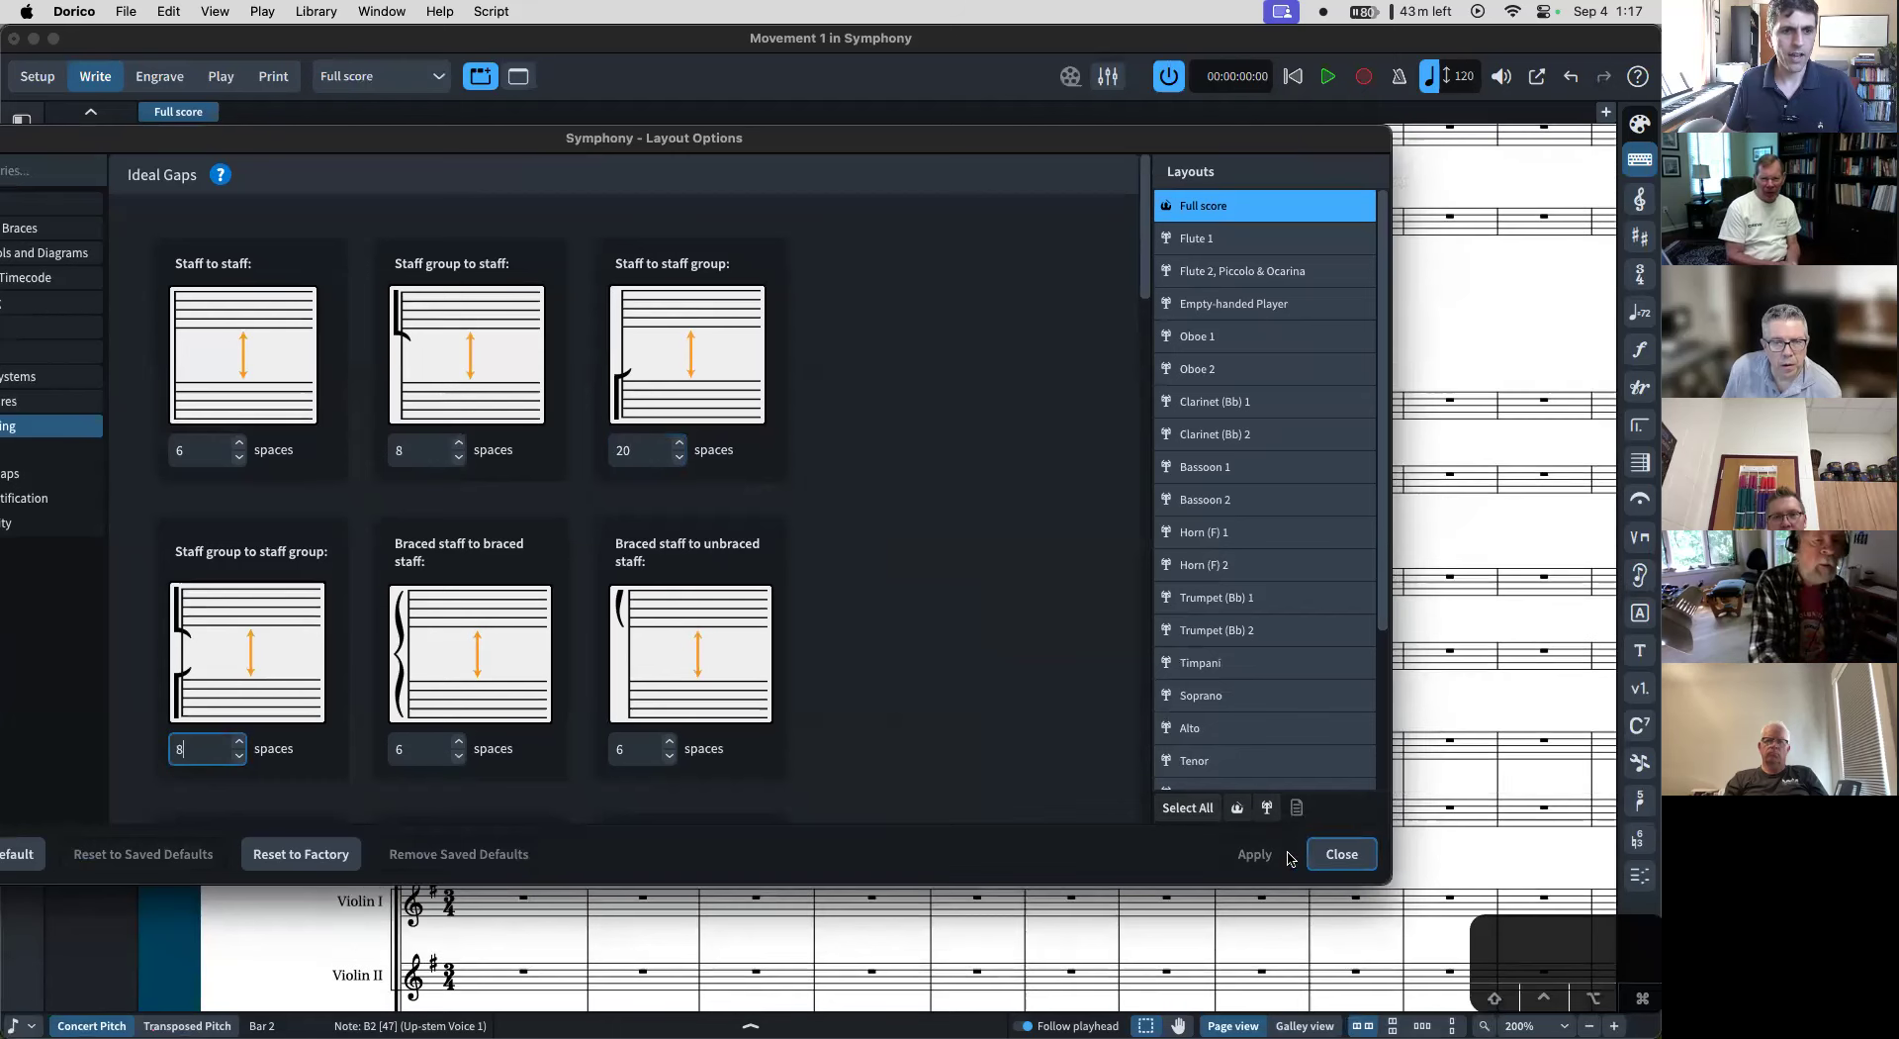
left_click(1367, 854)
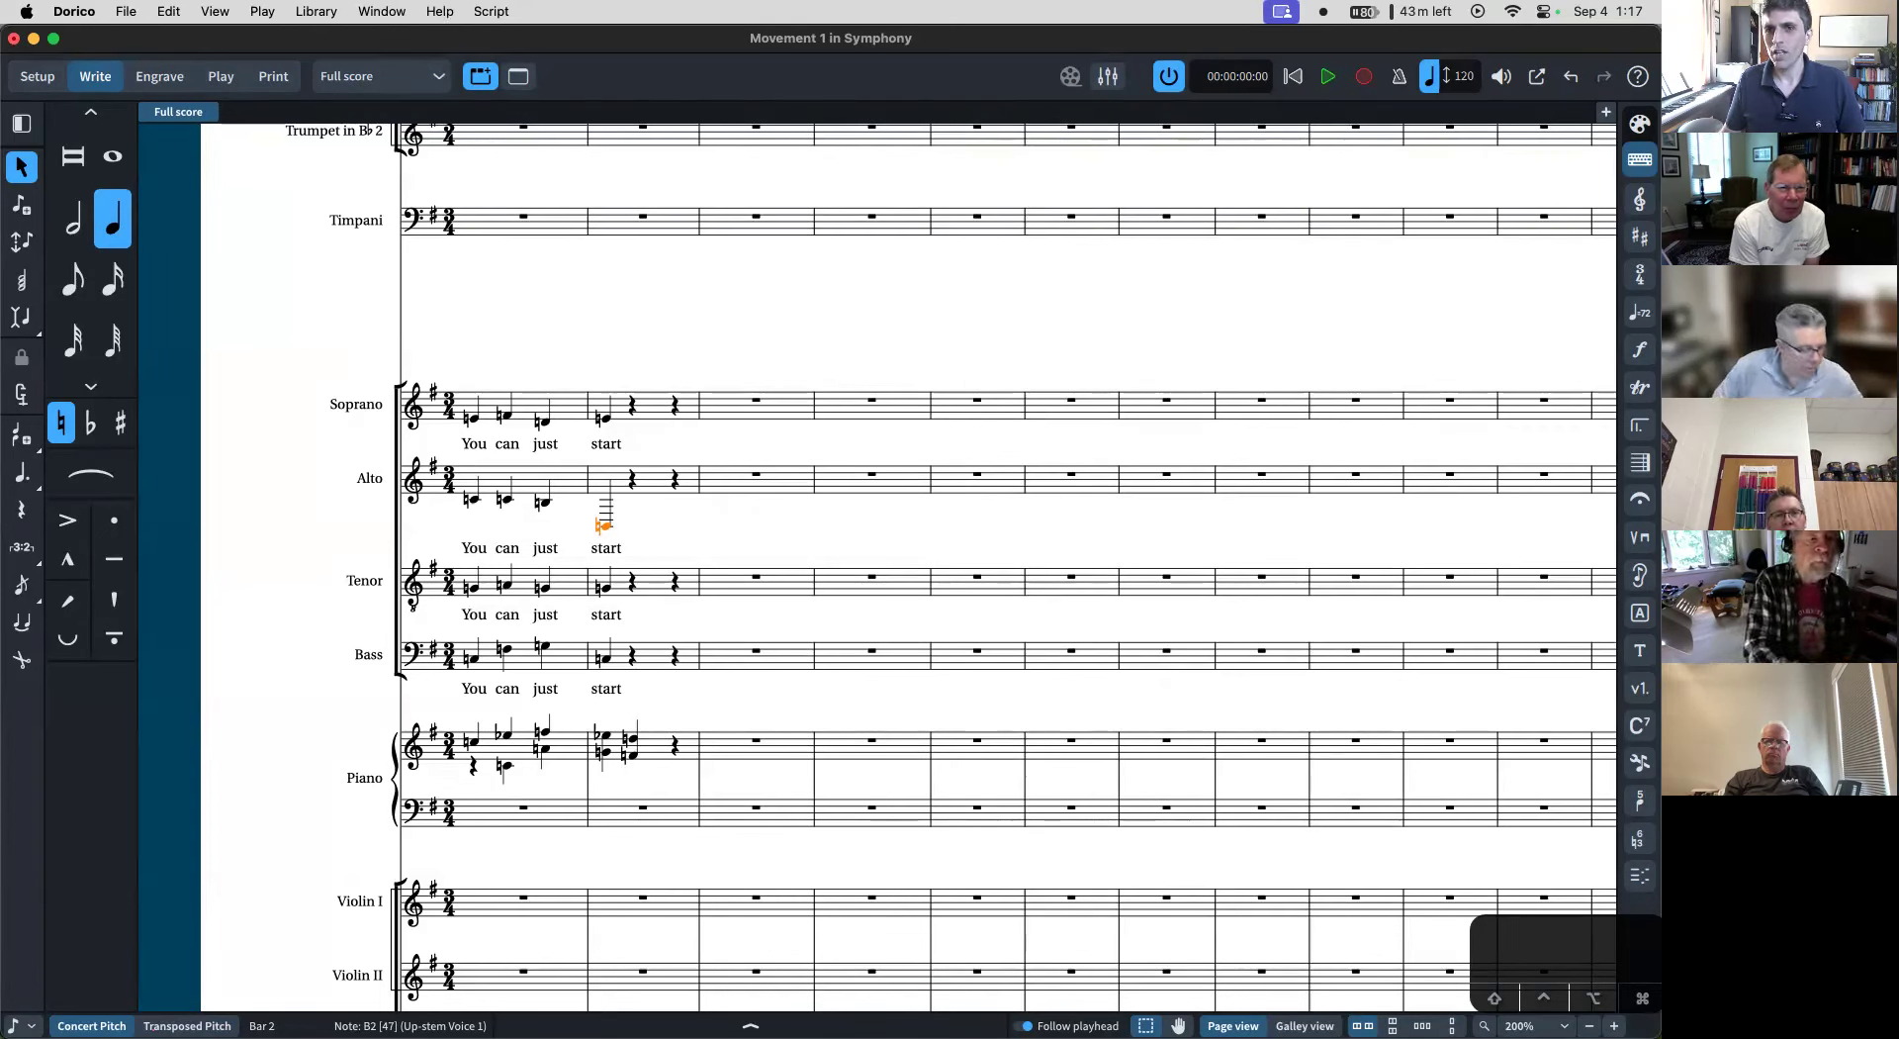
- Undo the last staff-to-staff-group gap change and clear the selection in the score
left_click(479, 335)
key("cmd+z")
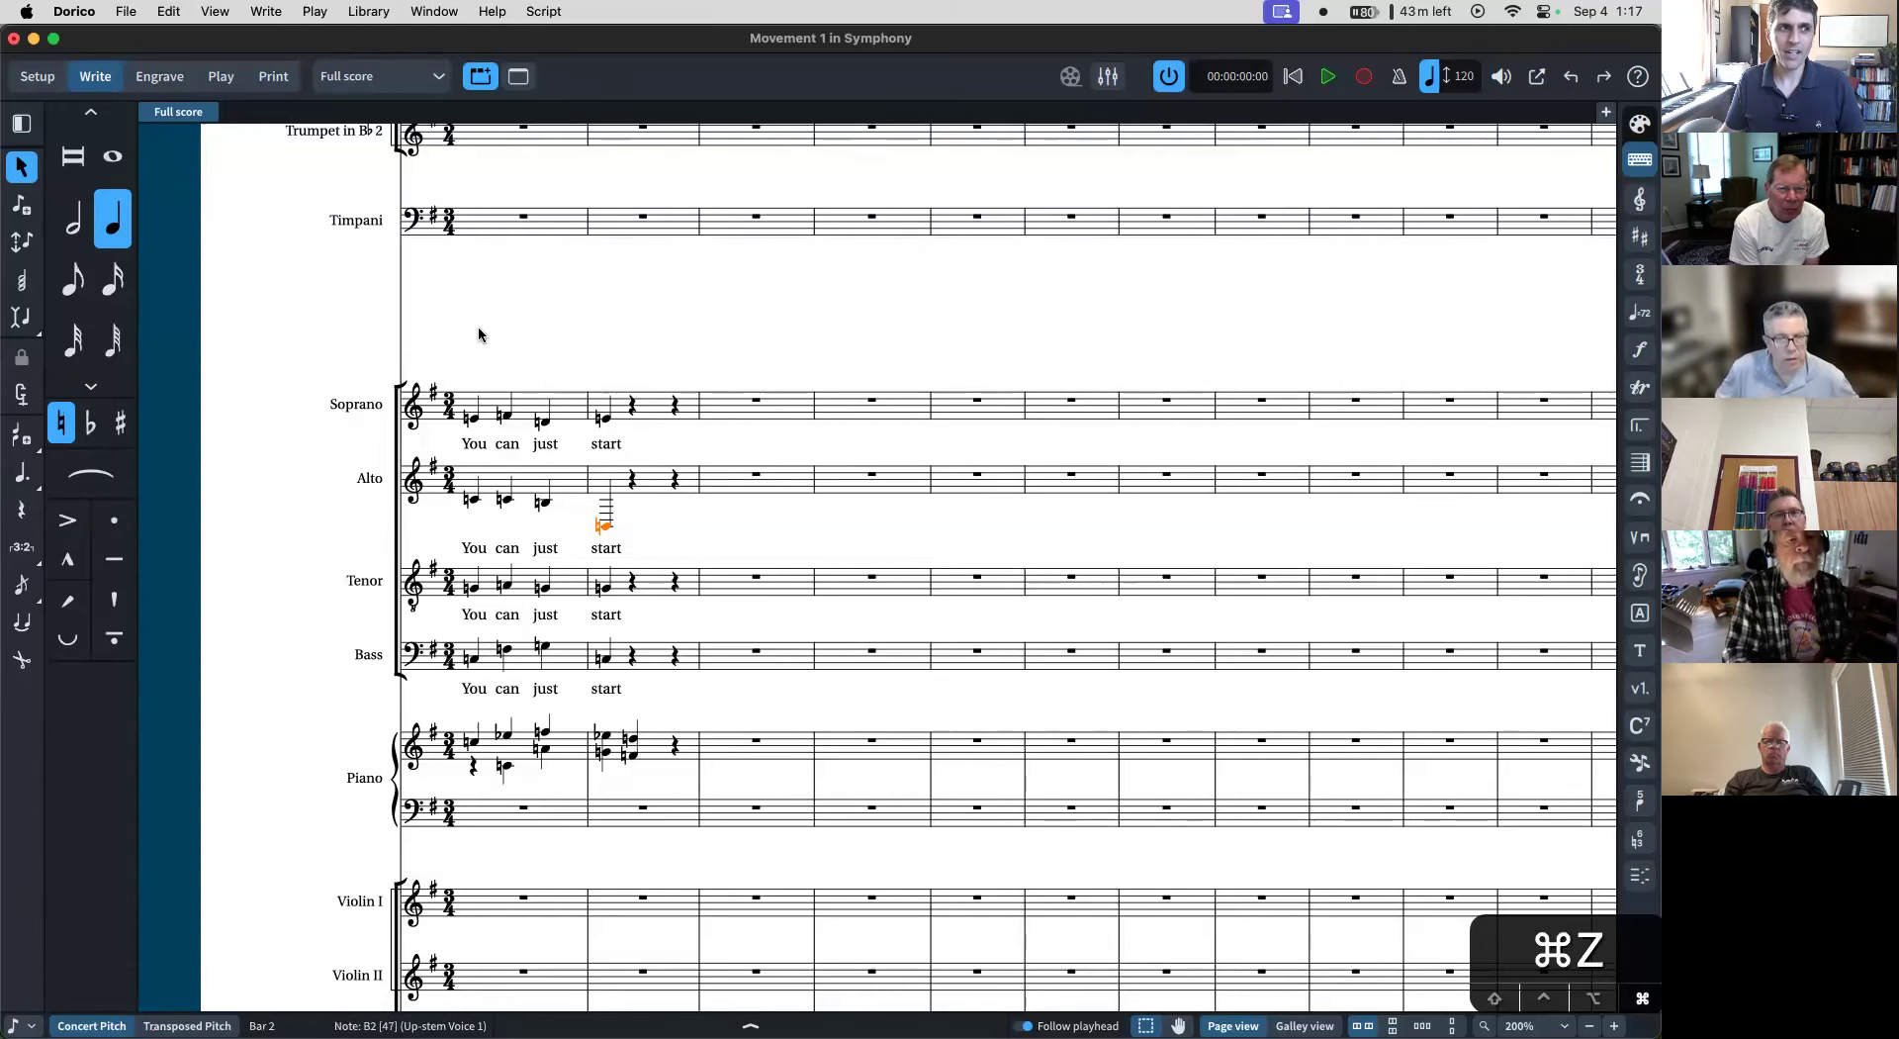
key("cmd+z")
left_click(527, 323)
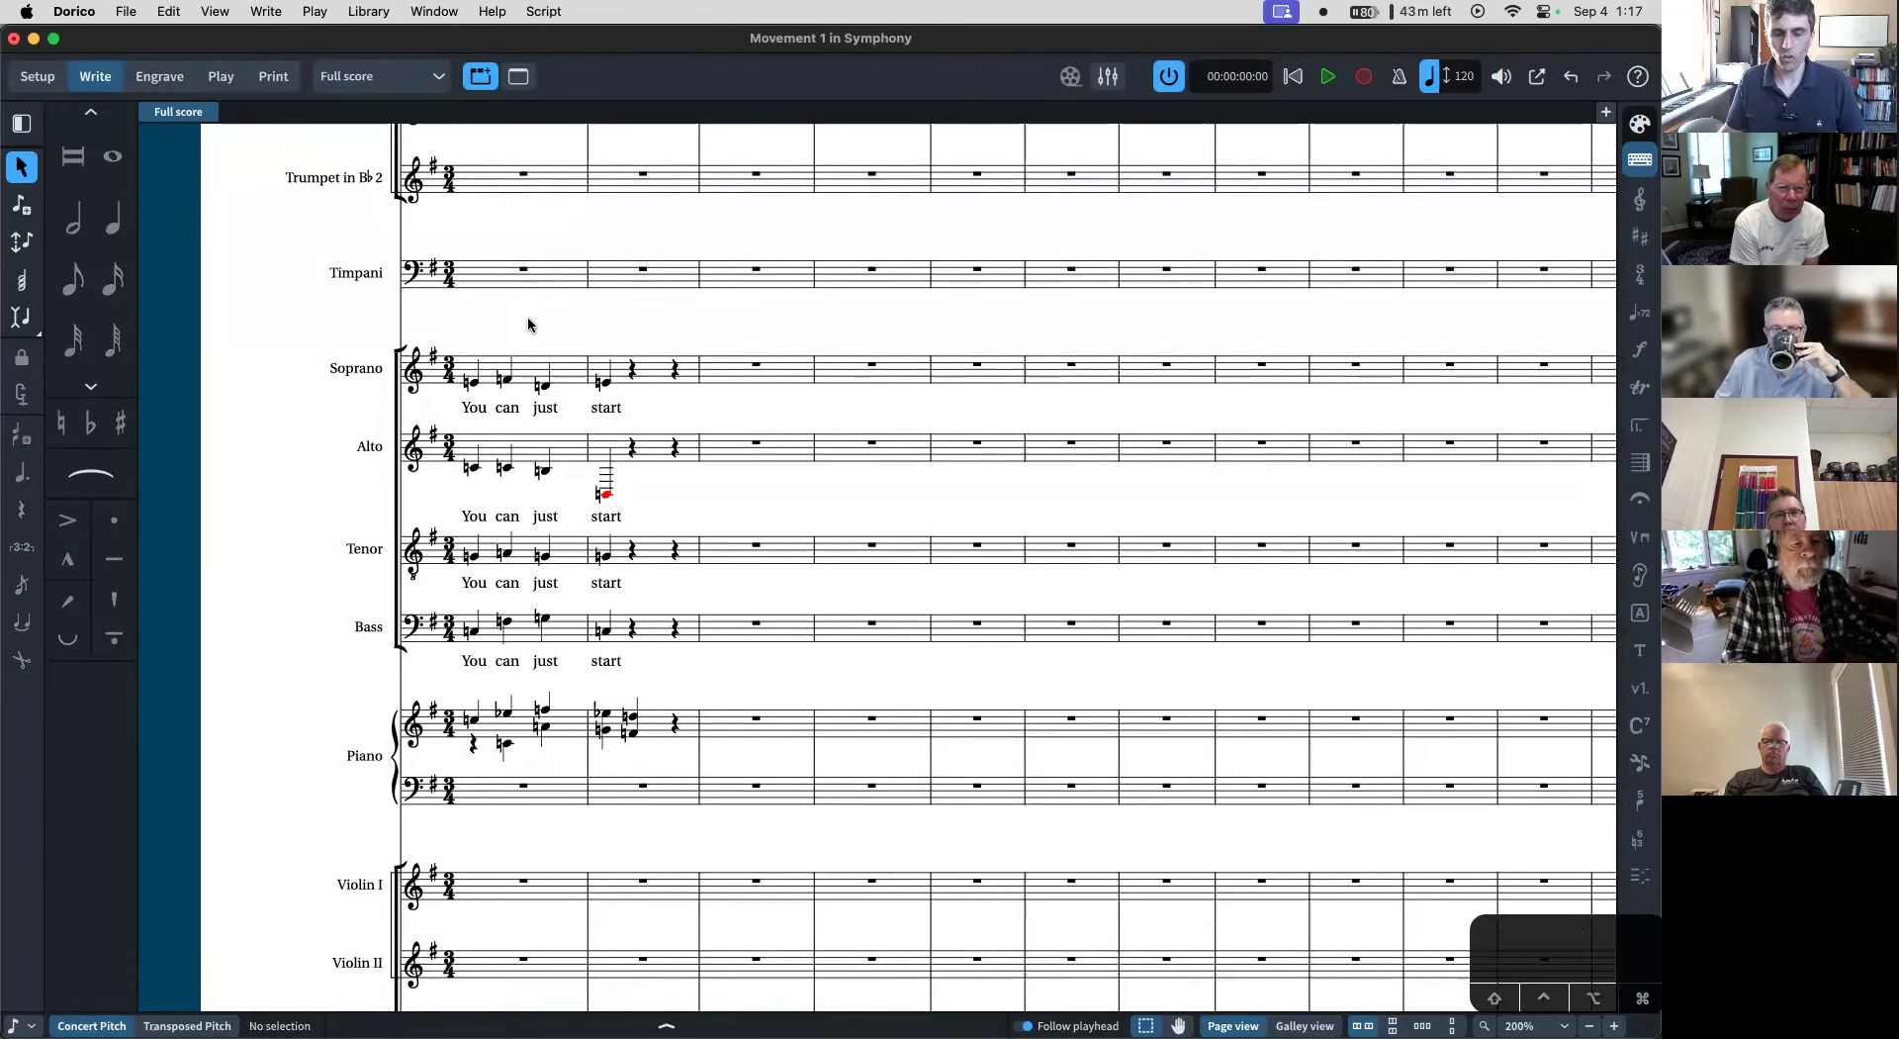
- Review the full score's ideal gap settings for vertical spacing in Layout Options, leaving them as they are
key("shift+super+l")
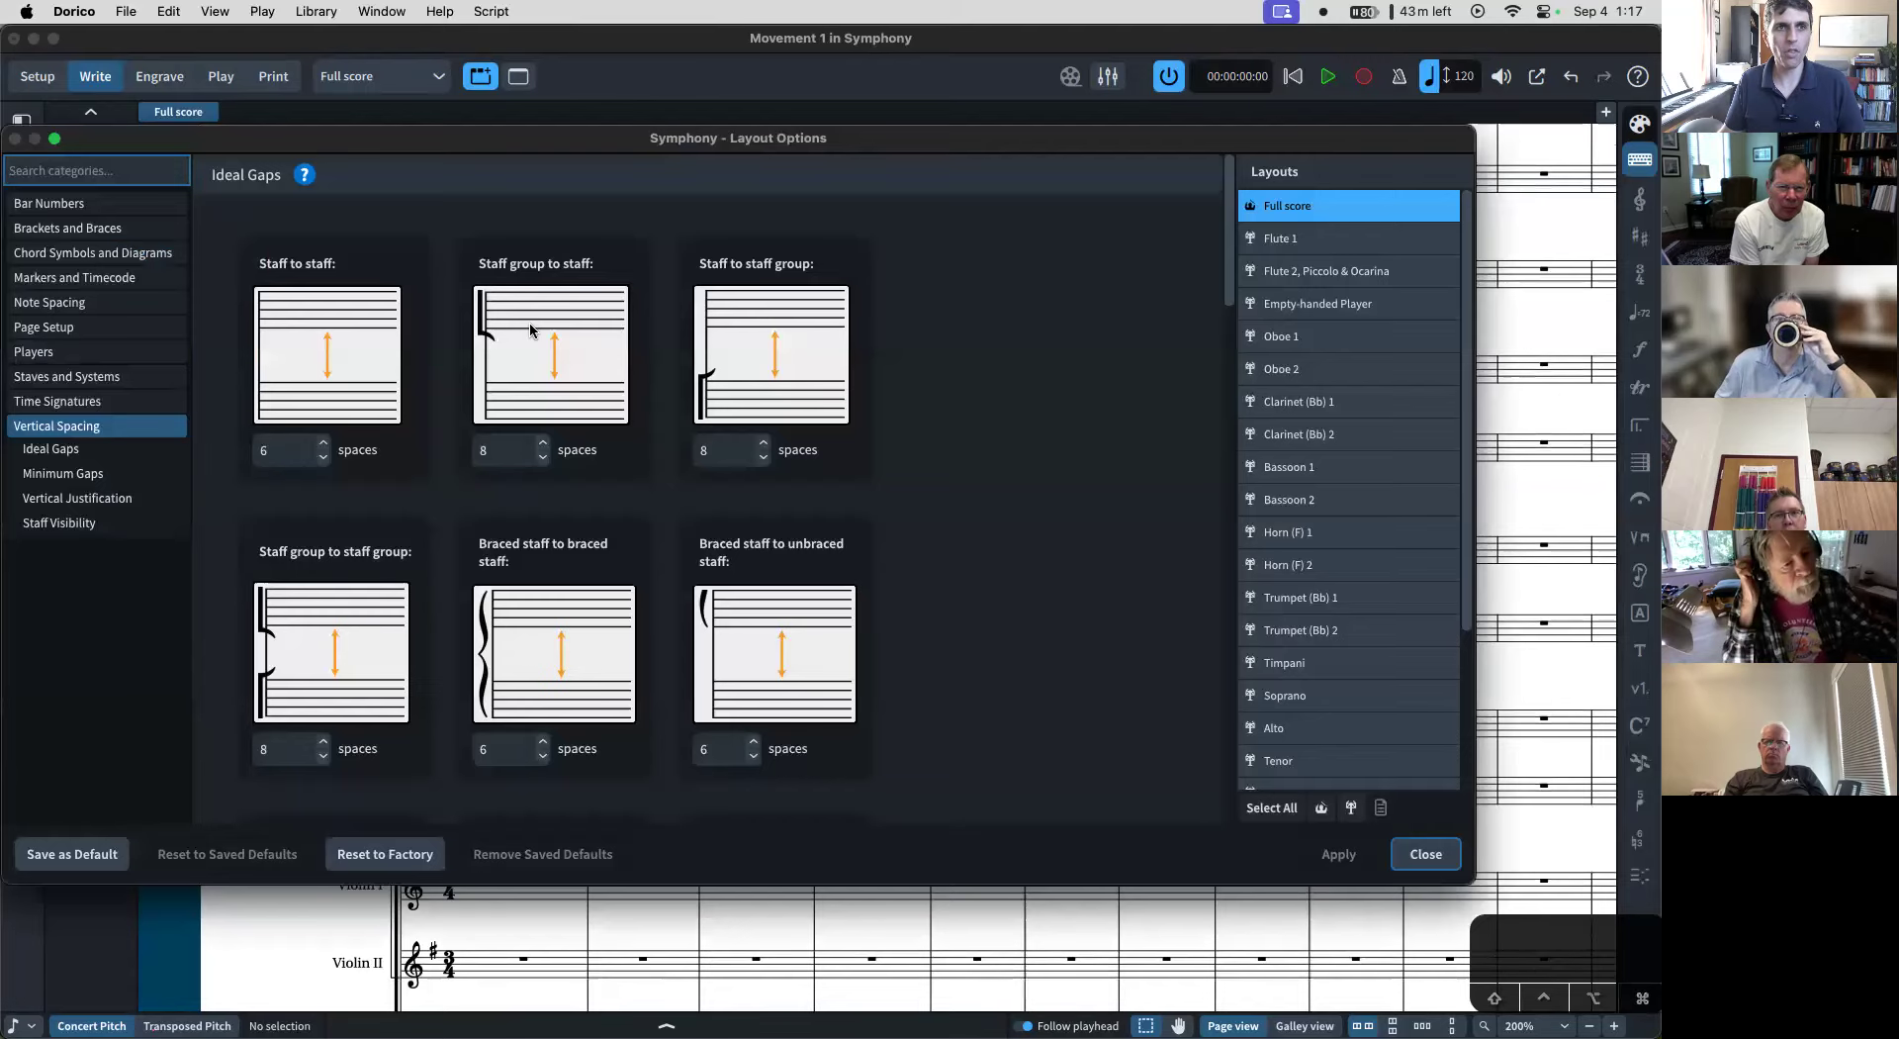
key("Escape")
key("shift+super+l")
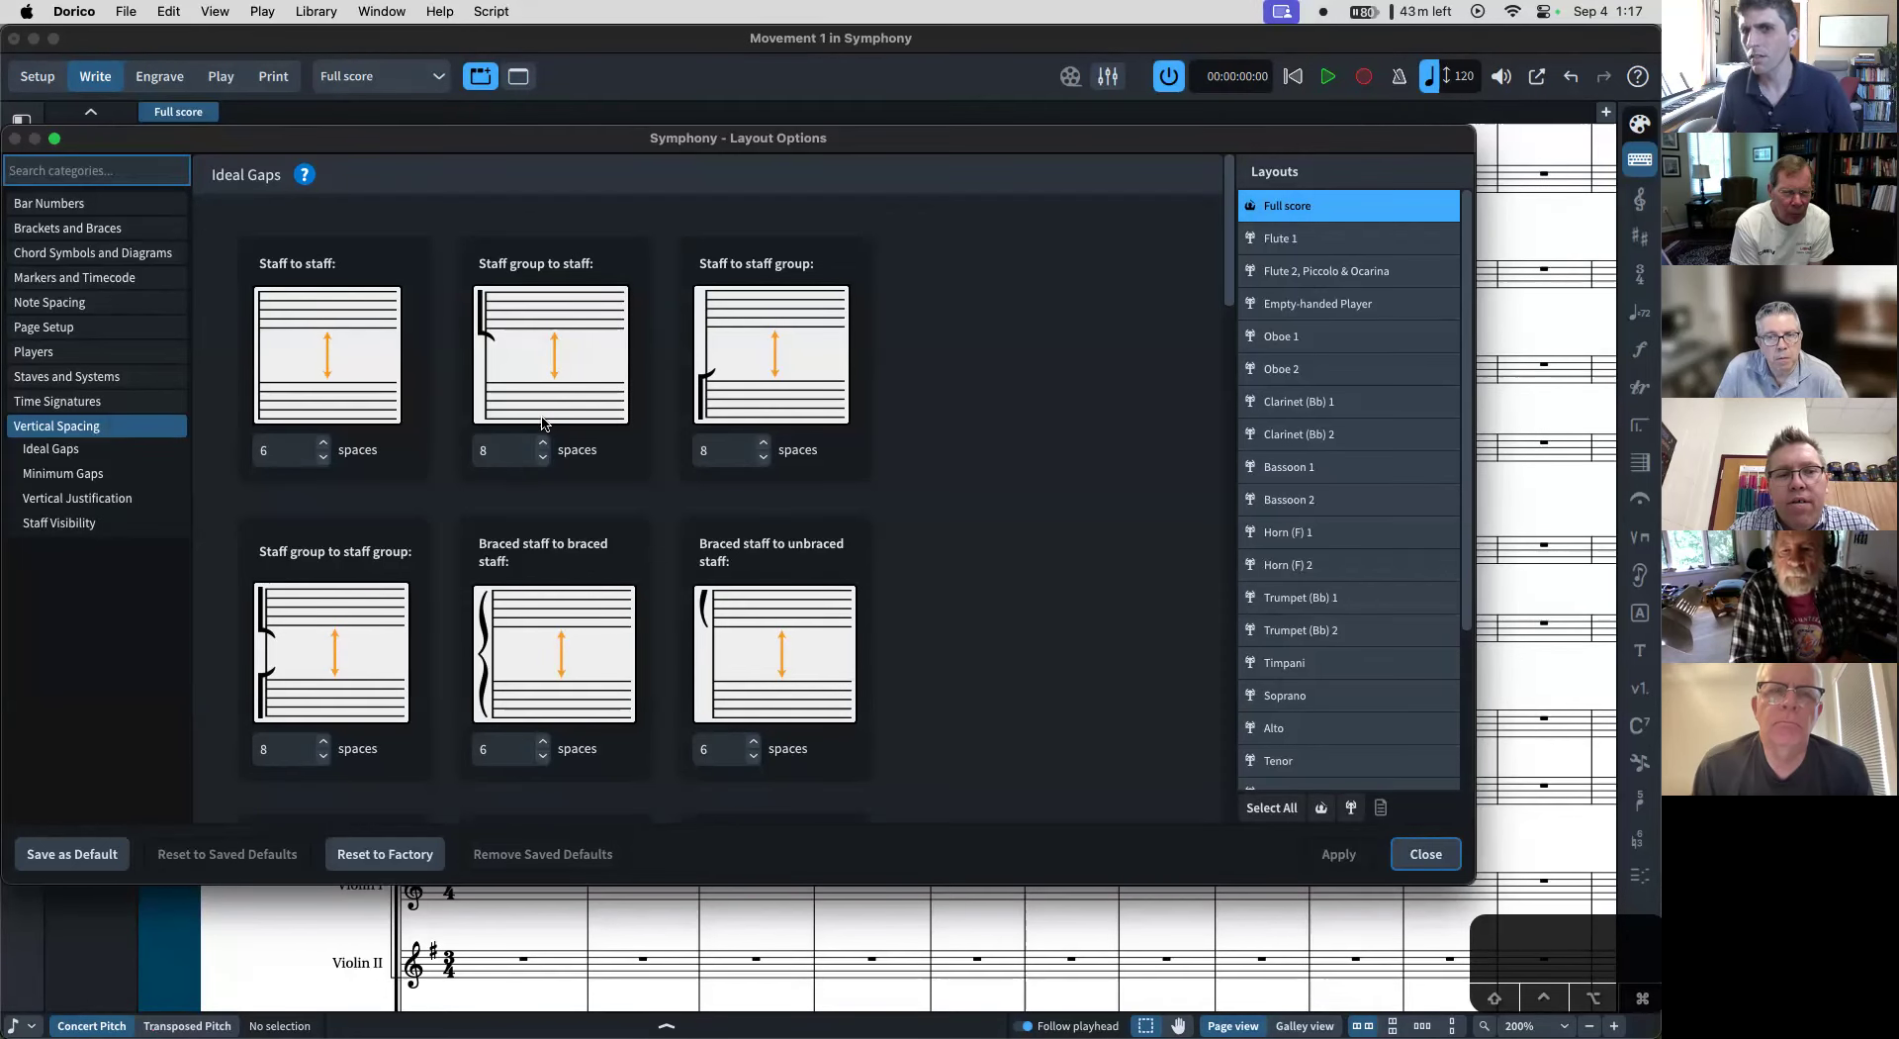
key("Return")
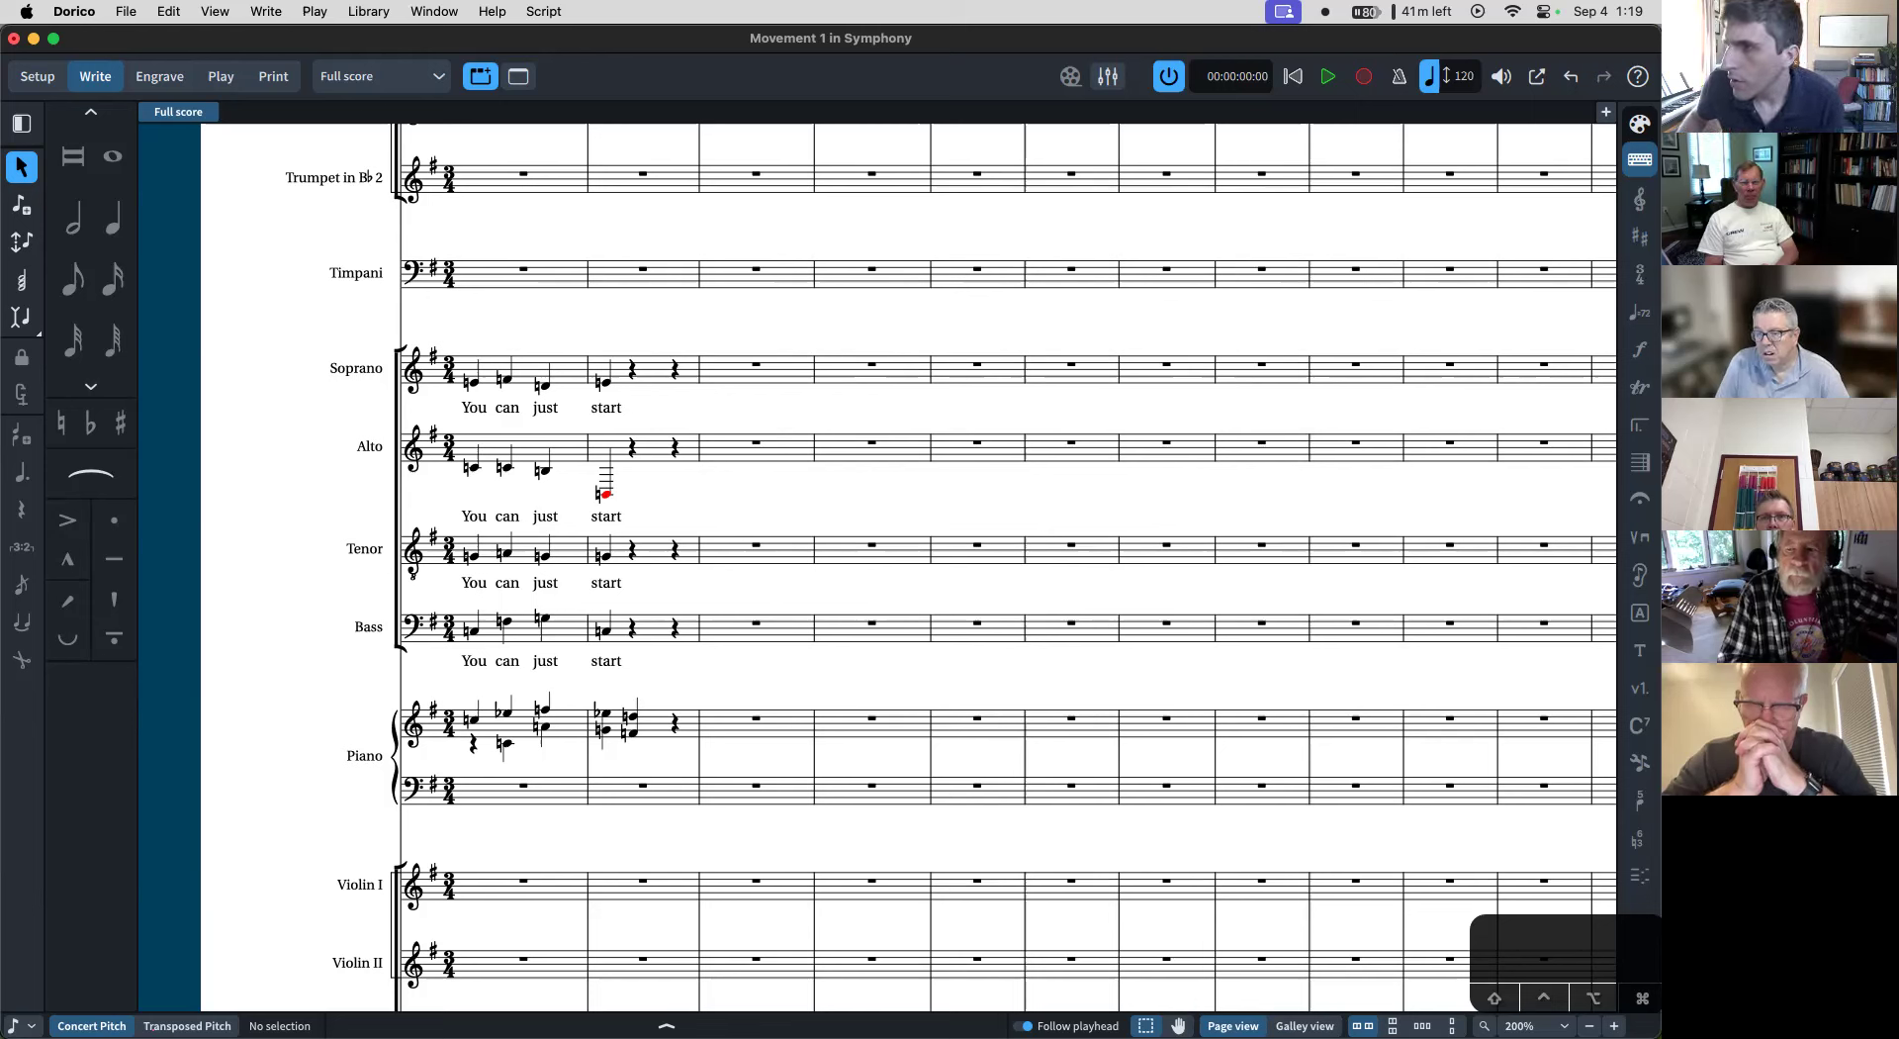
- Replace the Soprano lyrics "just" and "start" with the hyphenated syllables "spell-ing" across bars 1 and 2
left_click(546, 408)
left_click(607, 409, "shift")
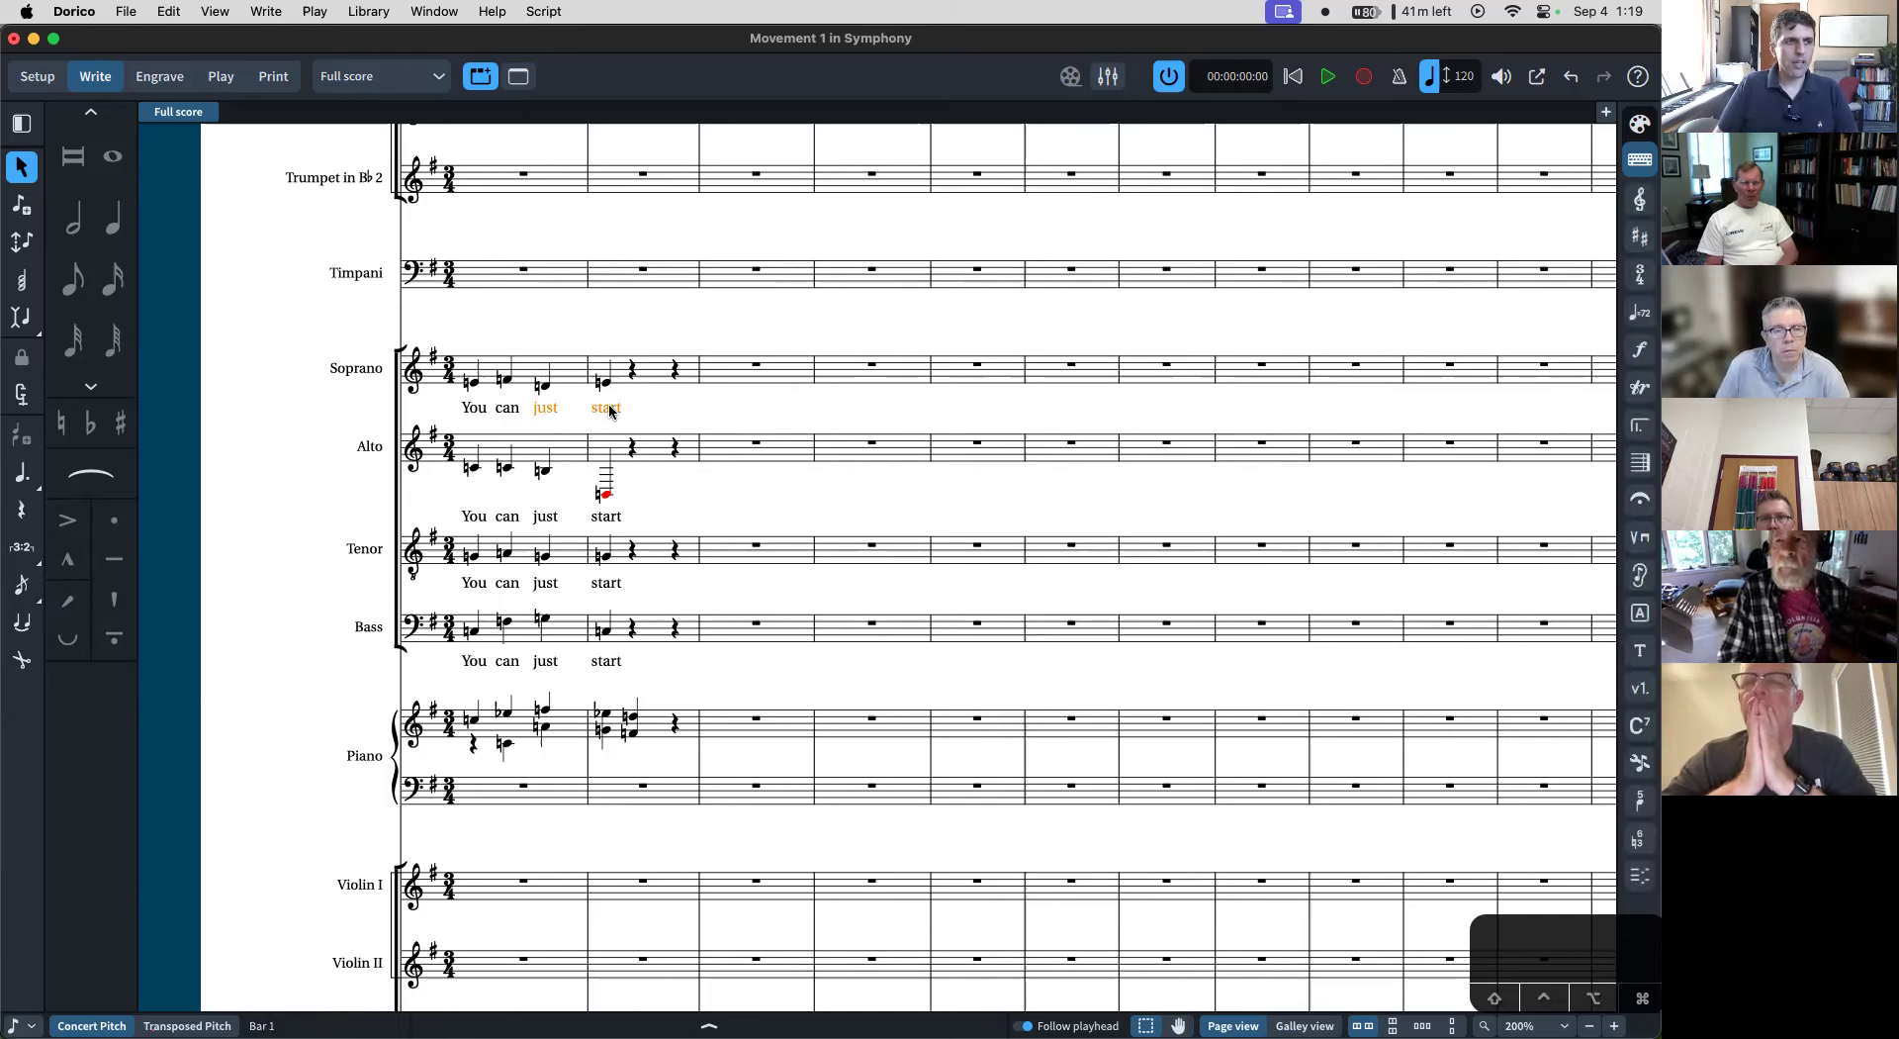
key("BackSpace")
key("shift+l")
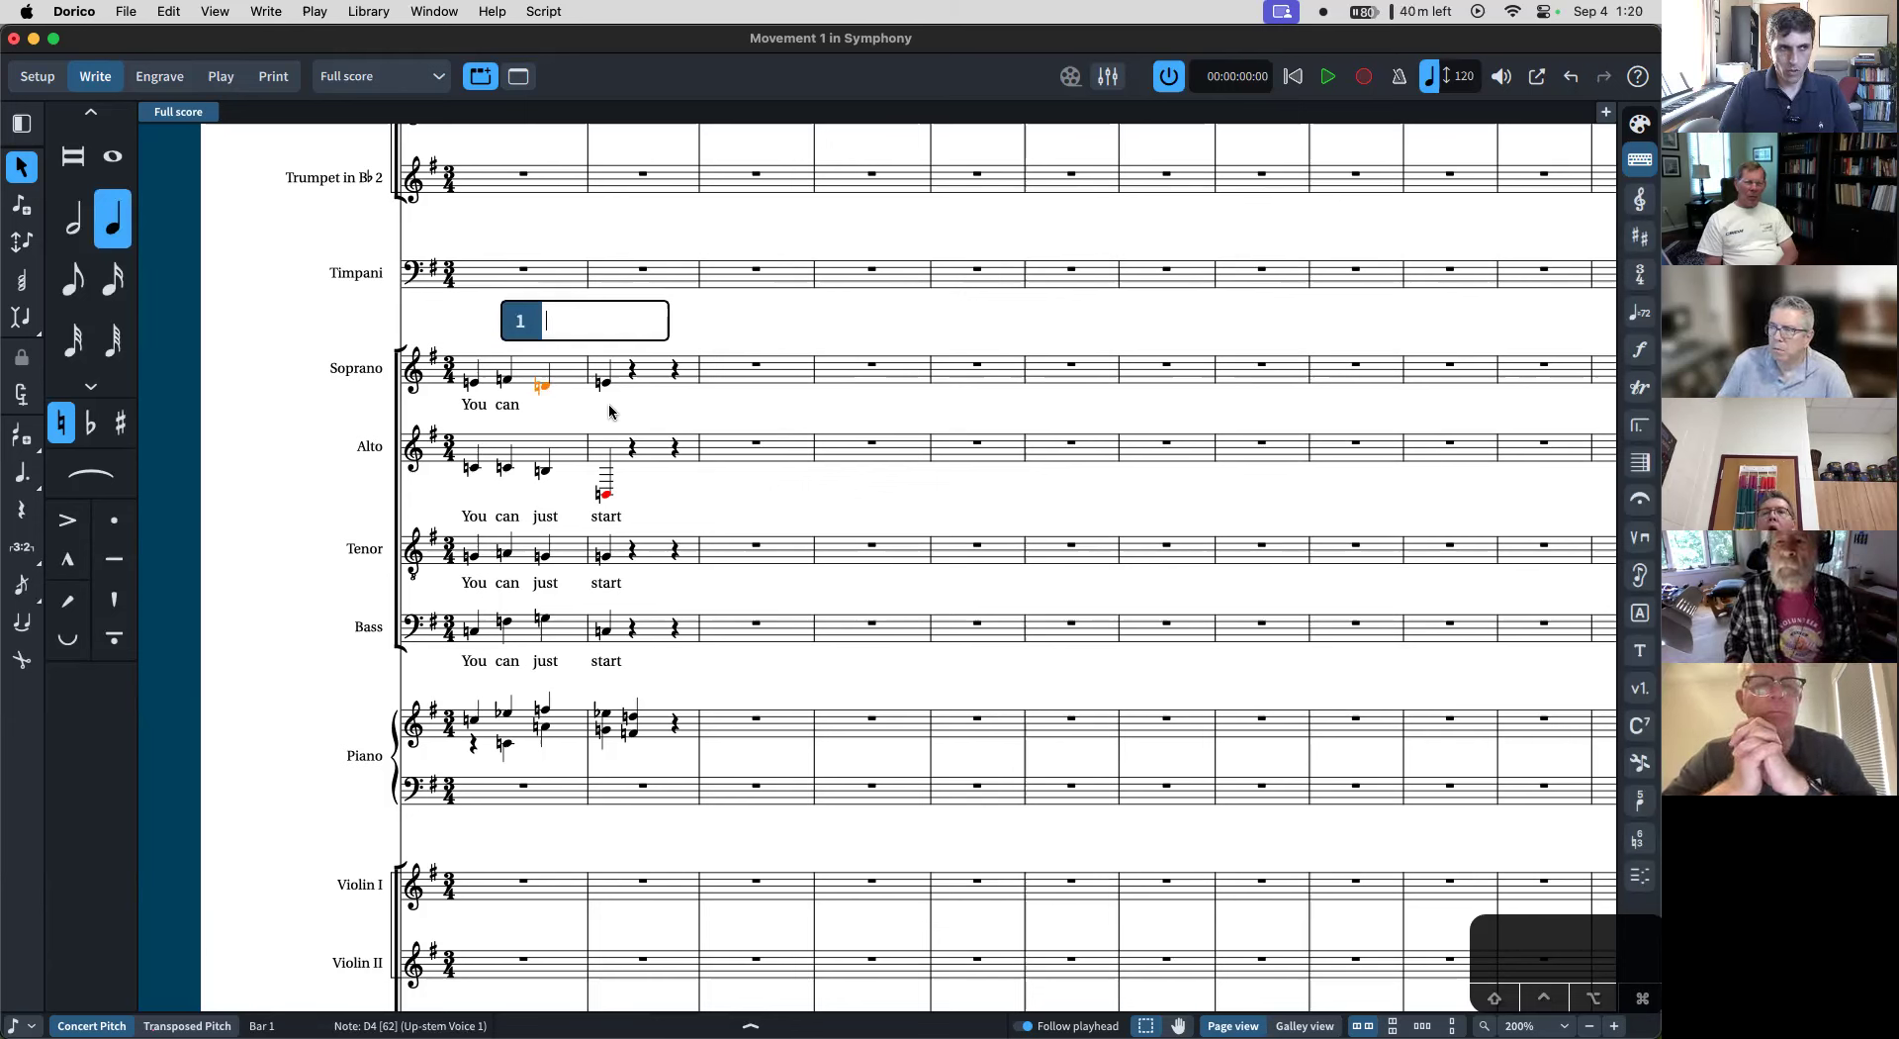
type("spell ")
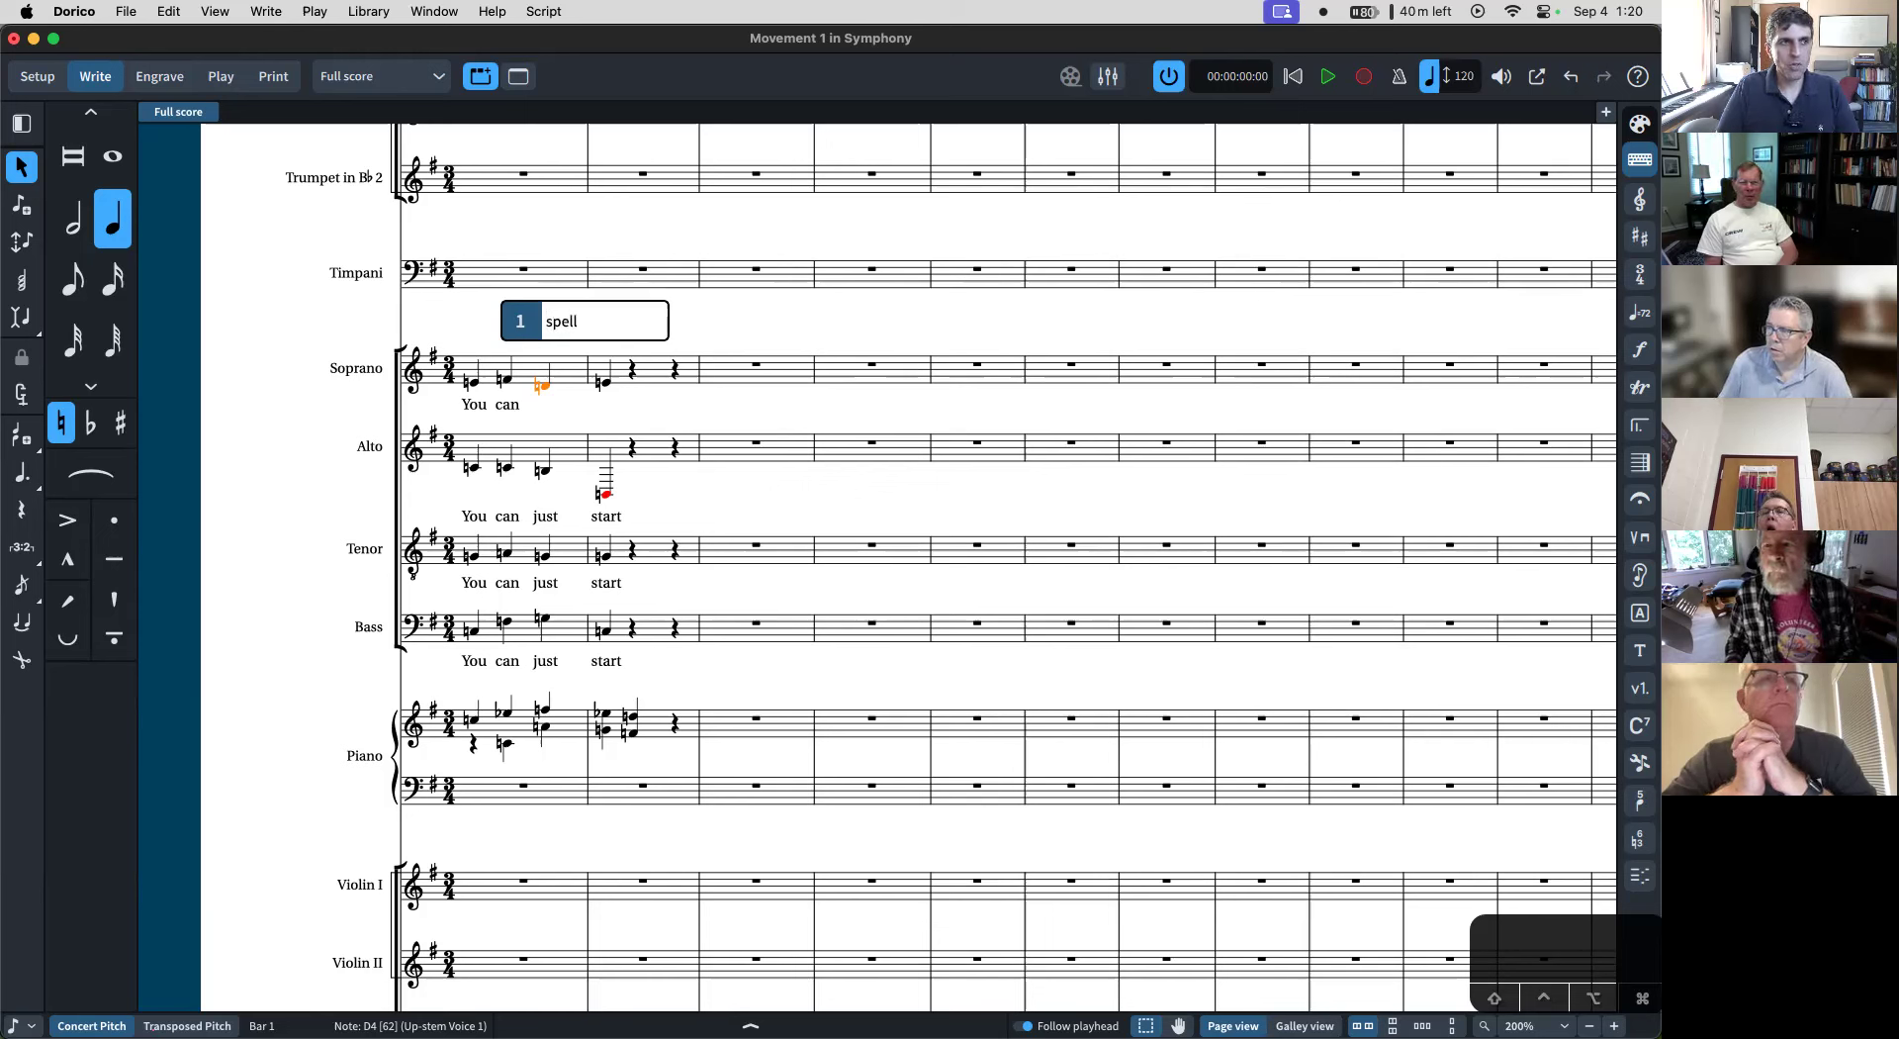
type("- ing")
key("Return")
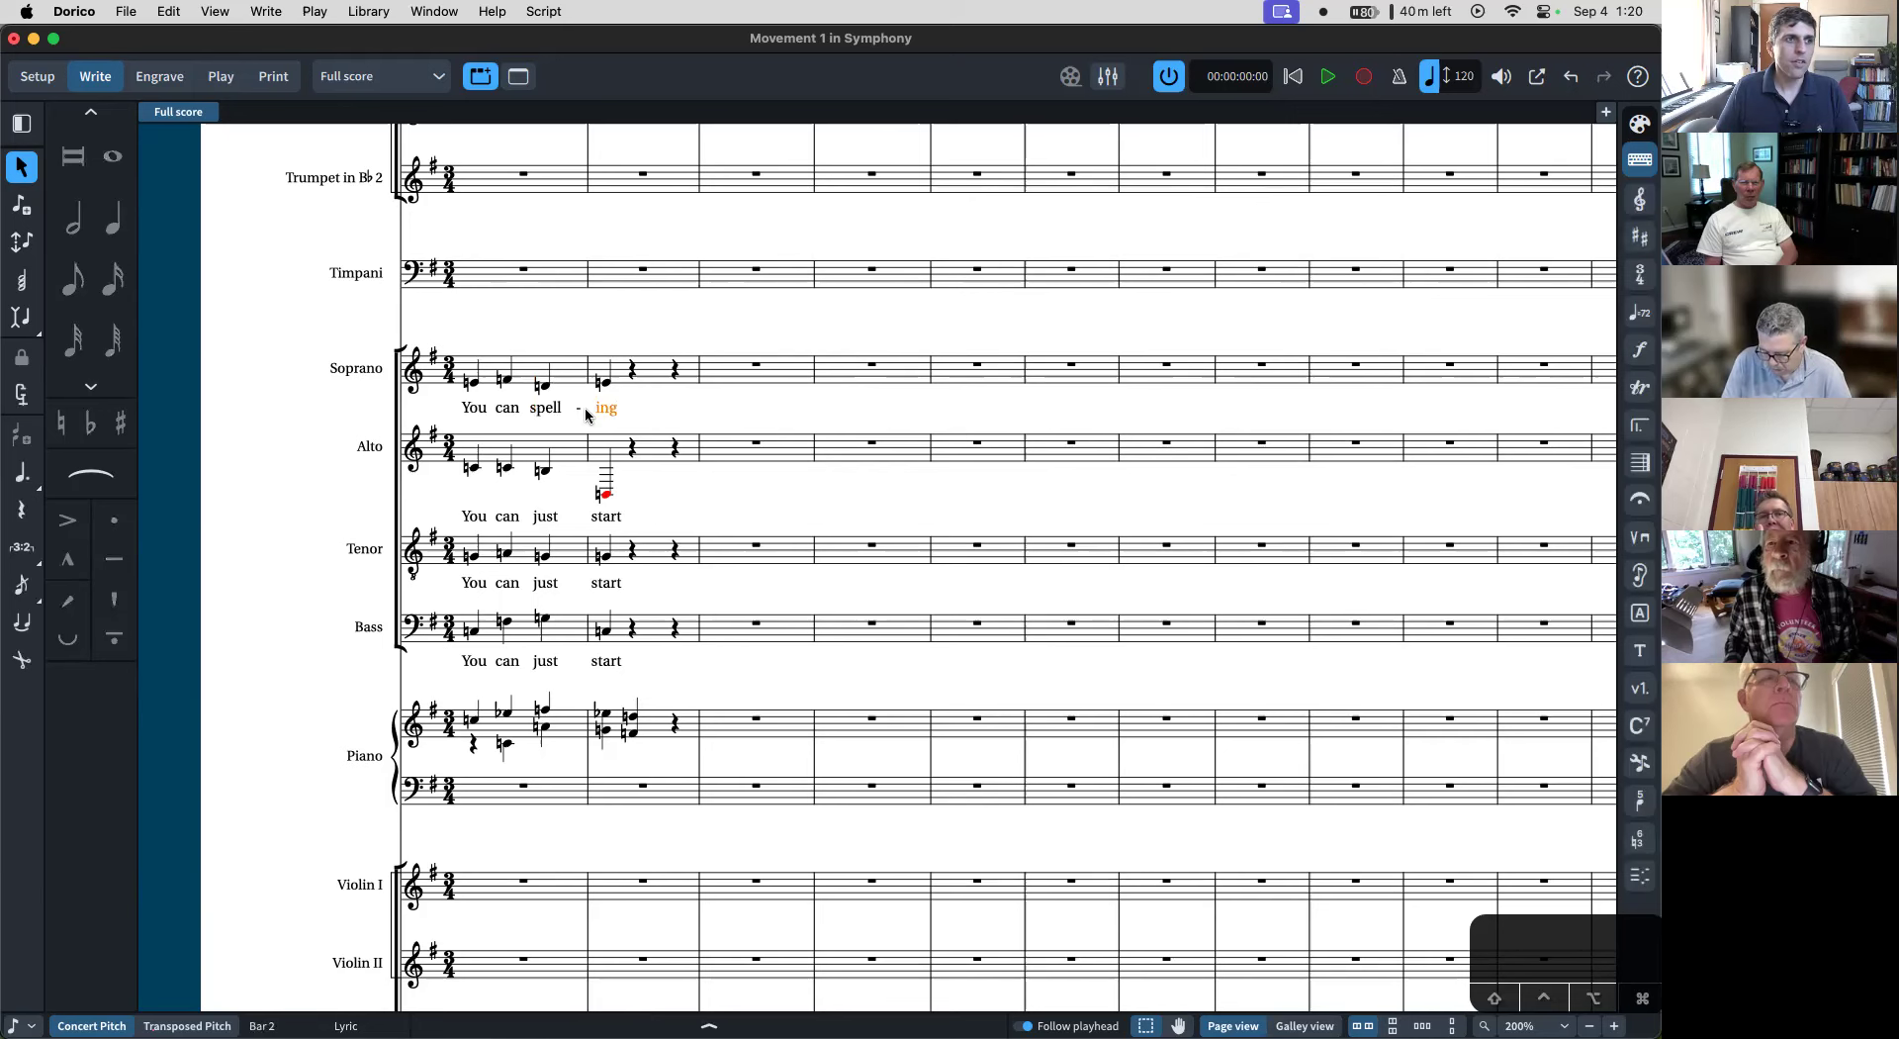
- Lower the Soprano note on the first beat of bar 2 by two octaves and raise it one octave to E3
left_click(602, 380)
key("super+alt+Down")
key("super+alt+Down")
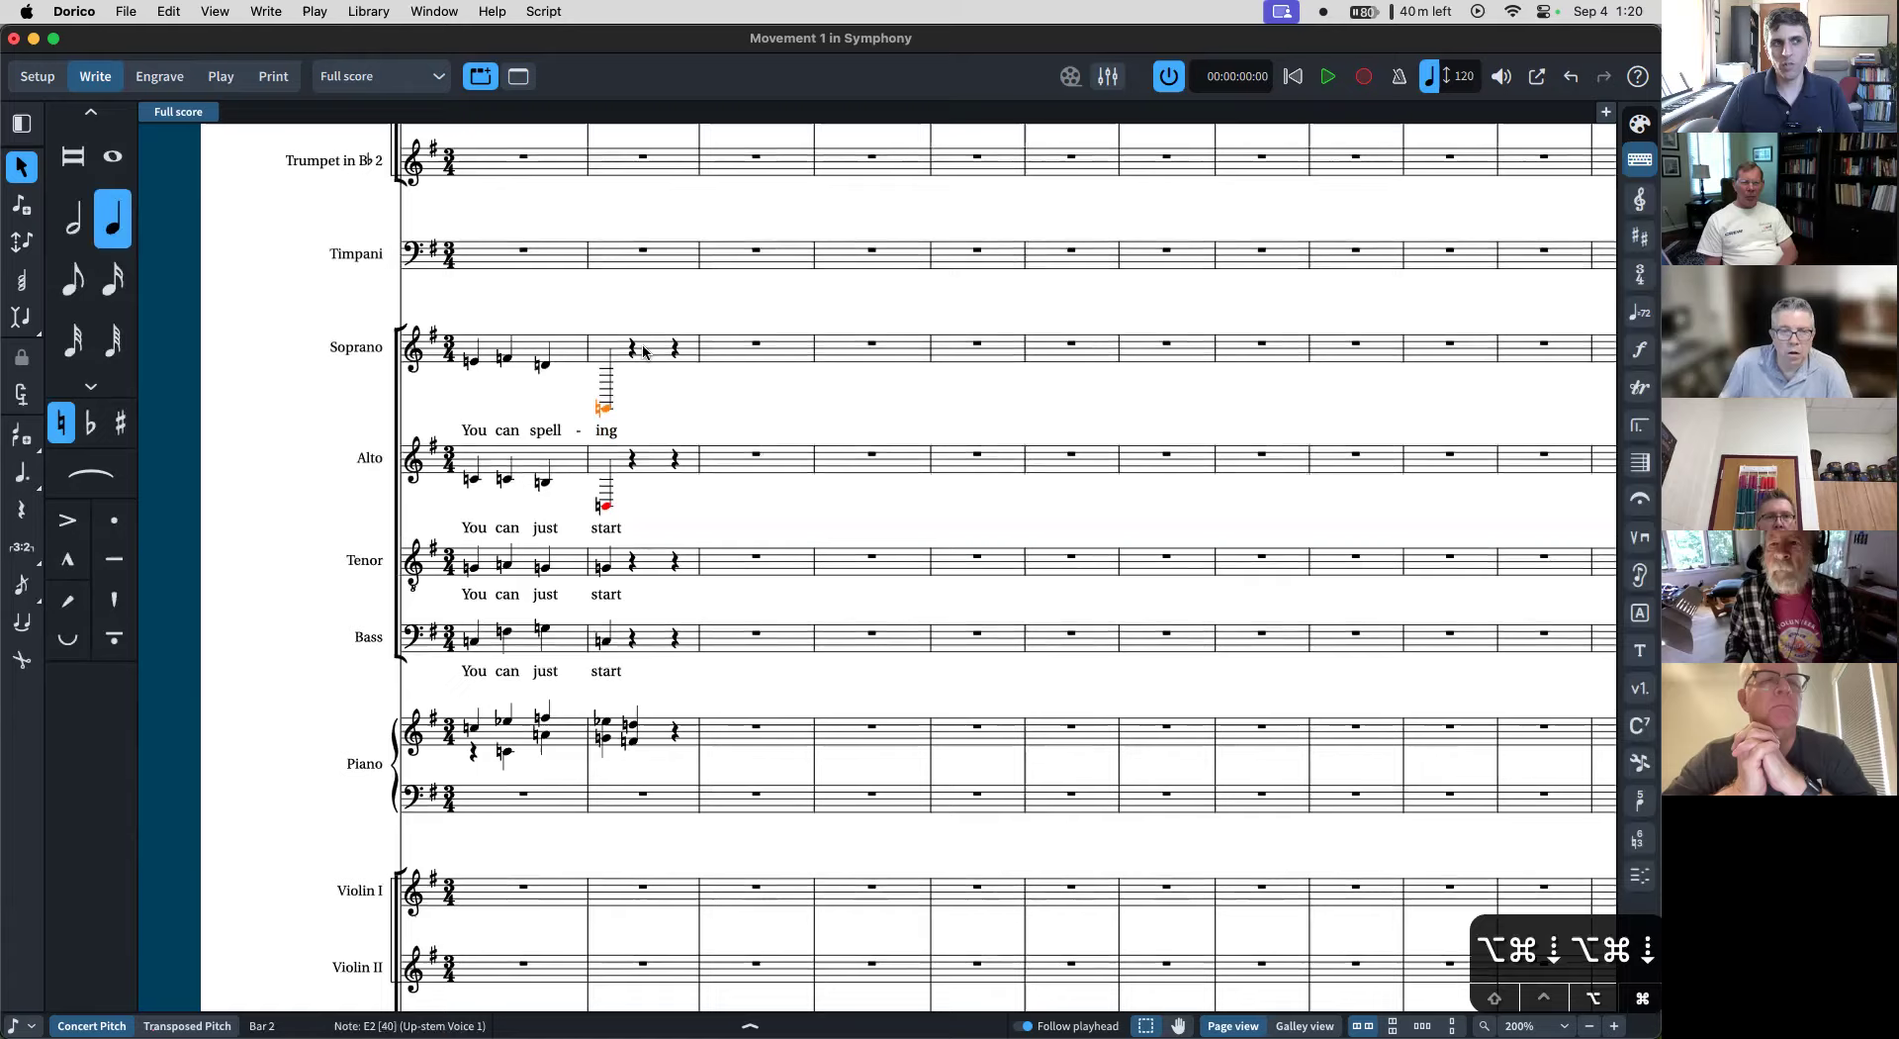
key("super+alt+Up")
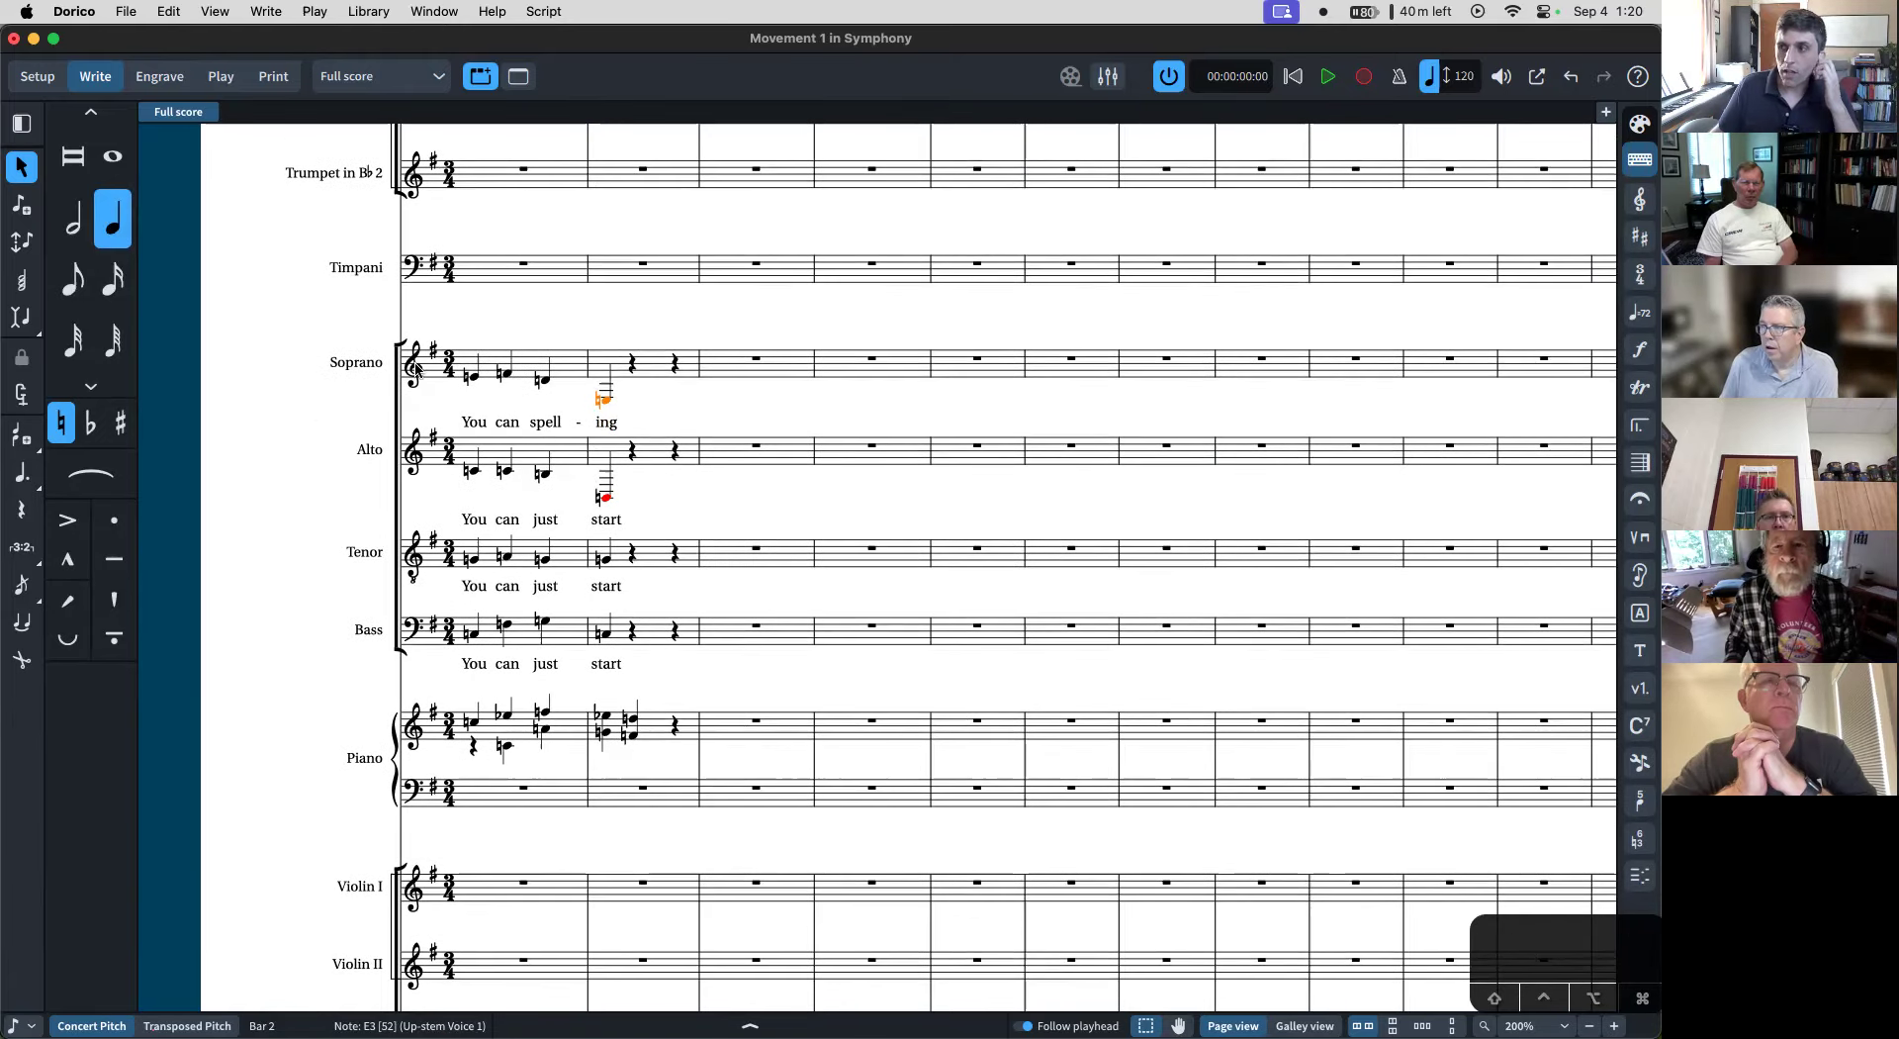
- Add a crescendo from p to f over the Alto phrase in bars 1 and 2
left_click(472, 376, "shift")
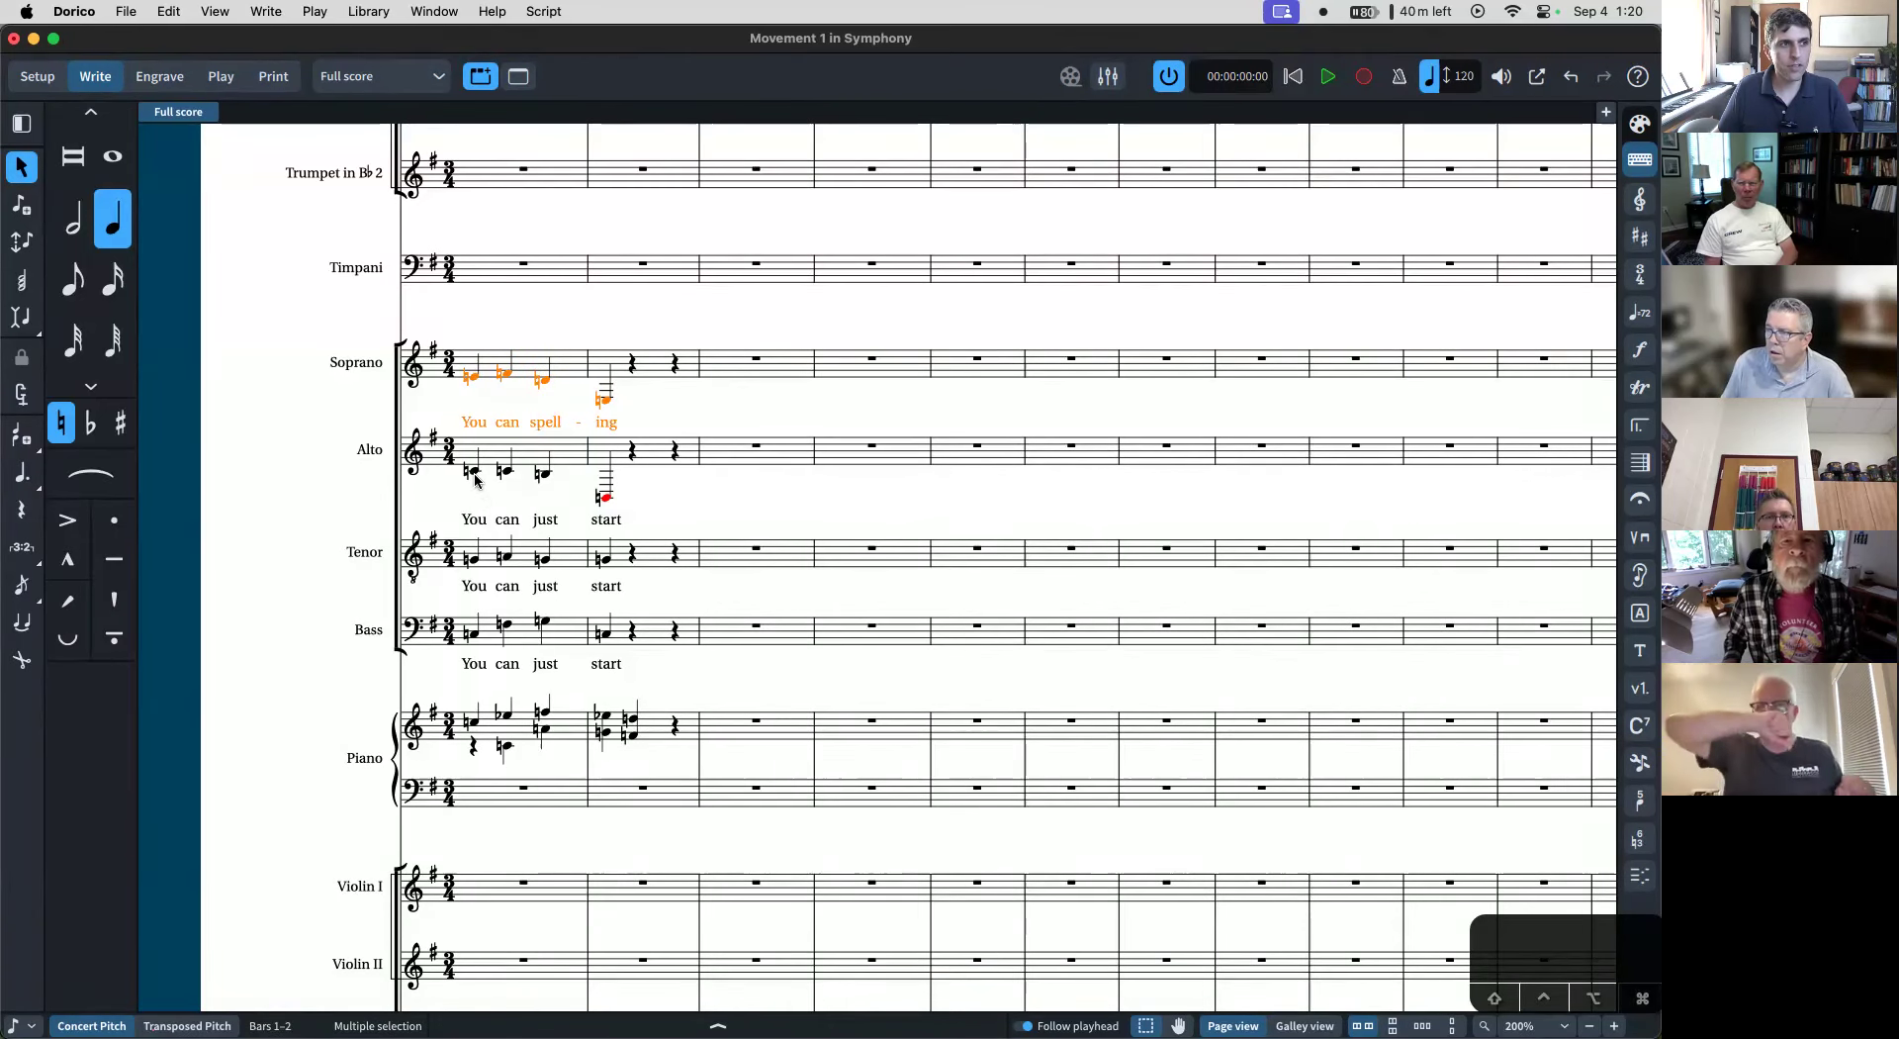
key("Down")
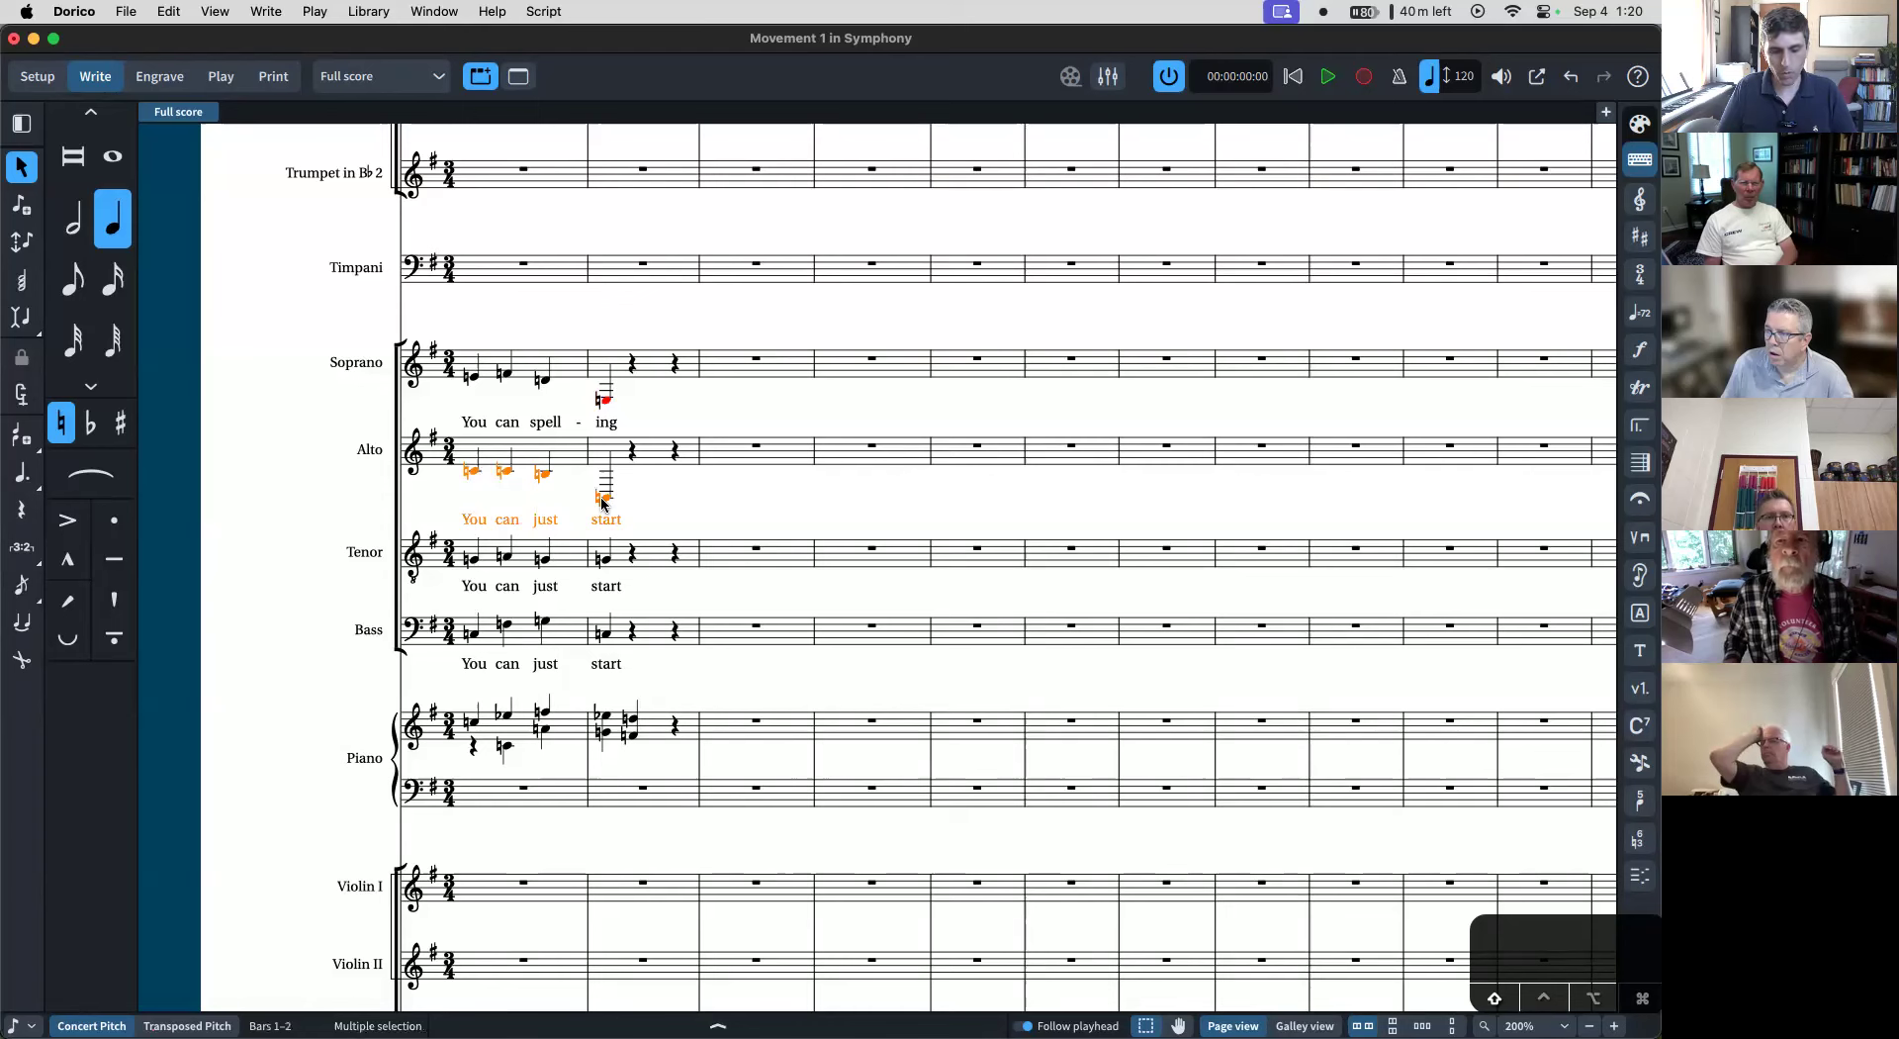
key("shift+d")
type("pM")
key("BackSpace")
type("<f")
key("Return")
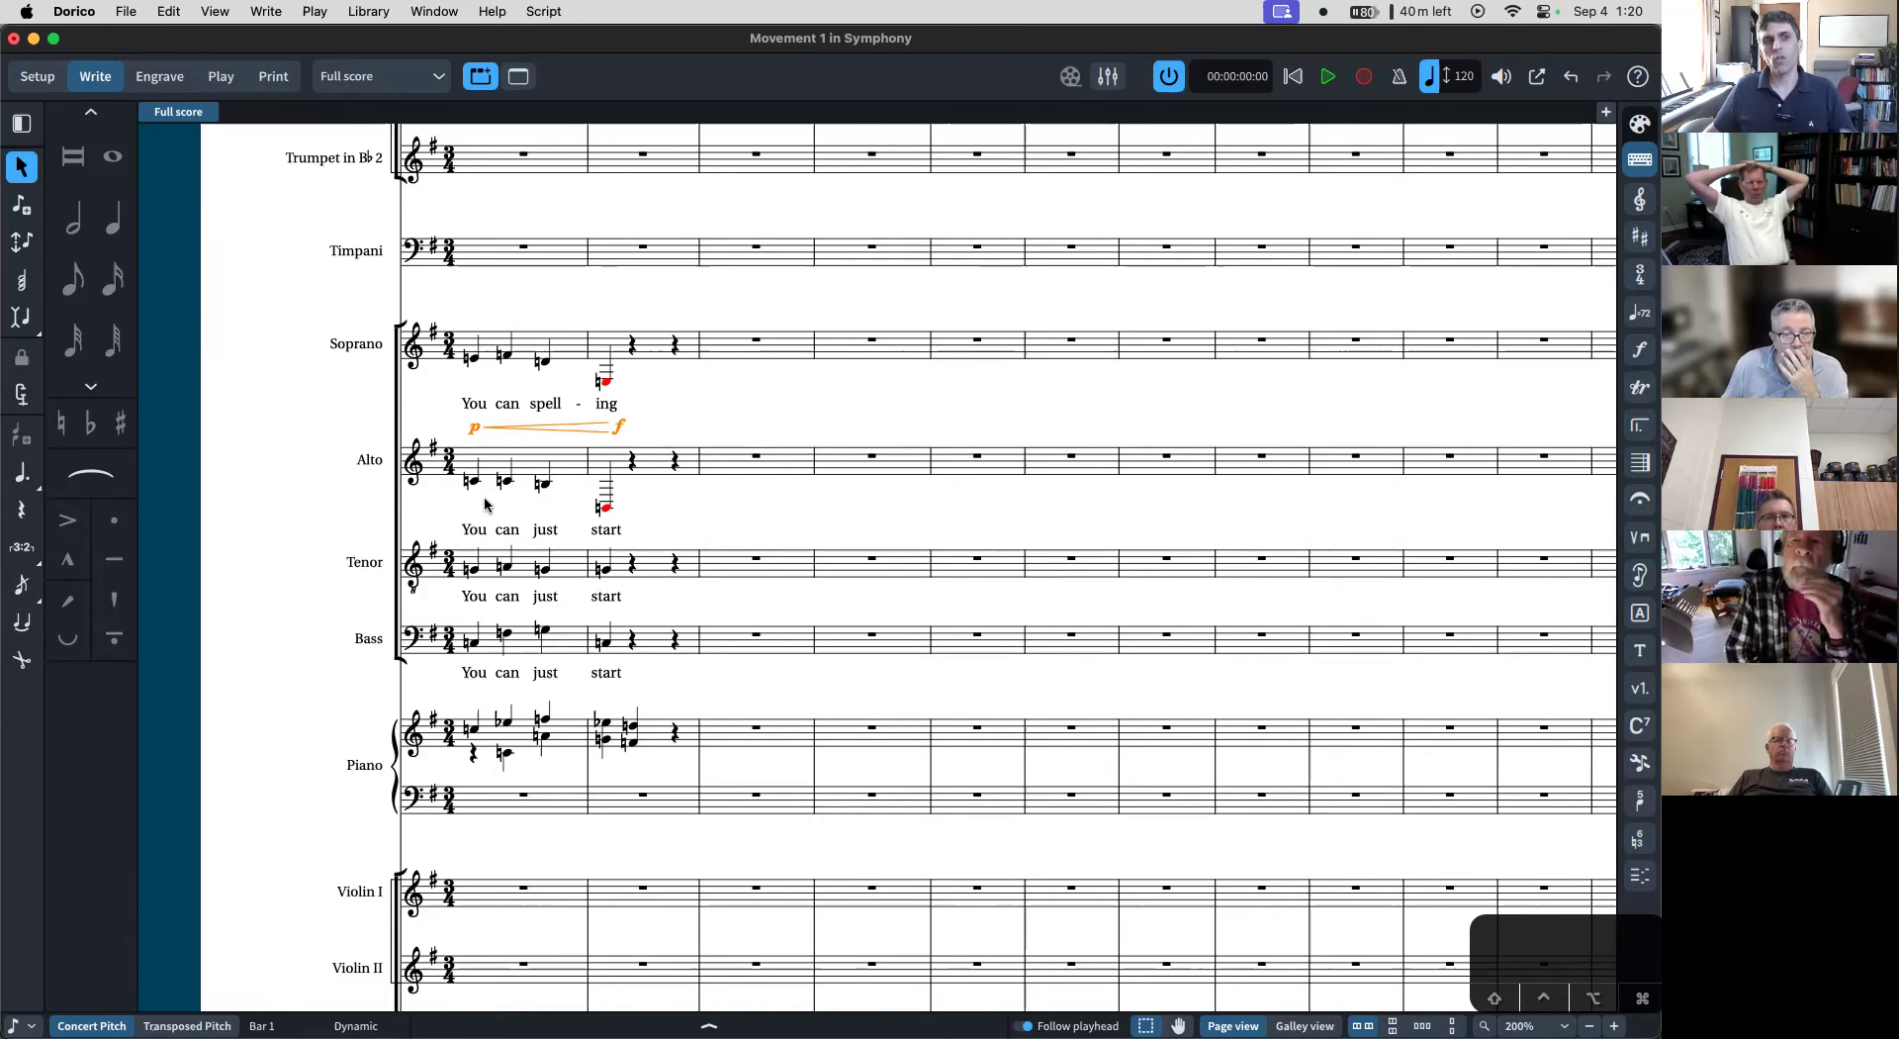
left_click(673, 417)
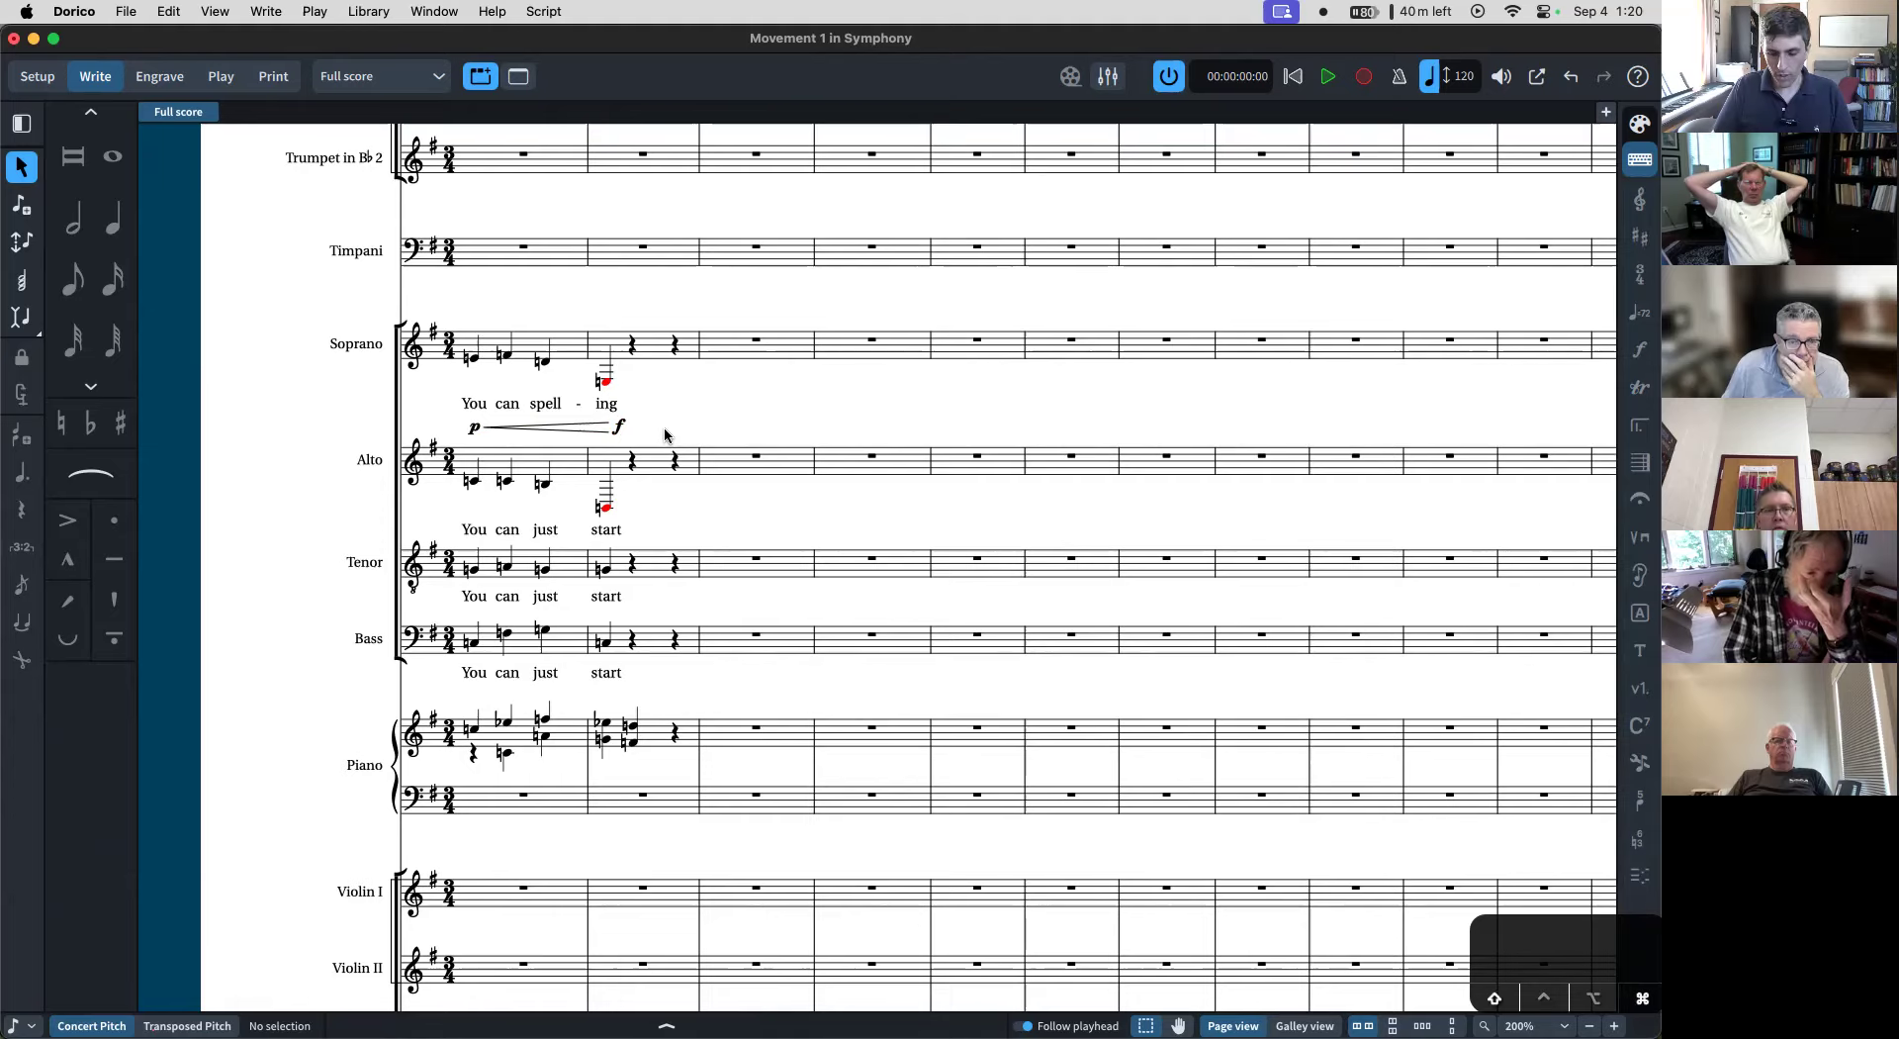
- Set the full score's minimum inter-staff gap with content to 1/4 space, apply it and close the layout options
key("ctrl+shift+l")
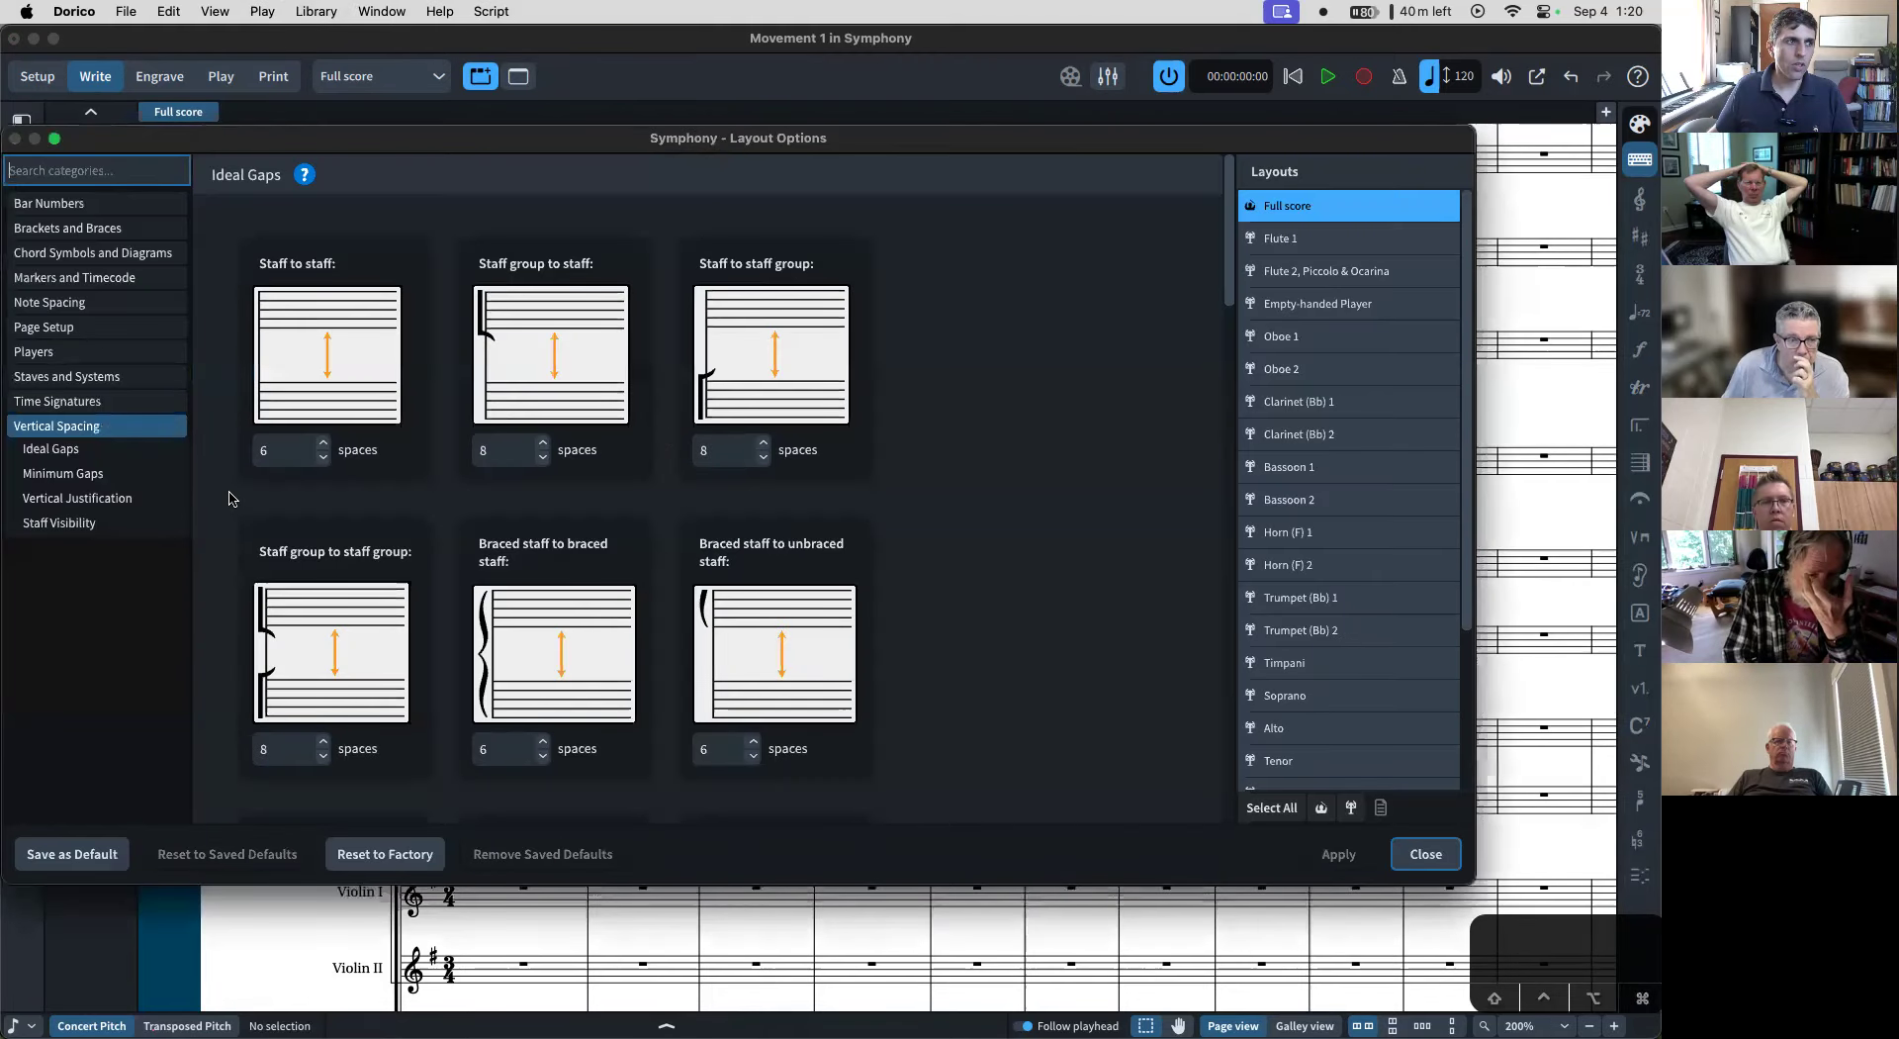
scroll(269, 490, "down", 2)
scroll(365, 413, "down", 12)
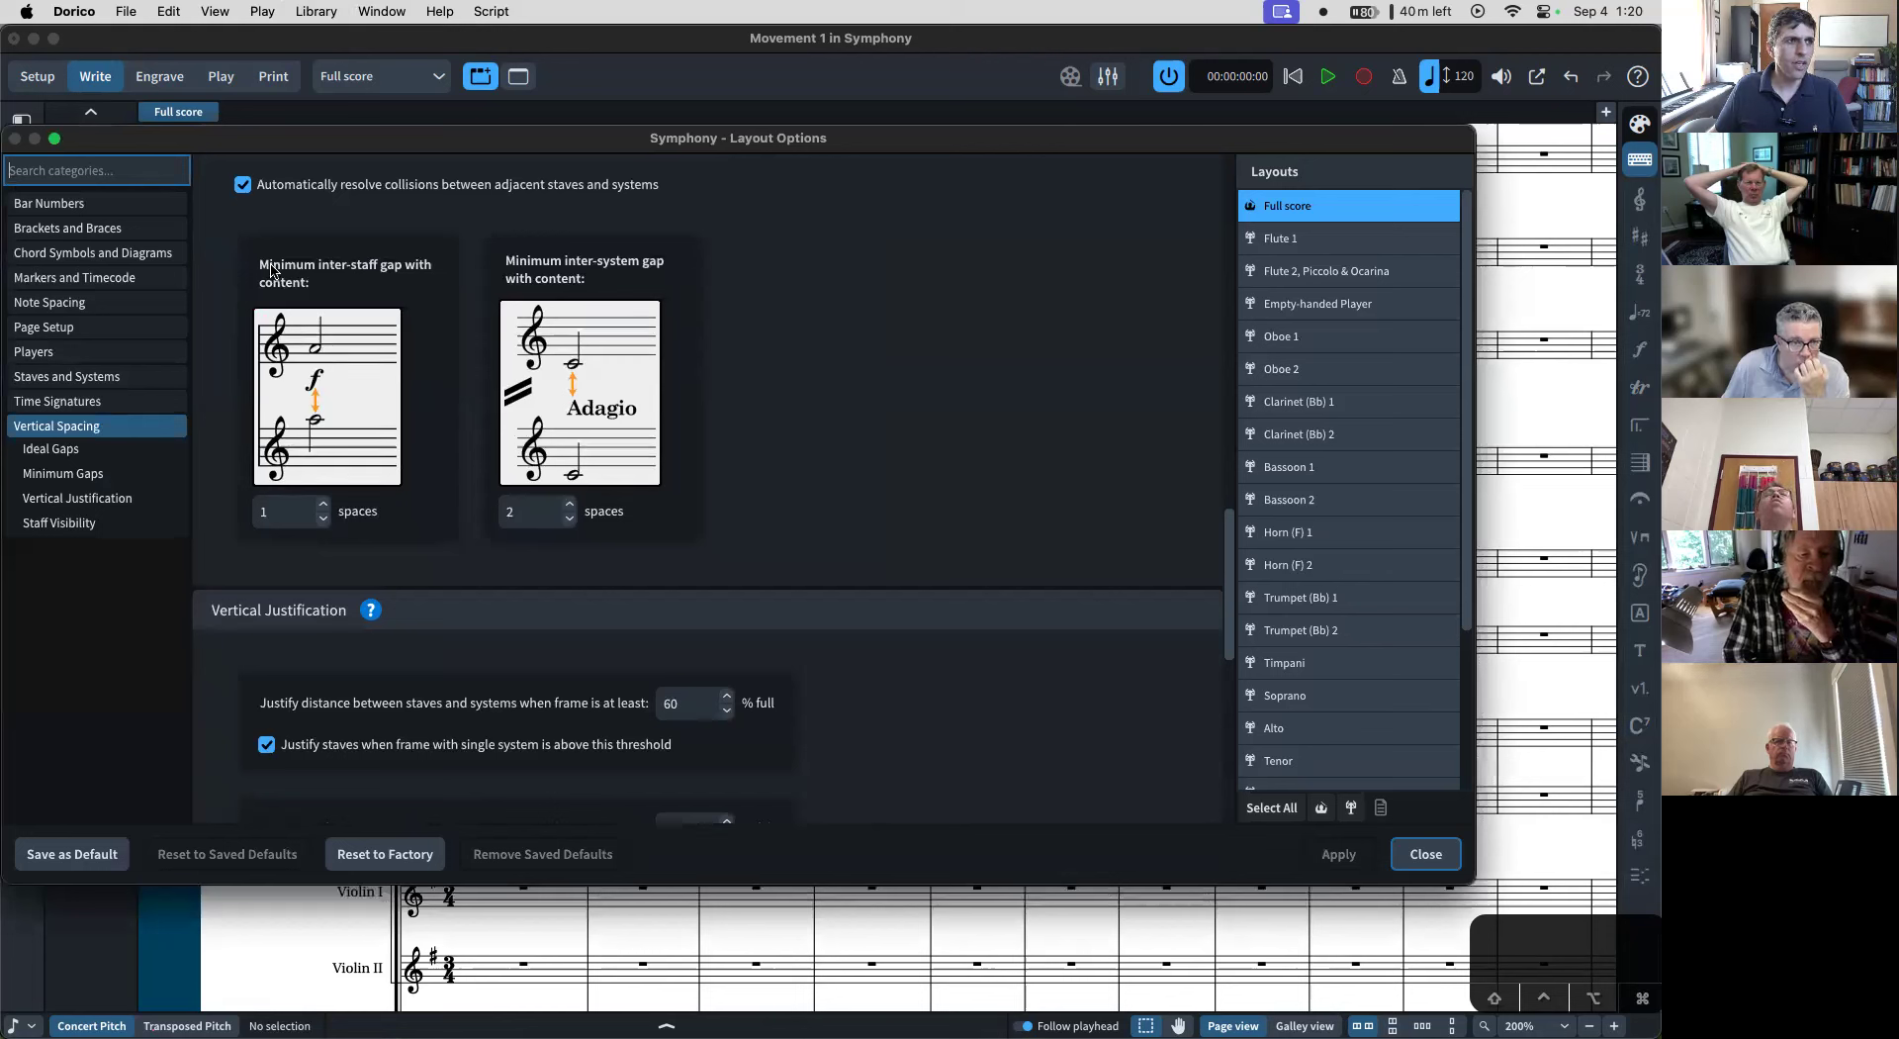
left_click(291, 516)
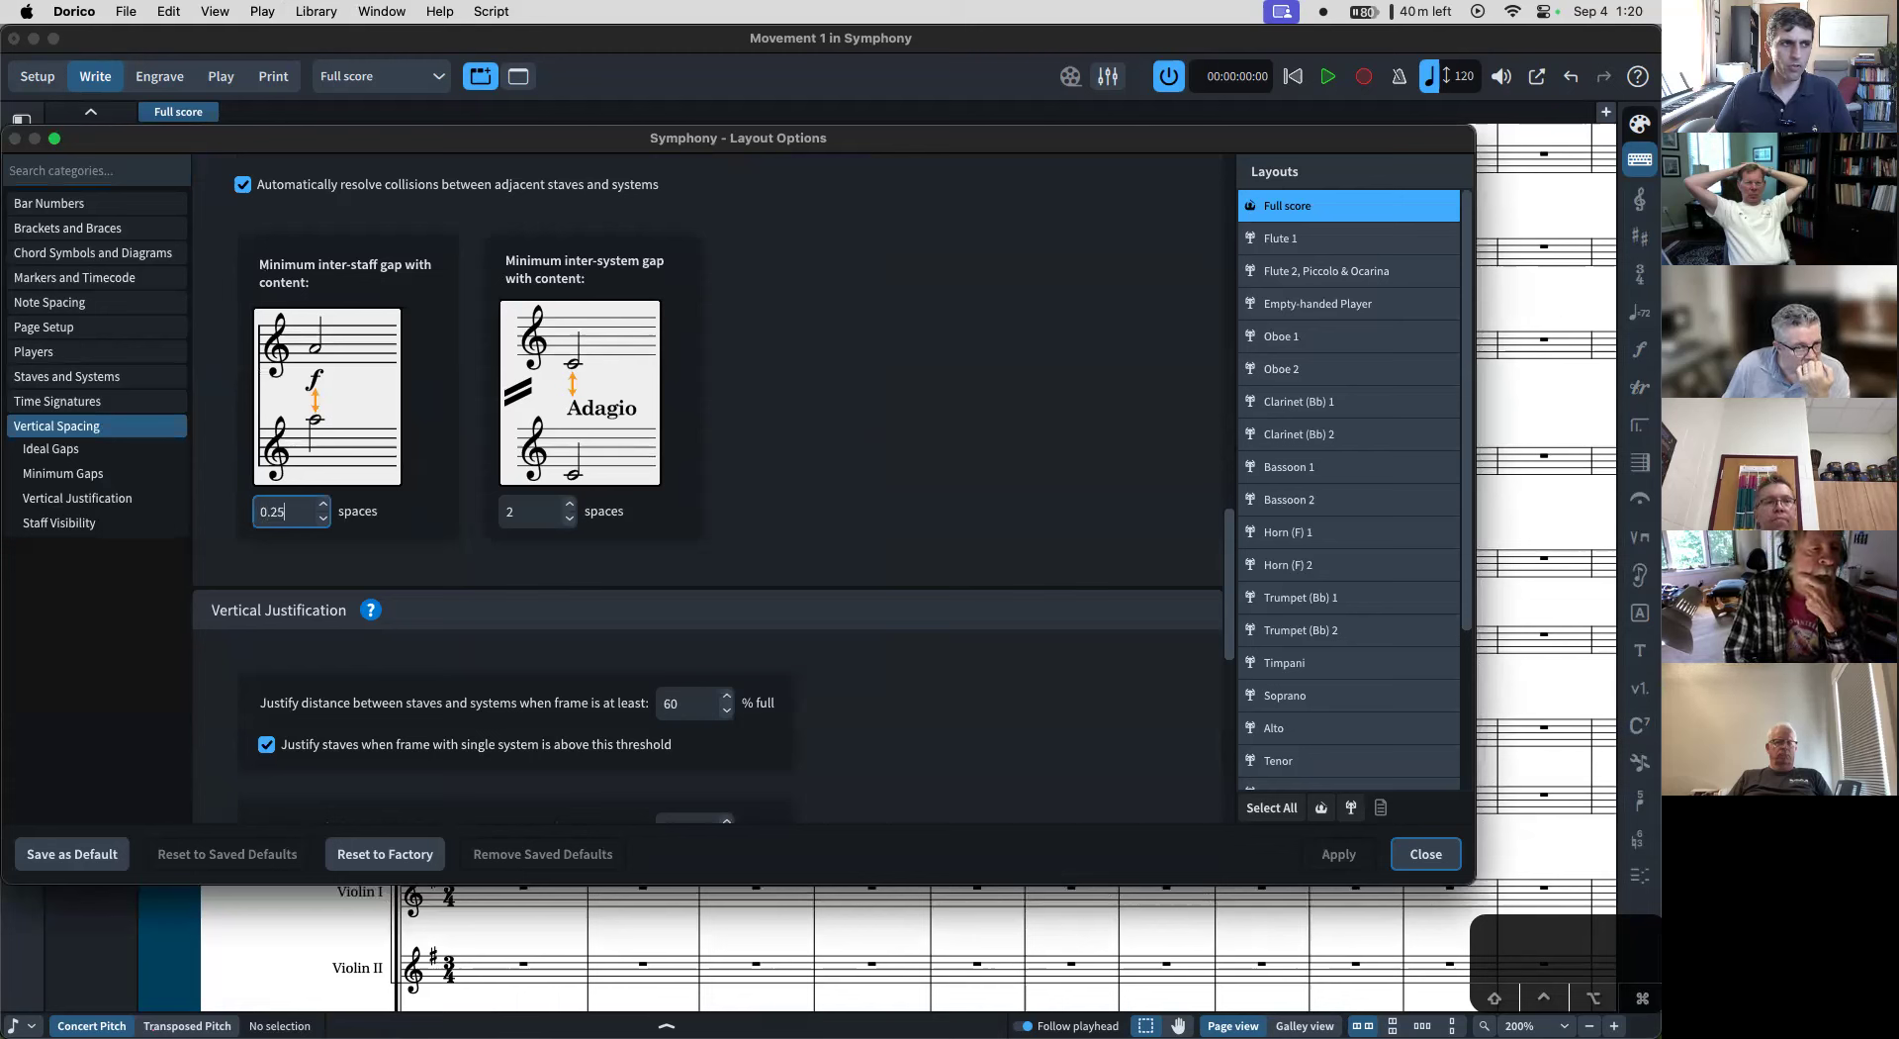
type("0.25")
key("Tab")
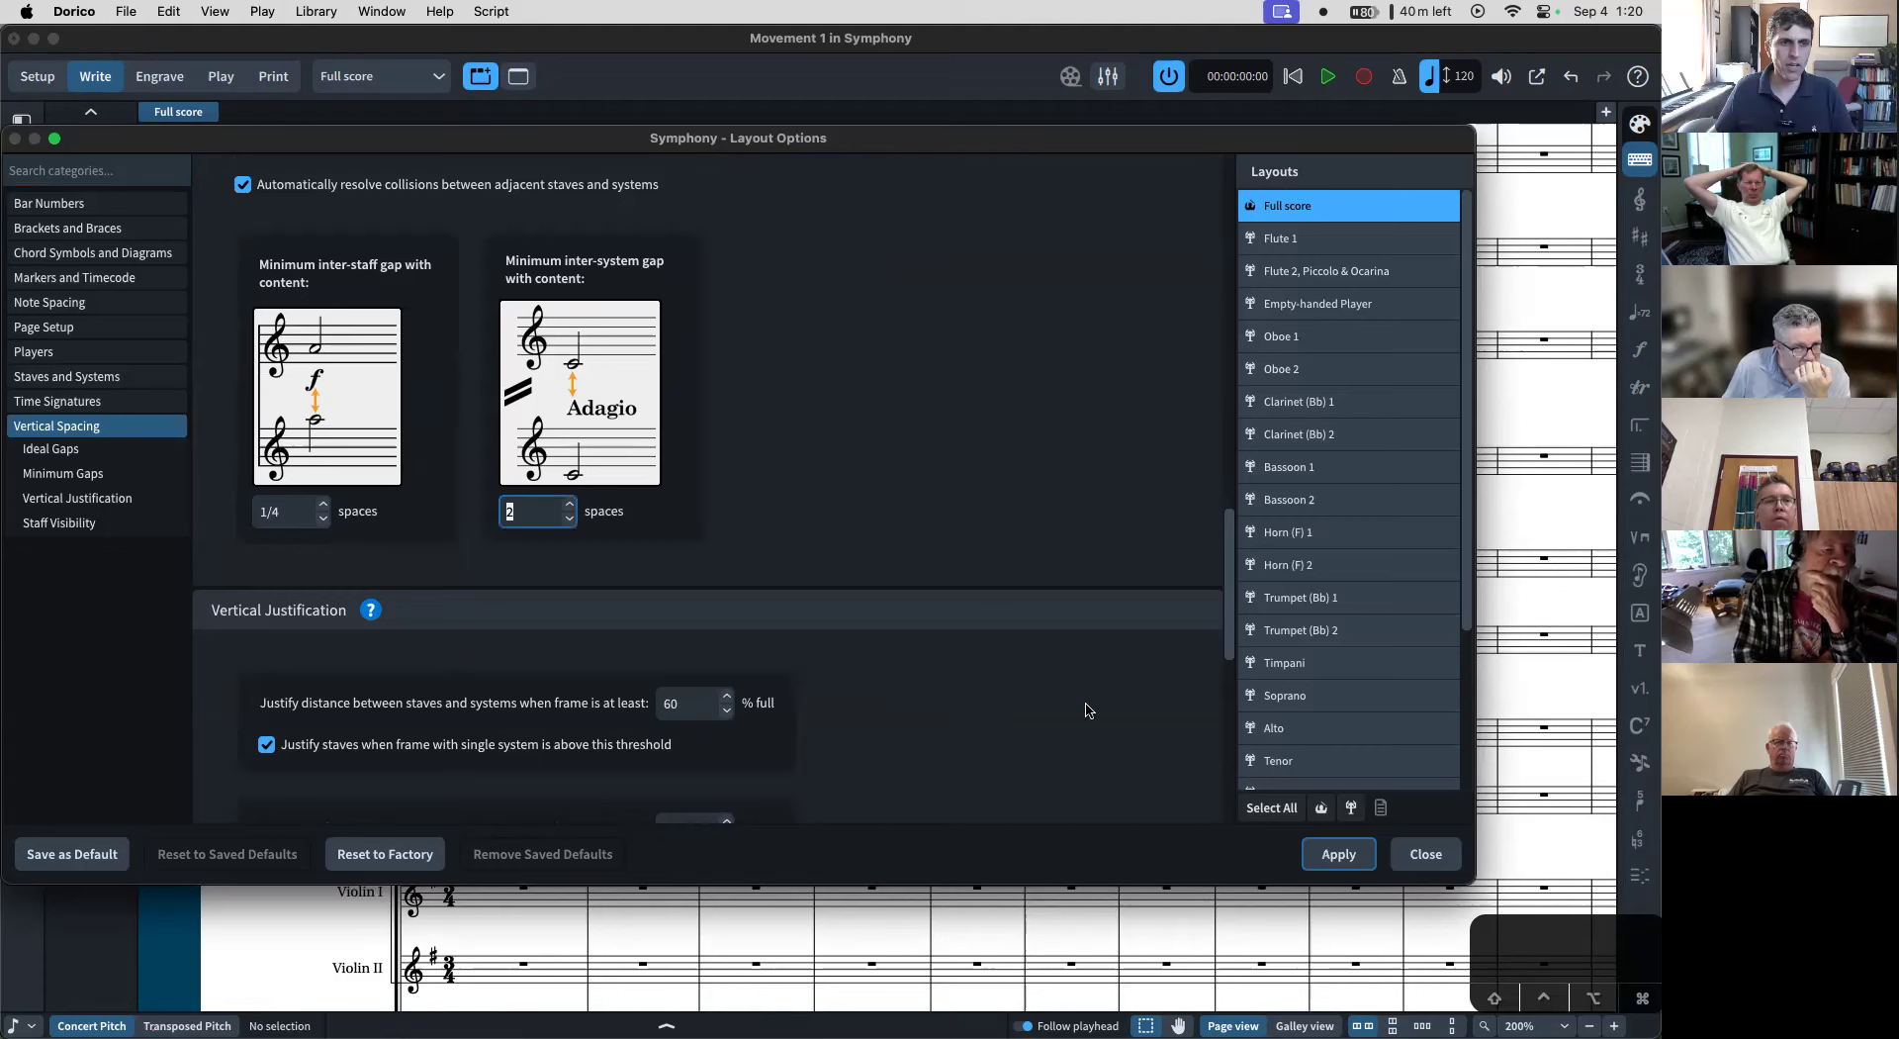
left_click(1338, 853)
left_click(1426, 854)
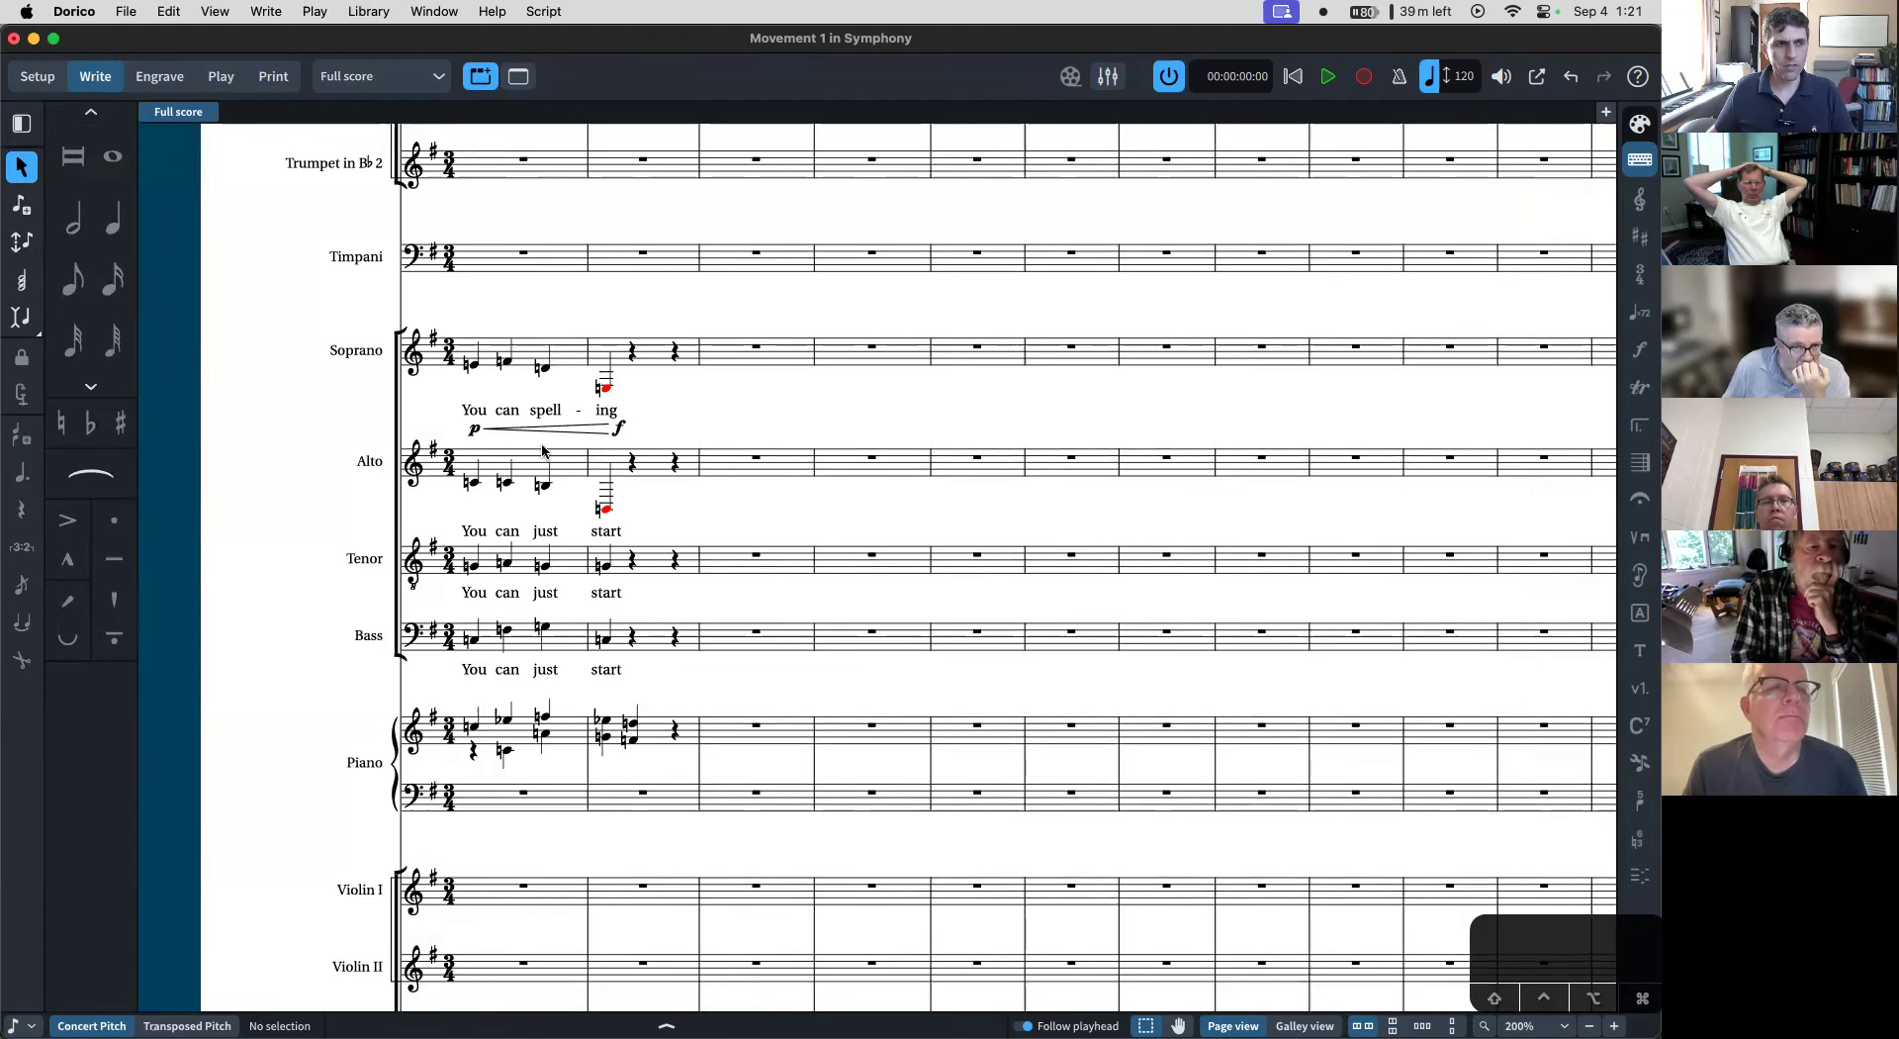
- Undo the last inter-staff gap change and close the Symphony project without saving
key("super+z")
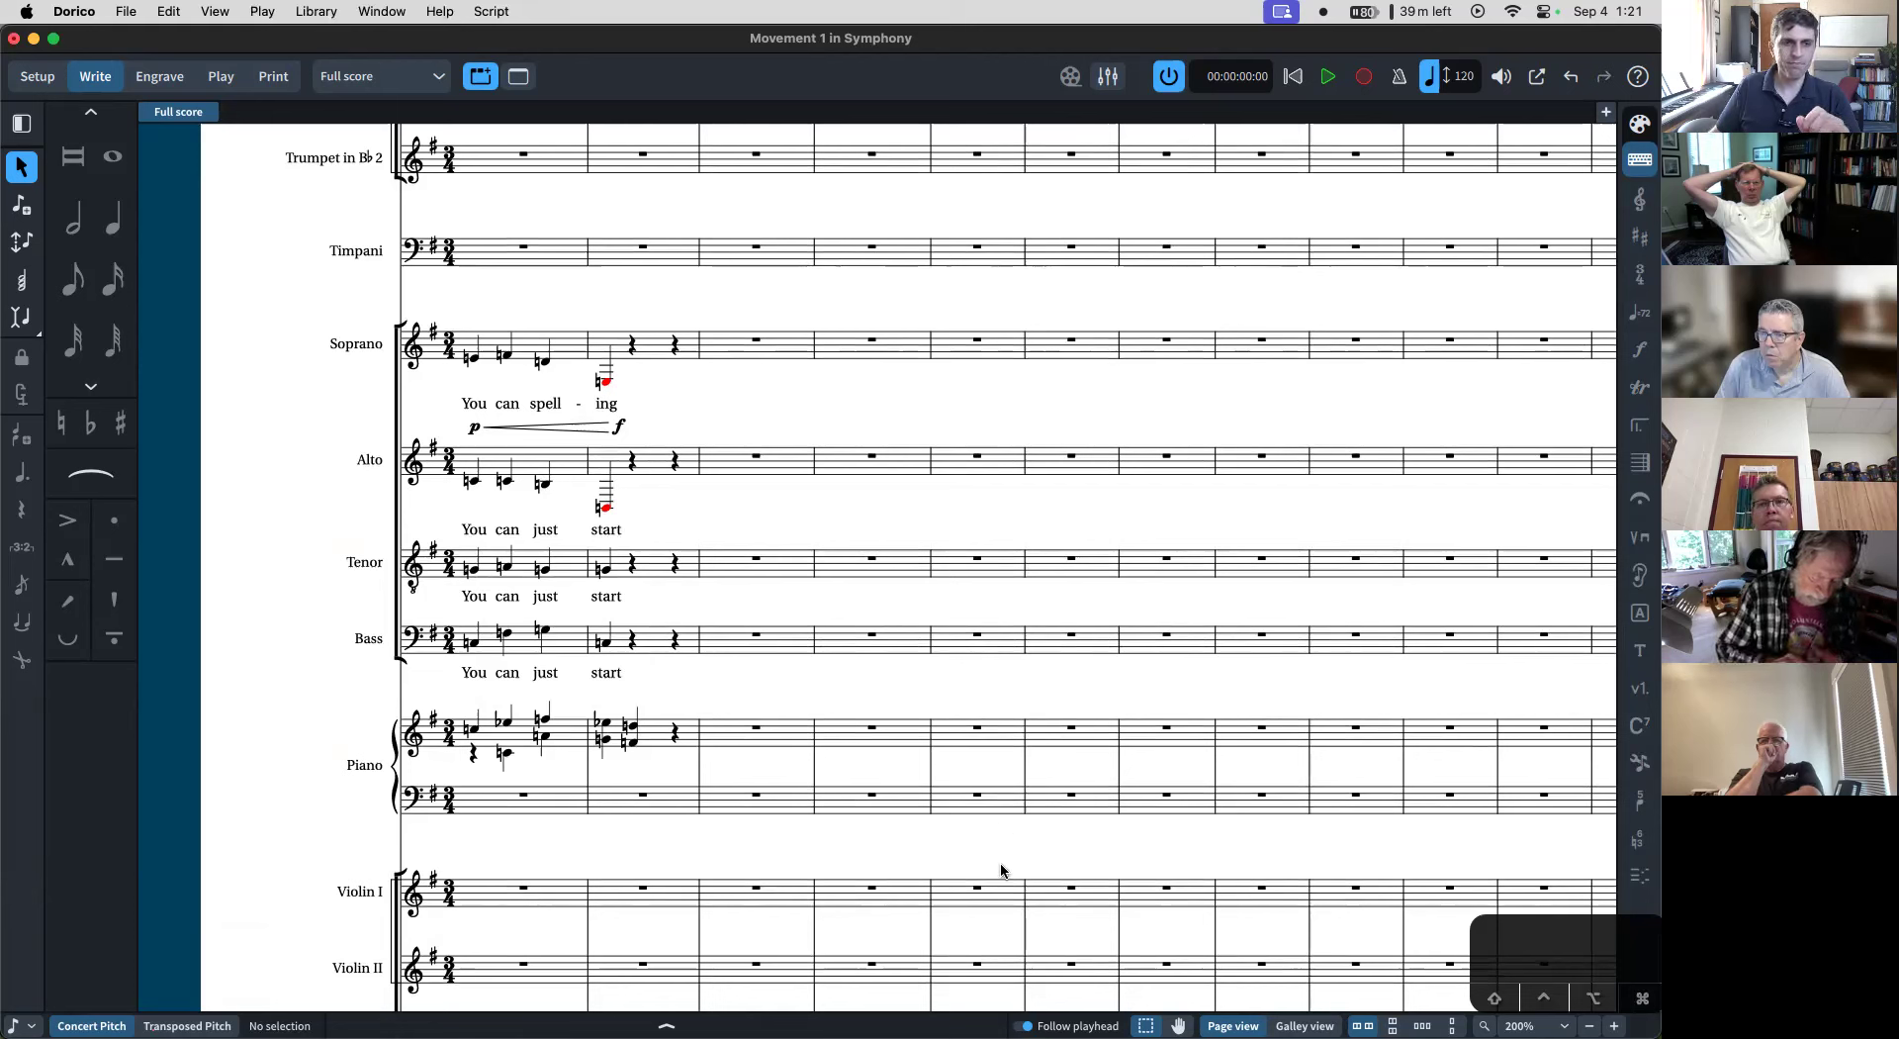
left_click(935, 431)
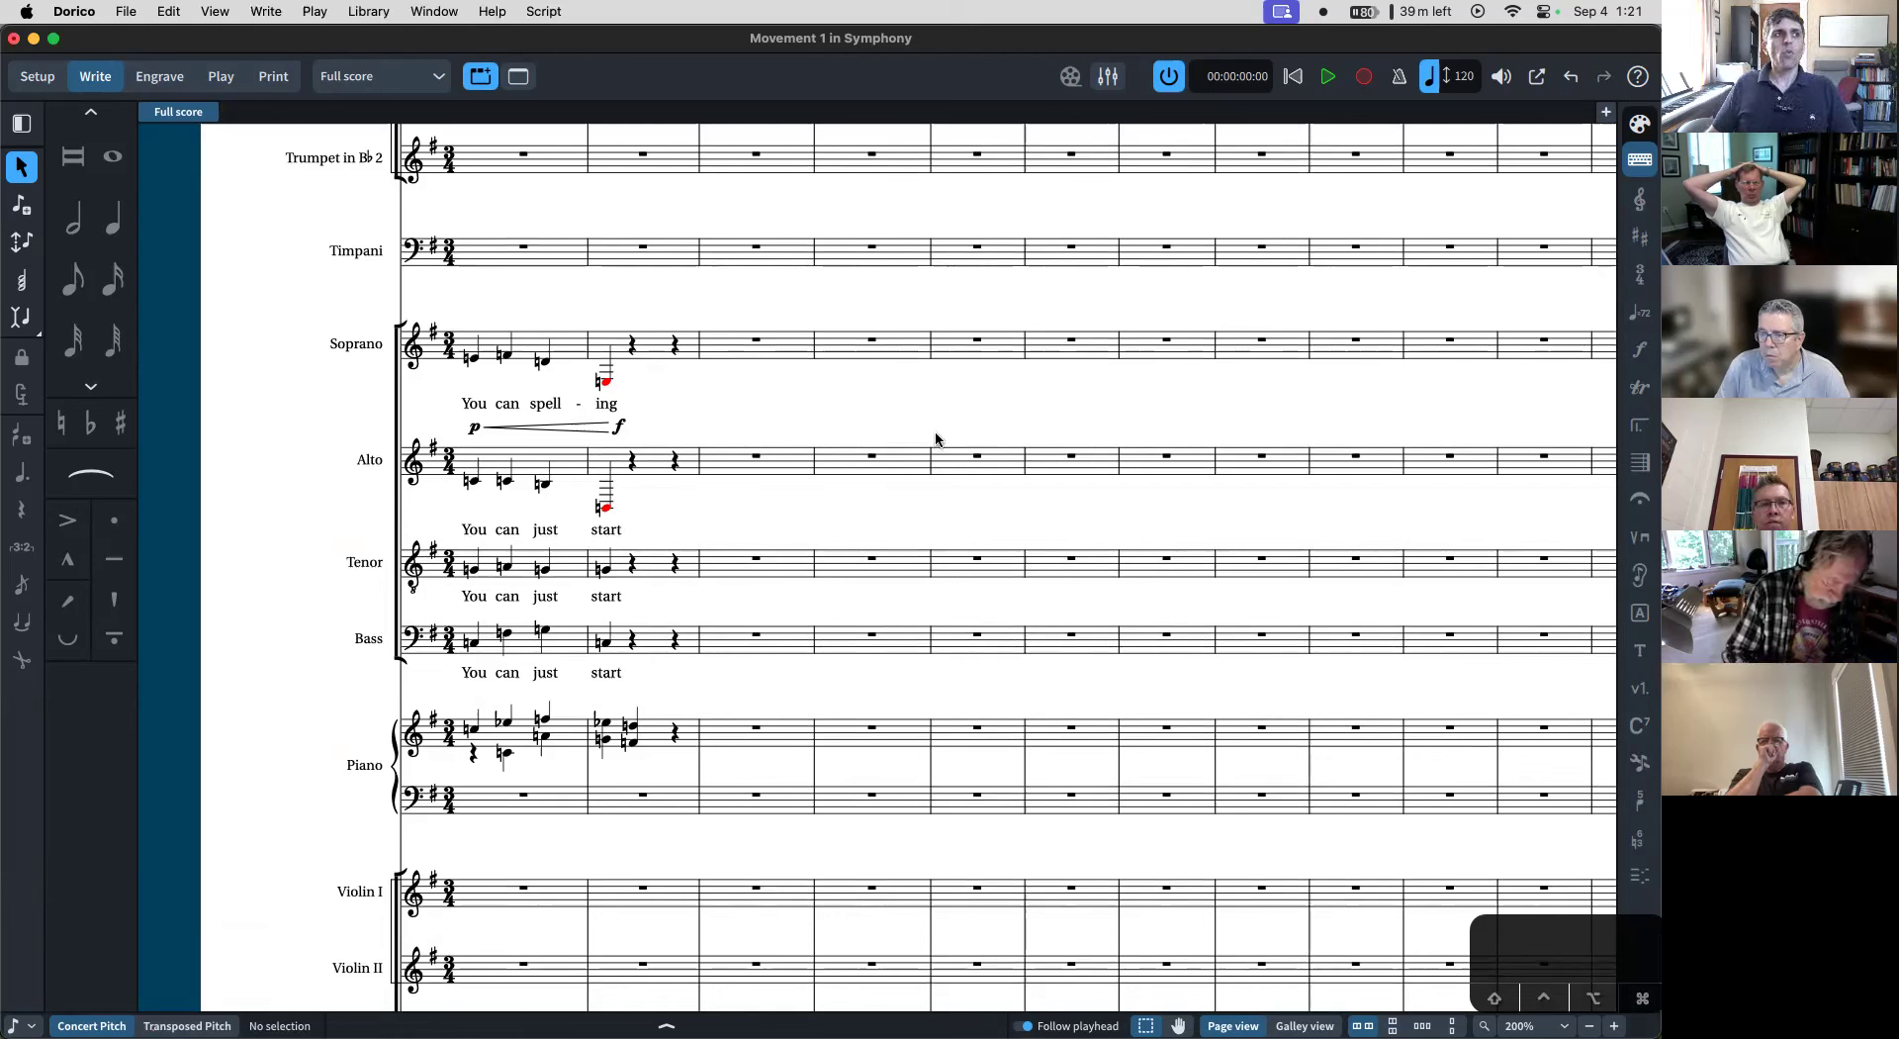
left_click(13, 38)
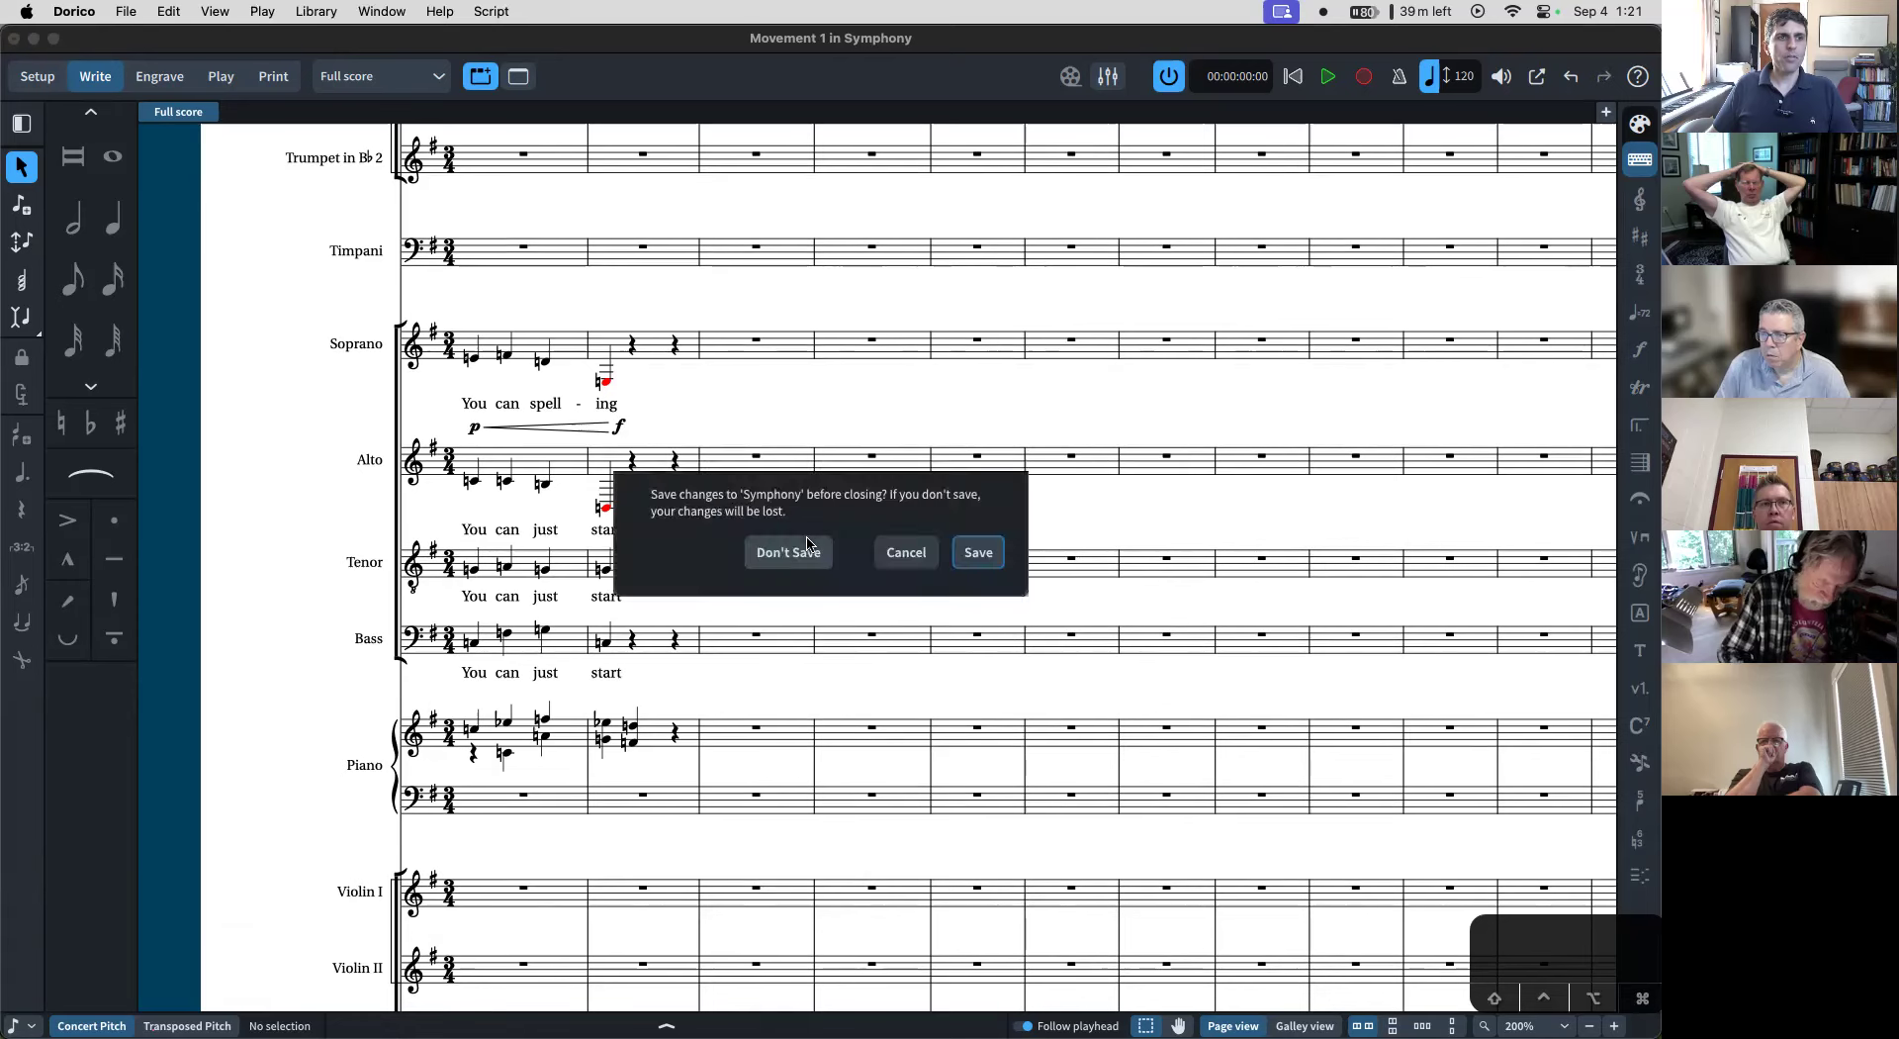
left_click(899, 551)
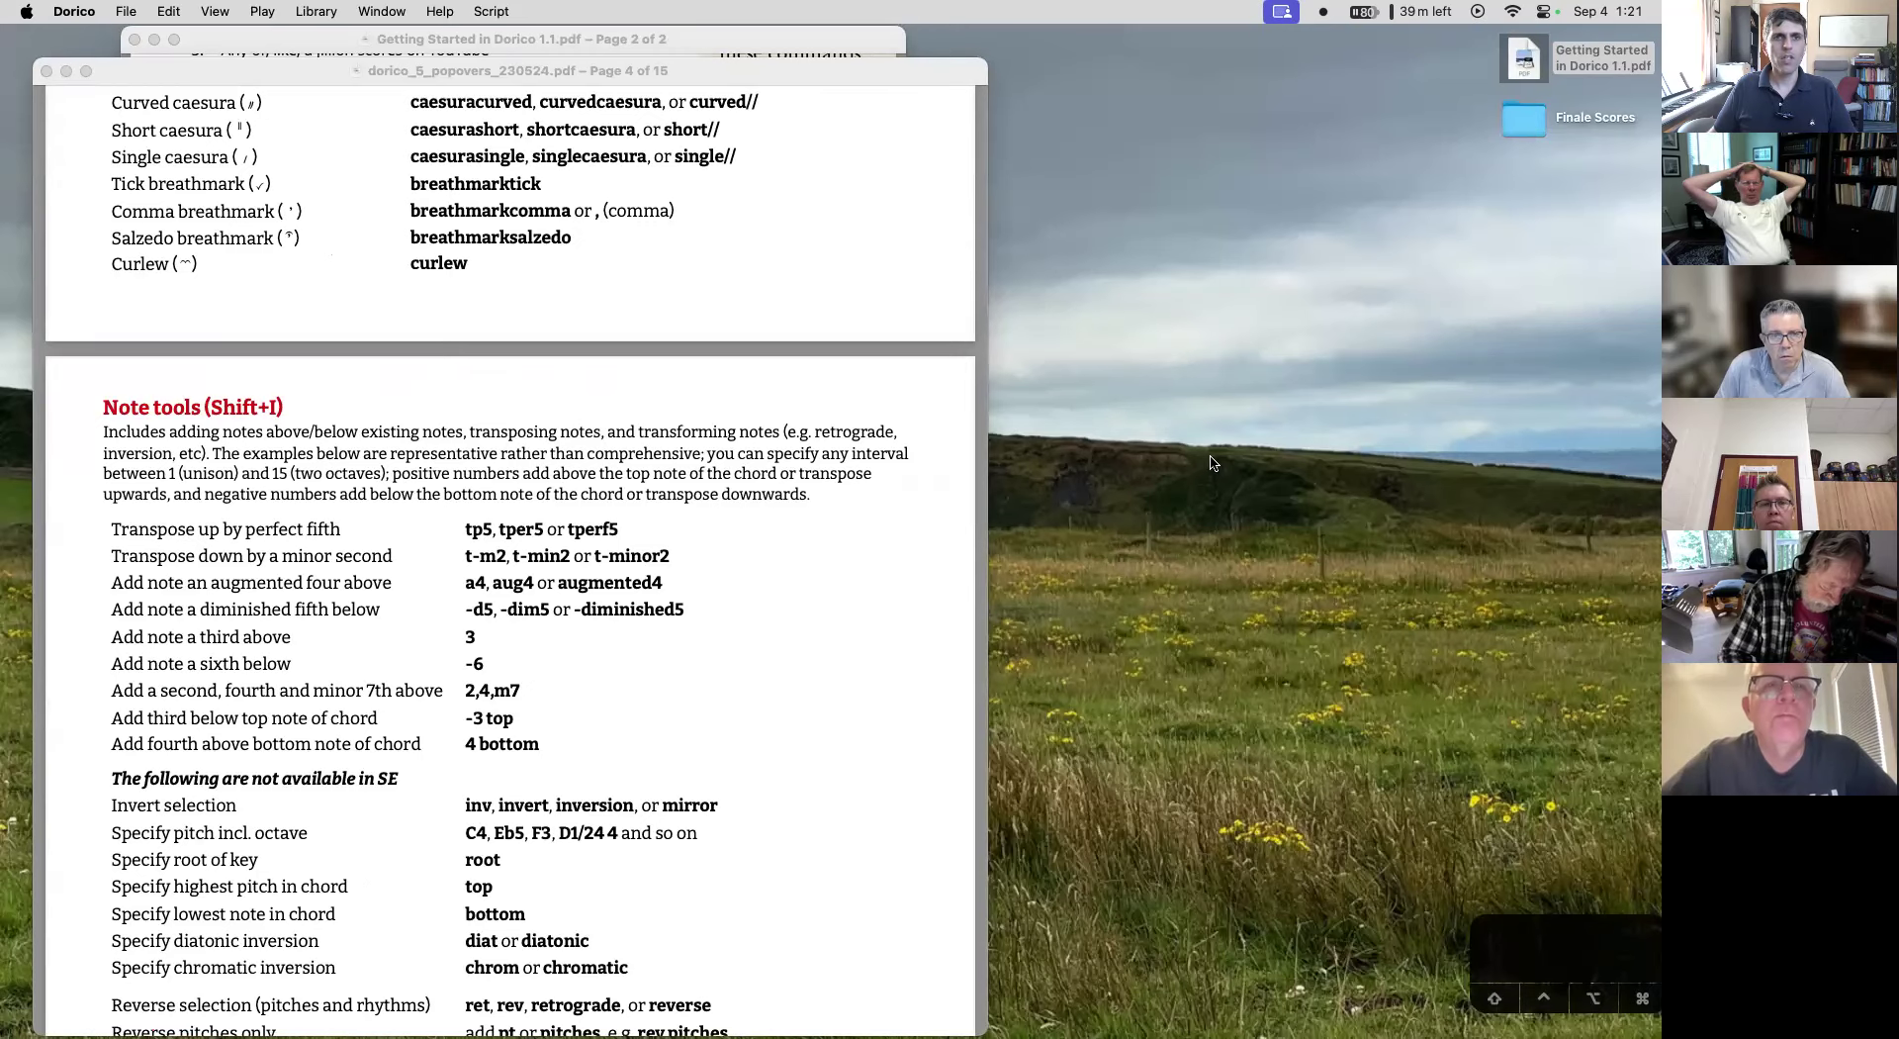
- Open DivergingConfluencesM3.musx from the desktop's Finale Scores folder in Finale and look over its score pages
double_click(1526, 117)
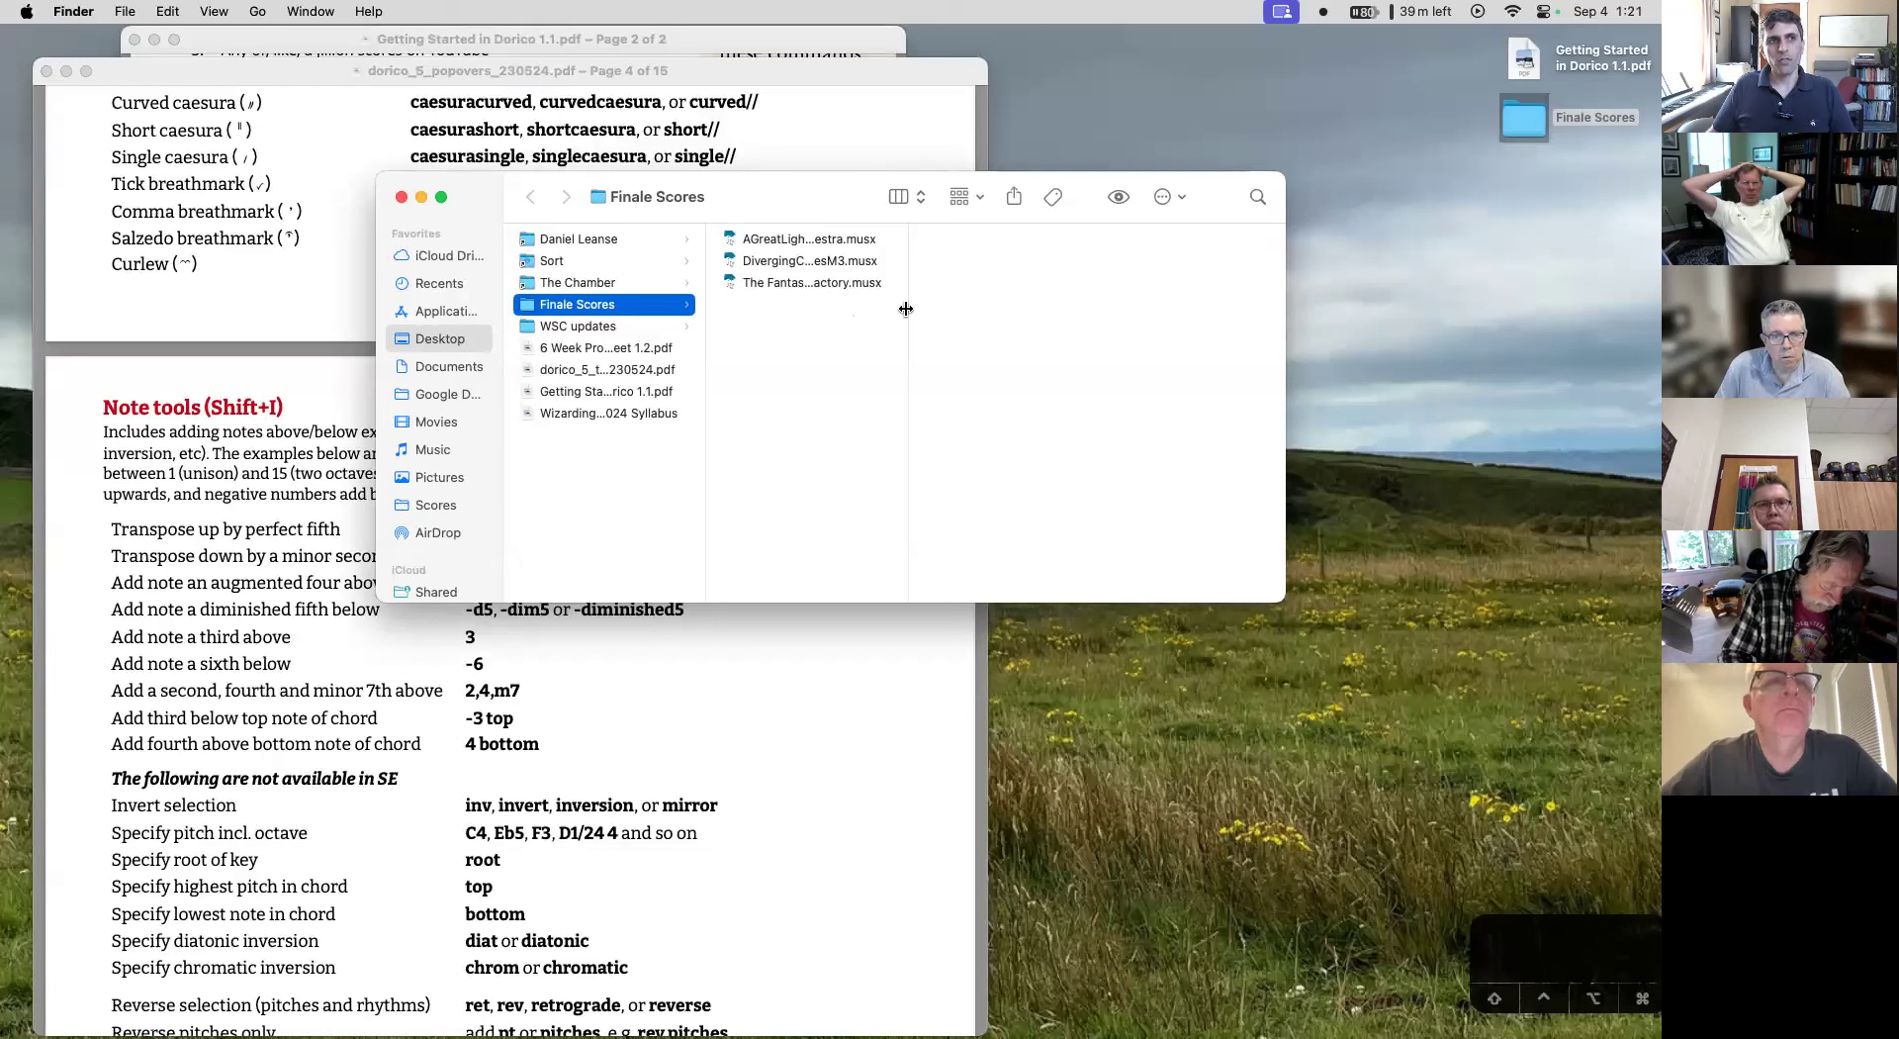
left_click_drag(909, 308, 981, 319)
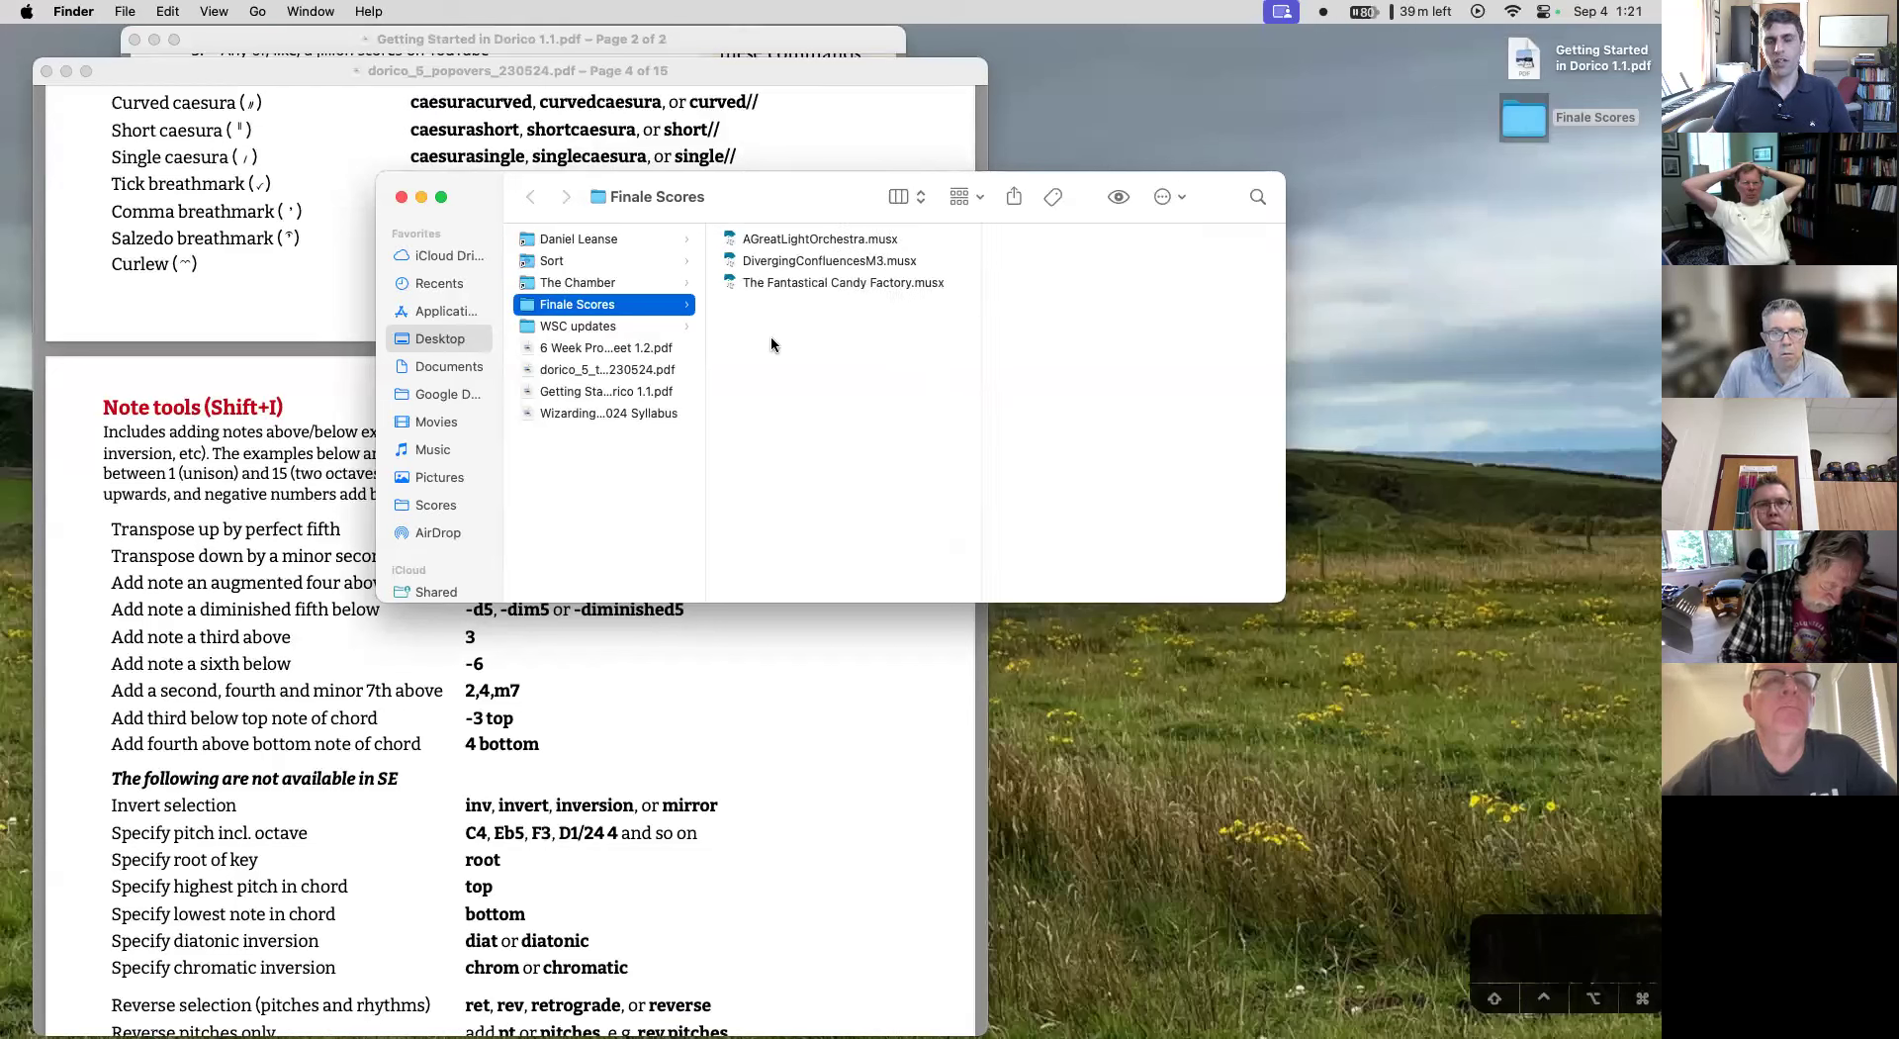
double_click(866, 262)
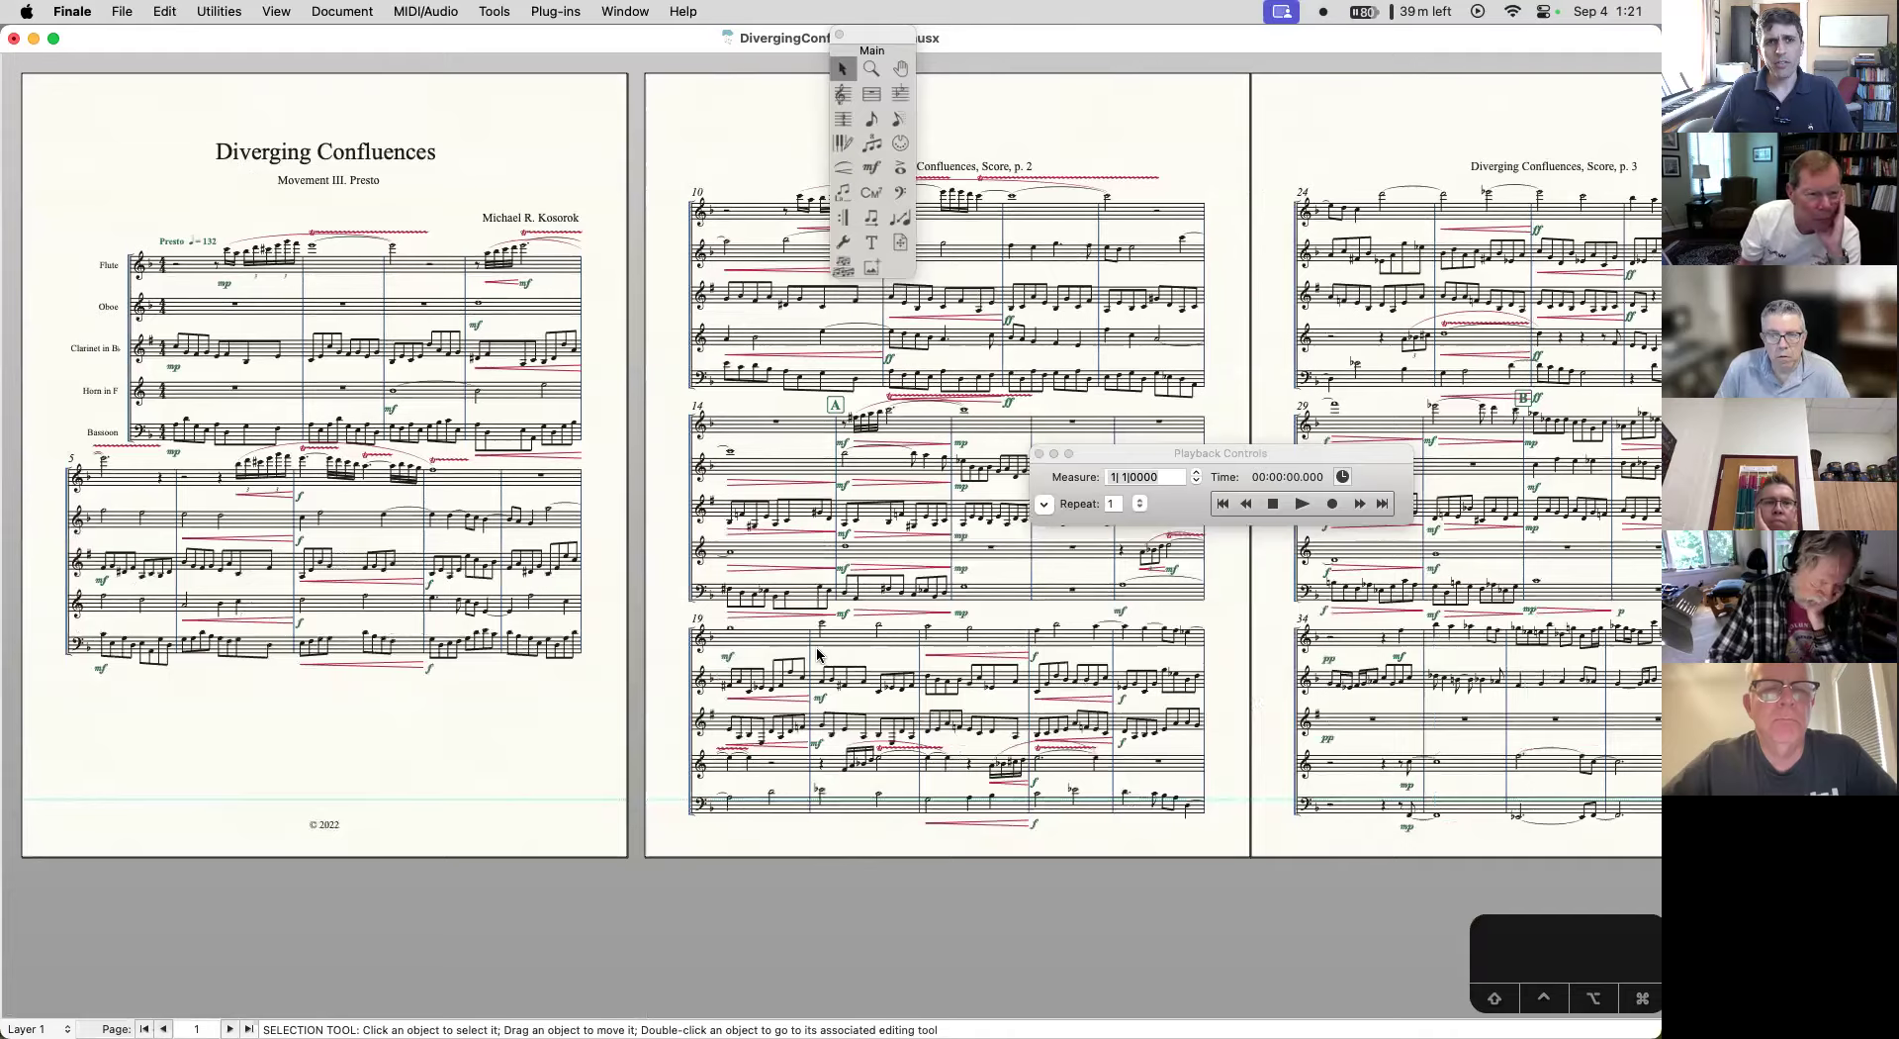
scroll(871, 613, "right", 5)
scroll(817, 652, "right", 15)
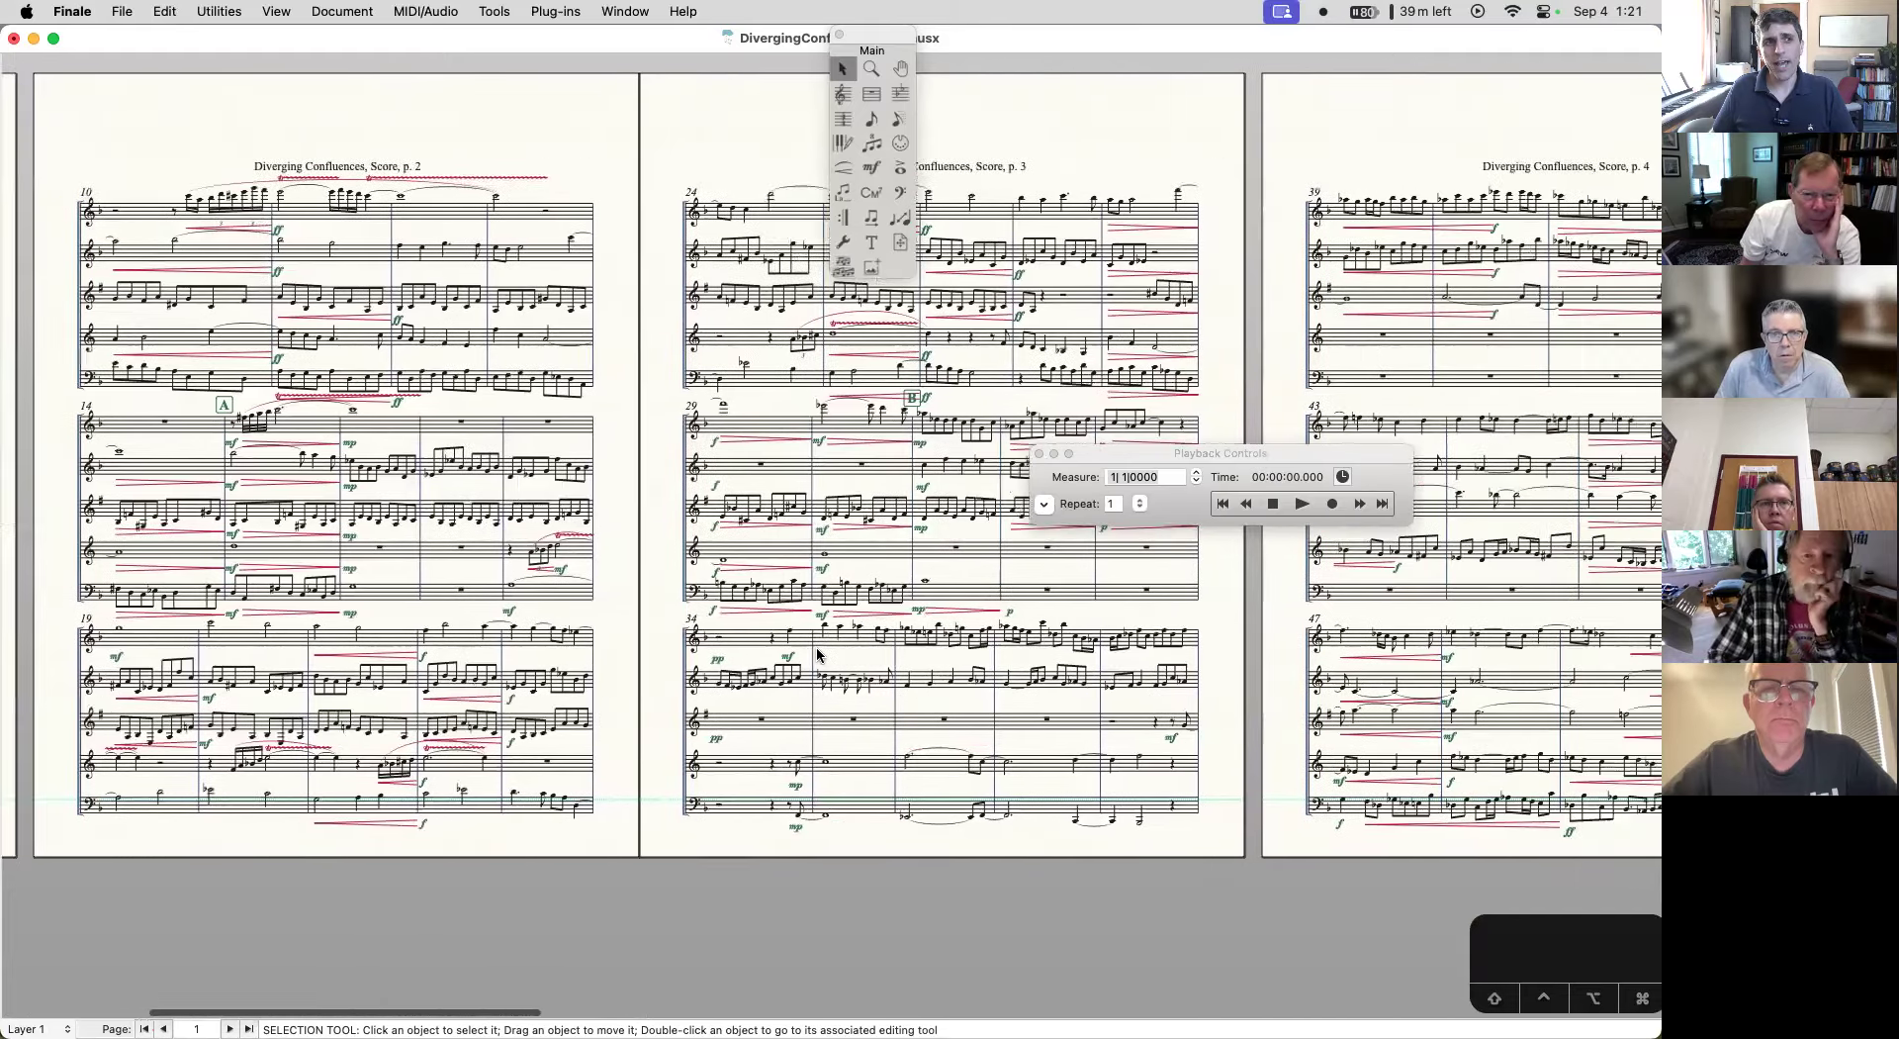
scroll(818, 653, "left", 20)
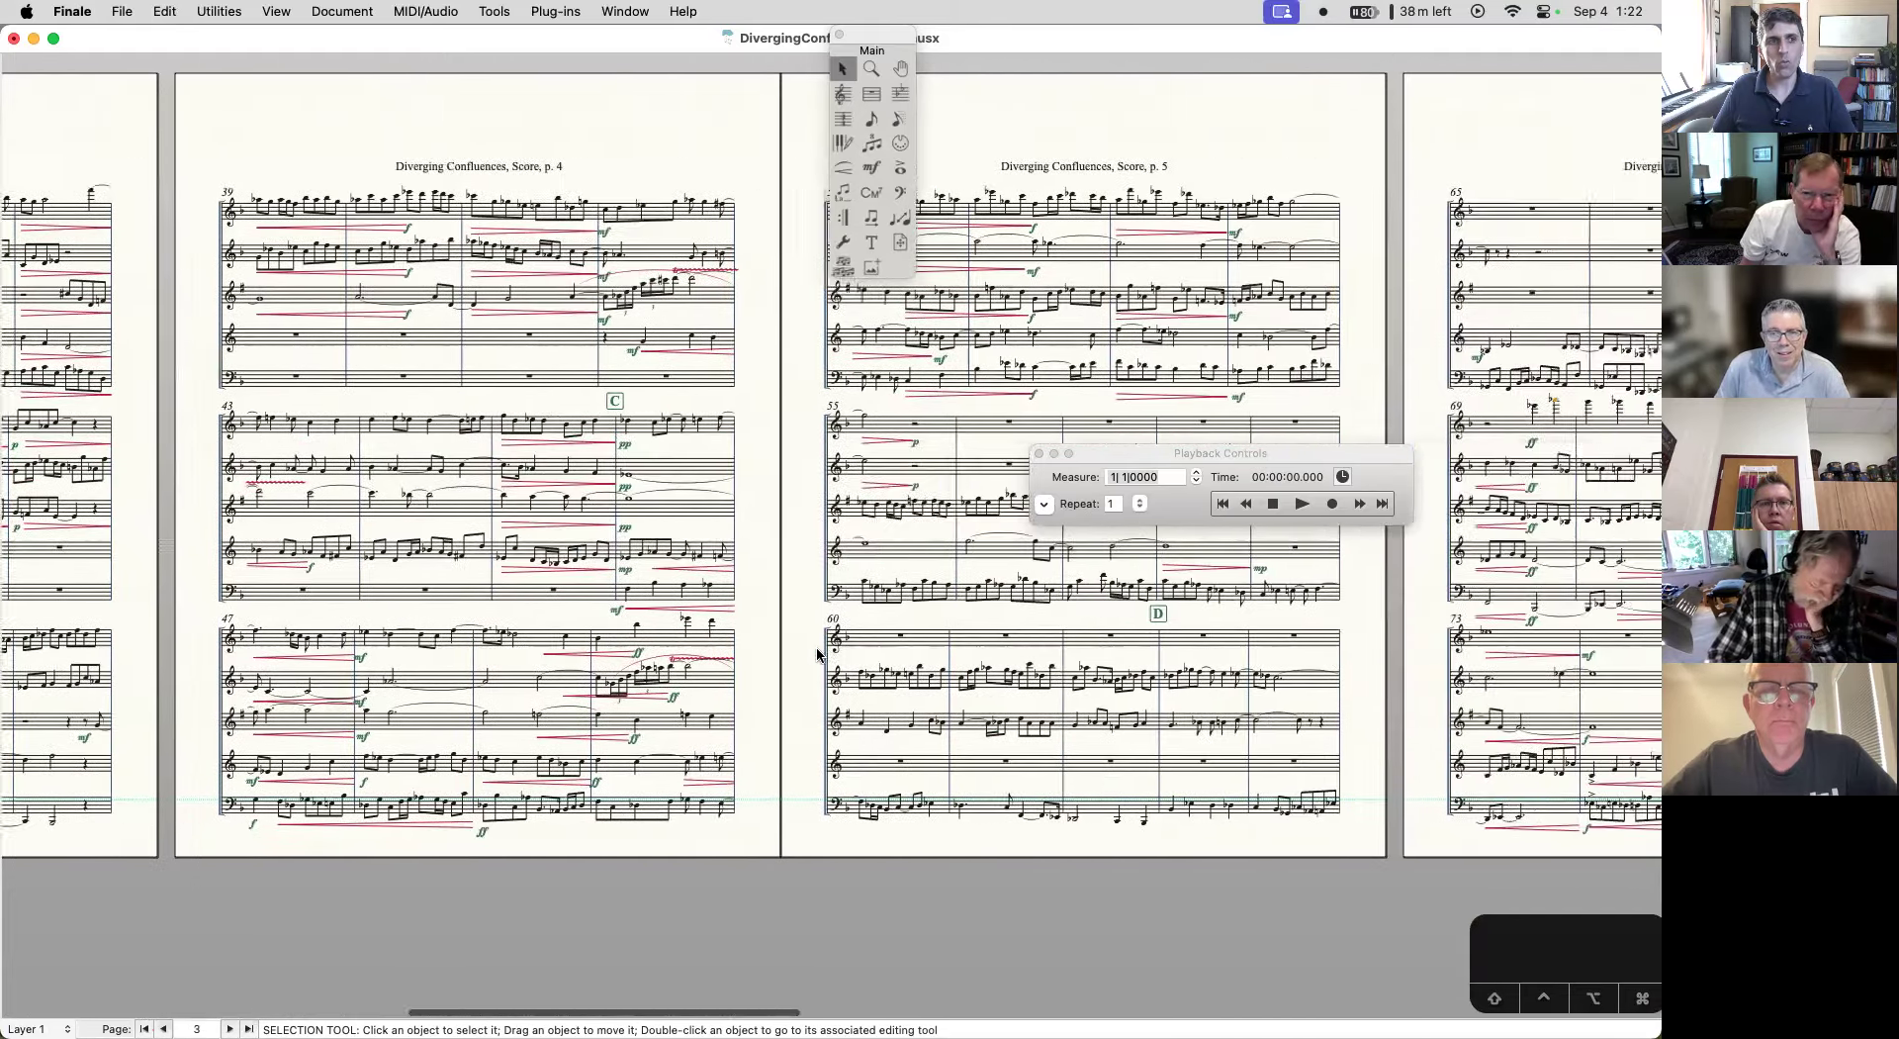
- Export the Finale score as a compressed MusicXML file named DivergingConfluencesM3 in the Finale Scores folder and select the exported file in Finder
left_click(122, 11)
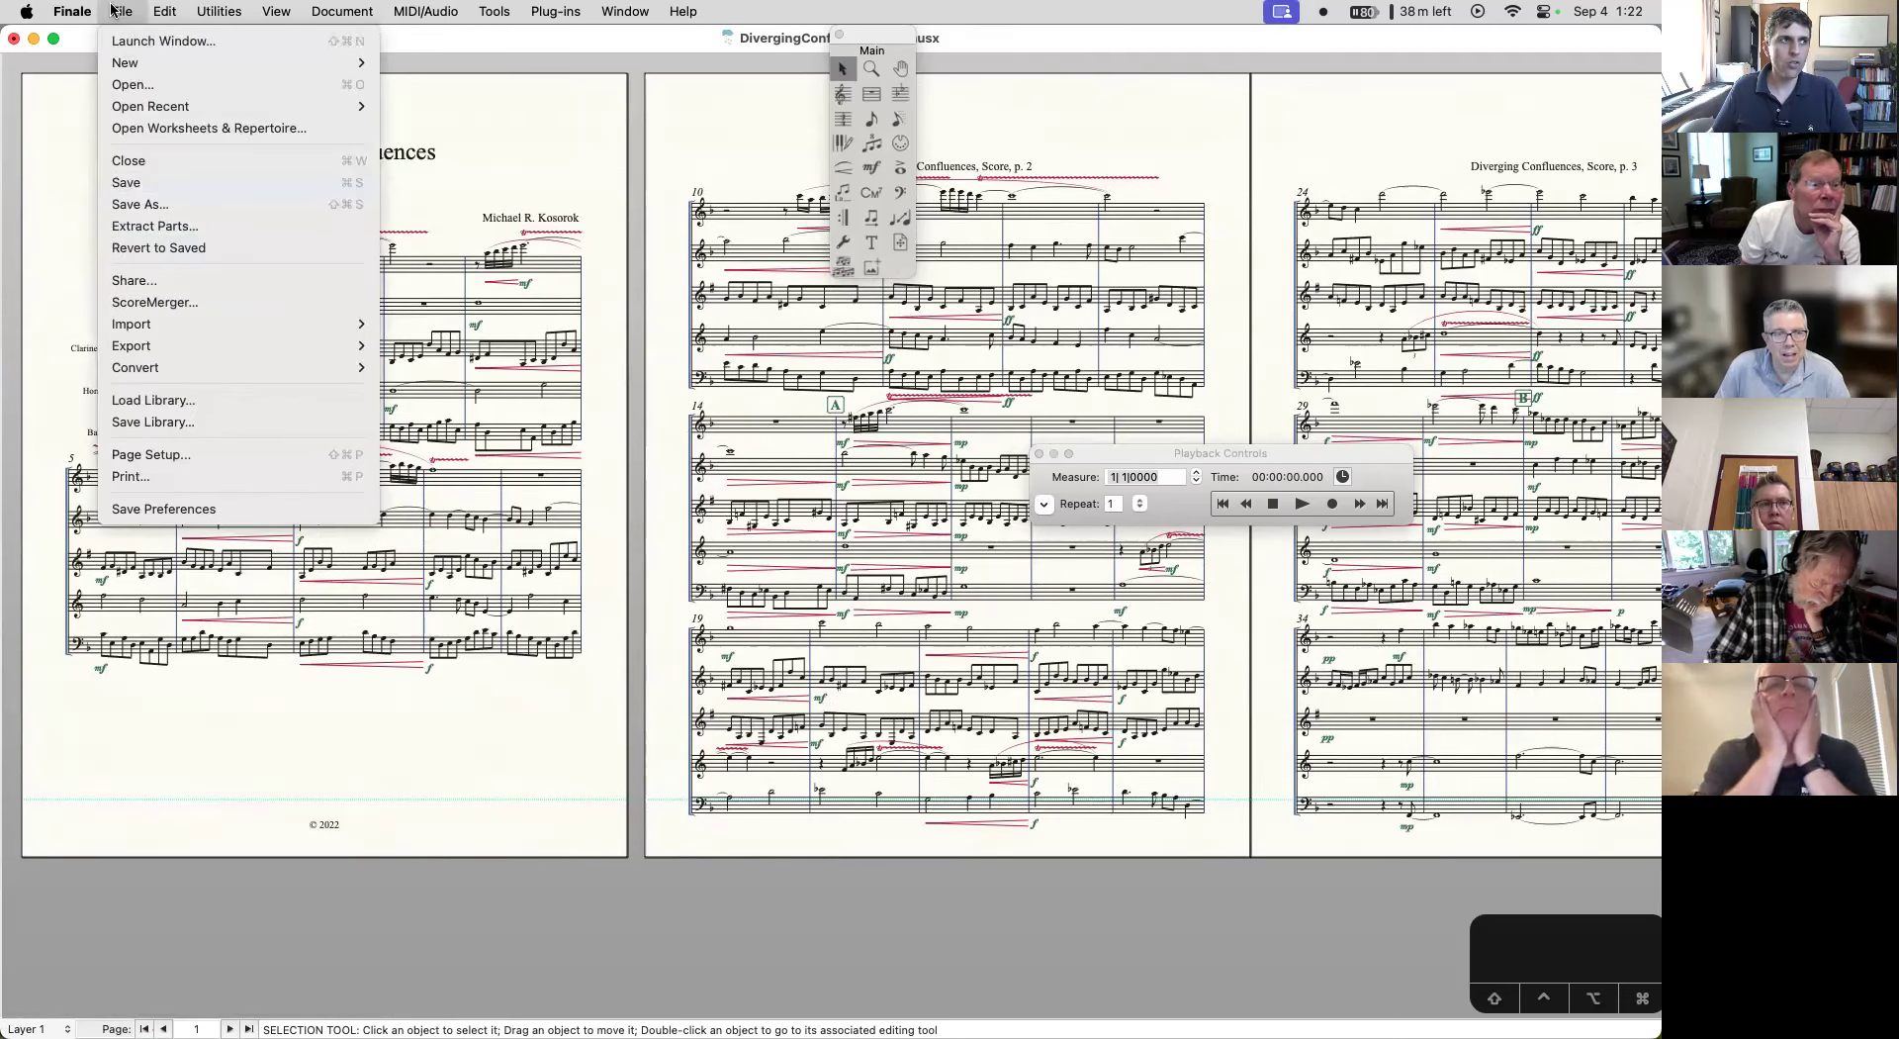
mouse_move(267, 345)
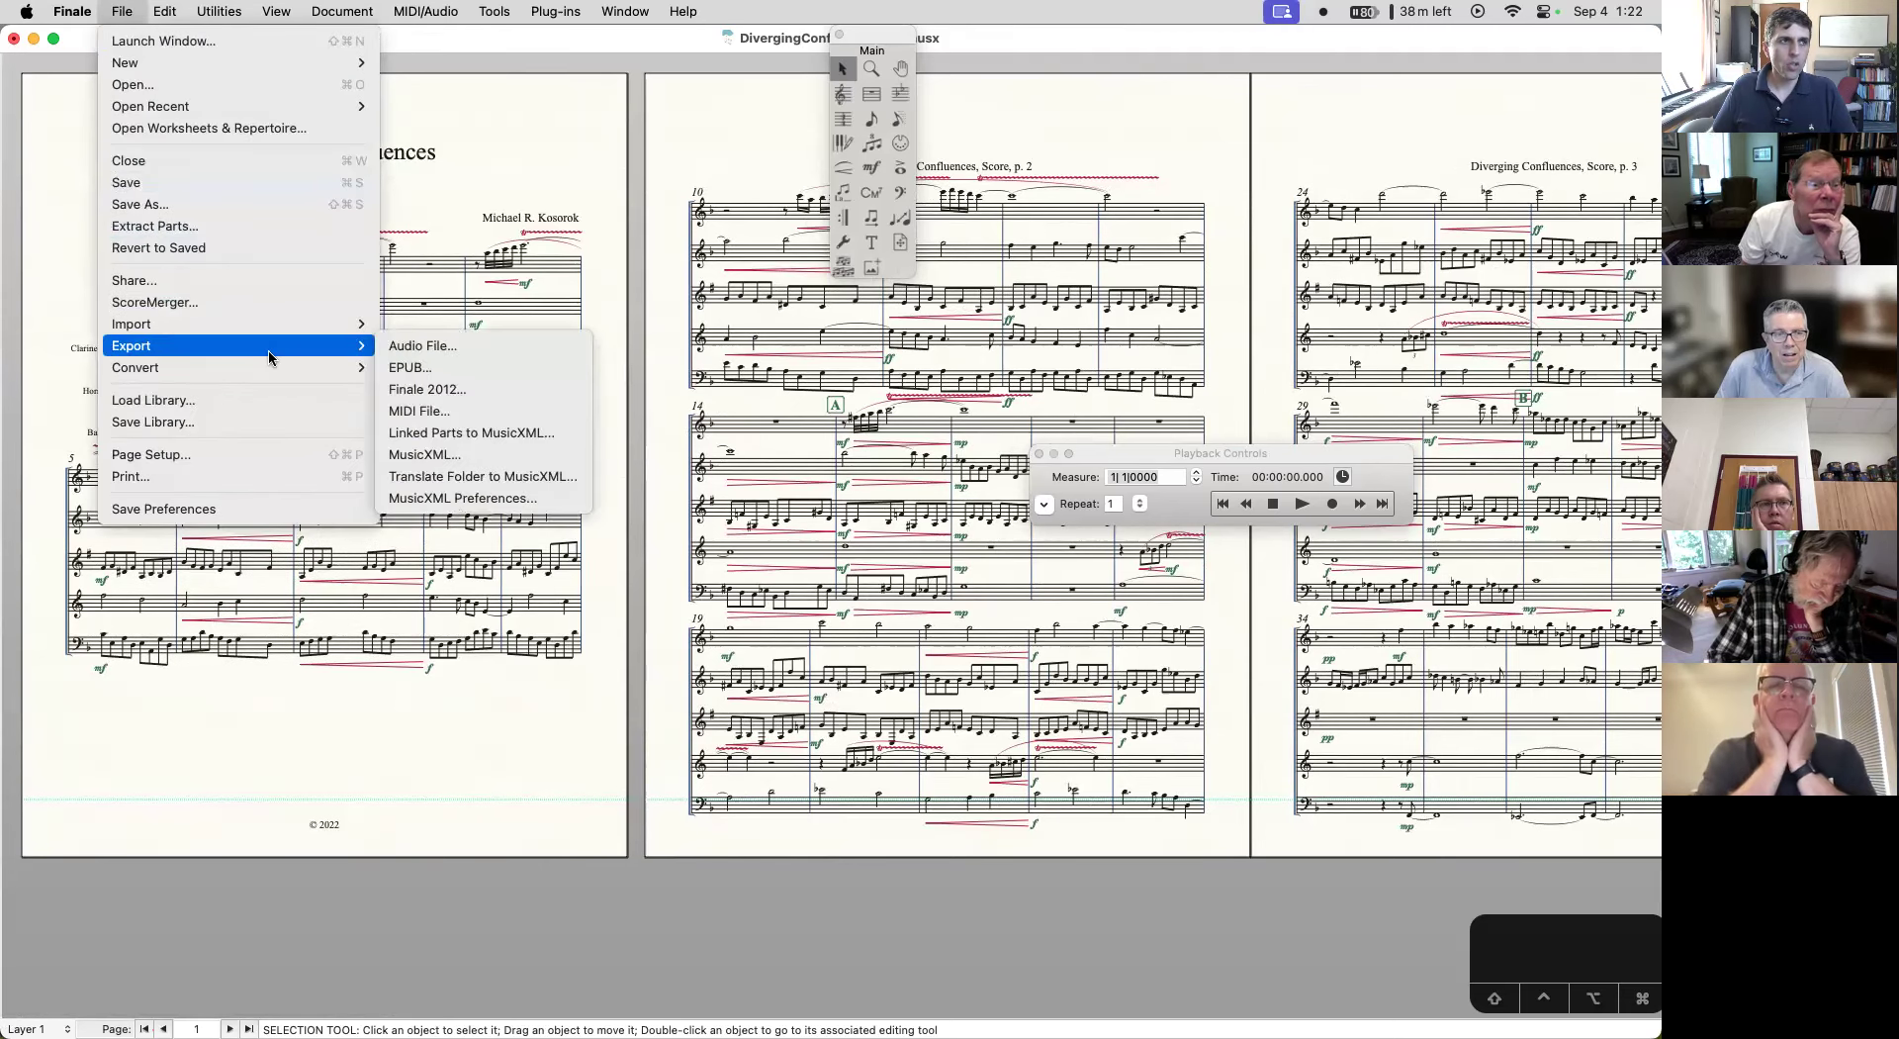
left_click(529, 456)
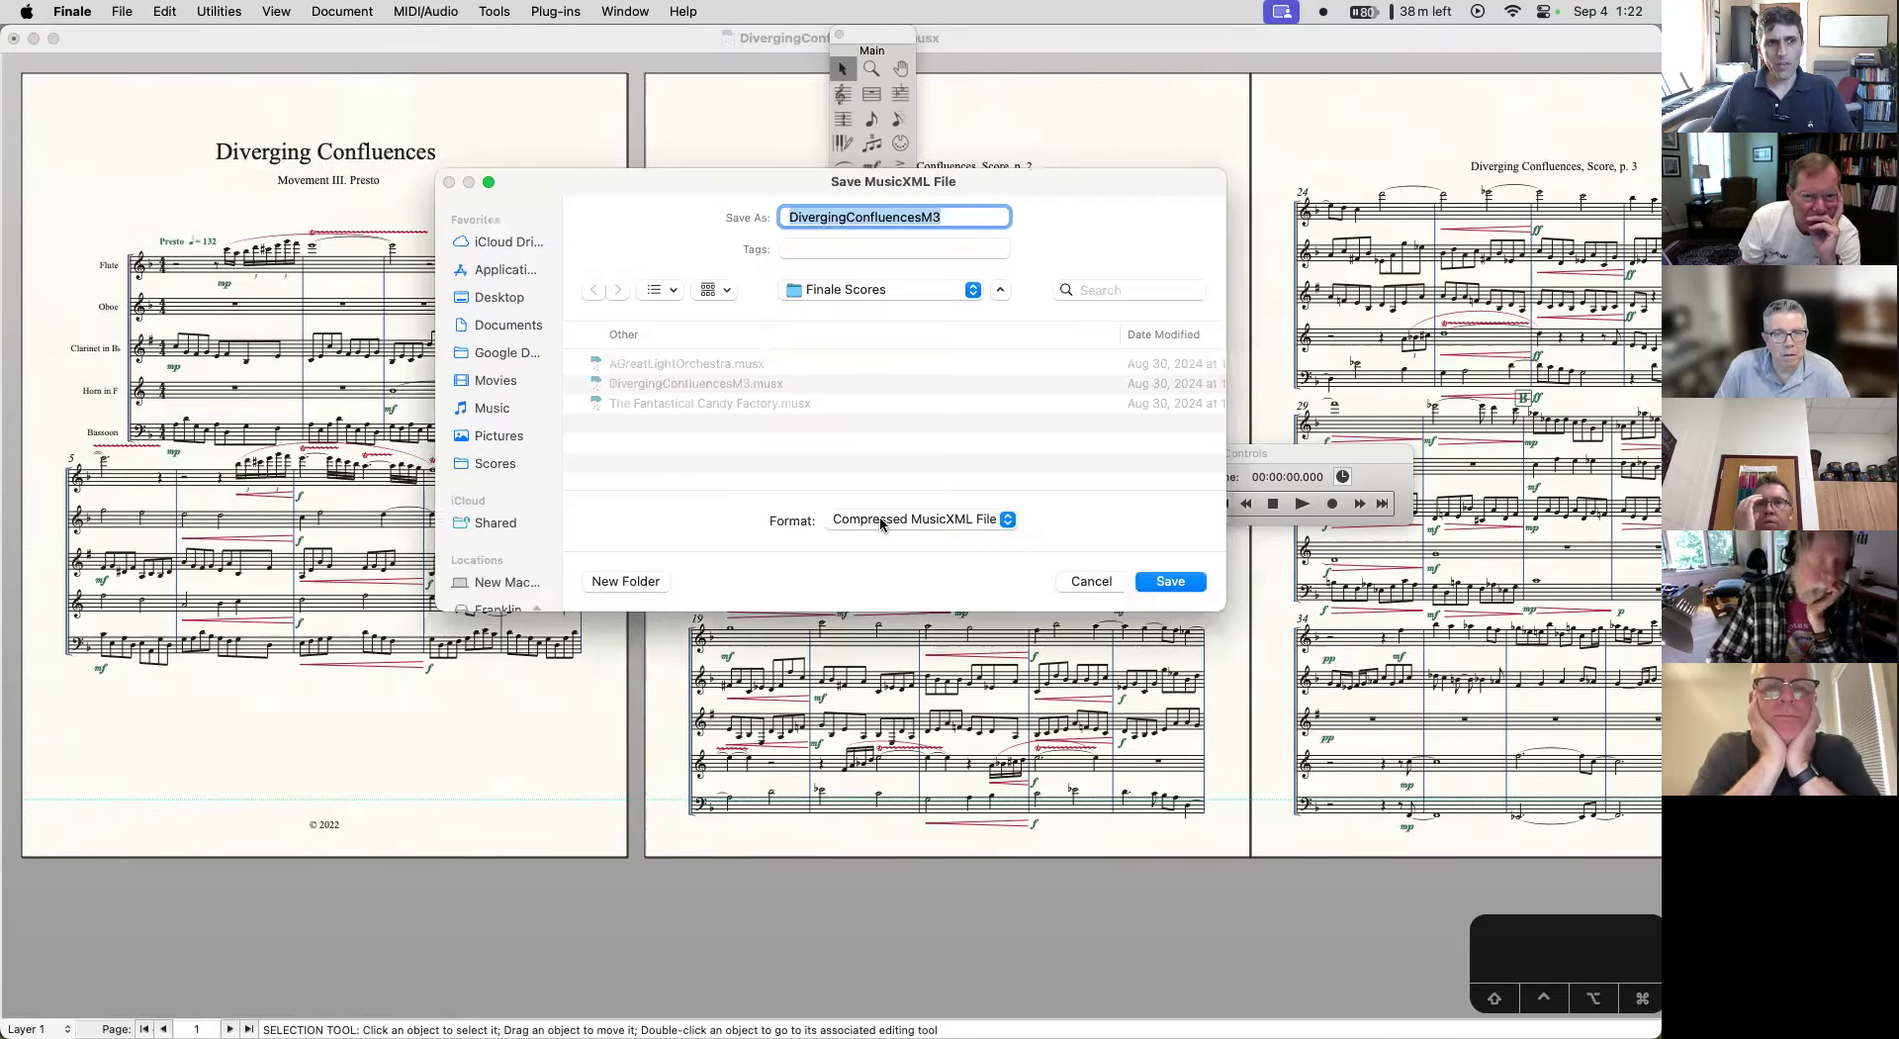
left_click(891, 522)
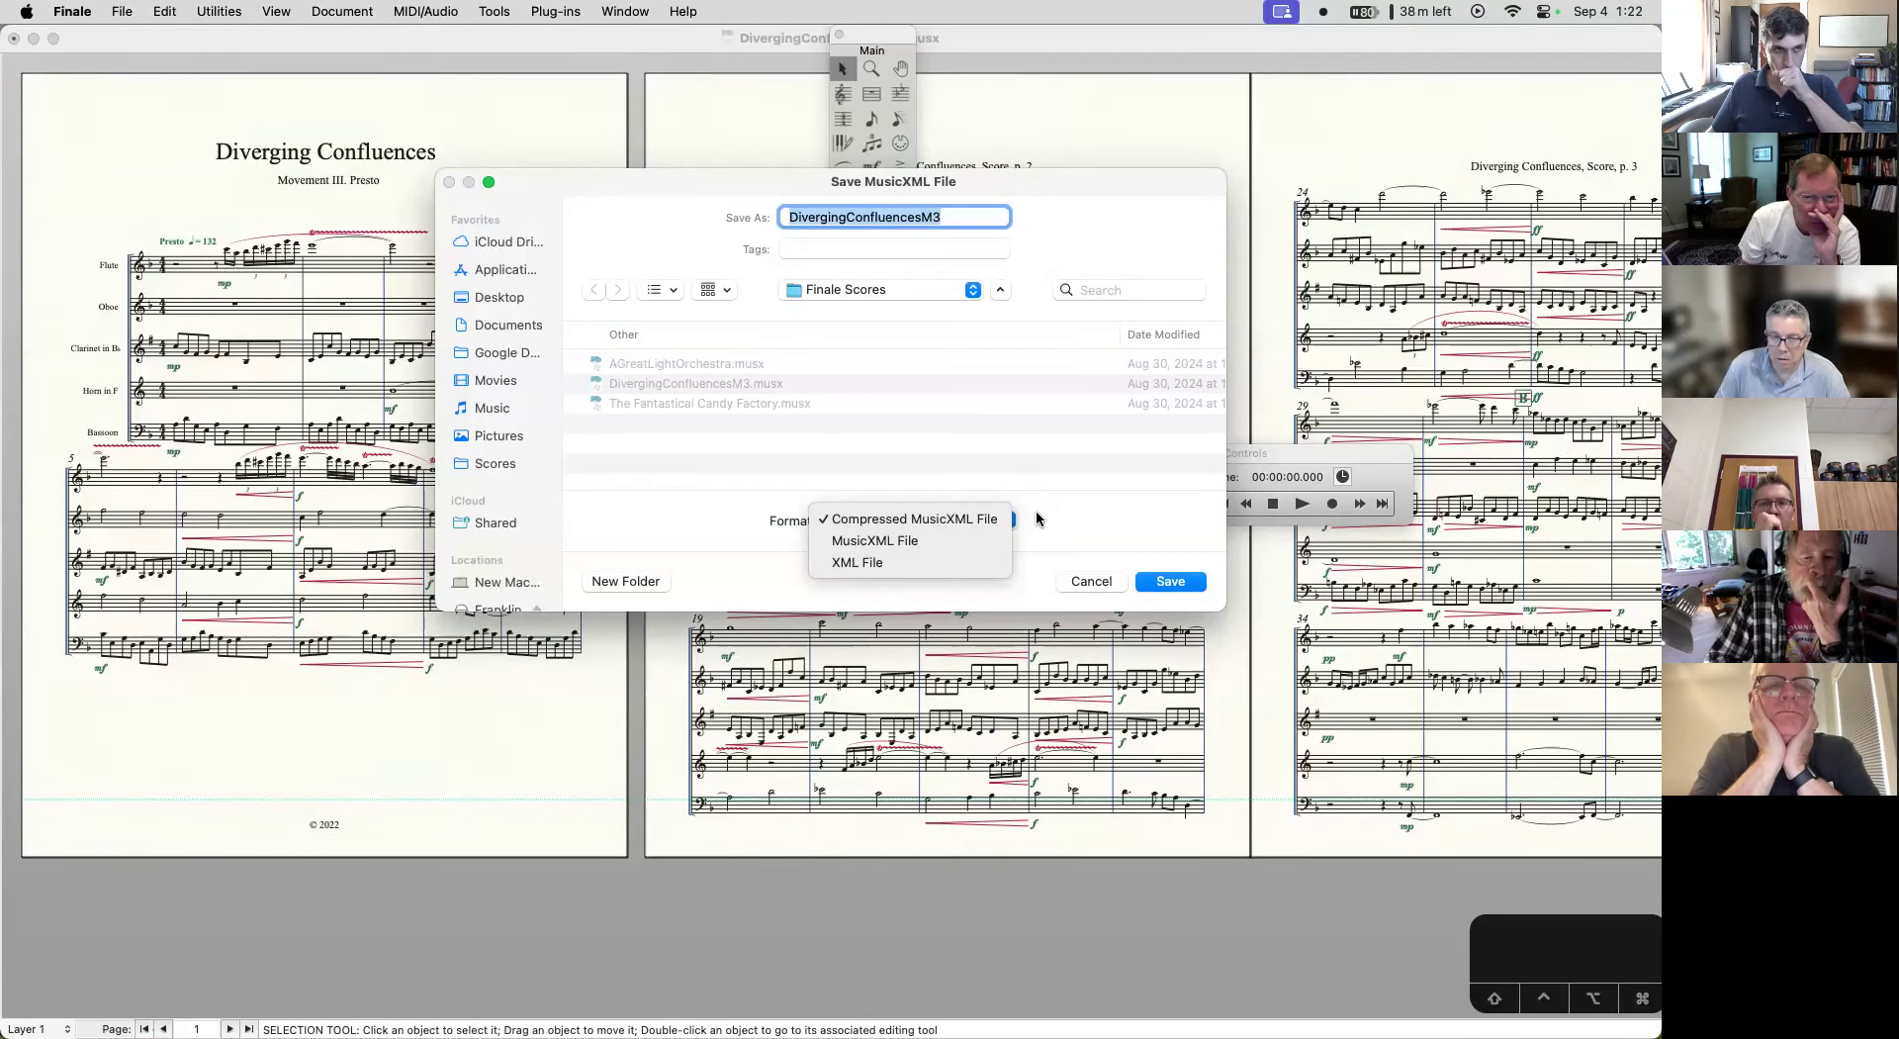
left_click(1038, 518)
left_click(1170, 583)
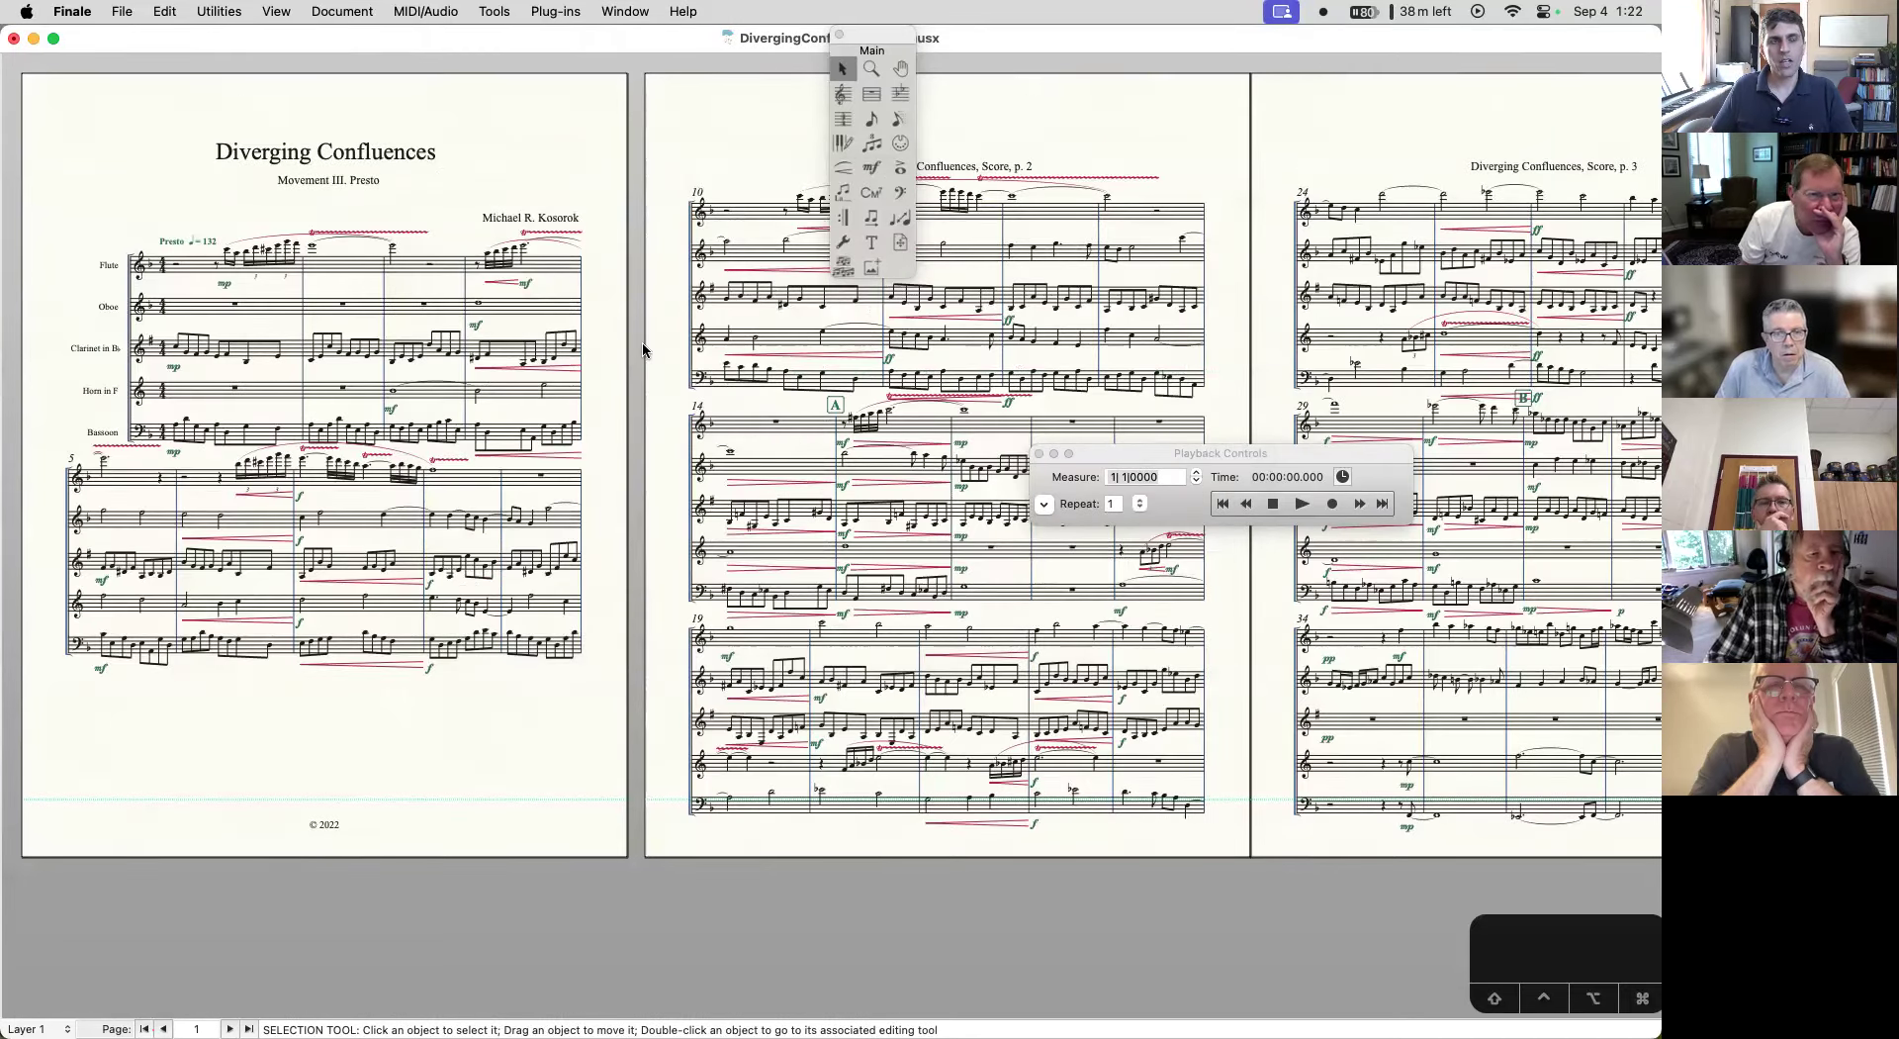
key("super+Tab")
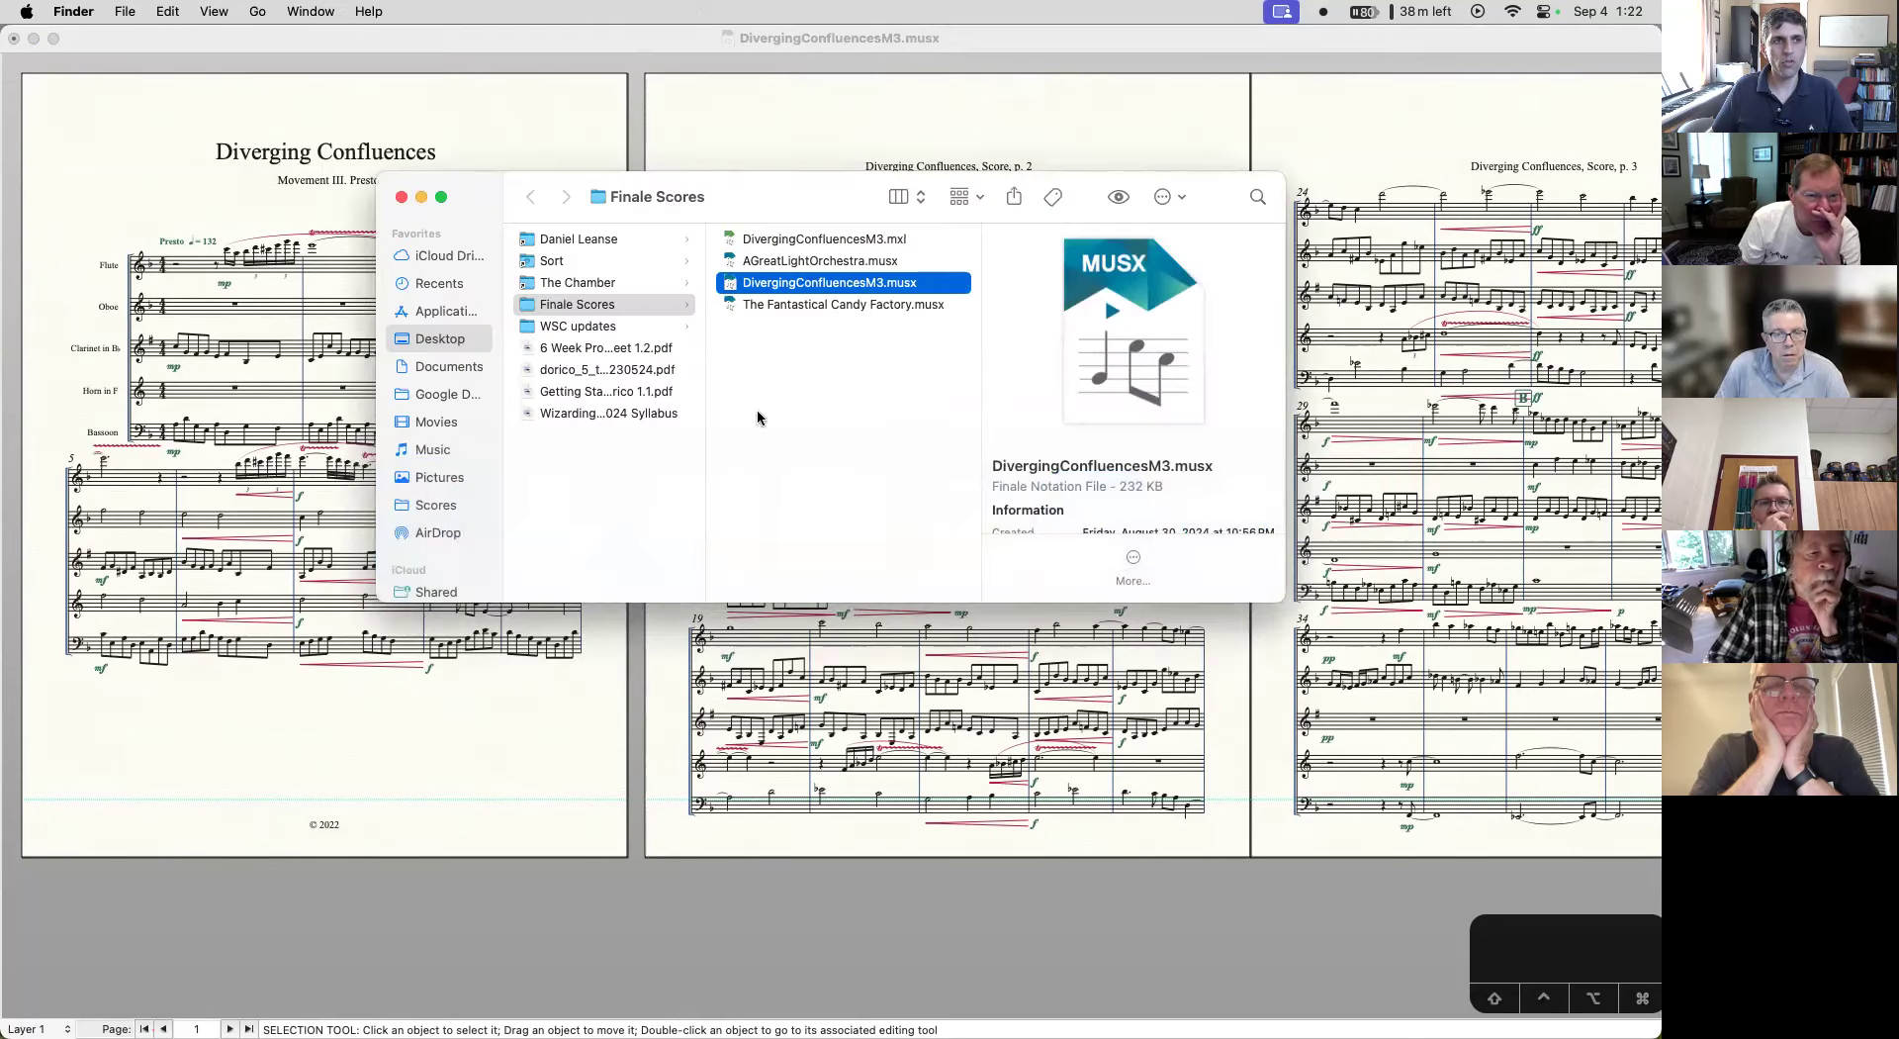
left_click(867, 240)
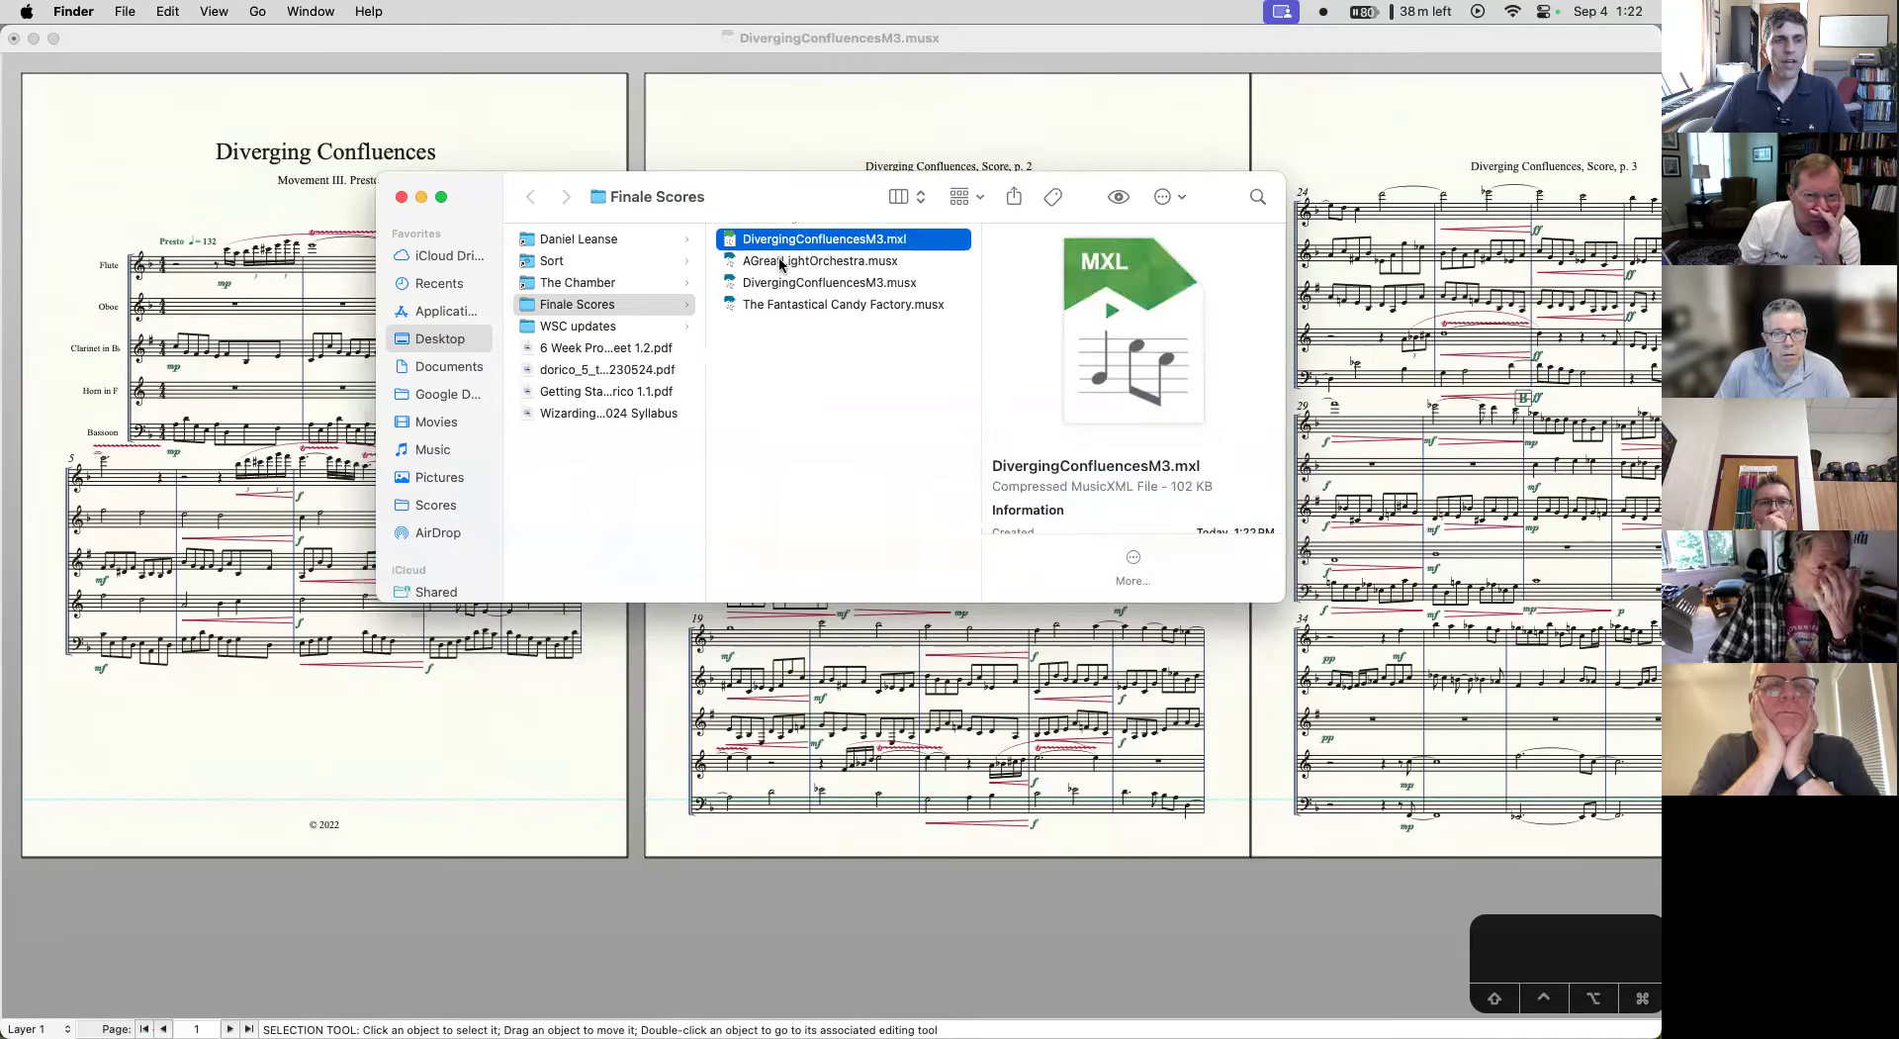
- Switch to Dorico, minimize the concert band score and show the MusicXML Import preferences
mouse_move(881, 1024)
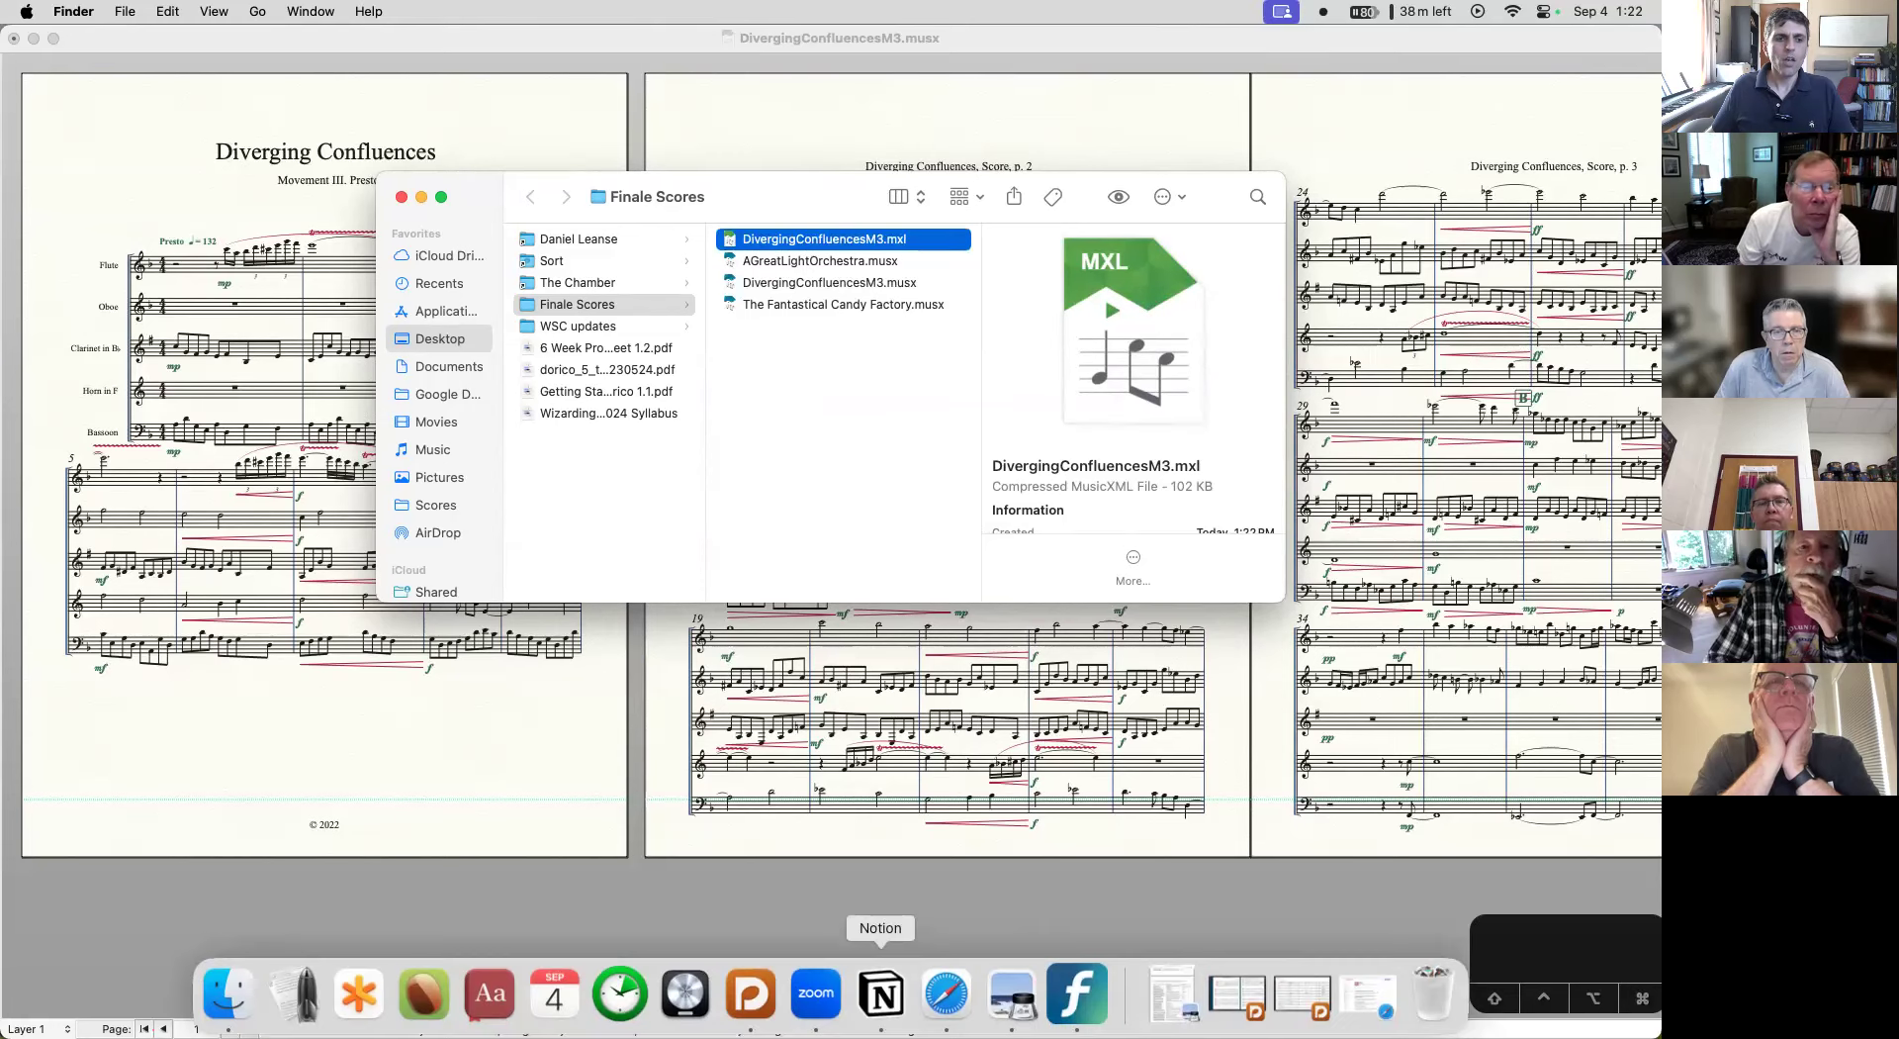
left_click(749, 994)
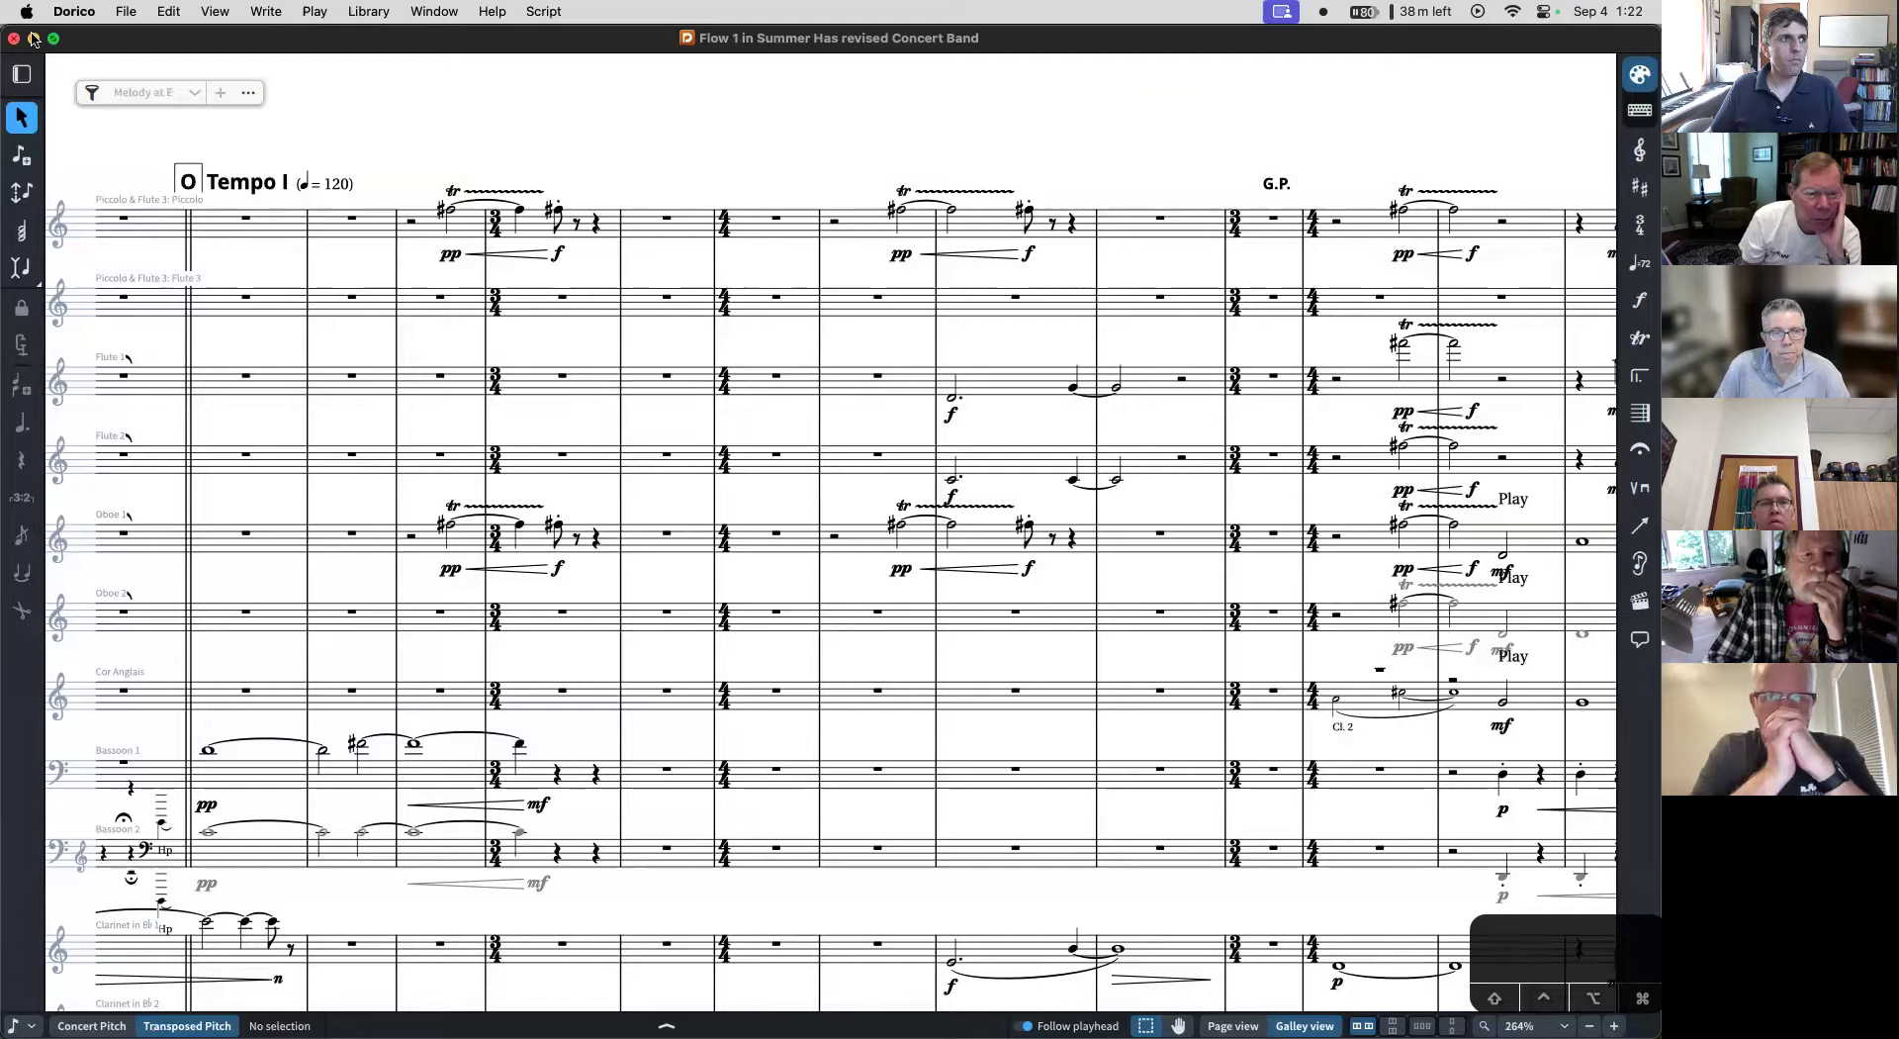
left_click(33, 39)
left_click(84, 12)
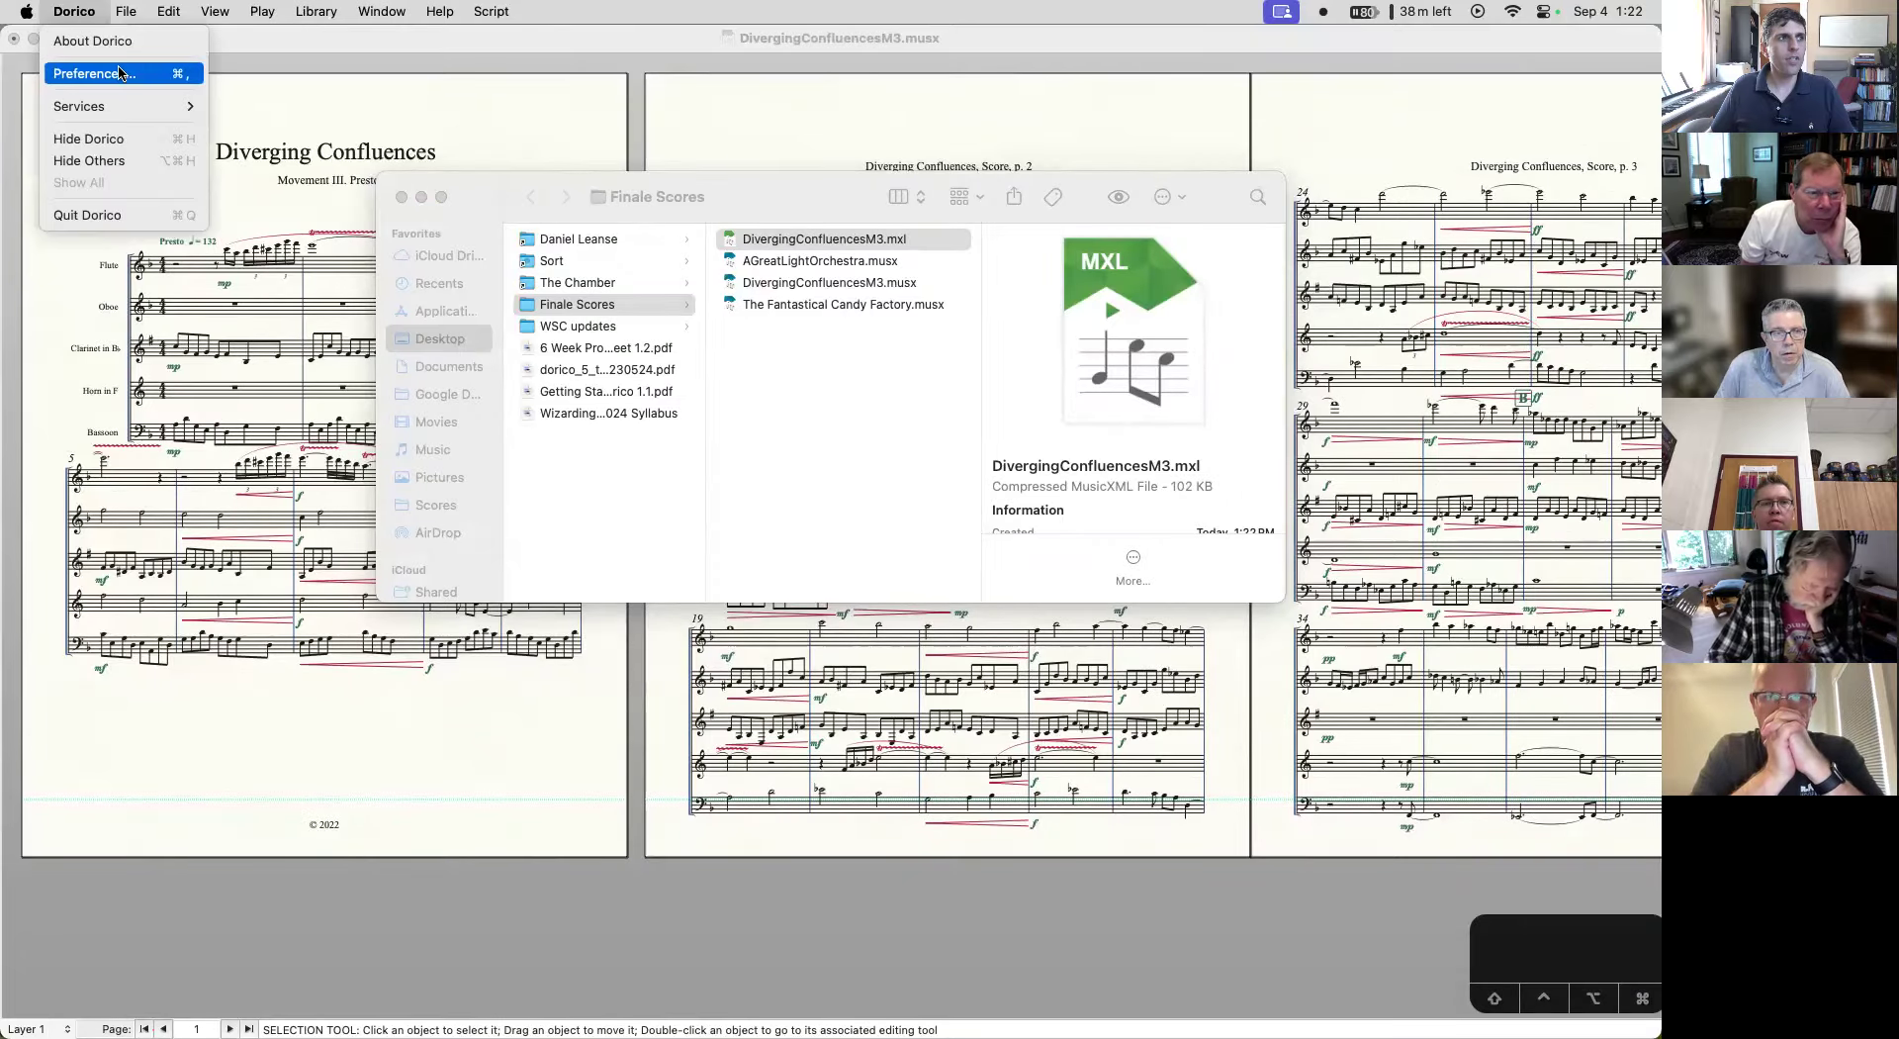
left_click(127, 74)
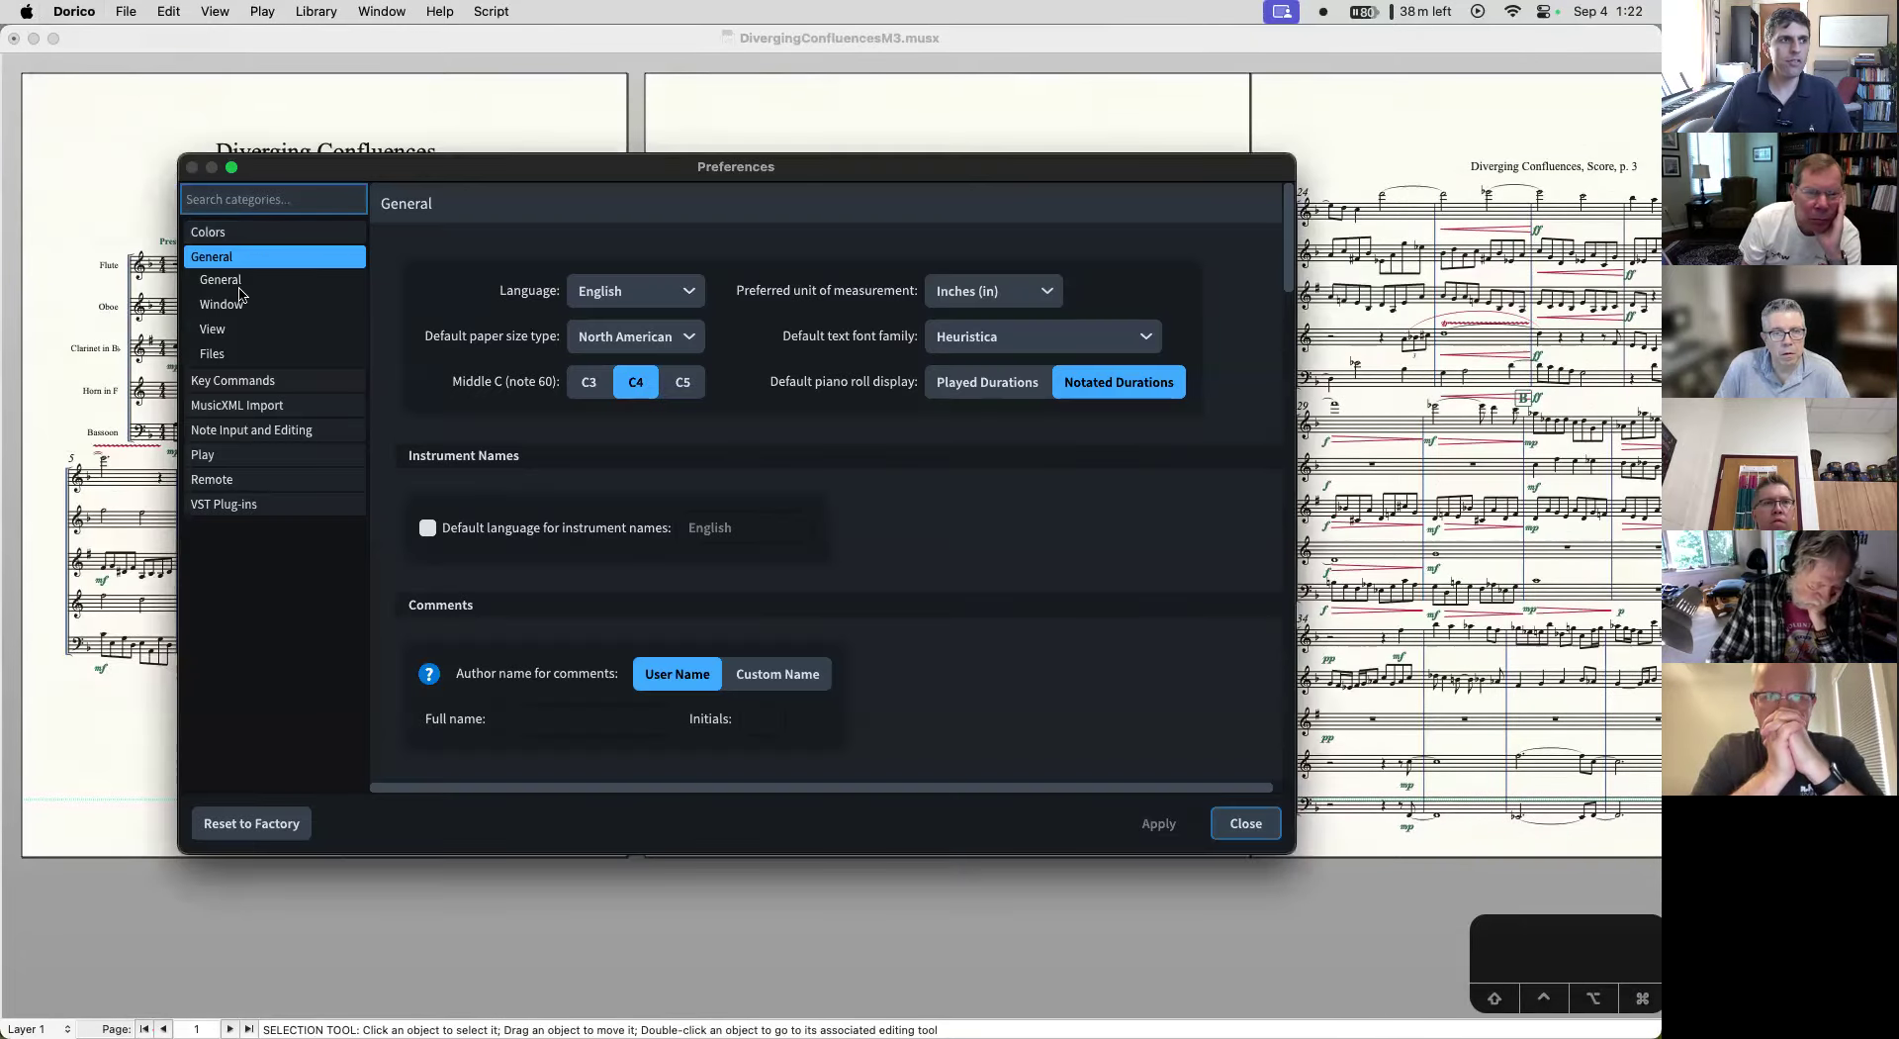
left_click(293, 406)
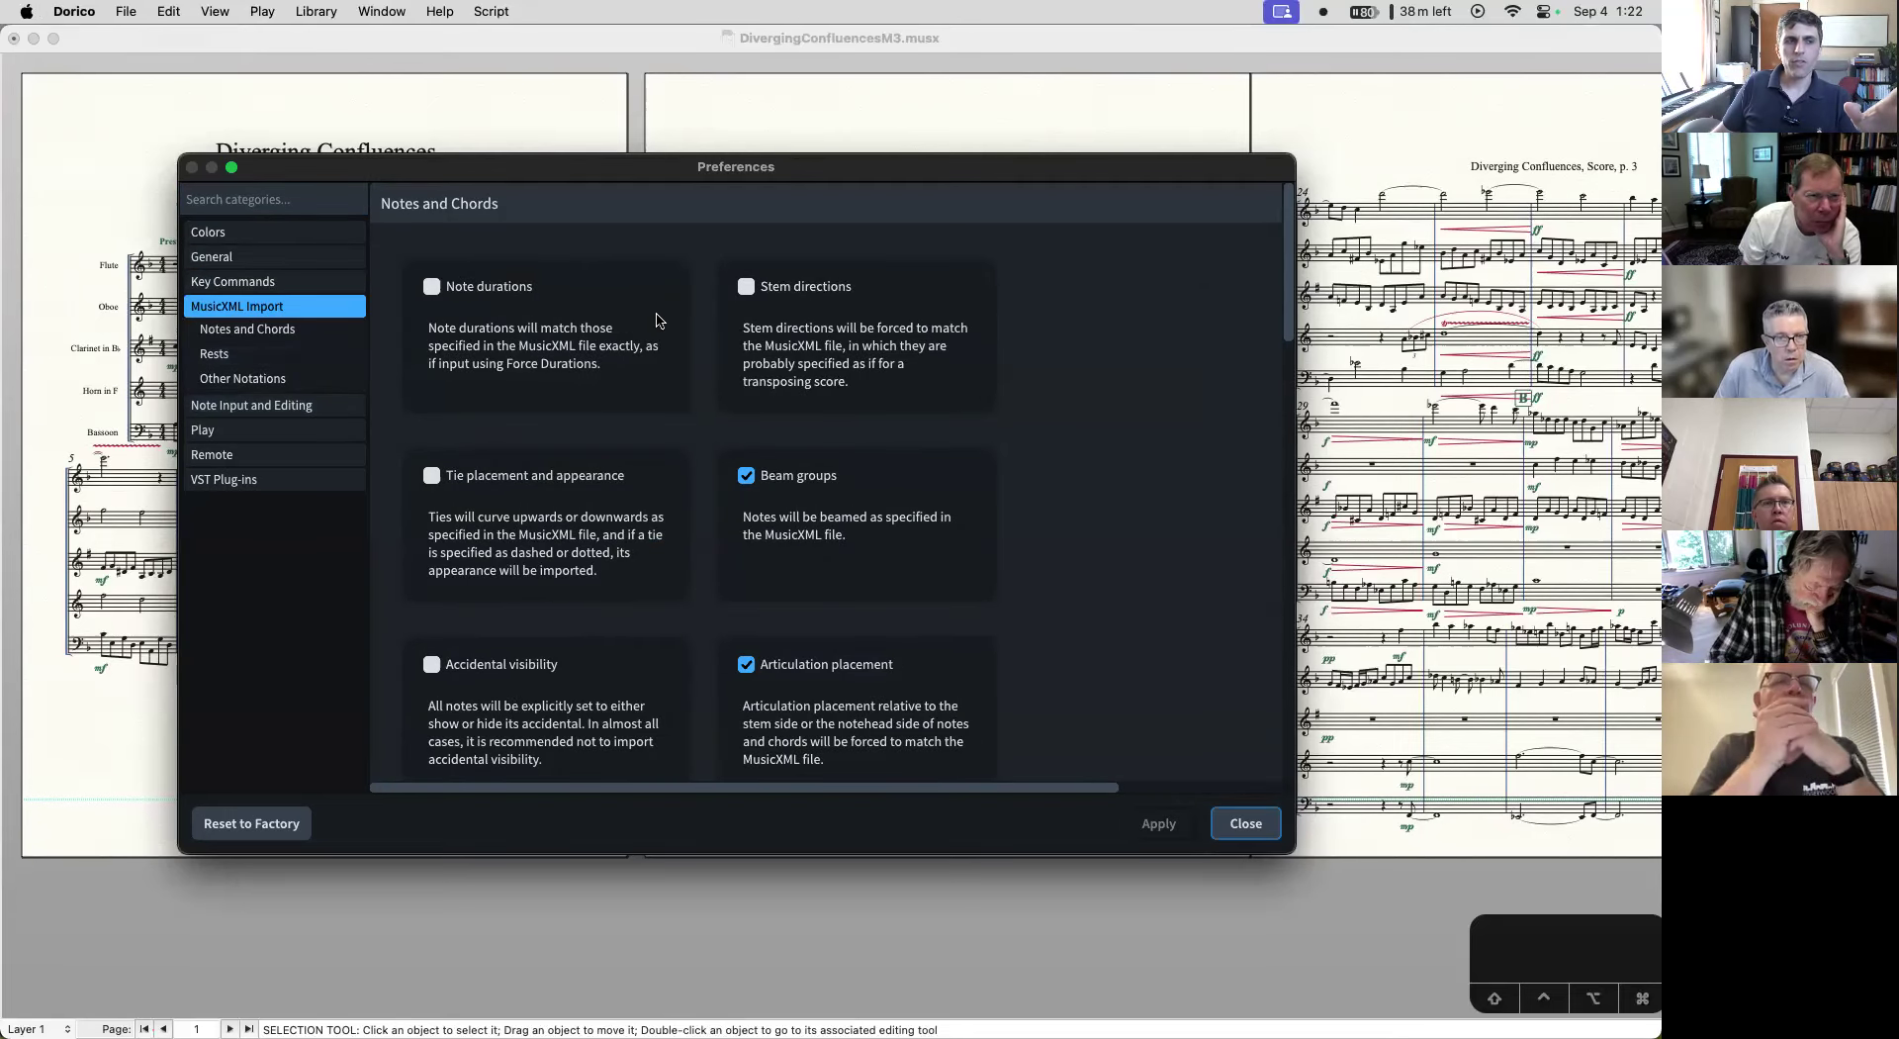
- Examine the MusicXML import options for notes and chords, rests and other notations
scroll(657, 320, "down", 5)
scroll(657, 320, "down", 10)
scroll(657, 319, "down", 10)
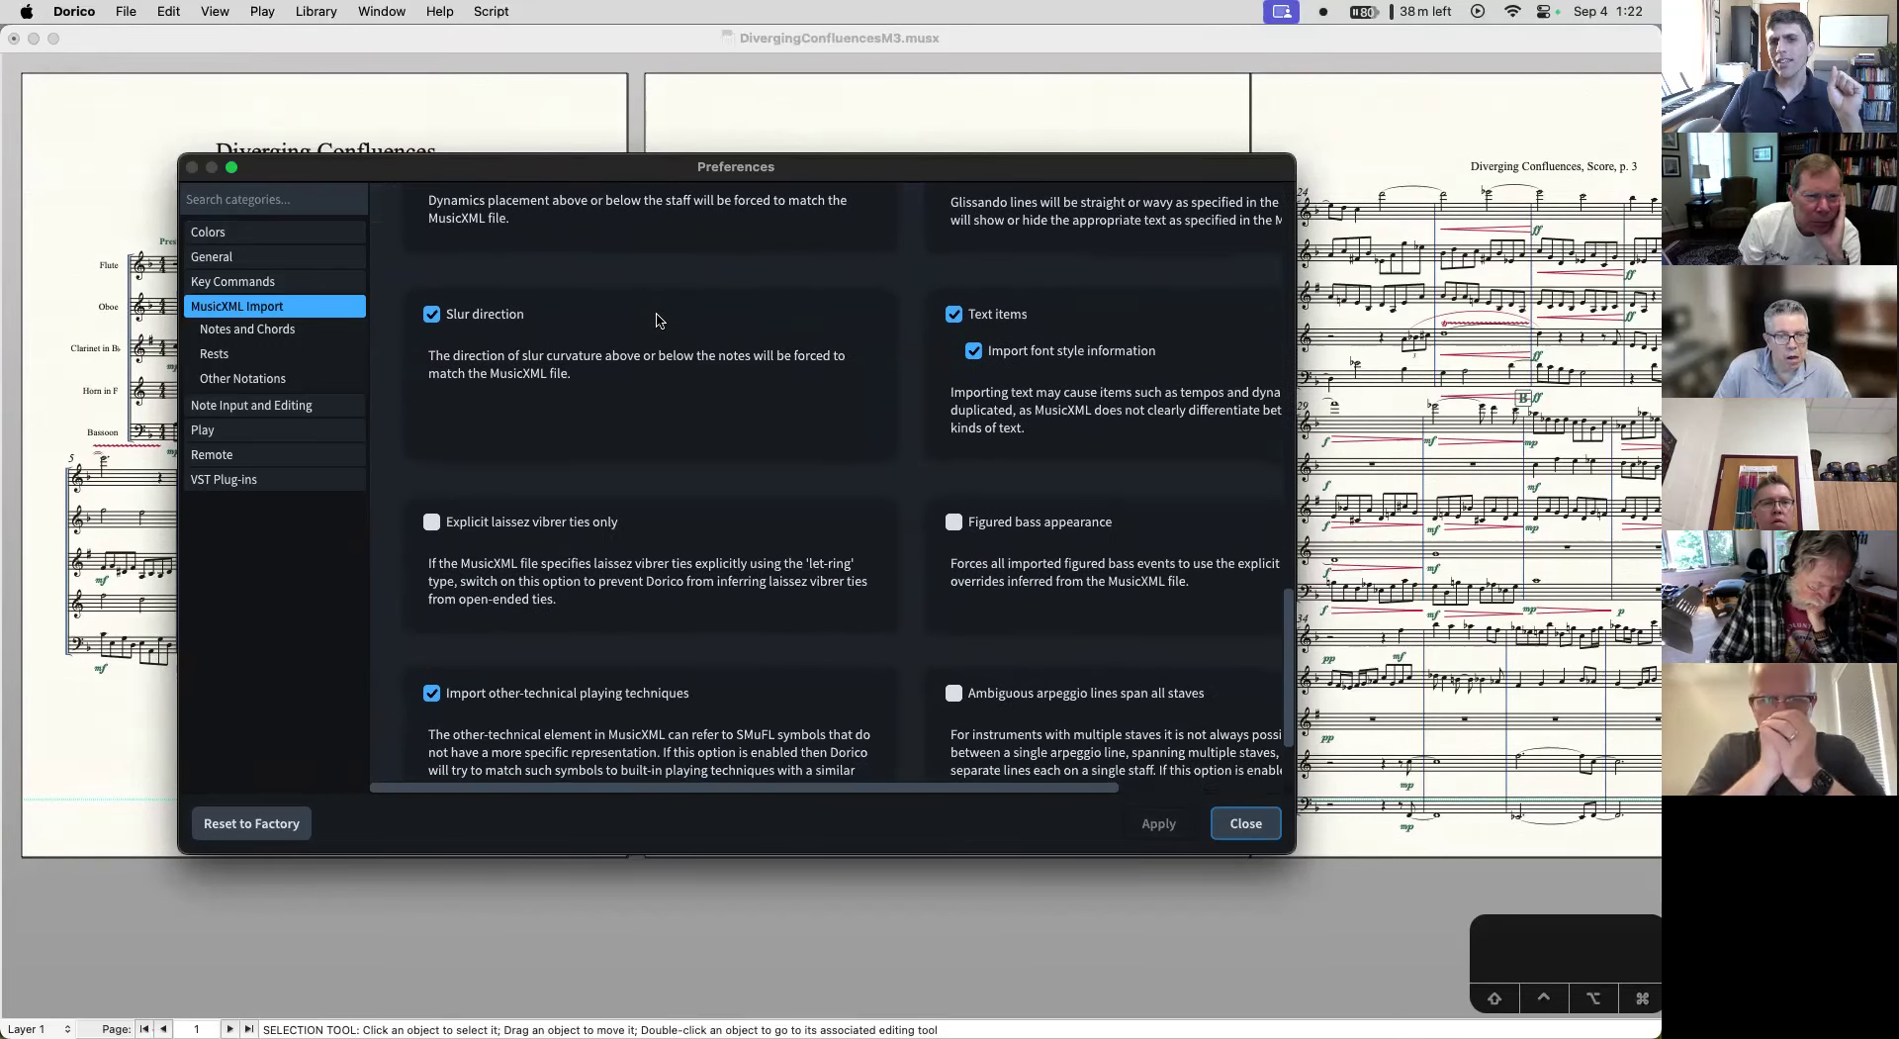
scroll(657, 320, "down", 2)
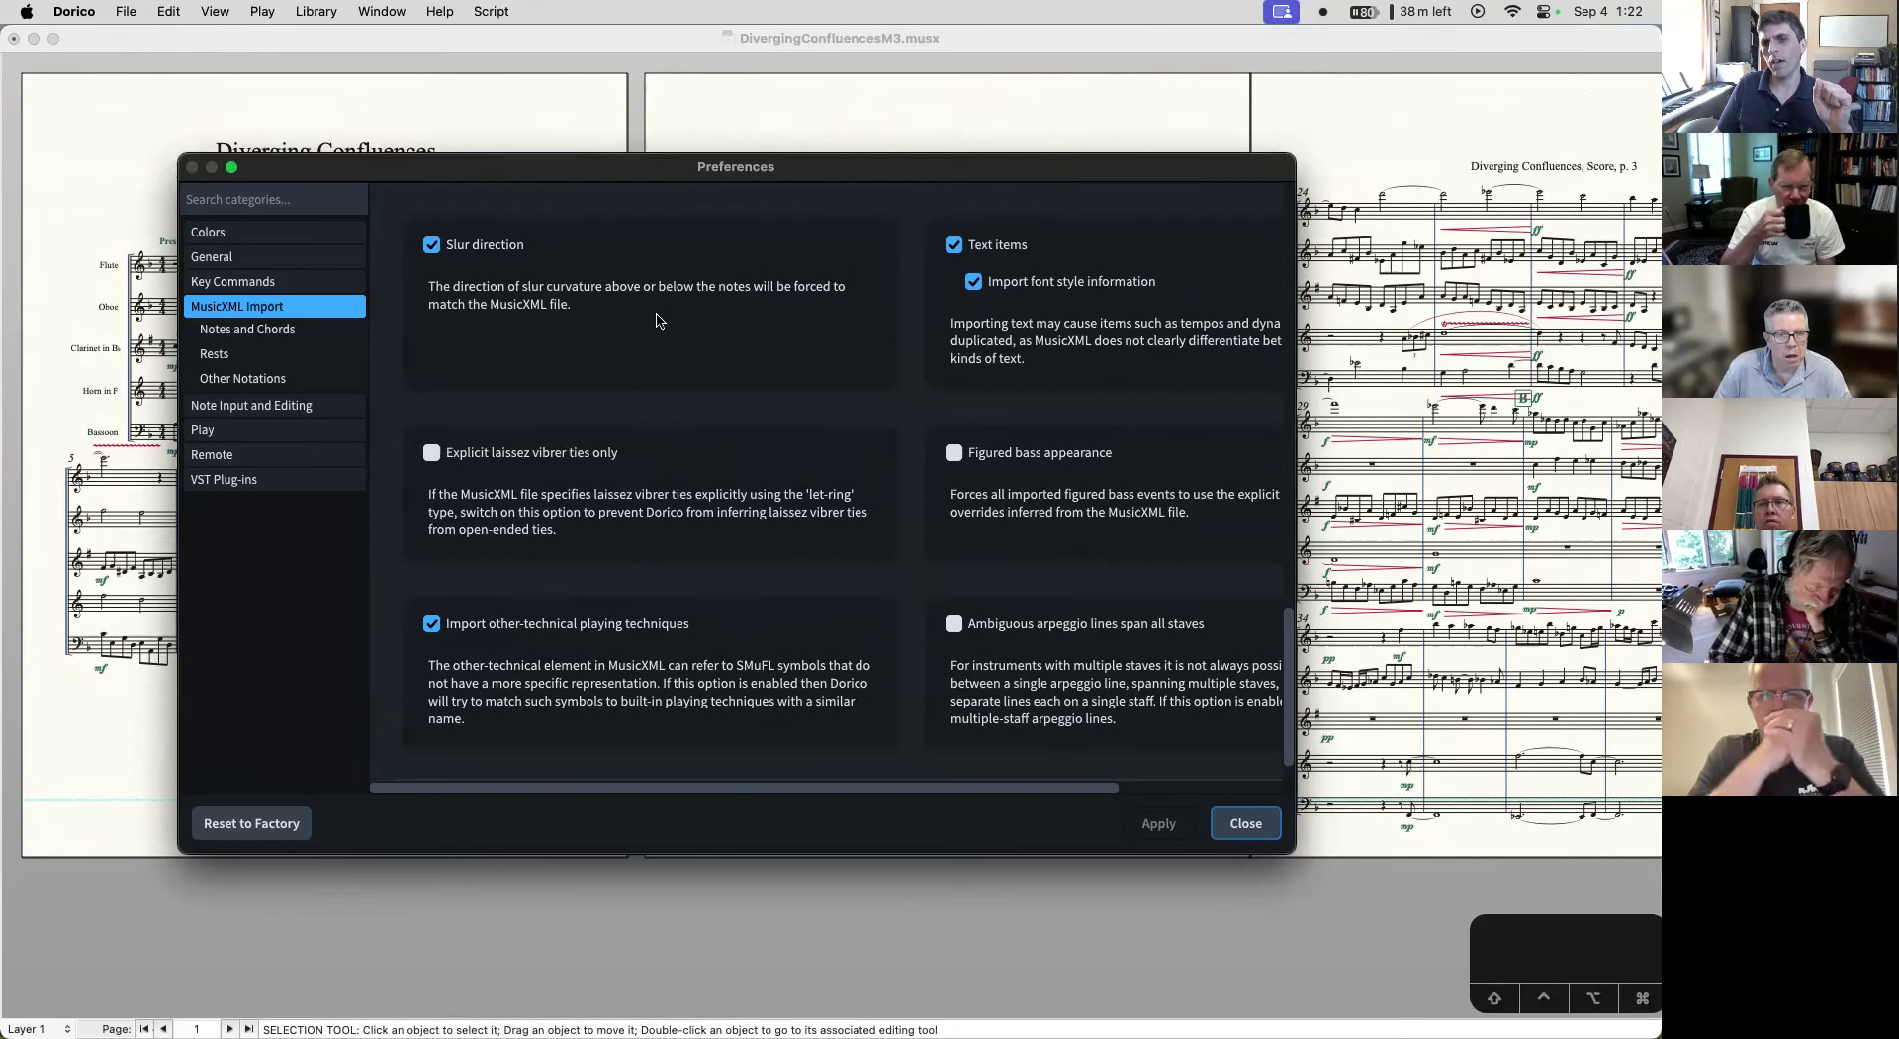
scroll(657, 319, "down", 1)
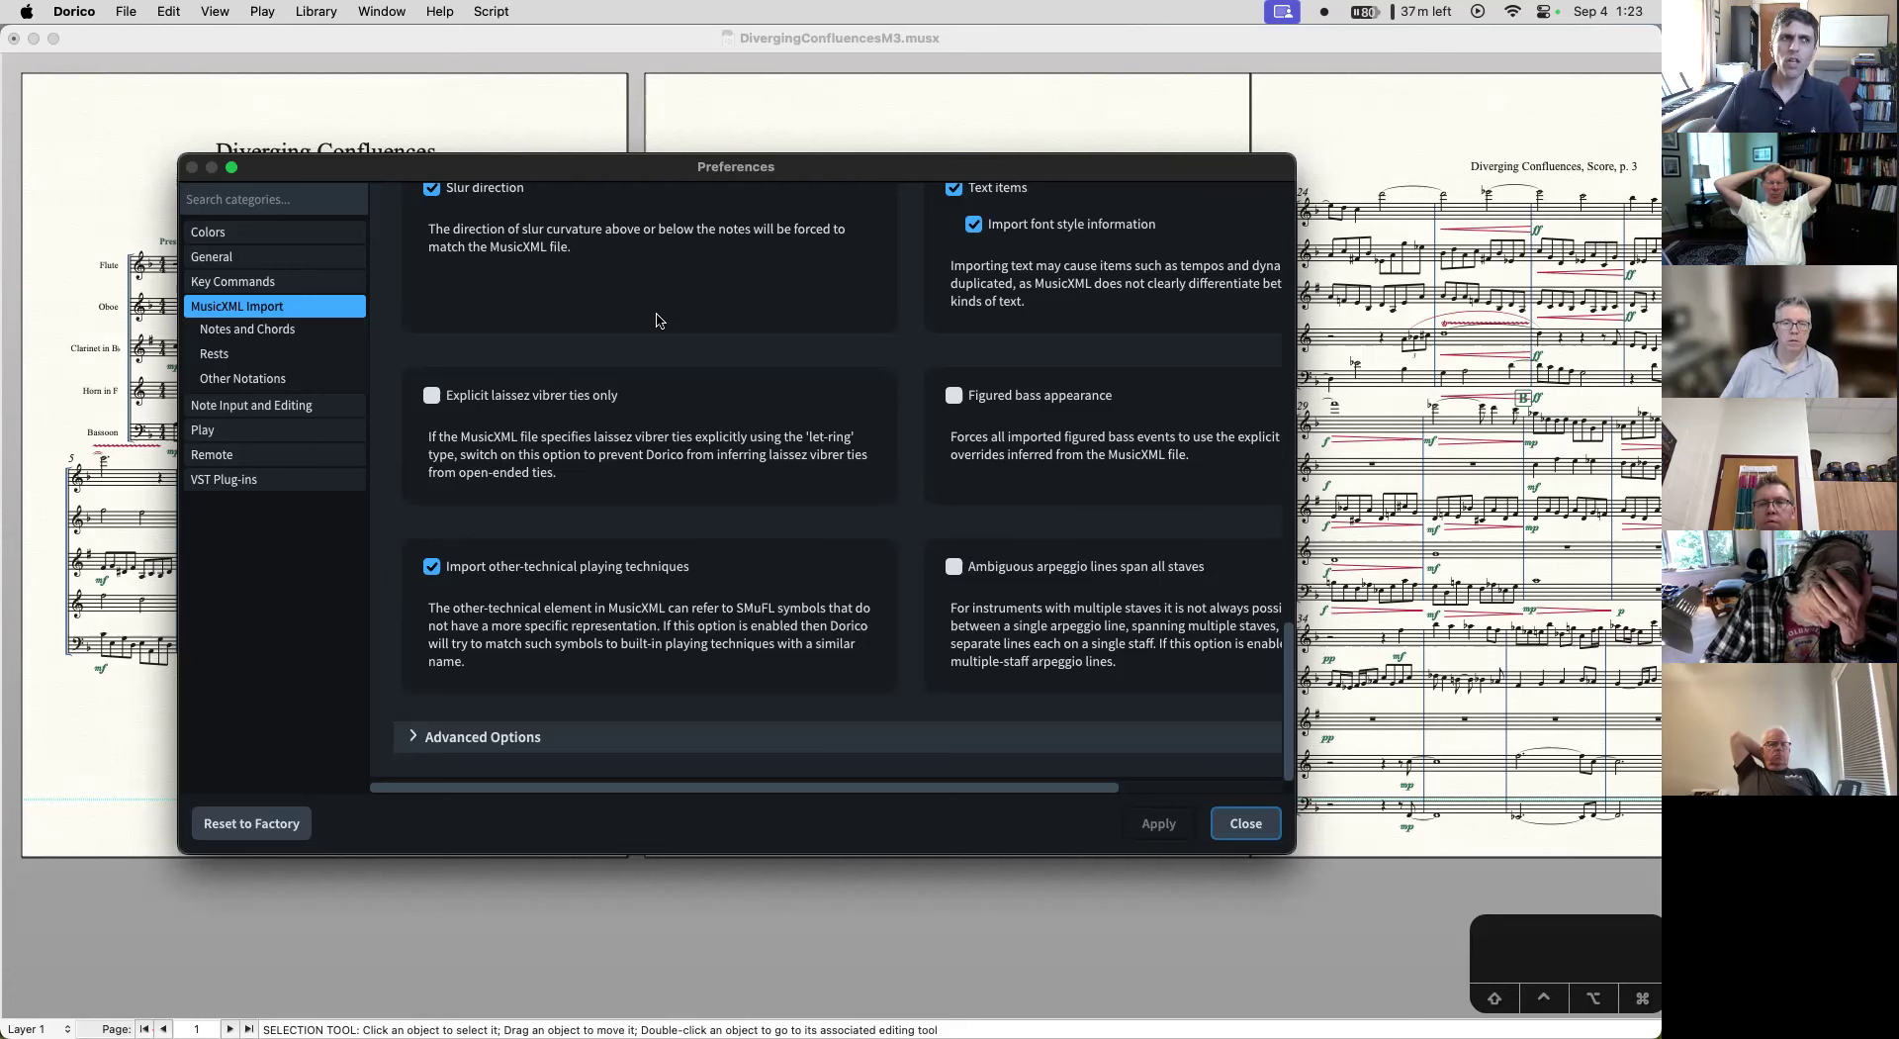
scroll(640, 379, "up", 5)
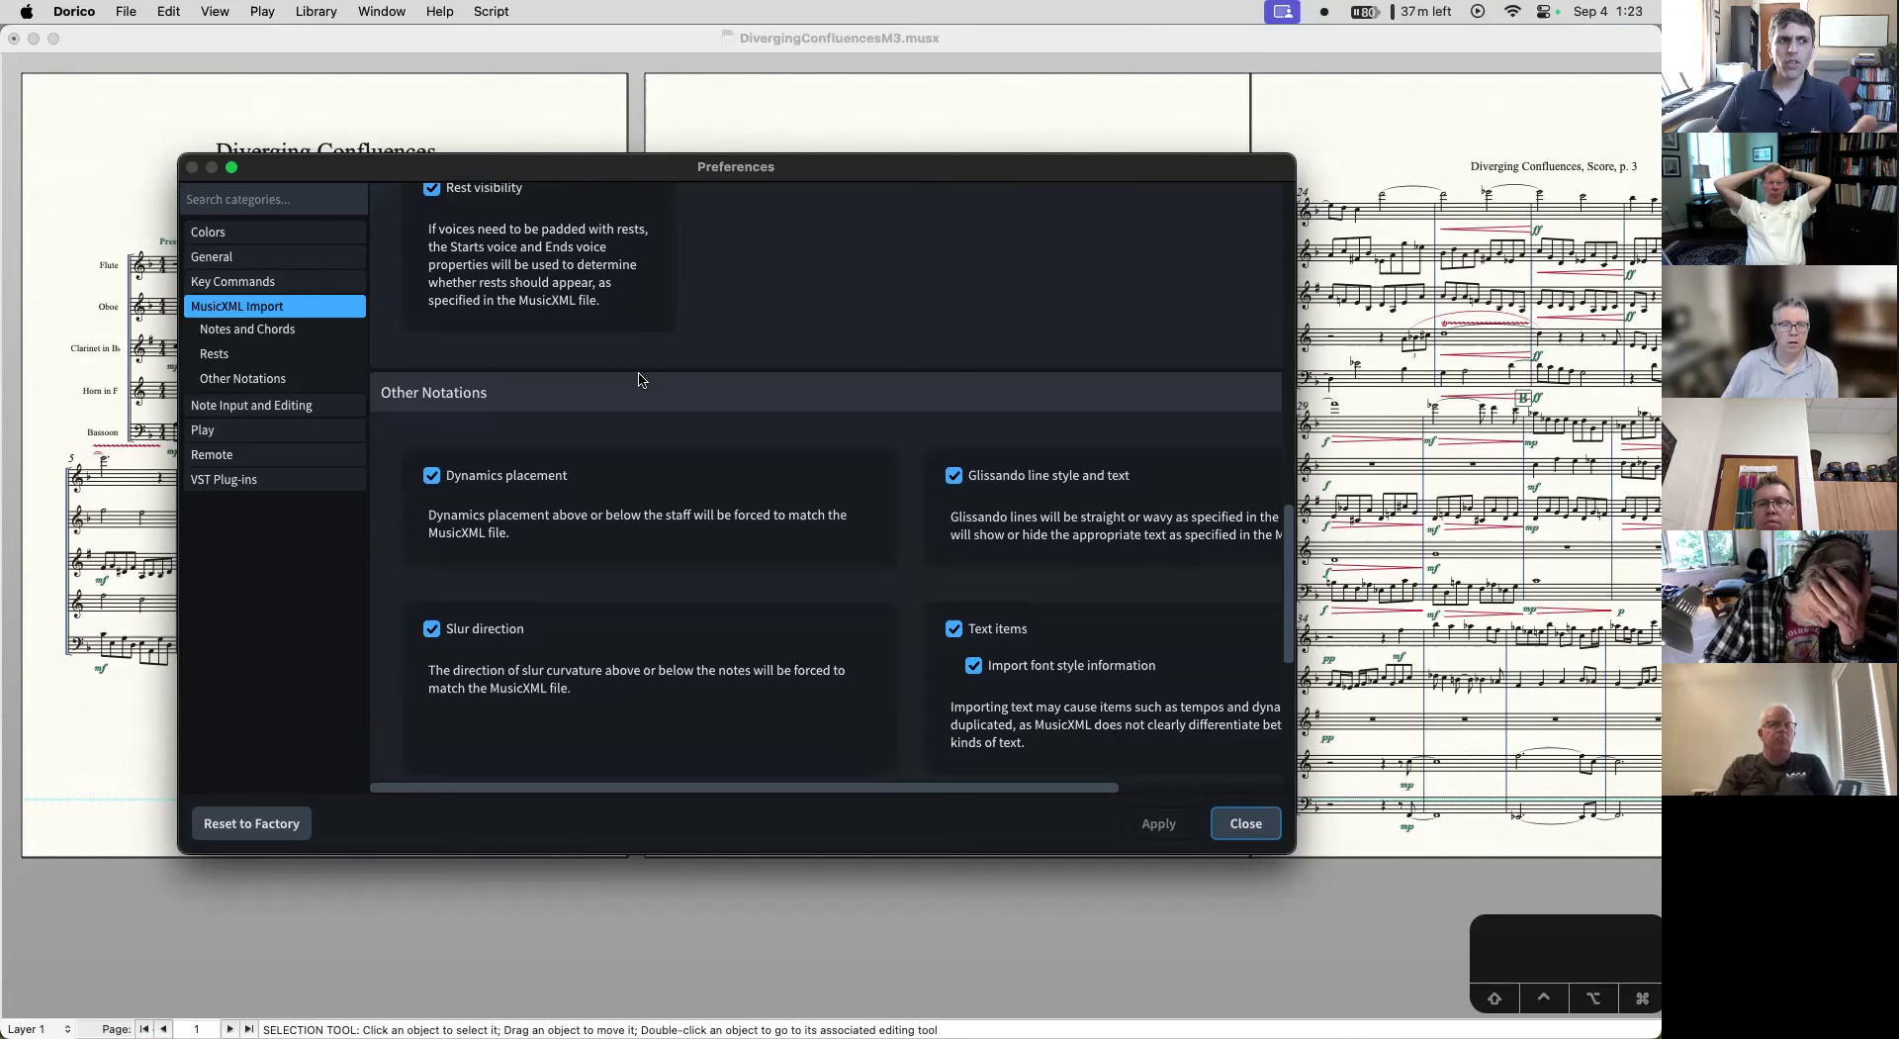
scroll(639, 378, "down", 1)
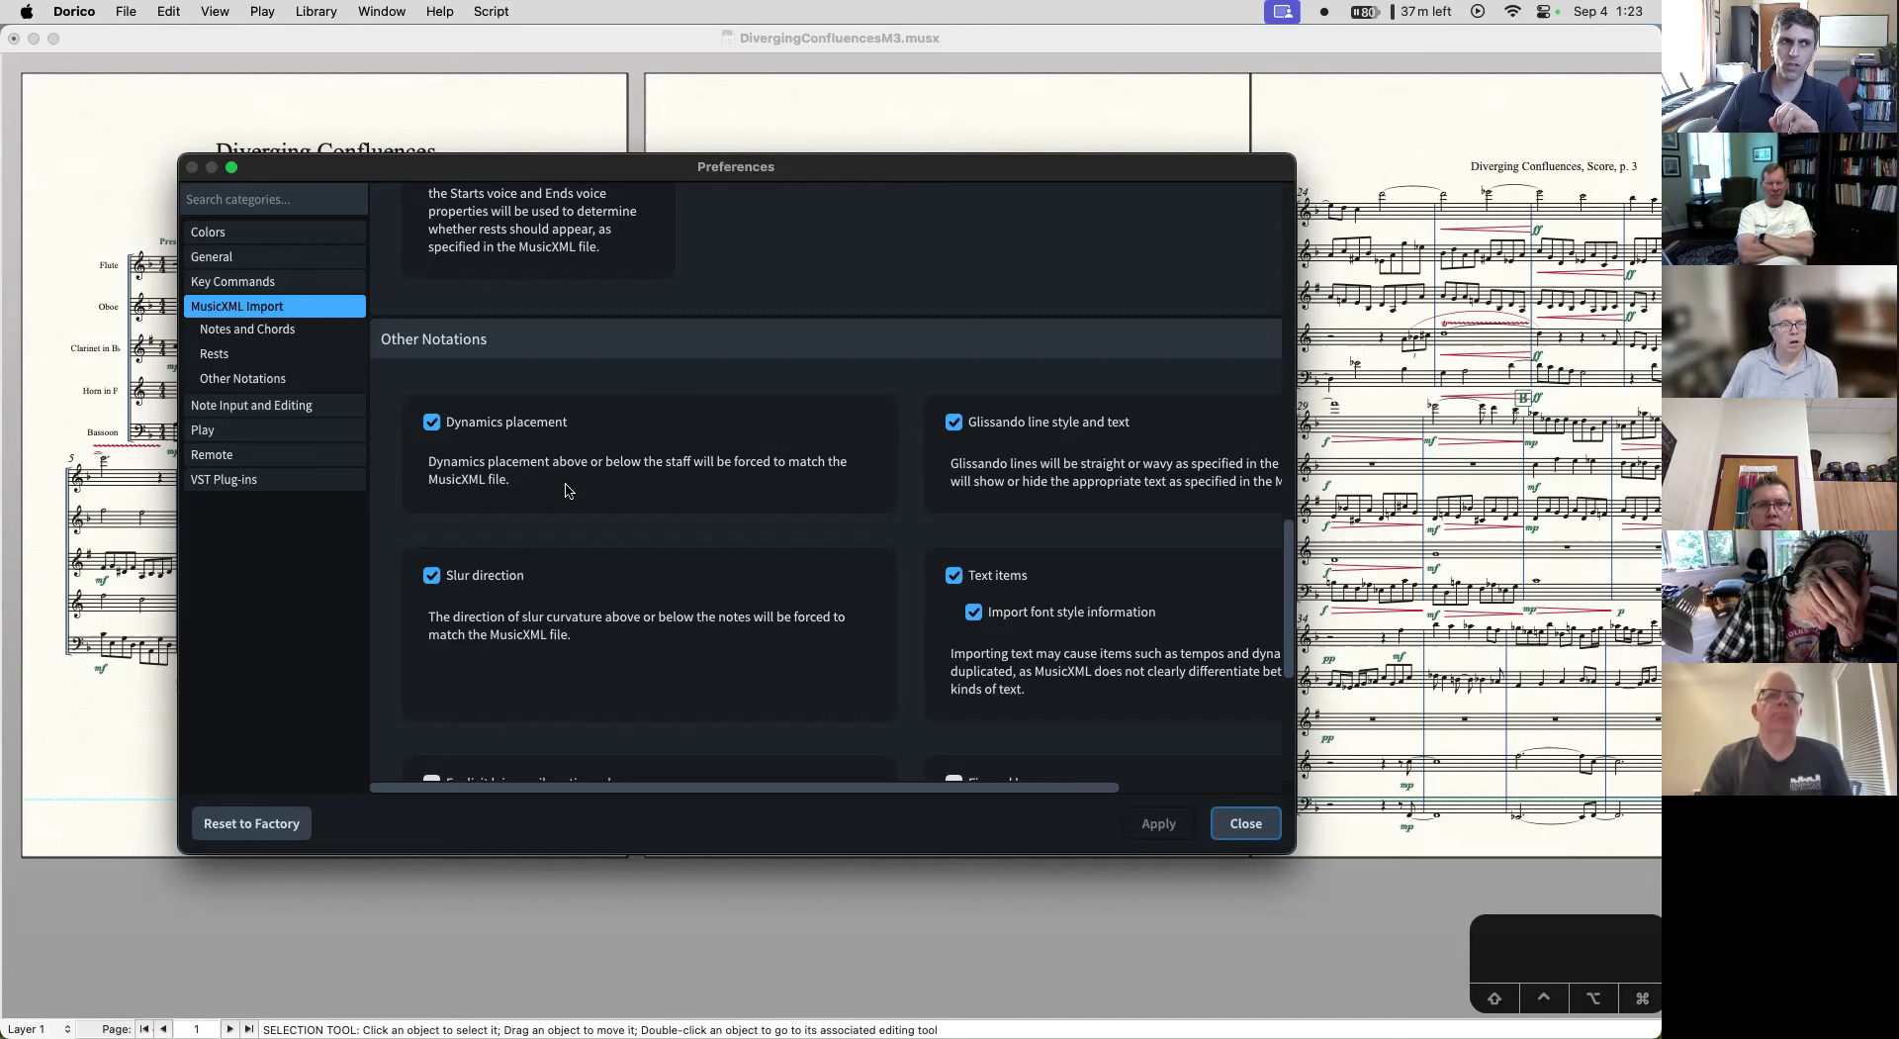
scroll(543, 472, "up", 3)
scroll(543, 472, "up", 10)
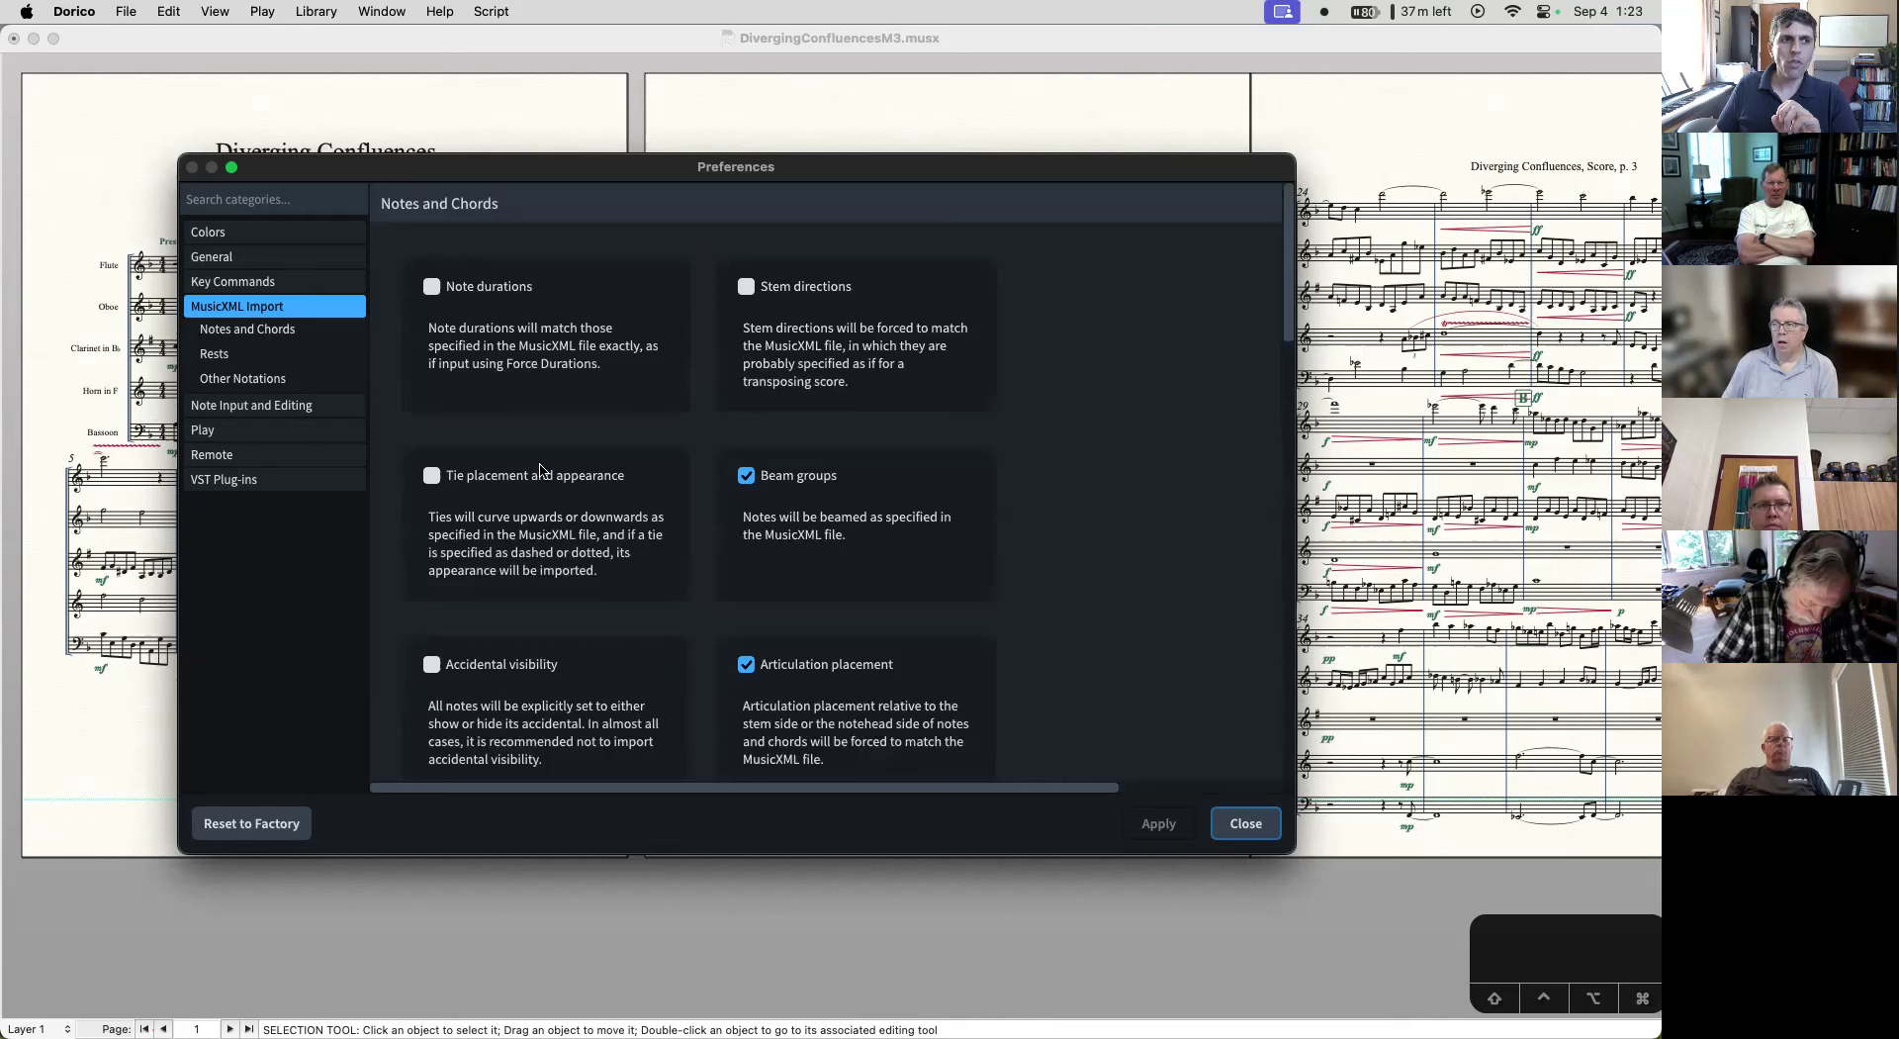
- Turn off importing beam groups from MusicXML, review the remaining import options, apply the change and close the preferences
left_click(800, 477)
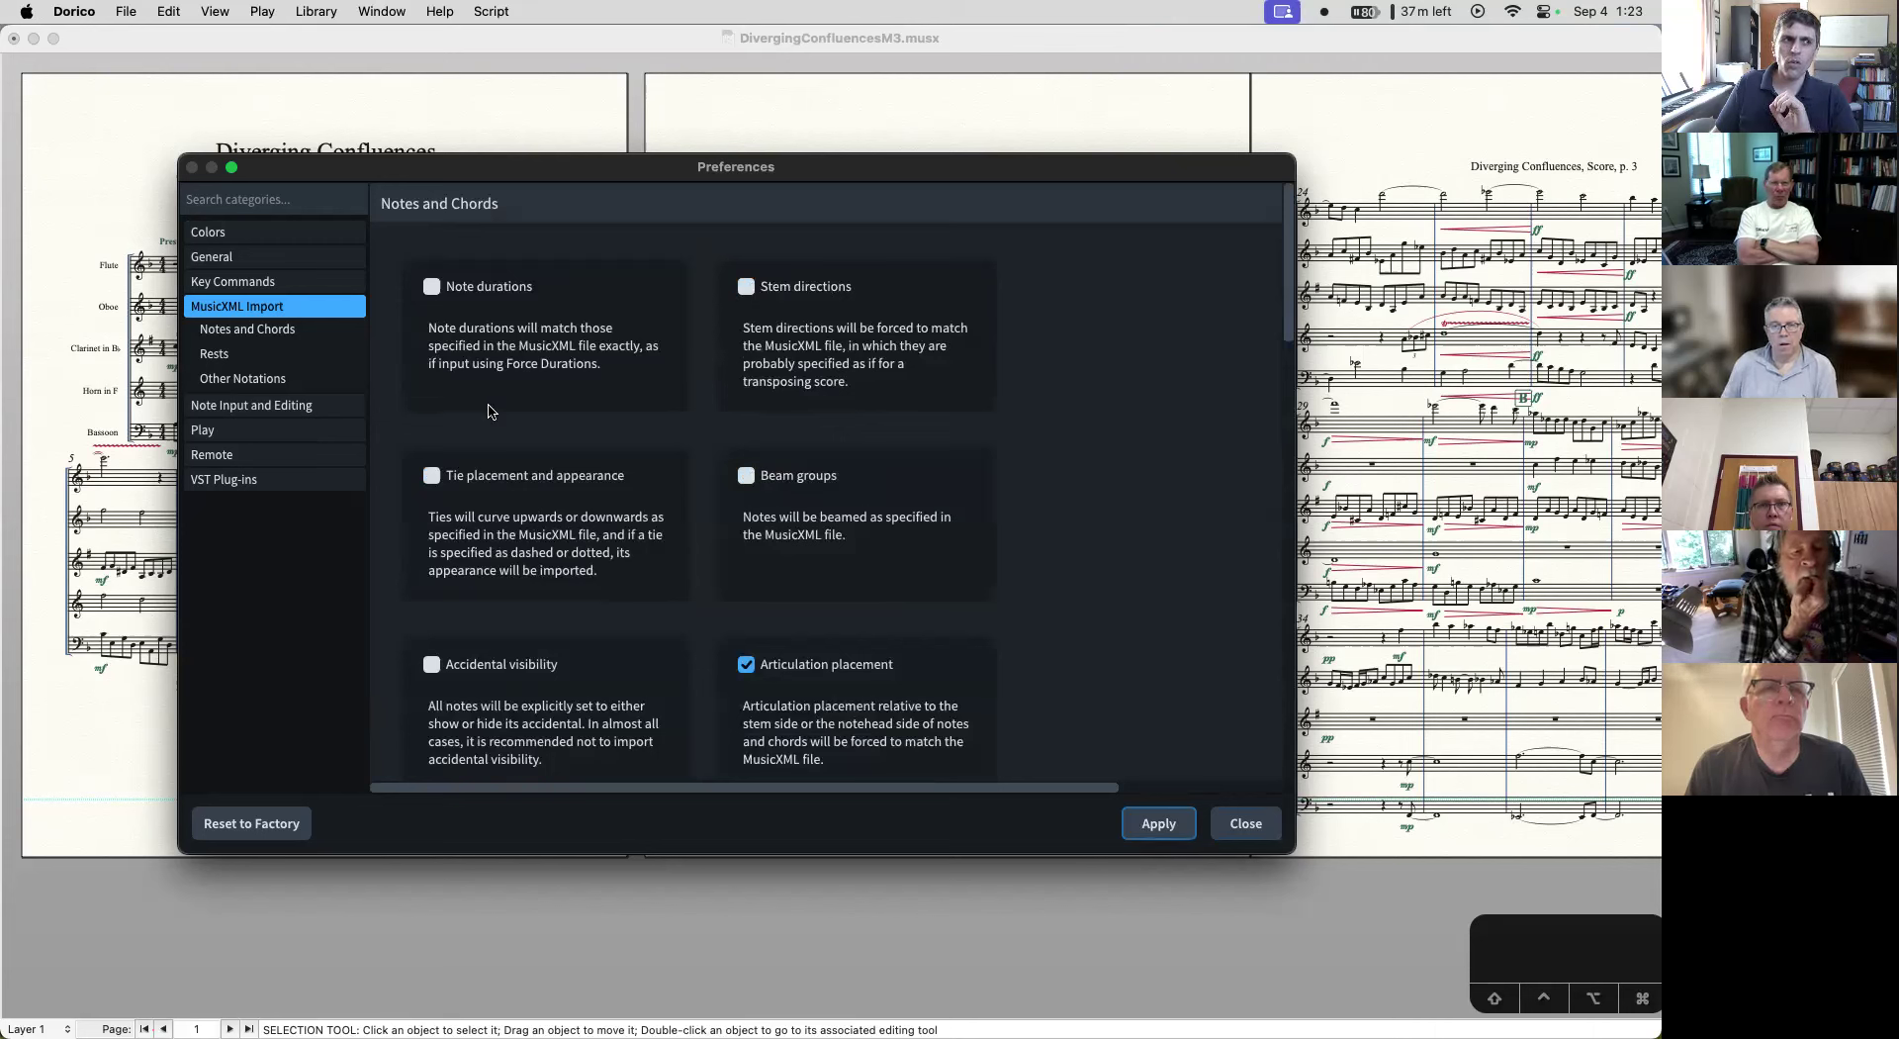
scroll(613, 380, "down", 2)
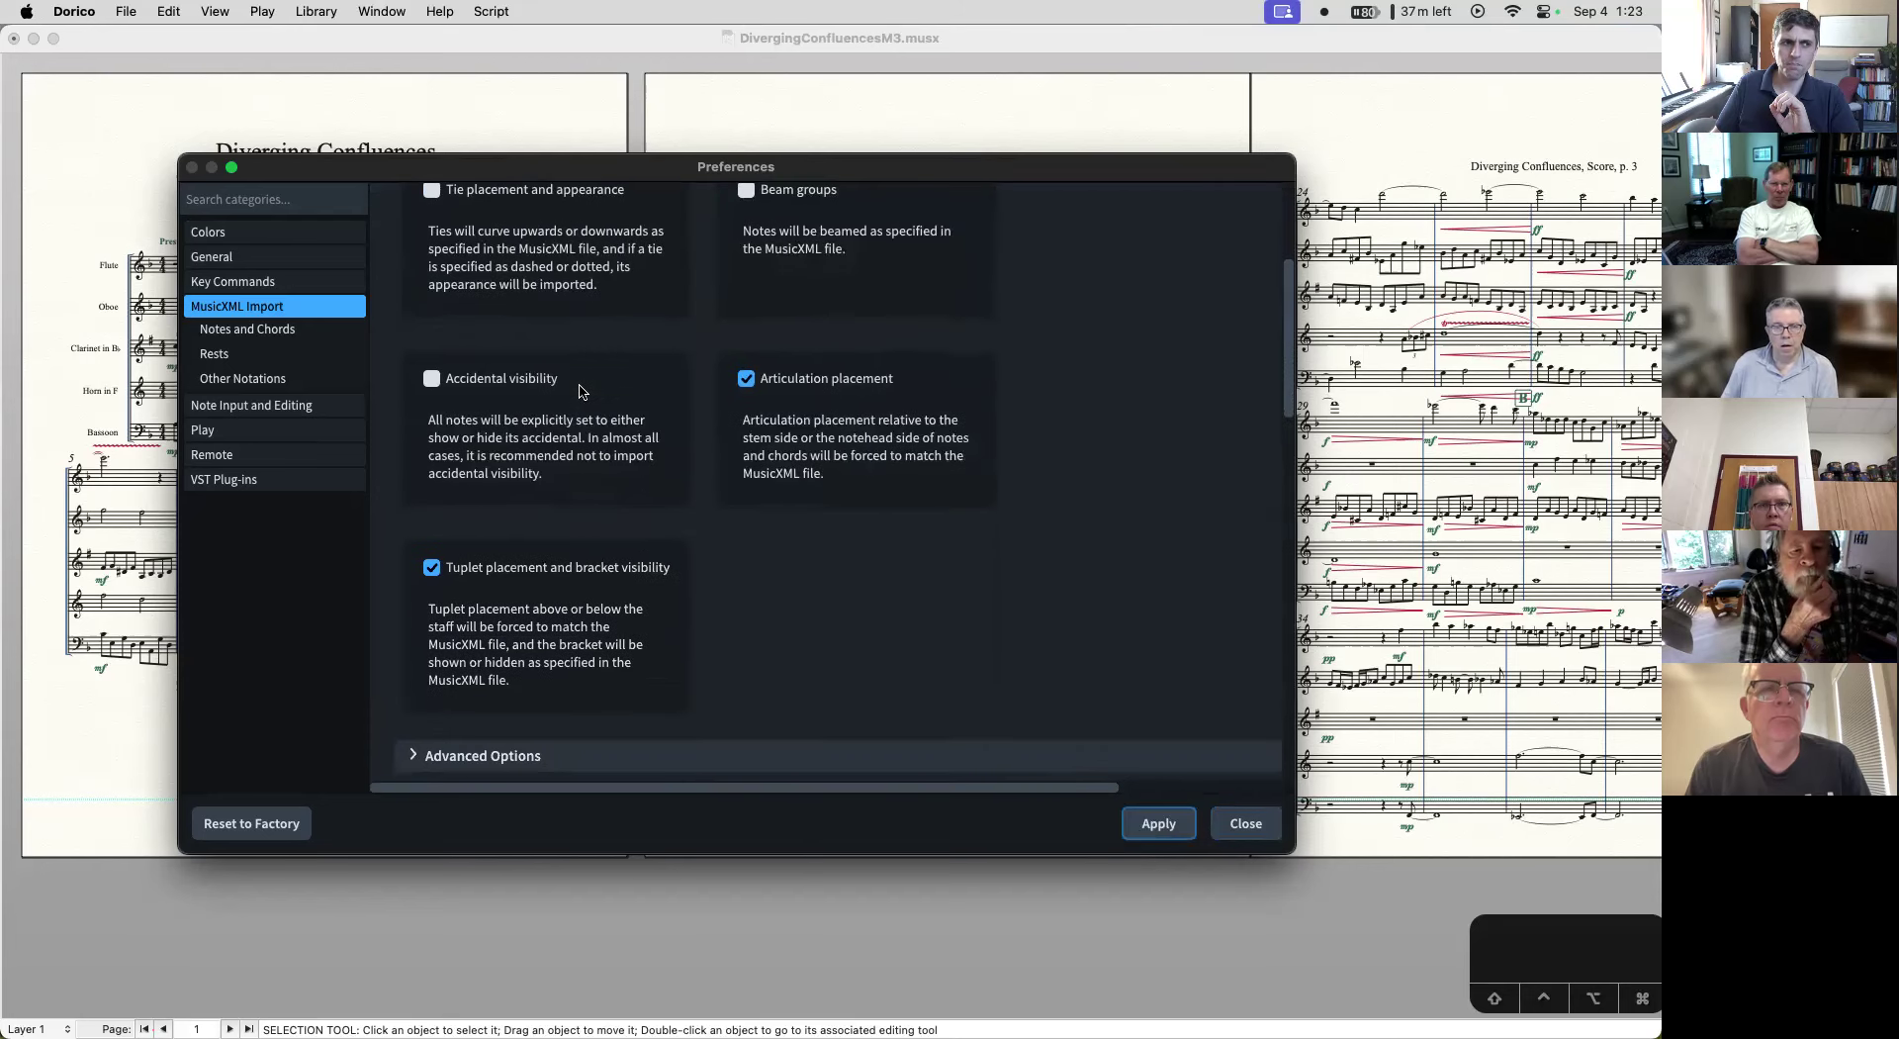
scroll(579, 391, "down", 10)
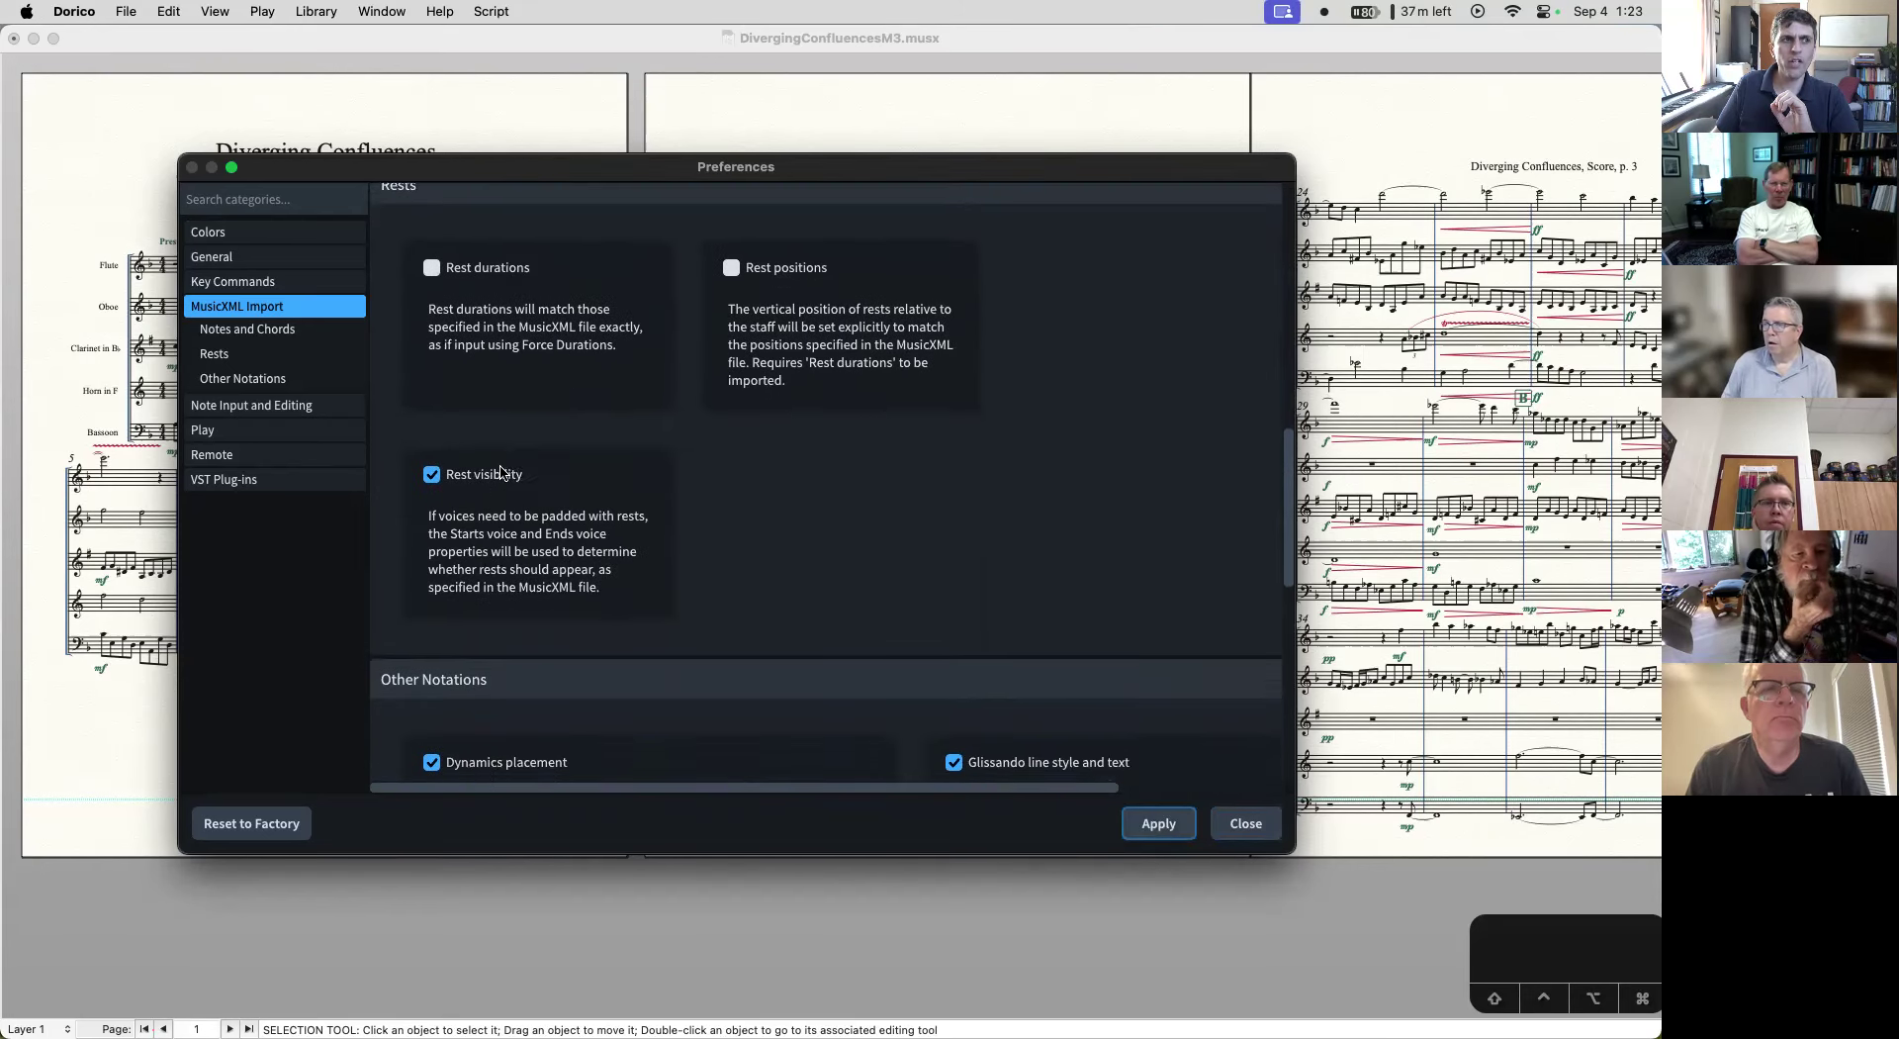
scroll(757, 713, "down", 15)
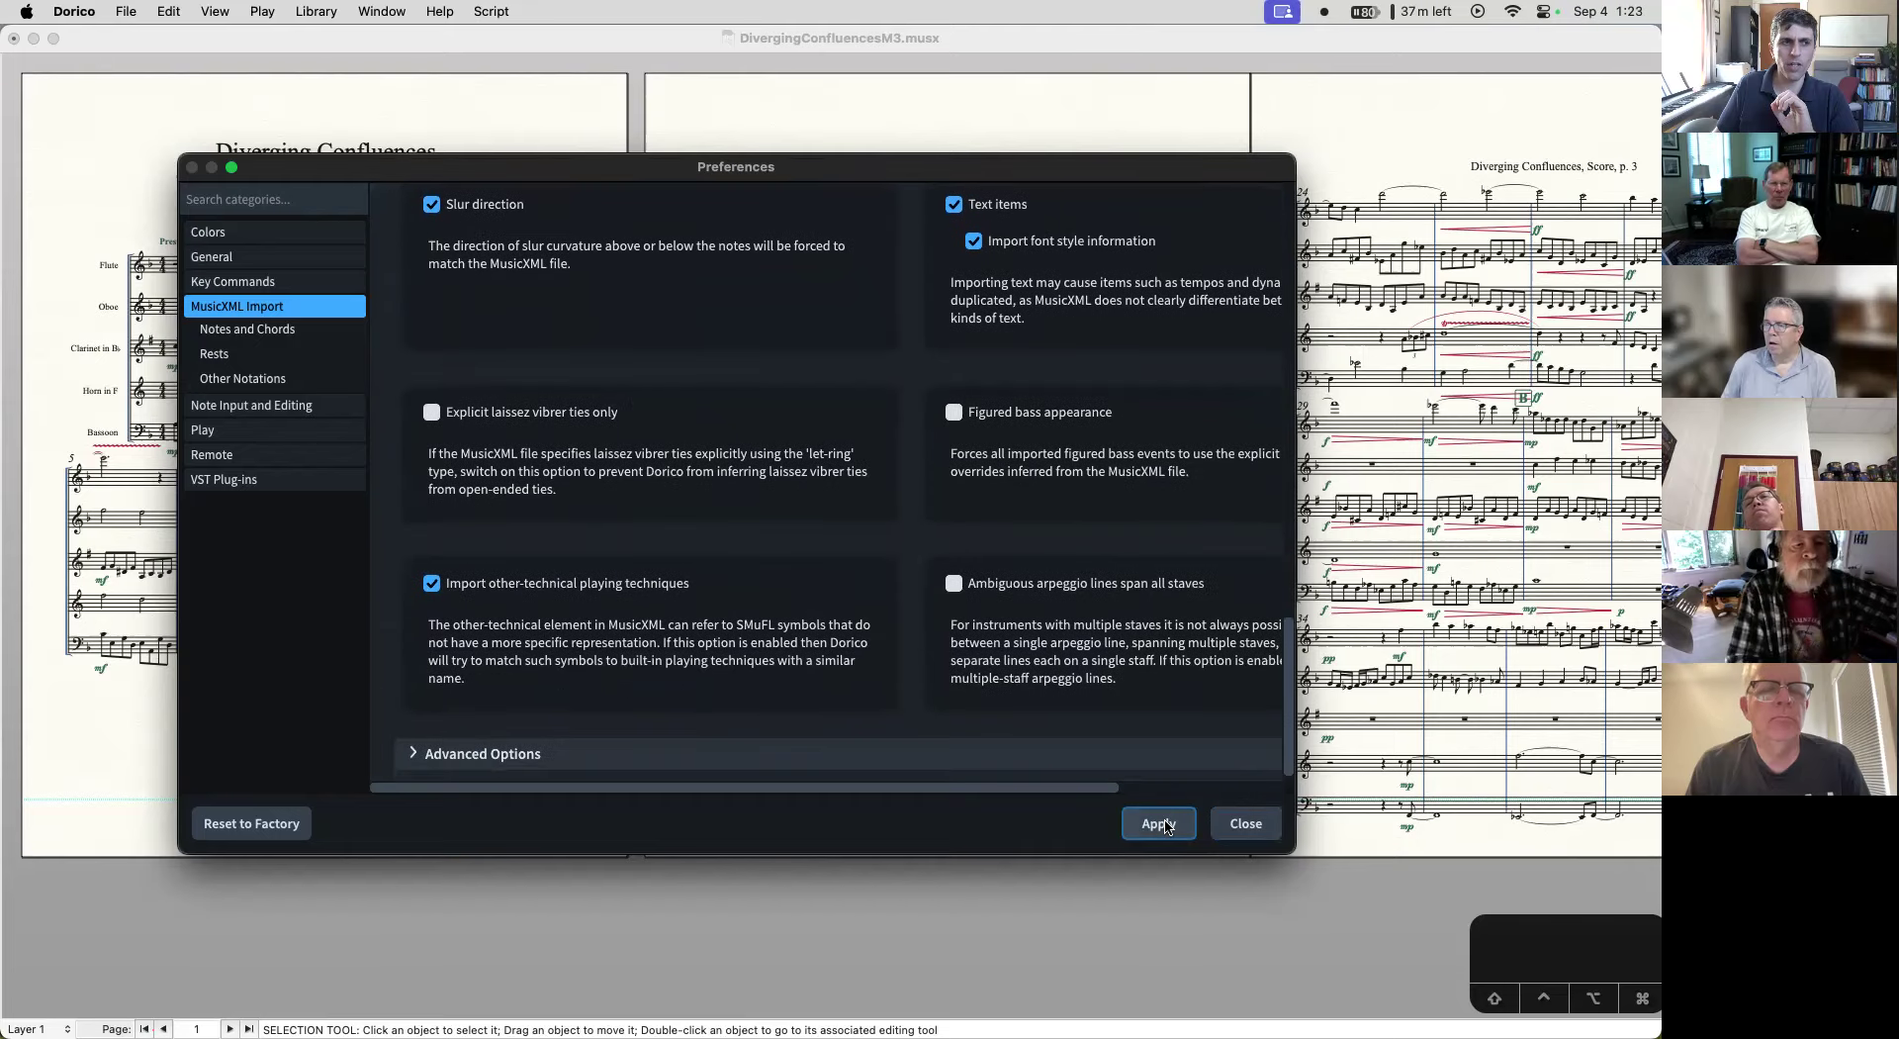
scroll(745, 463, "down", 1)
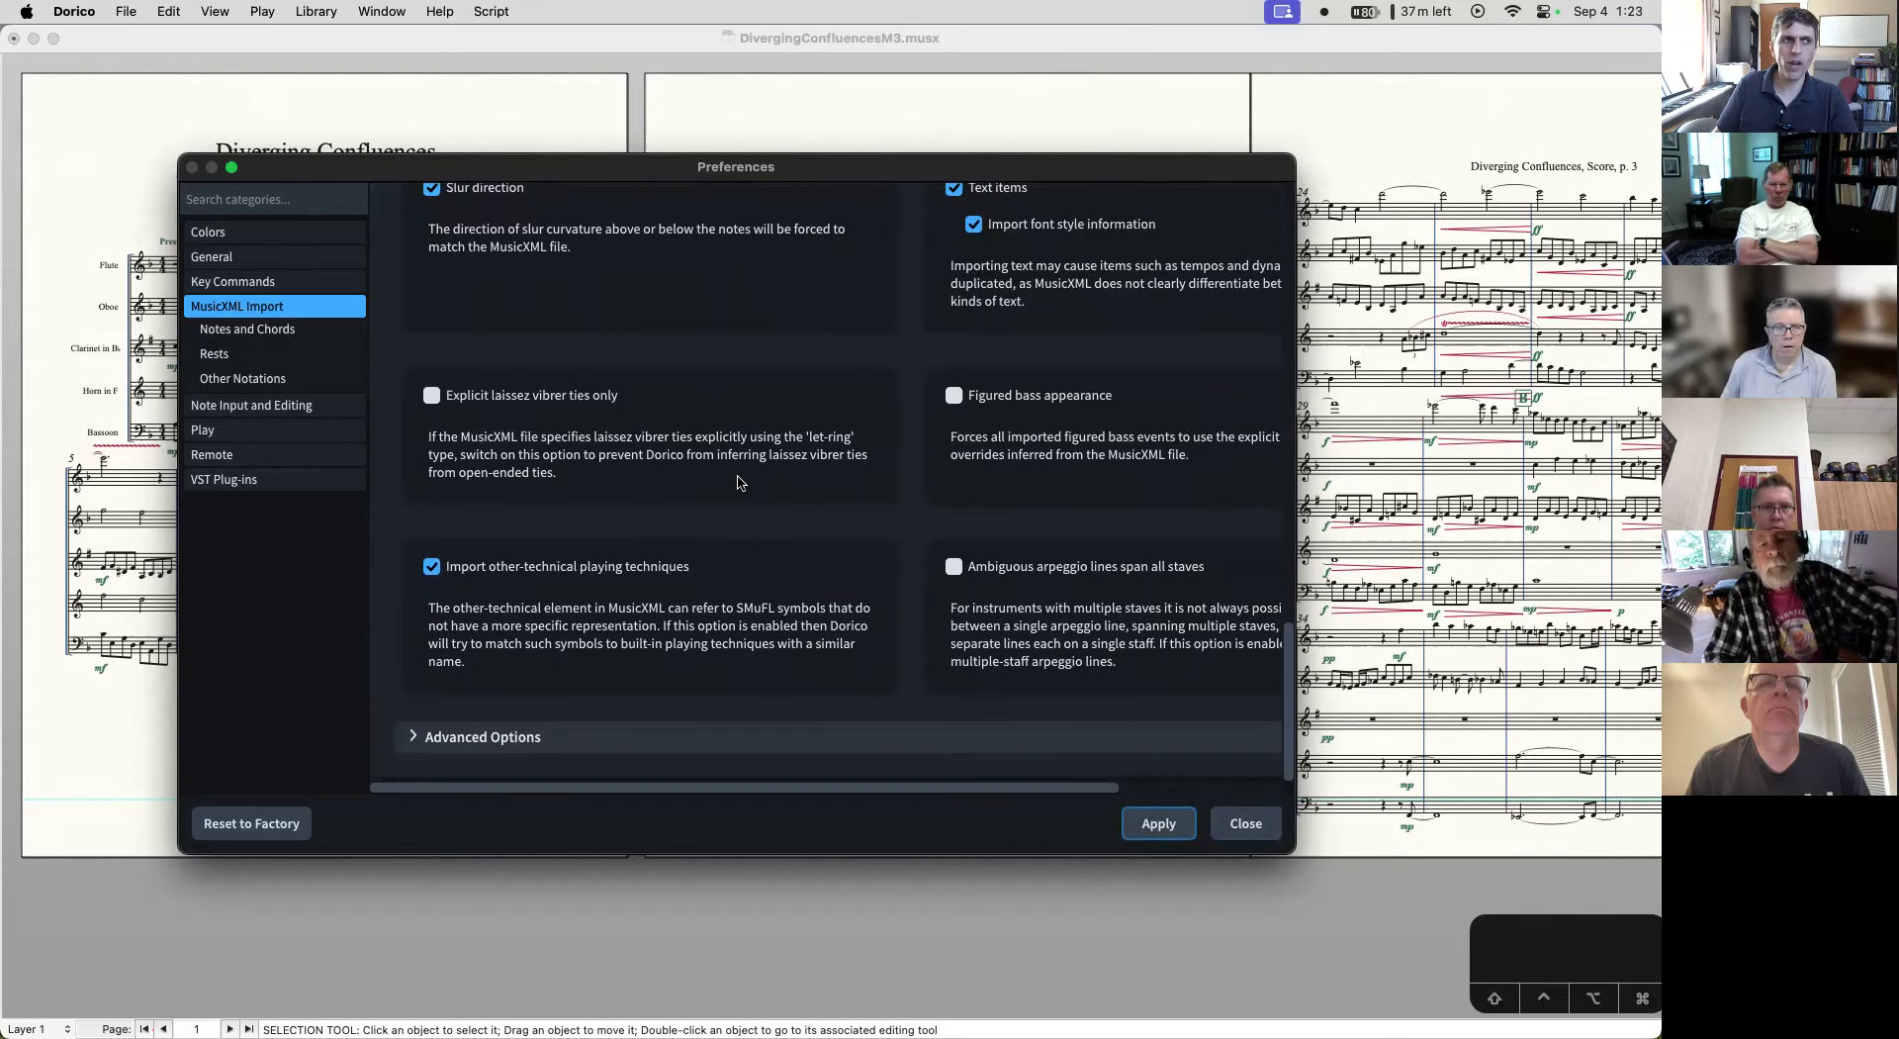
scroll(643, 390, "up", 20)
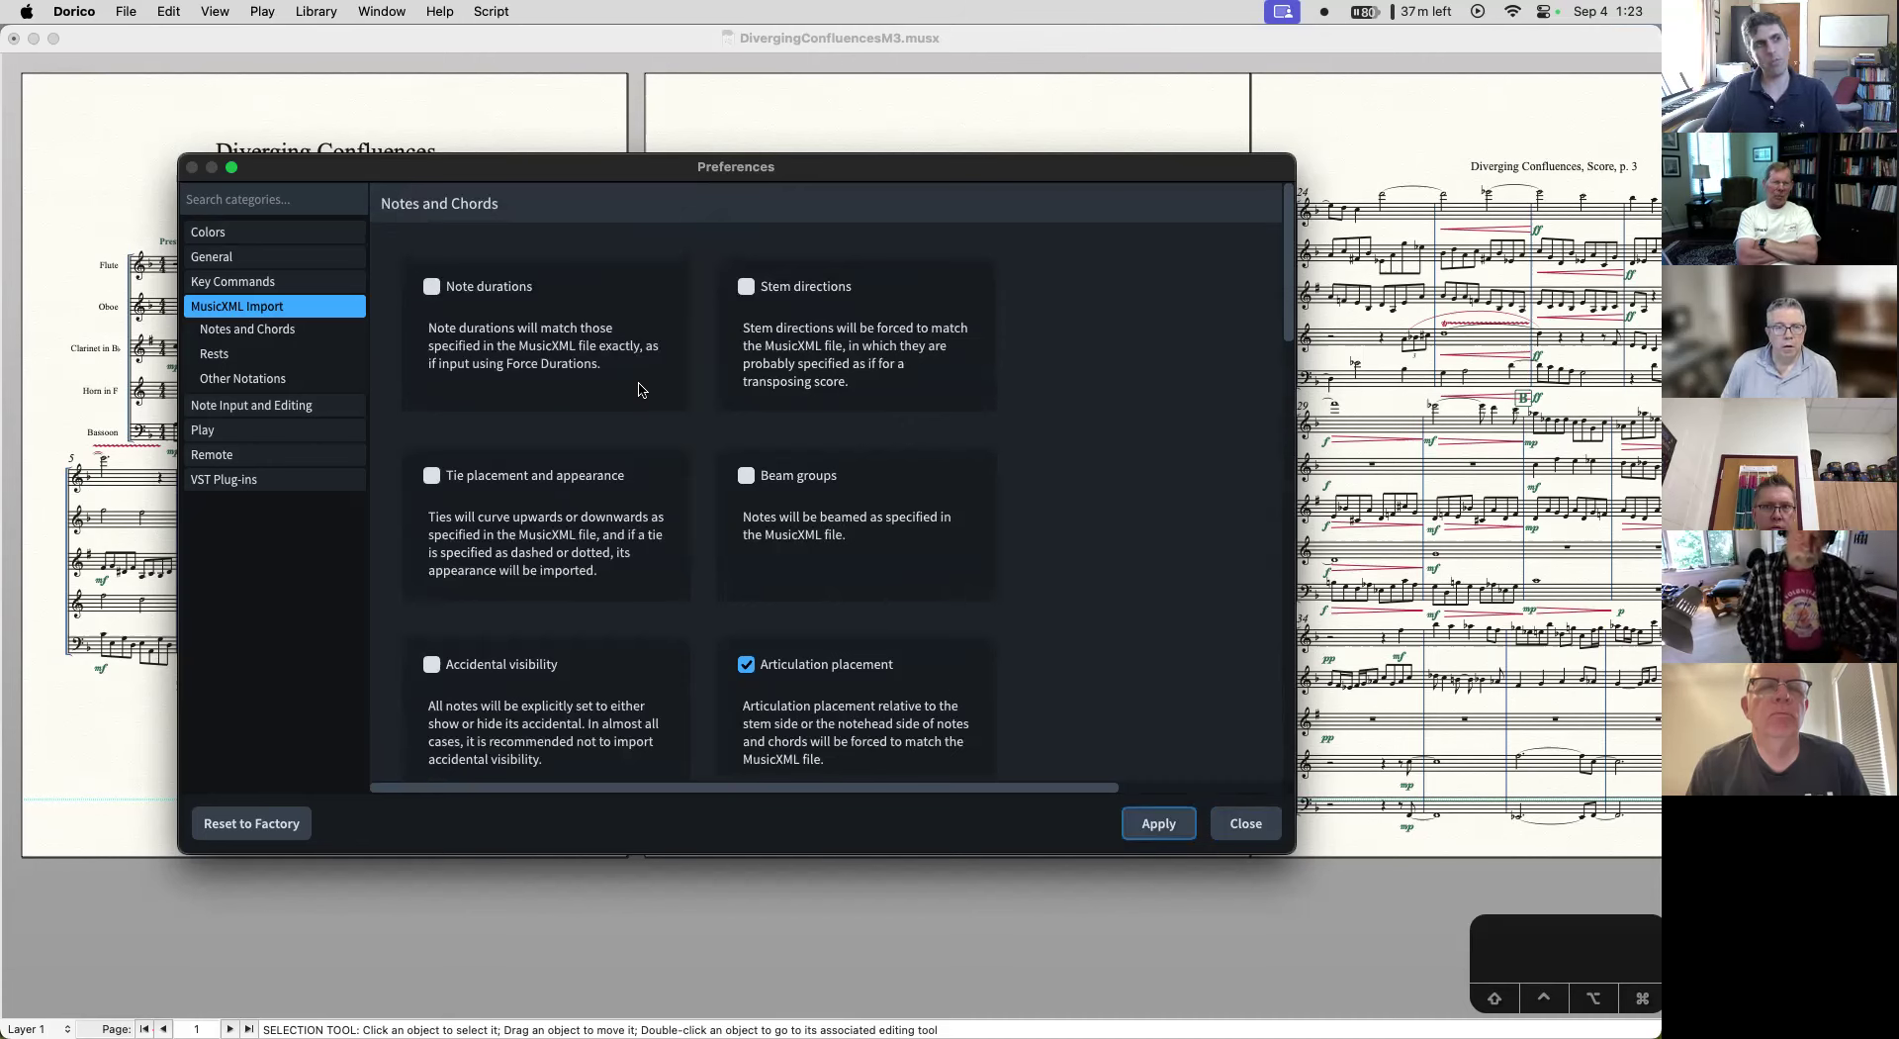
left_click(1163, 824)
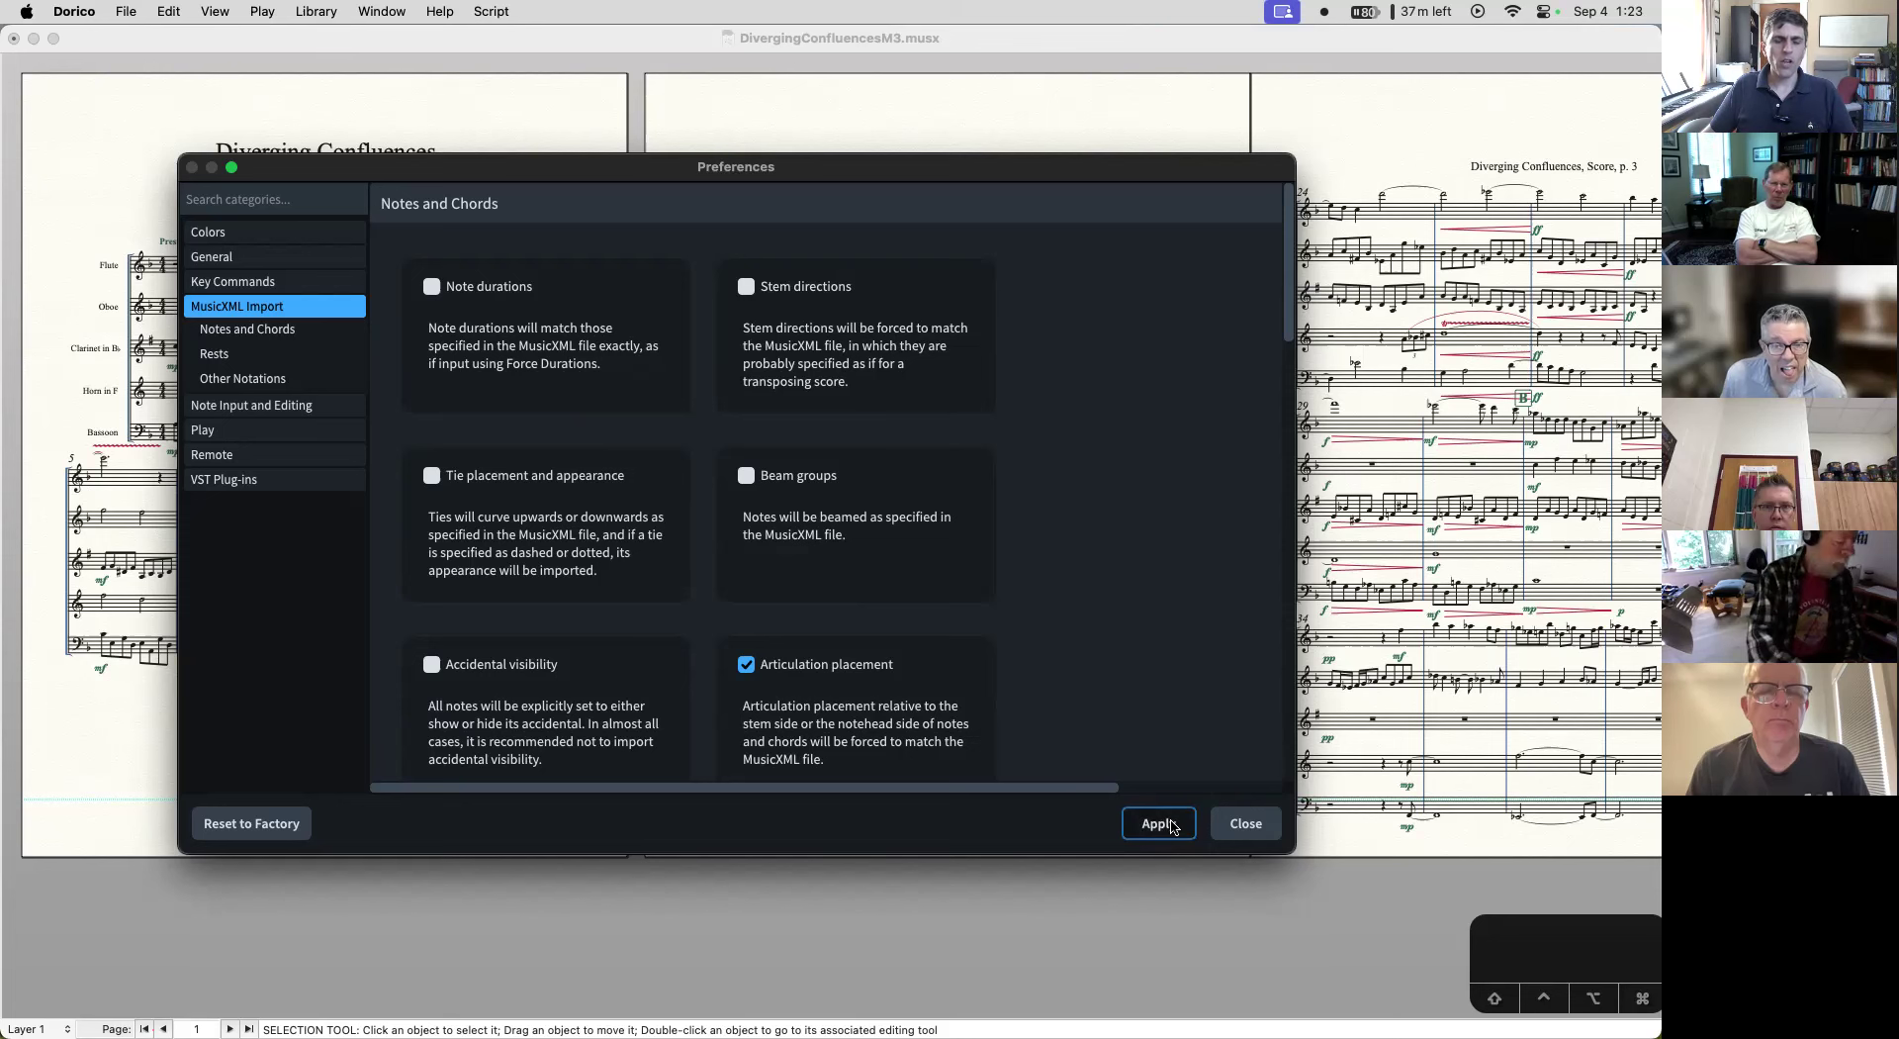
left_click(1234, 829)
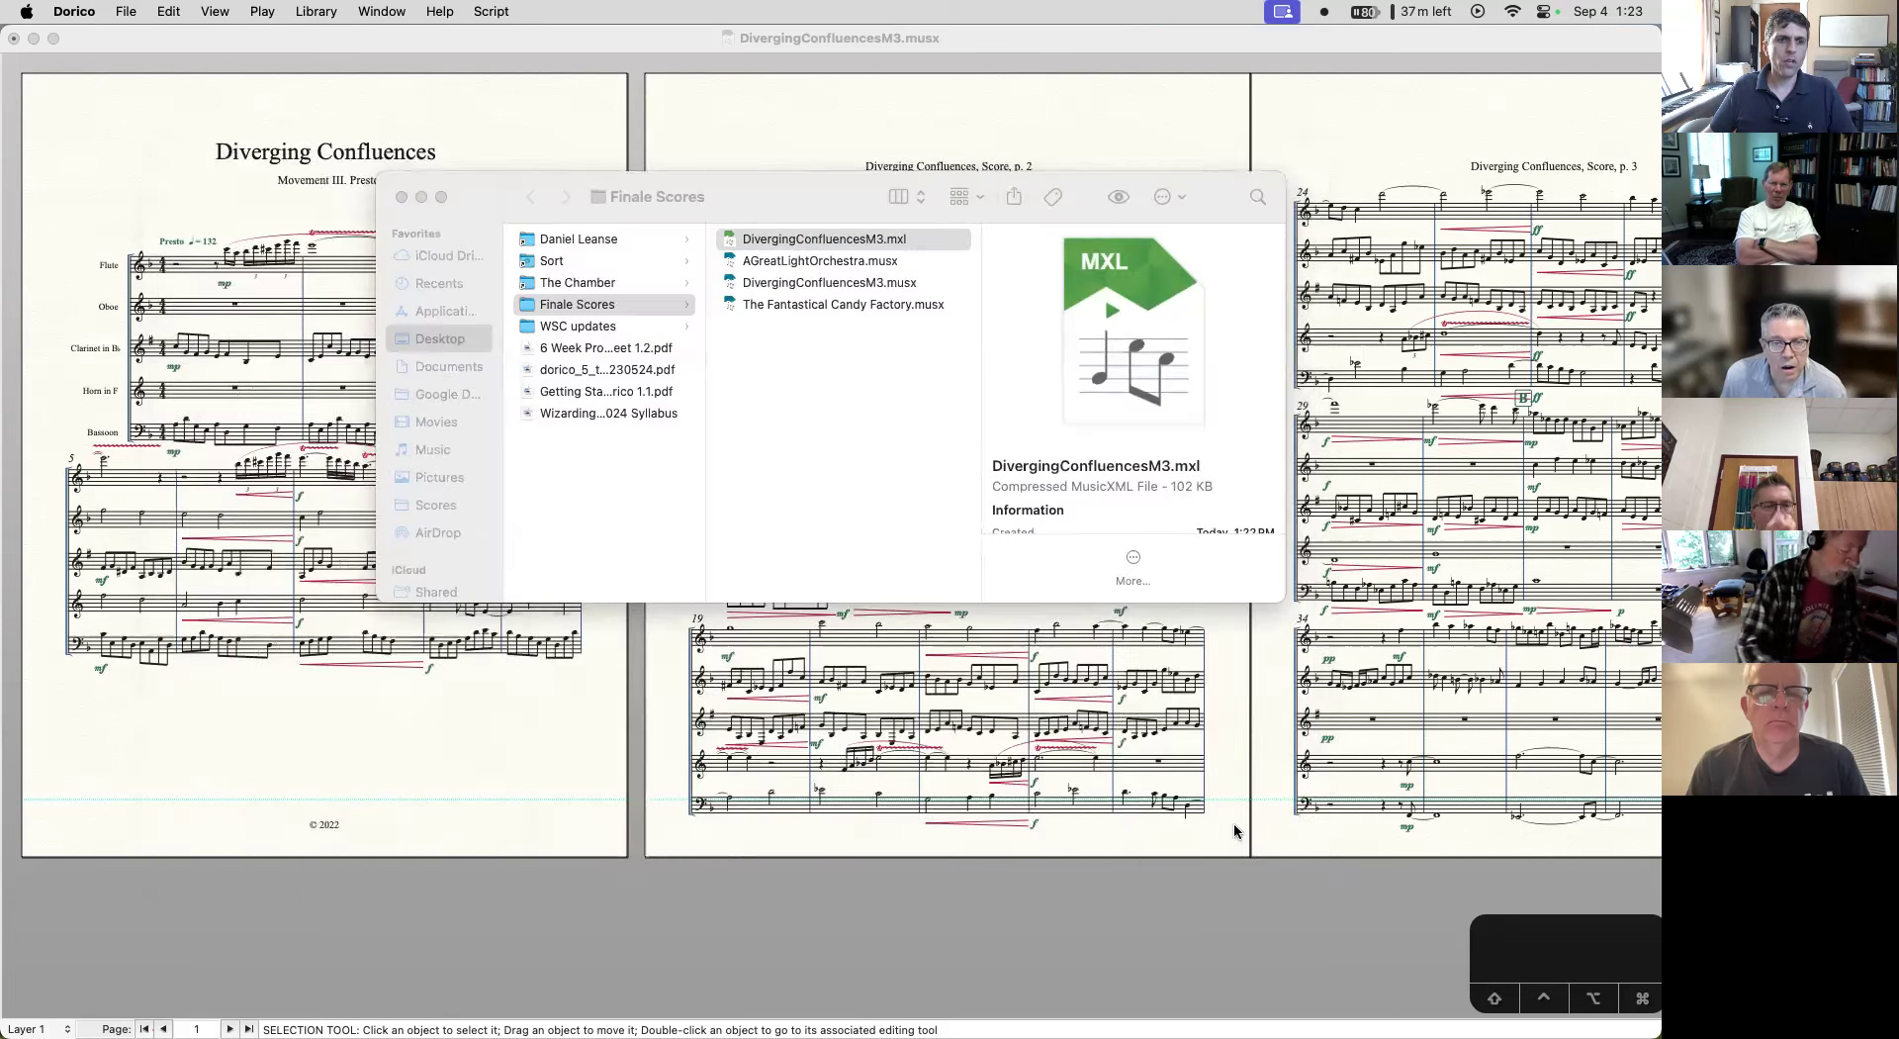
- Open DivergingConfluencesM3.mxl from the Finale Scores folder in Dorico
left_click(806, 239)
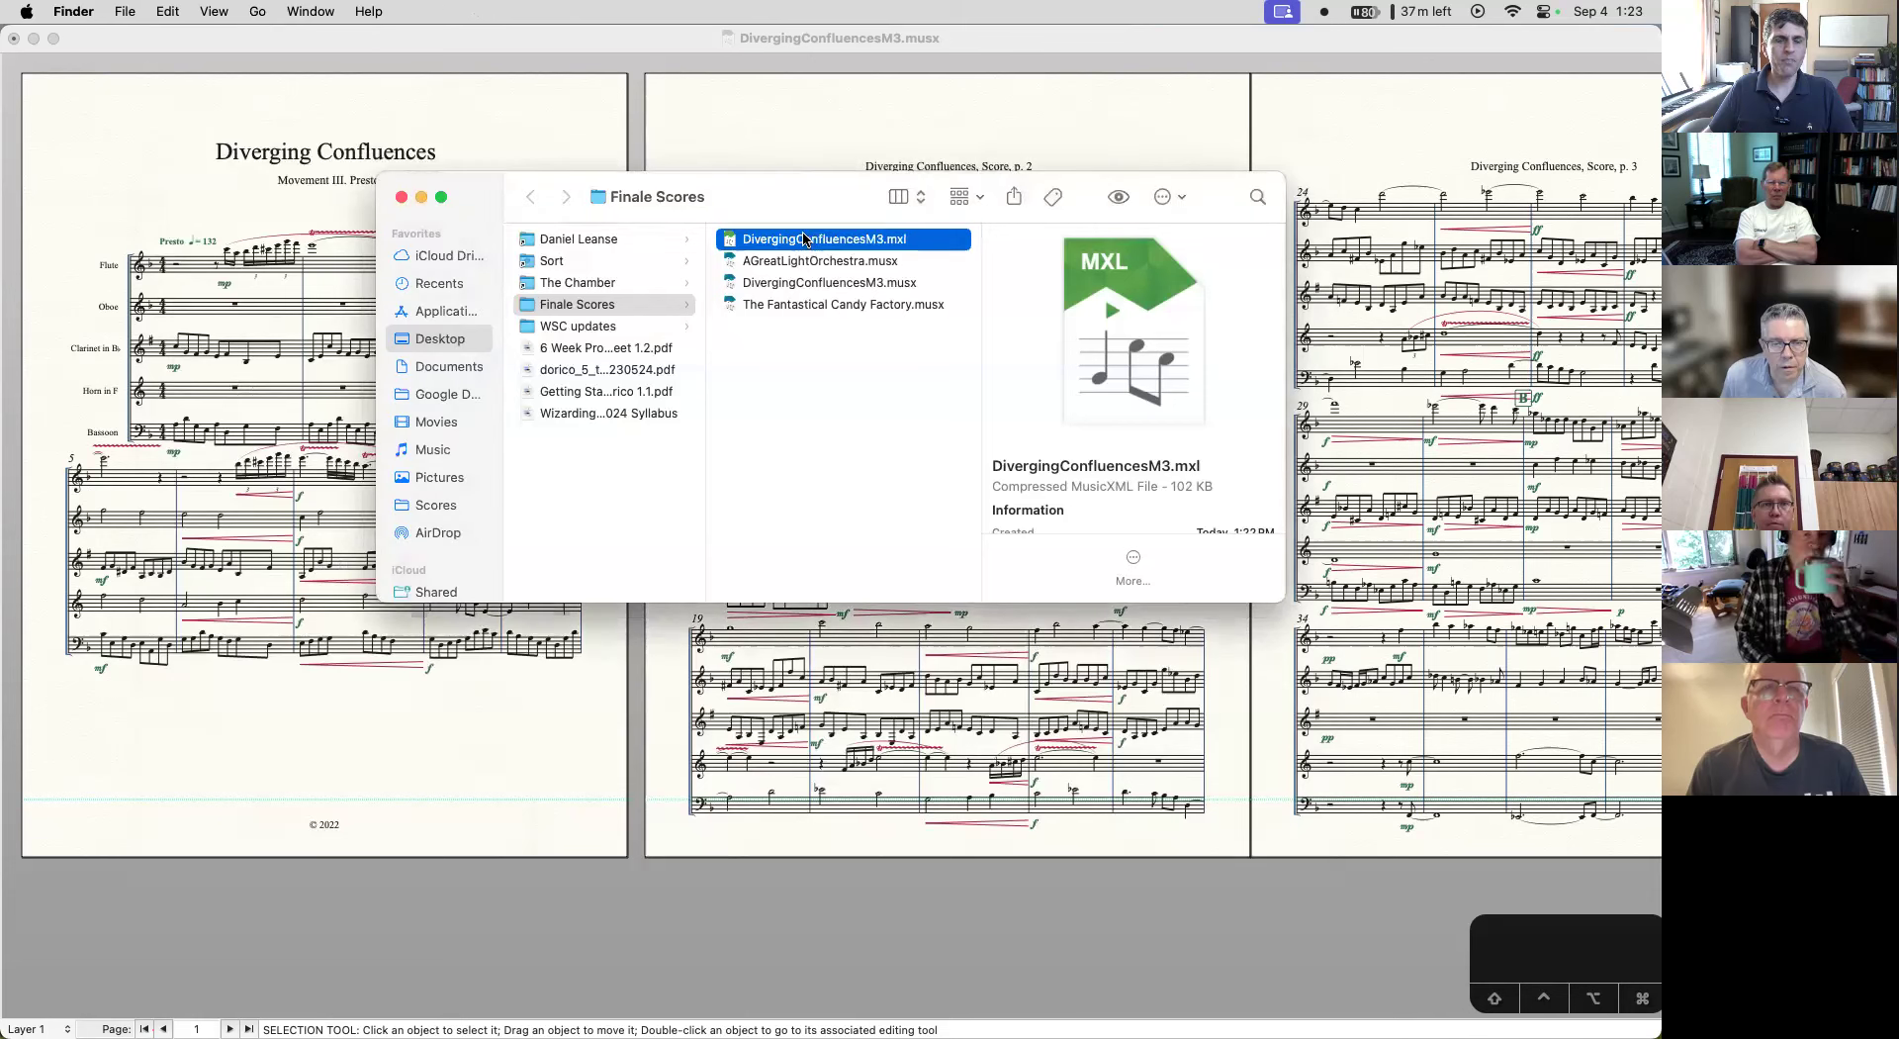
left_click(918, 248)
right_click(765, 245)
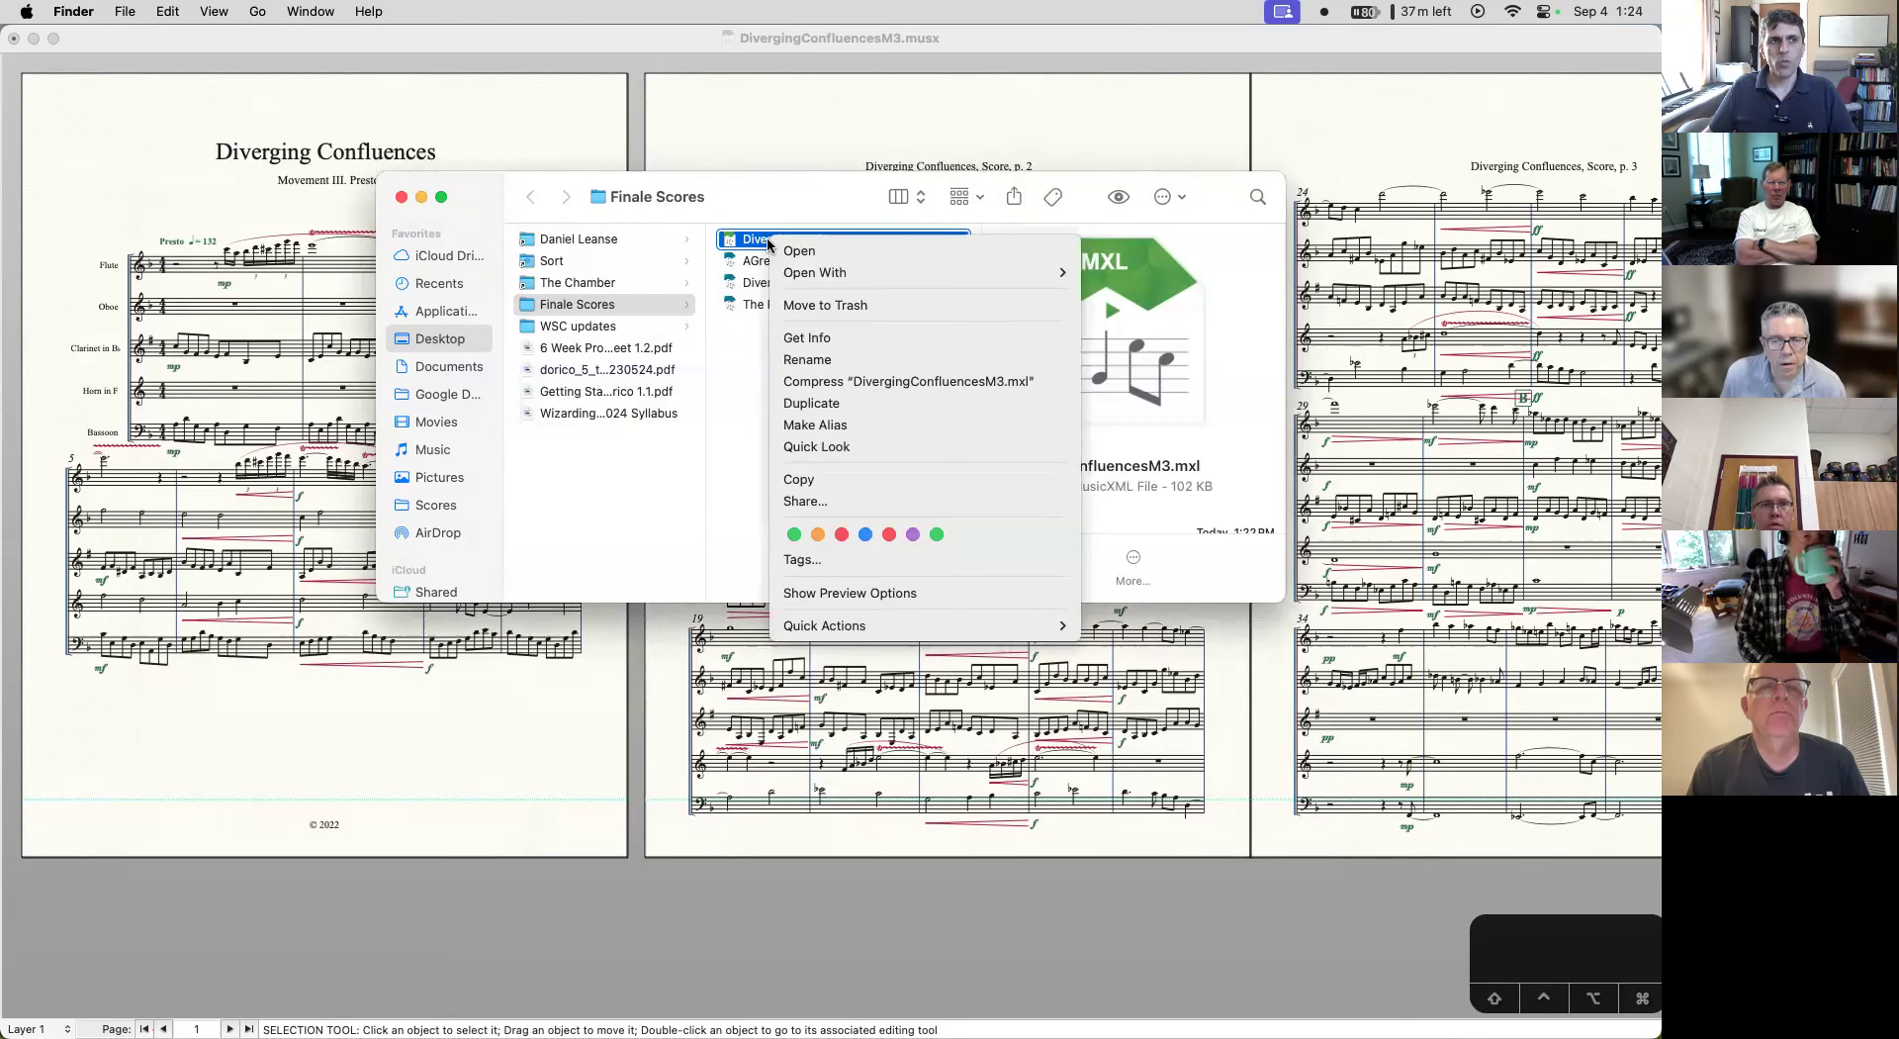
mouse_move(940, 272)
left_click(1133, 273)
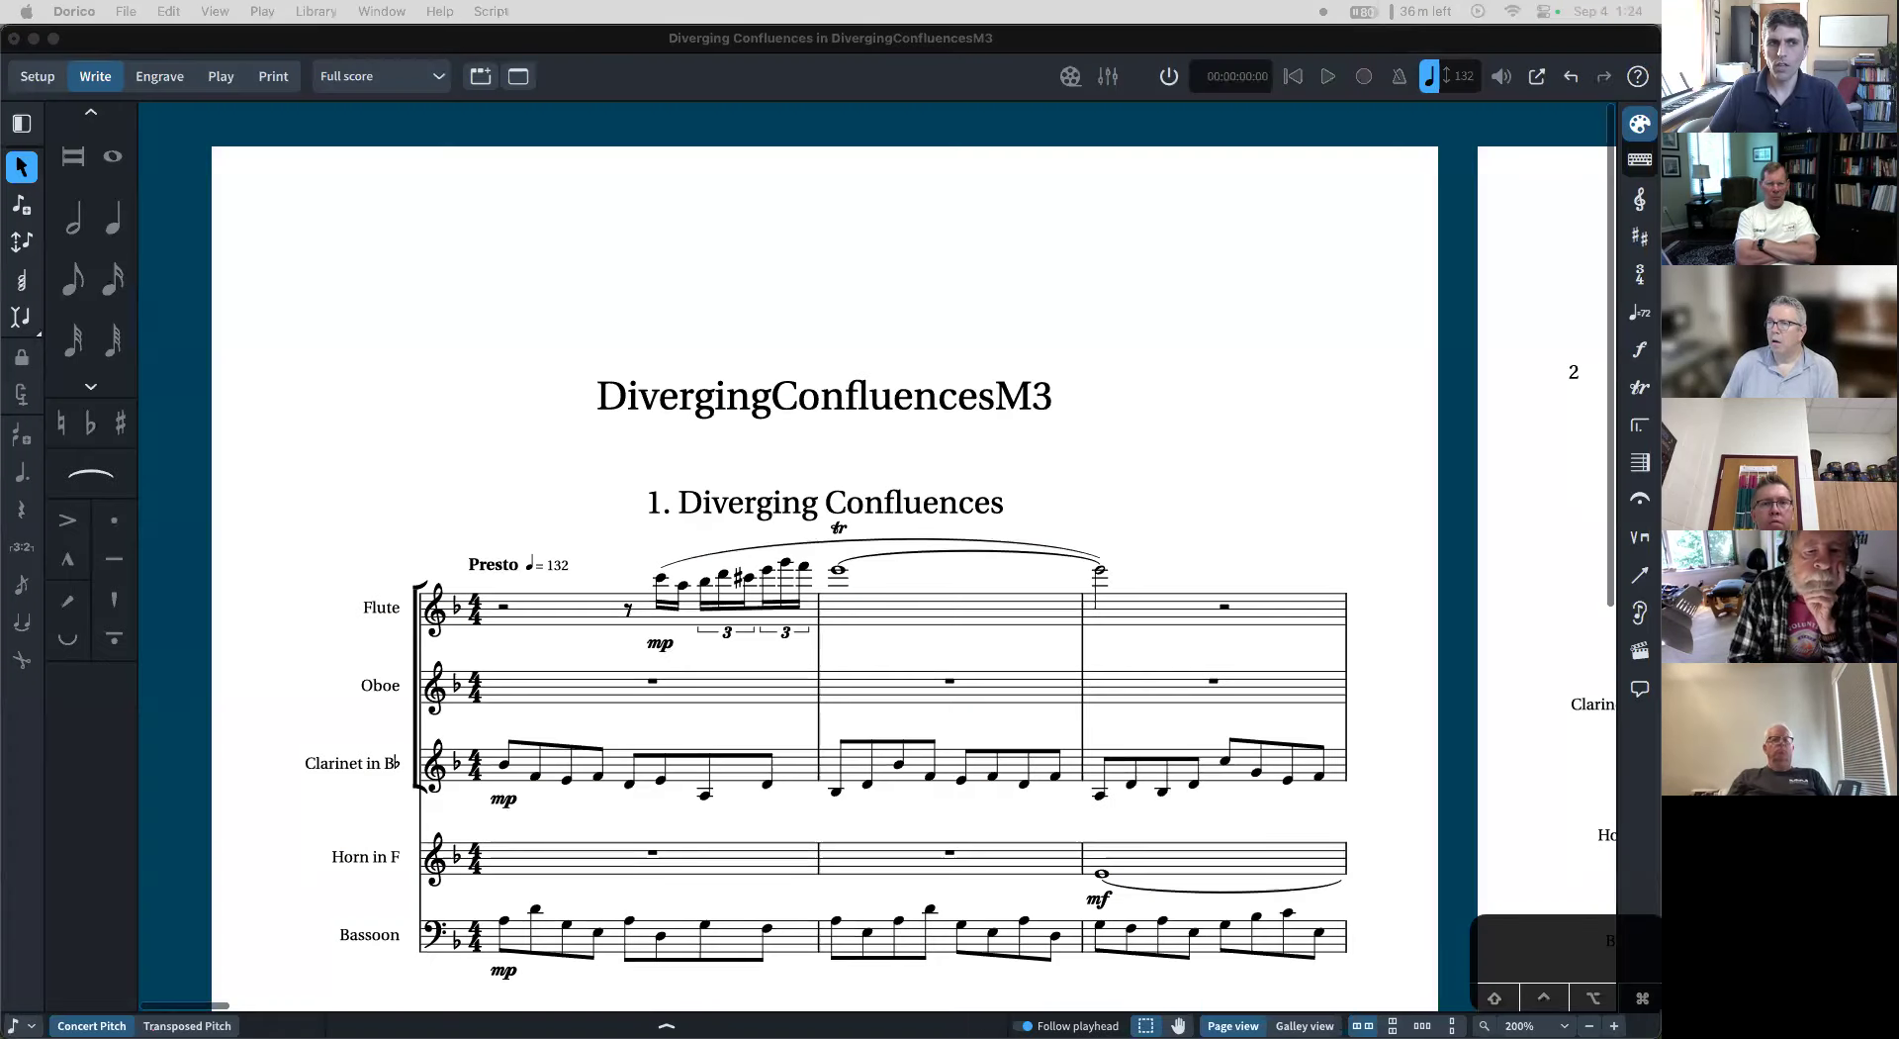
- Look over the first two pages of the imported score and switch to Engrave mode
left_click(578, 343)
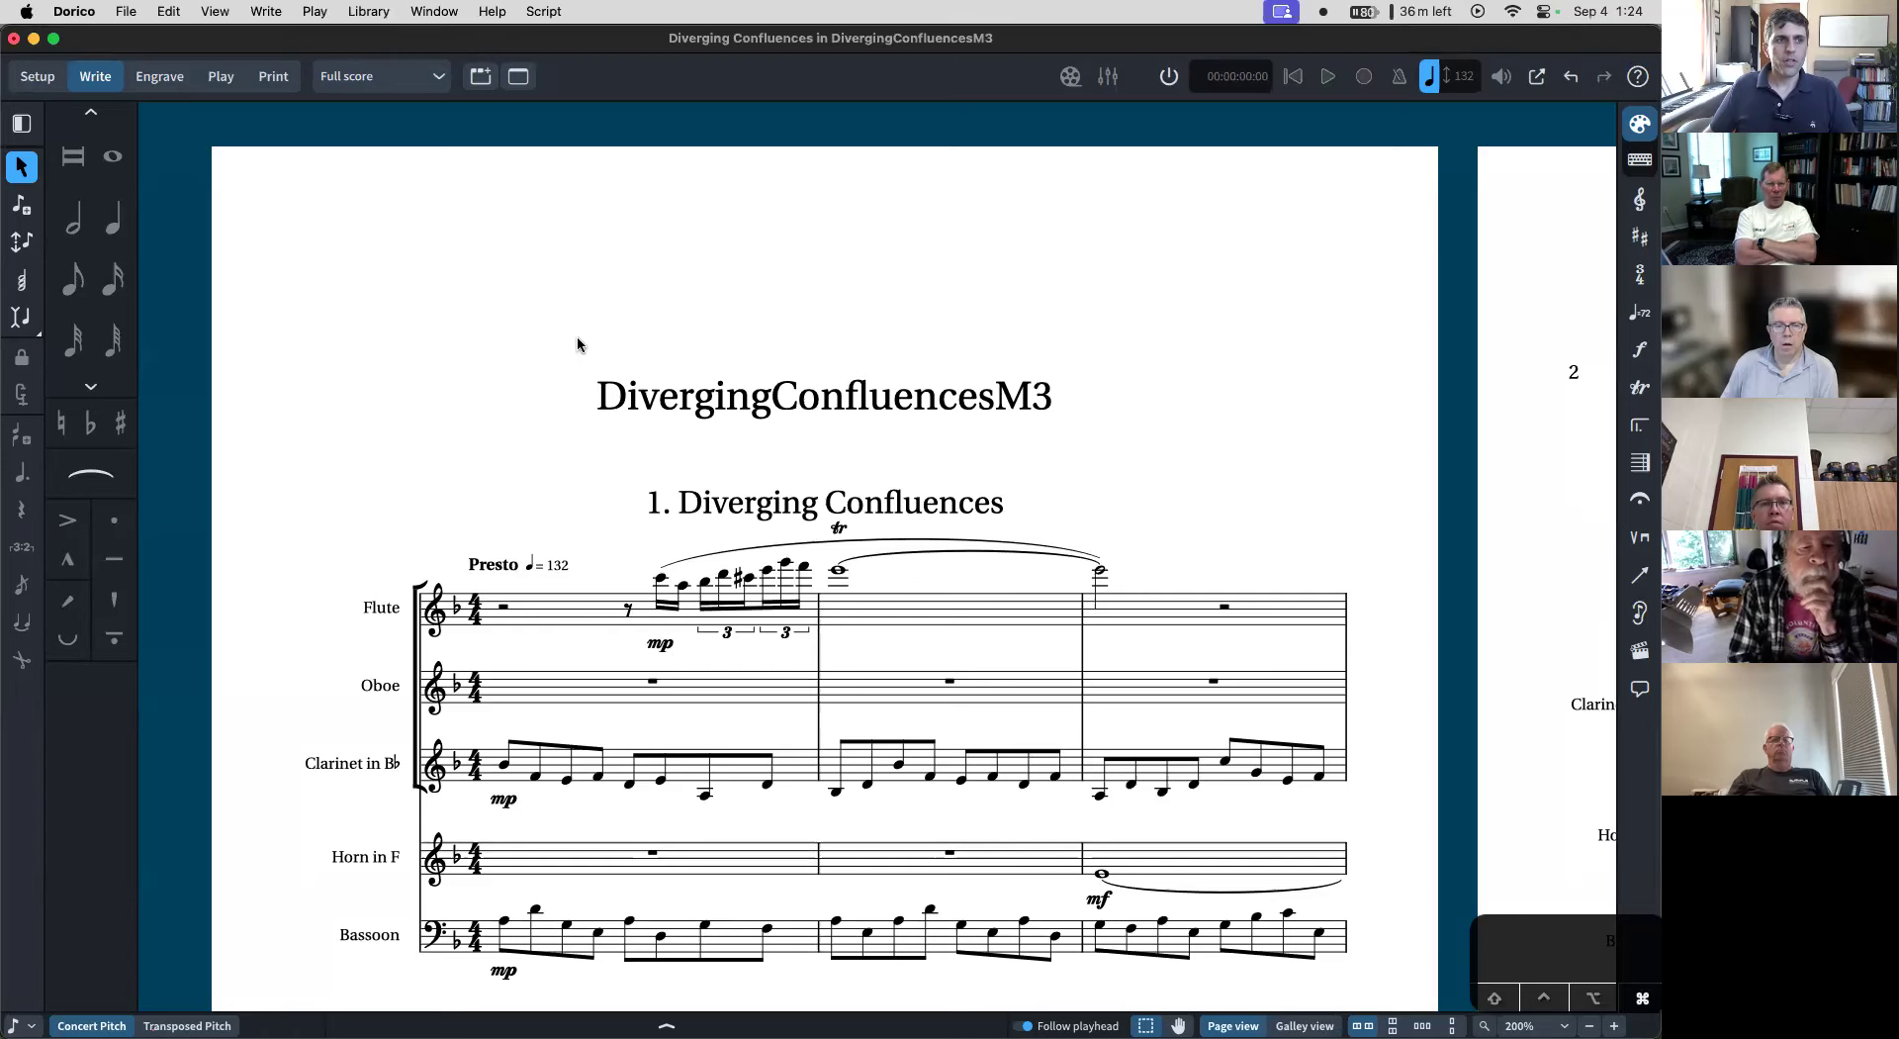
key("alt+super+0")
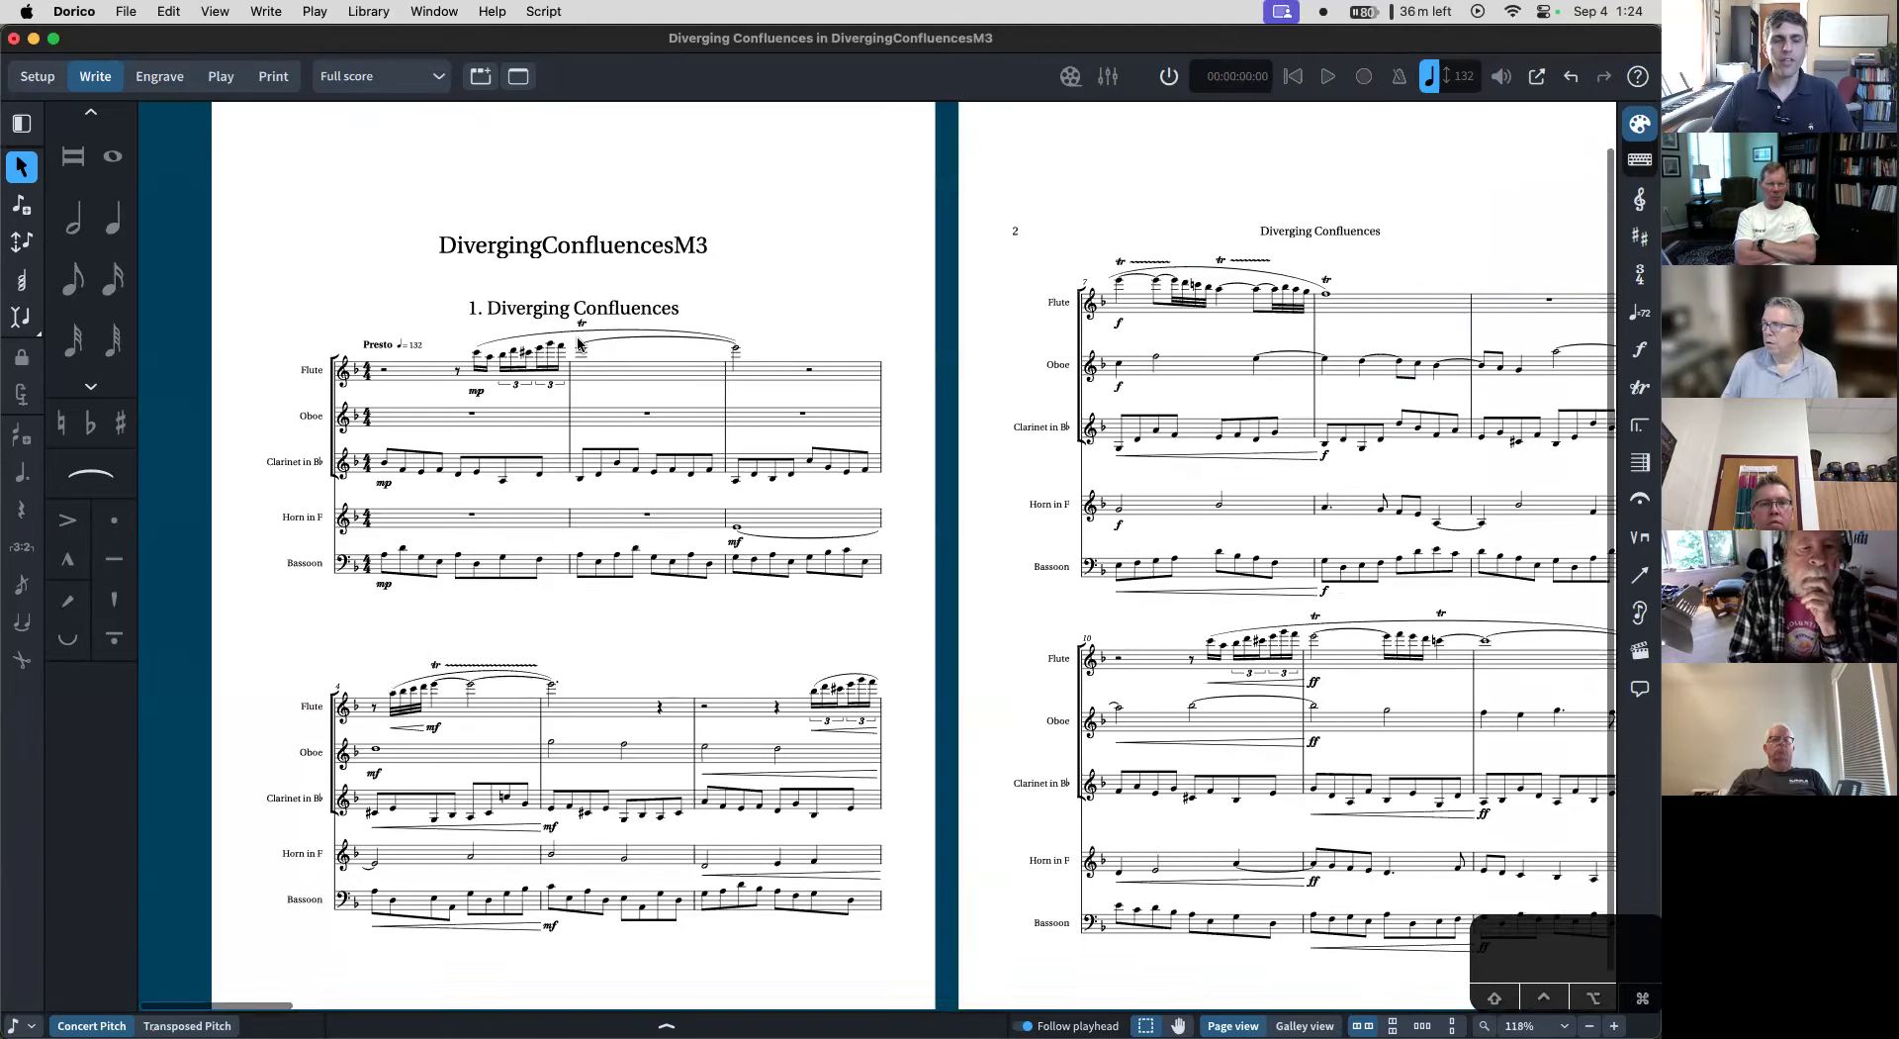
scroll(578, 343, "down", 1)
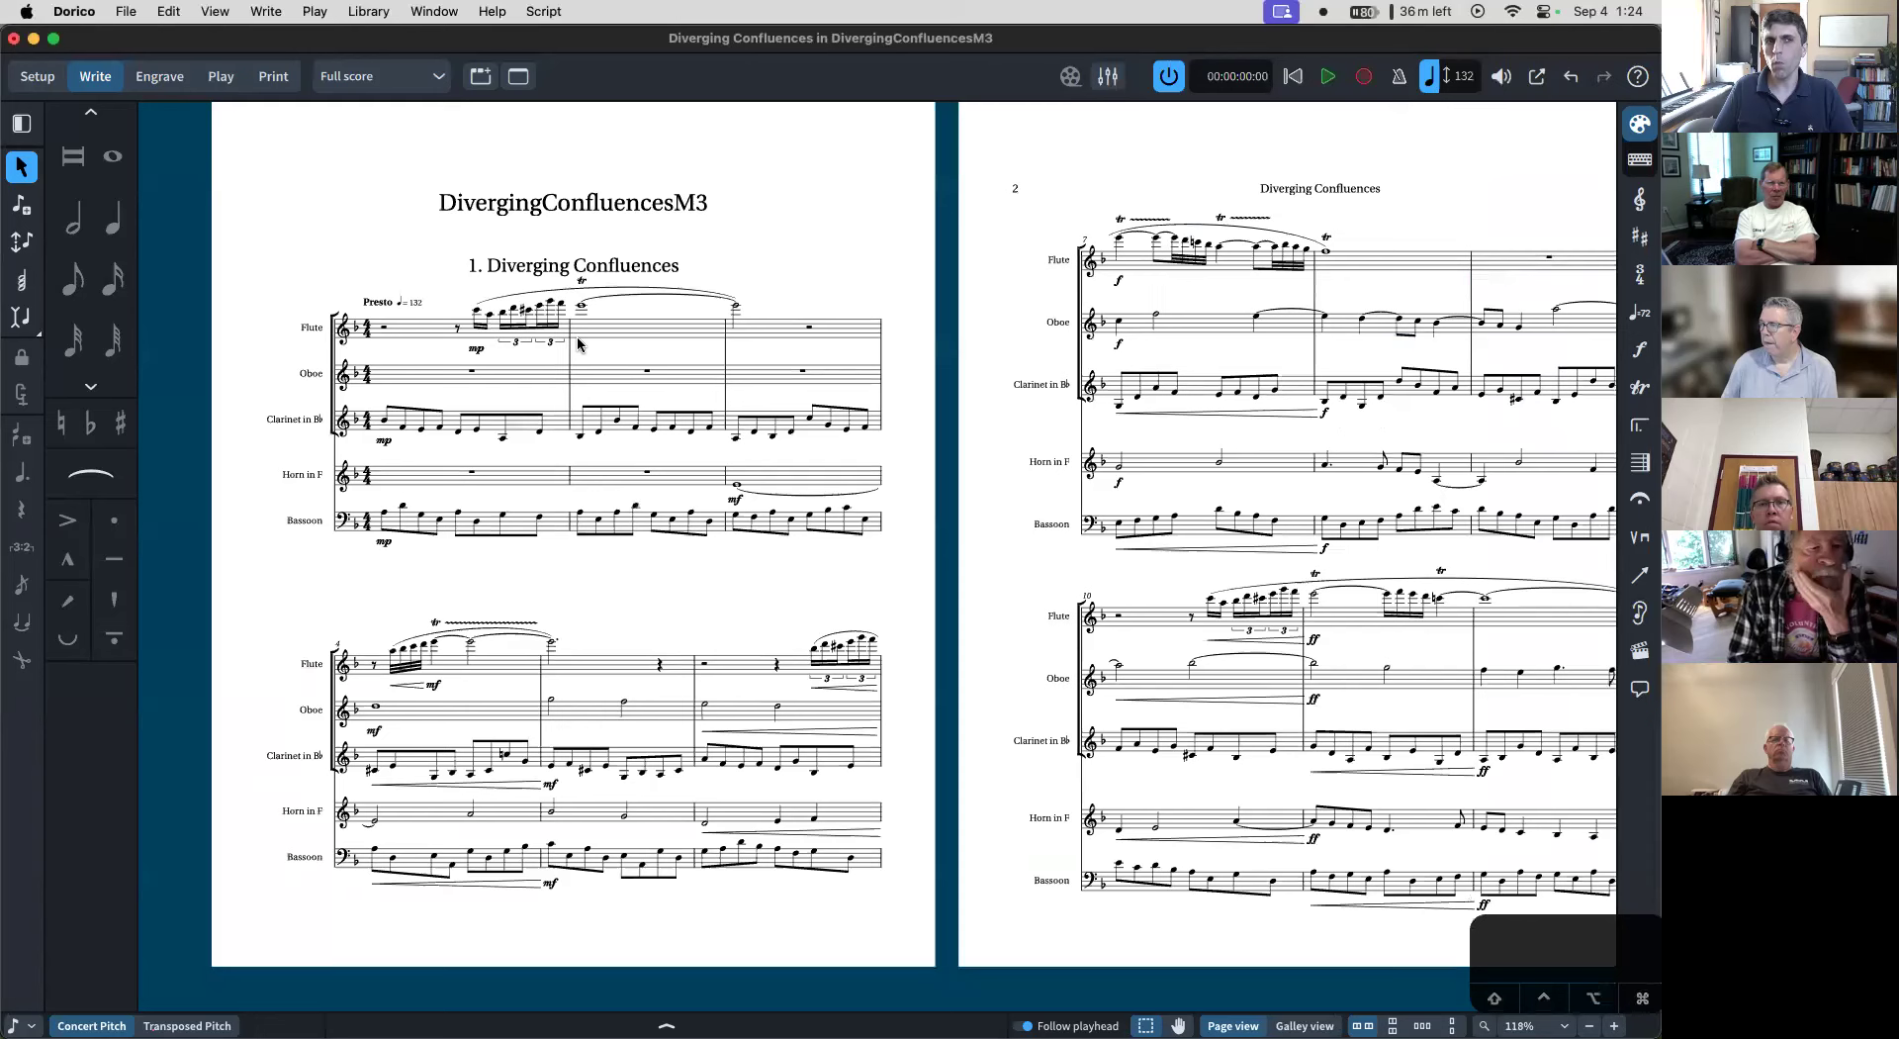
scroll(578, 340, "right", 2)
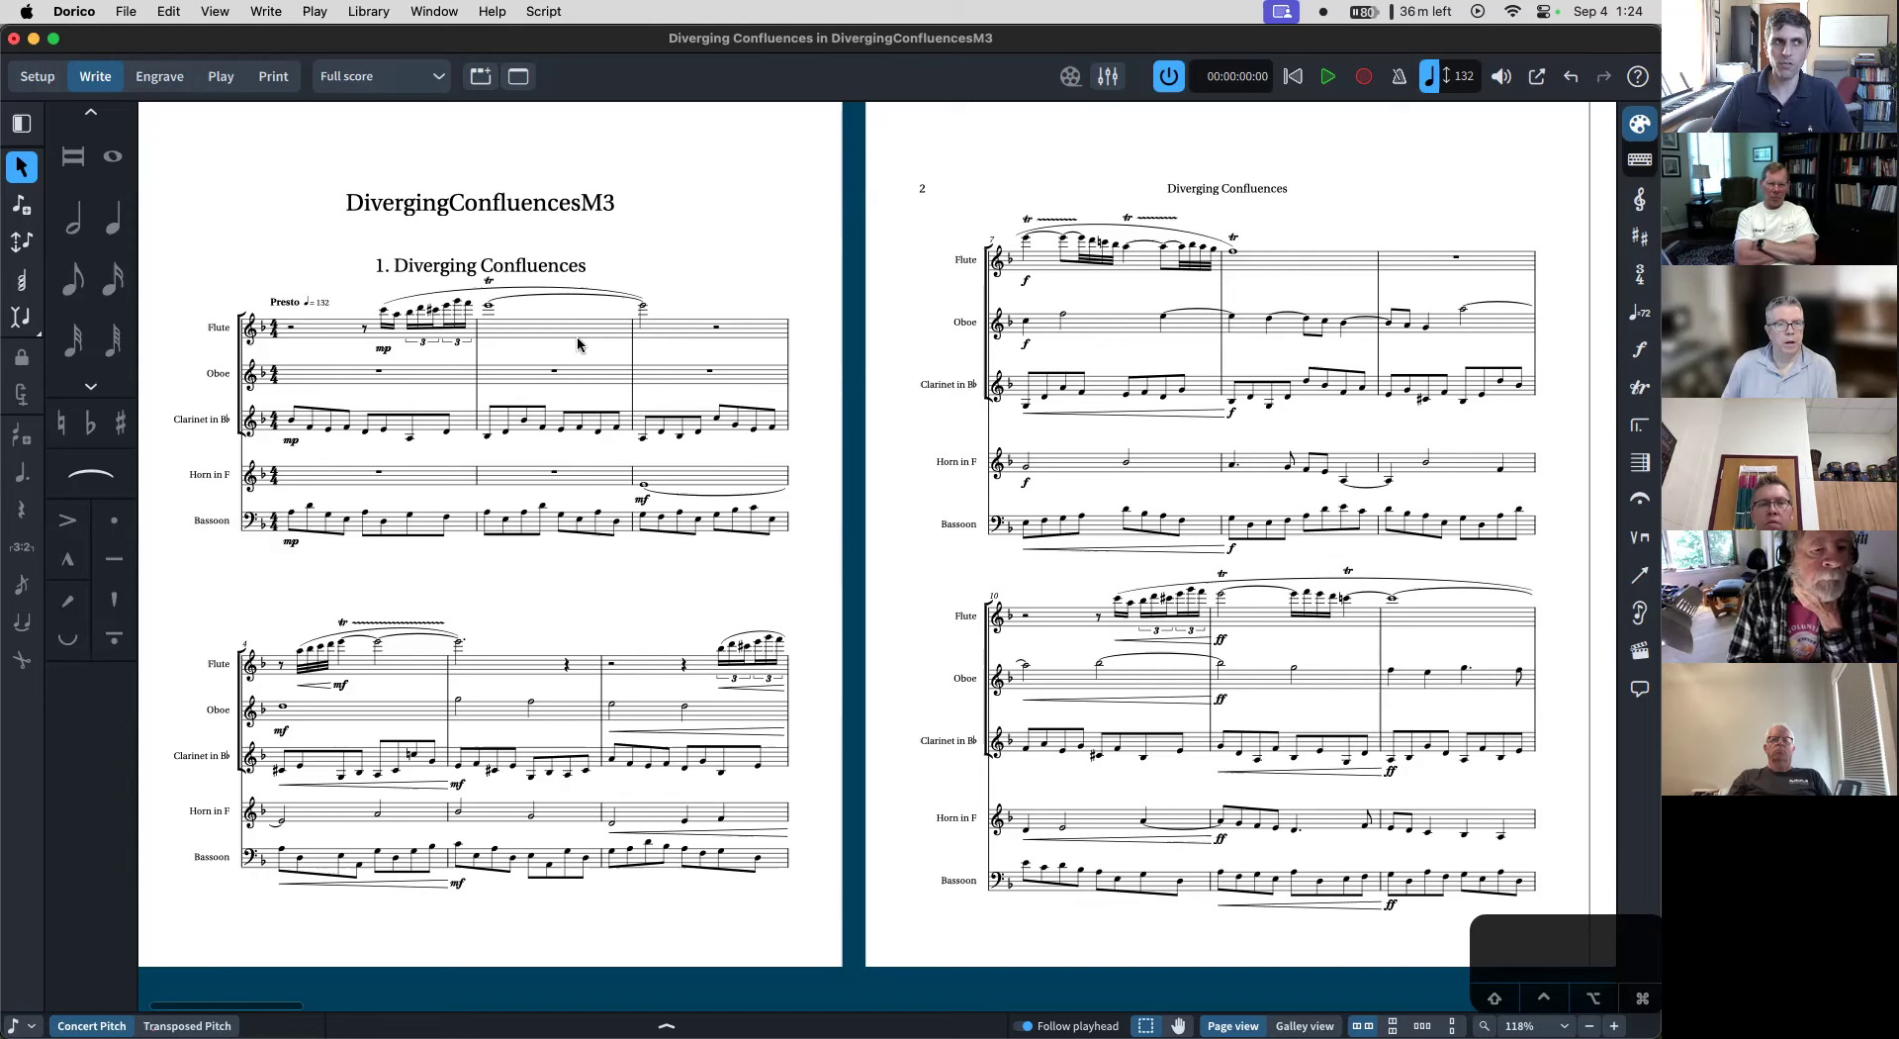
scroll(577, 343, "up", 1)
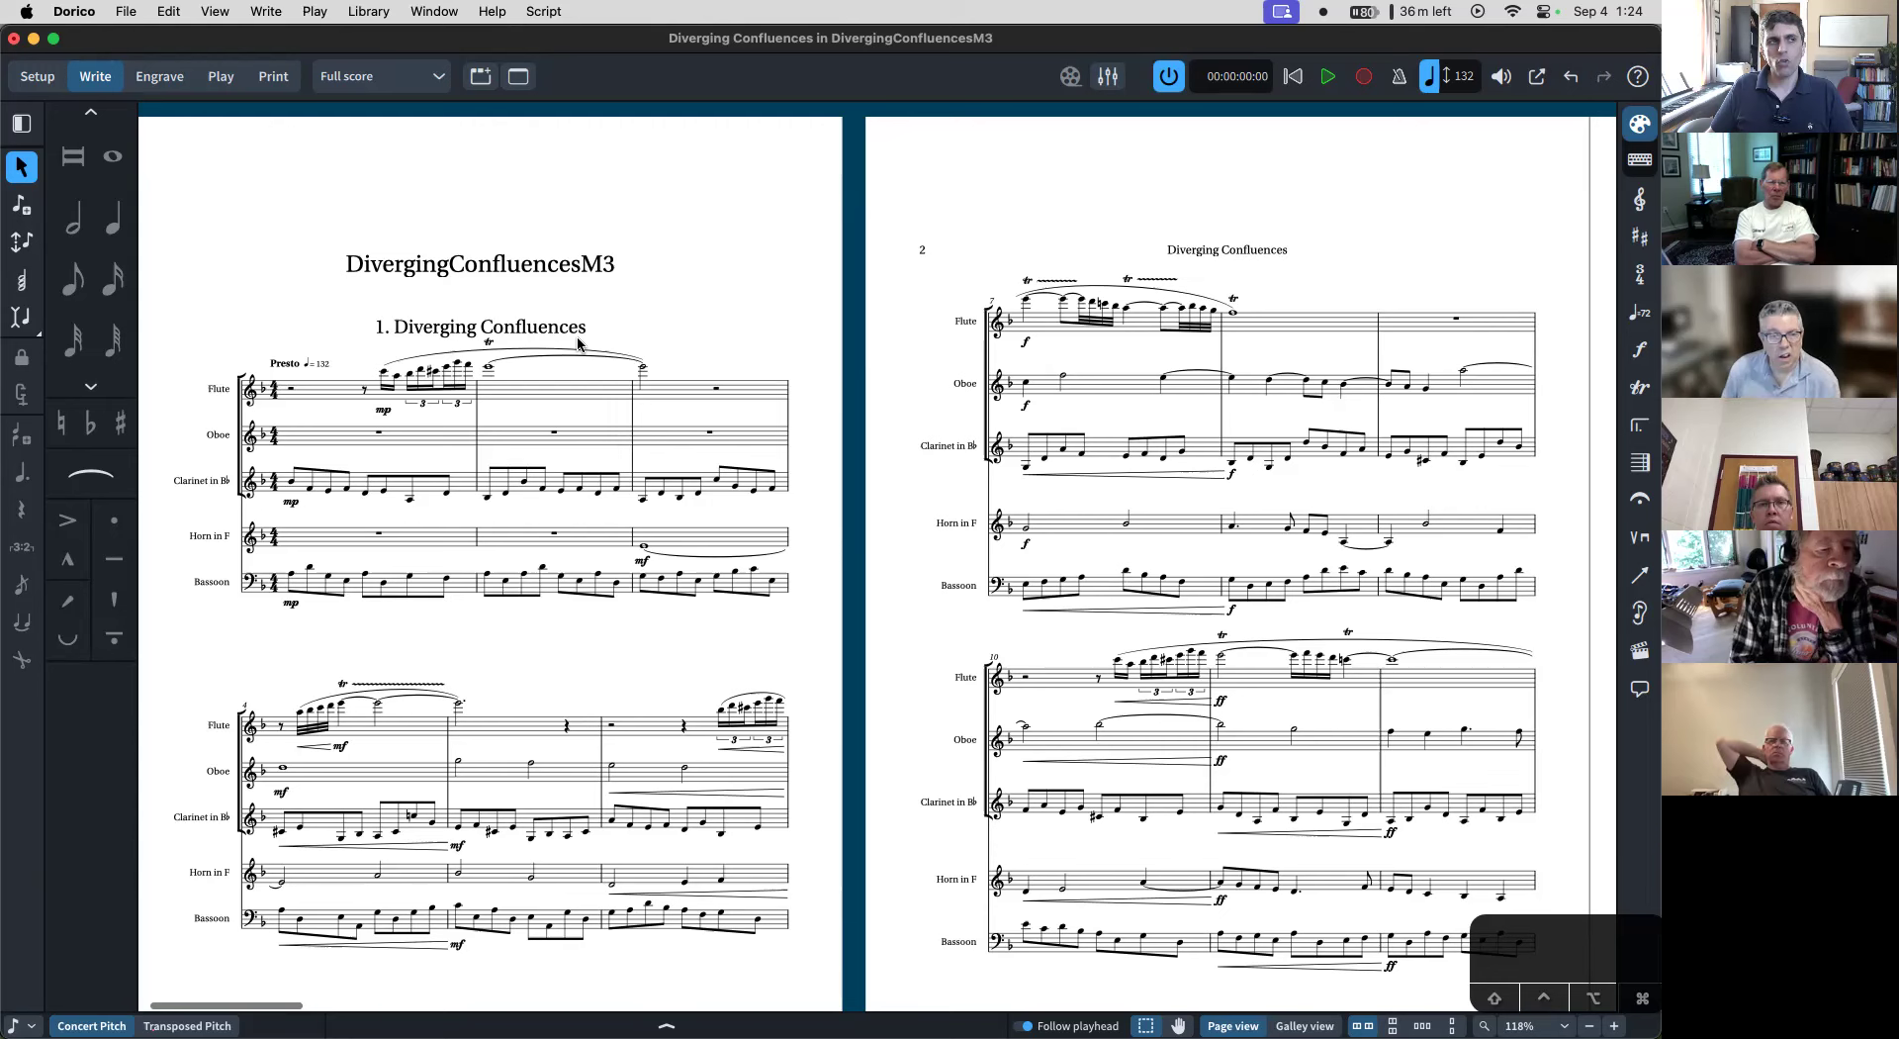
left_click(159, 76)
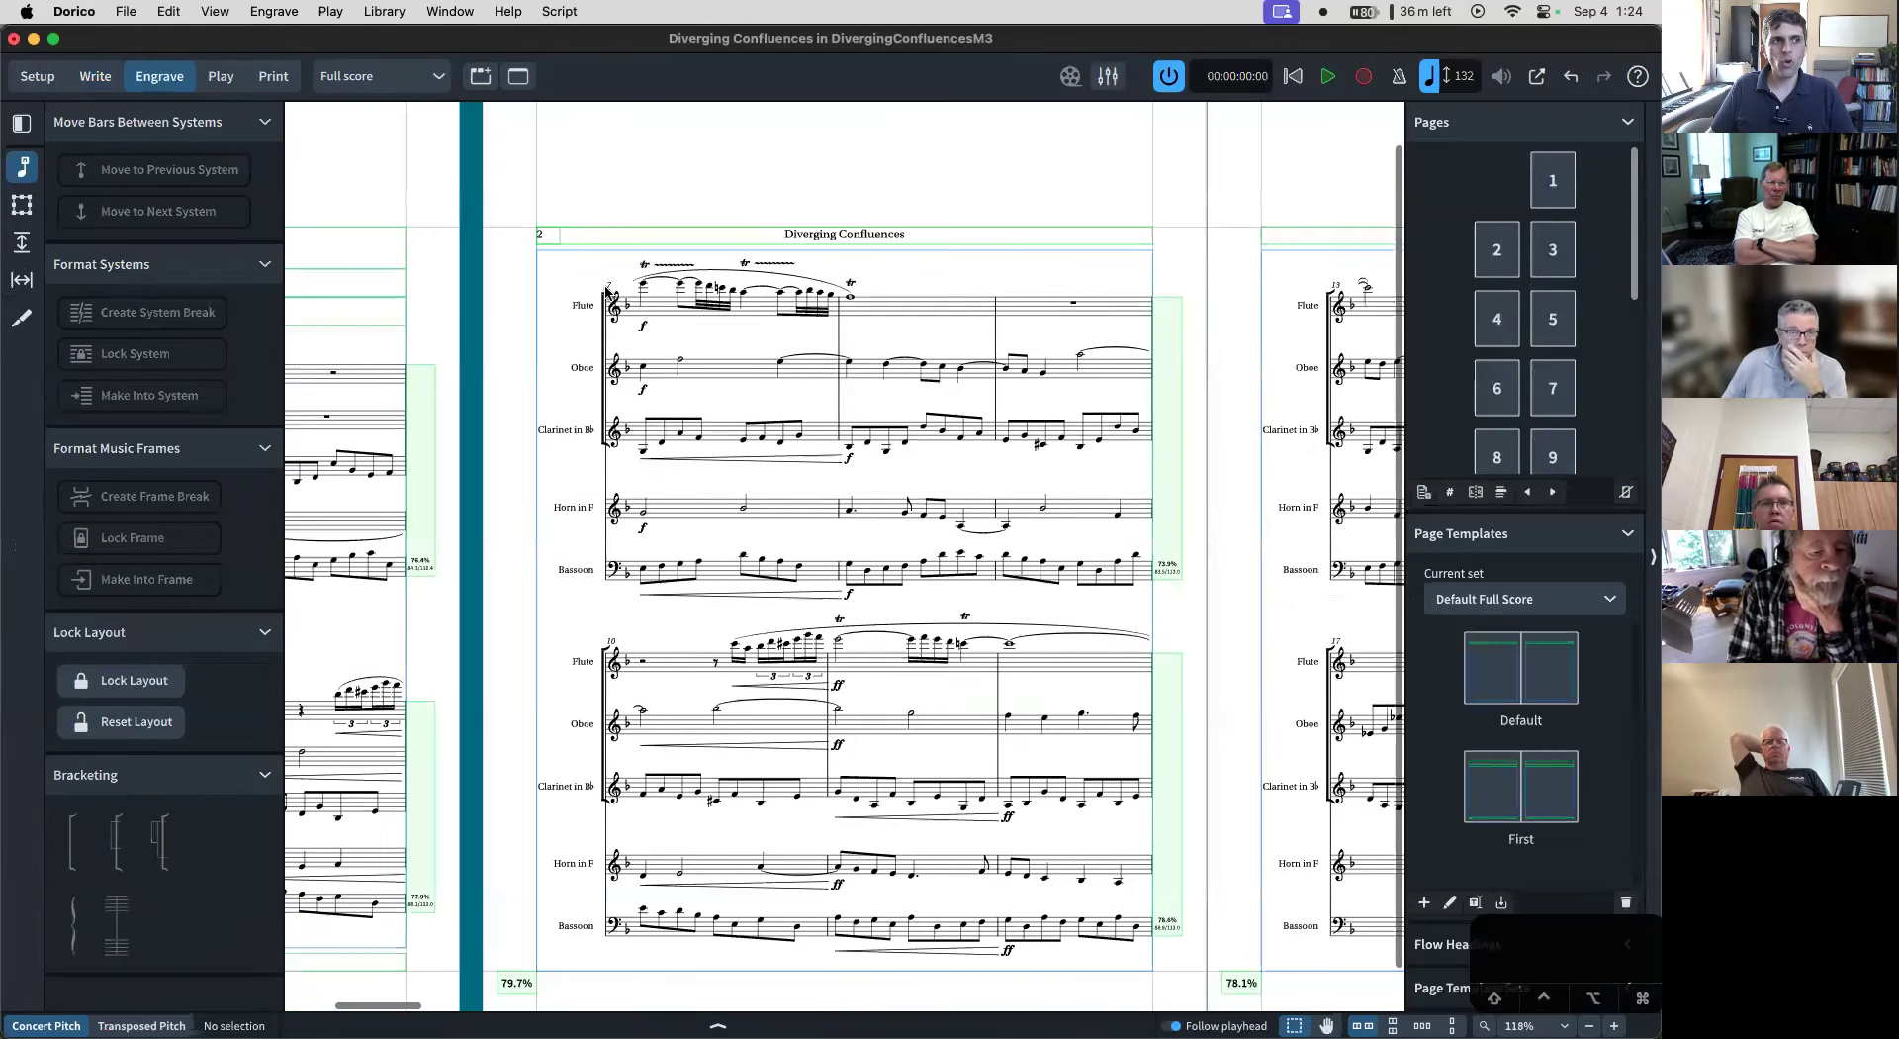
- Open the layout options and set the full score's page size to Letter
scroll(606, 289, "up", 2)
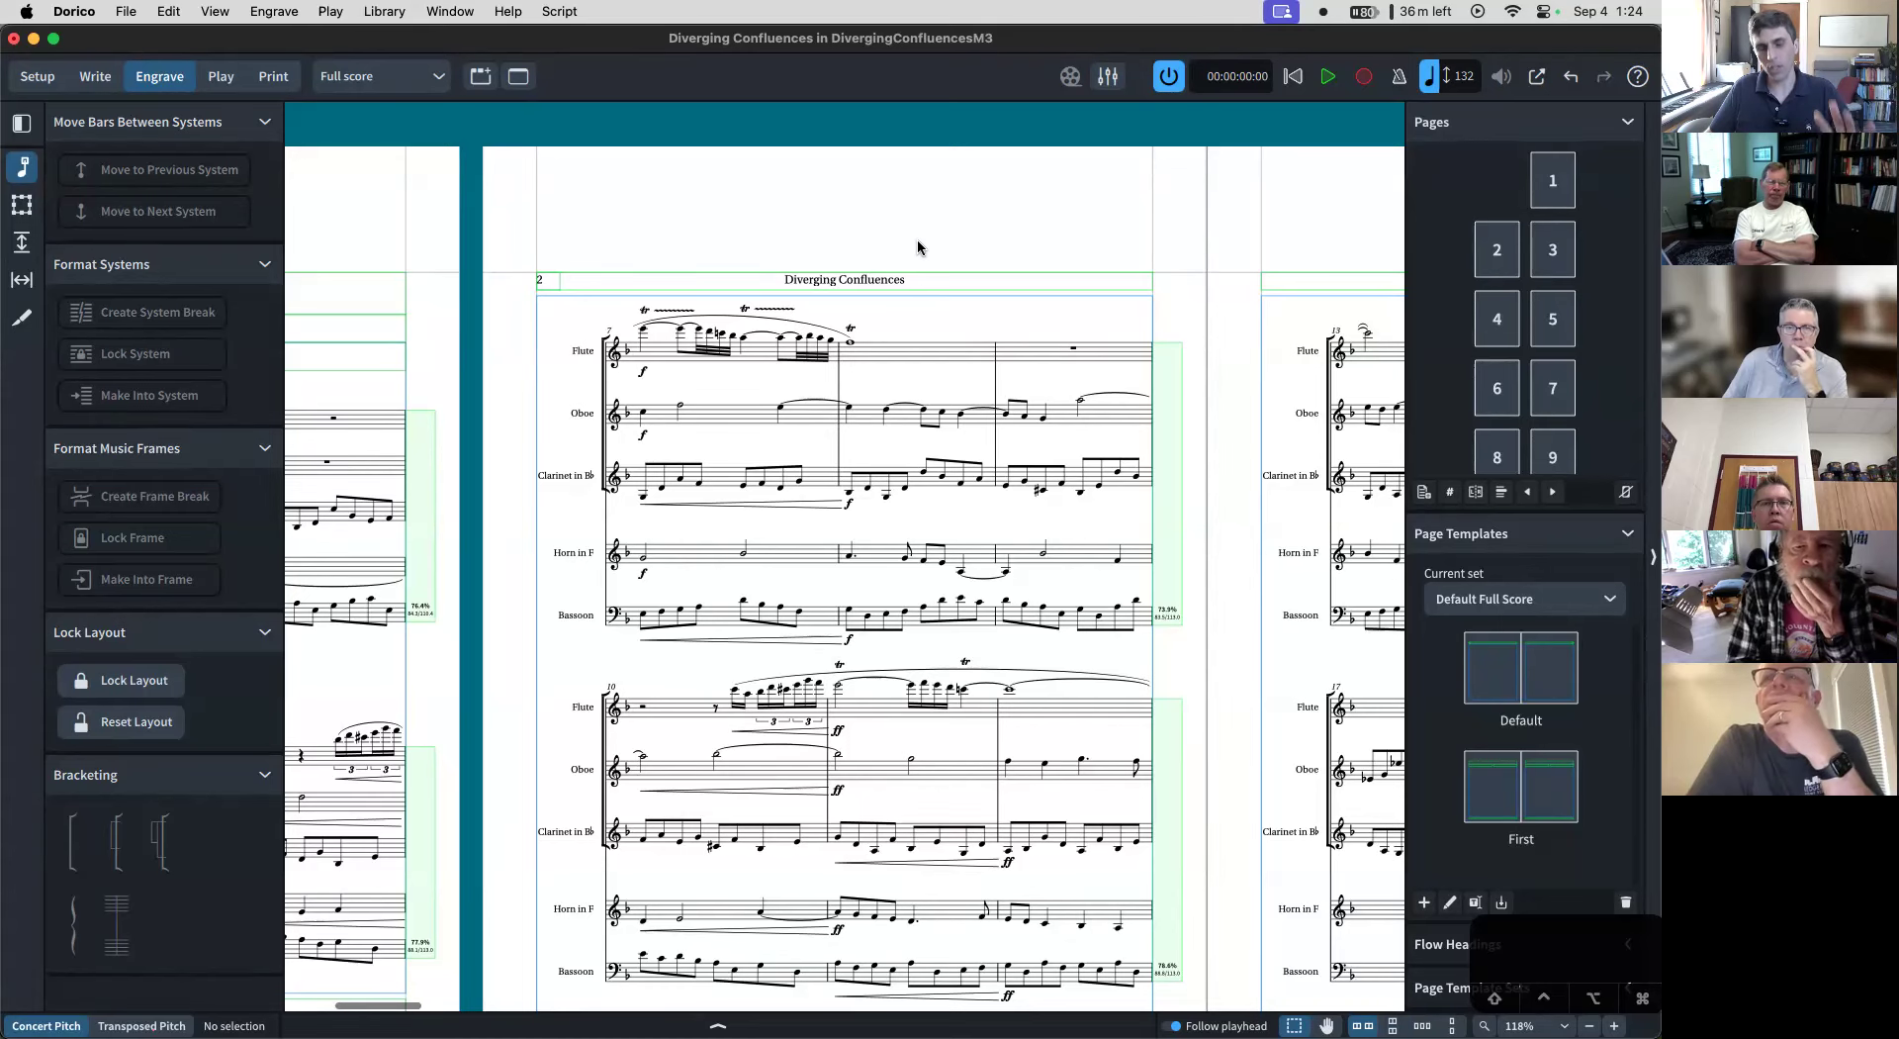
scroll(918, 248, "left", 5)
scroll(918, 248, "left", 3)
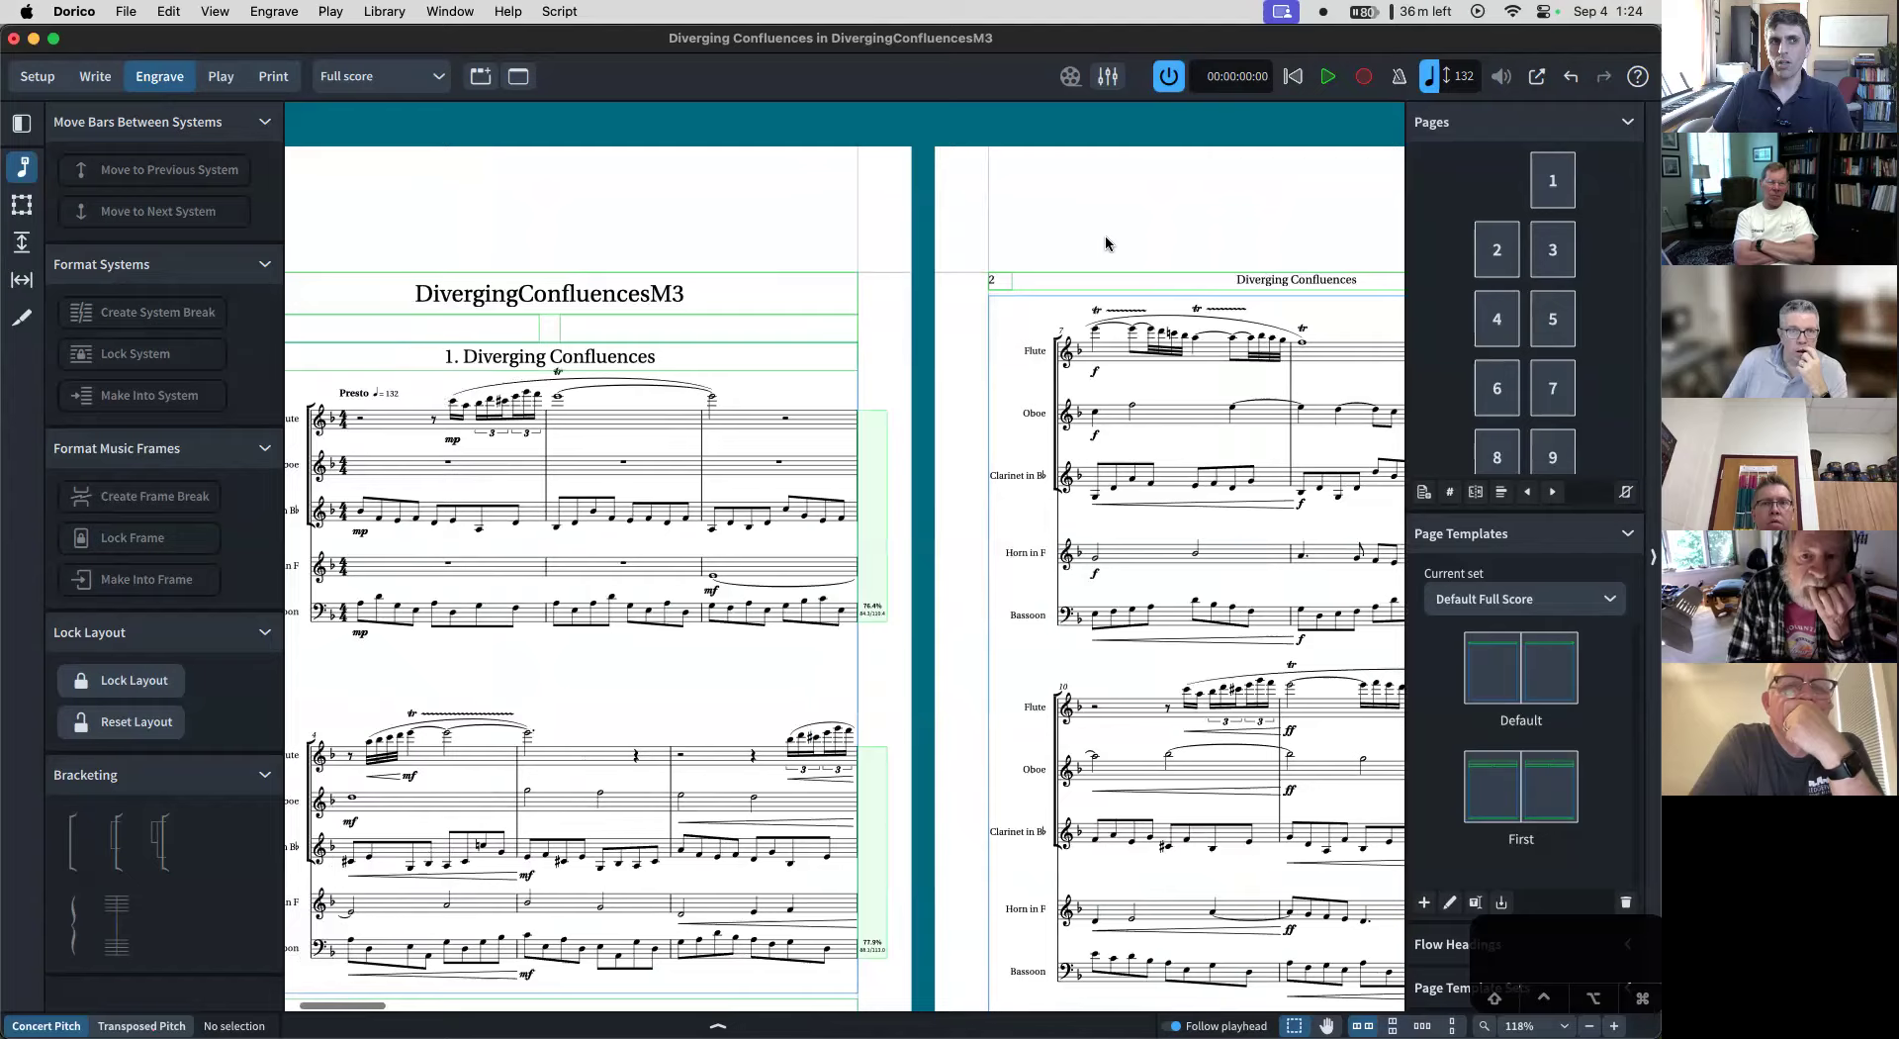
scroll(1030, 264, "right", 10)
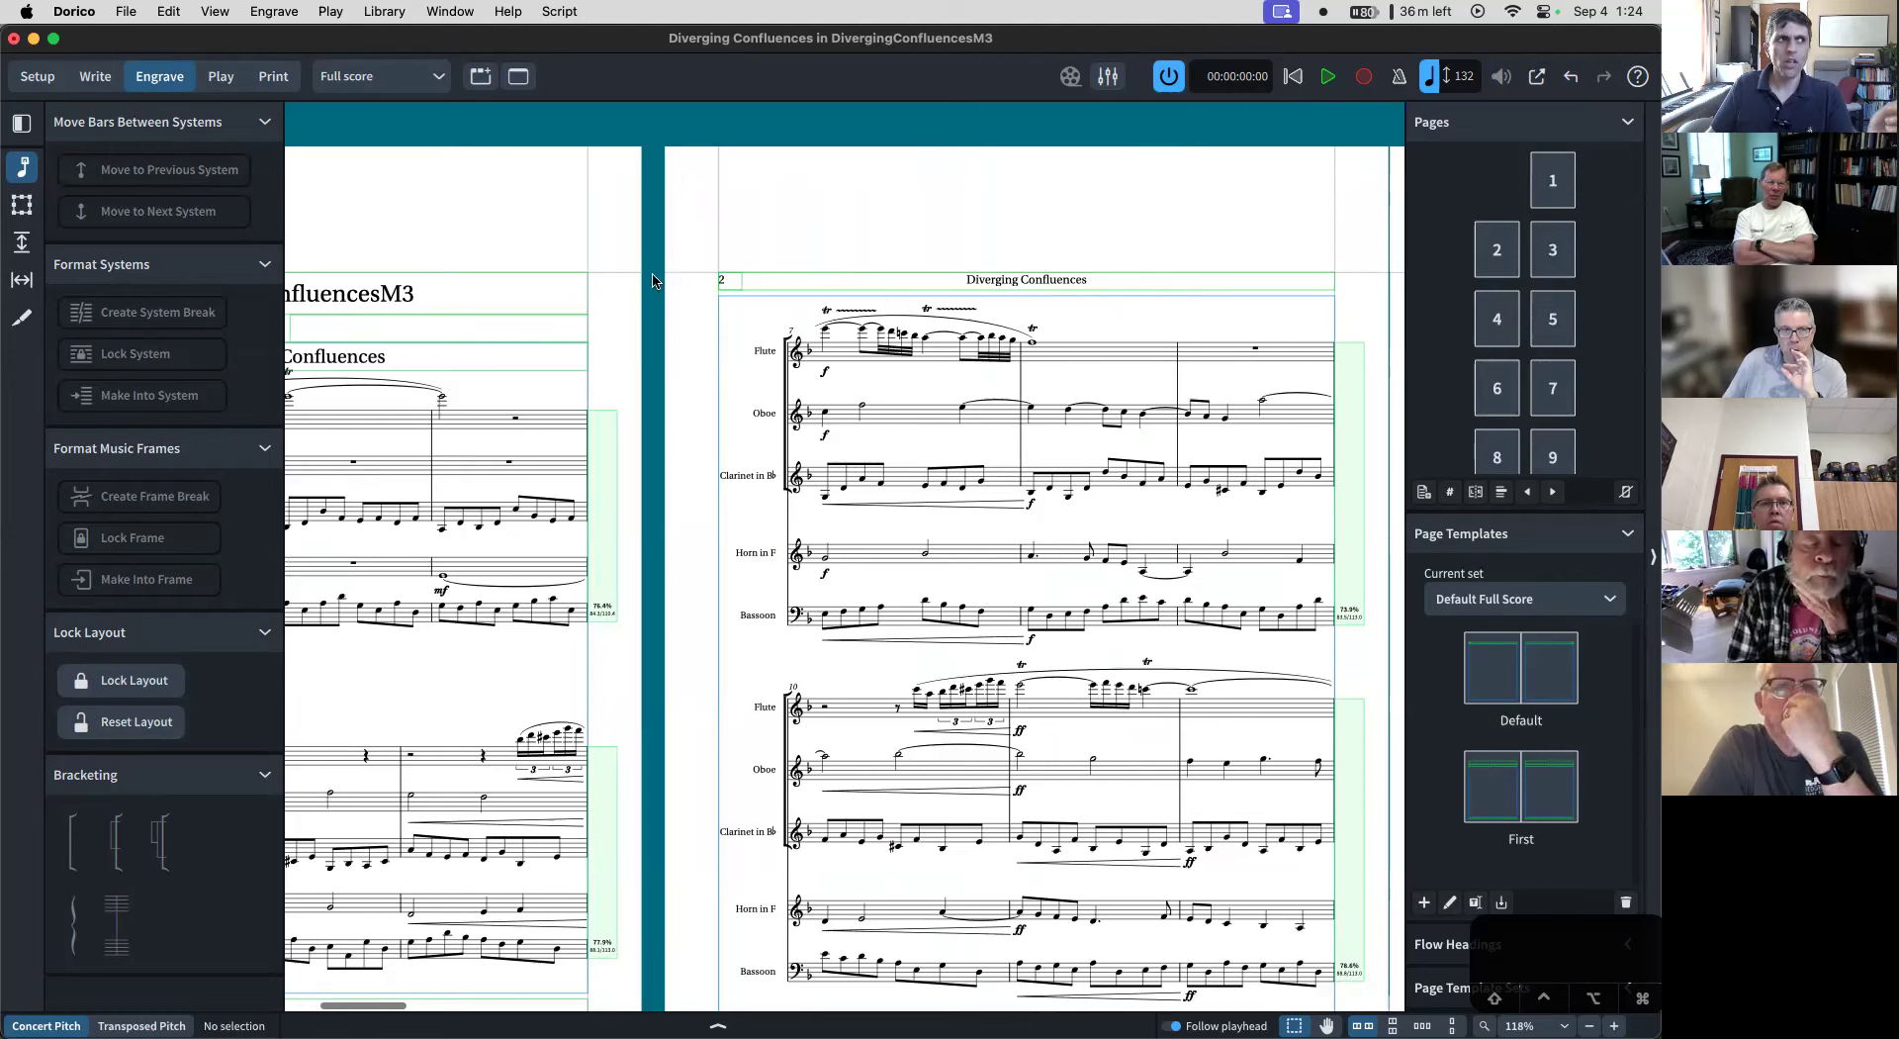
left_click(383, 11)
mouse_move(332, 12)
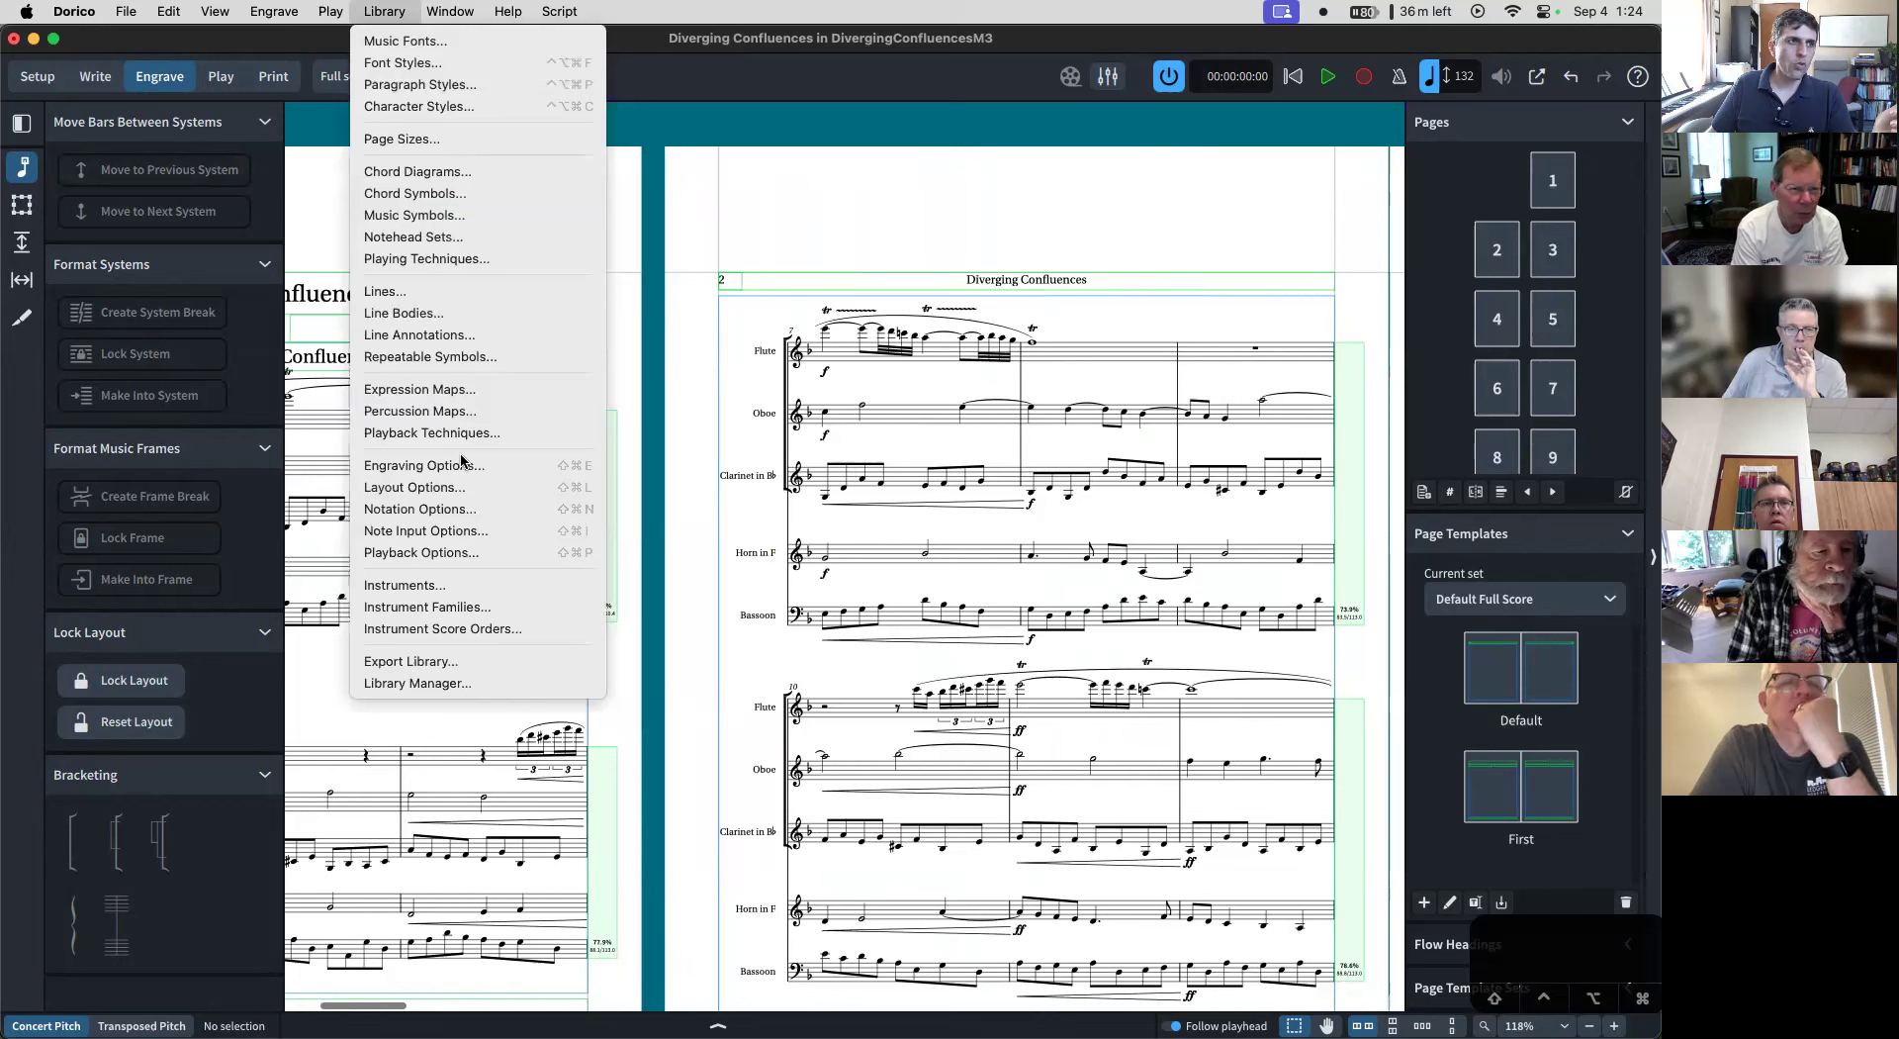
left_click(512, 490)
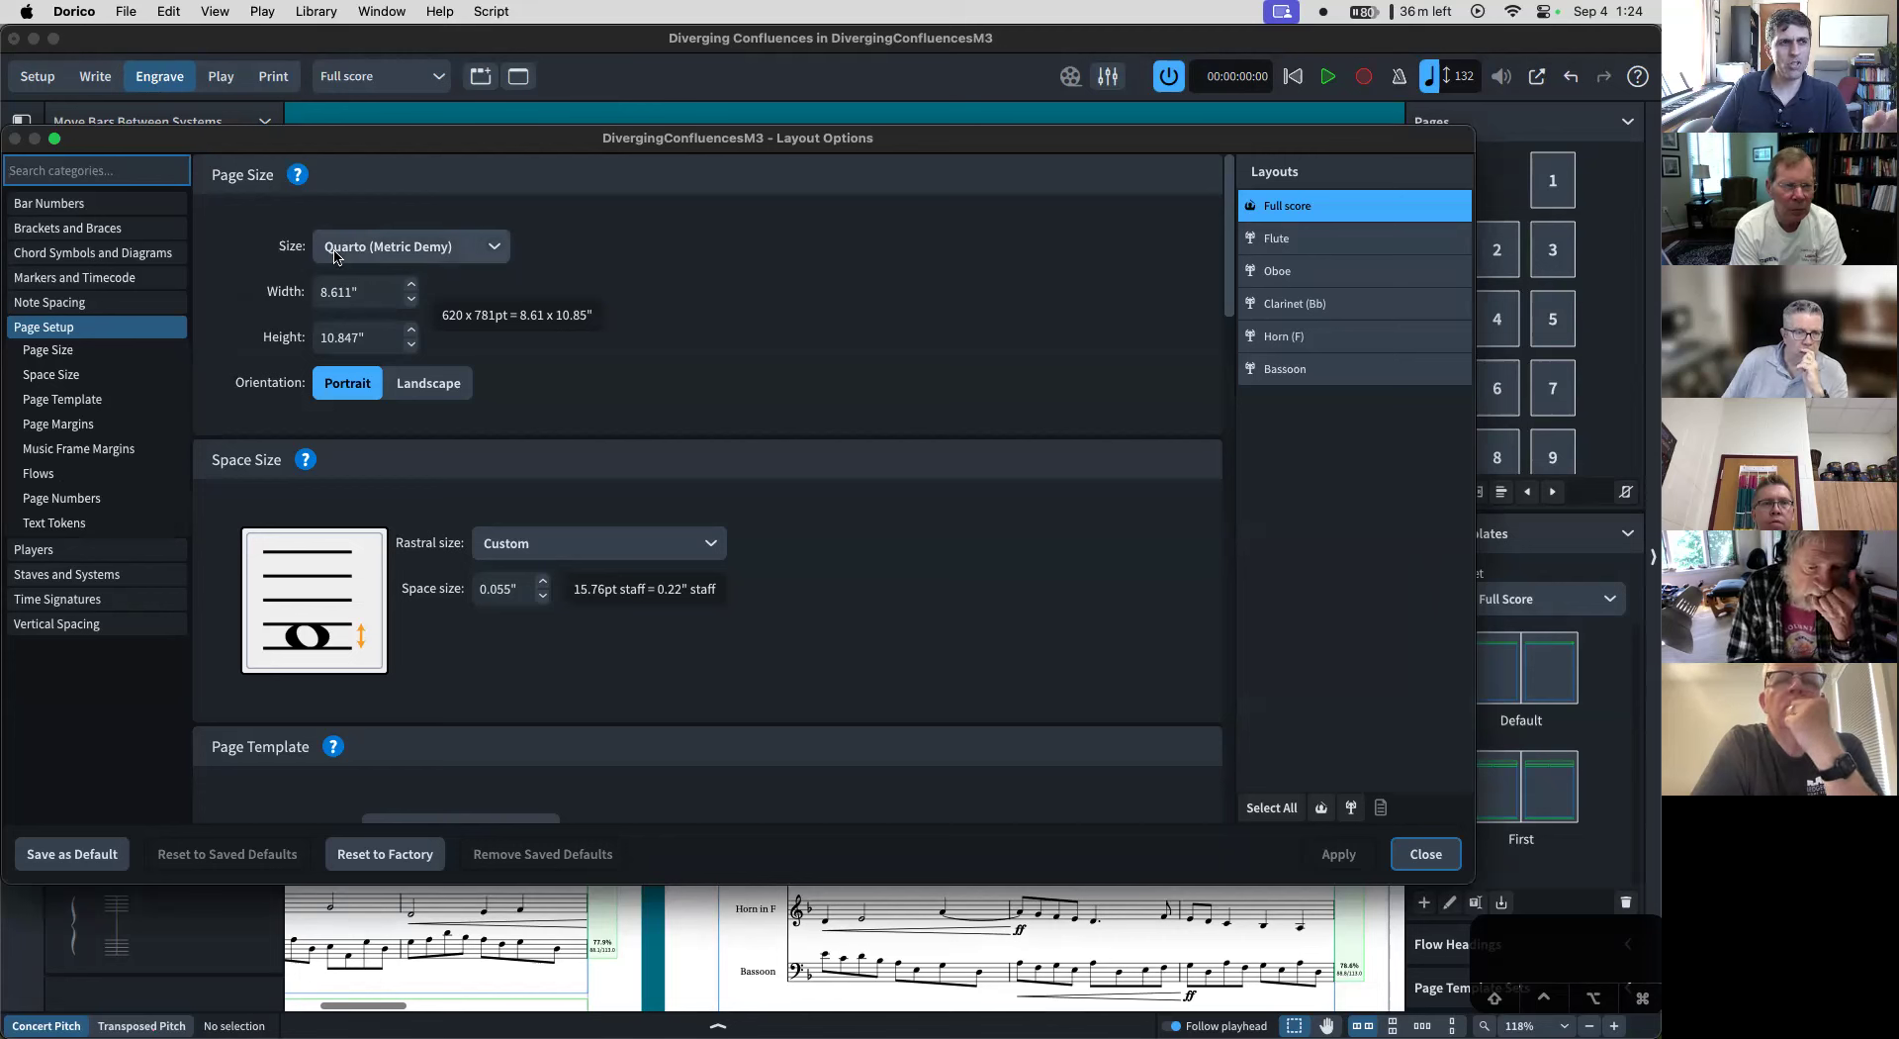
left_click(402, 254)
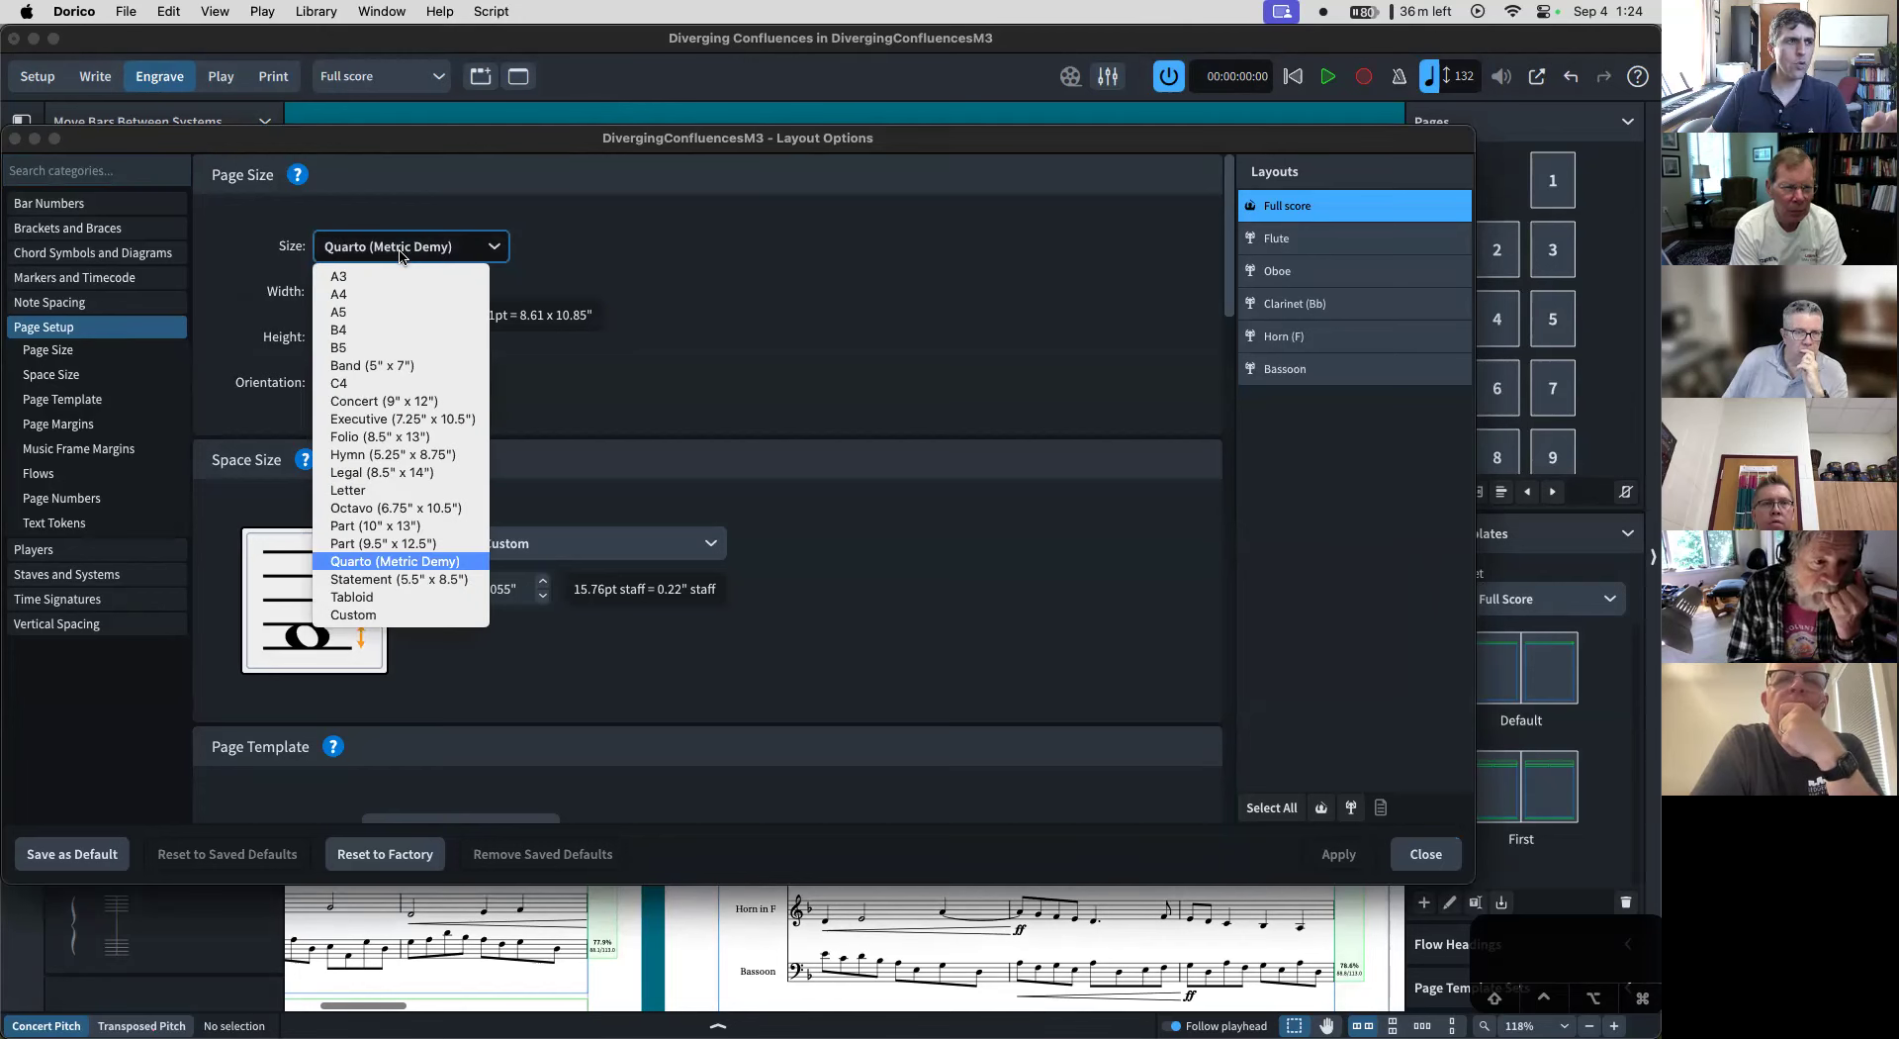
left_click(394, 490)
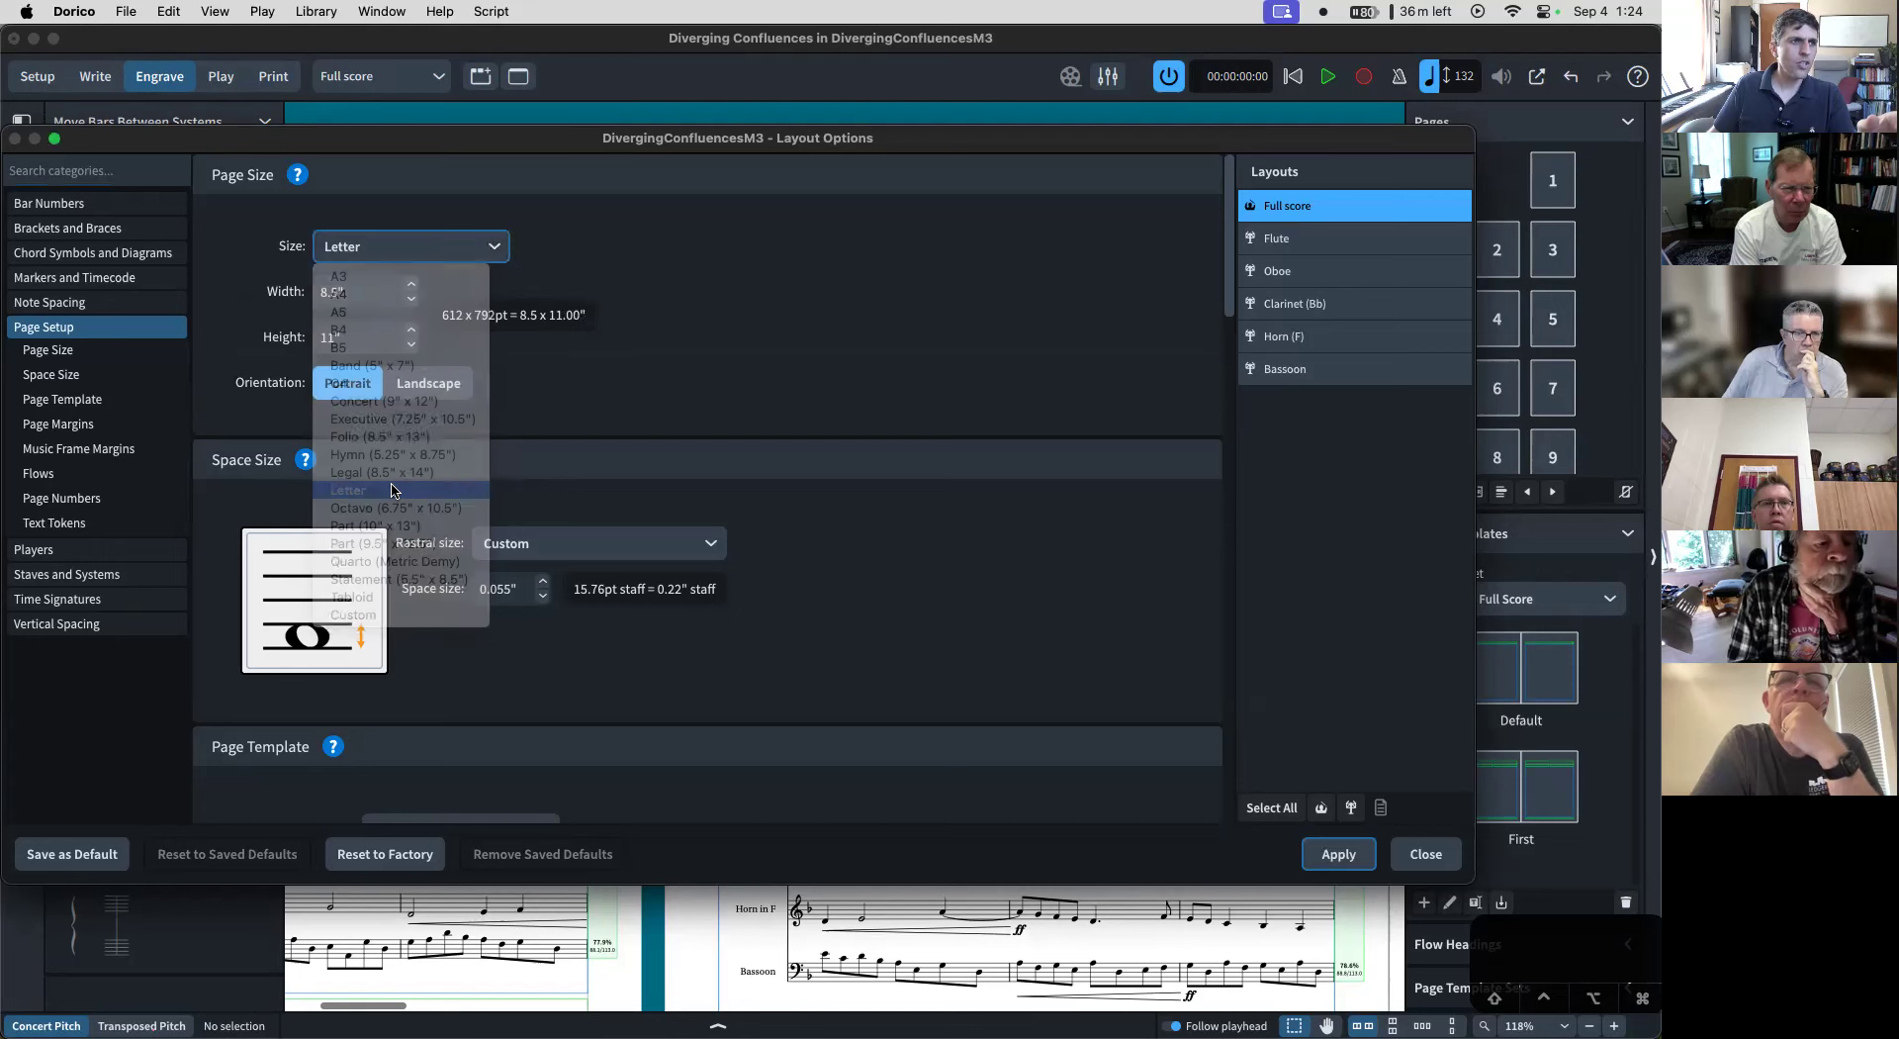
- Set all four page margins of the full score to 0.5", apply the layout changes and close the options
scroll(513, 401, "down", 10)
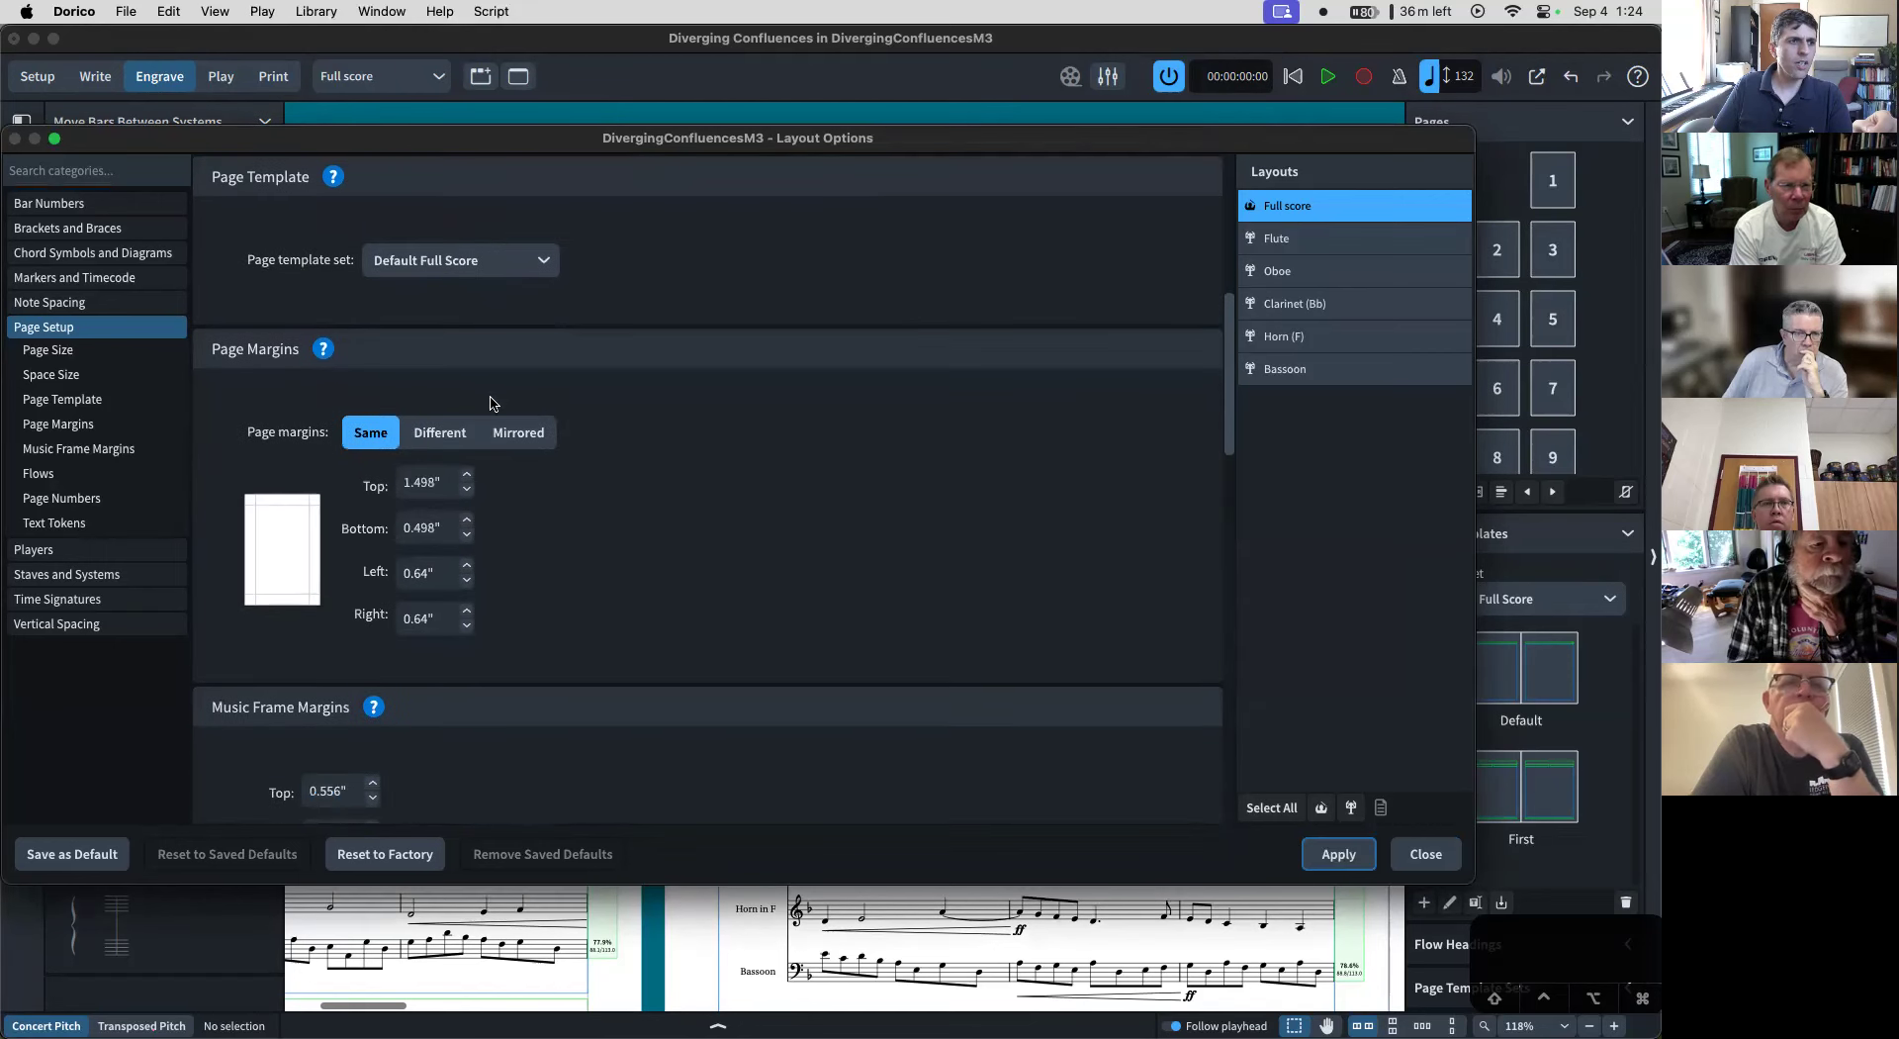
left_click(453, 478)
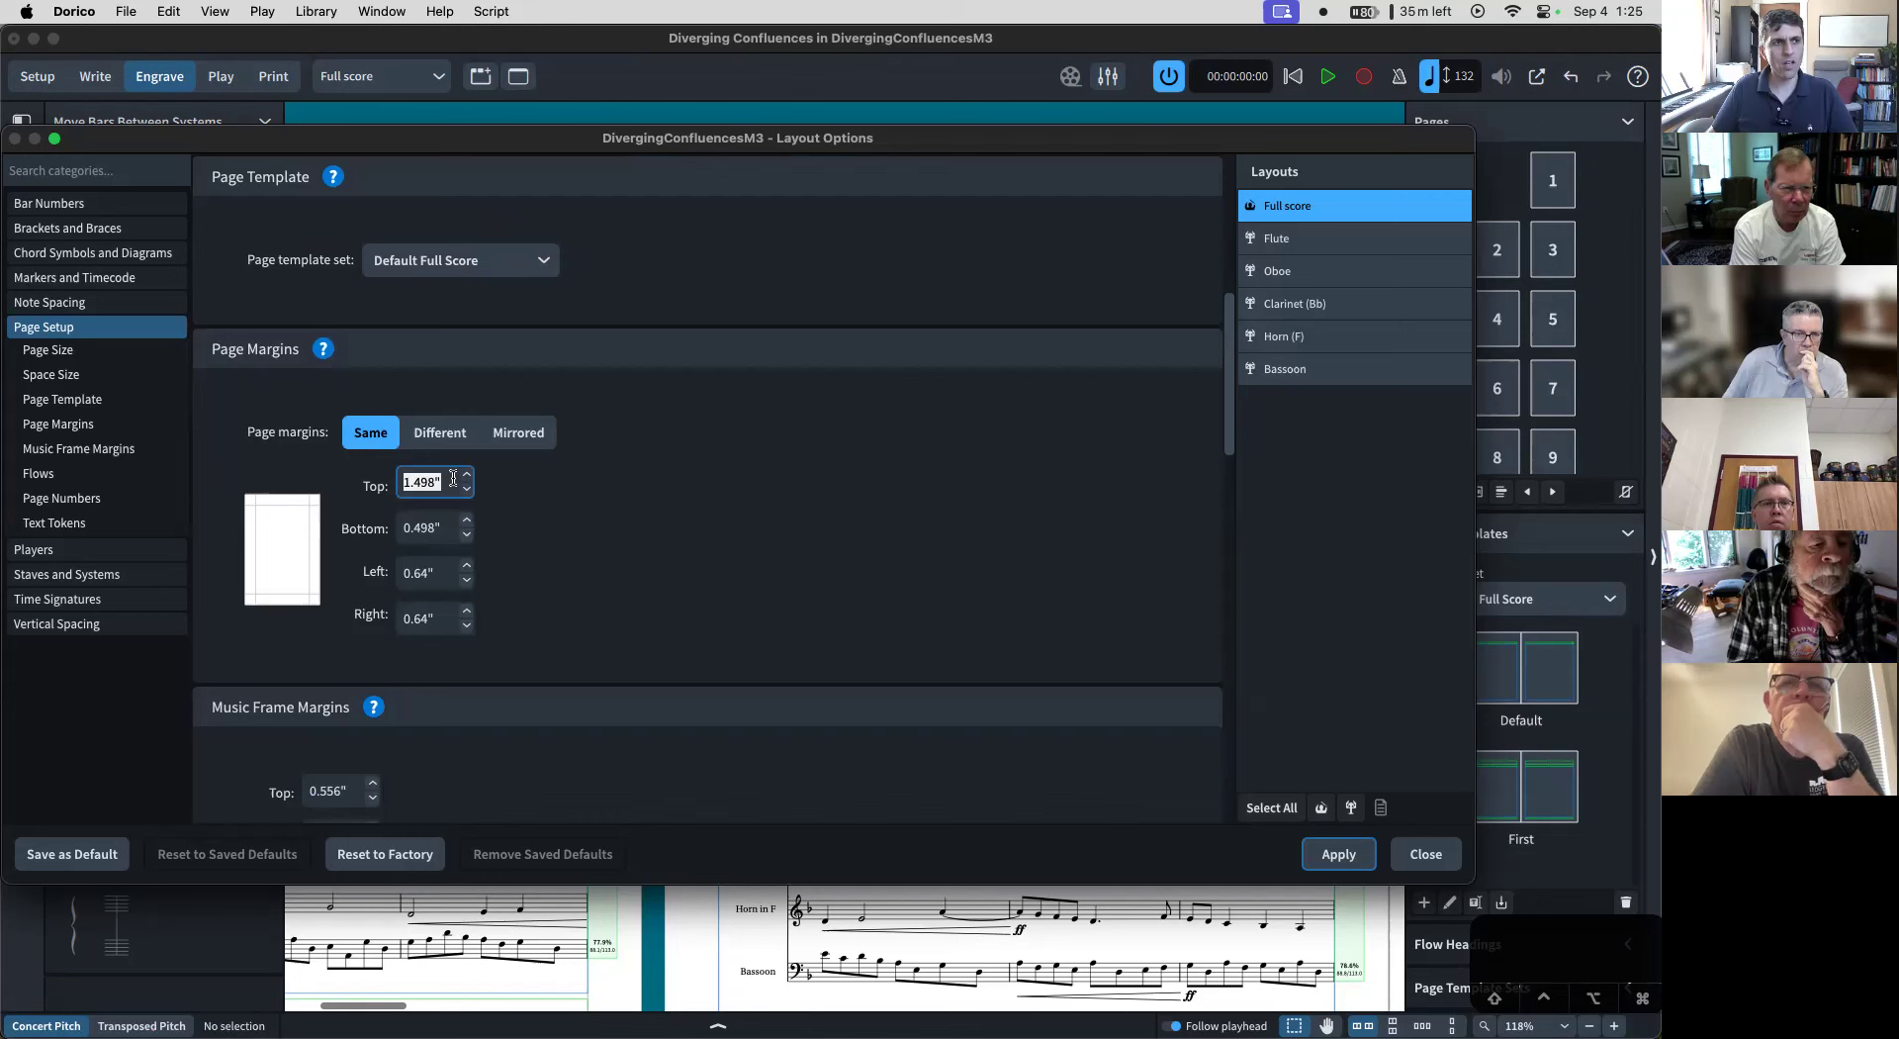
key("Tab")
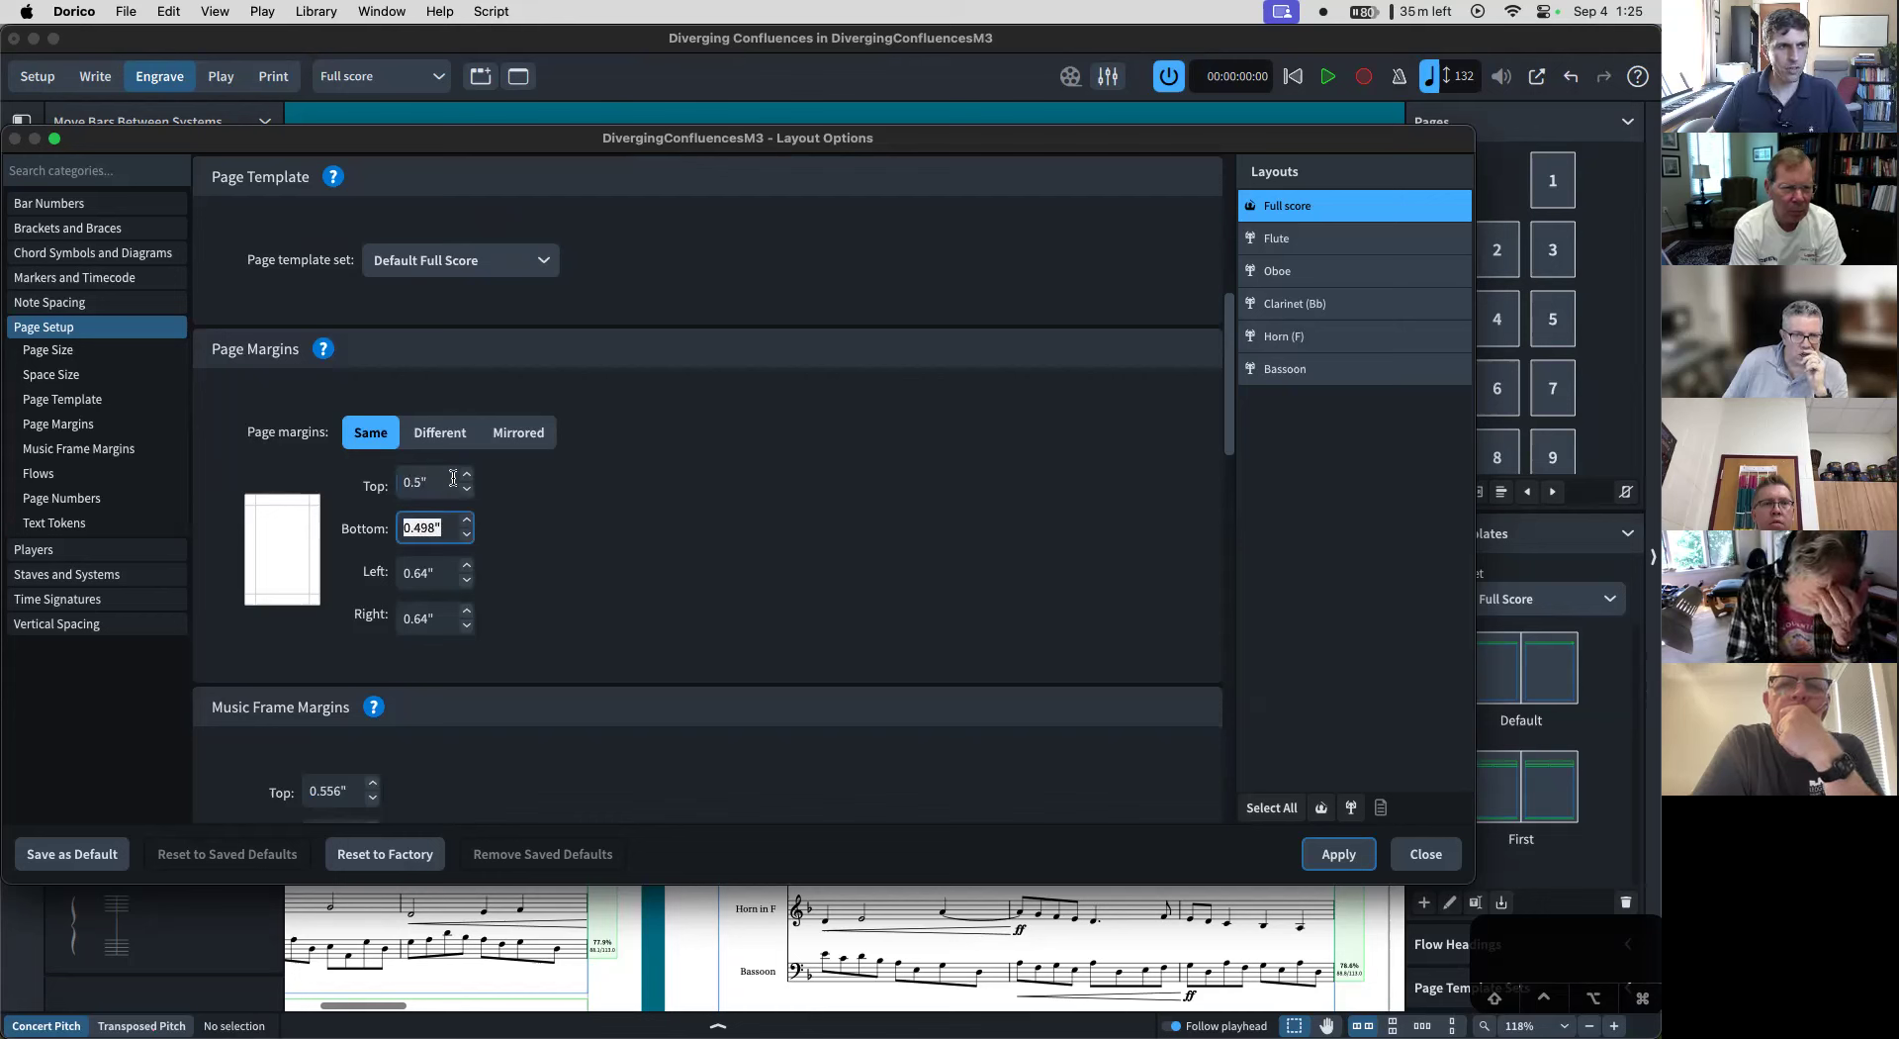
key("Tab")
type("0.5")
key("Tab")
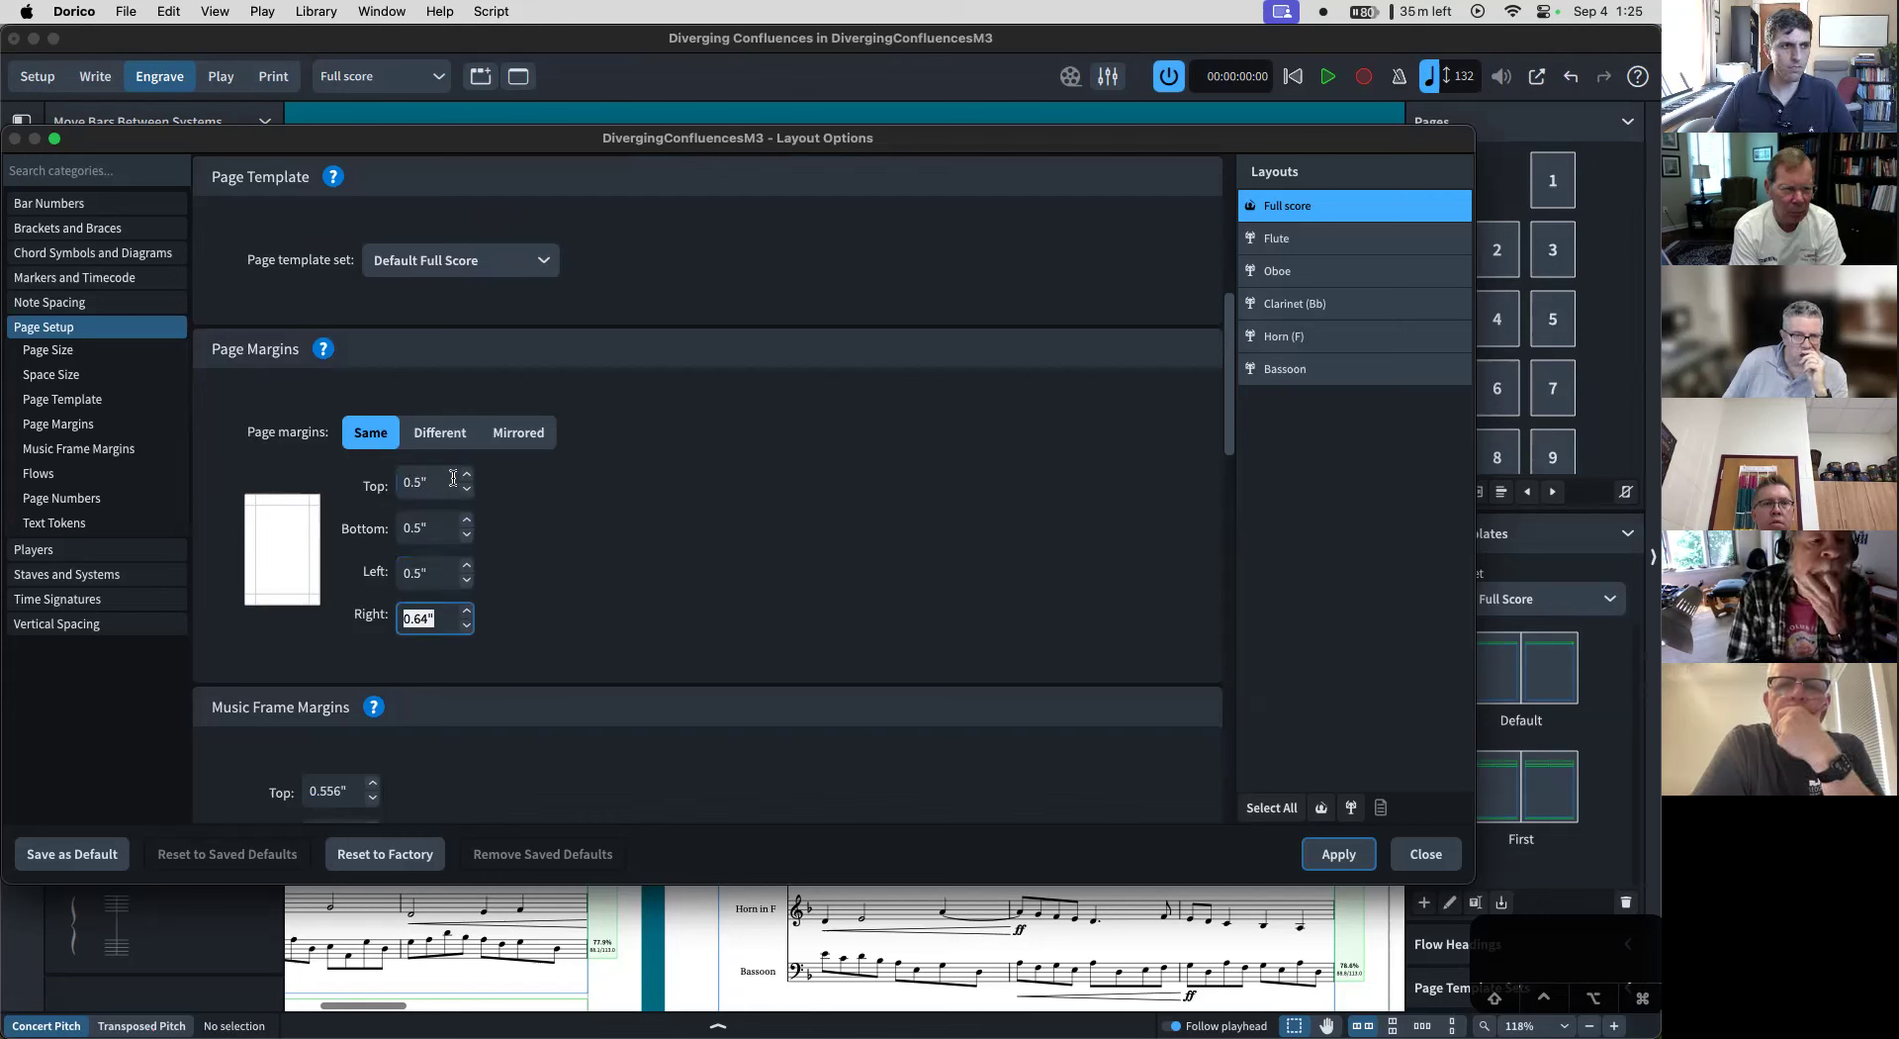
key("Tab")
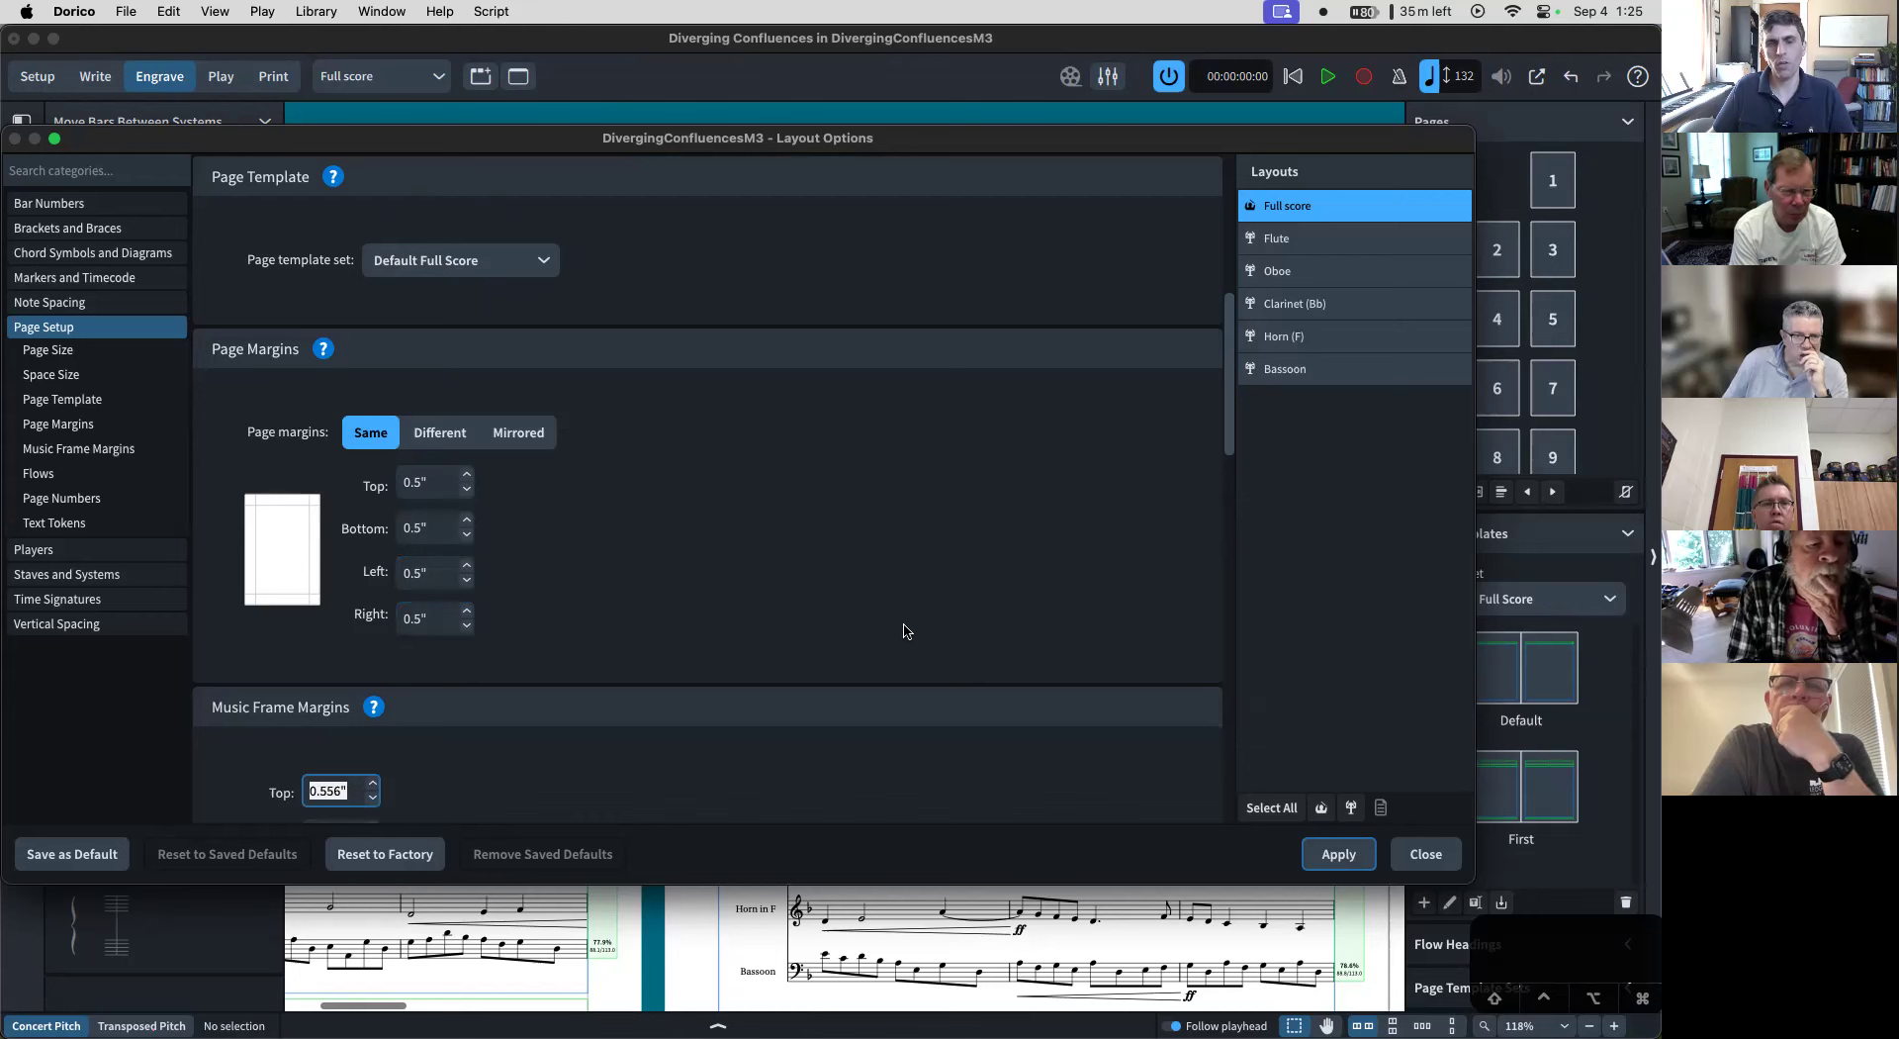
left_click(1335, 855)
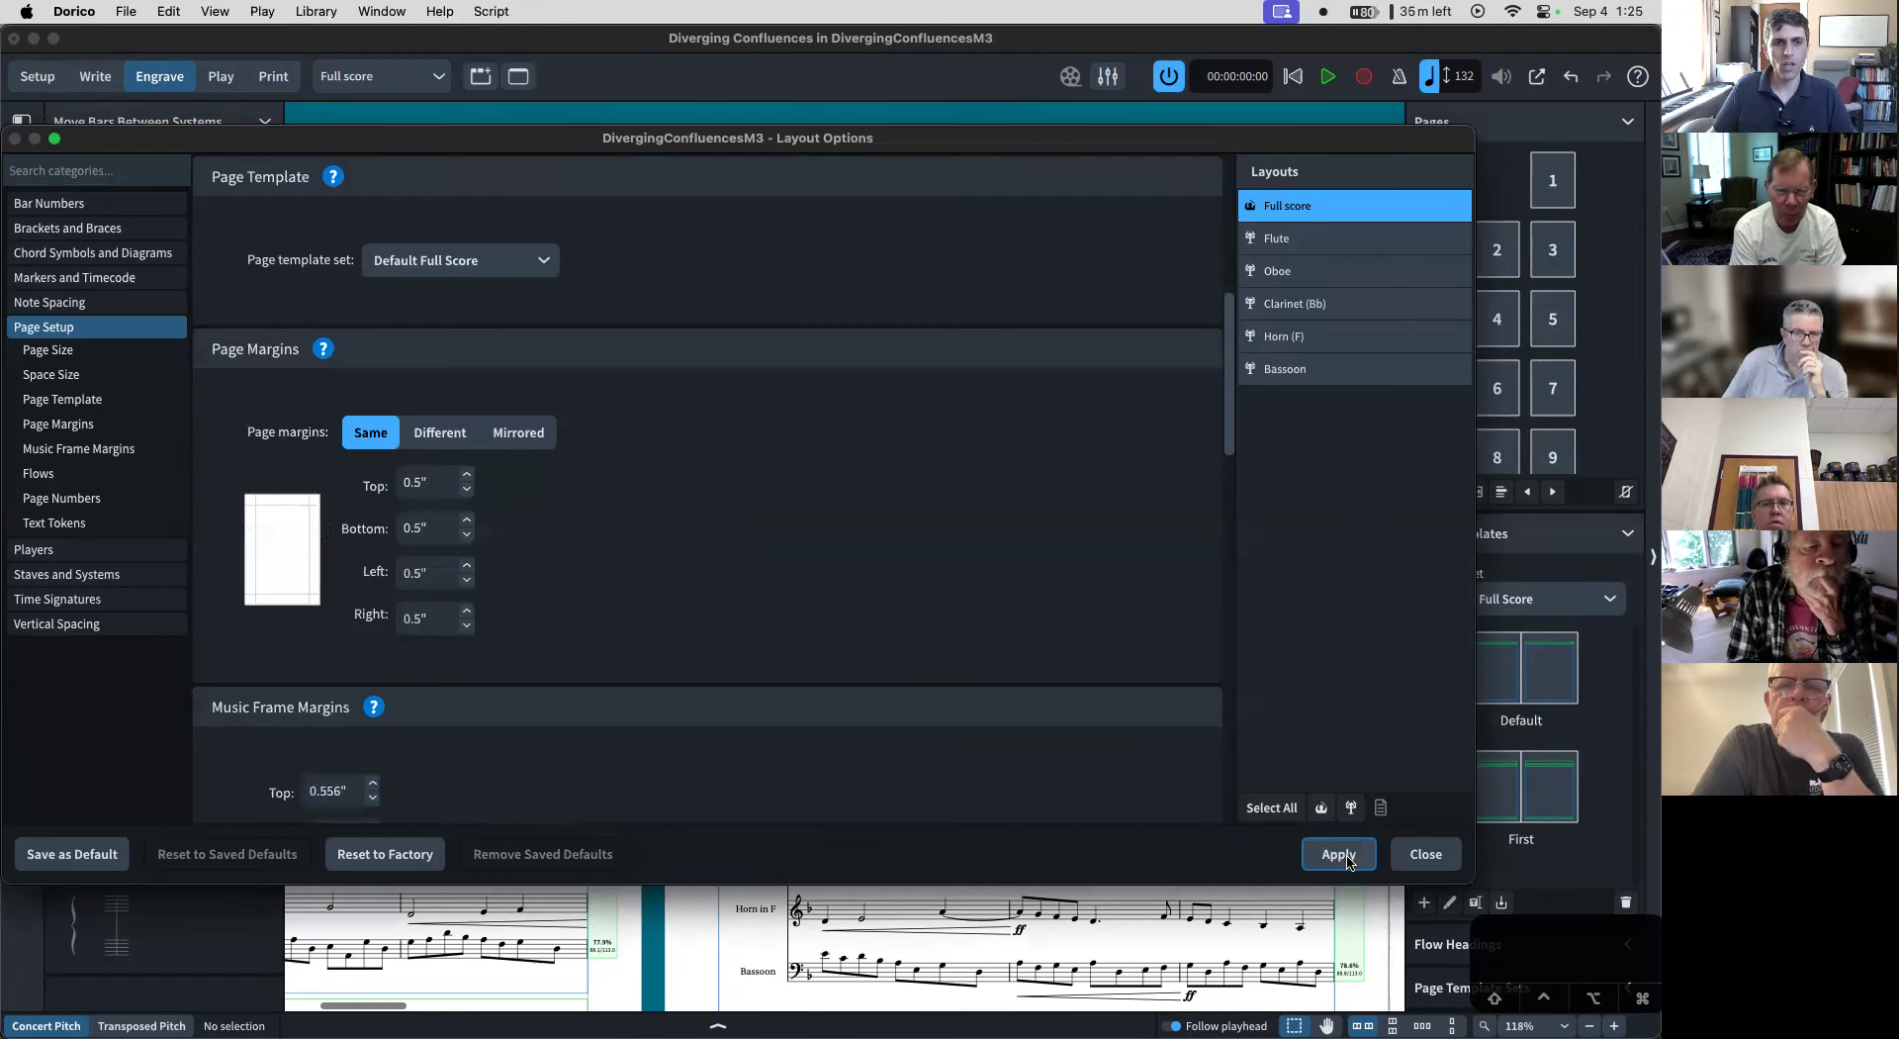
left_click(1426, 854)
- Extend the bracket on the first system of page 1 down to the Bassoon staff so it spans all five instruments
scroll(865, 487, "left", 5)
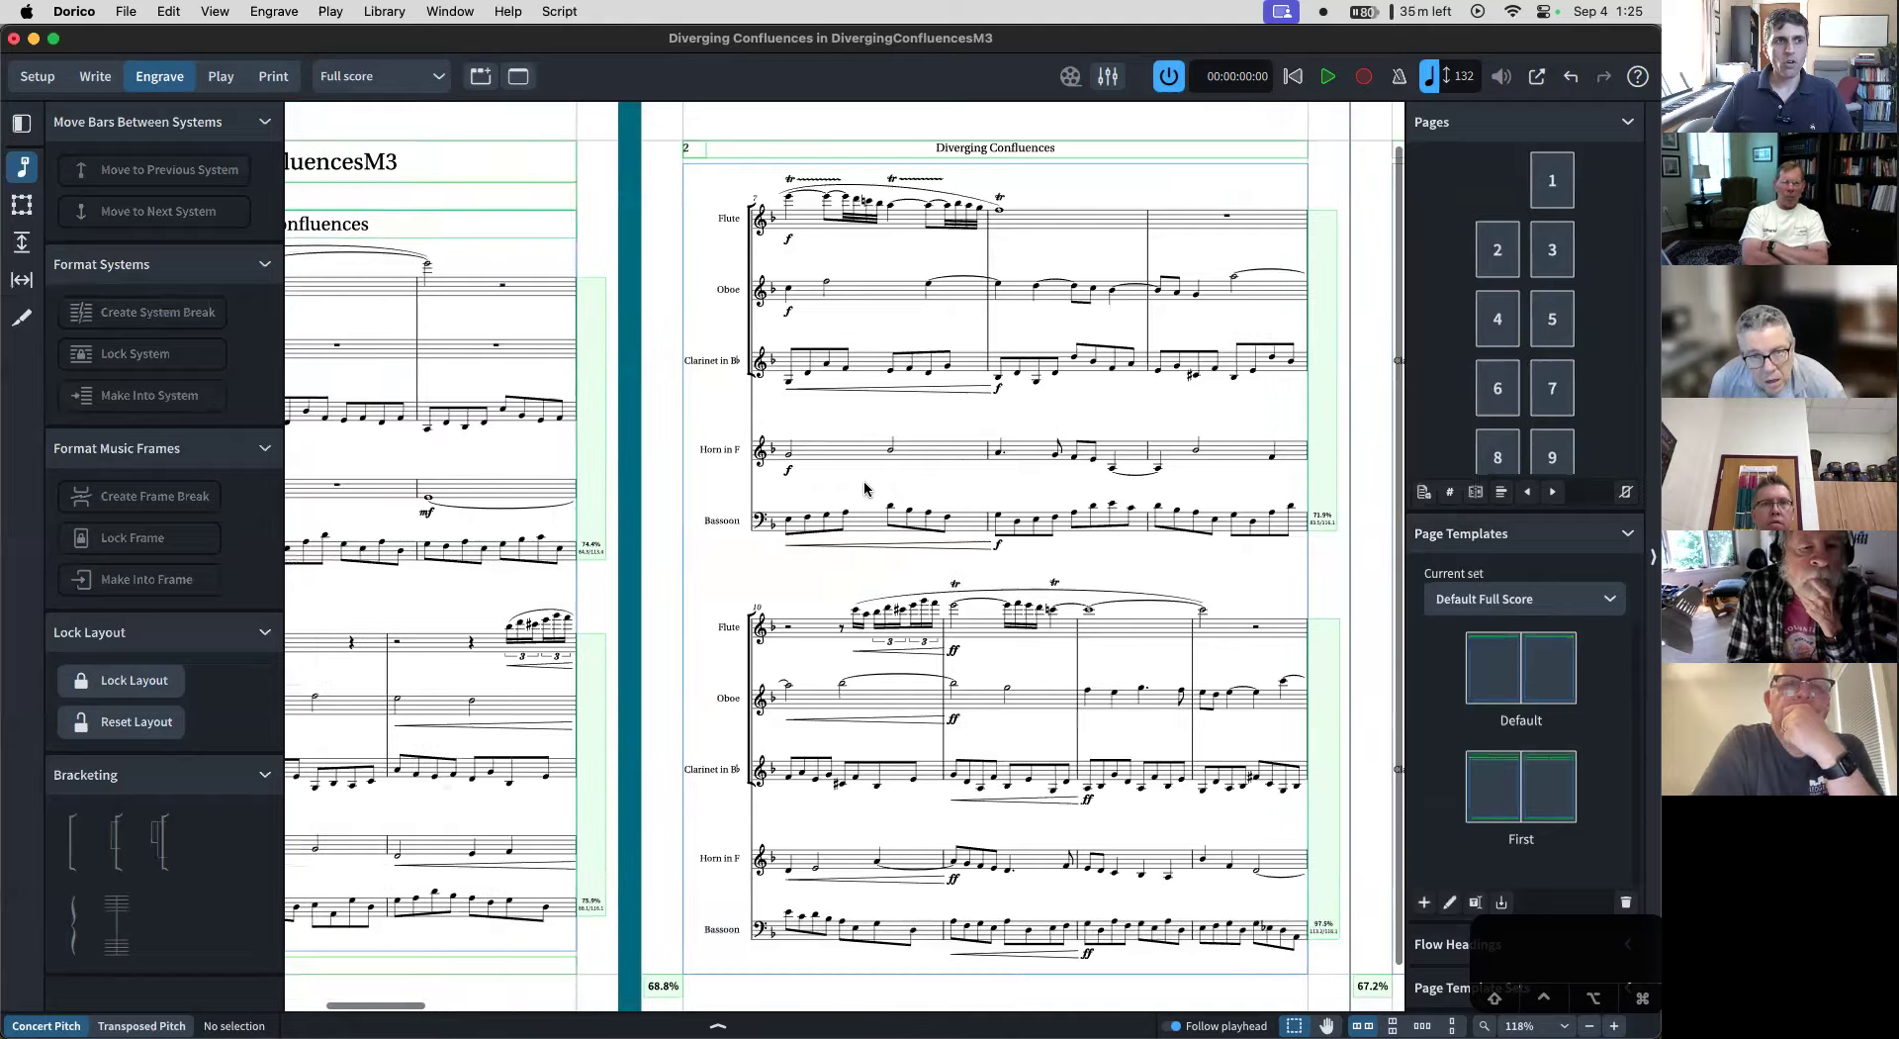
scroll(865, 487, "left", 2)
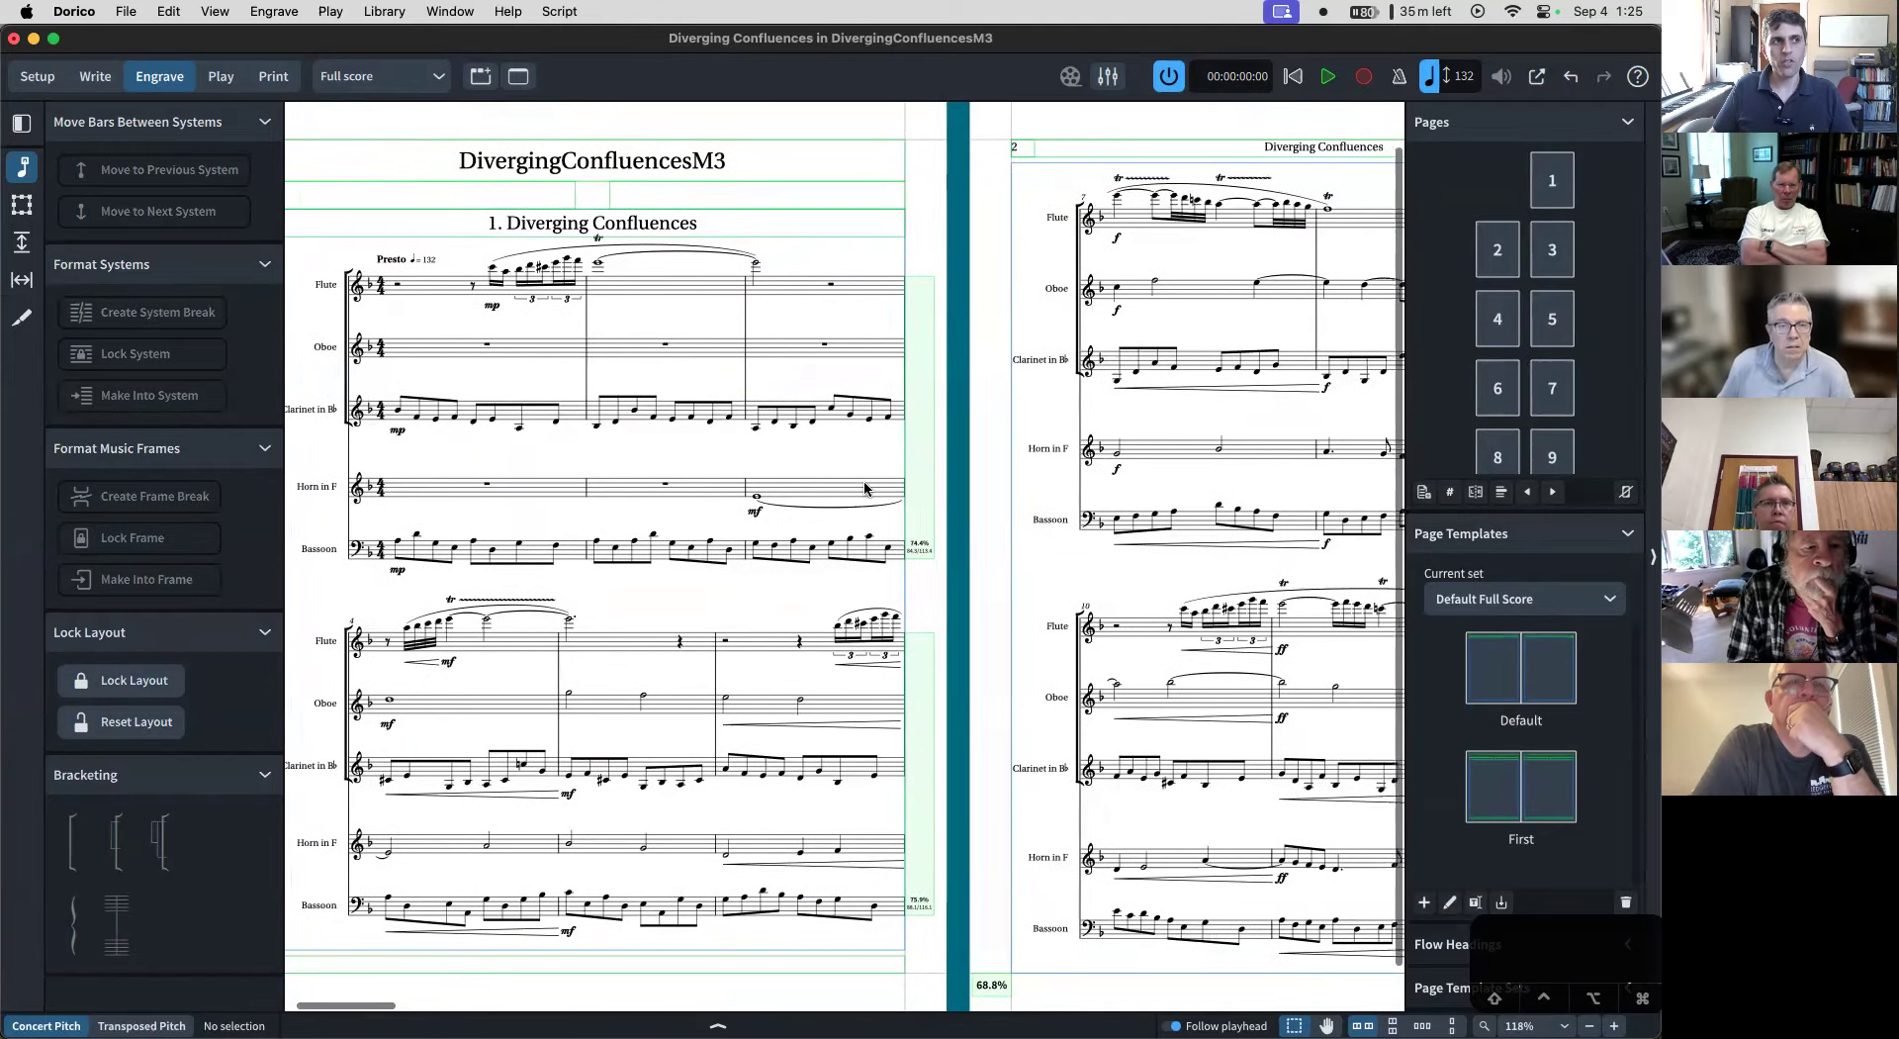
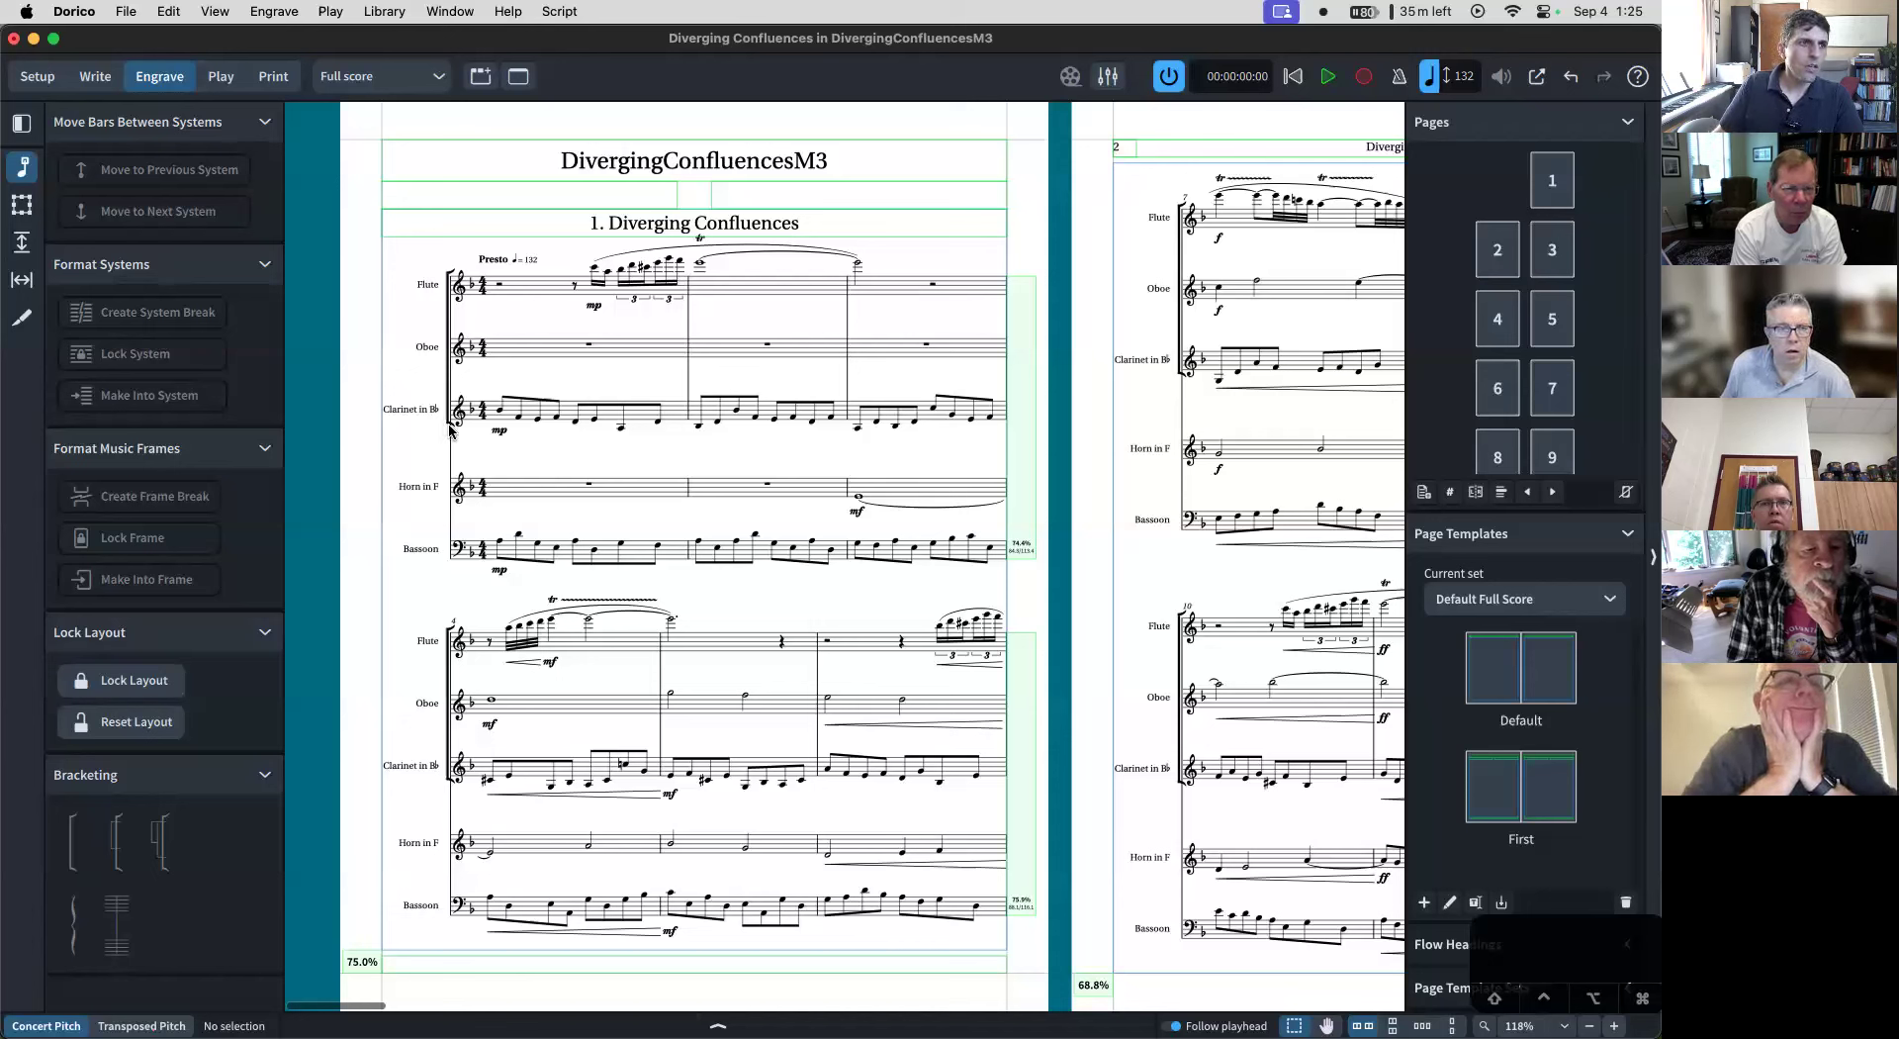
left_click(446, 426)
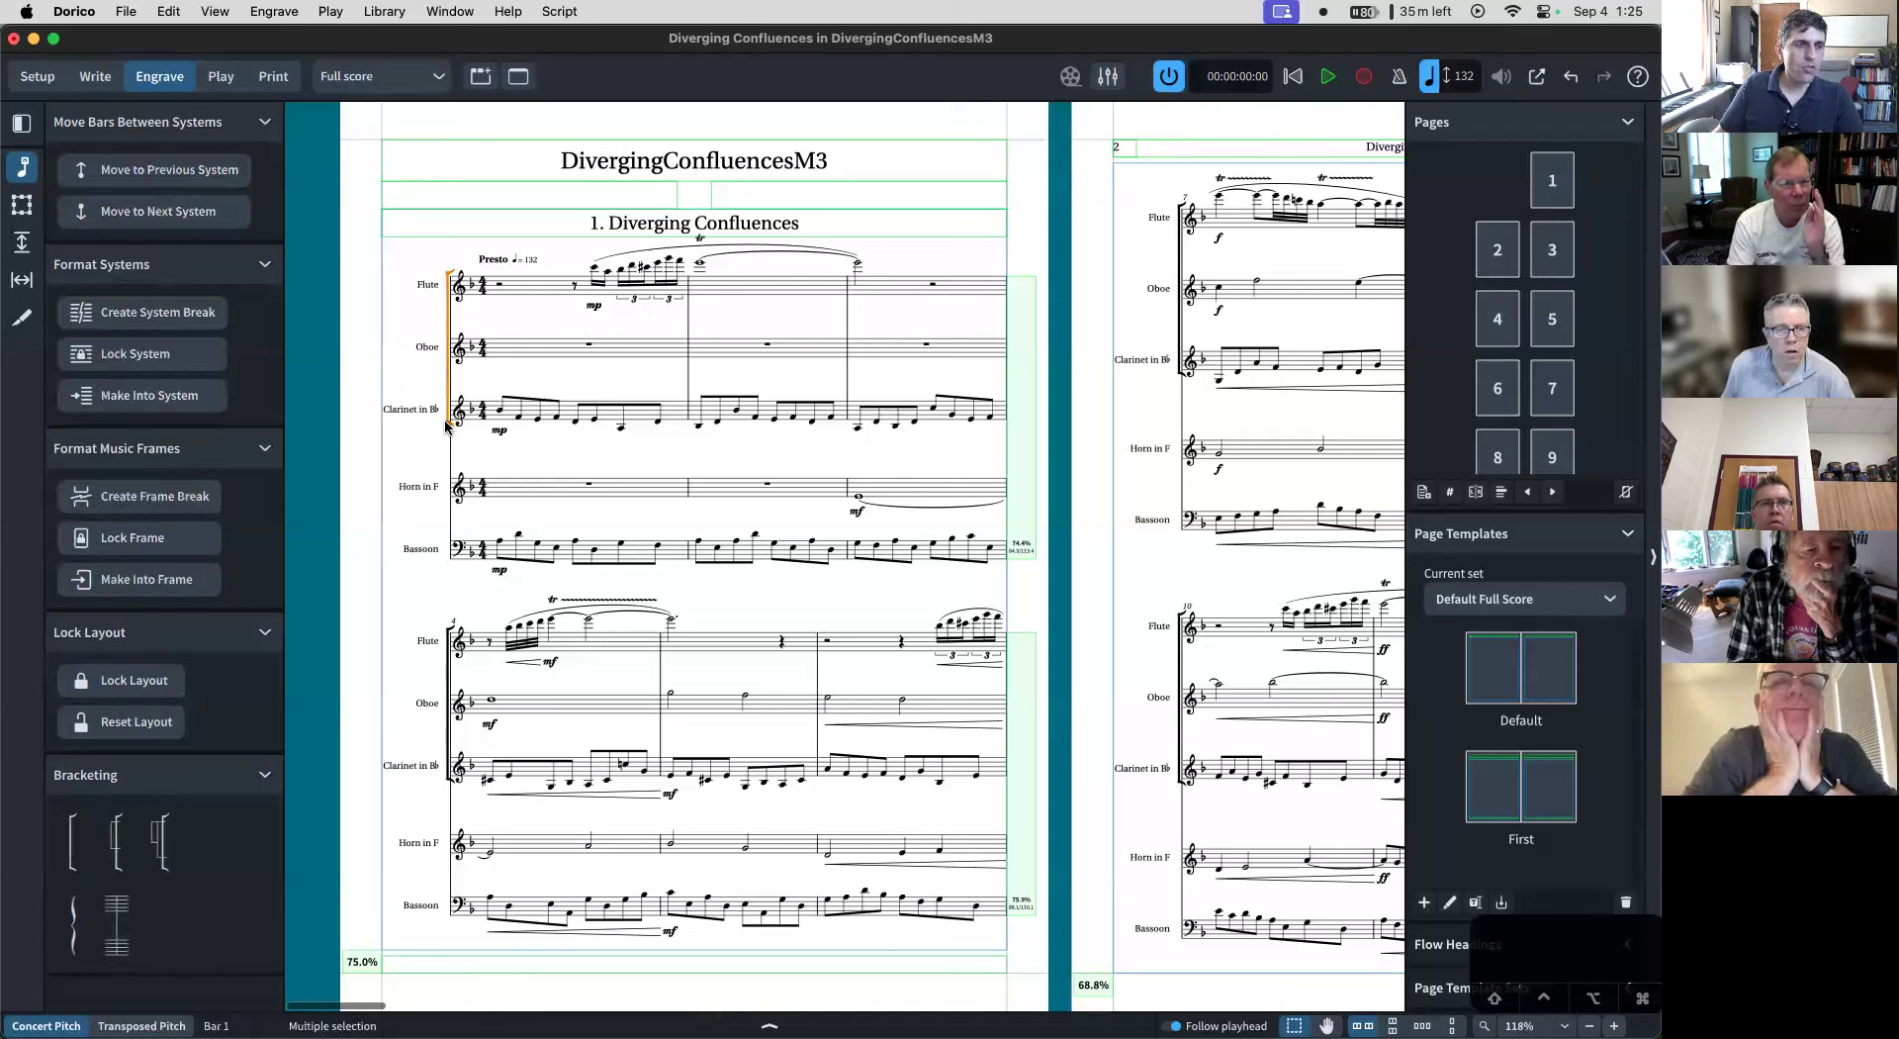
key("super+2")
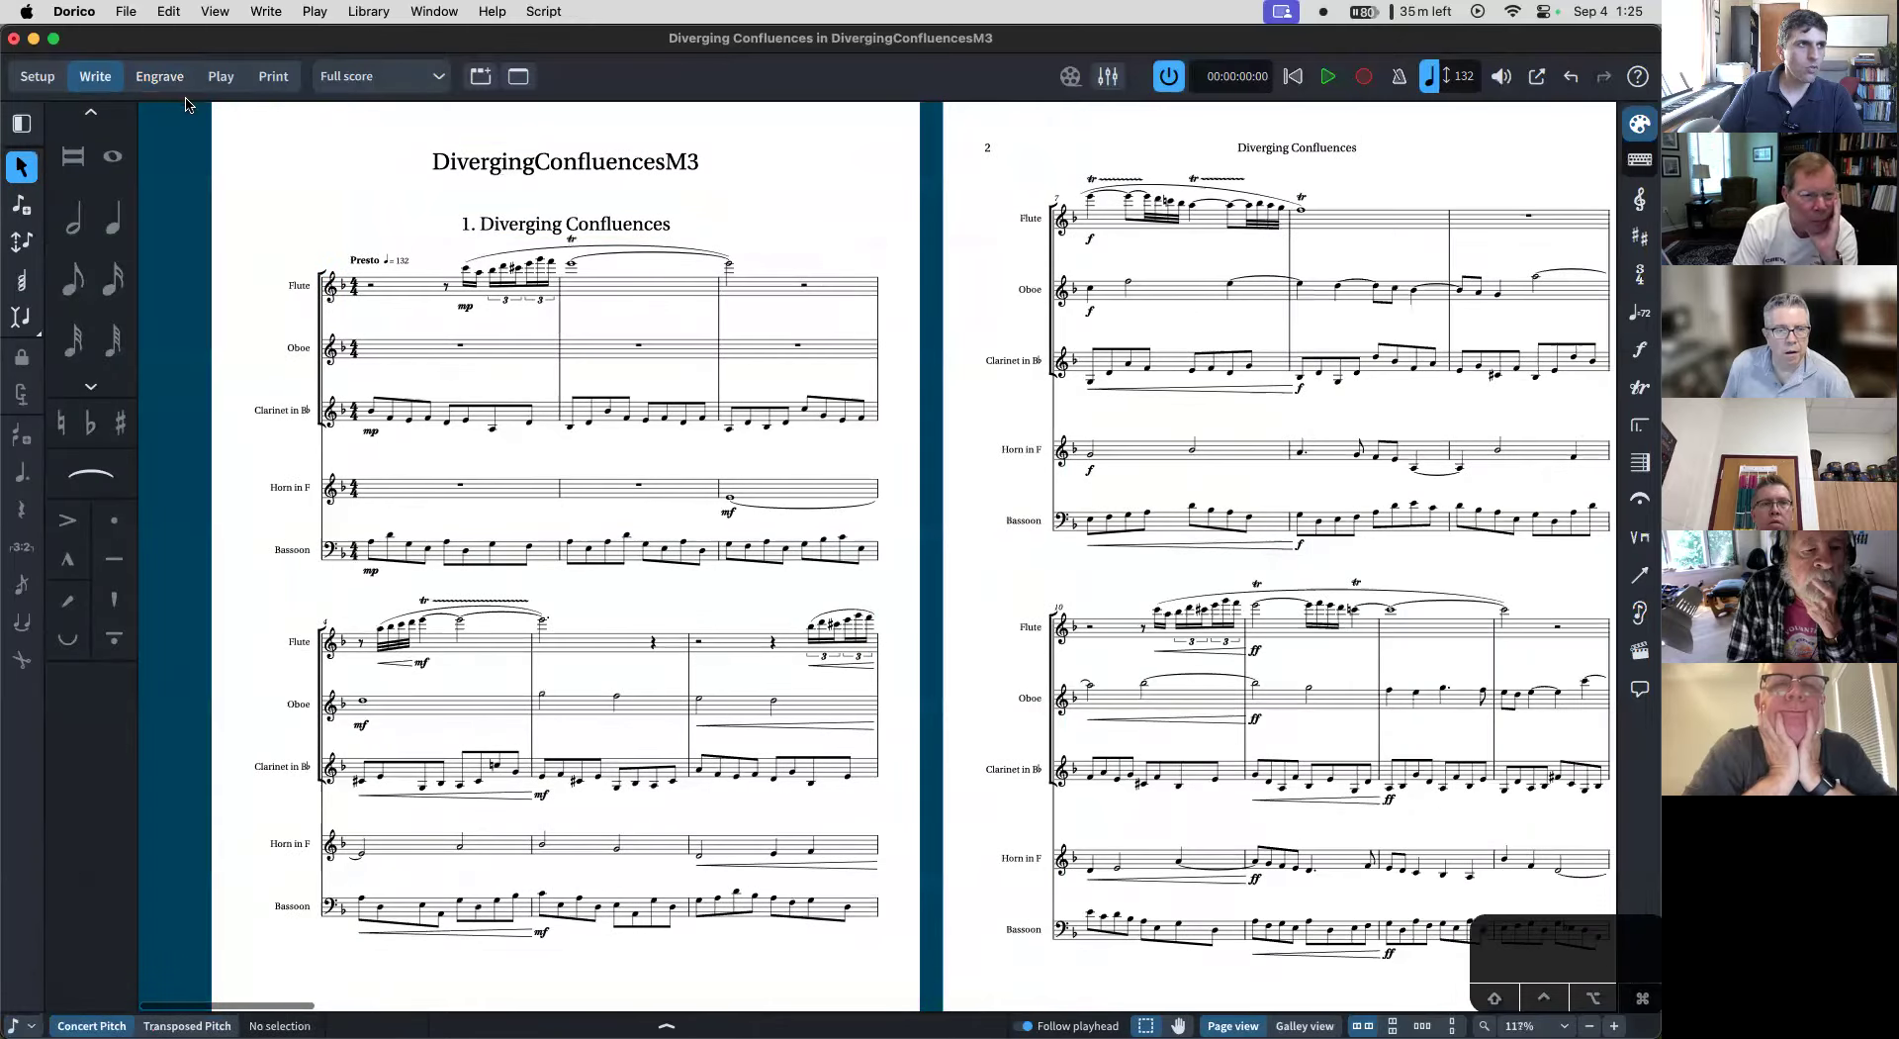
key("super+3")
key("super+equal")
key("super+equal")
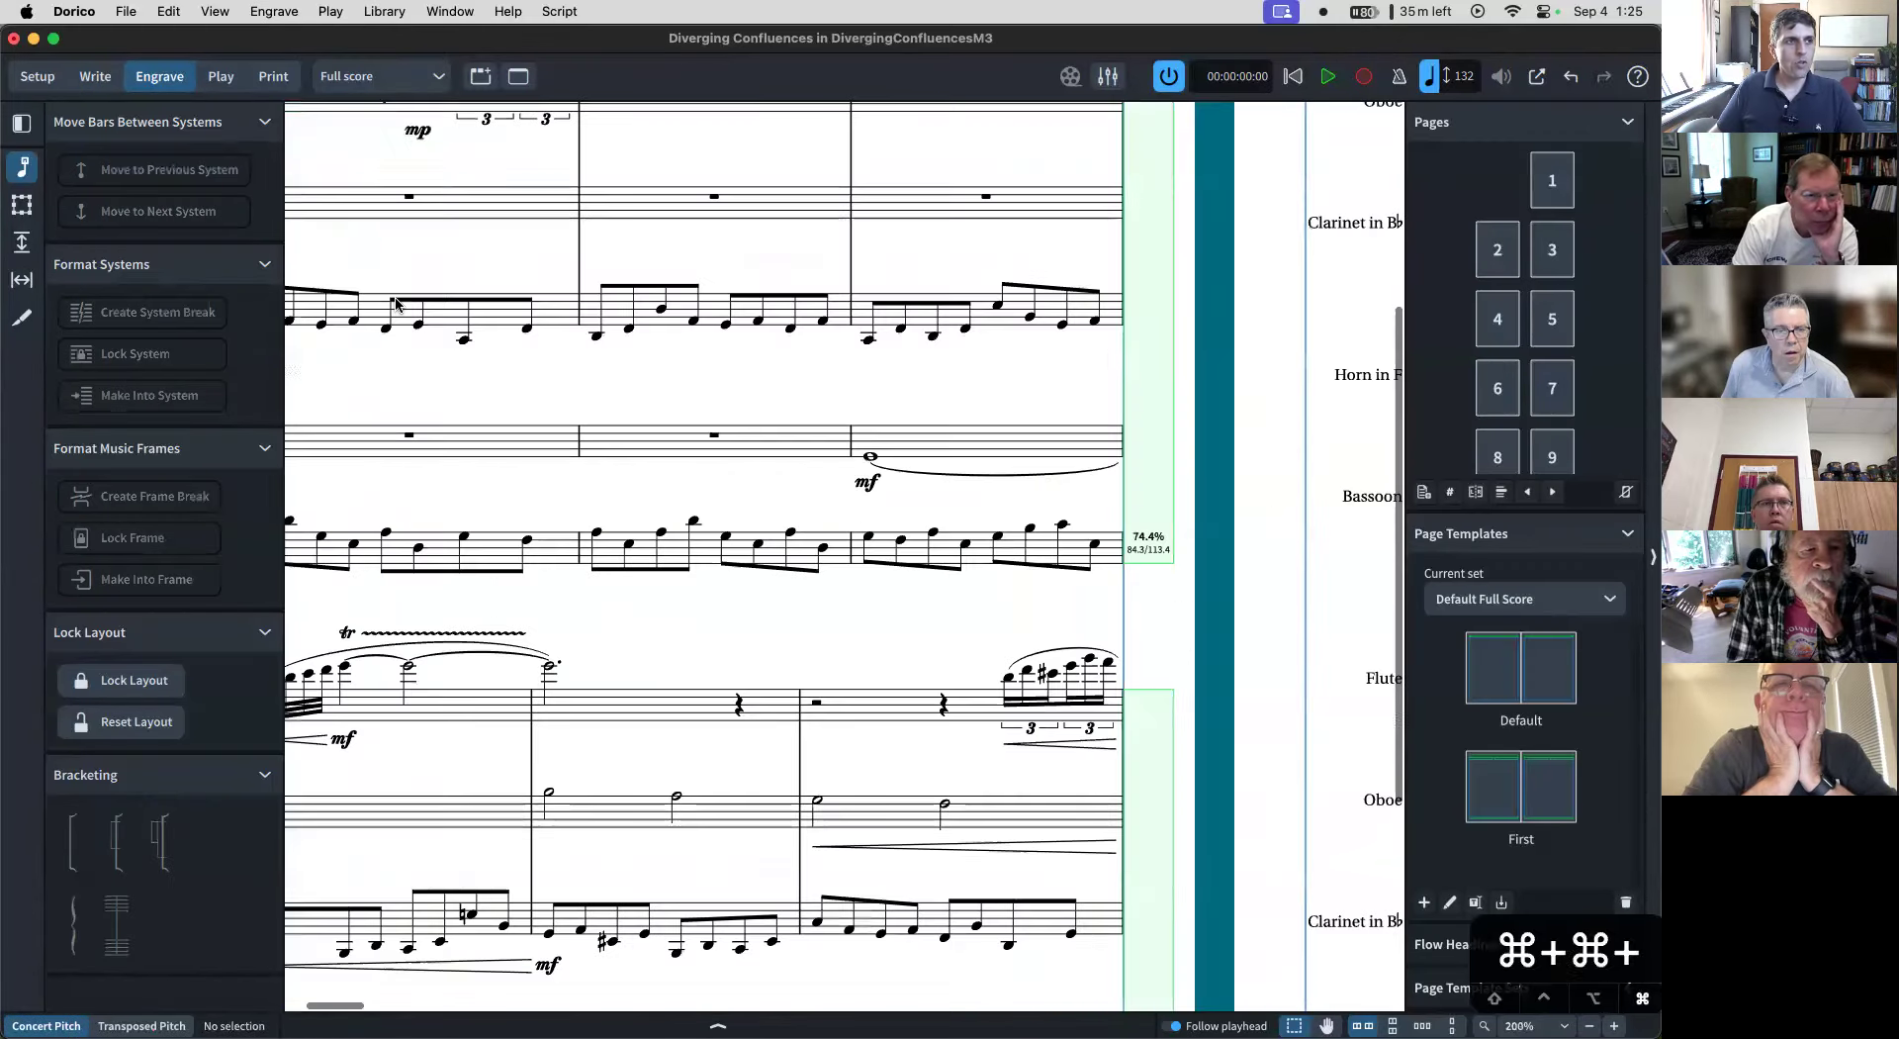
left_click(518, 336)
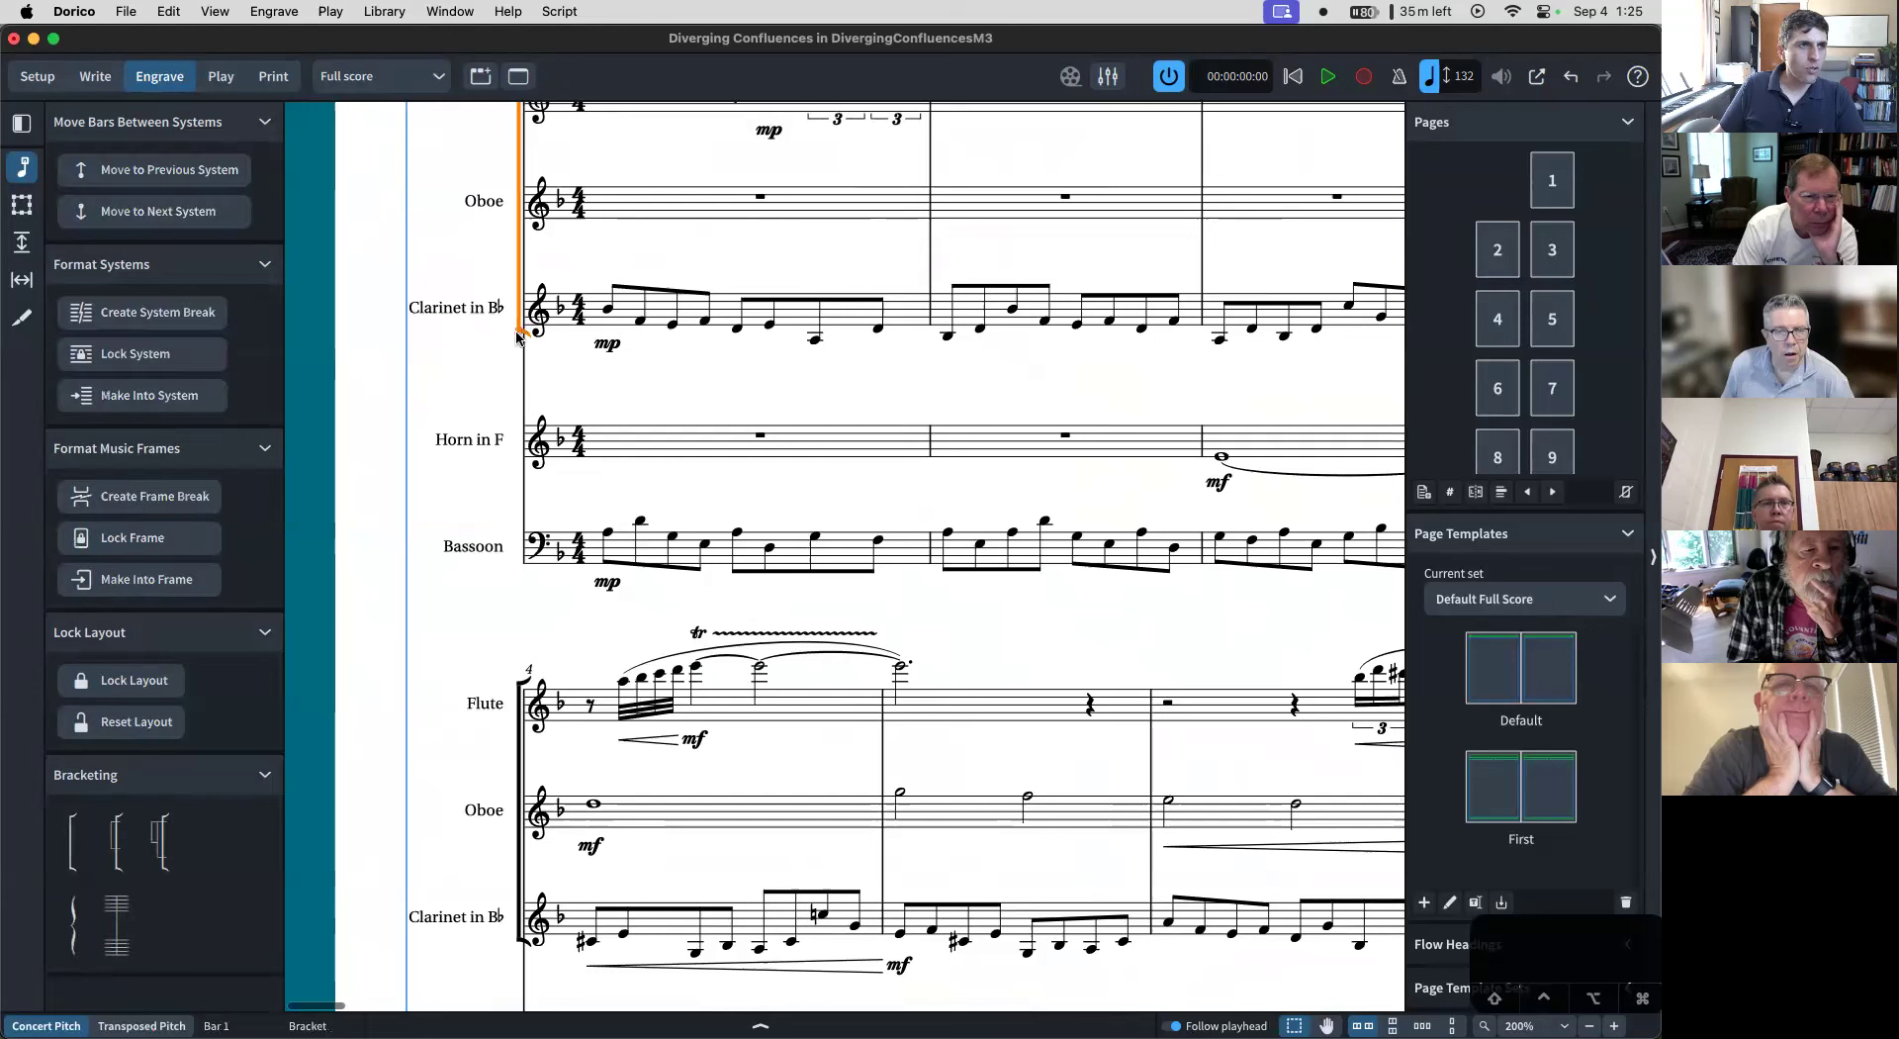
left_click_drag(514, 398, 517, 572)
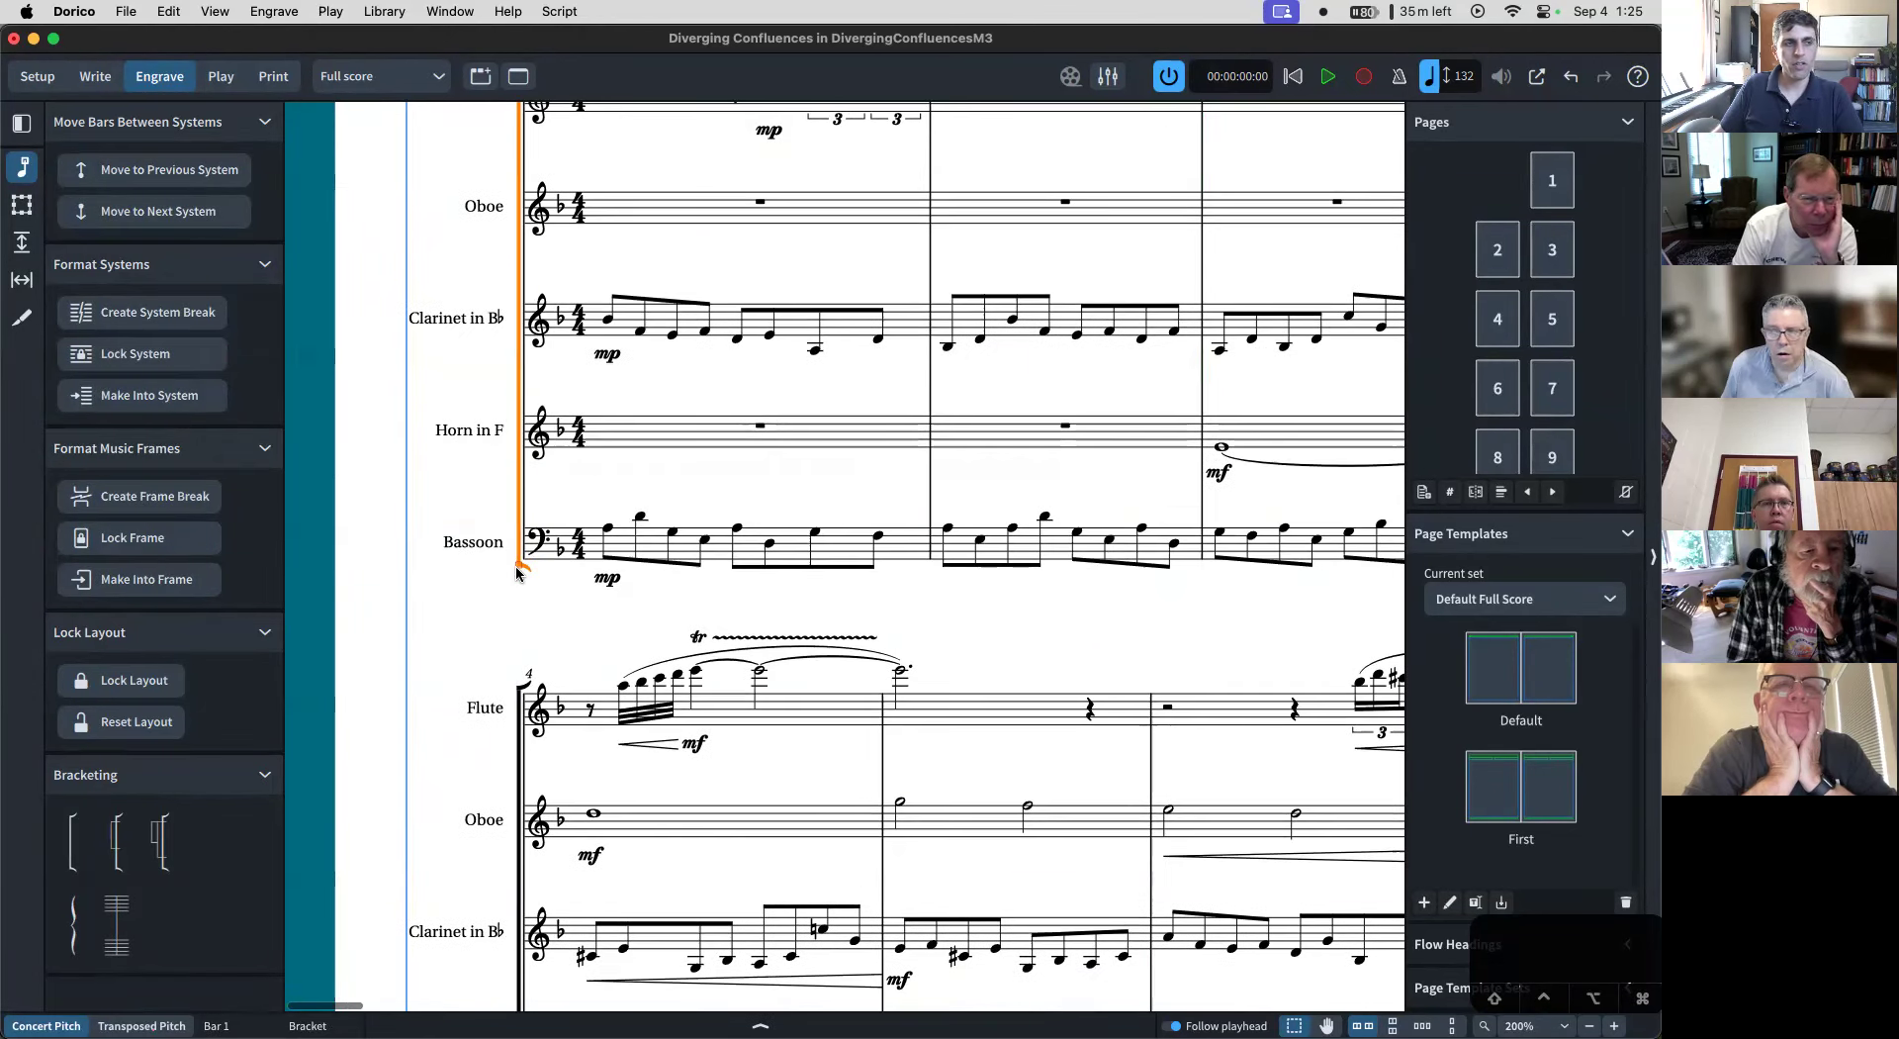
- Look through the score's pages to the end, checking the bracketing, the number of systems per page and the vertical fullness
key("super+minus")
key("super+minus")
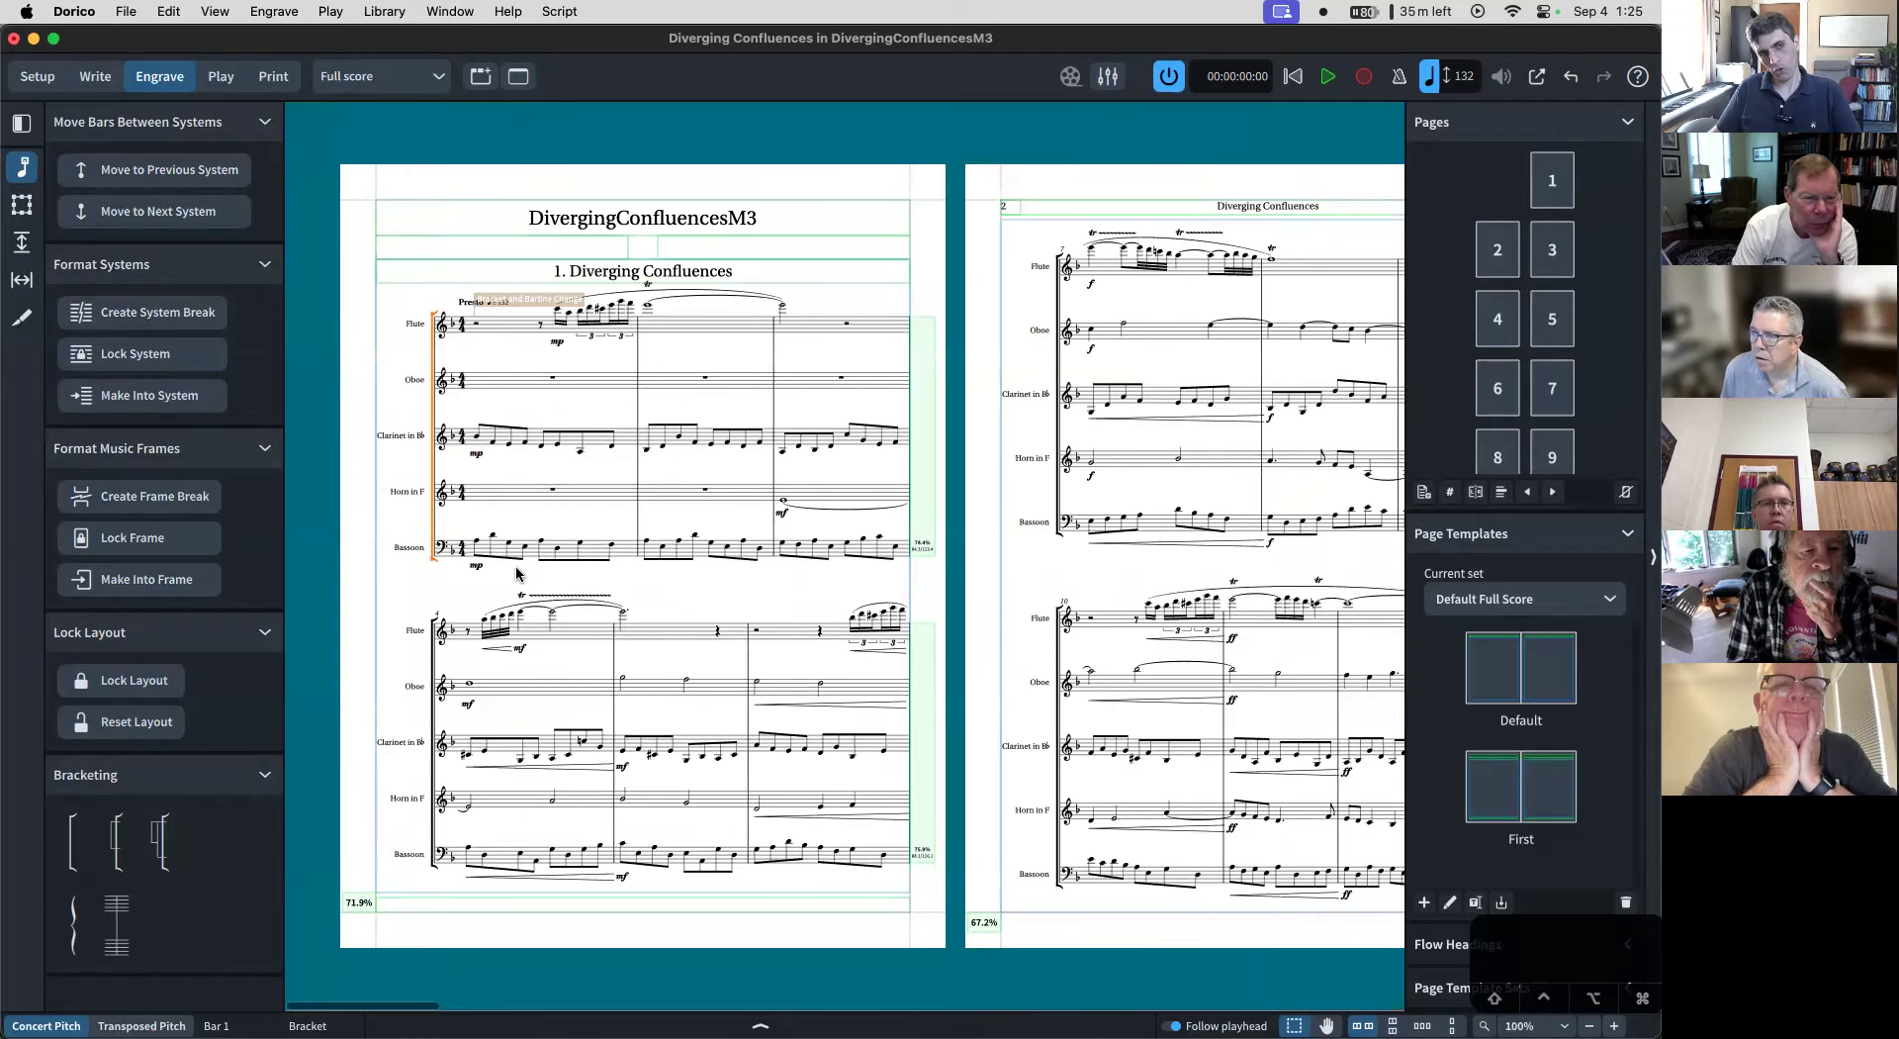
scroll(516, 572, "right", 15)
scroll(517, 571, "left", 8)
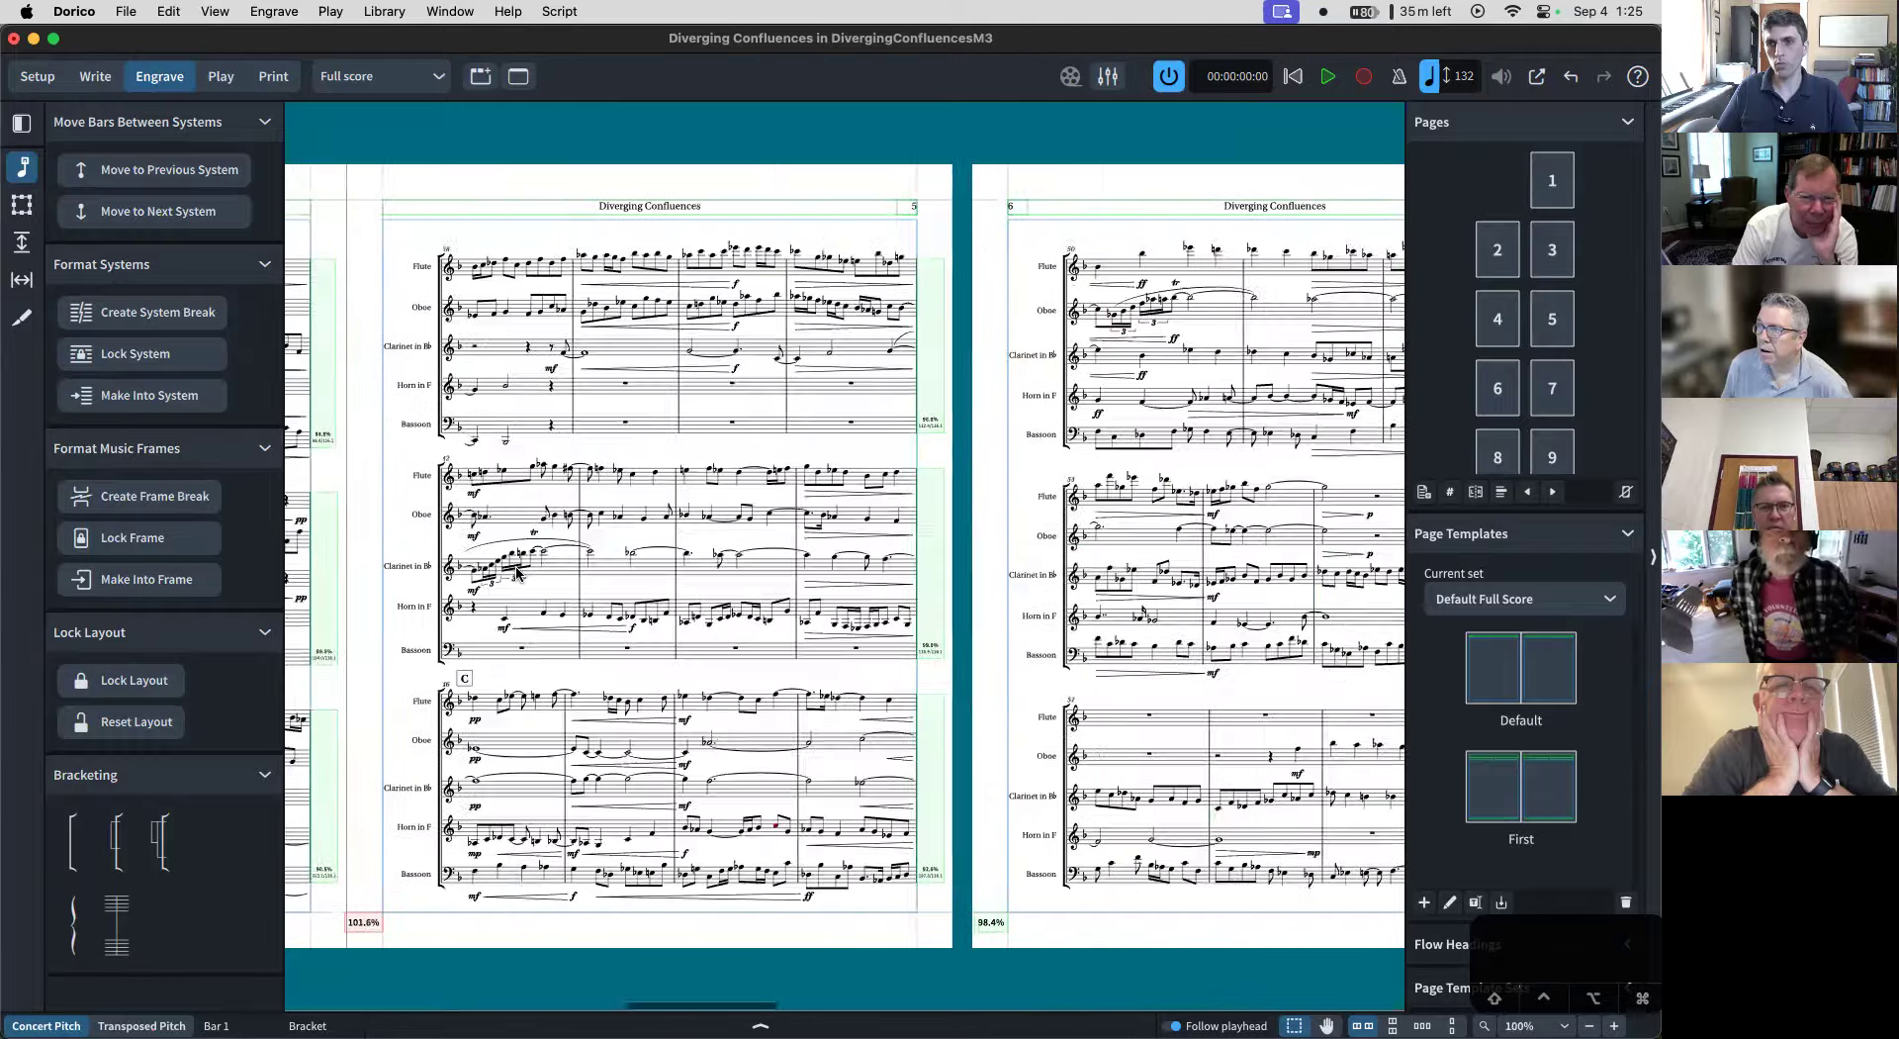
scroll(516, 571, "left", 6)
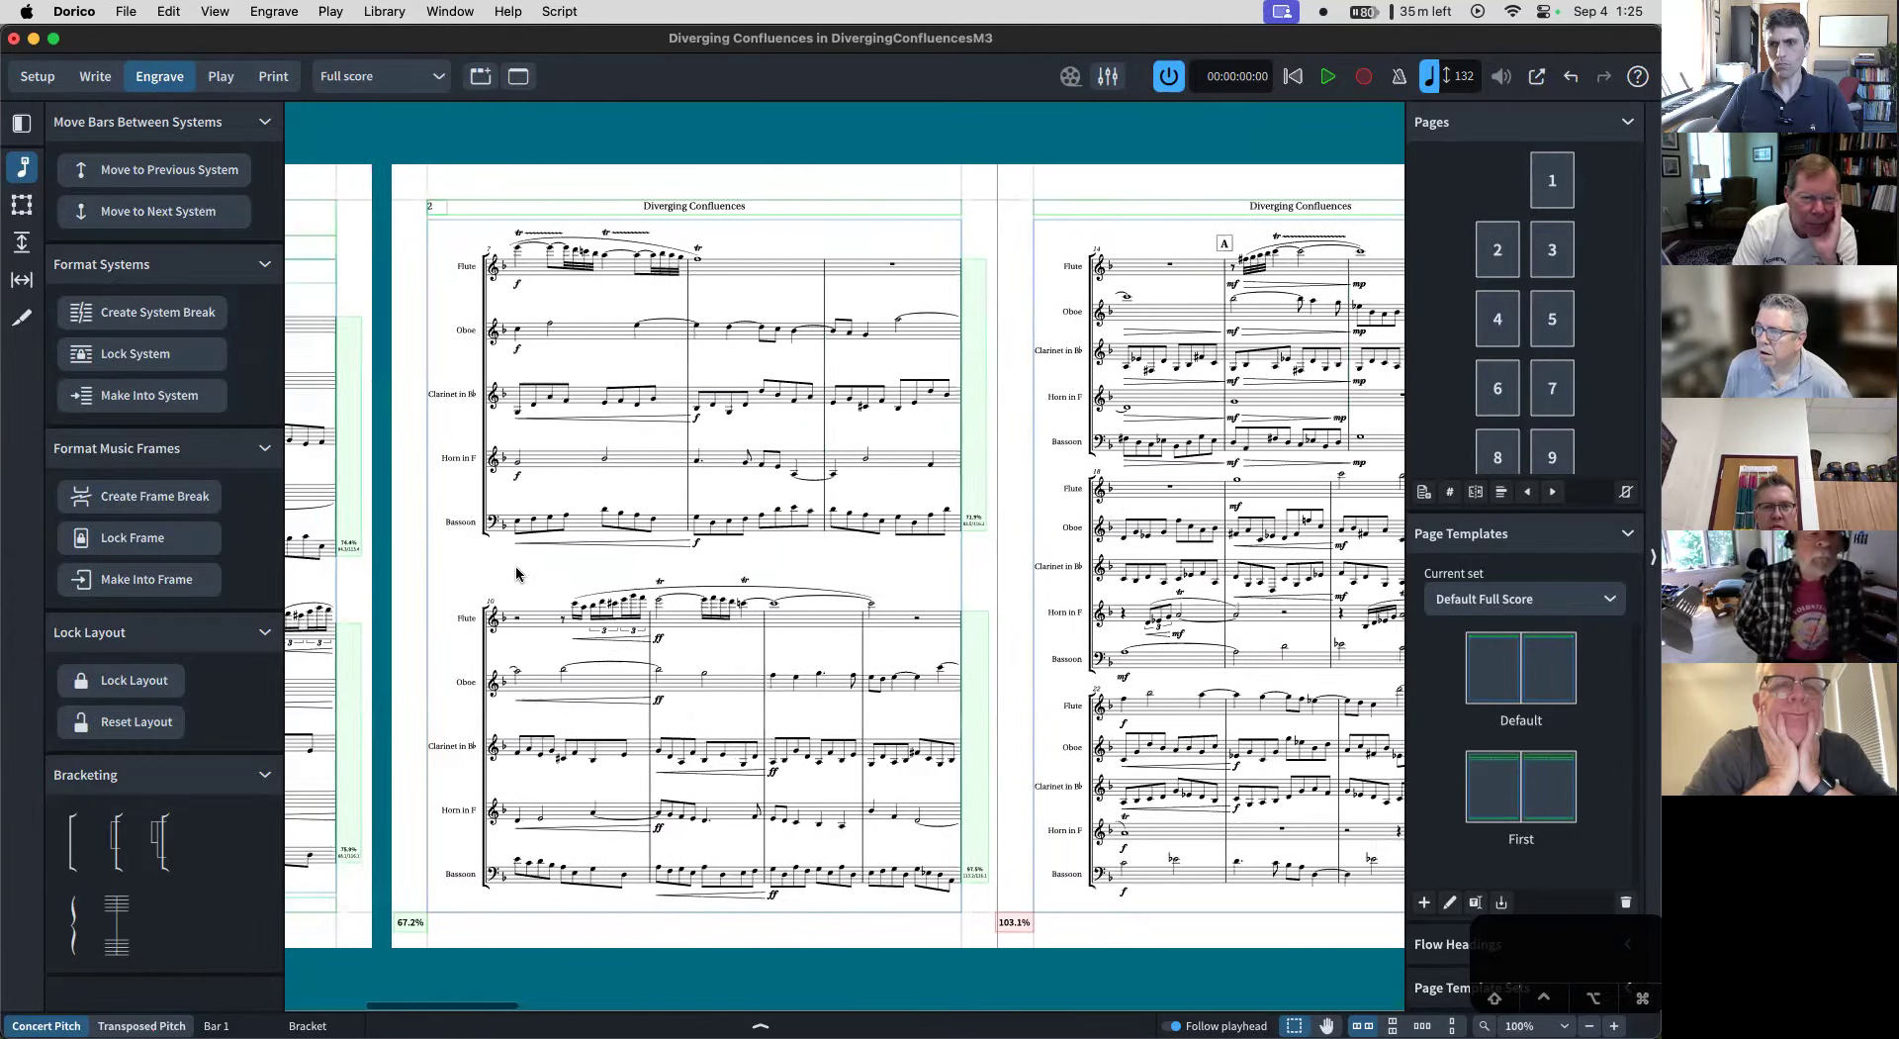
scroll(516, 572, "left", 5)
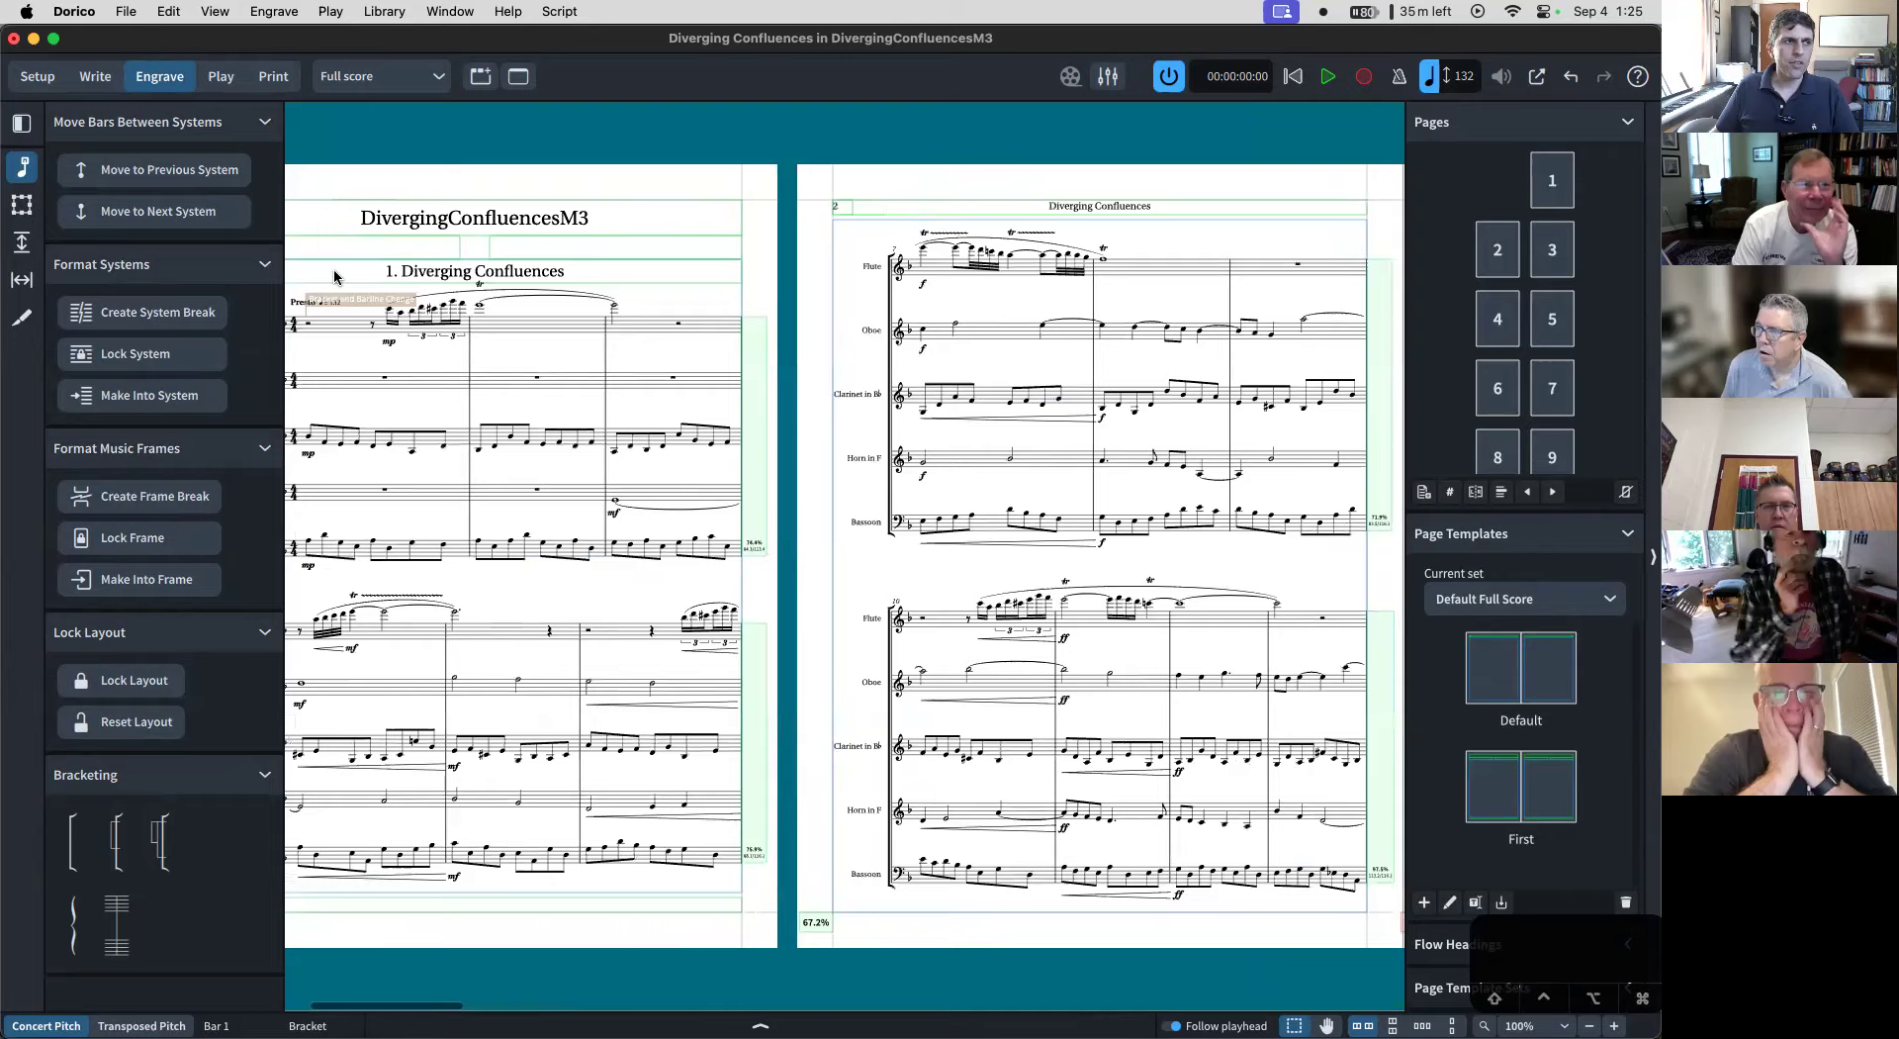
scroll(650, 503, "right", 8)
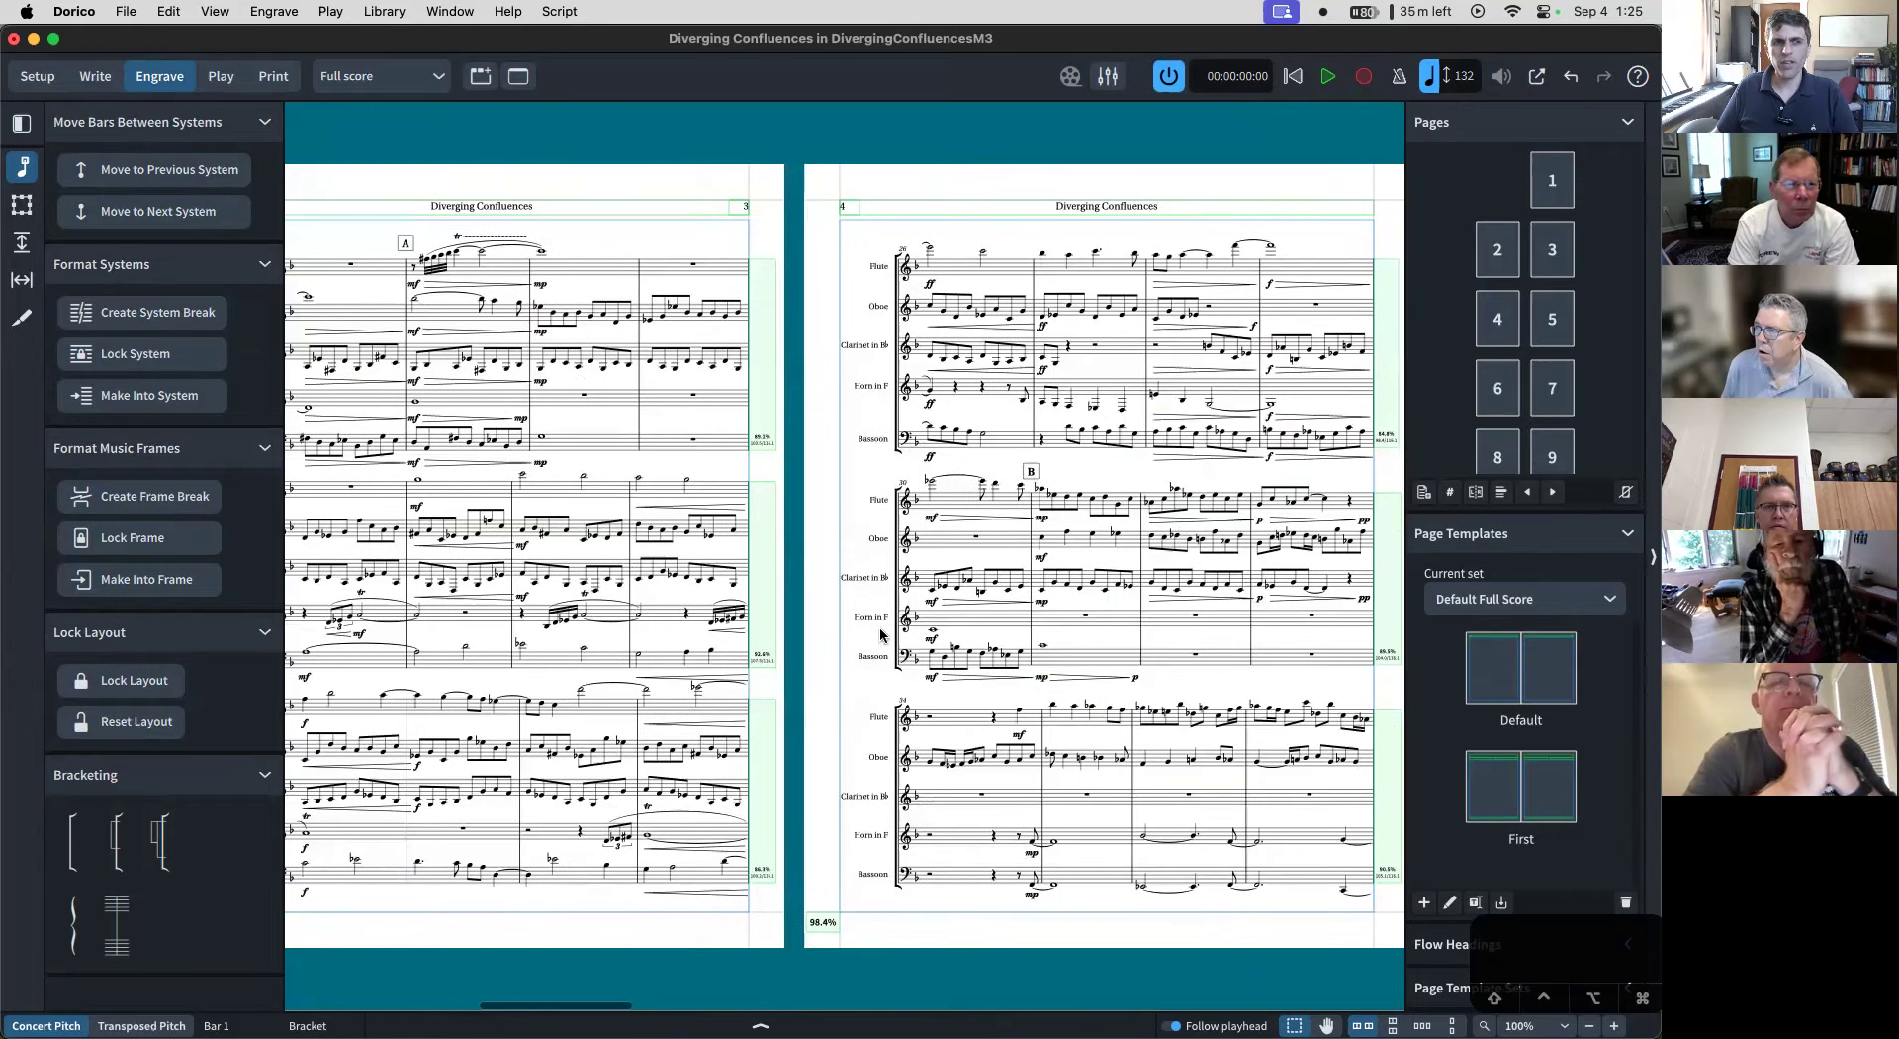
scroll(881, 634, "right", 8)
scroll(895, 615, "right", 6)
scroll(895, 615, "right", 6)
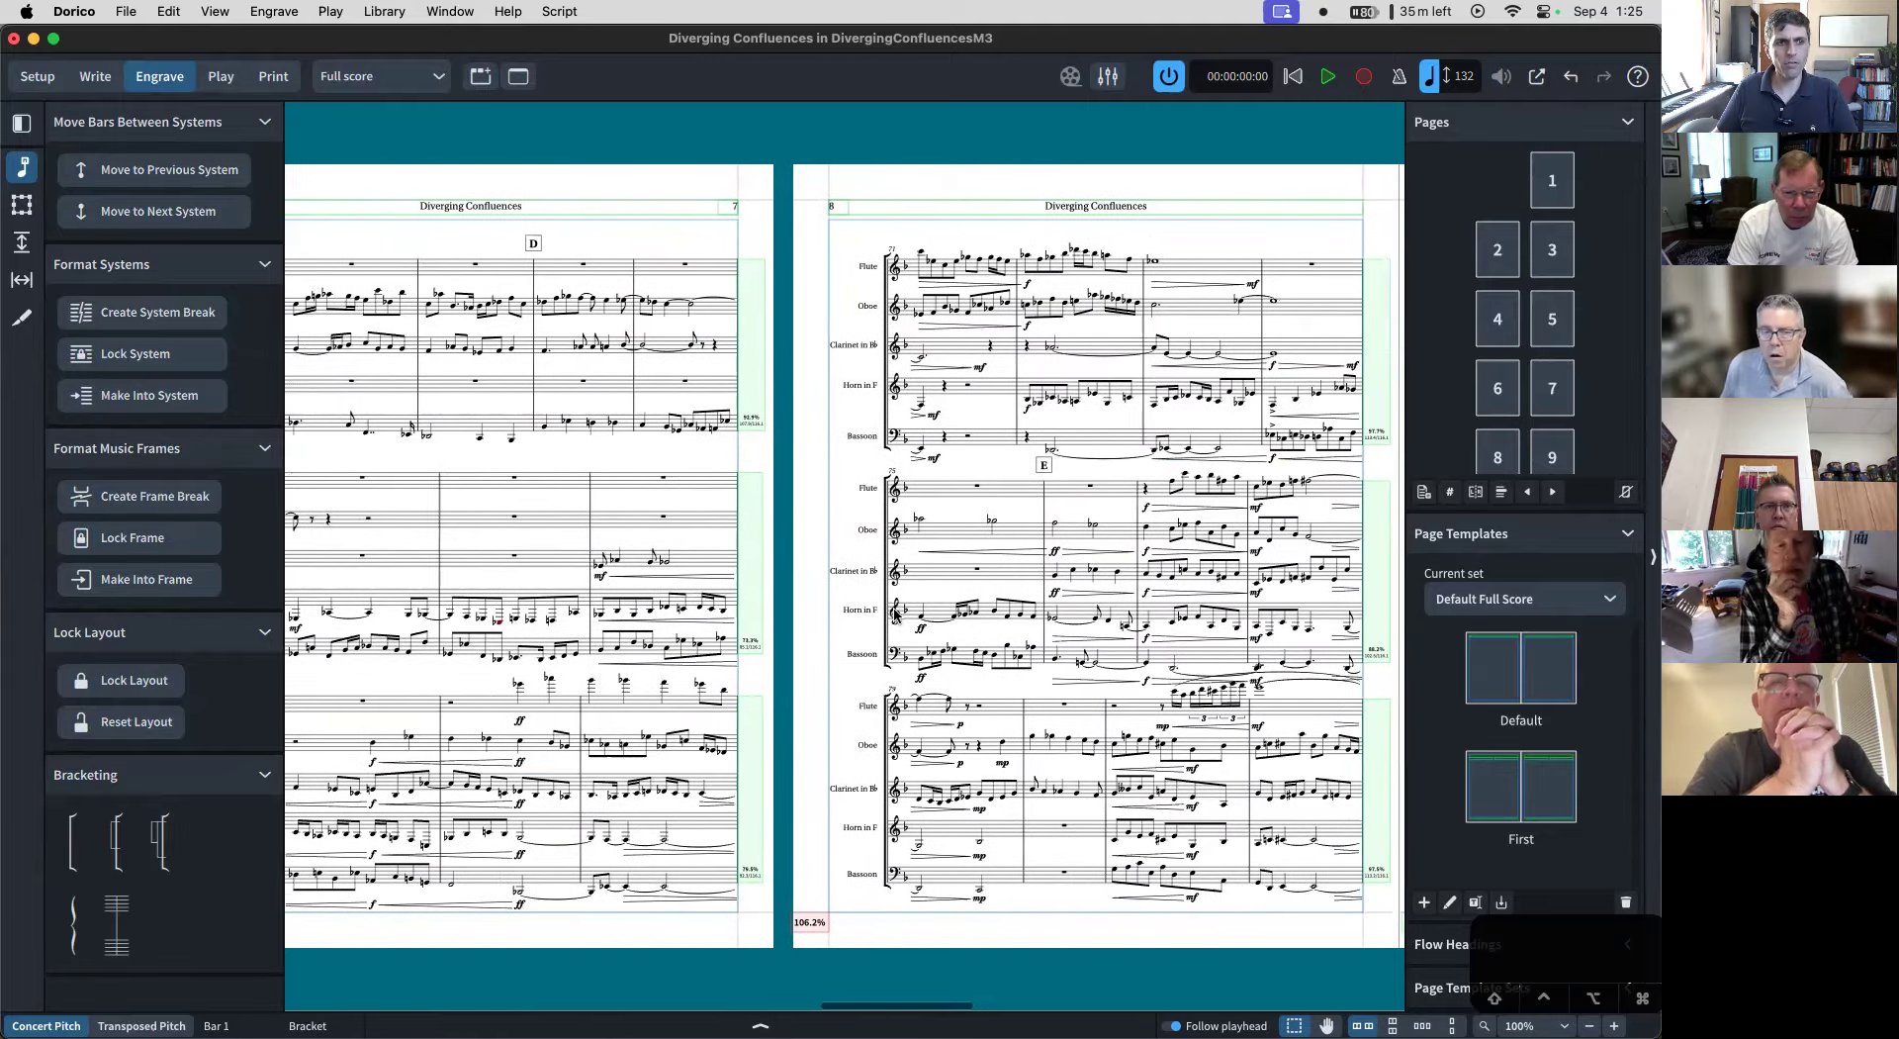
scroll(896, 615, "right", 15)
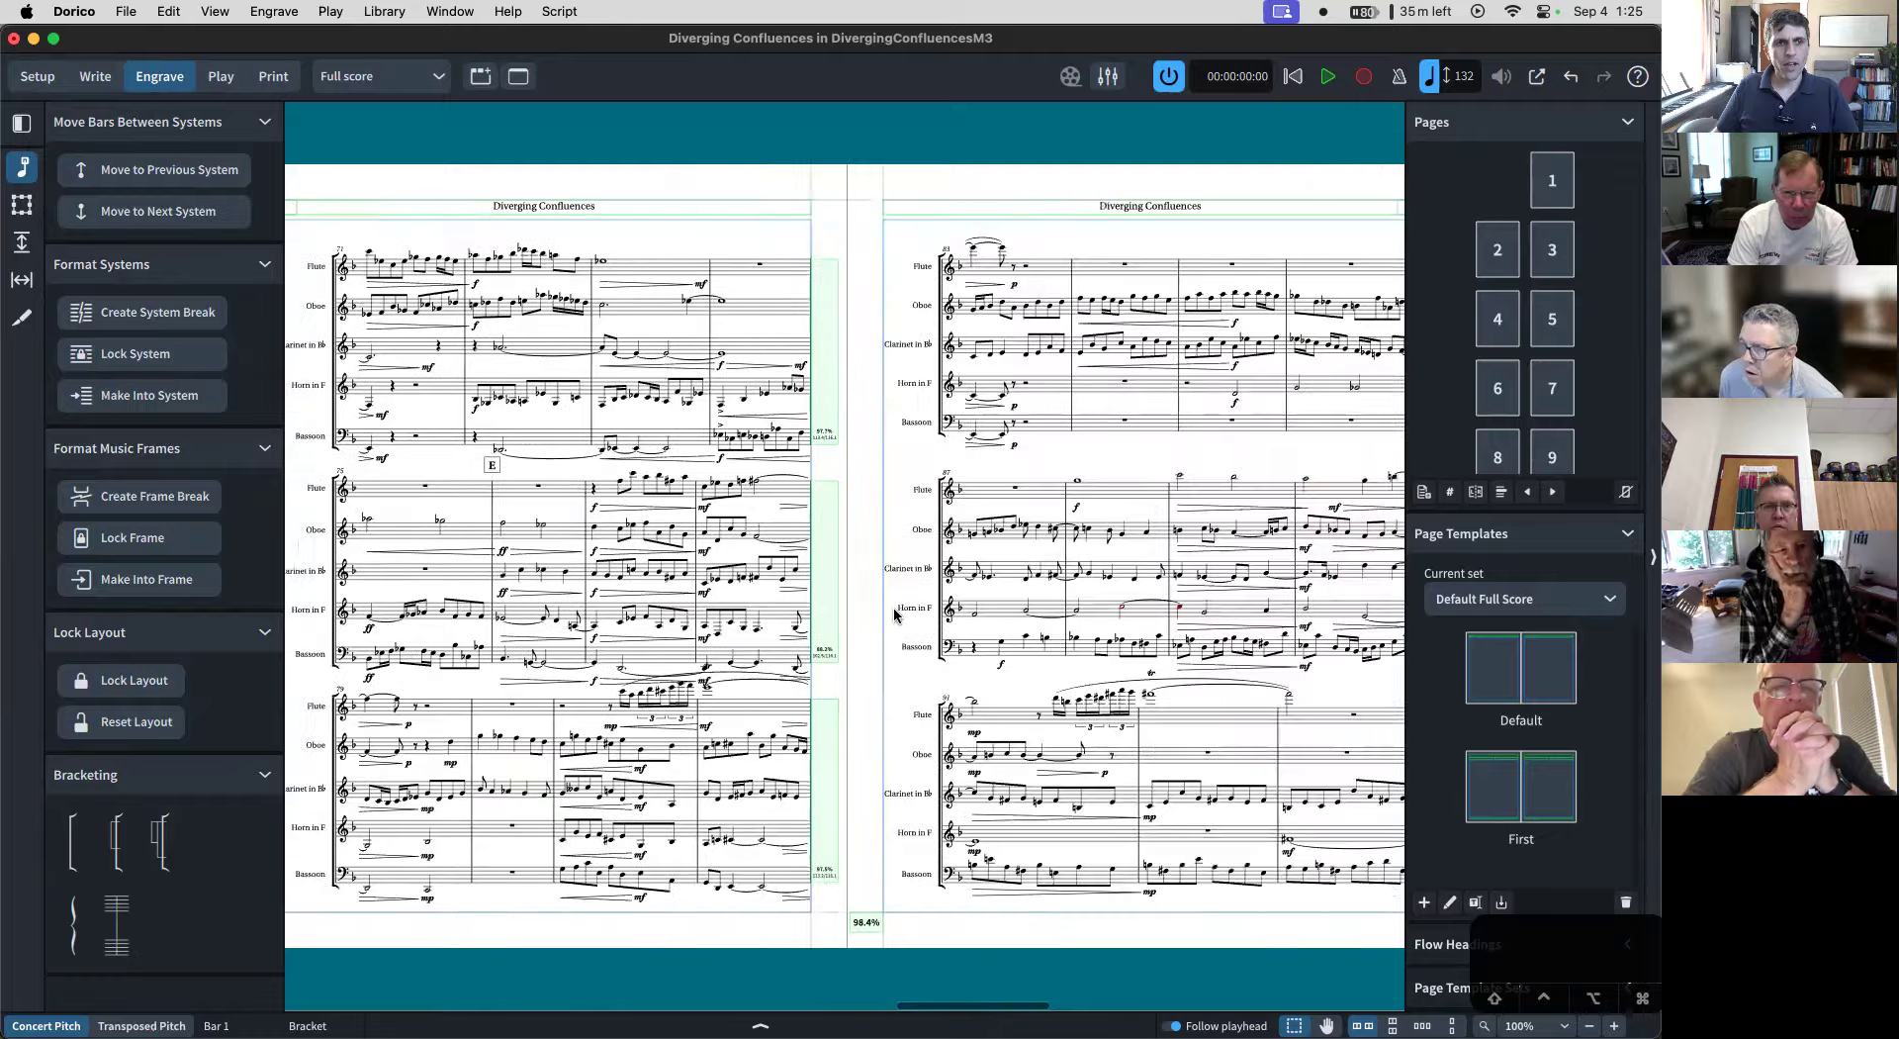
scroll(895, 615, "right", 1)
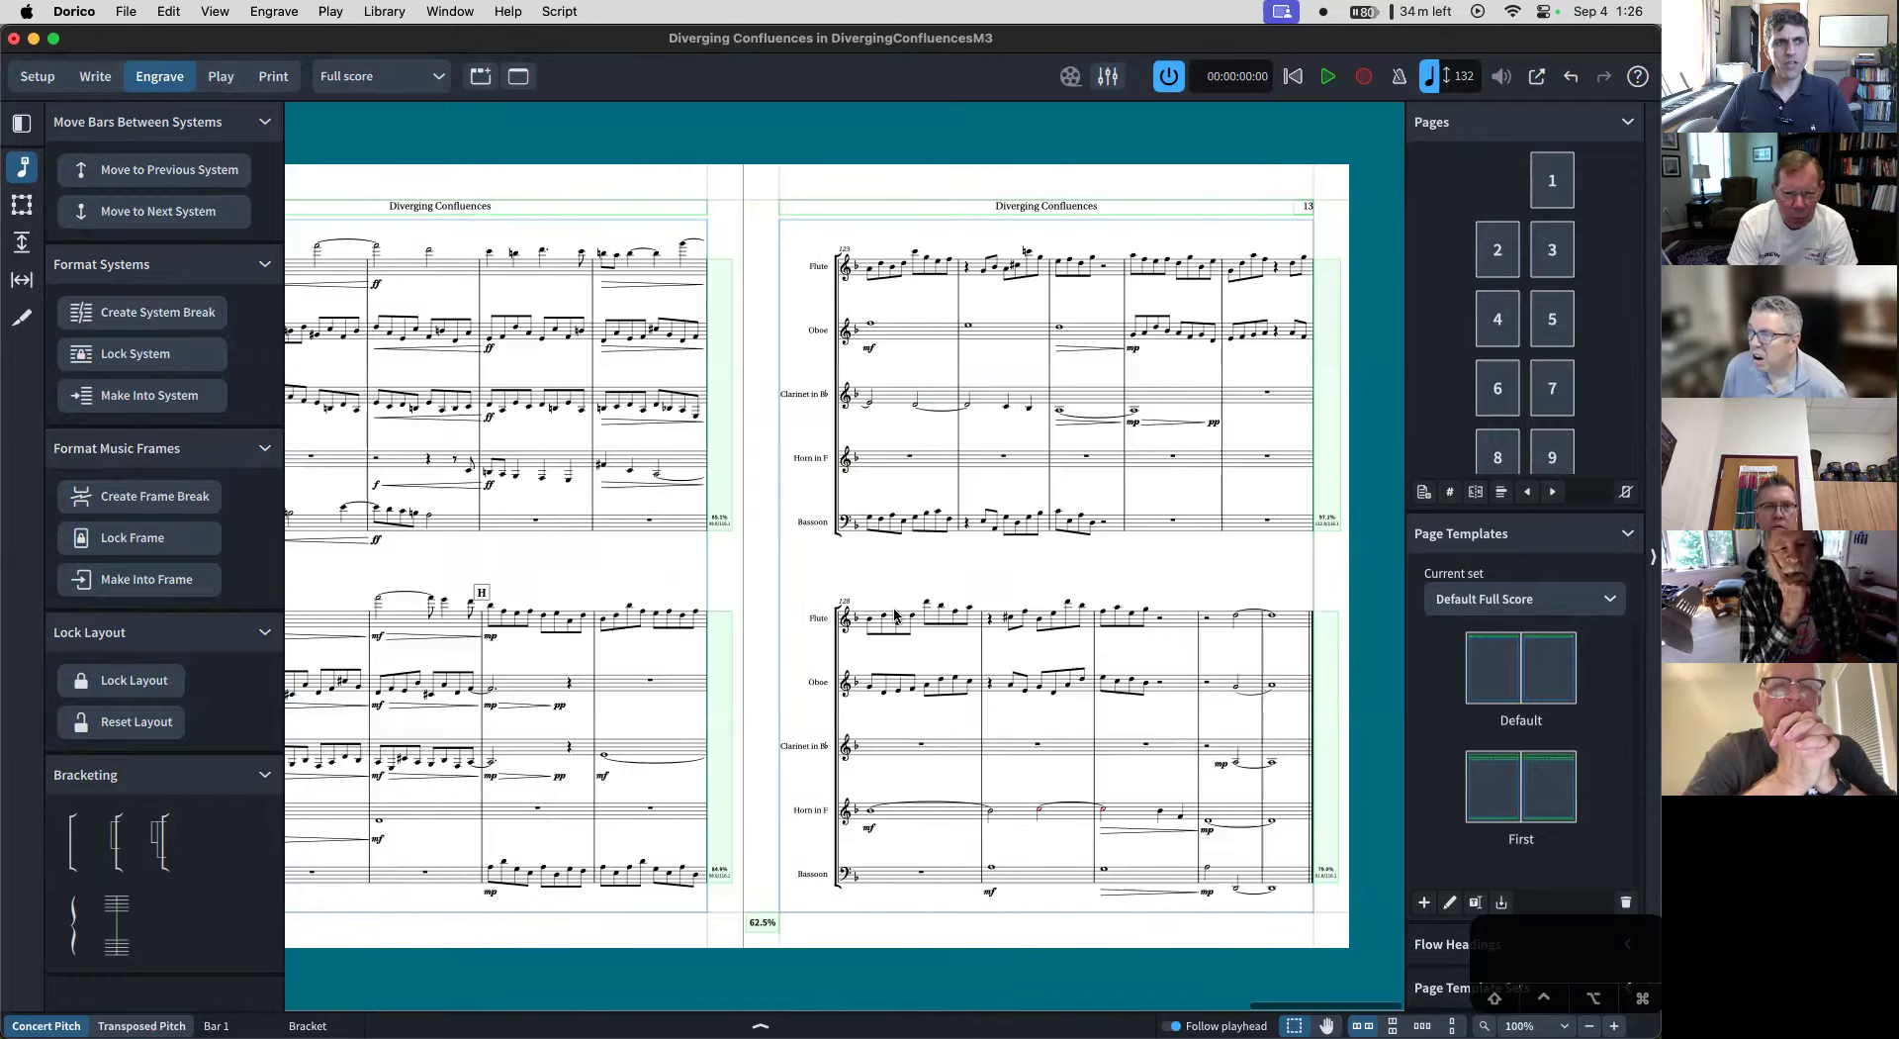
scroll(895, 615, "left", 5)
scroll(895, 615, "left", 2)
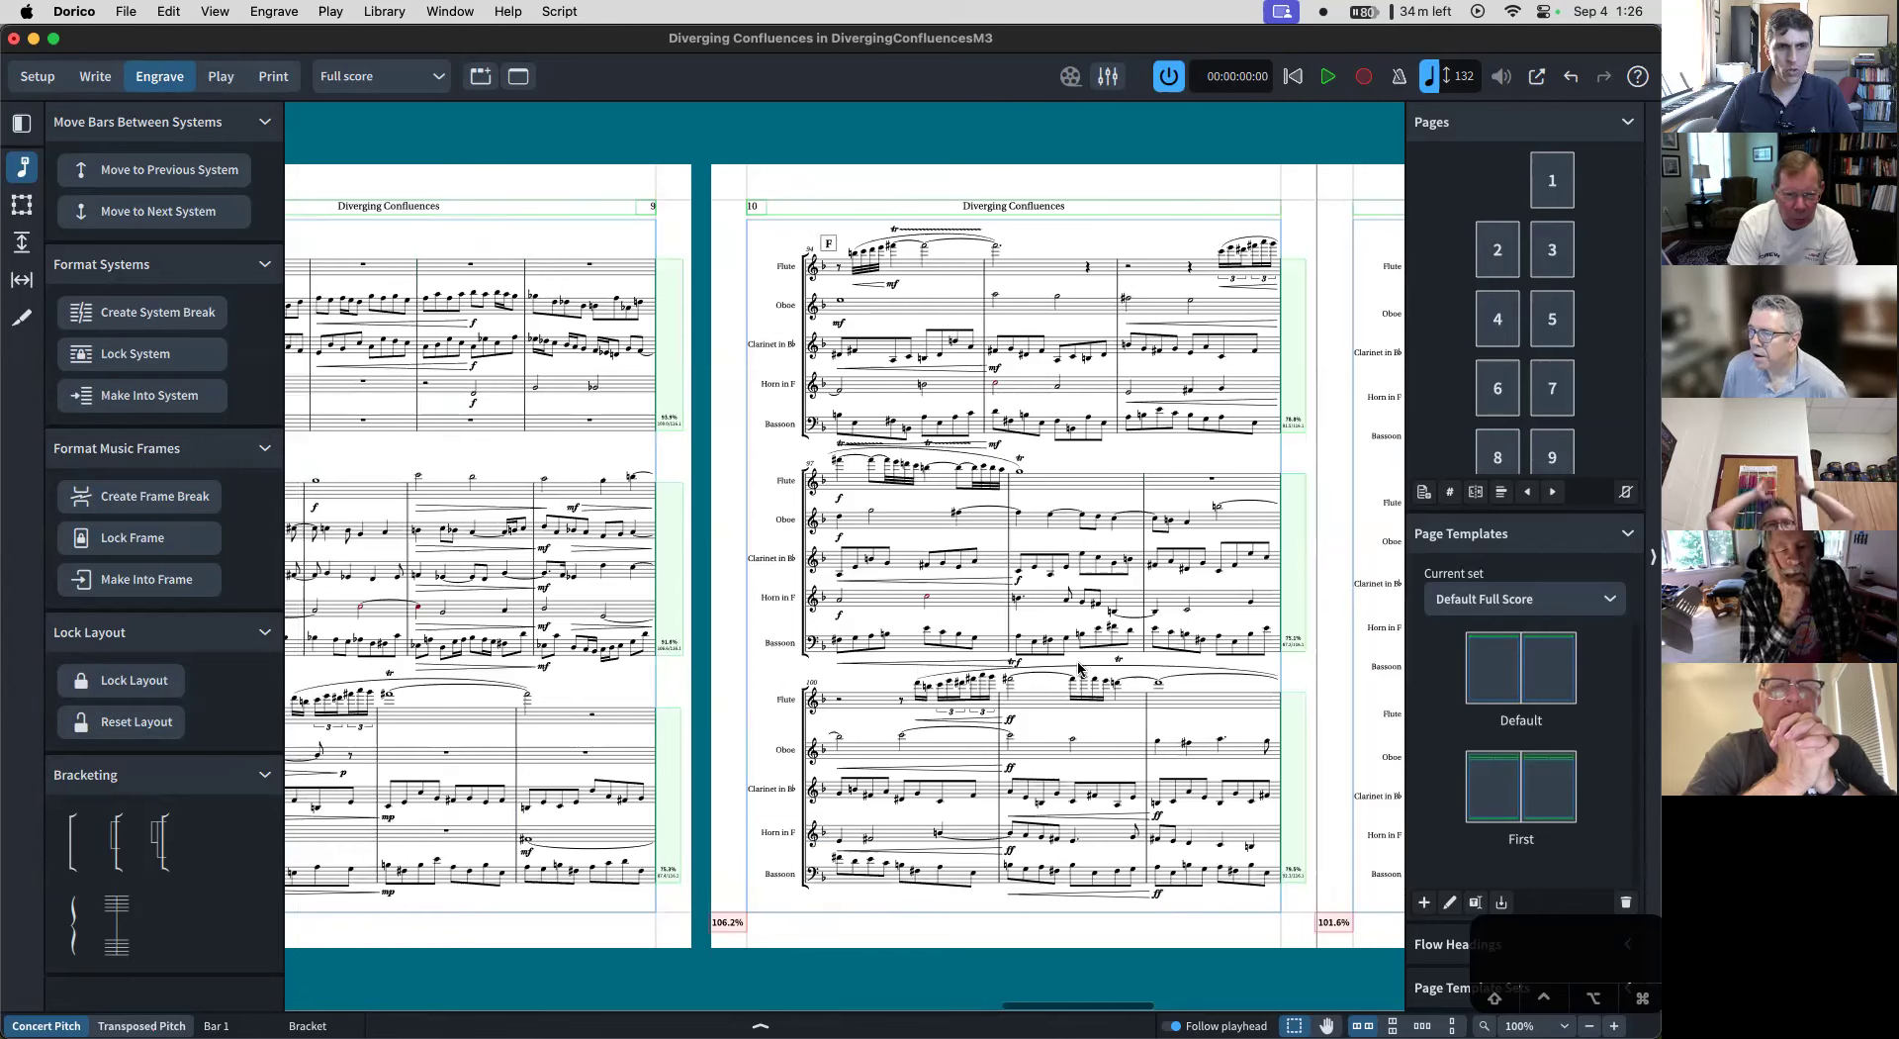
- In the full score's layout options, fix the casting off at 2 systems per frame, apply it and close the options
left_click(394, 11)
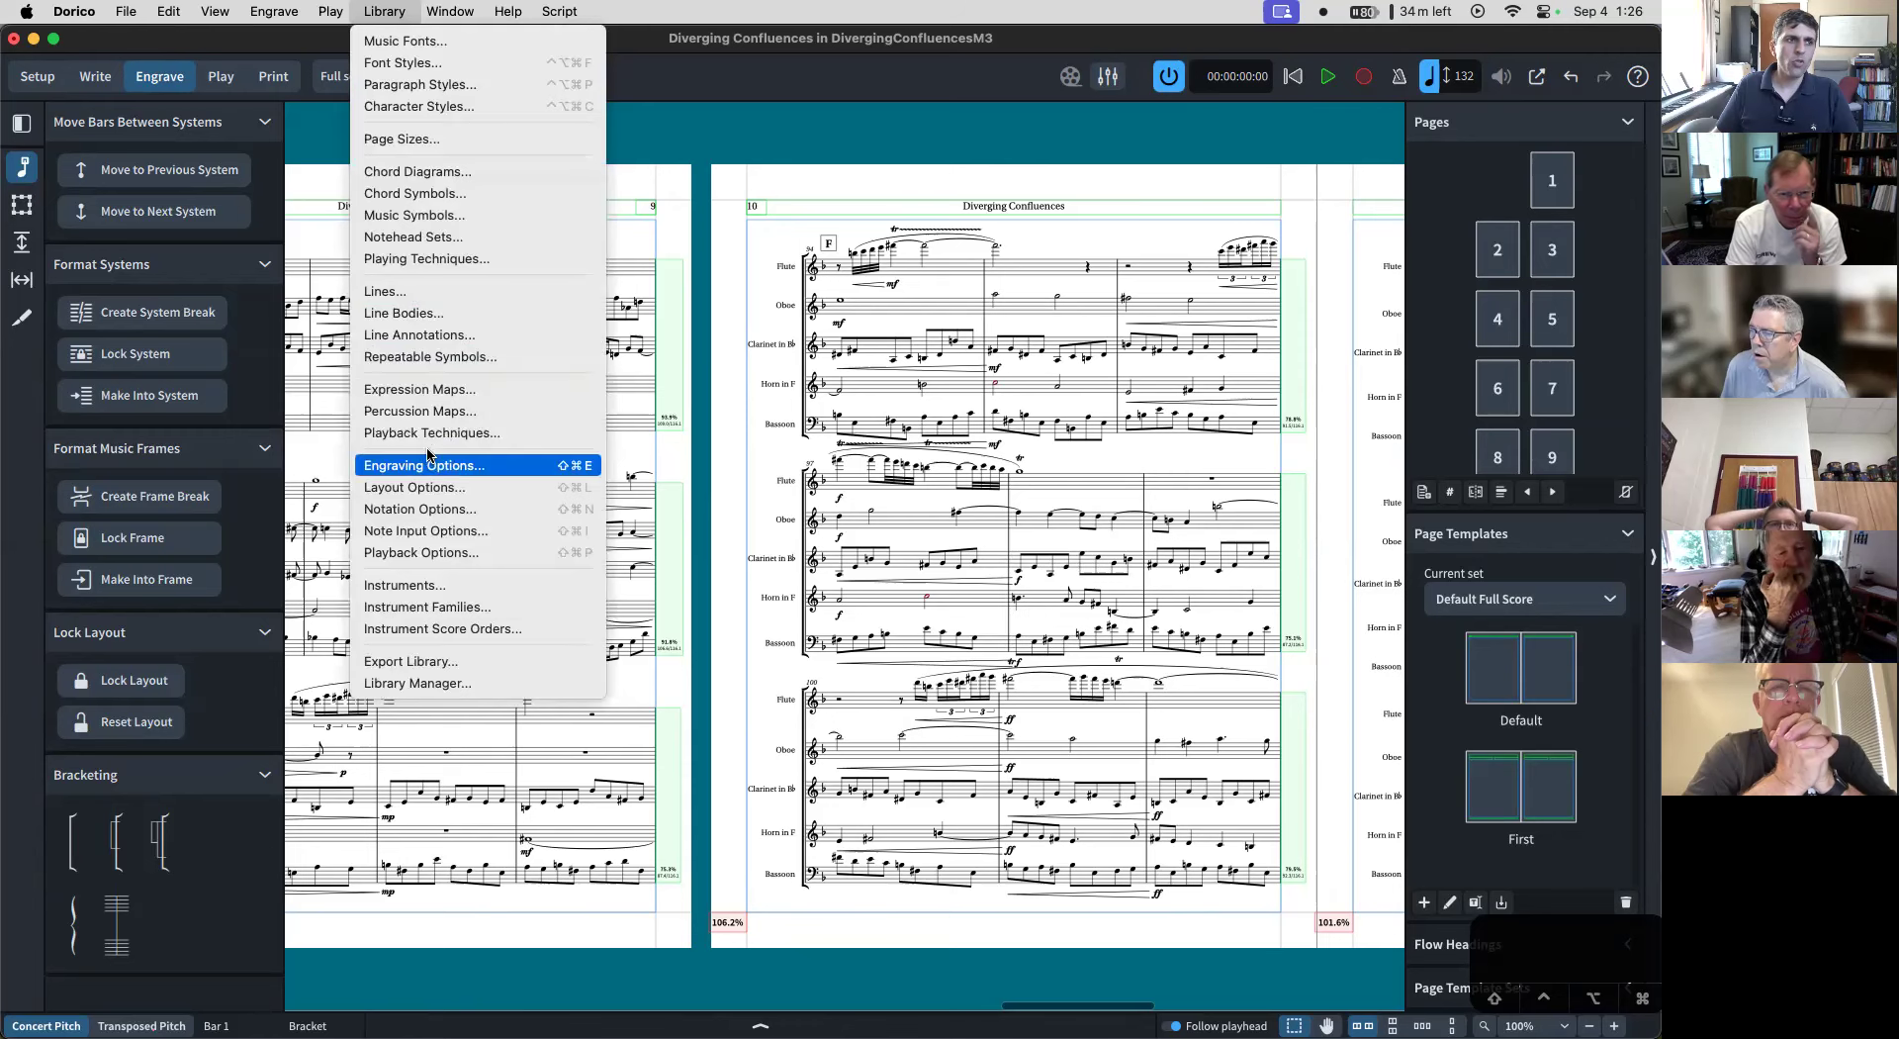
left_click(445, 487)
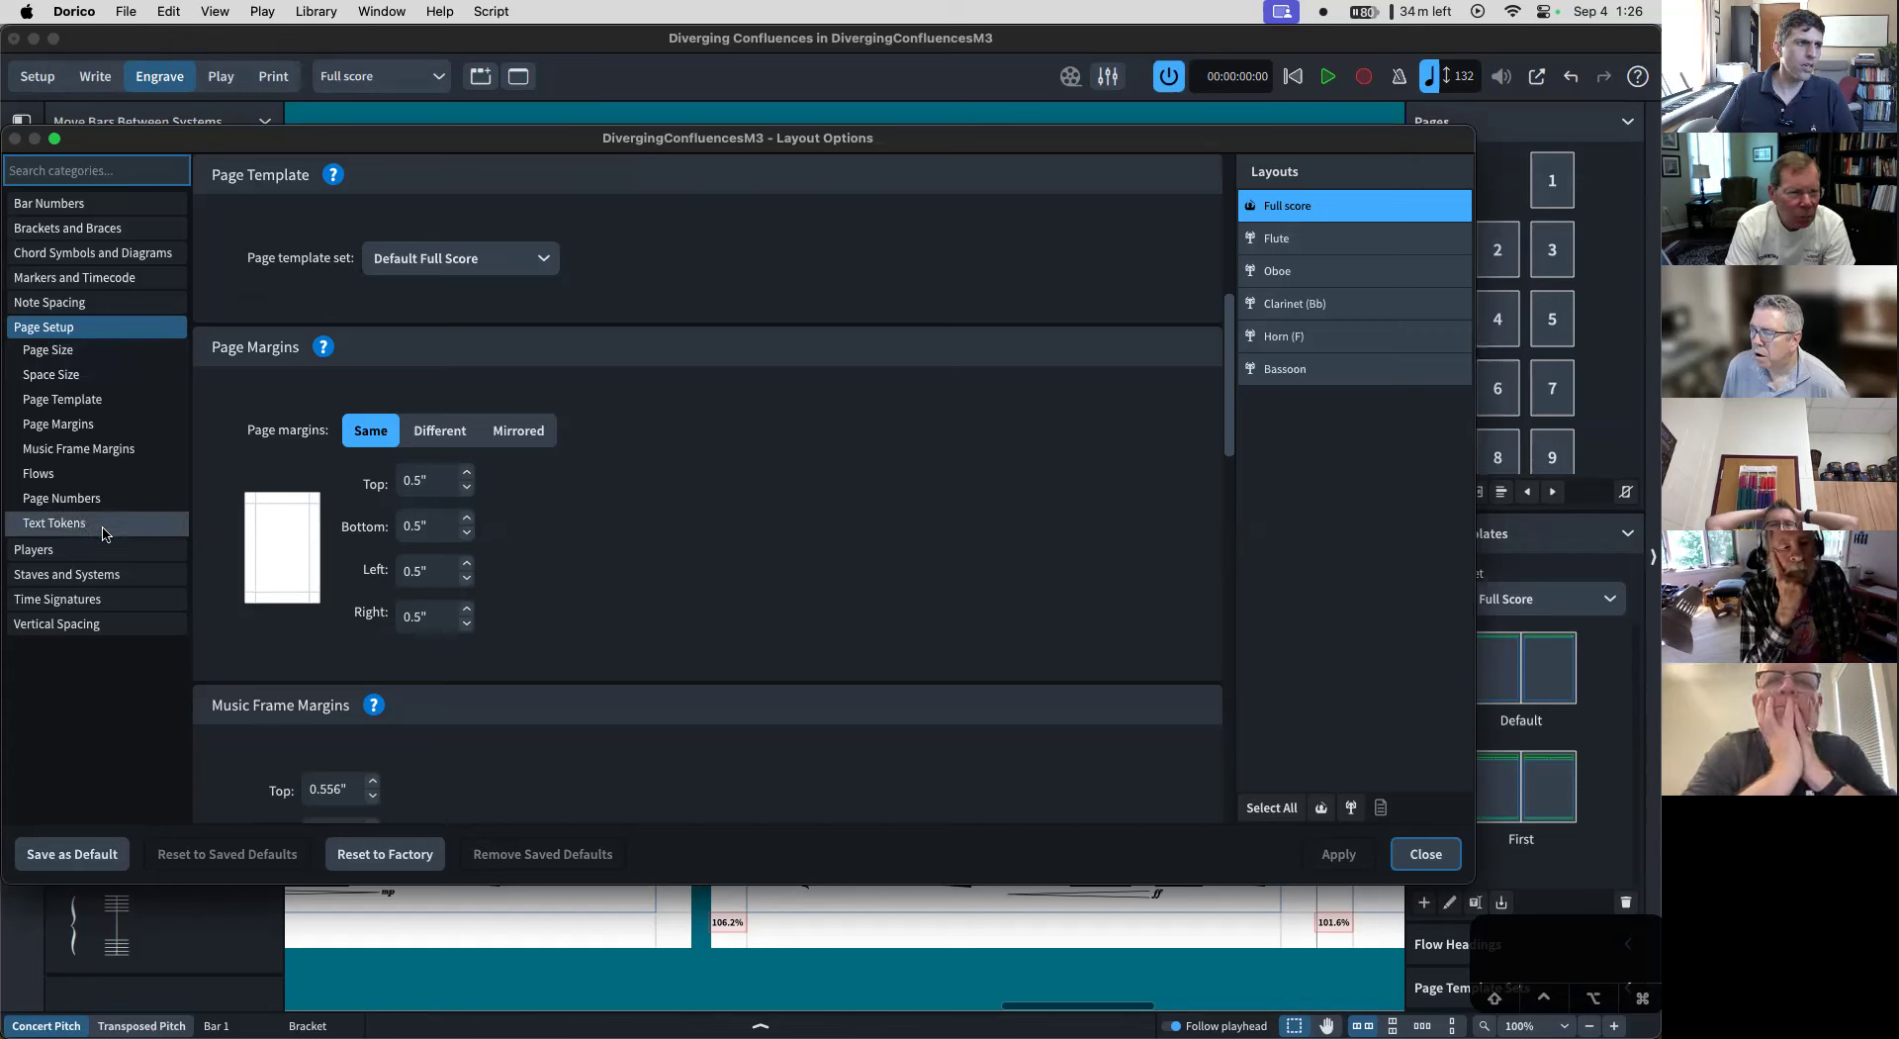
left_click(116, 575)
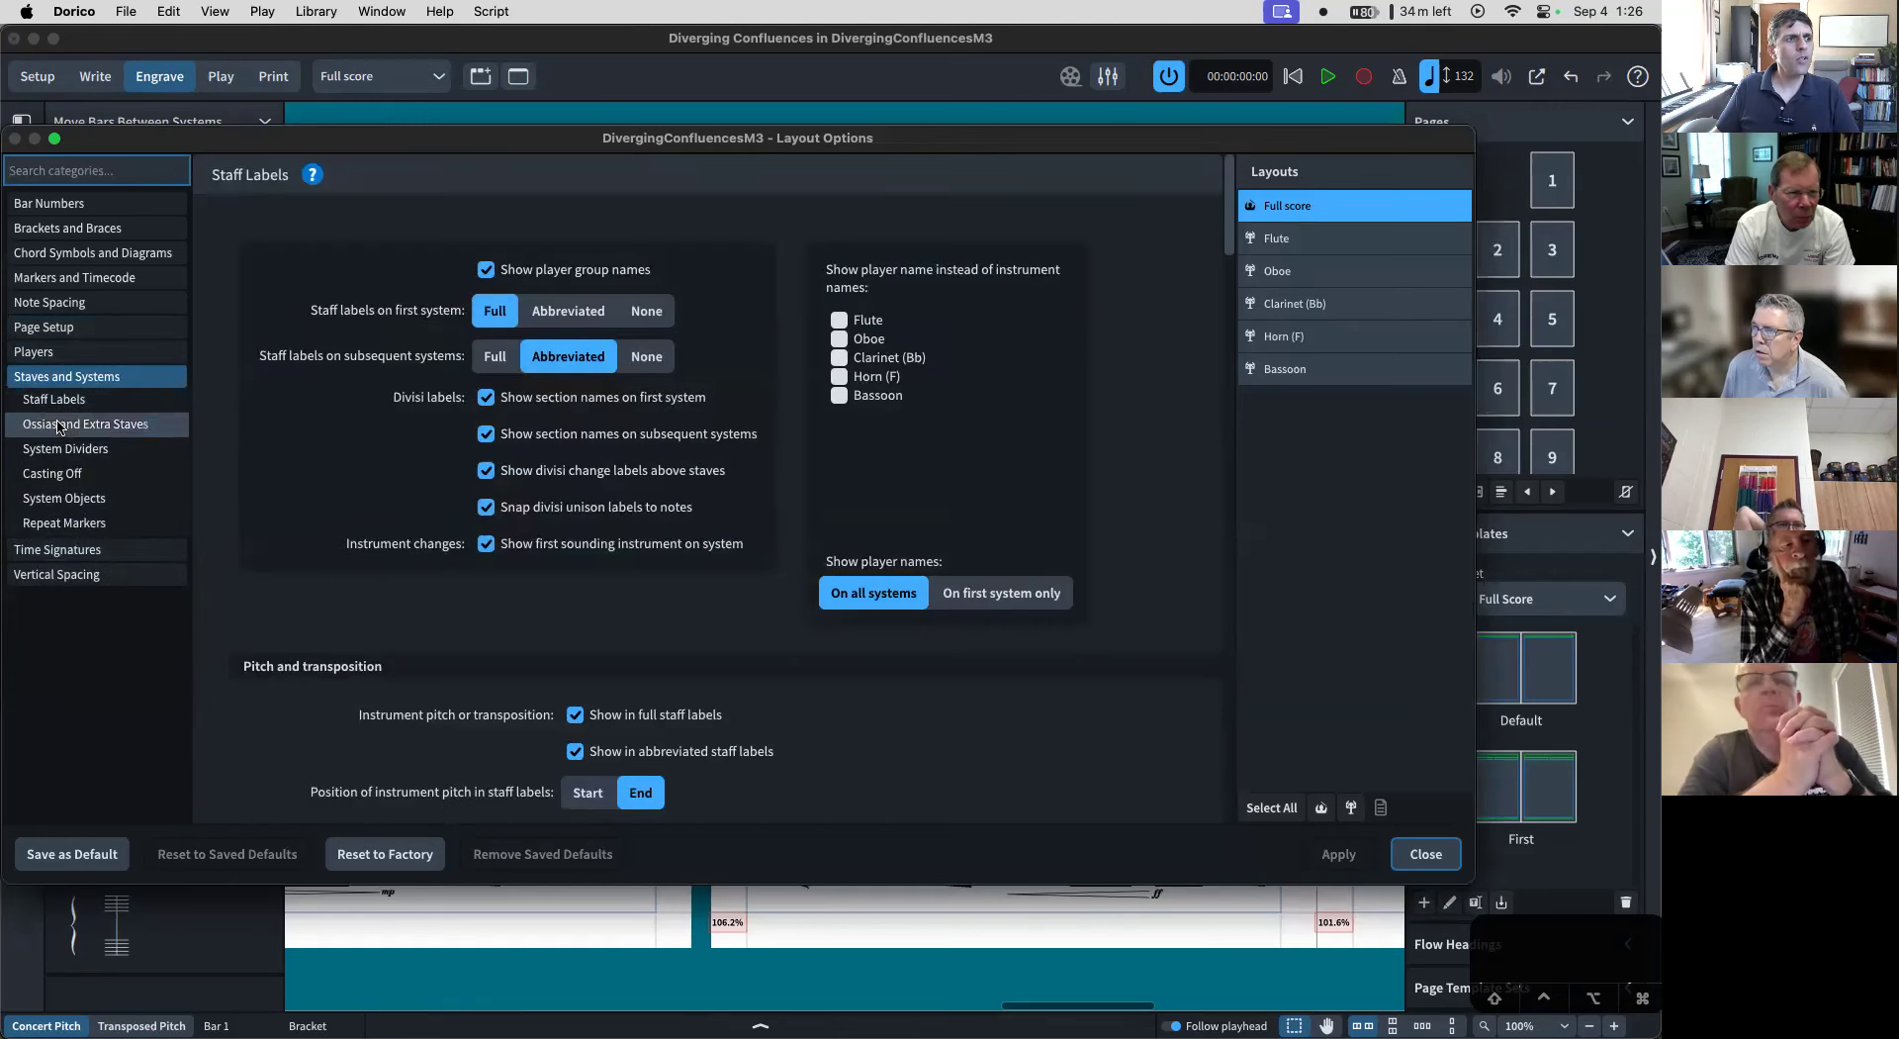
left_click(83, 486)
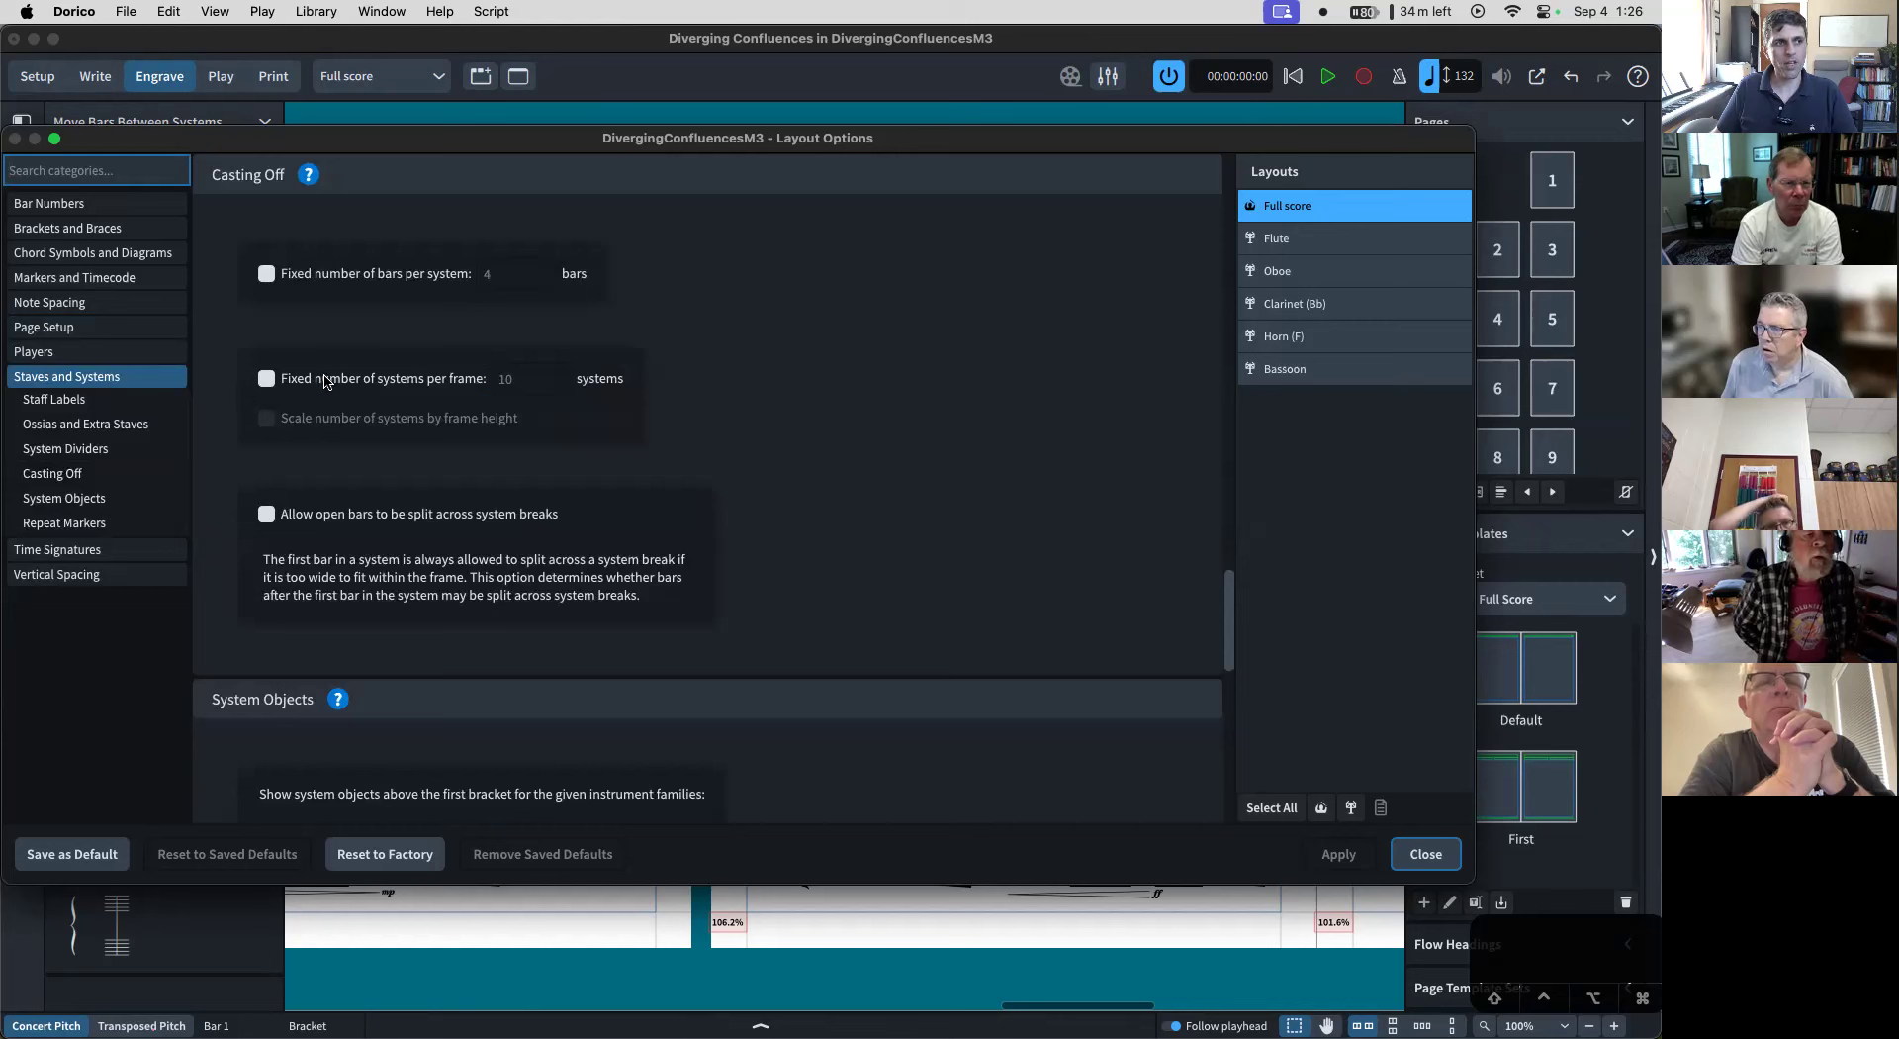
left_click(394, 379)
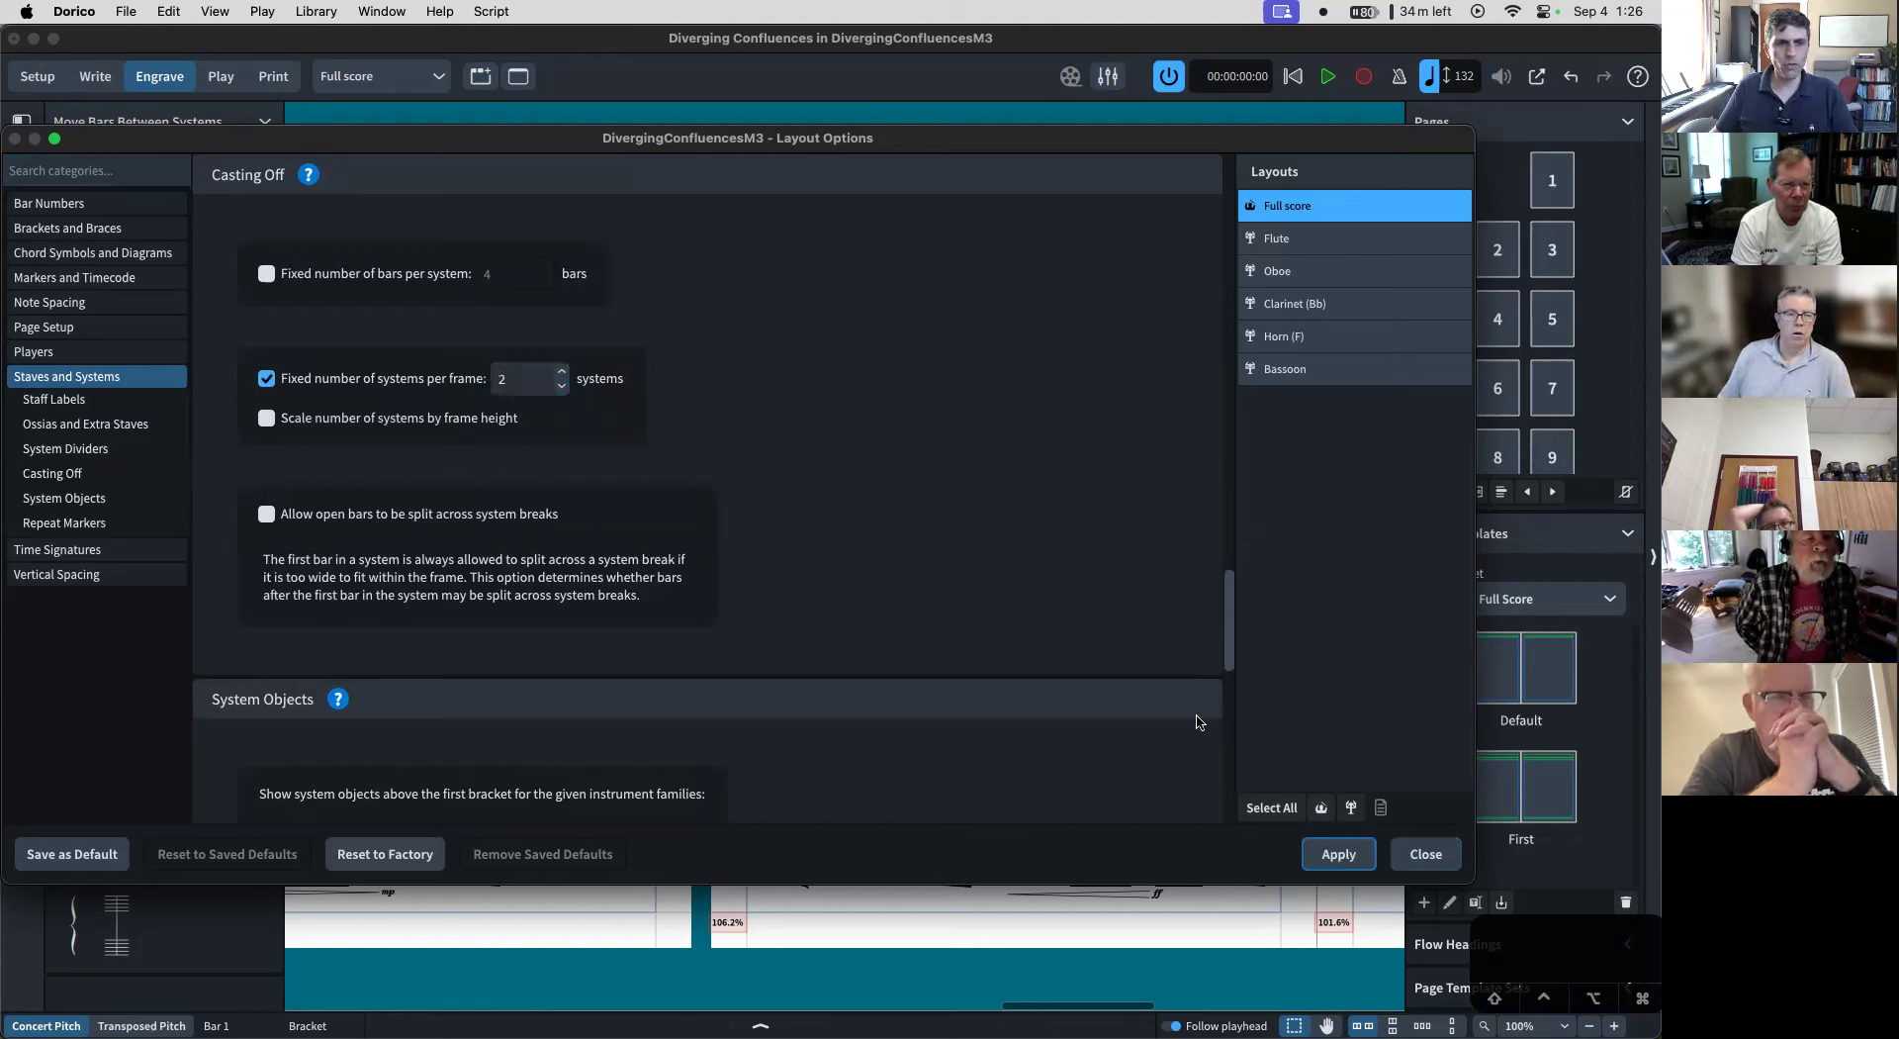
left_click(1335, 853)
left_click(1426, 854)
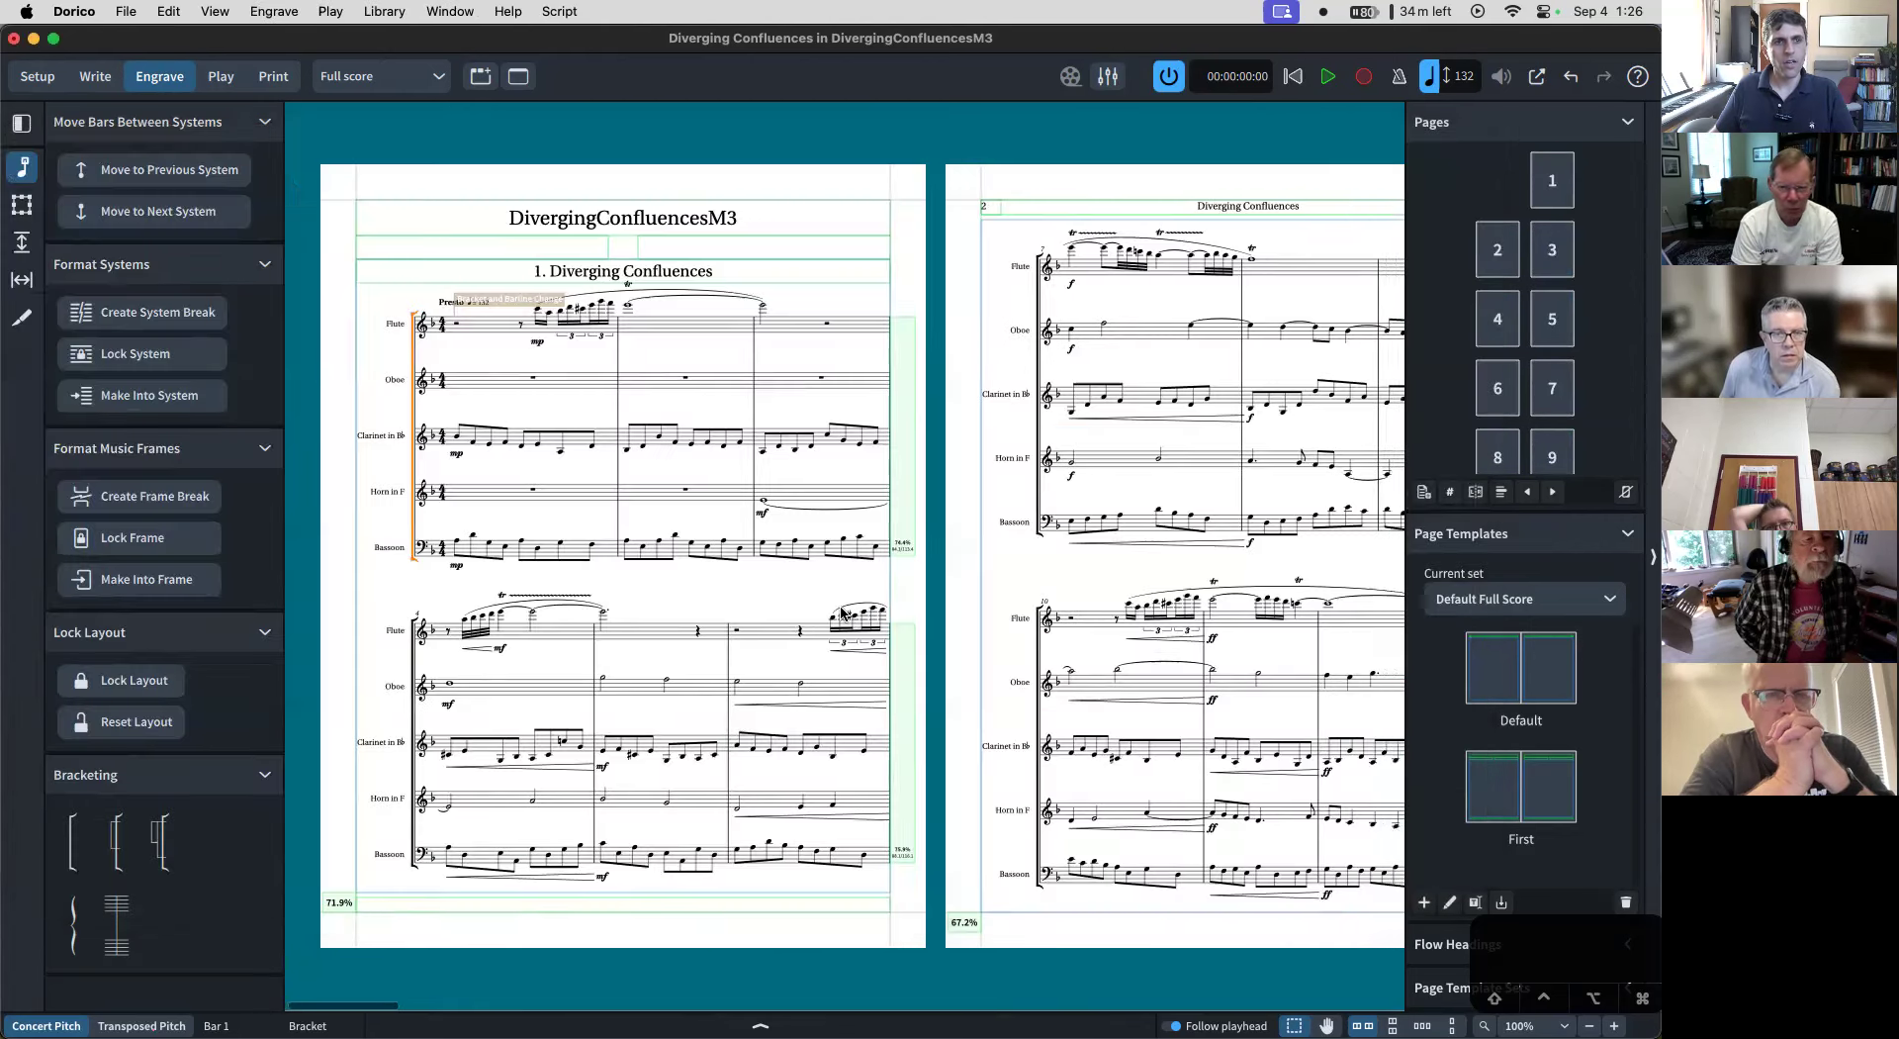
- Look through the score's pages to check the systems per page and fullness, and review the casting-off options
scroll(842, 613, "right", 20)
scroll(842, 613, "right", 20)
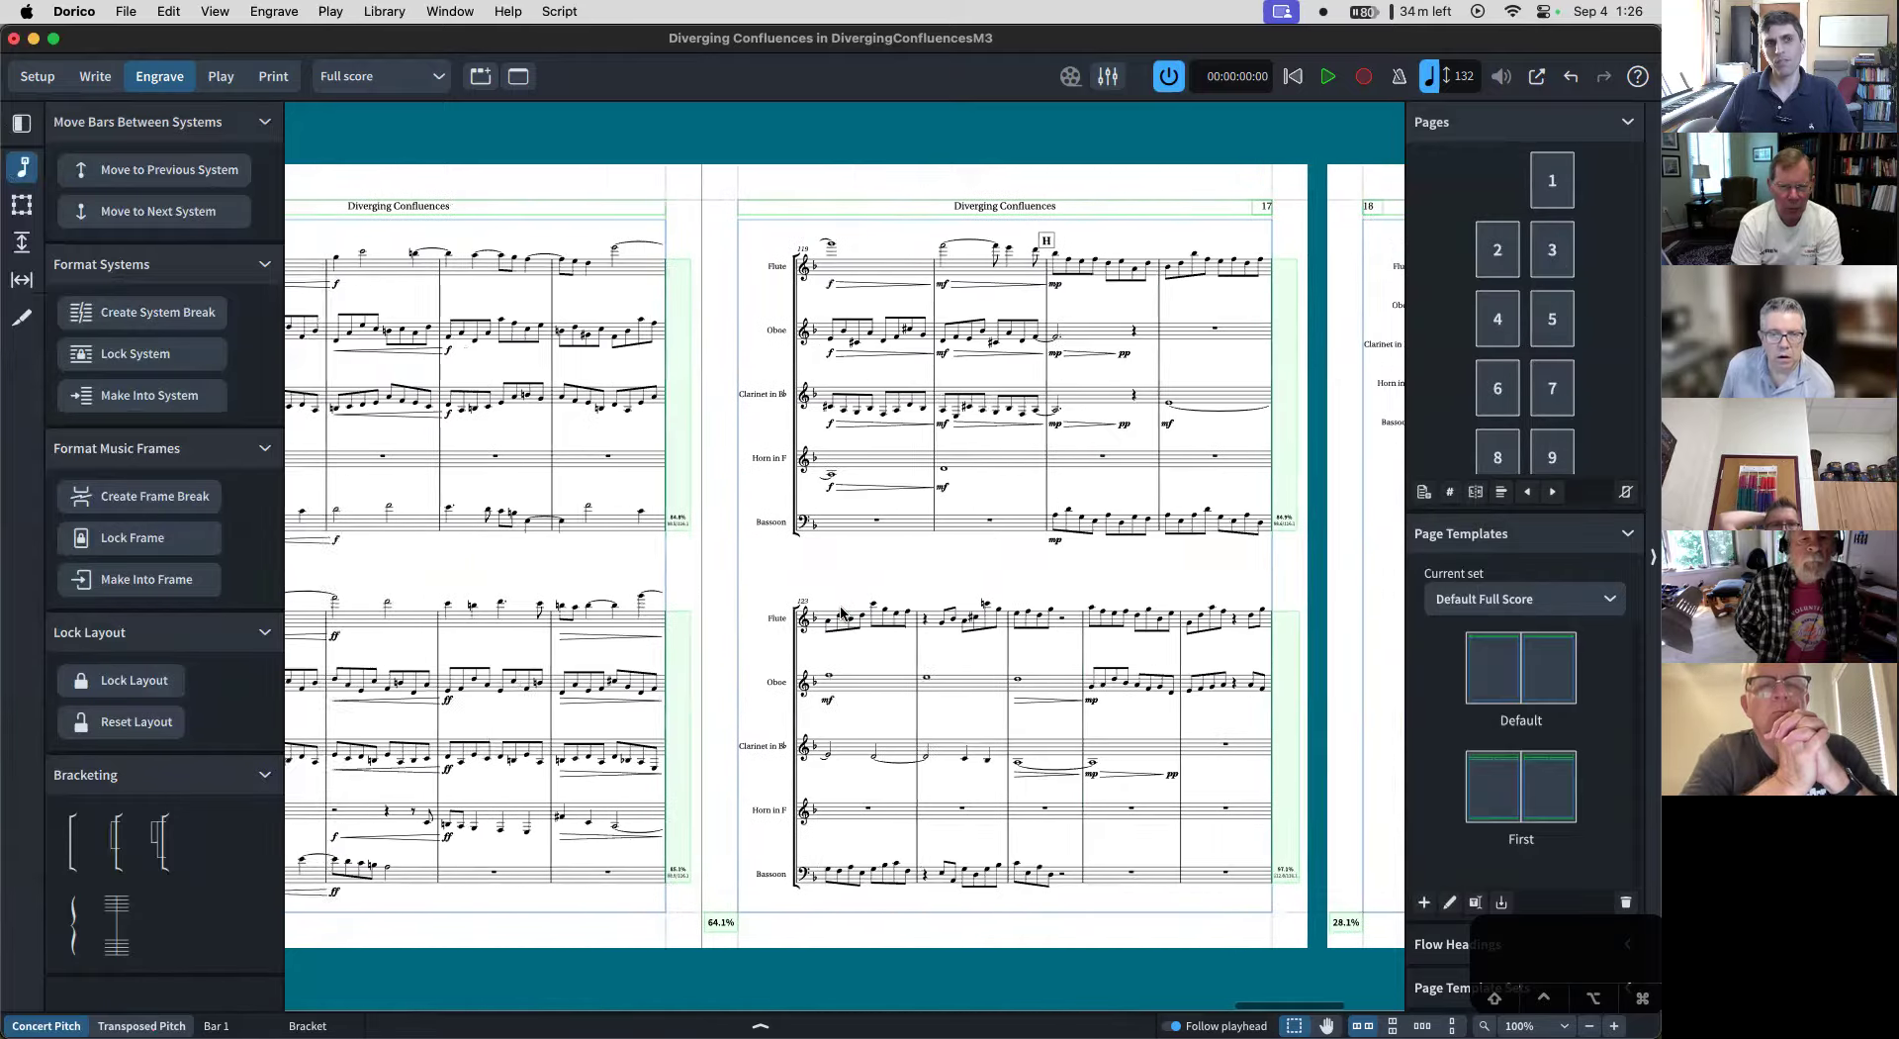
scroll(842, 613, "right", 4)
scroll(842, 613, "right", 2)
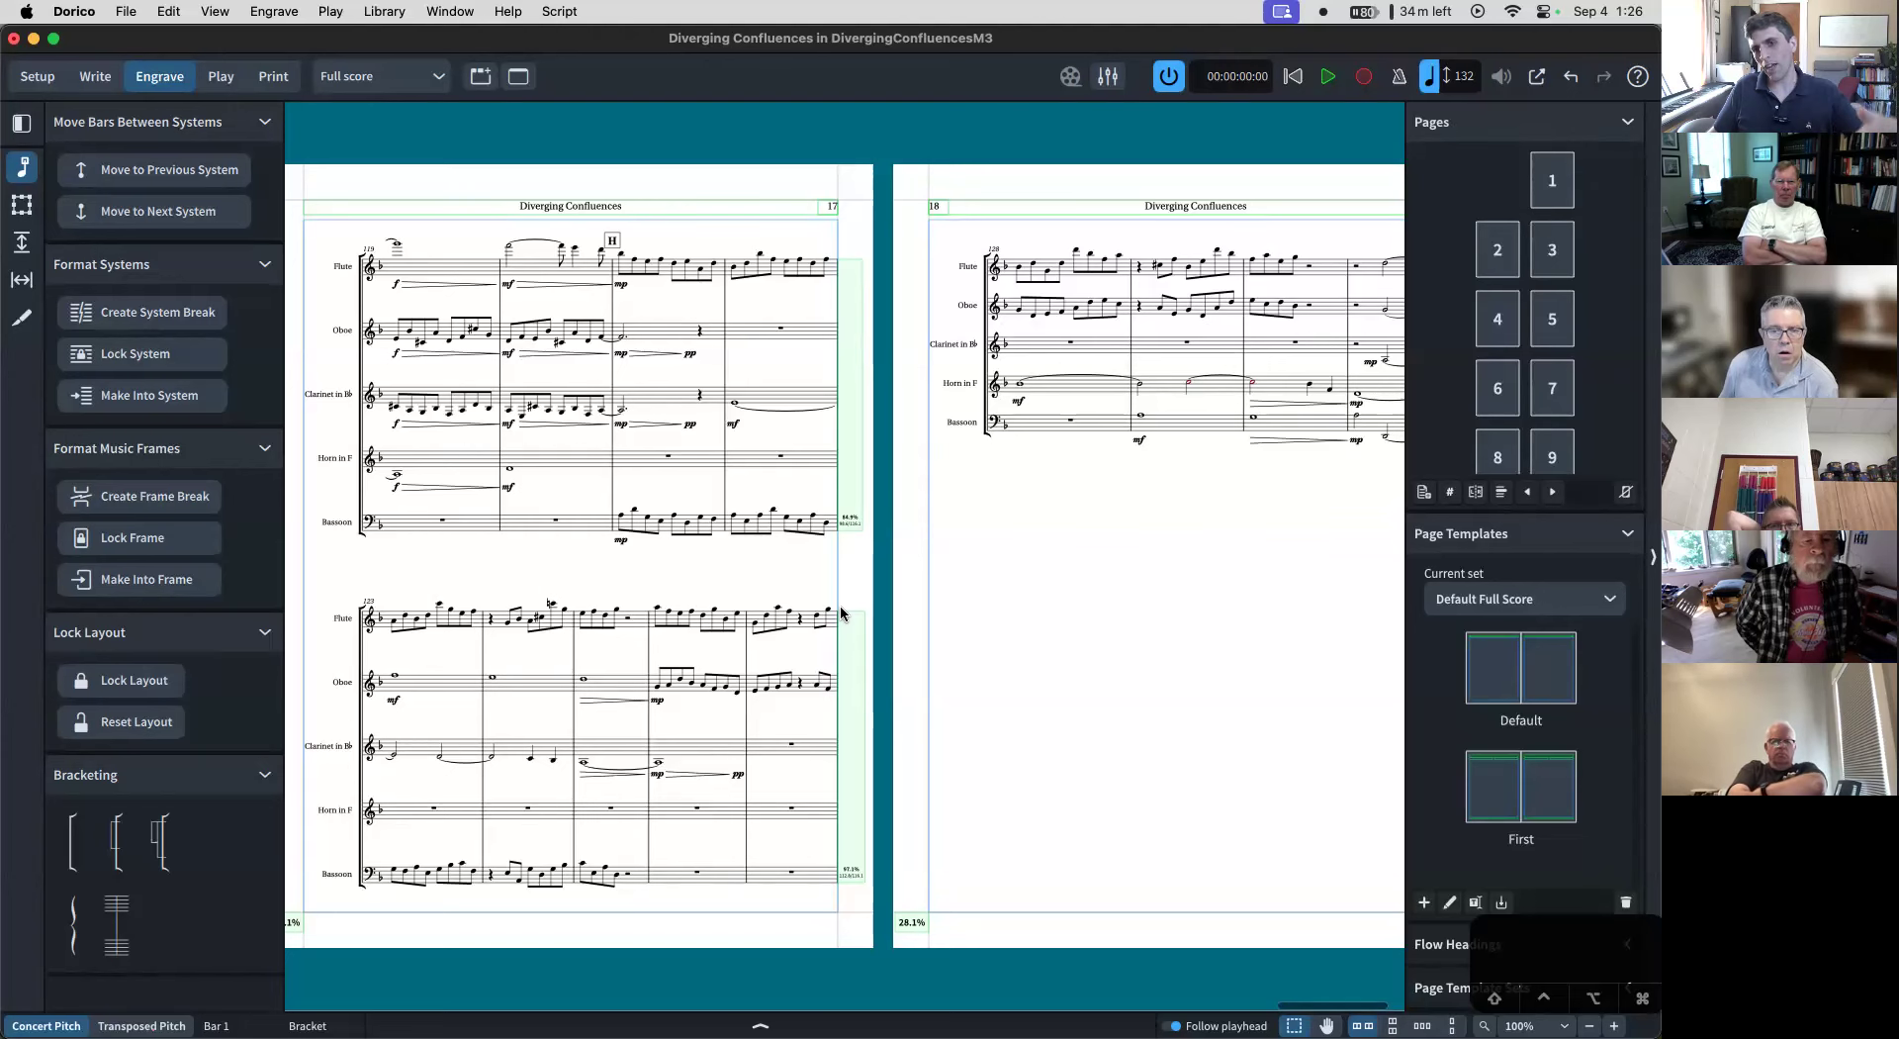
scroll(841, 614, "left", 15)
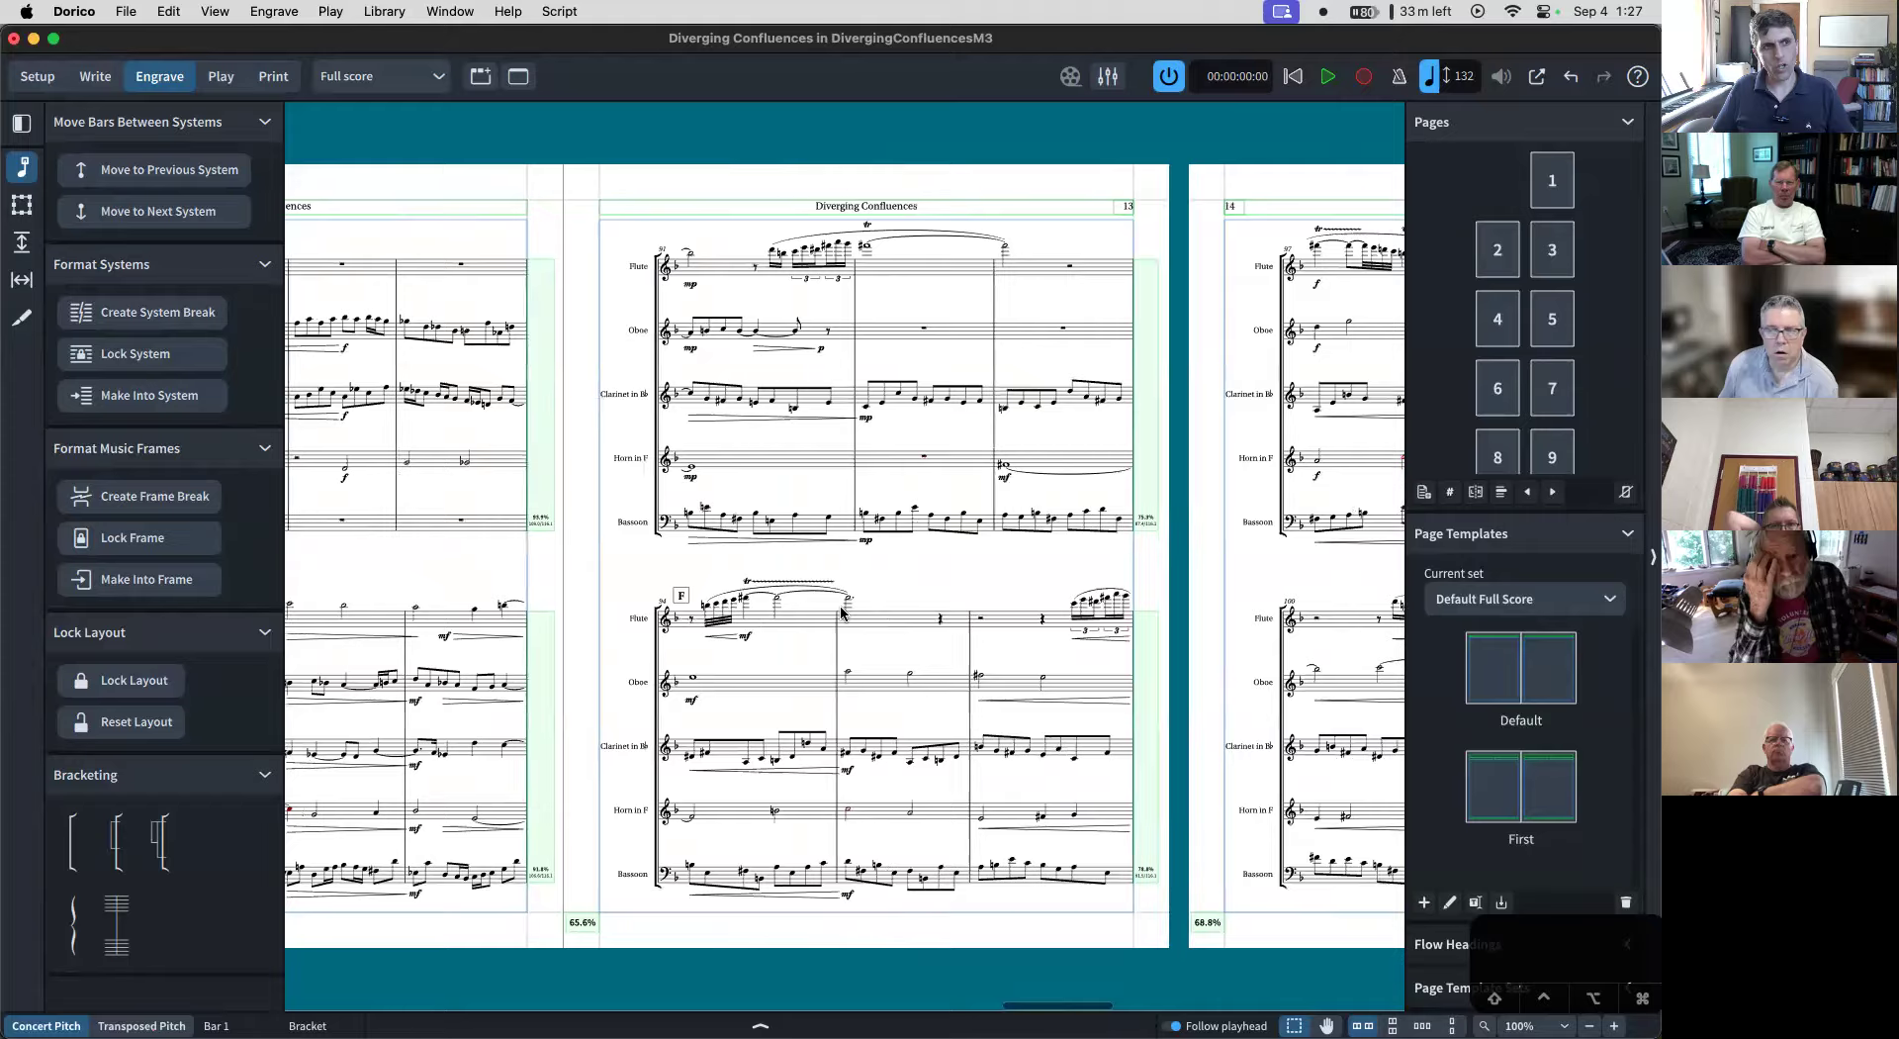
scroll(841, 614, "left", 5)
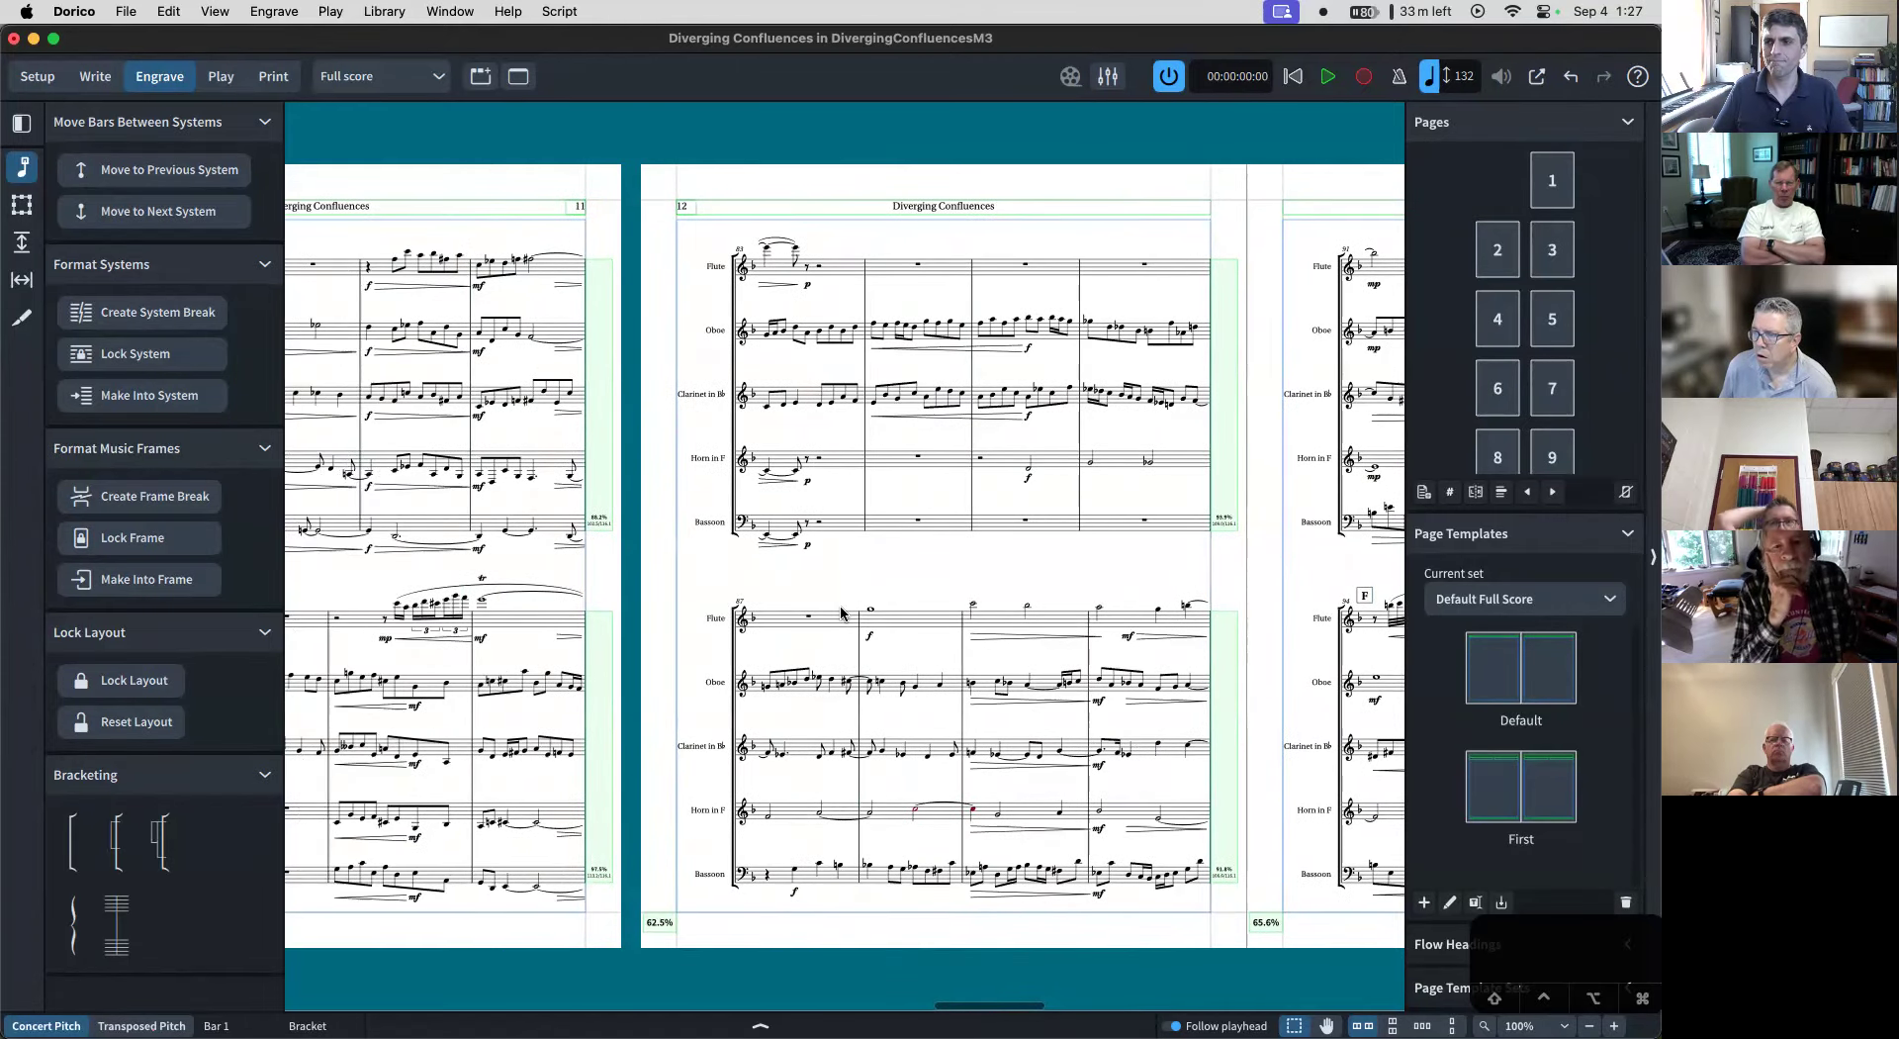
scroll(842, 613, "left", 2)
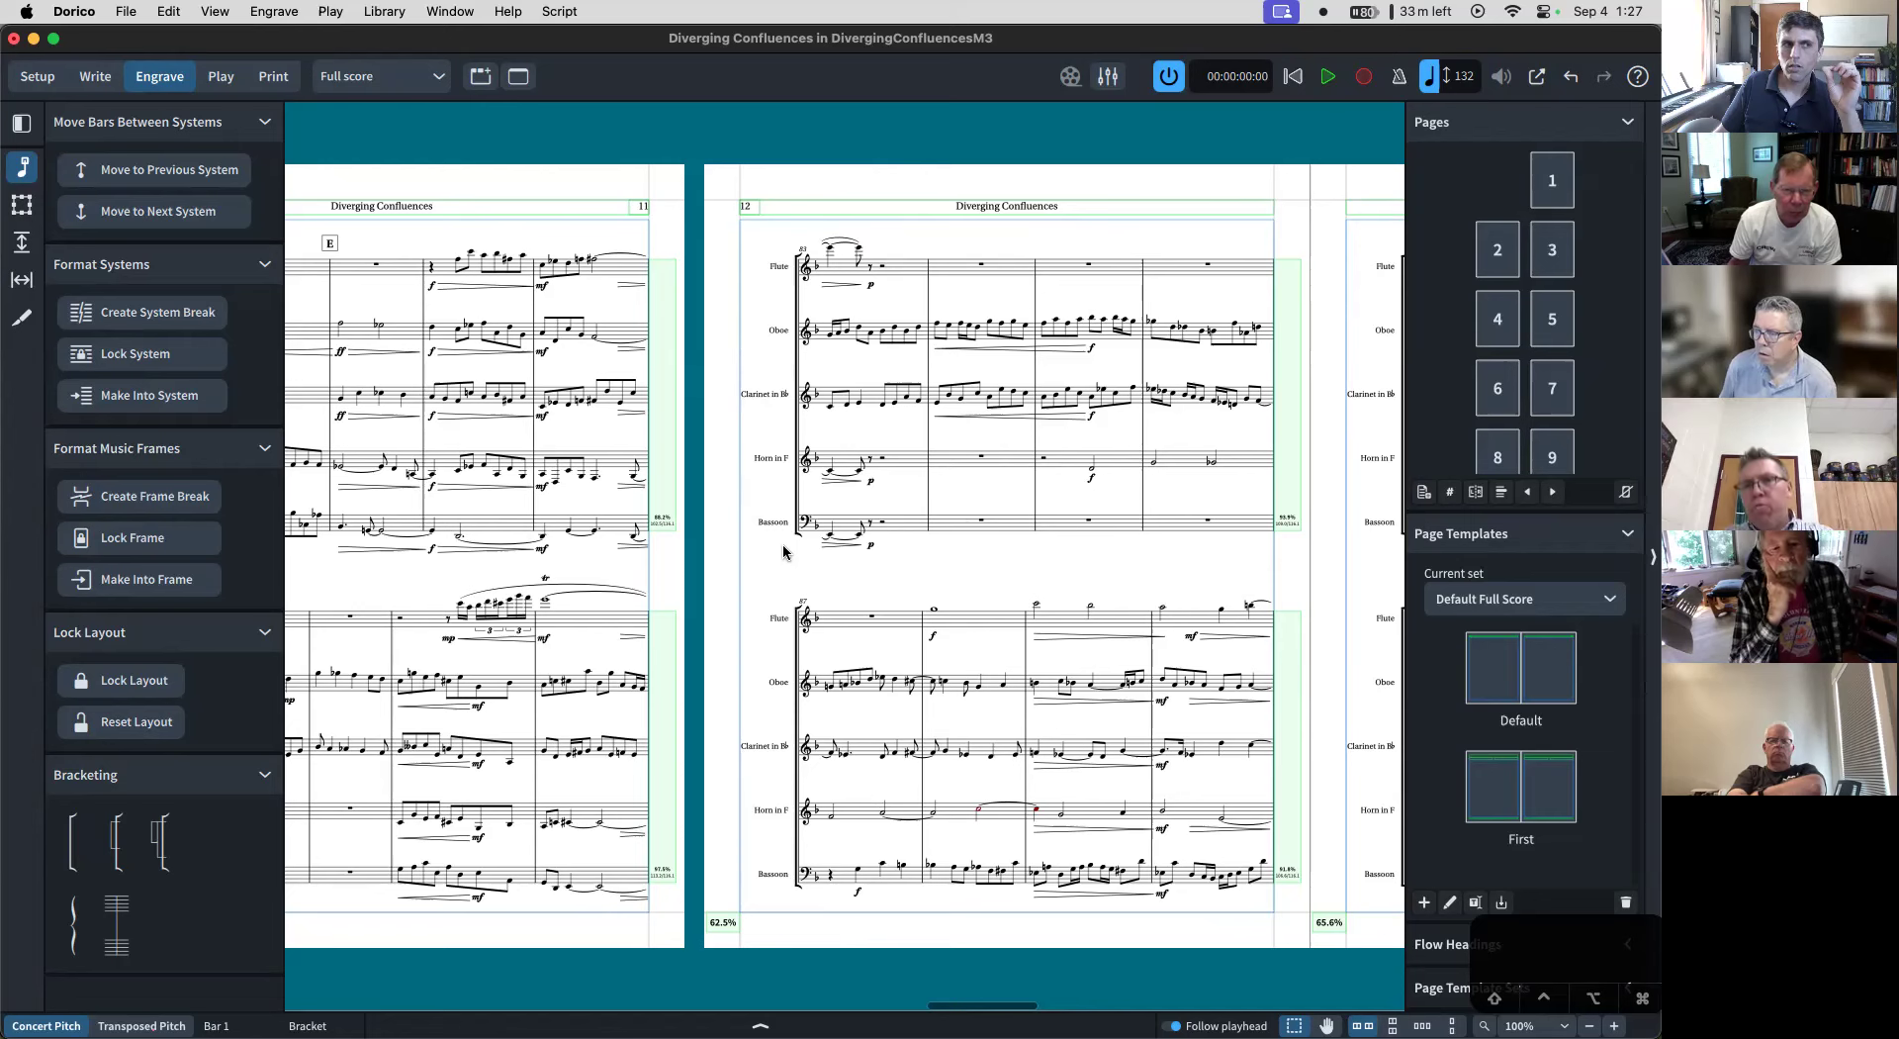
scroll(783, 552, "left", 5)
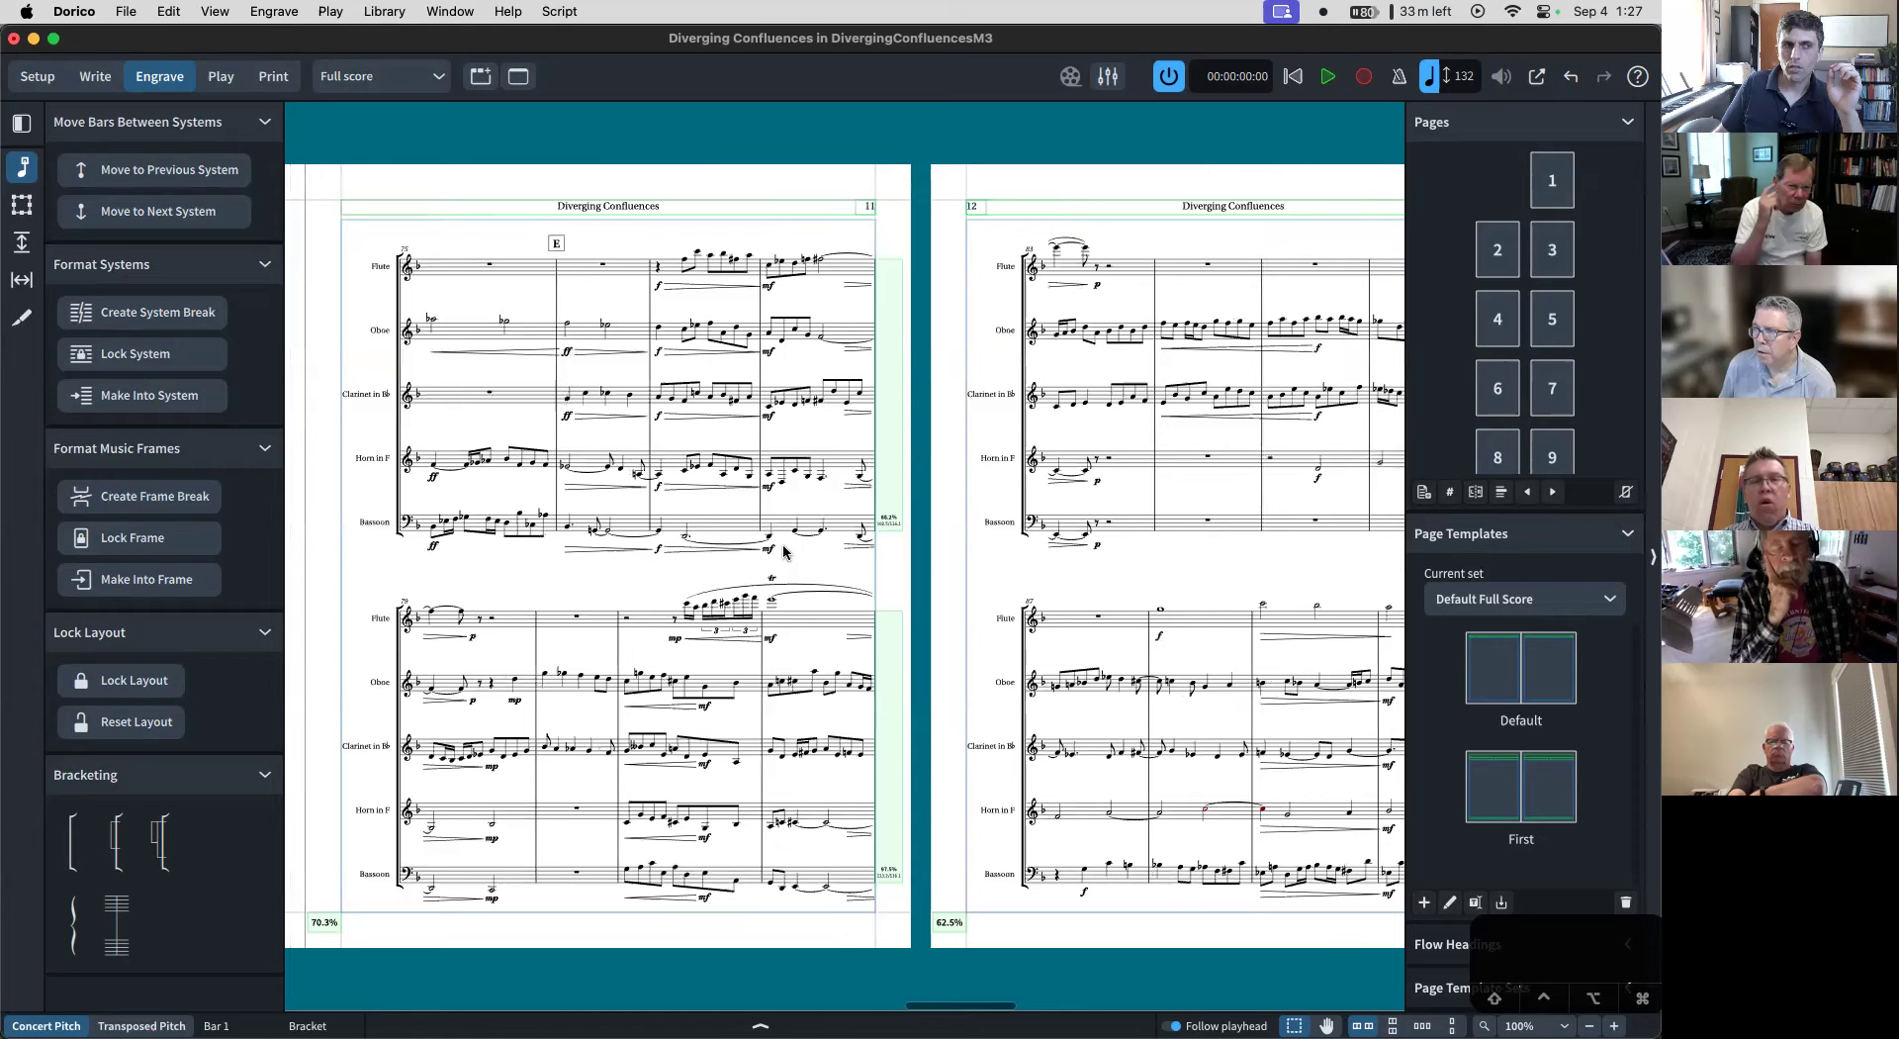
scroll(784, 552, "right", 1)
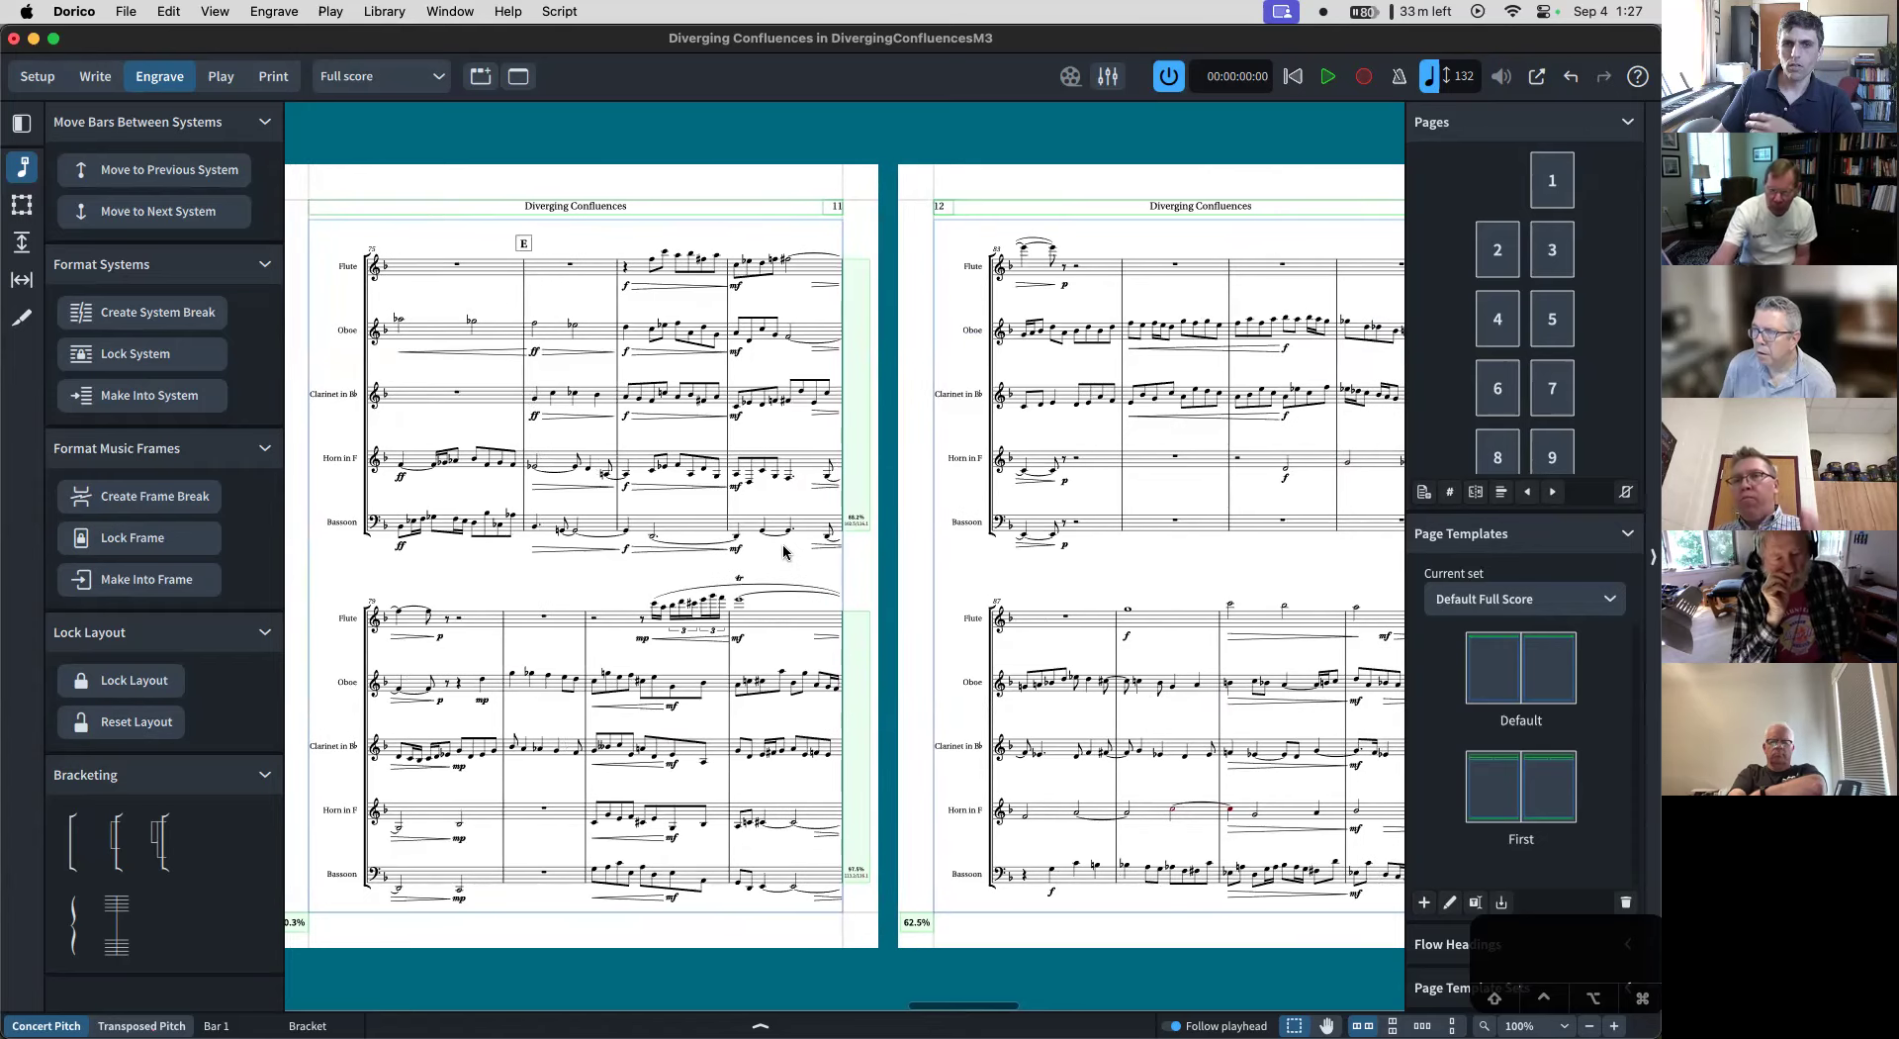
scroll(783, 552, "right", 2)
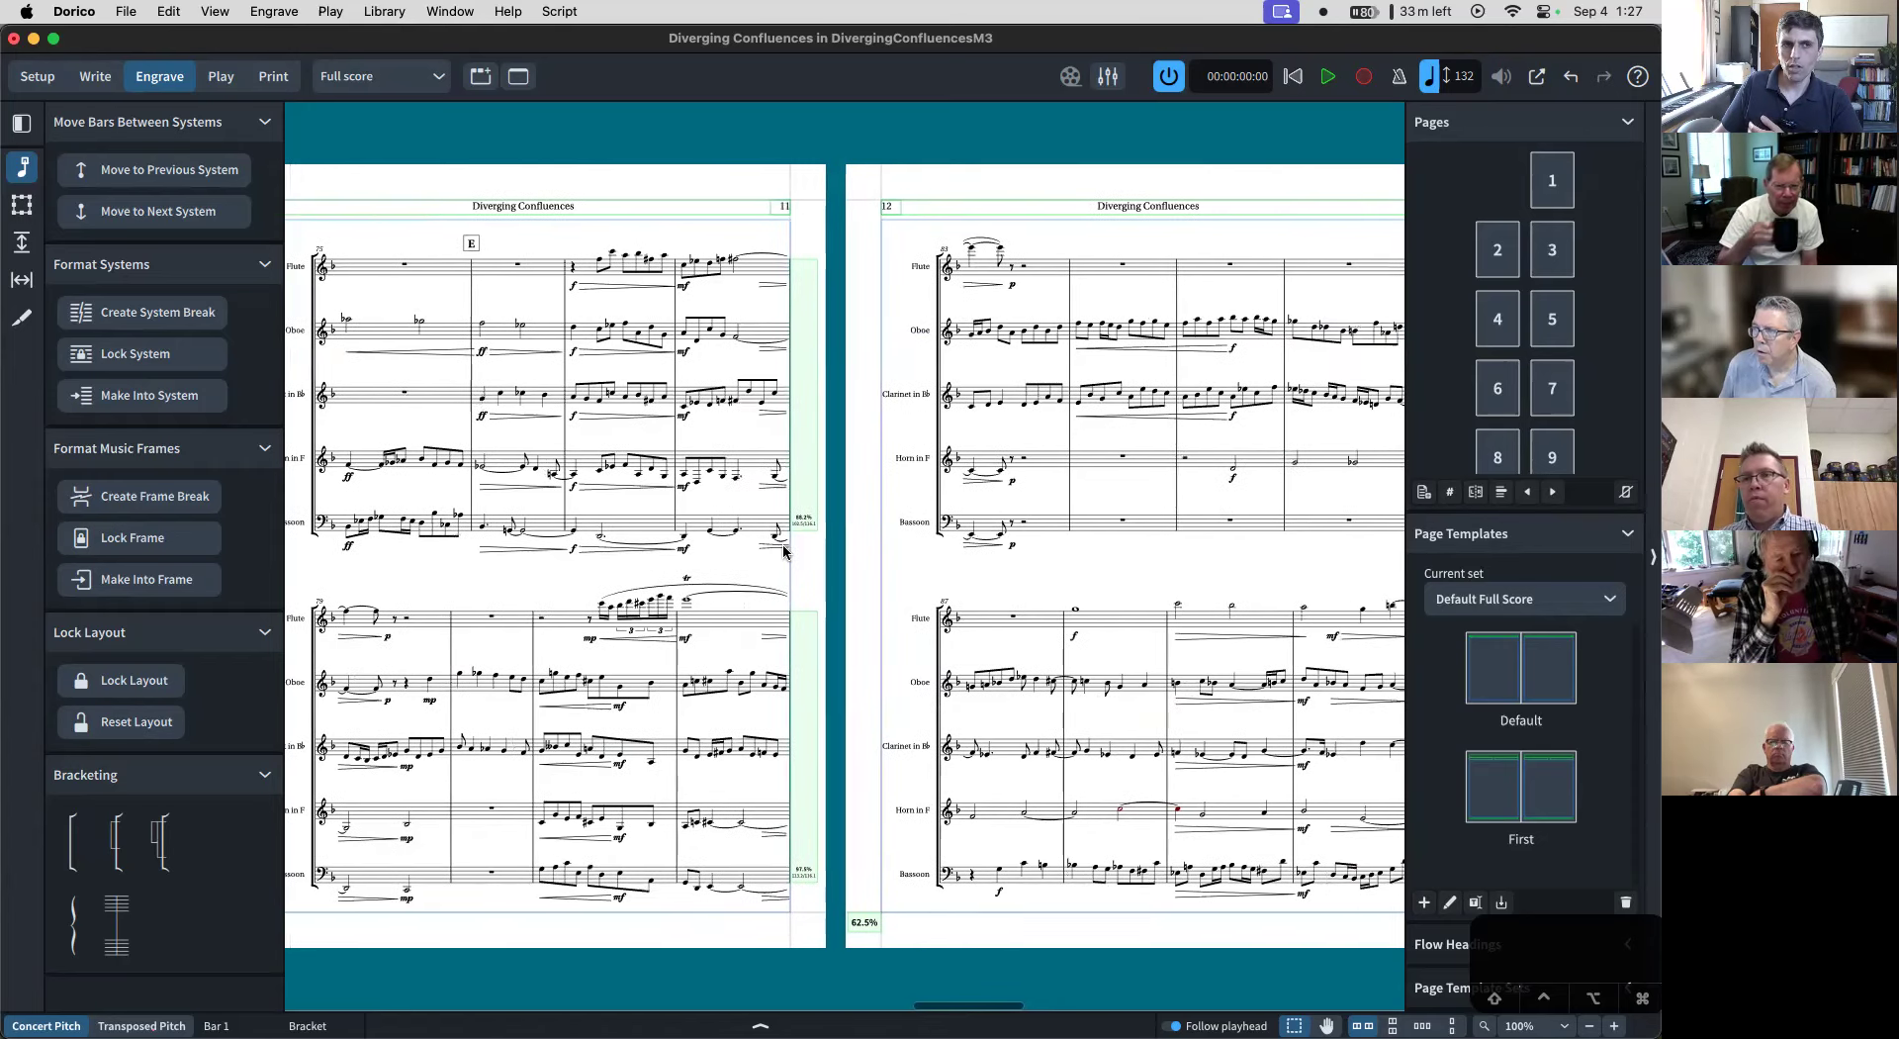
scroll(783, 552, "left", 3)
scroll(783, 552, "right", 12)
scroll(784, 552, "right", 4)
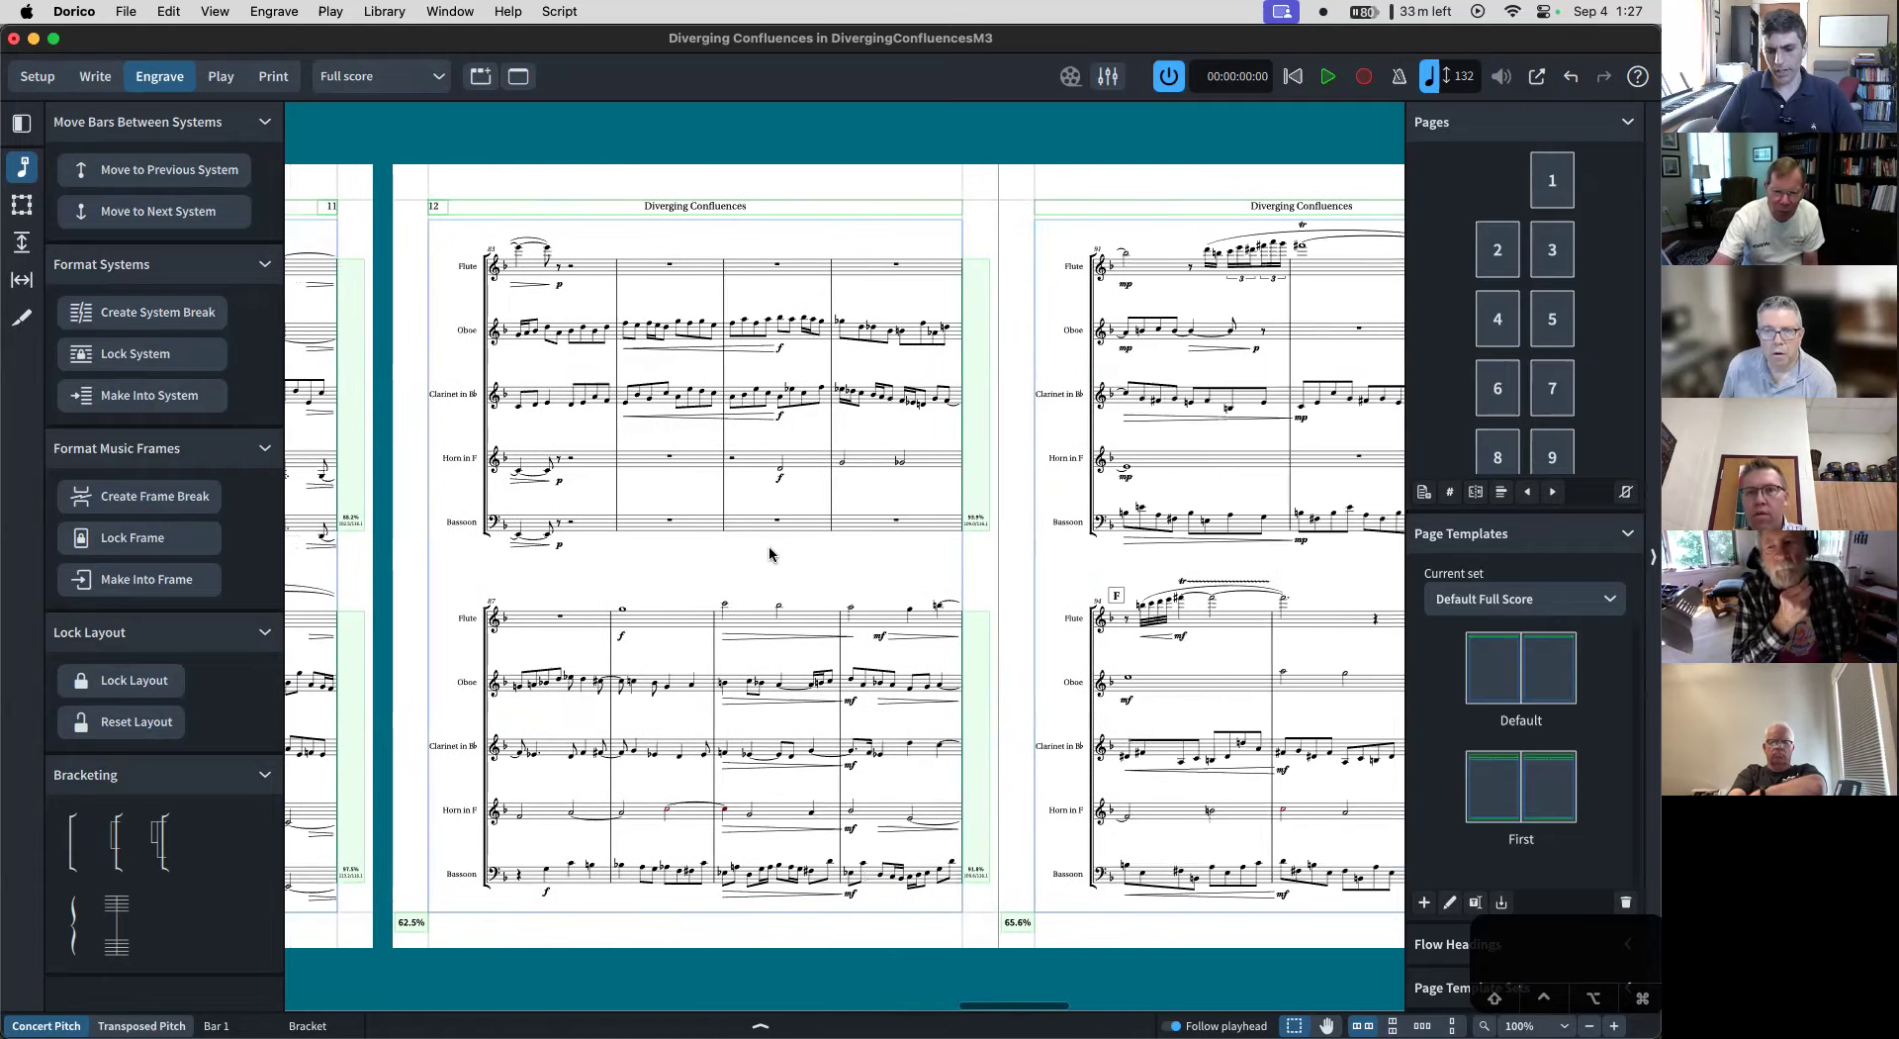
key("super+shift+l")
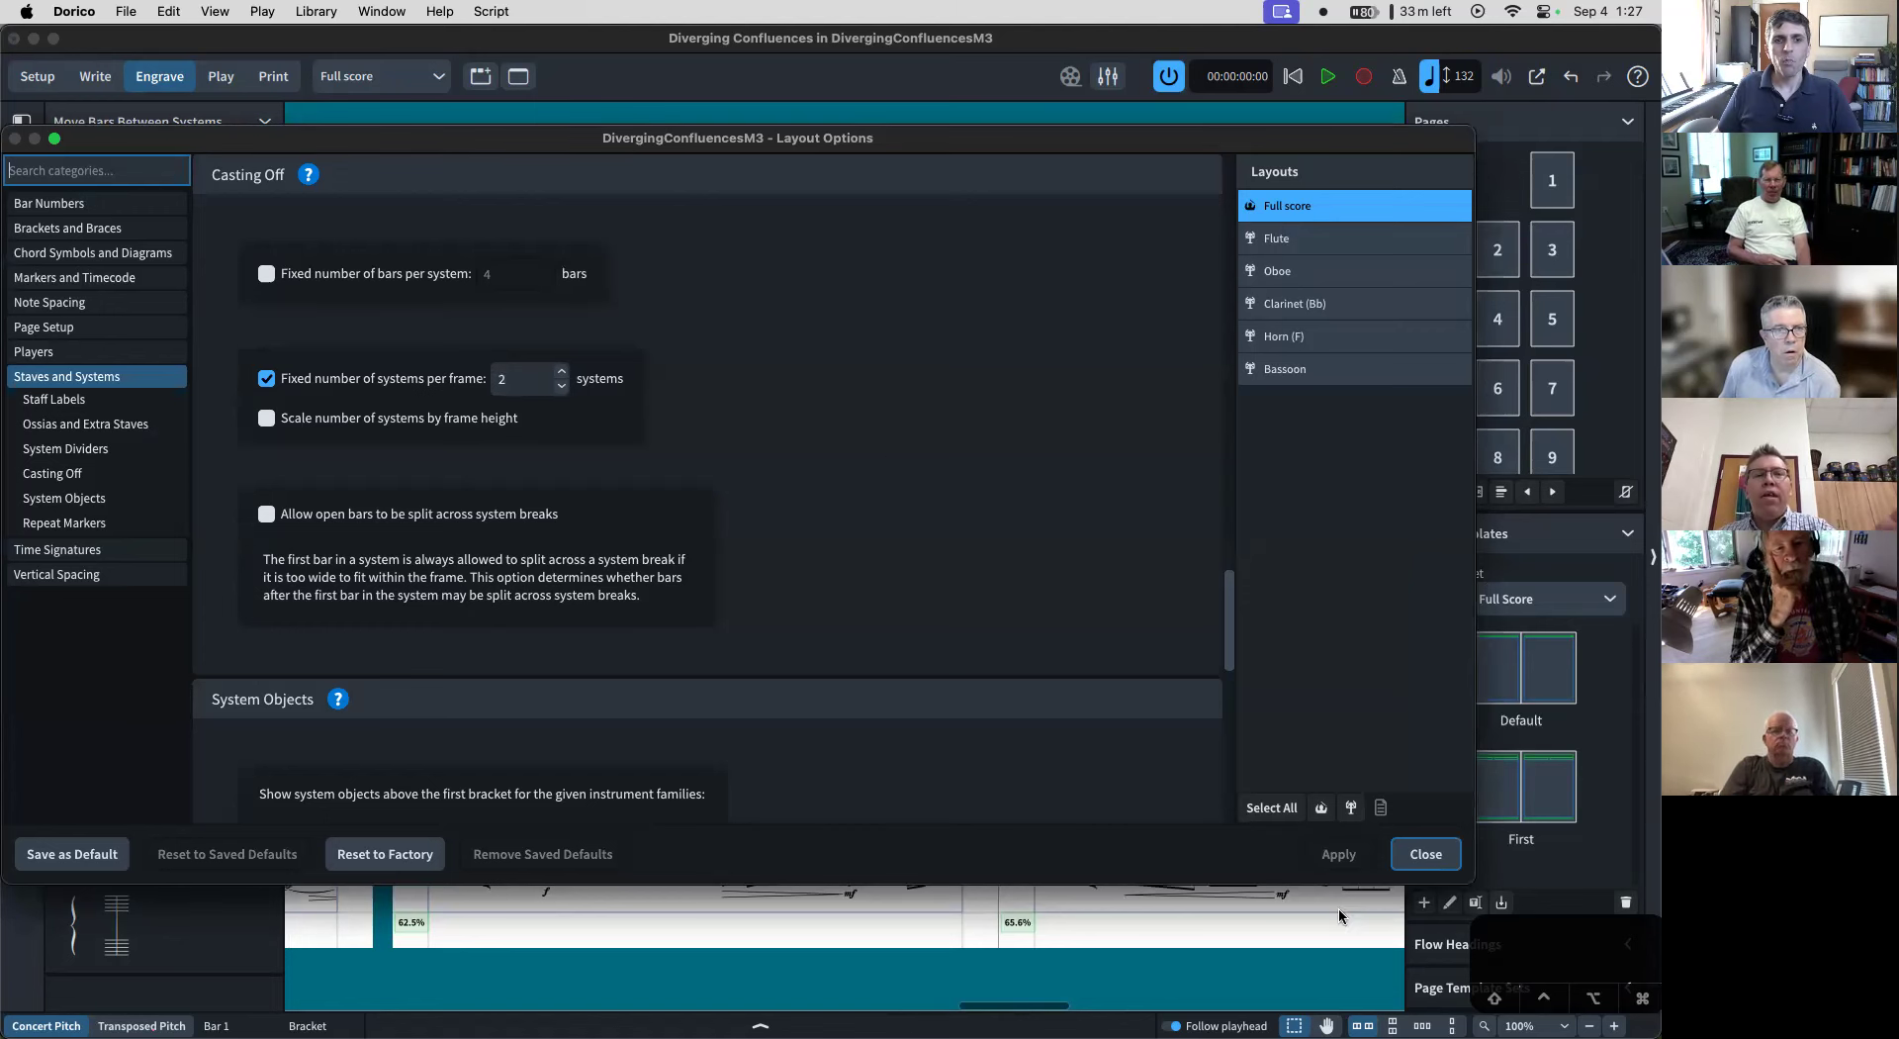
left_click(1425, 855)
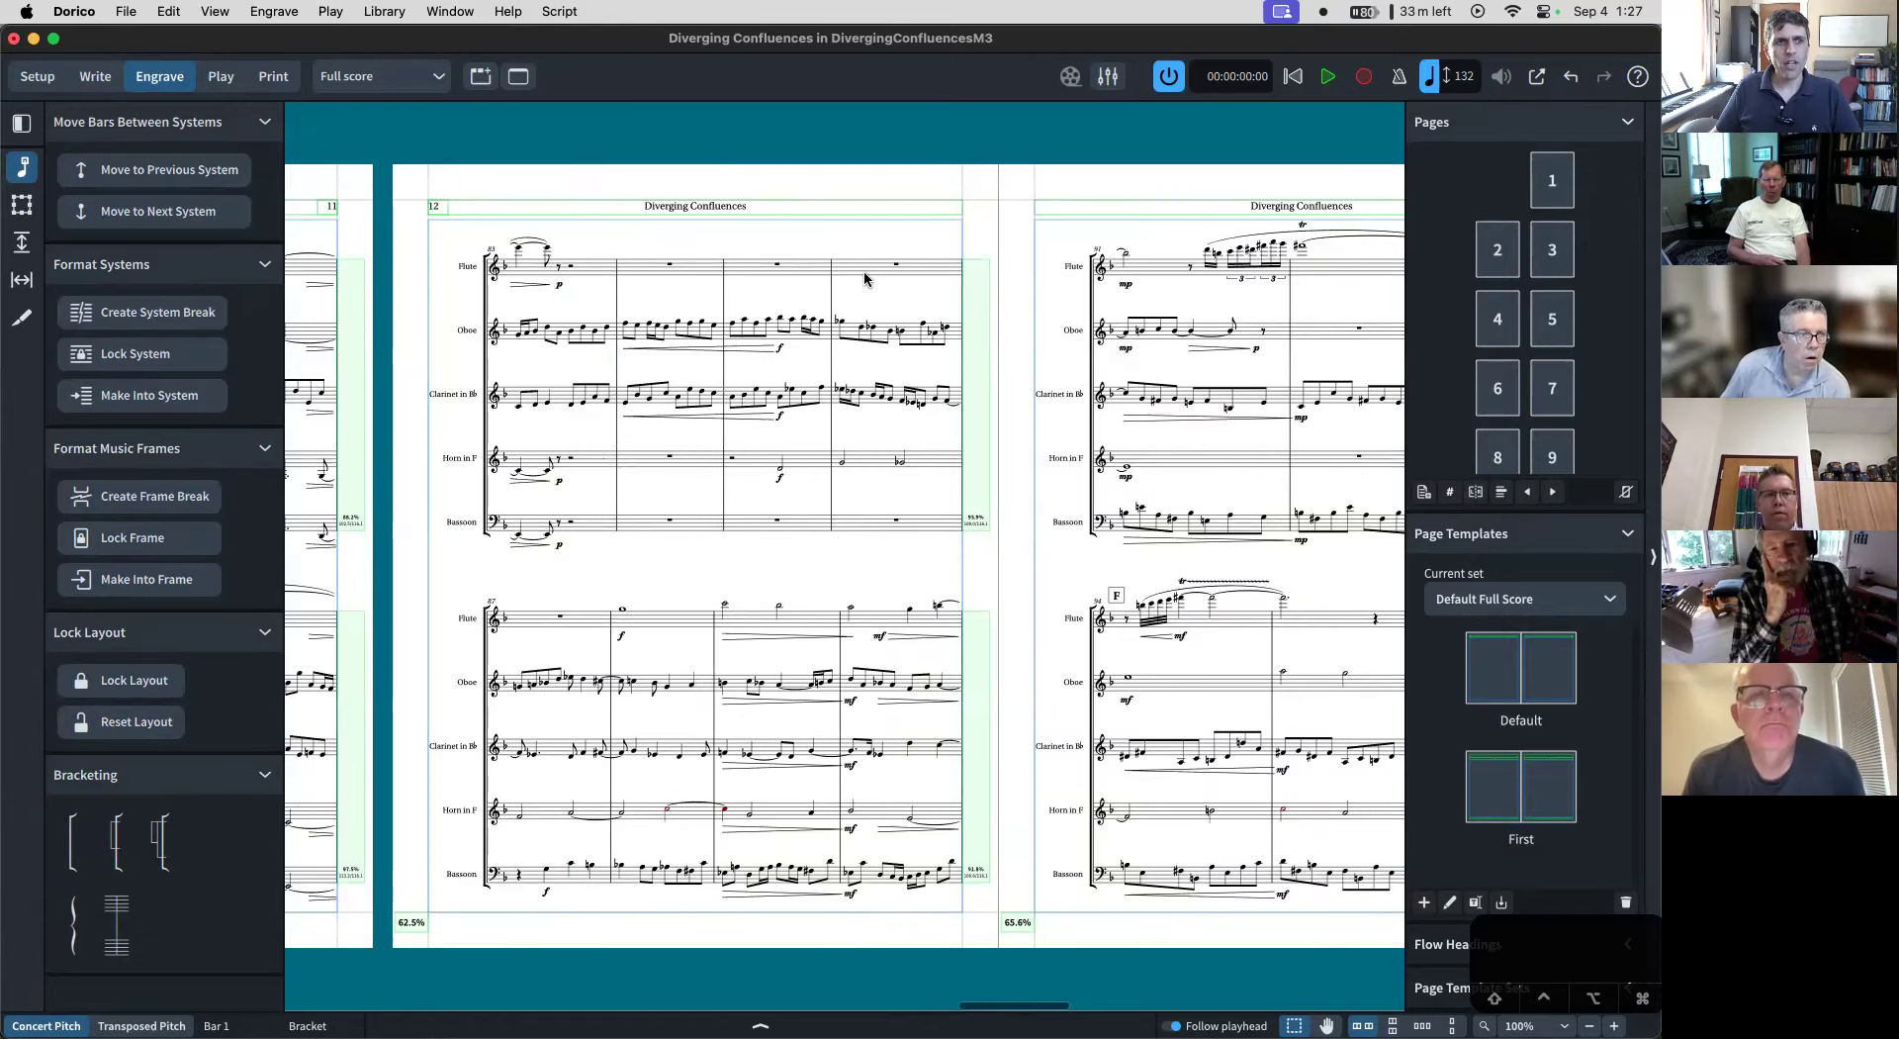
- Try moving bar 86 on page 12 down to the next system, and undo the move
left_click(894, 264)
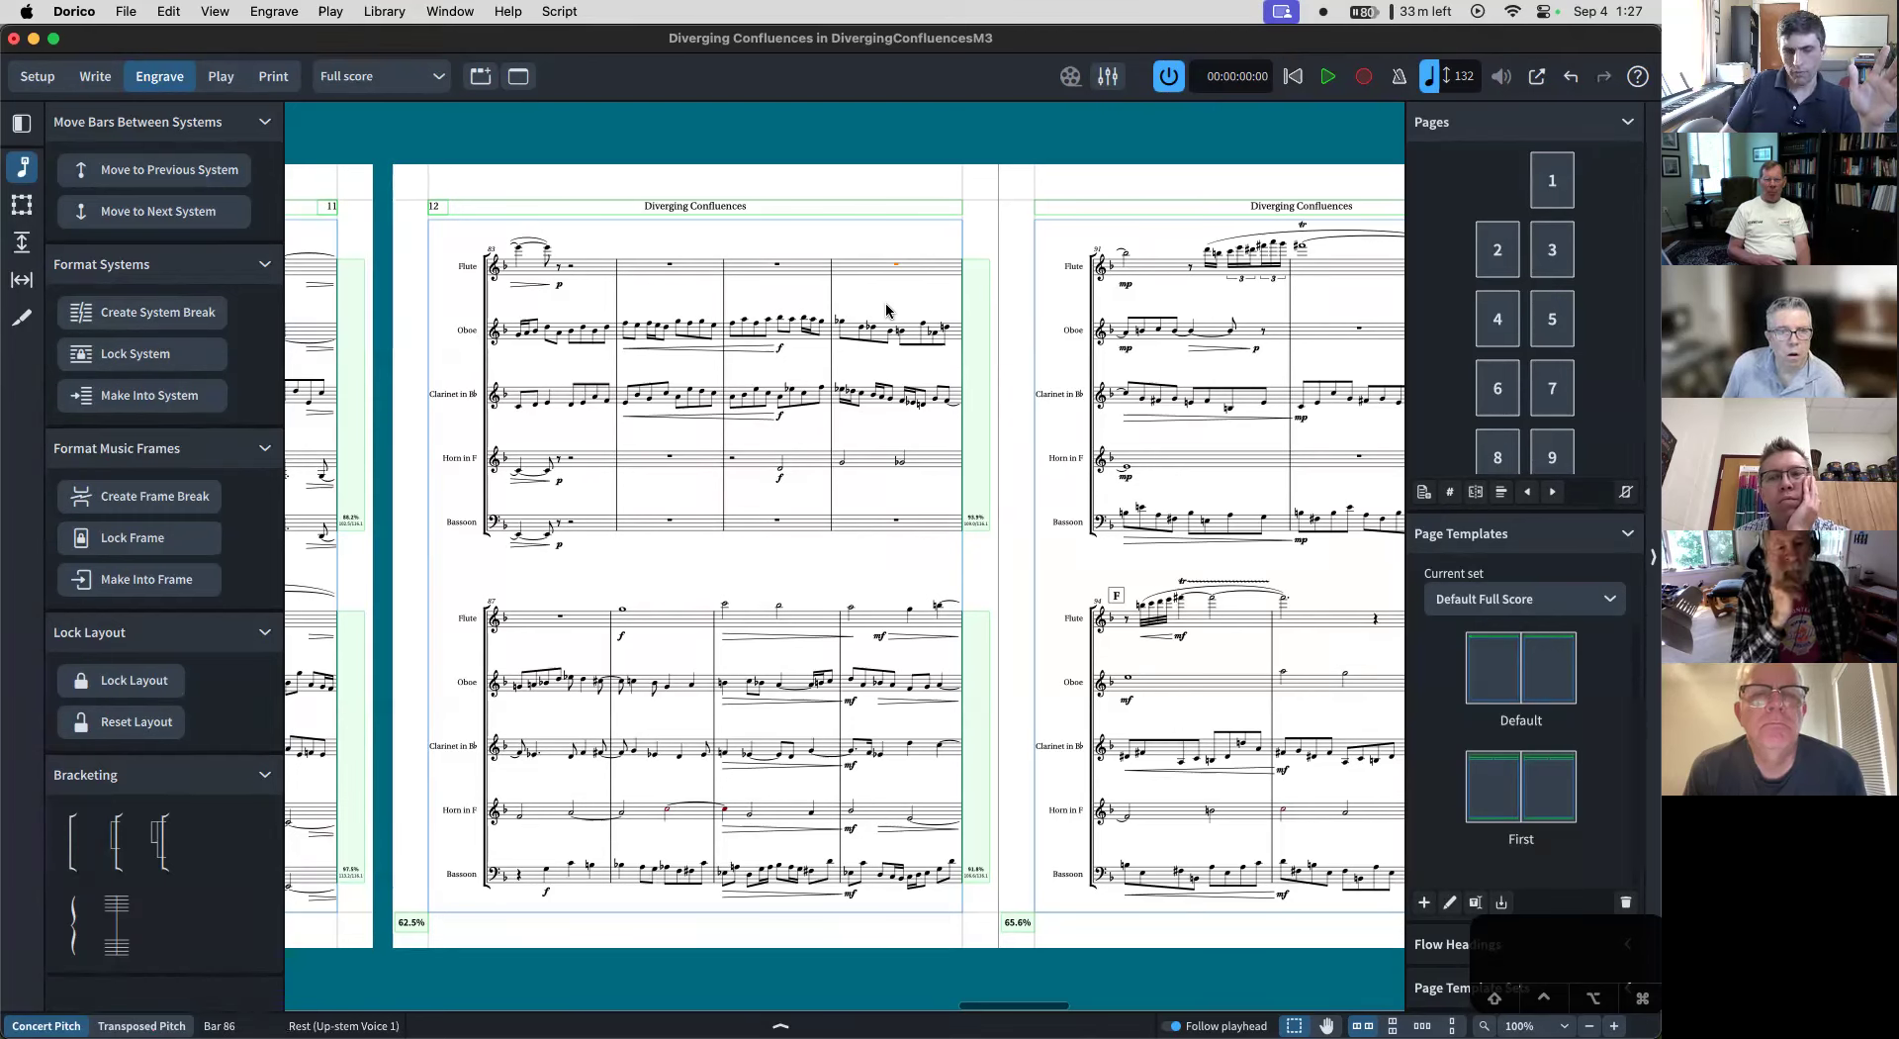
key("shift+s")
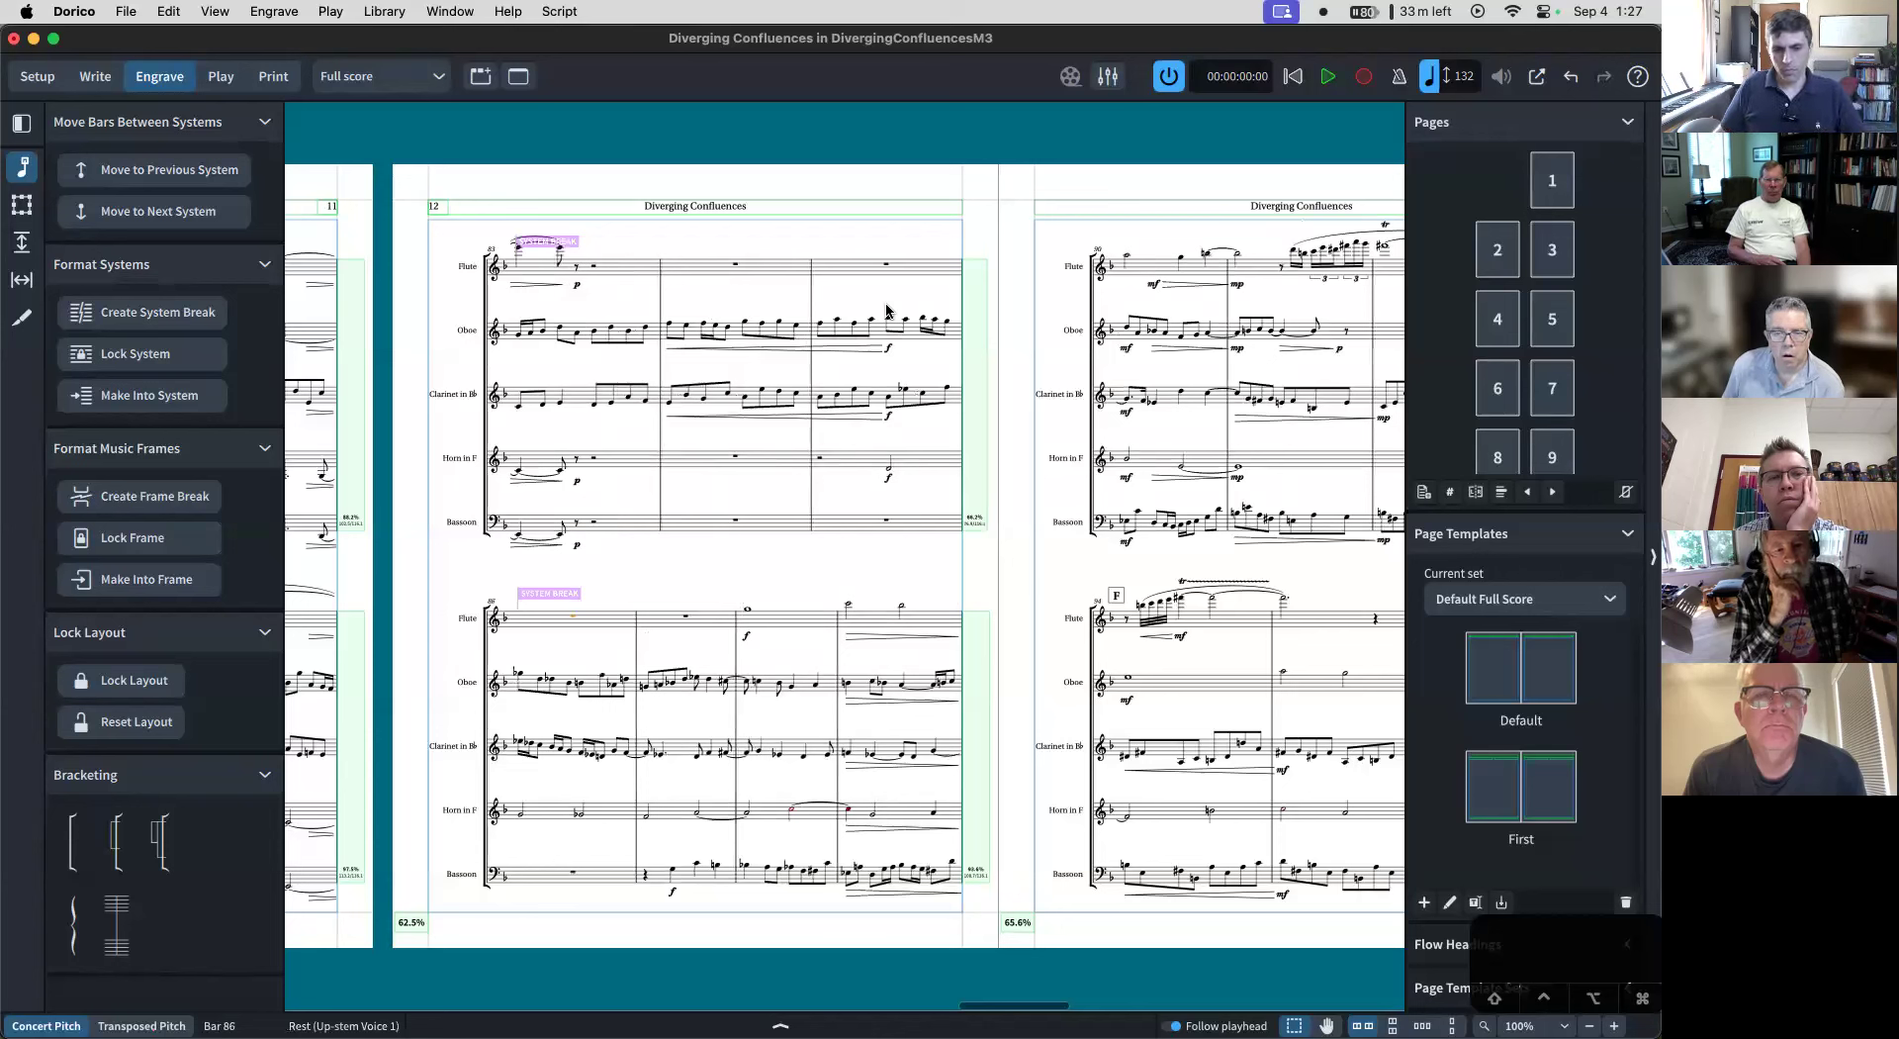
key("super+z")
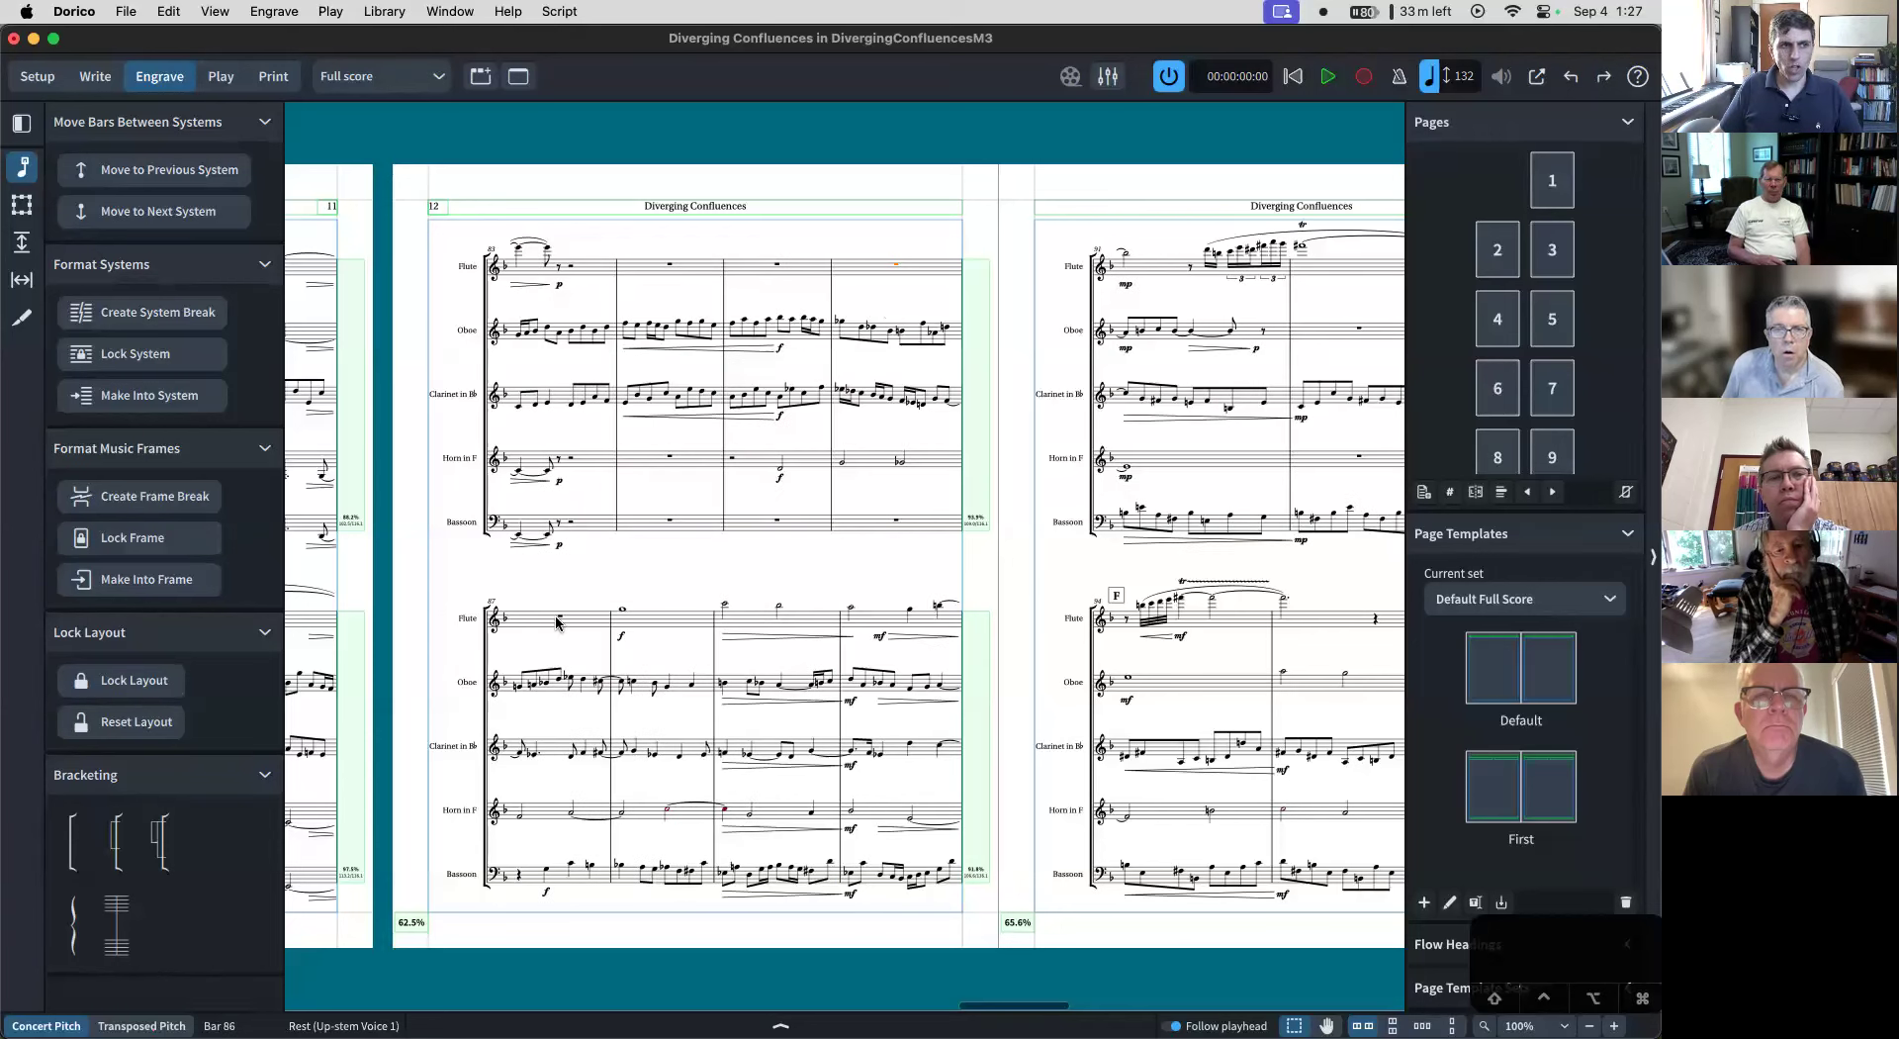
- Move bar 87 up into the first system on page 12 and examine the horizontal and vertical fullness indicators
key("shift+s")
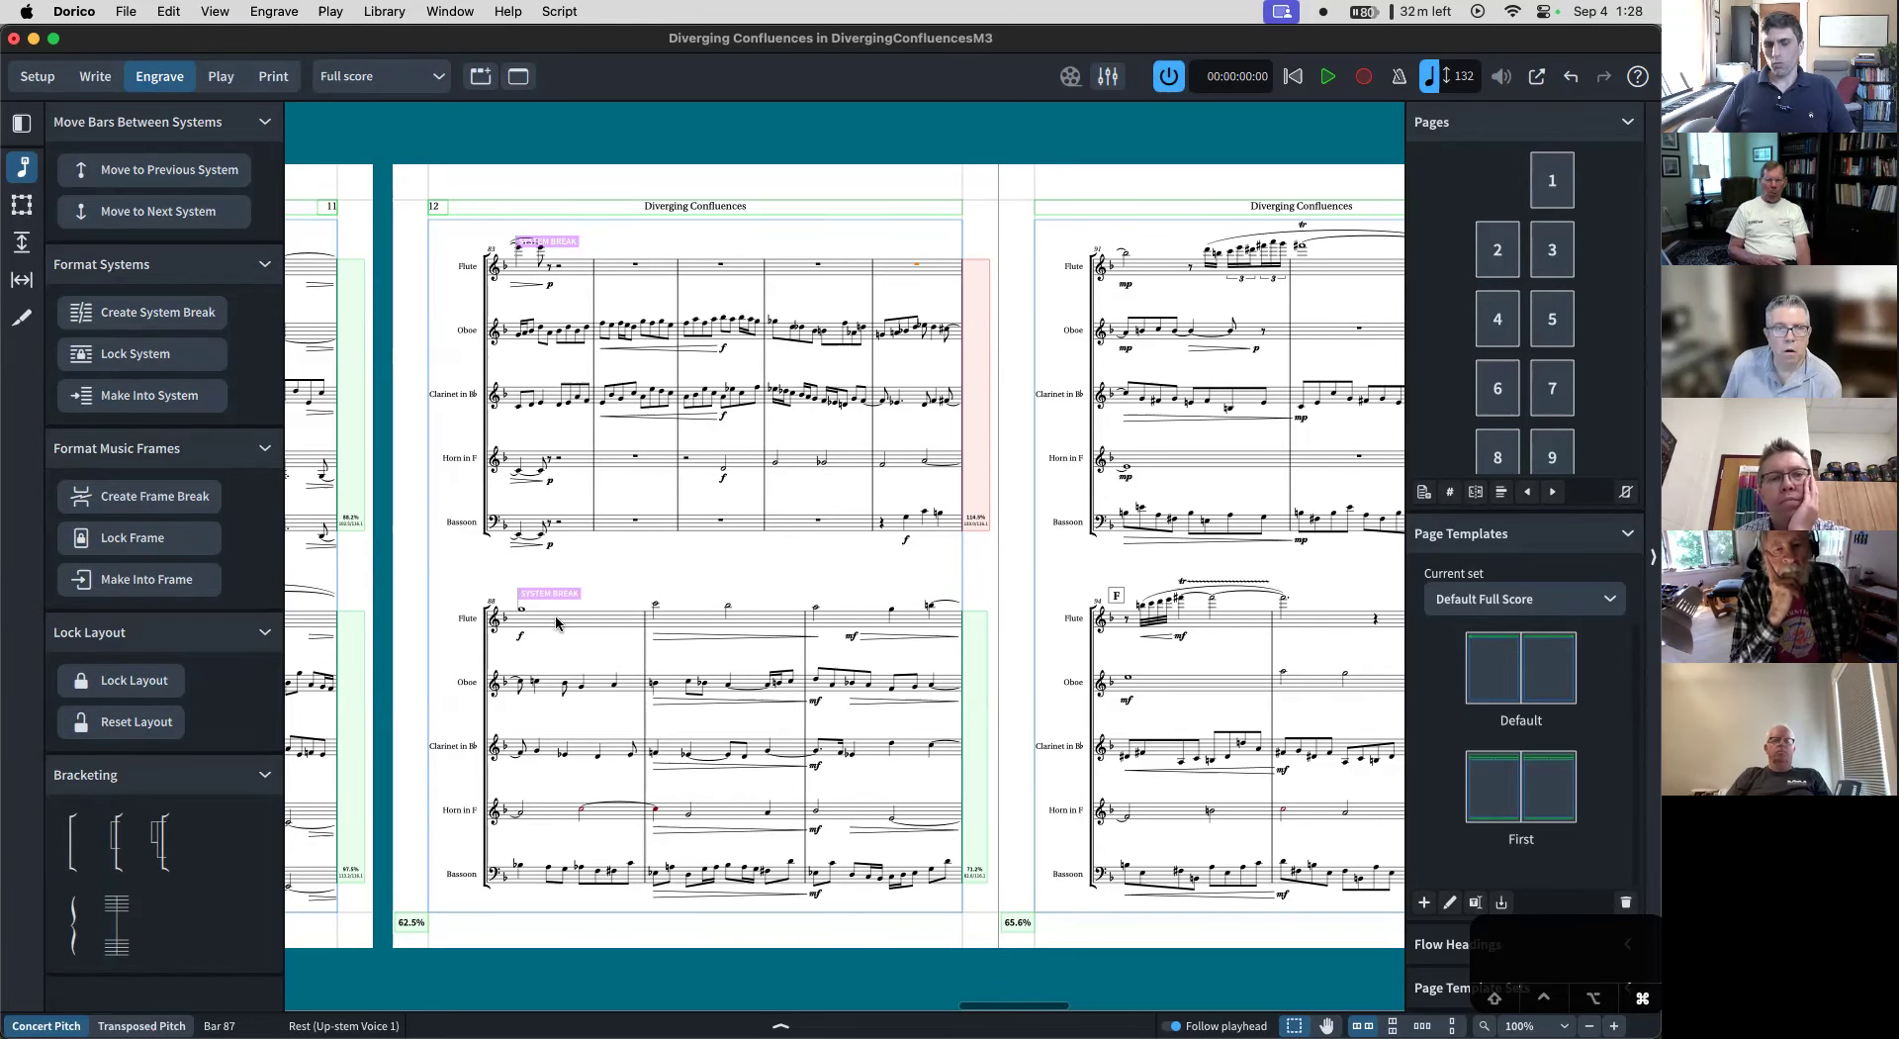
key("super+equal")
key("super+equal")
scroll(691, 454, "right", 5)
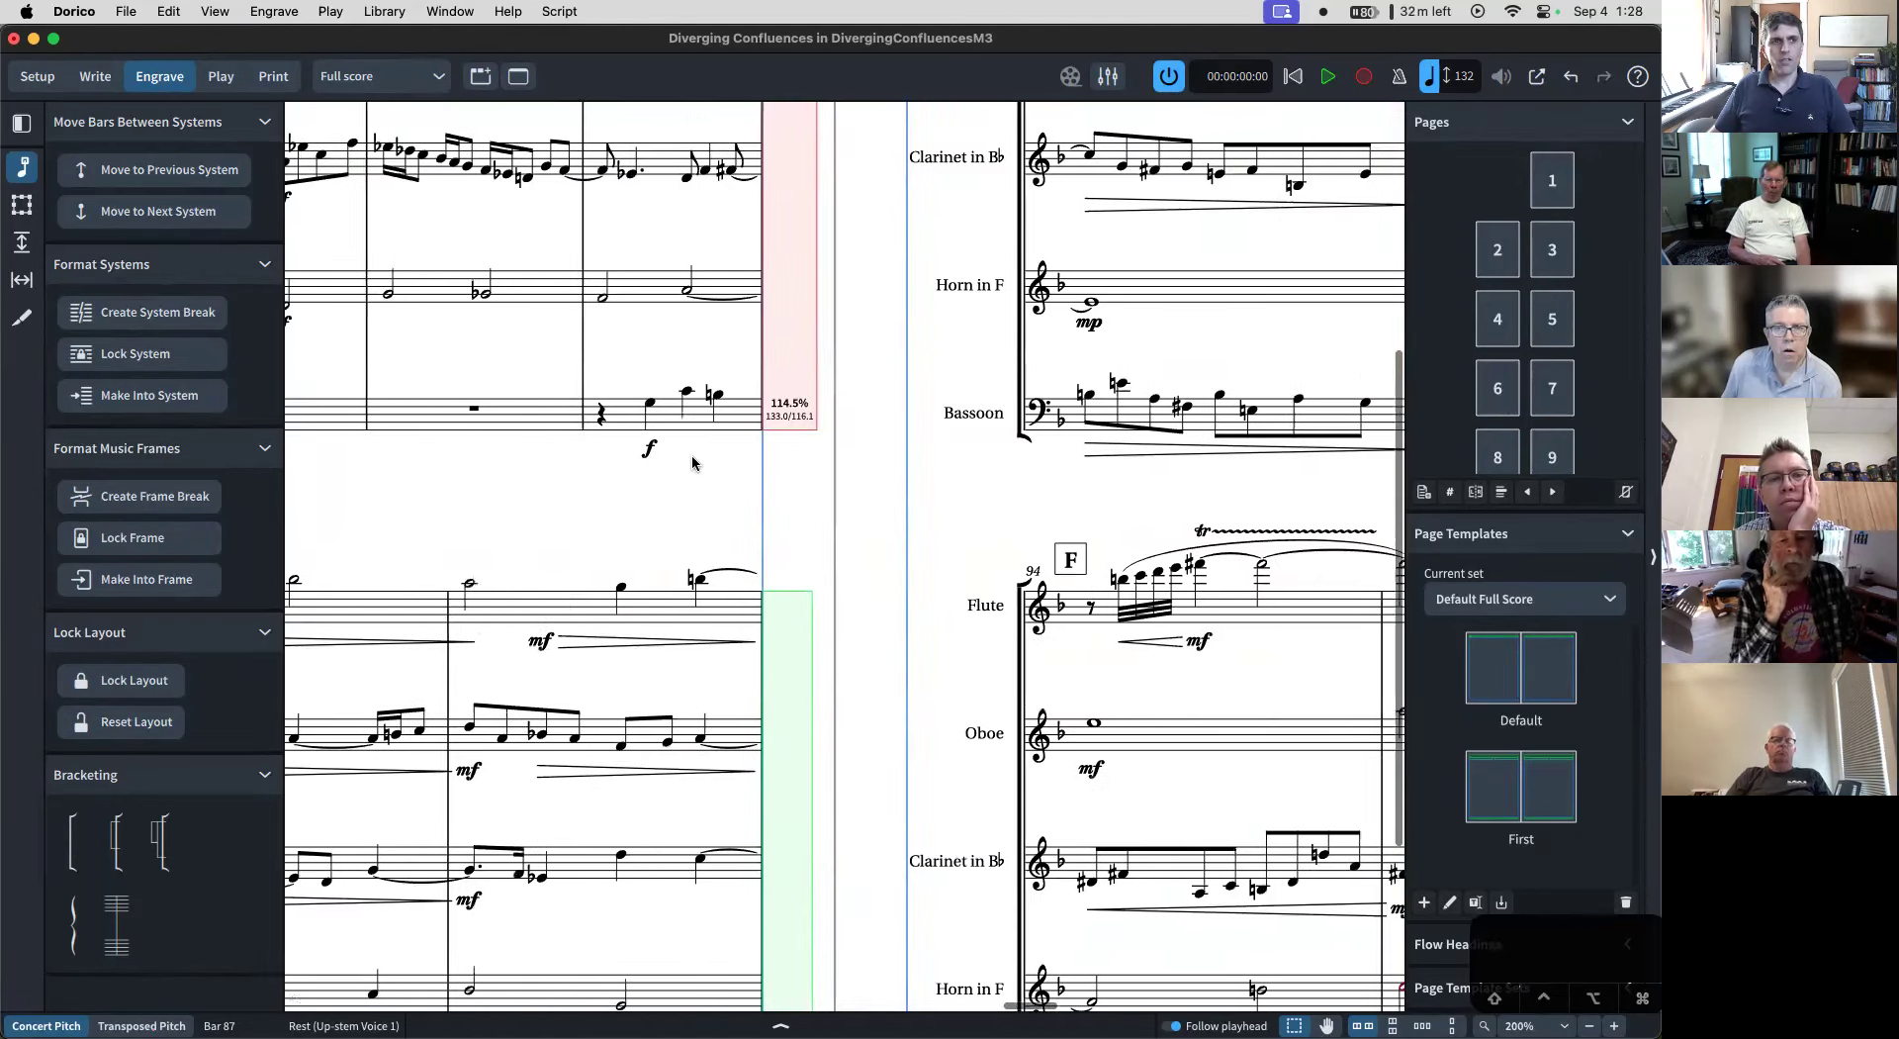
scroll(733, 346, "up", 3)
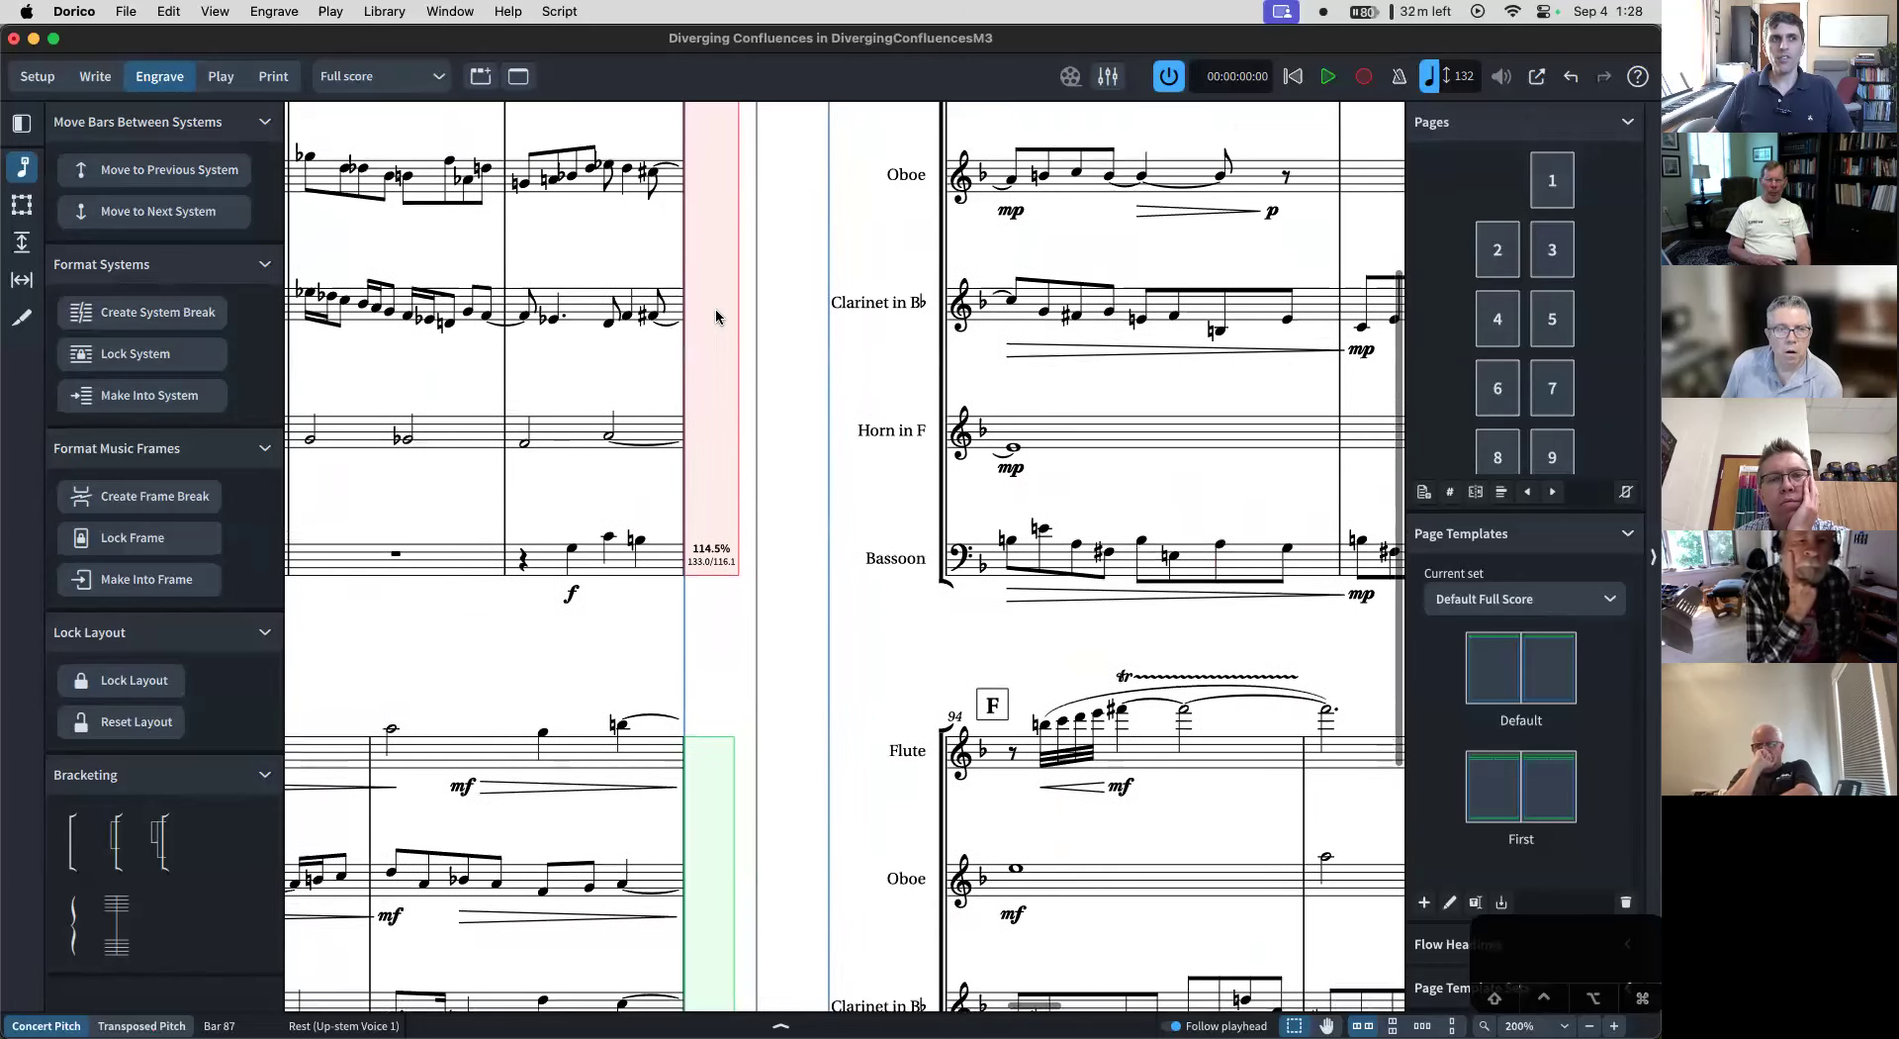
scroll(720, 518, "down", 5)
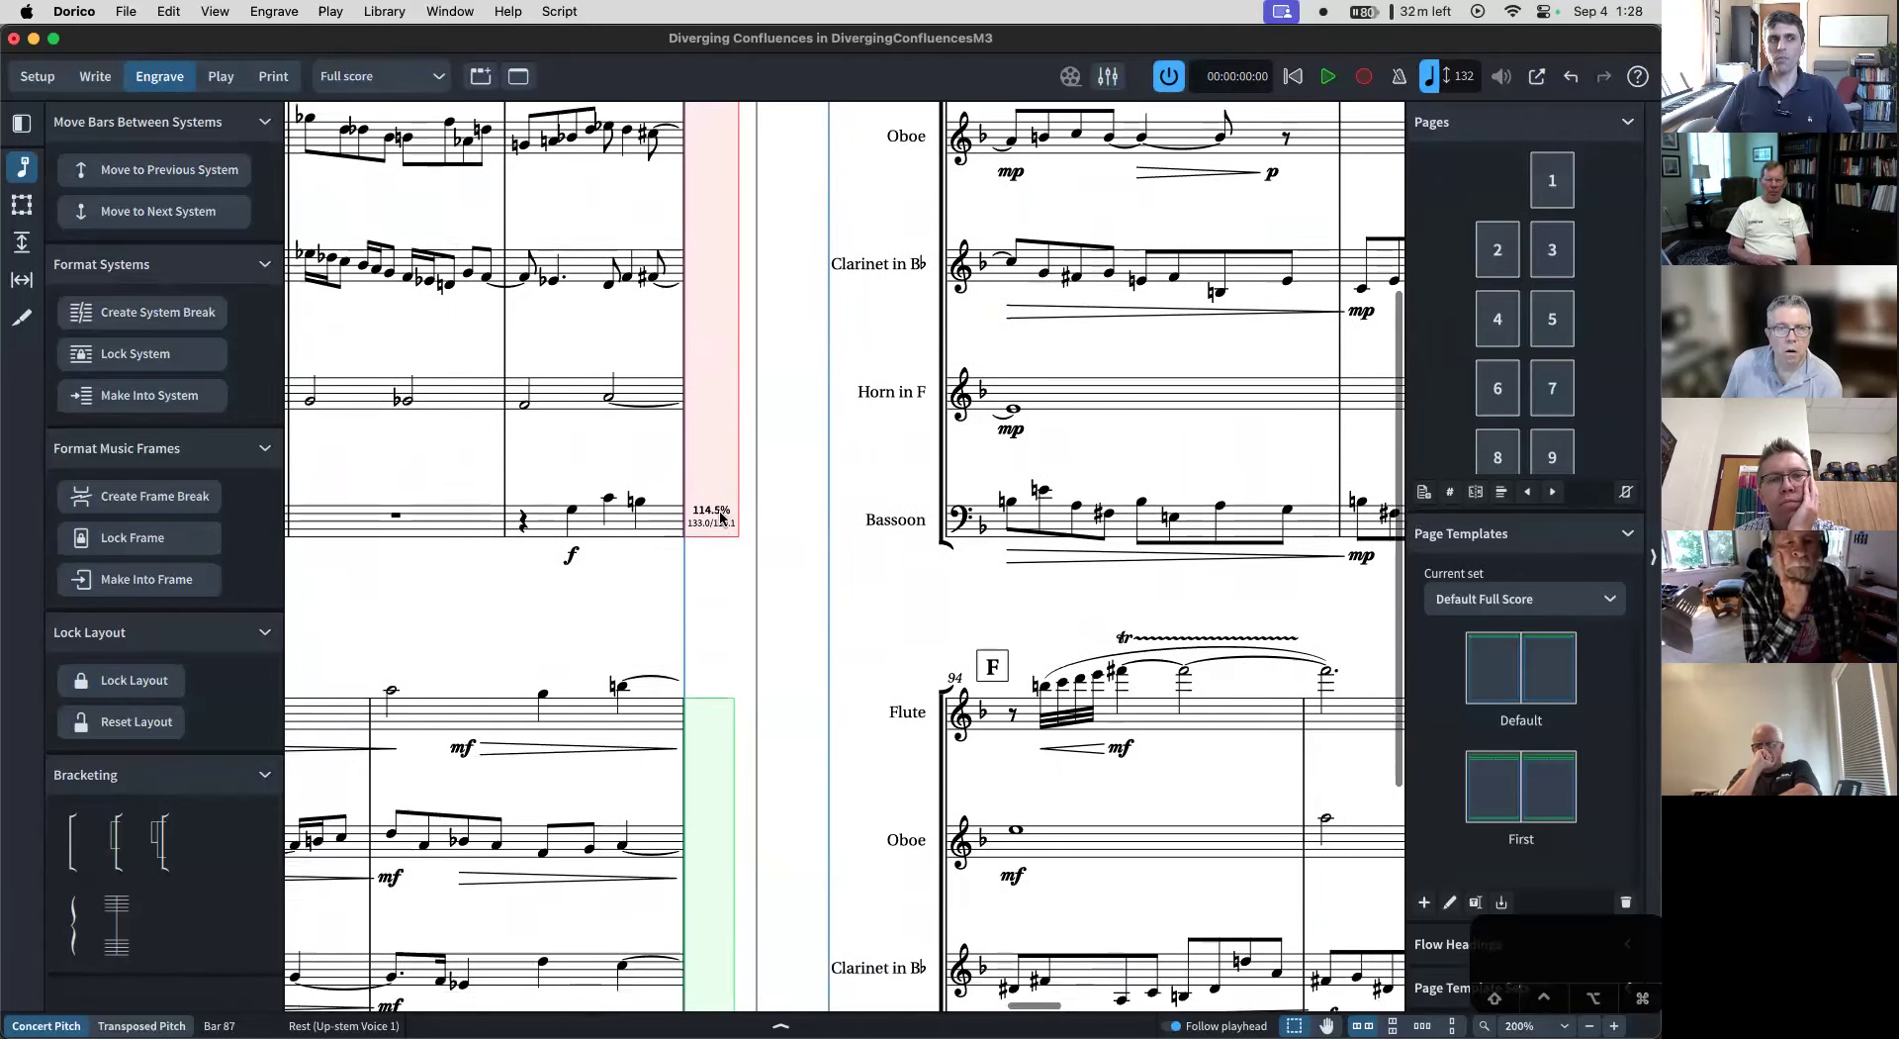
scroll(720, 517, "down", 5)
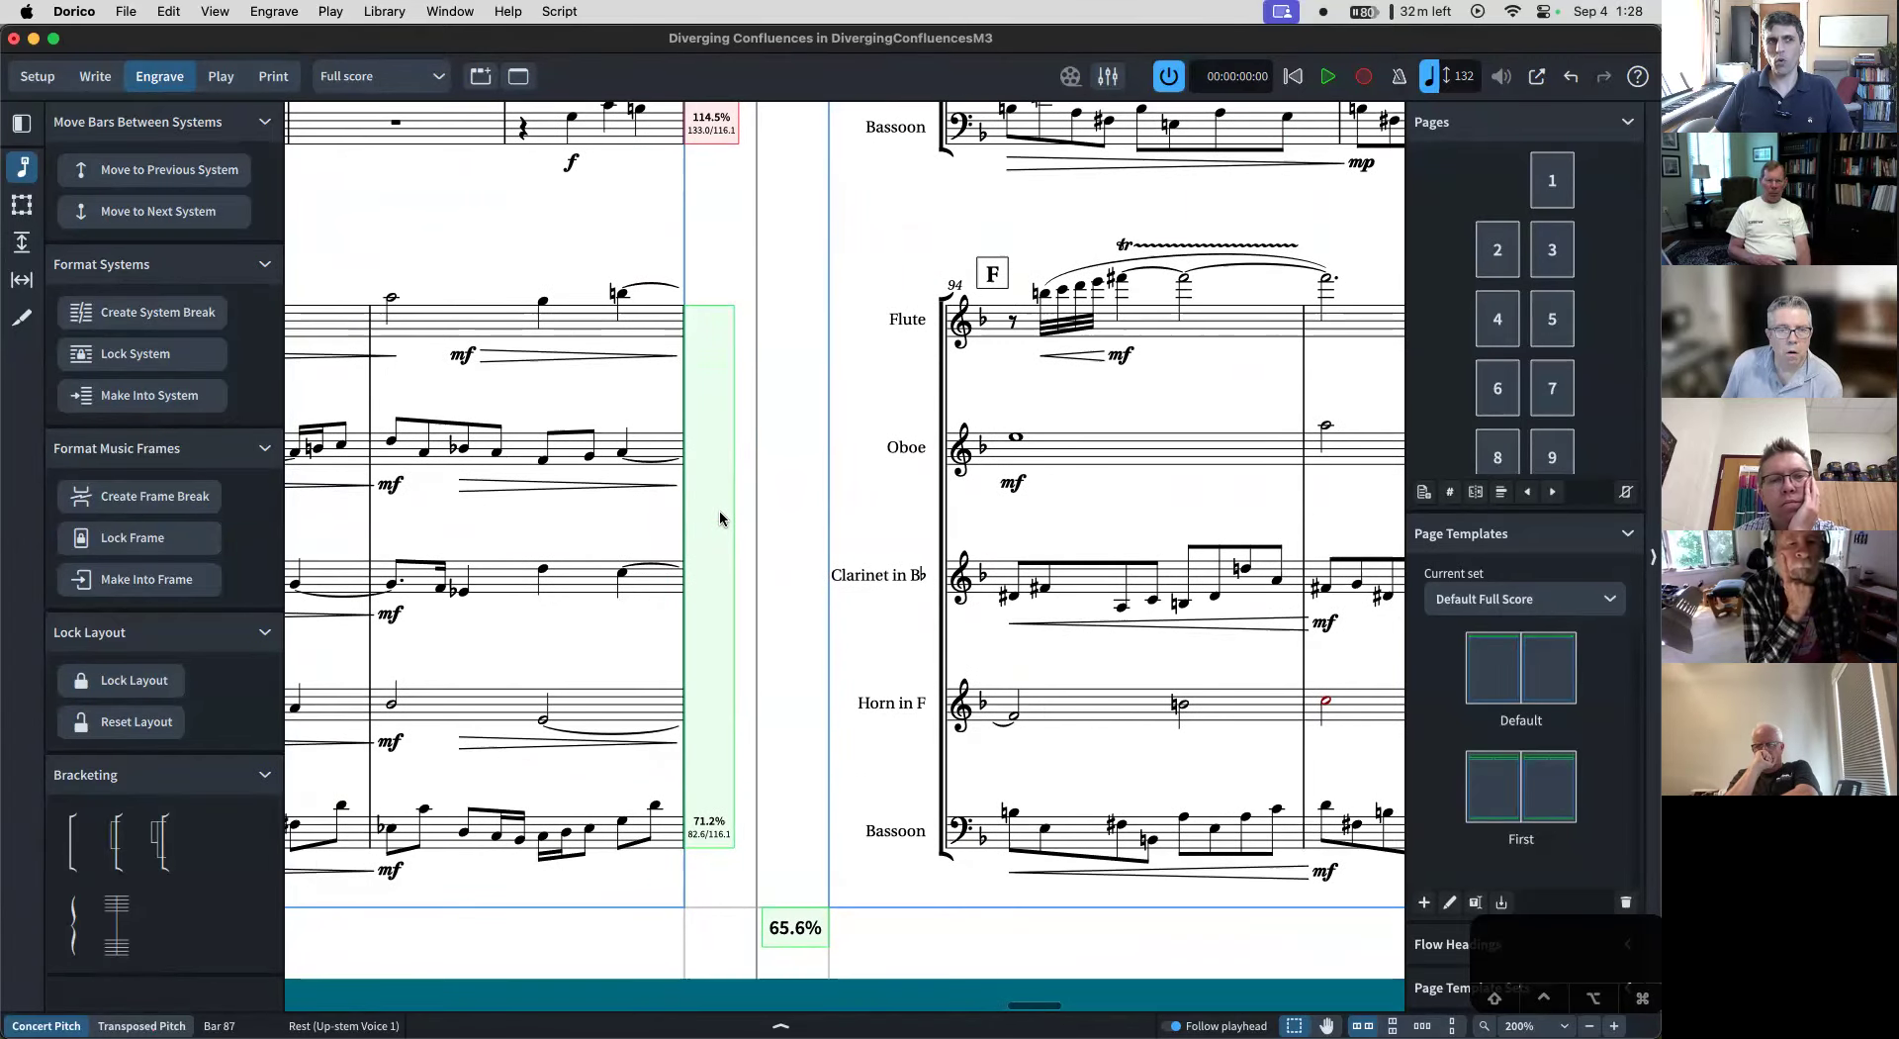
scroll(720, 518, "up", 14)
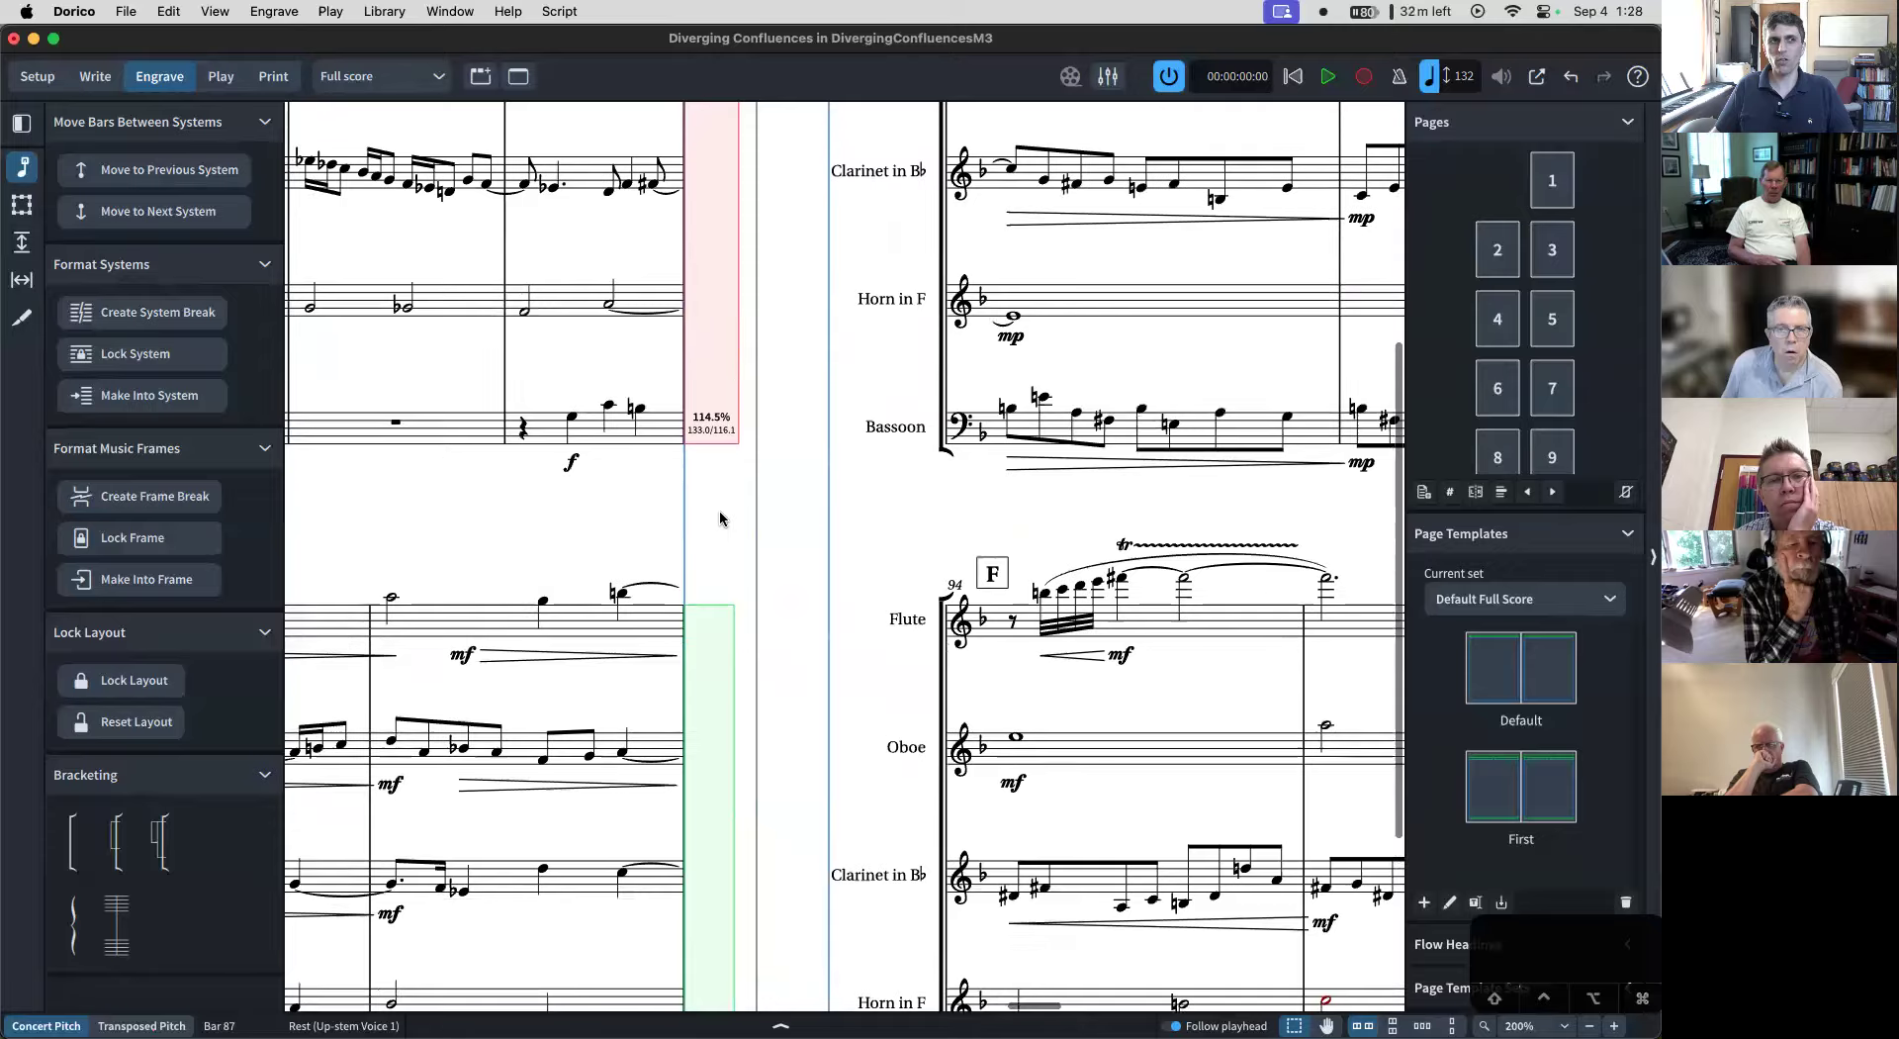
scroll(736, 445, "down", 14)
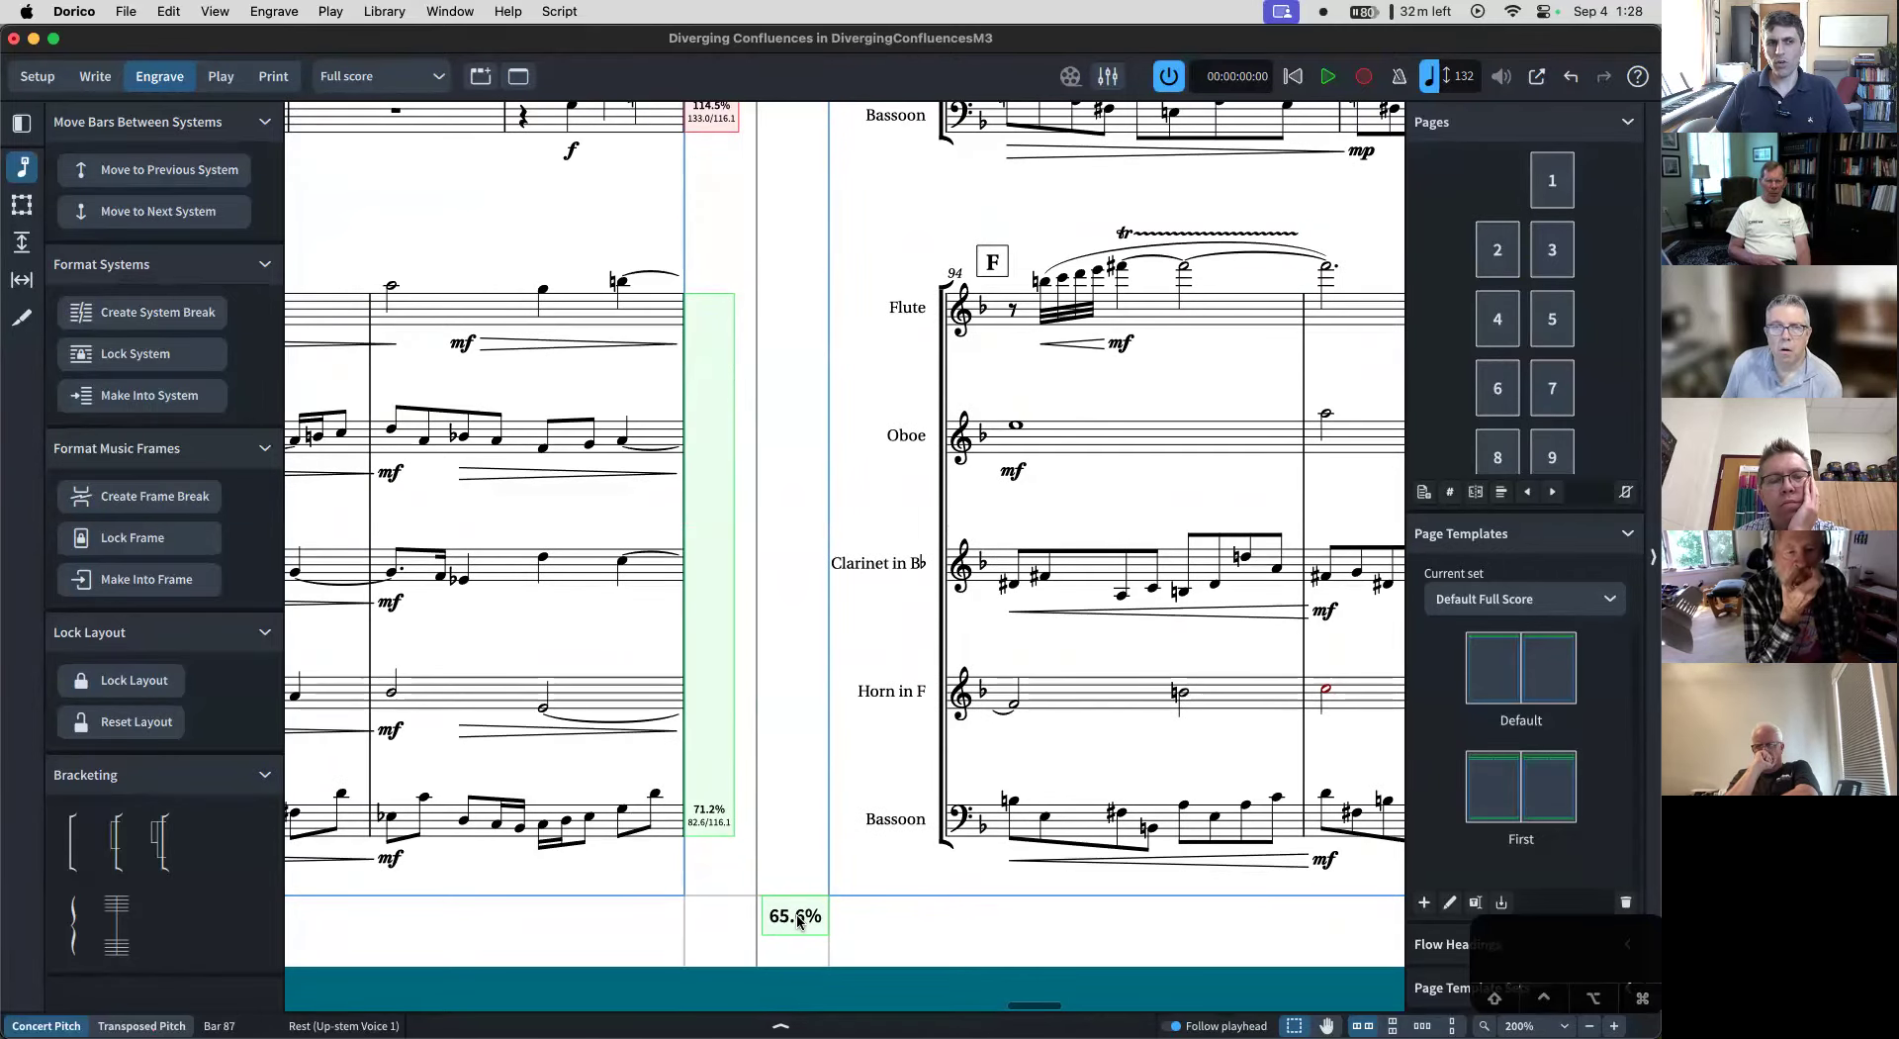
scroll(611, 746, "up", 9)
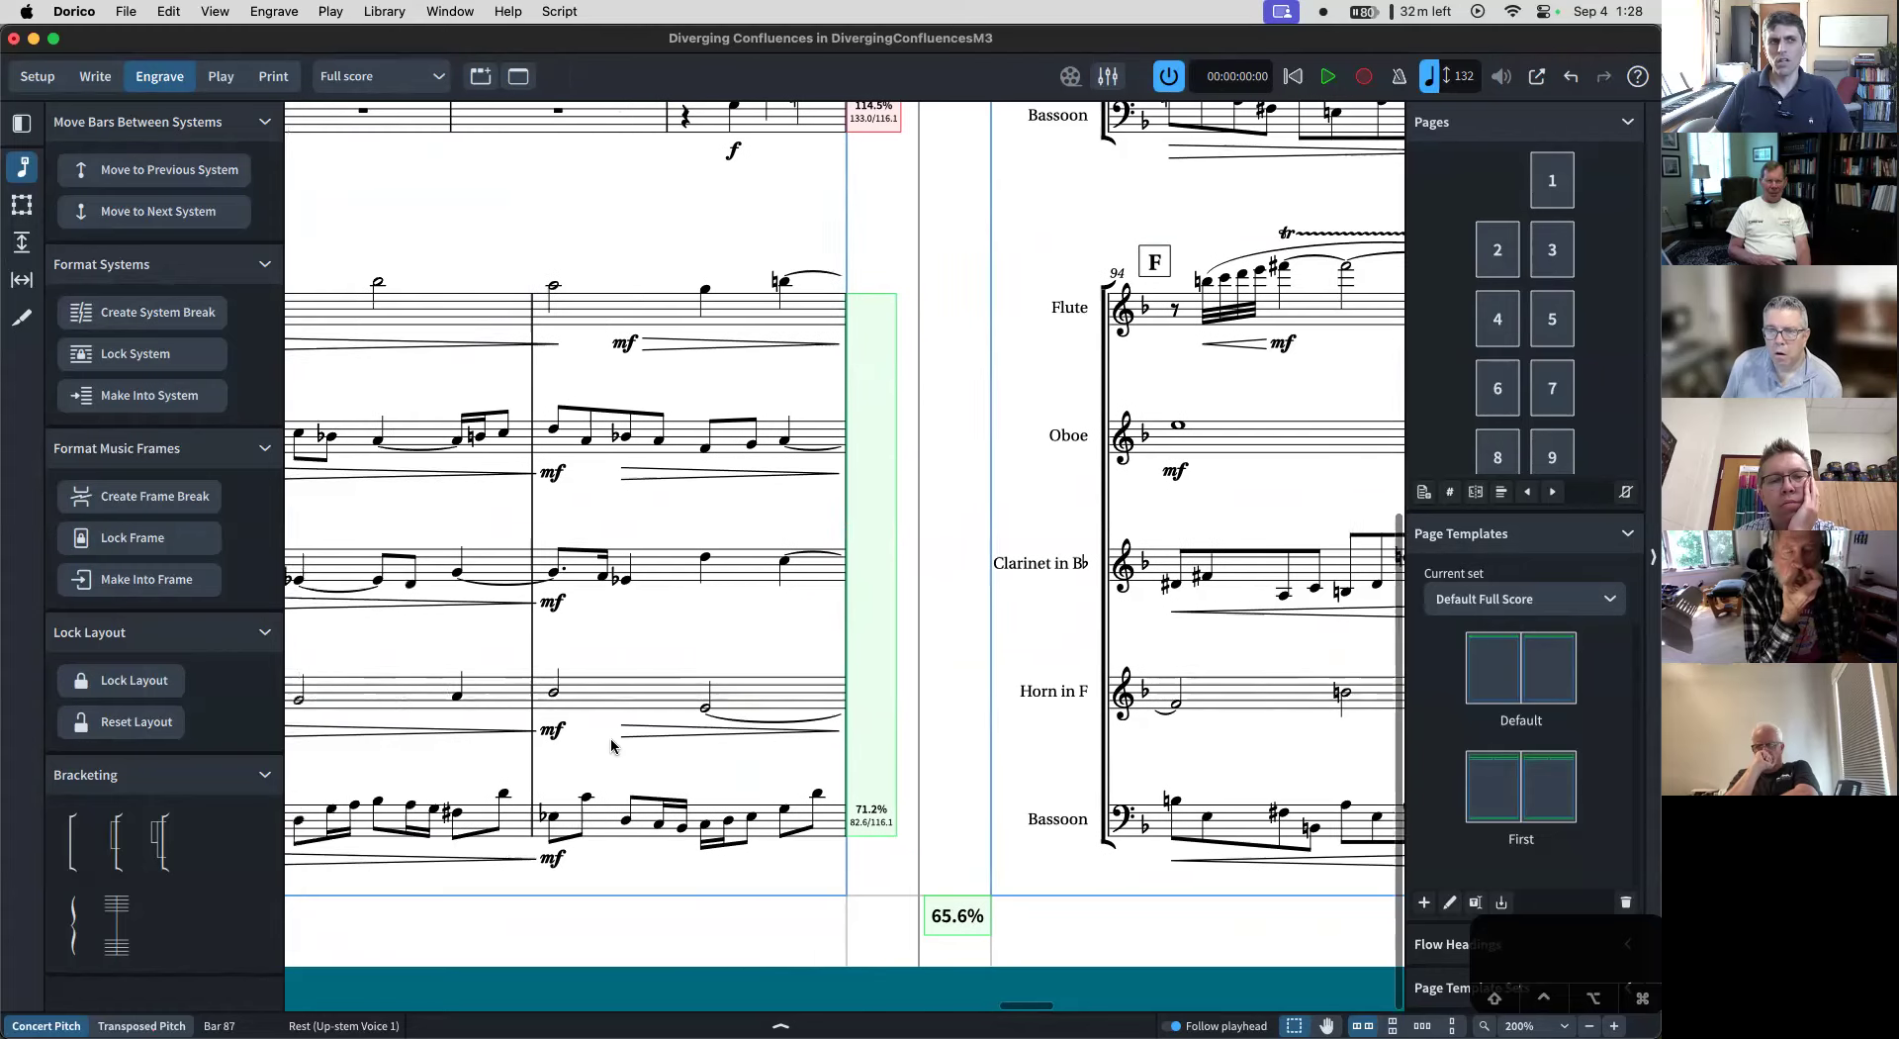
left_click(611, 568)
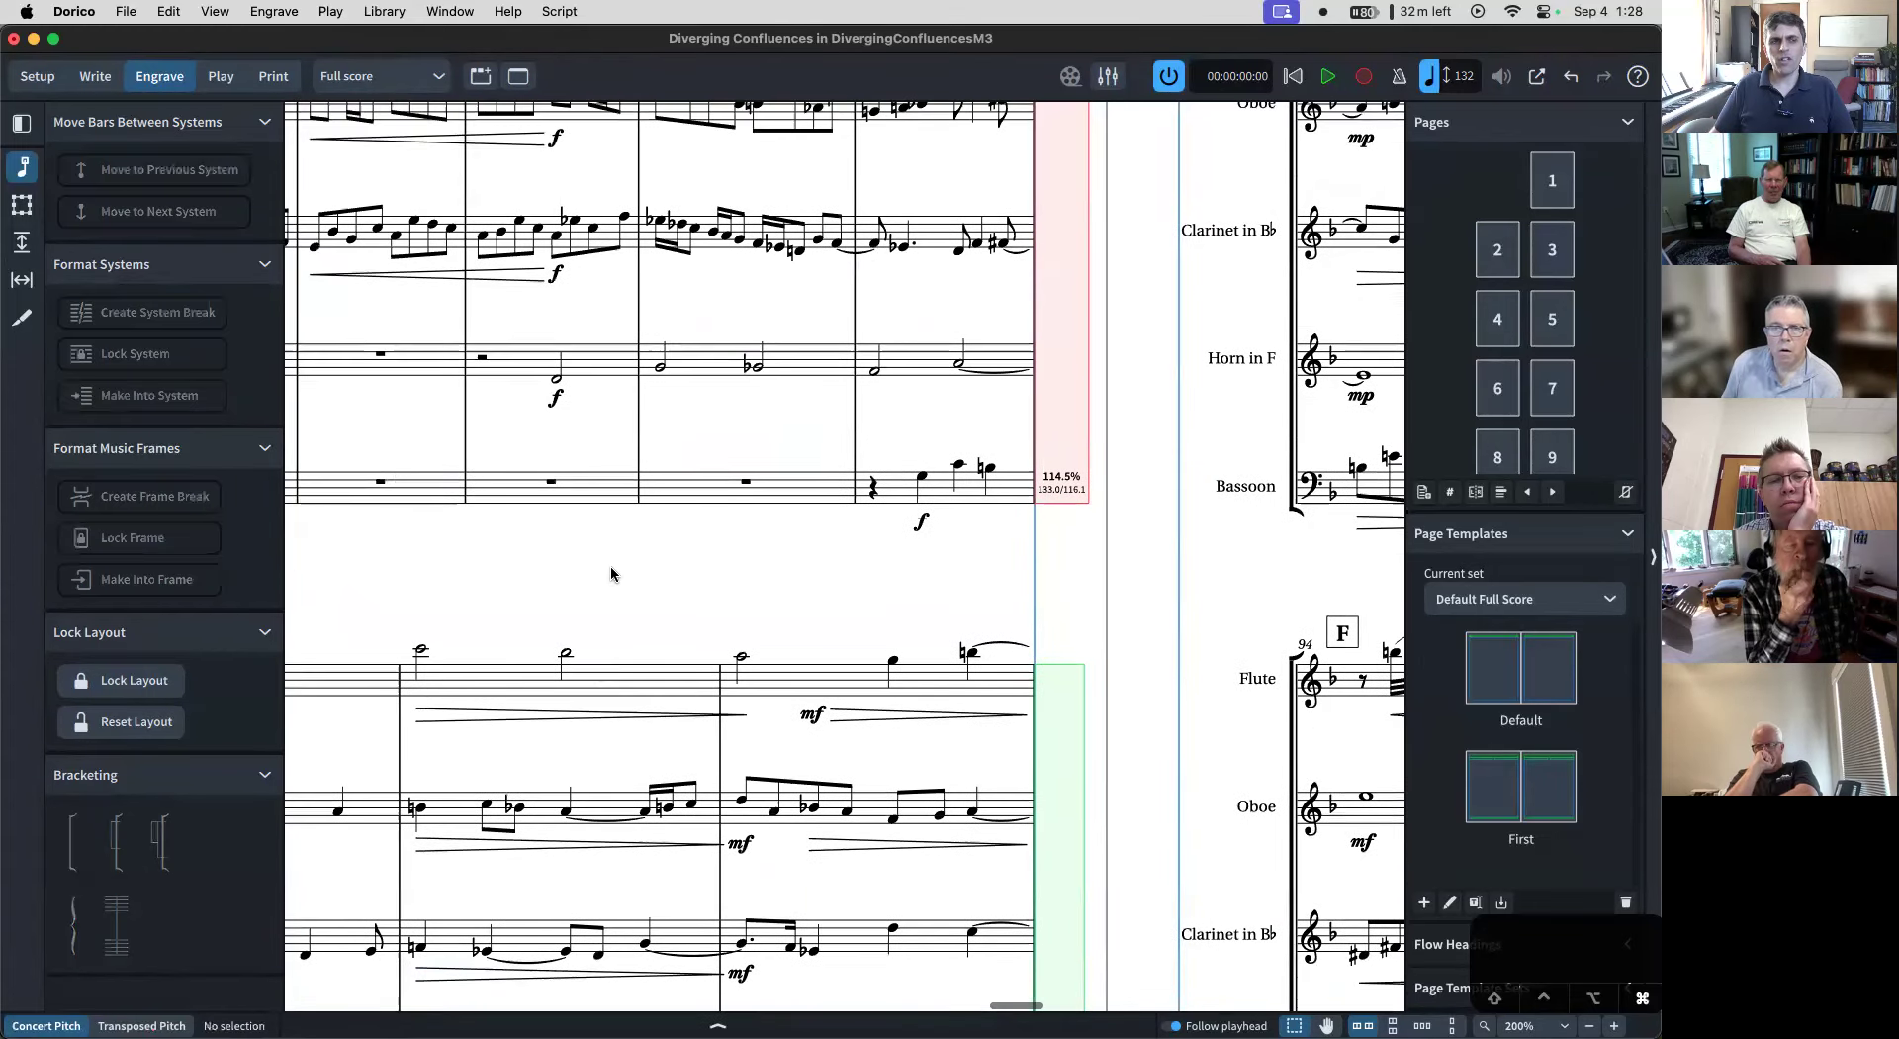
key("super+minus")
key("super+minus")
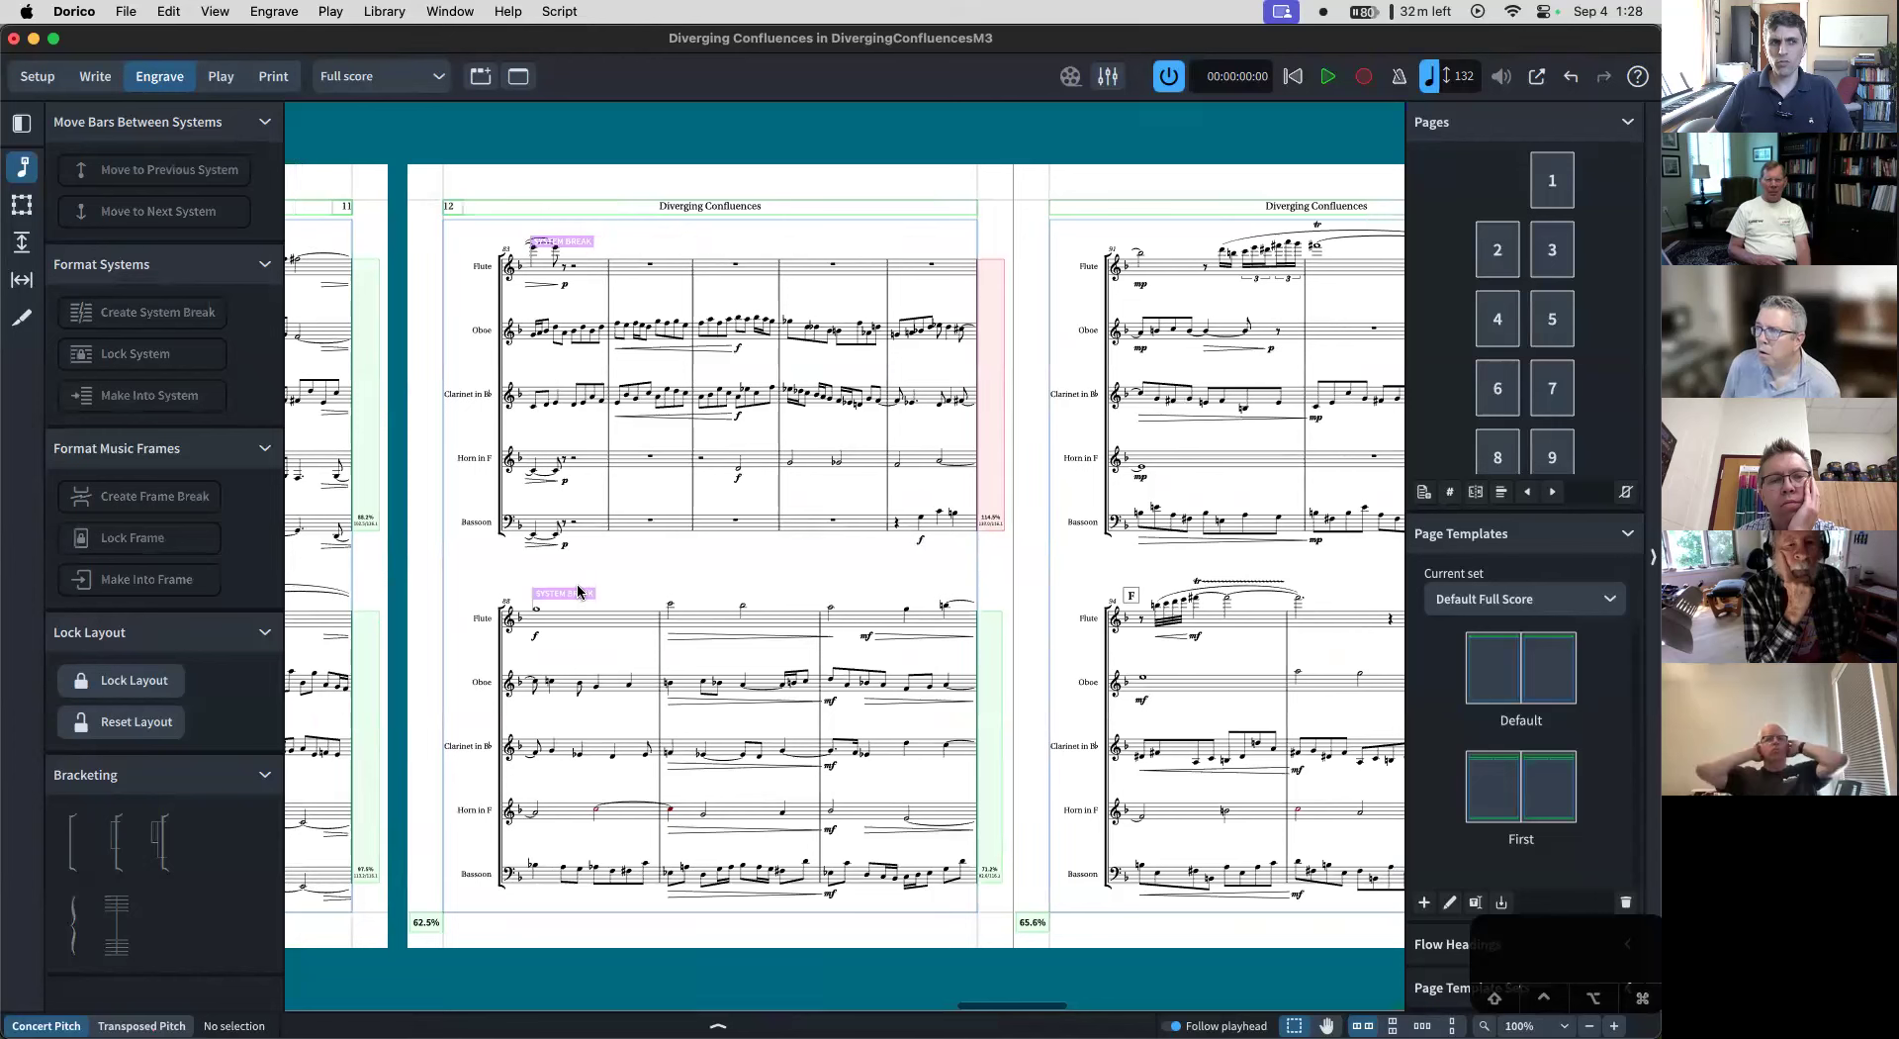
- Delete the system breaks at the start of both systems on page 12 and clear the selection
left_click(582, 242)
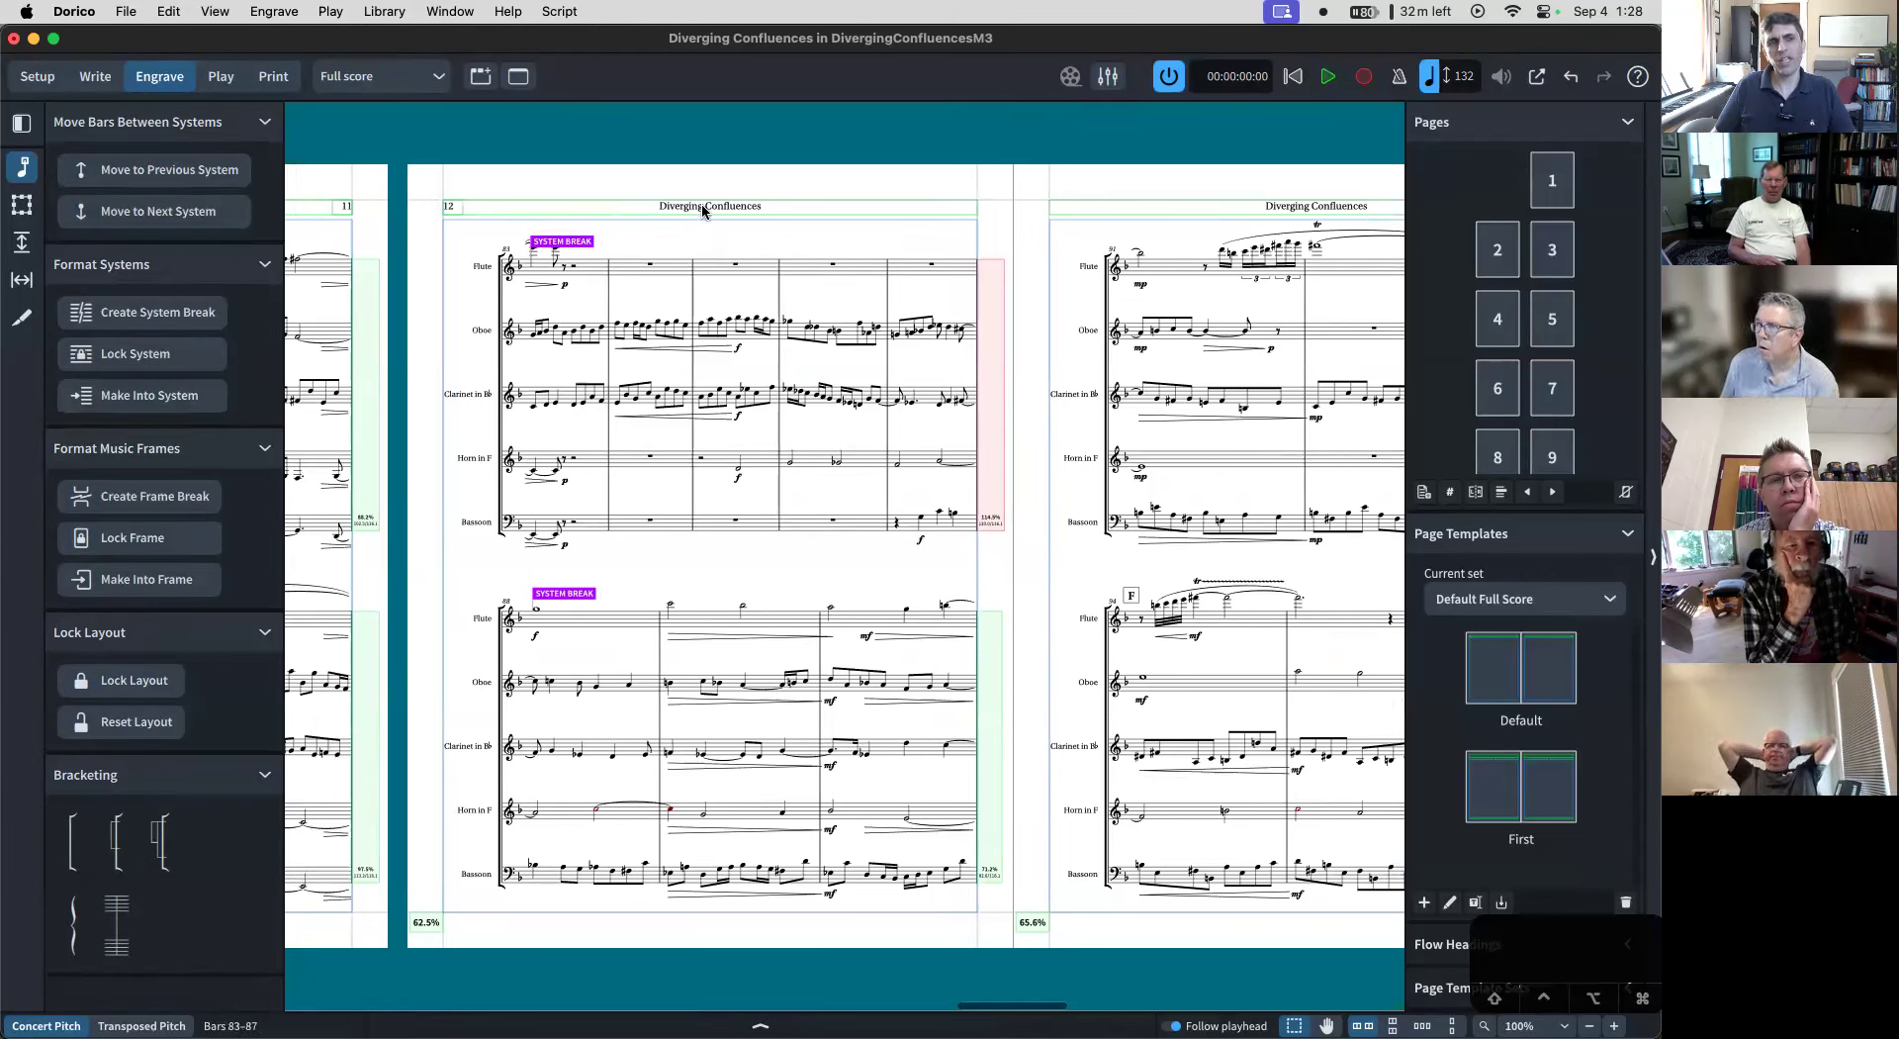
key("Delete")
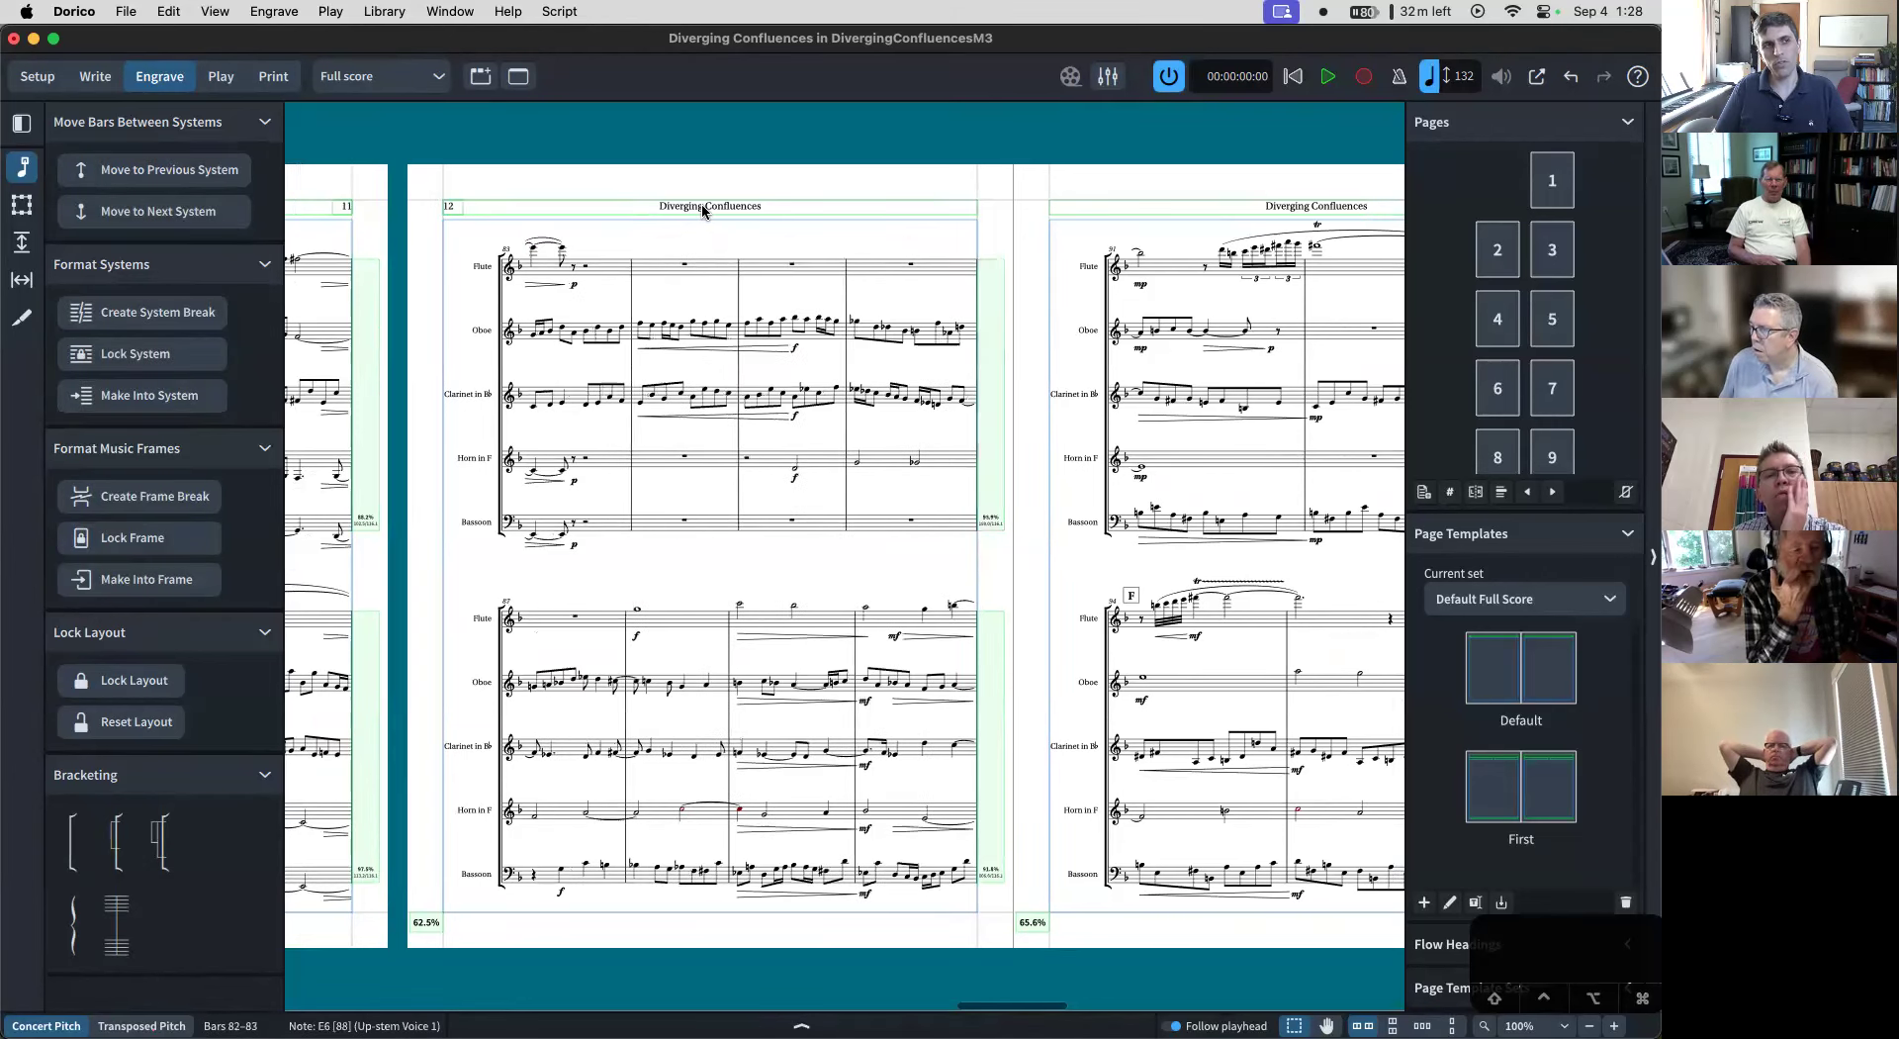
key("Escape")
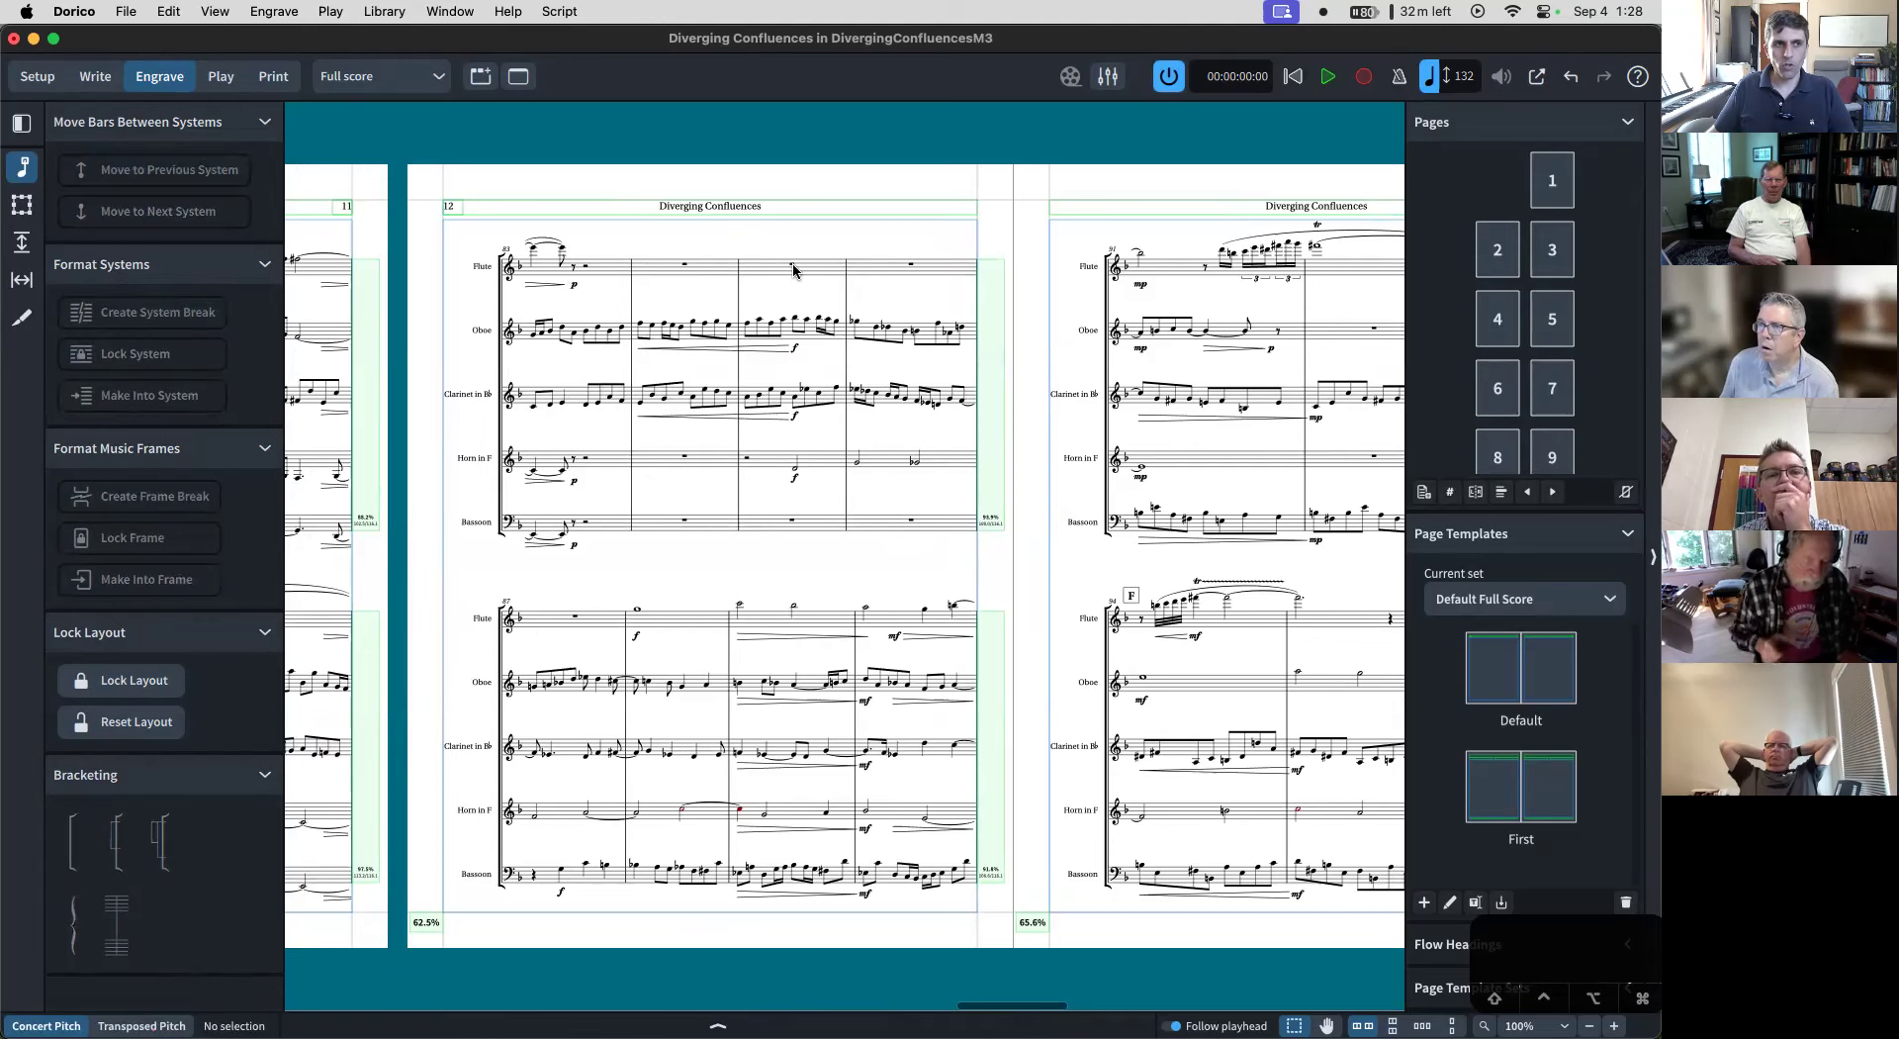
- Insert system breaks at bars 83 and 85 on page 12
left_click(793, 265)
left_click(531, 253)
key("alt+super+s")
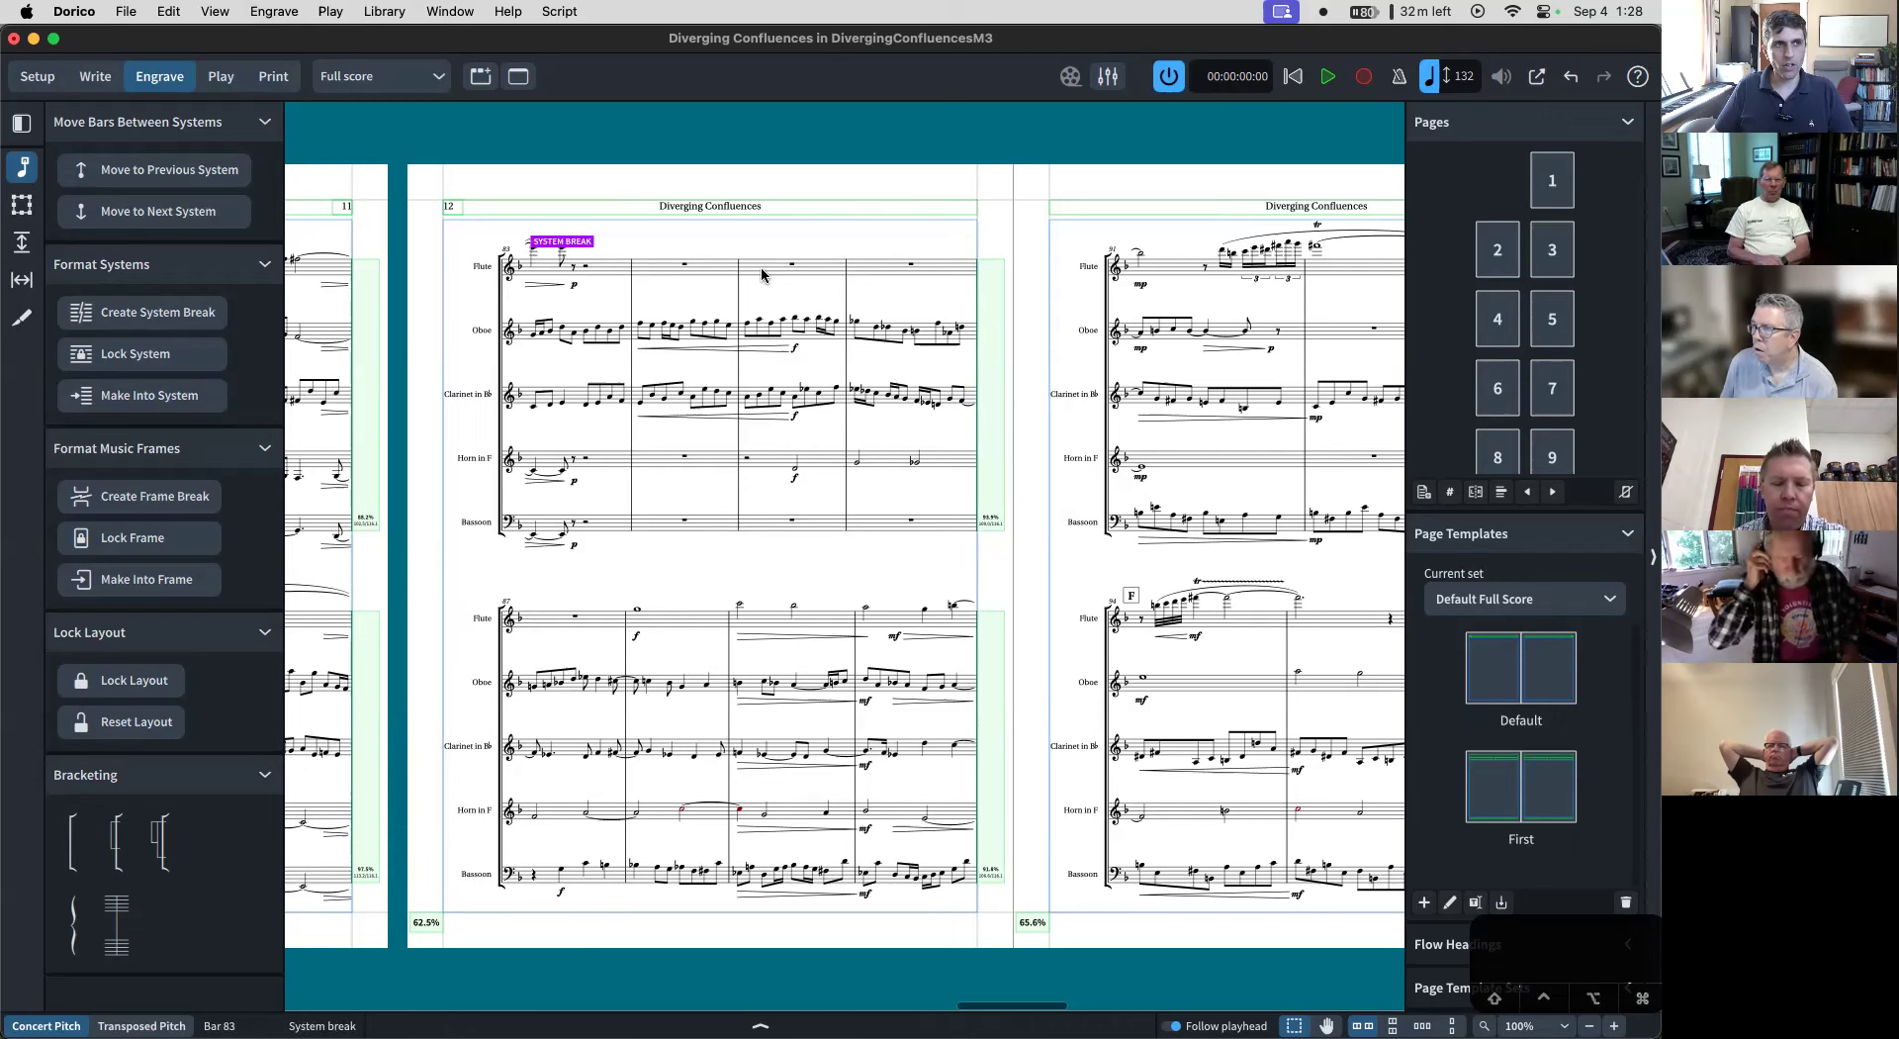
key("Escape")
left_click(792, 265)
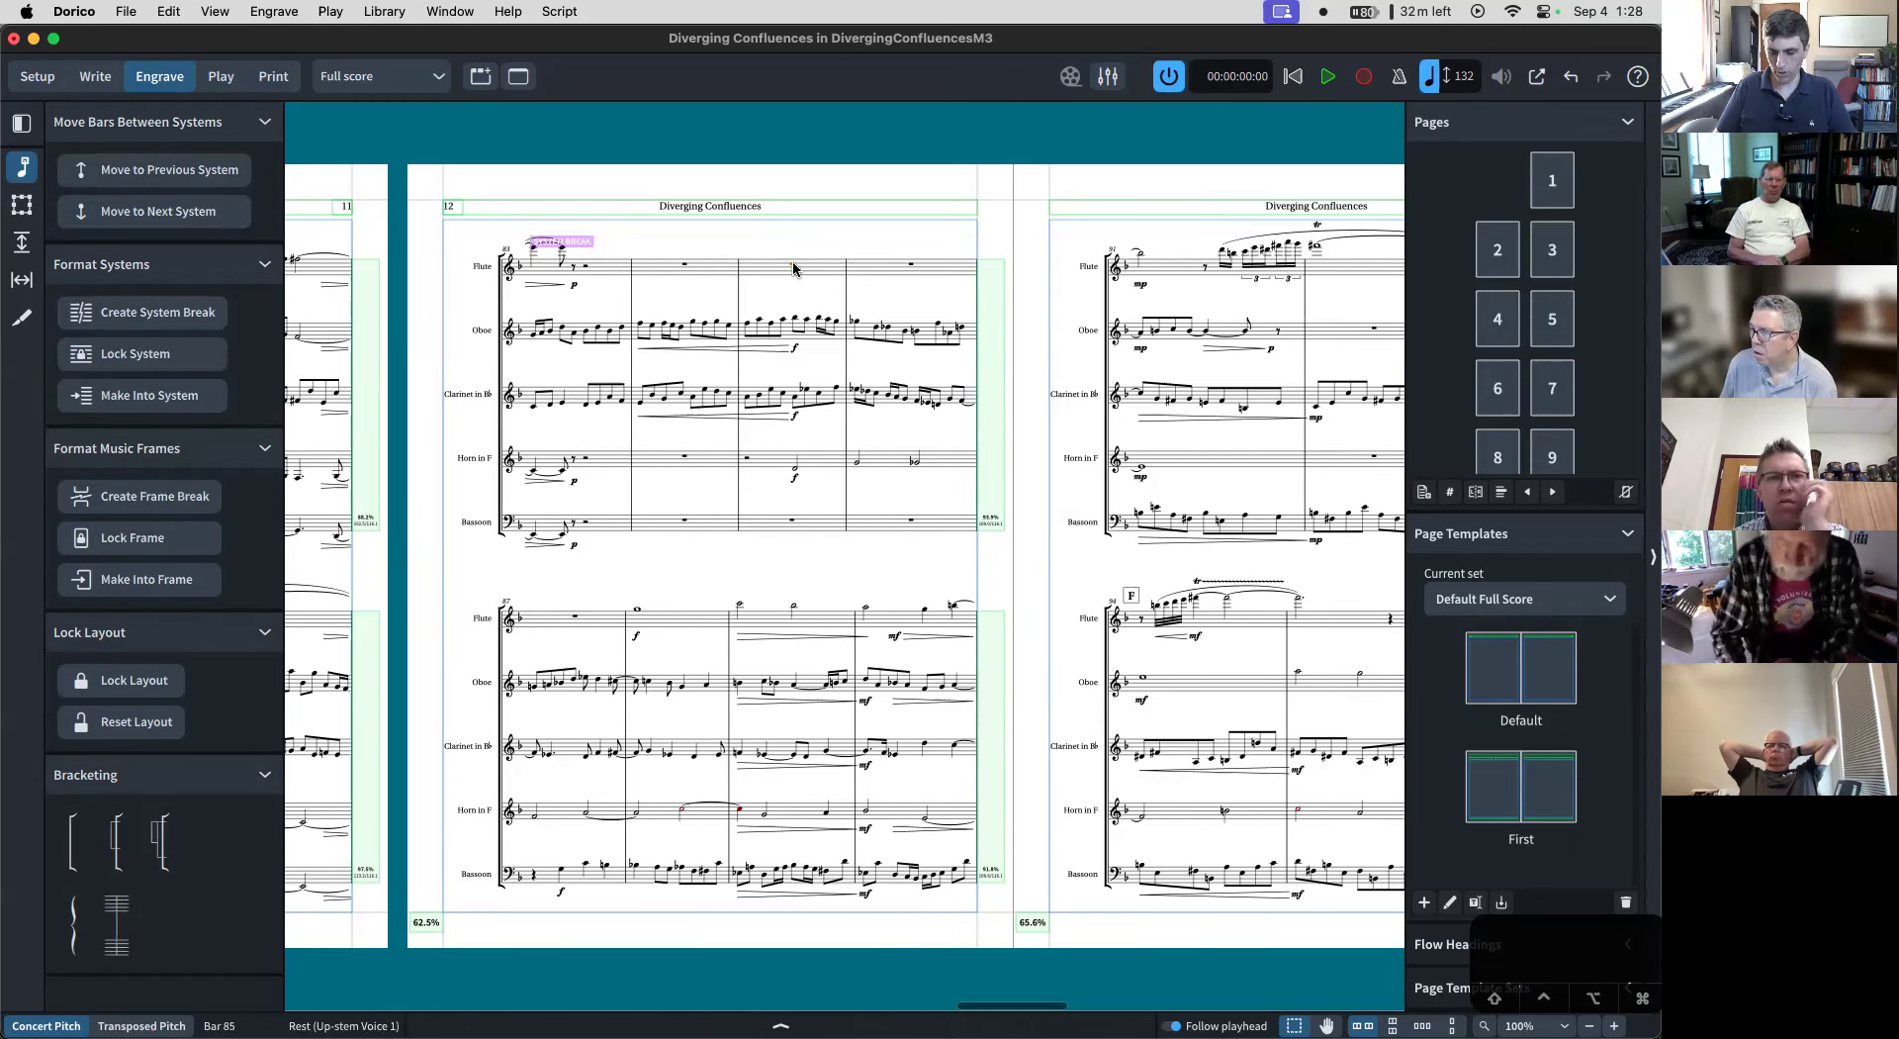
key("alt+super+s")
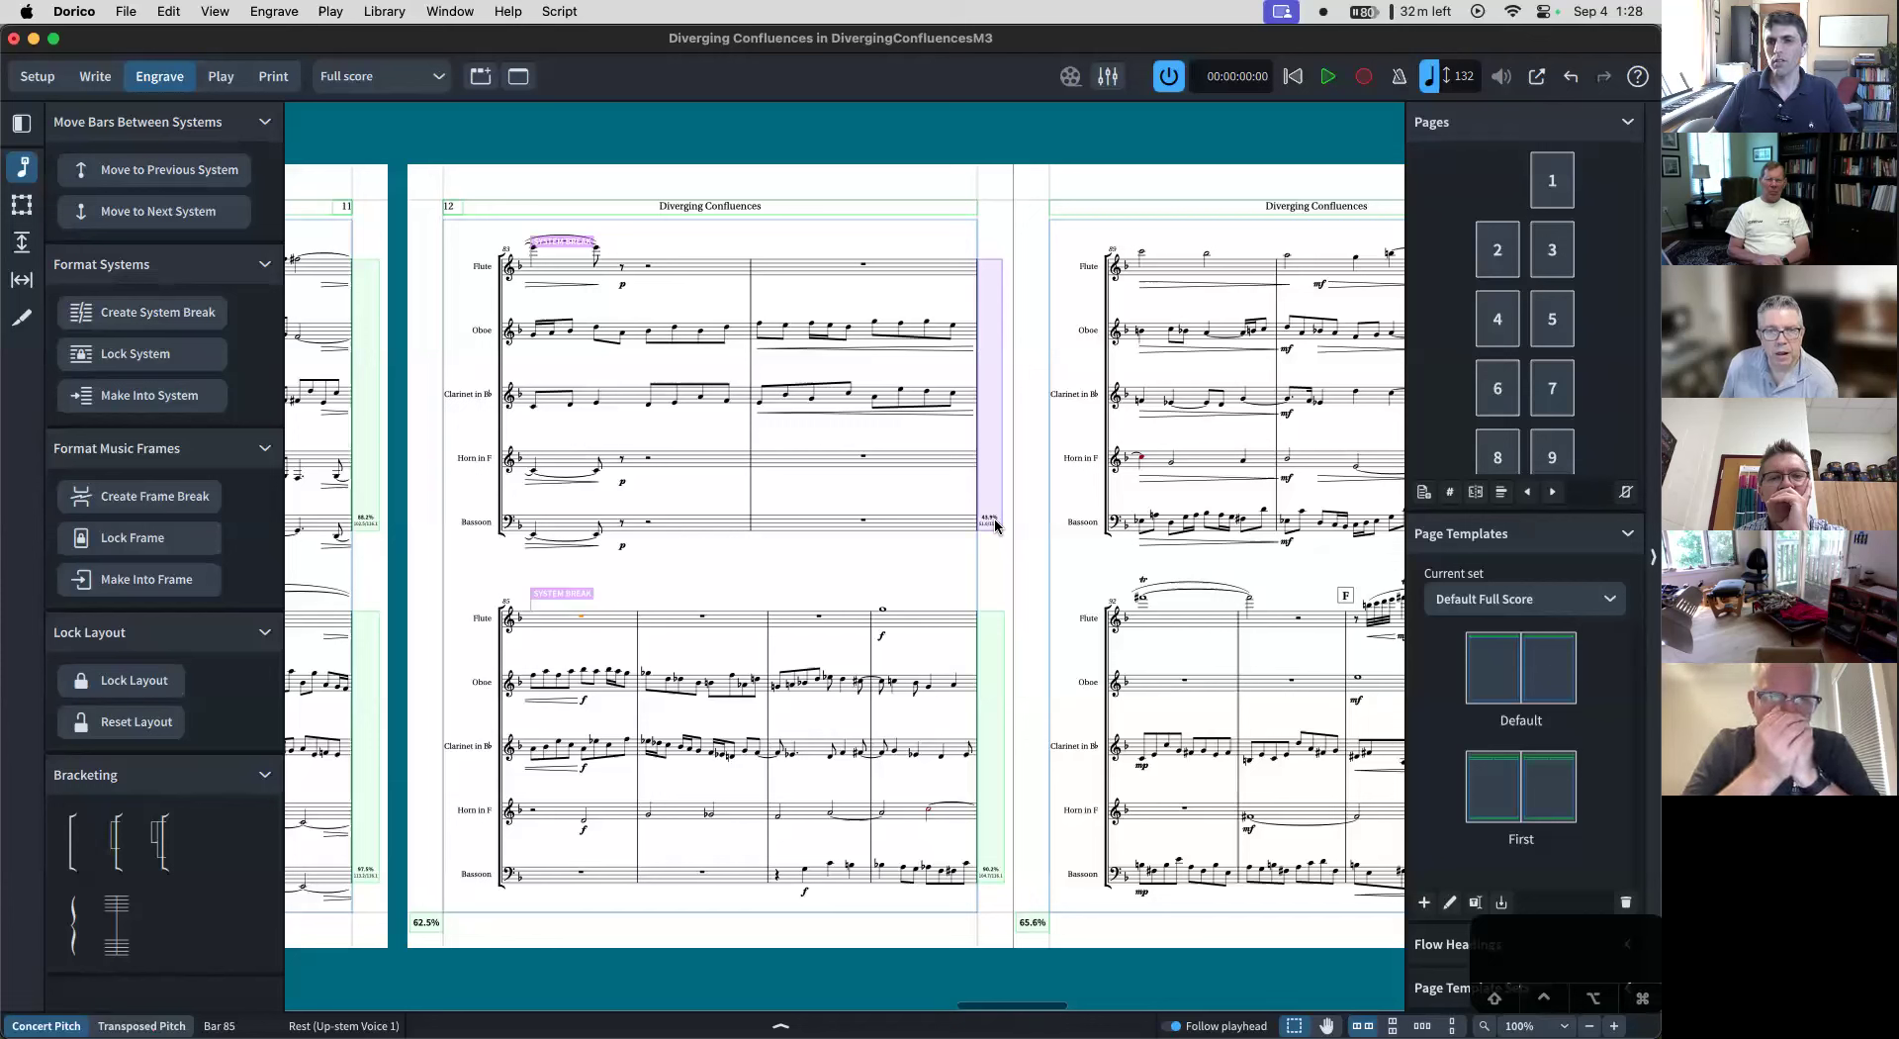
- Undo the system break at bar 85 and delete the system break at bar 83
left_click(592, 594)
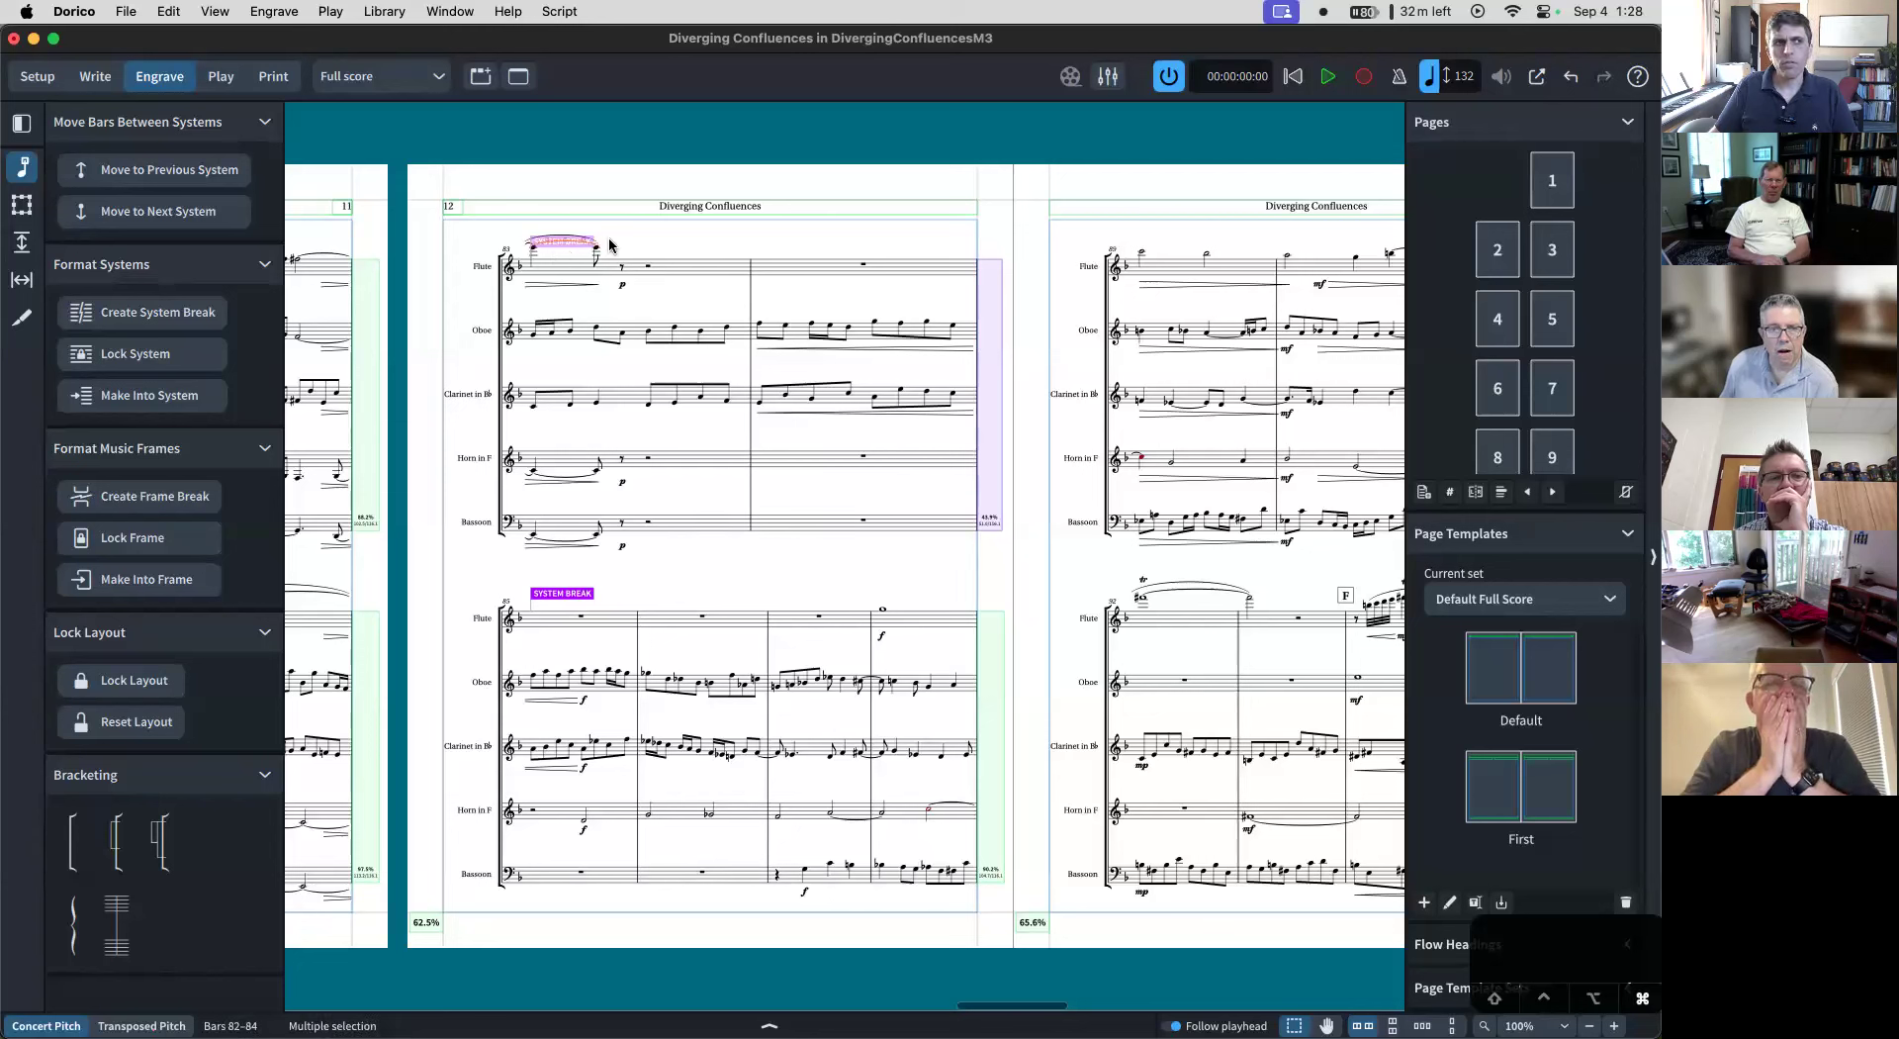
key("super+z")
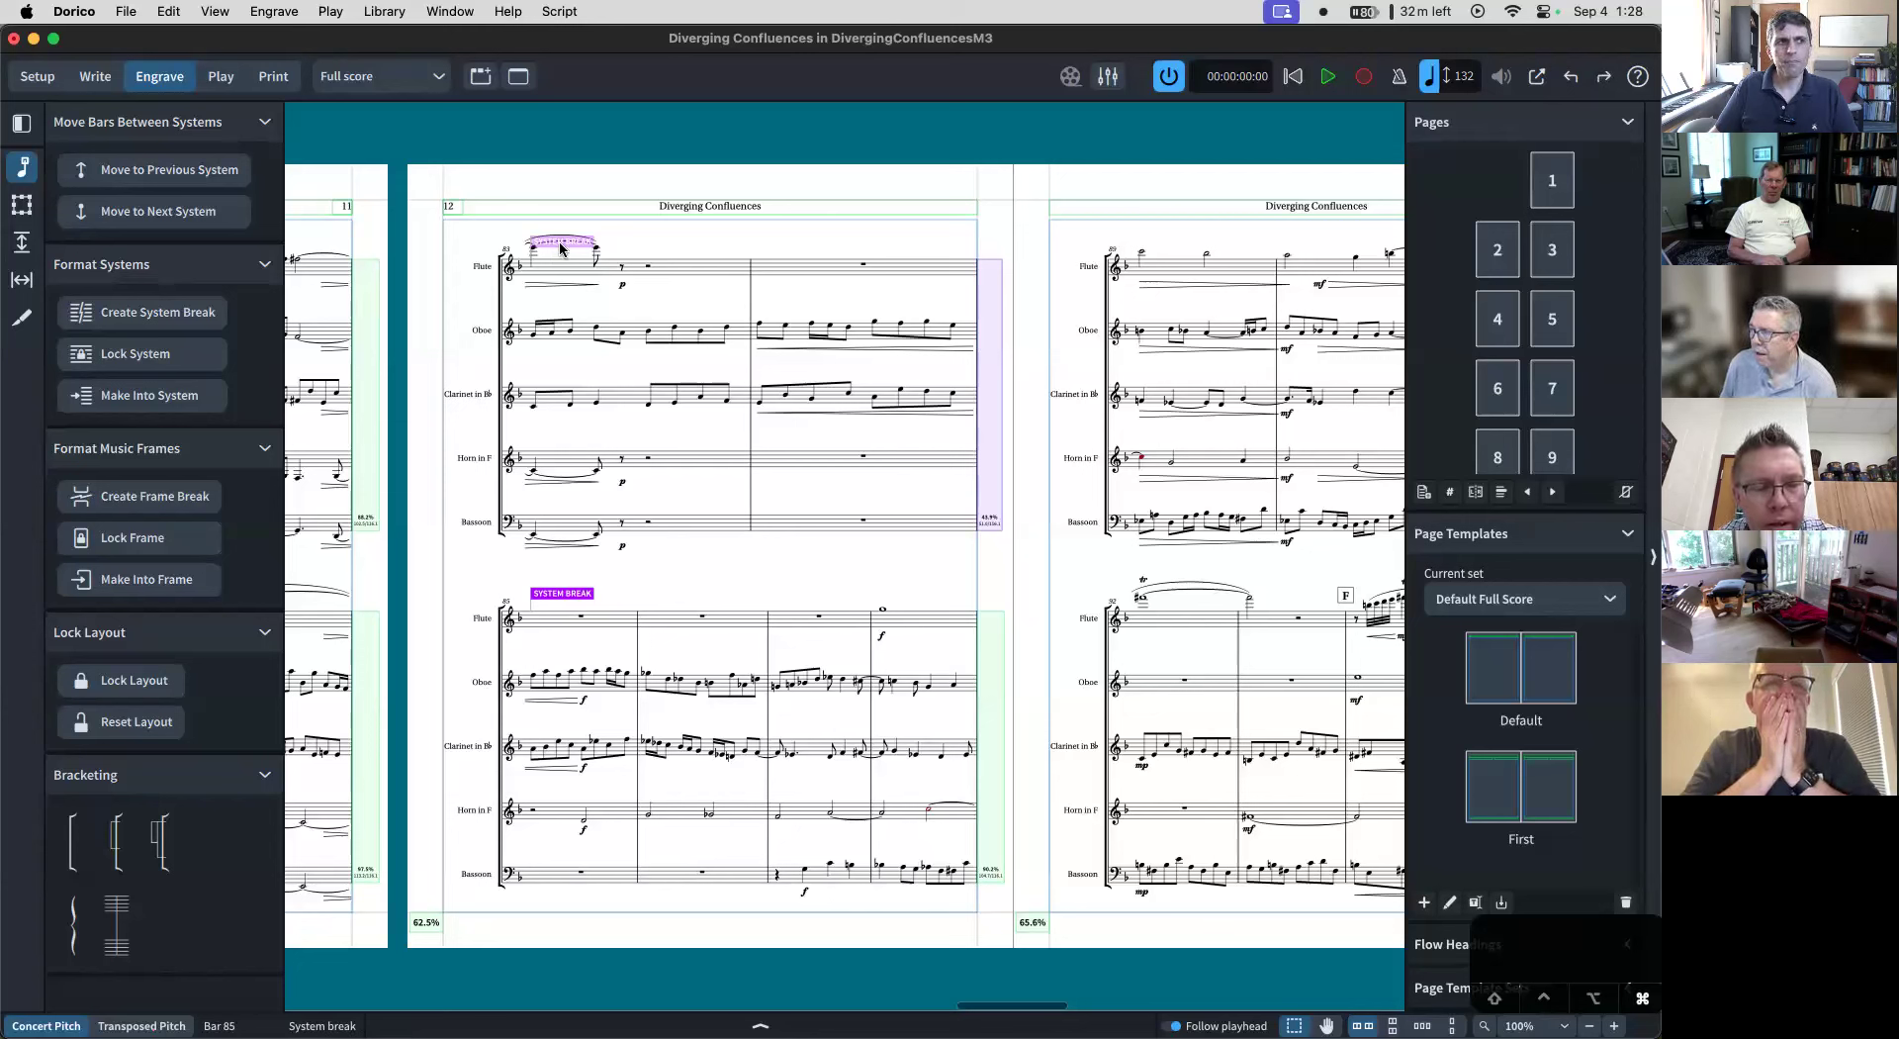
key("super+z")
key("super+z")
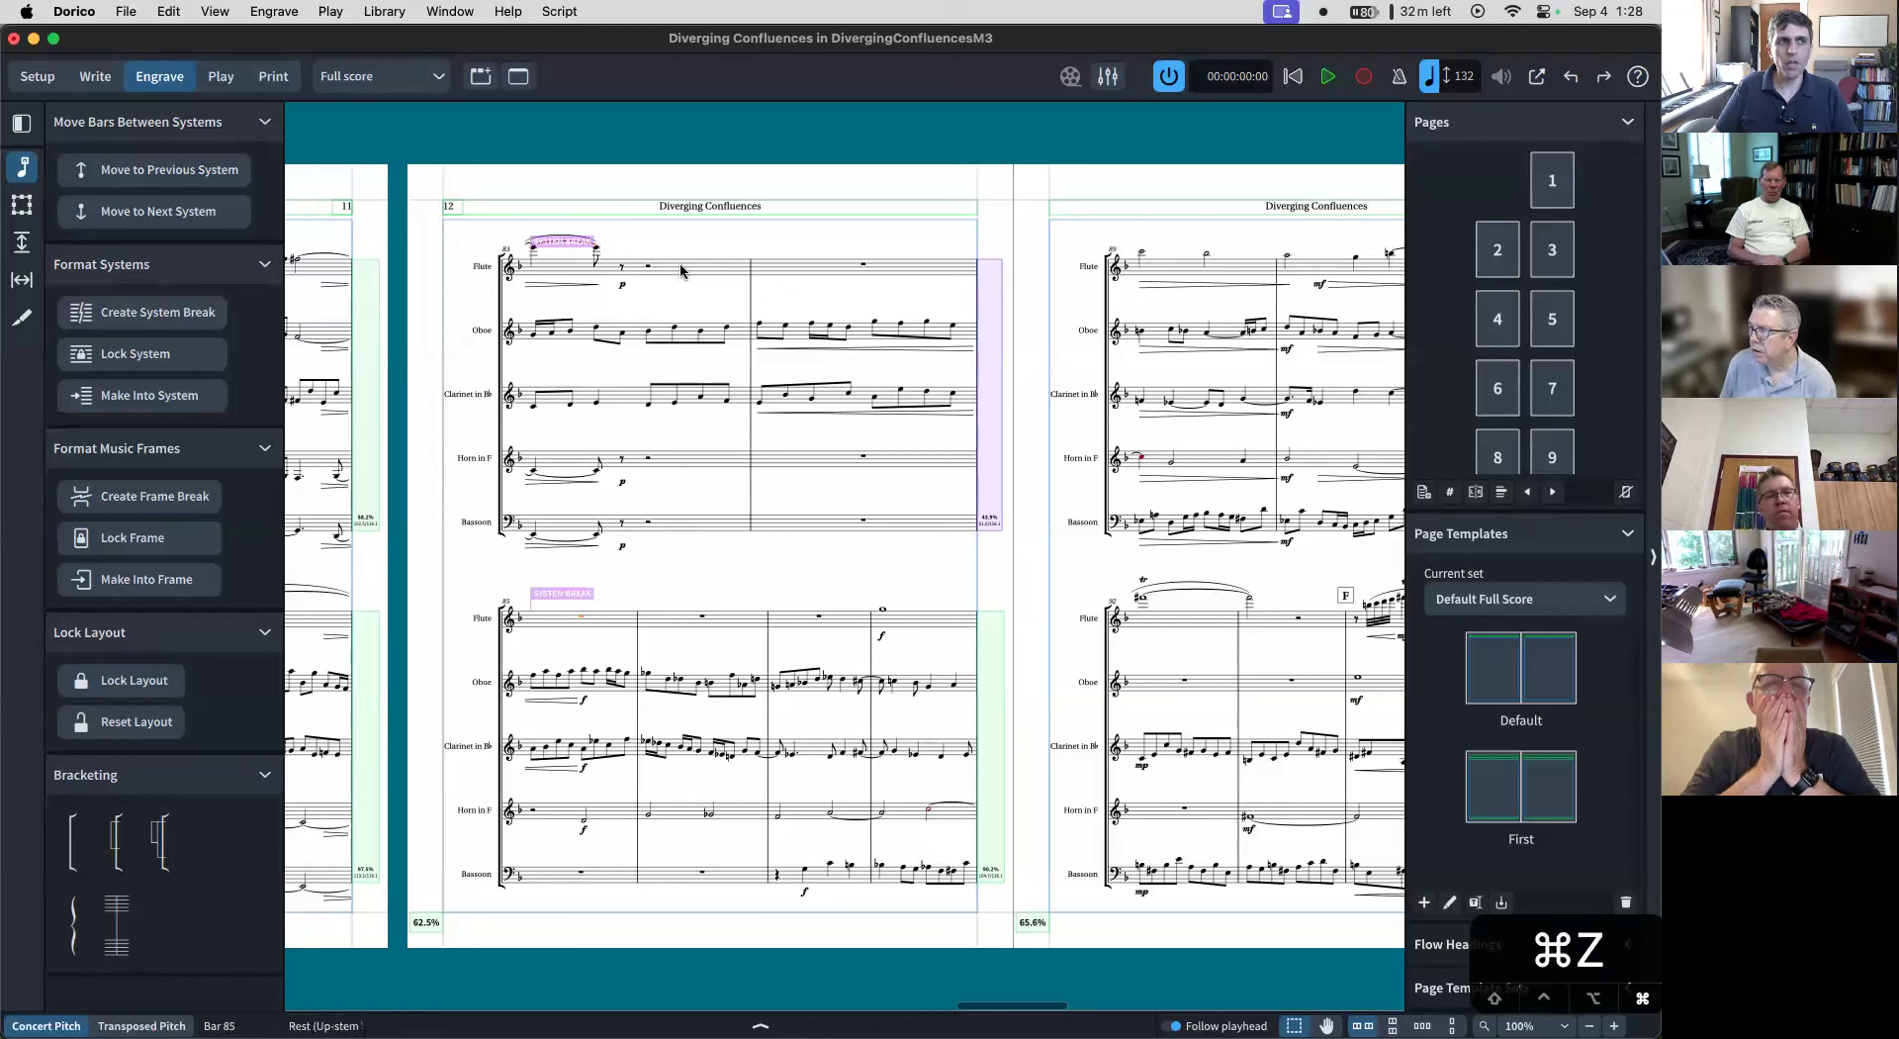
key("super+z")
left_click(606, 242)
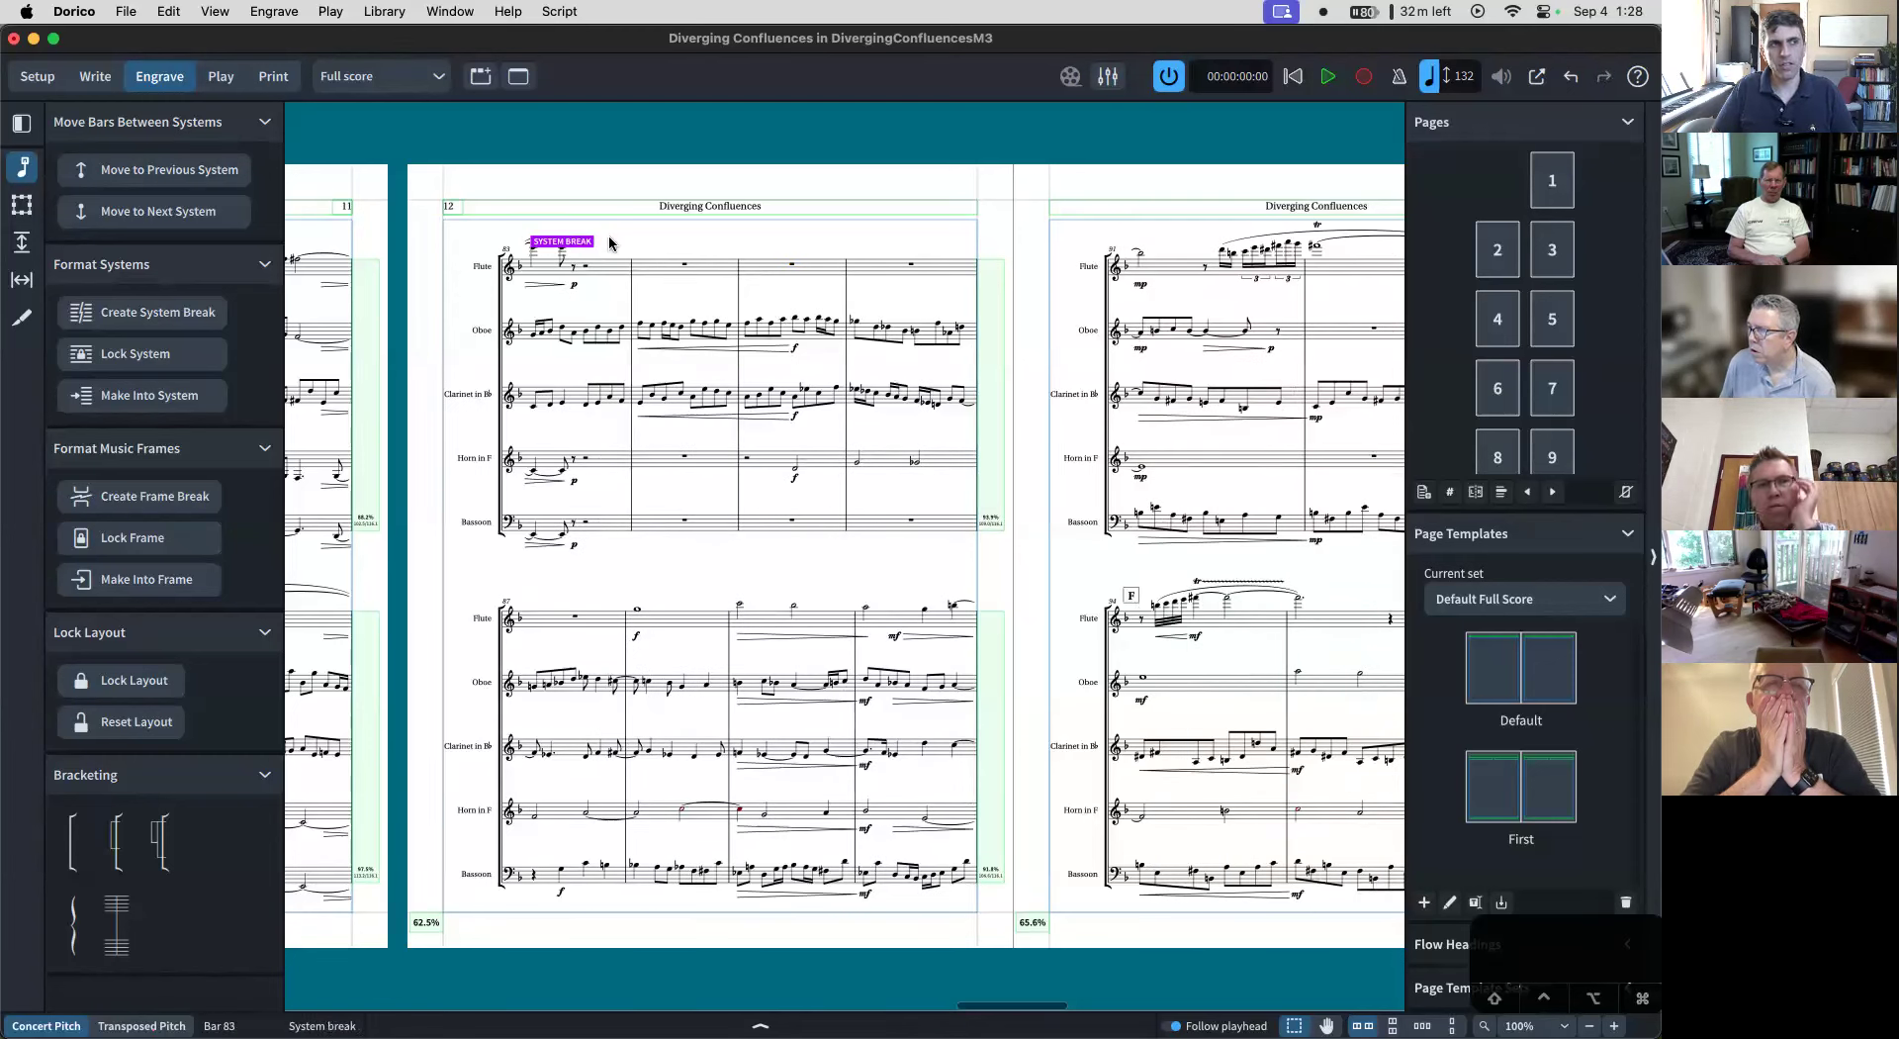
key("Delete")
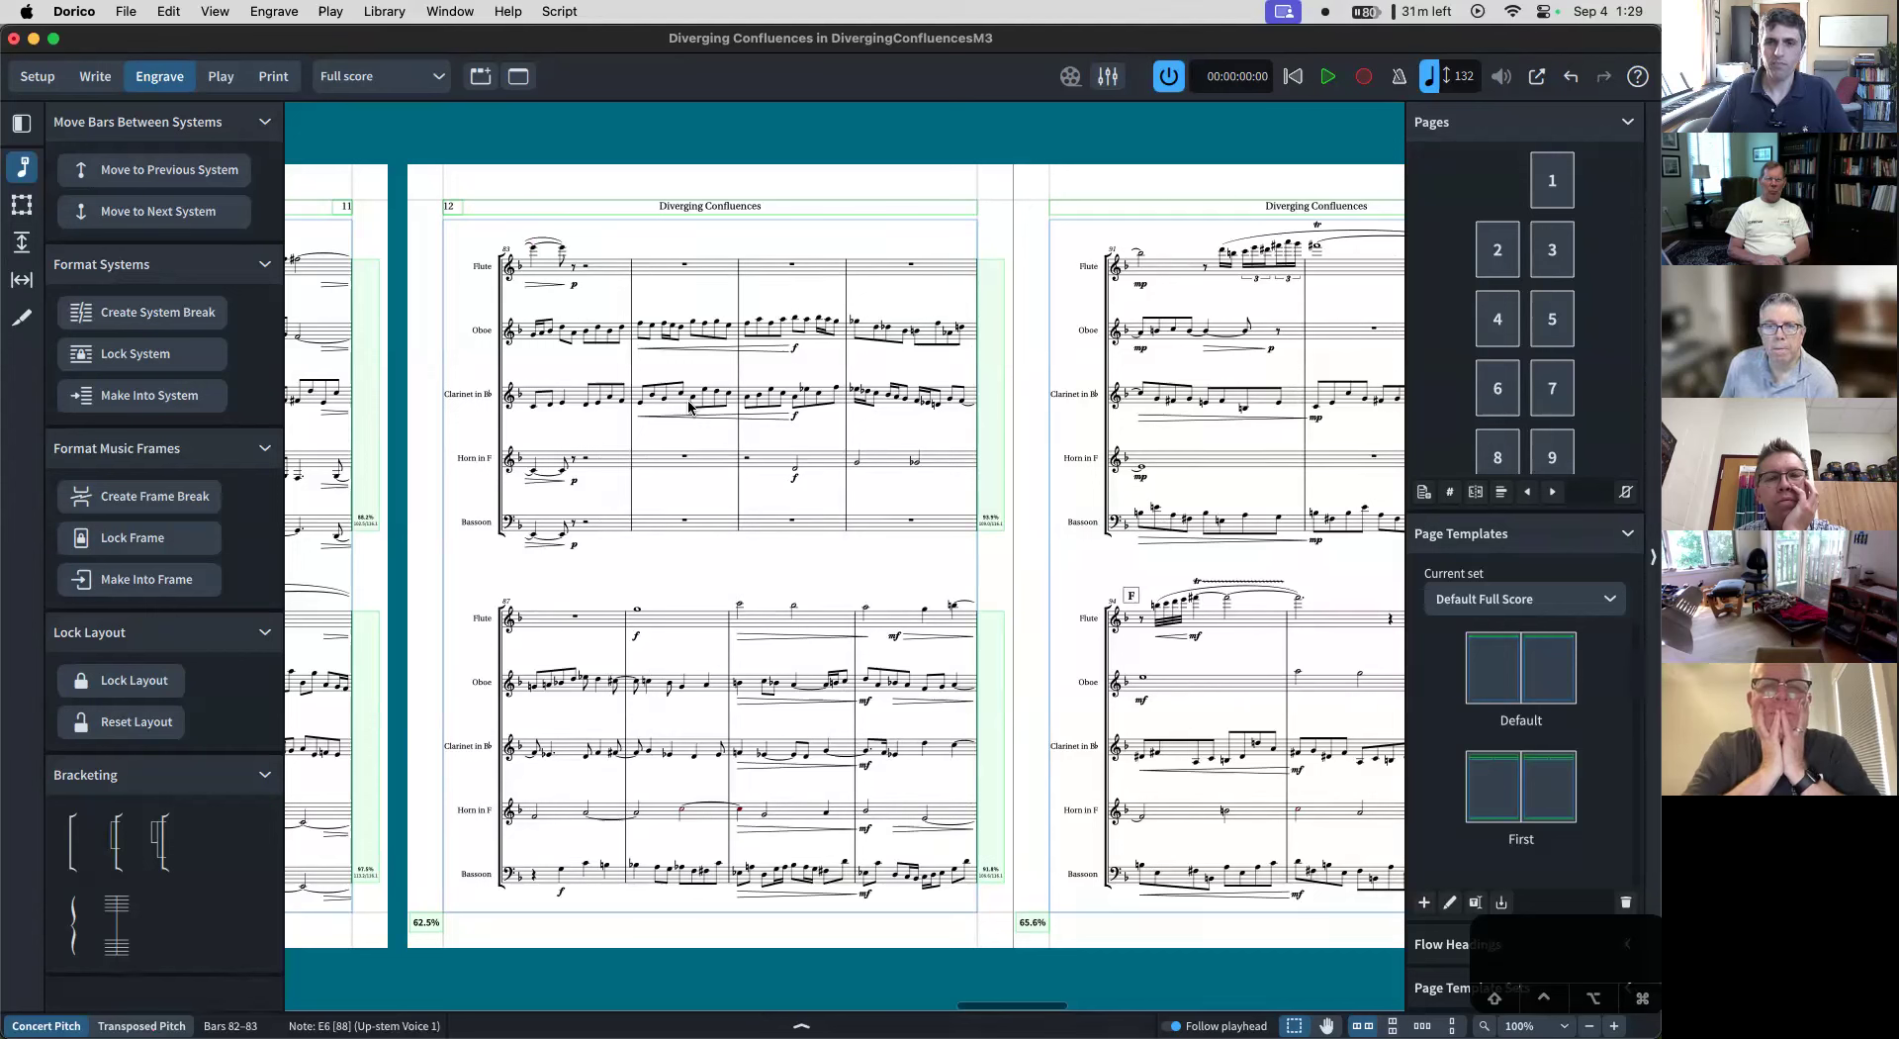
- Switch to frame editing, select the music frame and the title text frame on page 1, and clear the selection
scroll(336, 324, "left", 6)
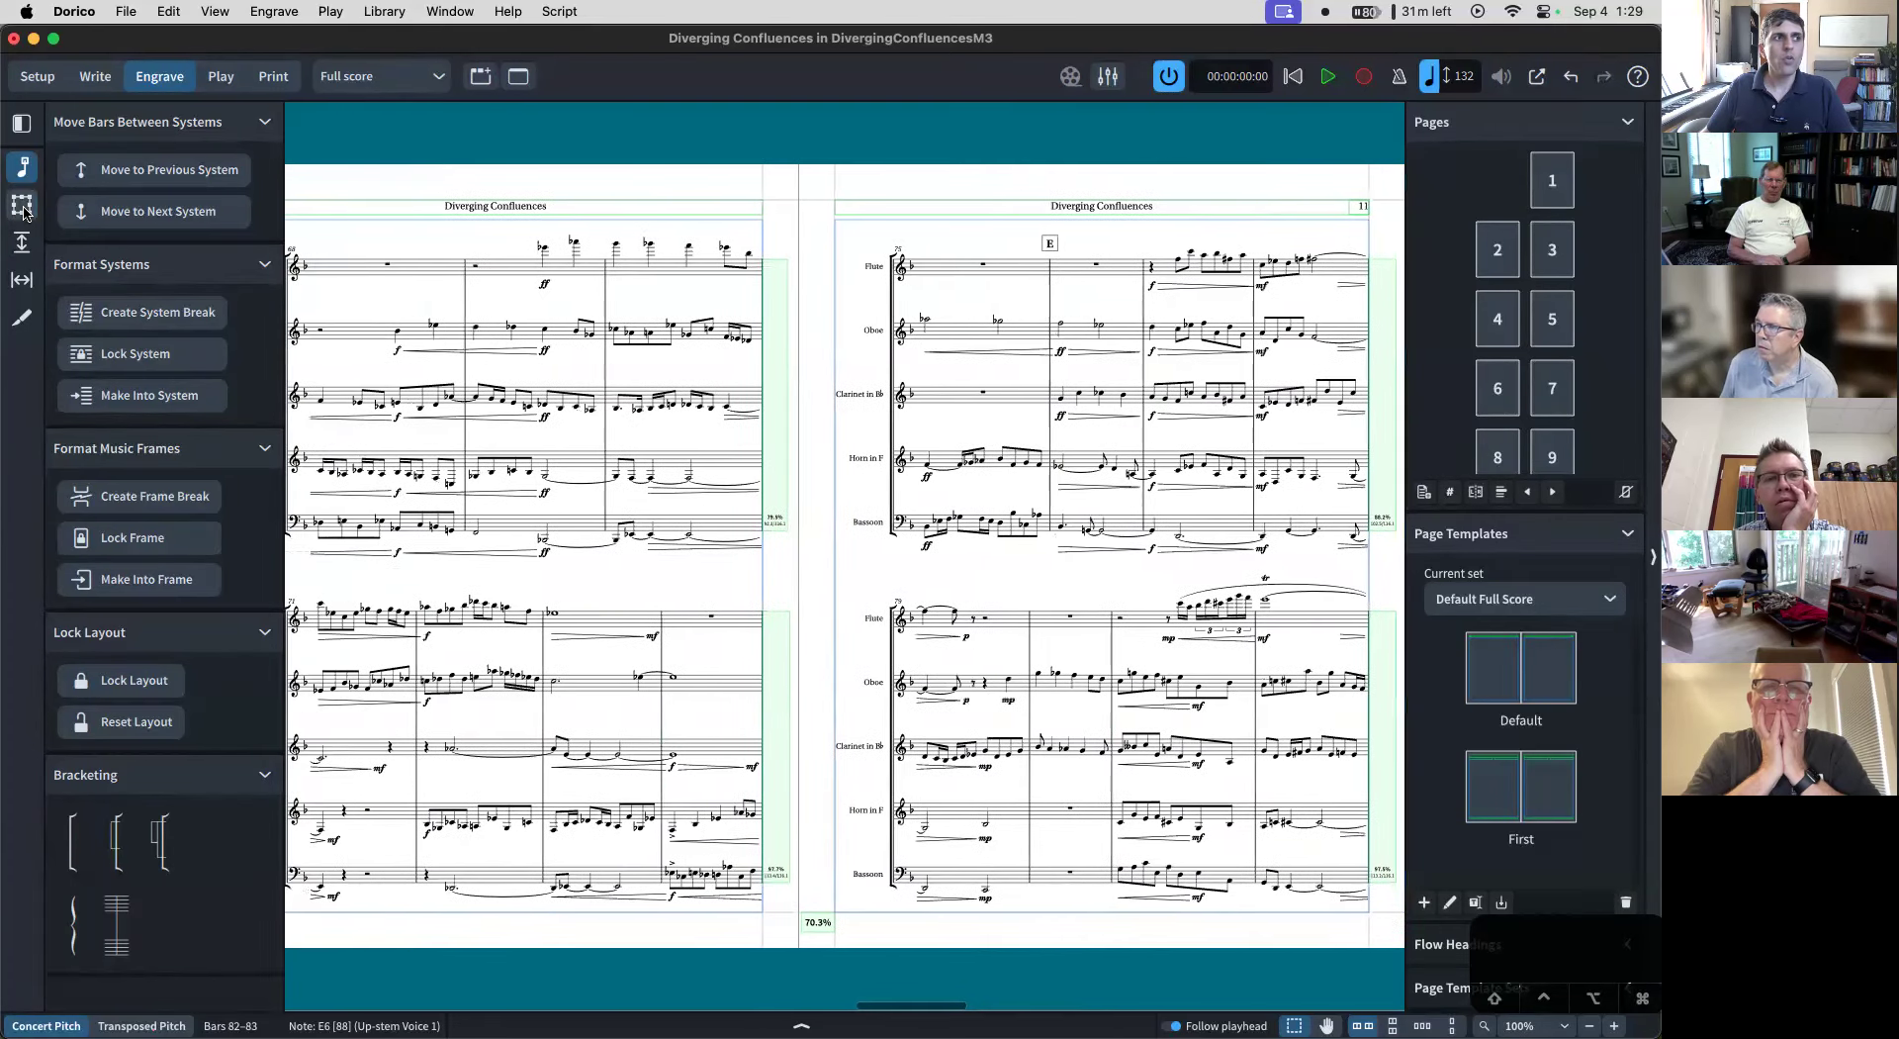
left_click(22, 206)
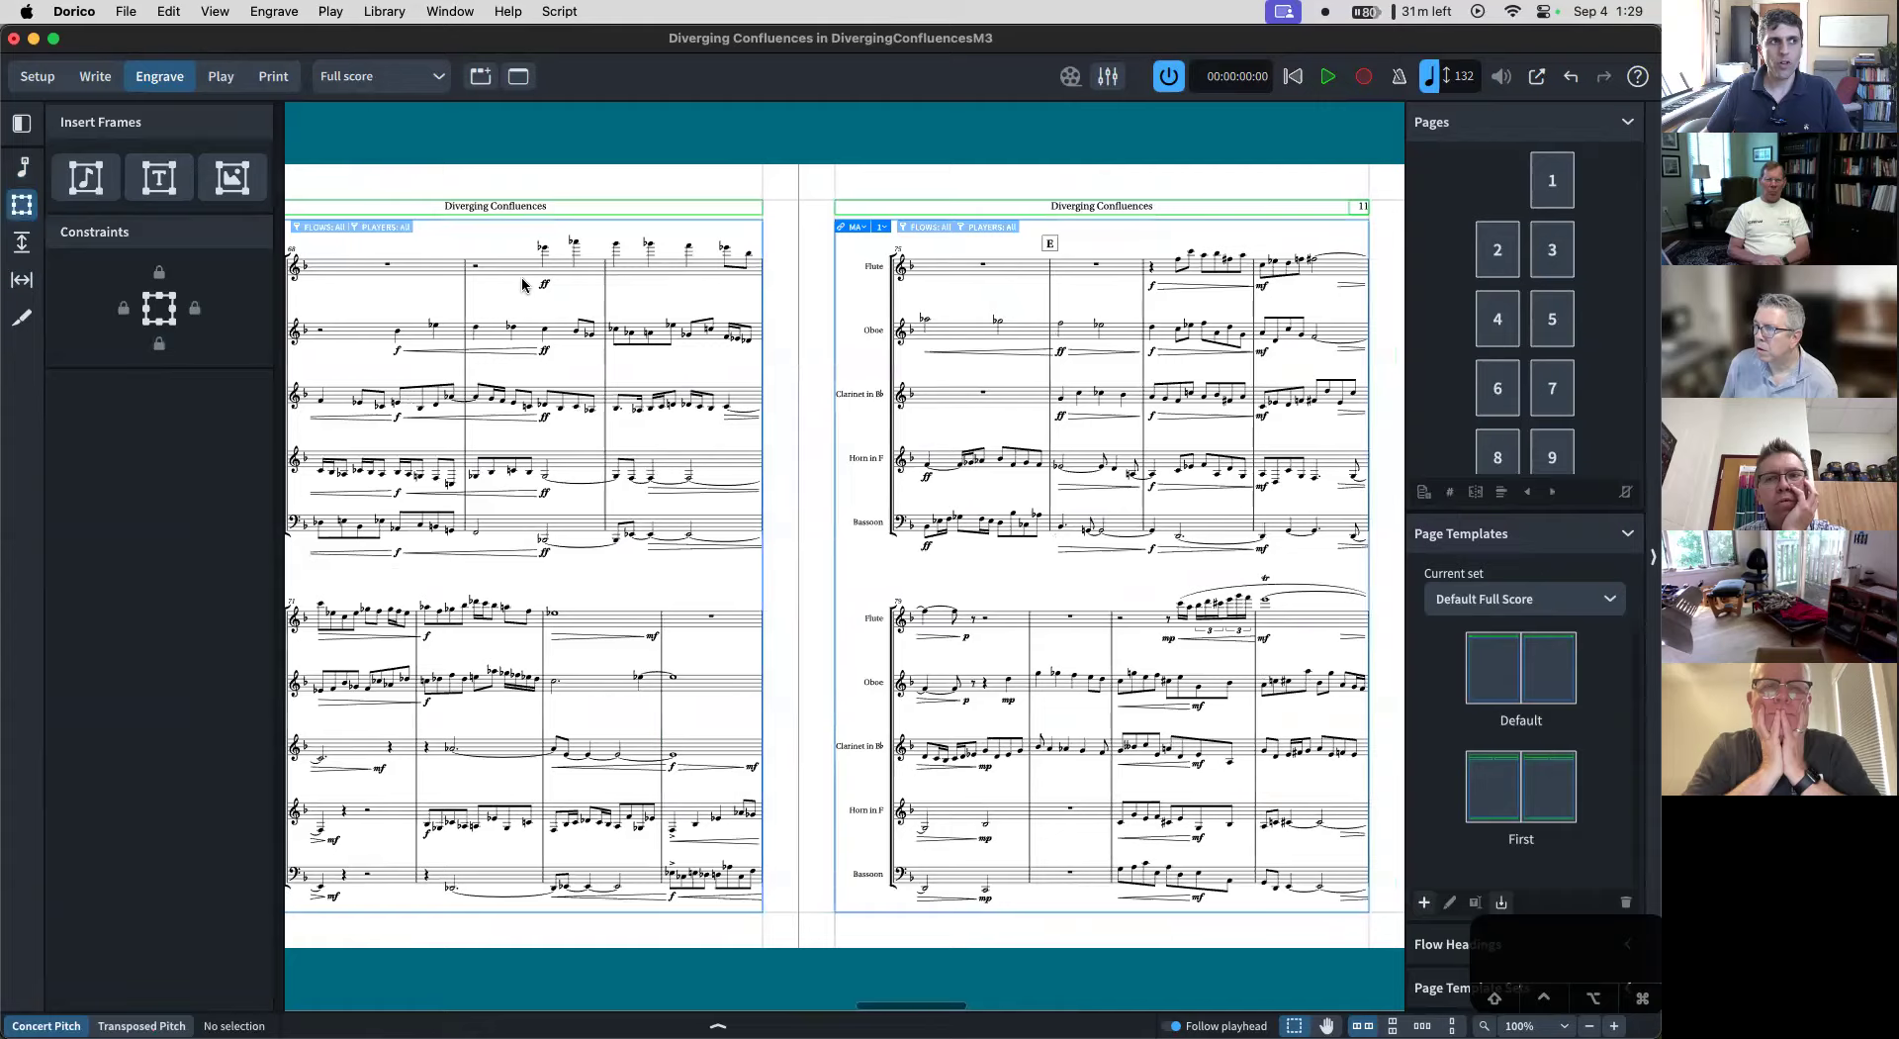
scroll(523, 285, "left", 10)
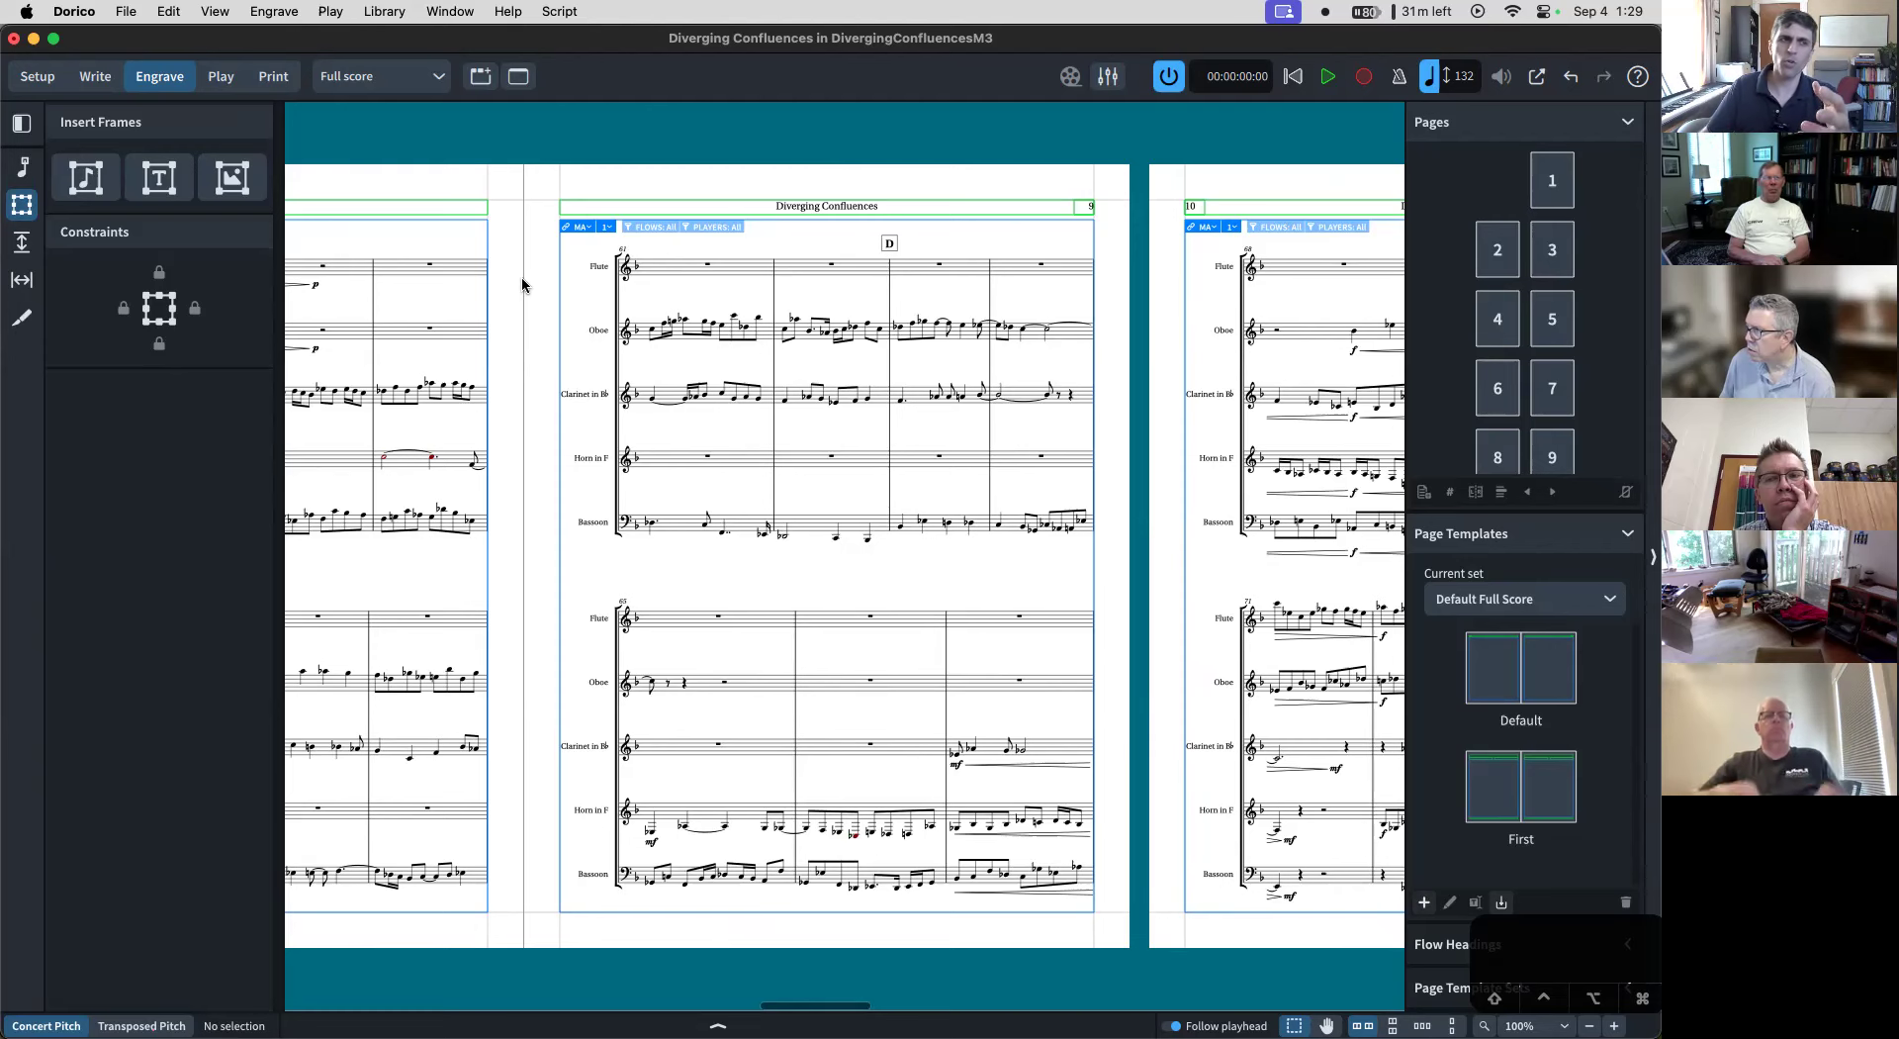
scroll(522, 285, "left", 15)
scroll(522, 285, "left", 15)
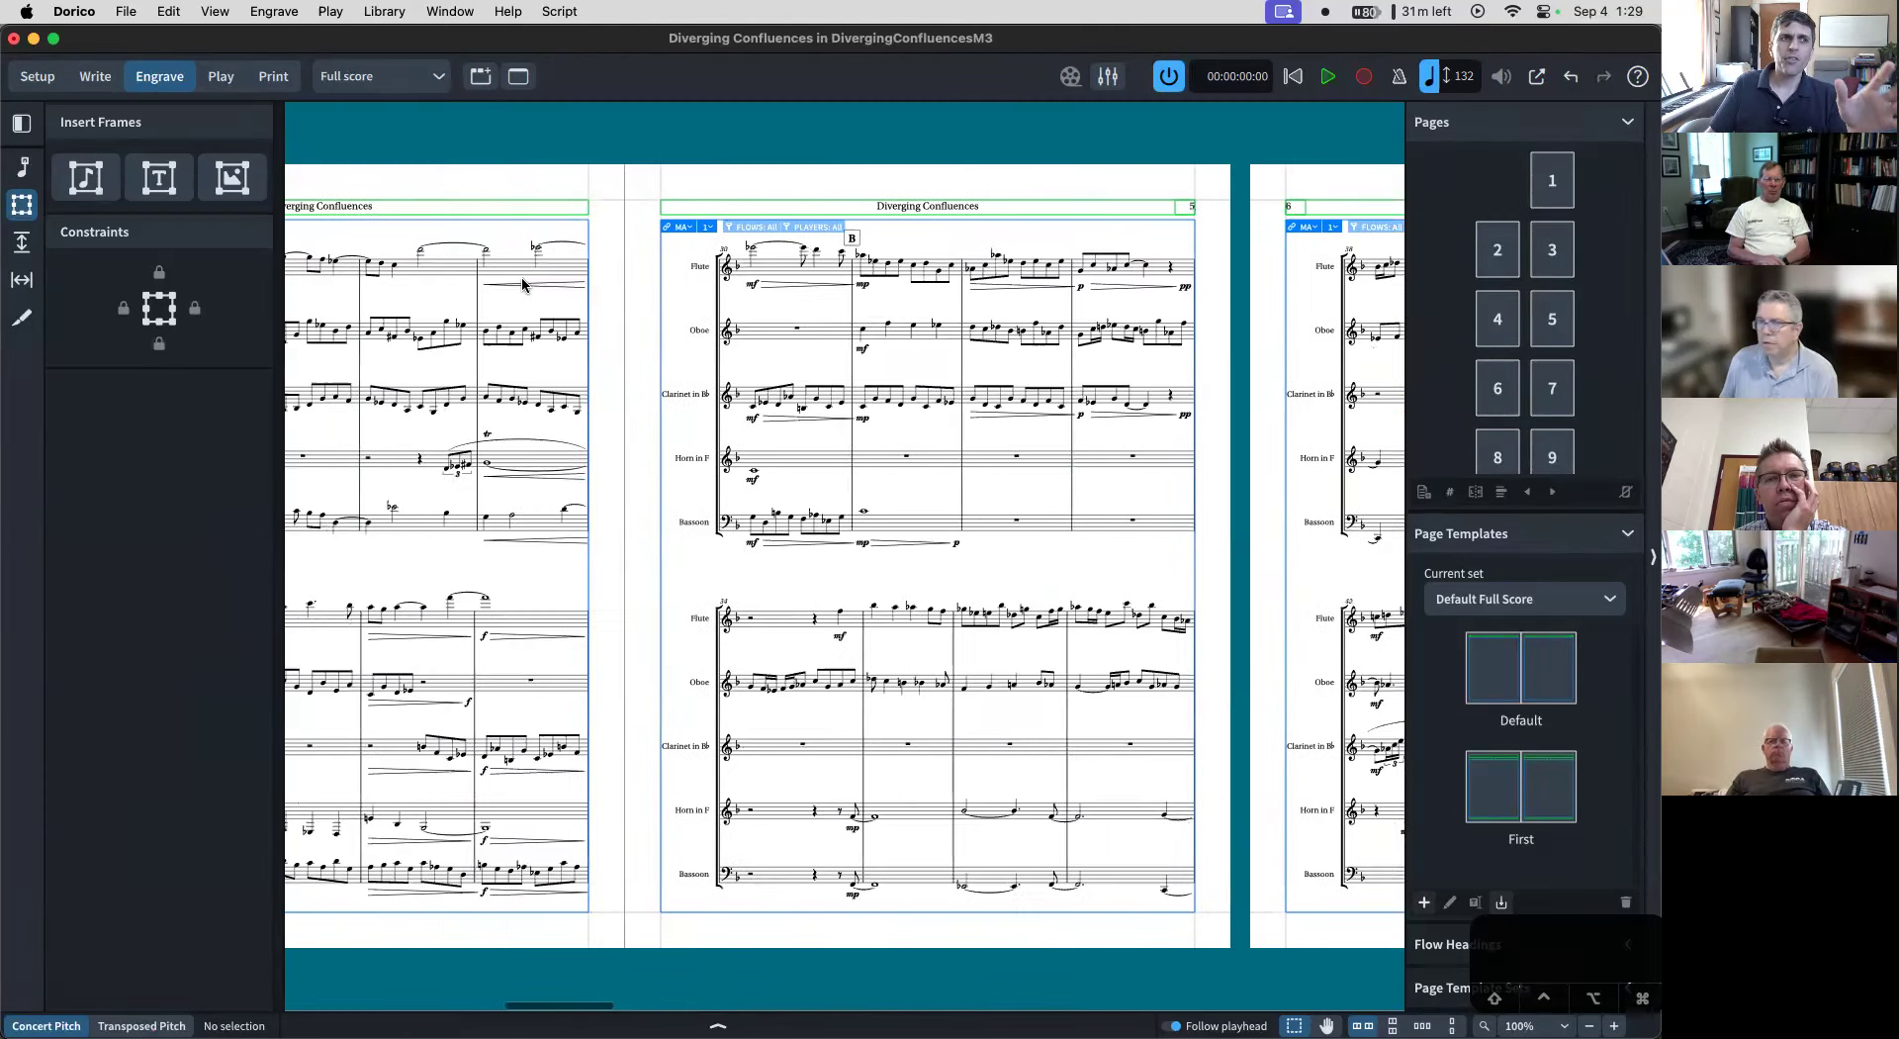
scroll(522, 284, "left", 5)
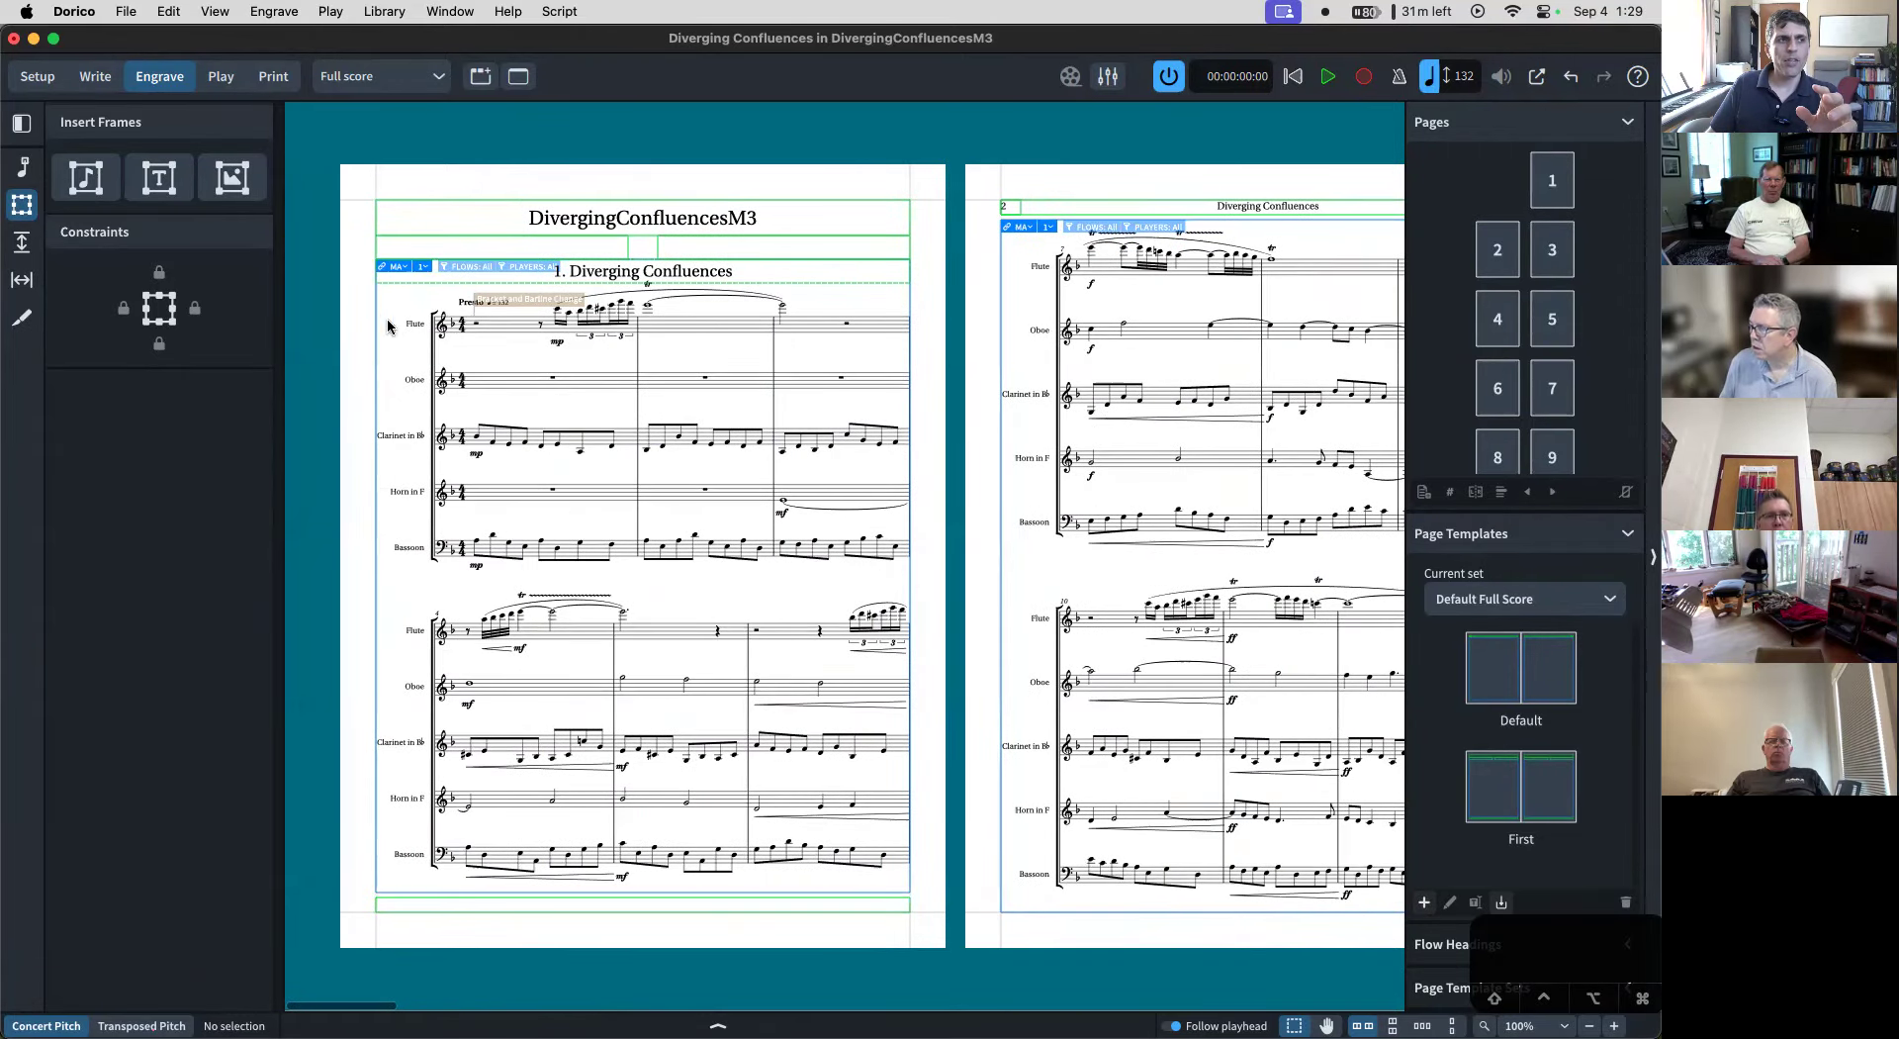
left_click(377, 338)
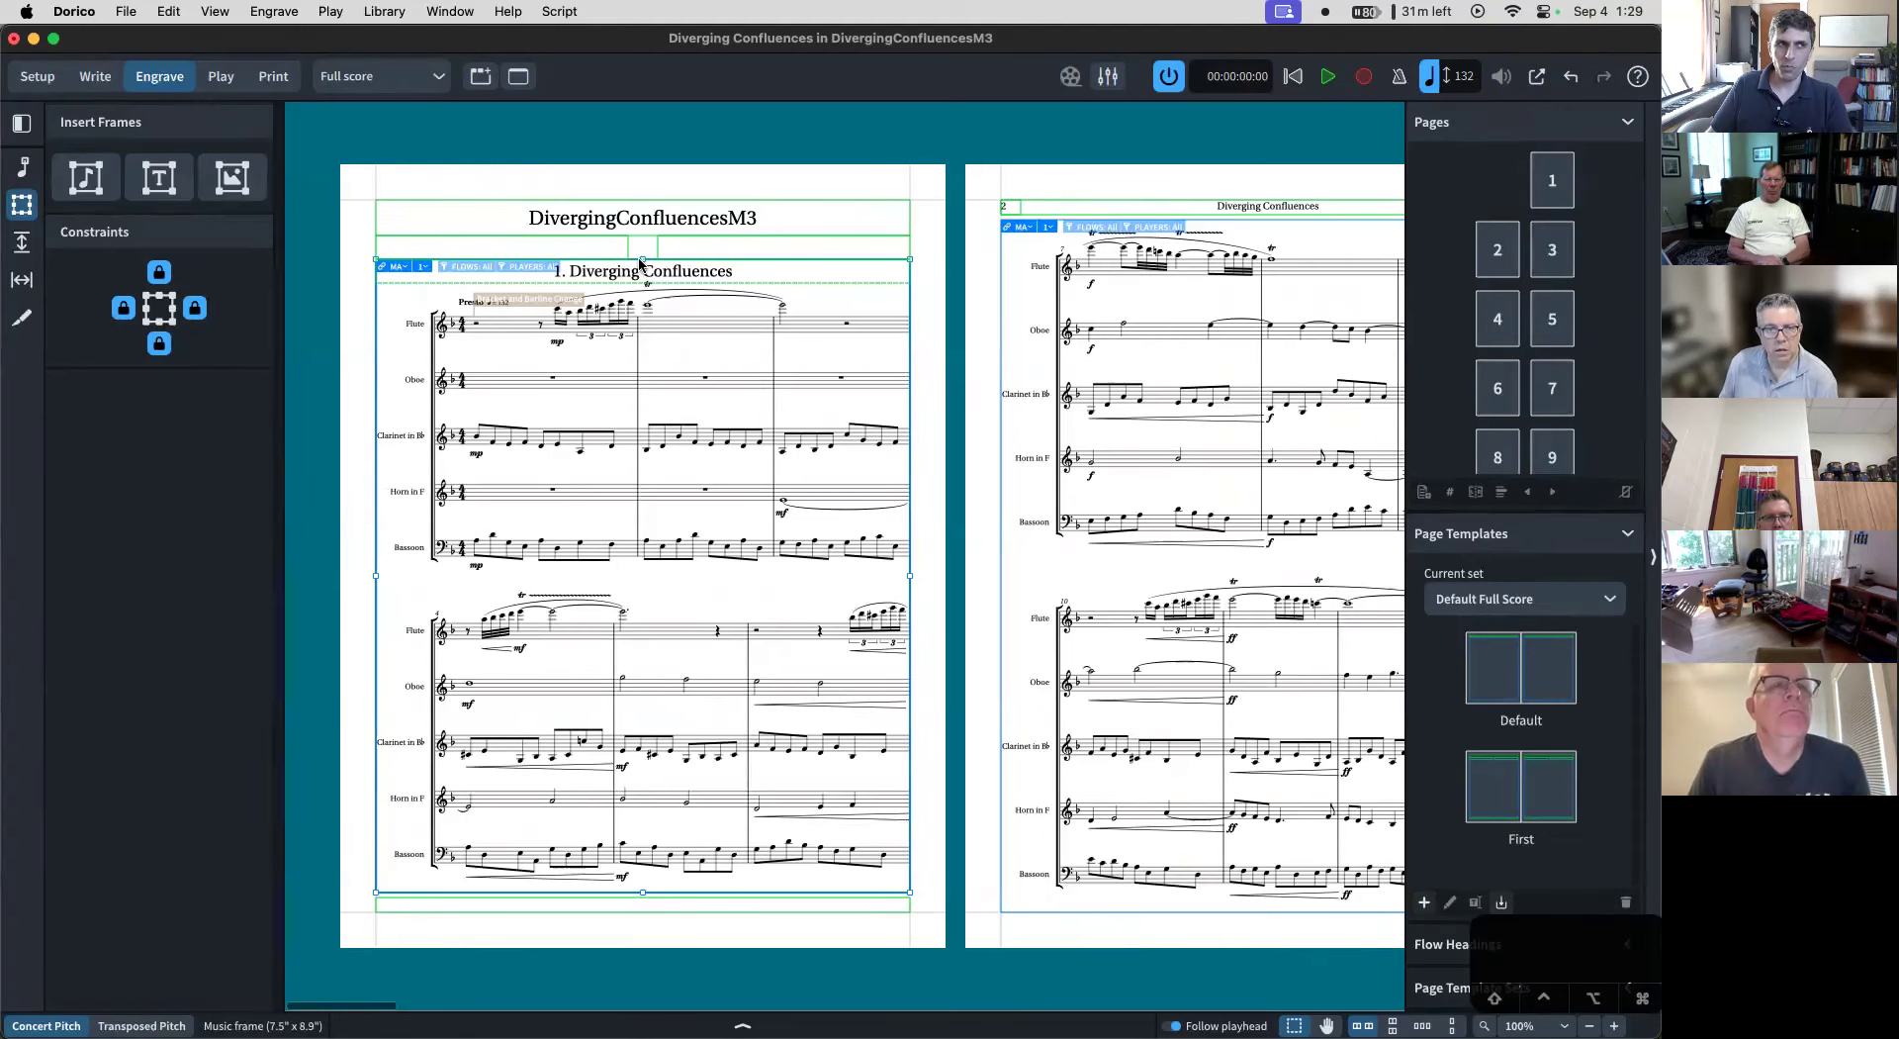
left_click(377, 214)
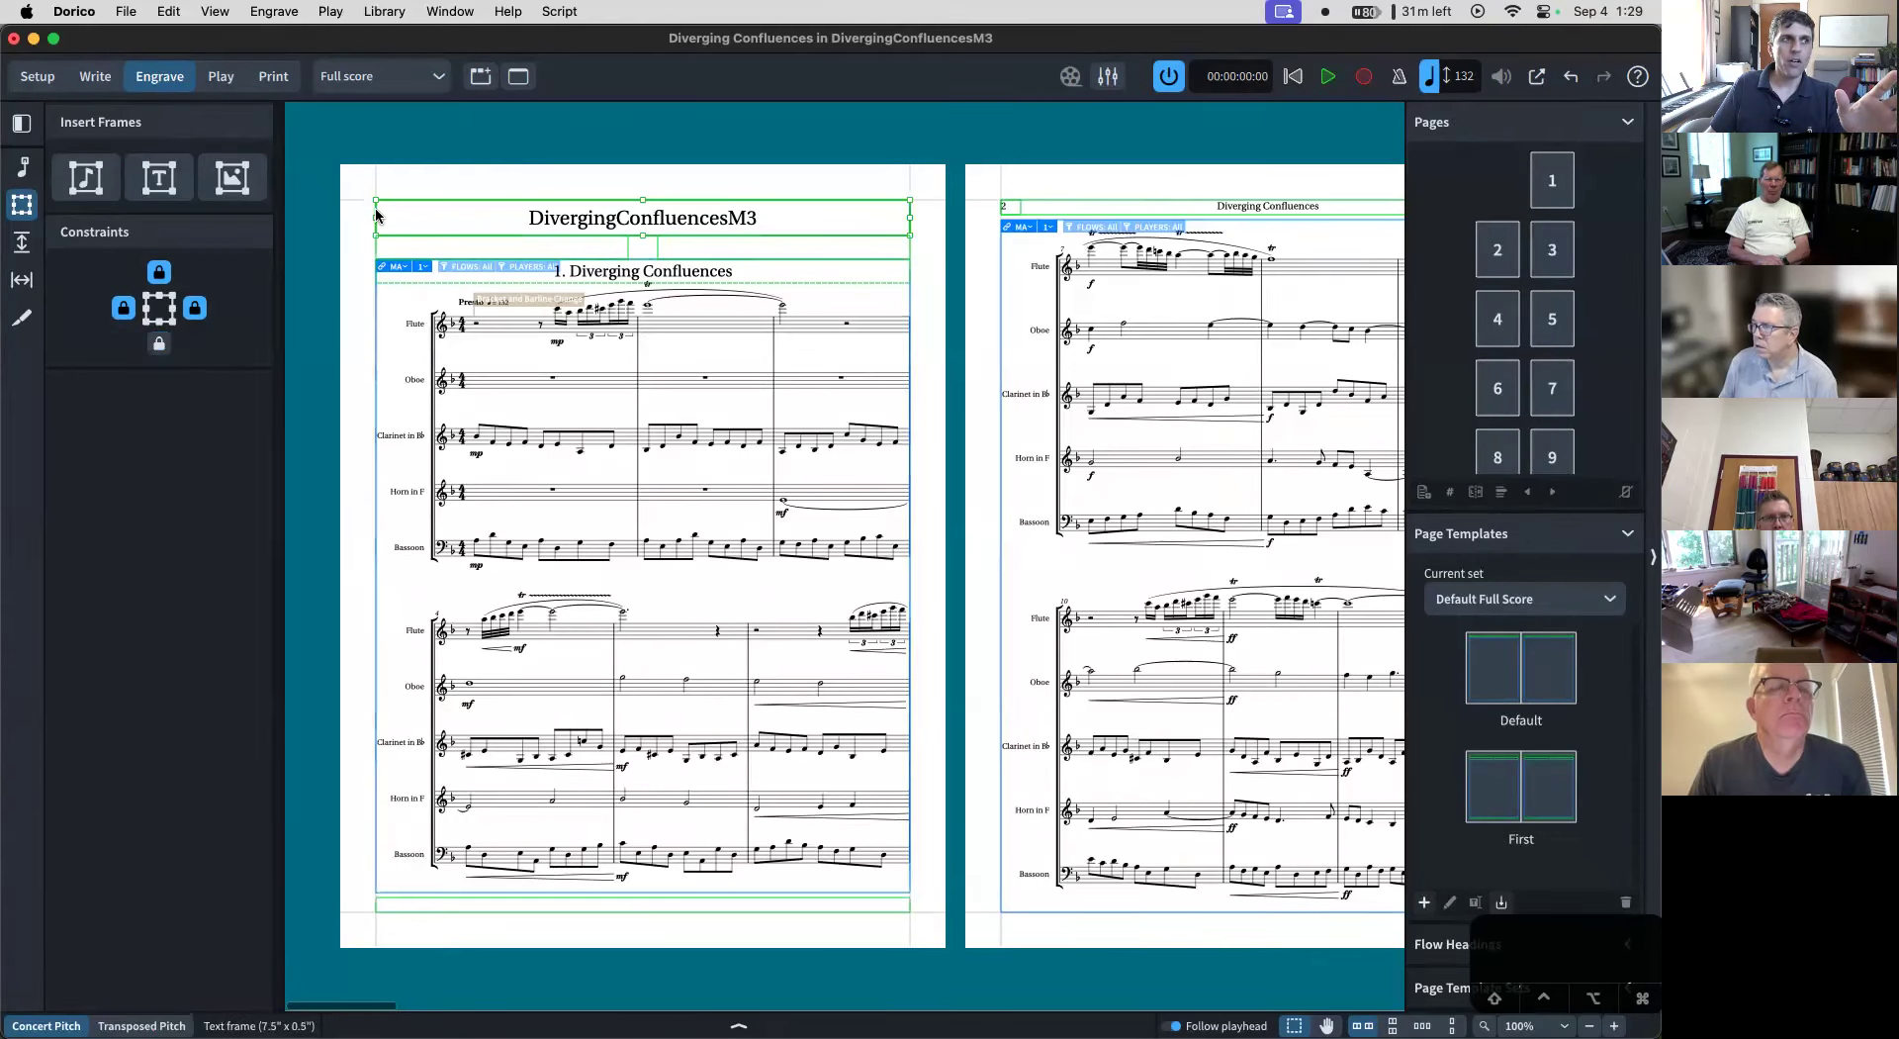
left_click(237, 189)
key("Escape")
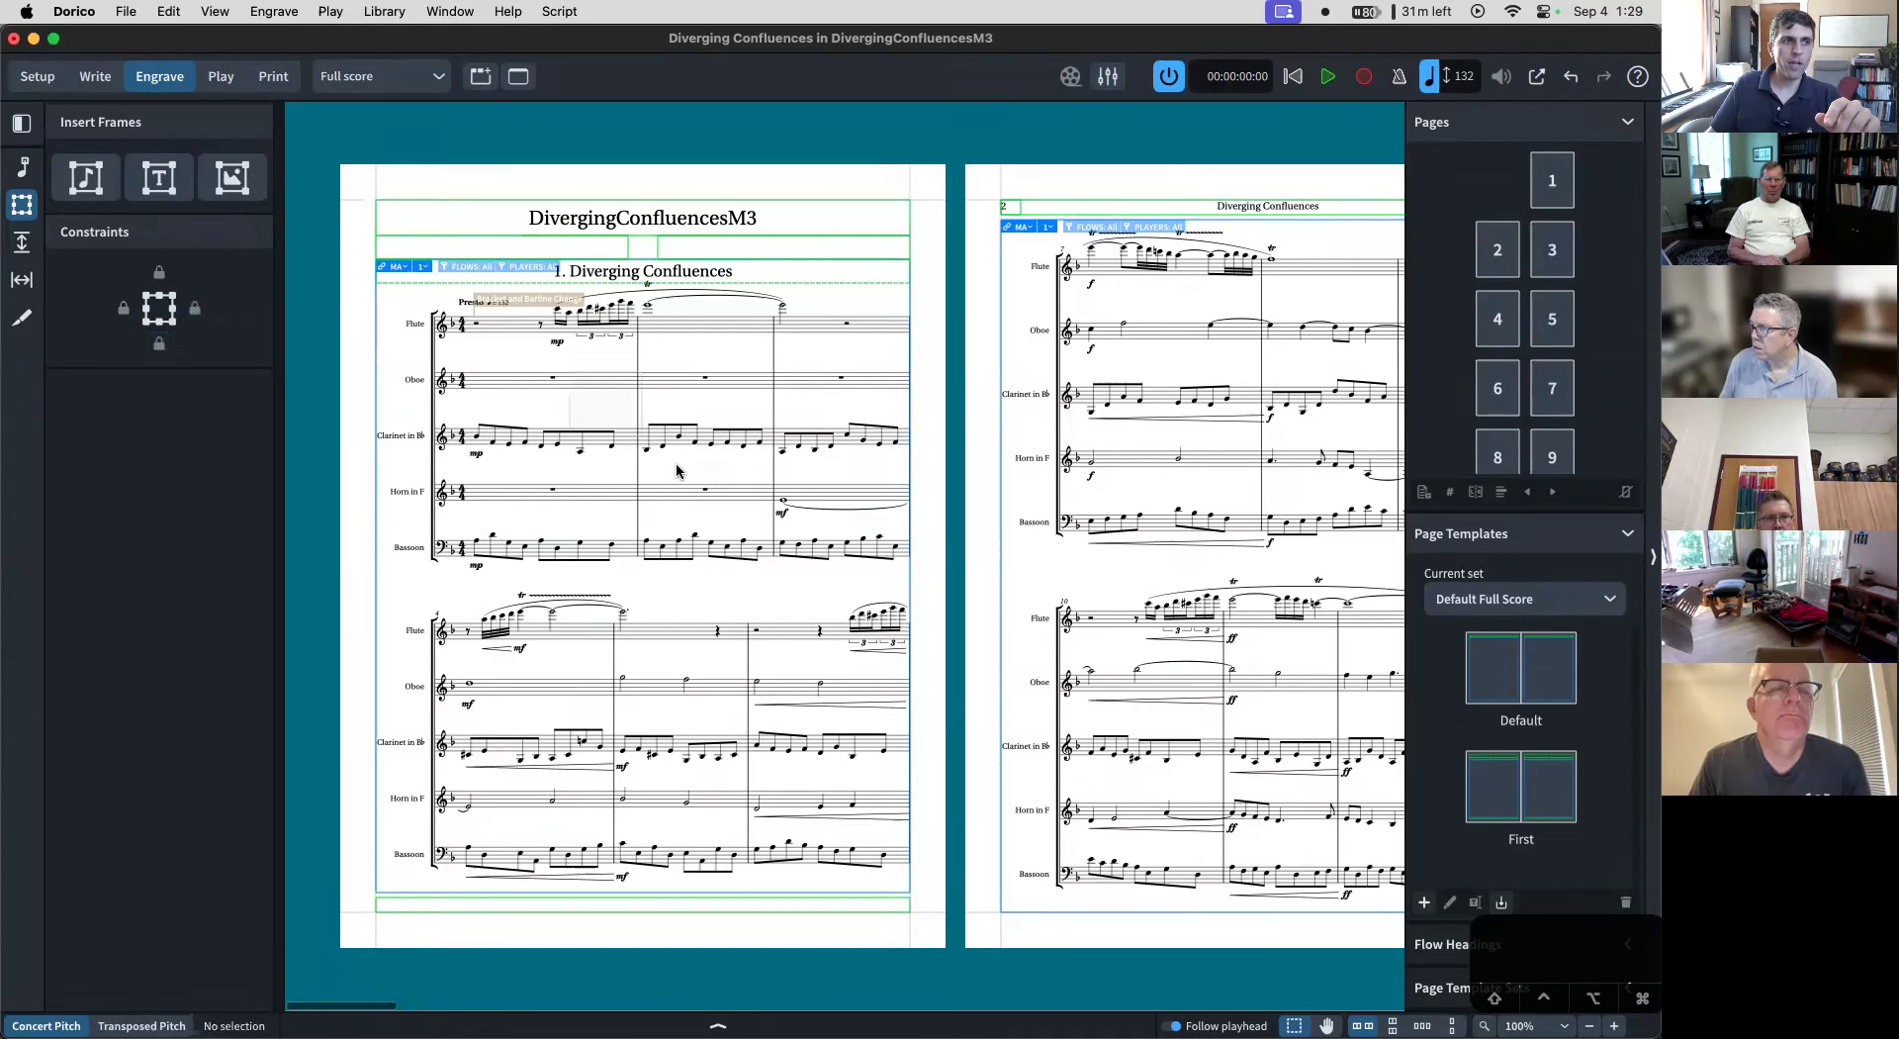
- Draw a graphics frame about 3.9" × 2.5" over the first system on page 1
left_click(243, 182)
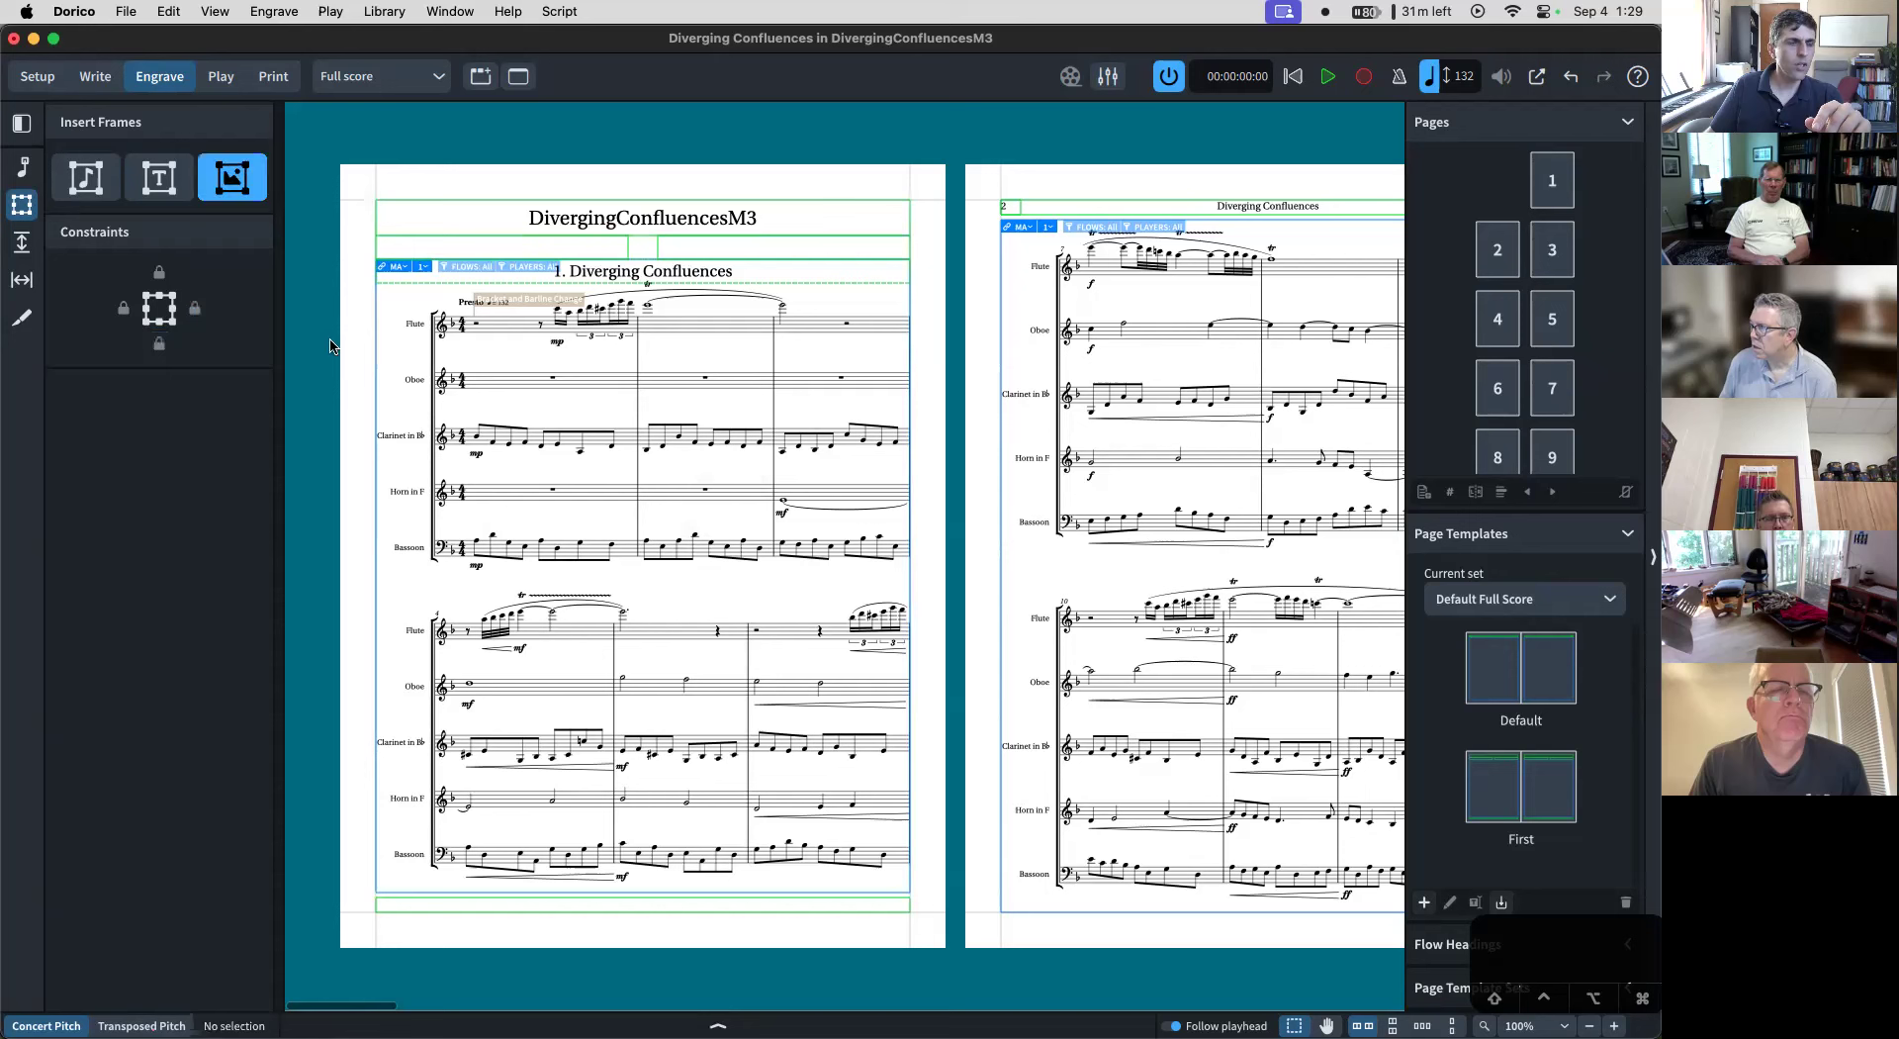
left_click_drag(519, 358, 800, 531)
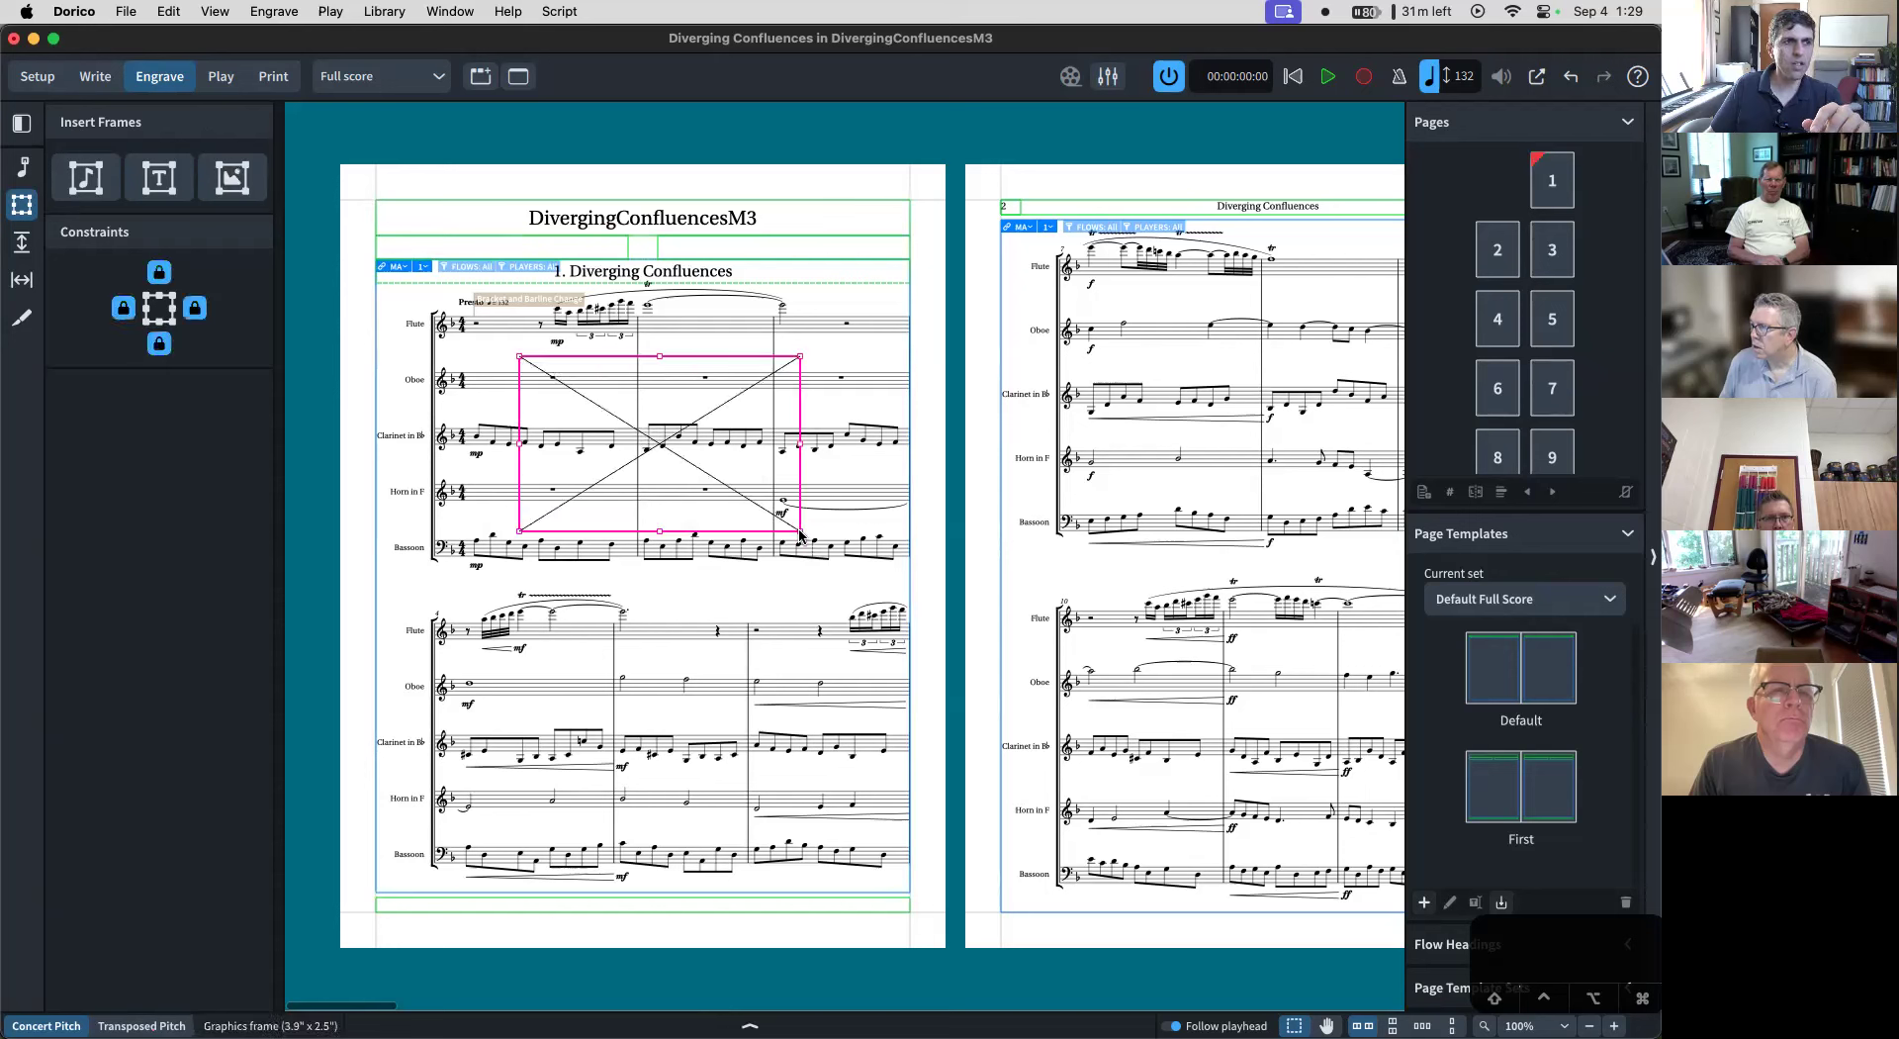
key("Escape")
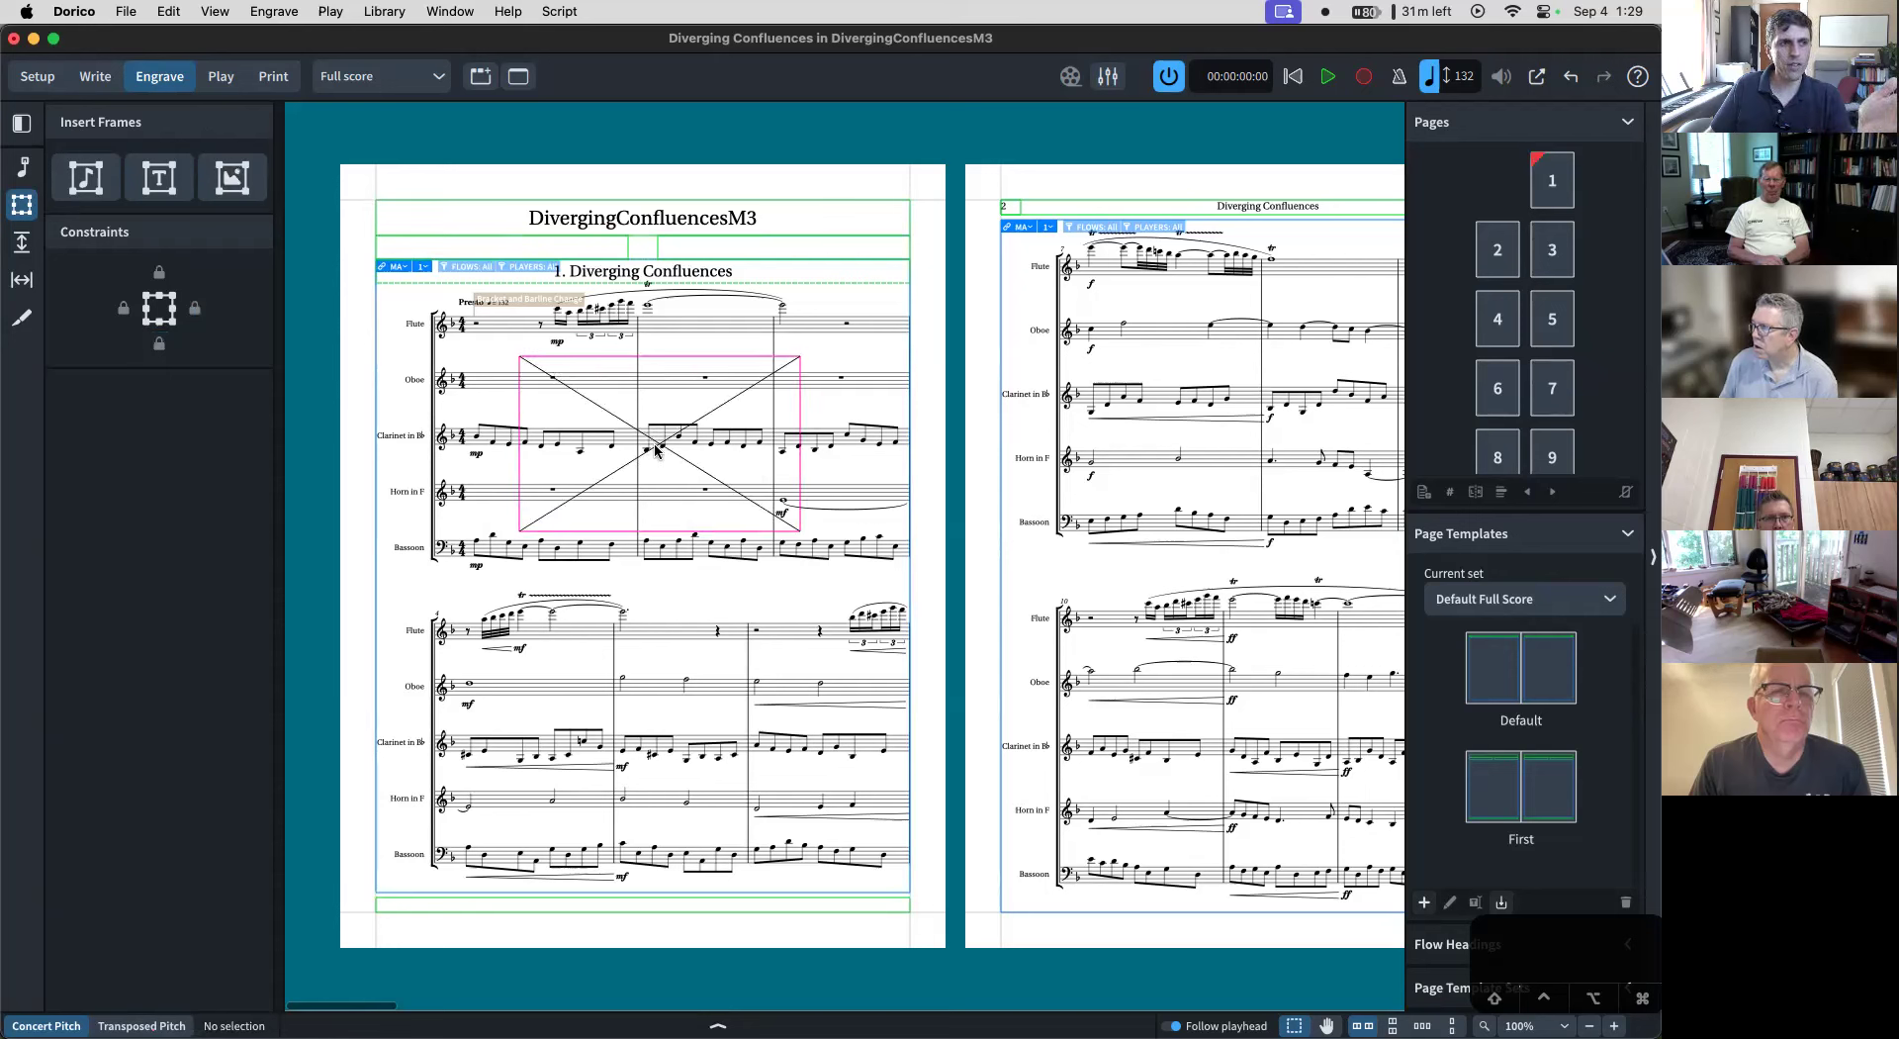
double_click(656, 448)
scroll(485, 465, "down", 15)
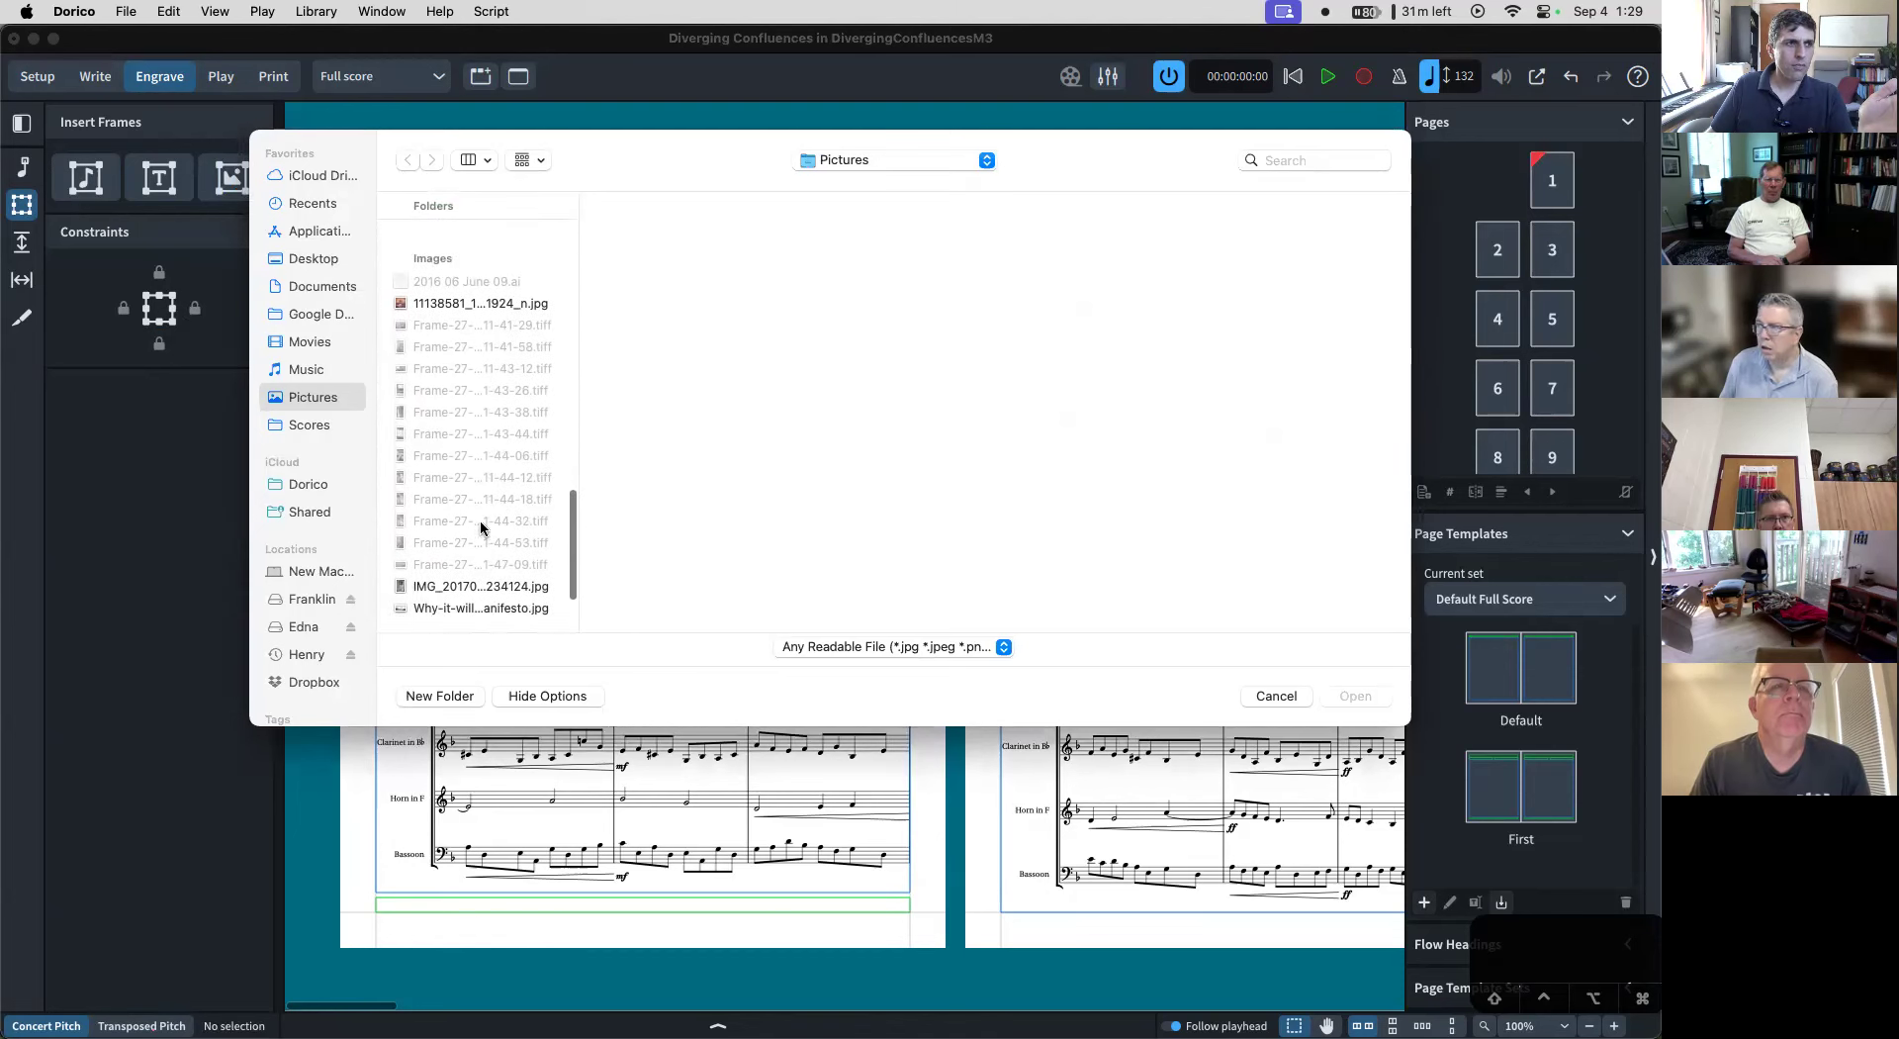
left_click(484, 330)
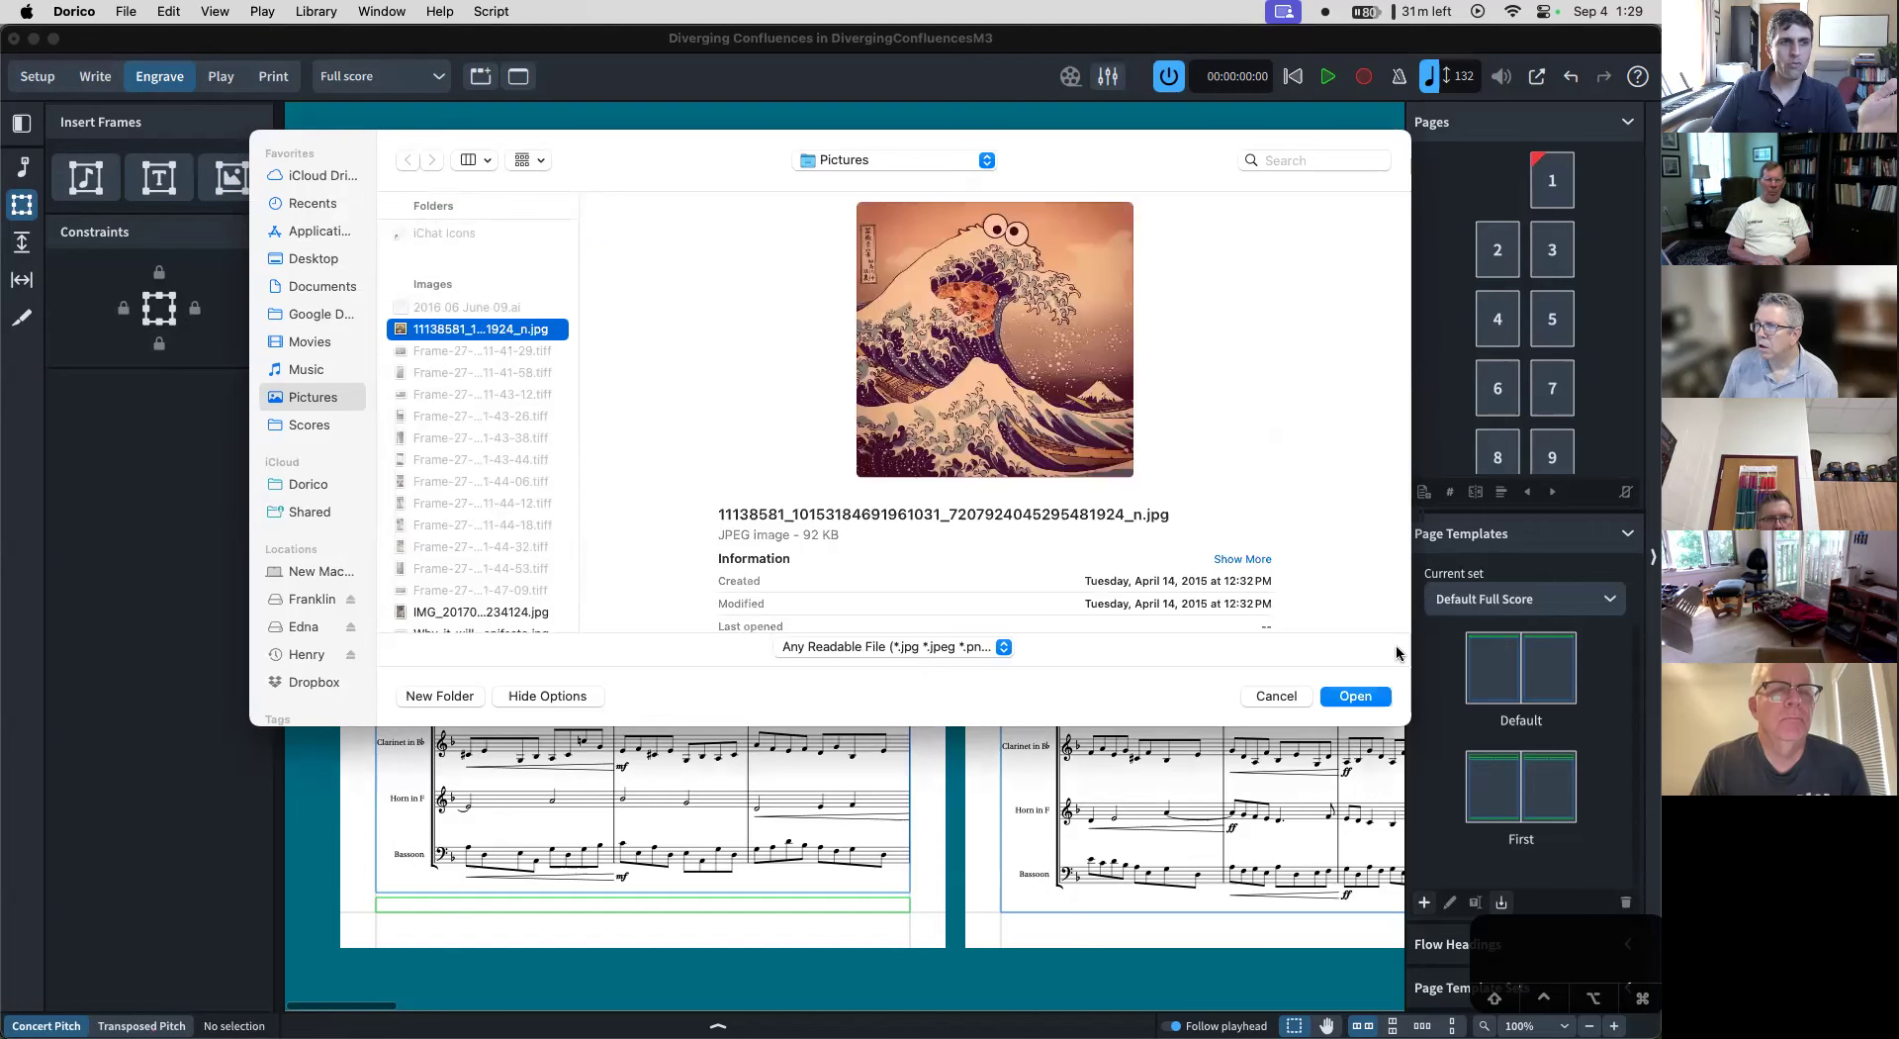
left_click(1370, 697)
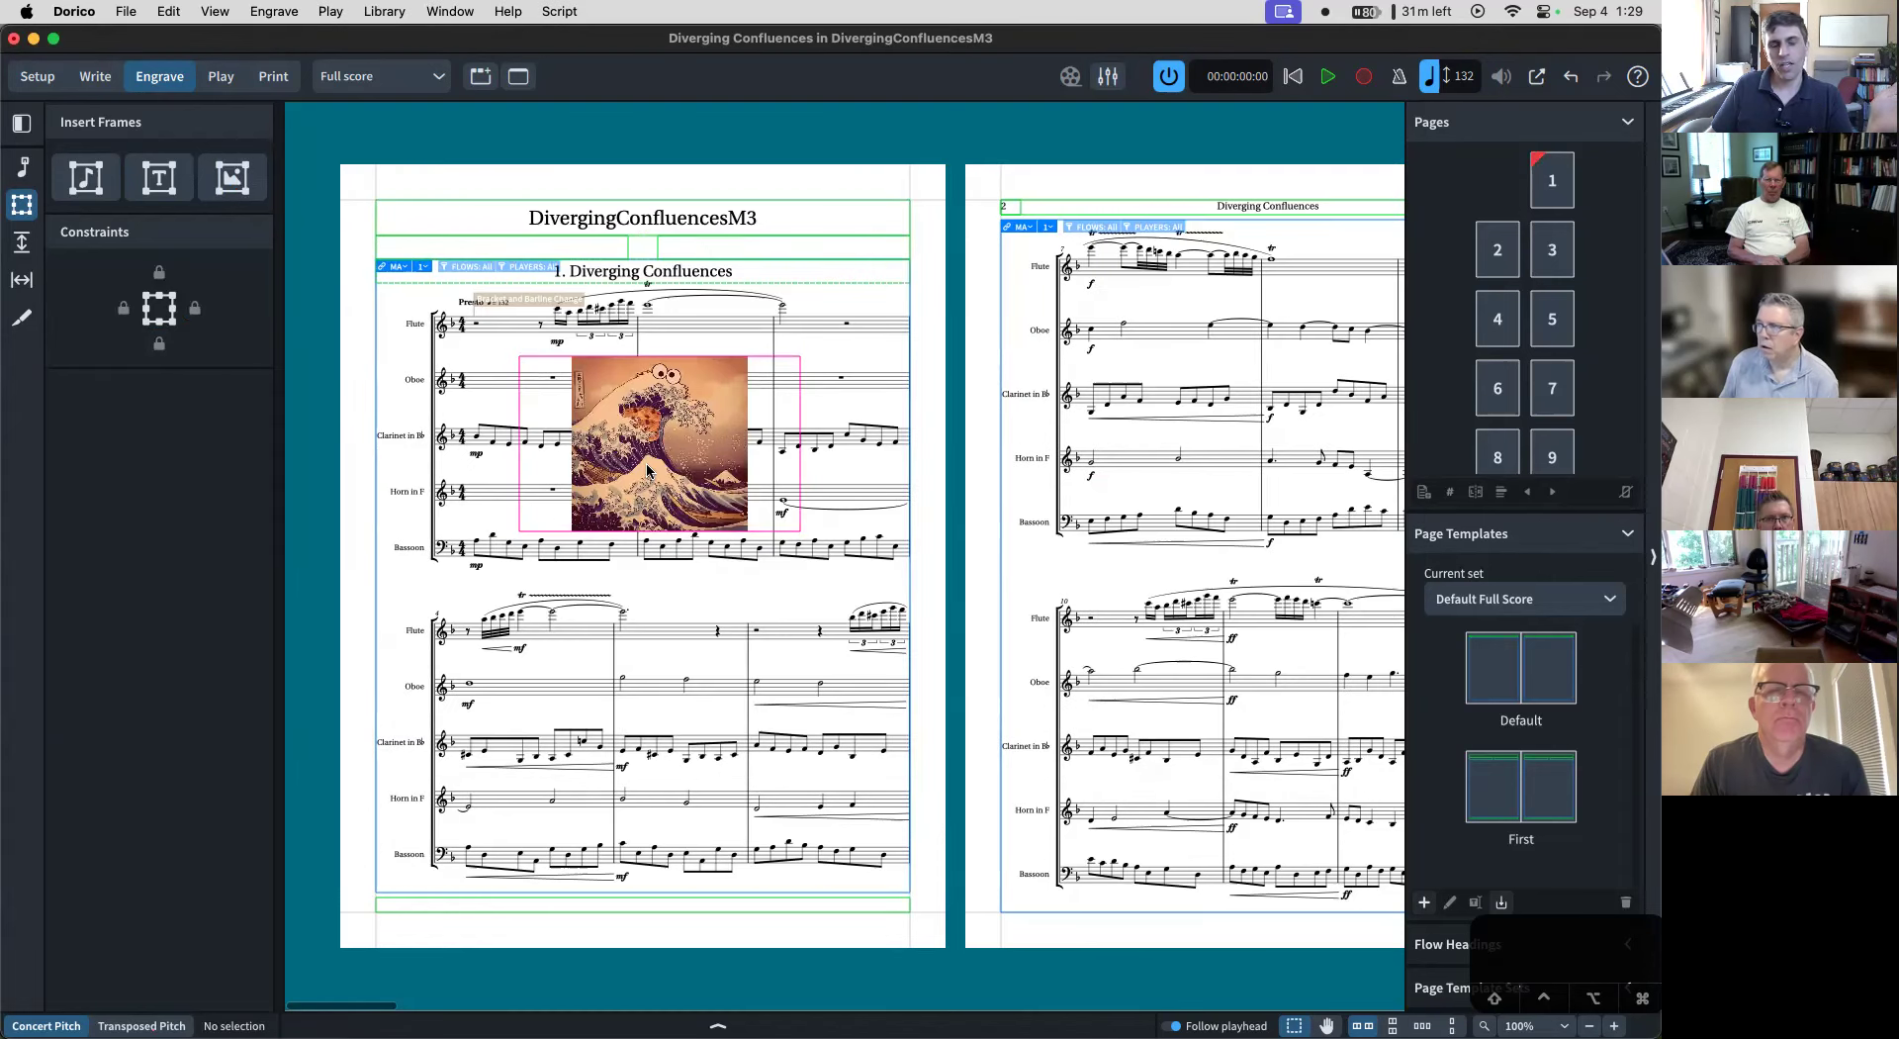
- Move the graphics frame slightly to the left on page 1, and delete it
left_click(797, 504)
left_click_drag(798, 505, 757, 488)
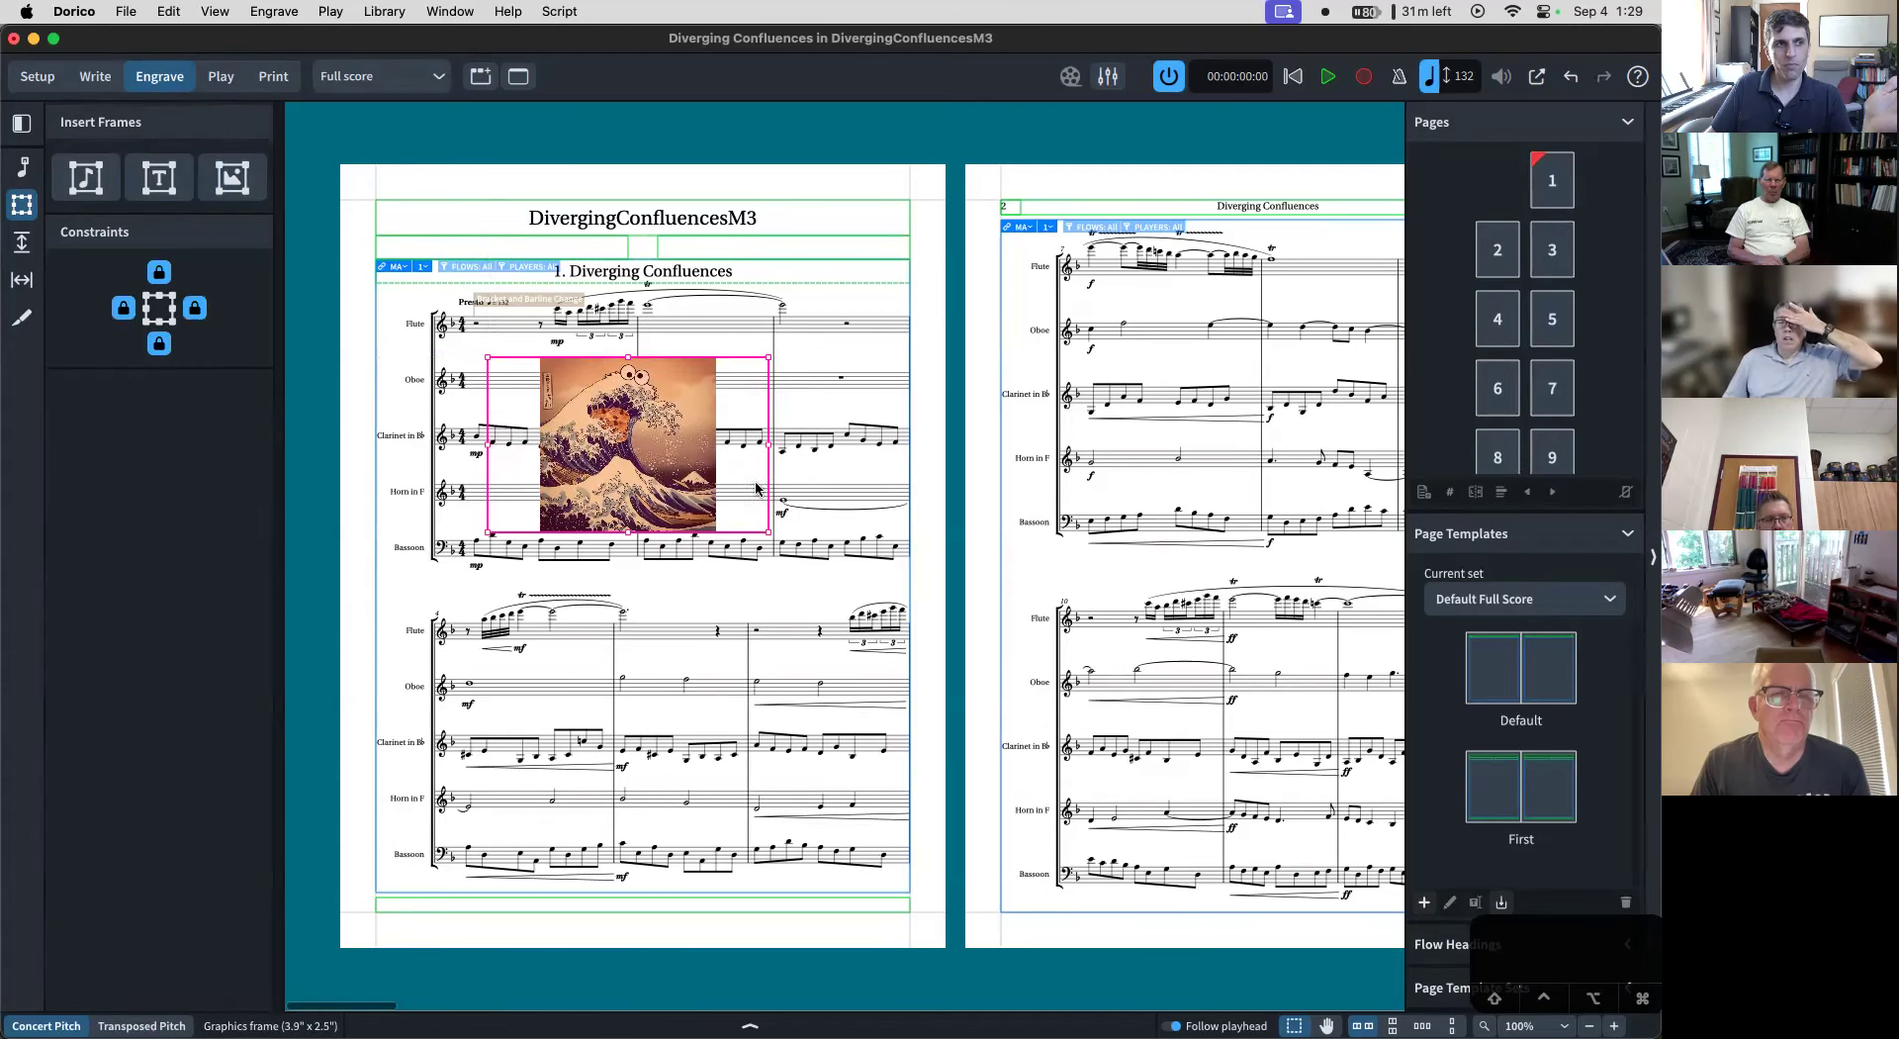
key("Escape")
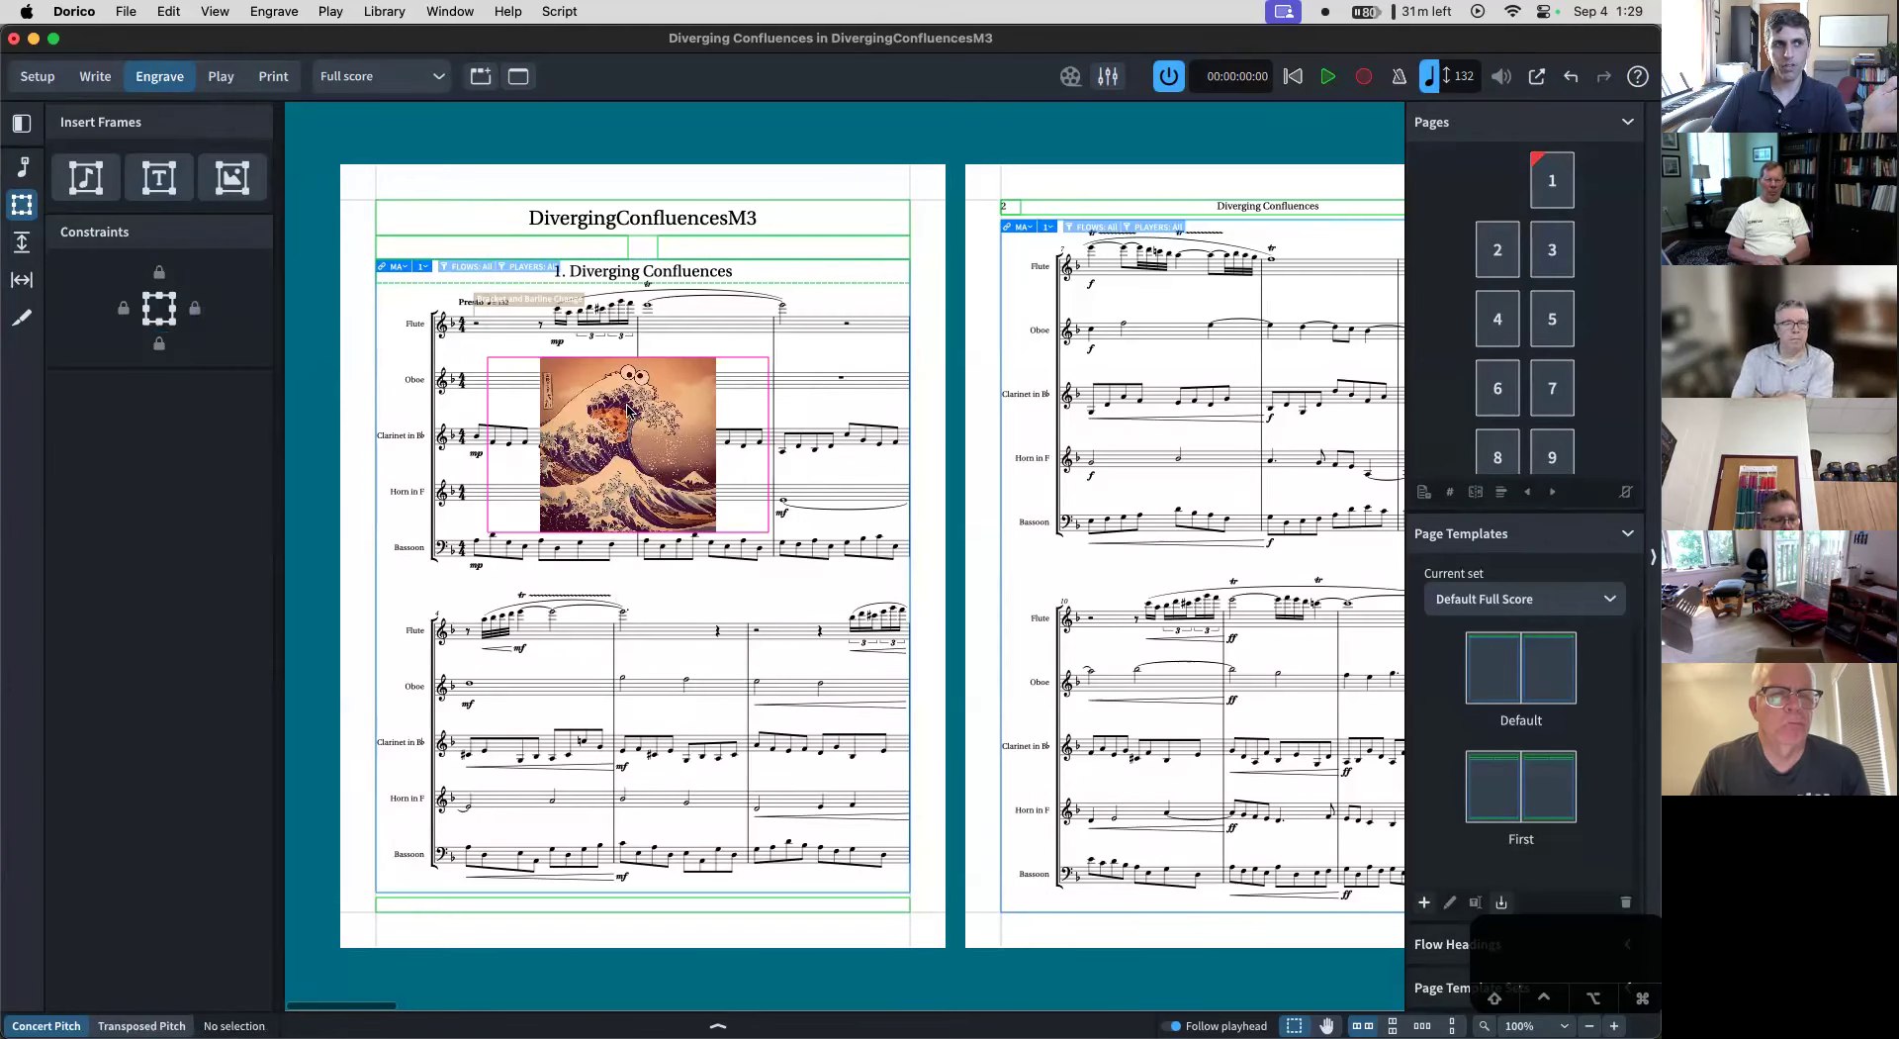
left_click(771, 428)
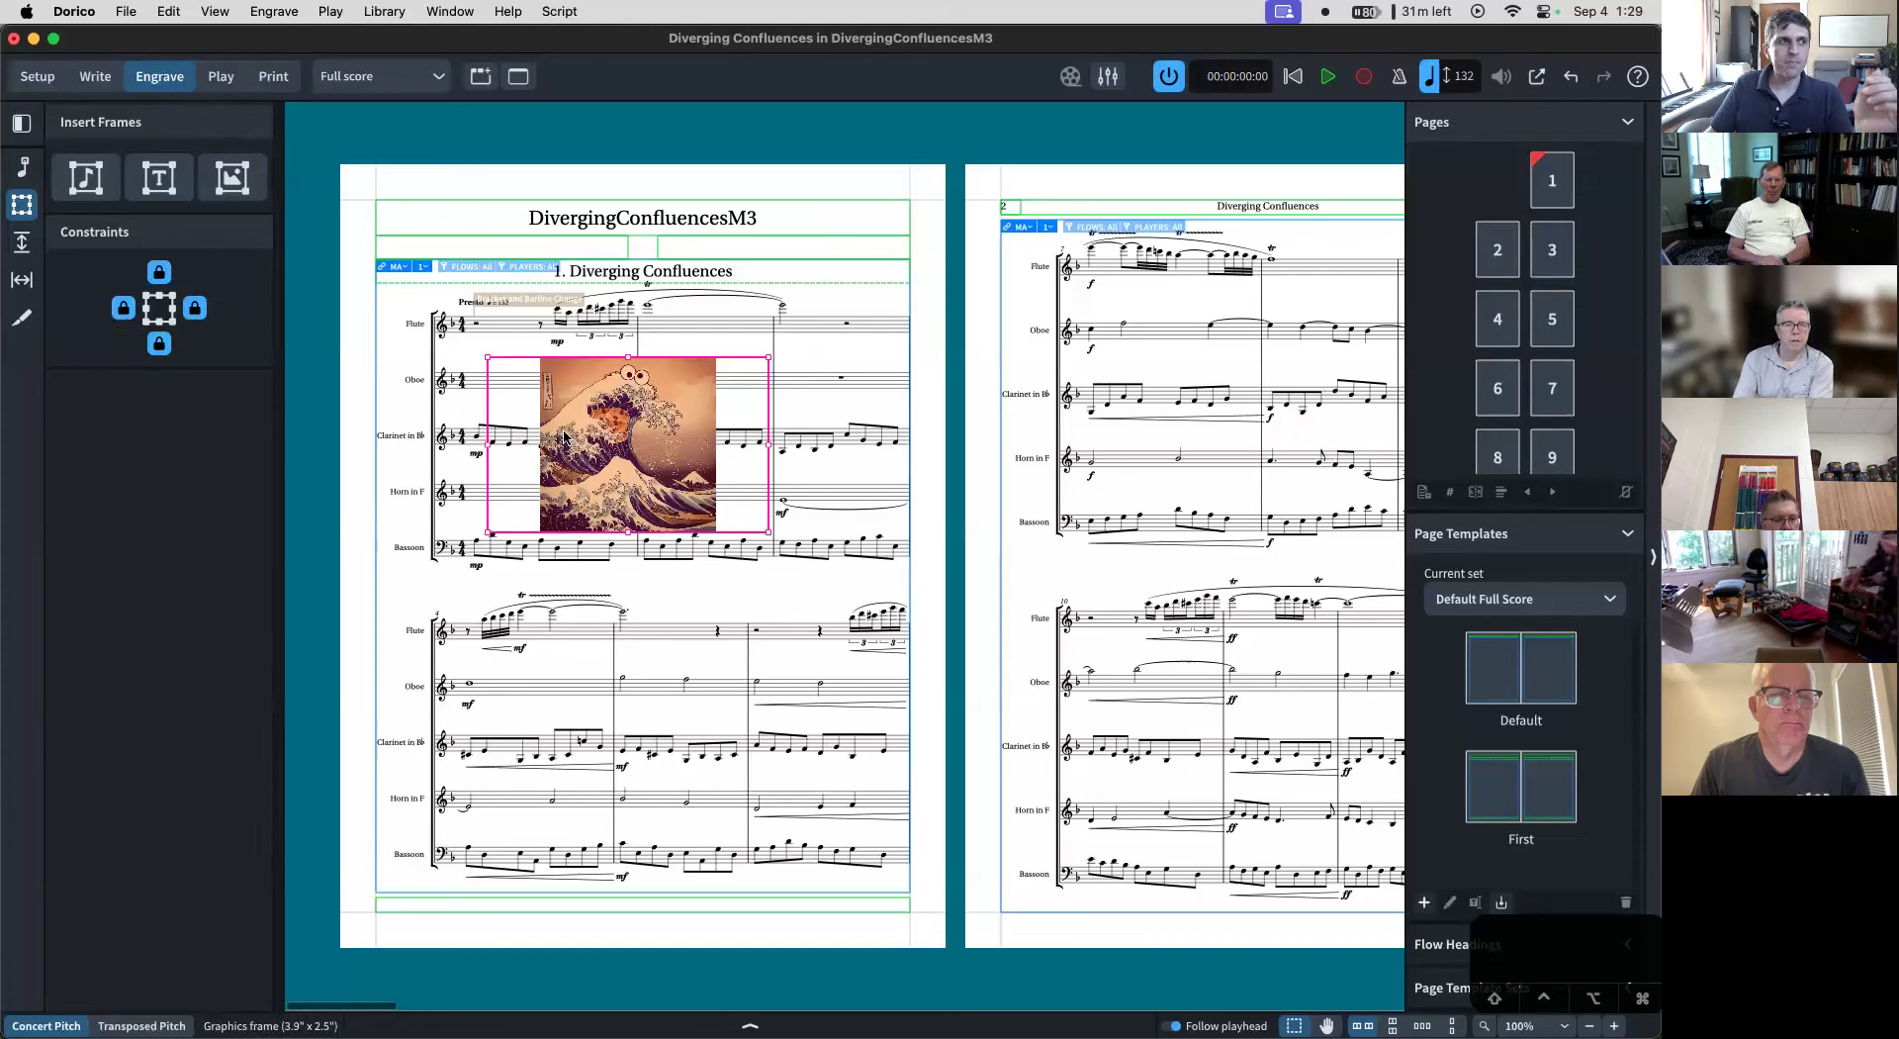
key("Delete")
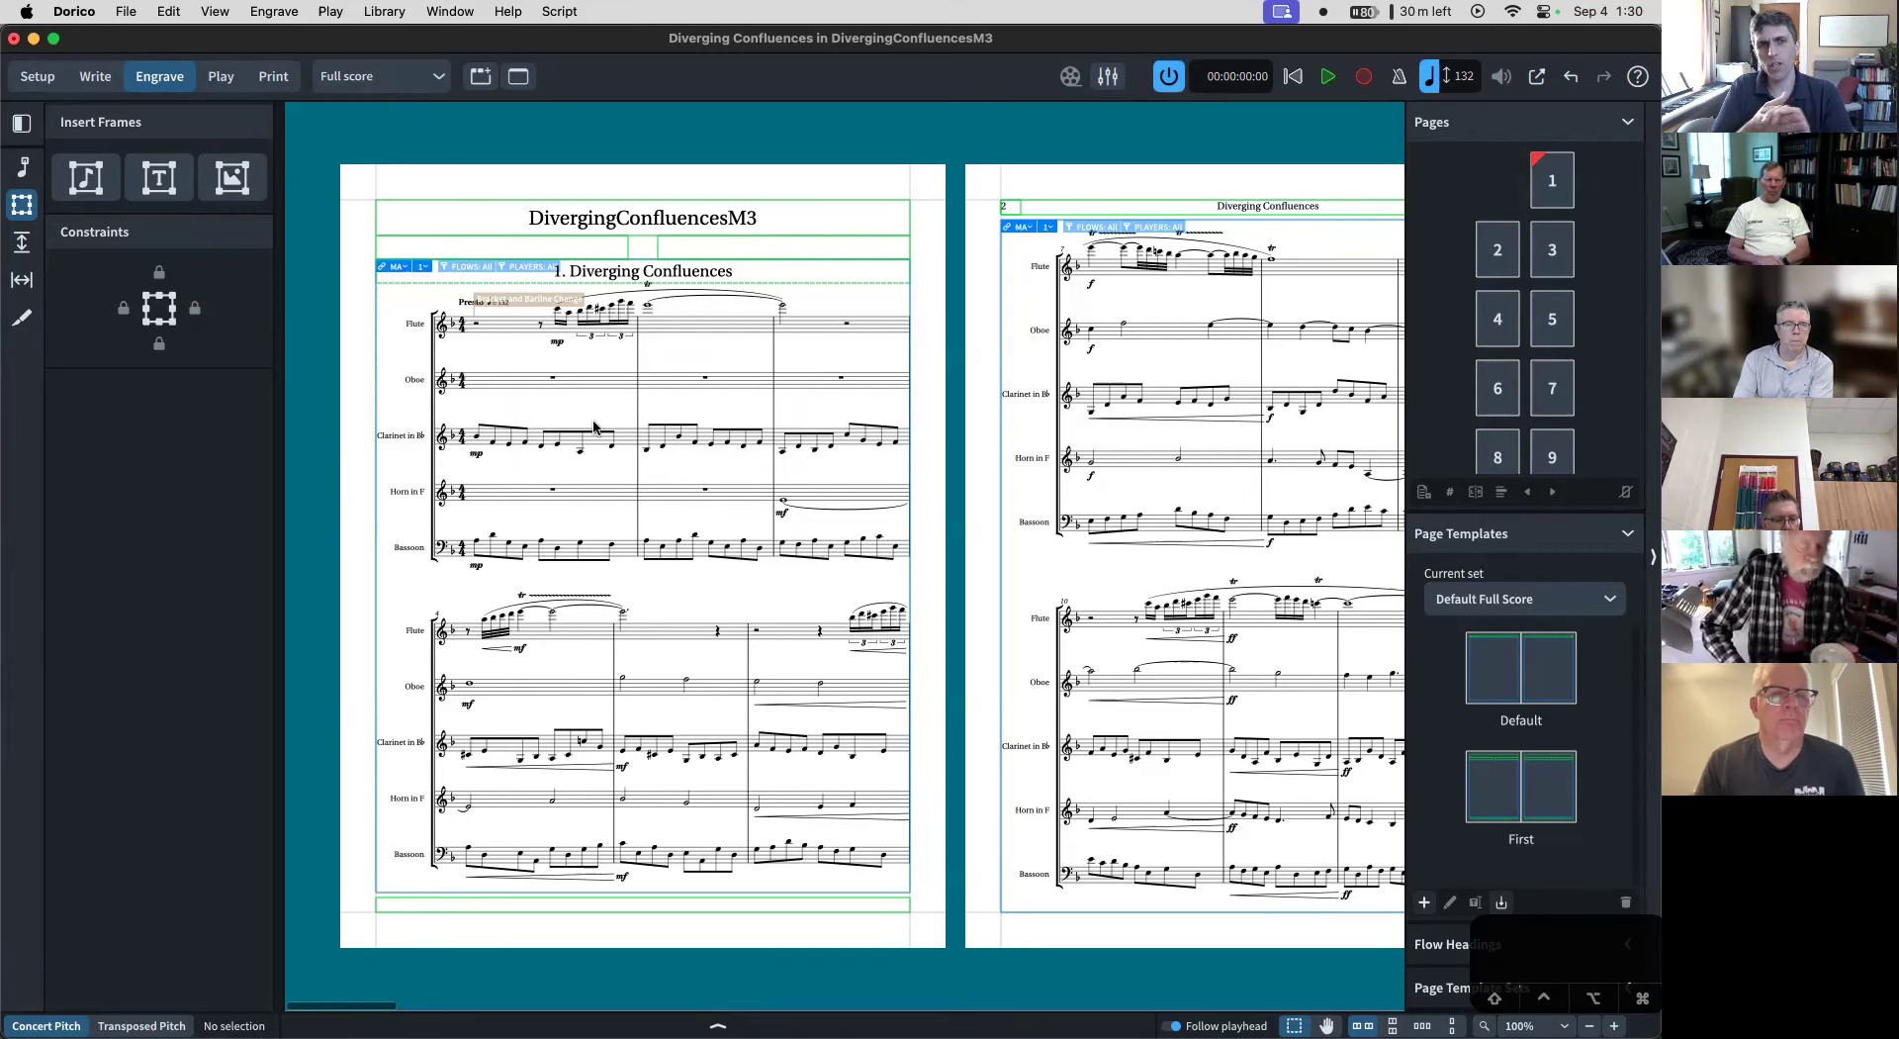
- Lower the top edge of the music frame on page 2 so the frame is about 7.5" × 6.1"
scroll(638, 467, "right", 5)
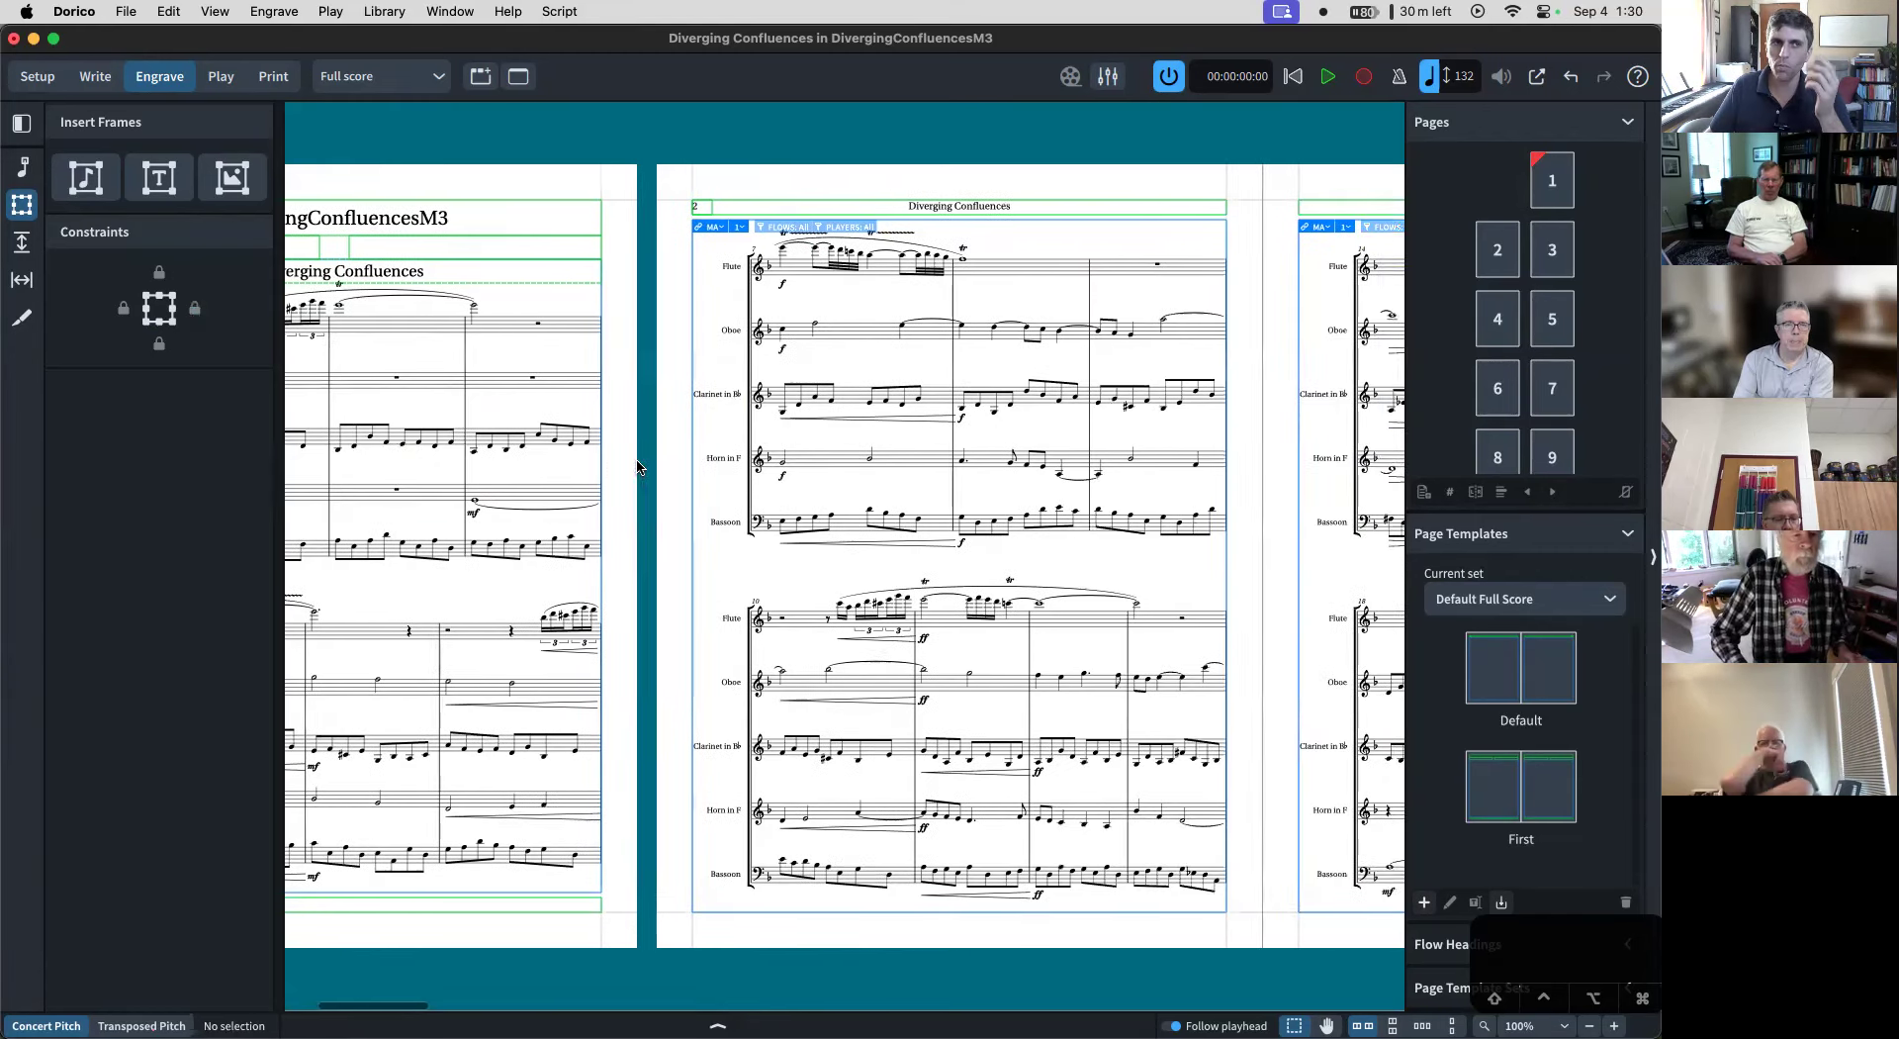
left_click(925, 224)
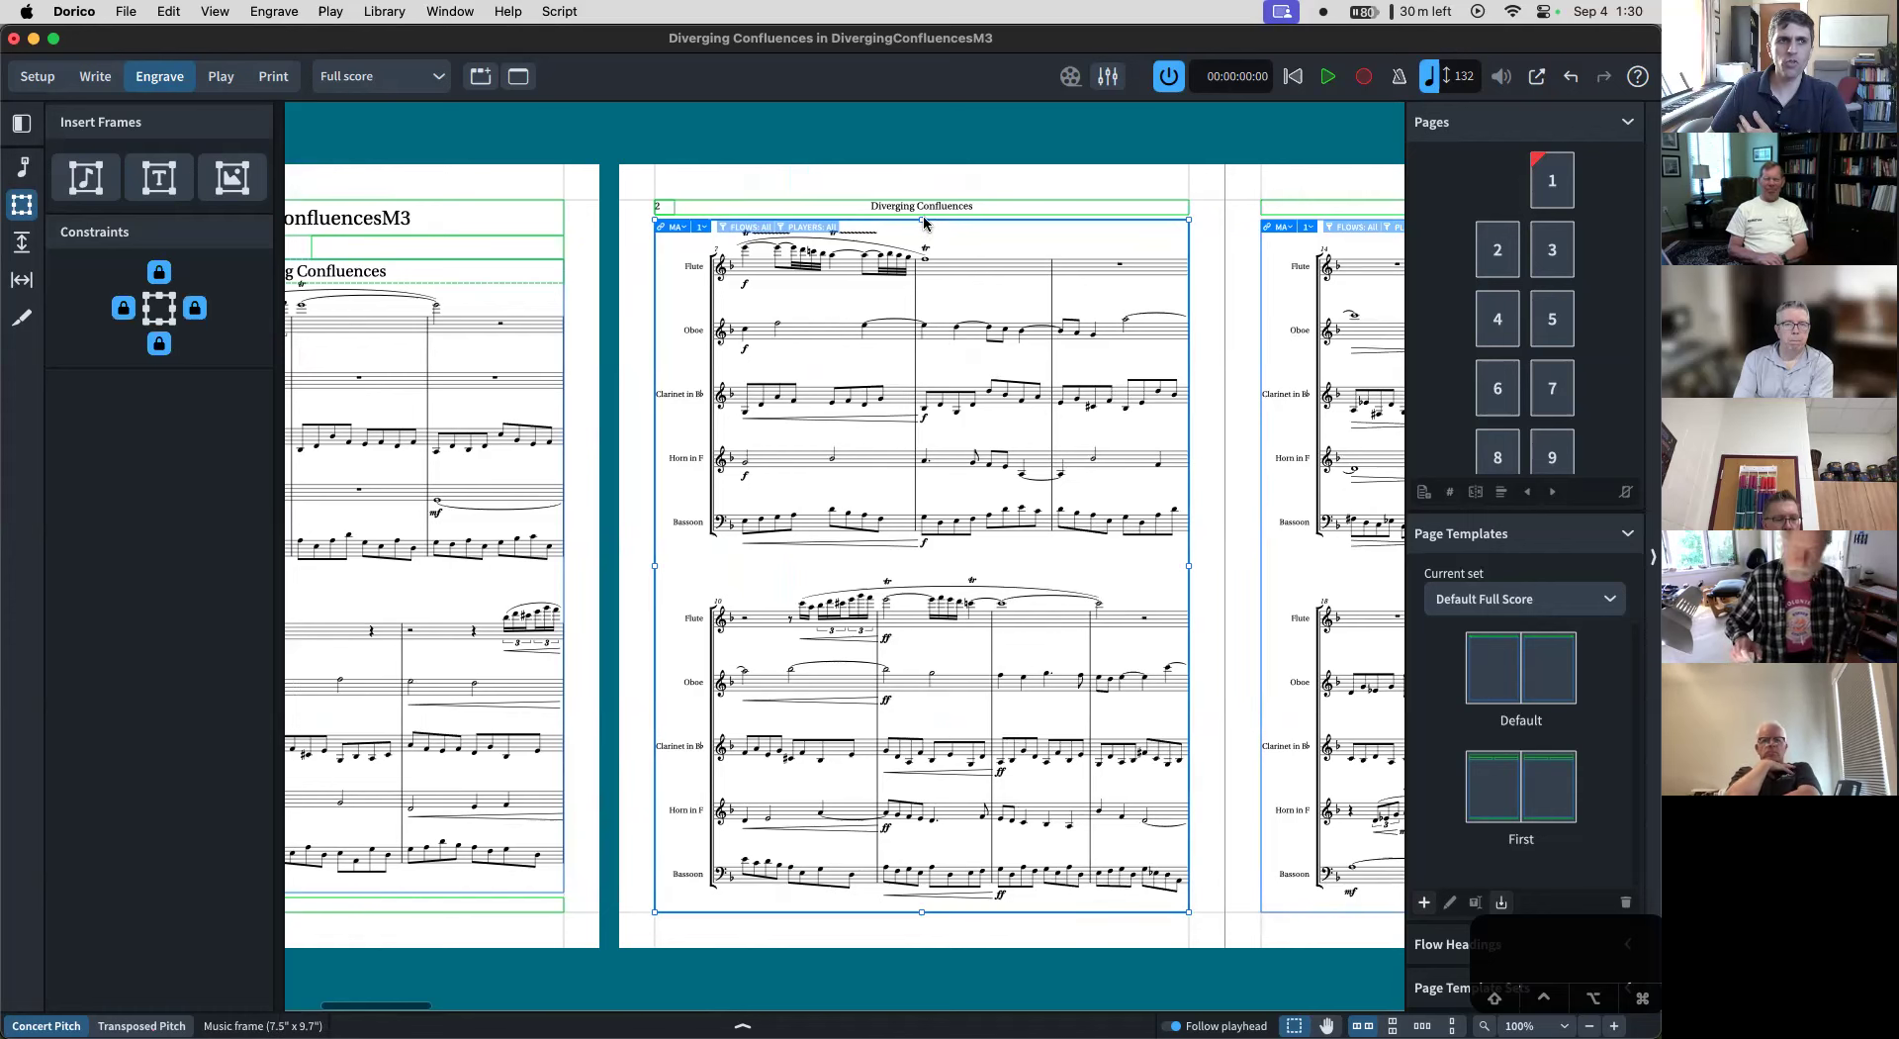
left_click_drag(922, 222, 923, 482)
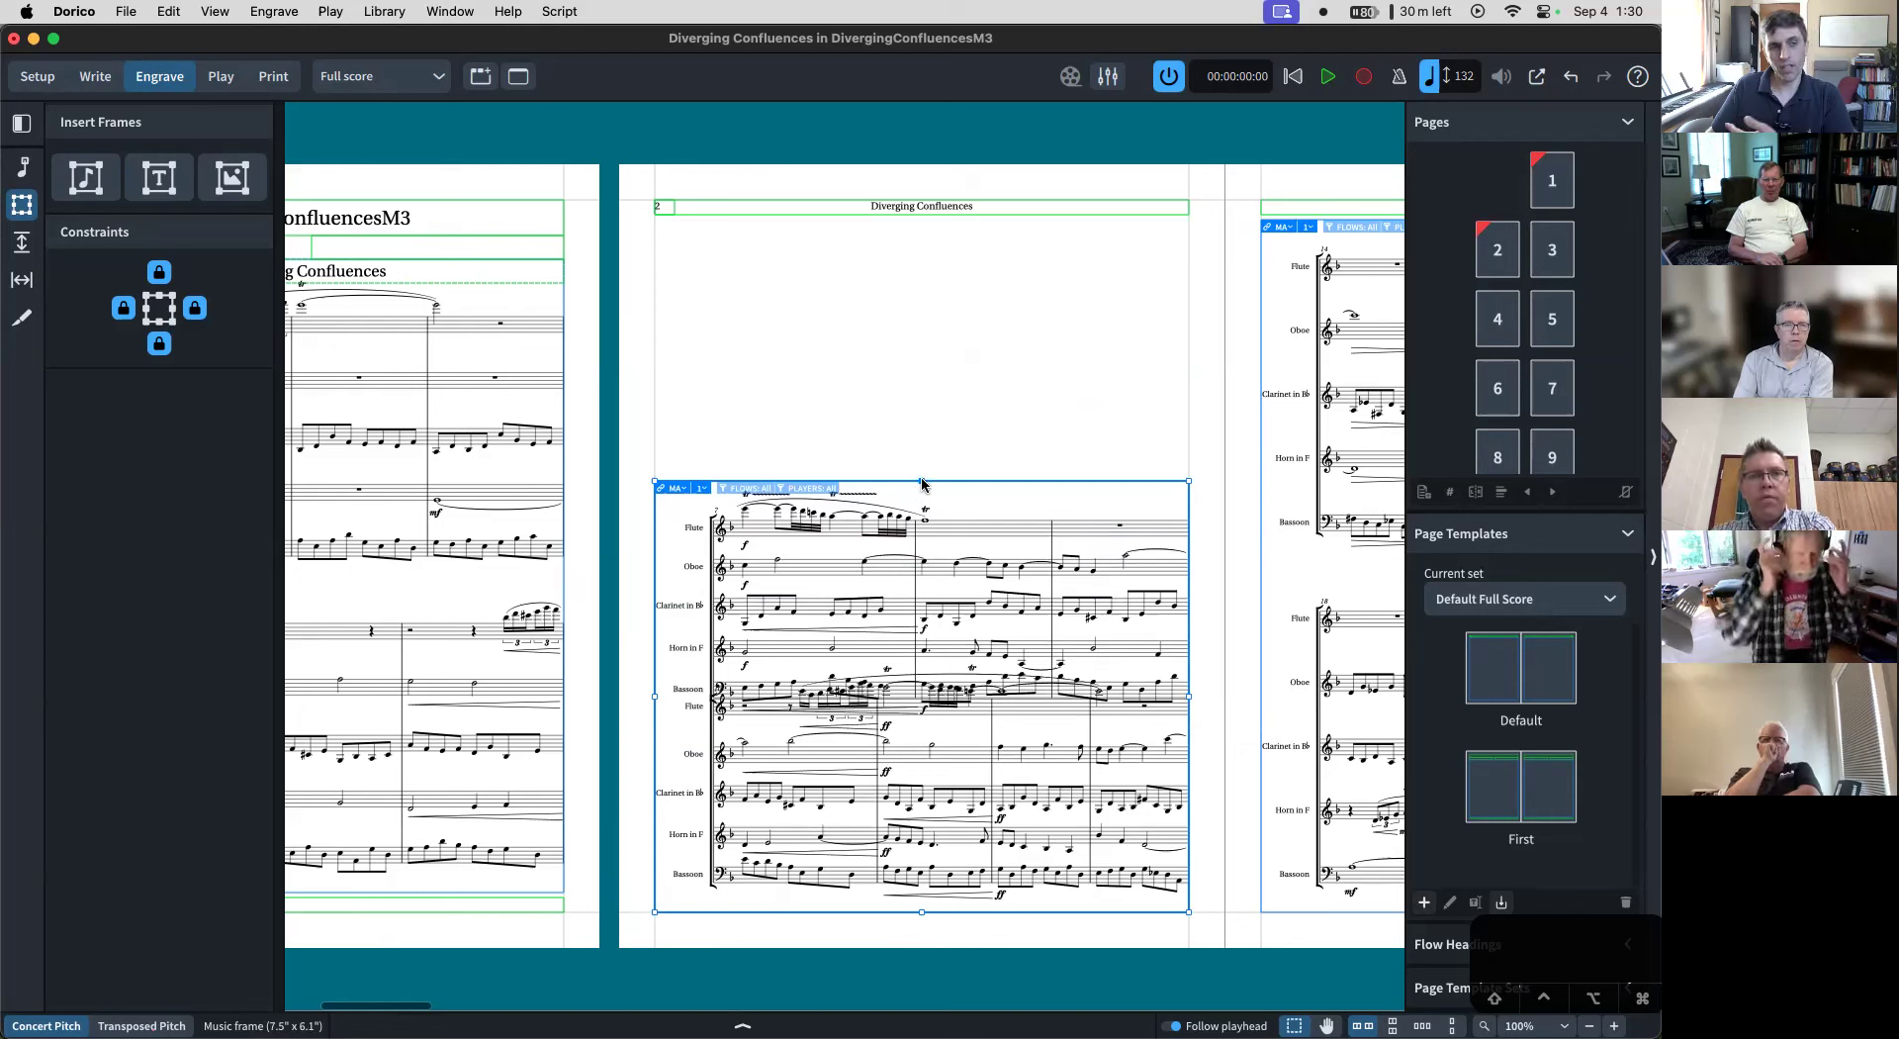
left_click(941, 346)
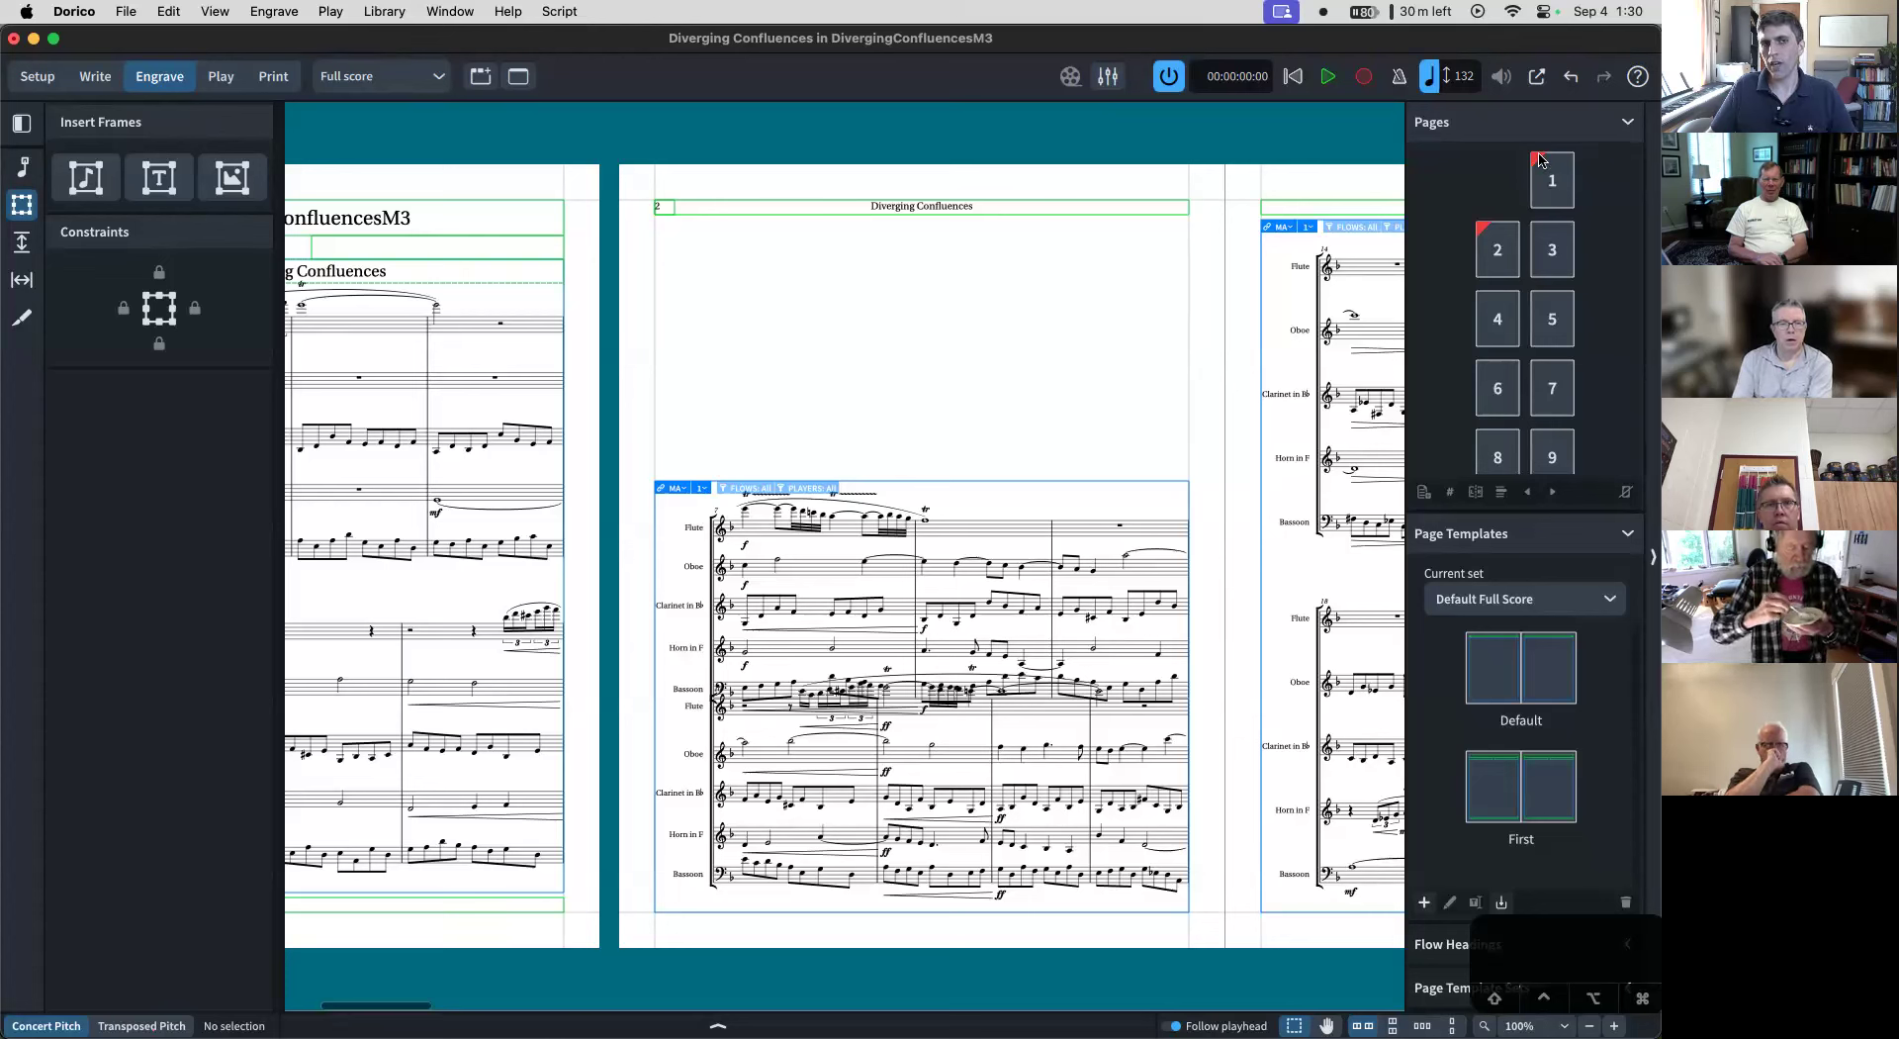
left_click(924, 482)
- Remove all page overrides from the full score layout and deselect the music frame on page 2
left_click(1496, 246)
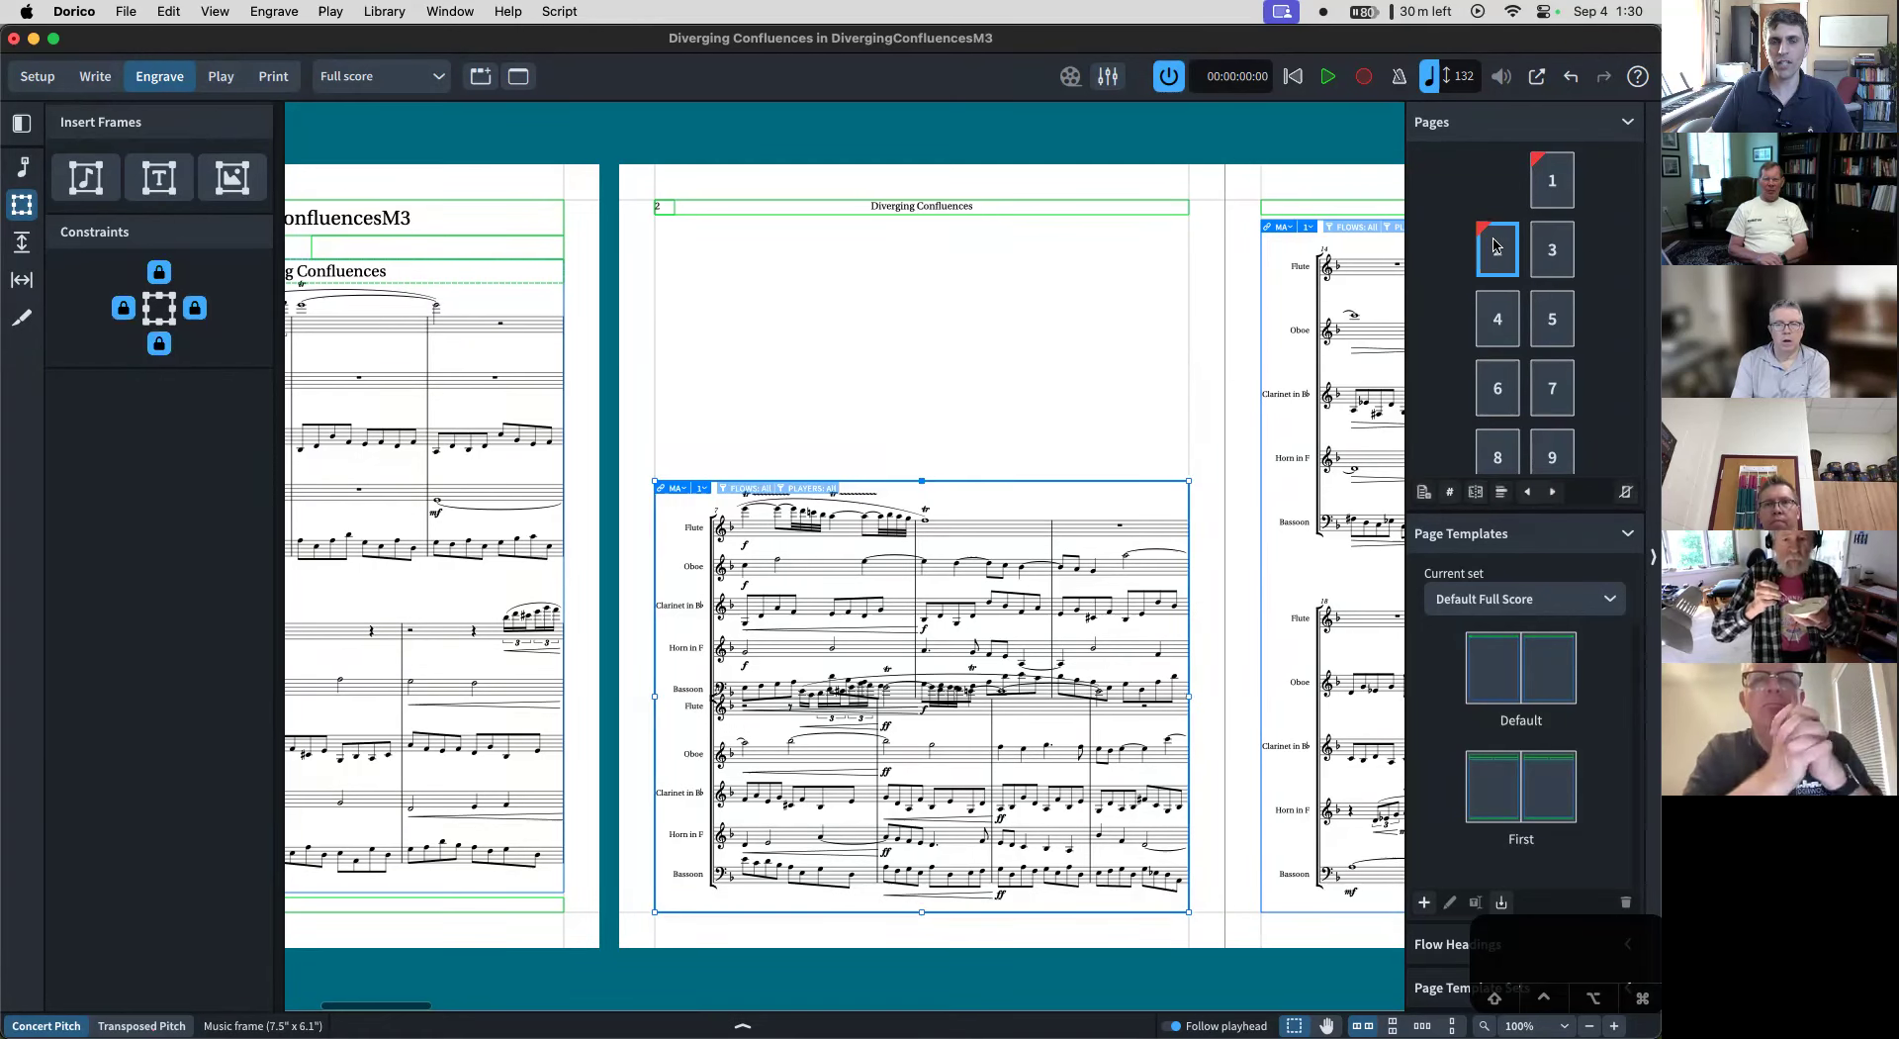
right_click(1496, 247)
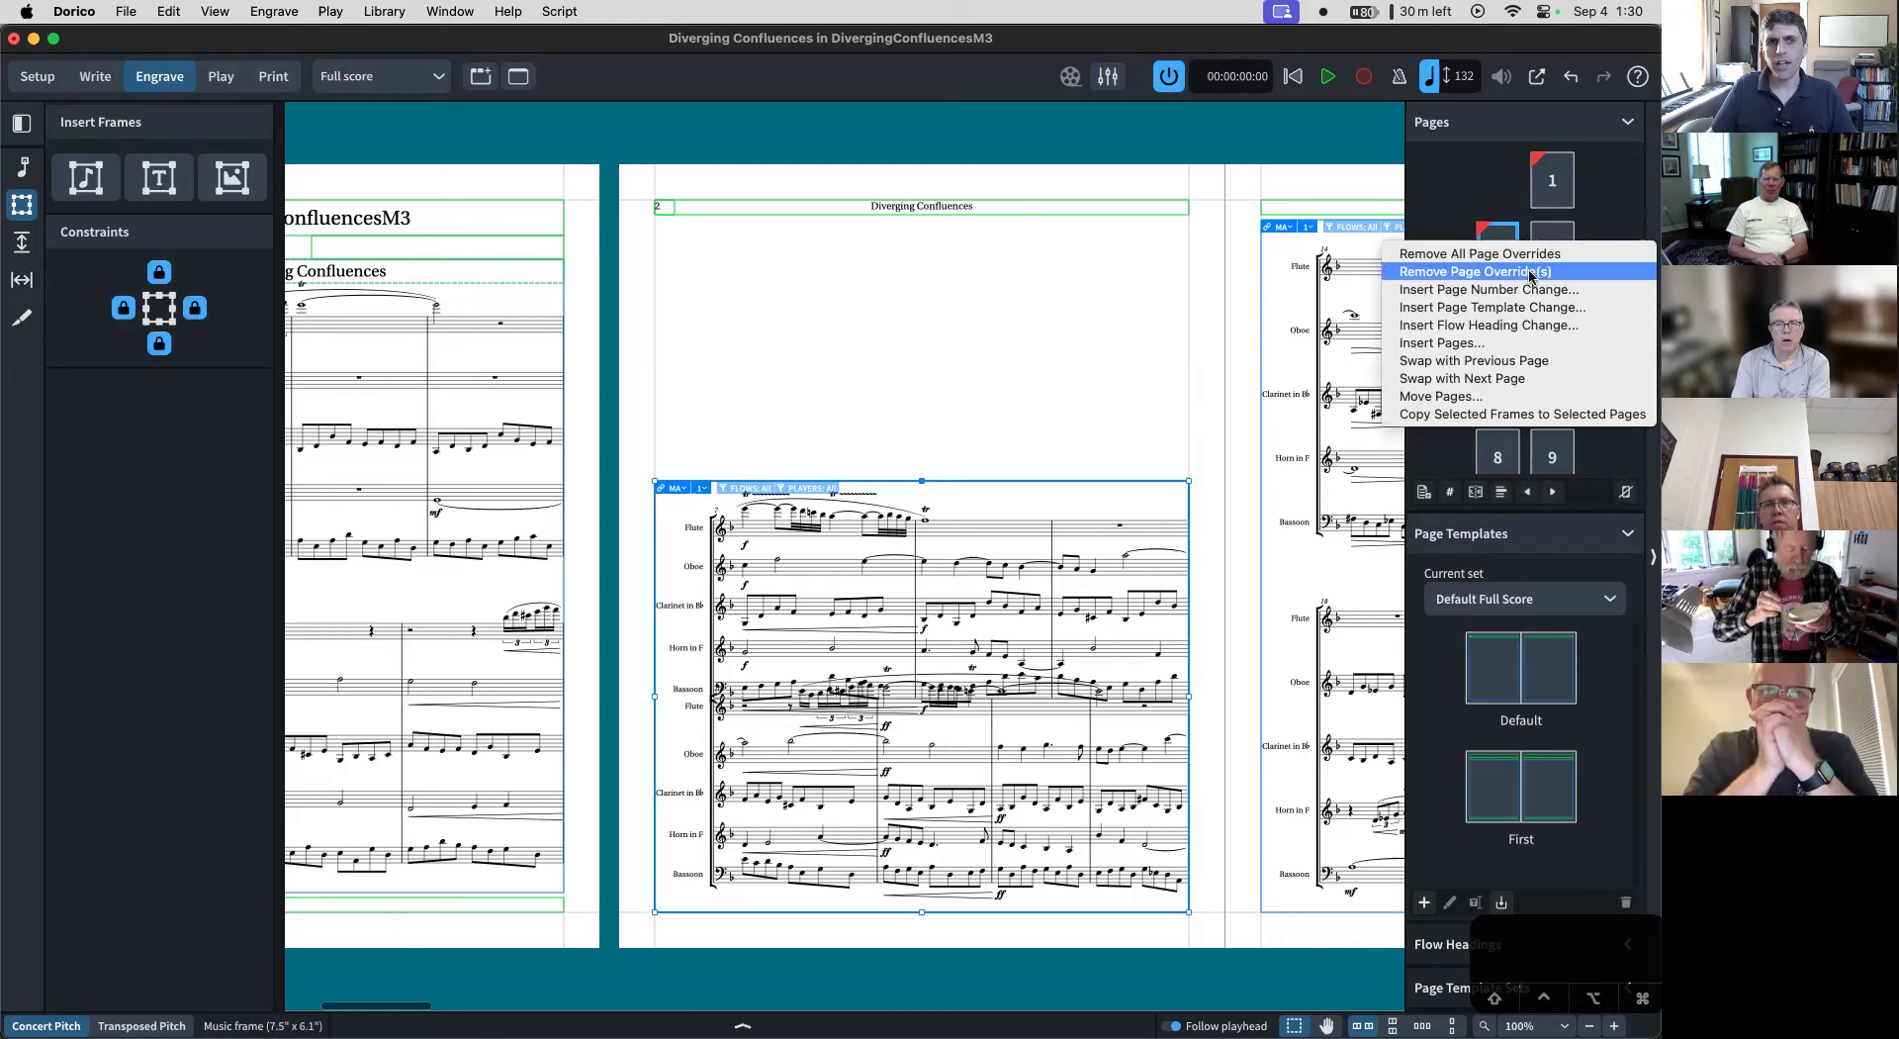
left_click(1561, 260)
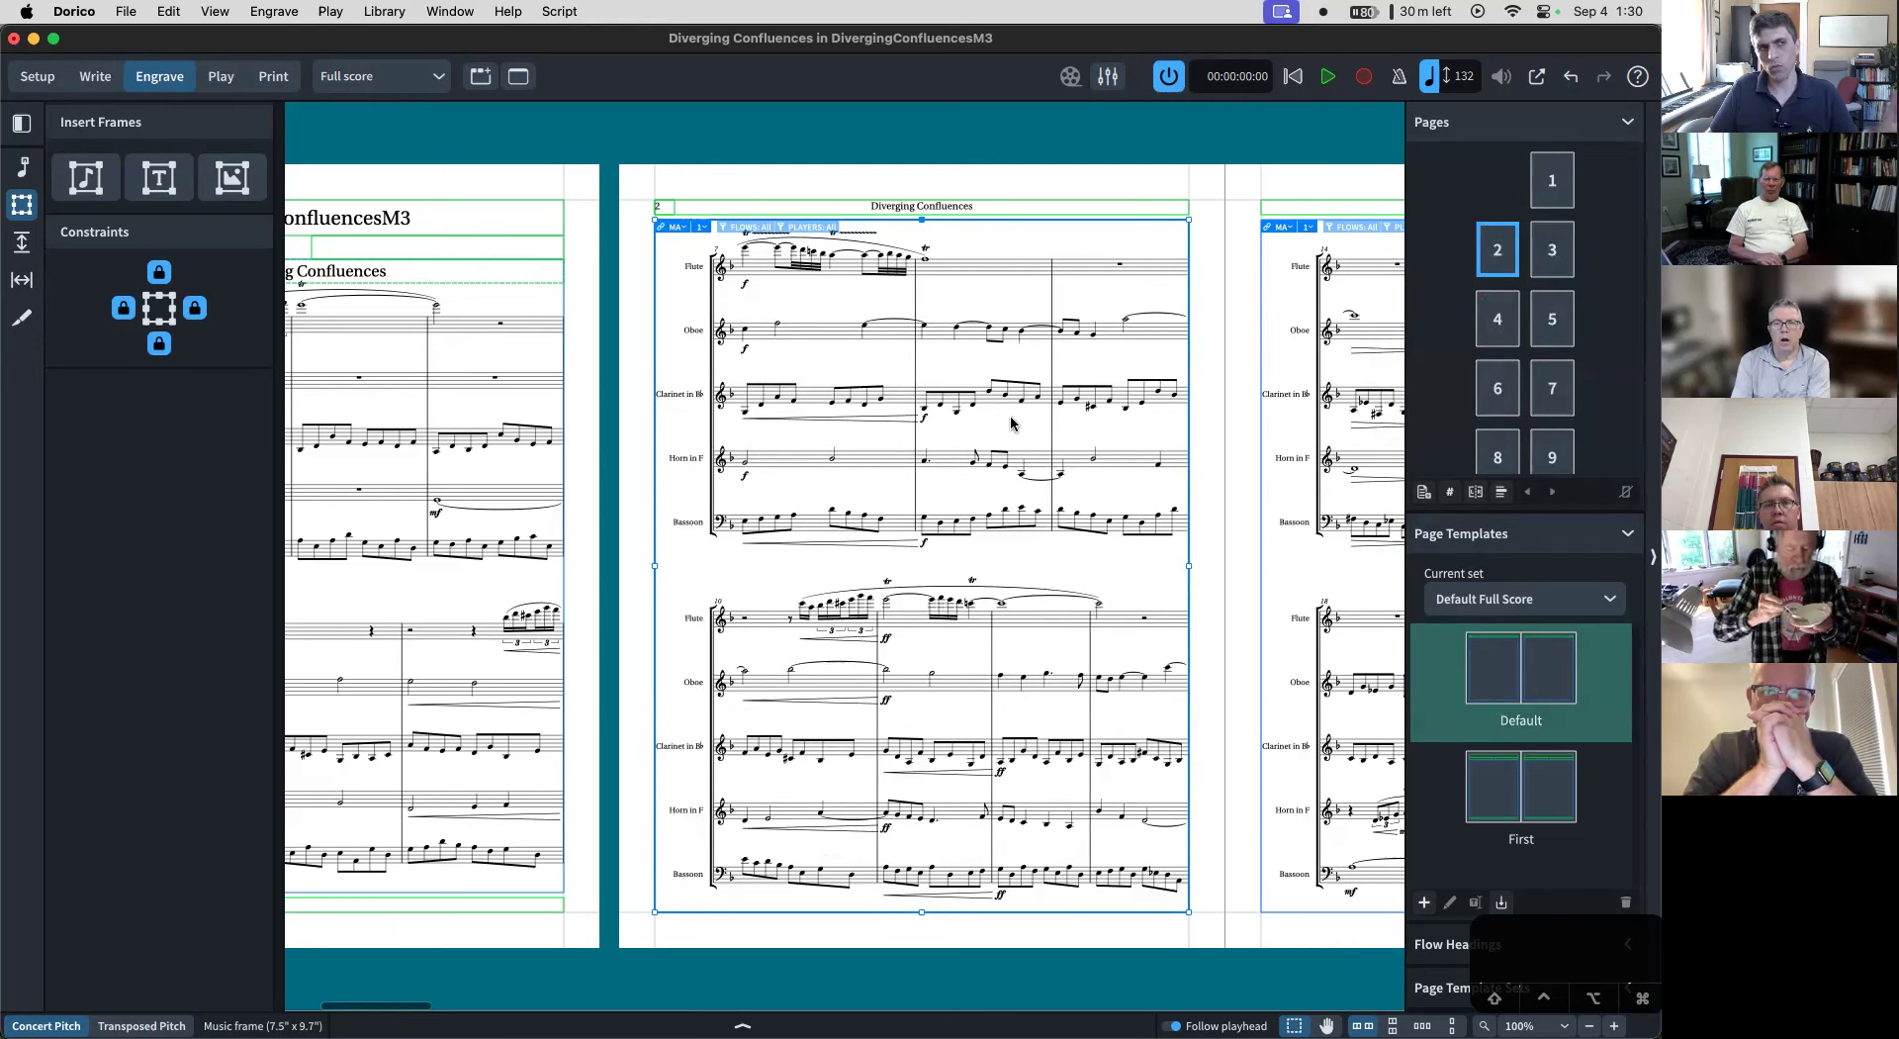
scroll(802, 547, "right", 5)
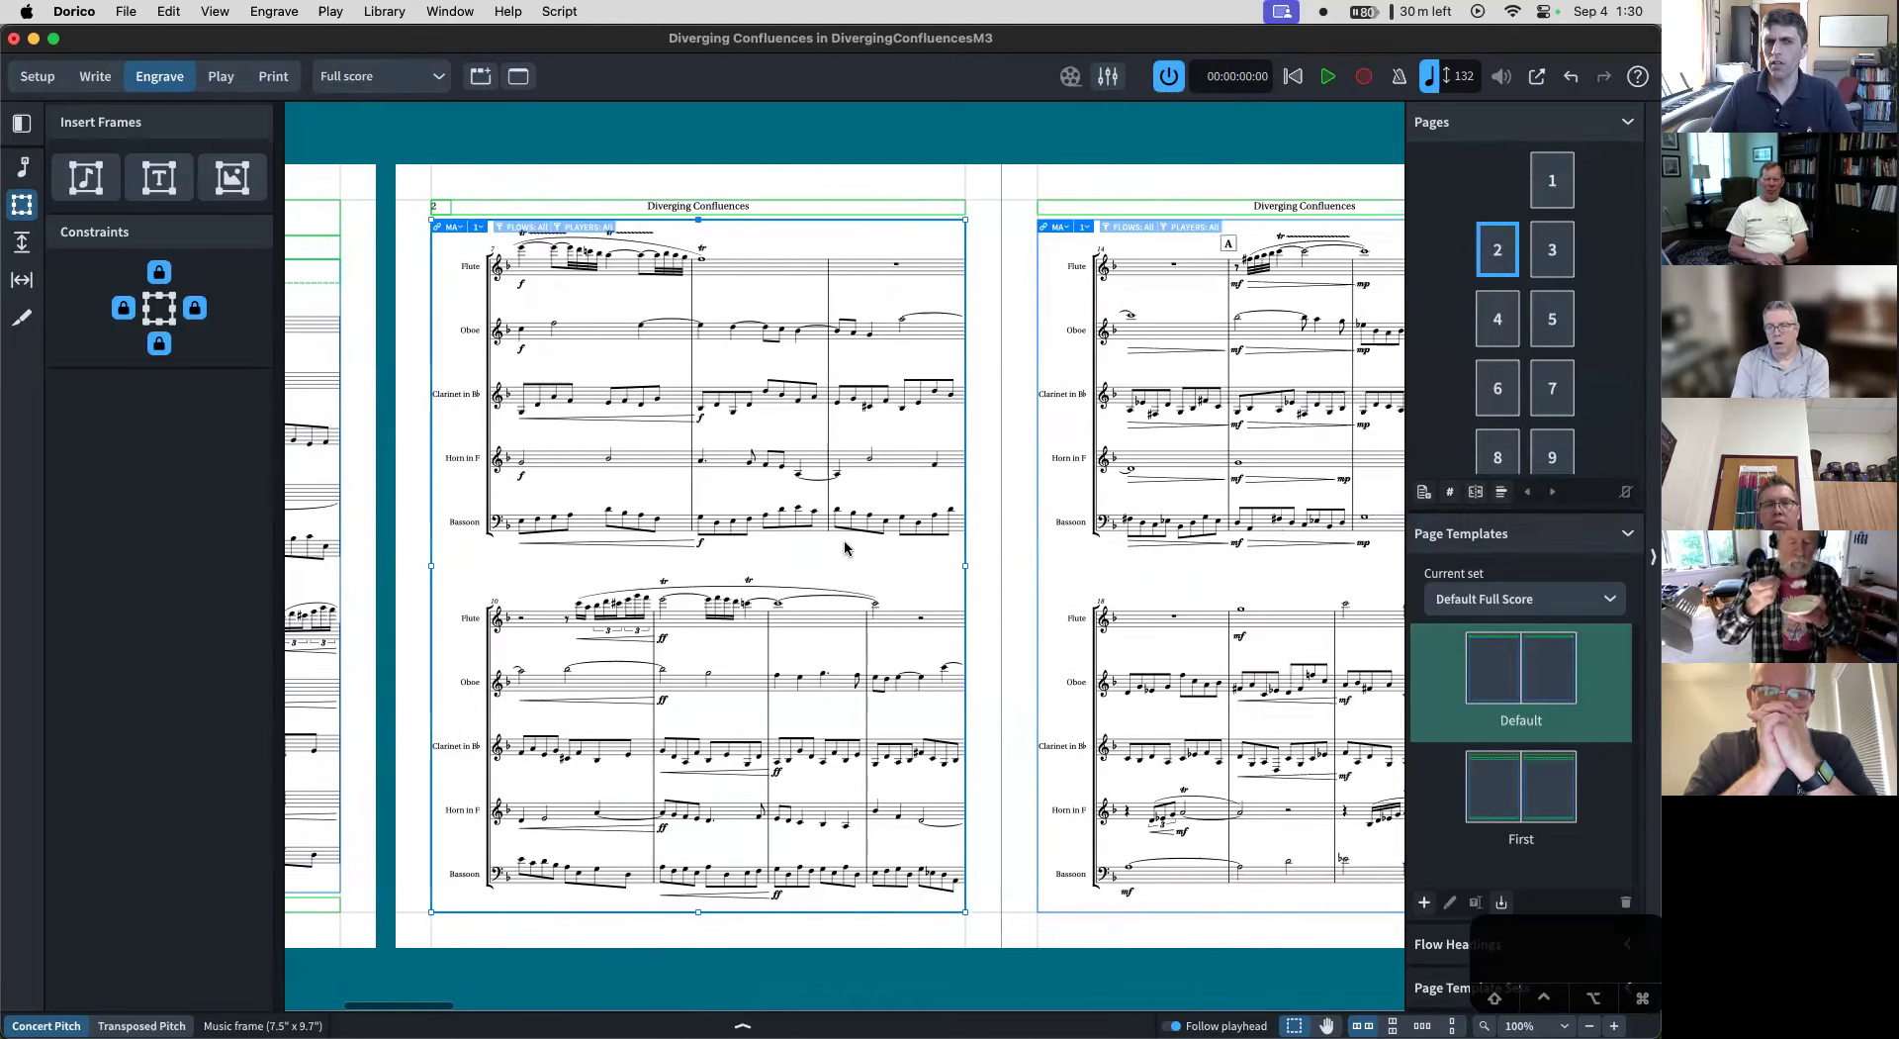
left_click(984, 529)
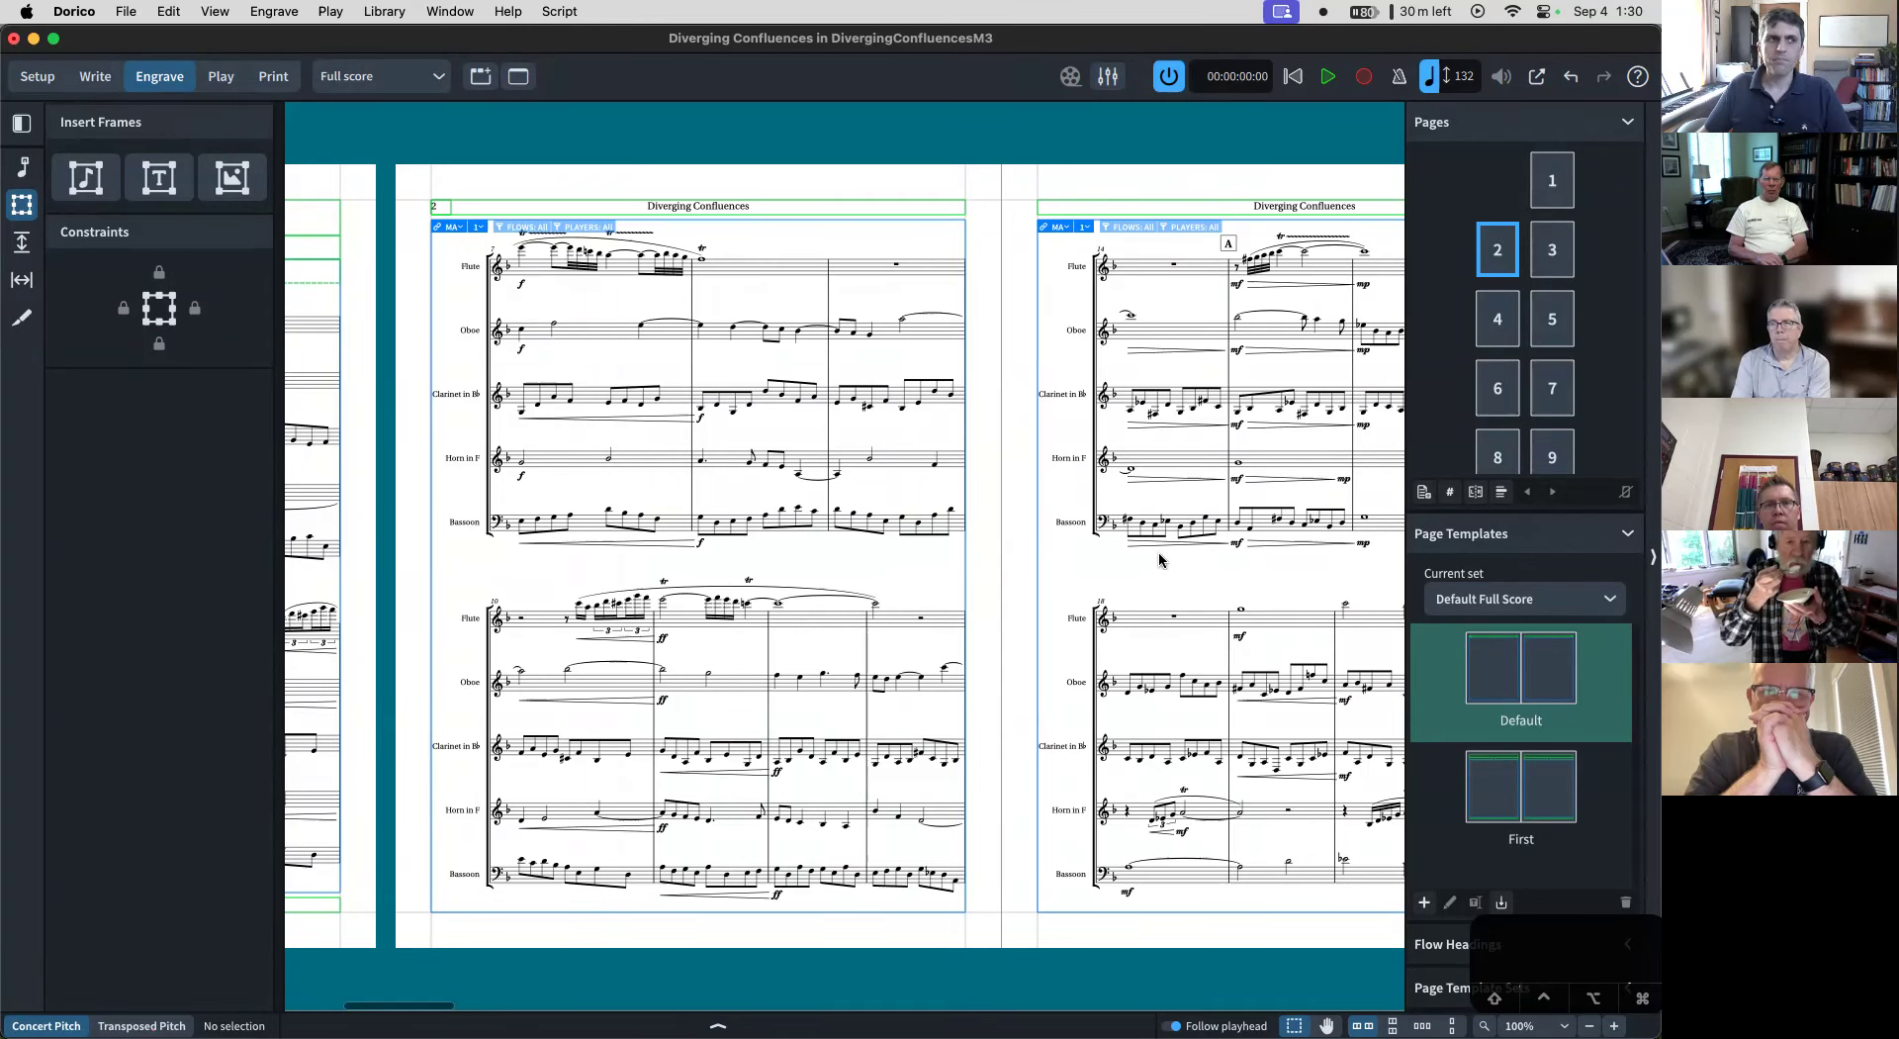
- Return to page 1, switch to Write mode, and compare the title page with the original score in Finale
scroll(1160, 559, "left", 10)
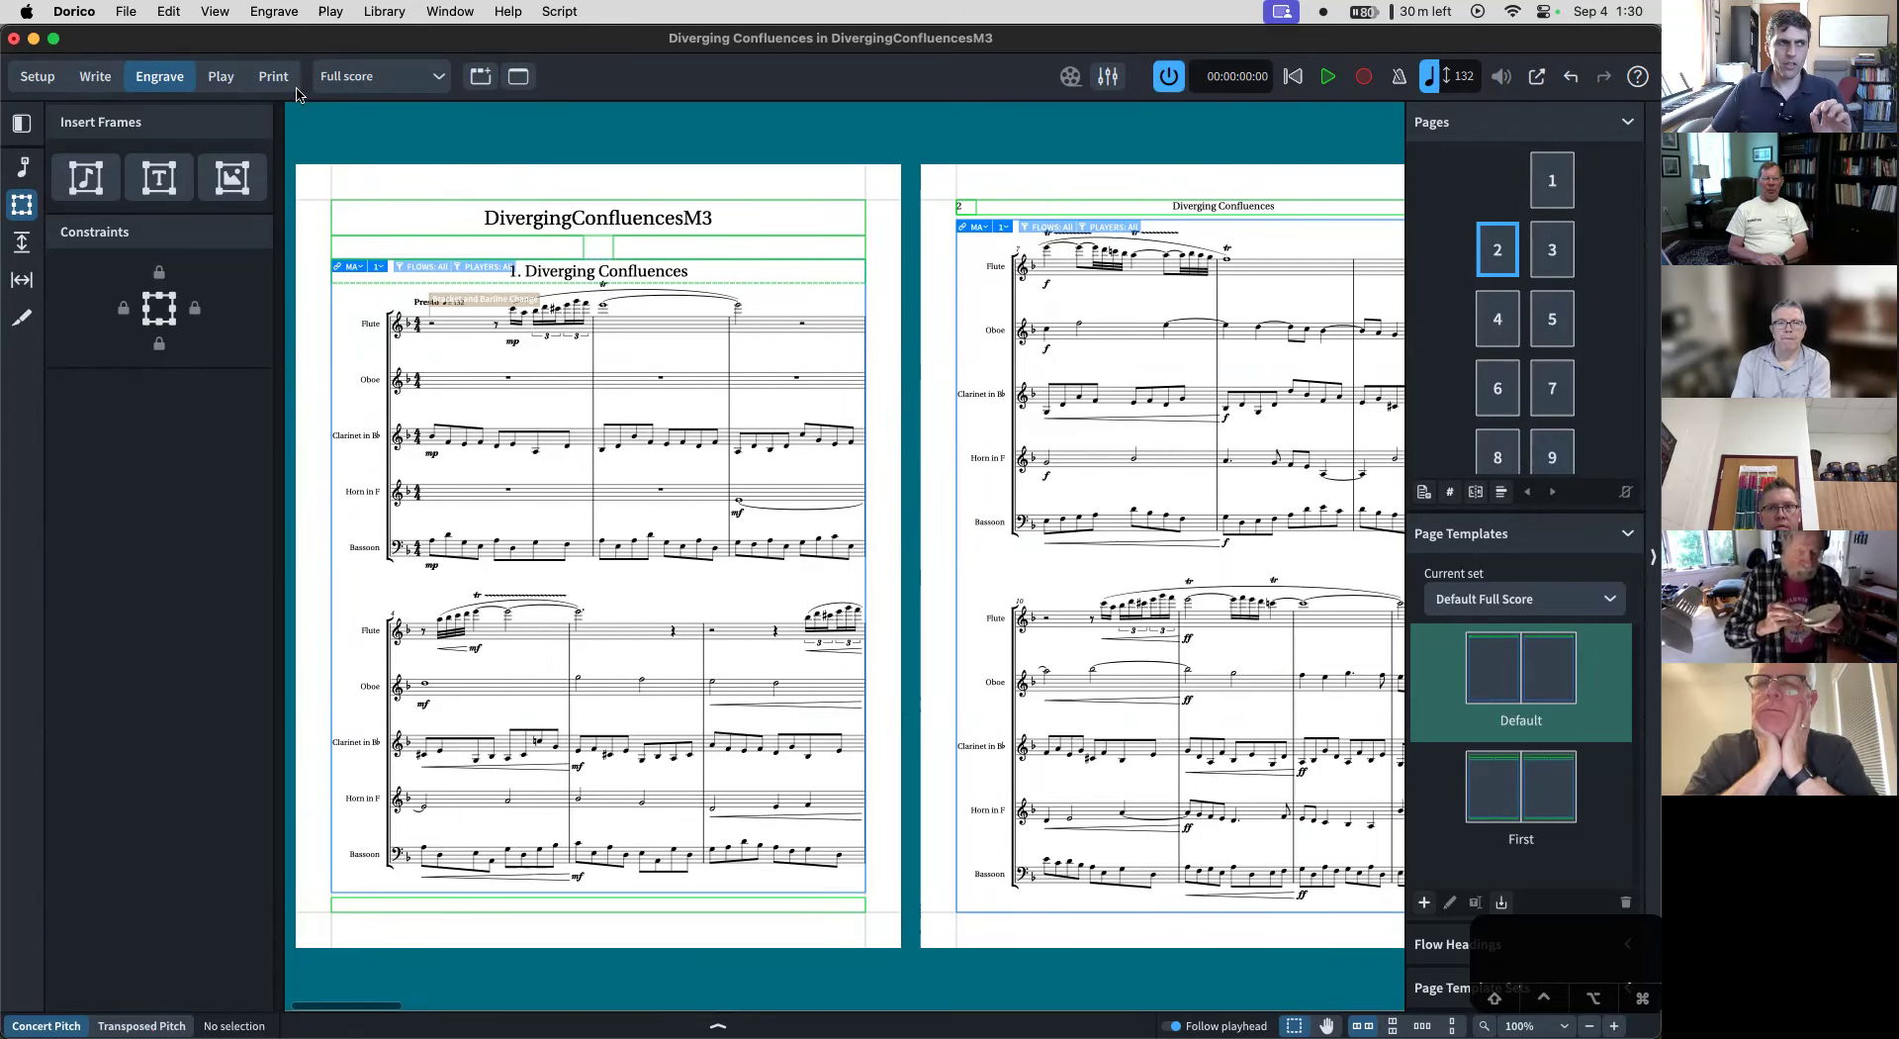
left_click(86, 81)
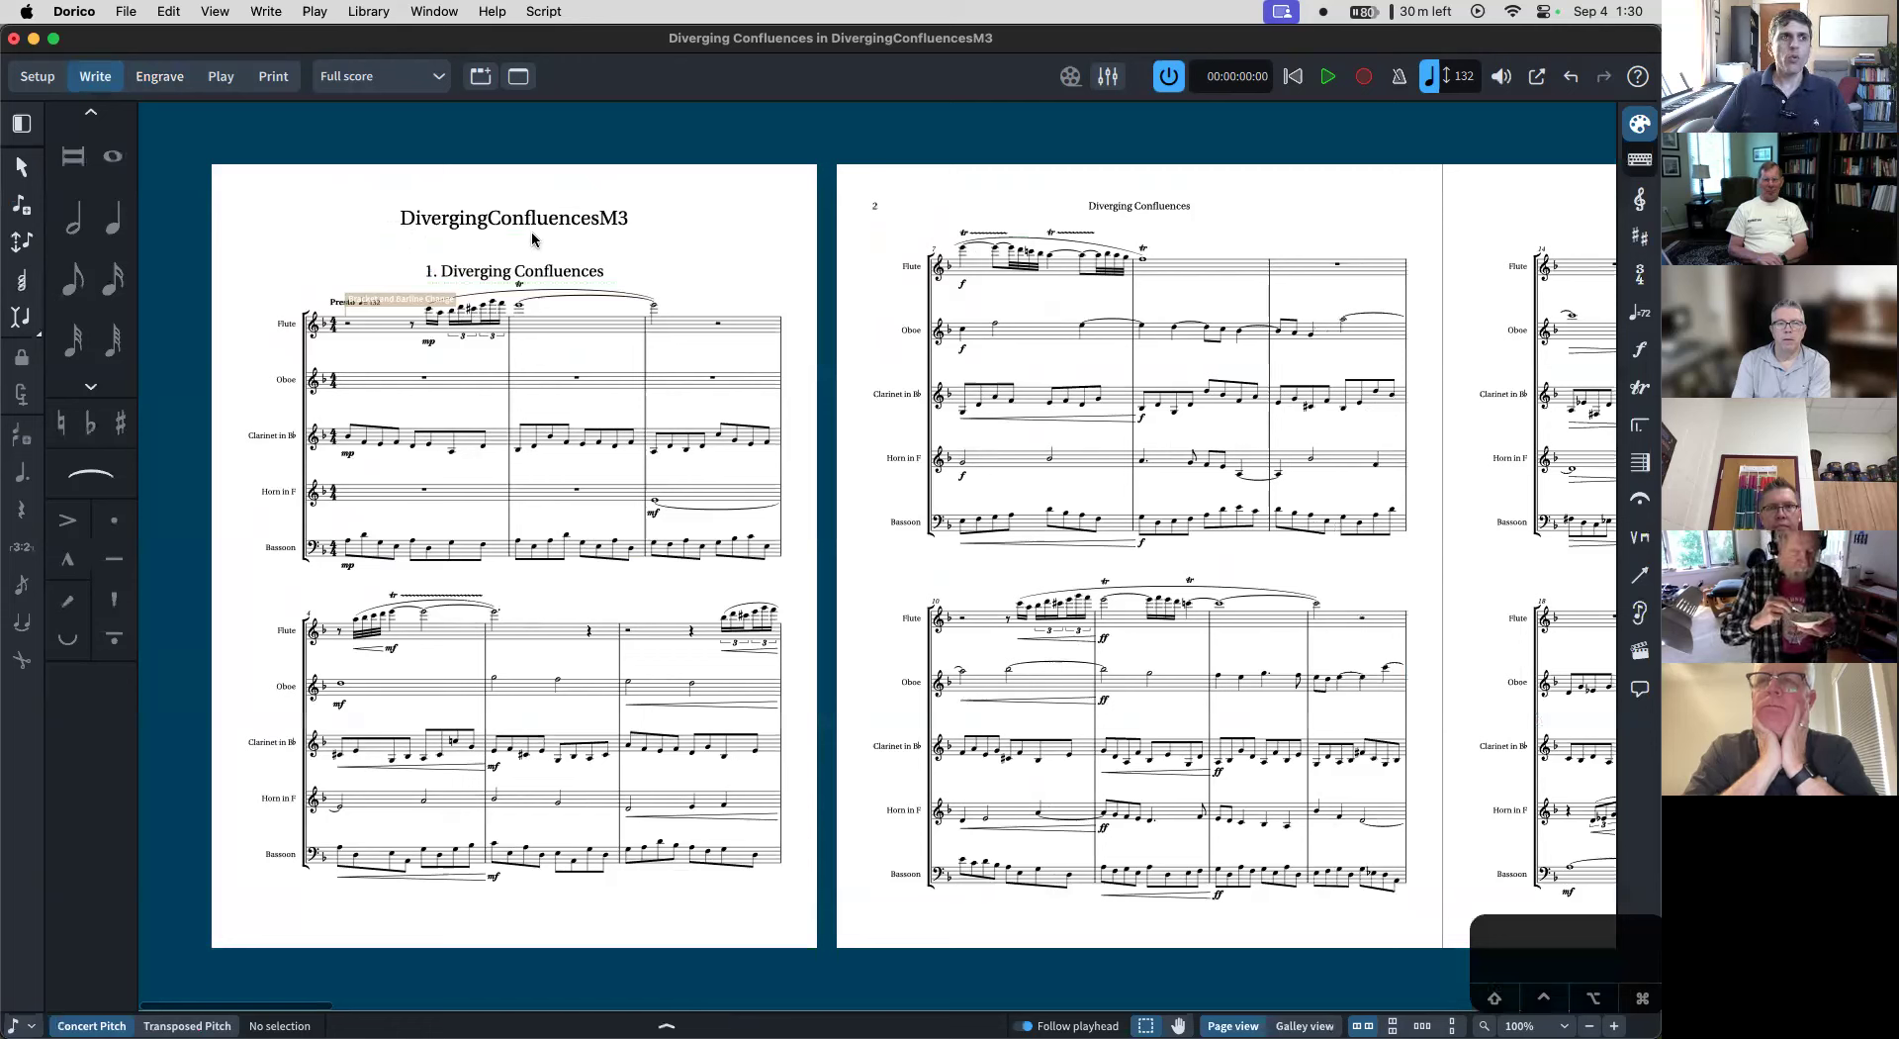
key("super+Tab")
key("super+Tab")
key("super+Tab")
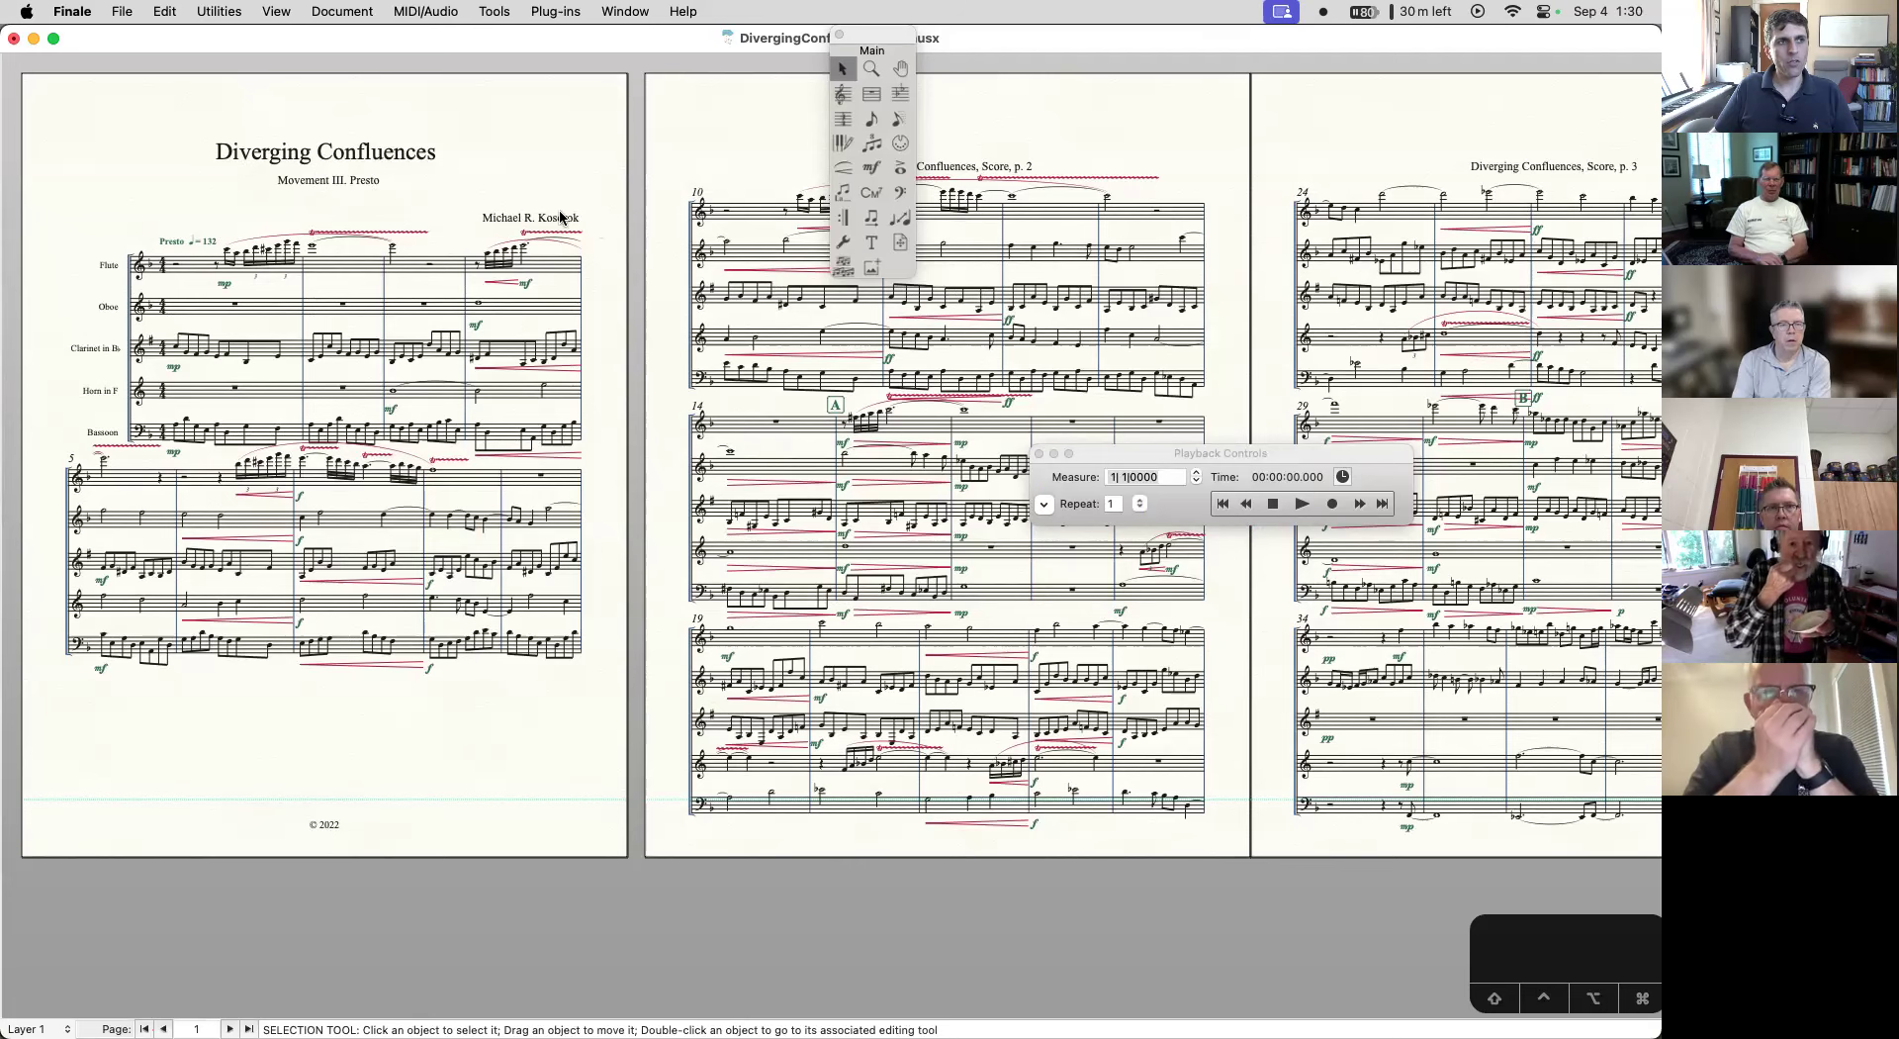
key("super+Tab")
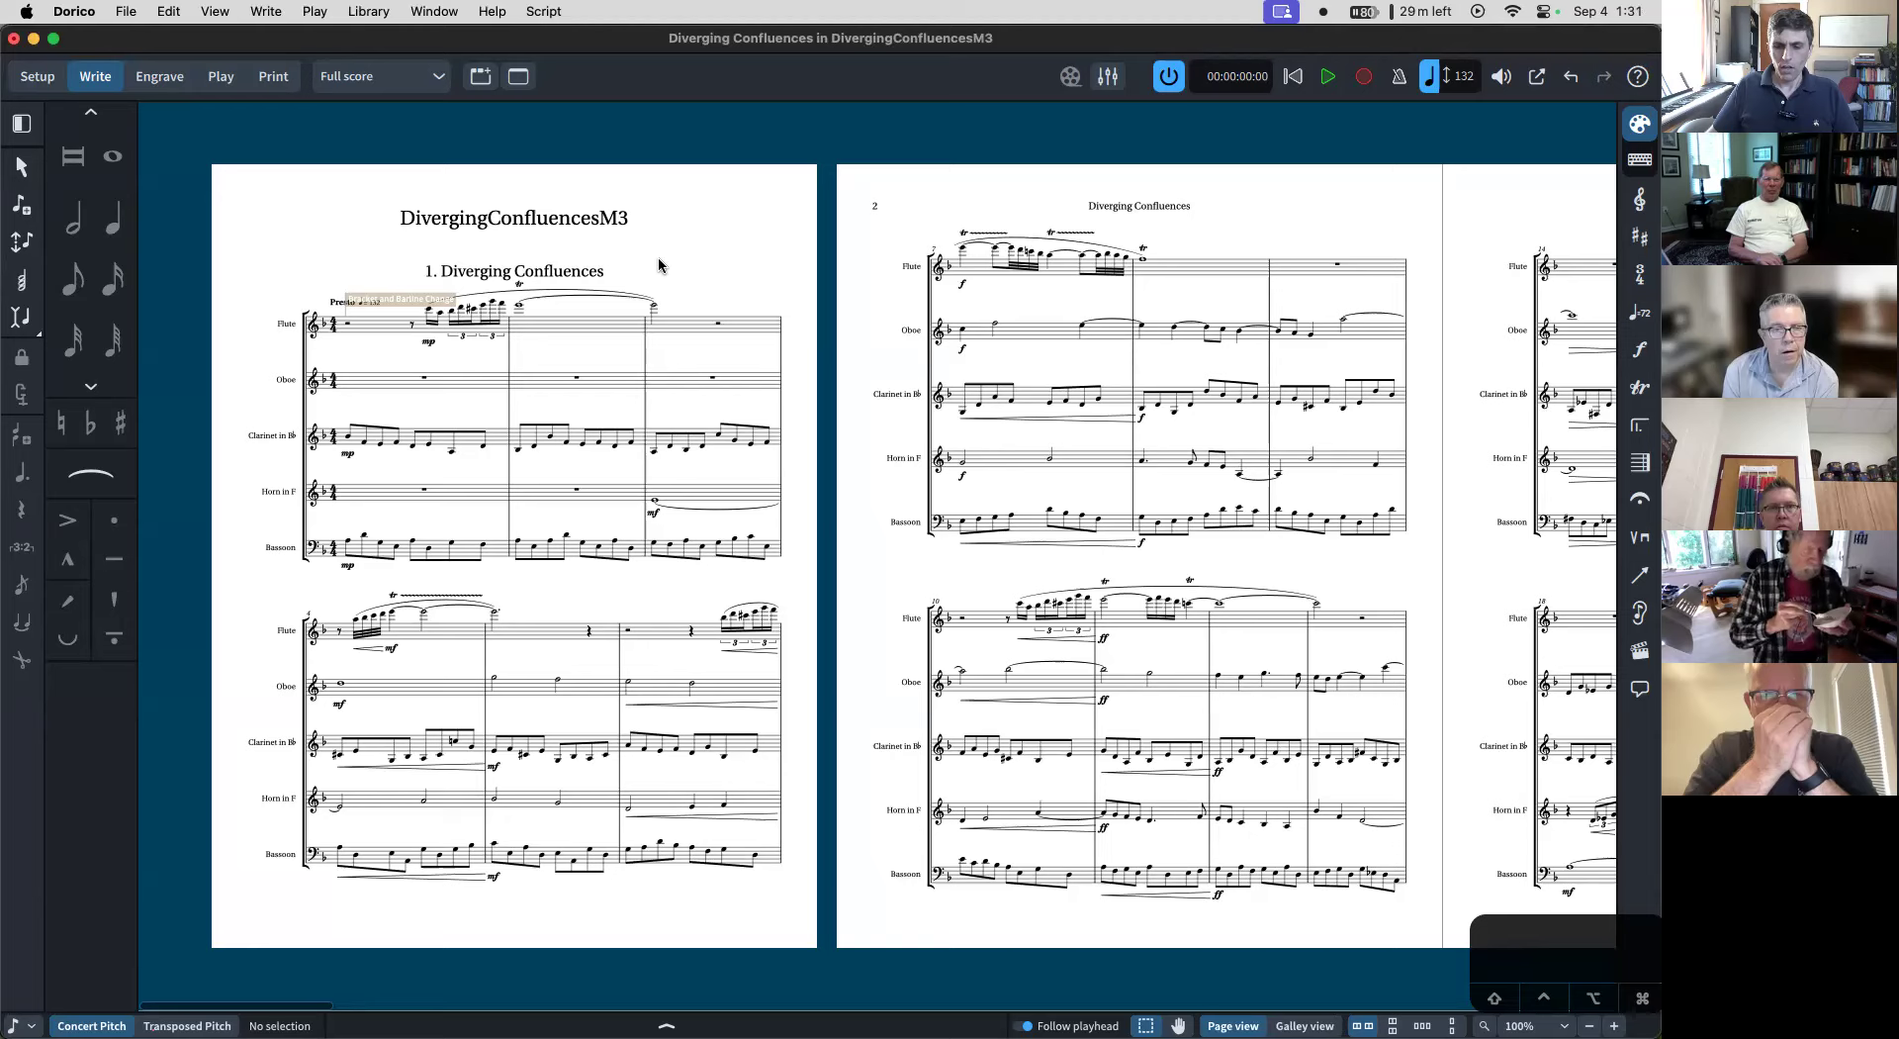
key("super+Tab")
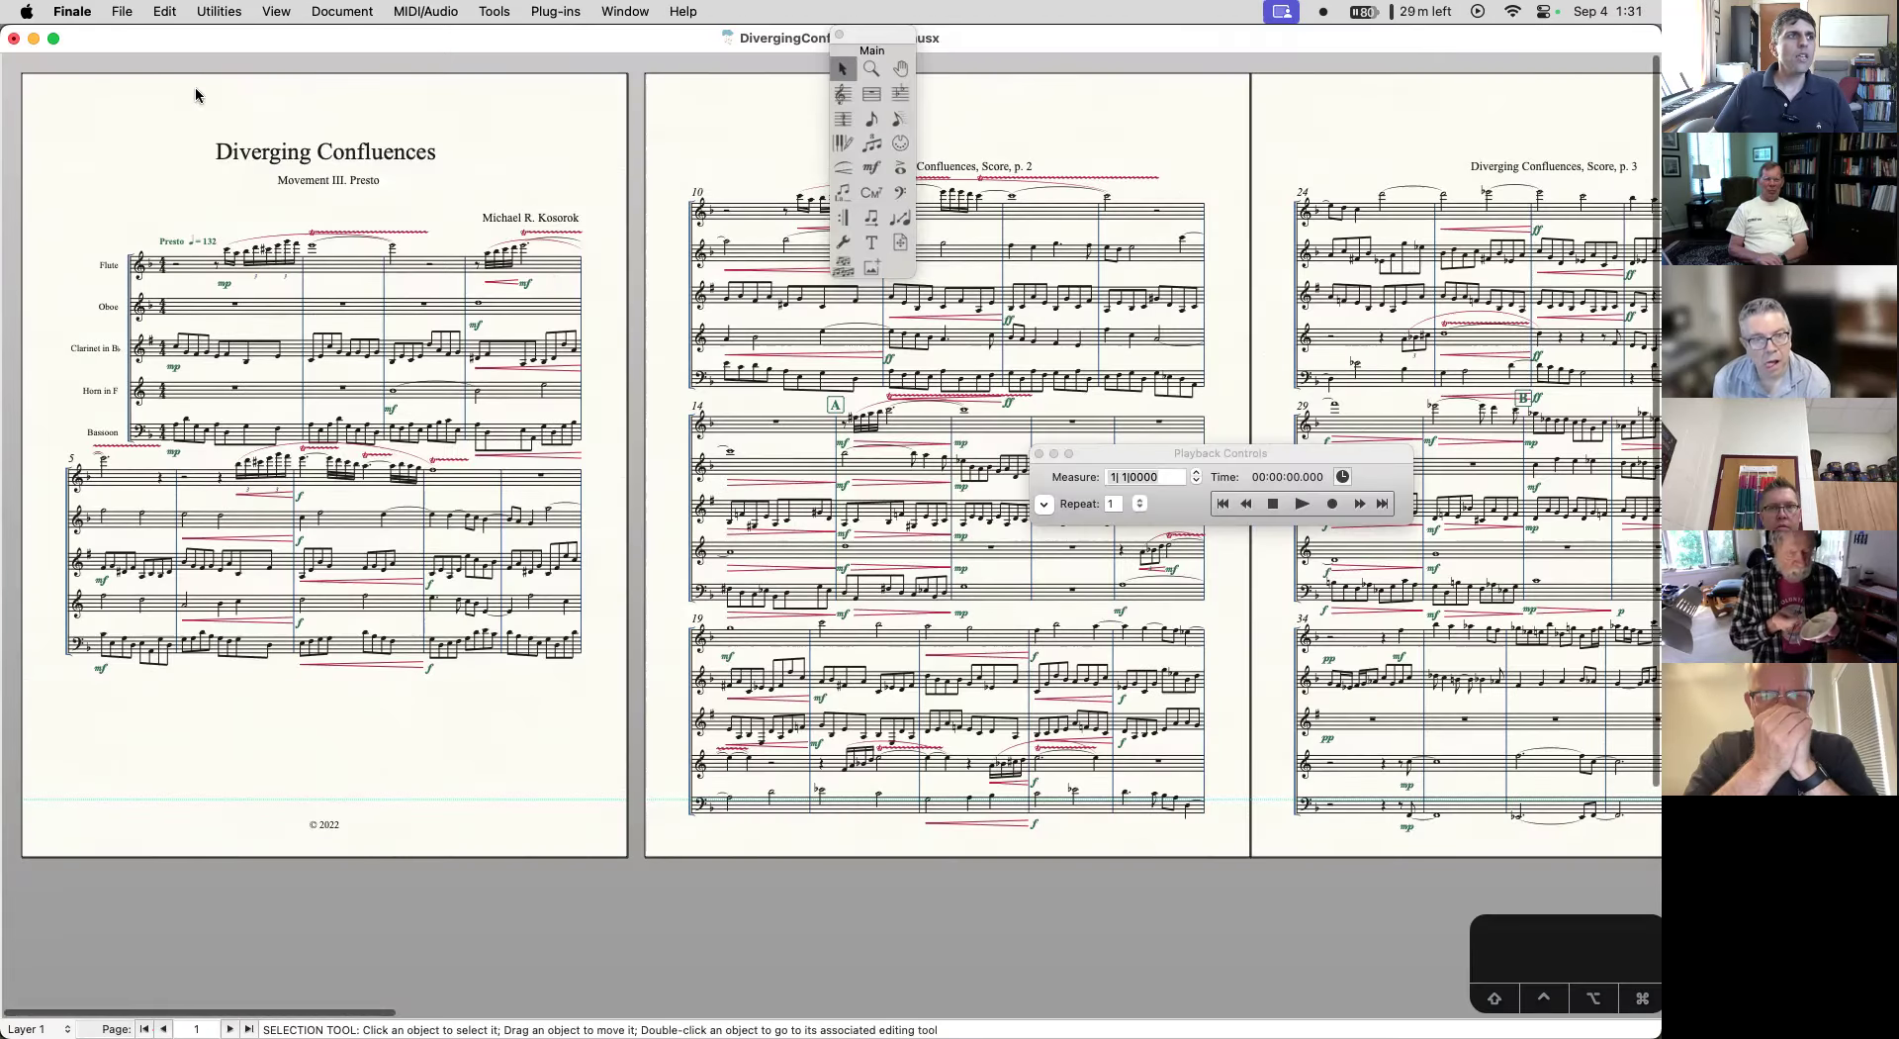
left_click(124, 11)
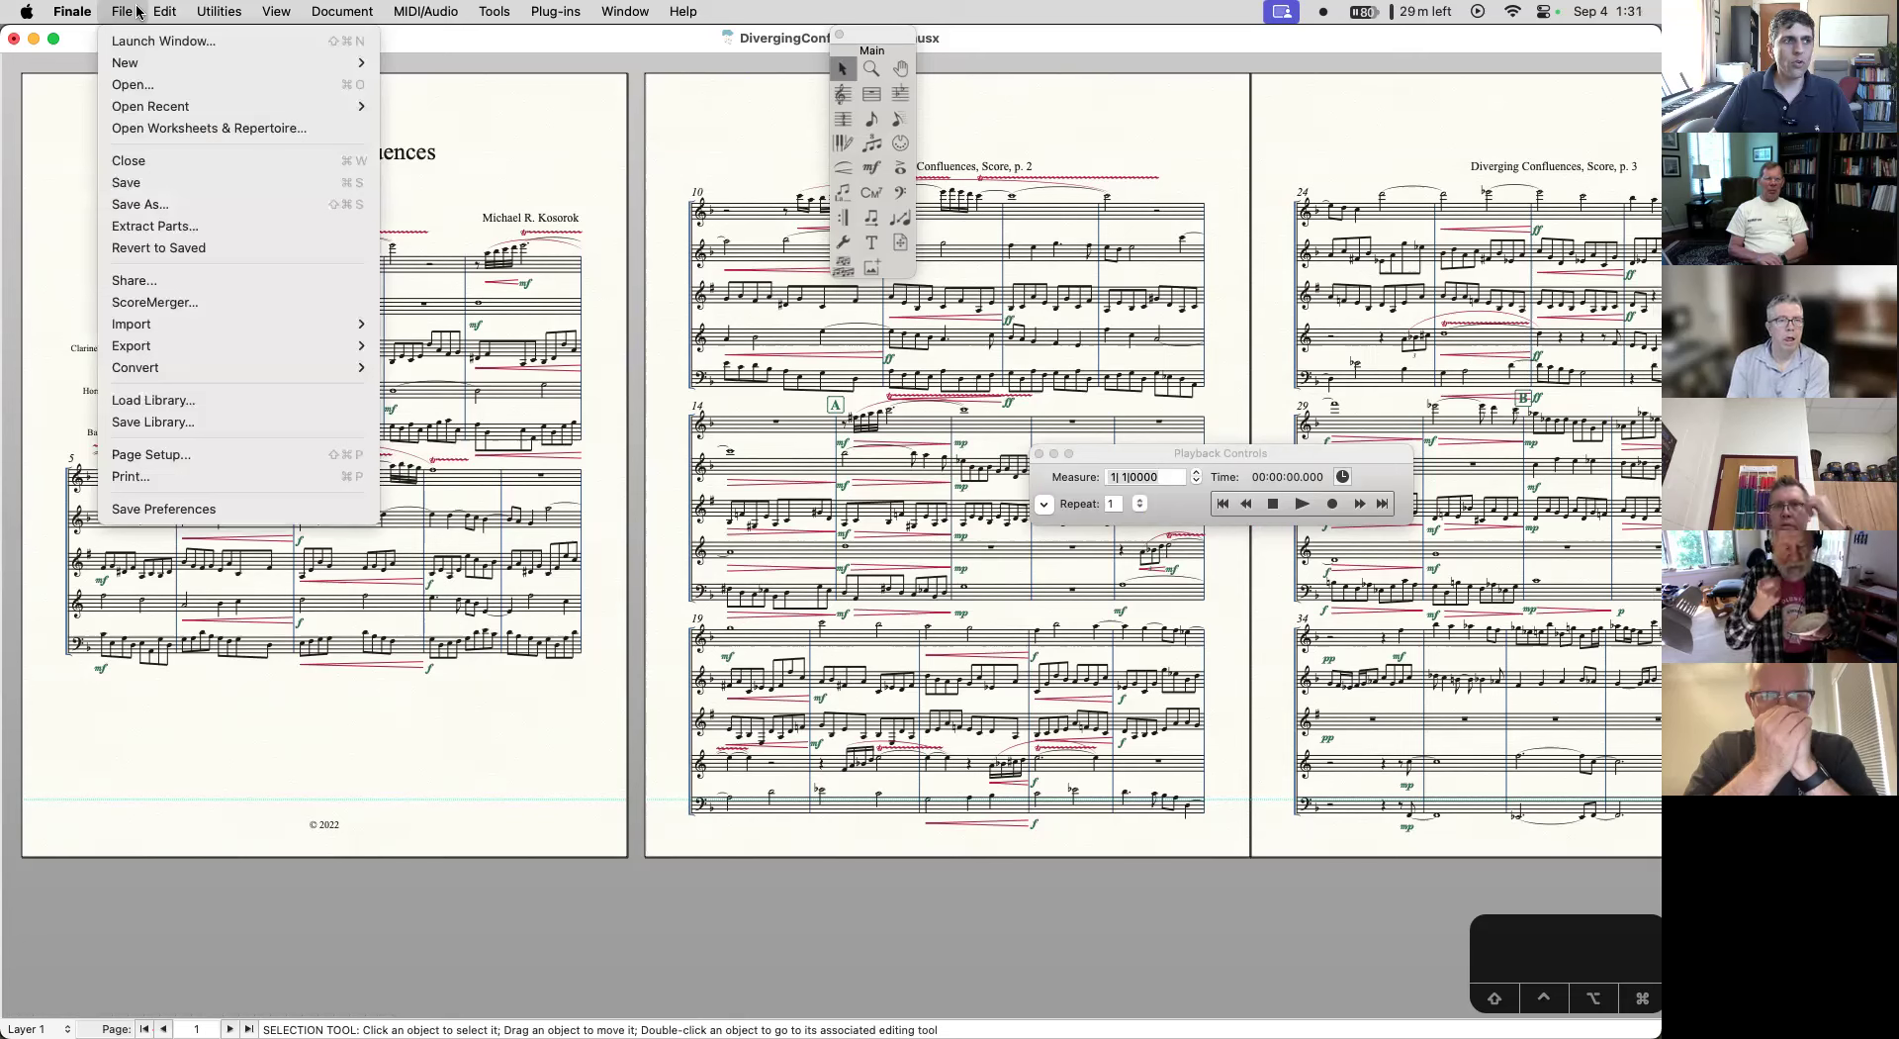
left_click(164, 10)
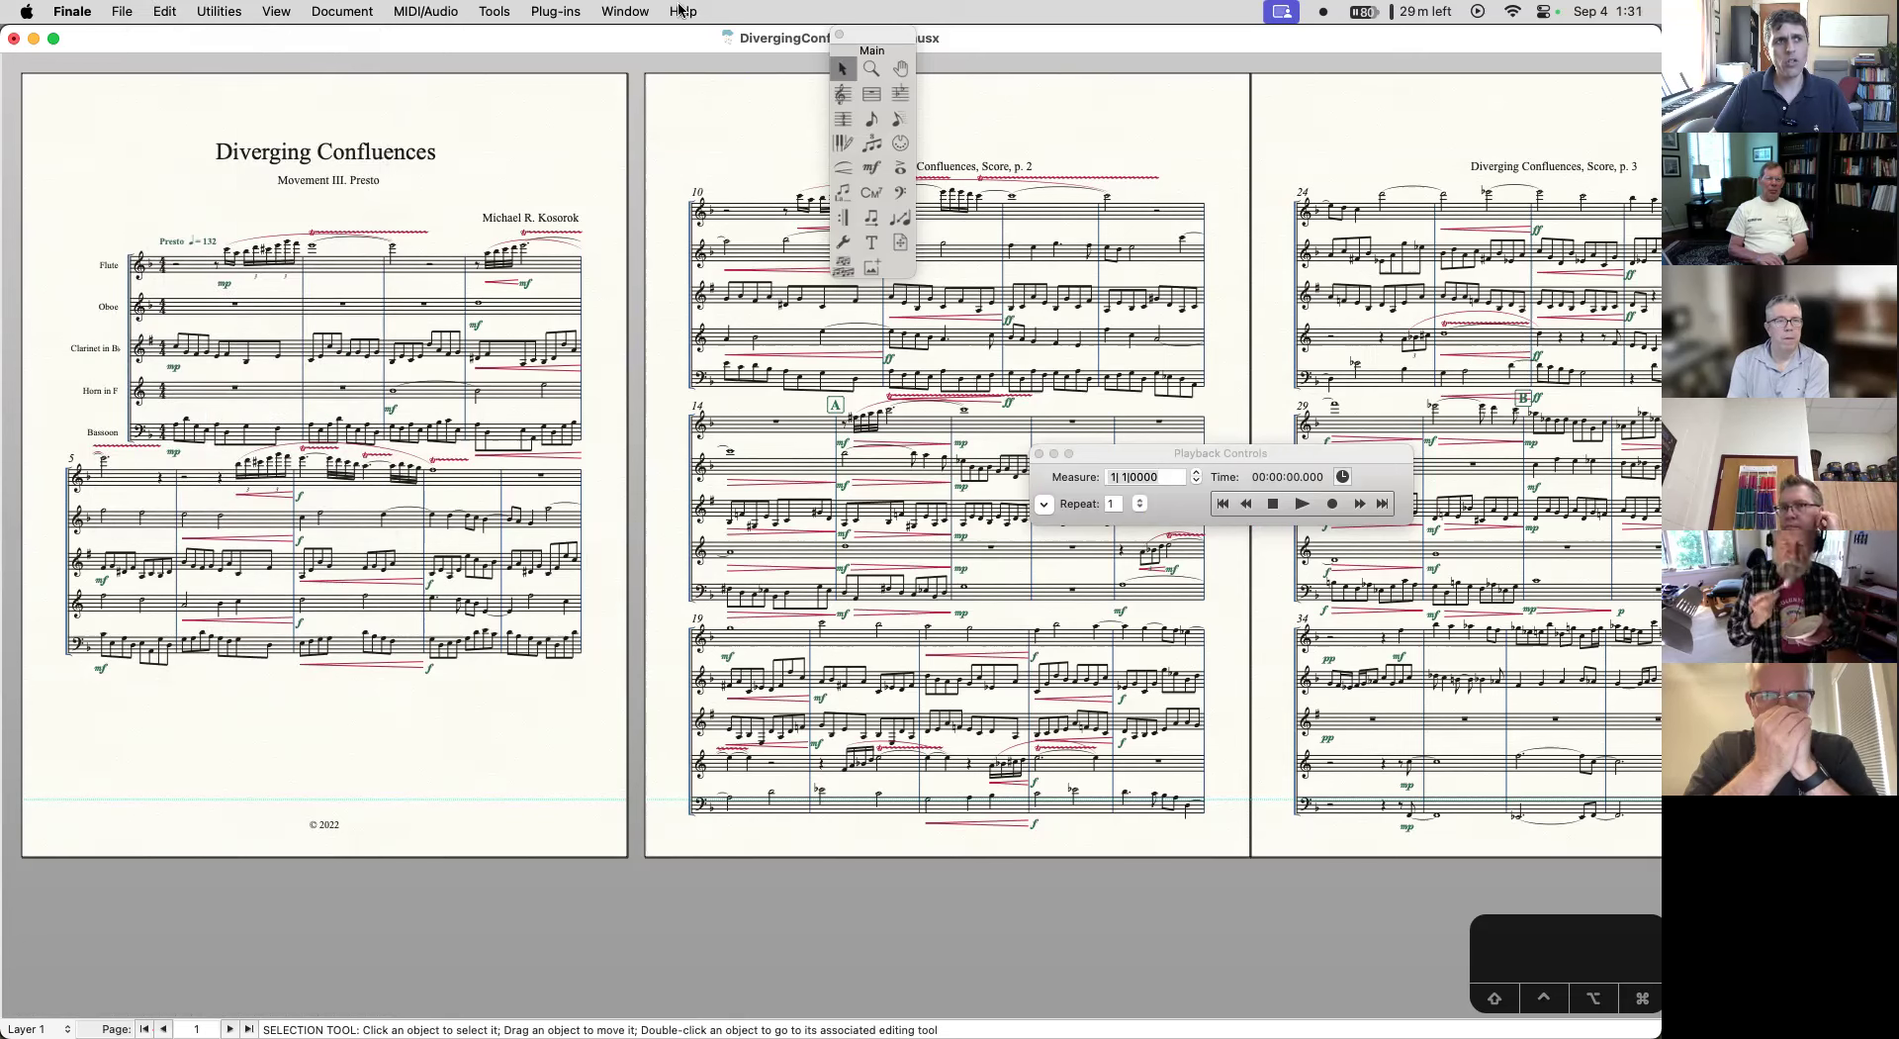
left_click(682, 11)
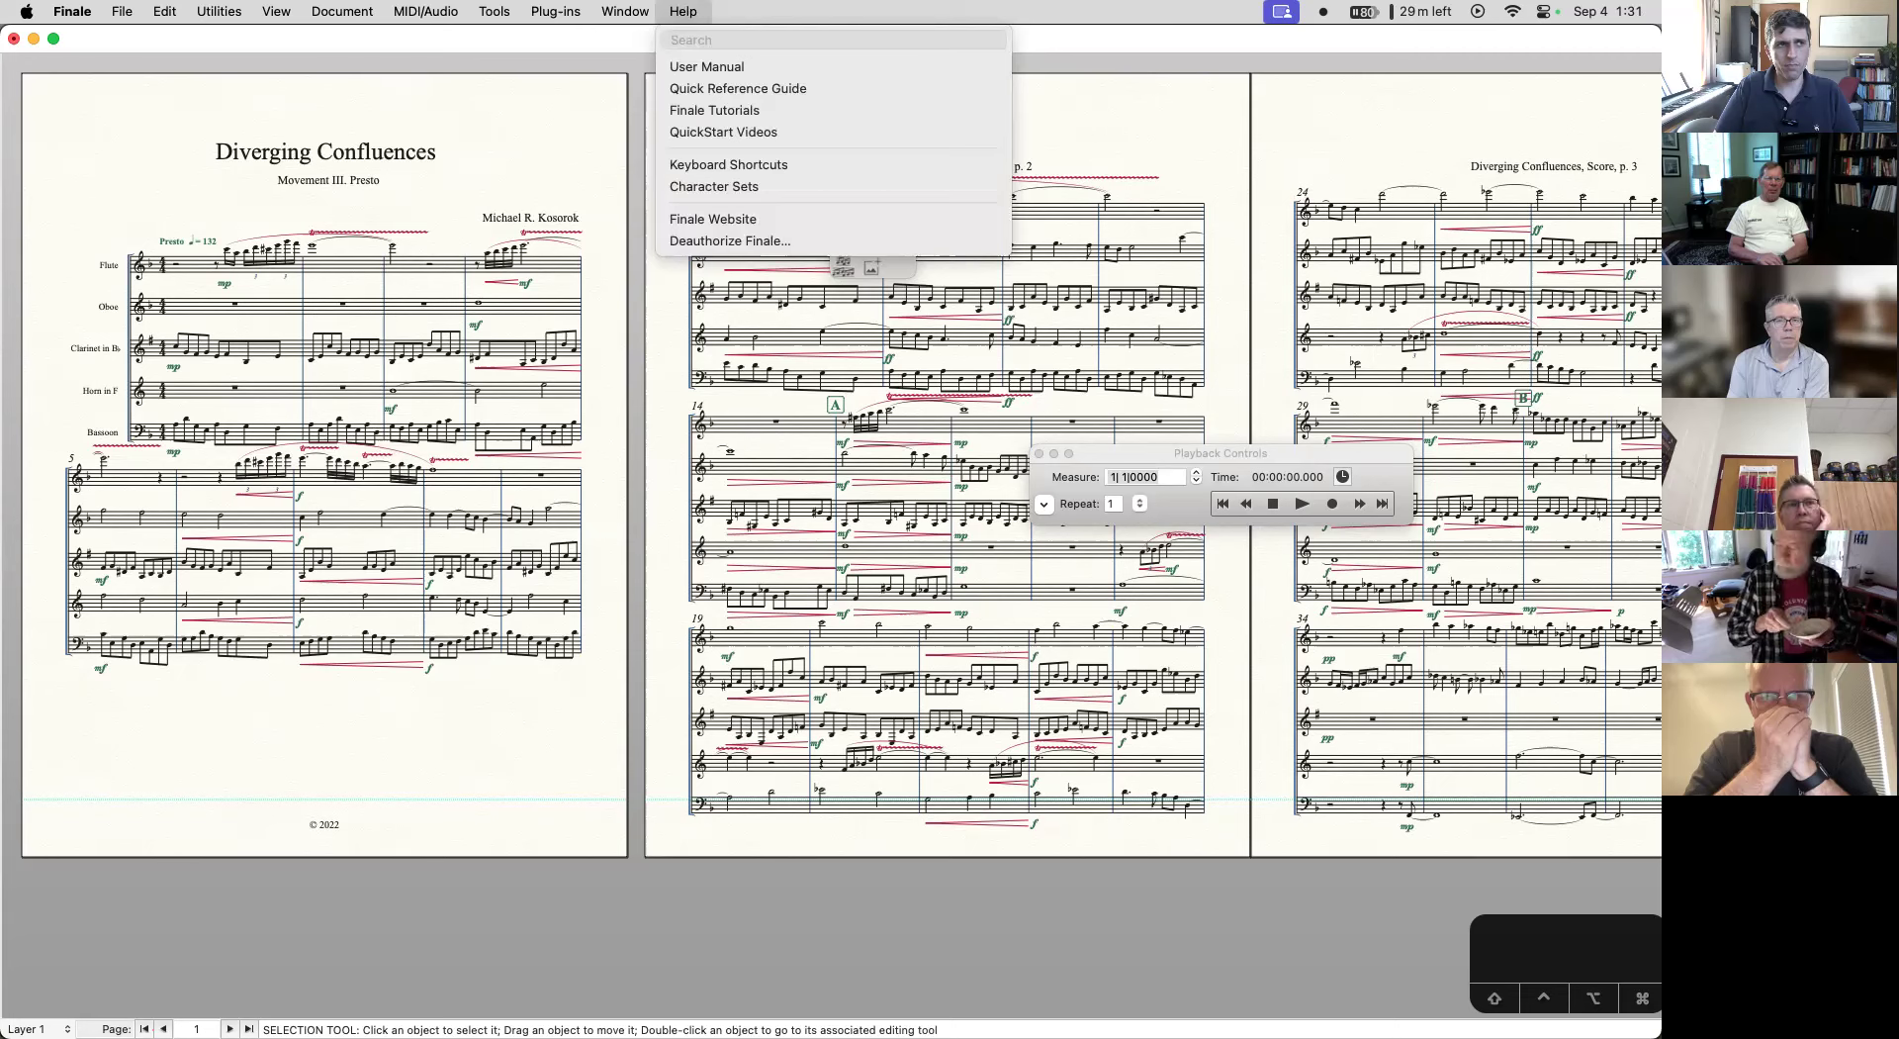
type("in")
key("BackSpace")
key("BackSpace")
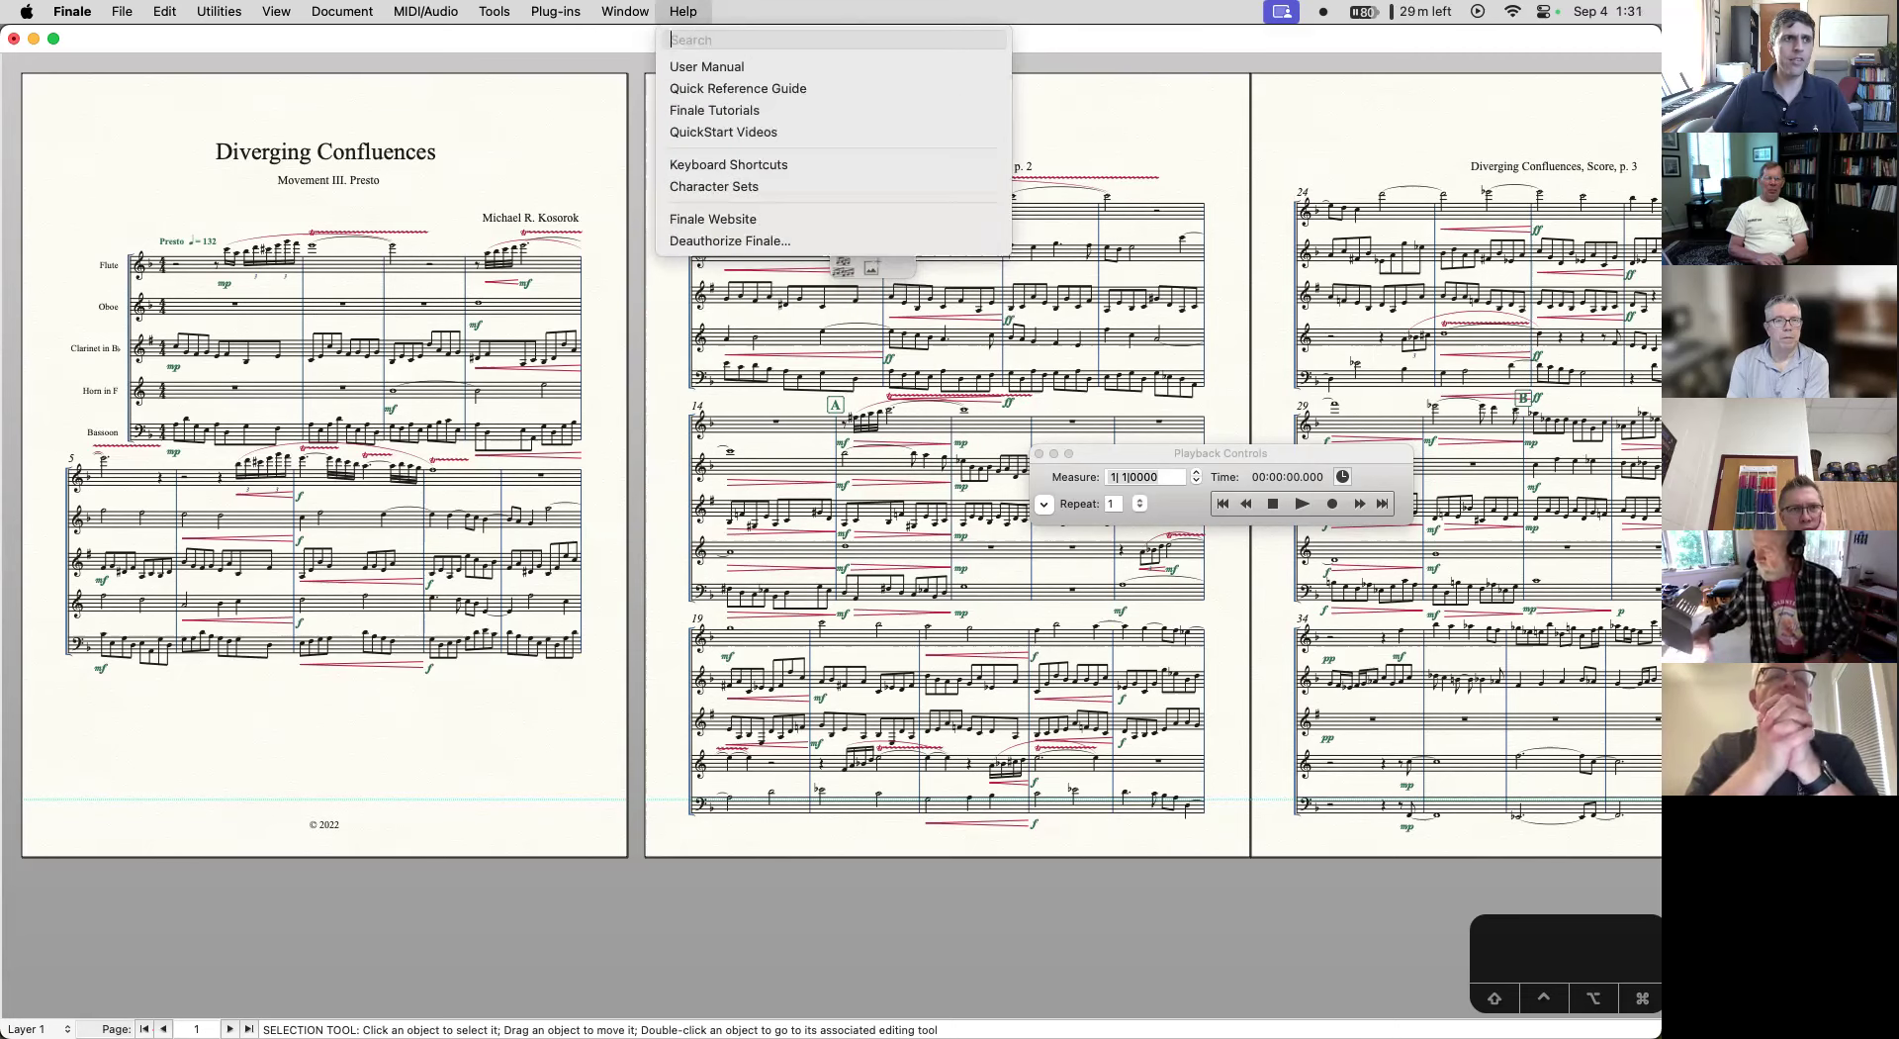
key("Escape")
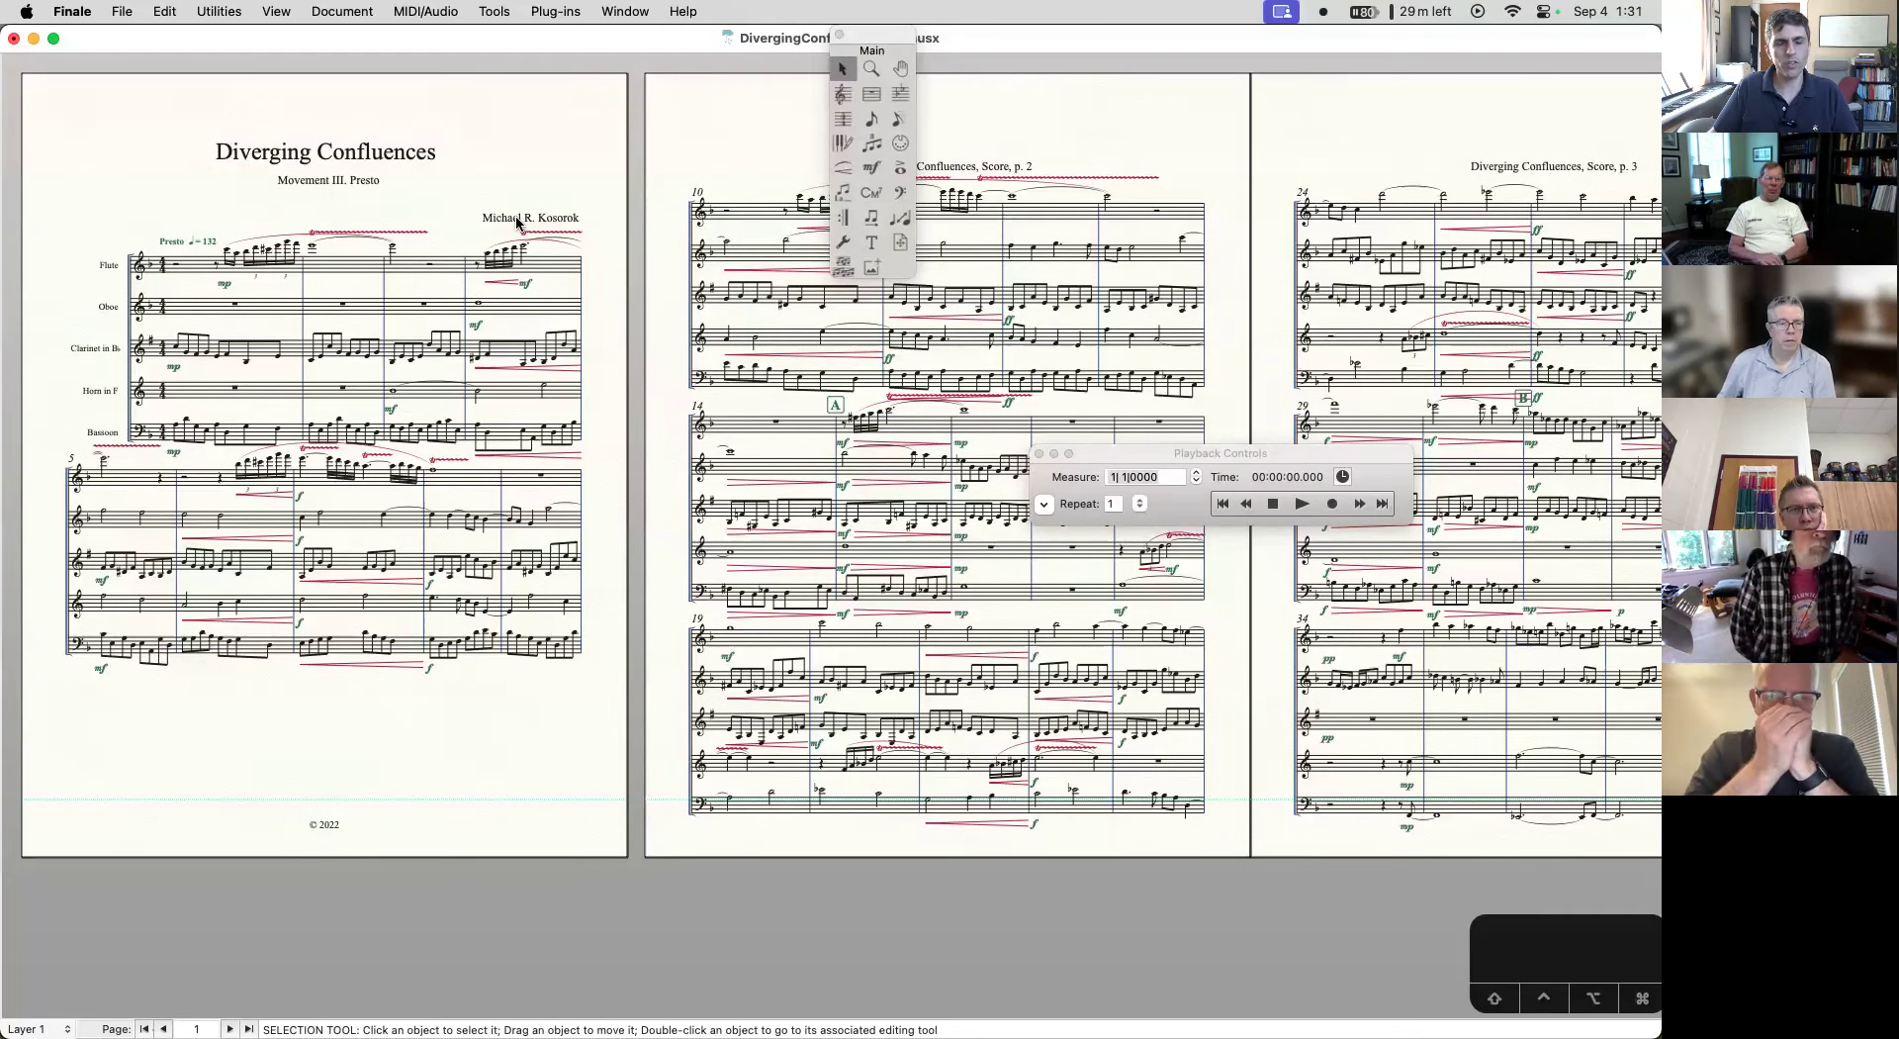
- Switch to Dorico and open the project information for the Diverging Confluences flow
key("super+Tab")
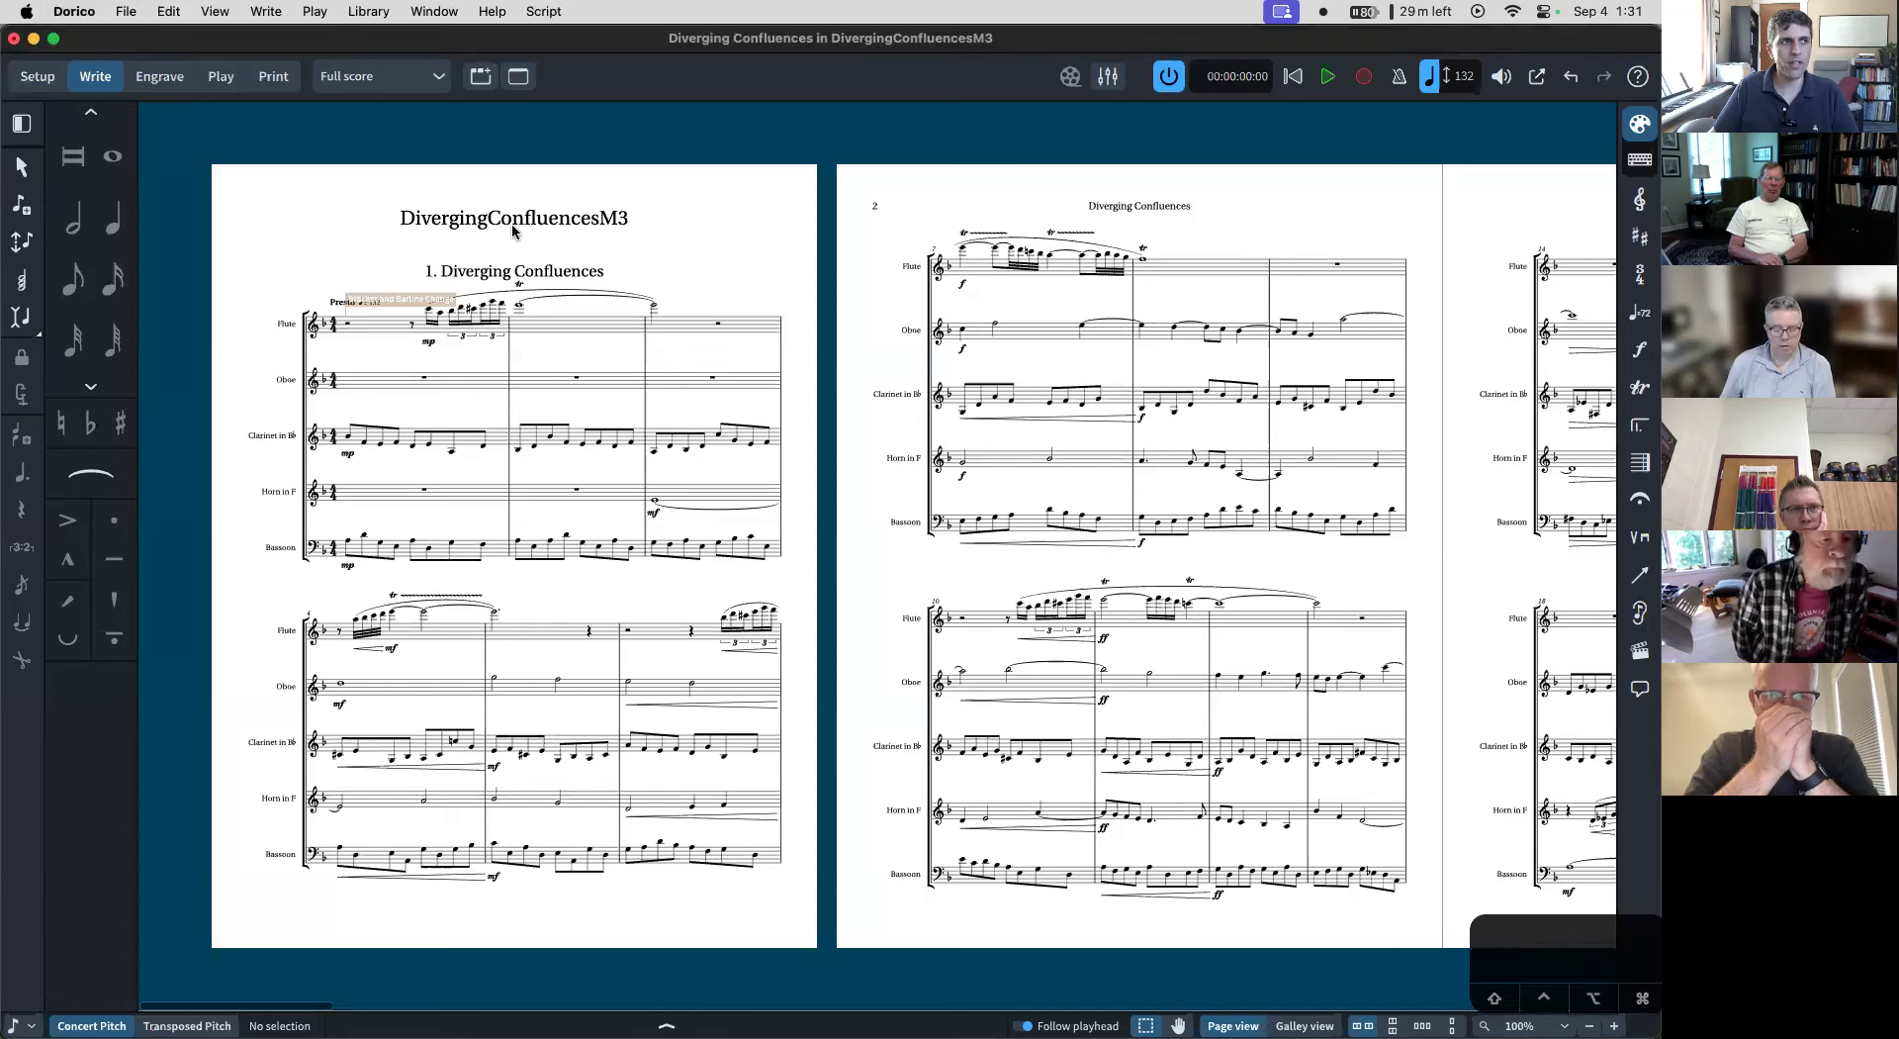
left_click(127, 11)
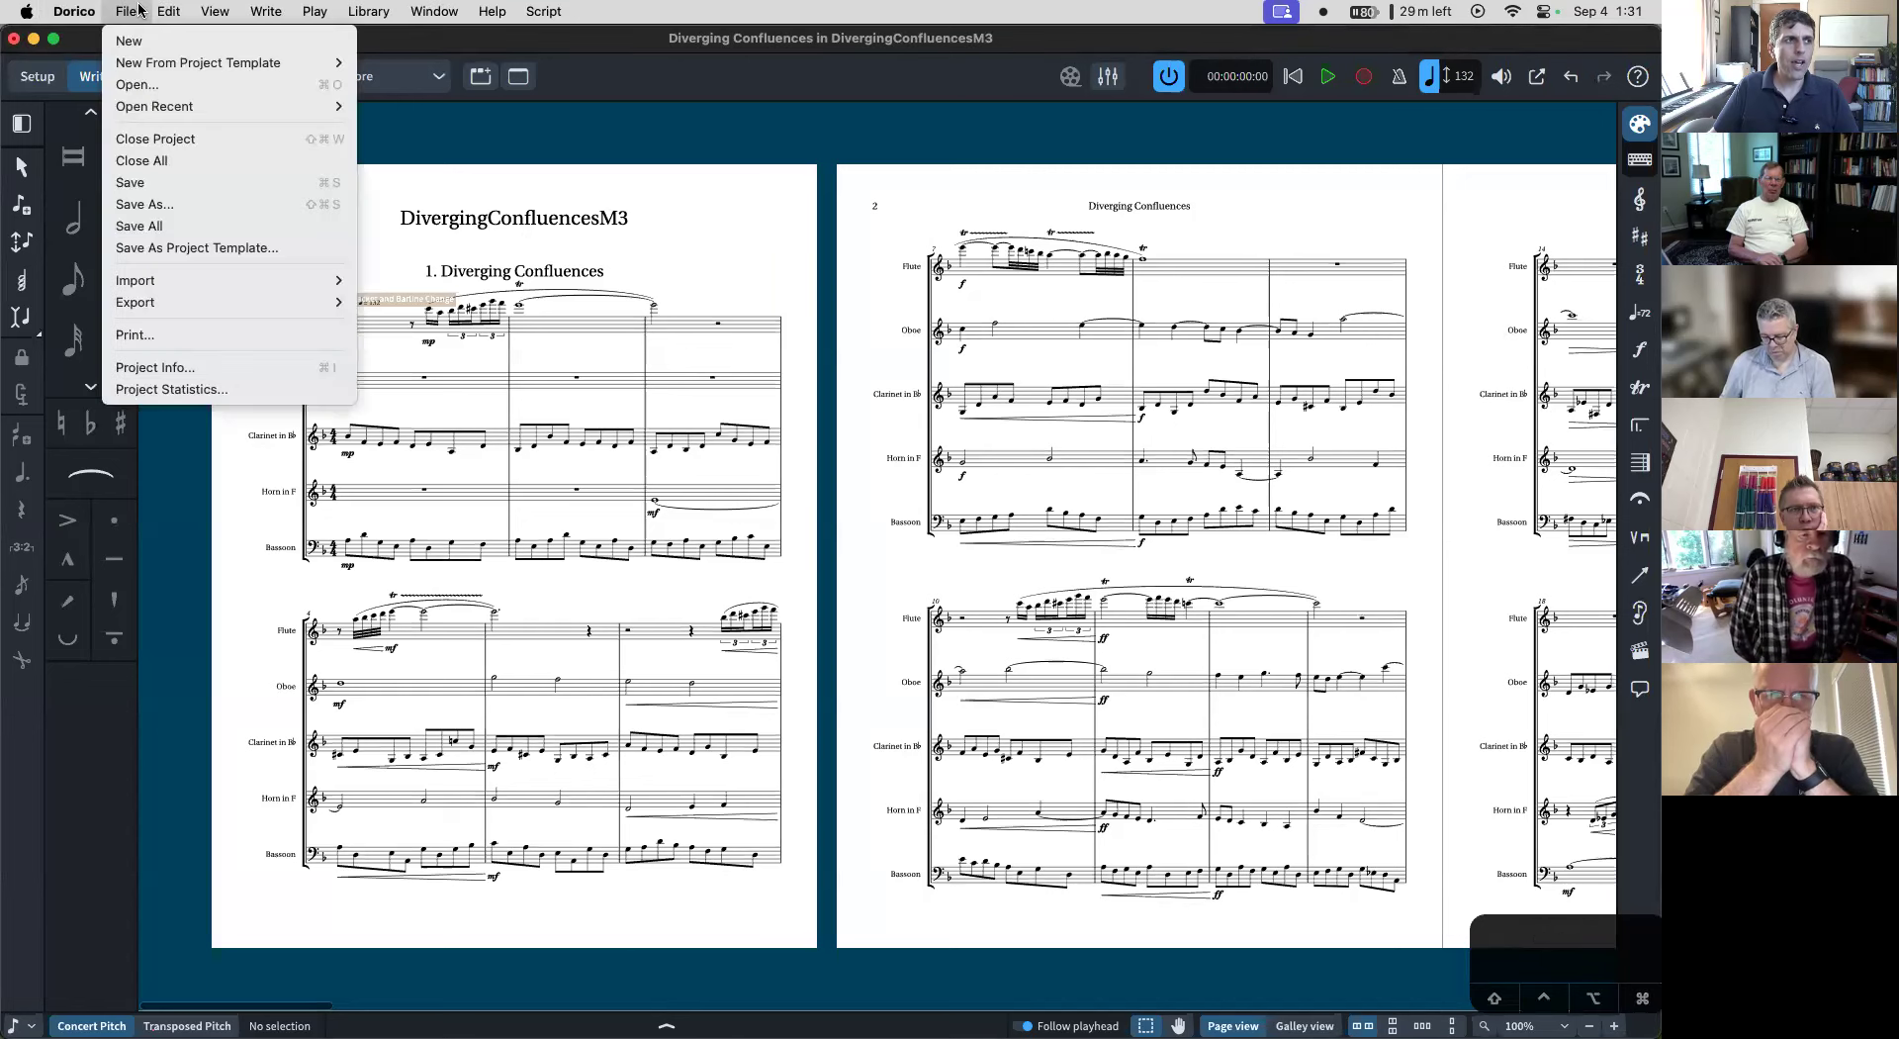
left_click(268, 368)
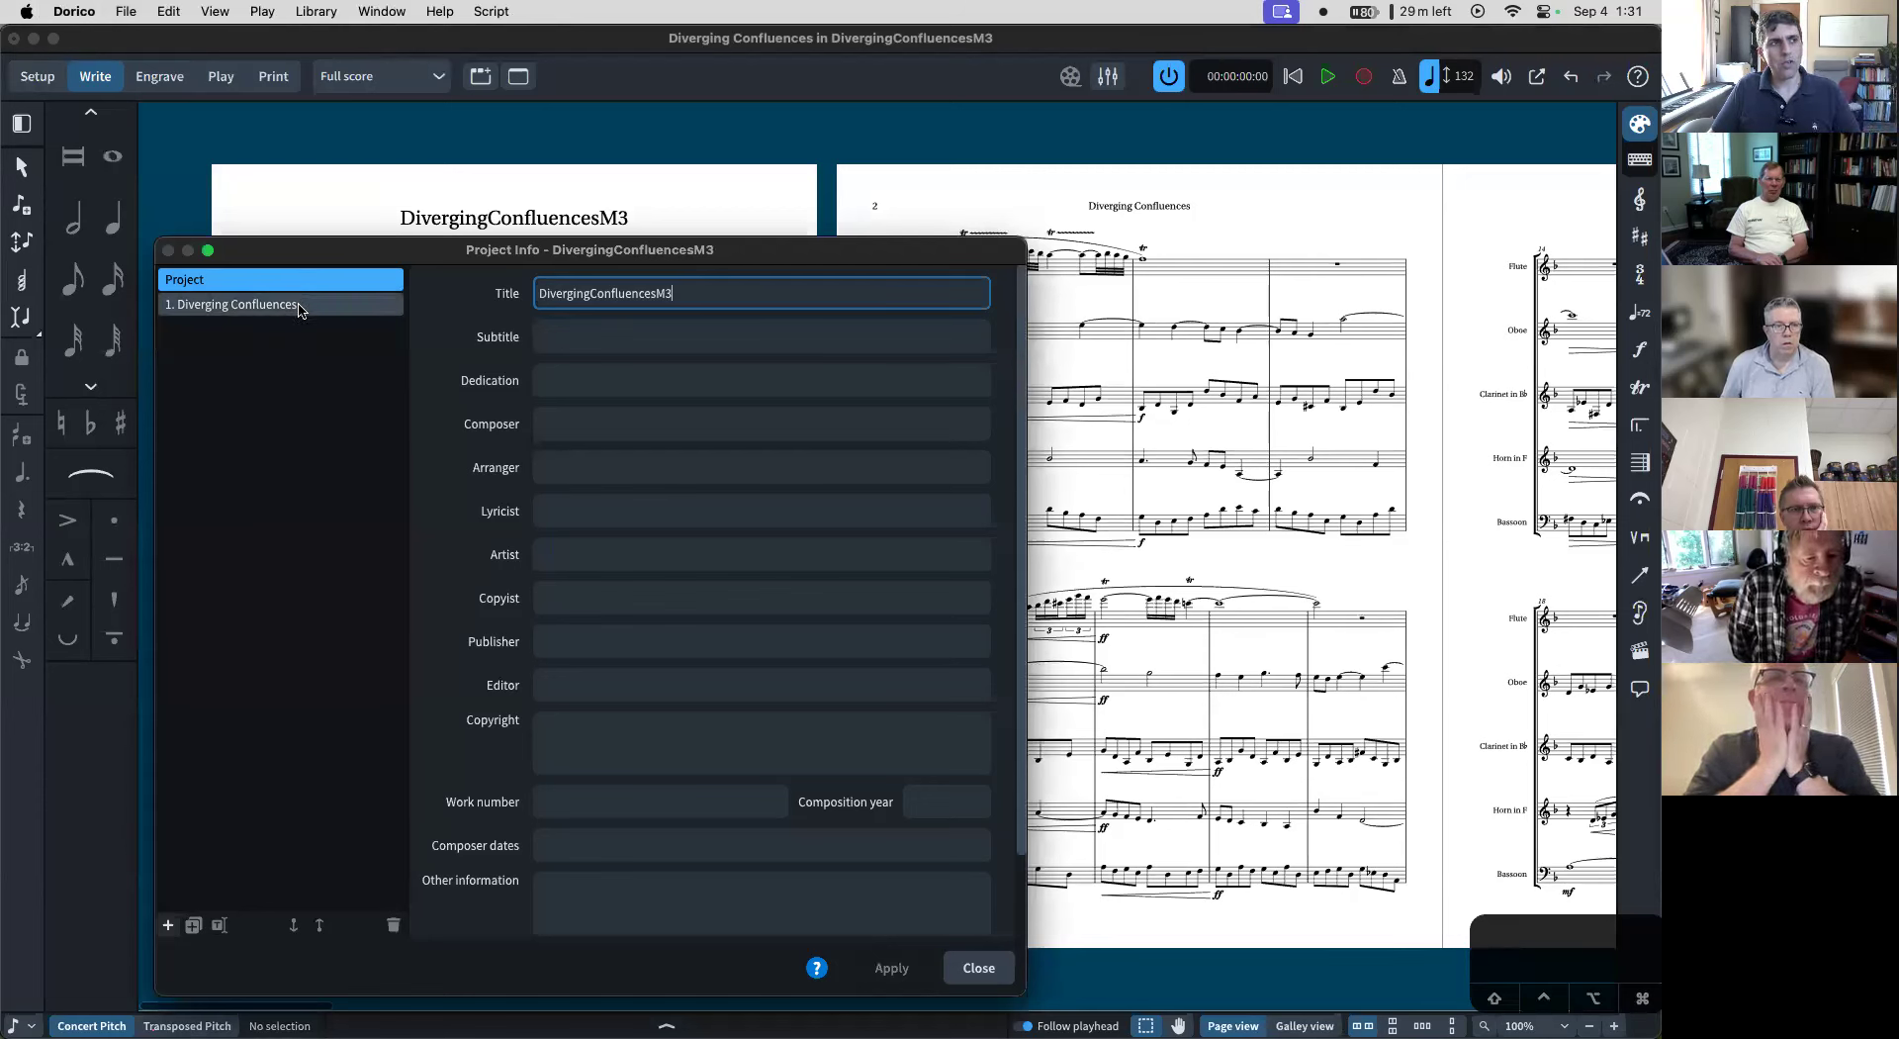
left_click(302, 306)
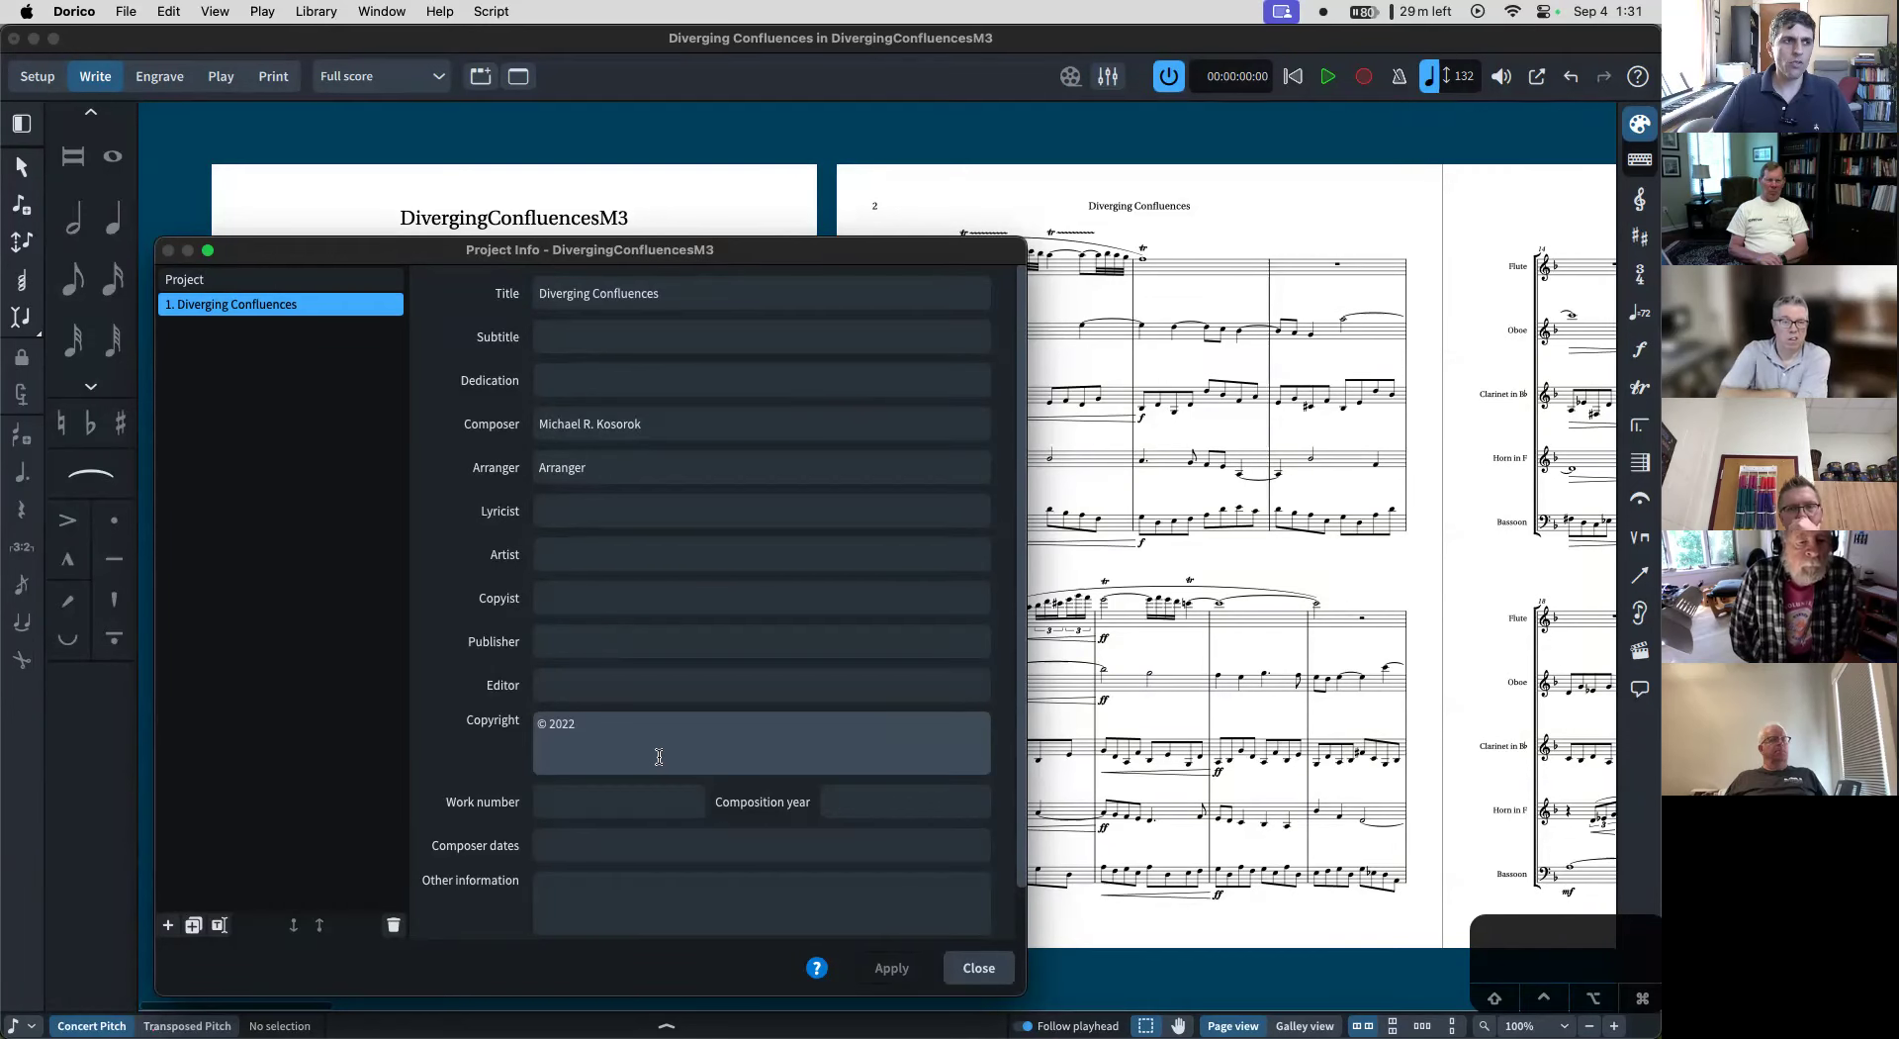
- Copy the Diverging Confluences flow information into the Project entry, apply the change and close the project information
left_click(264, 281)
scroll(592, 712, "down", 5)
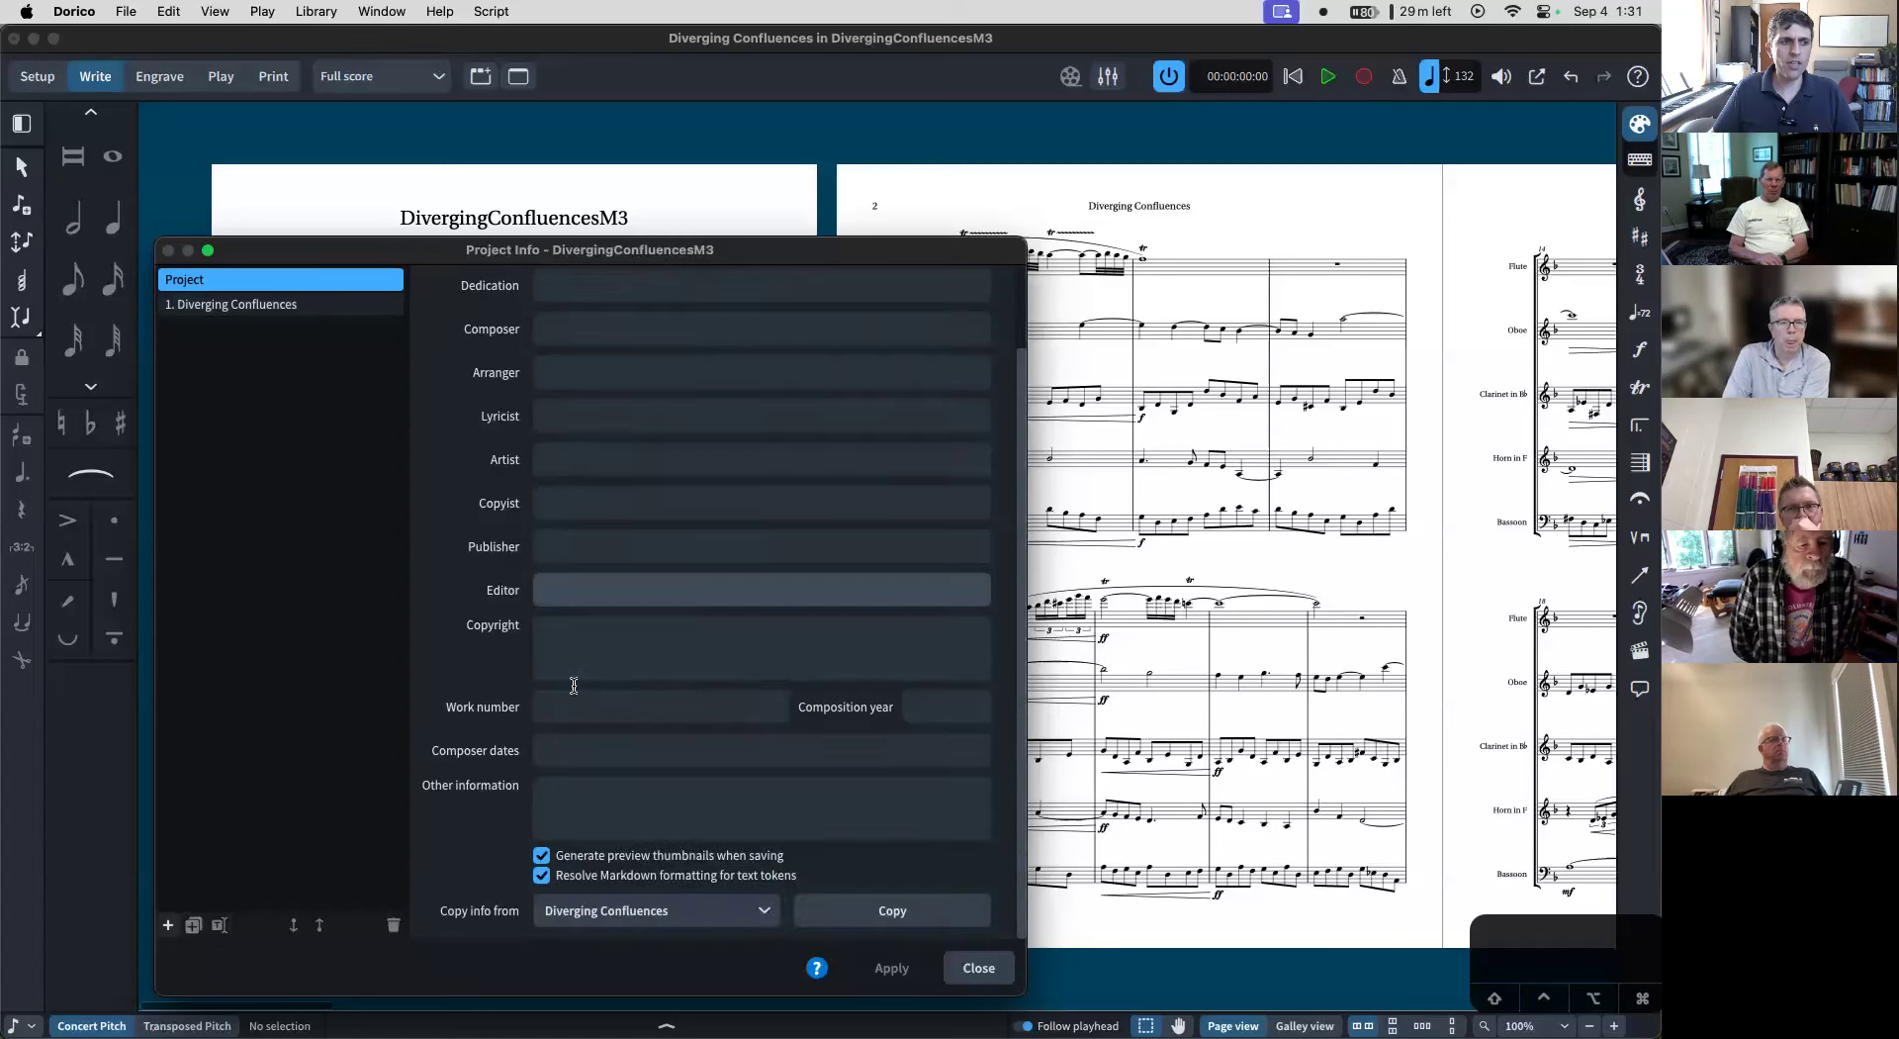
left_click(848, 912)
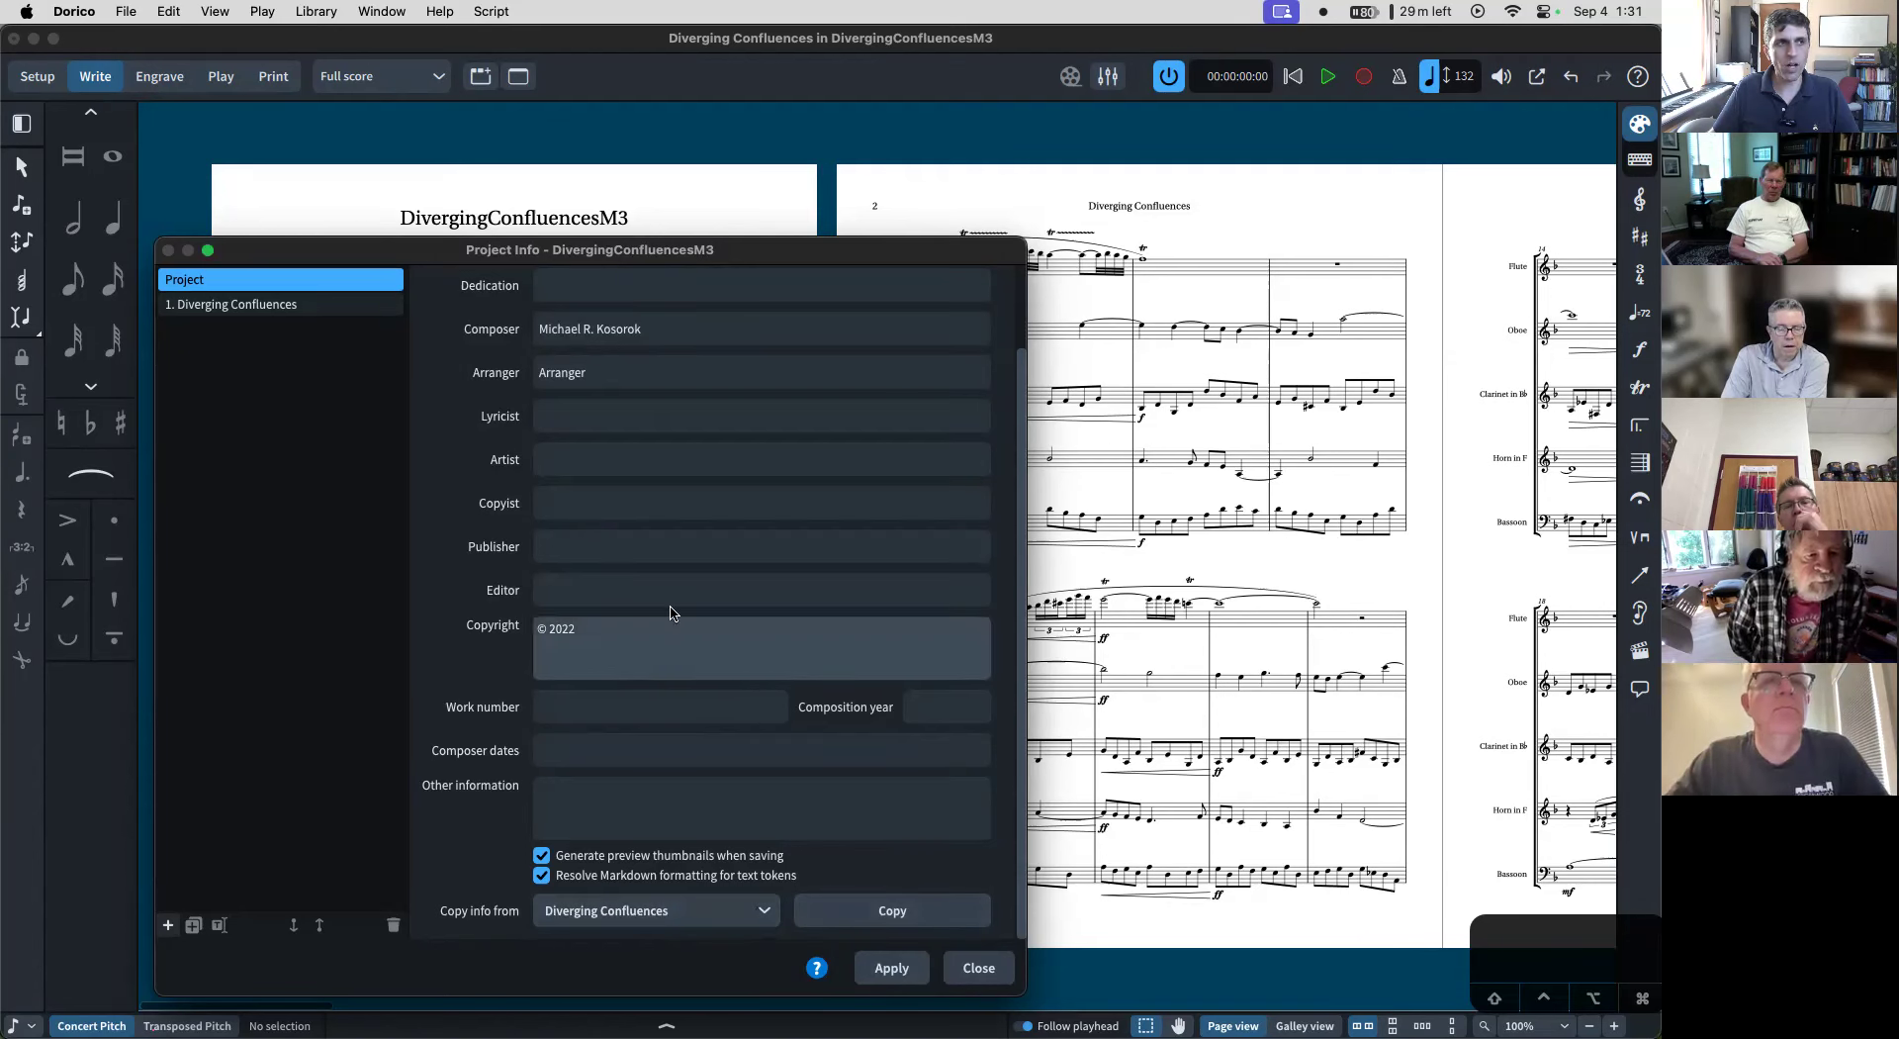
scroll(920, 935, "up", 3)
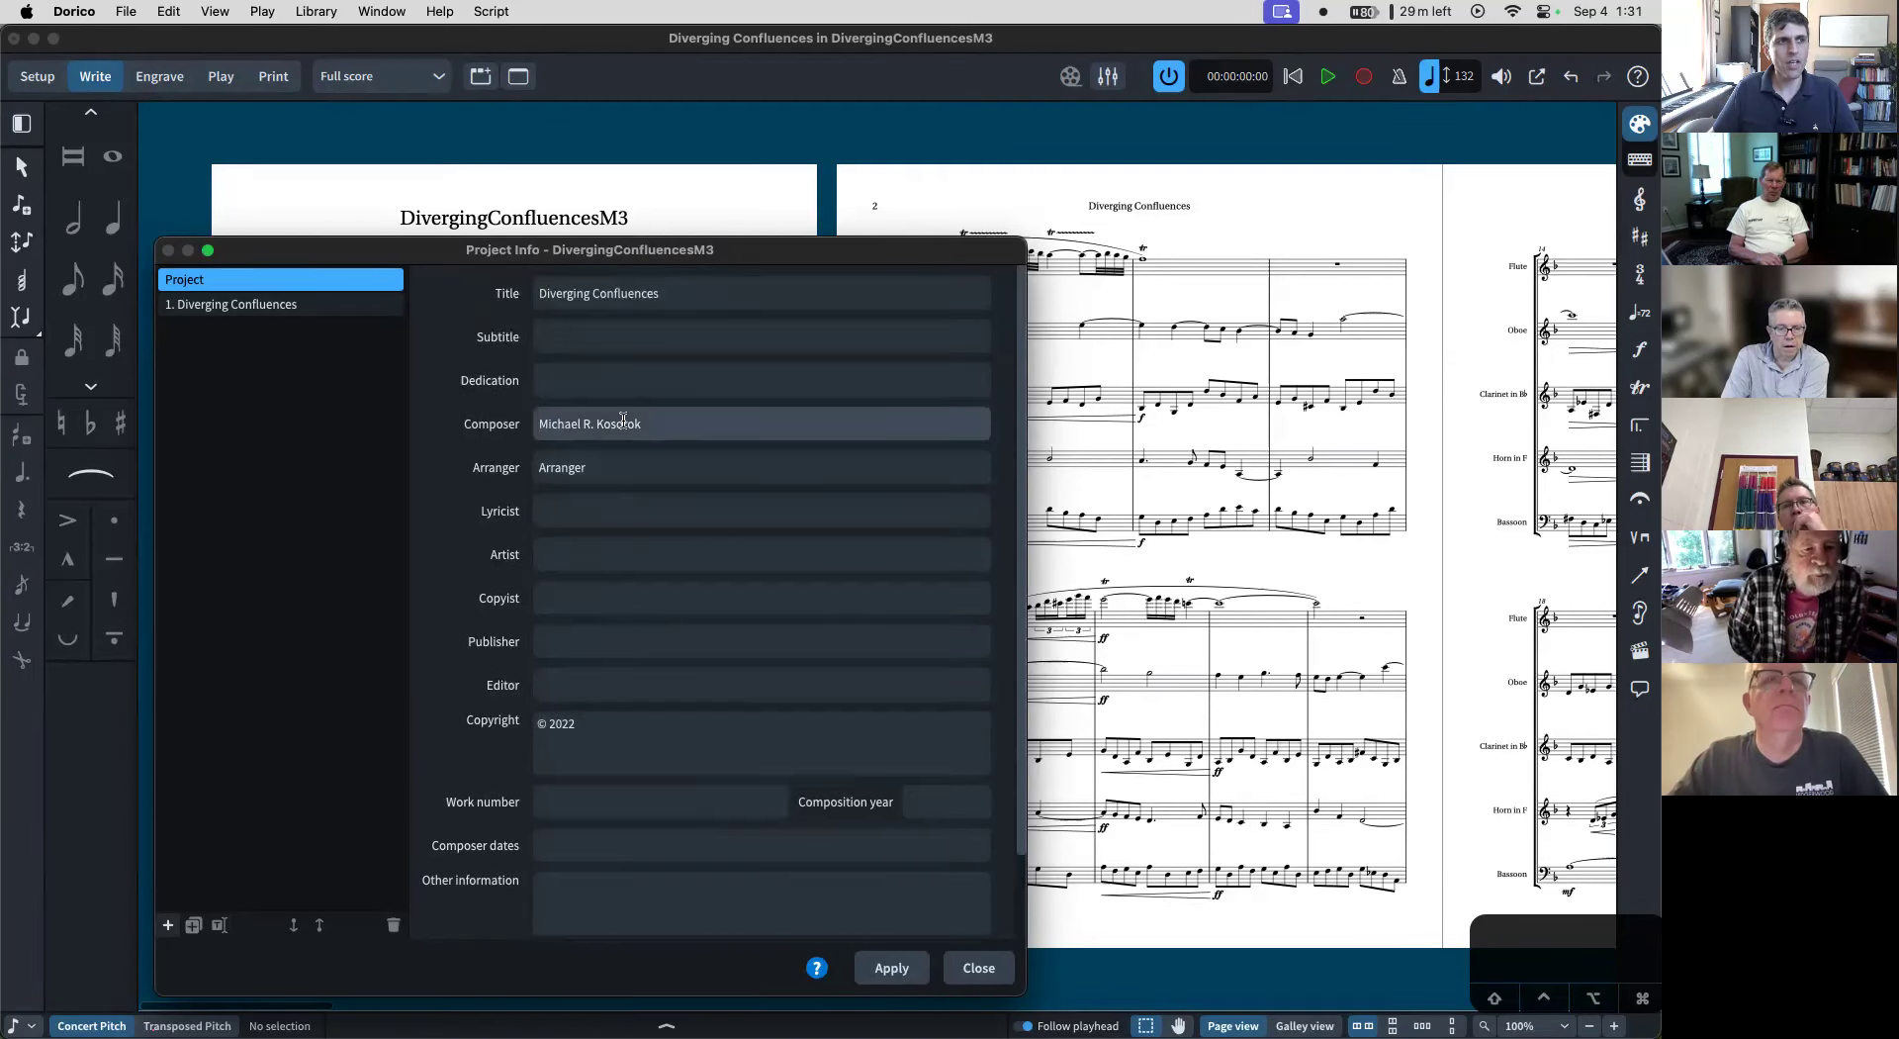
left_click(892, 969)
left_click(950, 964)
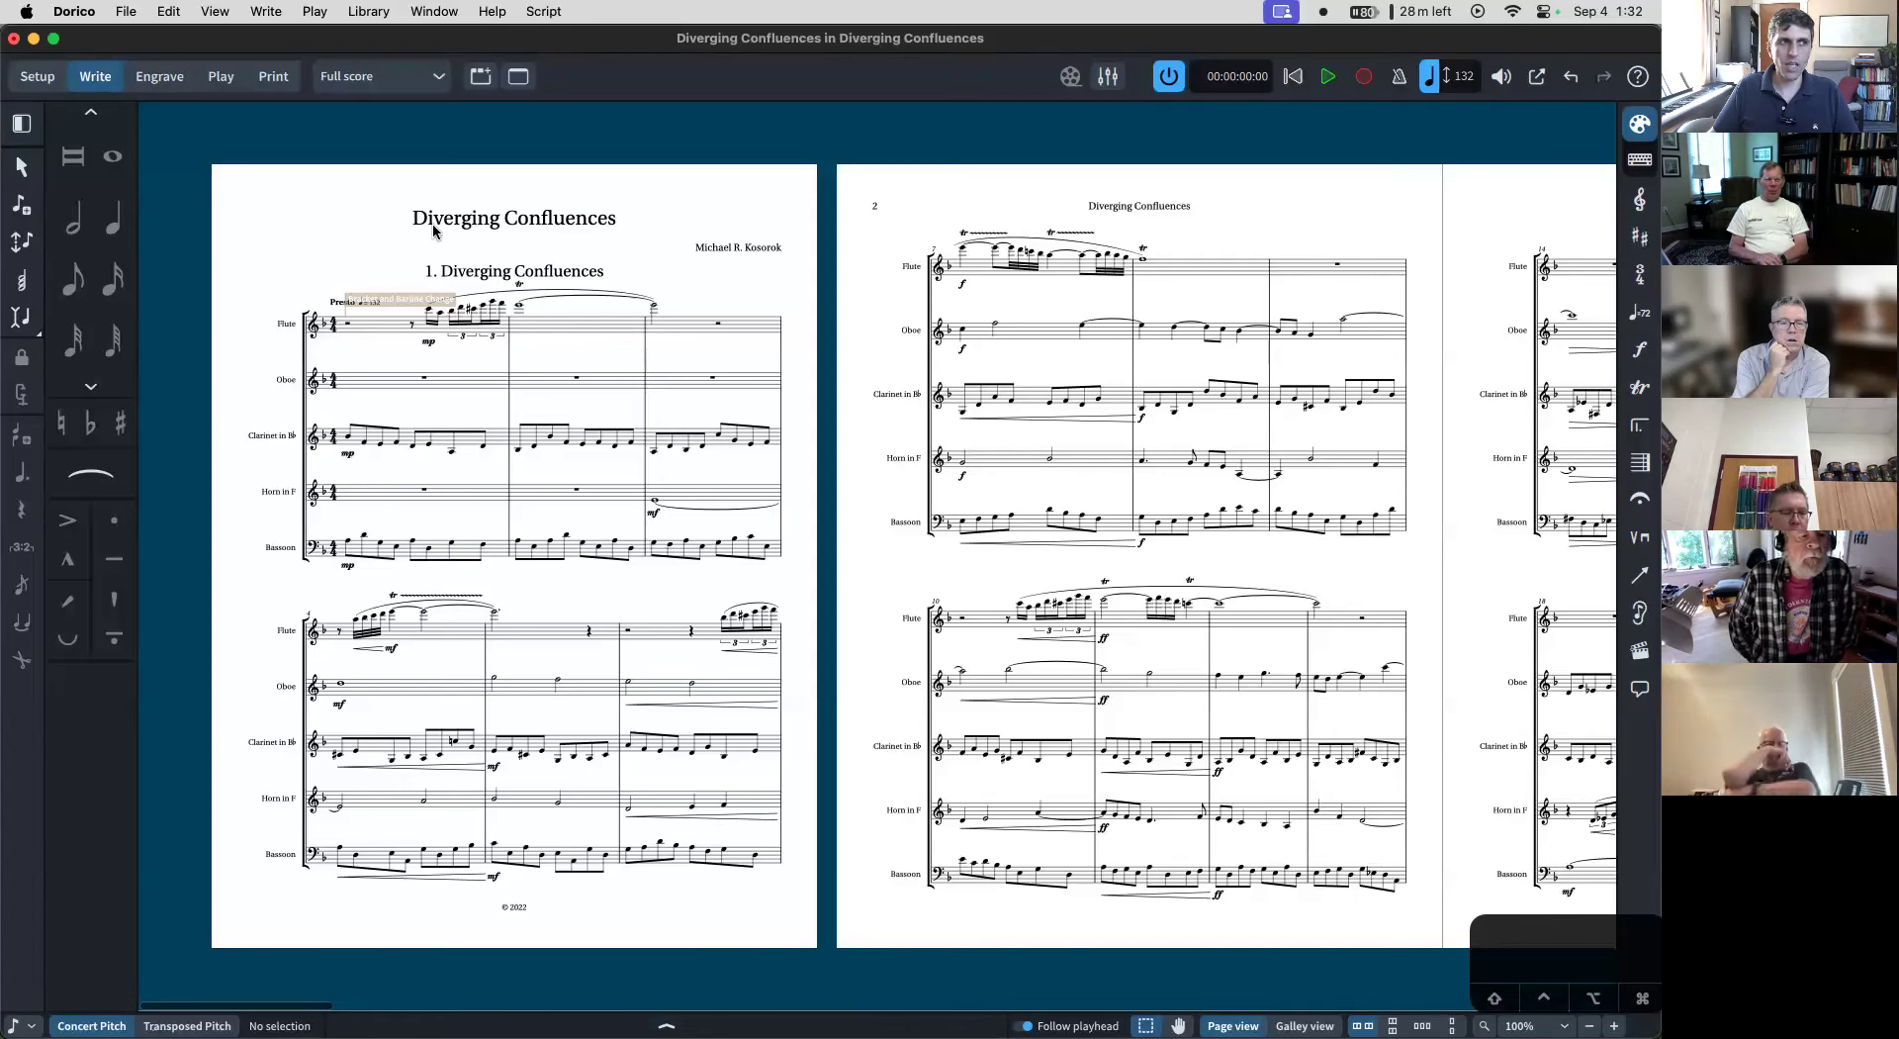
- Switch to Setup mode, check the movement title in the Finale score, and rename the Diverging Confluences flow as Presto
left_click(30, 76)
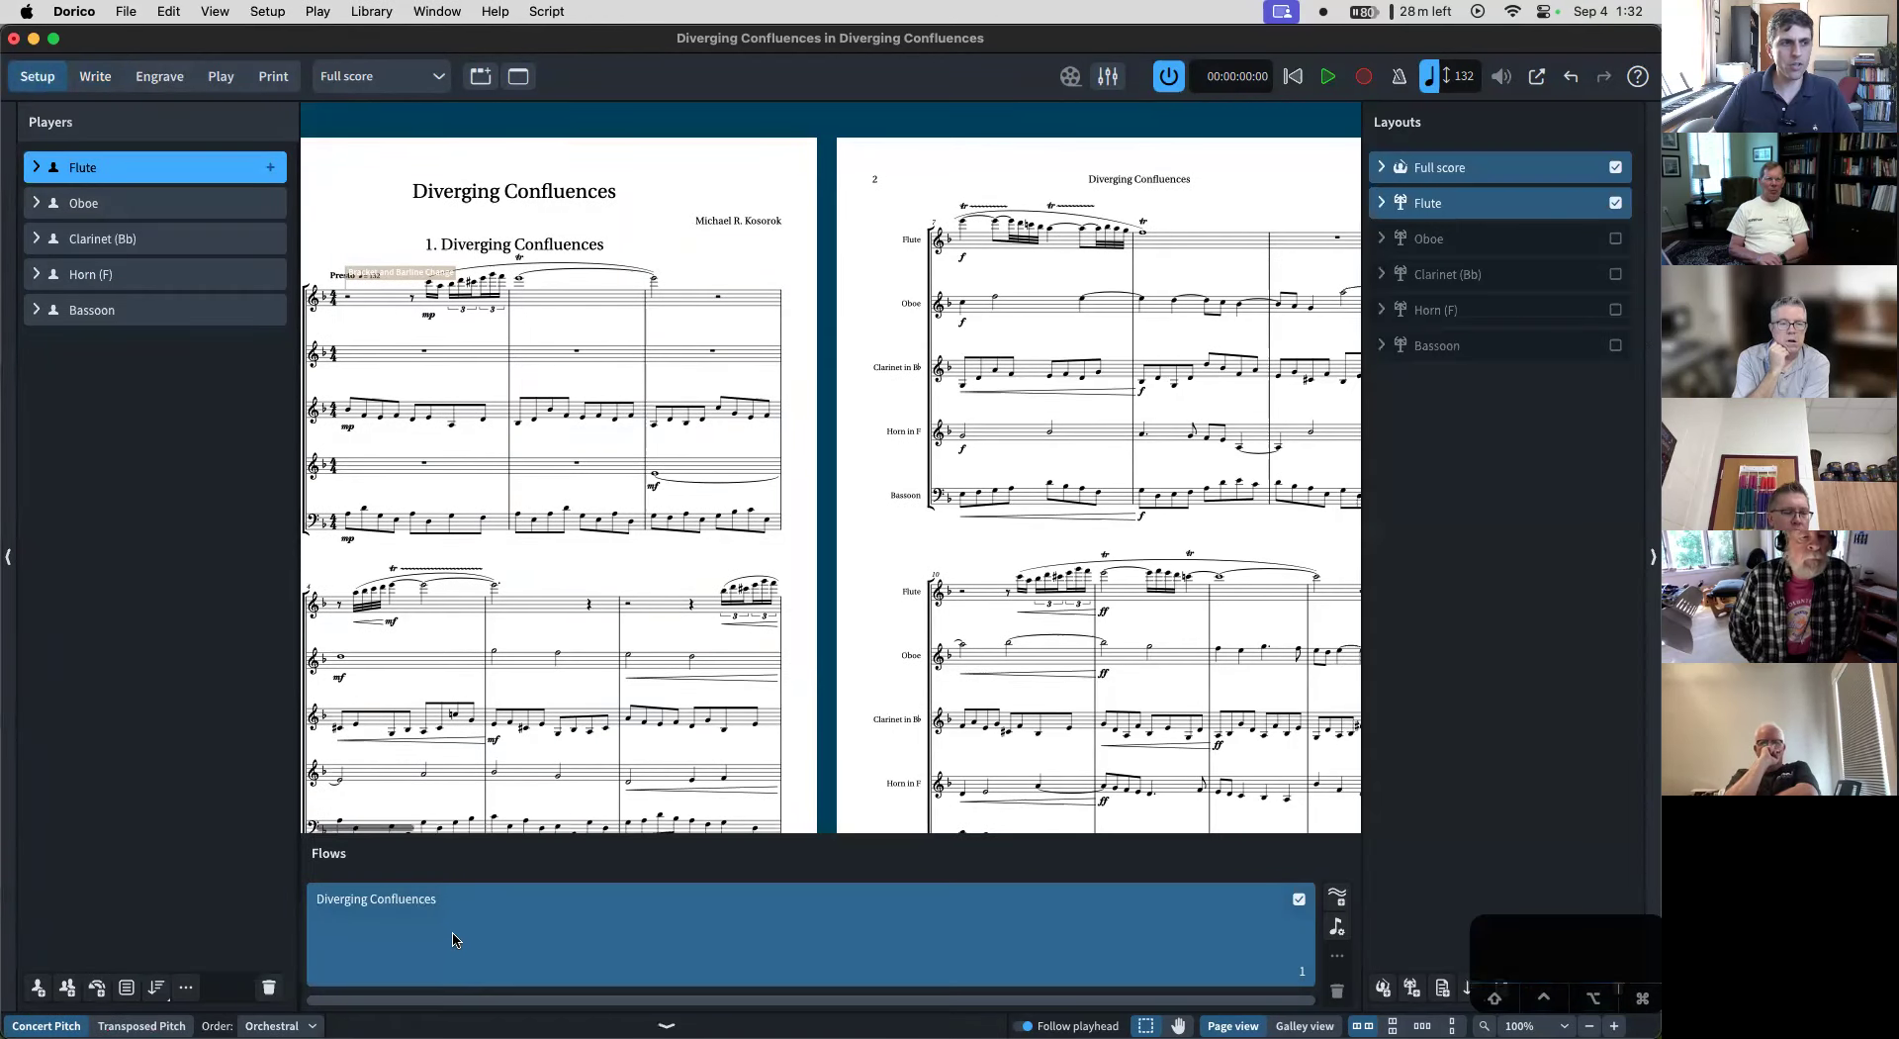
key("super+Tab")
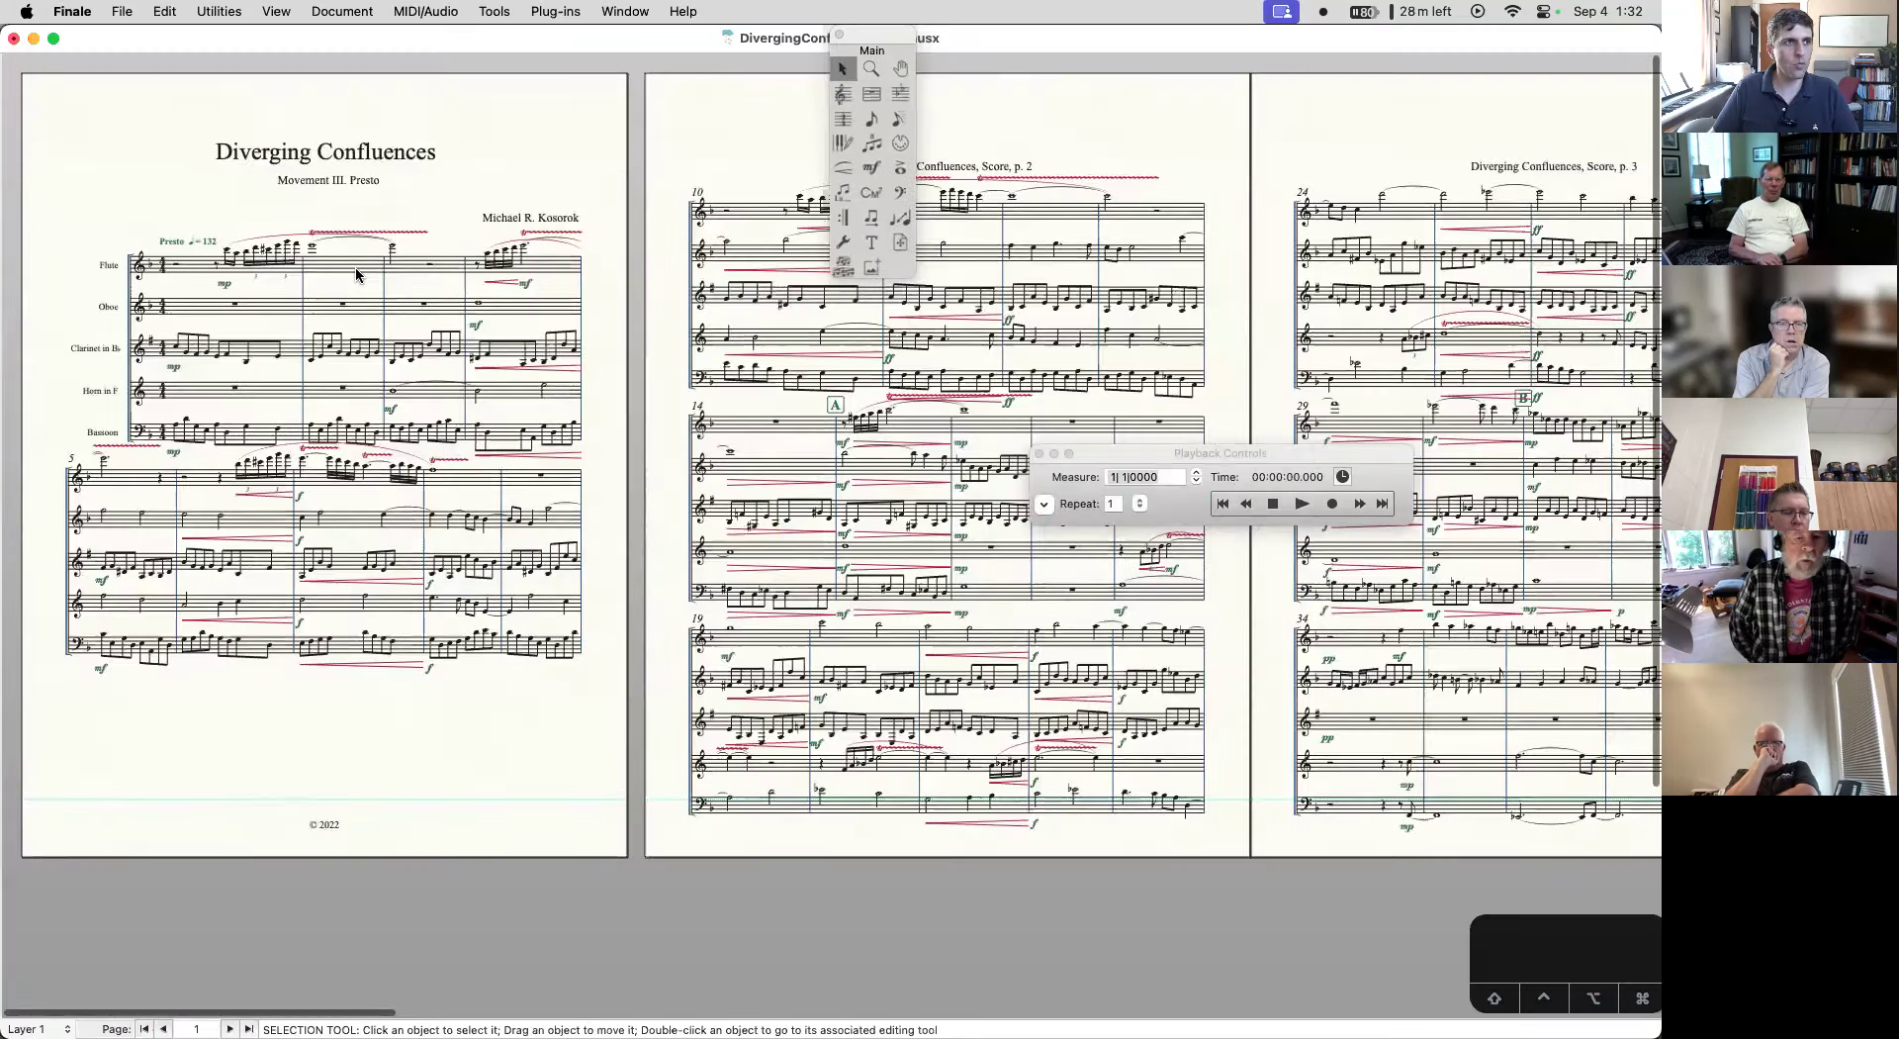
key("super+Tab")
double_click(440, 909)
type("Presto")
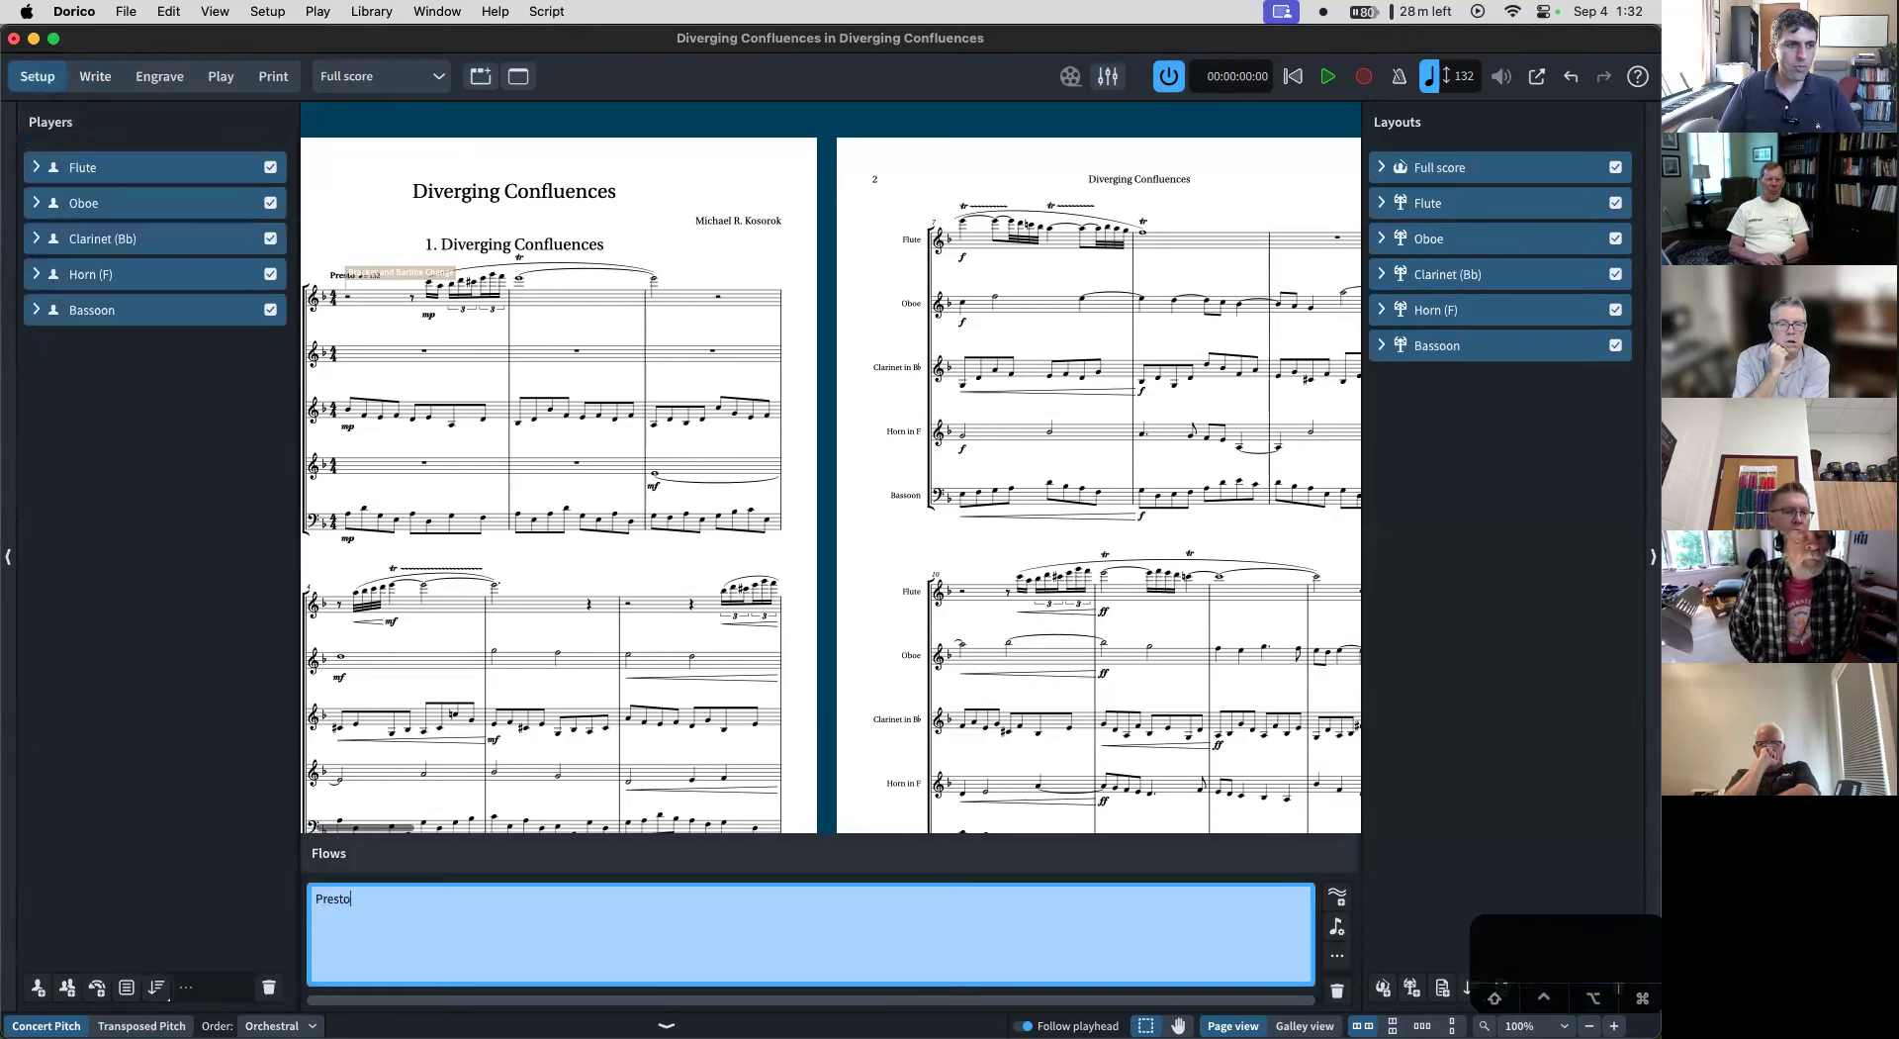
key("Return")
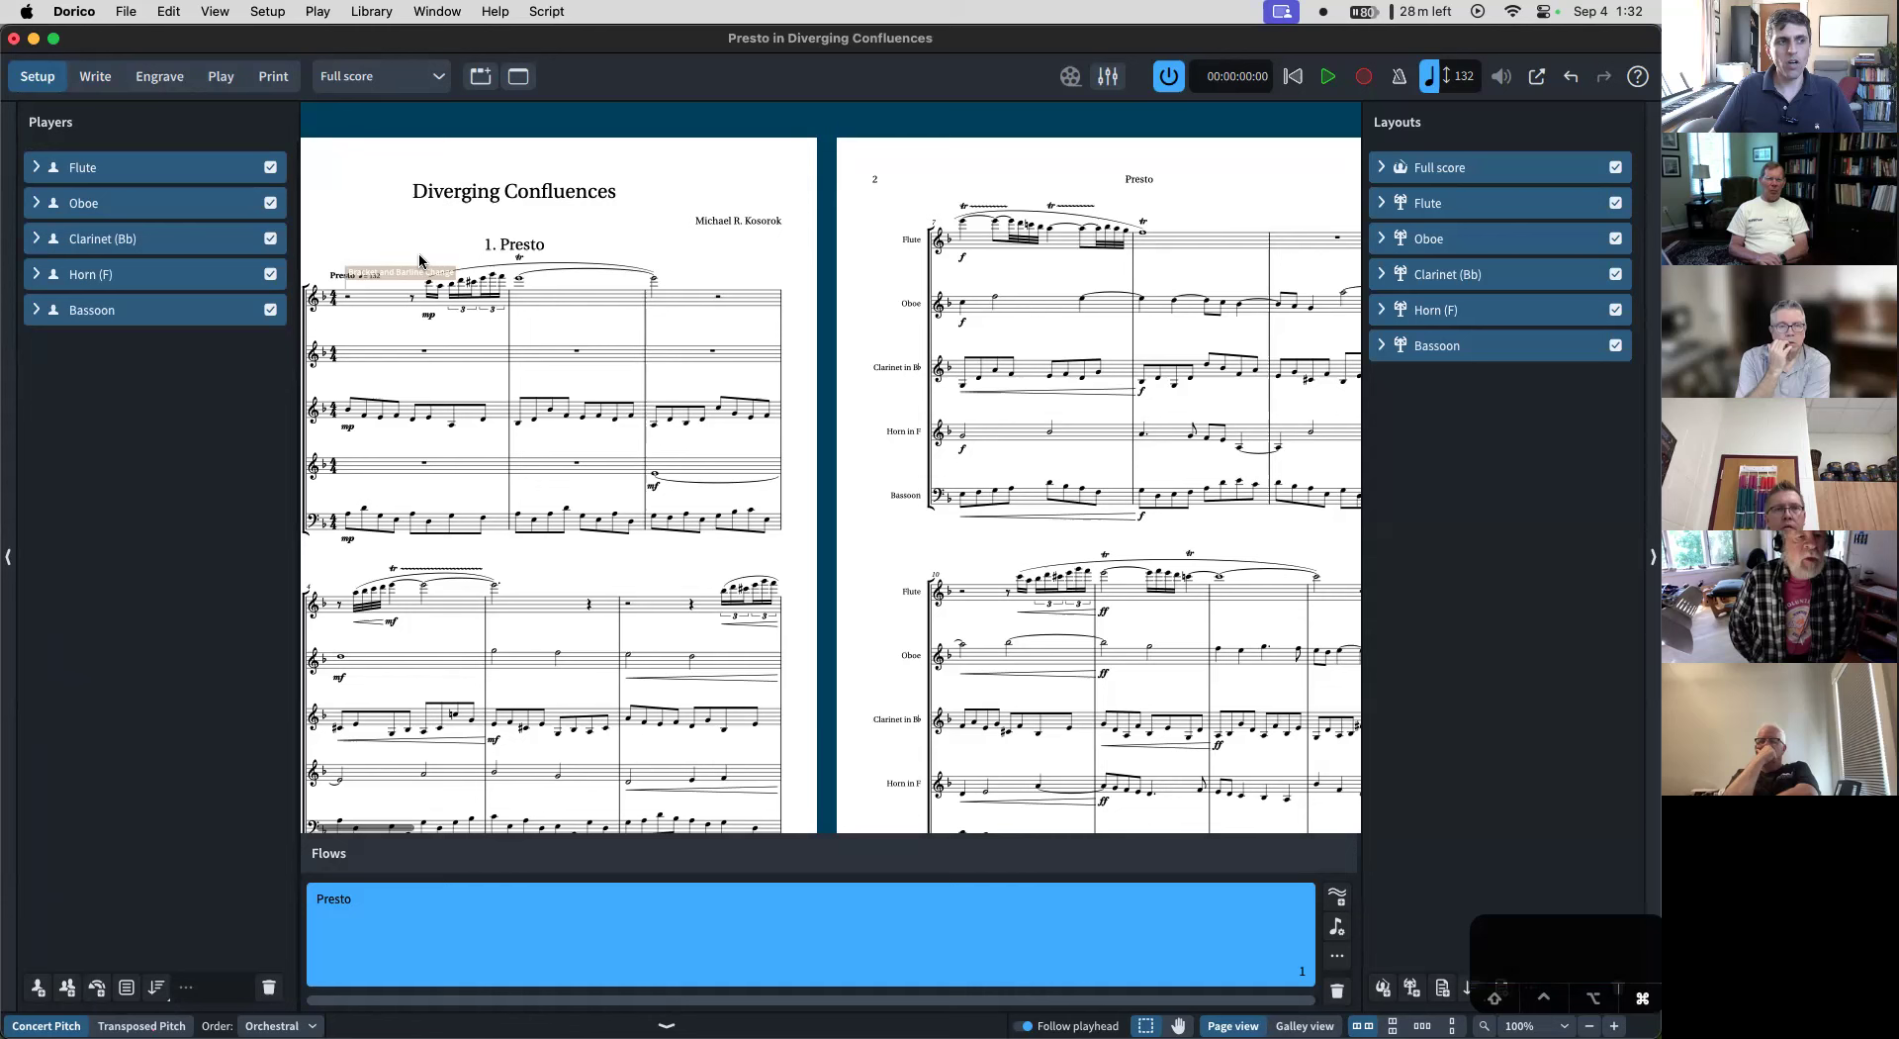
- Add two new flows and move the Presto flow after them as the third flow
left_click(1337, 898)
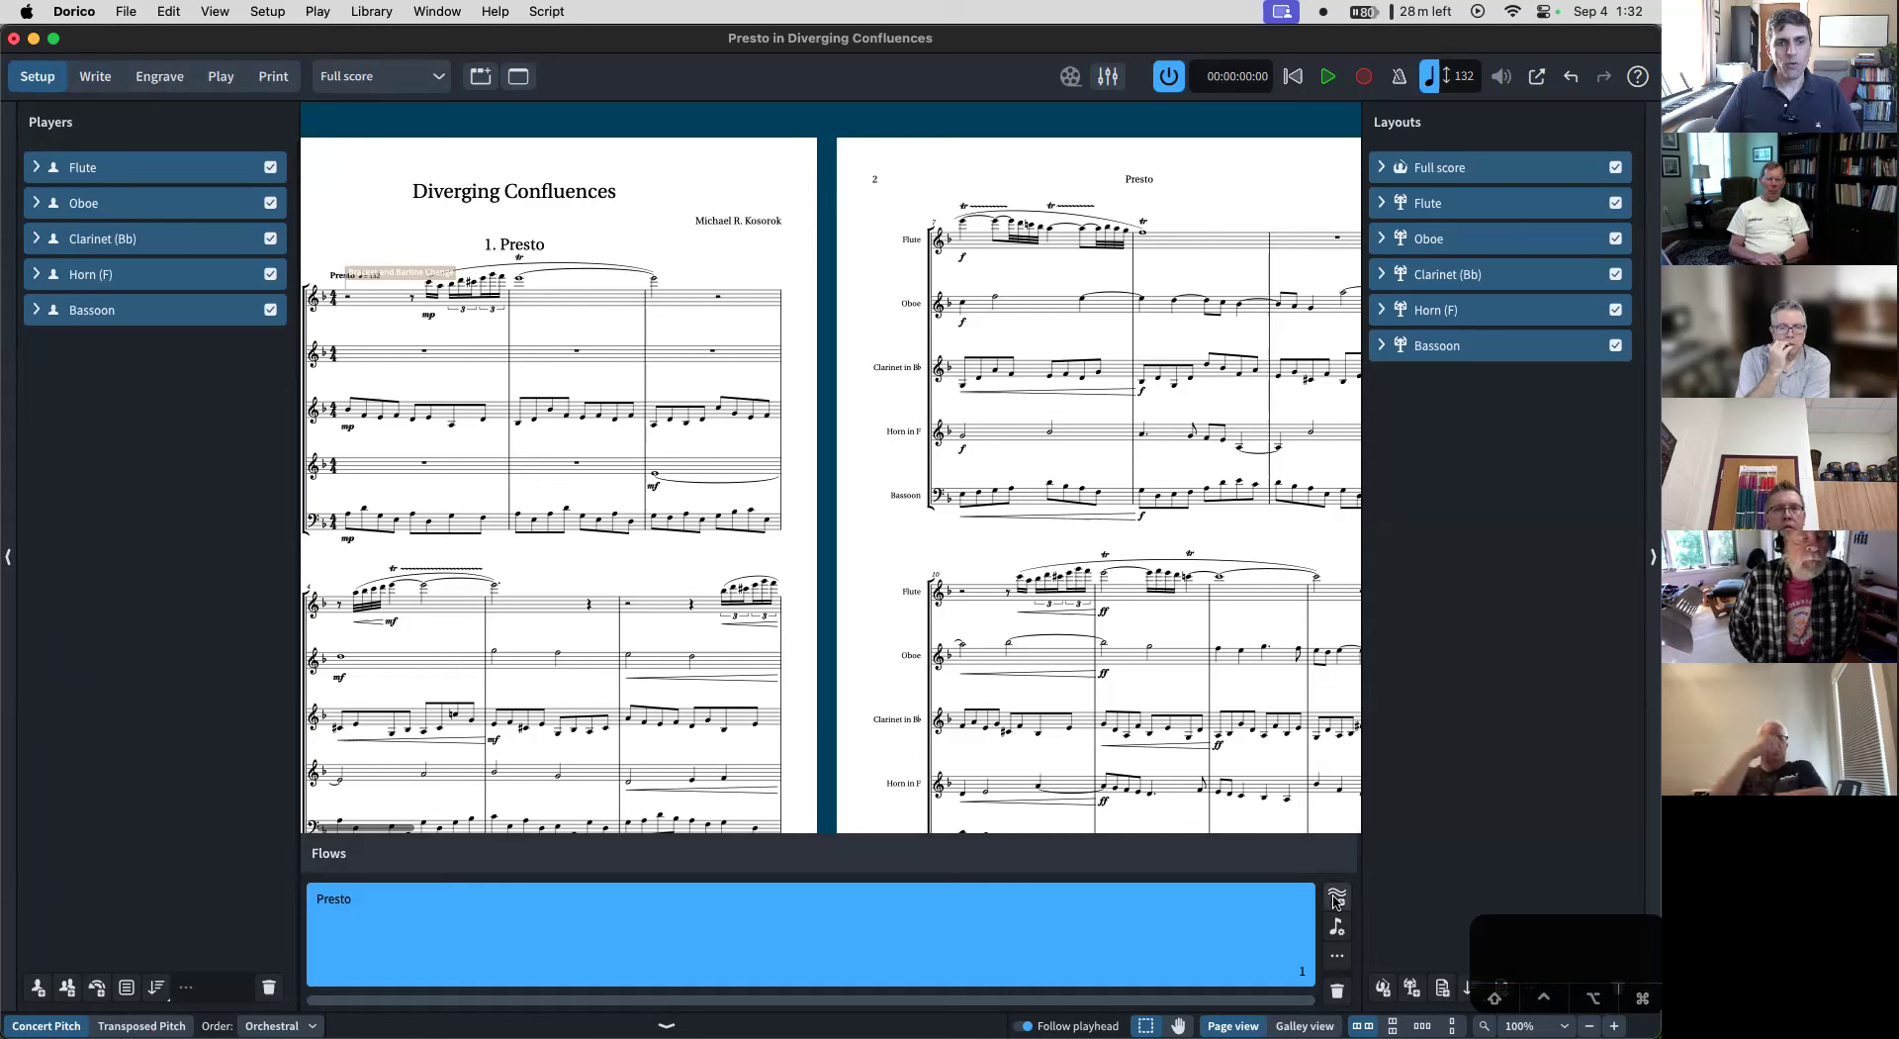
left_click(1337, 899)
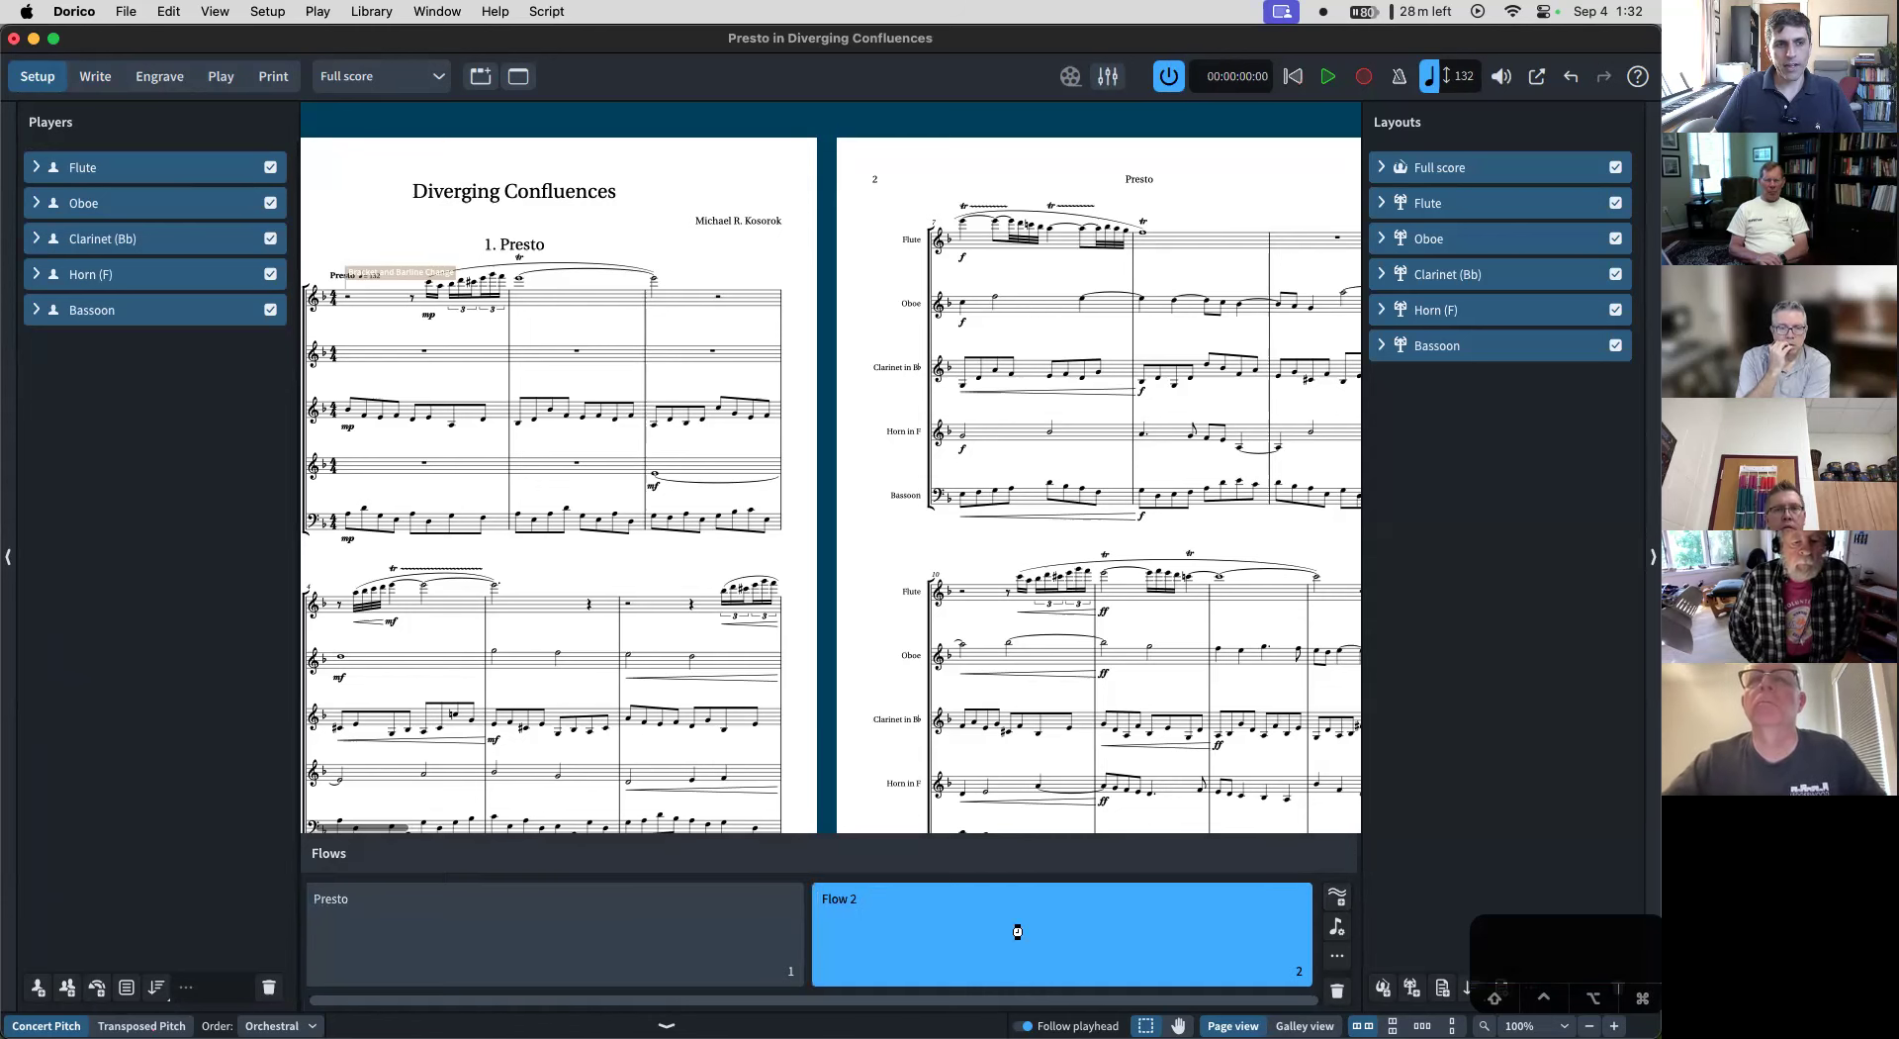
left_click(516, 932)
left_click_drag(506, 940, 1133, 931)
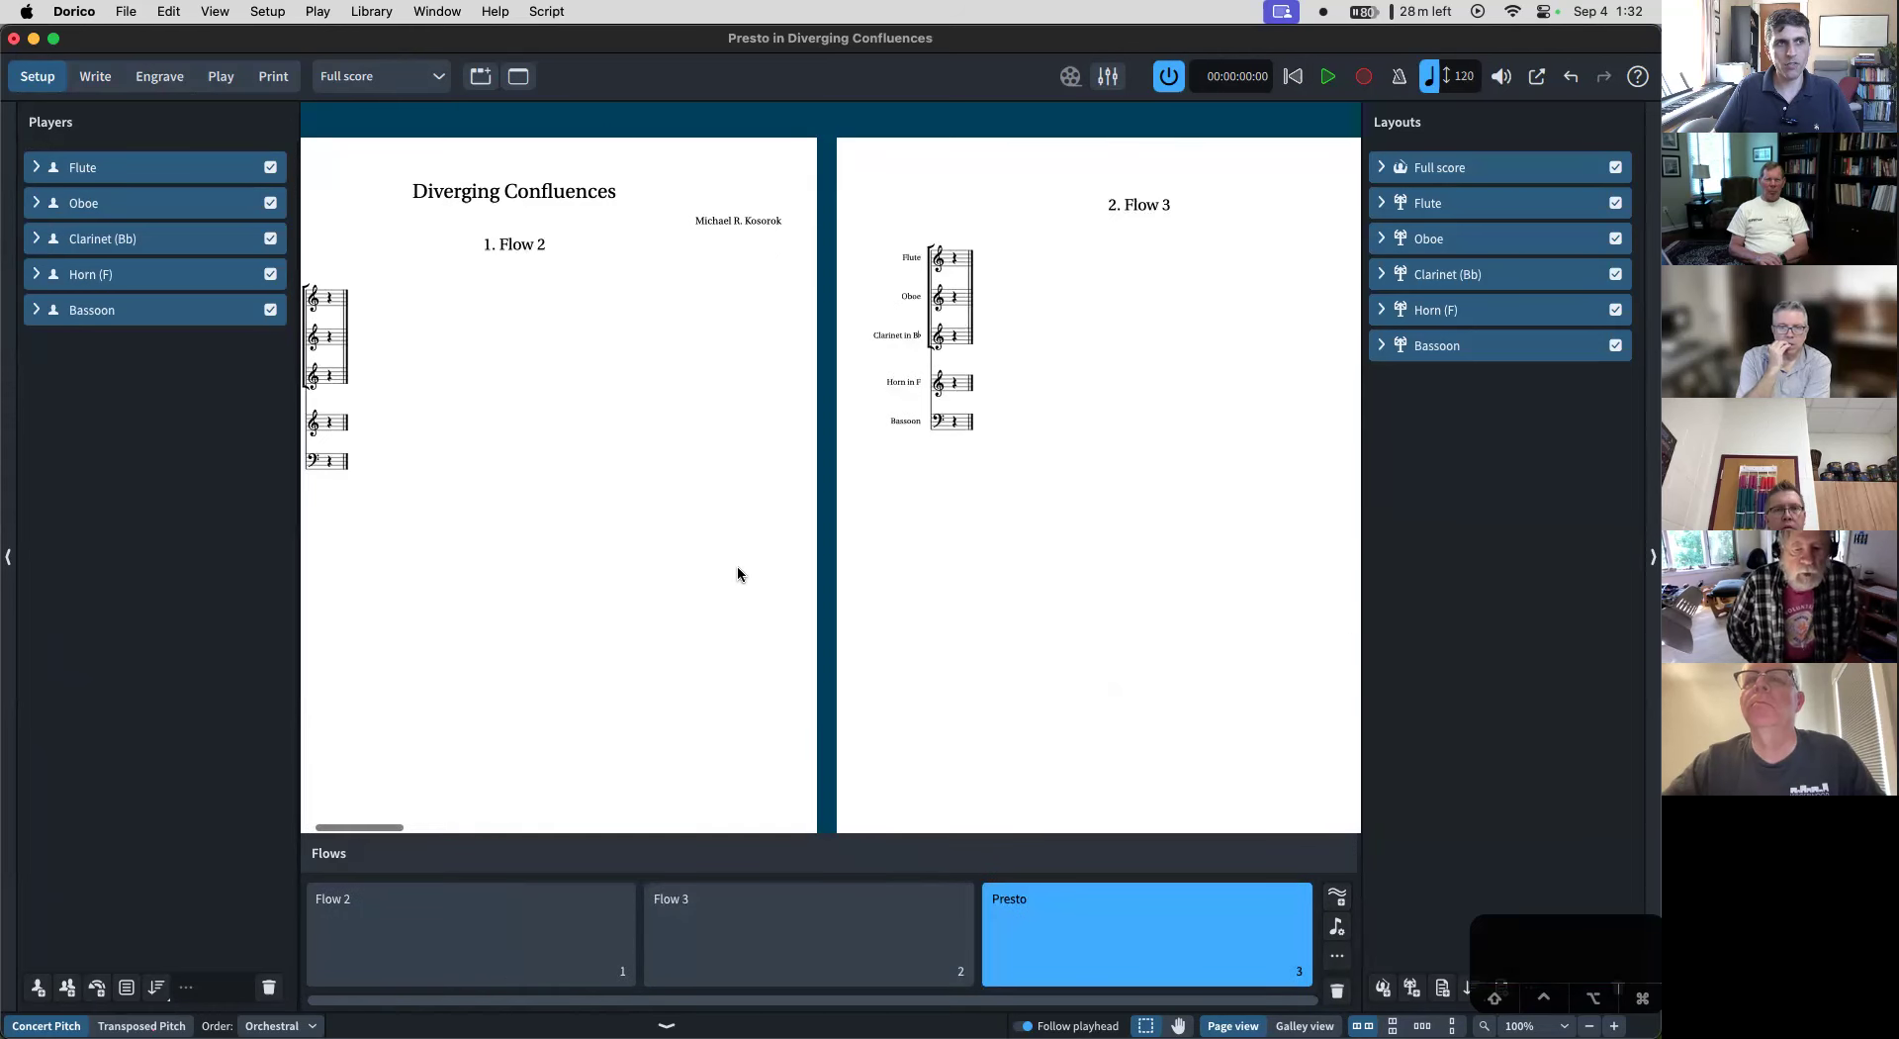
- Examine the flow headings and the music layout across the full score's pages, switching to Write mode for a larger view
scroll(738, 566, "right", 10)
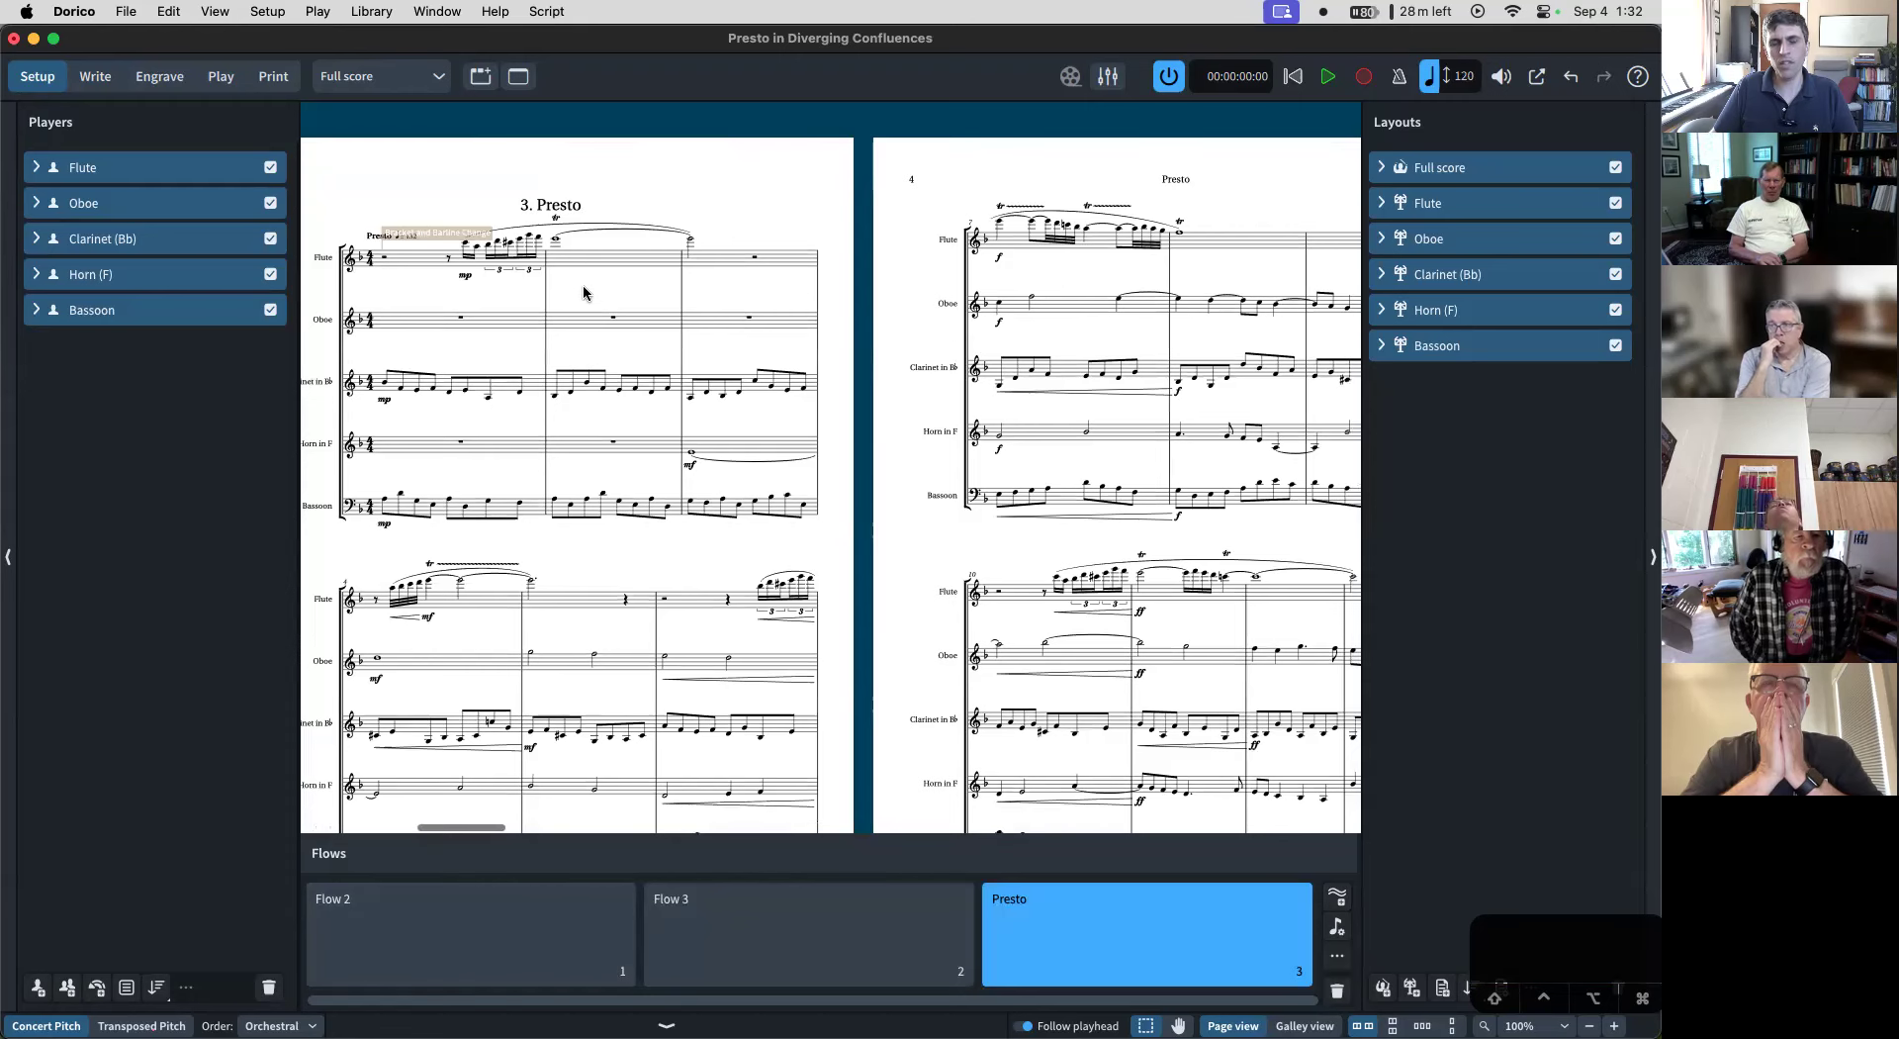
scroll(584, 287, "right", 4)
scroll(583, 287, "left", 10)
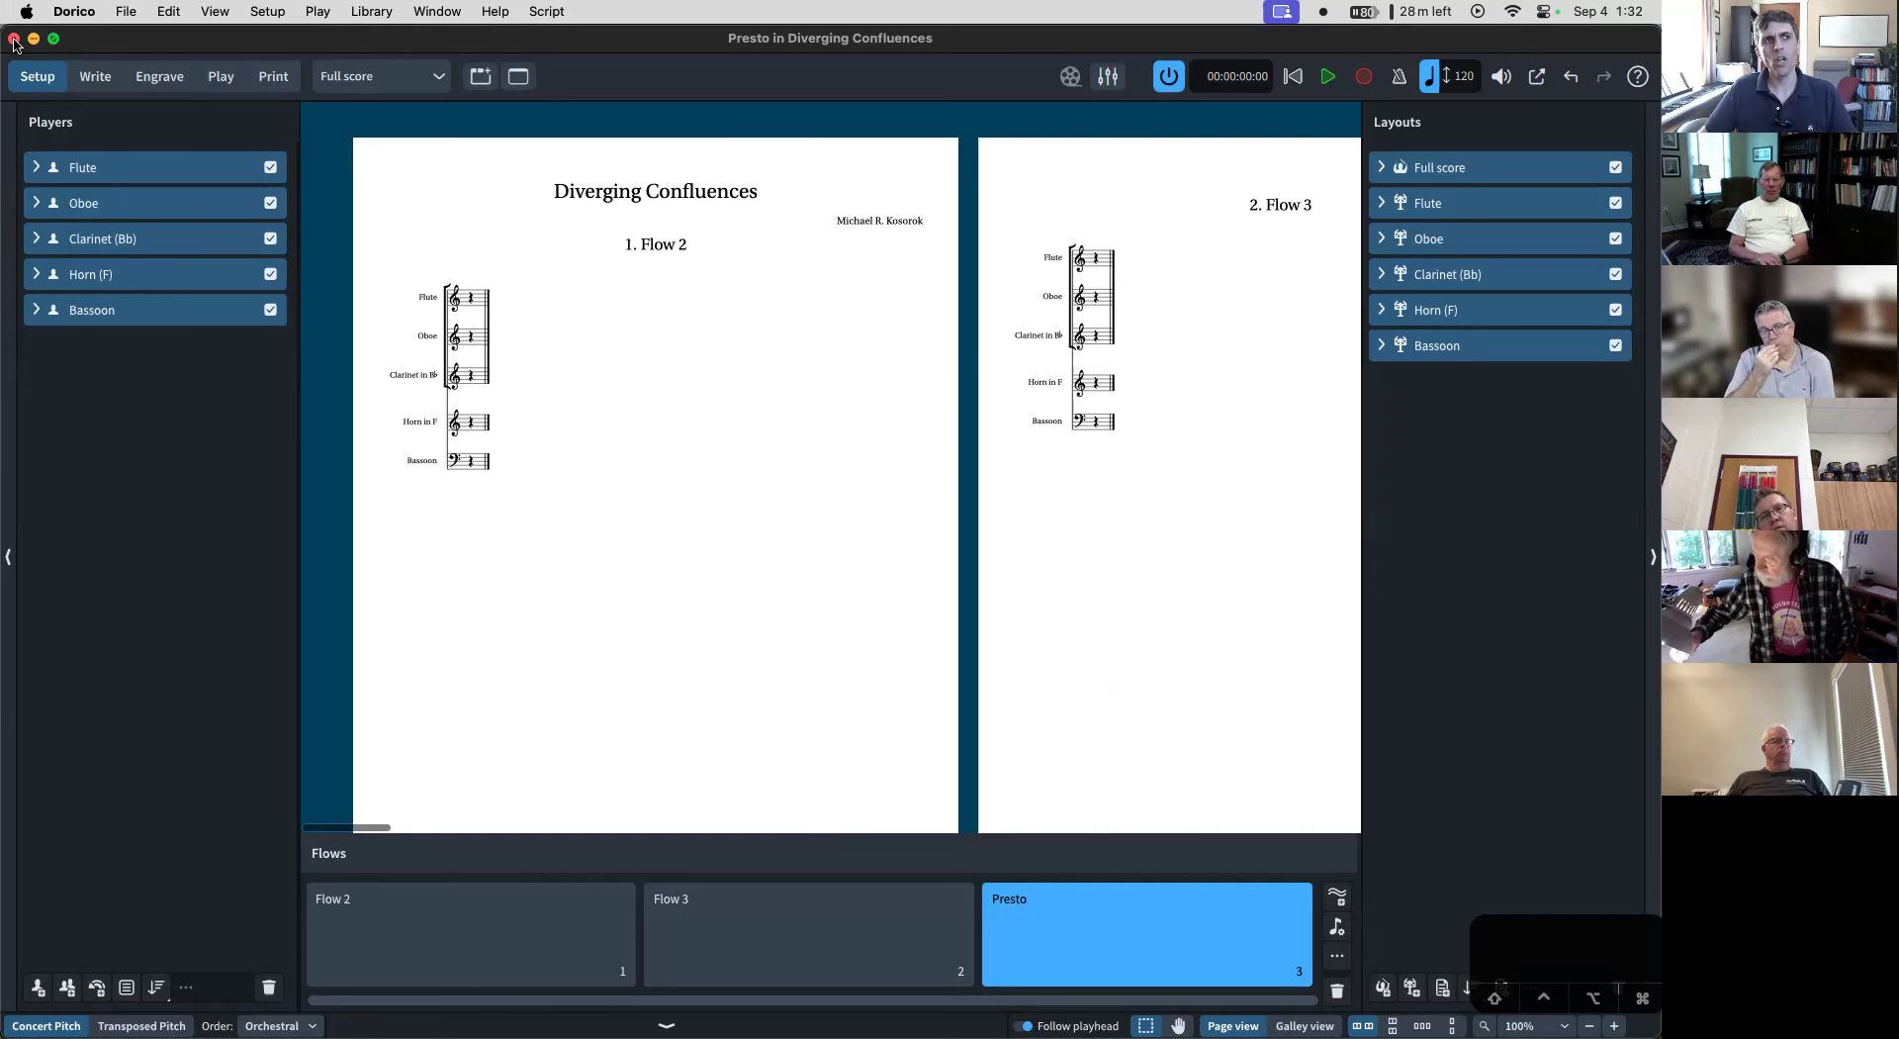
scroll(904, 535, "right", 10)
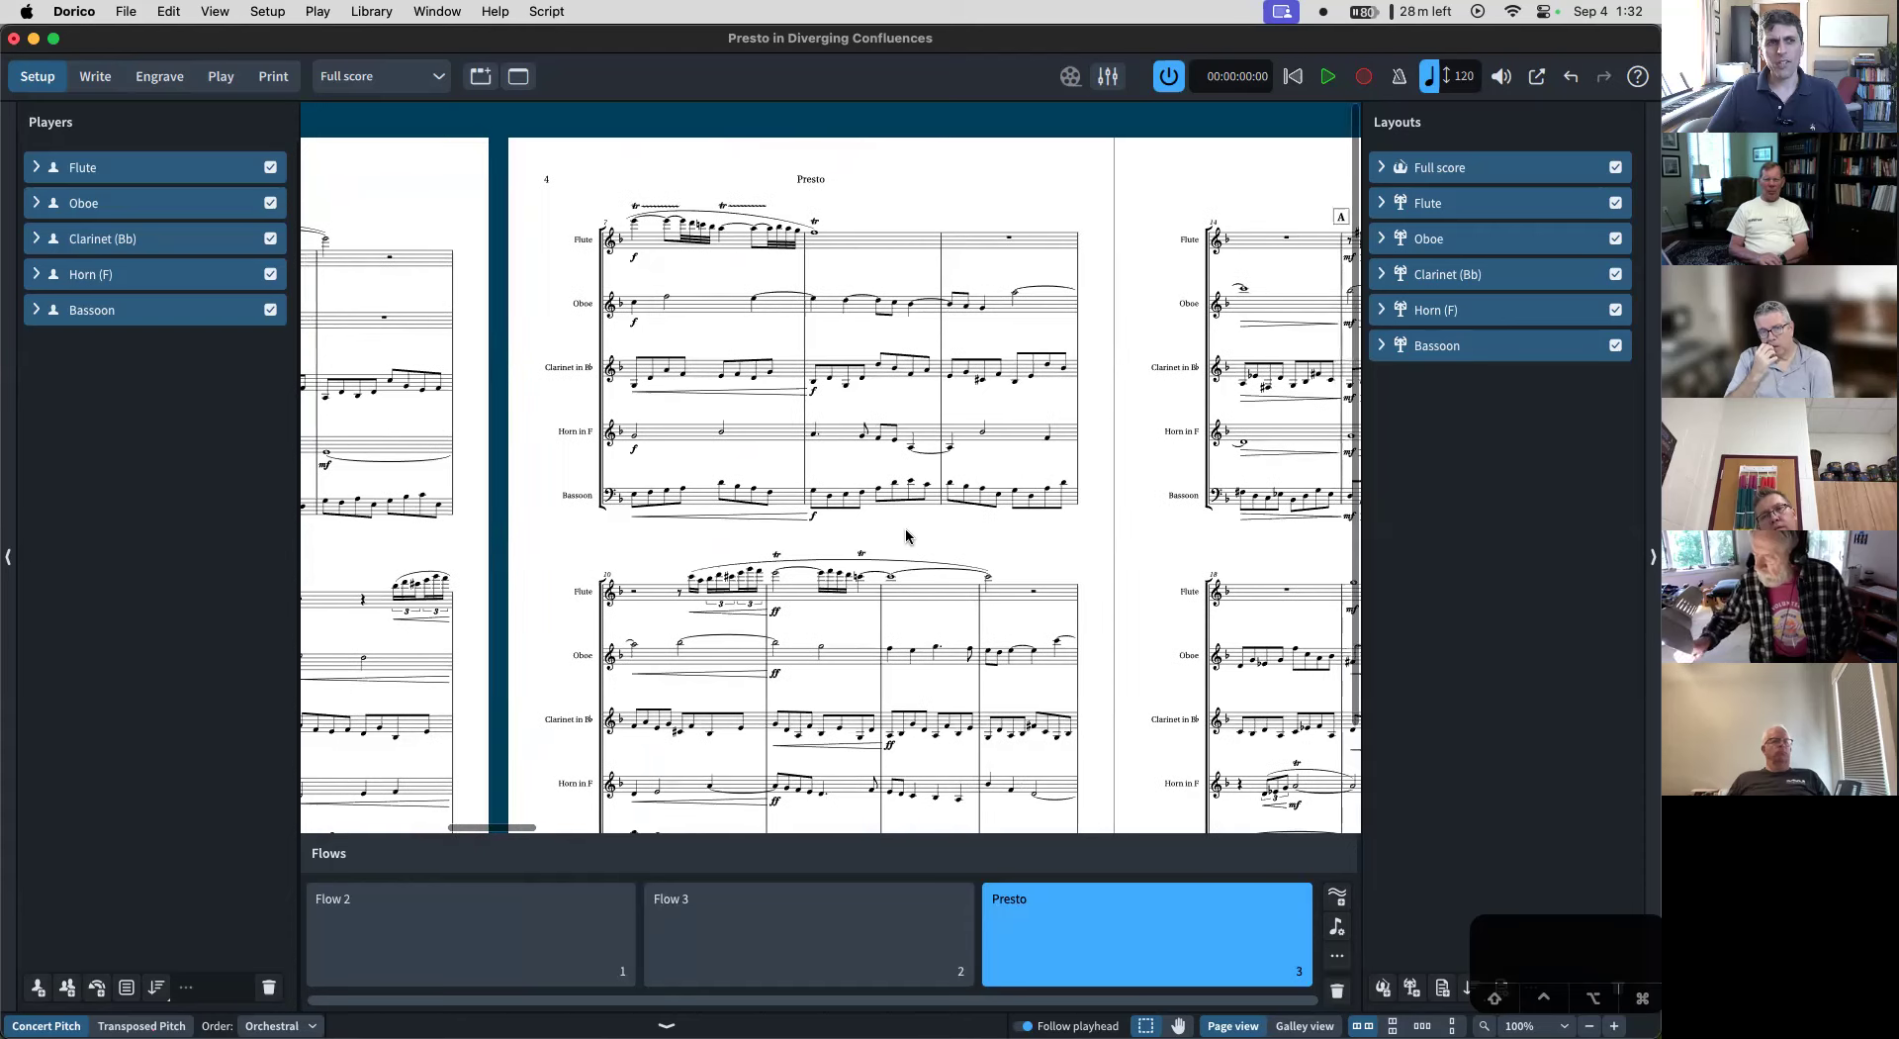
left_click(97, 83)
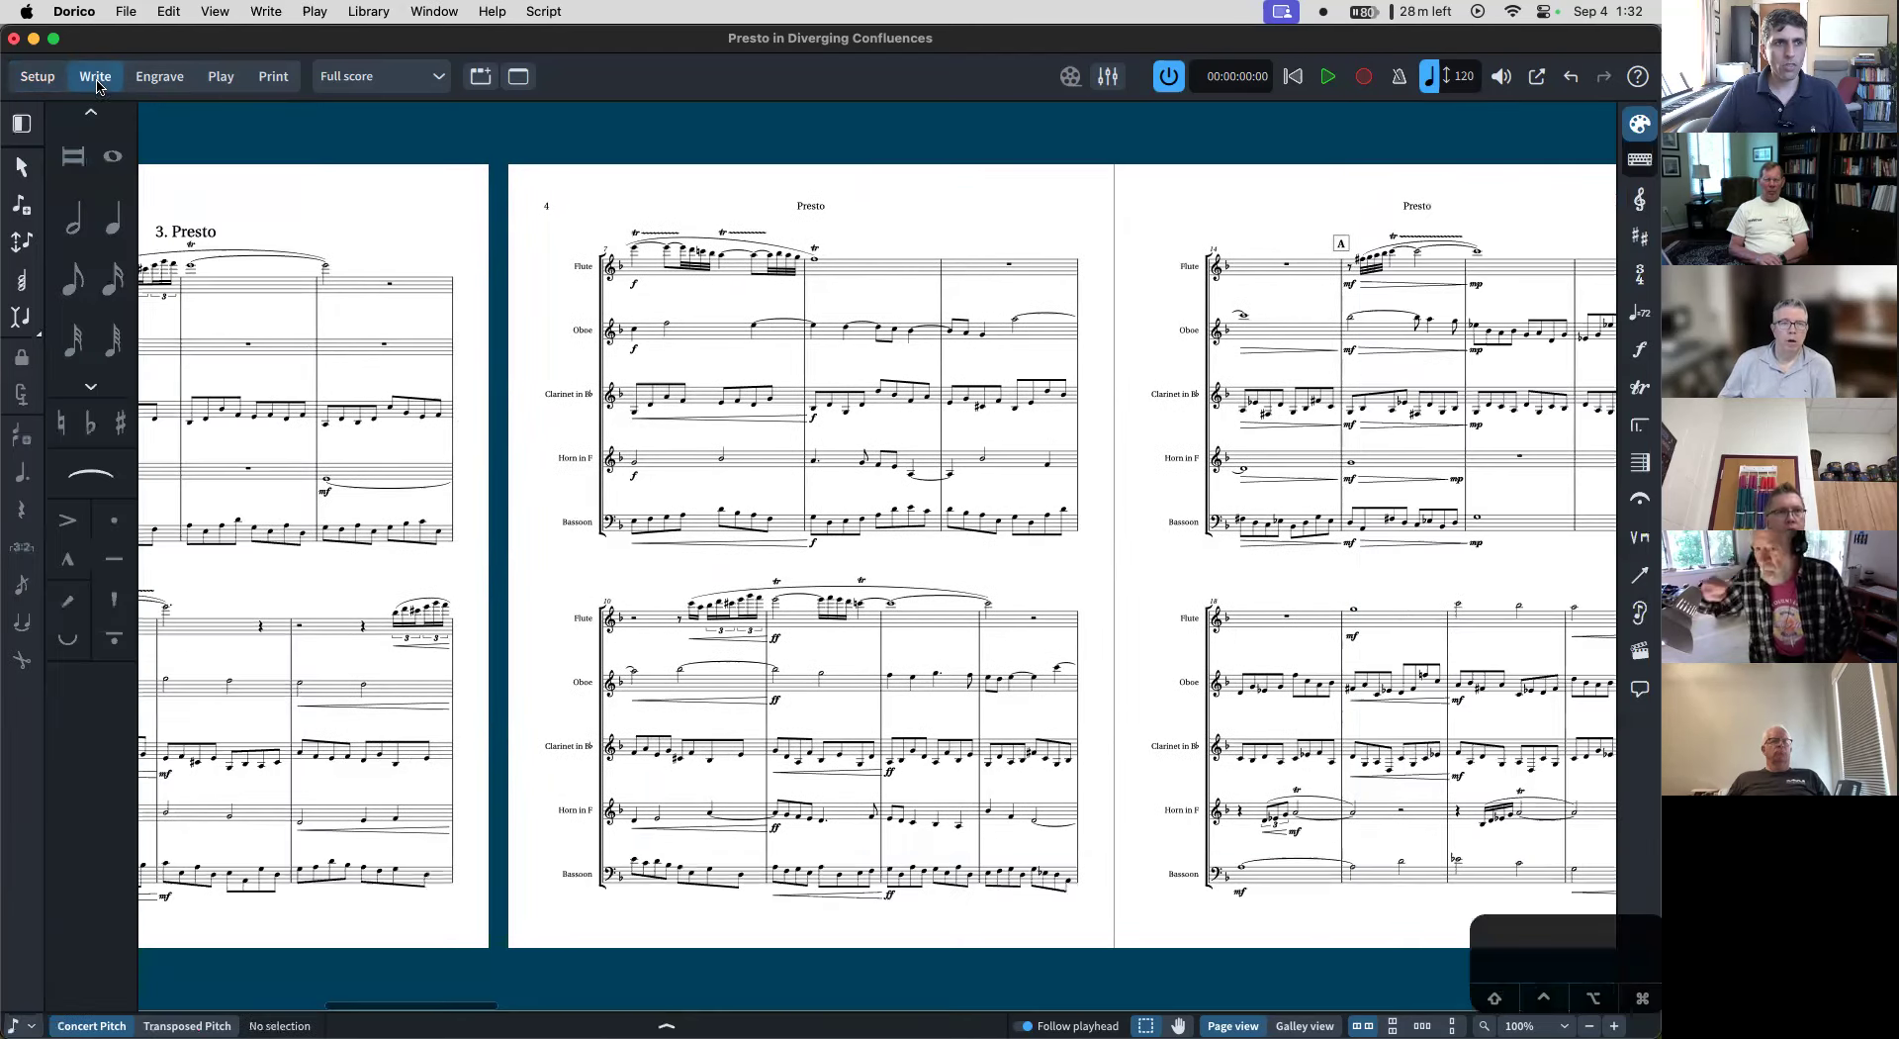
scroll(636, 537, "right", 10)
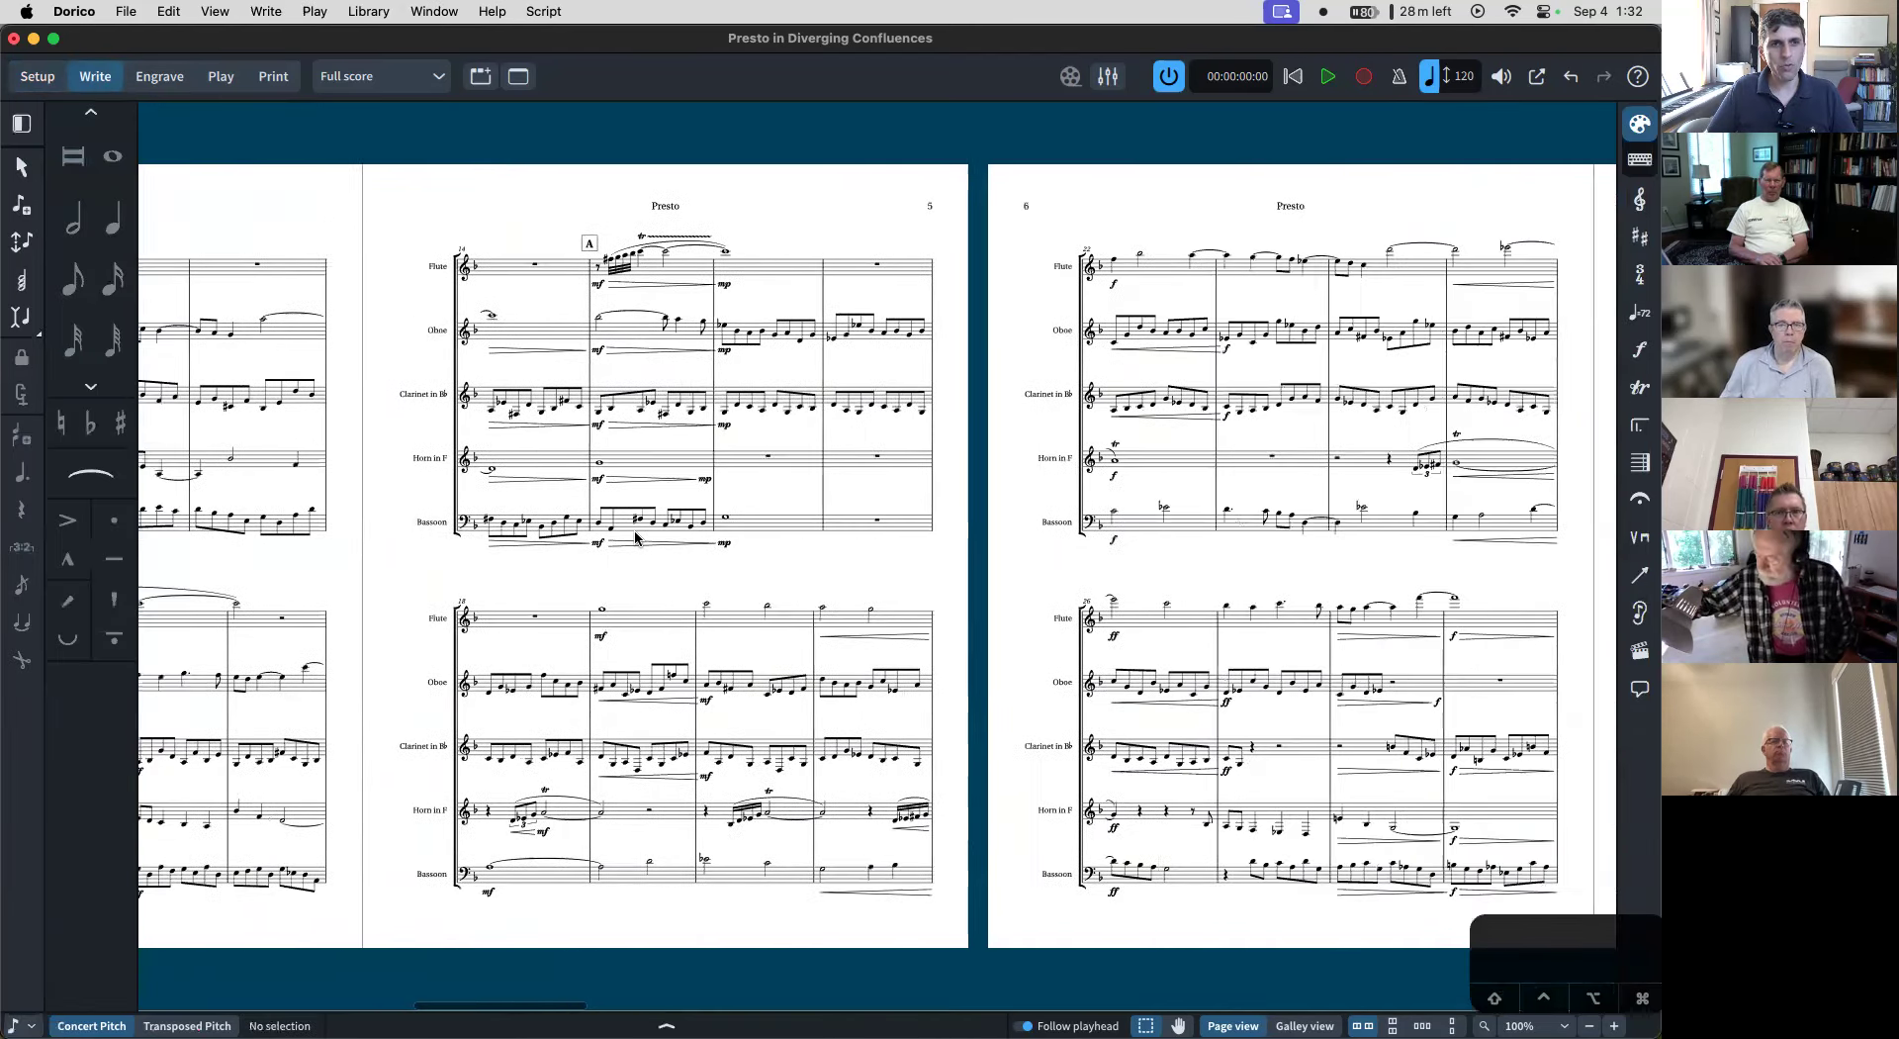
scroll(636, 538, "right", 15)
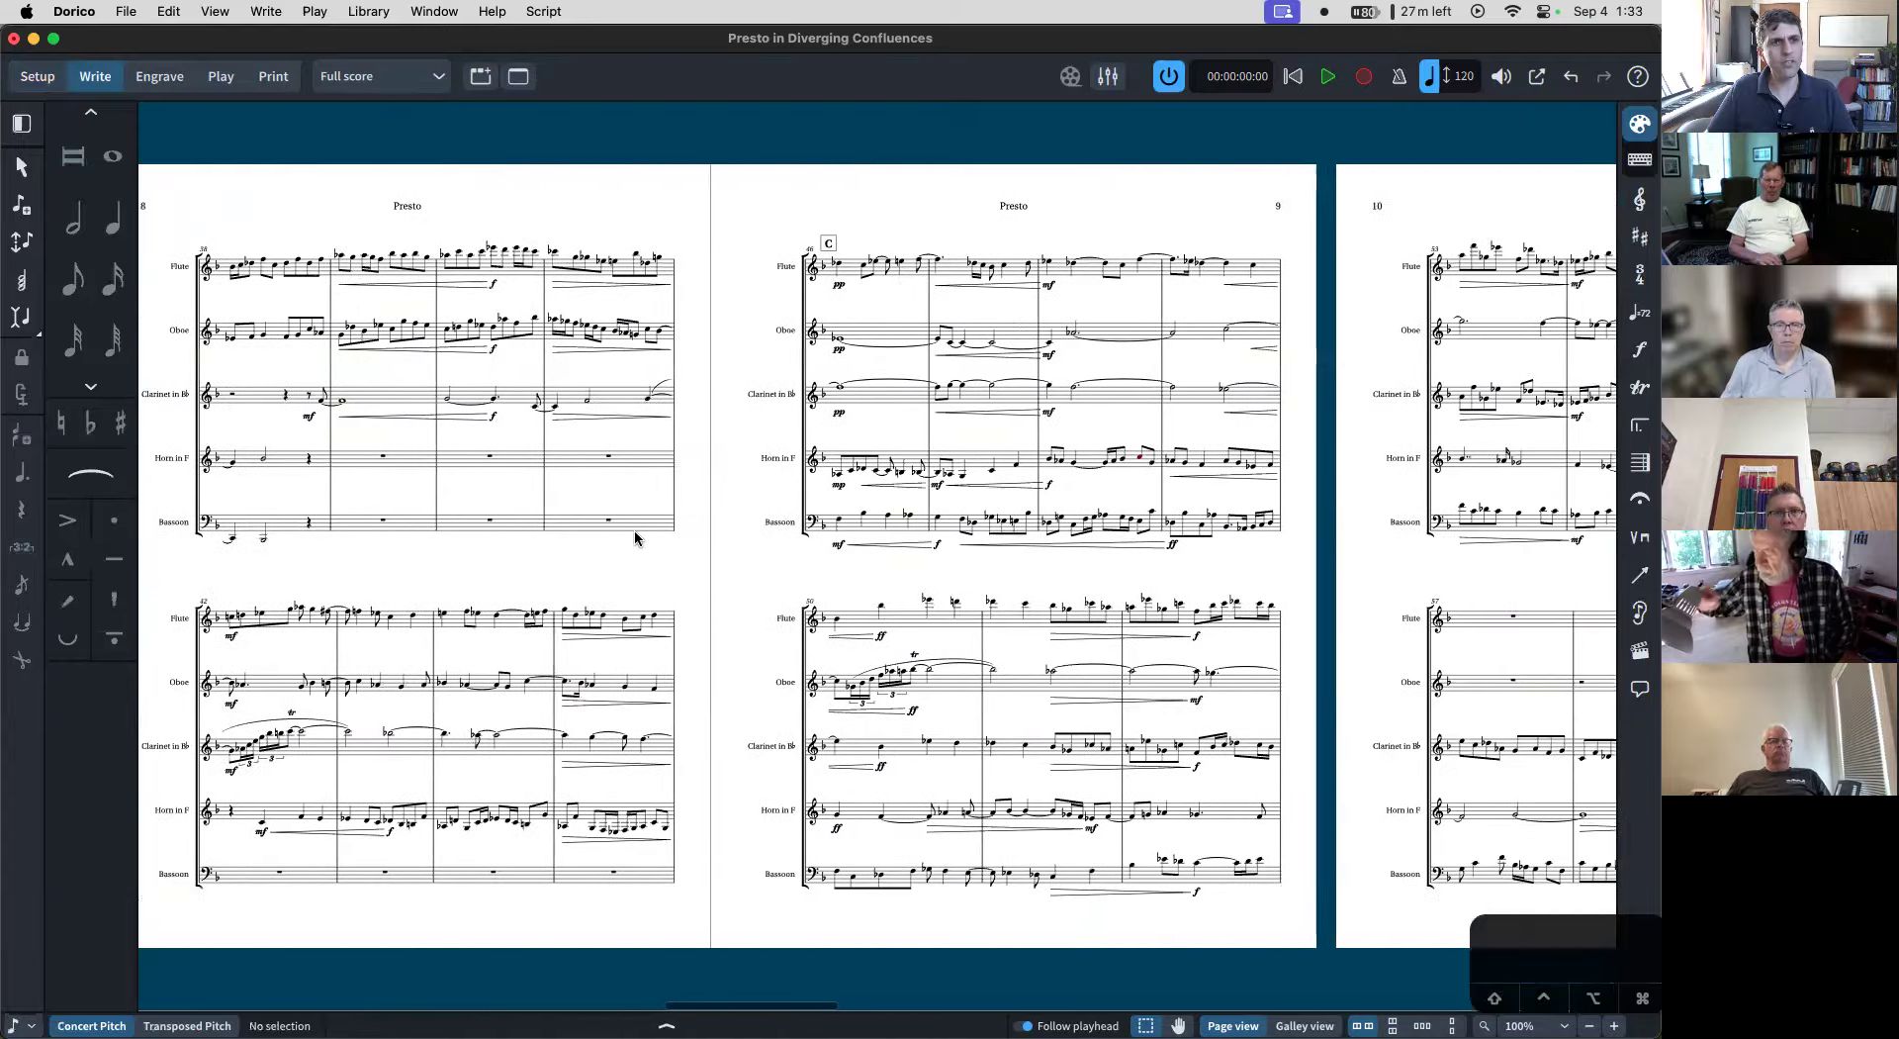
scroll(636, 537, "right", 8)
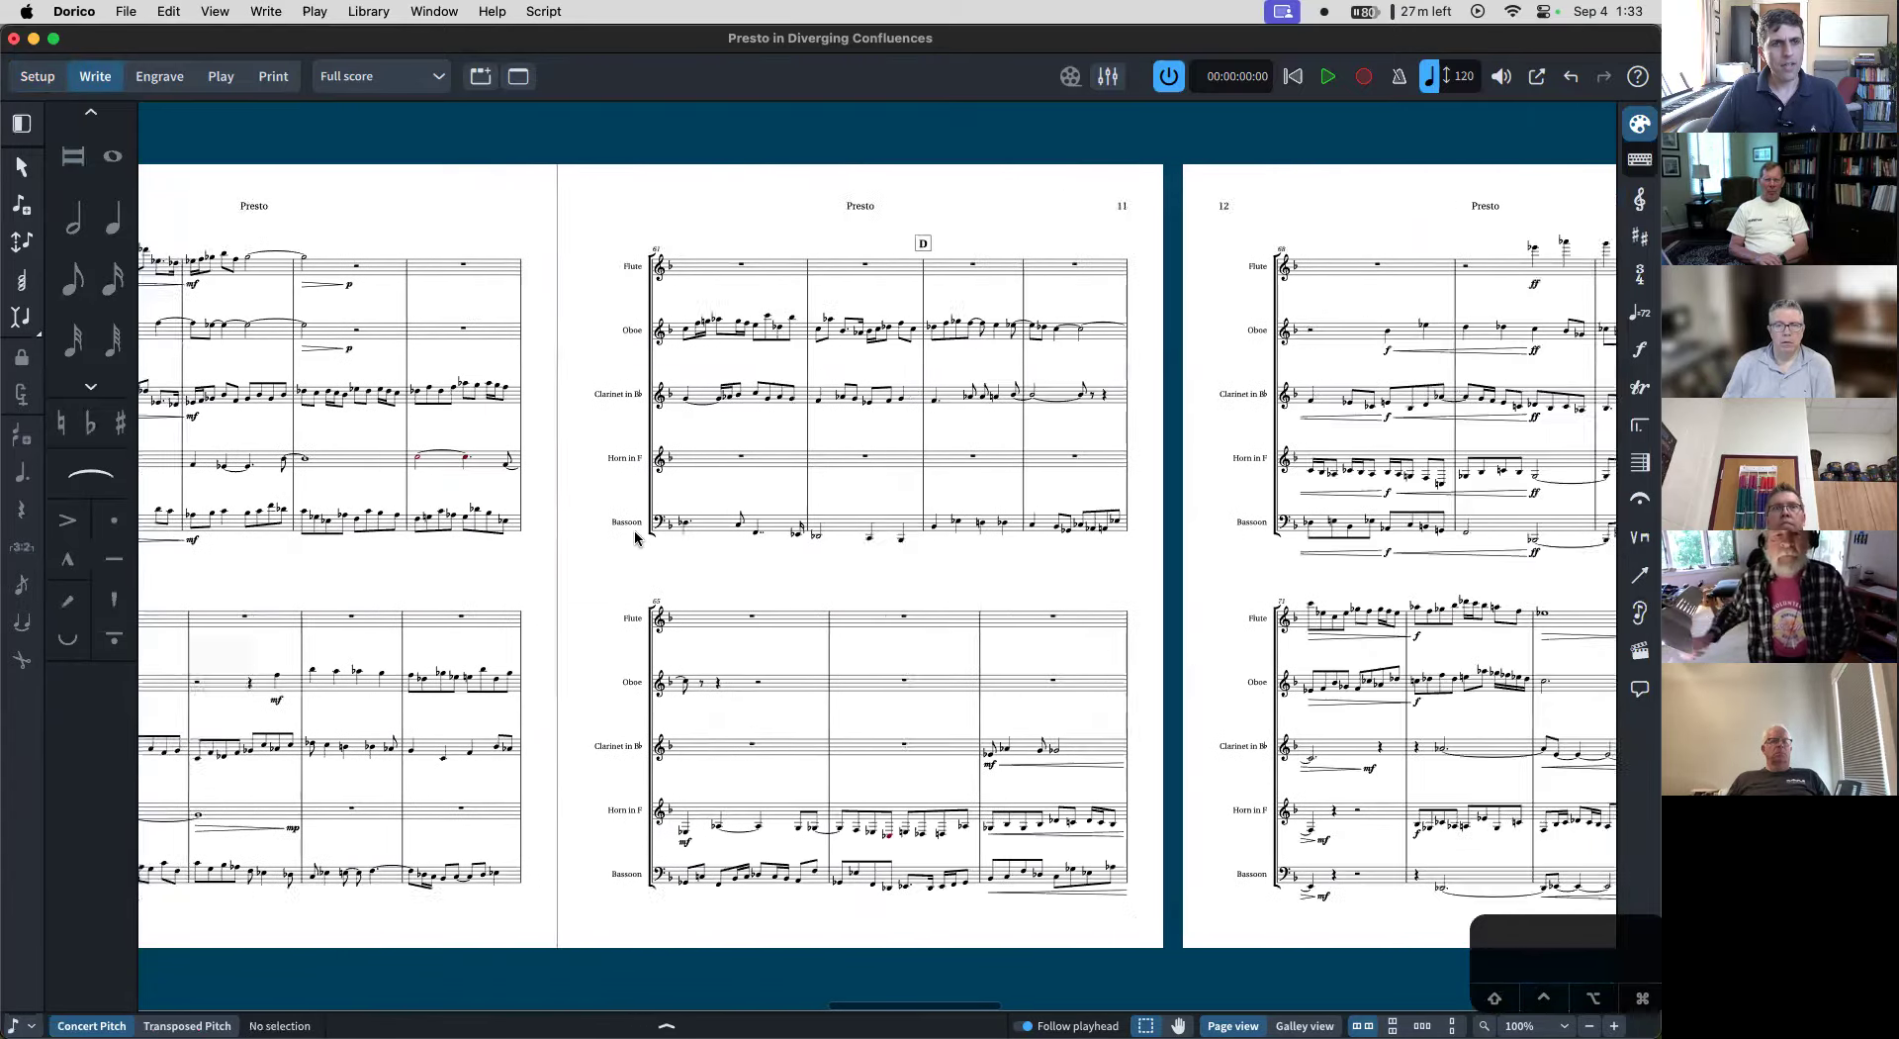
scroll(1096, 404, "right", 5)
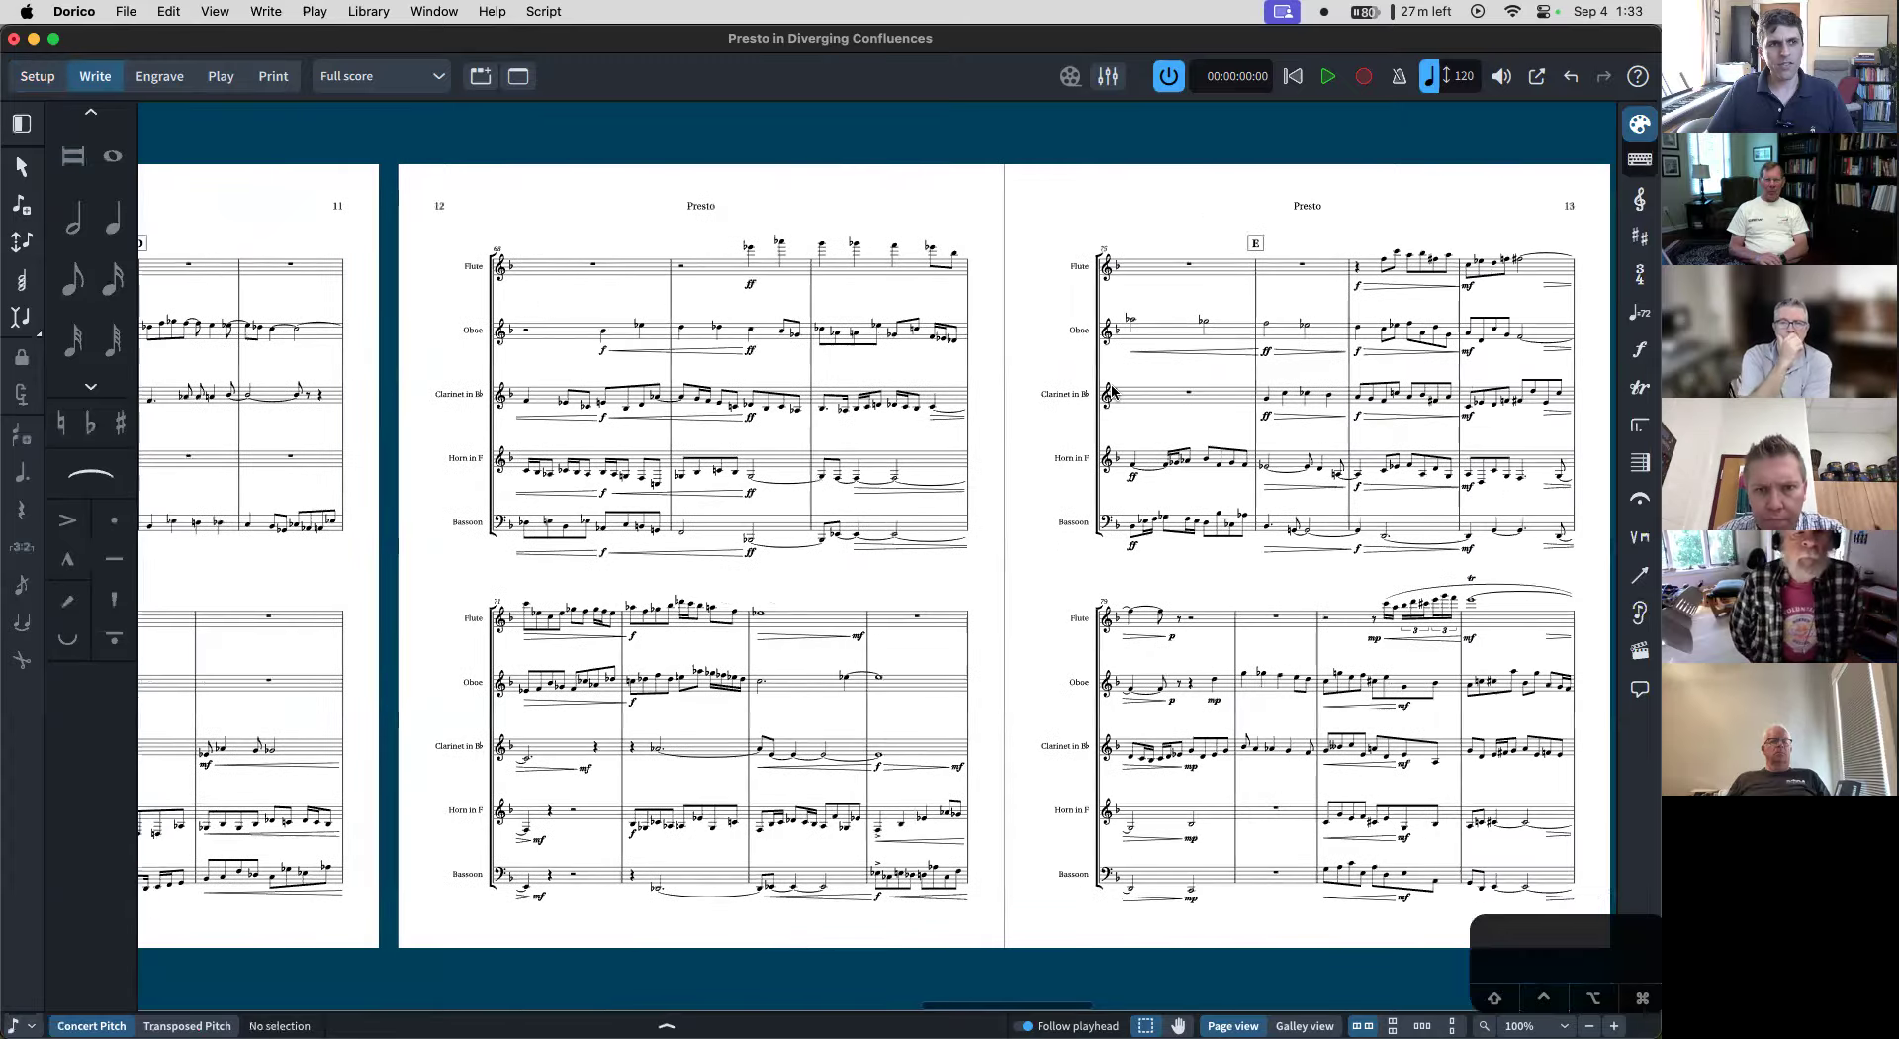
scroll(1035, 497, "right", 18)
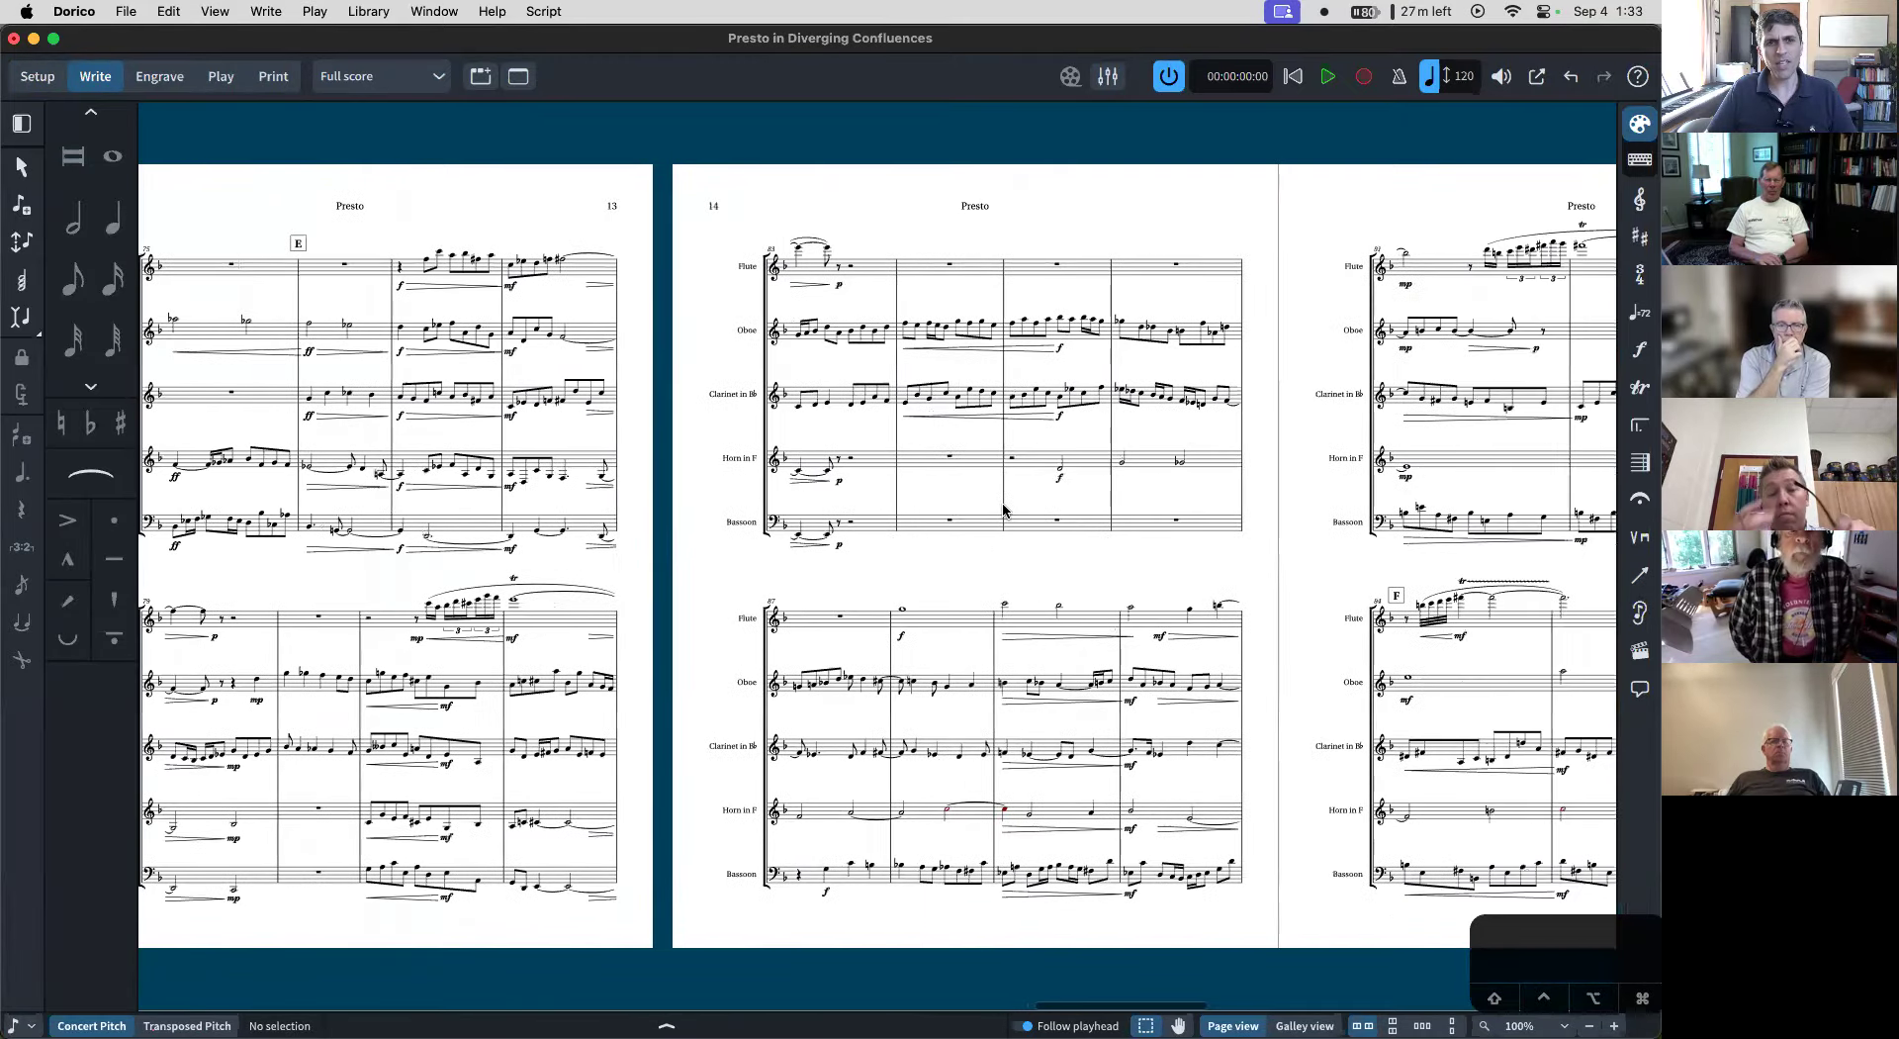
- Compare the pages of the Diverging Confluences score in Finale with the remaining pages of the Presto flow in Dorico
key("super+Tab")
left_click(571, 499)
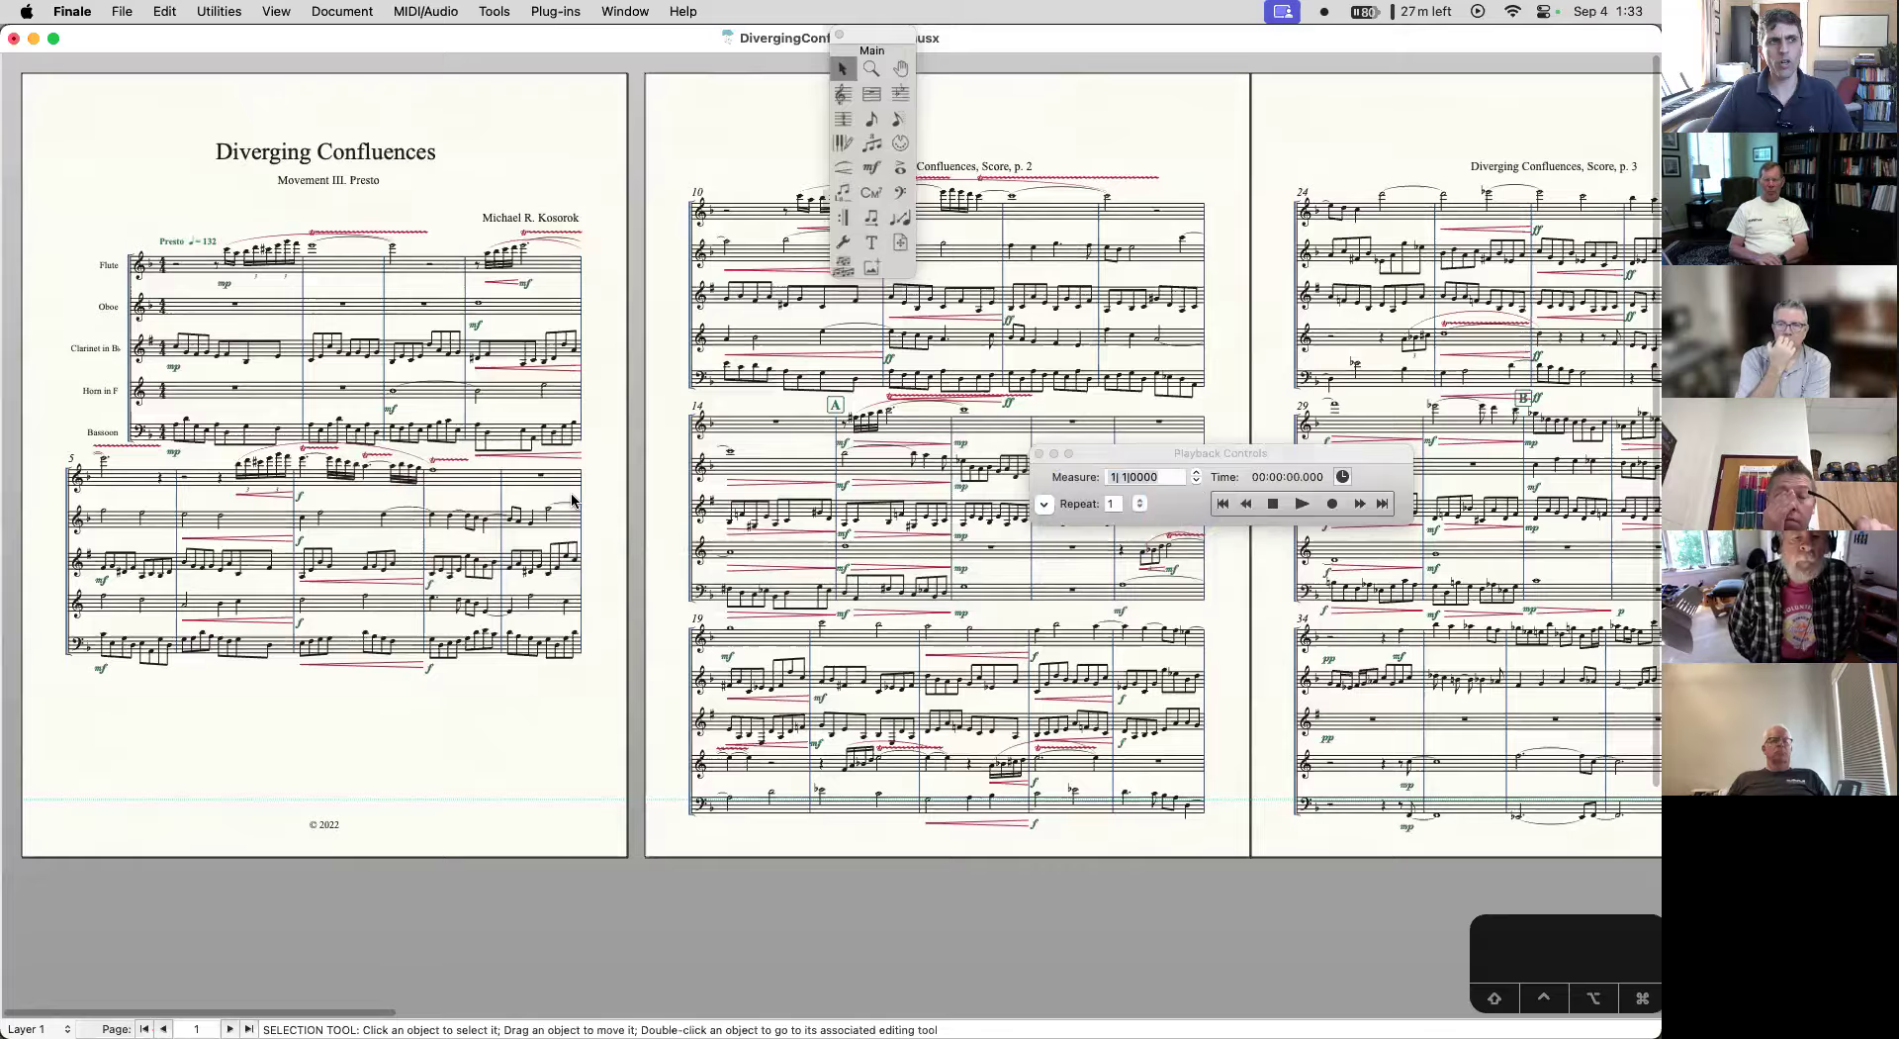
scroll(572, 500, "right", 10)
scroll(572, 499, "right", 15)
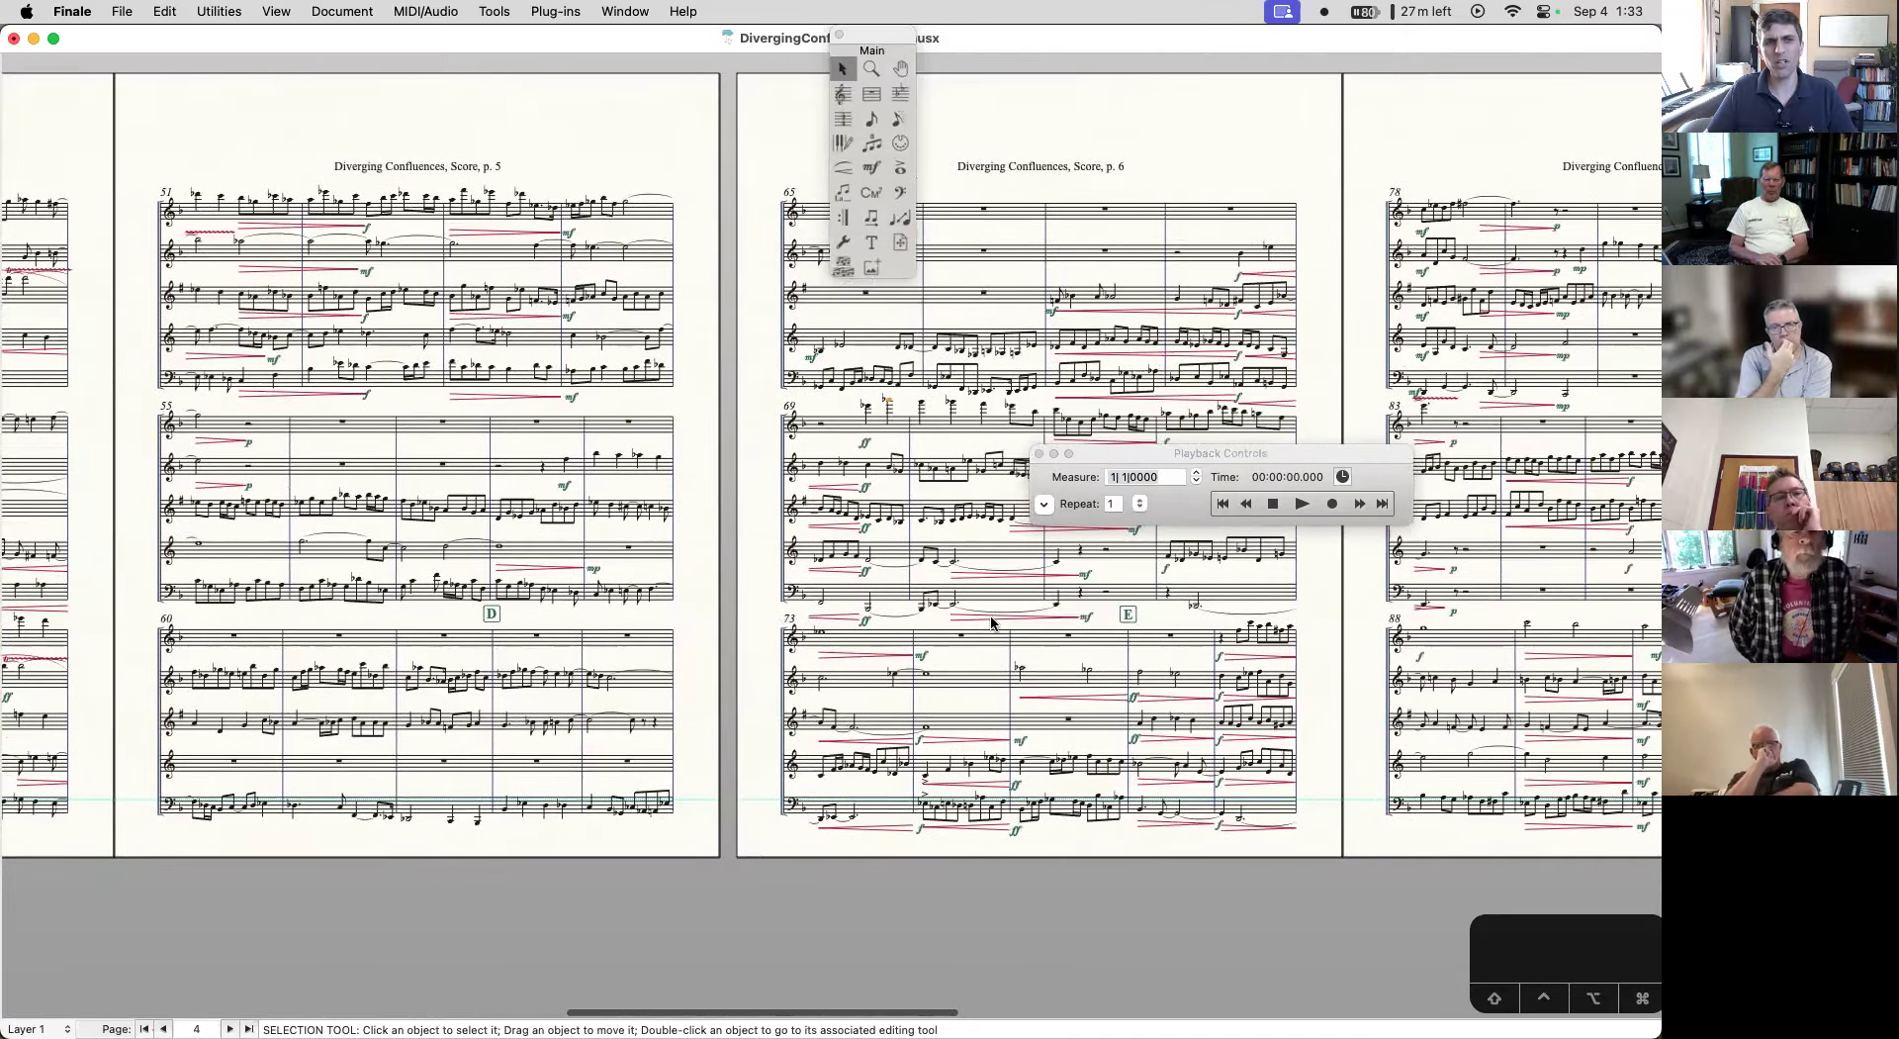
key("super+Tab")
scroll(839, 576, "right", 15)
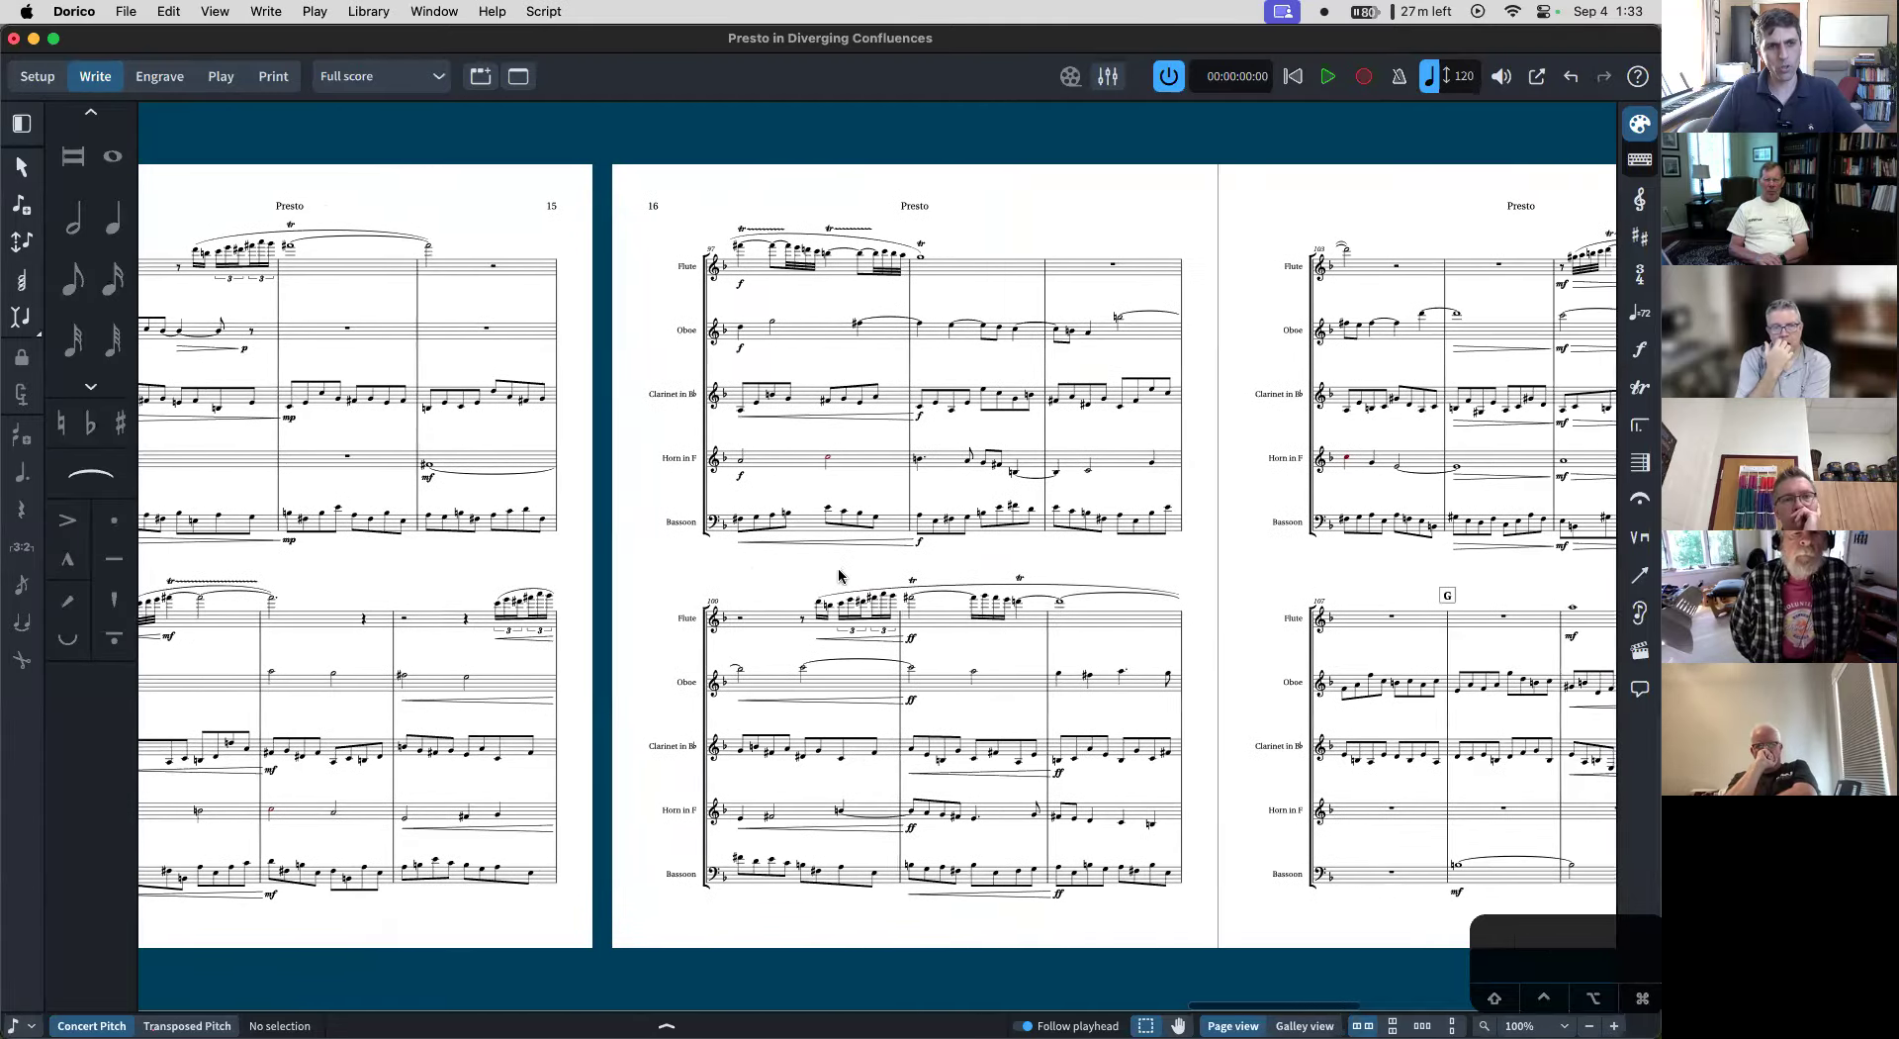
scroll(839, 576, "right", 8)
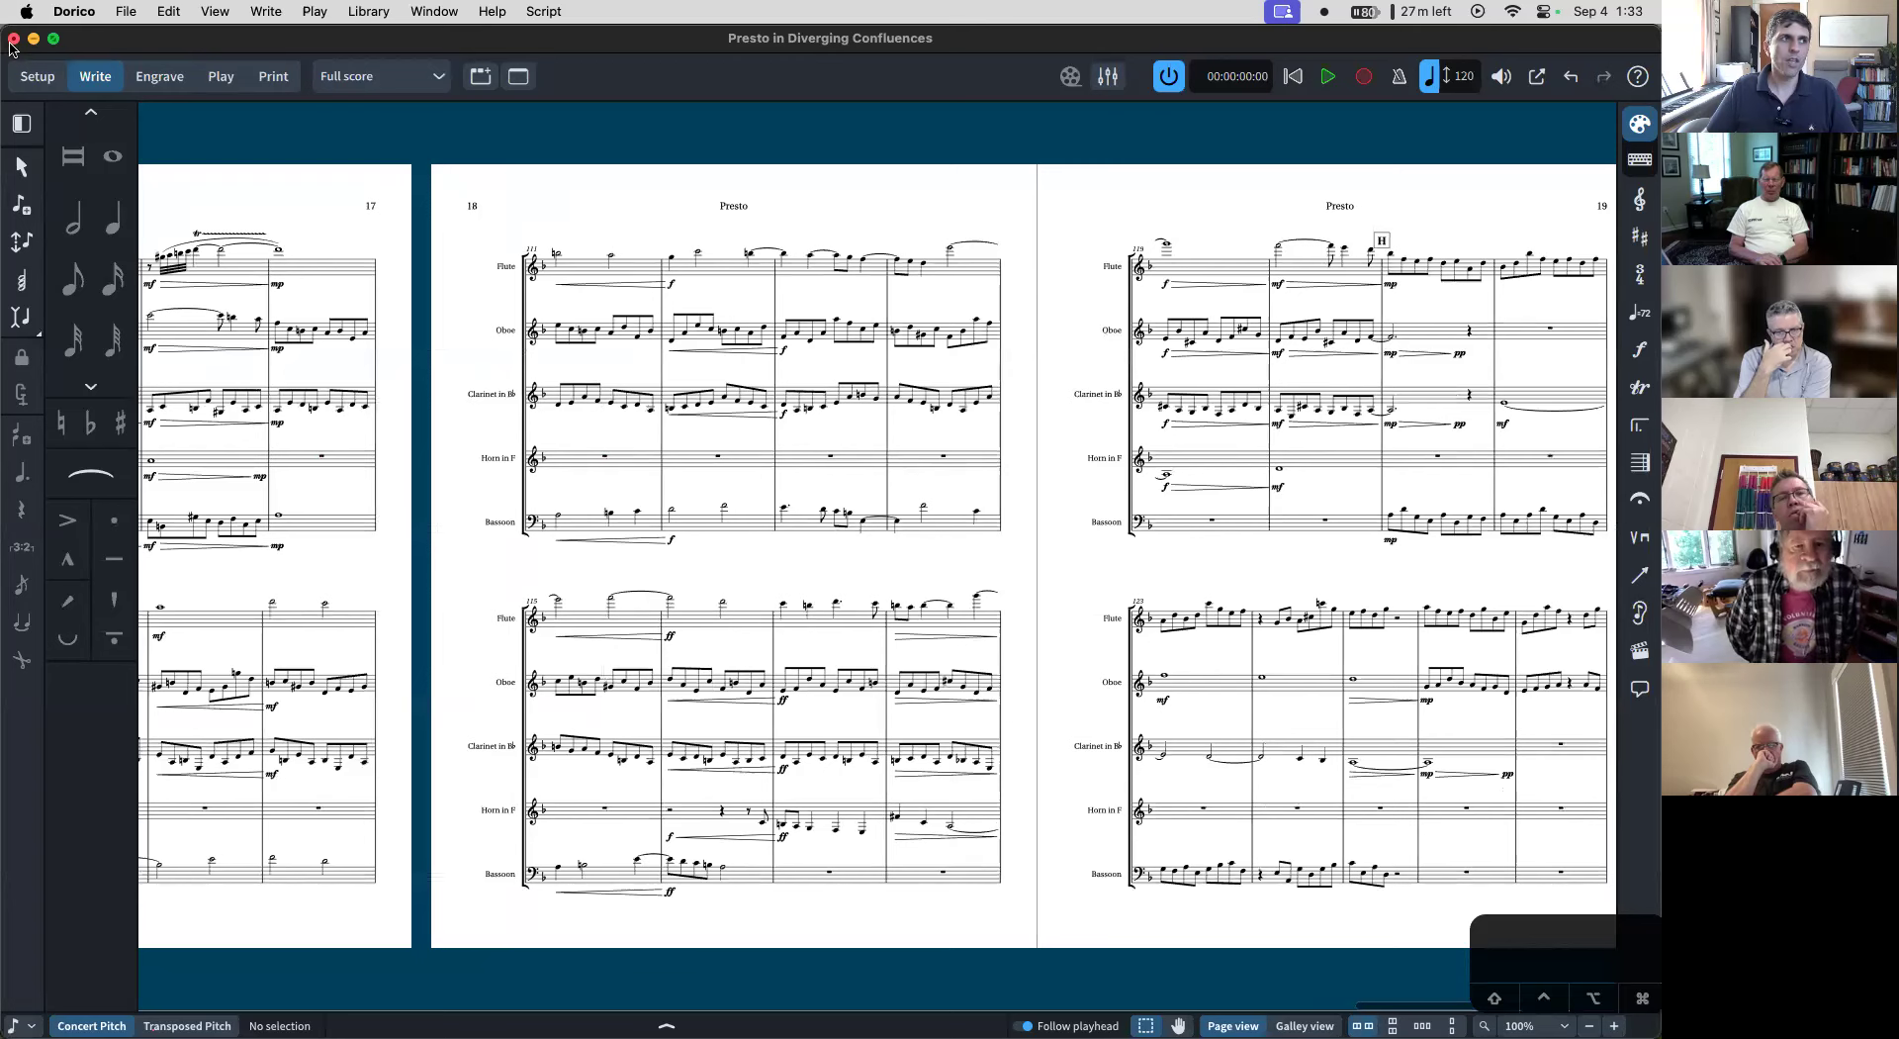
- Close the Diverging Confluences project and delete DivergingConfluencesM3.mxl from the Finale Scores folder
left_click(13, 39)
left_click(797, 551)
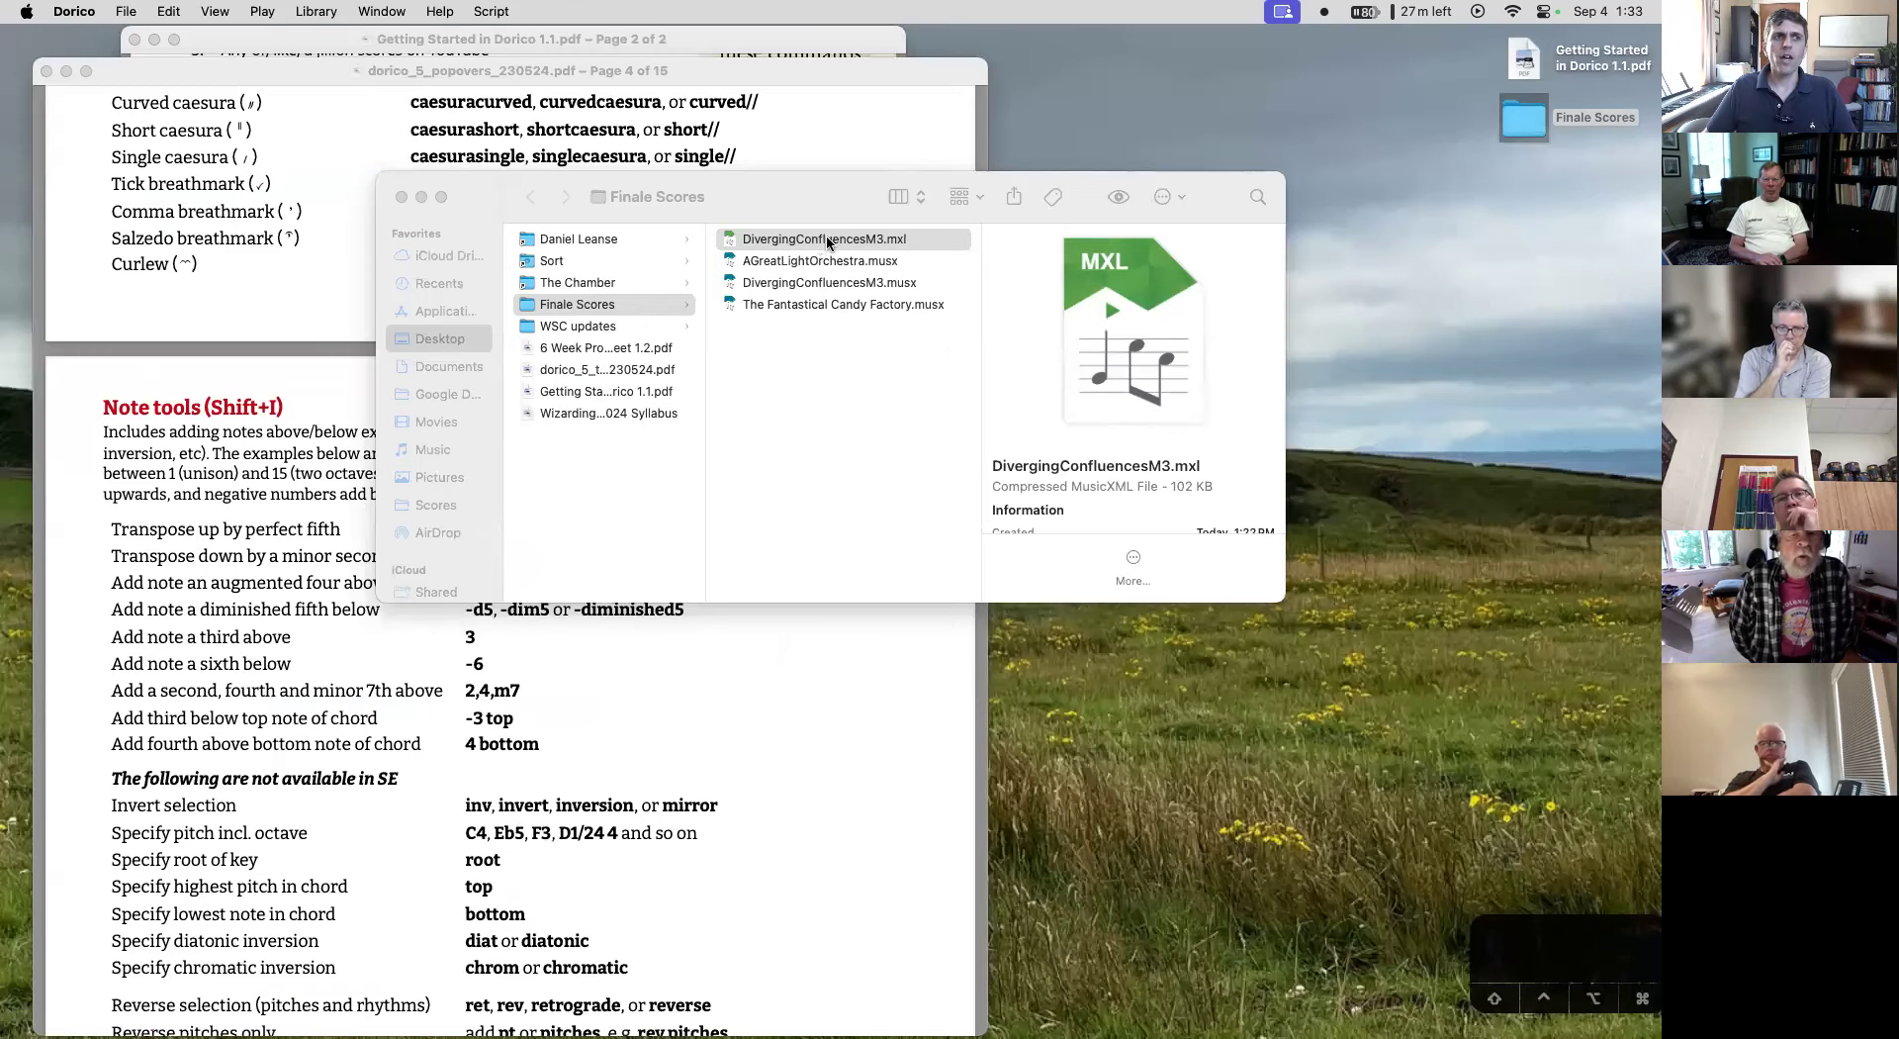
left_click(834, 240)
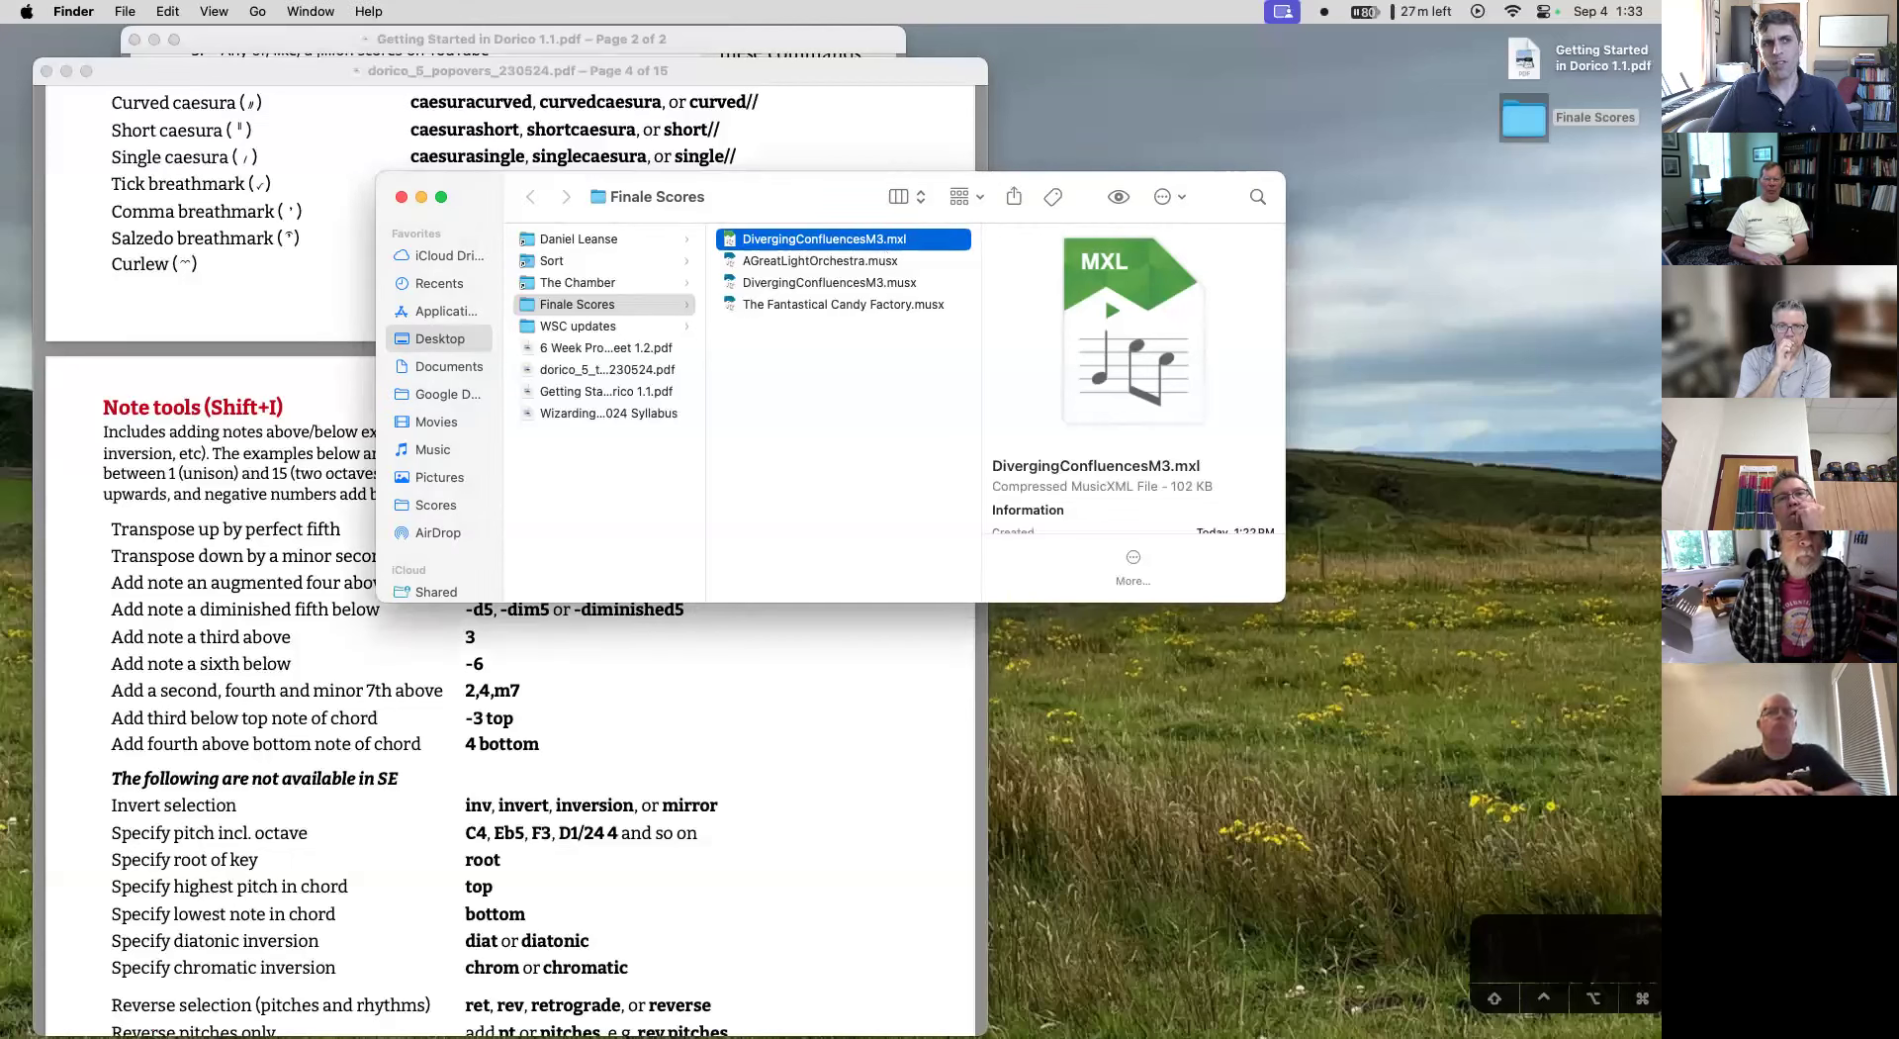
key("super+BackSpace")
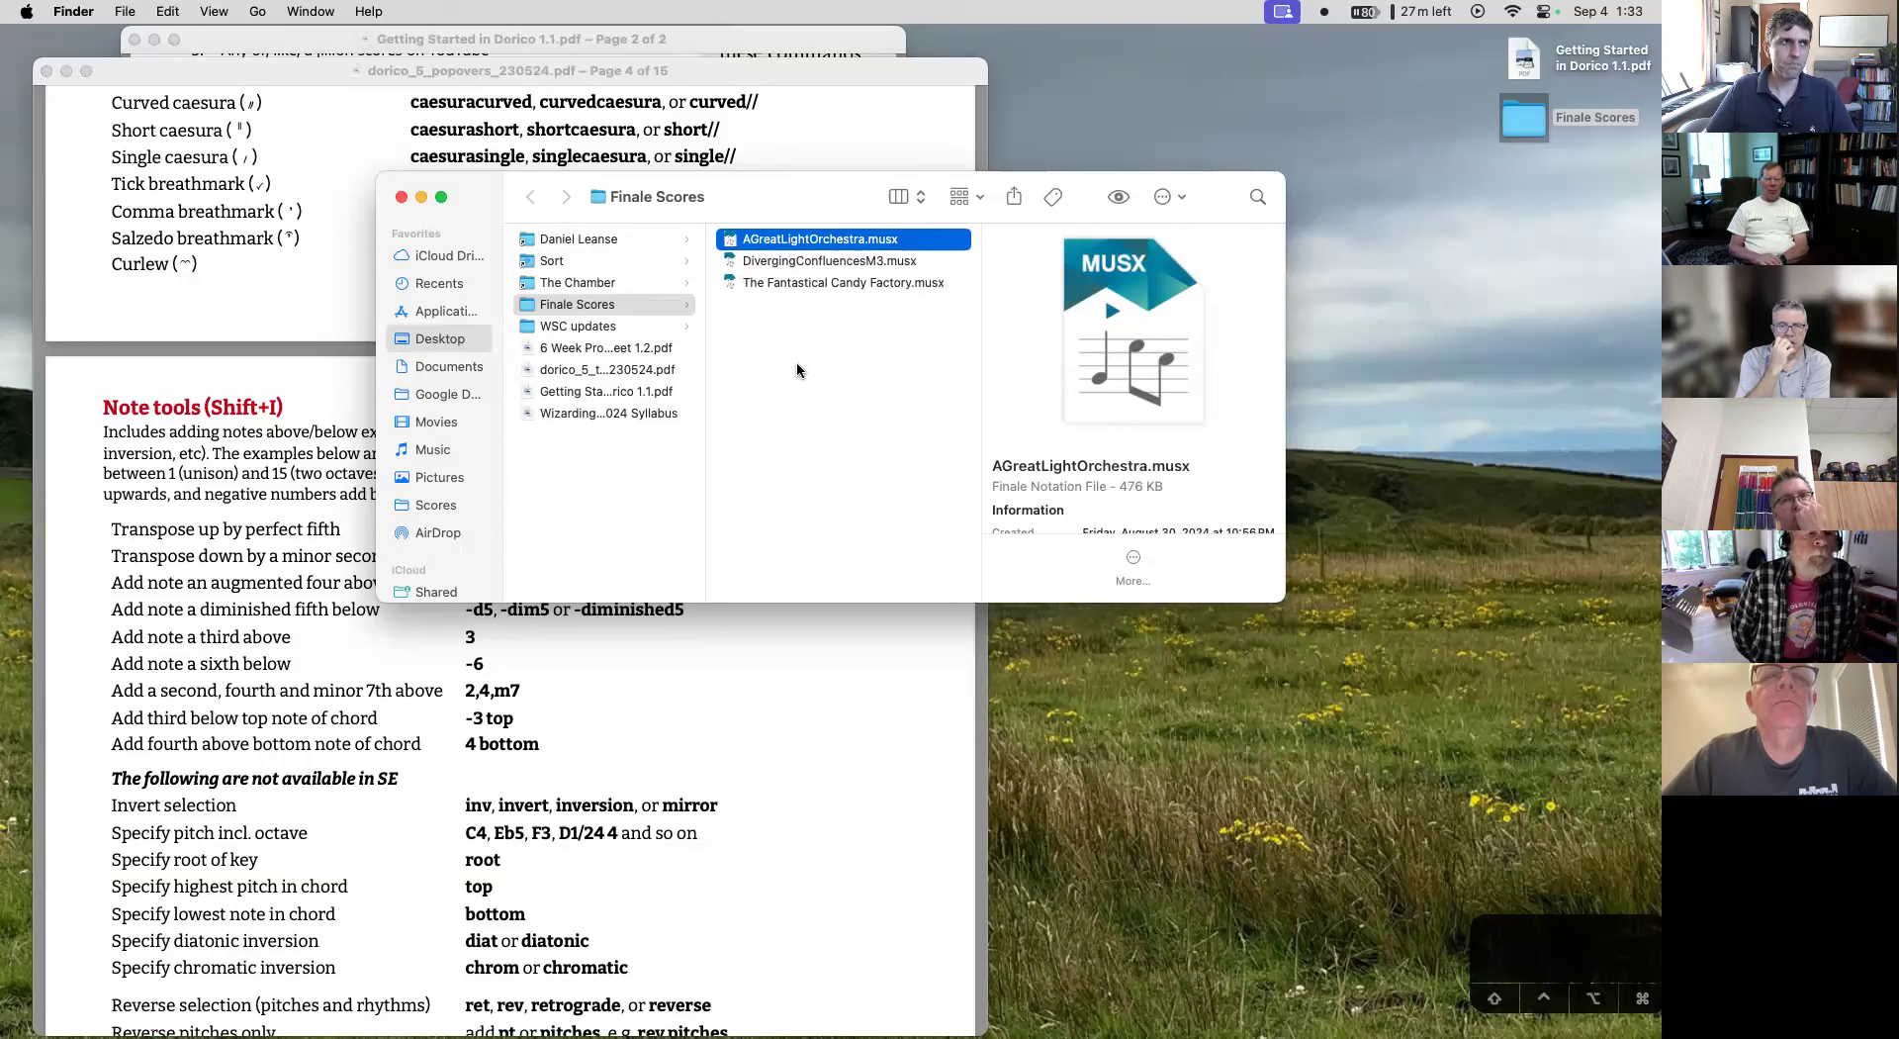
- Switch to Finale and close the Diverging Confluences score
mouse_move(947, 1029)
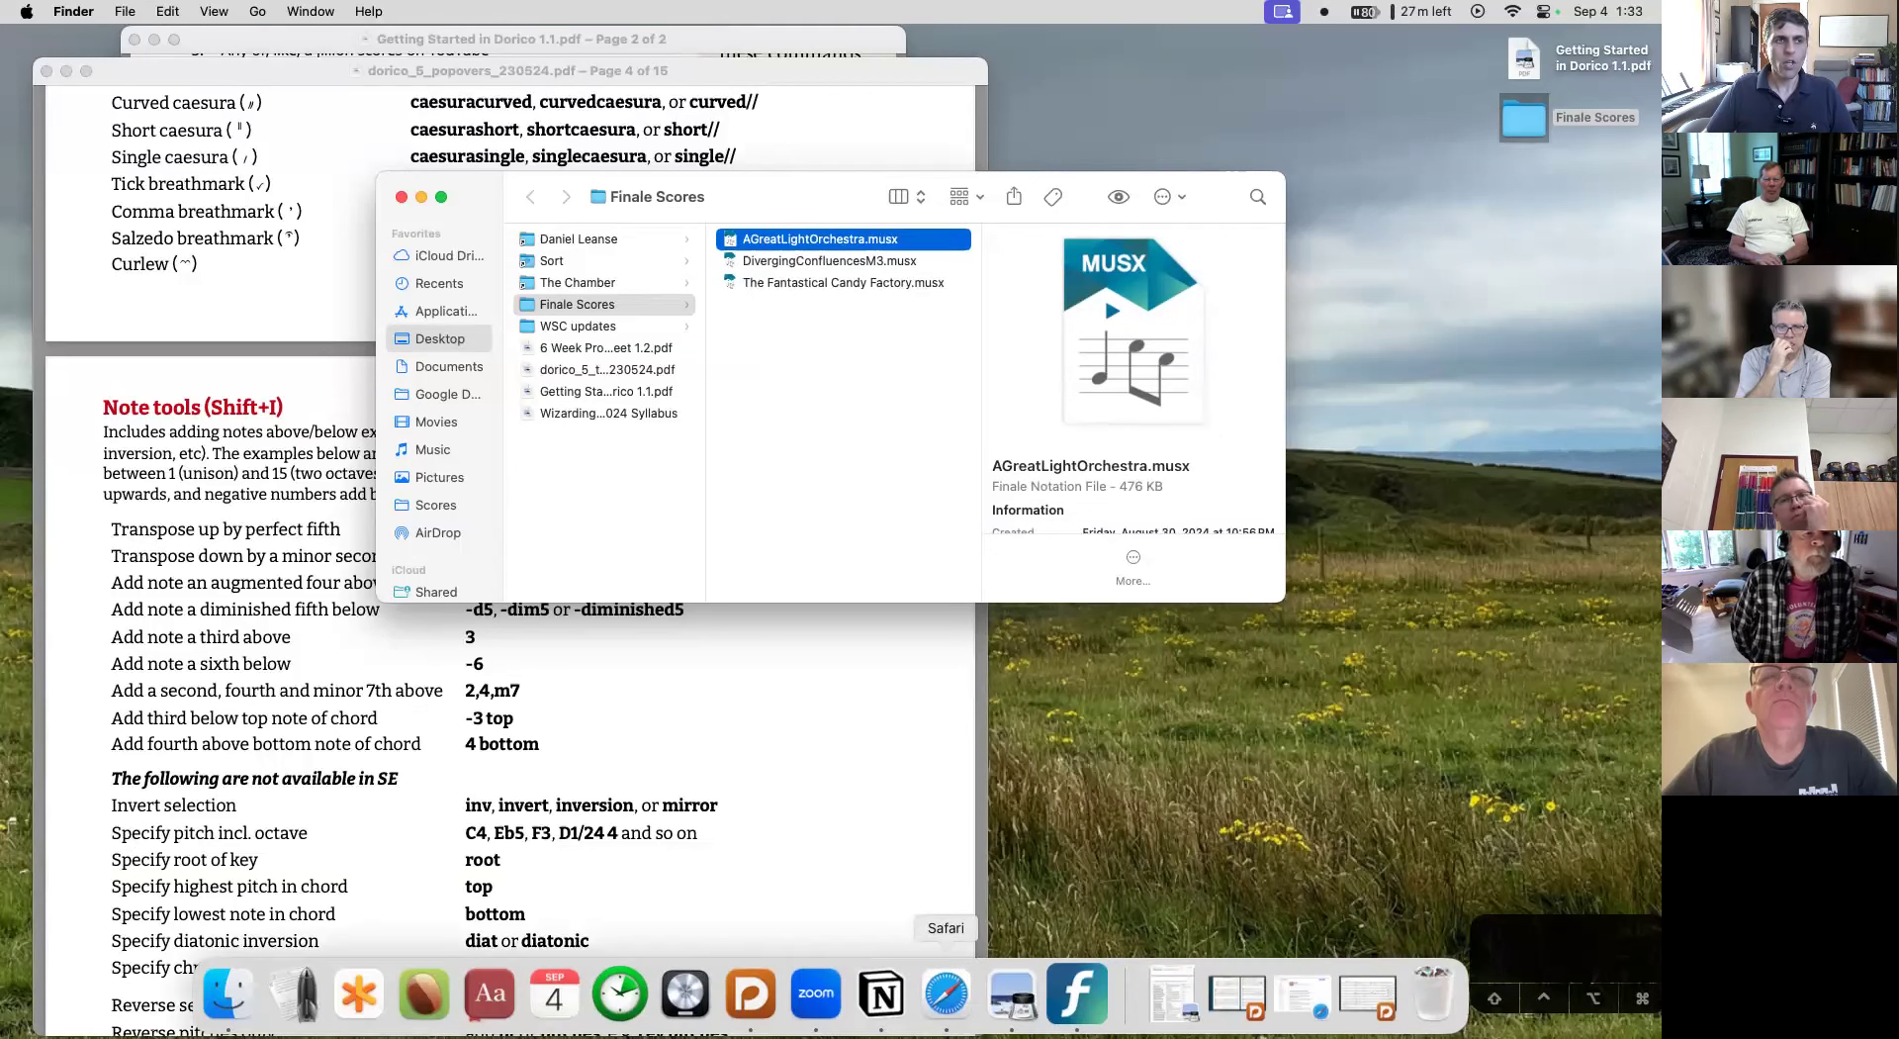
left_click(1075, 995)
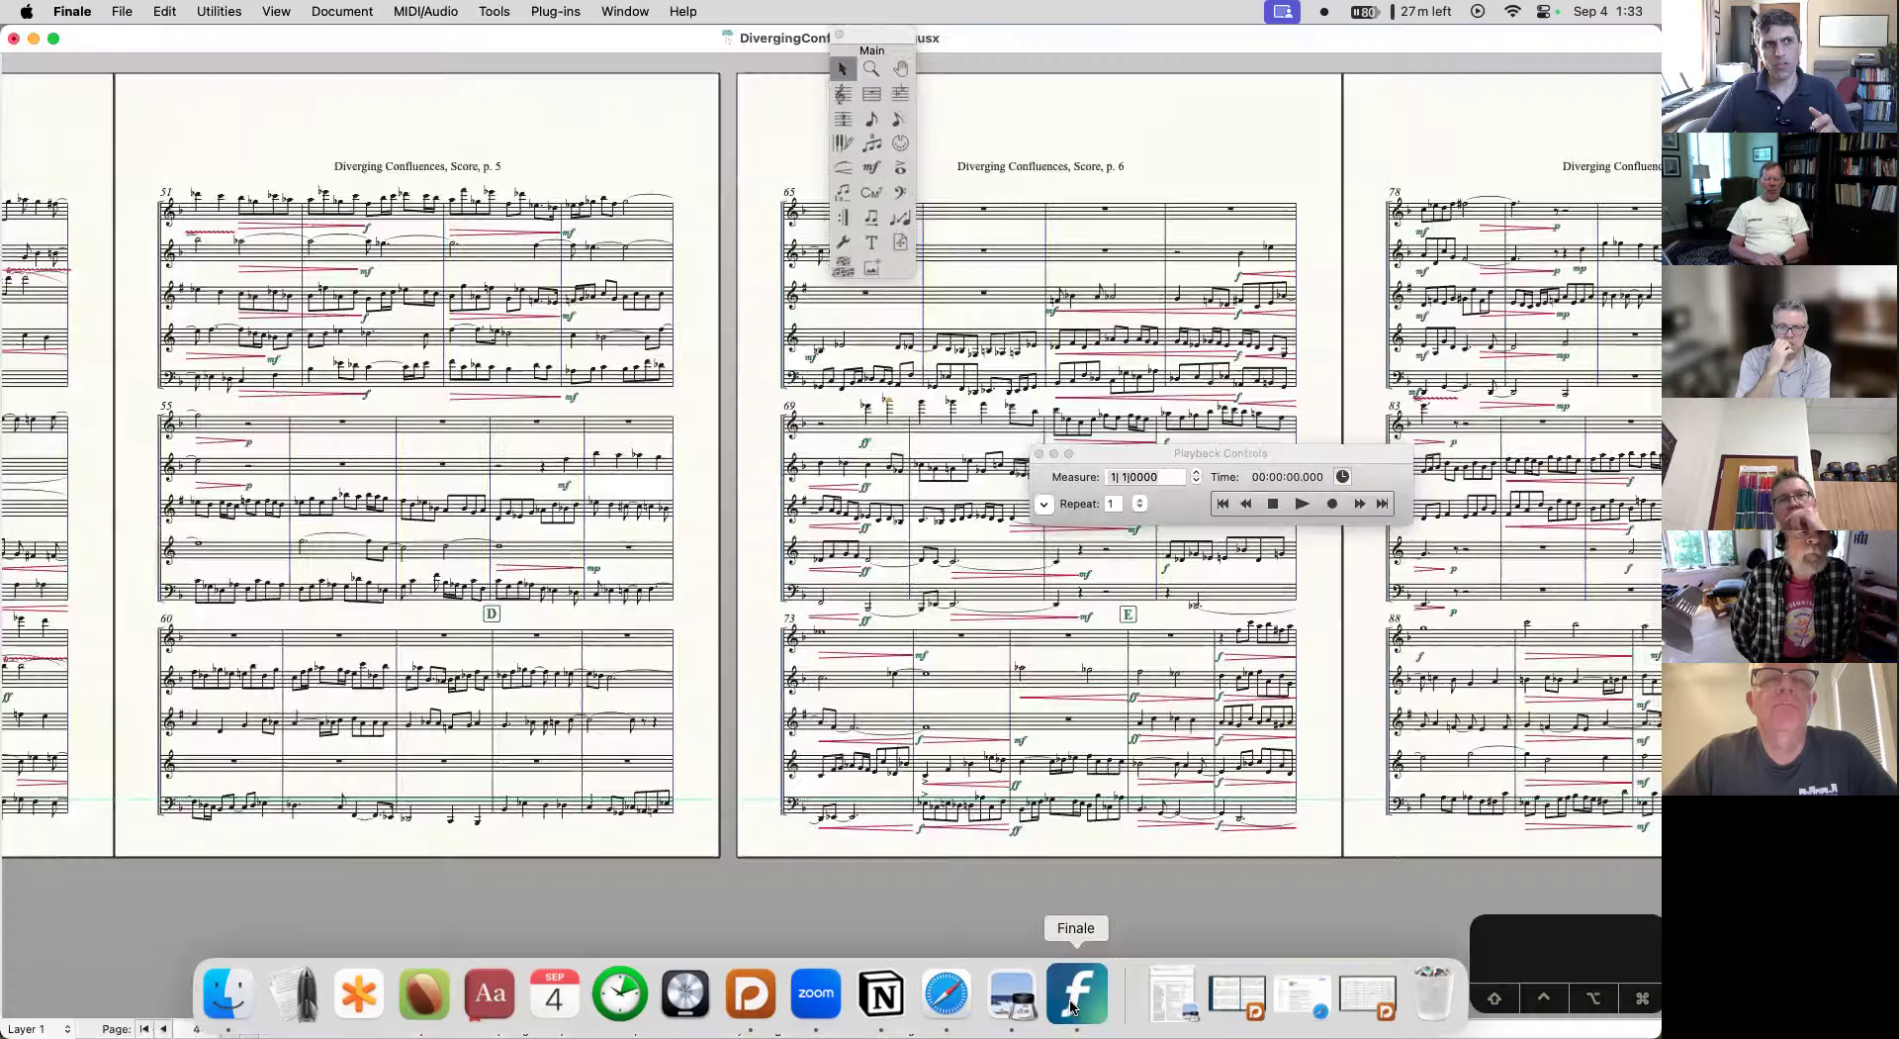
left_click(14, 39)
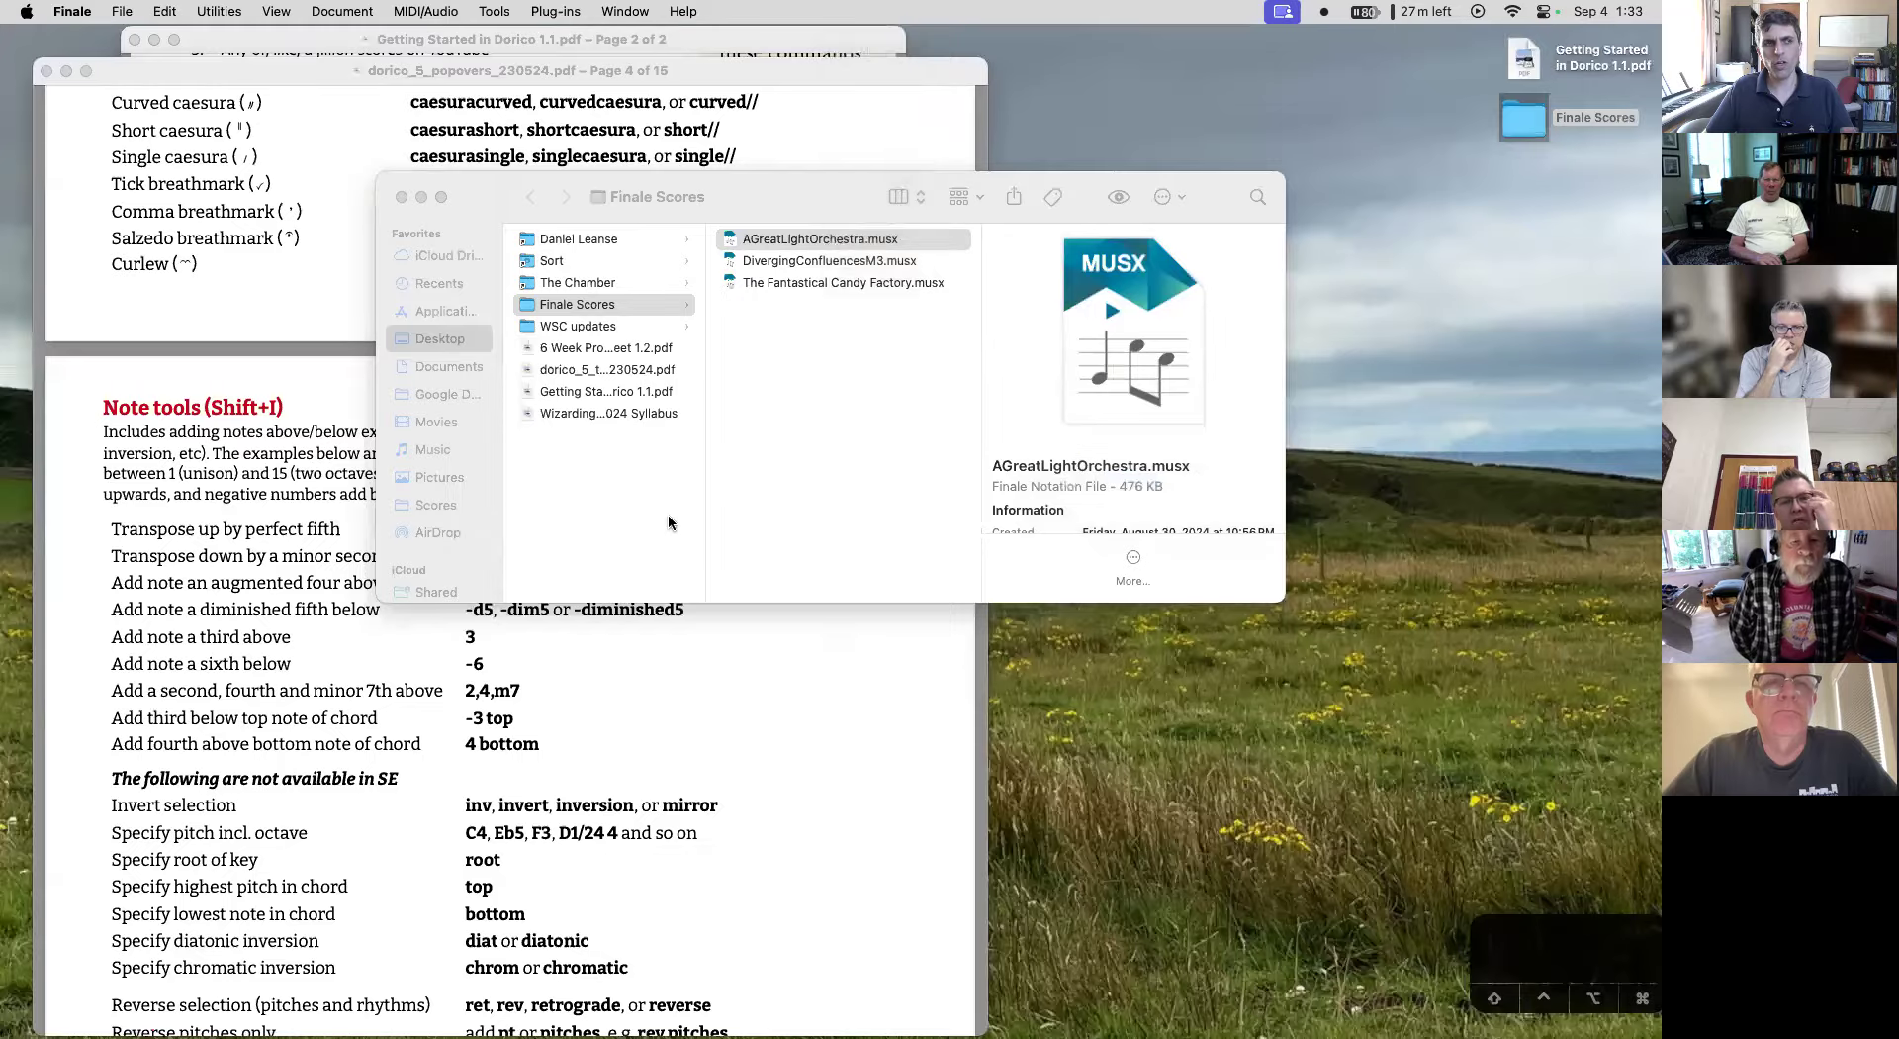
- In Finale, translate the whole Finale Scores folder to MusicXML, allowing existing files to be overwritten
left_click(776, 433)
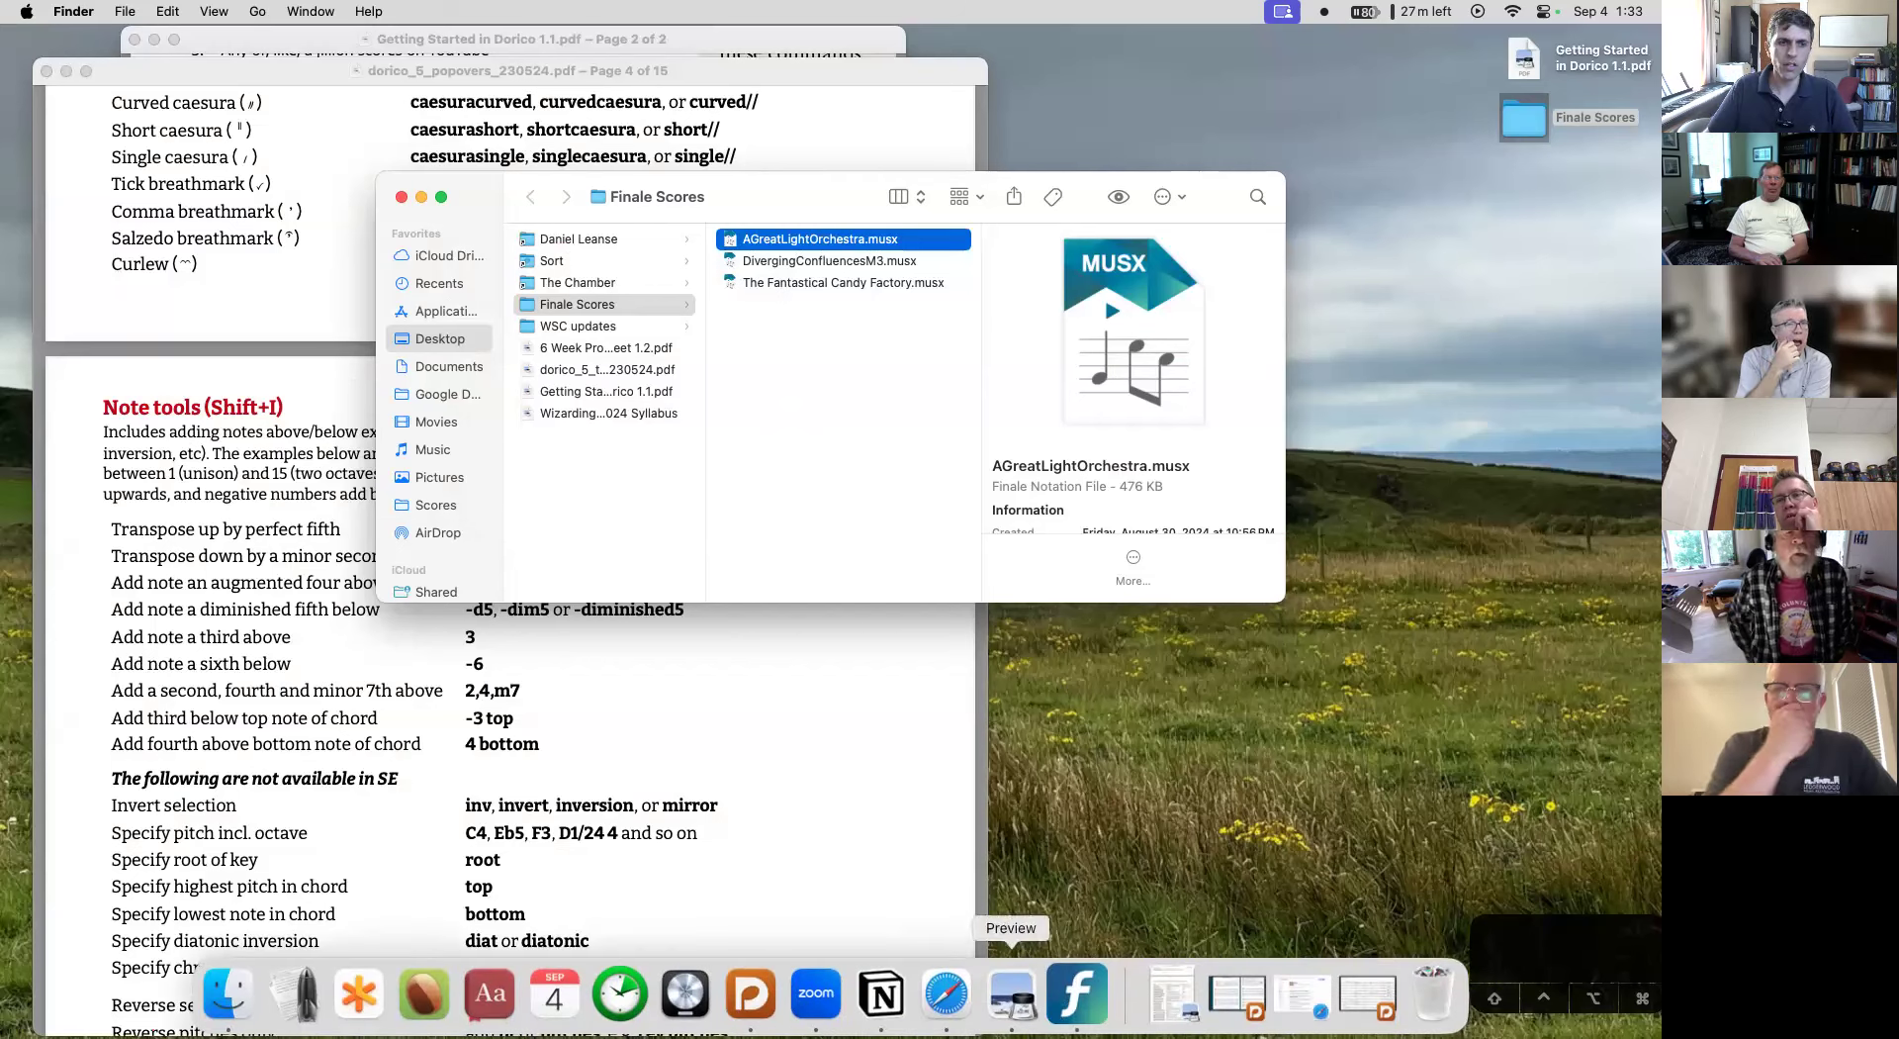
left_click(1076, 1019)
left_click(121, 11)
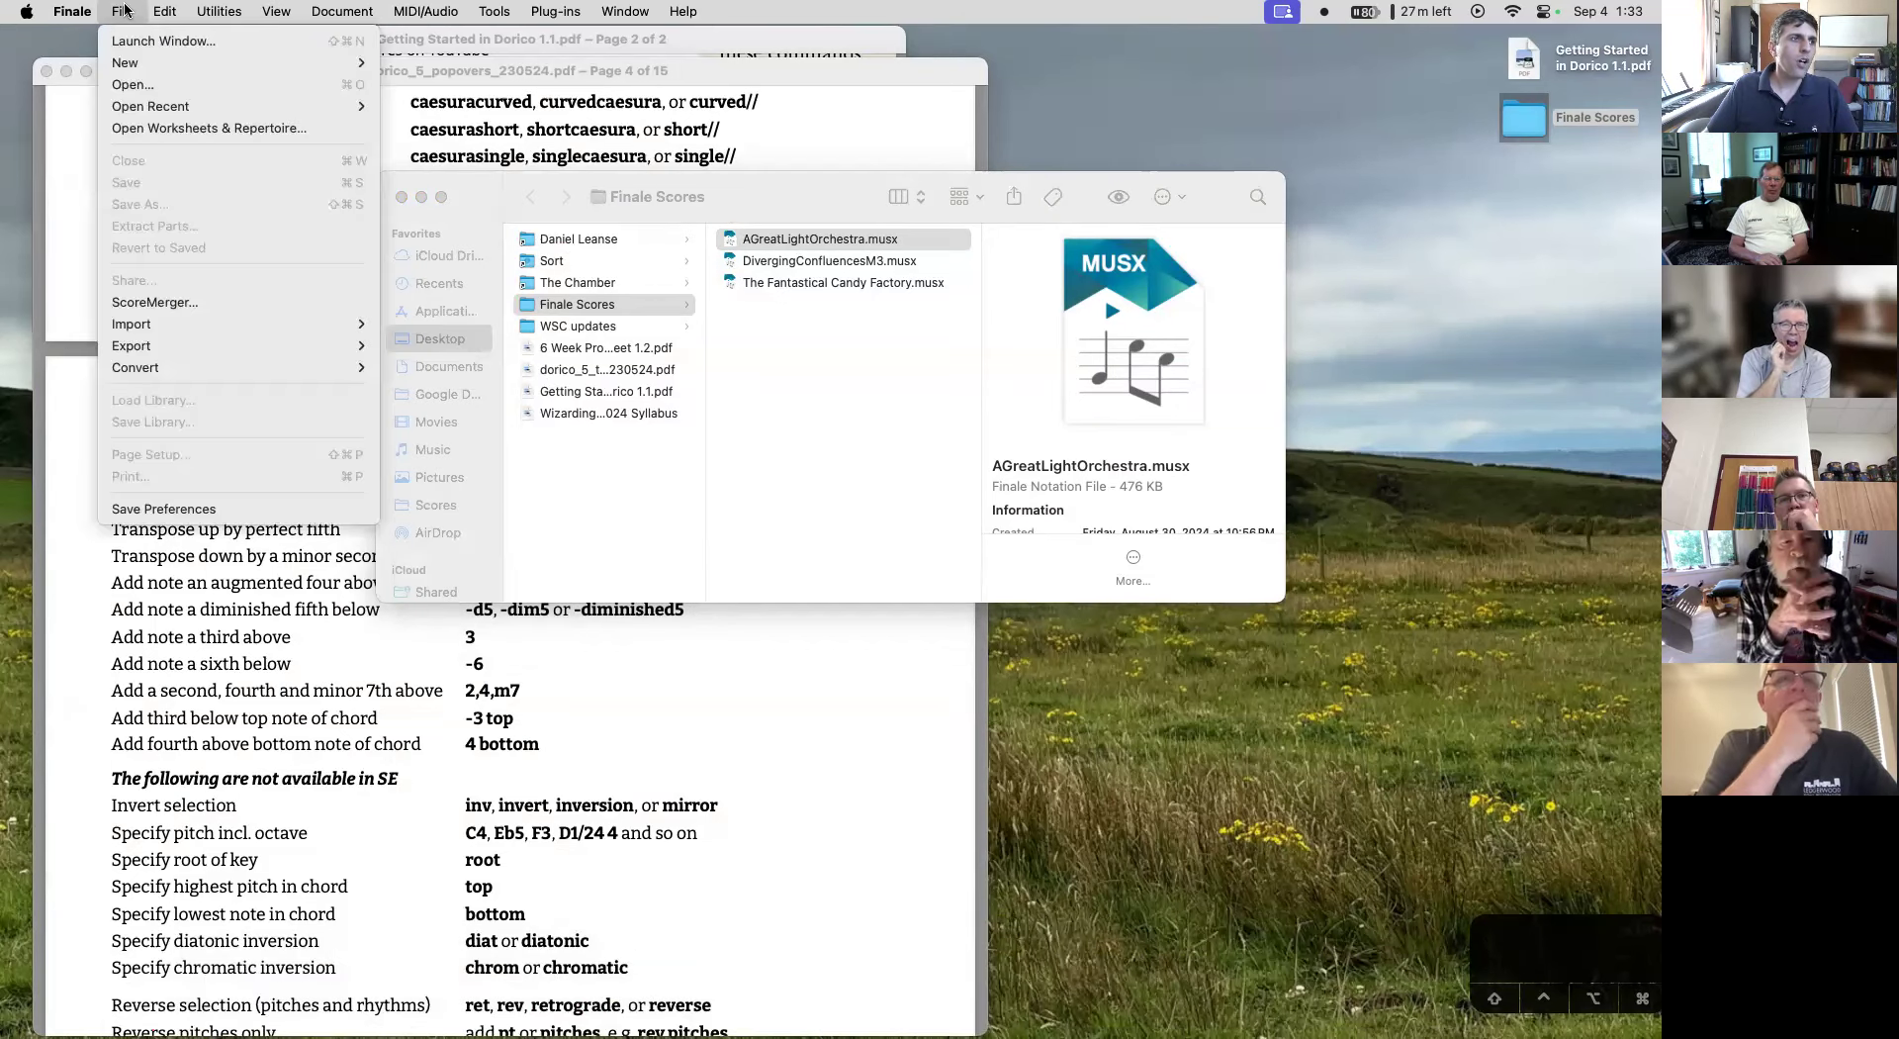
mouse_move(238, 330)
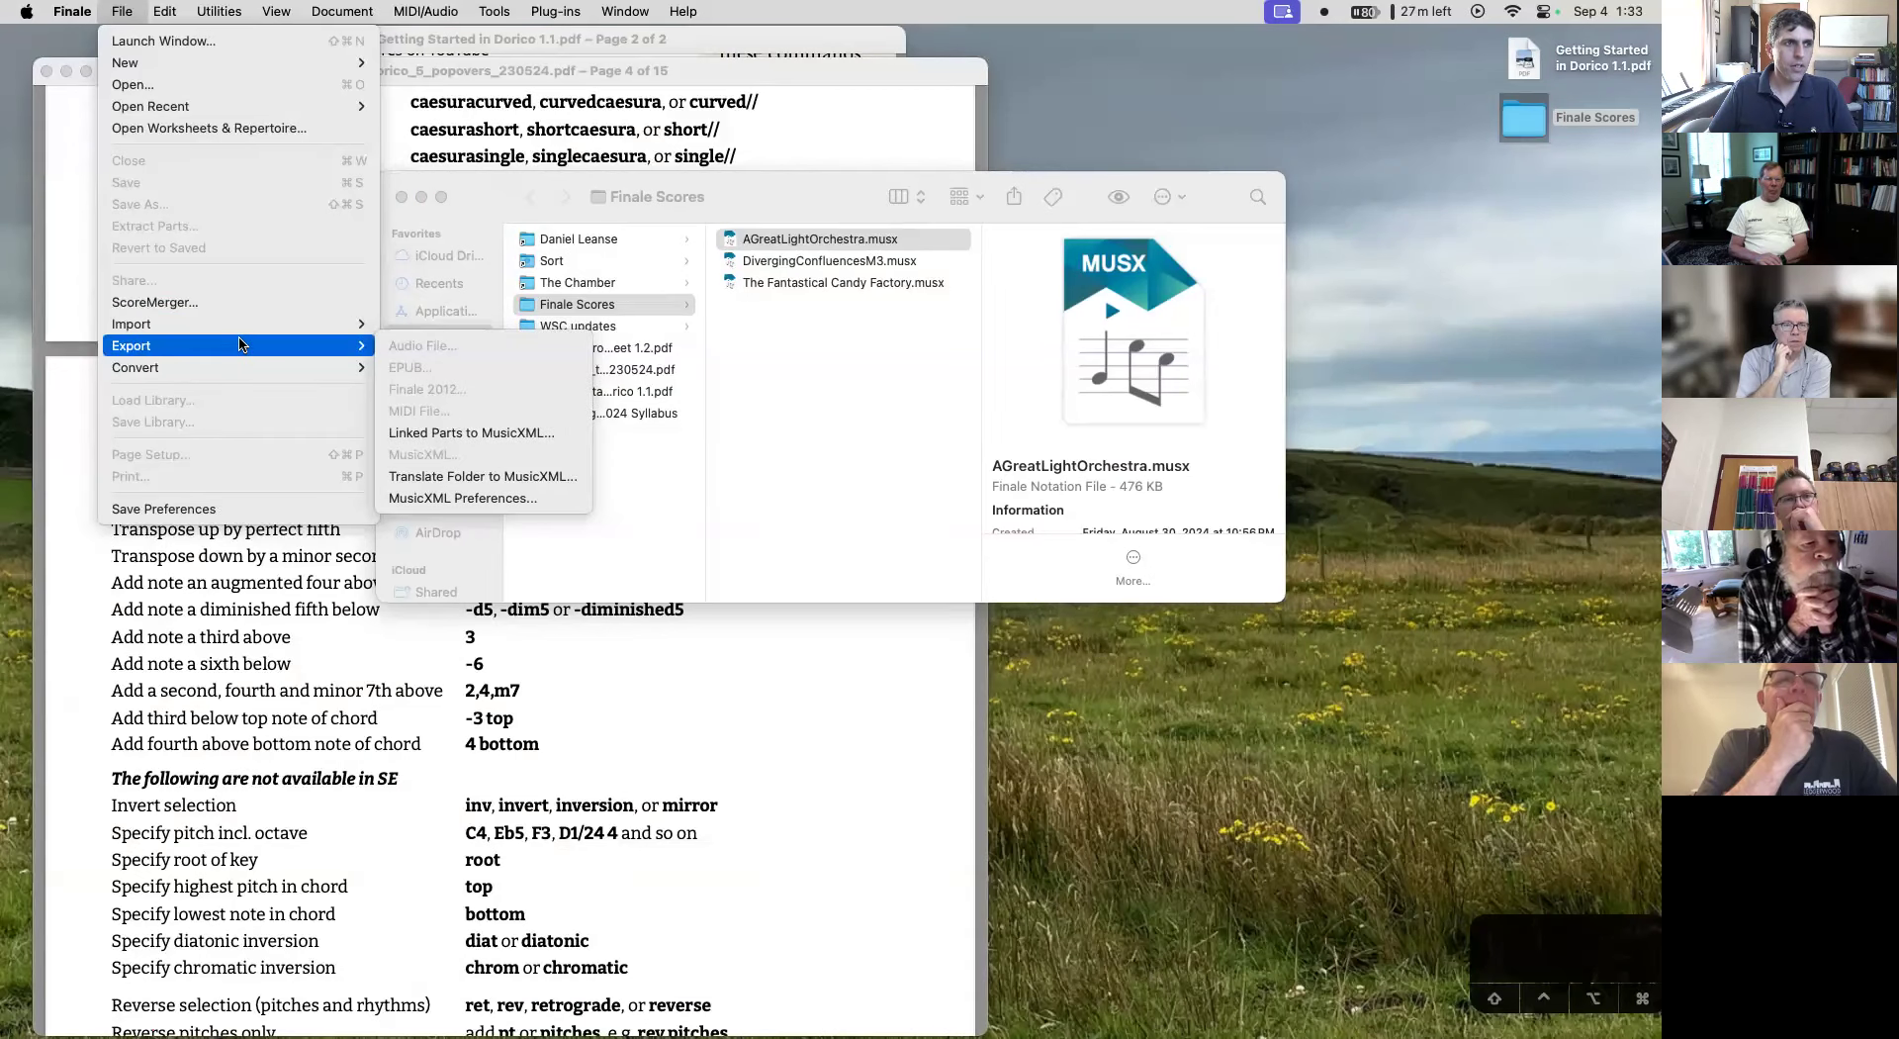
left_click(526, 477)
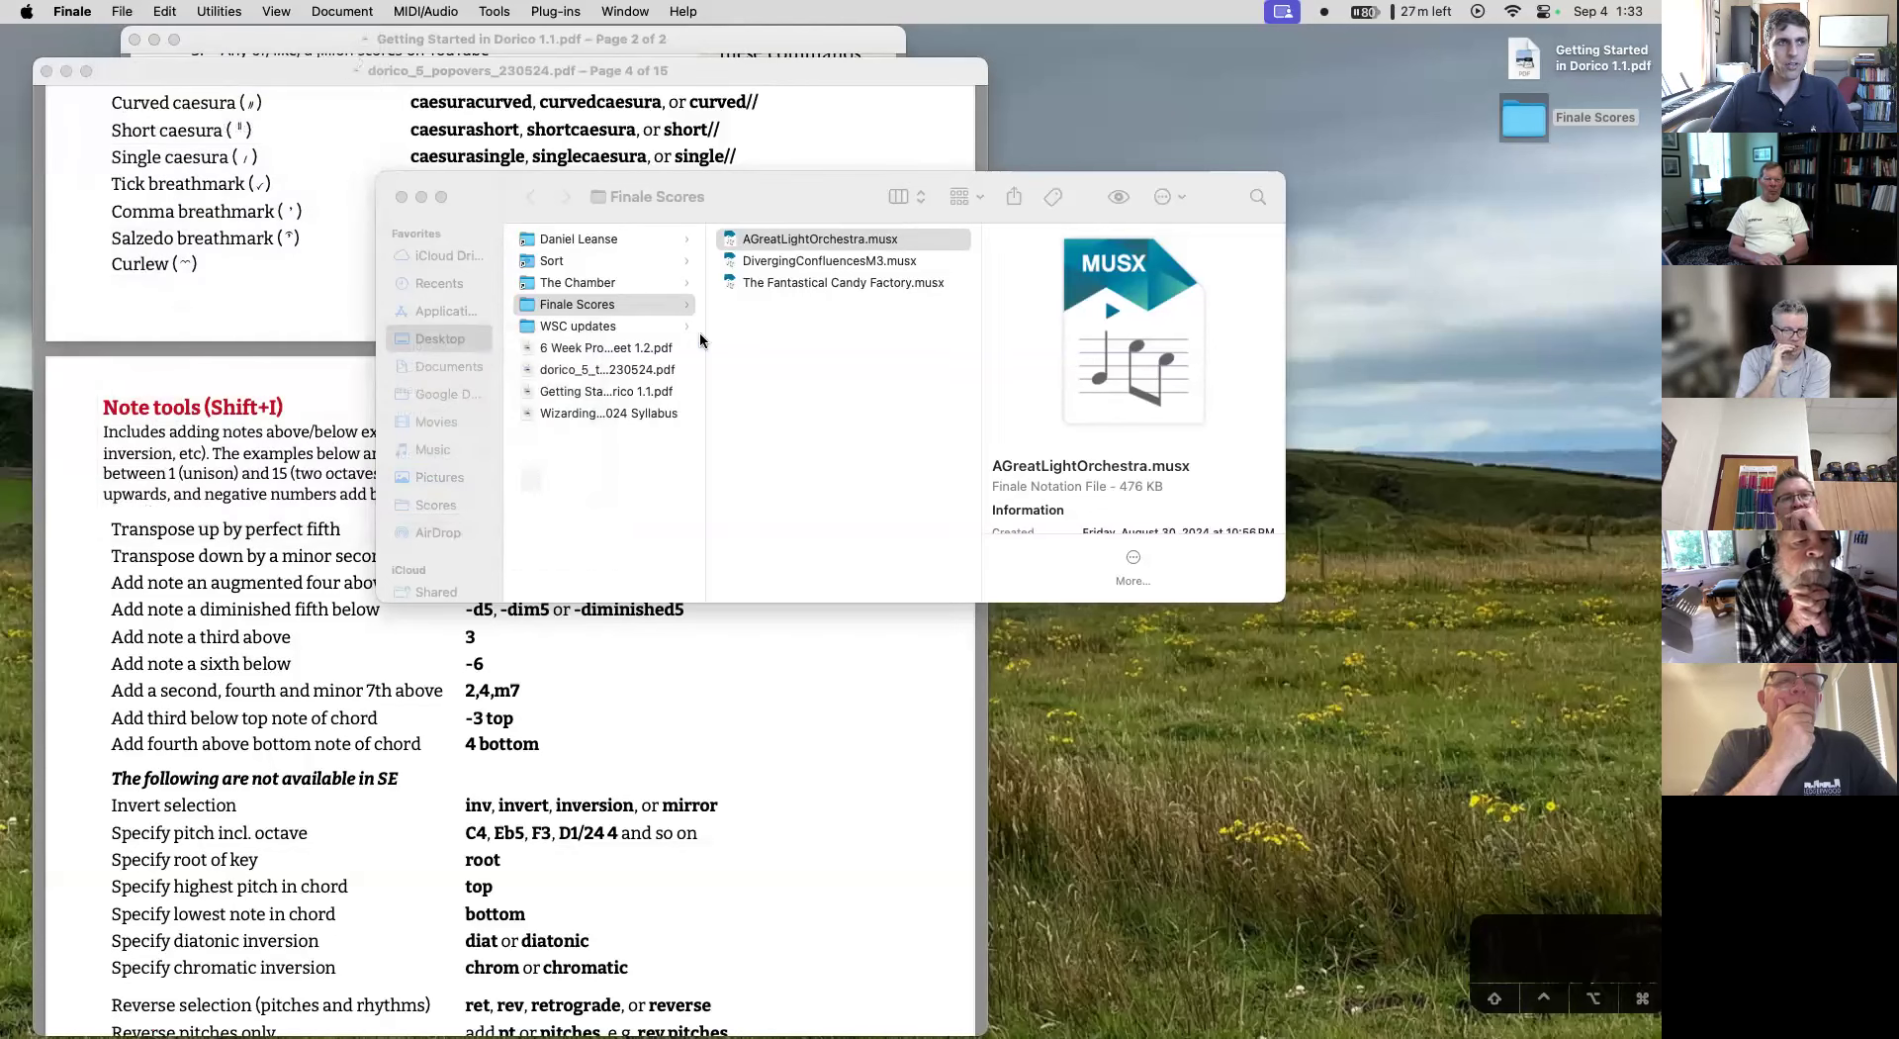
left_click(1171, 583)
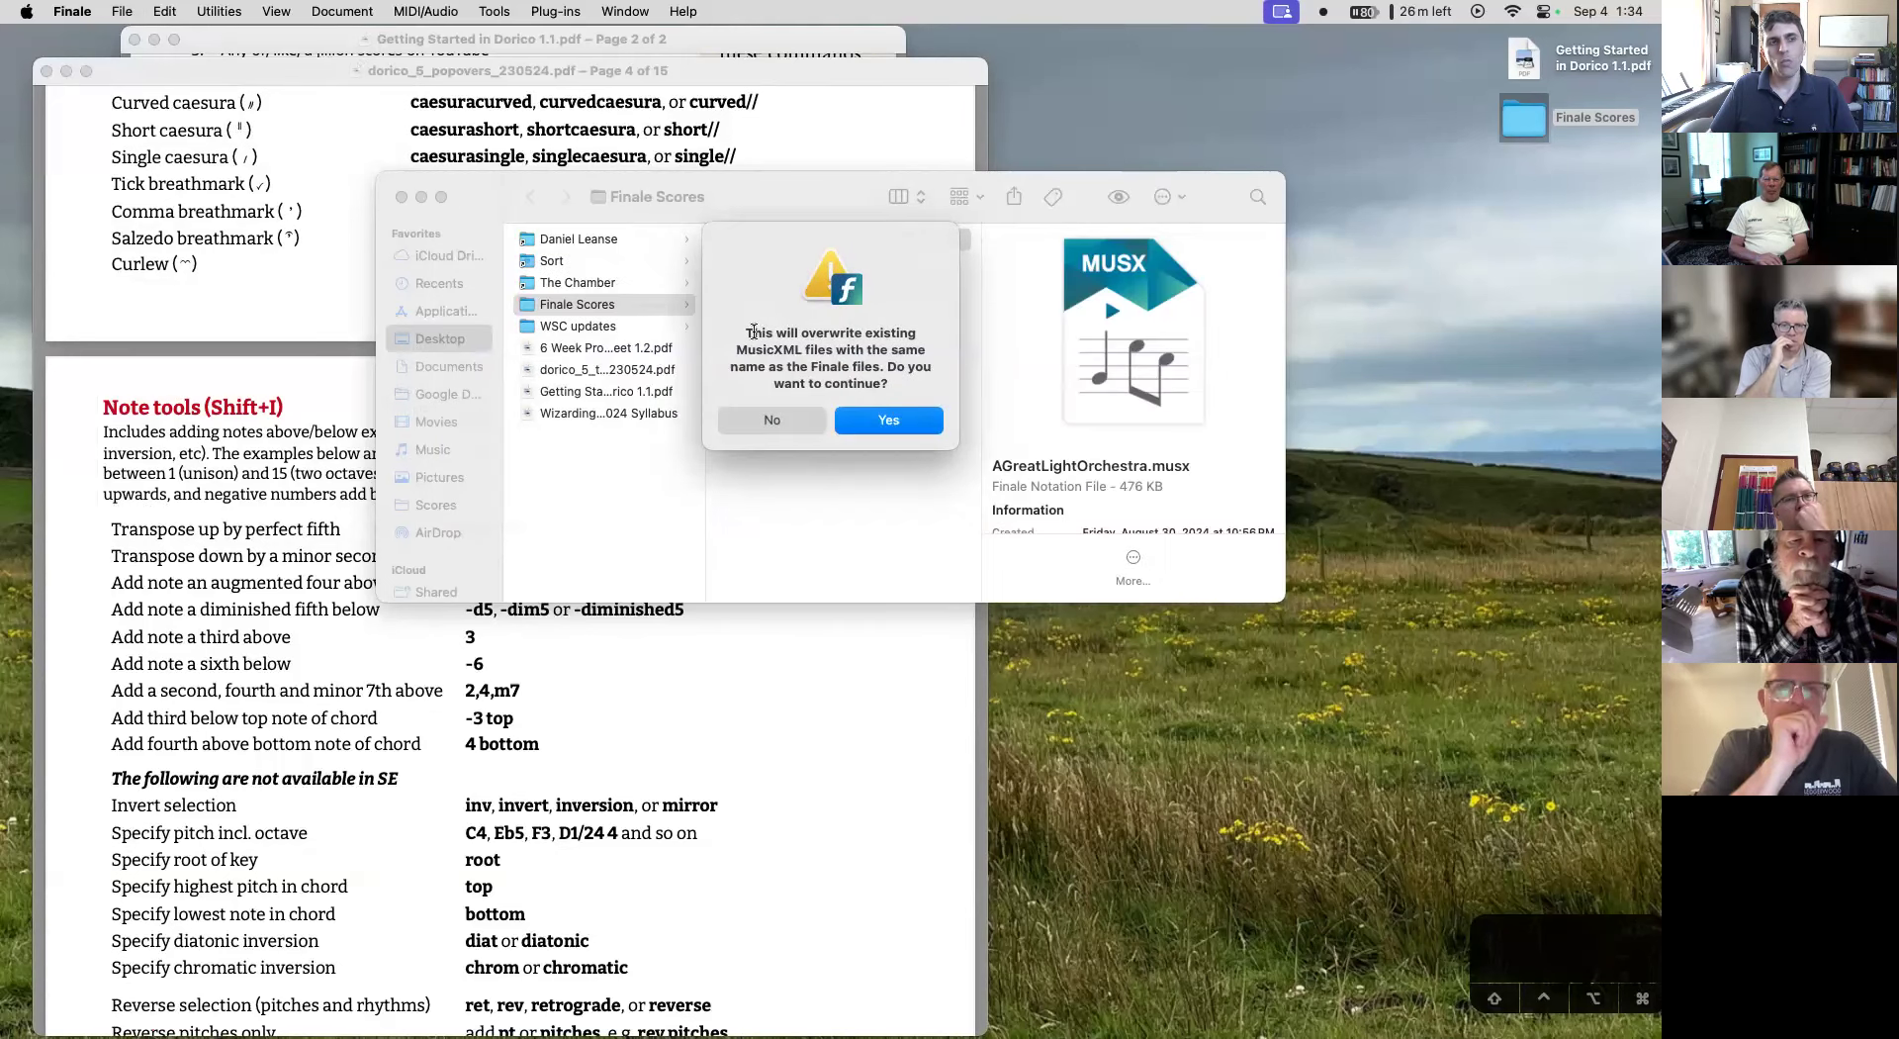
left_click(878, 421)
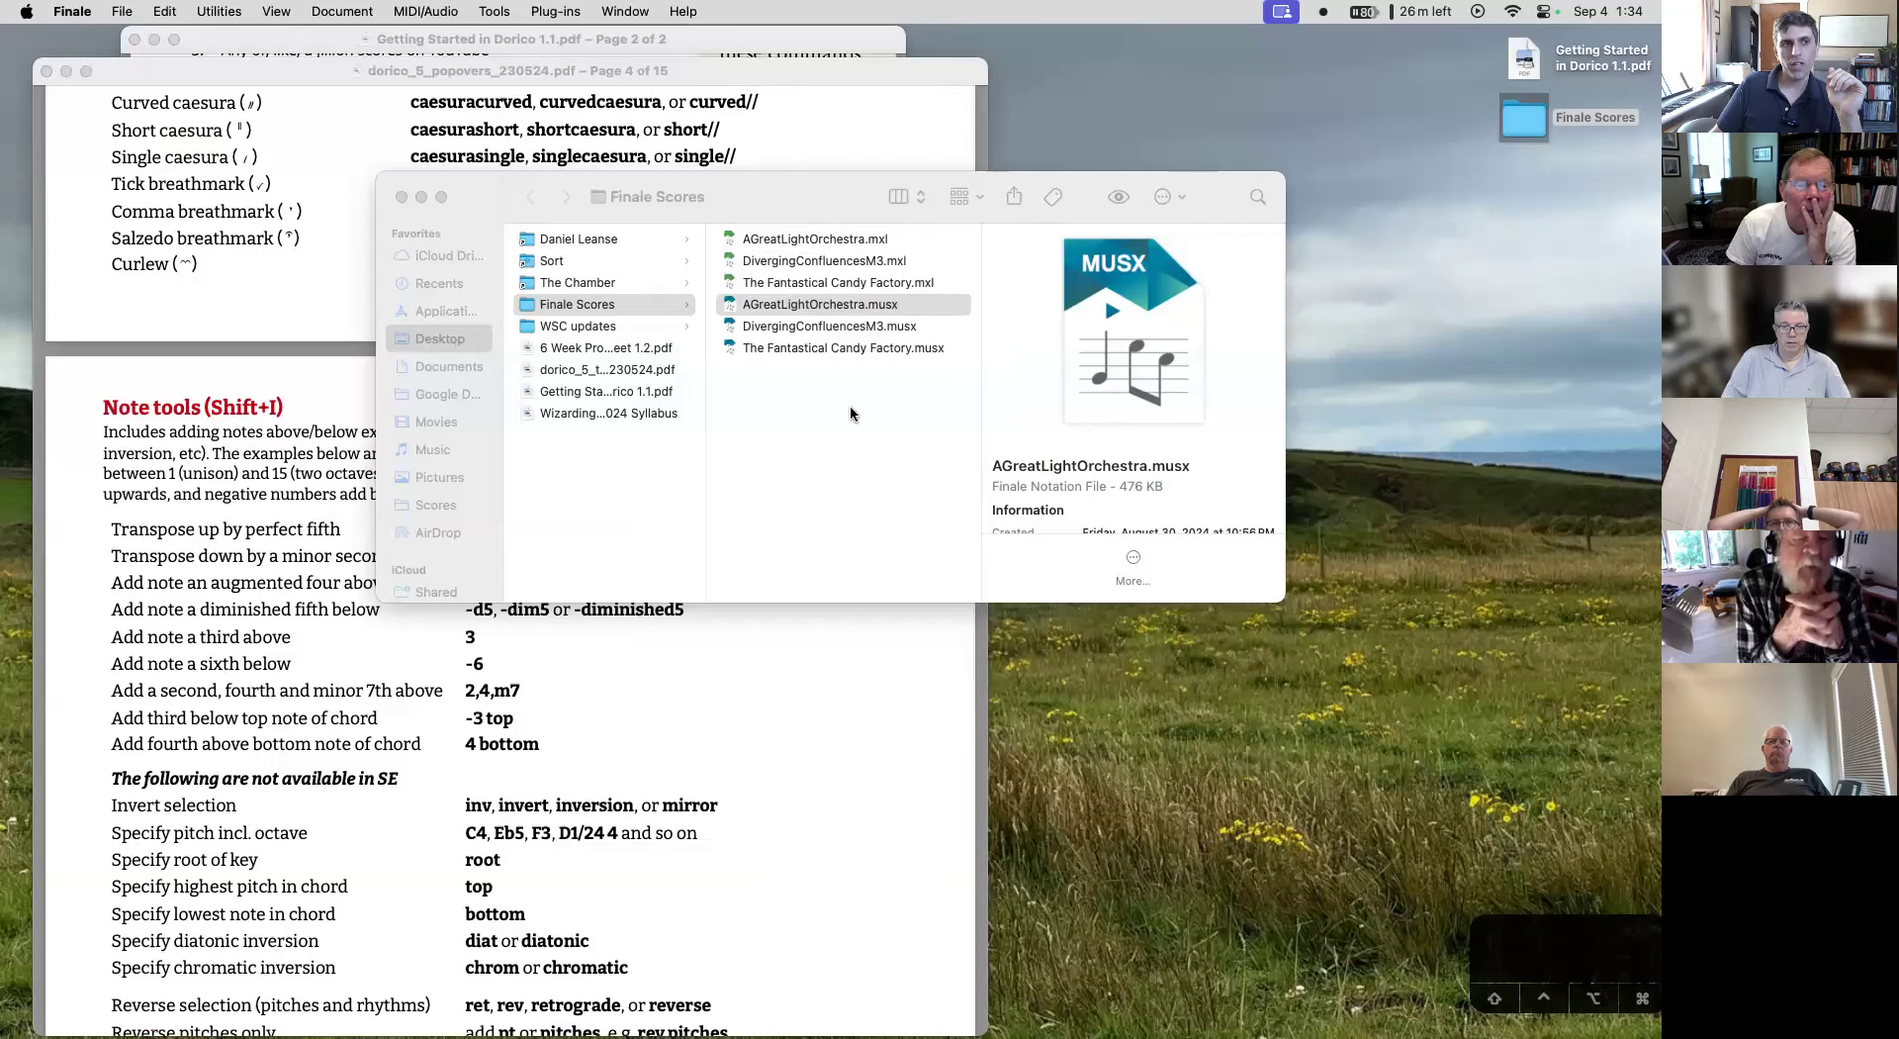
- Open The Fantastical Candy Factory.musx from the Finale Scores folder in Finale
left_click(825, 288)
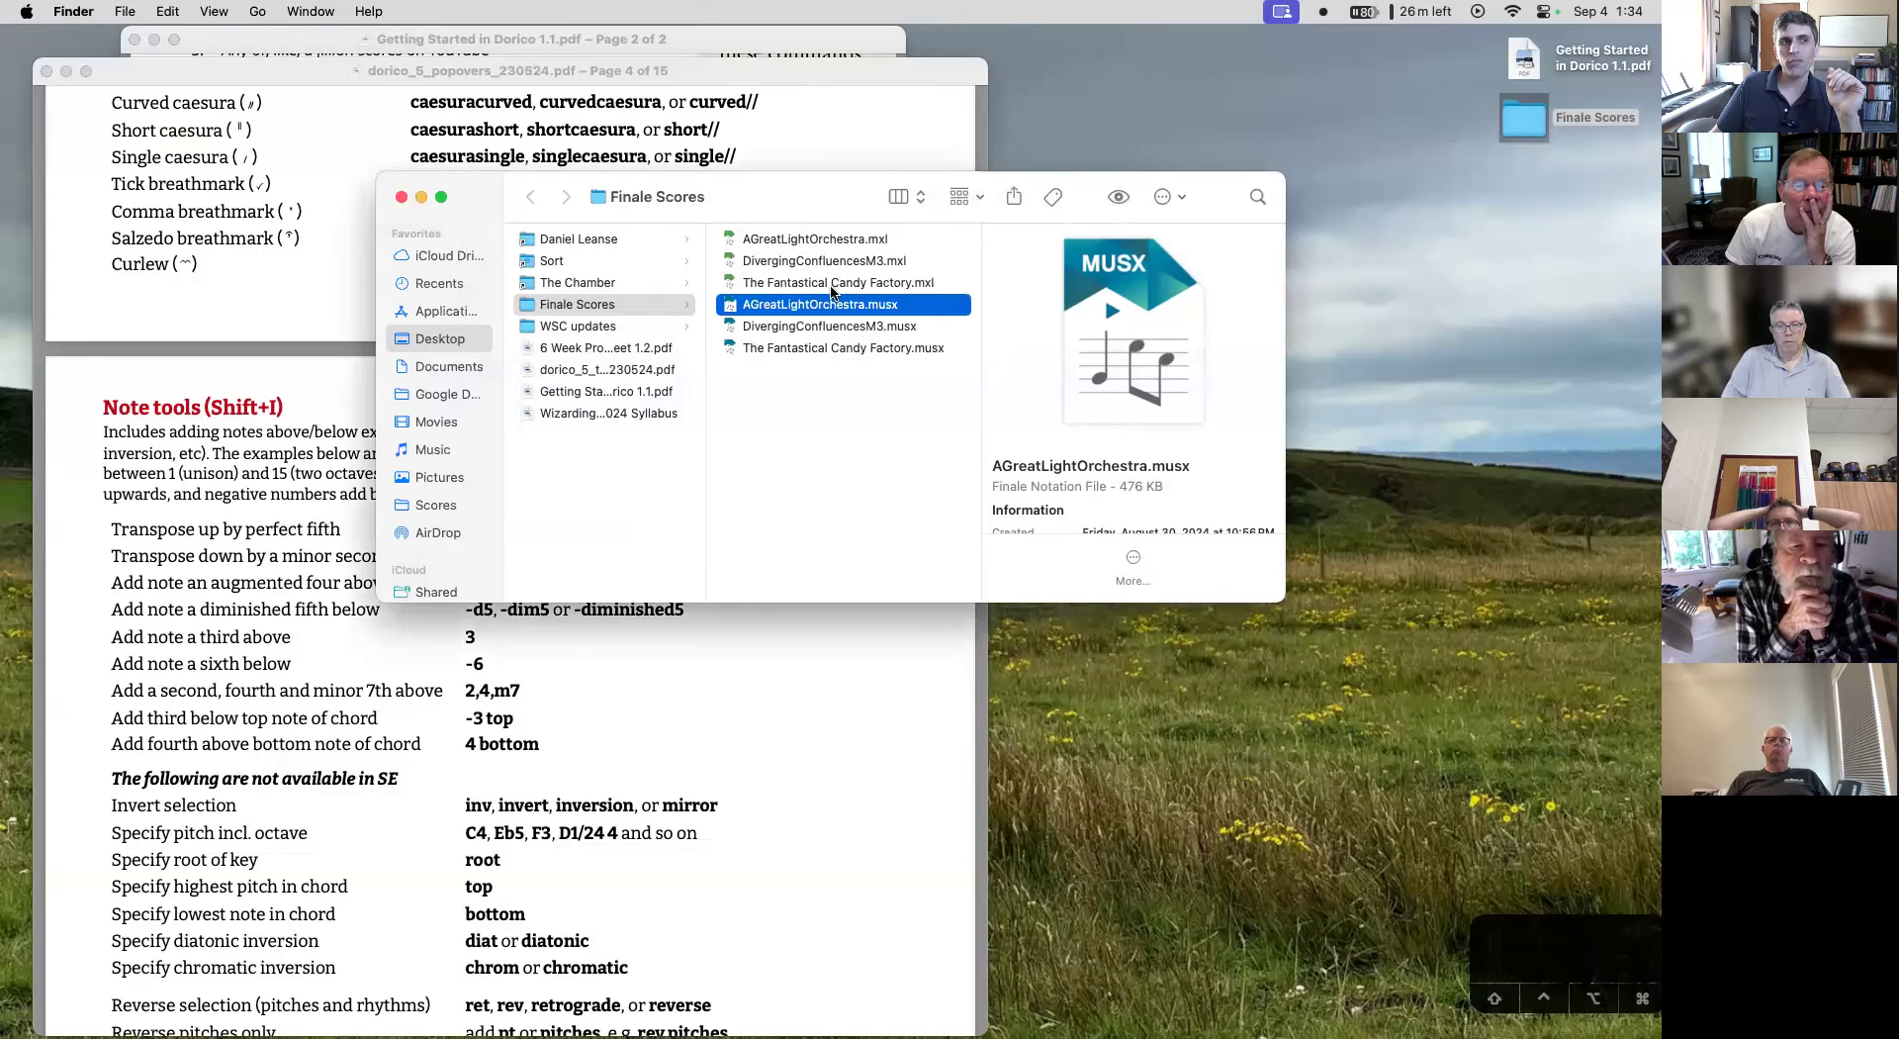
left_click(853, 284)
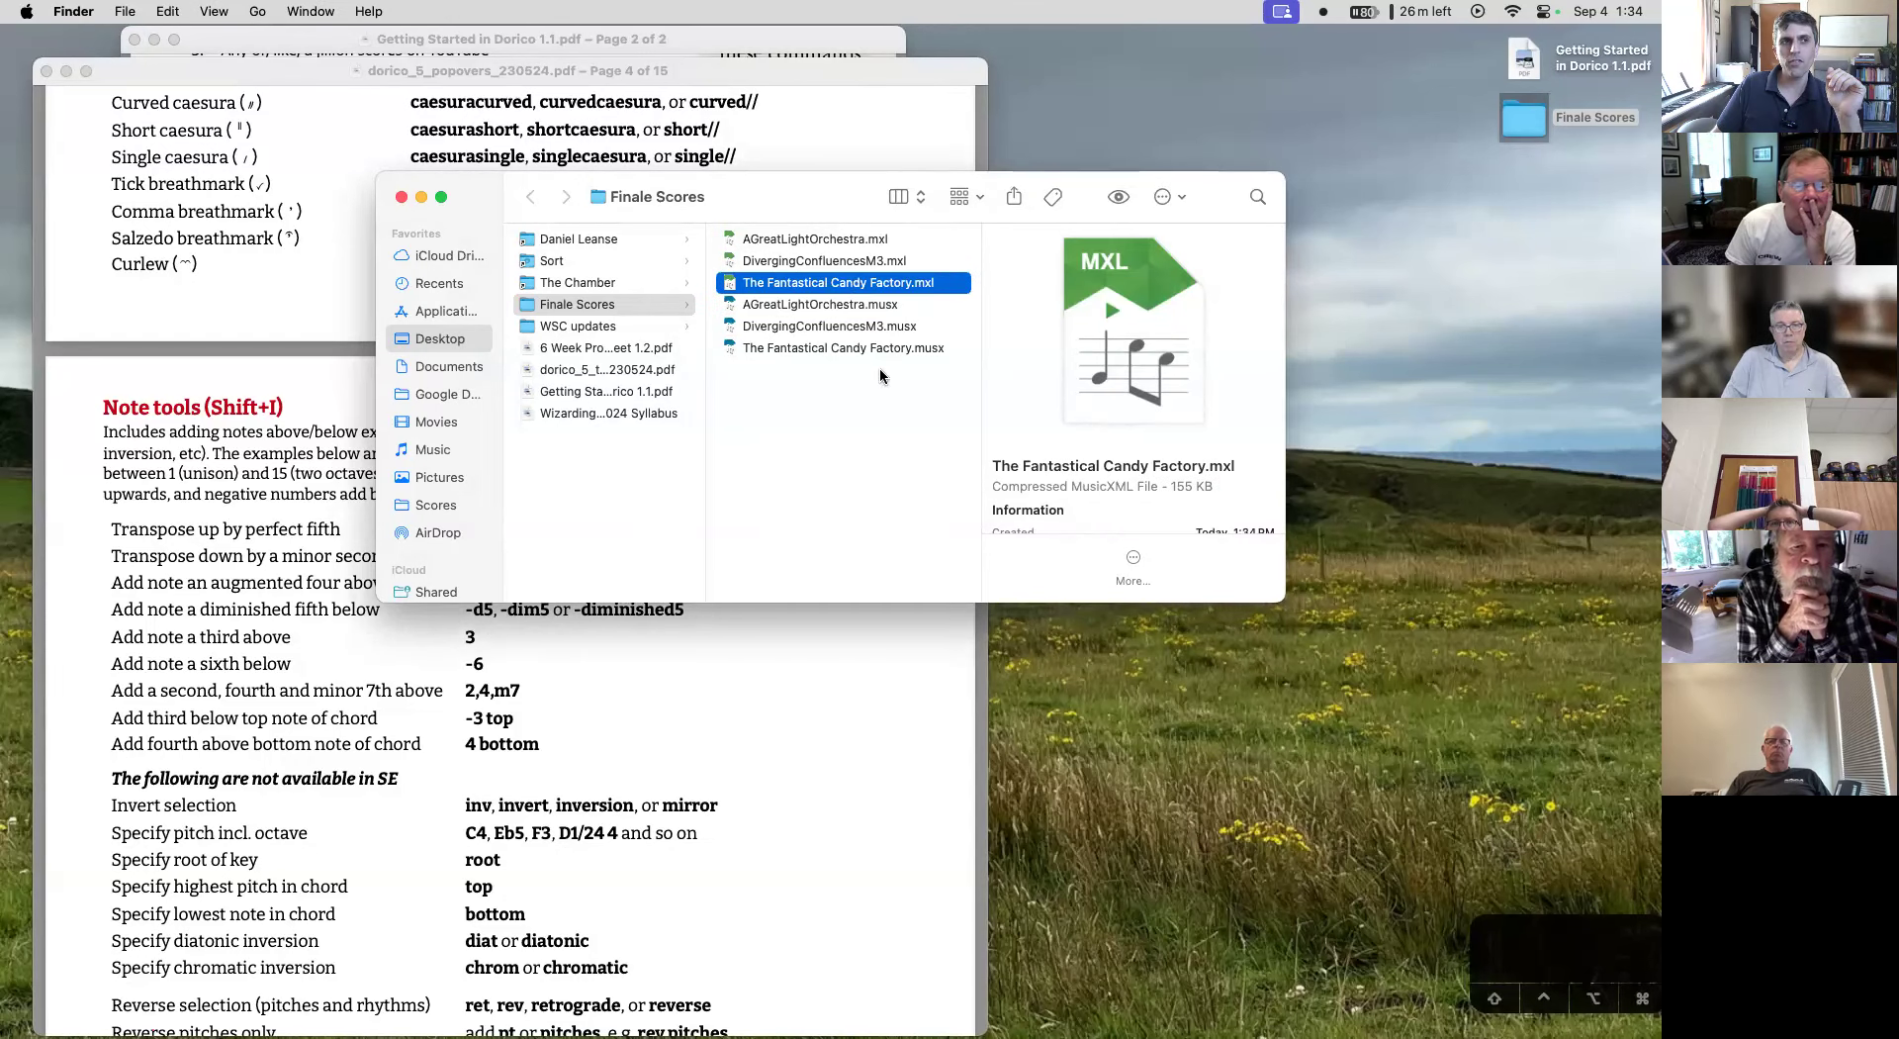
double_click(789, 287)
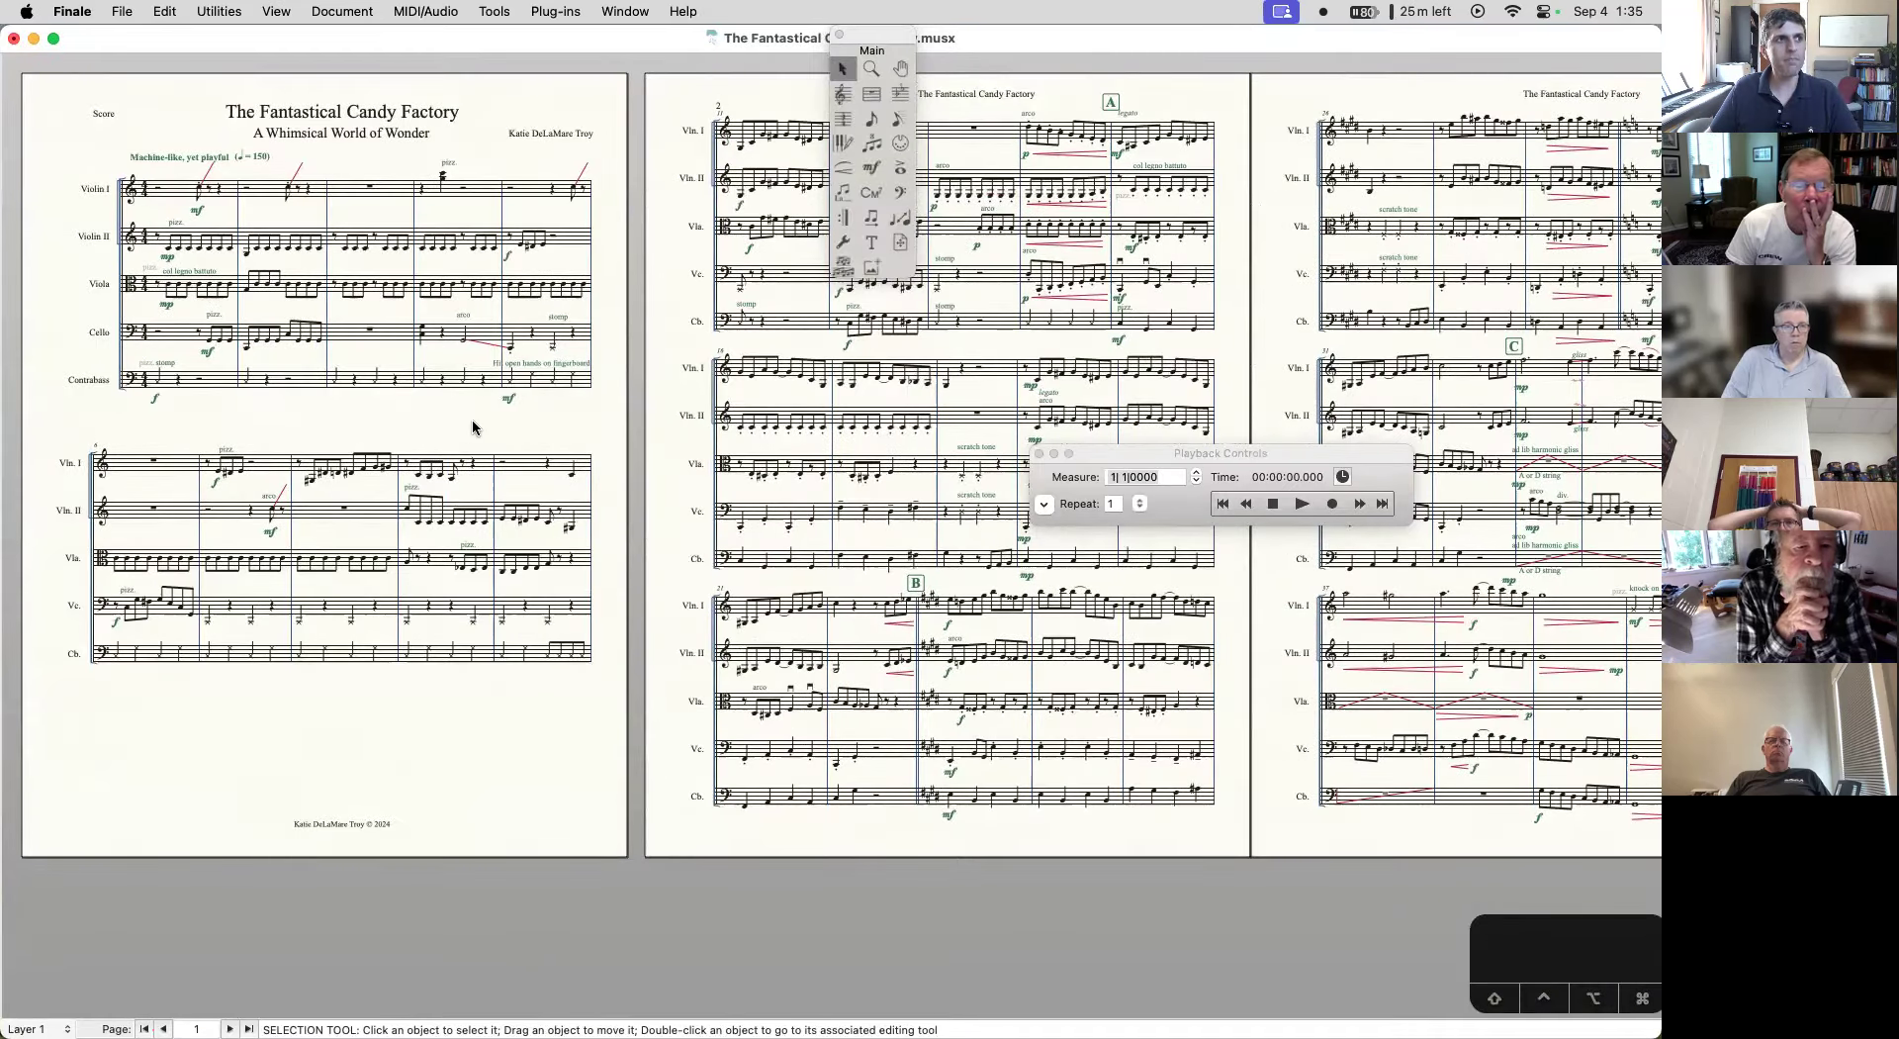
- Return to the Finale Scores folder, open The Fantastical Candy Factory.mxl in Dorico and set the view to 100%
key("super+Tab")
left_click(798, 287)
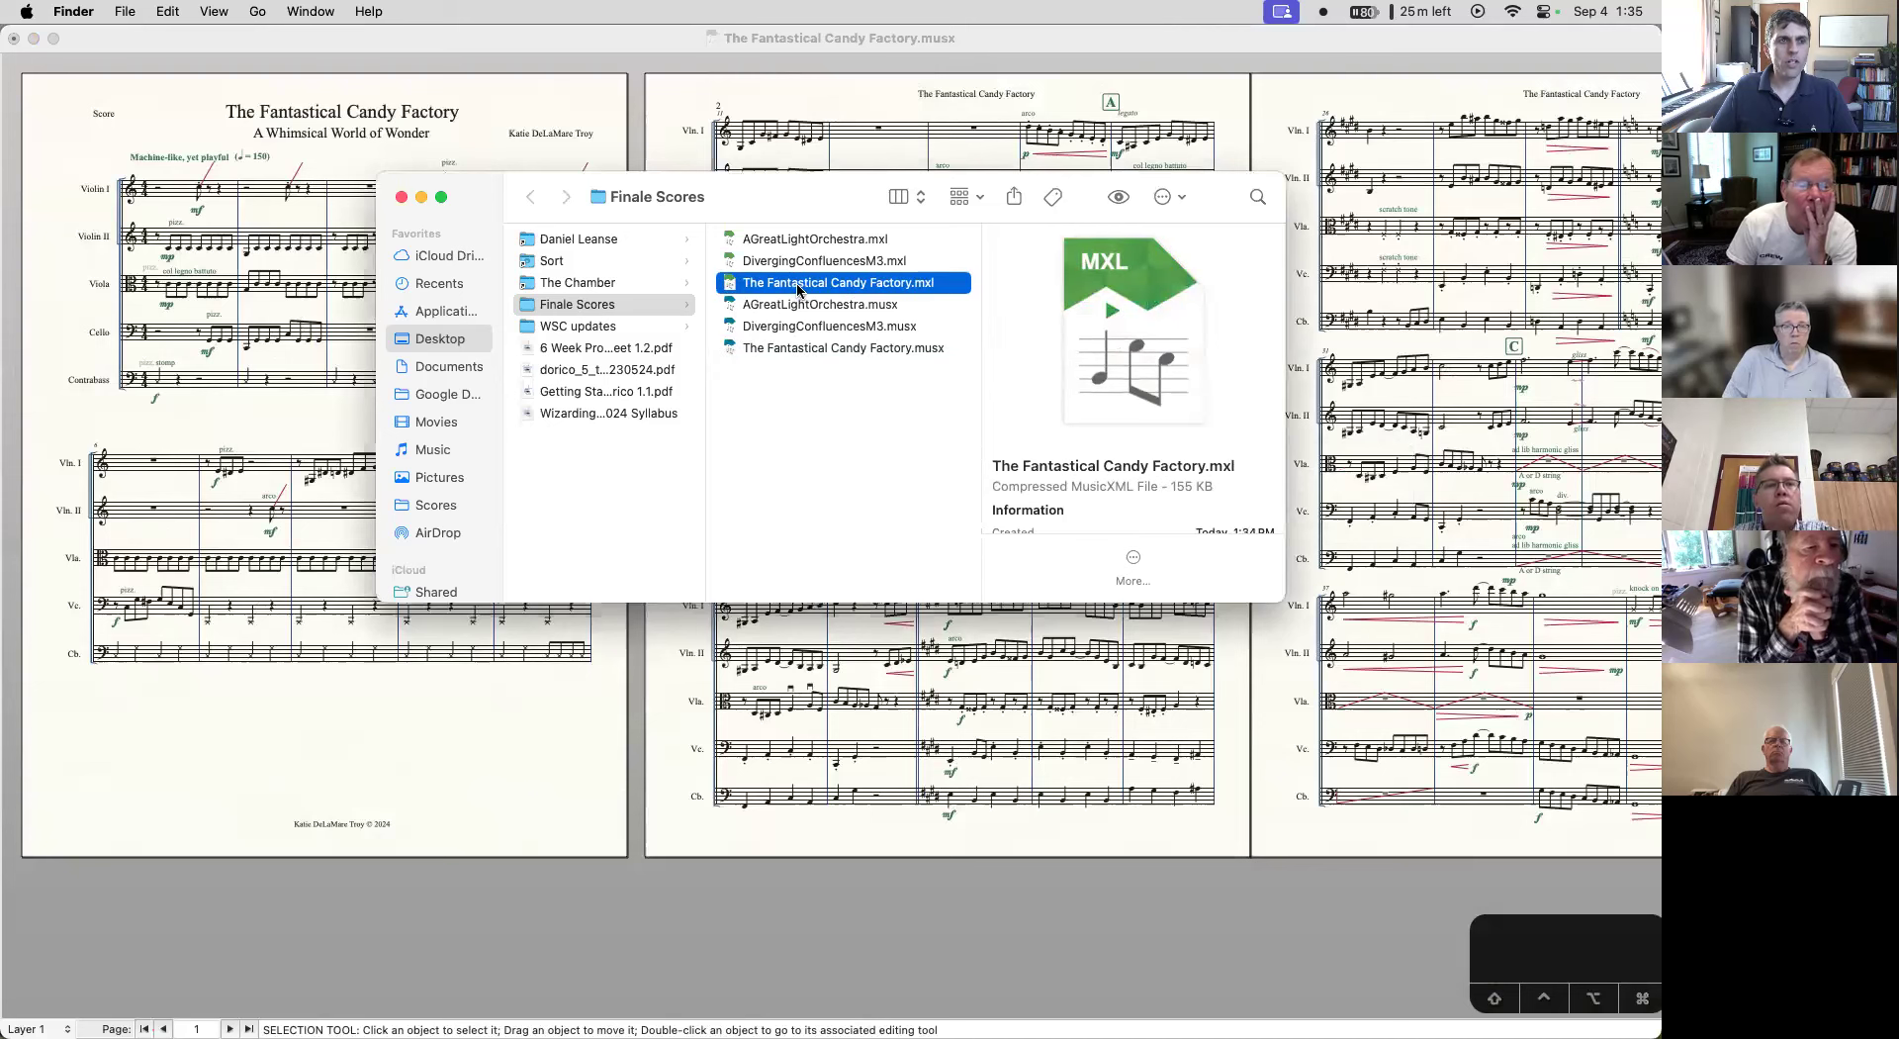
double_click(793, 286)
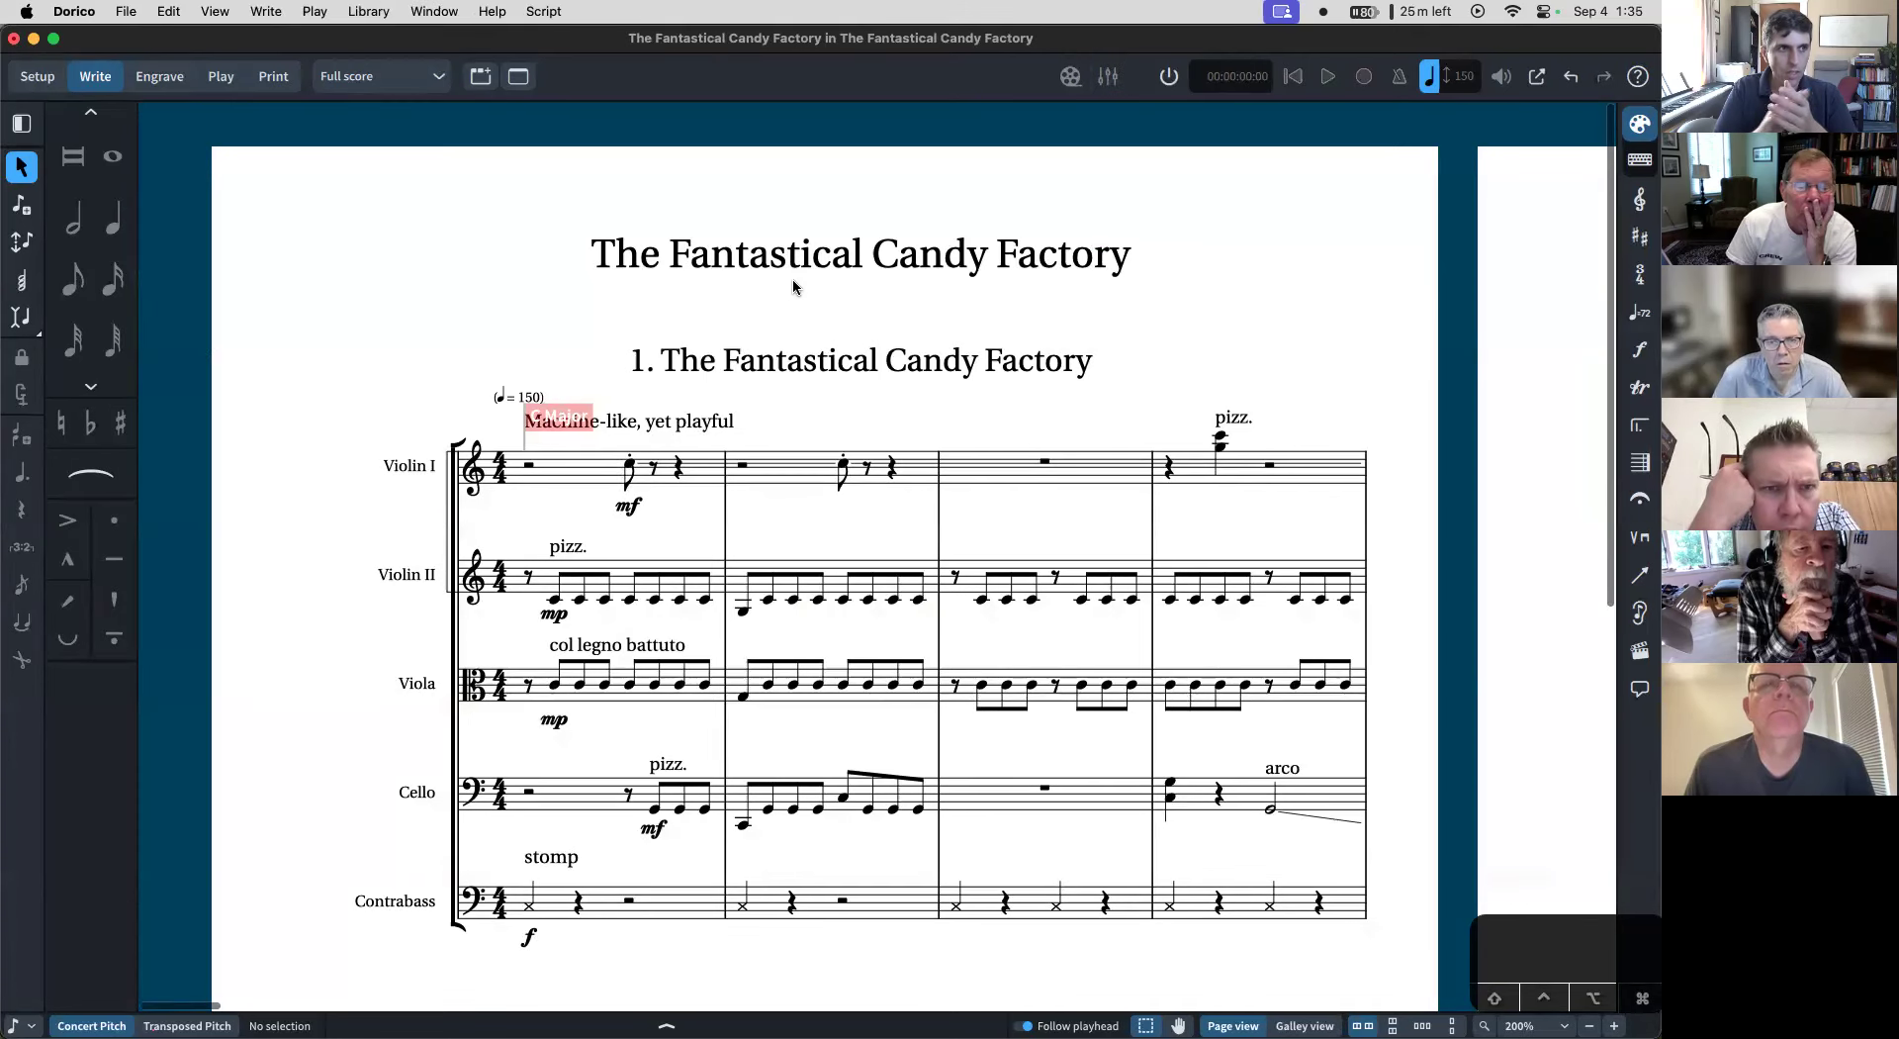
scroll(793, 287, "down", 2)
key("super+minus")
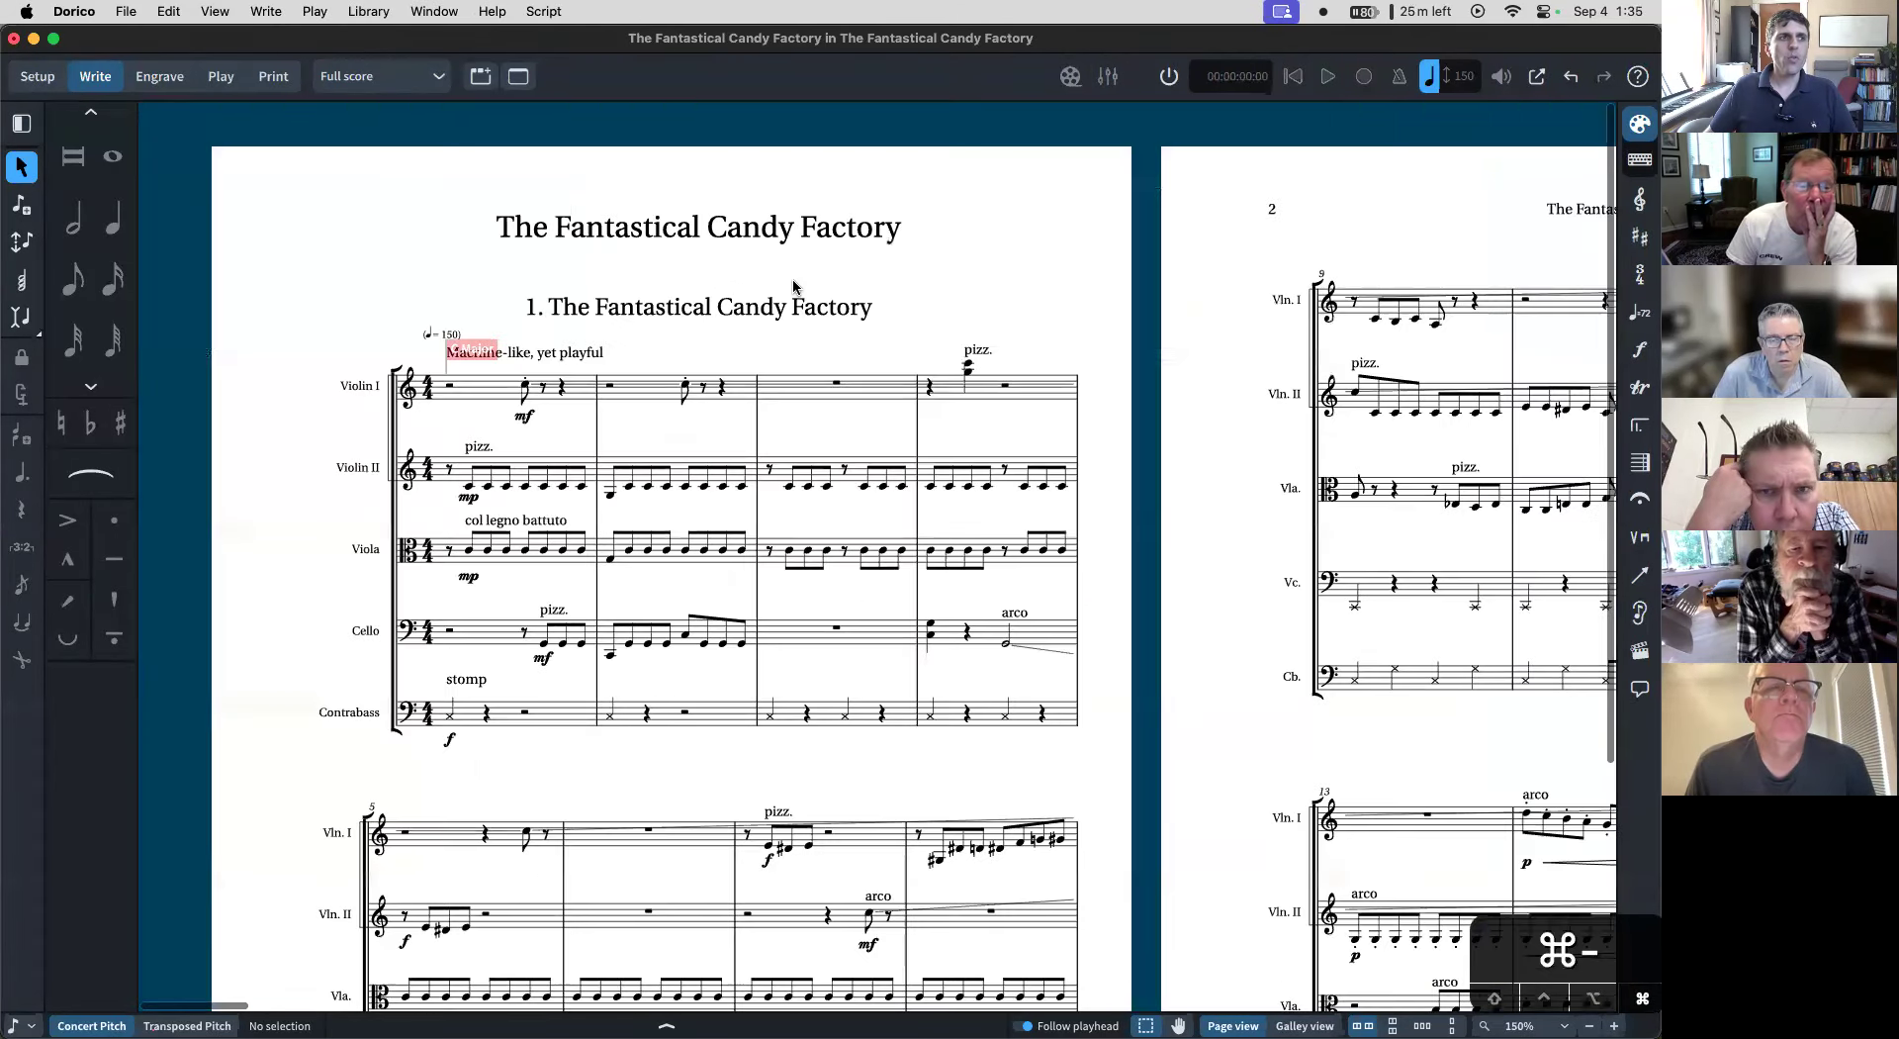
key("super+minus")
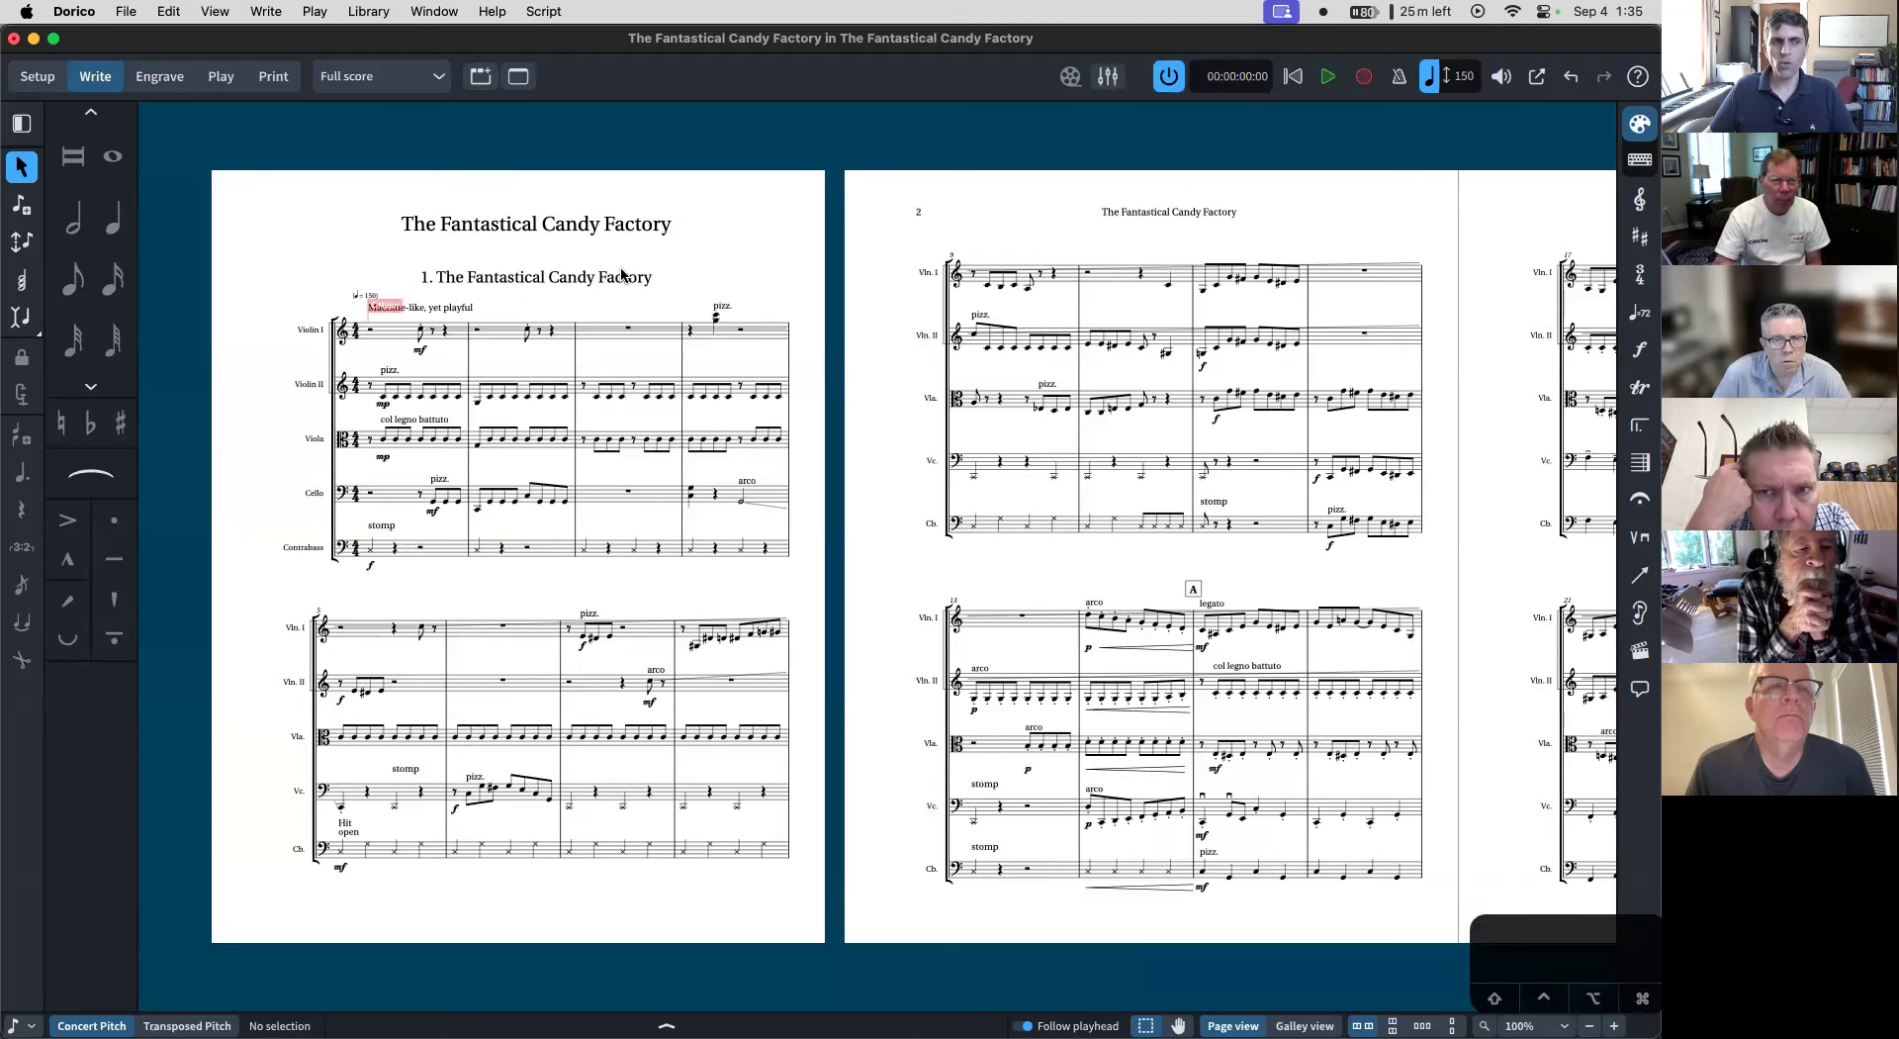
- In the full score's Layout Options, set flow headings to Never show, apply the change and close the options
key("super+shift+l")
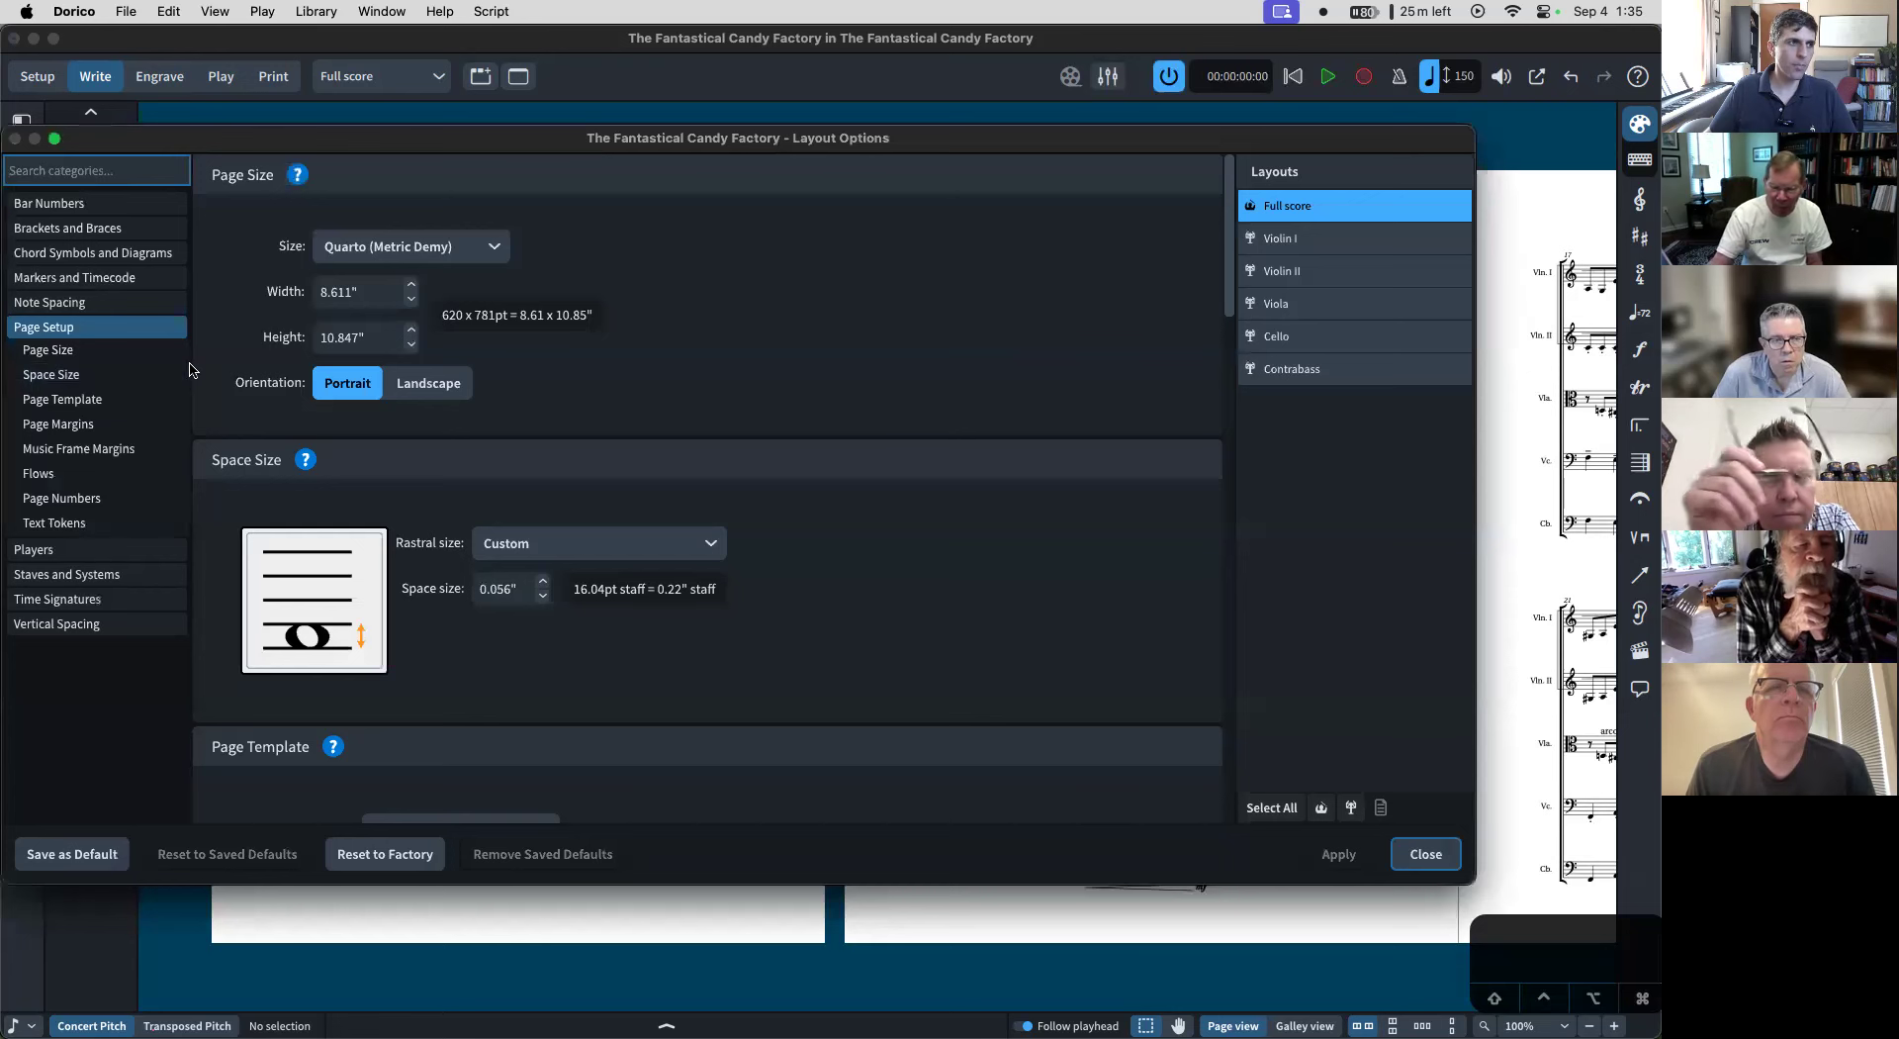
left_click(79, 473)
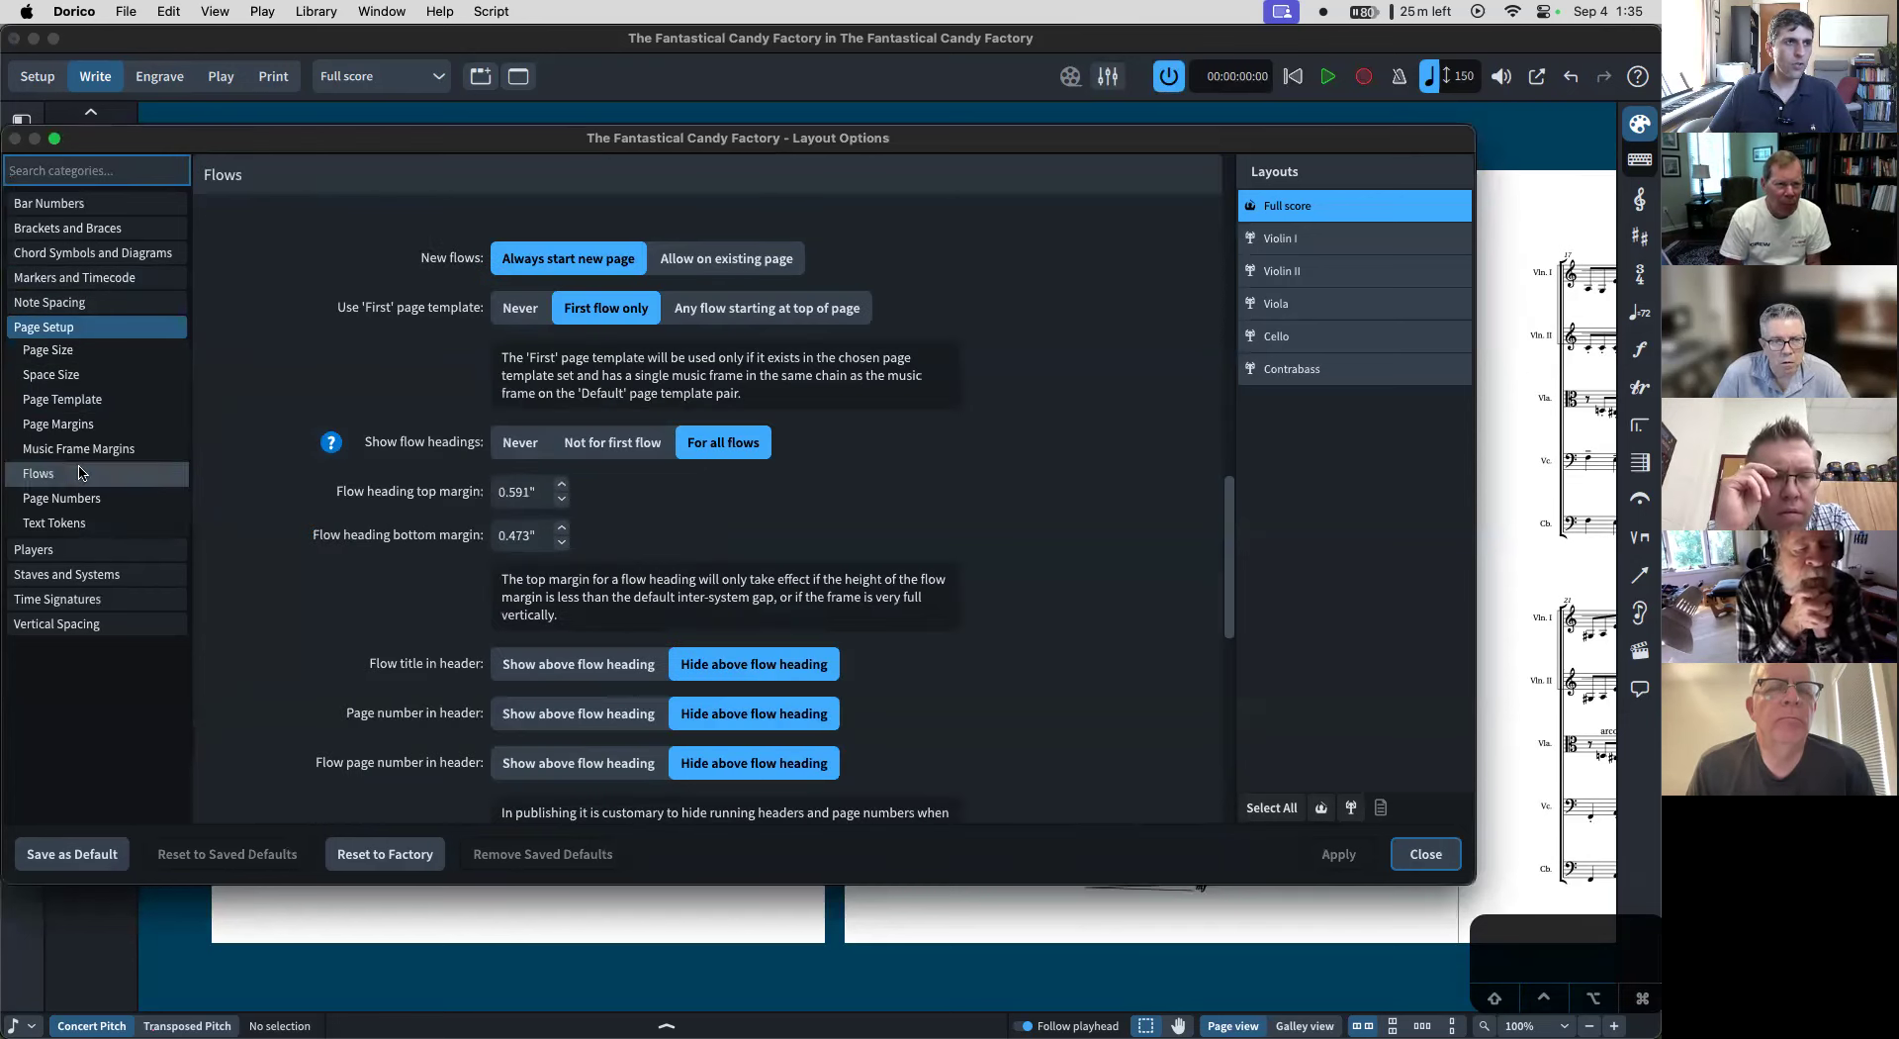
left_click(527, 451)
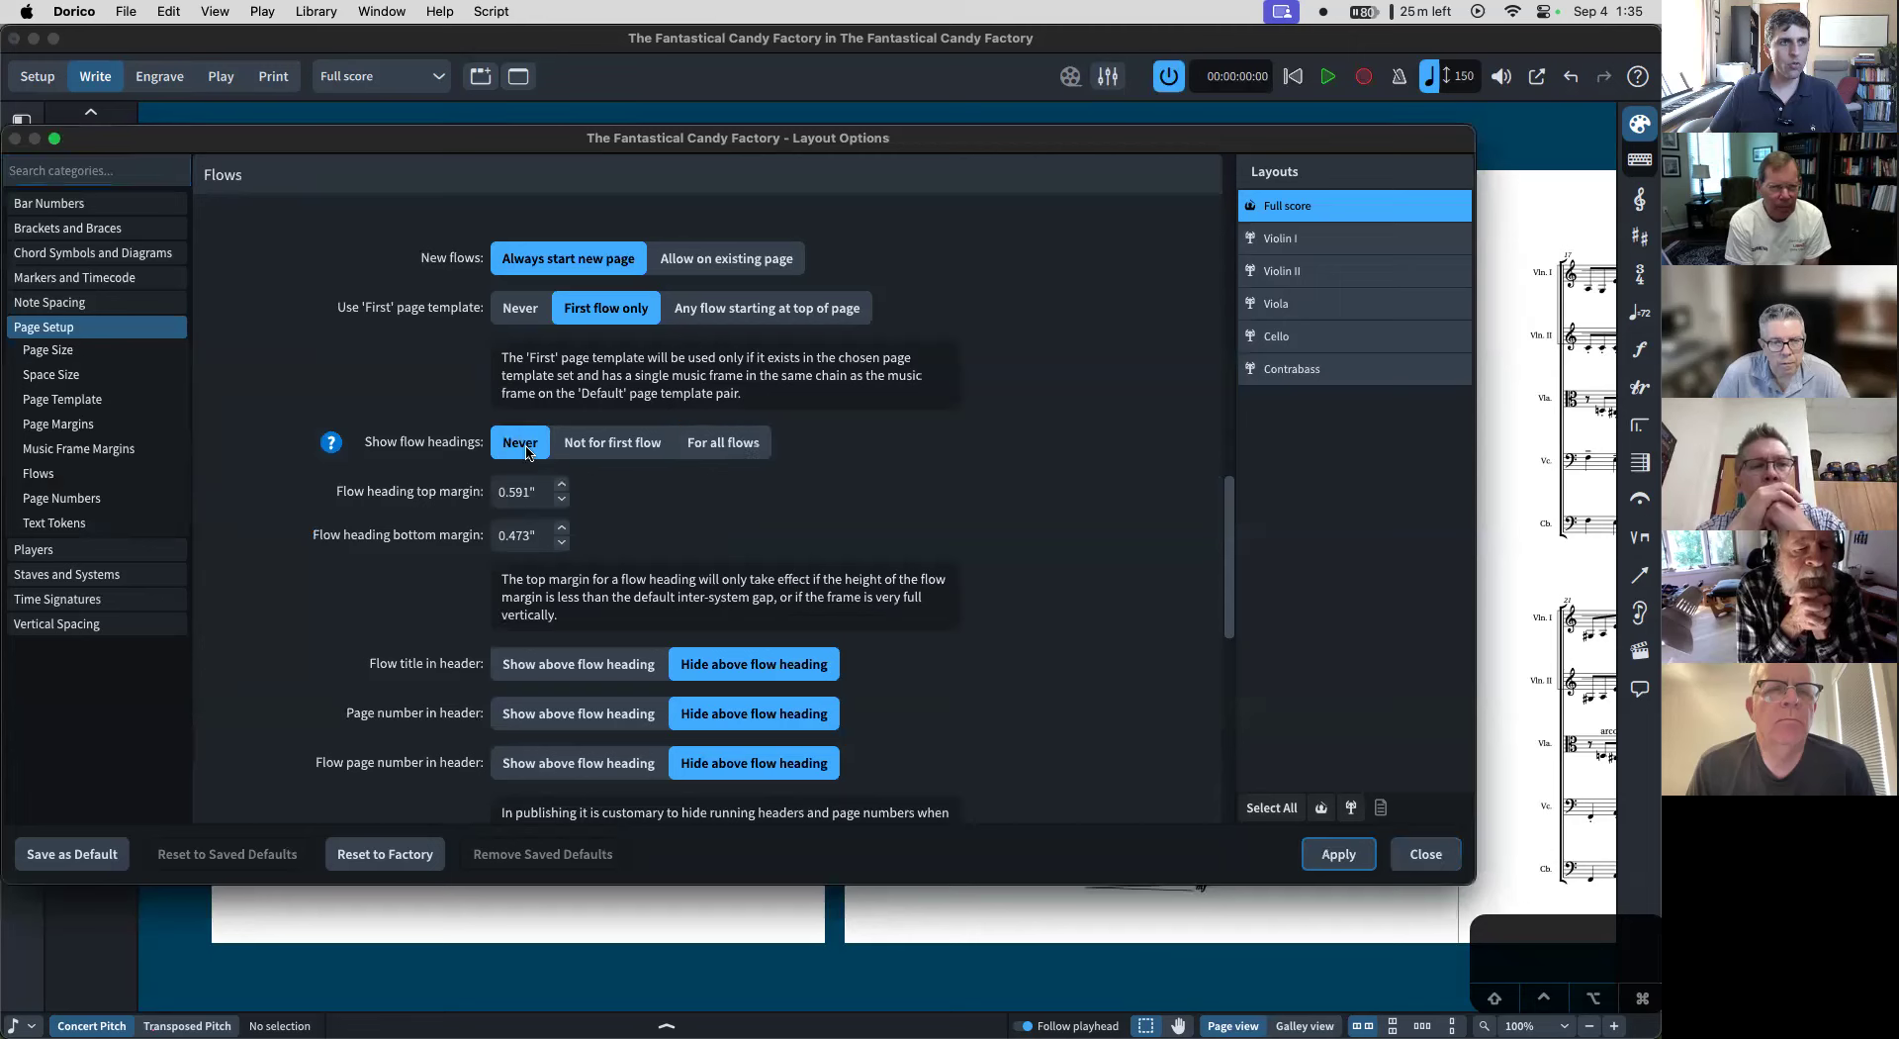
left_click(1339, 854)
left_click(1425, 853)
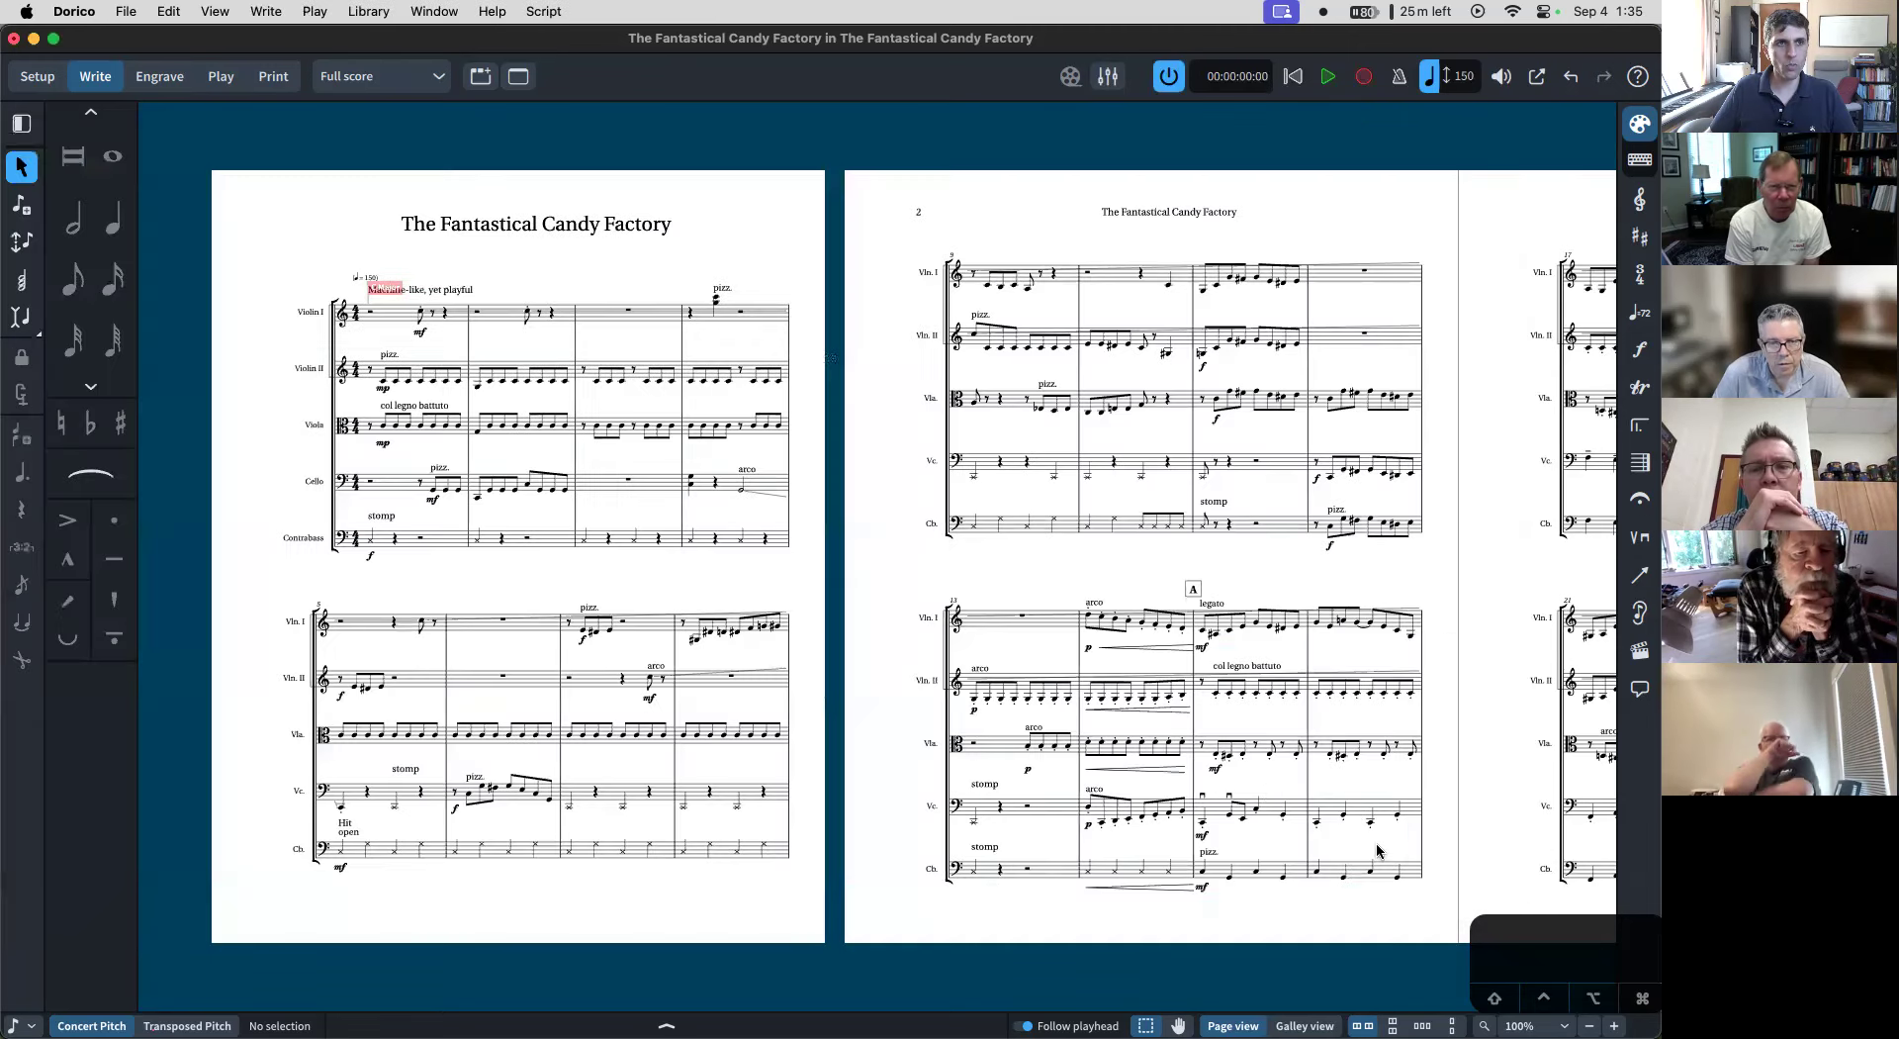
- Look through the full score's pages, reopen Layout Options and choose Letter as the full score's page size
scroll(732, 507, "right", 15)
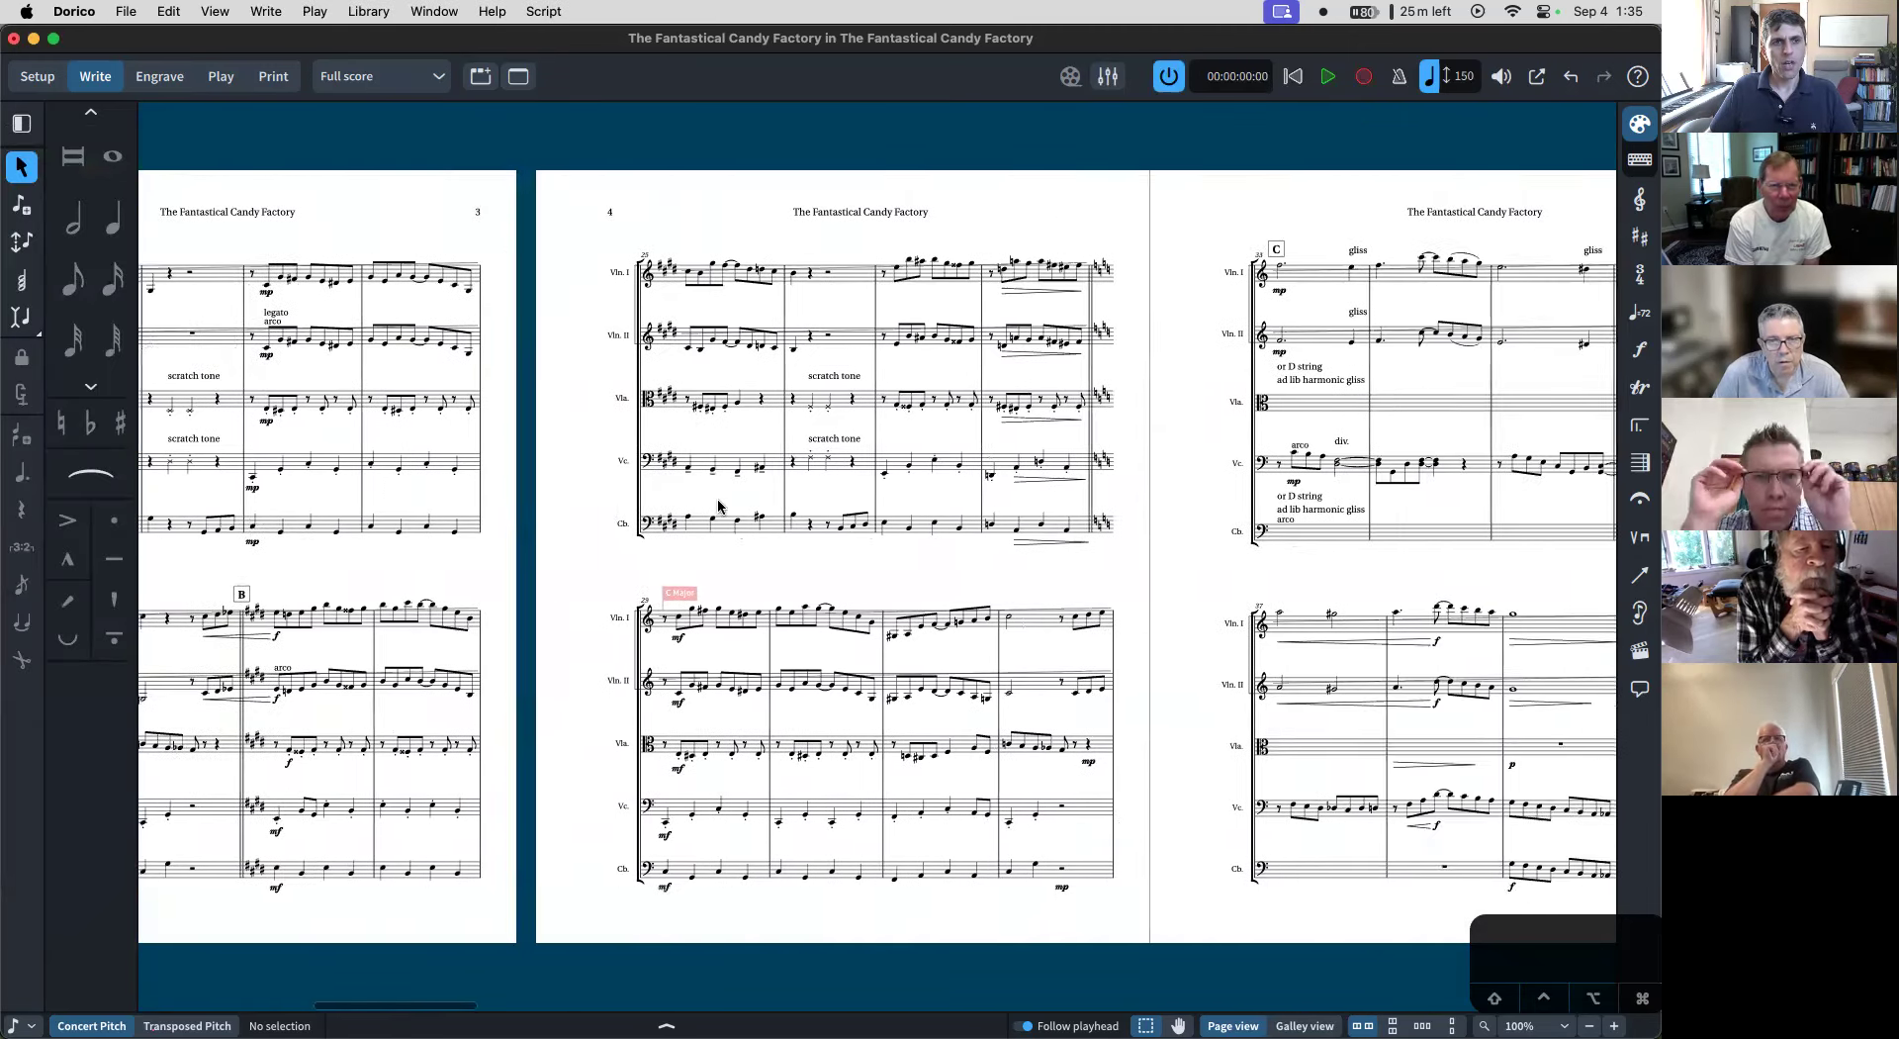
scroll(719, 506, "right", 10)
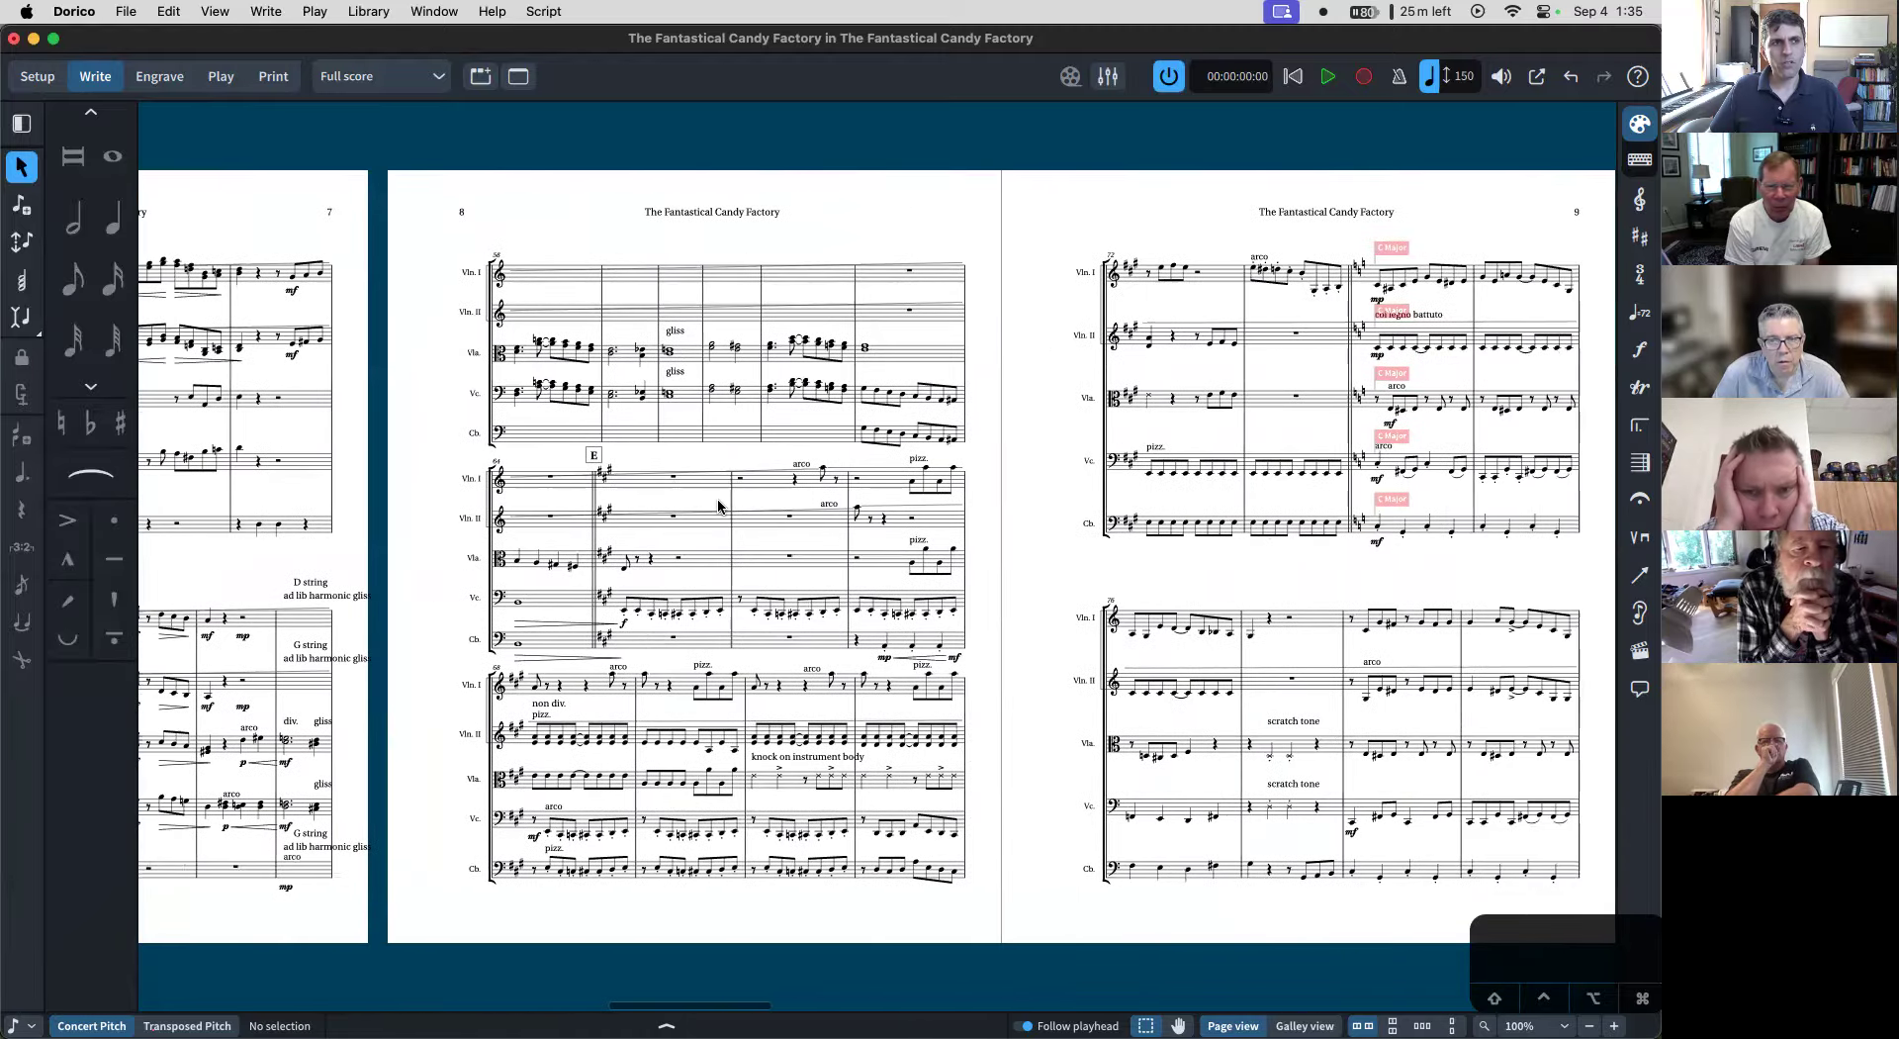
scroll(1432, 457, "right", 15)
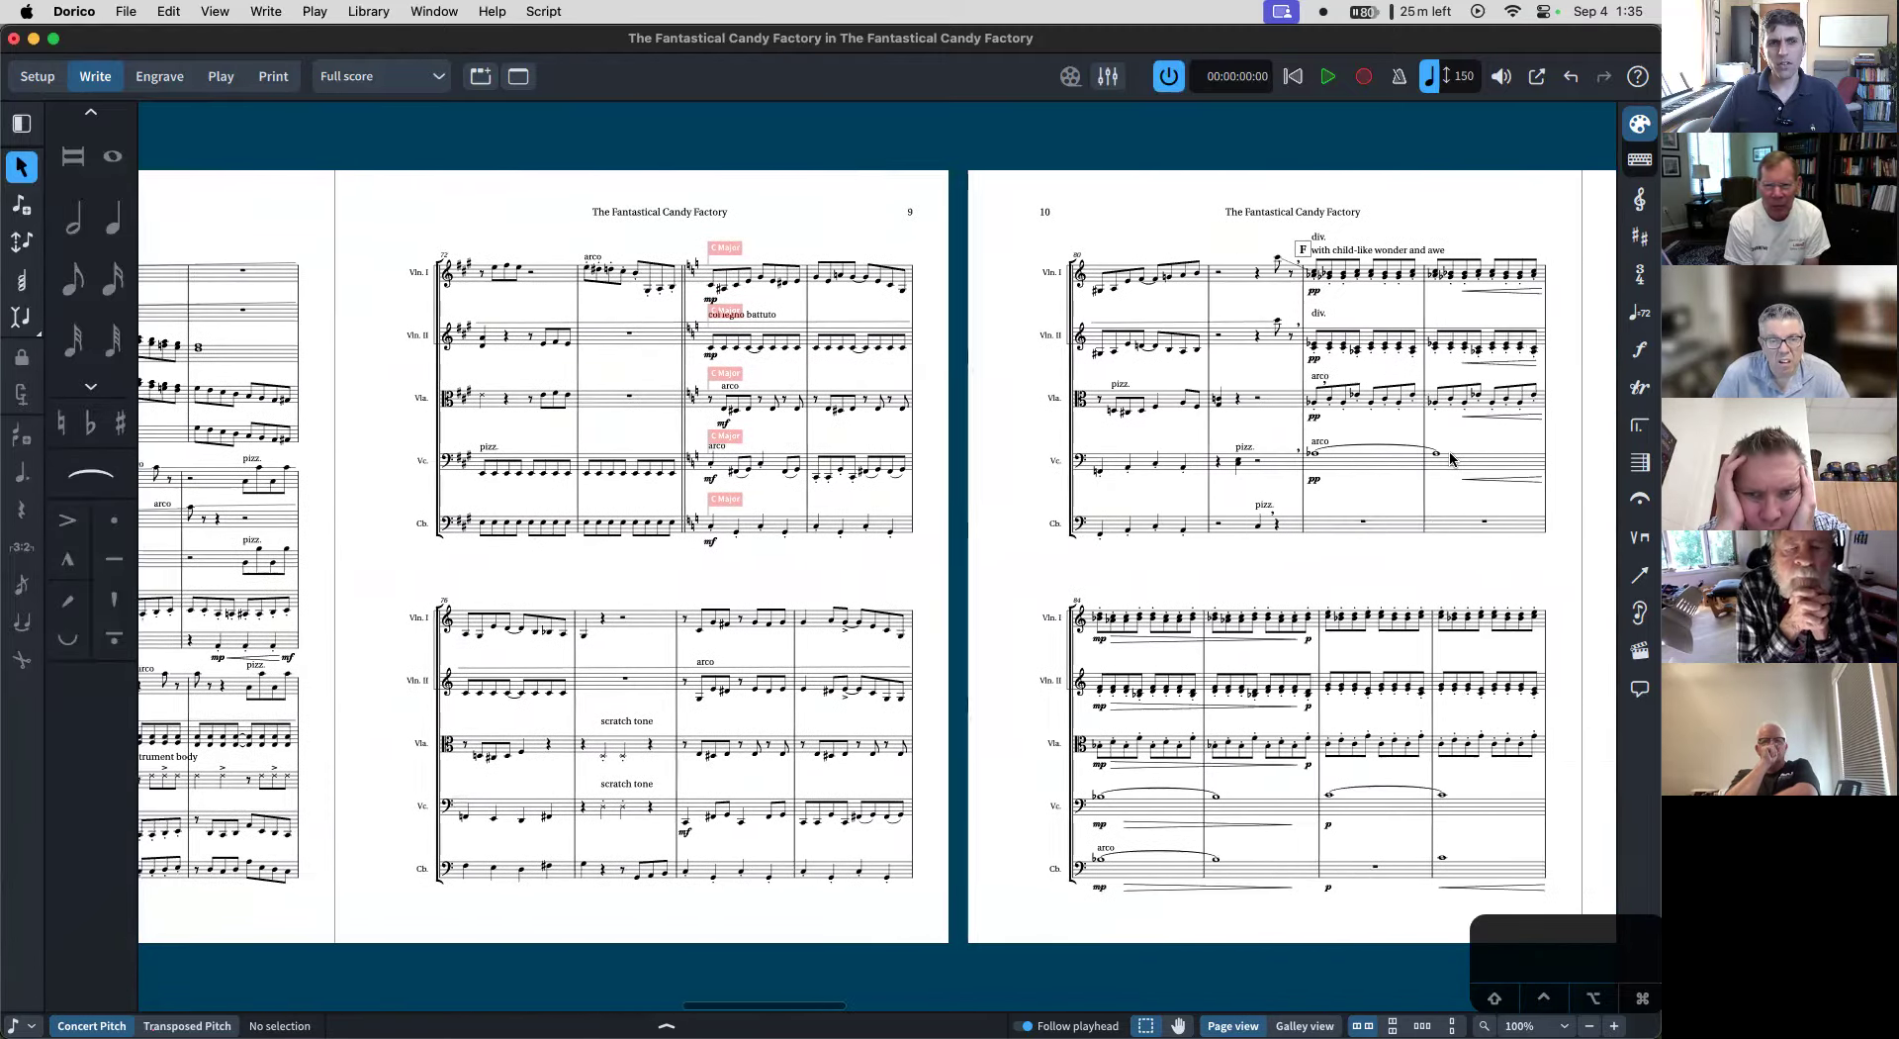
scroll(1452, 457, "right", 15)
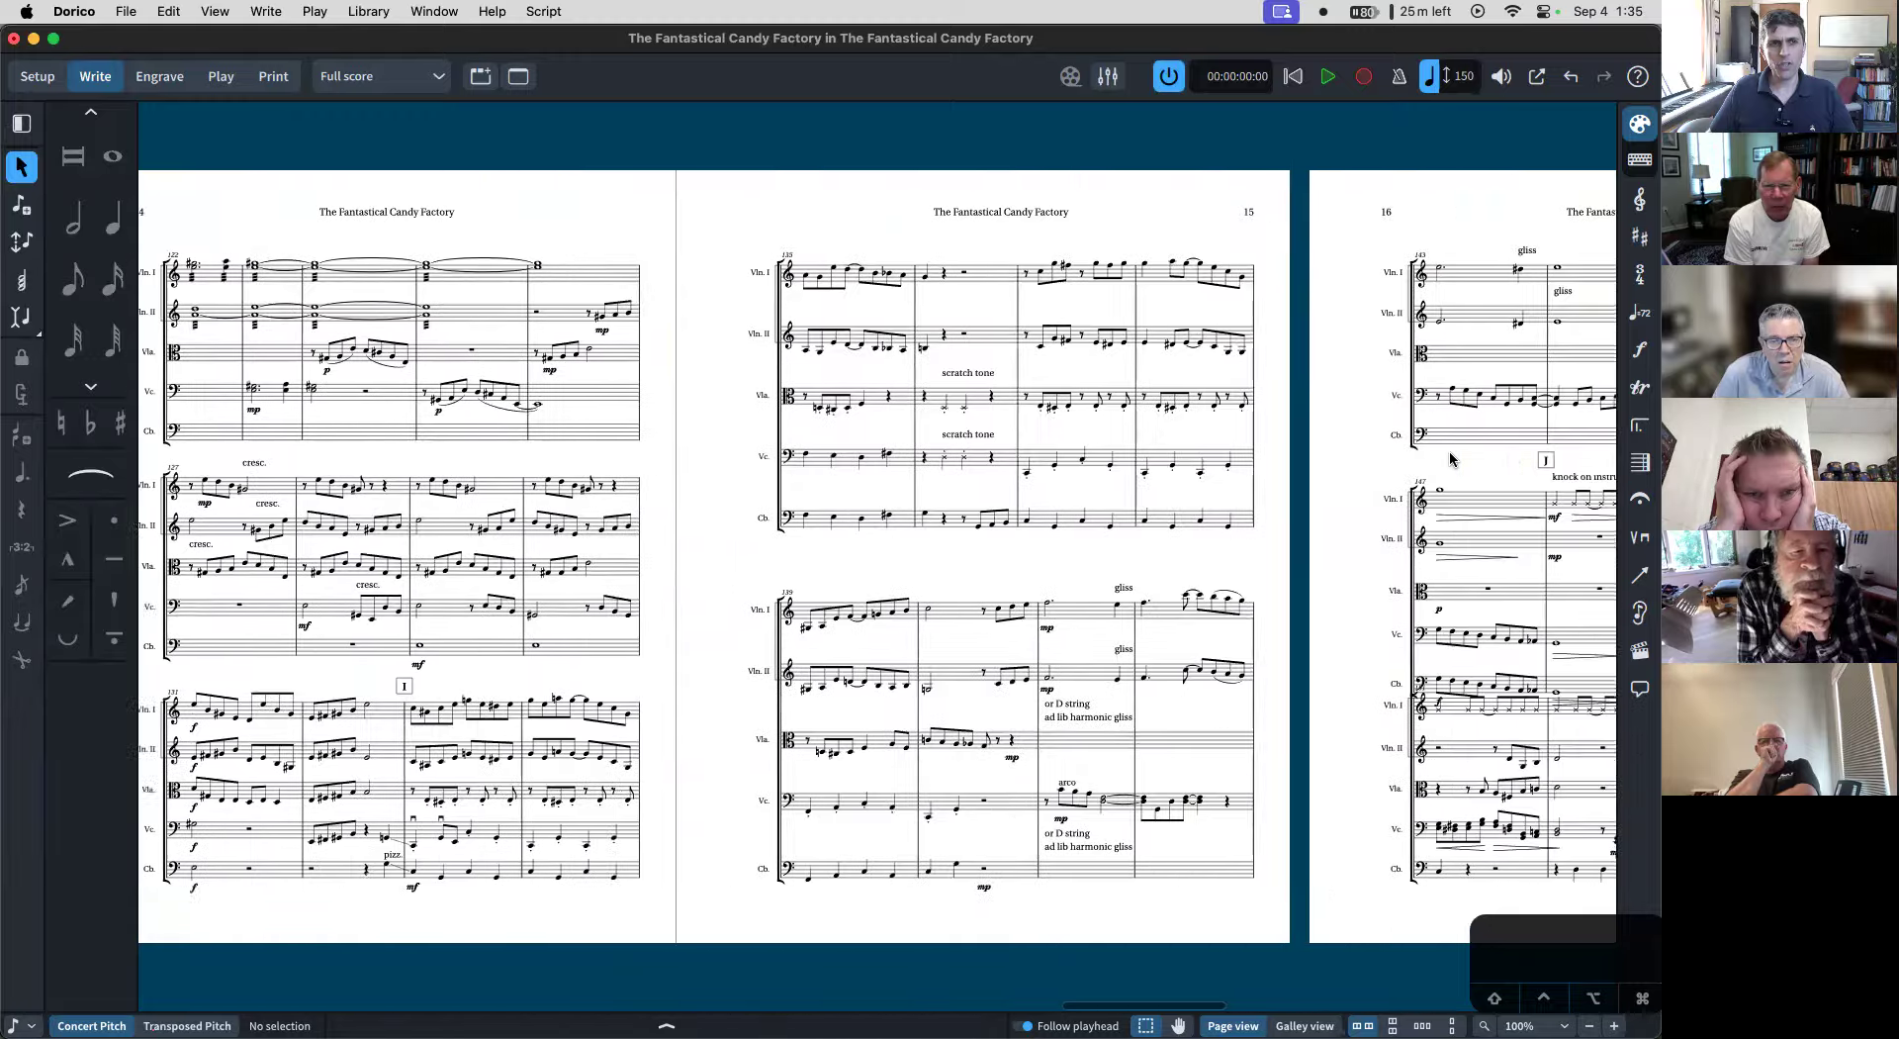
scroll(1453, 457, "left", 12)
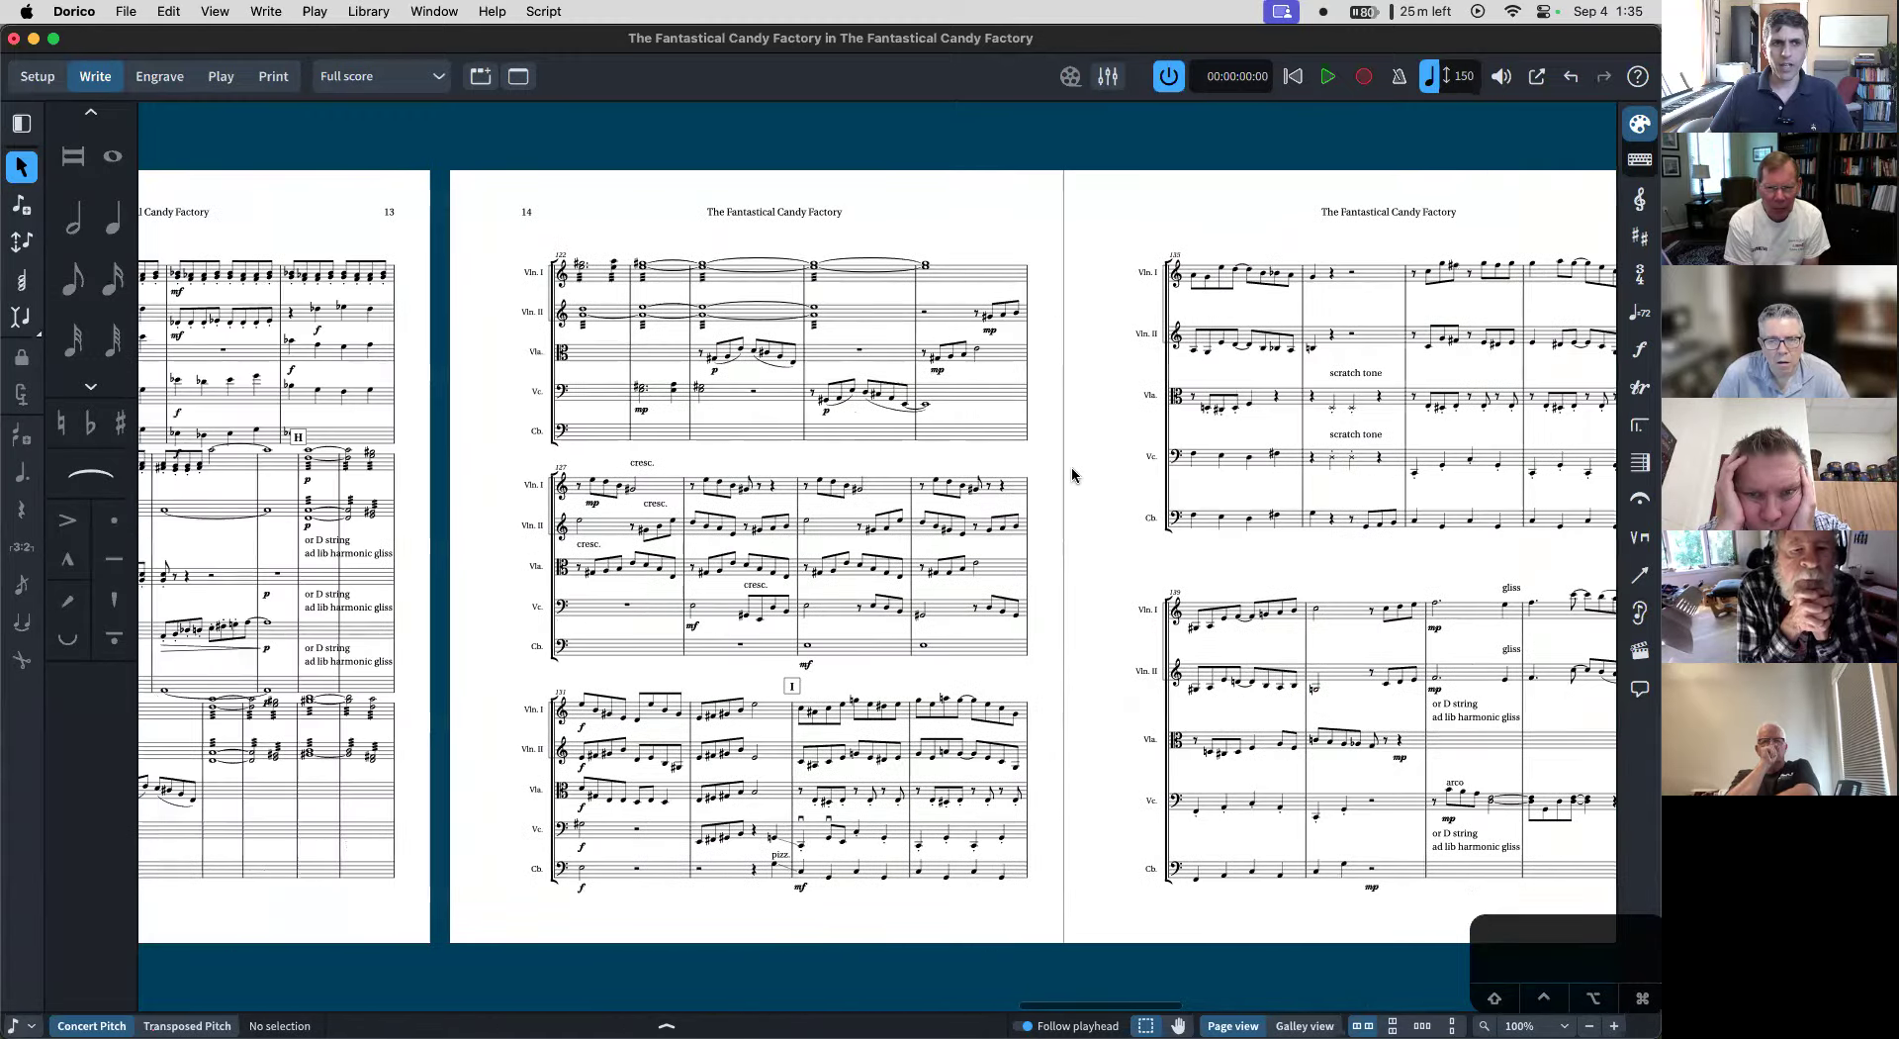
key("super+shift+l")
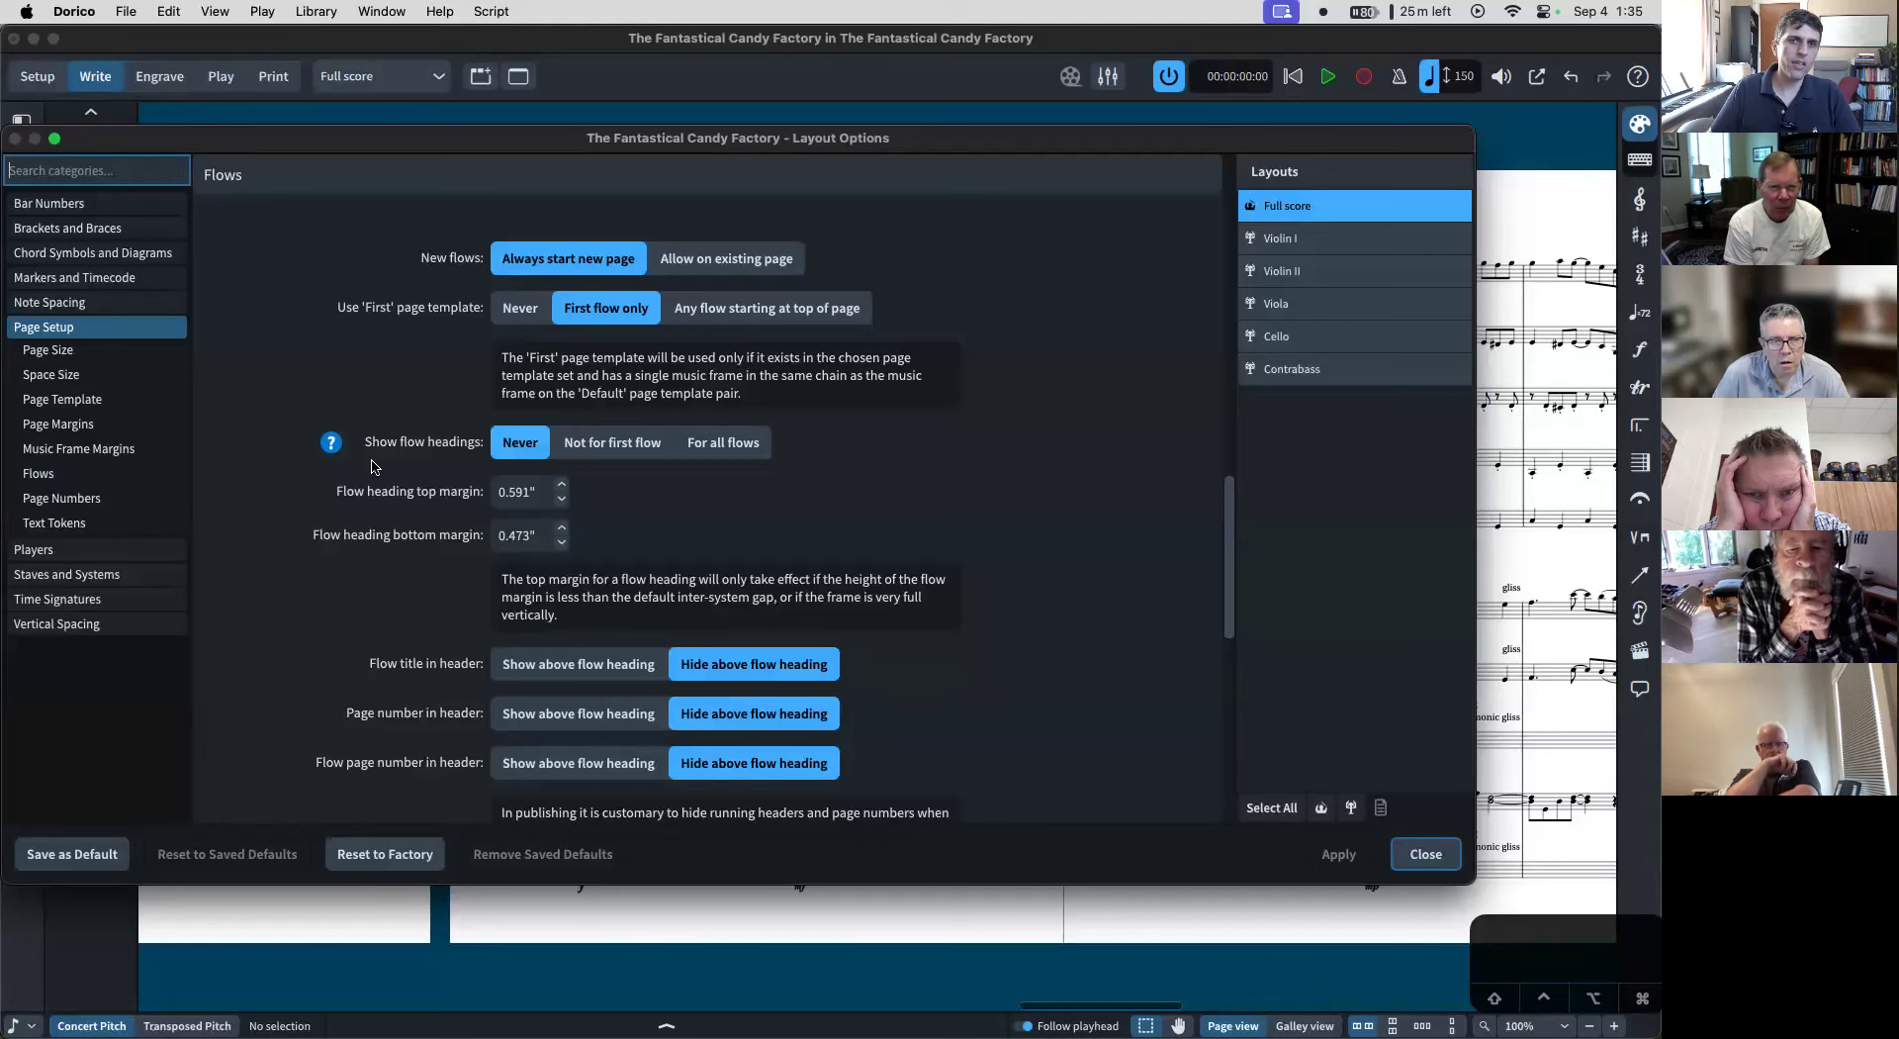
left_click(50, 349)
left_click(338, 244)
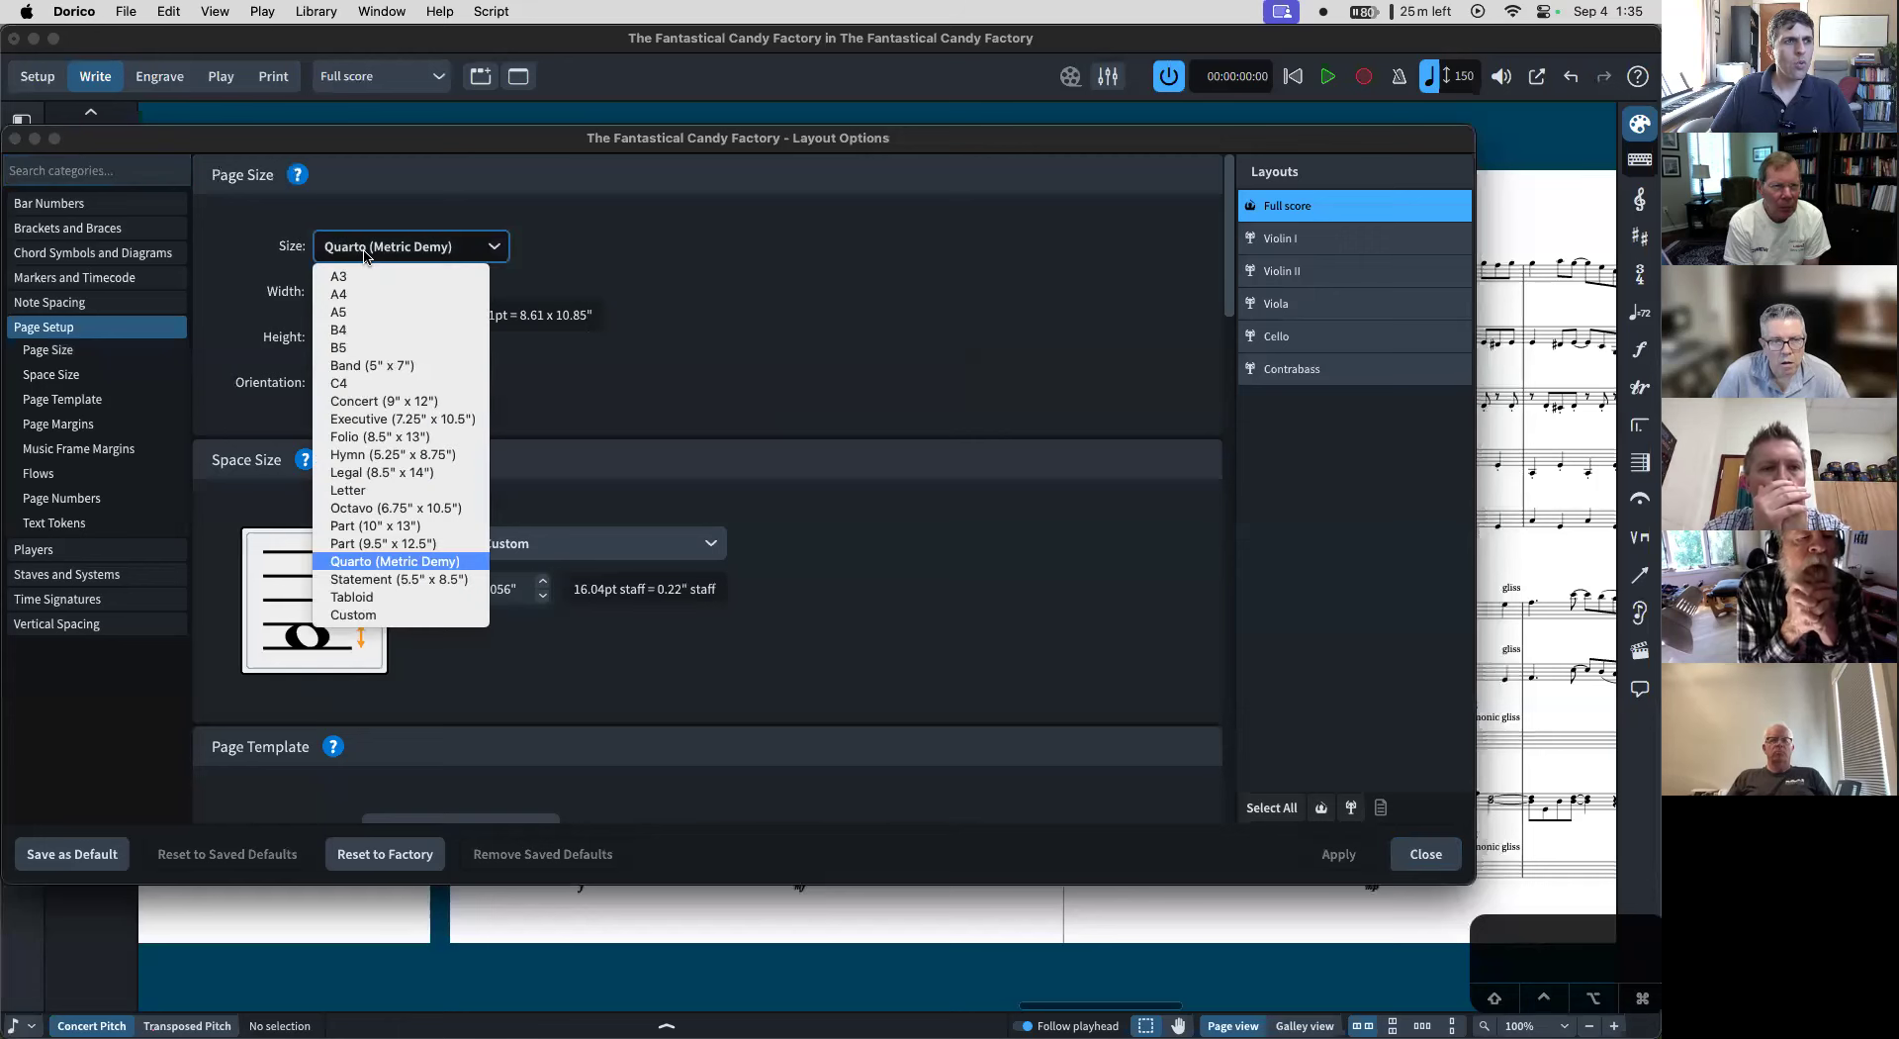
left_click(396, 489)
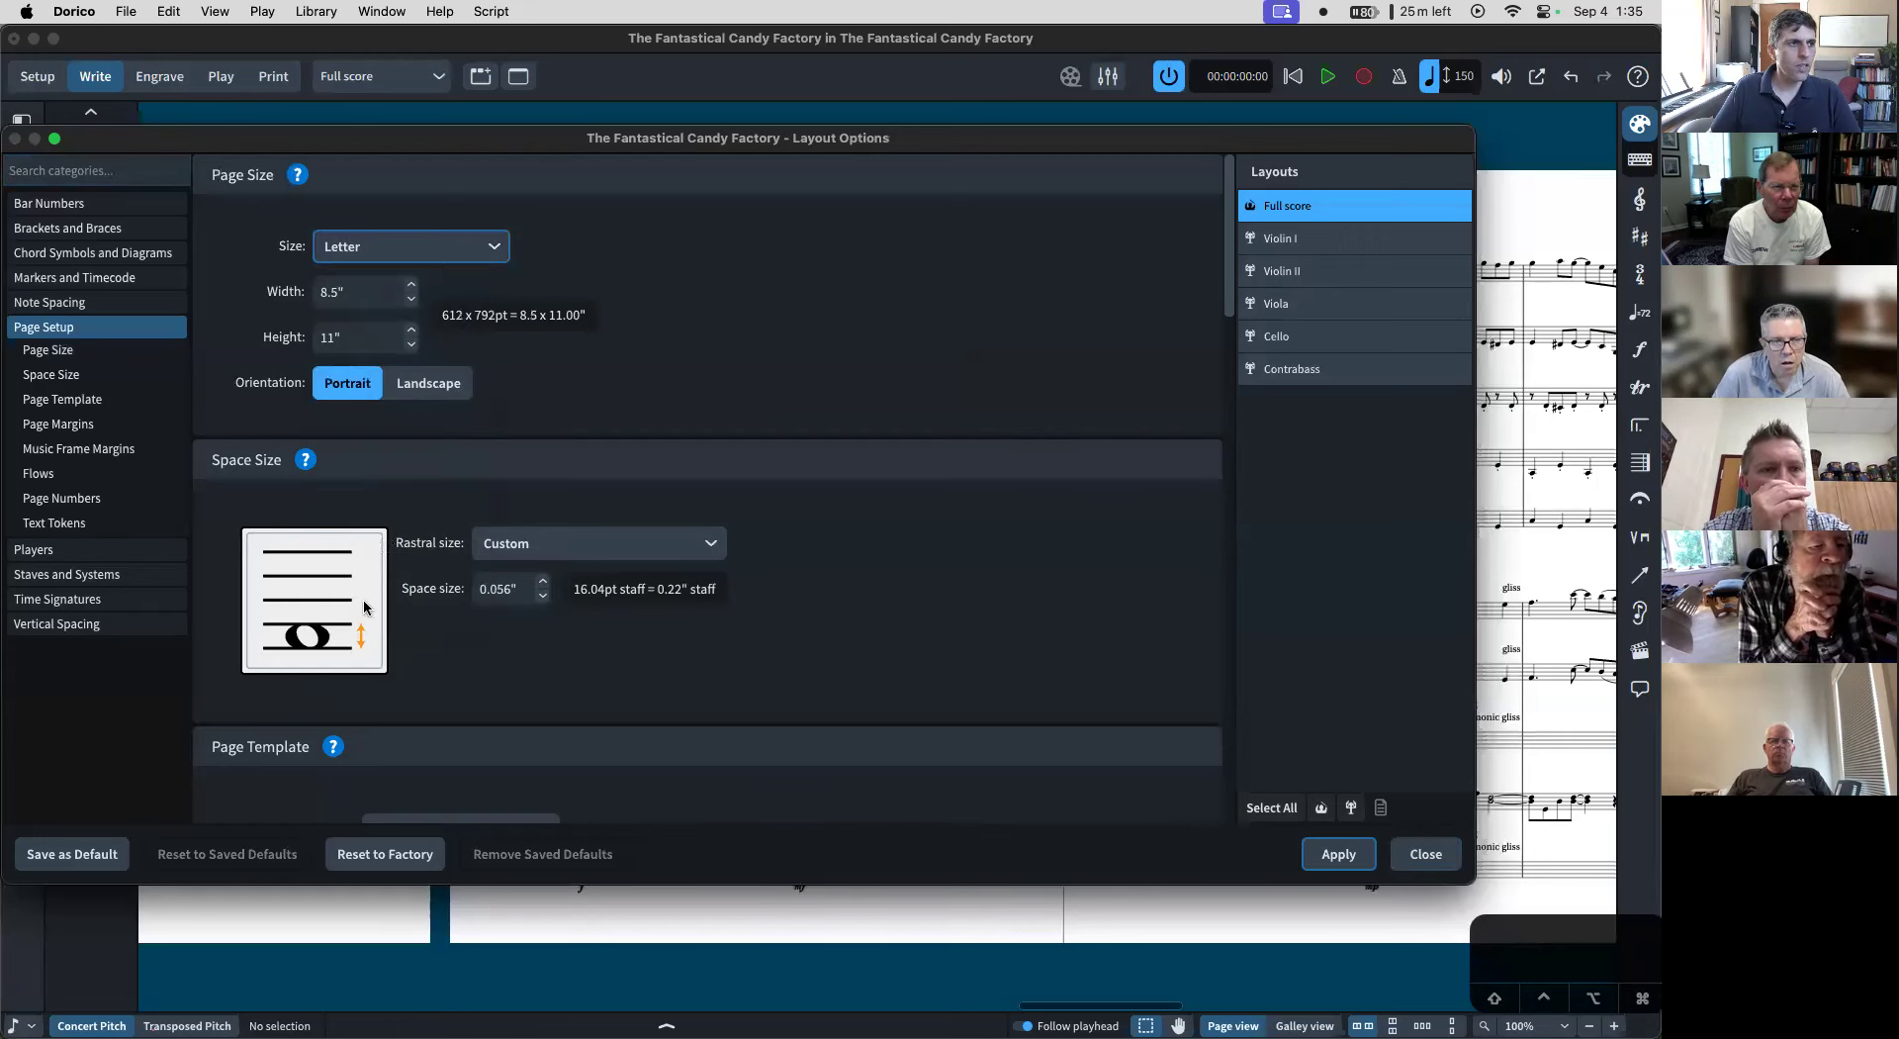
- In the full score's Casting Off options, fix the number of systems per frame at 2, apply the change and close Layout Options
left_click(77, 574)
left_click(77, 471)
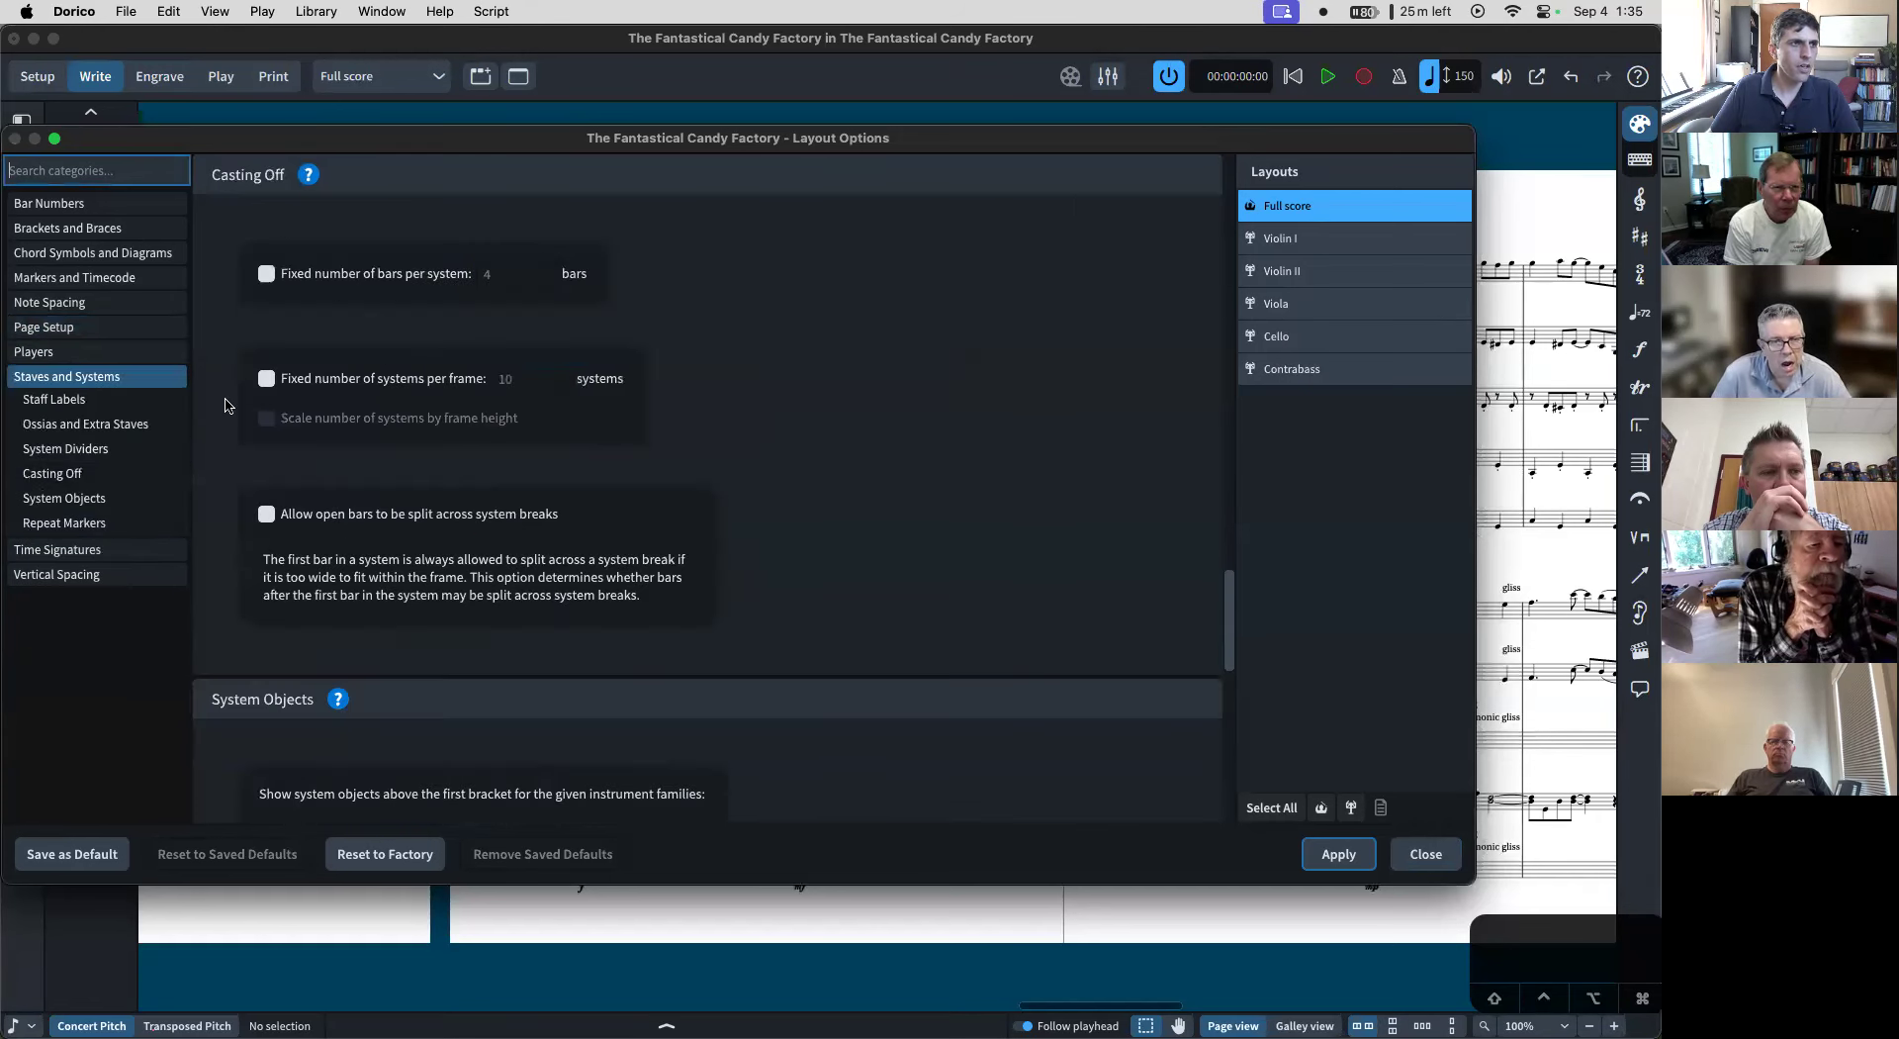
left_click(377, 381)
type("2")
left_click(1306, 854)
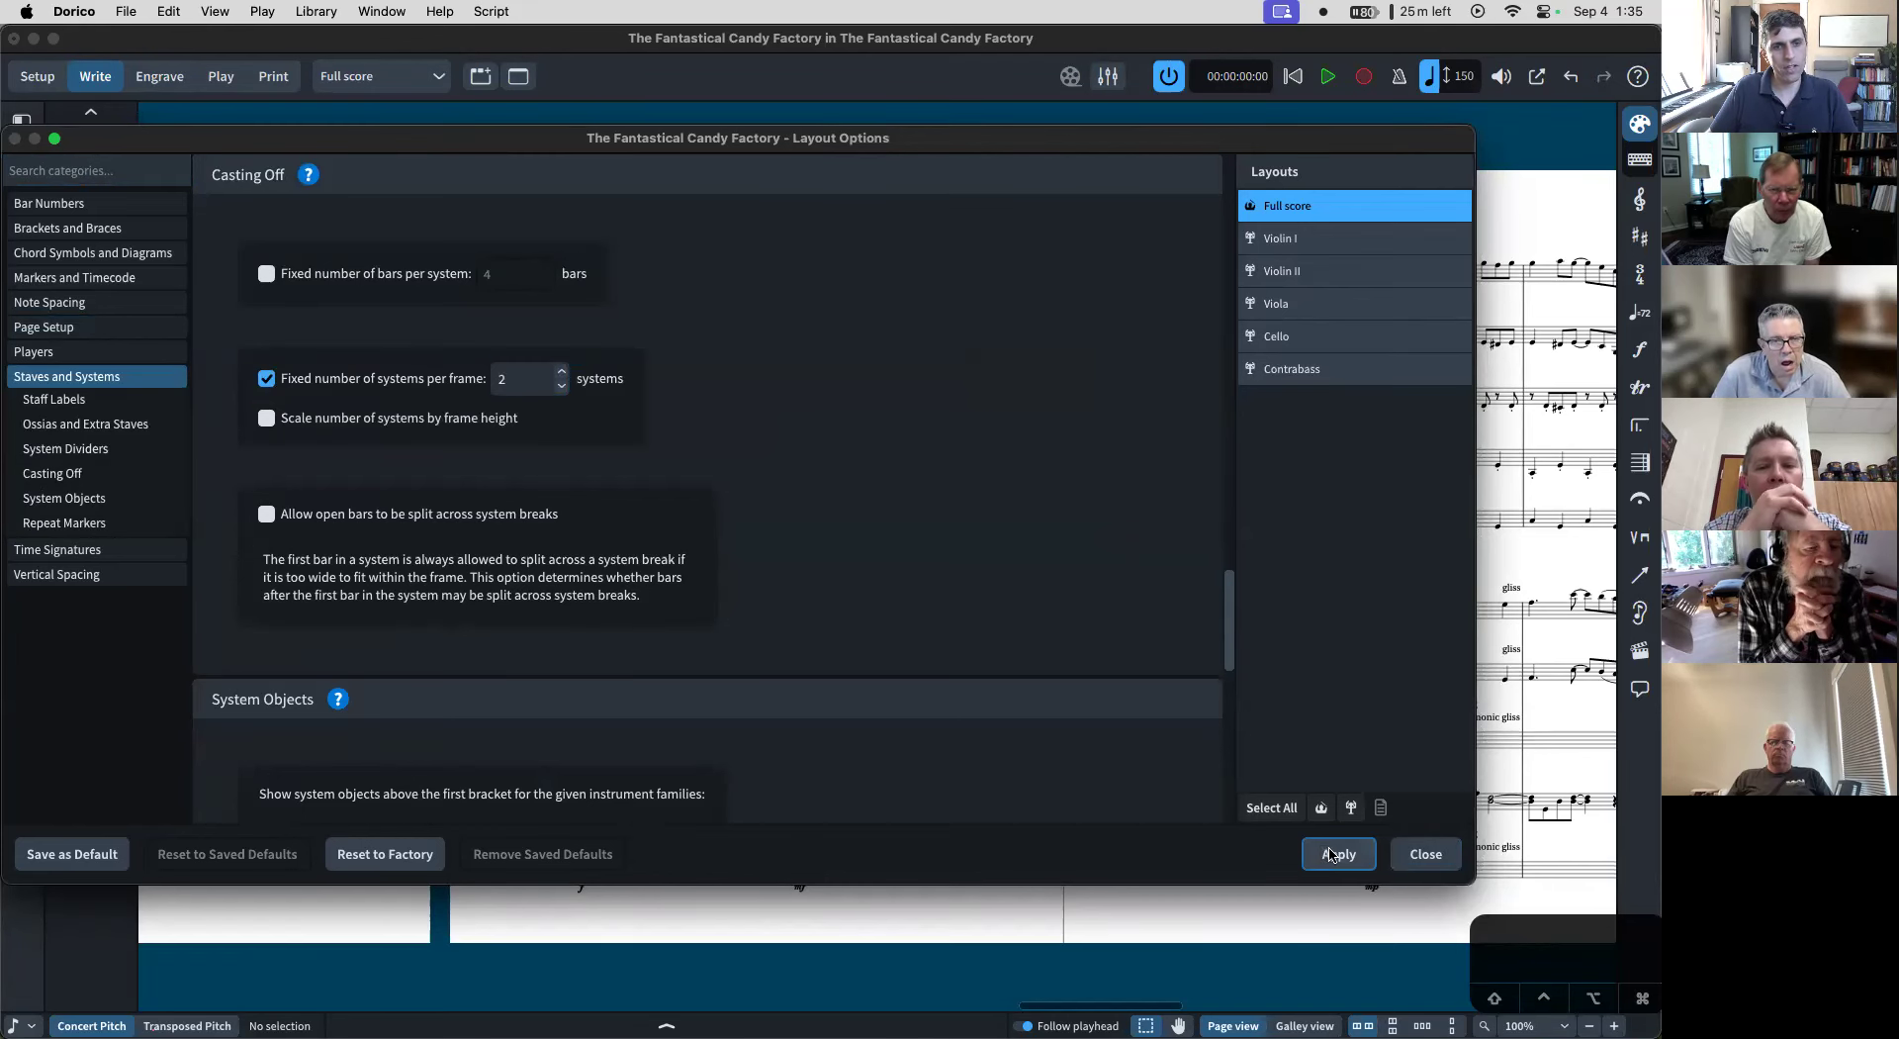
left_click(1405, 853)
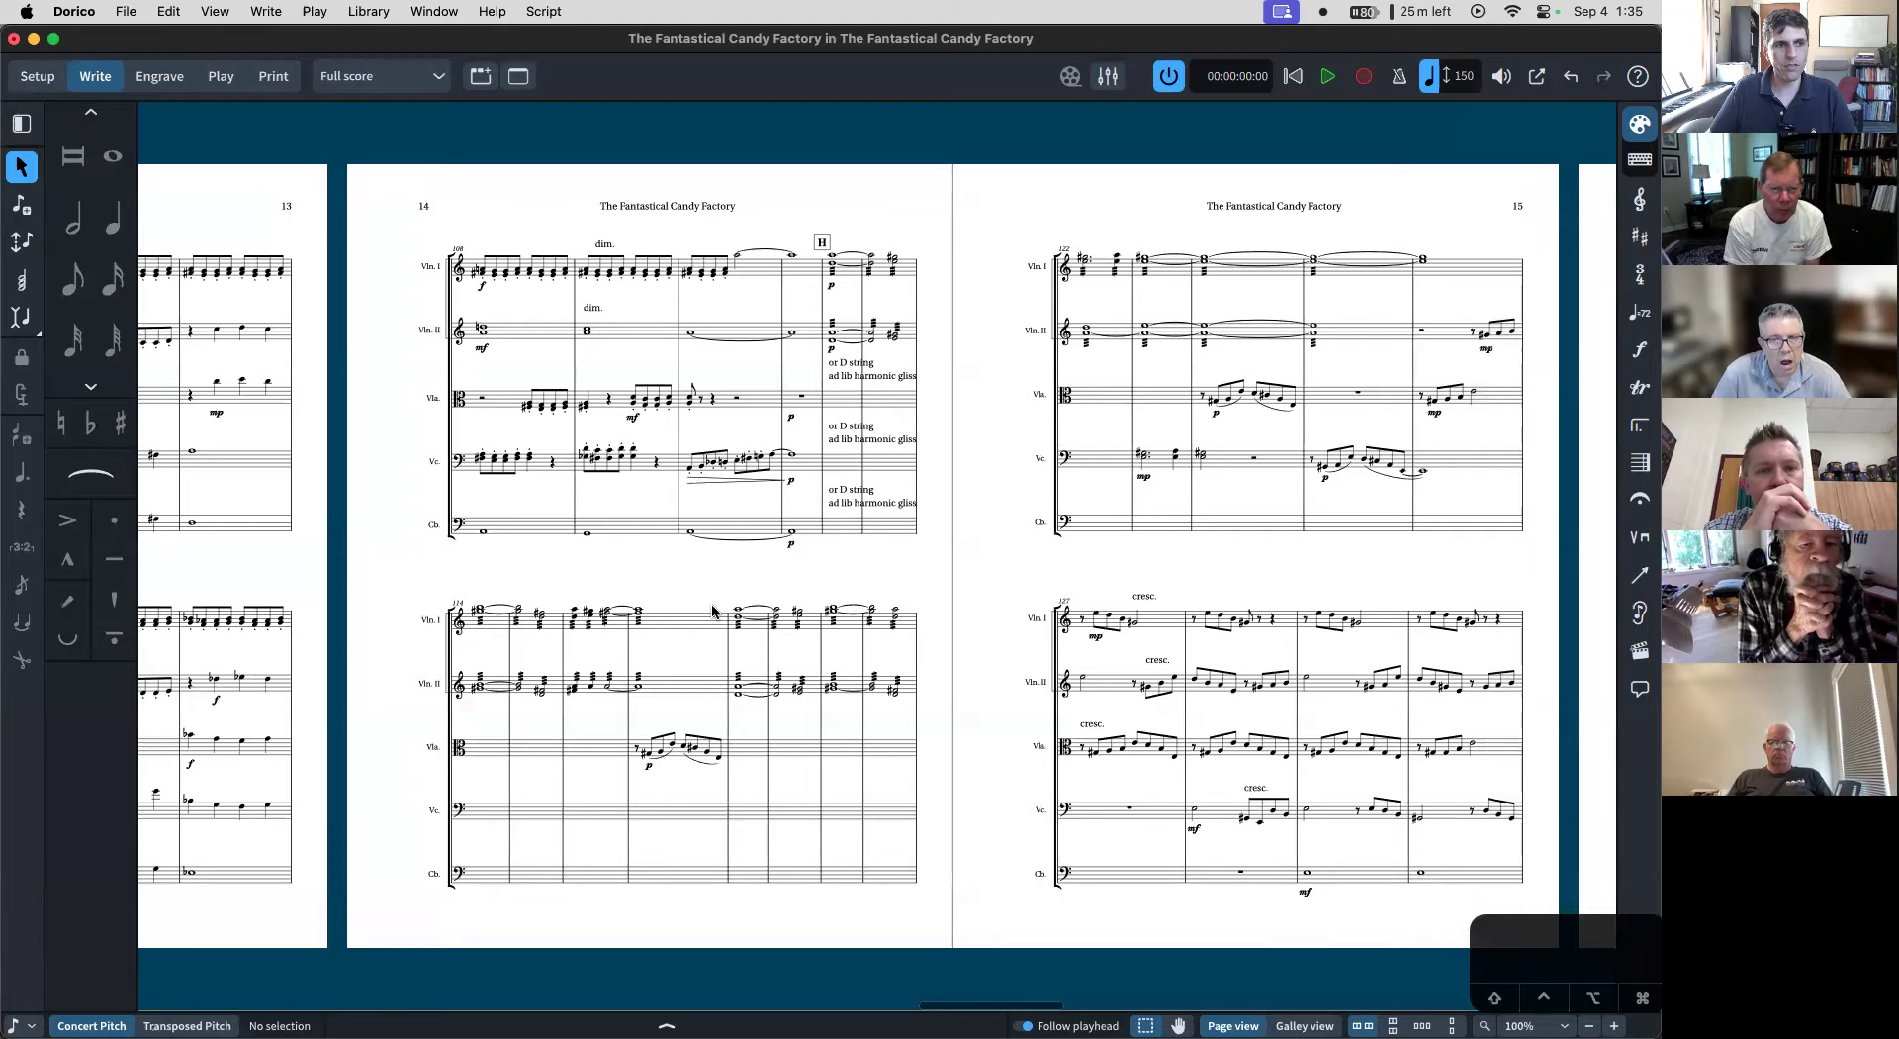
- Look through the full score's pages to the end and back to the opening to check the two-system layout
scroll(712, 611, "right", 20)
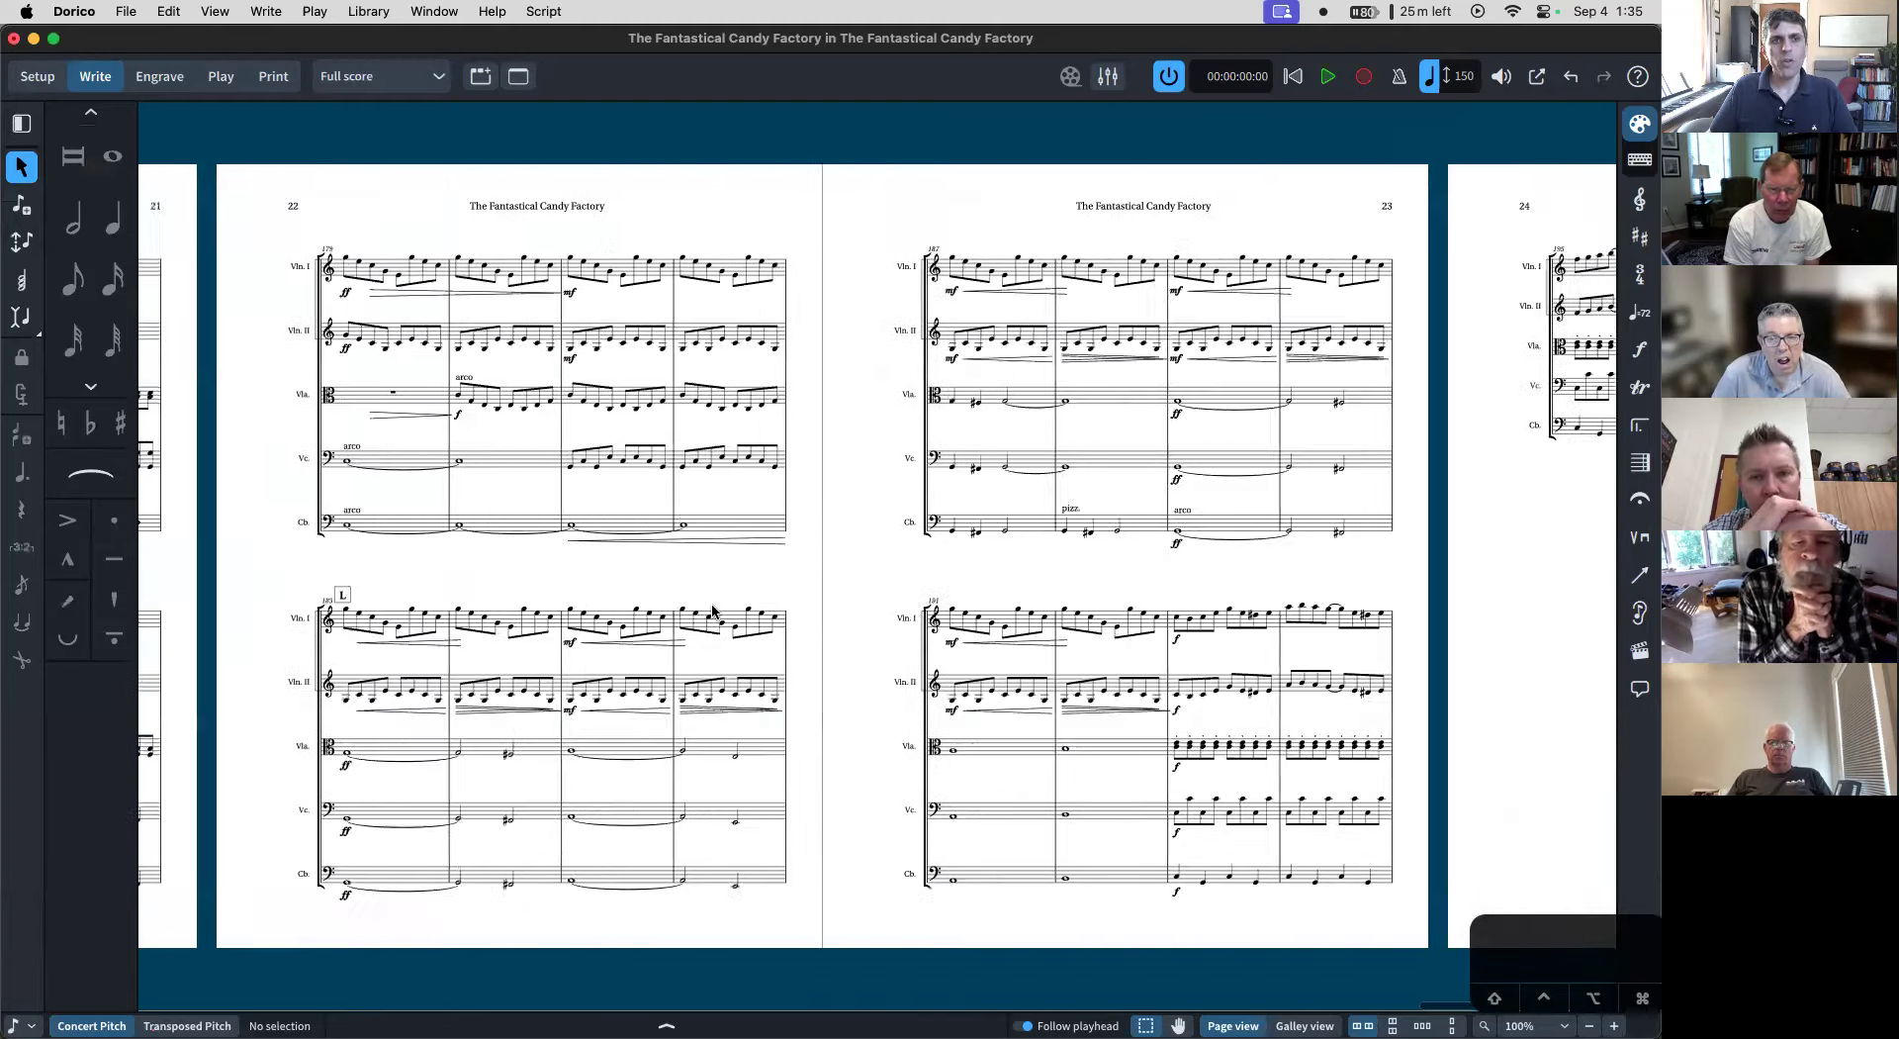
scroll(713, 610, "right", 10)
scroll(877, 522, "left", 1)
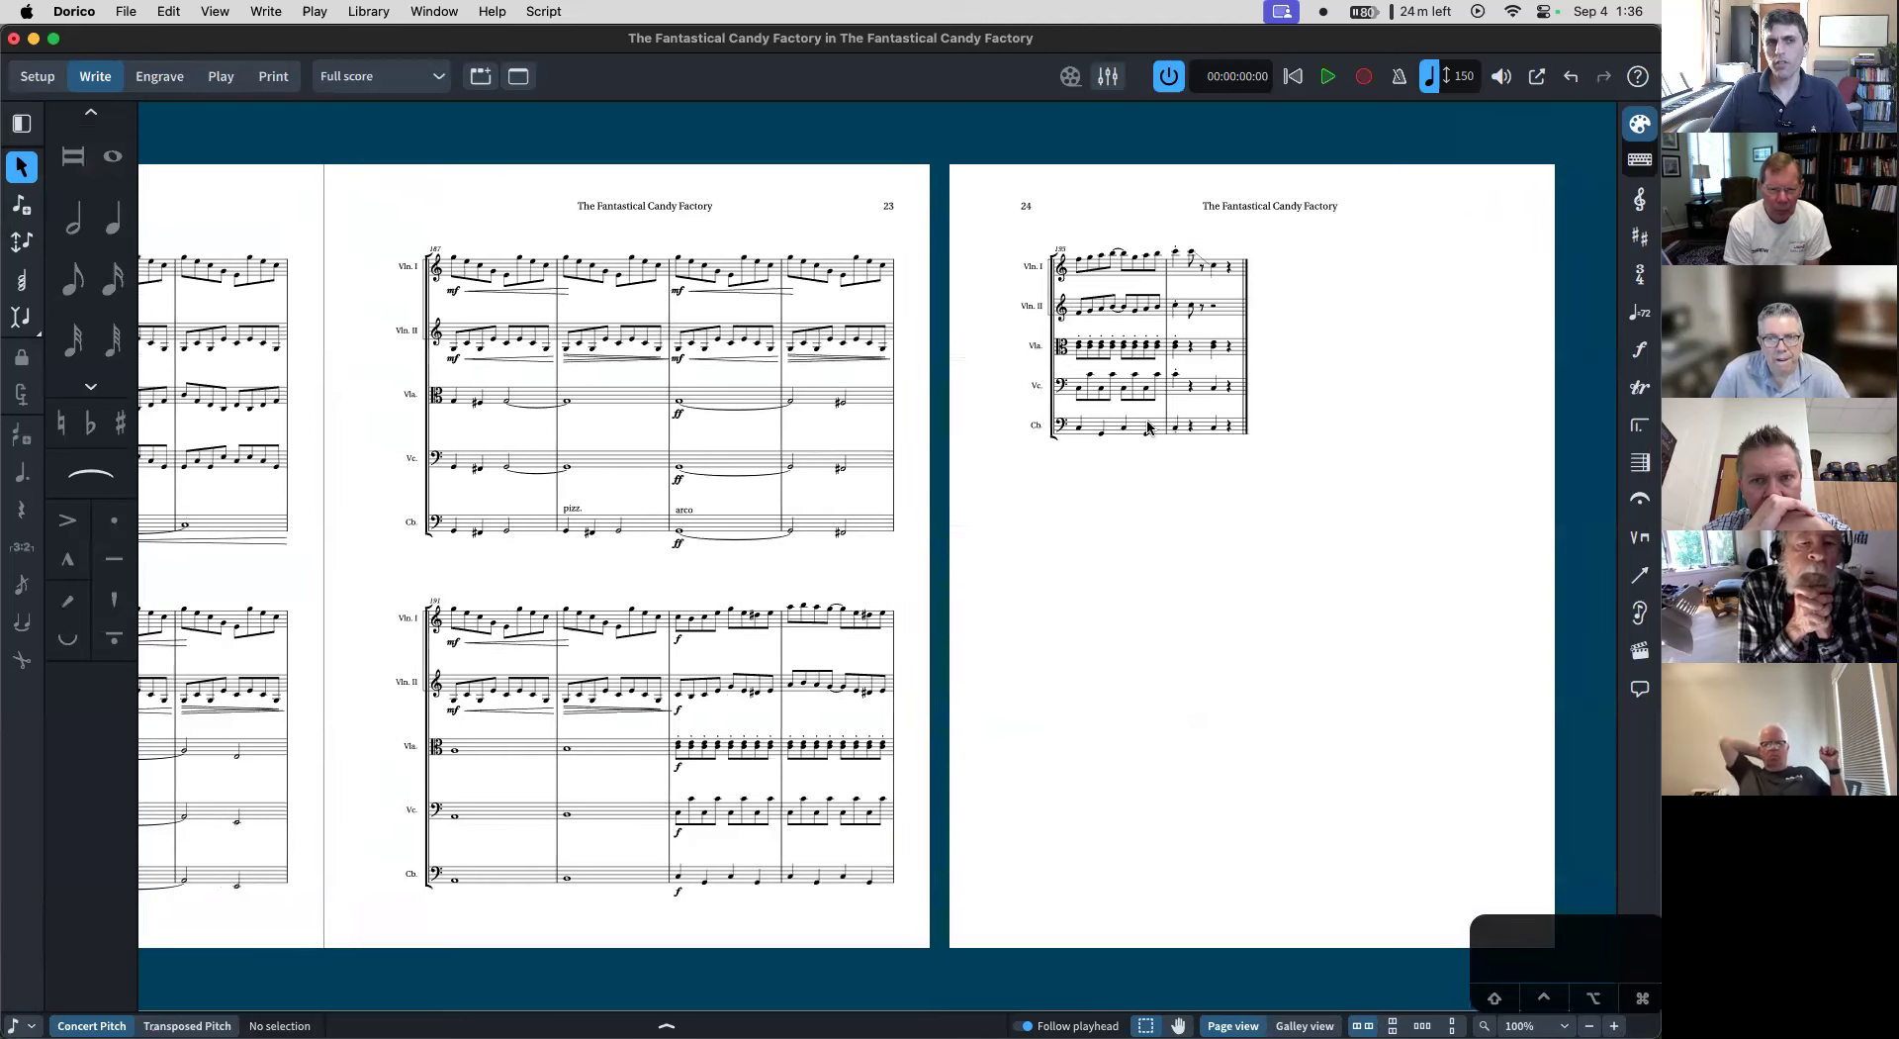
scroll(1205, 427, "left", 20)
scroll(1299, 366, "left", 20)
scroll(1299, 366, "left", 15)
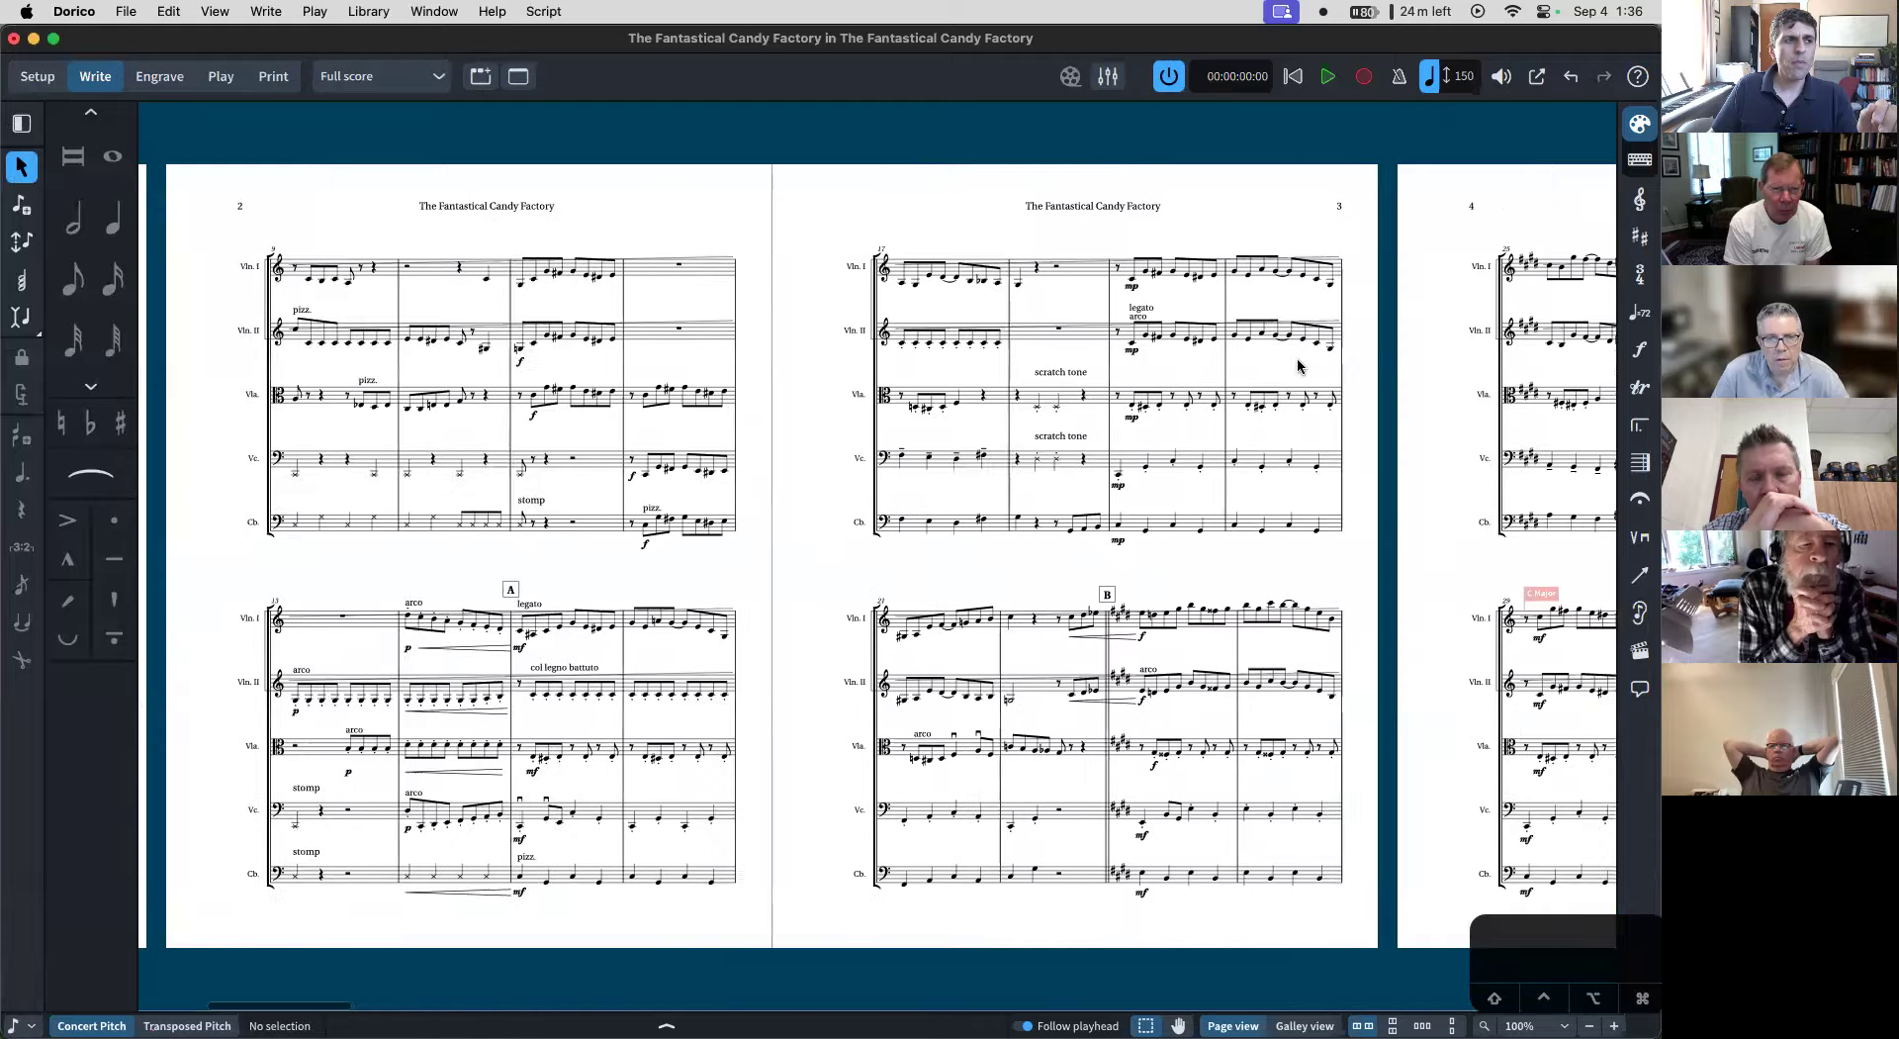
scroll(1299, 366, "left", 5)
scroll(1299, 366, "right", 4)
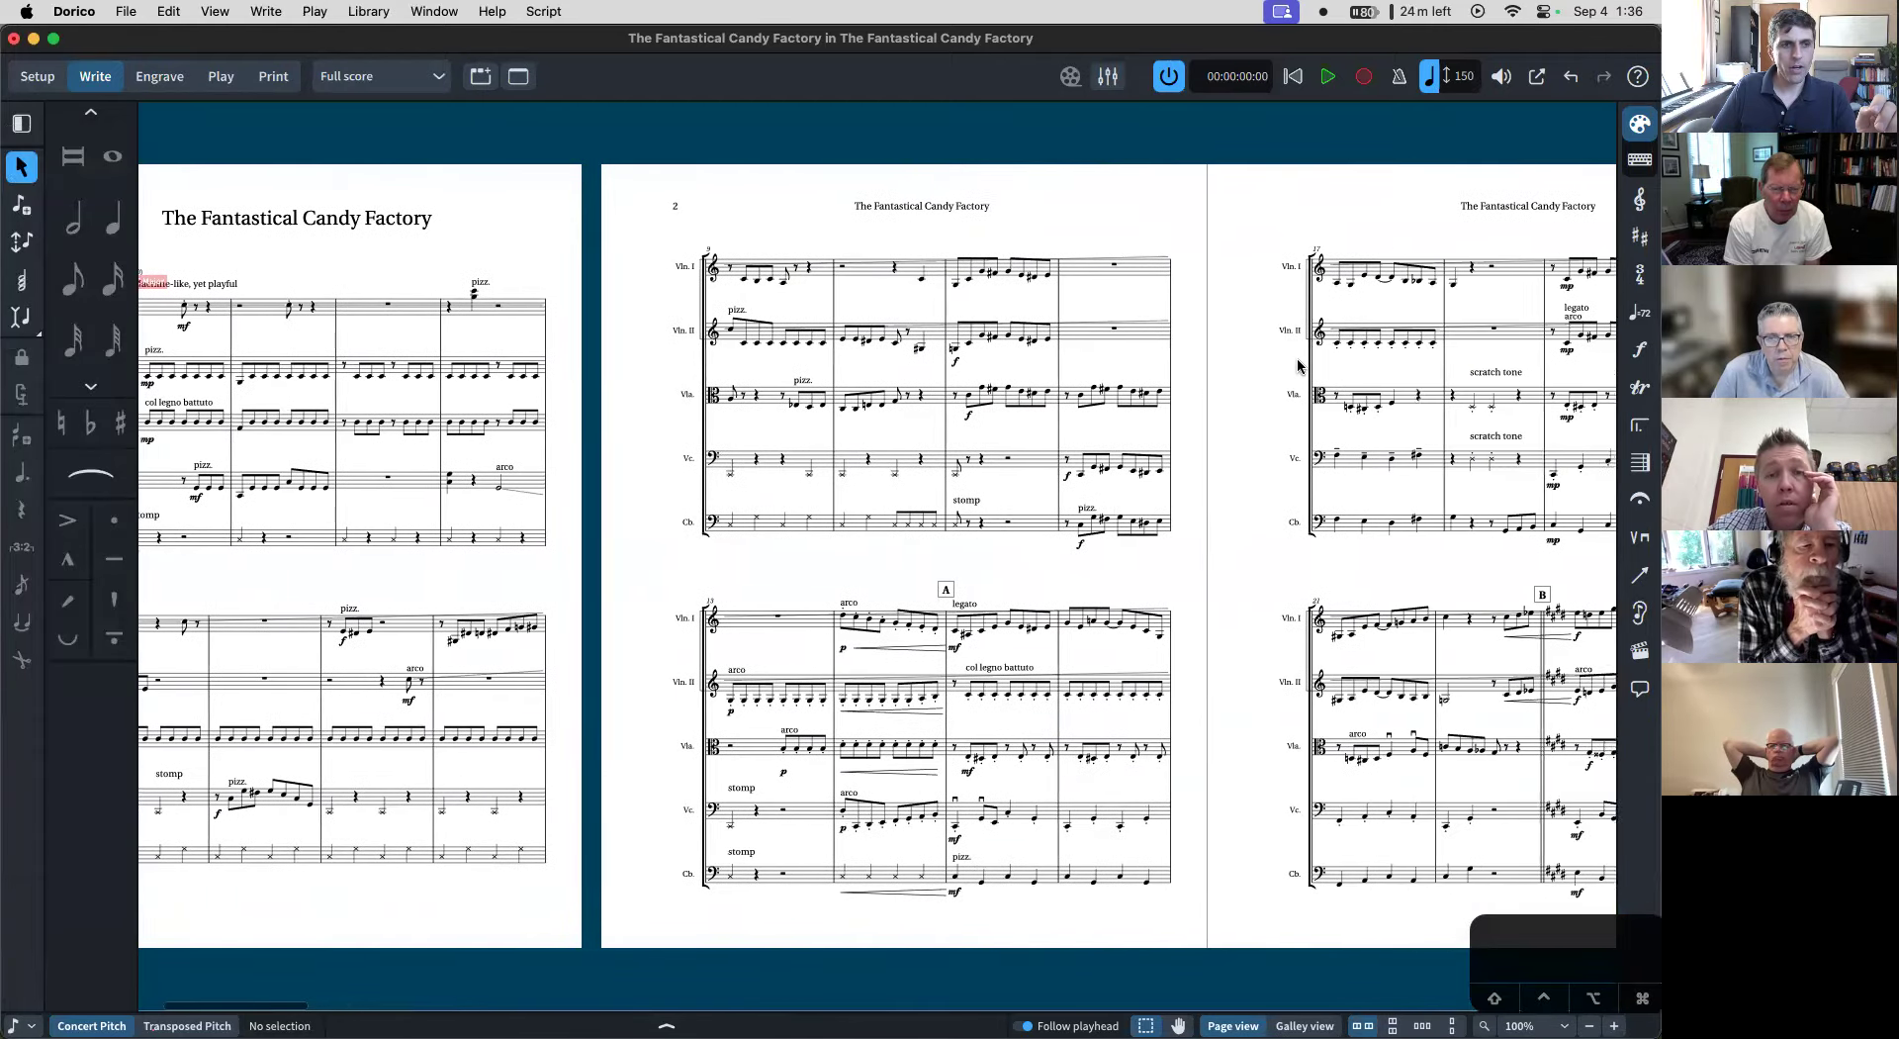
- Switch to the original The Fantastical Candy Factory.musx in Finale and browse its pages up to rehearsal marks D and E
key("super+Tab")
key("super+Tab")
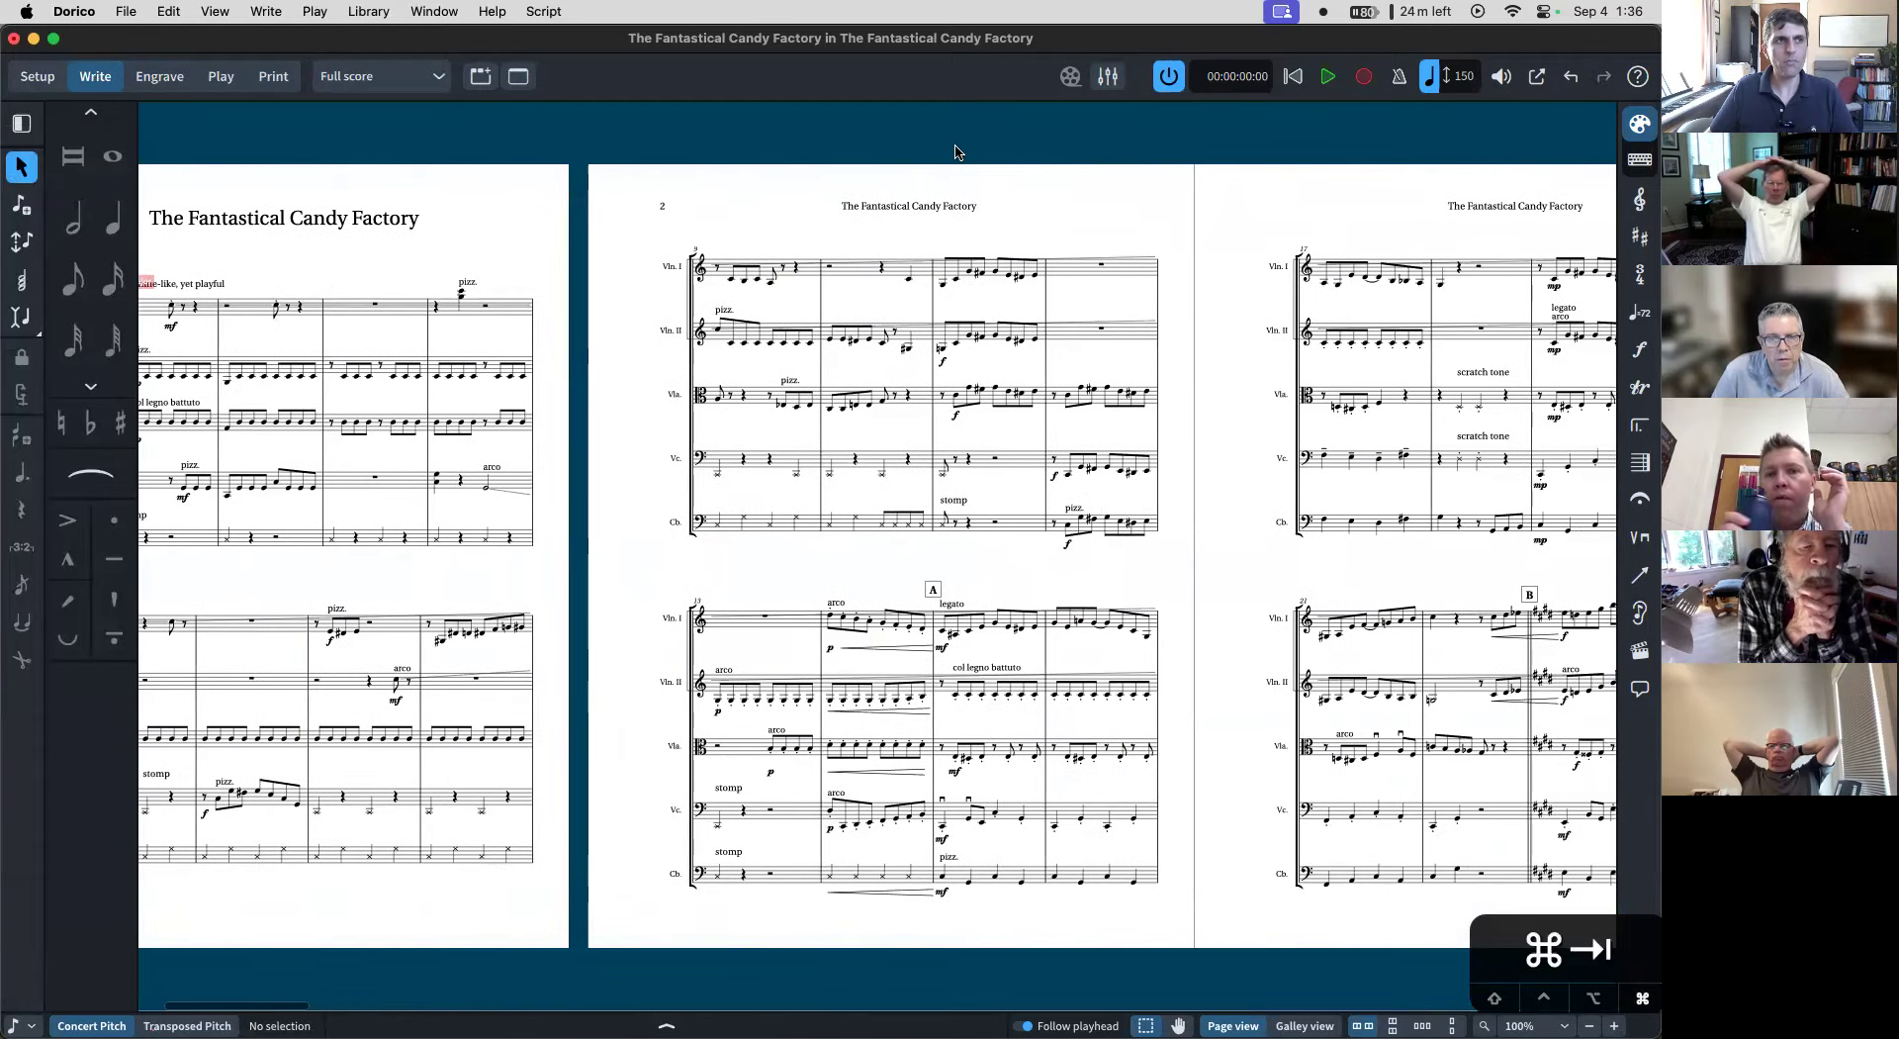
scroll(611, 520, "right", 10)
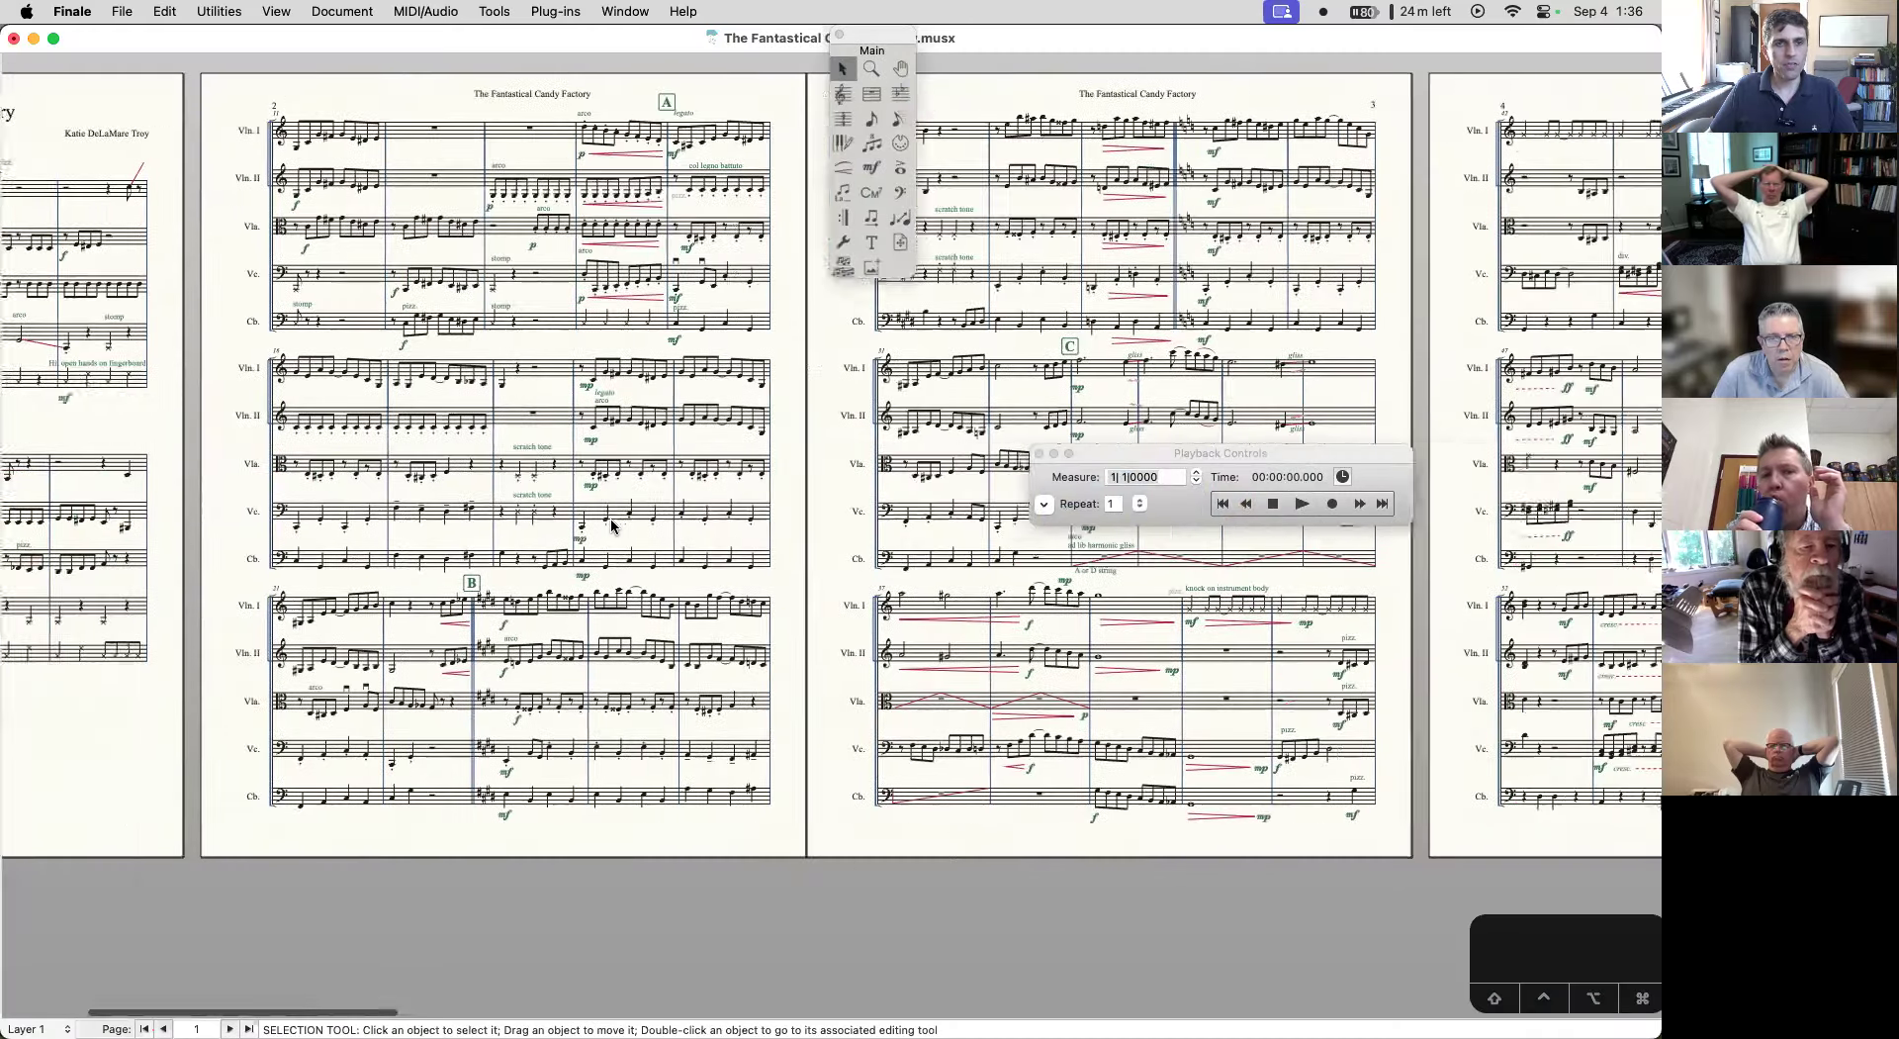
scroll(609, 519, "right", 3)
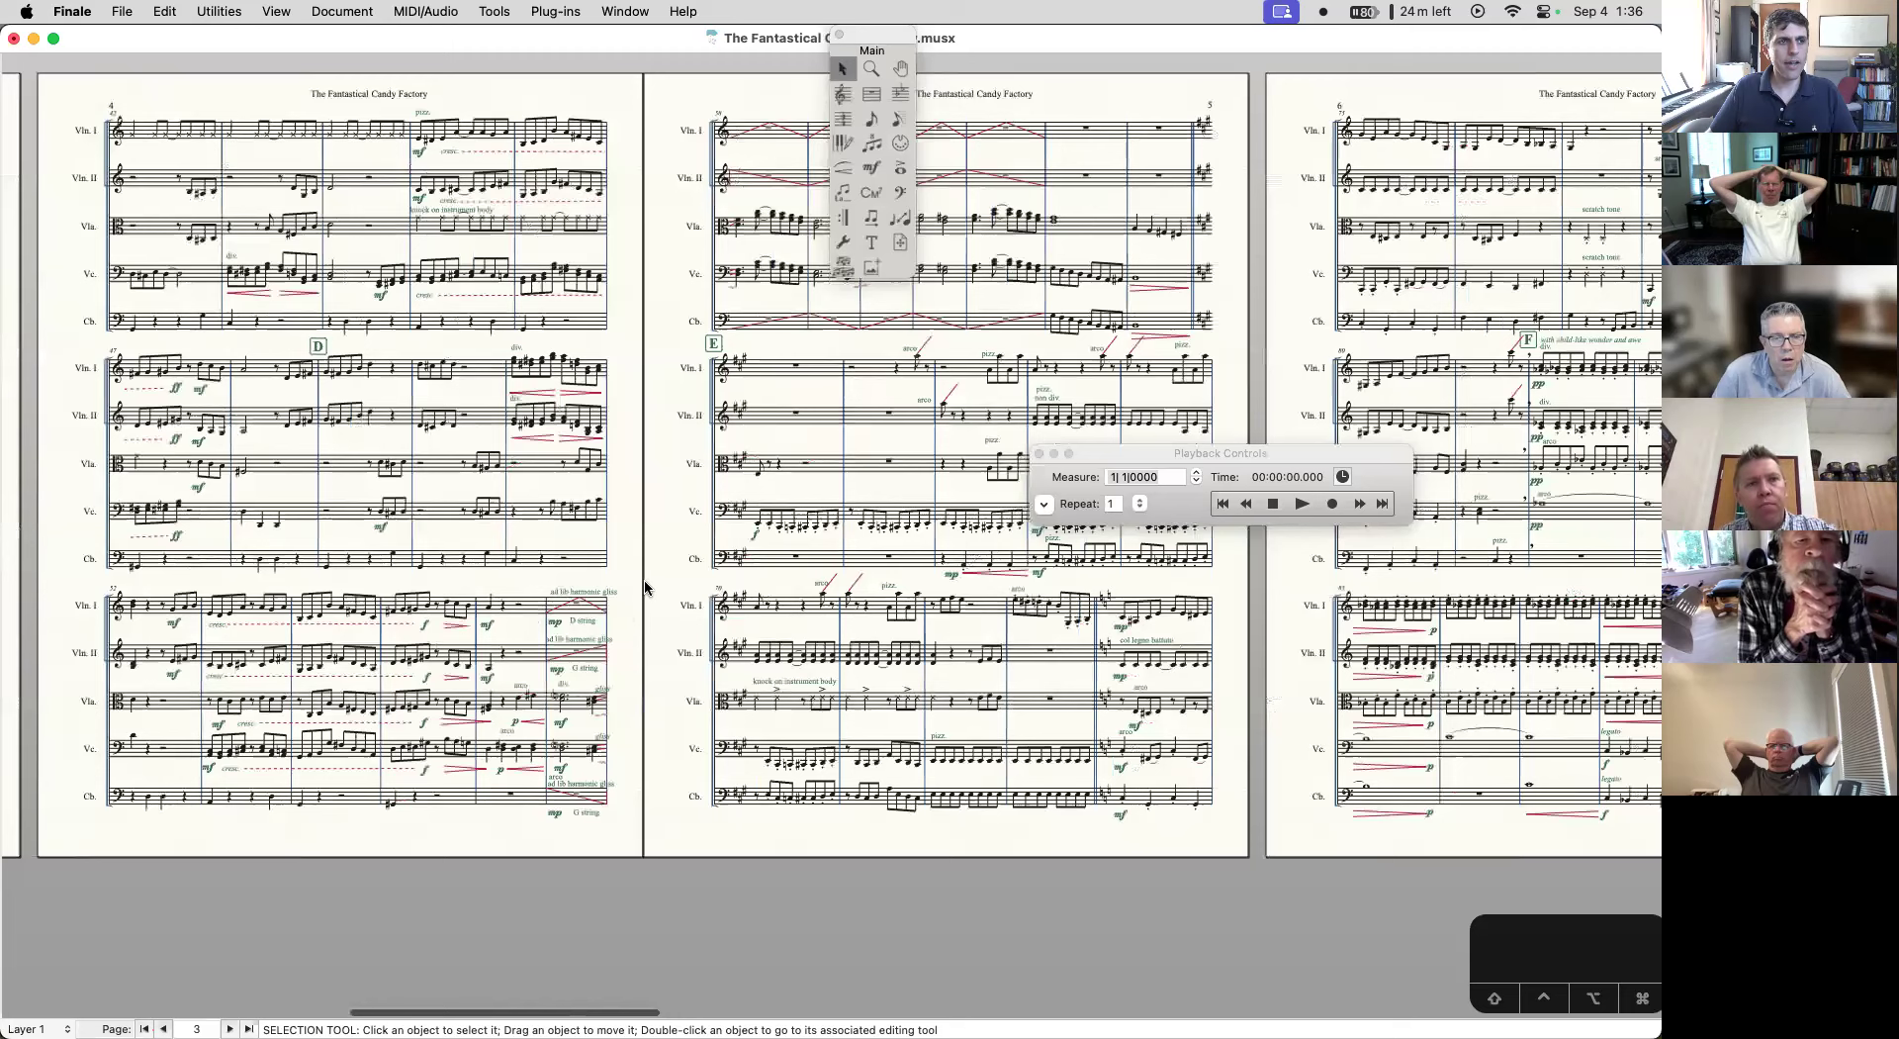
- Enlarge the Finale score and examine the ad lib harmonic gliss lines in the string parts between rehearsal marks D and E
key("super+plus")
key("super+plus")
key("super+plus")
scroll(622, 584, "down", 10)
scroll(622, 584, "right", 10)
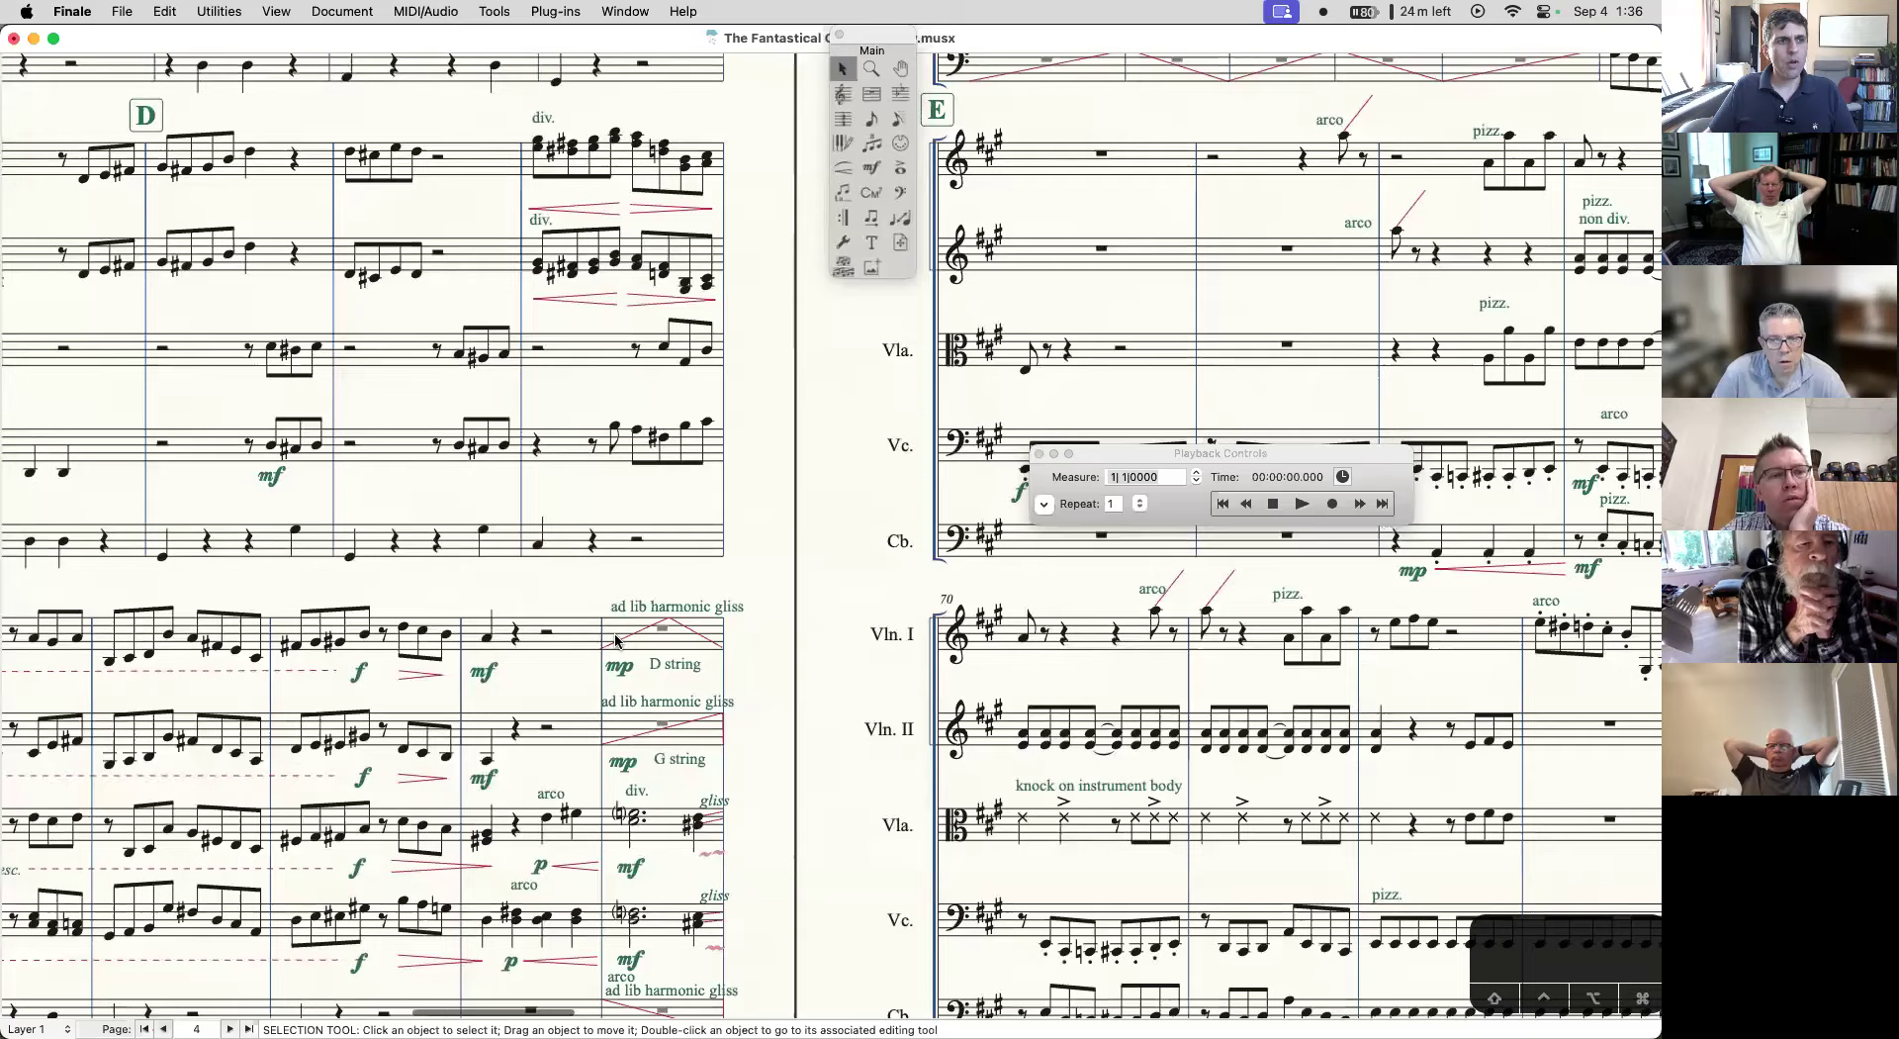
scroll(681, 653, "right", 6)
scroll(680, 653, "up", 2)
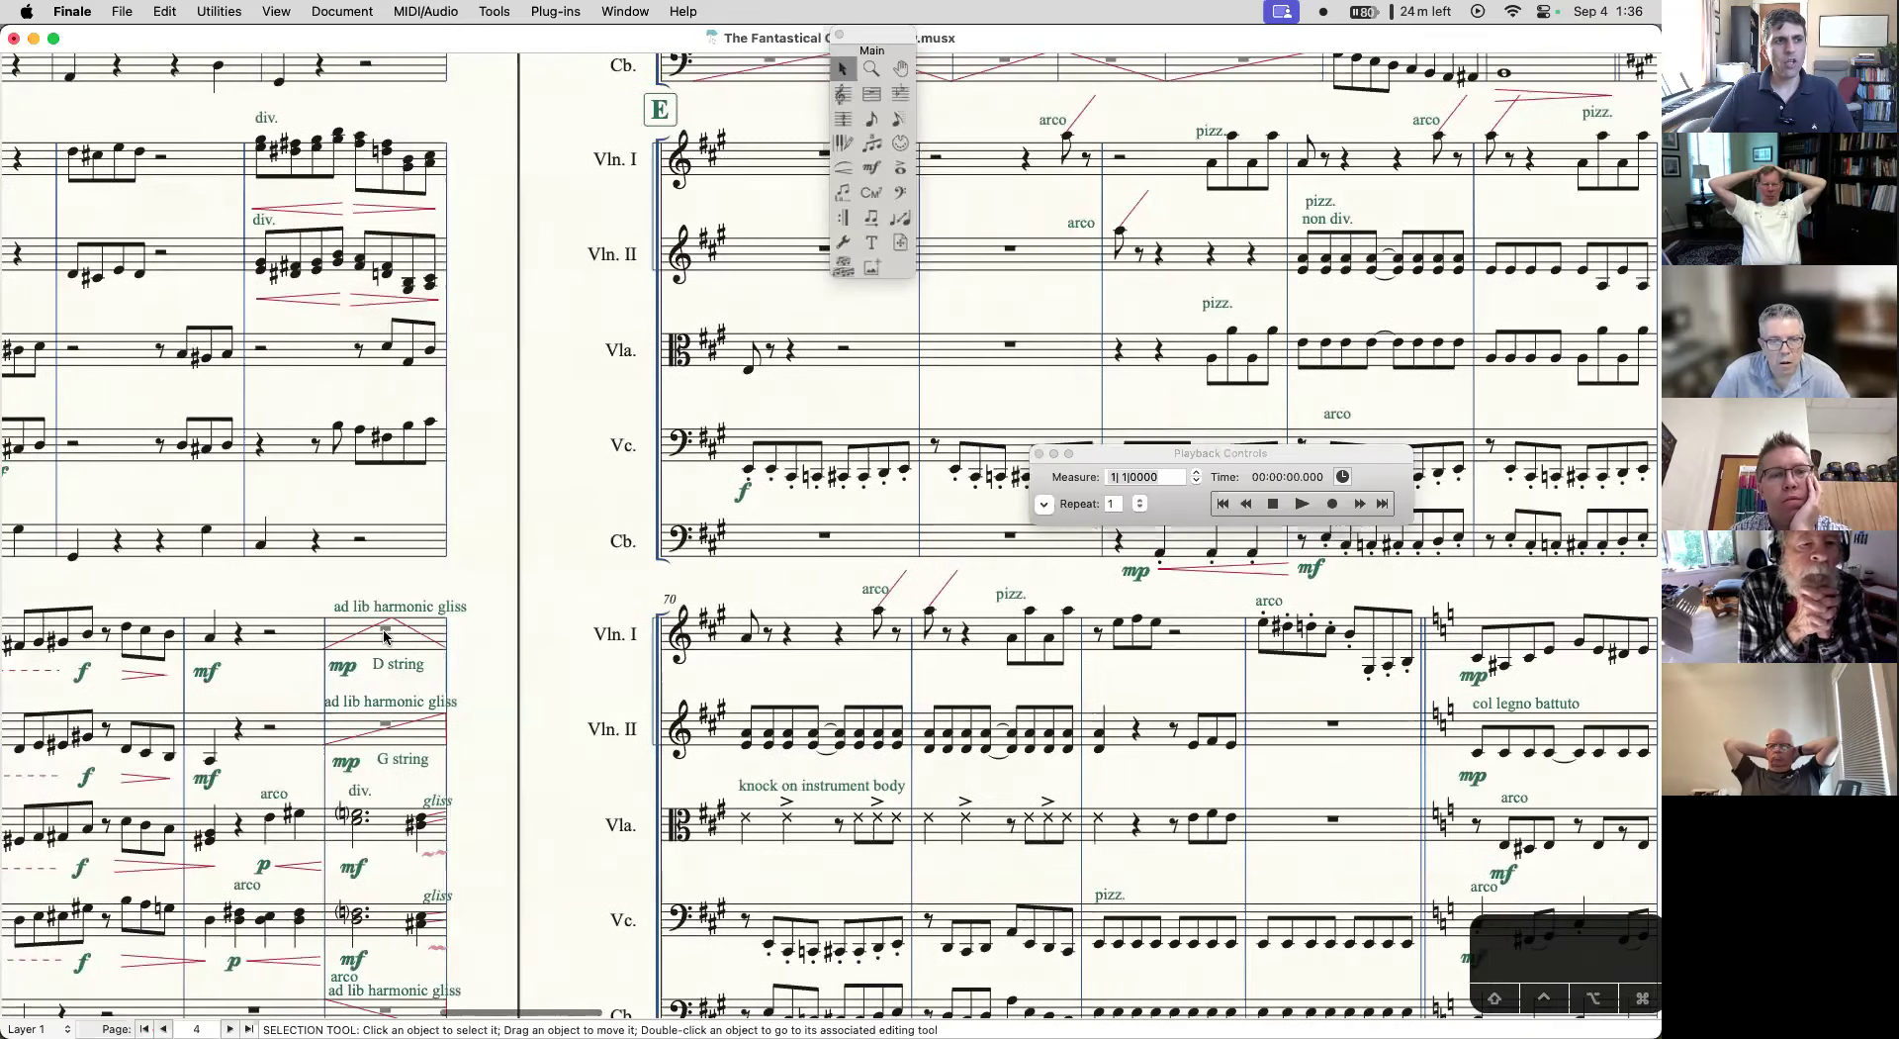
scroll(436, 651, "up", 5)
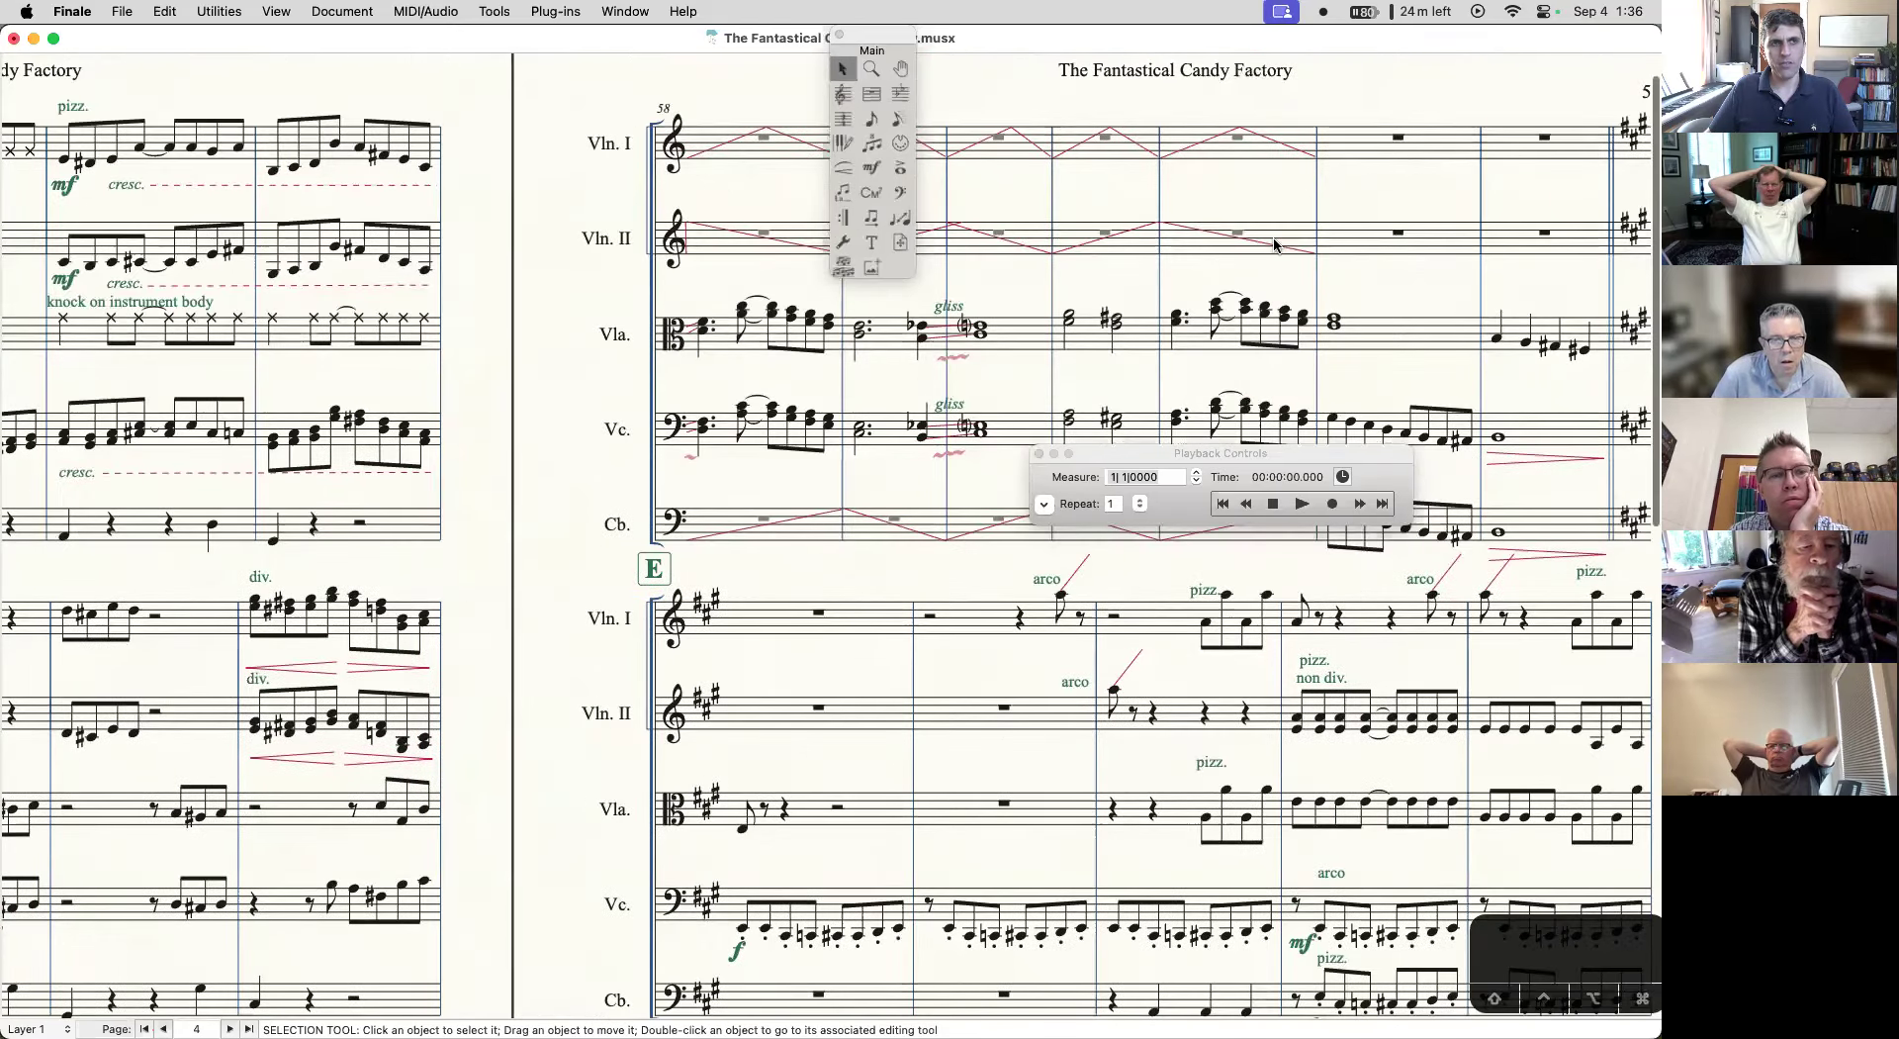
scroll(588, 519, "down", 4)
scroll(588, 519, "left", 4)
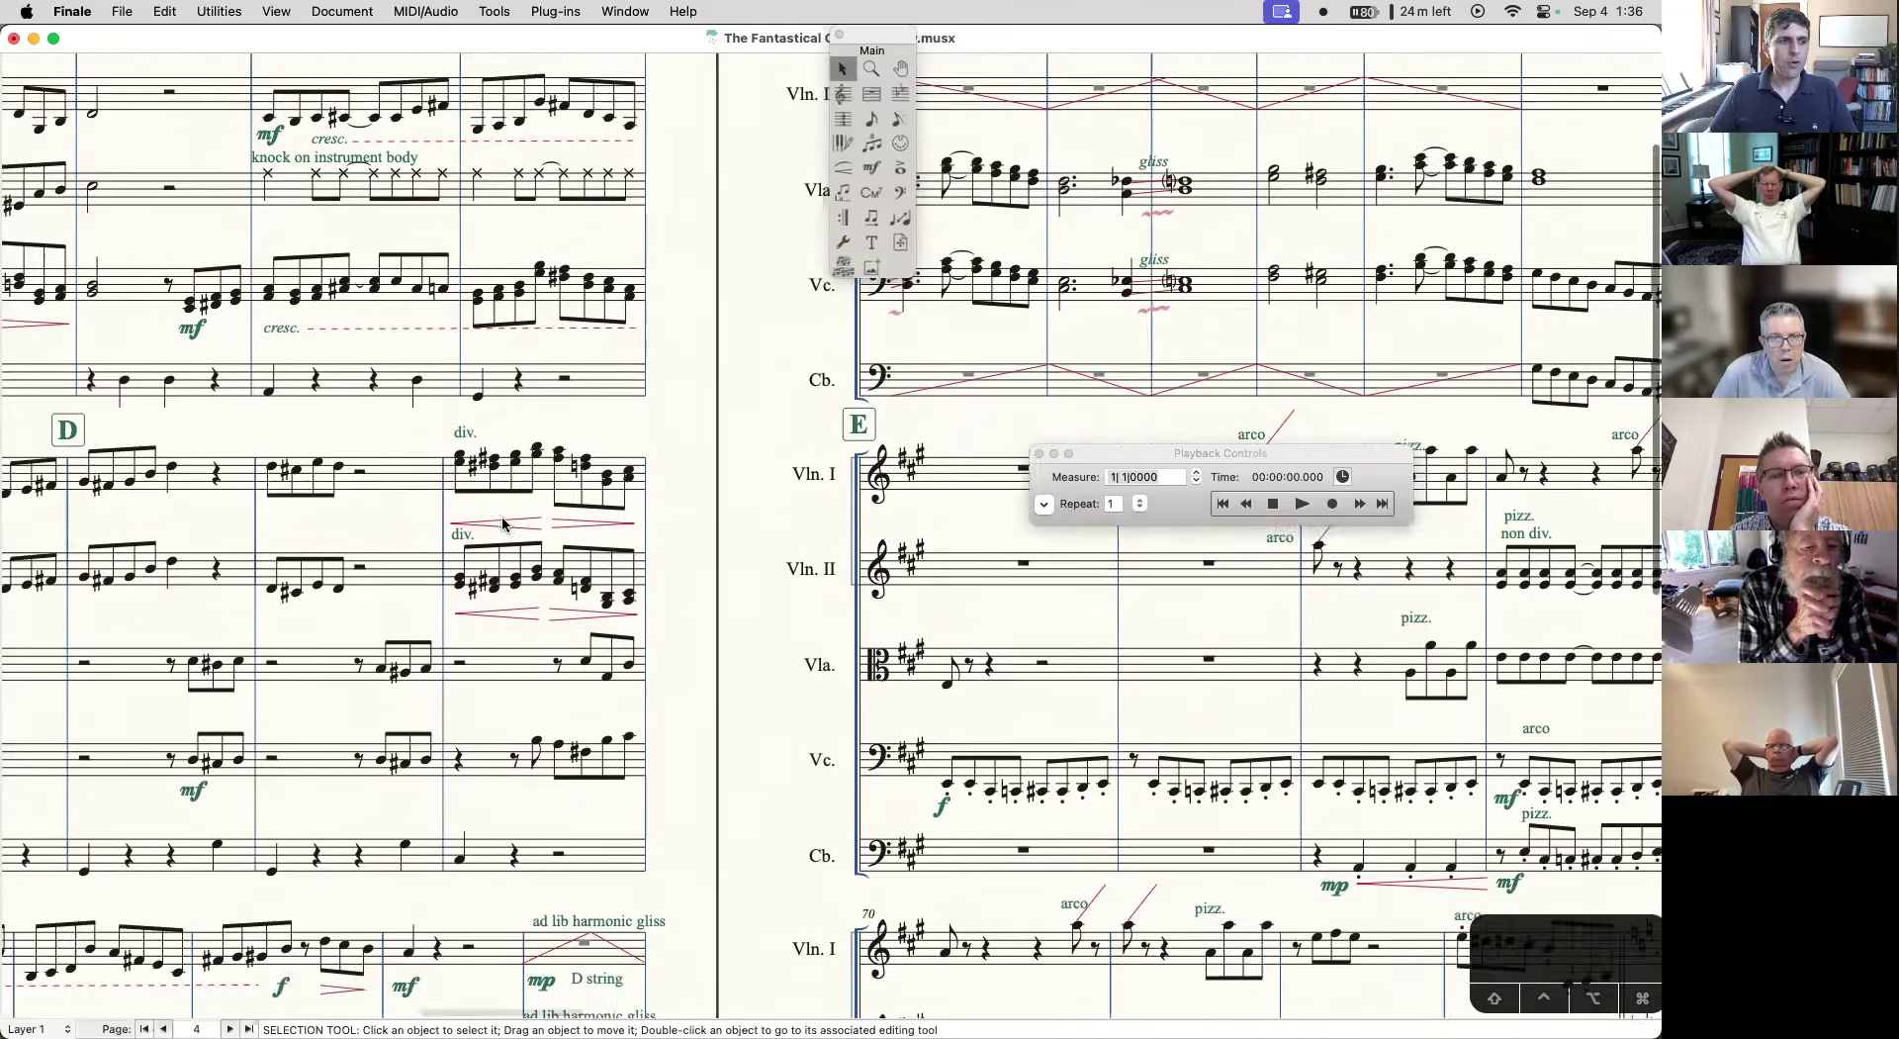
scroll(576, 762, "up", 5)
scroll(577, 761, "right", 2)
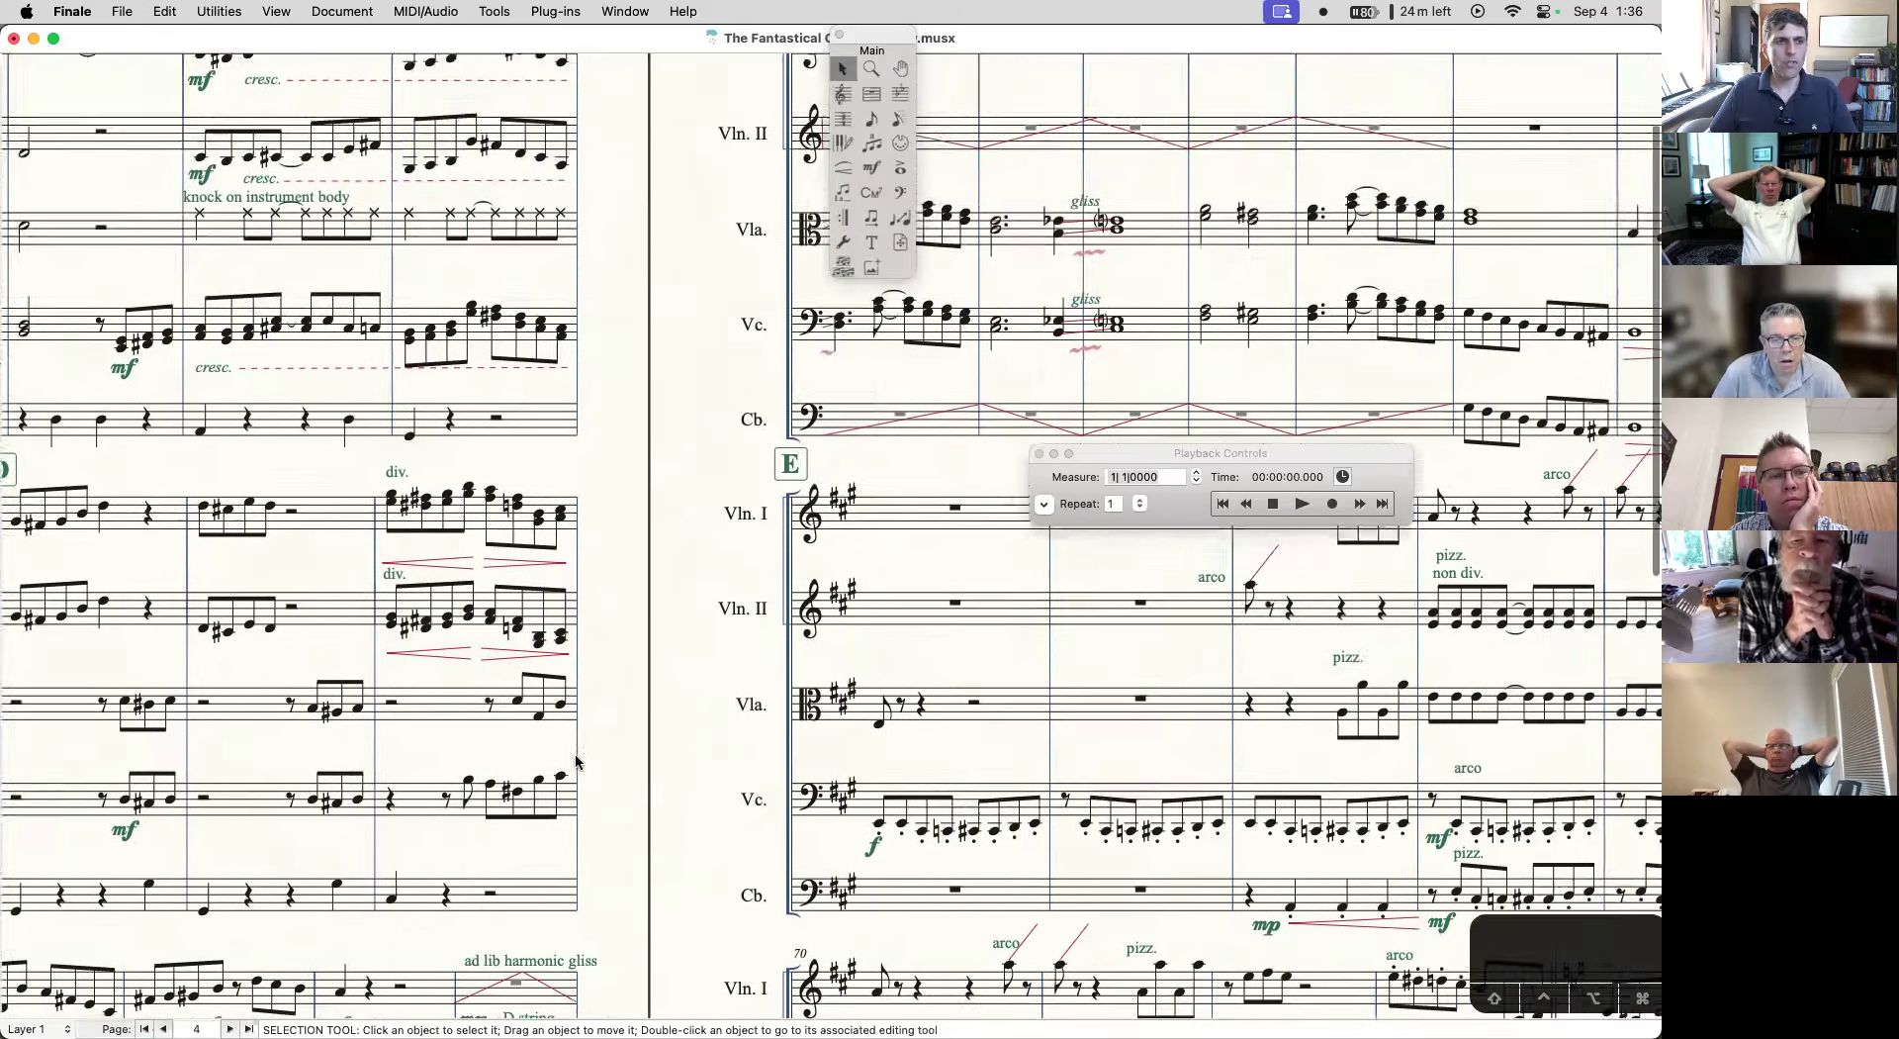
- Switch back to Dorico and go to bar 52 of The Fantastical Candy Factory flow
key("super+Tab")
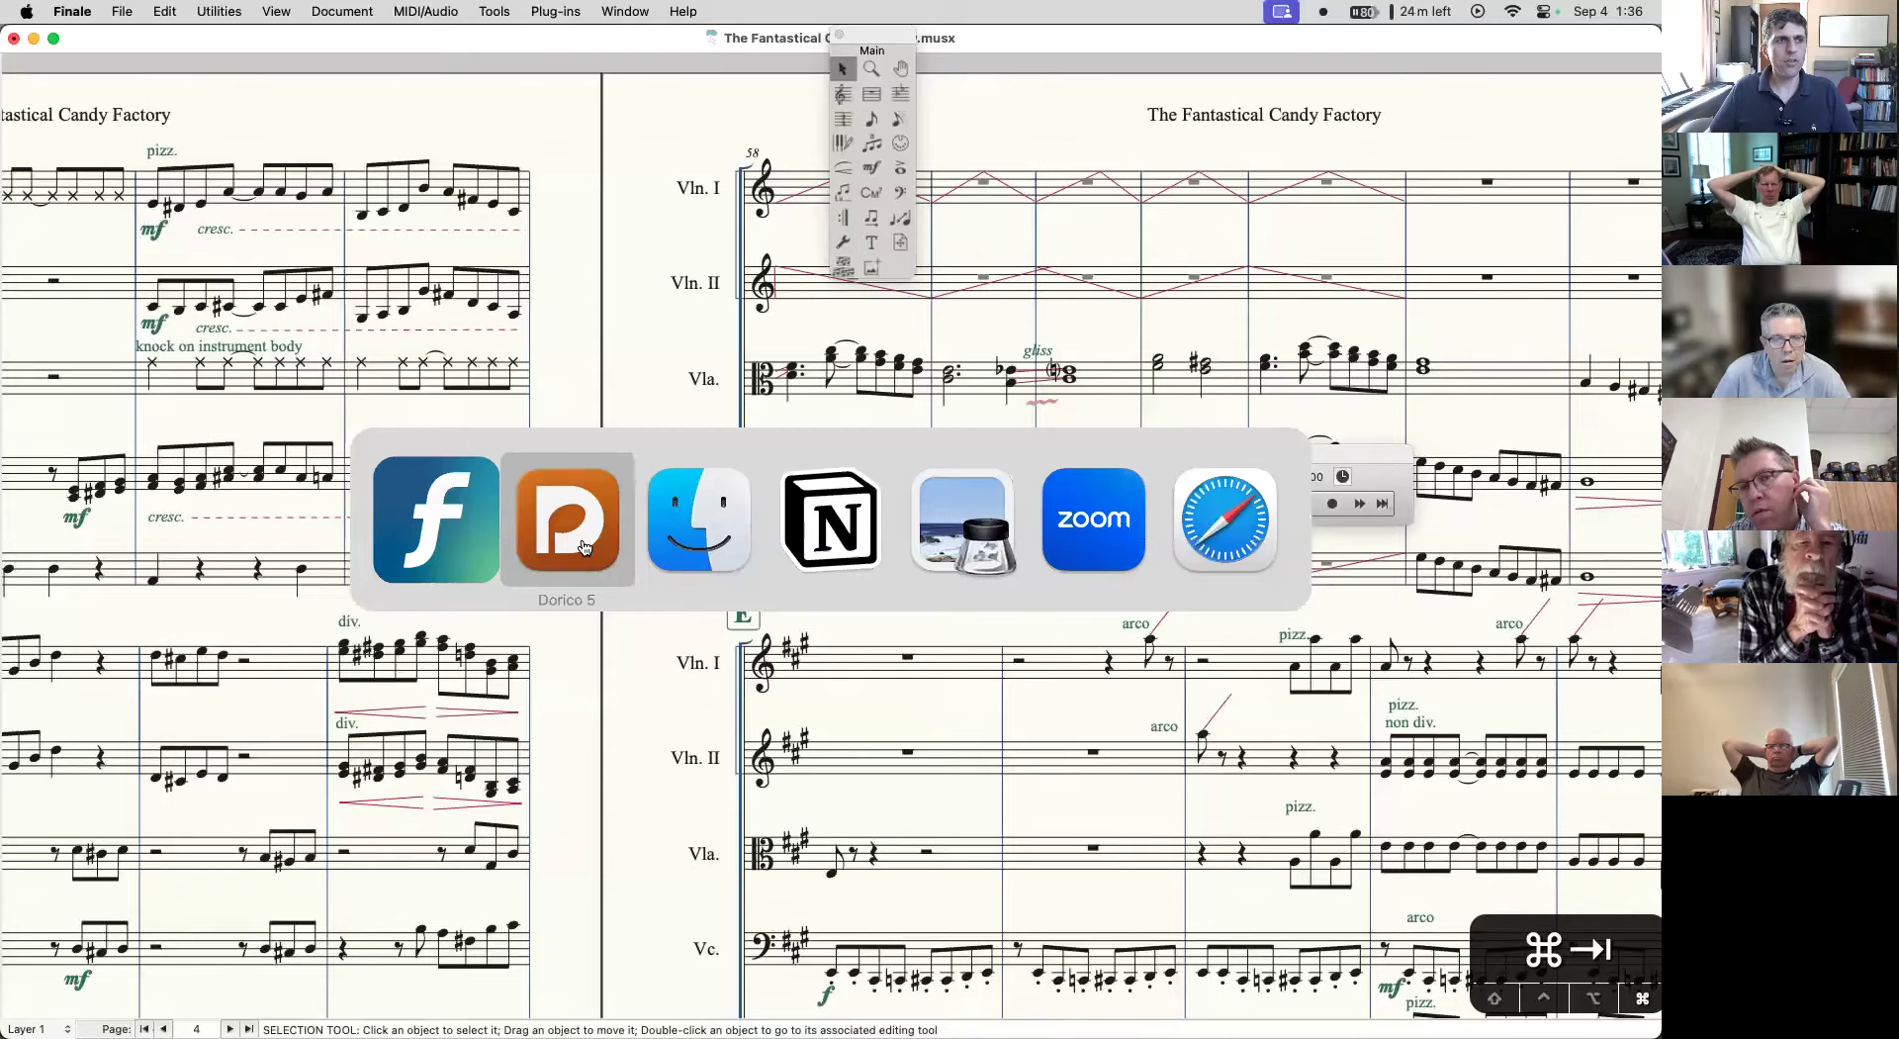
scroll(1171, 525, "right", 5)
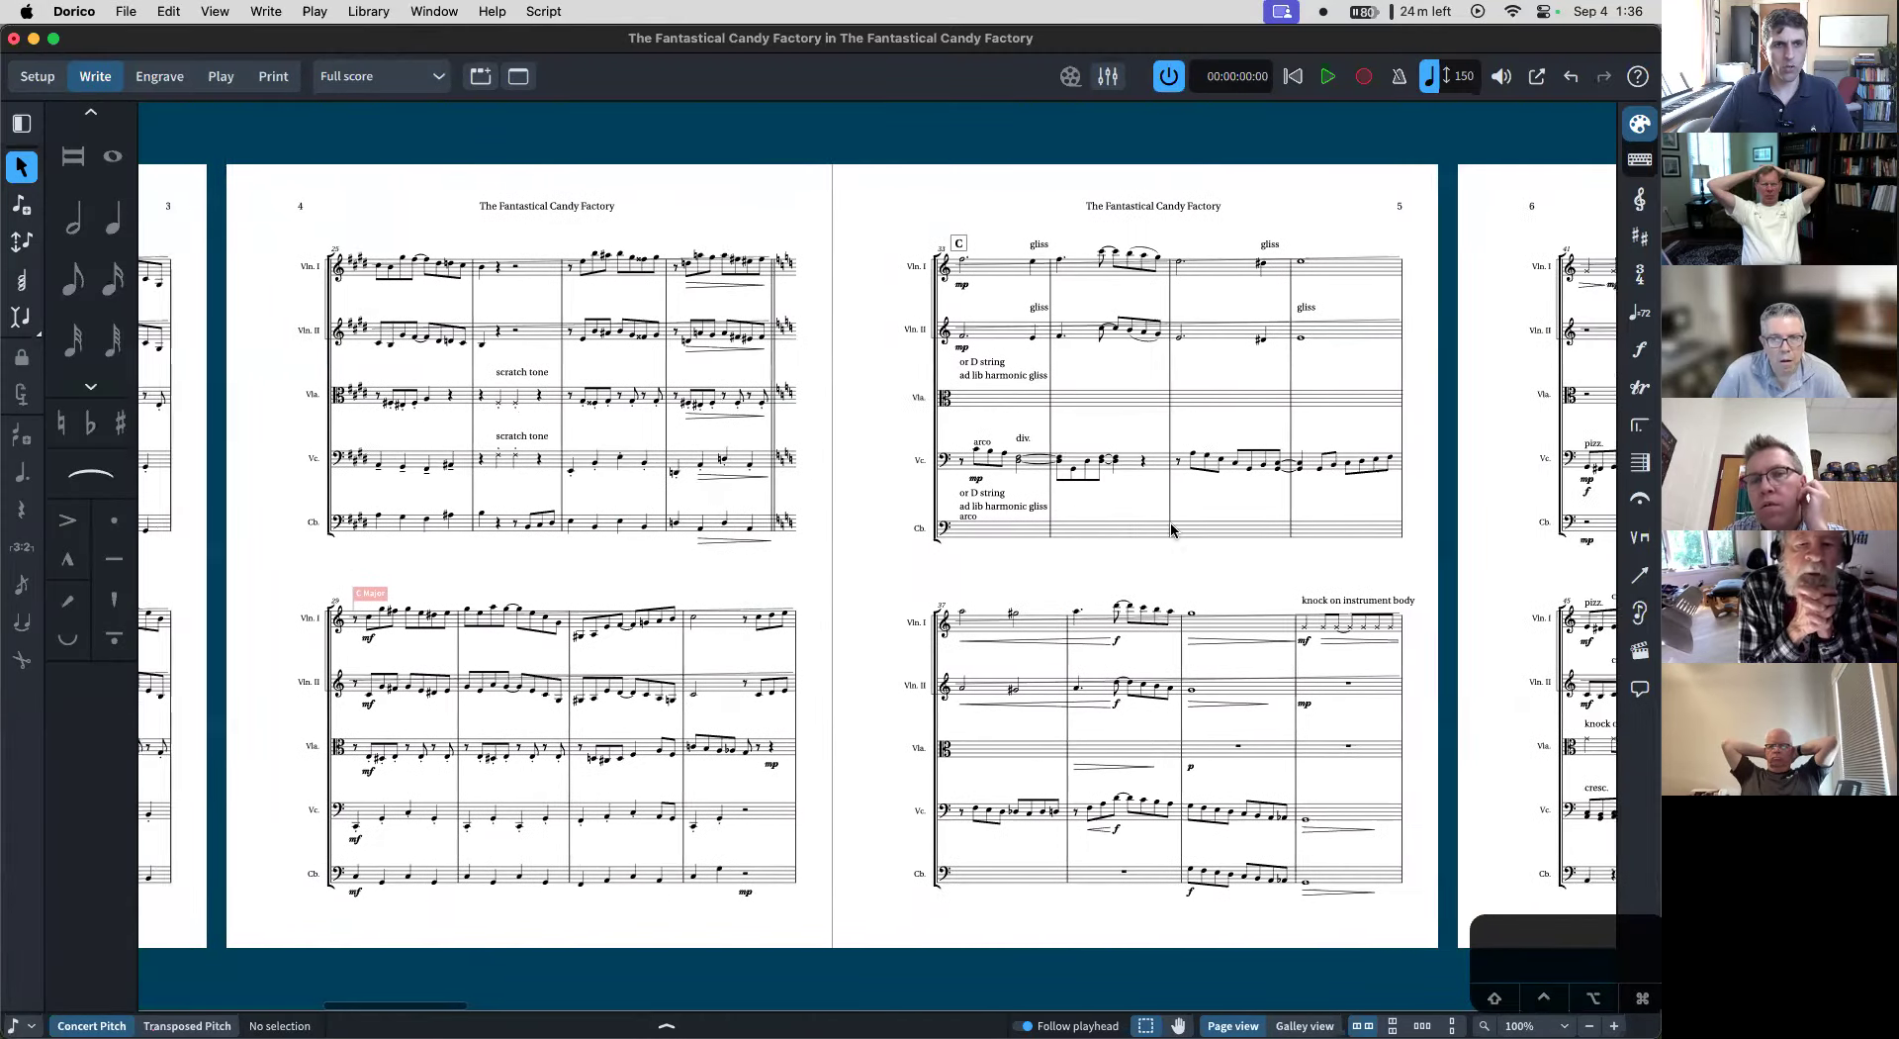
scroll(1171, 529, "right", 1)
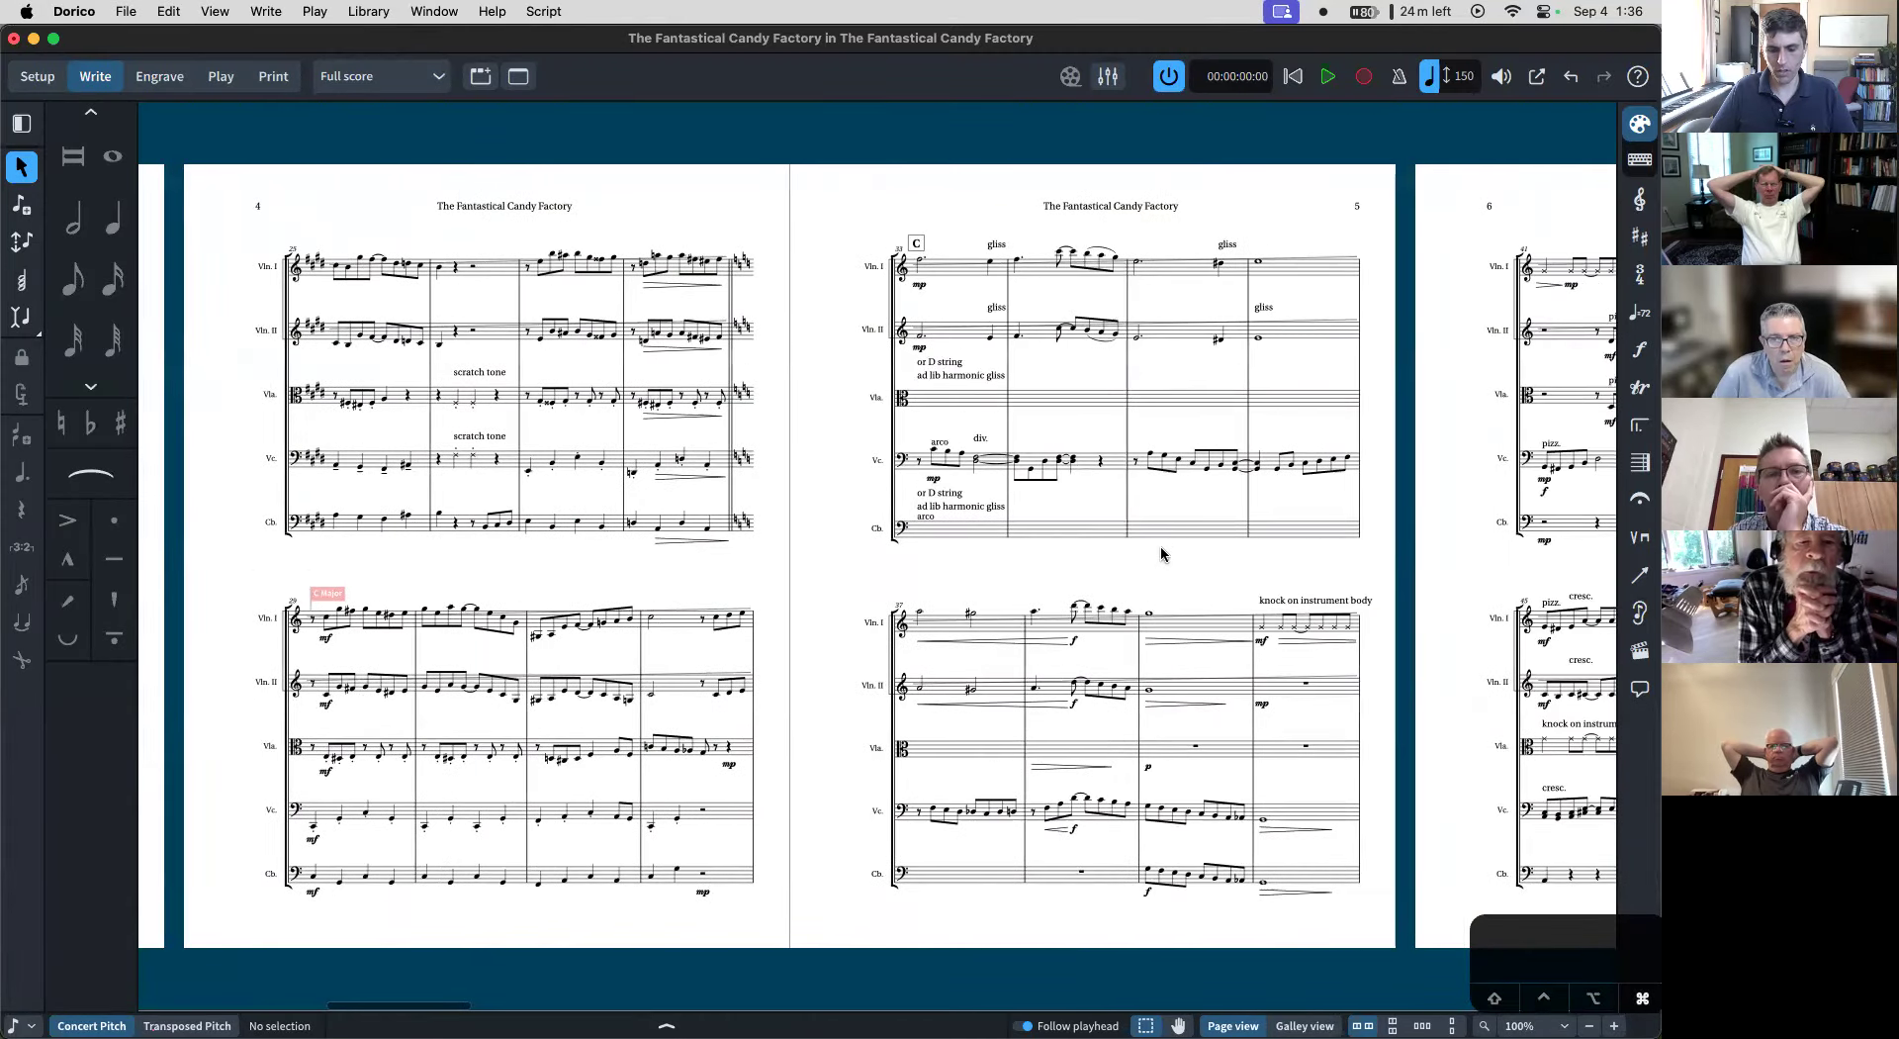
scroll(1162, 554, "right", 10)
scroll(1162, 554, "right", 4)
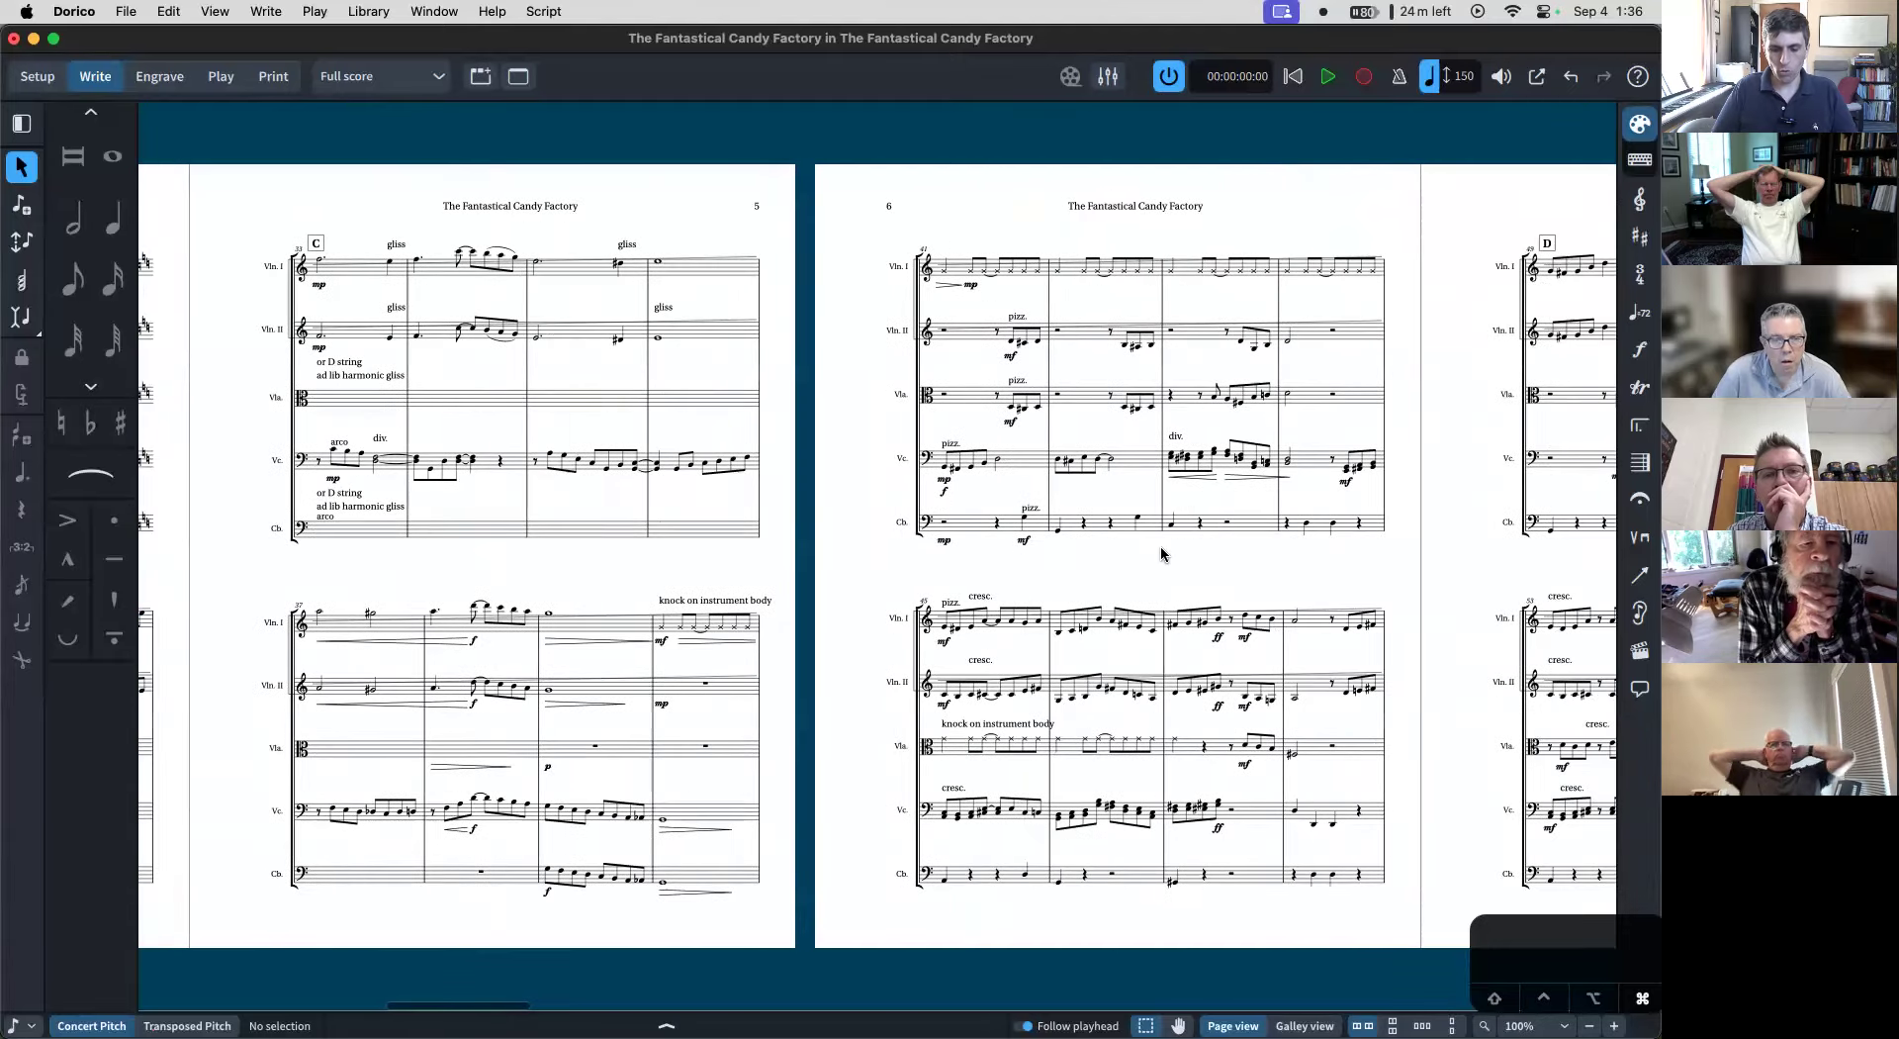
key("super+g")
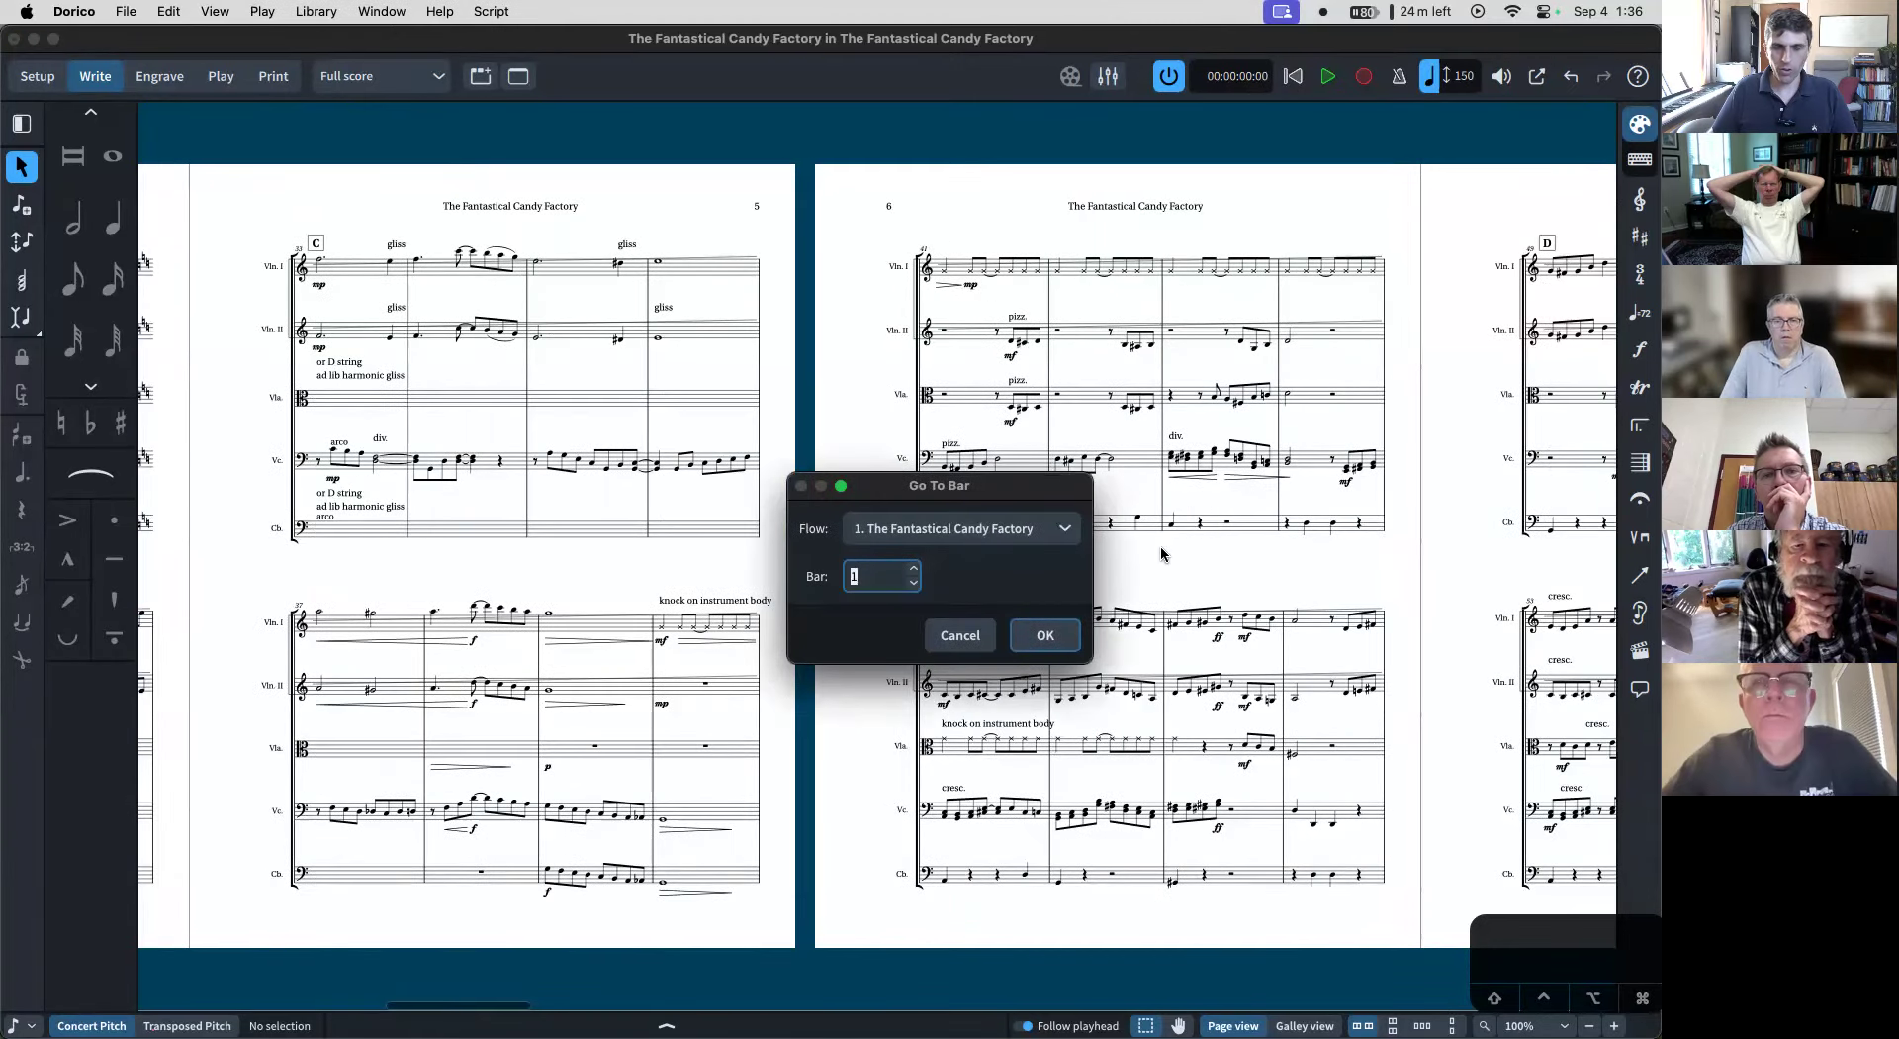
type("52")
key("Return")
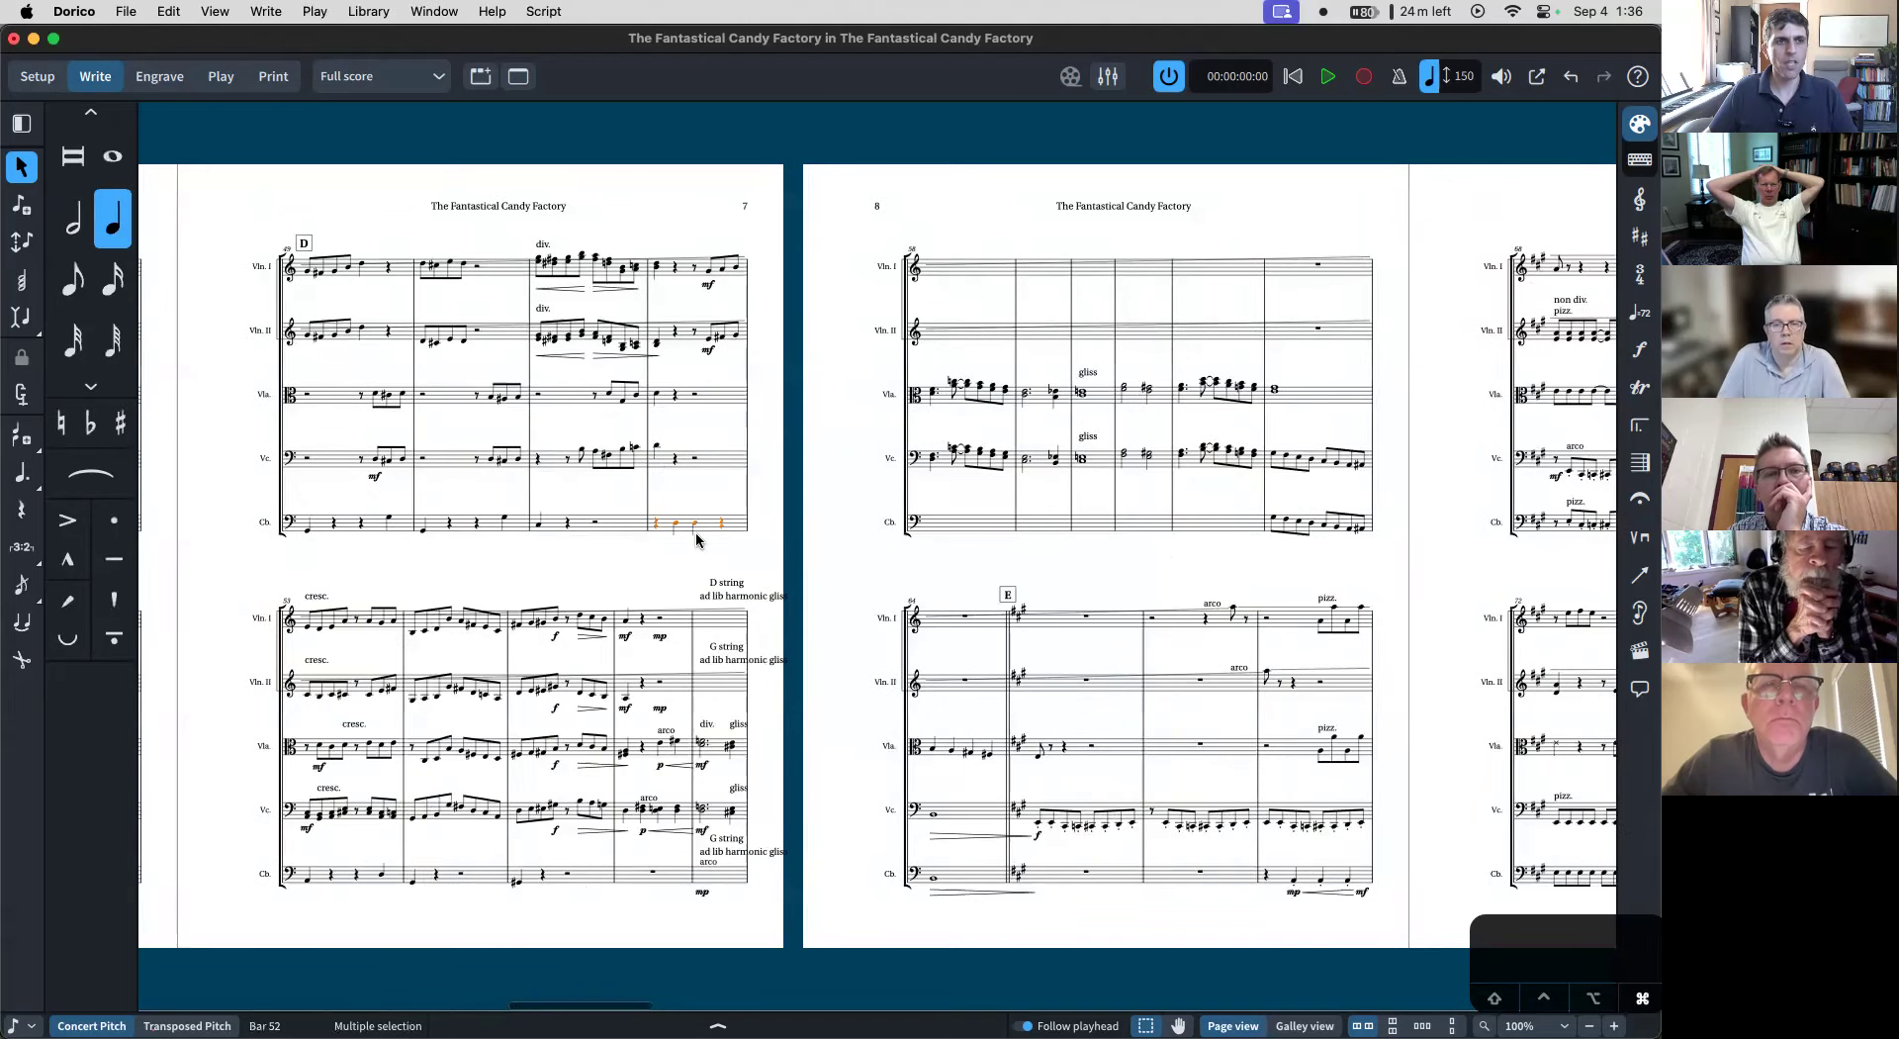
- Set the view to 200% and examine how the ad lib harmonic gliss passage before rehearsal mark E was imported
key("super+equal")
key("super+equal")
scroll(696, 540, "down", 5)
scroll(783, 542, "up", 7)
scroll(784, 543, "up", 1)
scroll(784, 542, "down", 3)
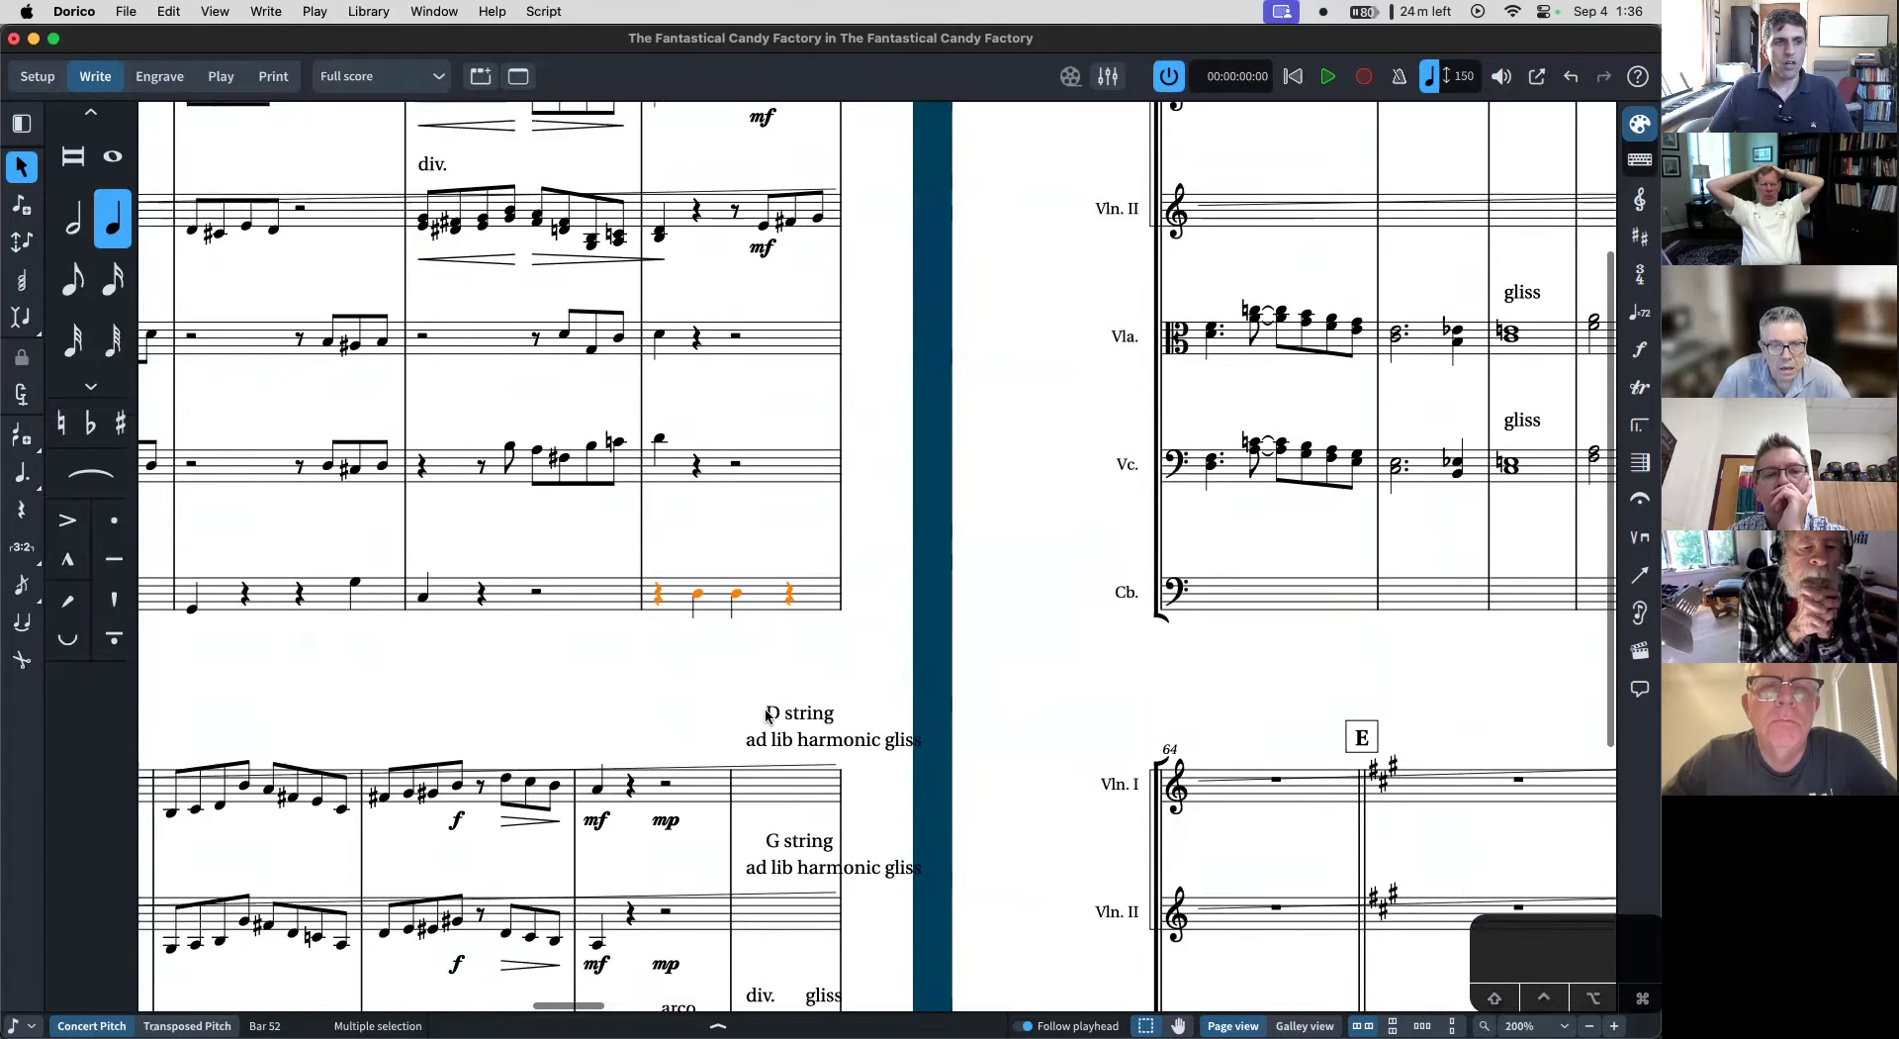
scroll(782, 710, "right", 6)
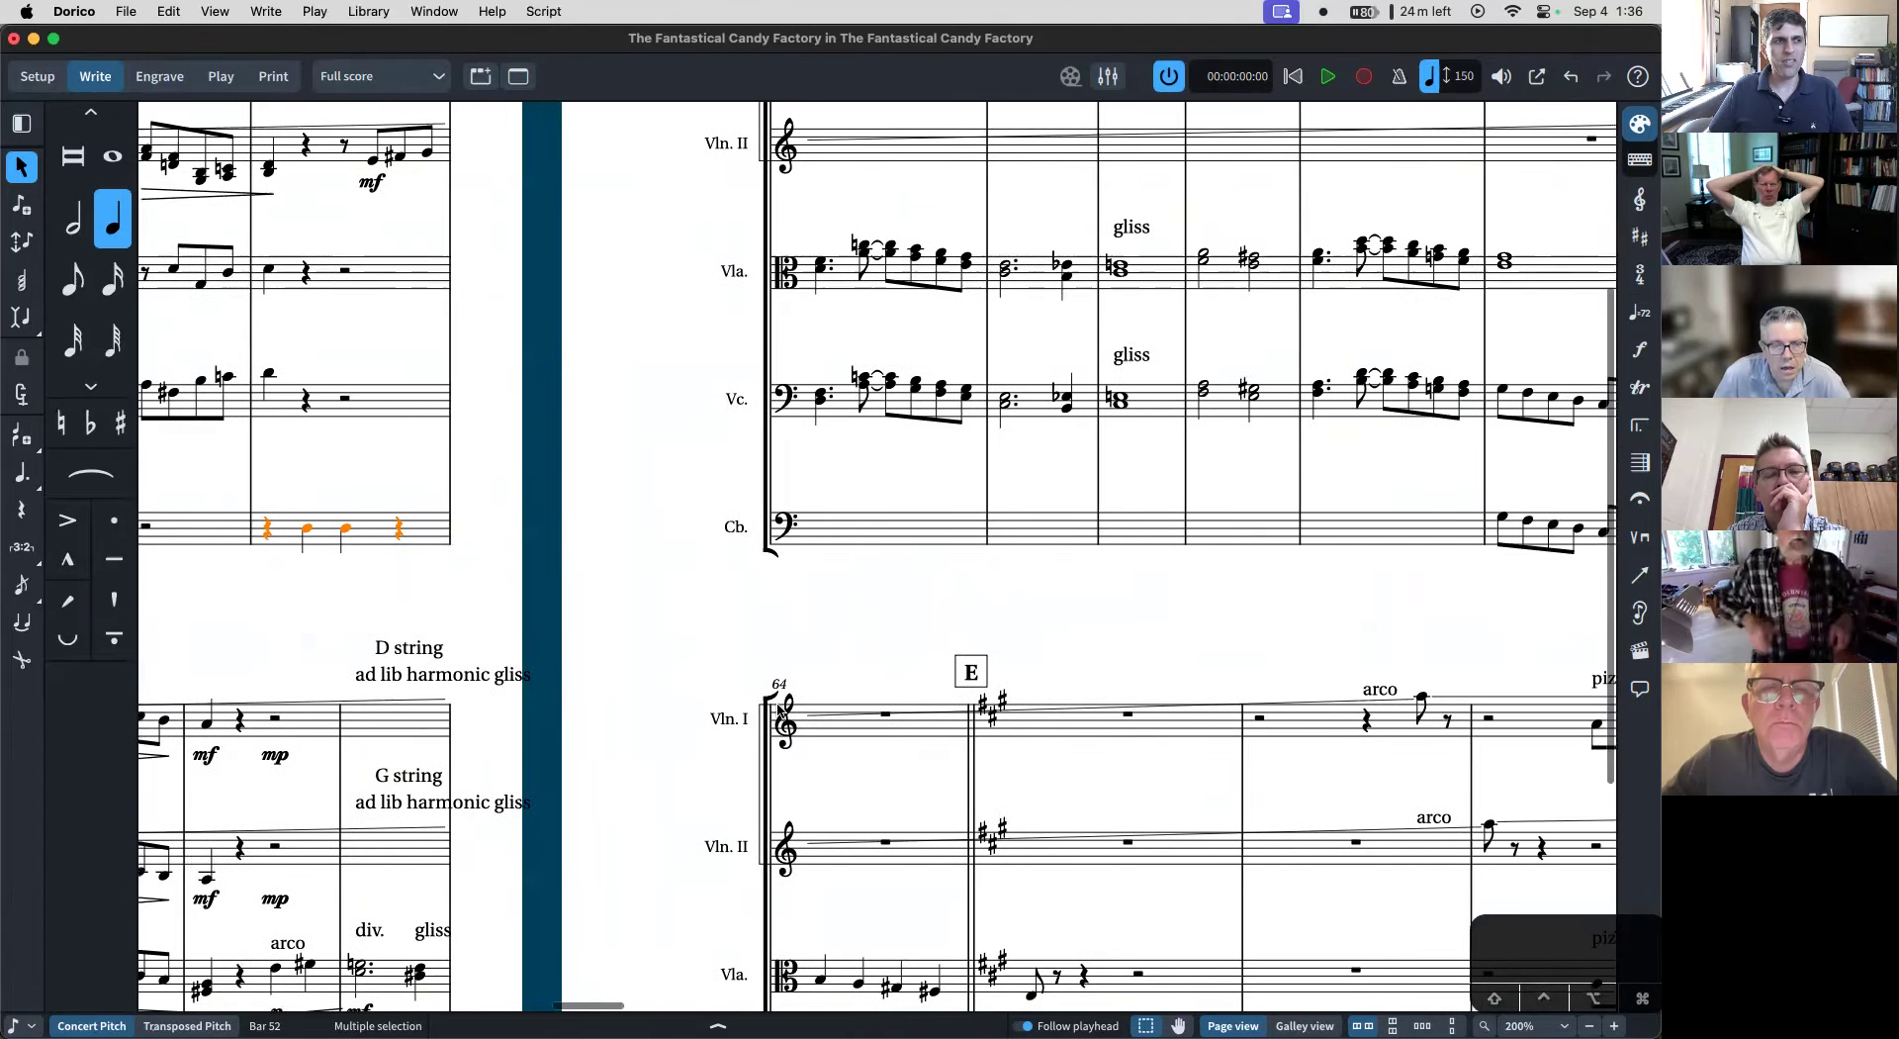
- Delete the overlong glissando line running through the Violin I staff across bars 5–66
scroll(782, 710, "left", 8)
scroll(467, 689, "left", 5)
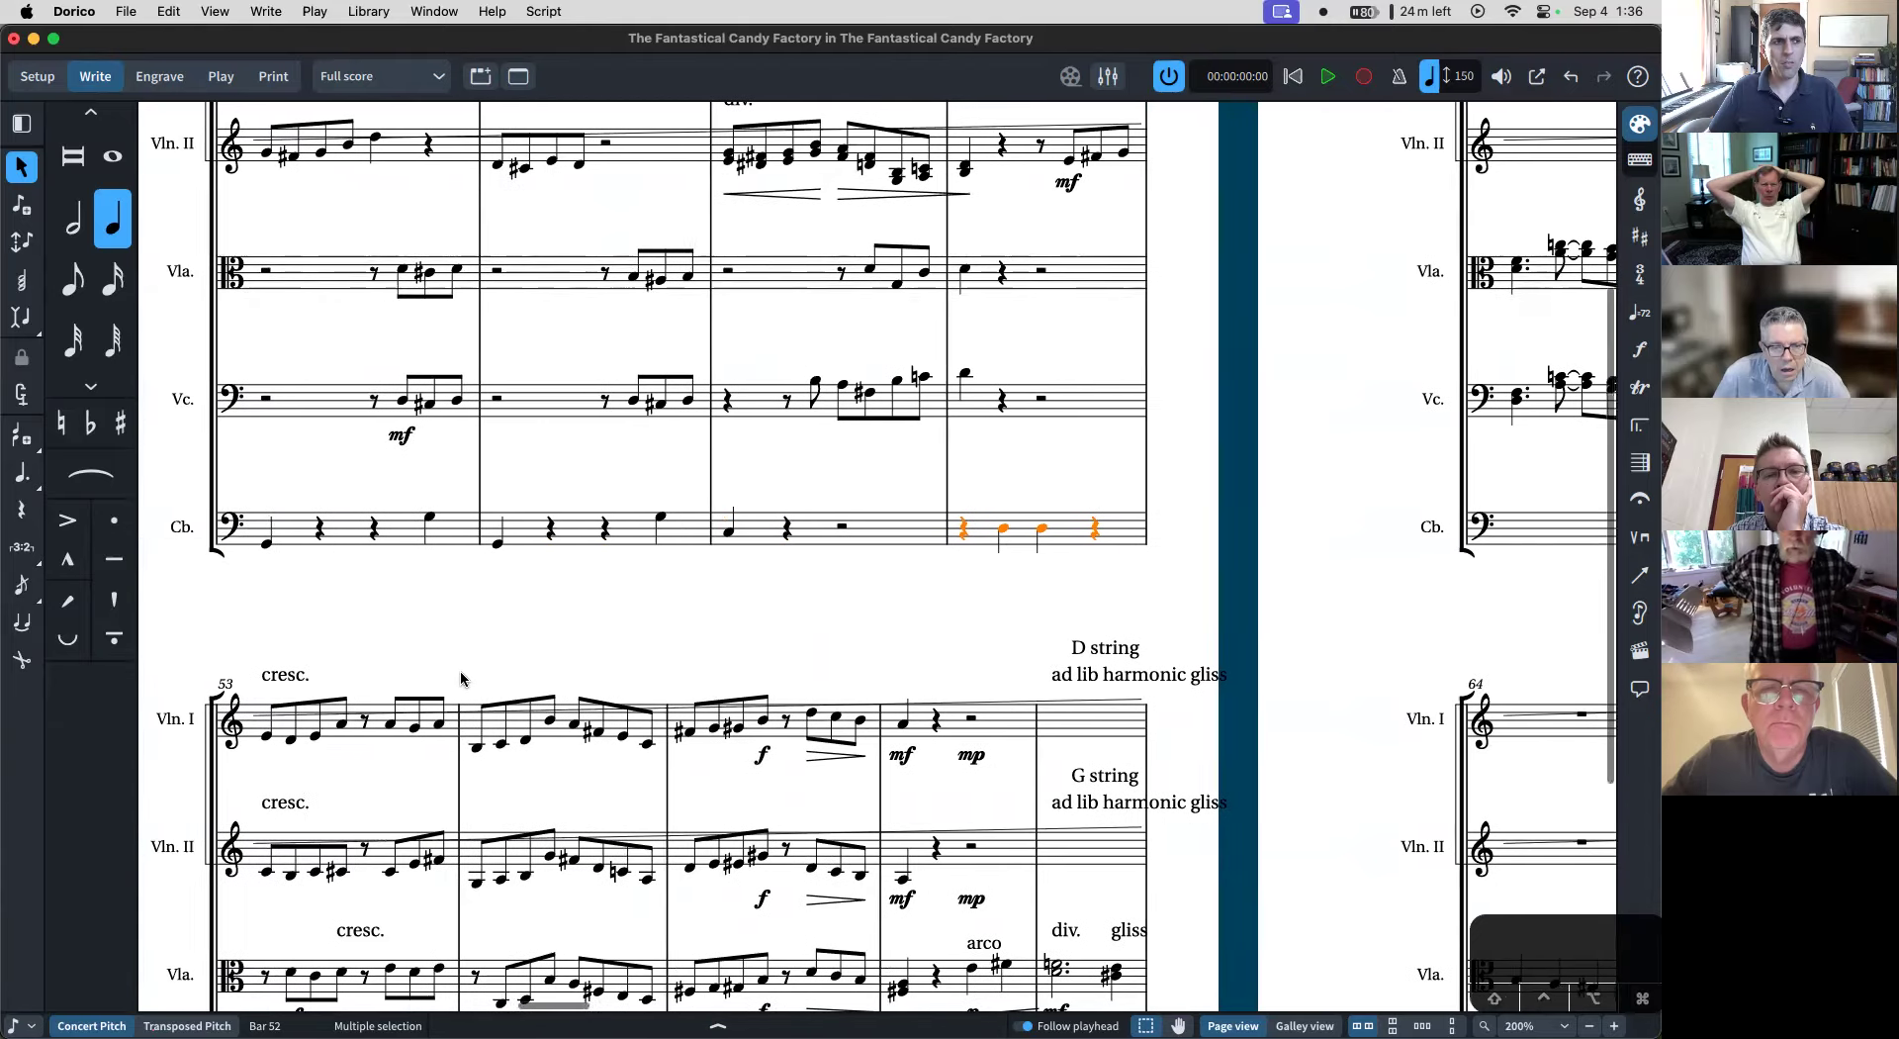
scroll(635, 657, "up", 2)
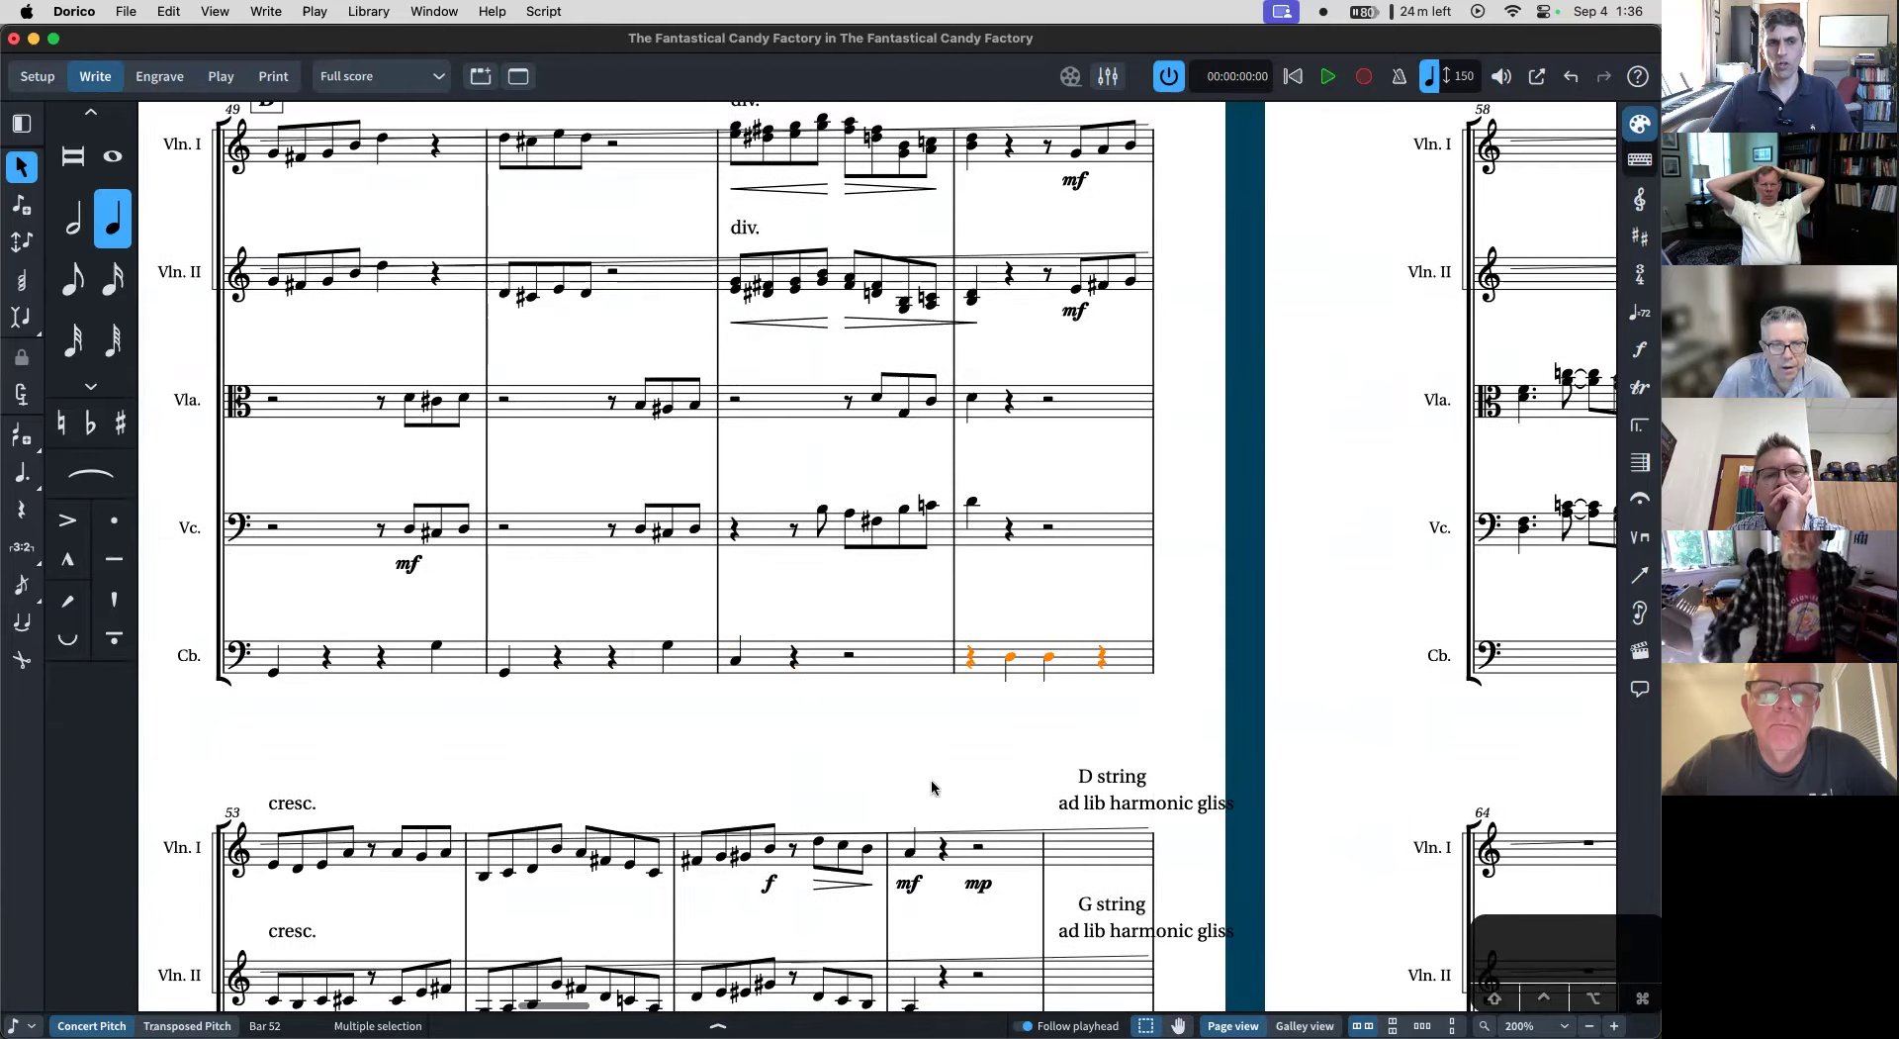
left_click(1019, 831)
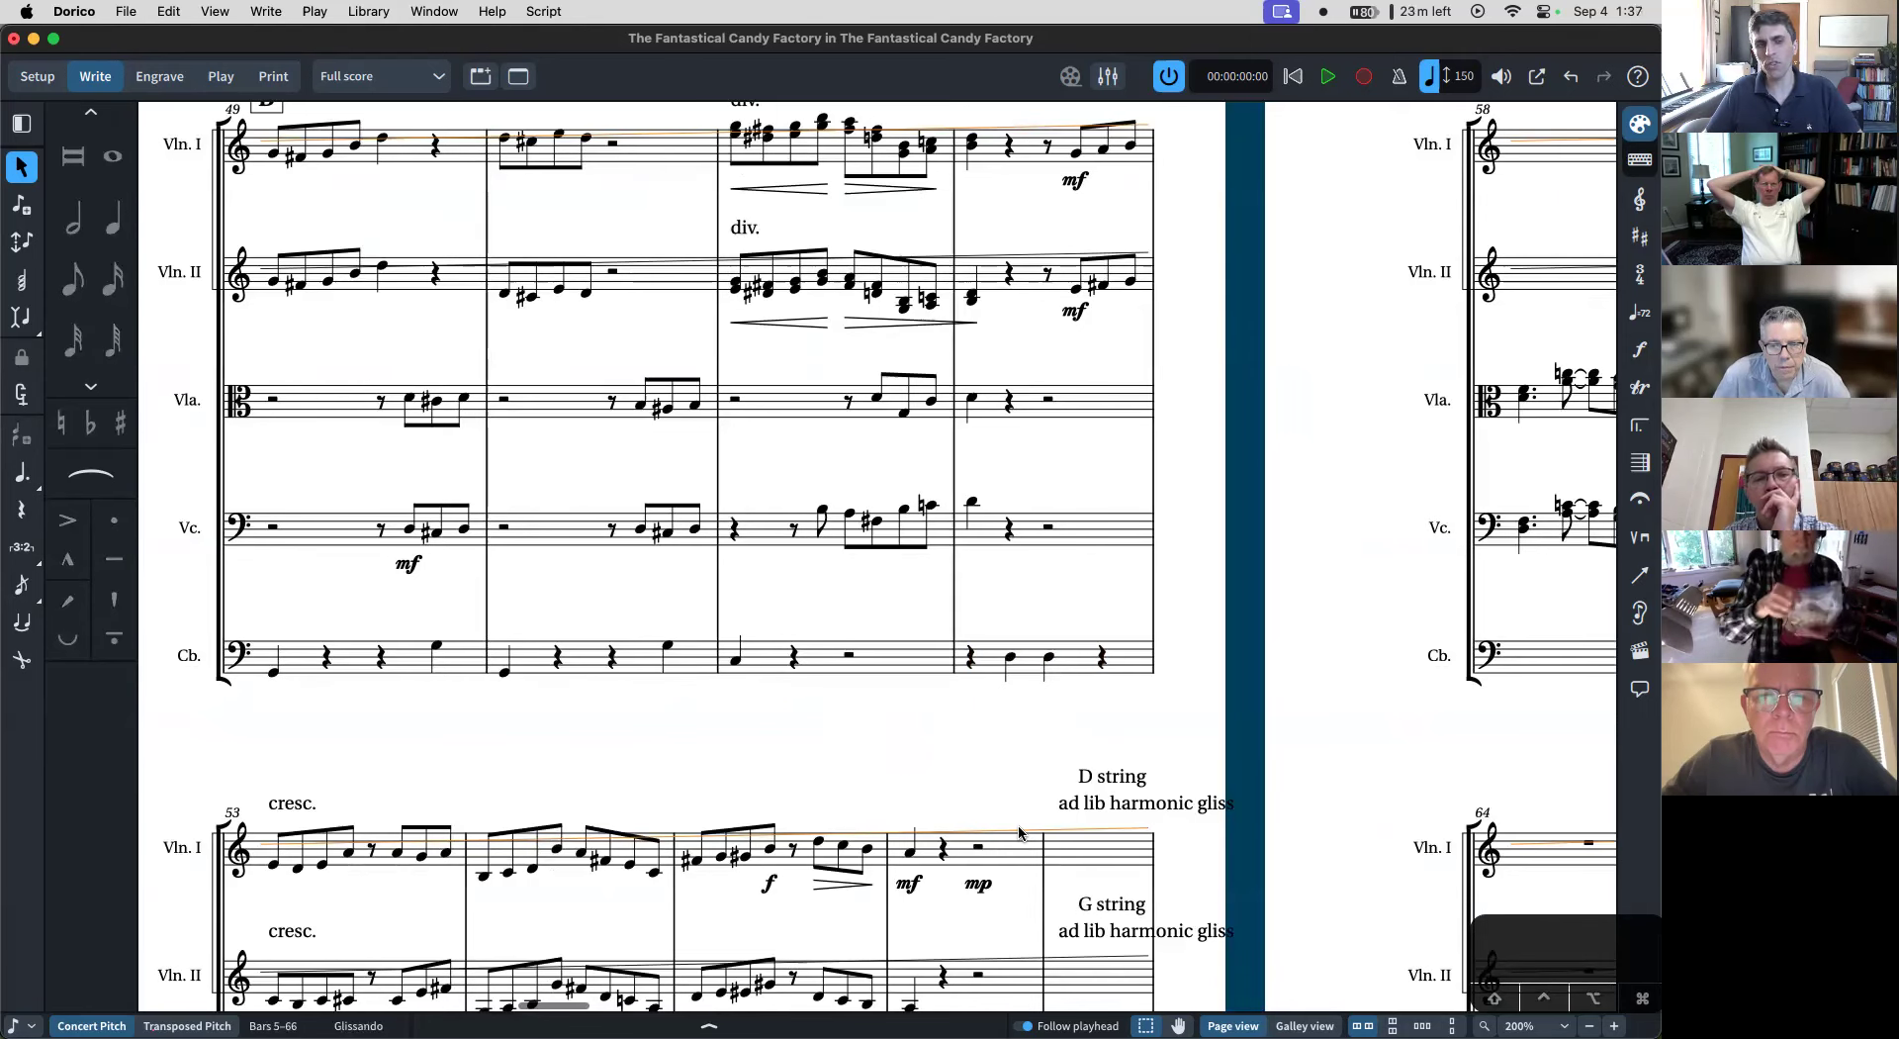
scroll(1019, 833, "right", 10)
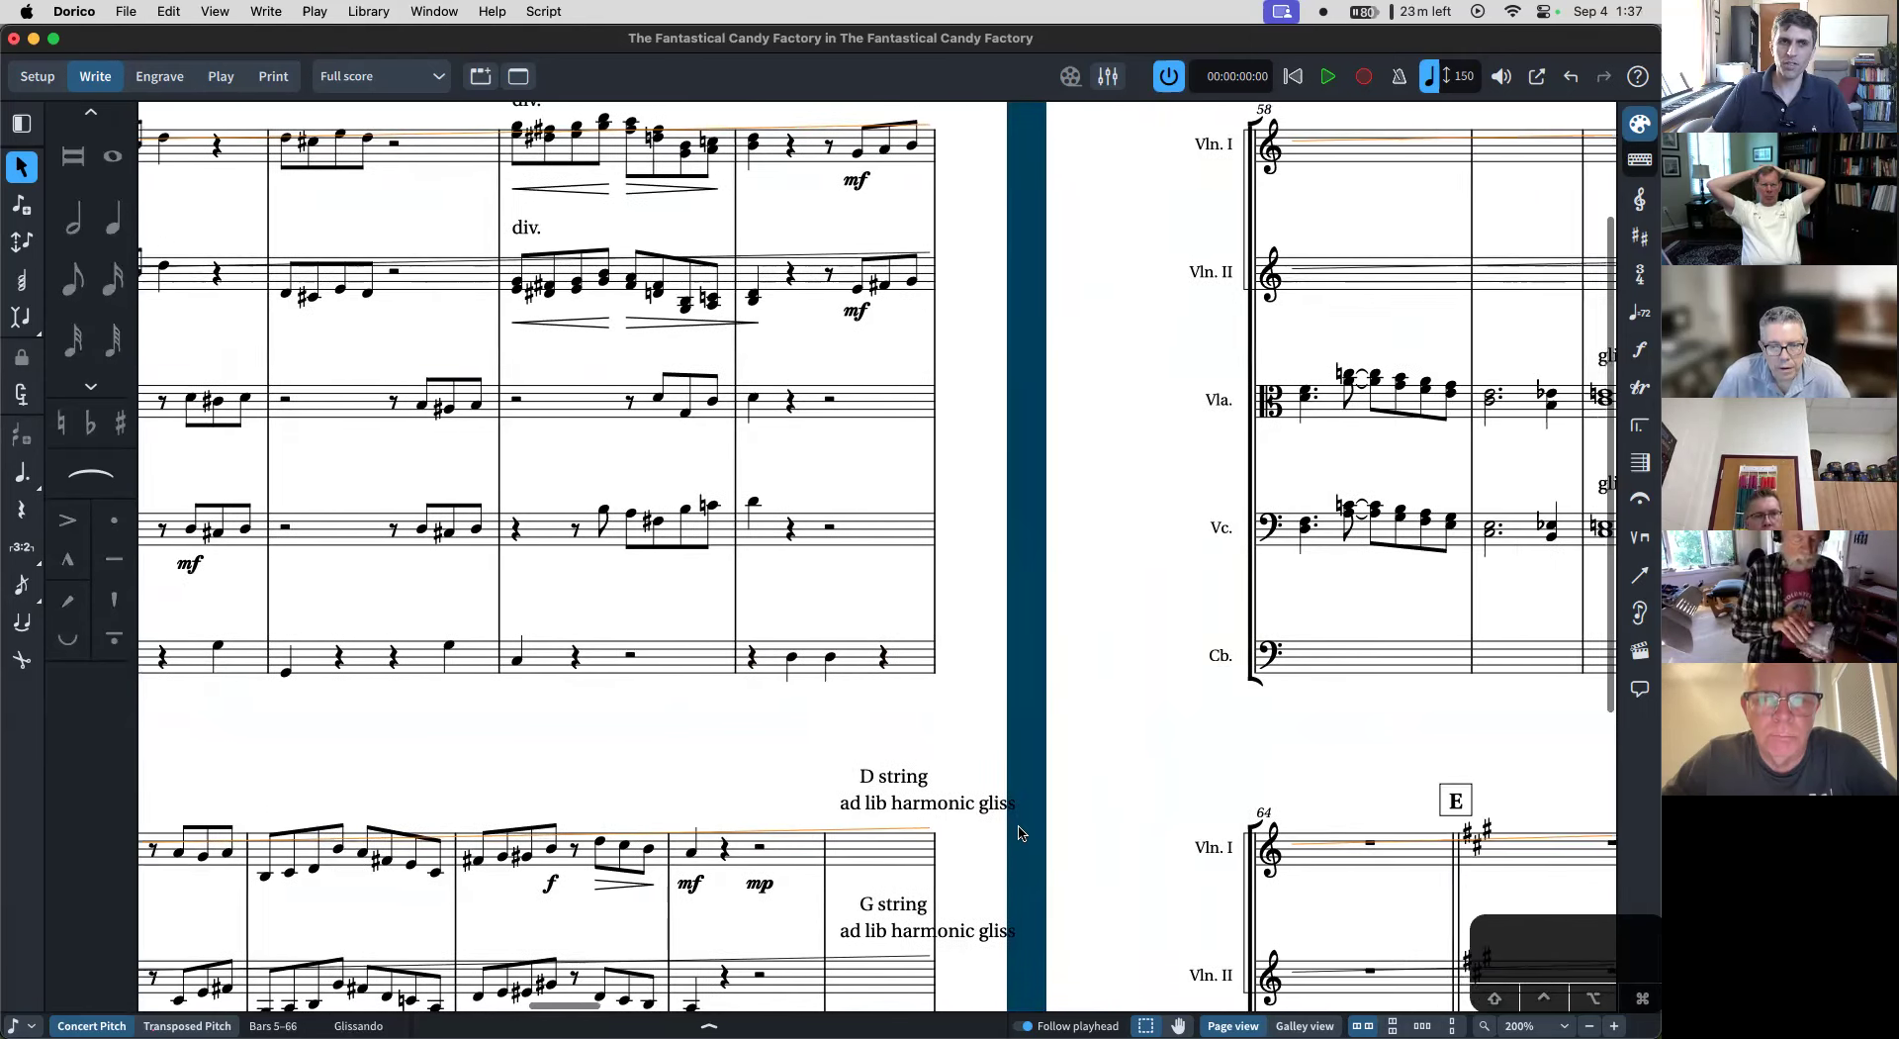
scroll(1019, 833, "right", 2)
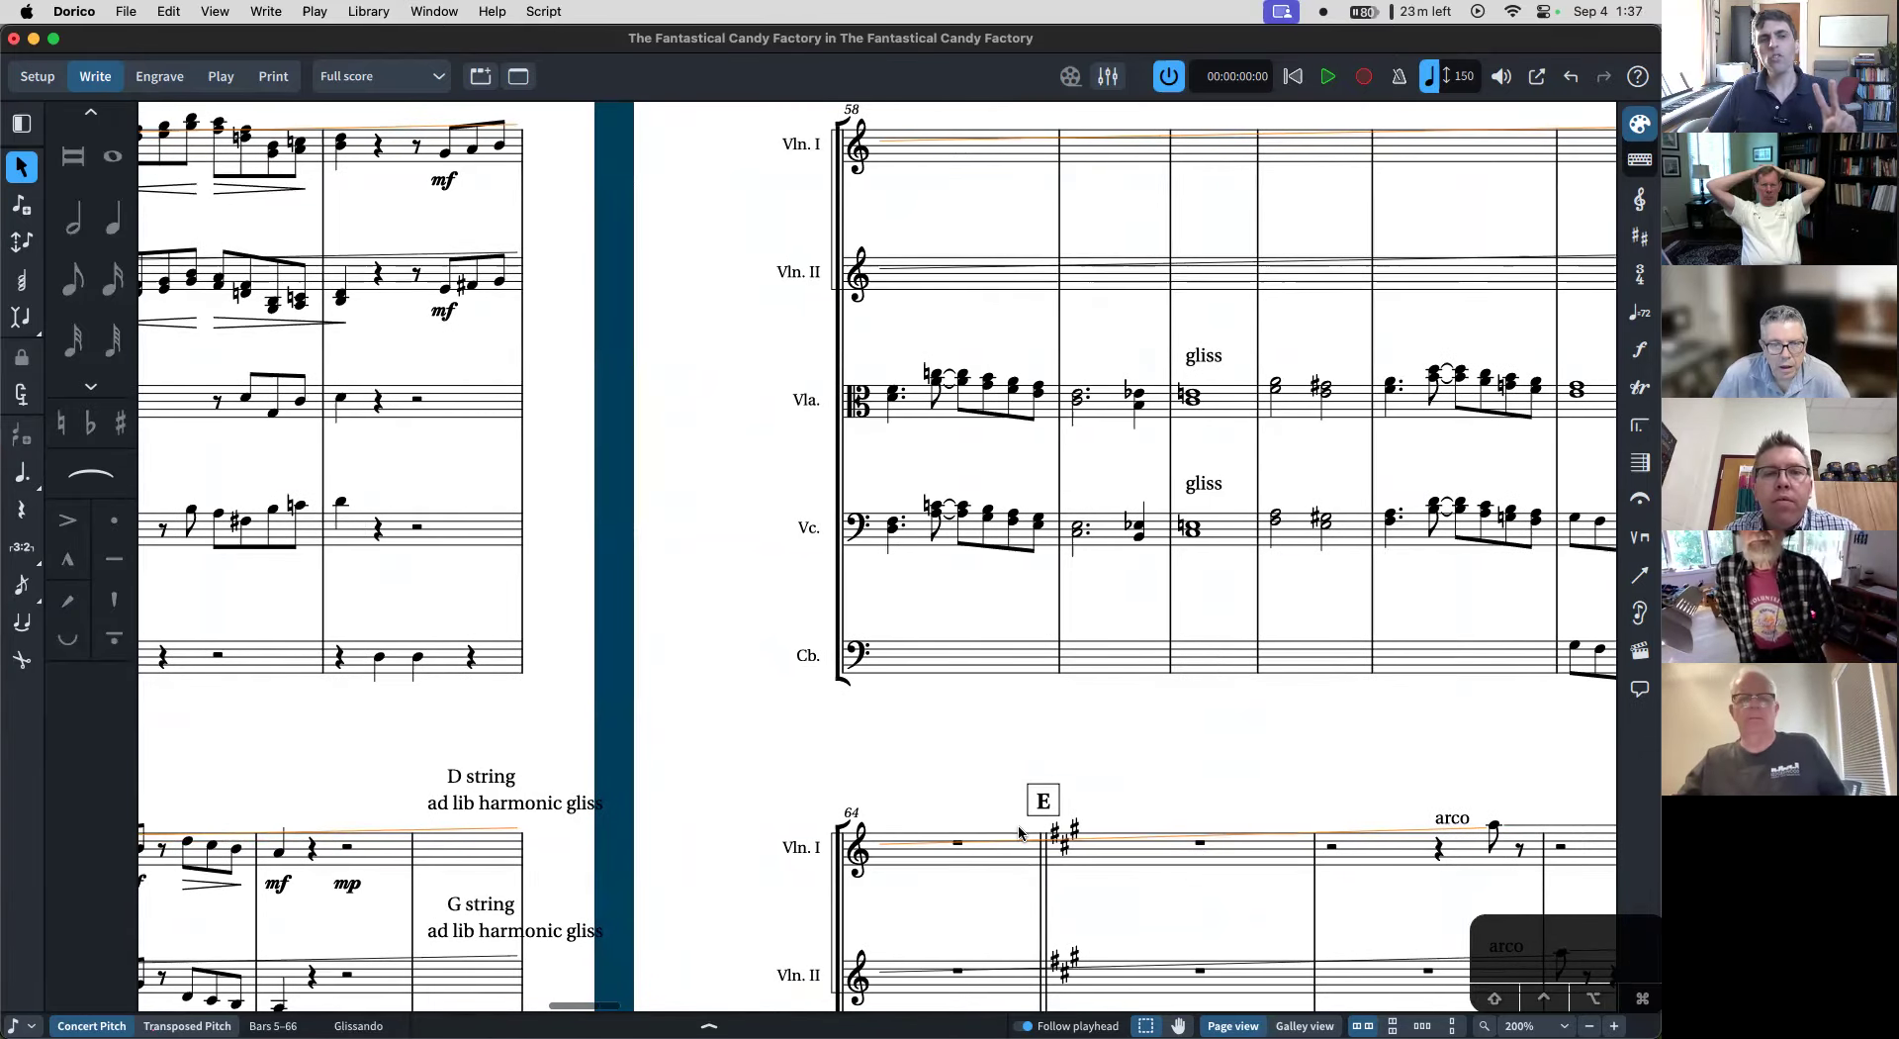
scroll(1019, 833, "right", 3)
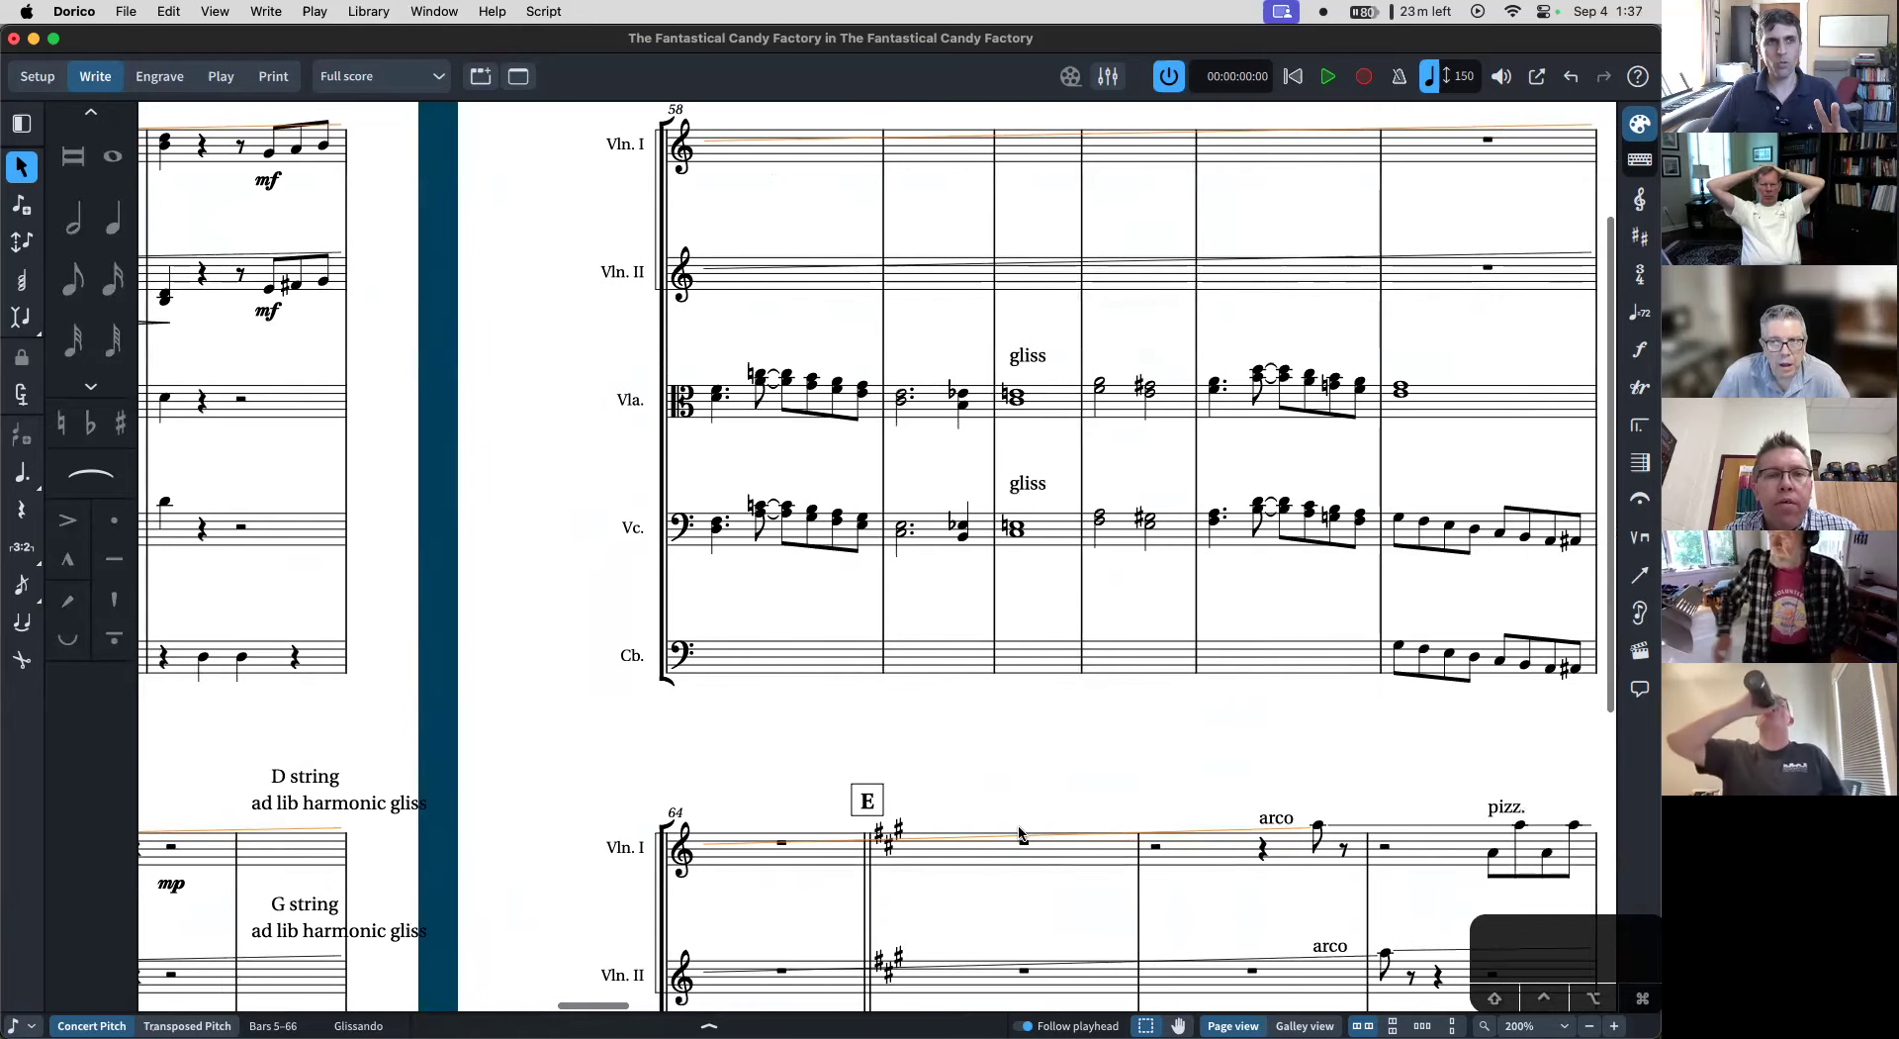
scroll(1019, 833, "left", 1)
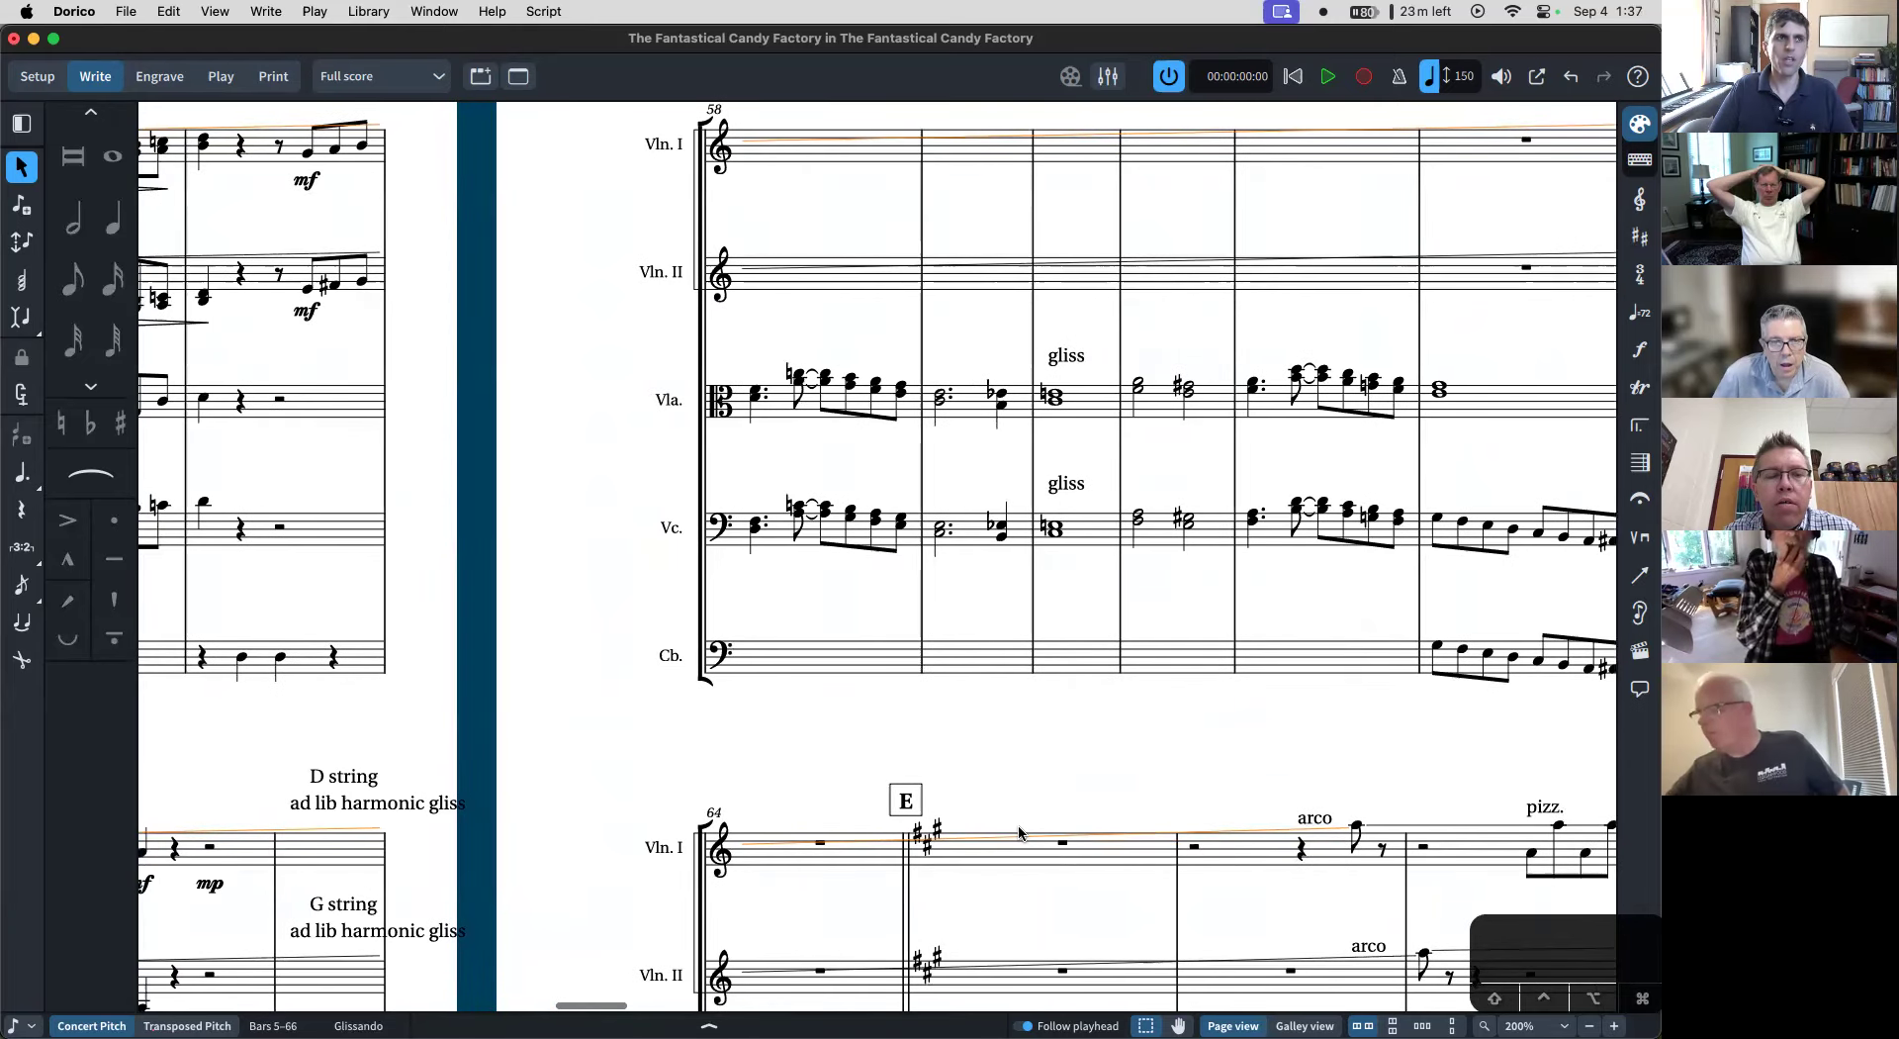
key("ctrl+Home")
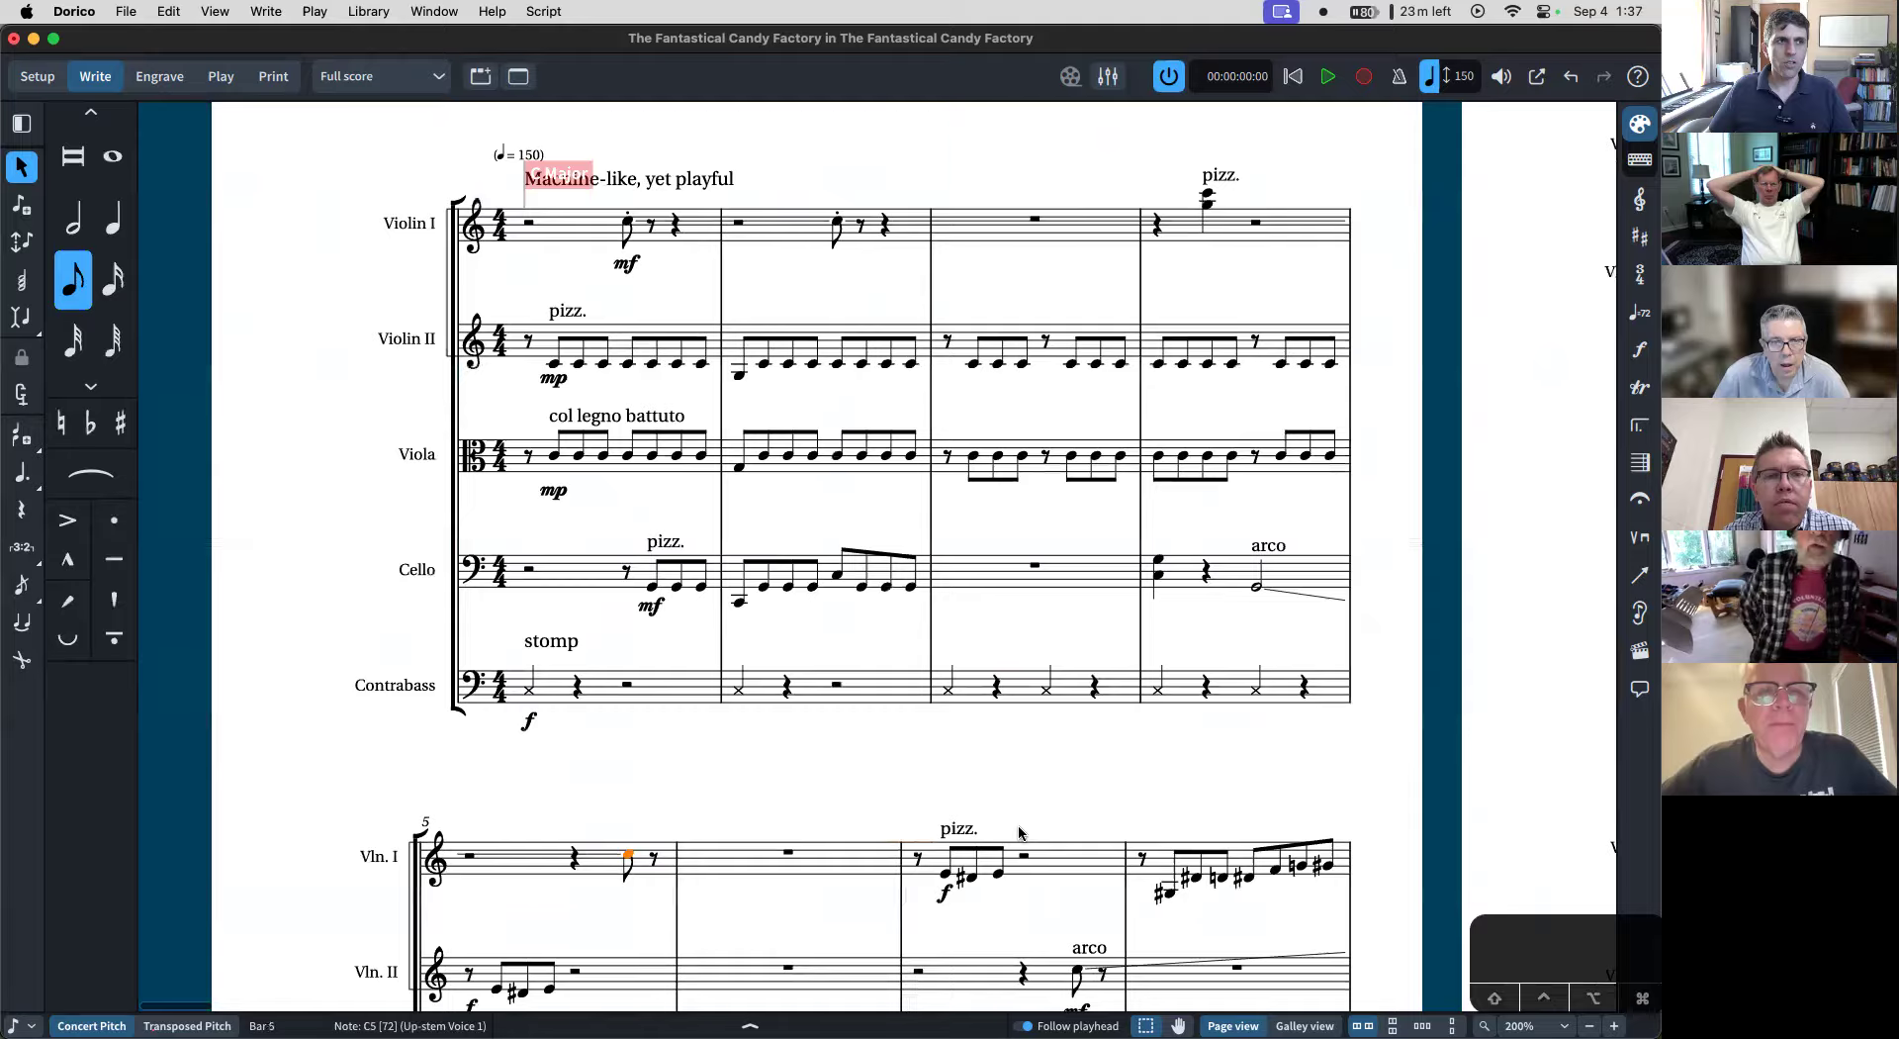
- Go to bar 57 and delete the overlong glissando line on the Violin II staff spanning bars 7–66
scroll(1019, 833, "right", 10)
scroll(1019, 833, "right", 20)
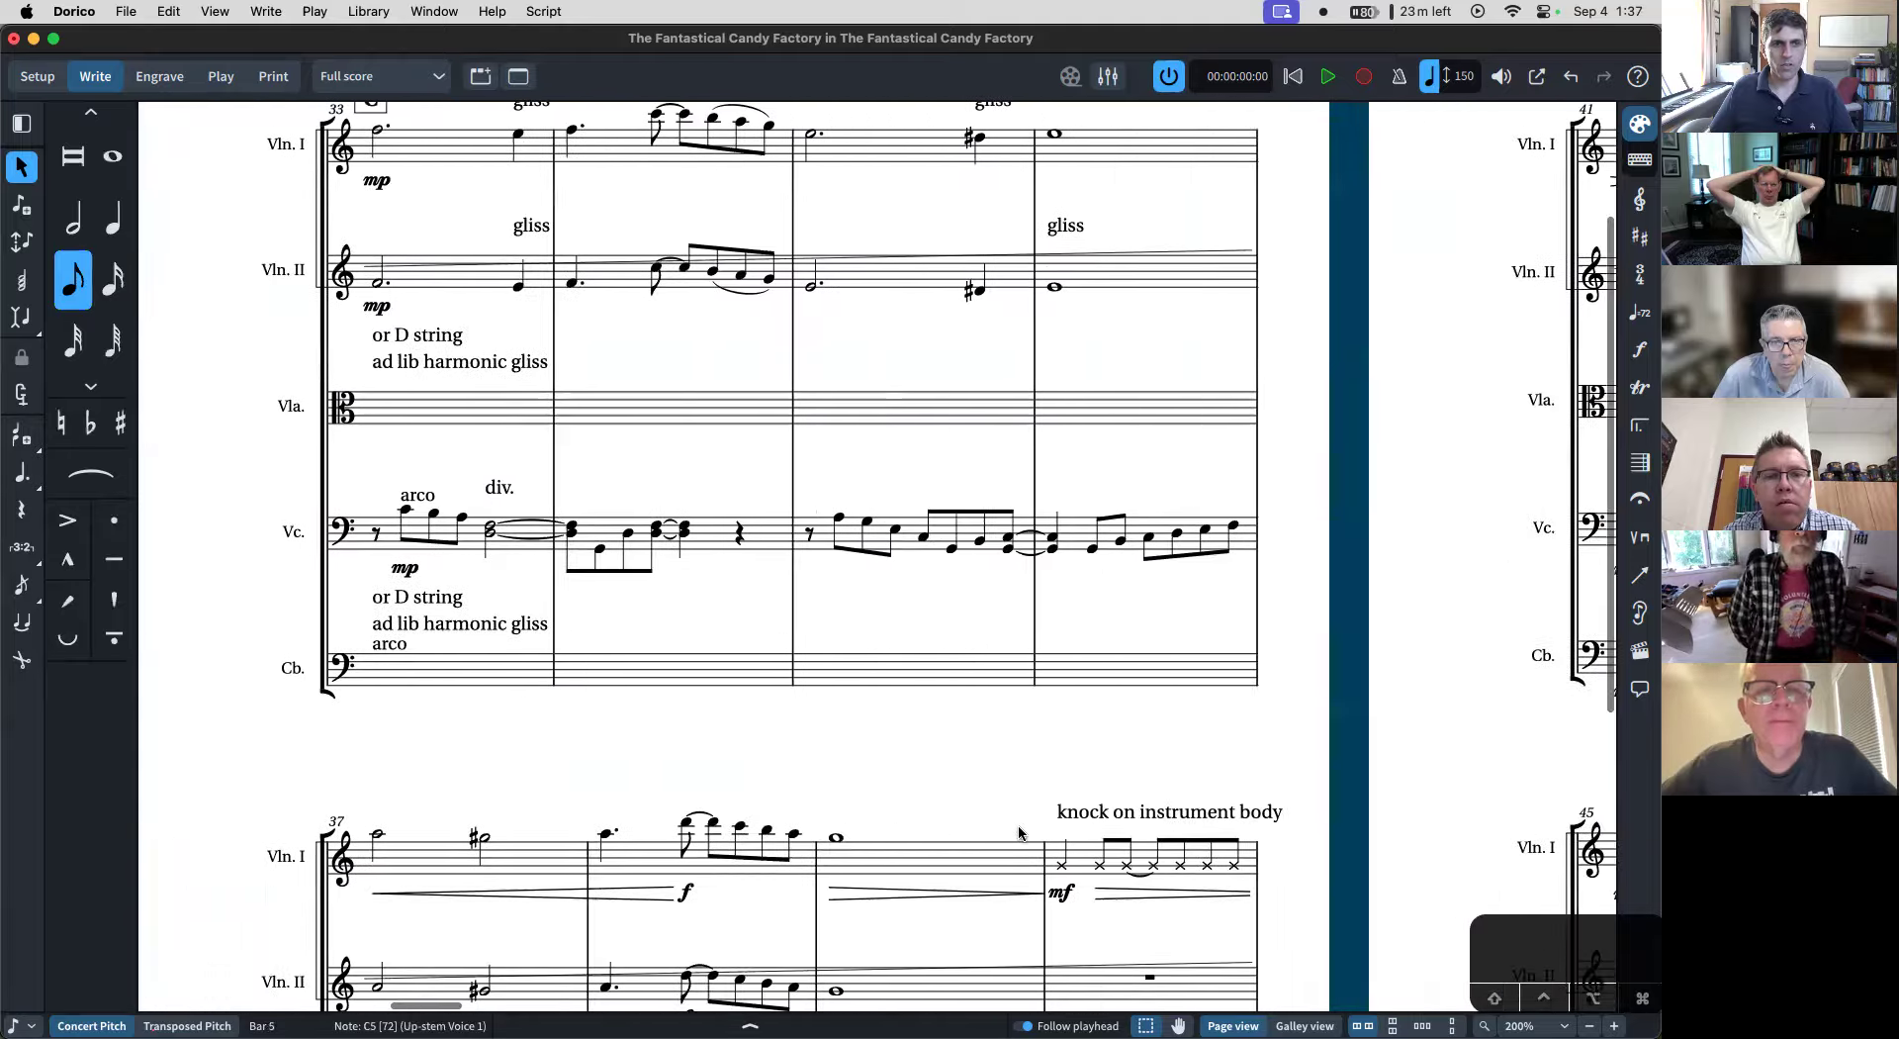
scroll(1019, 833, "right", 3)
key("super+g")
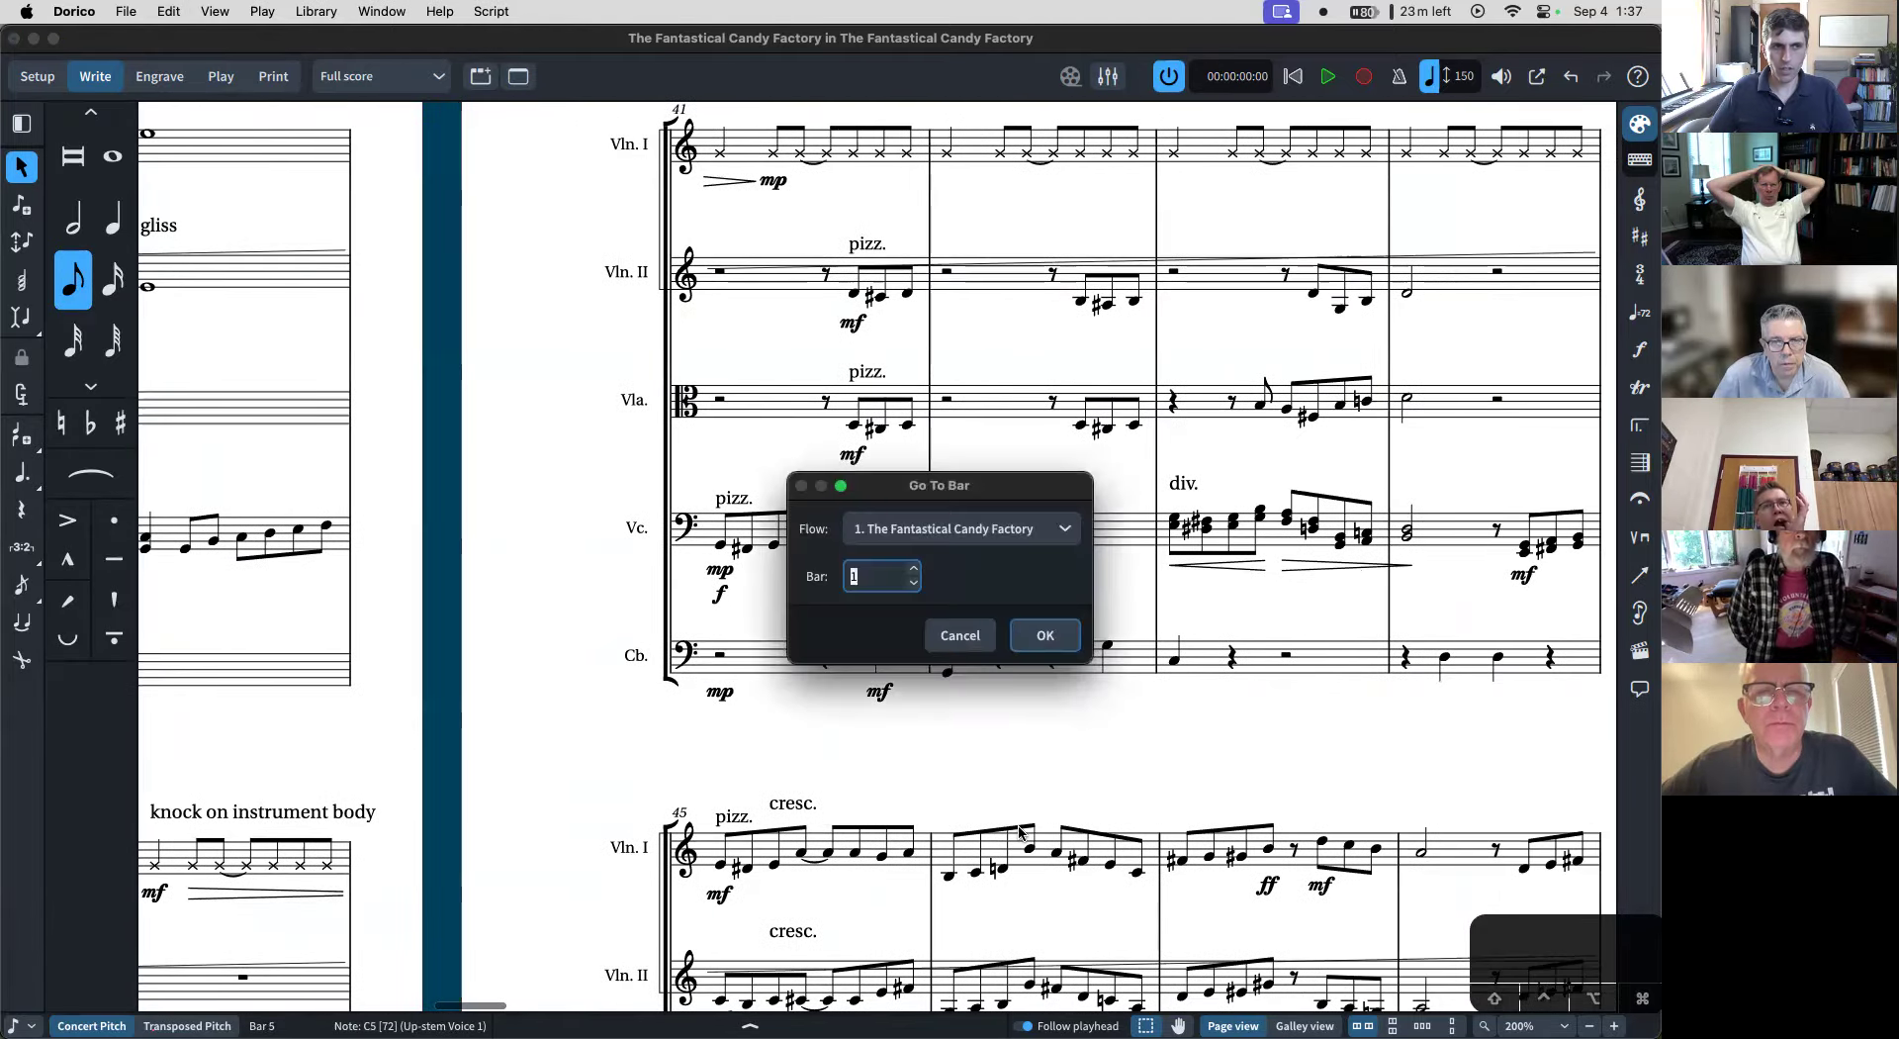
type("57")
key("Return")
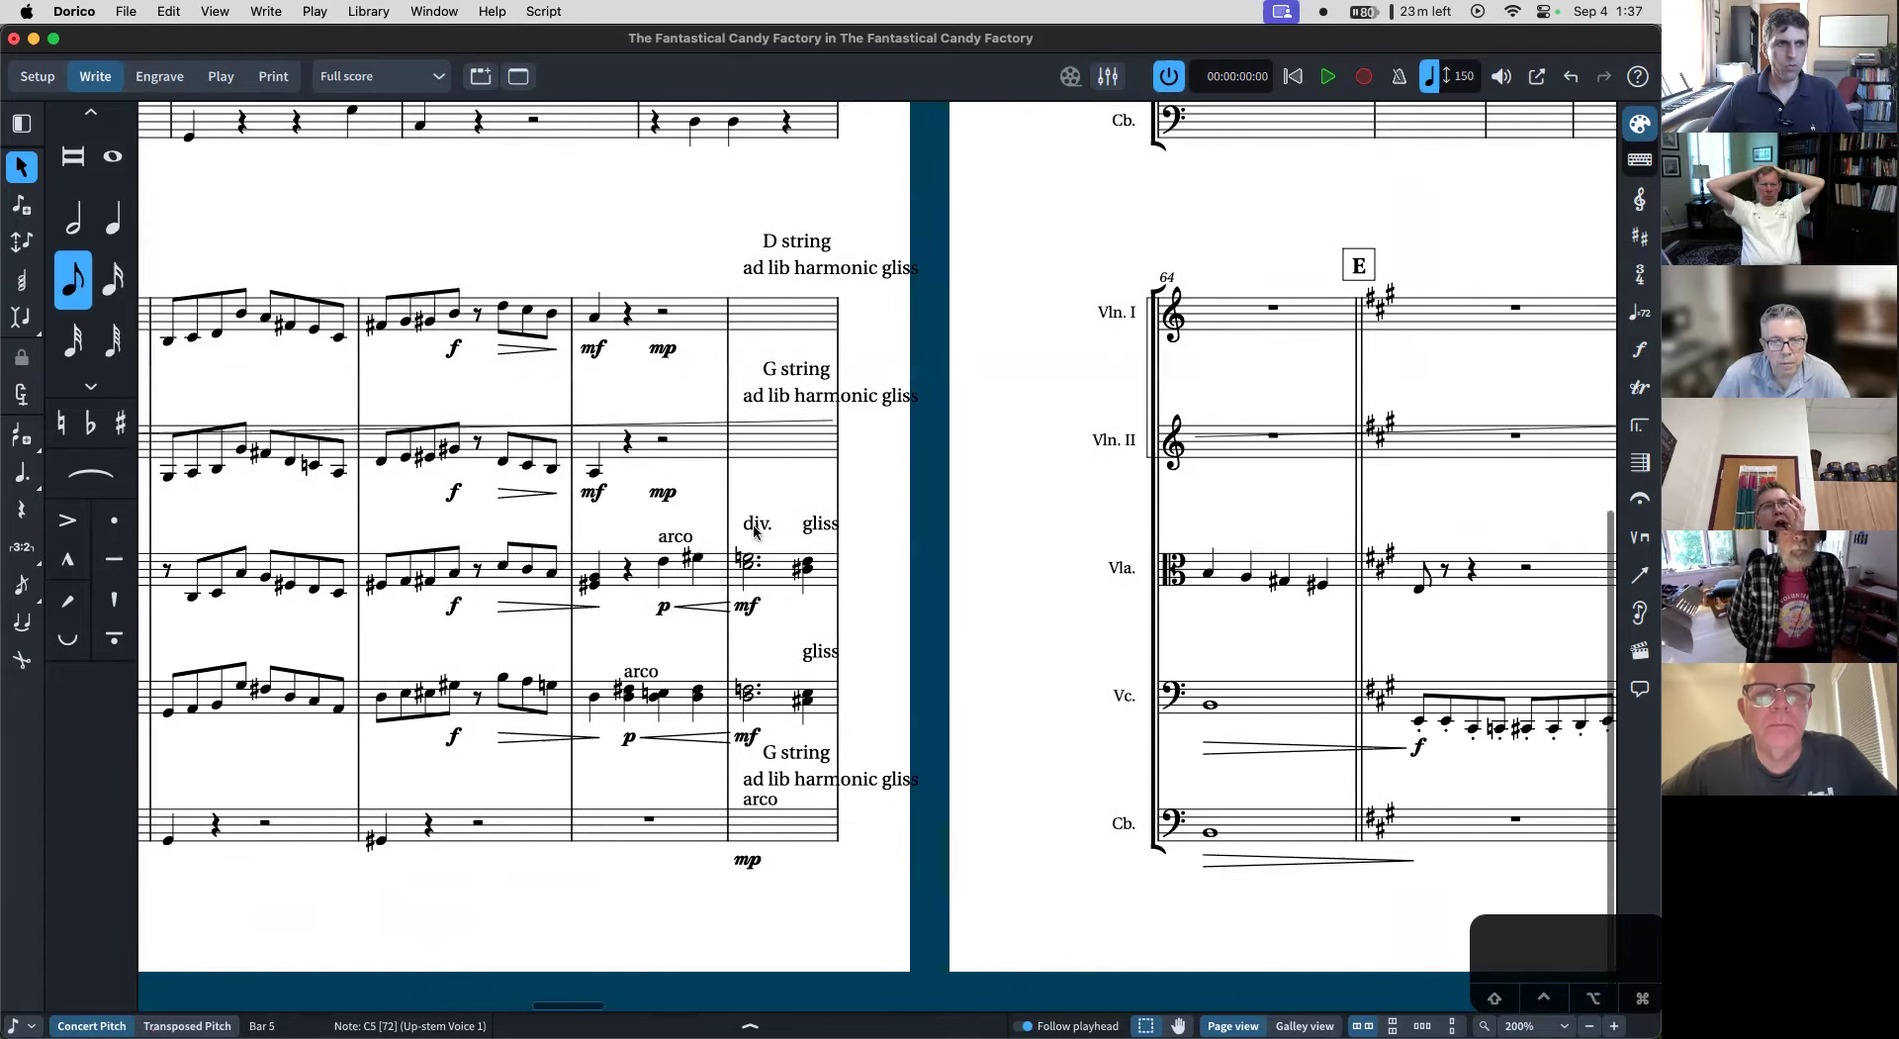
left_click(691, 421)
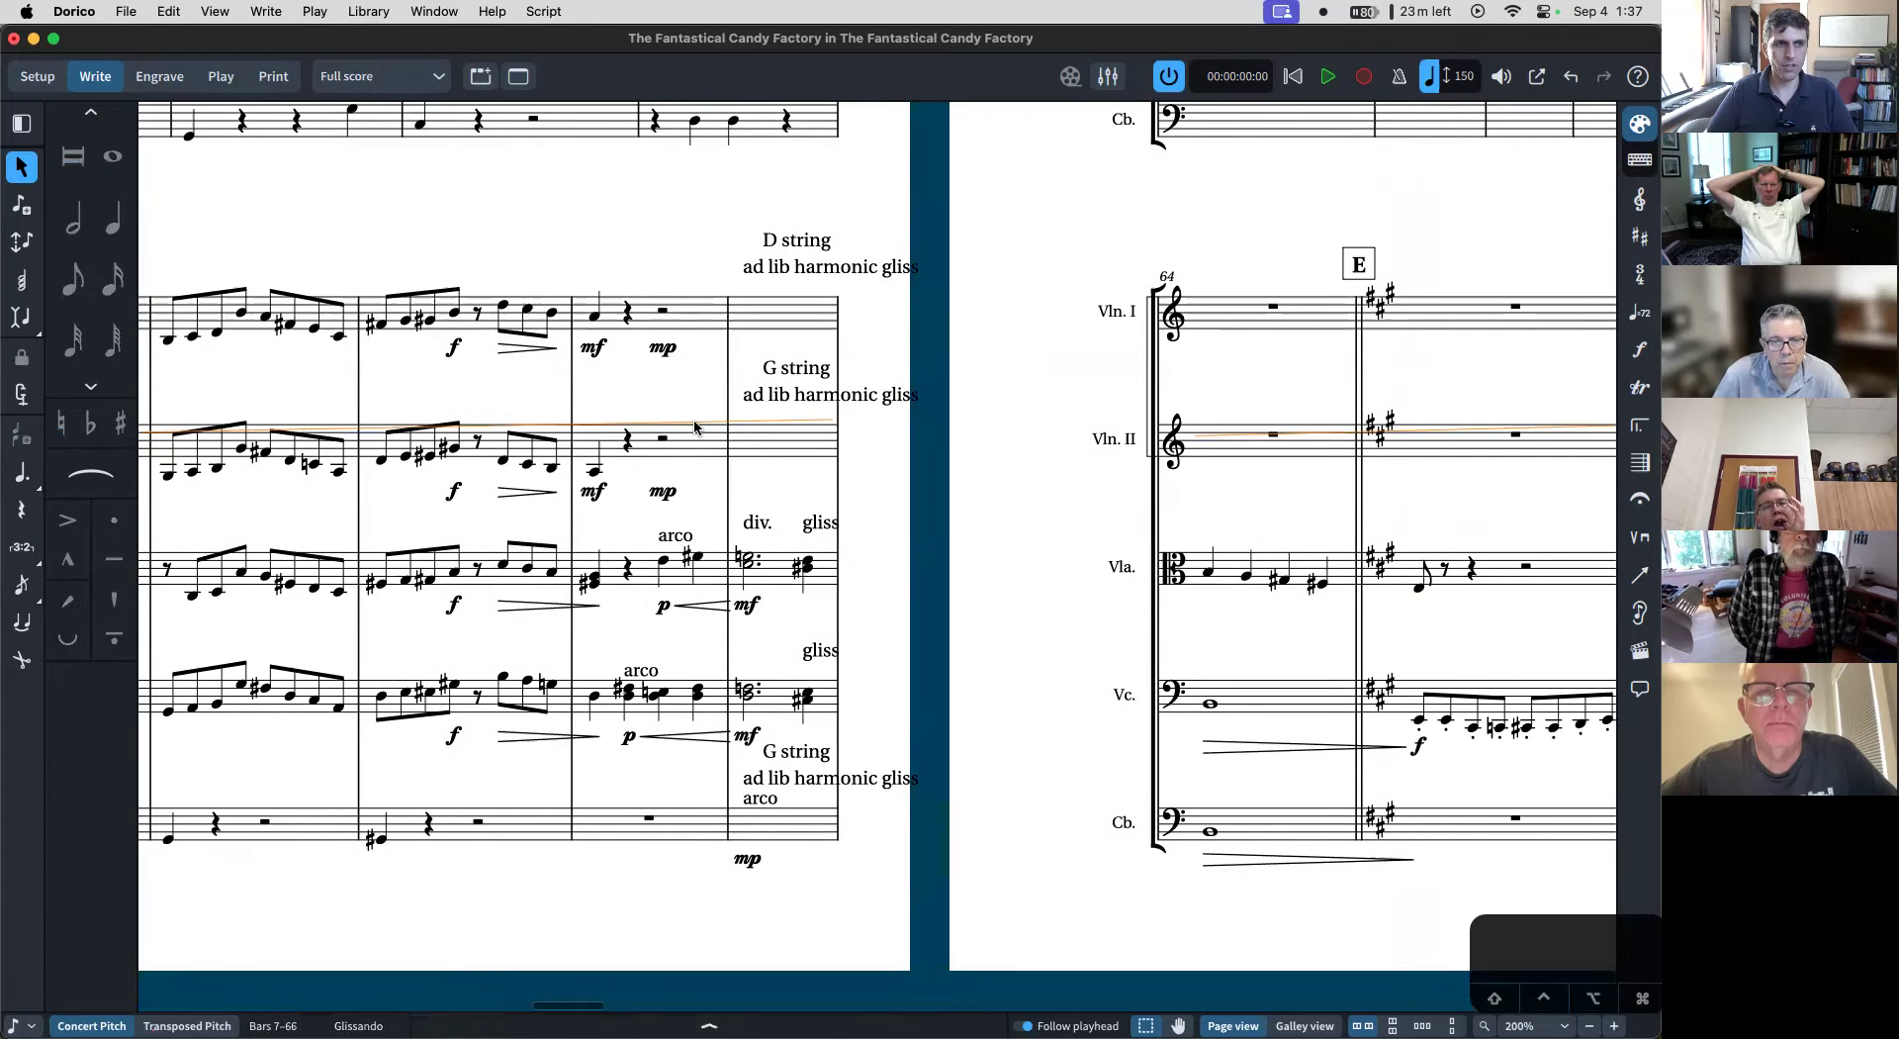
key("super+z")
- Return to the system starting at bar 53 and show the available horizontal lines
key("alt+super+g")
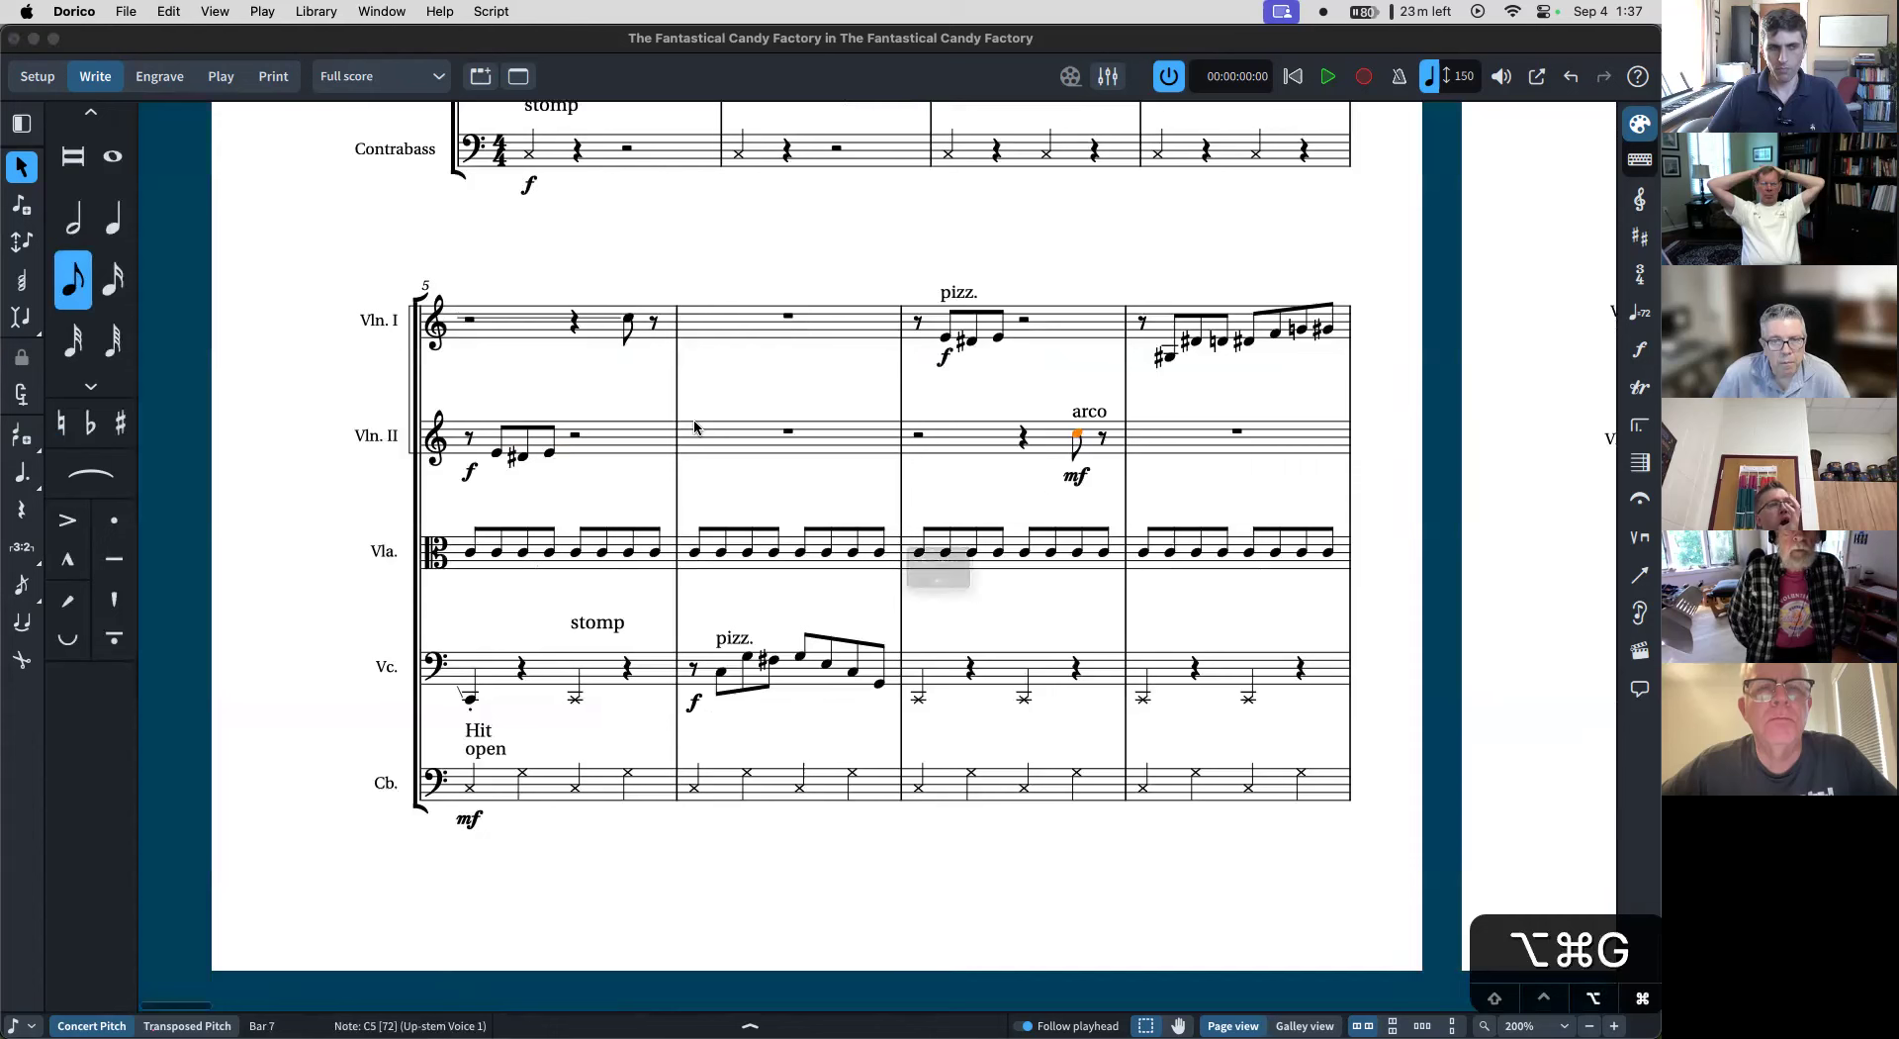
key("Return")
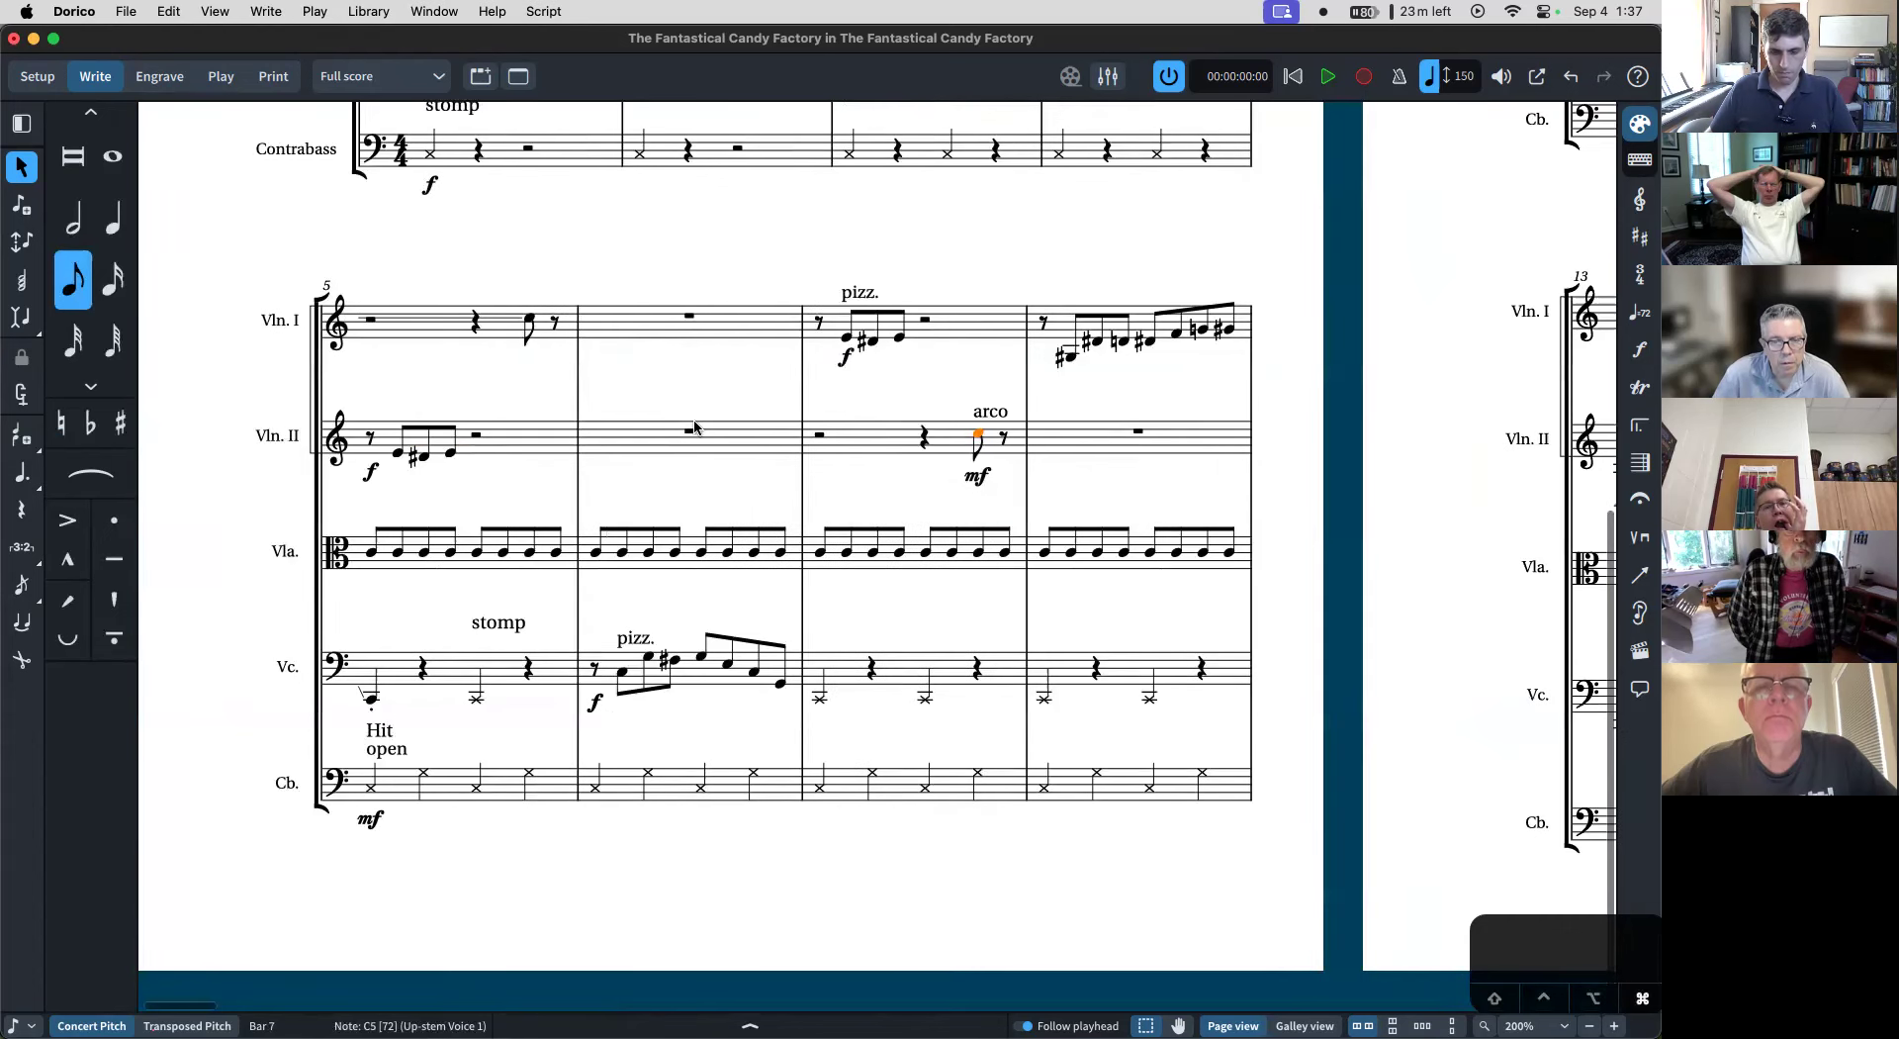
key("super+g")
type("53")
key("Return")
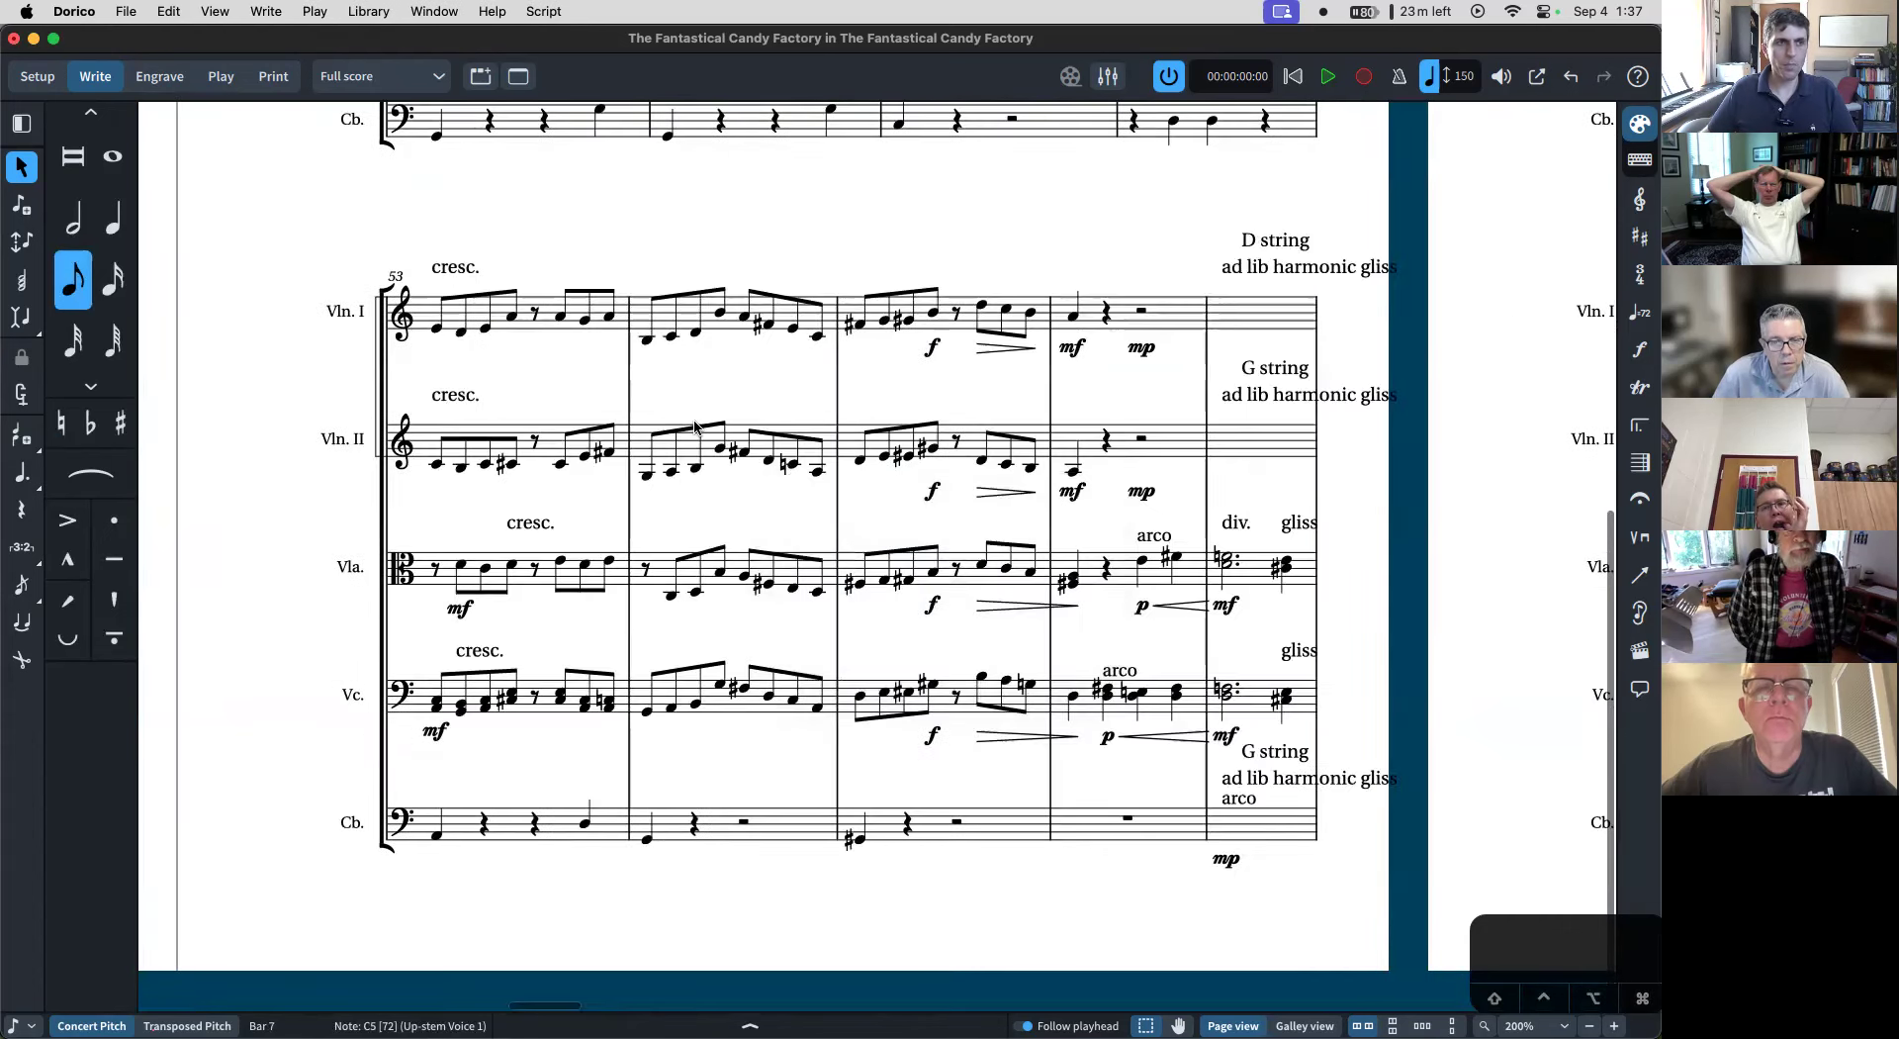
scroll(696, 428, "right", 10)
scroll(696, 427, "up", 5)
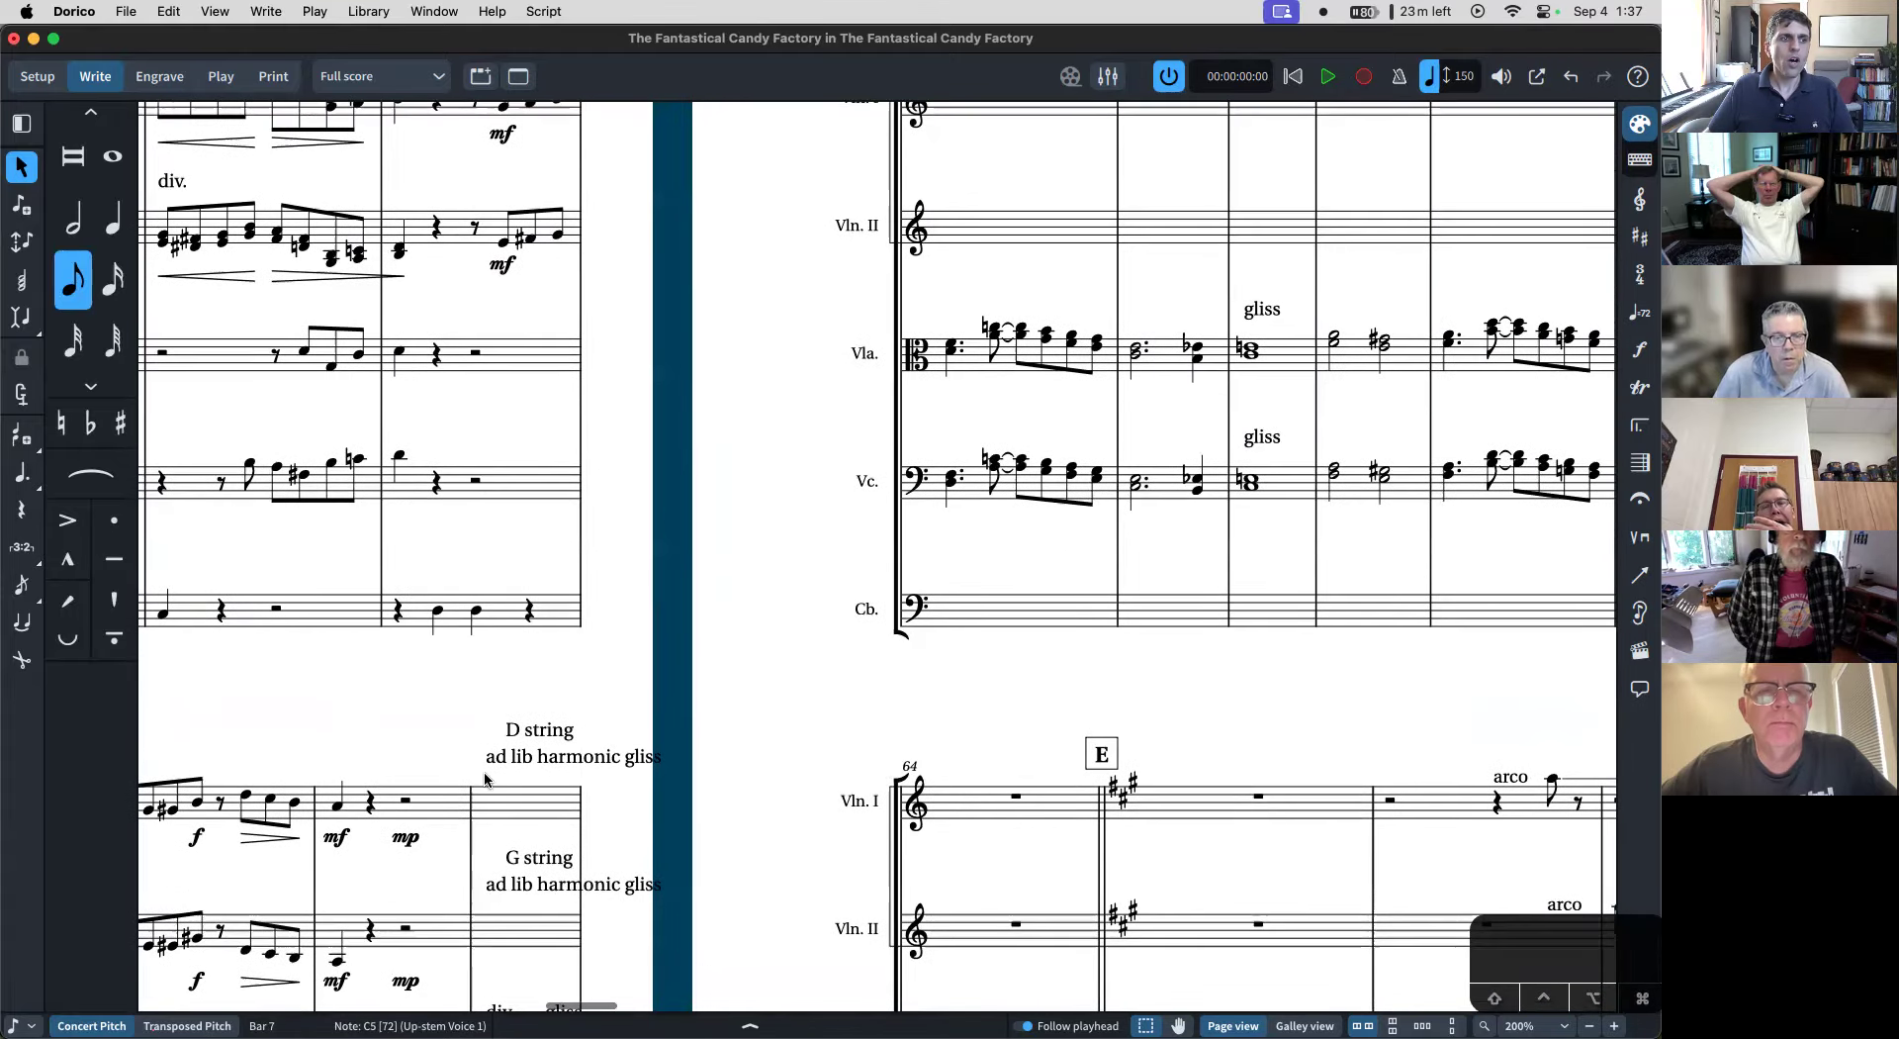
scroll(484, 778, "down", 3)
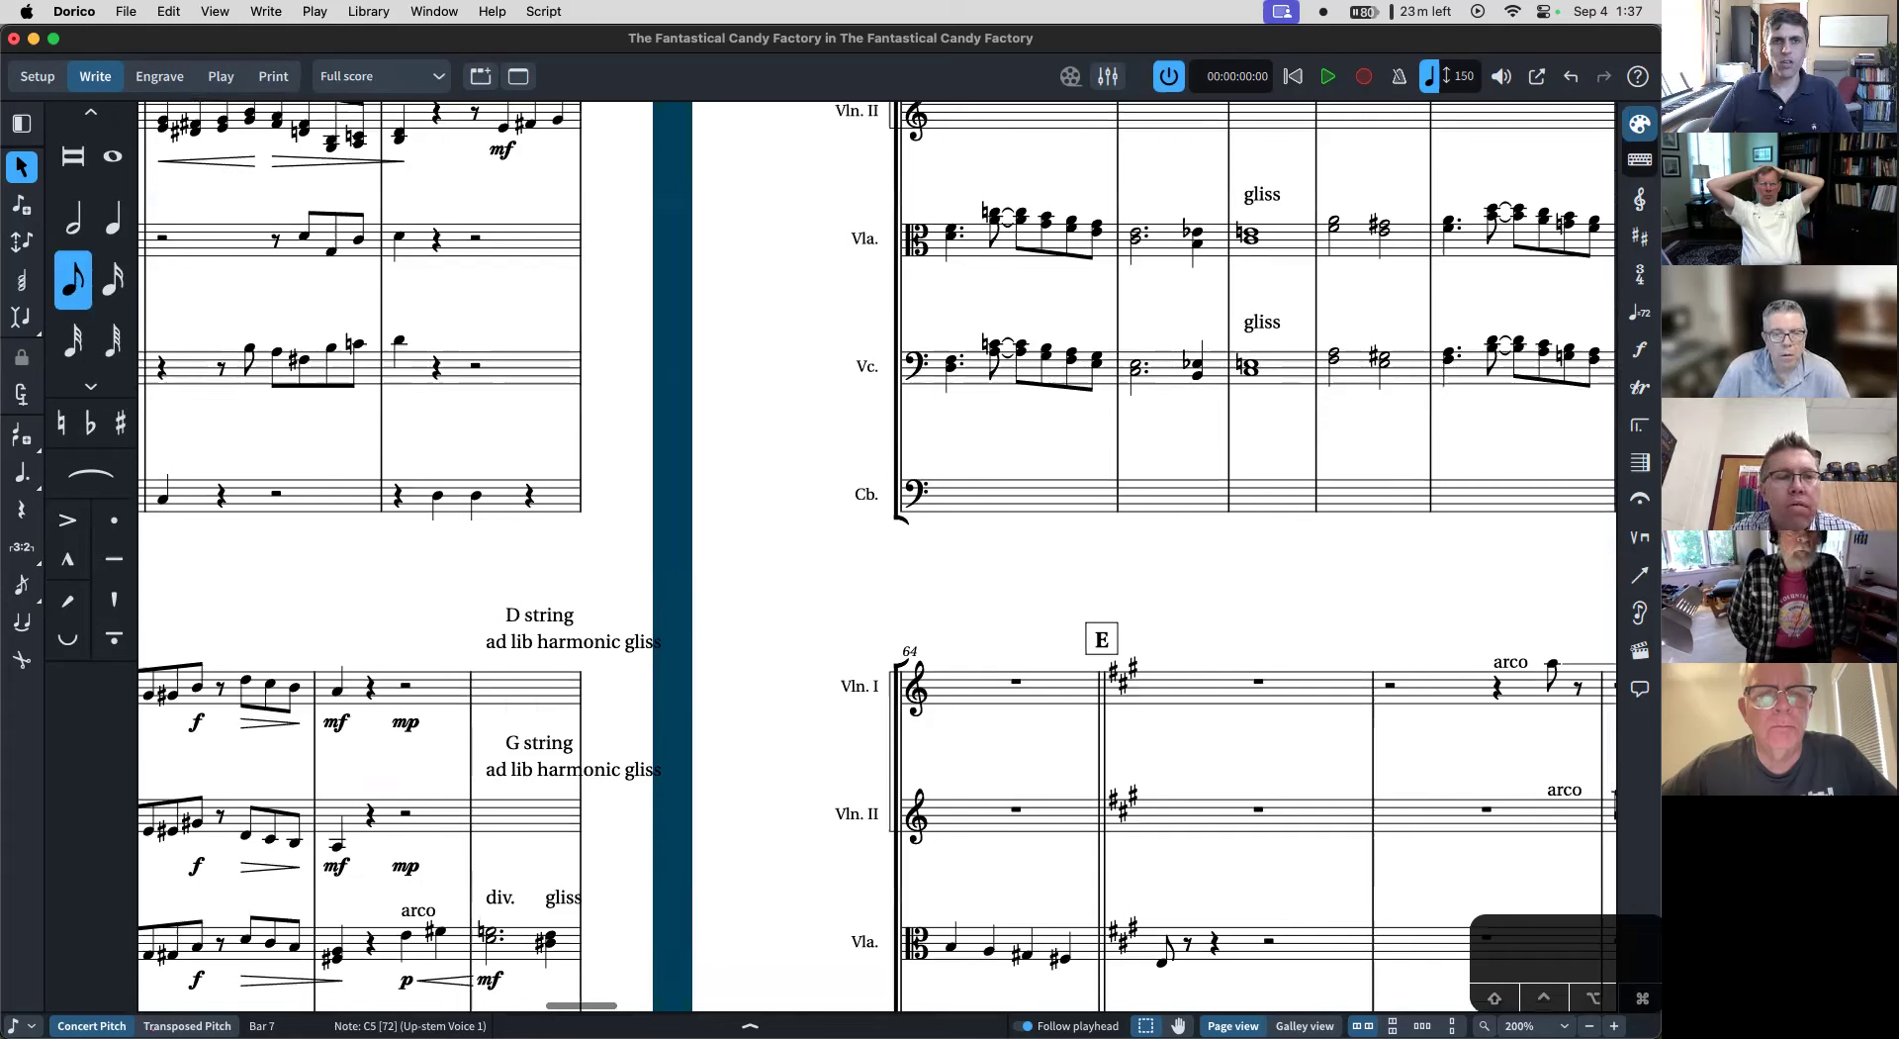
left_click(1640, 575)
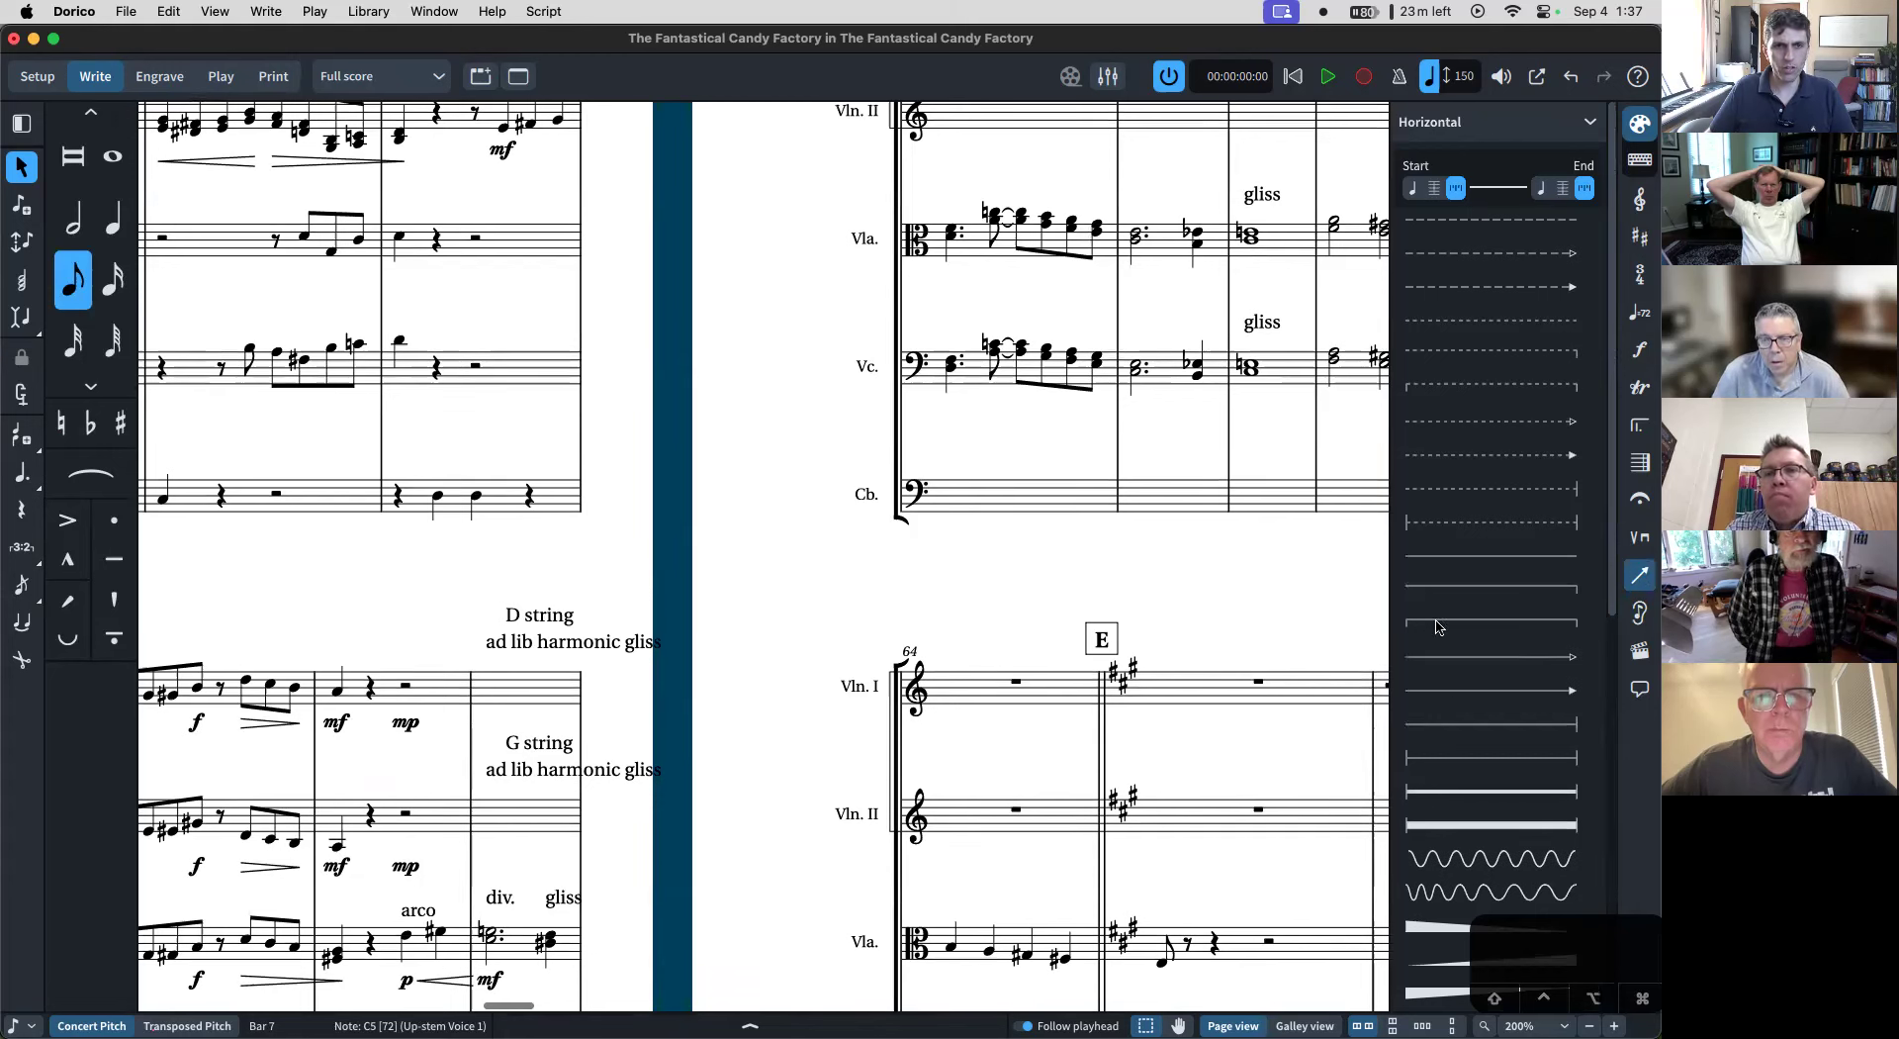
scroll(1436, 593, "down", 4)
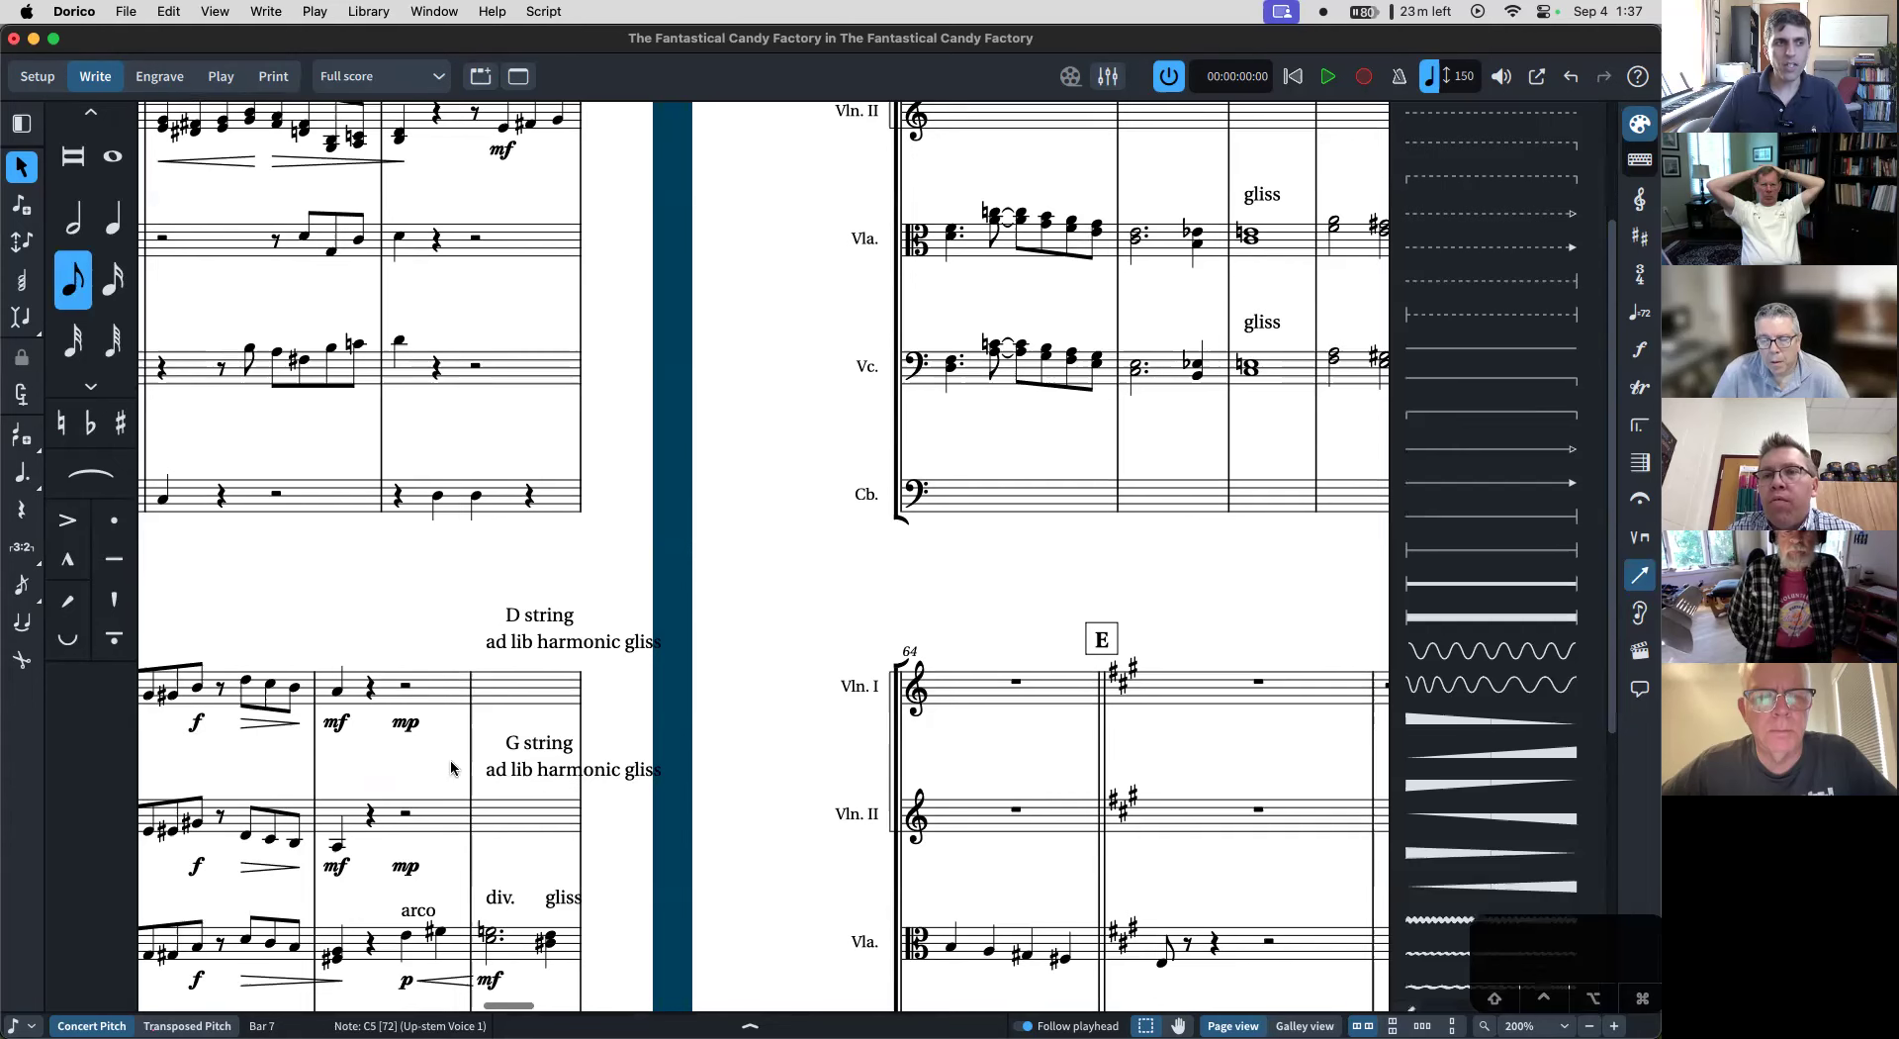
left_click(531, 618)
double_click(530, 617)
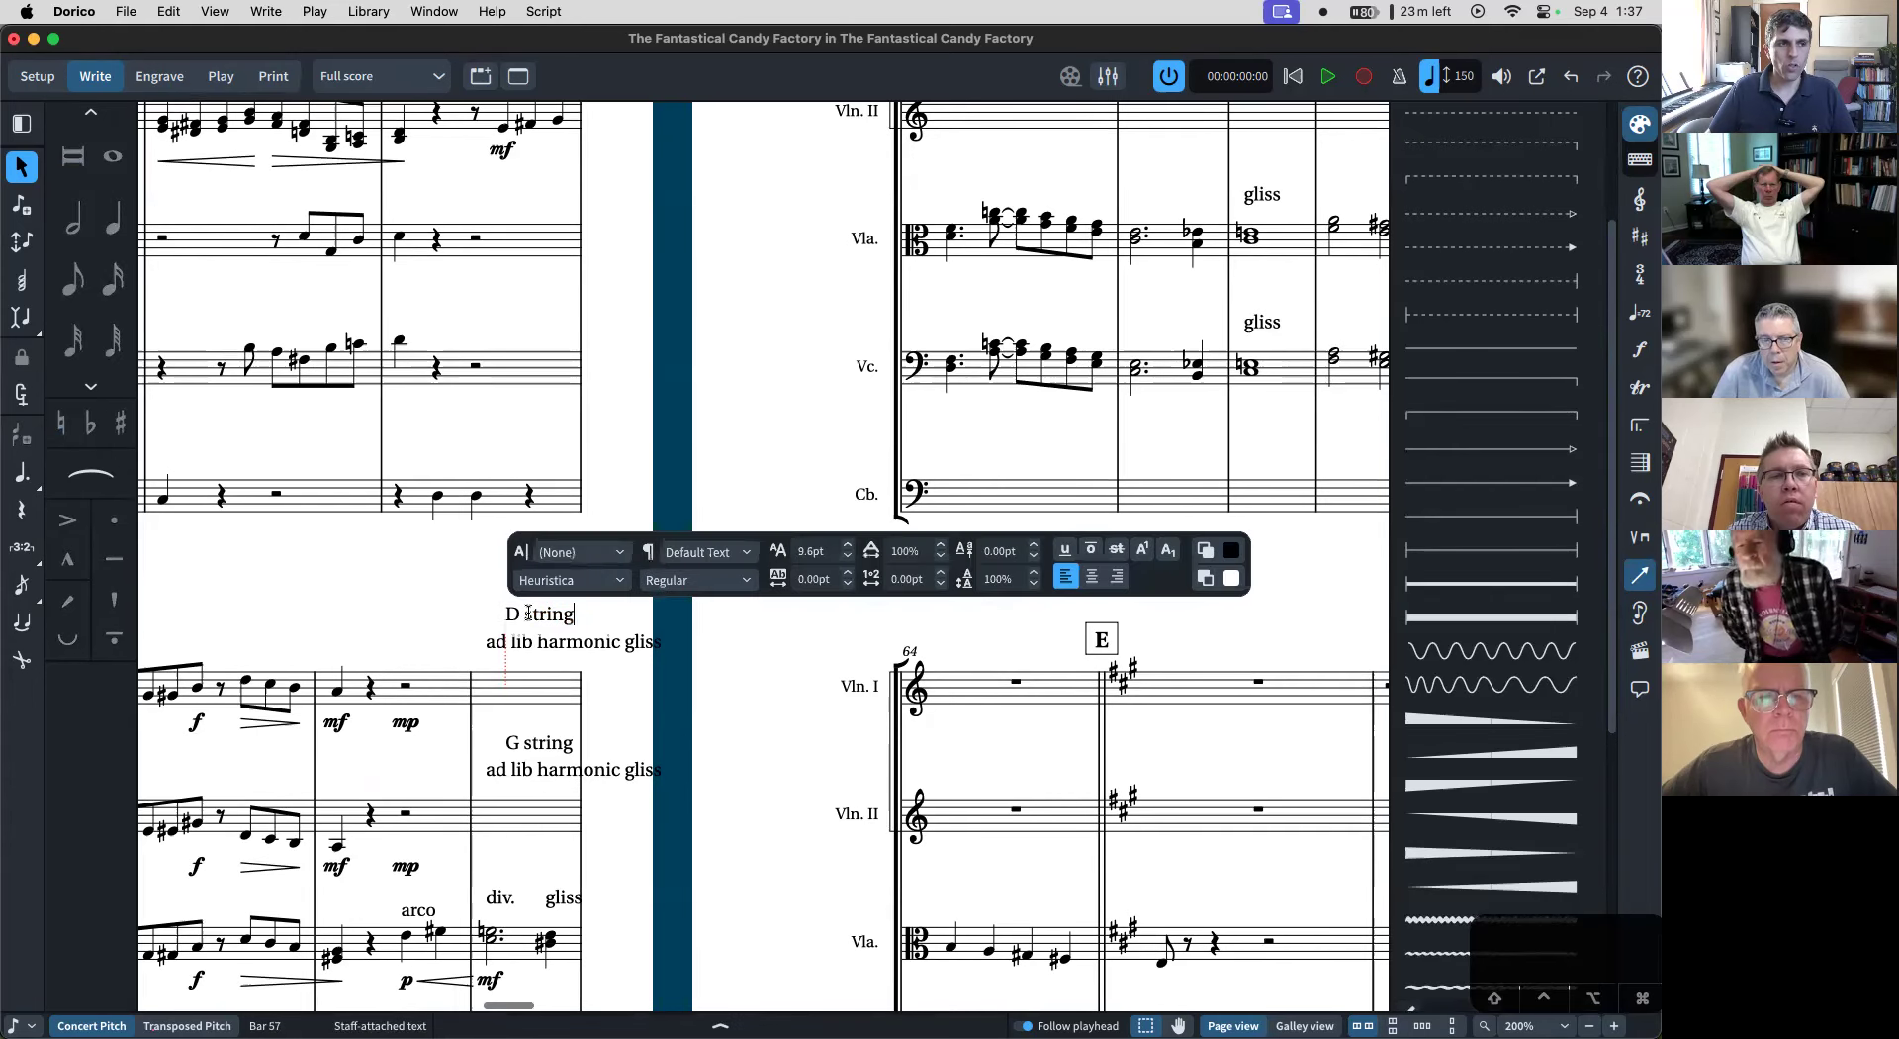
key("Escape")
scroll(407, 692, "up", 1)
left_click(406, 691)
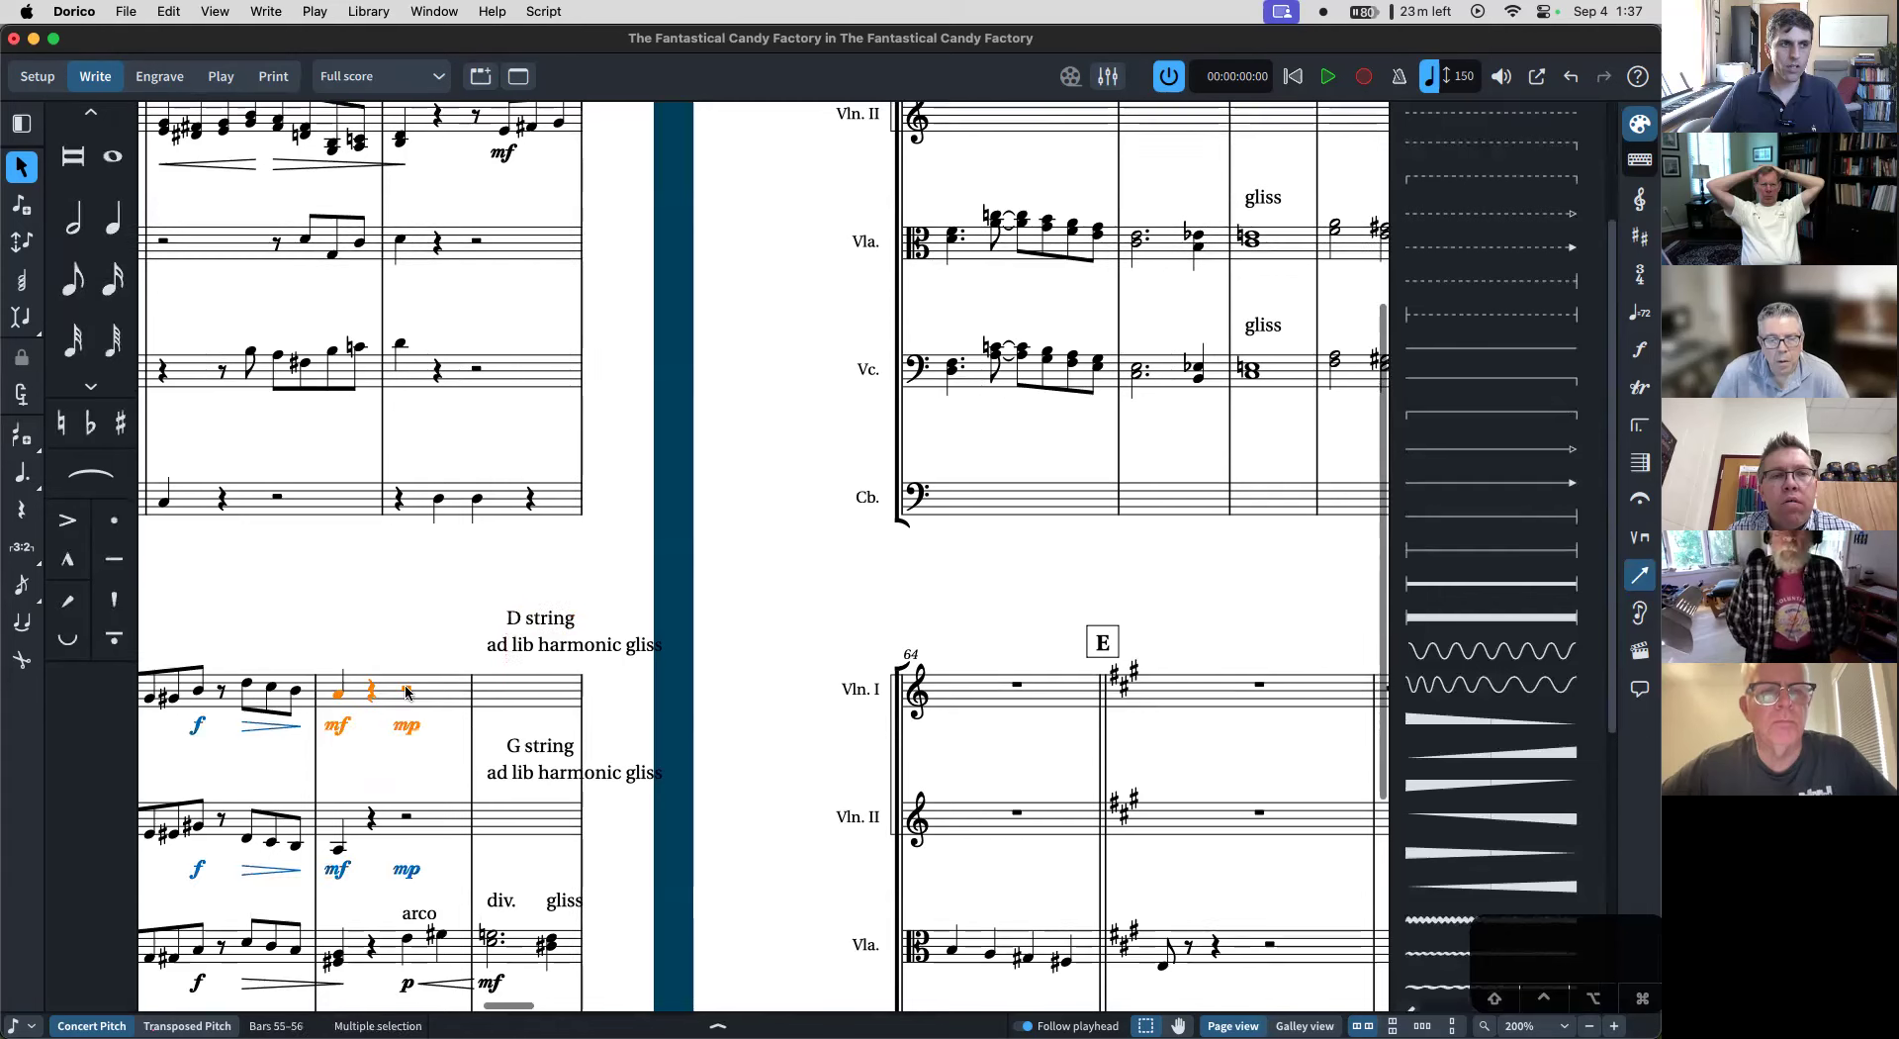
key("shift+n")
key("6")
key("Right")
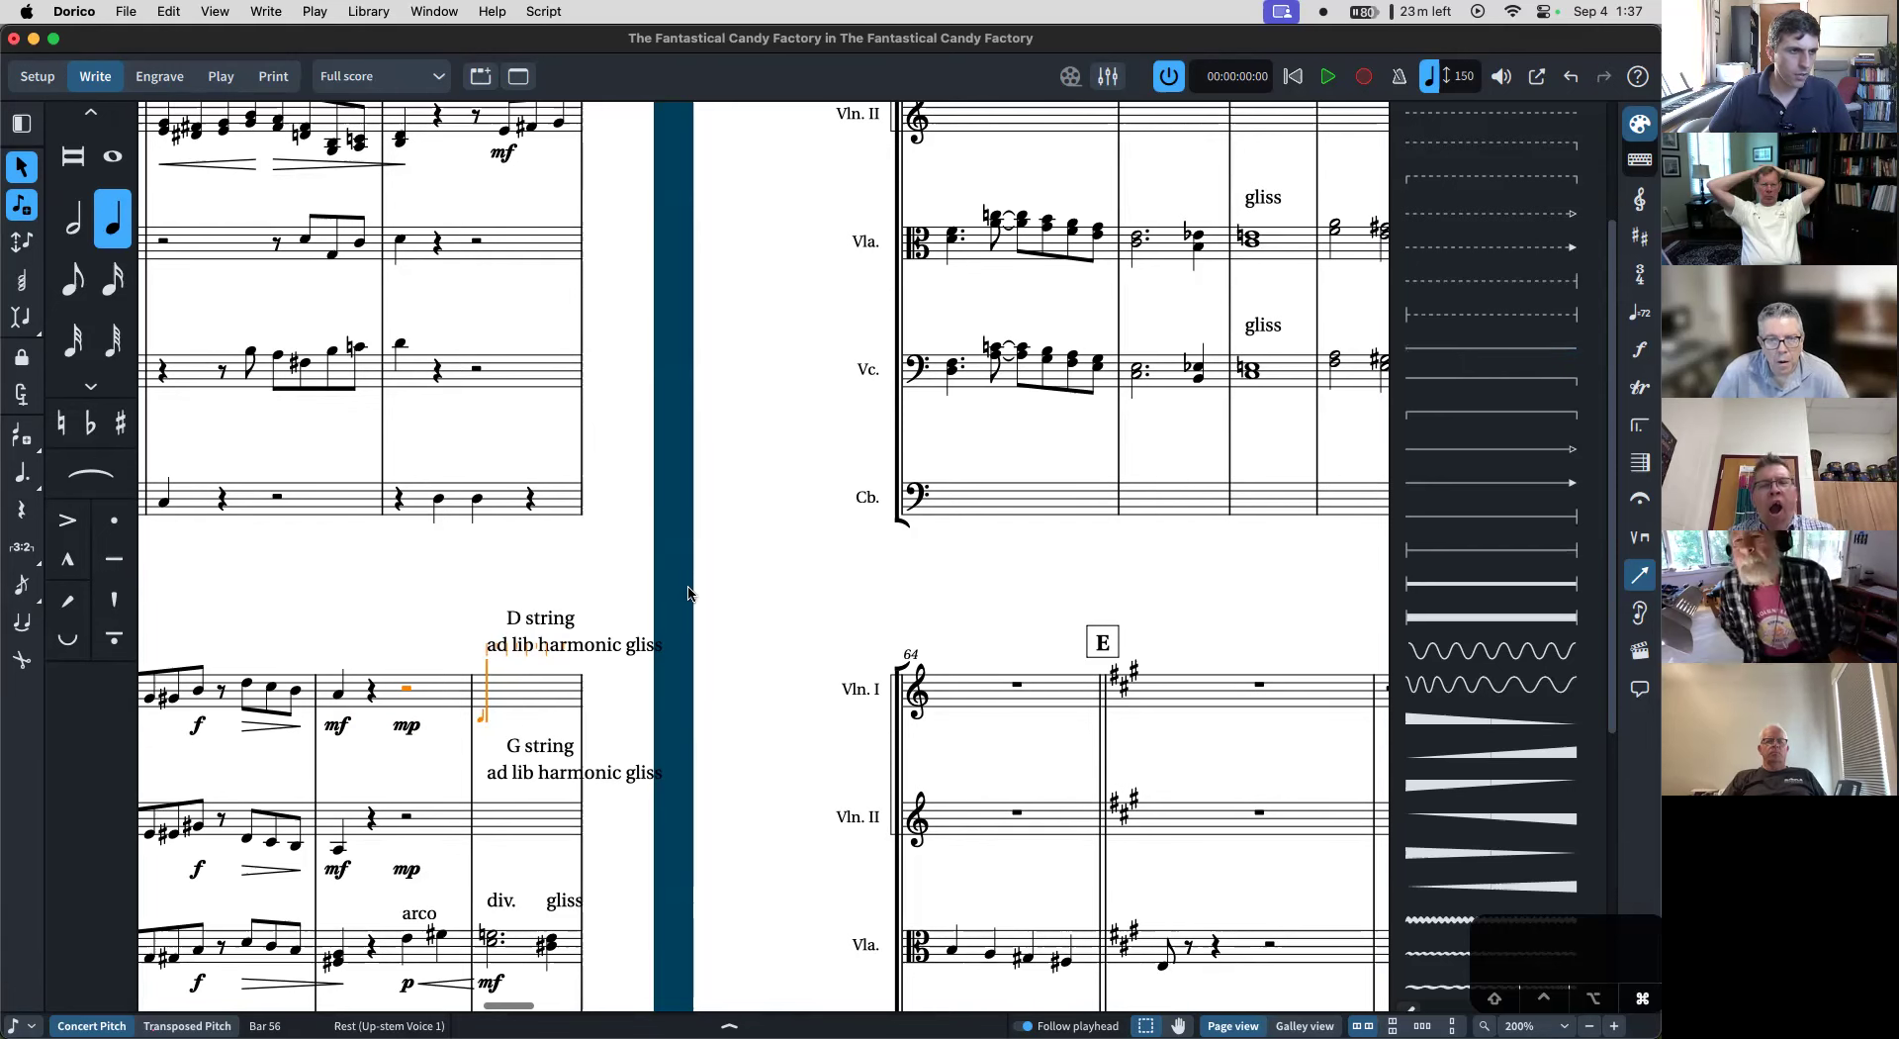
key("super+plus")
key("super+plus")
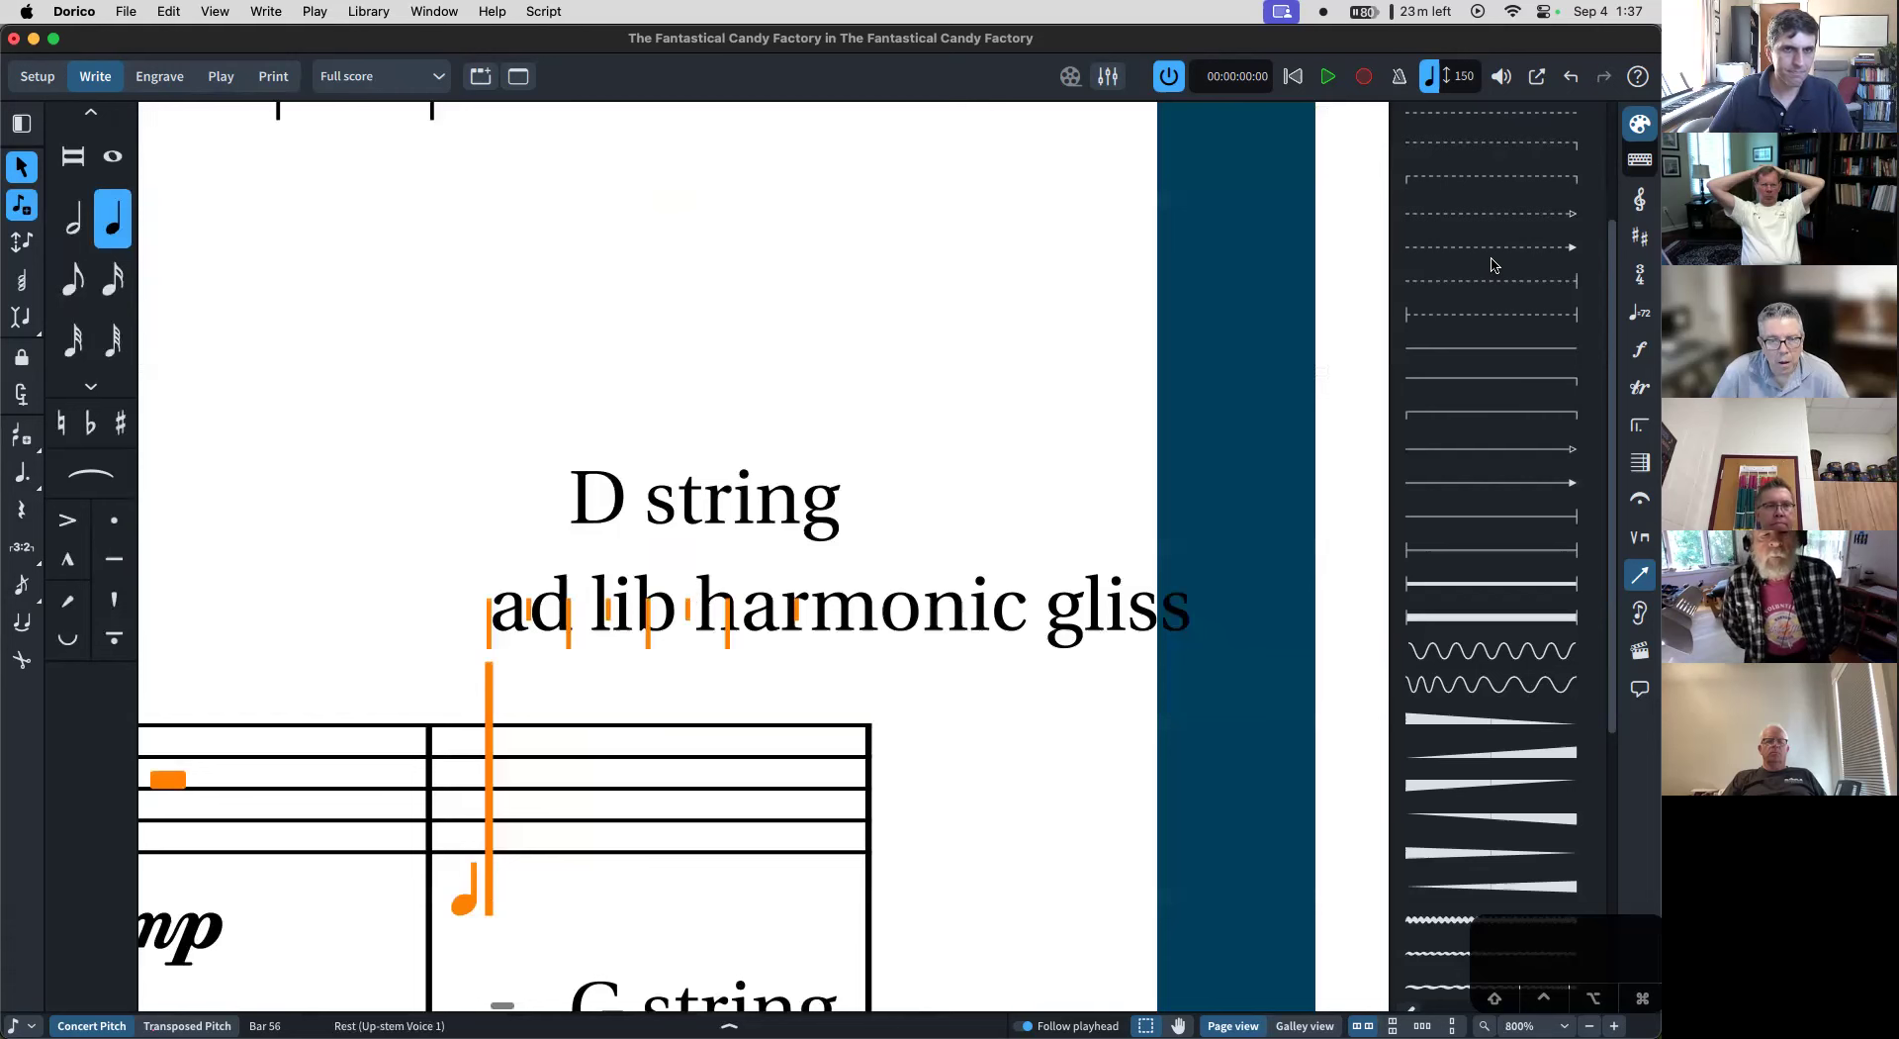
left_click(530, 747)
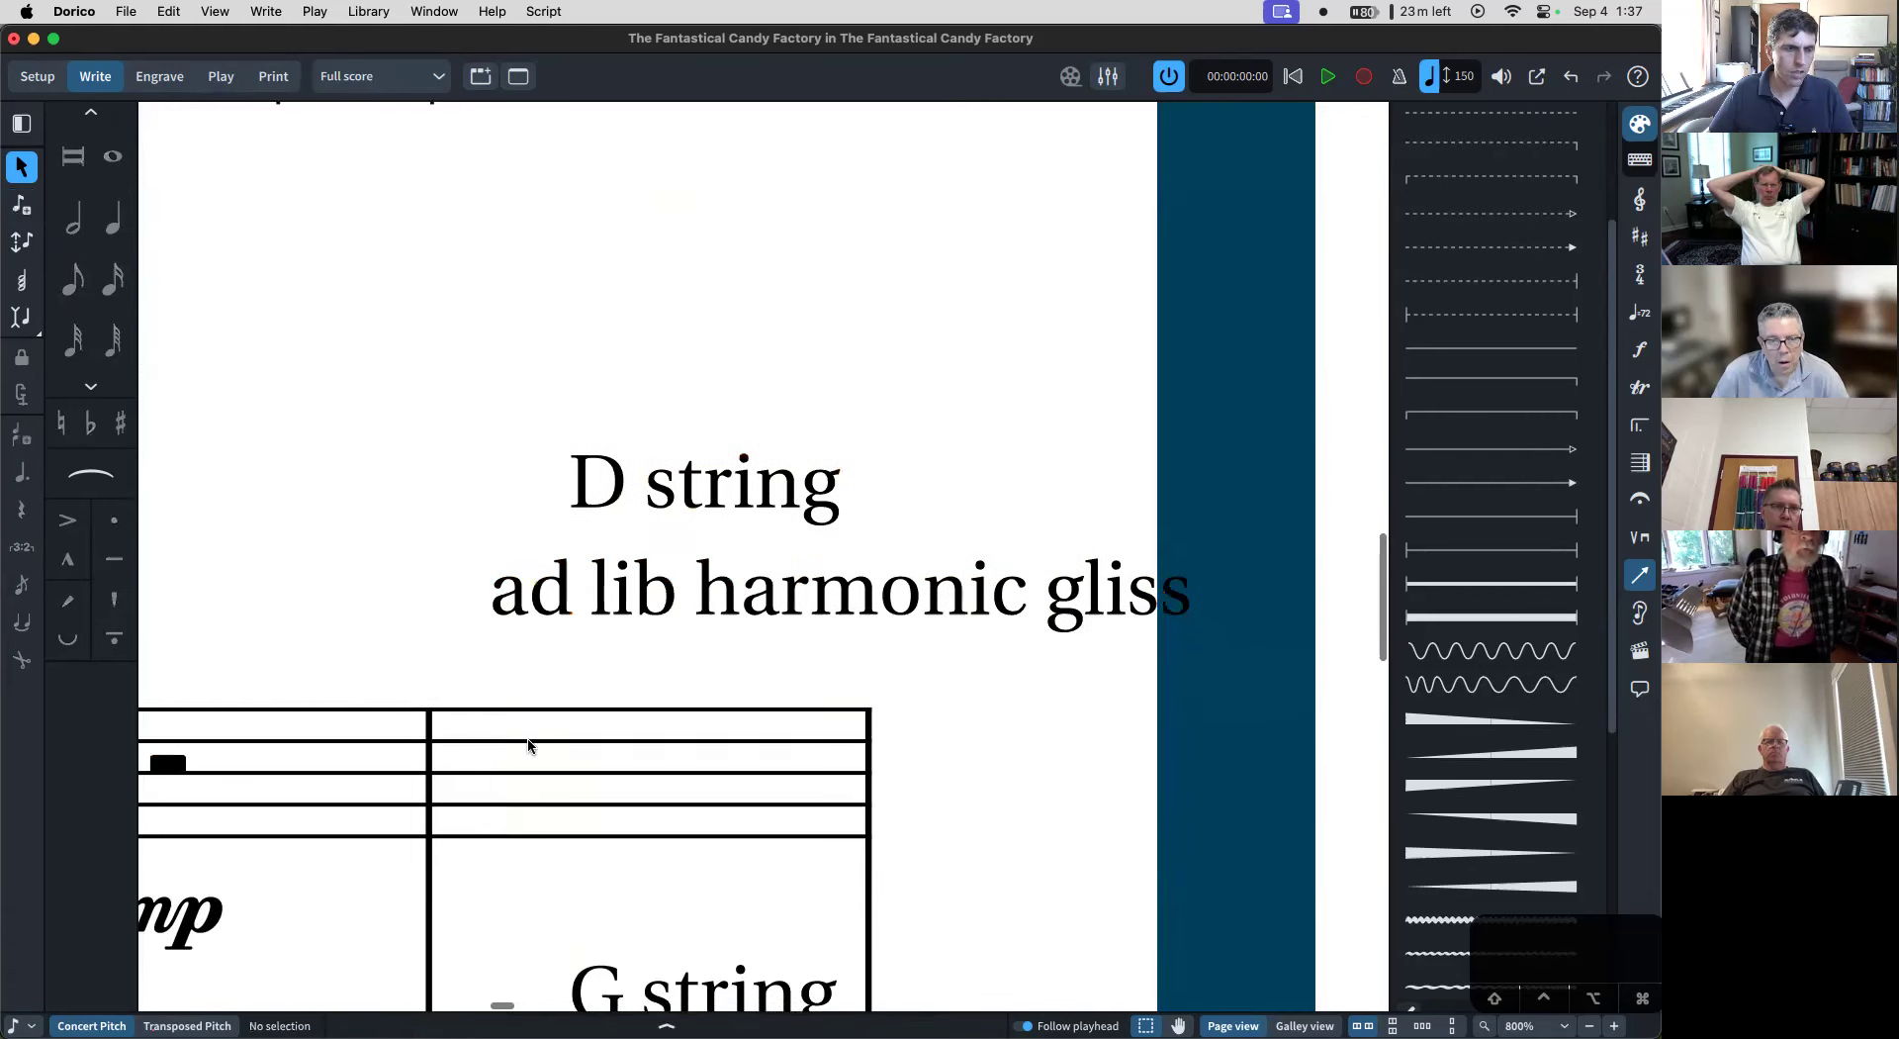
- Add a plain solid horizontal line at the start of bar 57 on the Violin I staff
scroll(534, 693, "down", 4)
scroll(537, 632, "down", 3)
scroll(550, 555, "up", 1)
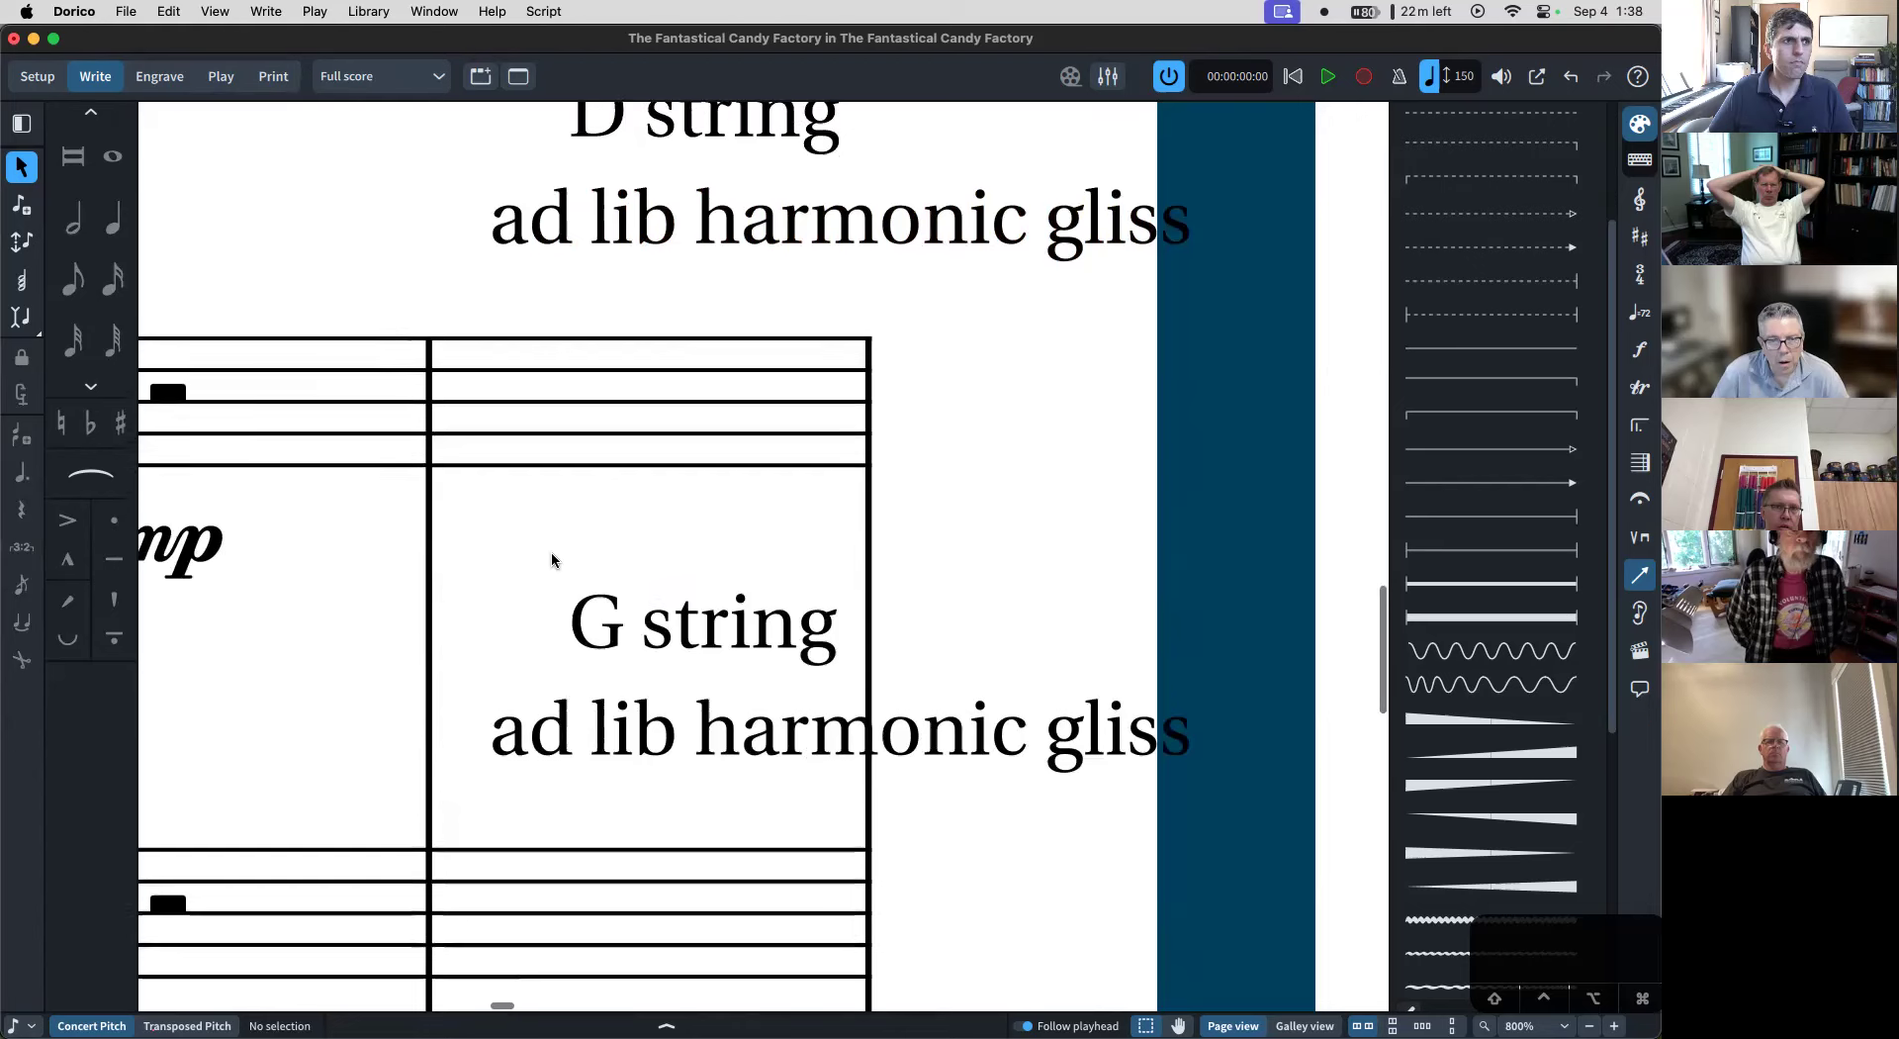
left_click(614, 228)
left_click(177, 399)
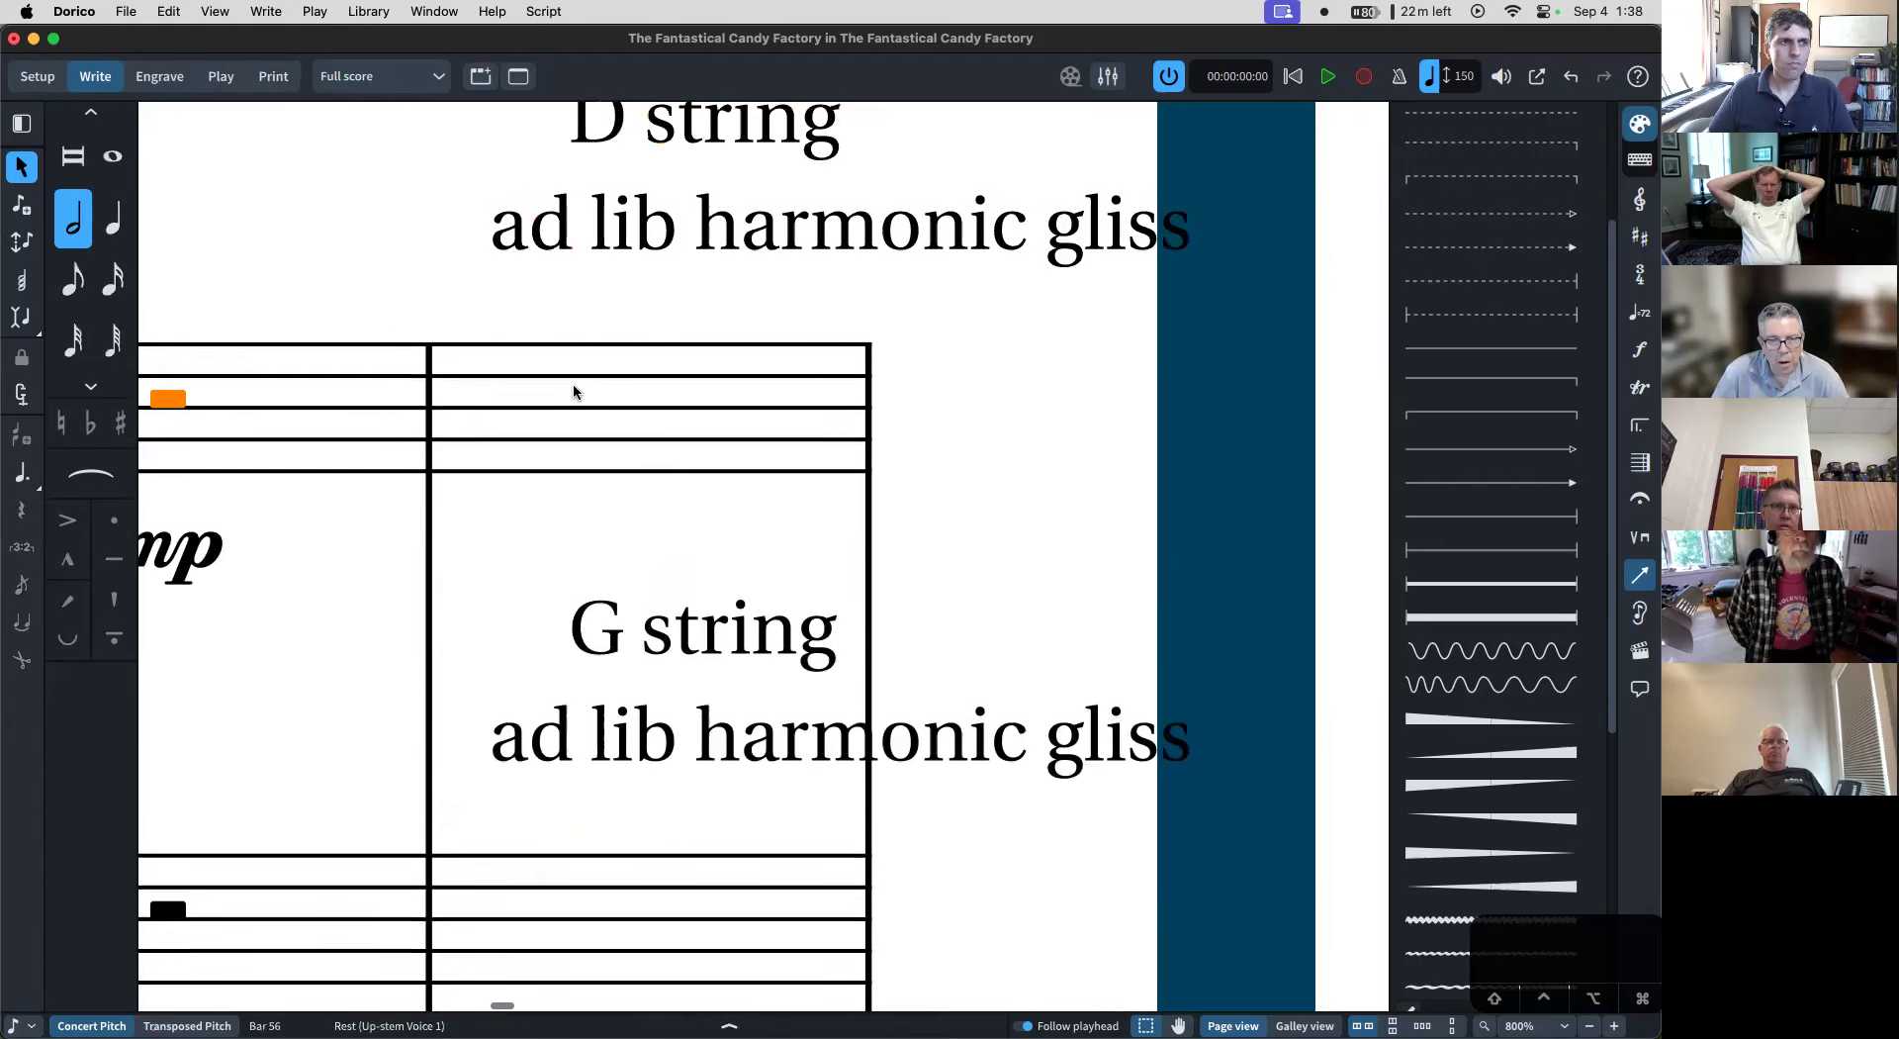
left_click(705, 245)
left_click(1494, 346)
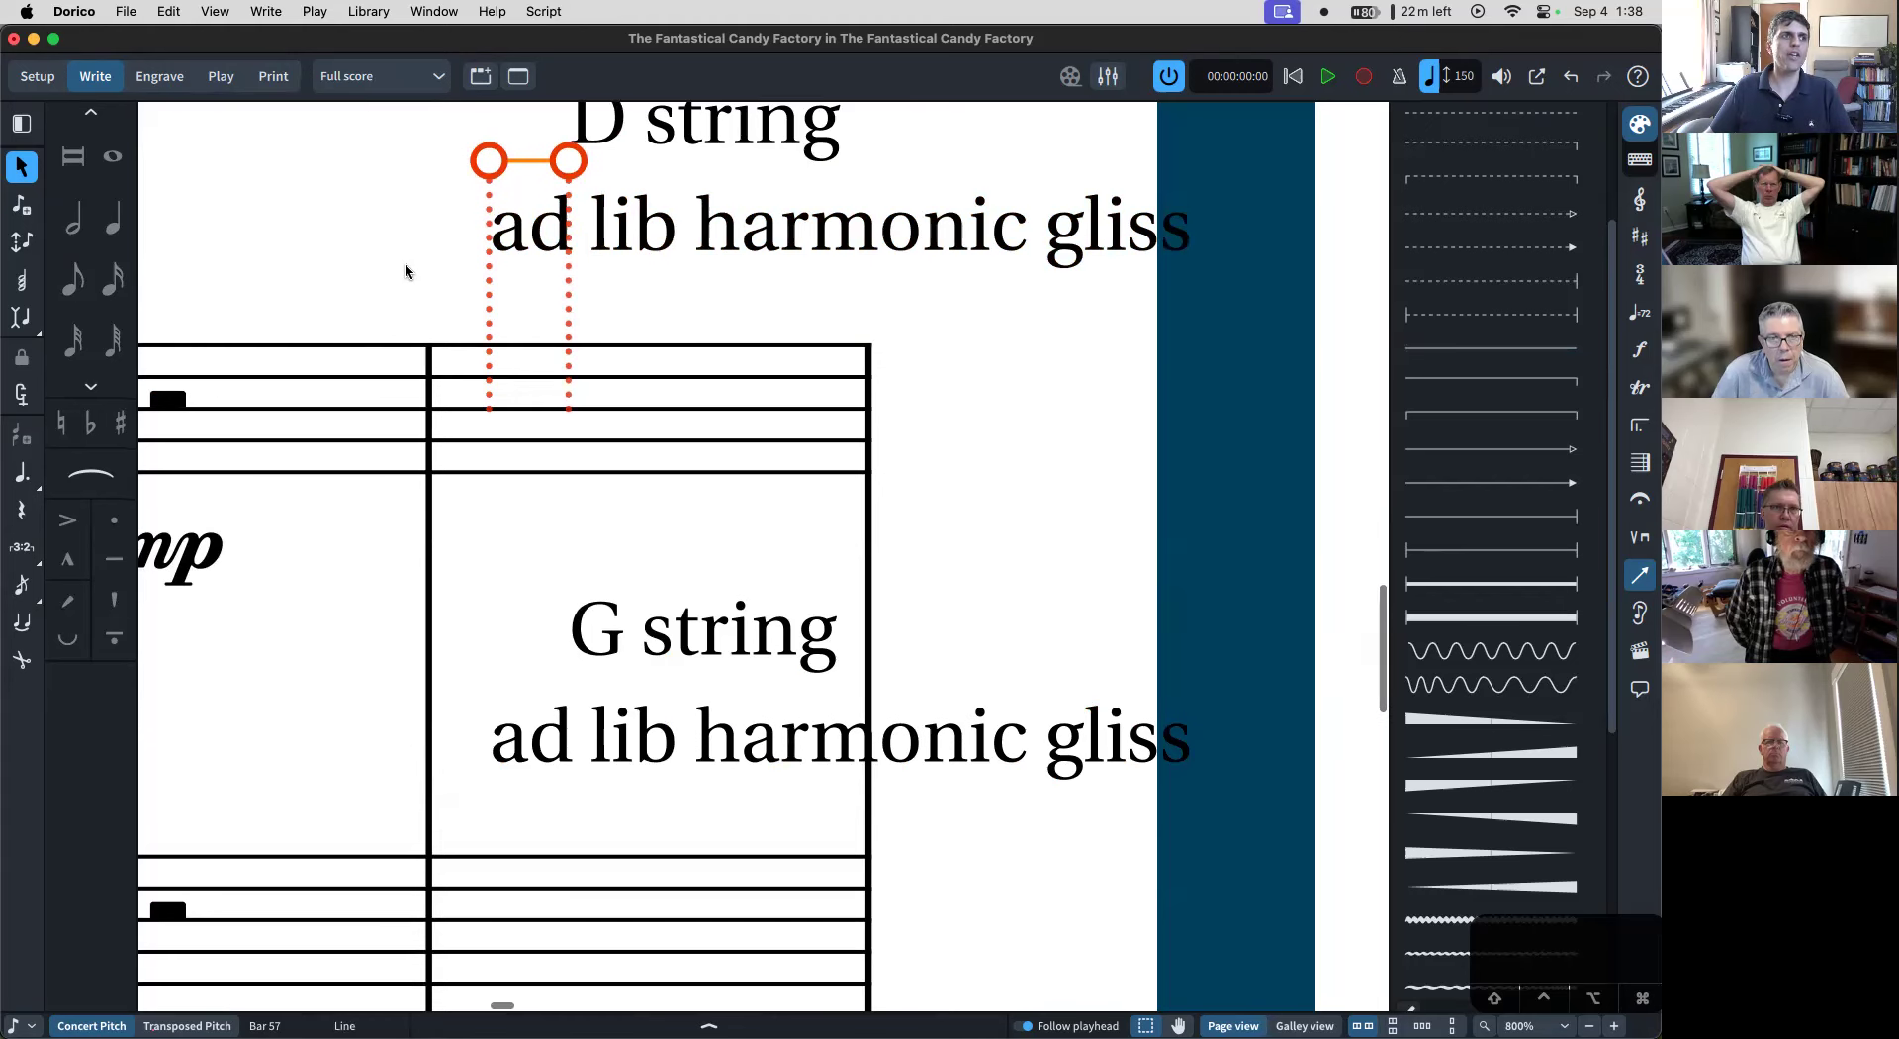
- Lengthen the new Violin I line at its end so that it spans the first two beats of bar 57
scroll(407, 267, "up", 3)
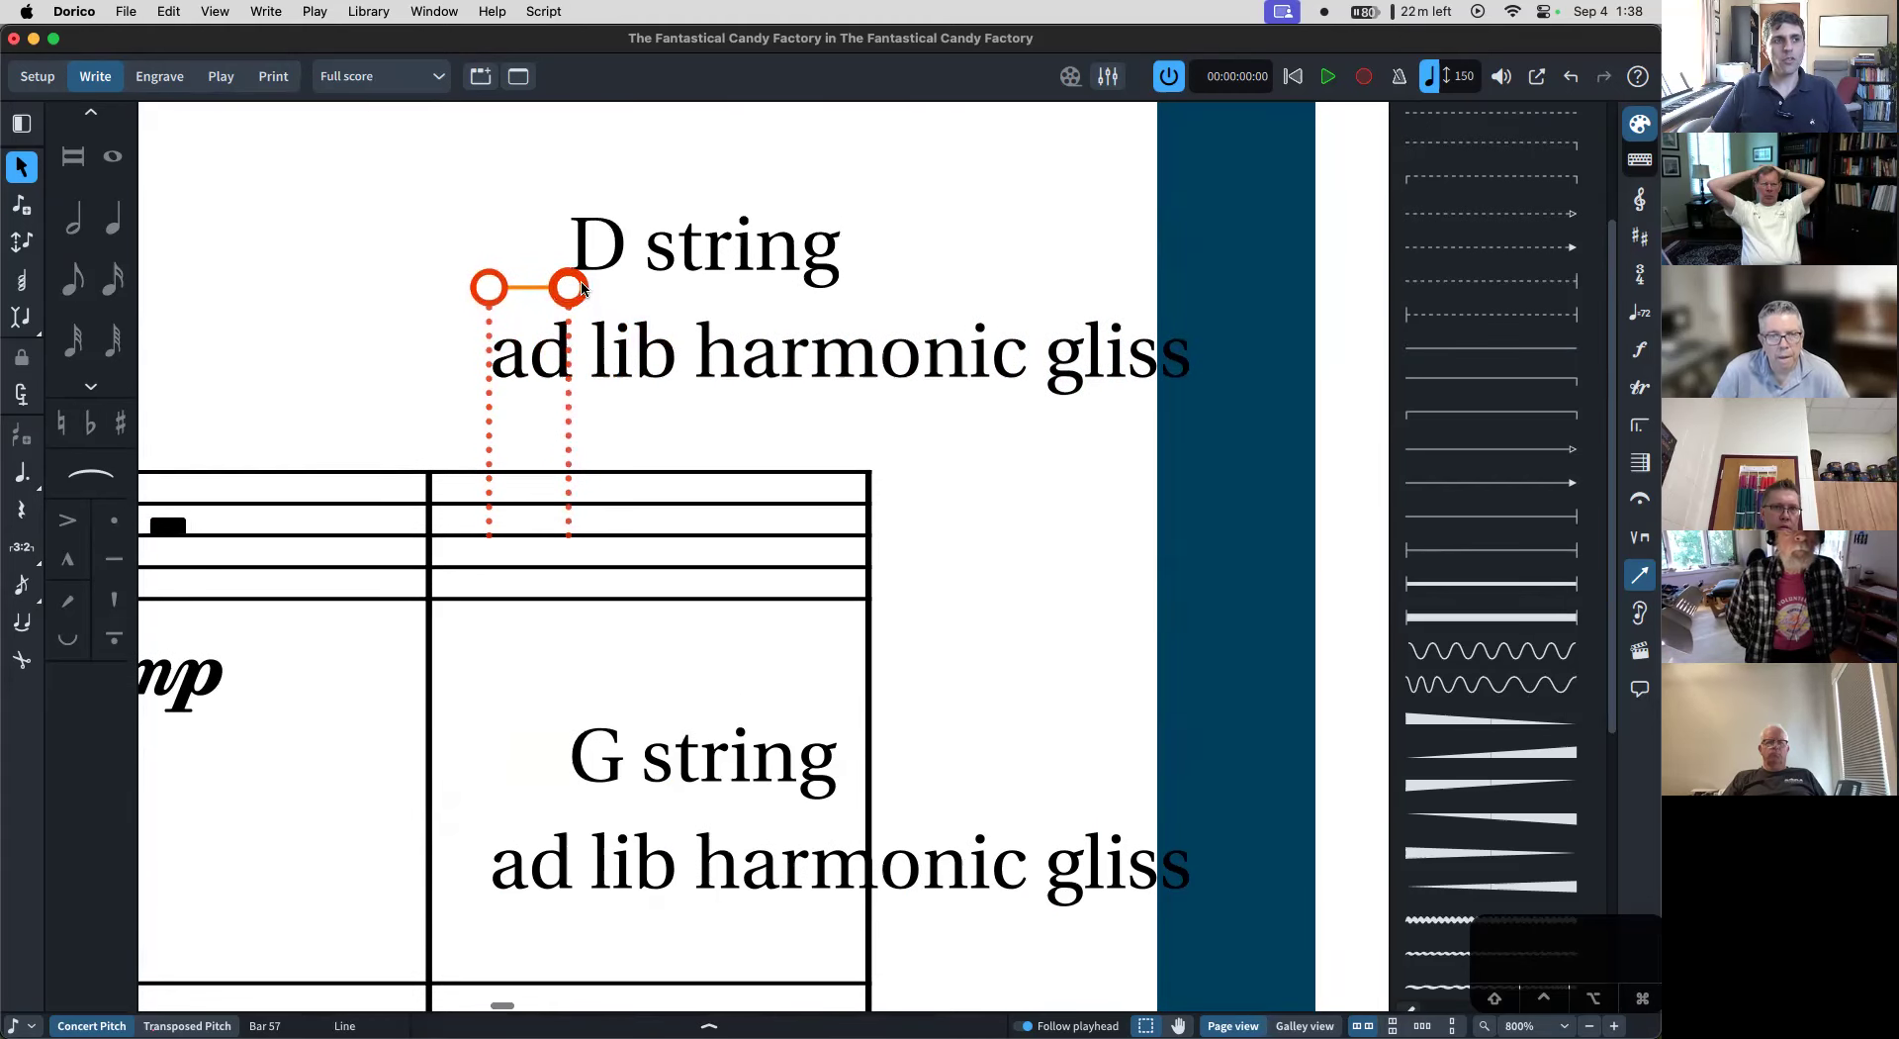
key("alt+shift+Right")
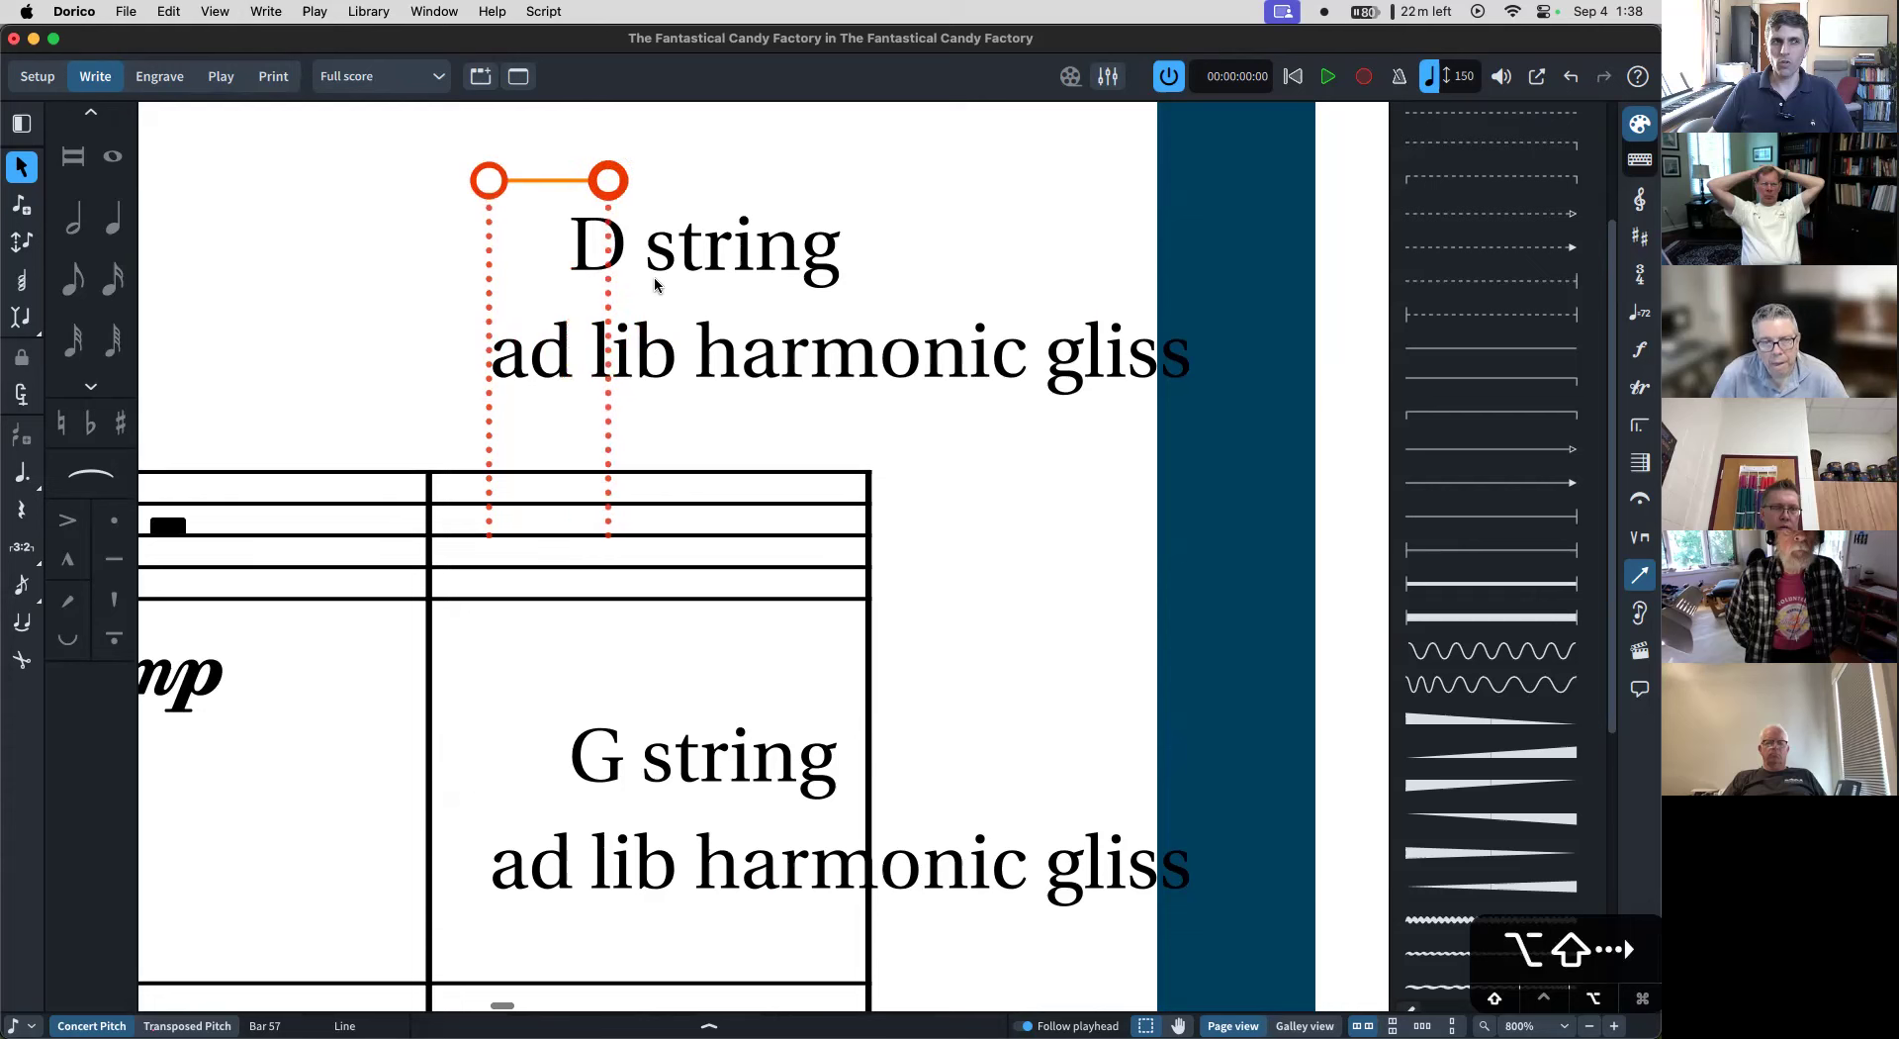
key("alt+shift+Right")
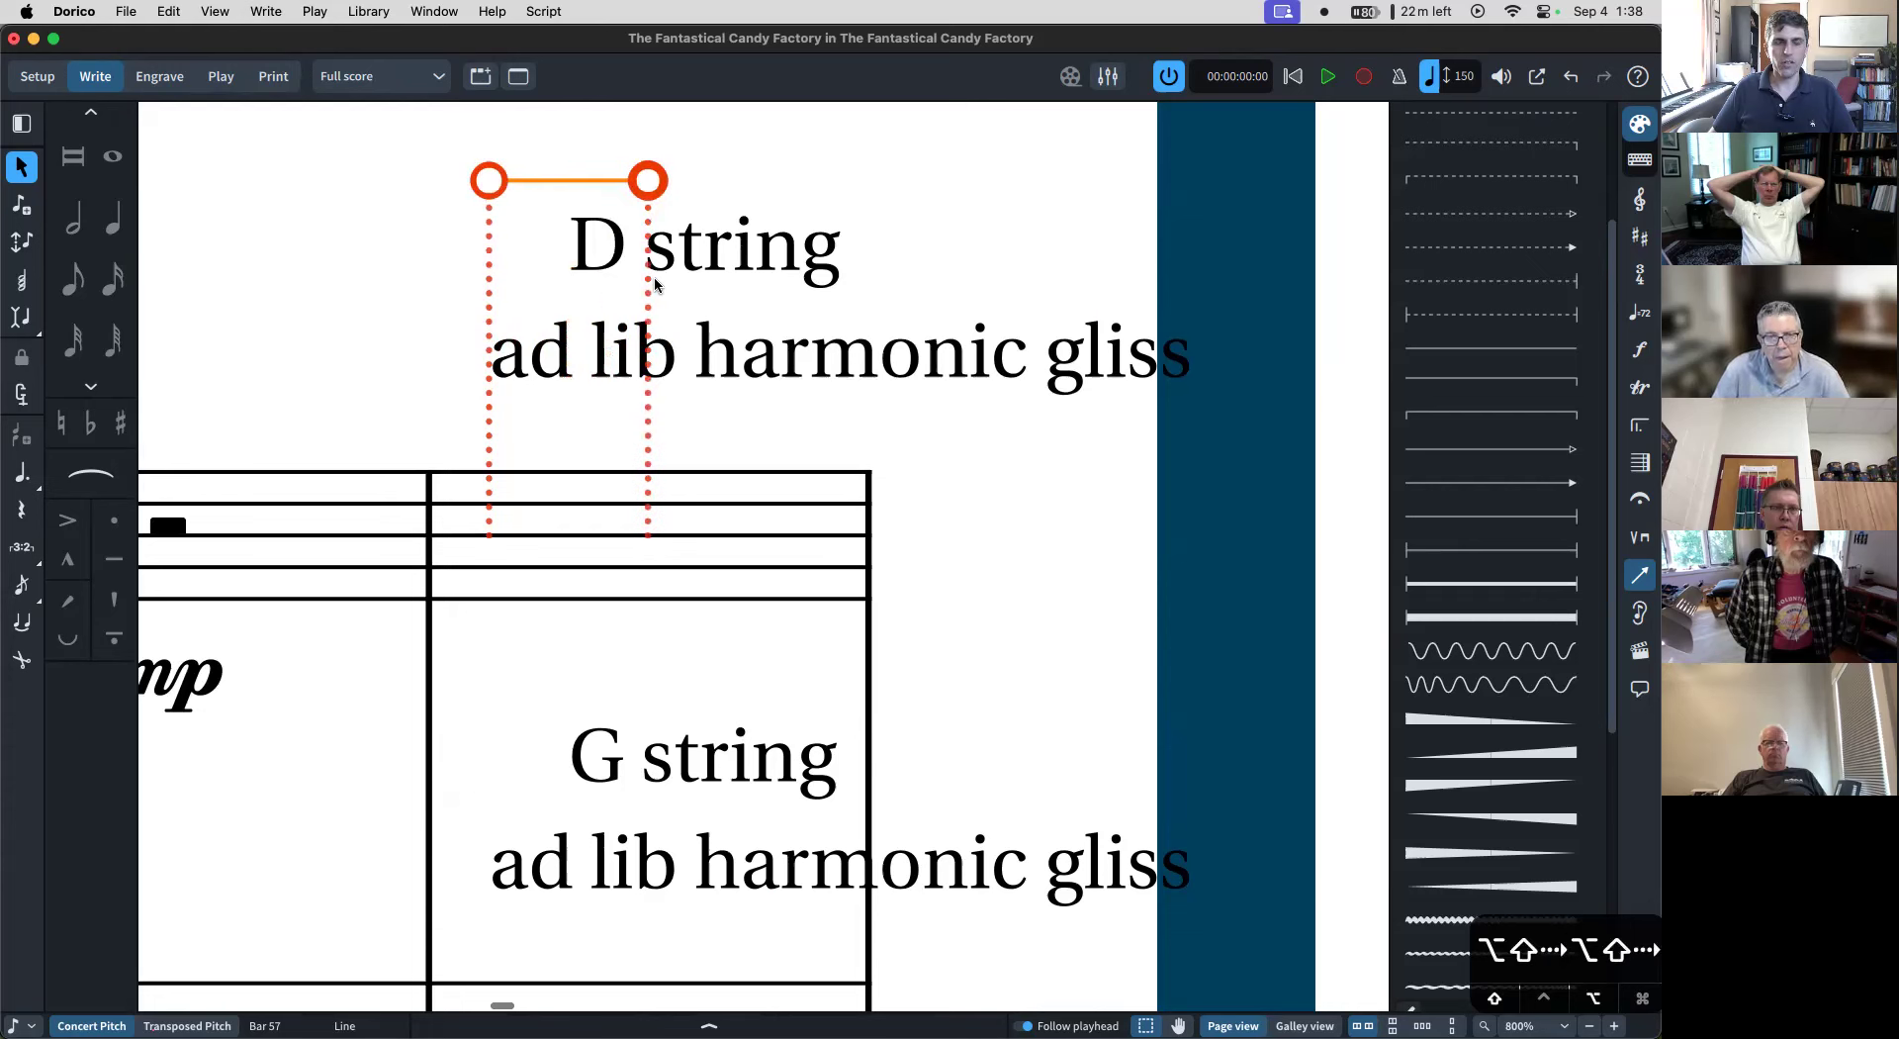
key("alt+shift+Left")
key("alt+shift+Right")
key("alt+shift+Right")
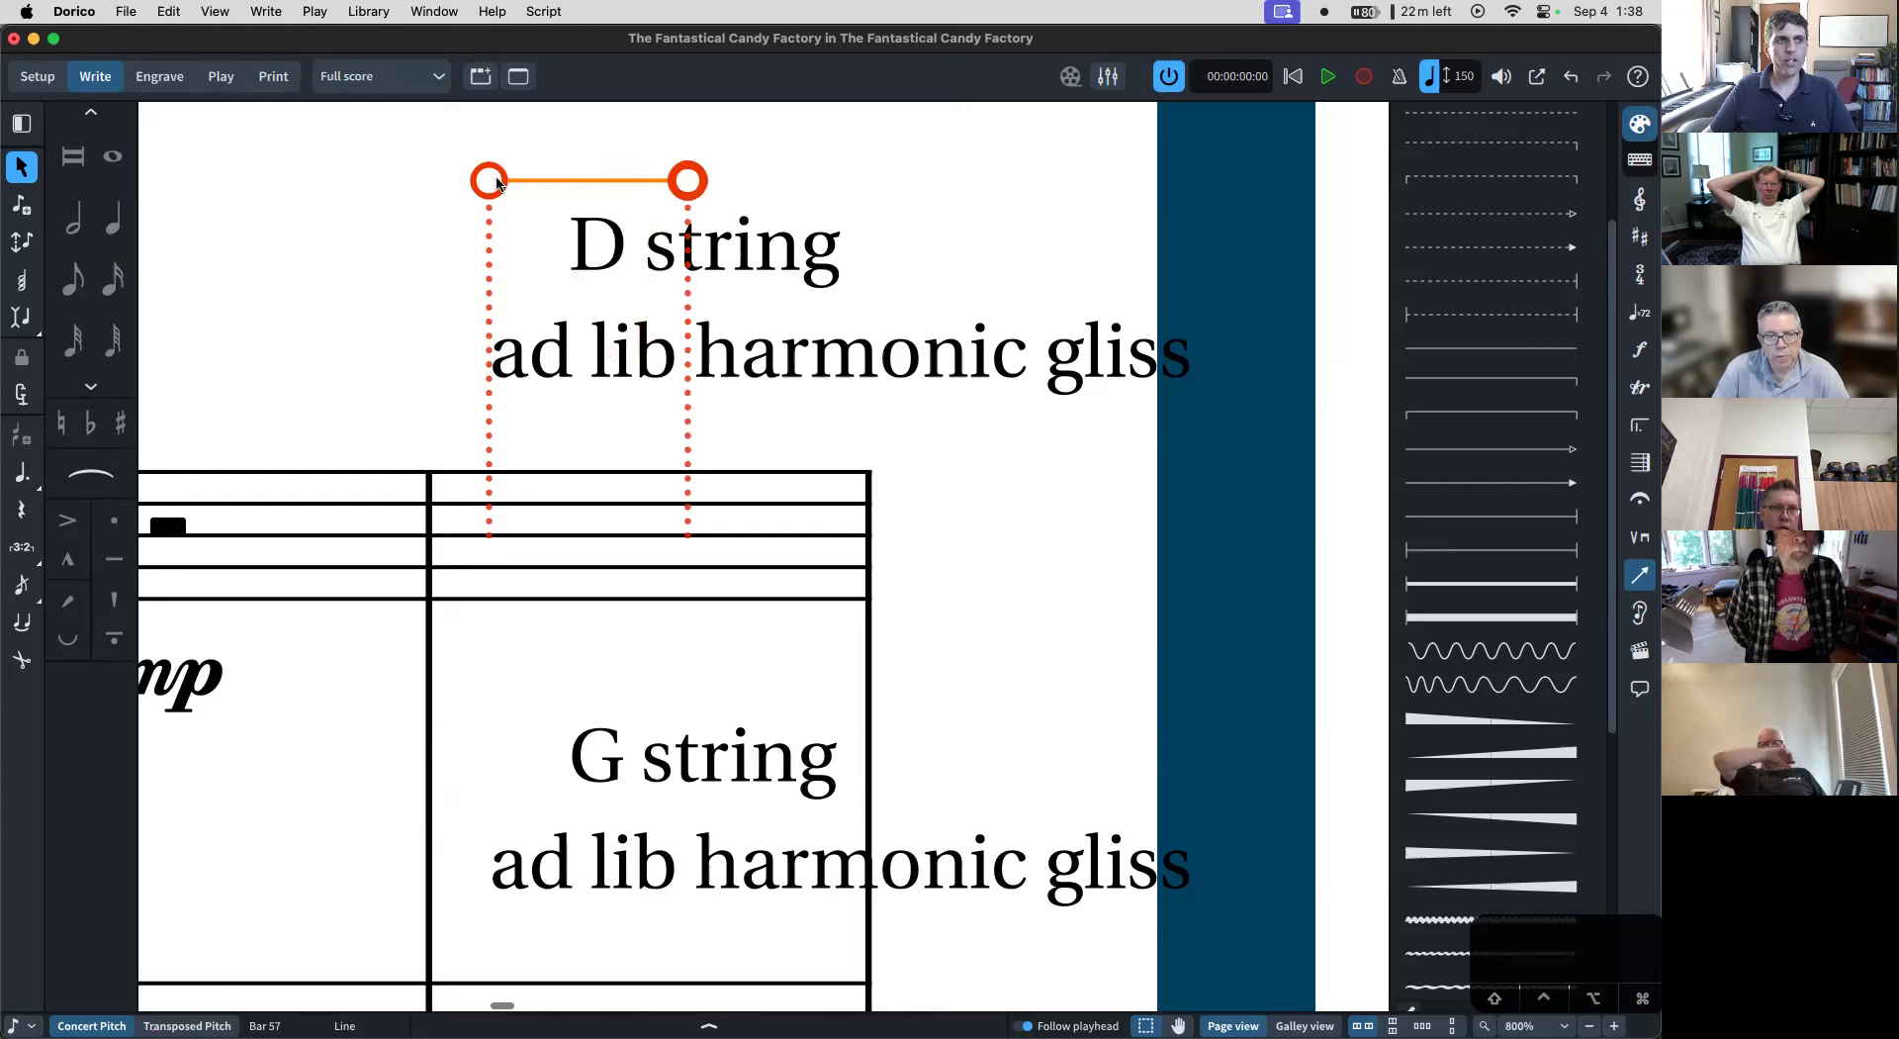
key("alt+shift+Left")
key("alt+shift+Left")
key("alt+shift+Right")
key("alt+shift+Right")
key("alt+shift+Left")
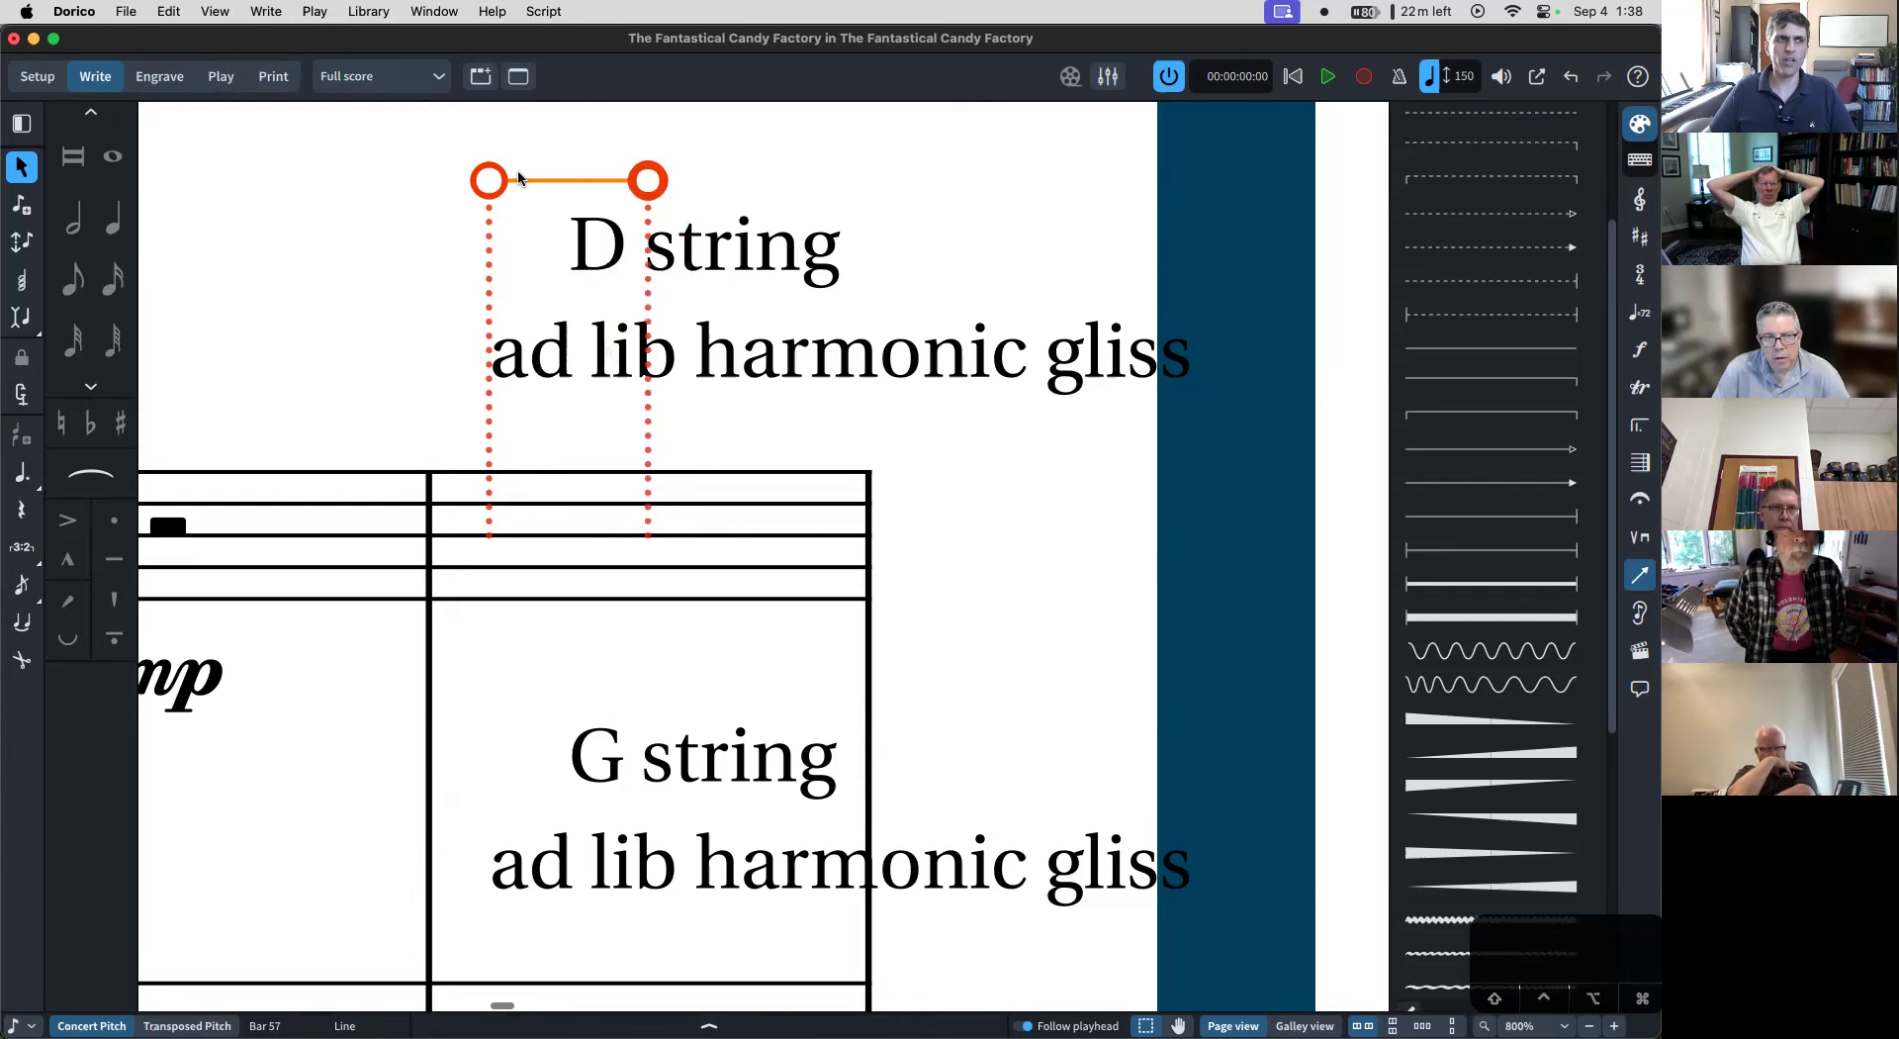
- In Engrave mode, move the line onto the Violin I staff and slant it upward from the lower staff lines to the top line
key("super+4")
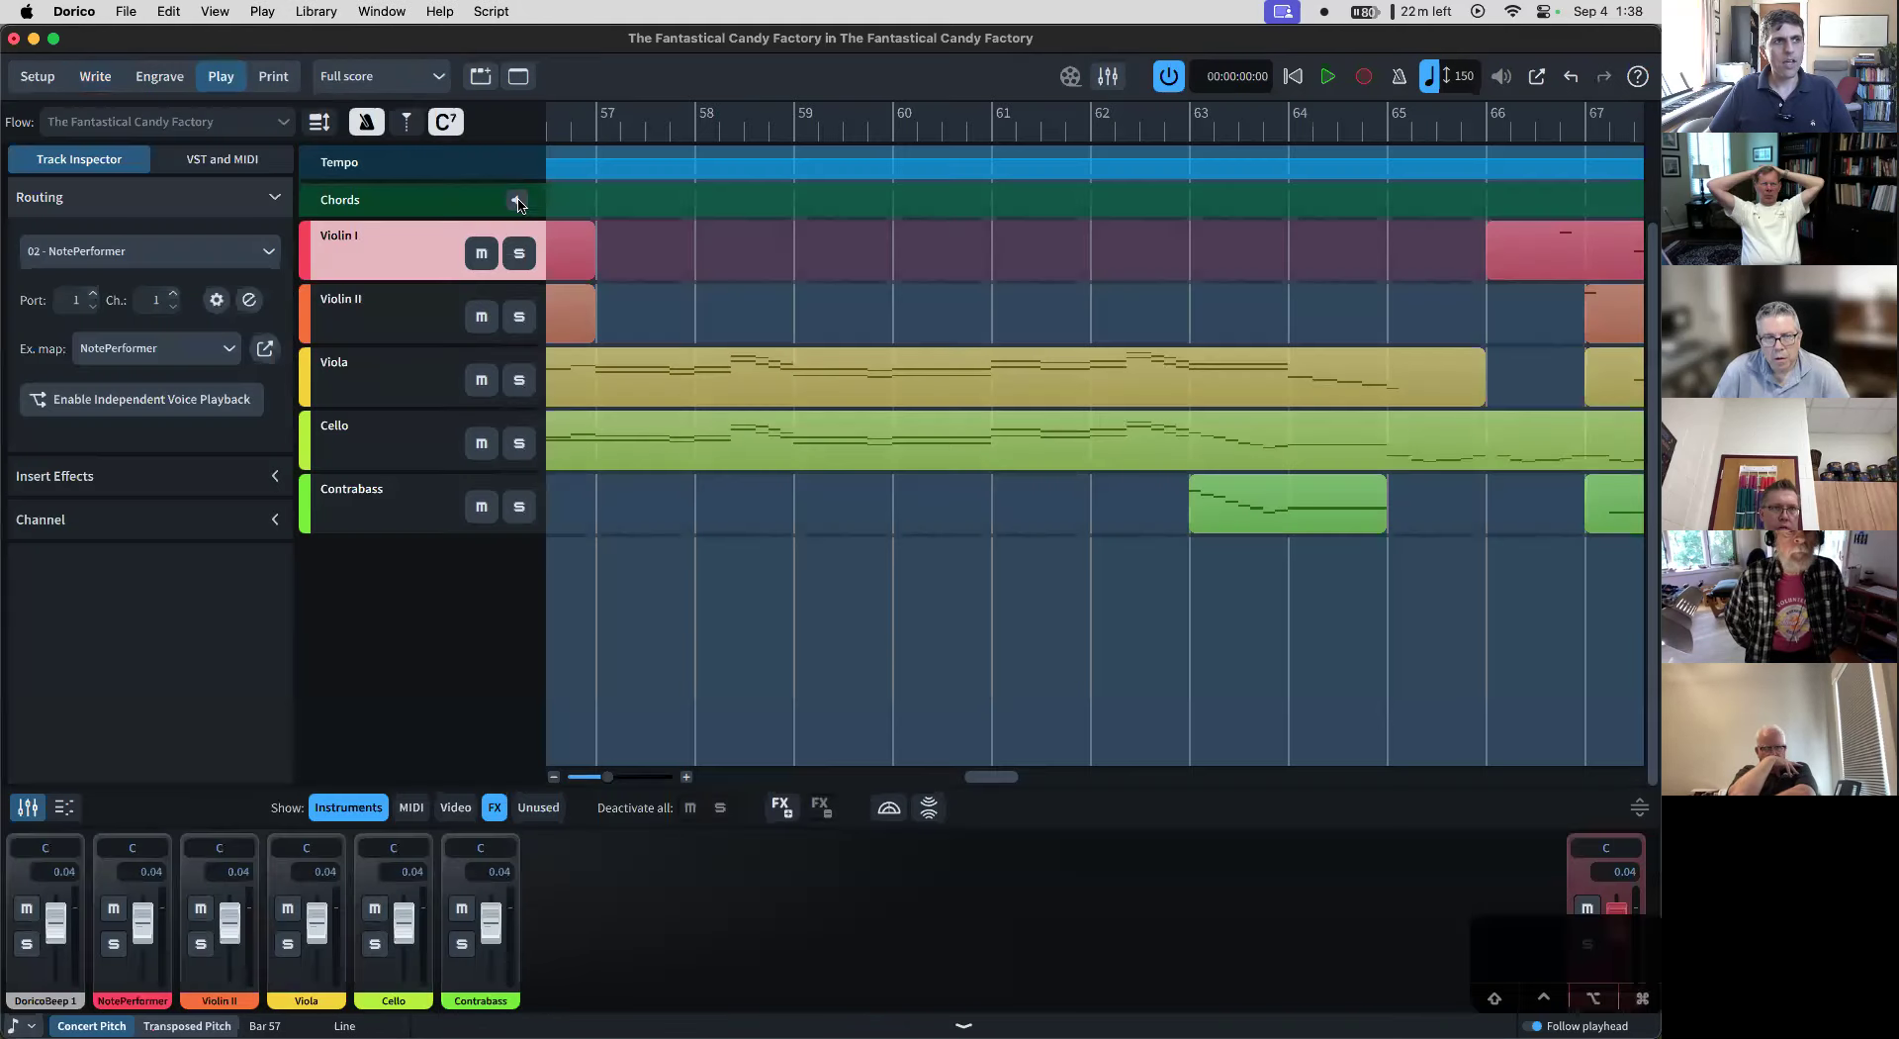
key("super+3")
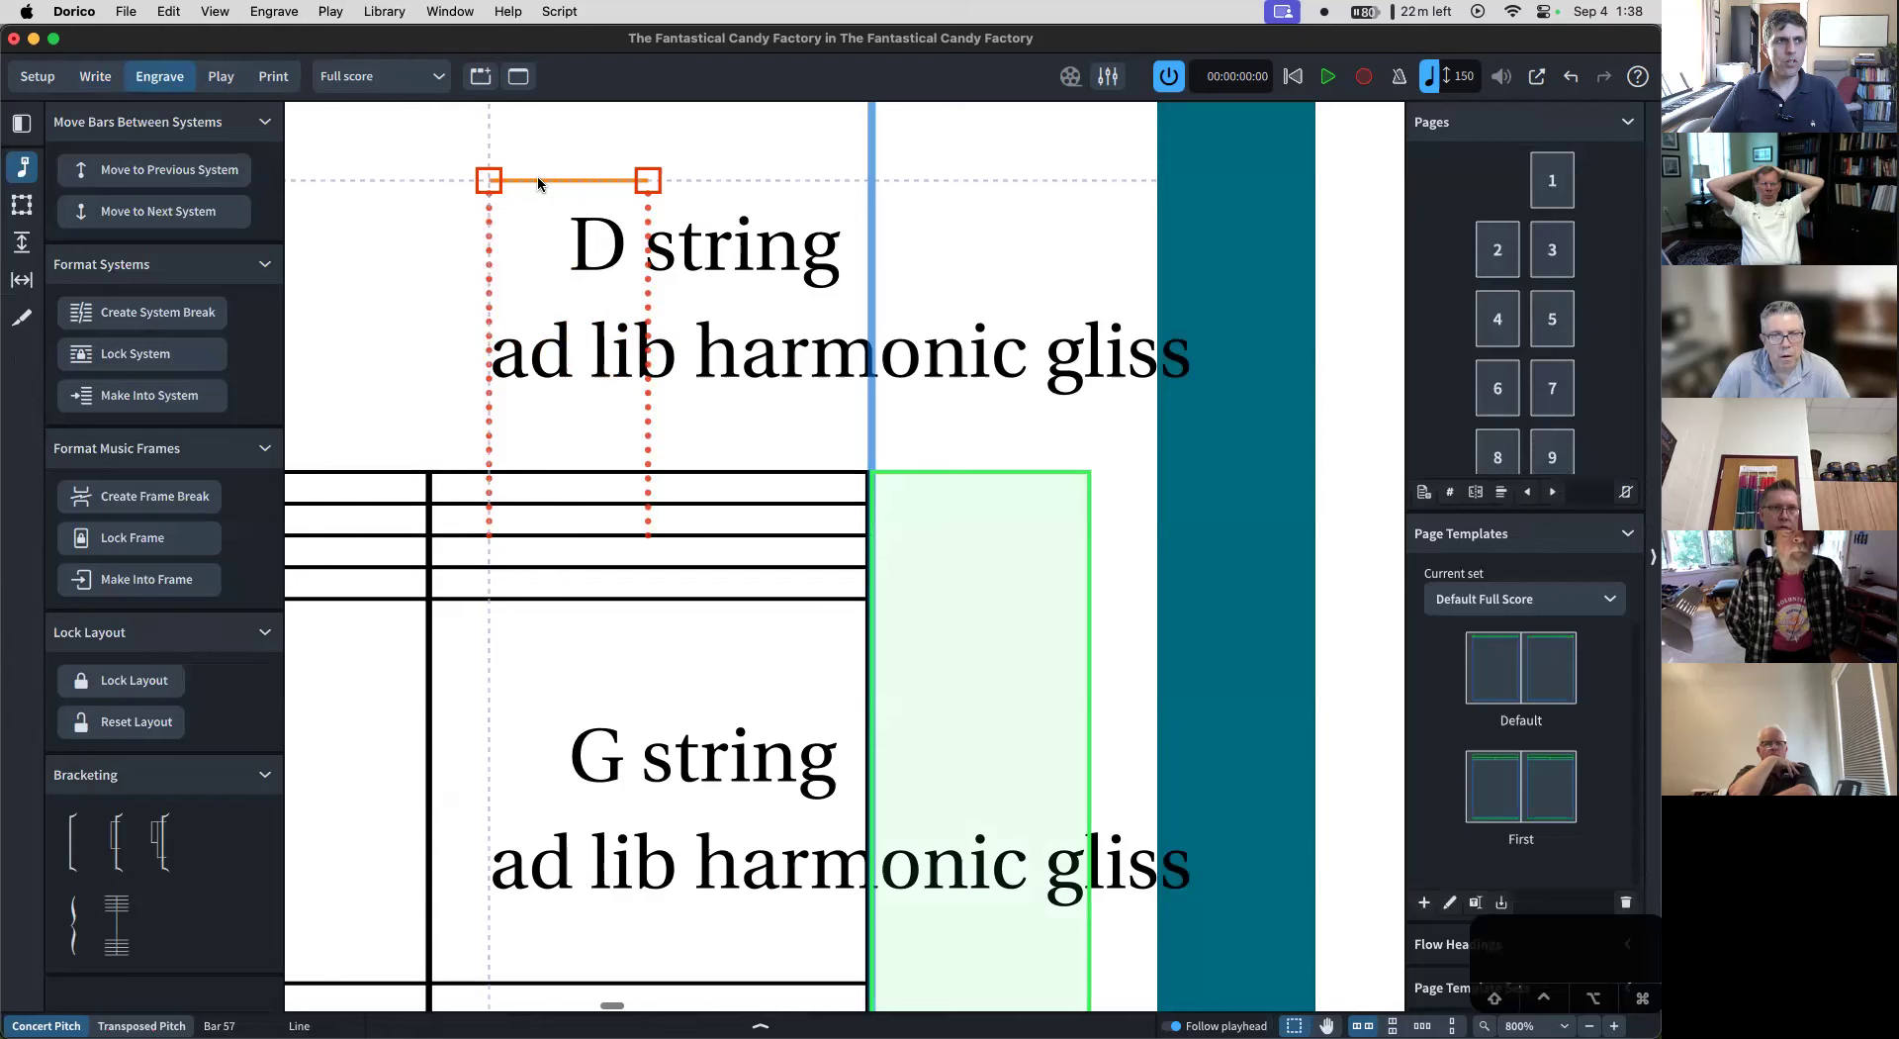
left_click_drag(537, 178, 477, 593)
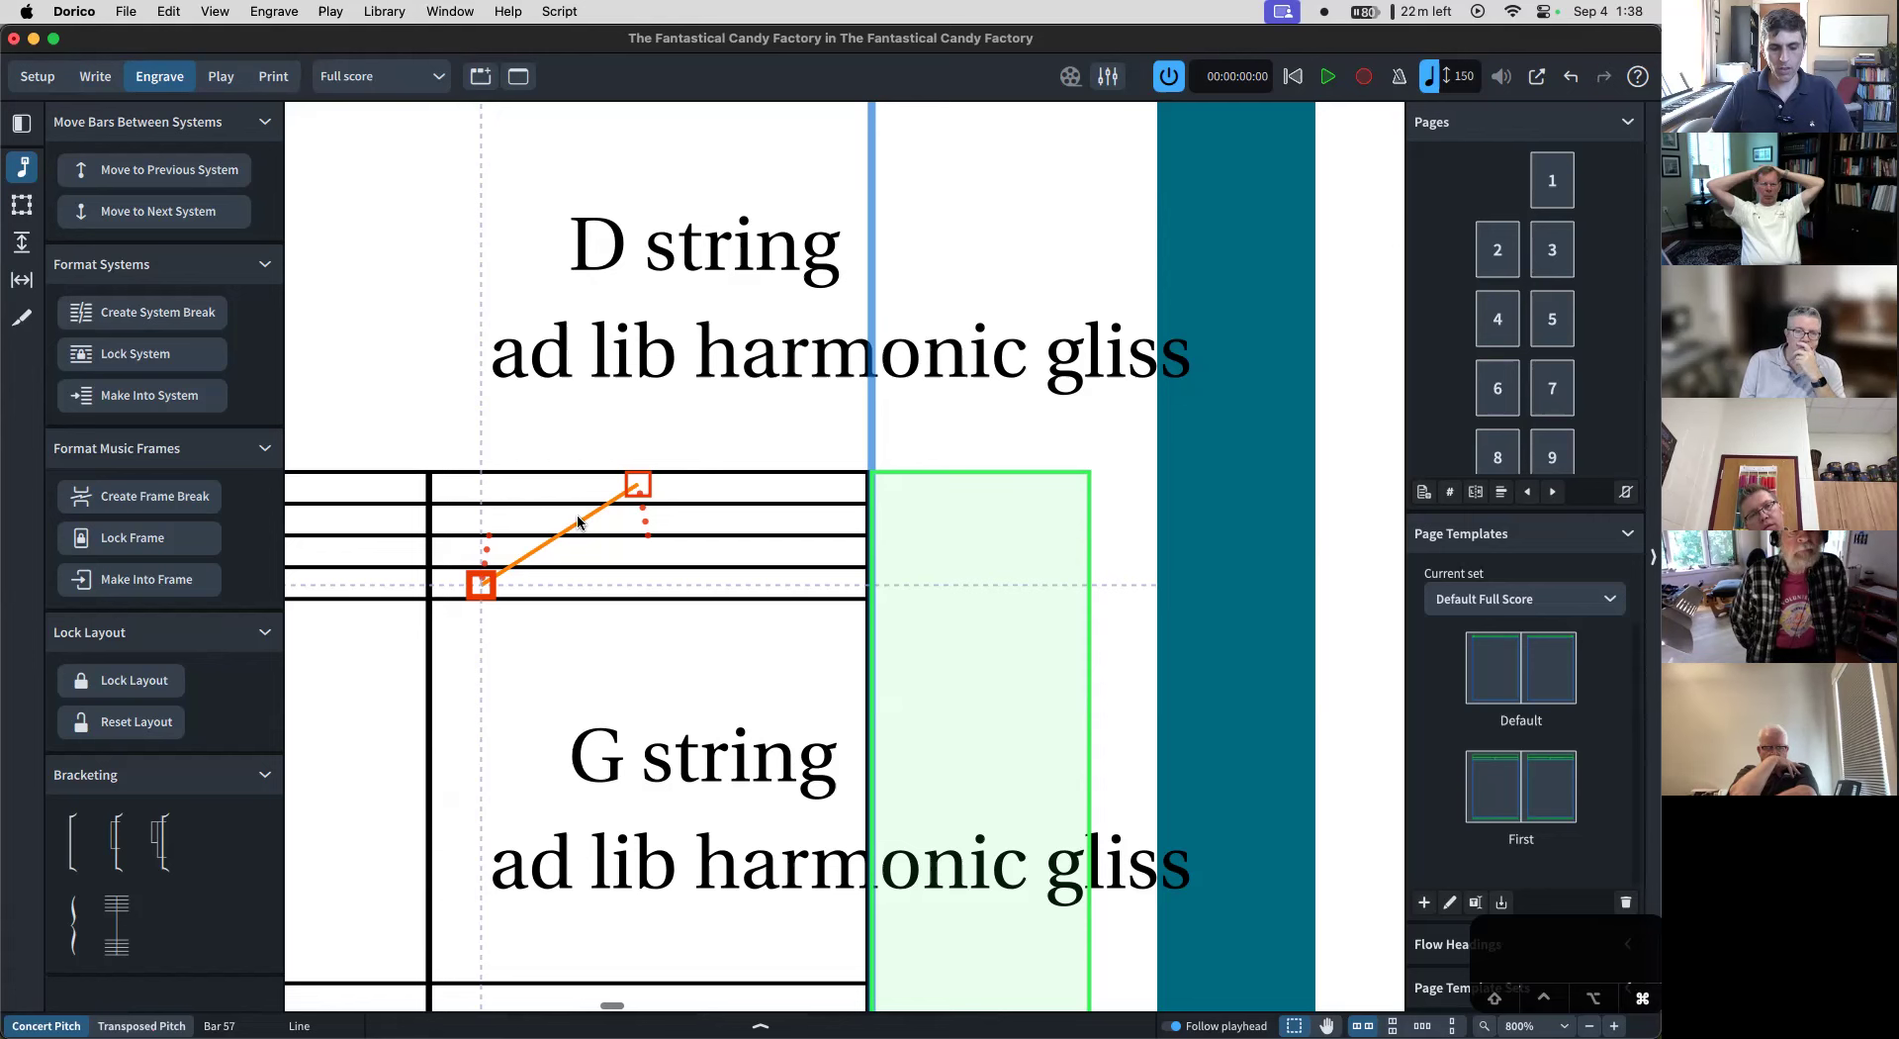
- In Write mode, repeat the slanted Violin I line so a copy covers the last two beats of bar 57
key("super+2")
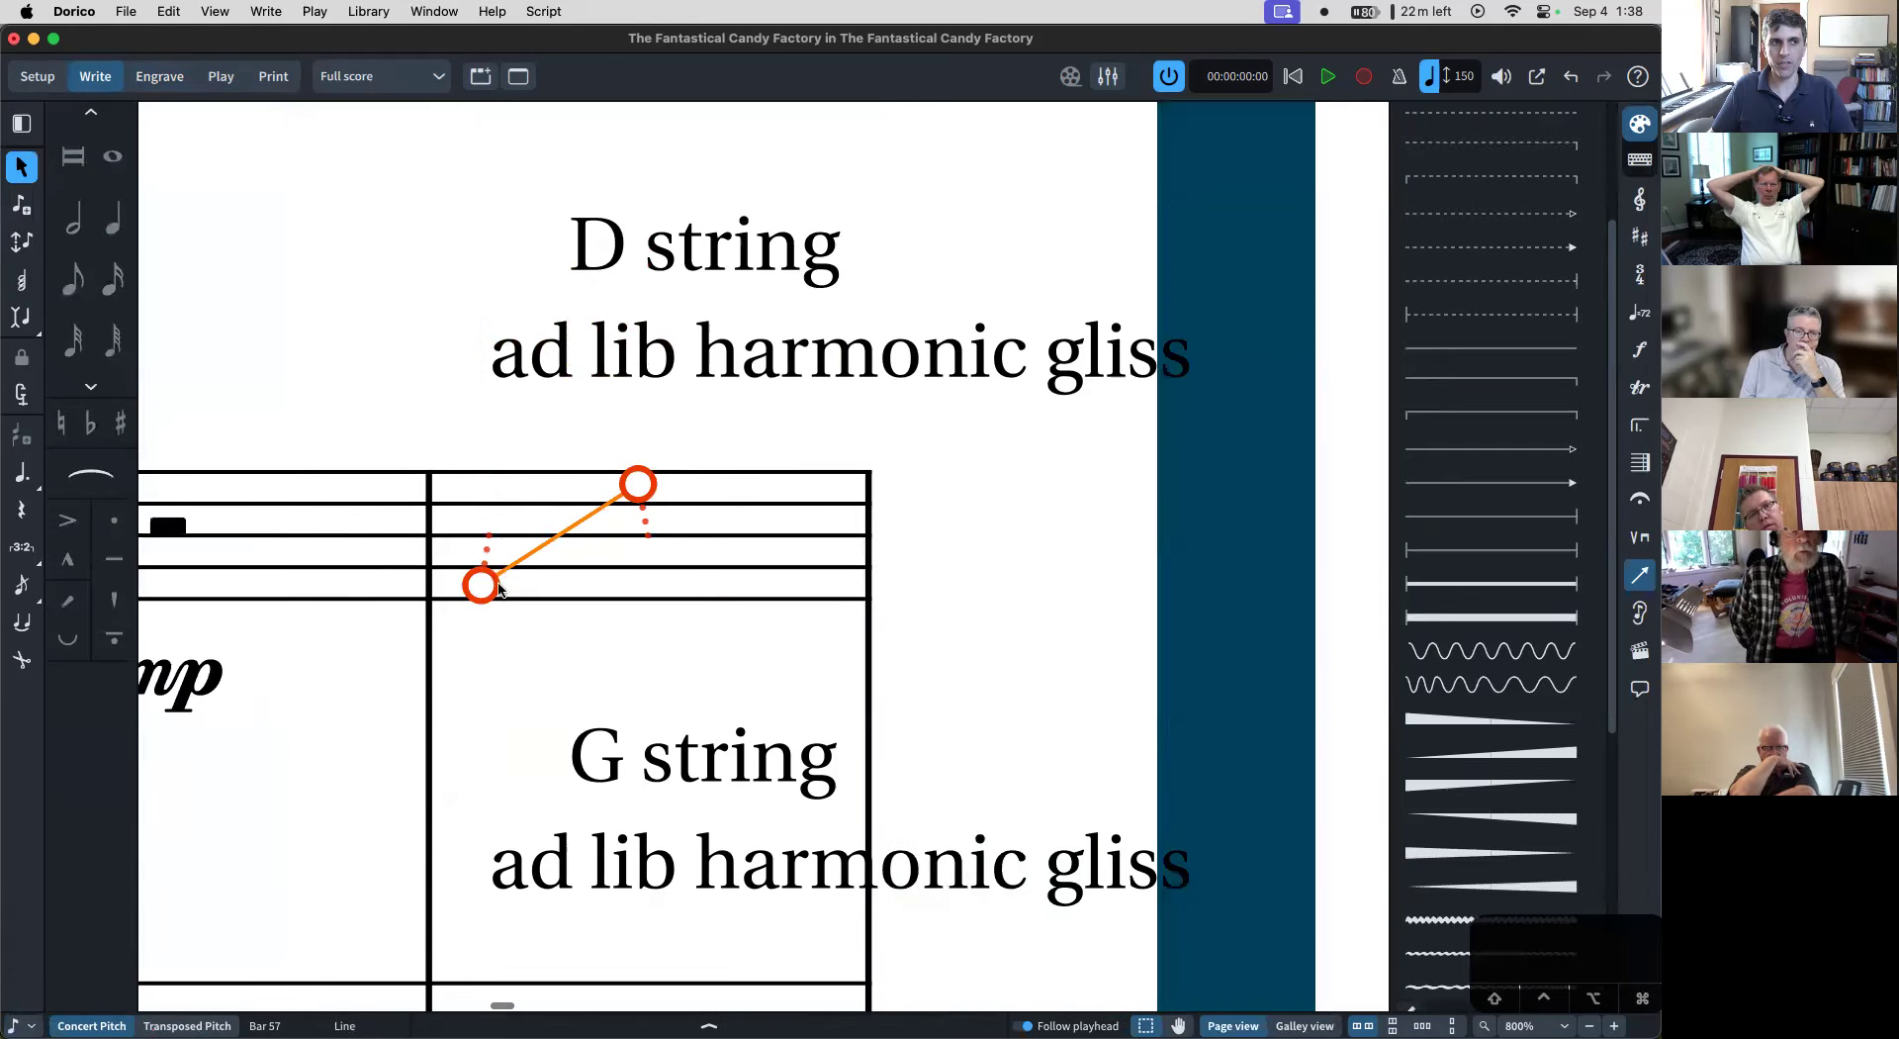
key("r")
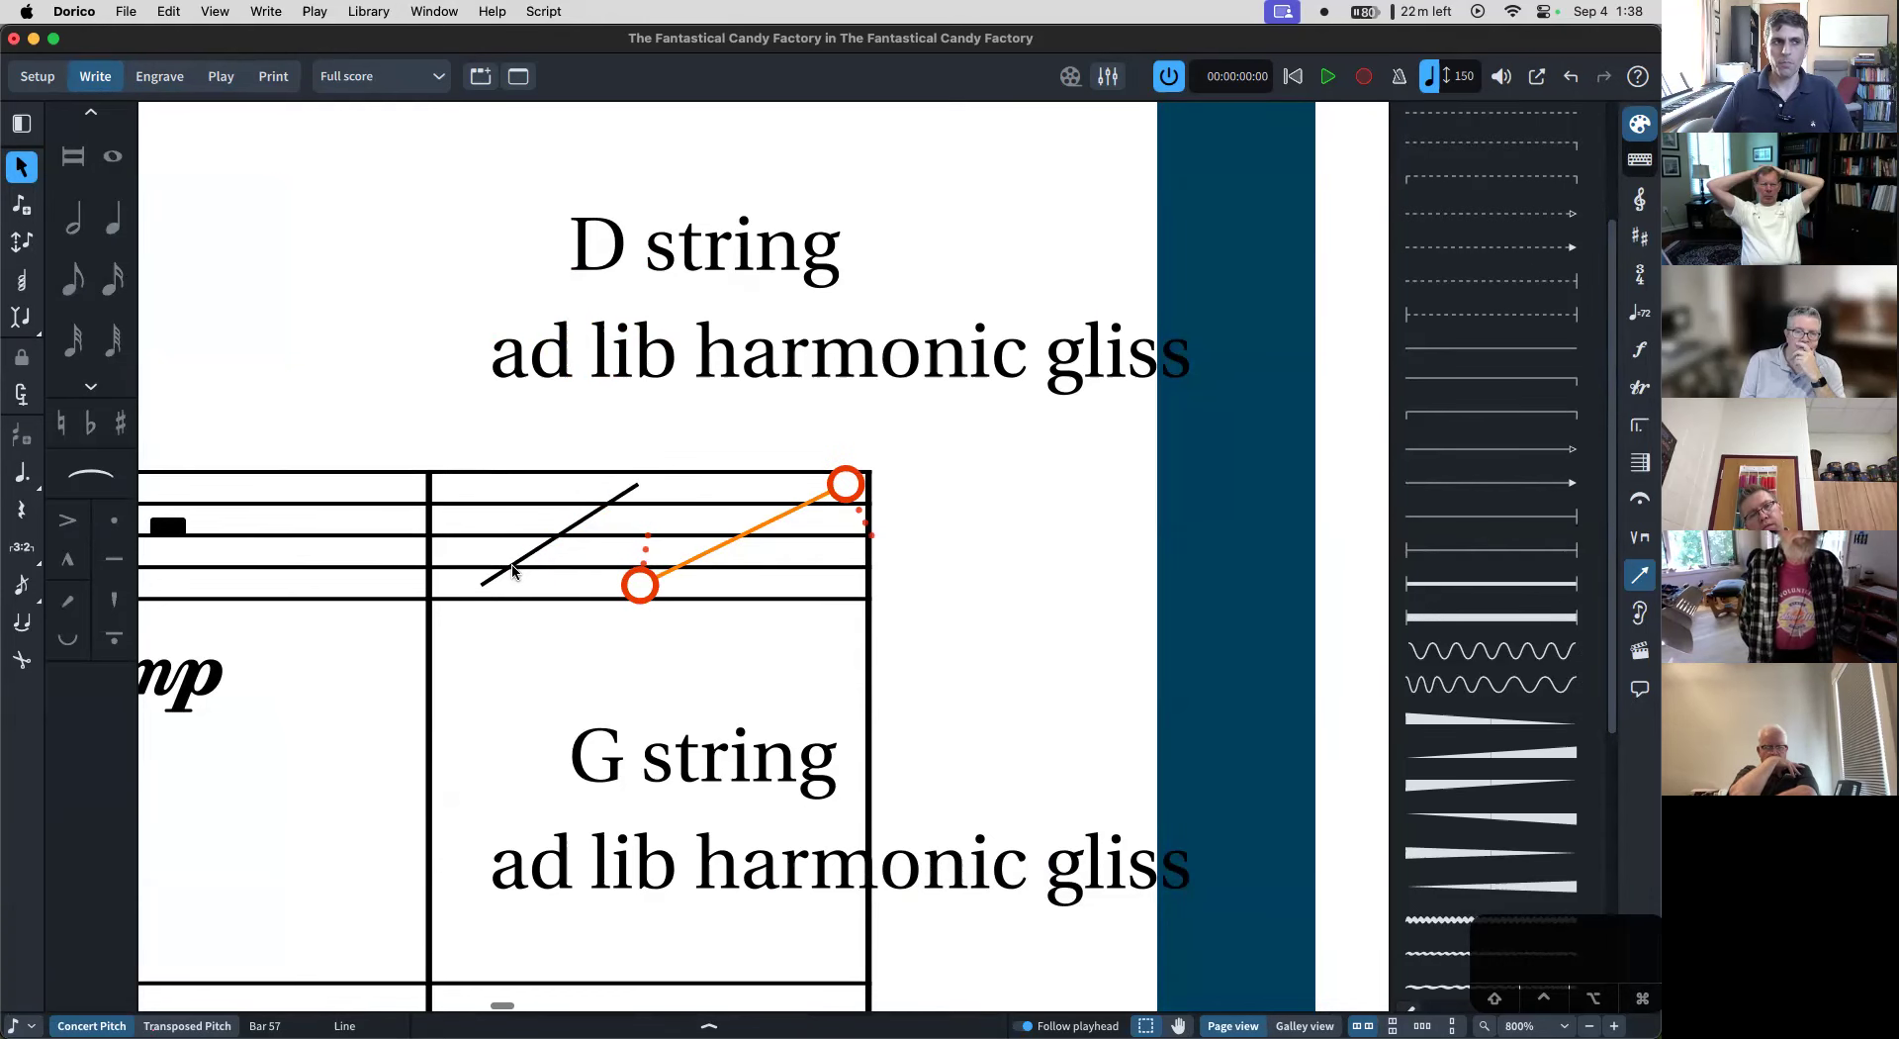
key("super+minus")
key("super+plus")
key("super+plus")
key("super+minus")
key("super+minus")
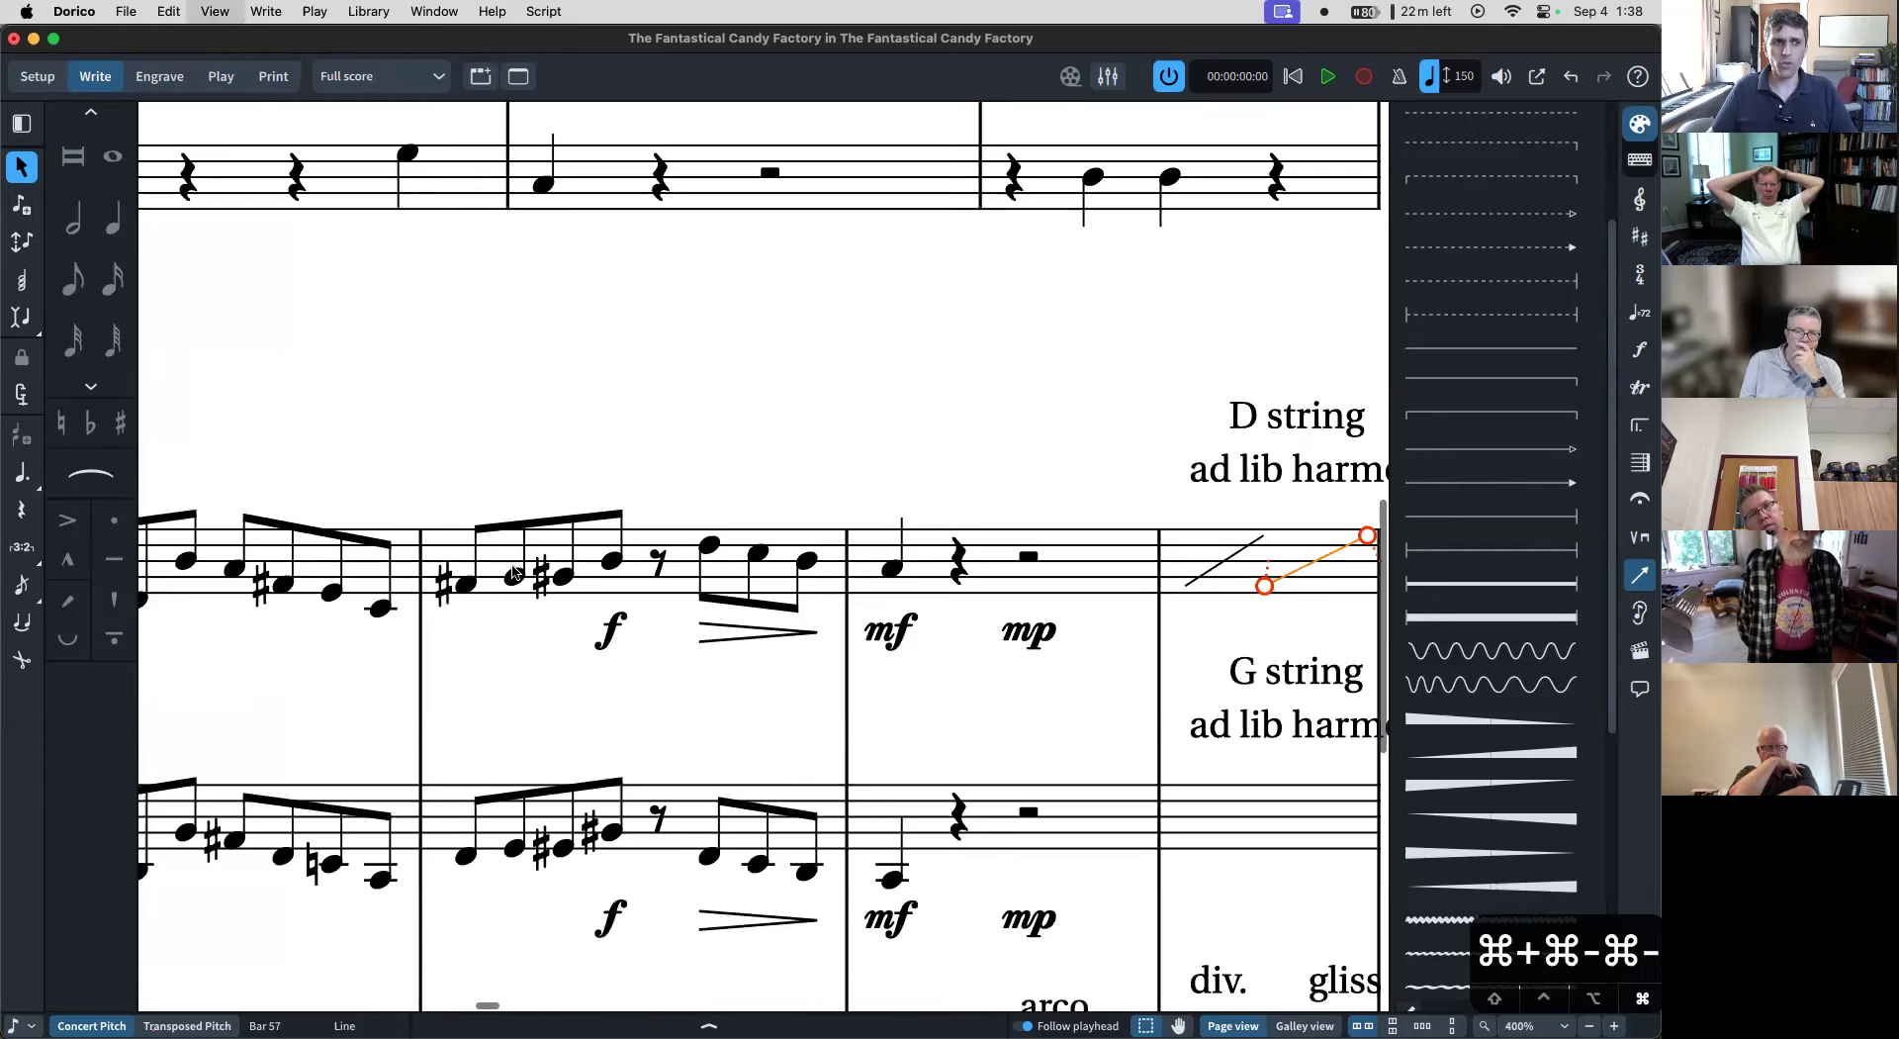
key("super+minus")
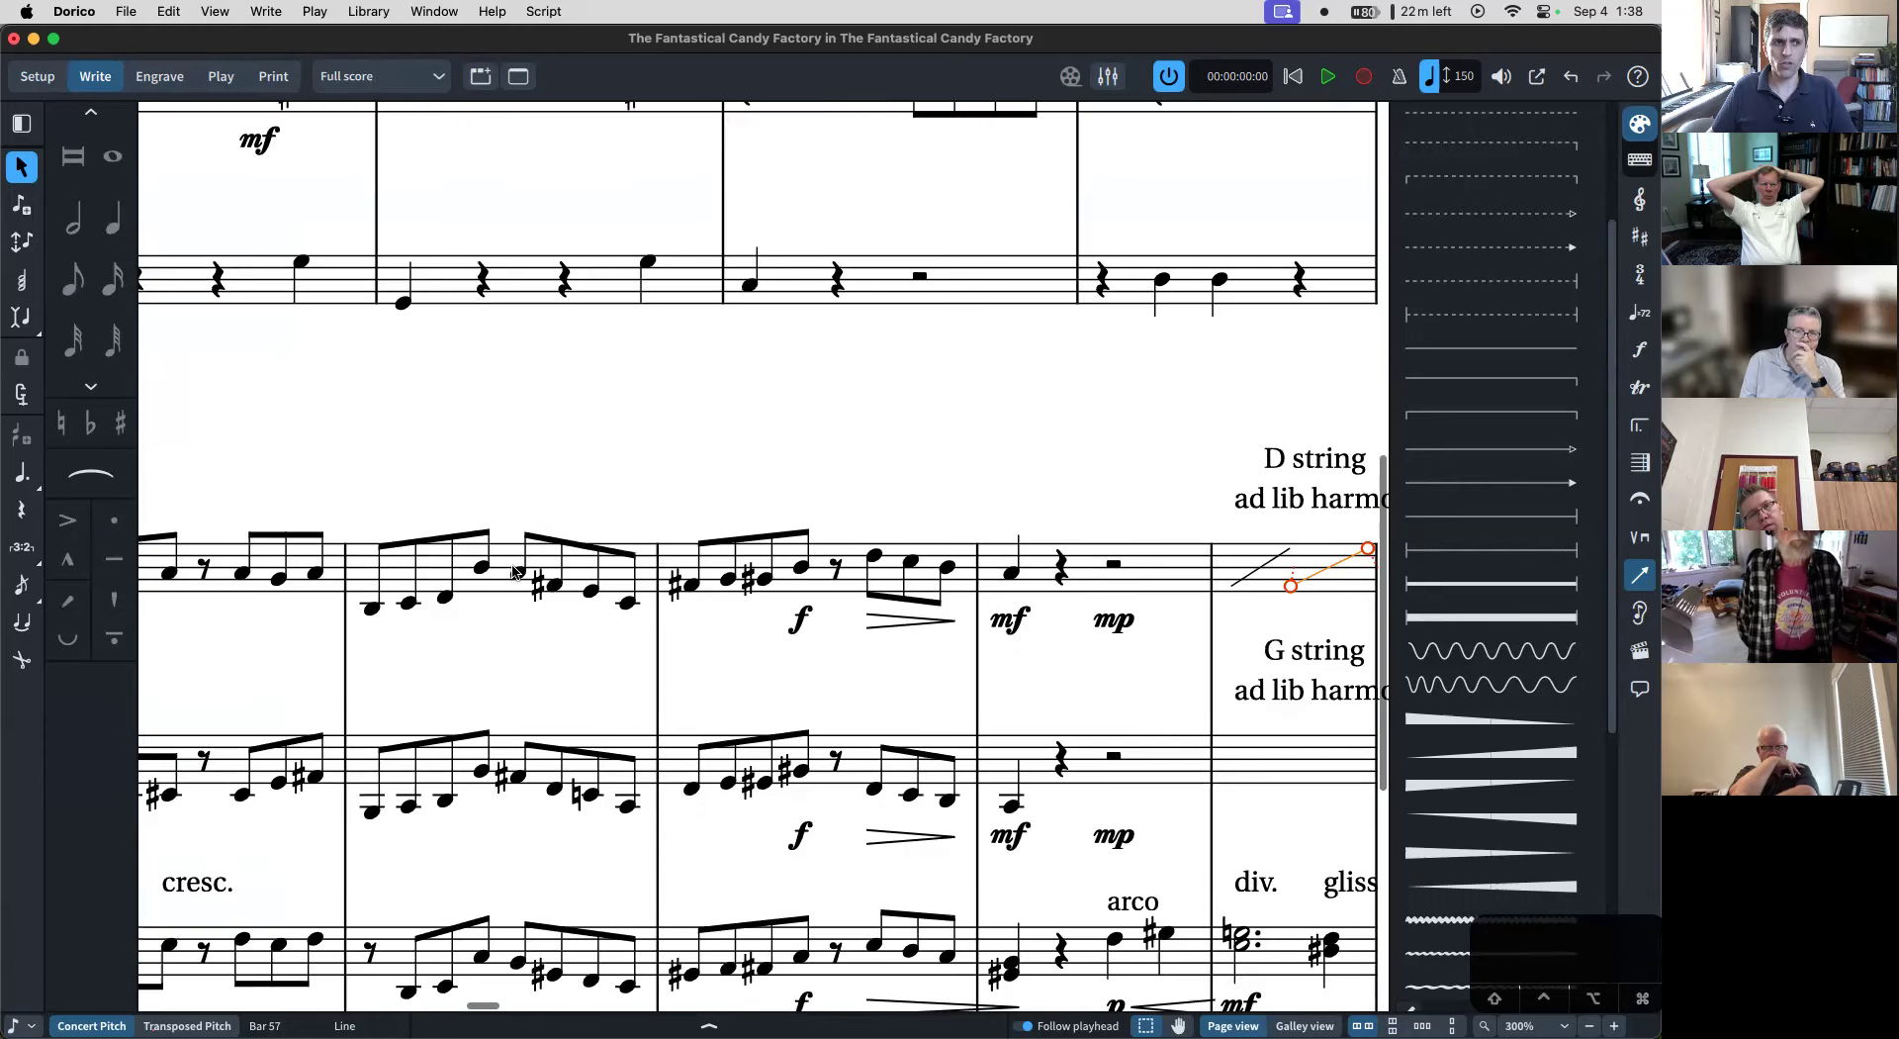
- Try repeating the bar 50 double bass notes into the following bars, and undo the repeats
left_click(515, 283)
key("r")
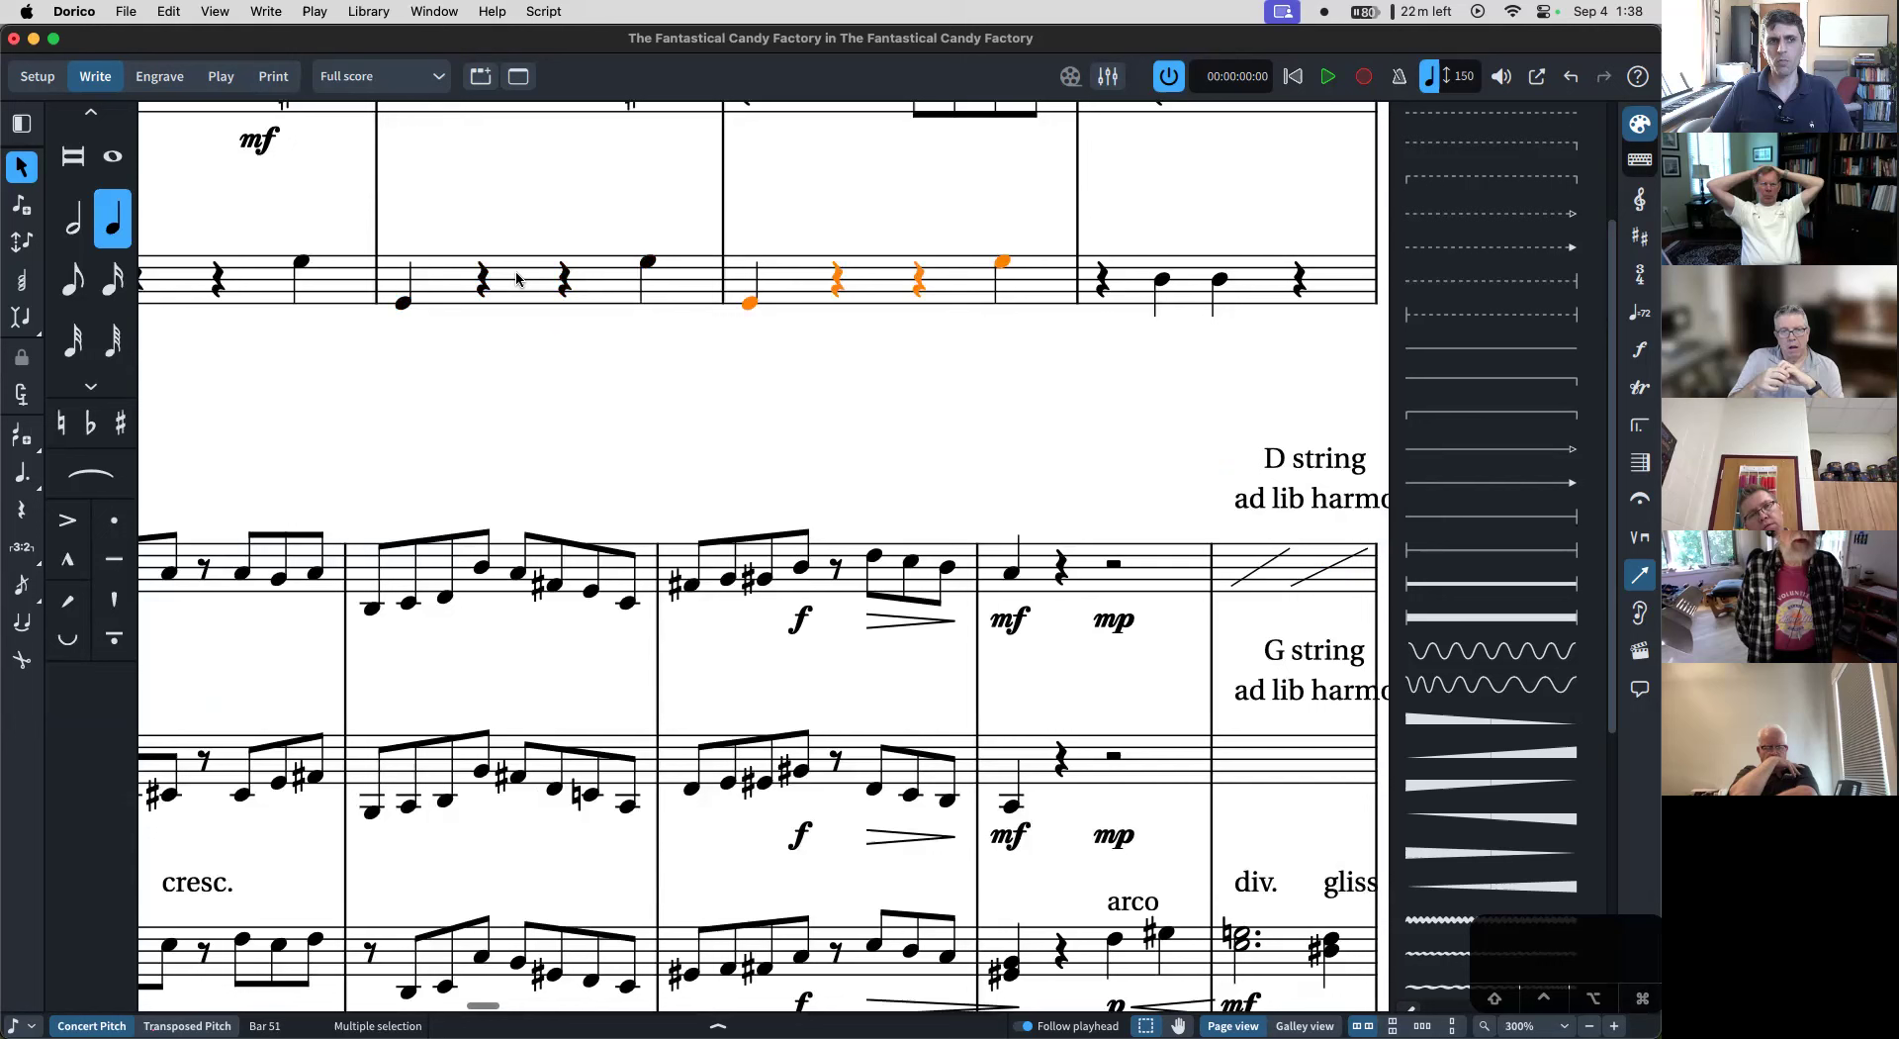
key("r")
key("super+z")
key("super+z")
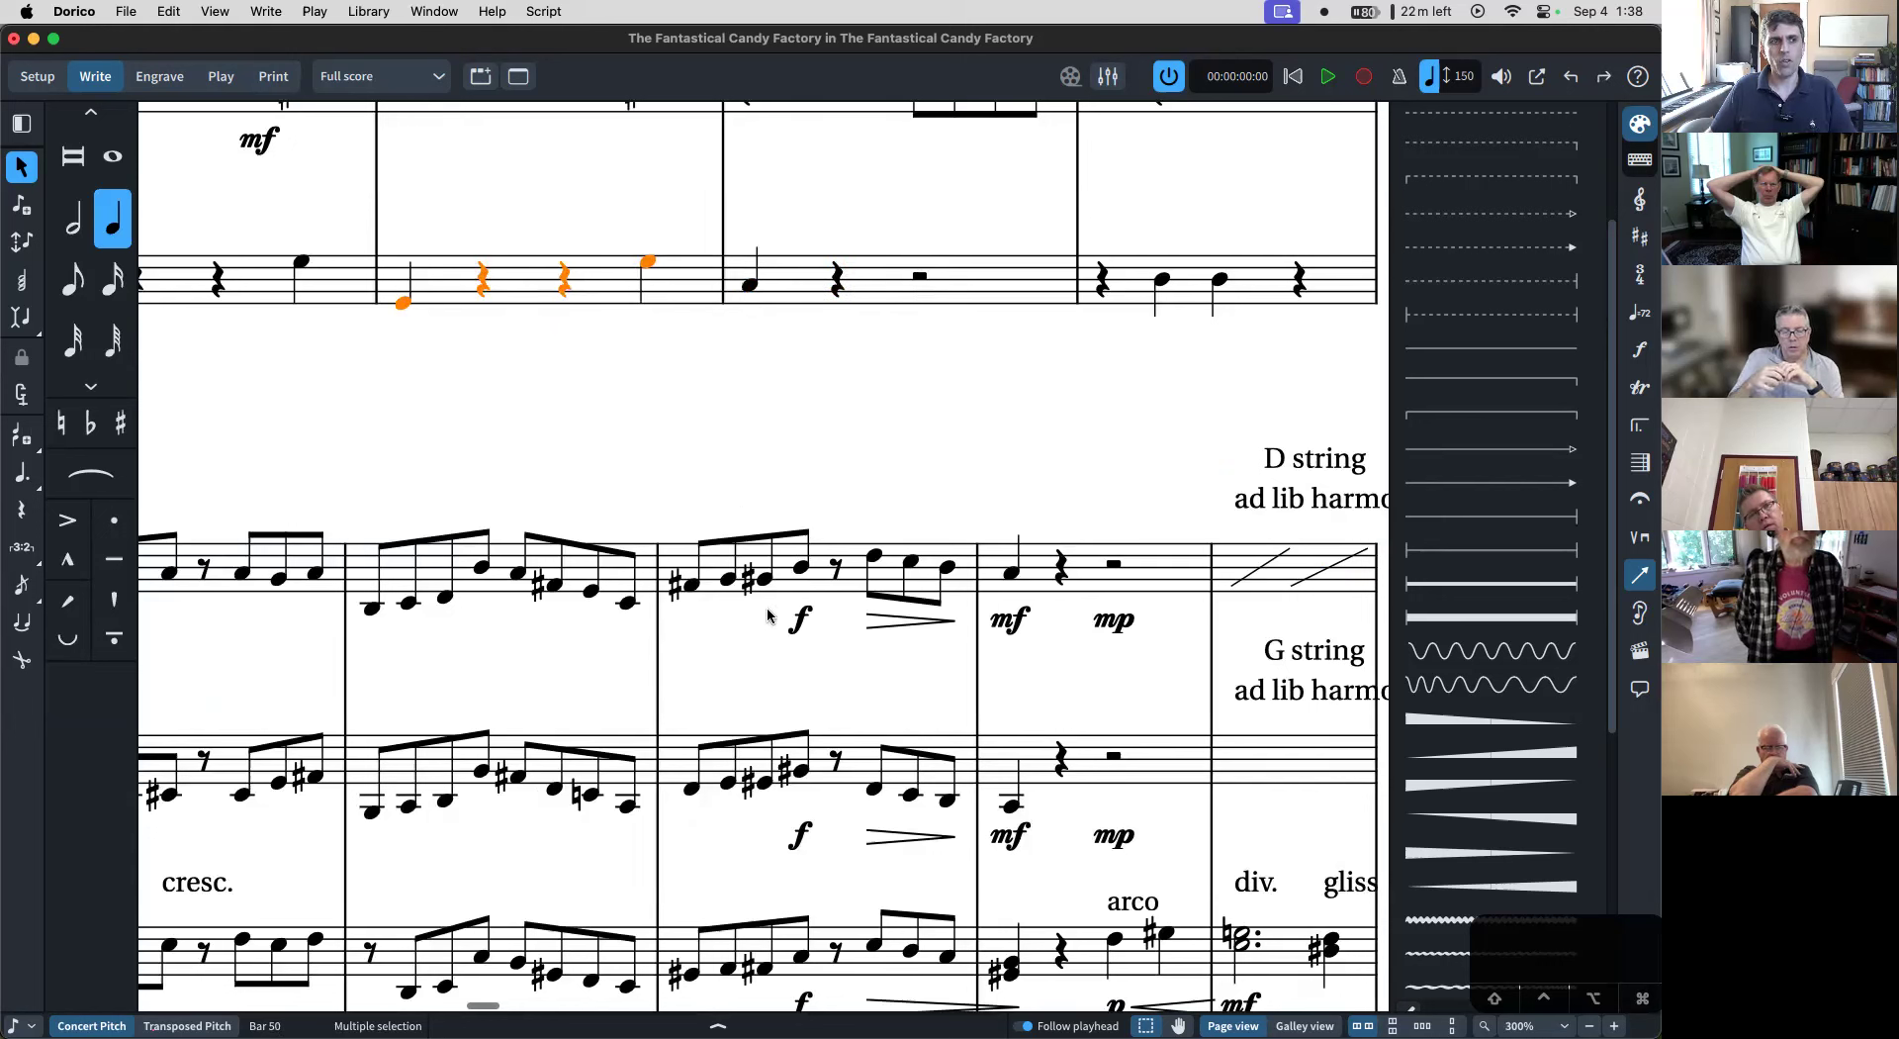
- Try repeating the cresc. text in bar 53 twice, and undo the copies
left_click(206, 885)
key("r")
key("r")
key("super+z")
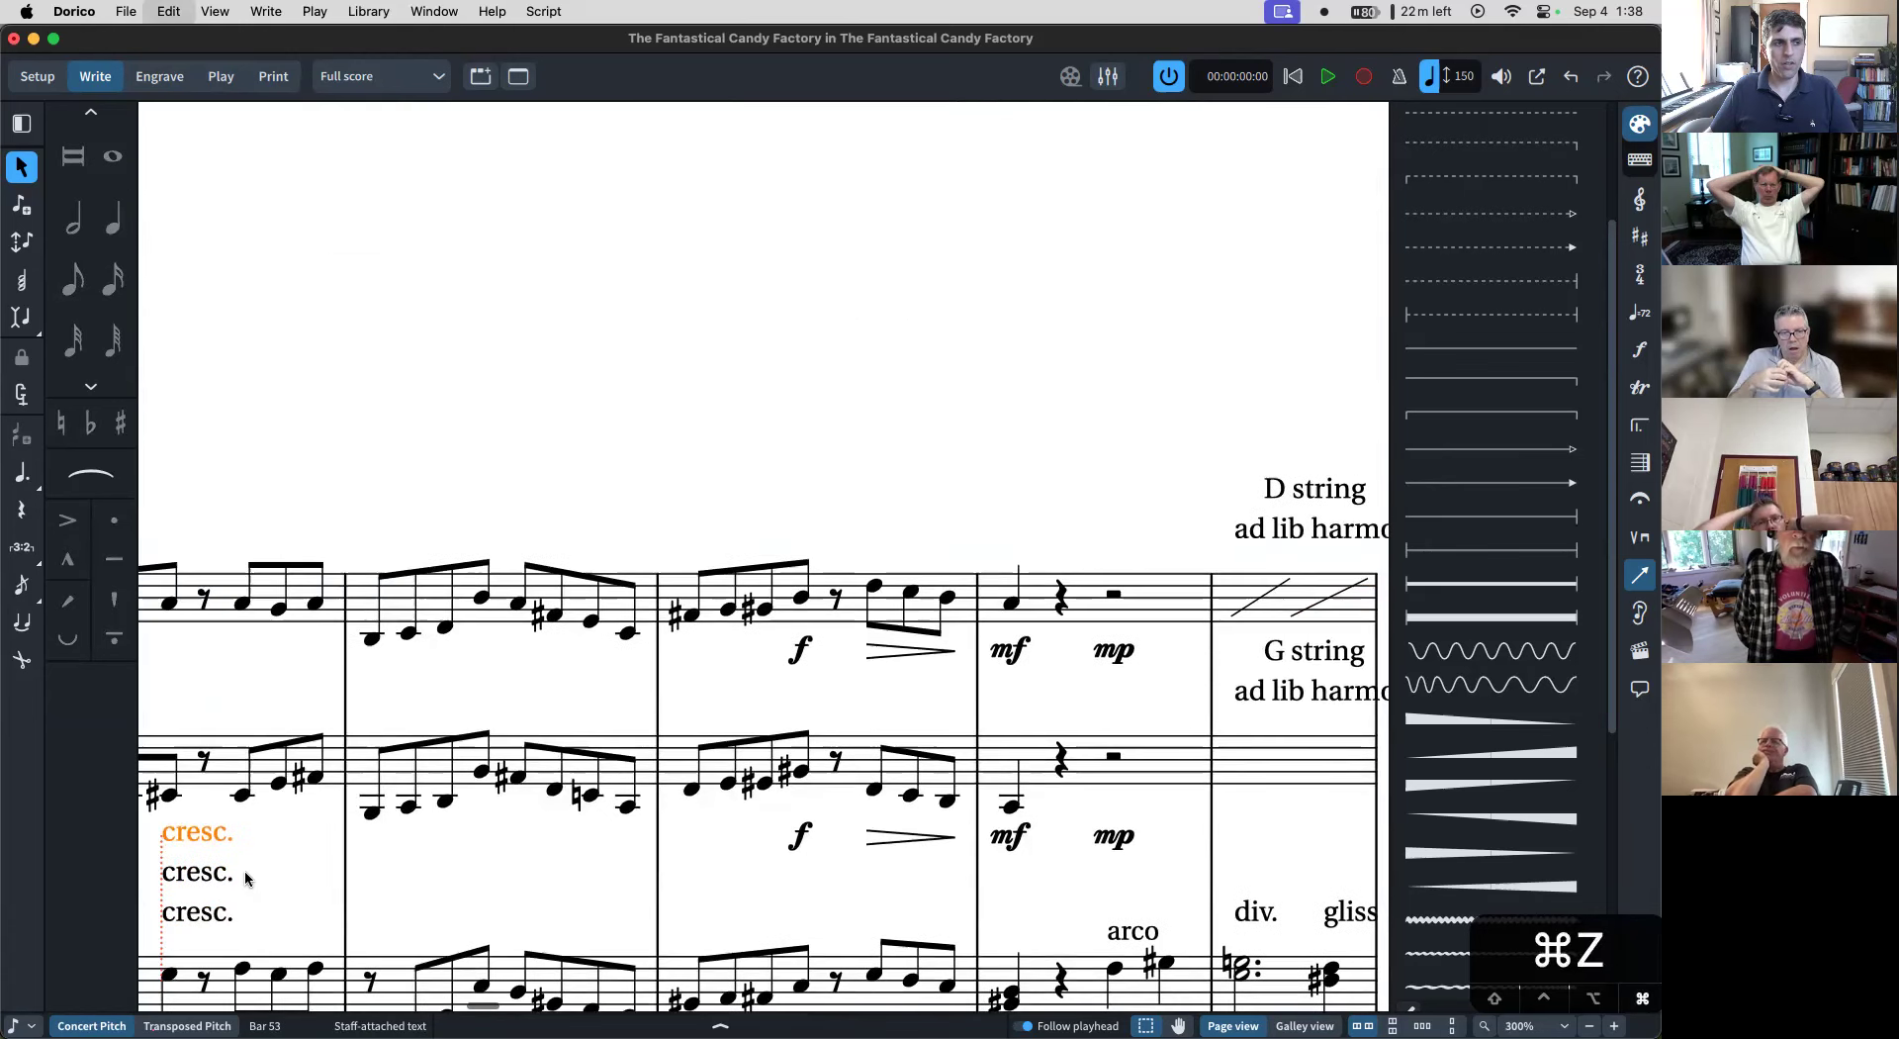
key("super+z")
- Try the repeat on the Violin I mf dynamic in bar 56, and undo it
scroll(716, 609, "right", 3)
scroll(716, 609, "down", 1)
left_click(711, 618)
key("super+z")
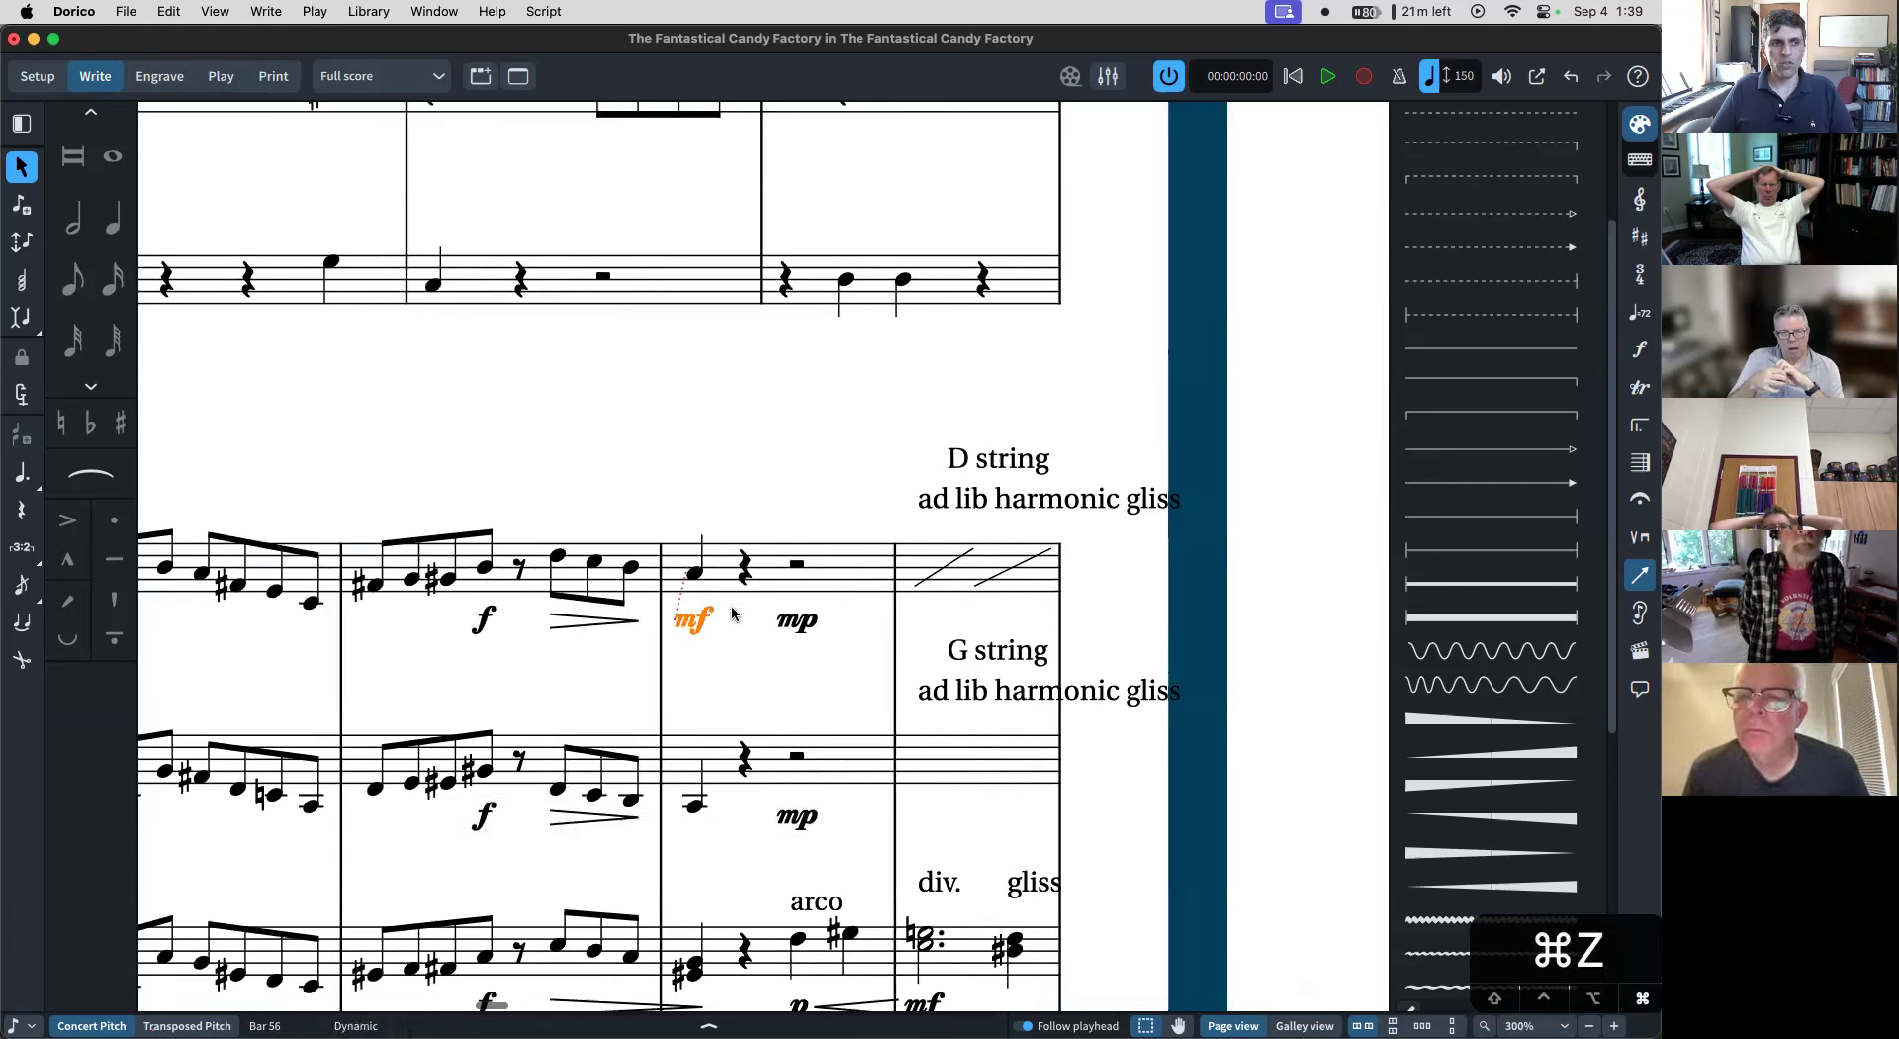
key("super+z")
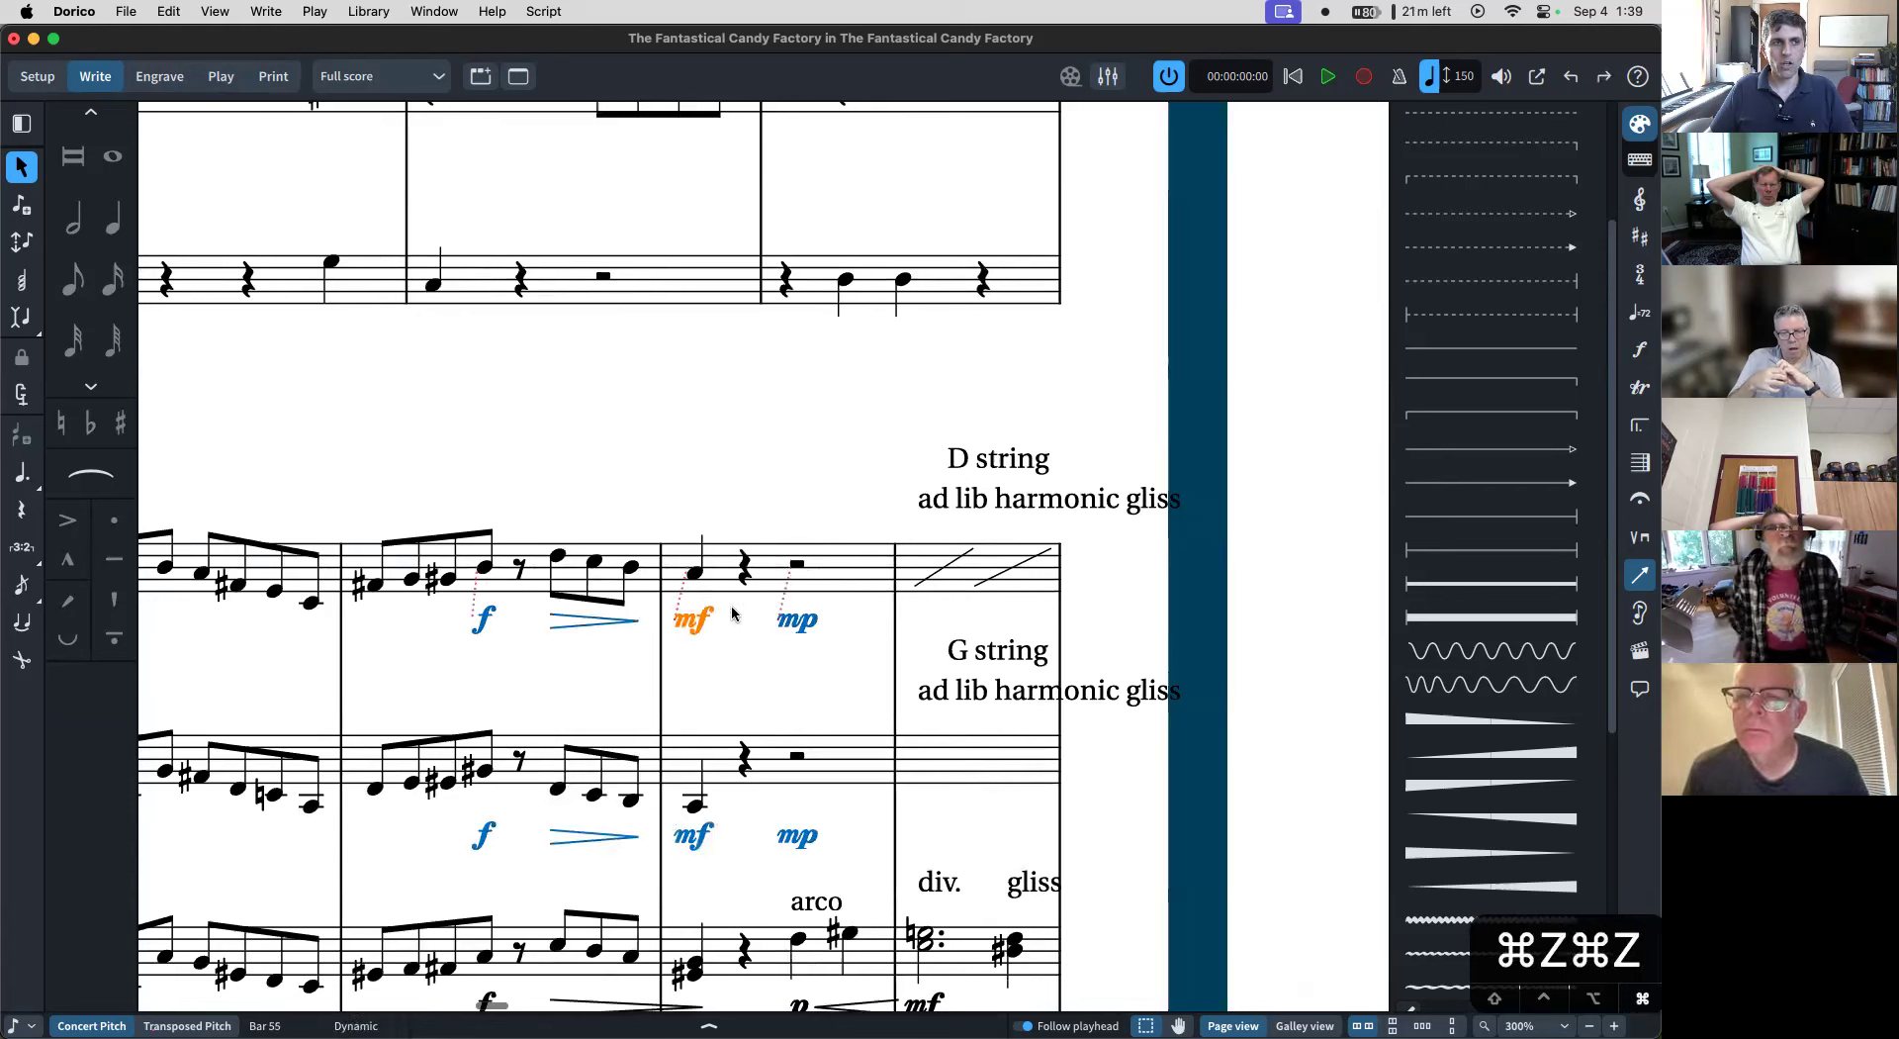
- In Engrave mode, reverse the slant of the second line in bar 57 so it falls from the top line to the bottom space
left_click(988, 579)
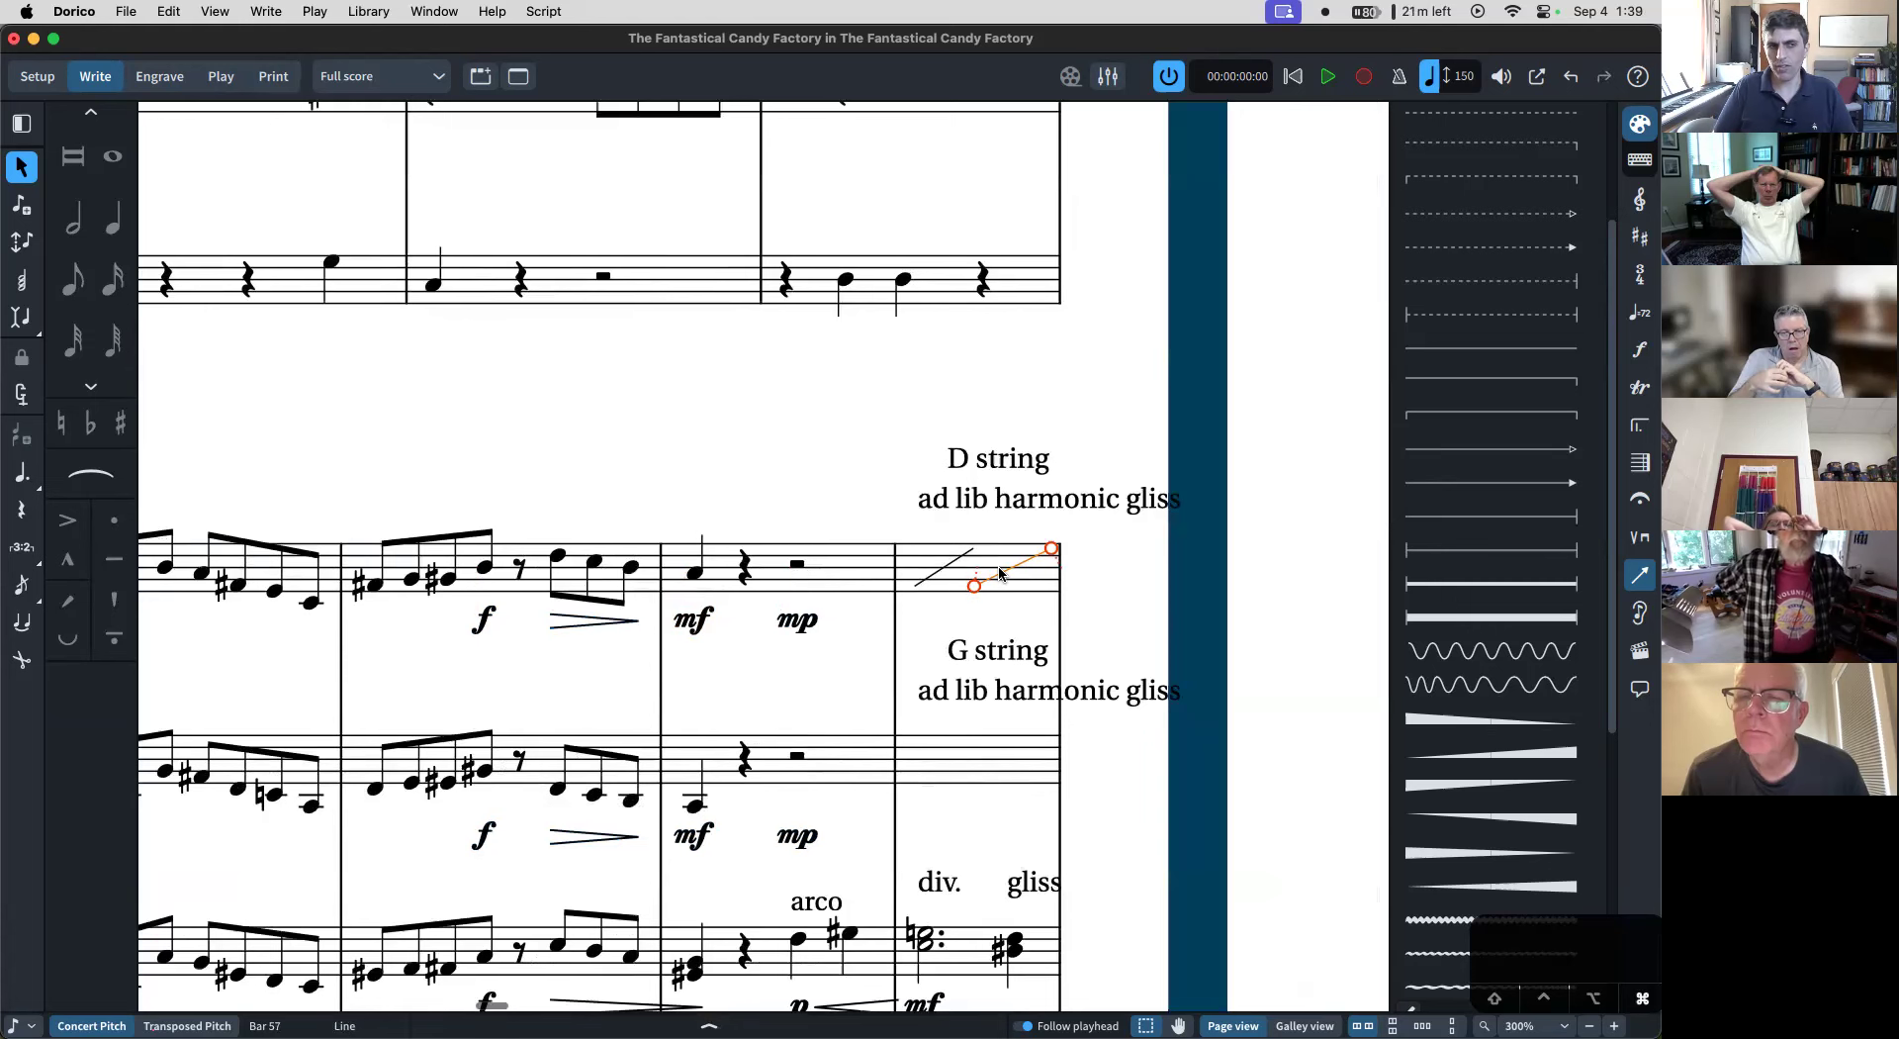
key("super+equal")
key("super+equal")
key("super+equal")
key("super+3")
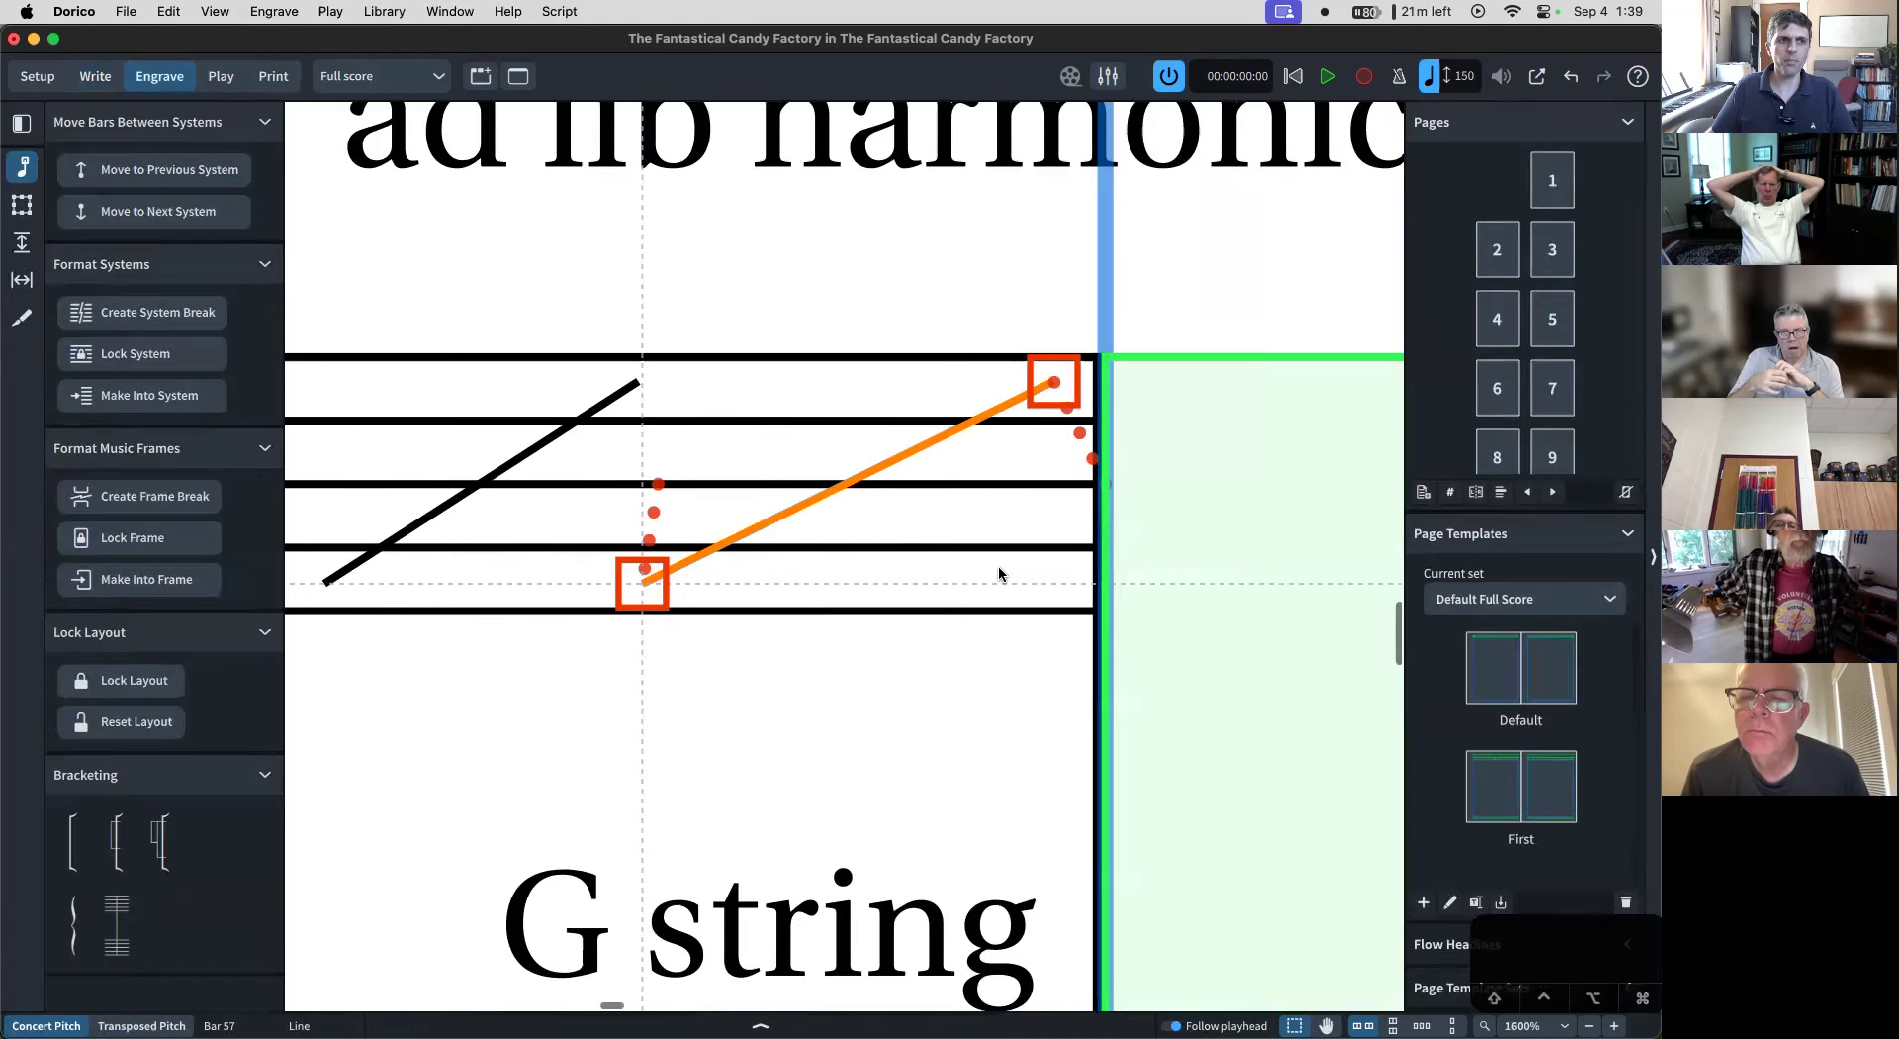
left_click_drag(643, 582, 664, 382)
left_click(1060, 549)
left_click_drag(1054, 391, 1049, 578)
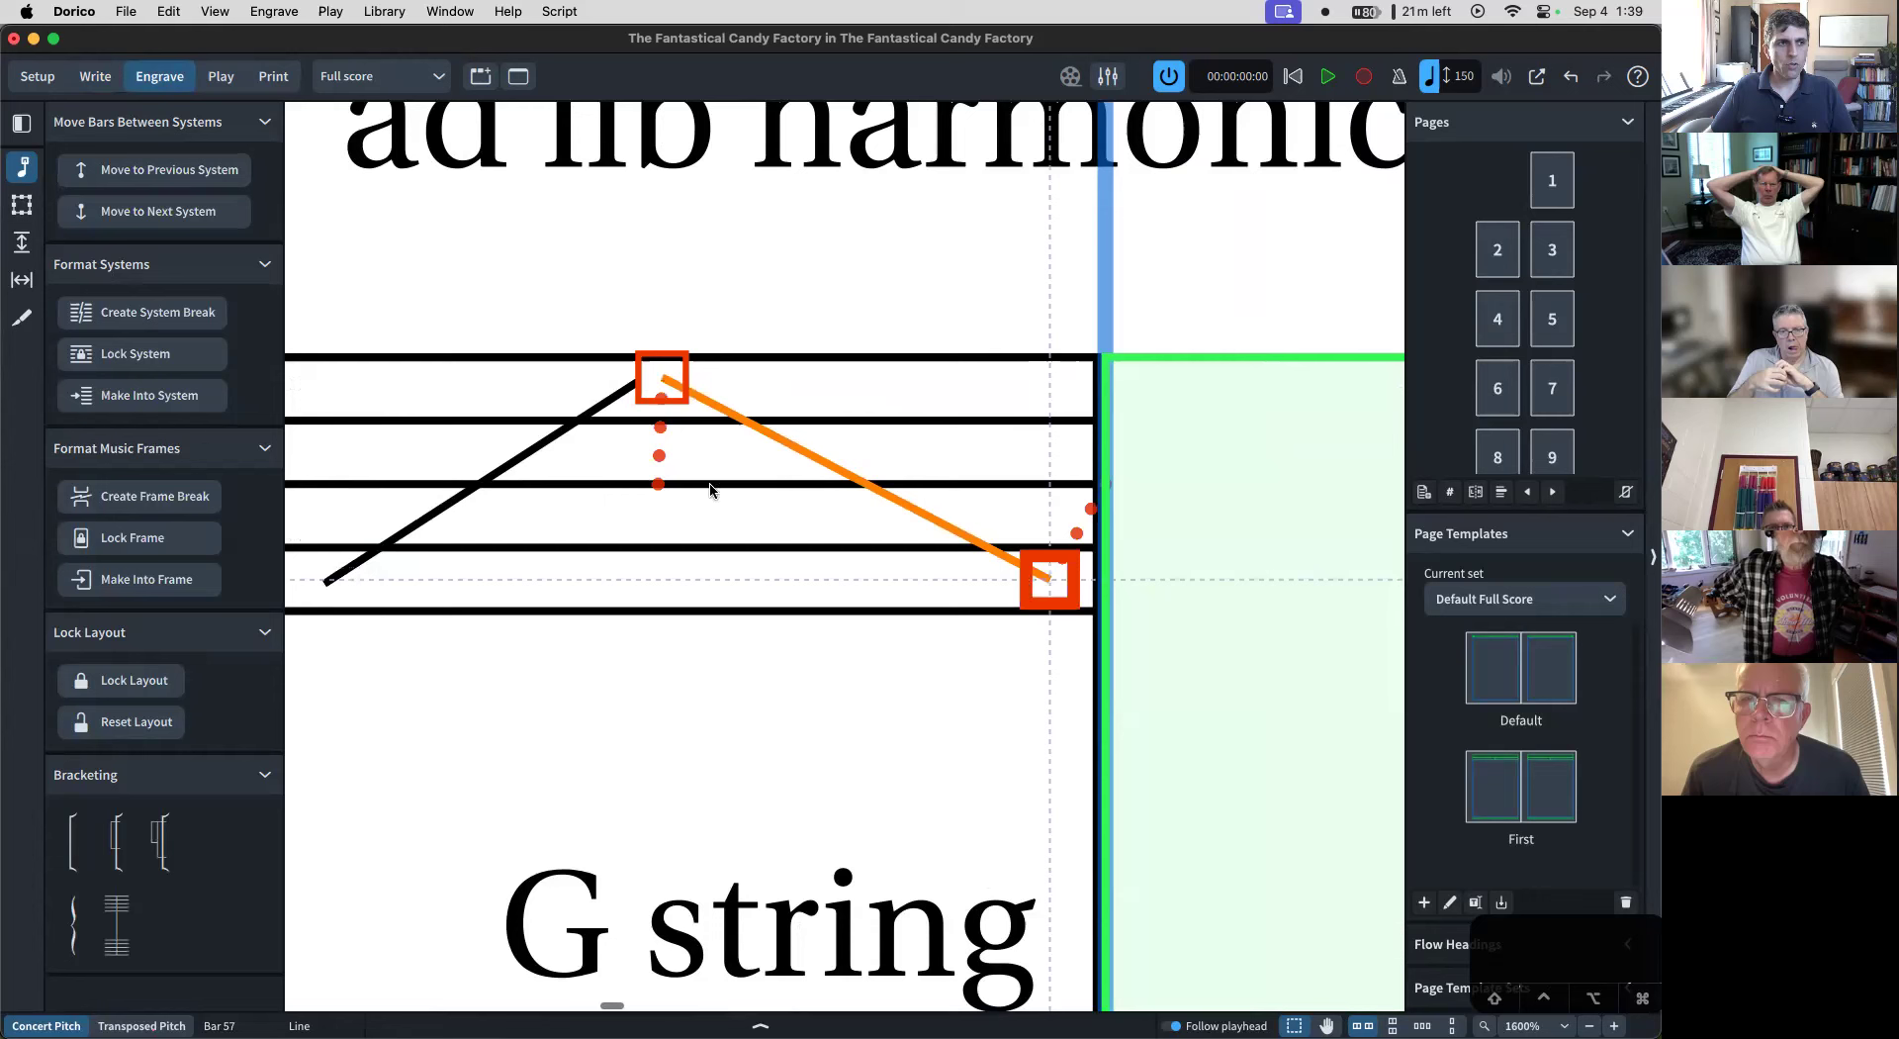
- Extend the upper end of the first line to meet the start of the second, forming a peak in bar 57
left_click(614, 400)
left_click_drag(635, 379, 668, 366)
key("super+minus")
key("super+minus")
key("super+minus")
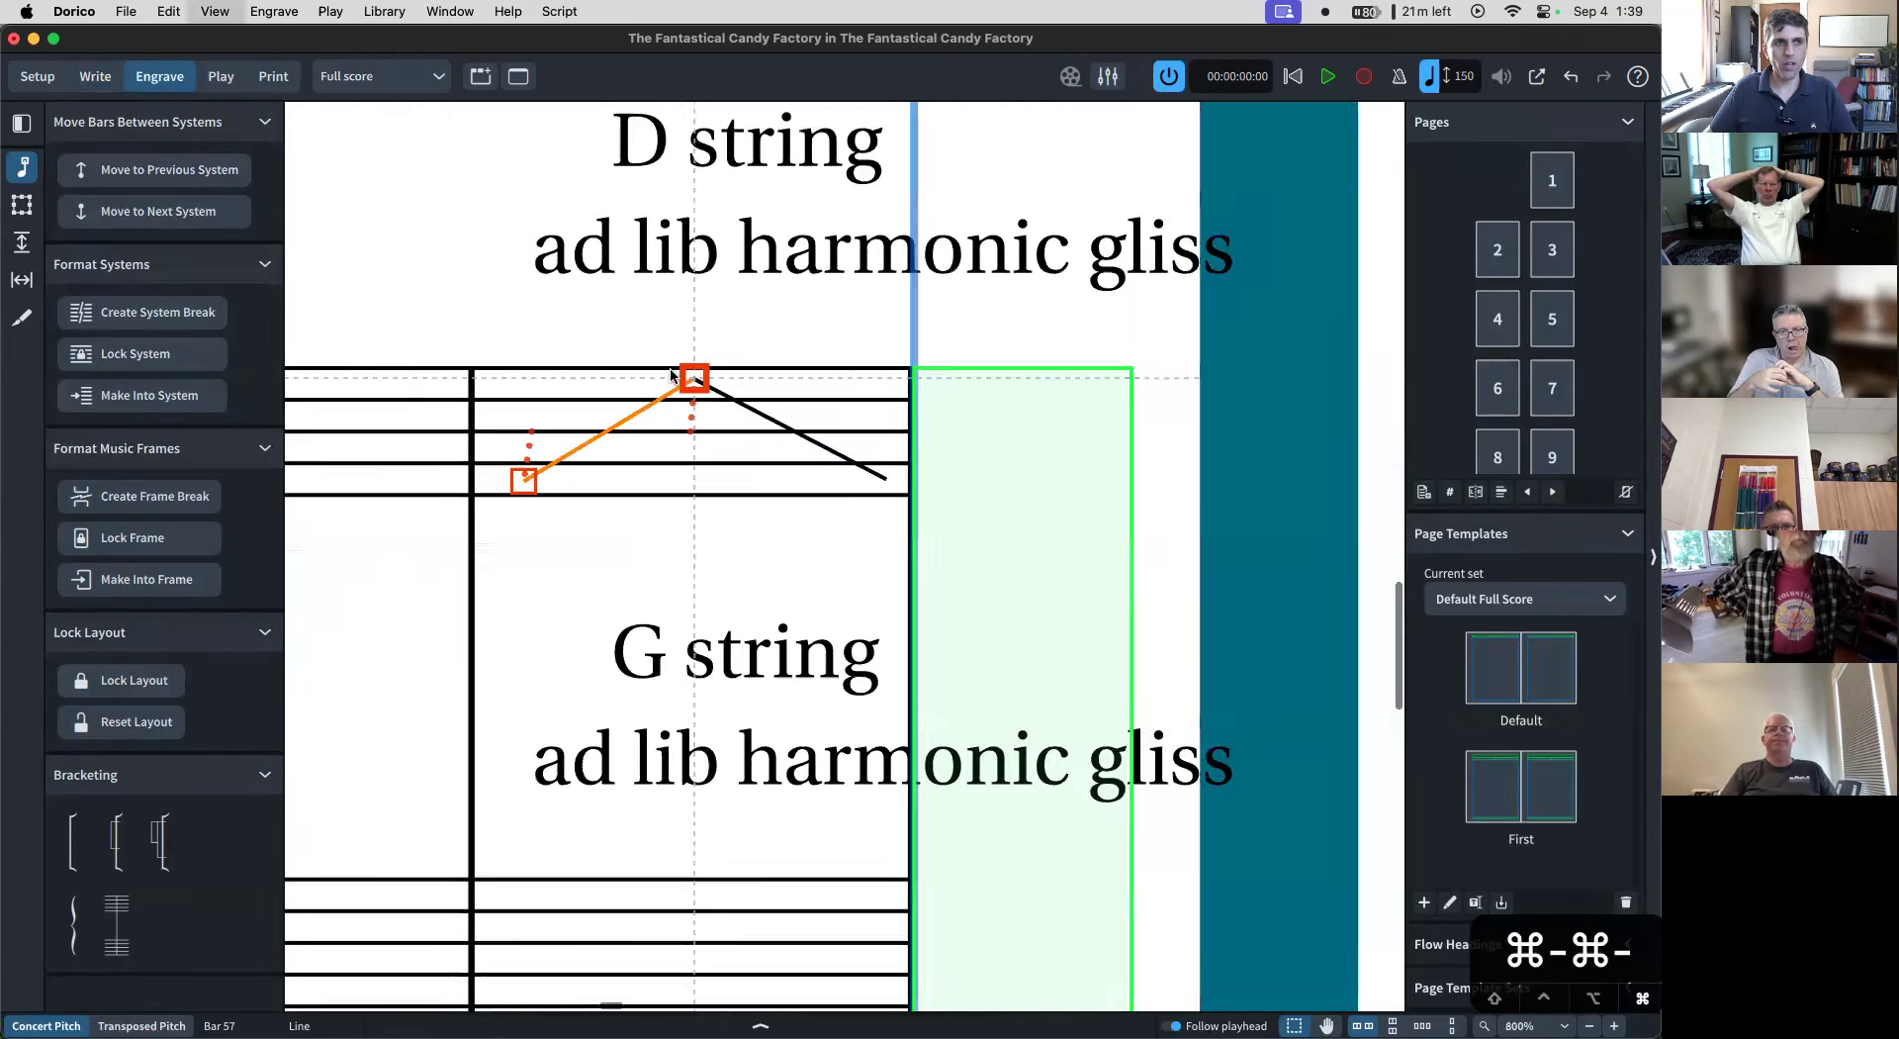
- In Write mode, repeat the peaked pair of lines from bar 57 into bars 58, 59 and 60 of Violin I
key("super+2")
left_click(651, 401)
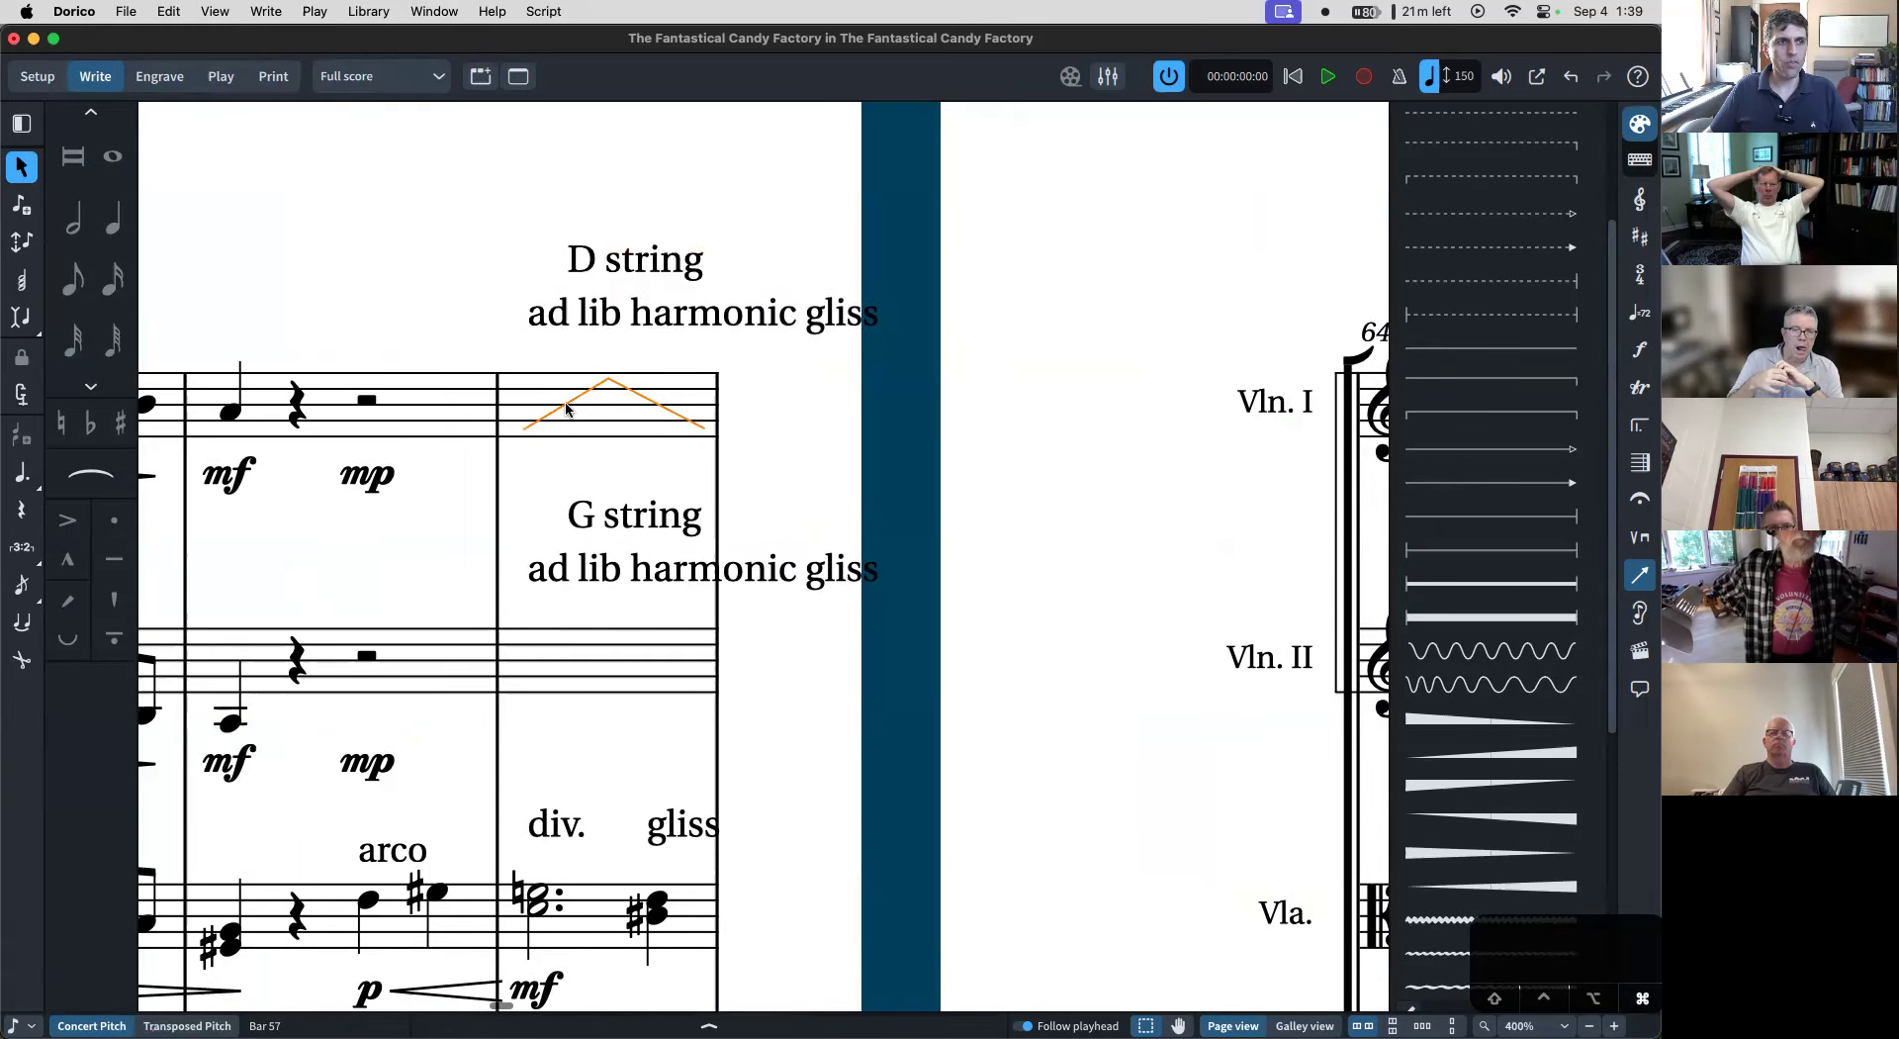
key("alt+Right")
key("r")
key("r")
- In Engrave mode, move the peaked lines of bars 58 to 60 together up onto the Violin I staff
scroll(780, 515, "right", 5)
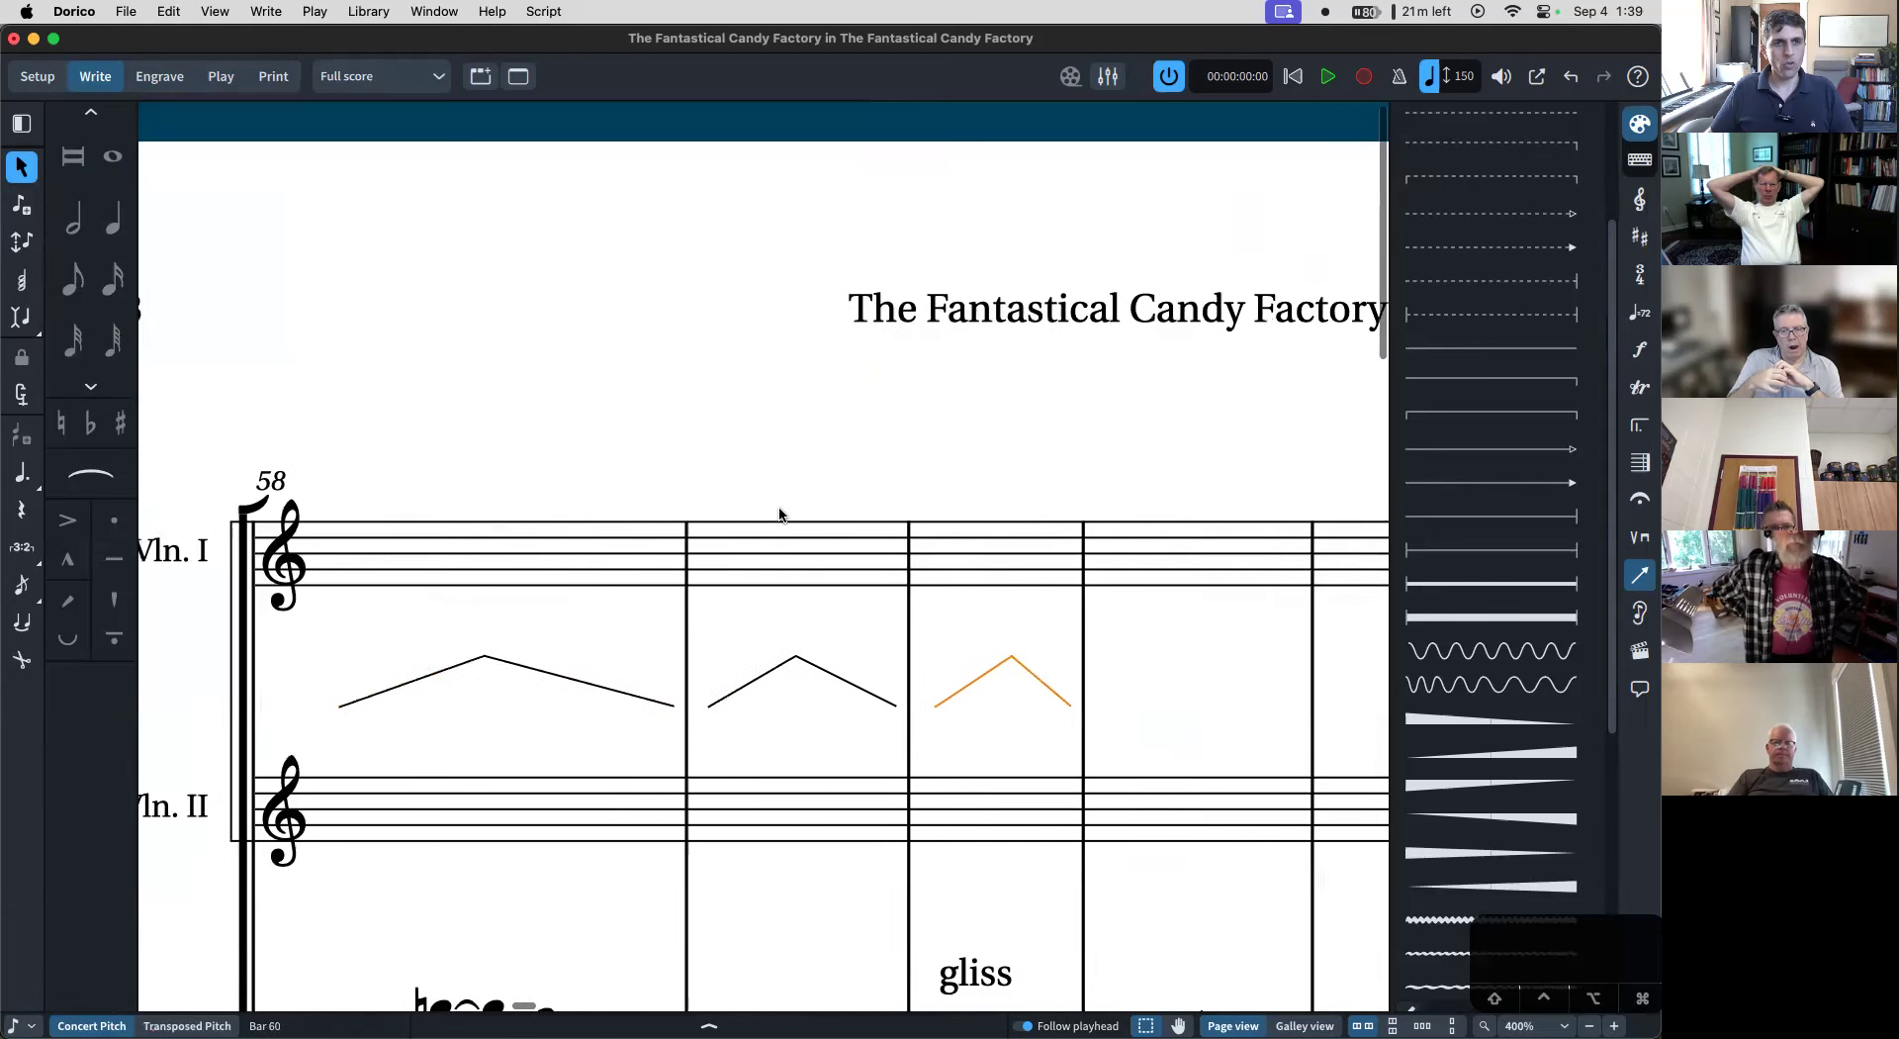
scroll(778, 514, "left", 3)
scroll(764, 673, "left", 1)
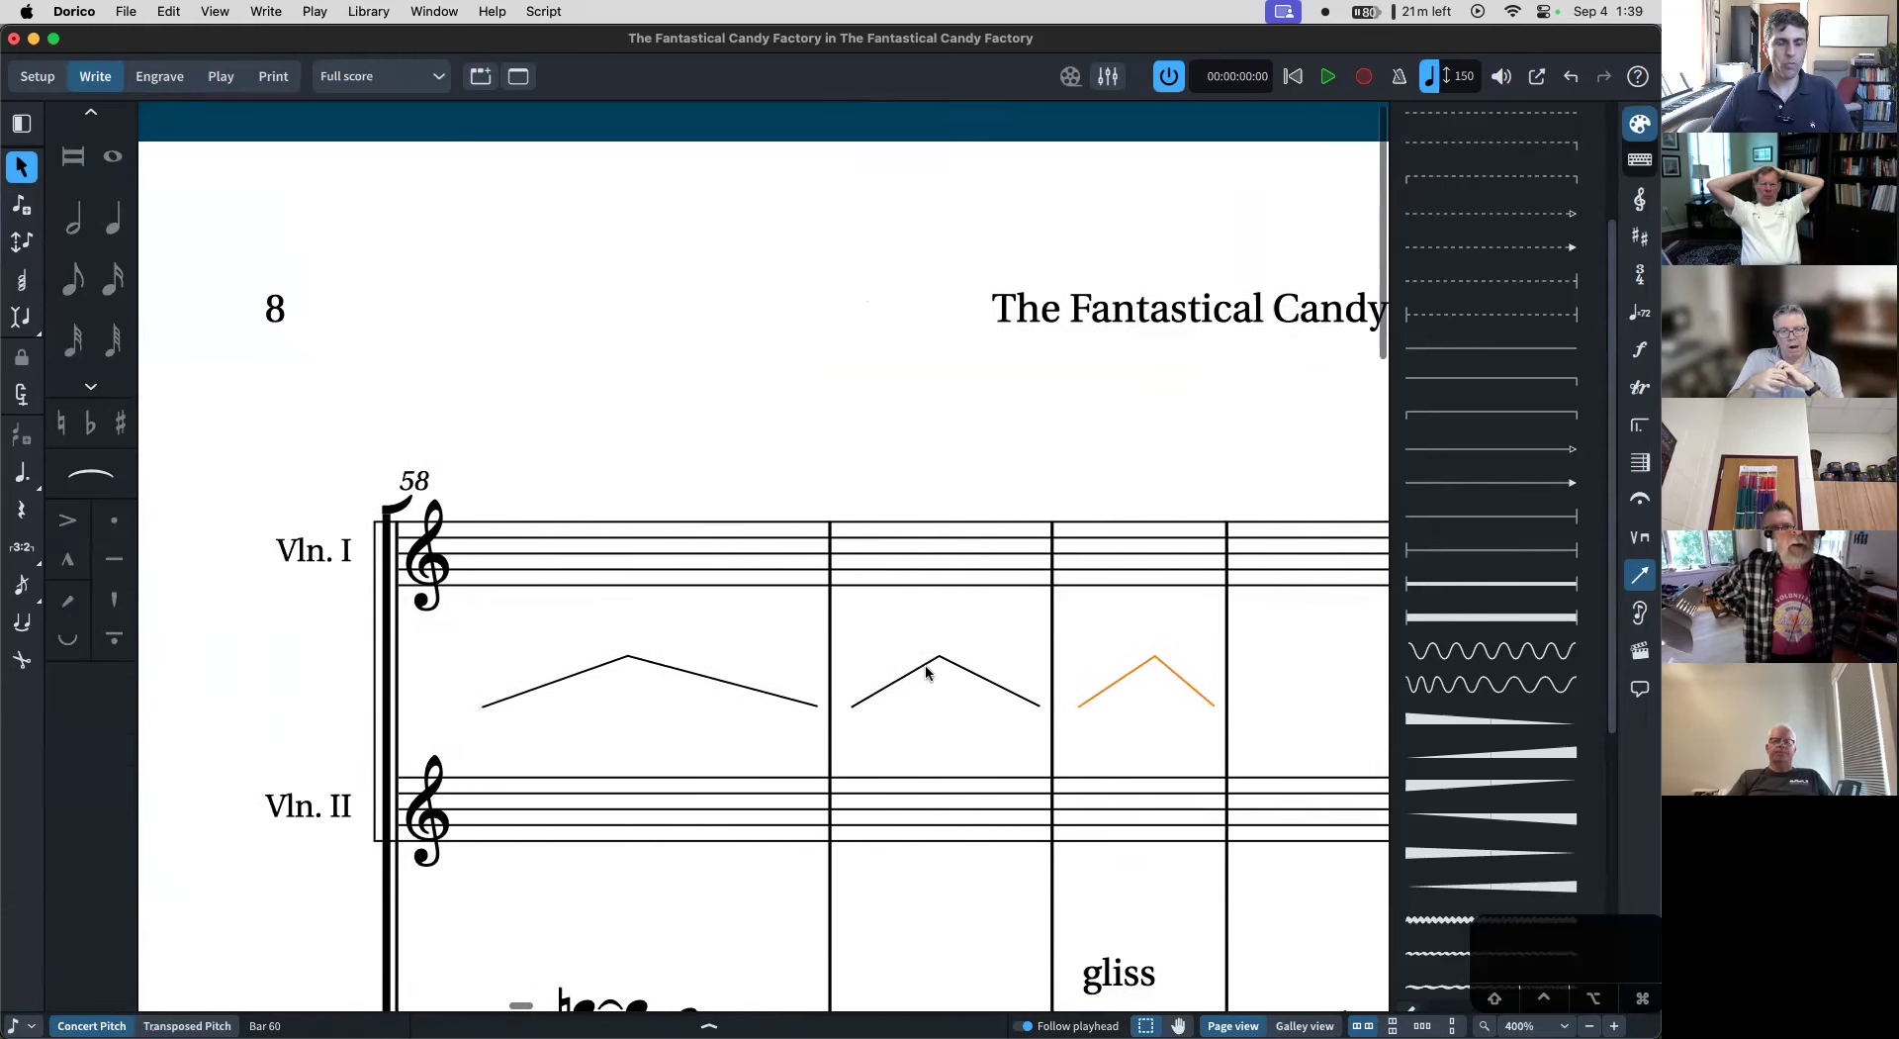
key("super+3")
left_click(938, 674, "super")
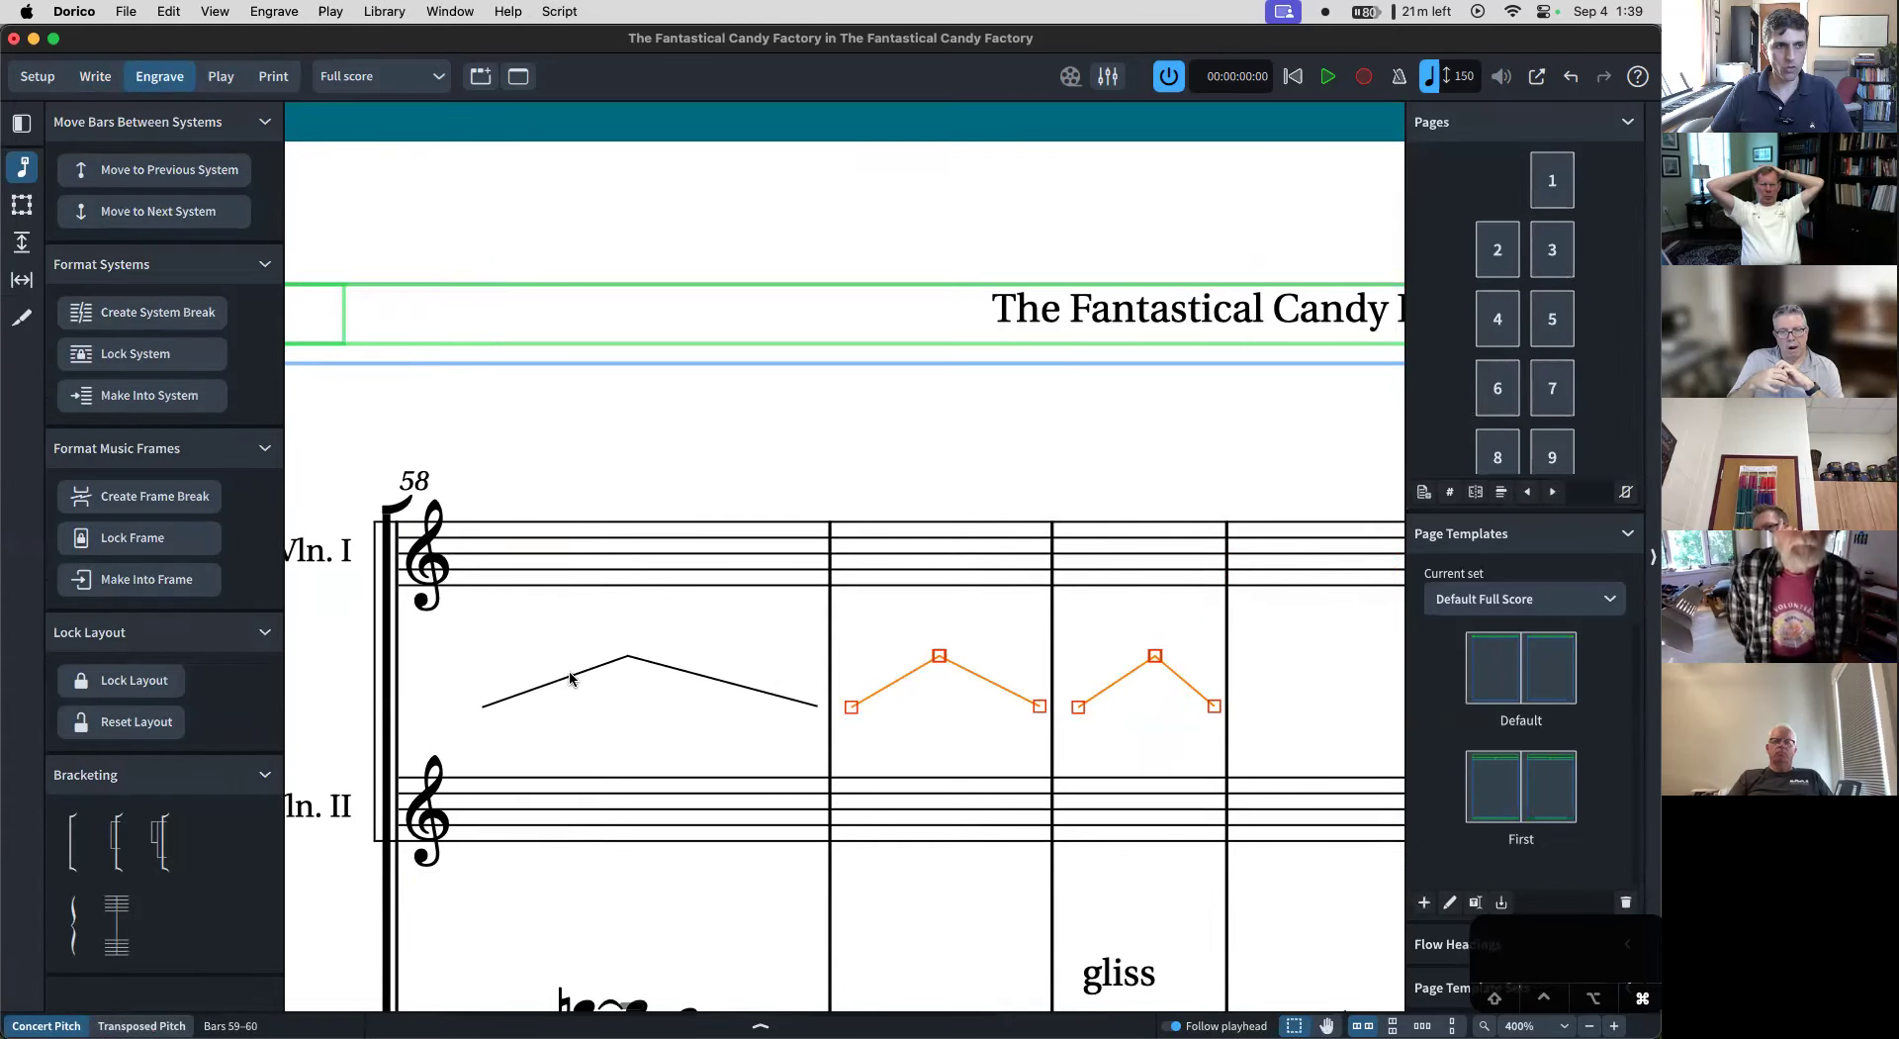
left_click_drag(691, 676, 691, 547)
left_click(694, 459)
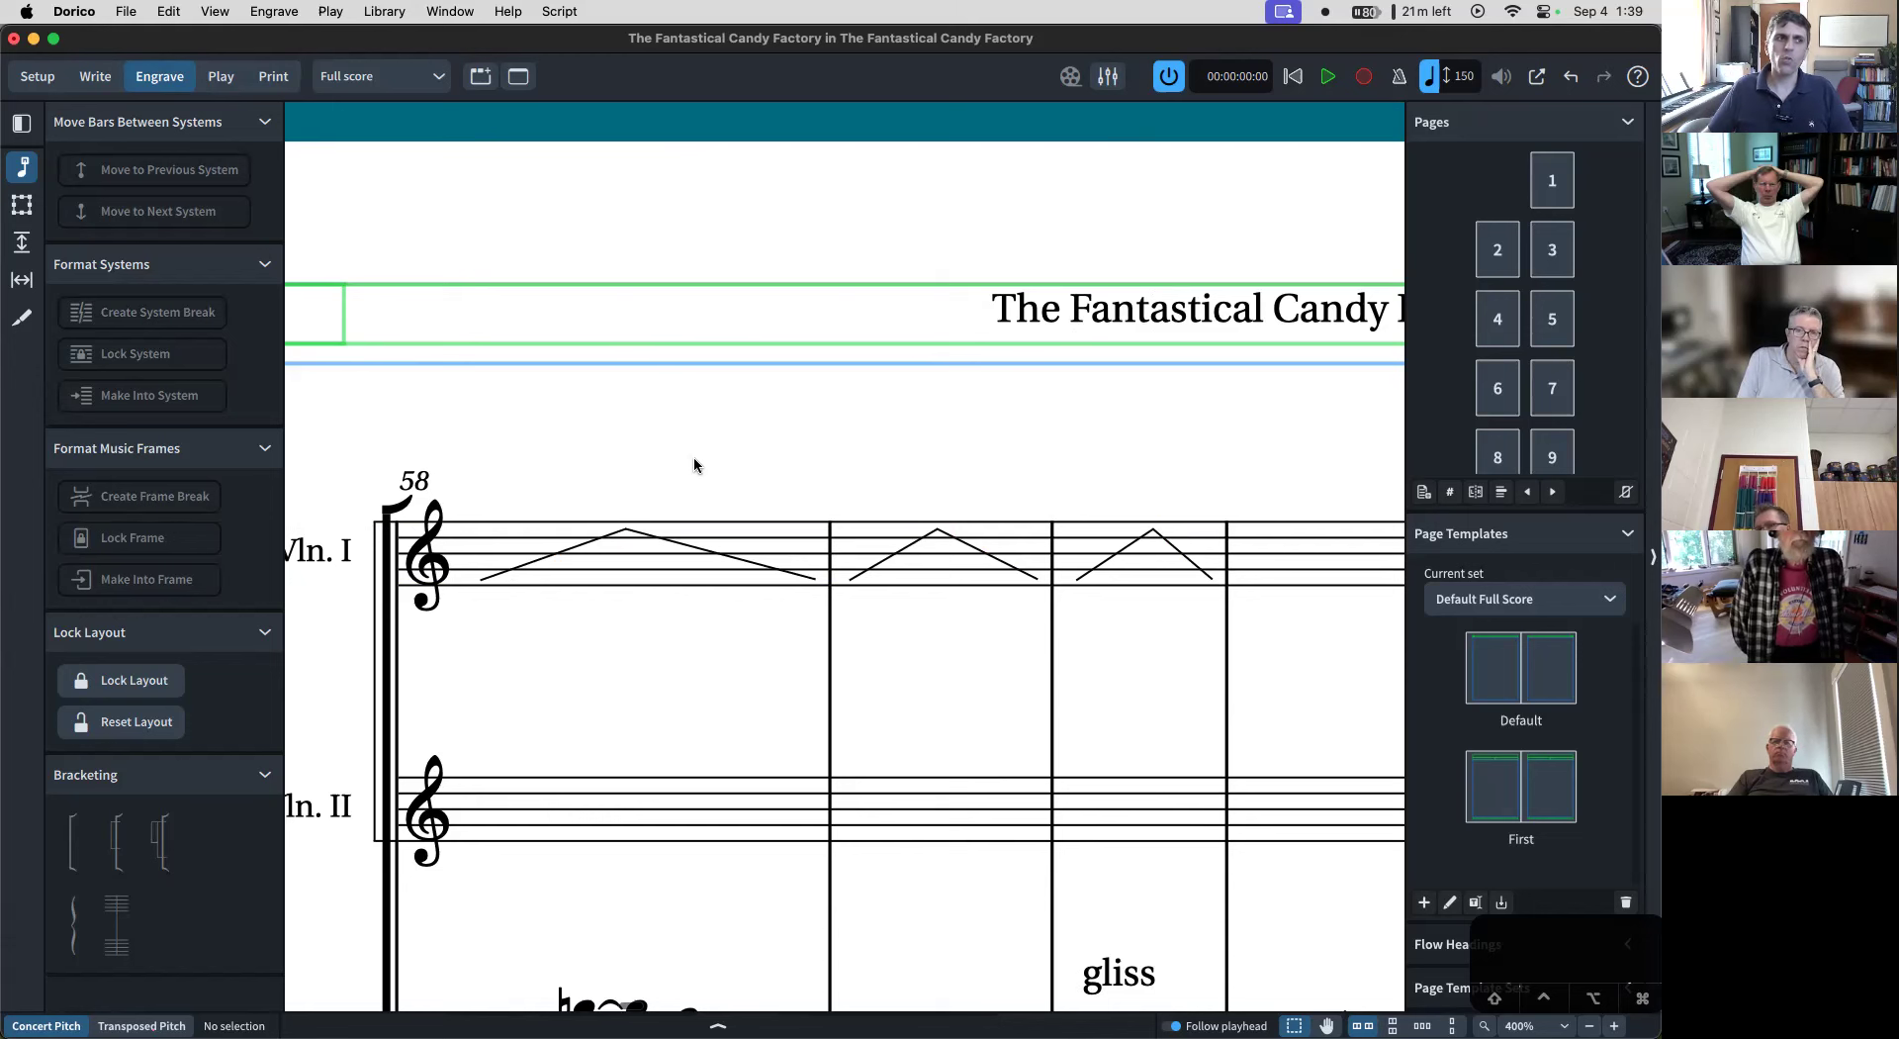
- Return to bar 57 in Write mode and select the Violin II text "ad lib harmonic gliss"
scroll(694, 465, "down", 5)
scroll(694, 465, "left", 10)
scroll(694, 465, "down", 3)
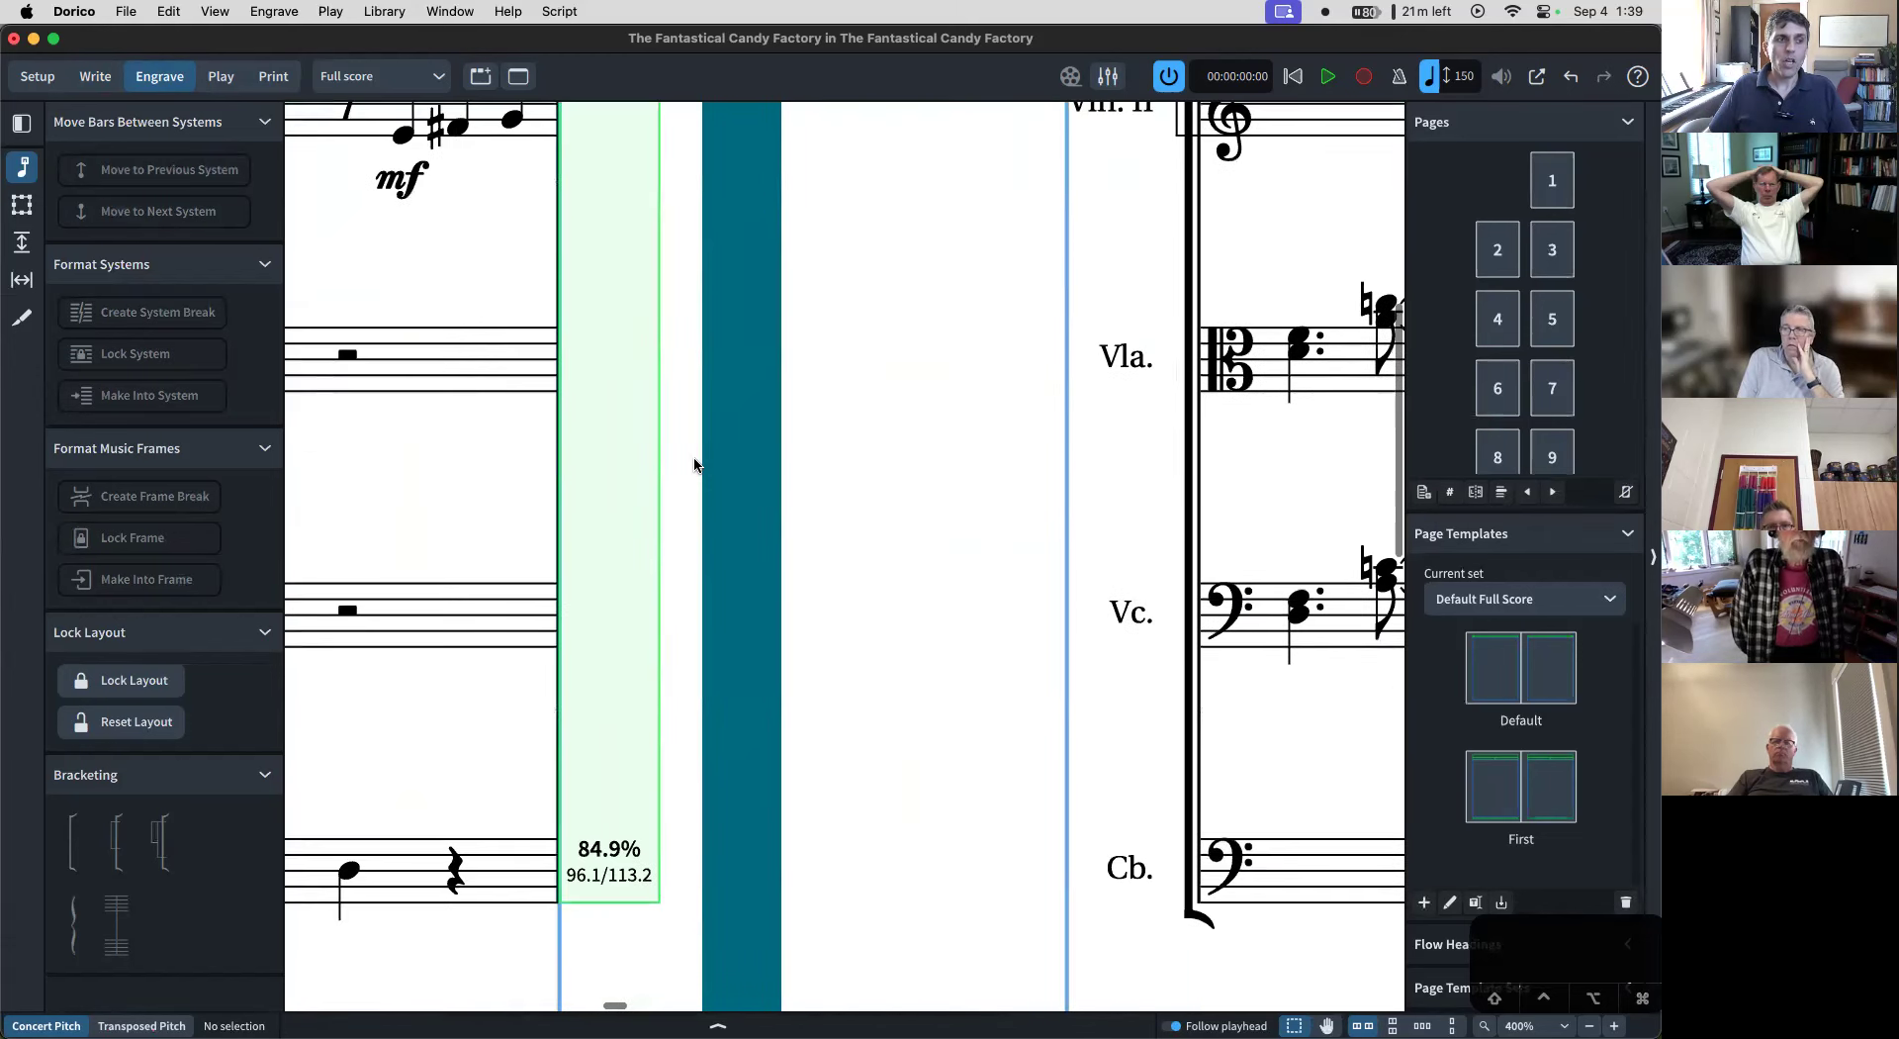
key("super+2")
scroll(469, 450, "up", 8)
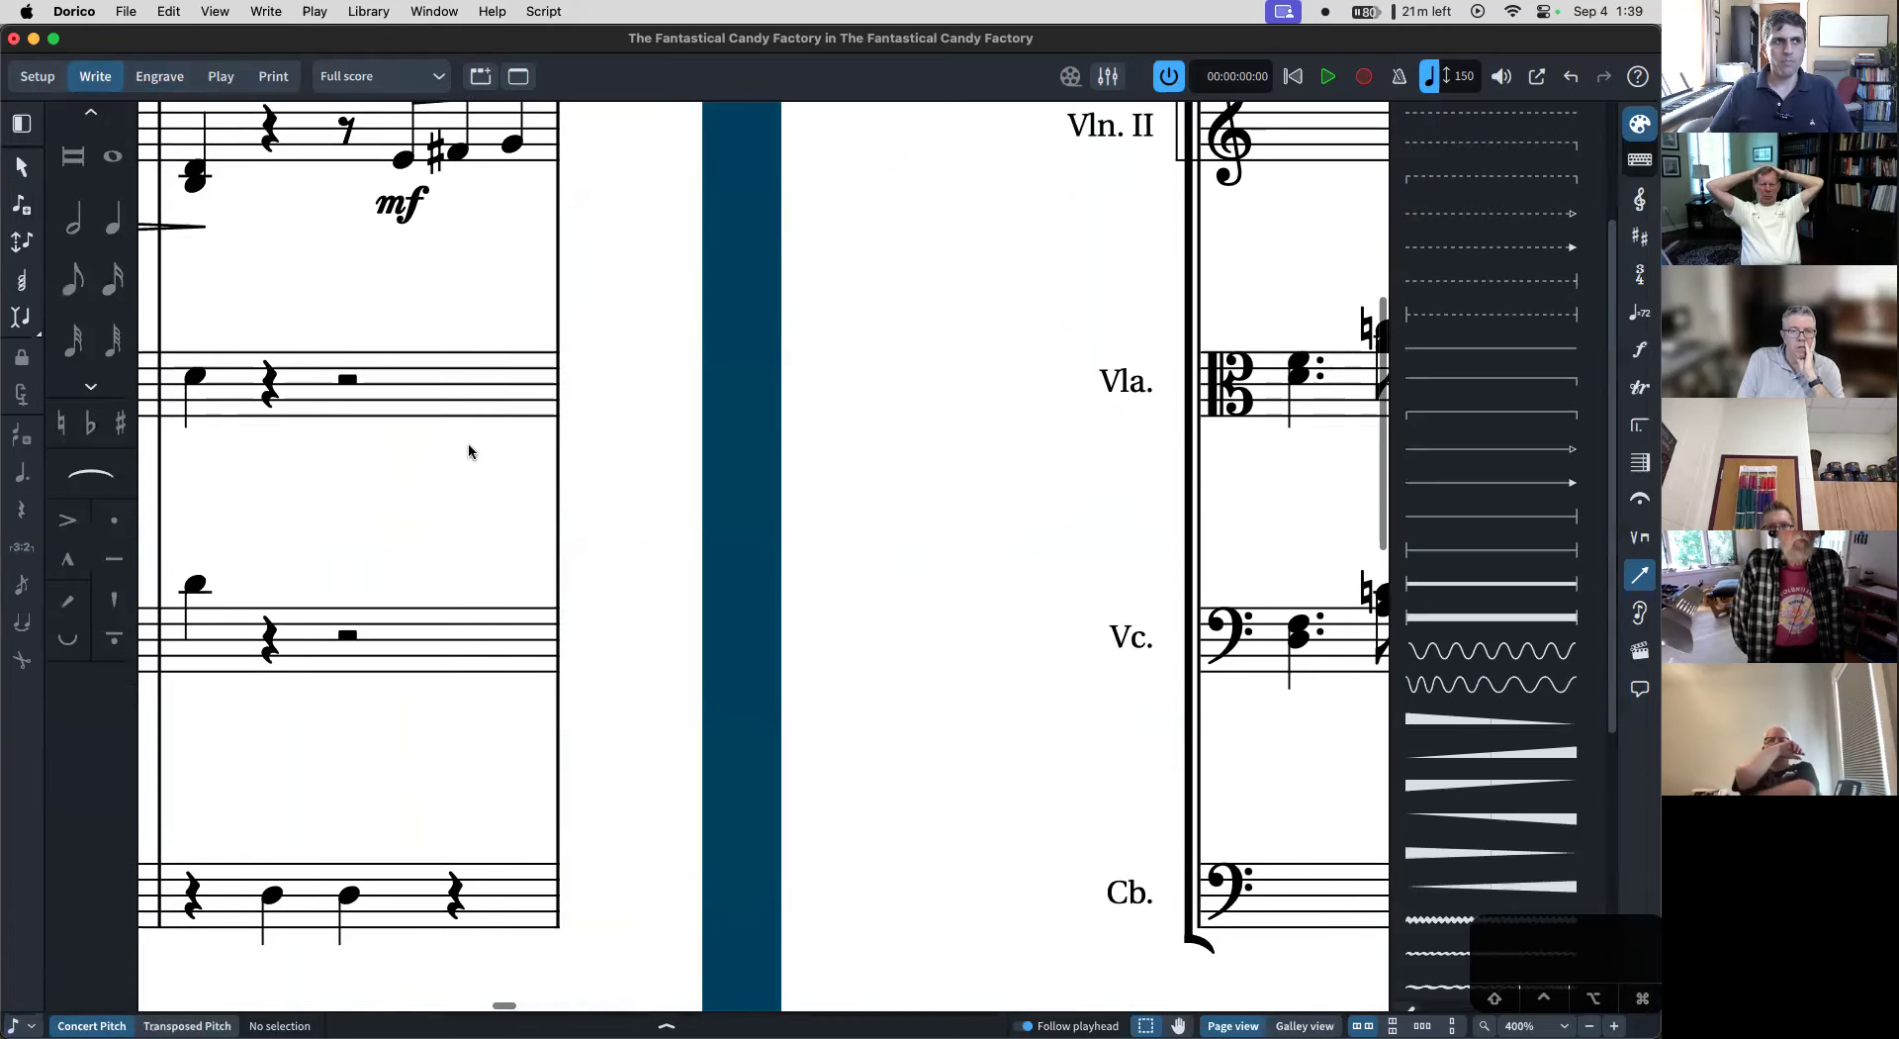
scroll(469, 451, "right", 4)
scroll(467, 442, "down", 10)
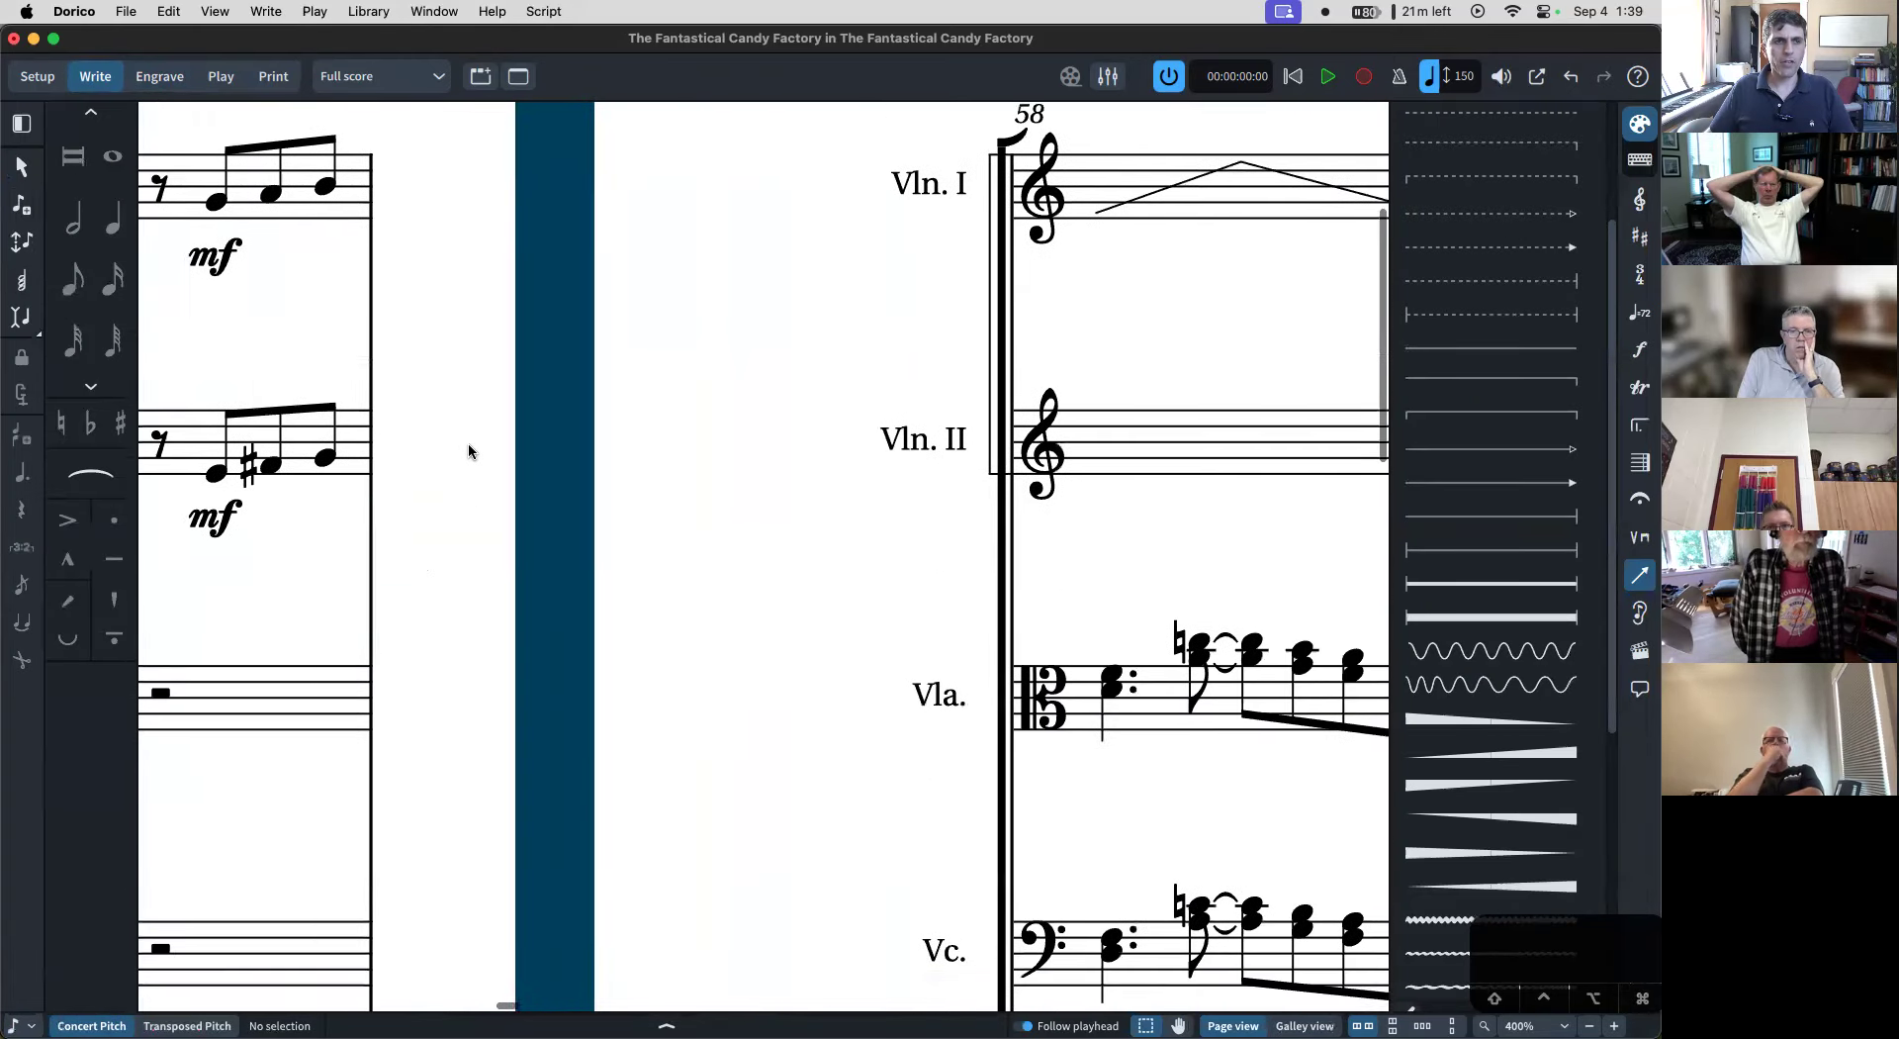
scroll(467, 442, "left", 3)
scroll(469, 451, "down", 2)
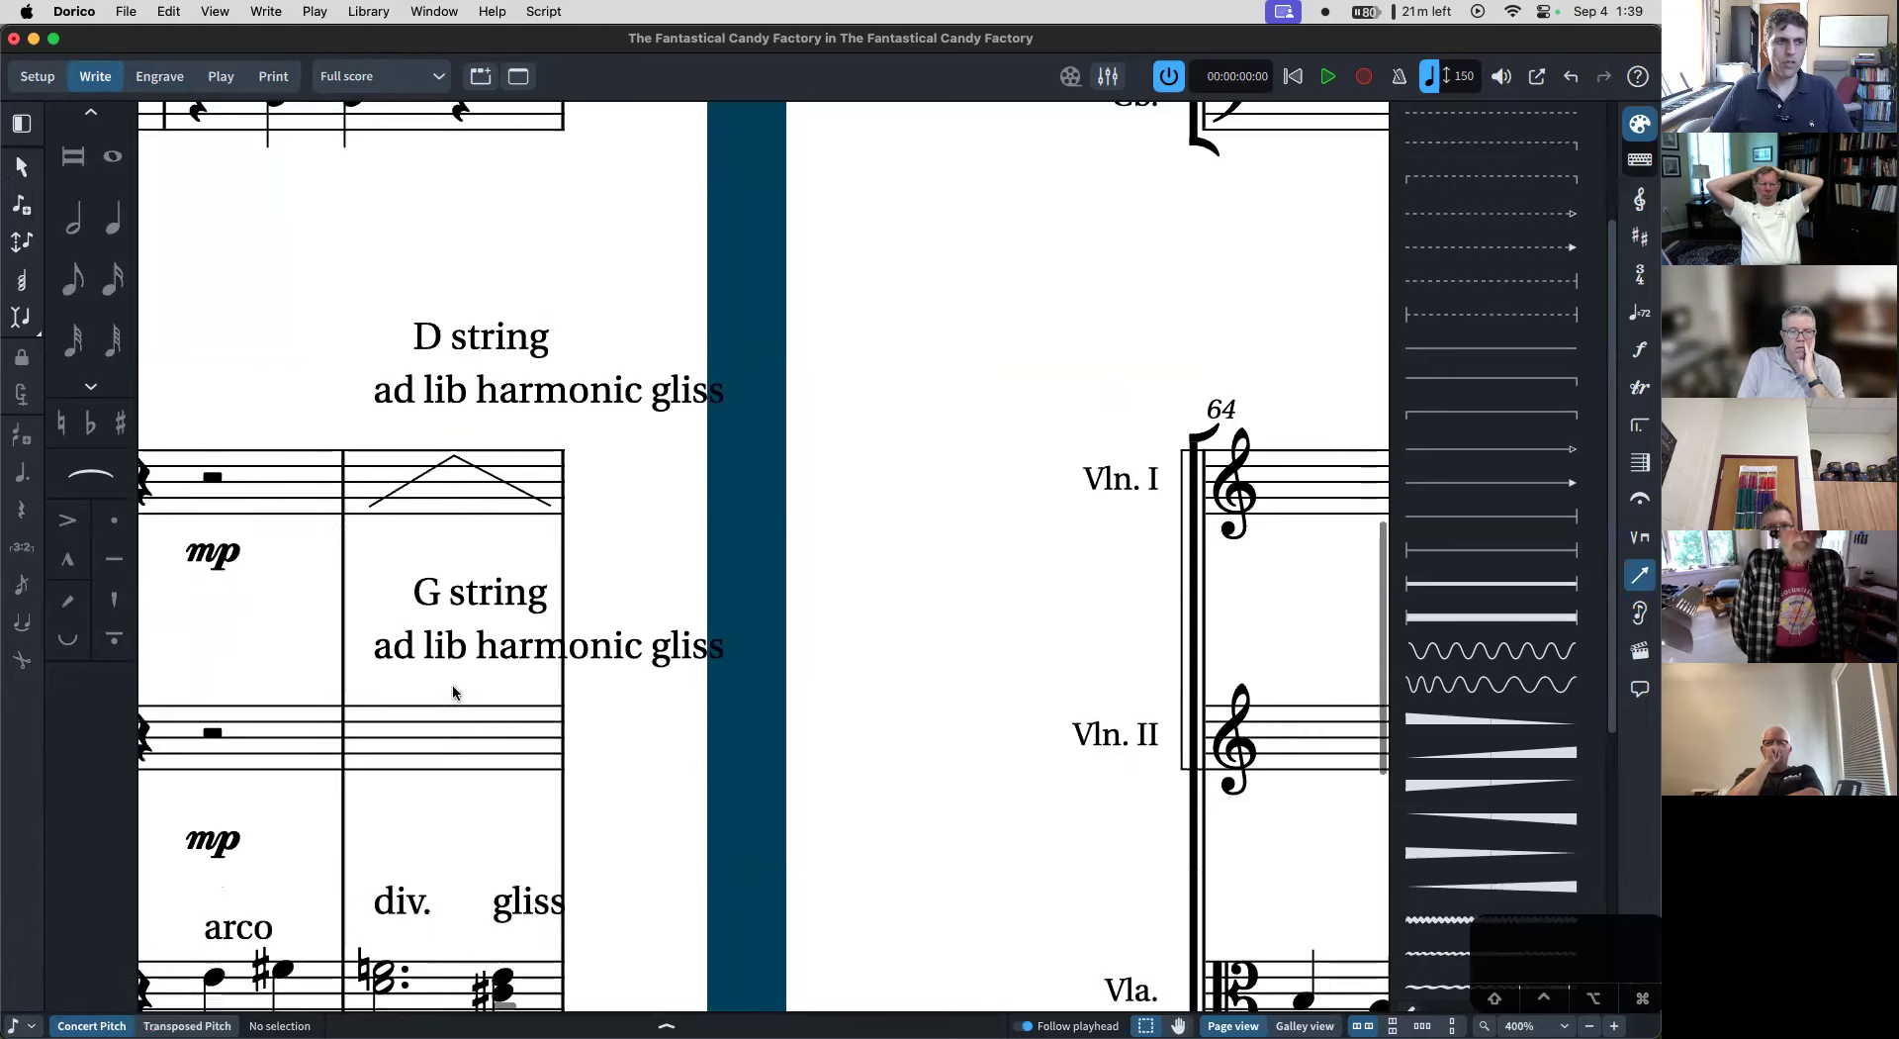
left_click(465, 638)
- Look through the available horizontal and vertical lines and open the editor for the horizontal lines
scroll(1461, 611, "down", 5)
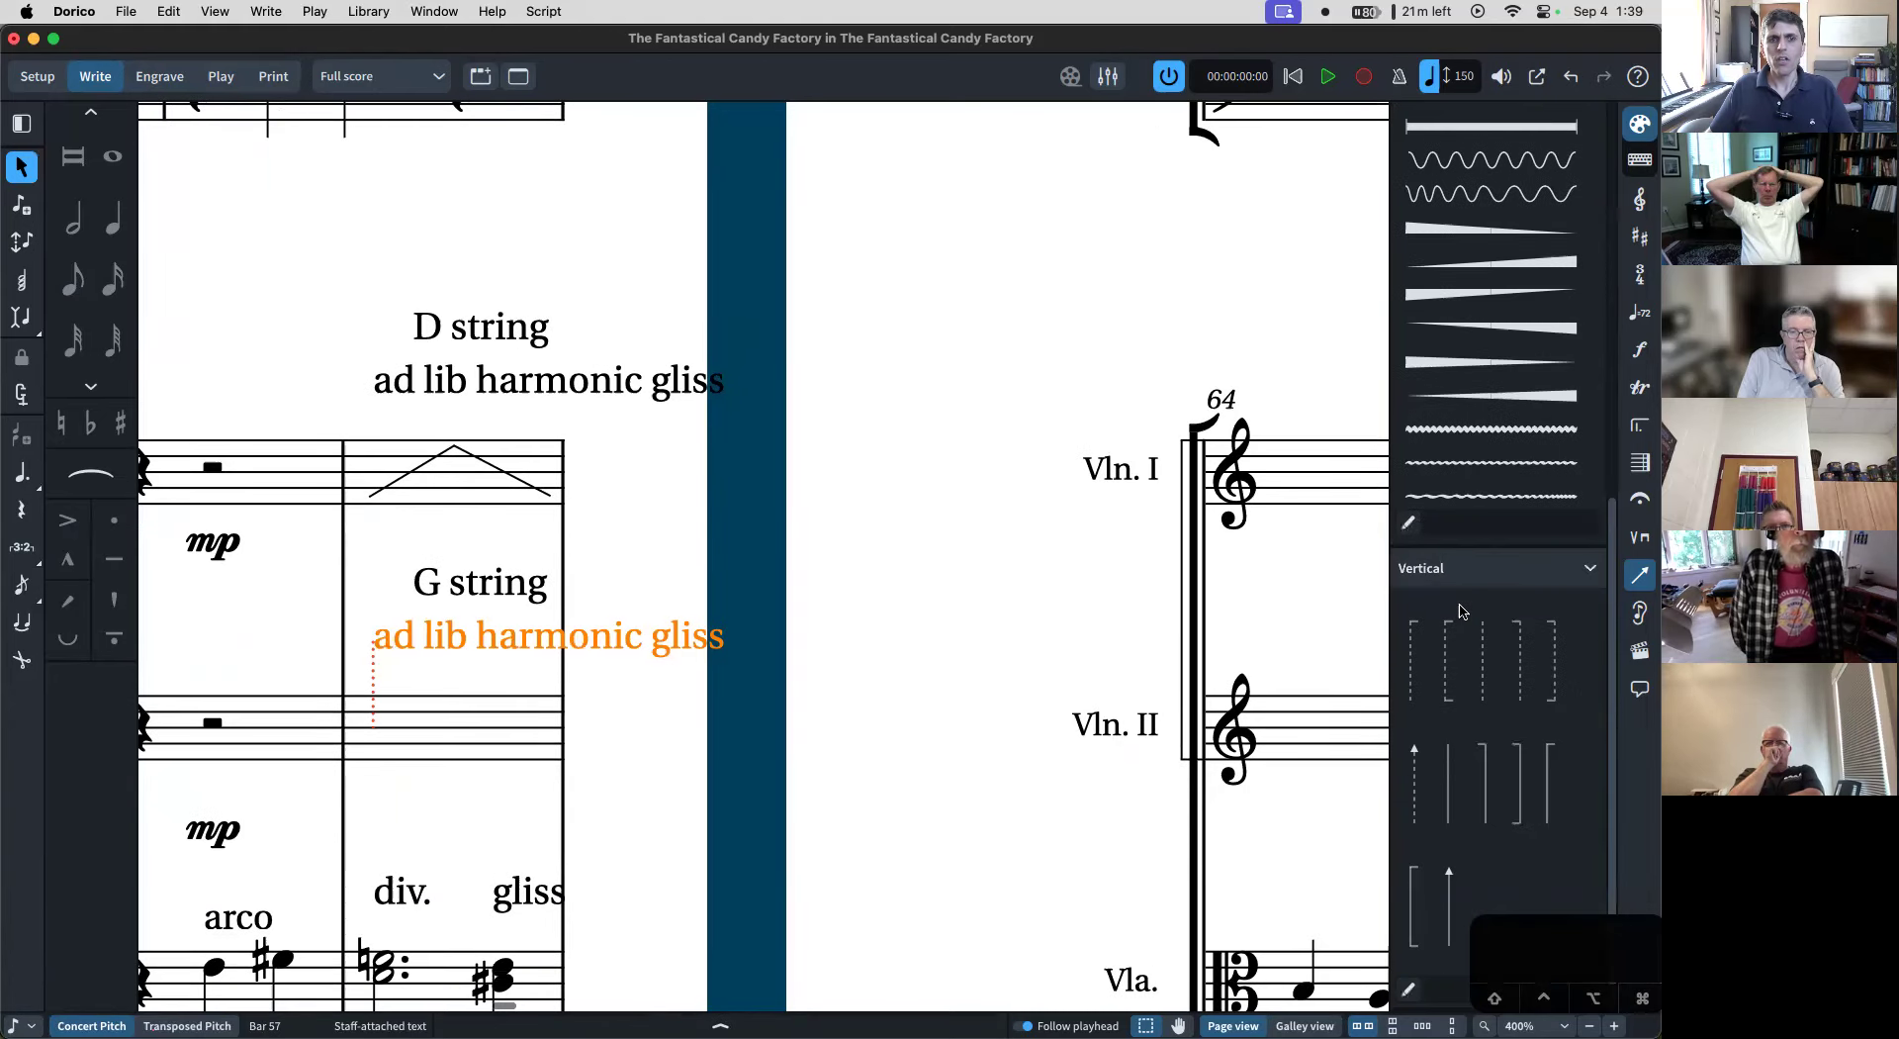
scroll(1454, 364, "up", 7)
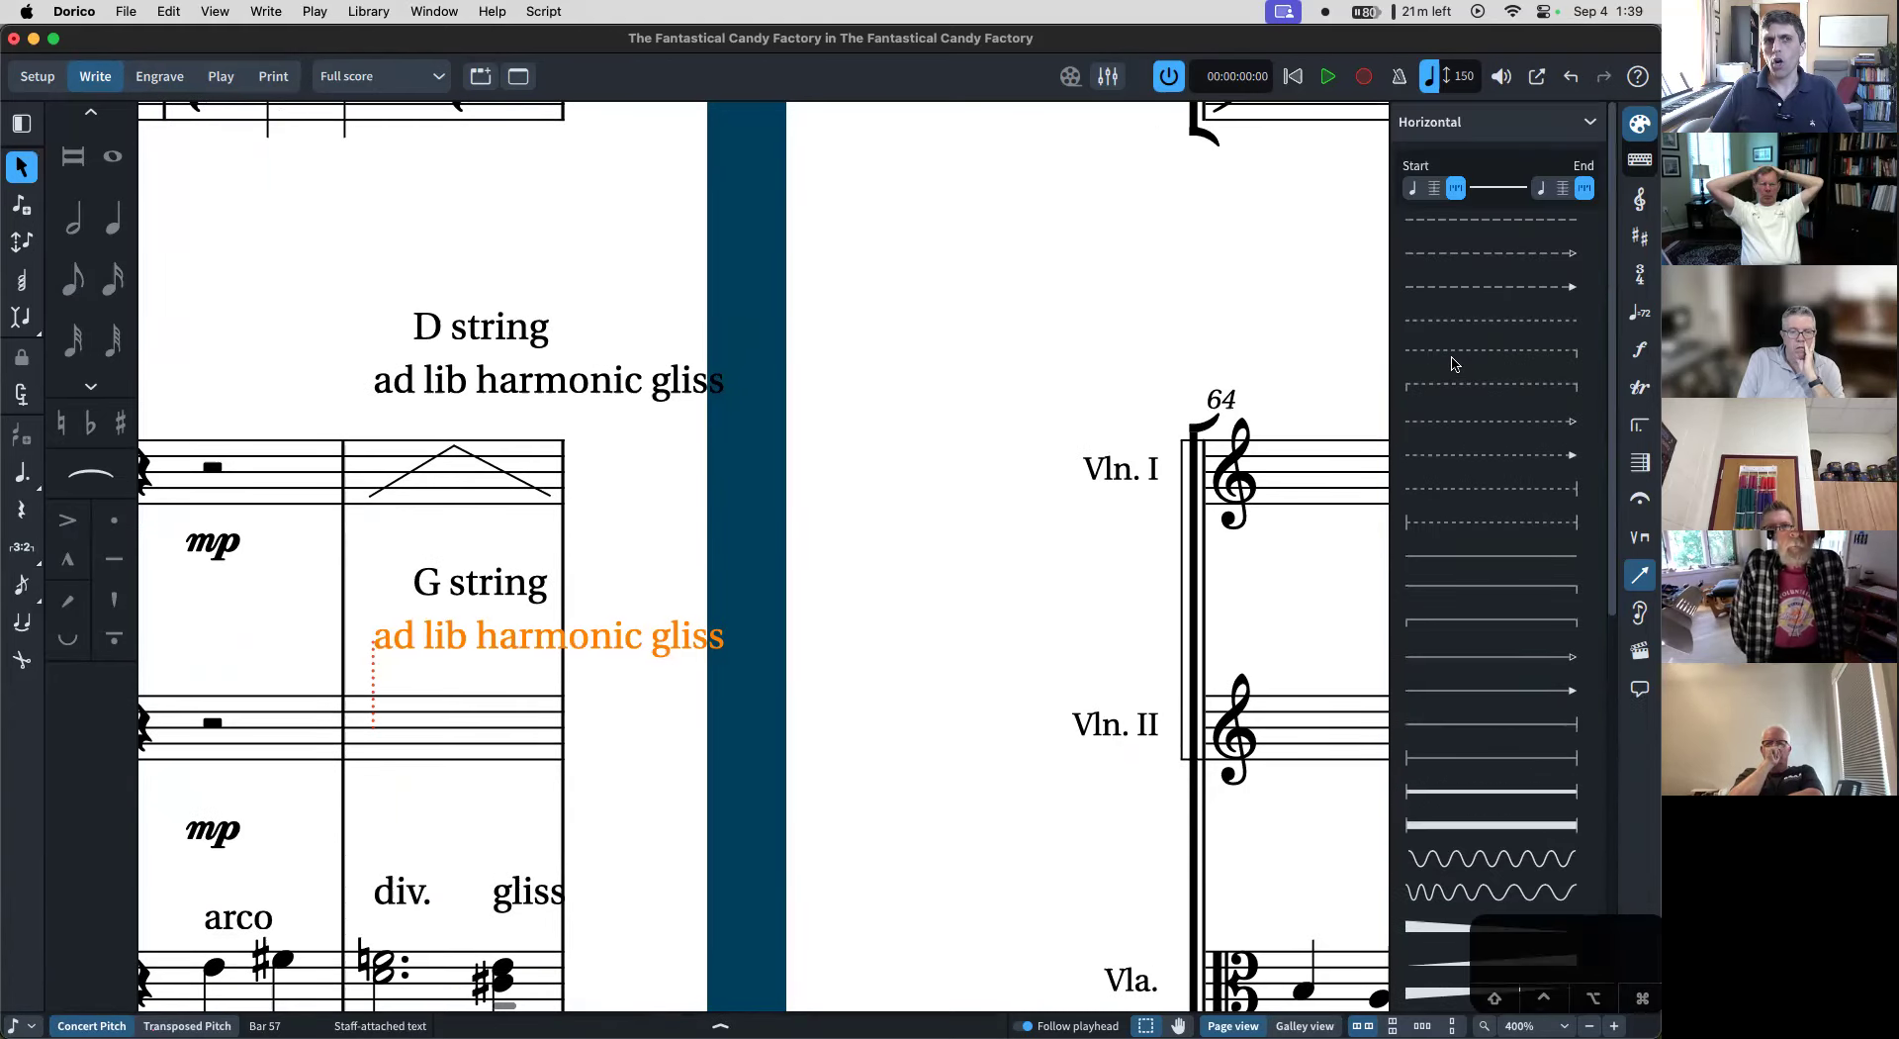
scroll(1453, 364, "down", 5)
scroll(1453, 364, "up", 3)
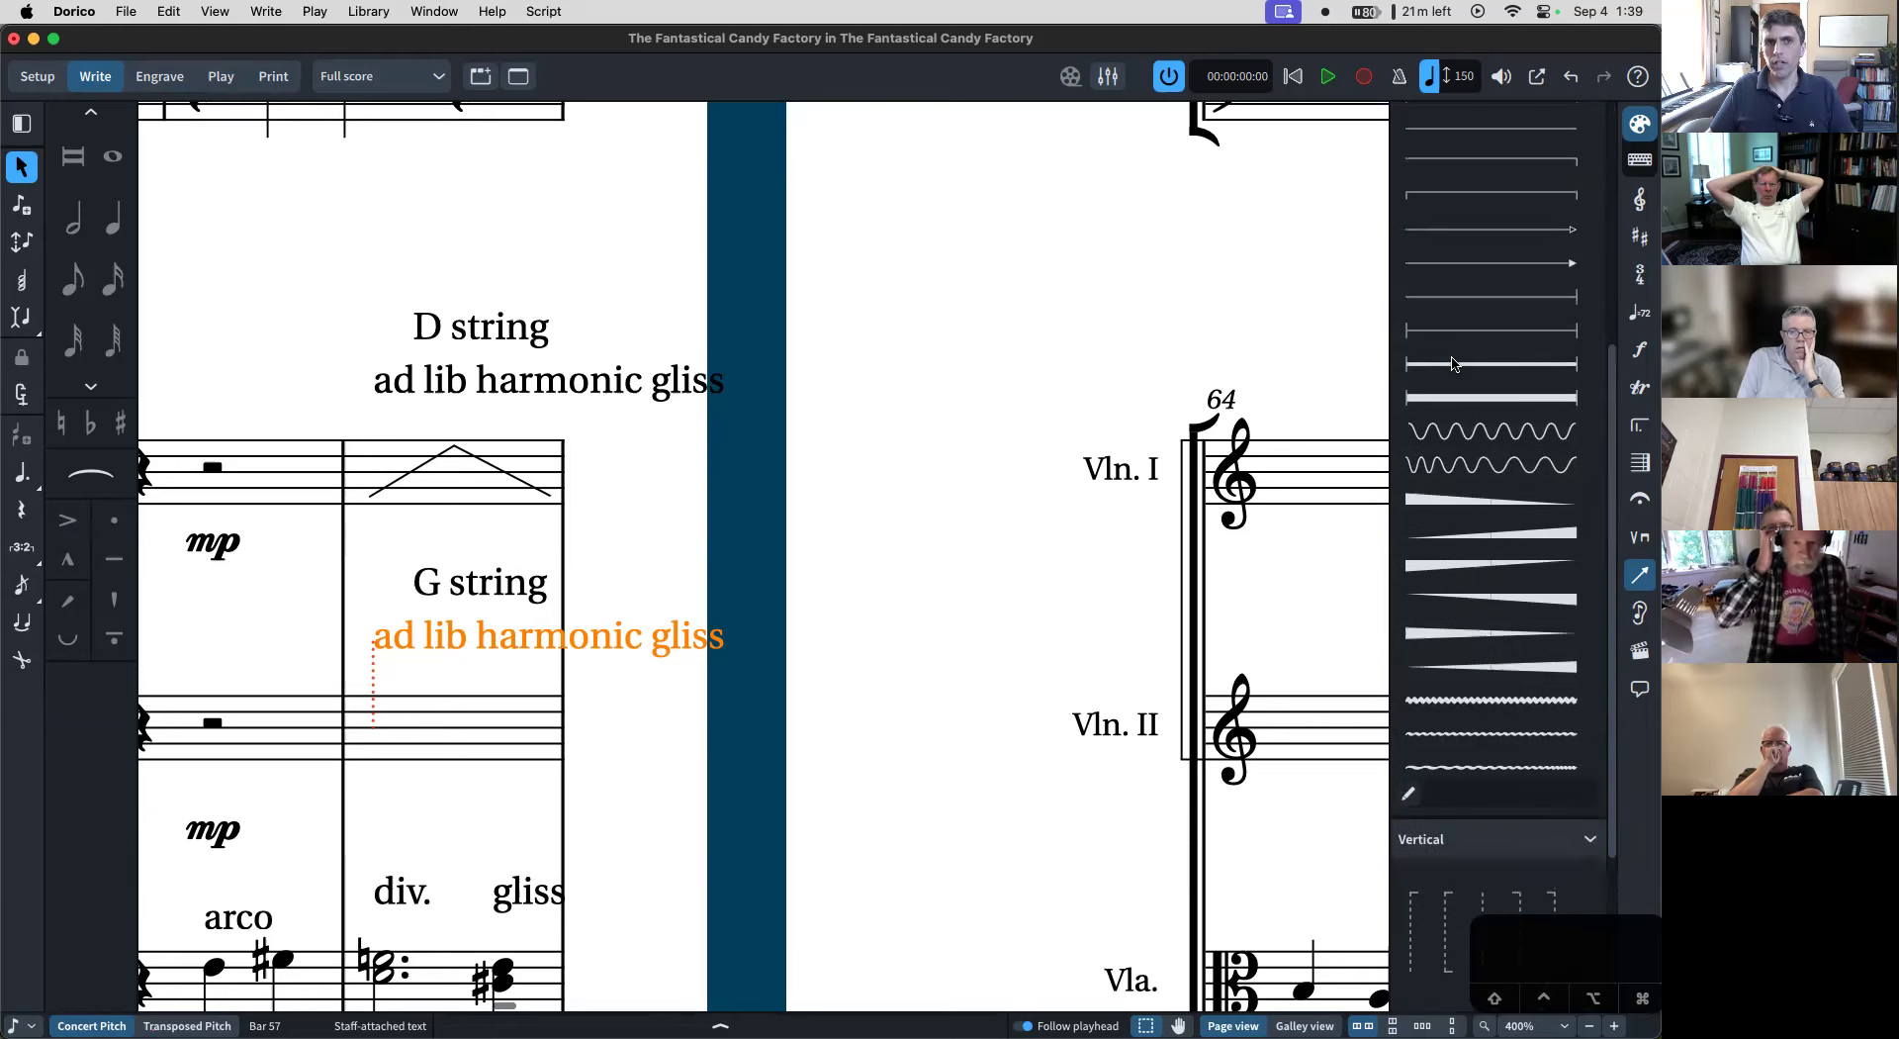
scroll(1453, 364, "down", 5)
scroll(1427, 482, "up", 7)
scroll(1428, 482, "down", 7)
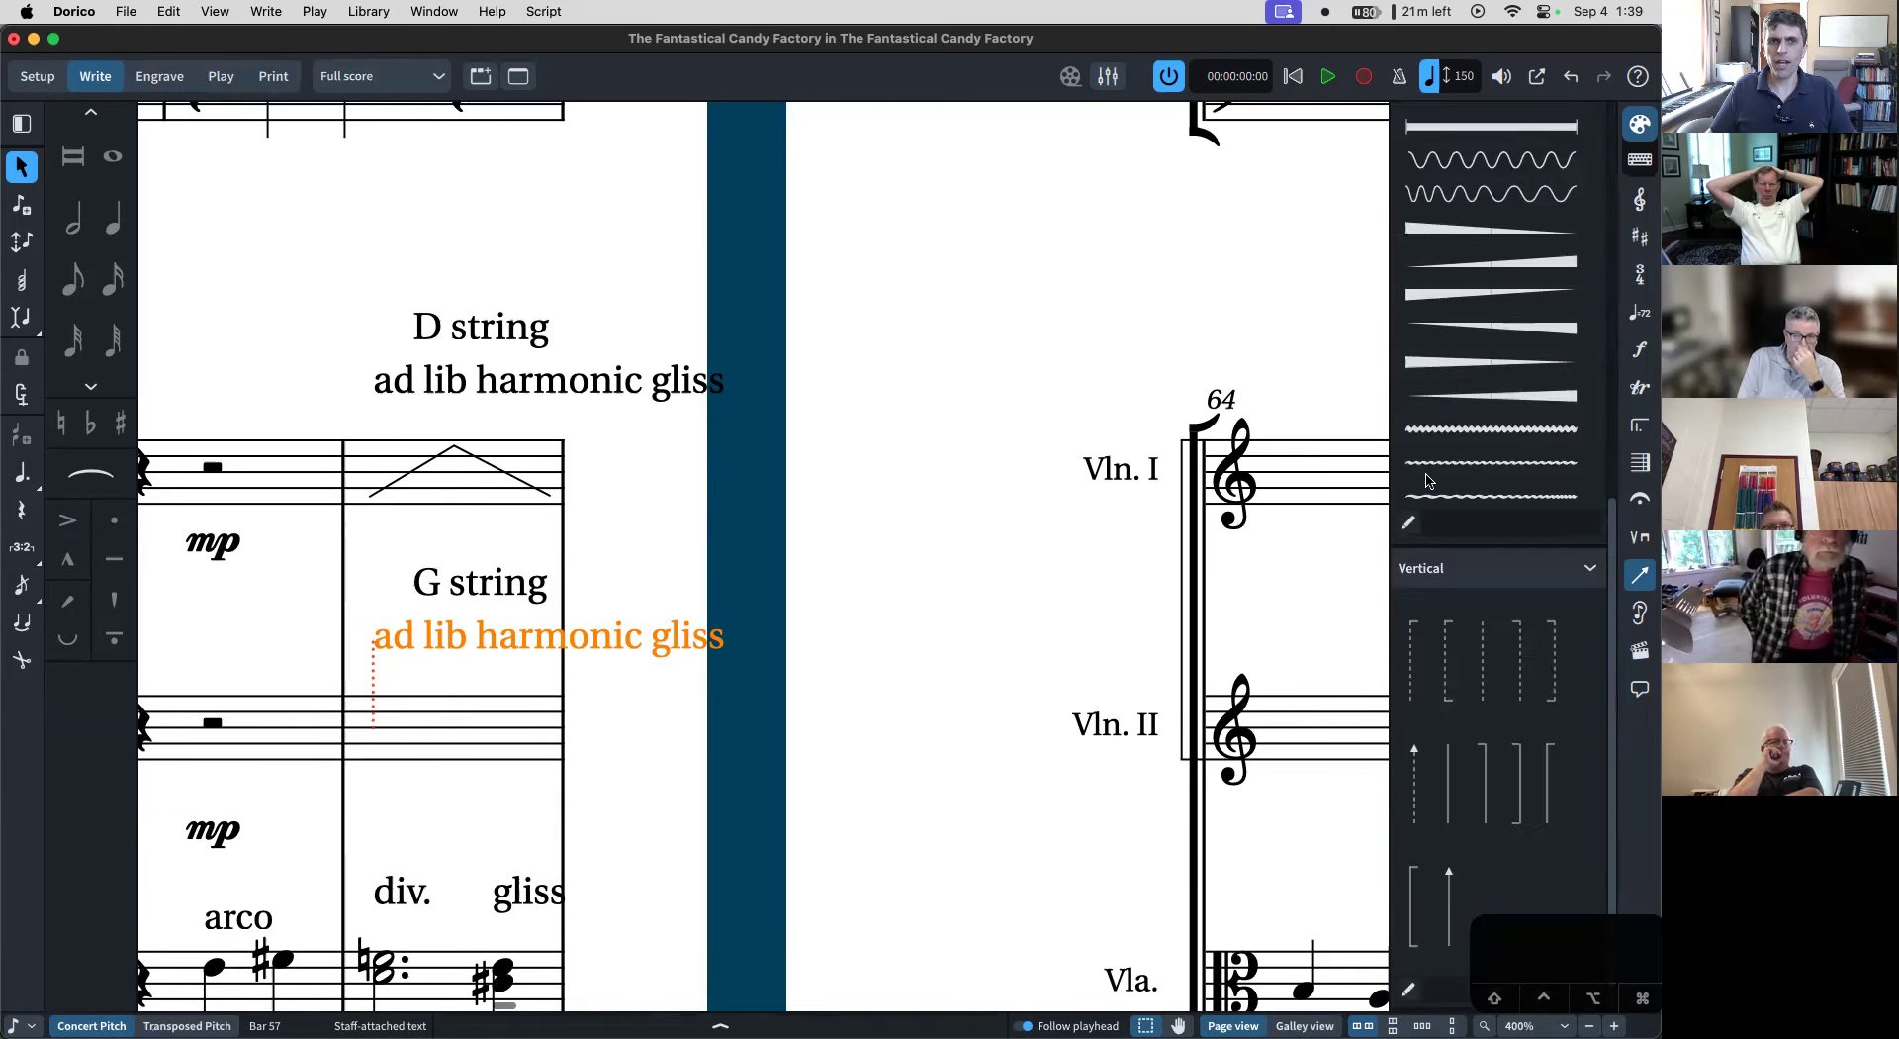
left_click(1410, 524)
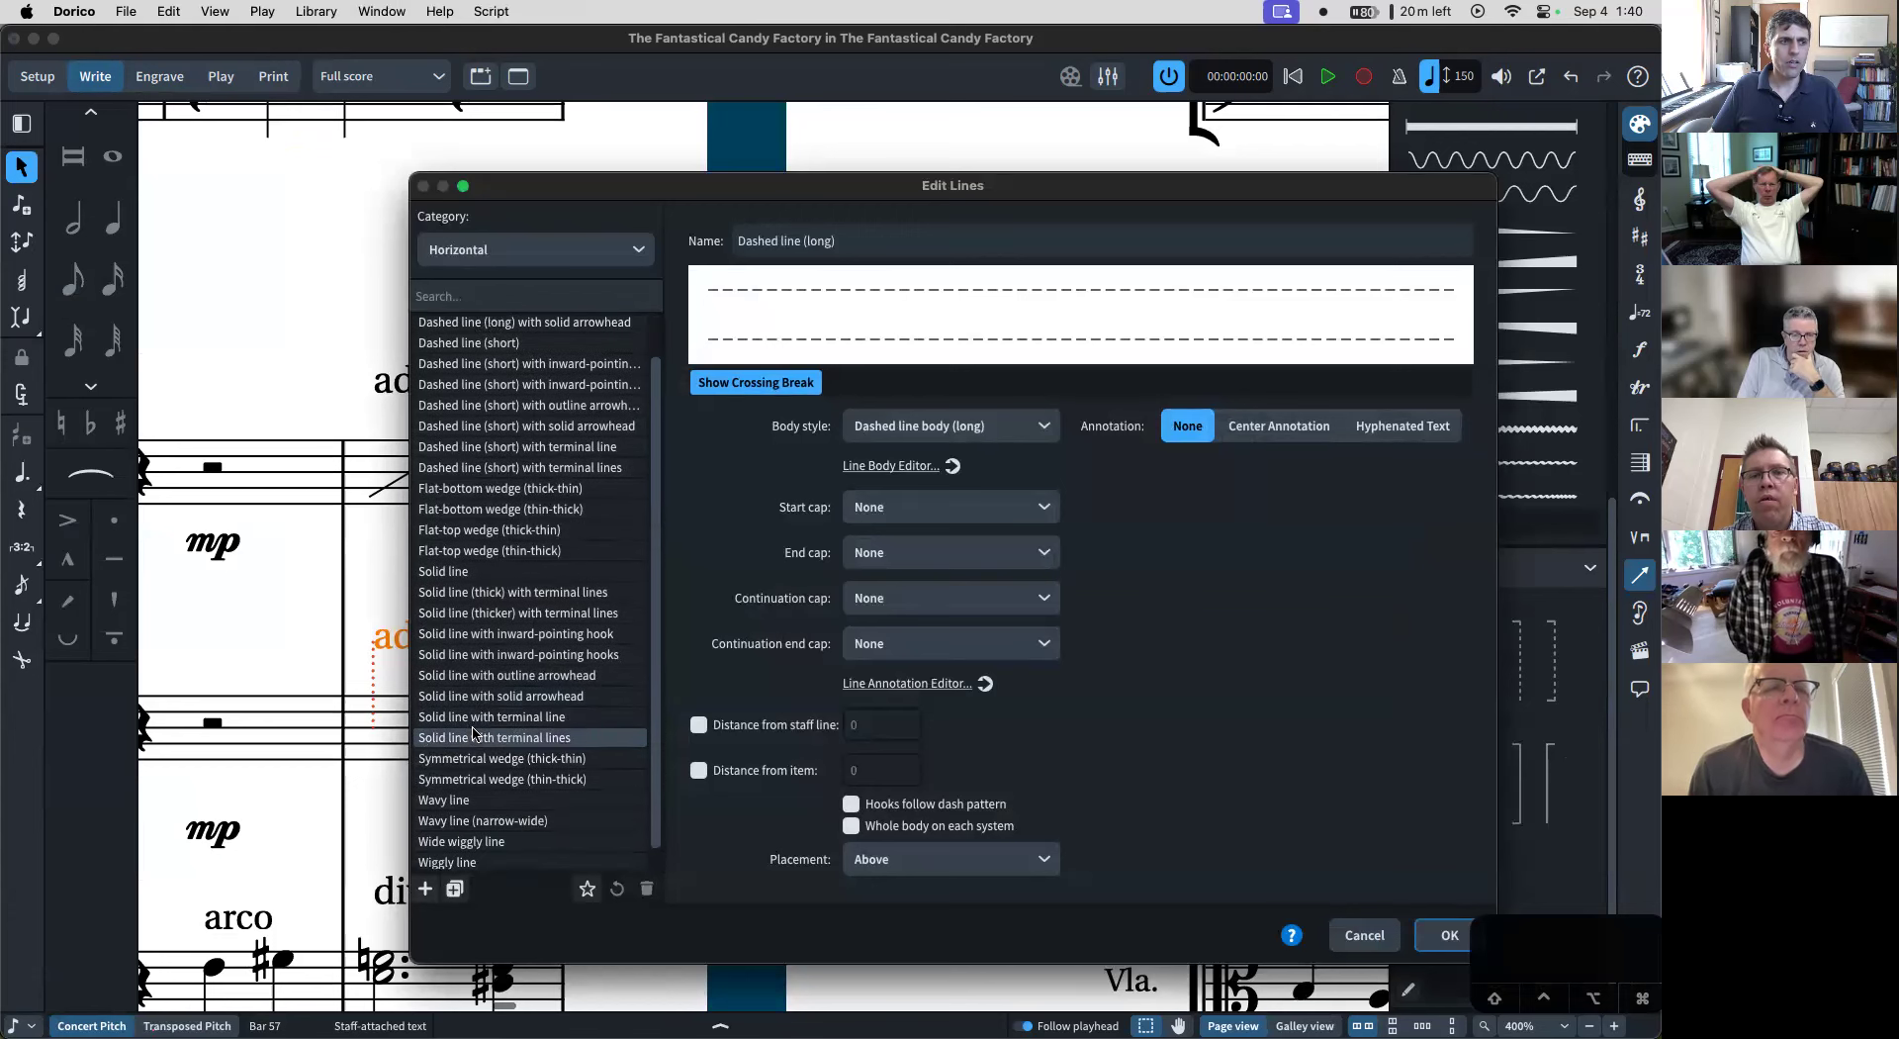
- Add a new horizontal line style and name it "Harmonic Gliss"
left_click(425, 889)
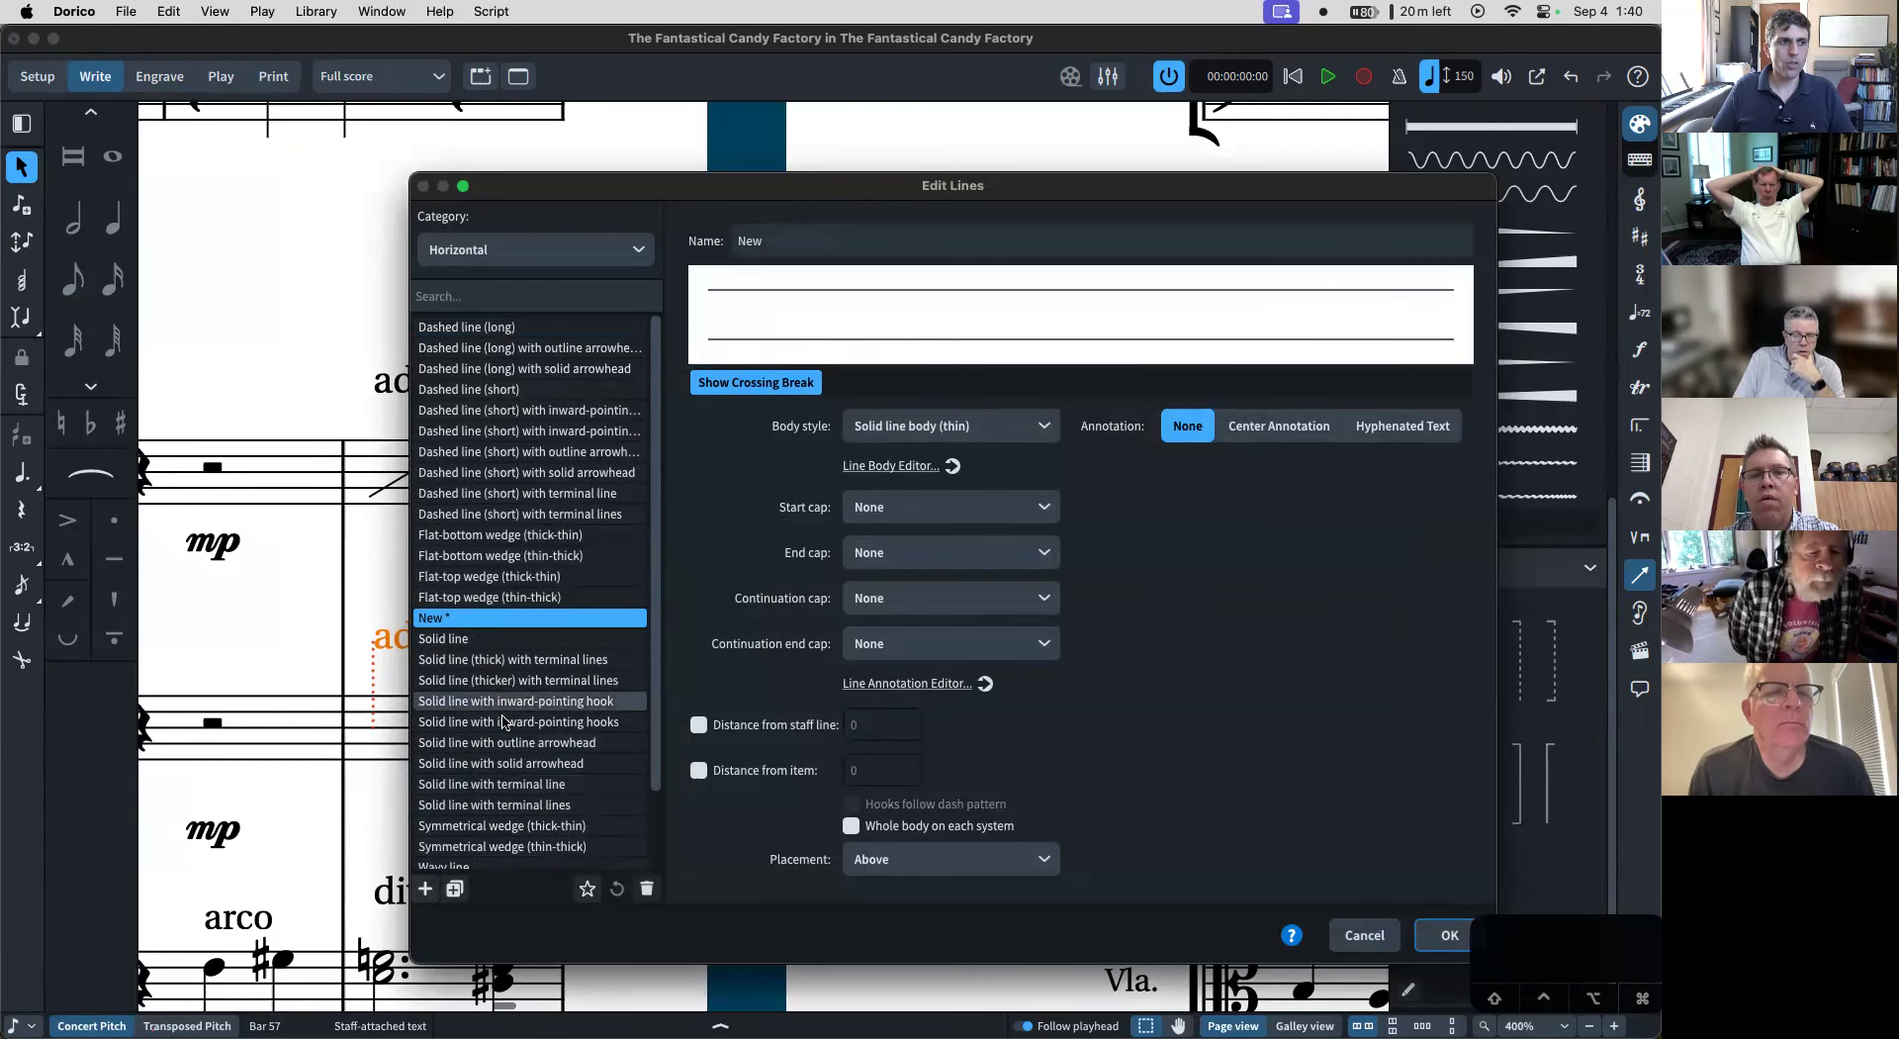
double_click(833, 240)
key("Tab")
double_click(833, 233)
key("Tab")
double_click(803, 228)
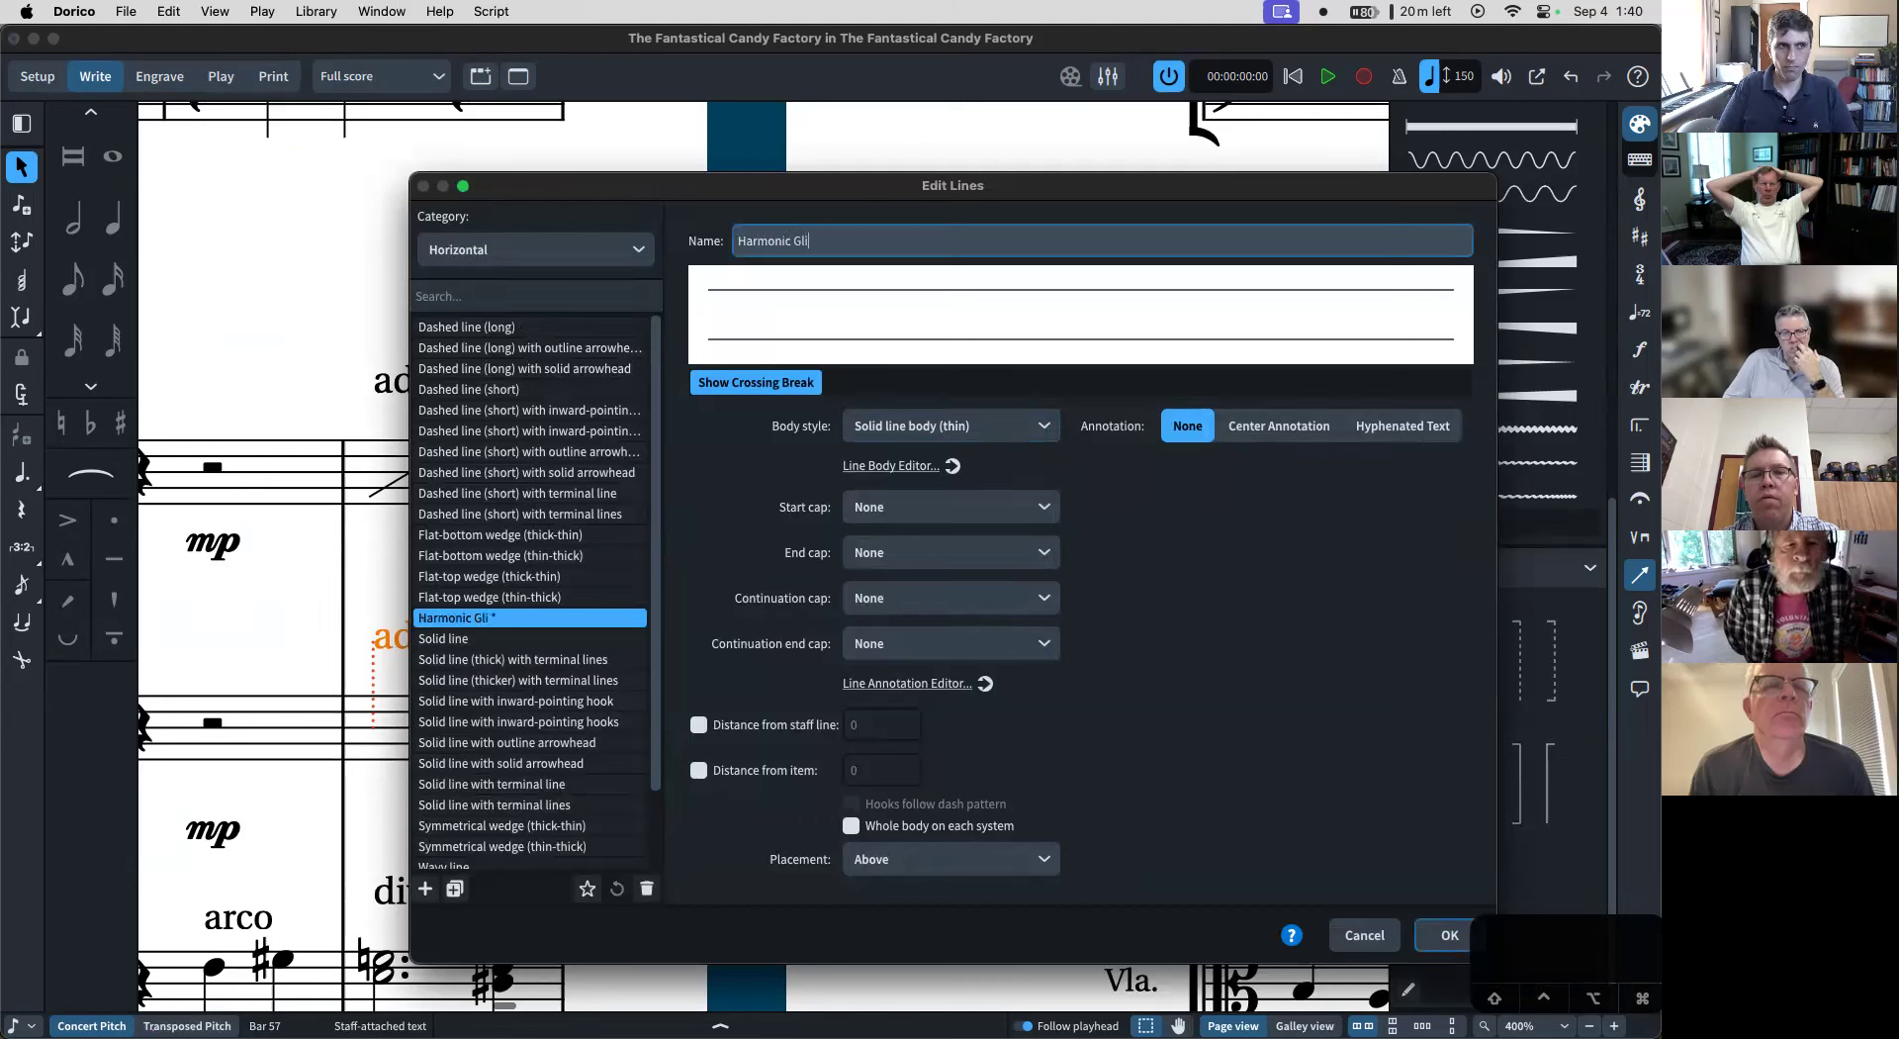
key("Tab")
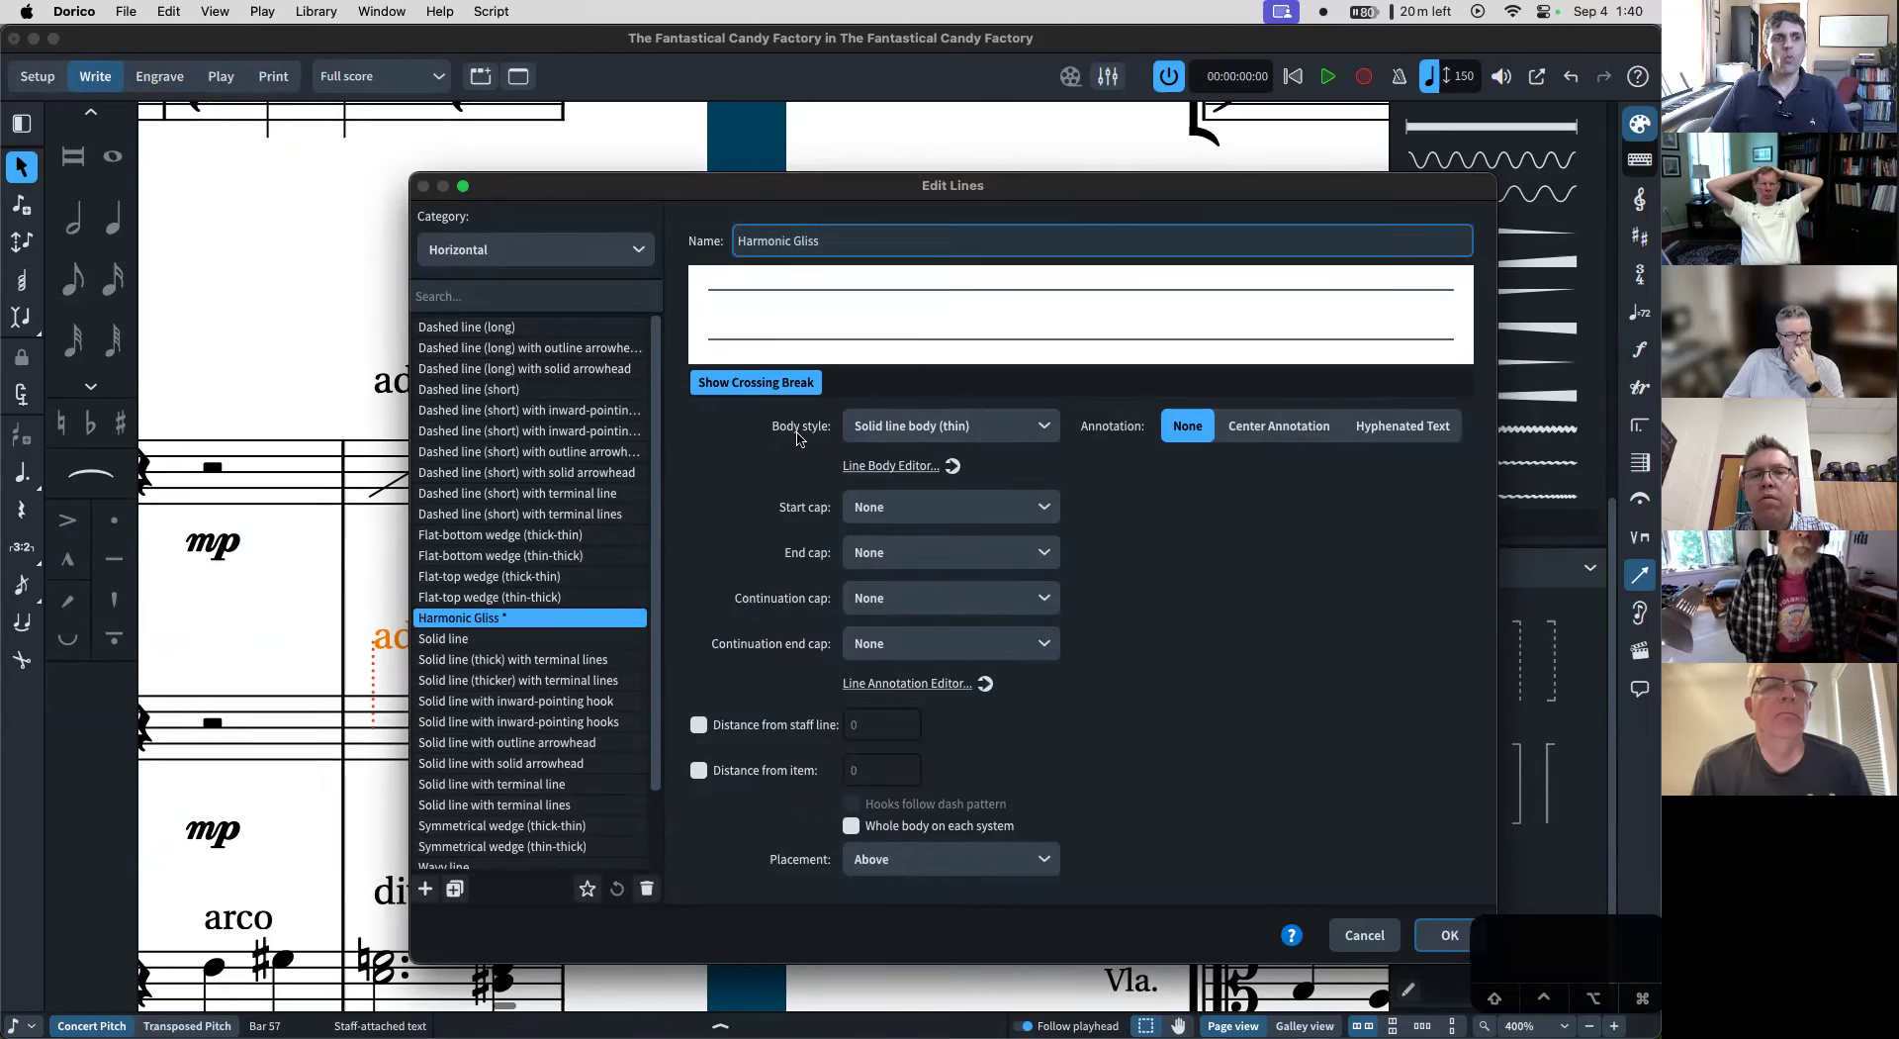
- Create a new line body in the Repeatable Symbols category and name it "random gliss"
left_click(1009, 425)
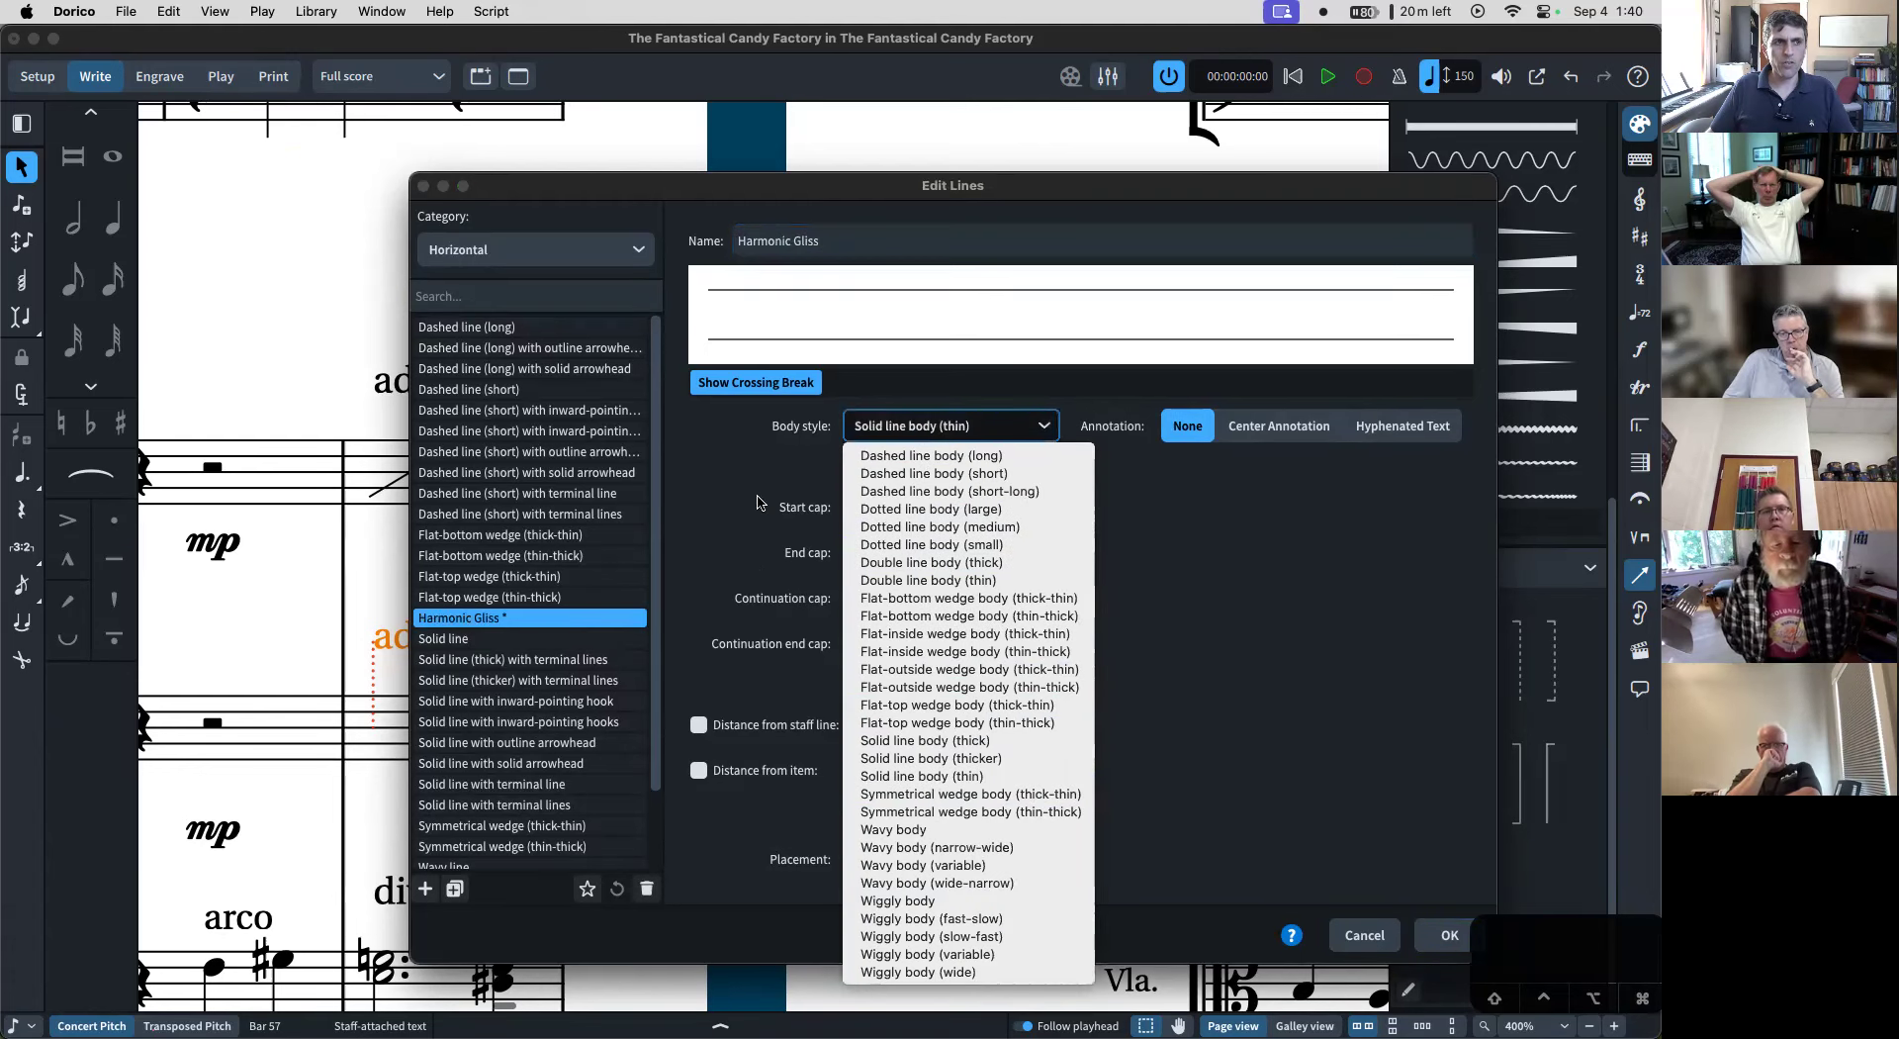
key("Escape")
left_click(896, 466)
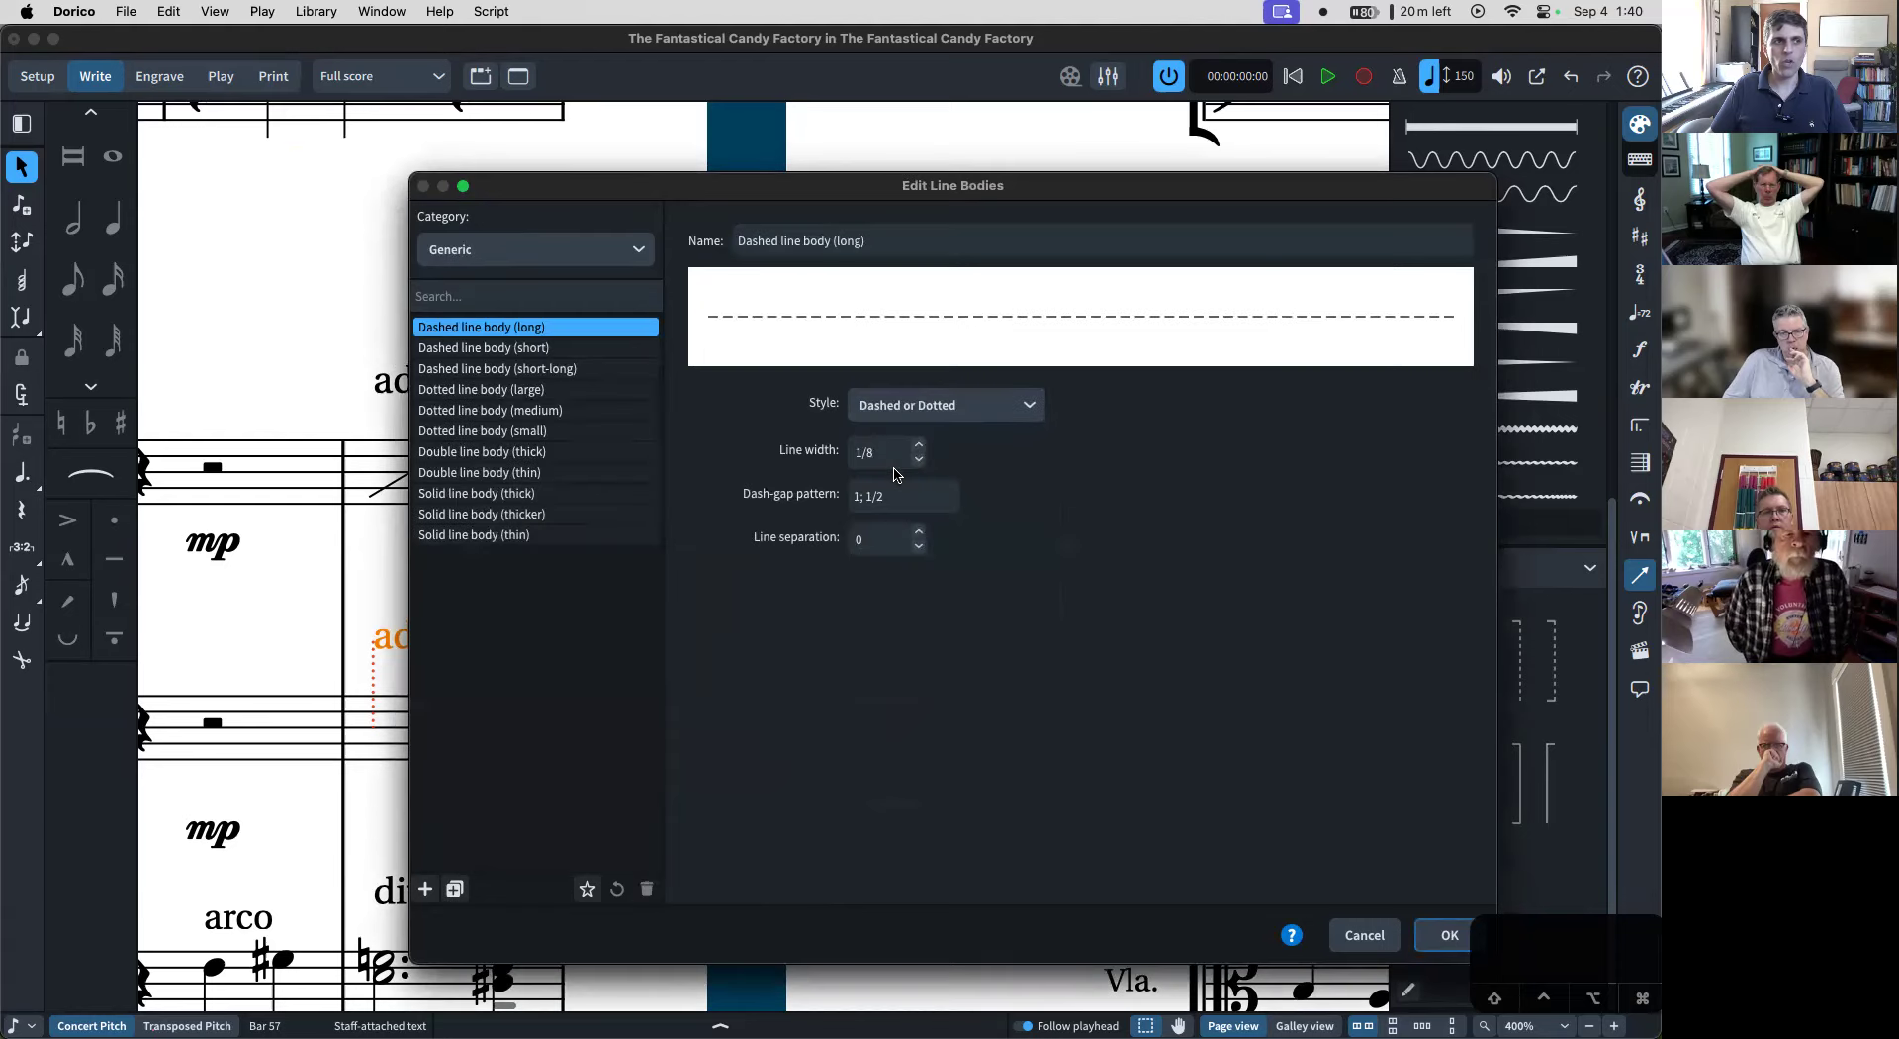
left_click(491, 248)
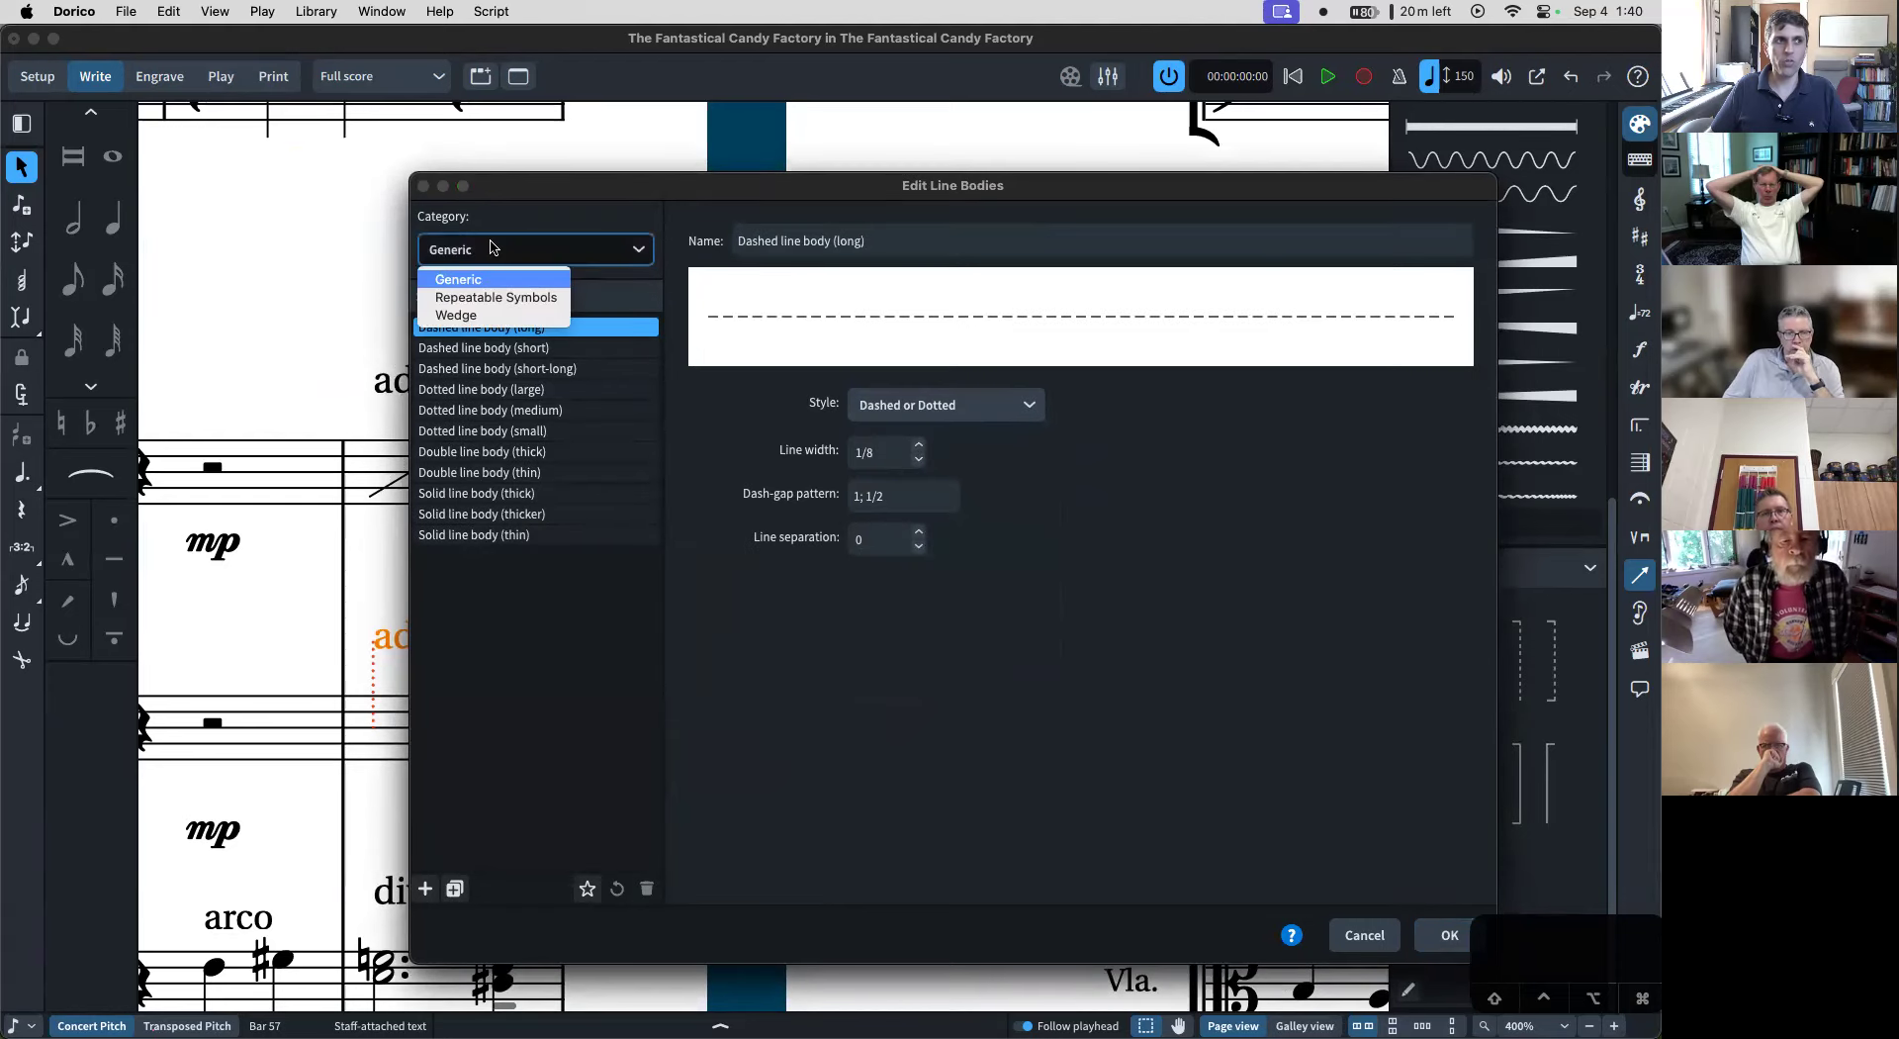
left_click(507, 300)
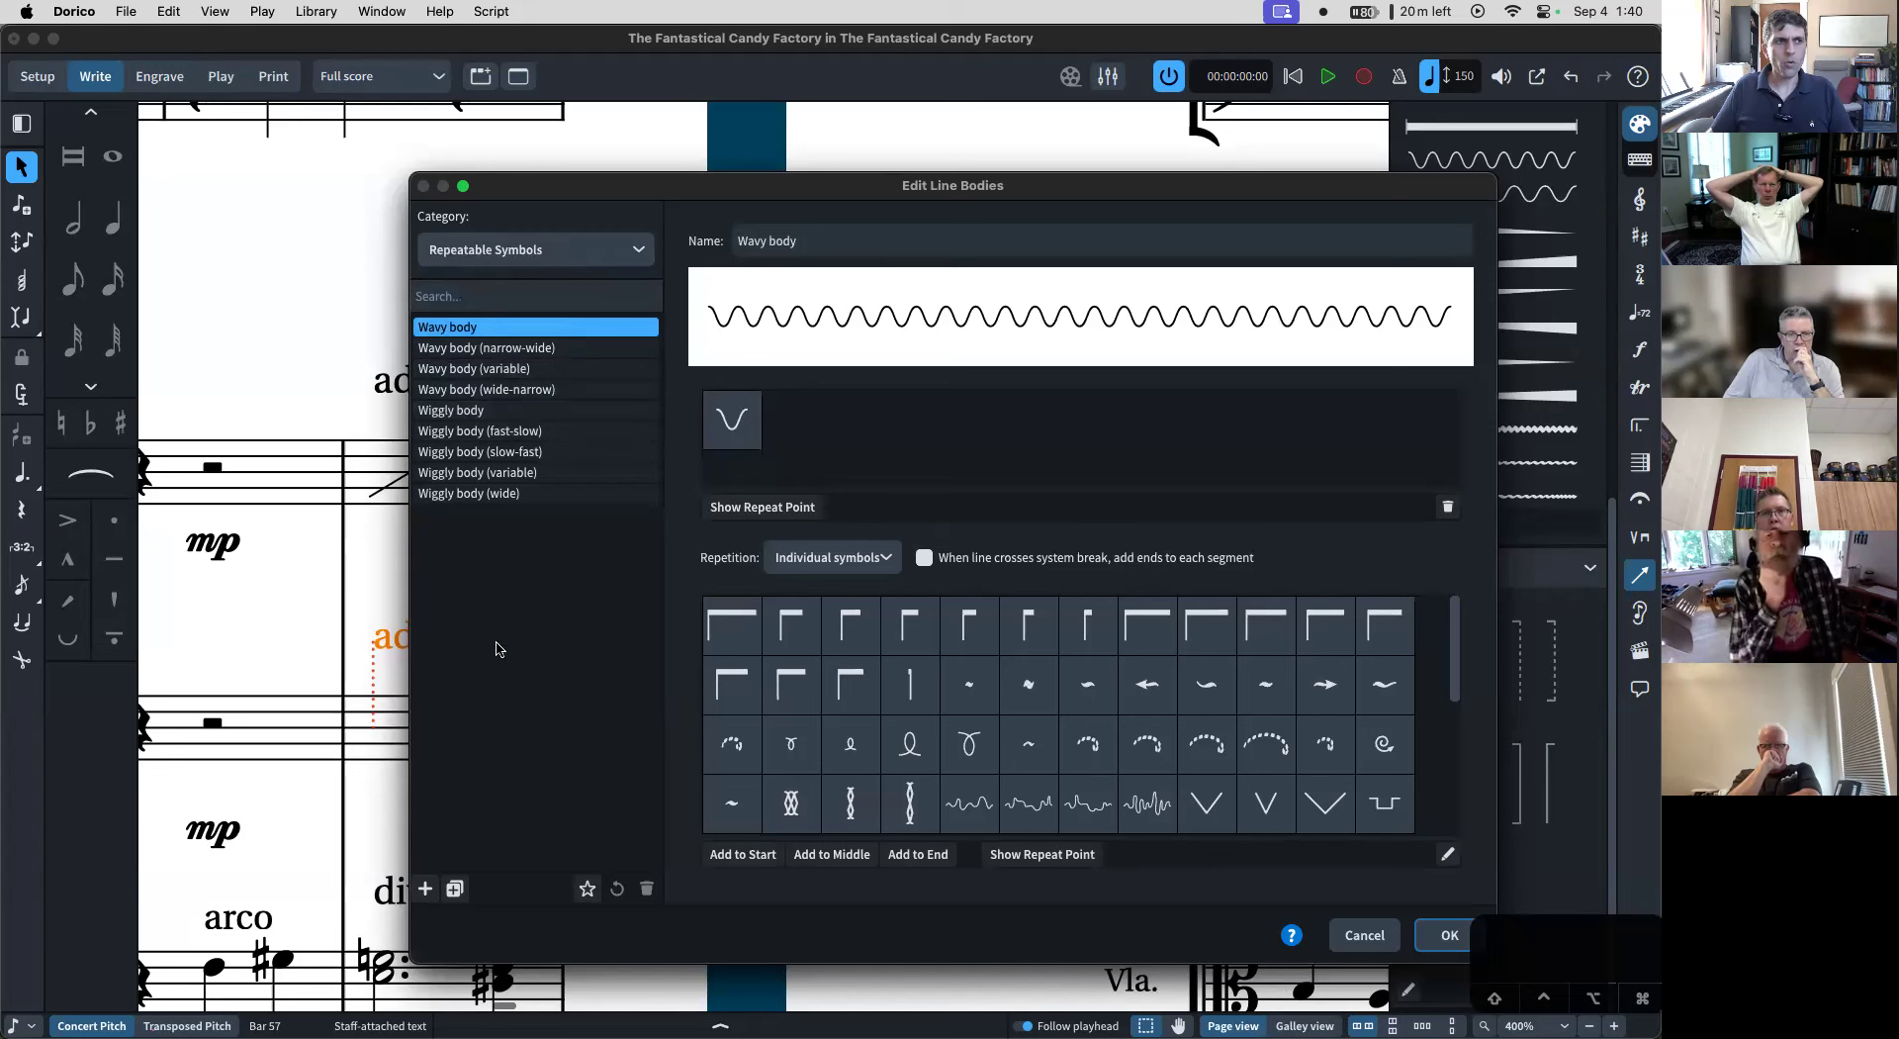
left_click(425, 890)
left_click(787, 242)
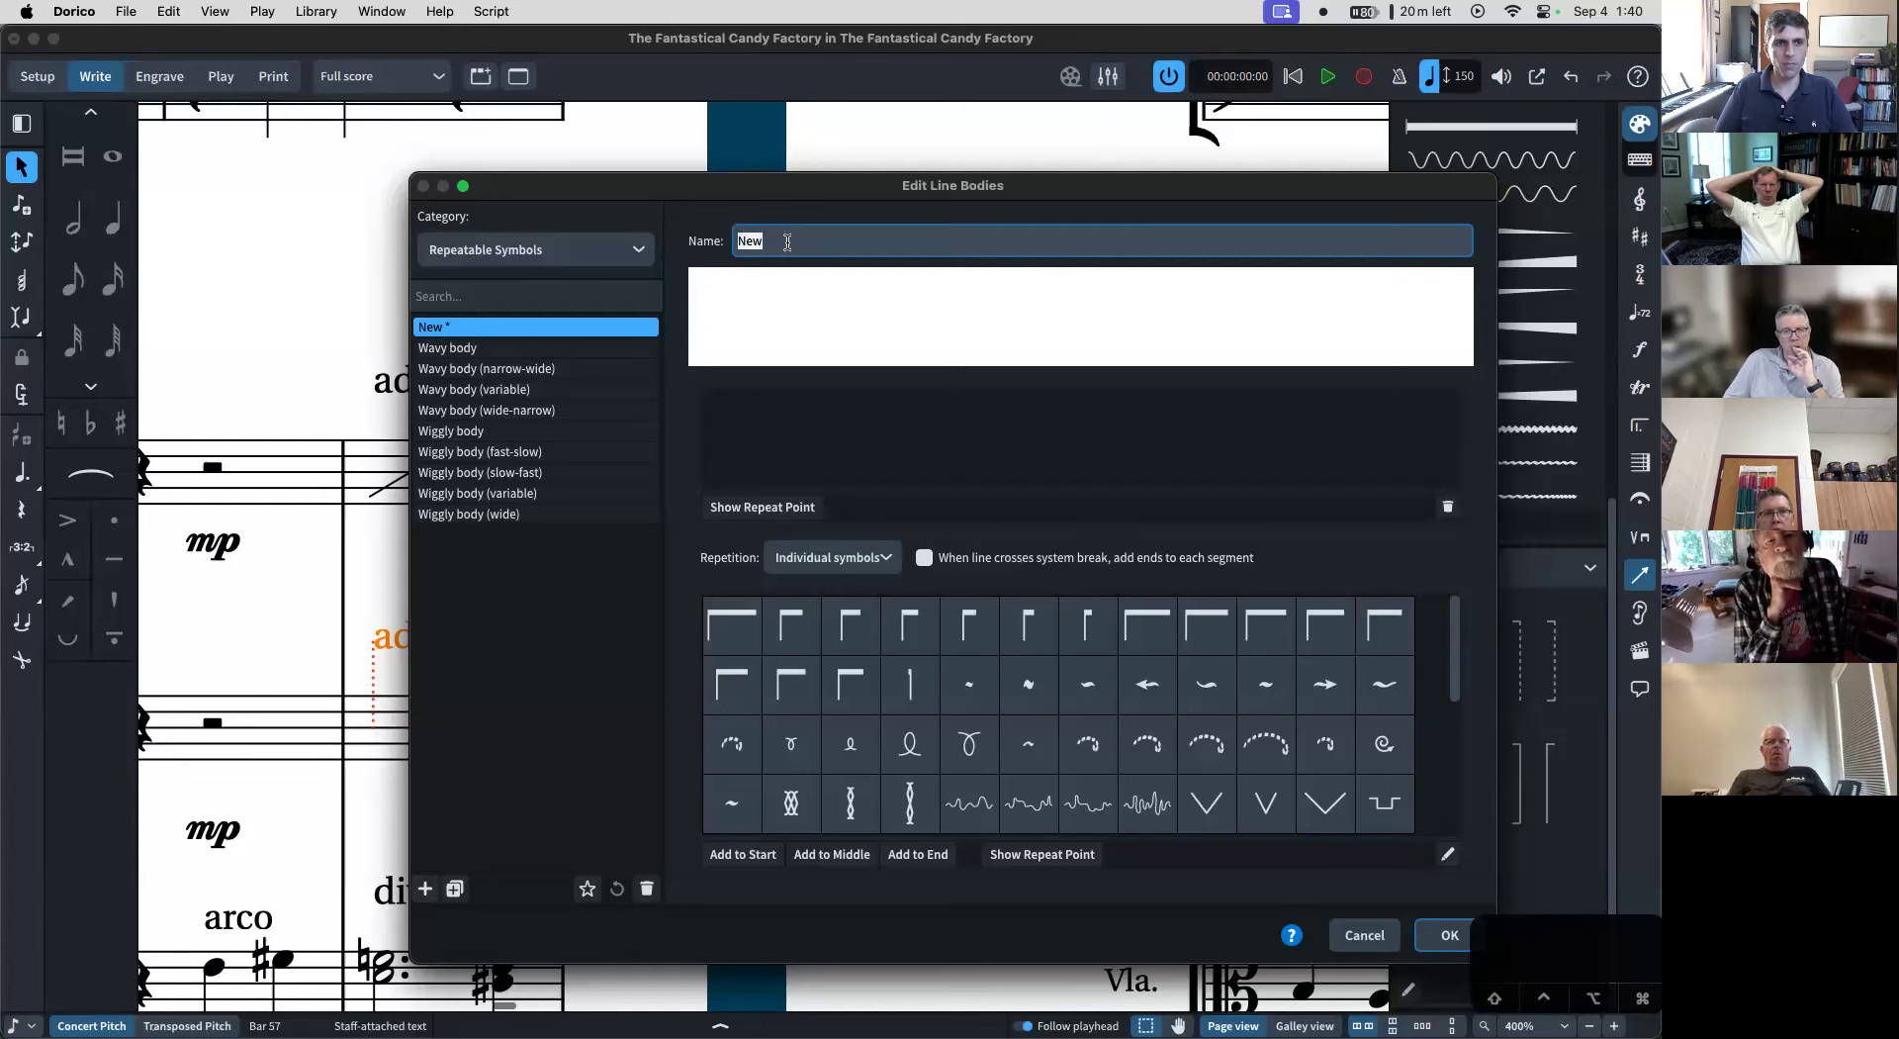
type("random gliss")
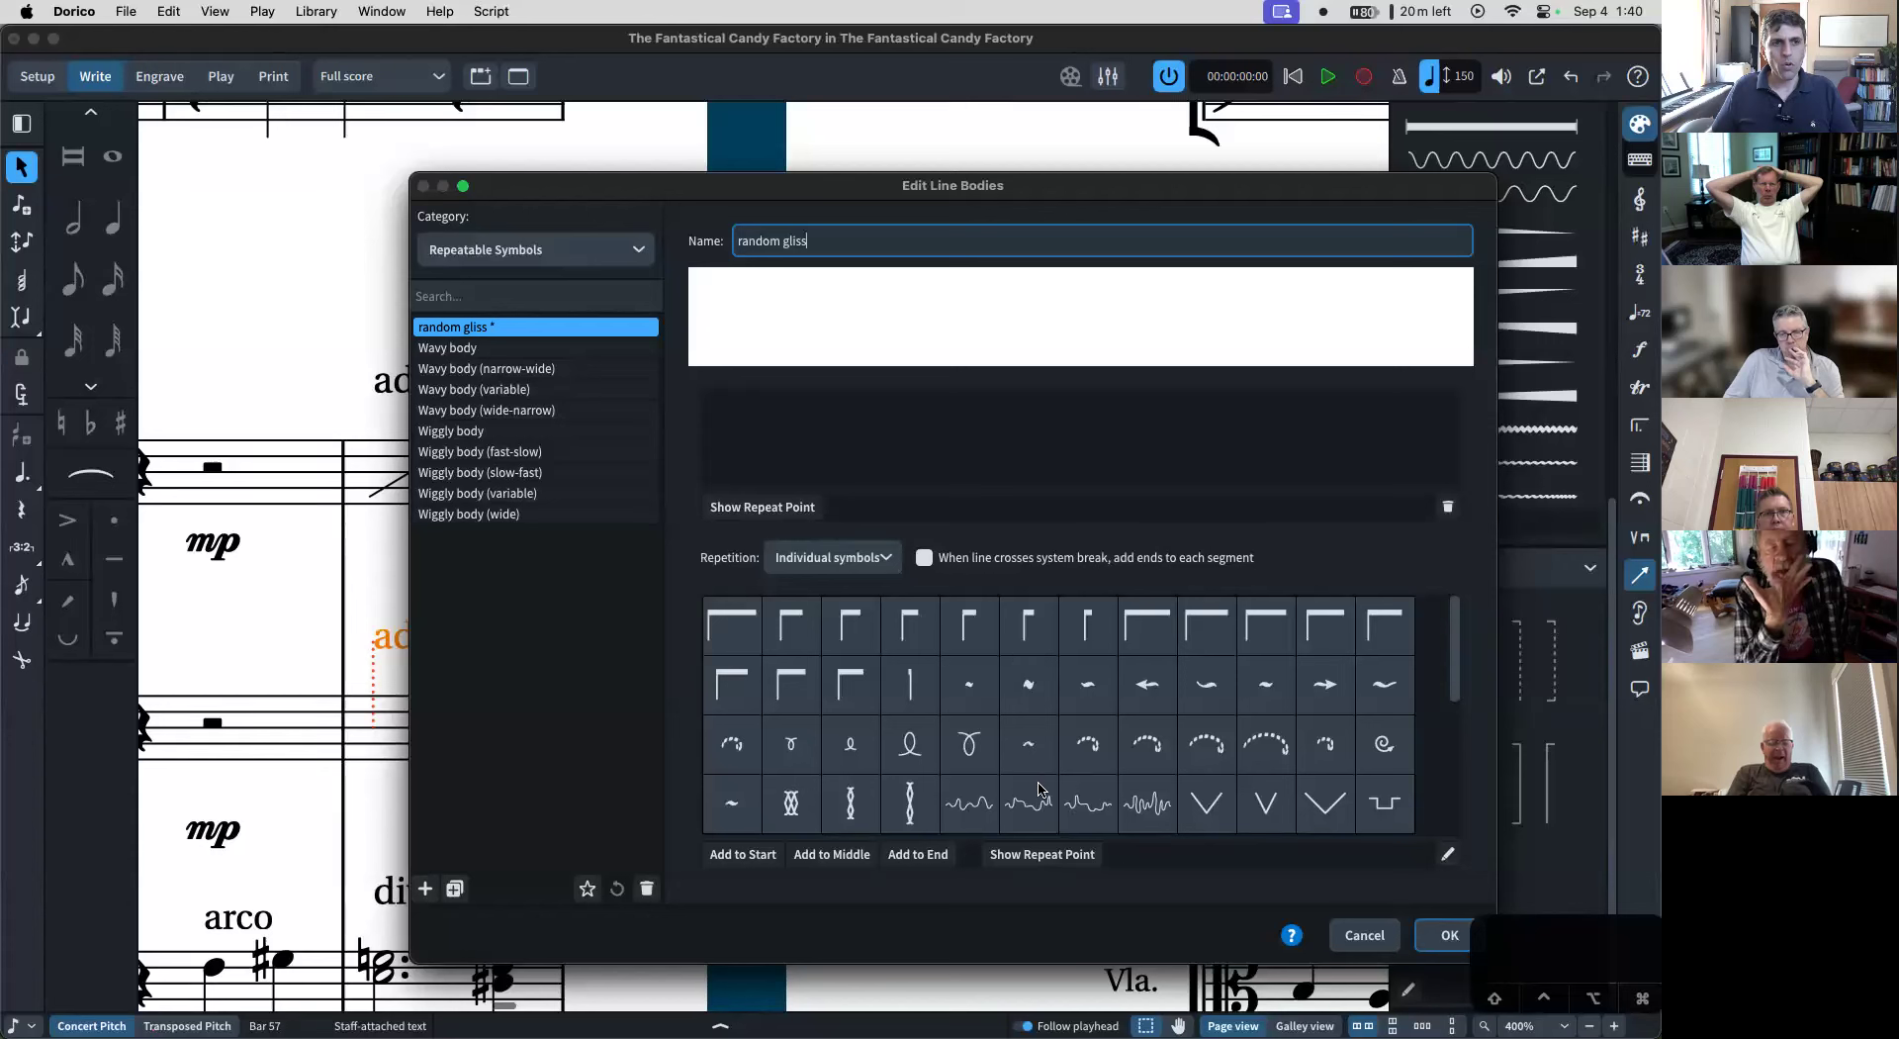
- Build the random gliss body from the first two irregular wavy symbols, repeat it as Whole pattern, and save it
left_click(968, 809)
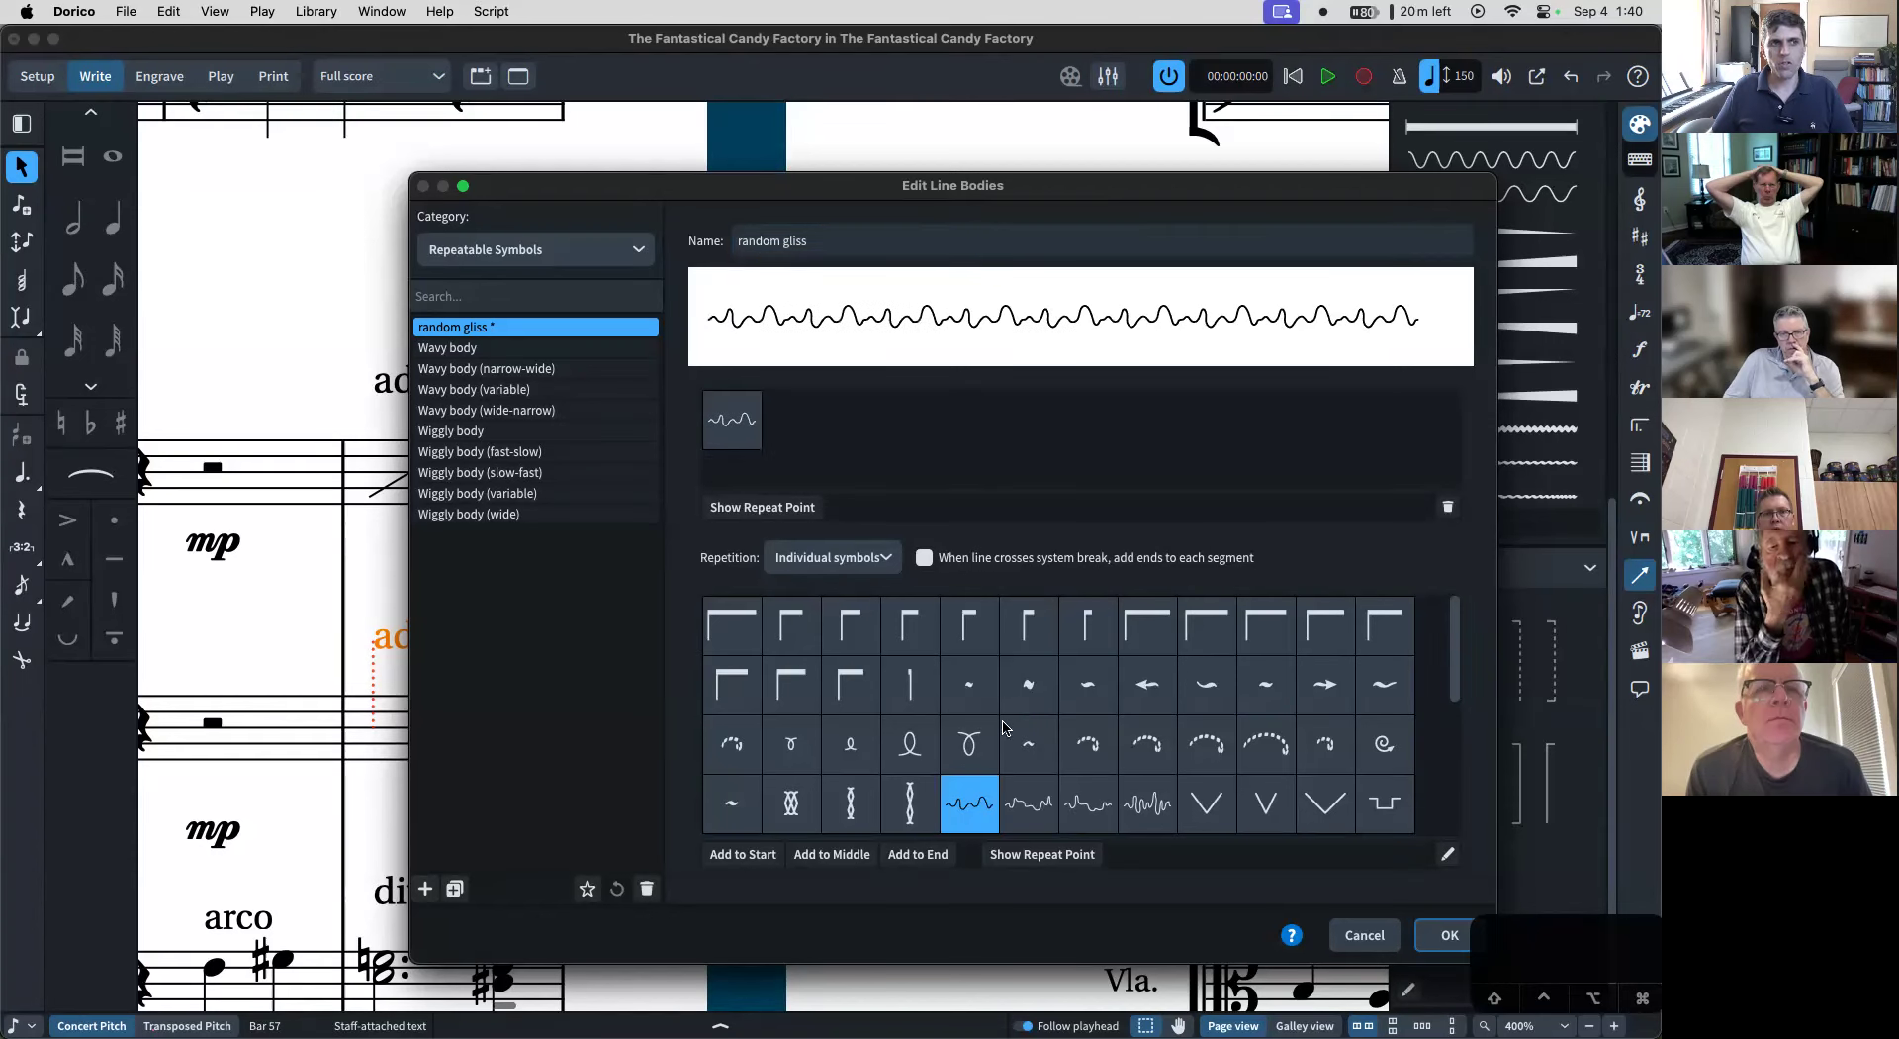
left_click(1032, 809)
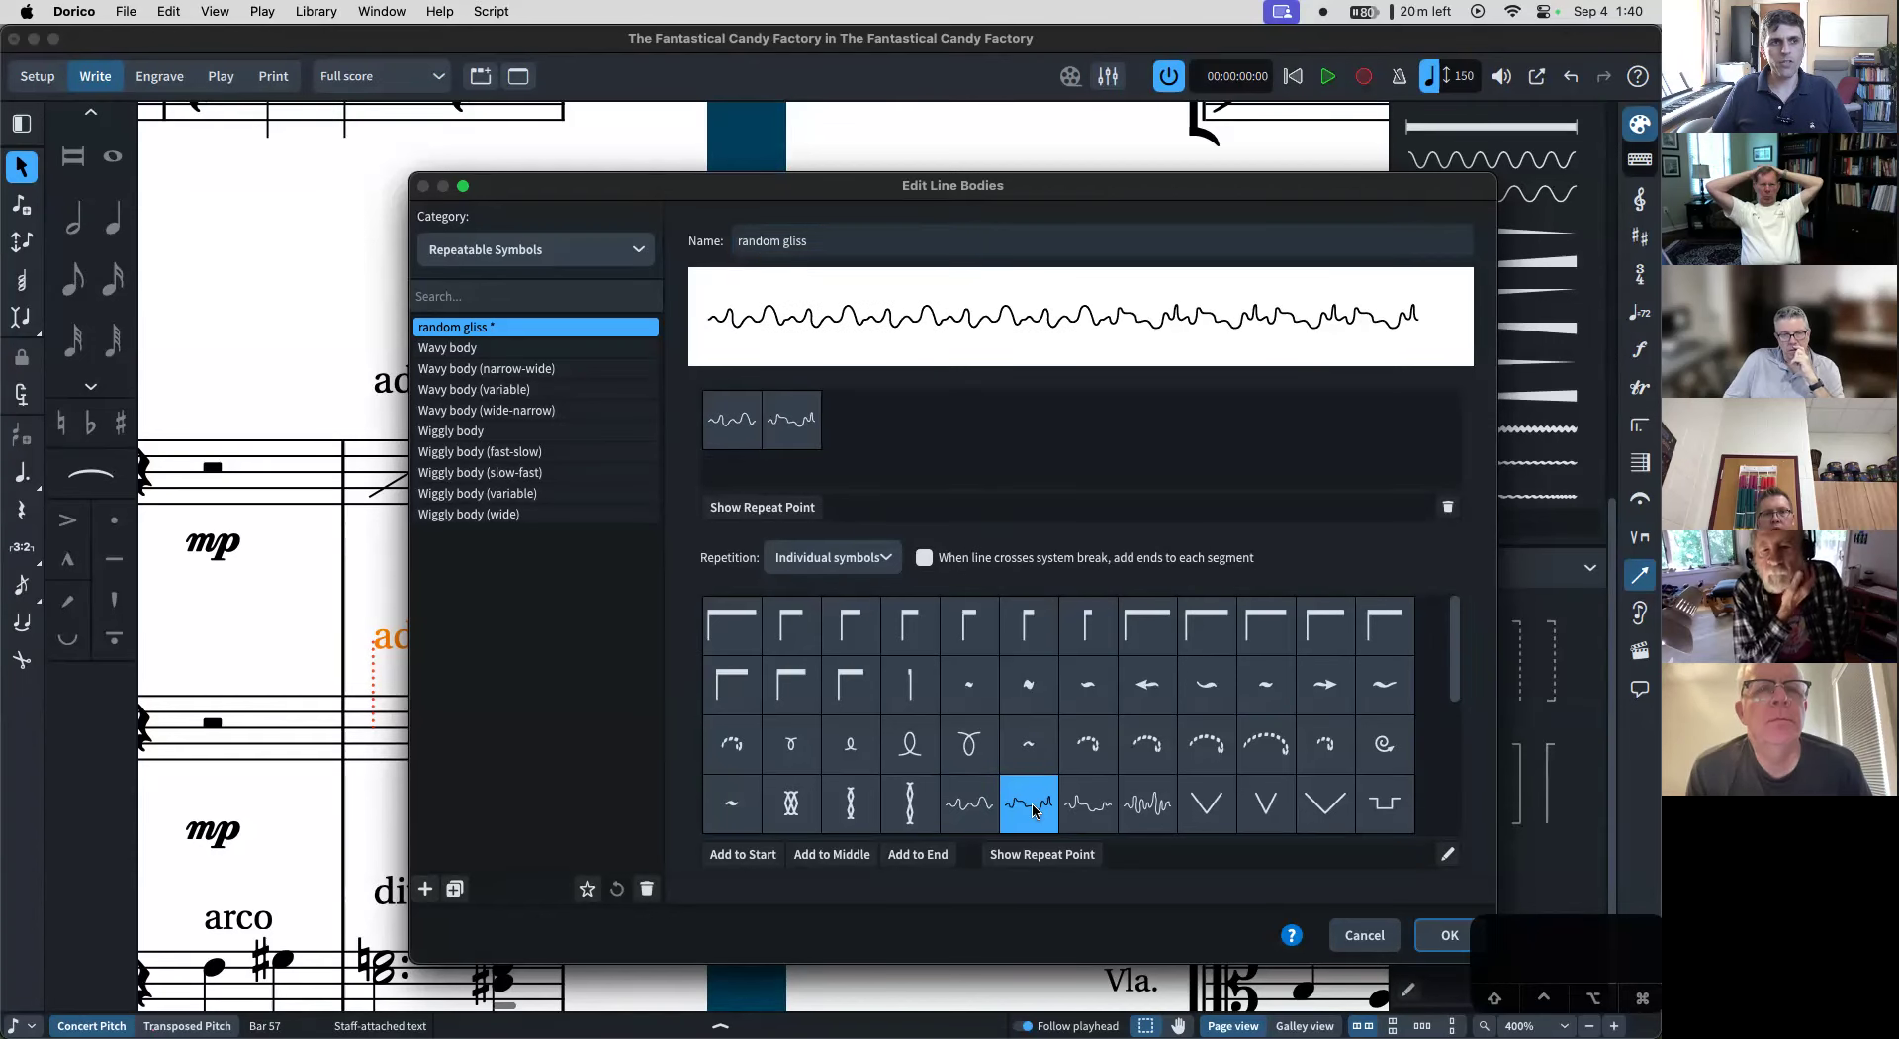
left_click(834, 557)
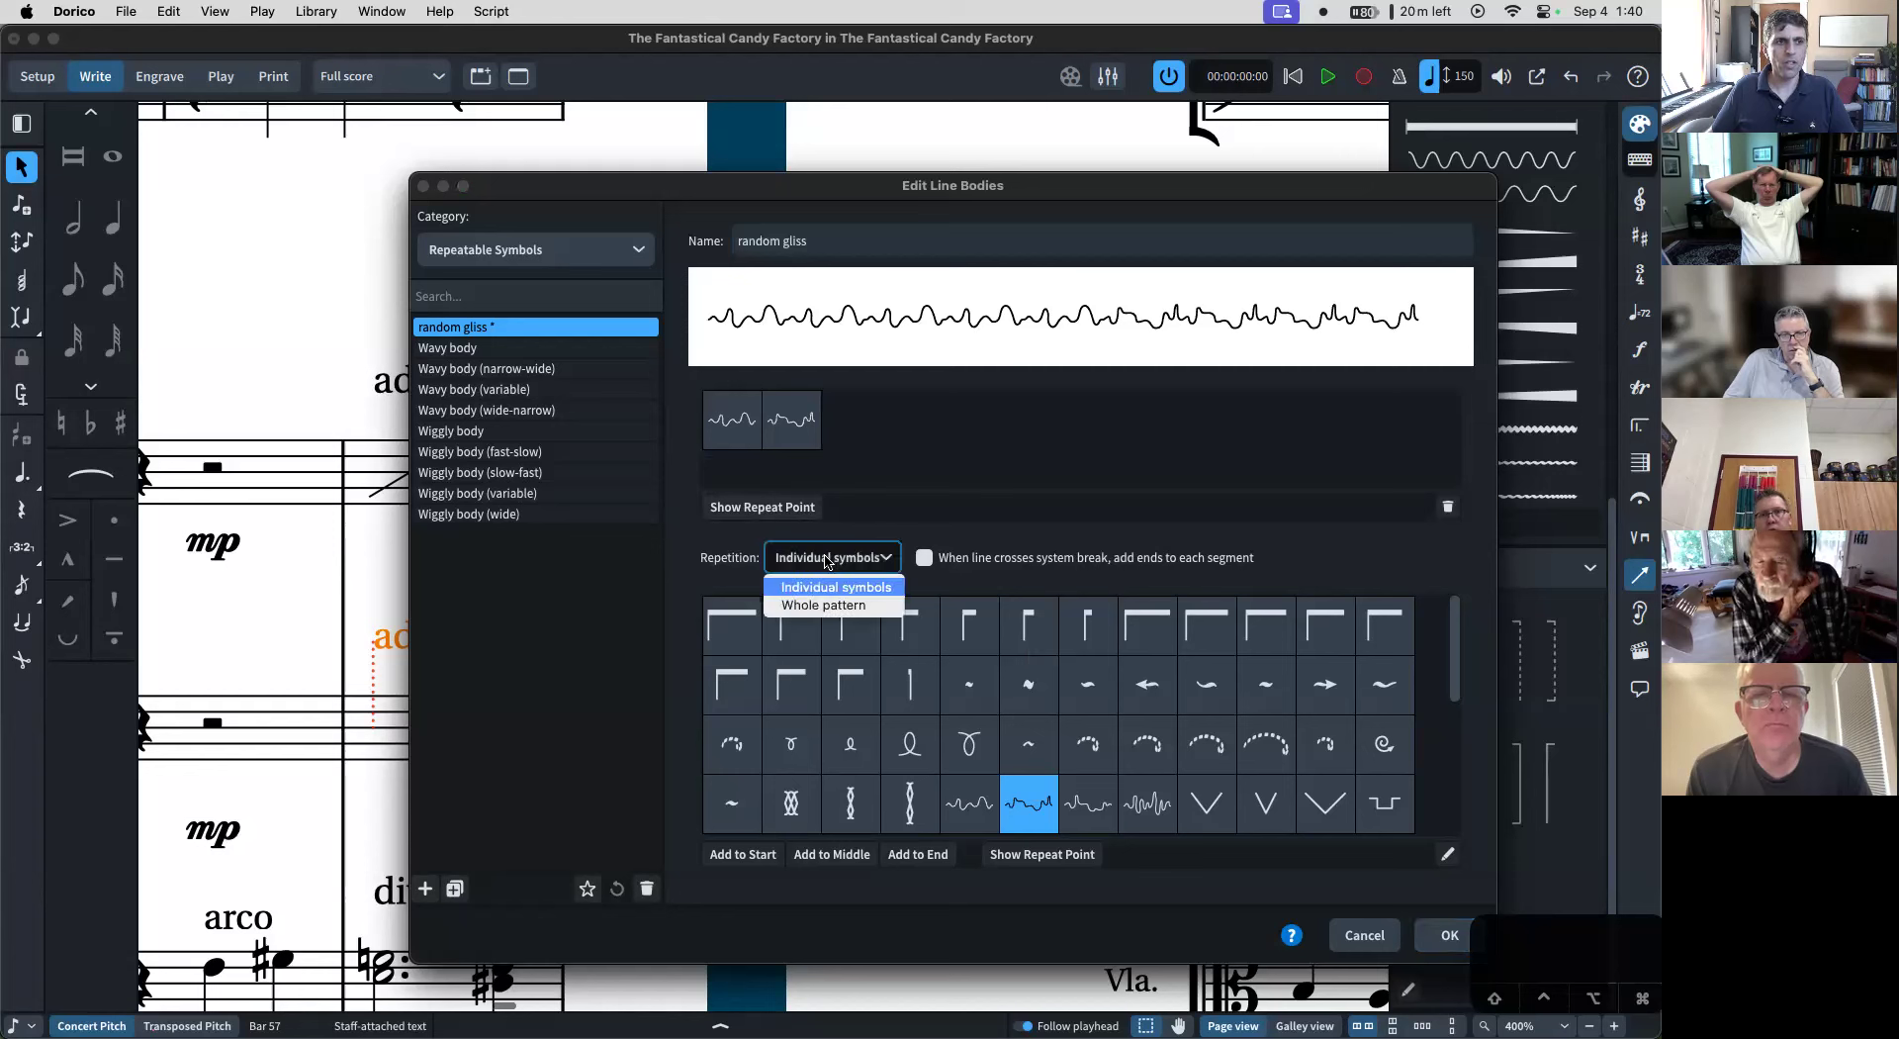
left_click(848, 603)
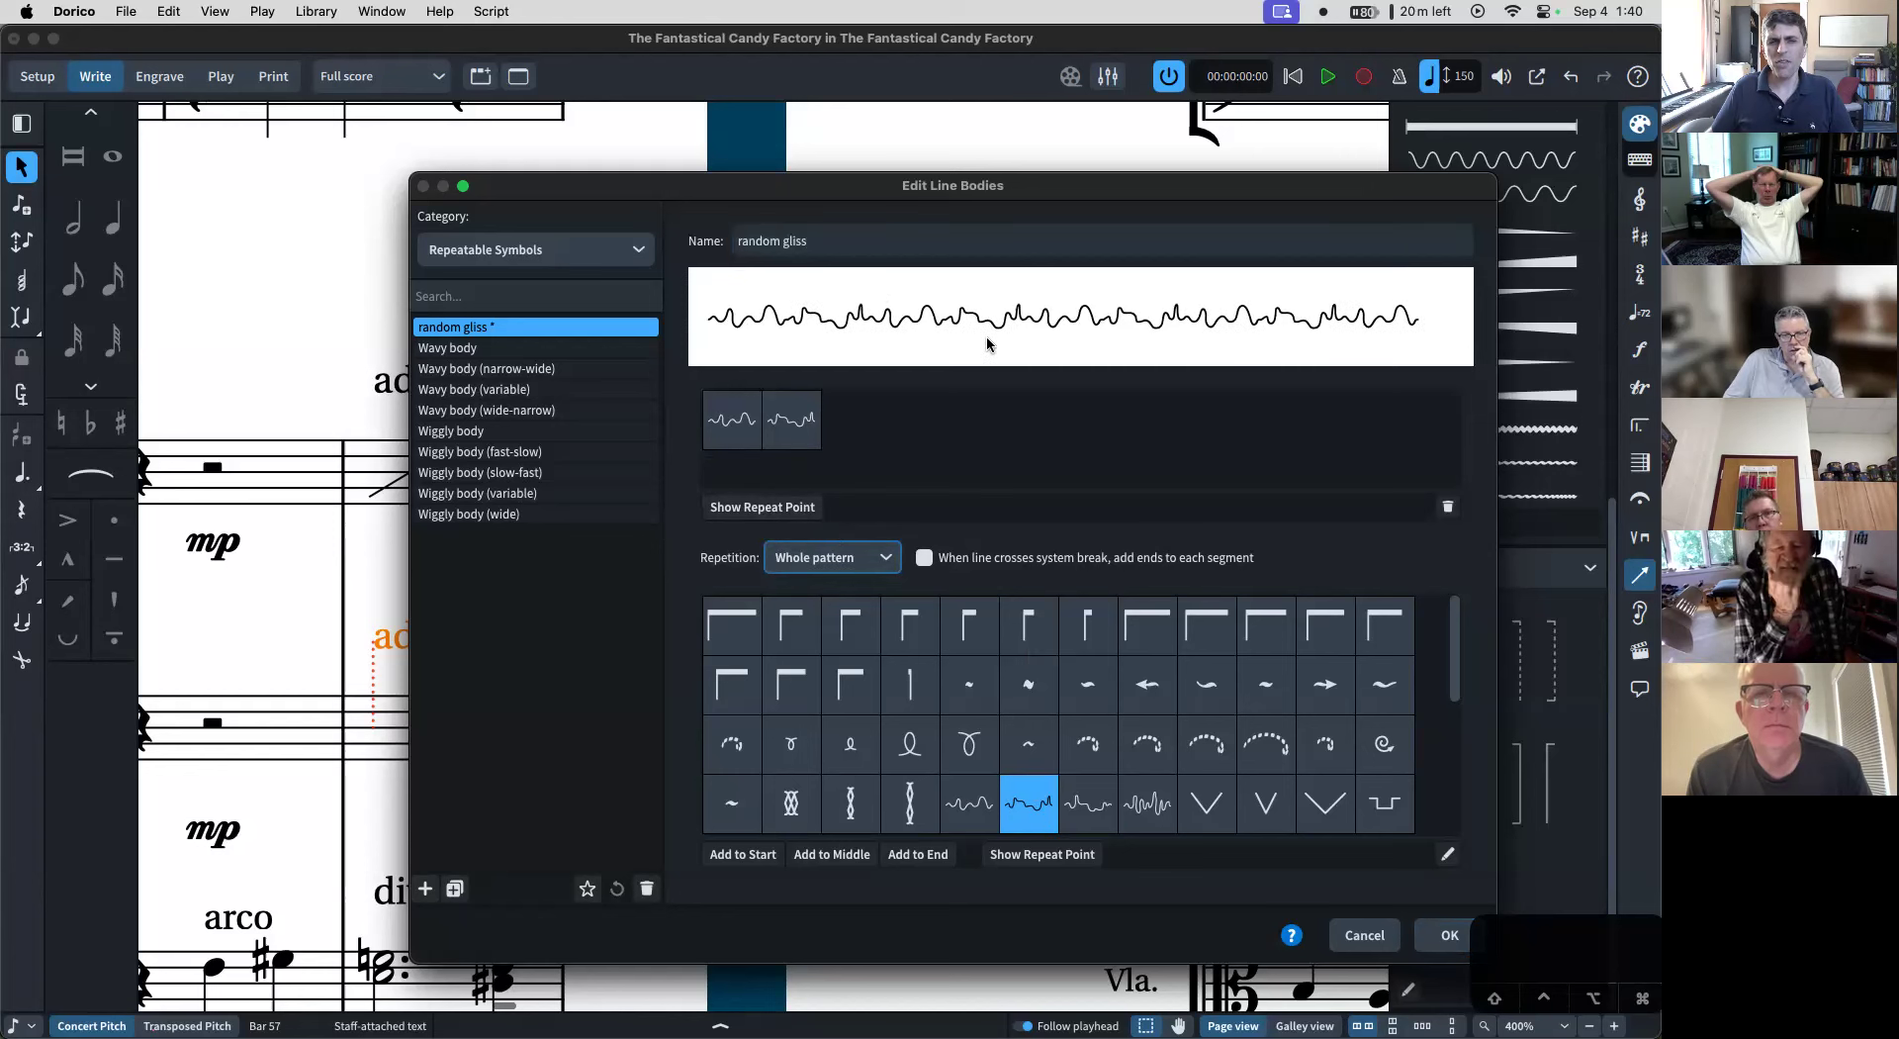
left_click(1441, 933)
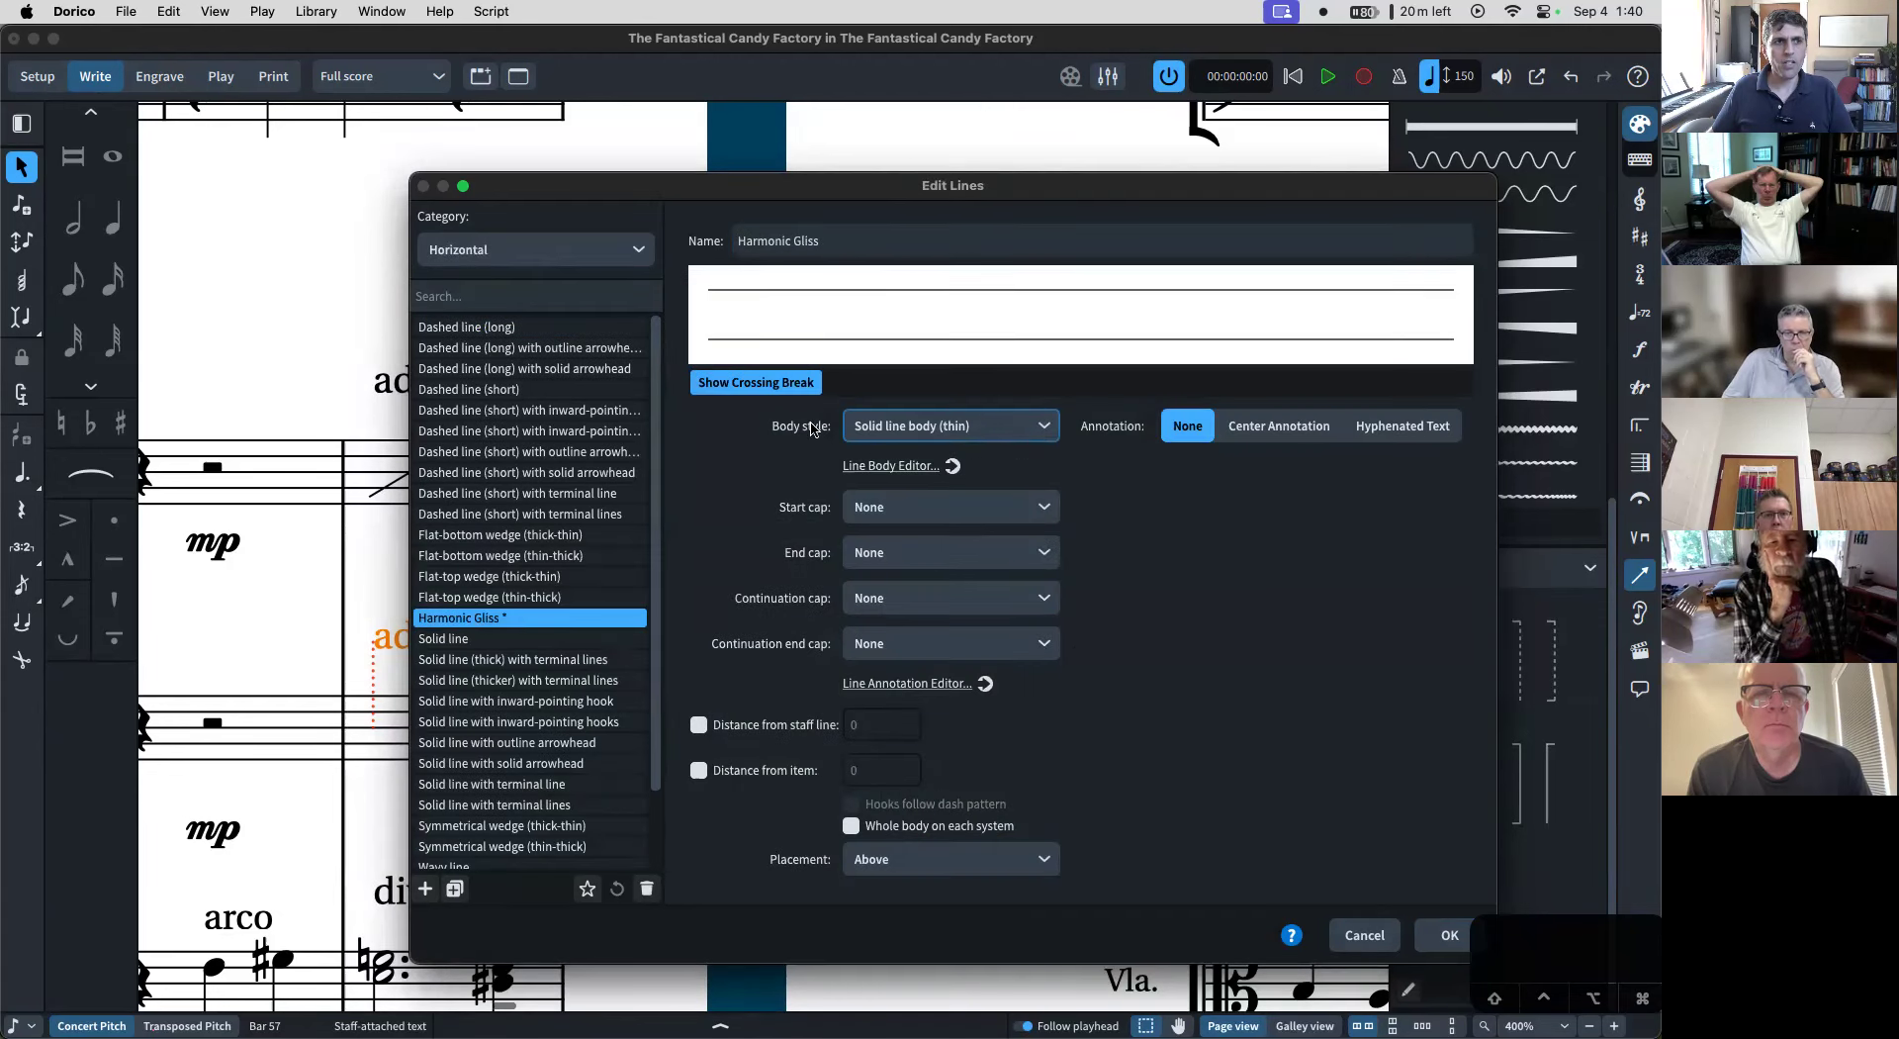
- Give the Harmonic Gliss line the random gliss body style and Inside staff placement, and save the line style
left_click(984, 425)
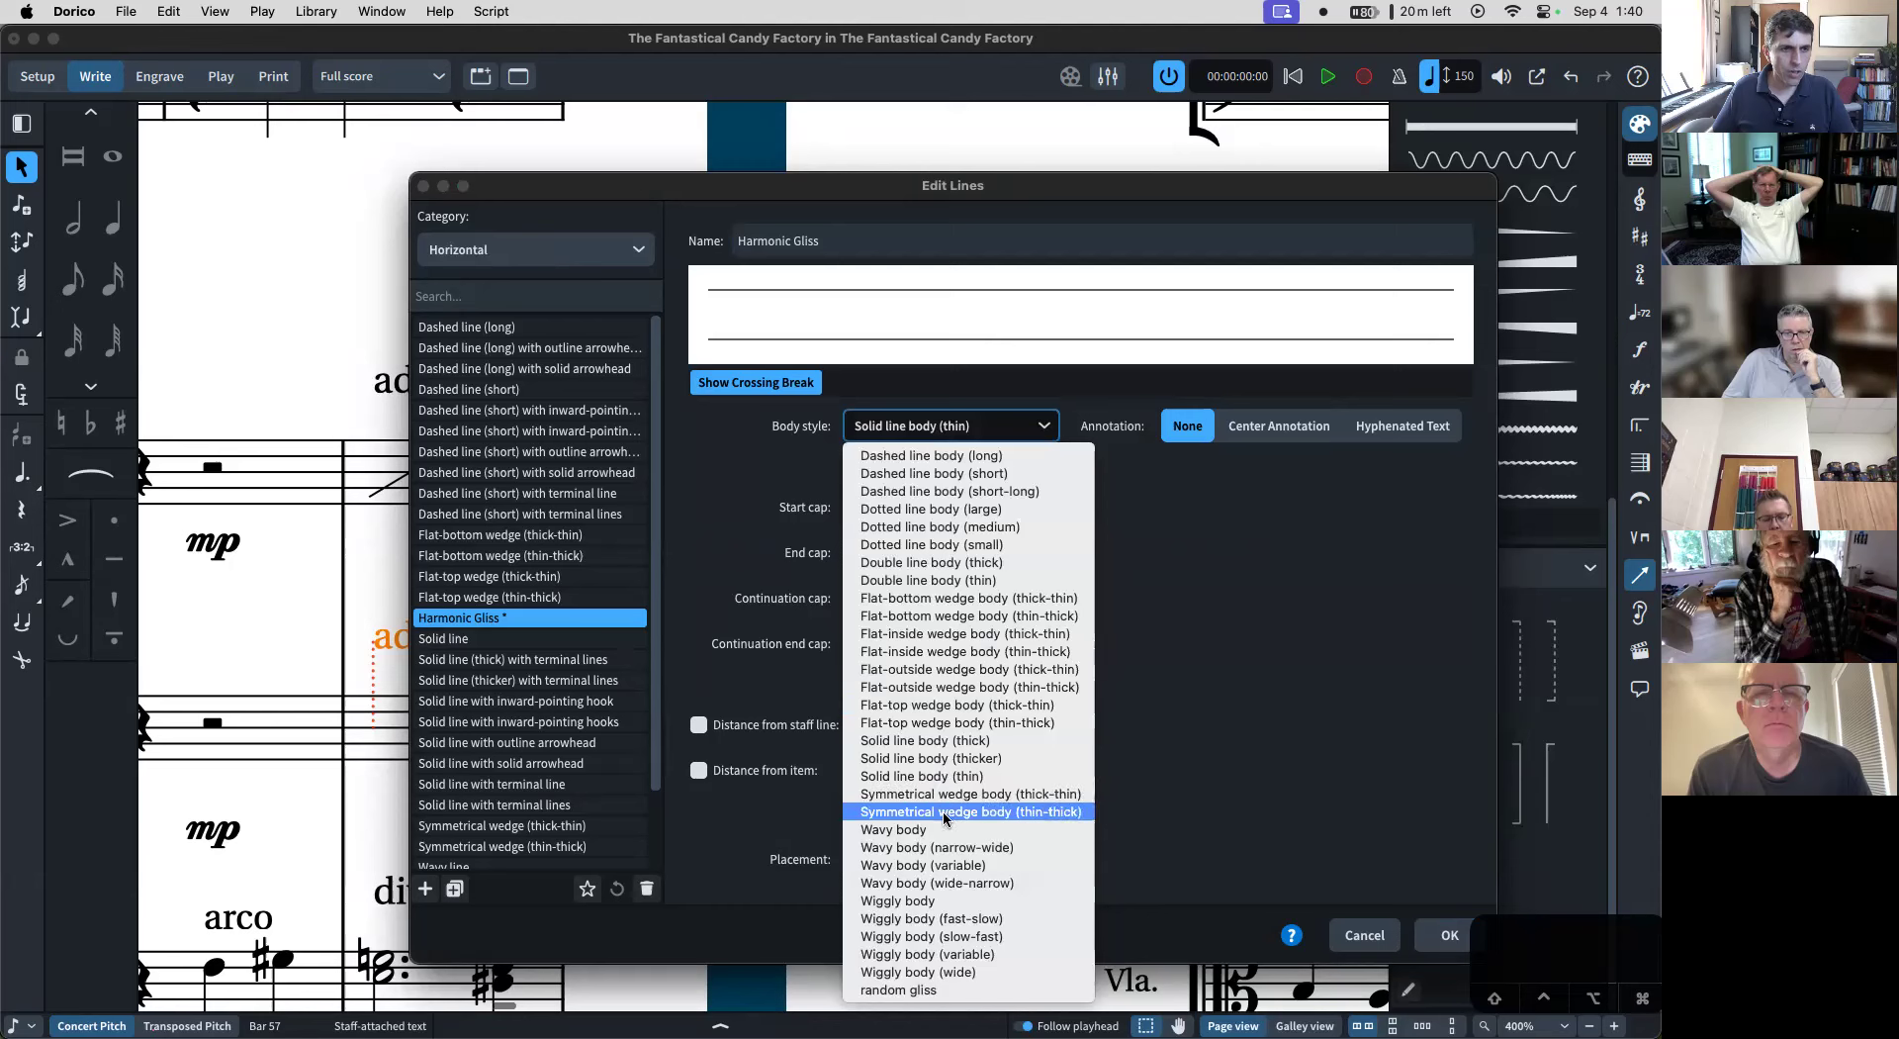
left_click(942, 990)
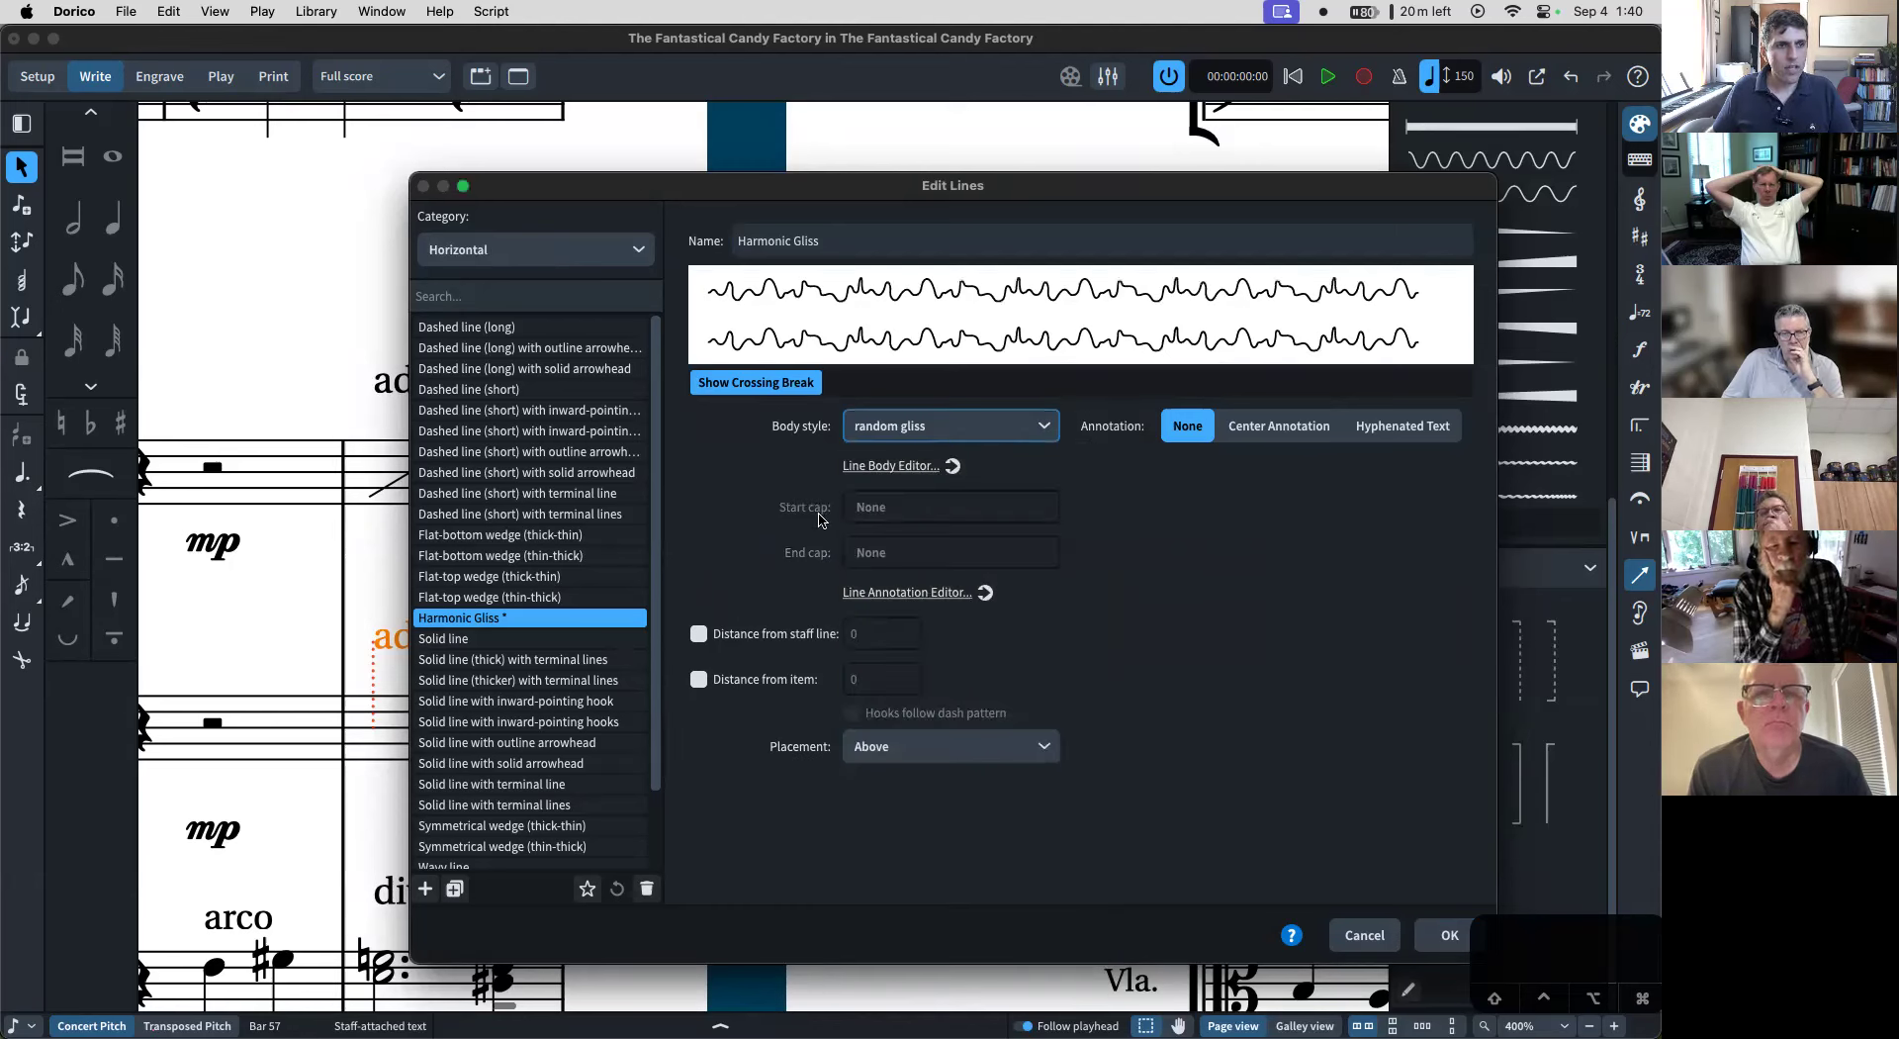
left_click(876, 744)
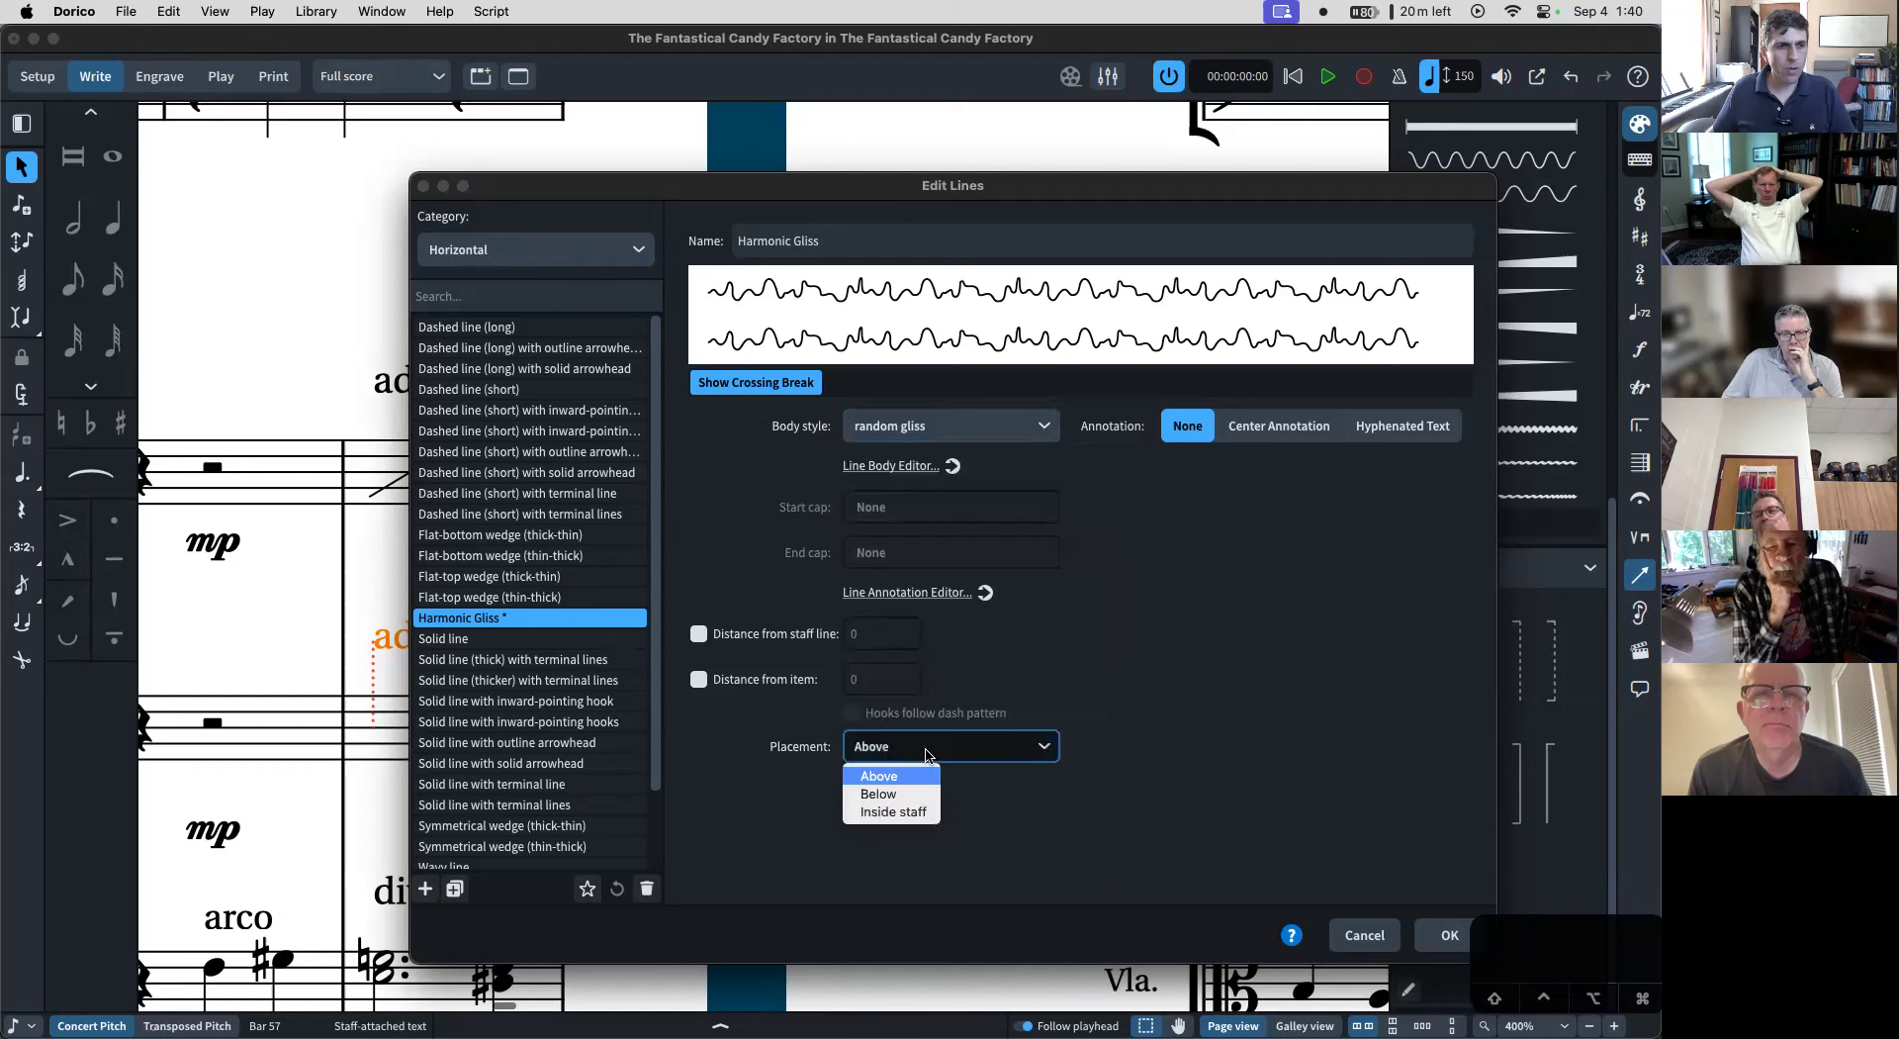
left_click(915, 813)
left_click(1429, 933)
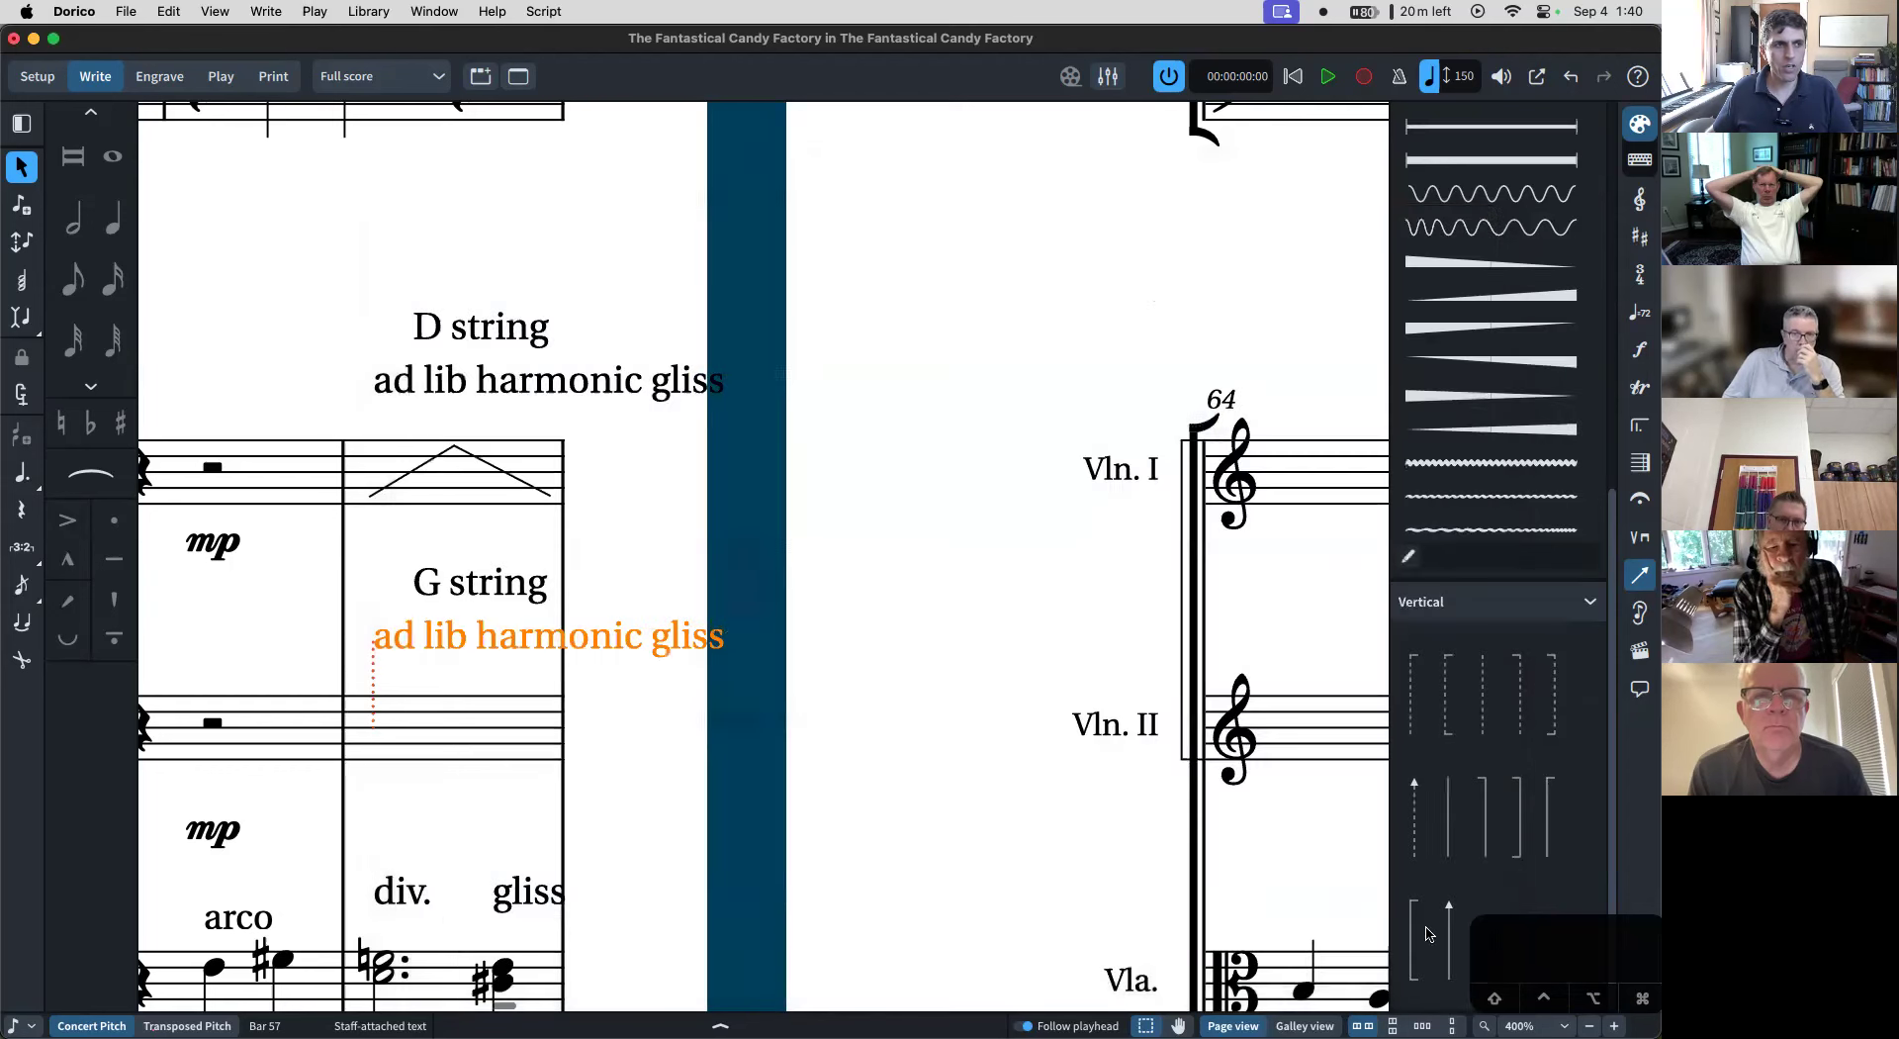
- Apply the custom Harmonic Gliss line to the Violin II staff at bar 57 and lengthen it into bar 58
scroll(1523, 292, "up", 10)
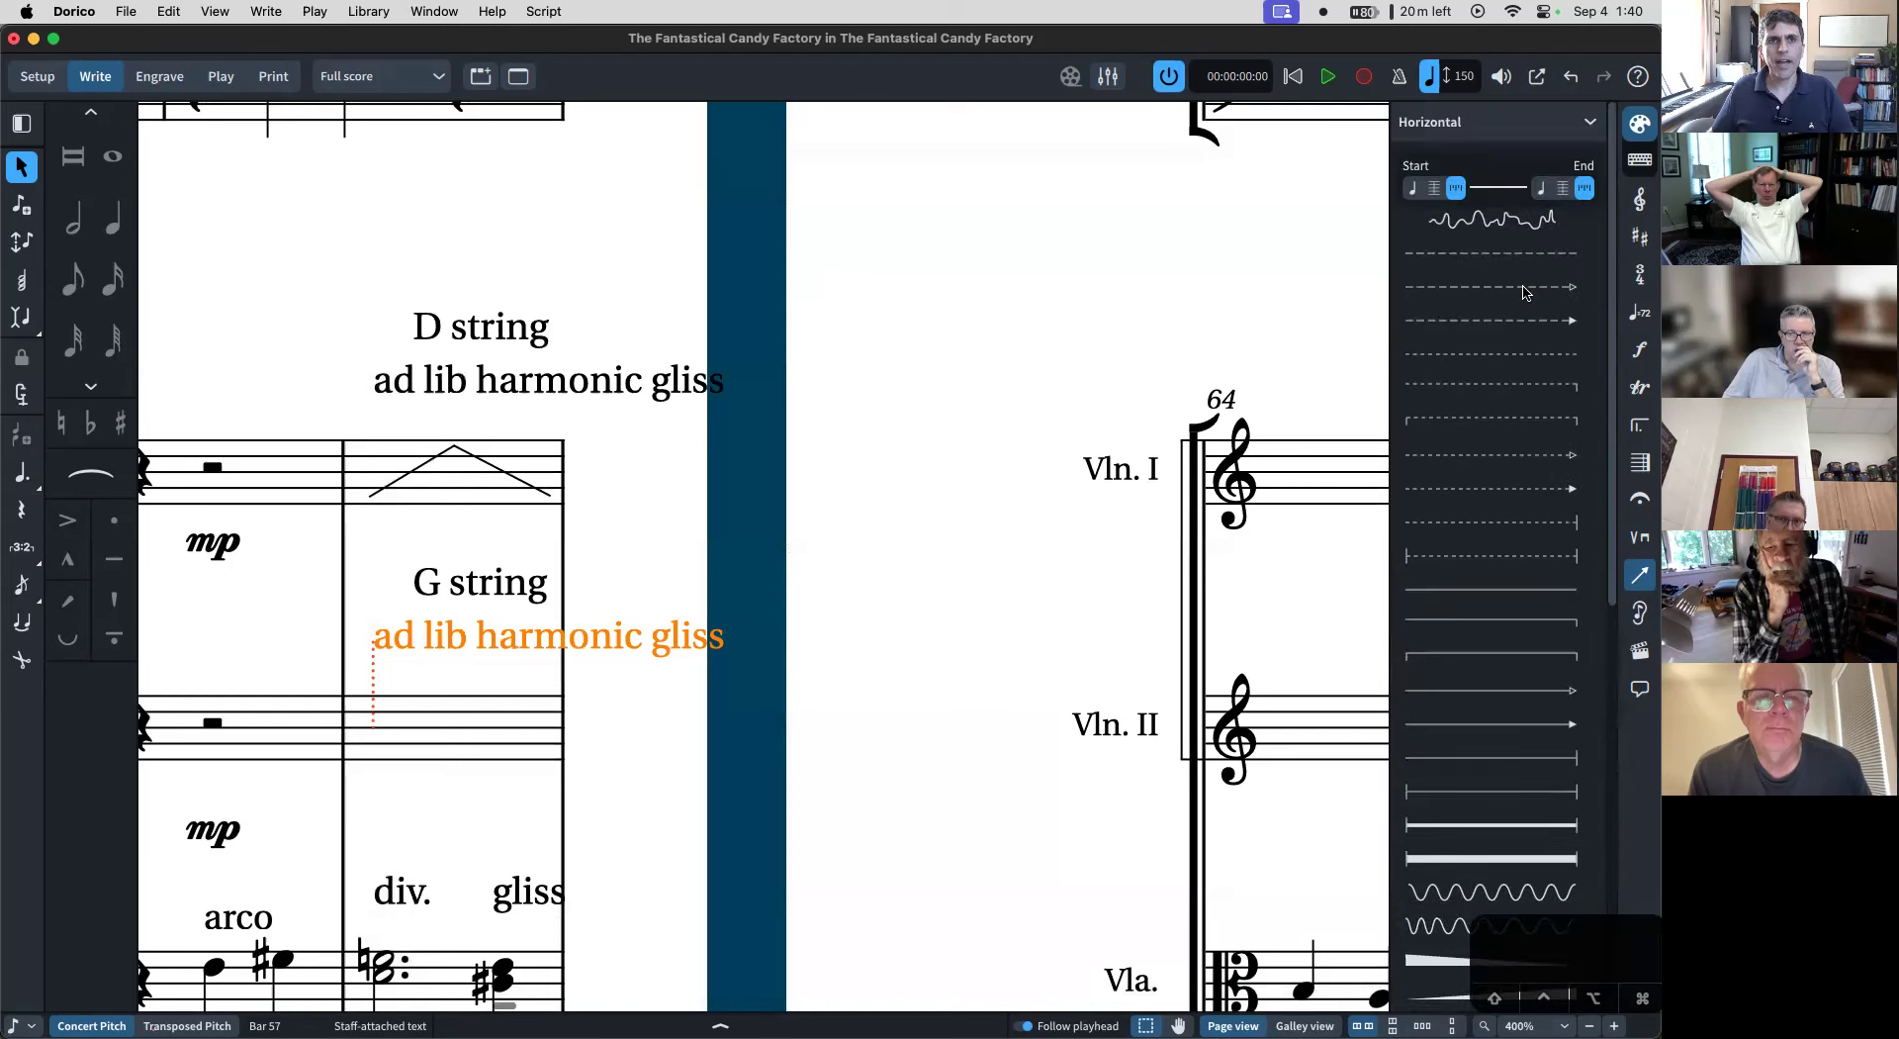
left_click(1467, 222)
key("alt+shift+Right")
key("alt+shift+Right")
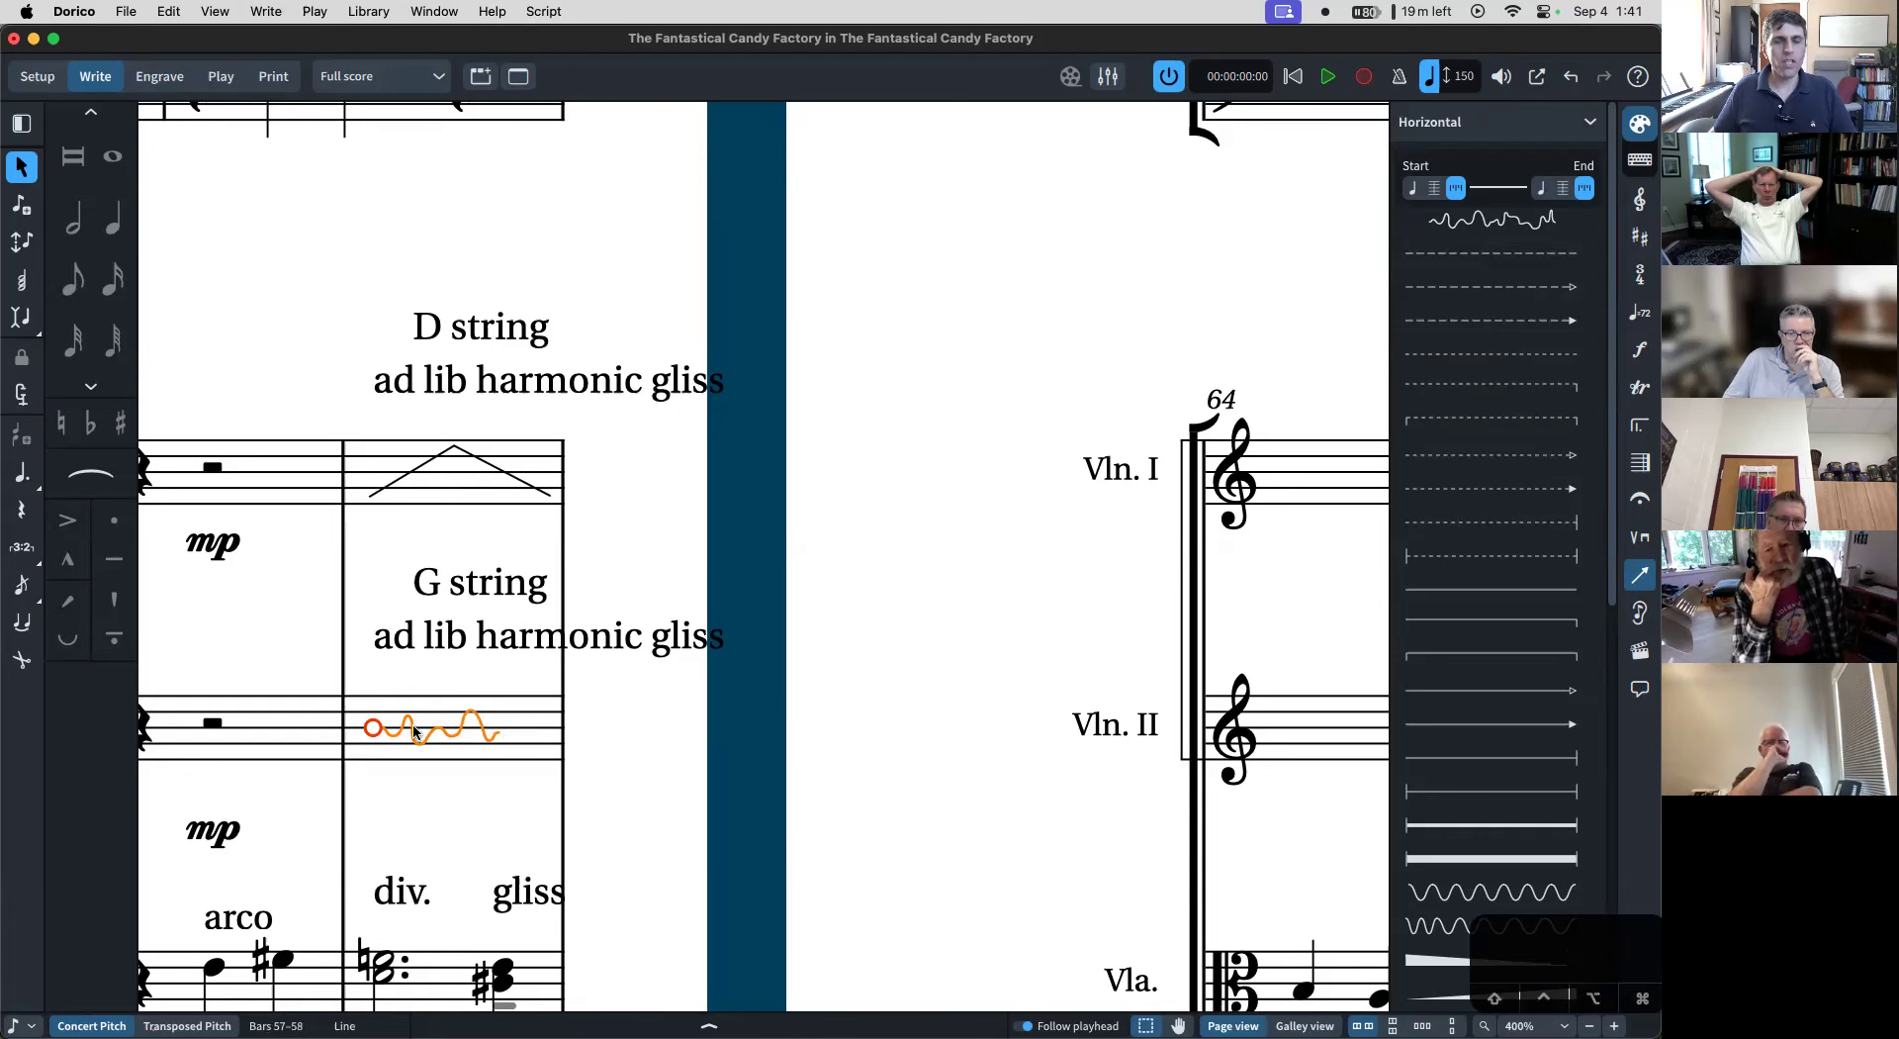
- Extend the Violin II harmonic gliss line on the following page through bar 60
scroll(414, 732, "right", 5)
scroll(414, 732, "down", 10)
scroll(413, 732, "up", 5)
scroll(414, 733, "up", 4)
scroll(413, 732, "right", 4)
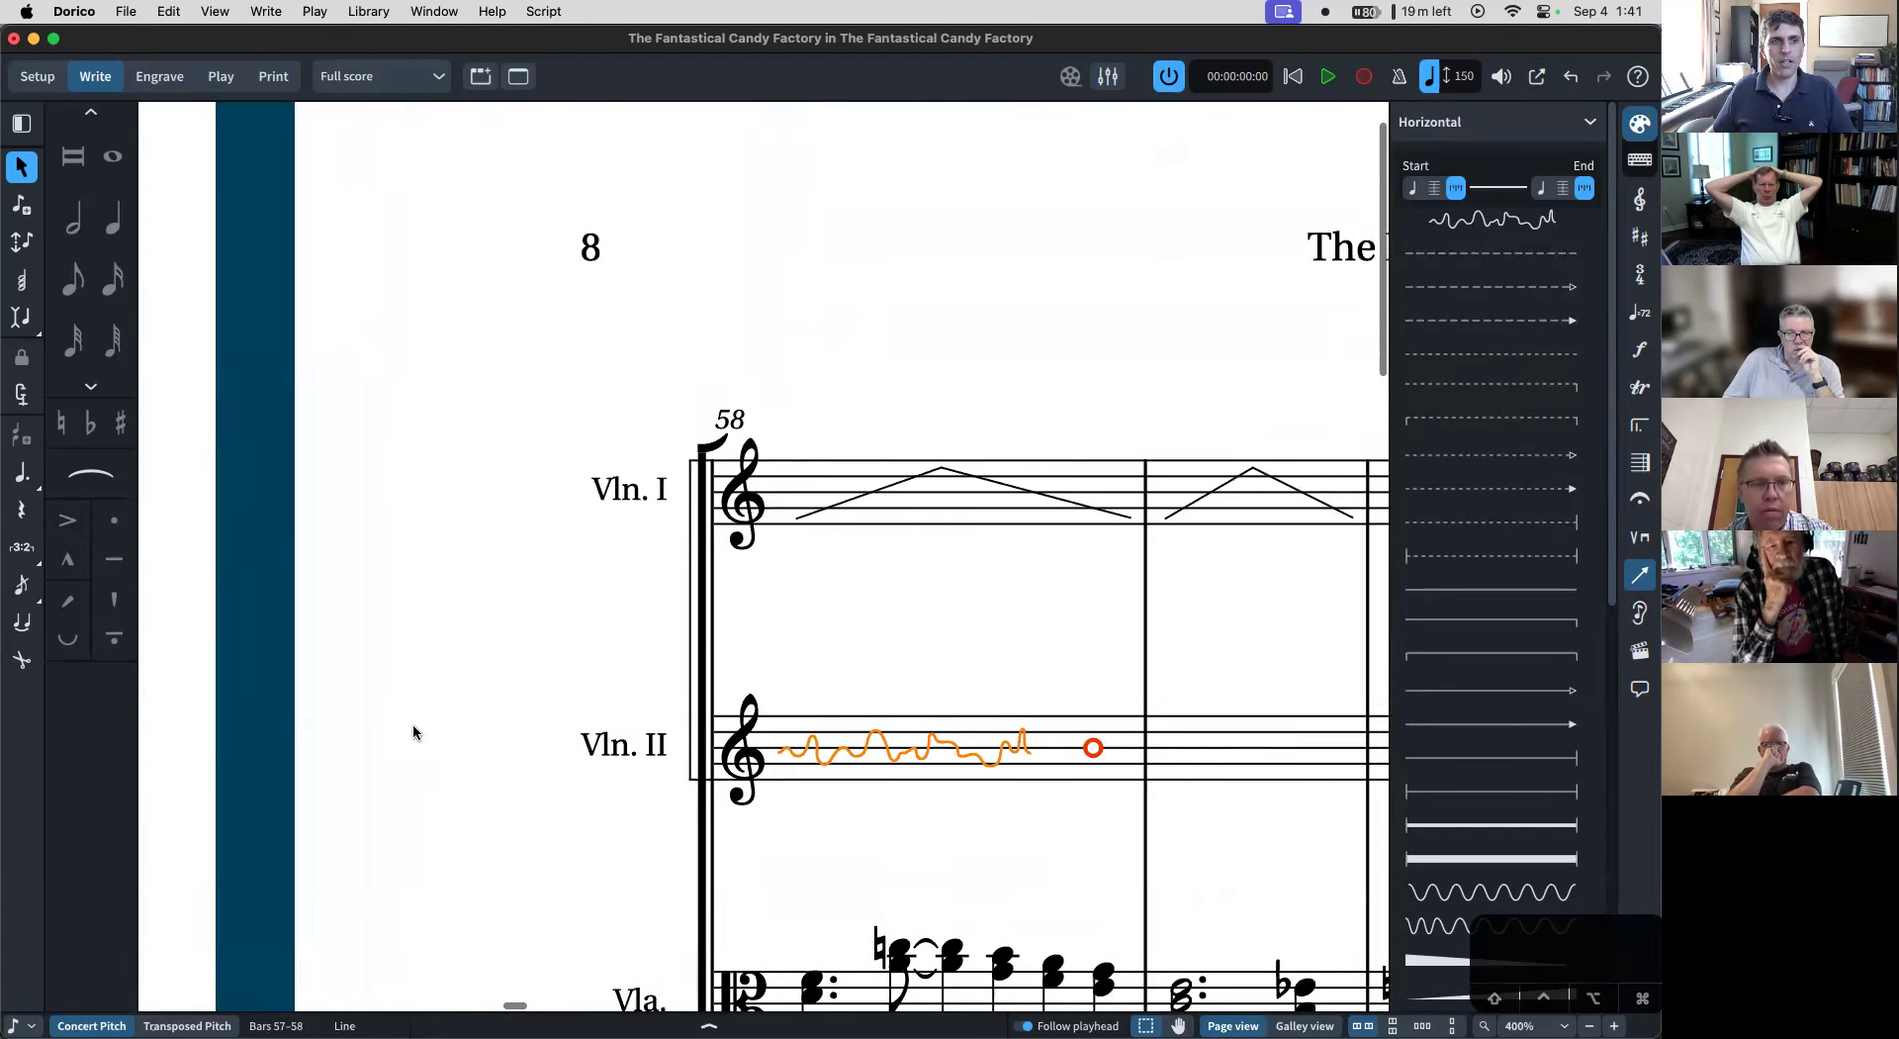
key("alt+shift+Right")
key("alt+shift+Right")
key("alt+shift+Right")
key("alt+shift+Right")
key("alt+shift+Right")
key("alt+shift+Right")
key("alt+shift+Right")
key("alt+shift+Right")
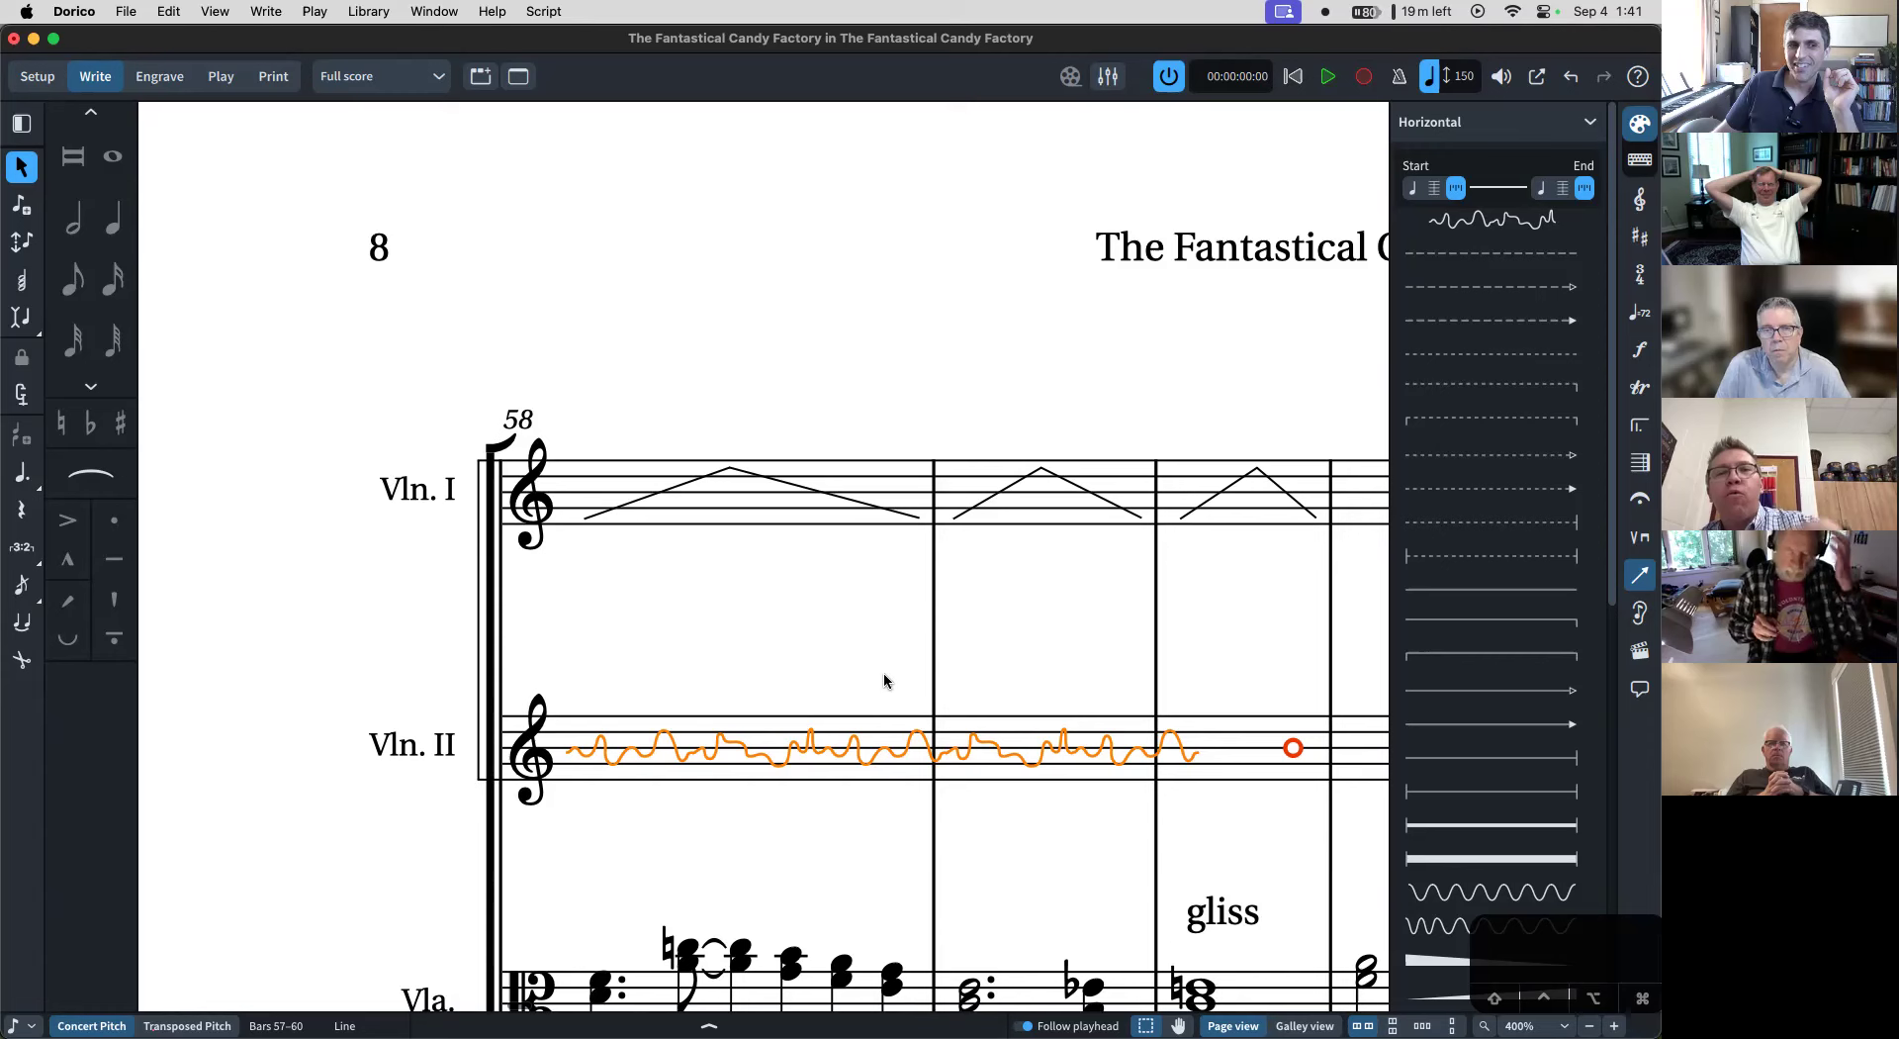
- Switch to the Violin I part layout and examine its pages, including the harmonic gliss passage from bar 57
scroll(884, 680, "right", 2)
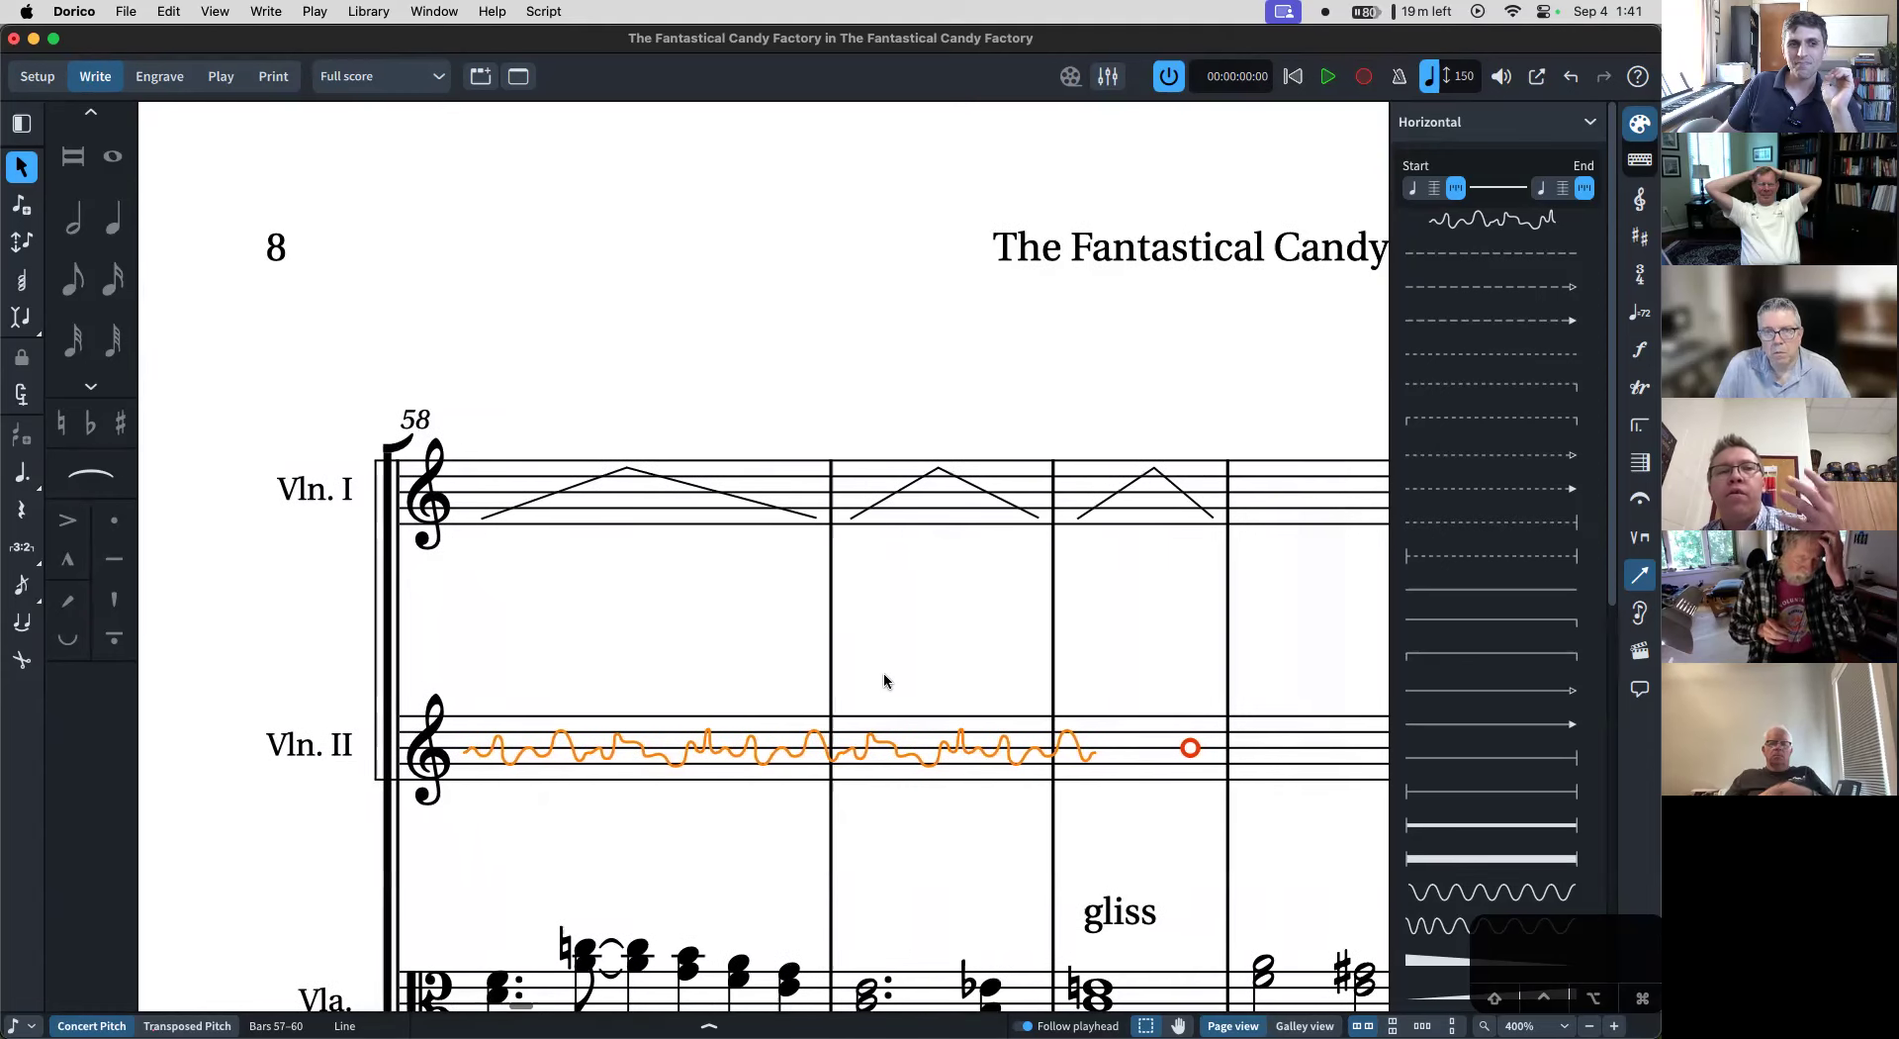
scroll(884, 681, "down", 2)
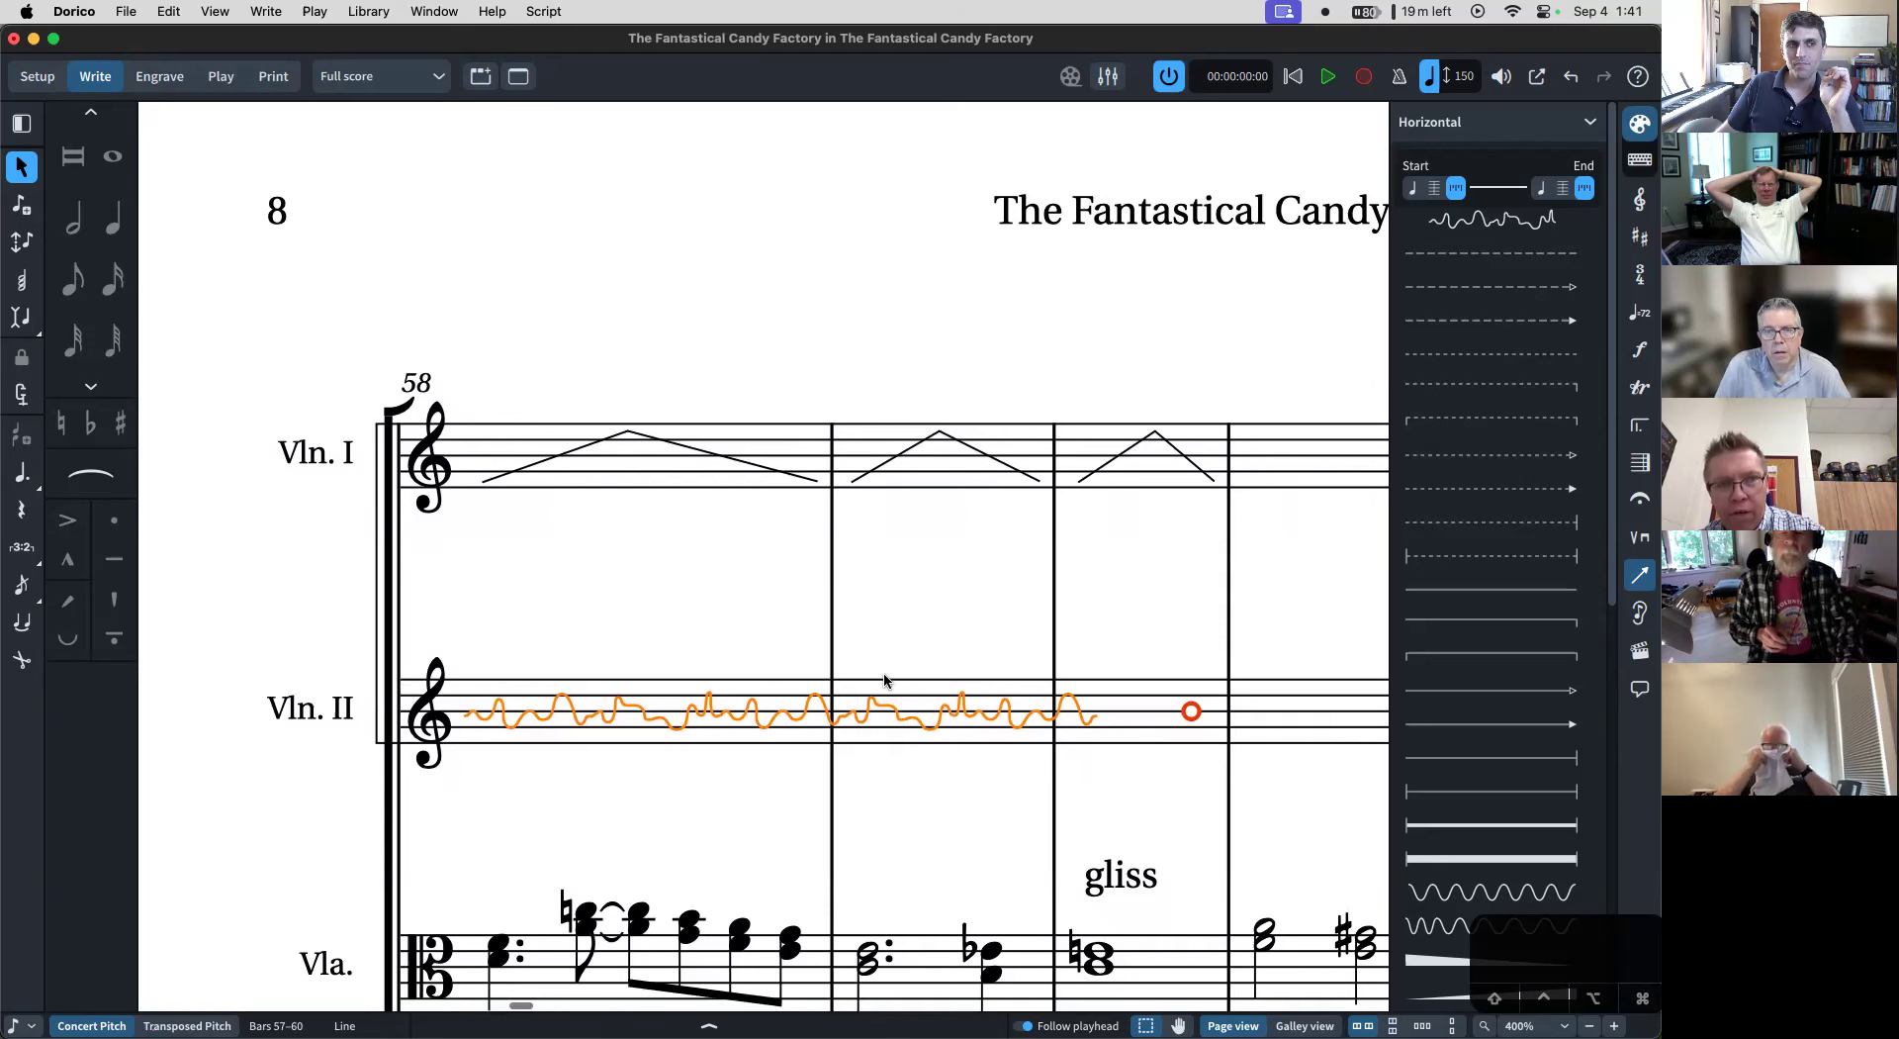
key("super+minus")
key("super+minus")
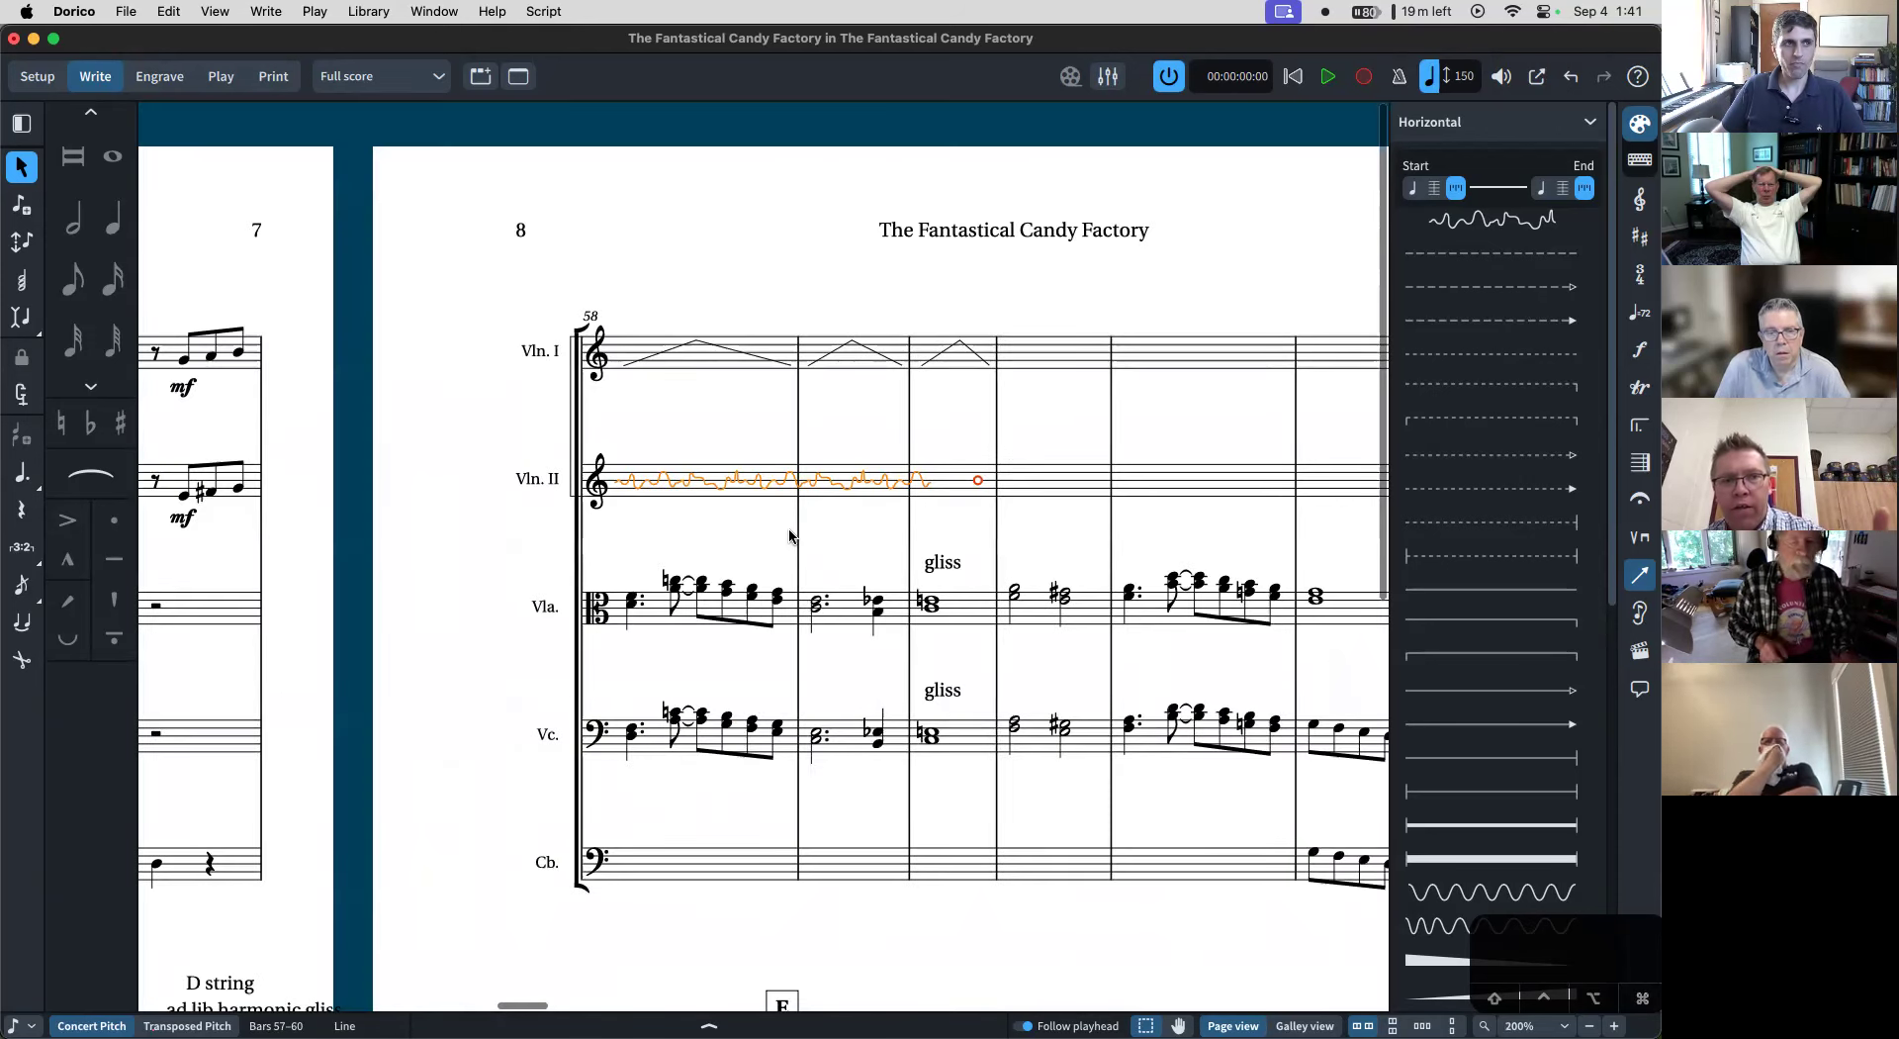
scroll(612, 365, "left", 5)
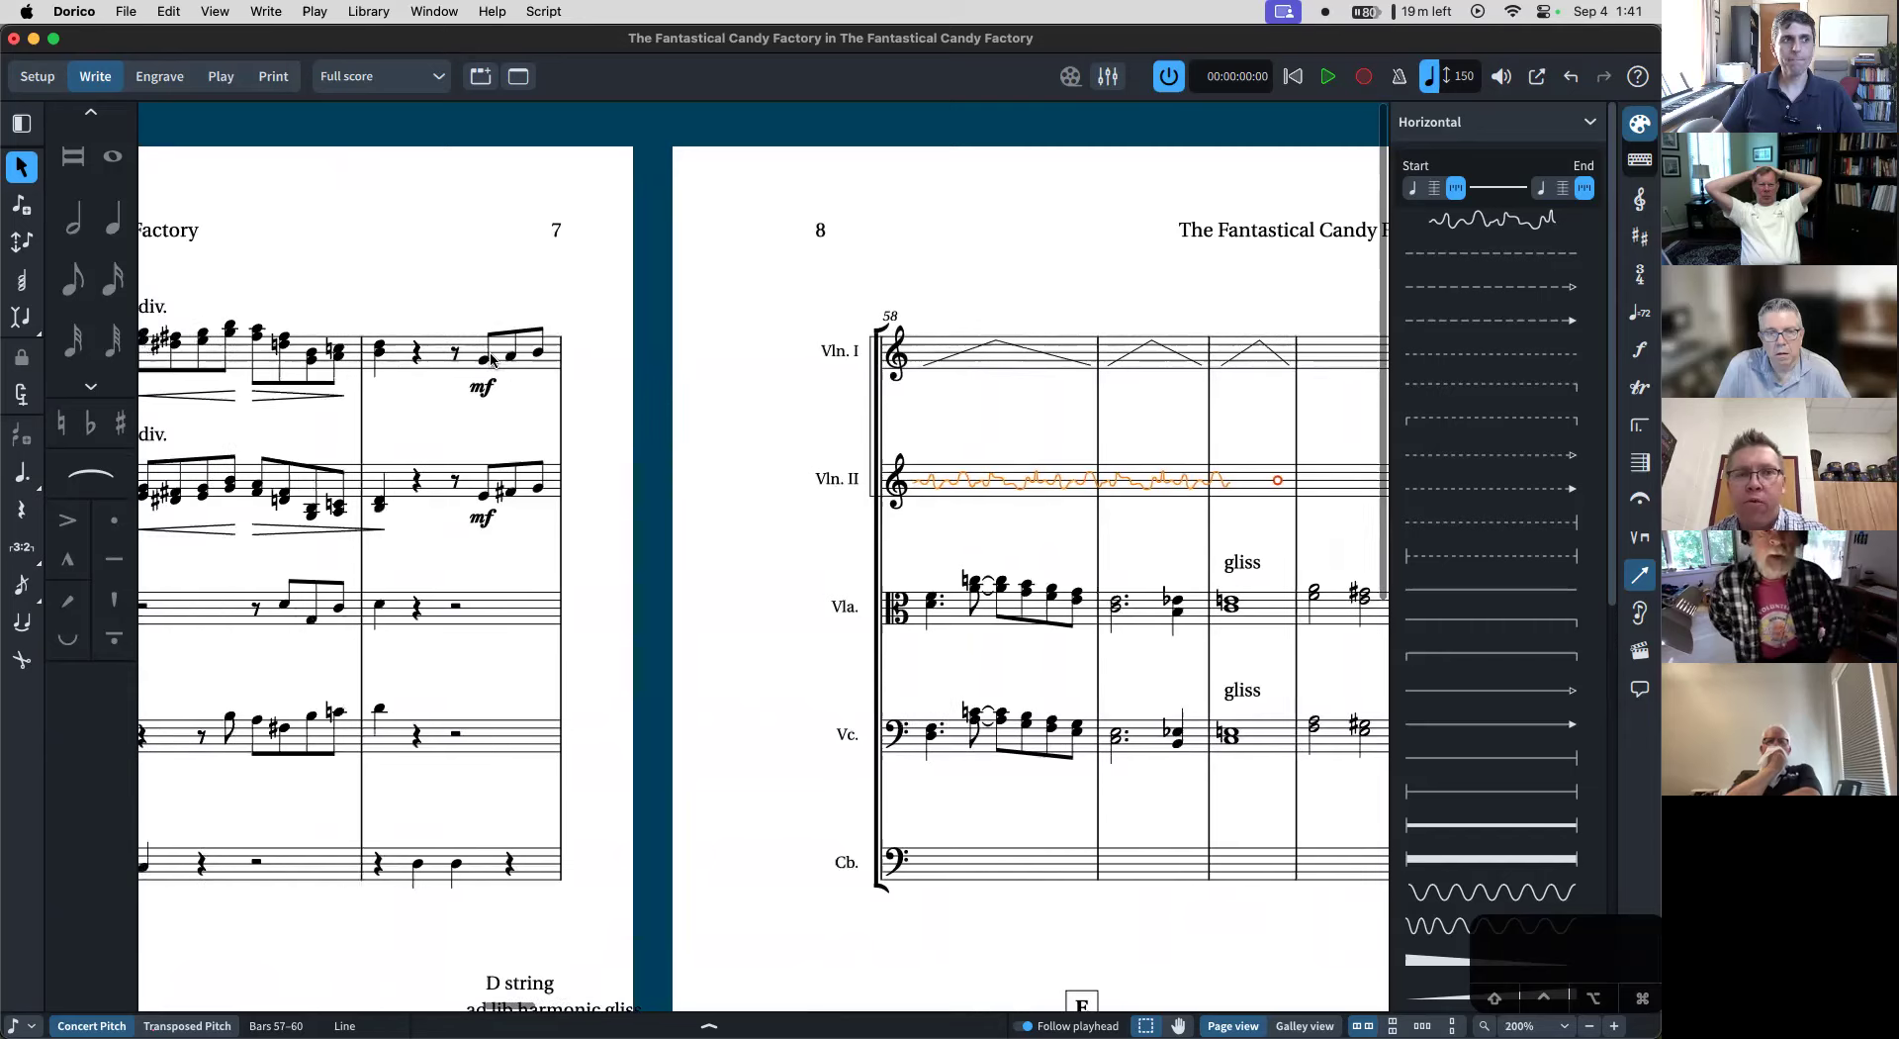
left_click(483, 360)
key("w")
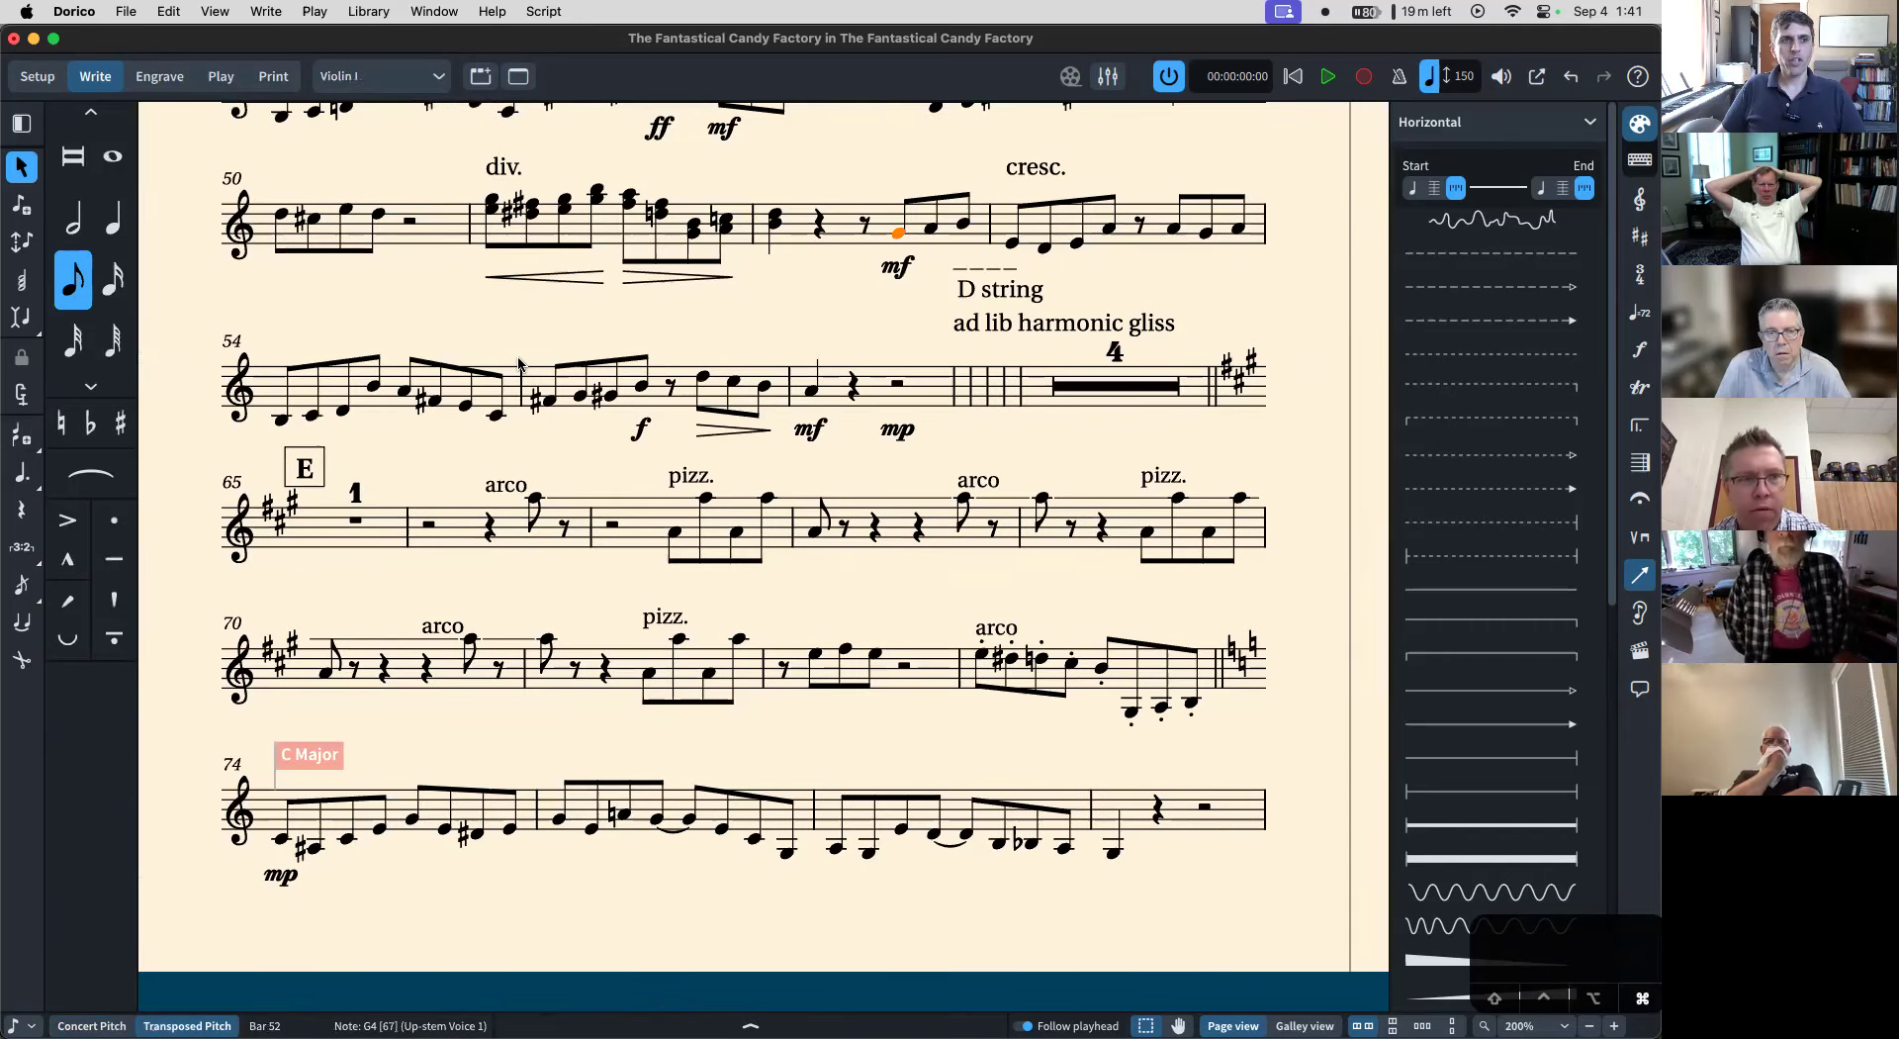
key("super+minus")
key("super+minus")
scroll(518, 364, "left", 5)
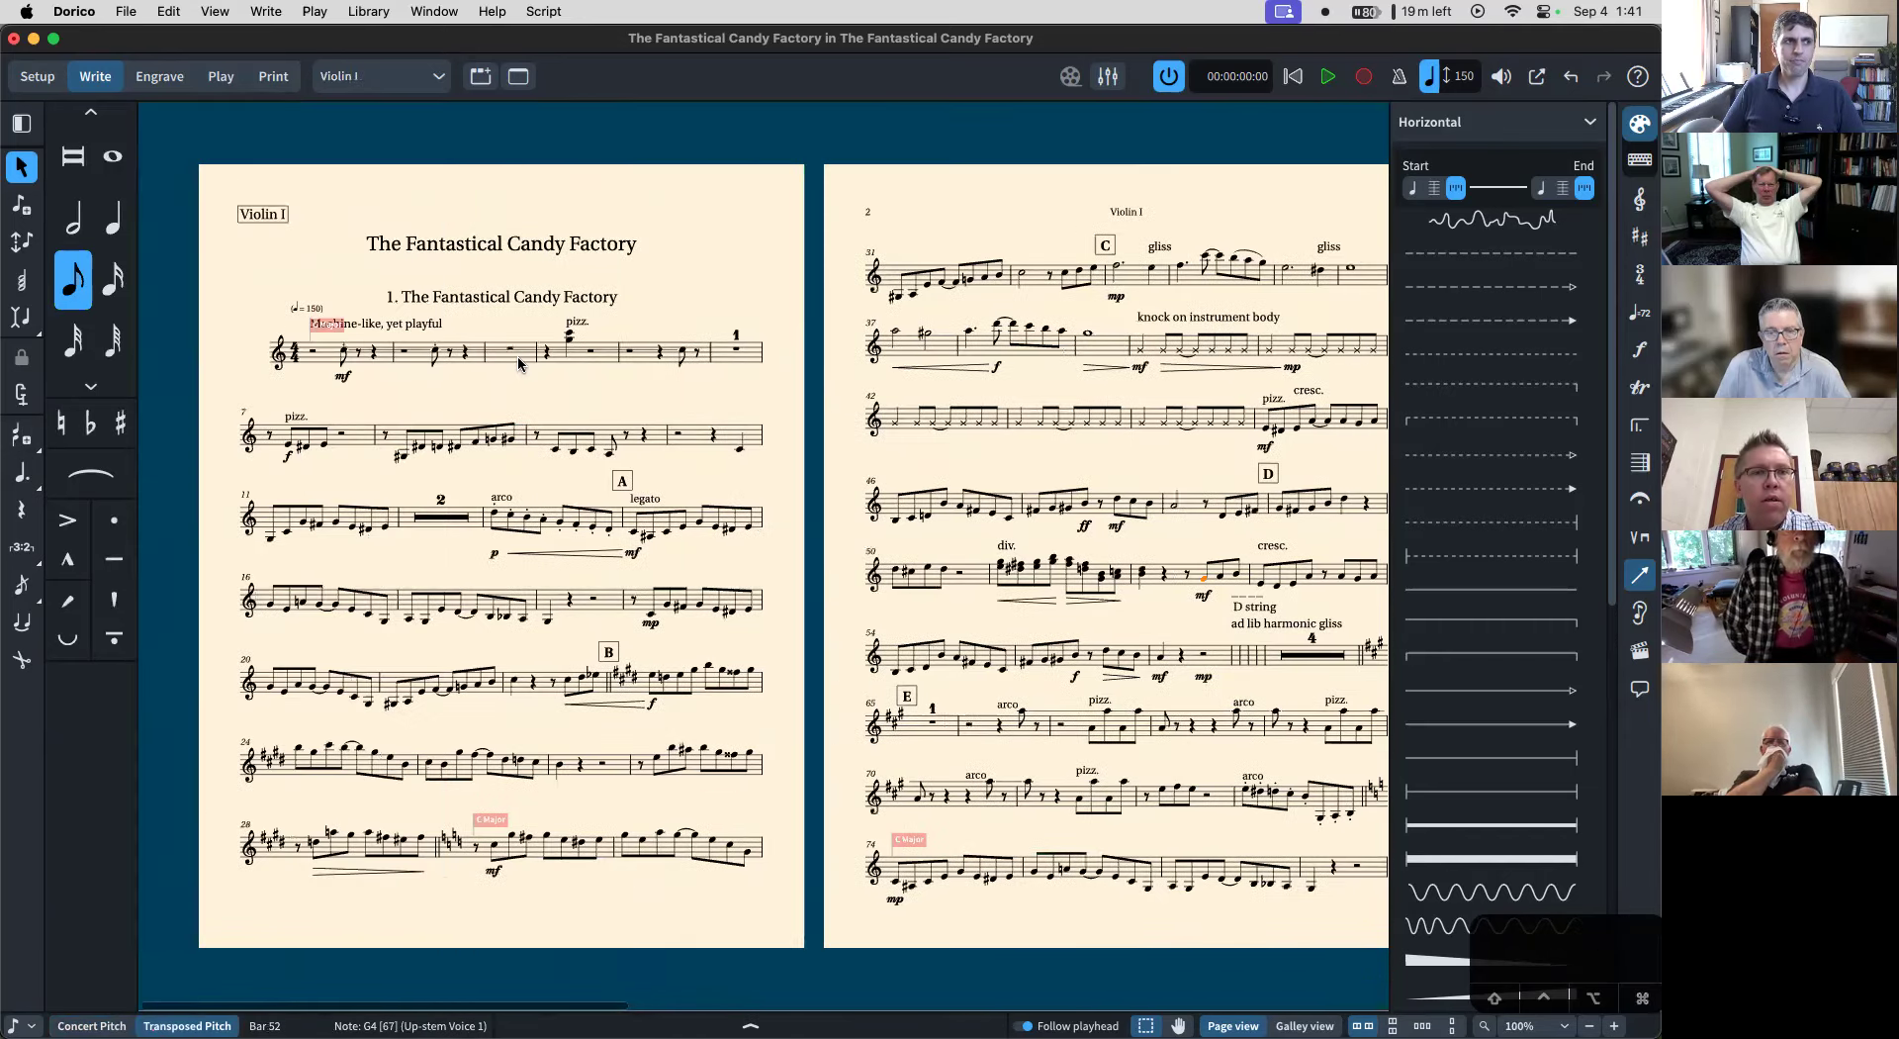
scroll(518, 364, "right", 4)
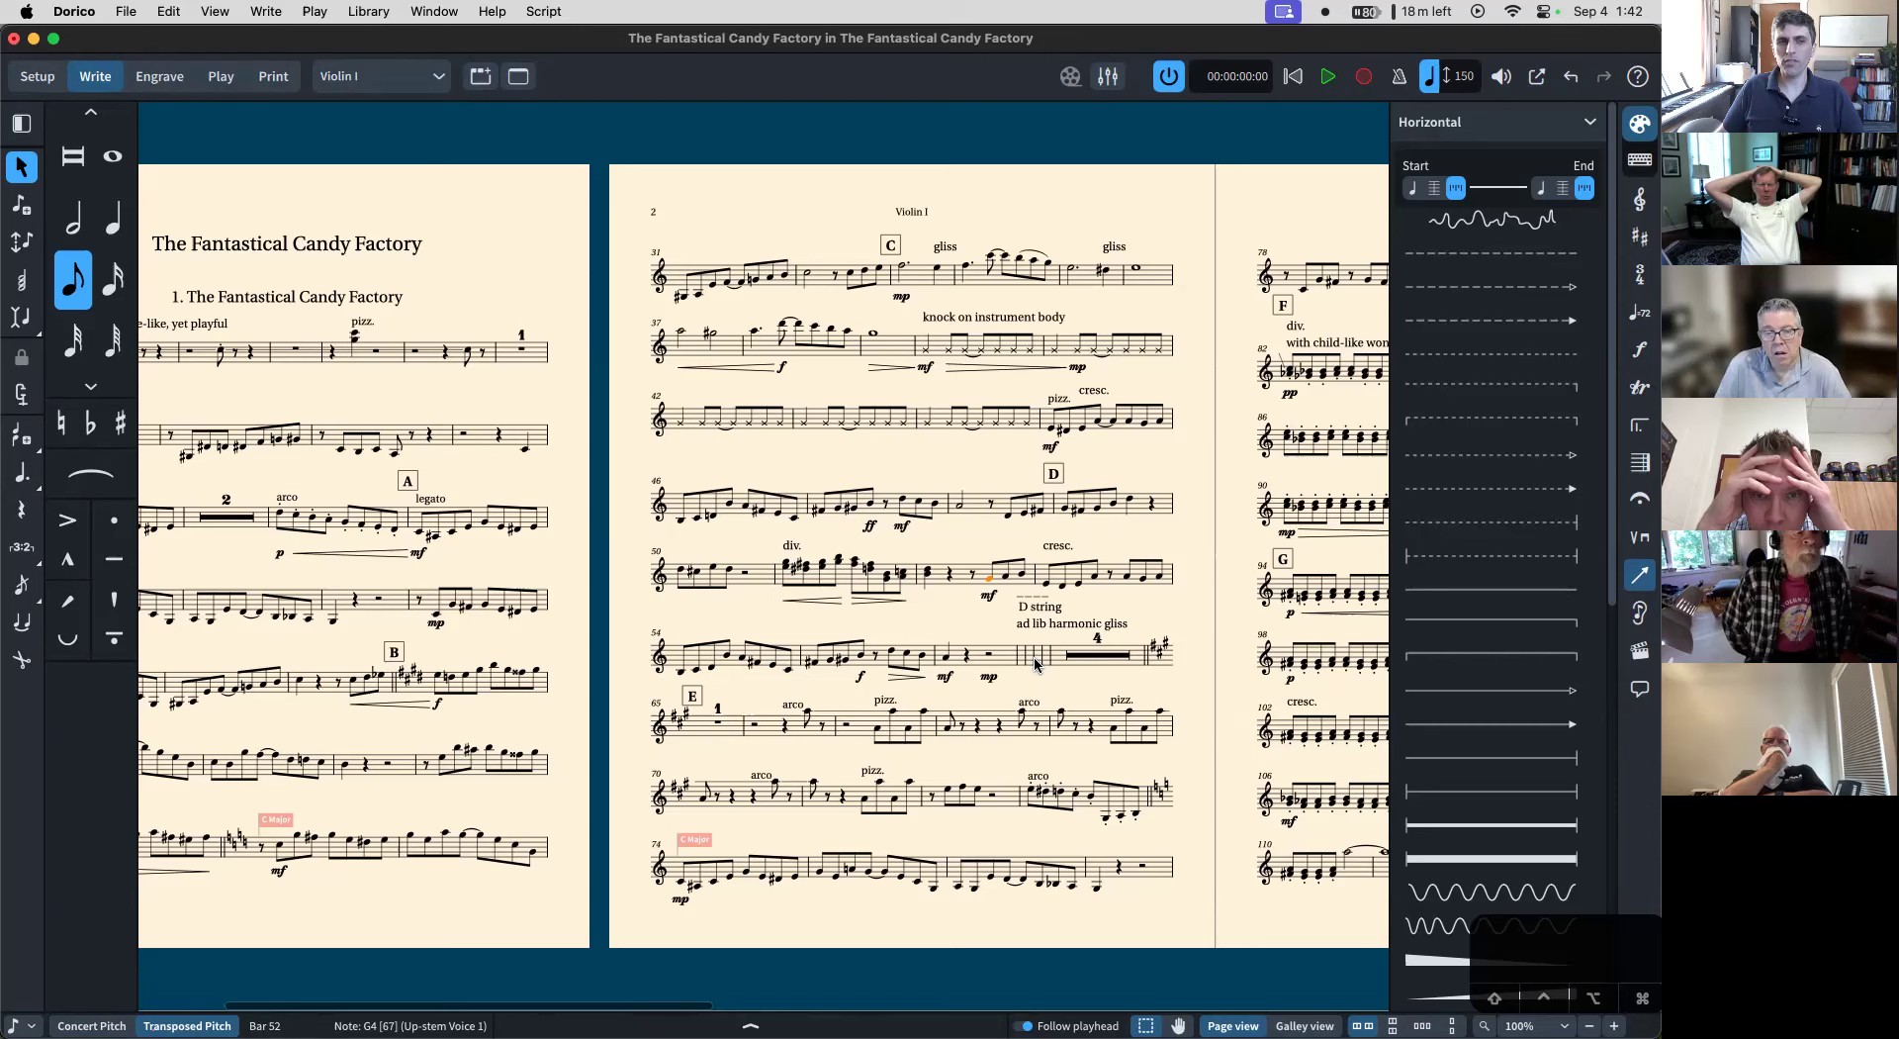
scroll(1029, 661, "left", 5)
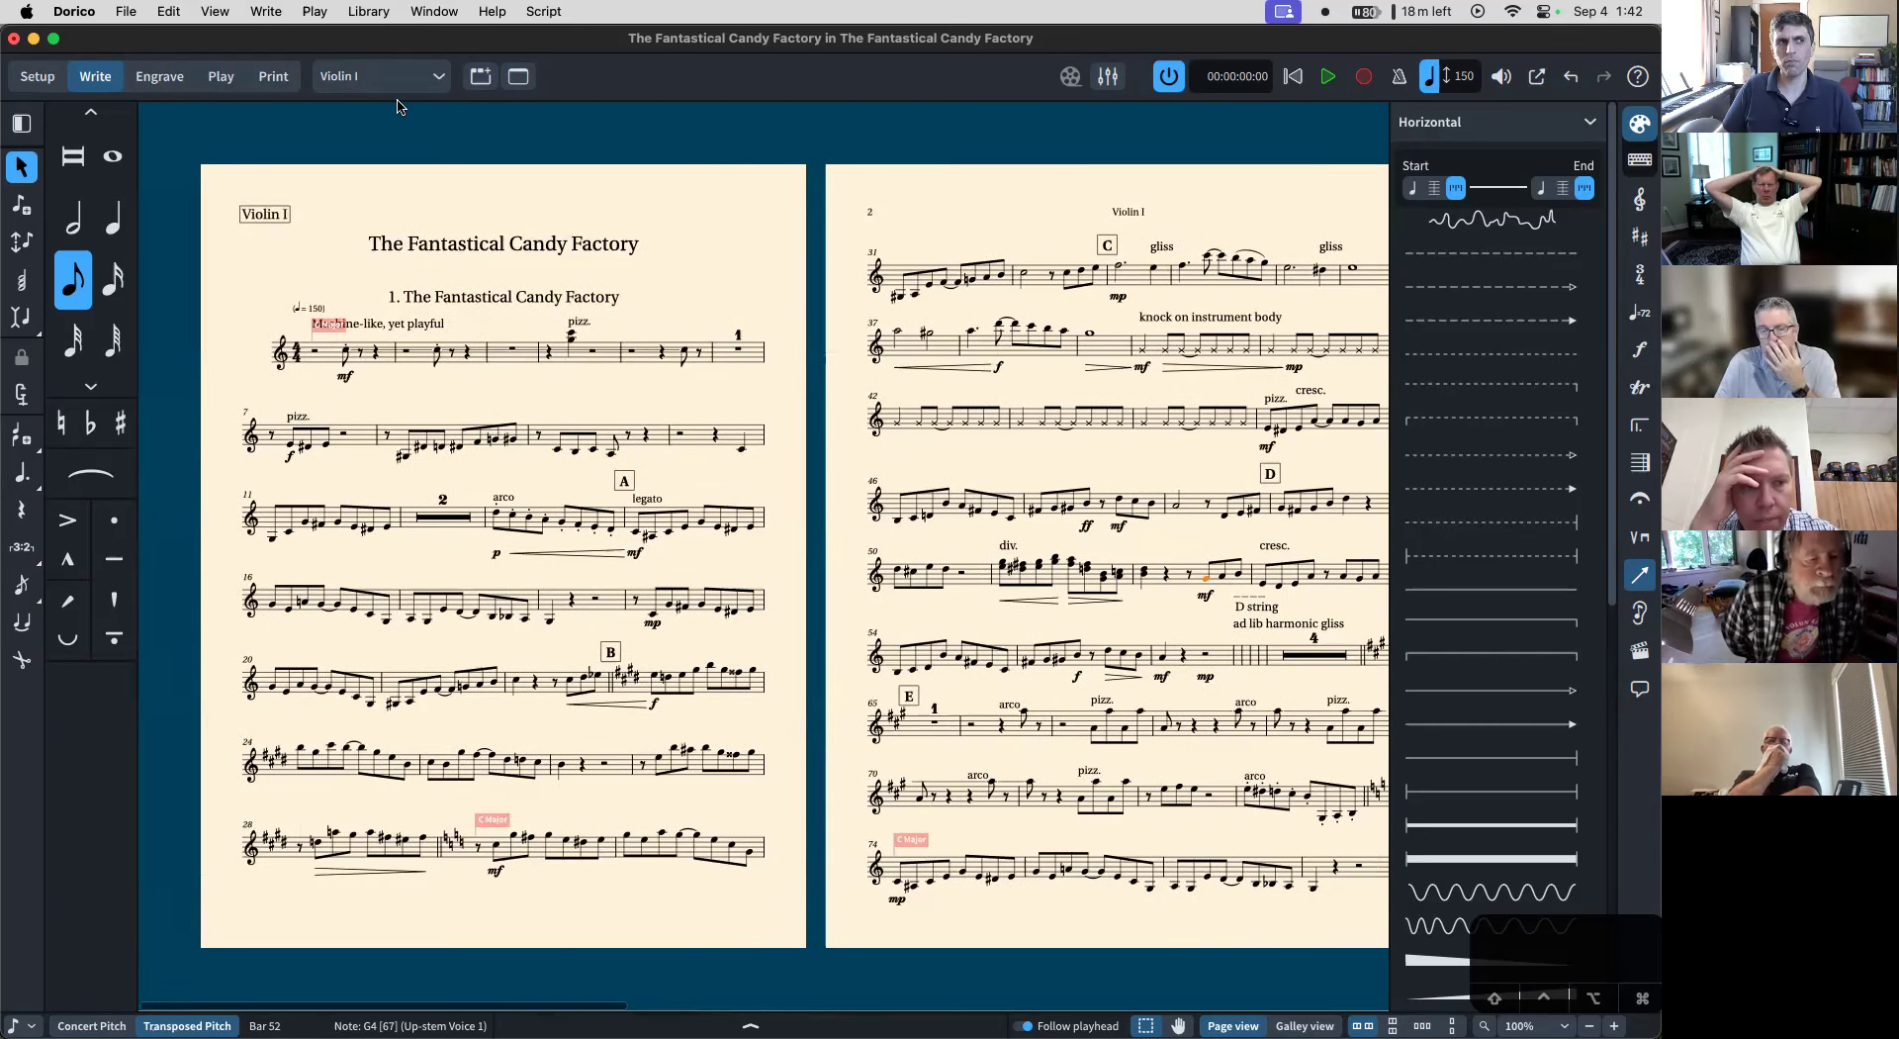
- Open the Viola part layout and look over its first page in Write and Engrave modes
left_click(326, 76)
left_click(366, 183)
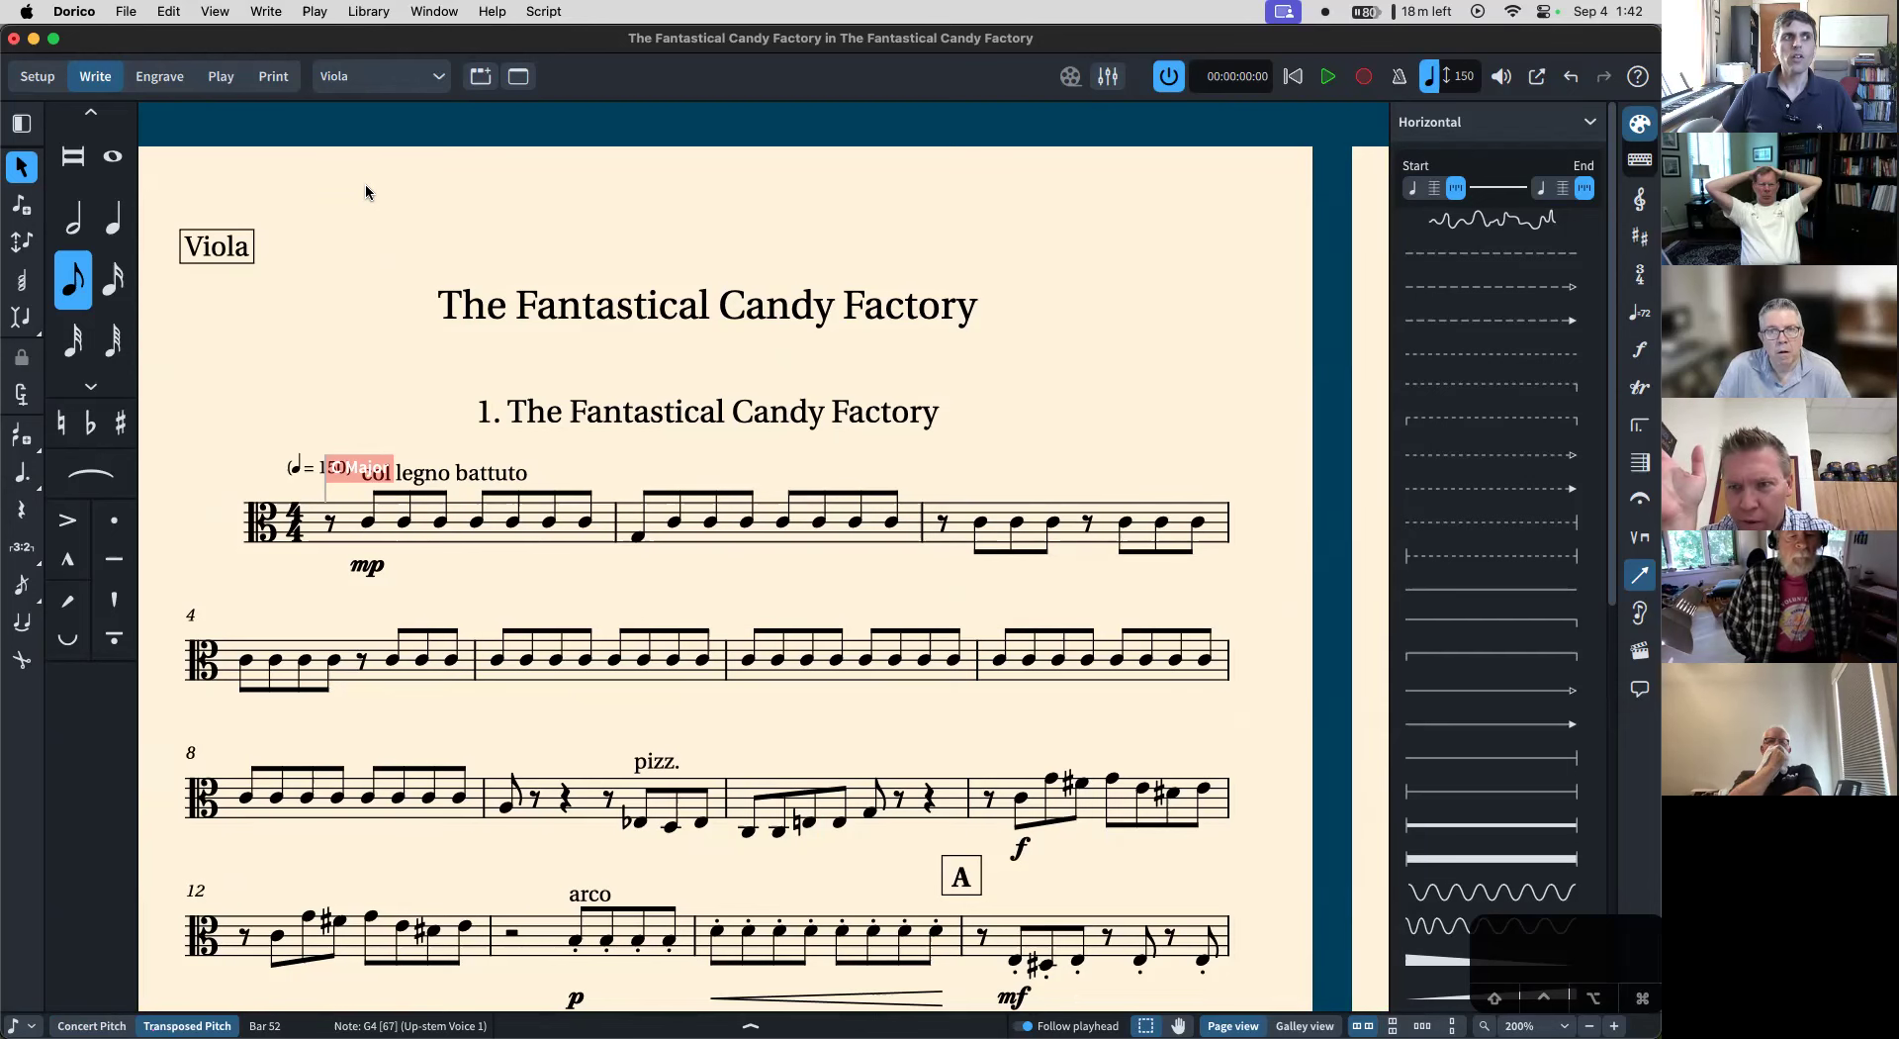
key("super+minus")
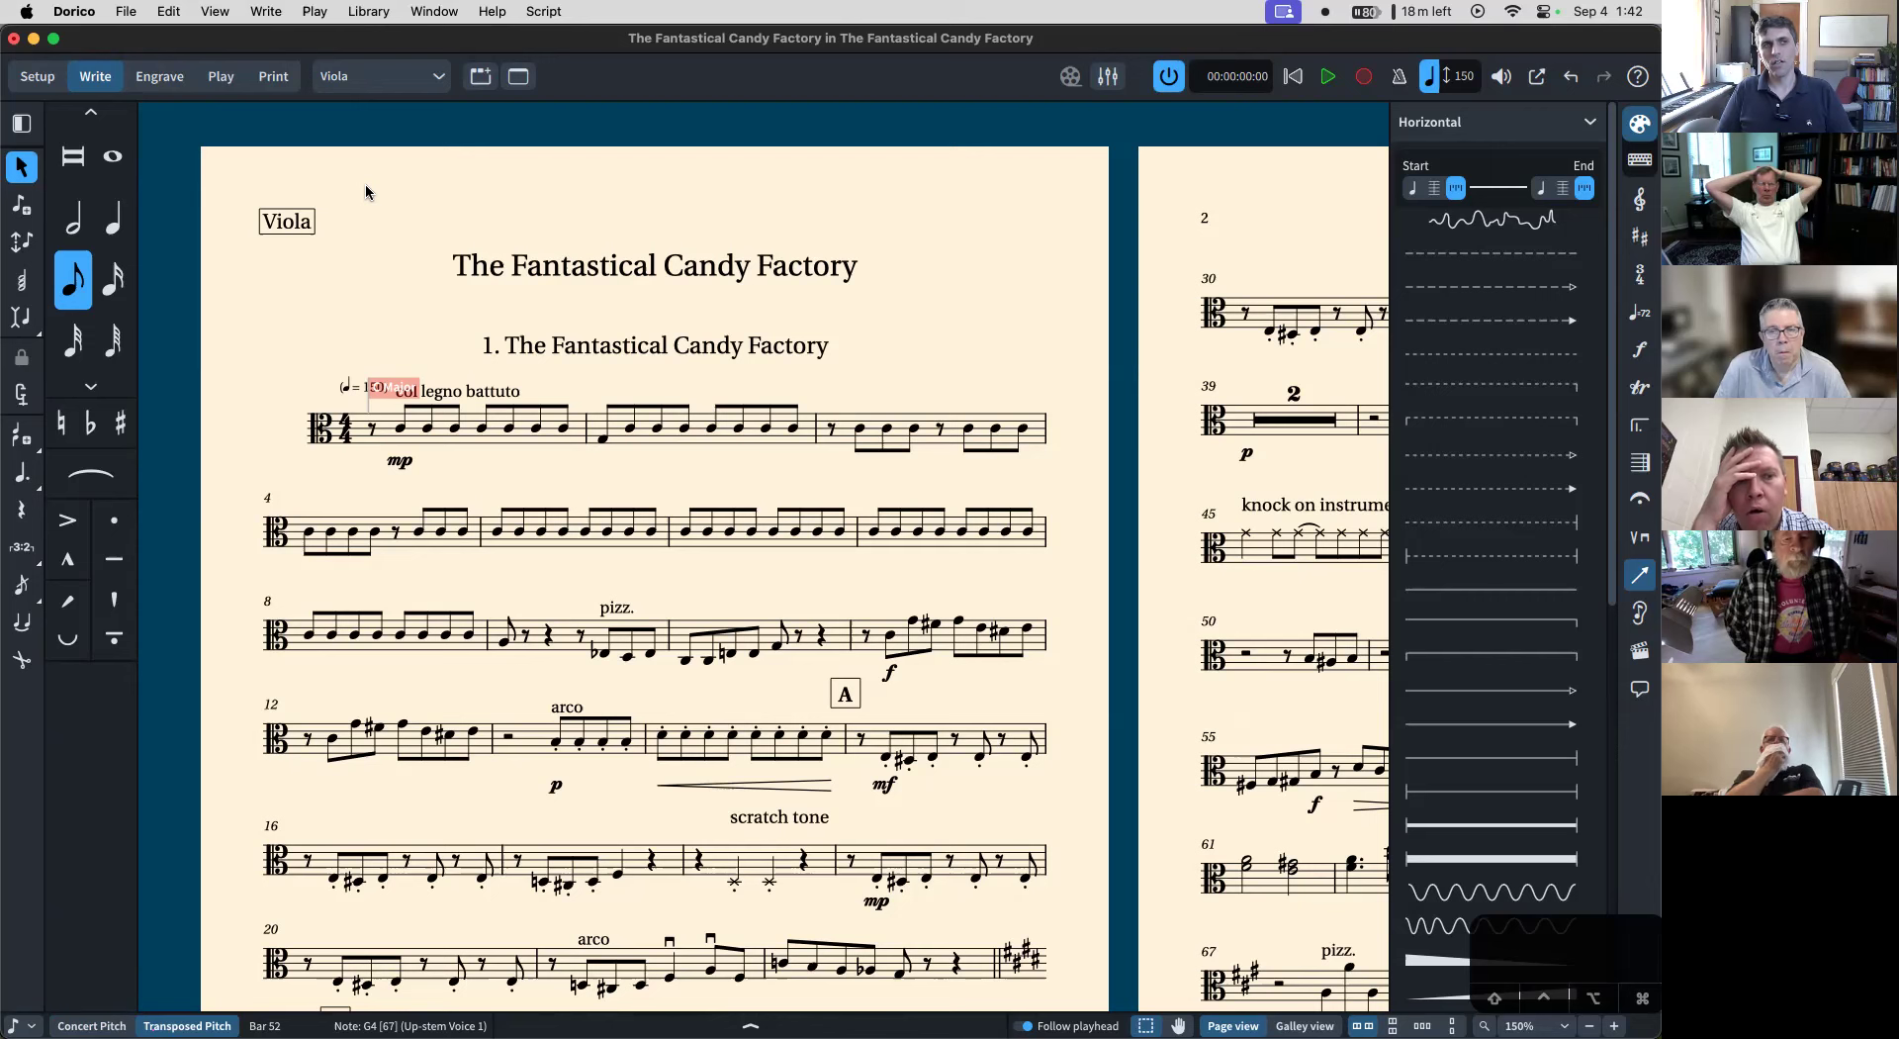
left_click(160, 79)
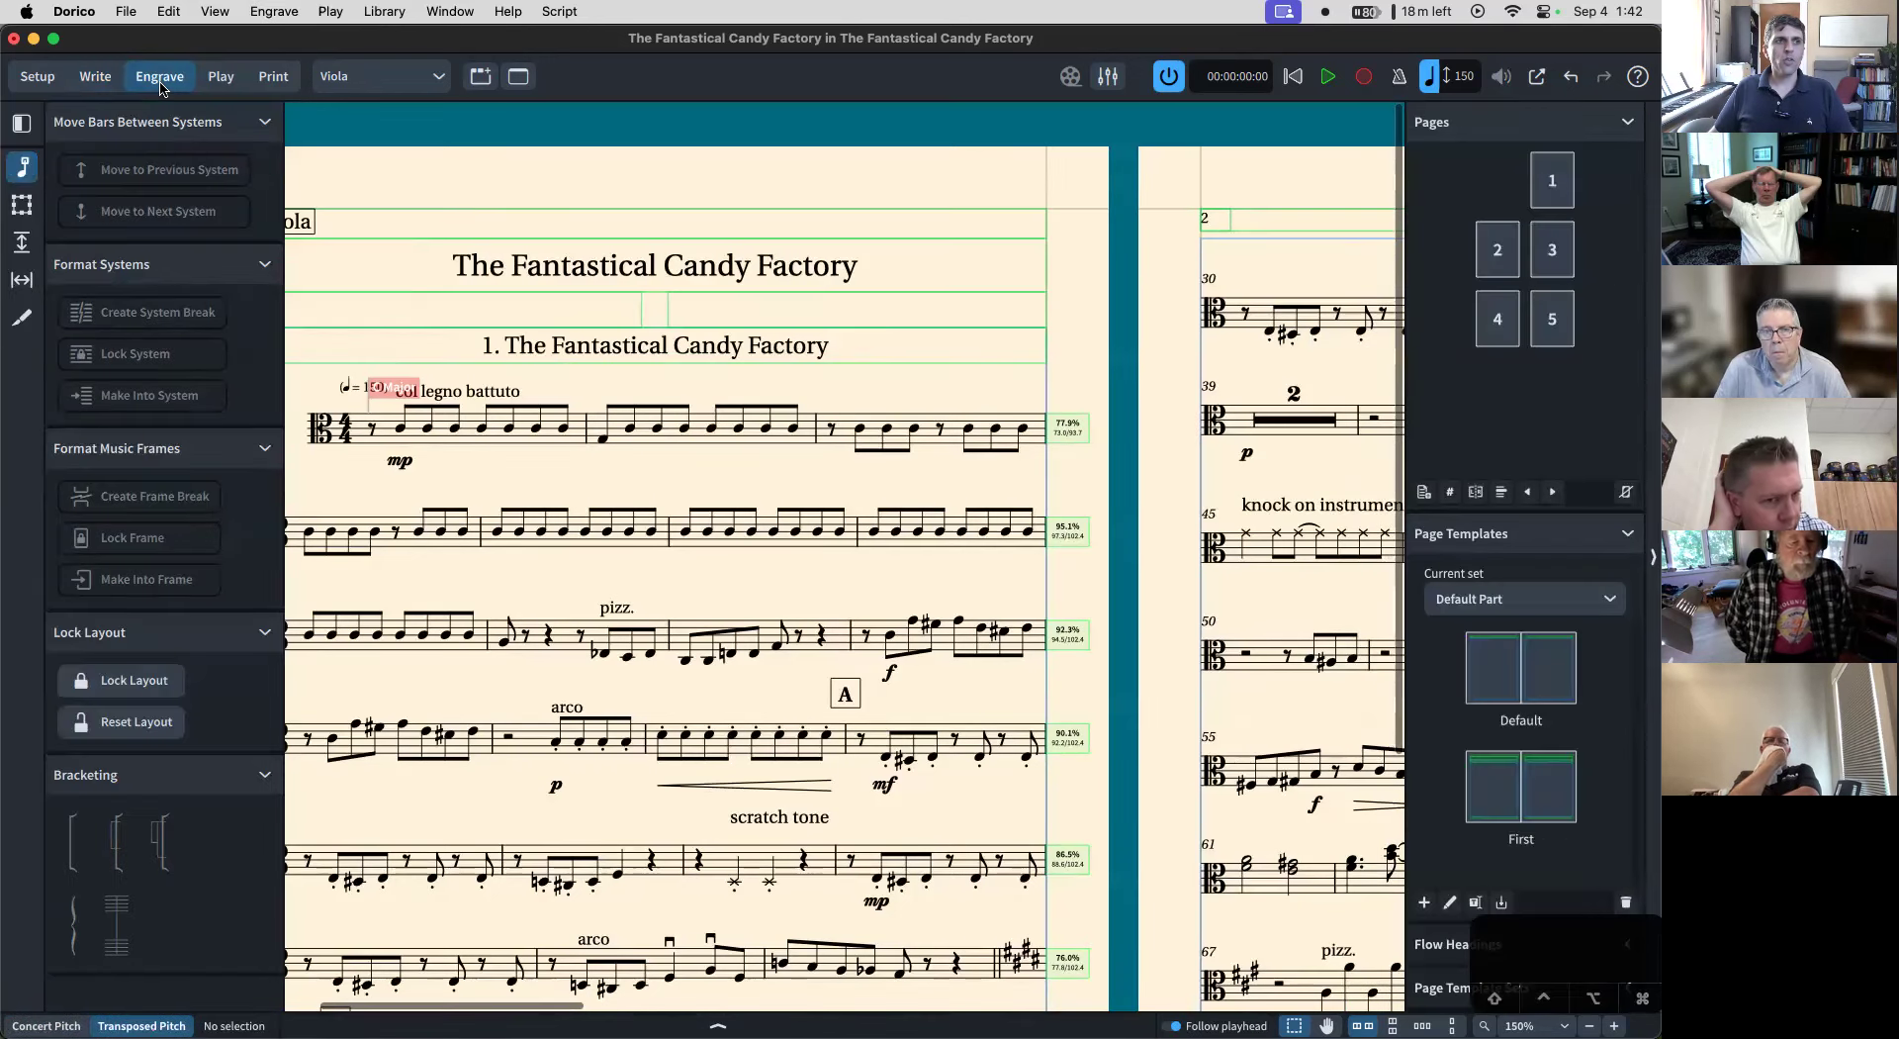
left_click(123, 85)
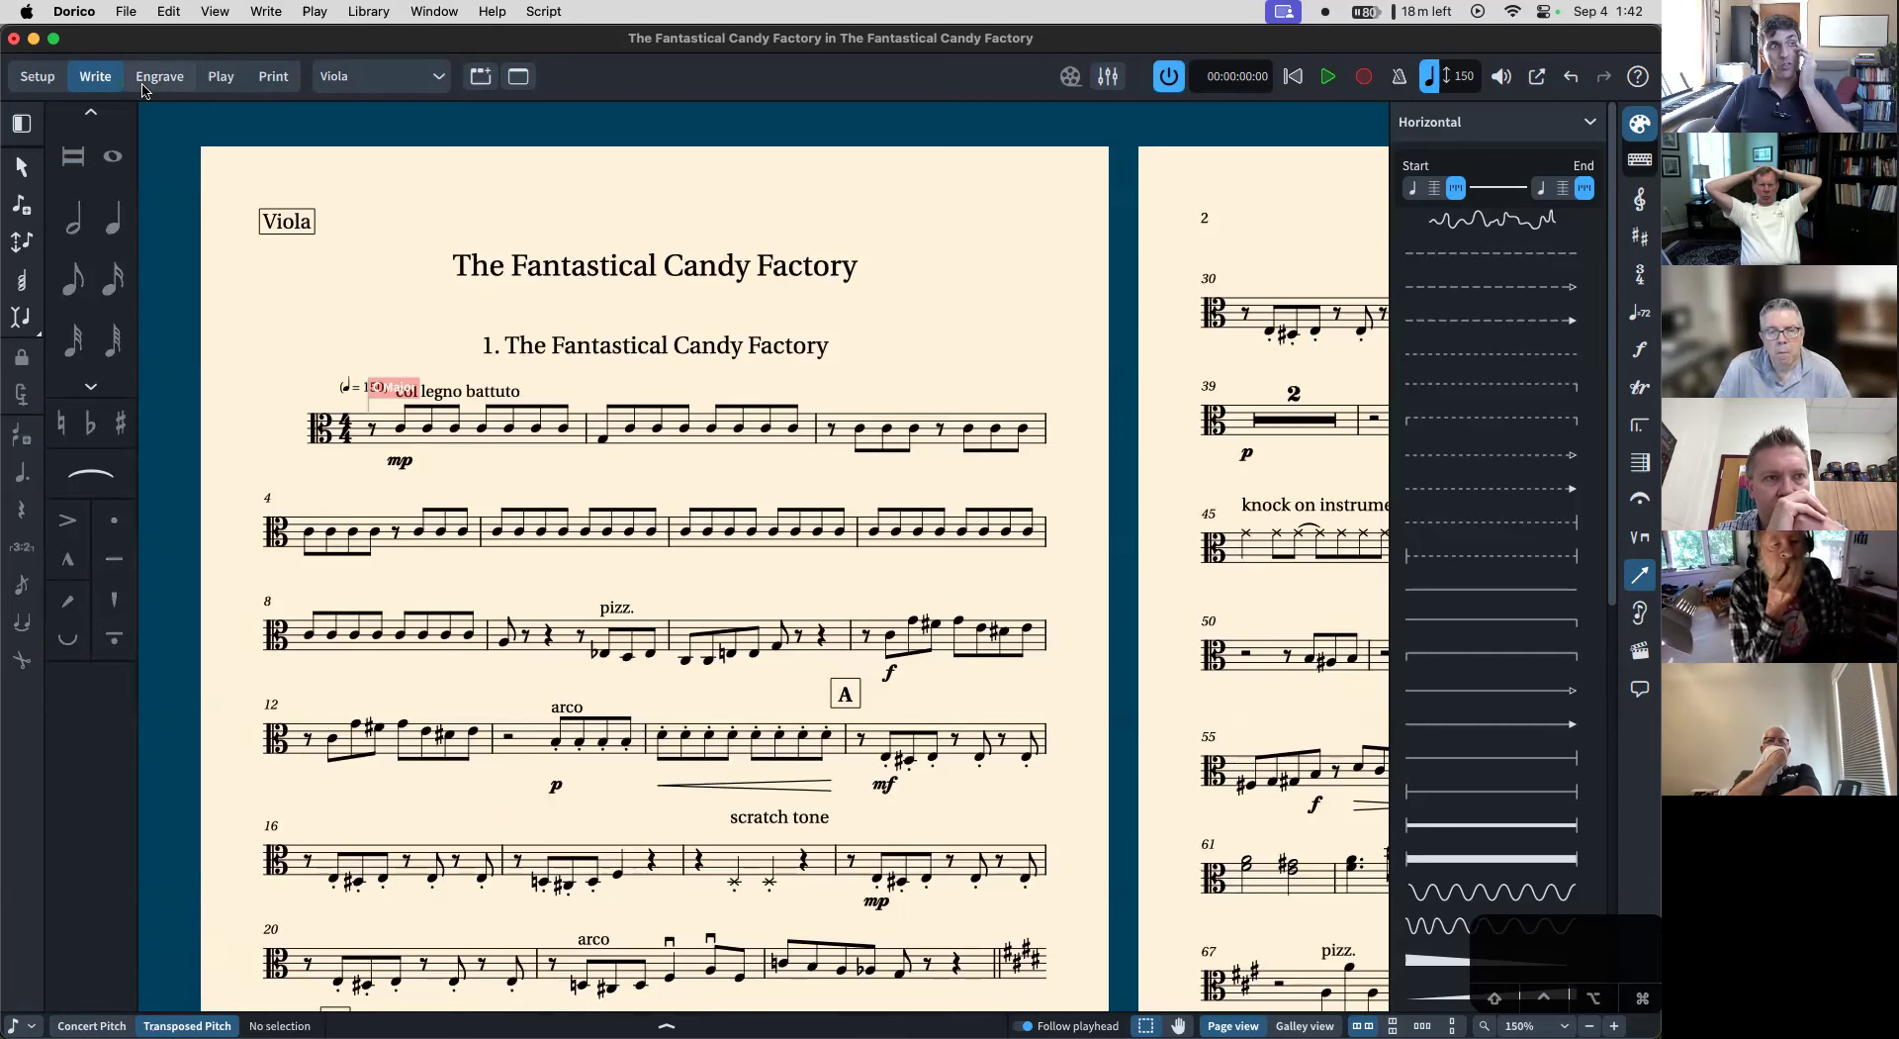
- Return to the full score layout and switch to Engrave mode at its first page
left_click(381, 87)
left_click(381, 103)
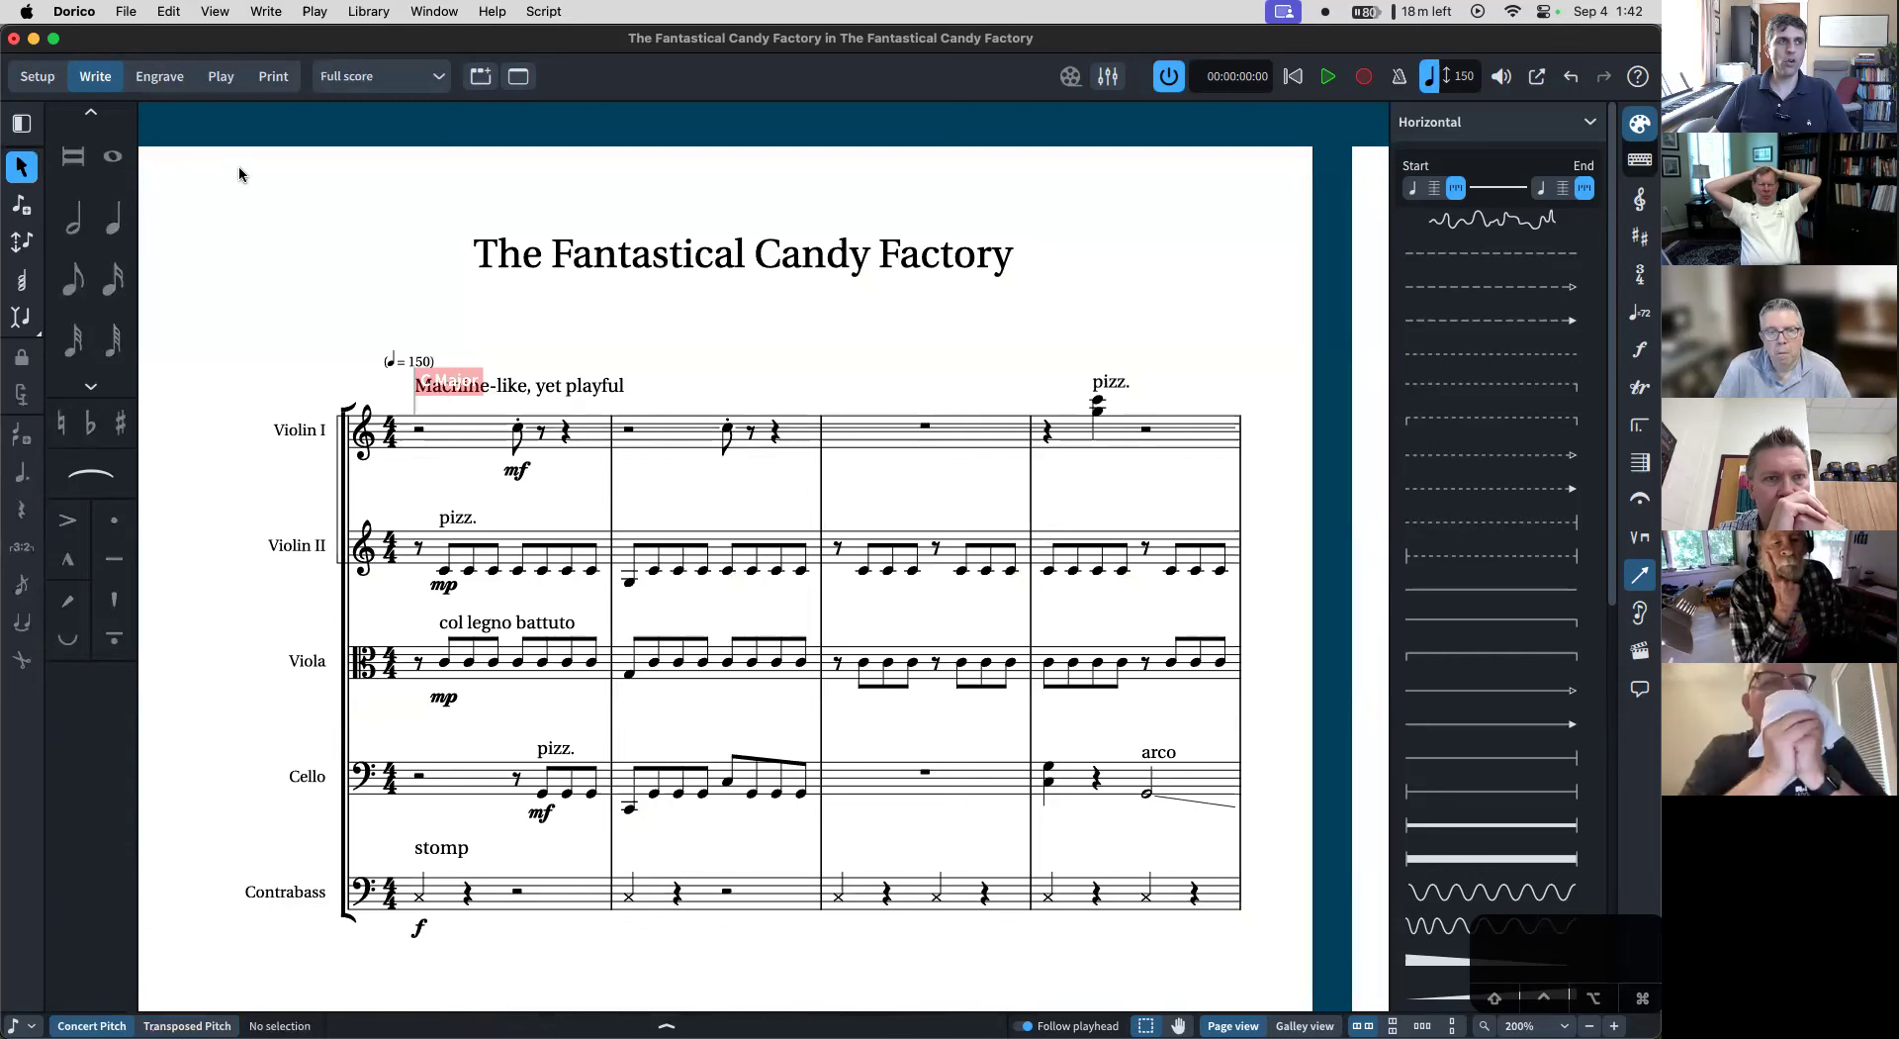
left_click(158, 85)
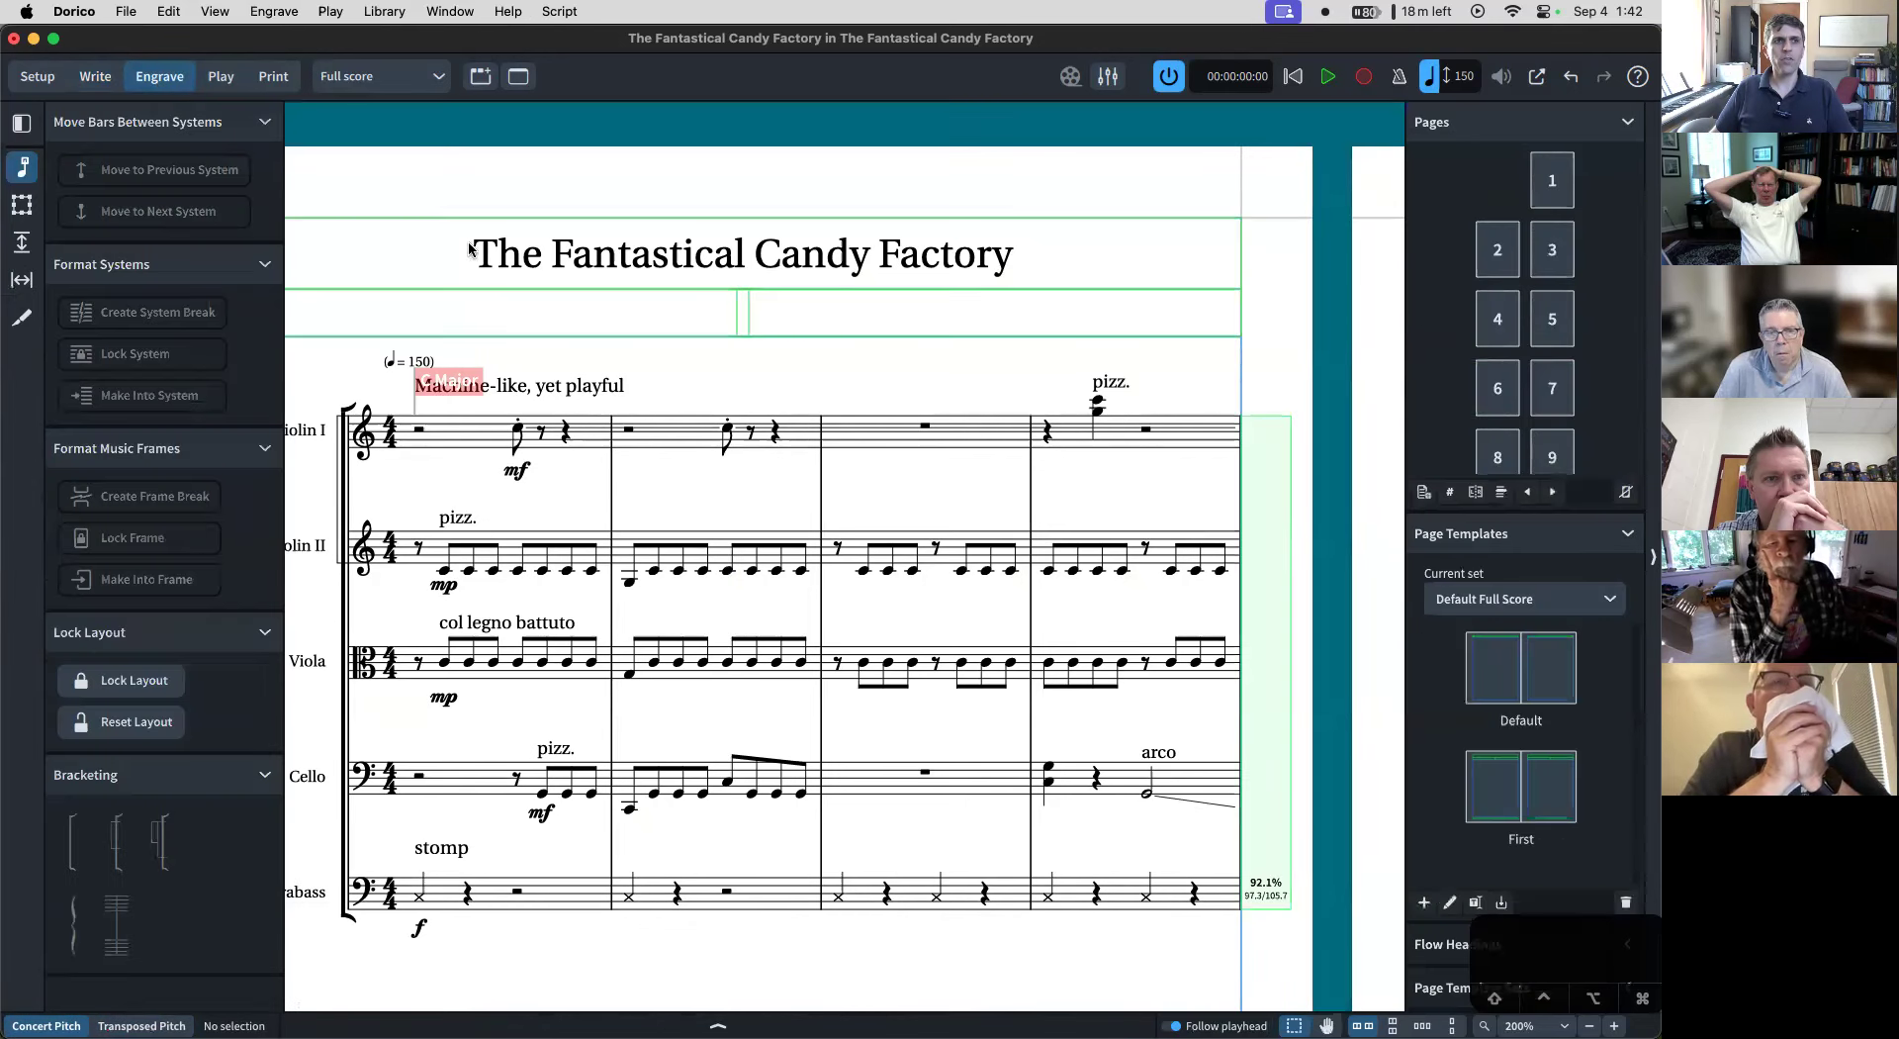
scroll(583, 285, "left", 5)
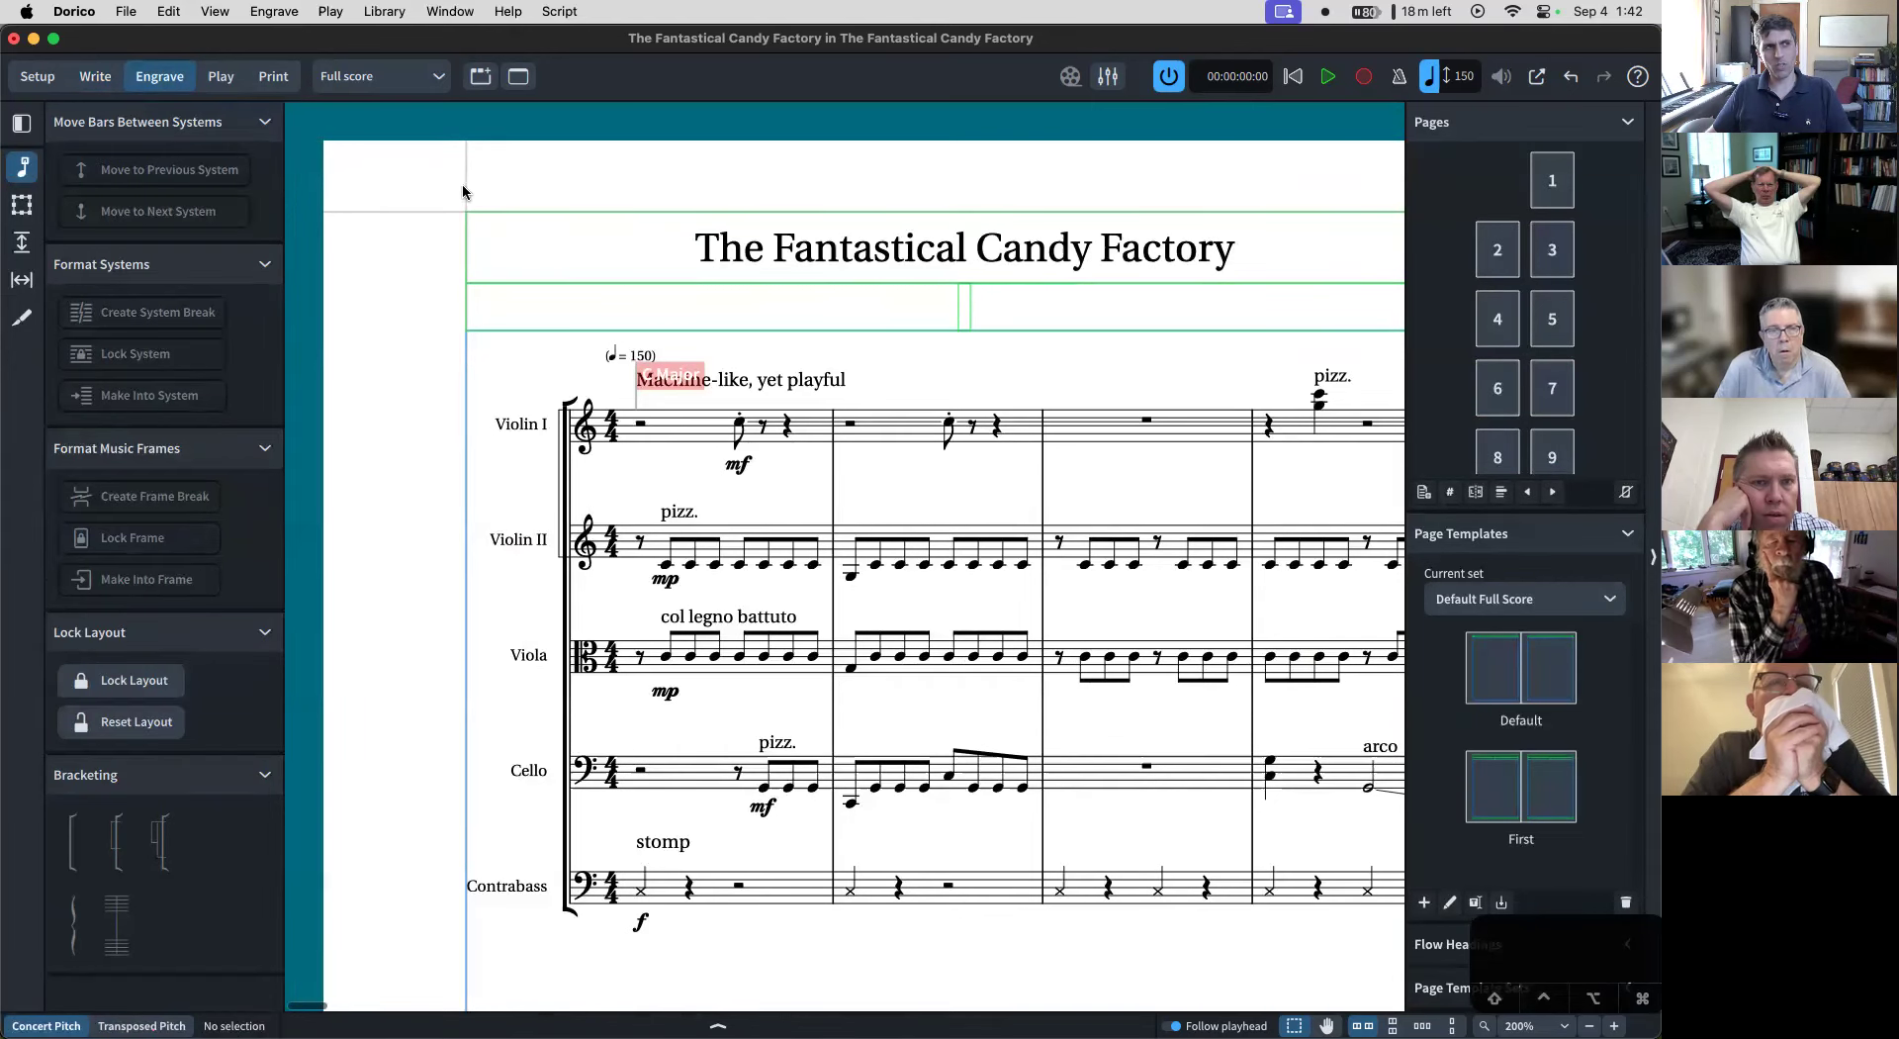
scroll(680, 283, "right", 1)
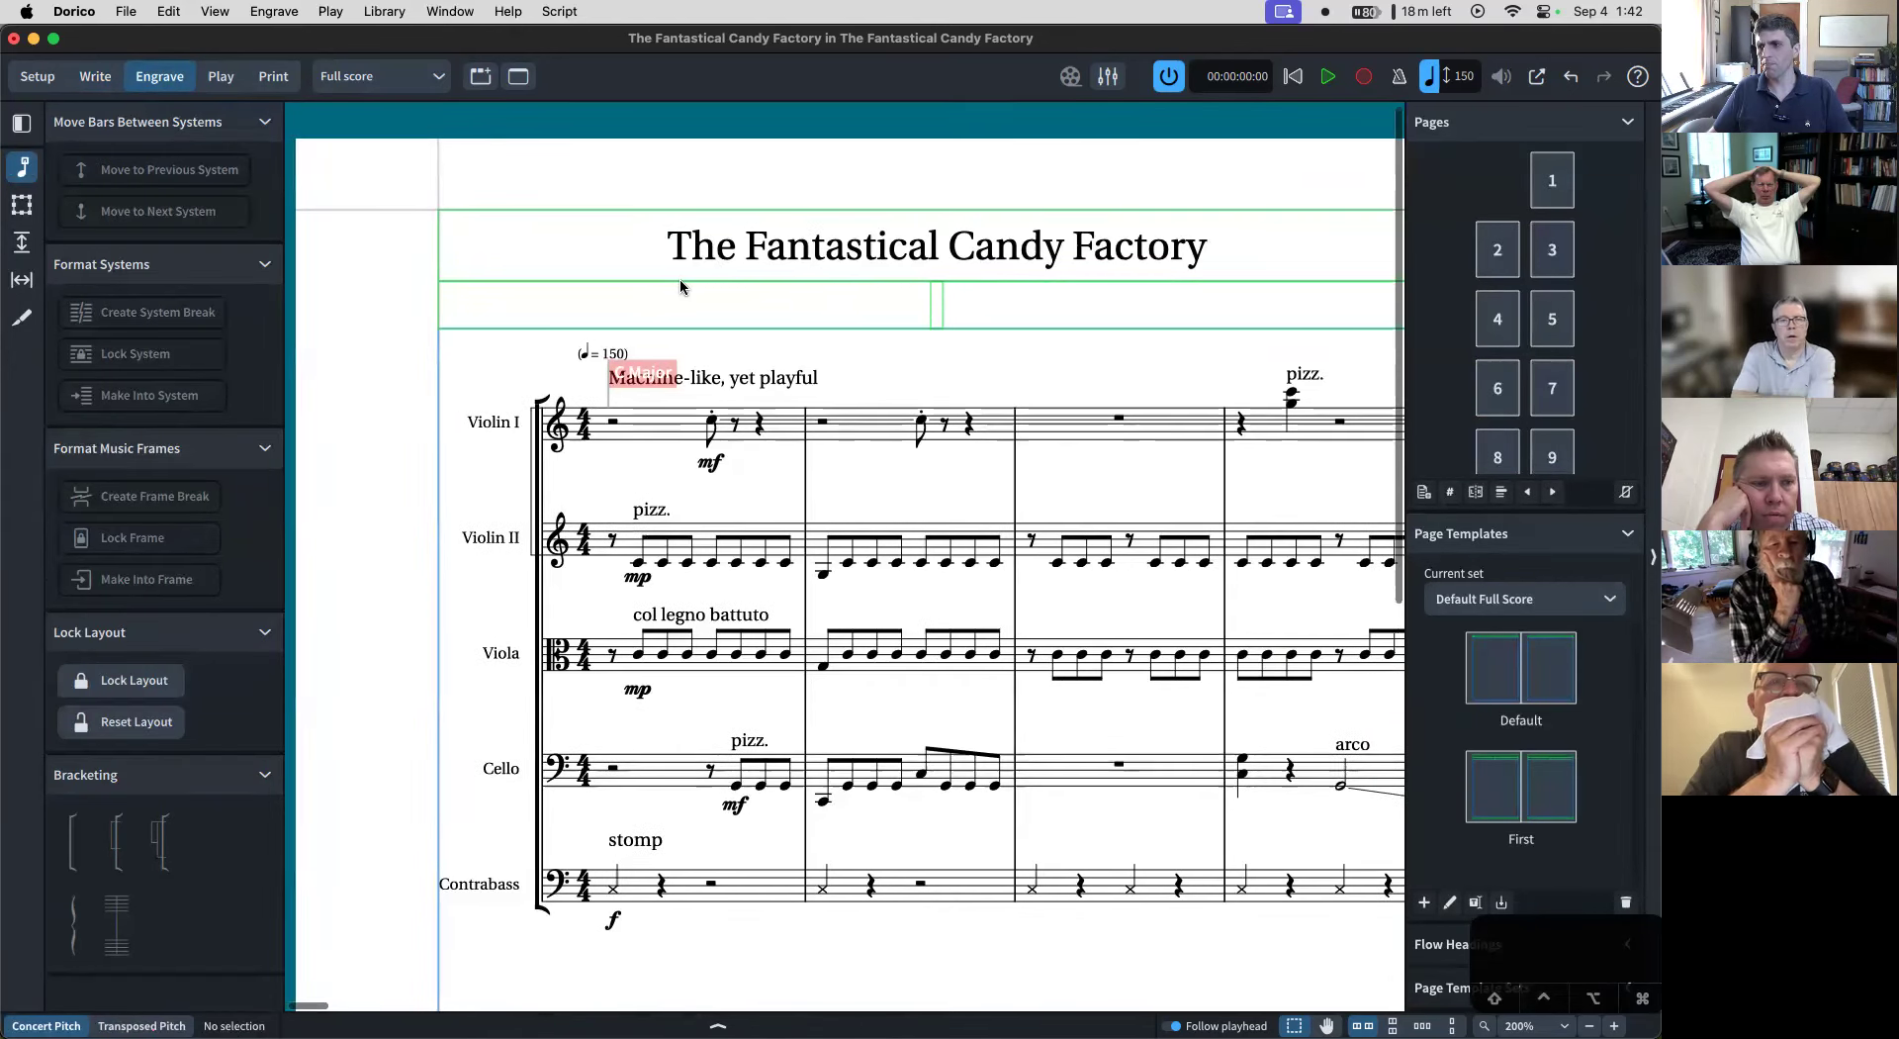
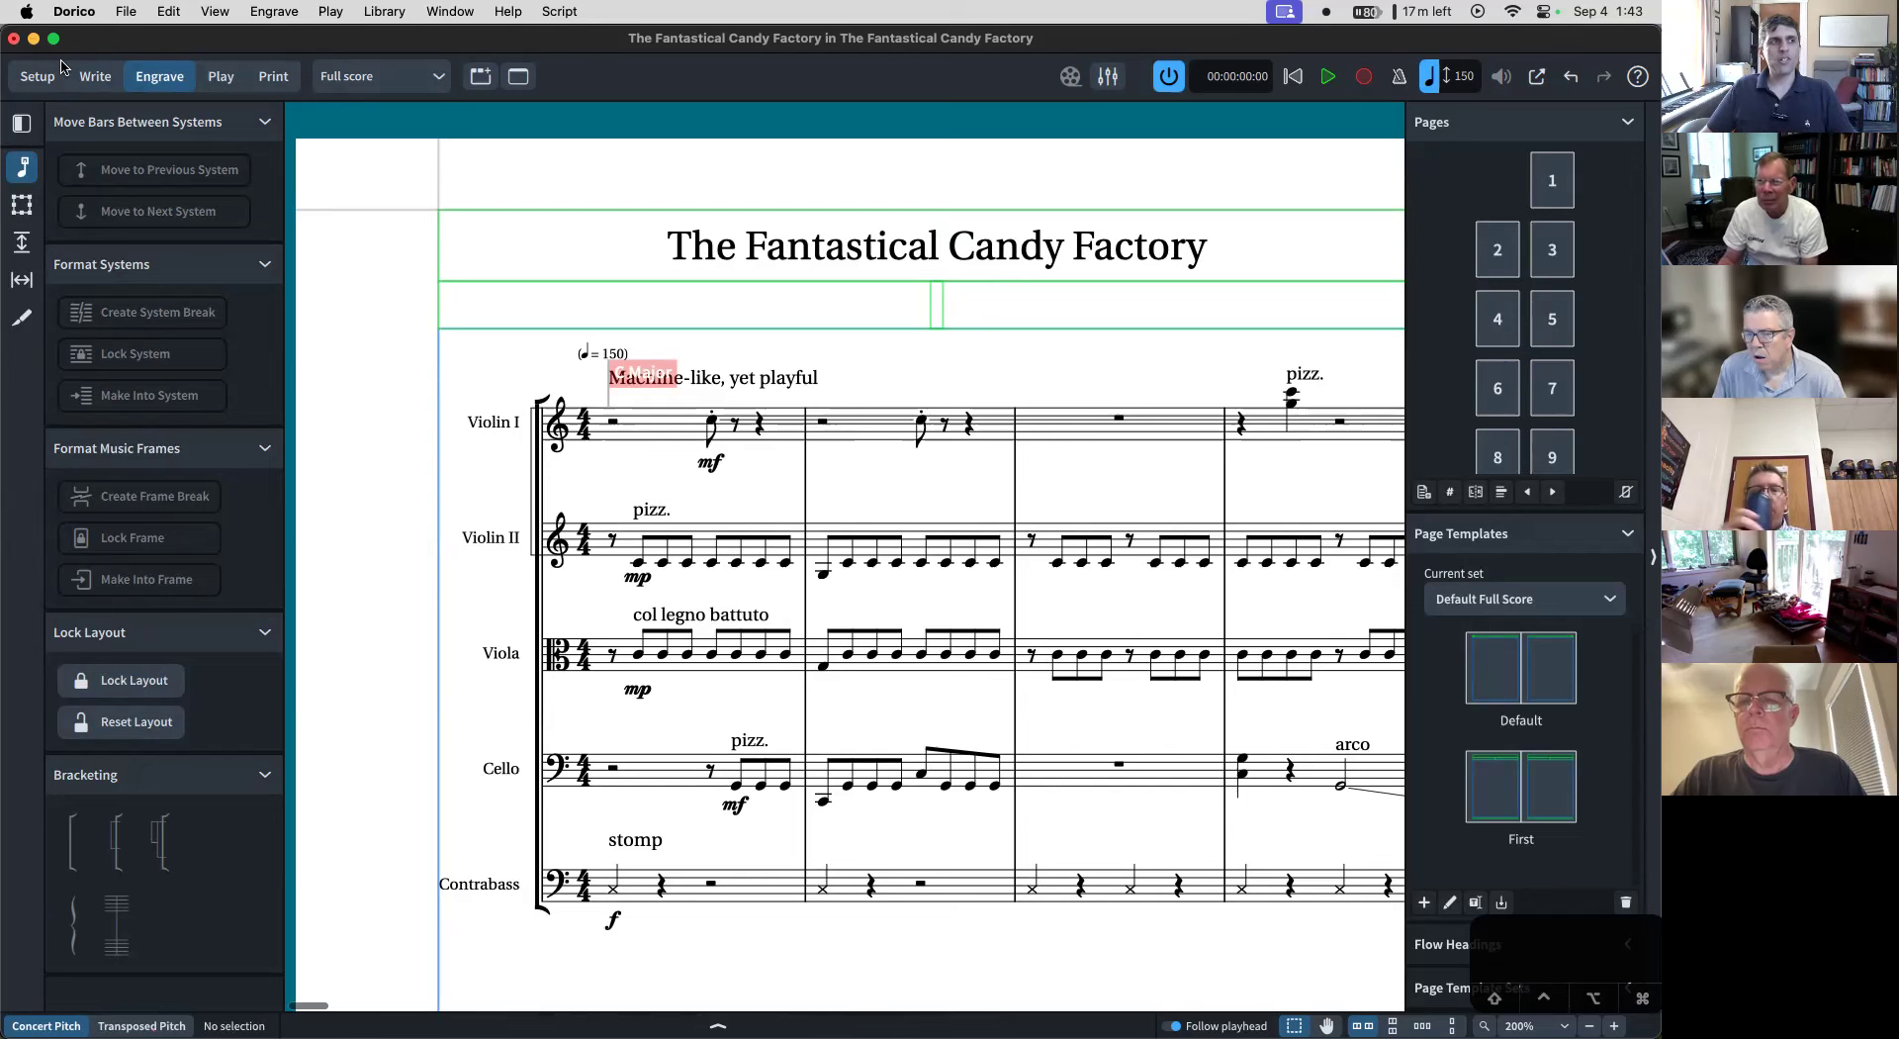
- Close The Fantastical Candy Factory project and create a new project from the String orchestra template
left_click(8, 42)
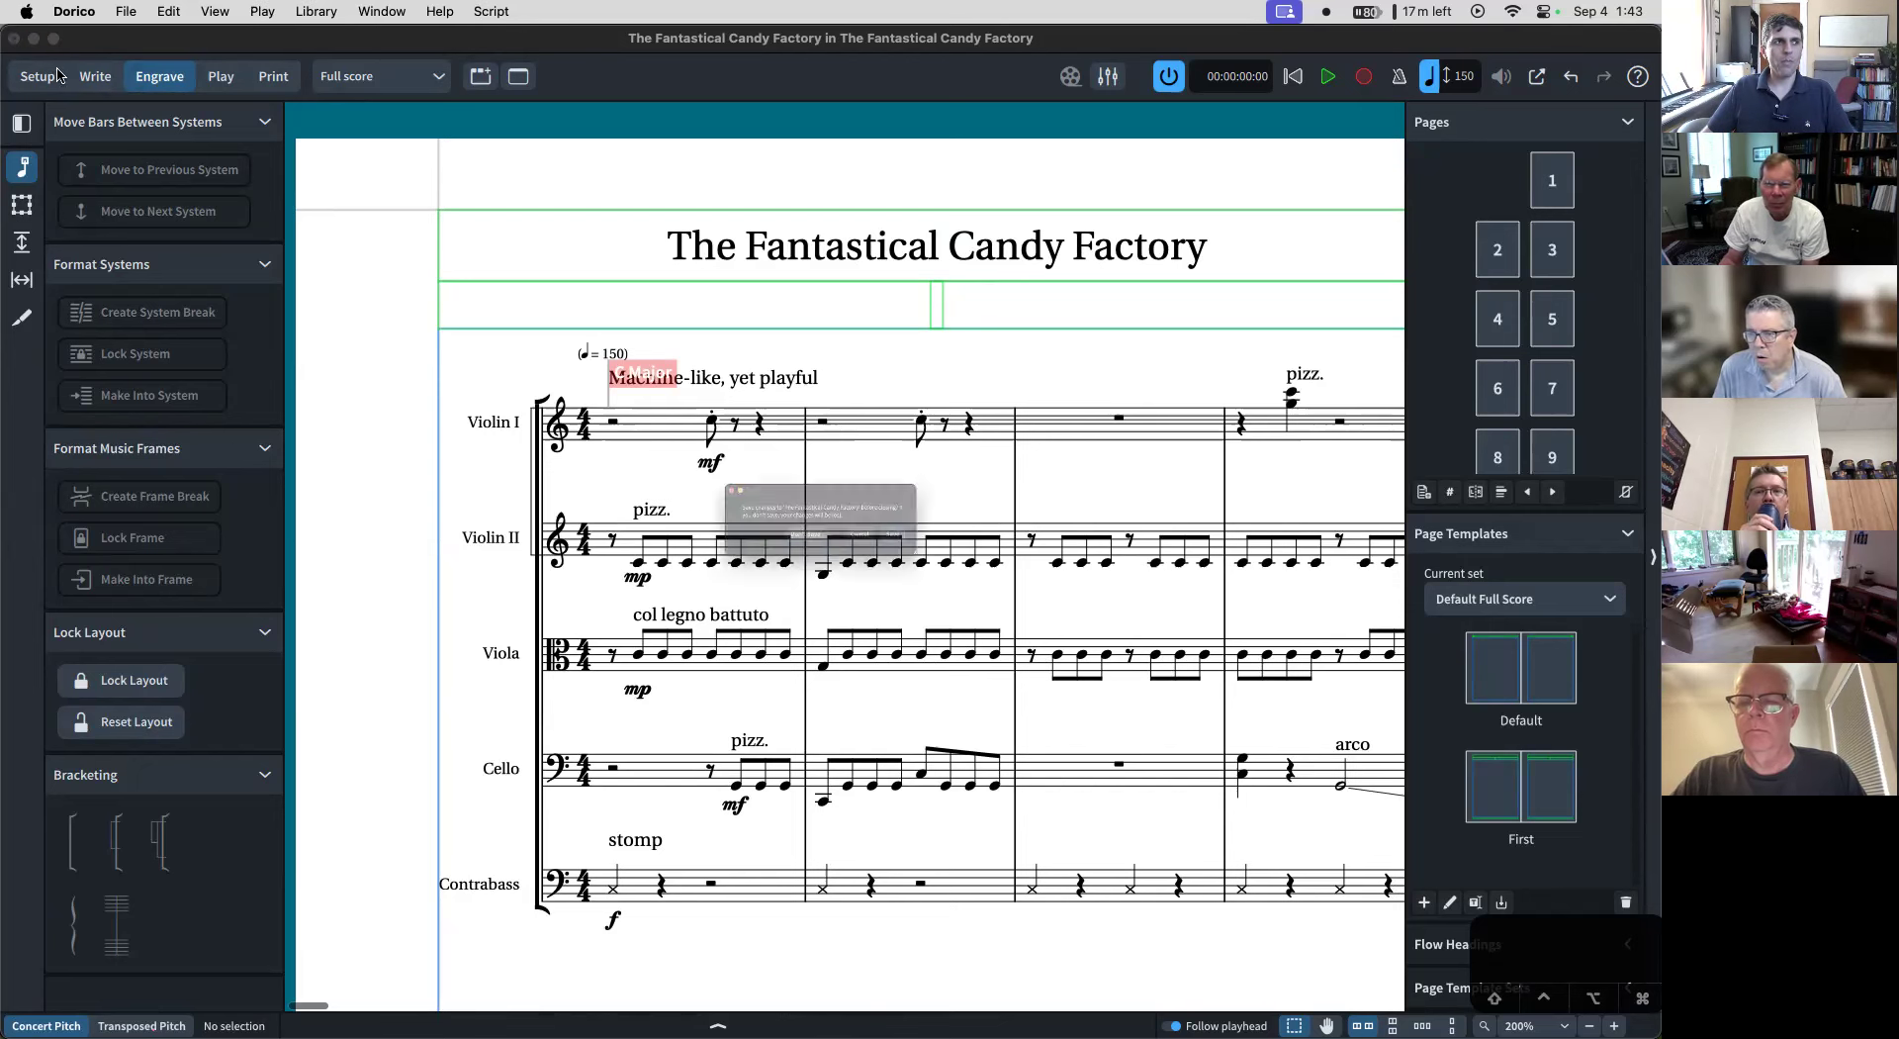
key("Escape")
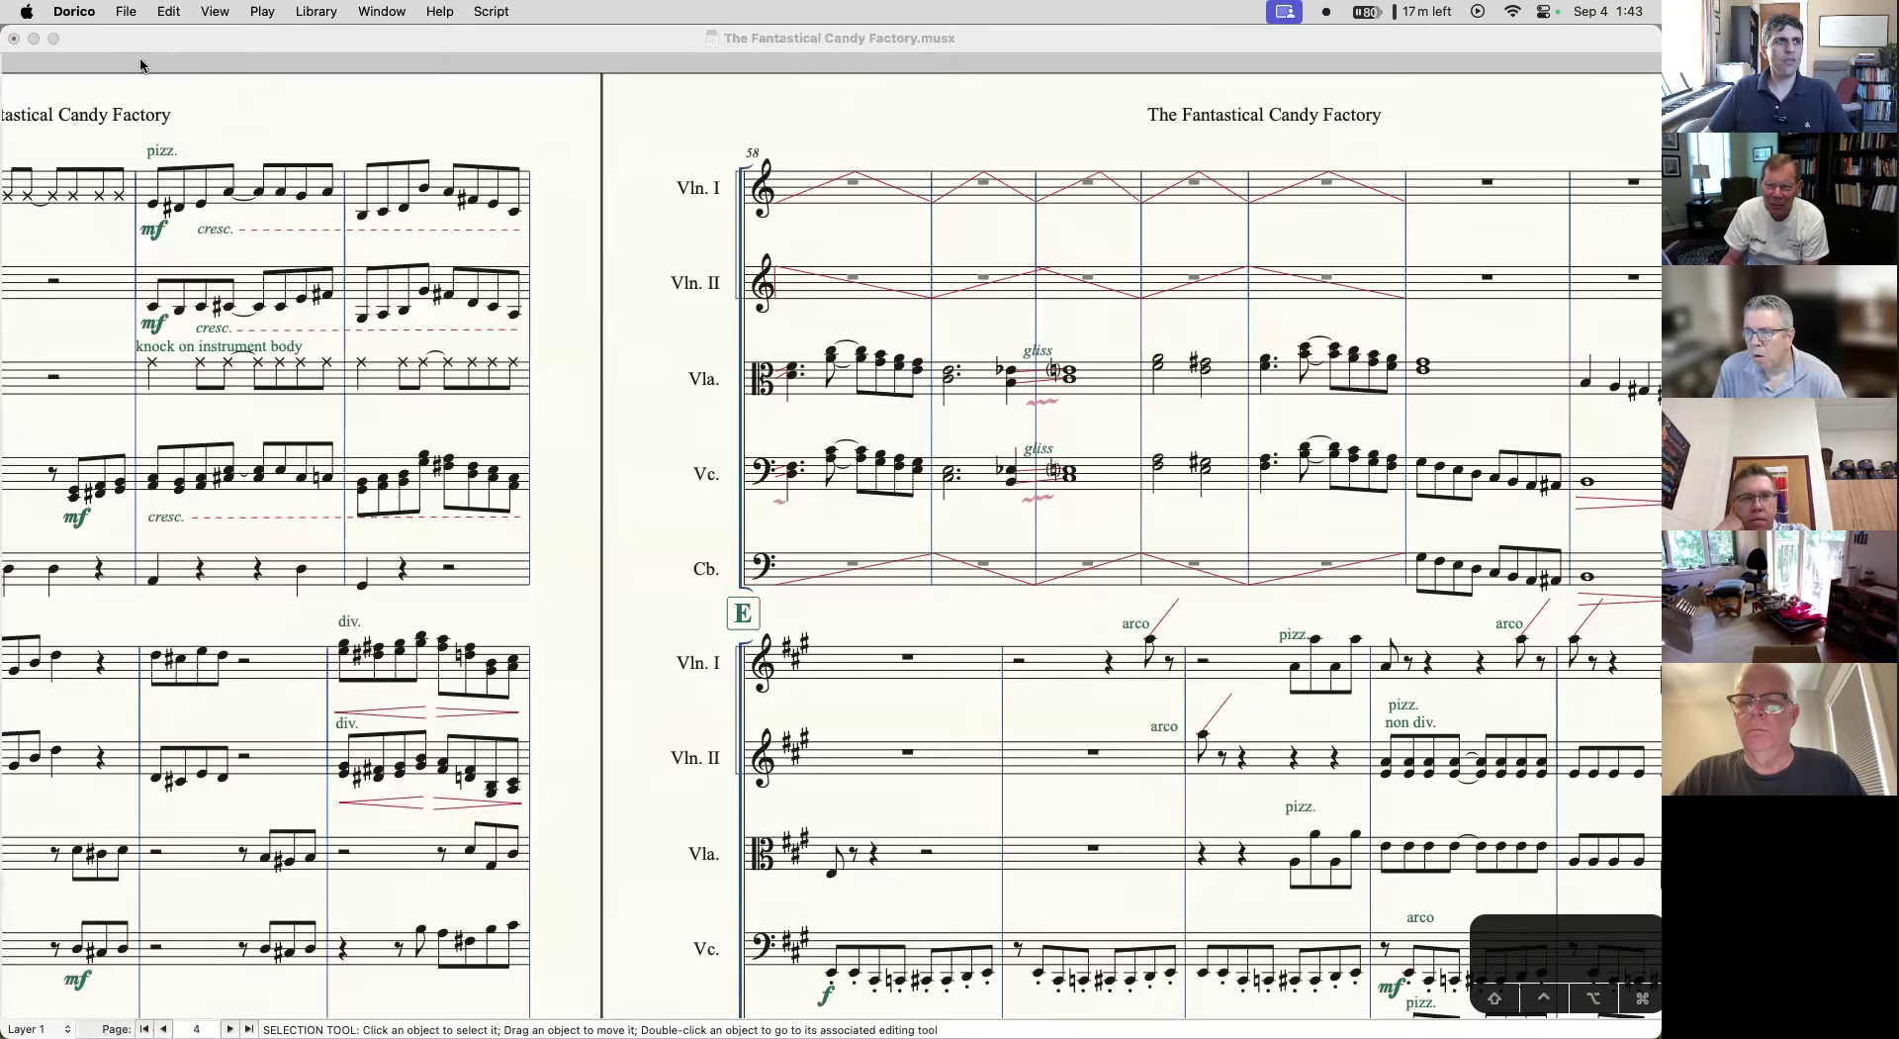
left_click(126, 11)
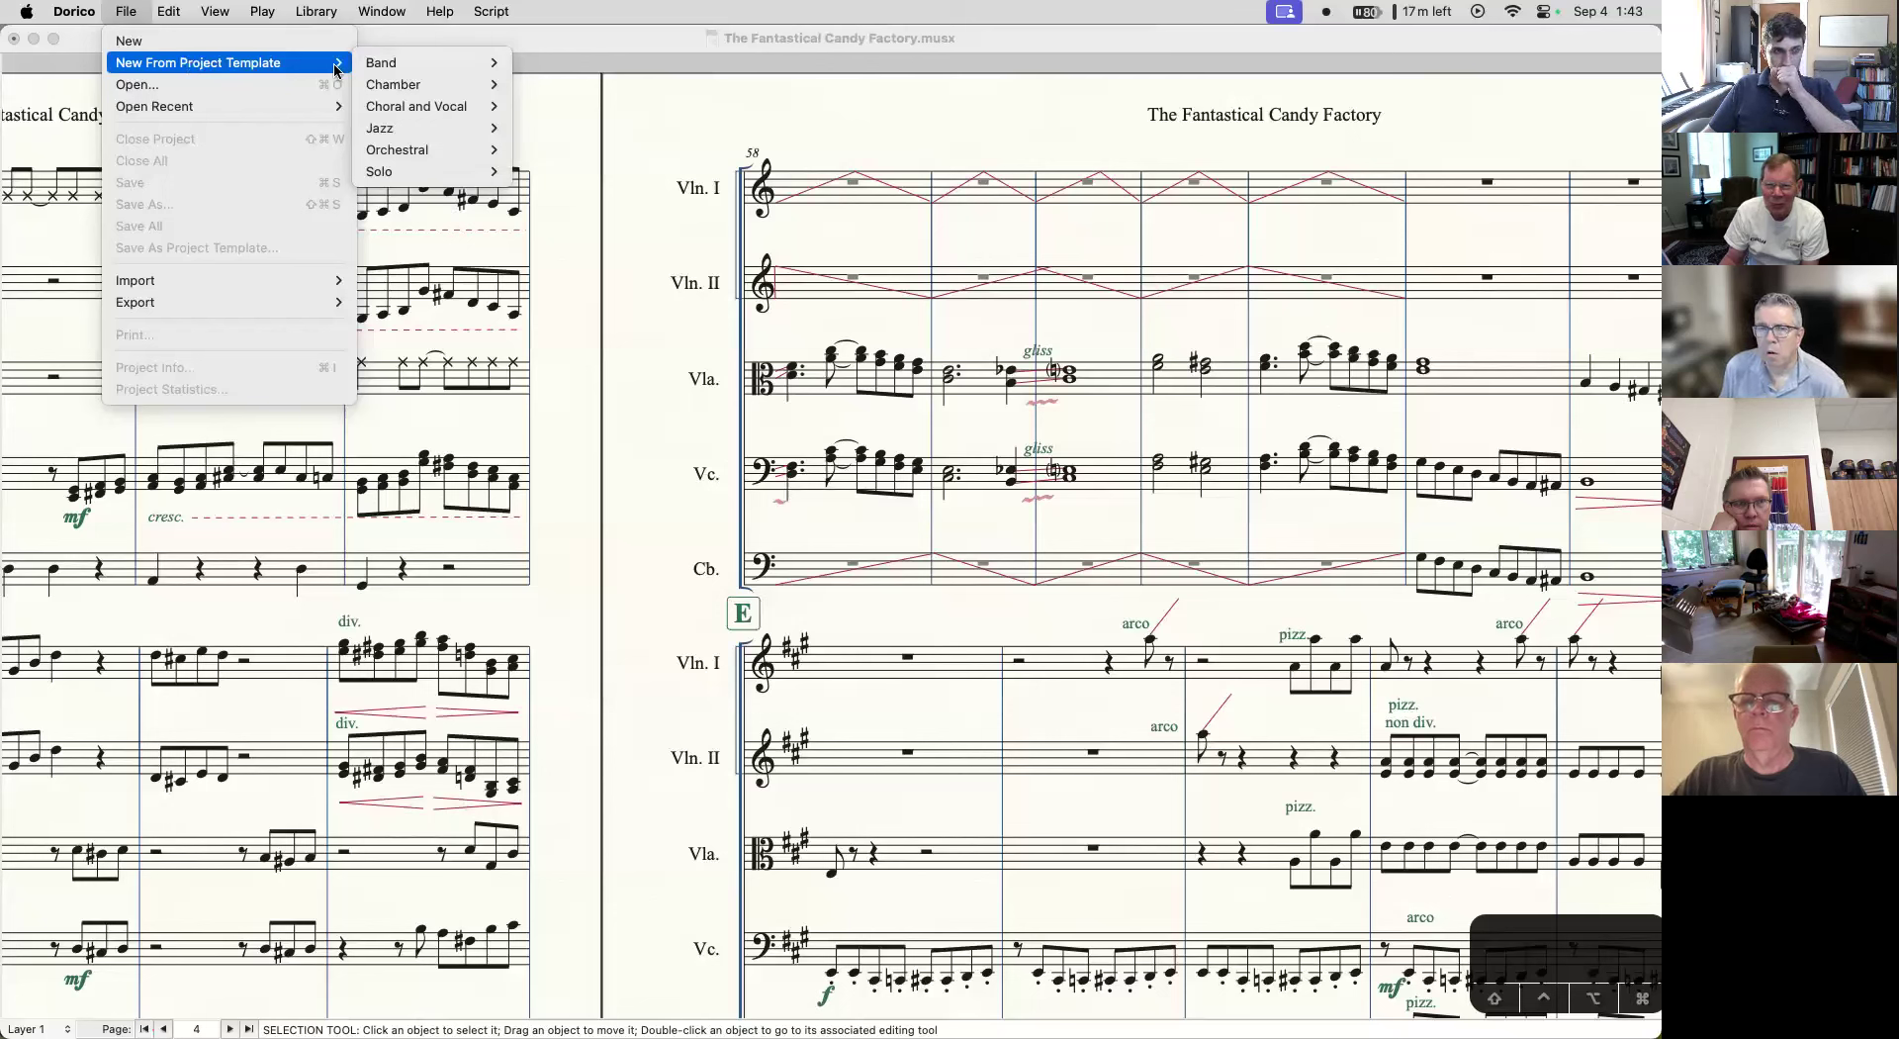
mouse_move(435, 150)
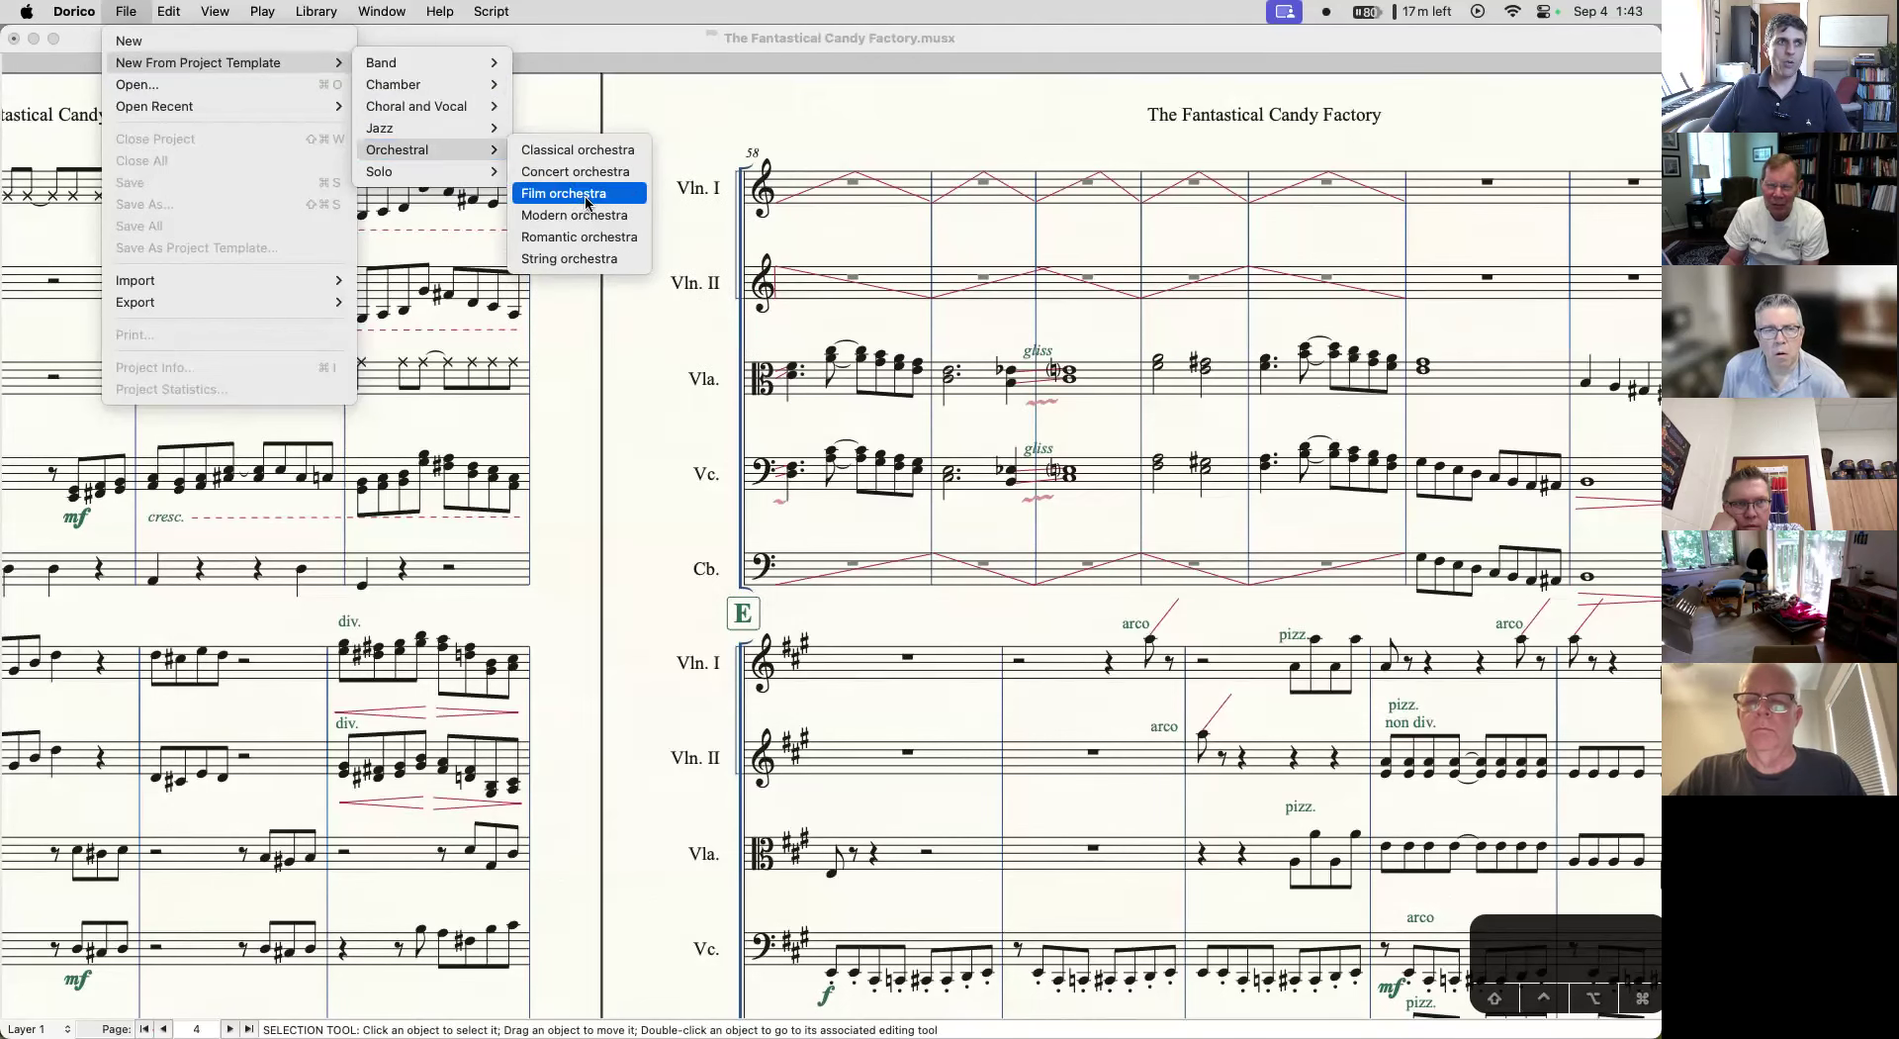
left_click(591, 260)
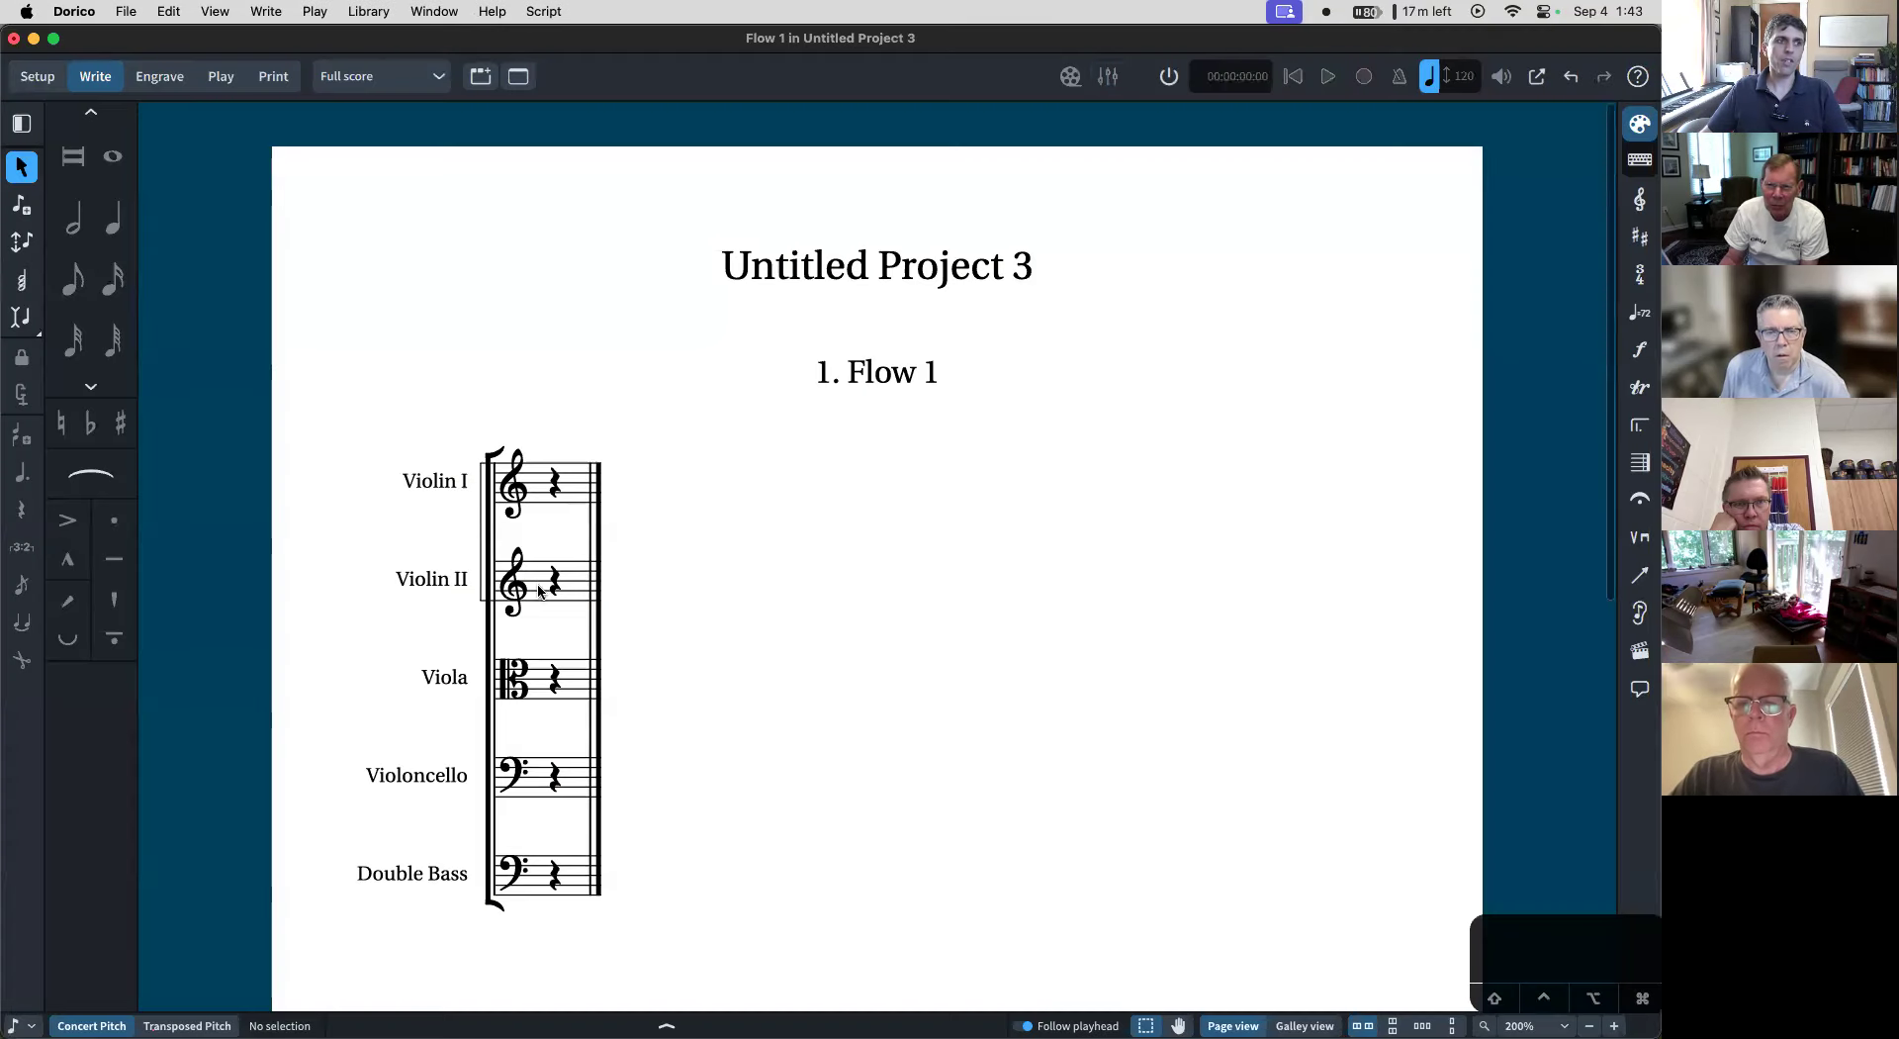
- Add a 4/4 time signature at the start of the flow
left_click(557, 493)
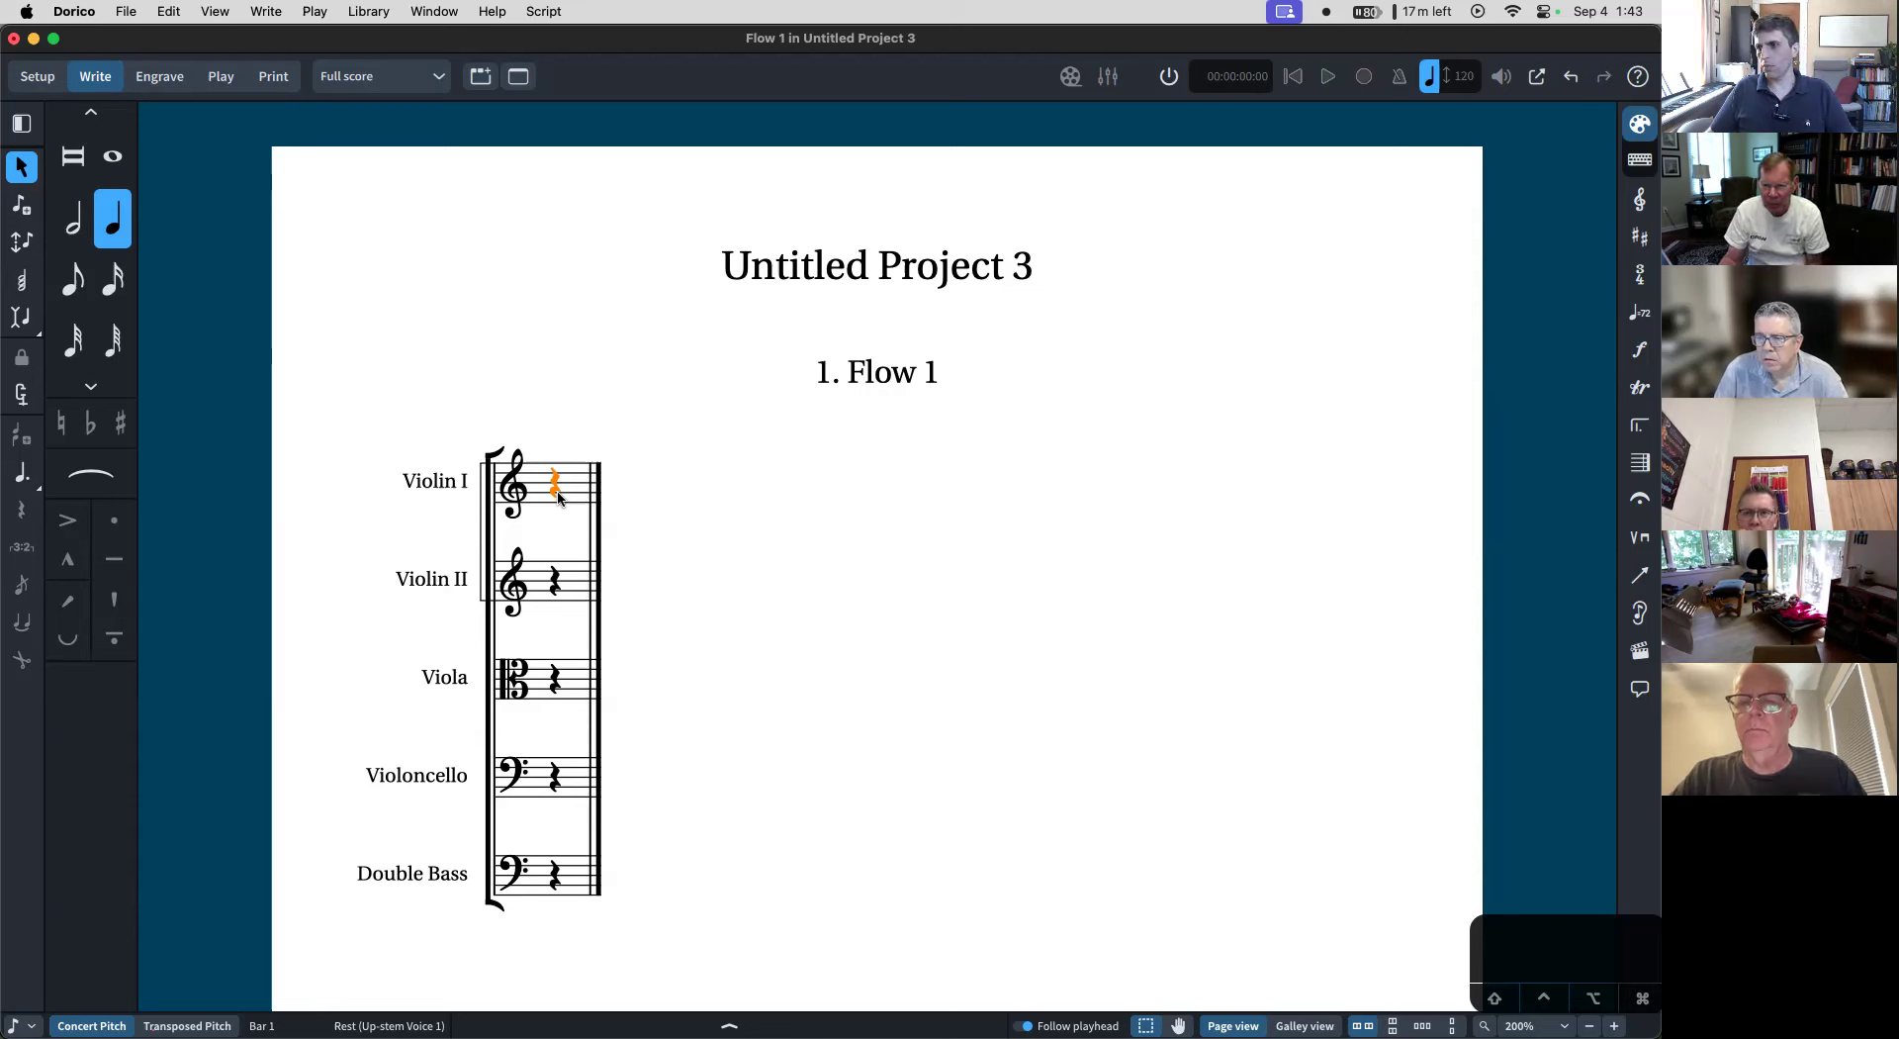
key("shift+m")
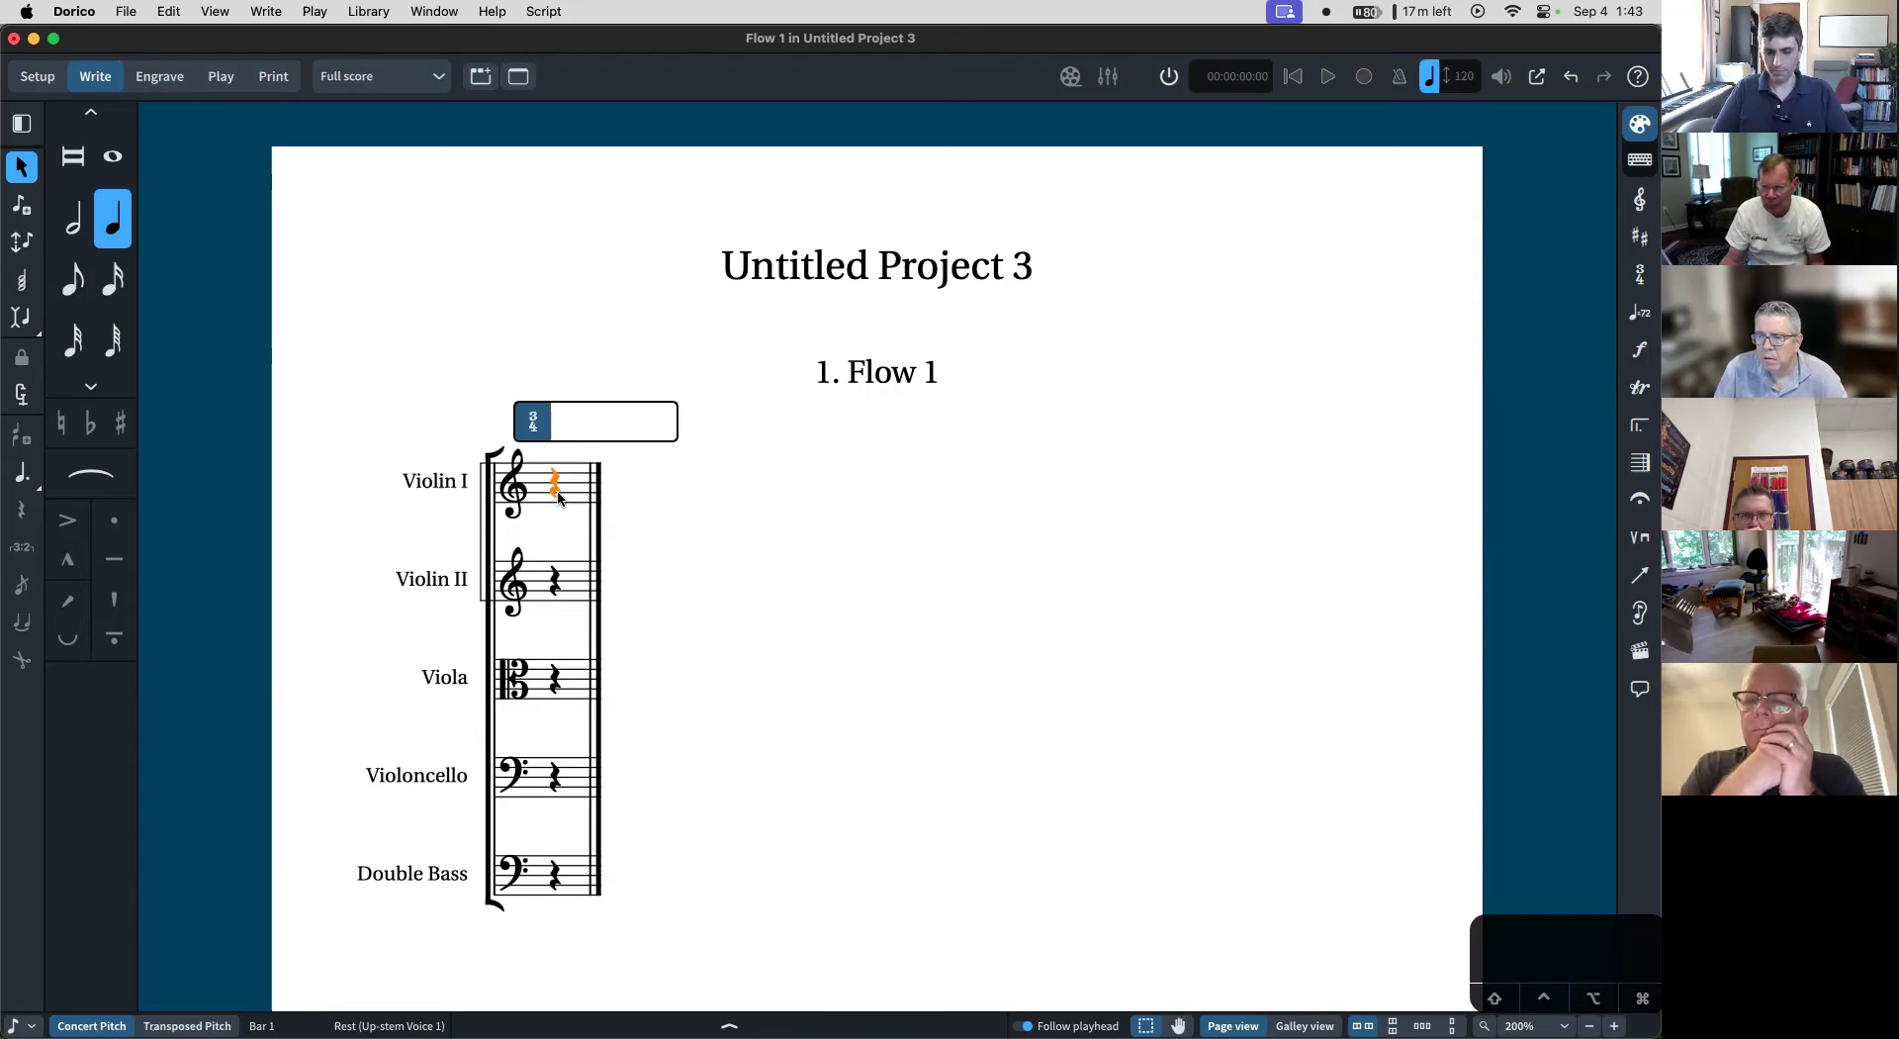
type("4/4")
key("Return")
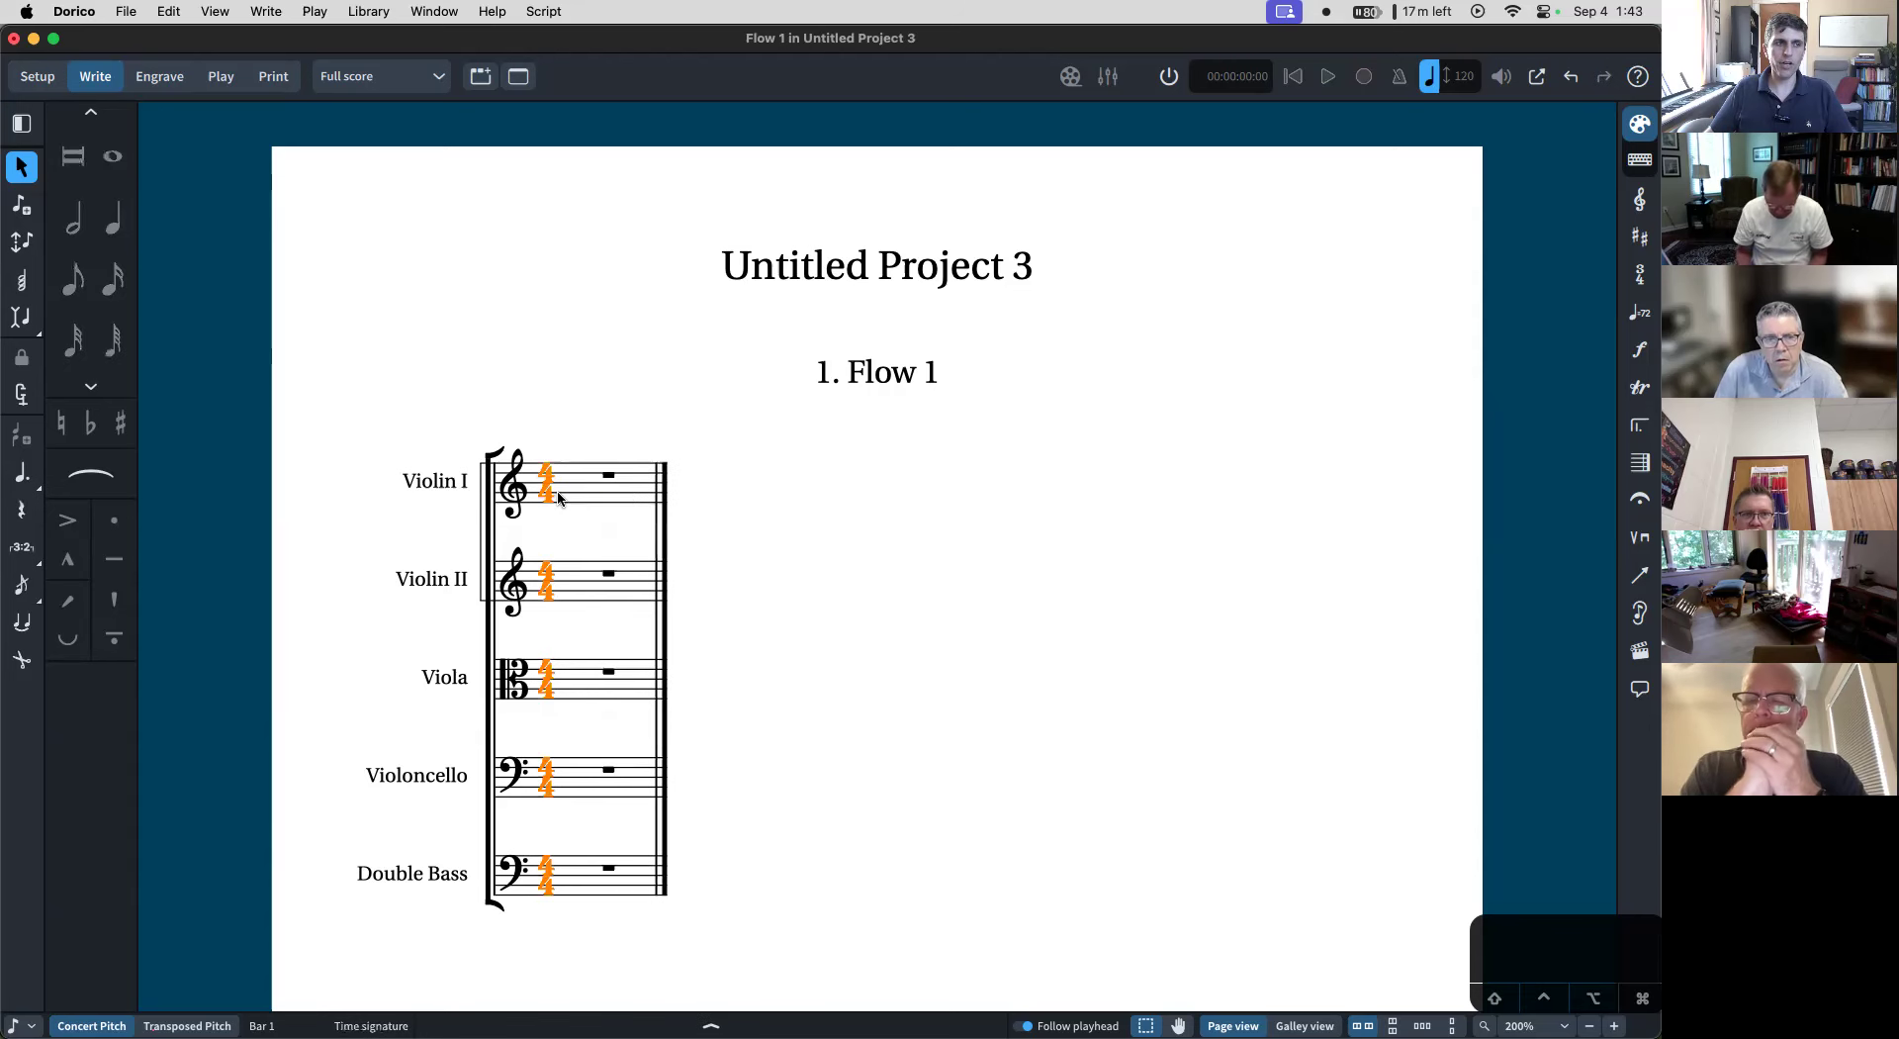
- Add three more empty bars to the flow
left_click(600, 496)
key("shift+k")
type("c")
key("Return")
key("shift+b")
type("3")
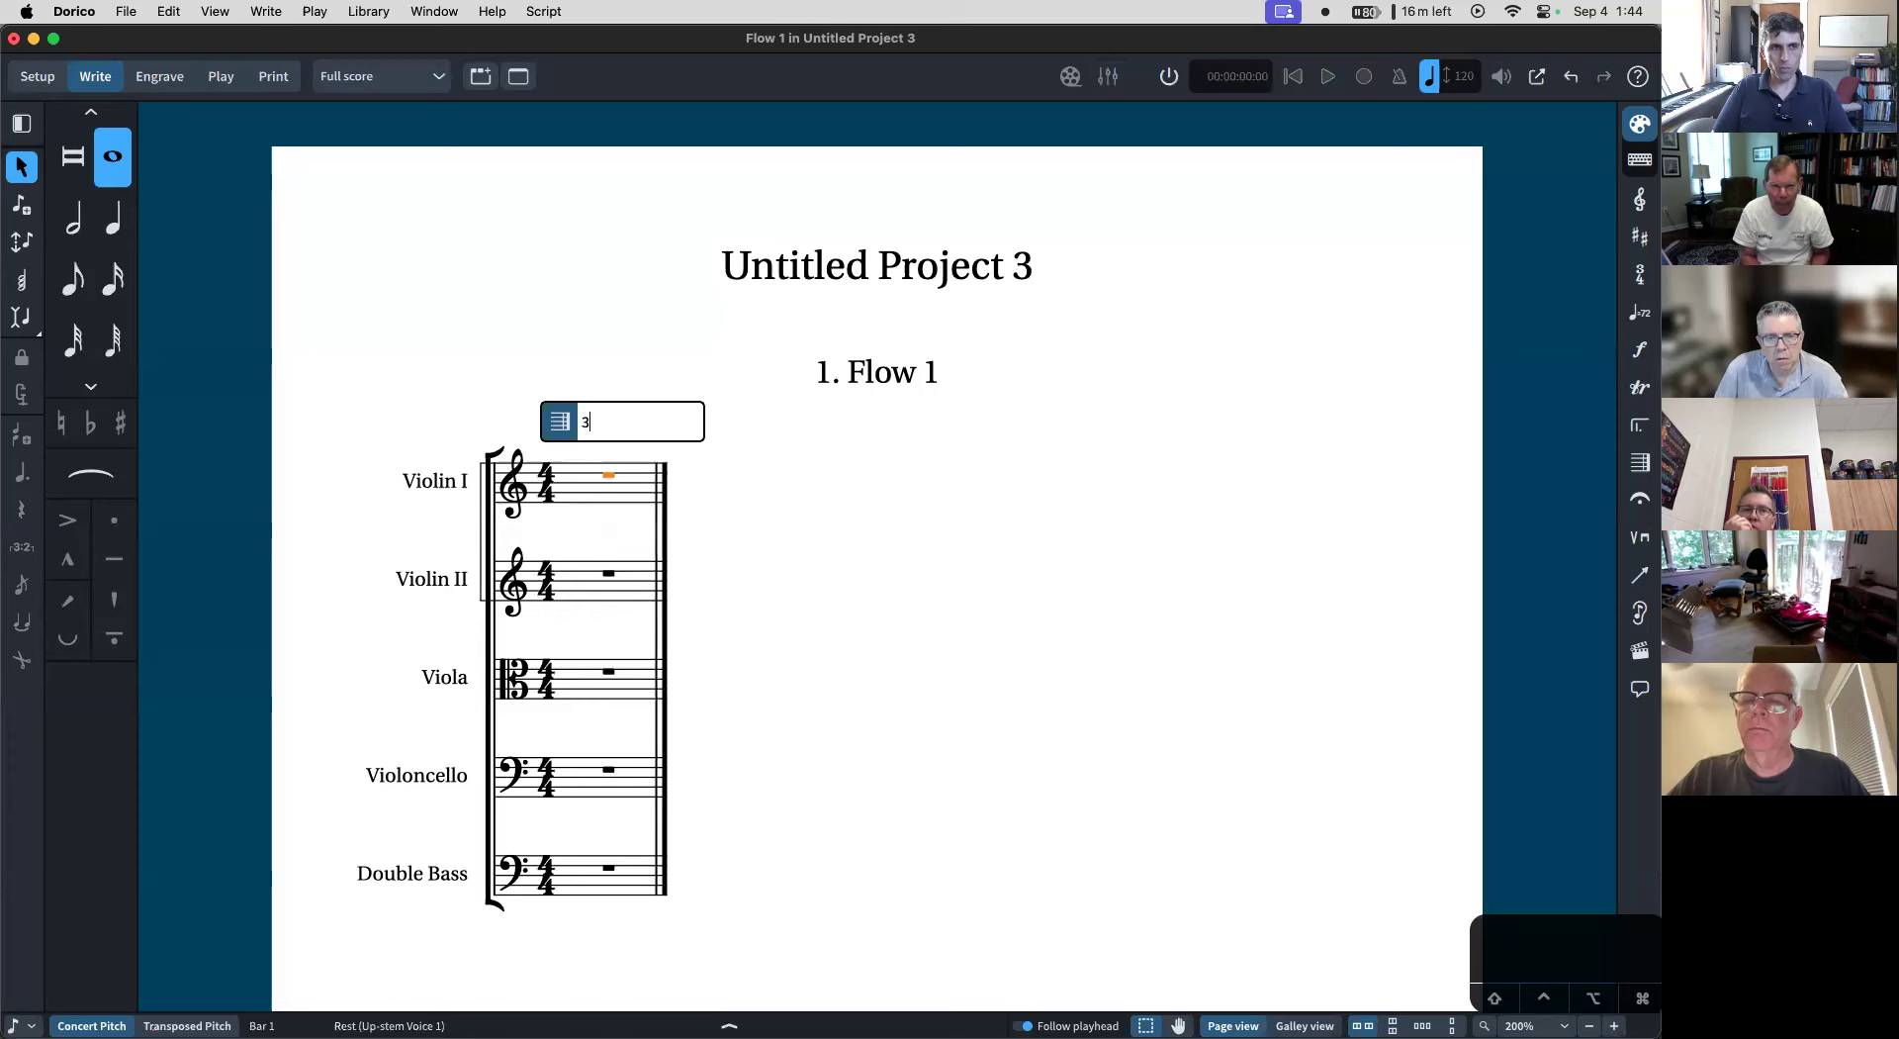
key("Return")
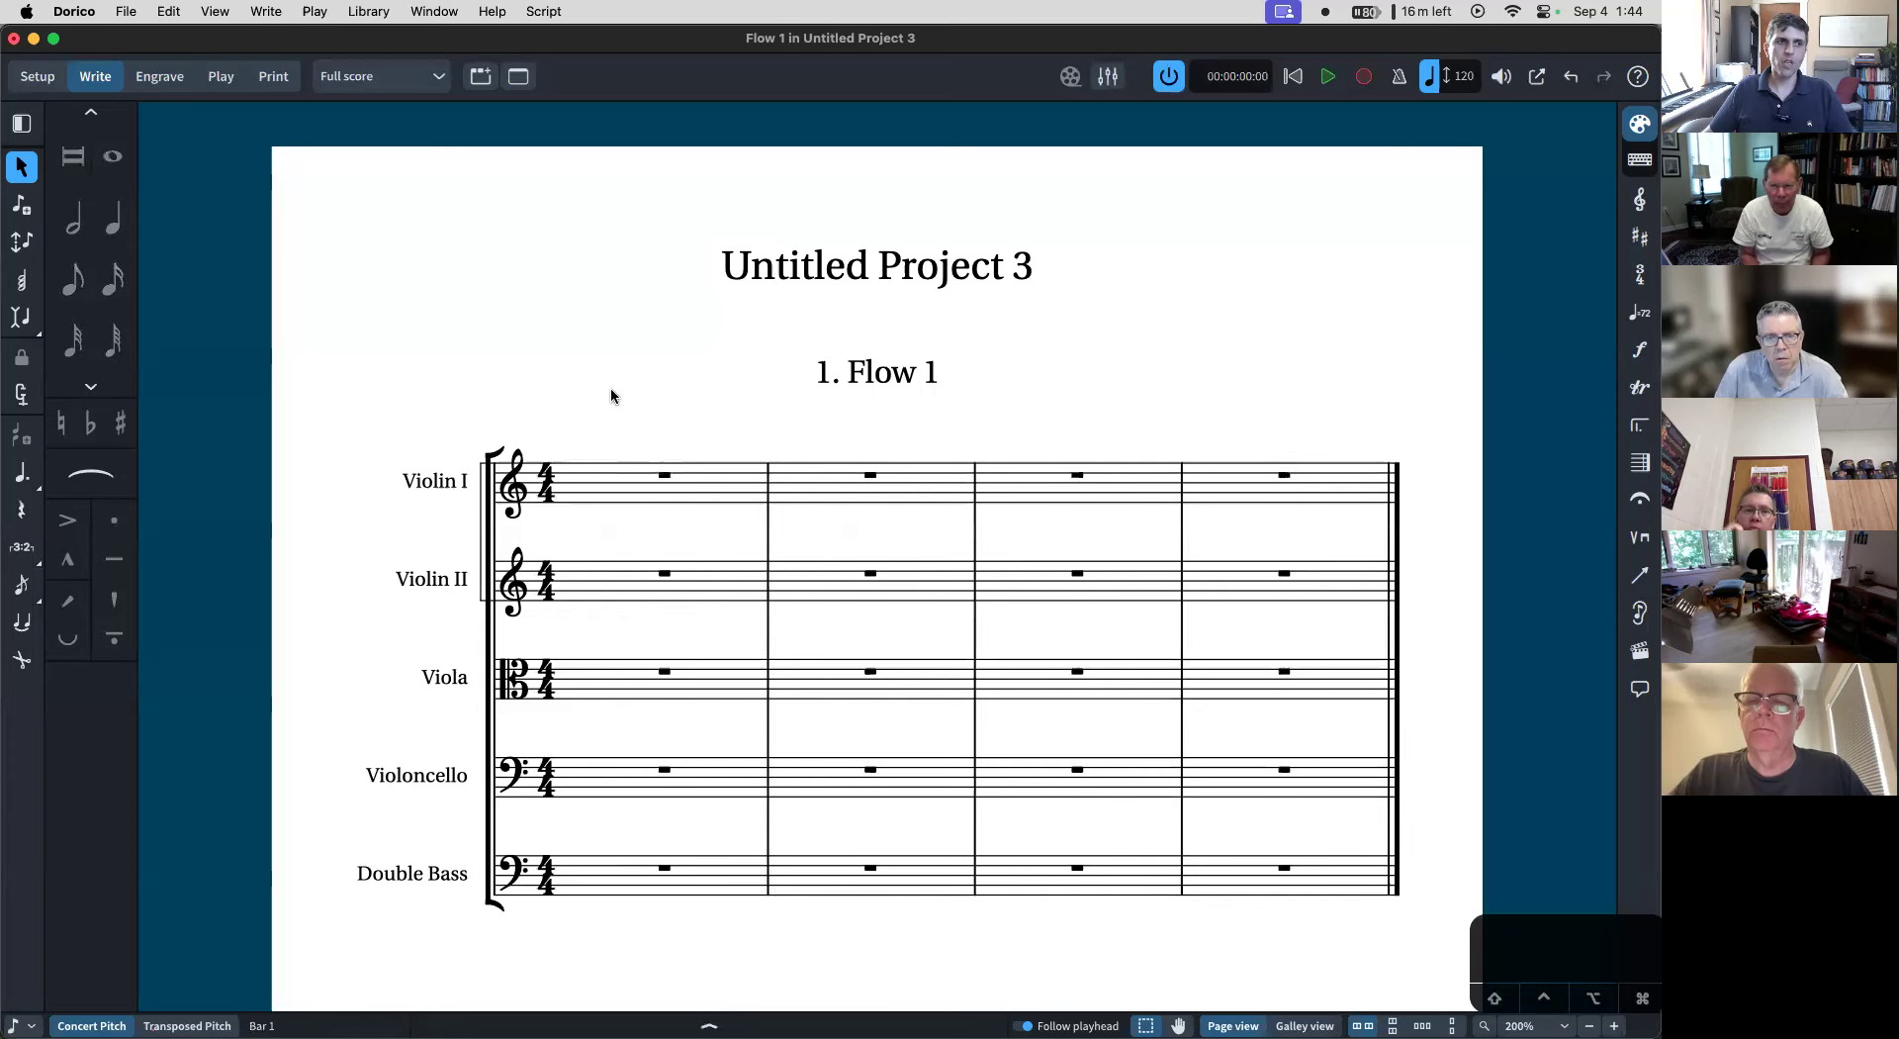
- Enter a quarter-note chord C4, E4, G4, C5 on Violin I's first beat and undo the stray note cluster on beat 2
left_click(663, 477)
key("shift+n")
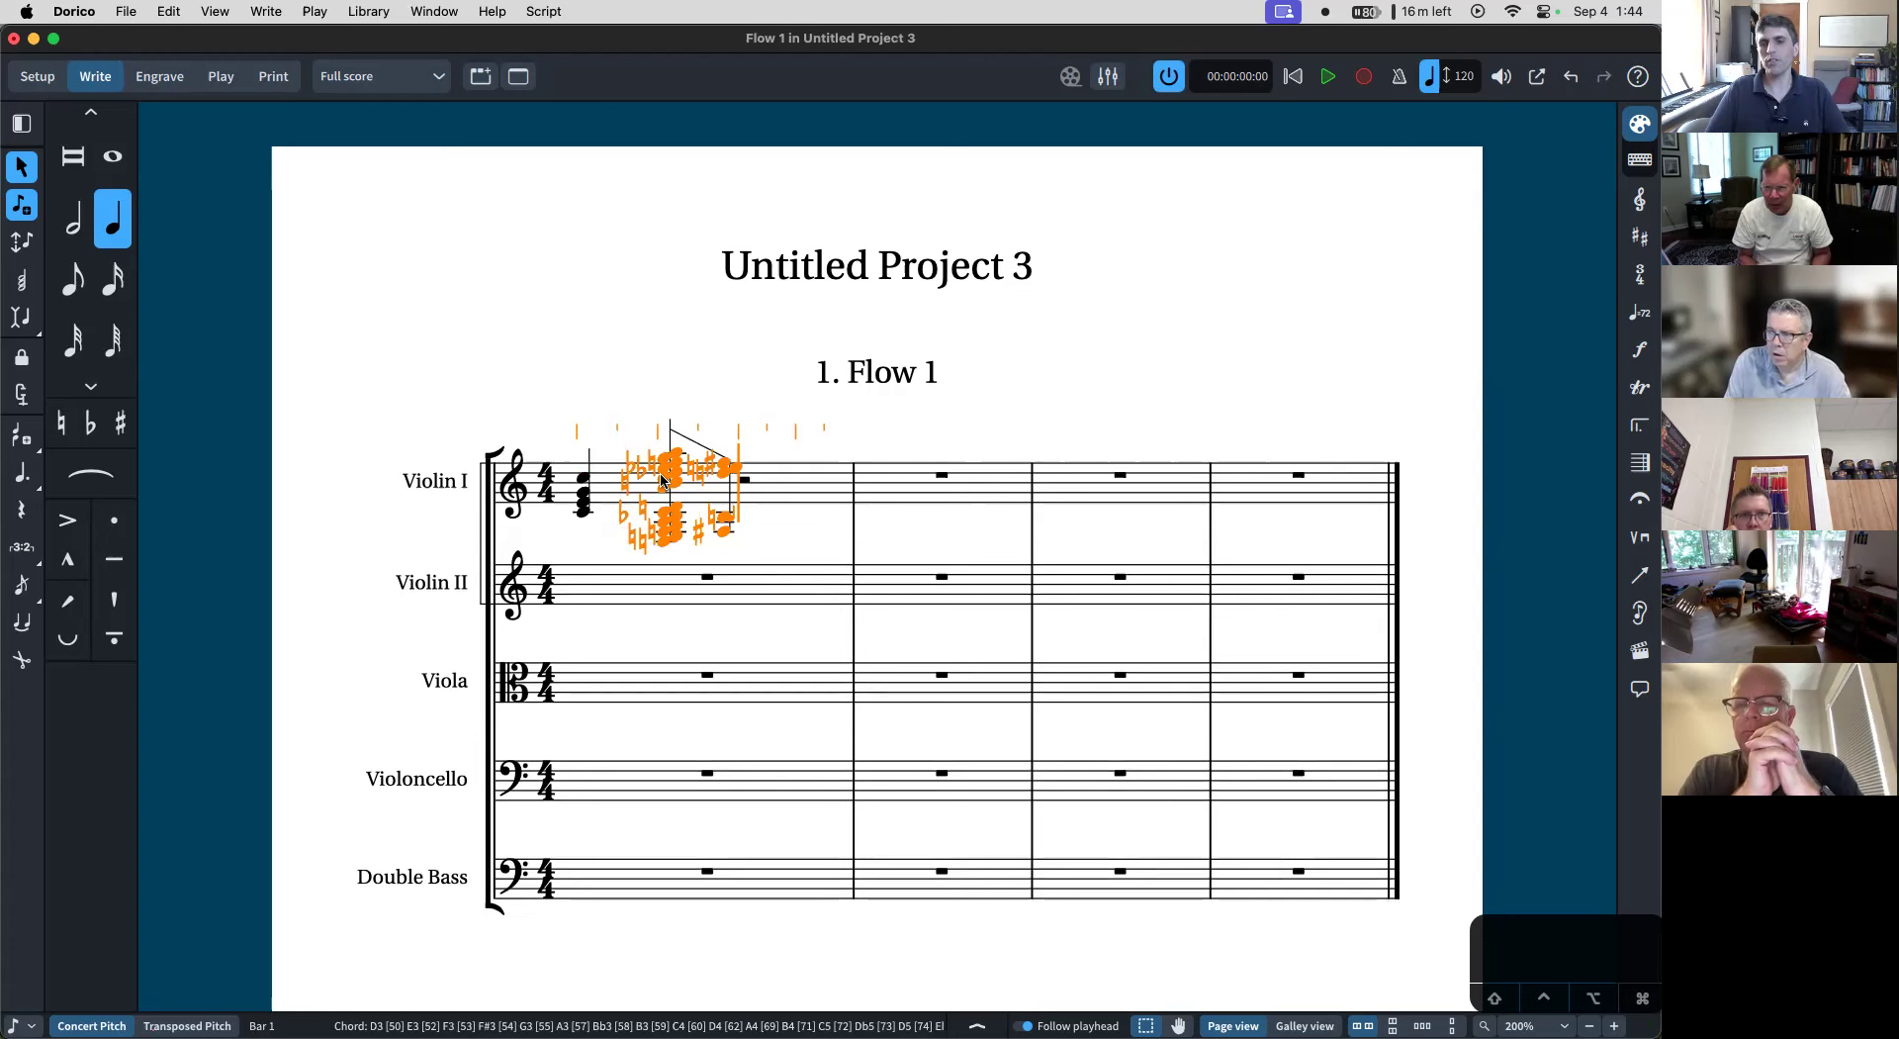
key("super+z")
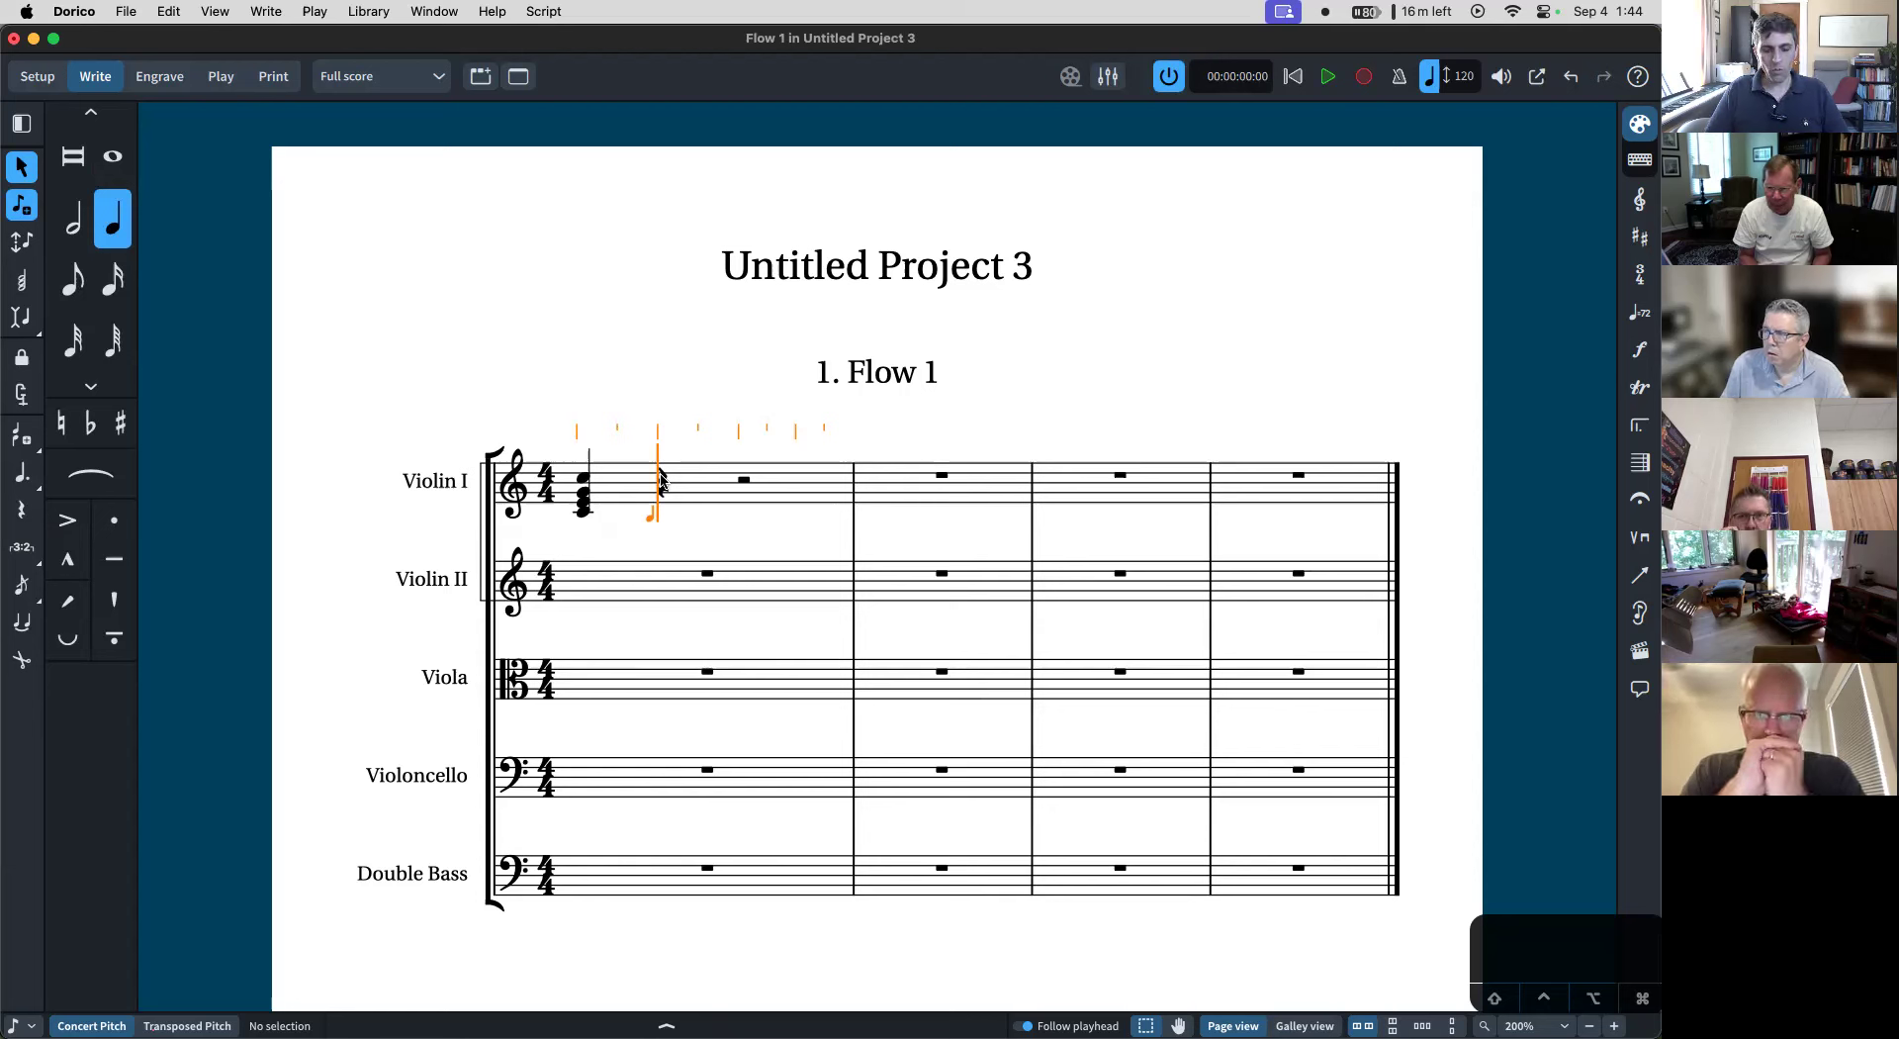
- Enter a quarter-note C5 on Violin I's second beat and build a wide C major chord on beat 3 with chord input
left_click(660, 479)
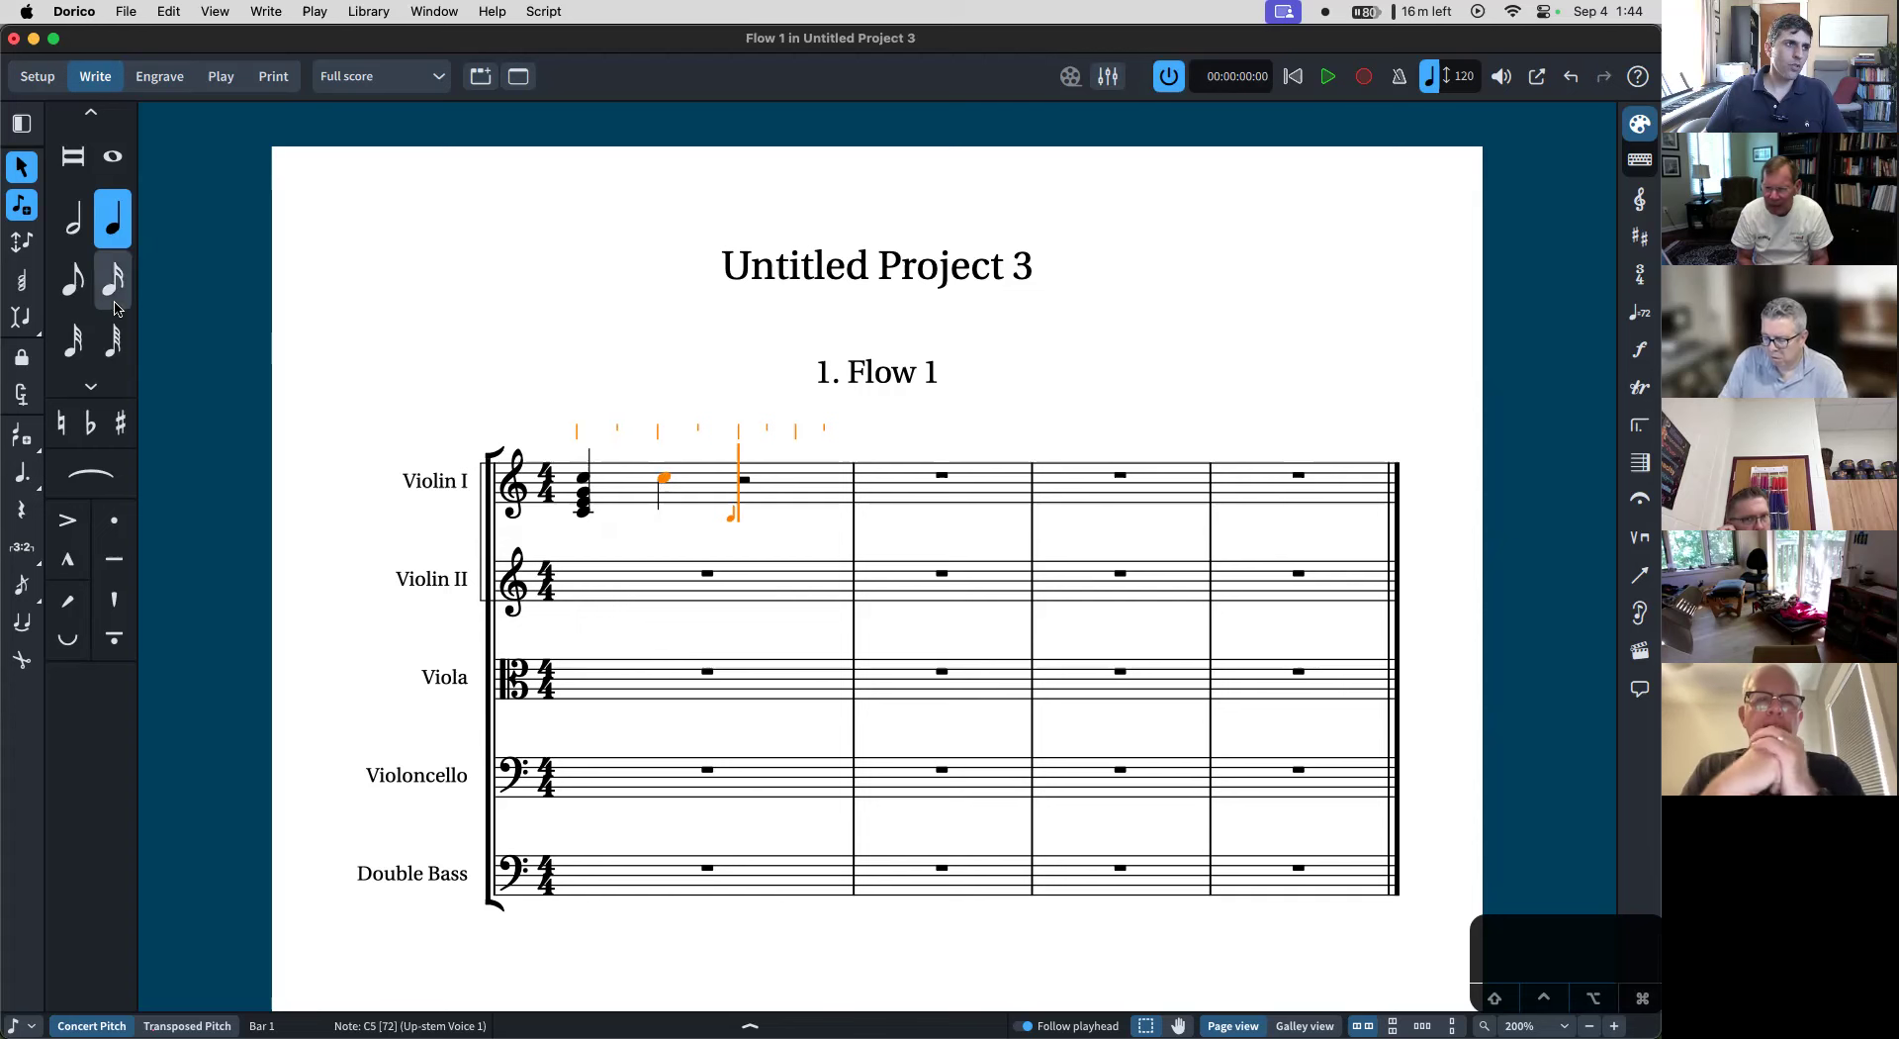
left_click(22, 283)
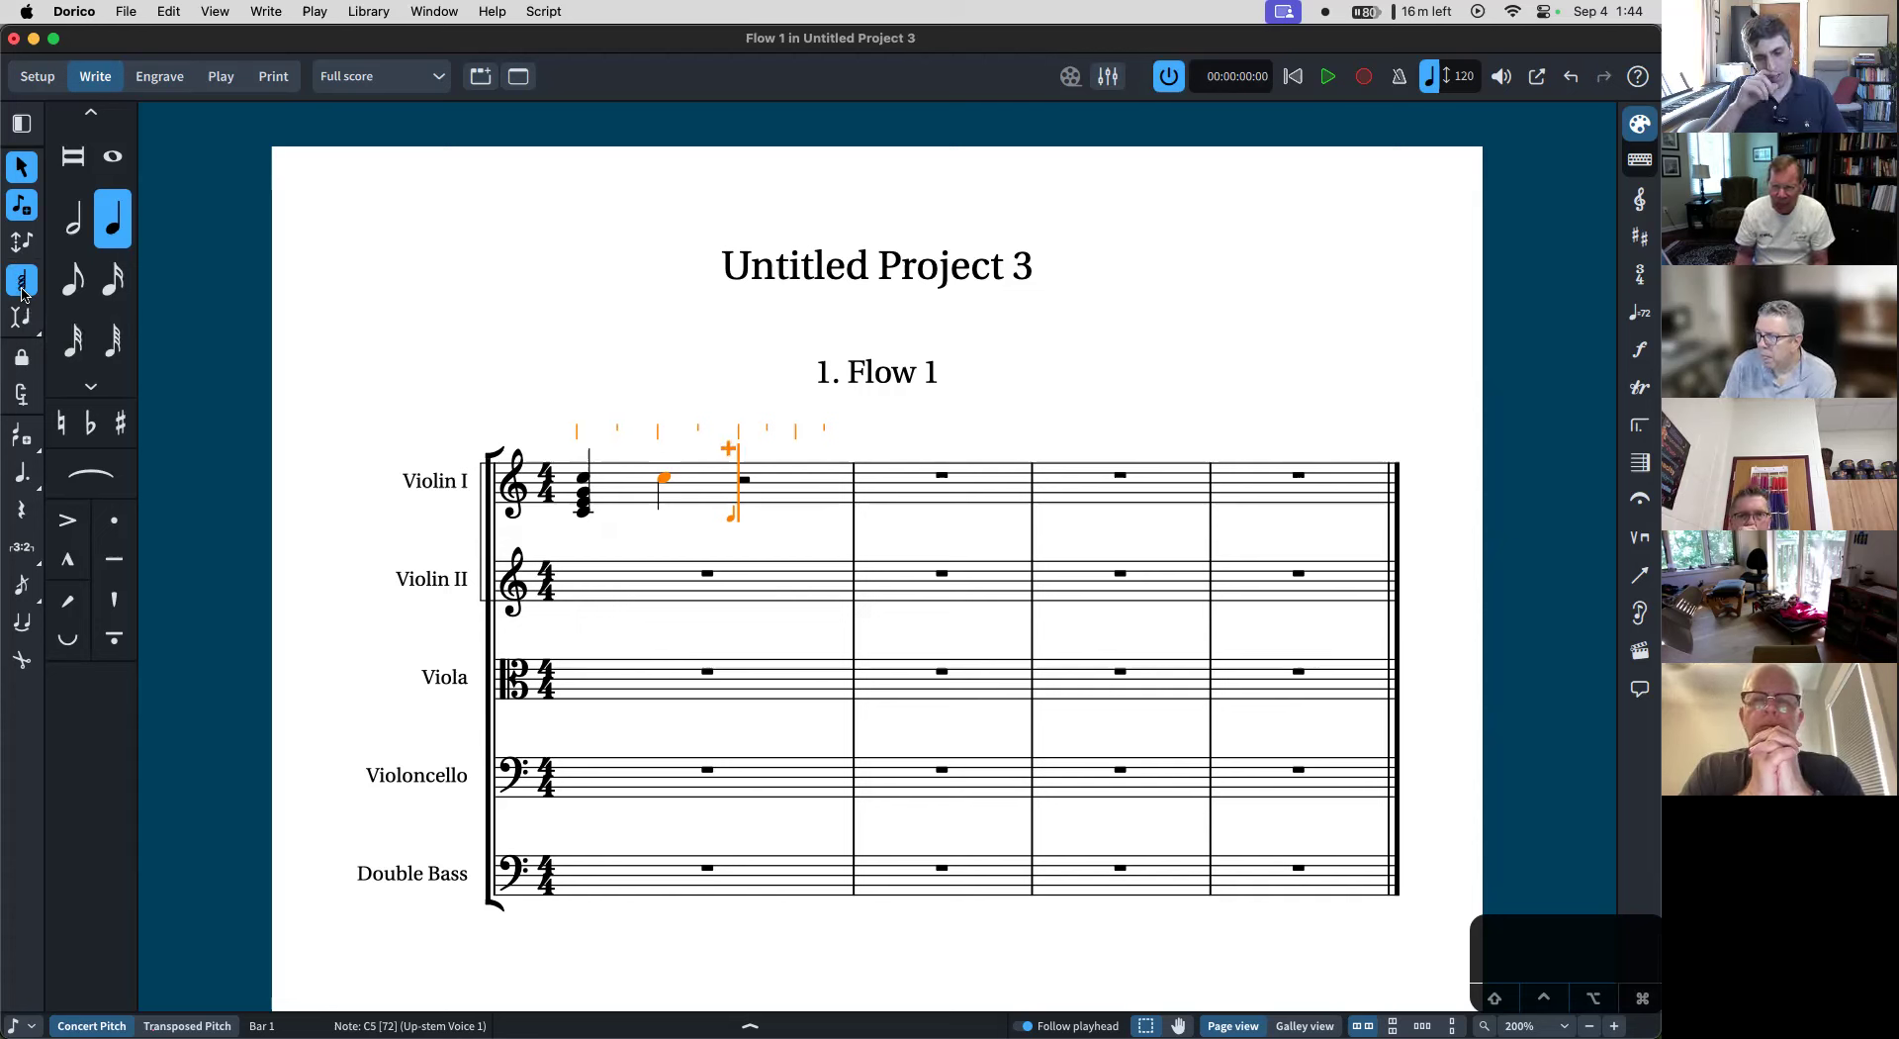
key("g")
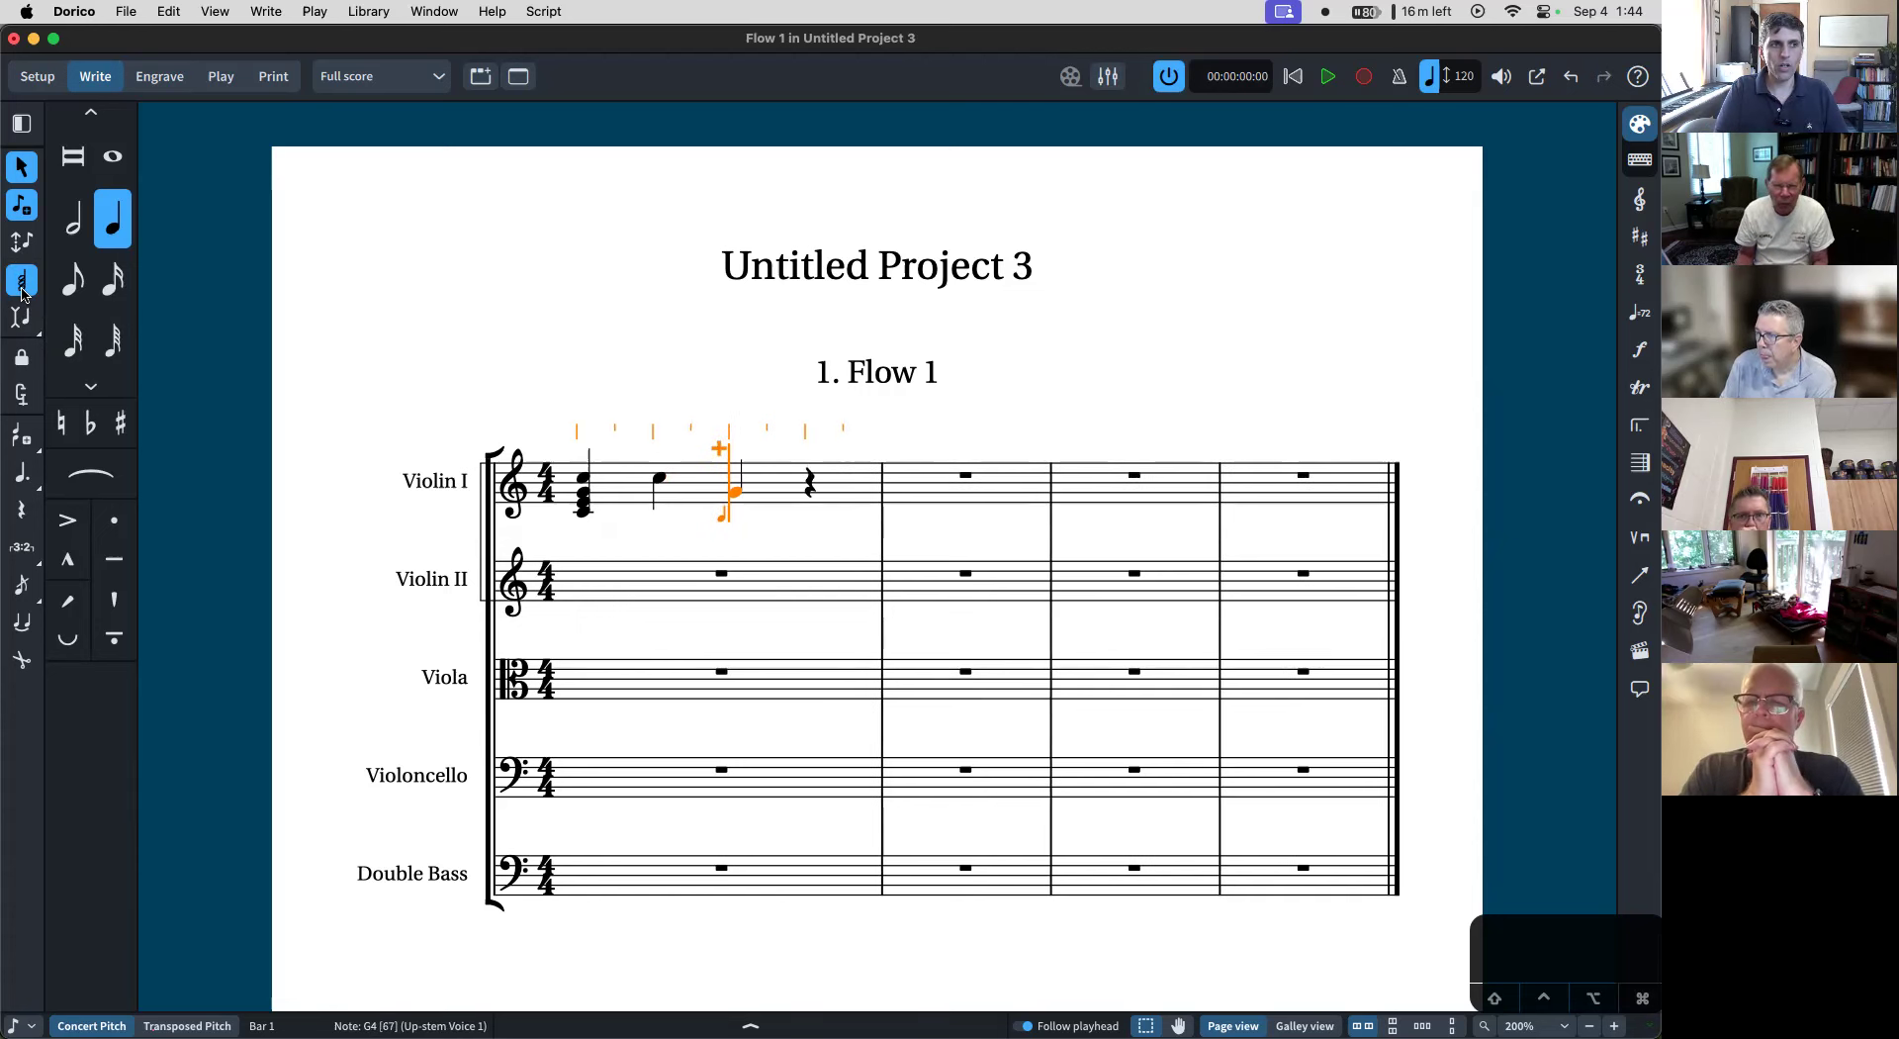
key("e")
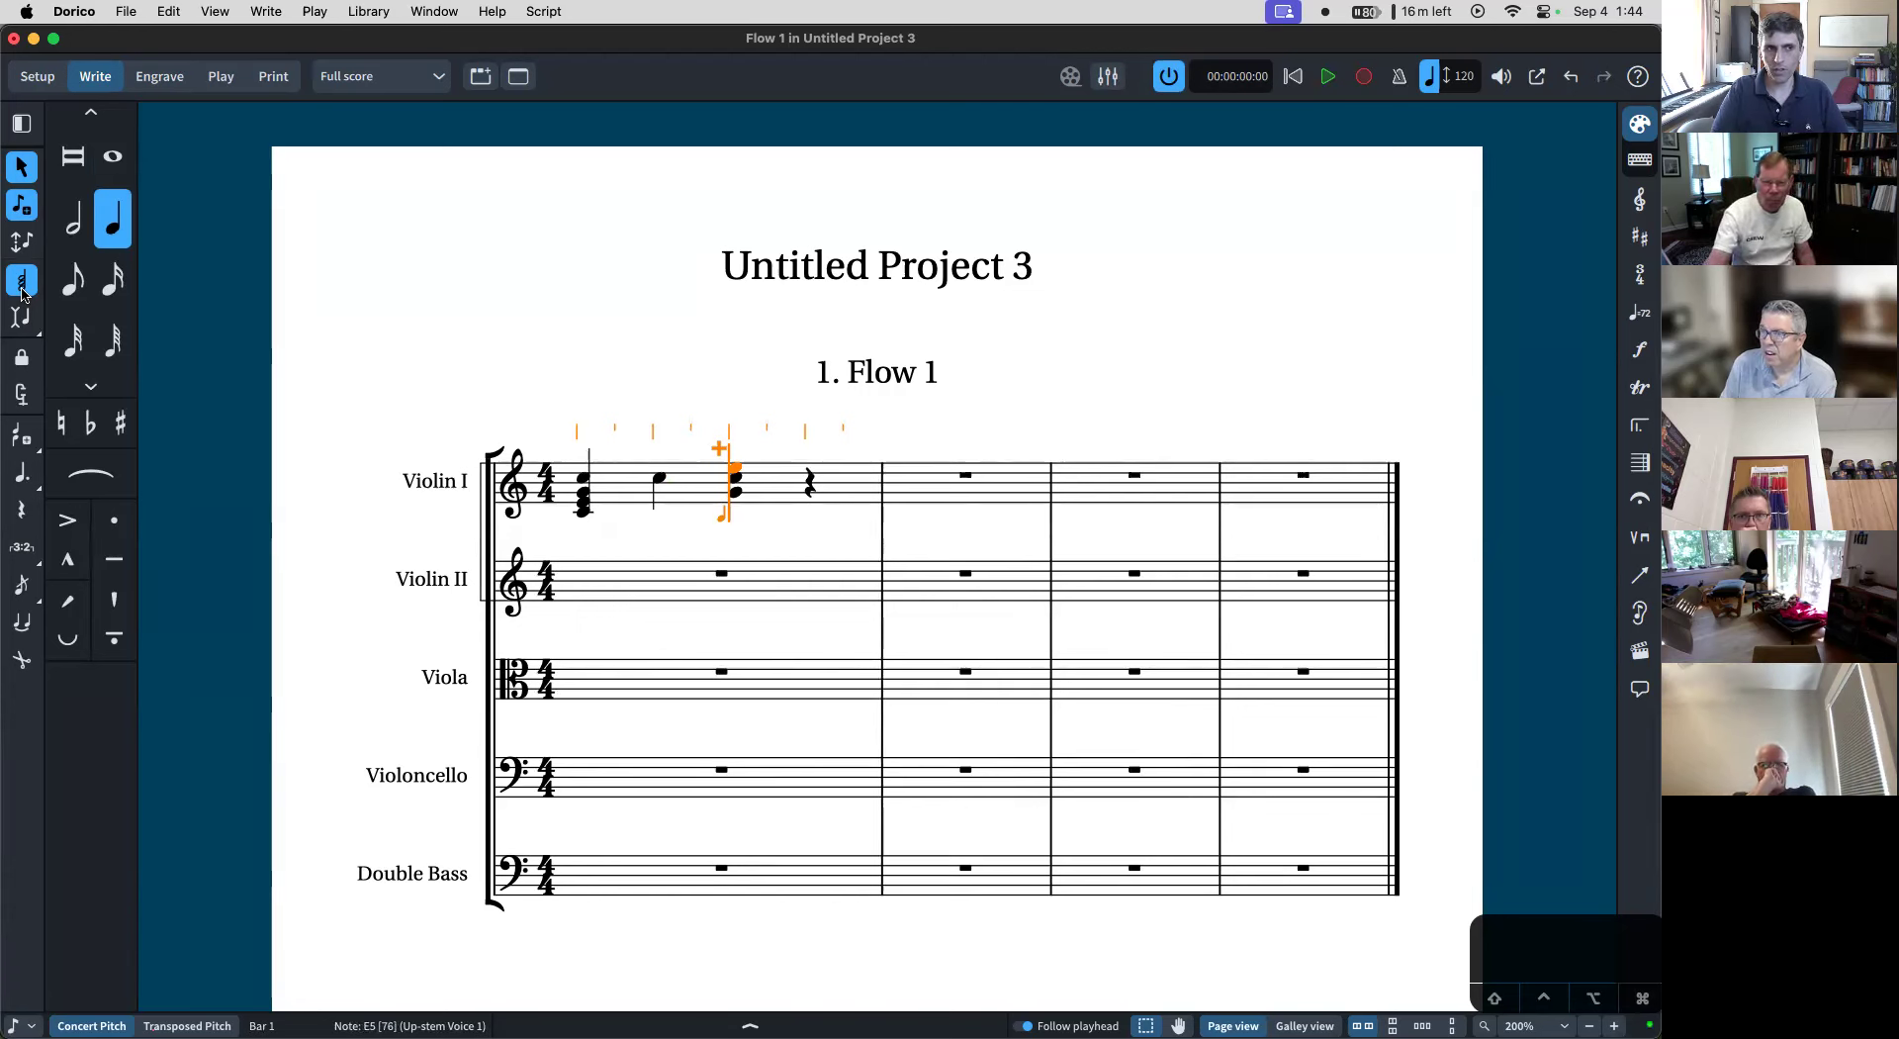
key("g")
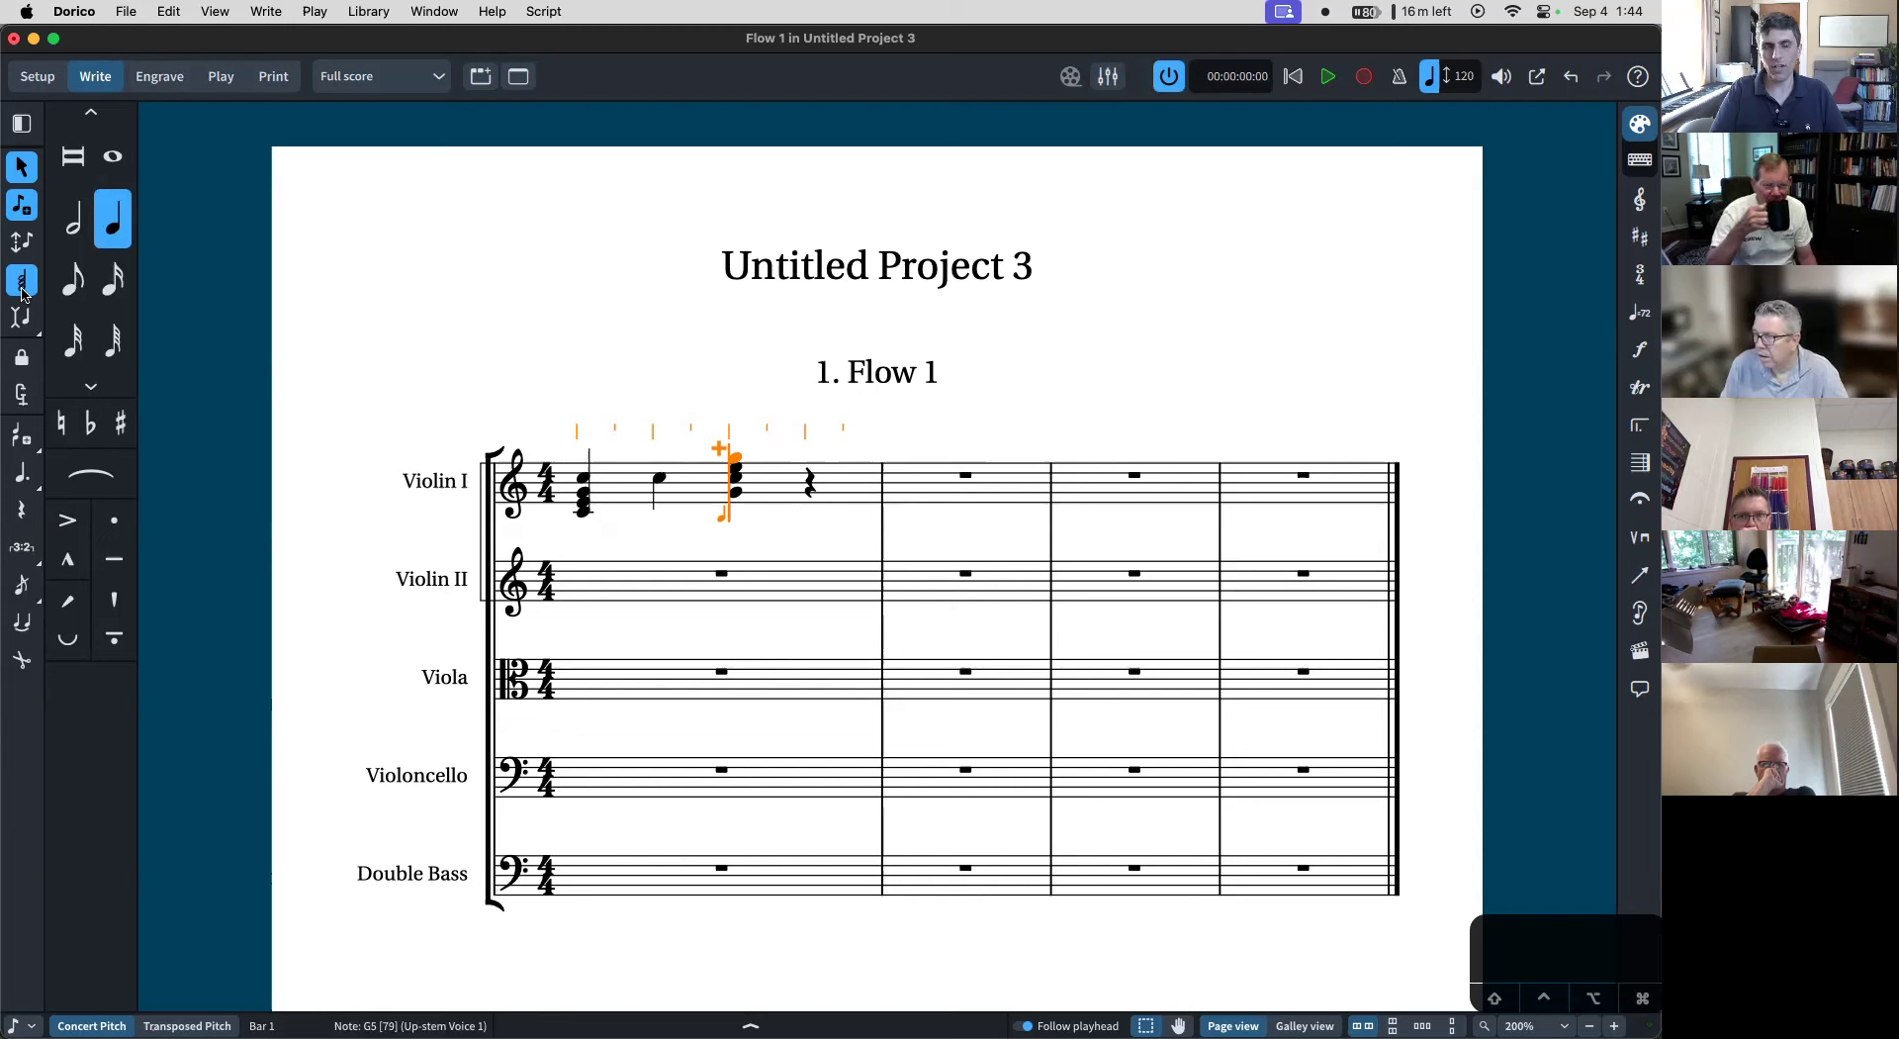
key("c")
key("space")
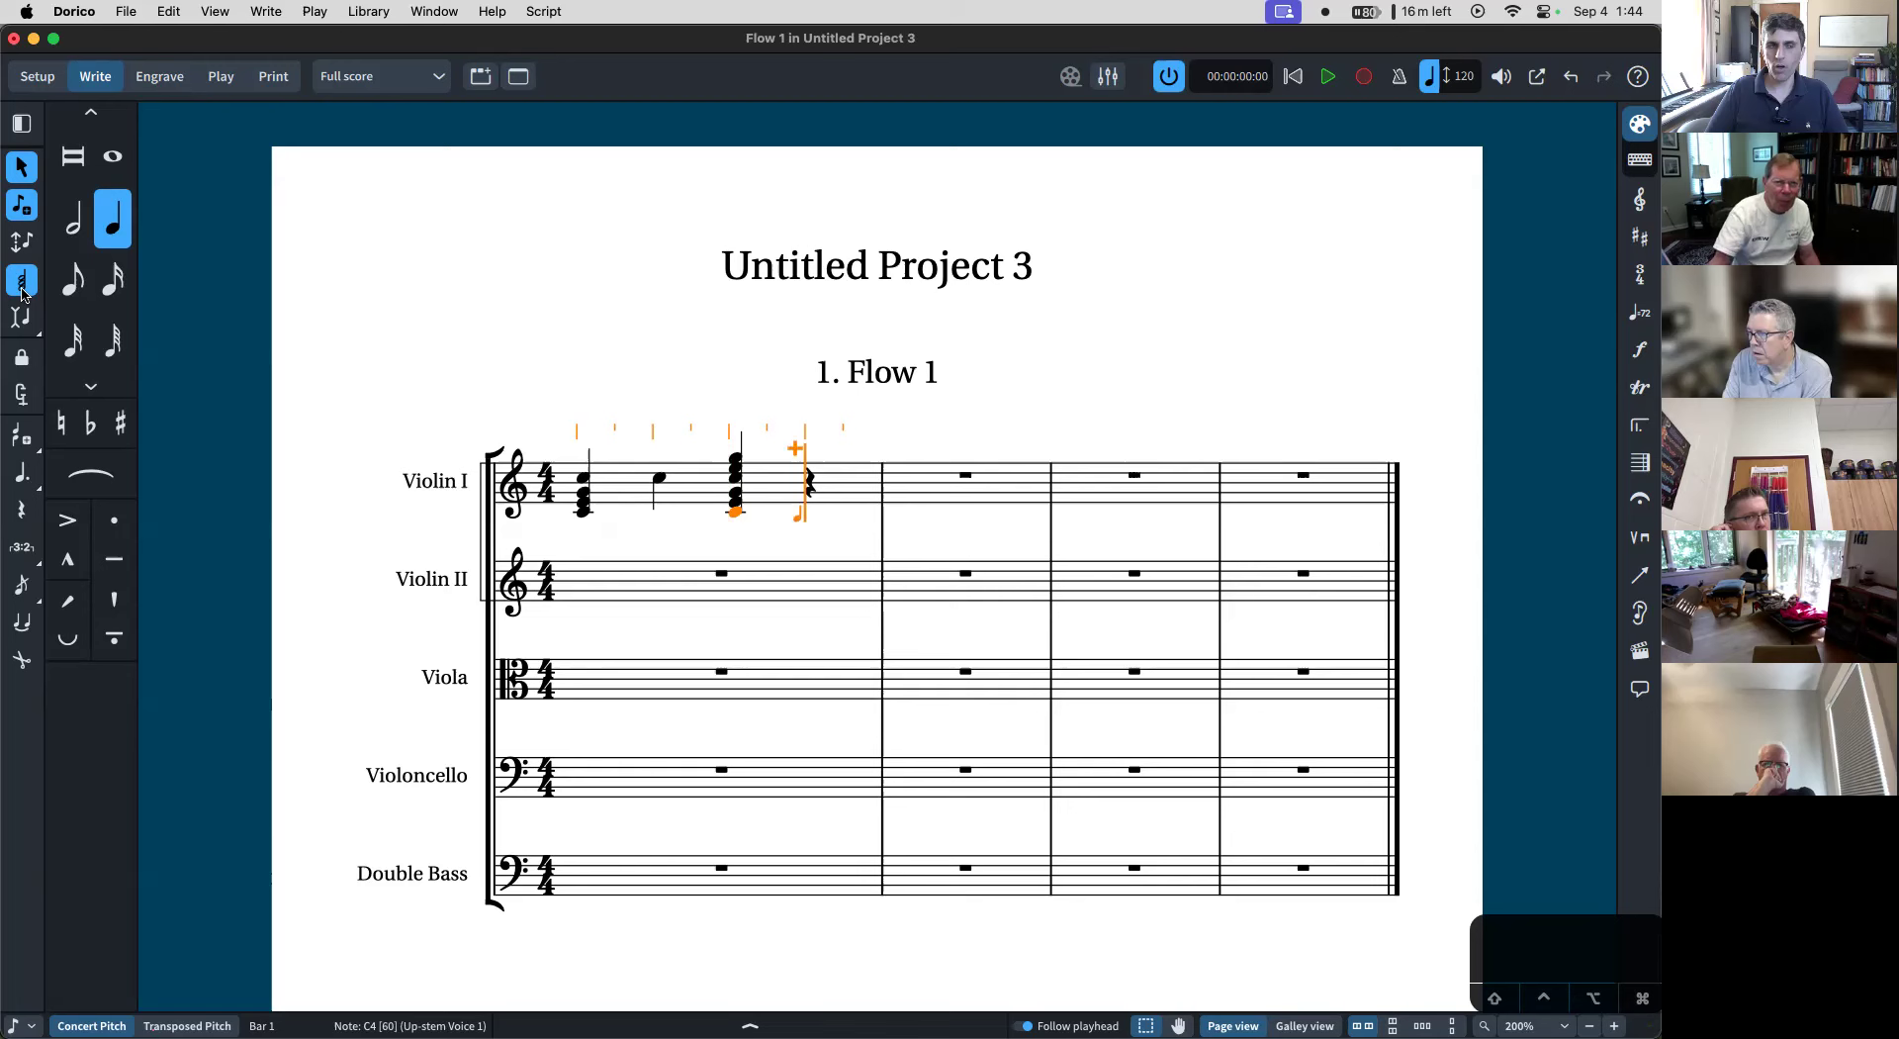
- Stack E4, F4, G4 and A4 on Violin I's fourth beat and enter a single A4 in bar 2 with chord input off
key("f")
key("e")
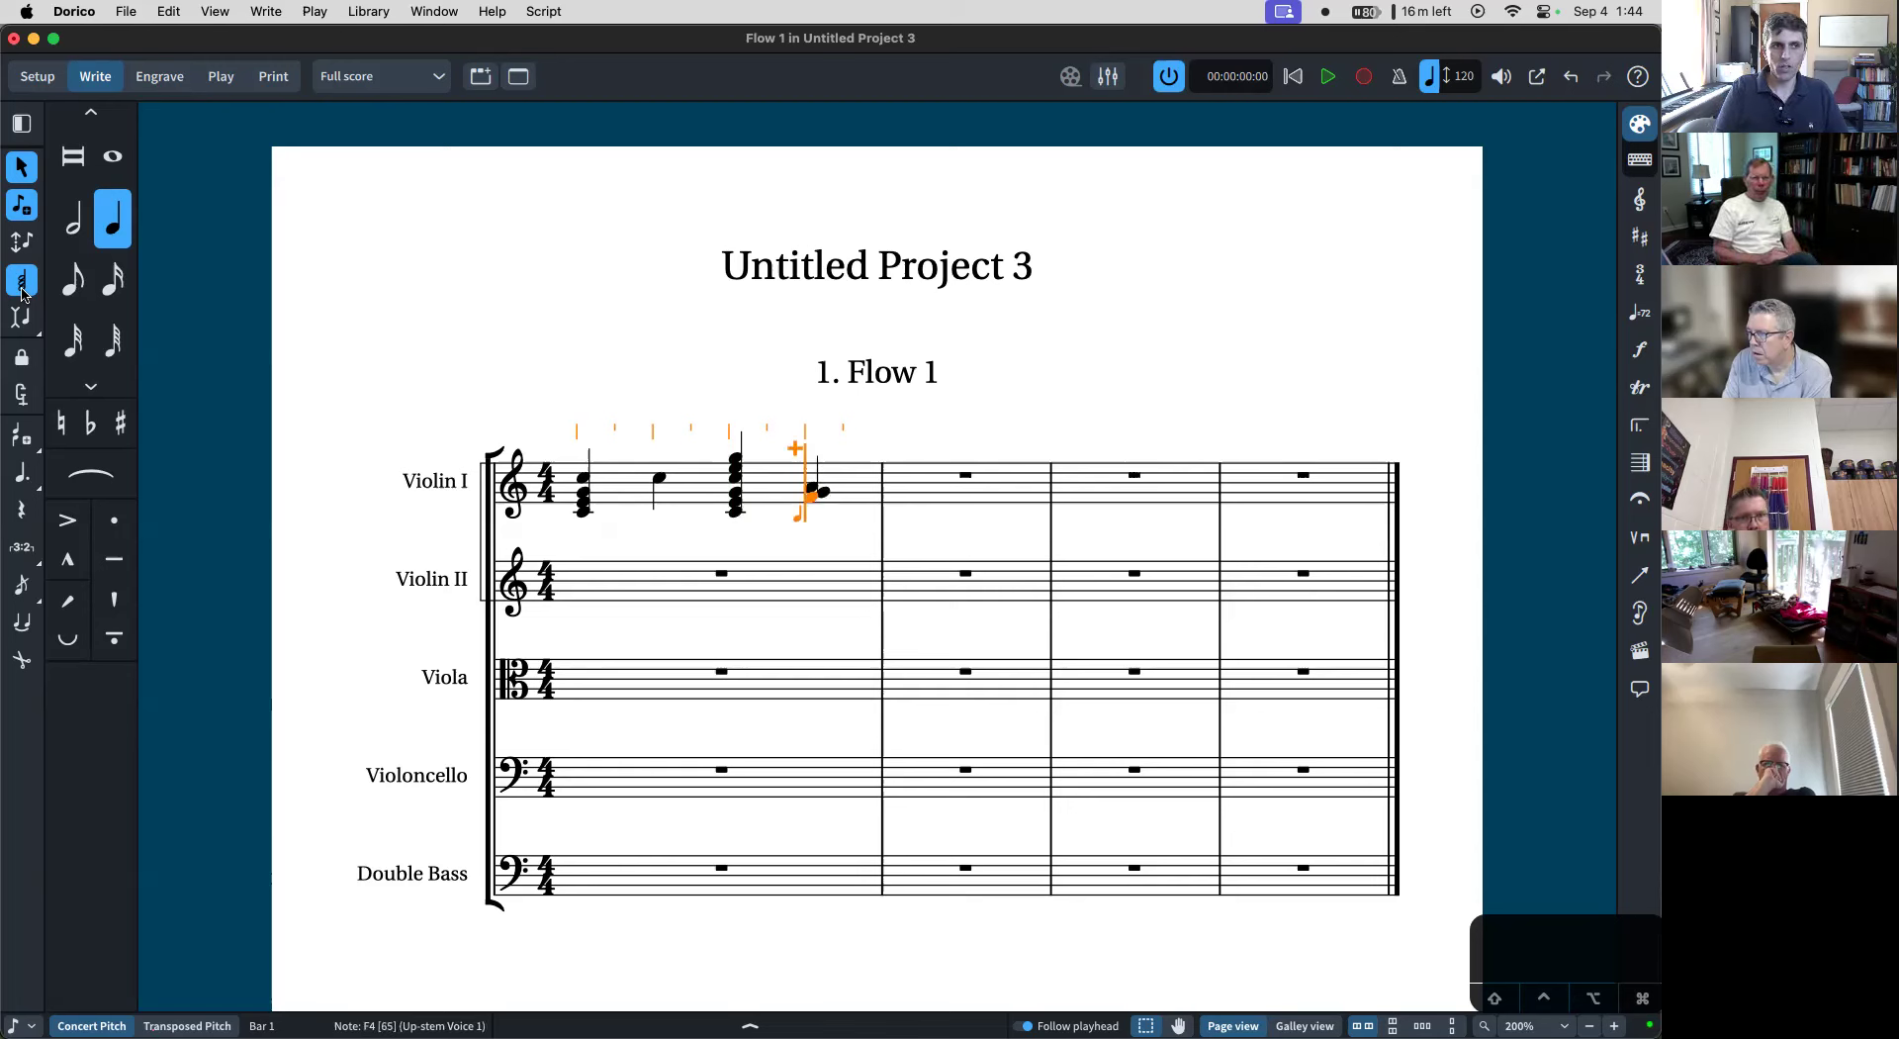
left_click(22, 281)
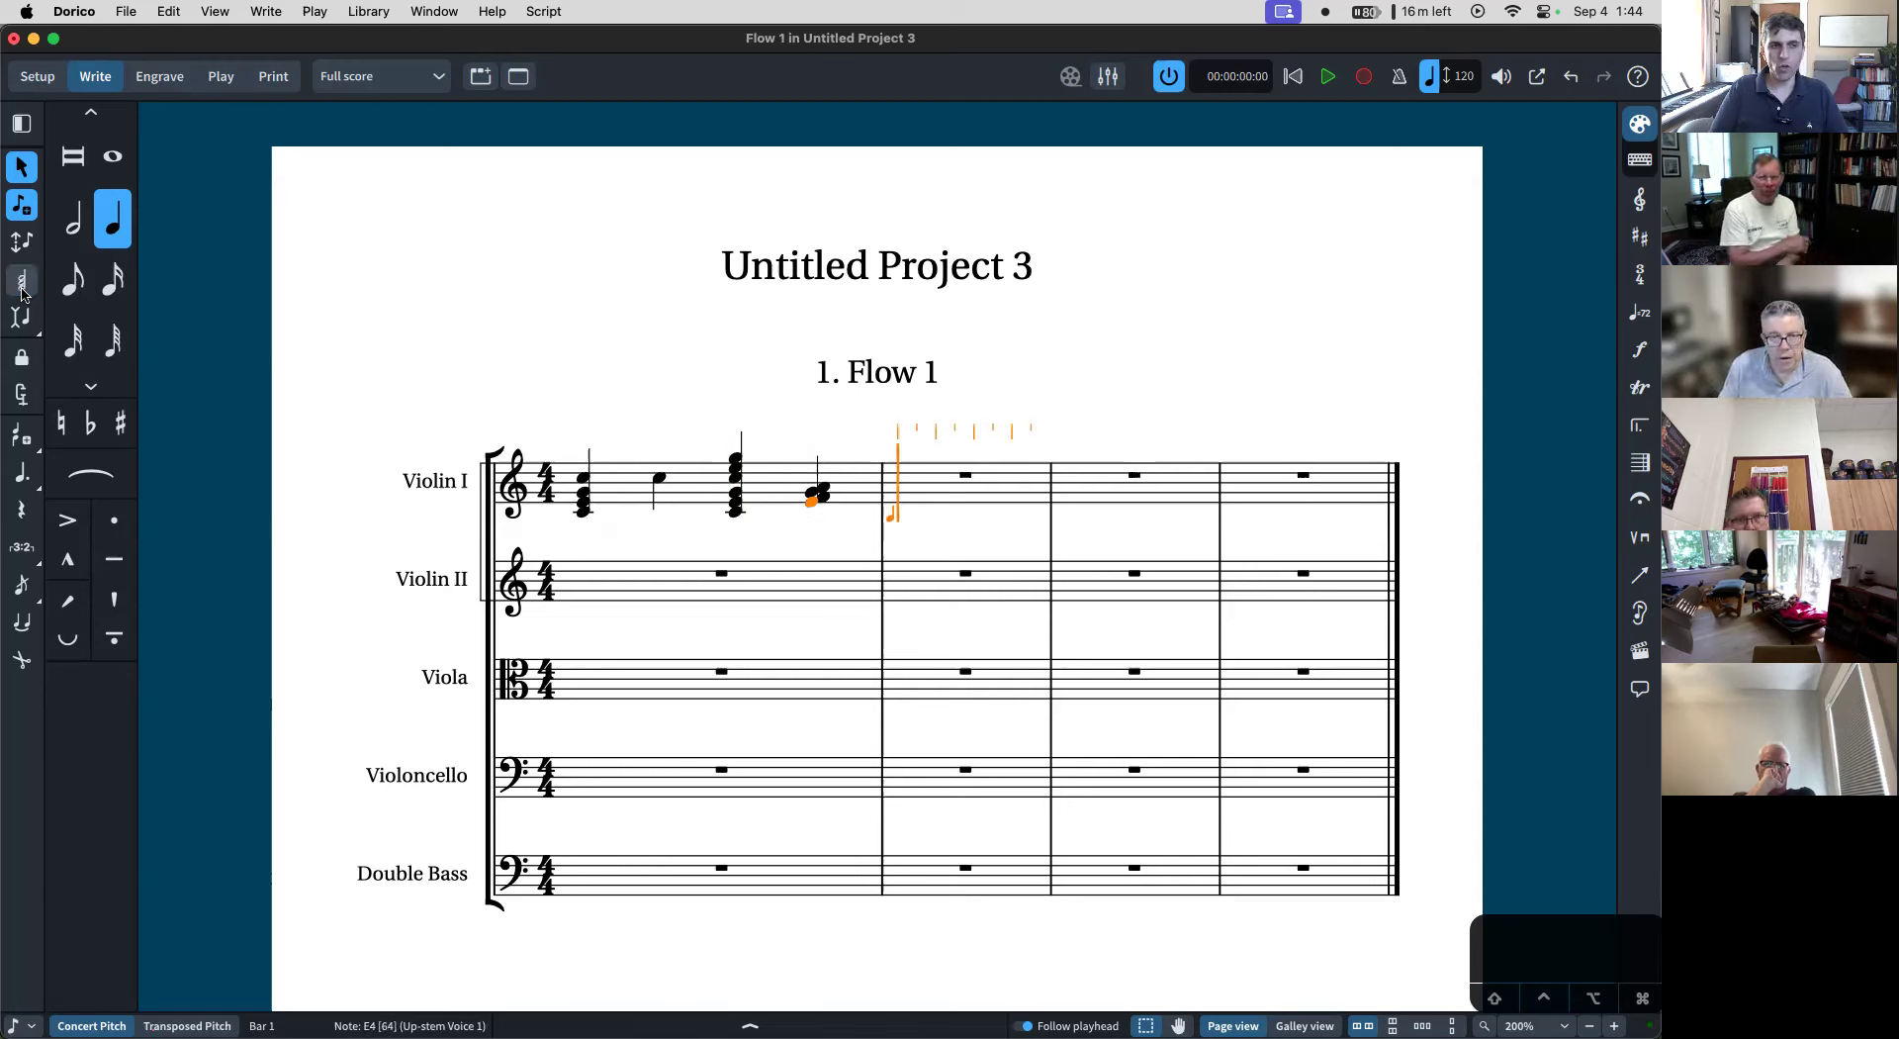
key("a")
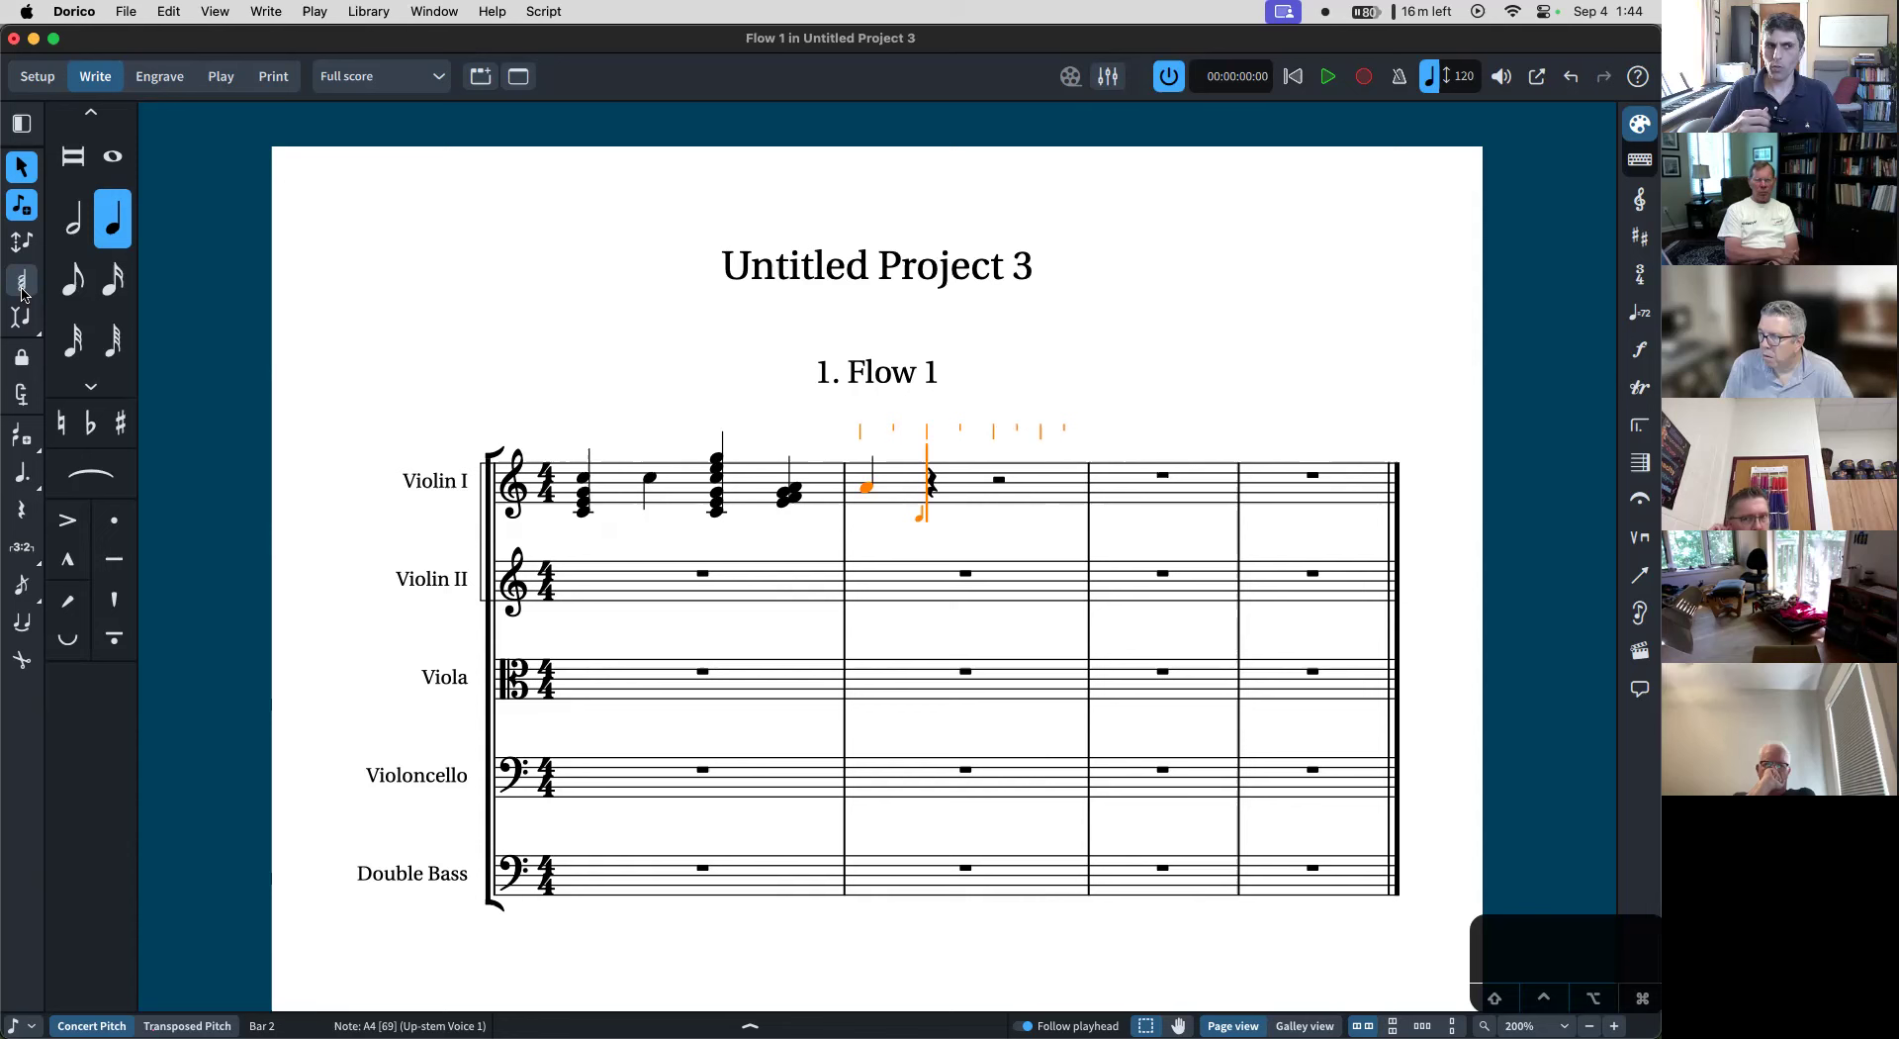
key("Escape")
- Delete the Violin I notes following the first chord and lengthen that chord to a half note
left_click(649, 477, "shift")
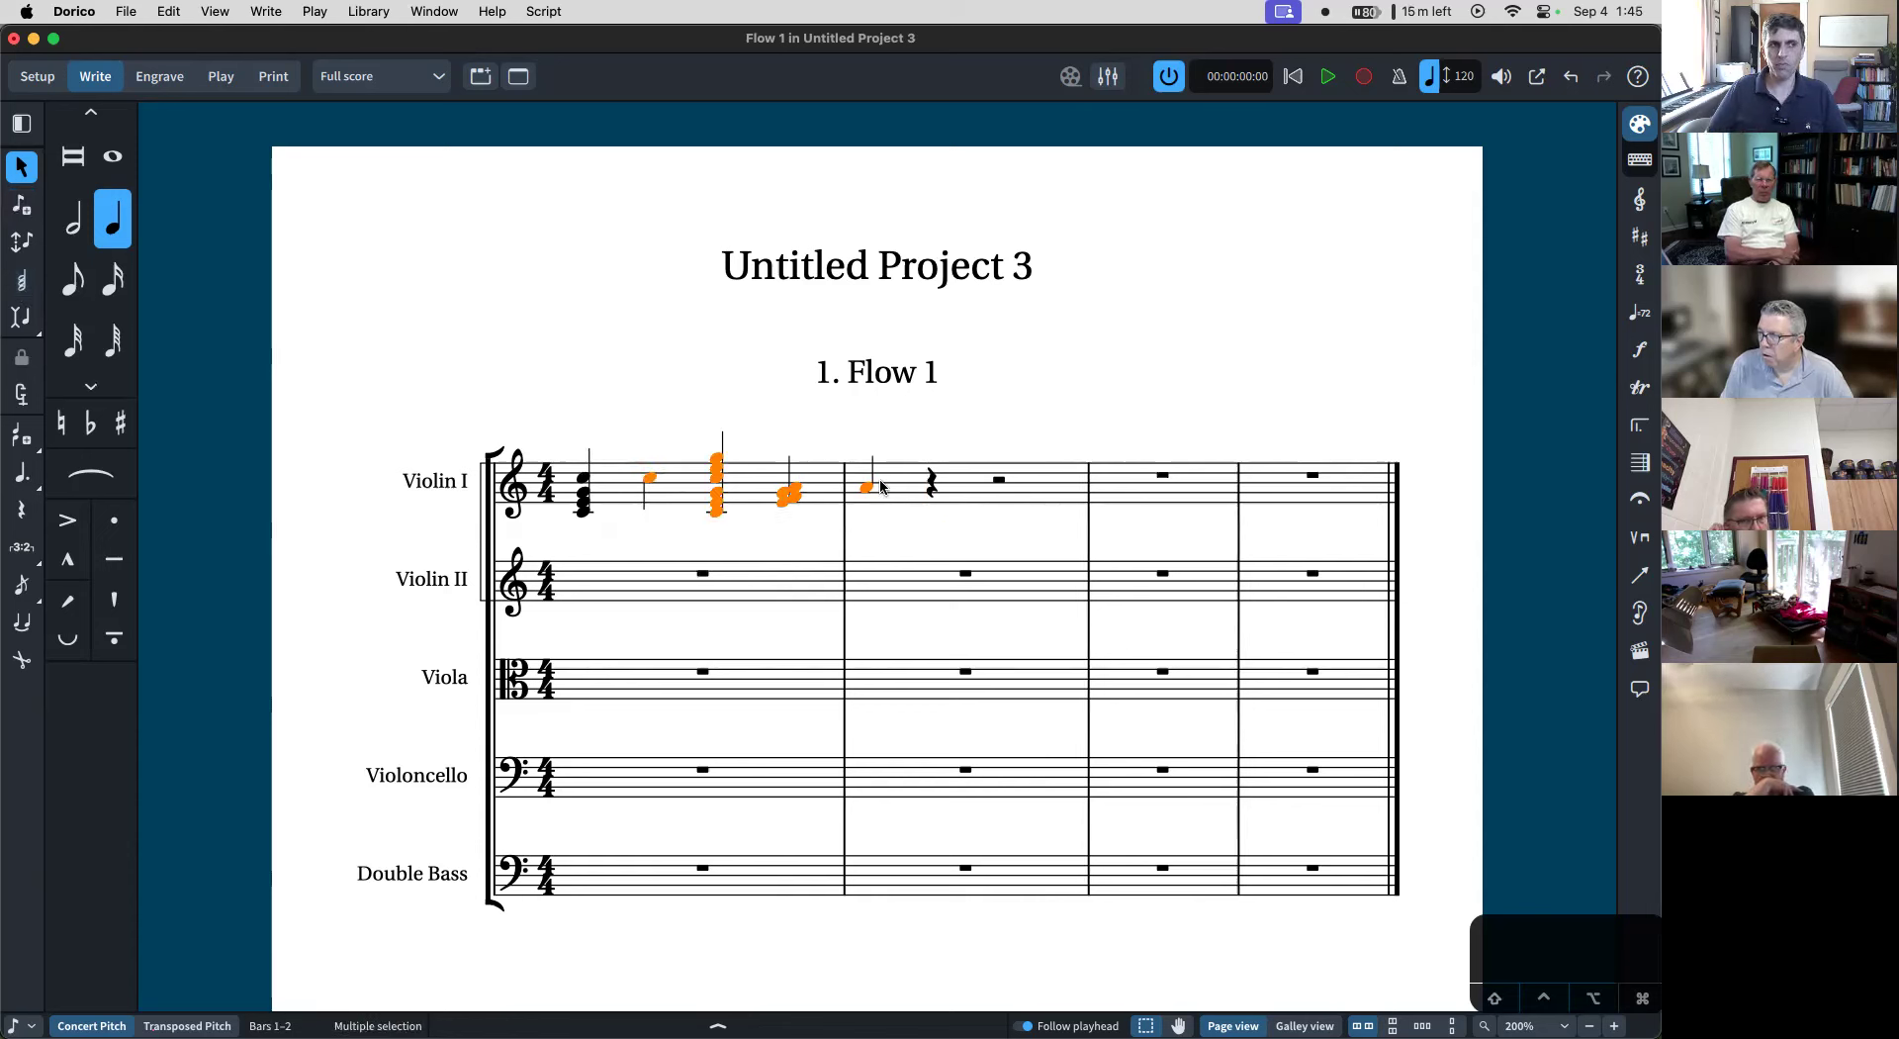
key("Delete")
key("alt+6")
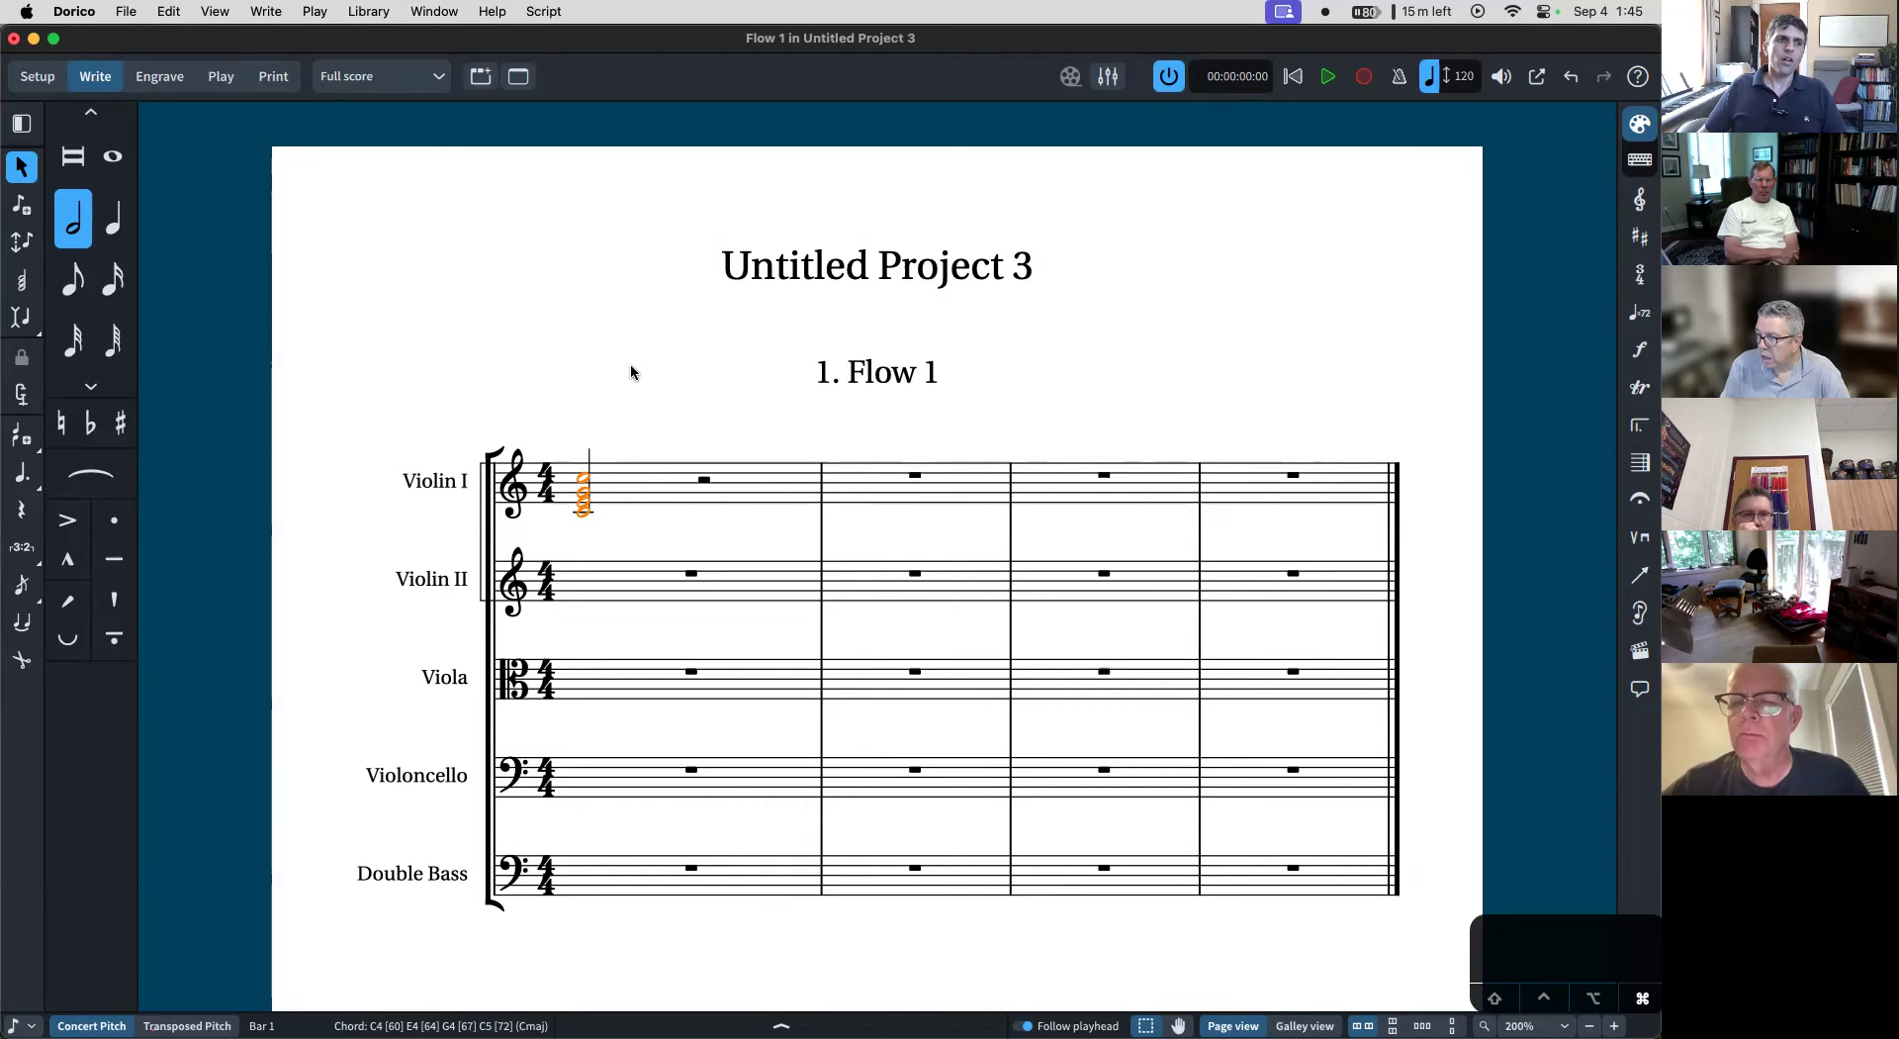
key("super+plus")
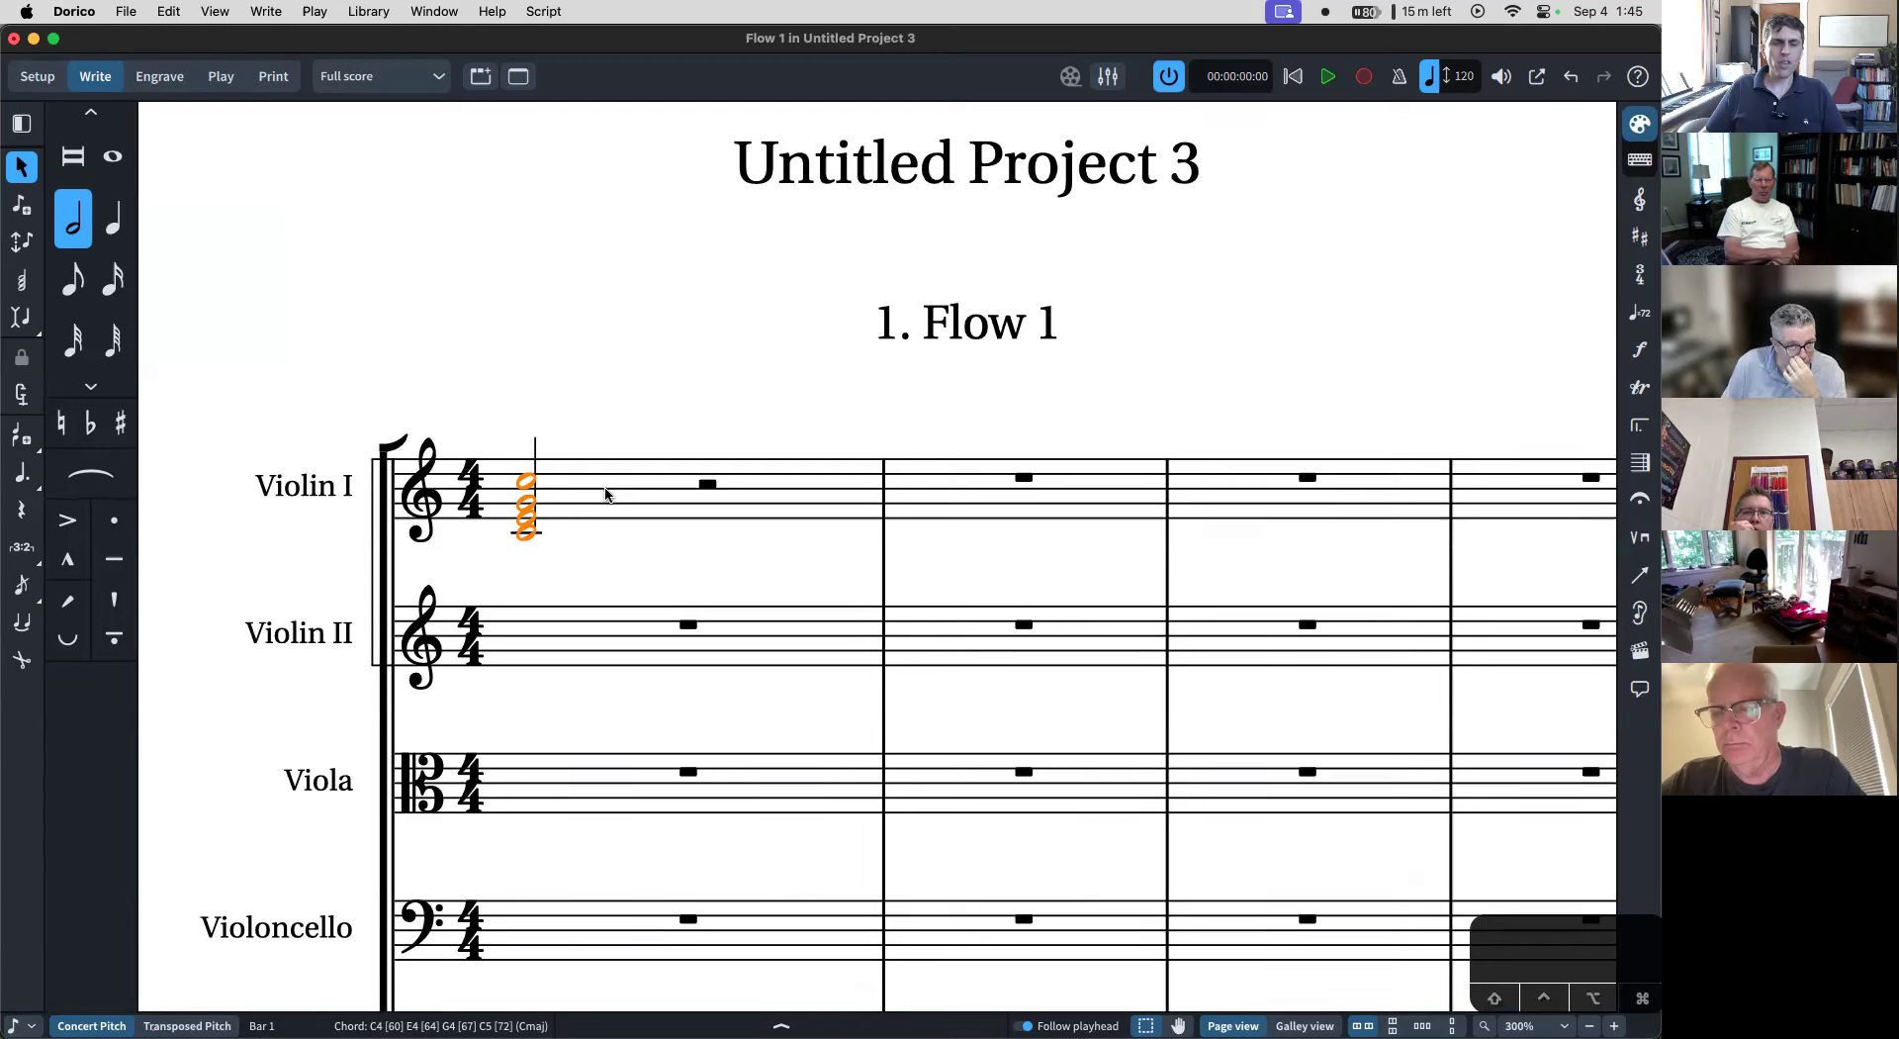
- Enter three more half-note chords in Violin I through bar 2: G3-B3-D4-F4, C4-E4-G4-B4 and D4-F4-B4-D5
key("Return")
key("super+Right")
key("Left")
key("Left")
key("Left")
key("Left")
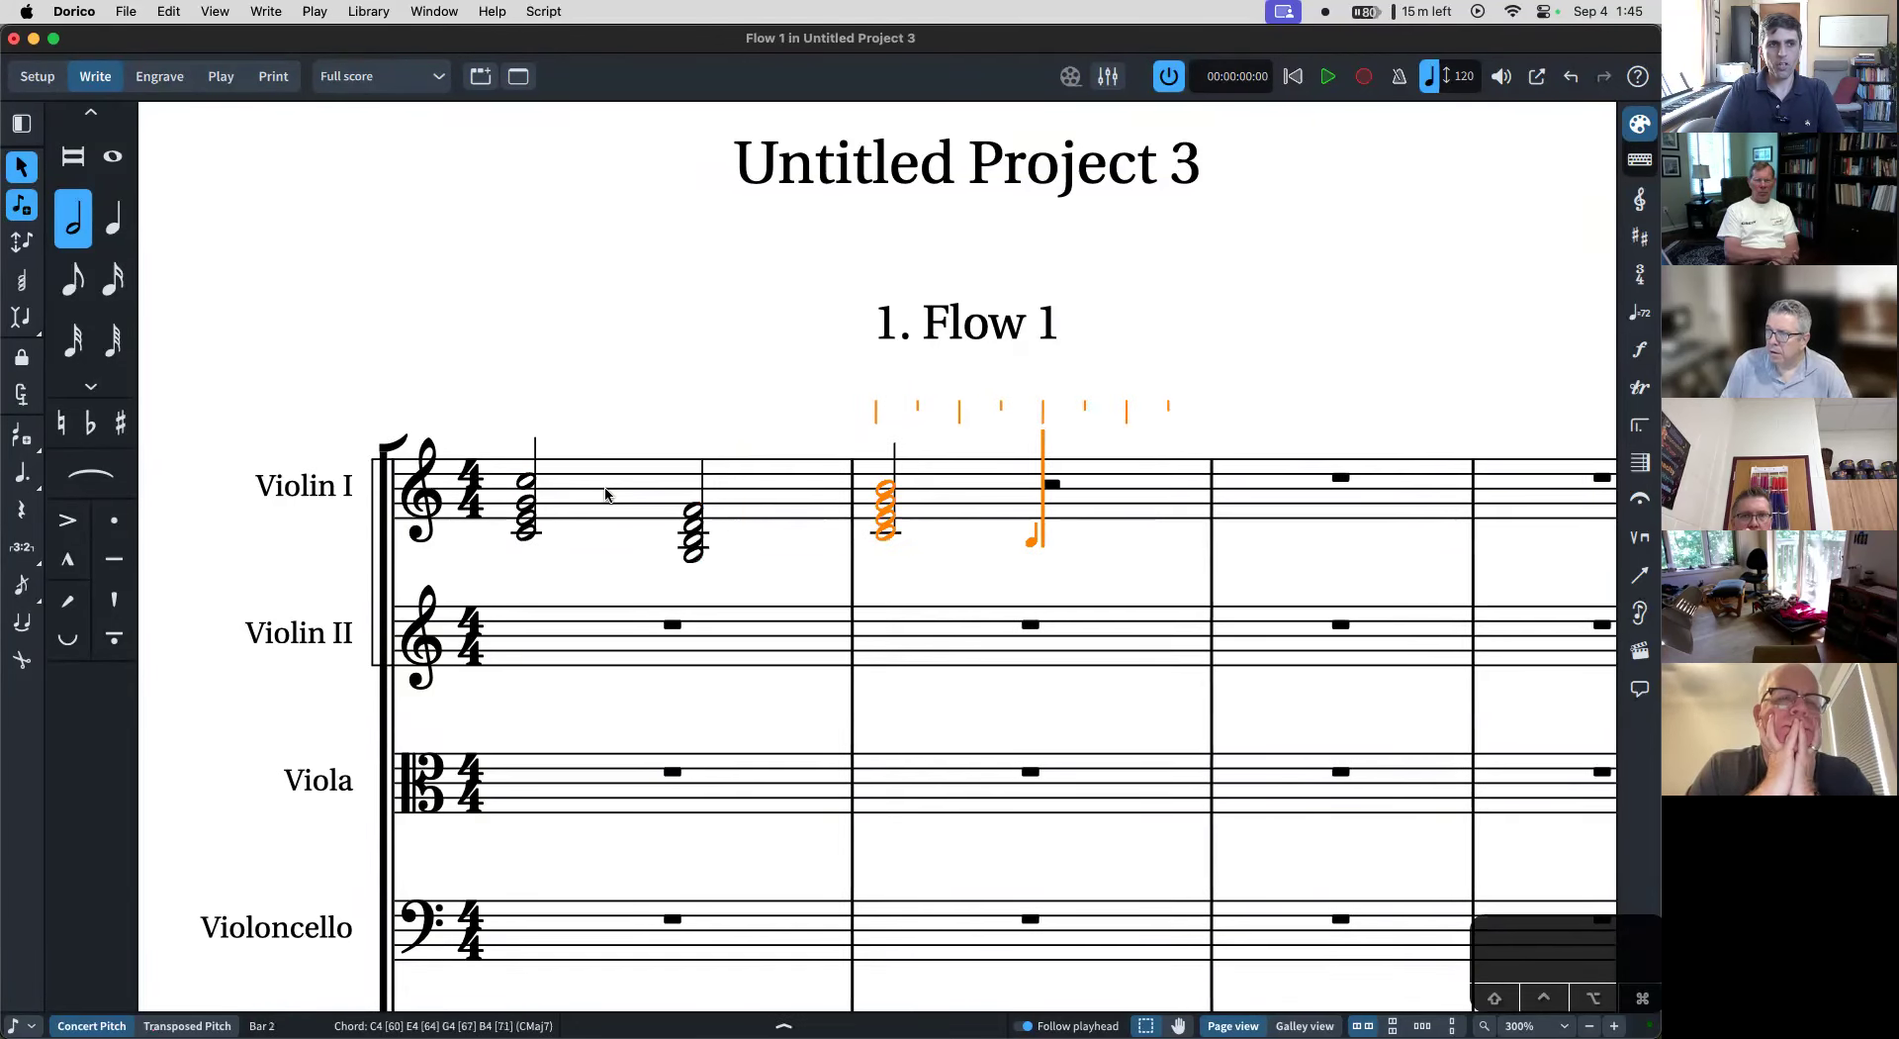
key("super+z")
key("super+z")
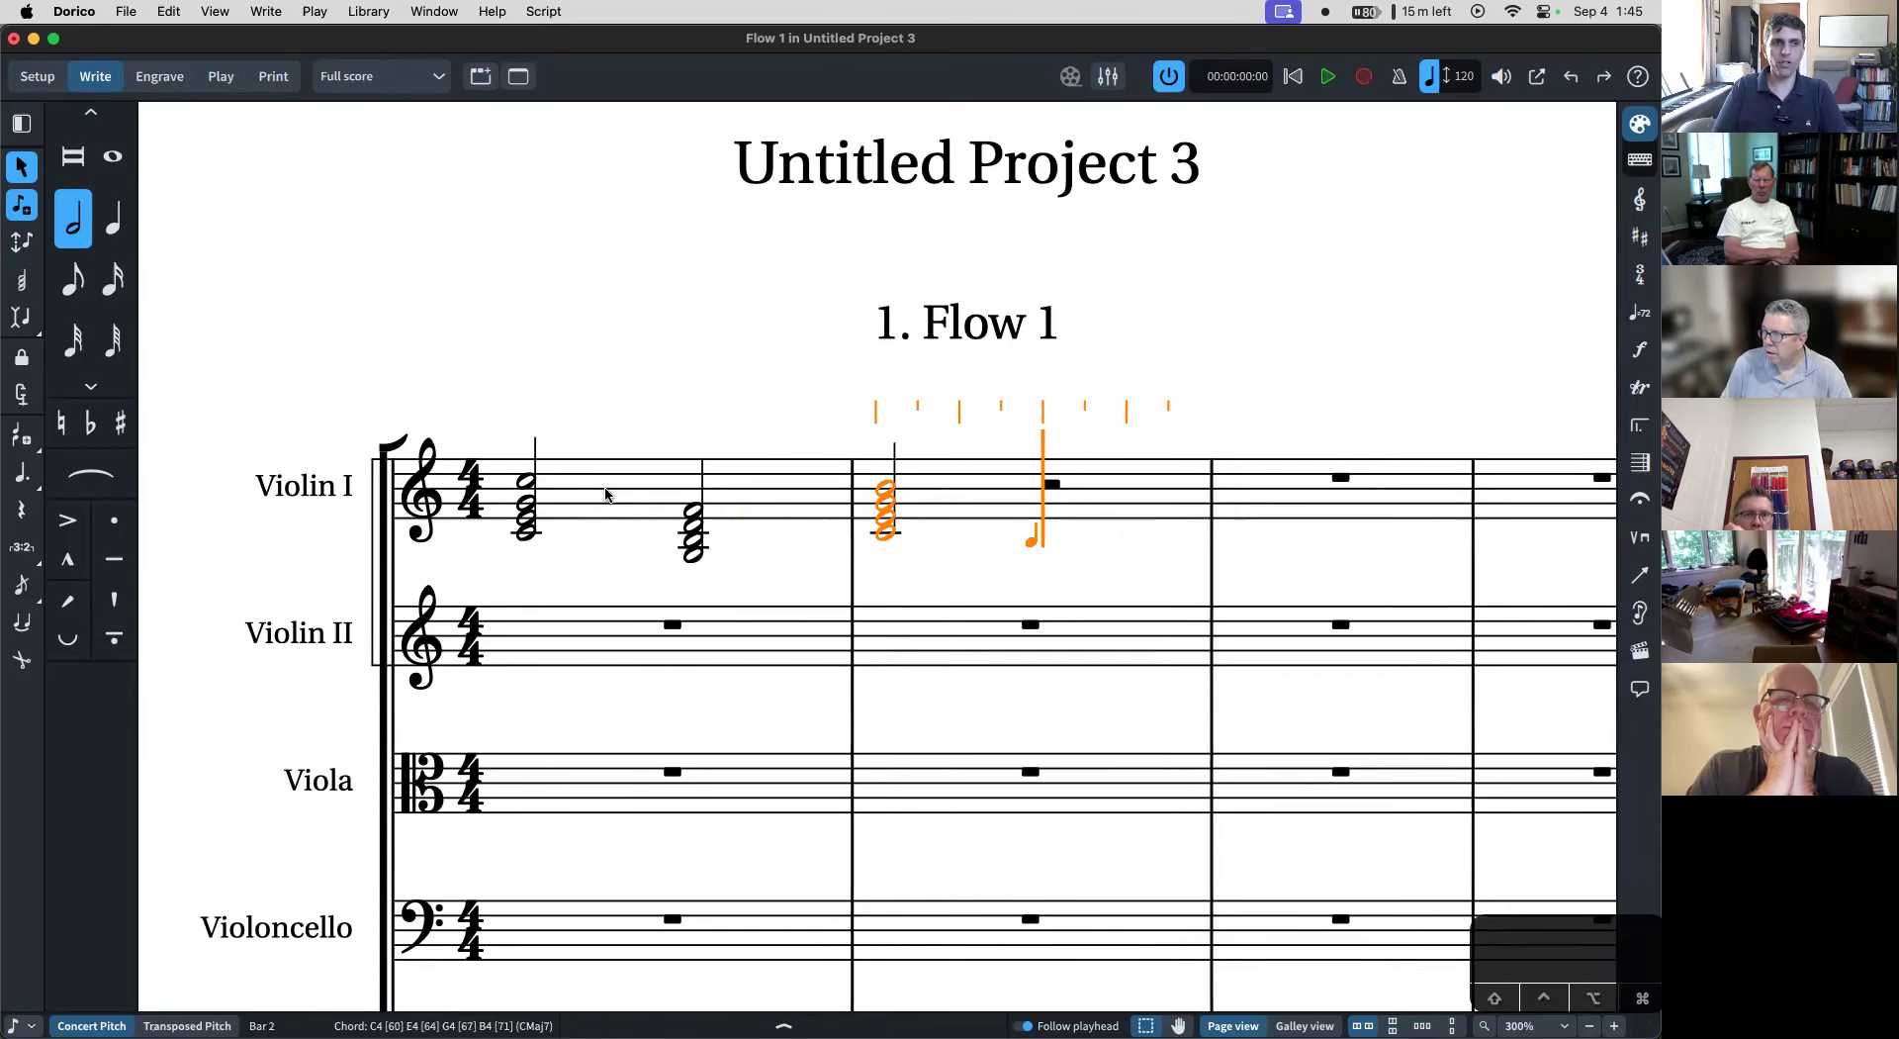
key("Escape")
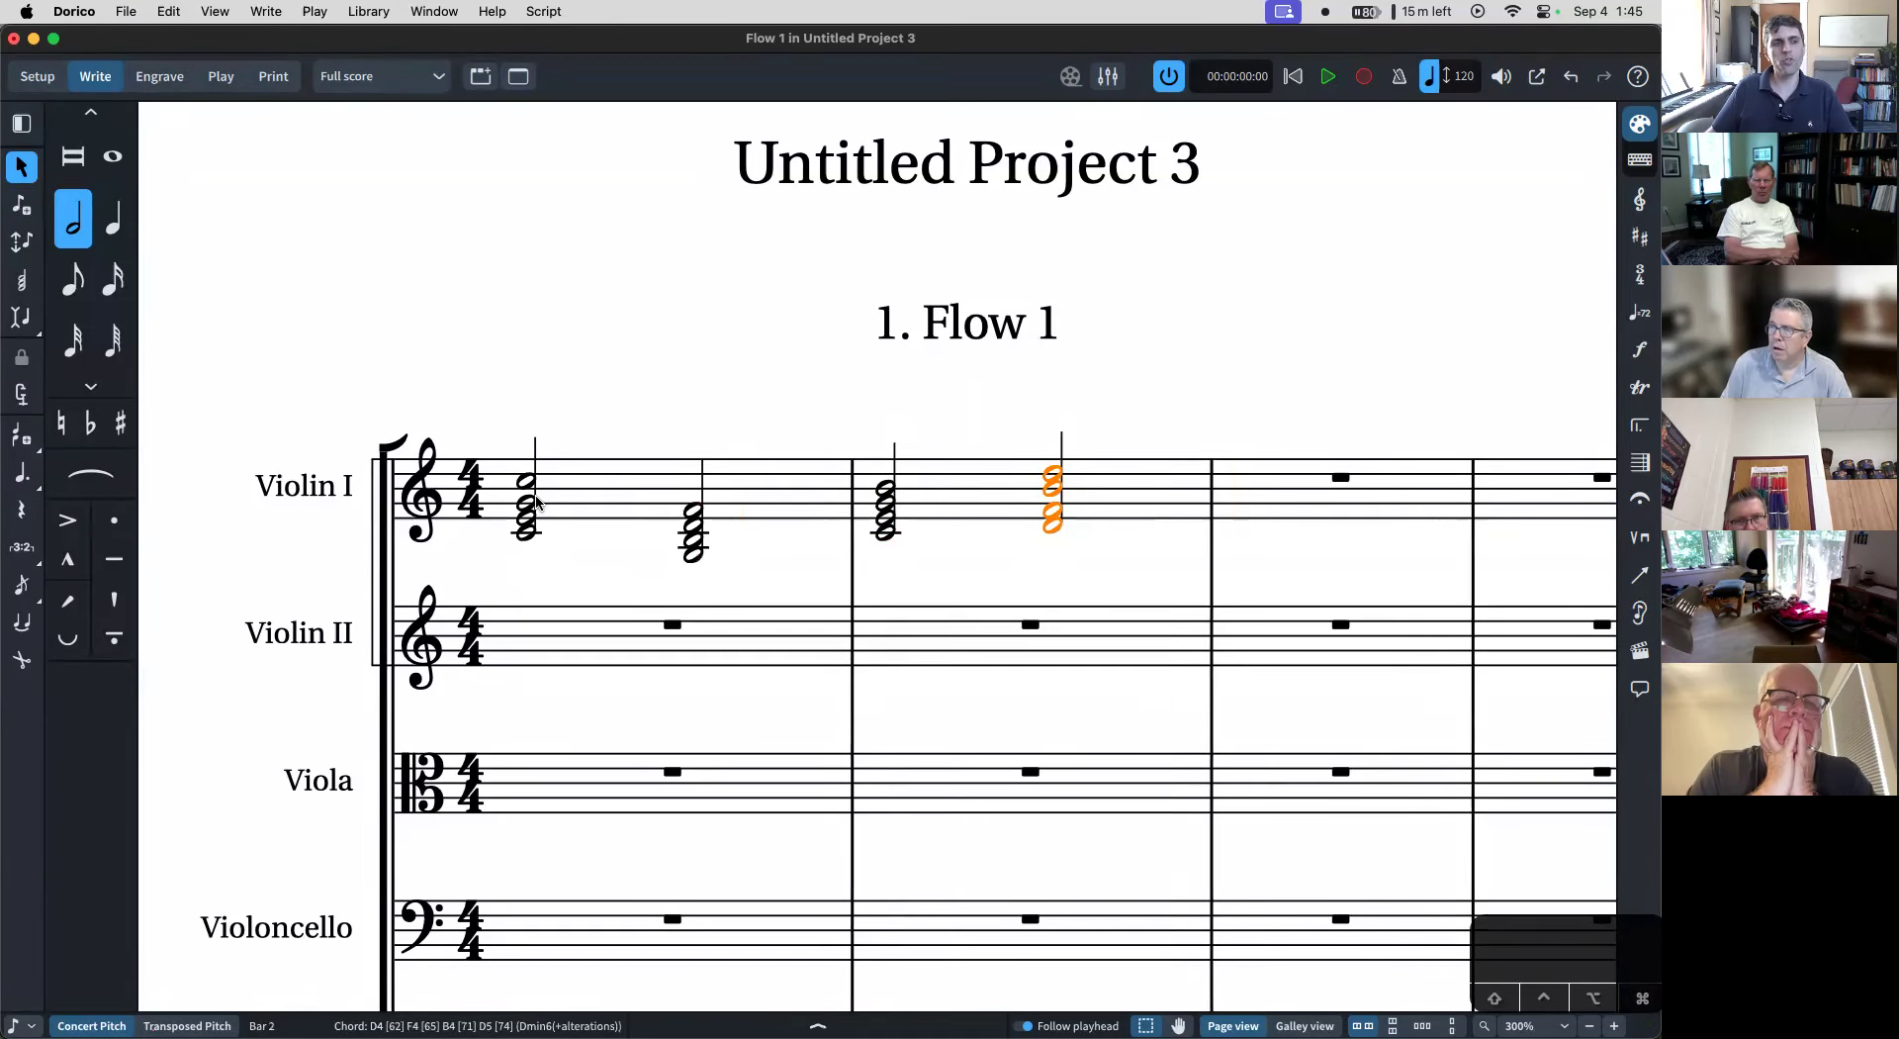
- Select all four Violin I chords and narrow the selection with Filter Second Note or Single Notes
left_click(534, 490, "shift")
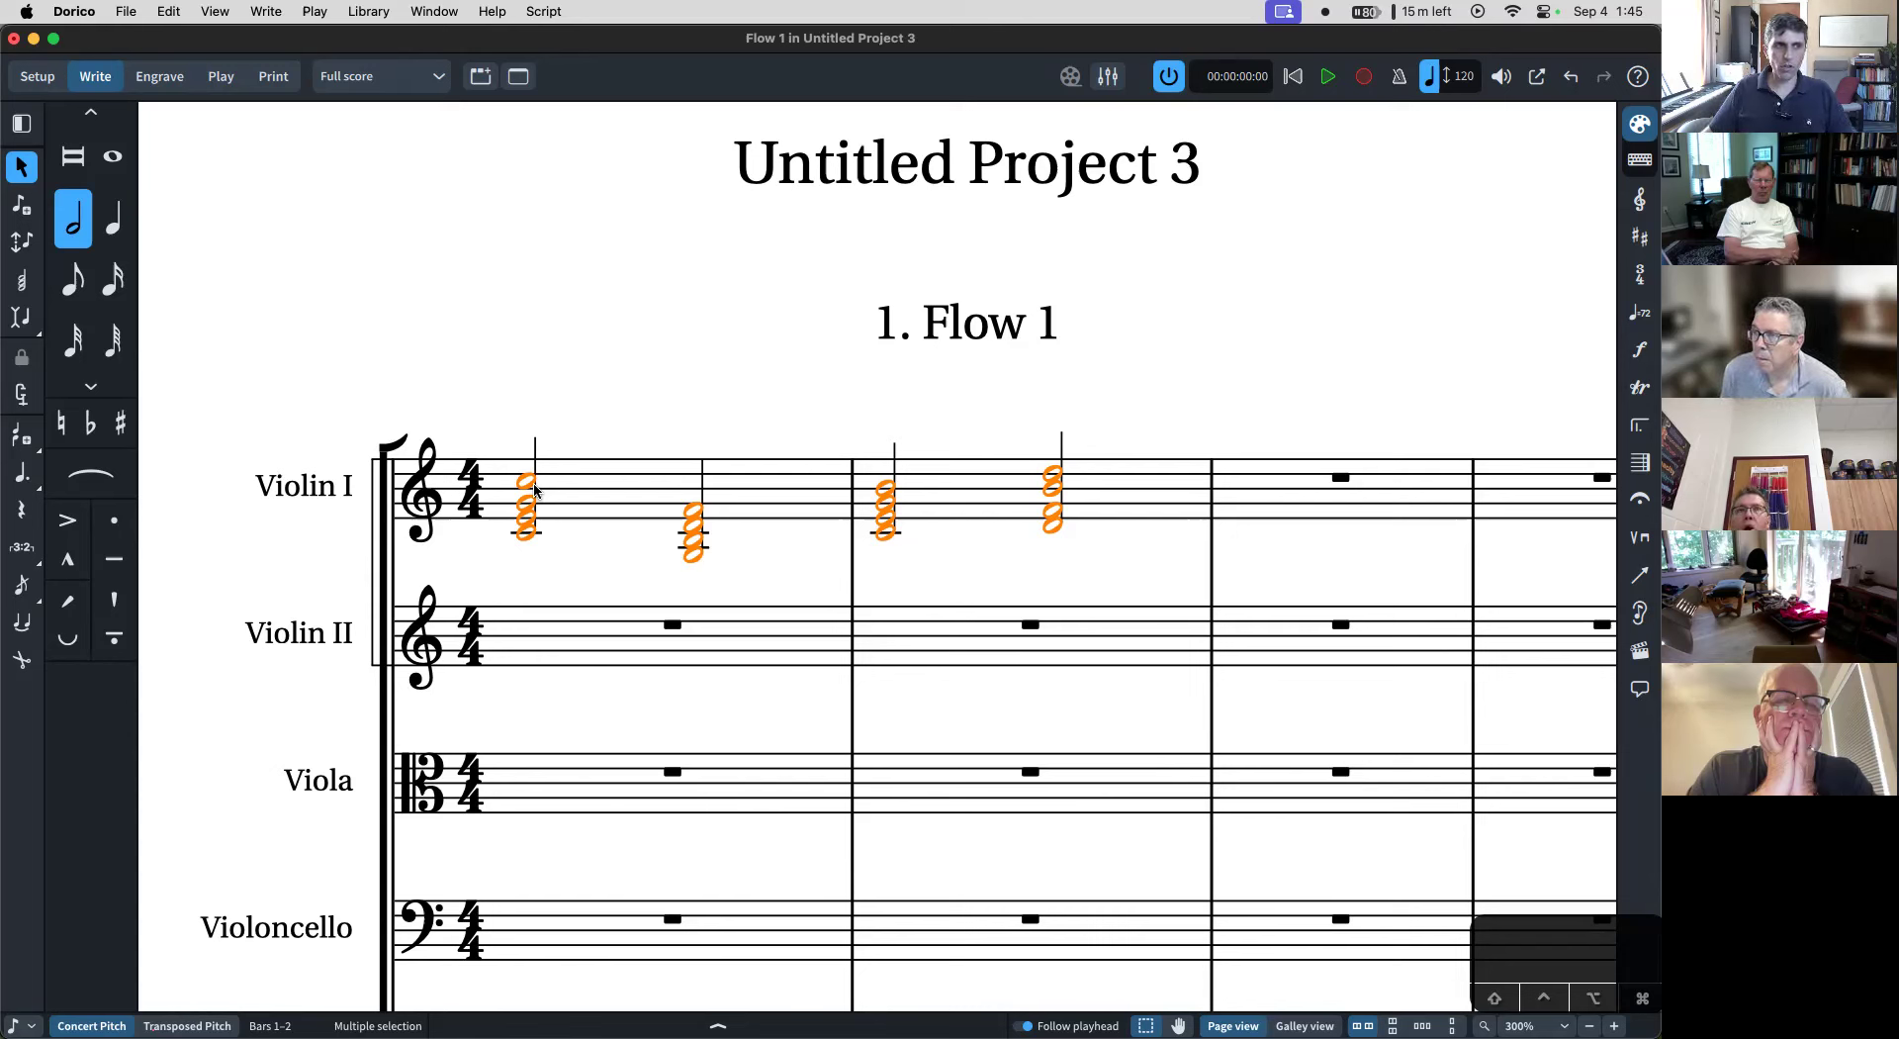
type("j")
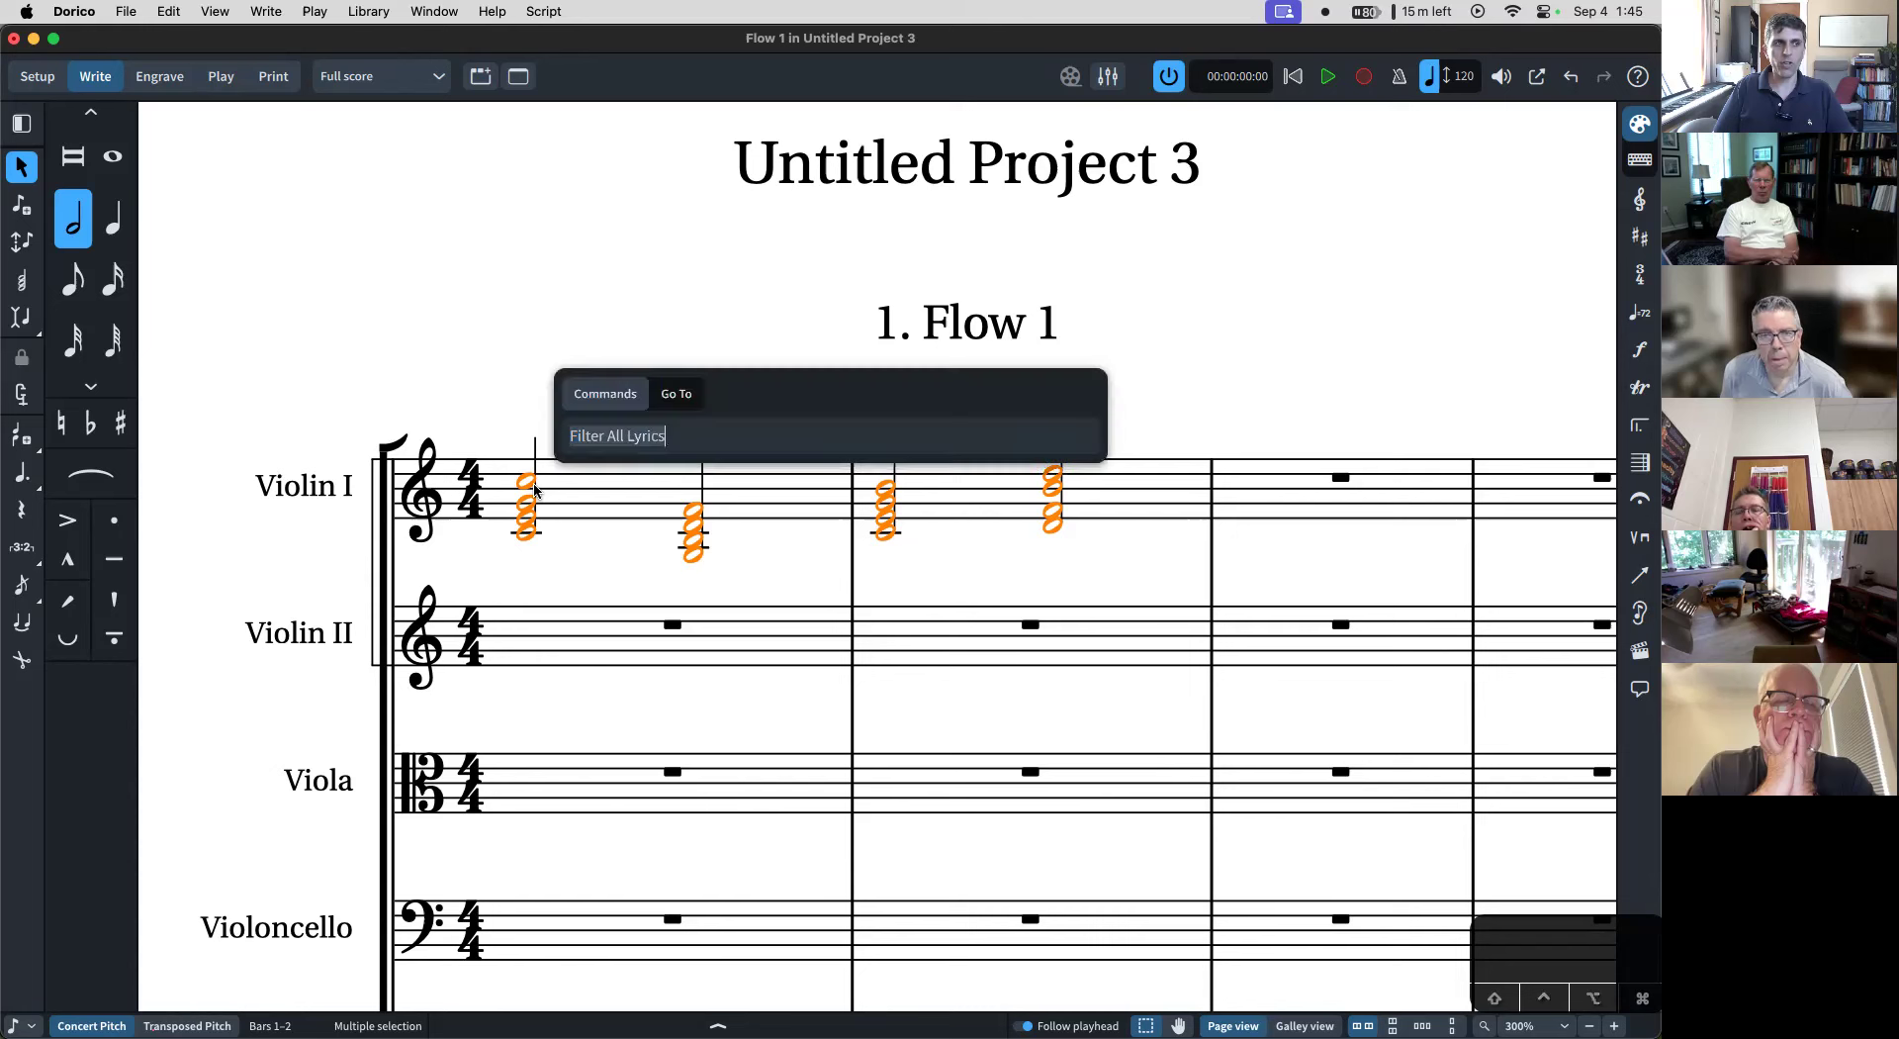
type("filter")
type(" 2nd")
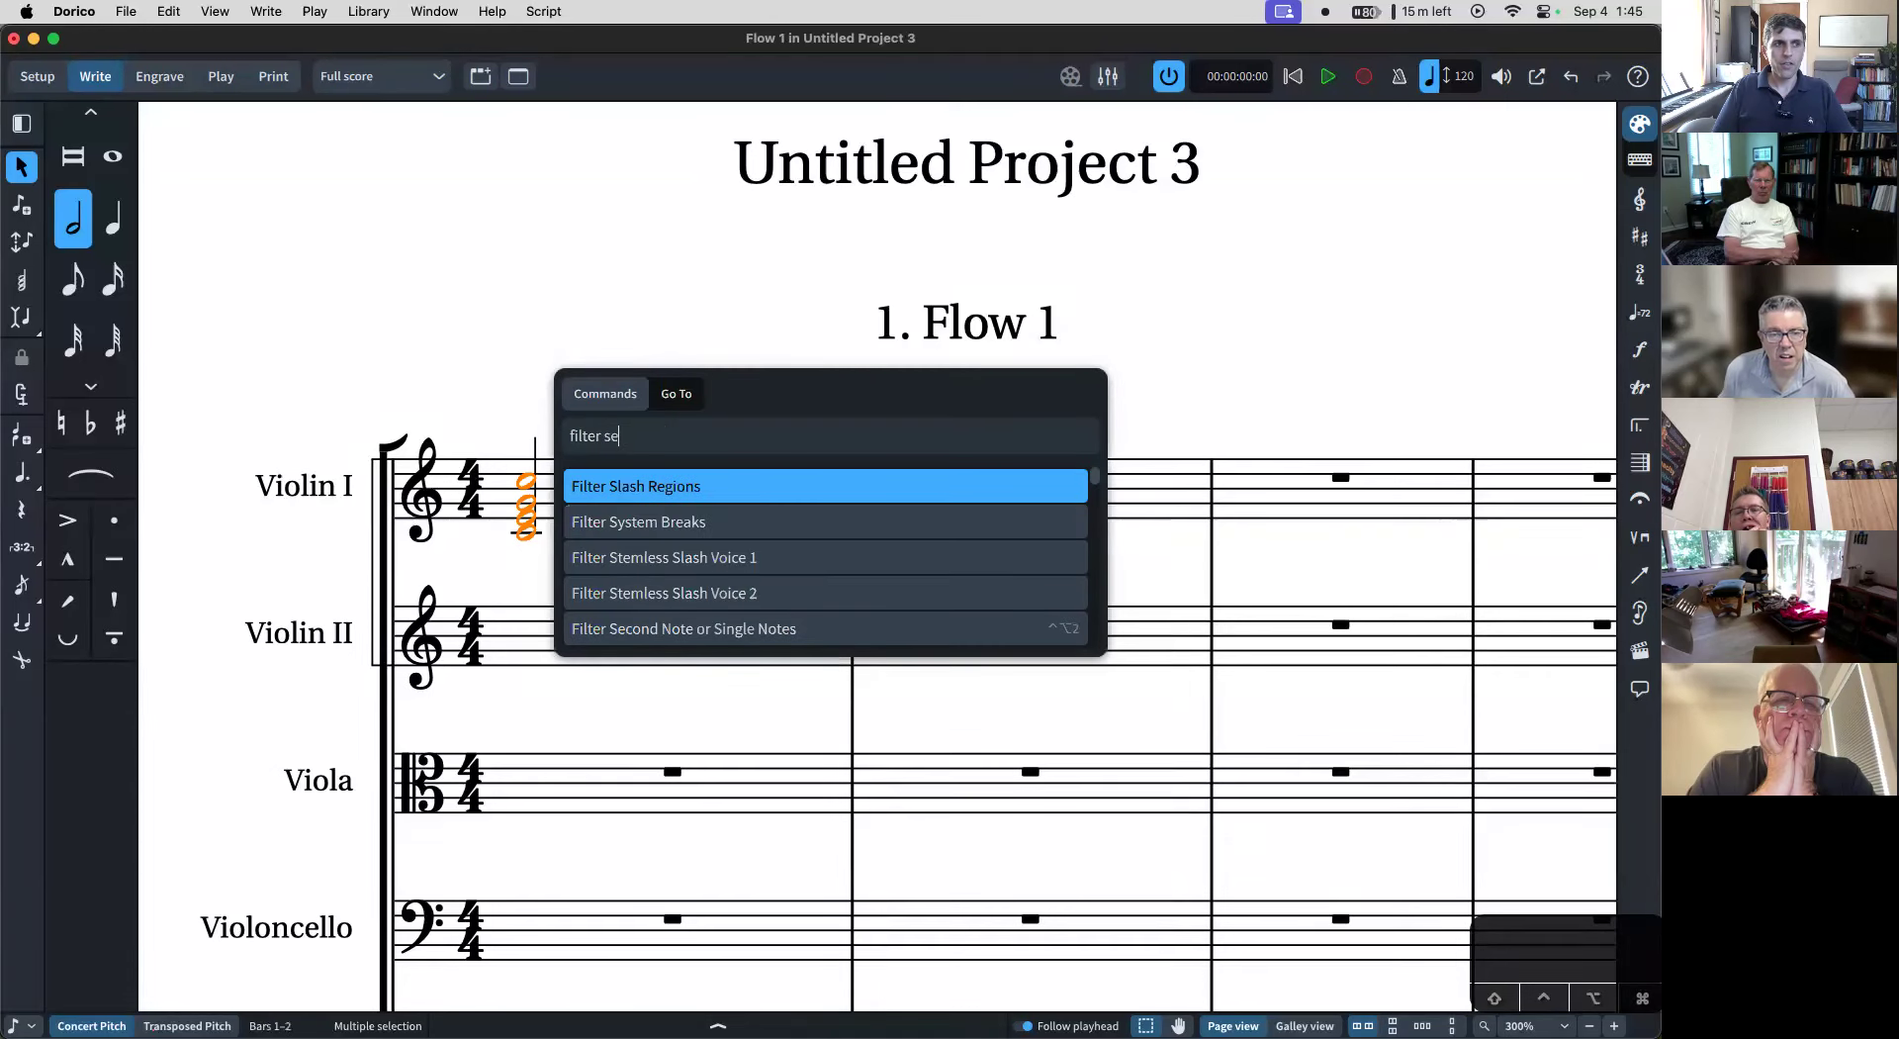
key("BackSpace")
key("BackSpace")
key("BackSpace")
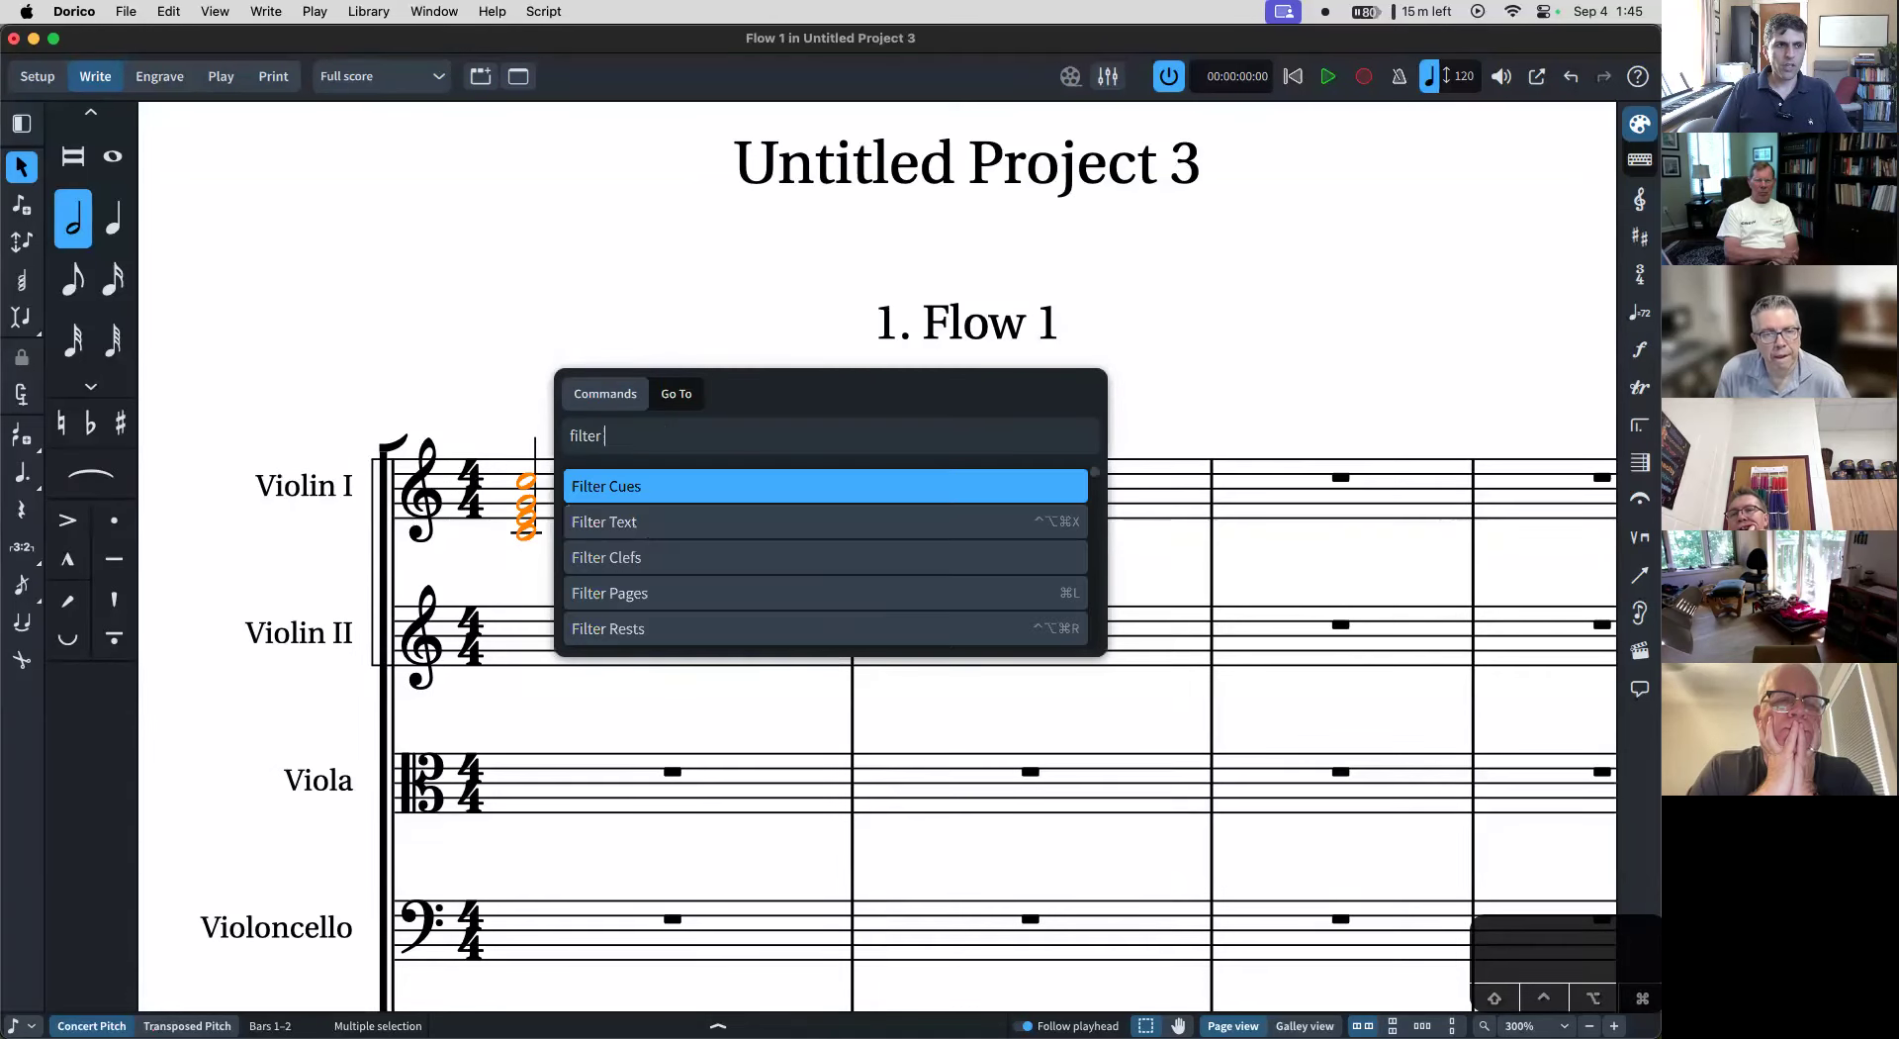
type("second")
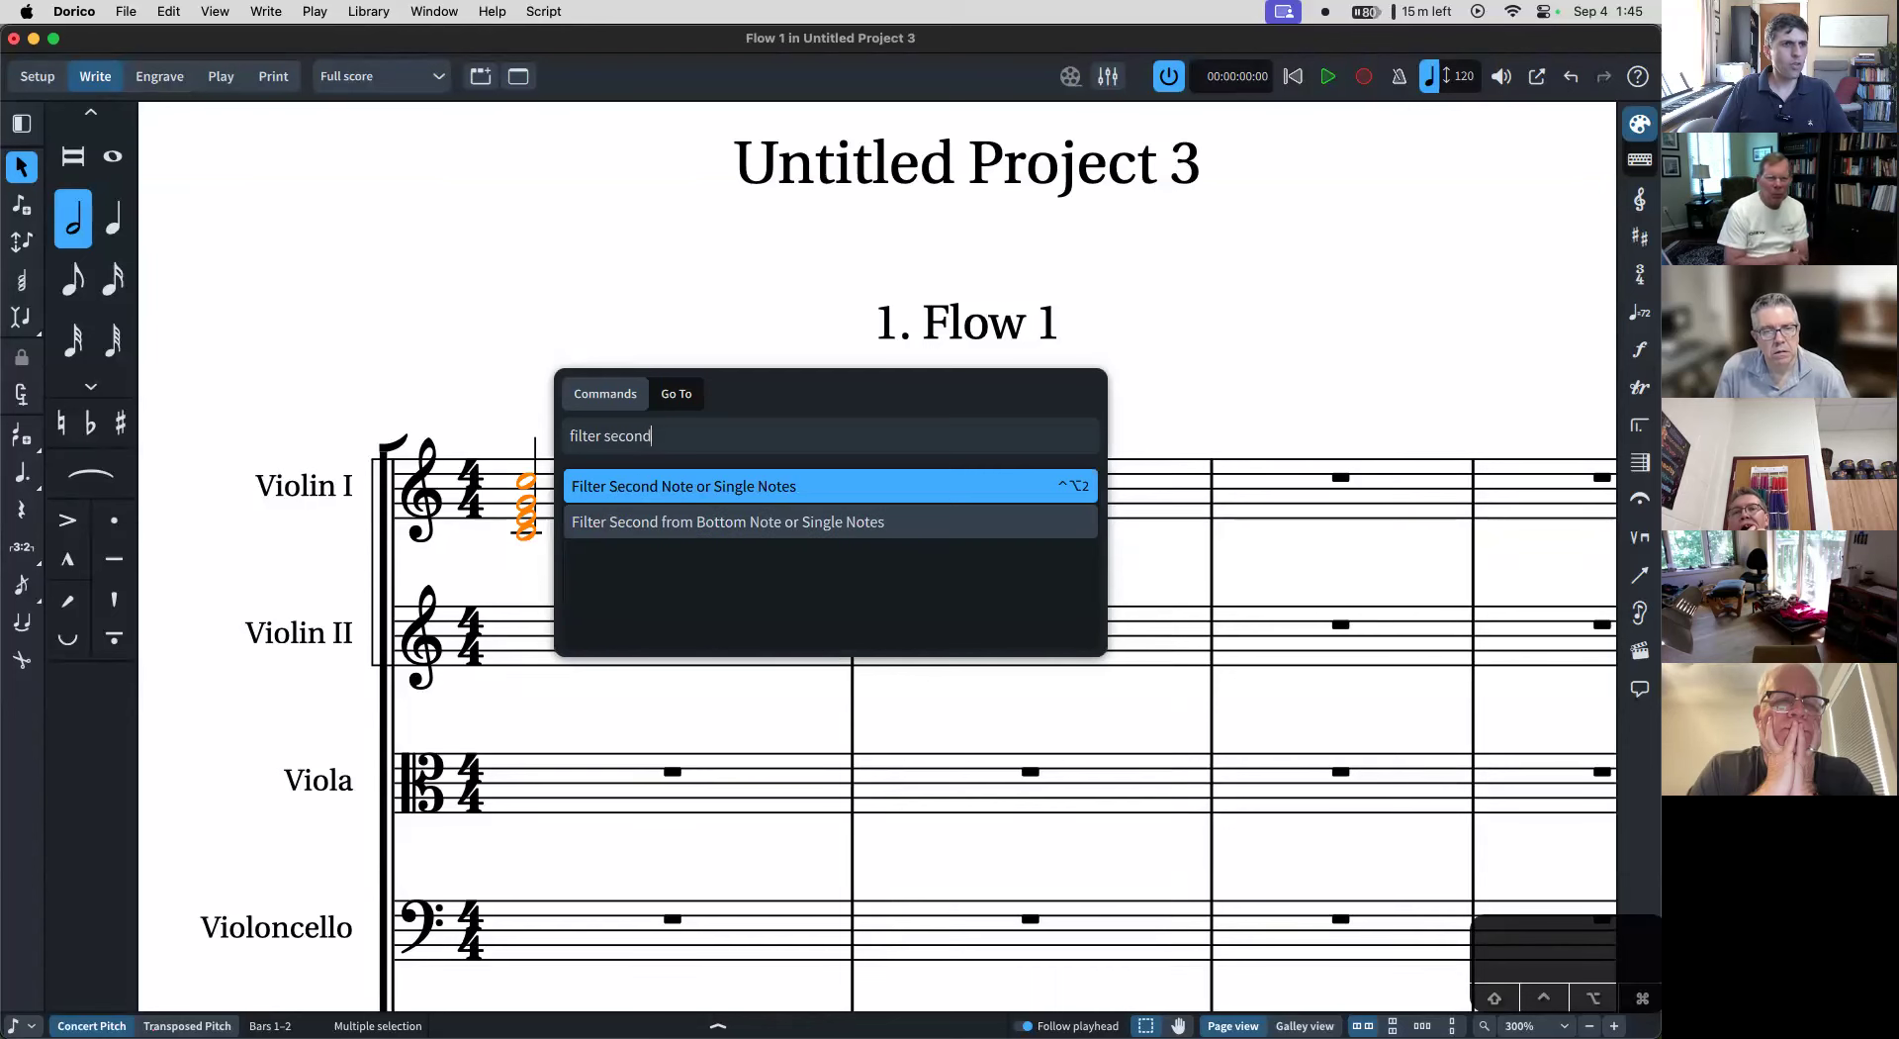
key("Return")
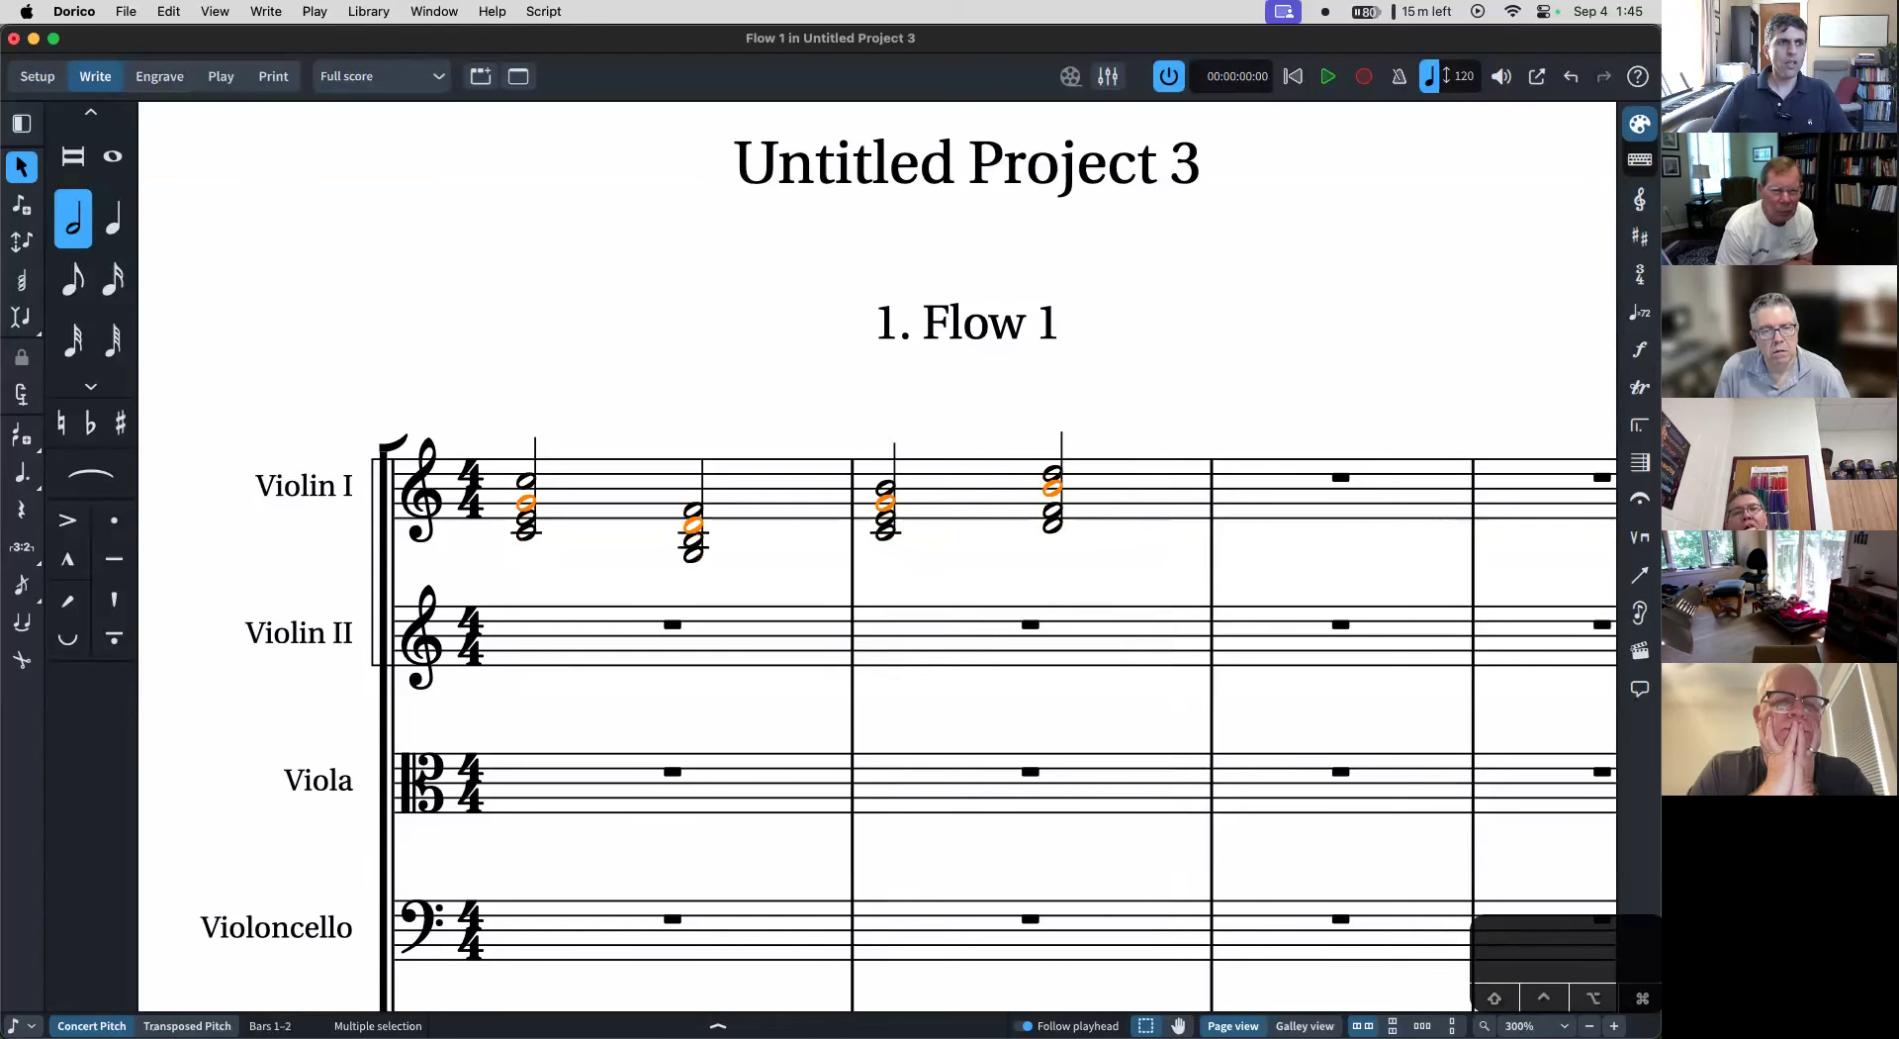
- Move the filtered second notes from Violin I into the Violin II staff starting at bar 1
key("super+x")
left_click(552, 651)
key("super+v")
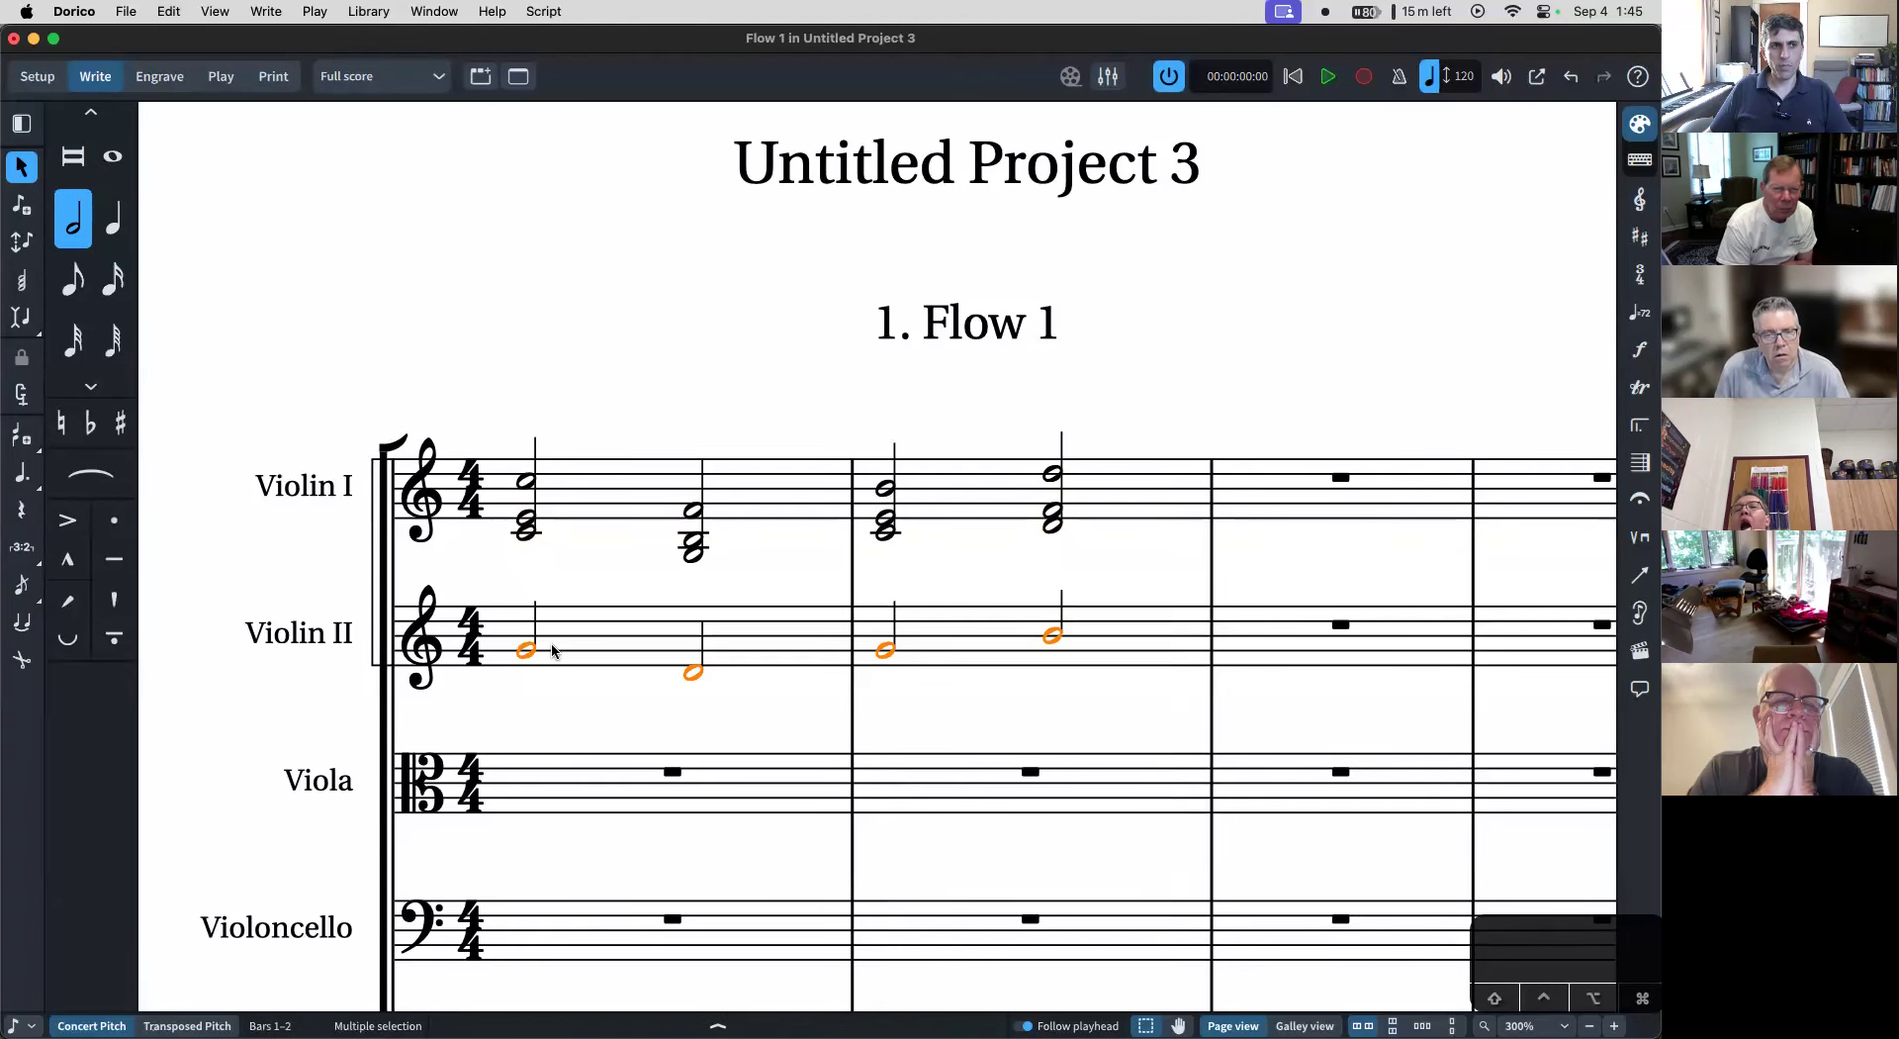
- Filter the bottom notes of the Violin I chords in bars 1–2 and move them into Violin II using Reduce
left_click(788, 479)
left_click(978, 481, "shift")
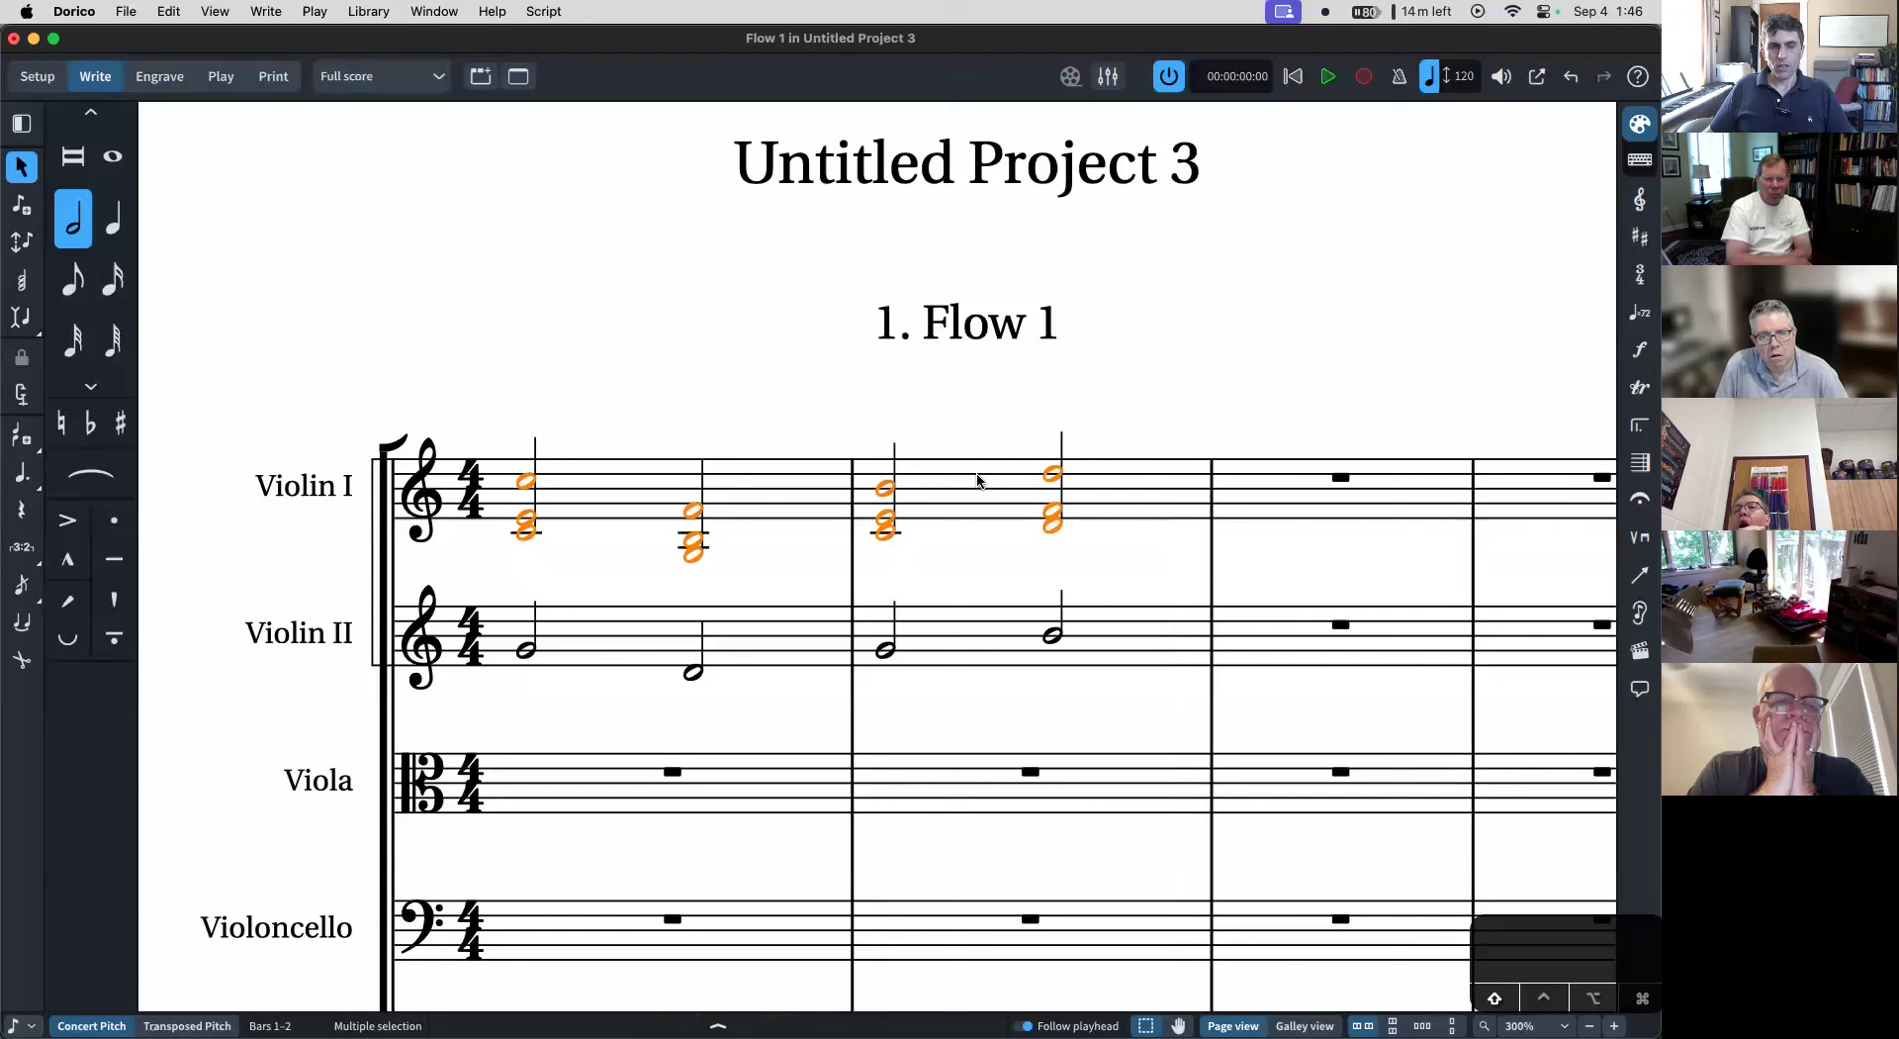
type("jfilter bot")
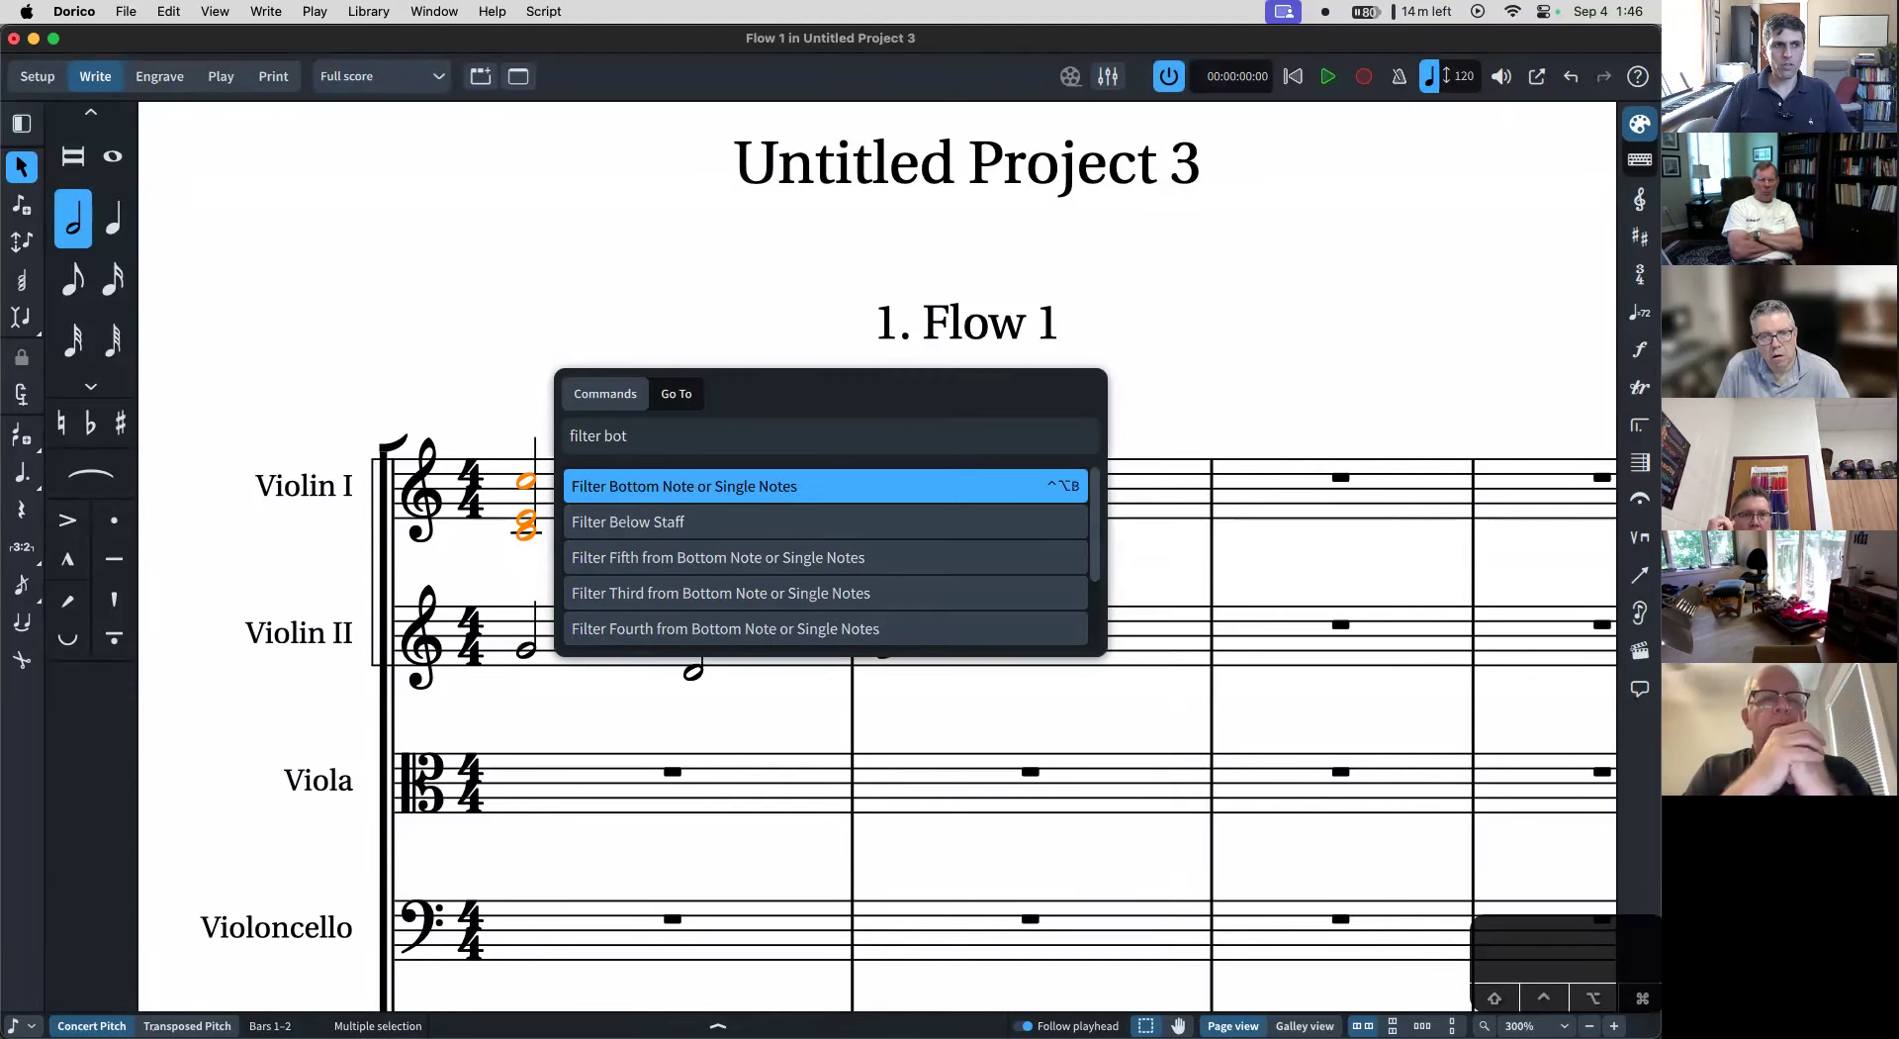
key("Return")
key("super+x")
left_click(529, 648)
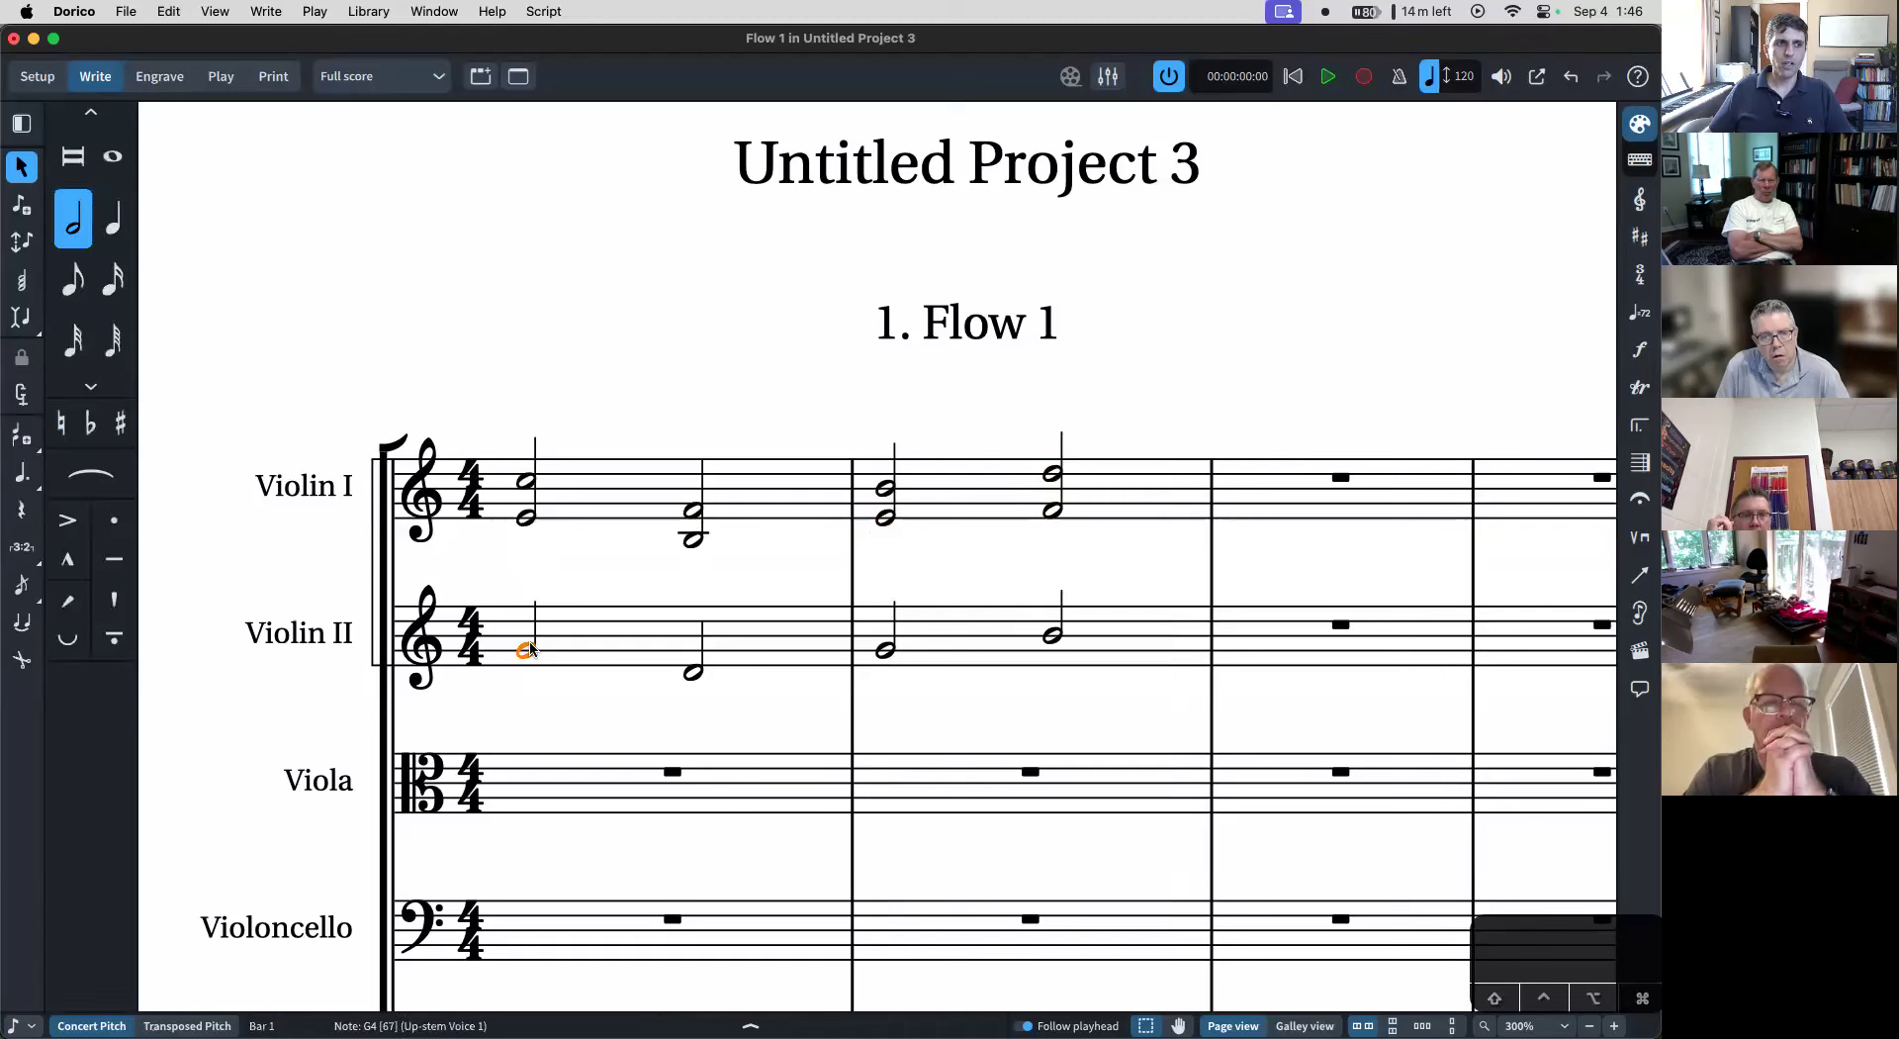
type("jred")
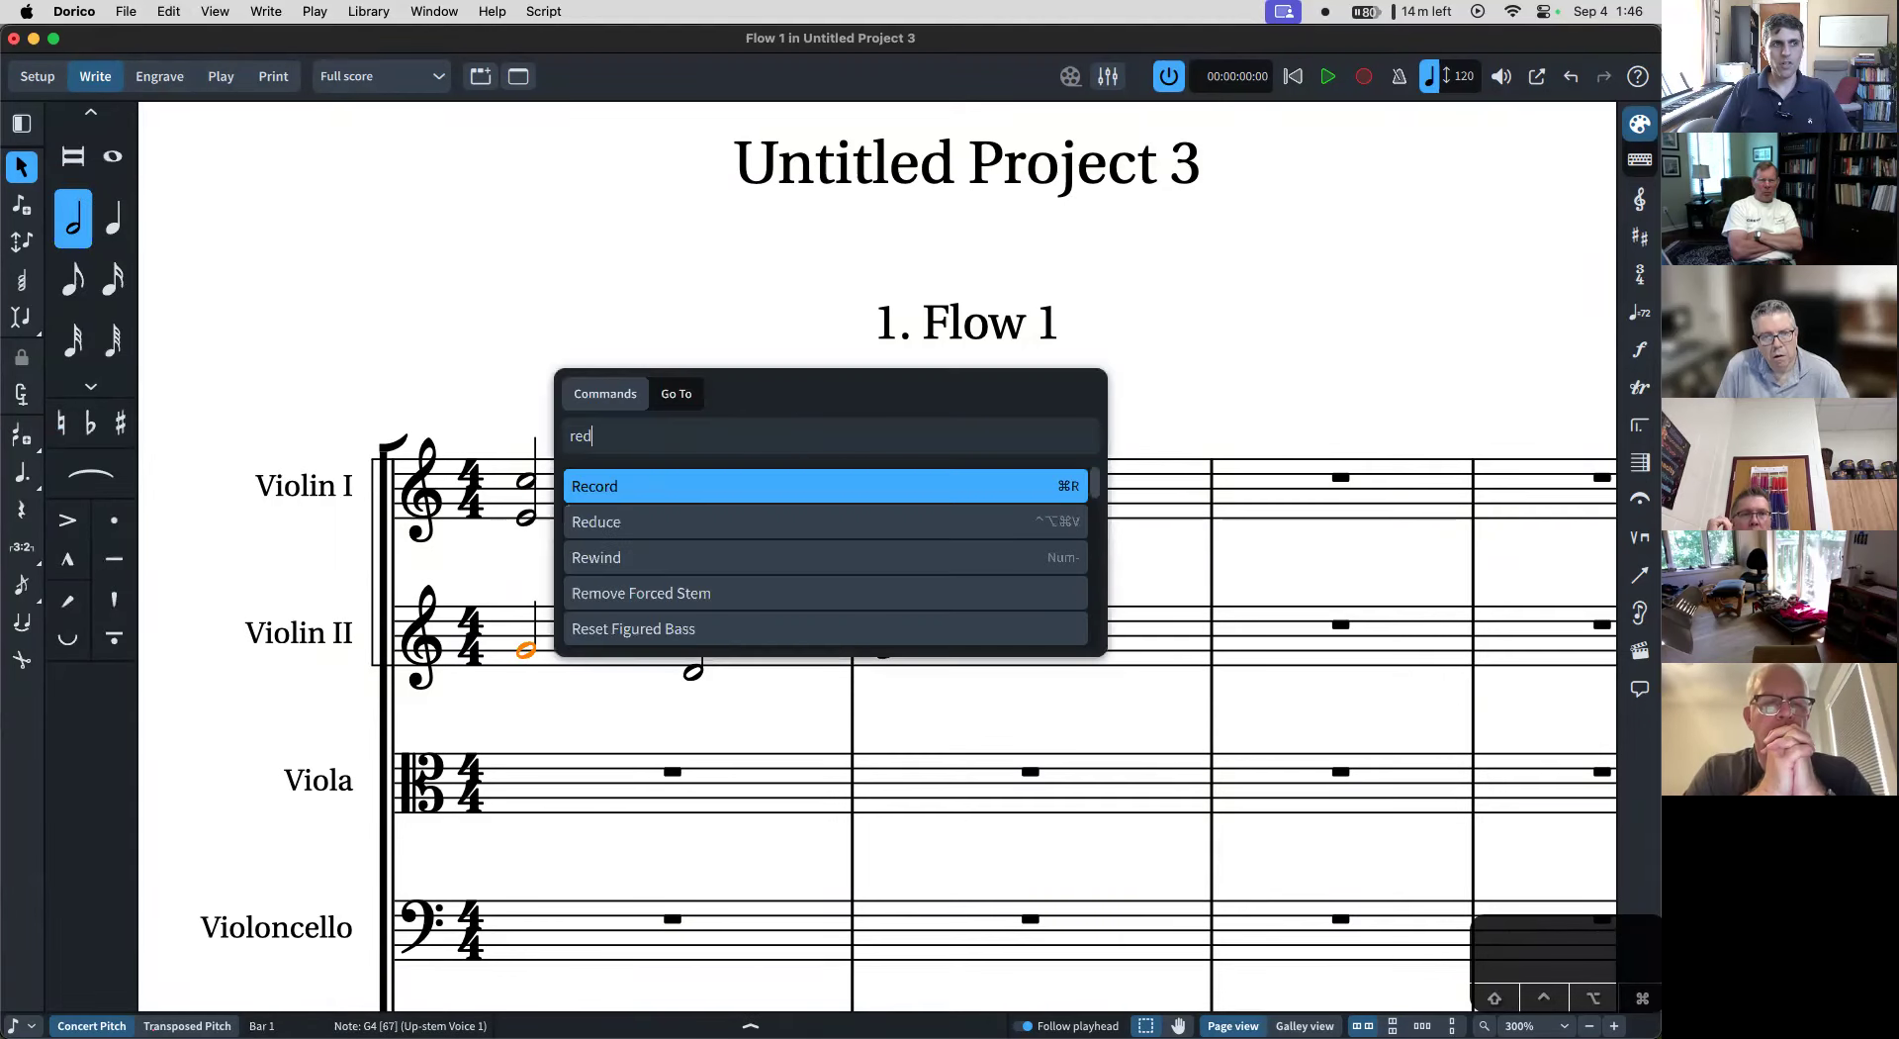
key("Down")
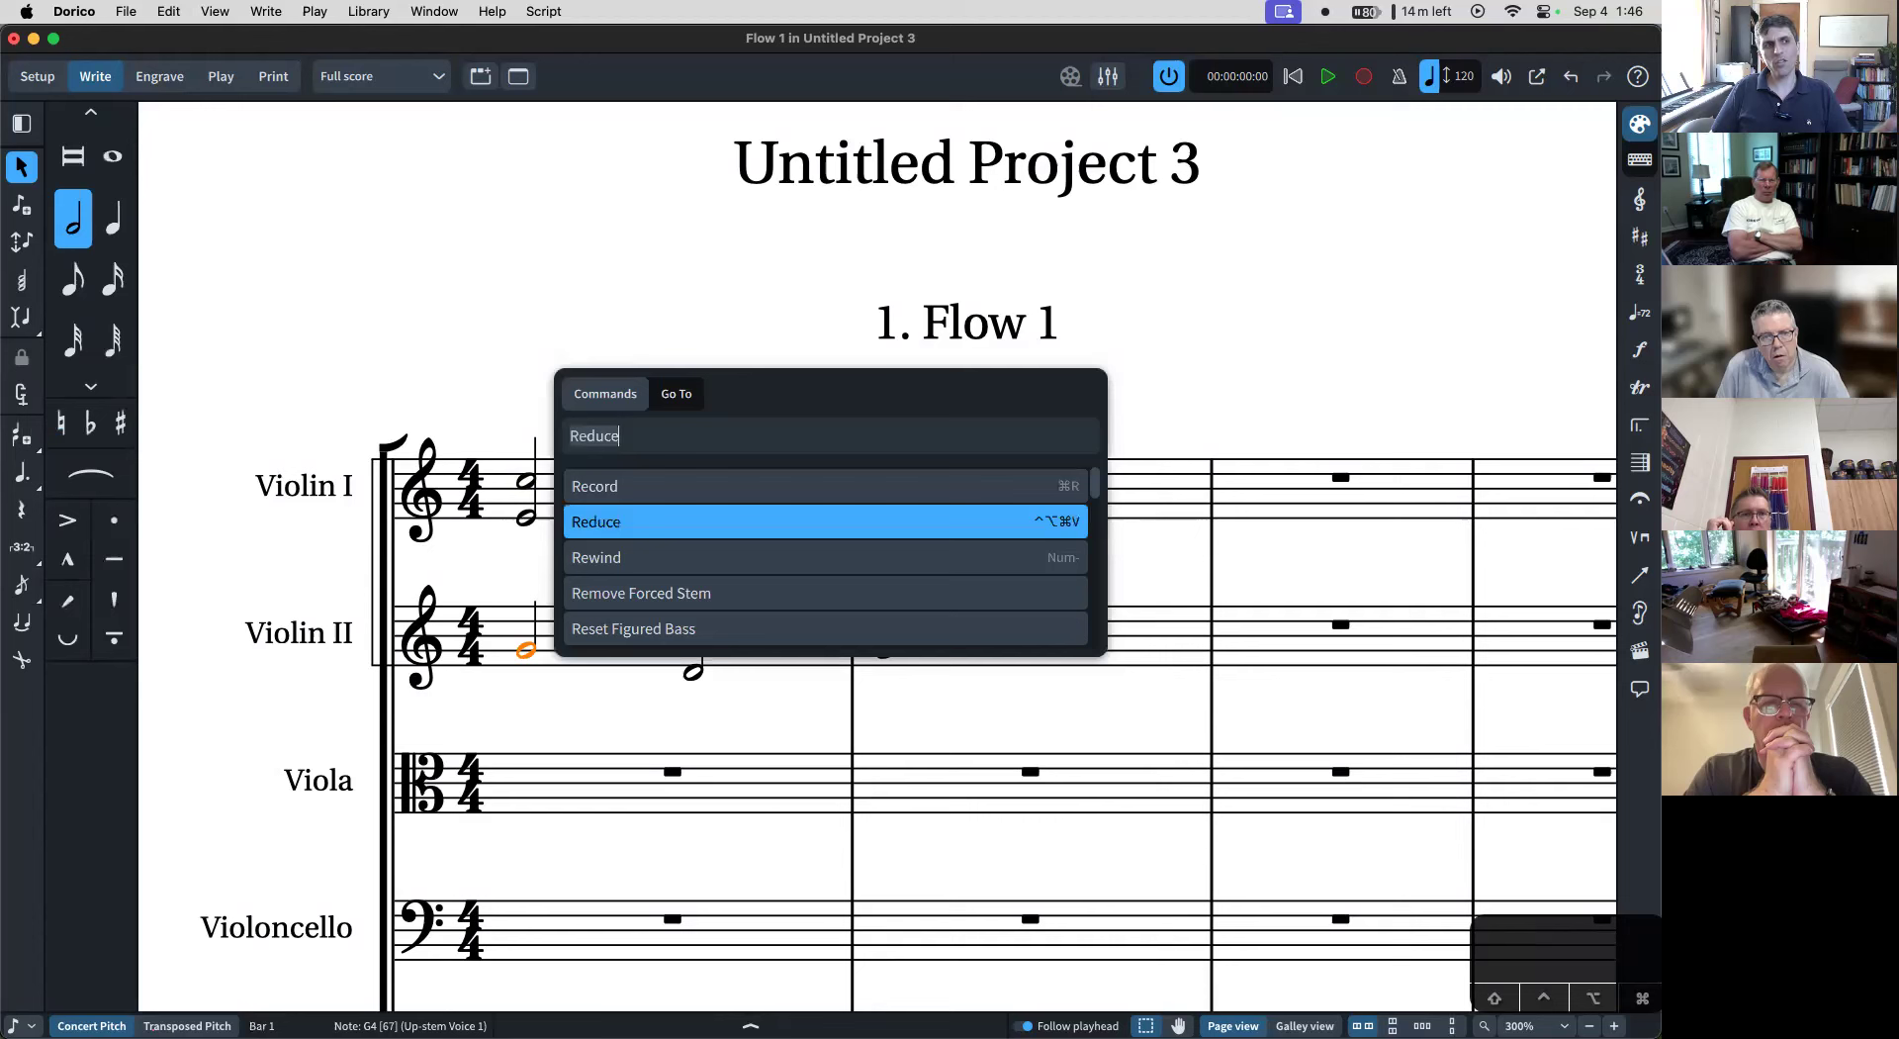
key("Return")
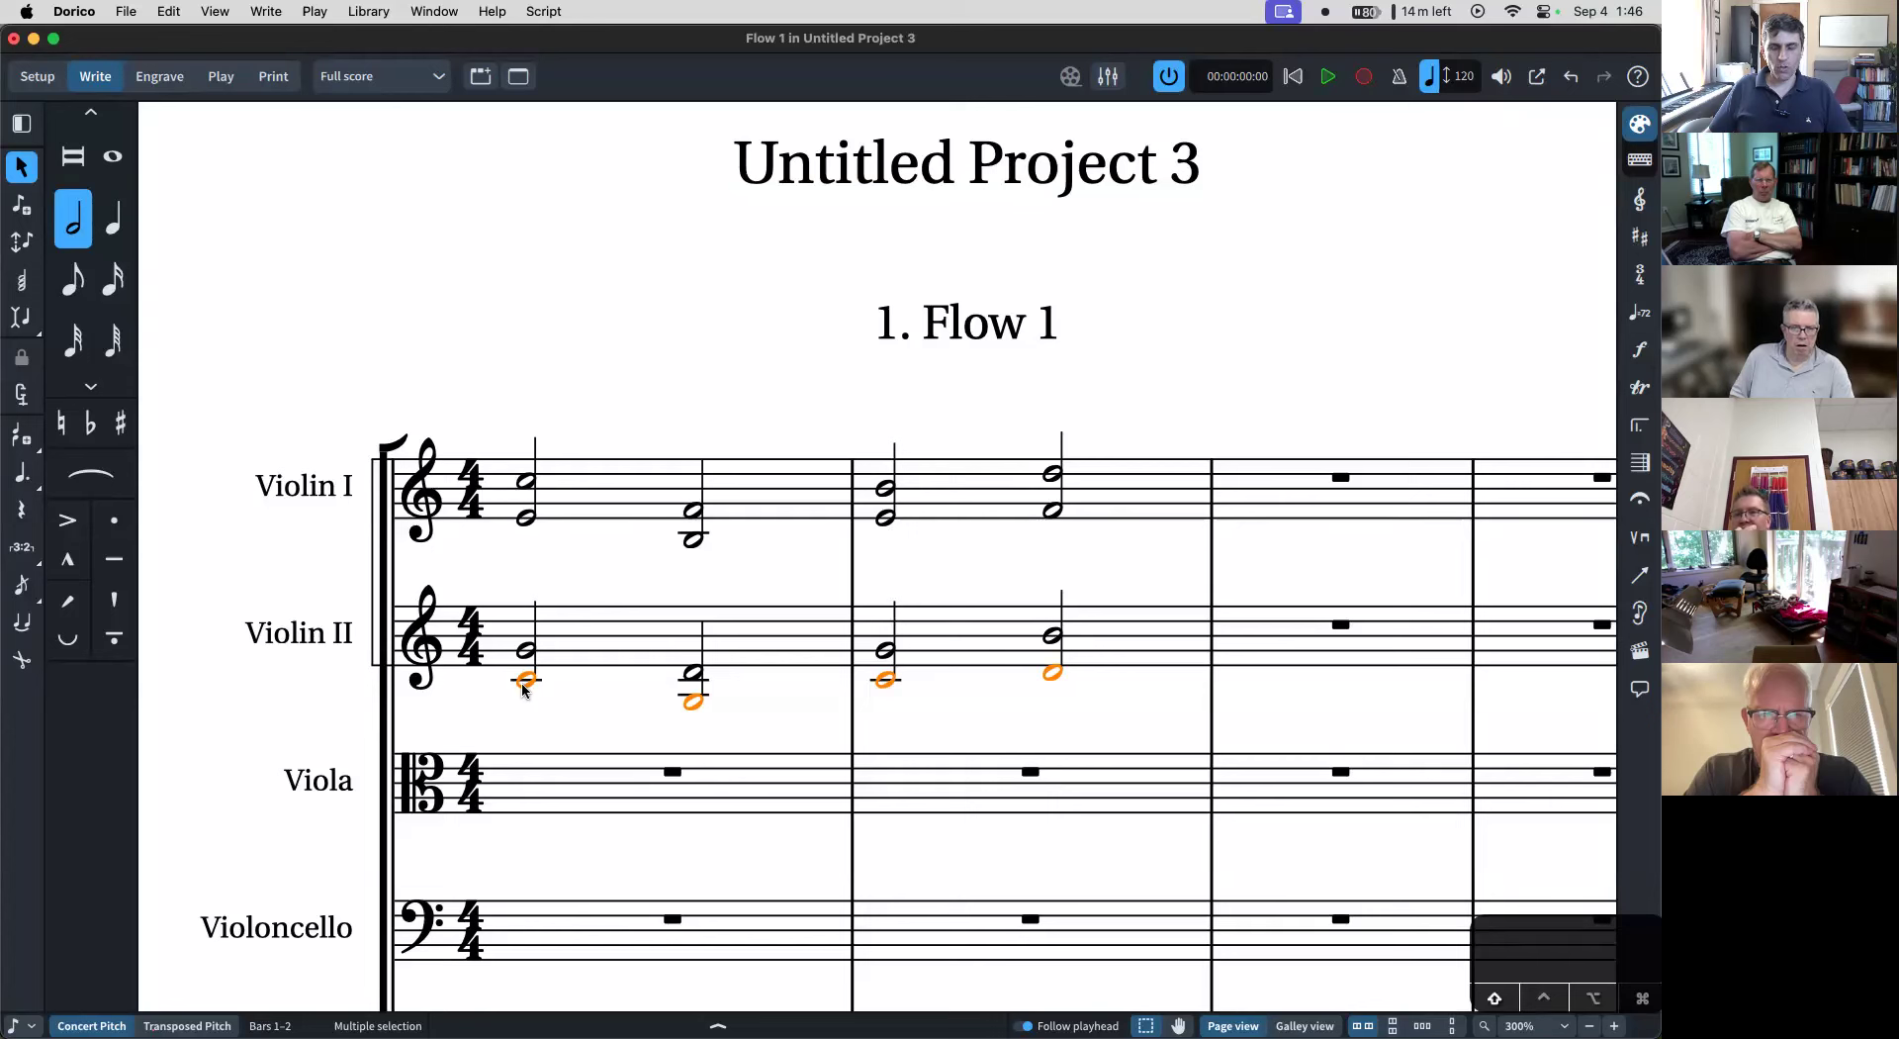
- Put the moved lower notes in Violin II and the filtered bottom notes in Violin I into down-stem voices
key("shift+alt+v")
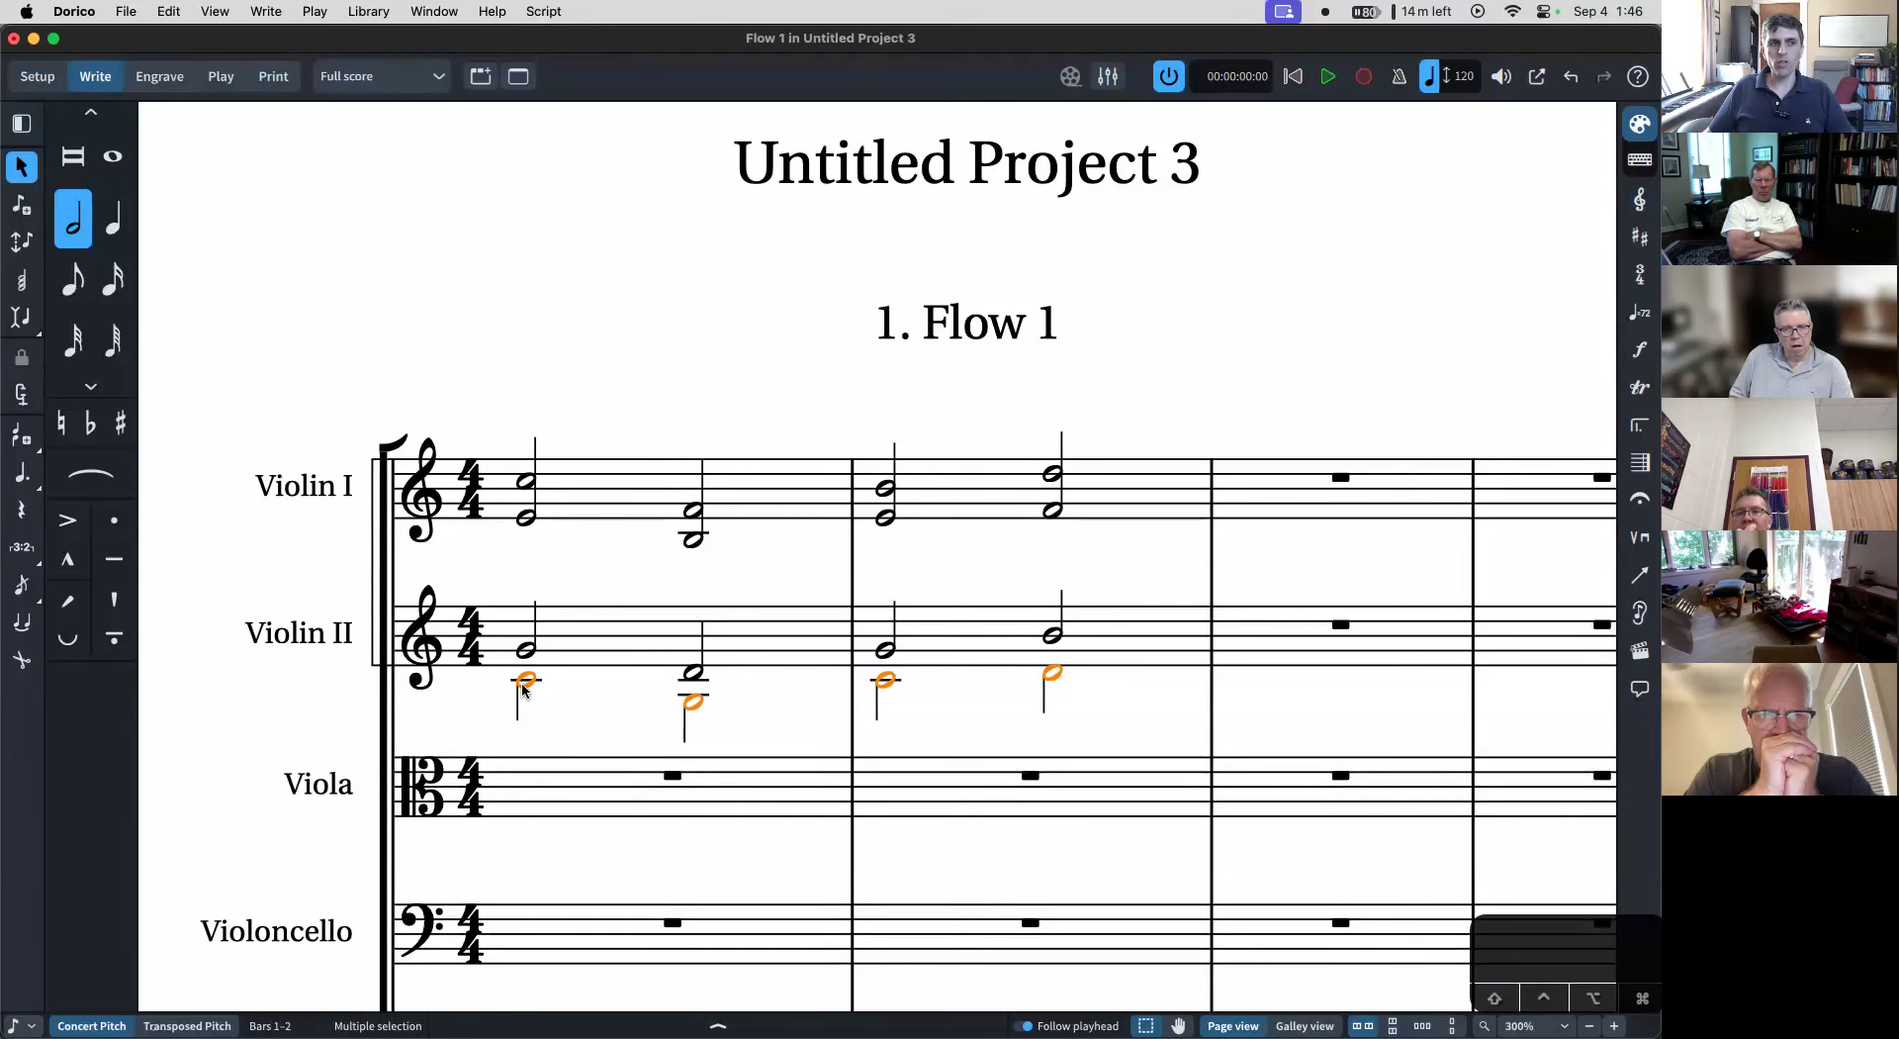
left_click(566, 505)
left_click(993, 485, "shift")
key("ctrl+alt+b")
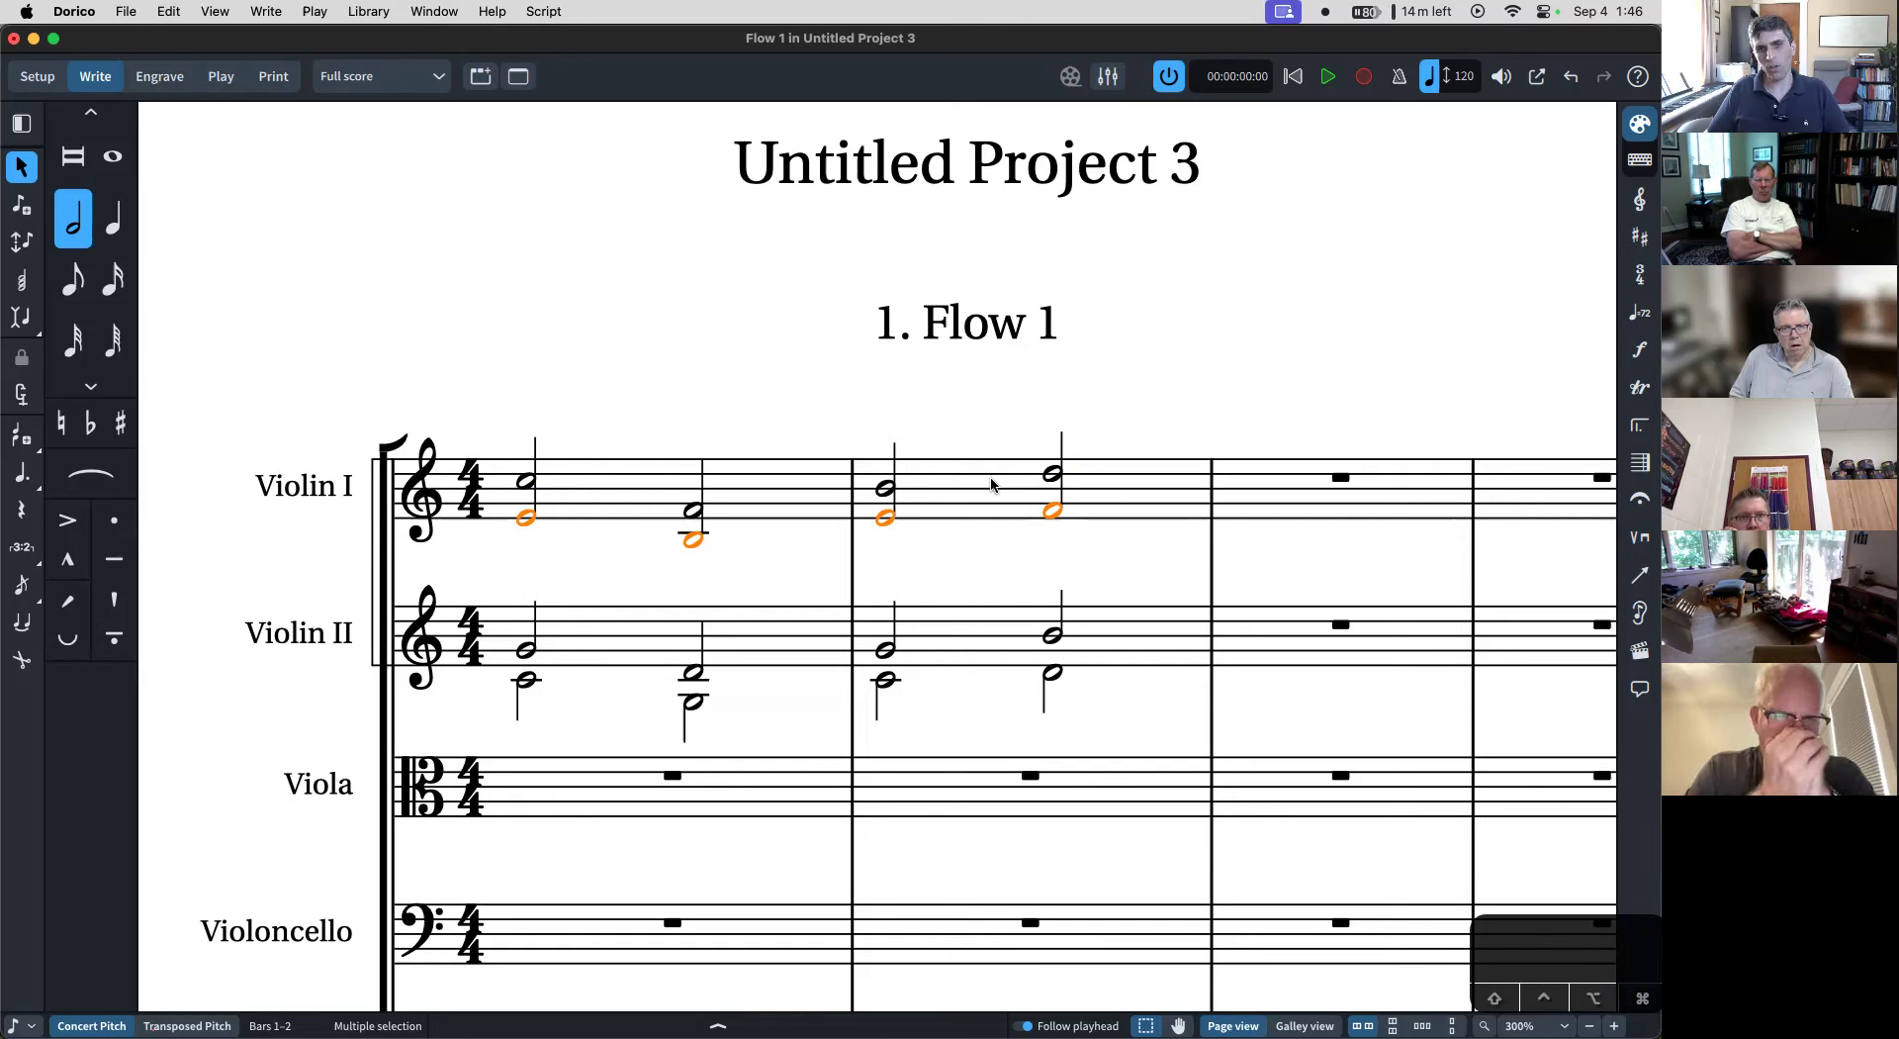
key("shift+v")
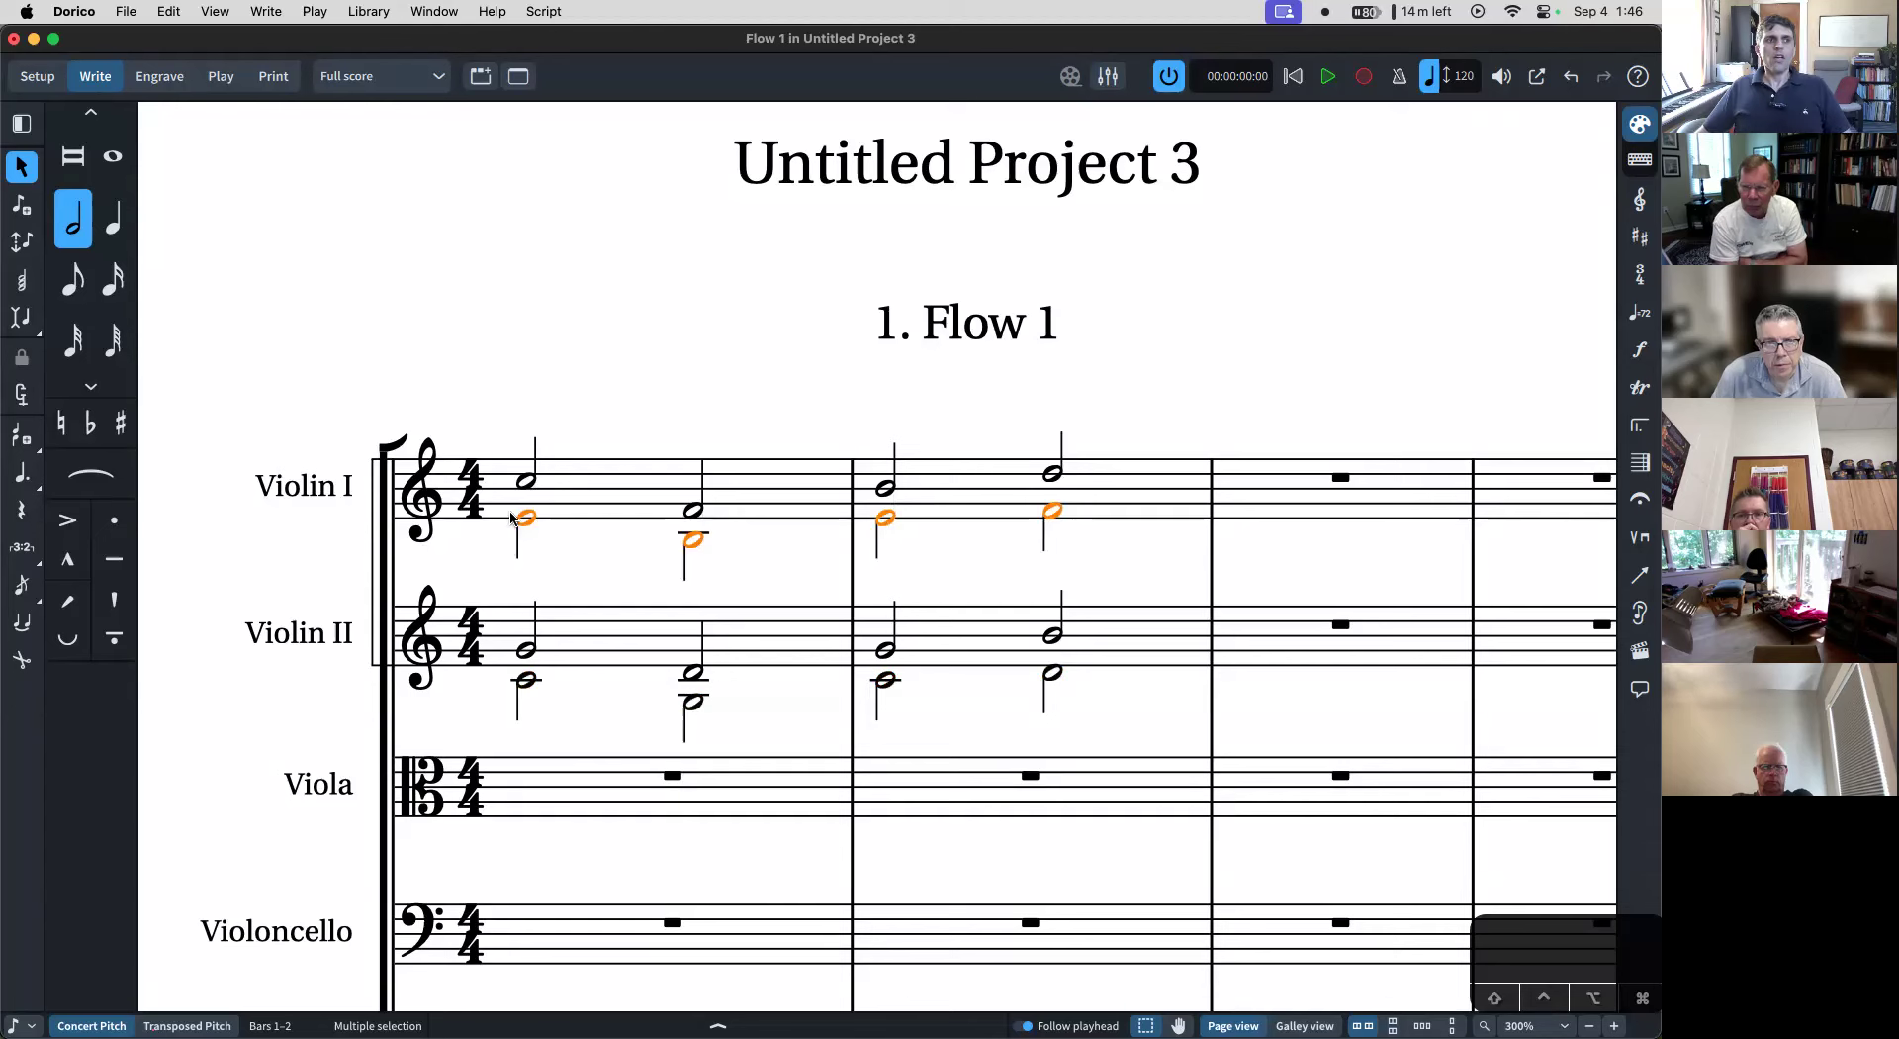
left_click(526, 480)
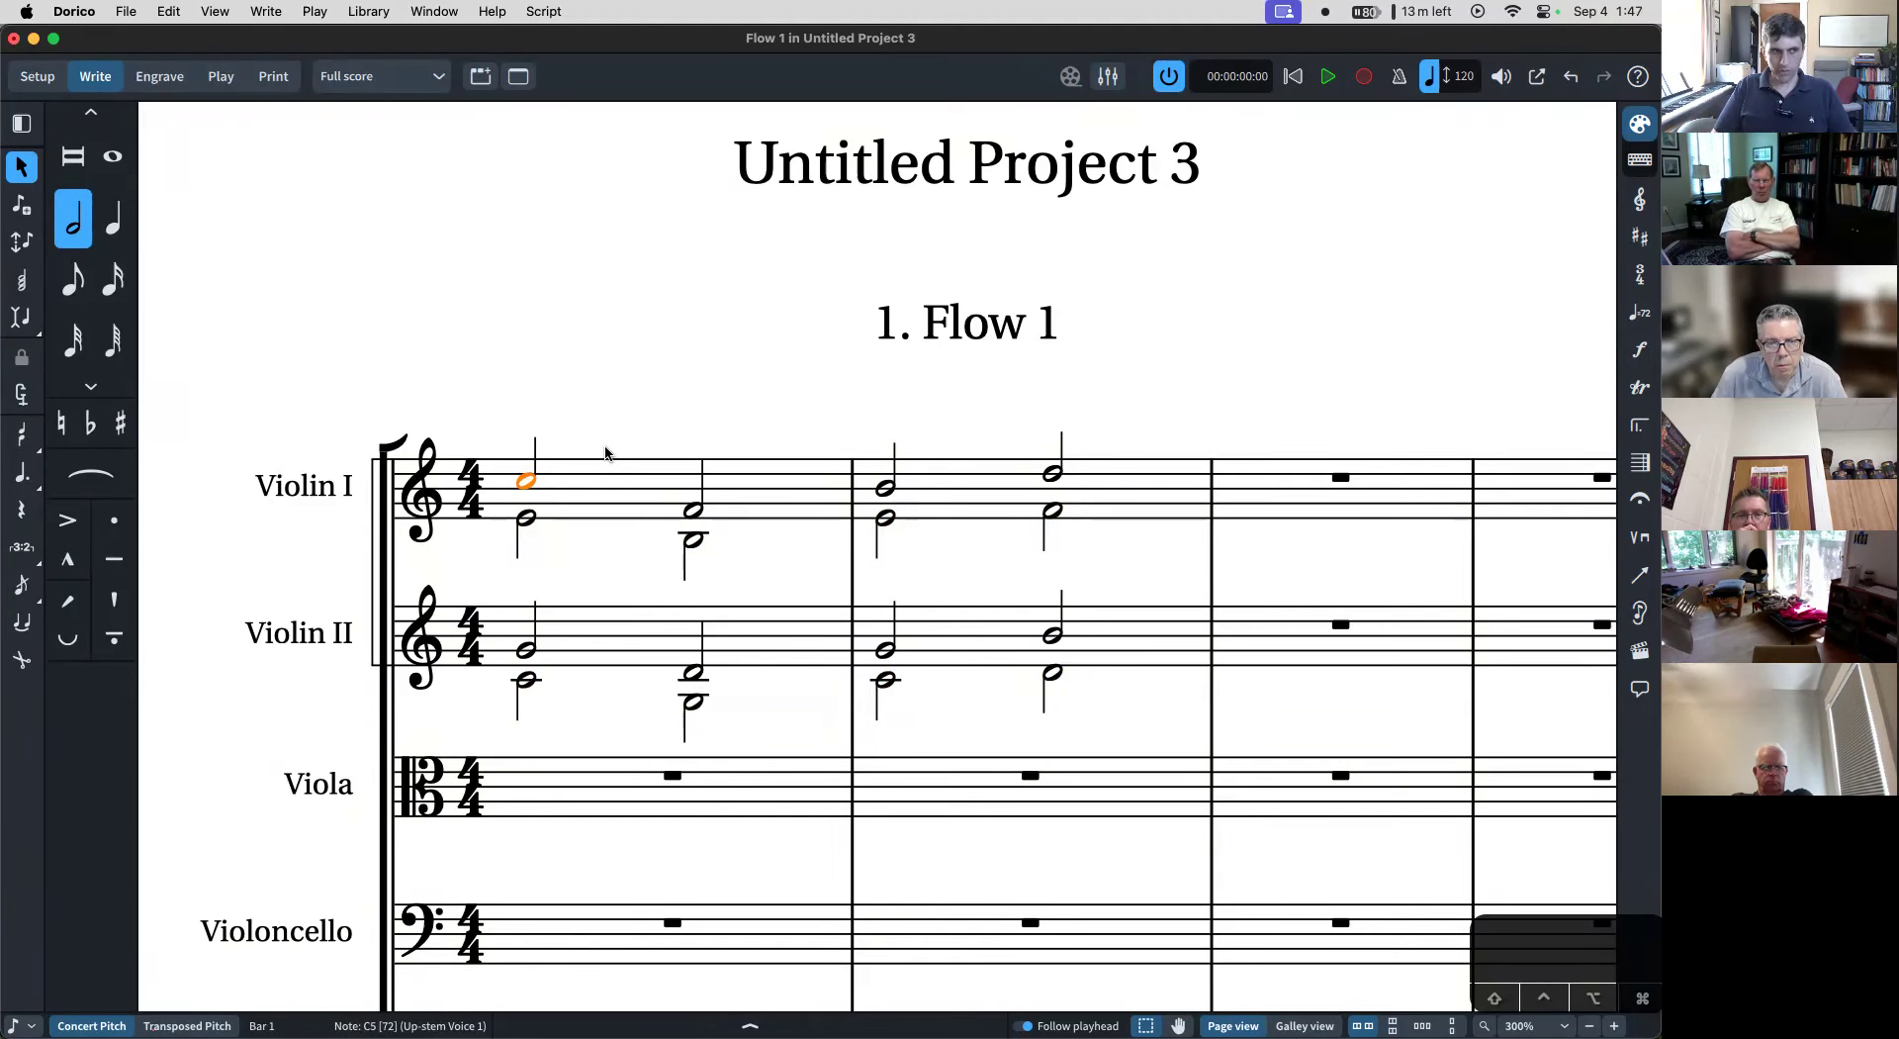
key("shift+q")
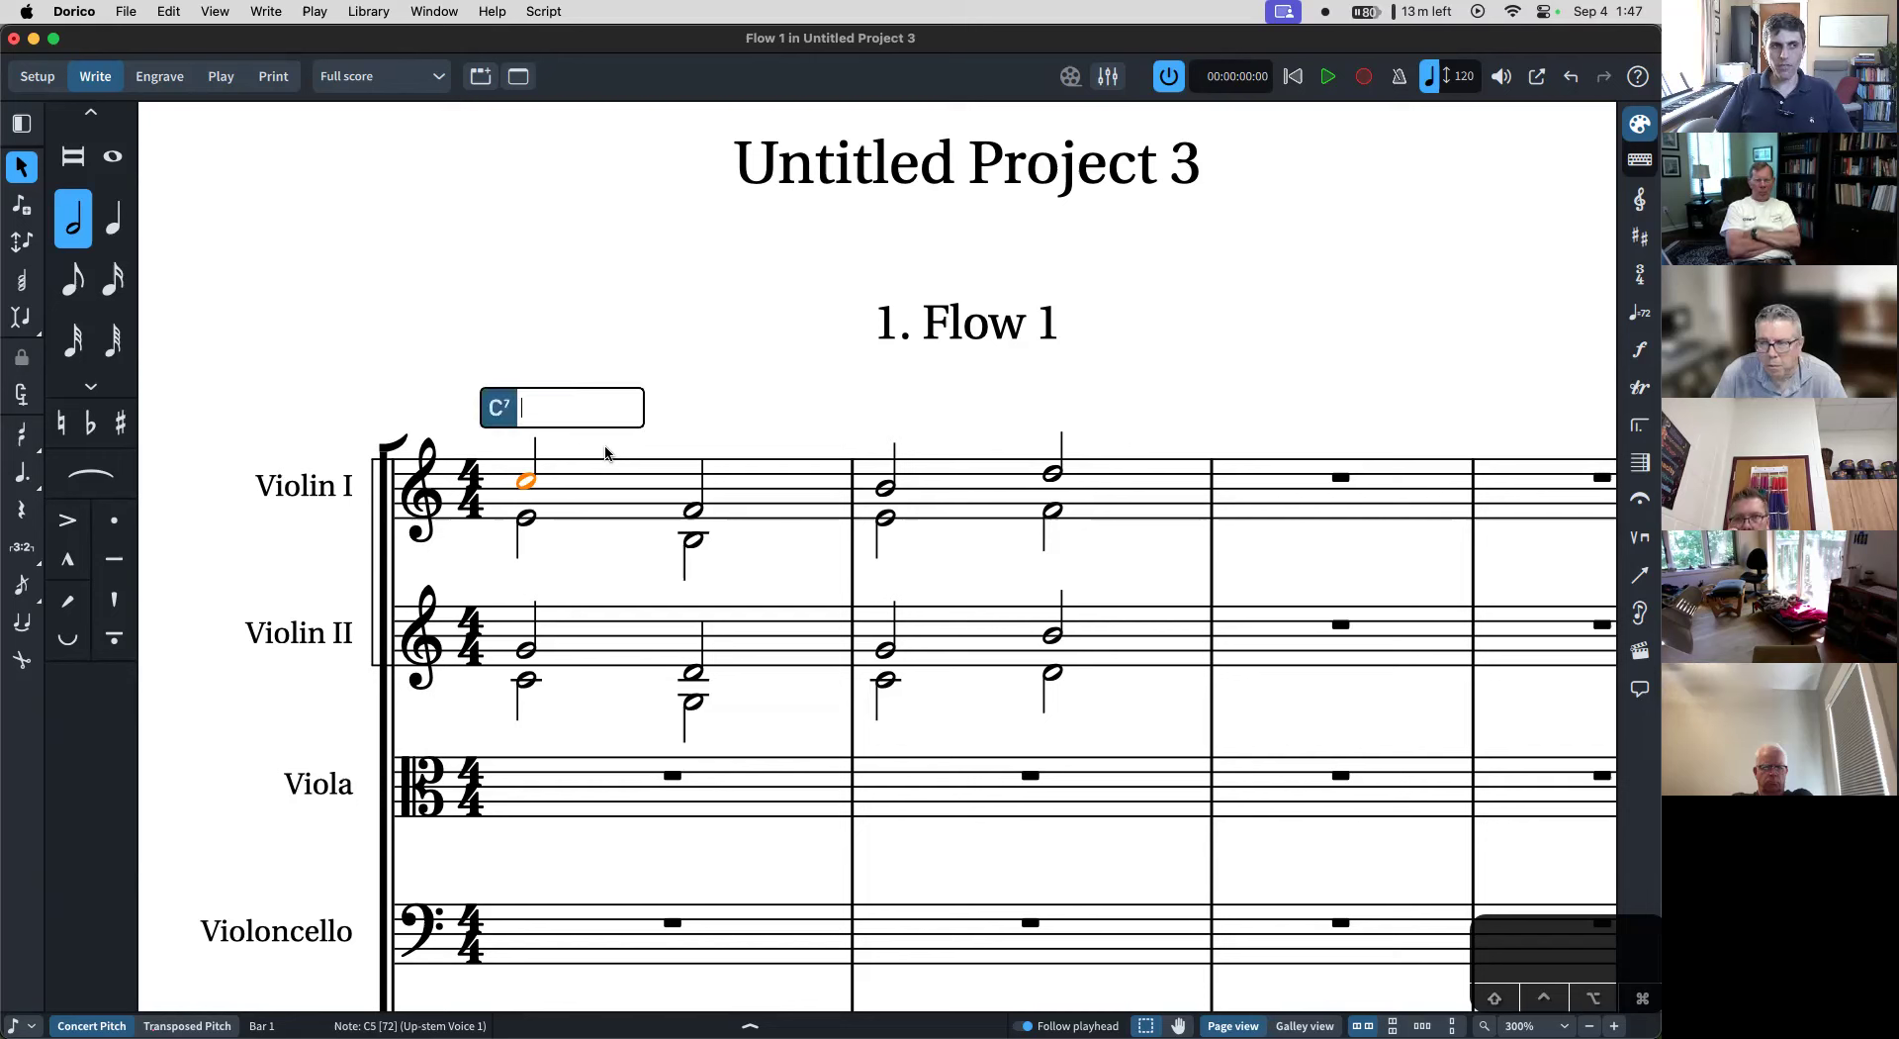
type("c7")
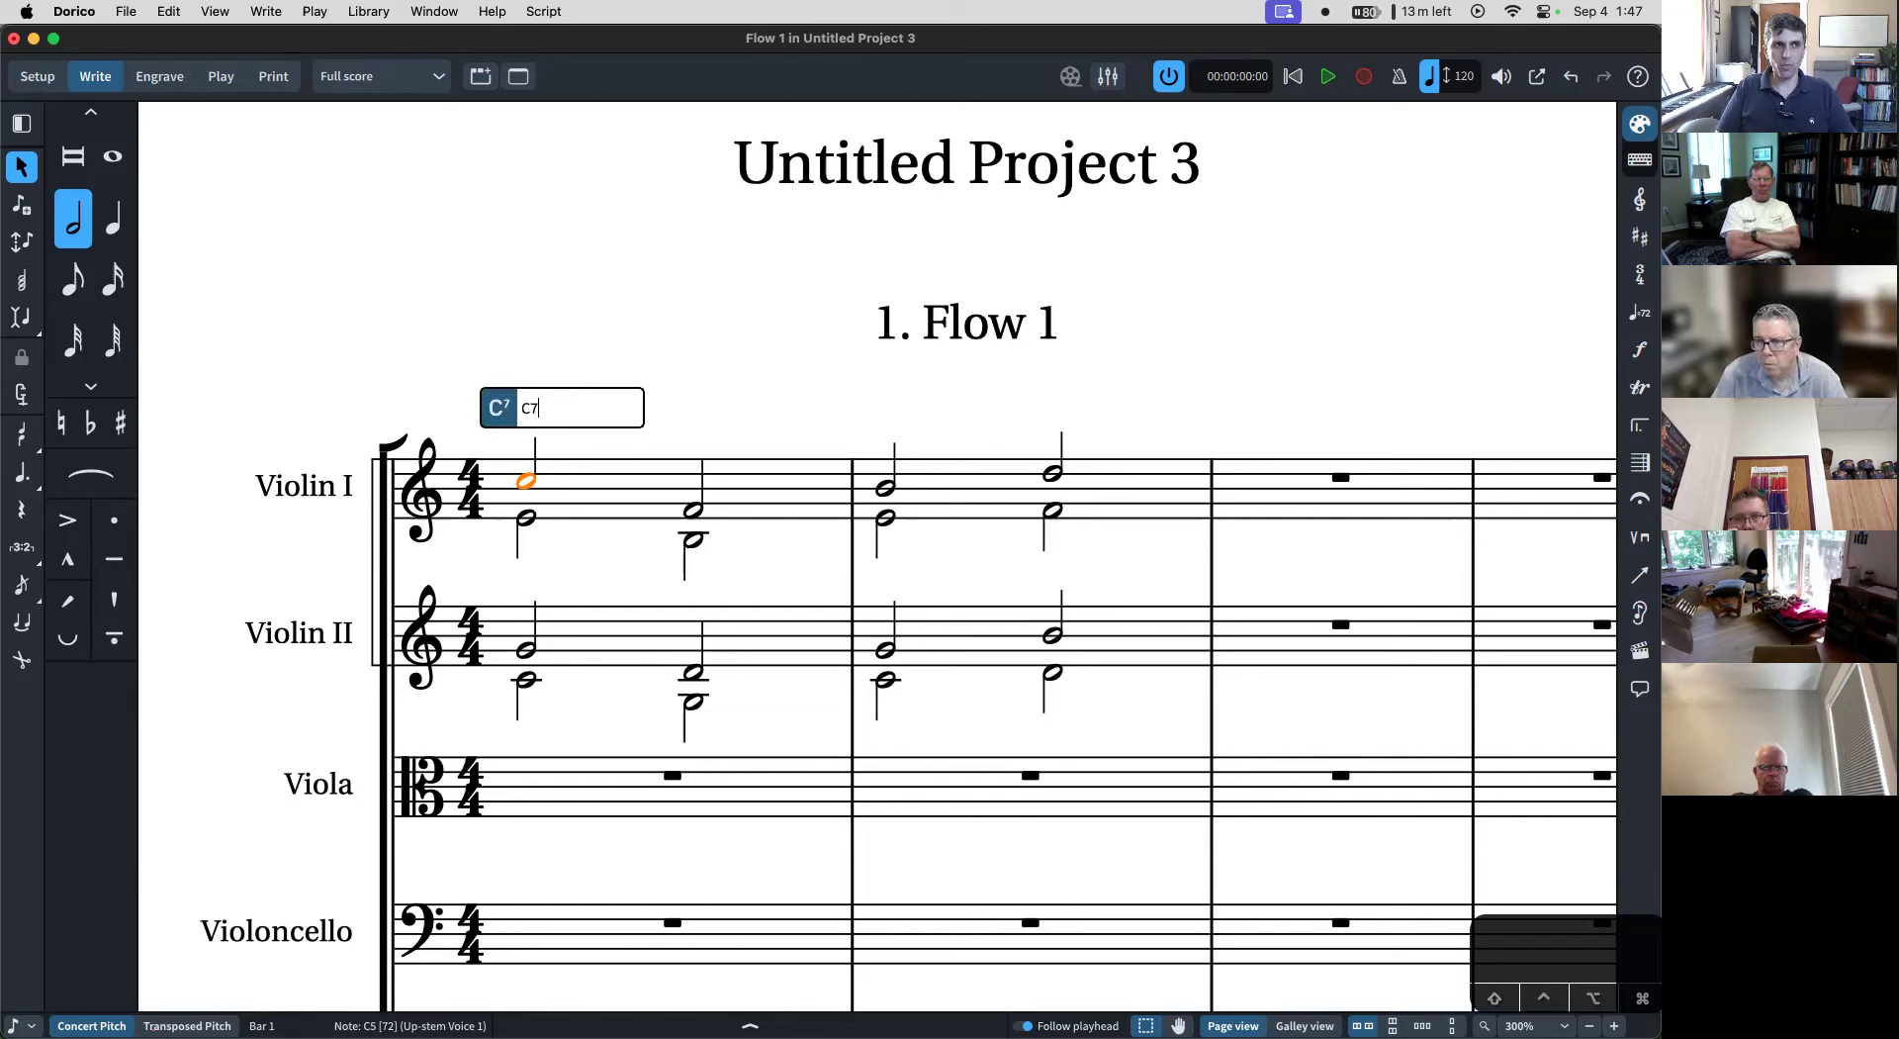
key("Return")
key("super+z")
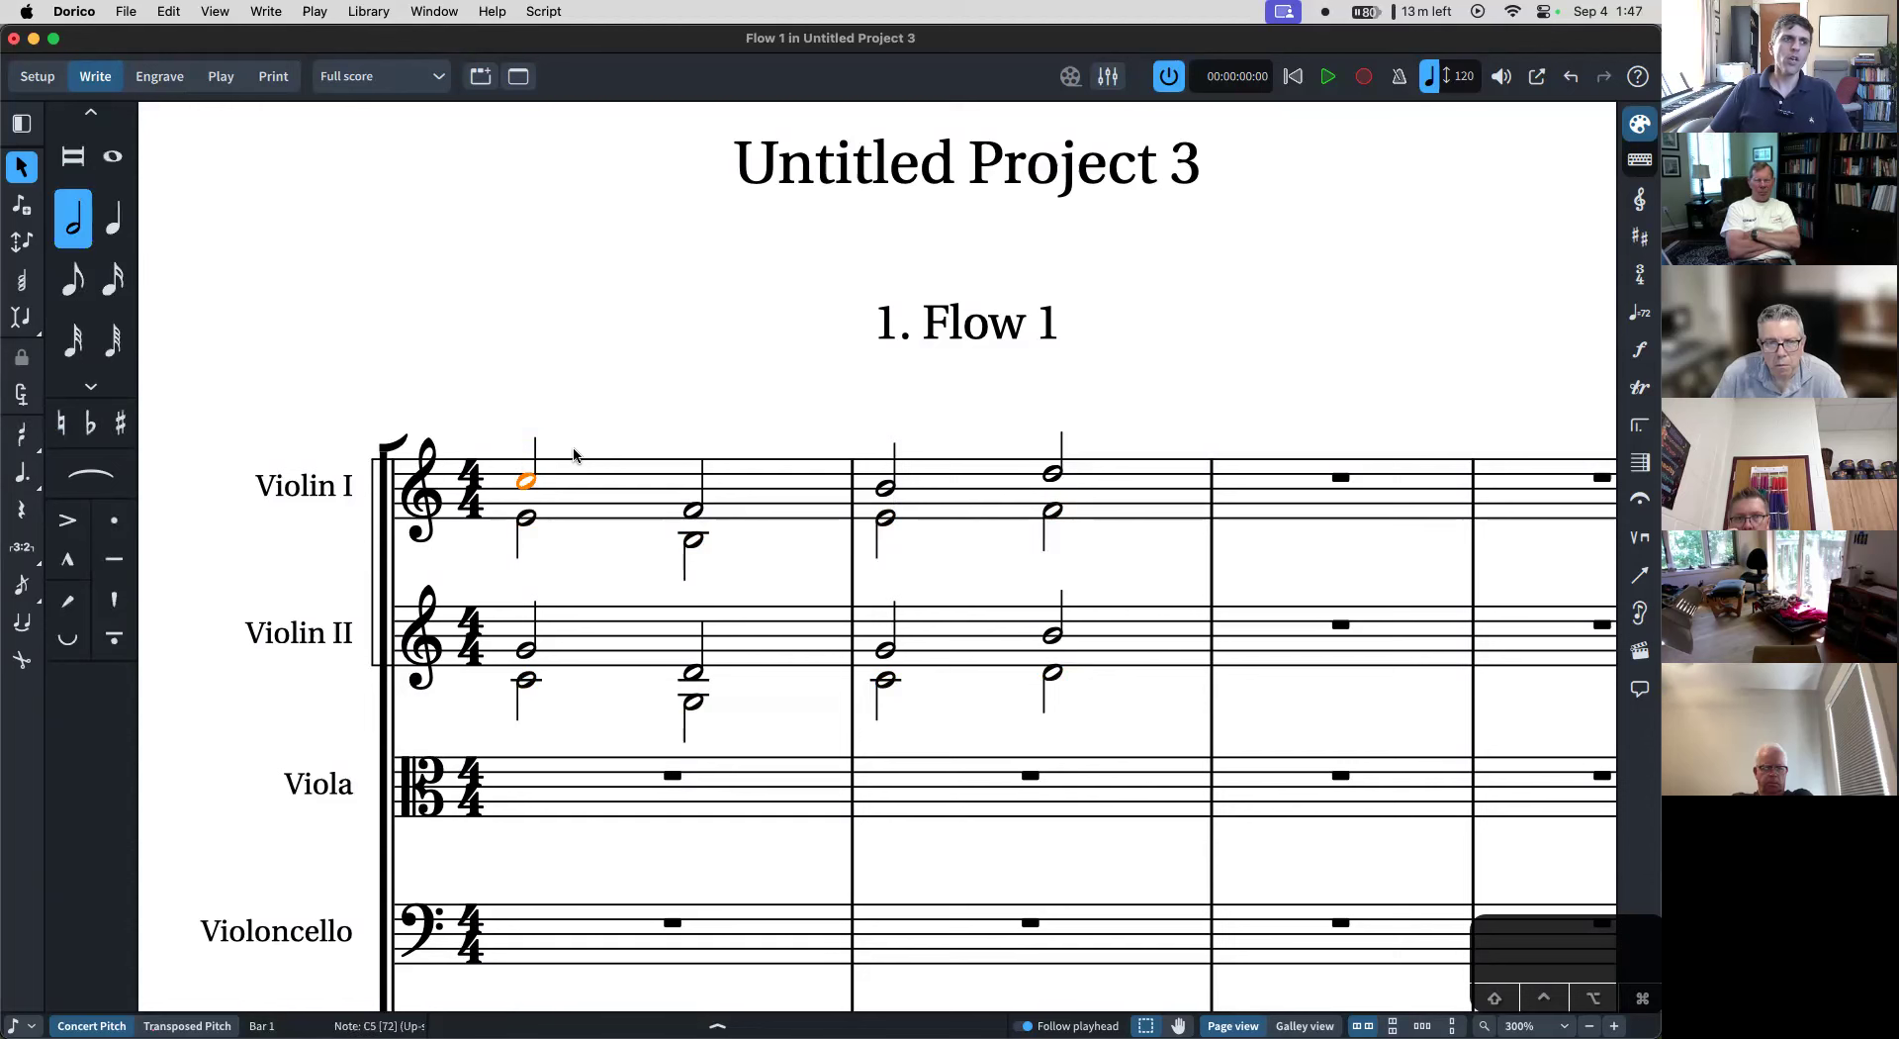
- Generate chord symbols from all Violin I and Violin II notes in bars 1–2 with a fixed half-note harmonic rhythm
left_click(1053, 673, "shift")
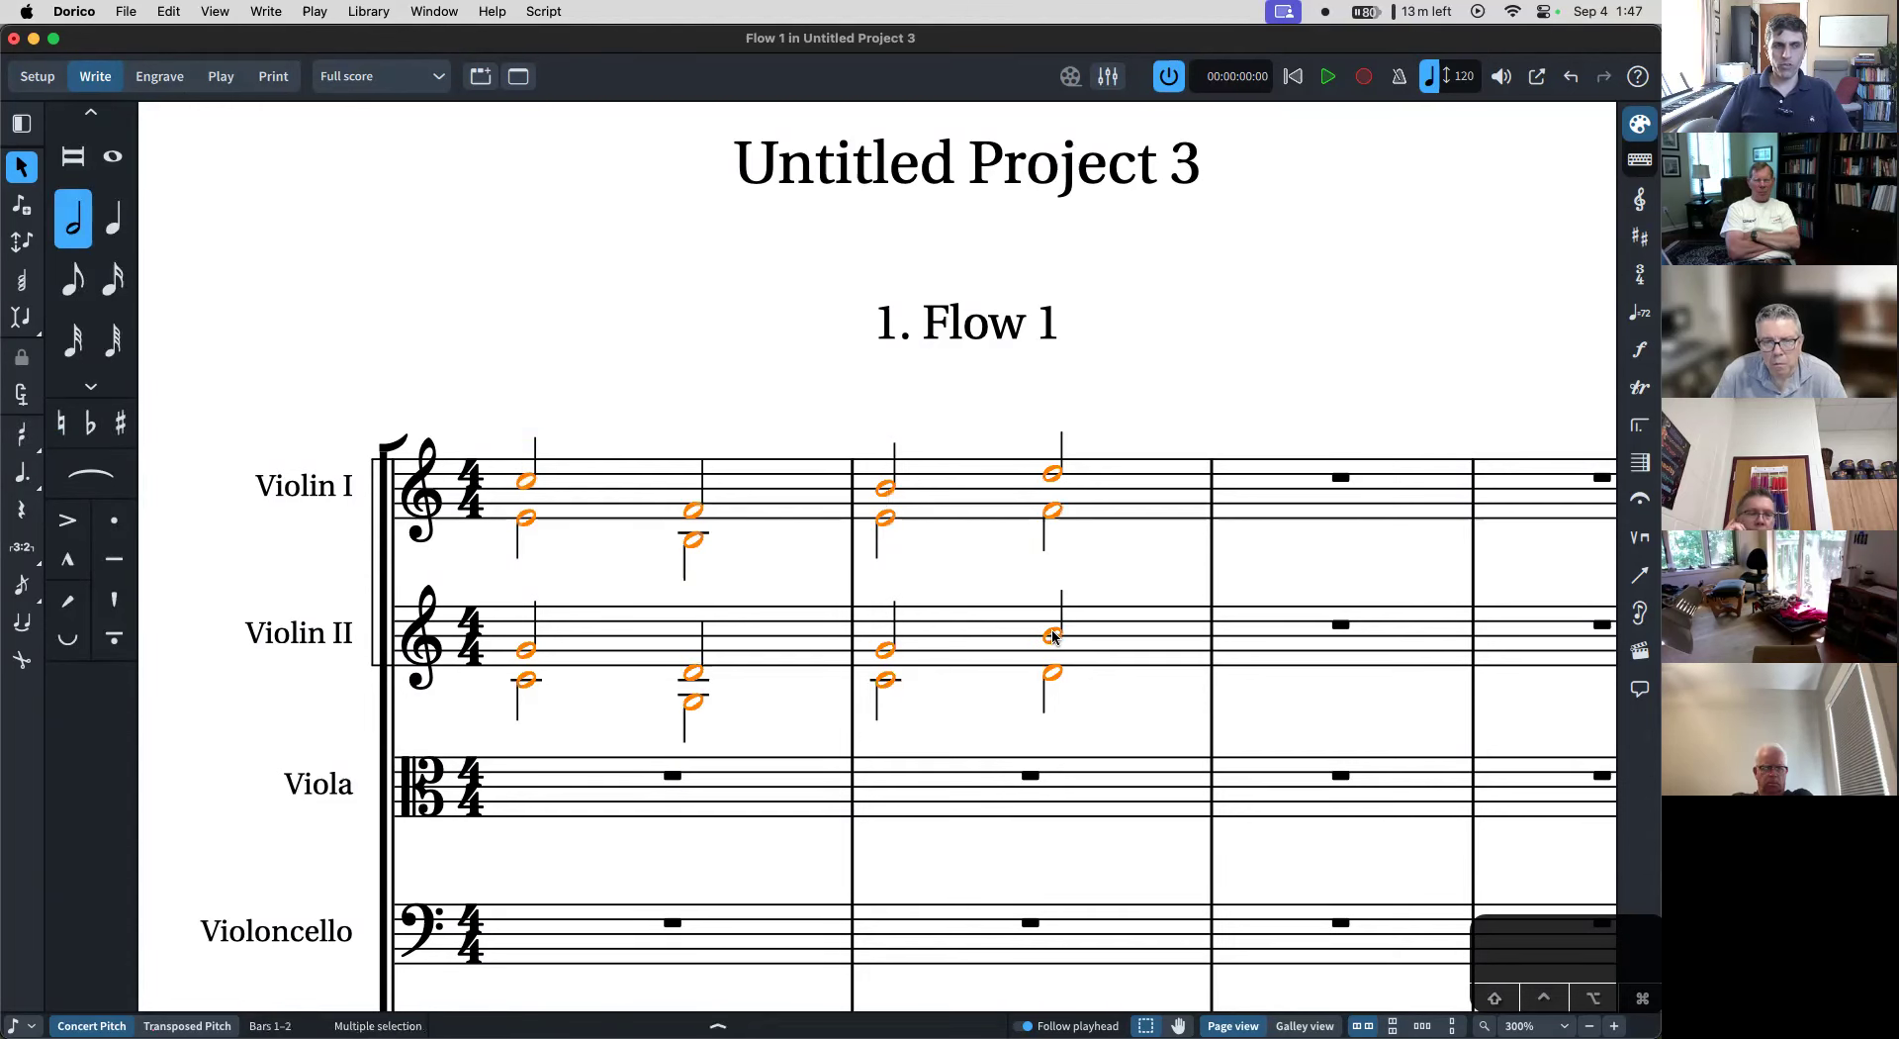
type("jgener")
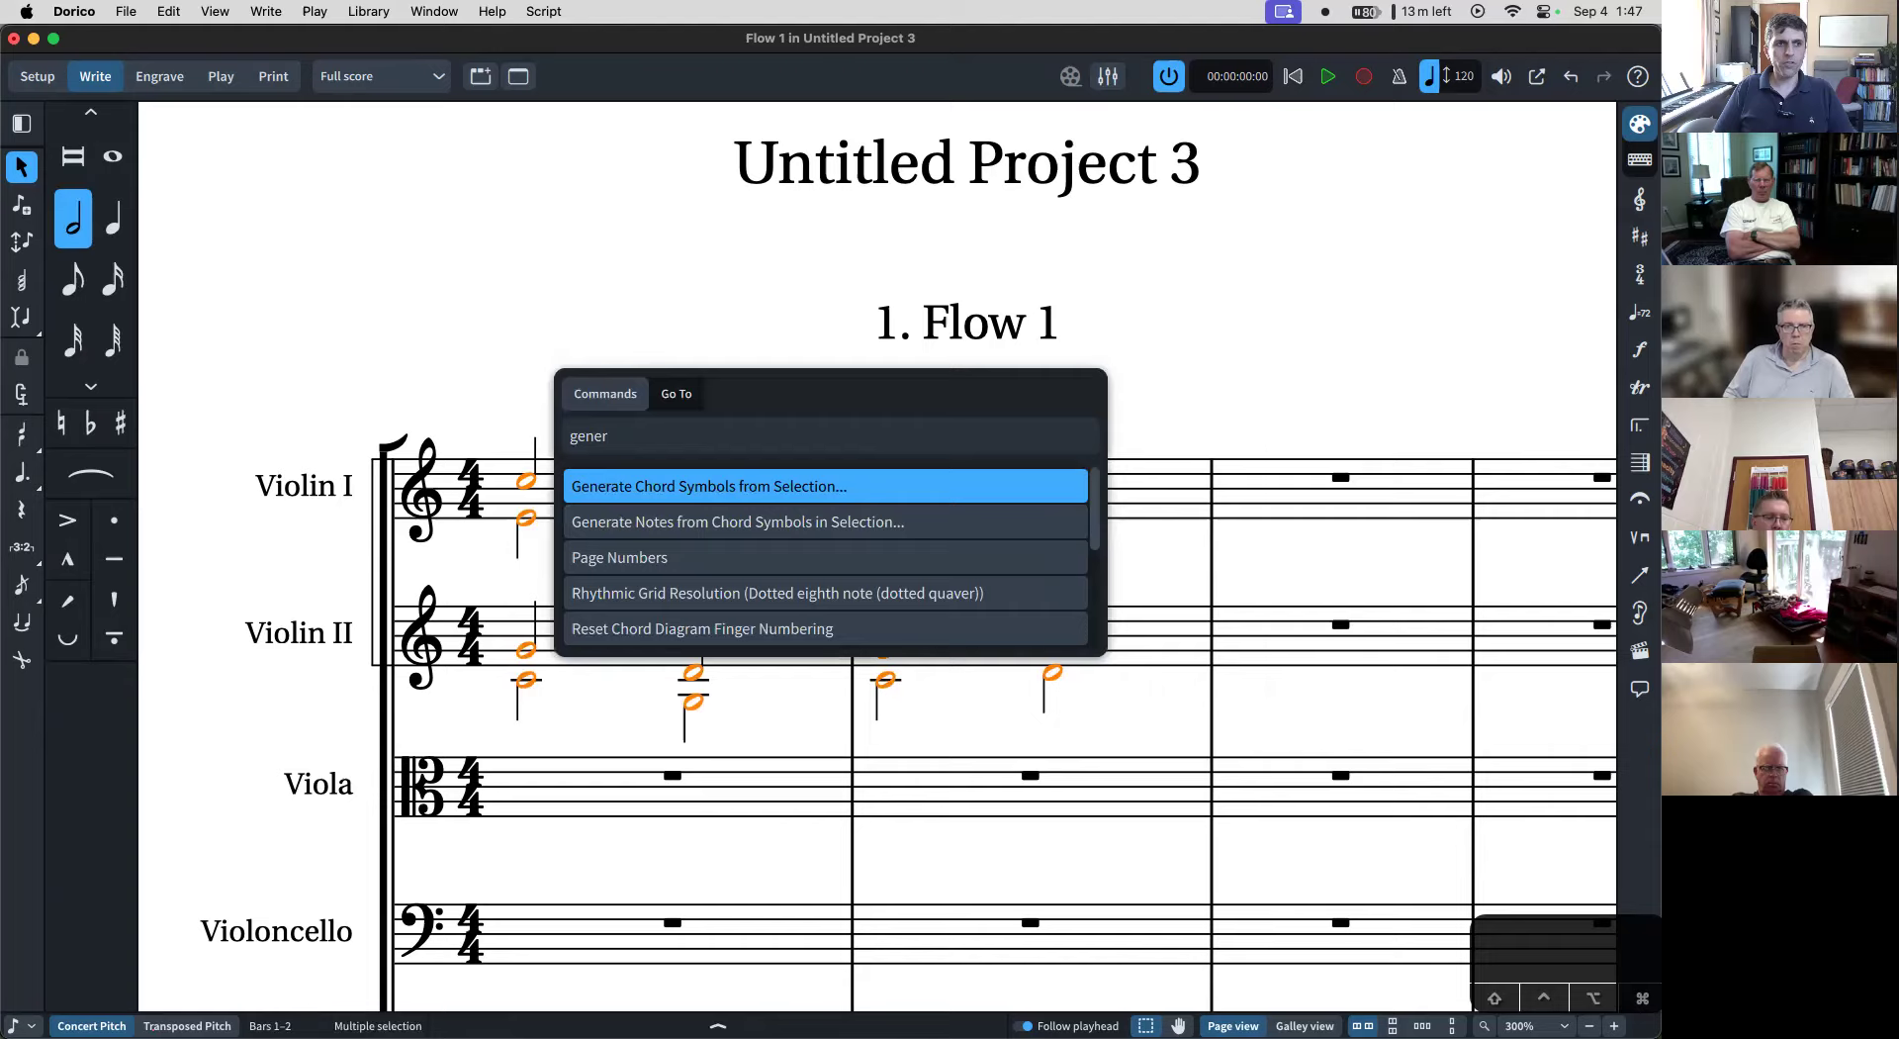
key("Return")
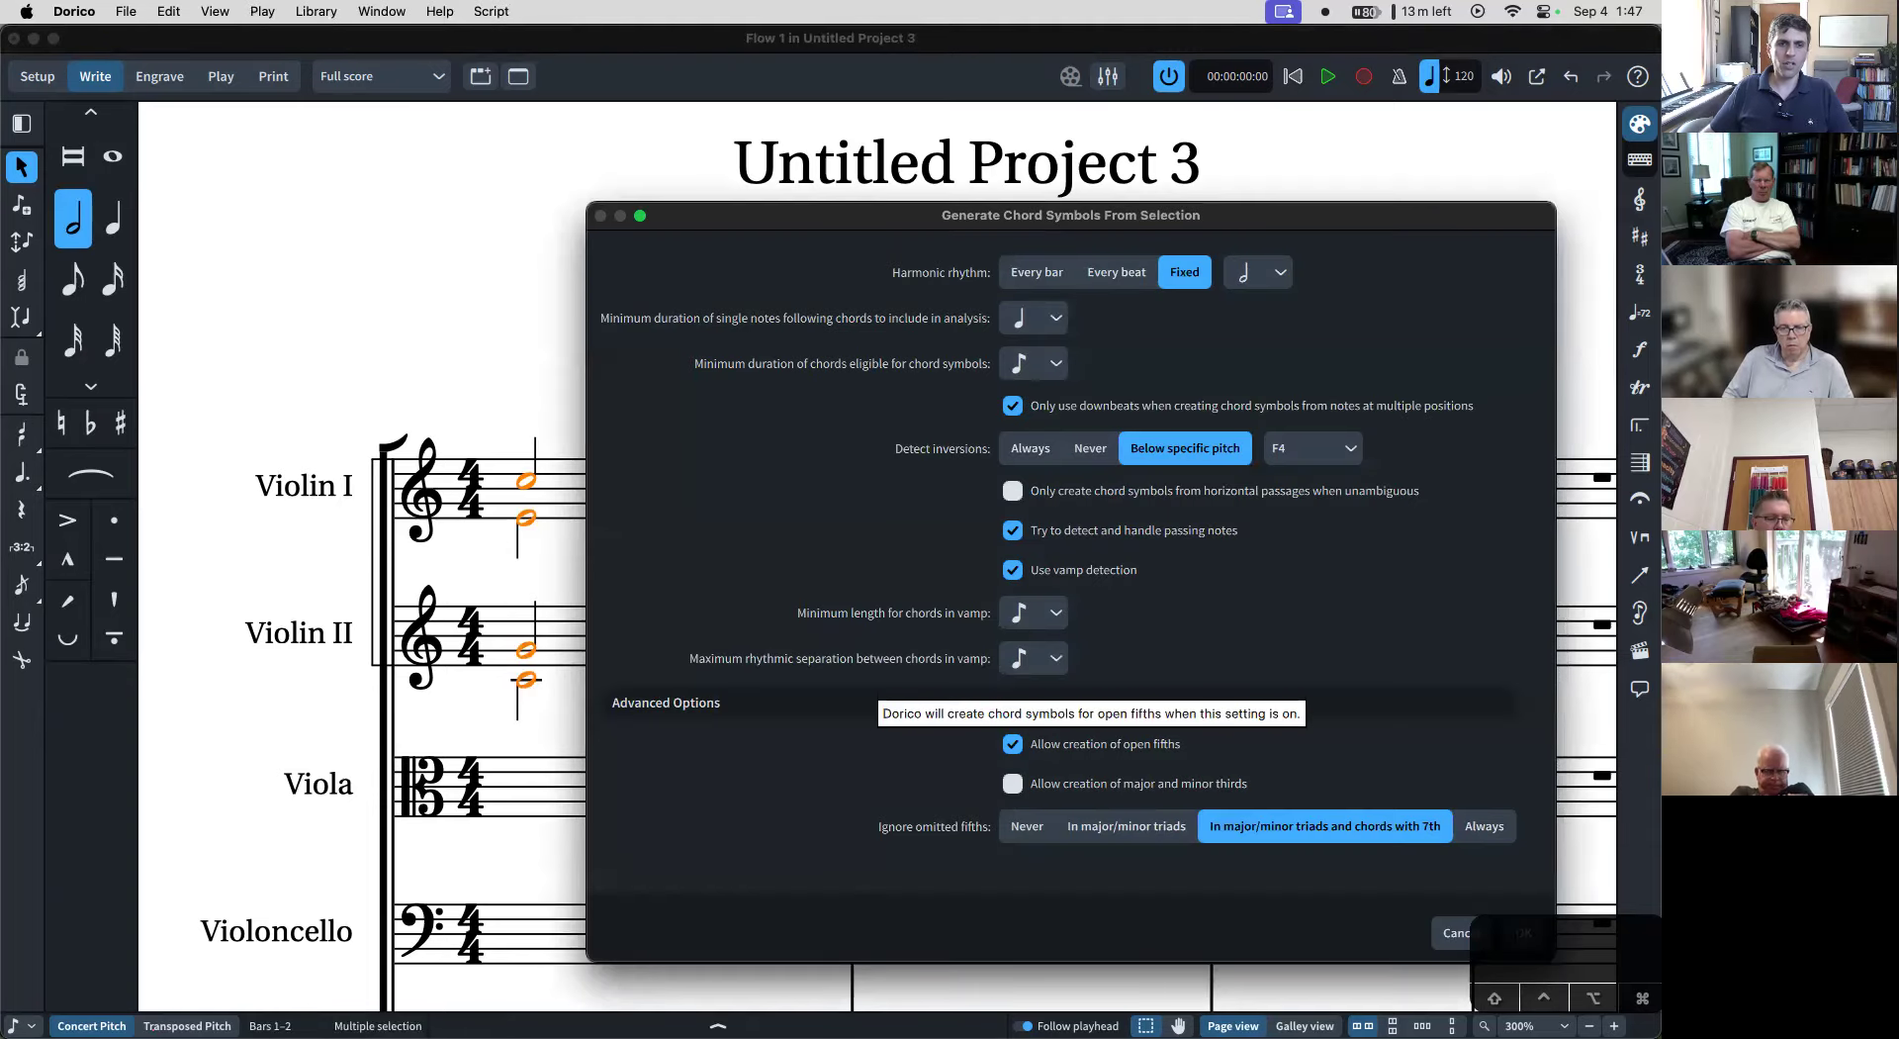
left_click_drag(1243, 211, 863, 167)
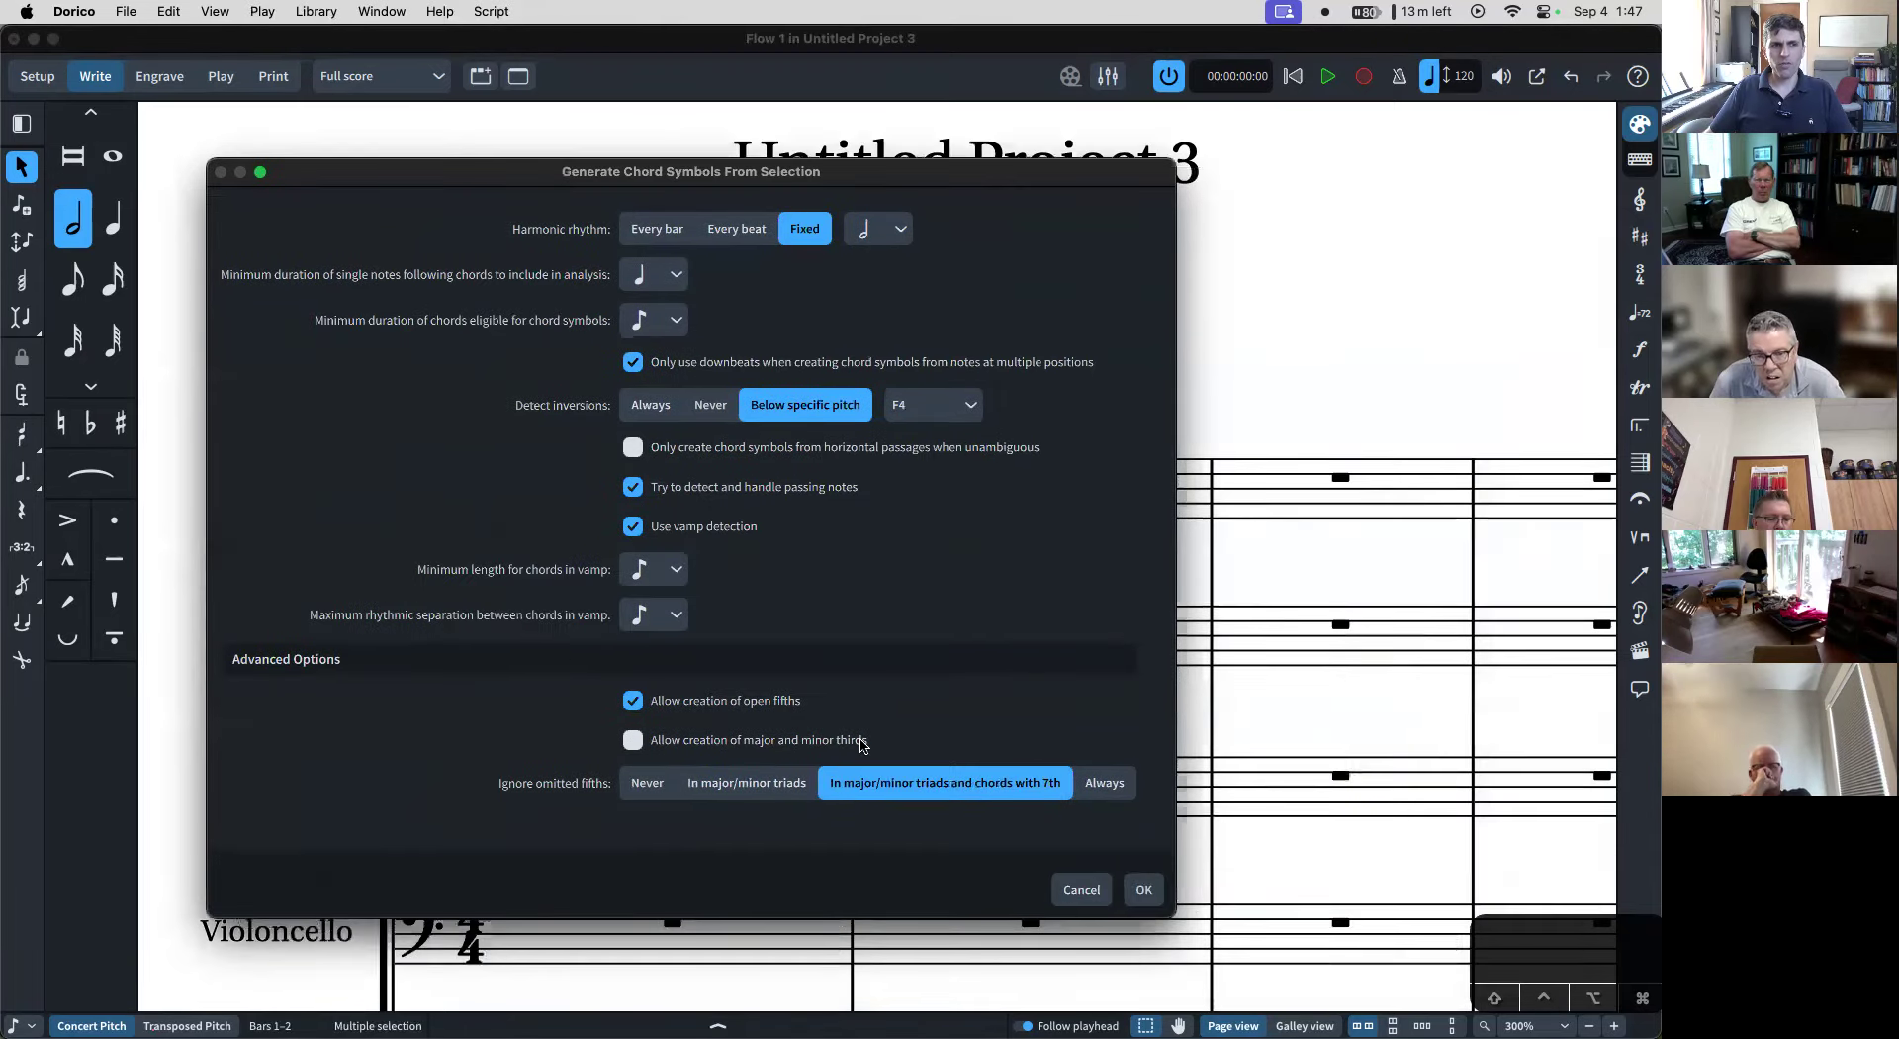
left_click(1138, 895)
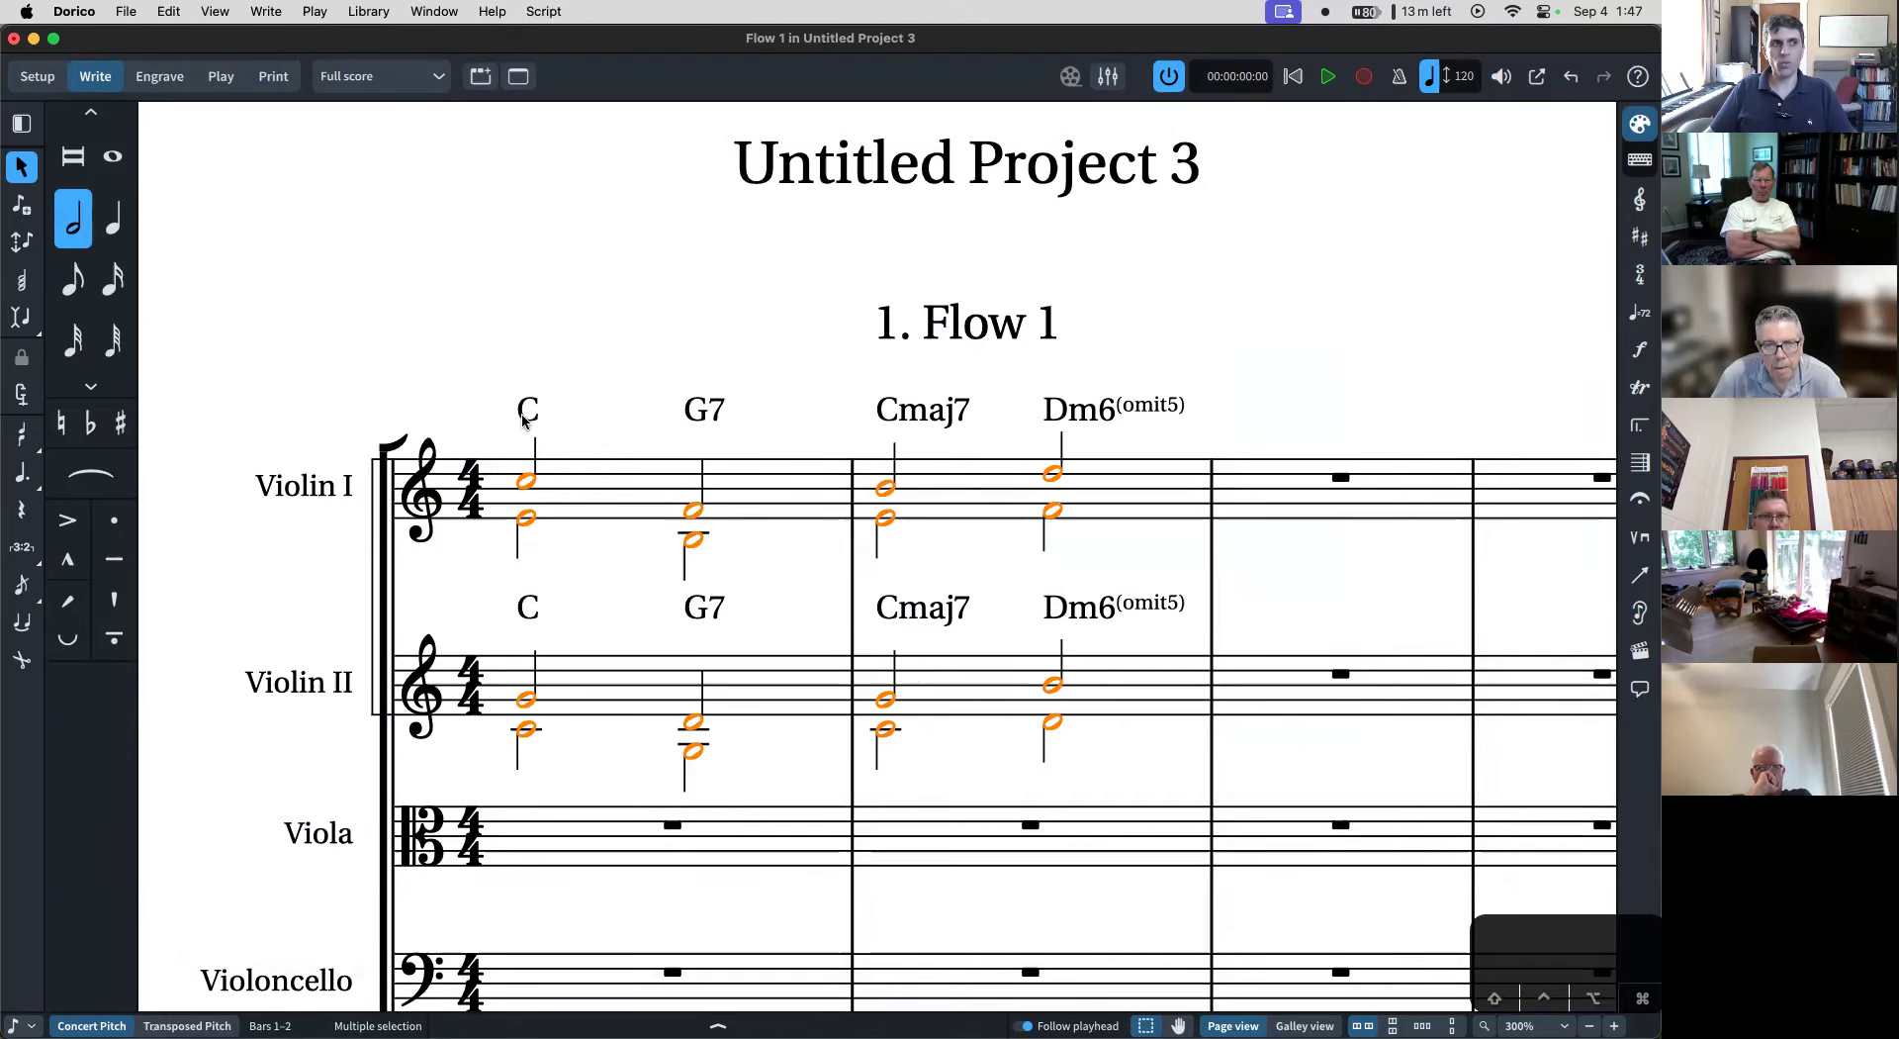
- Transpose the notes and chord symbols in bars 1–2 of both violin staves up a minor third
left_click_drag(488, 362, 1187, 799)
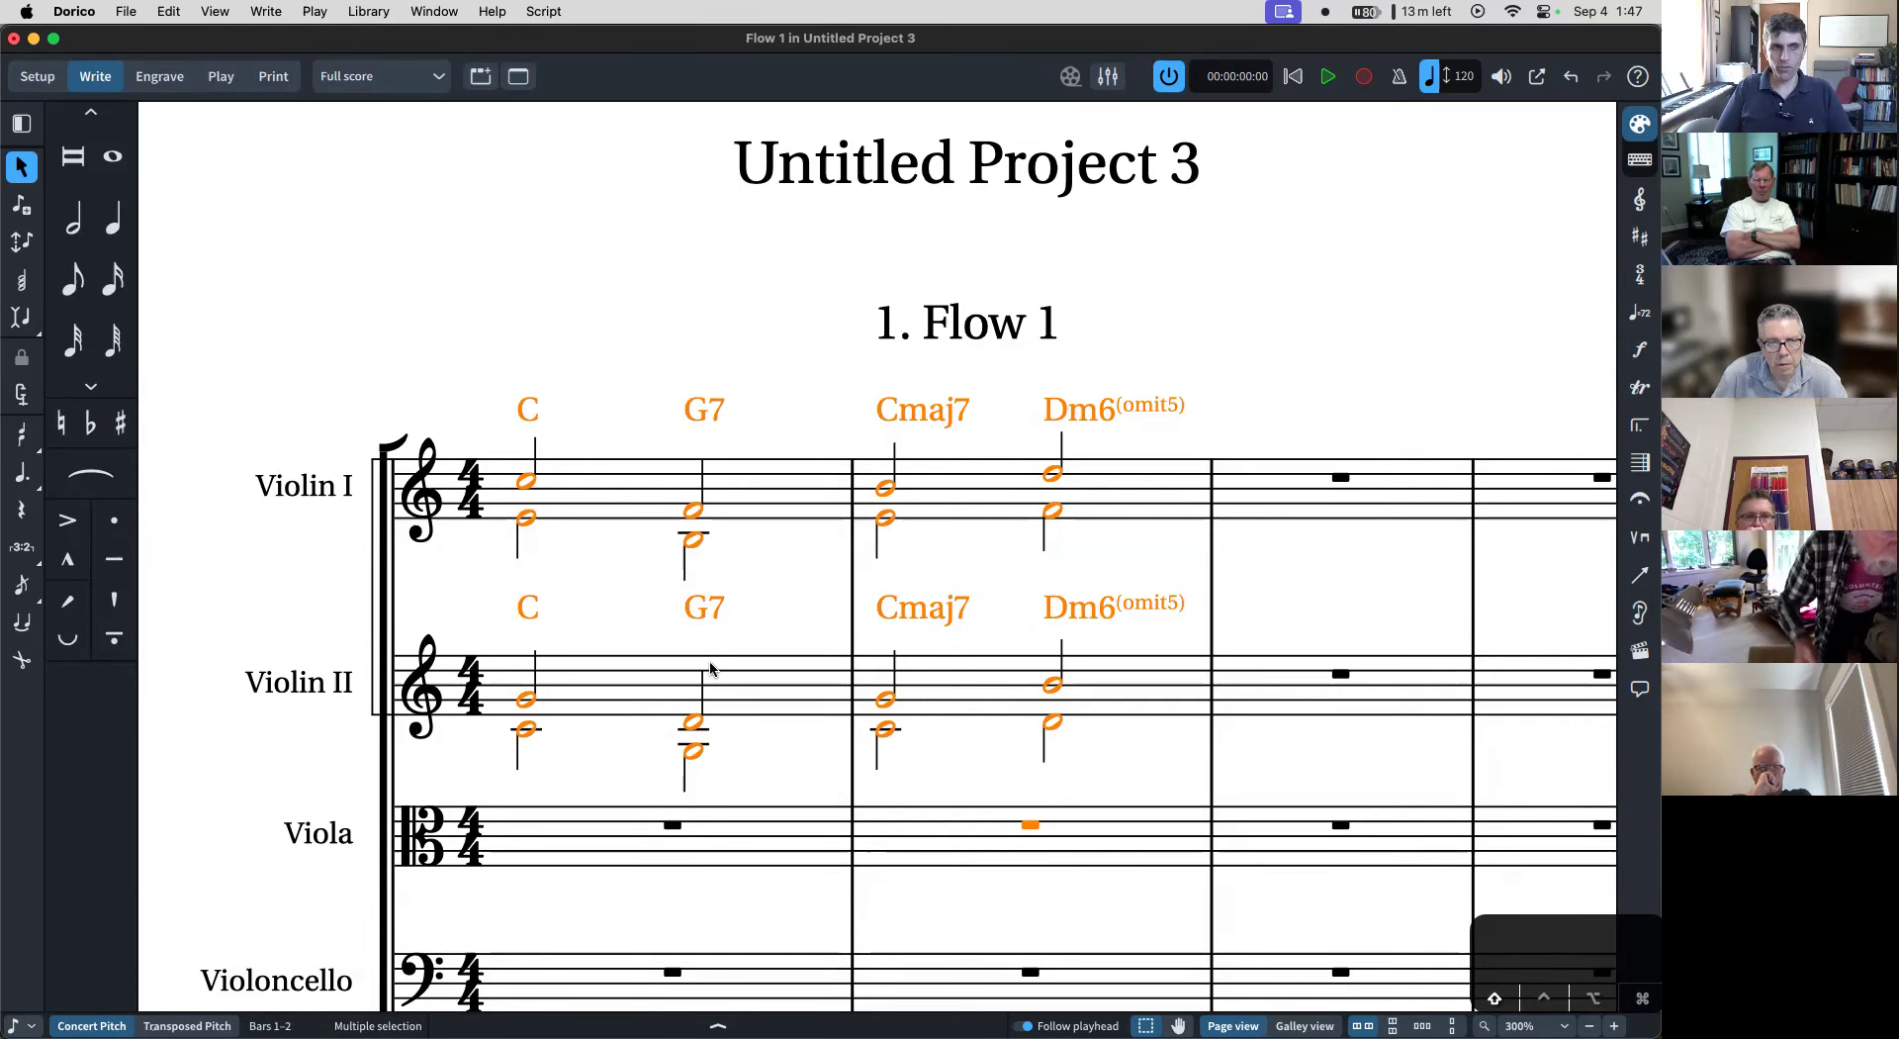
key("shift+q")
type("tm3")
key("Return")
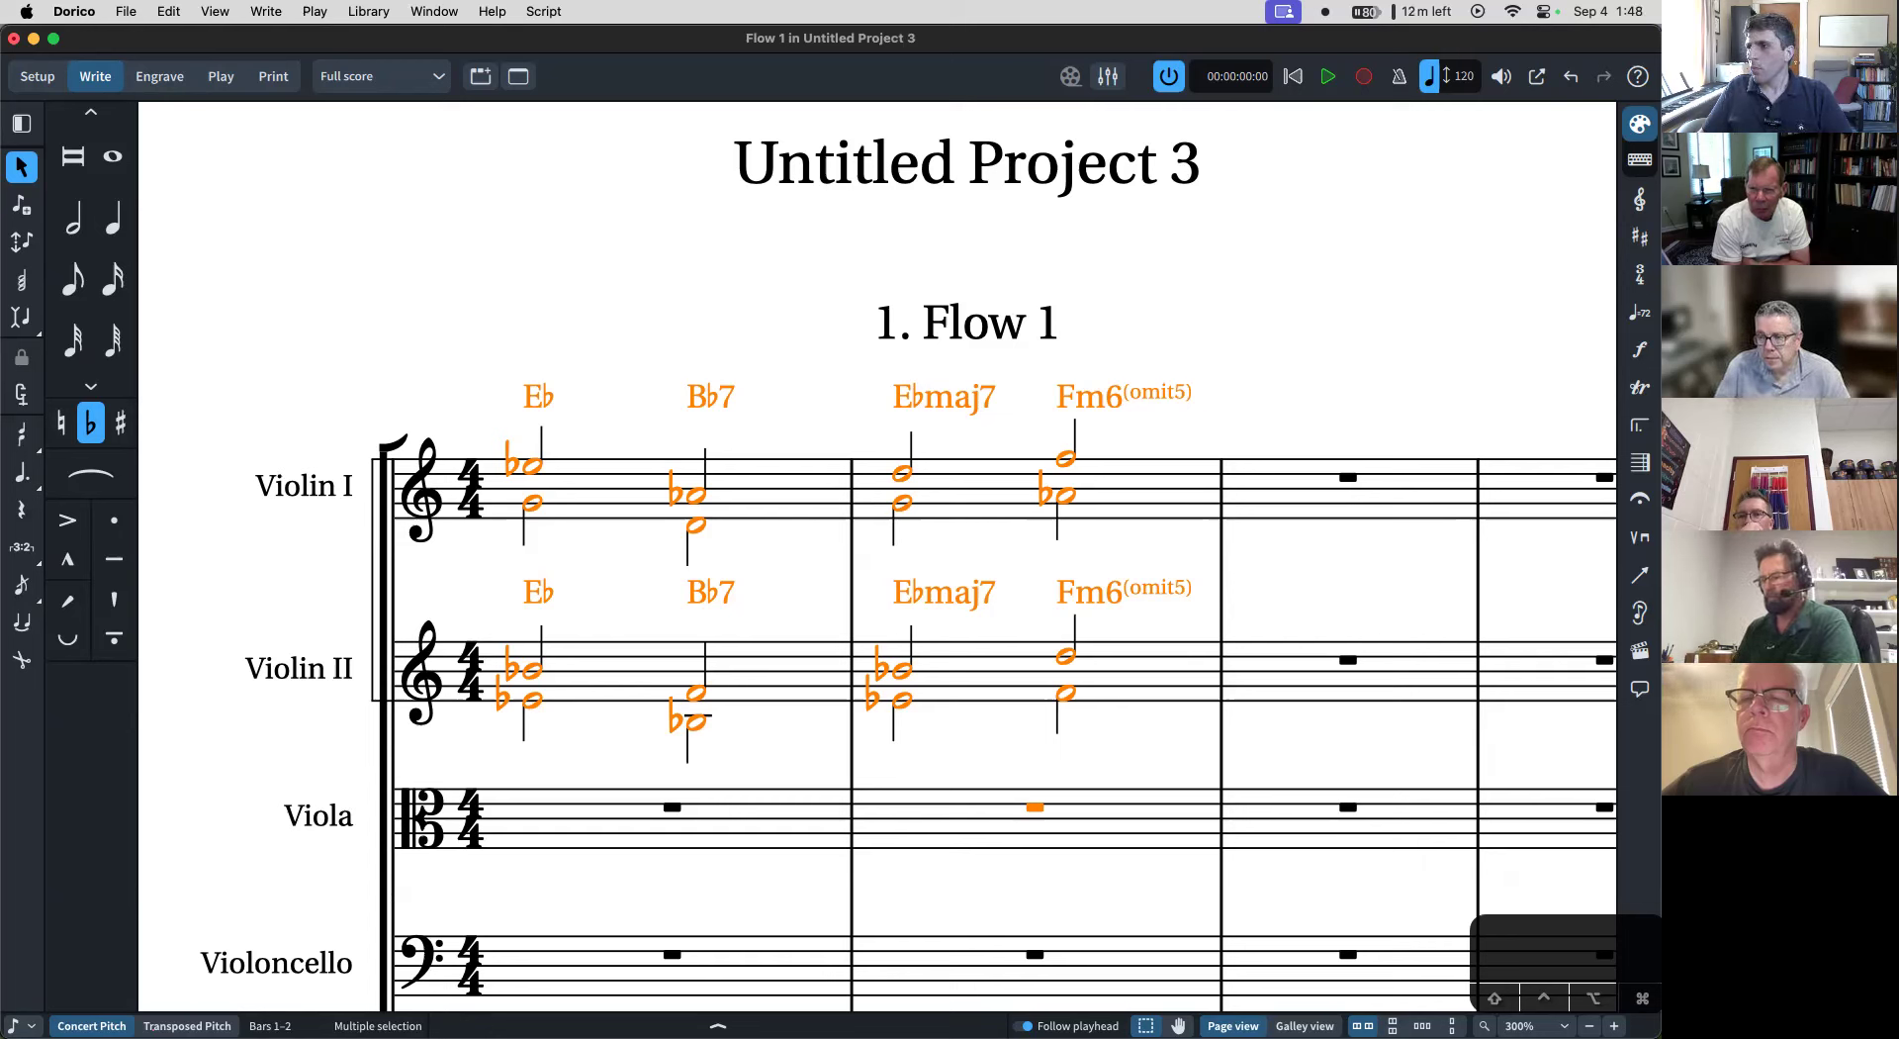
- Enter a whole-note C5 in Violin I at bar 3
left_click(1348, 479)
key("Return")
key("d")
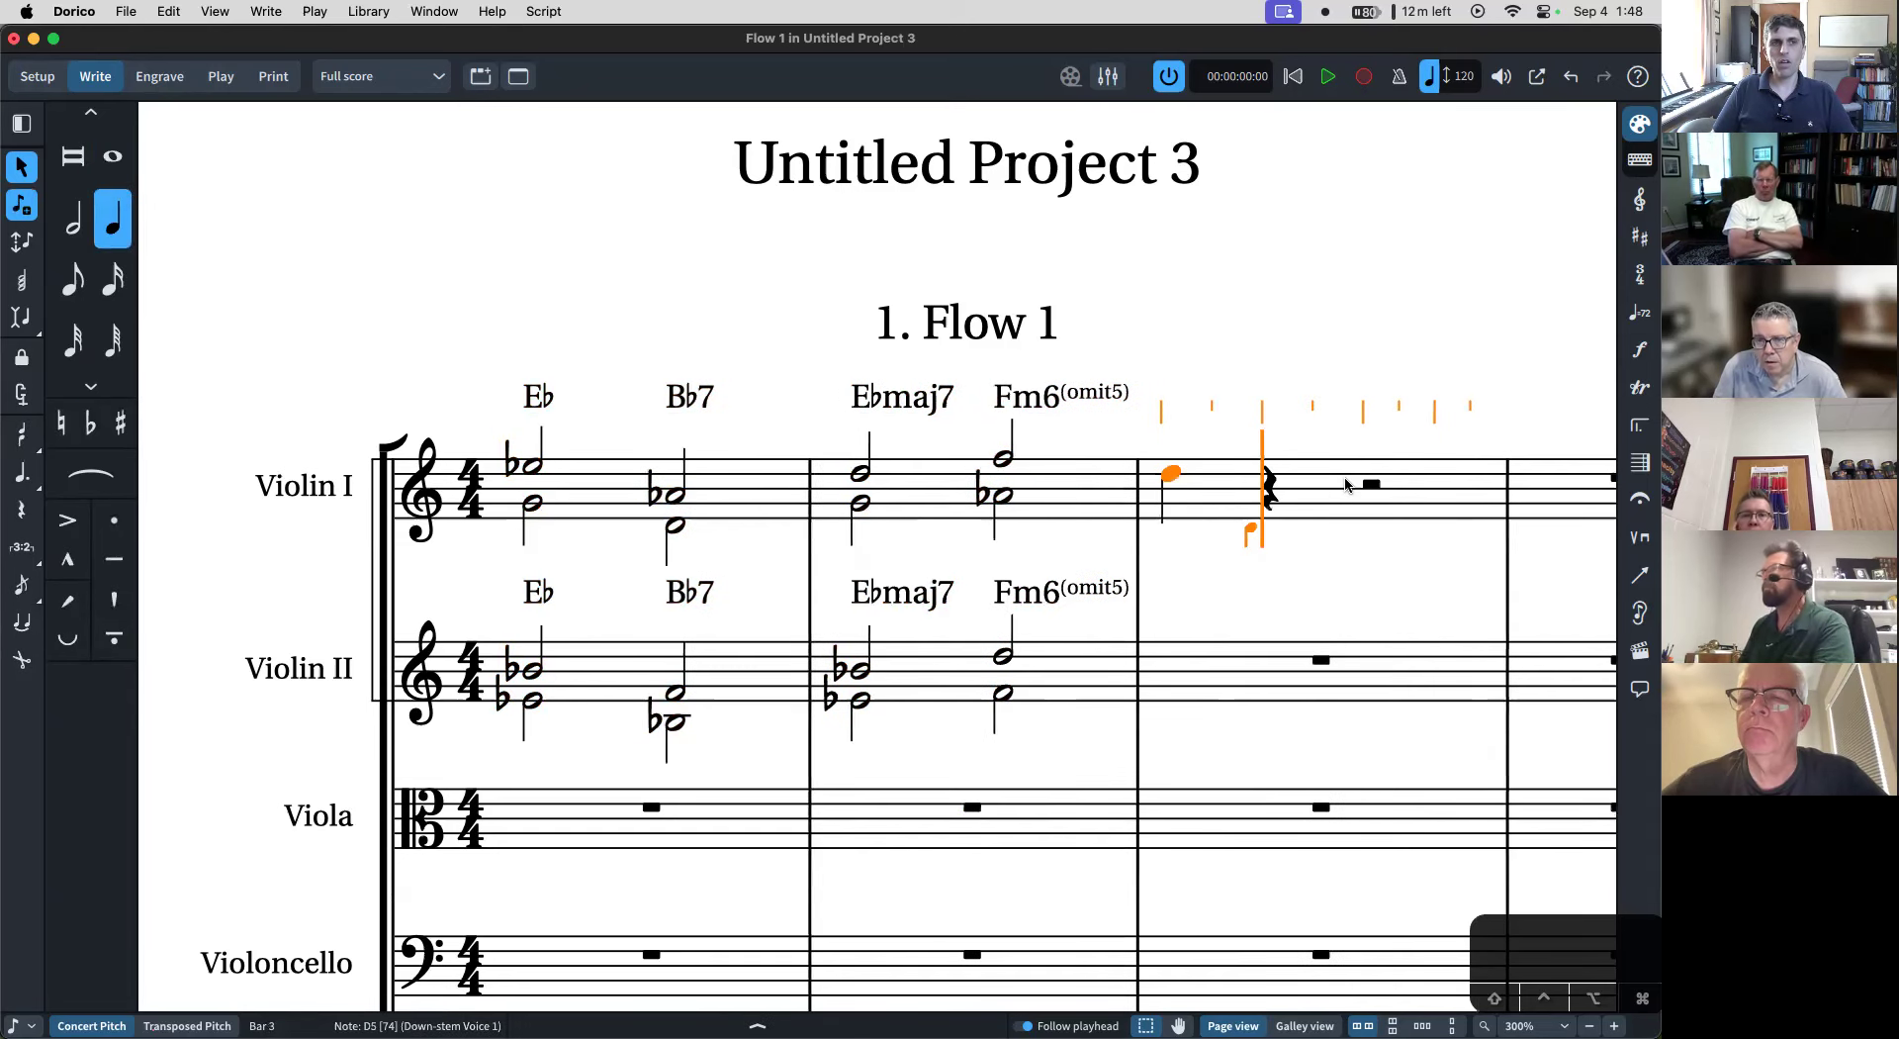
key("BackSpace")
key("BackSpace")
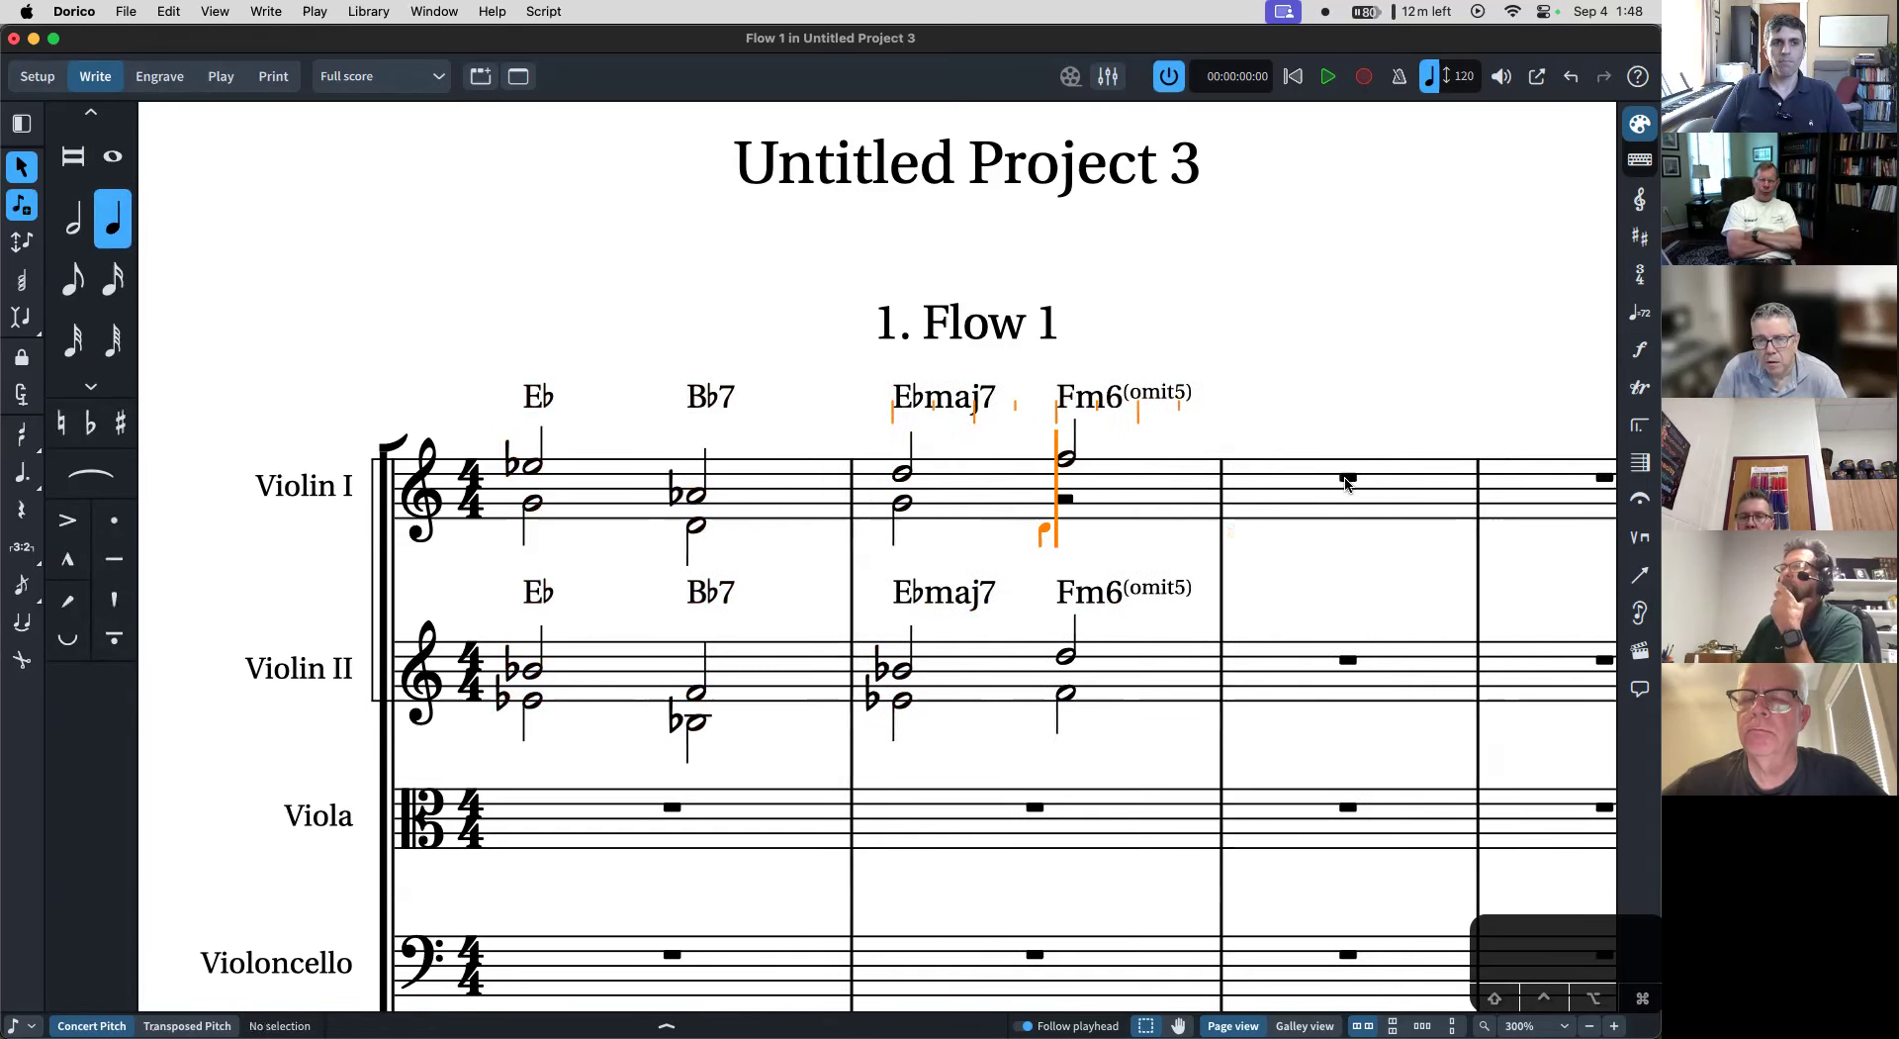
key("super+z")
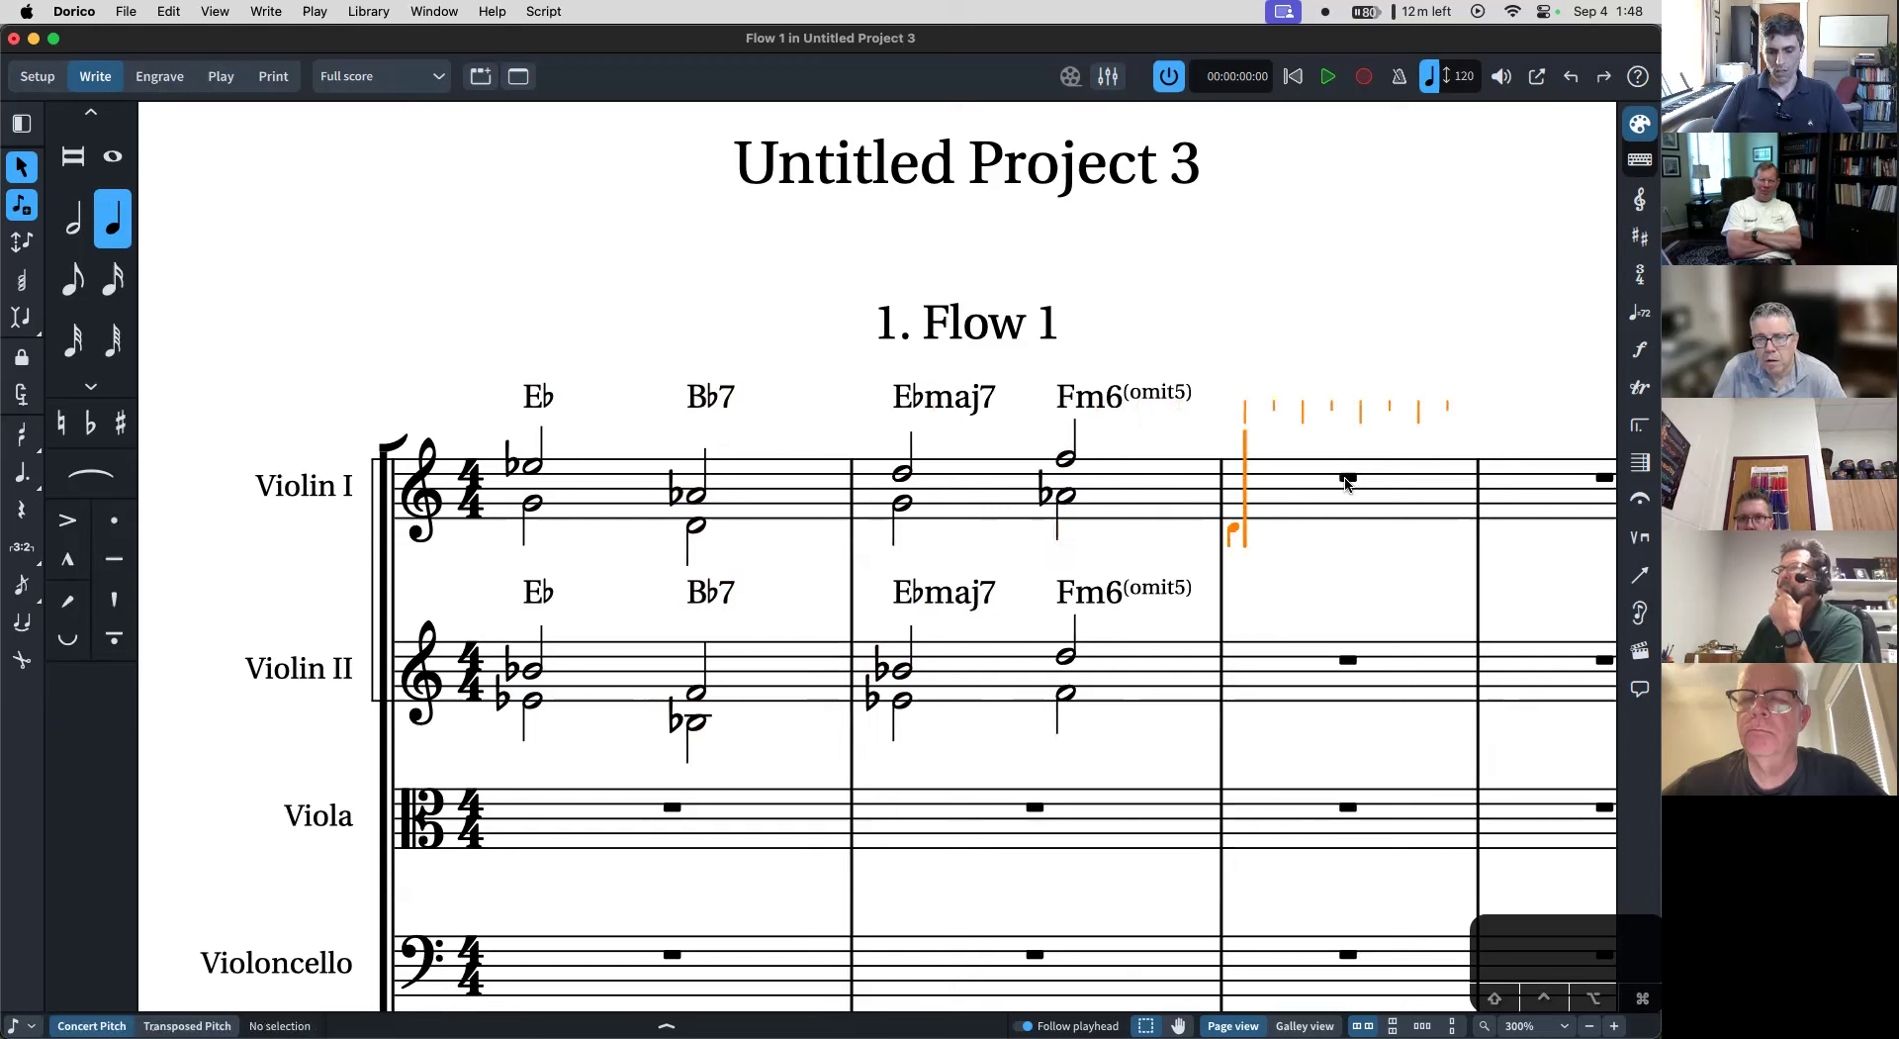
key("super+z")
key("Escape")
key("8")
key("alt+Down")
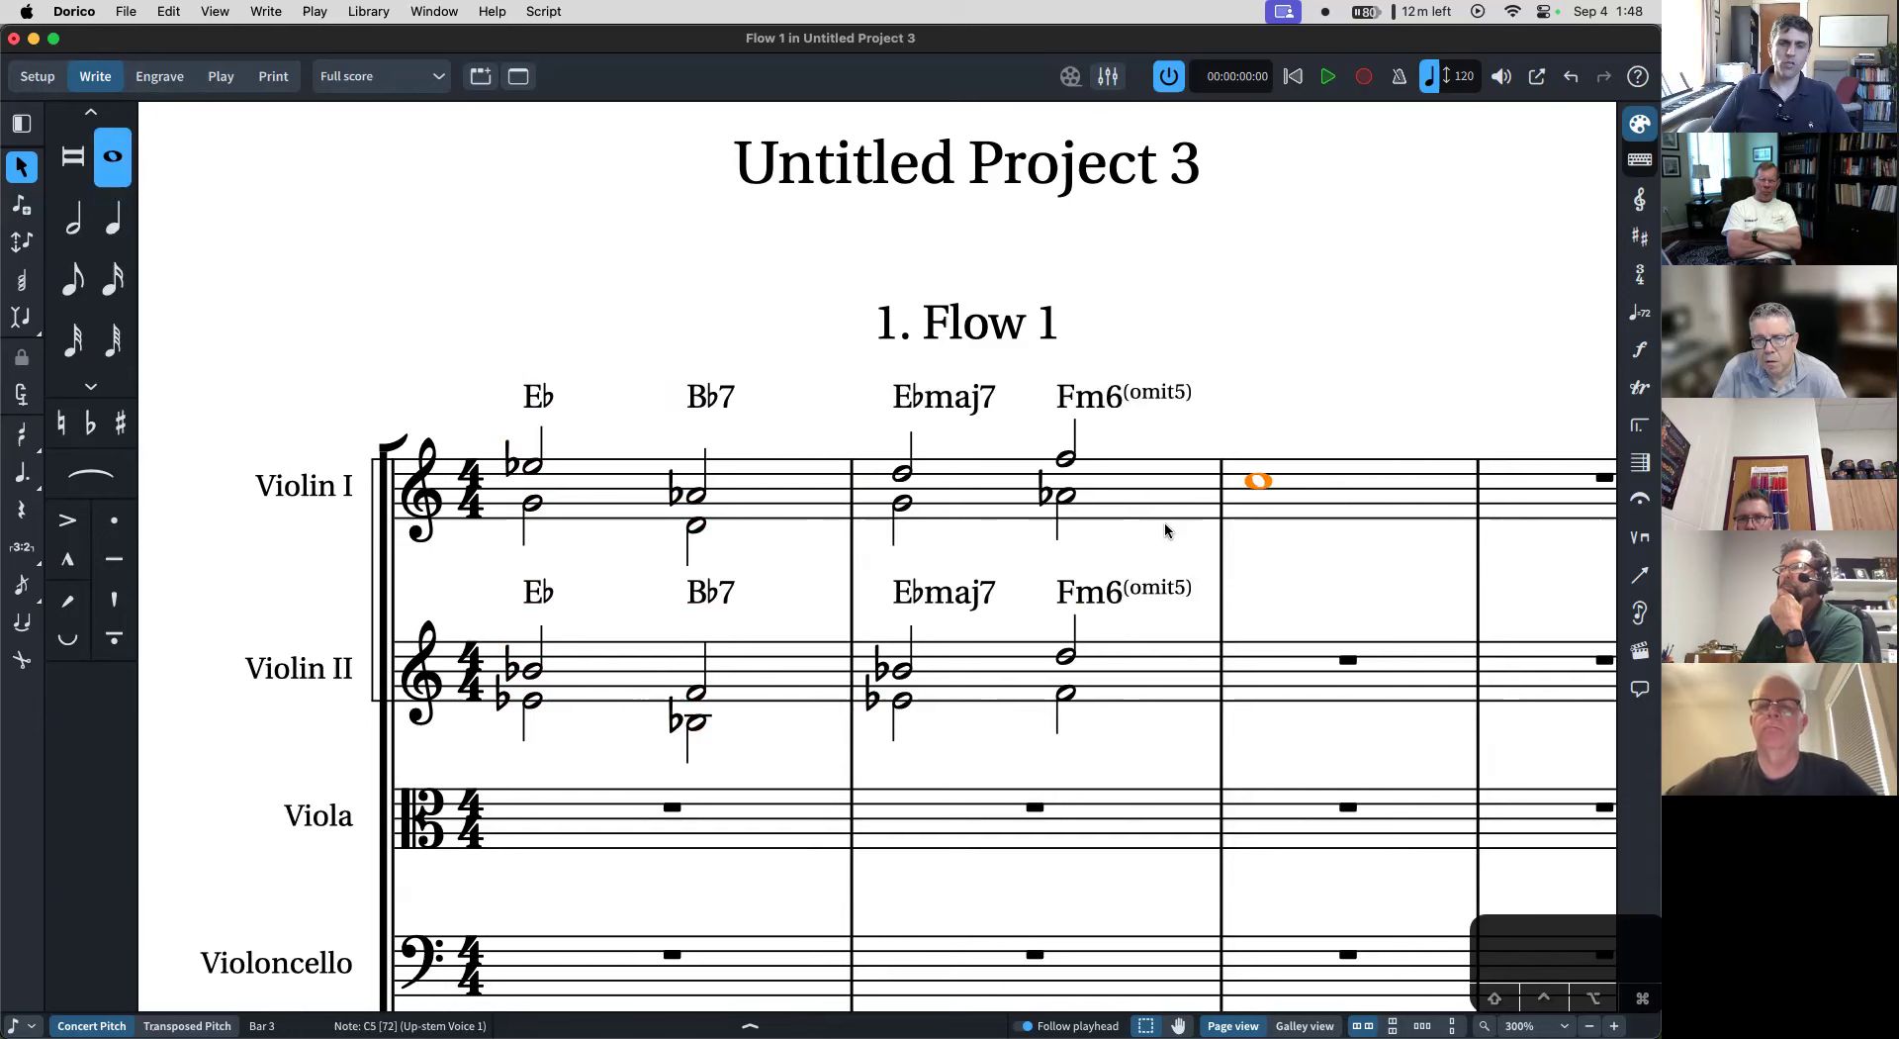
- Try an artificial harmonic on the bar 3 Violin I note, setting its partial to 2 and raising it to 4
left_click(750, 1025)
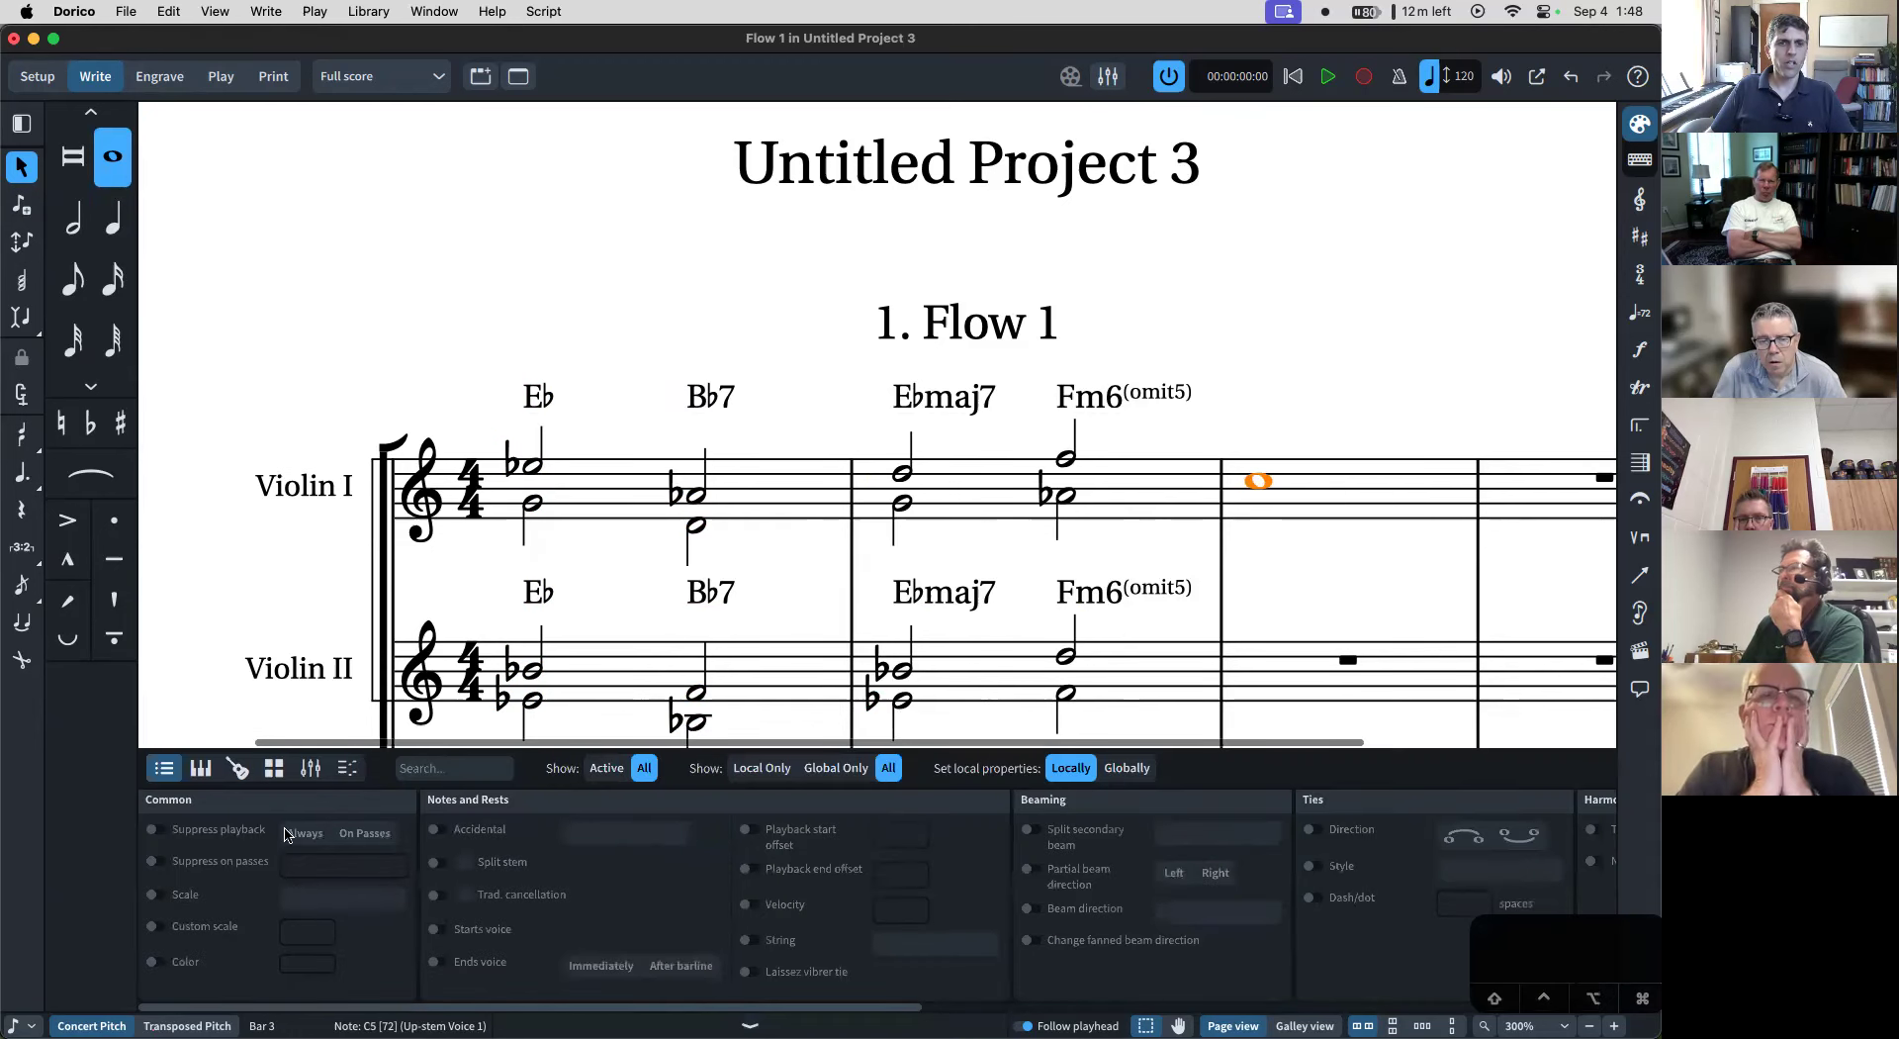
scroll(662, 950, "right", 10)
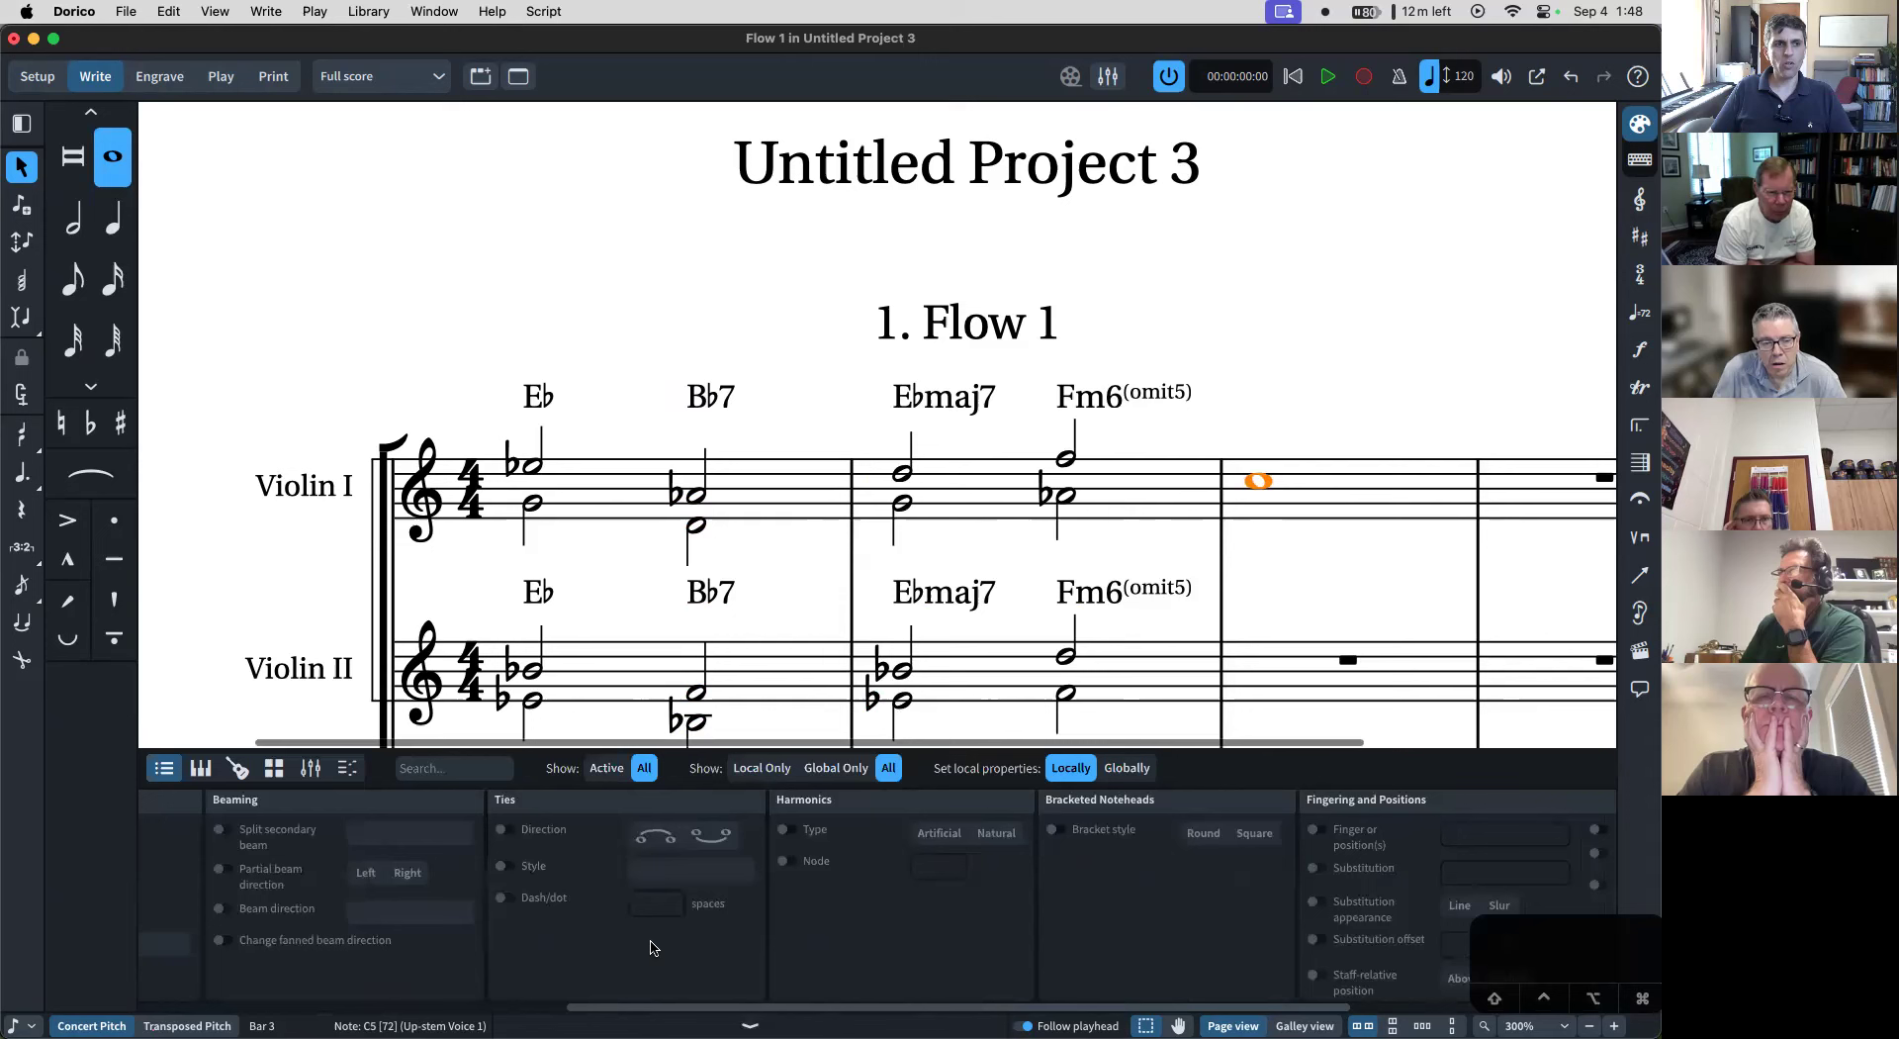
left_click(783, 831)
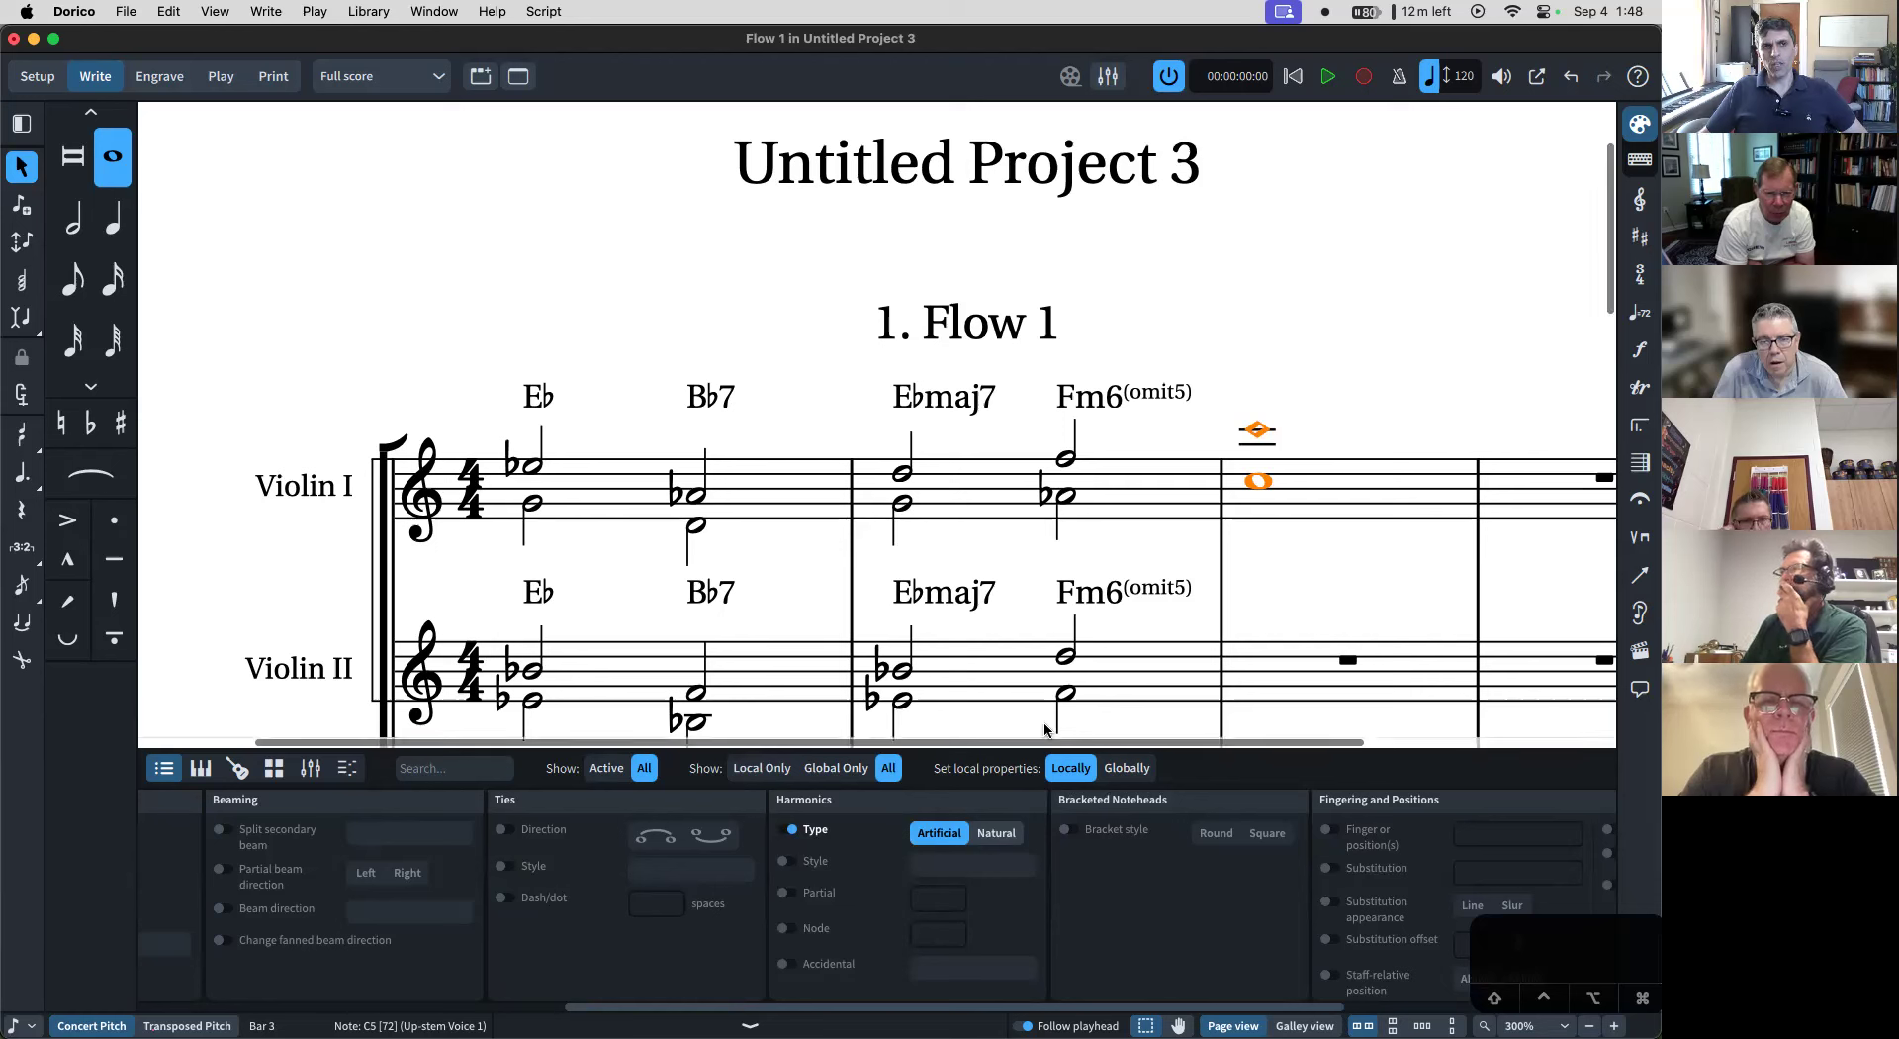
left_click(782, 894)
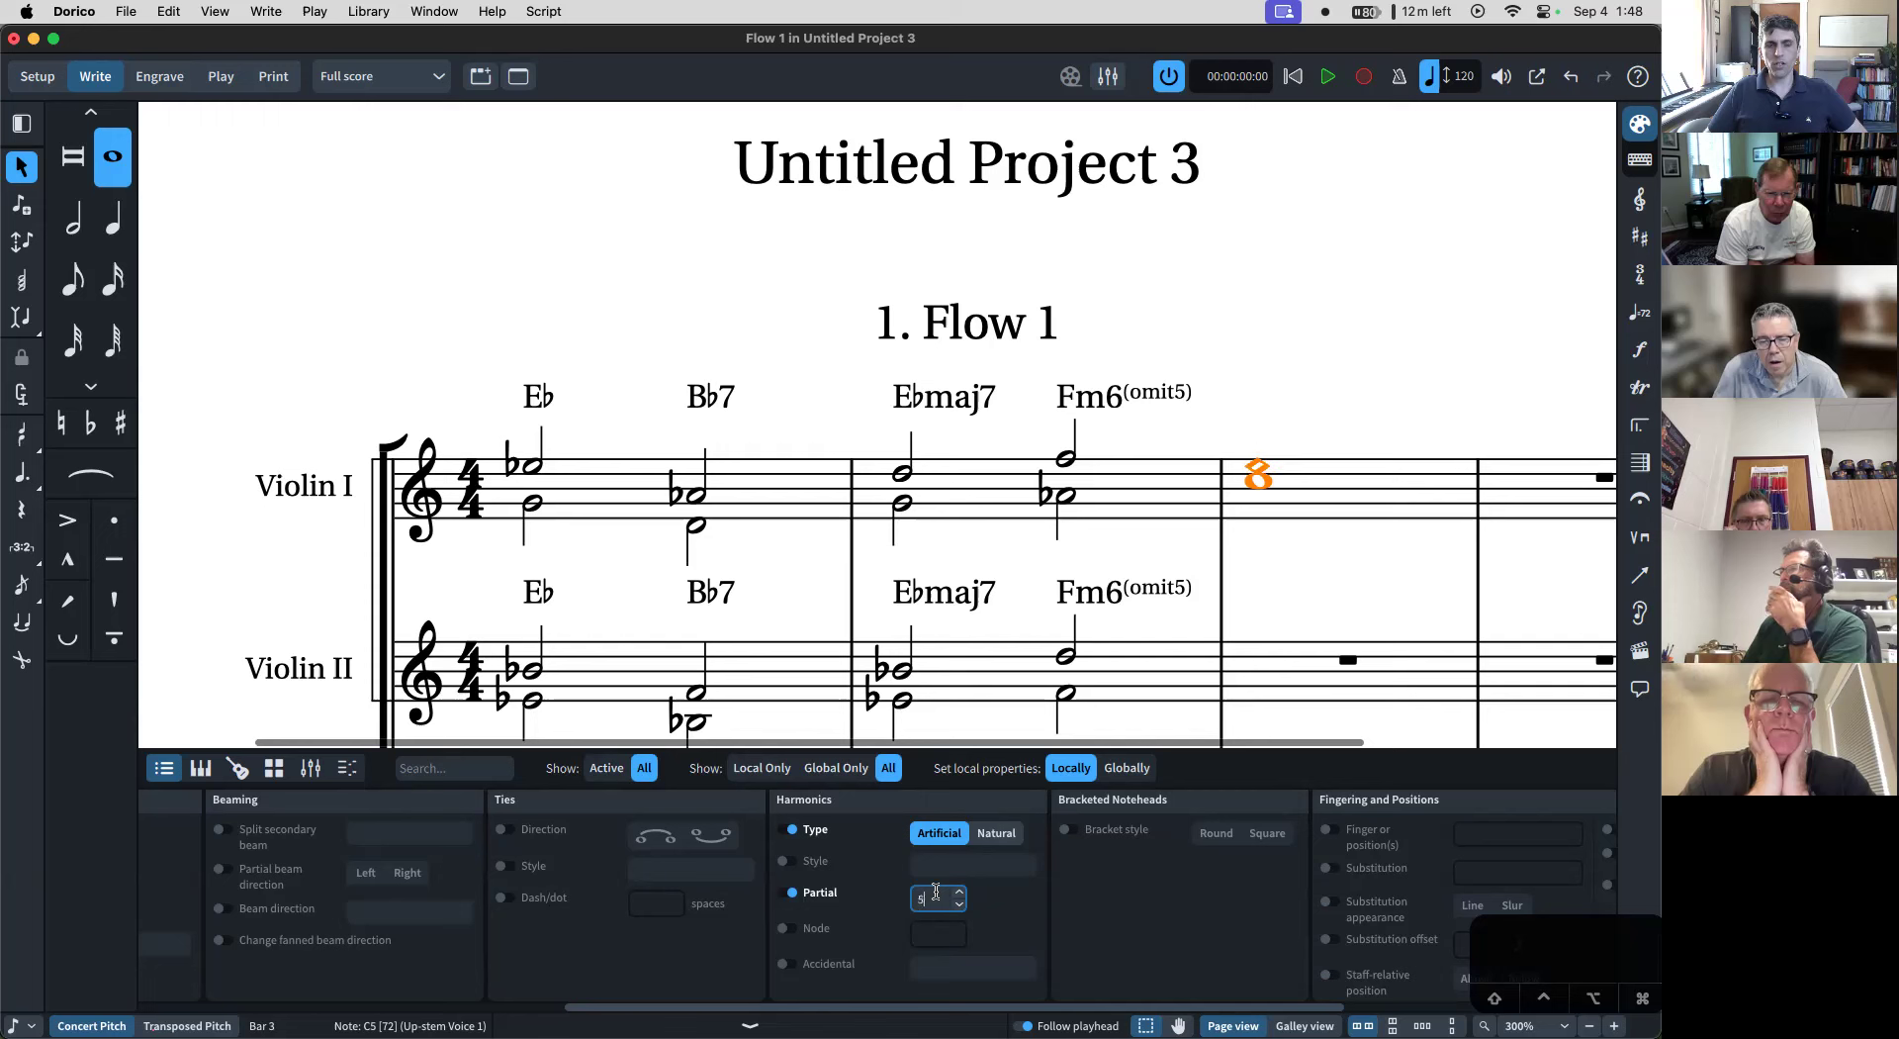
key("BackSpace")
type("2")
key("Return")
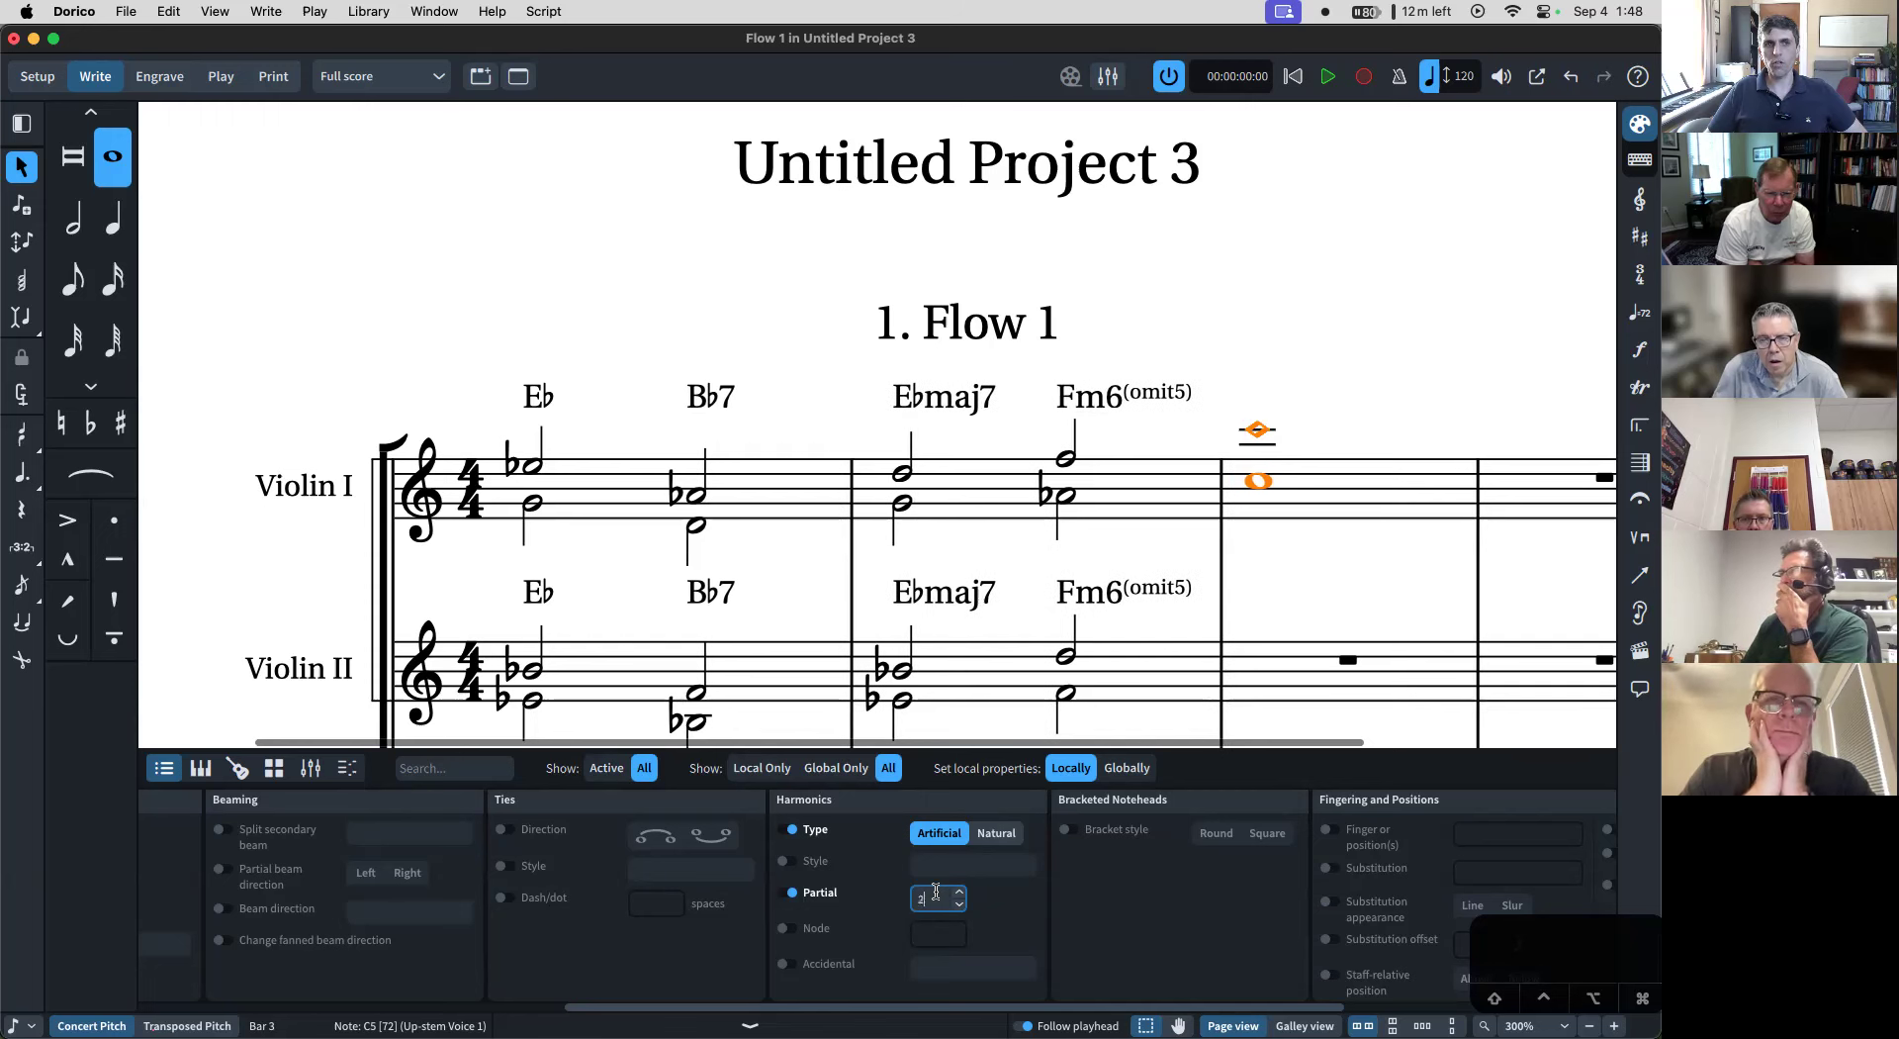
key("Up")
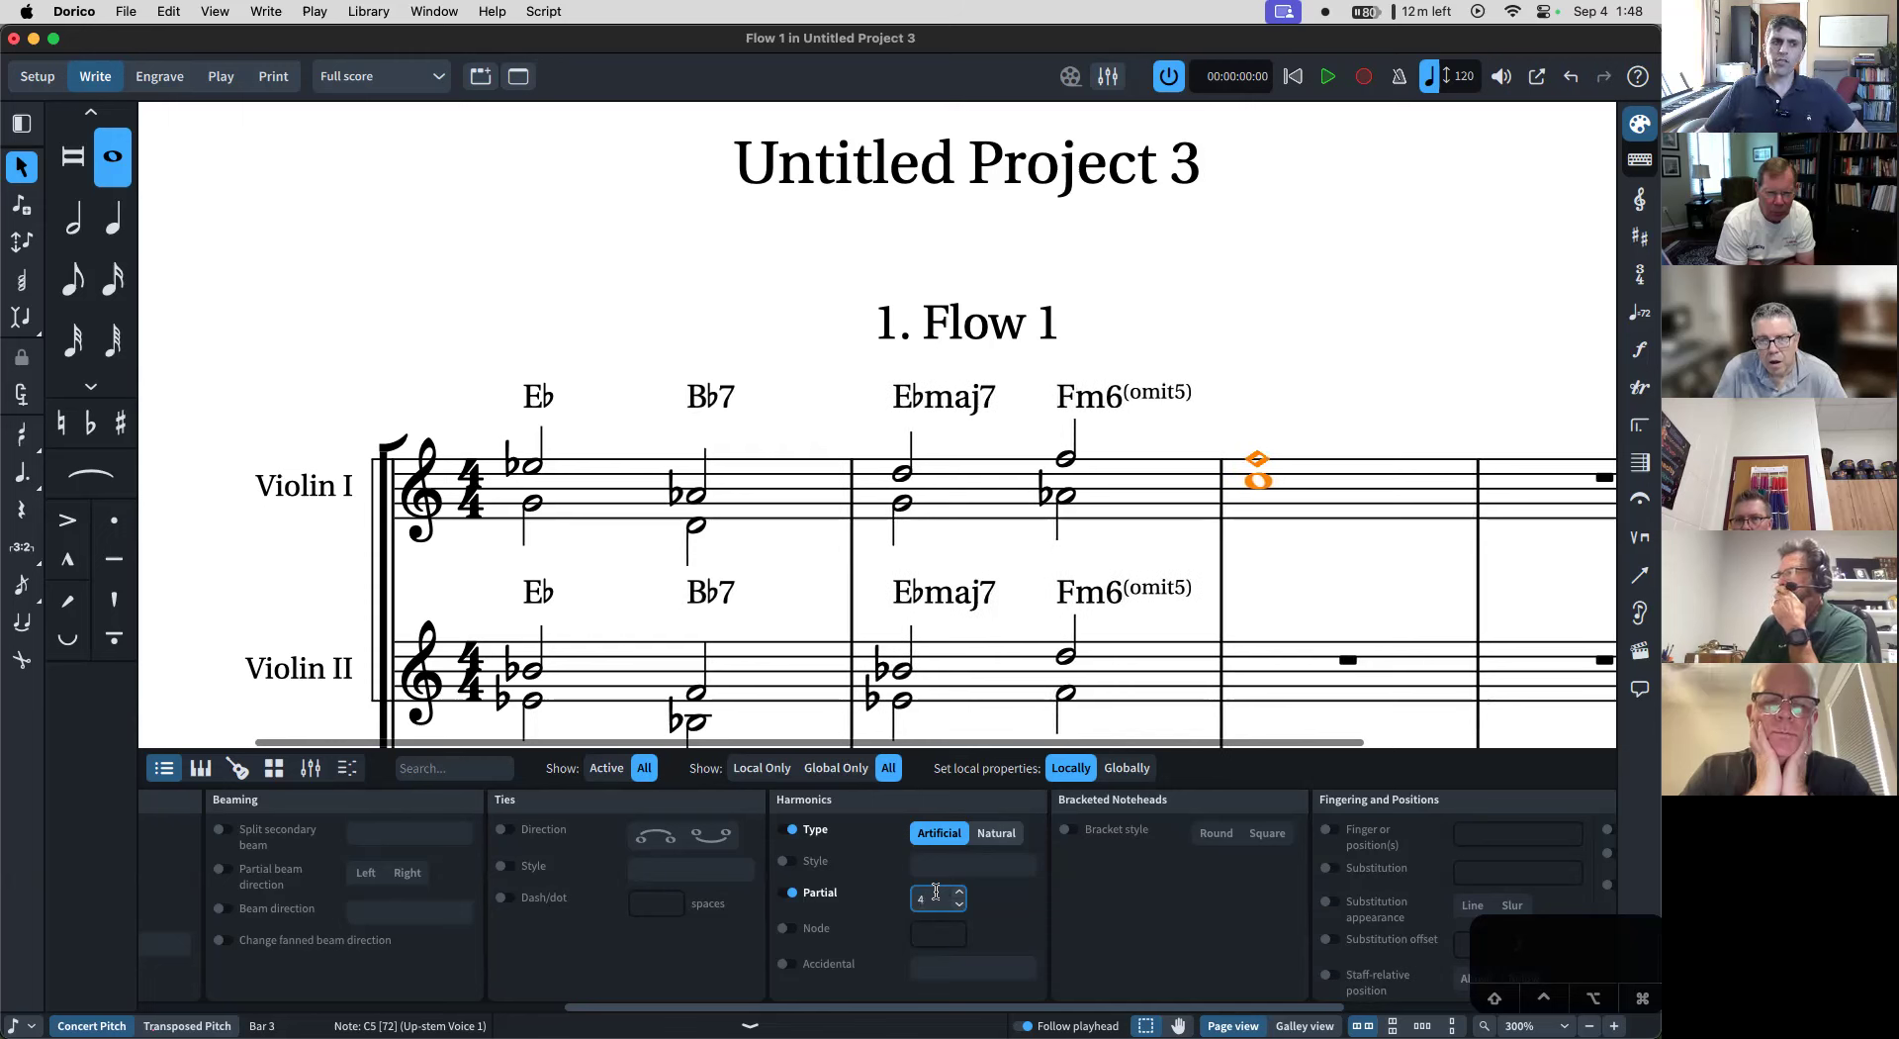
- Try the Natural harmonic type with a node setting on the bar 3 note, and remove the harmonic
left_click(995, 833)
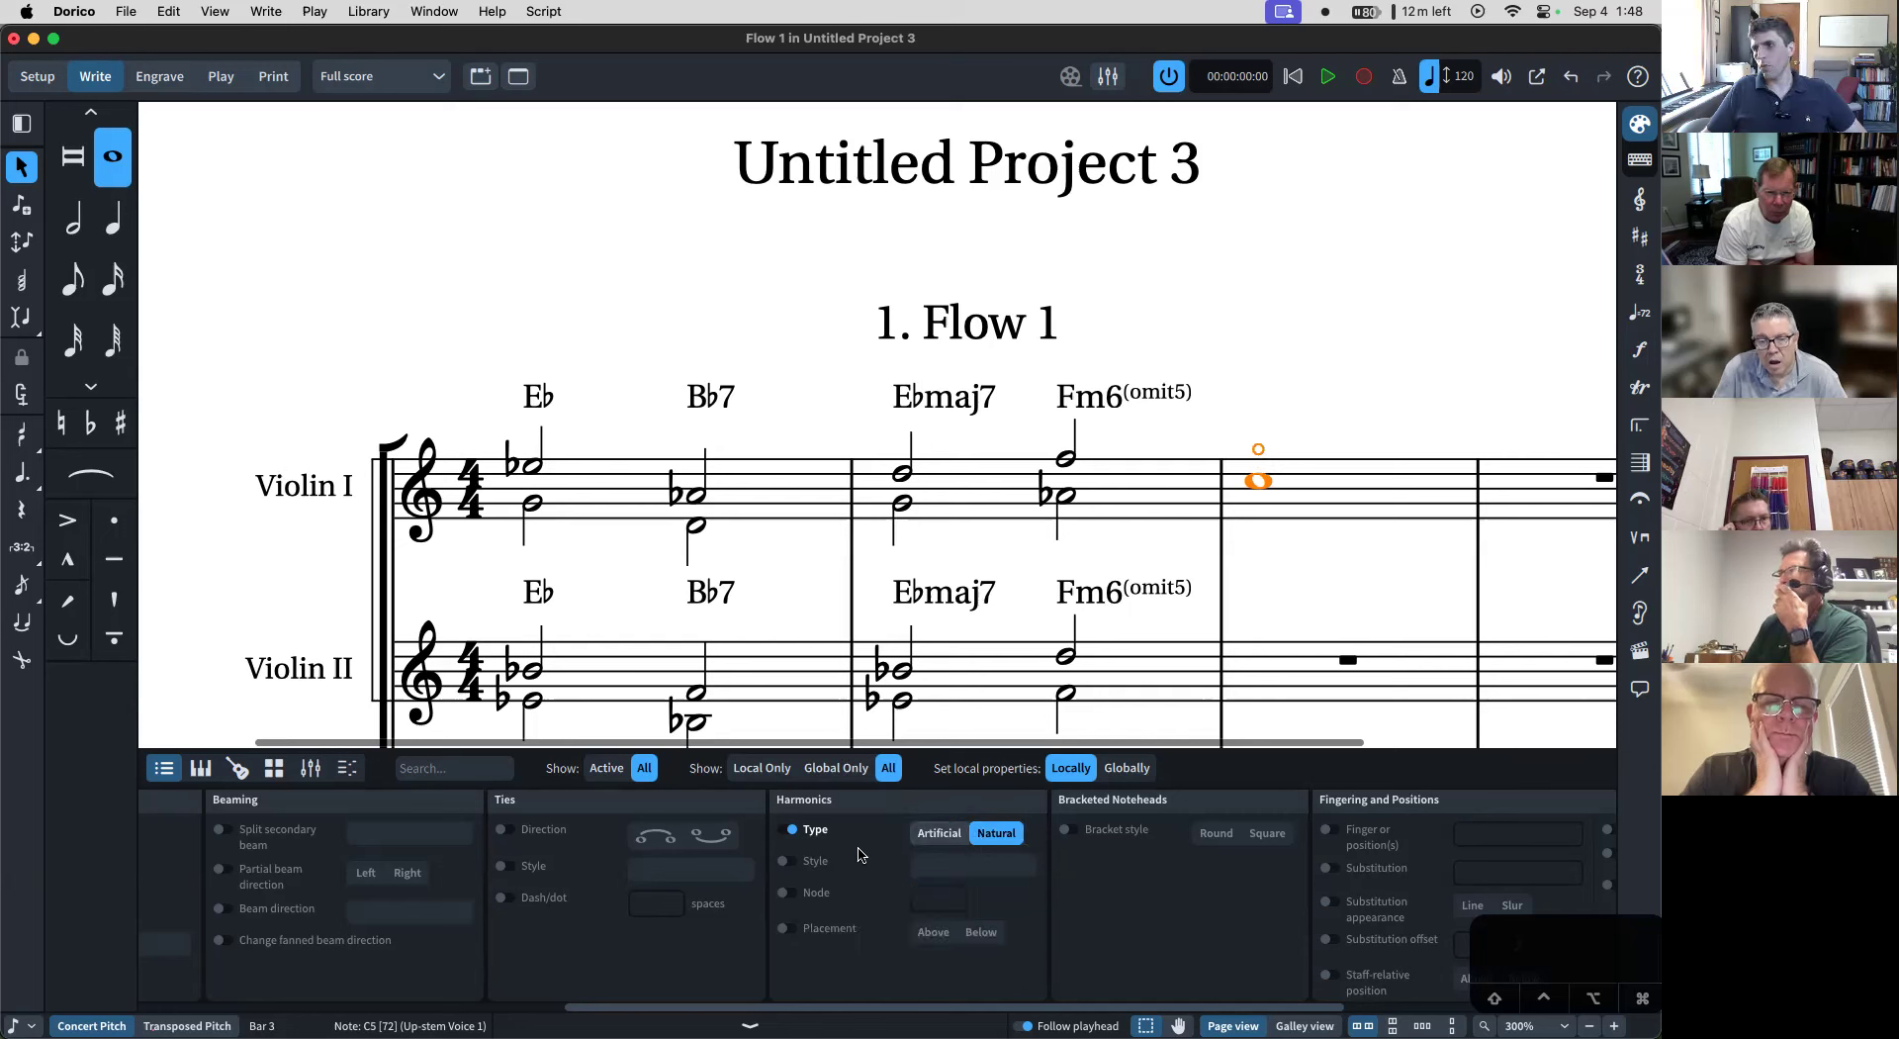
left_click(789, 892)
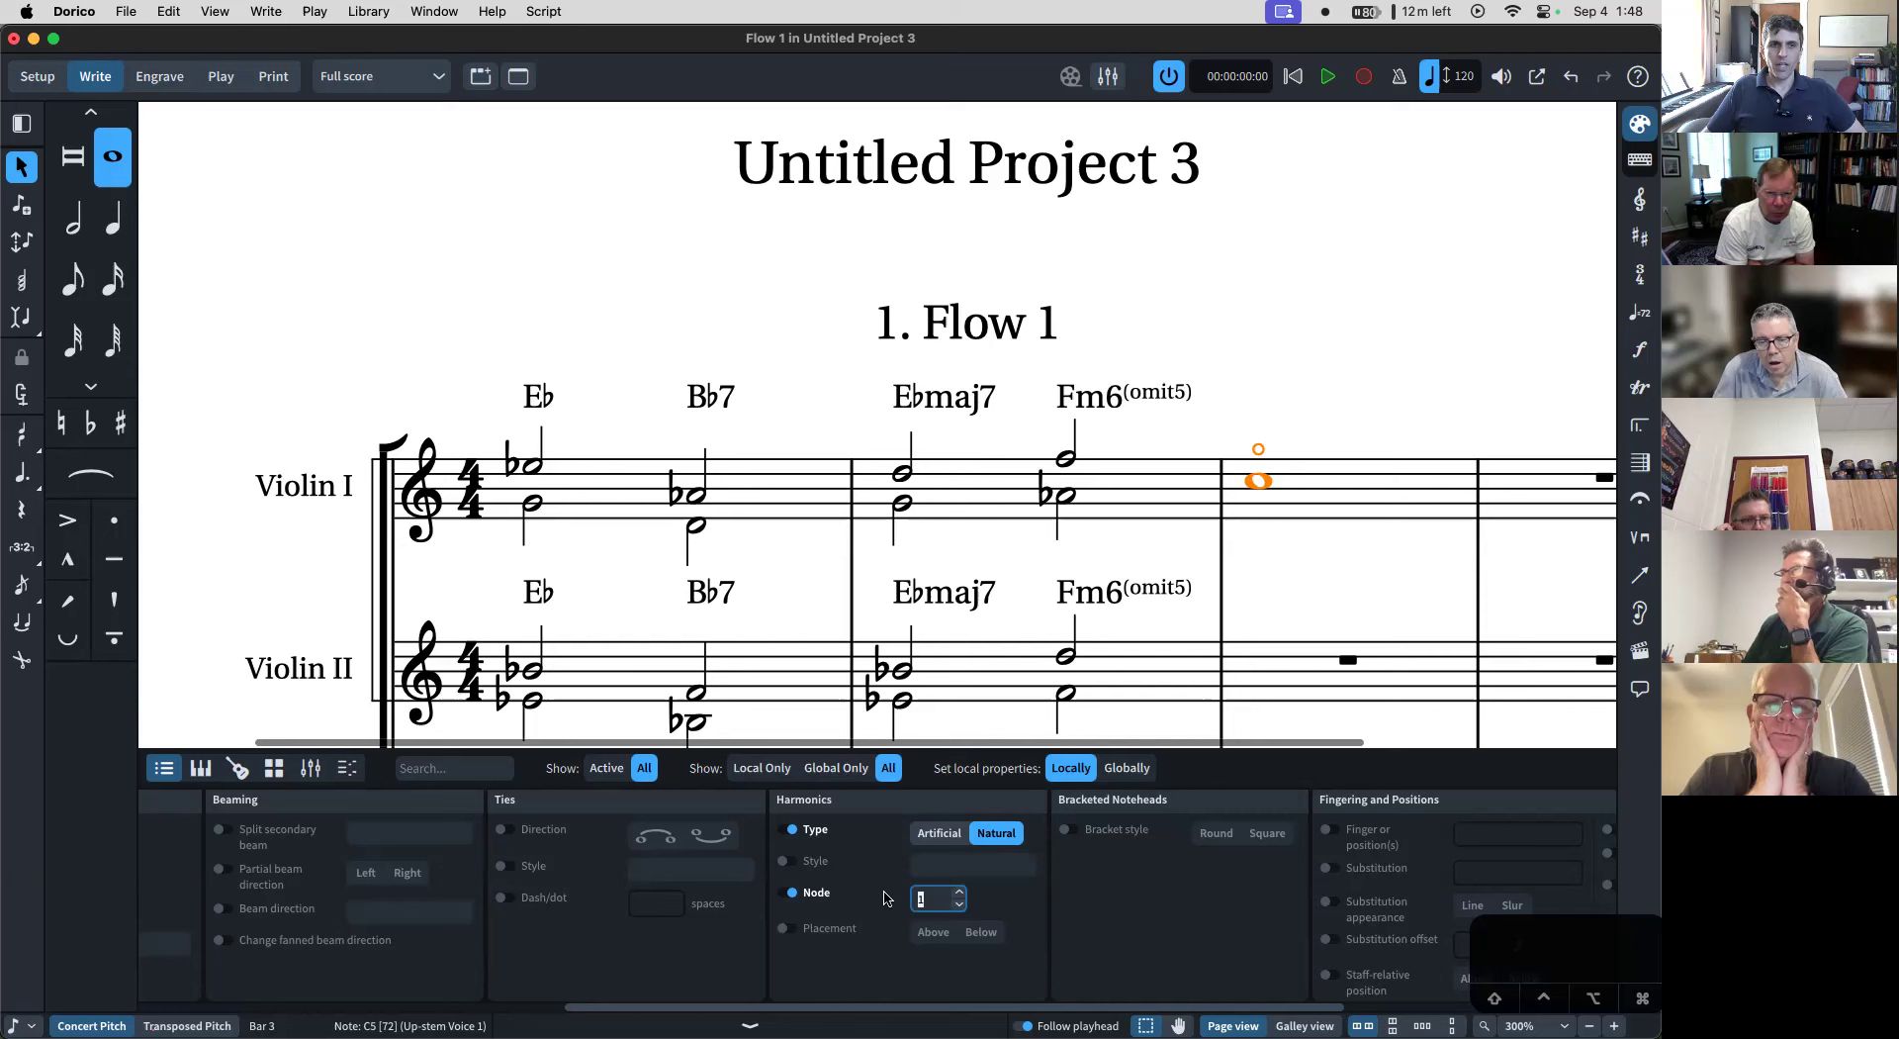
left_click(790, 895)
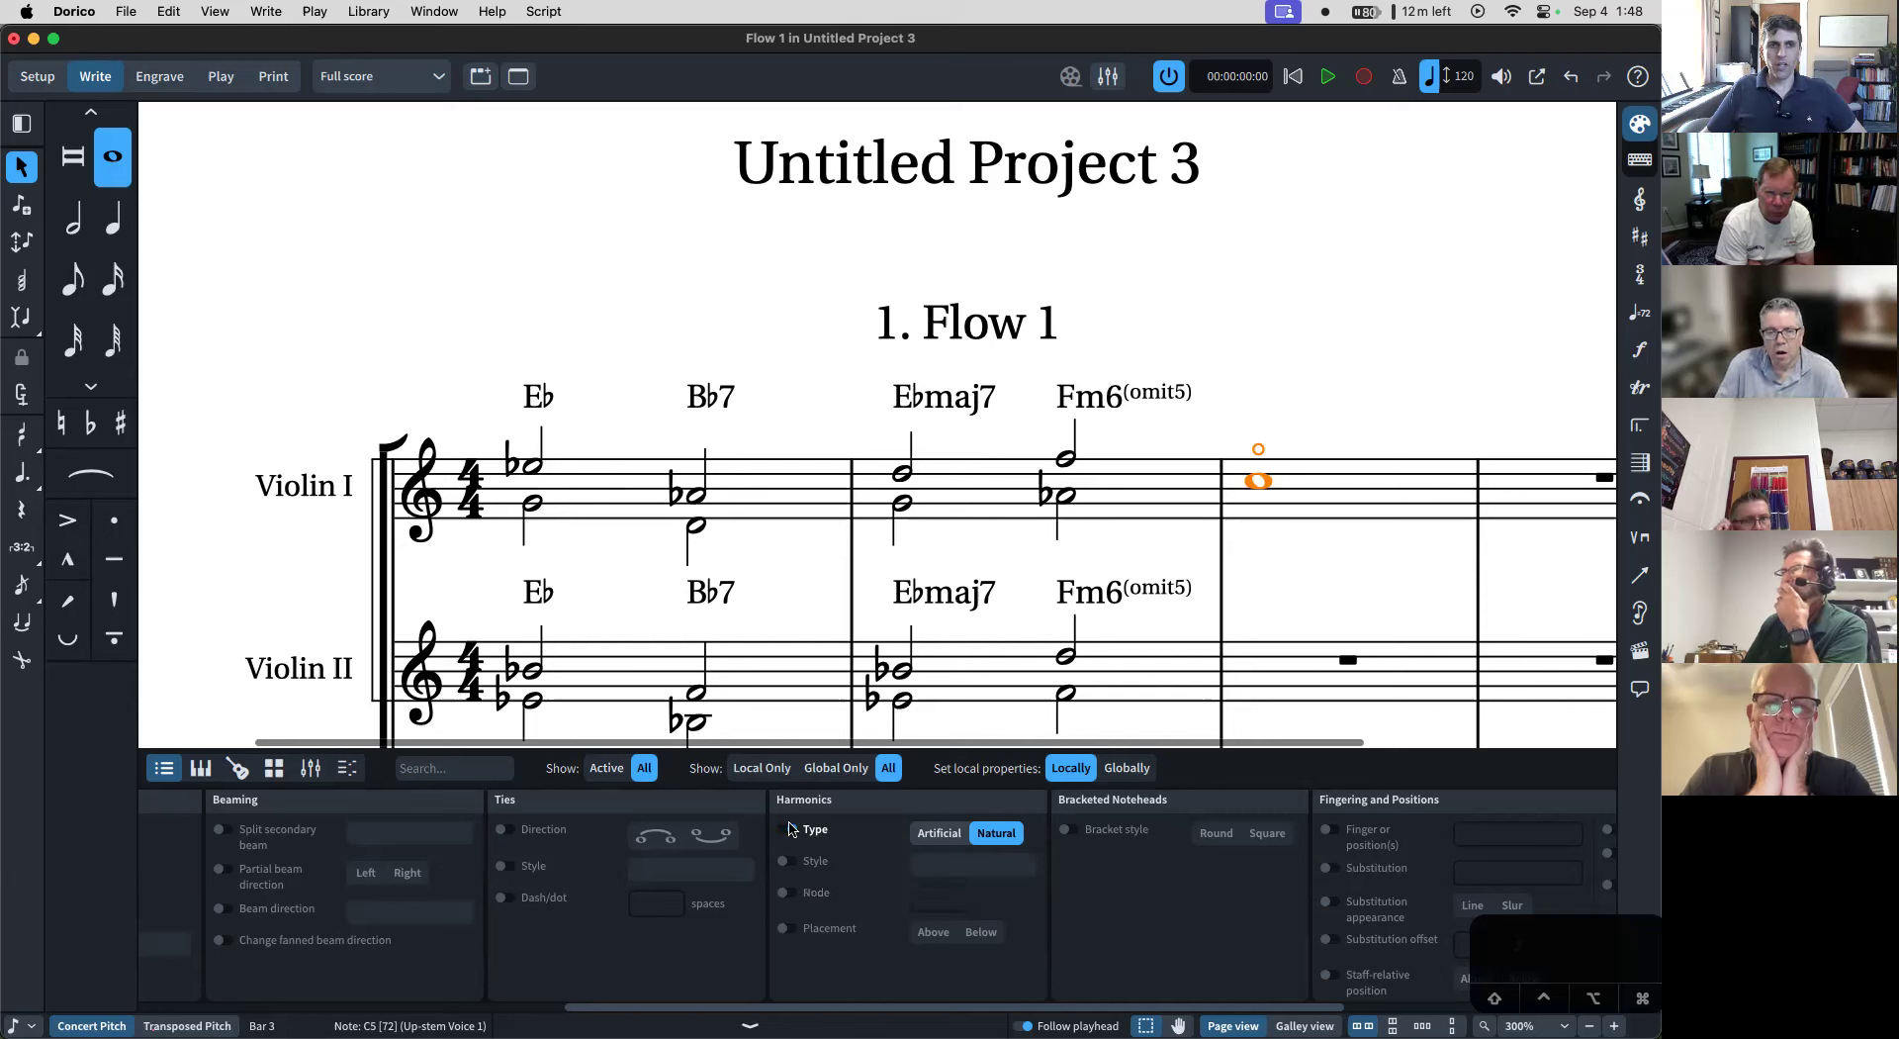
left_click(786, 829)
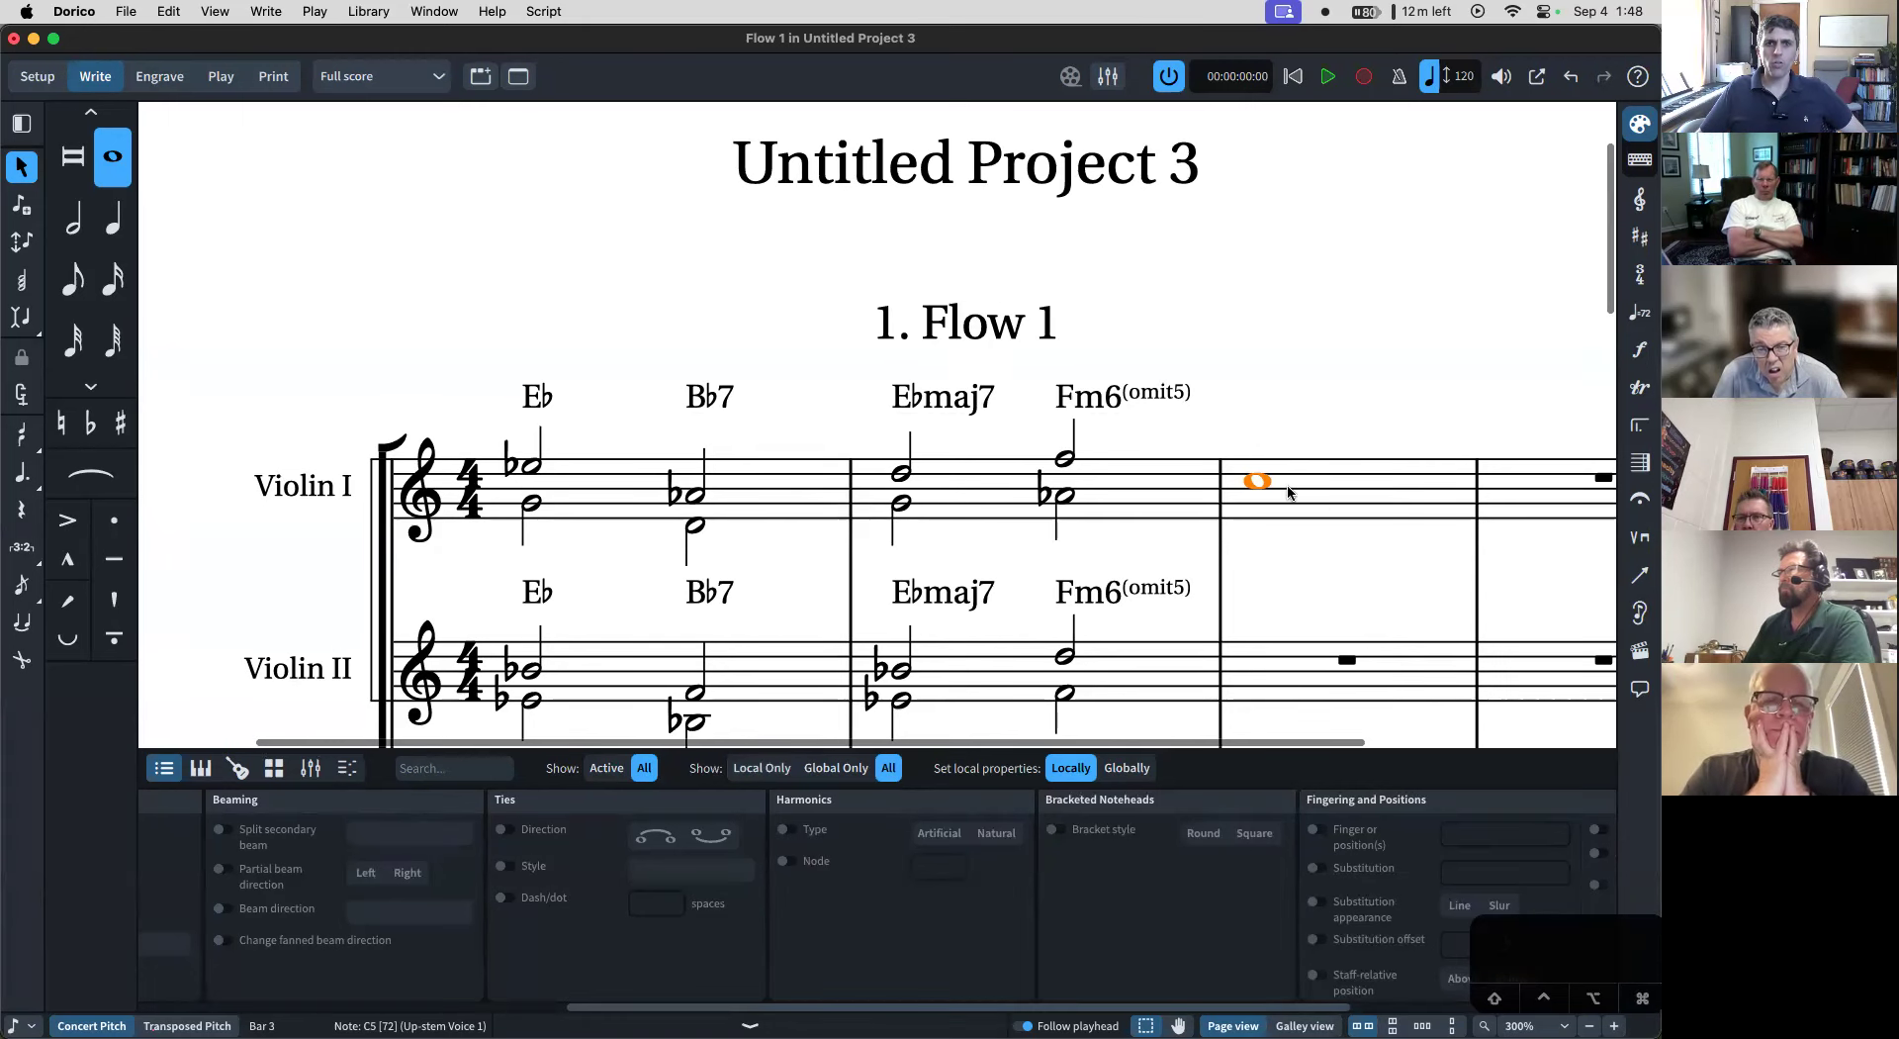
scroll(1289, 492, "right", 5)
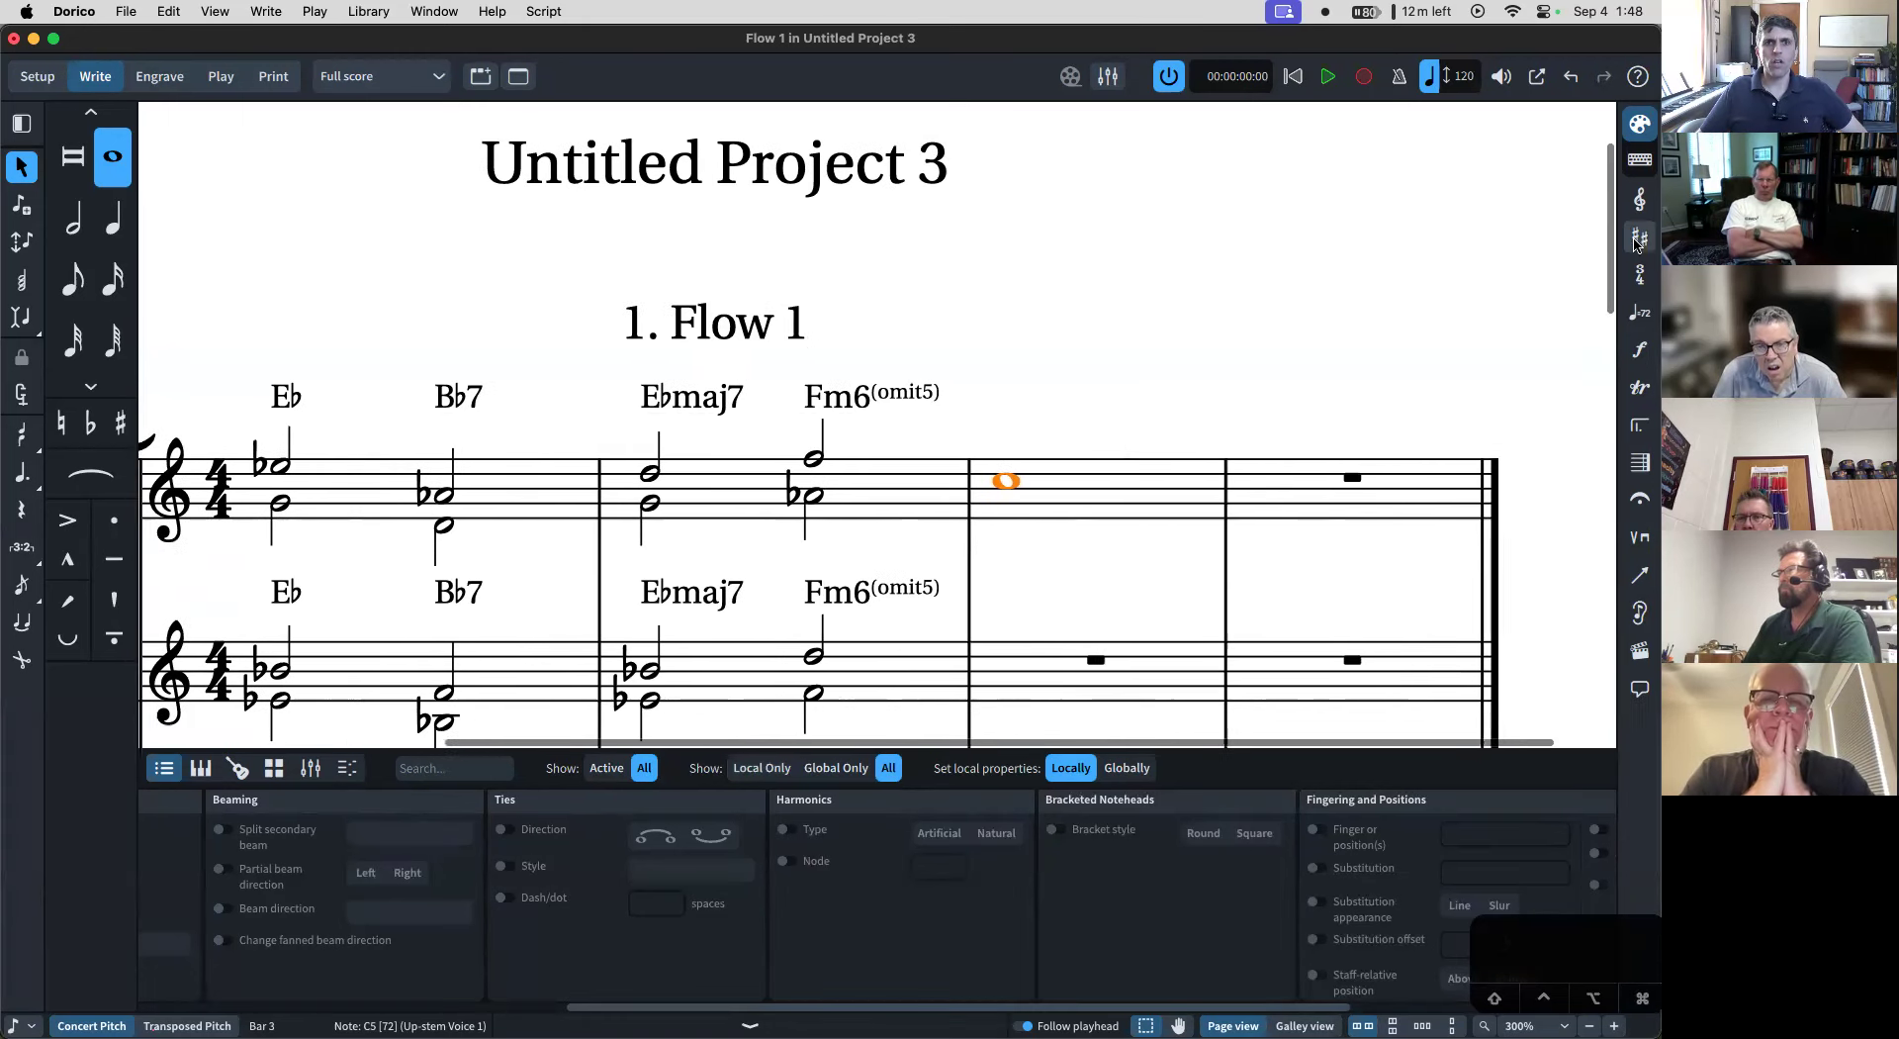
- Choose the Equal temperament (24-EDO, Gould arrows) tonality system and view the settings for creating a new tonality system
left_click(1094, 402)
left_click(1006, 481)
left_click(1639, 236)
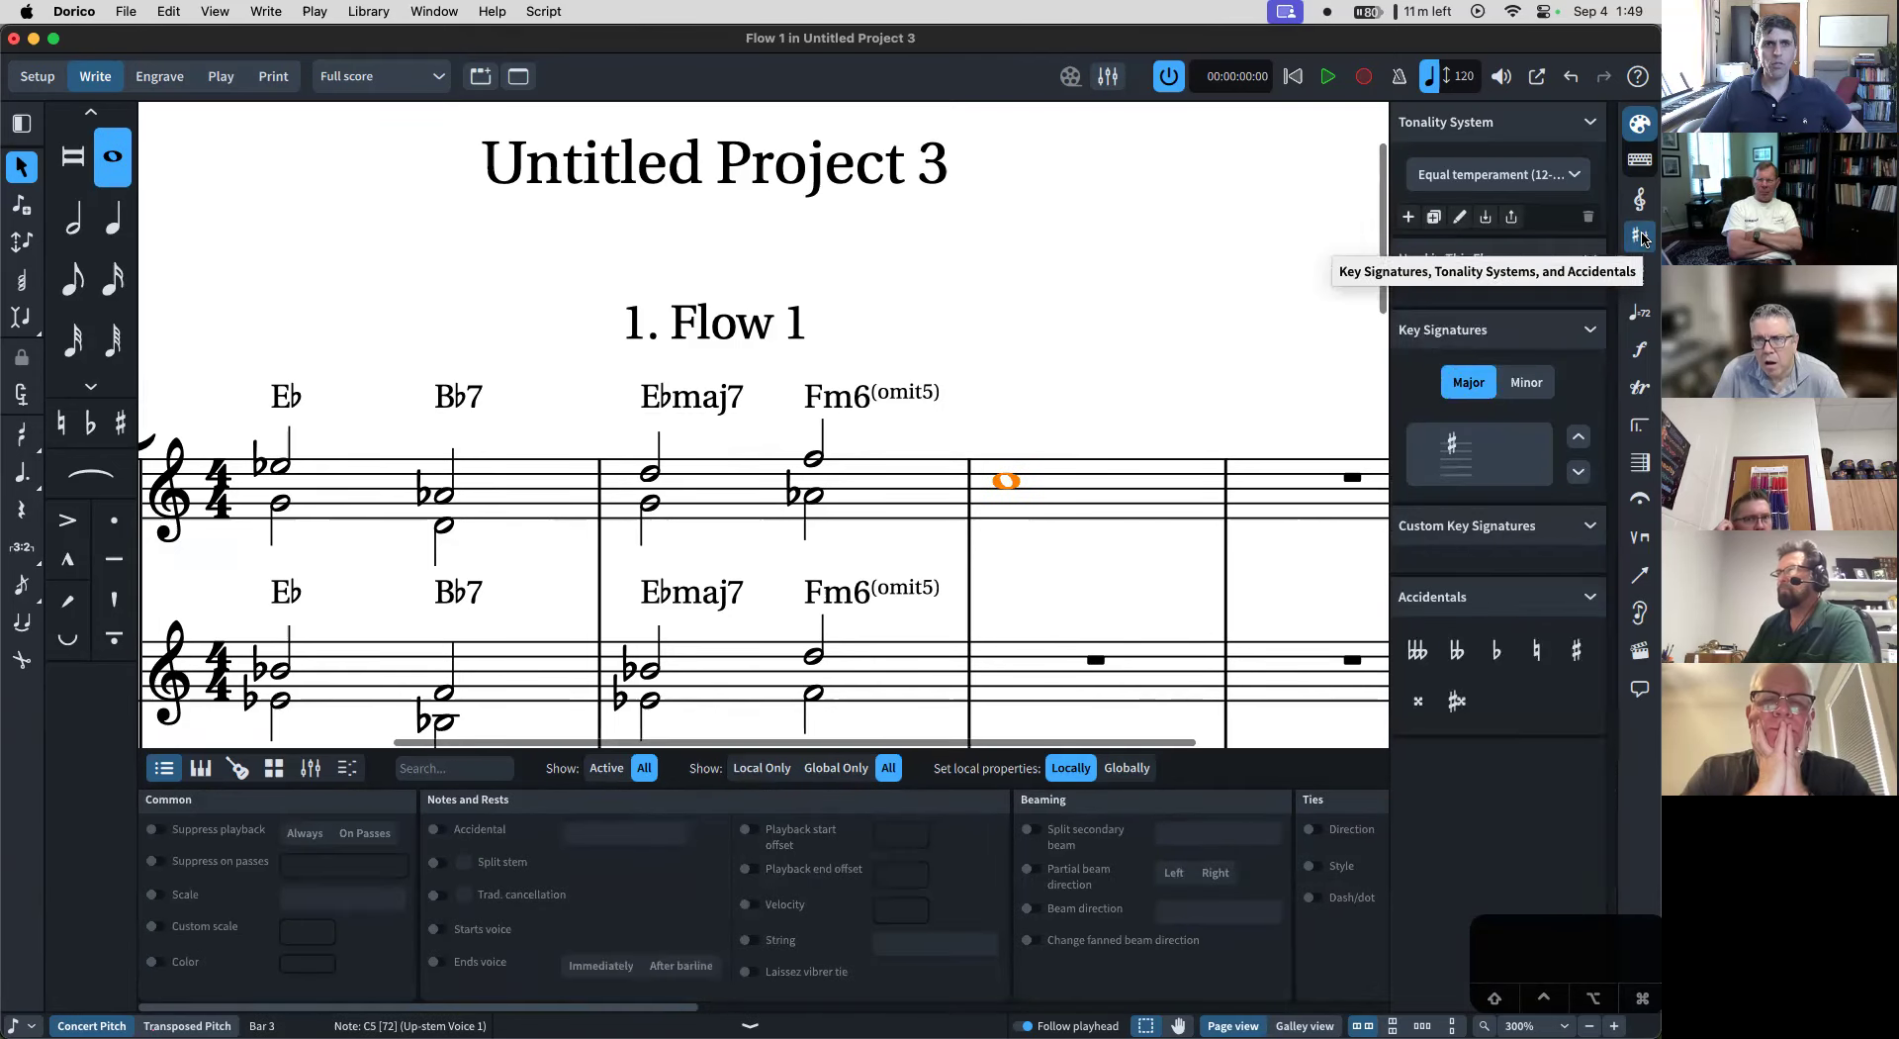
left_click(1489, 178)
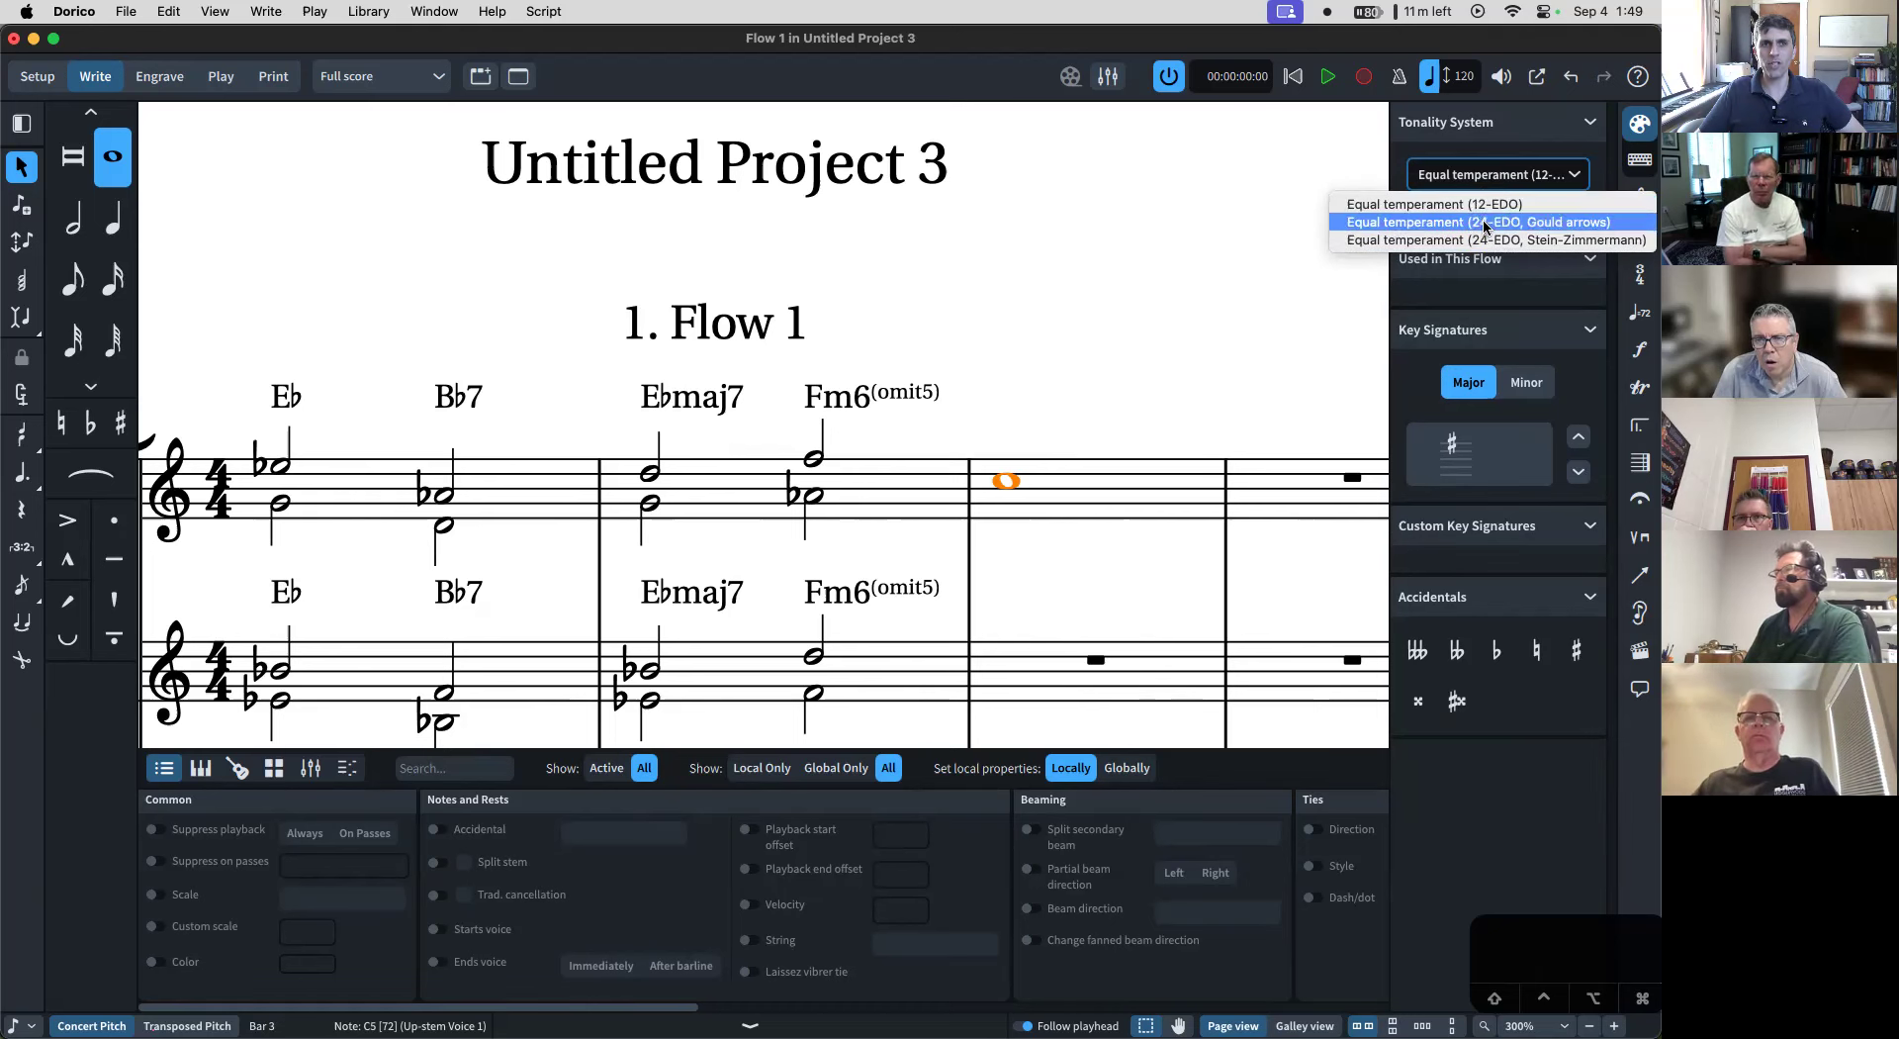
left_click(1543, 223)
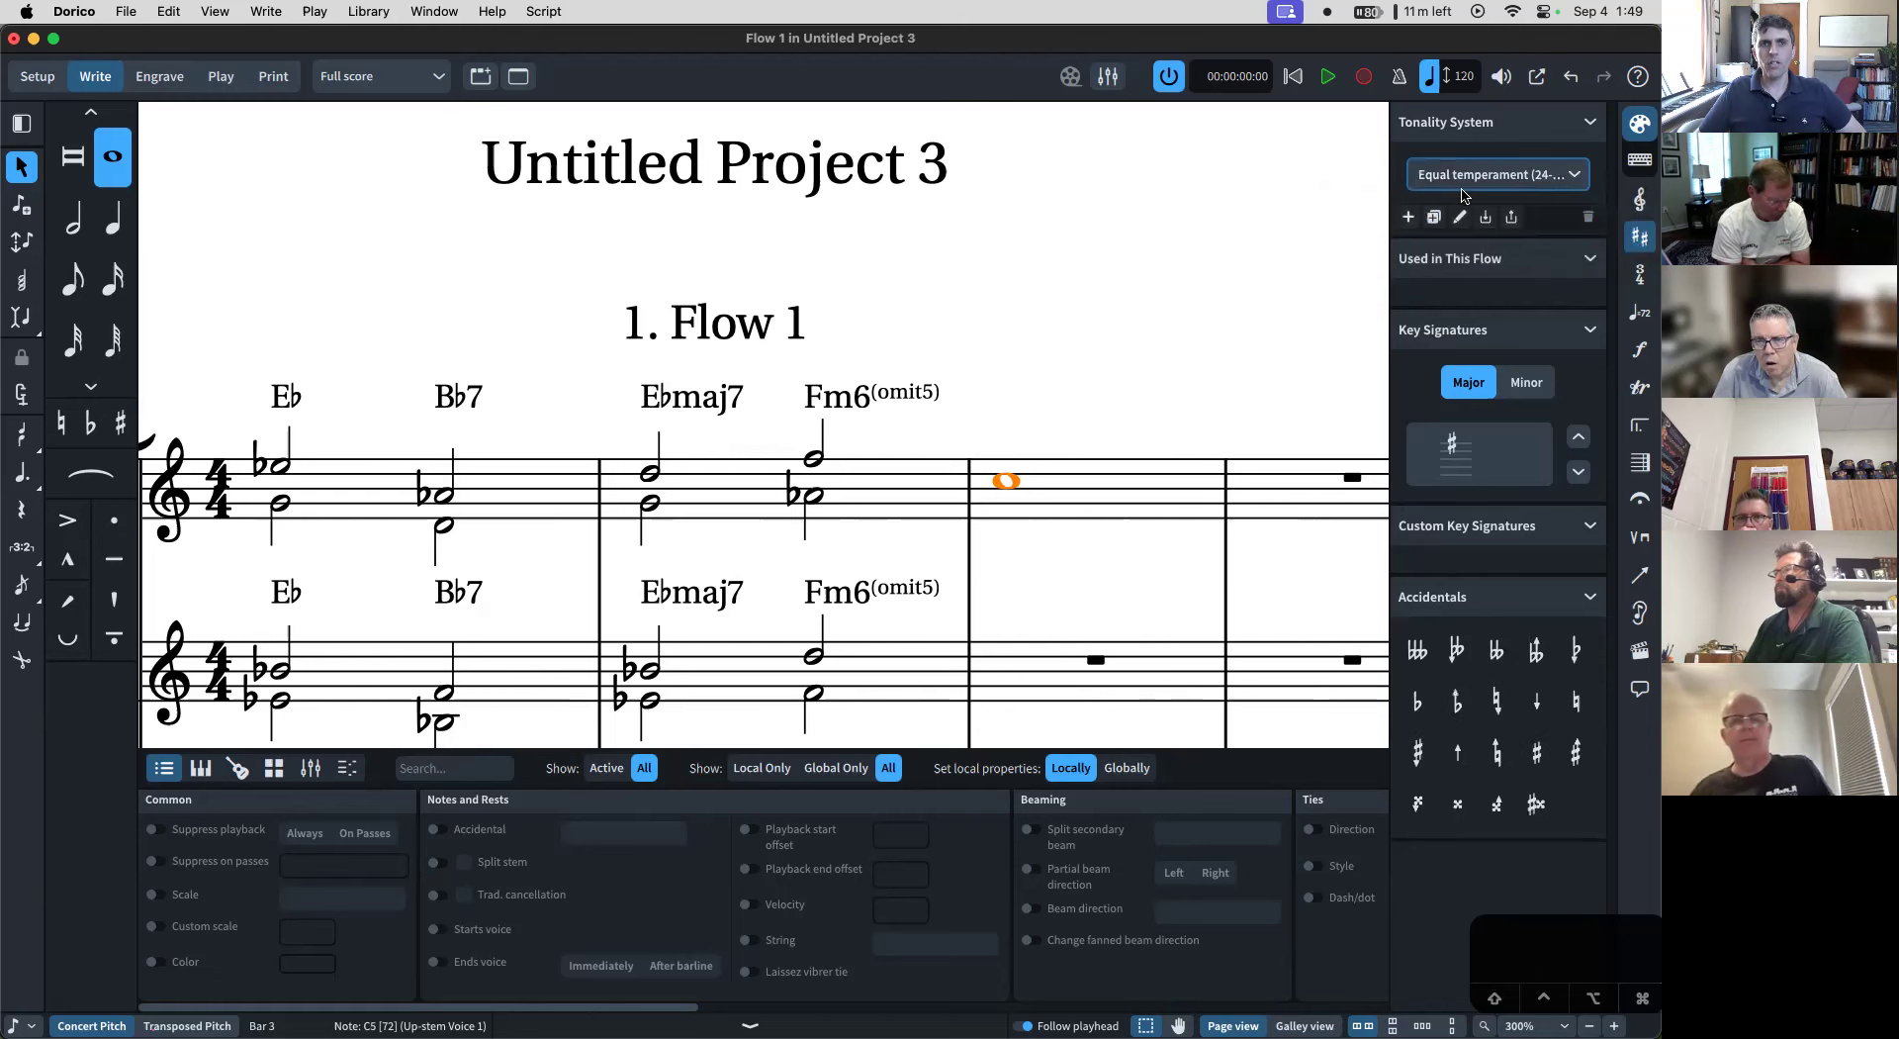
left_click(1417, 217)
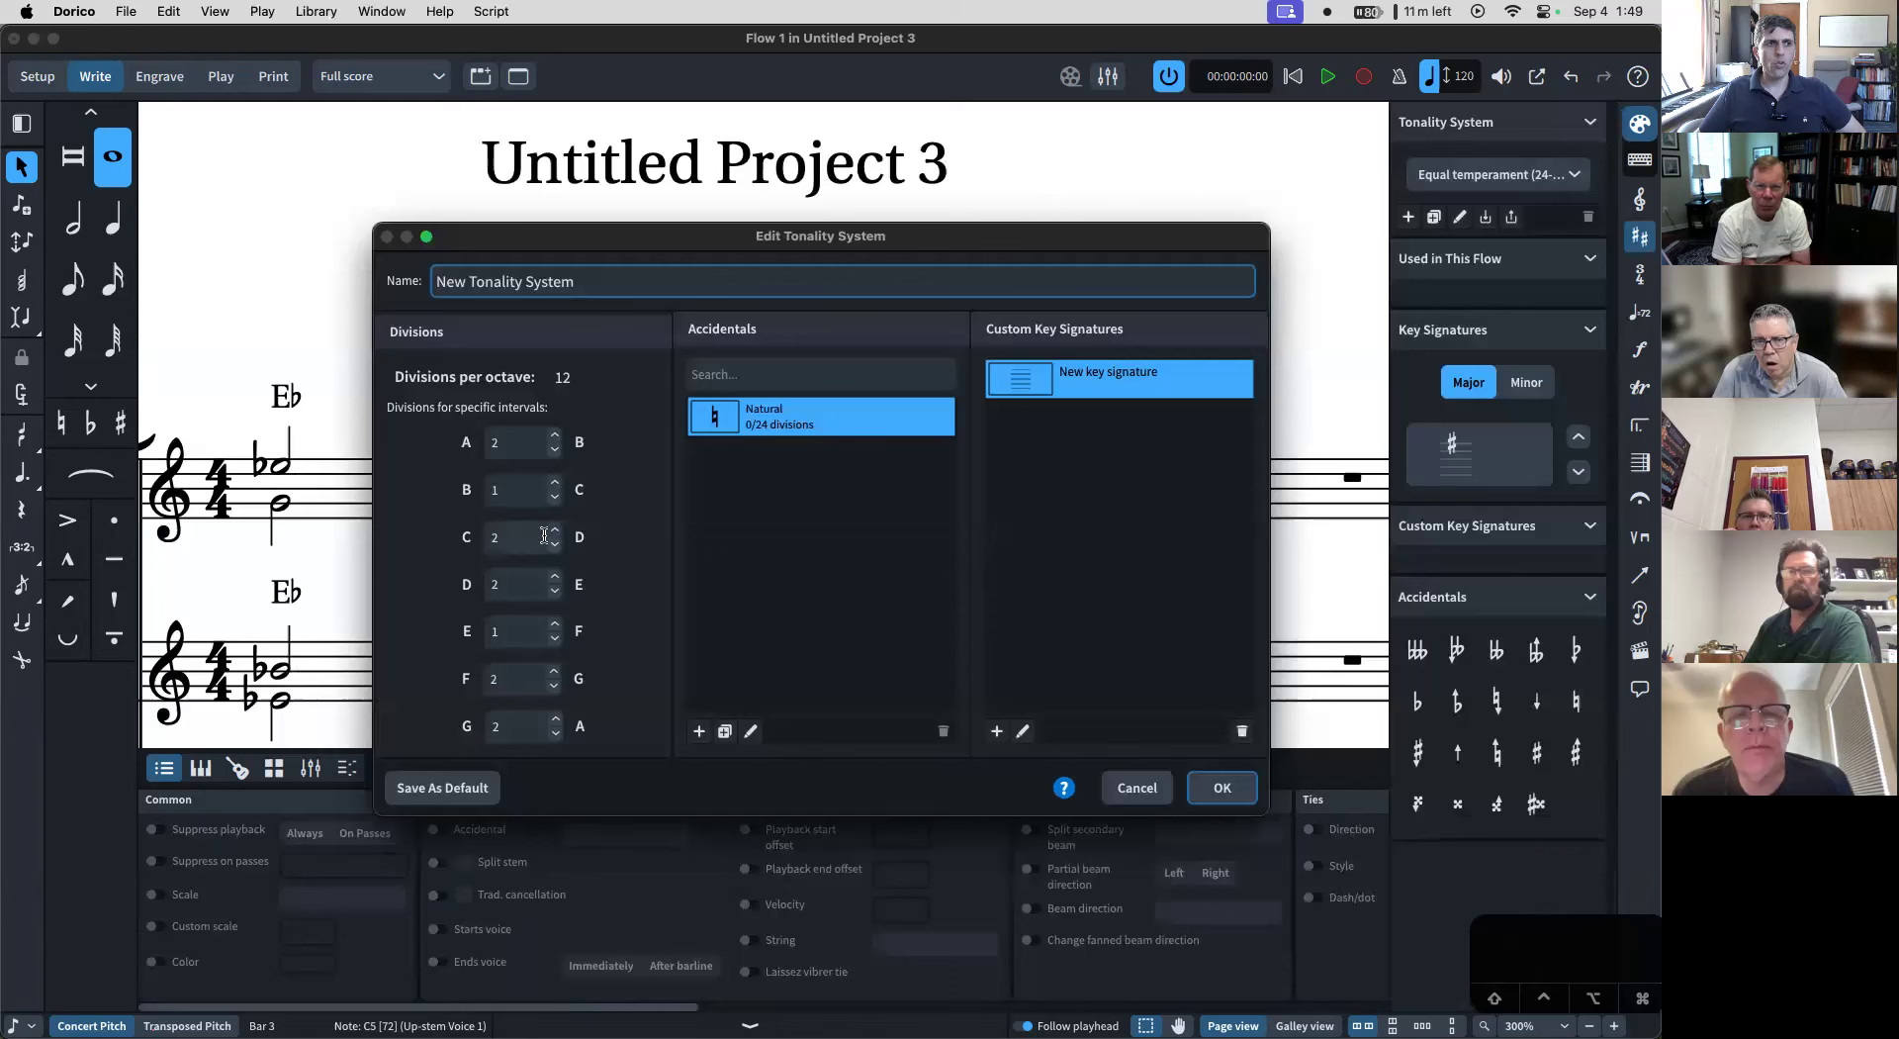
left_click(1131, 792)
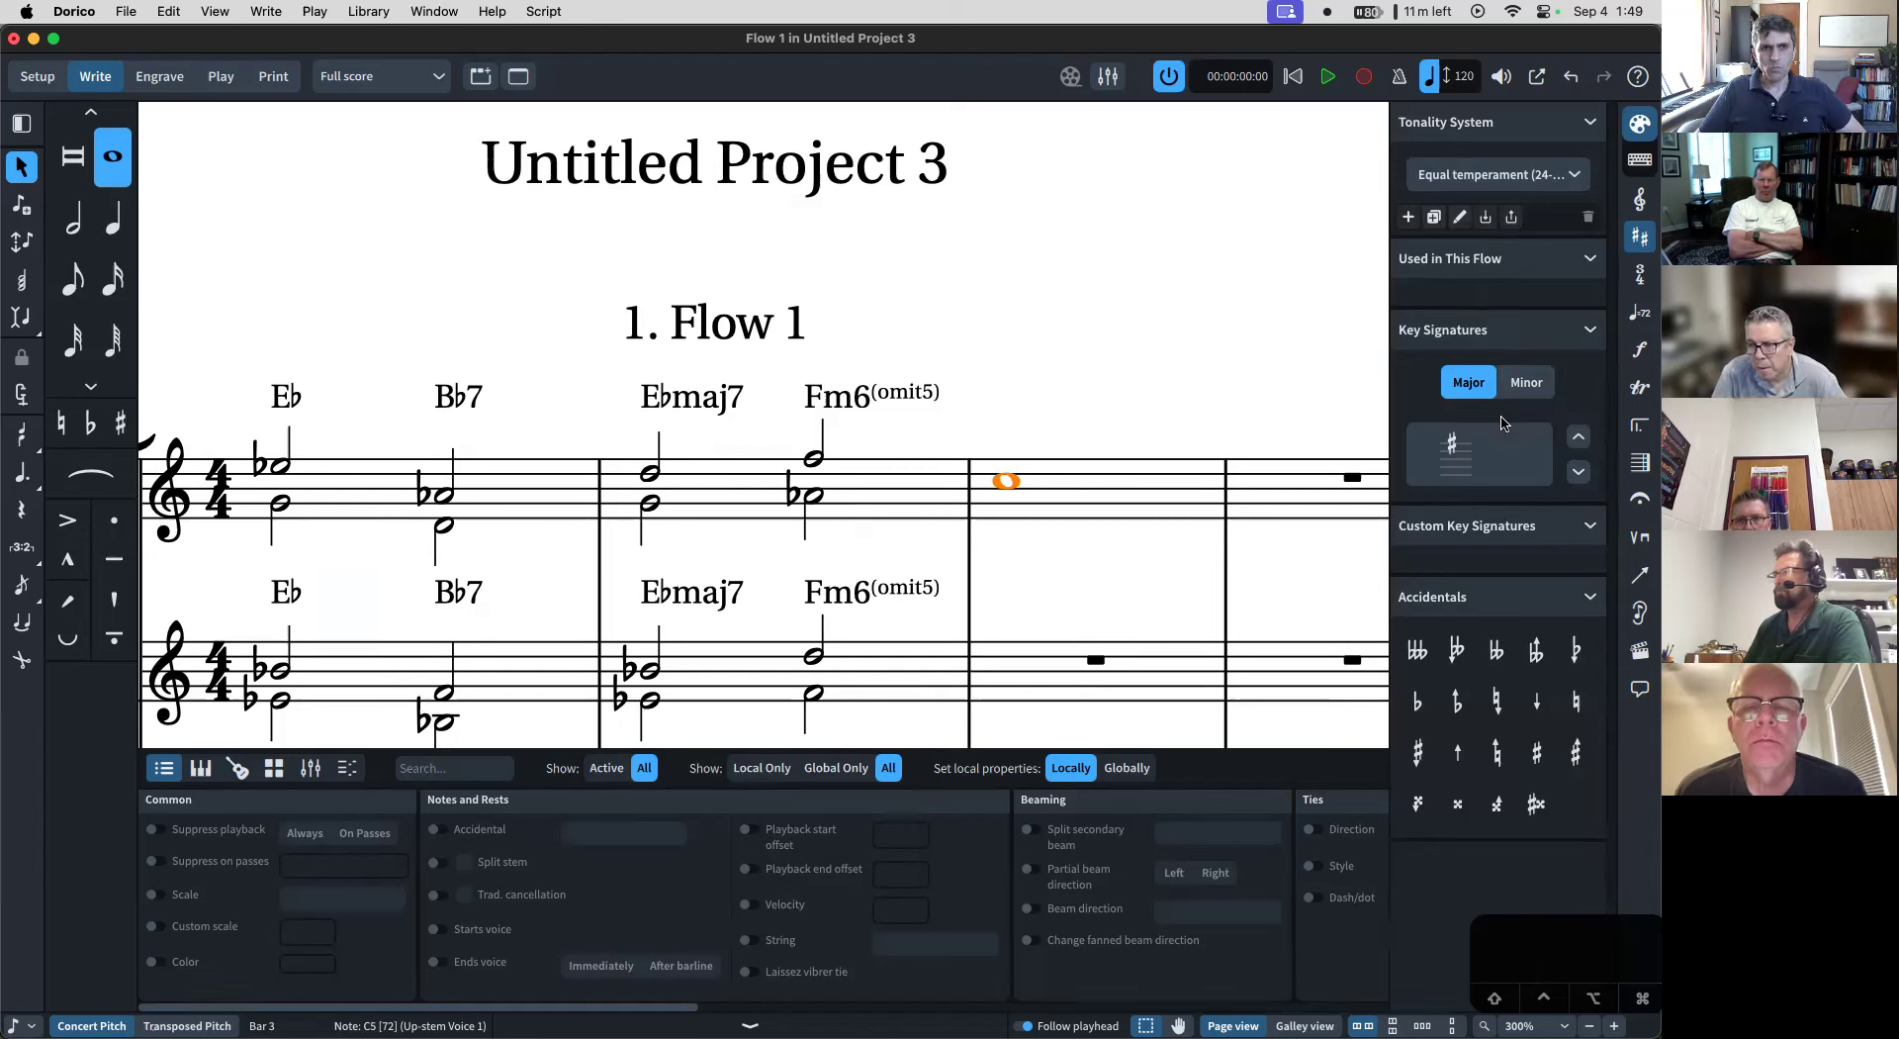
- Add a G major key signature at bar 3 using the 24-EDO Gould arrows tonality system
left_click(1455, 466)
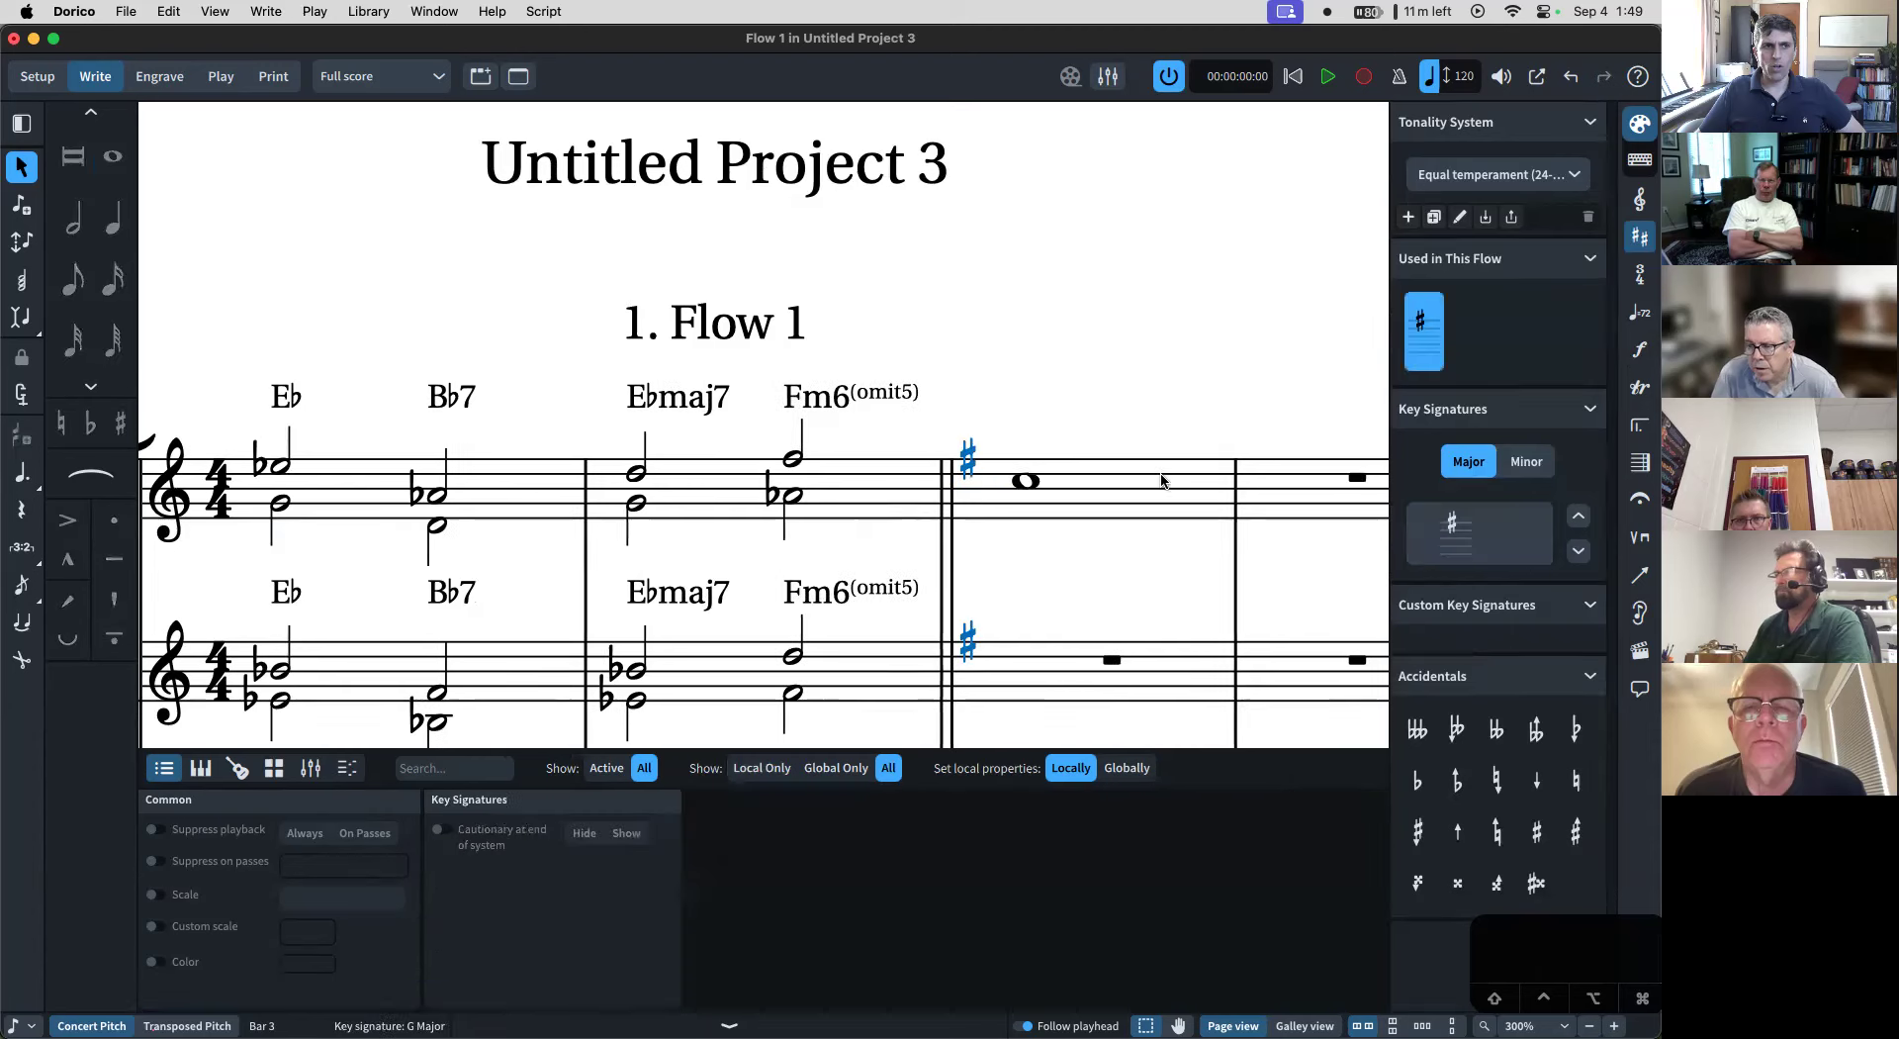
left_click(1498, 174)
left_click(1484, 220)
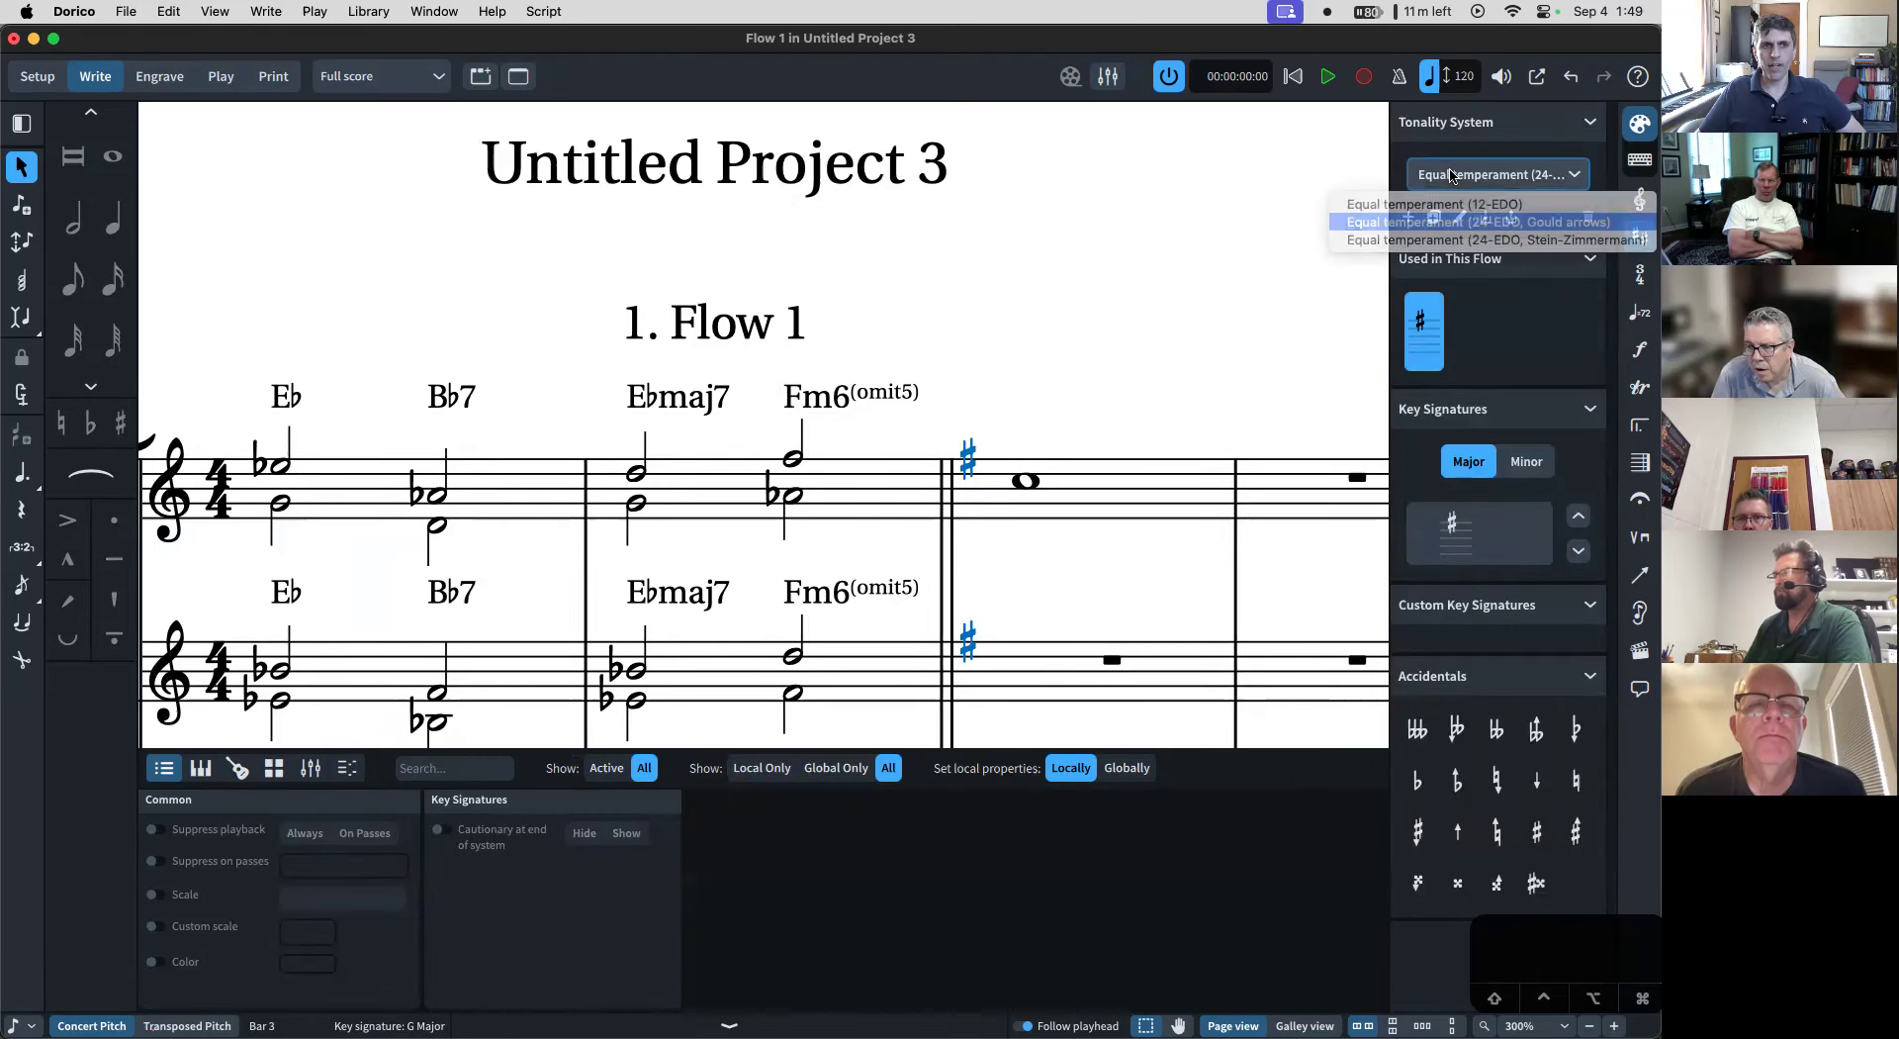
- Try a triple flat, a natural with down arrow and a flat with down arrow on the bar 3 Violin I note
left_click(1024, 492)
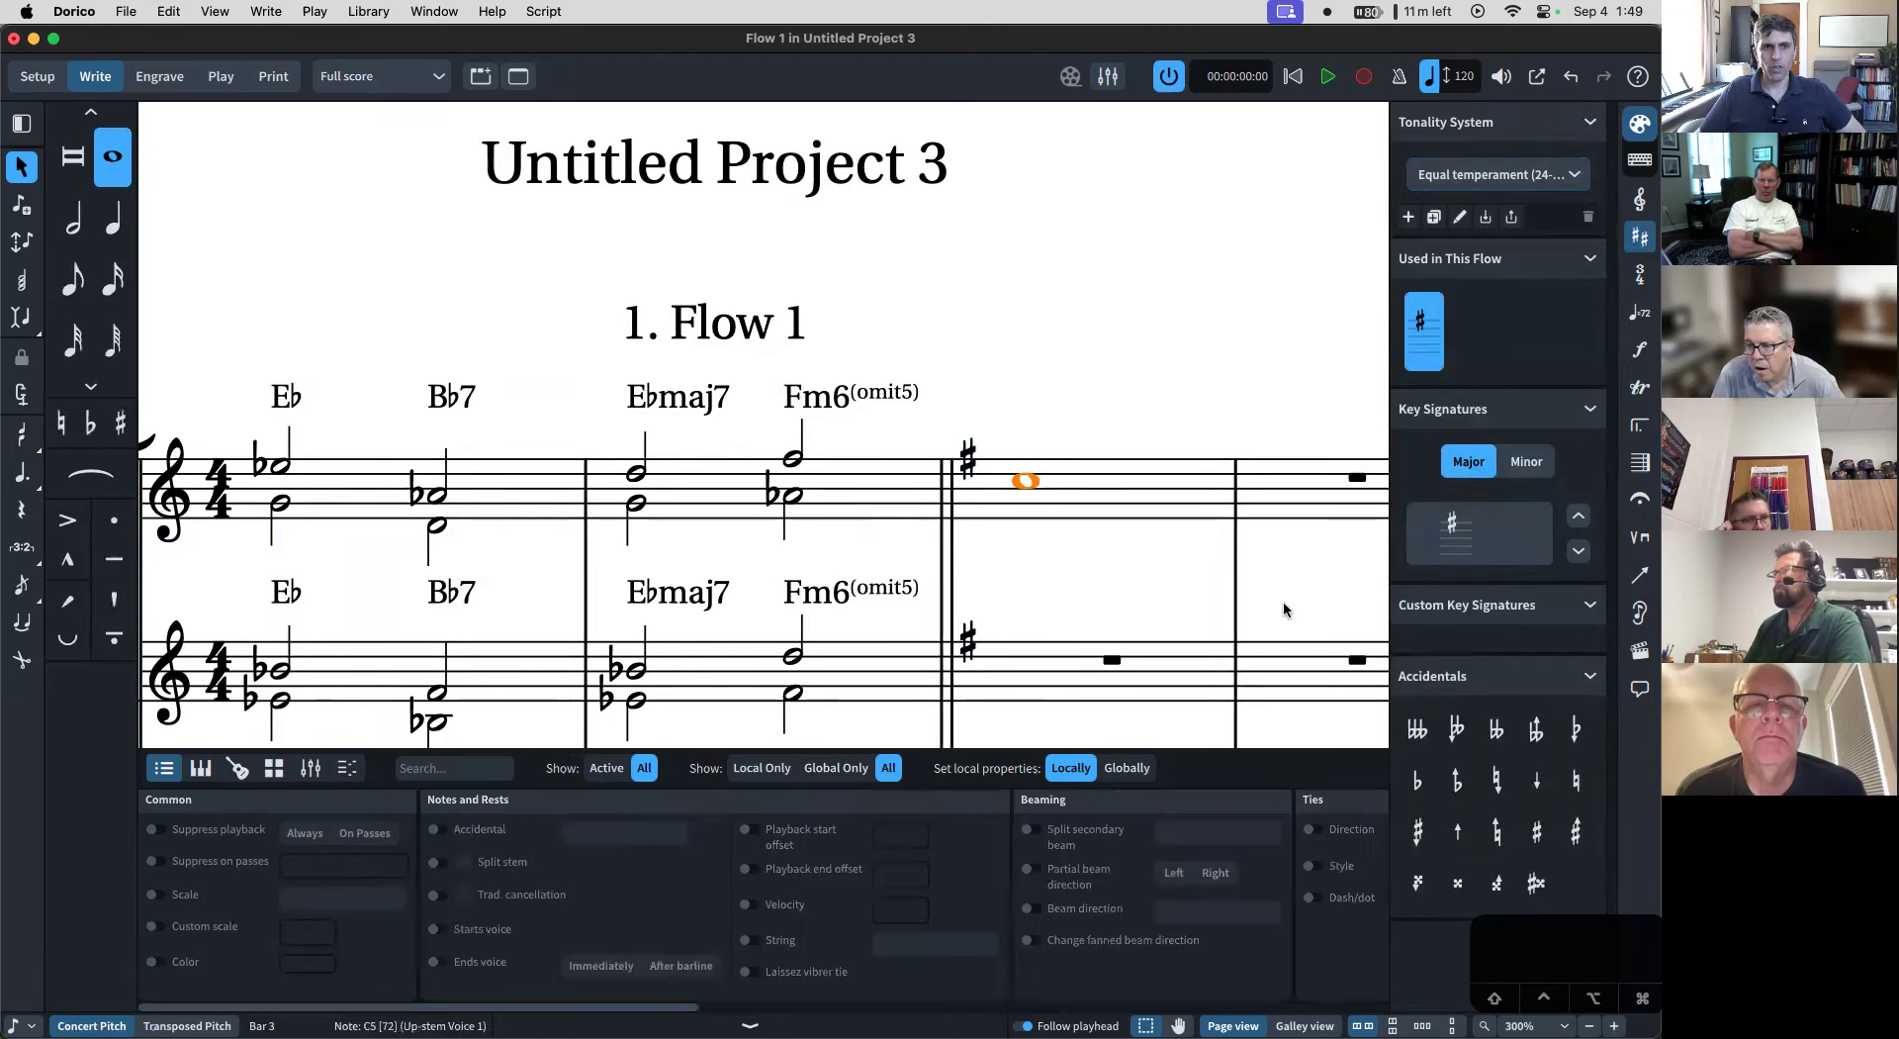
left_click(1420, 740)
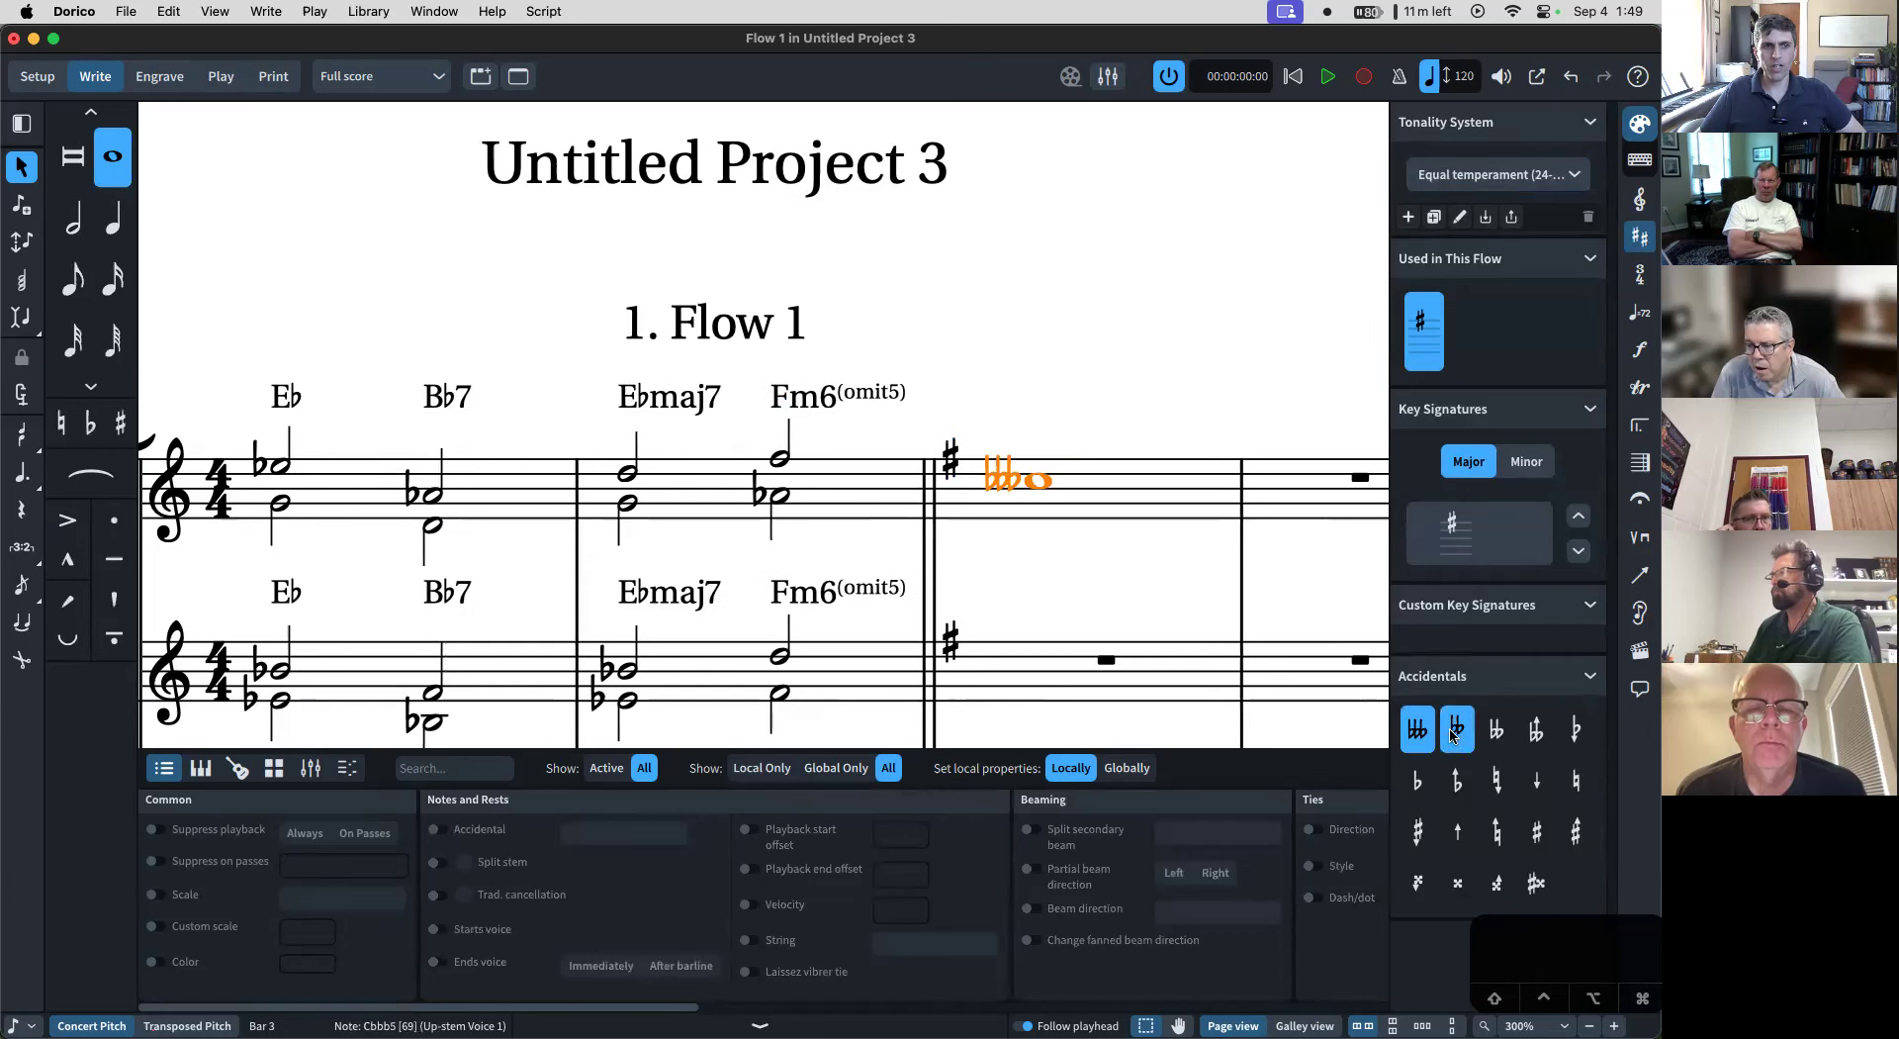
left_click(1497, 780)
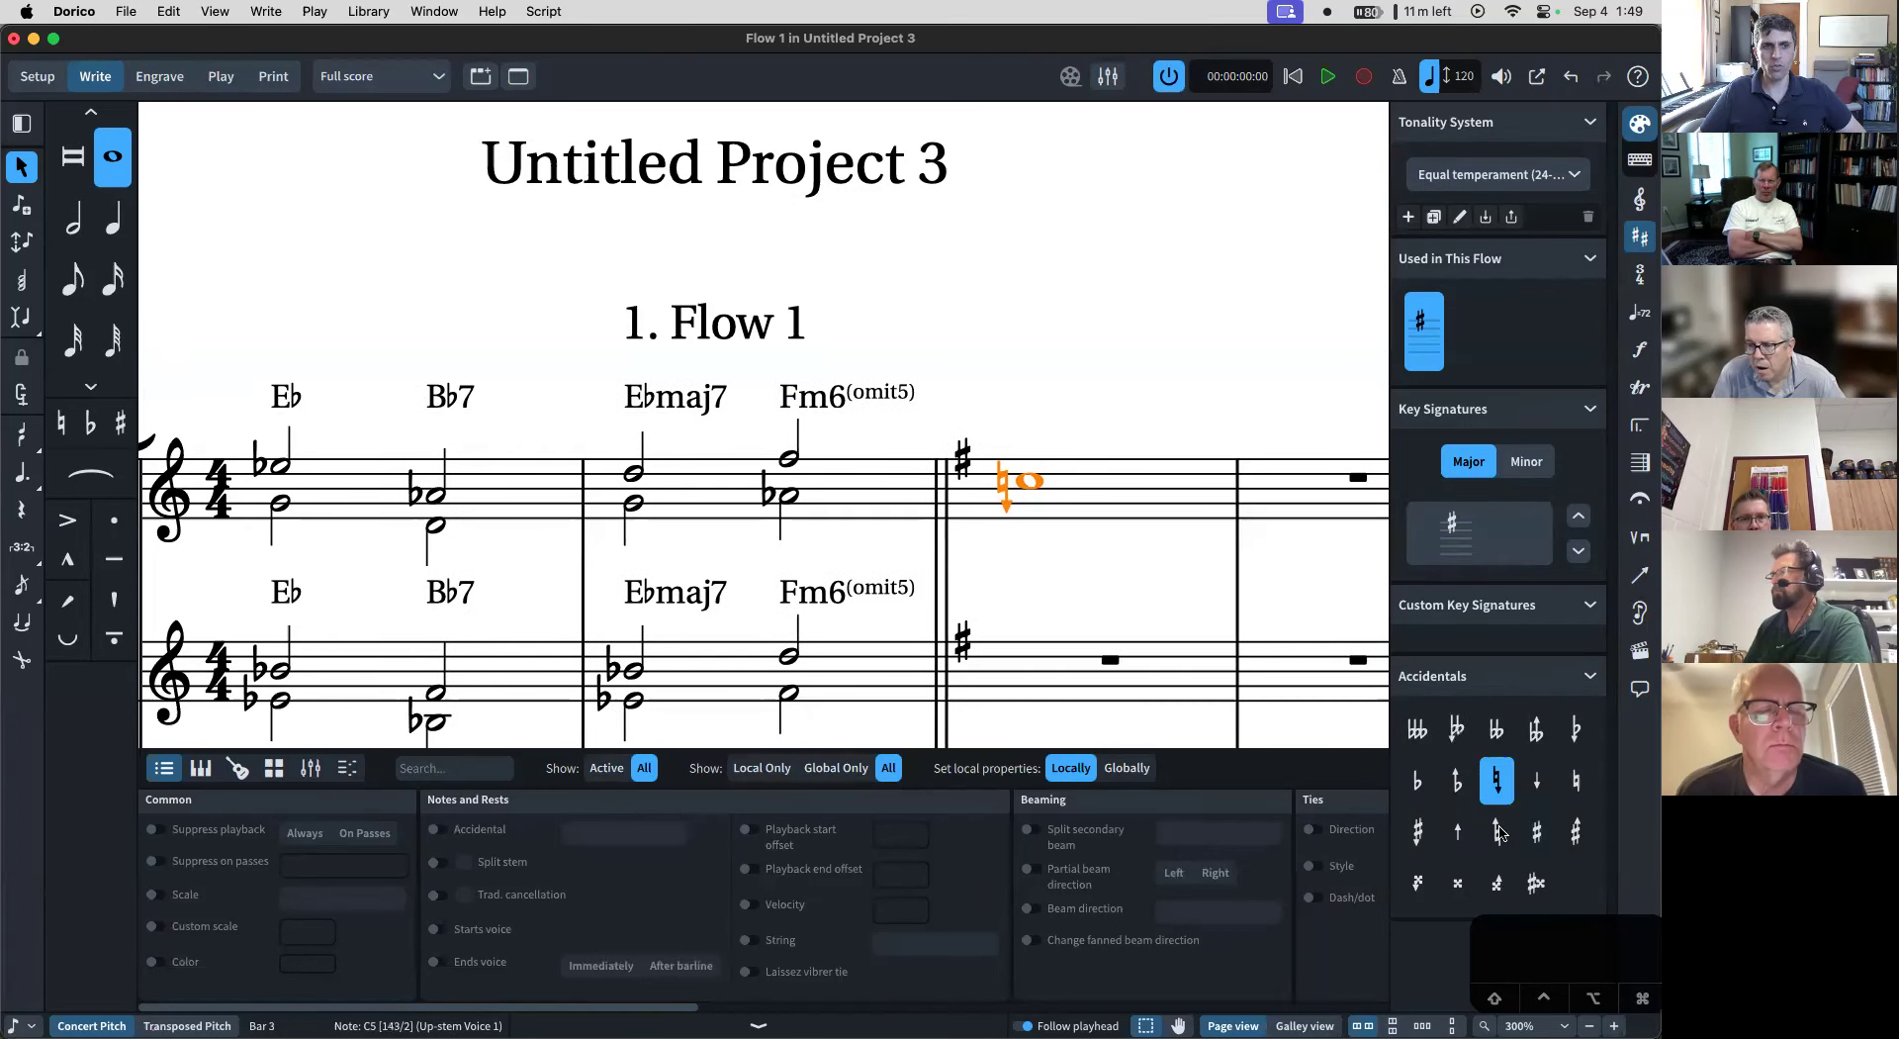
left_click(1576, 732)
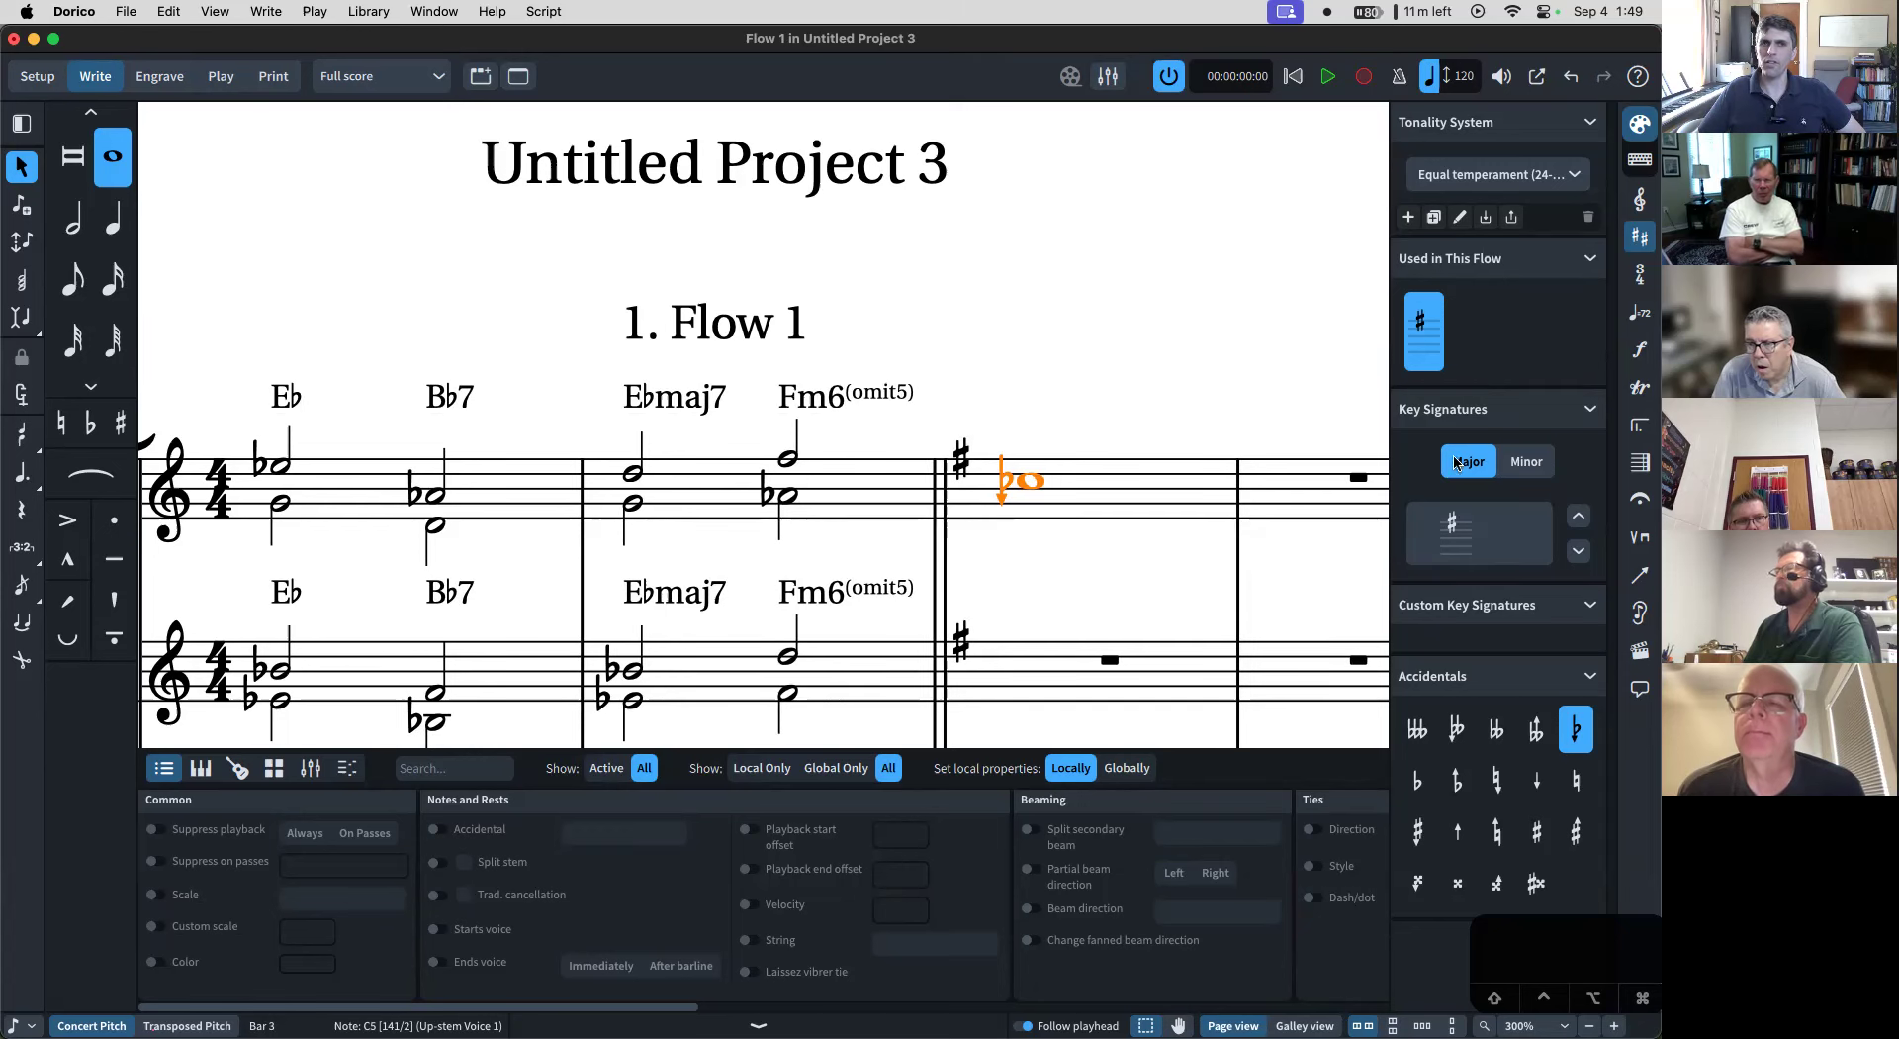
- Try the Stein-Zimmermann tonality system, and give the bar 3 Violin I note a double flat with up arrow
left_click(1451, 178)
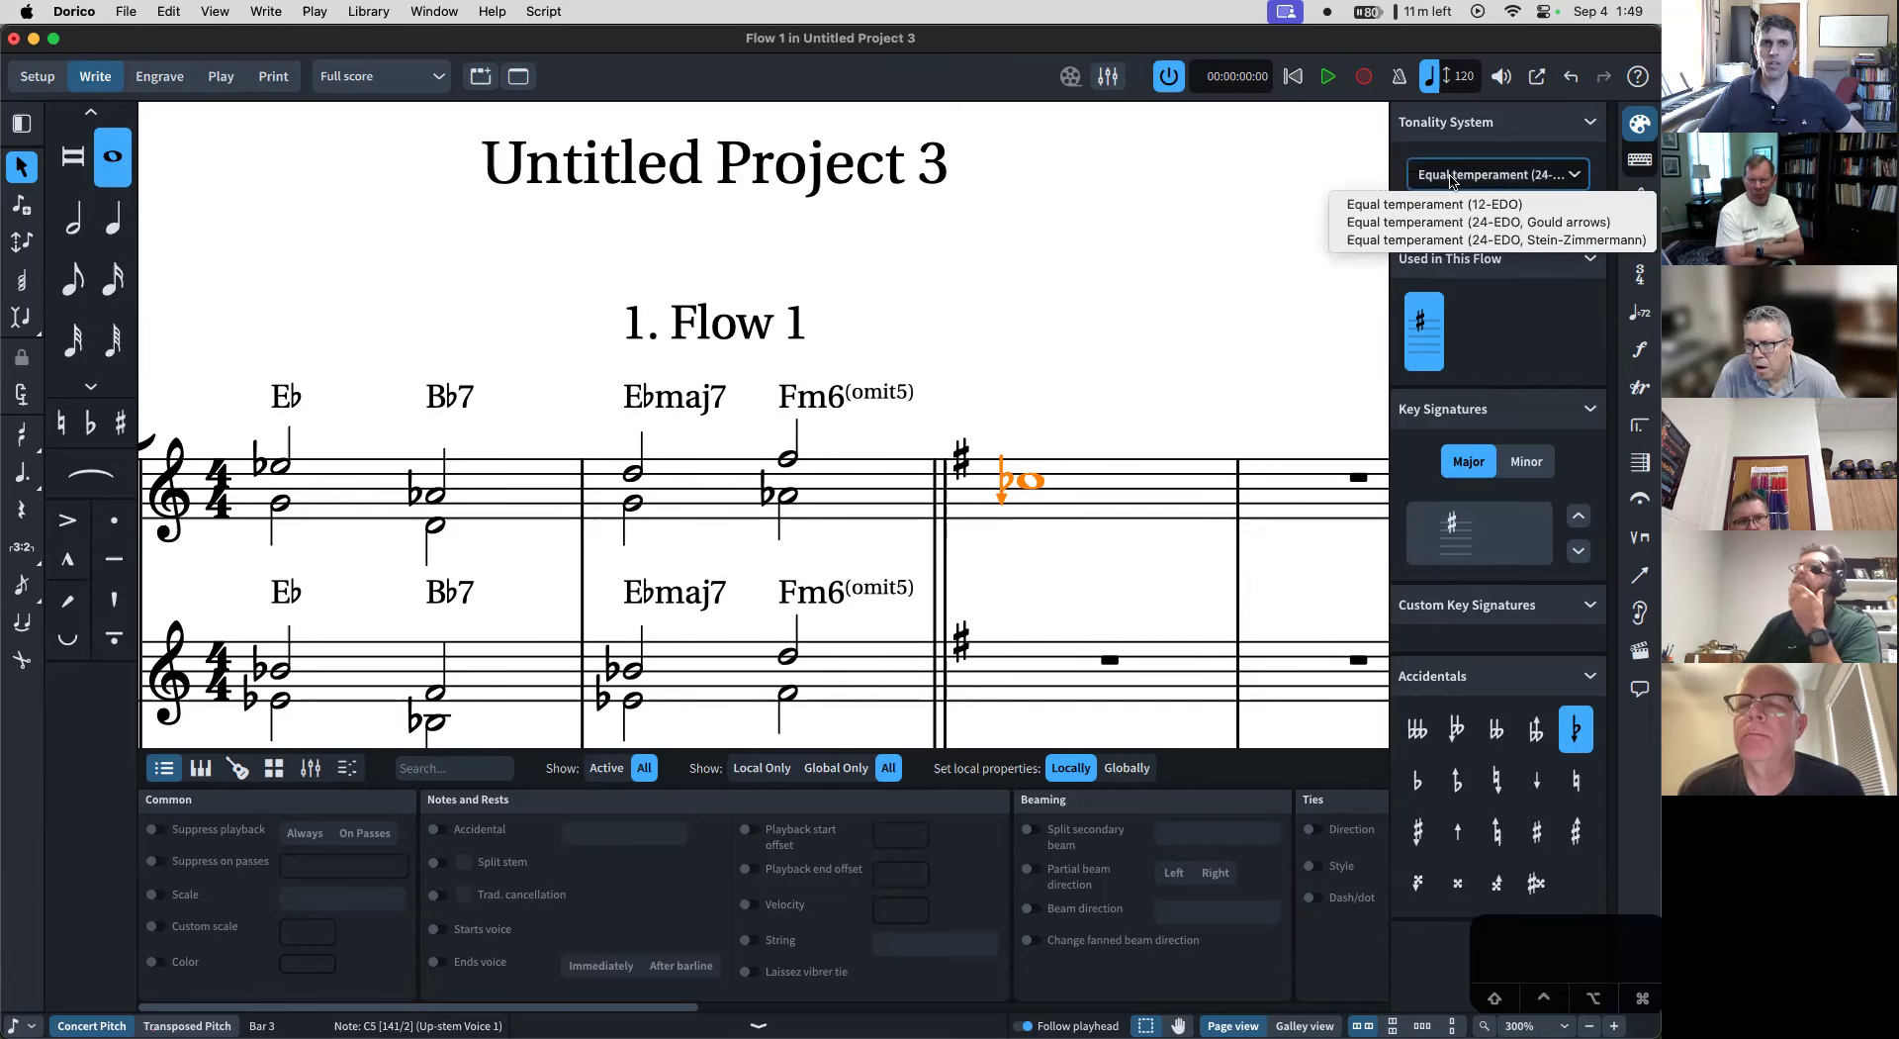
left_click(1479, 240)
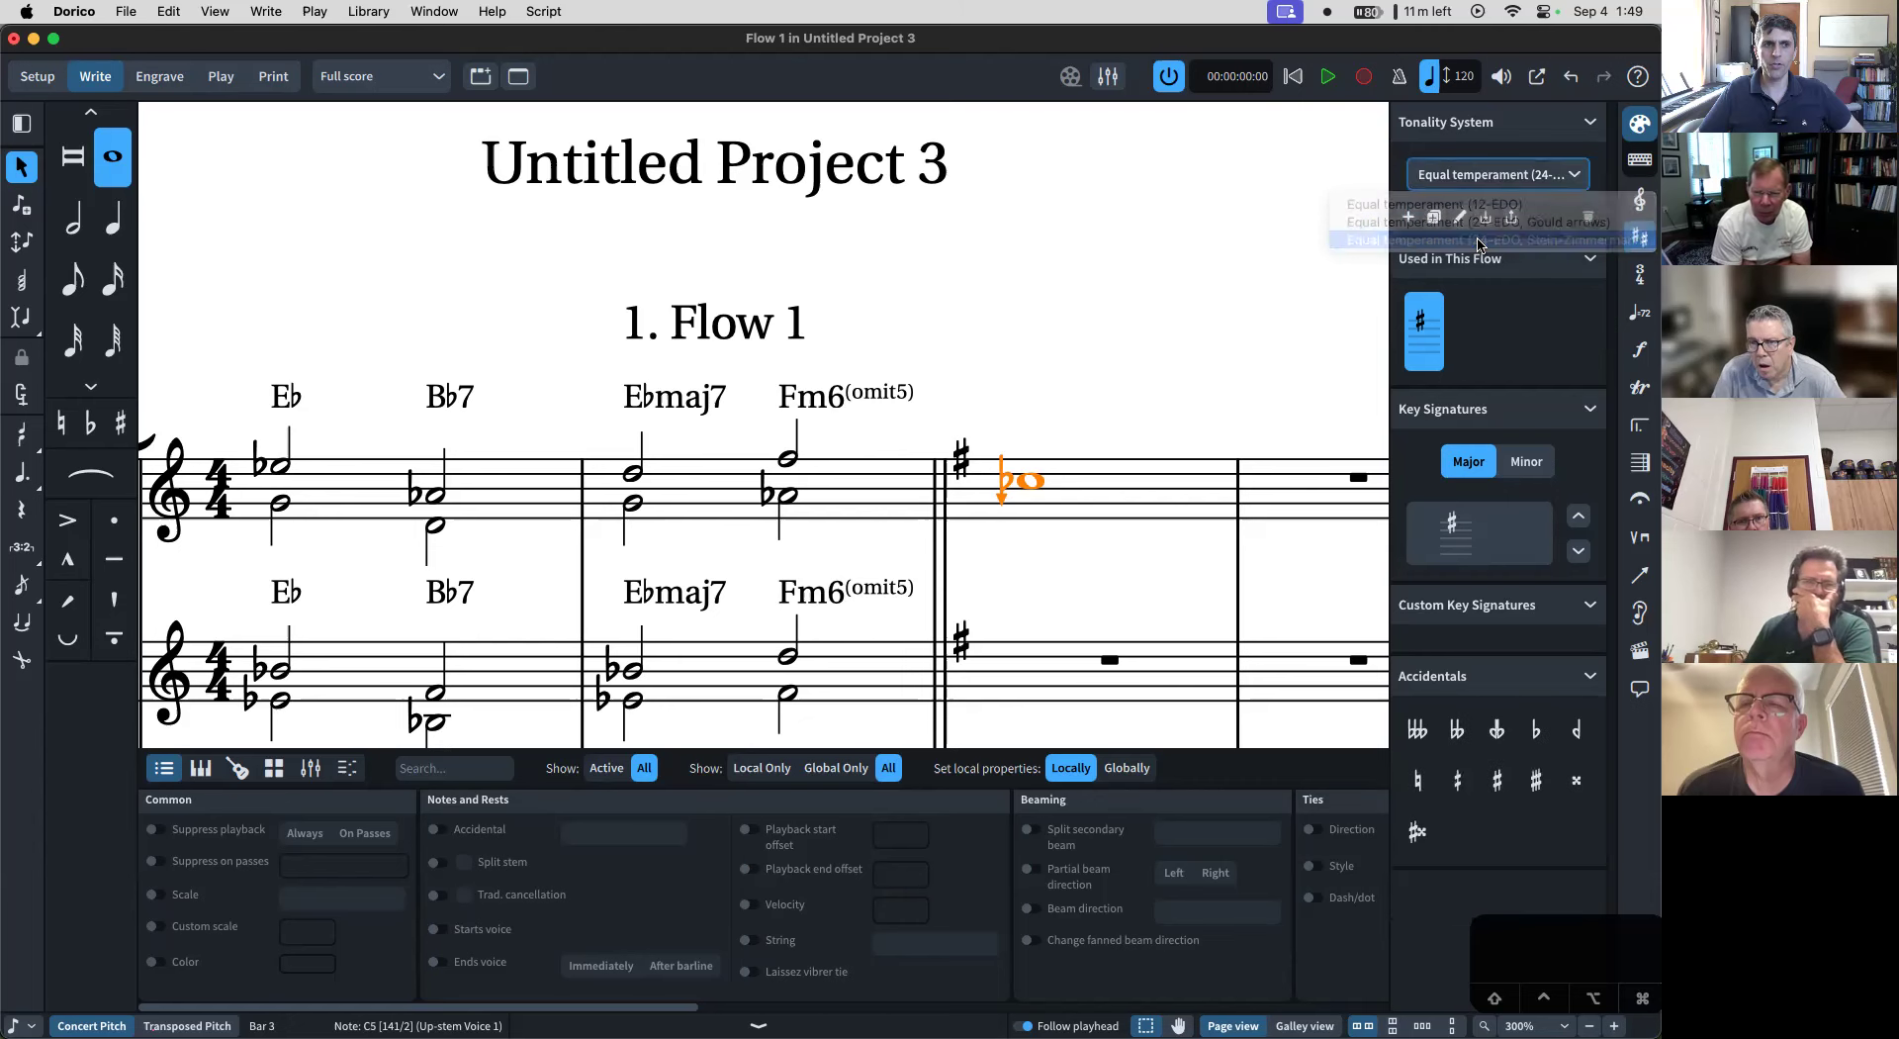
left_click(1417, 729)
left_click(1458, 729)
left_click(1497, 729)
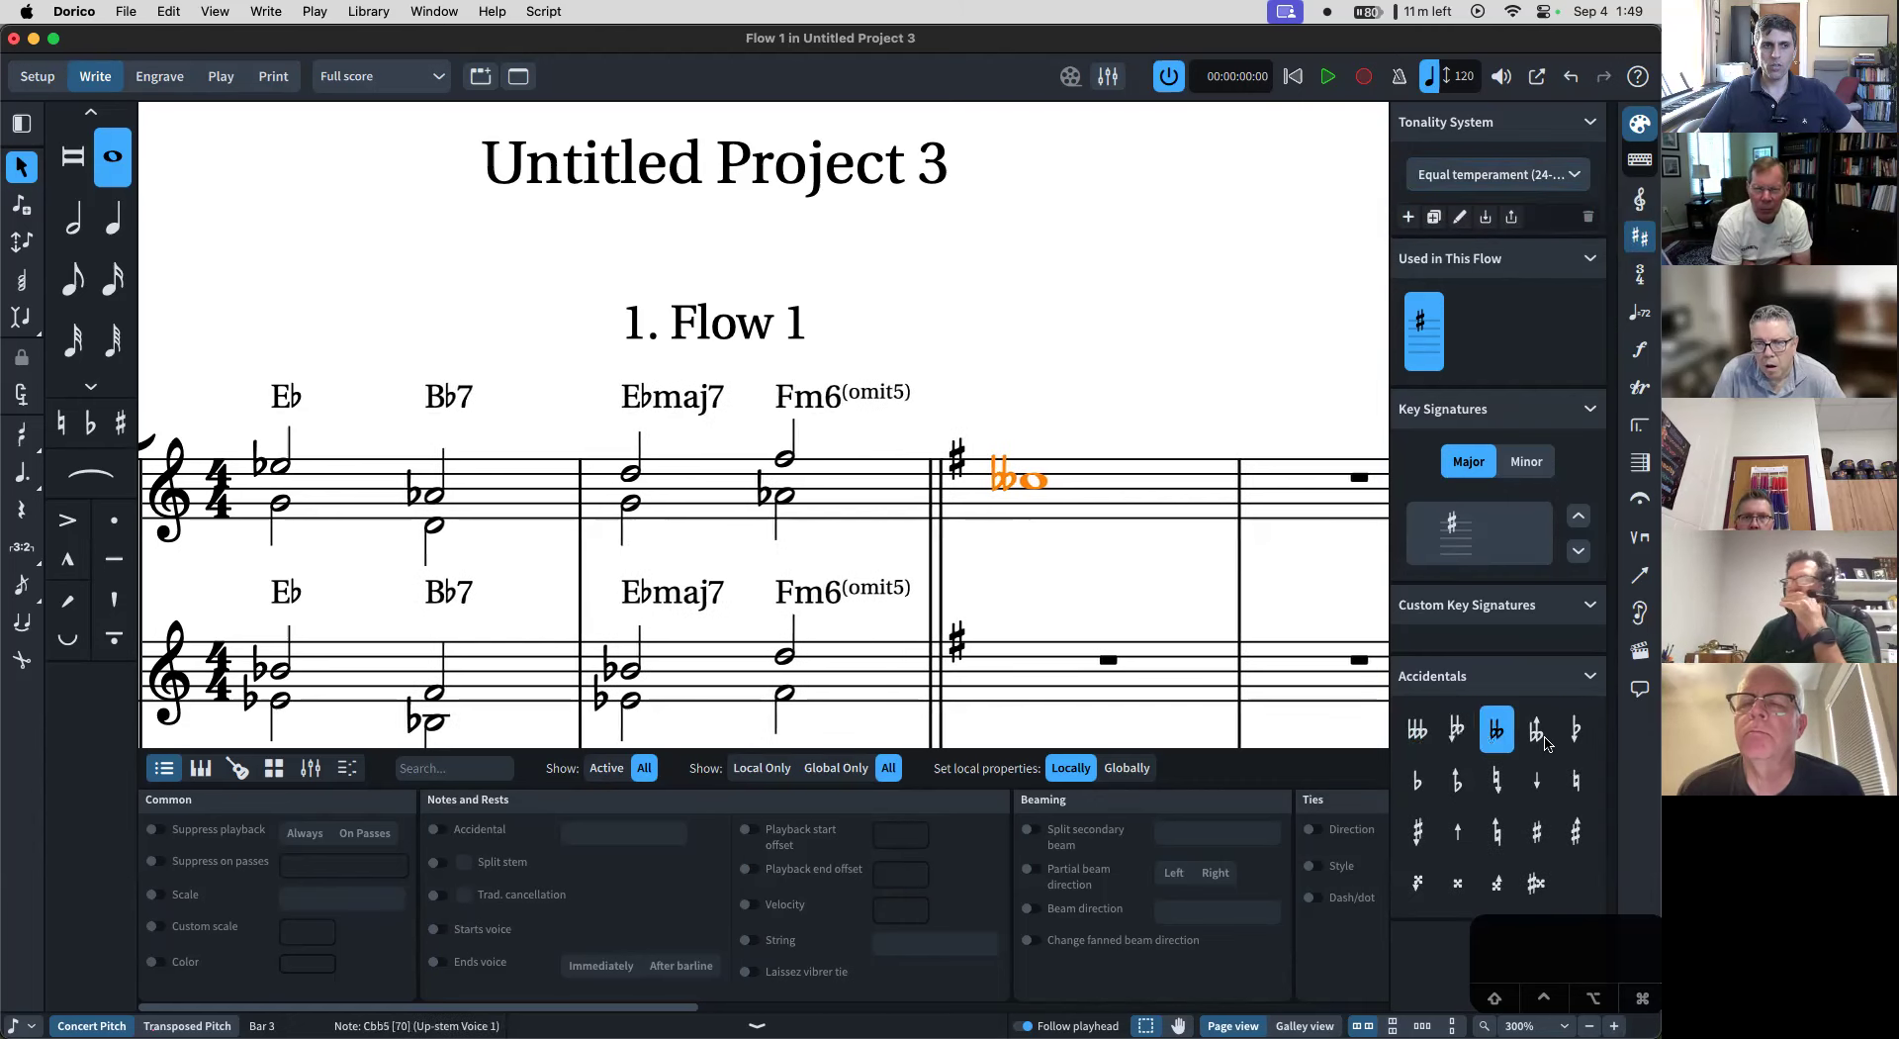
left_click(1536, 729)
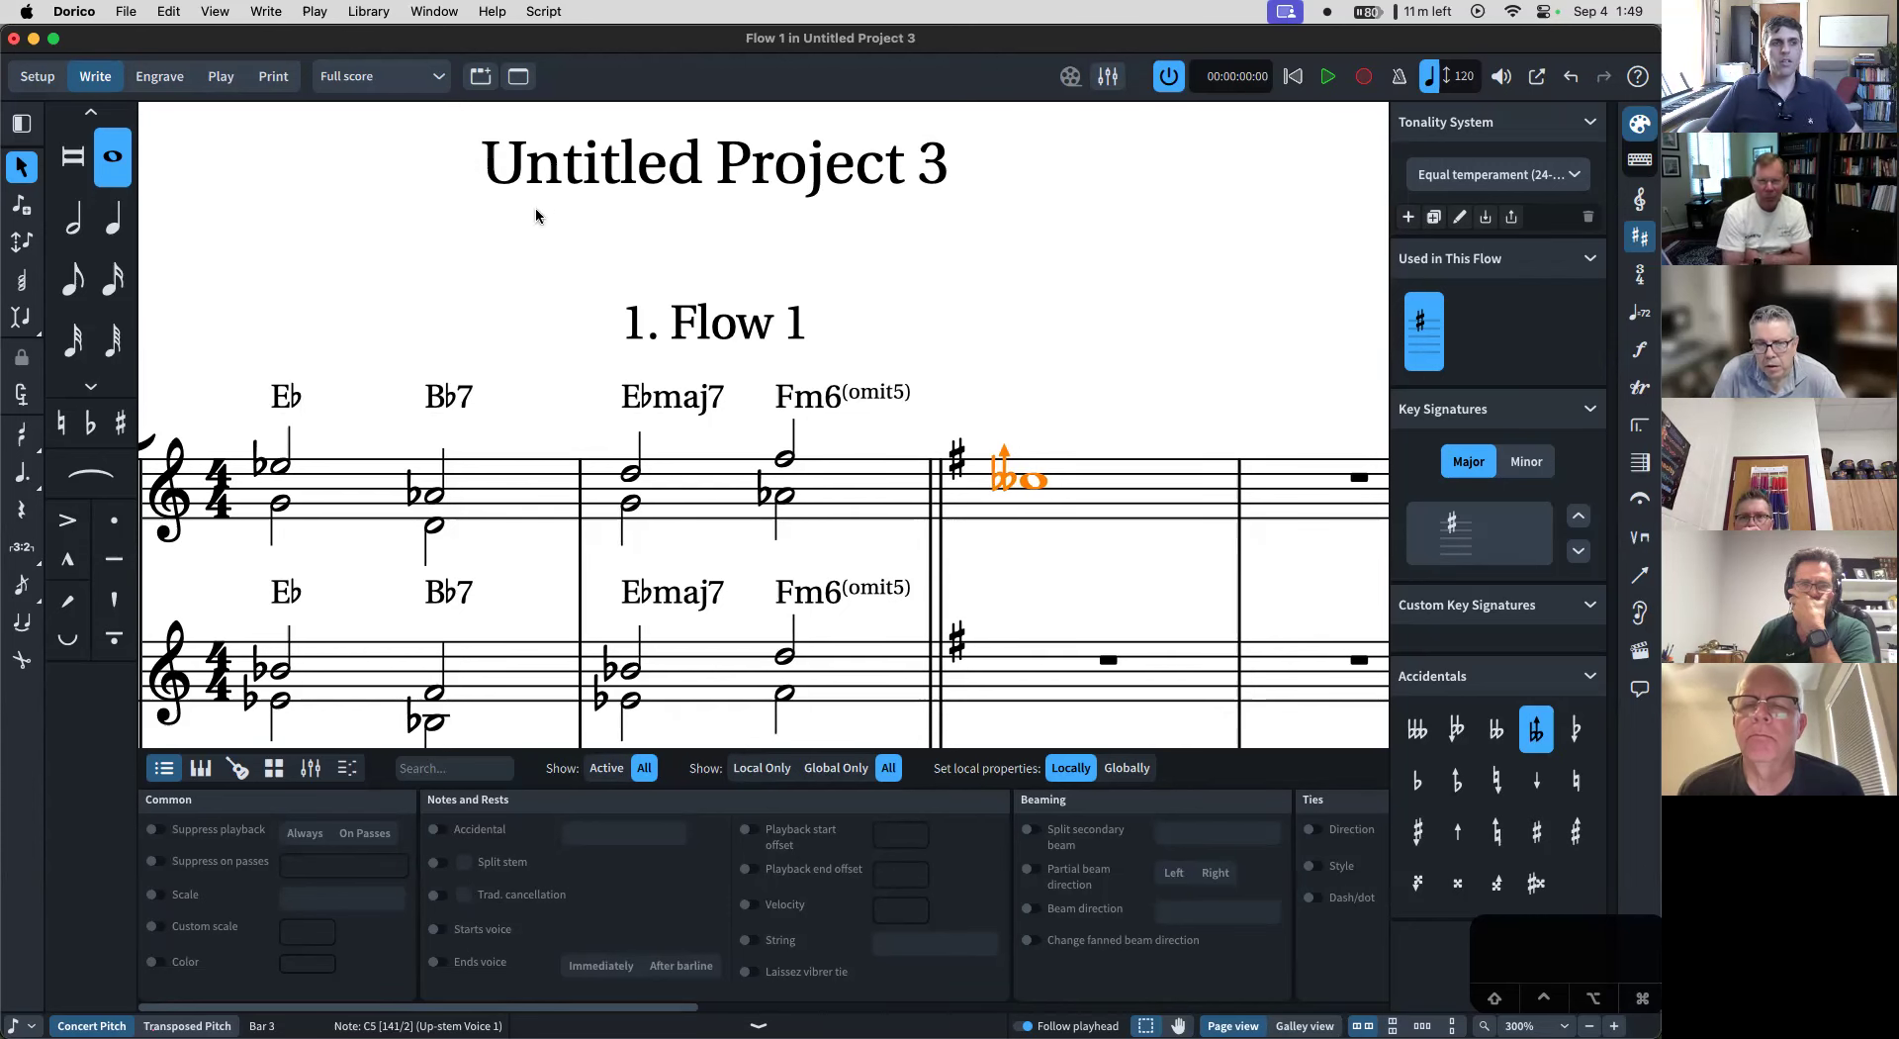
- Enter the lyric "down" at the first Violin II note and extend it through the last note of bar 2
scroll(534, 207, "down", 4)
left_click(278, 499)
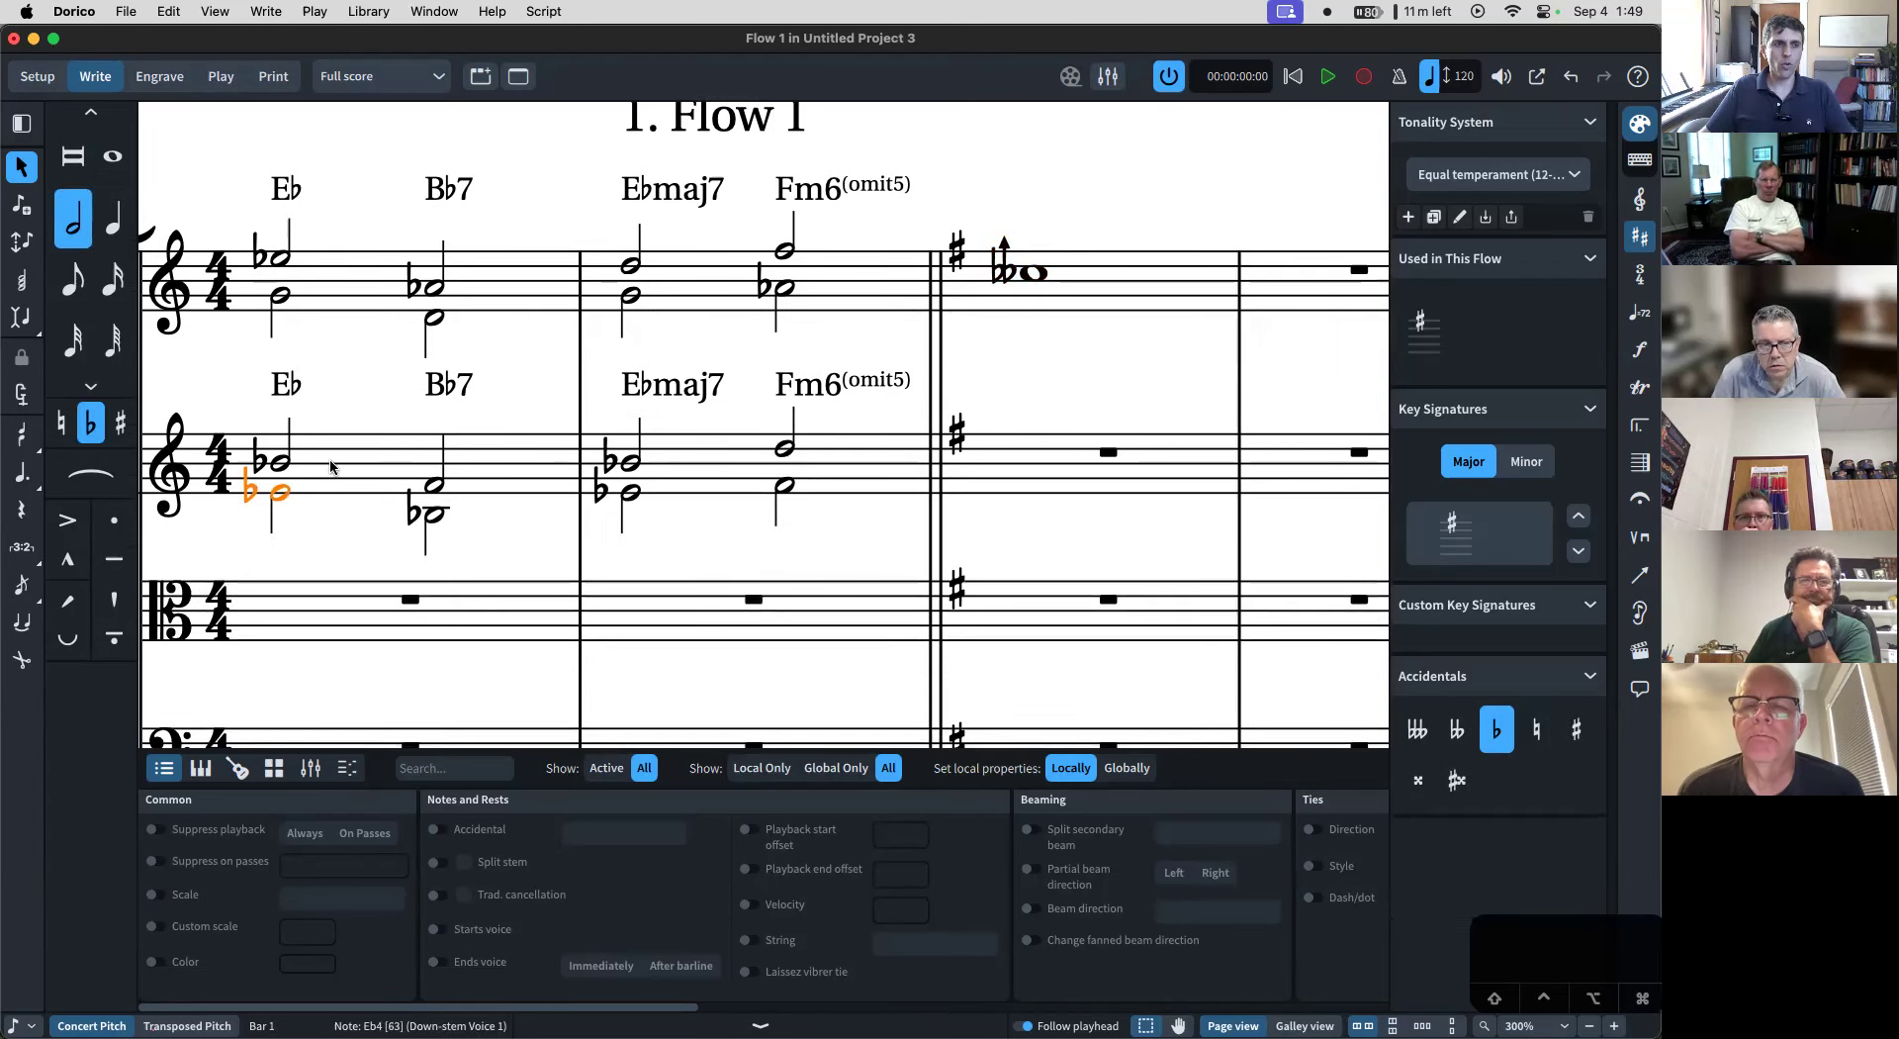
key("shift+q")
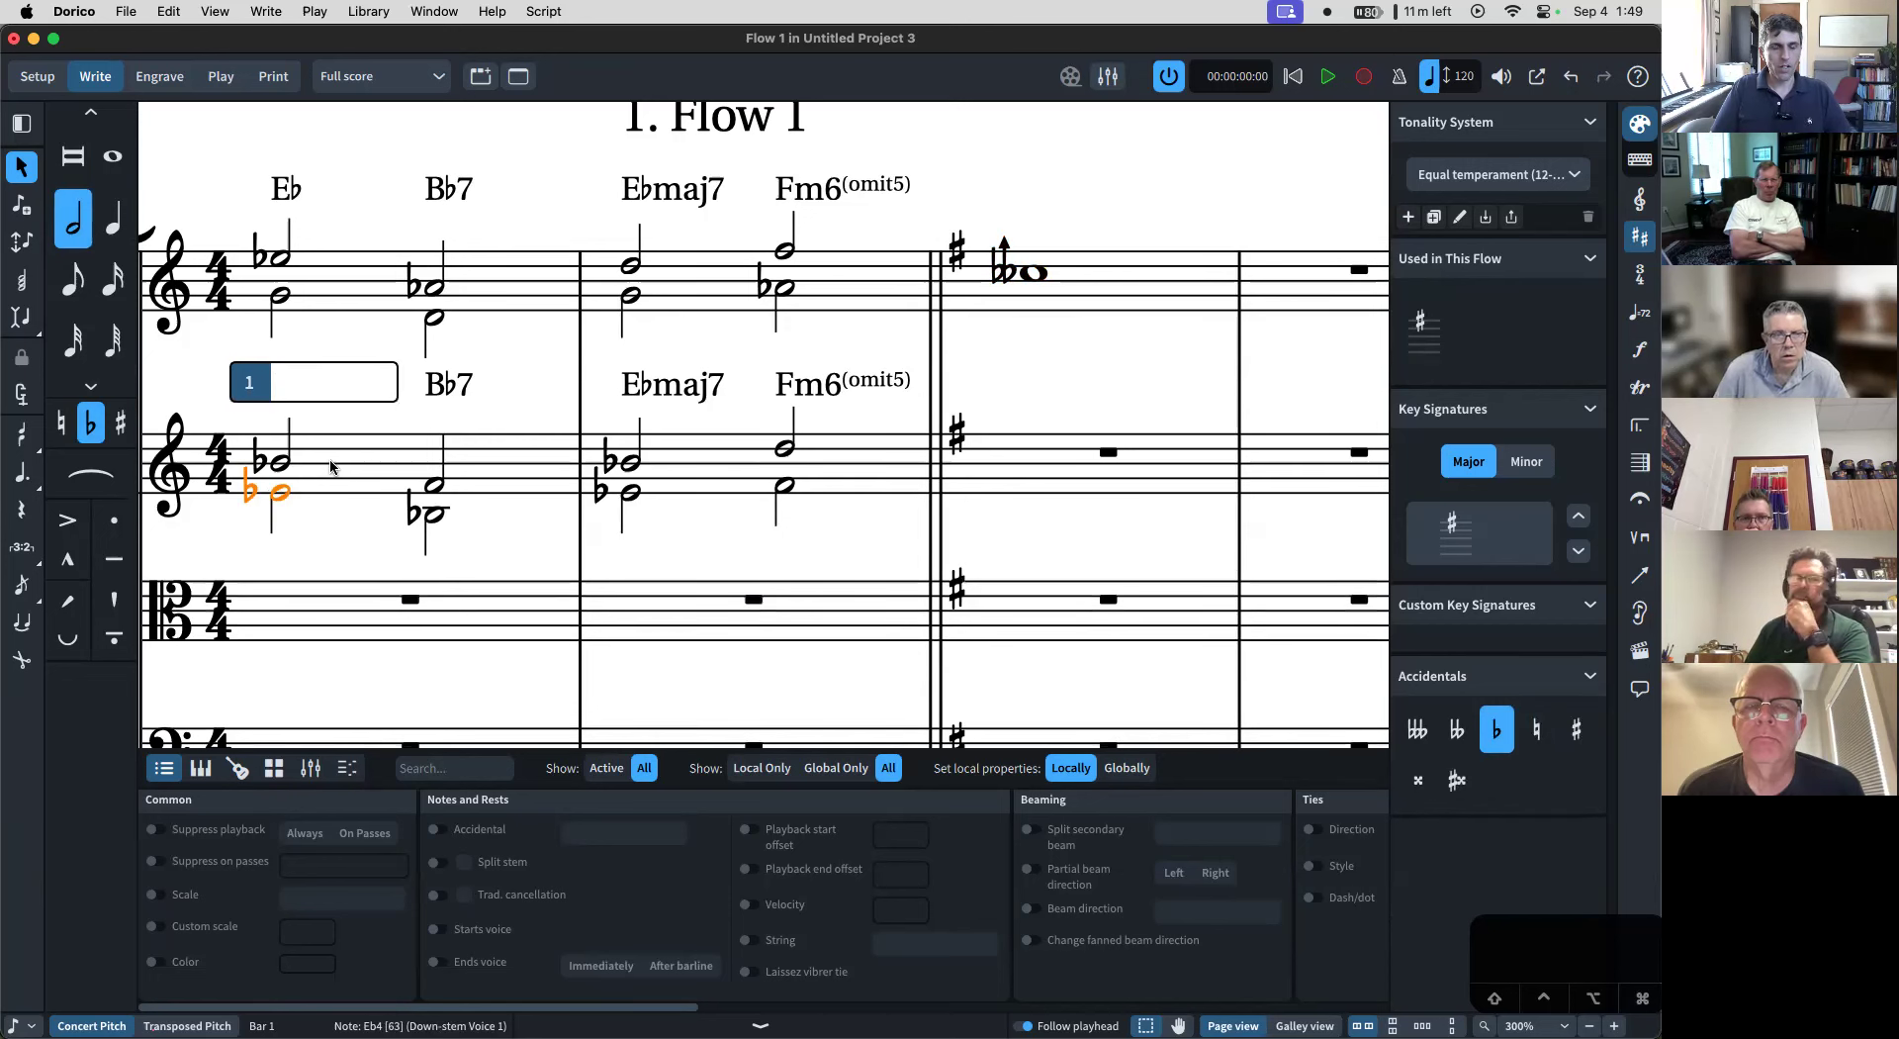
type("dwon")
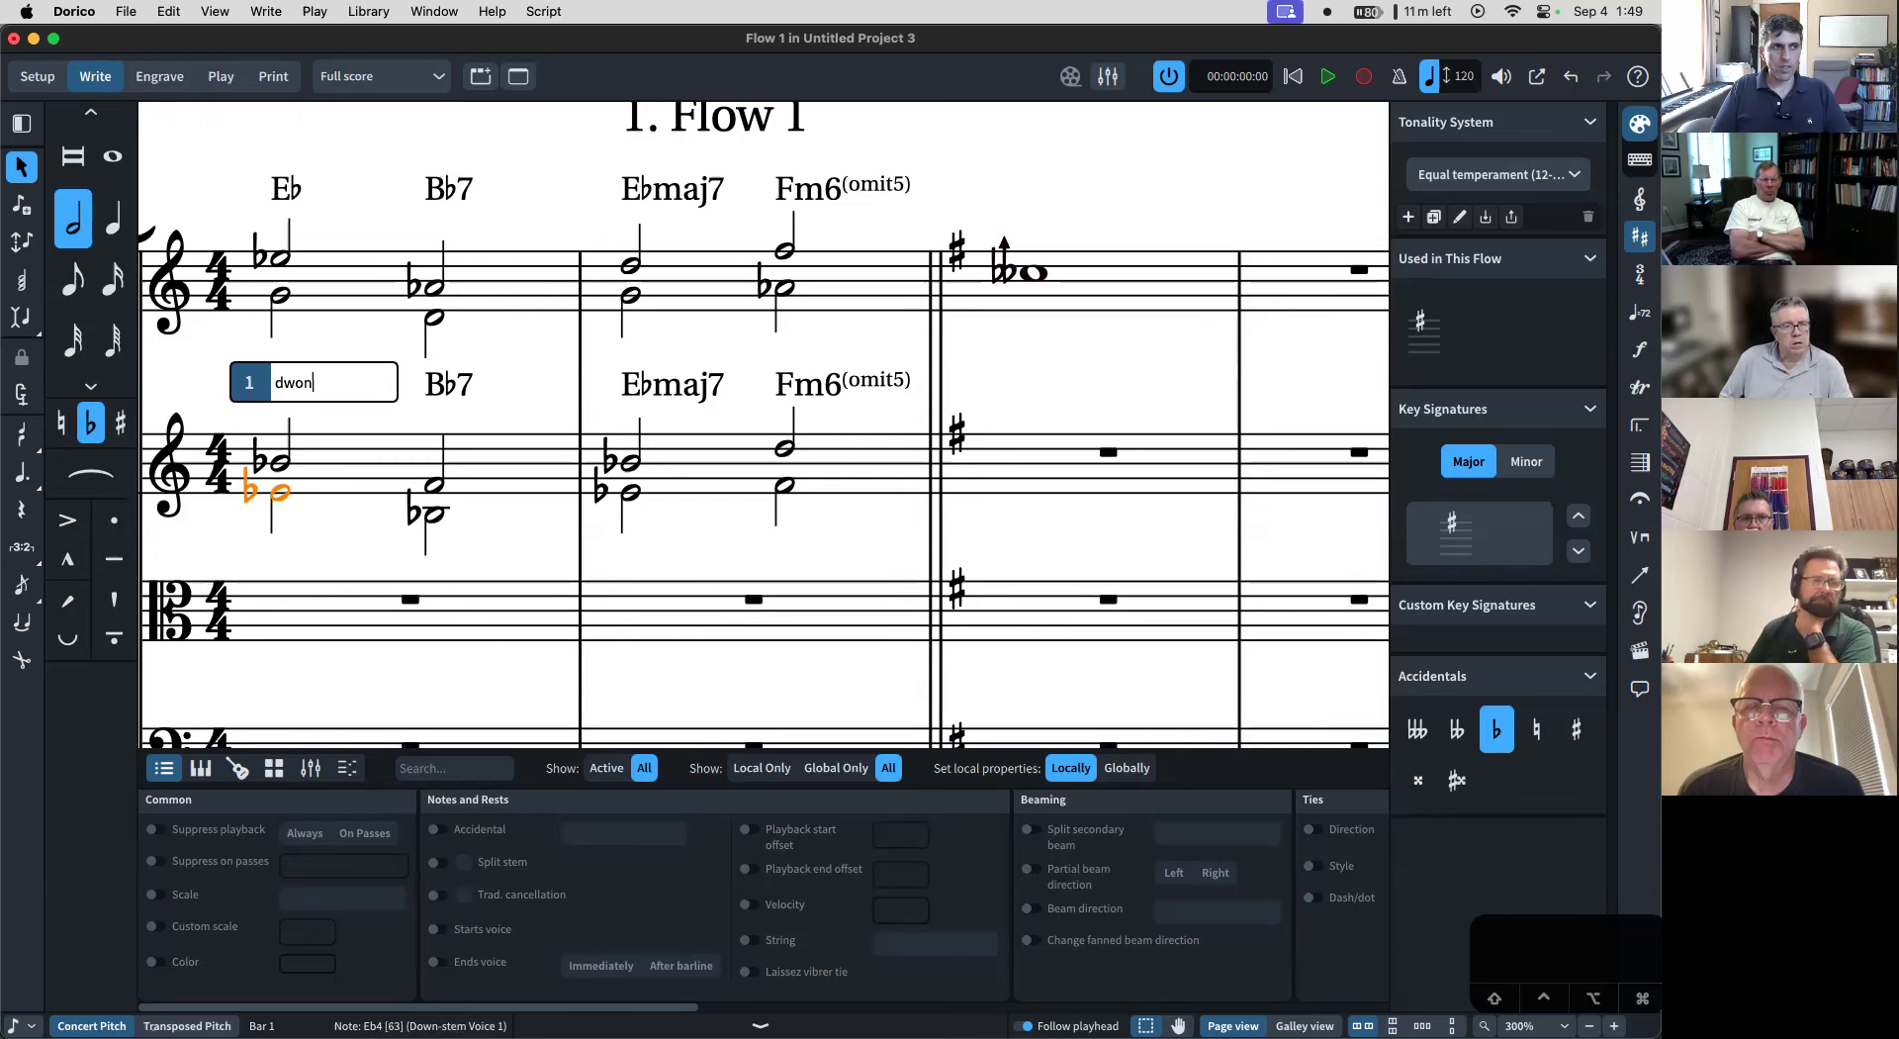
key("space")
key("space")
key("space")
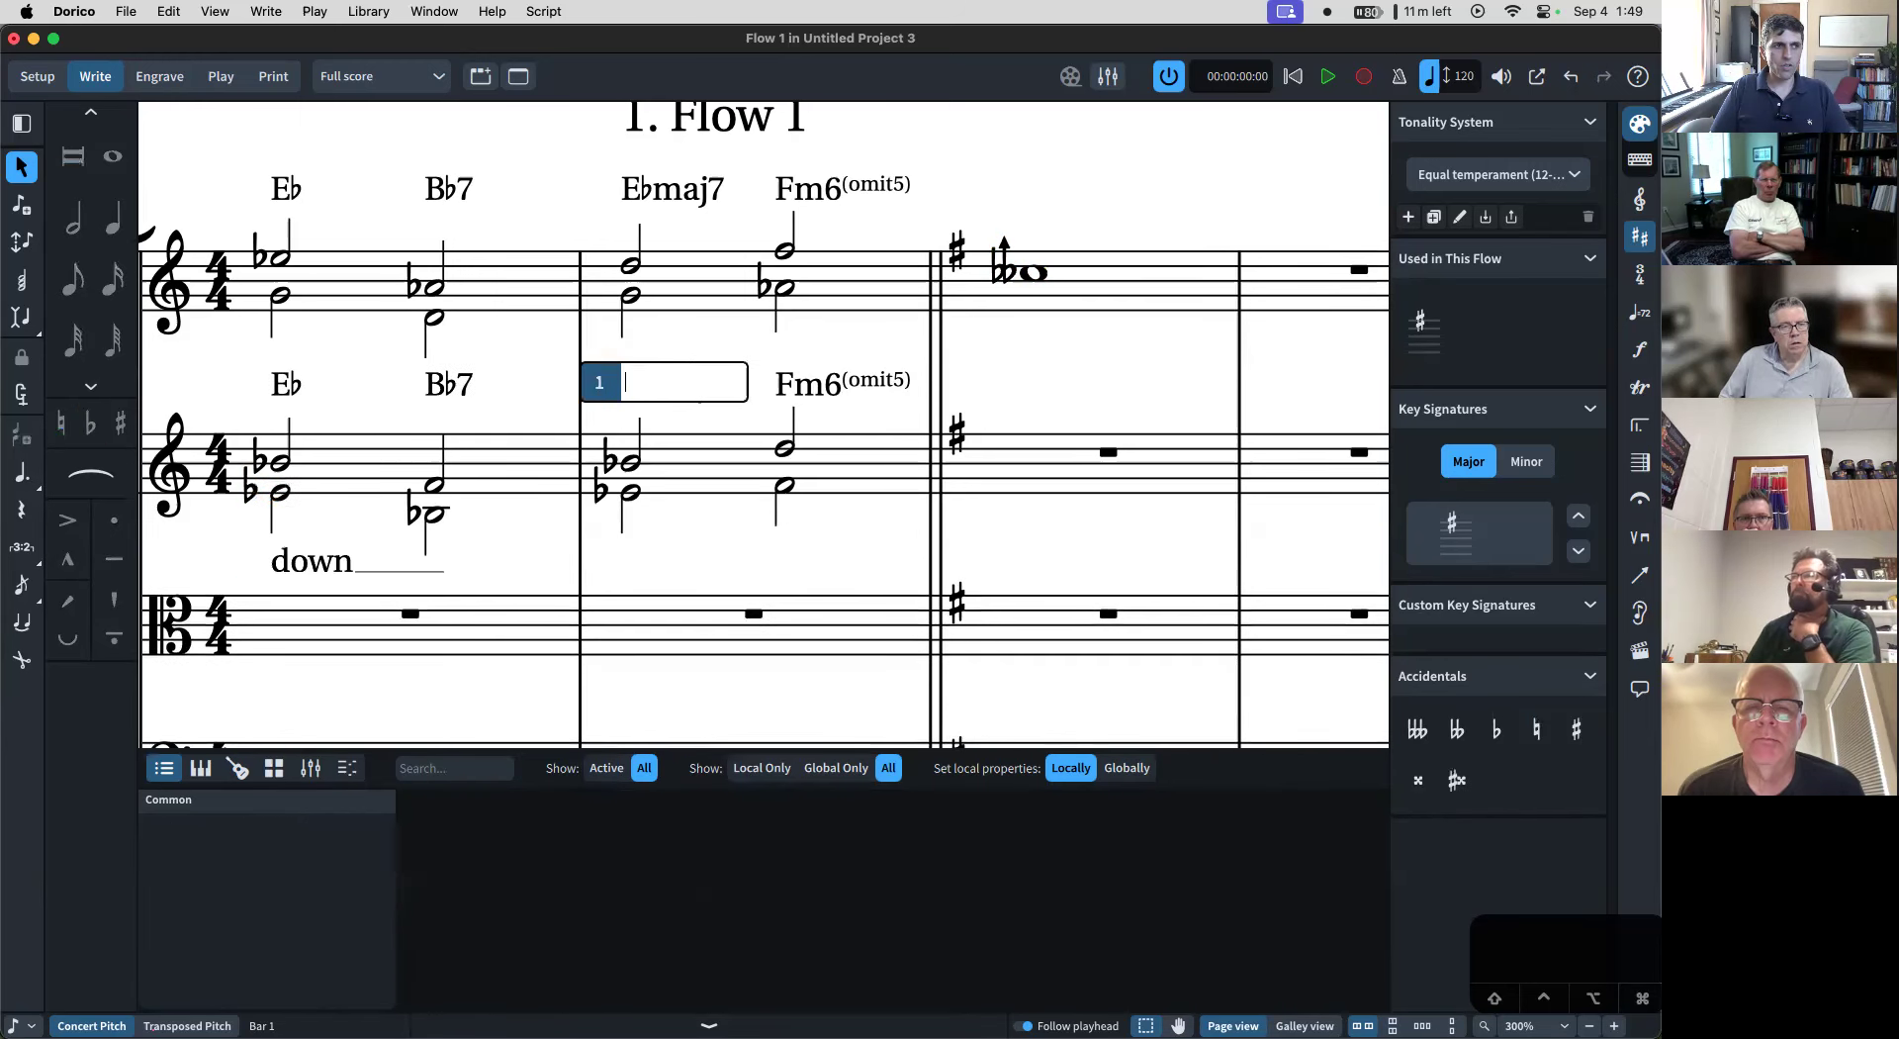
key("Return")
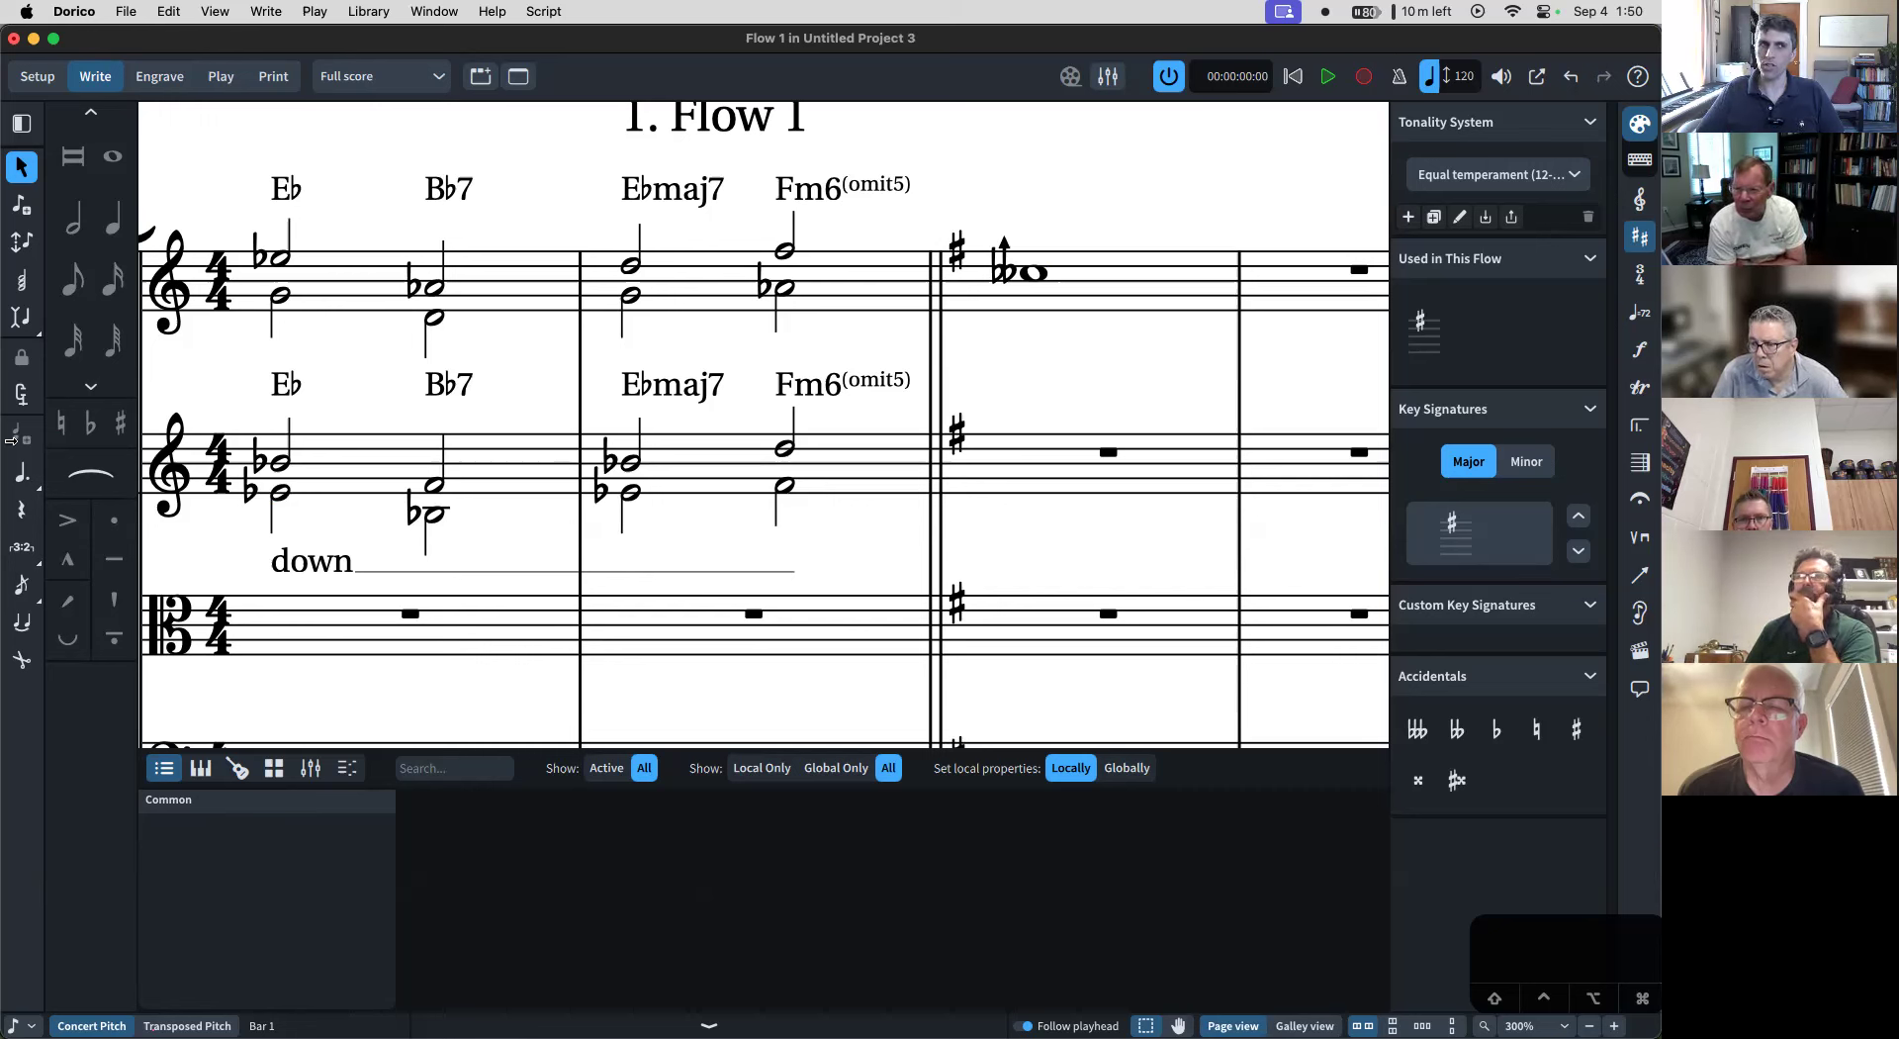
- Try the Finale Broadway music font on the project, keeping text font updates and recommended engraving options enabled
left_click(827, 340)
scroll(829, 341, "right", 5)
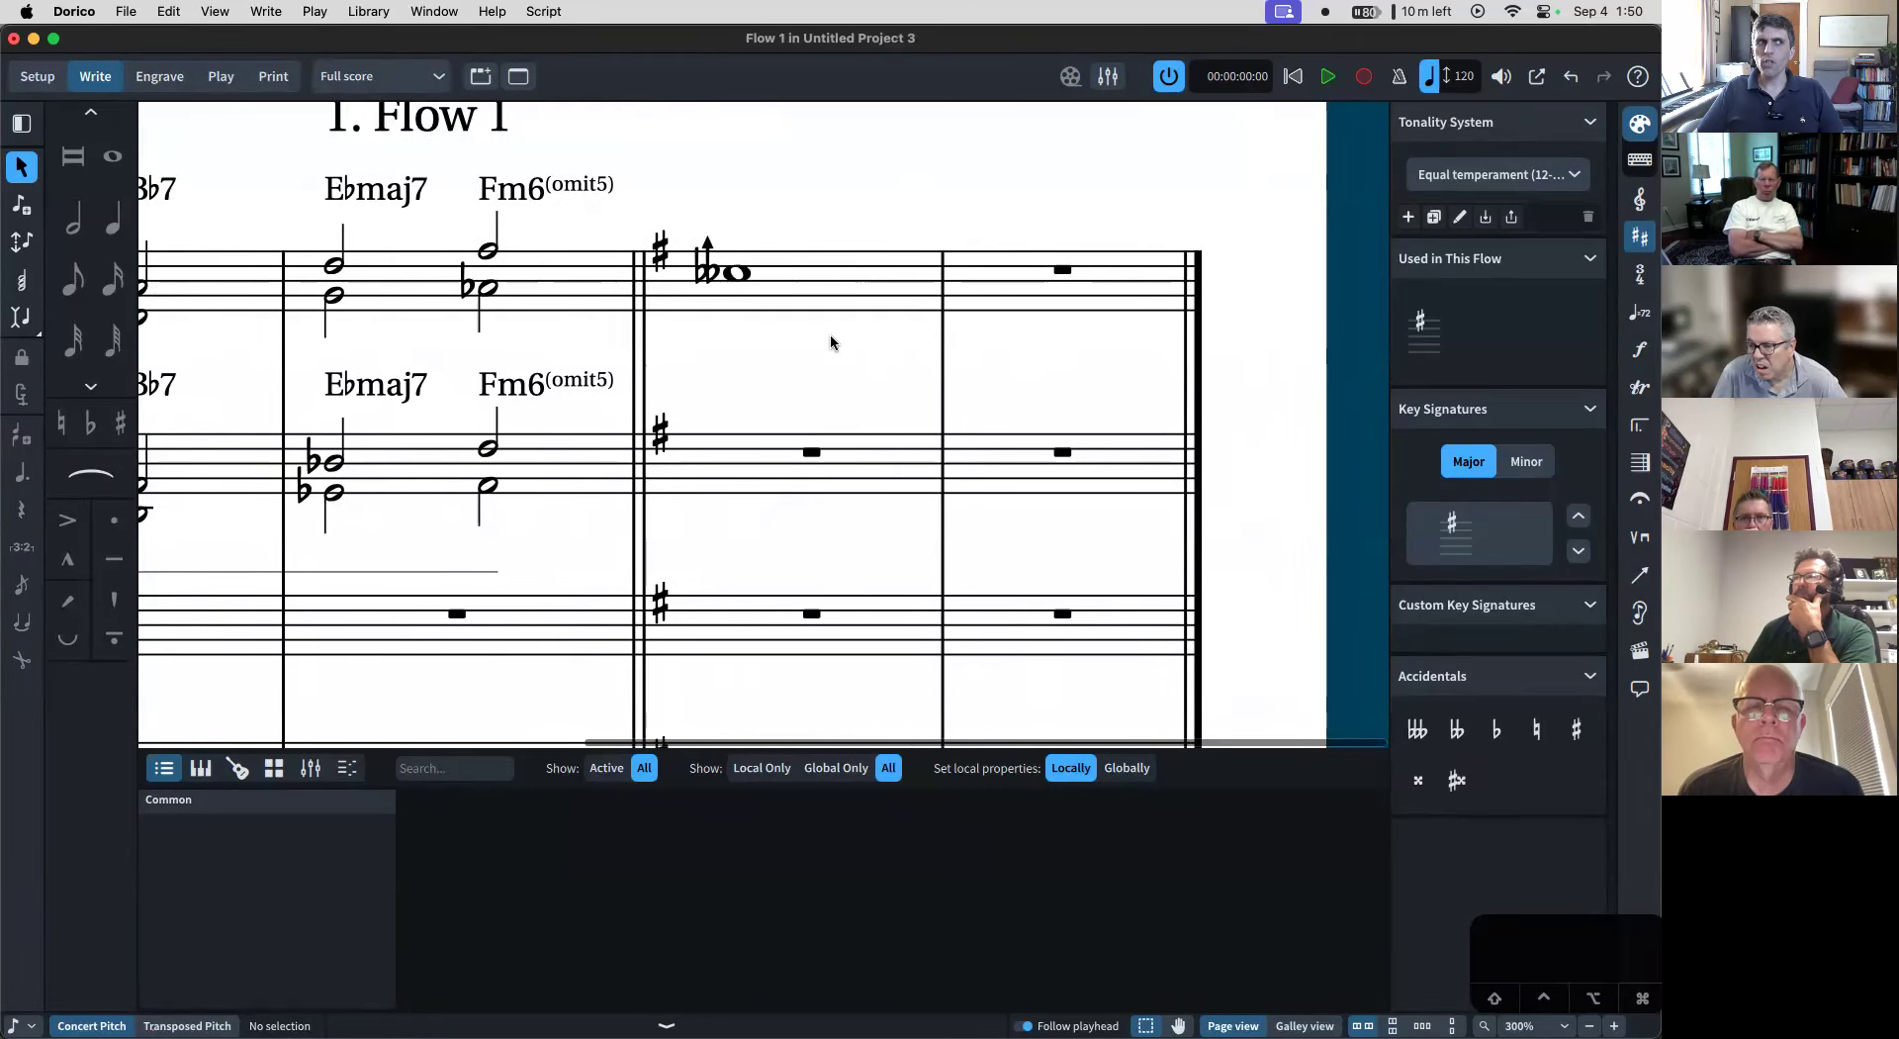
left_click(372, 11)
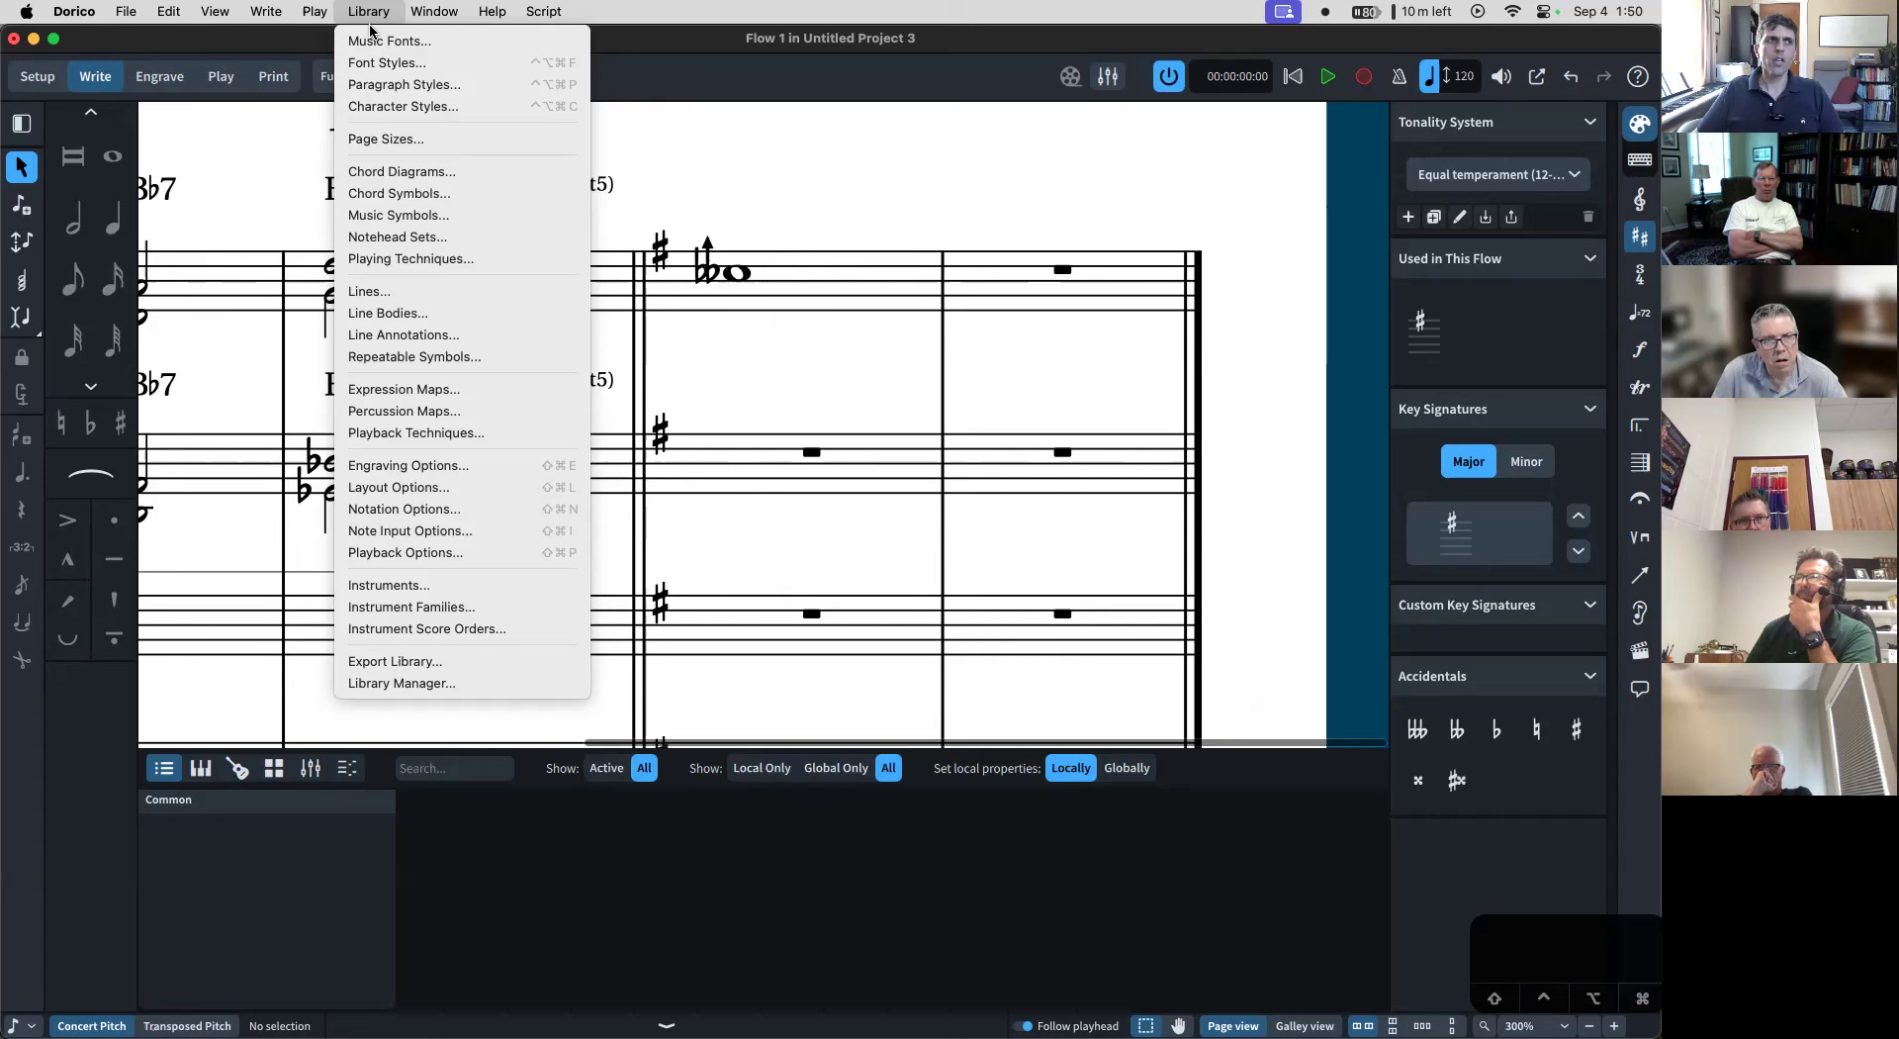
left_click(435, 44)
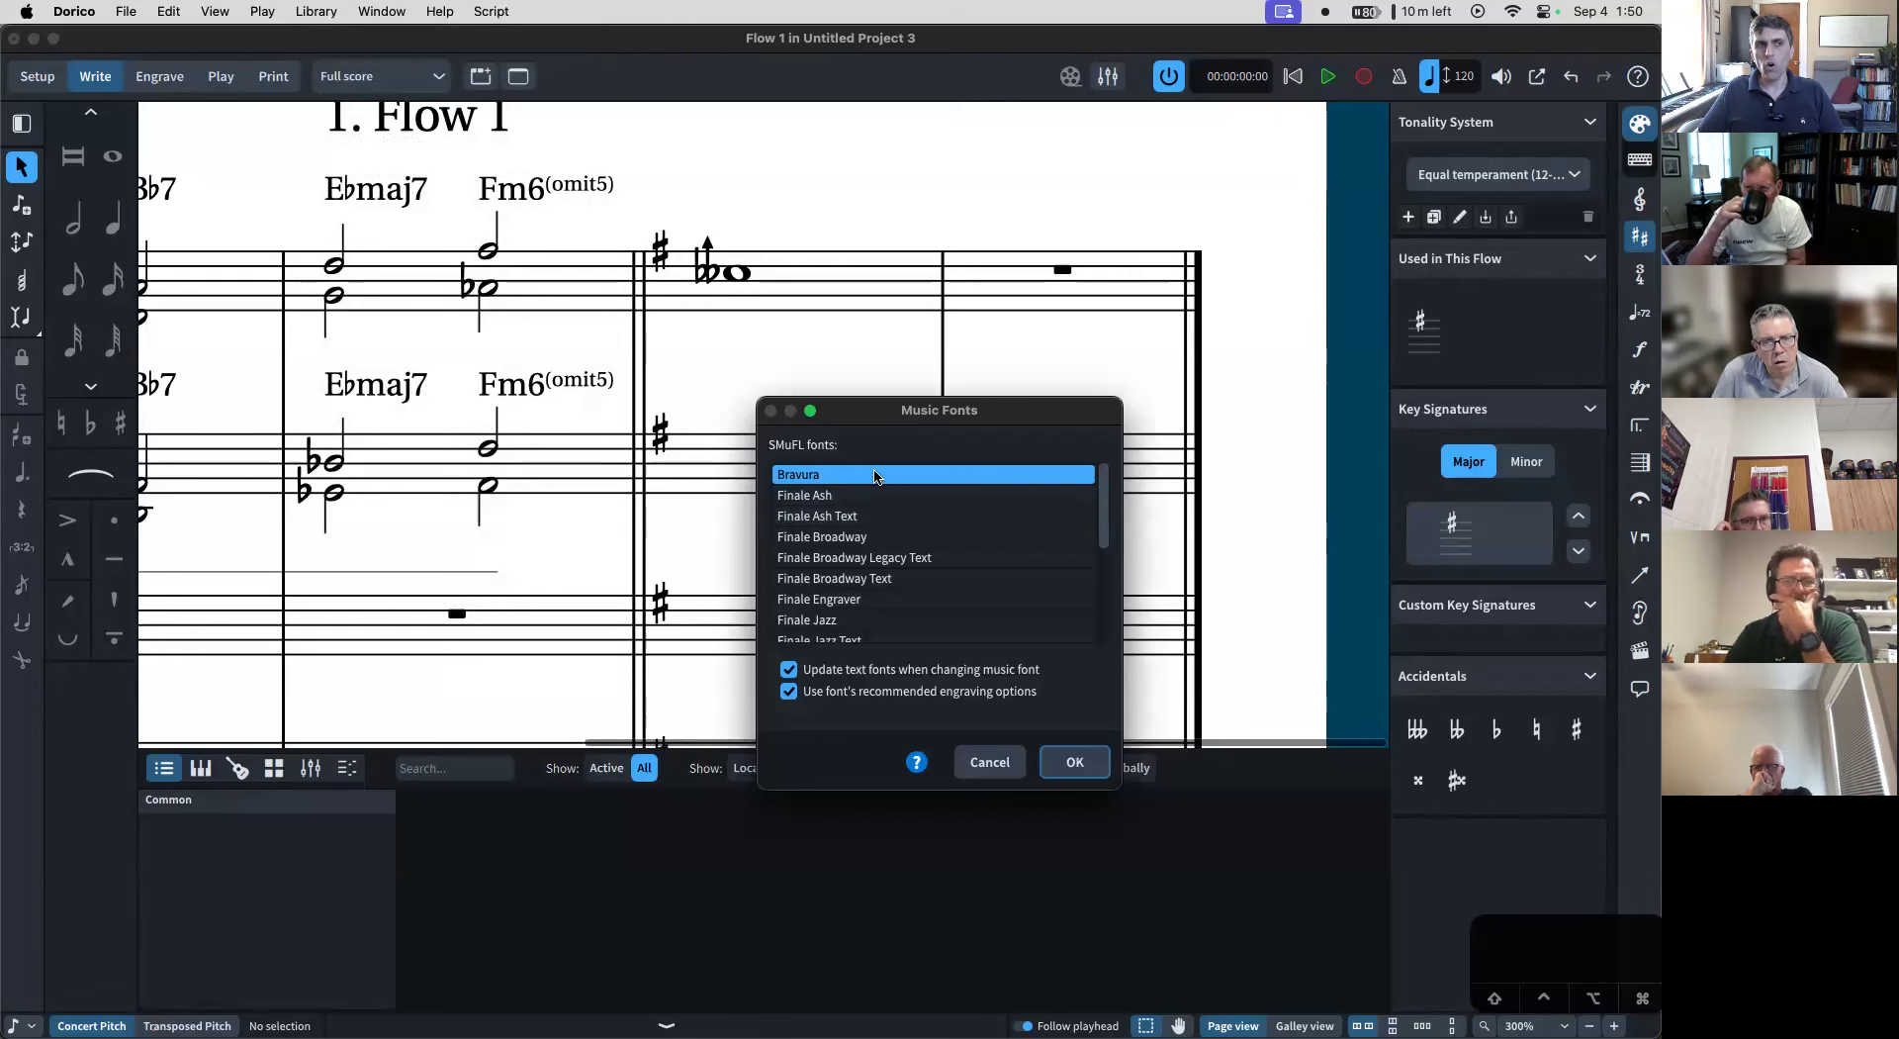
scroll(881, 505, "down", 2)
scroll(881, 507, "up", 2)
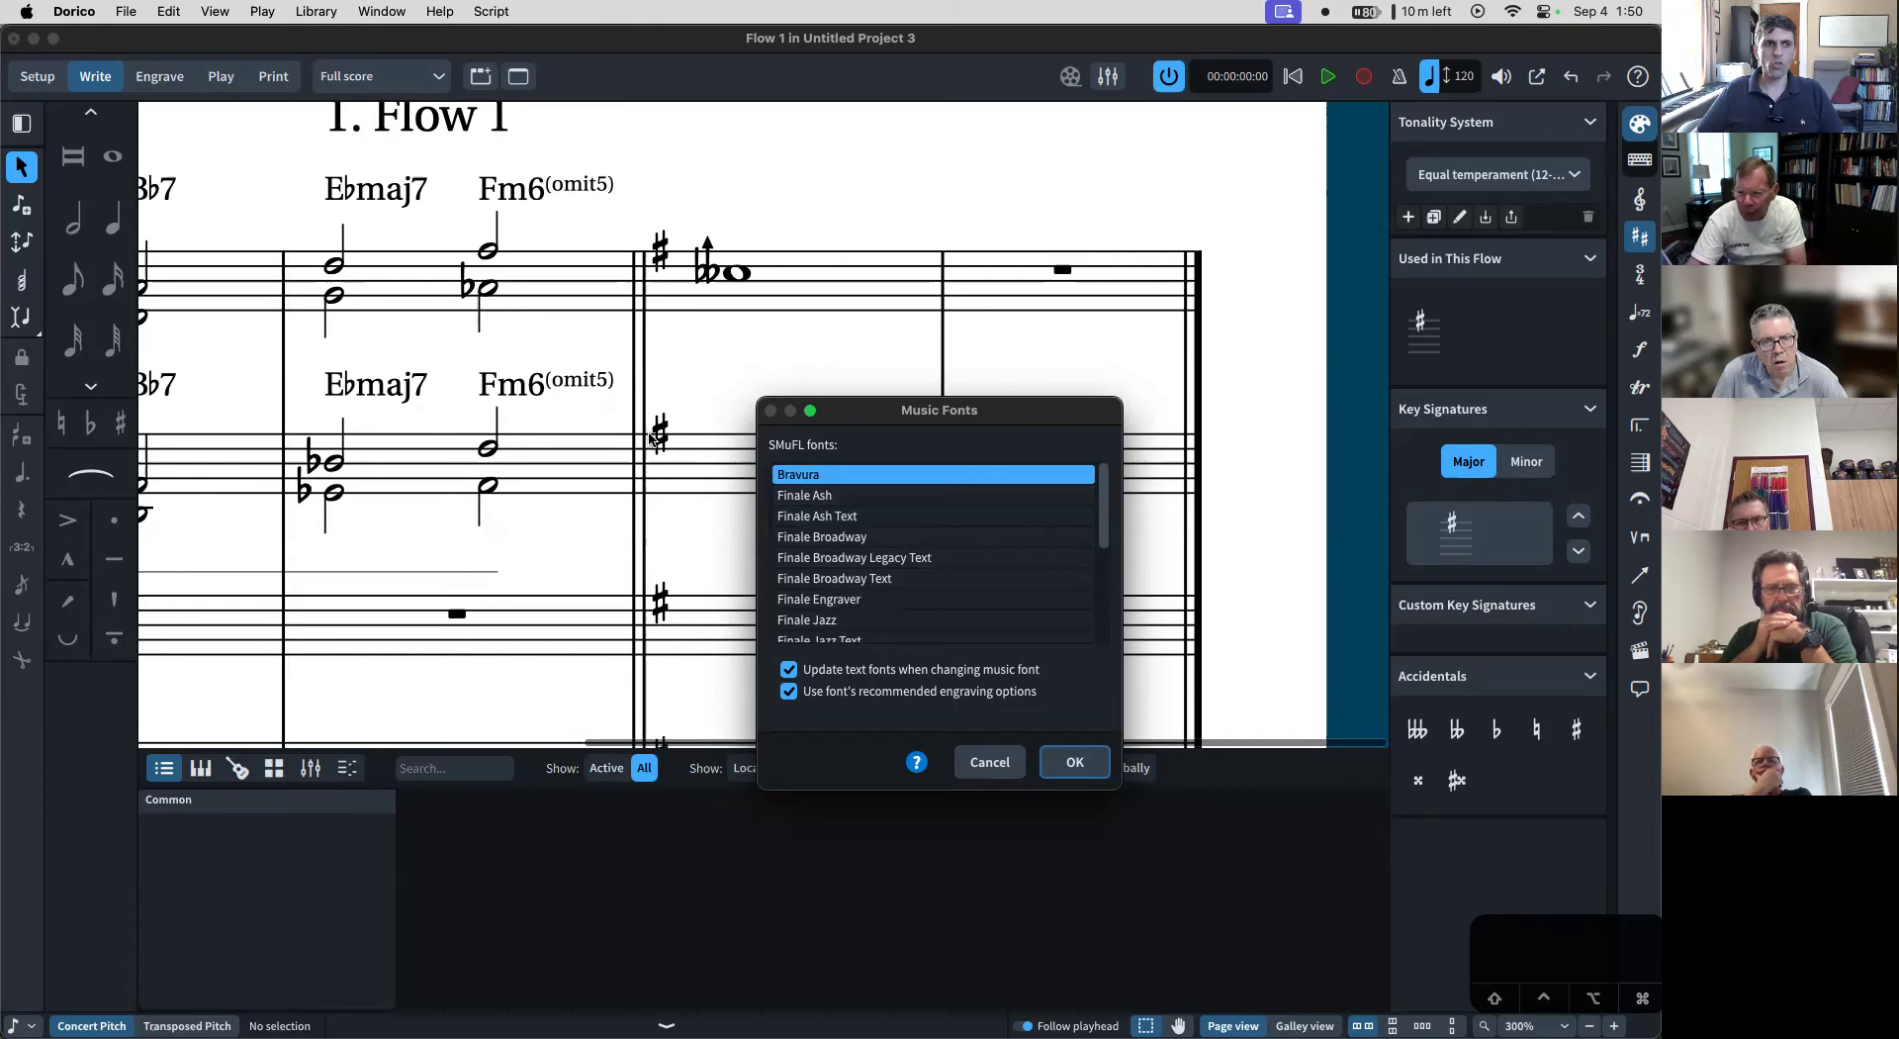
scroll(851, 534, "down", 3)
scroll(848, 529, "up", 3)
left_click(848, 535)
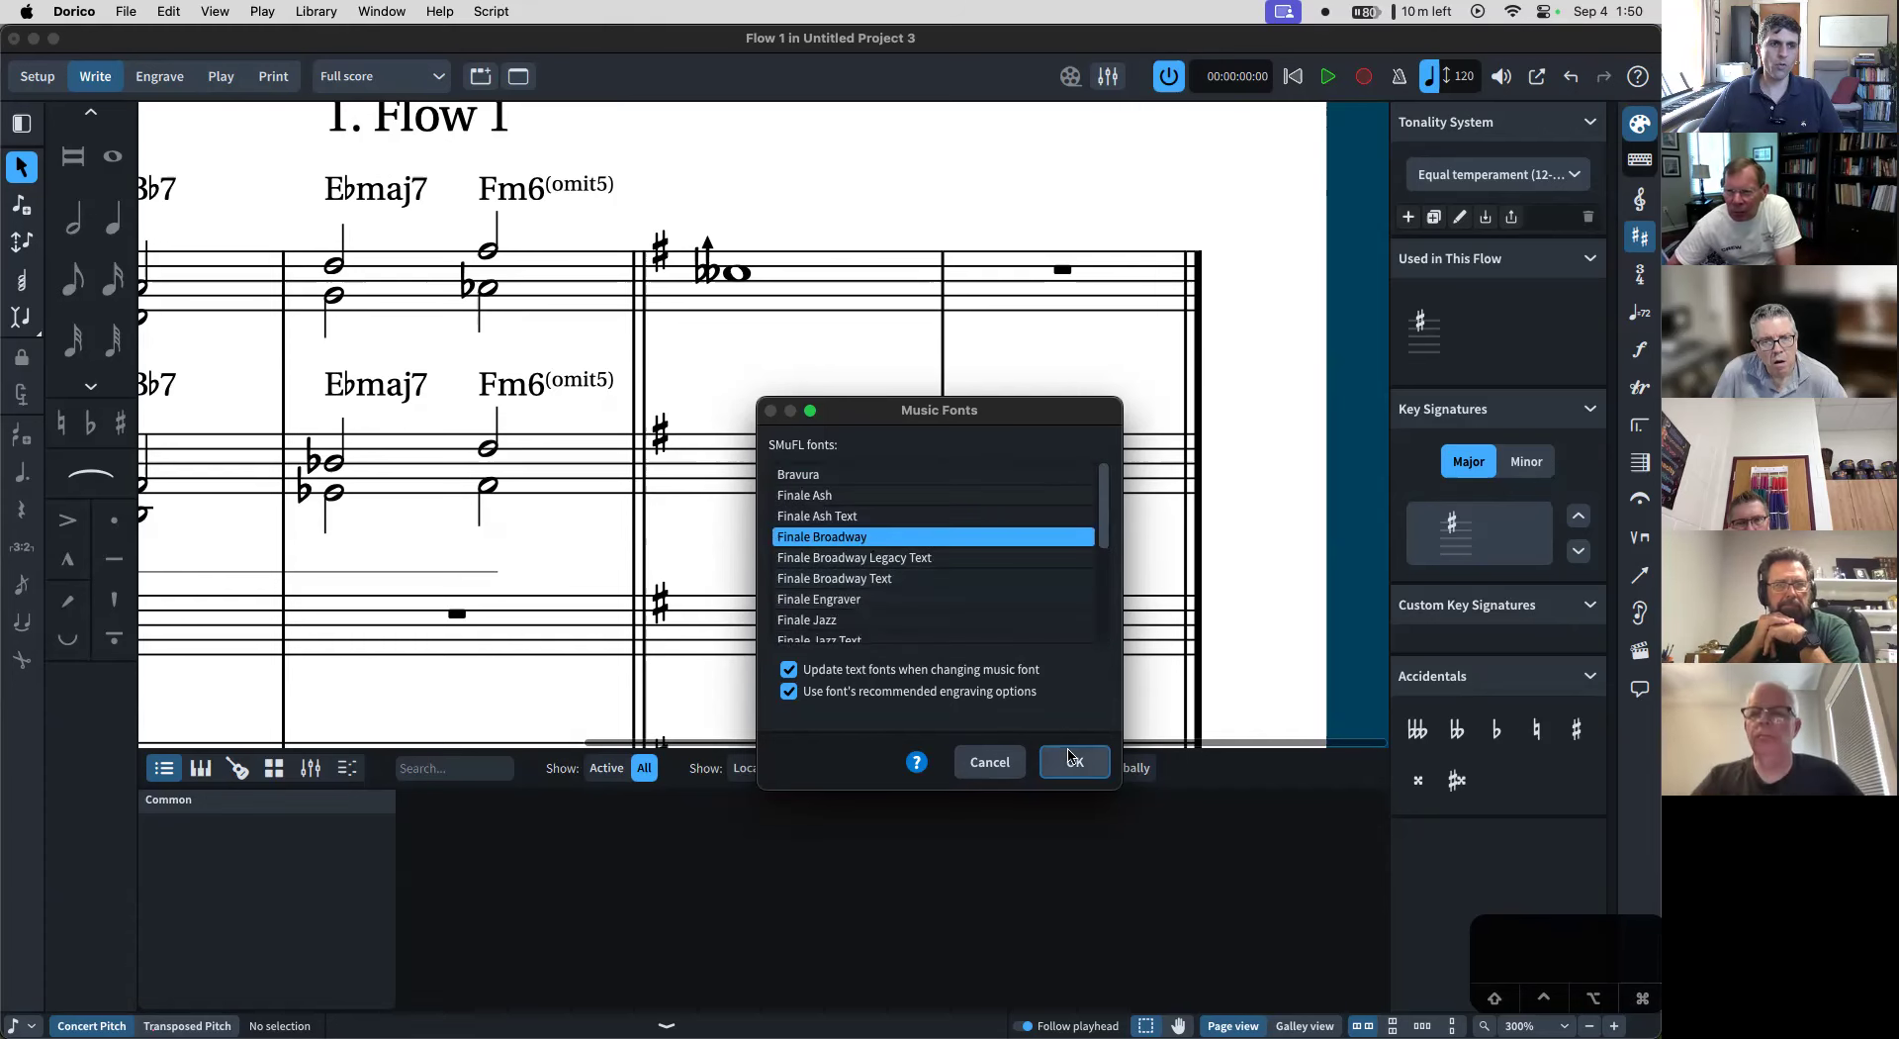
key("Return")
key("super+minus")
key("super+minus")
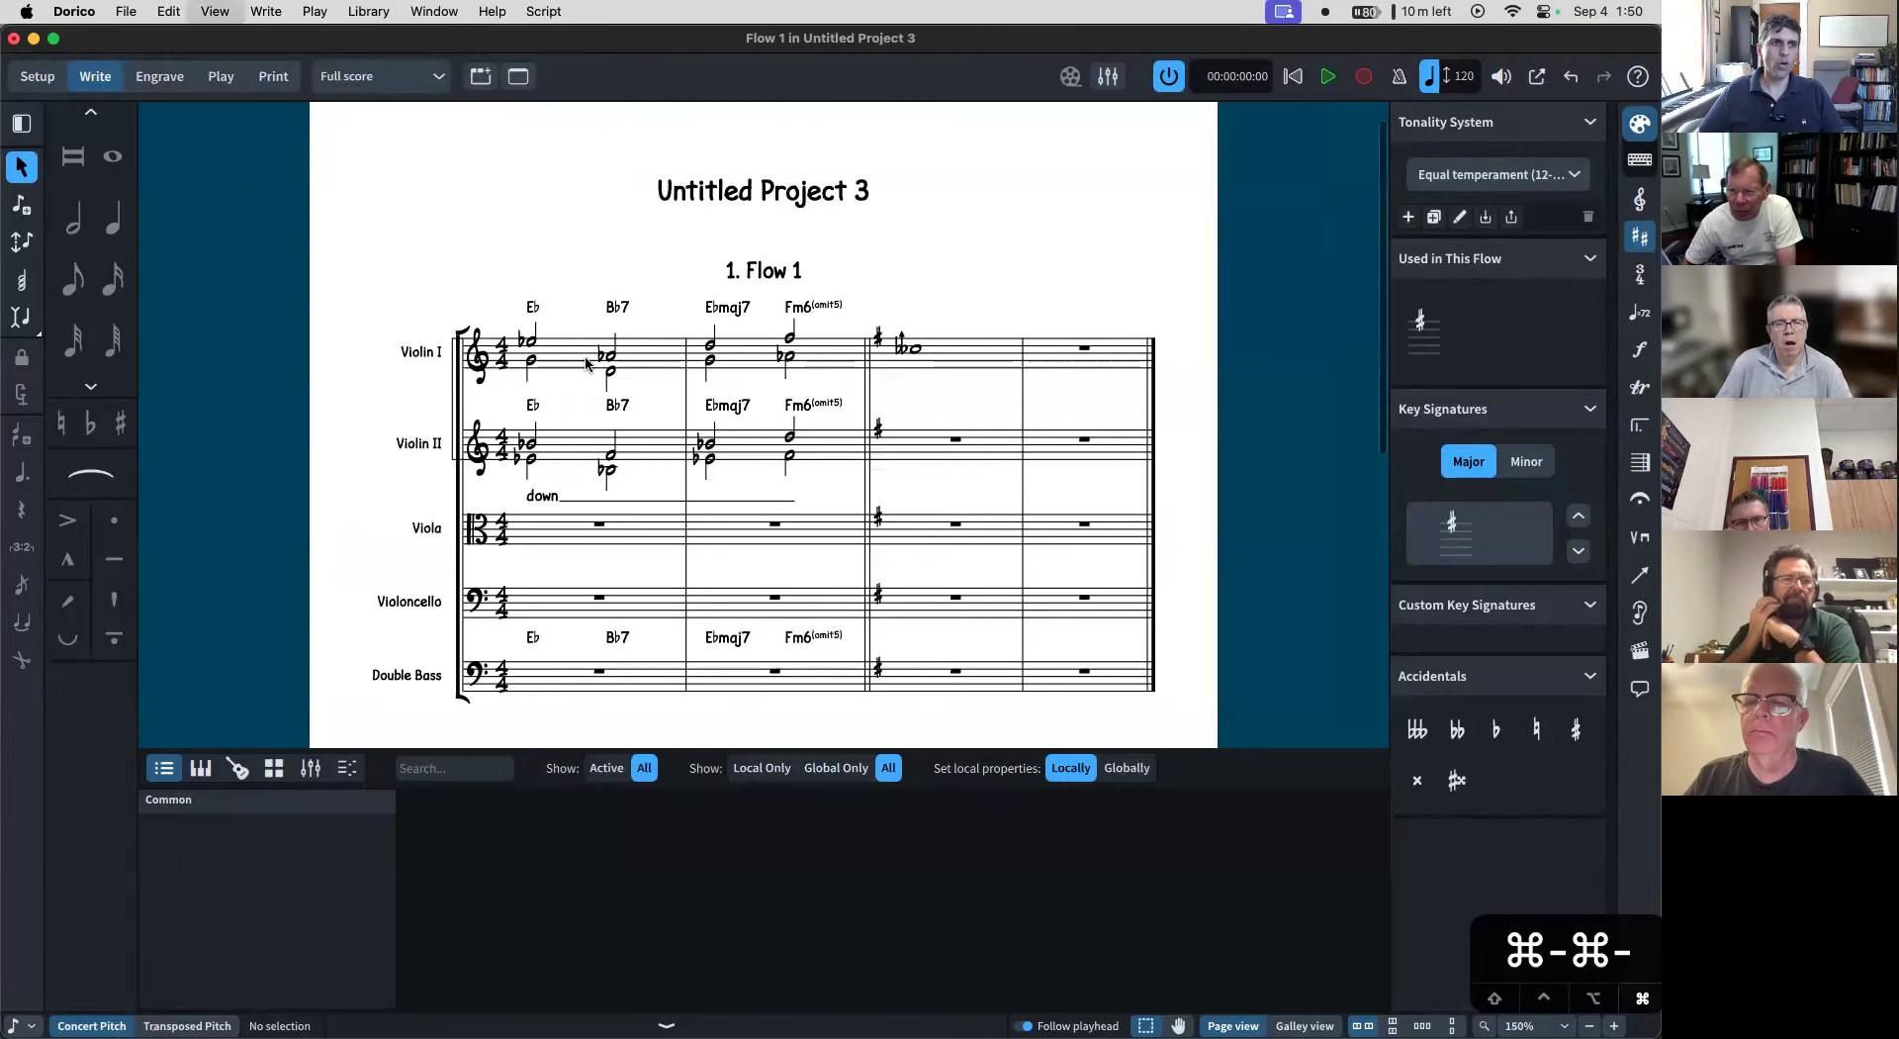
- Try the Finale Ash music font on the project
left_click(368, 11)
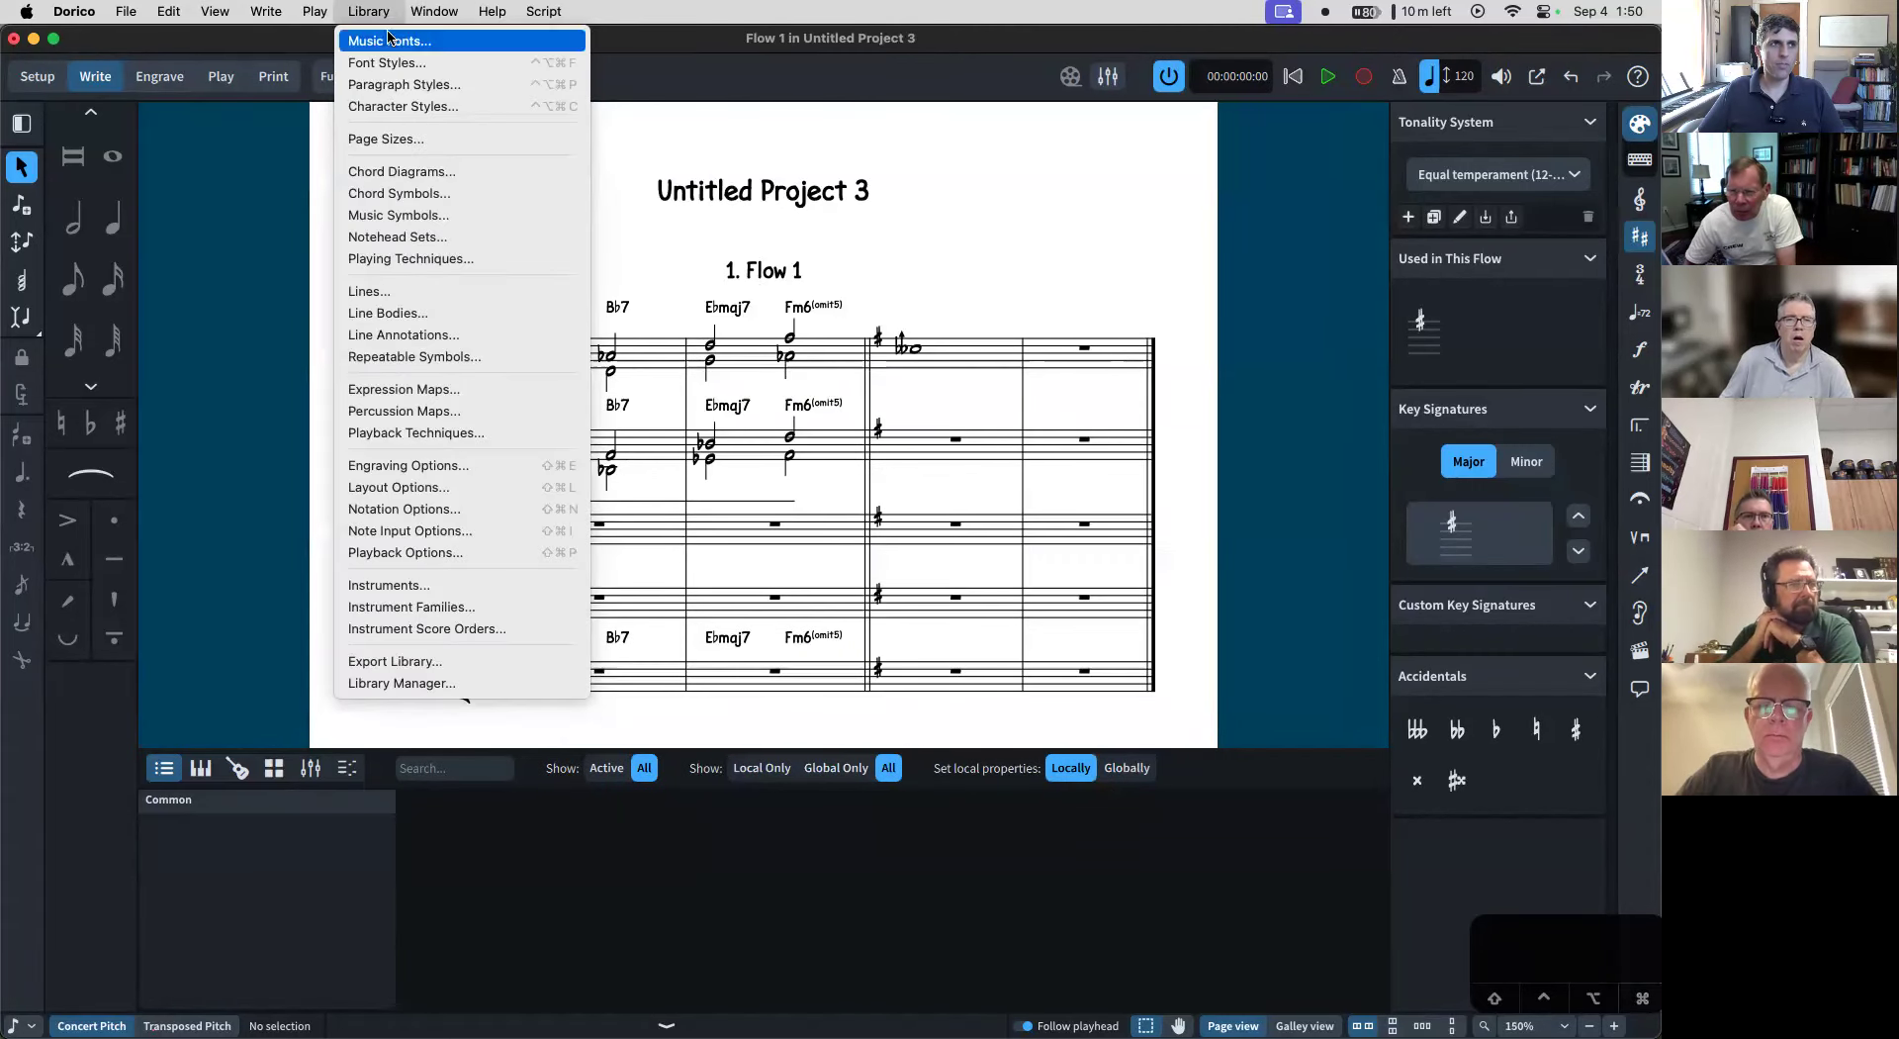
left_click(417, 44)
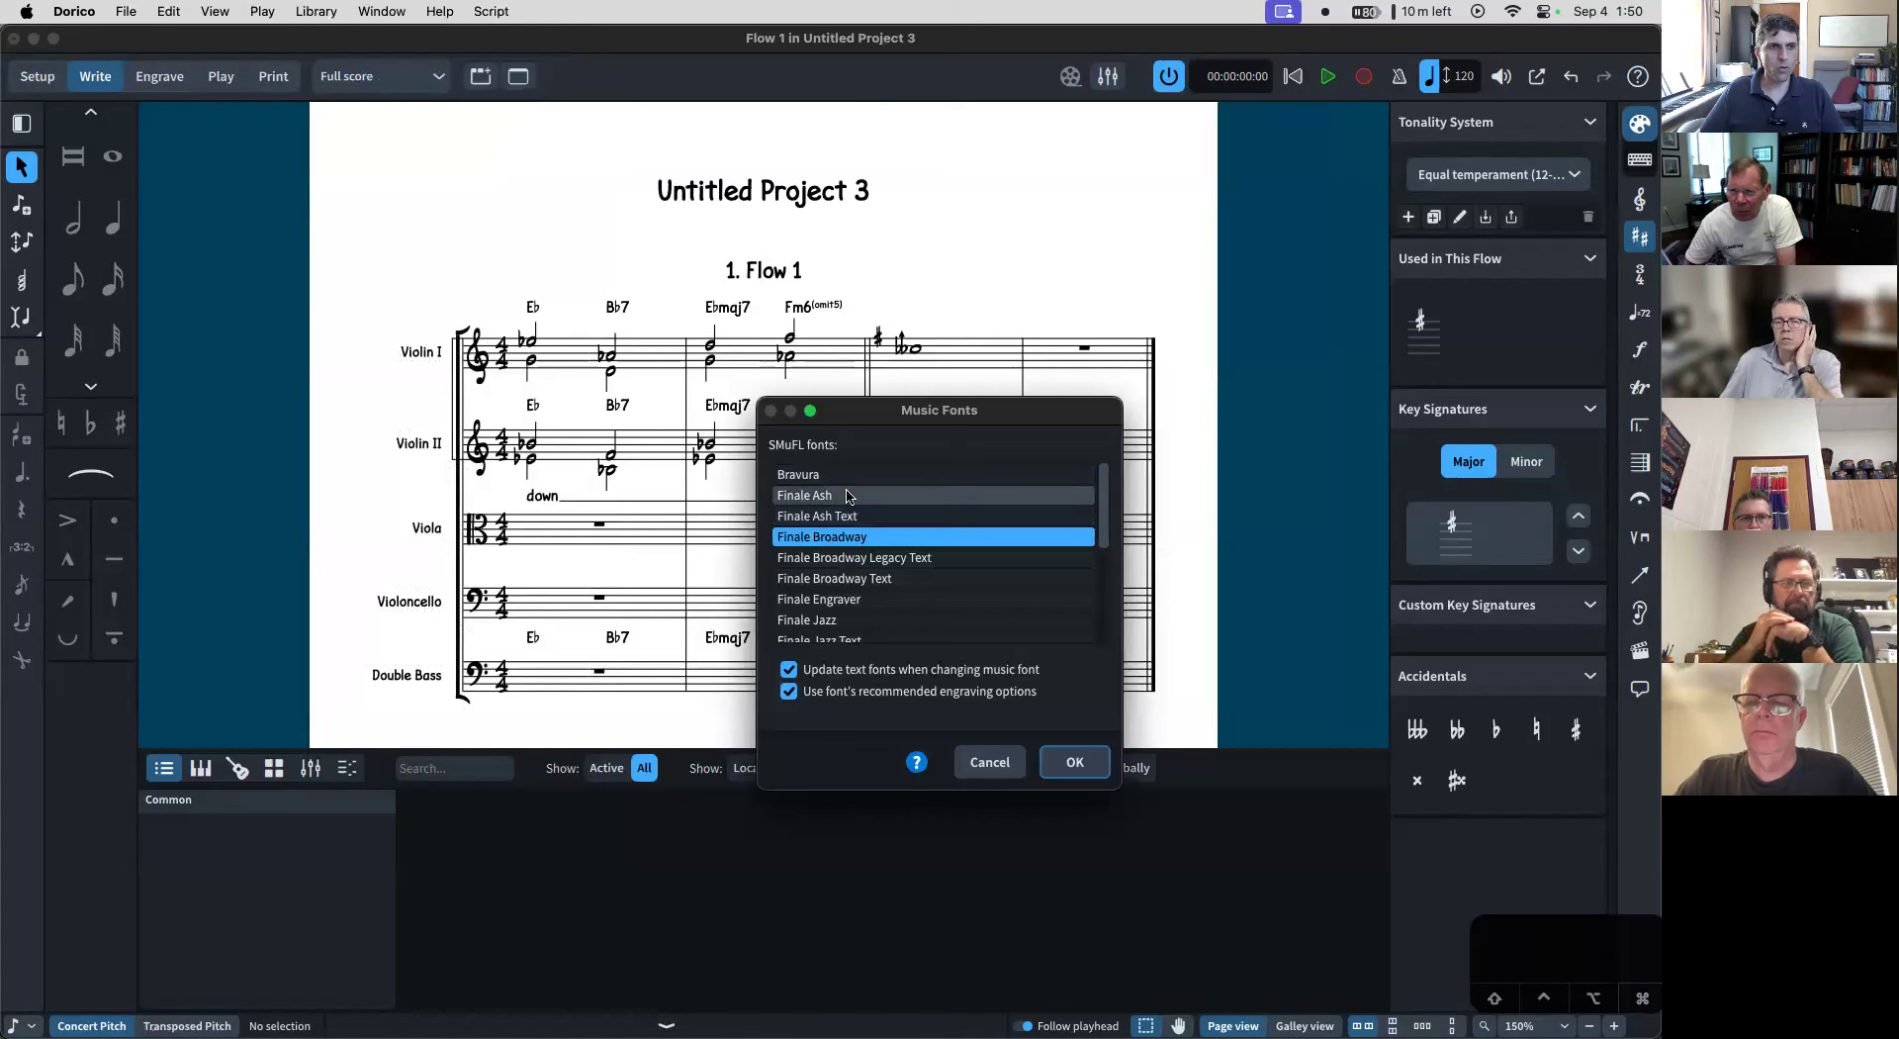
left_click(856, 500)
left_click(1076, 762)
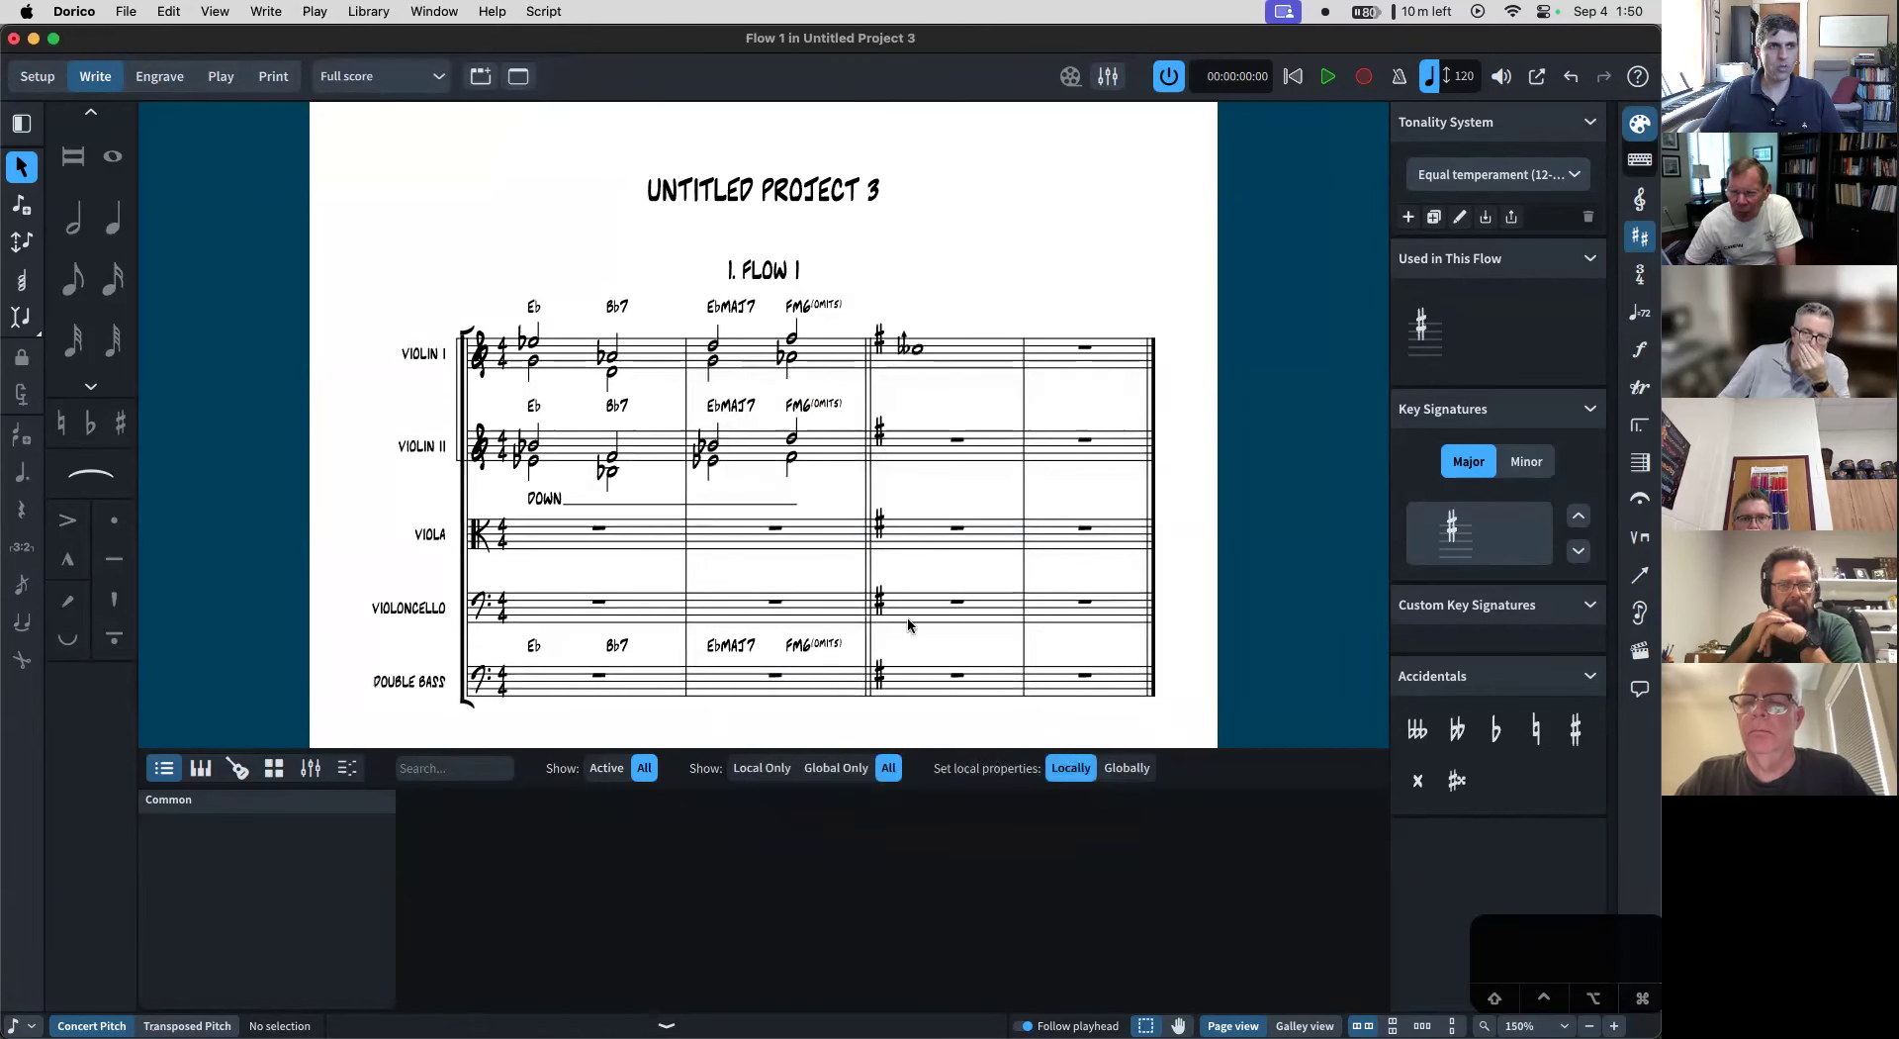
- Set the project's music font to Bravura
left_click(368, 11)
left_click(417, 42)
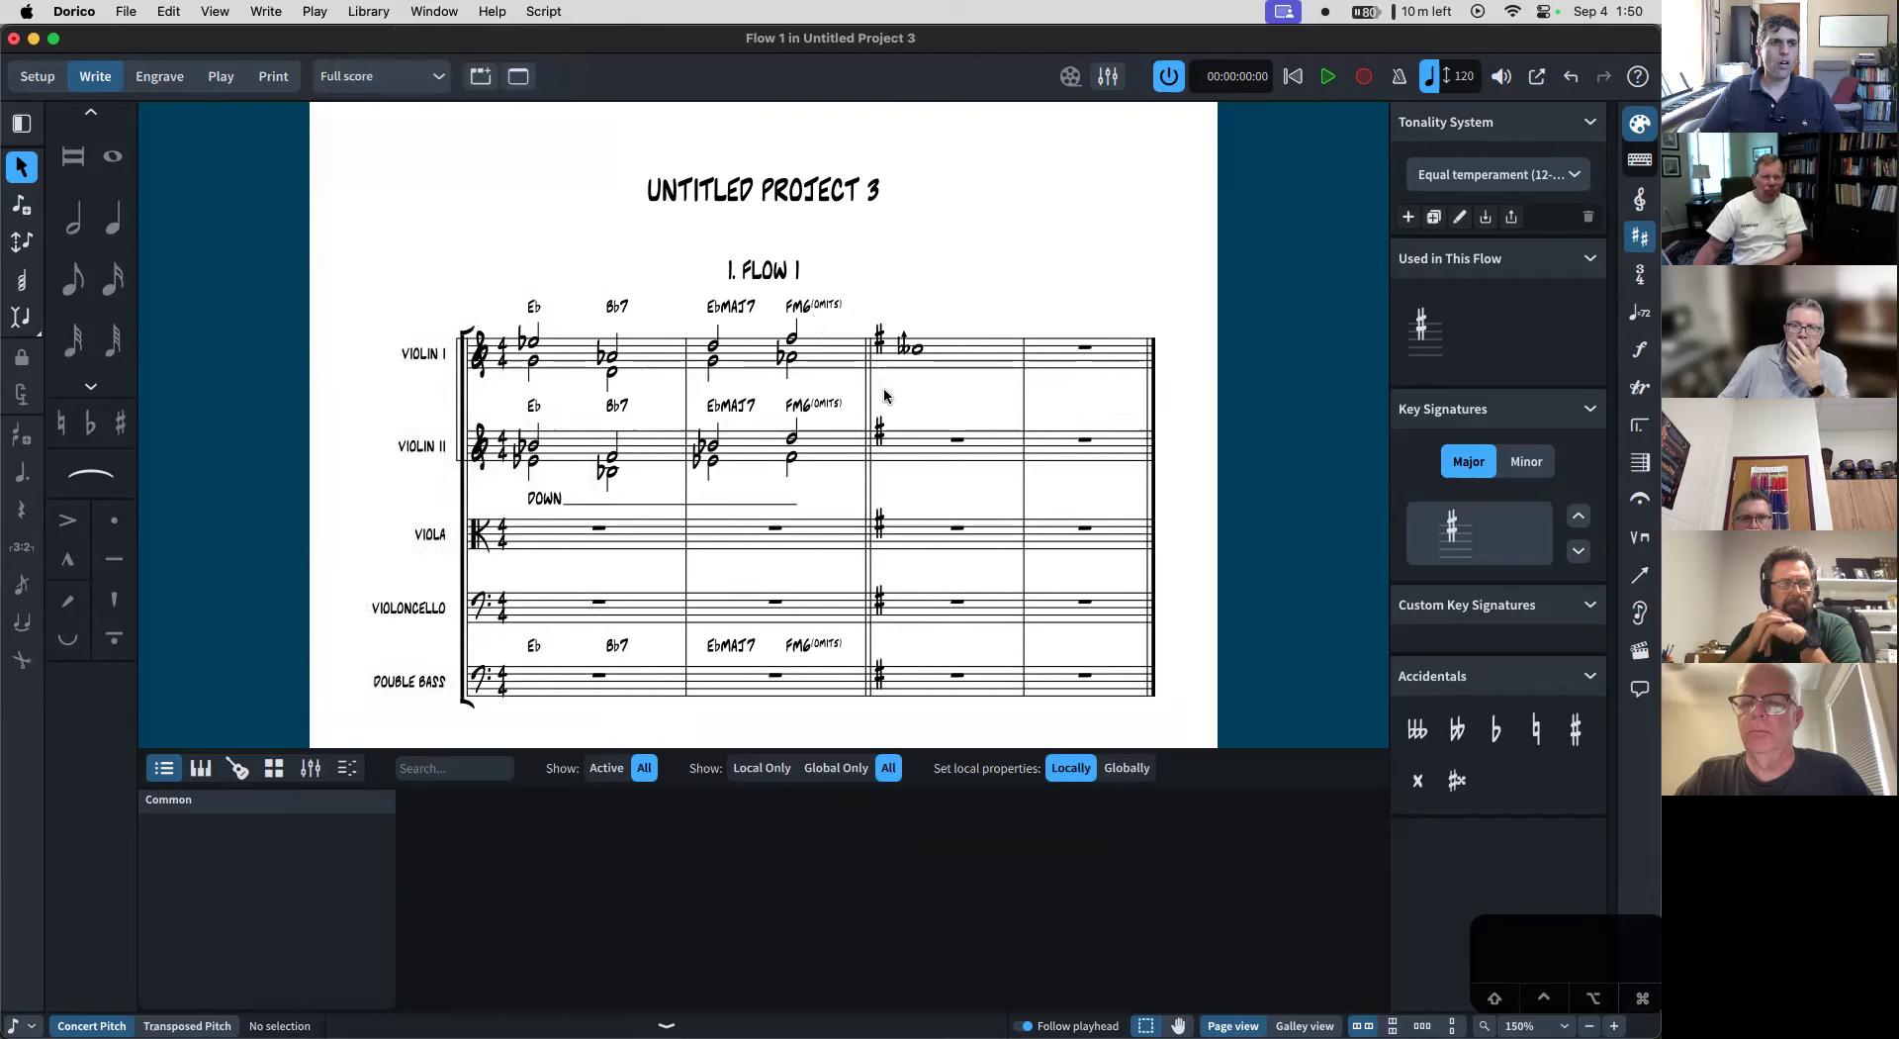
left_click(856, 474)
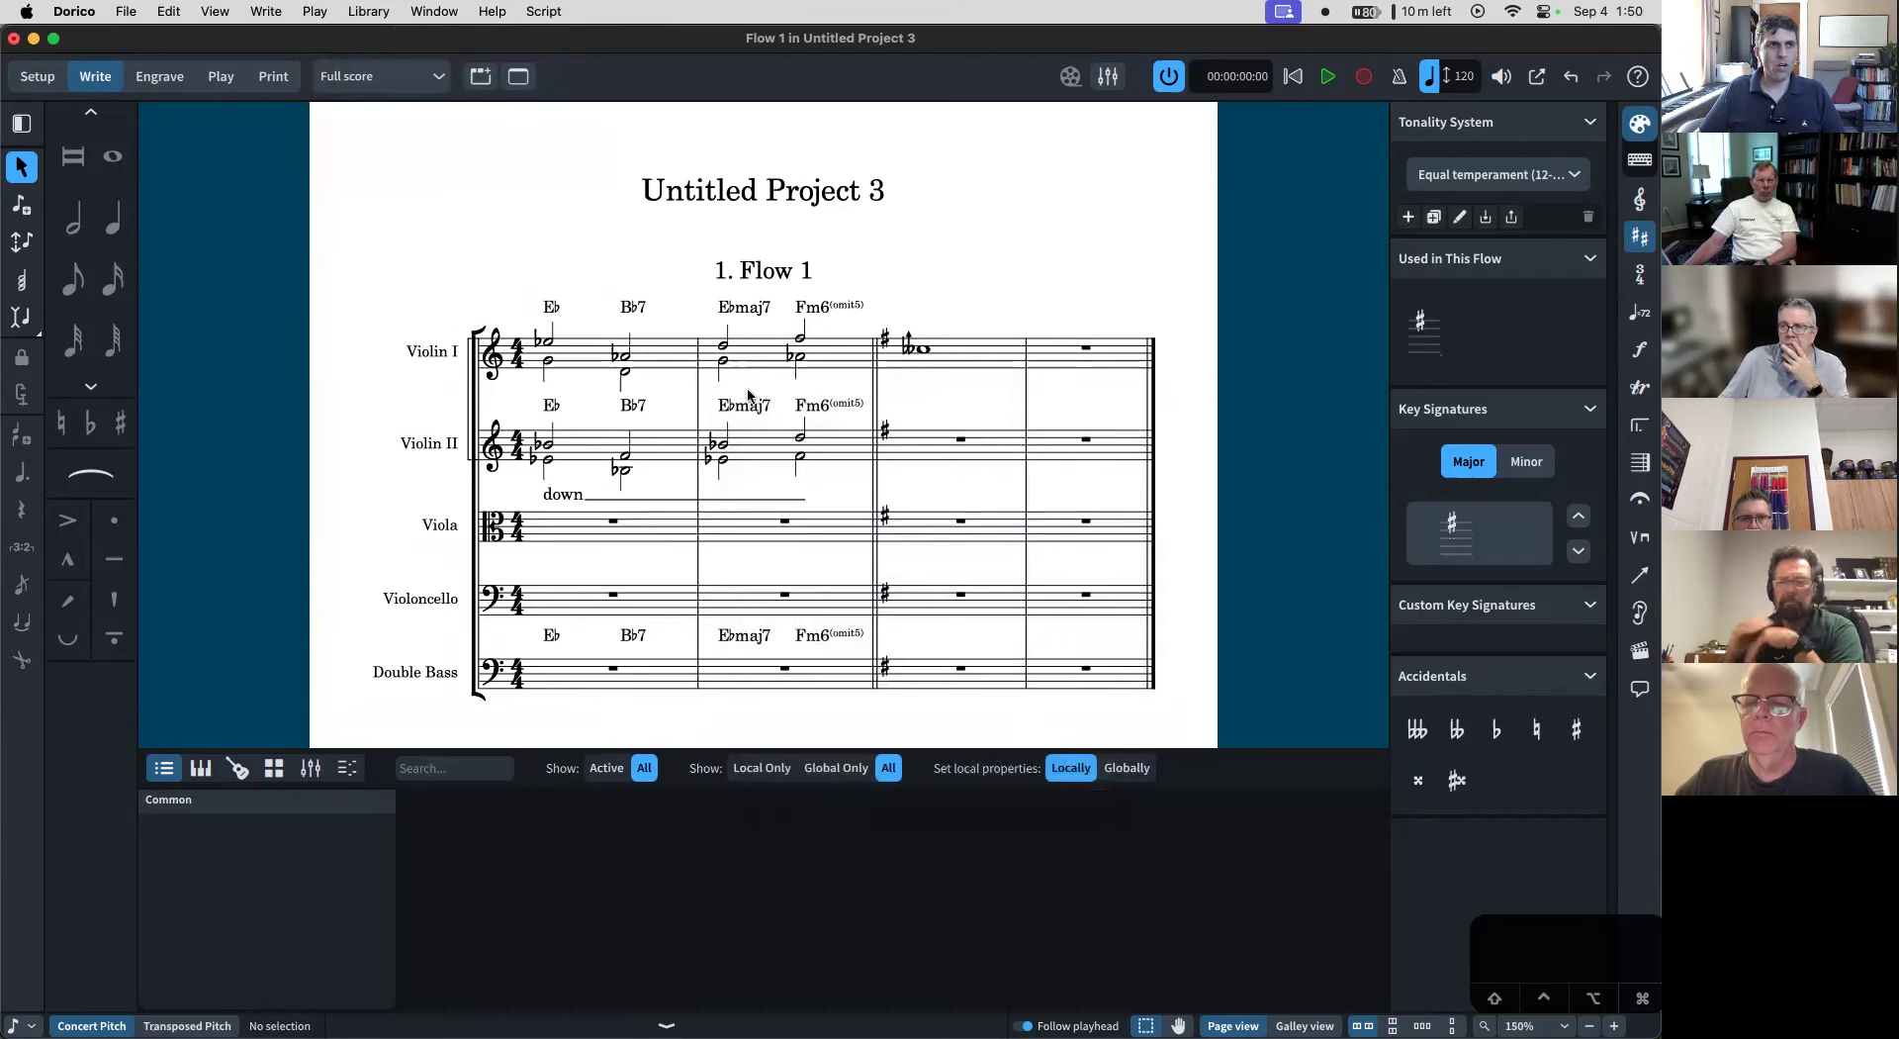
key("Return")
- Look through the fonts available for the Music Text character style, and close the character styles without changes
left_click(366, 11)
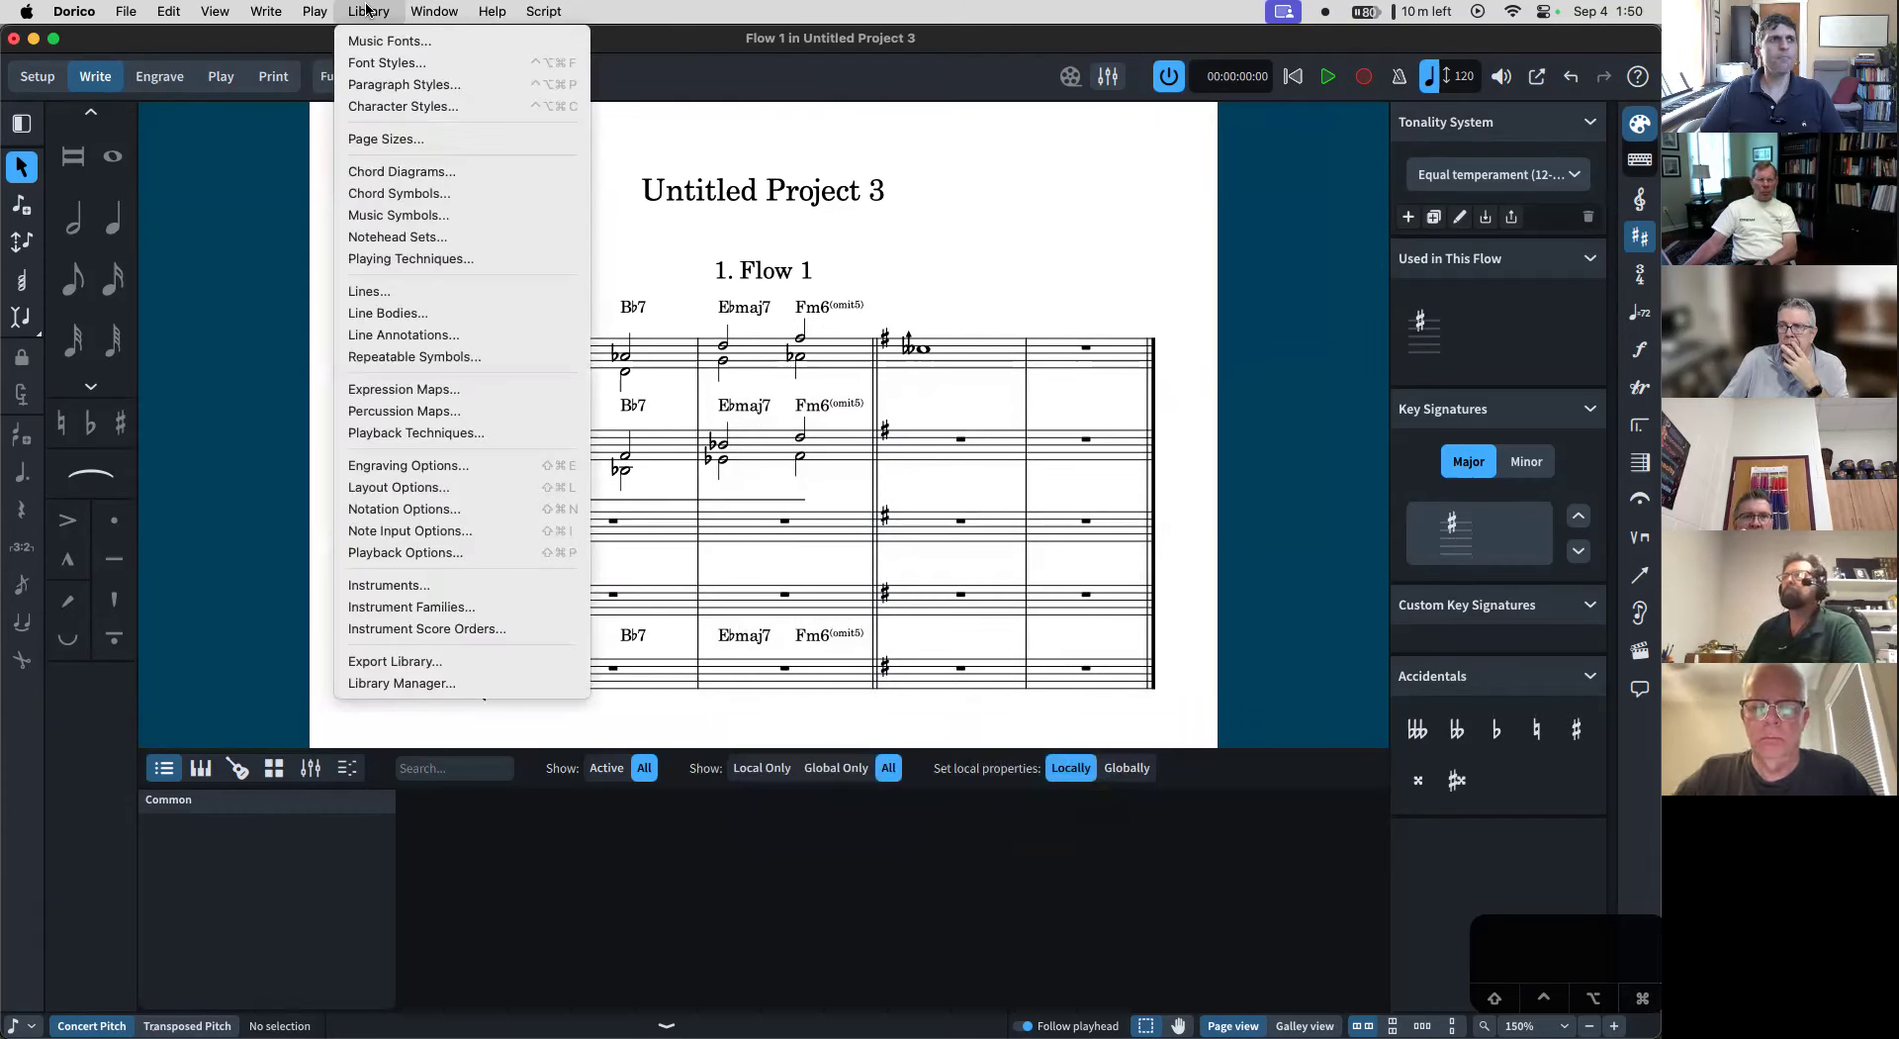
left_click(459, 104)
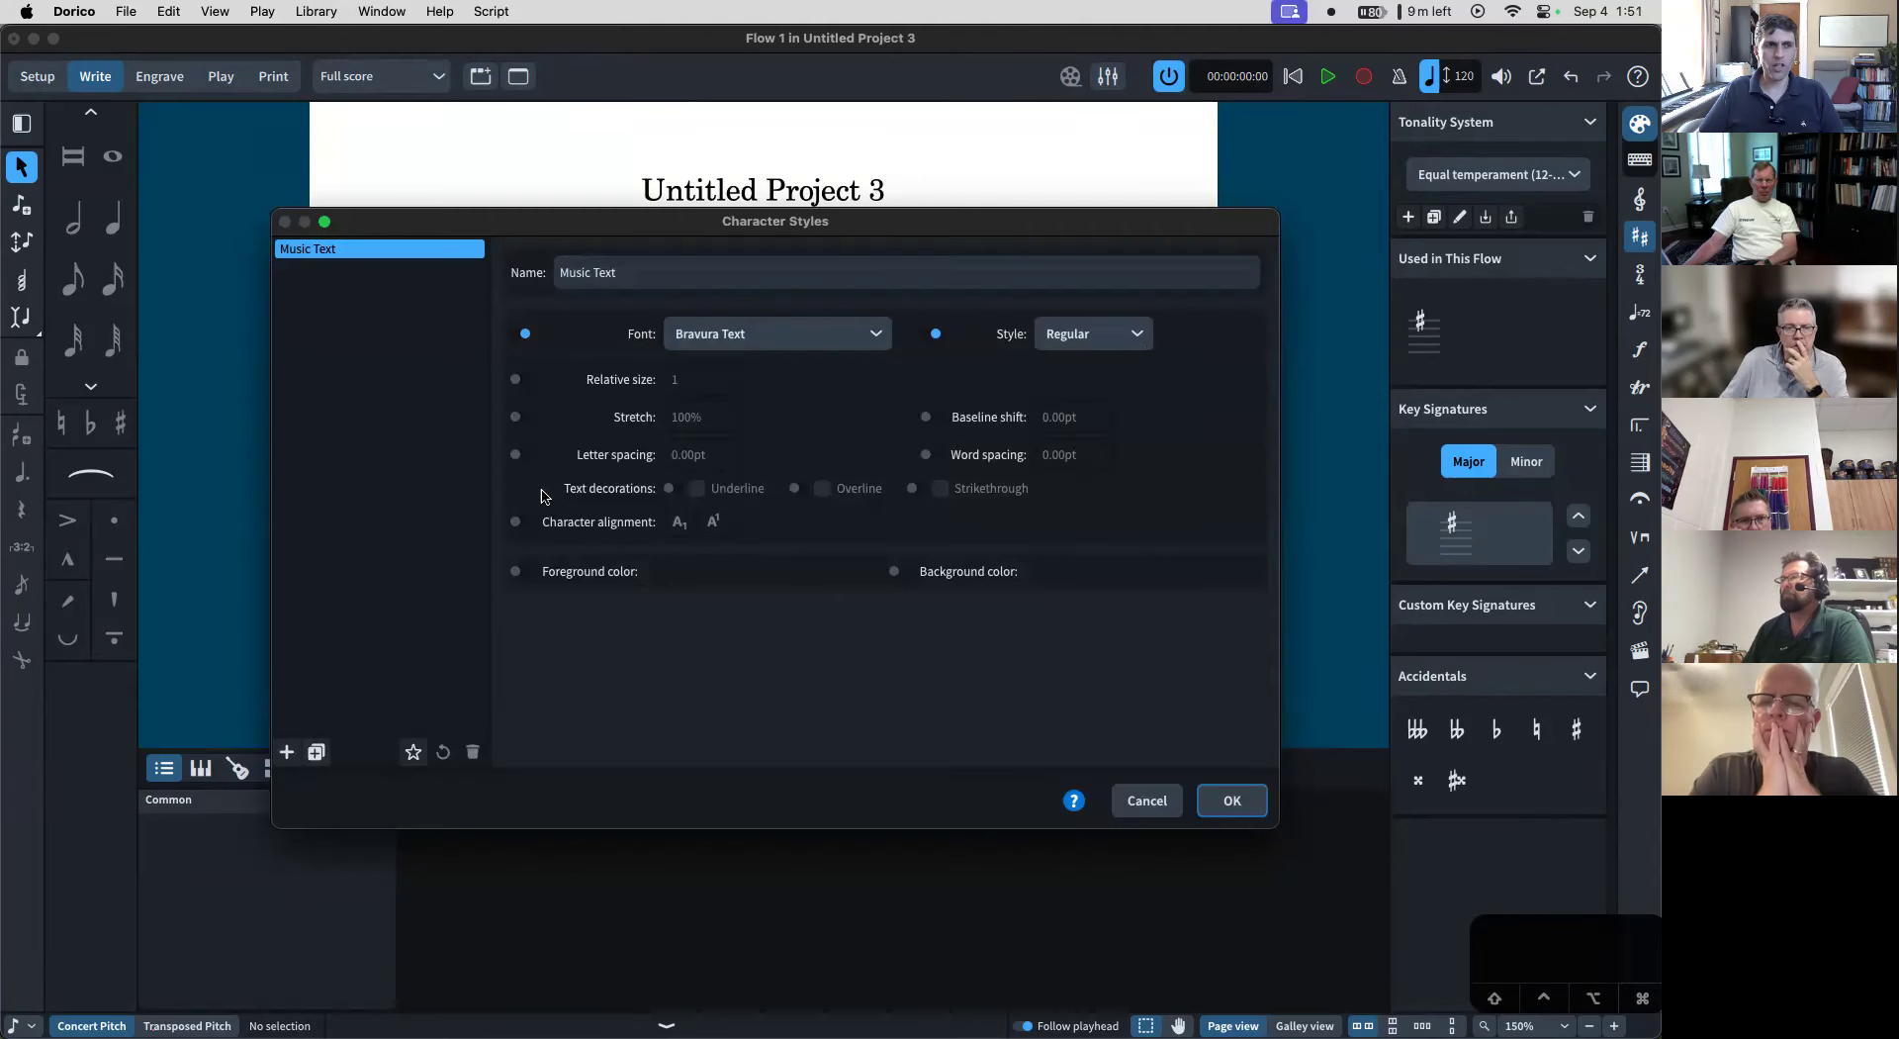
left_click(776, 333)
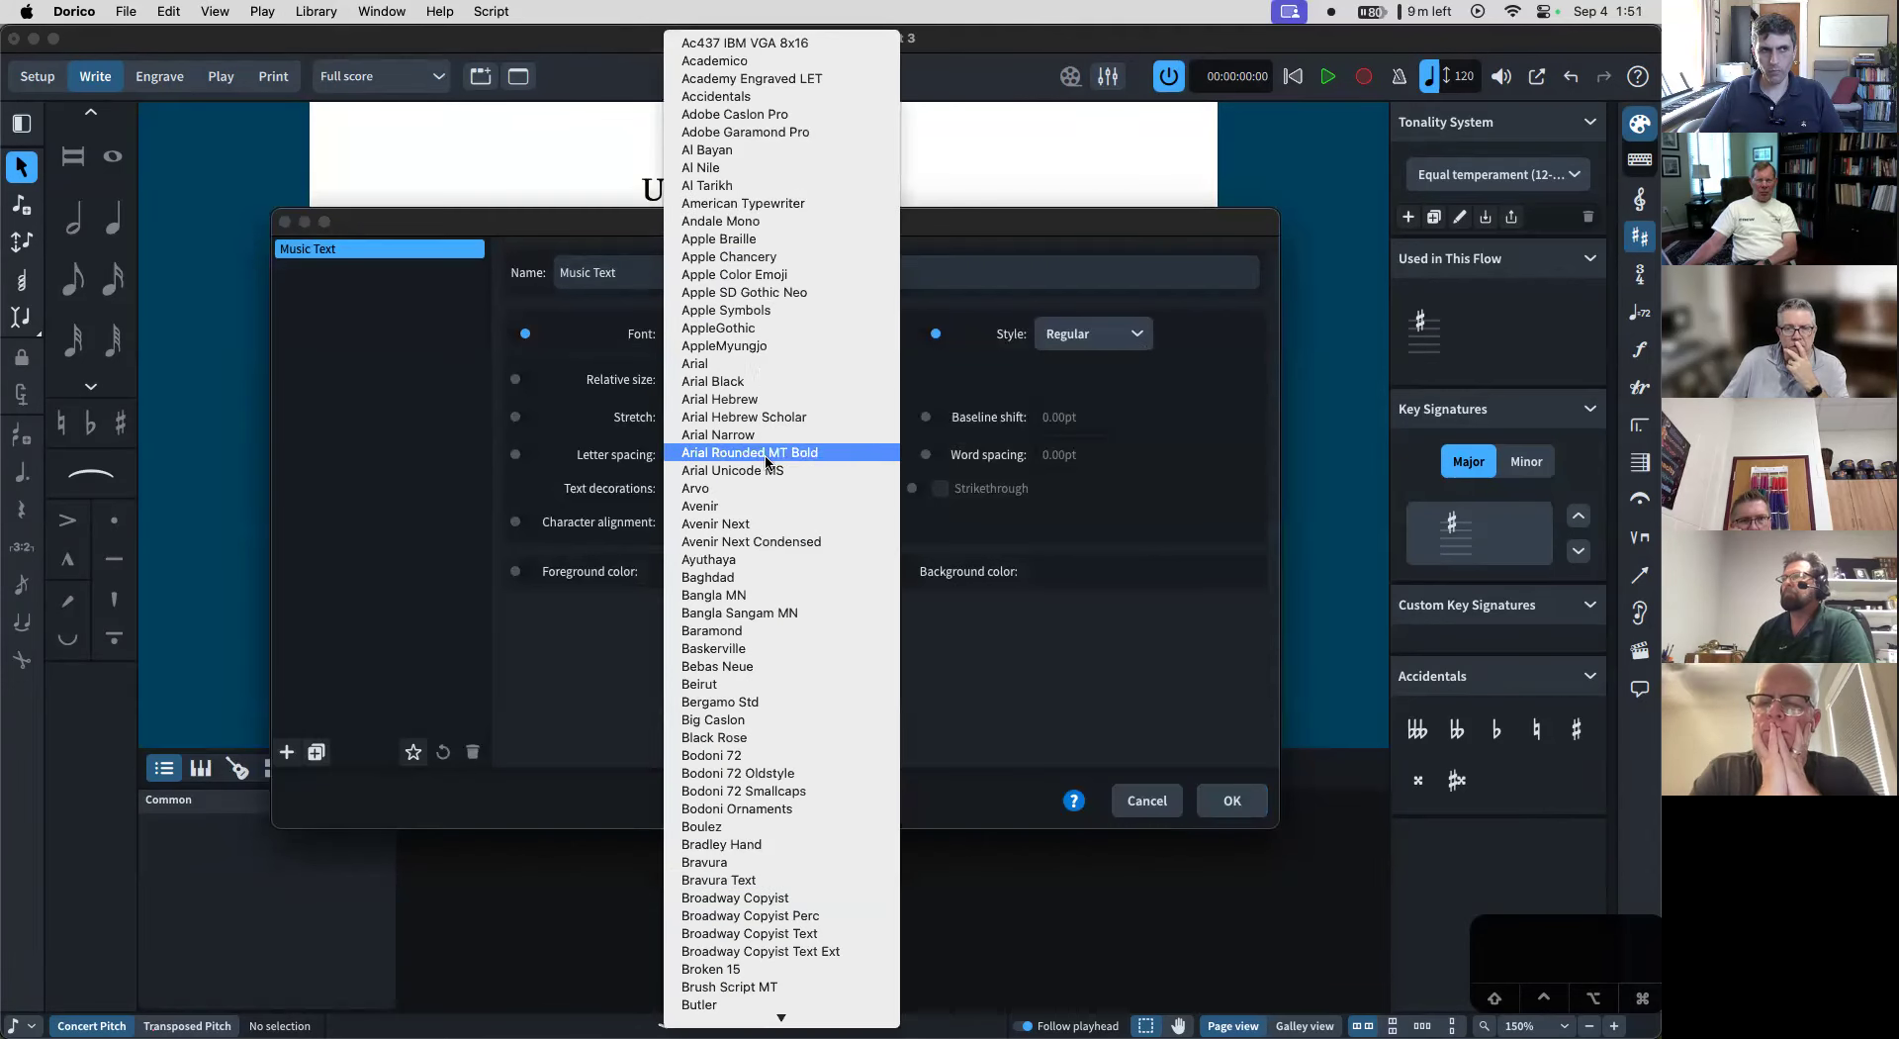
key("Escape")
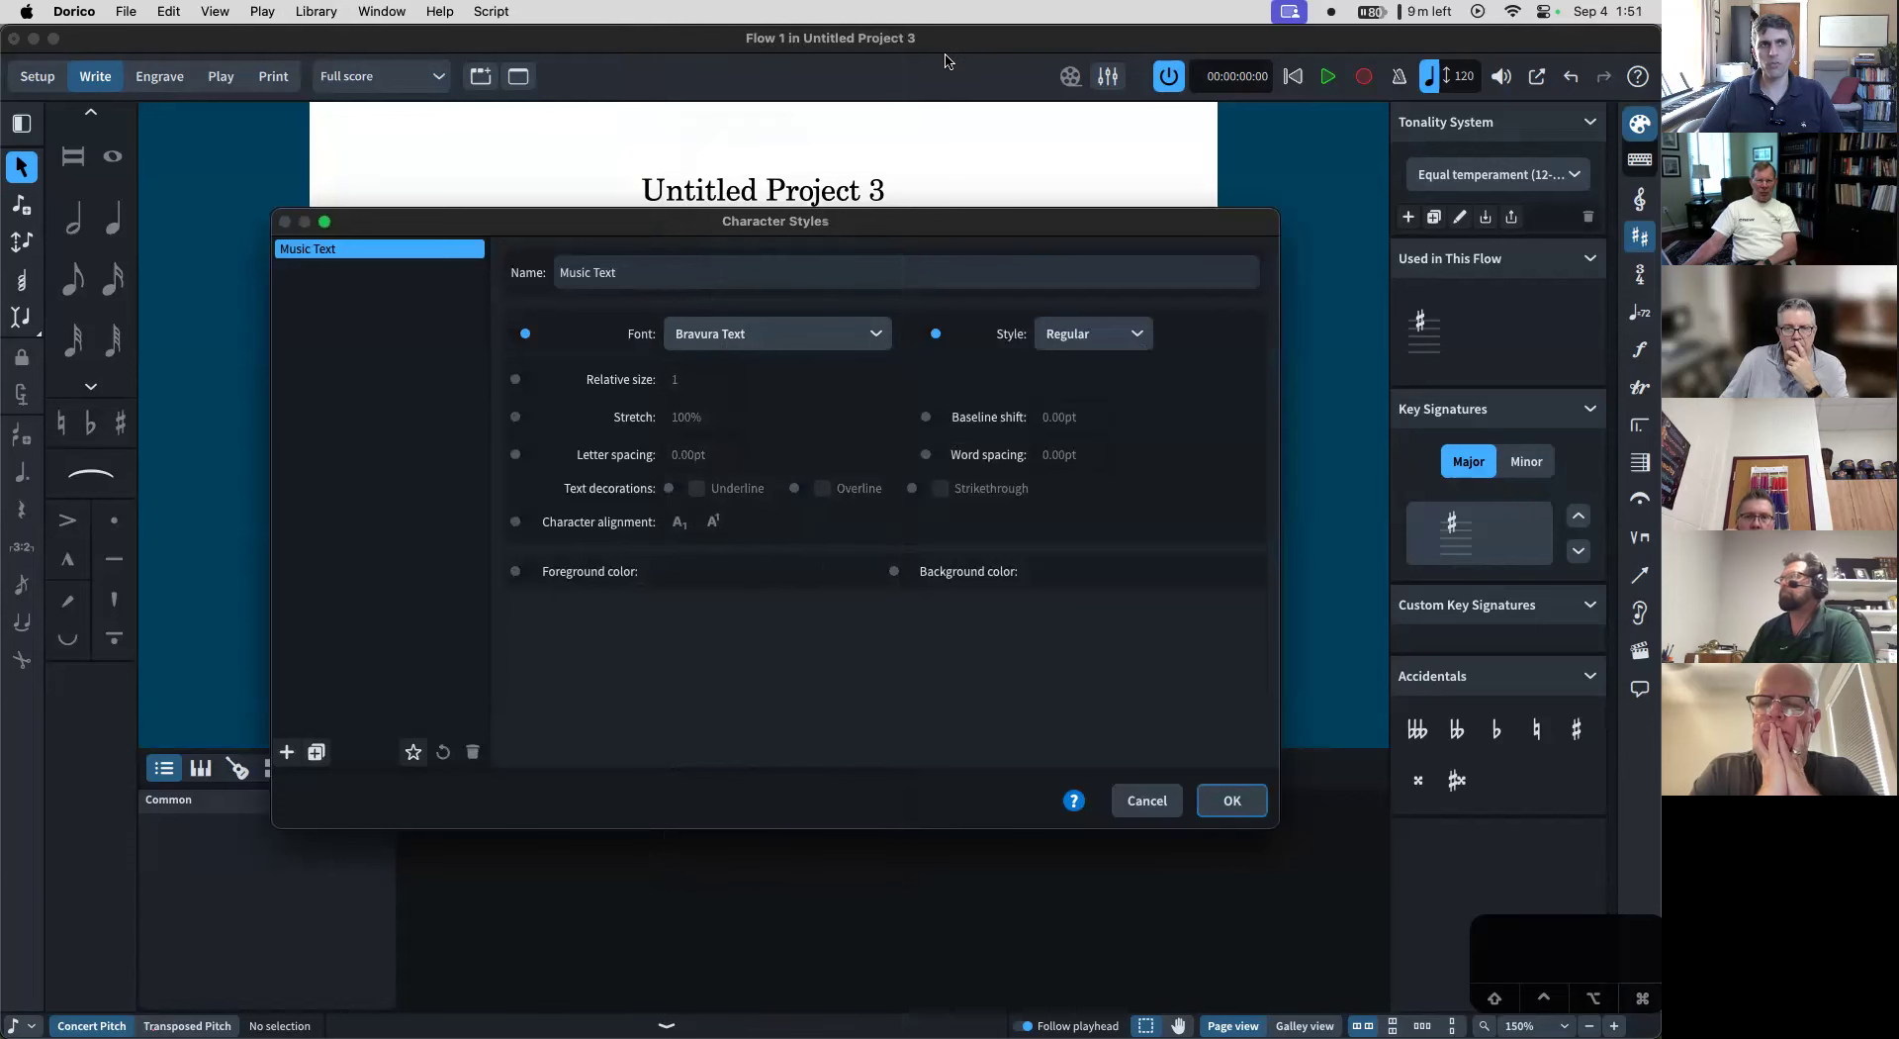
left_click(1147, 801)
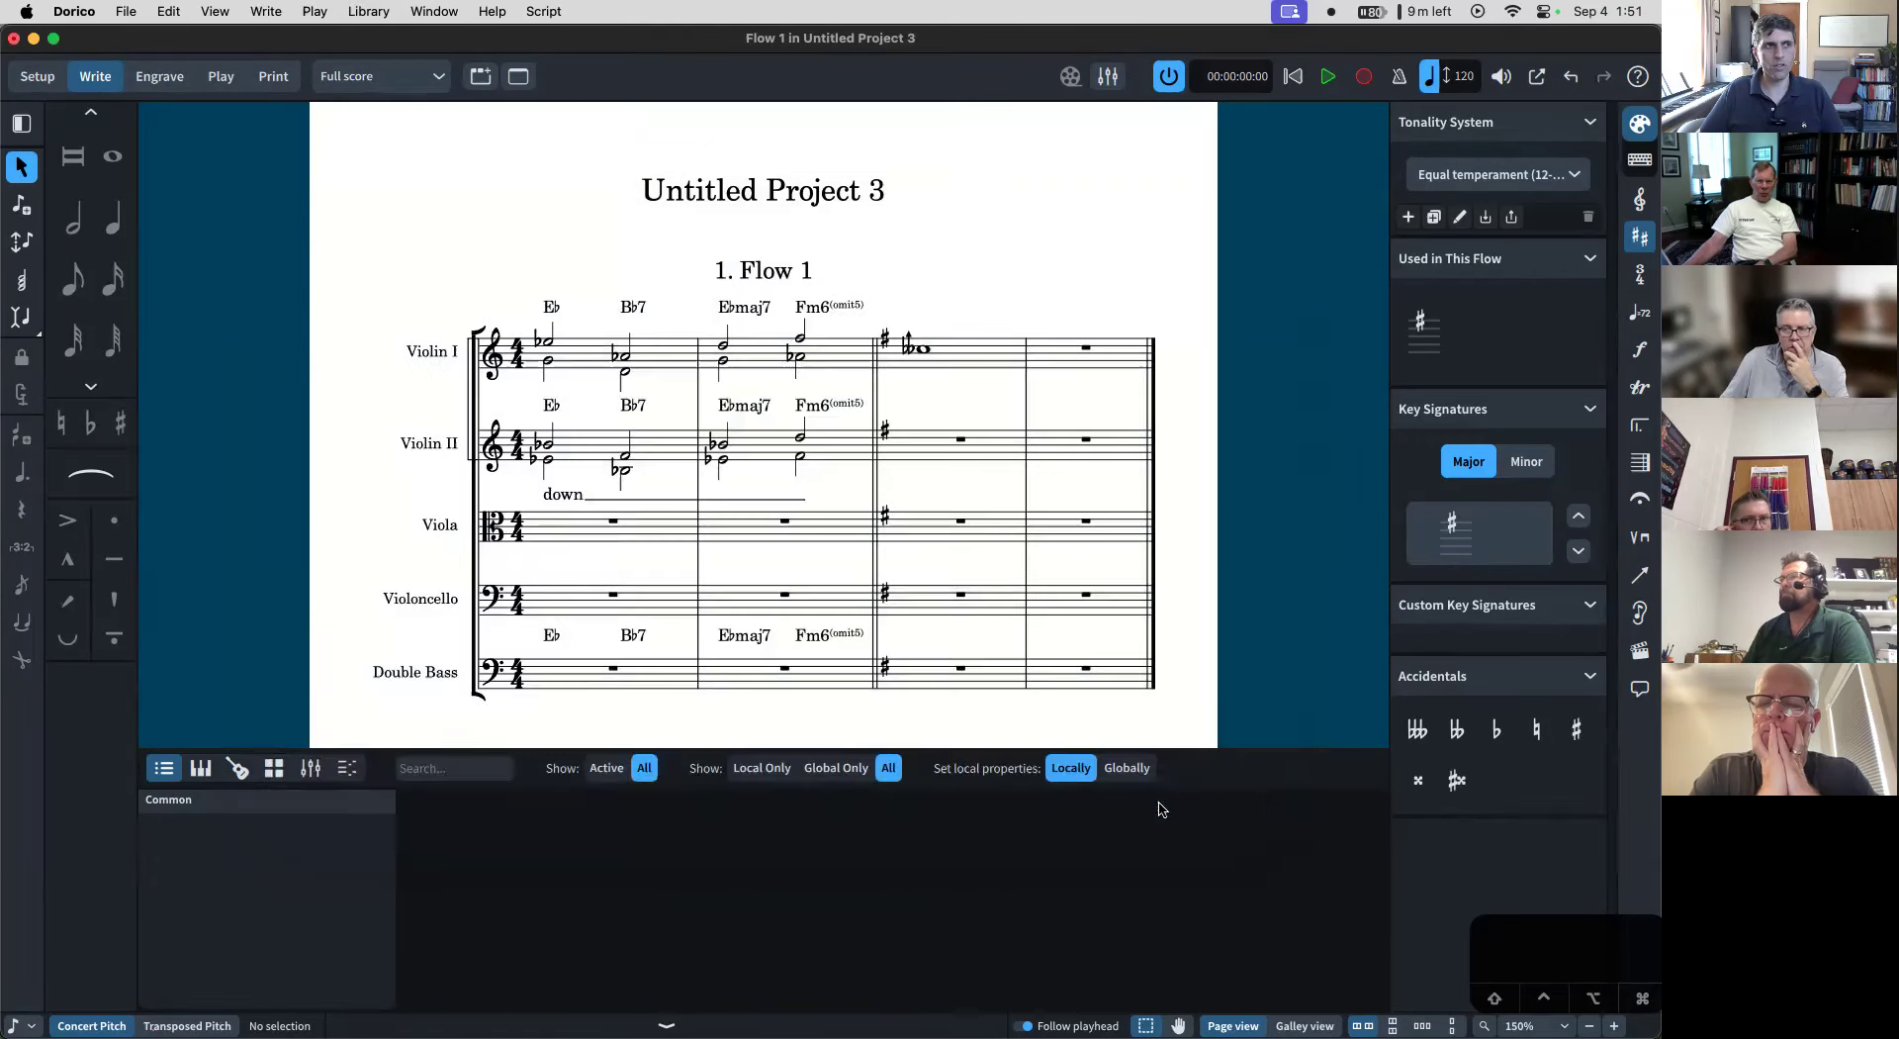
left_click(435, 11)
mouse_move(368, 11)
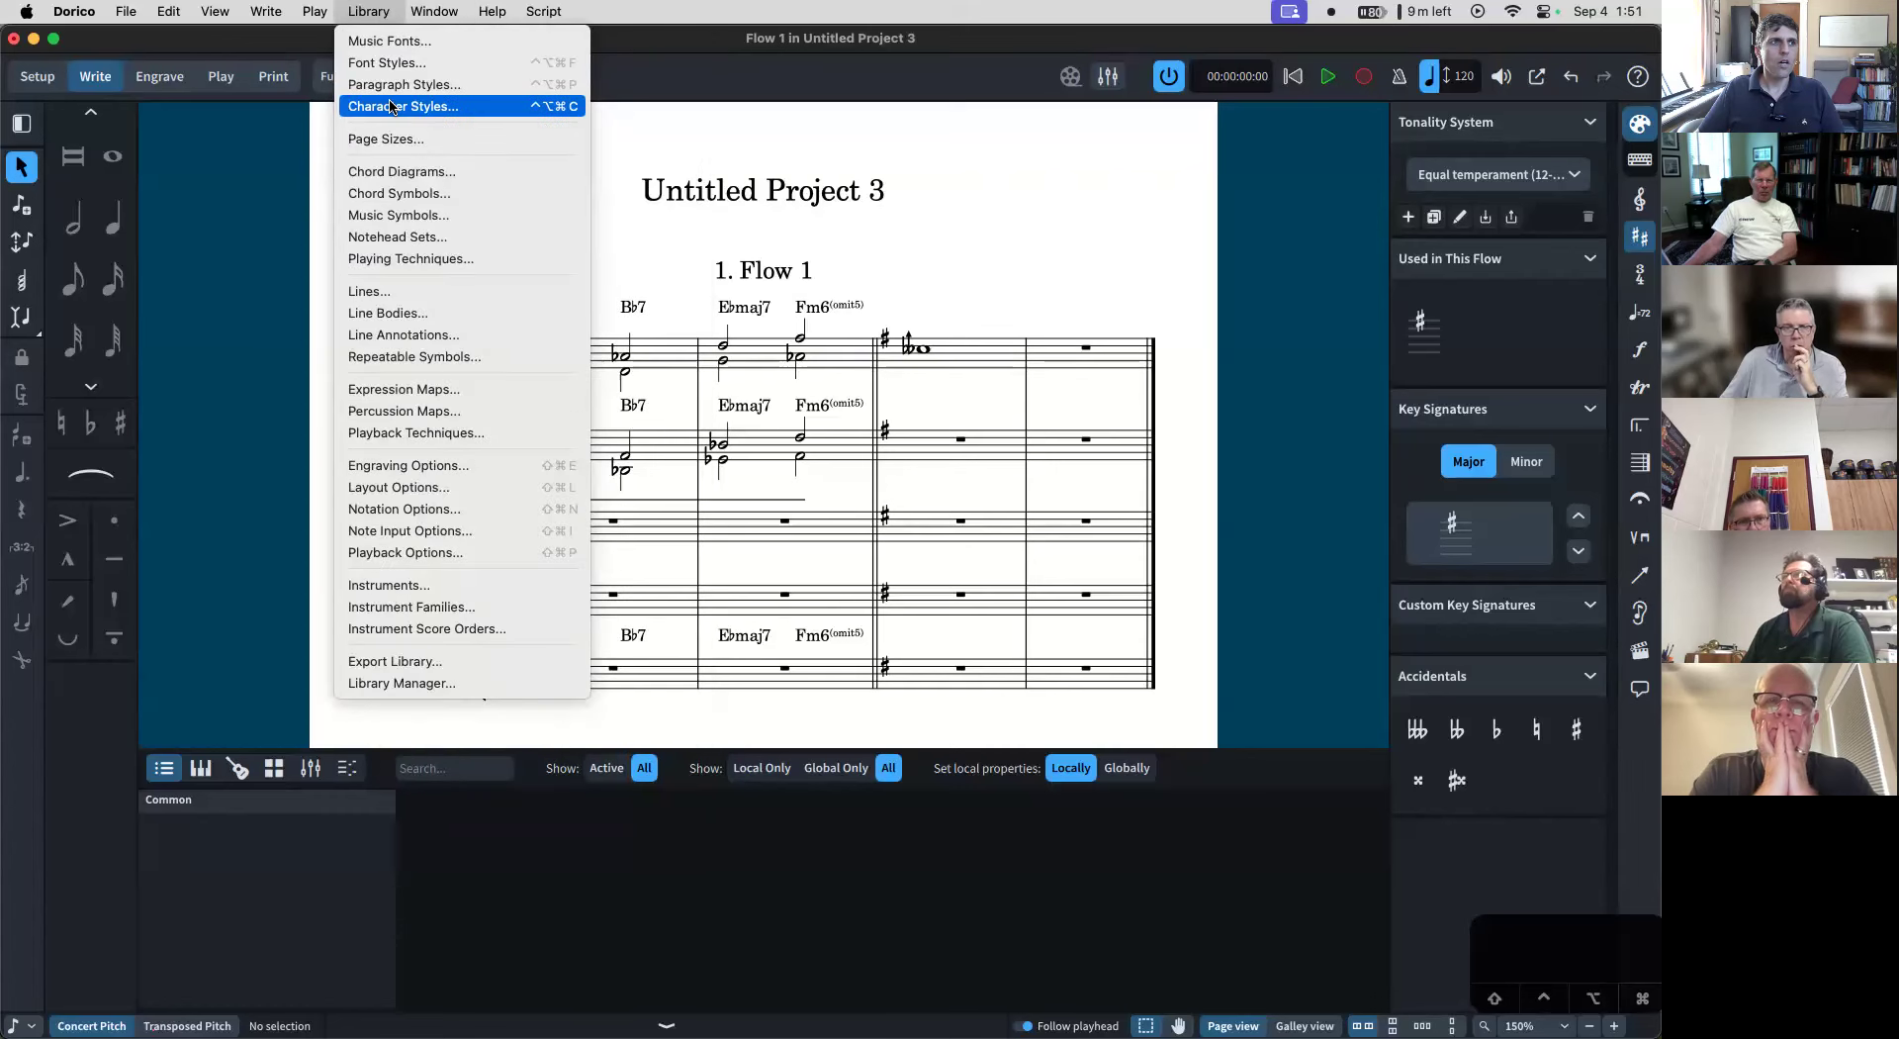
left_click(1015, 264)
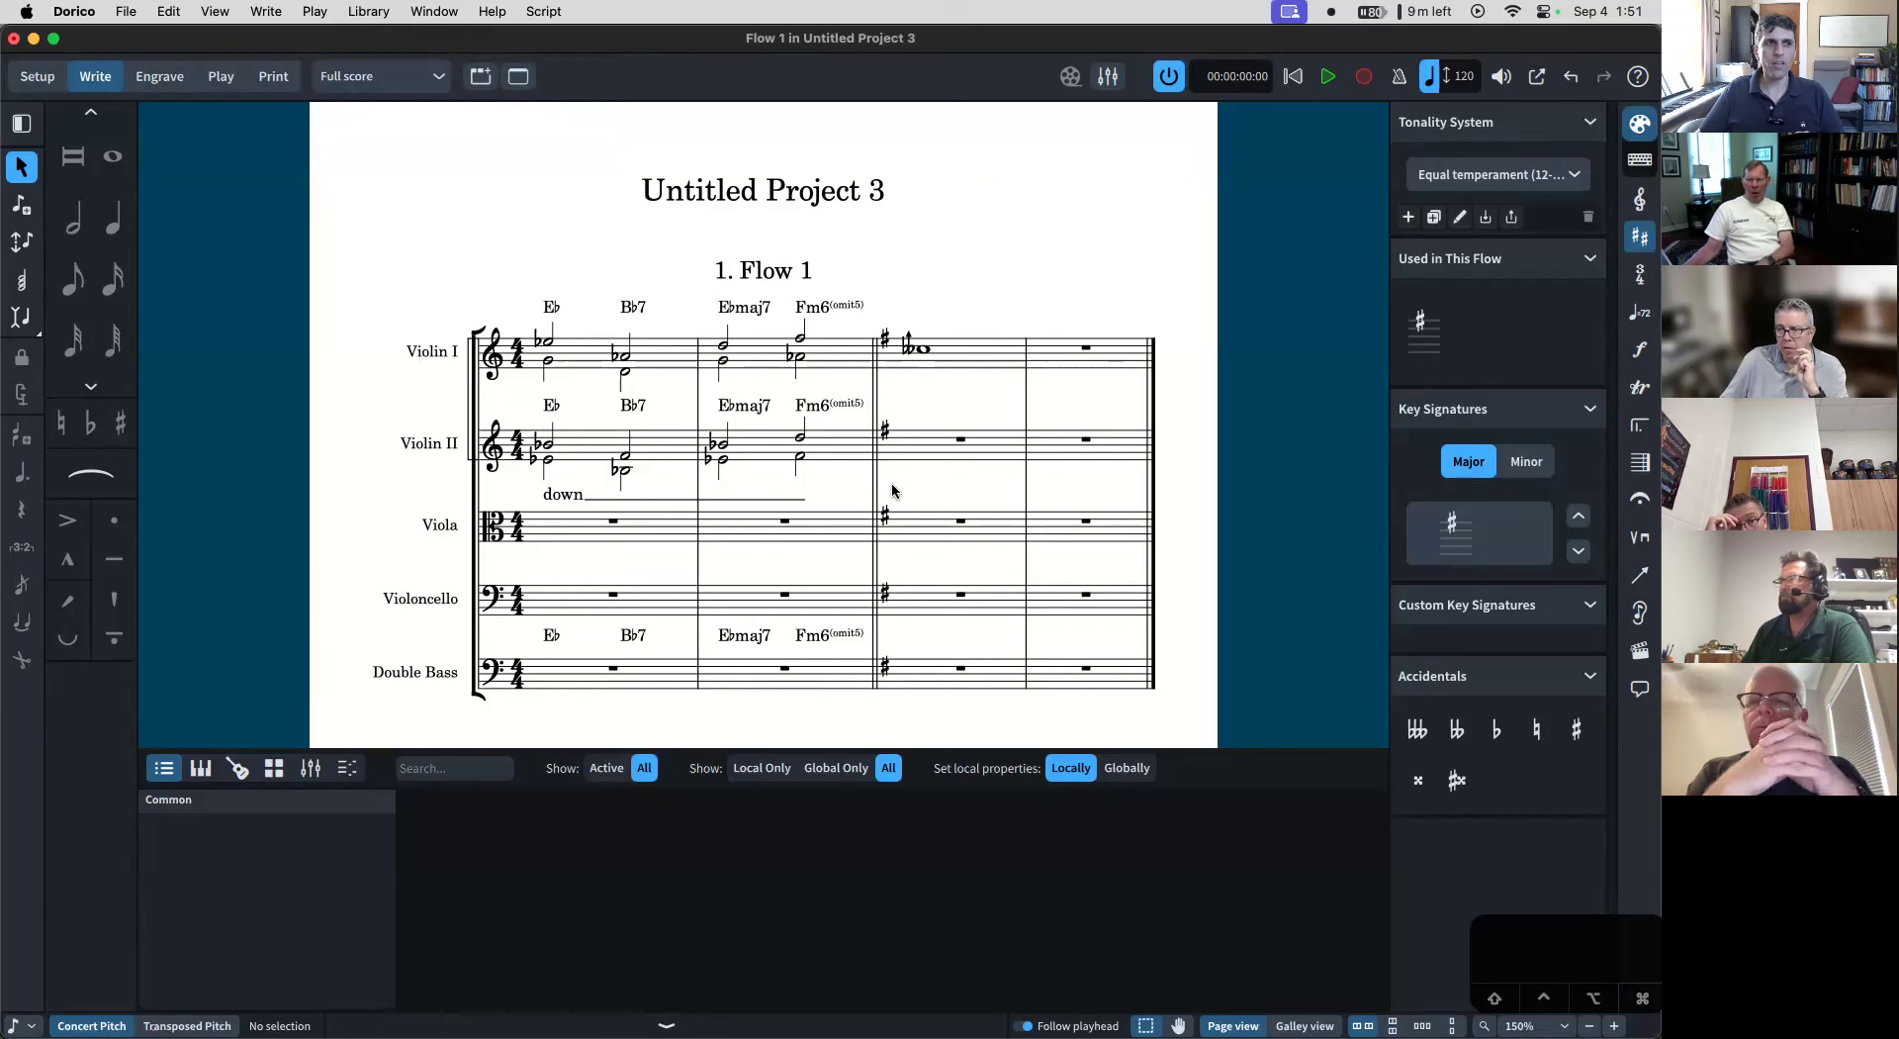
- Browse the playing techniques, including the Strings category, and expand the Pitched Percussion techniques
scroll(665, 431, "down", 3)
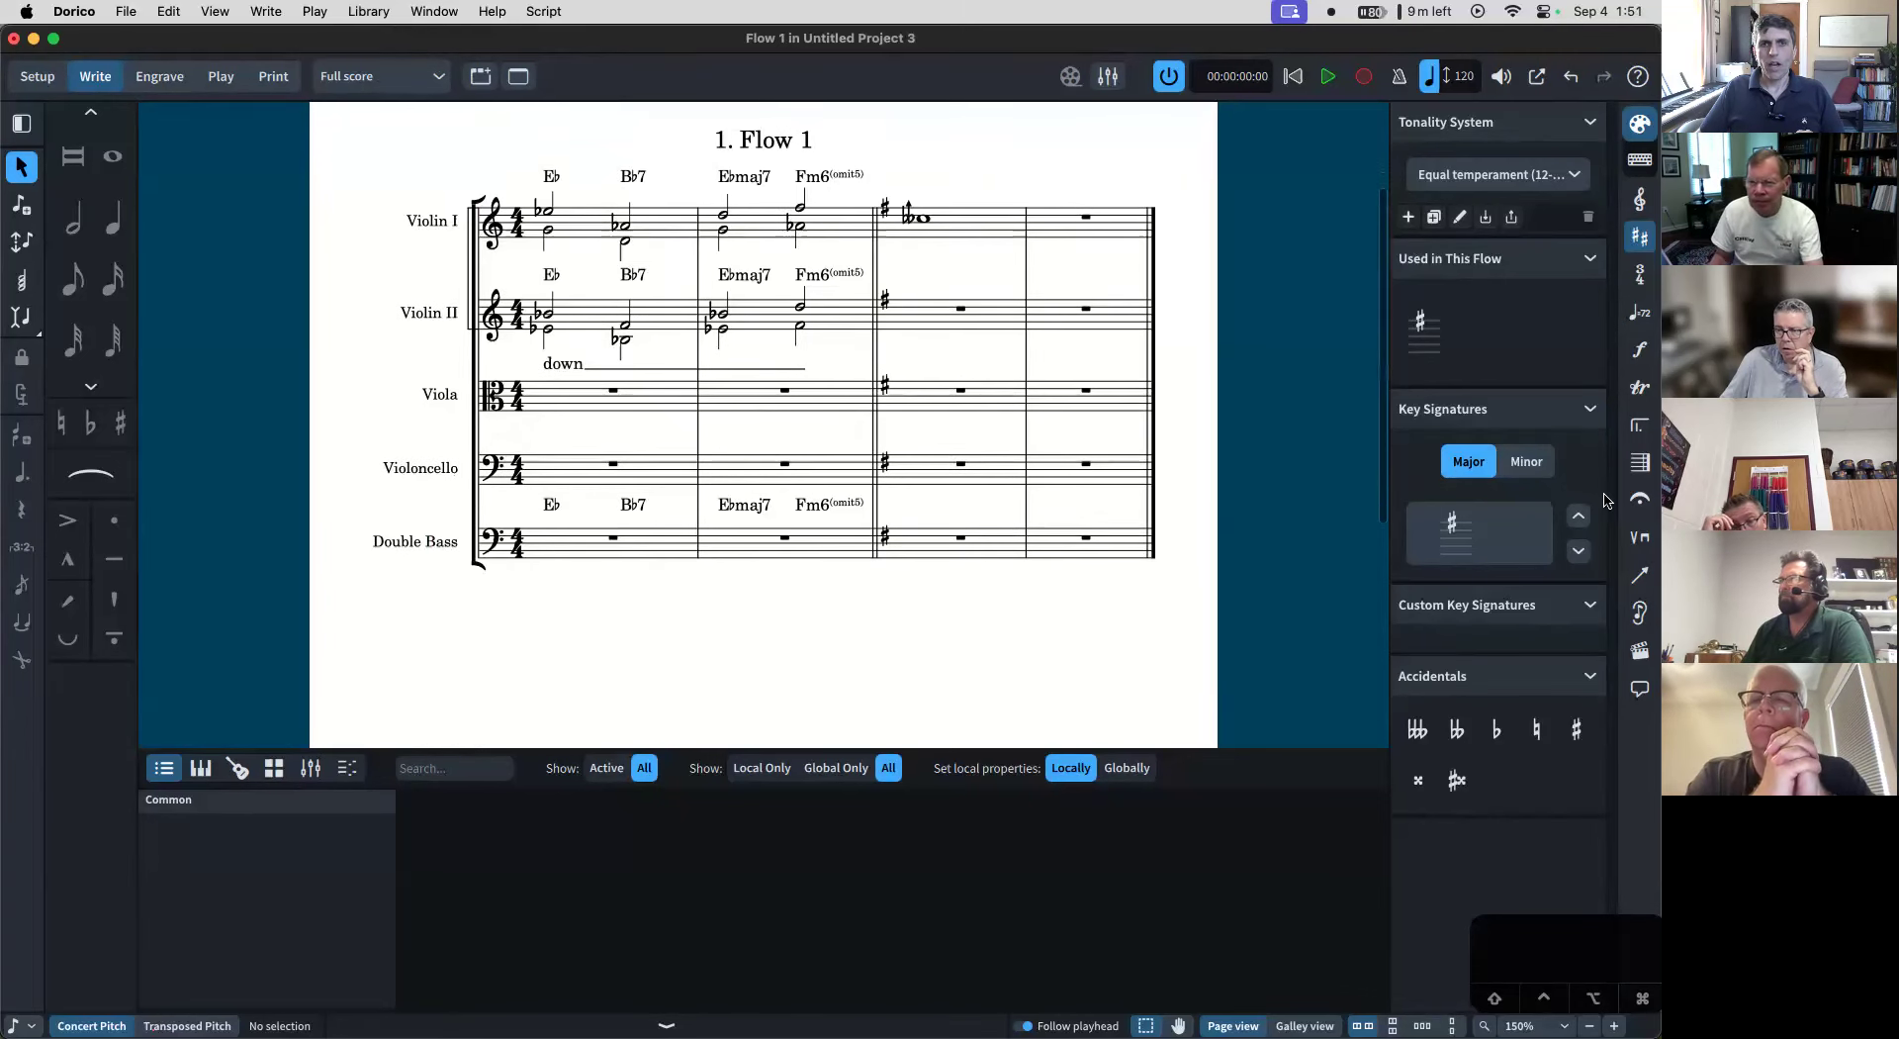
left_click(1640, 534)
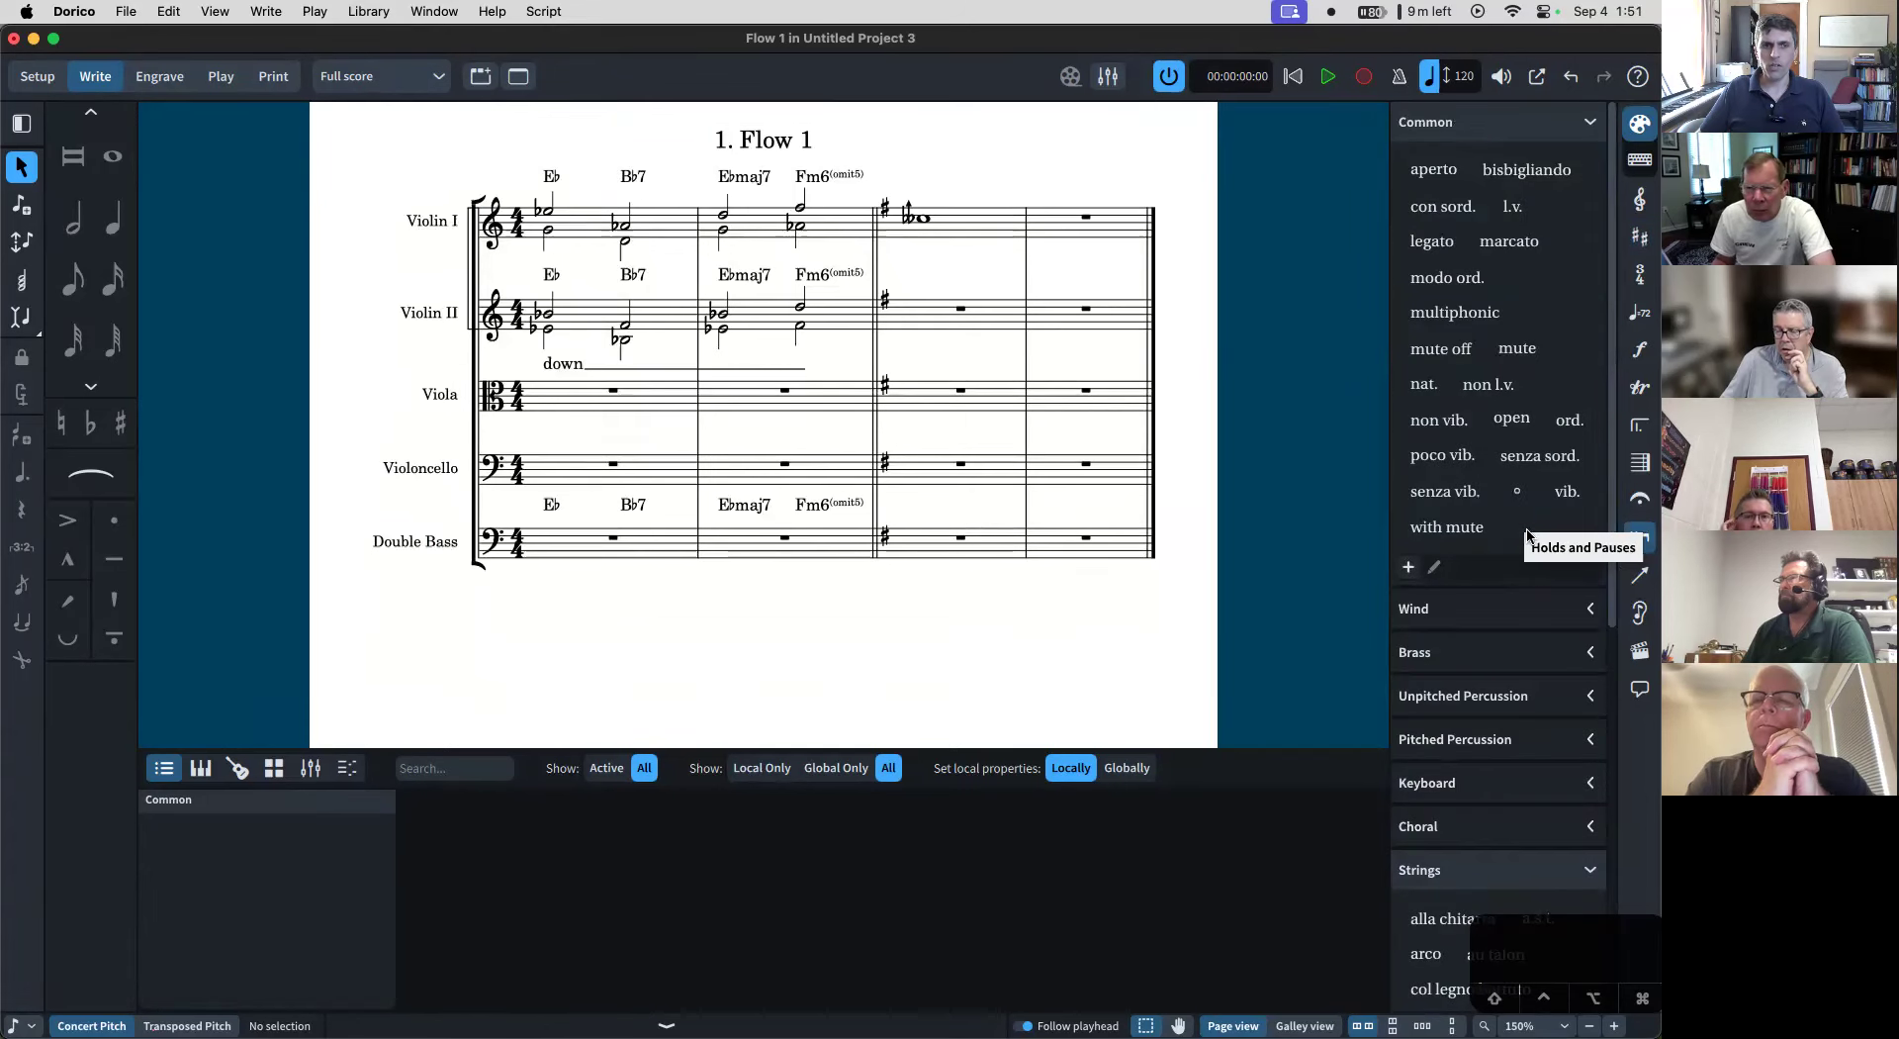
scroll(1476, 475, "down", 10)
scroll(1476, 475, "up", 3)
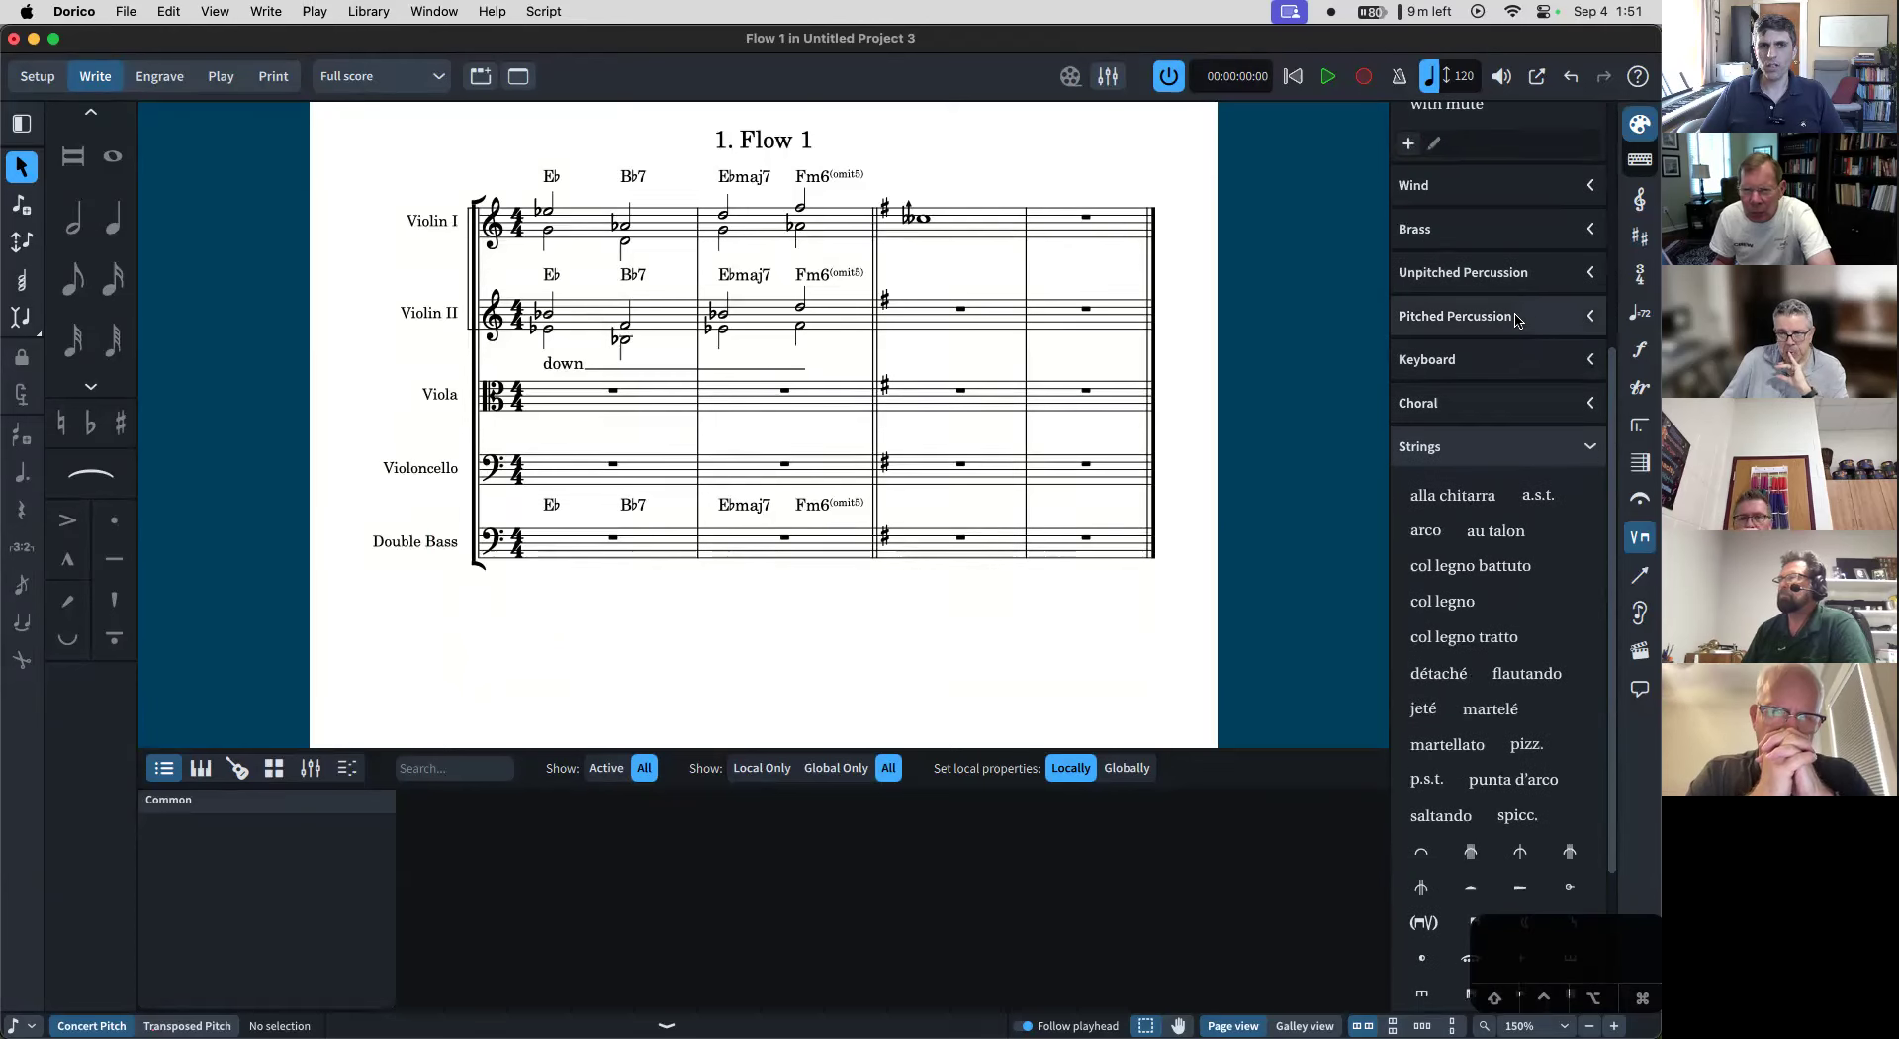
left_click(1549, 320)
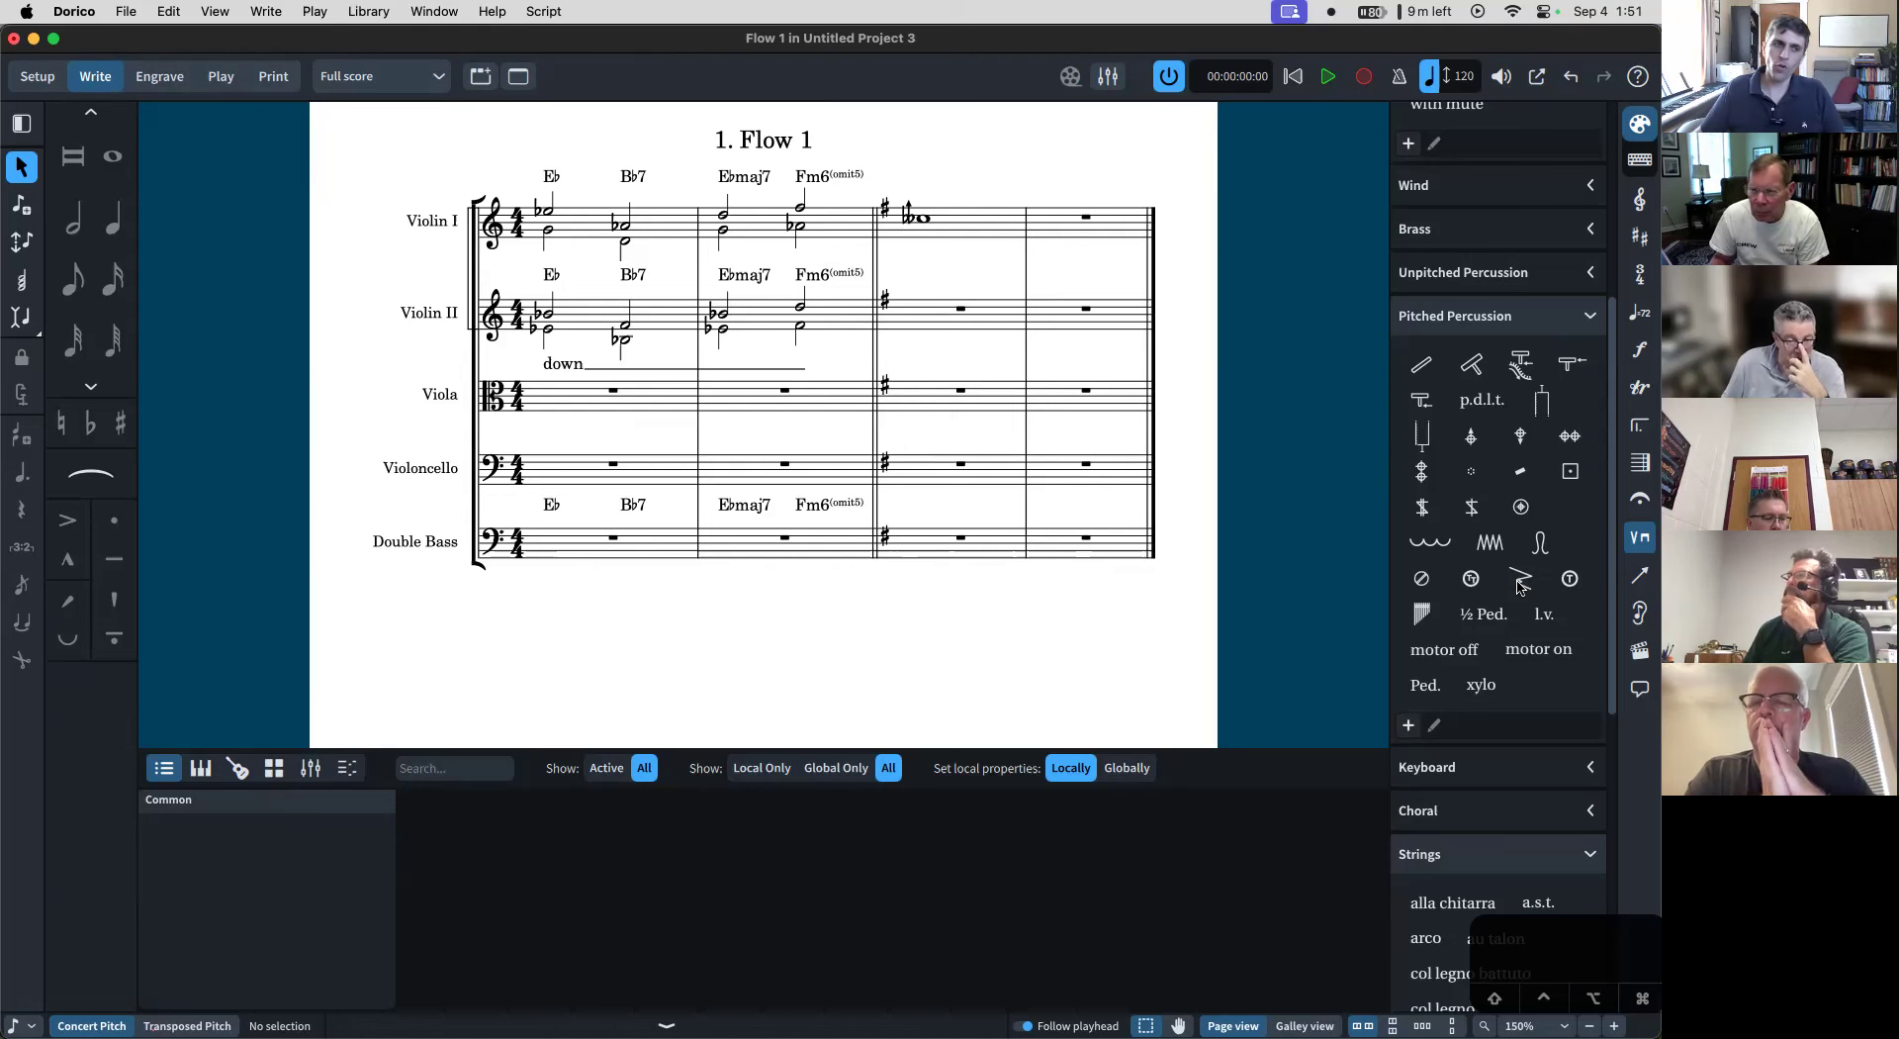
- Switch to Safari, open the Facebook group "DORICO – The Next-Generation Scoring Software" in a new tab, and browse its posts
mouse_move(942, 1029)
left_click(1273, 999)
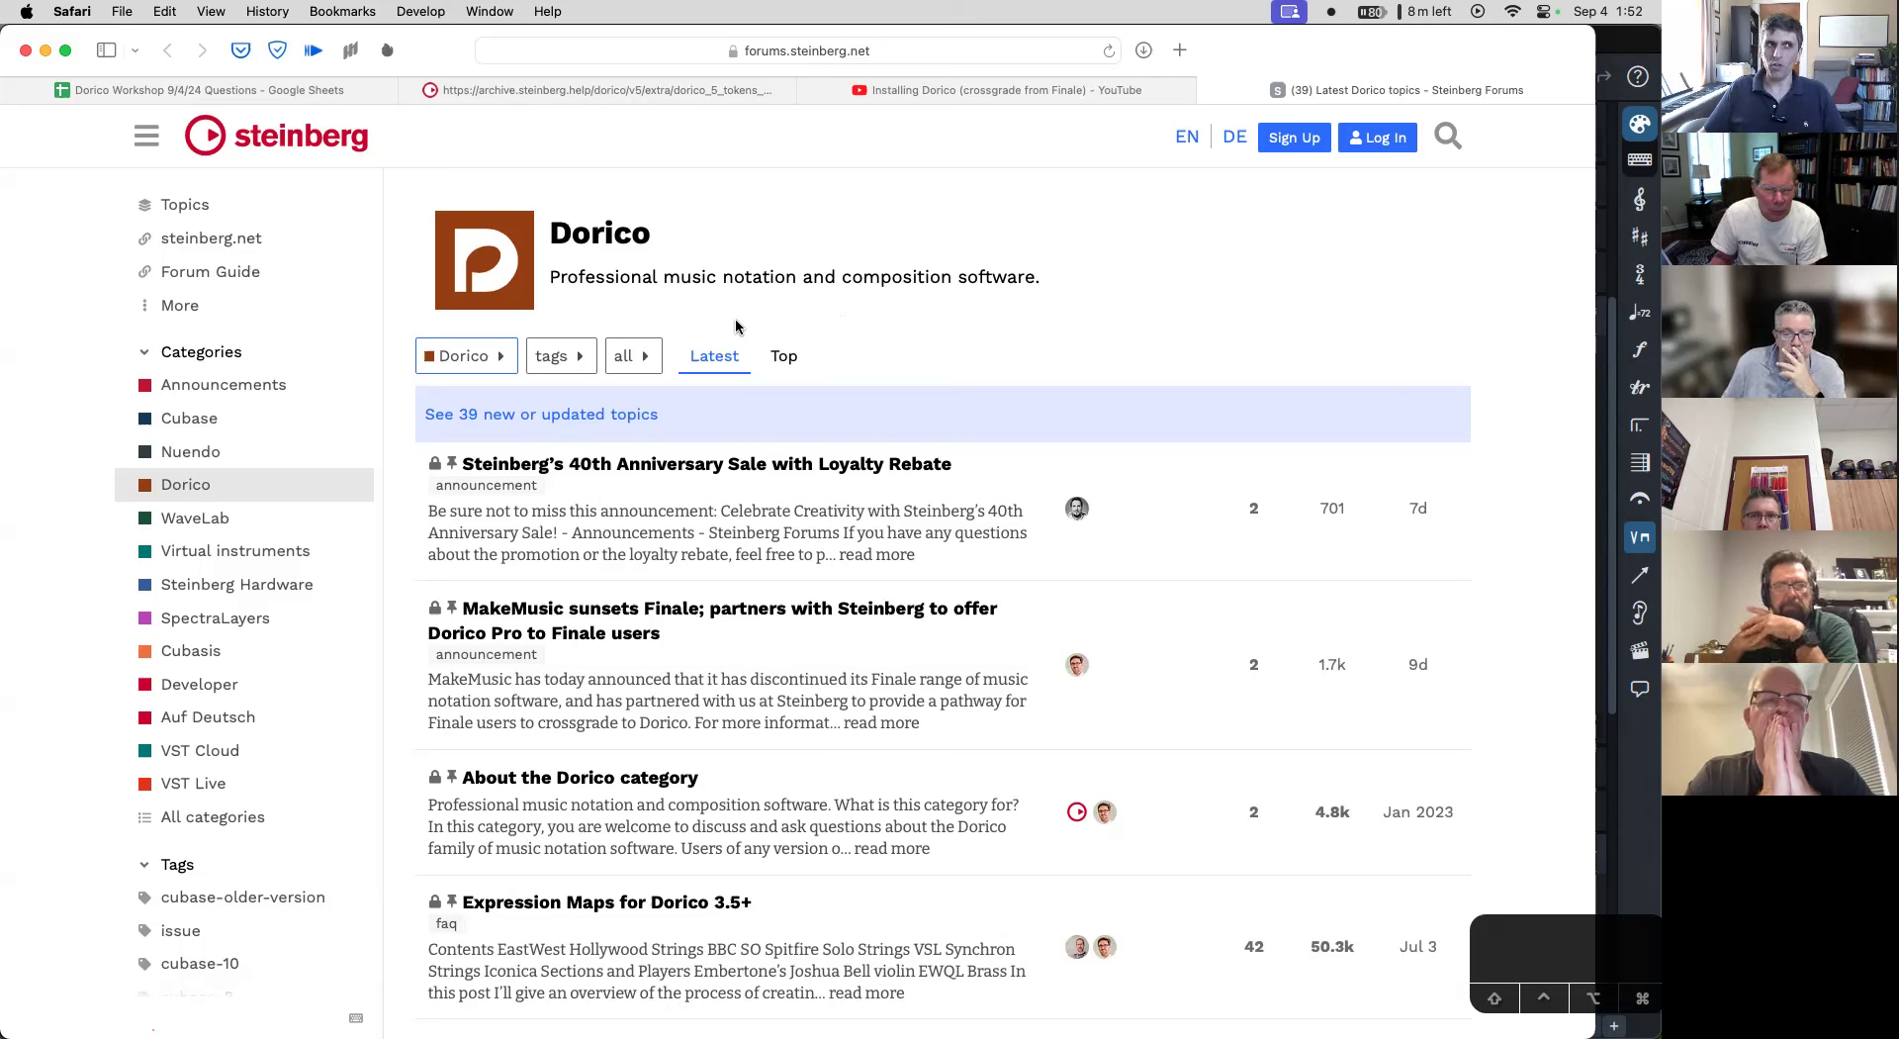
key("cmd+t")
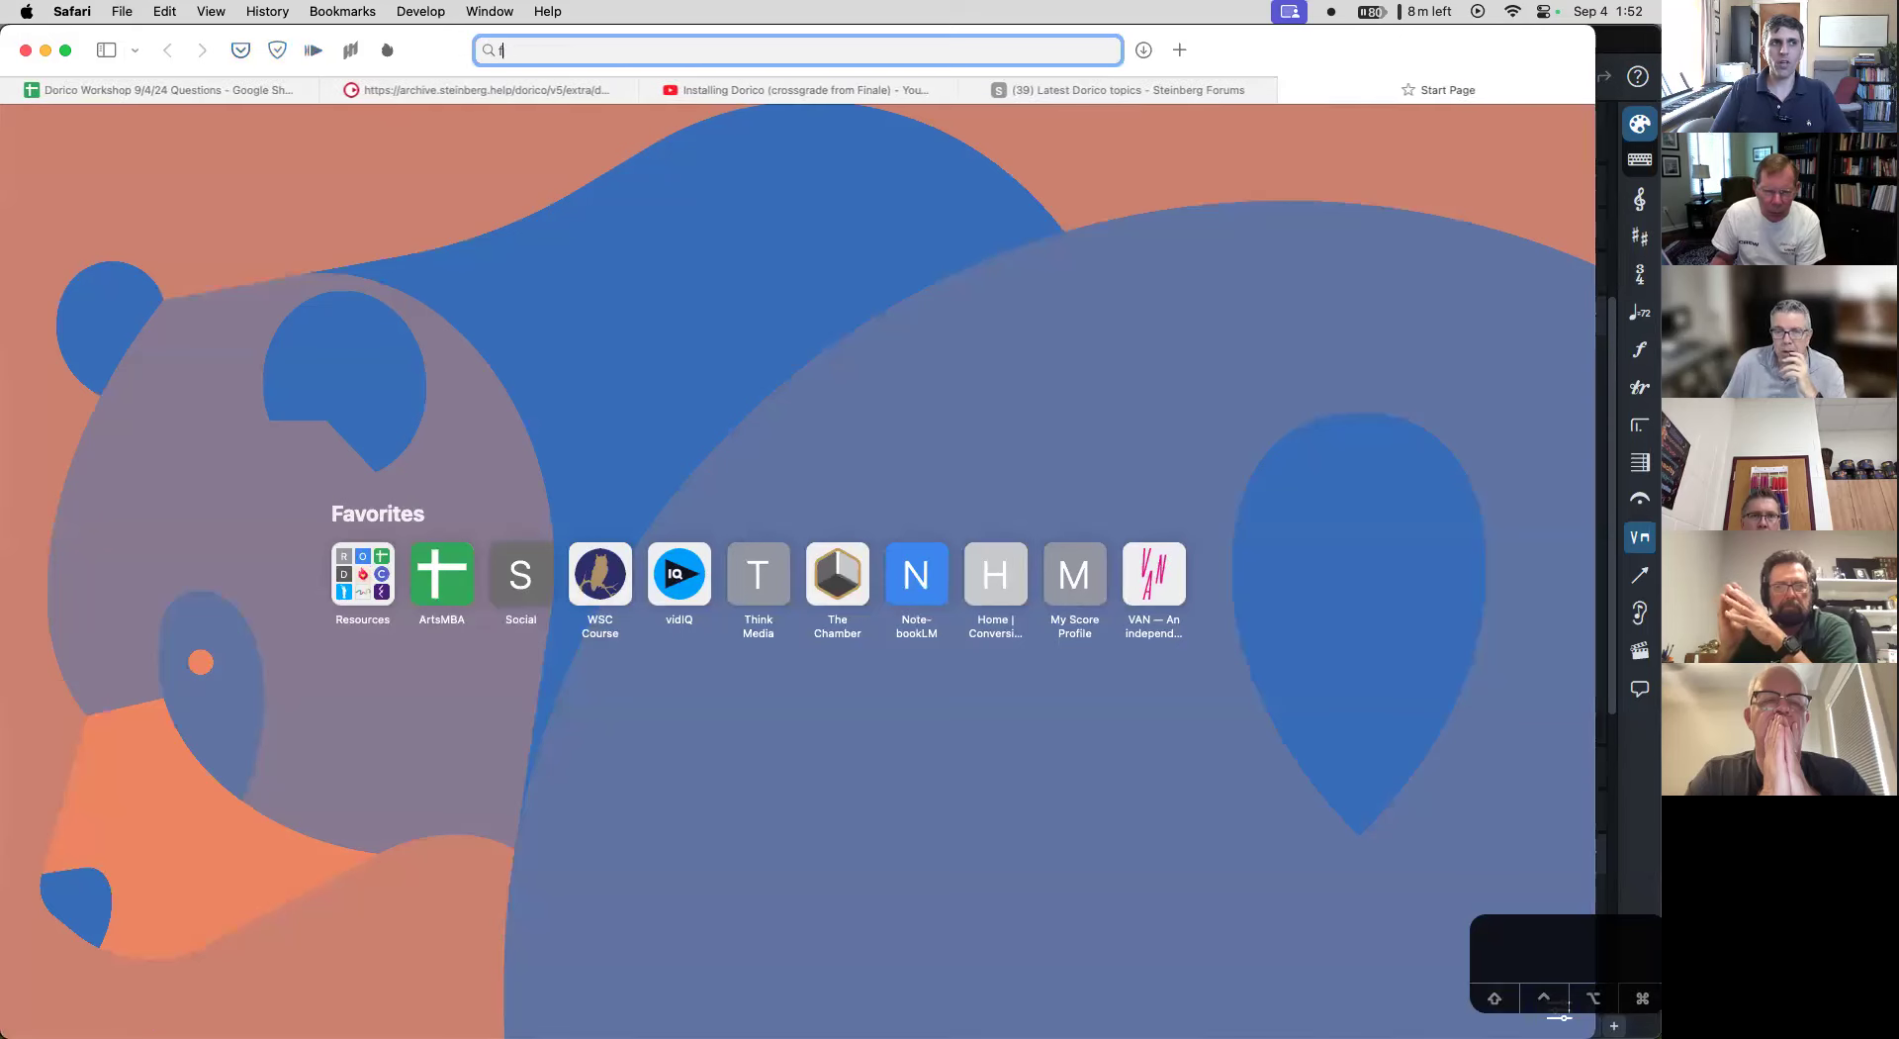
type("facebook.com/gou")
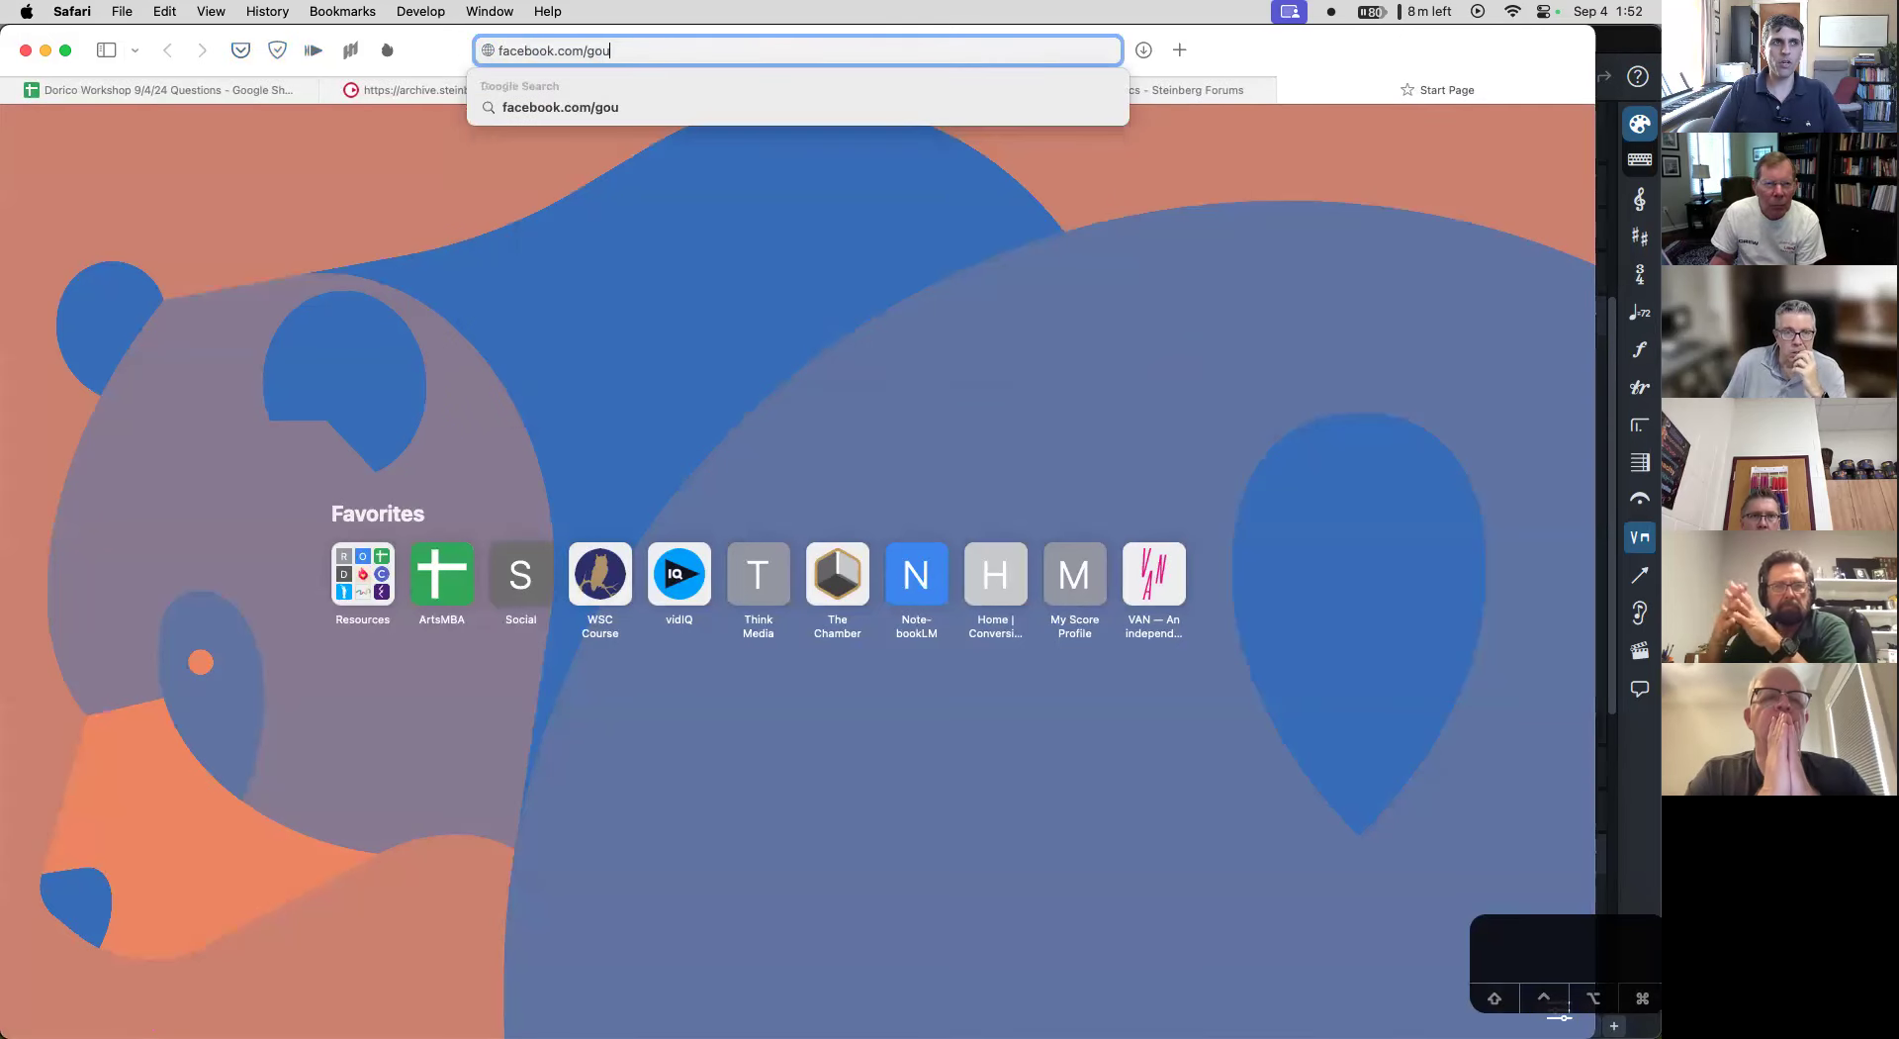
key("BackSpace")
key("BackSpace")
key("Return")
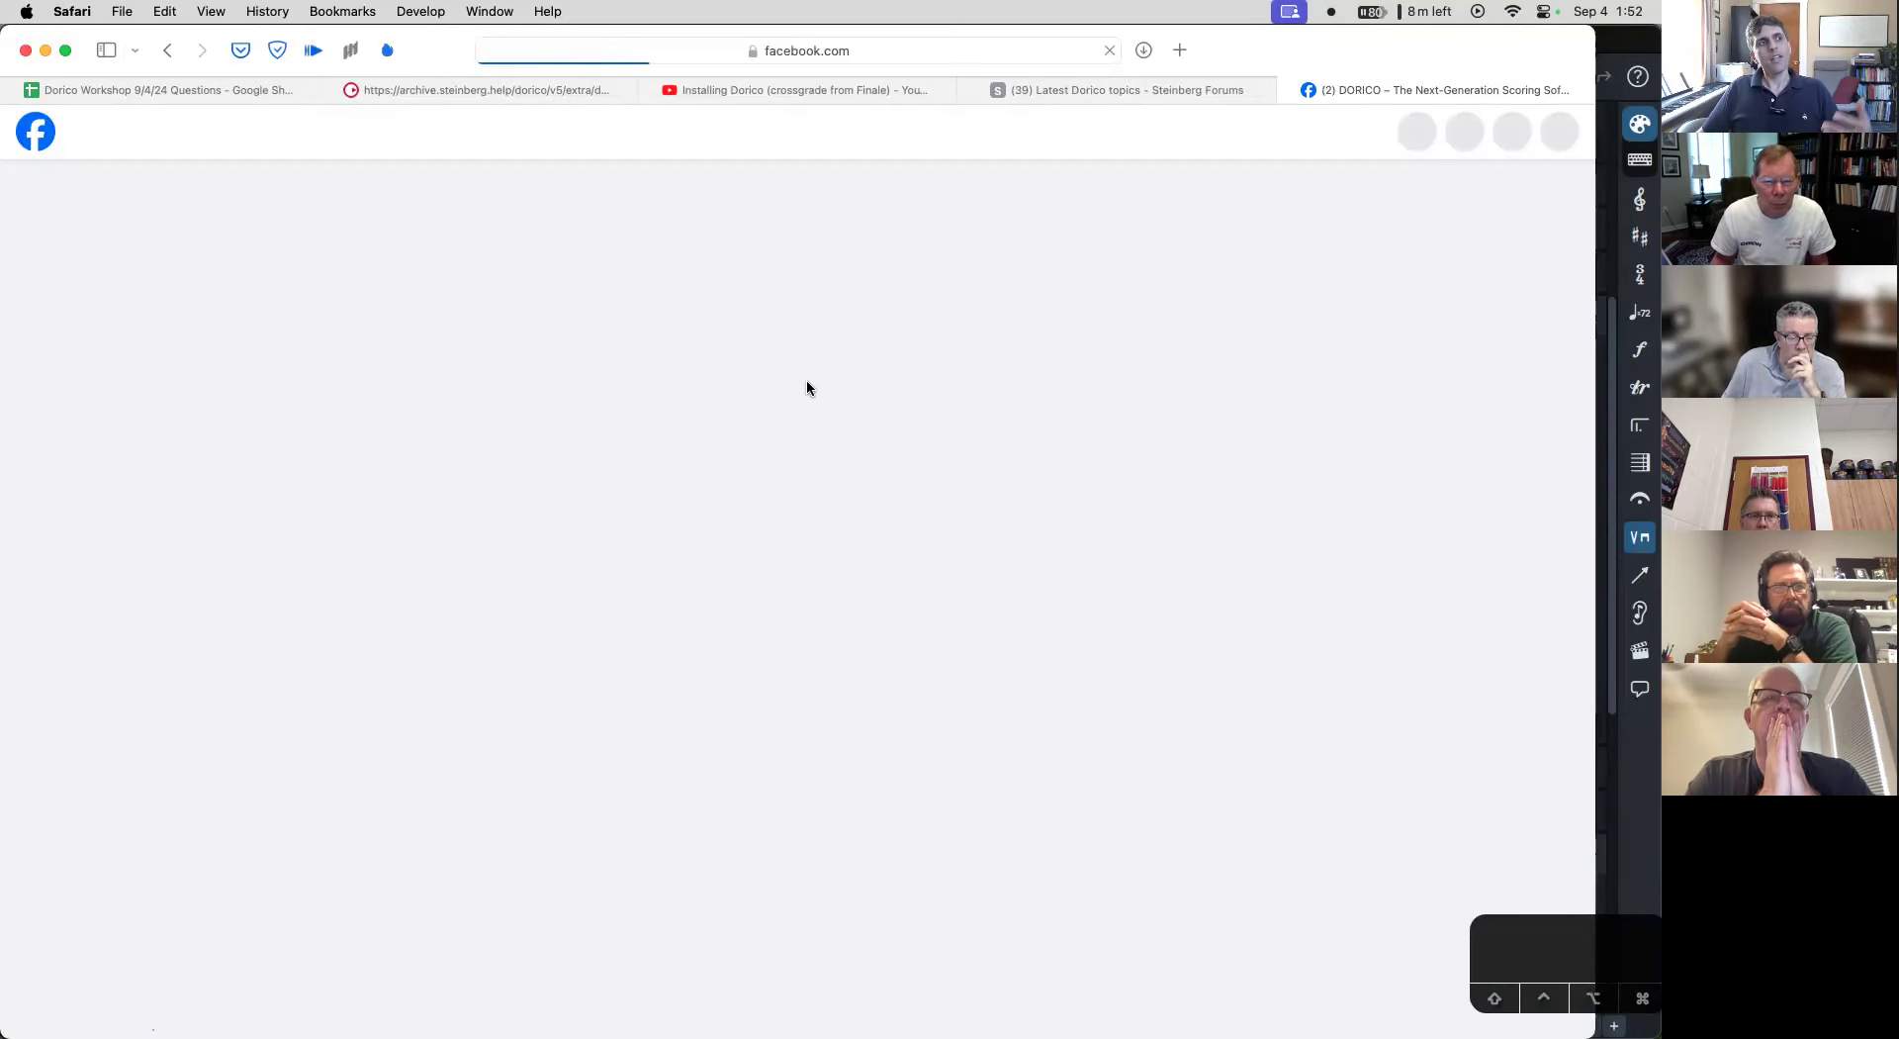
scroll(808, 389, "down", 10)
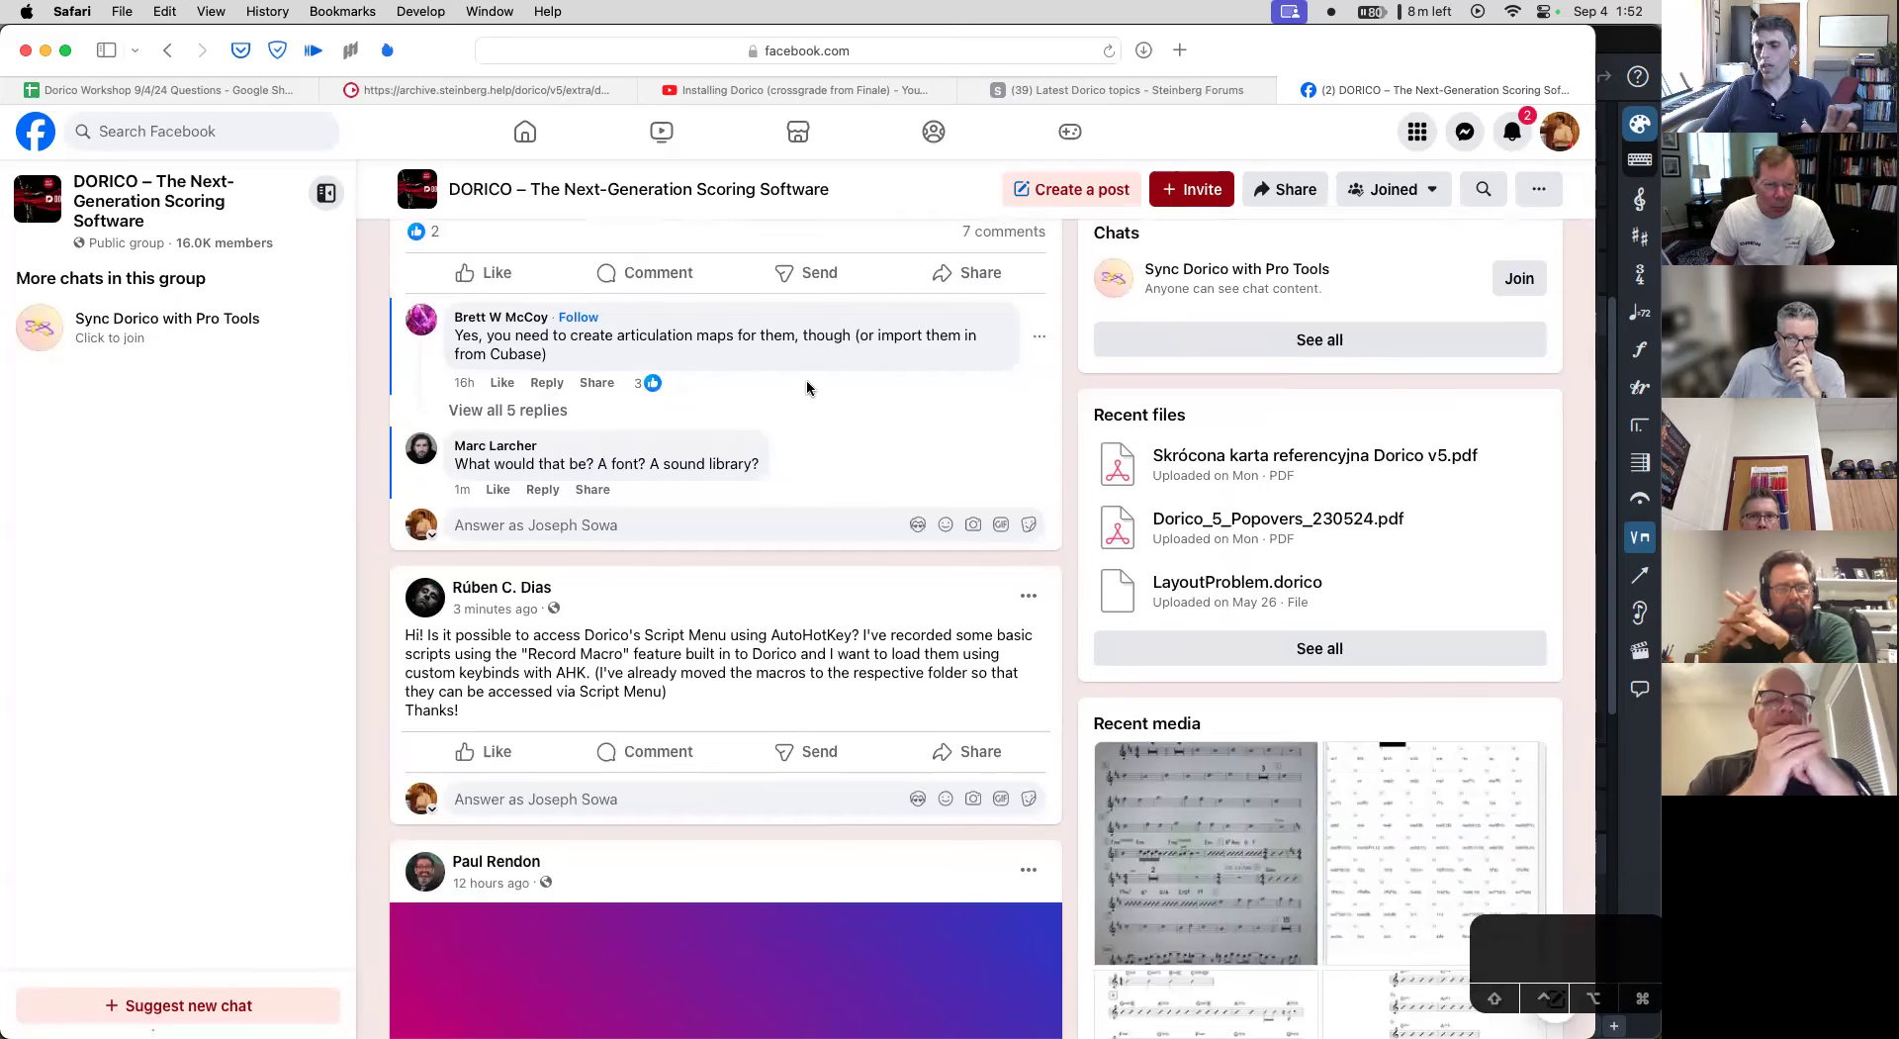
scroll(807, 387, "down", 3)
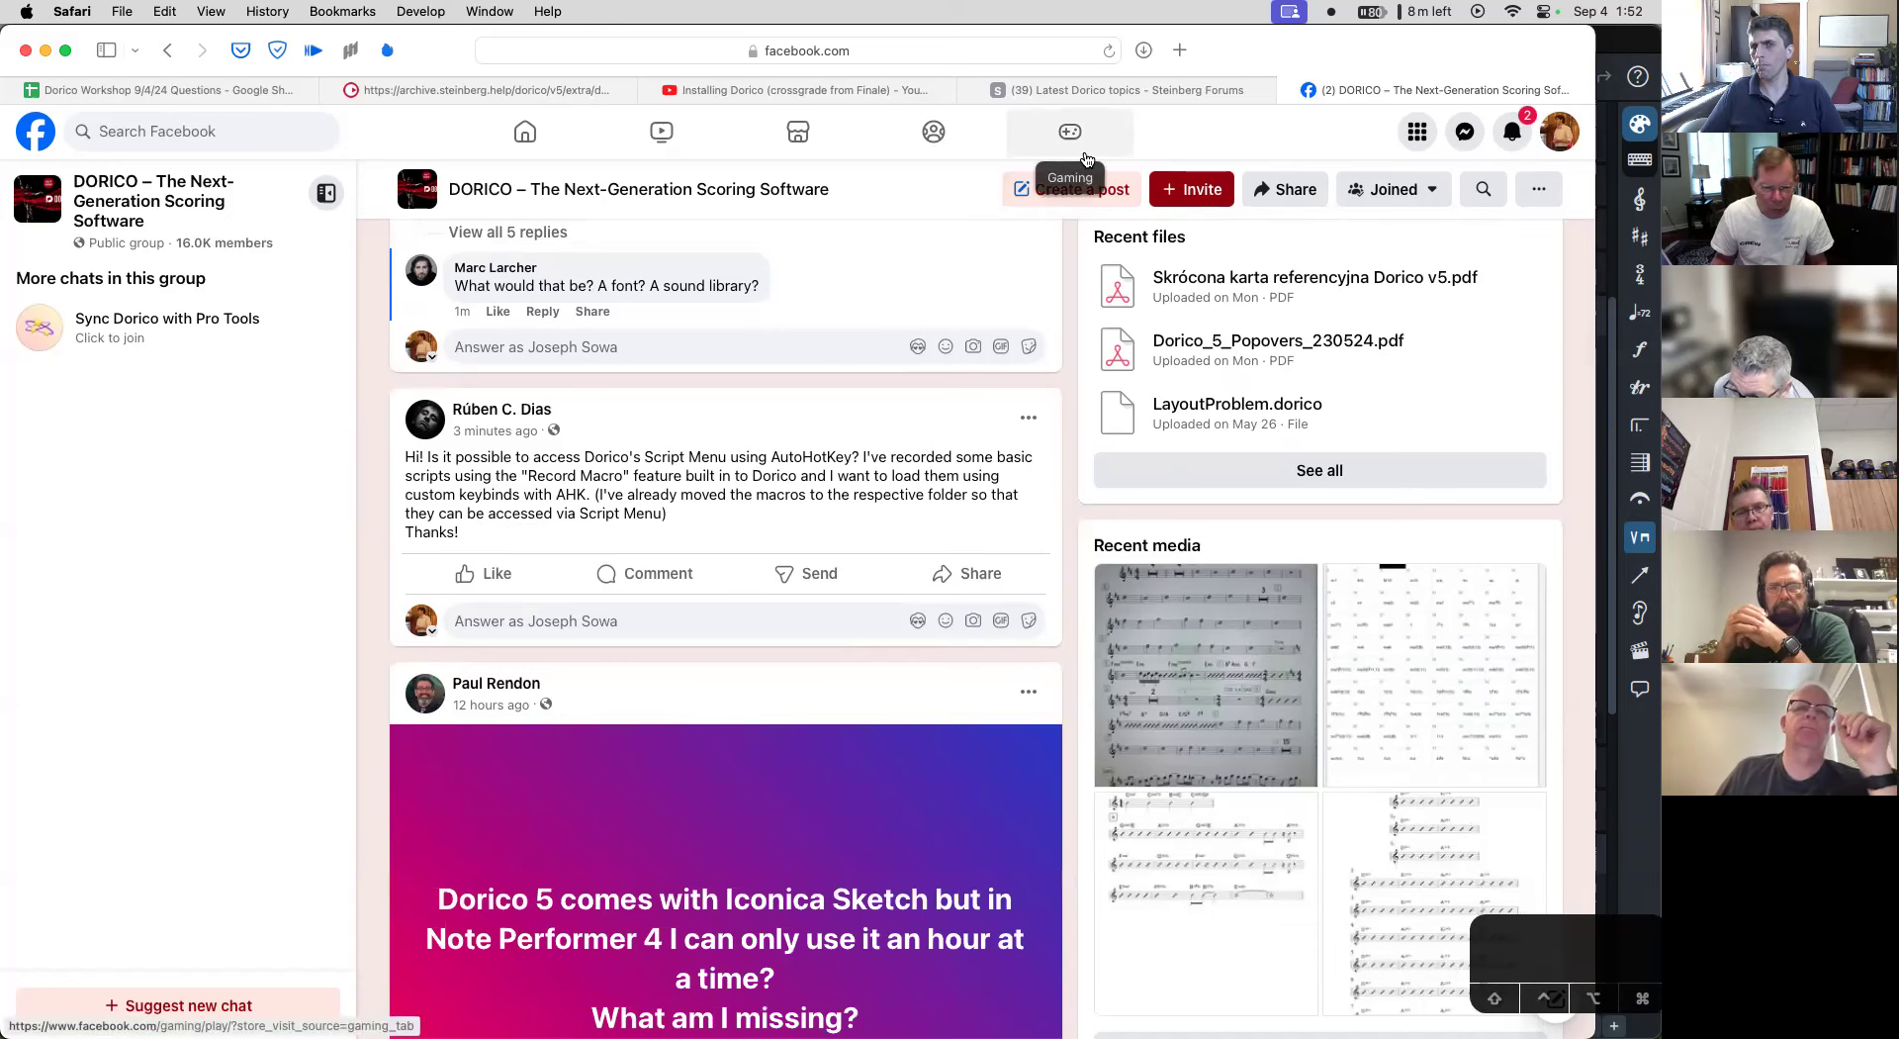
- Switch to Preview and review the "Getting Started in Dorico 1.1" guide from its first page to the Online Support Forums section
mouse_move(1207, 1029)
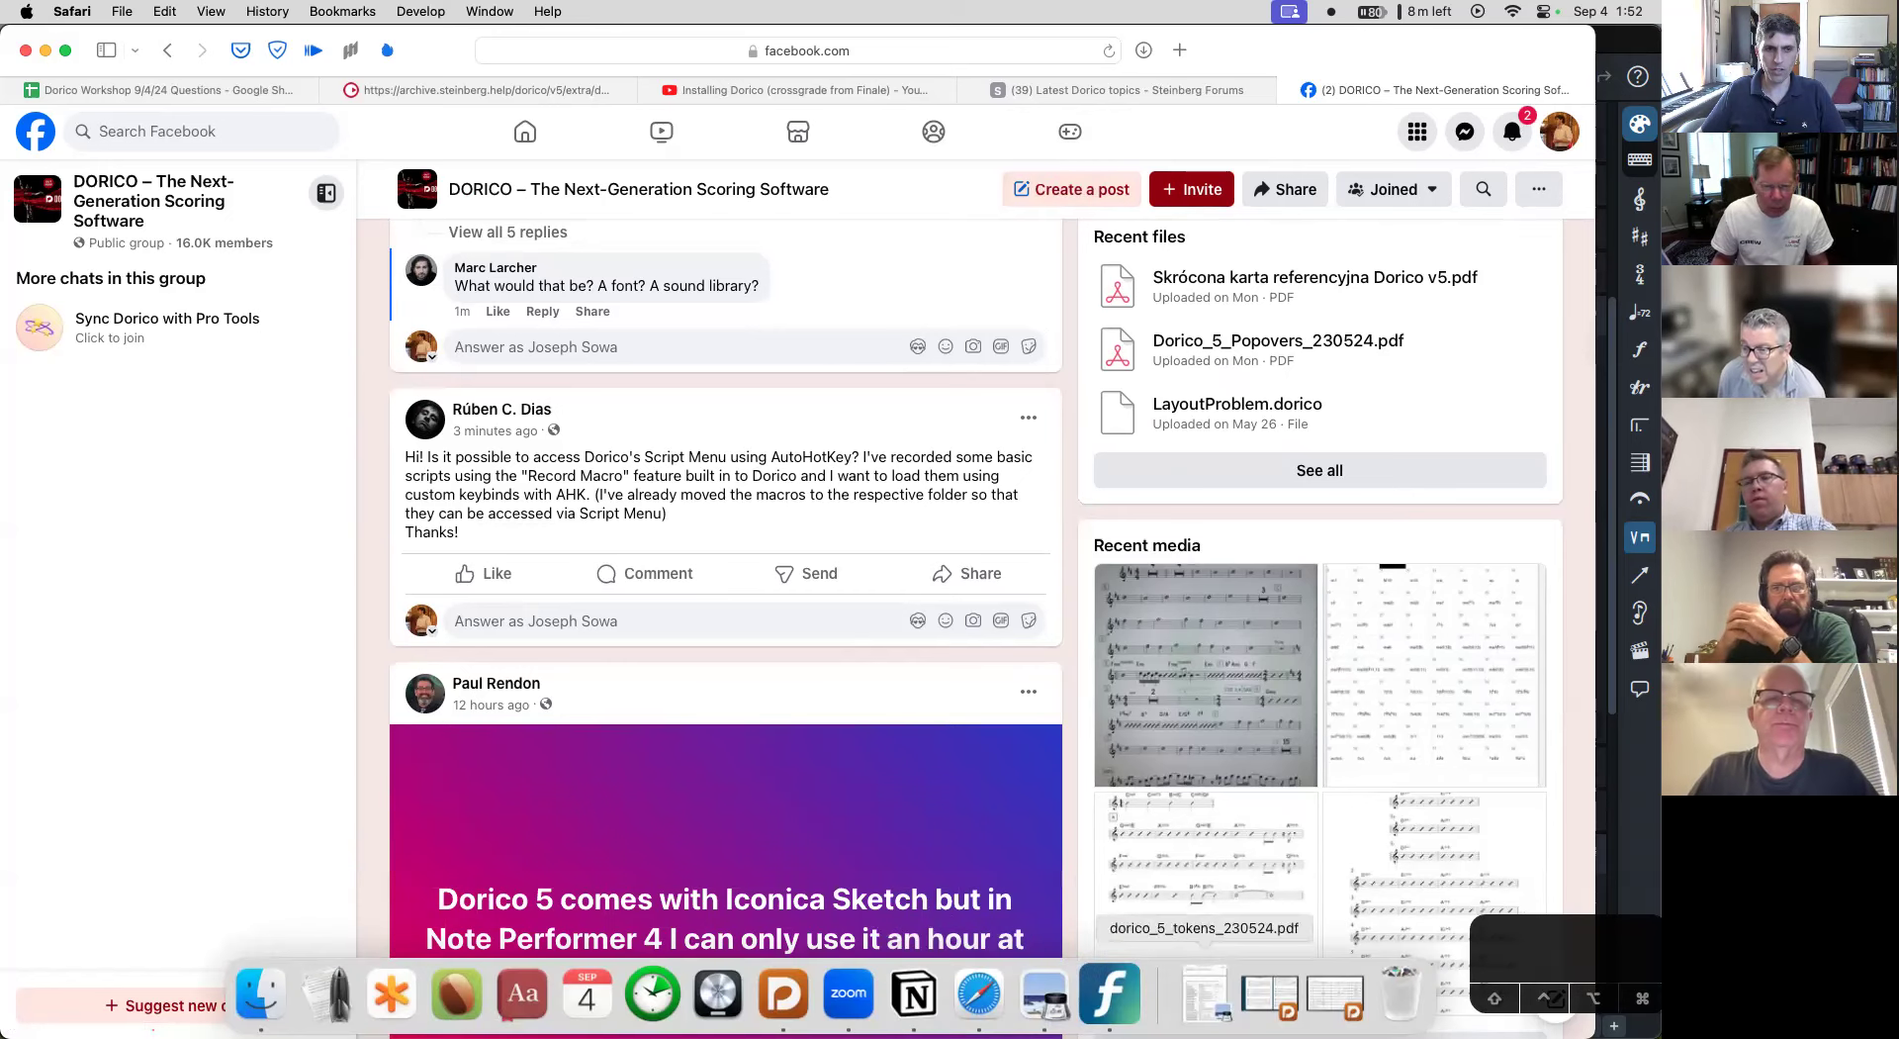
left_click(1044, 994)
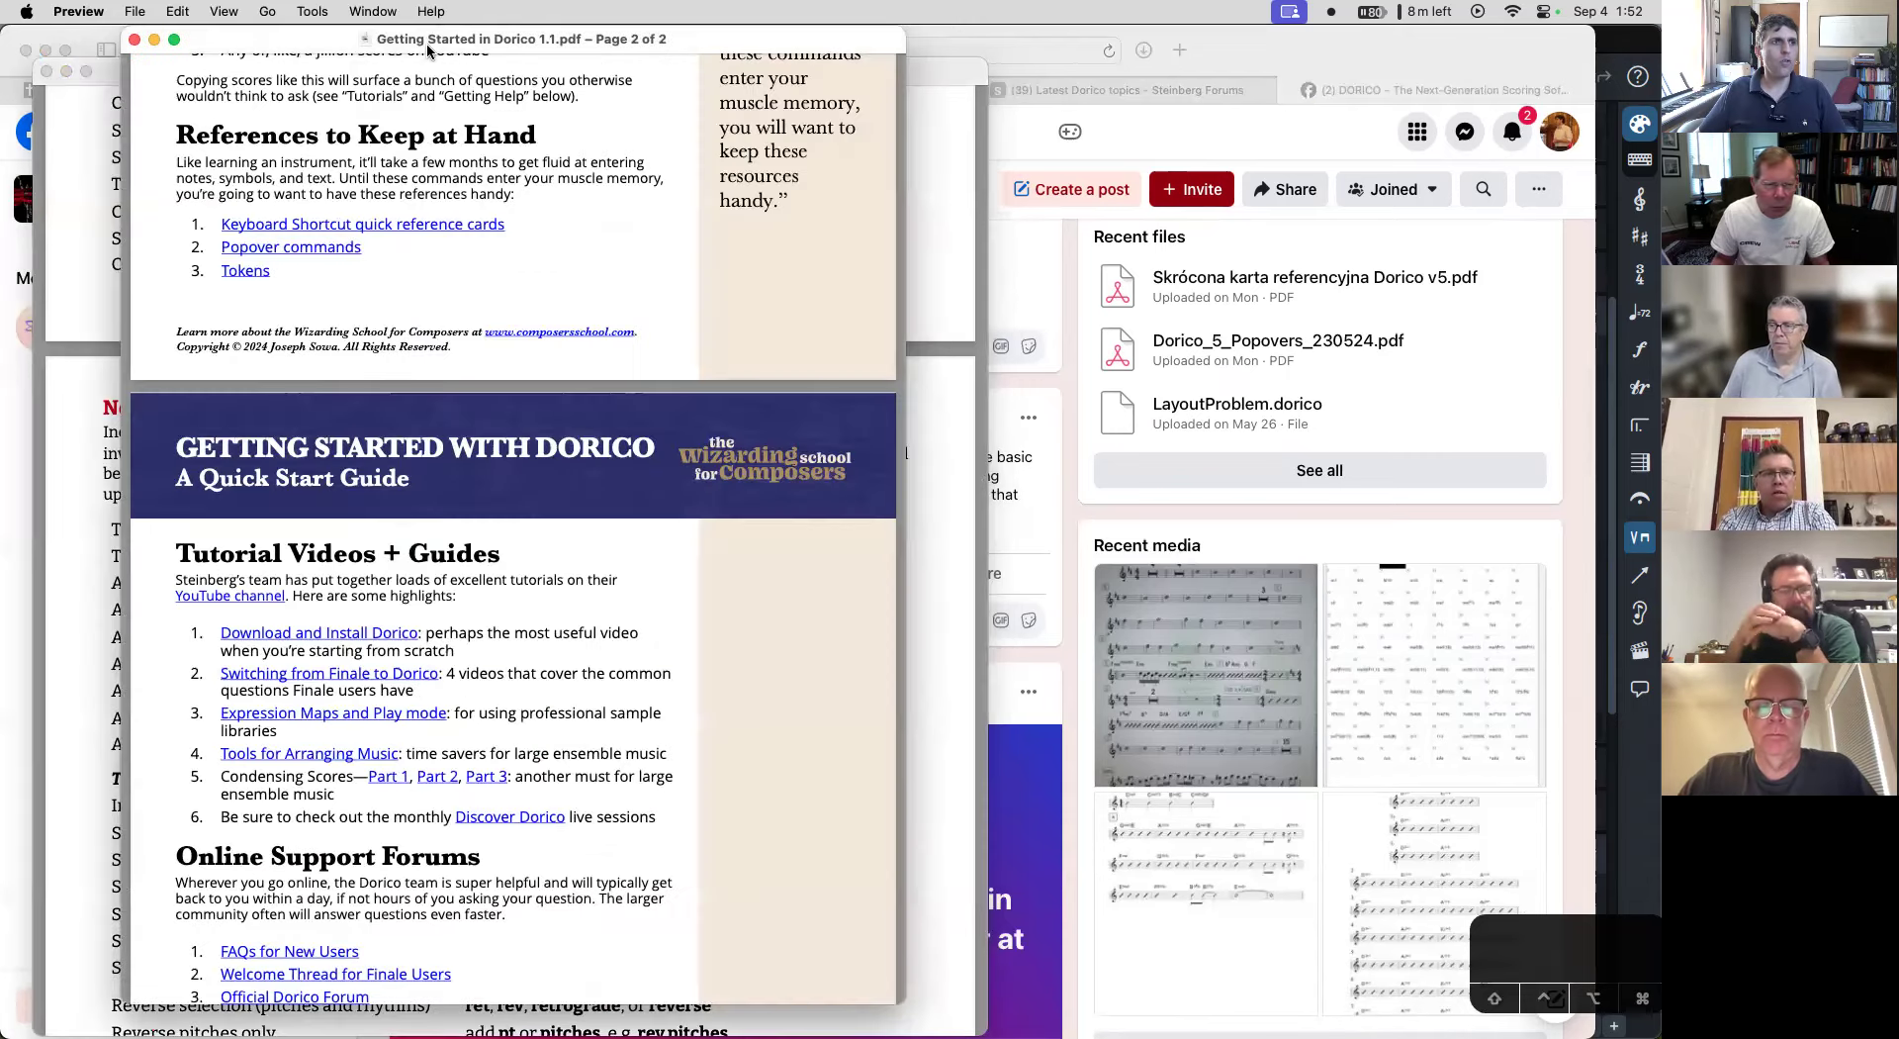
left_click(432, 44)
scroll(391, 330, "up", 6)
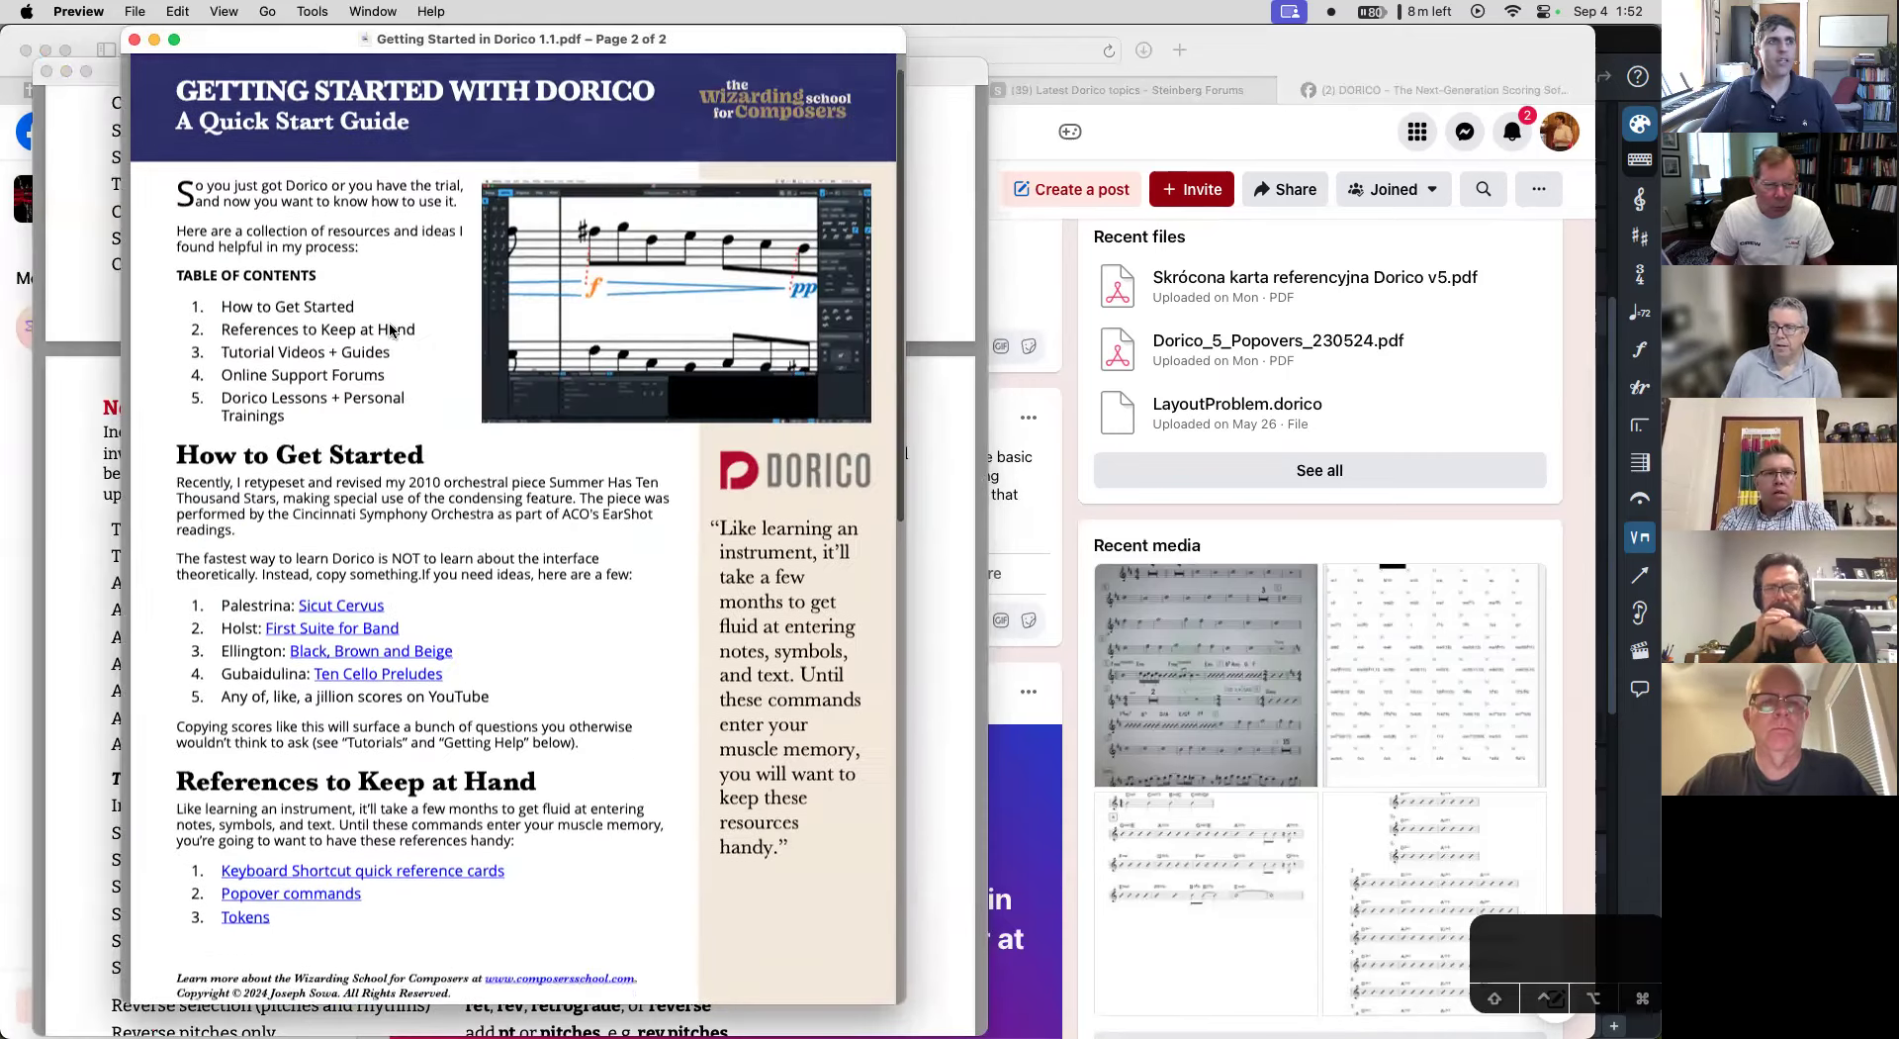
scroll(391, 329, "up", 1)
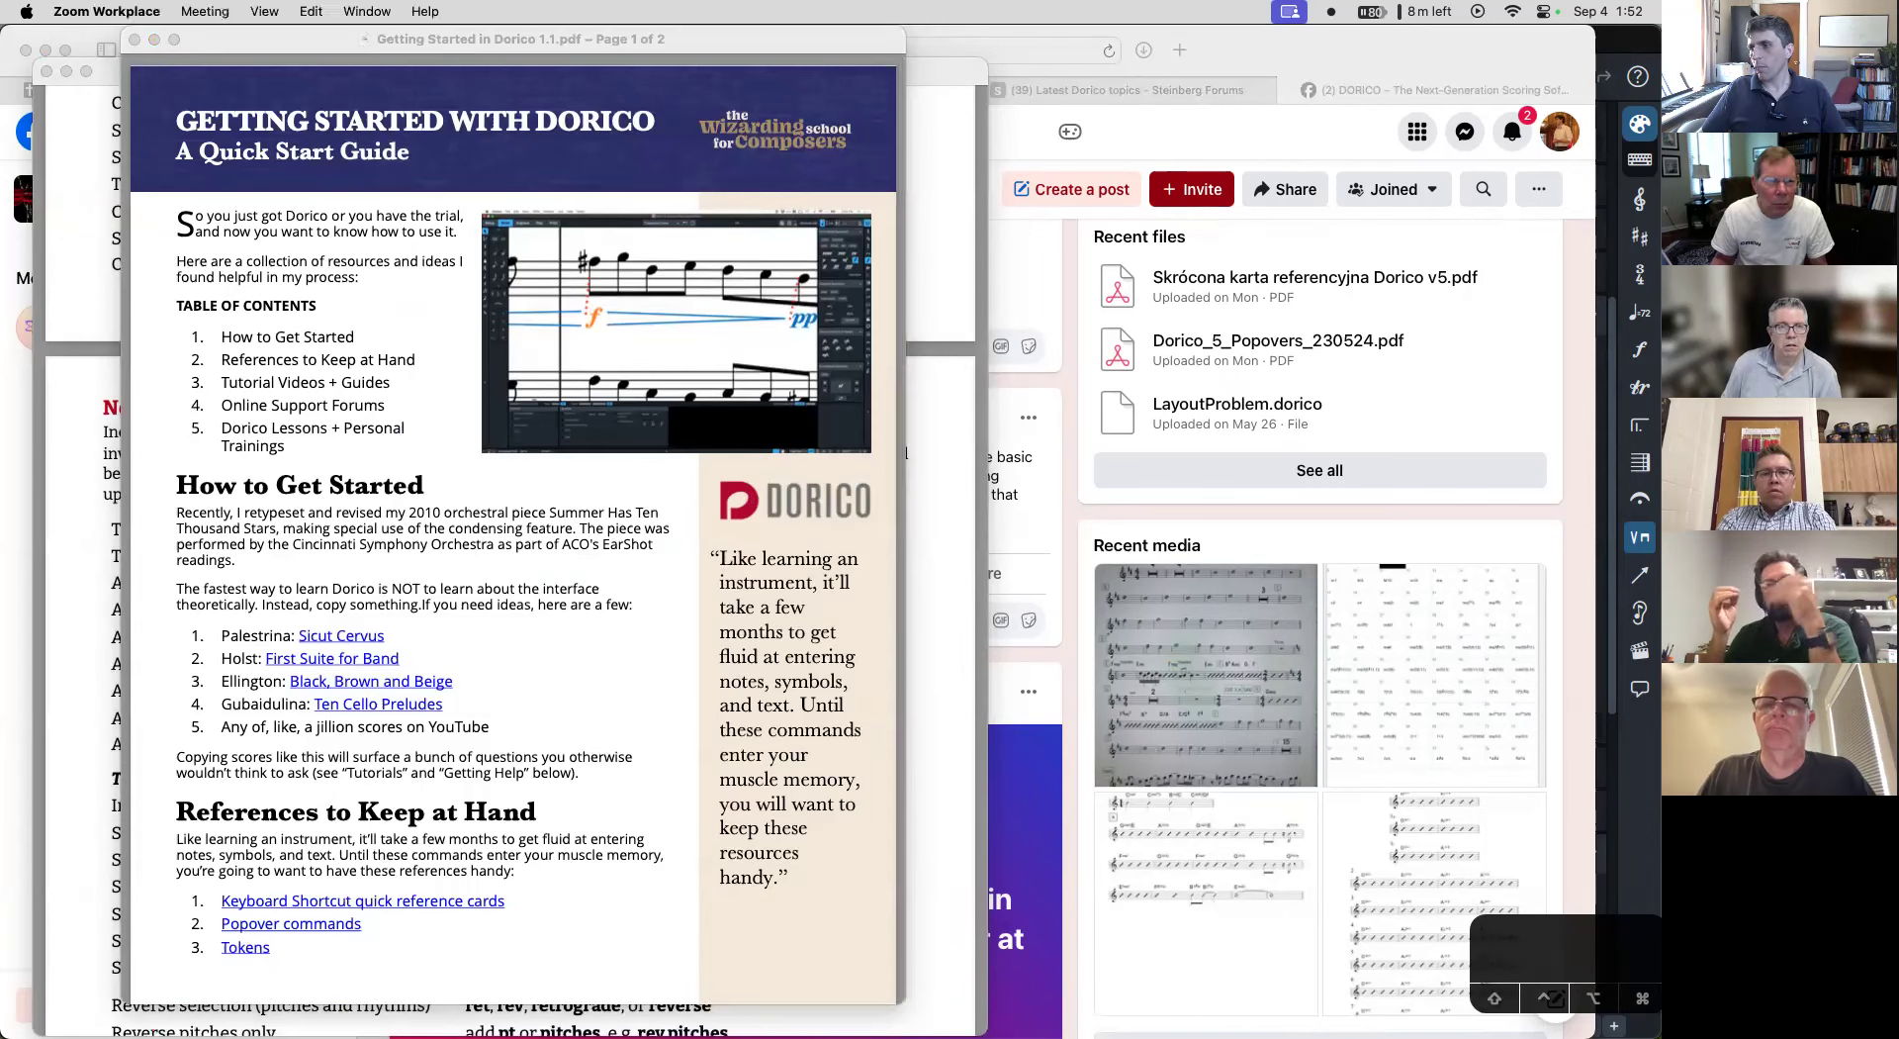
scroll(317, 400, "down", 5)
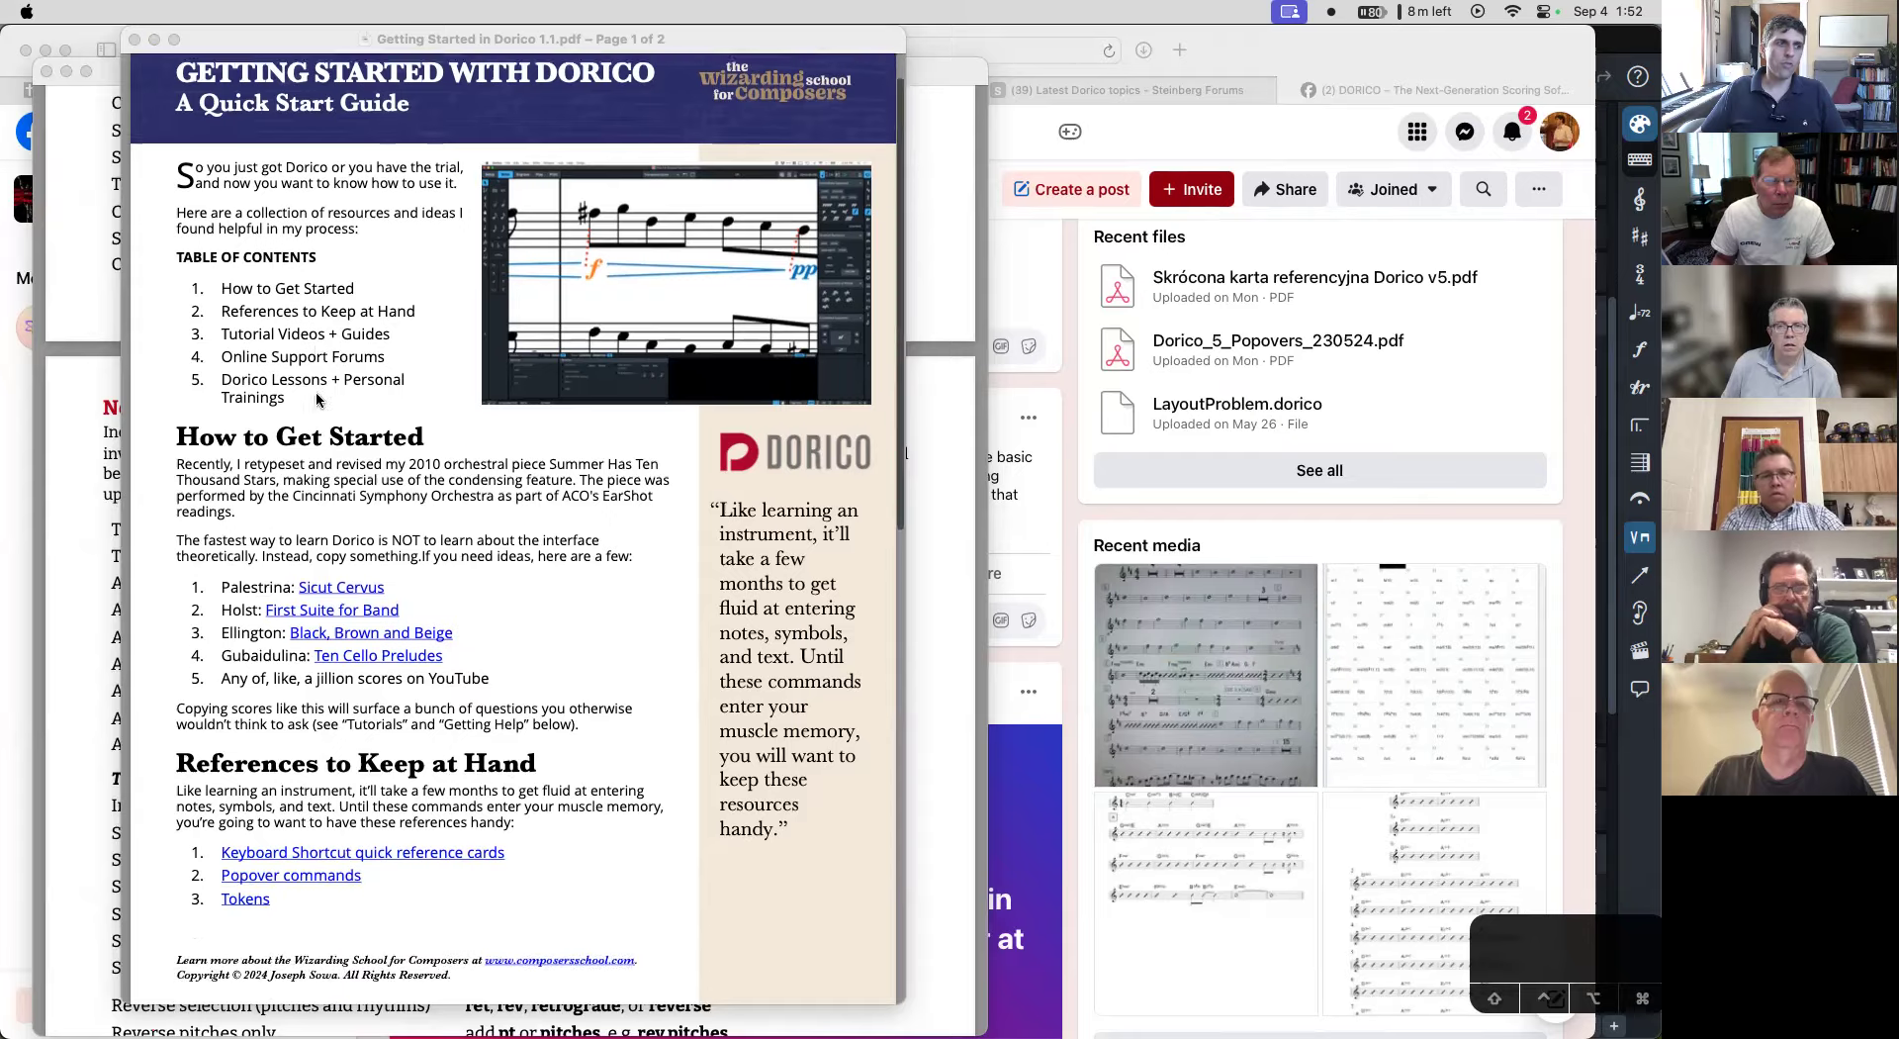
scroll(318, 399, "down", 5)
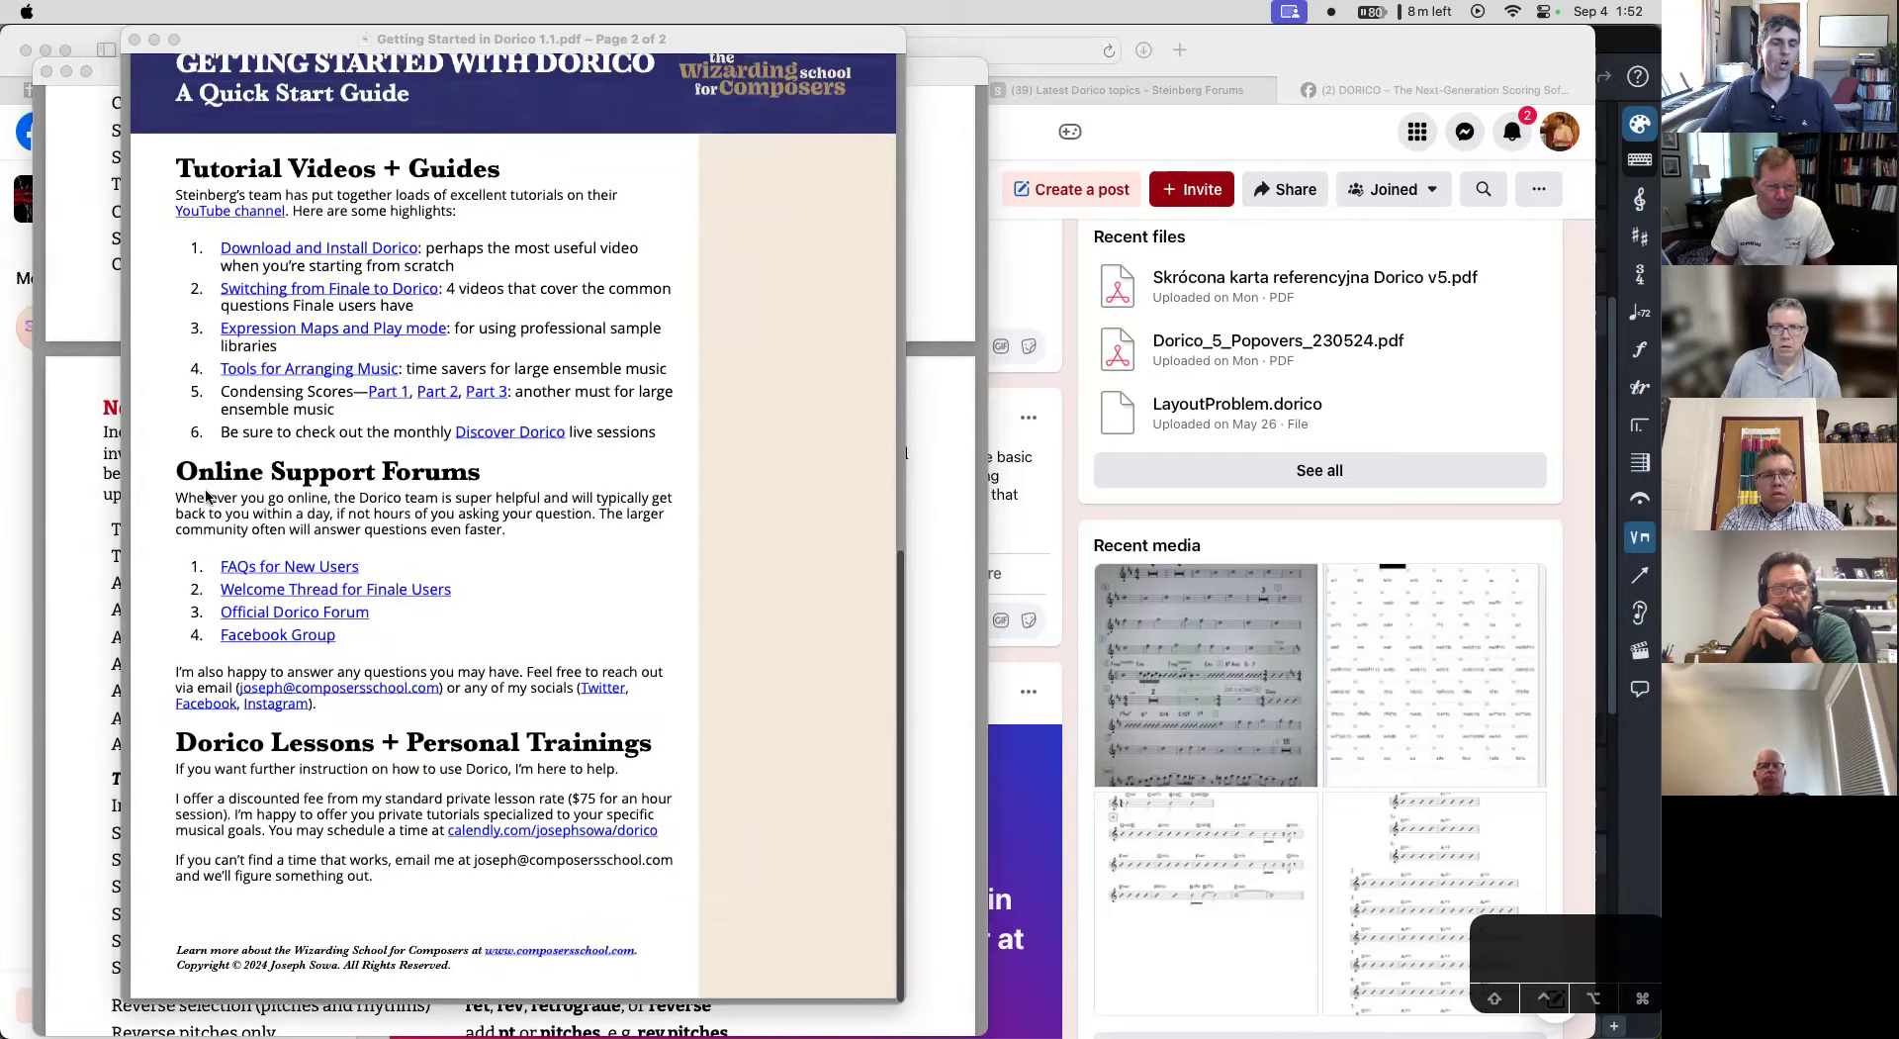
left_click(229, 471)
left_click_drag(228, 471, 472, 475)
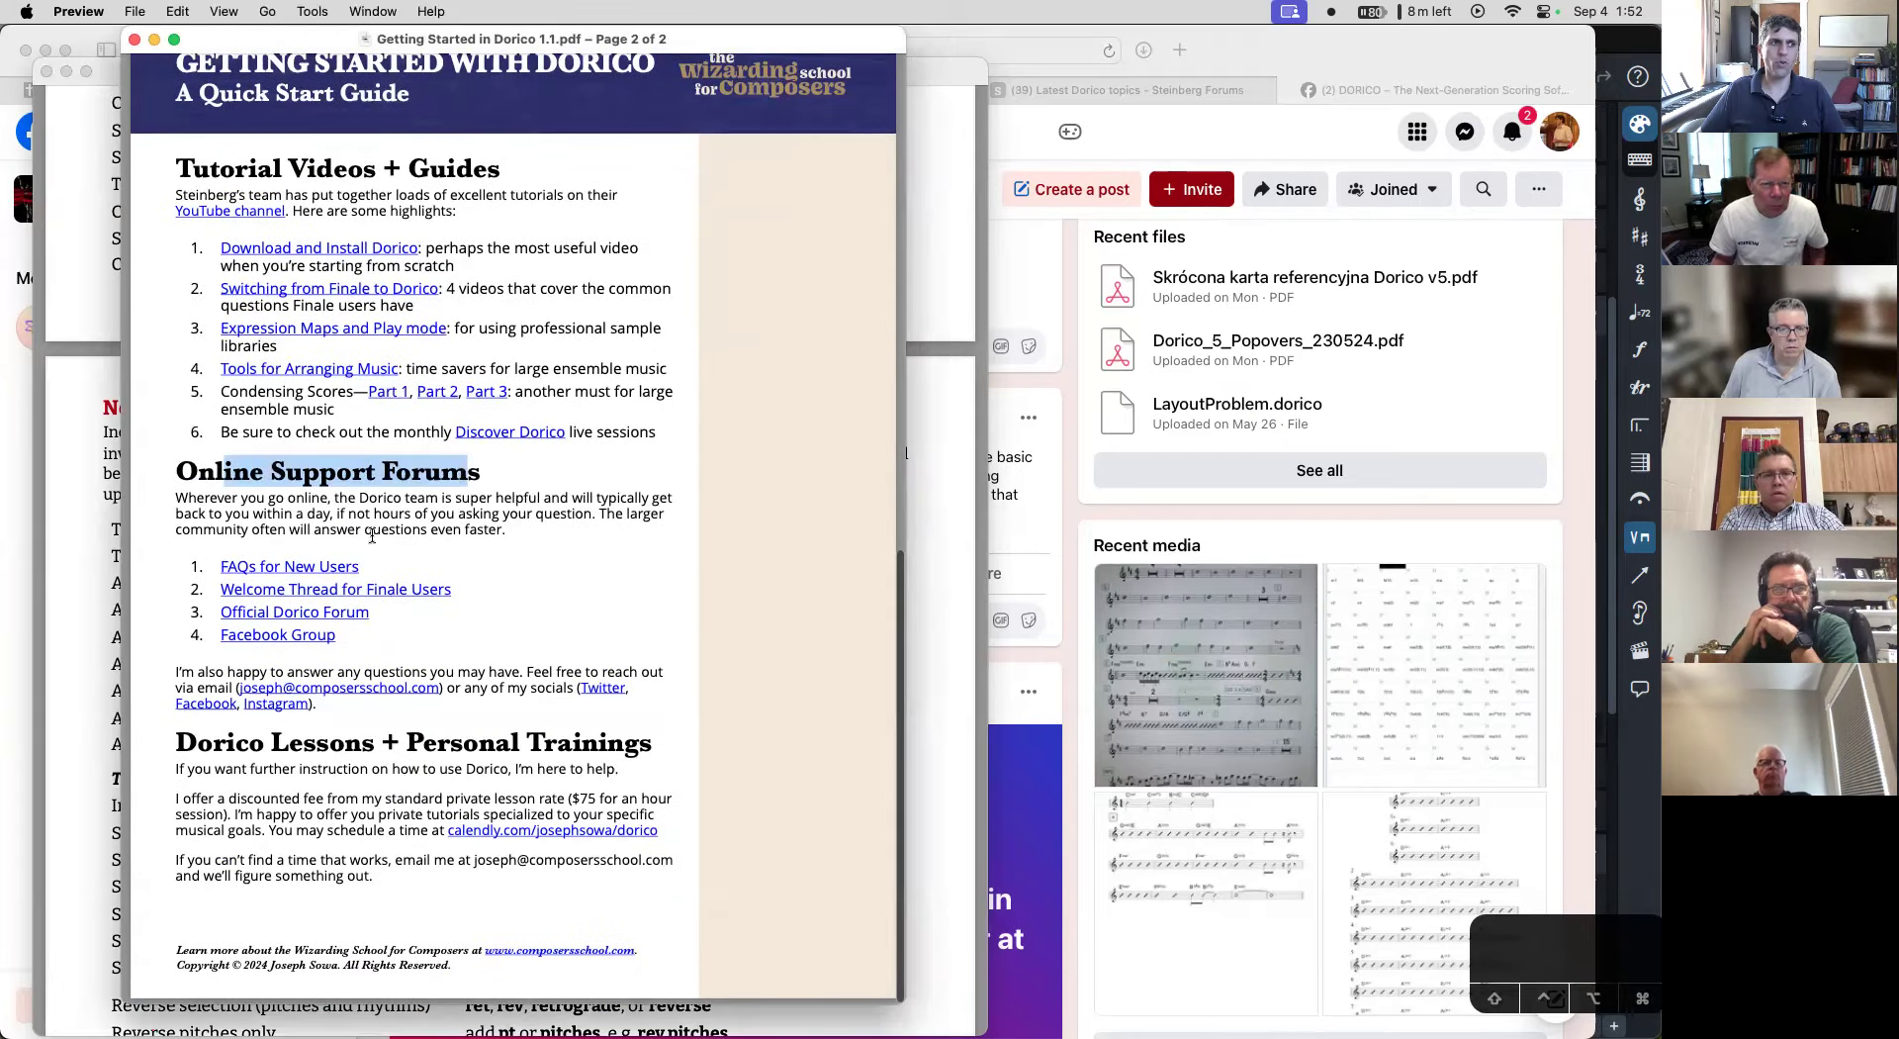
left_click(305, 550)
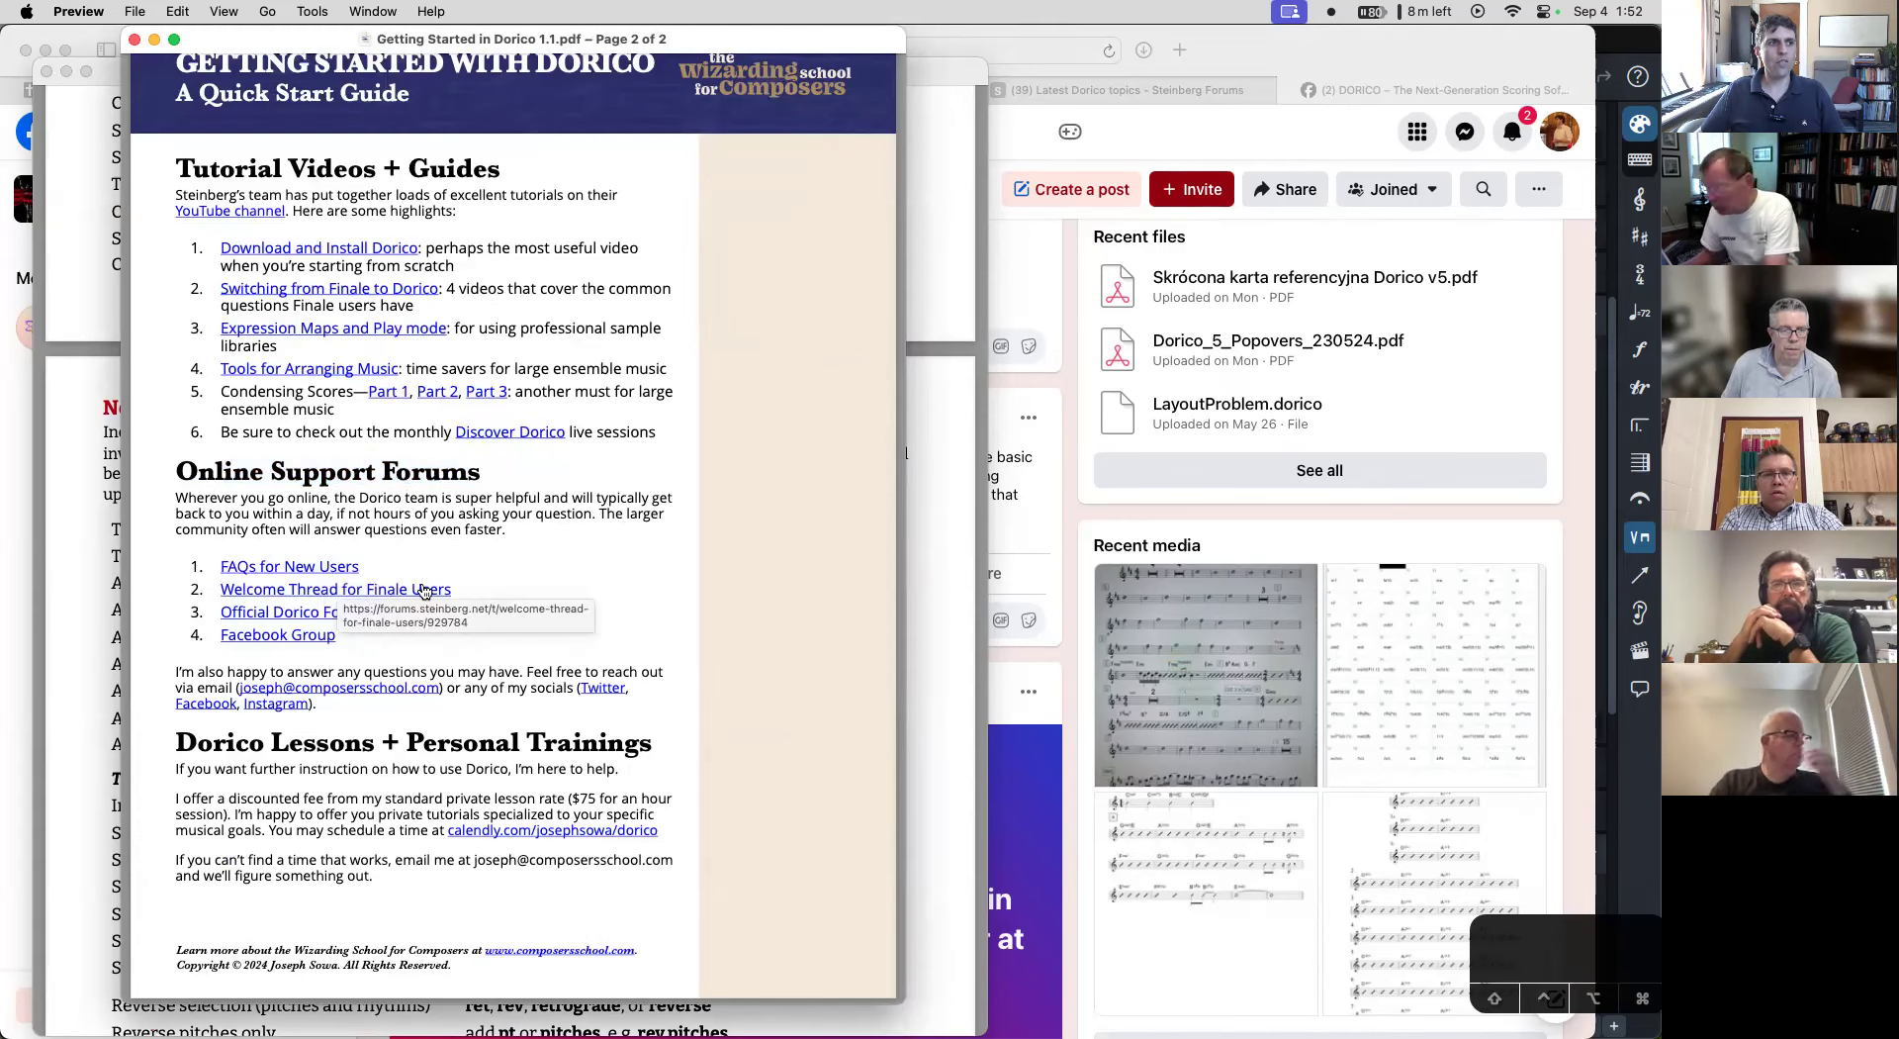
- Open the guide's Official Dorico Forum and Facebook Group links in Safari
left_click(260, 616)
left_click(571, 592)
key("super+Tab")
left_click(323, 638)
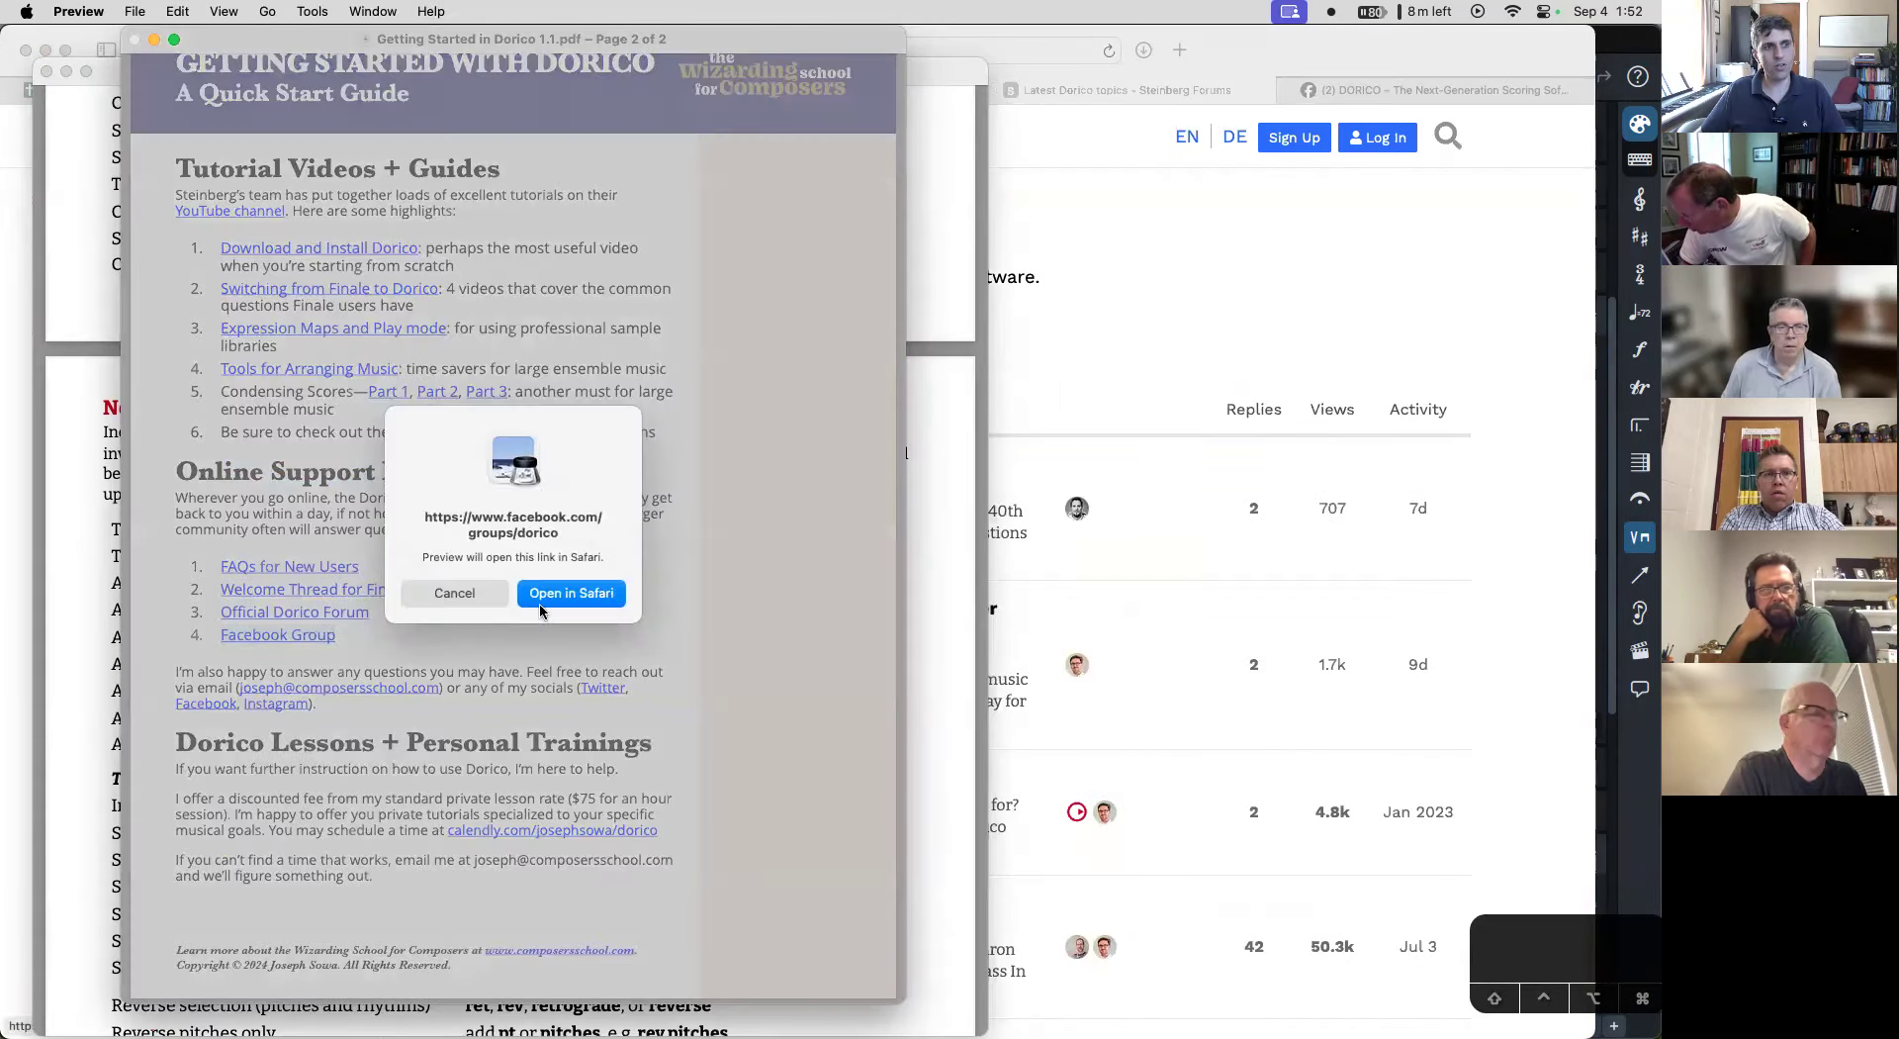
left_click(560, 595)
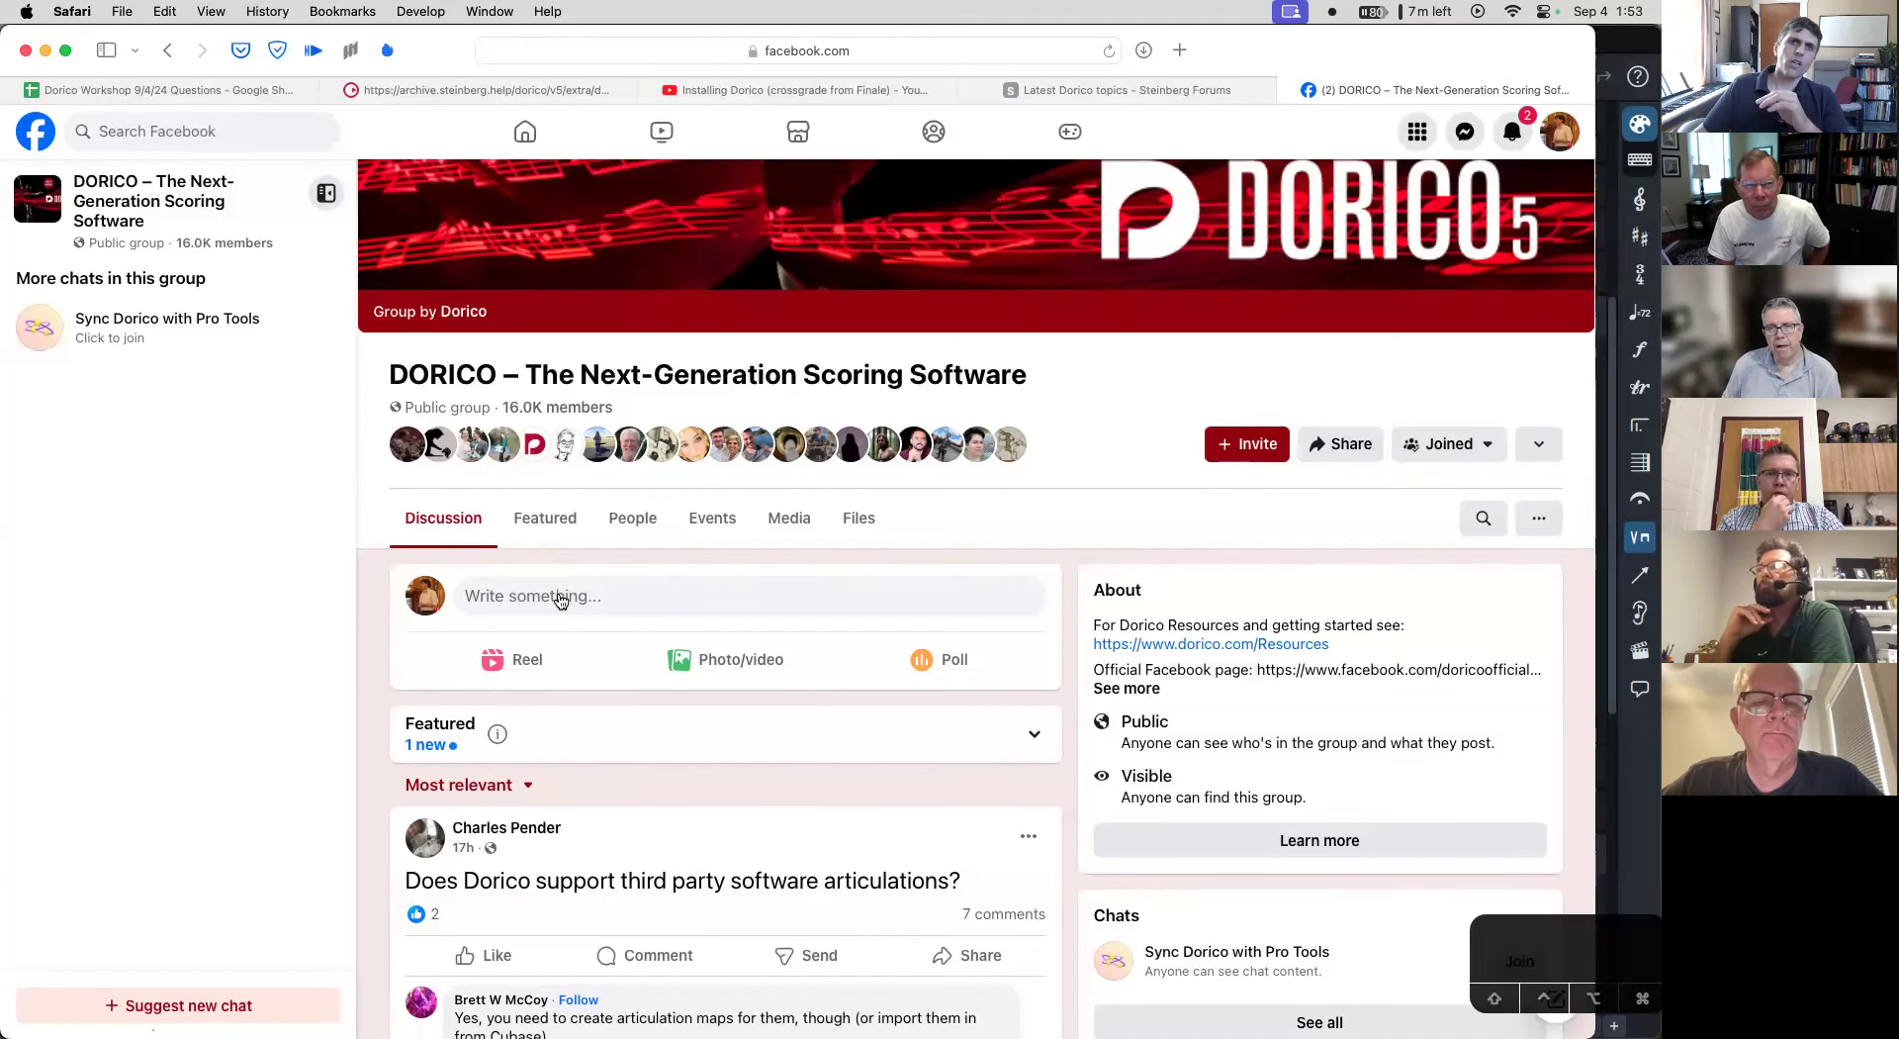
- Switch to the Bean text editor, write "A verse of lyrics" in the untitled document, and select all of the text
left_click(1635, 39)
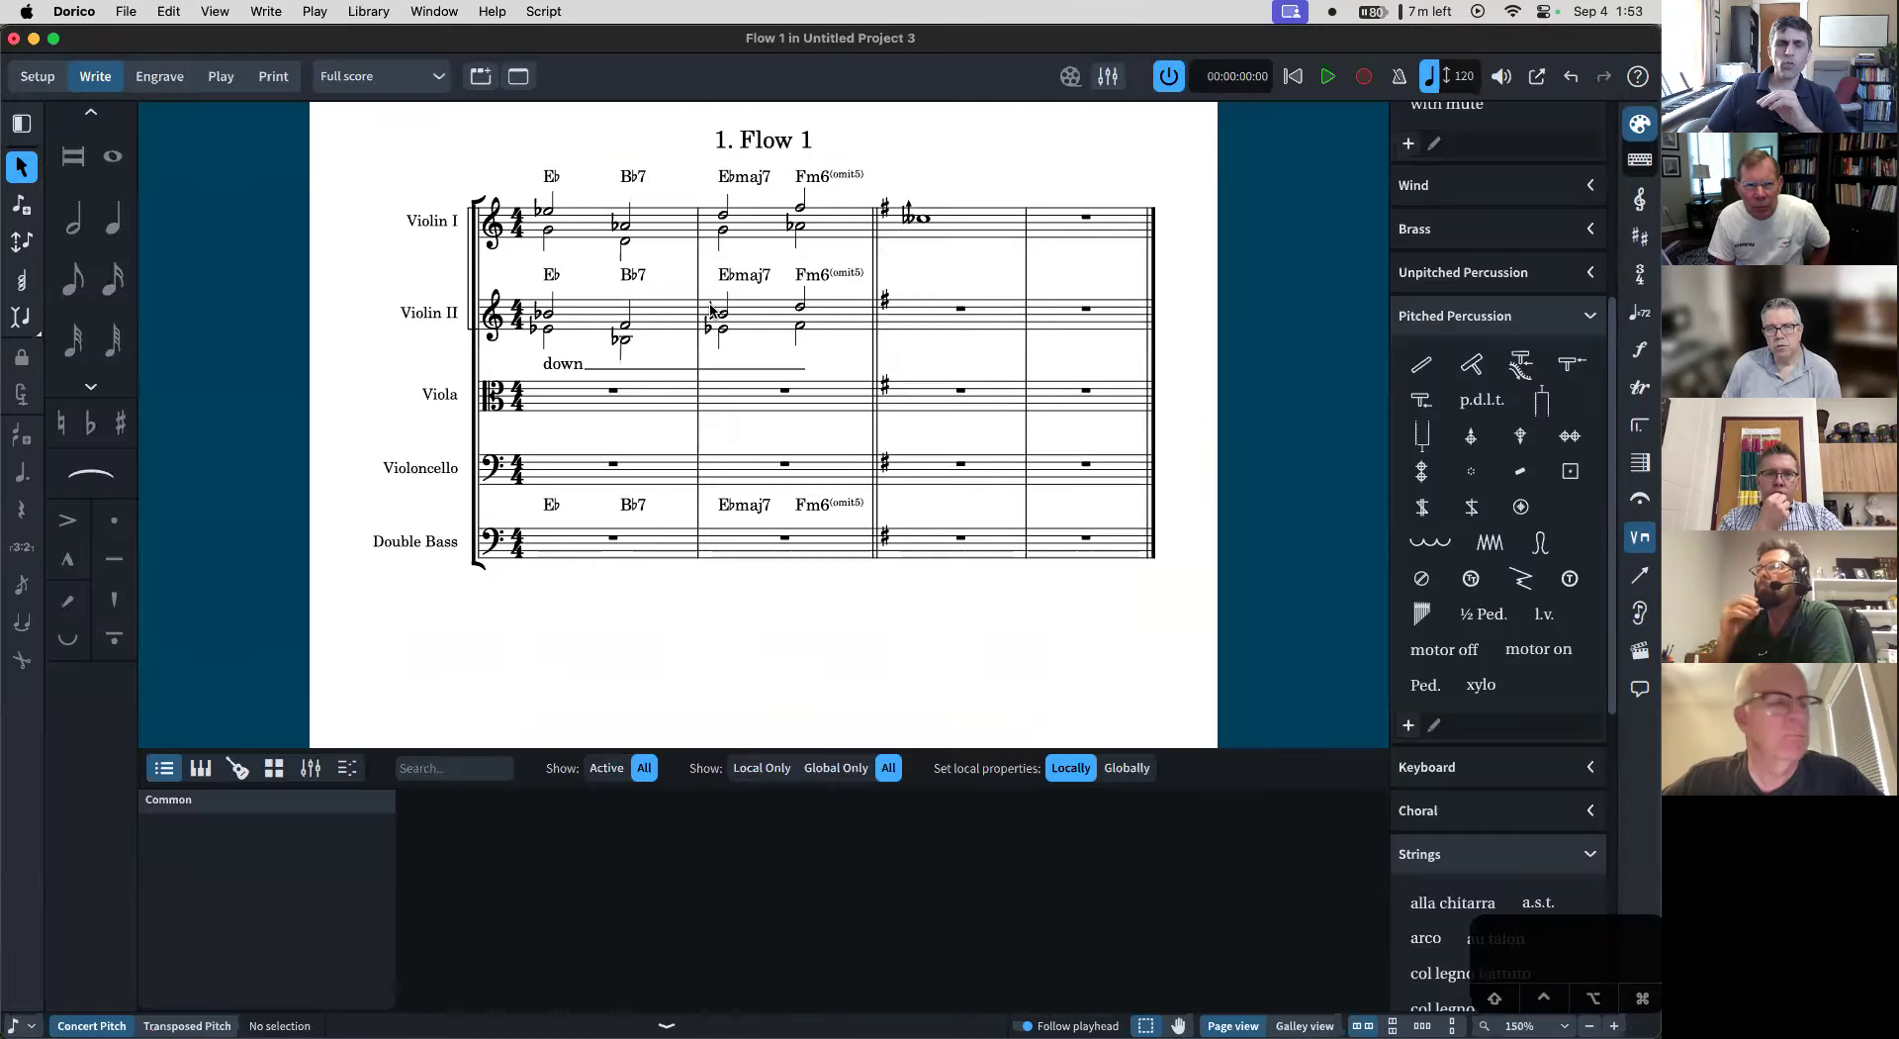
mouse_move(584, 1034)
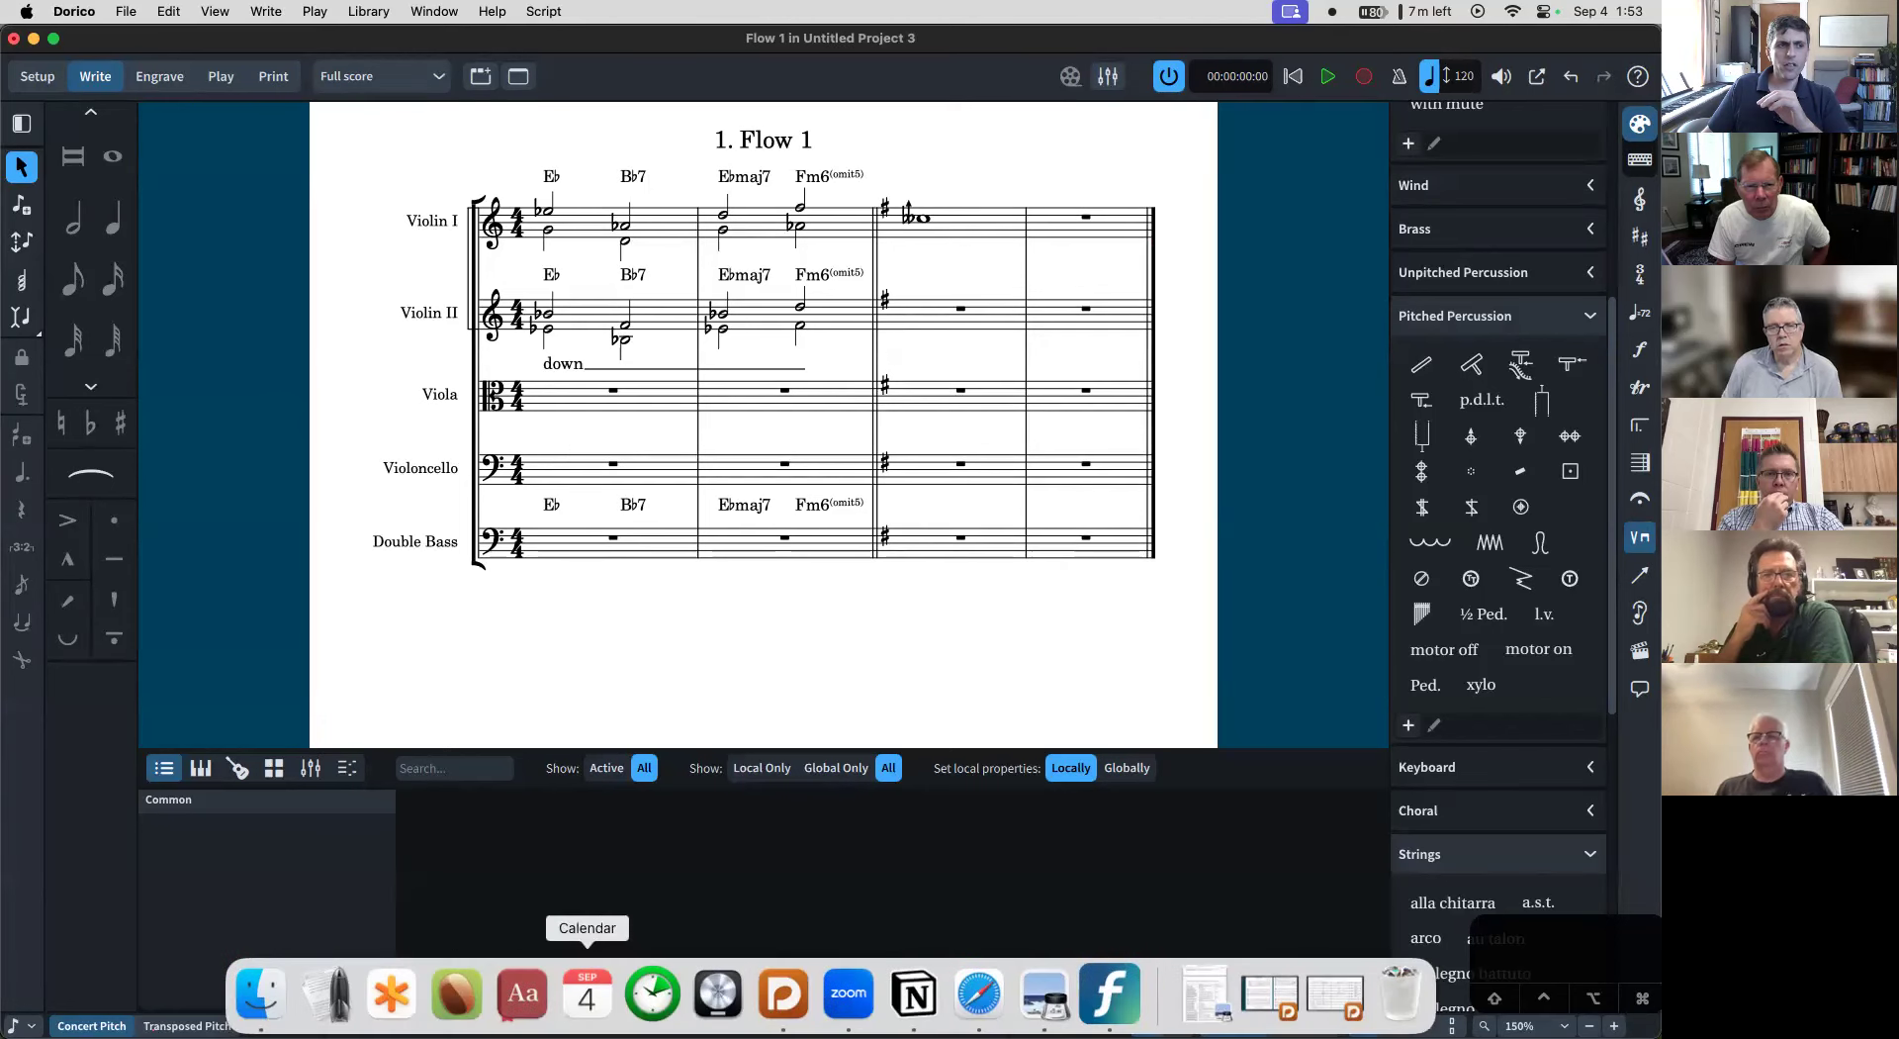
left_click(457, 994)
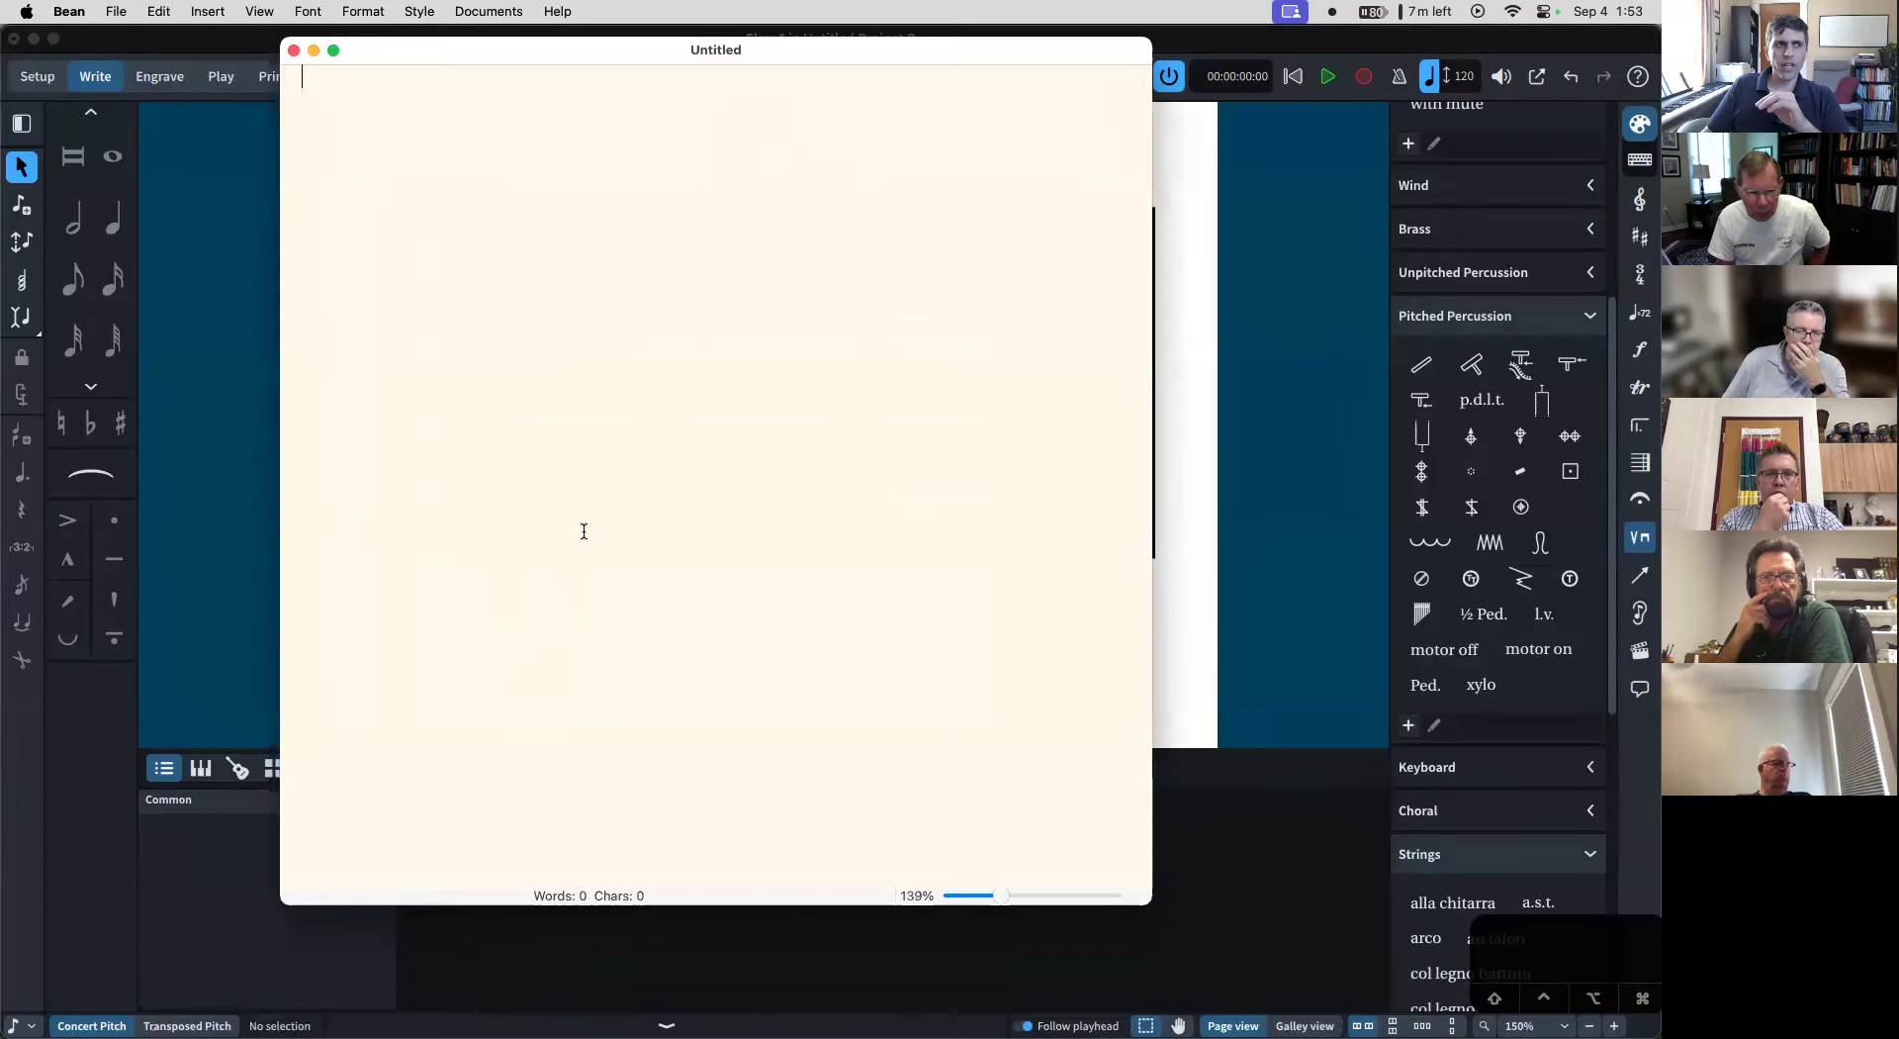
type("A ")
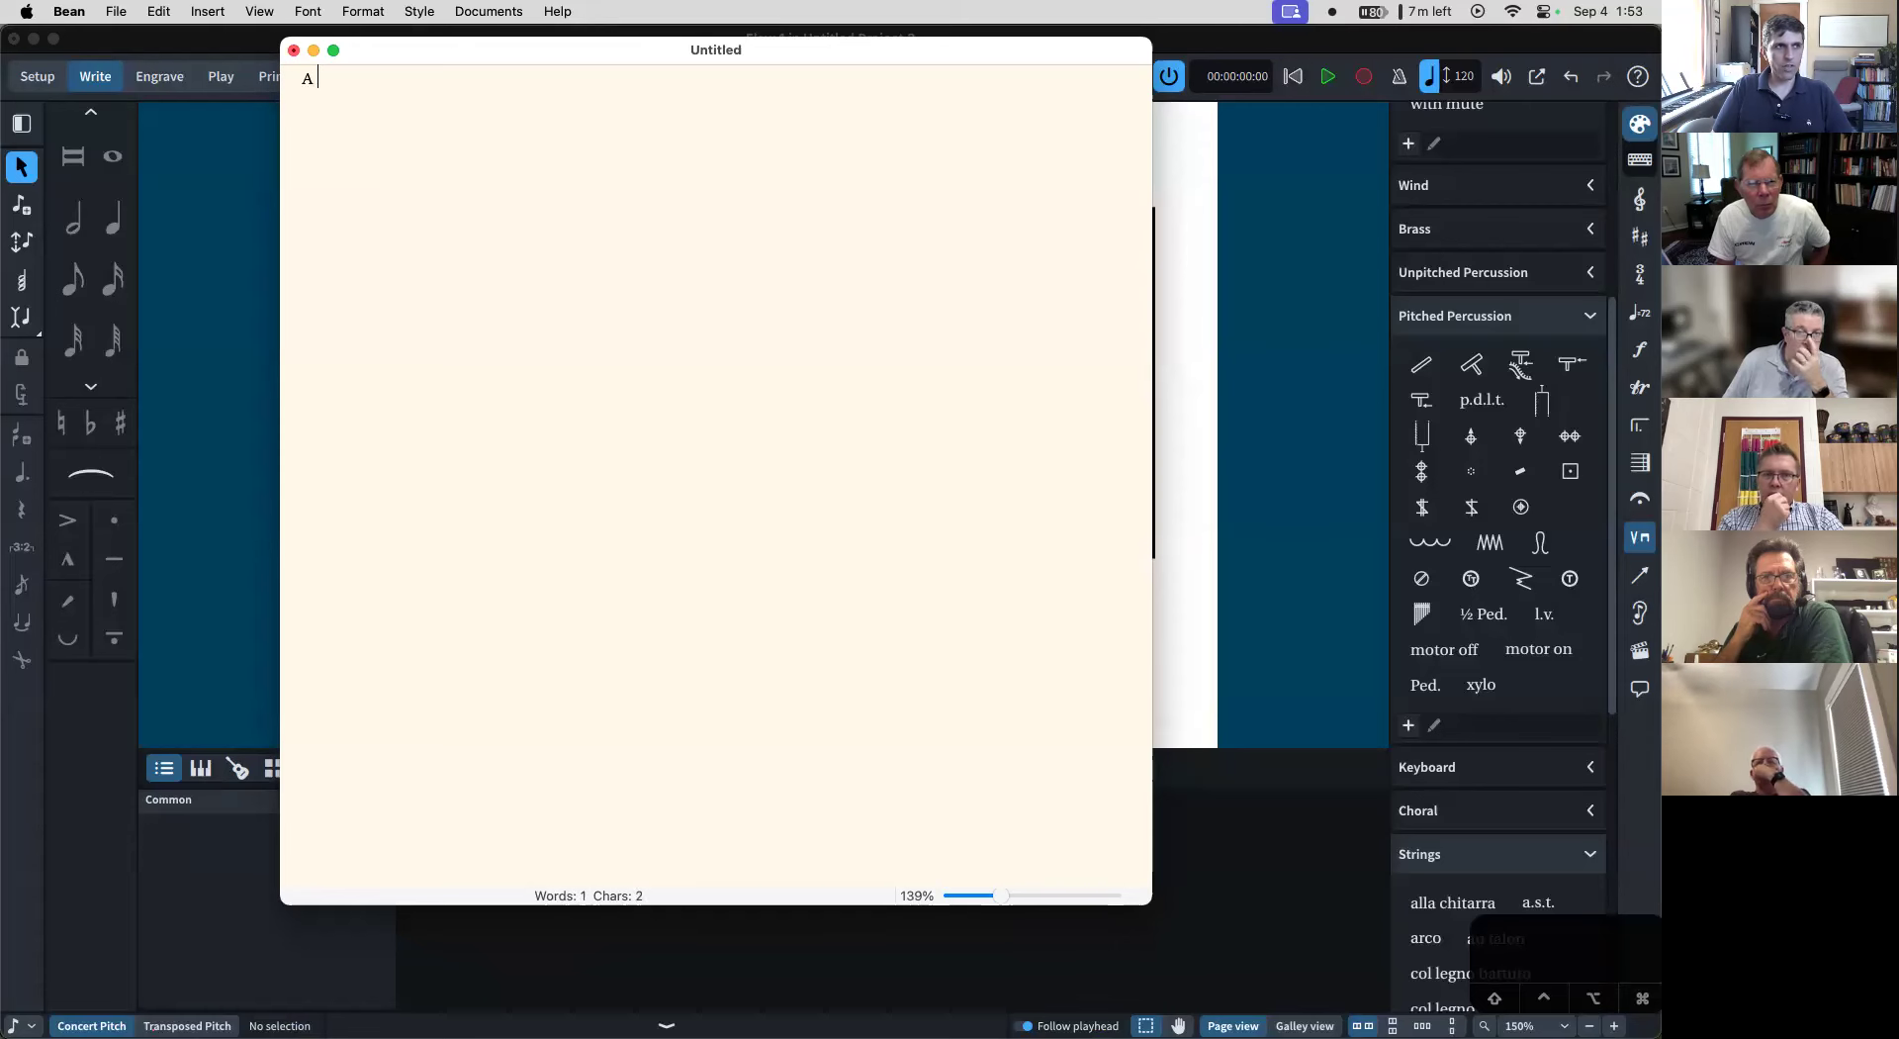
type("verse of ")
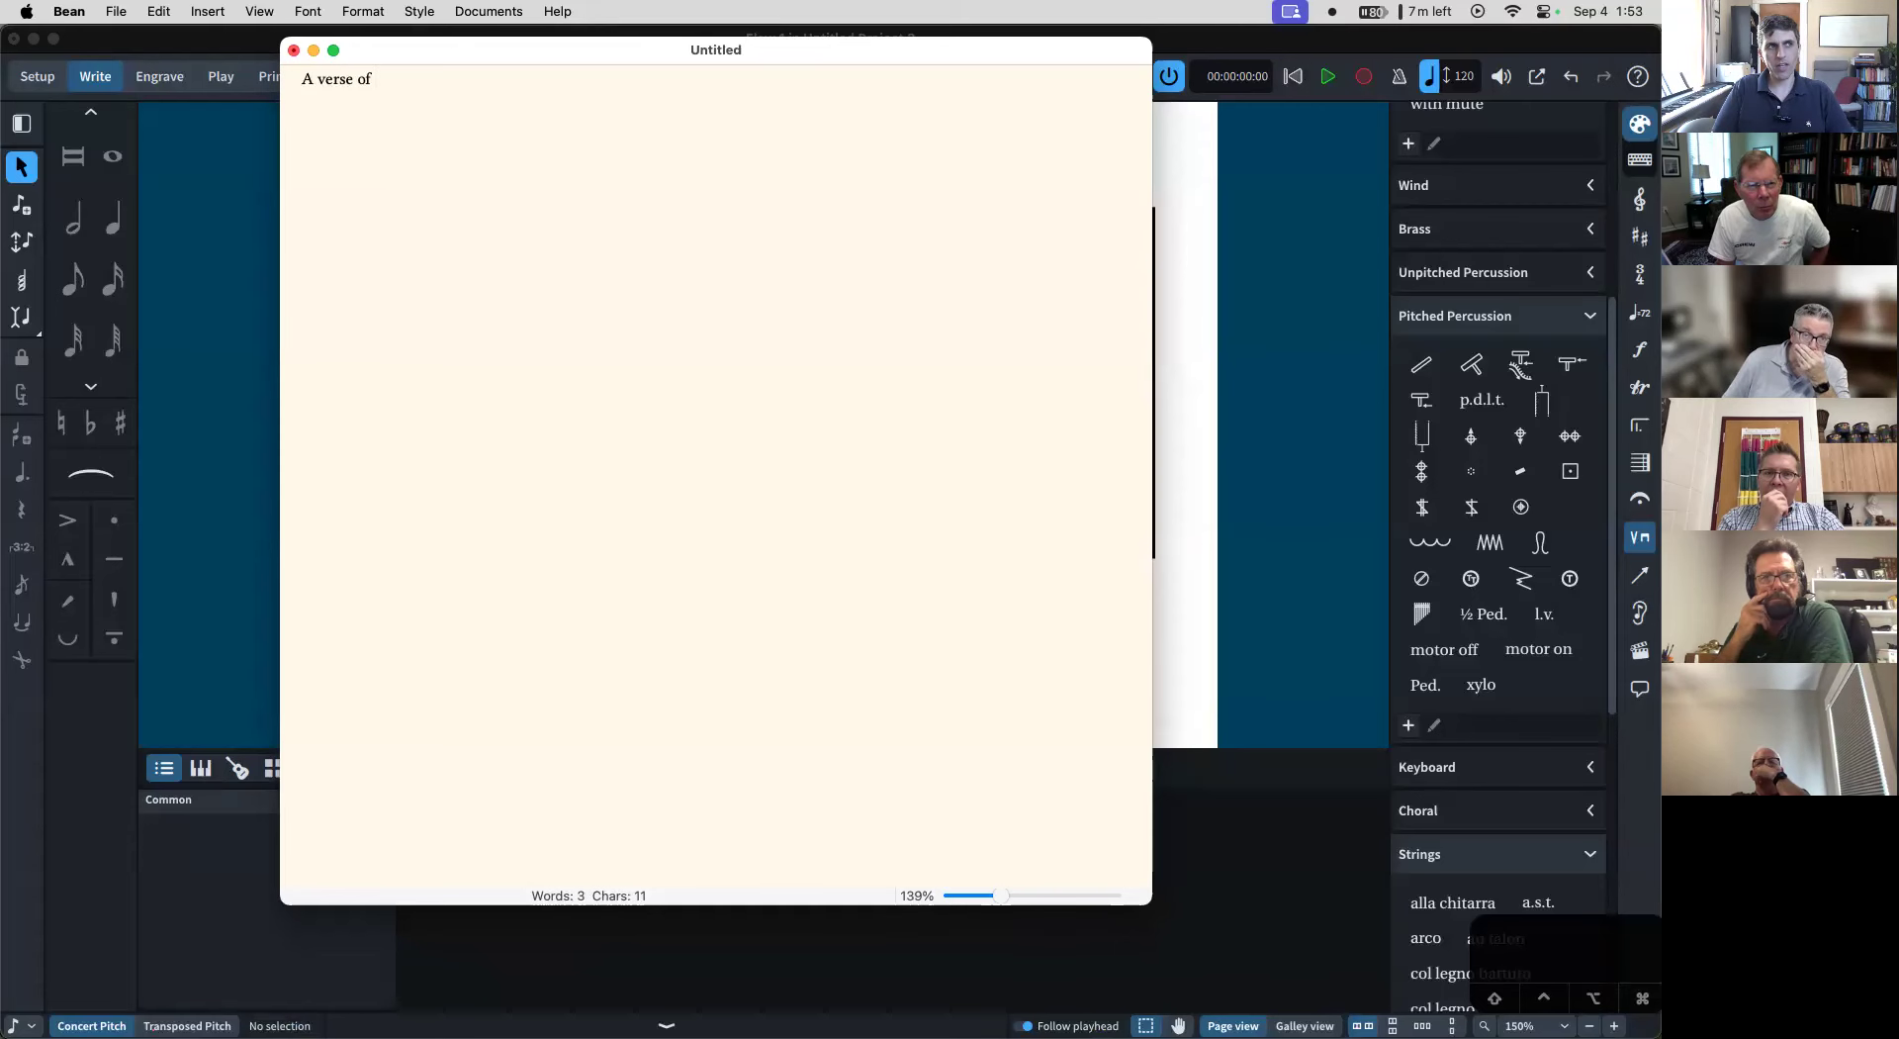
type("lyrics")
key("super+a")
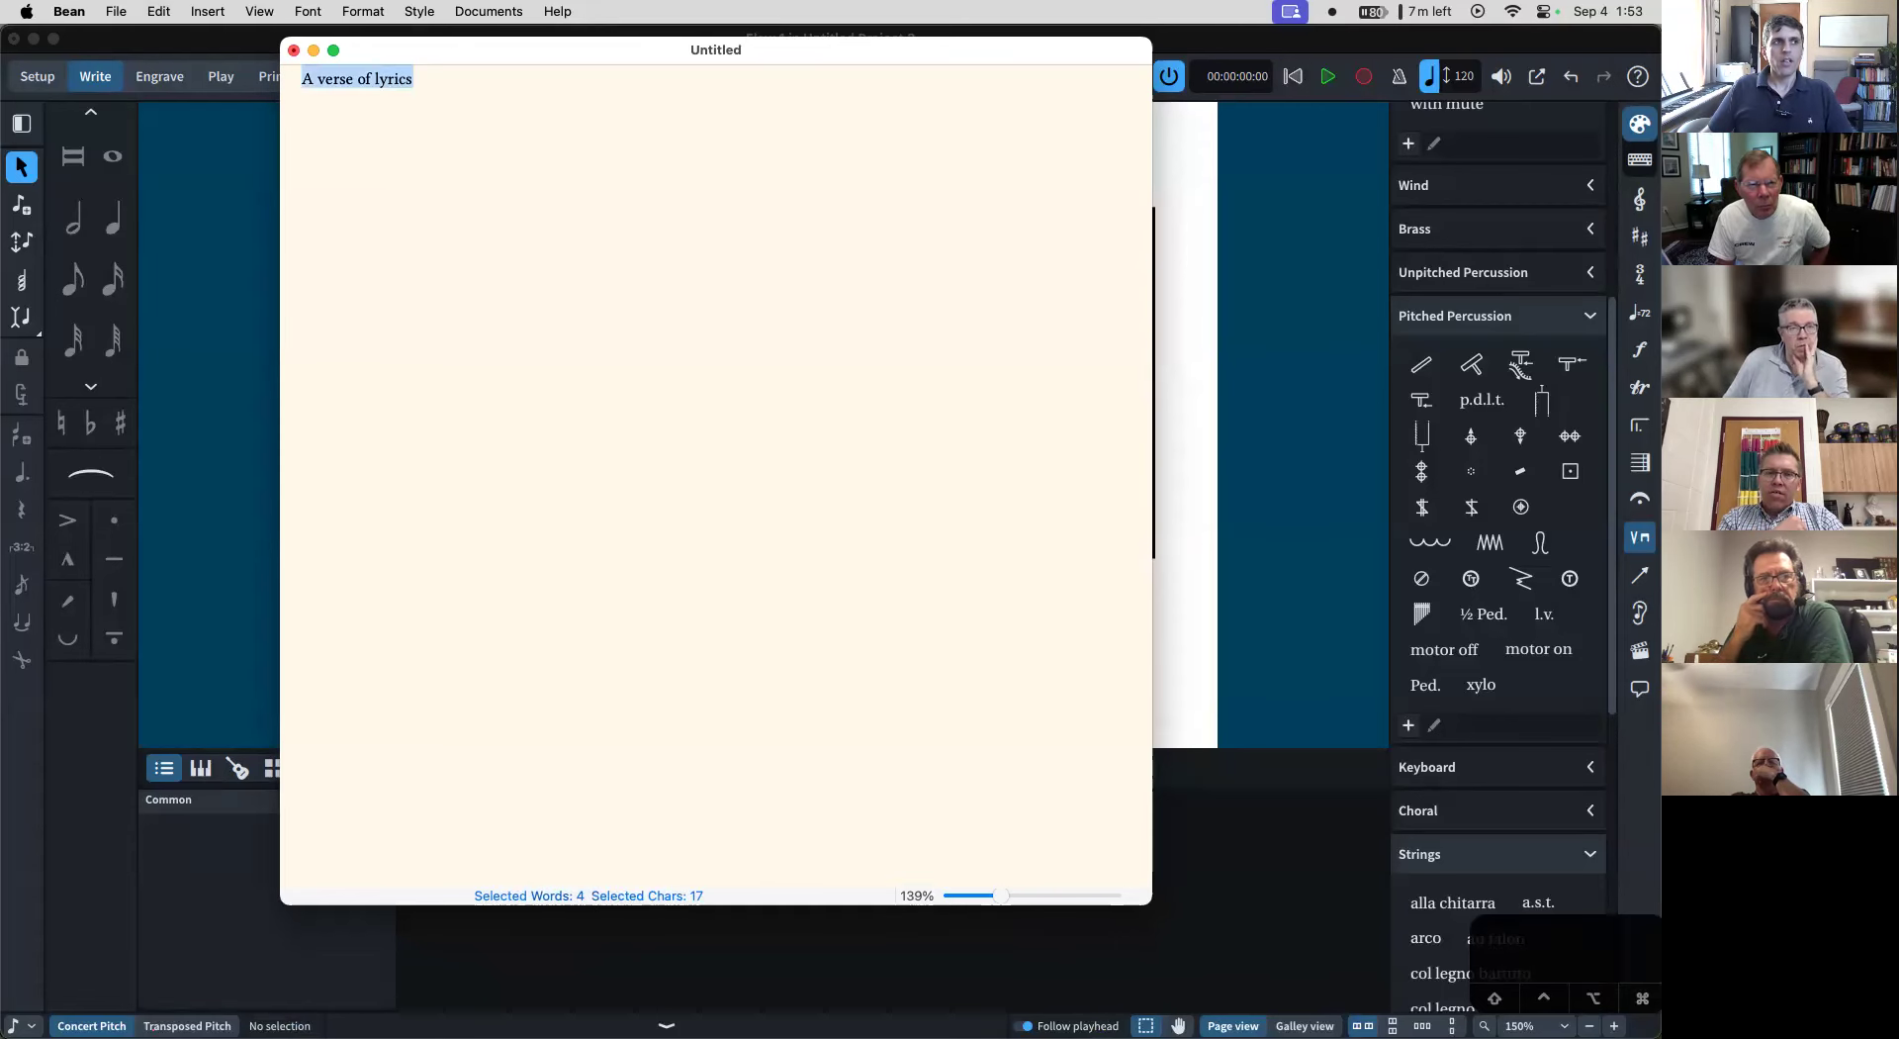
- Switch to Dorico and enter the lyrics "A verse of lyrics" on line 1 under the Violin I notes from bar 1
key("super+Tab")
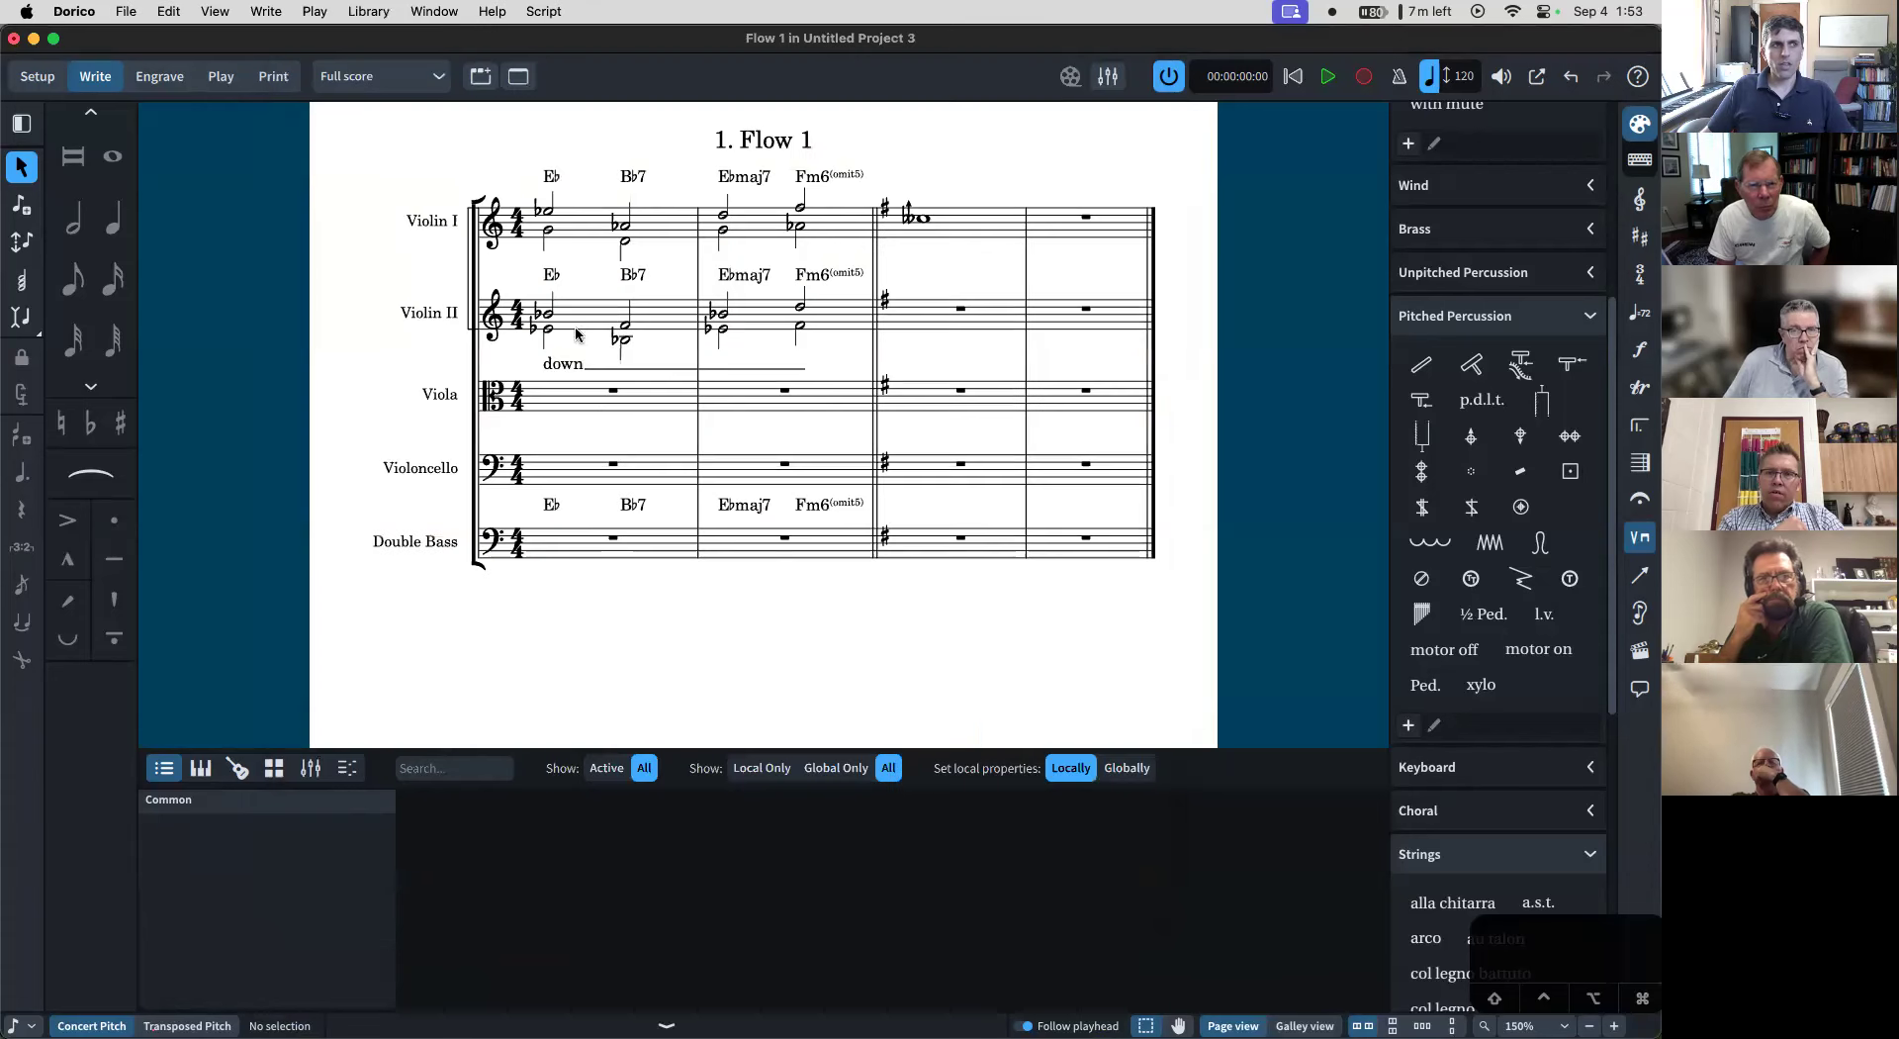
left_click(548, 232)
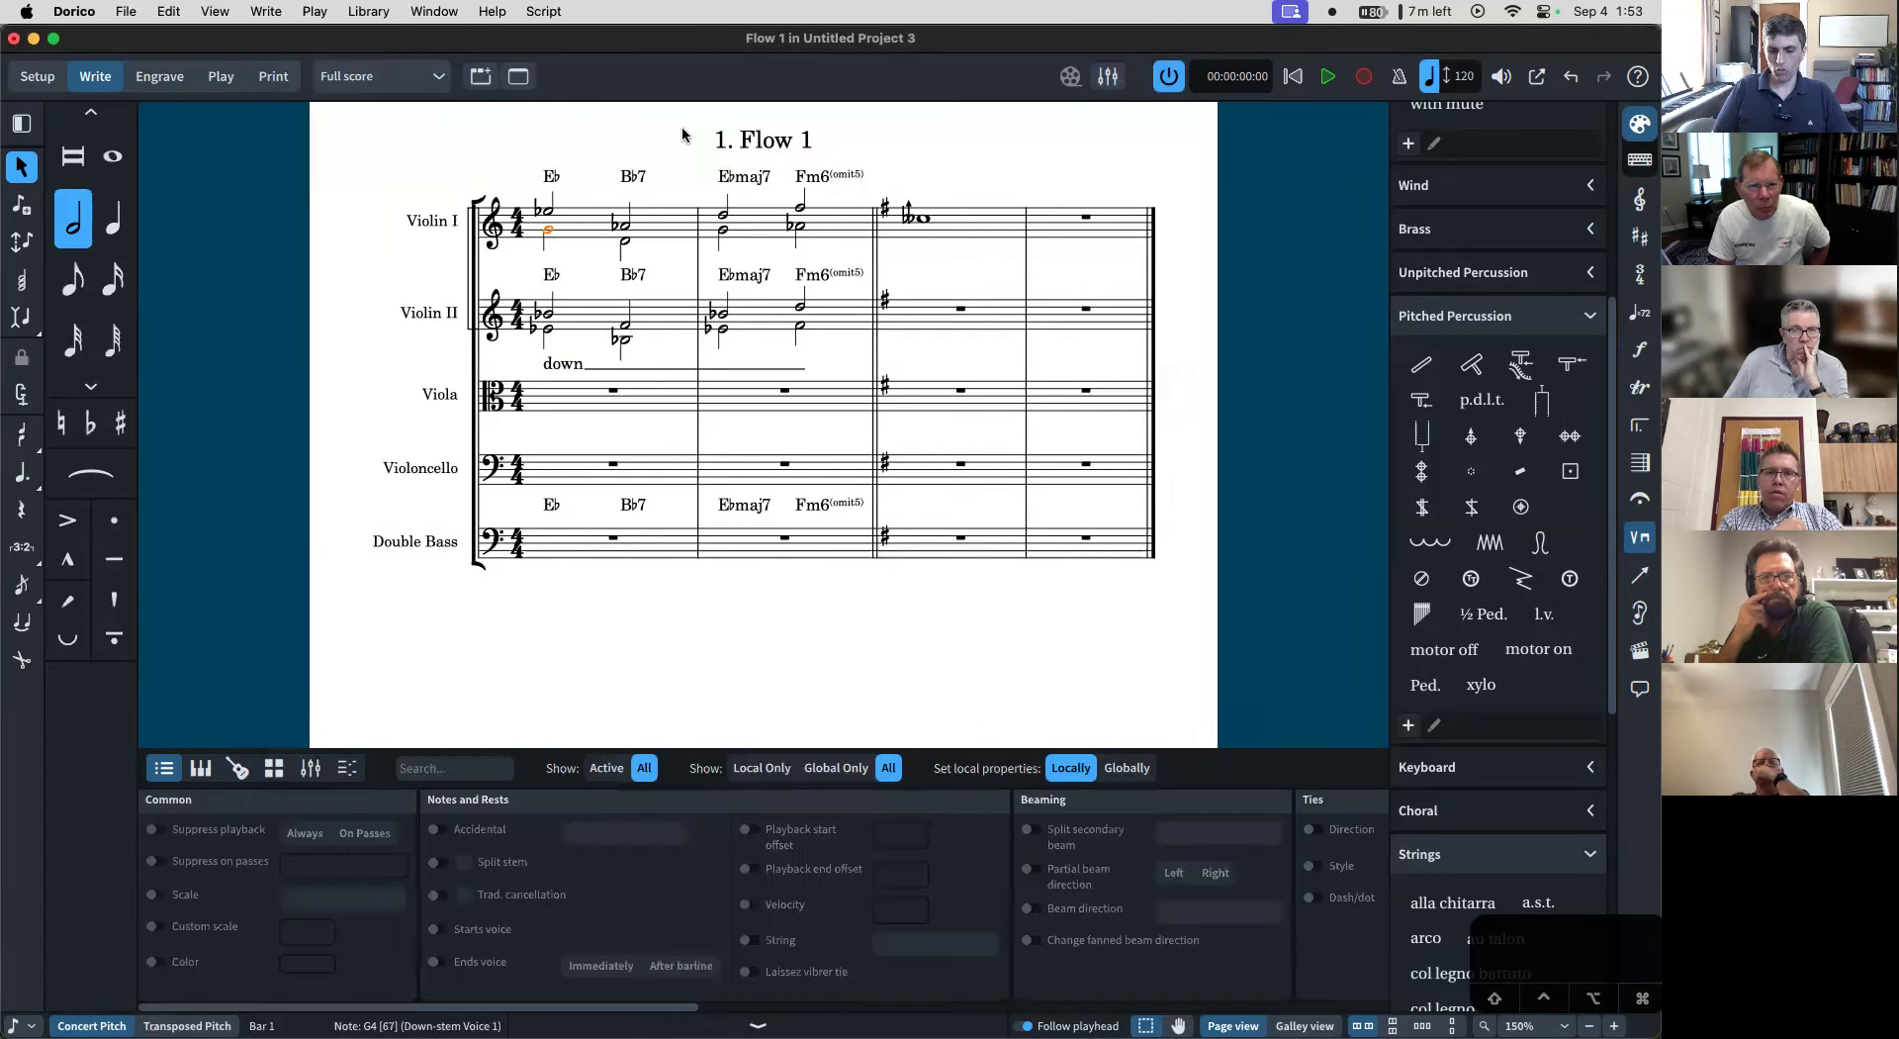
key("super+l")
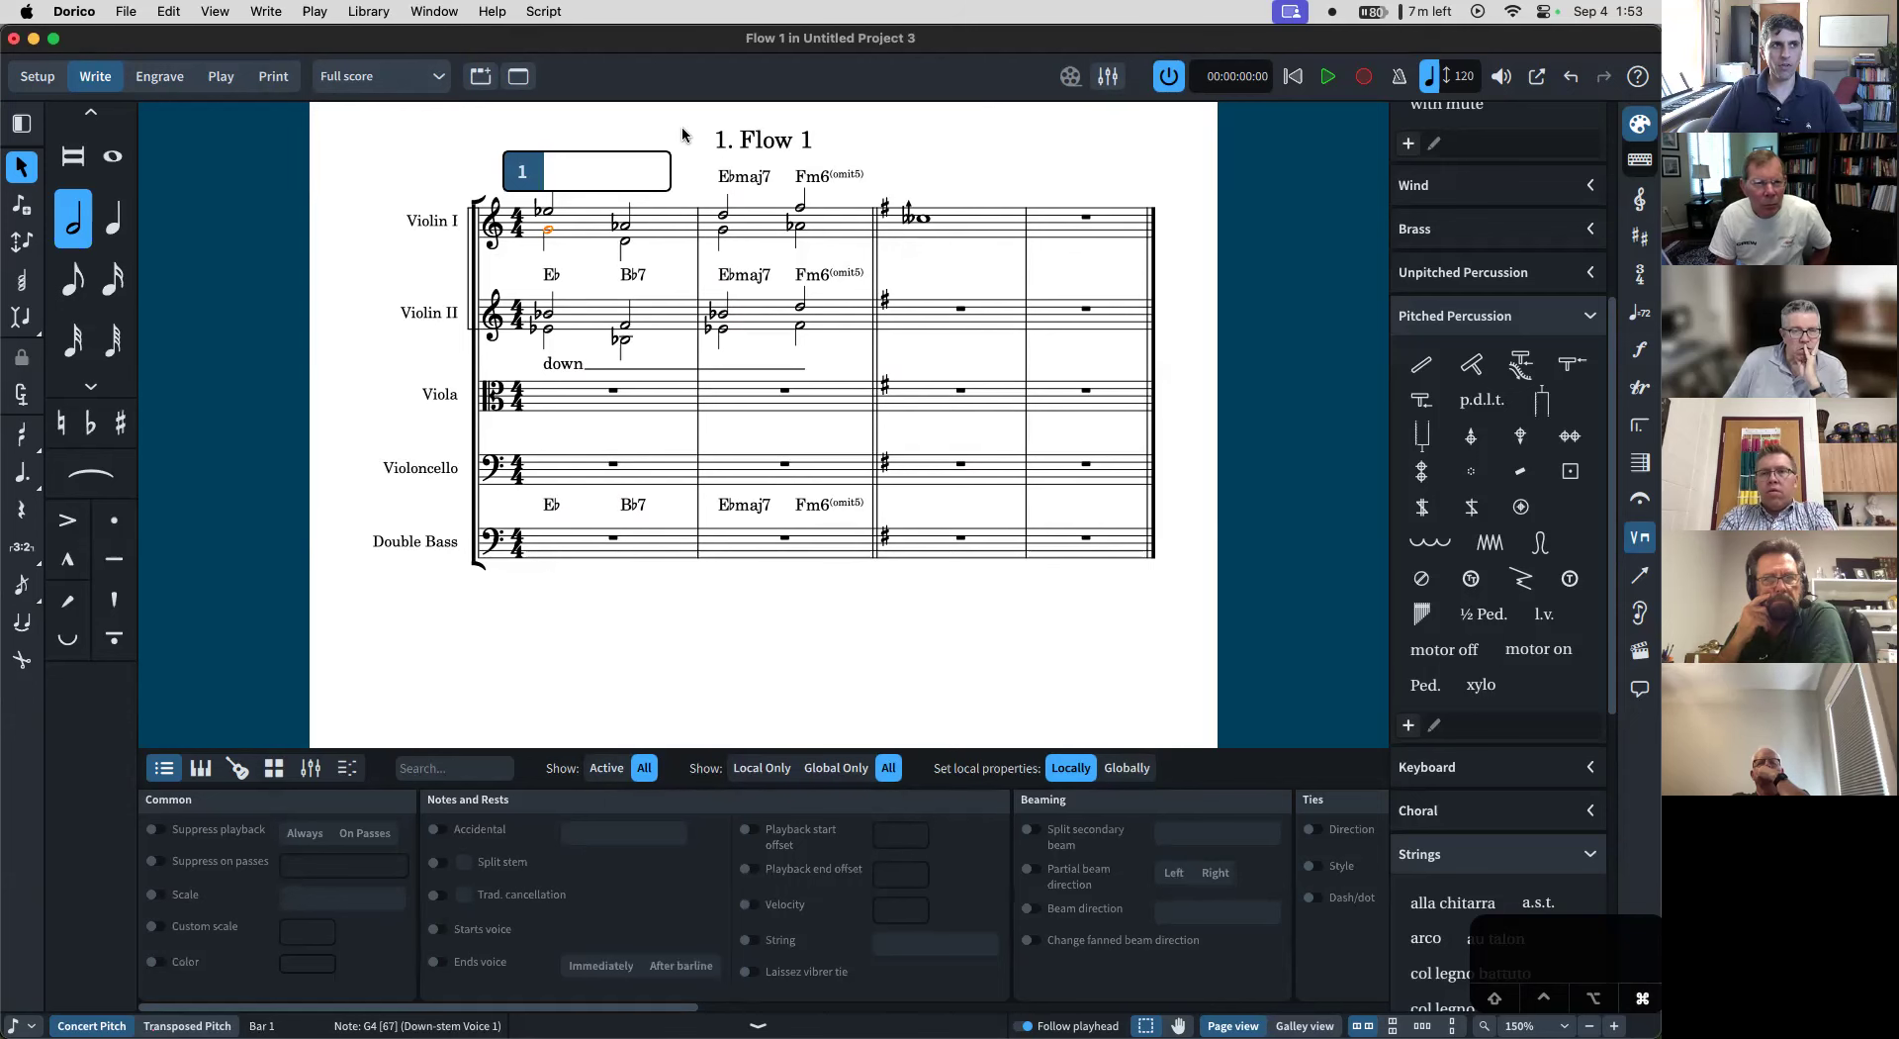
type("A")
type("verse")
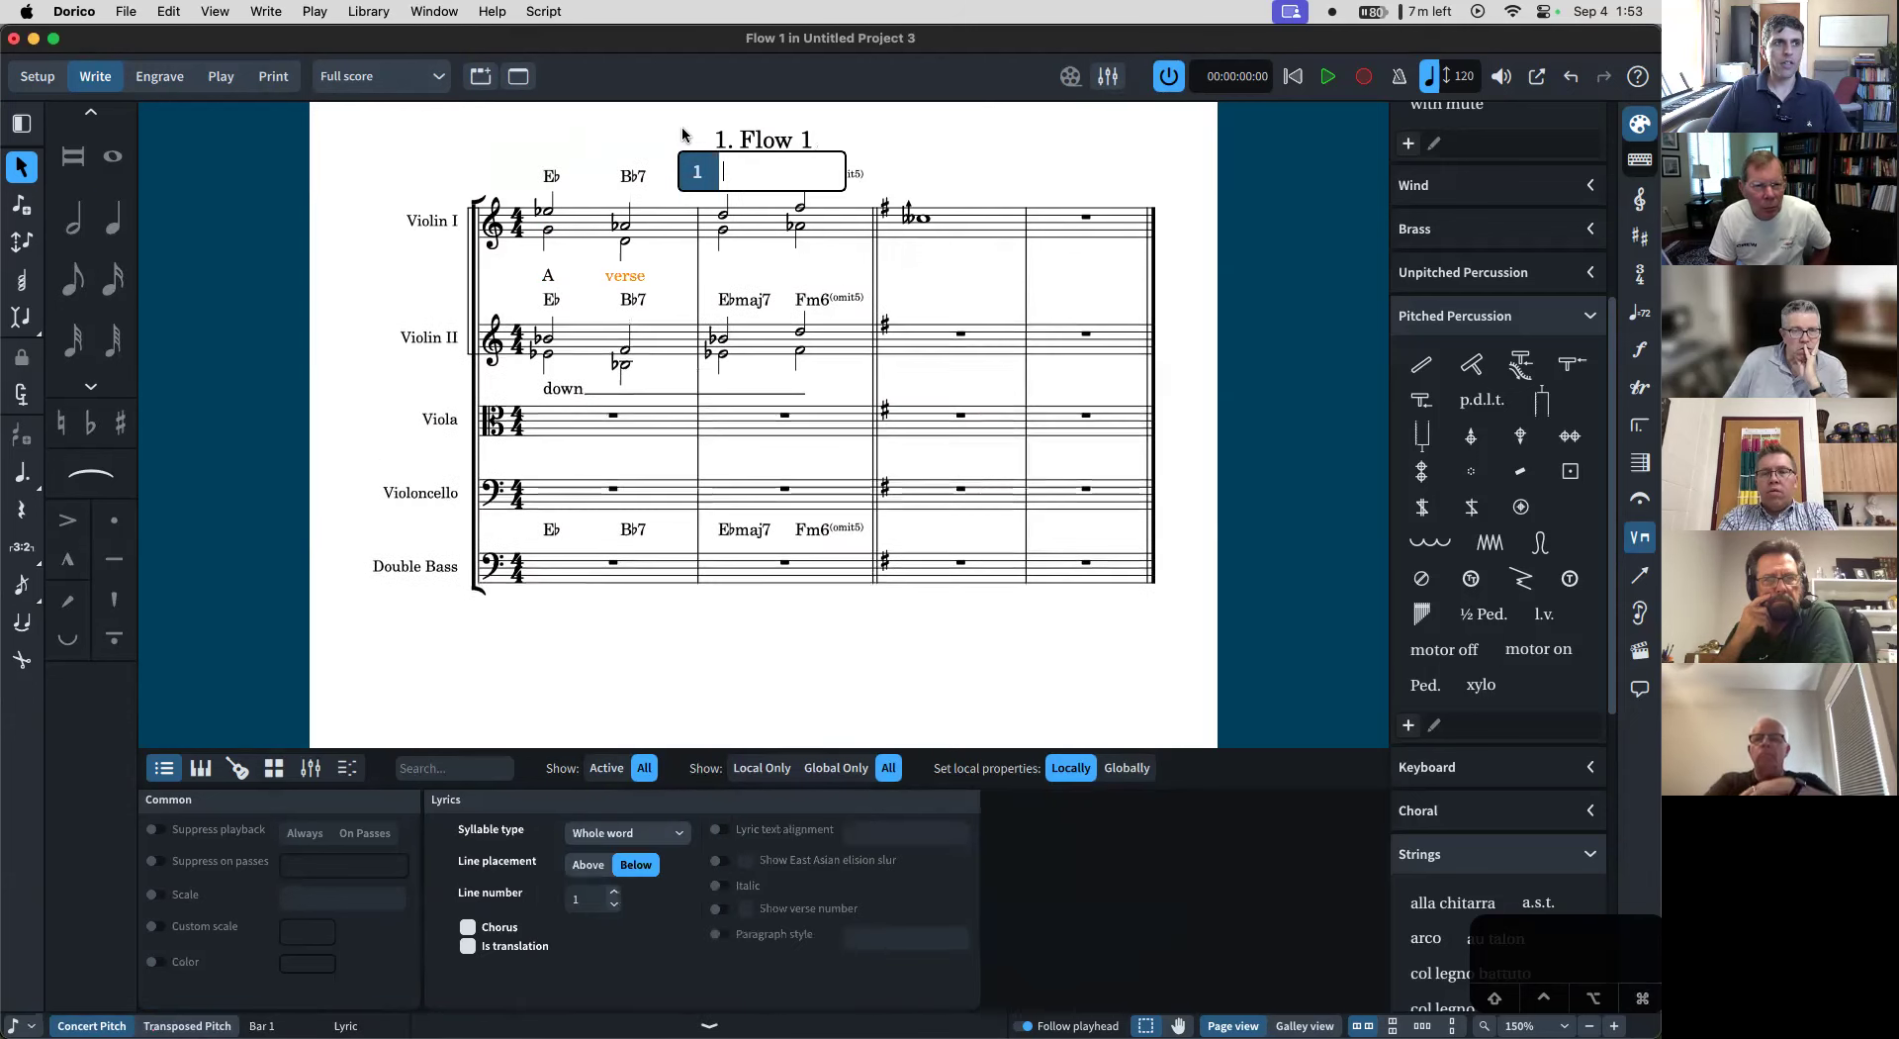
type("of")
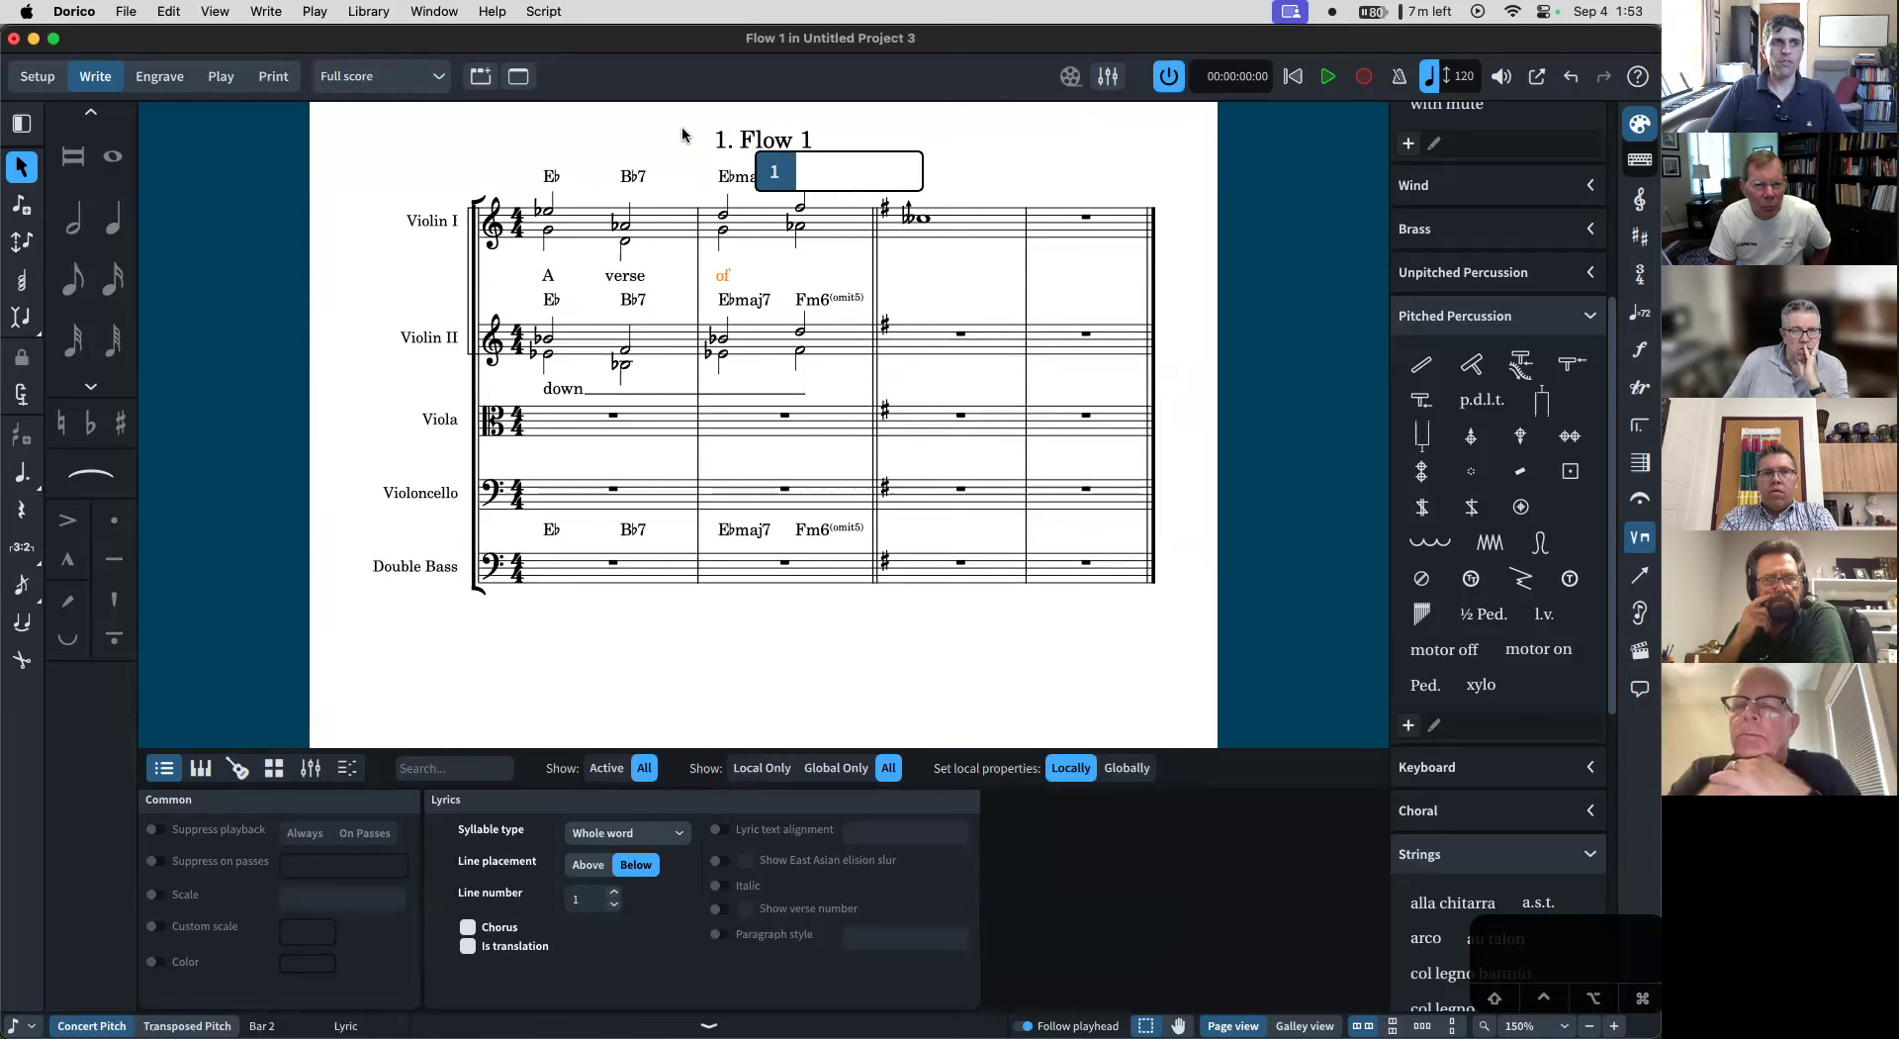
type("lyrics")
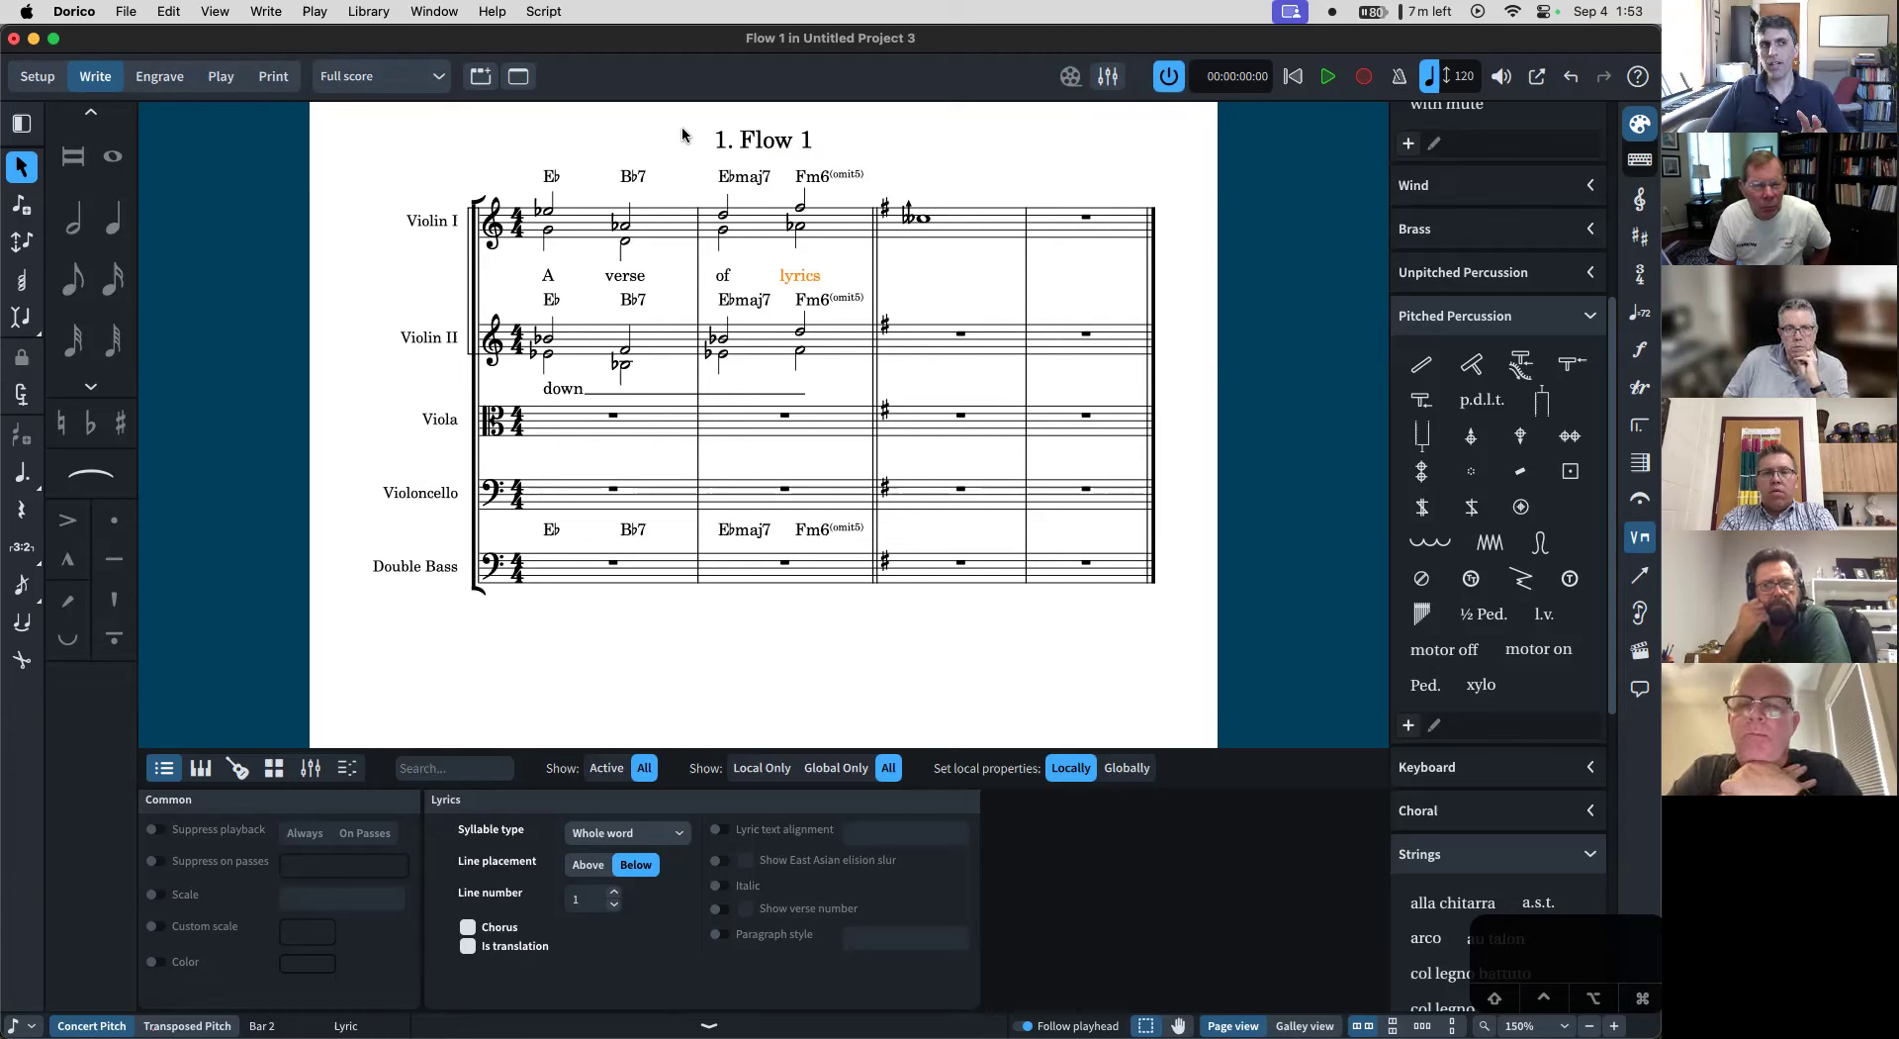
key("Return")
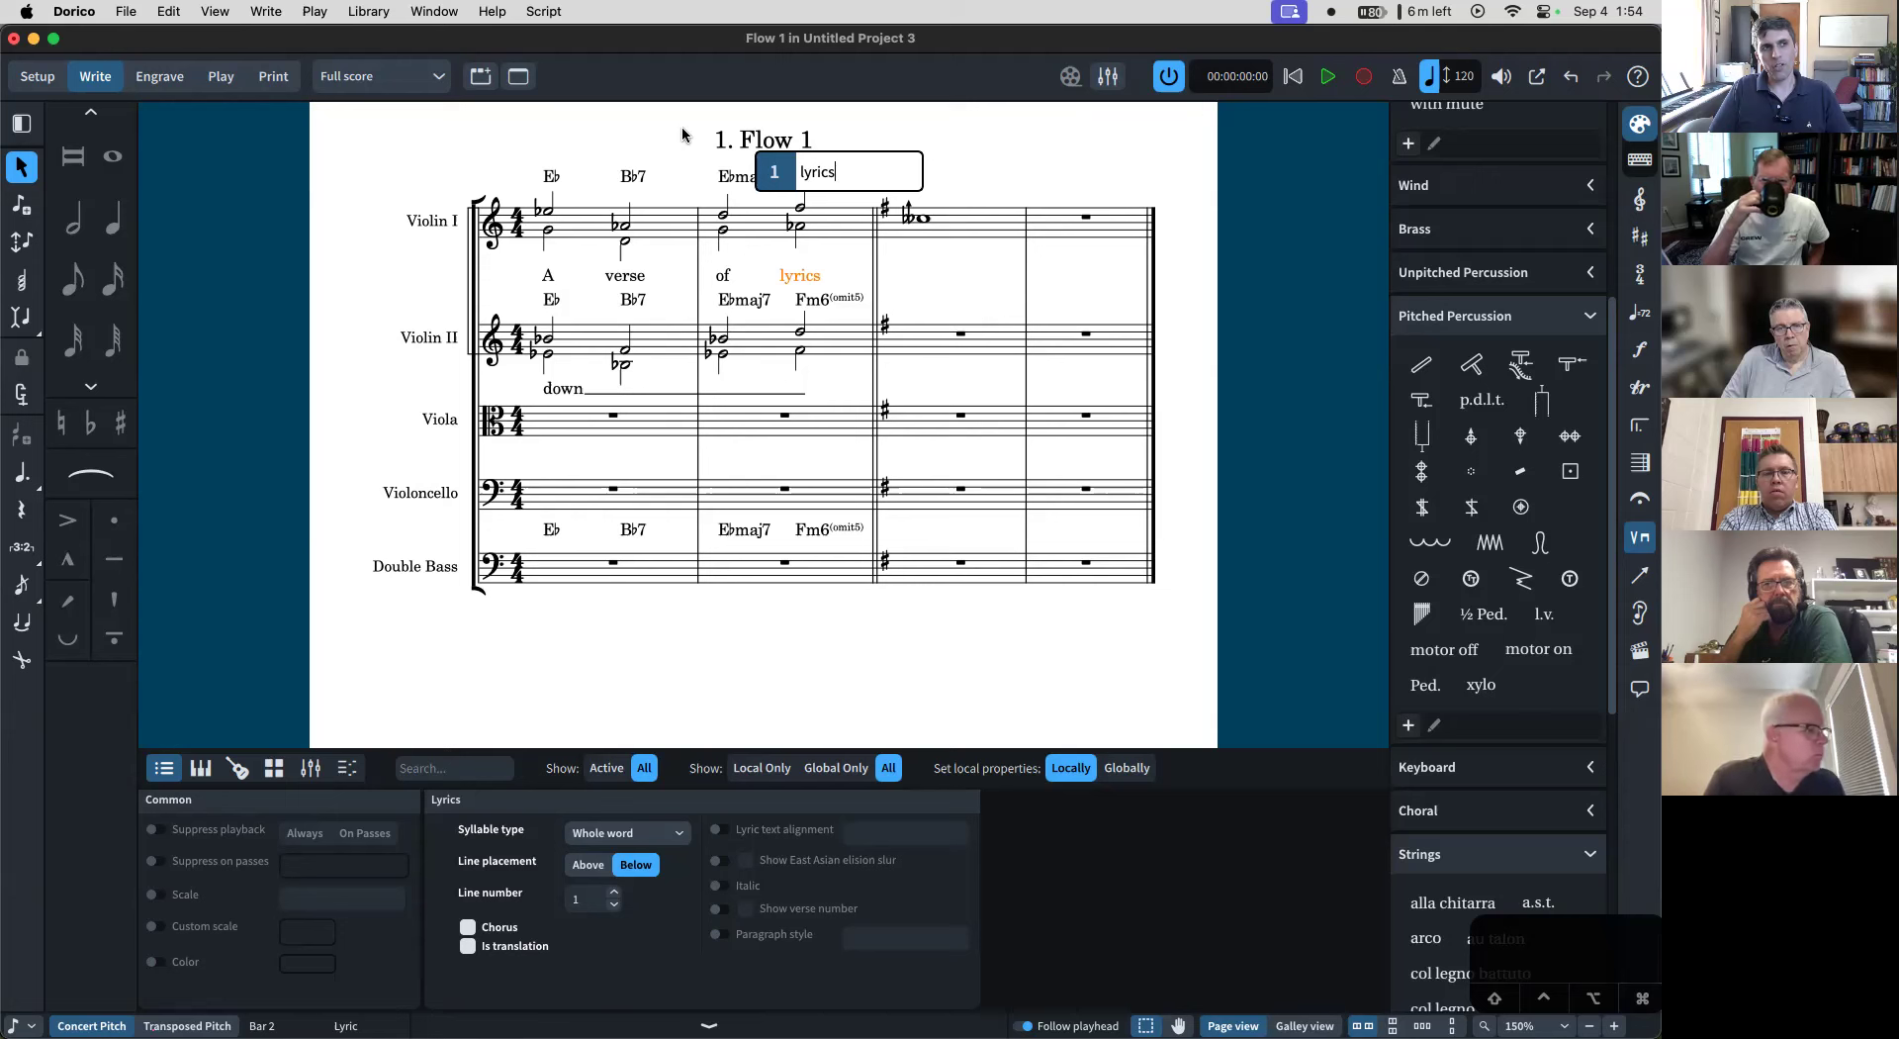
- Shorten the last Violin I lyric in bar 2 to the hyphenated syllable "ly"
key("BackSpace")
key("BackSpace")
key("BackSpace")
key("BackSpace")
type("-")
key("Return")
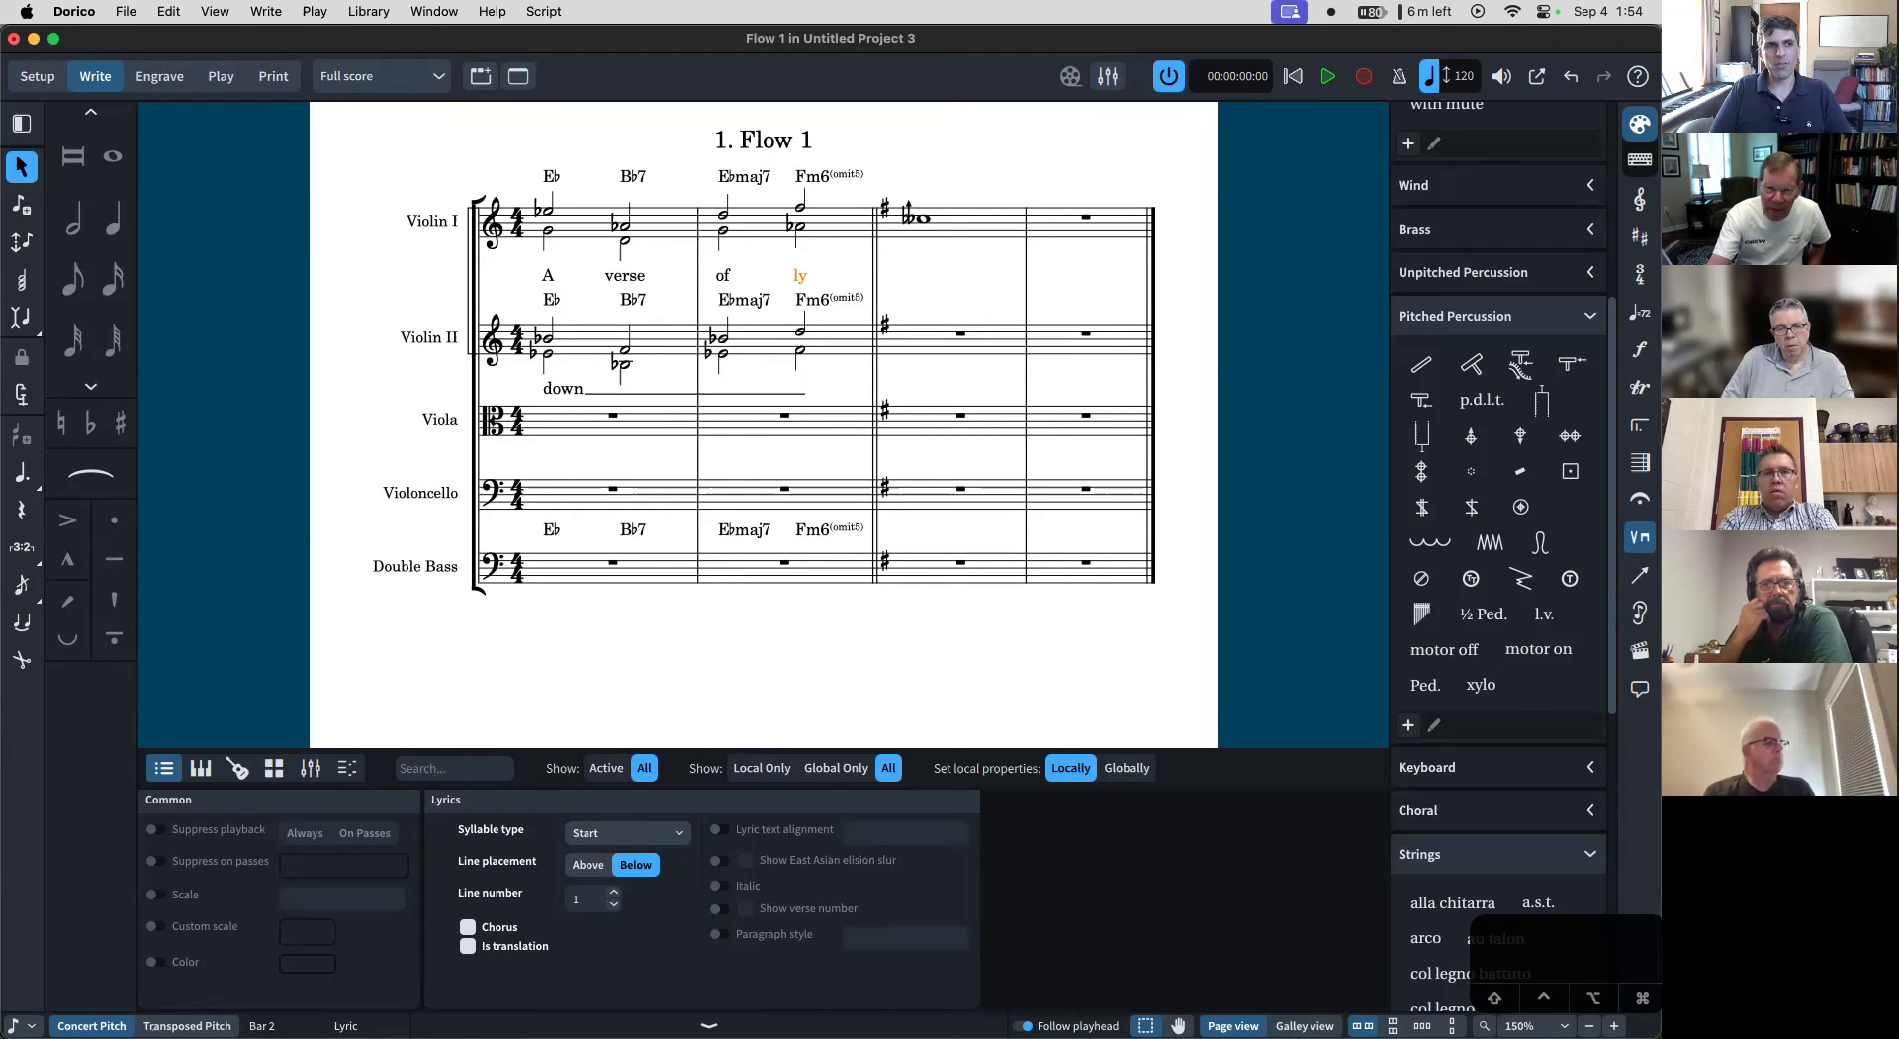
- Repeat Violin I's last down-stem note of bar 2 at the start of bar 3
key("shift+q")
key("Escape")
left_click(723, 275)
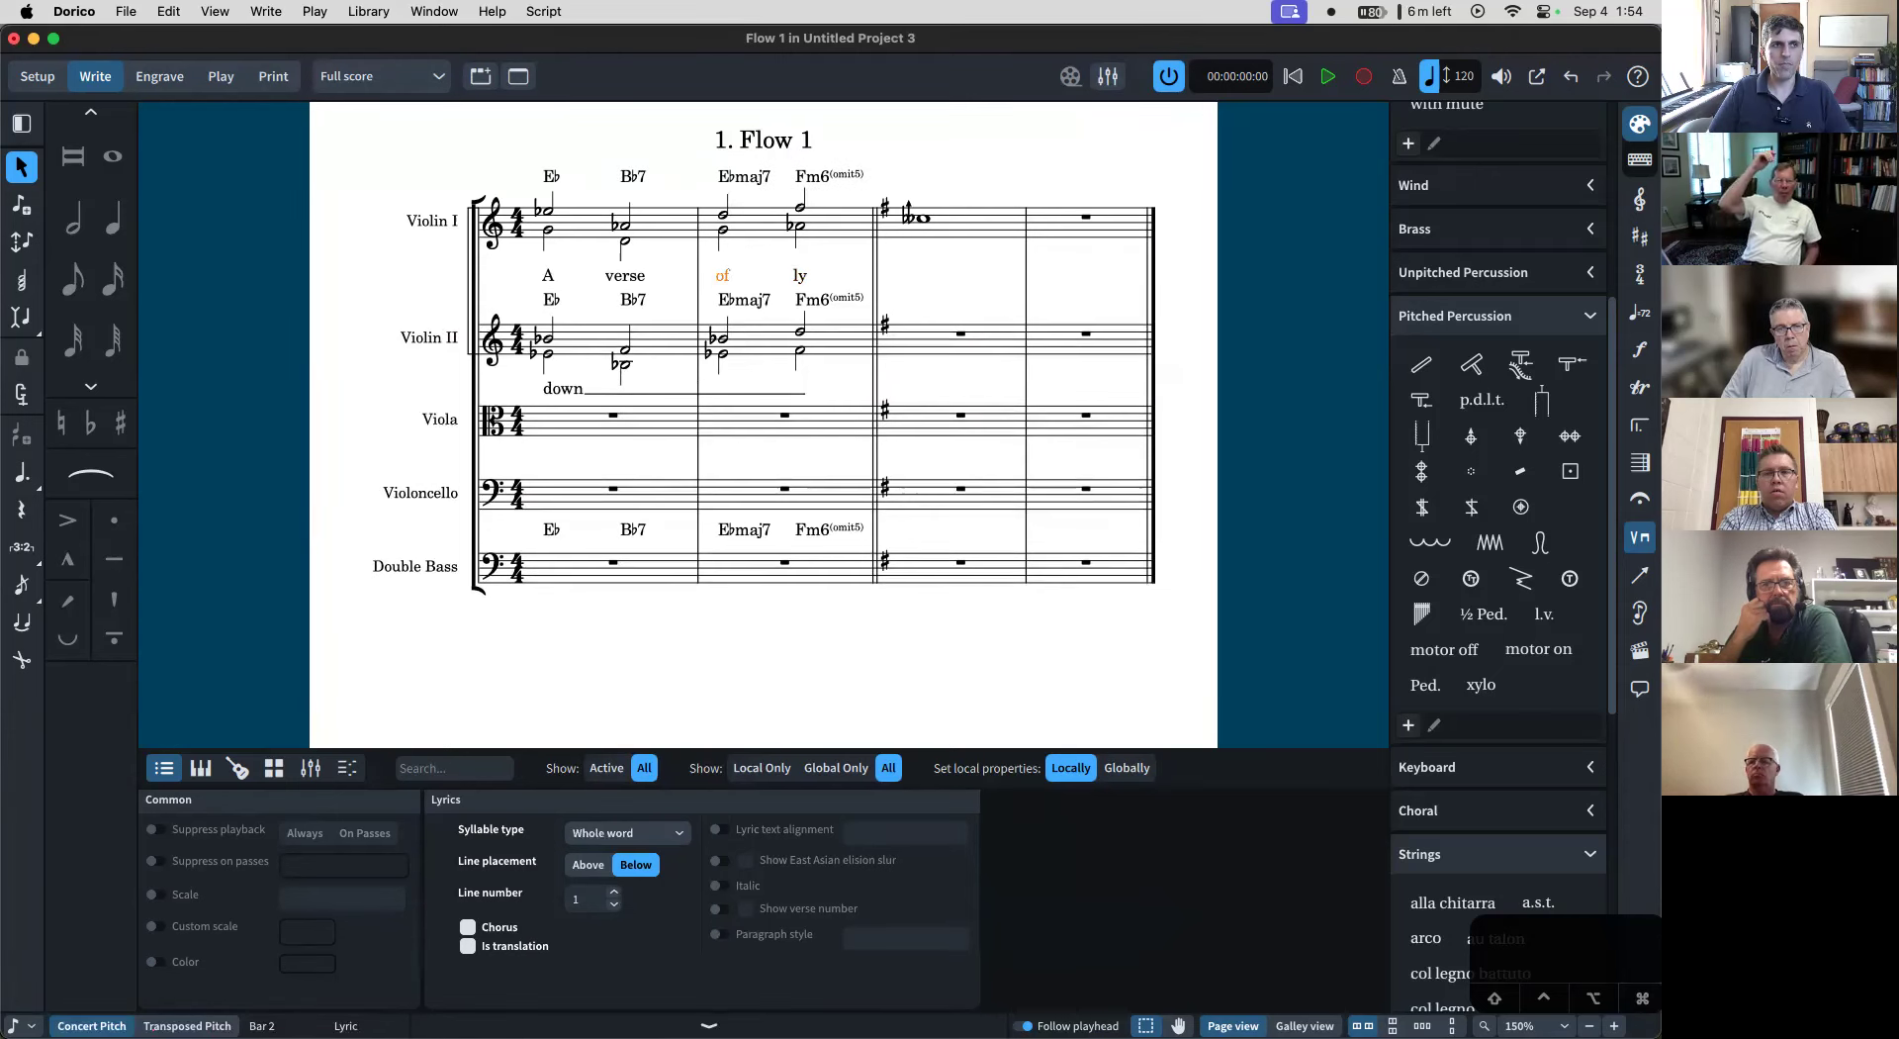
key("shift+q")
left_click(800, 275)
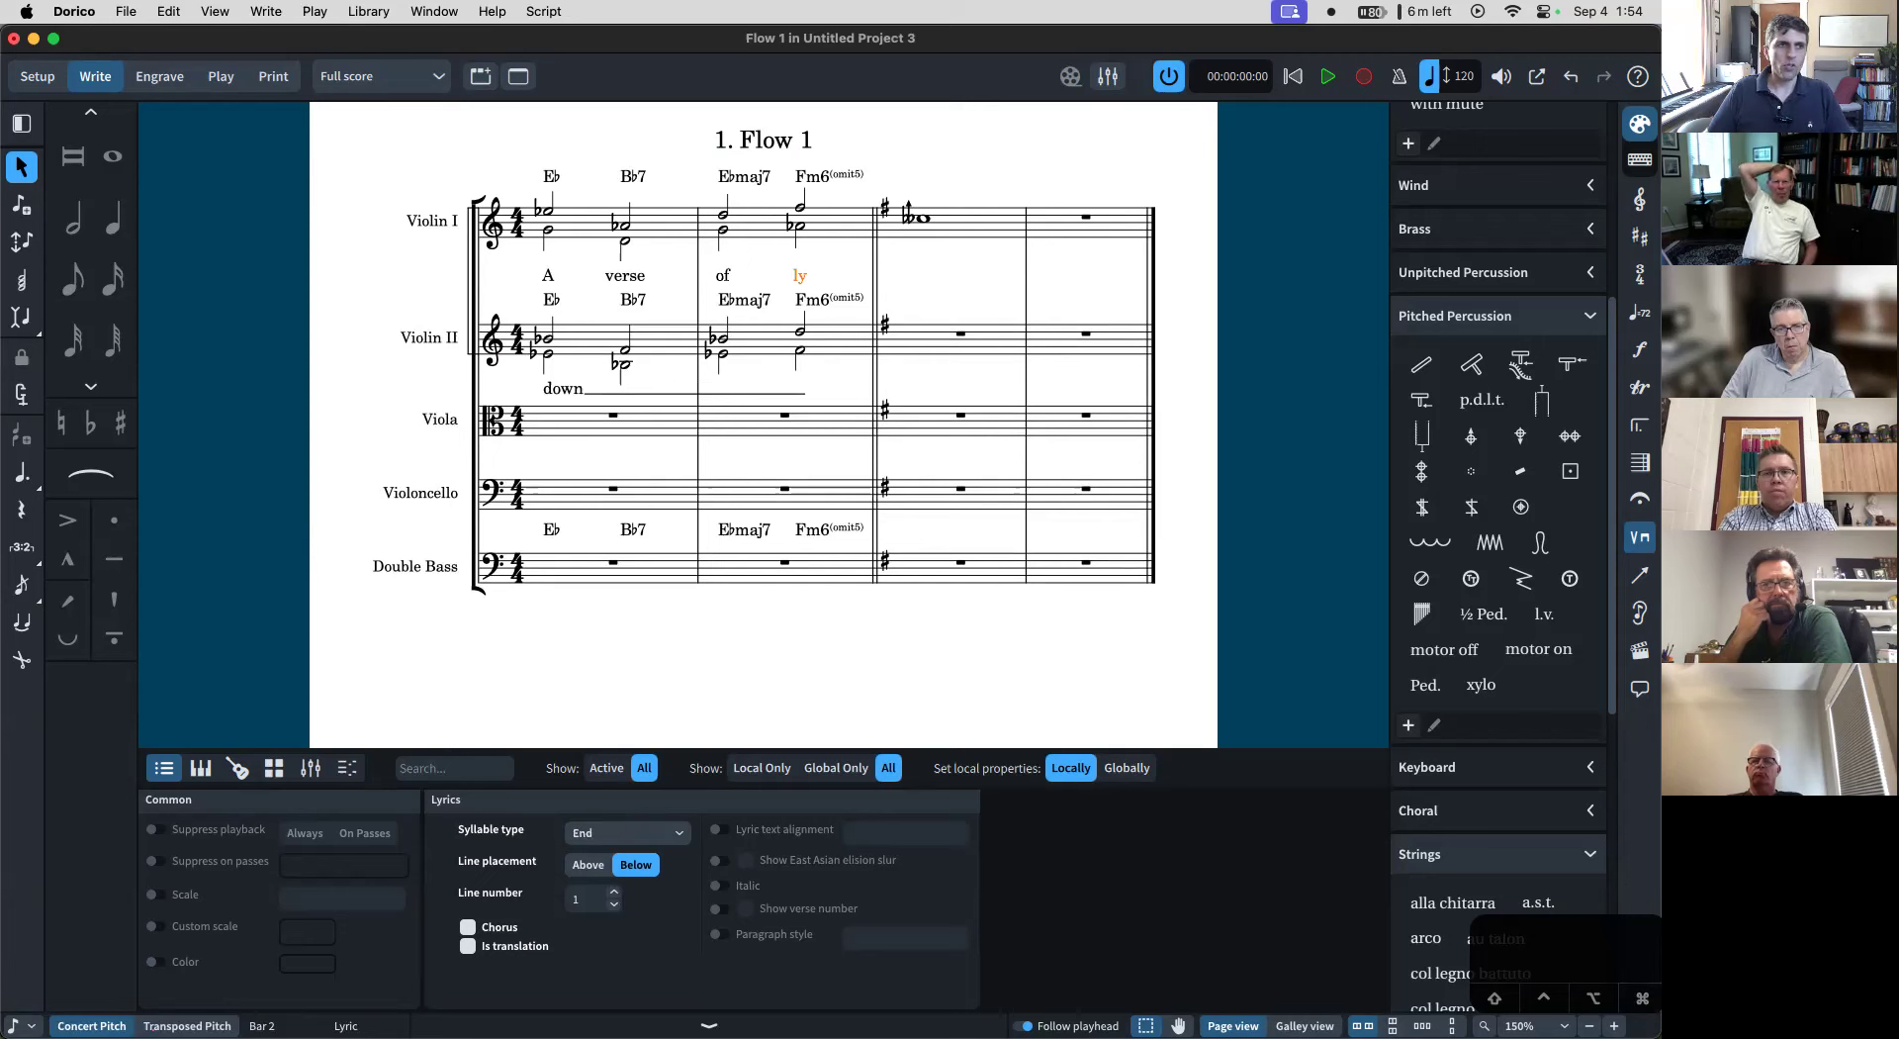
left_click(801, 226)
key("r")
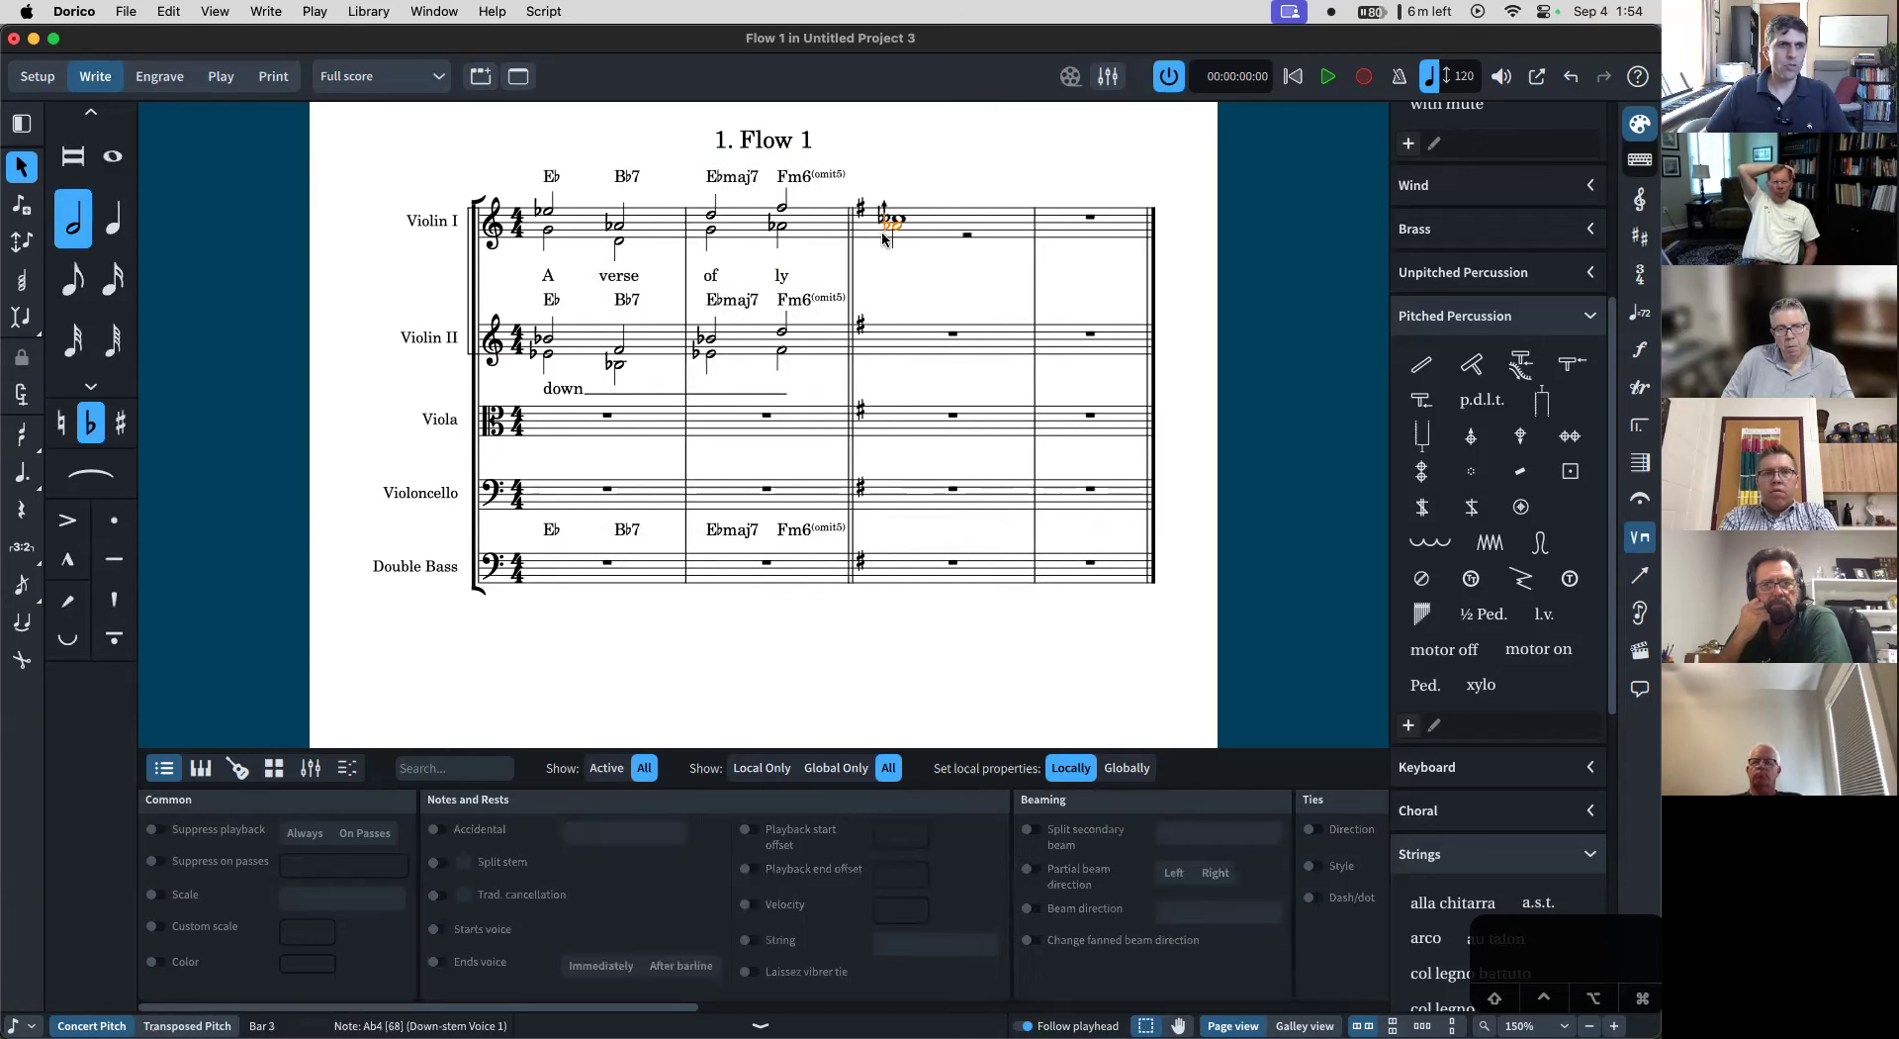
- Hyphenate the Violin I syllable "ly" and add the closing syllable "rics" under the first note of bar 3
left_click(786, 281)
key("shift+l")
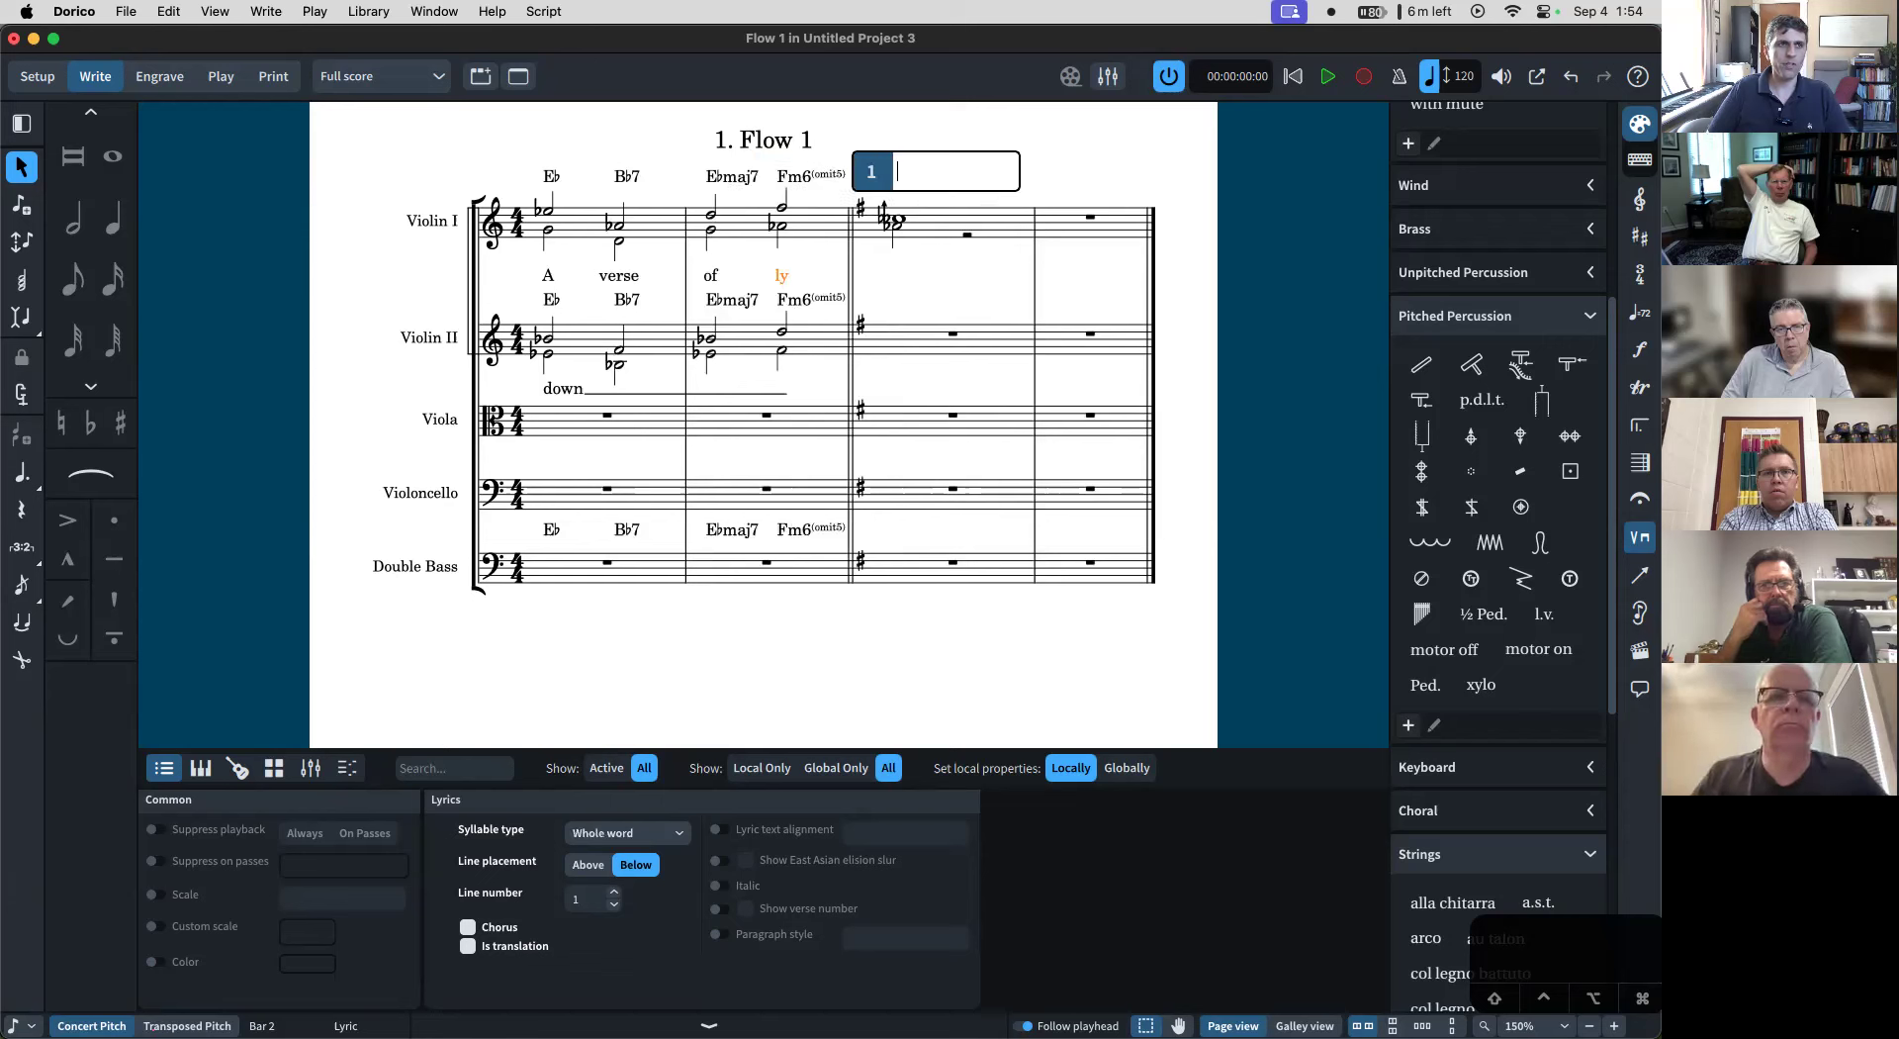
key("shift+space")
type("-")
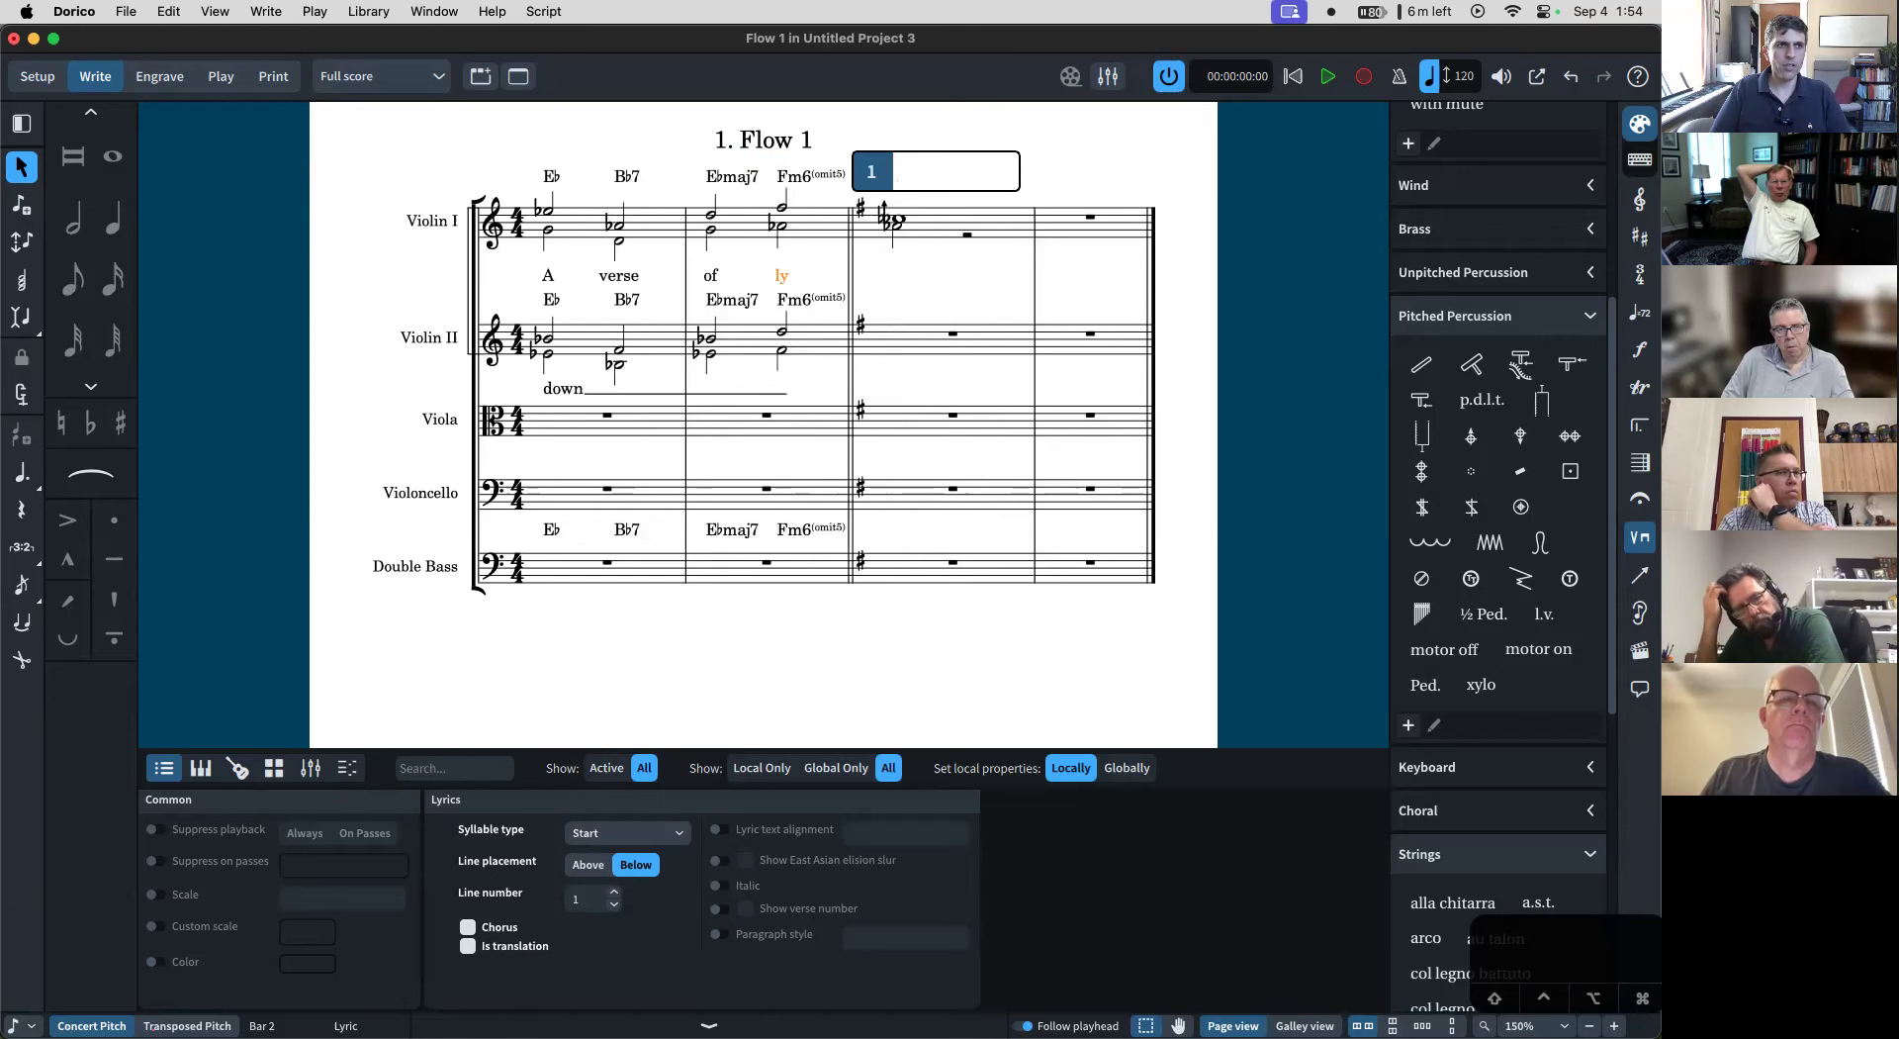
key("Return")
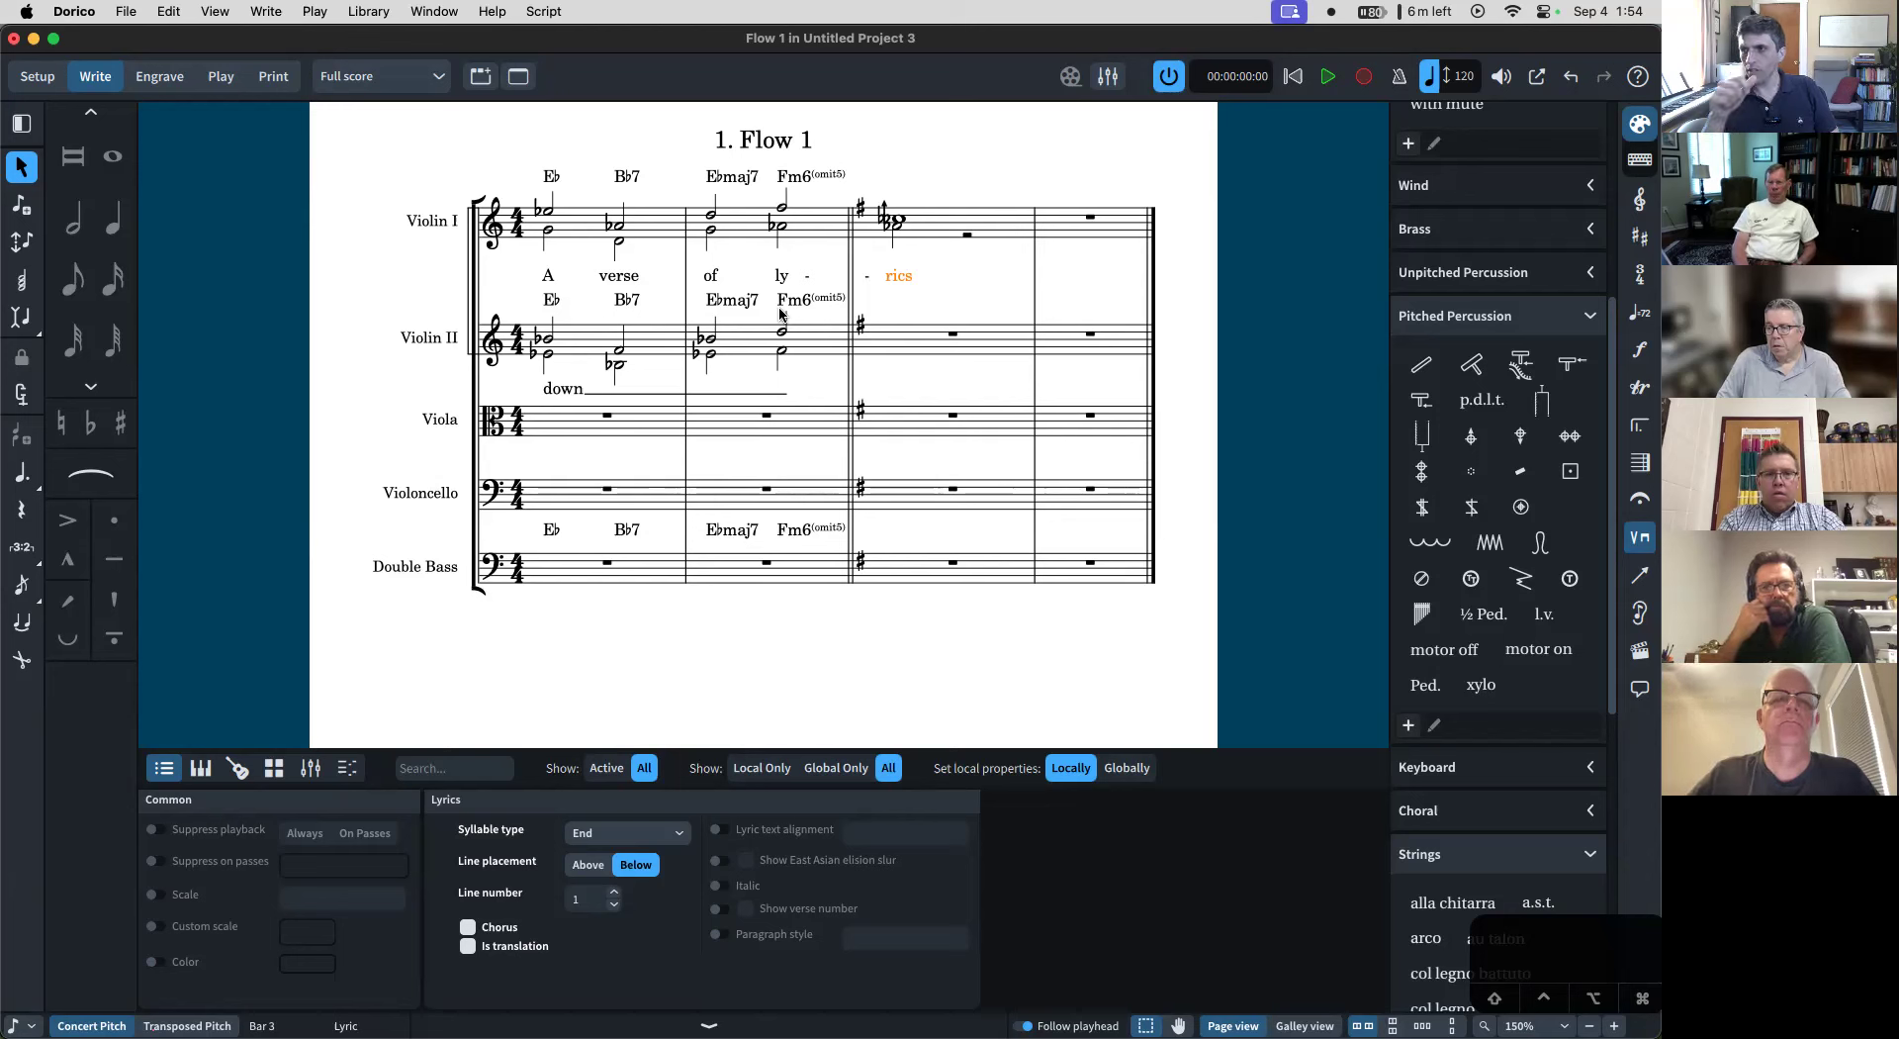
- Replace the Violin II lyric "down" with "word", extending its line through the last note of bar 2
left_click(583, 389)
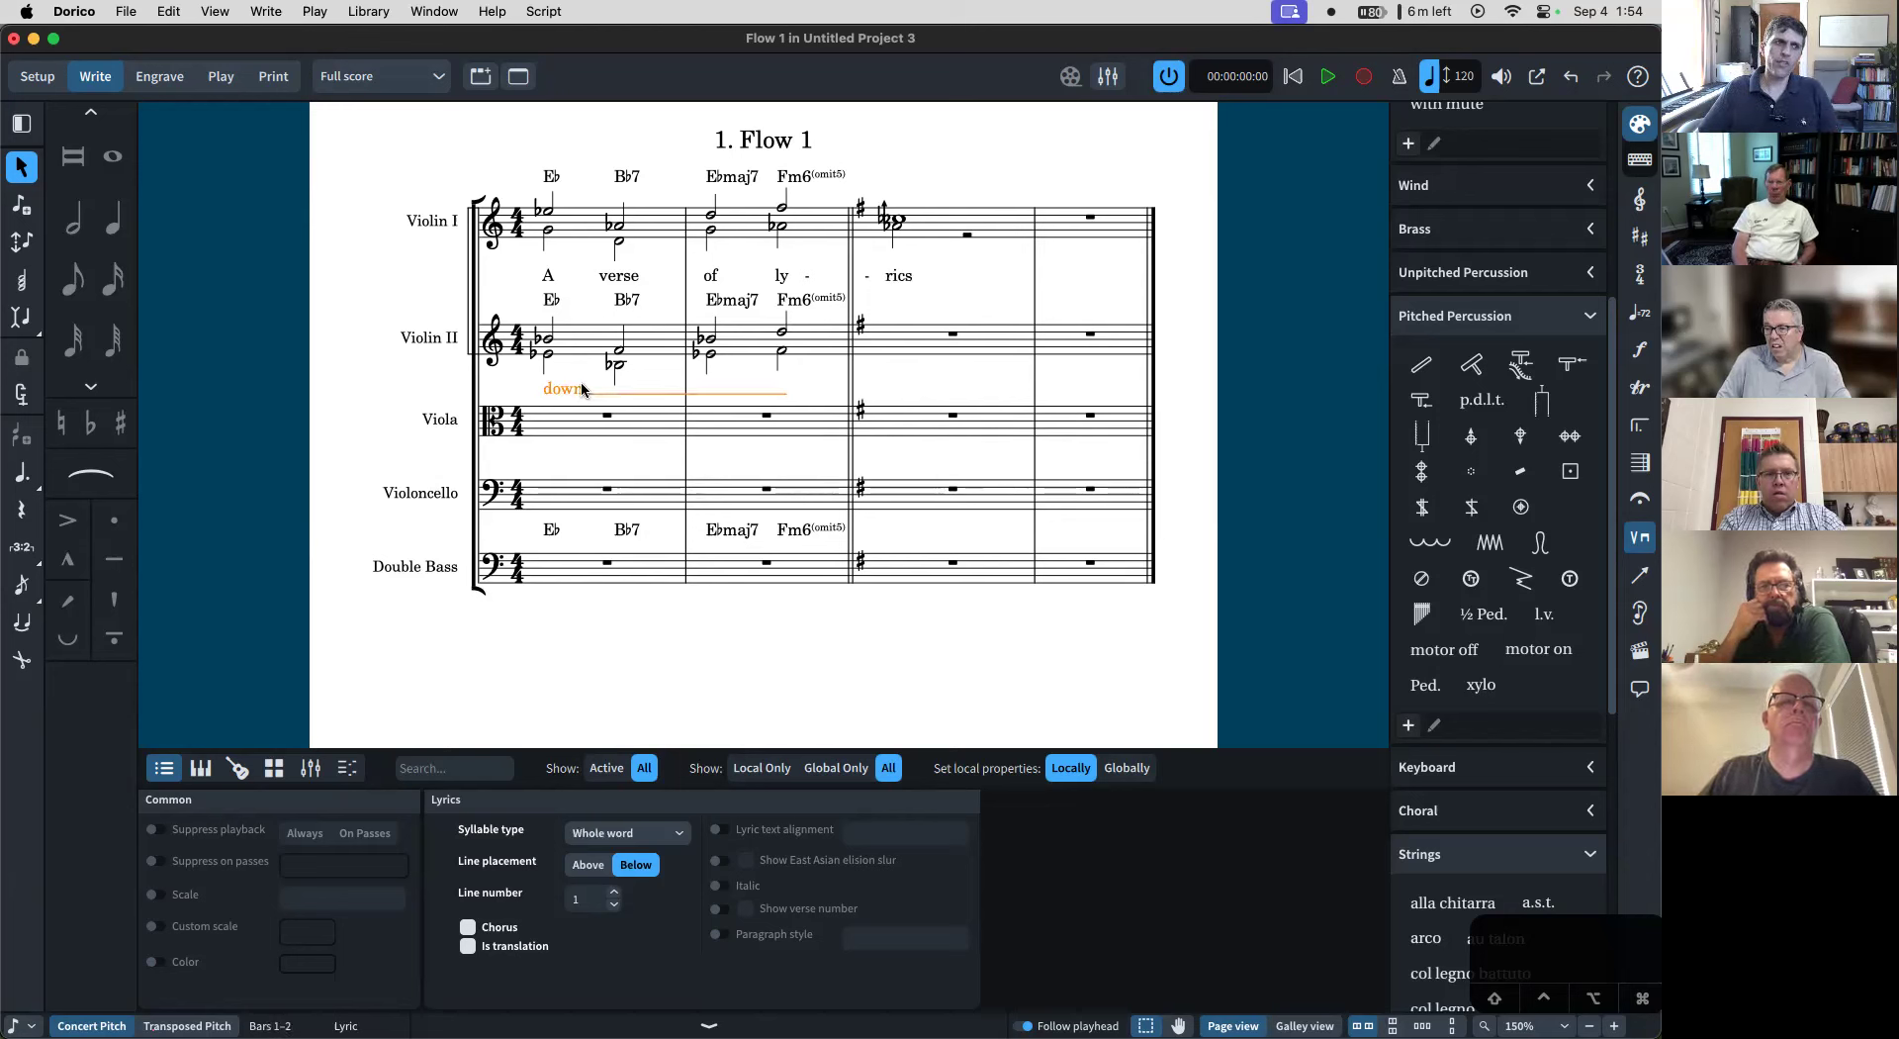
key("Delete")
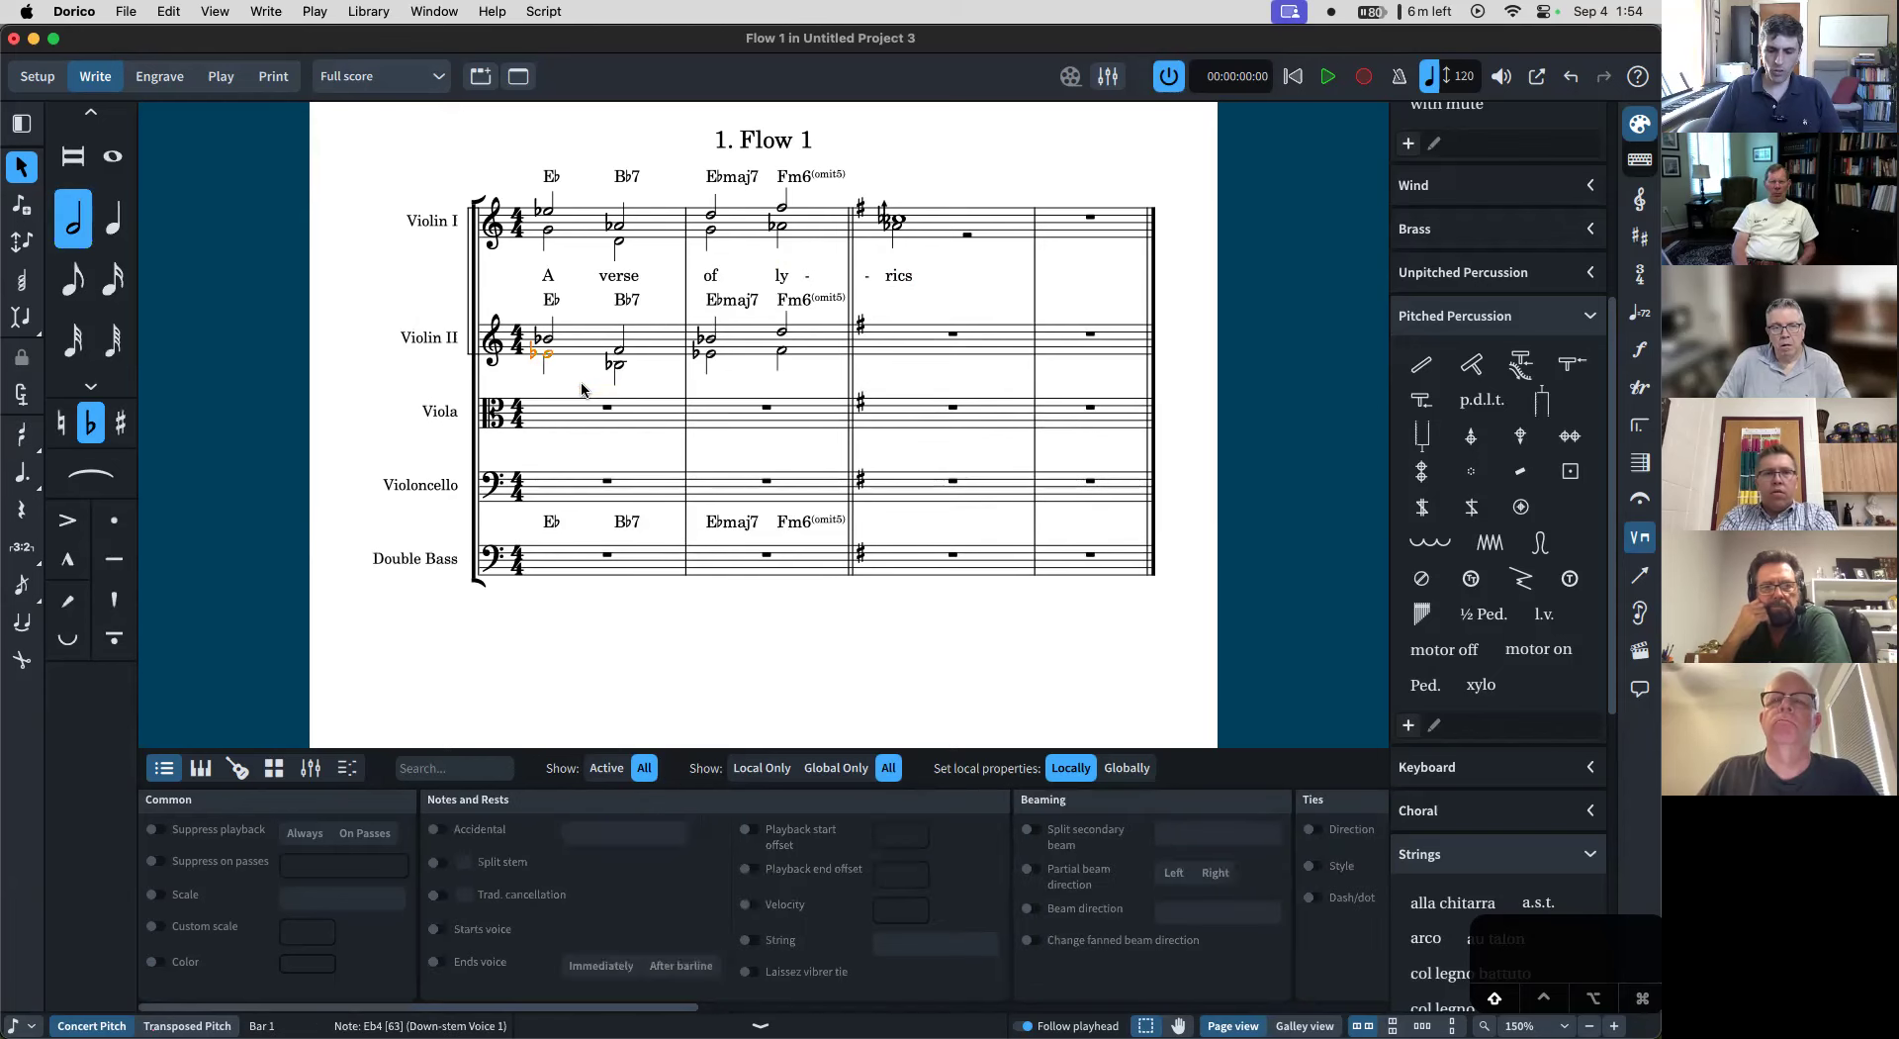
key("shift+l")
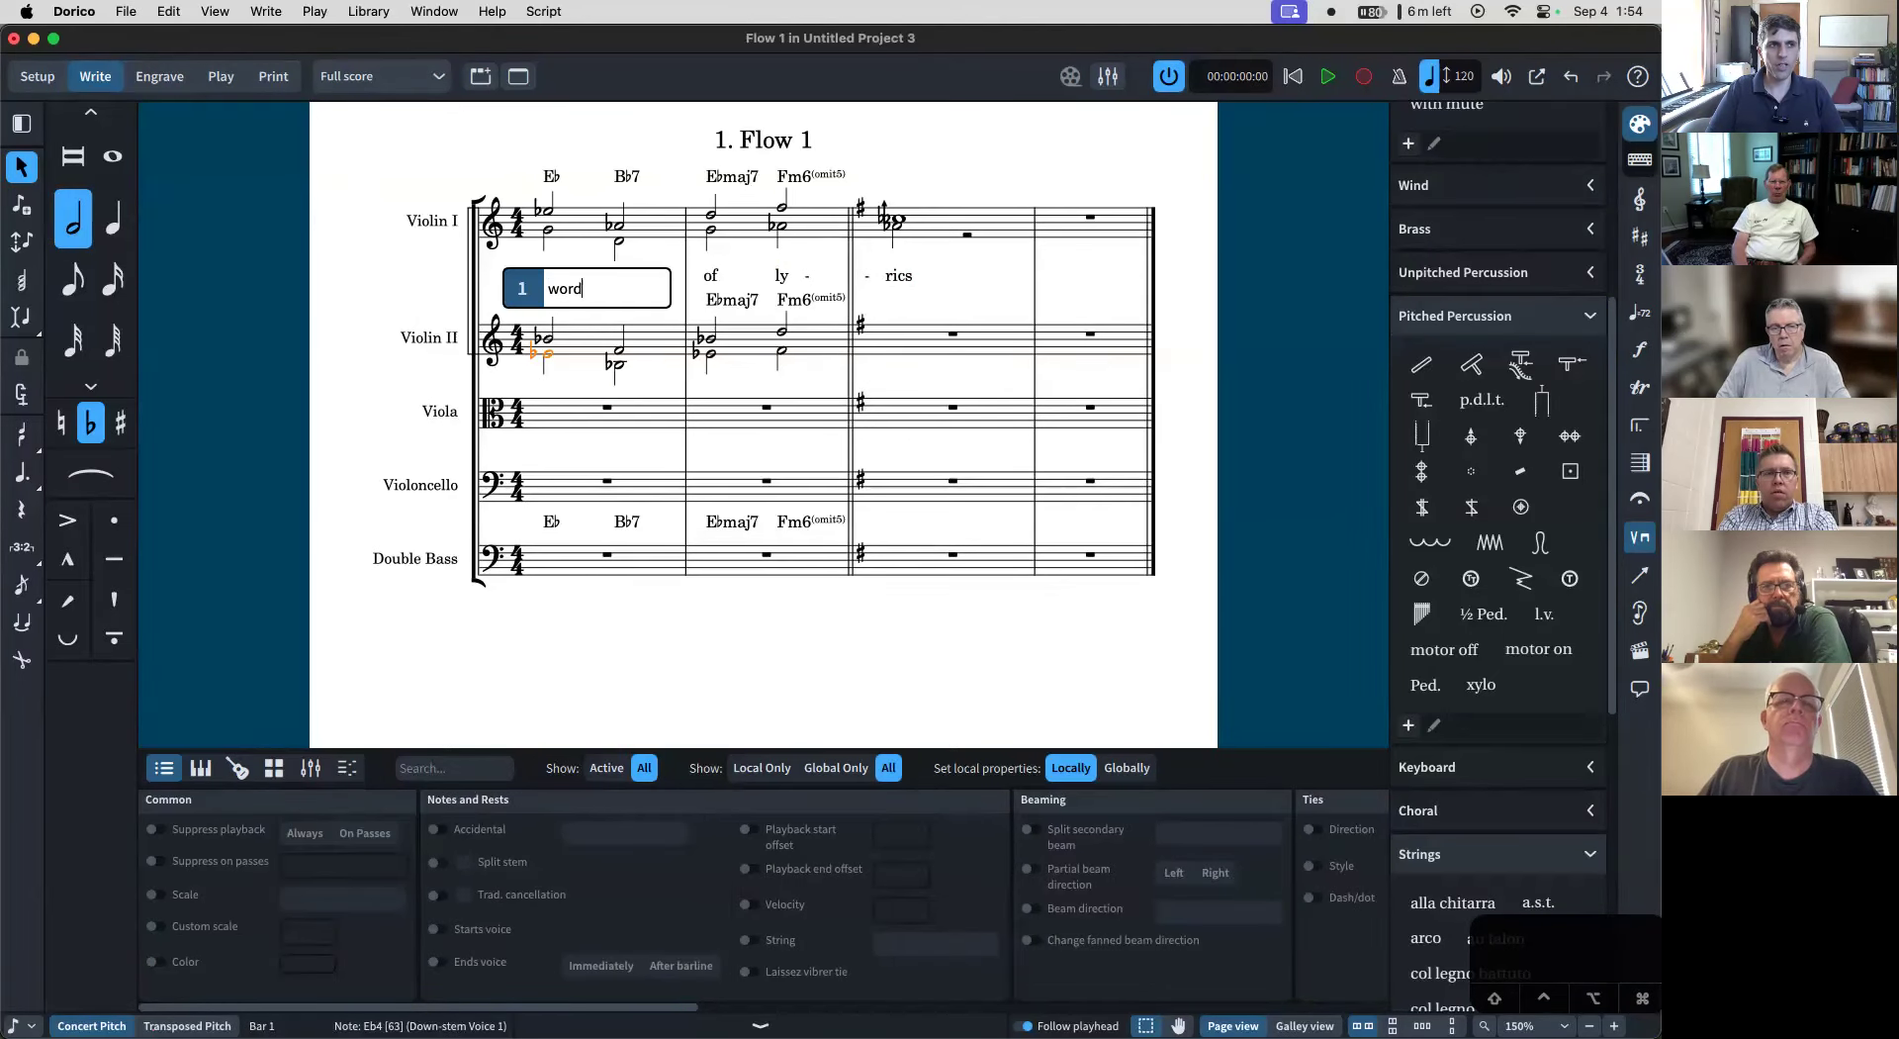
type("word")
key("space")
key("space")
key("Escape")
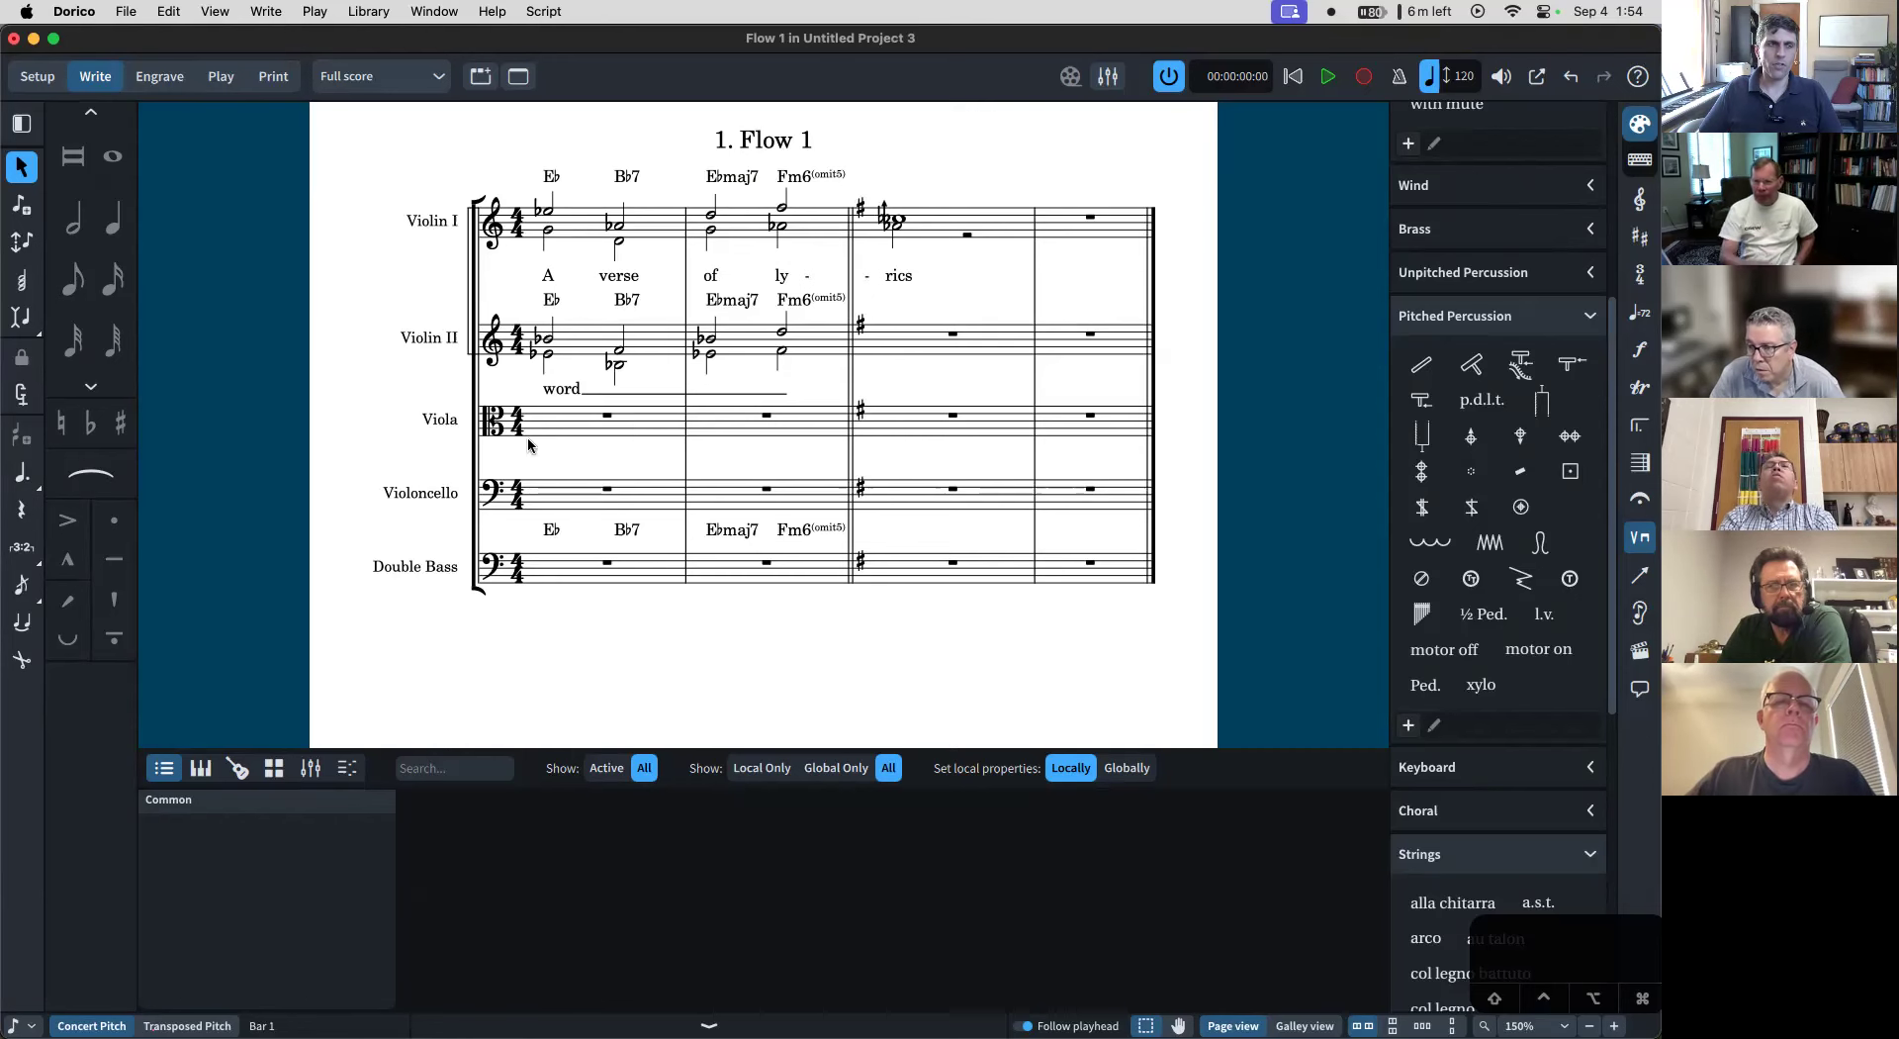
- Create a new unpitched percussion playing technique named "Hard yarn mallet" from the Violin I note in bar 3
left_click(891, 215)
left_click(1453, 274)
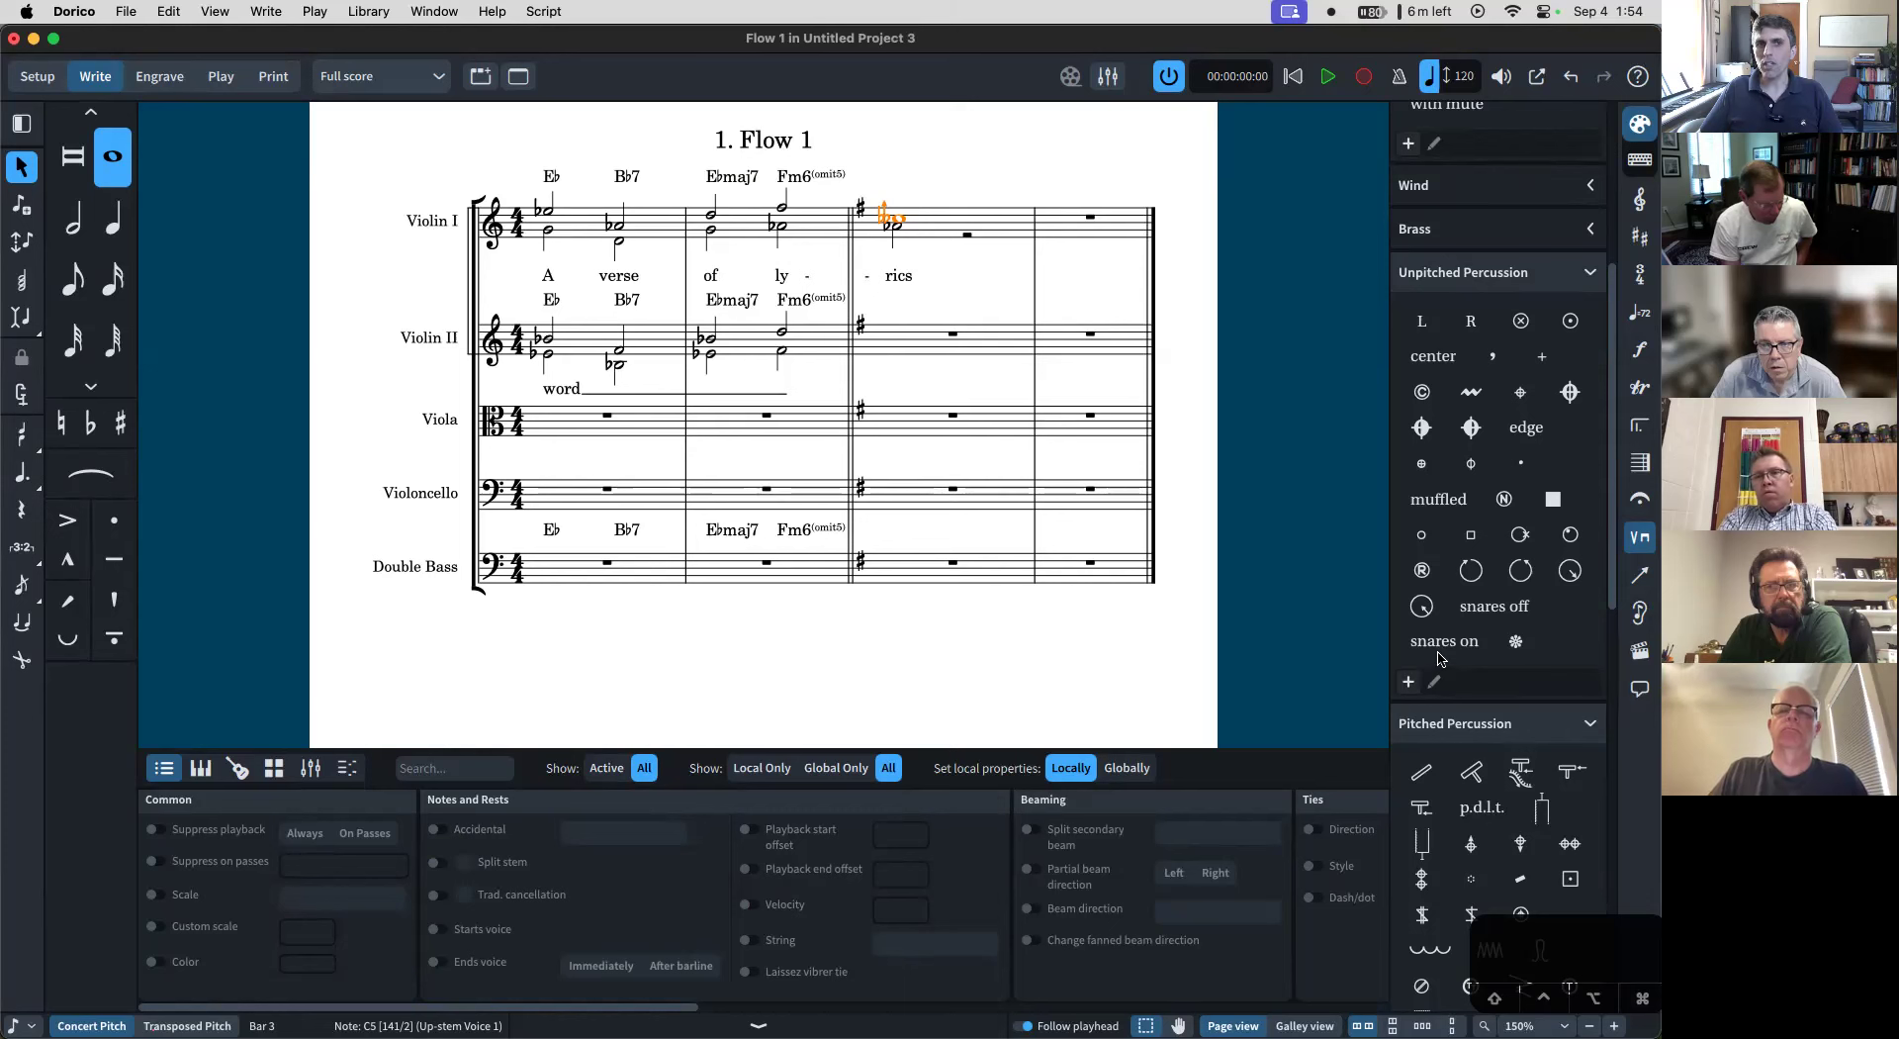
left_click(1408, 682)
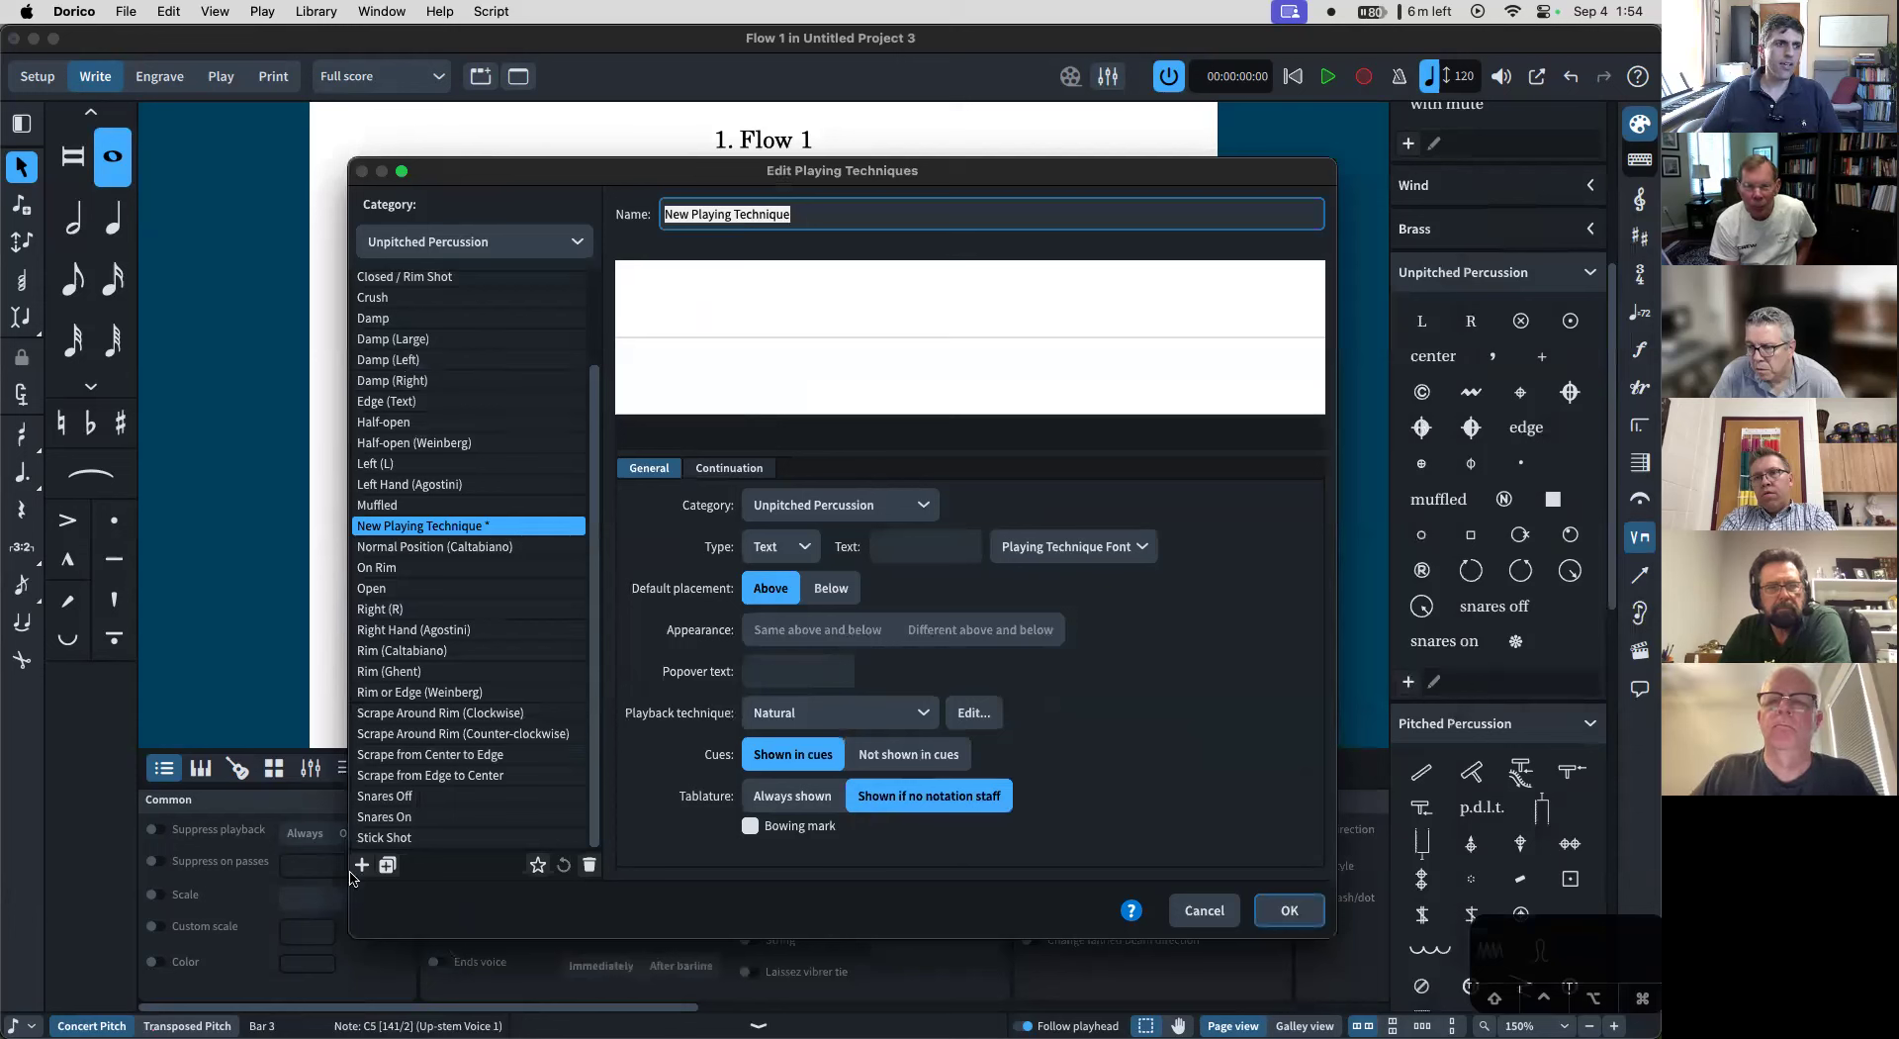
left_click(363, 866)
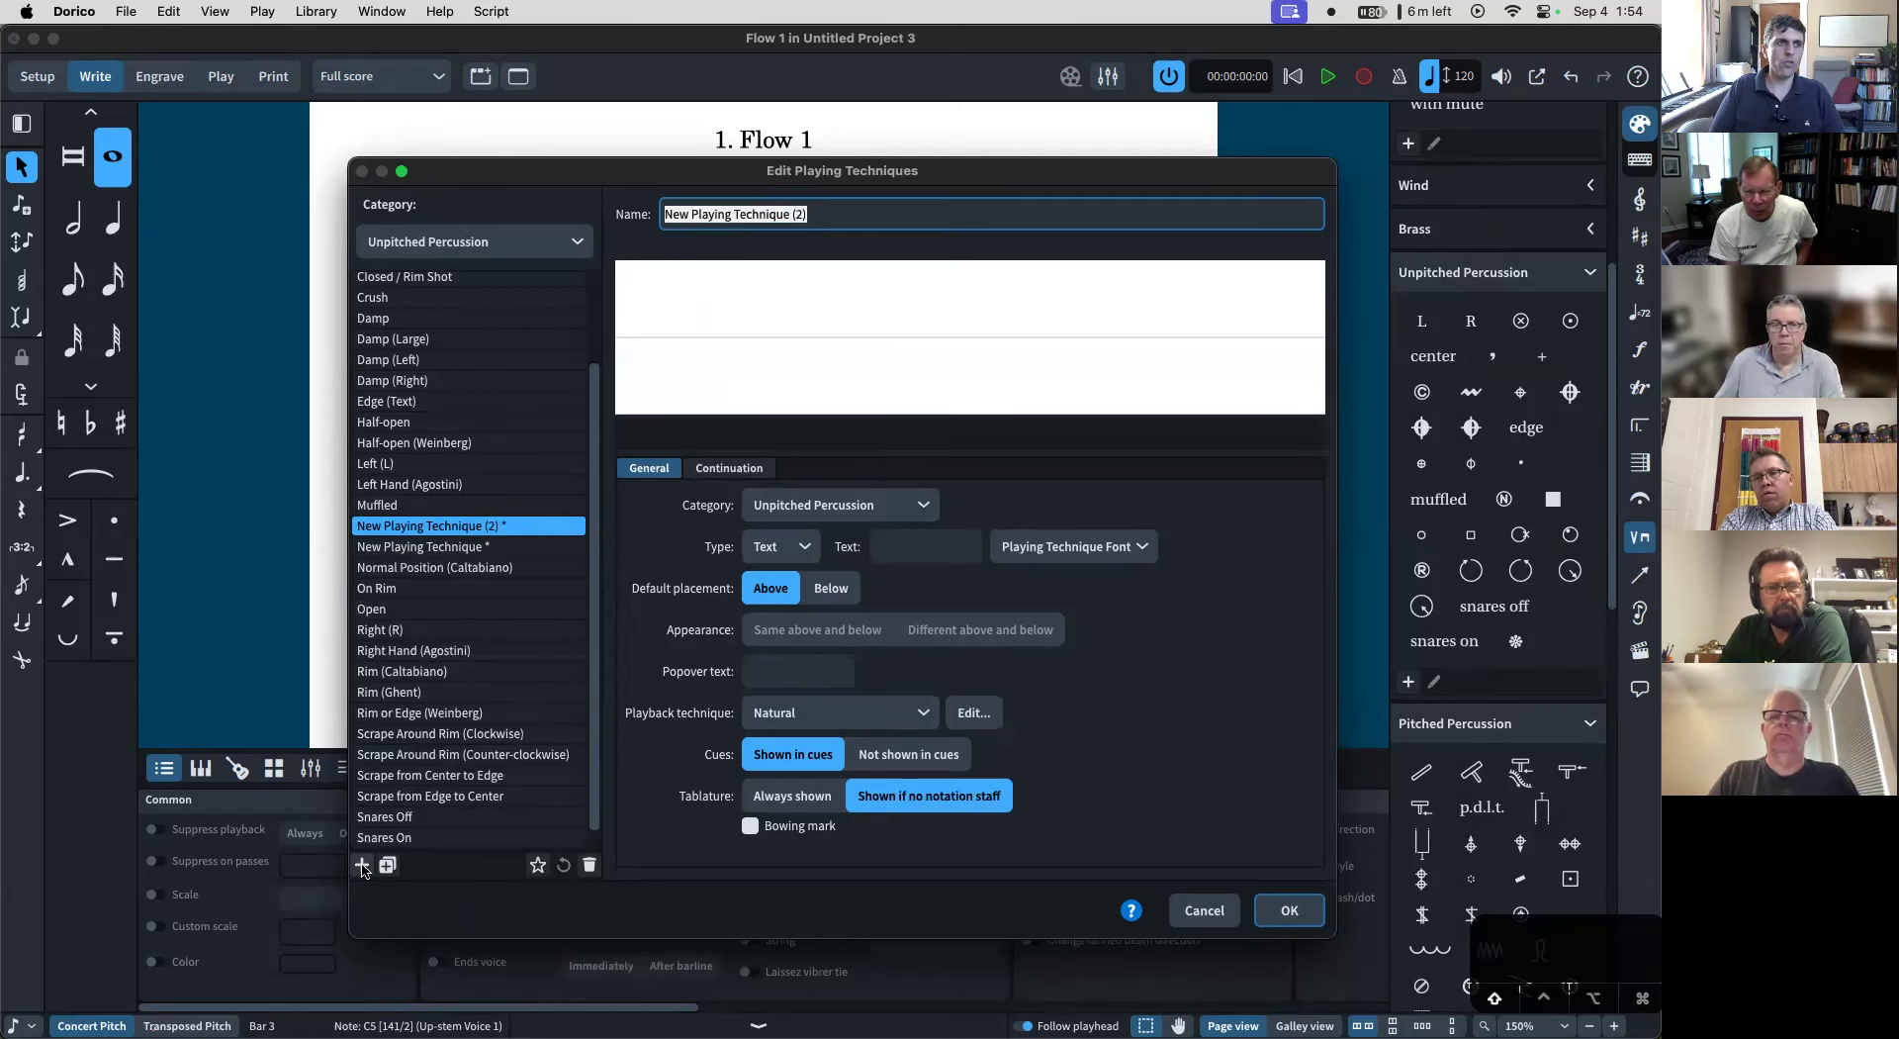
type("Hard yarn mallet")
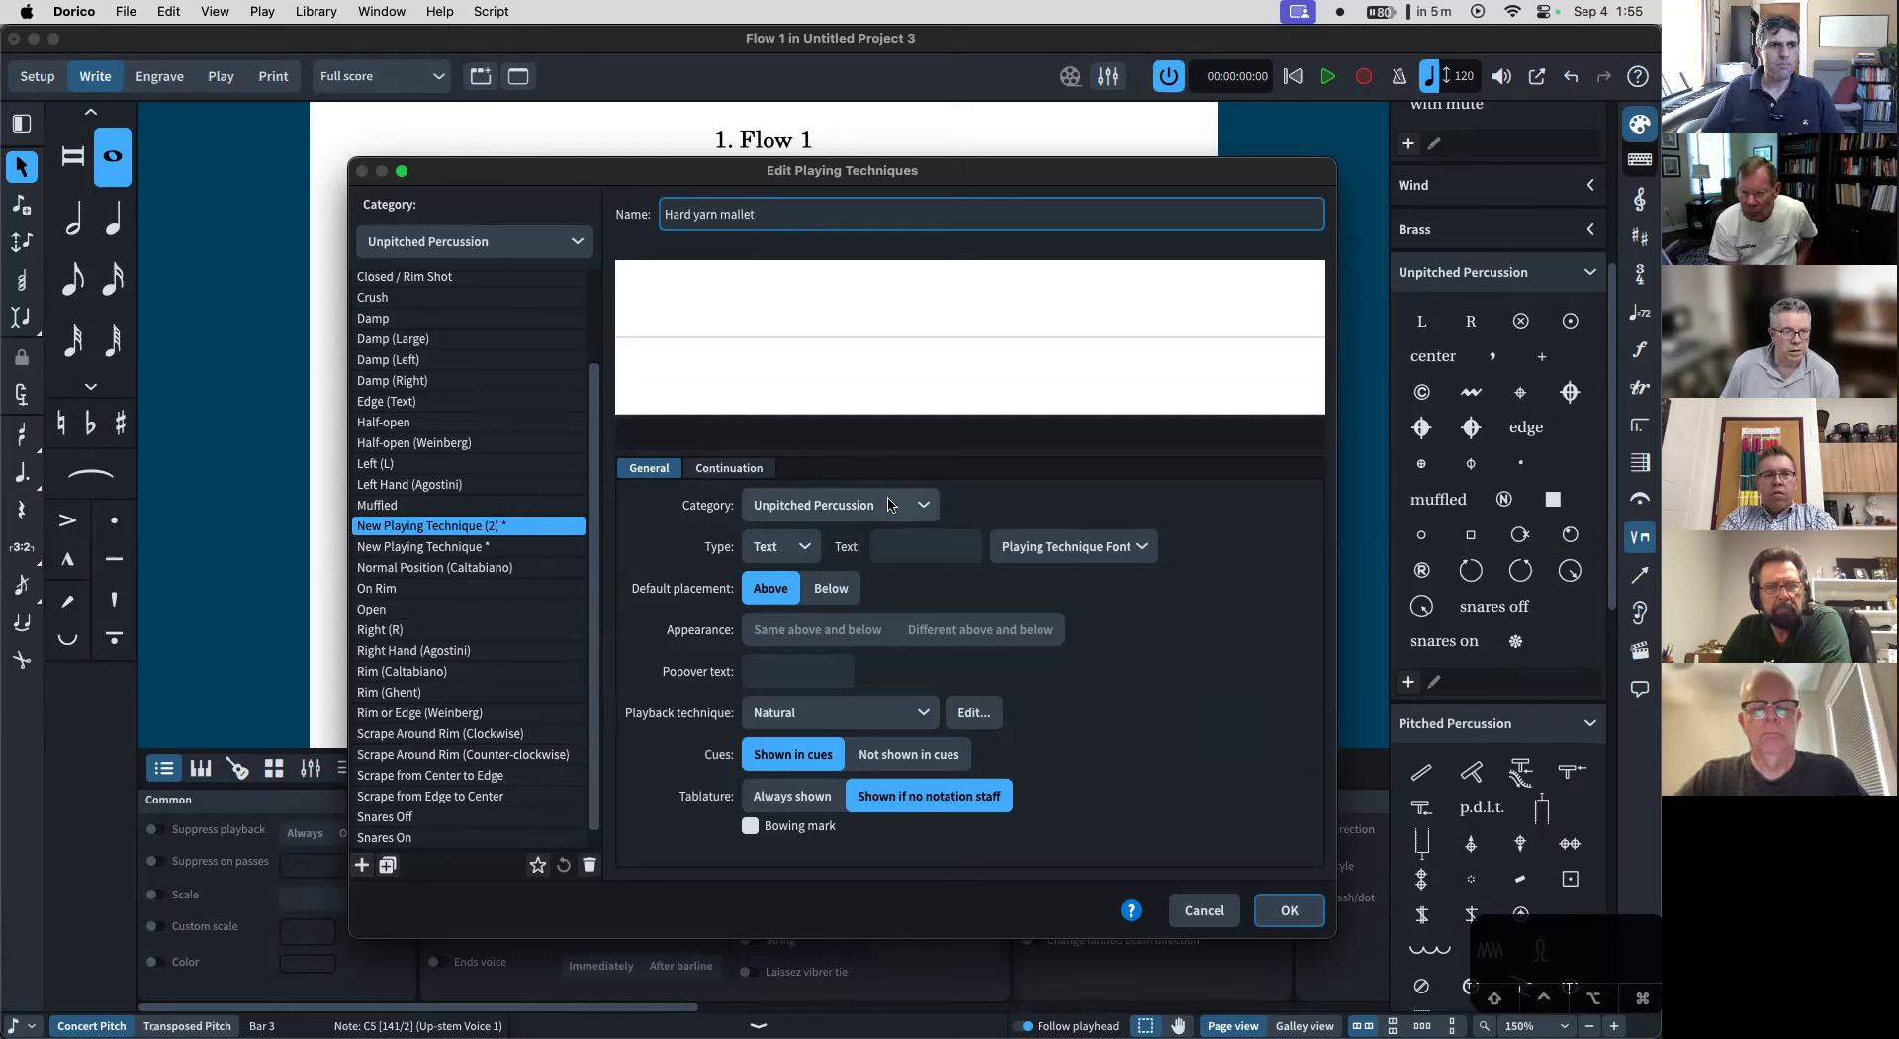
- Set the Hard yarn mallet technique's type to Glyph and select its popover text
left_click(1049, 548)
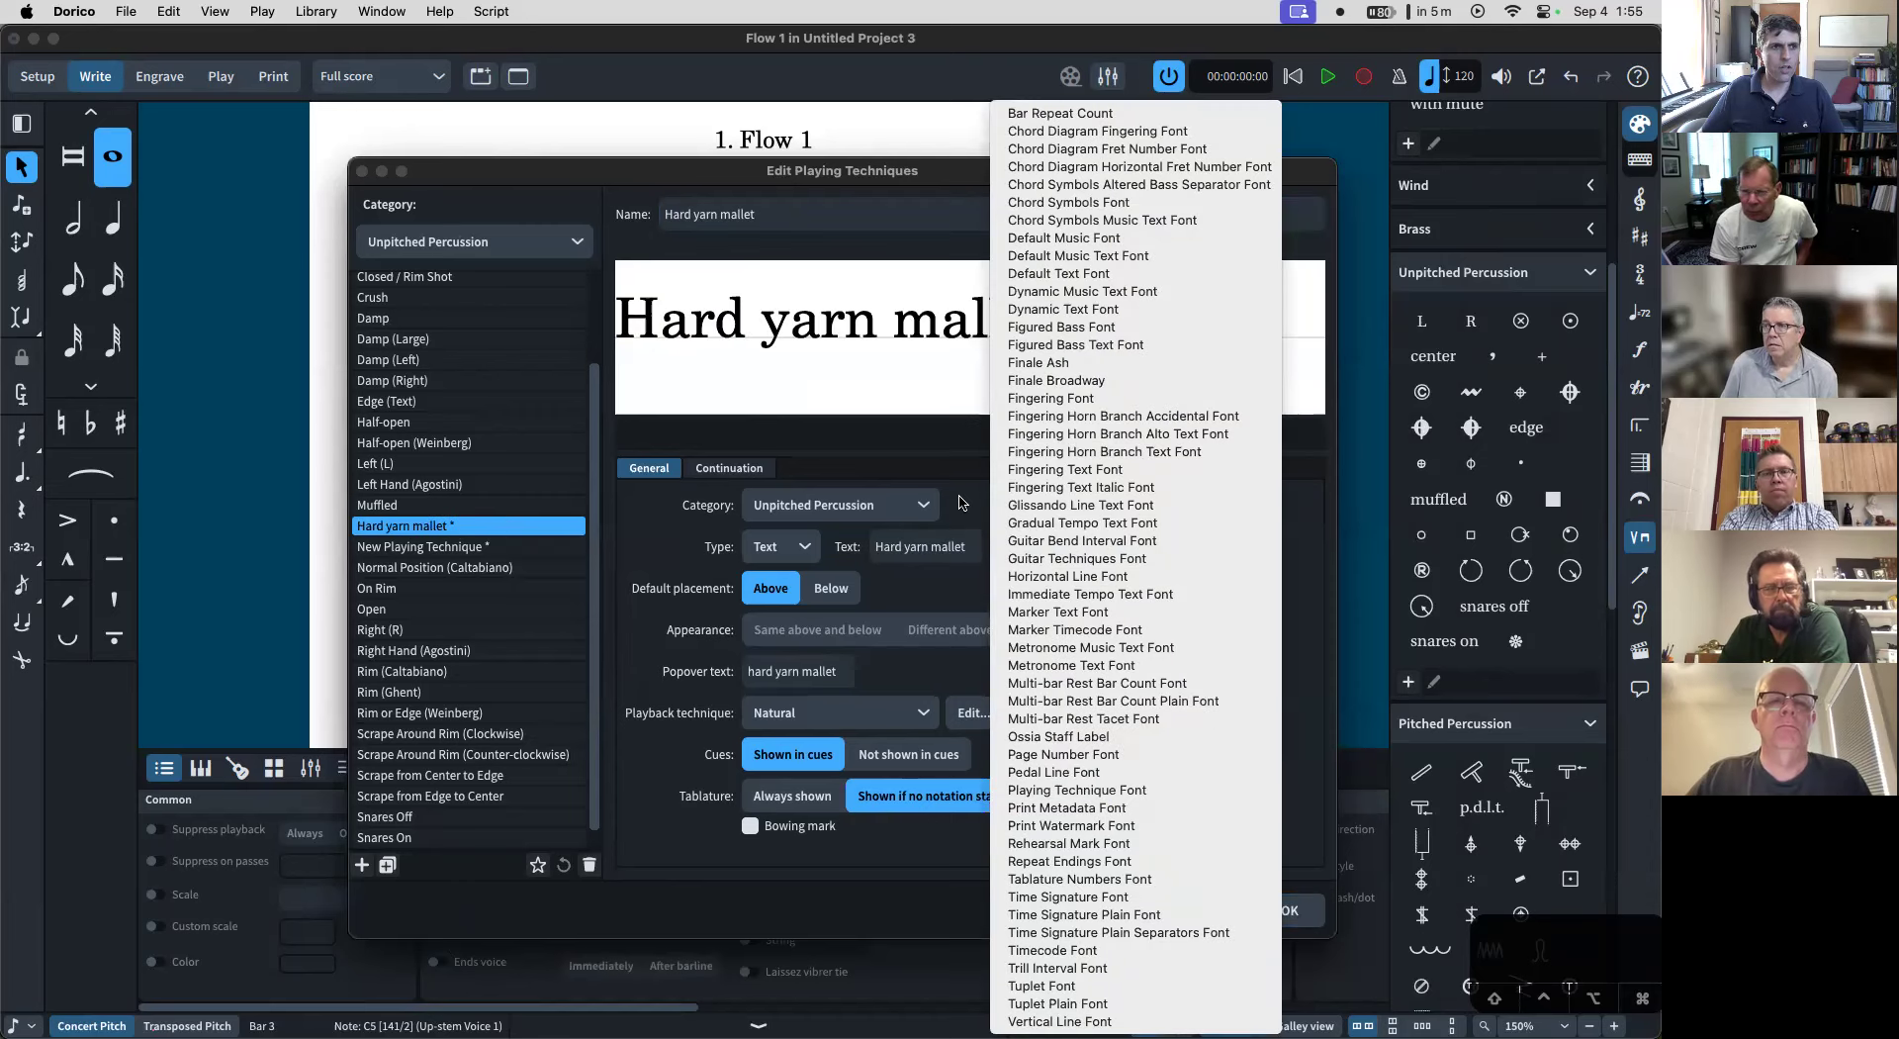
left_click(782, 546)
left_click(782, 546)
left_click(787, 576)
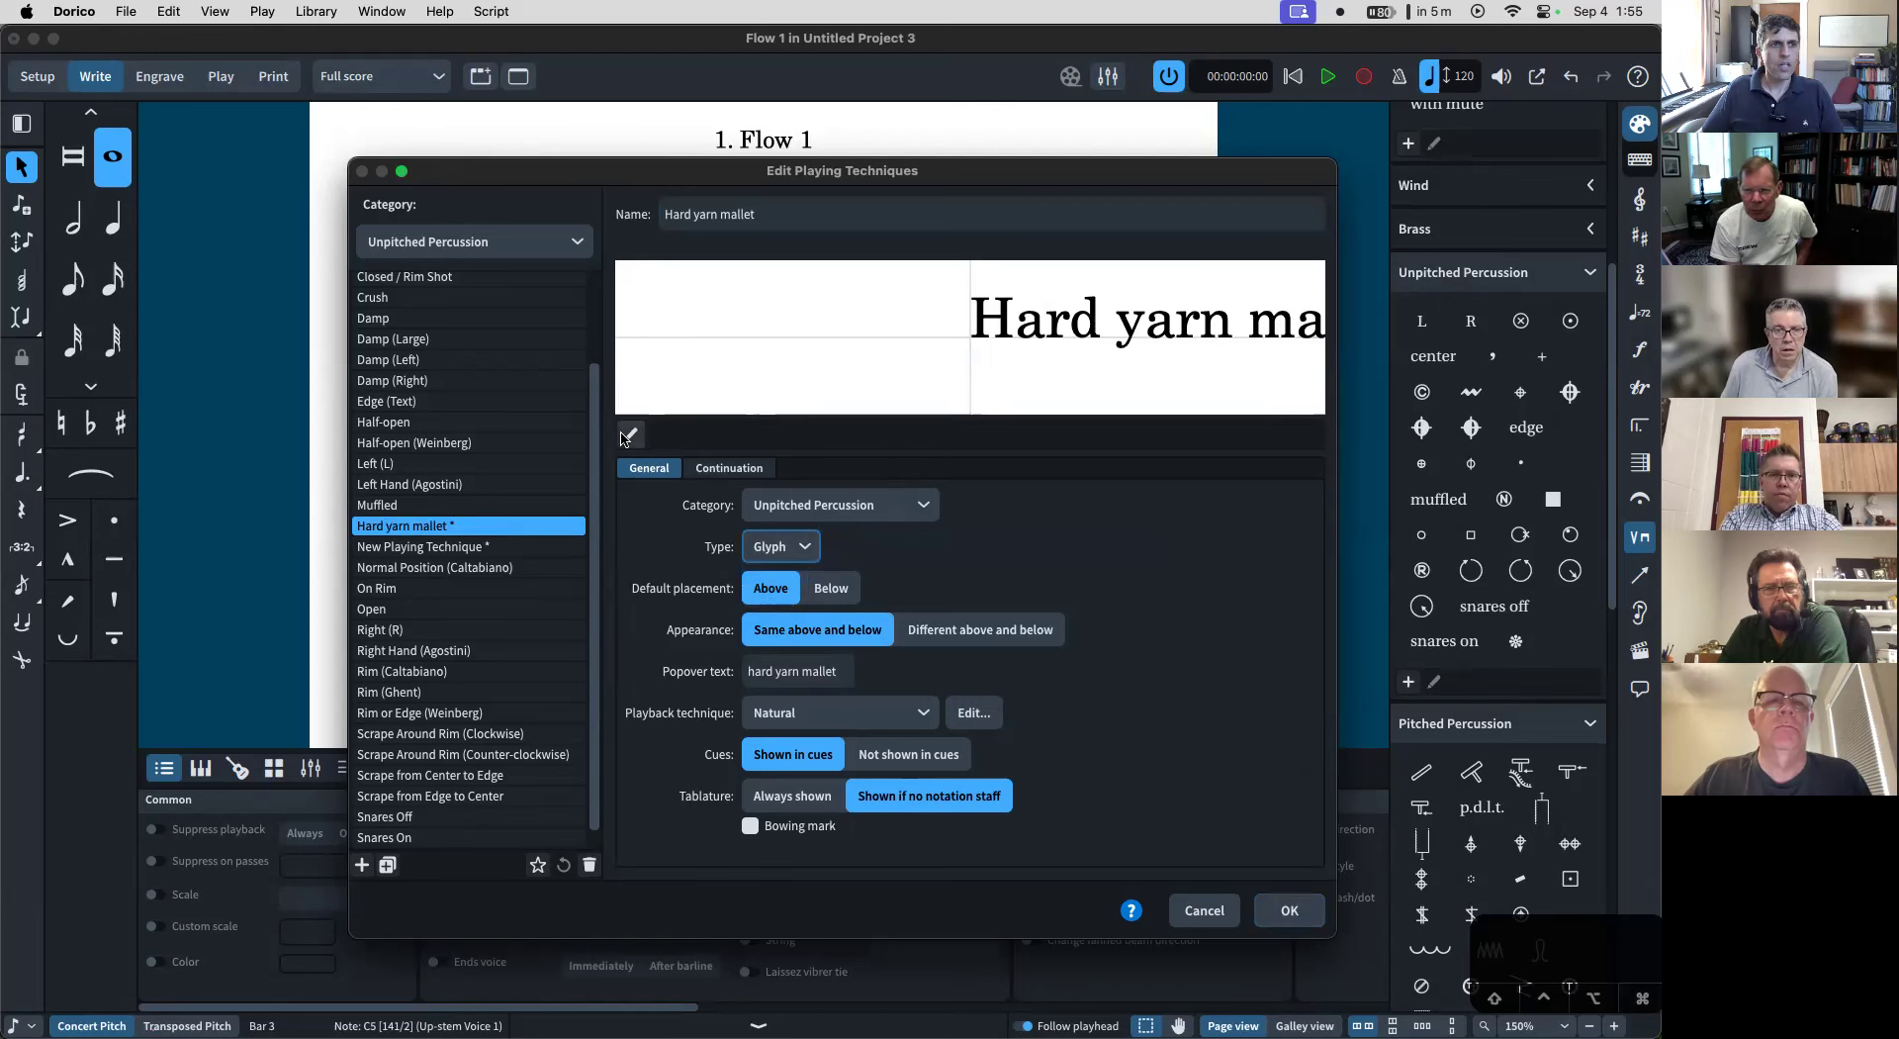
key("Tab")
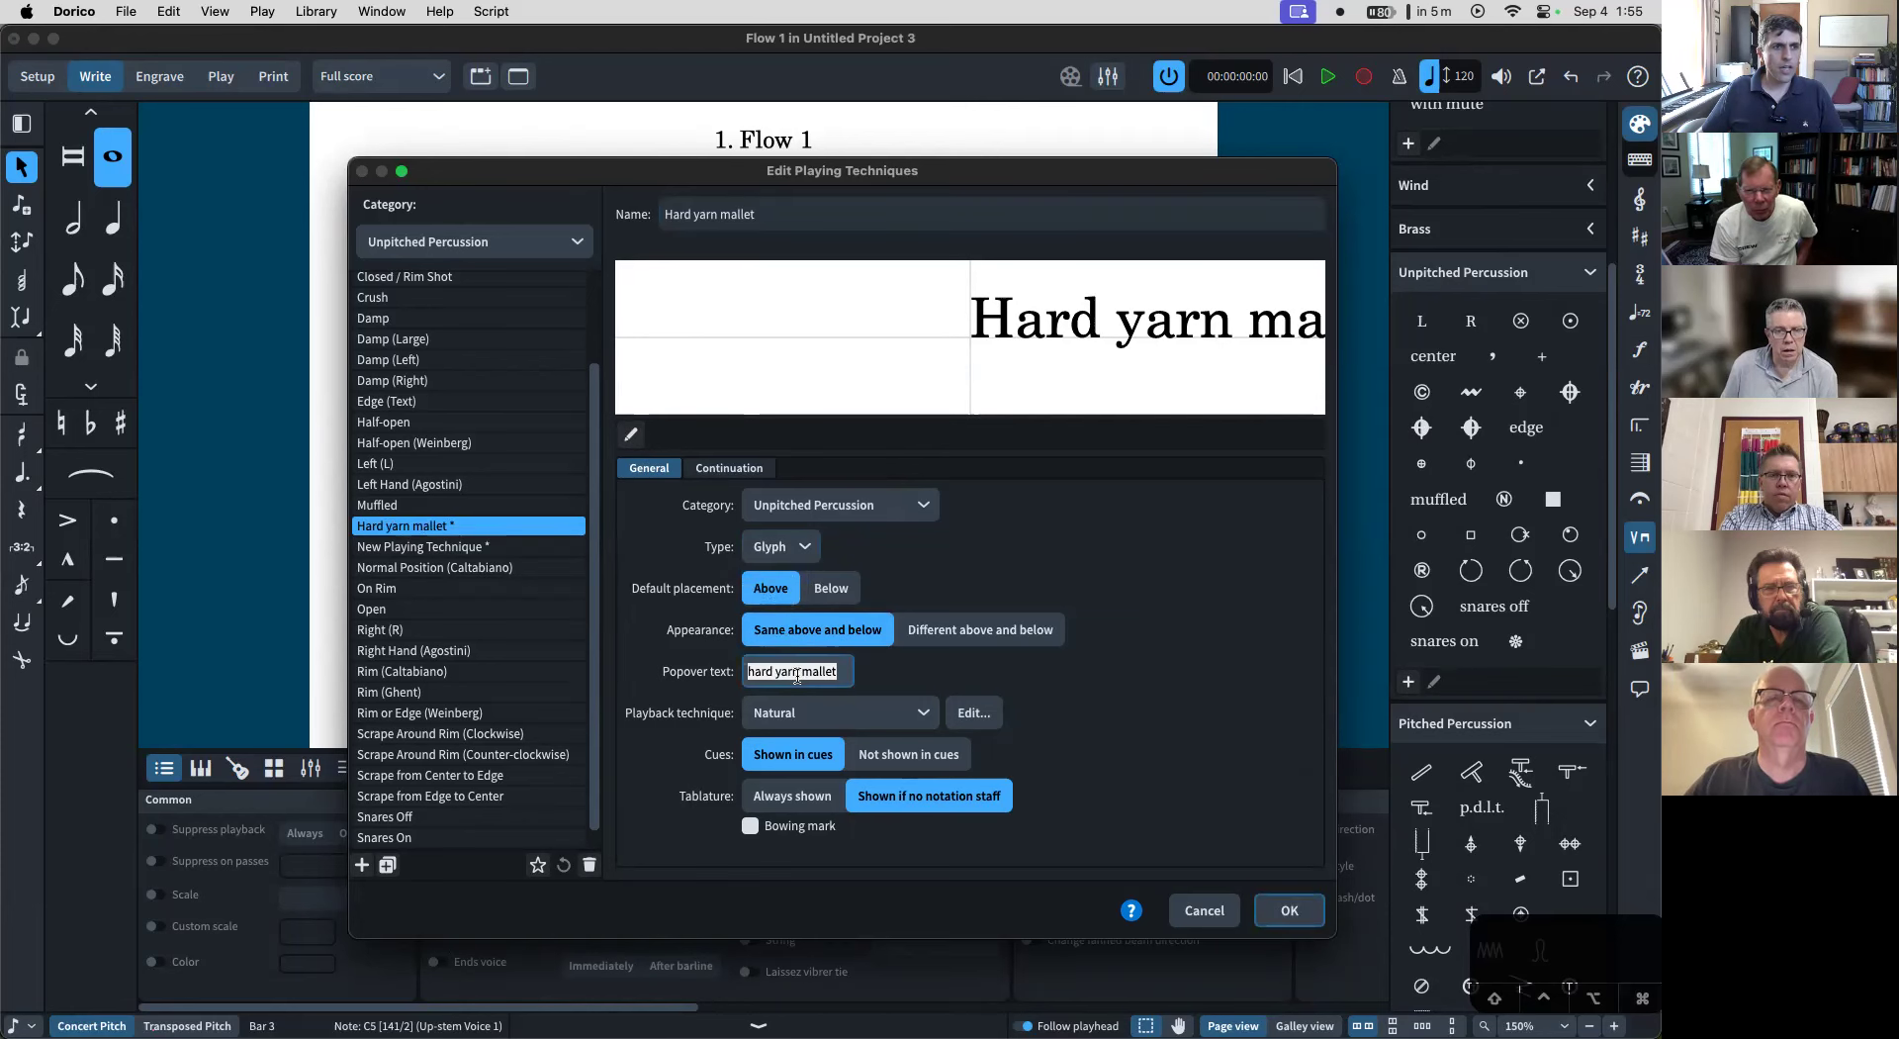
- Open the Hard yarn mallet symbol for editing and display the Tuned mallet percussion pictograms glyph range in Bravura
left_click(633, 435)
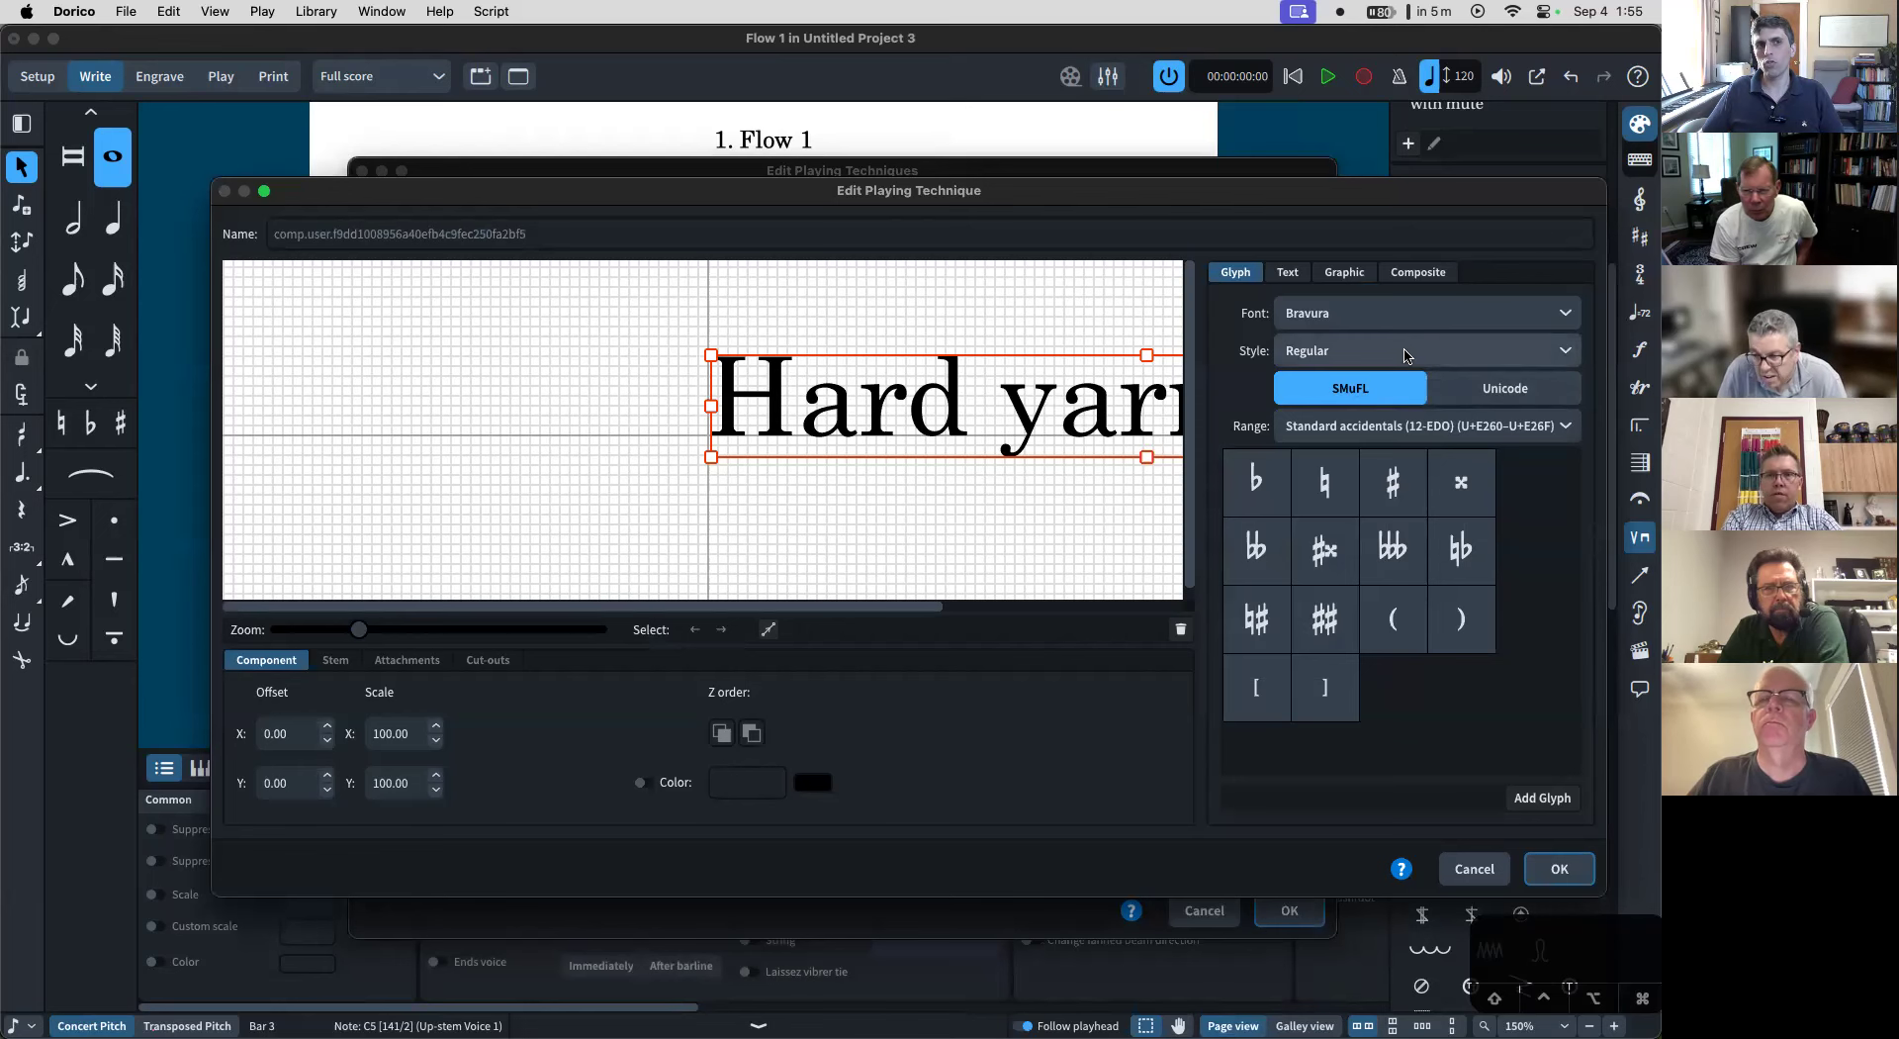
left_click(1389, 356)
left_click(1389, 321)
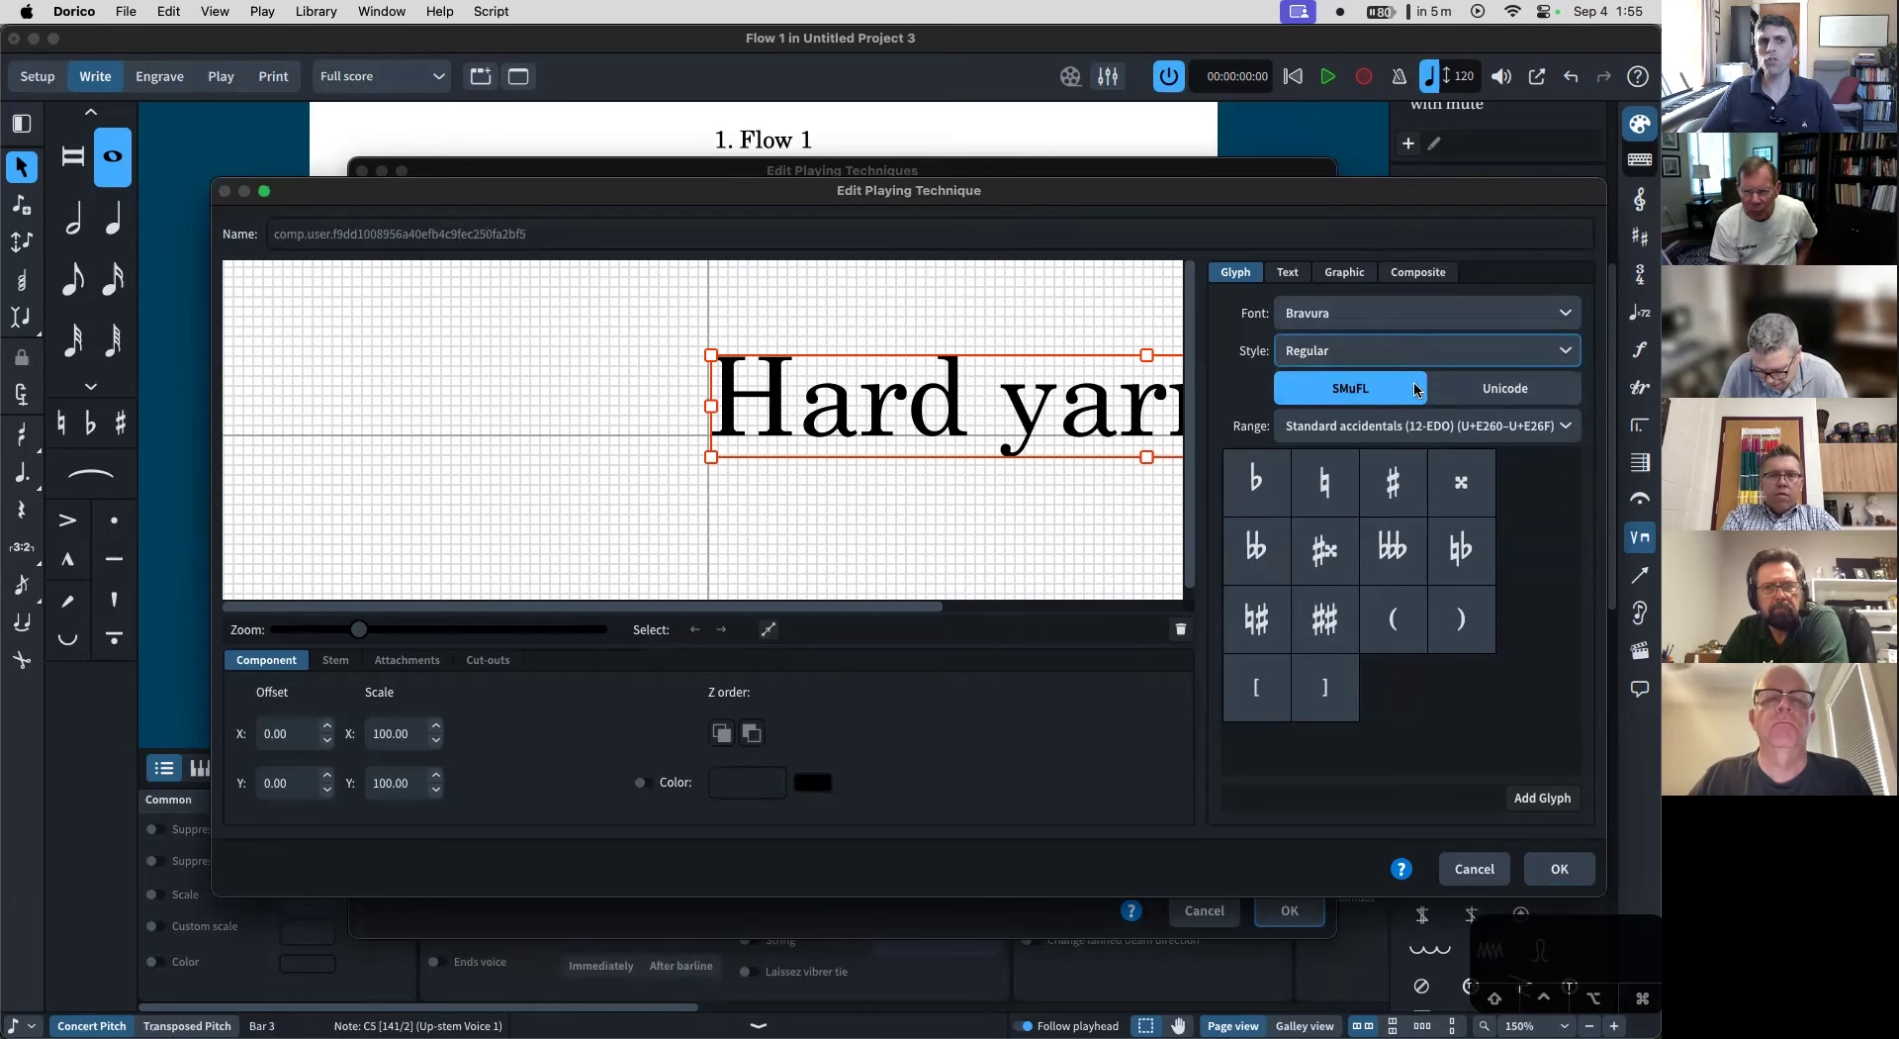
left_click(1399, 426)
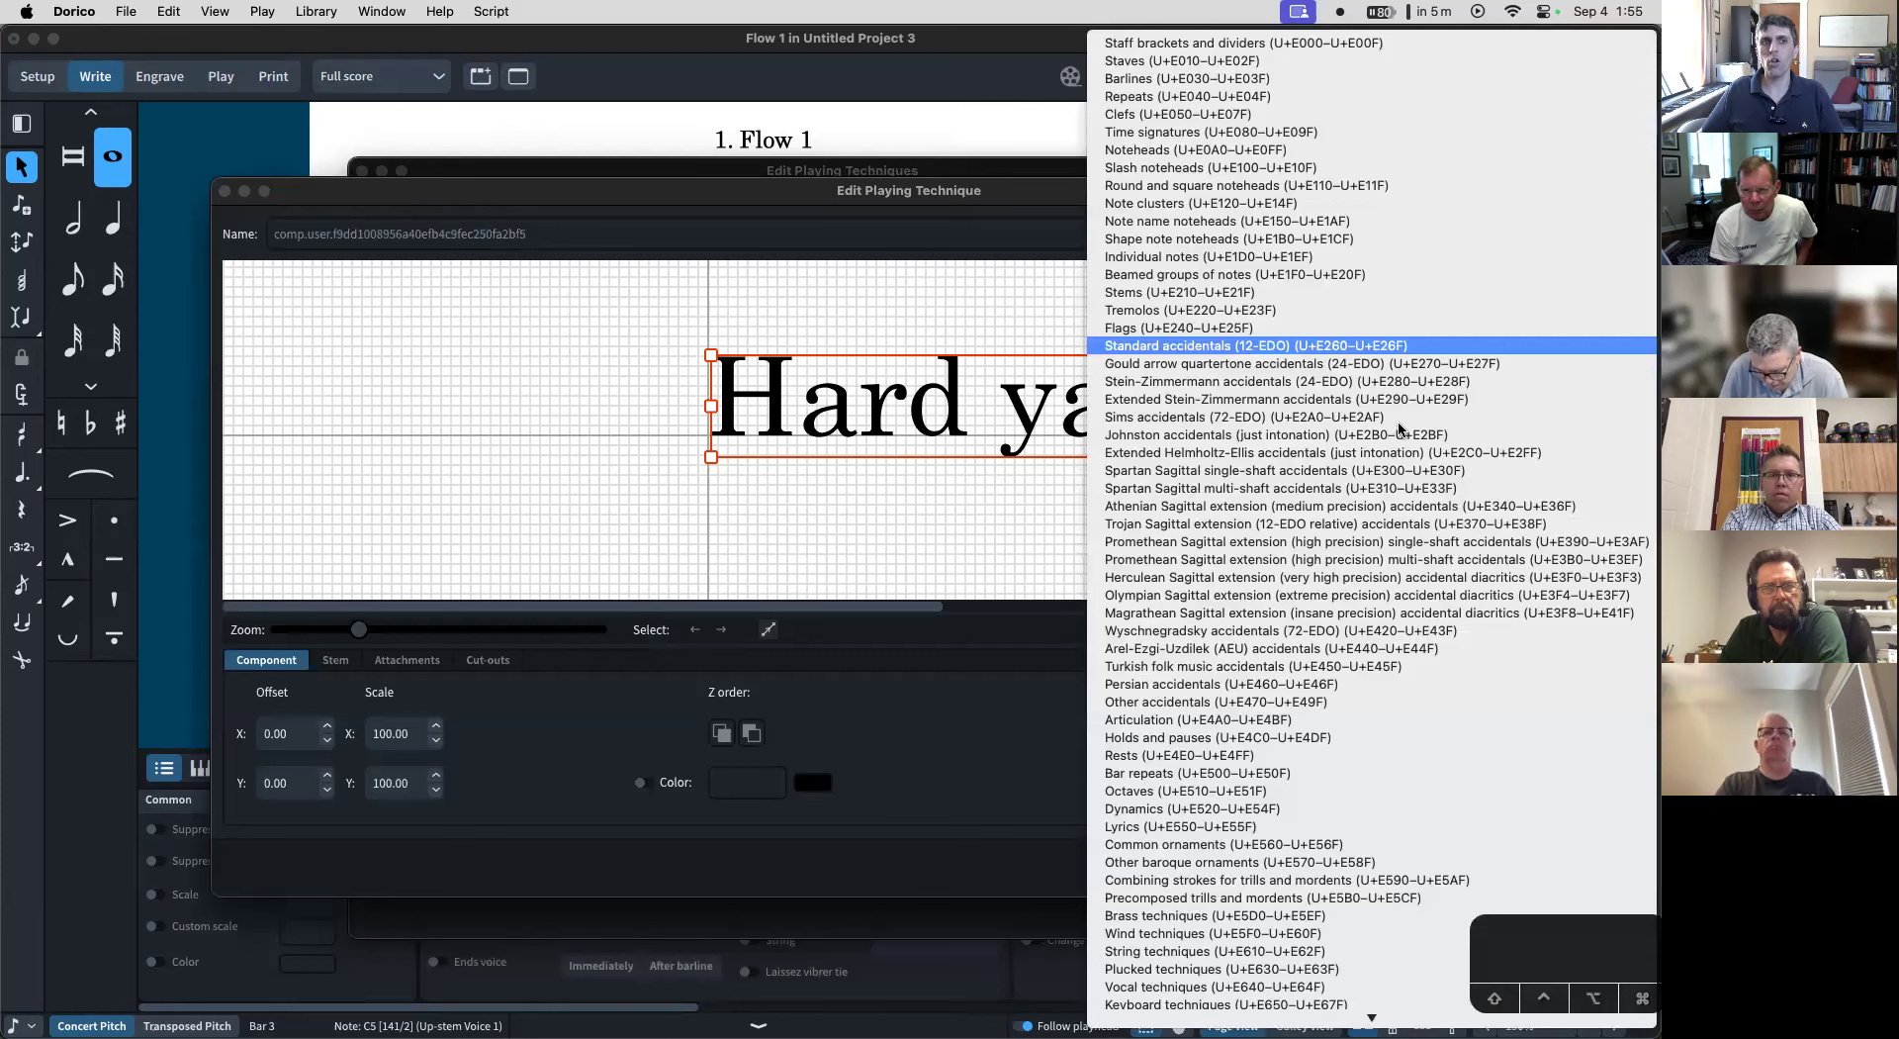
scroll(1301, 363, "down", 5)
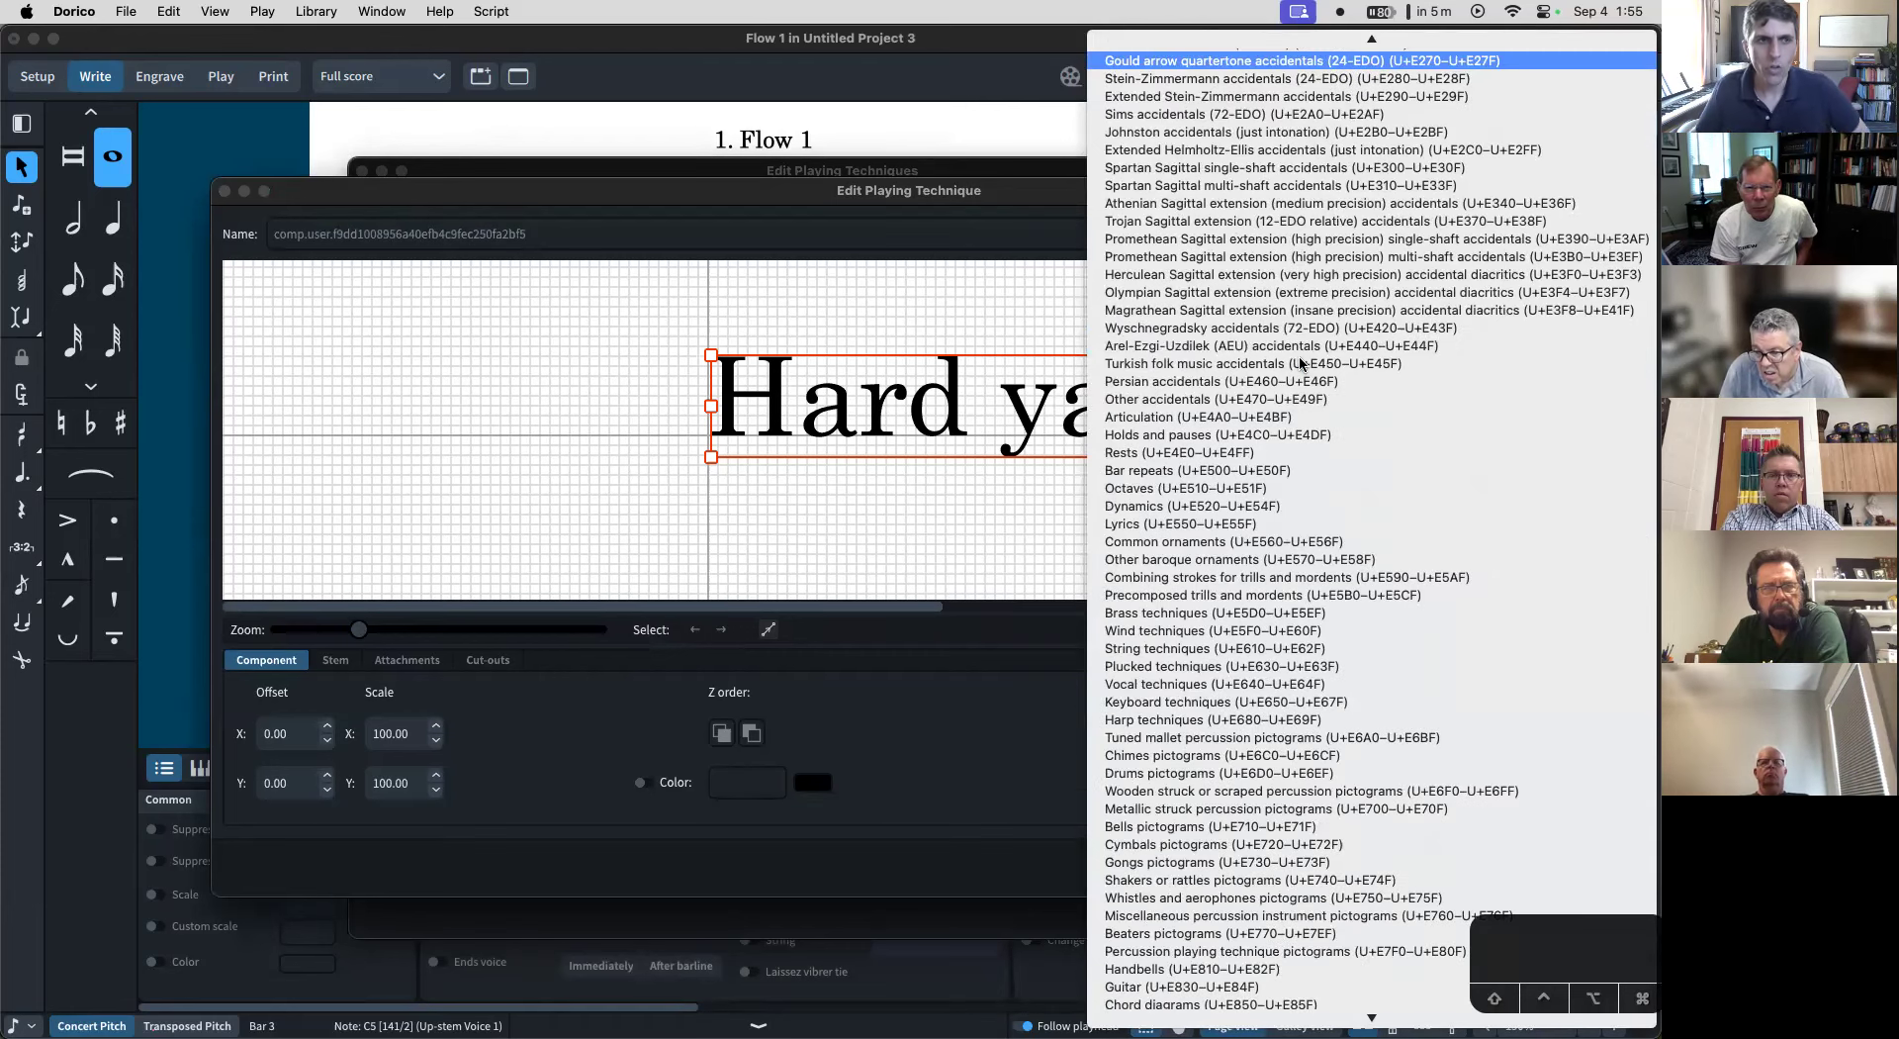
scroll(1301, 363, "up", 5)
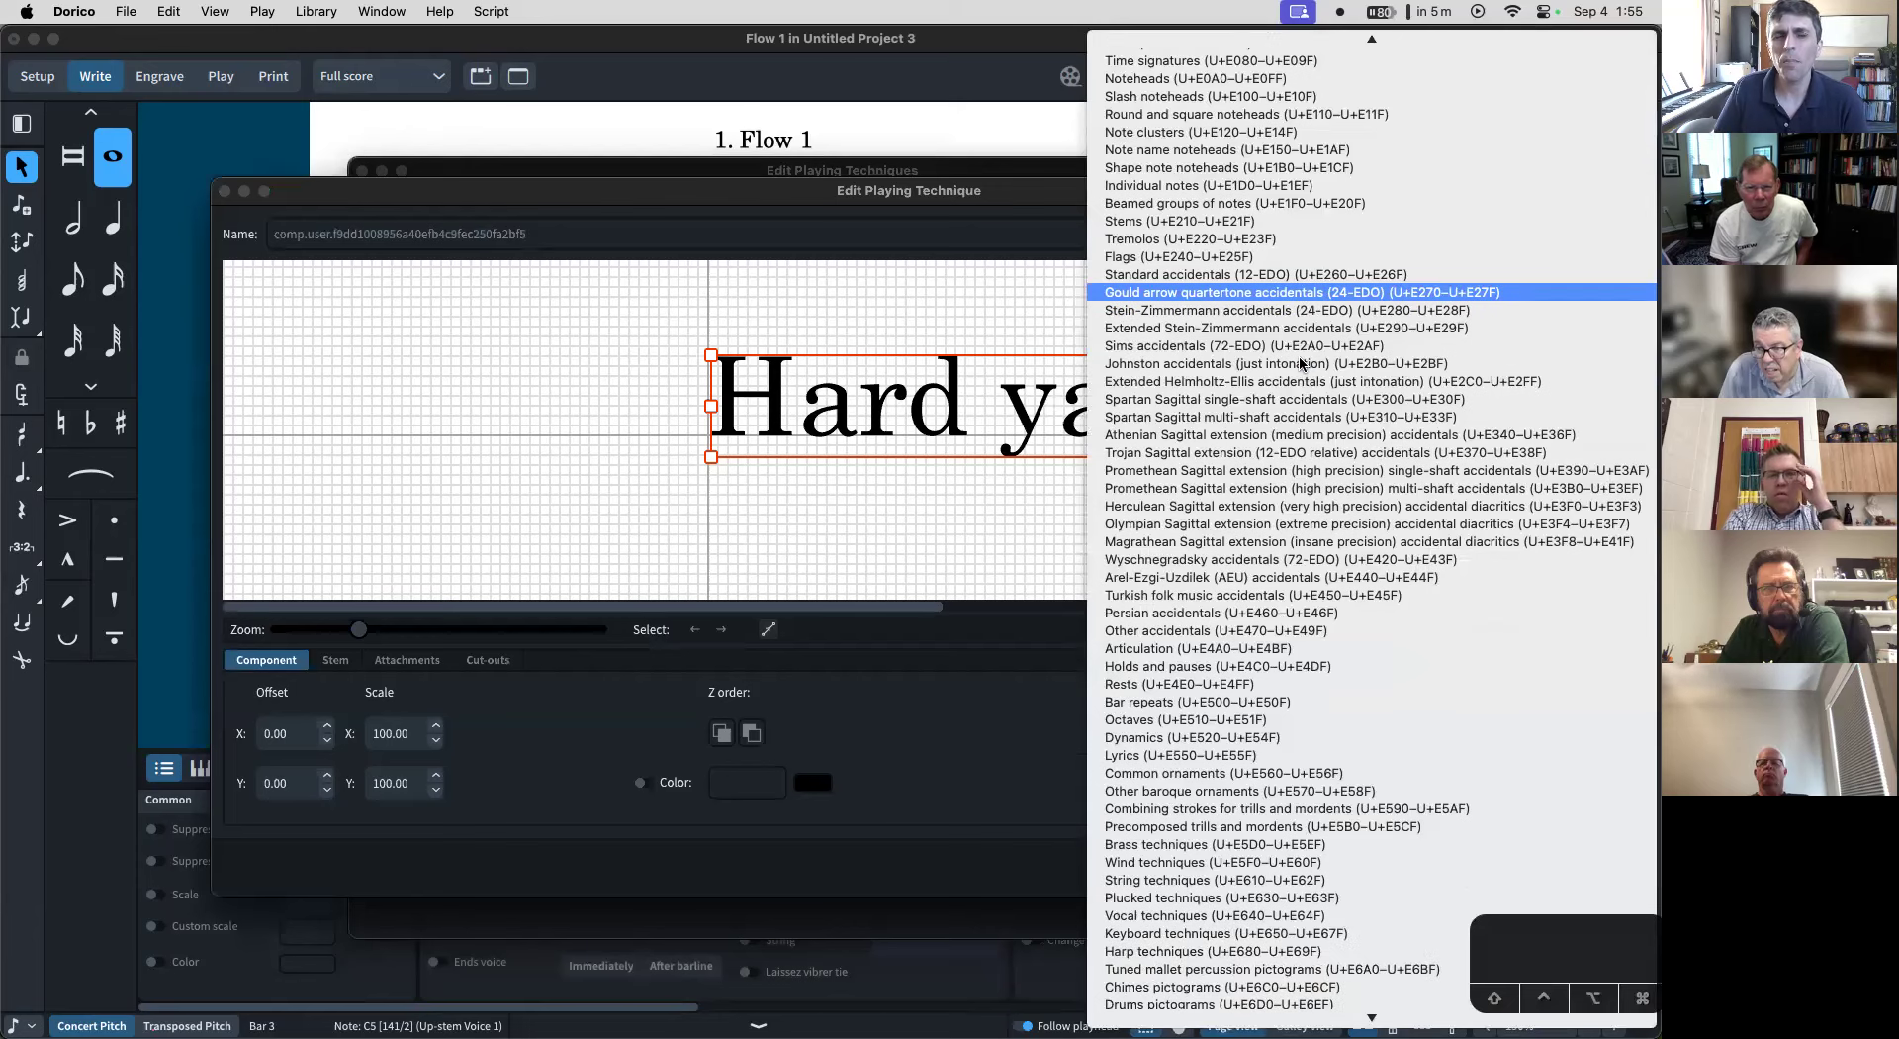
scroll(1251, 190, "down", 2)
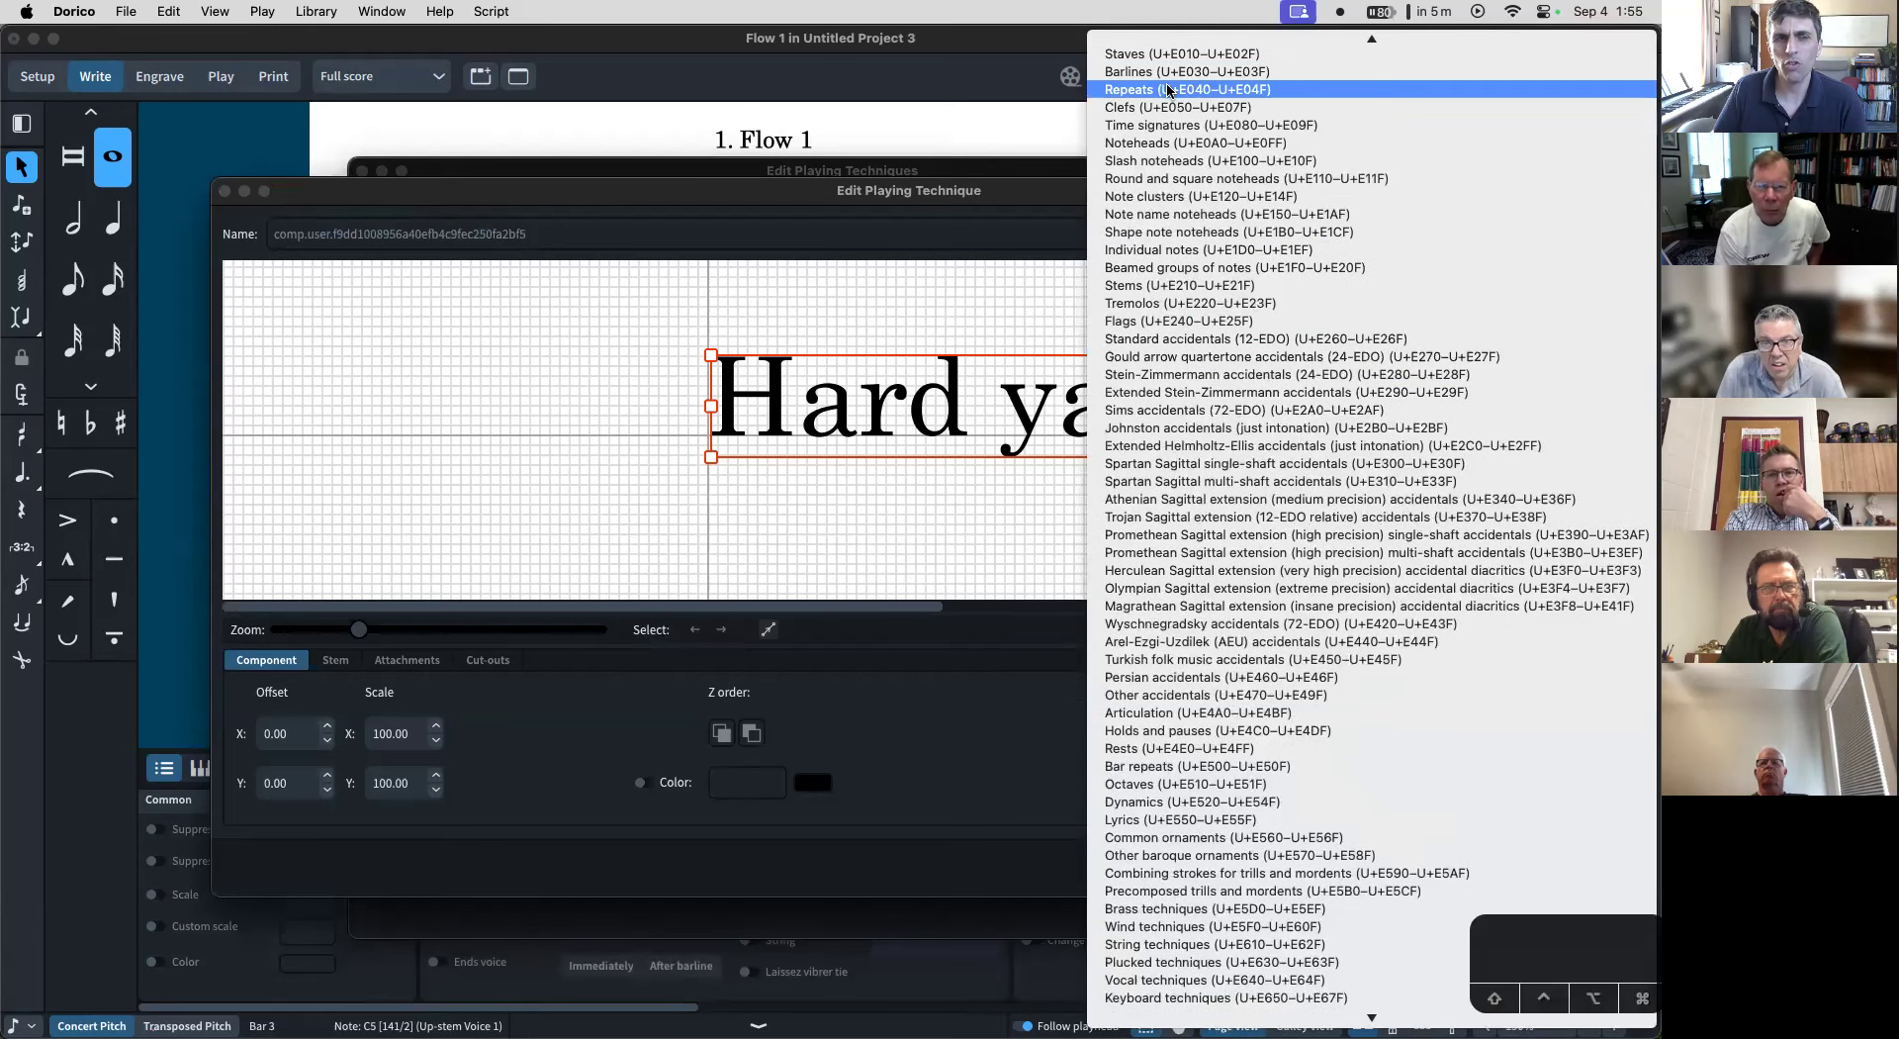
scroll(1192, 69, "up", 2)
scroll(1197, 89, "down", 2)
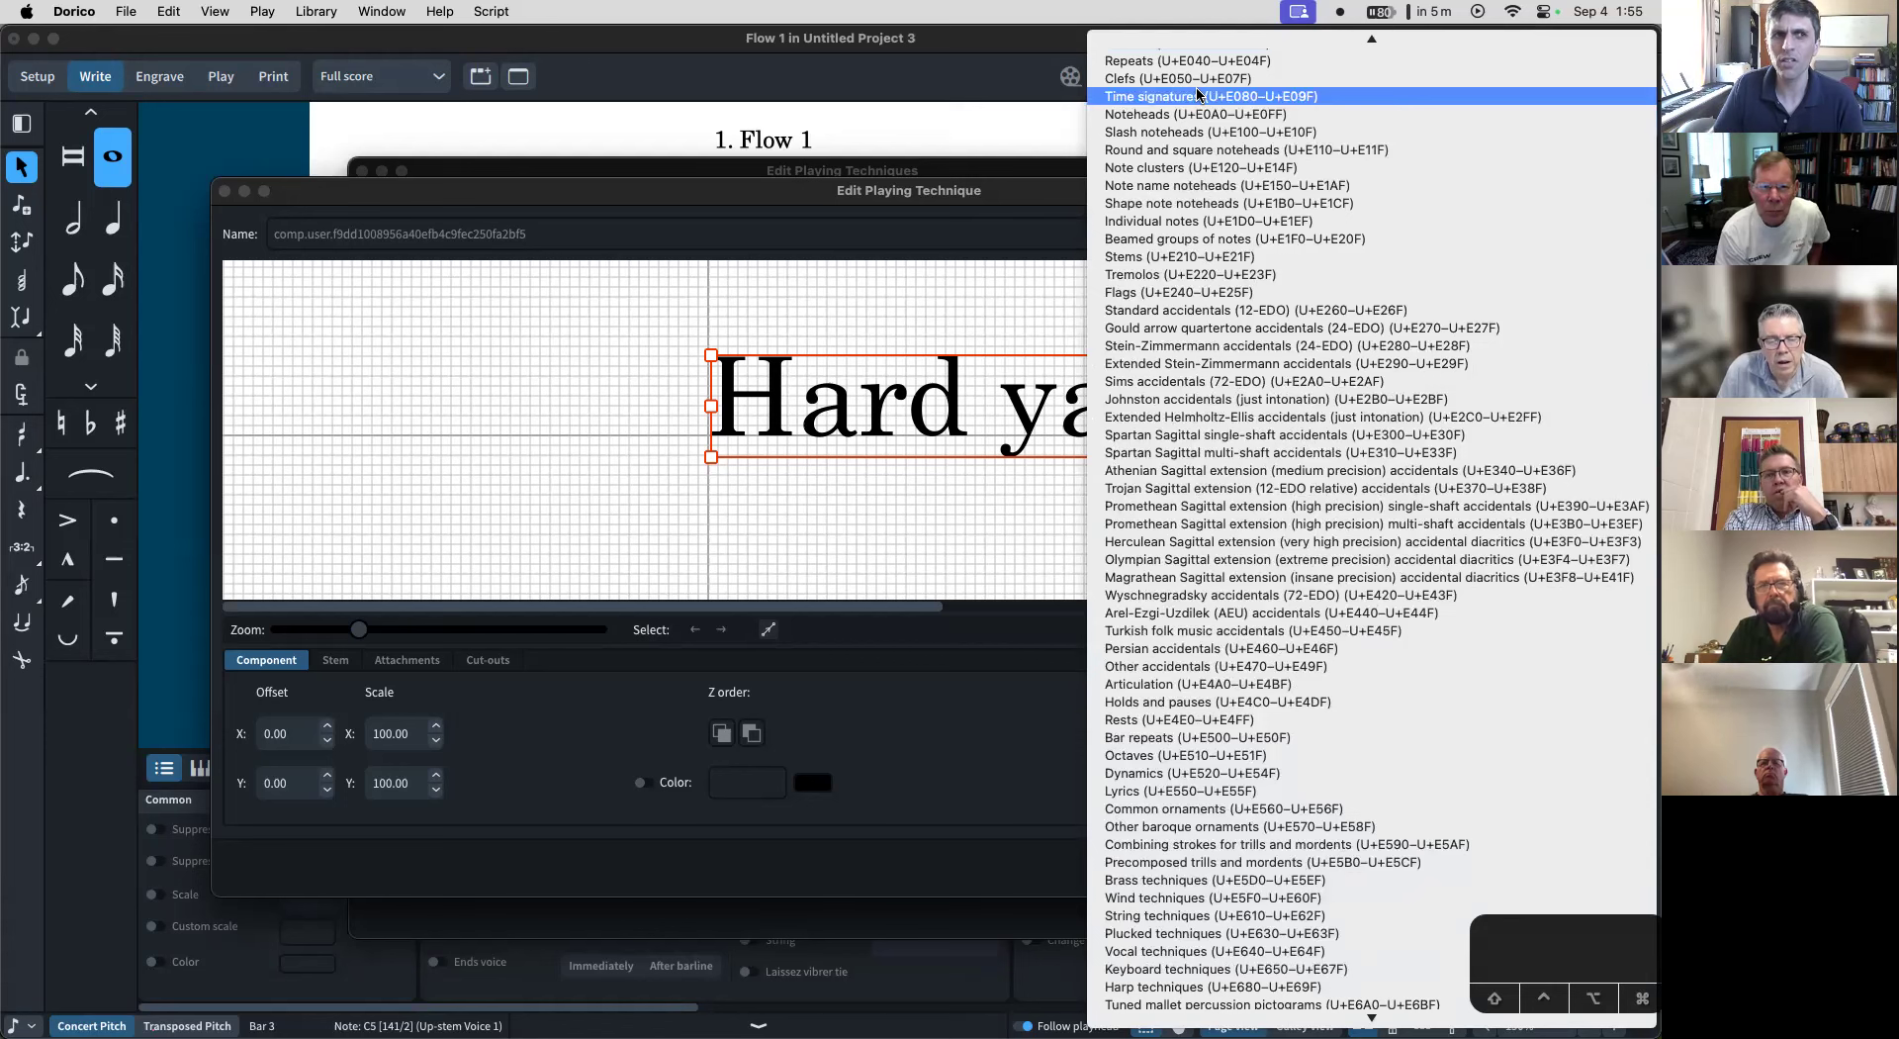
scroll(1232, 315, "down", 5)
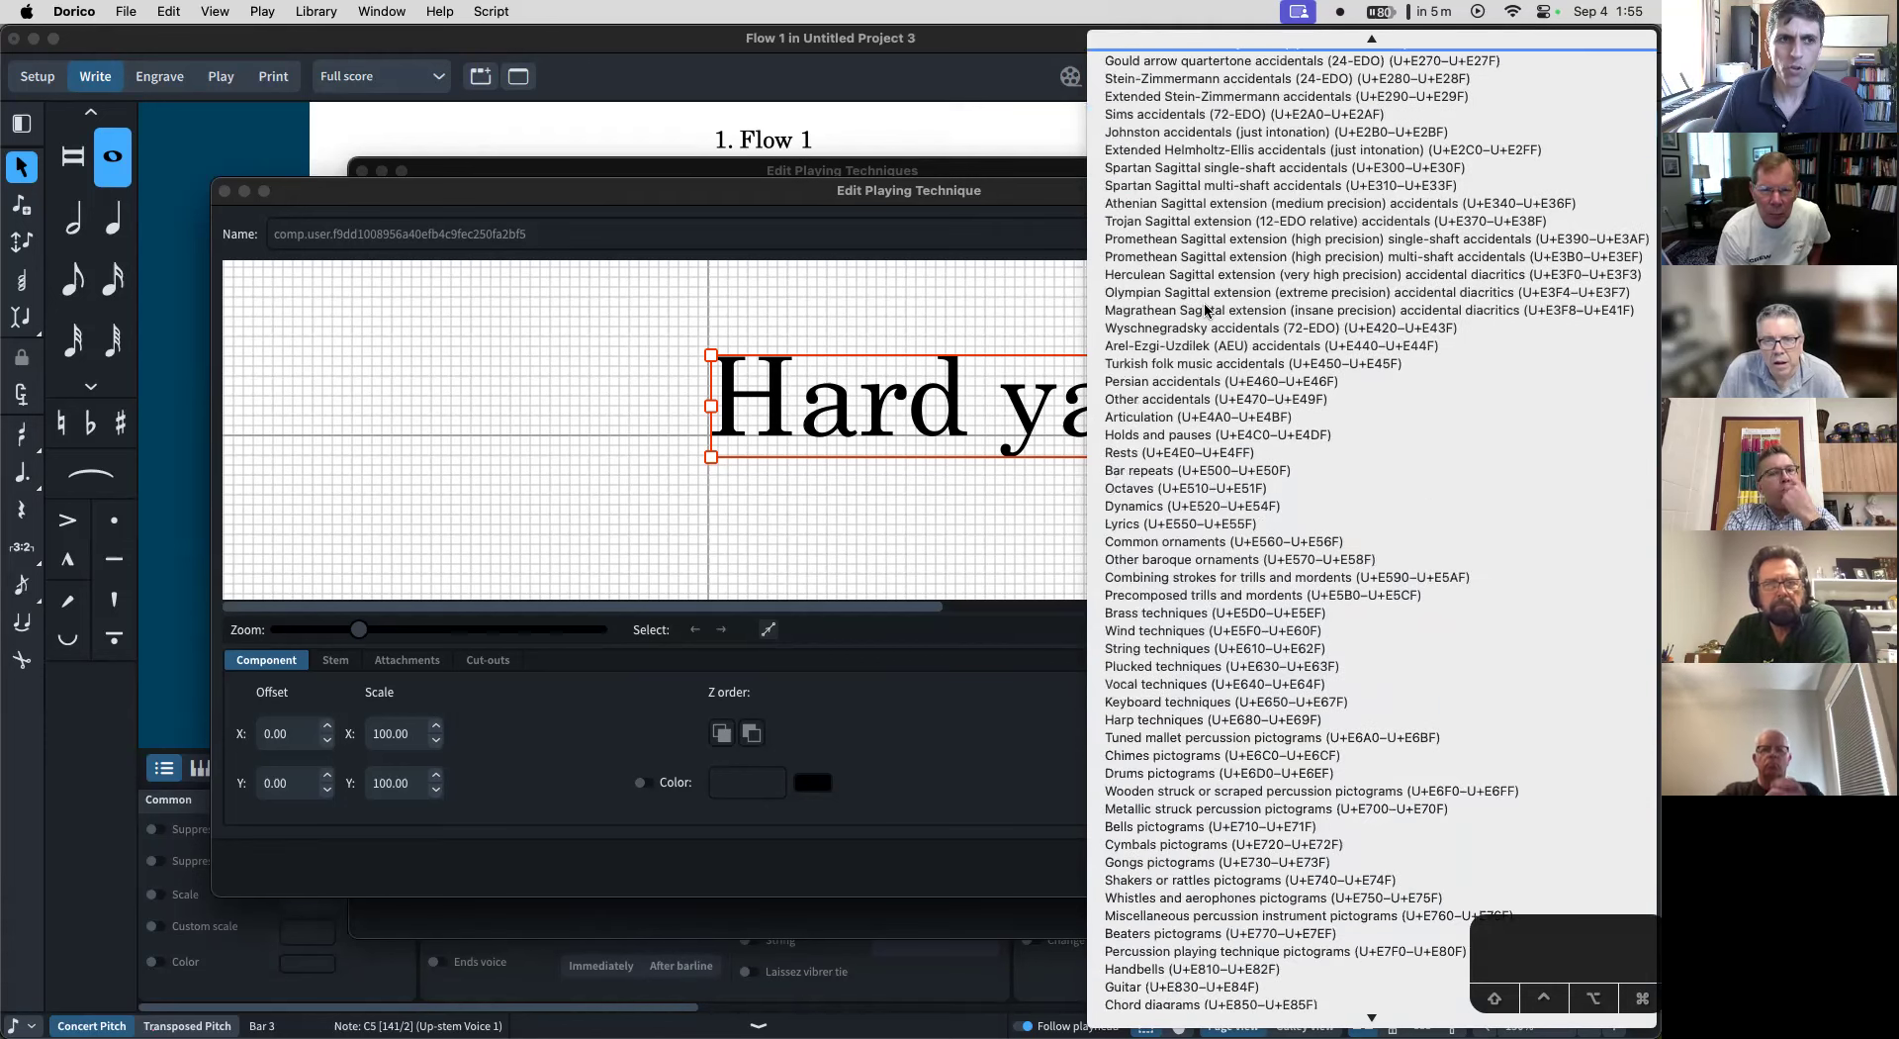
scroll(1232, 315, "down", 6)
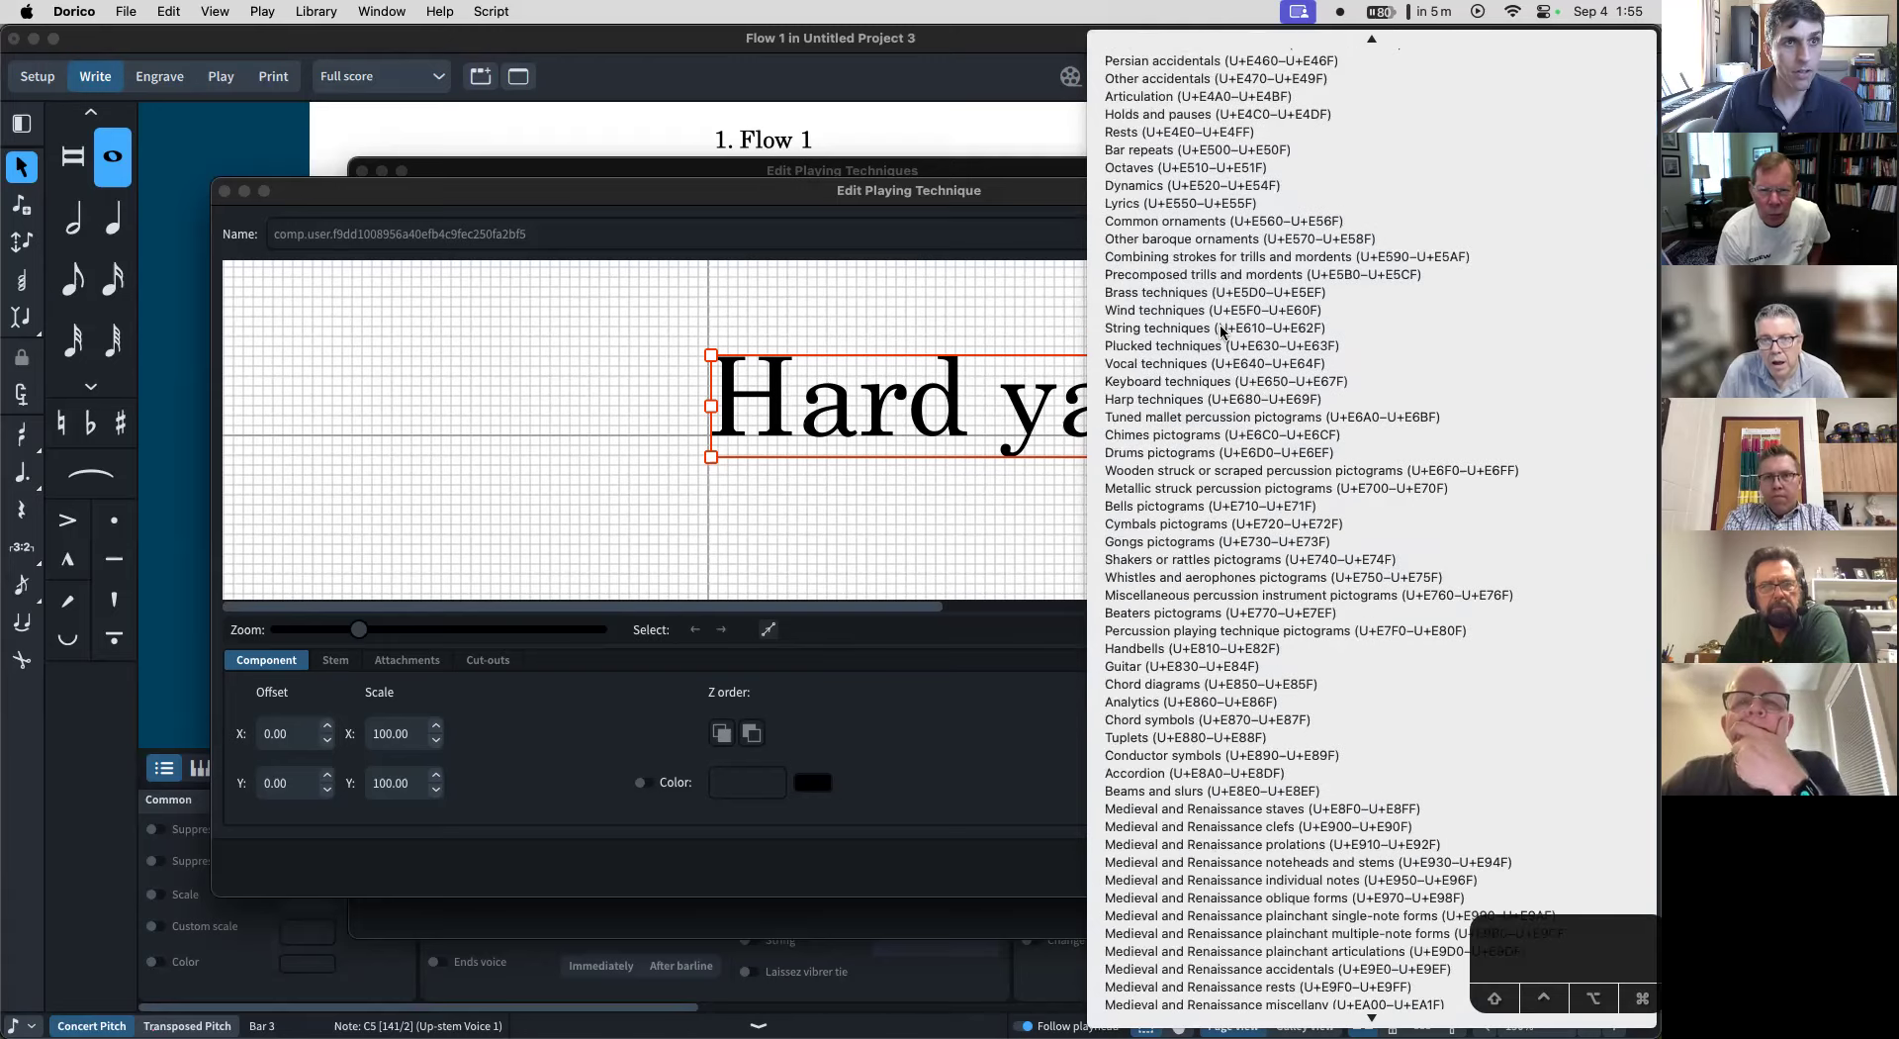
scroll(1177, 312, "down", 2)
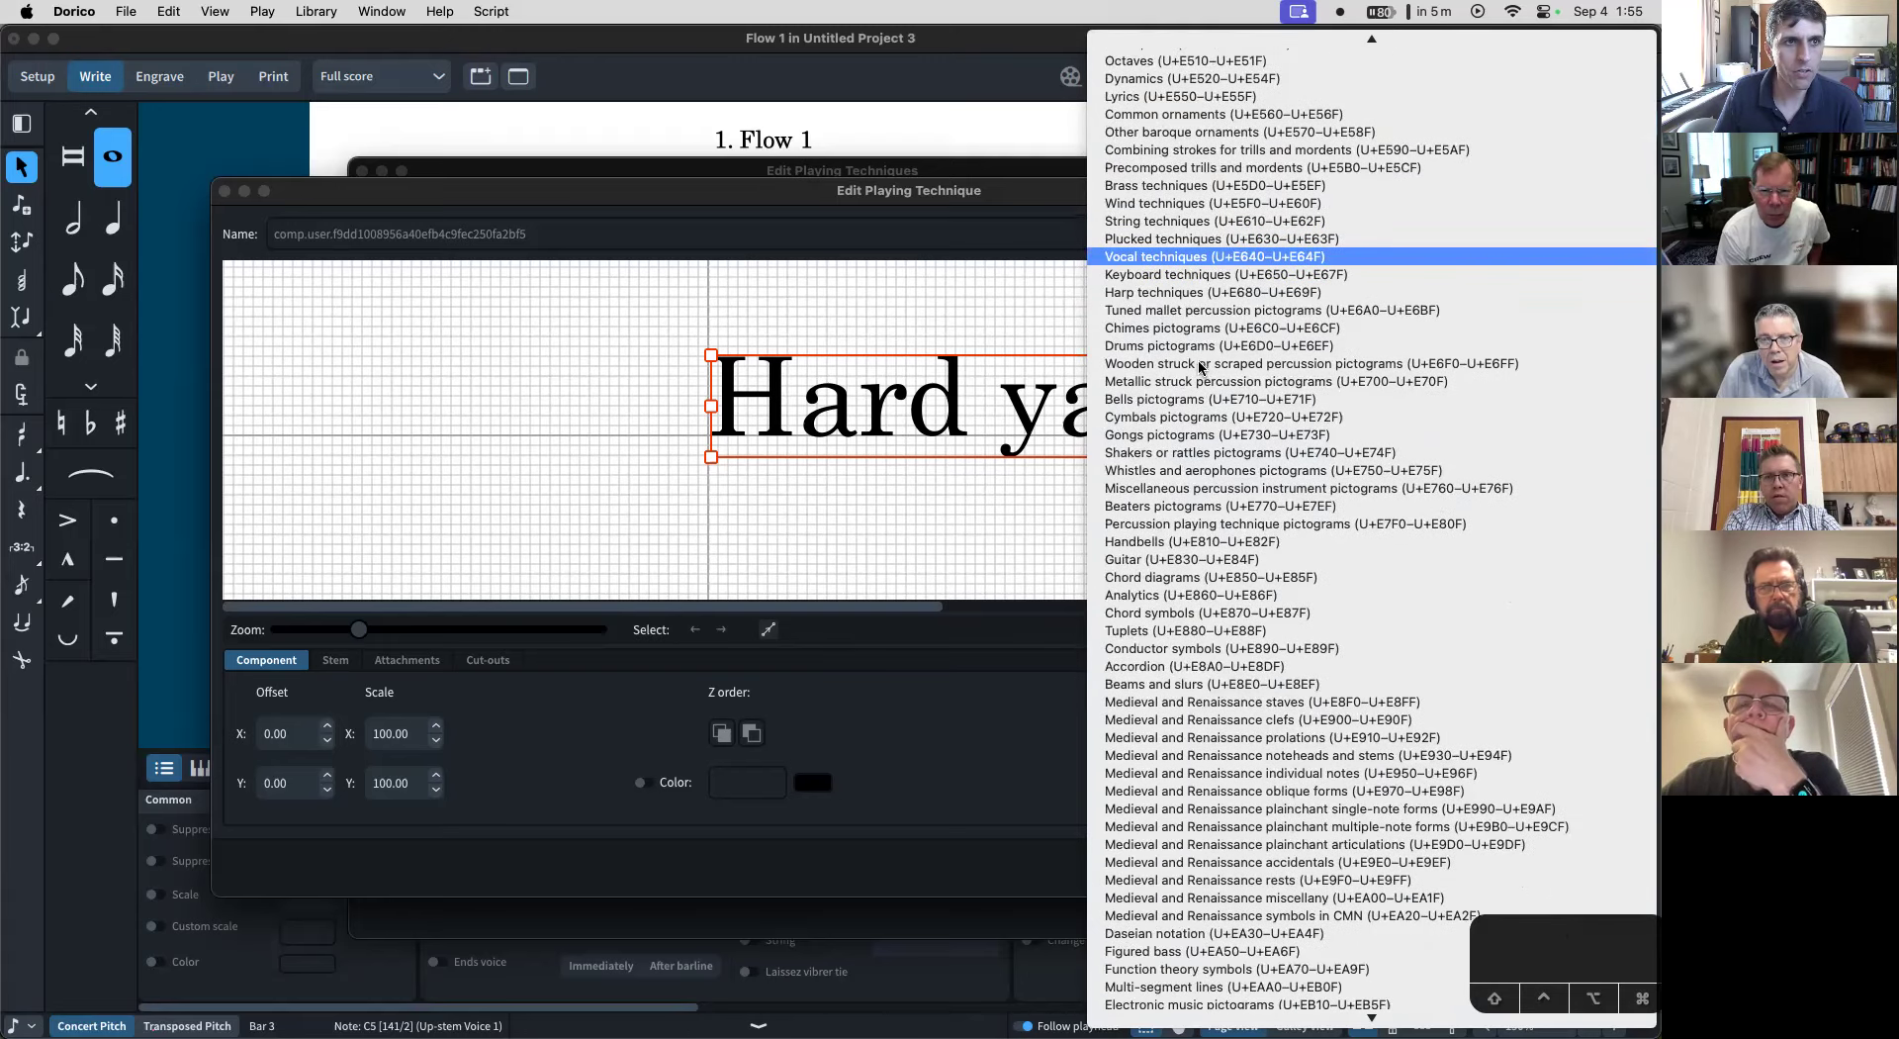
left_click(1219, 313)
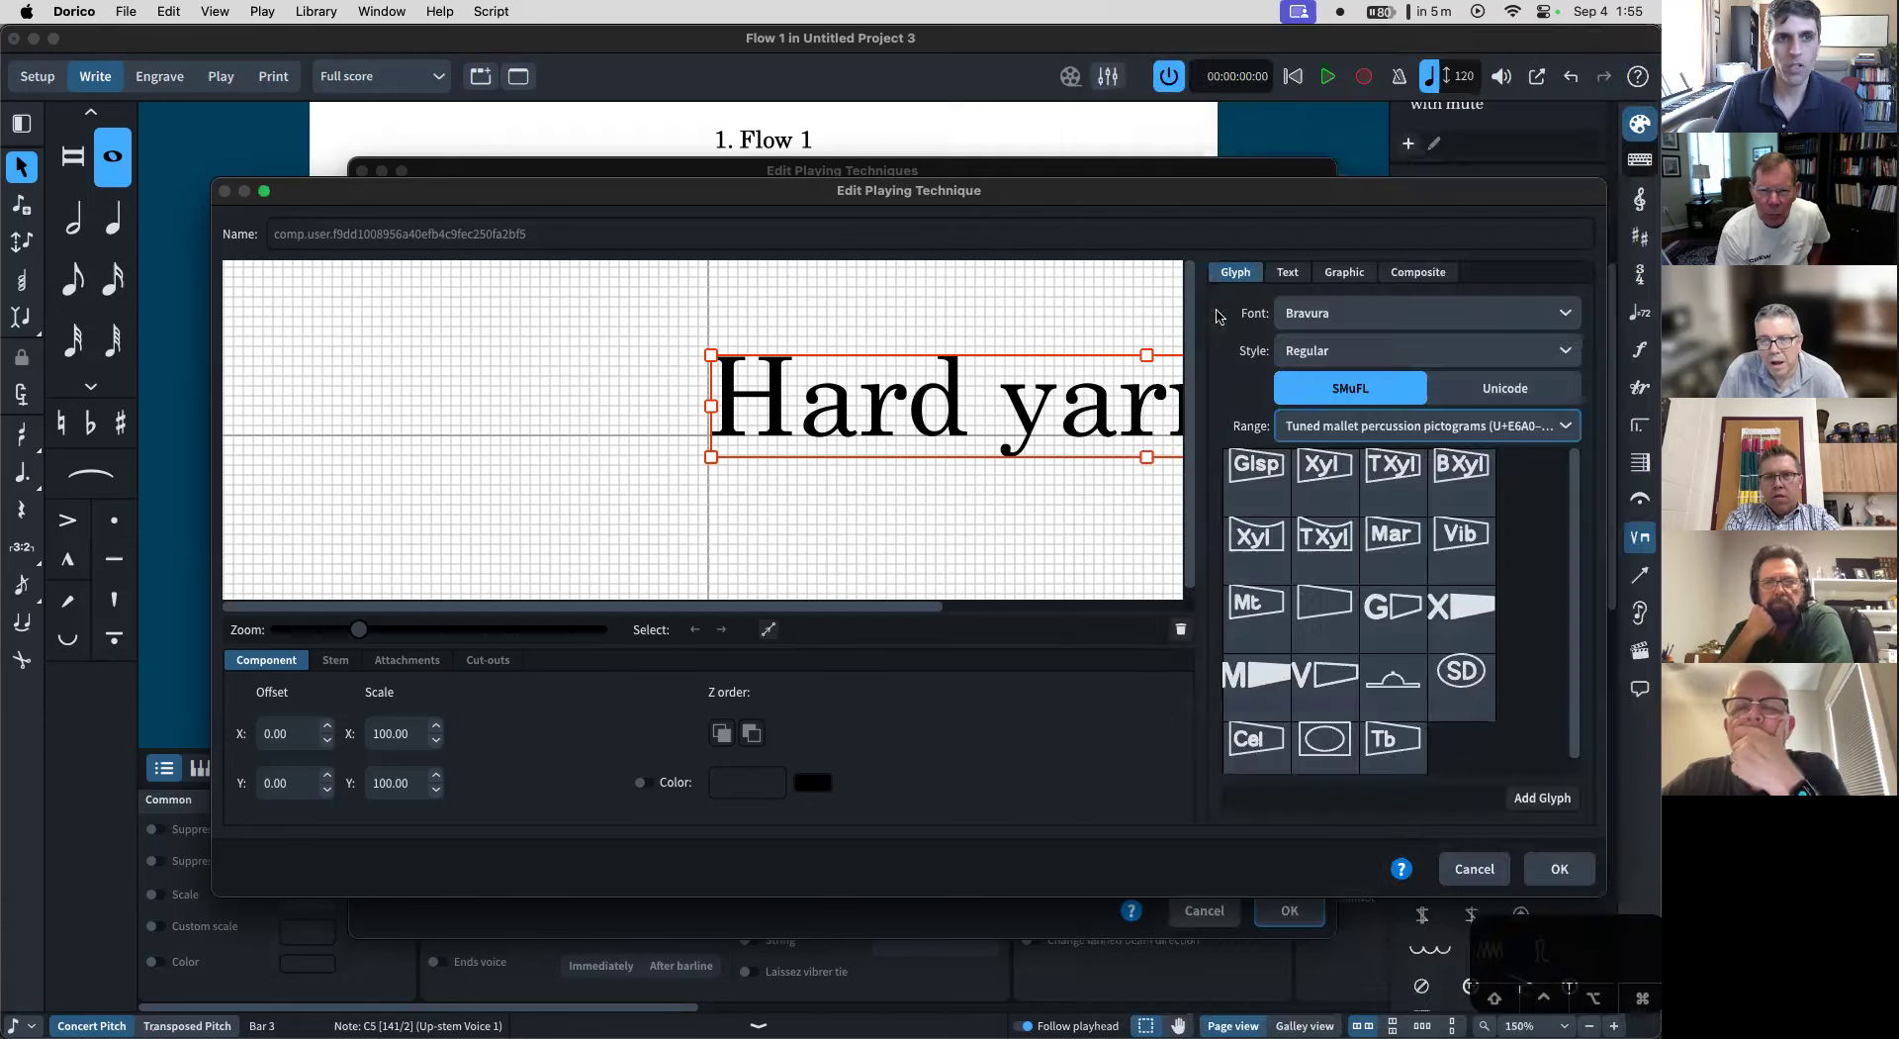
- Add the diagonal mallet glyph with the hatched square head from the Beaters pictograms range to the symbol
left_click(1397, 426)
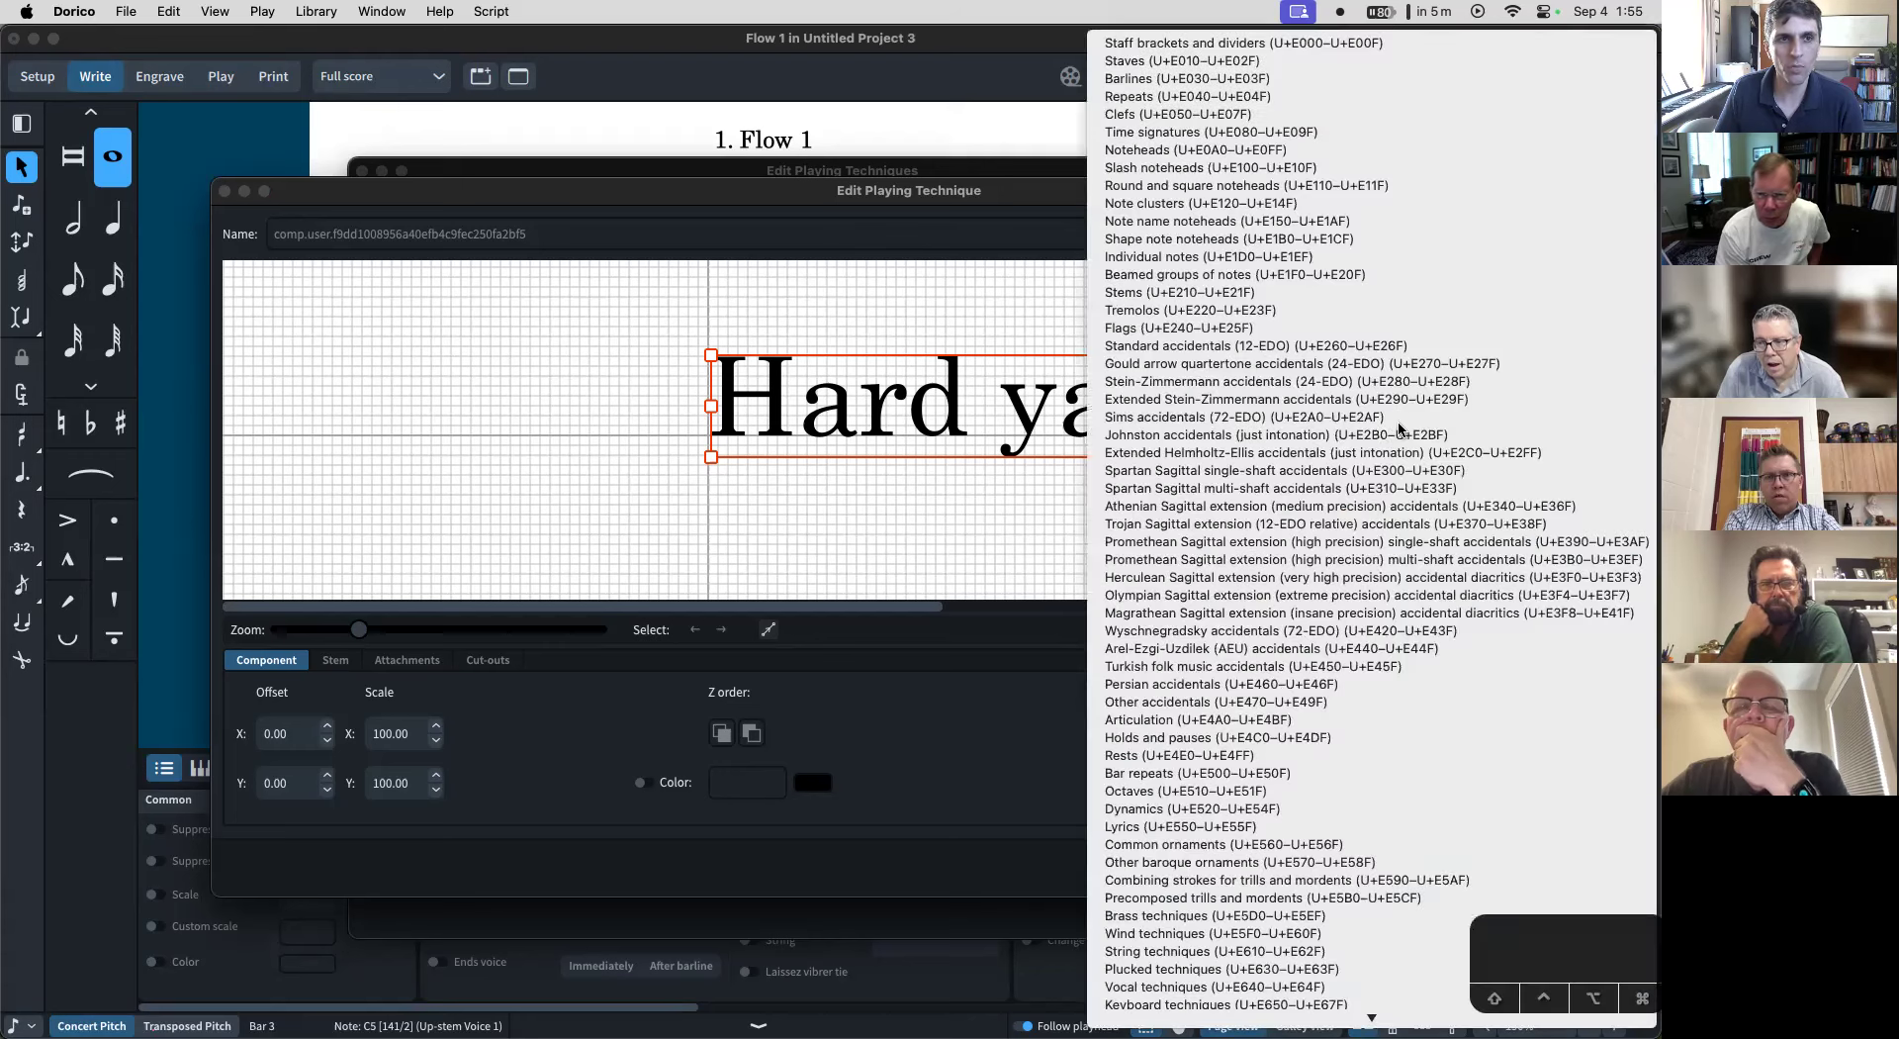
scroll(1245, 405, "down", 10)
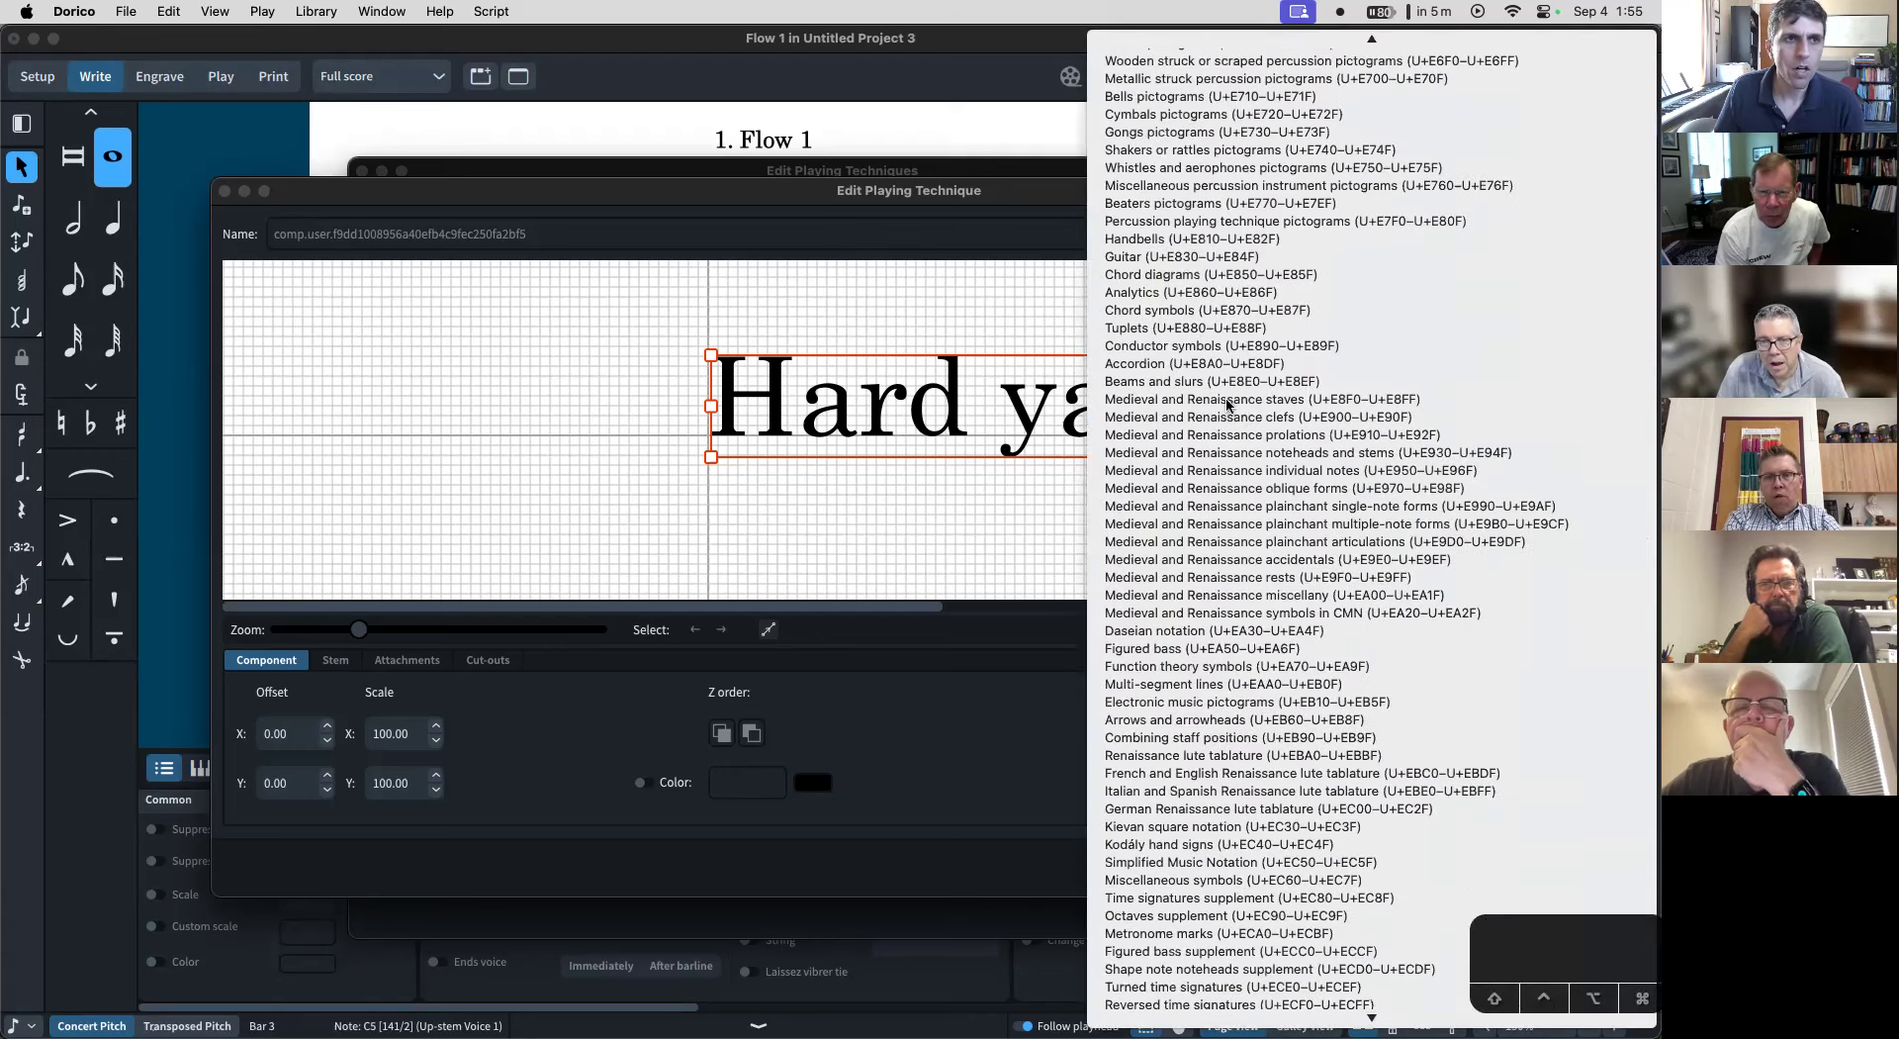
left_click(1207, 203)
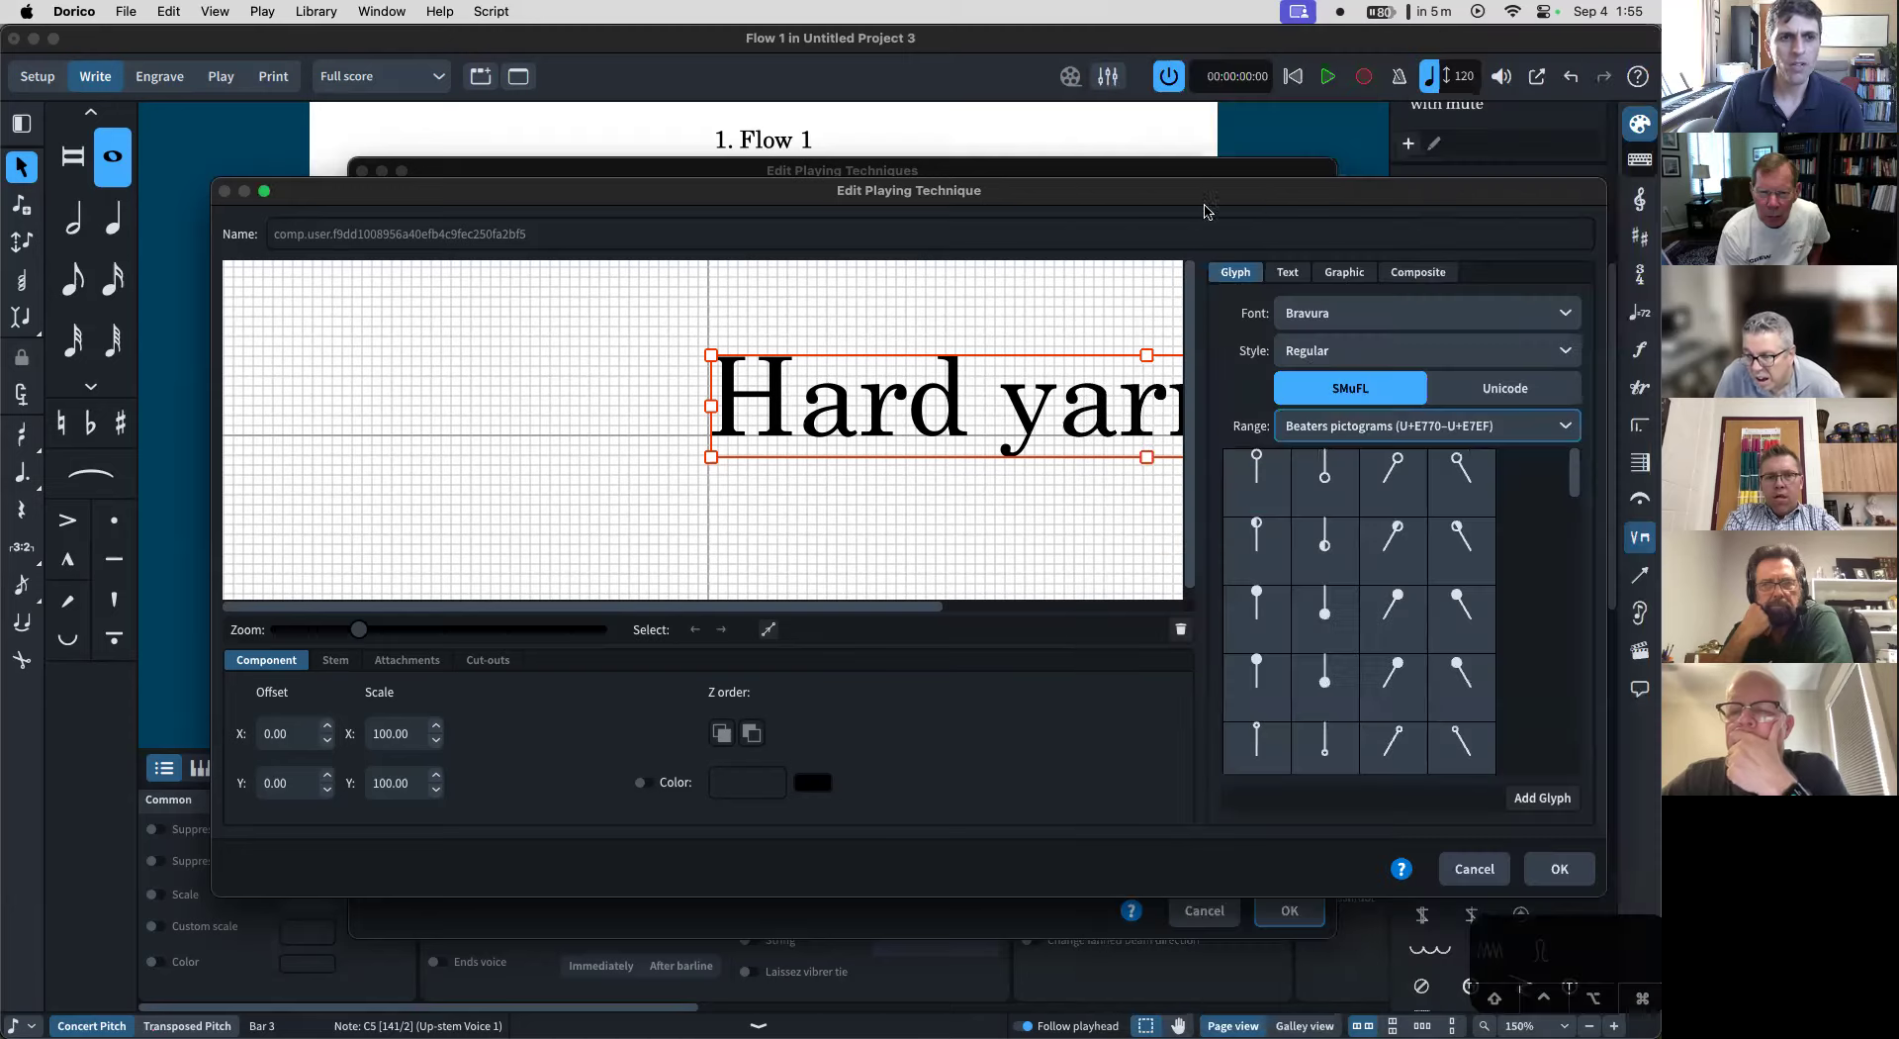
left_click_drag(1574, 471, 1560, 547)
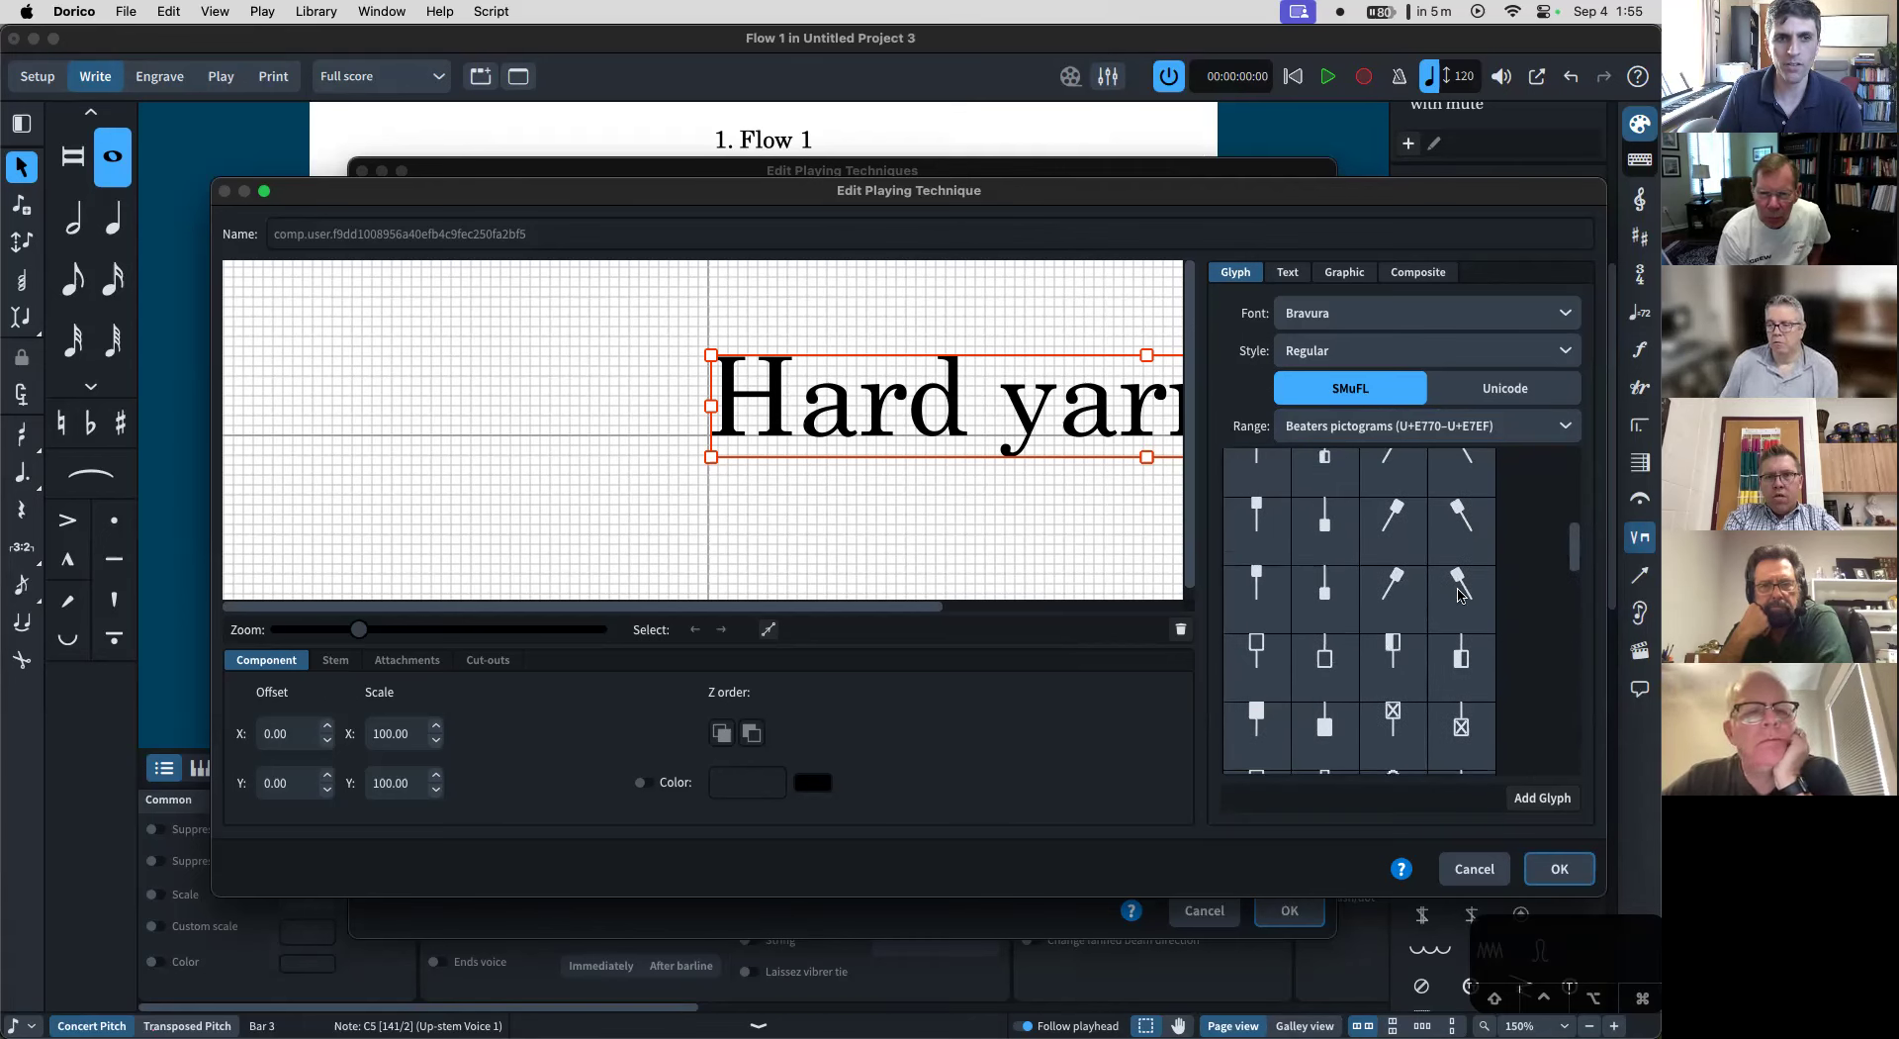
left_click(1461, 593)
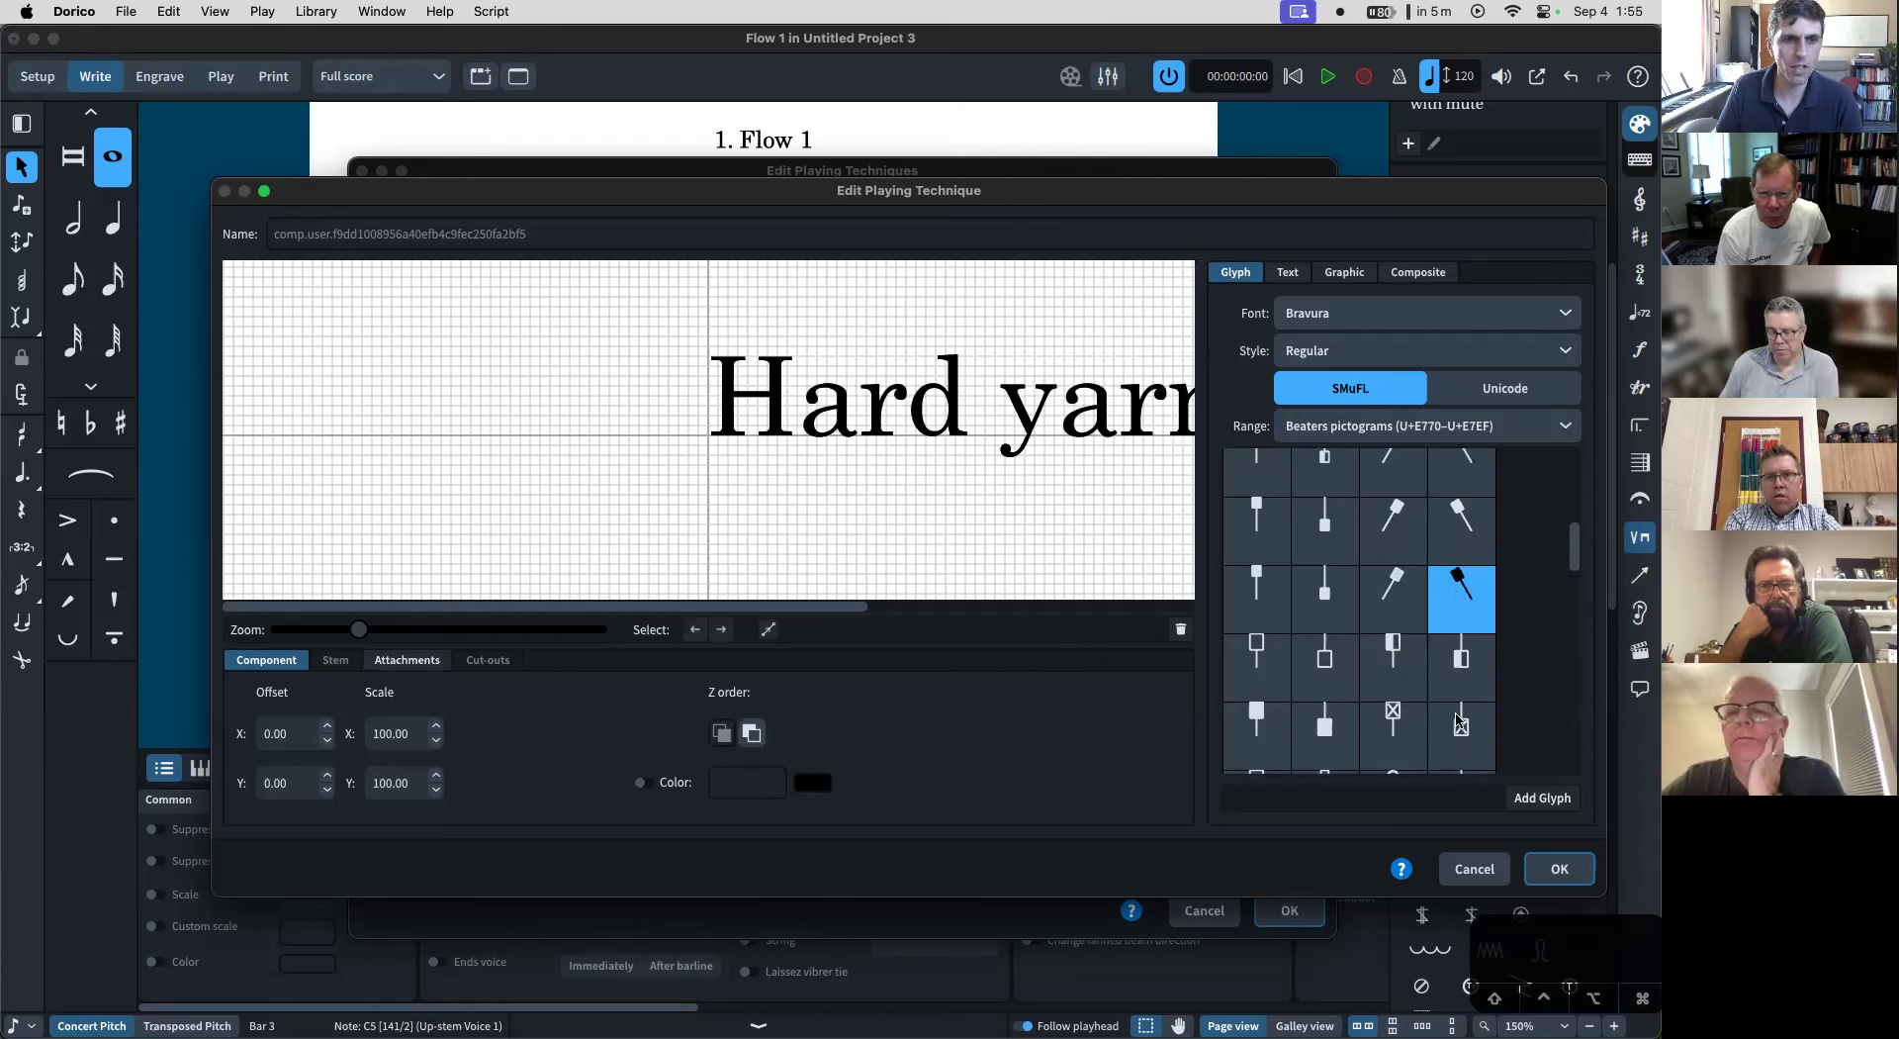
left_click(1525, 797)
scroll(911, 479, "right", 10)
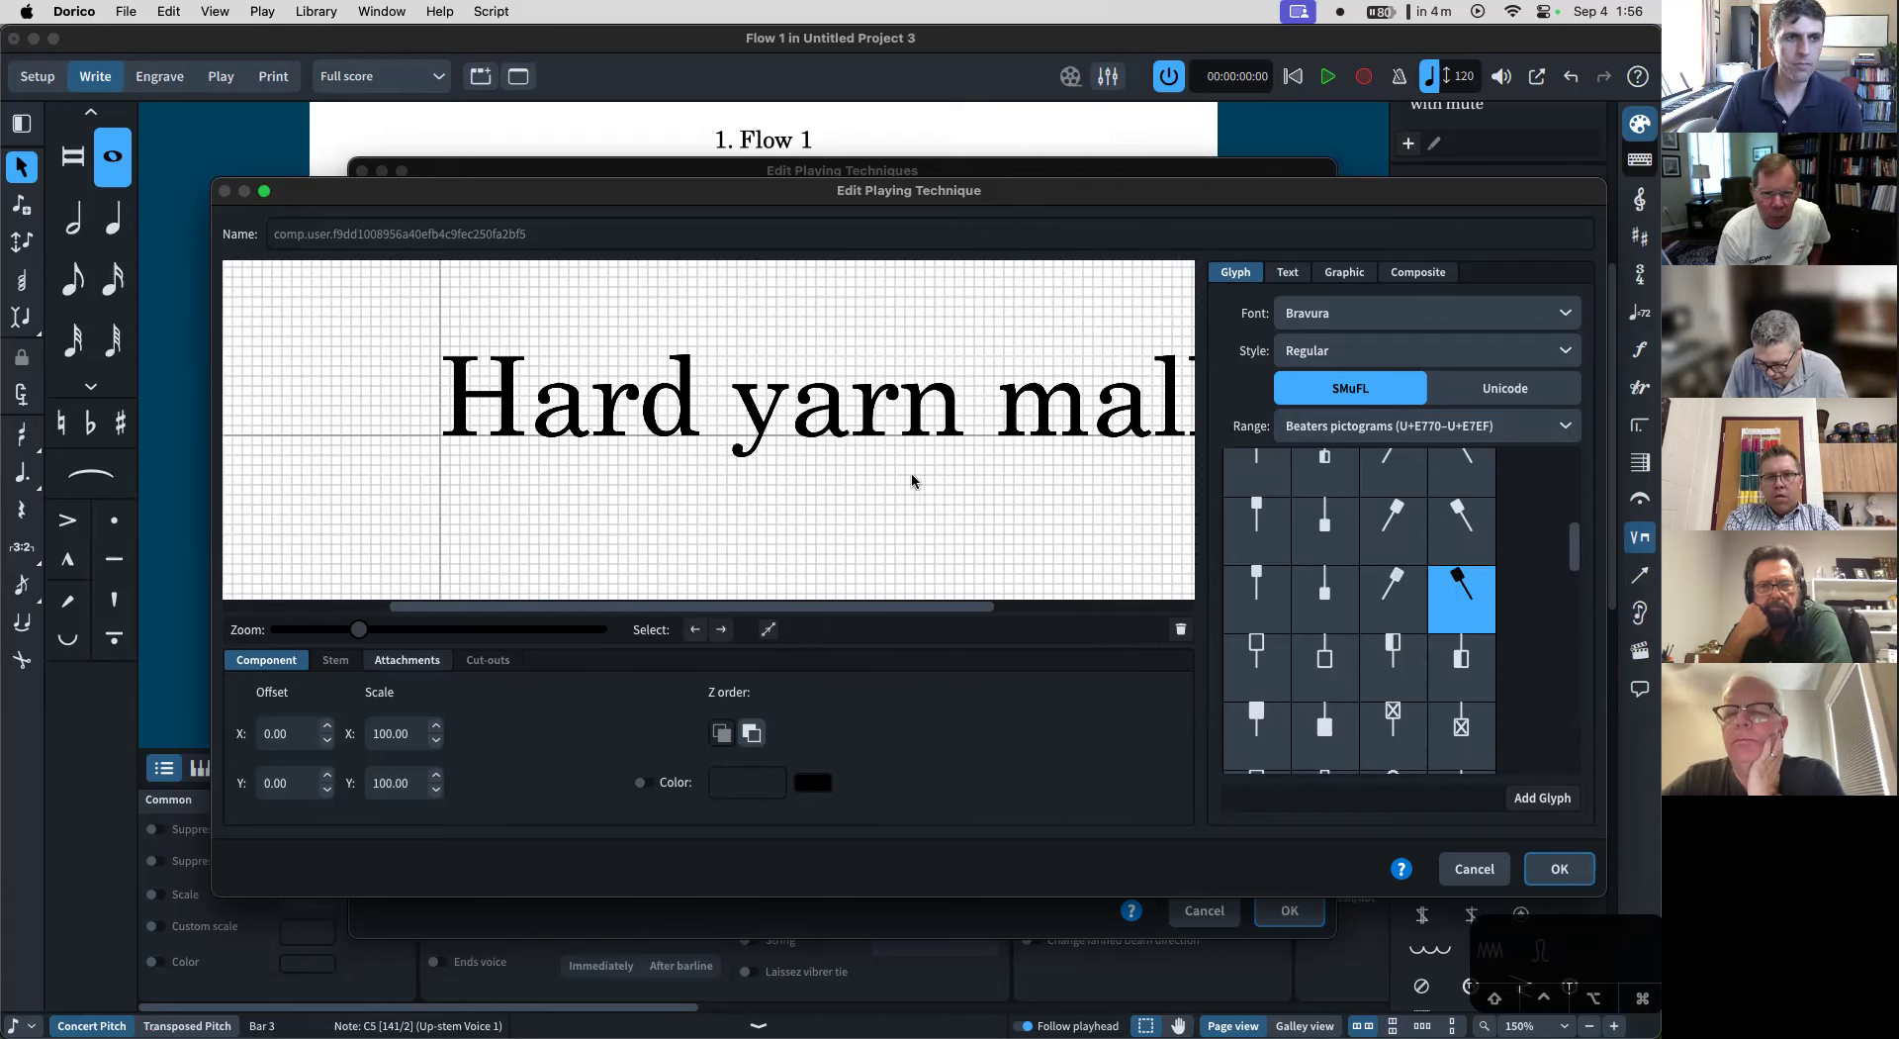
- Delete the "Hard yarn mallet" text and the duplicate mallet glyph, keeping a single mallet in the symbol
left_click(792, 385)
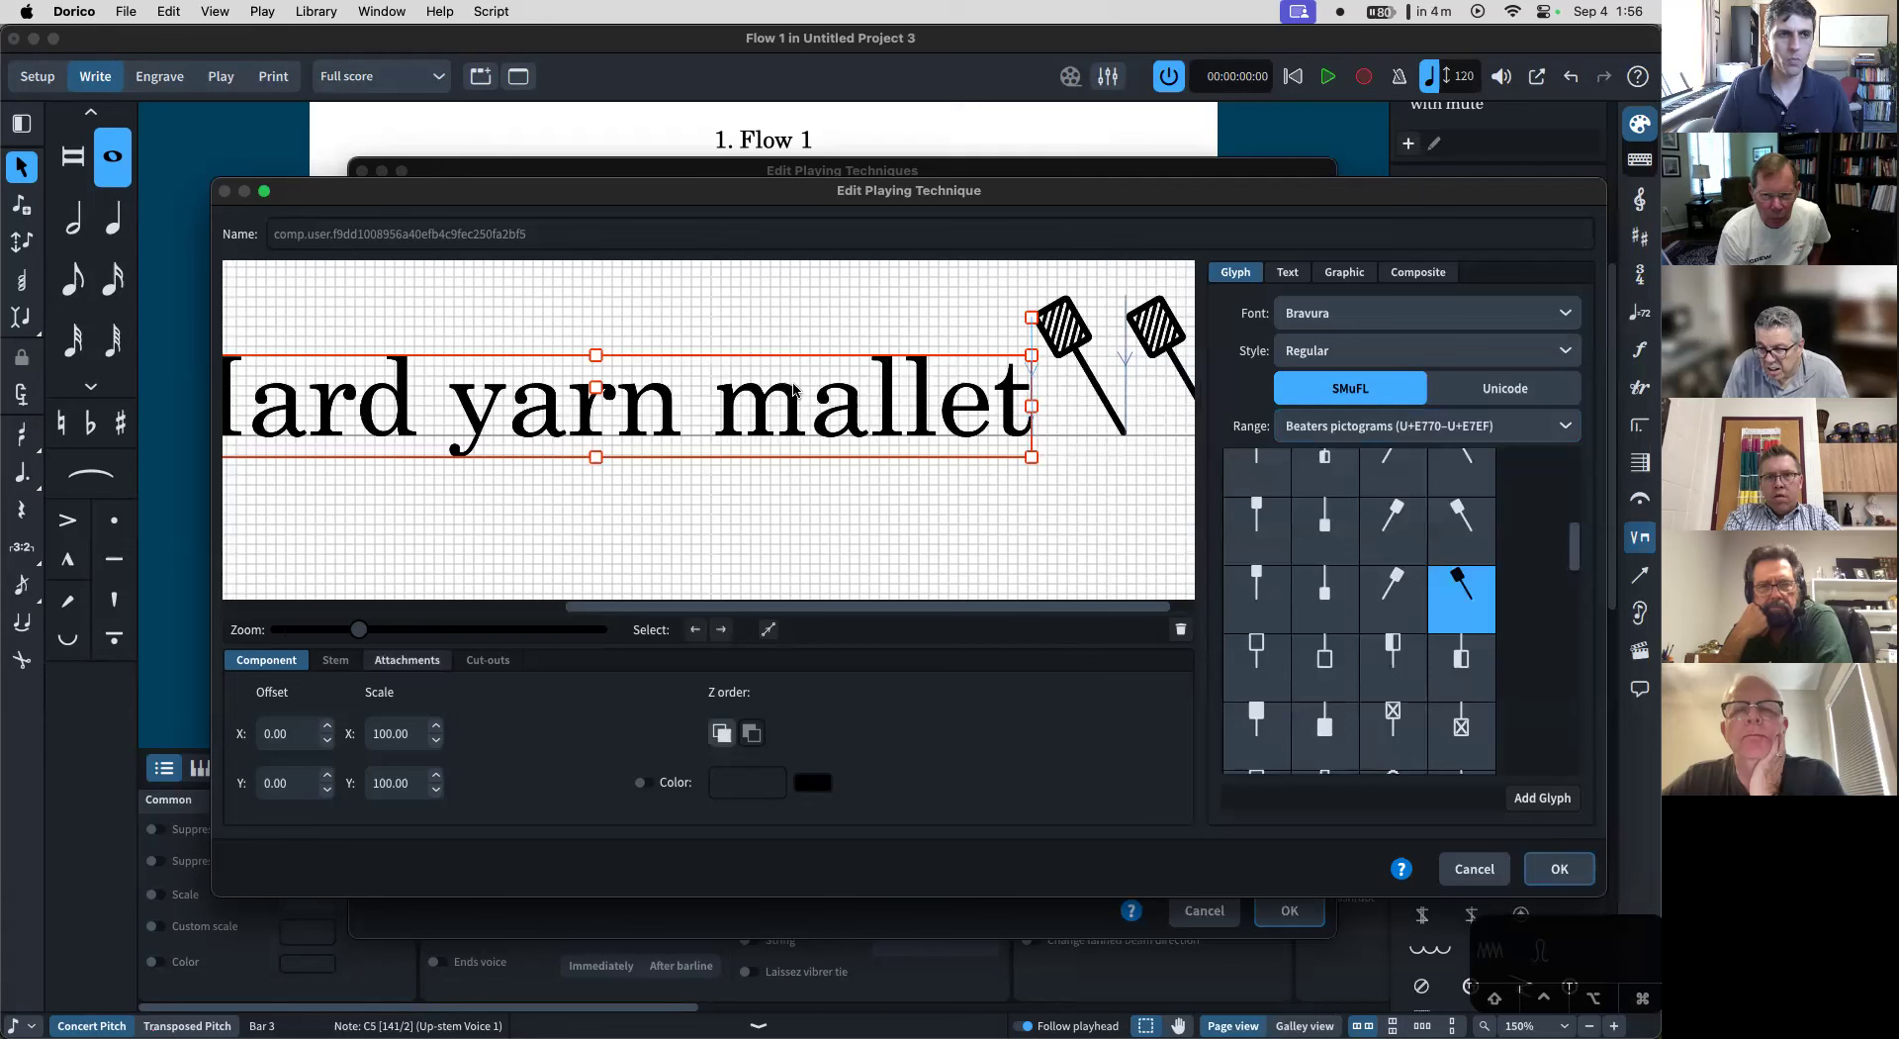
left_click(1179, 629)
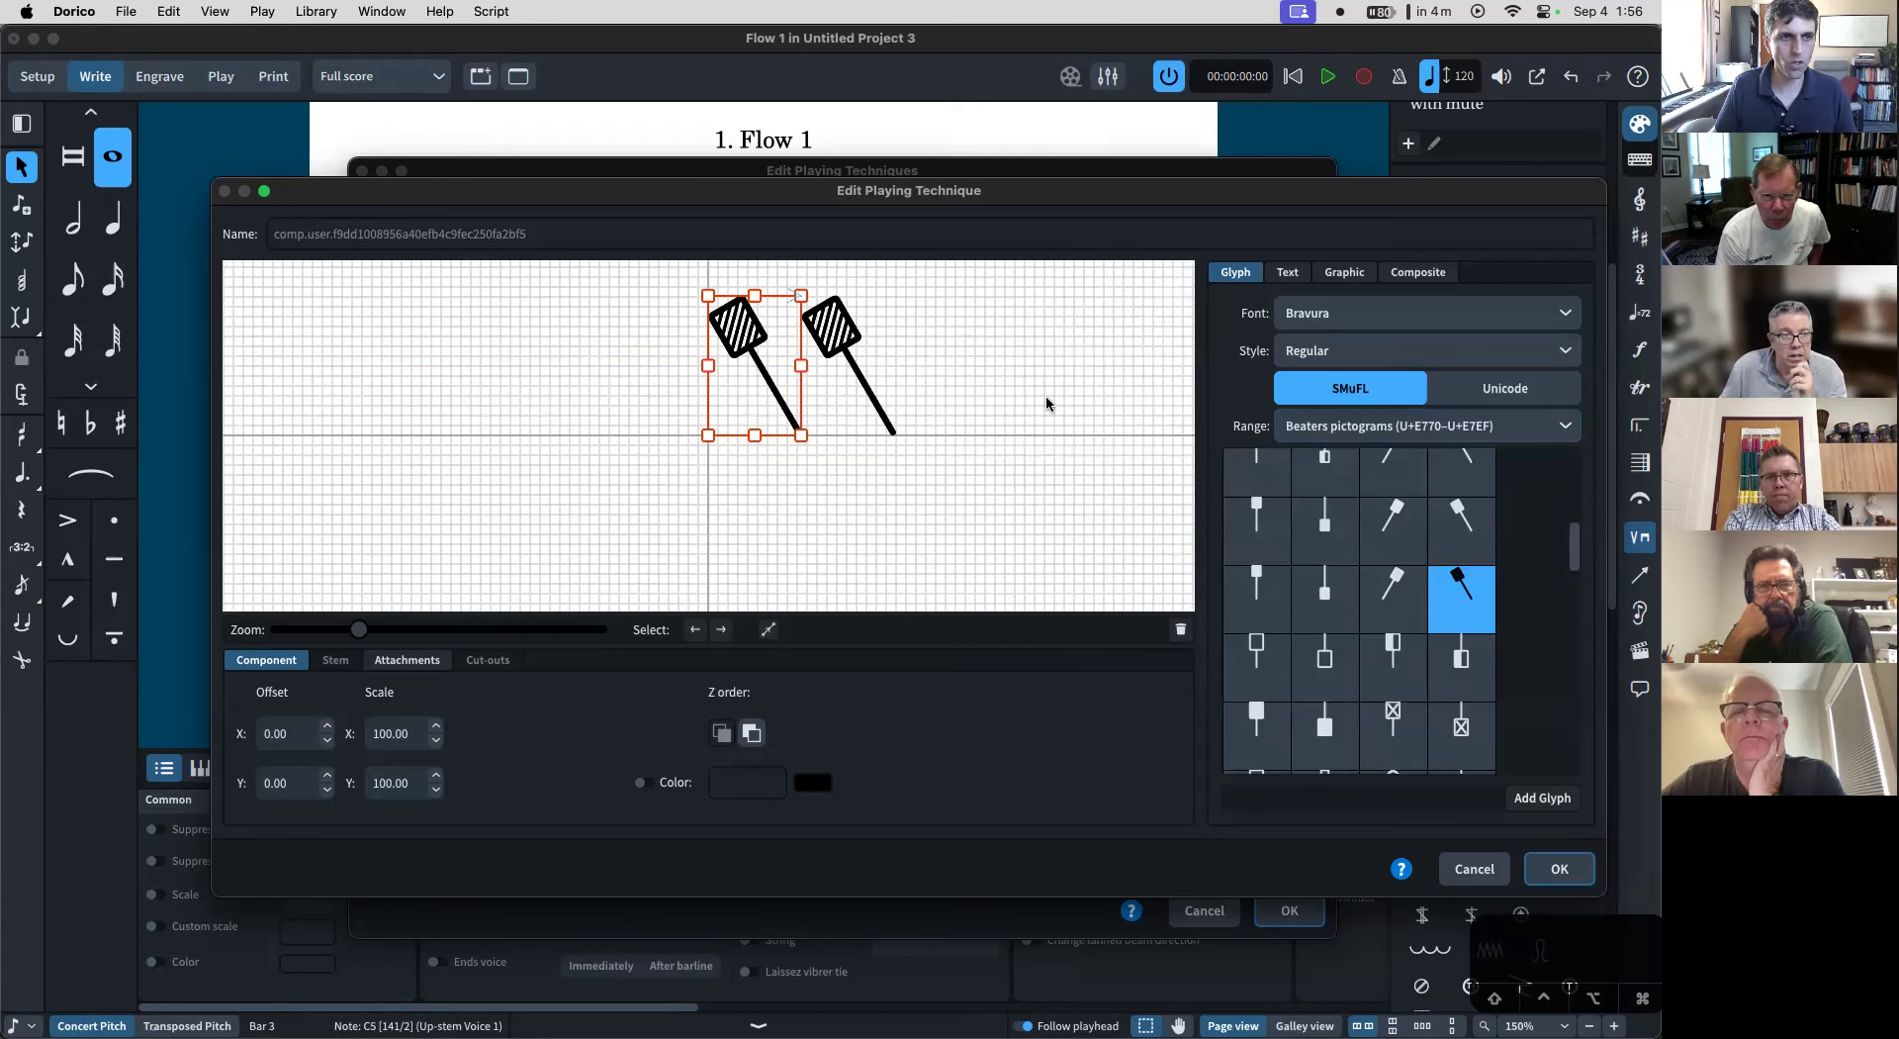
left_click(827, 362)
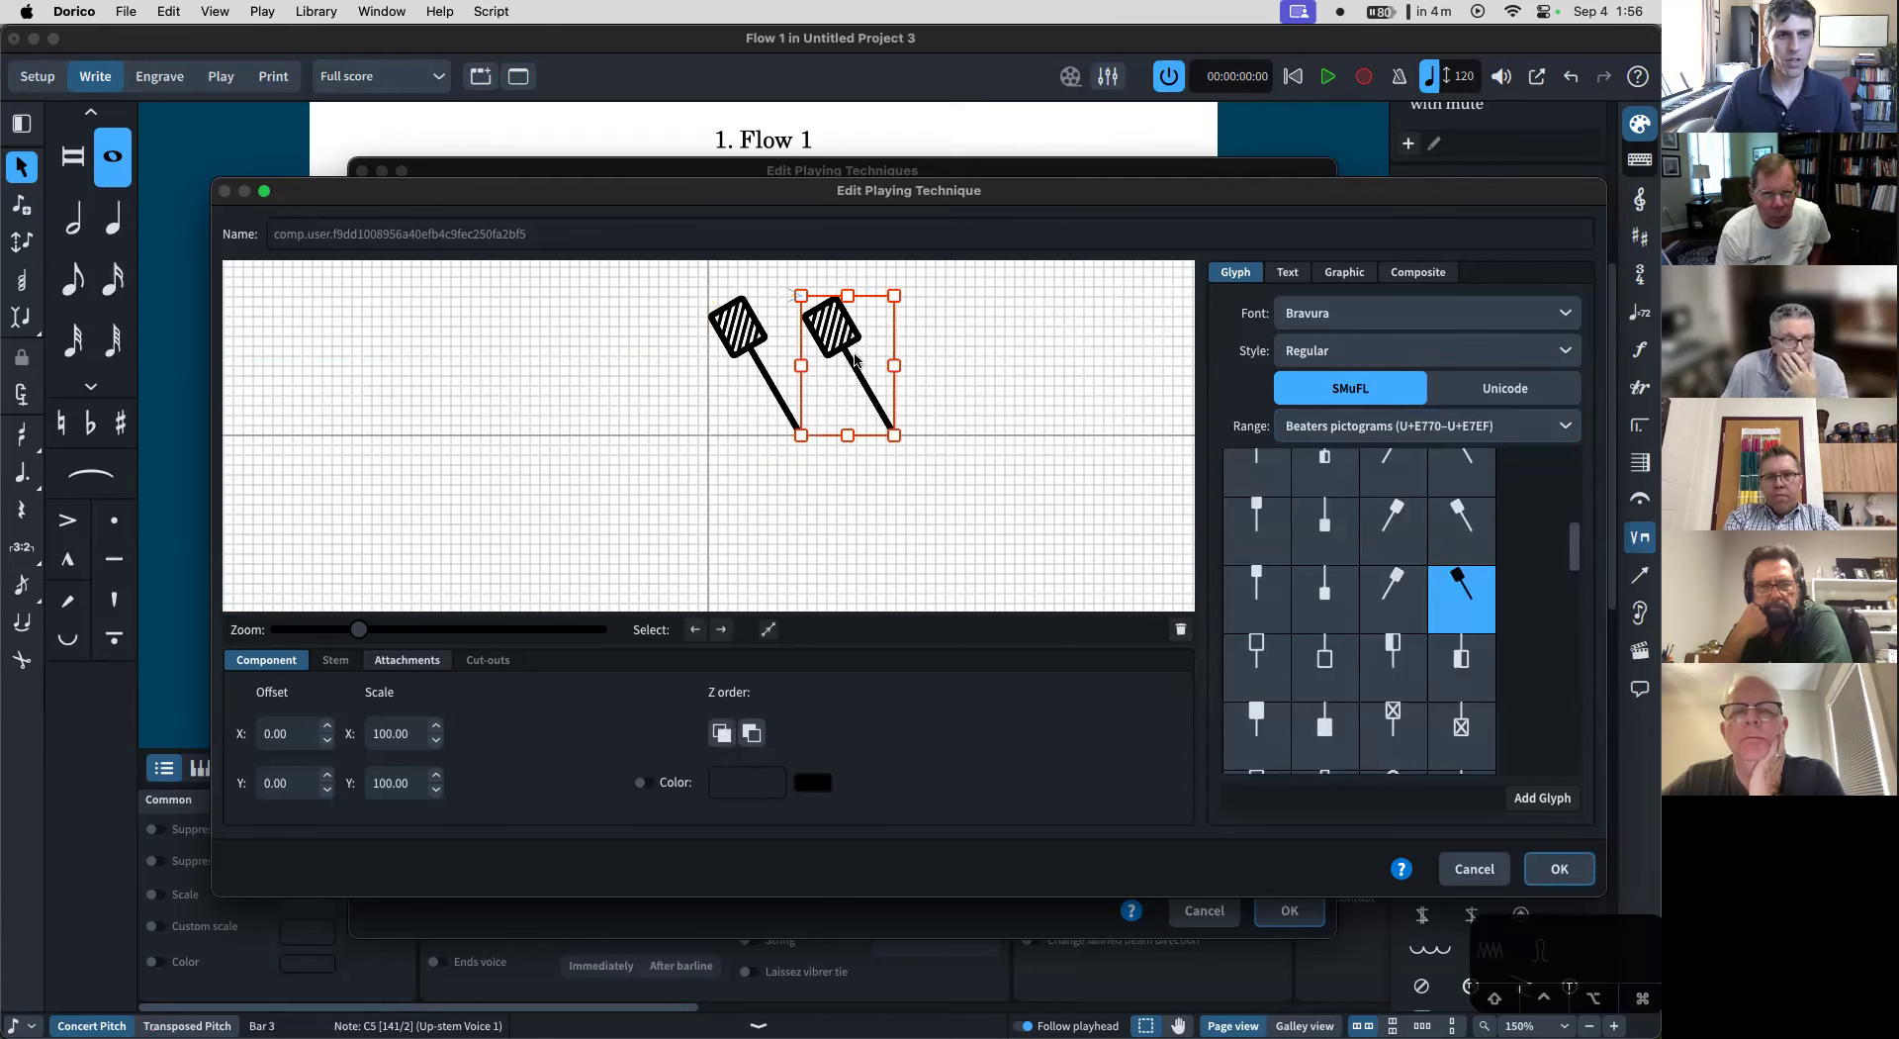
left_click(1180, 631)
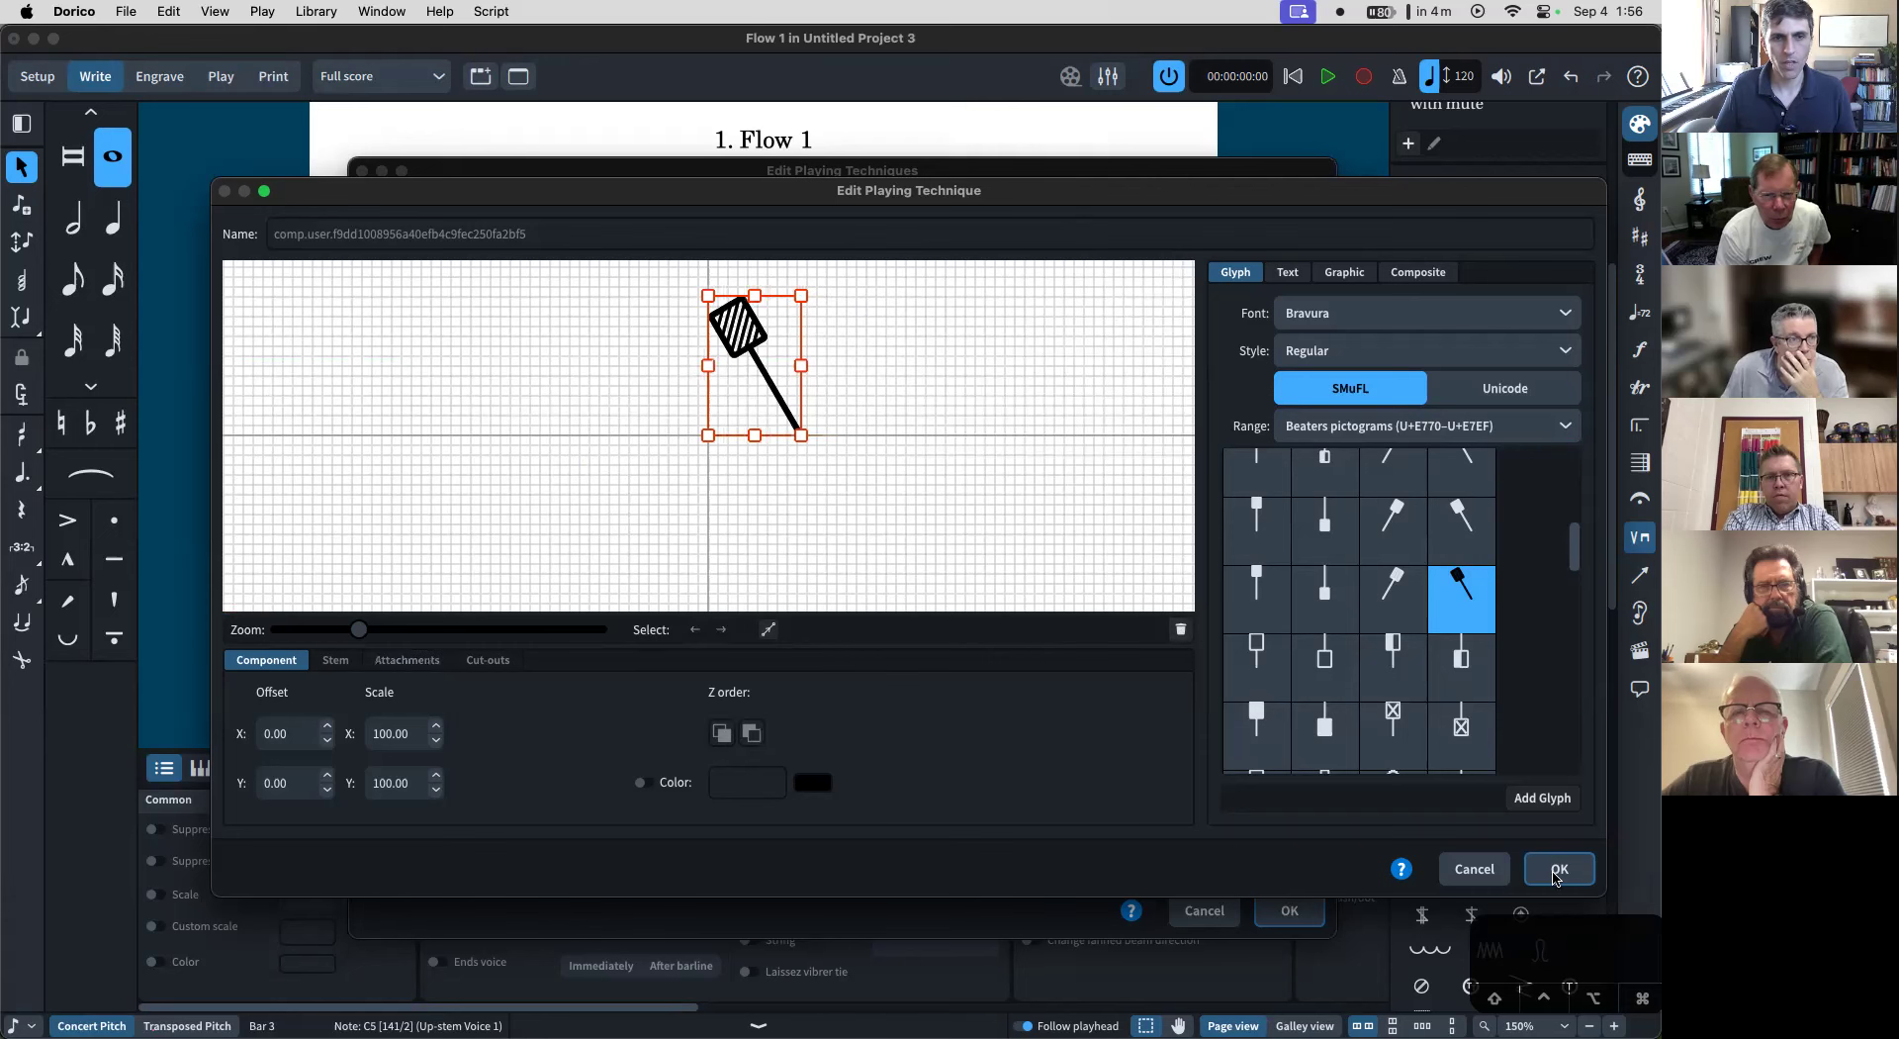
- Save the Hard yarn mallet symbol and technique, and apply it to the selected Violin I note in bar 3
left_click(1559, 869)
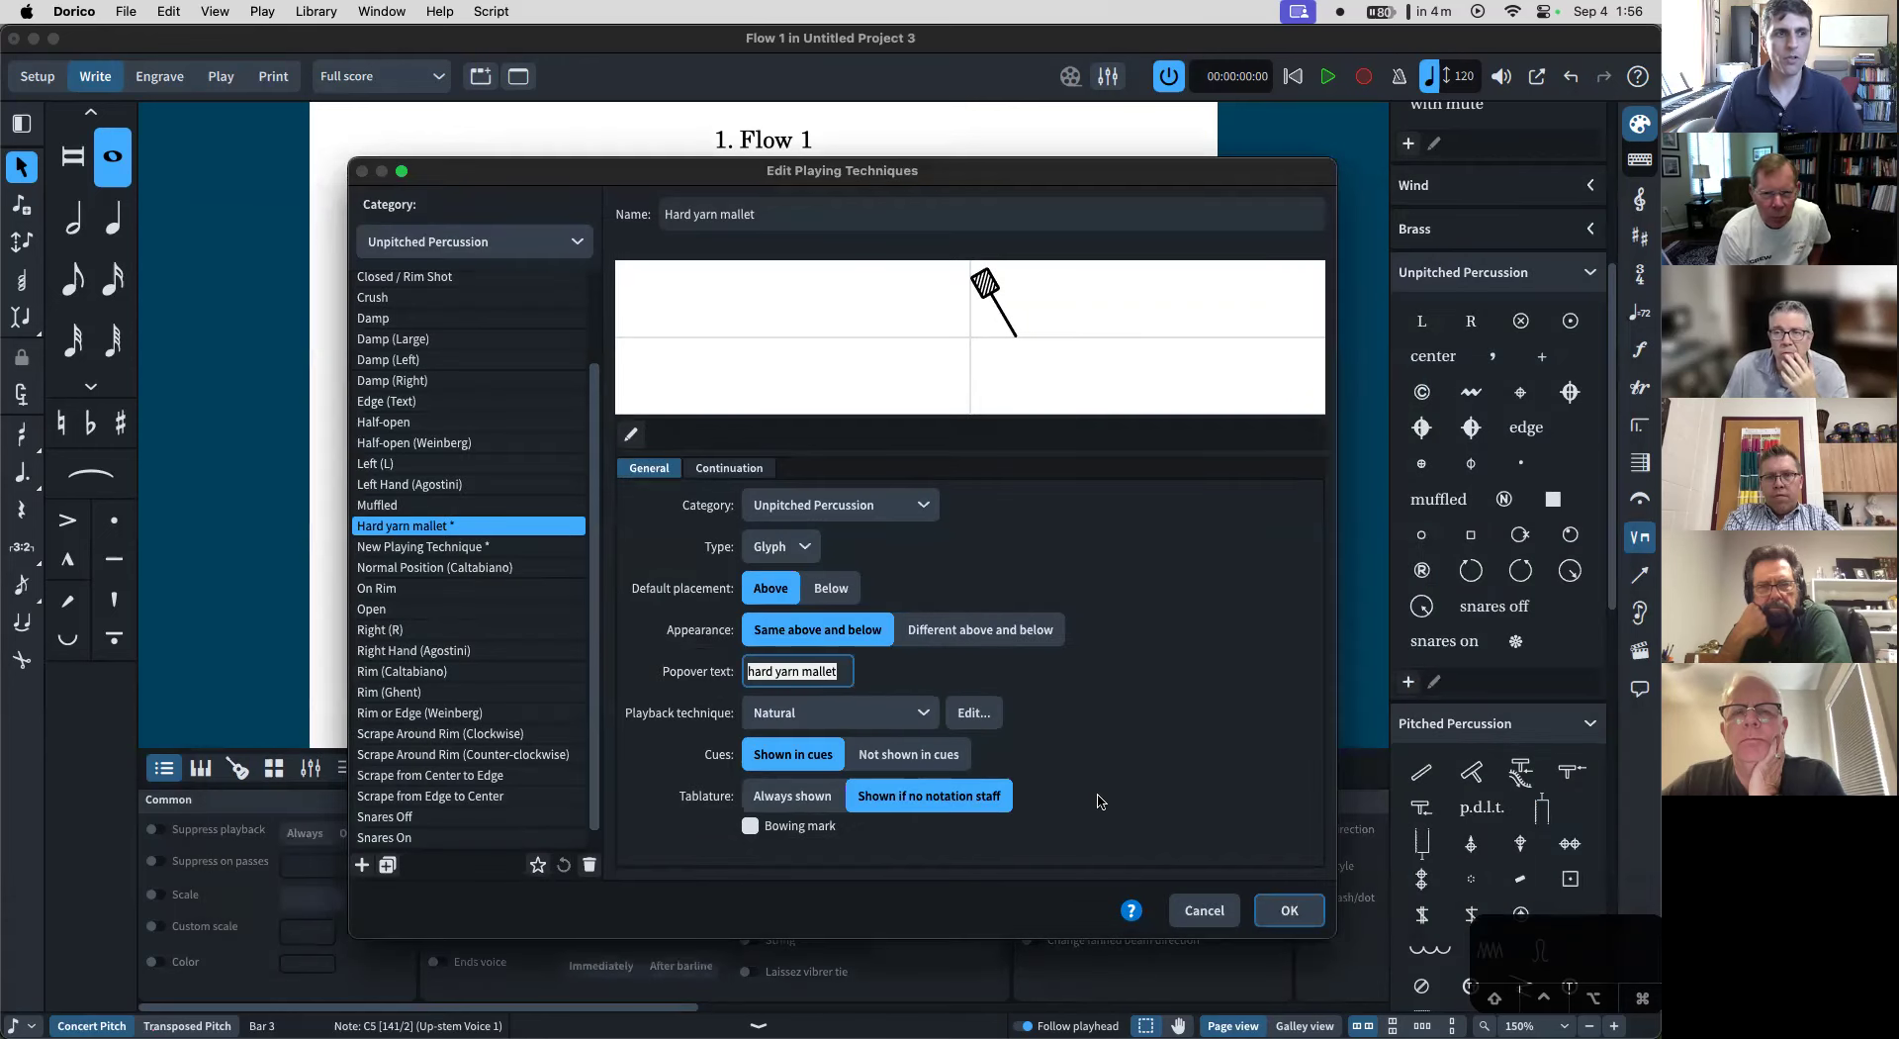
left_click(1270, 906)
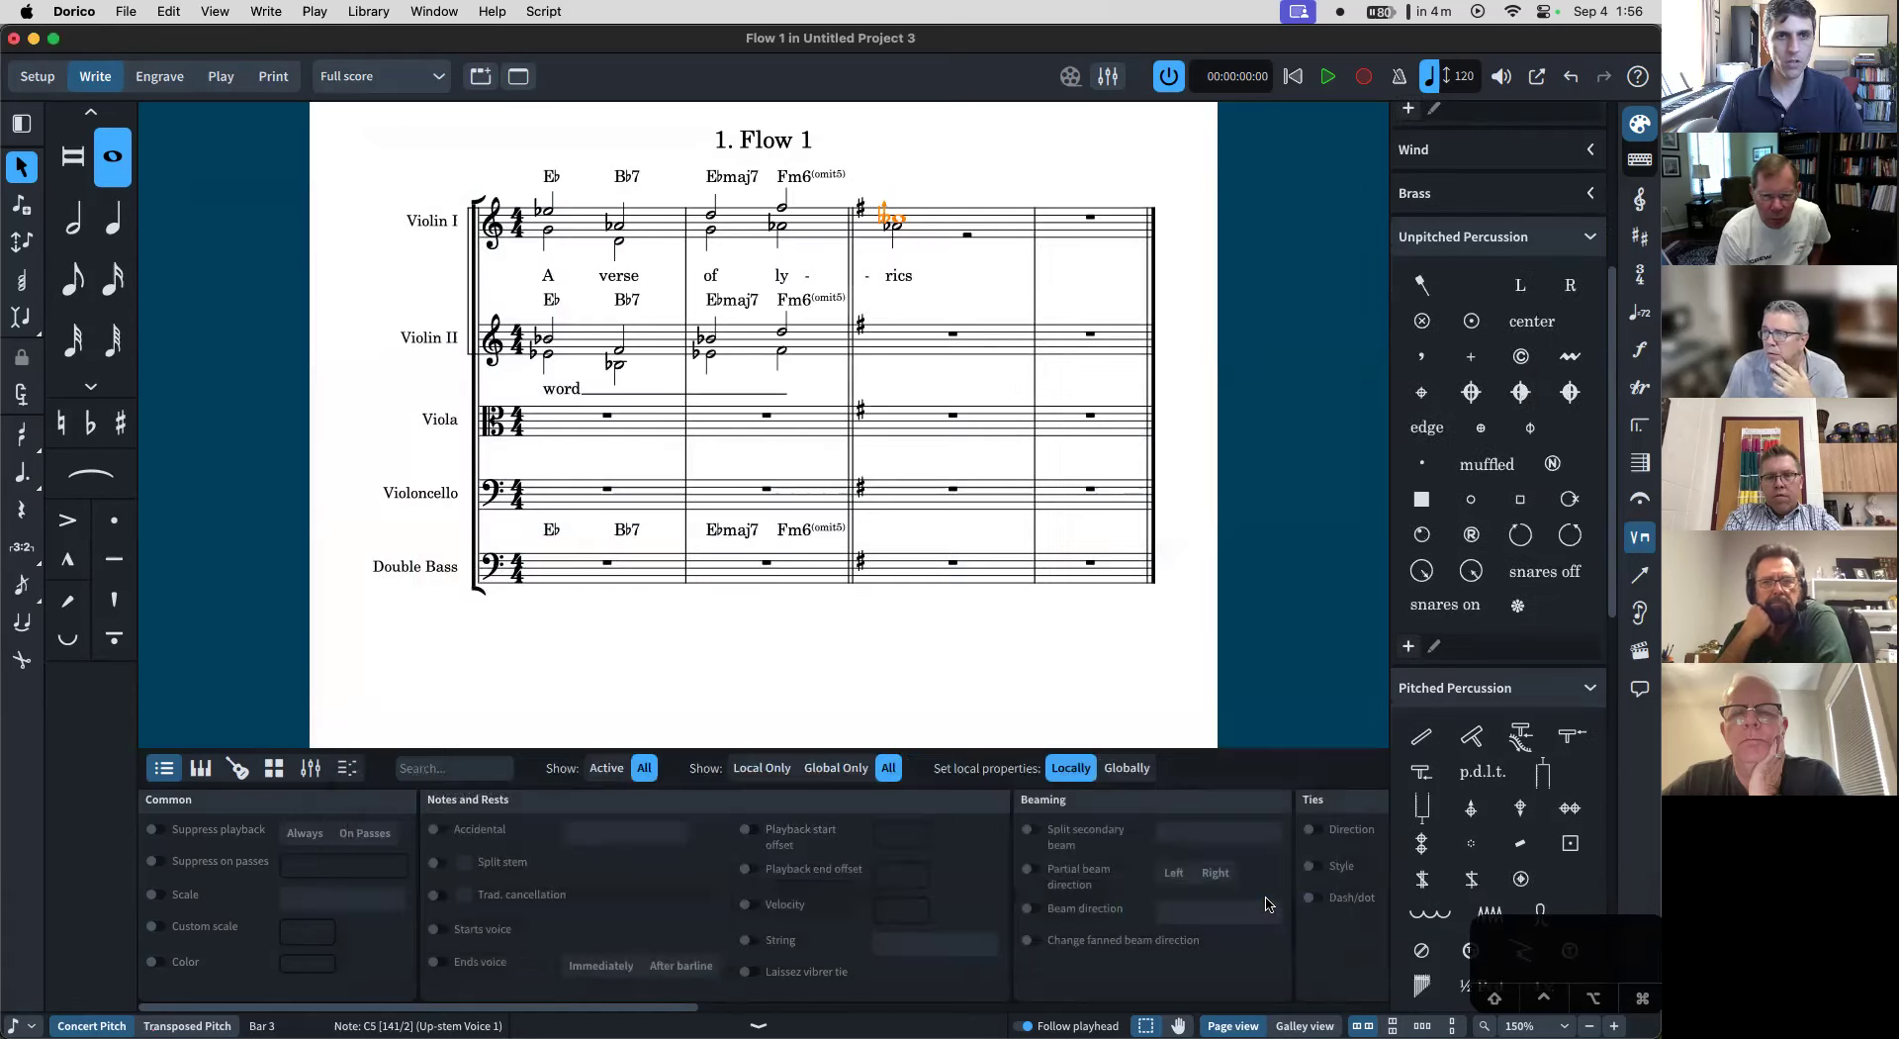
left_click(1421, 287)
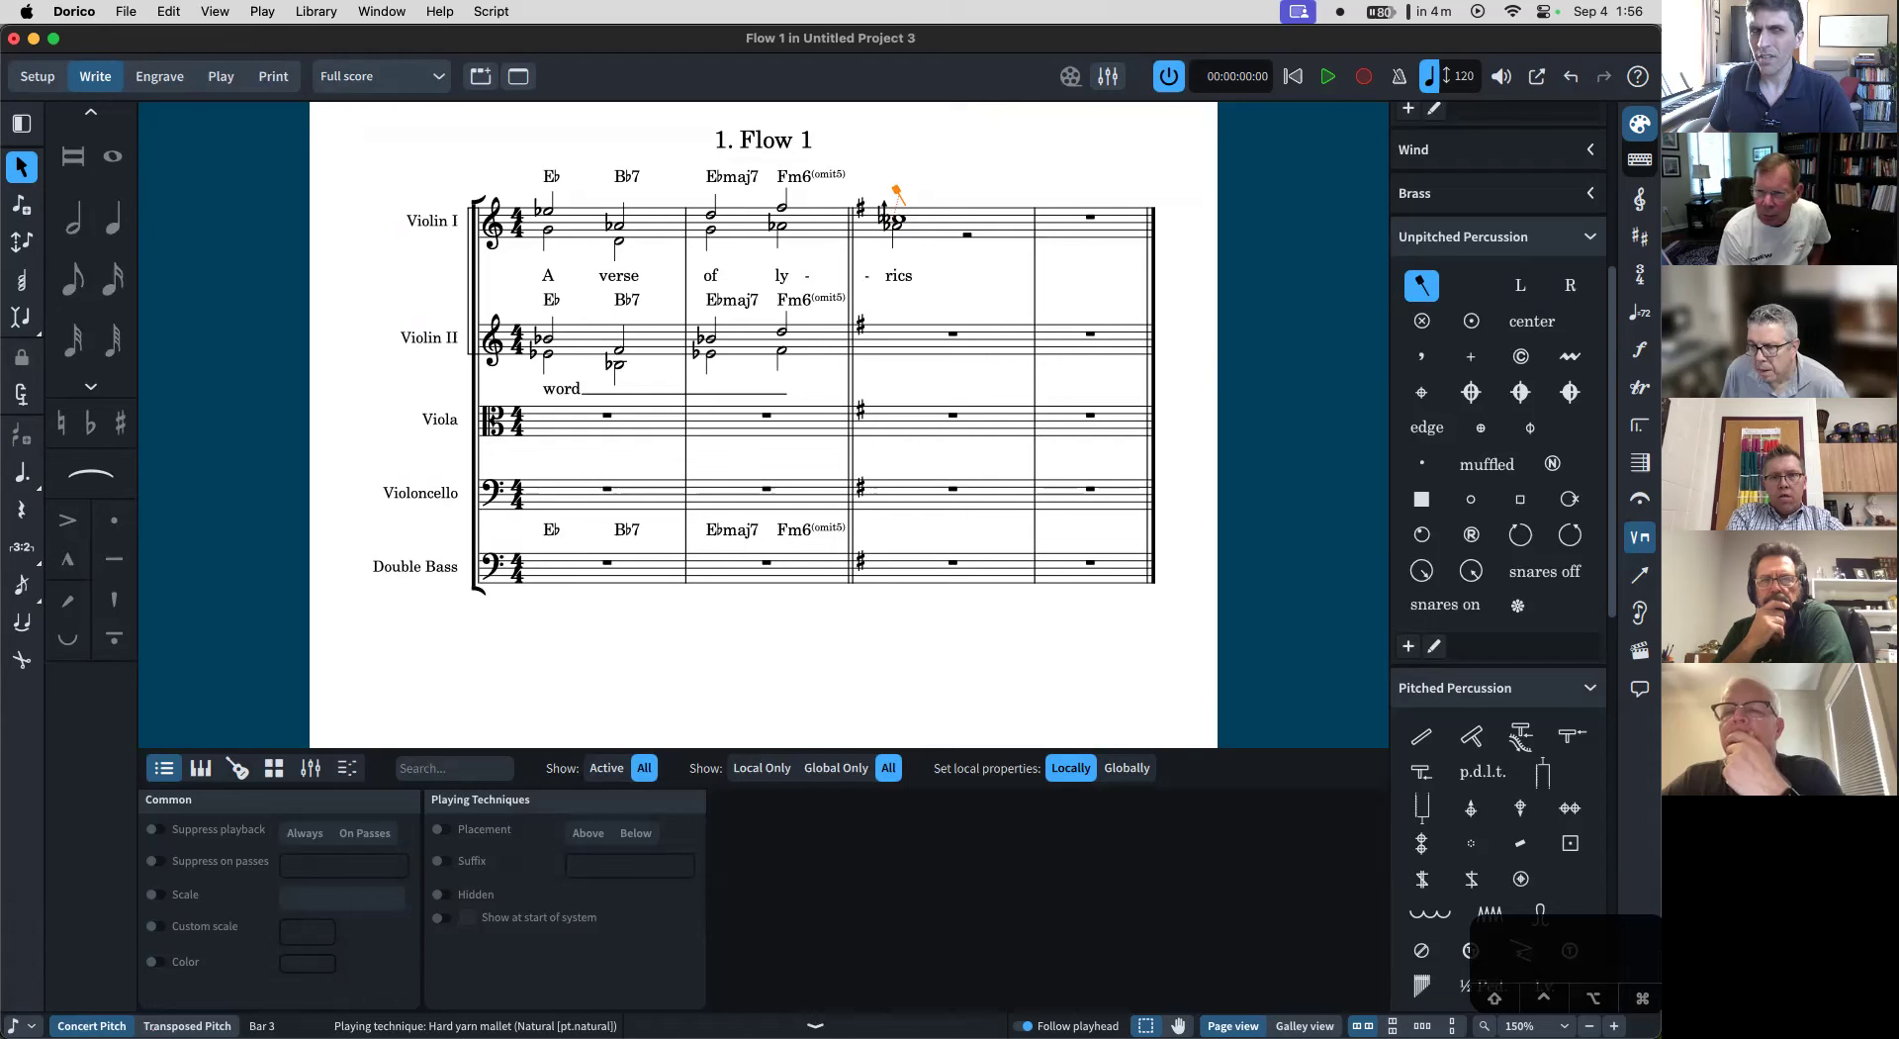
- Clear the extender line of the Violin II lyric "word" and extend it again through the last note of bar 2
double_click(571, 392)
key("space")
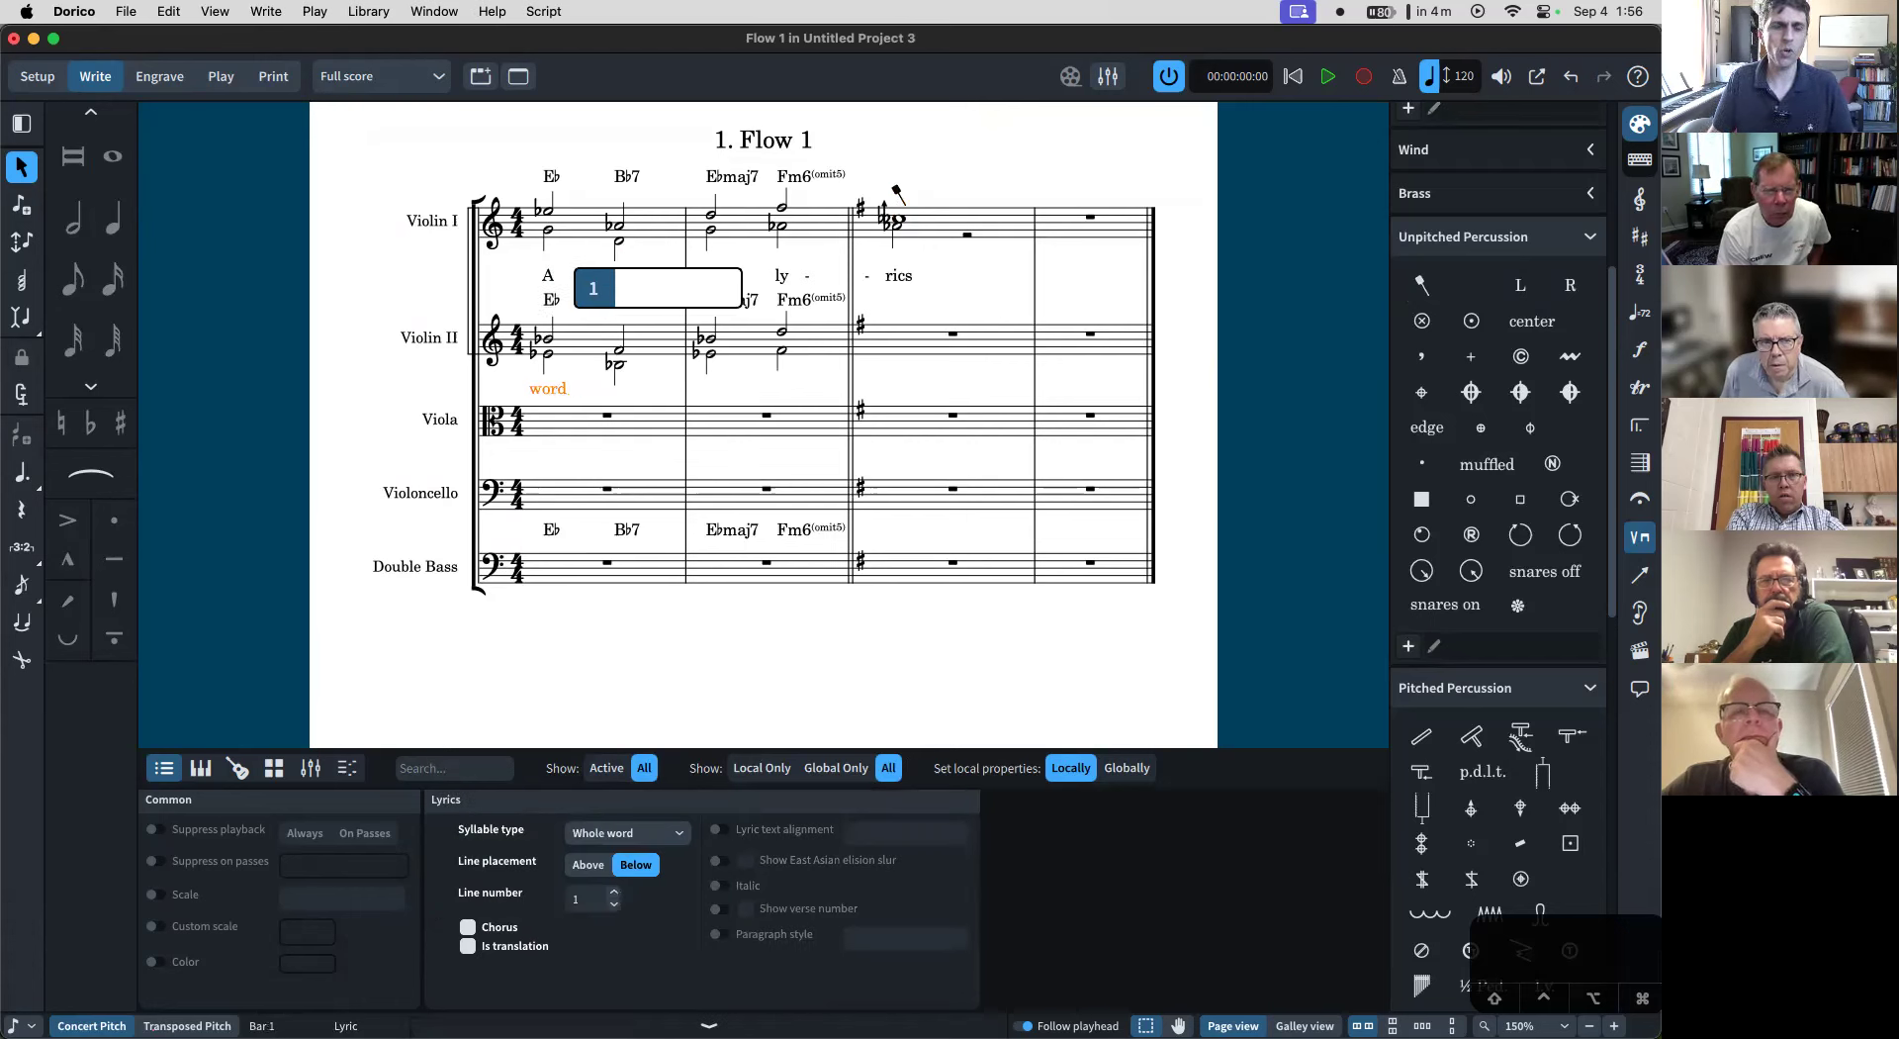
key("Escape")
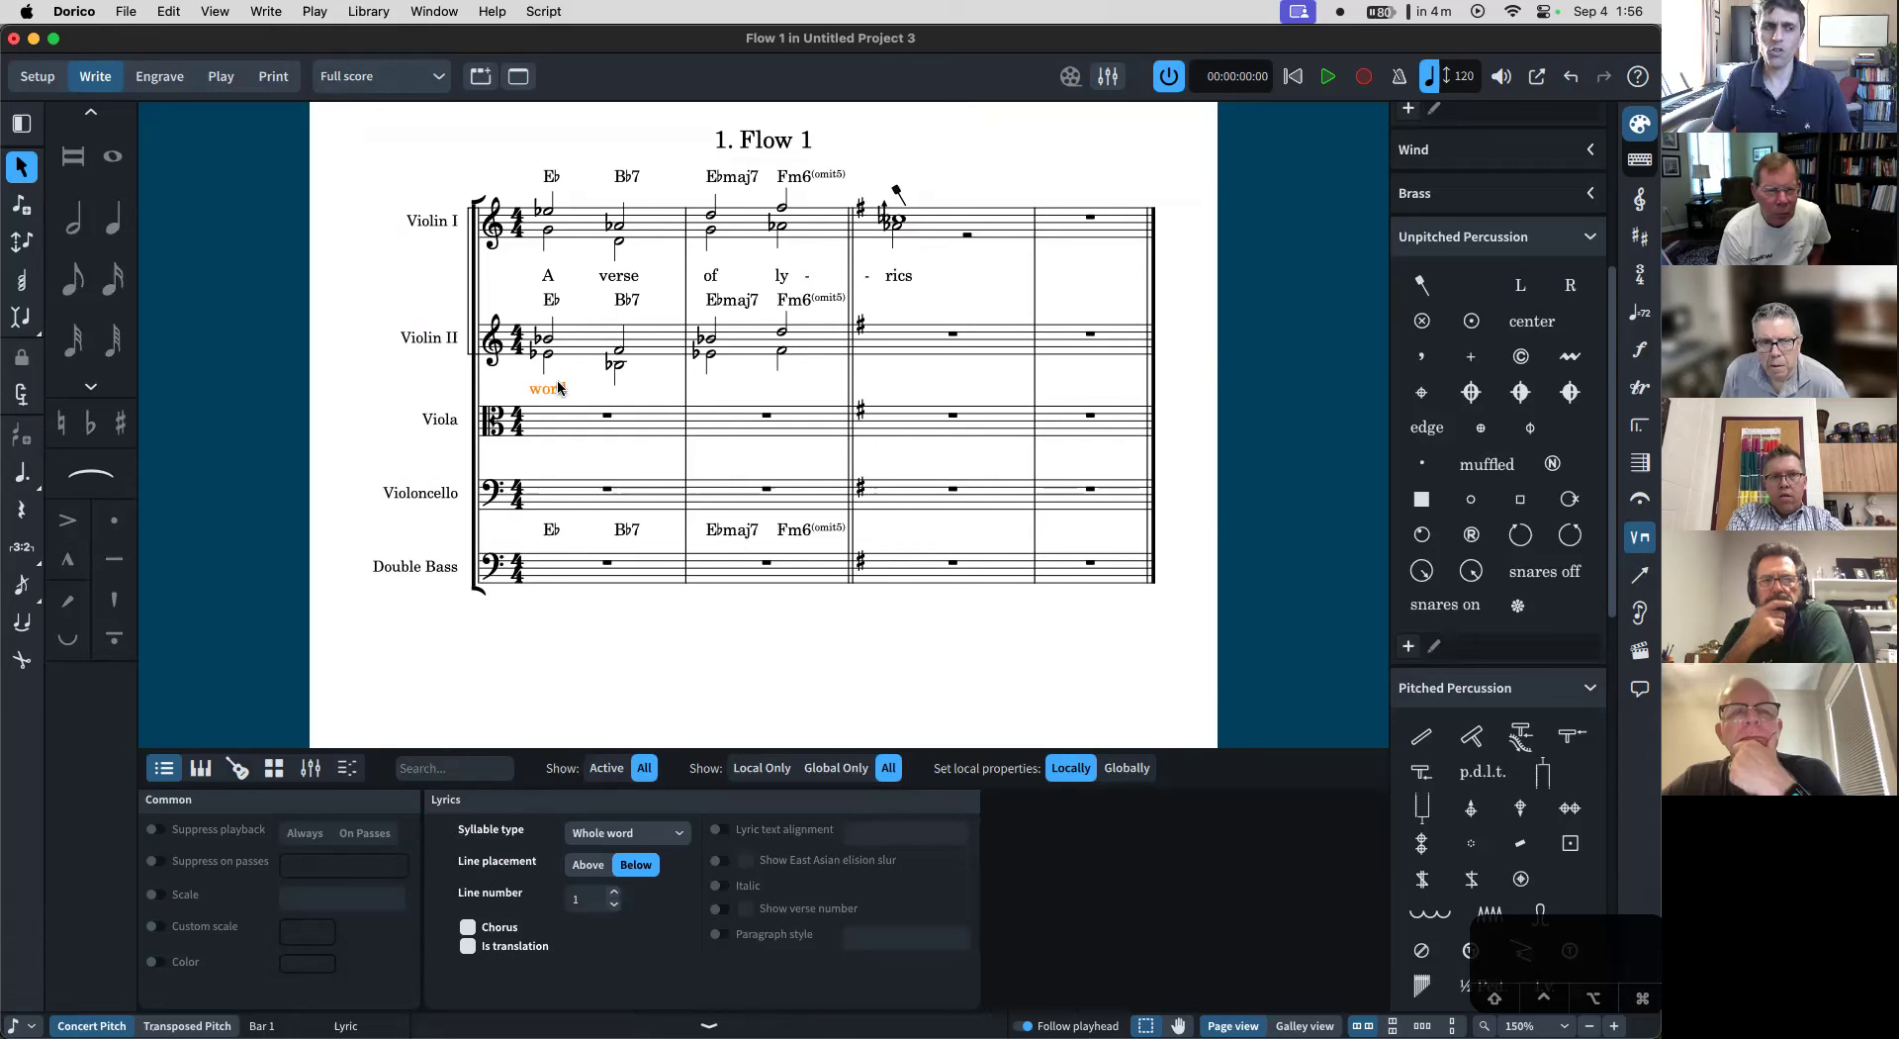
key("Return")
key("space")
key("space")
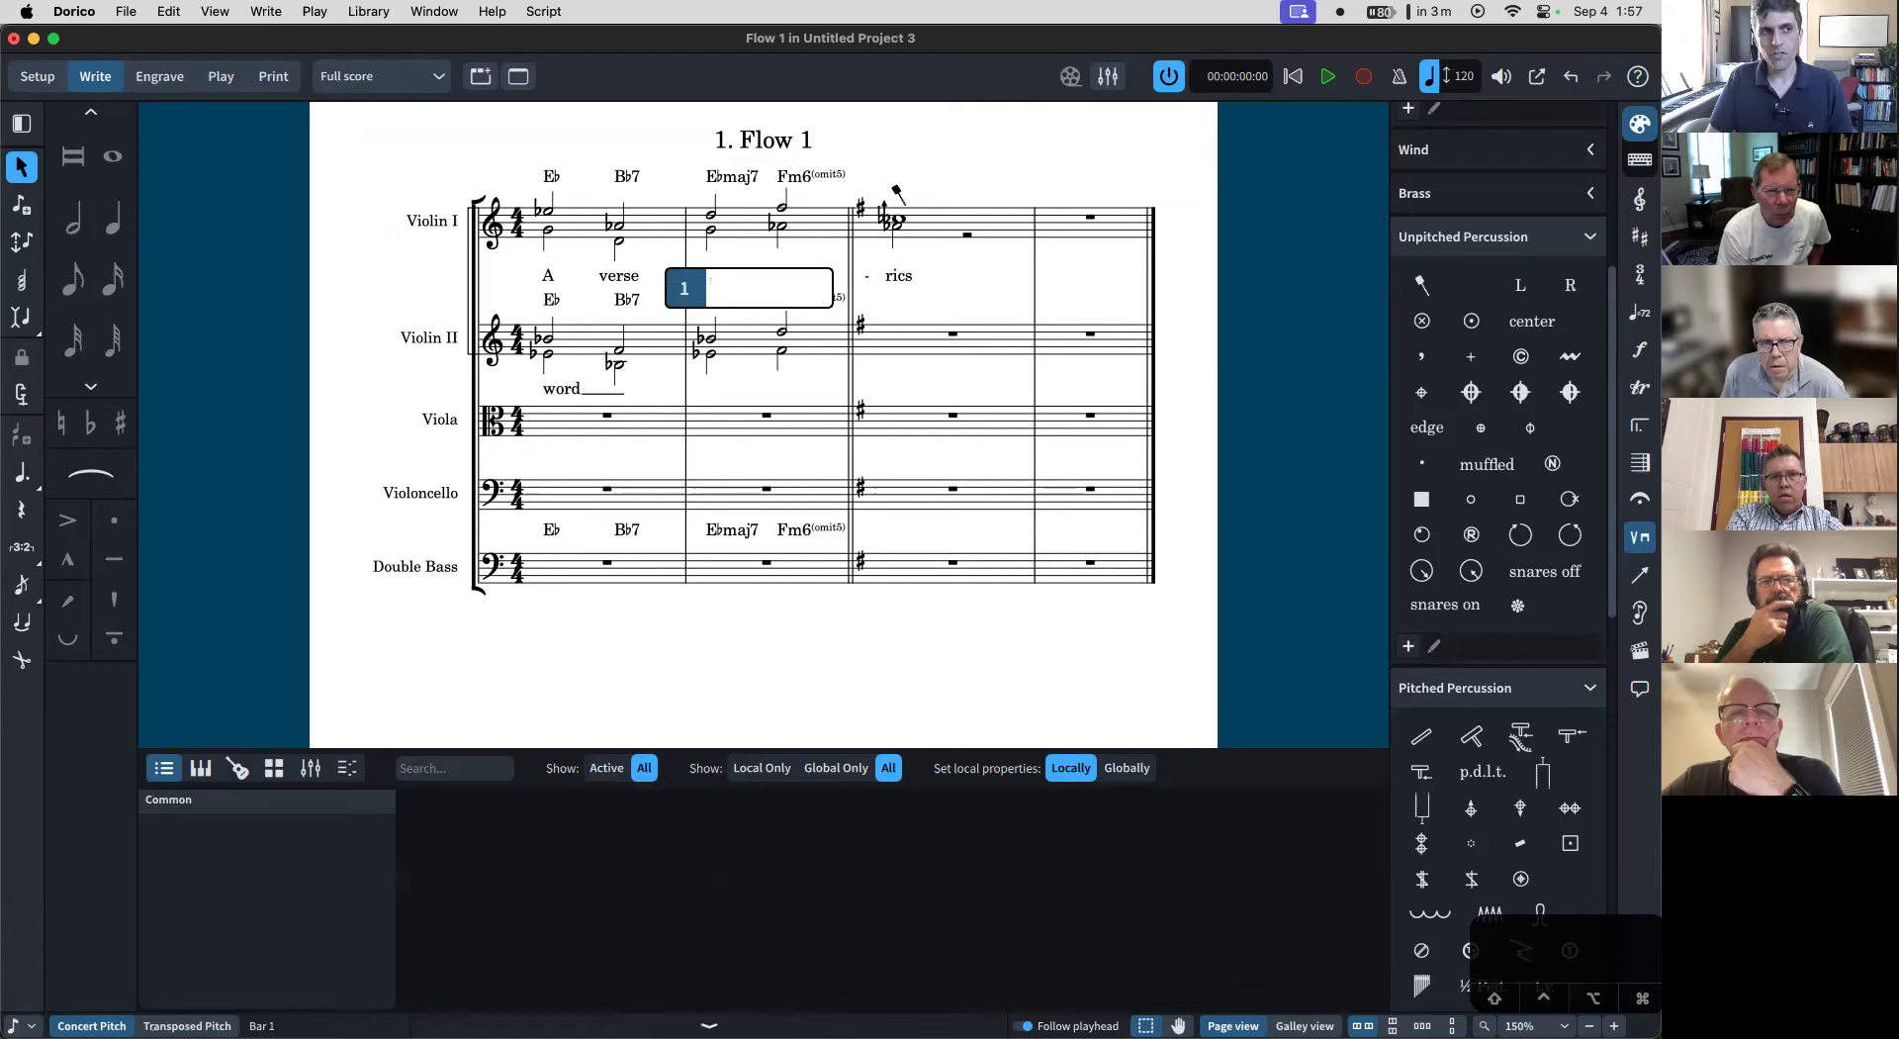
type("of ly-")
key("Escape")
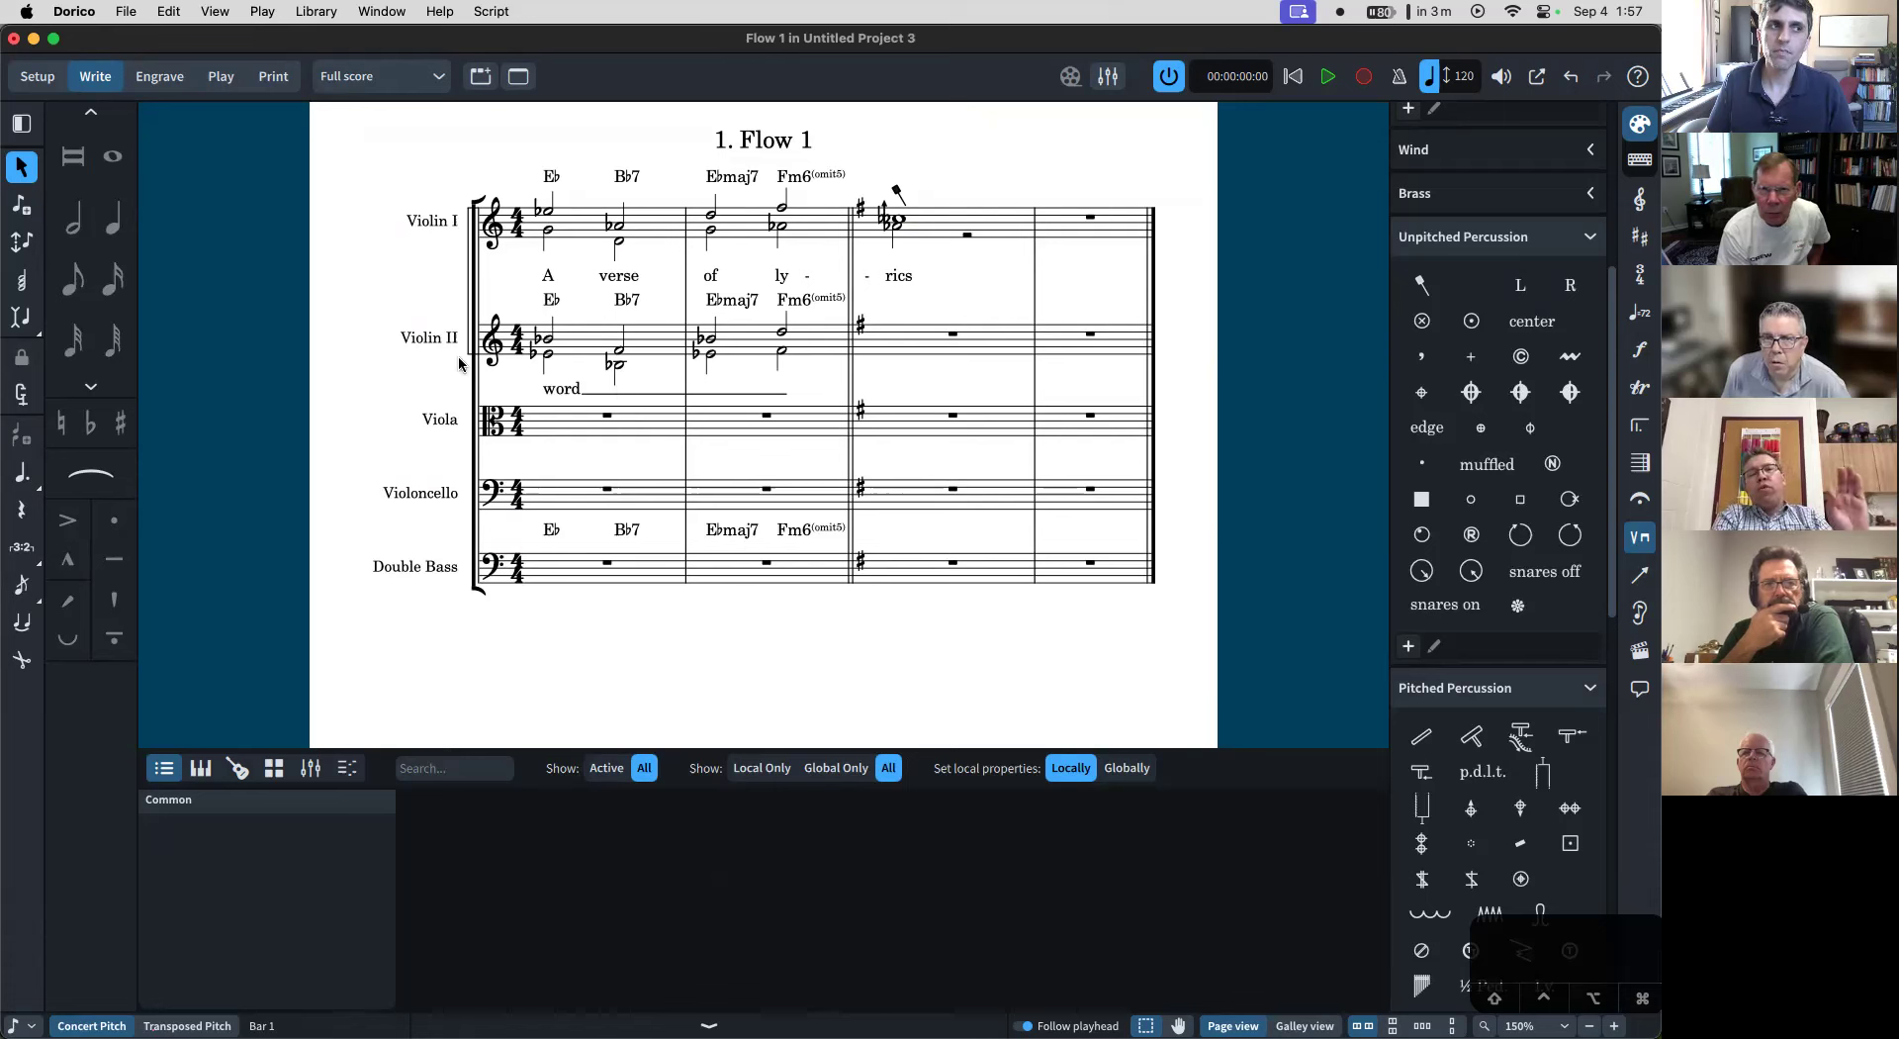
- Remove the extender line from the Violin II lyric "word"
left_click(547, 359)
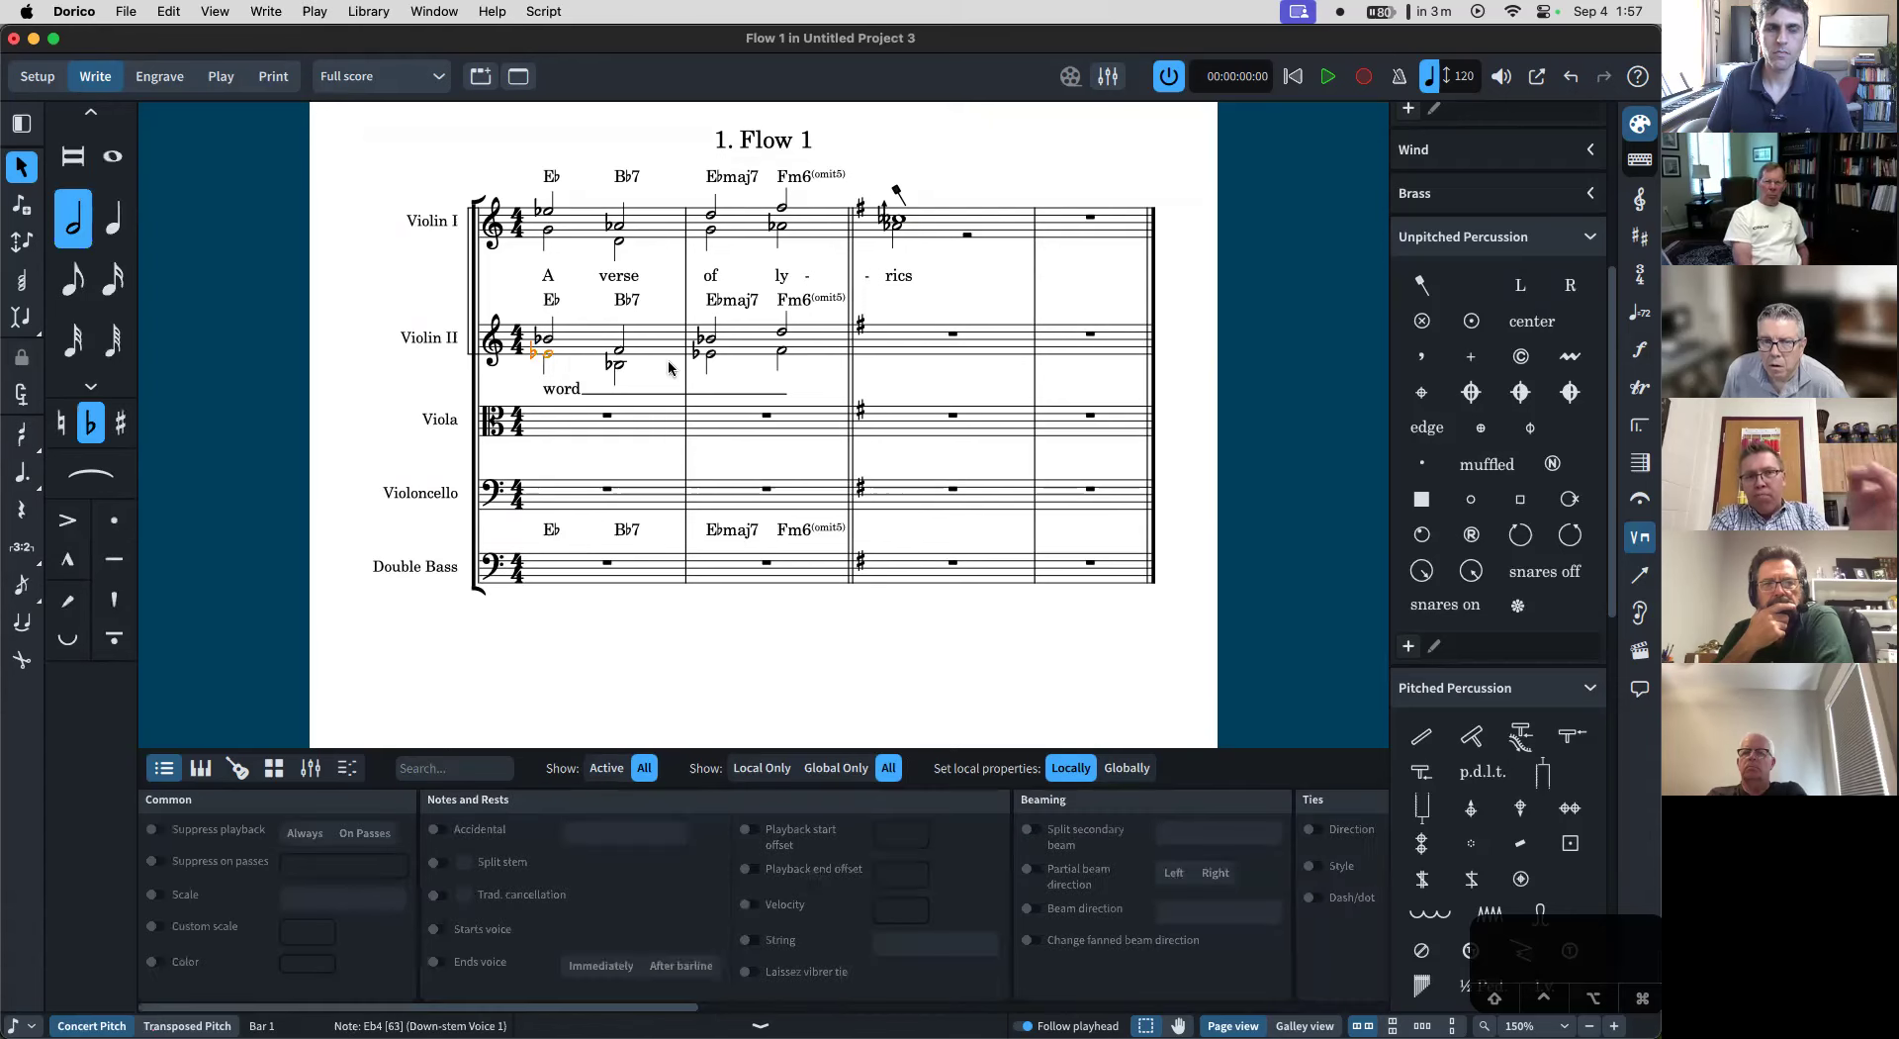
double_click(565, 391)
key("Return")
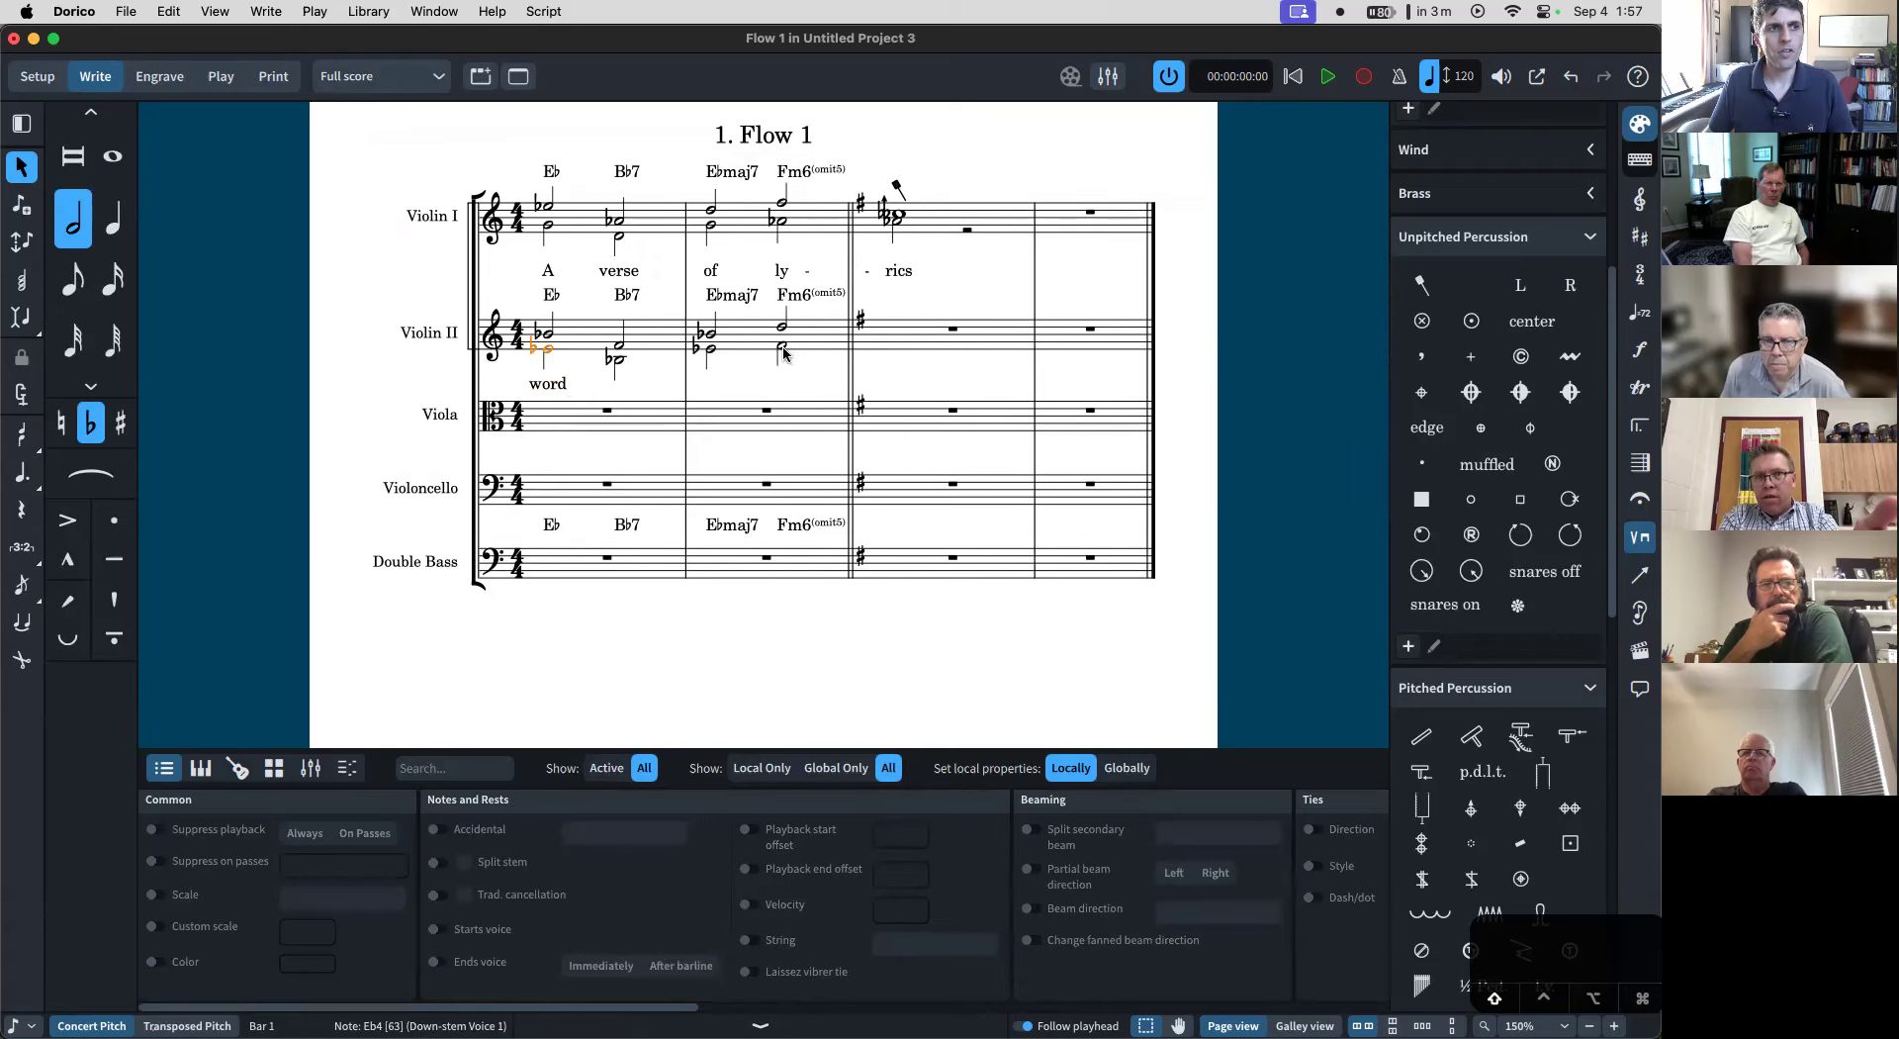
- Add a slur over the lower Violin II voice from the first note of bar 1 to the last note of bar 2
left_click(784, 353, "shift")
key("s")
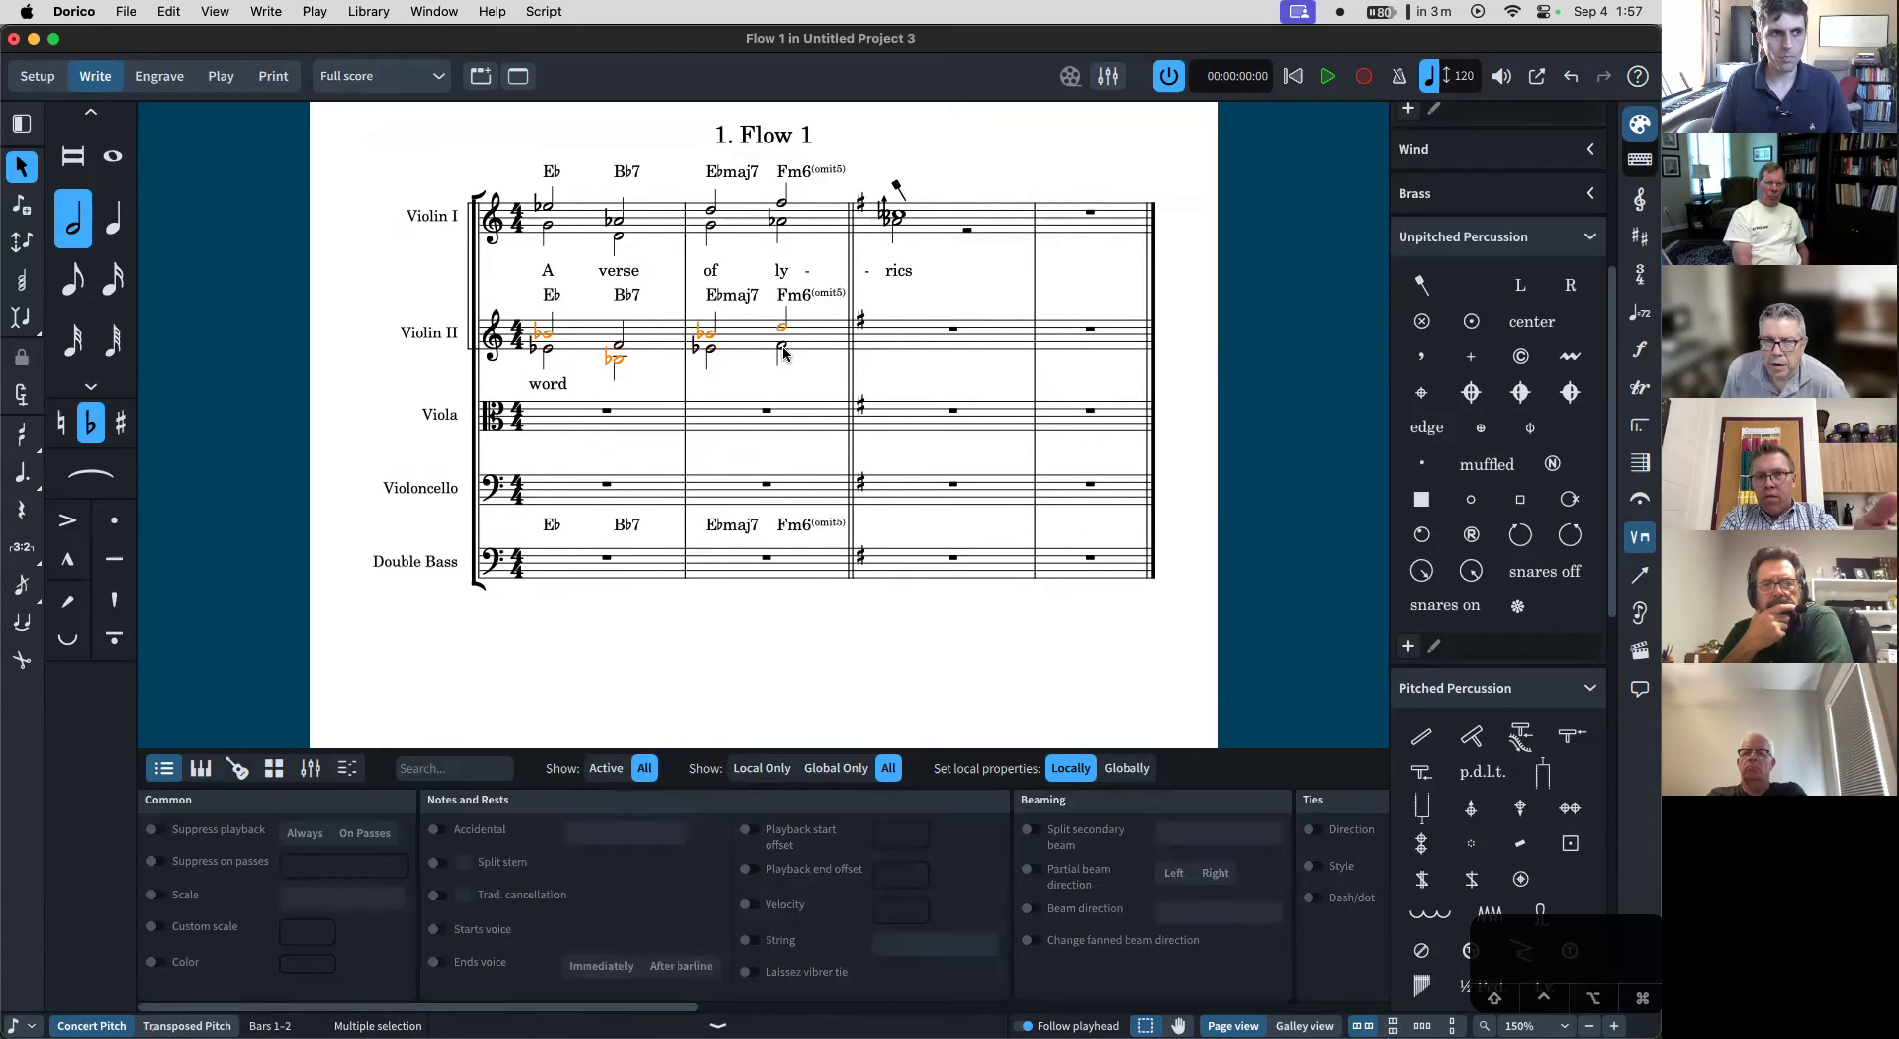
key("ctrl+z")
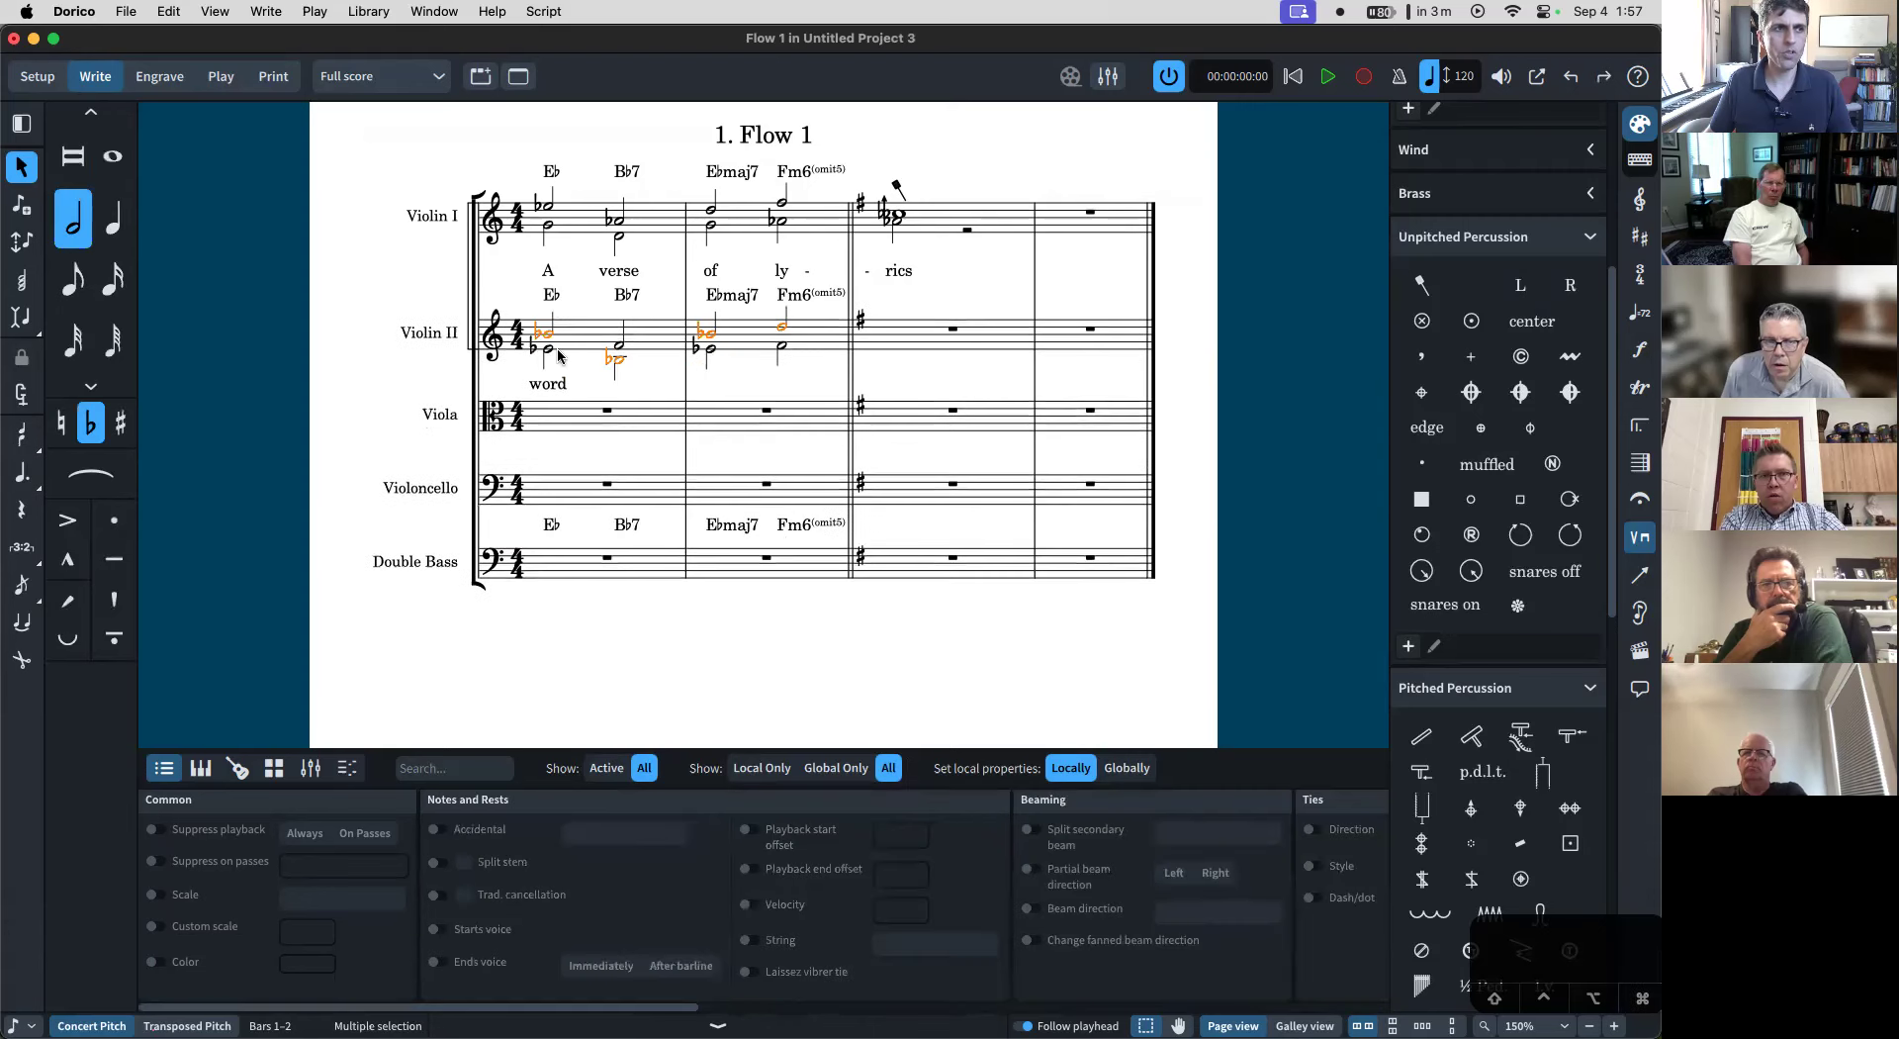
left_click(781, 348, "shift")
key("s")
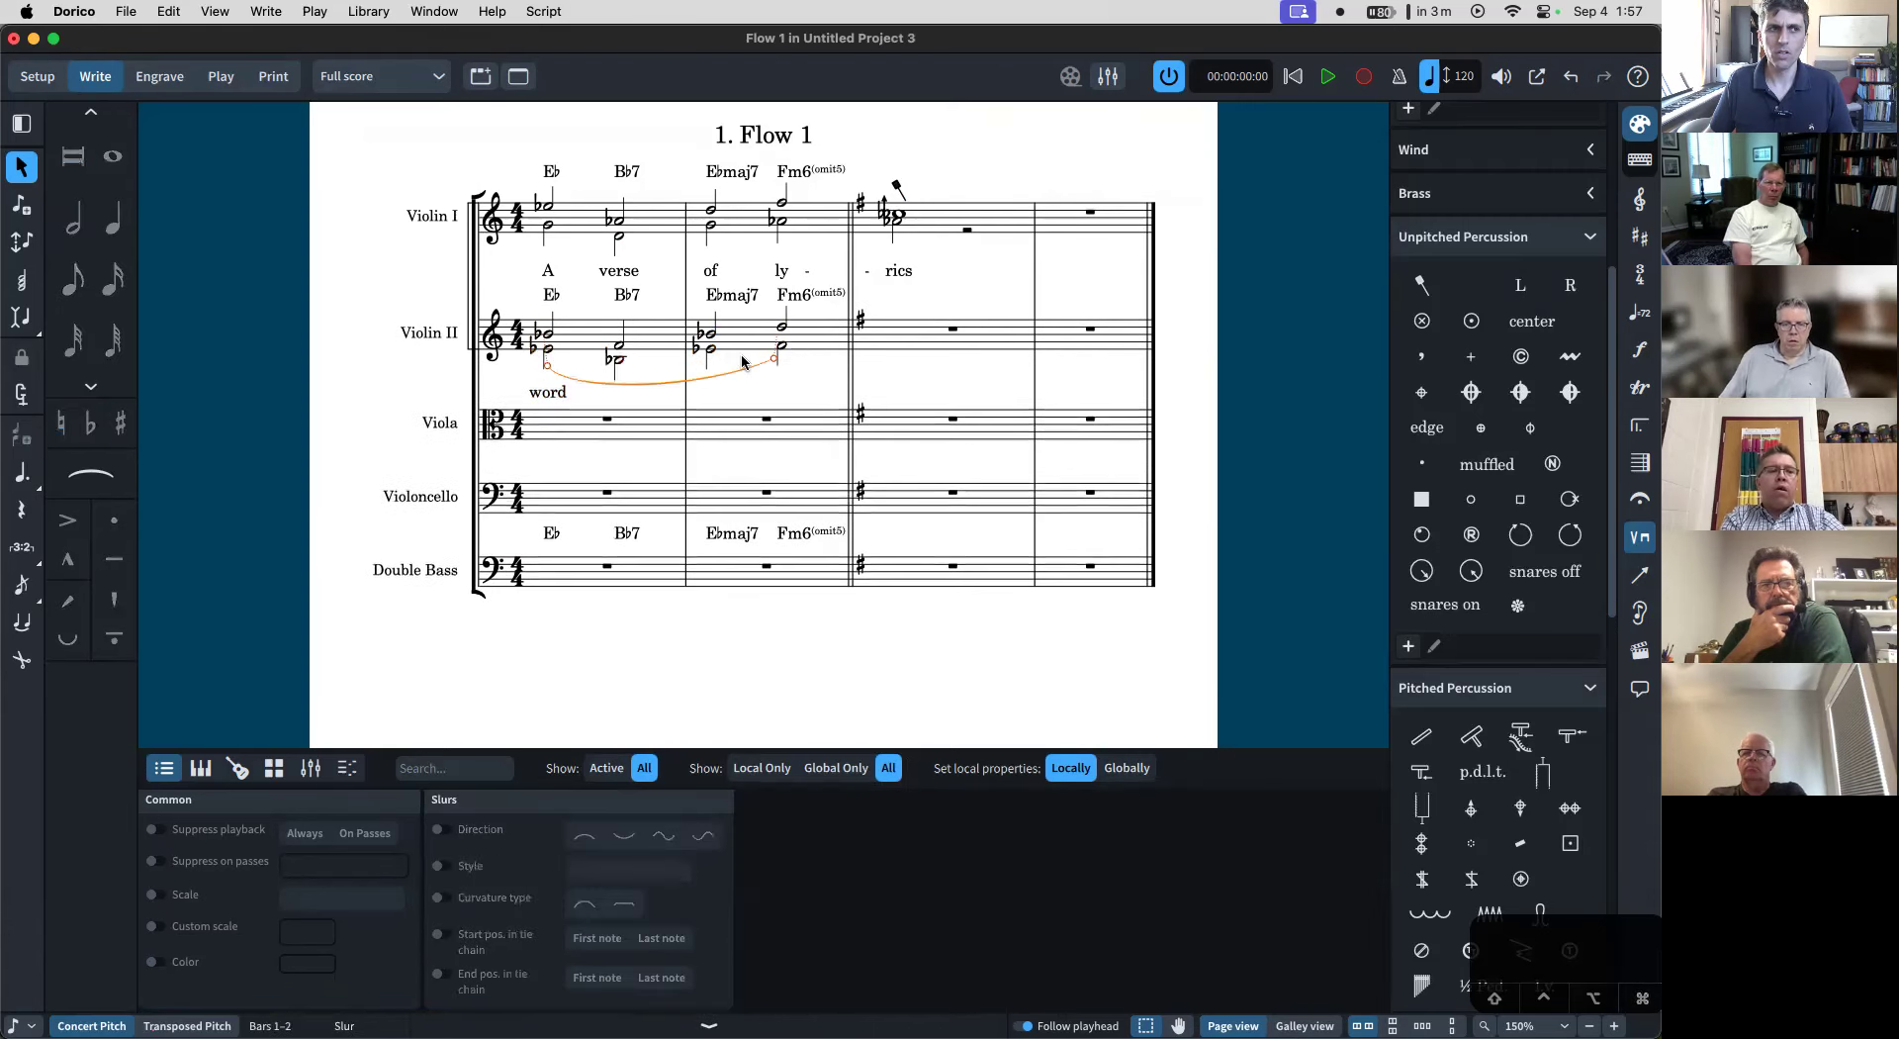
- Extend the Violin II lyric "word" beneath the slur through the last note of bar 2
double_click(554, 392)
key("Return")
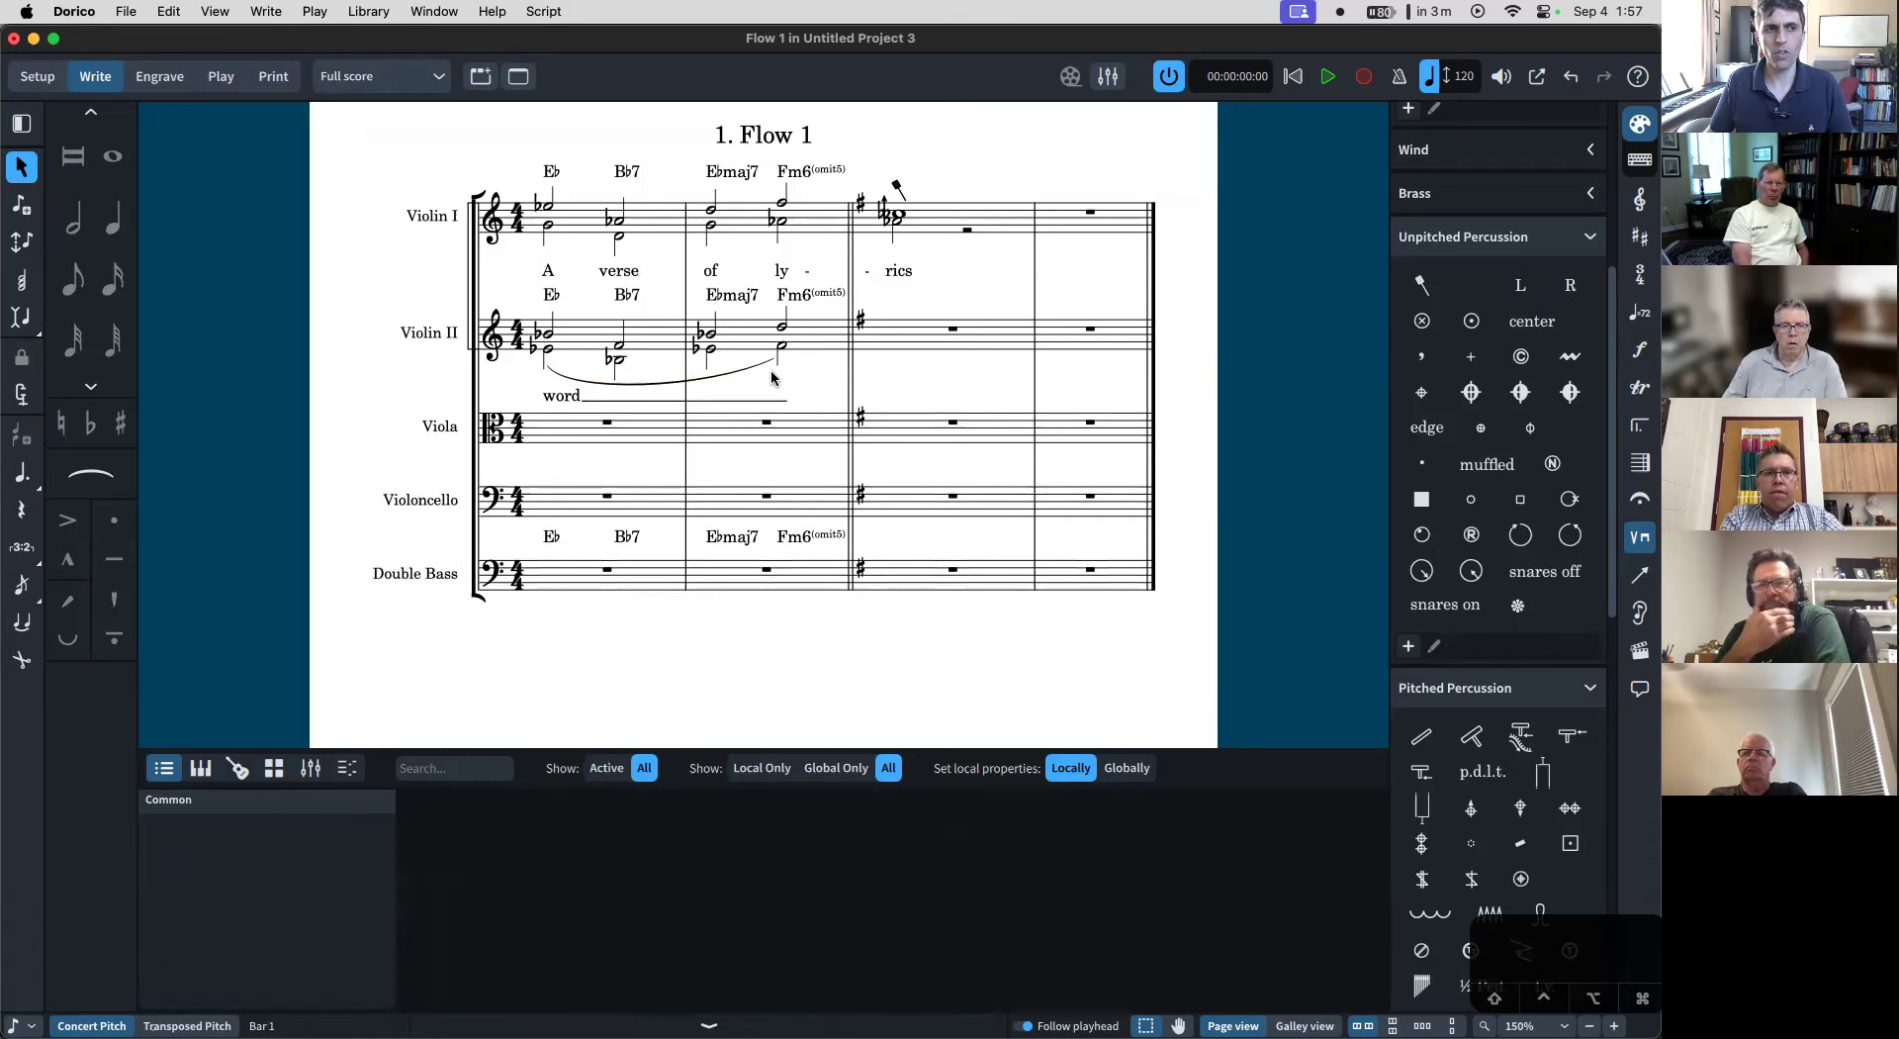
left_click(802, 376)
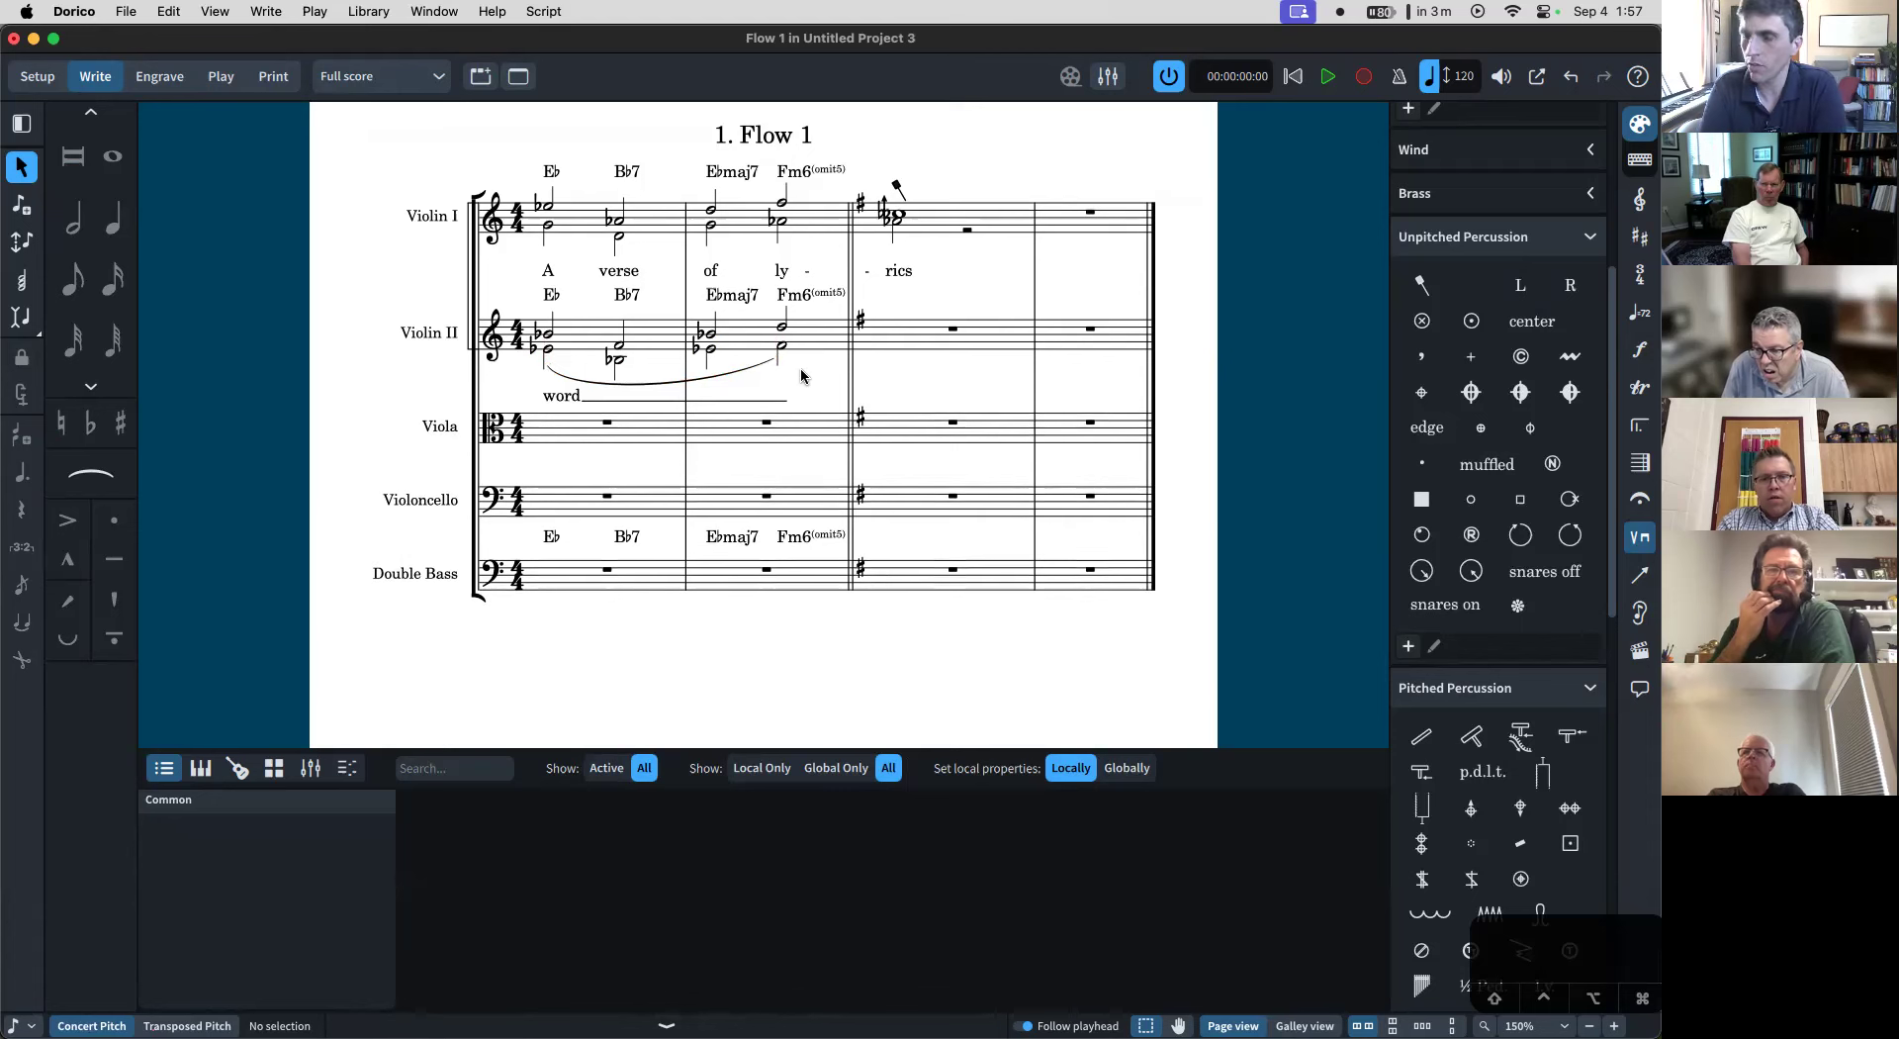
scroll(801, 374, "up", 2)
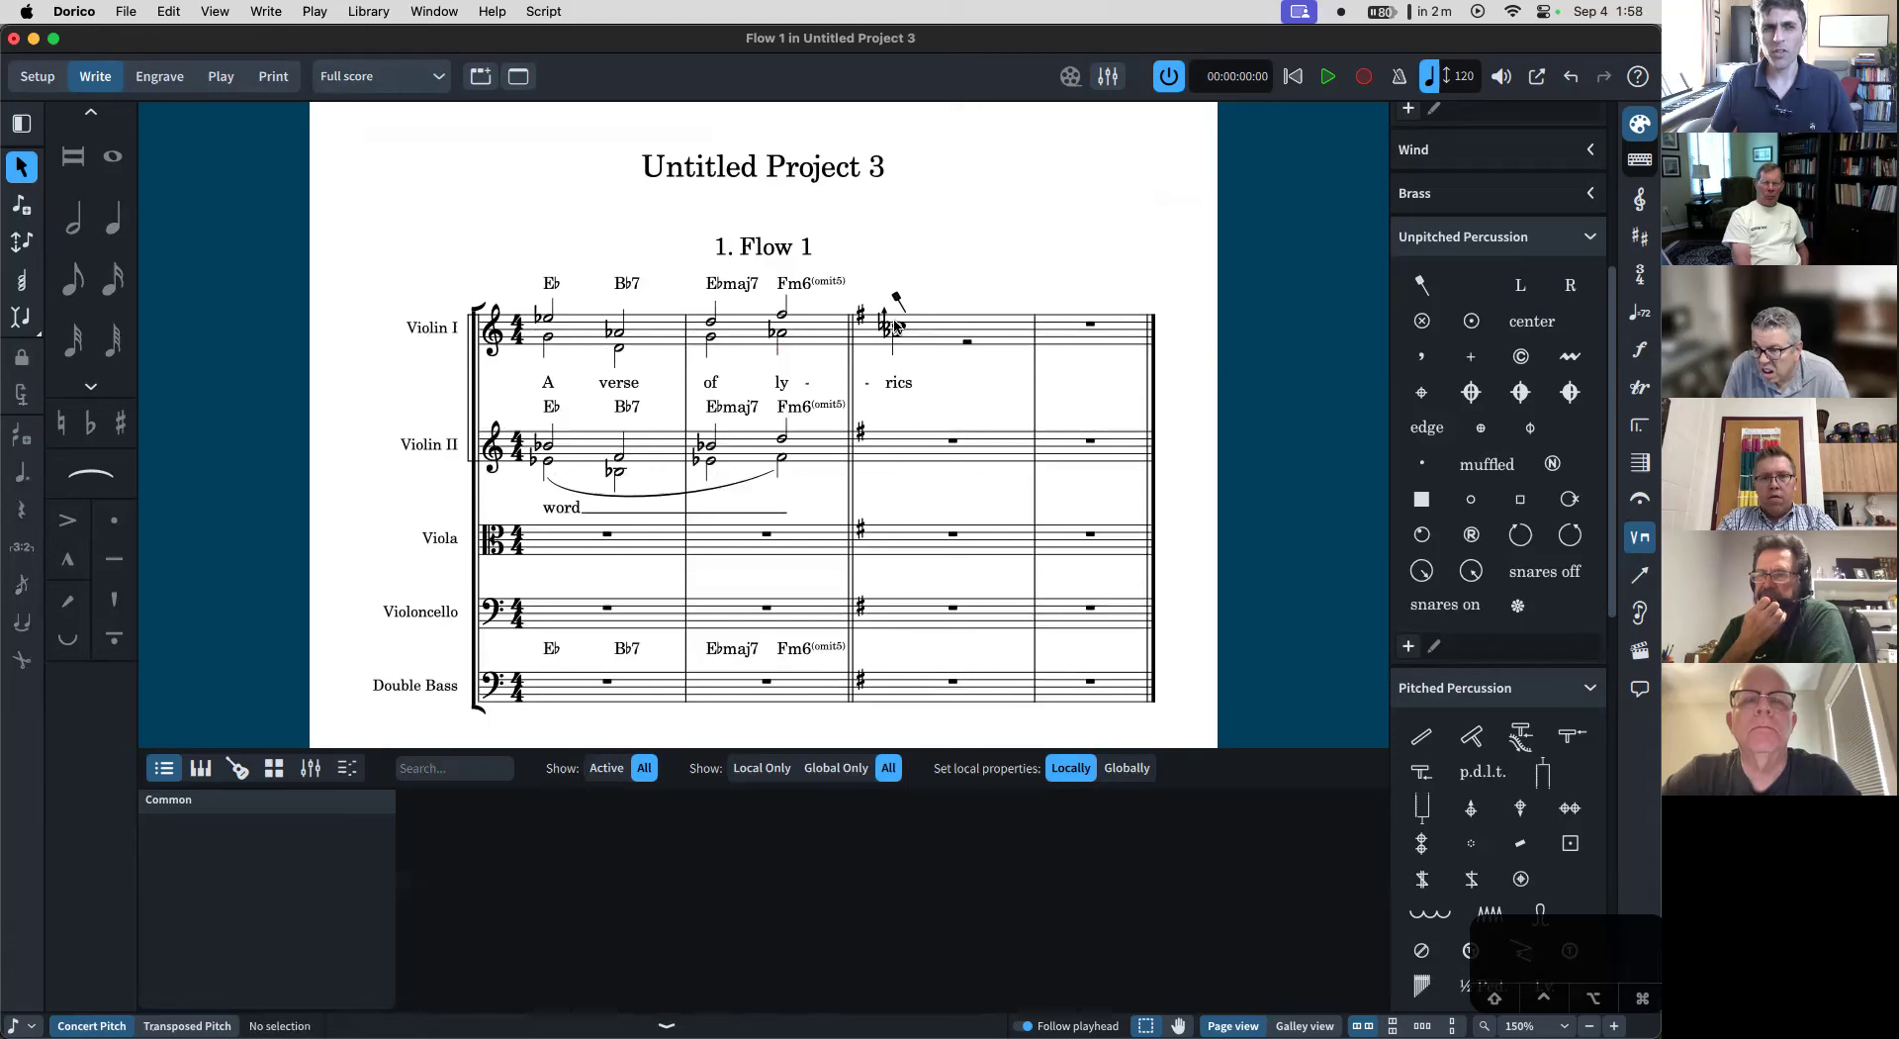
left_click(896, 327)
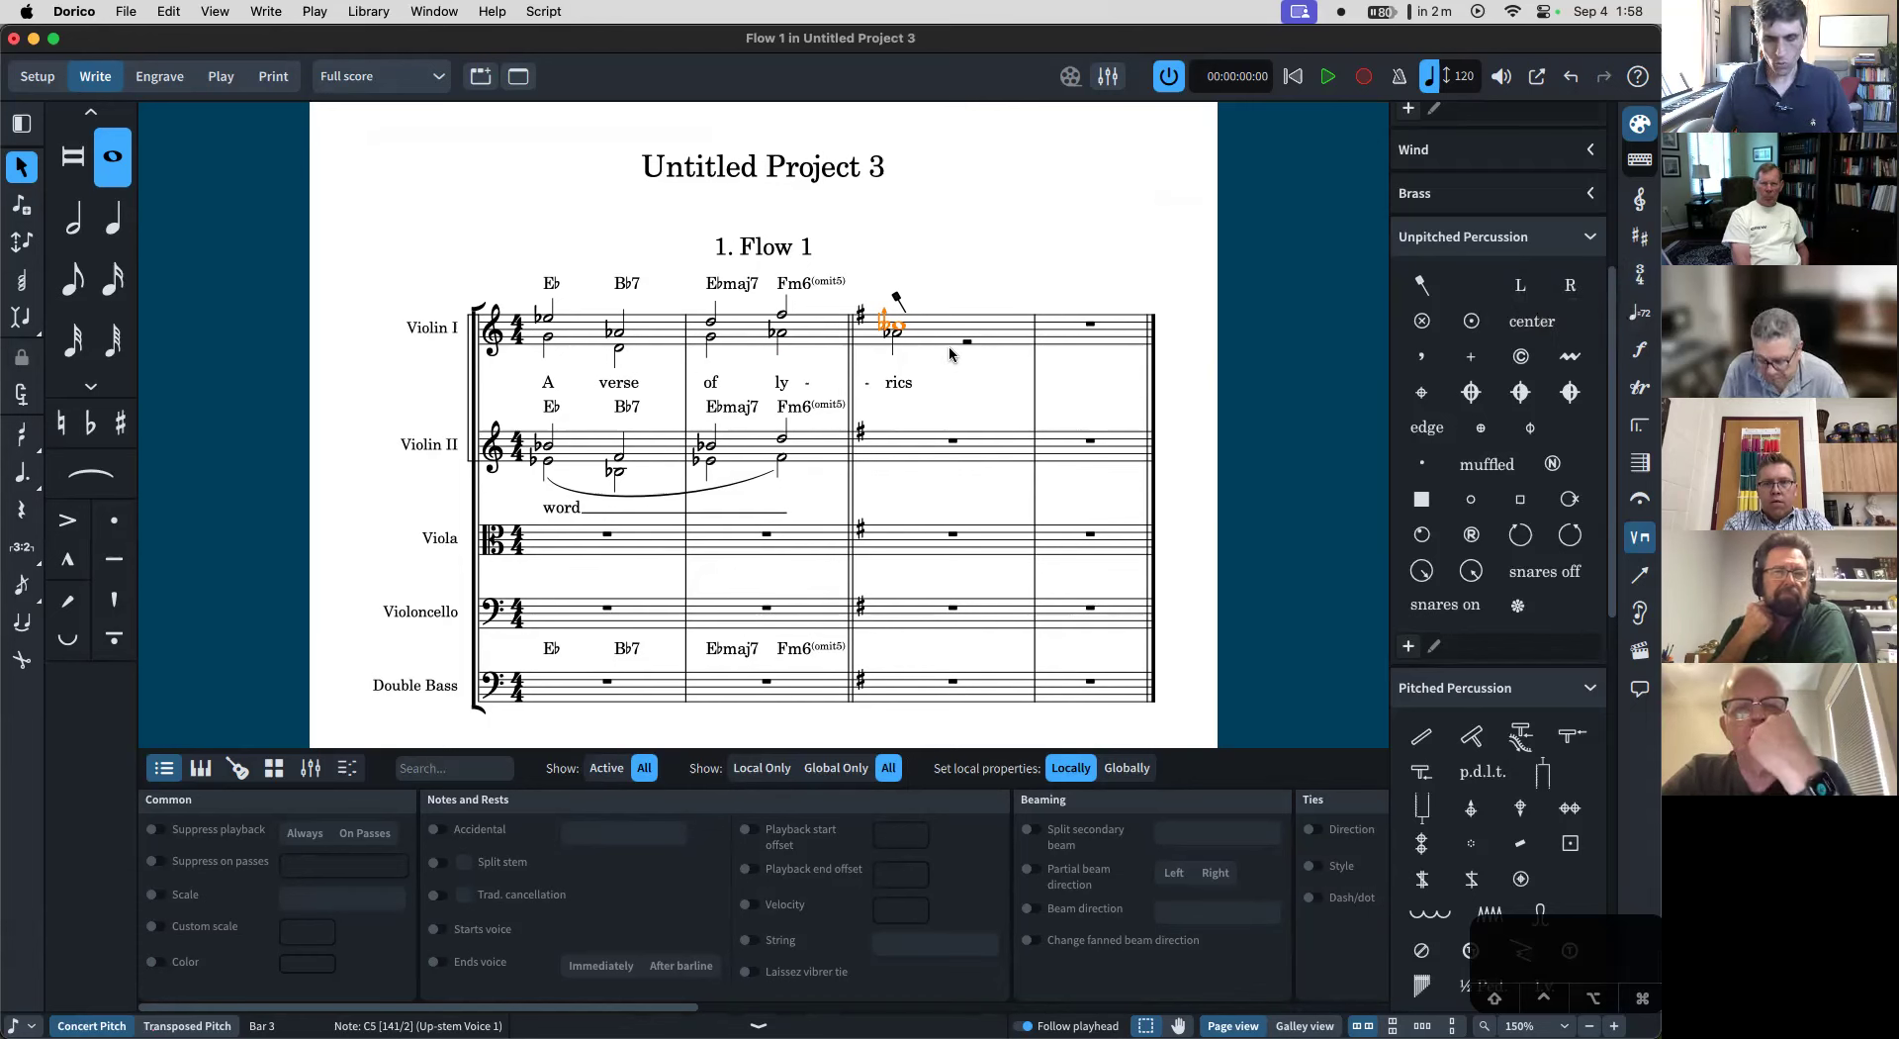
key("shift+m")
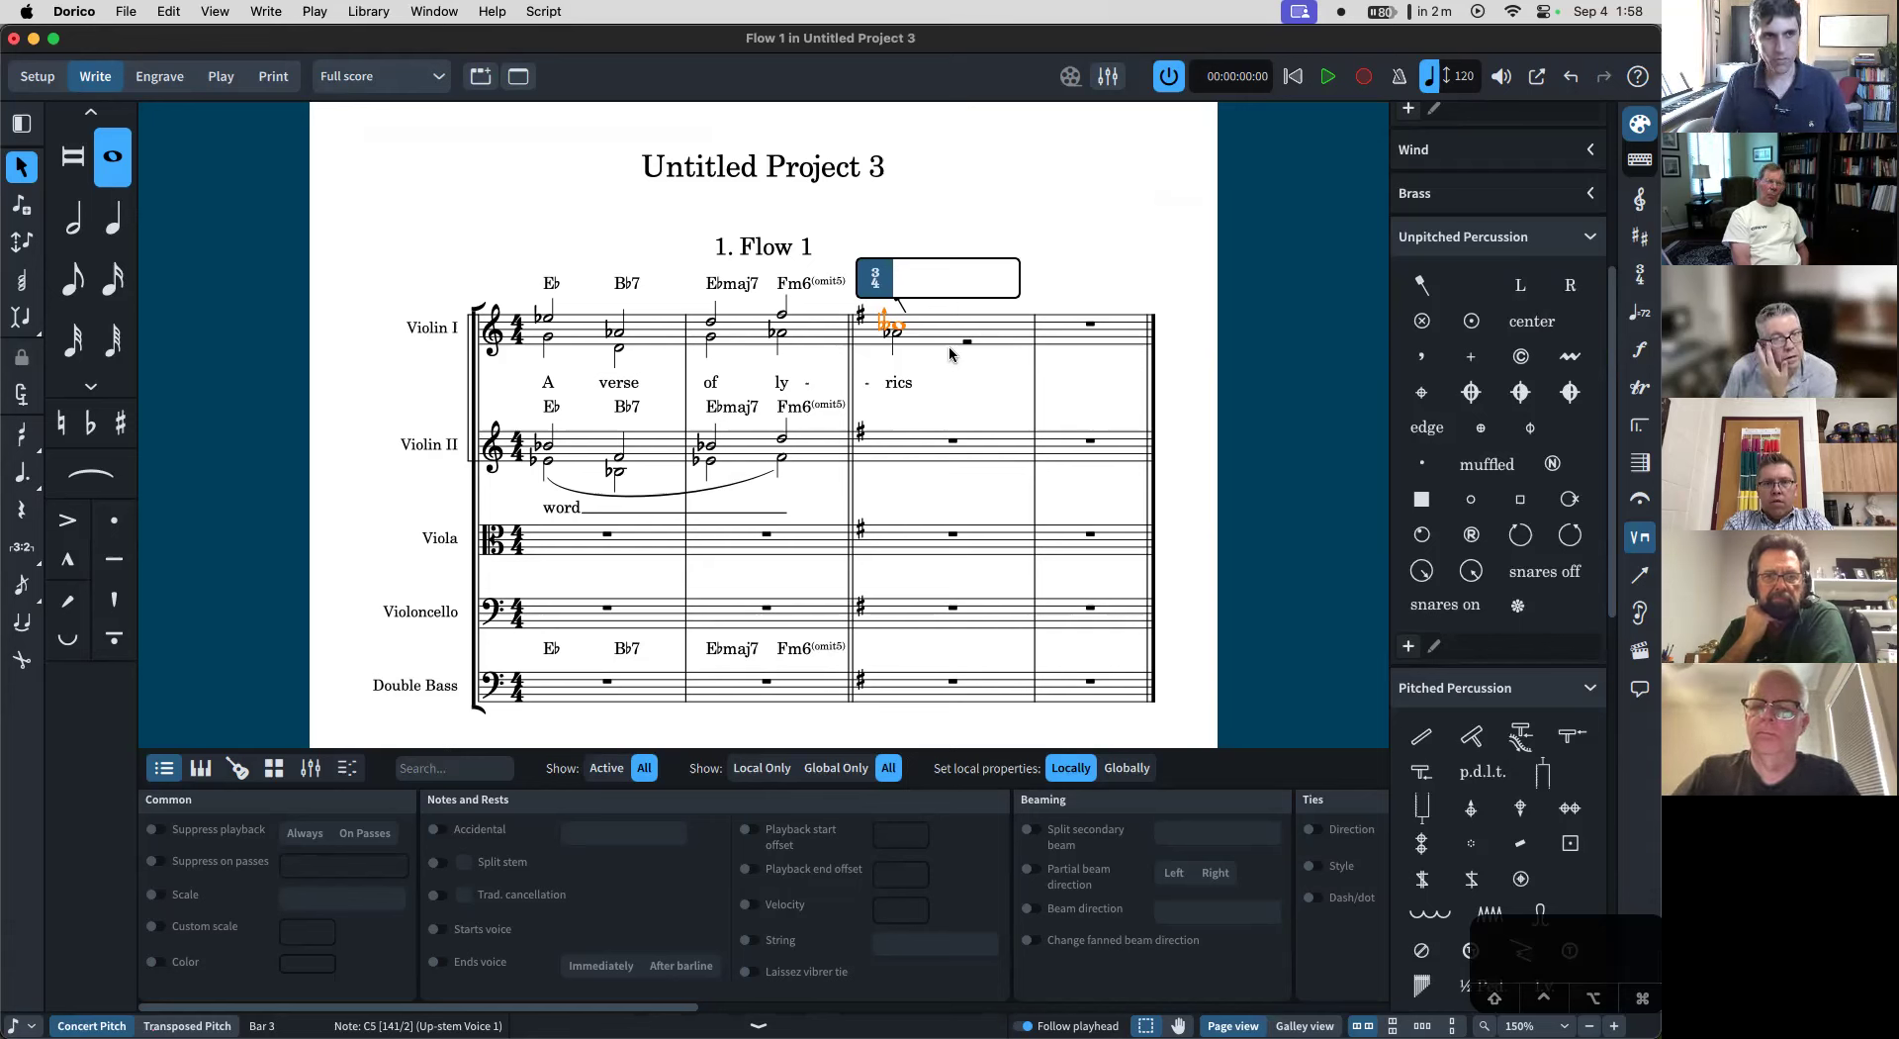
key("Escape")
key("alt+shift+m")
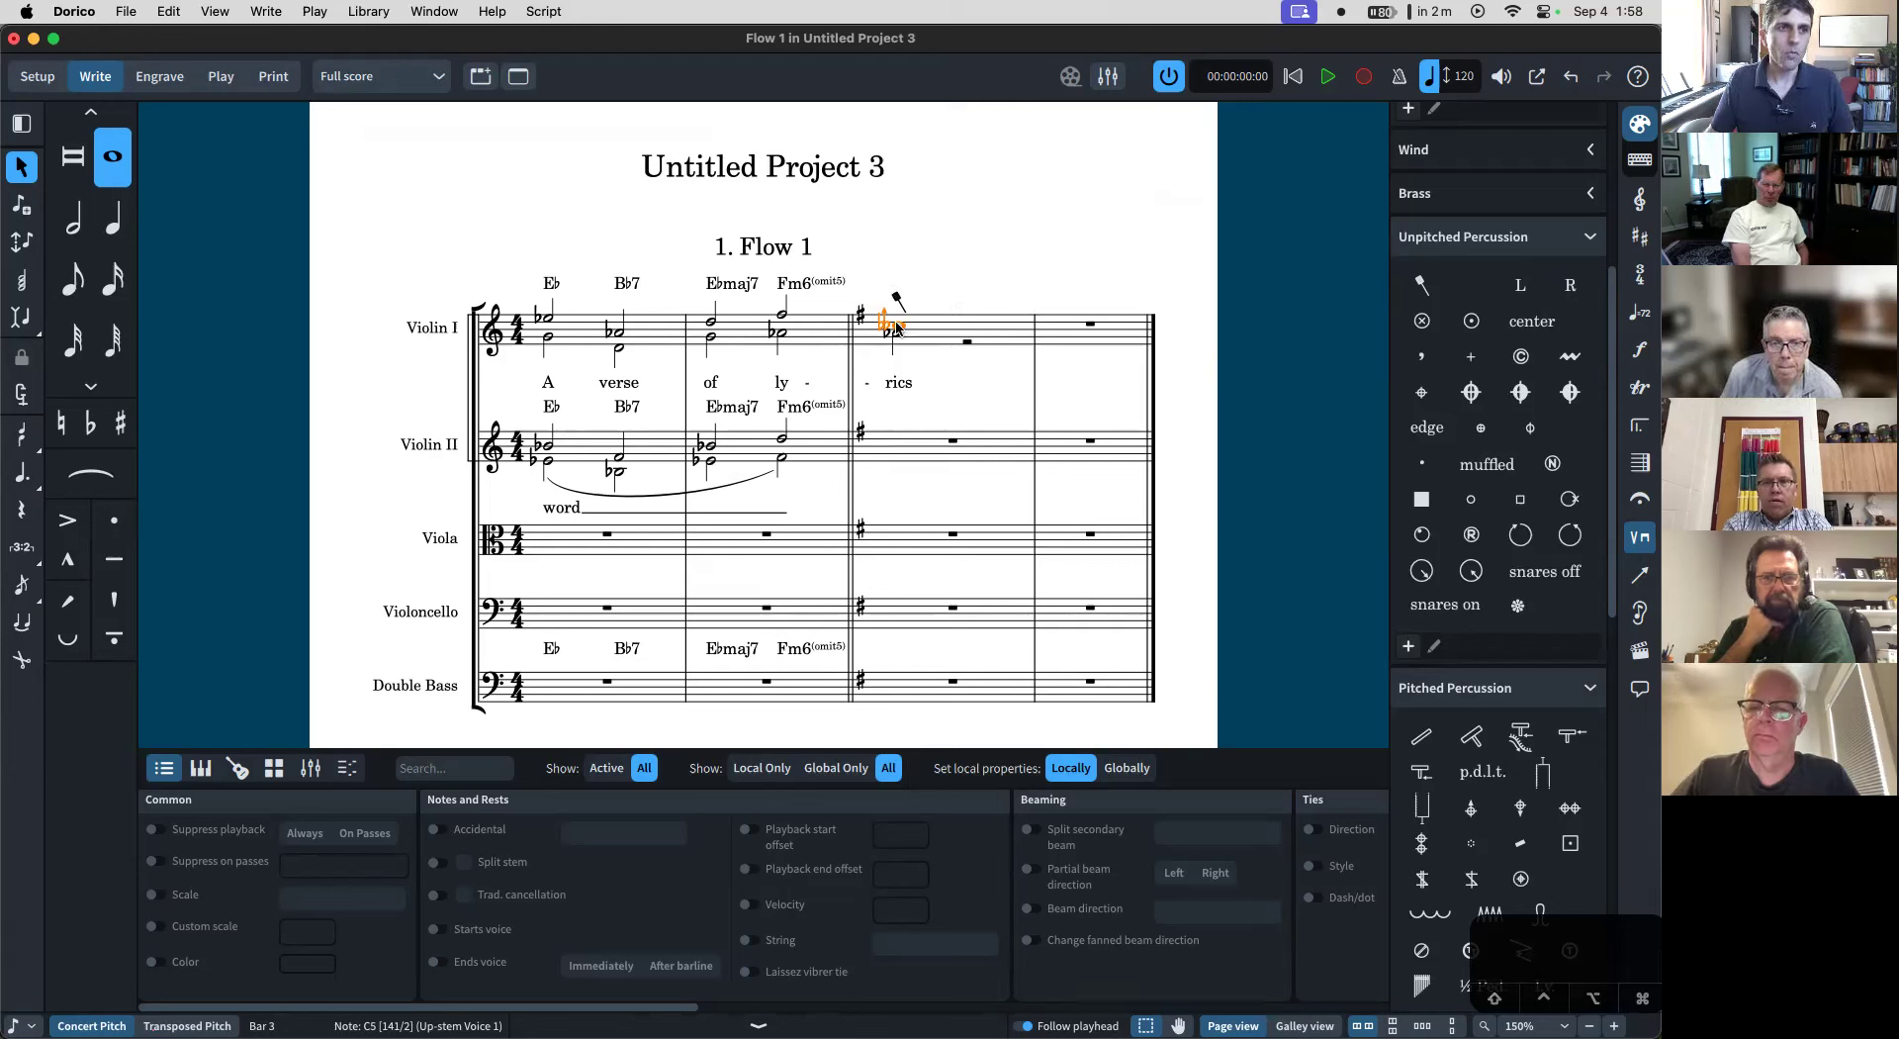
key("alt+shift+m")
key("super+shift+m")
key("alt+shift+m")
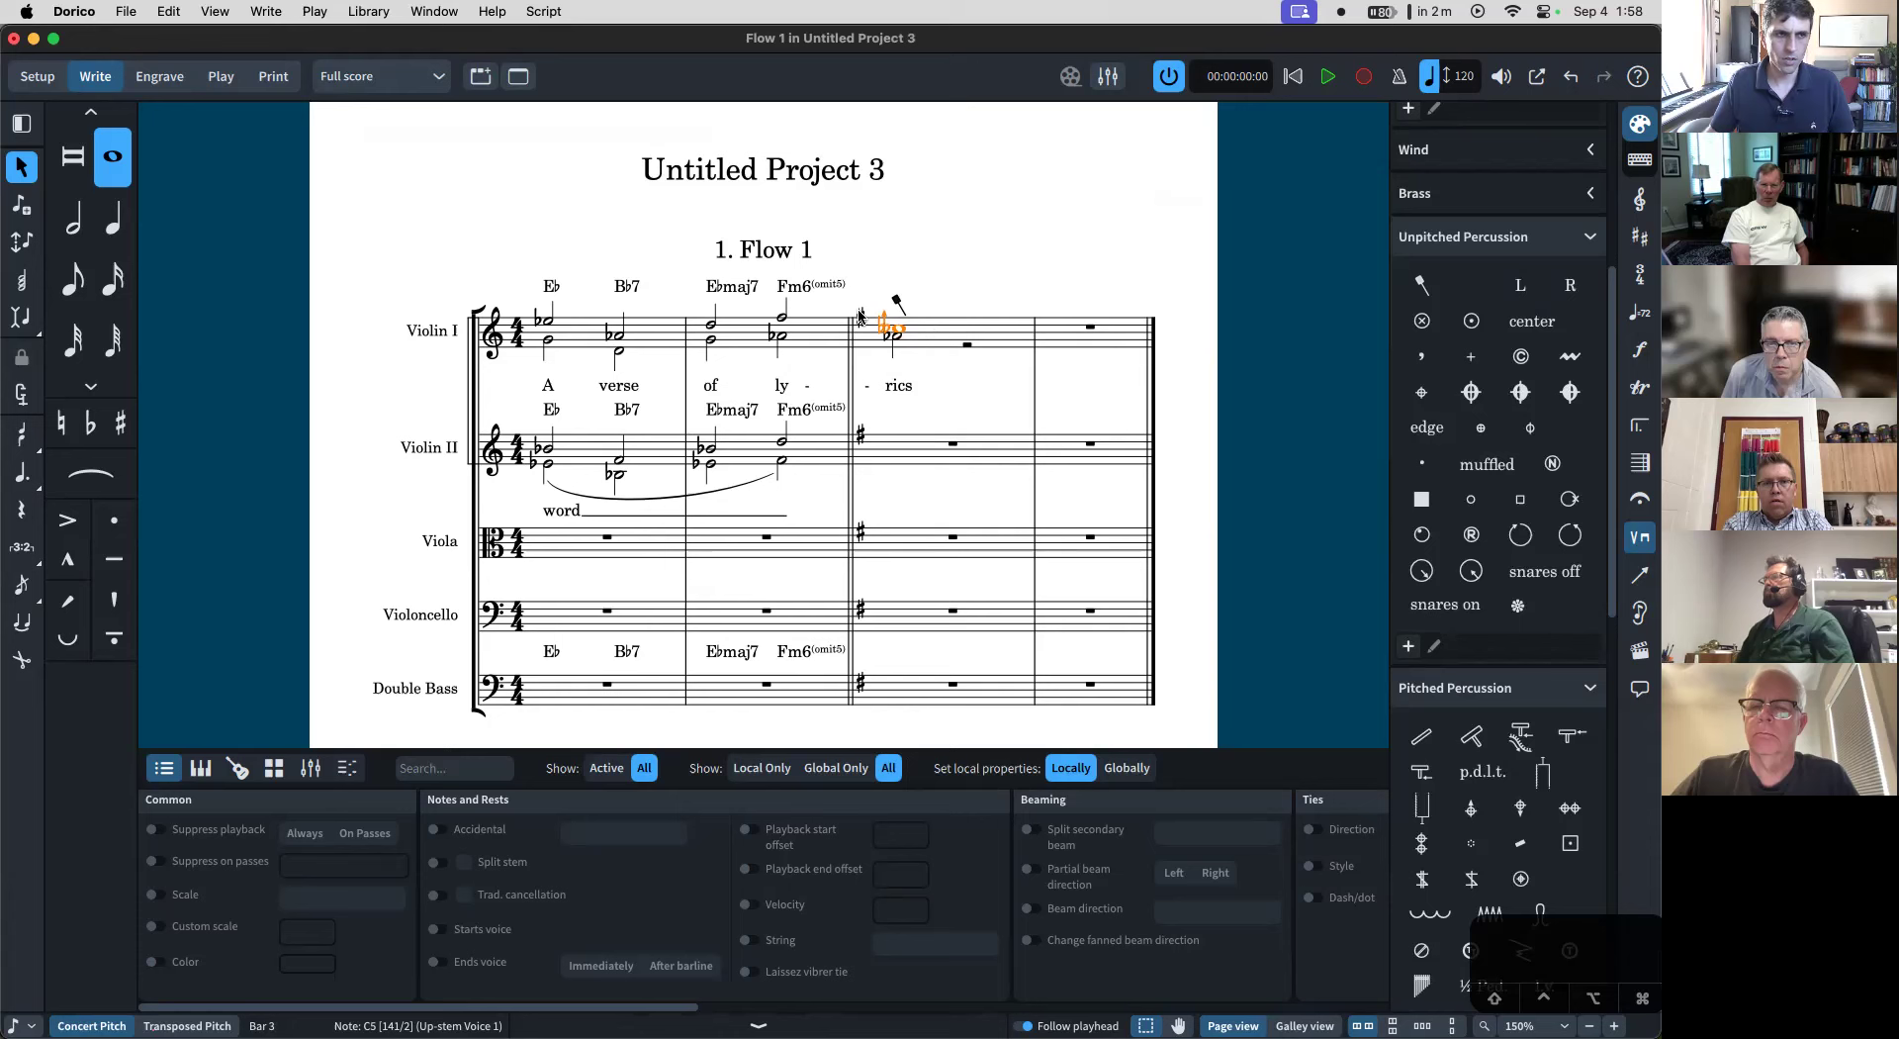
key("shift+m")
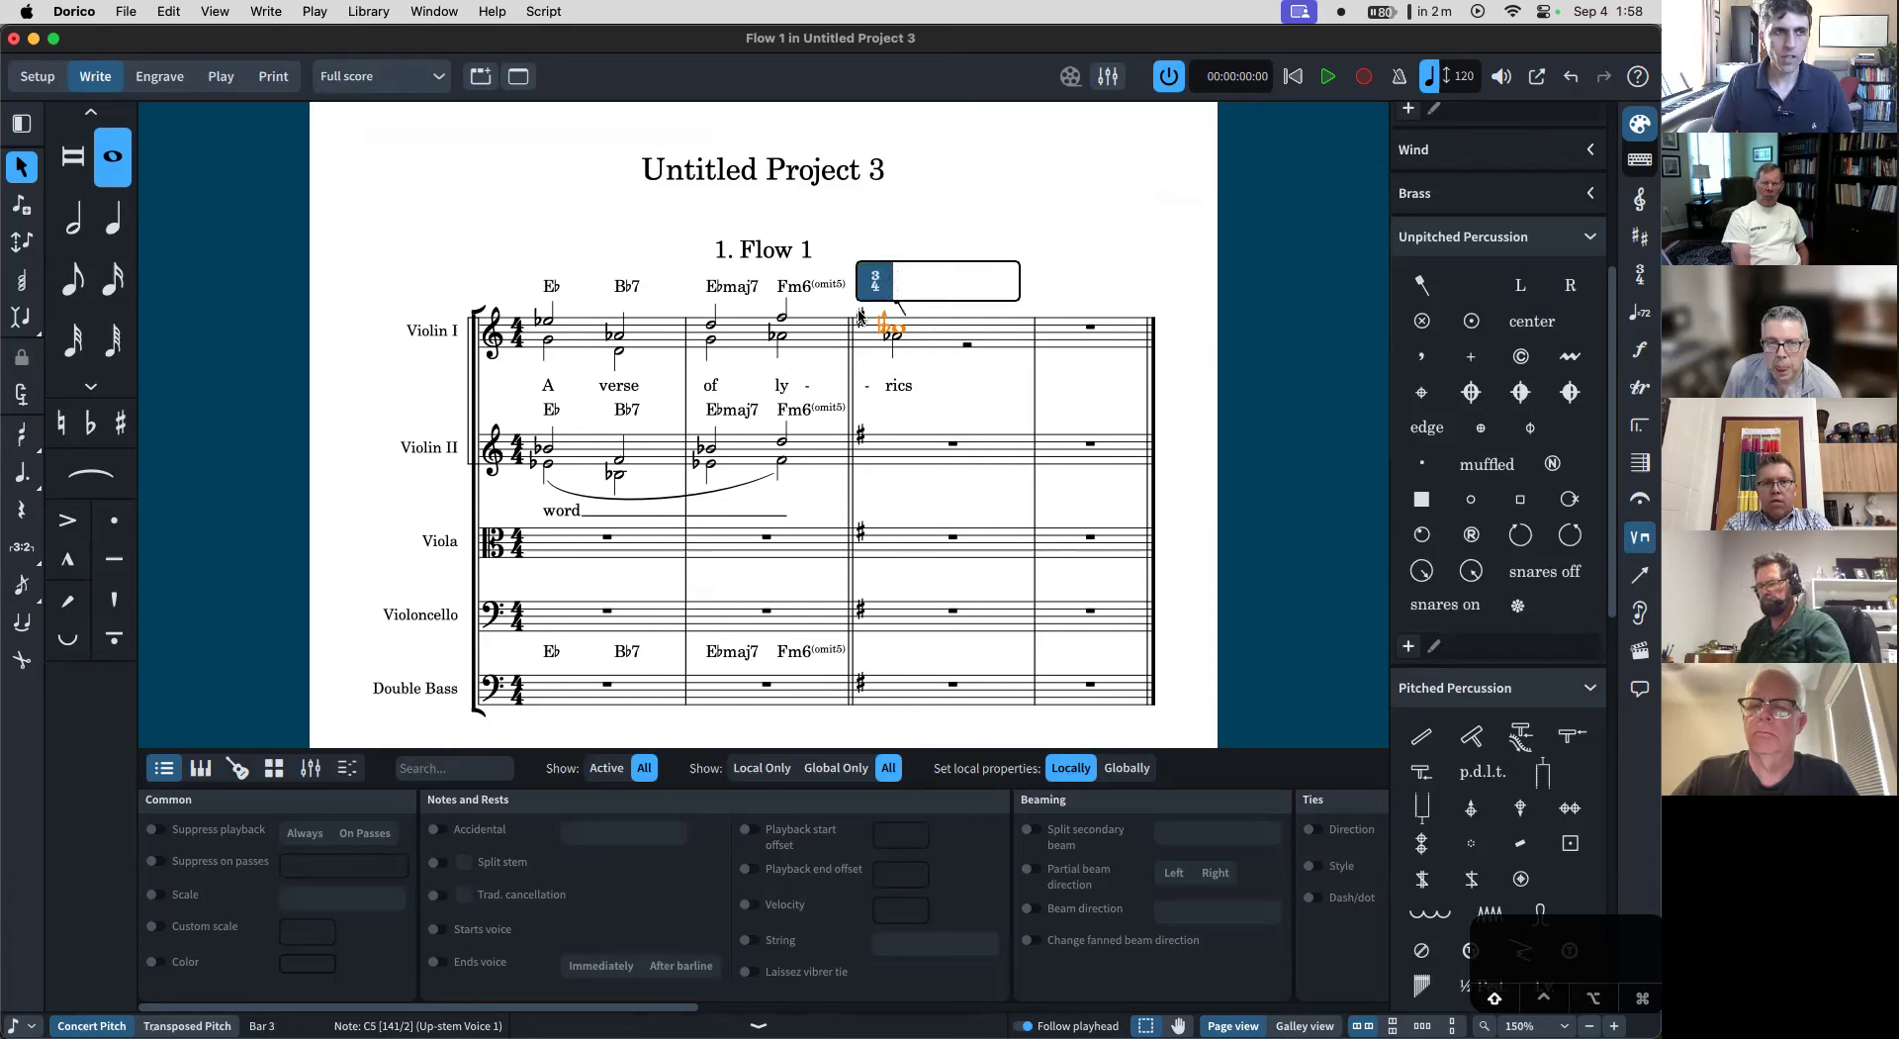
key("ctrl+shift+m")
key("Escape")
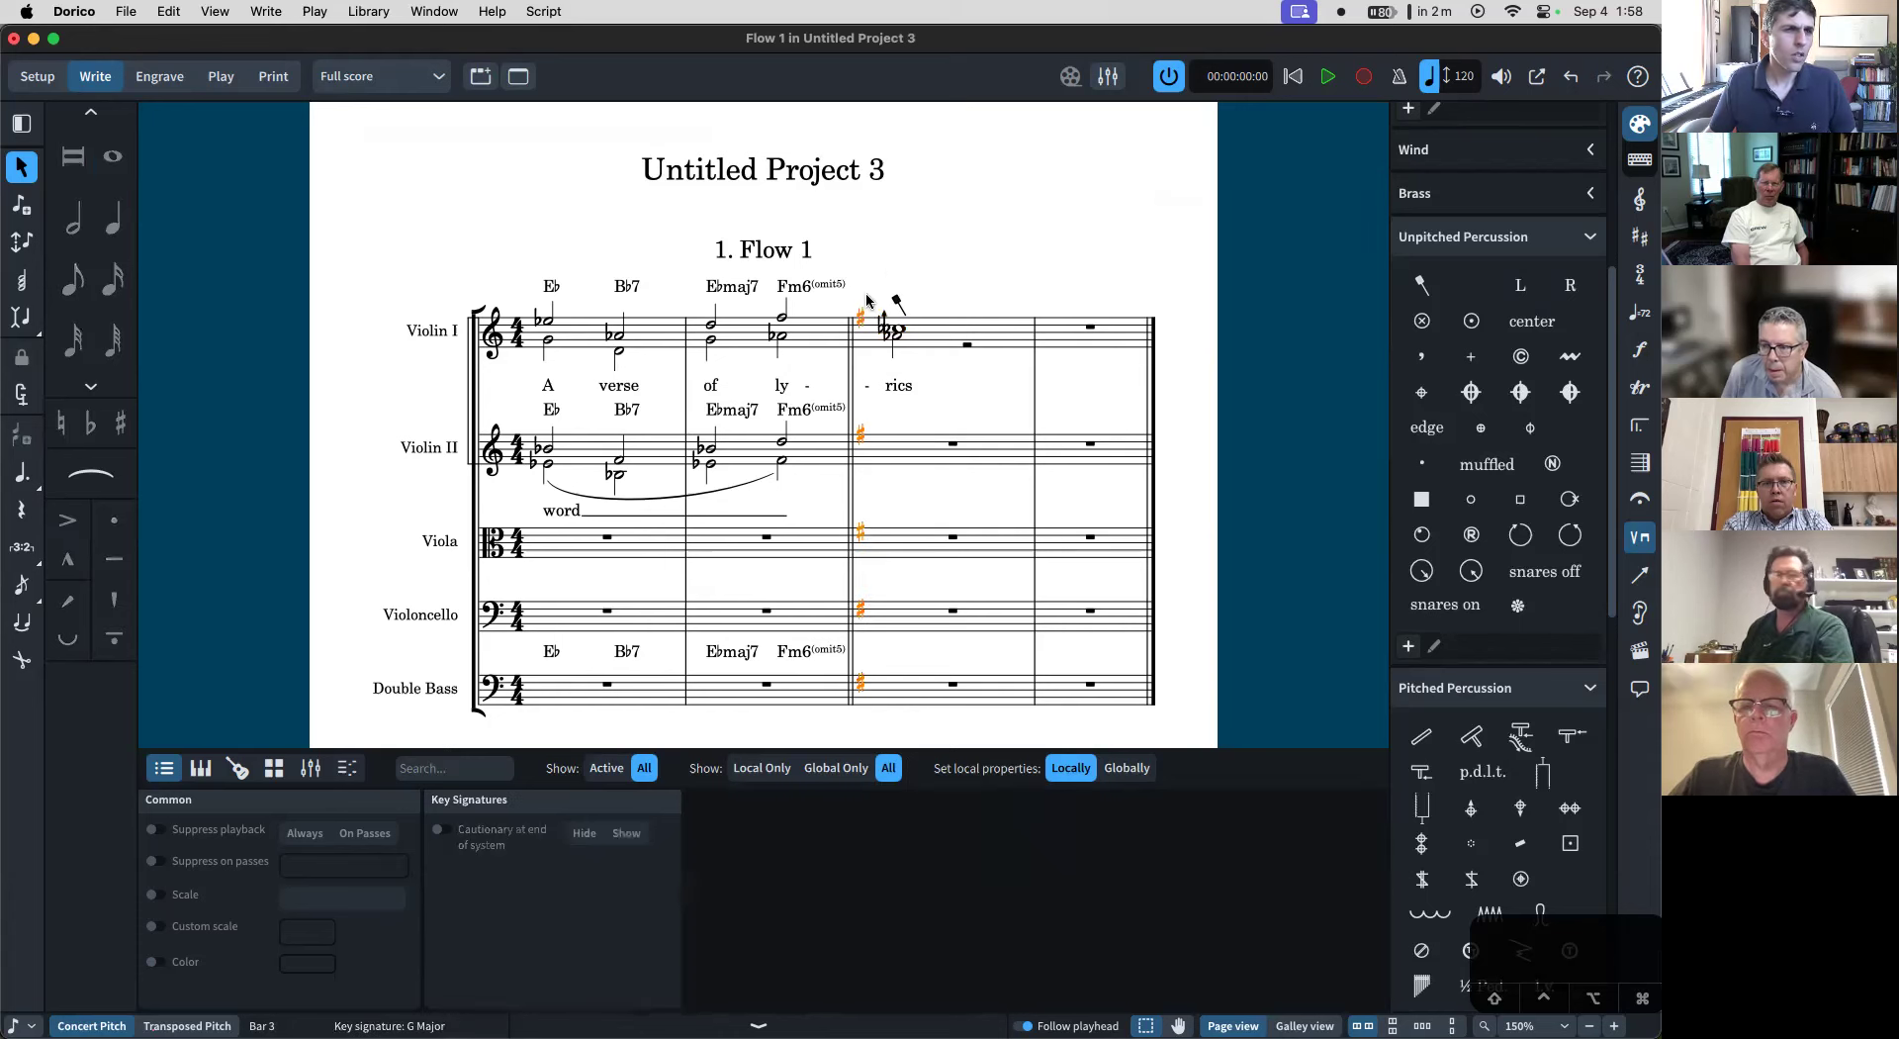
- Try adding a messa di voce hairpin to the upper-voice Violin I note in bar 3, and undo it
left_click(895, 337)
key("super+equal")
key("super+equal")
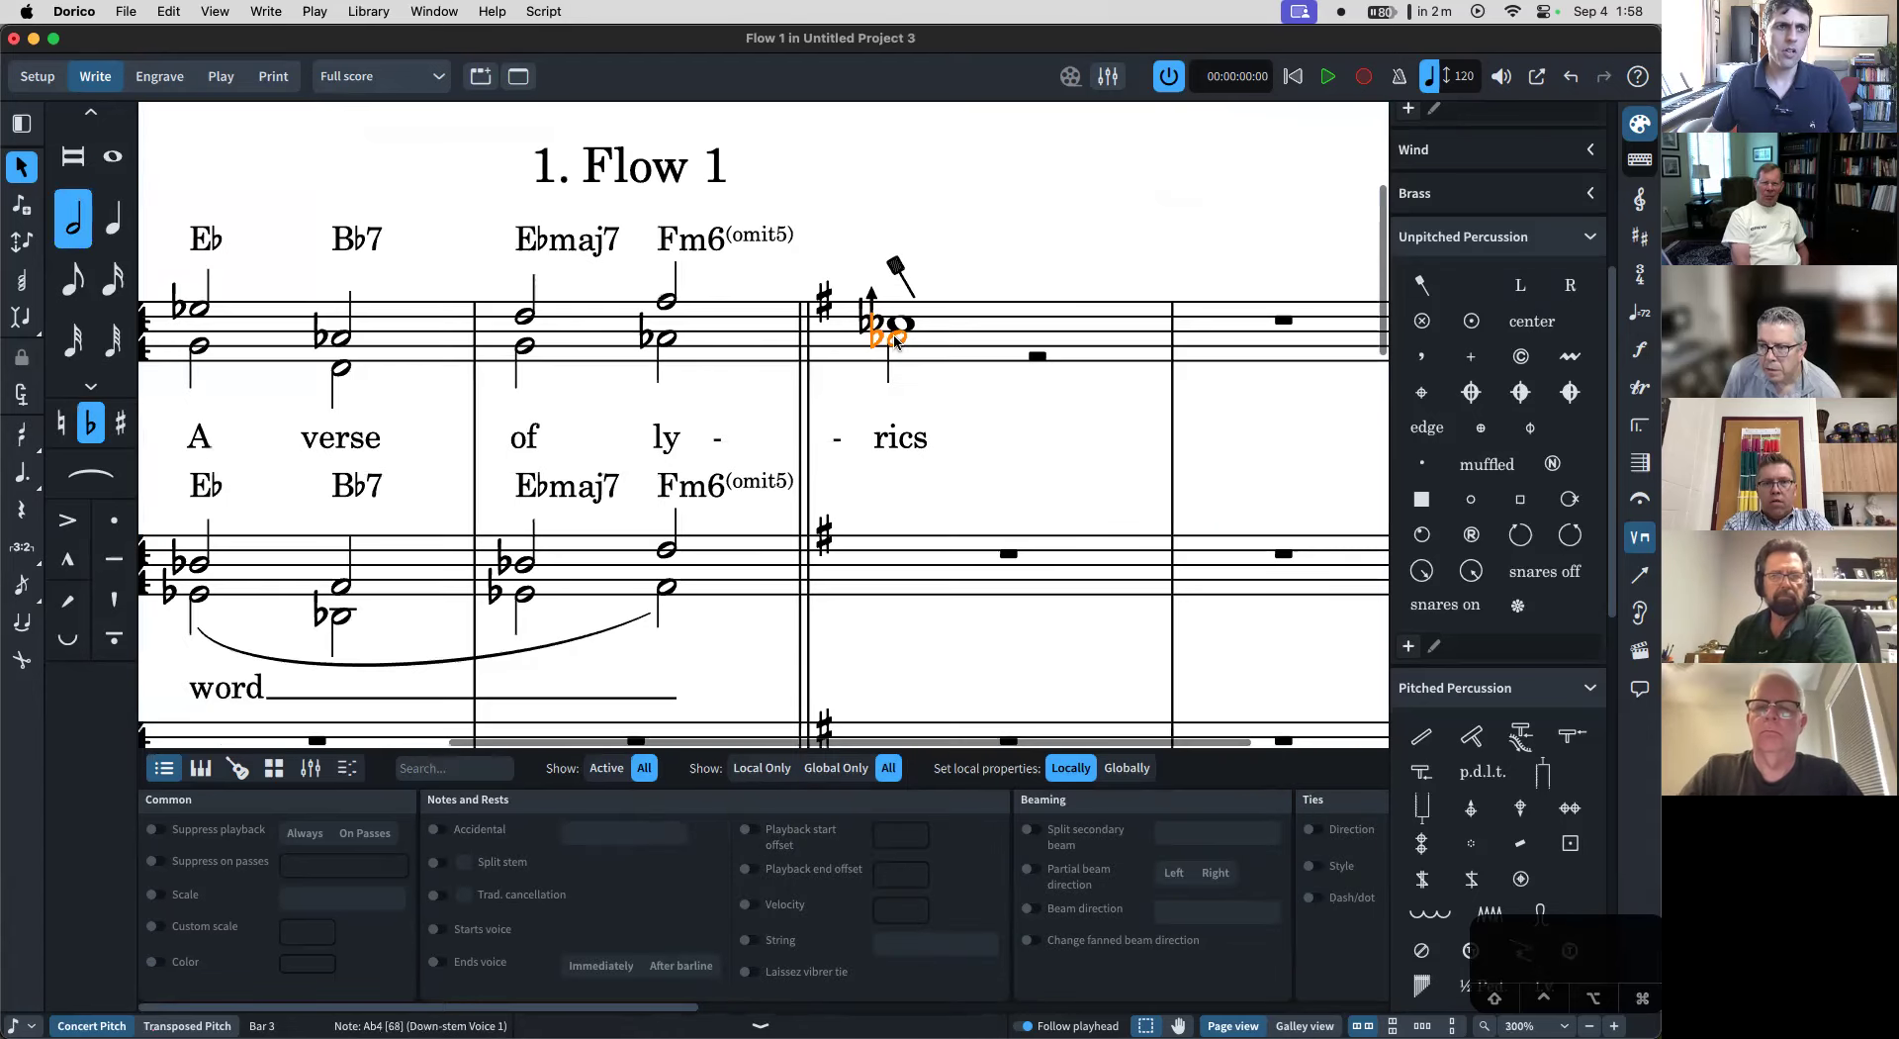
left_click(902, 324)
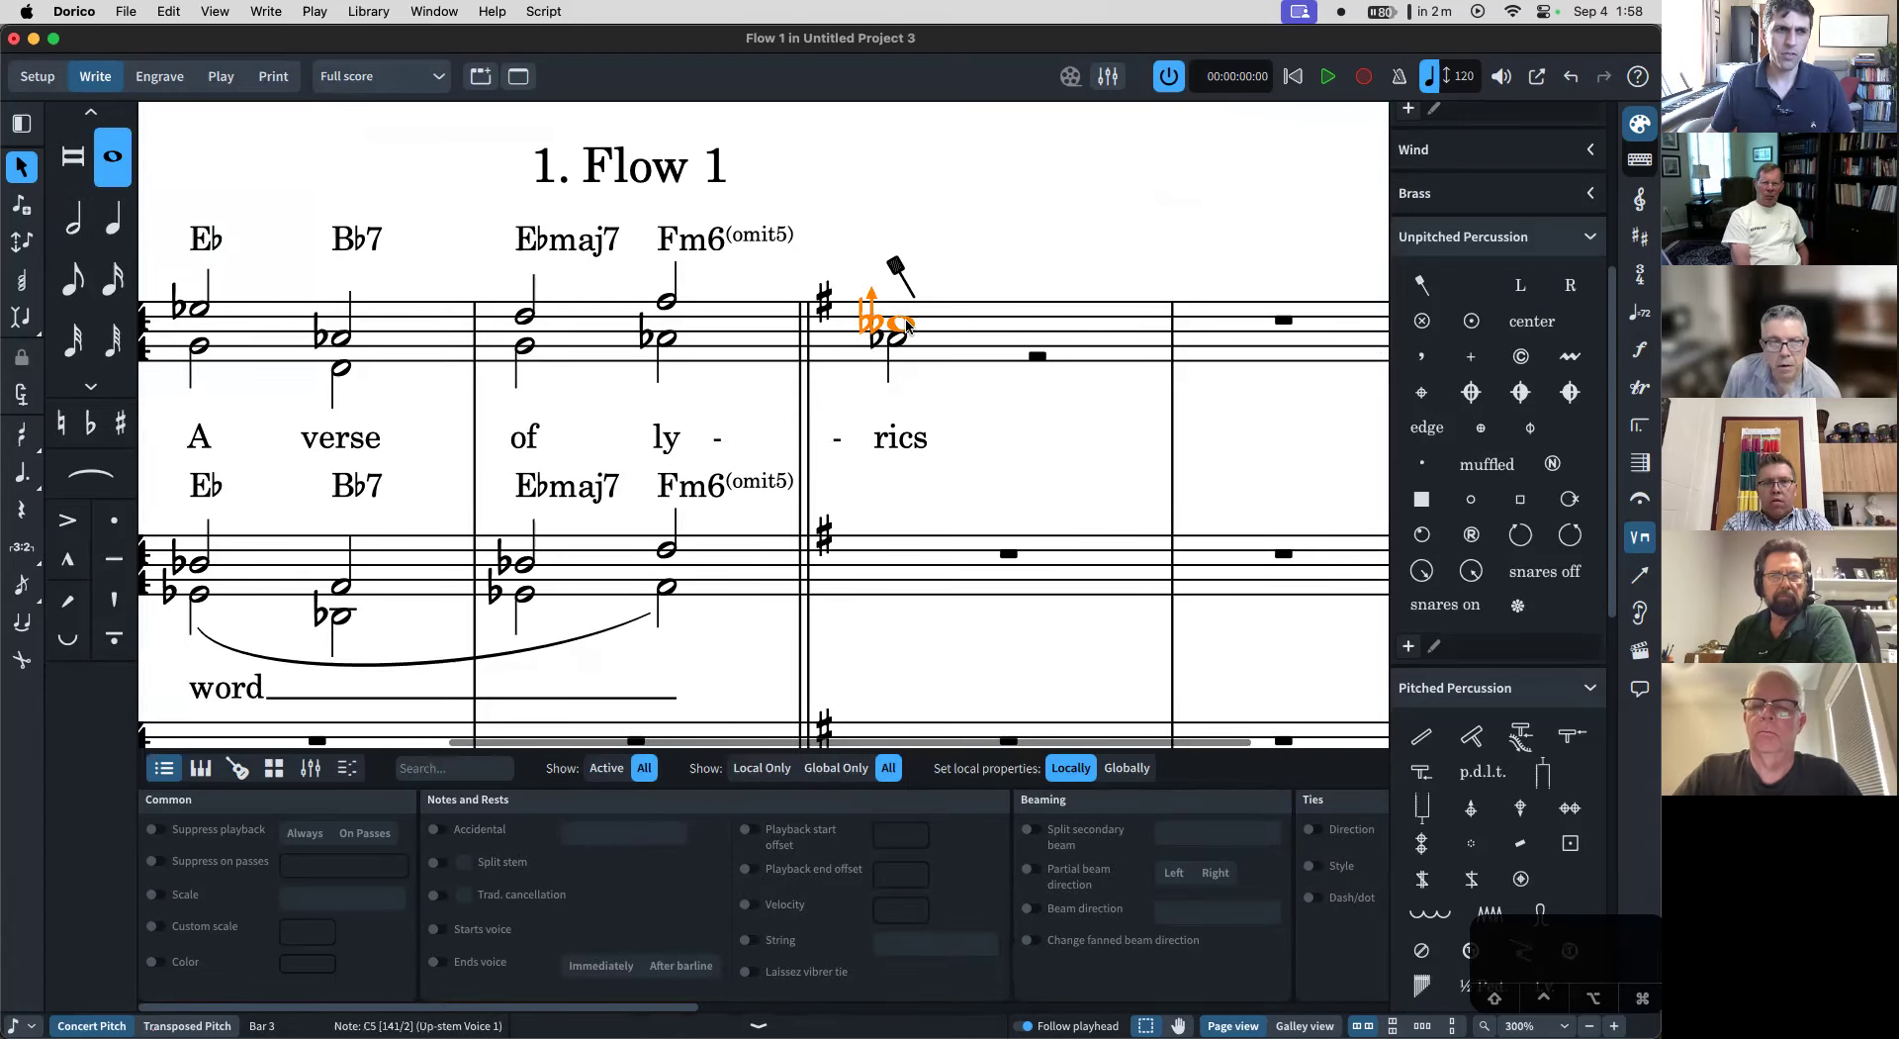
key("alt+shift+m")
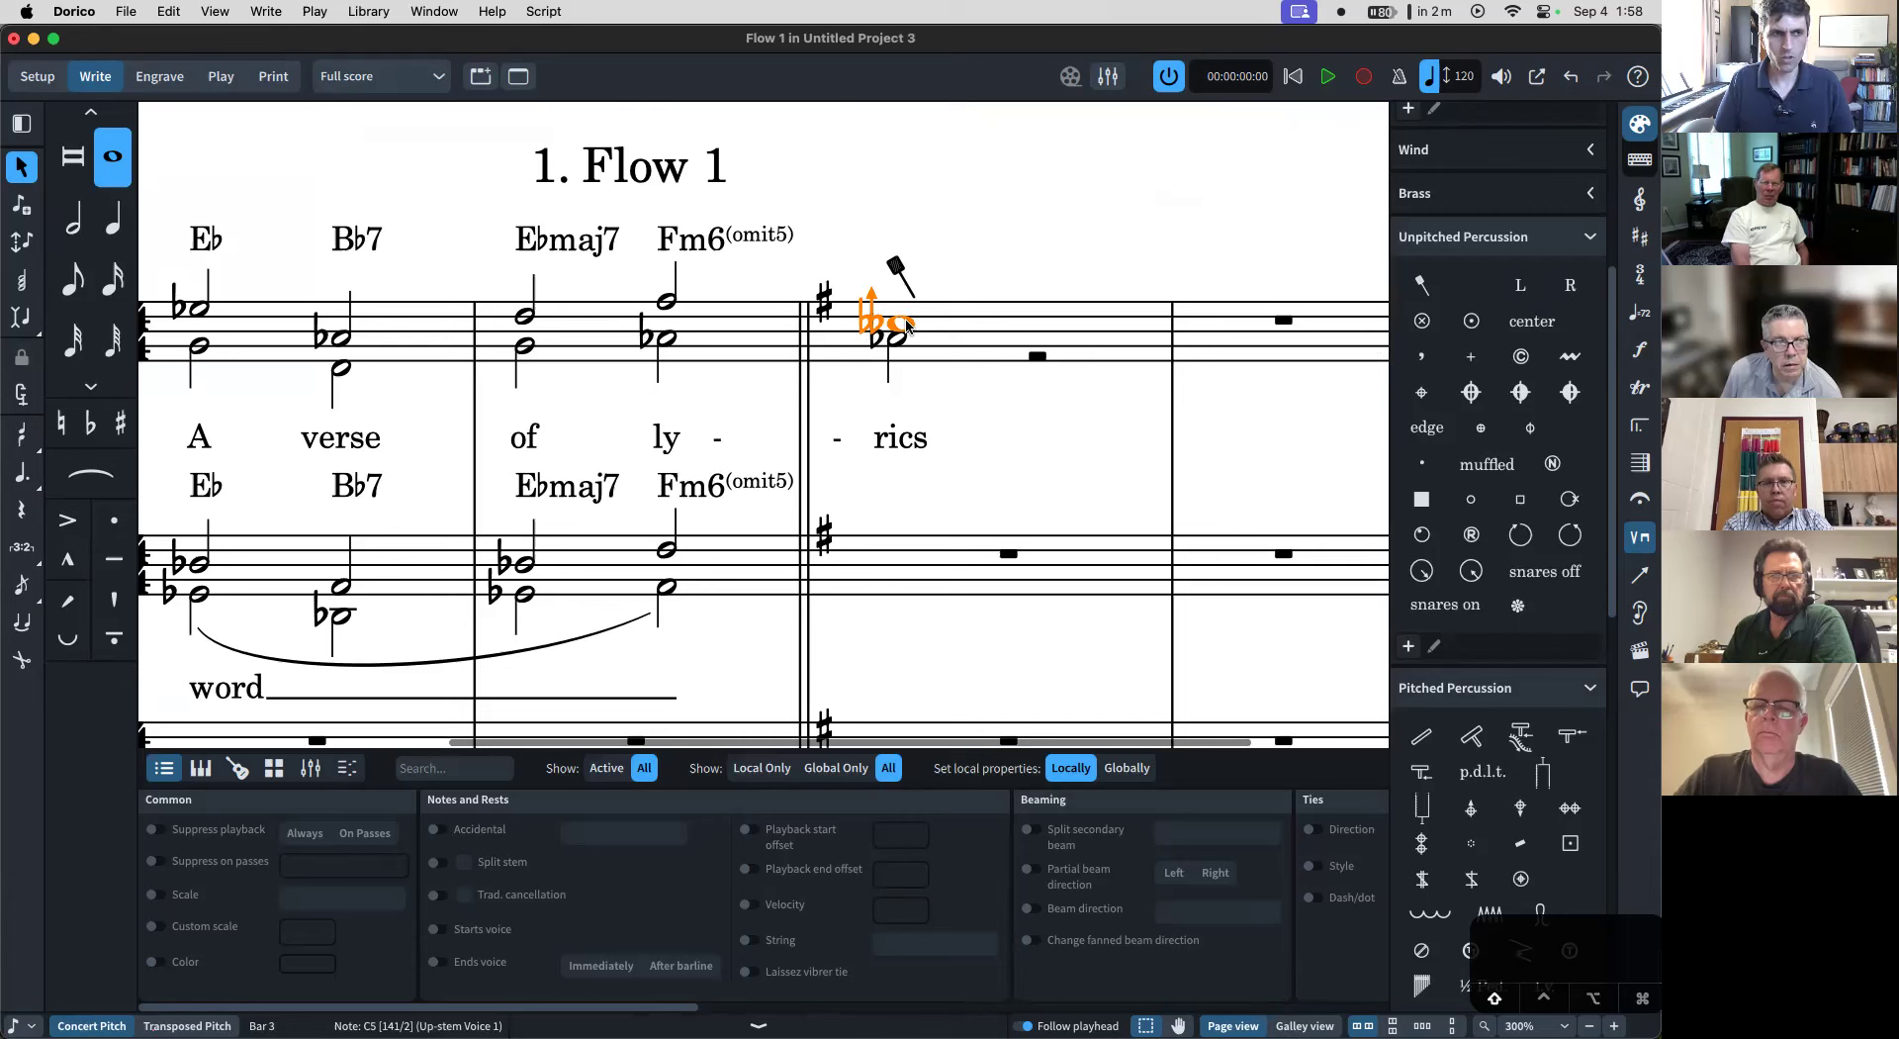
key("alt+shift+b")
key("alt+shift+comma")
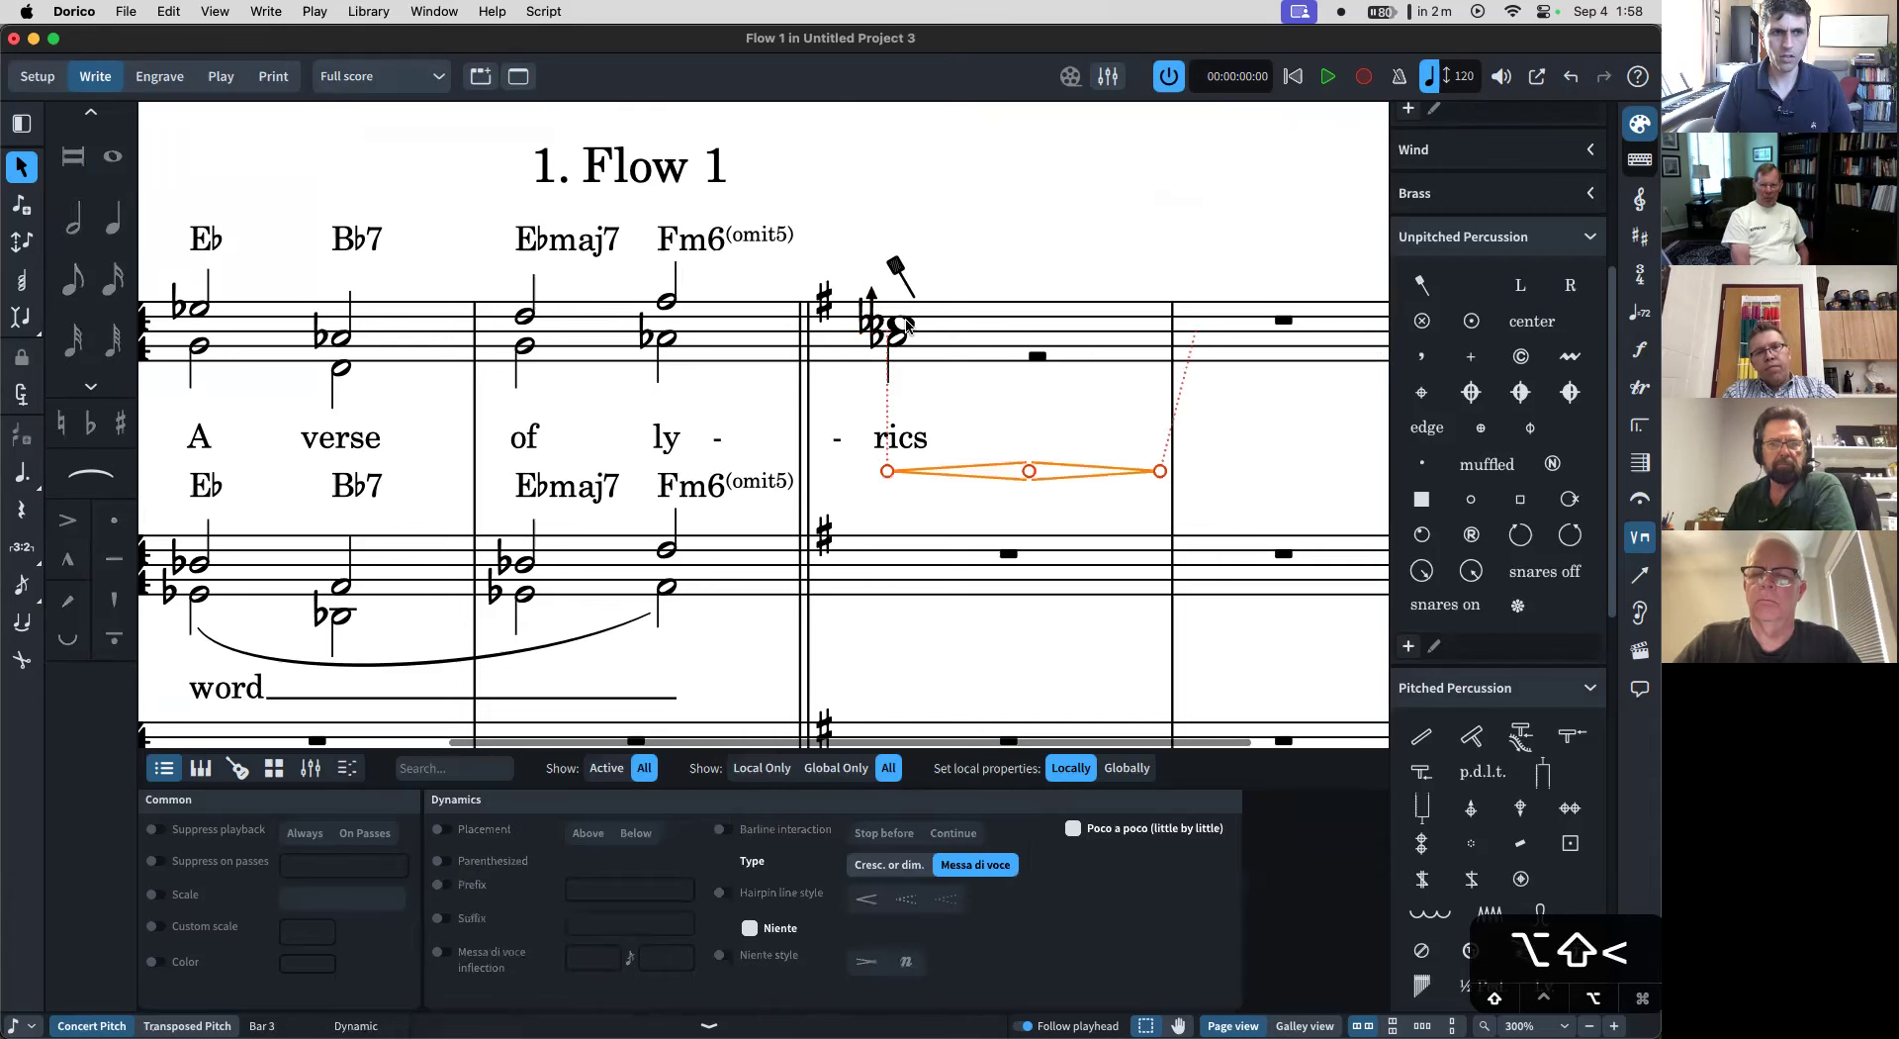
key("alt+shift+comma")
key("super+z")
key("super+z")
key("super+z")
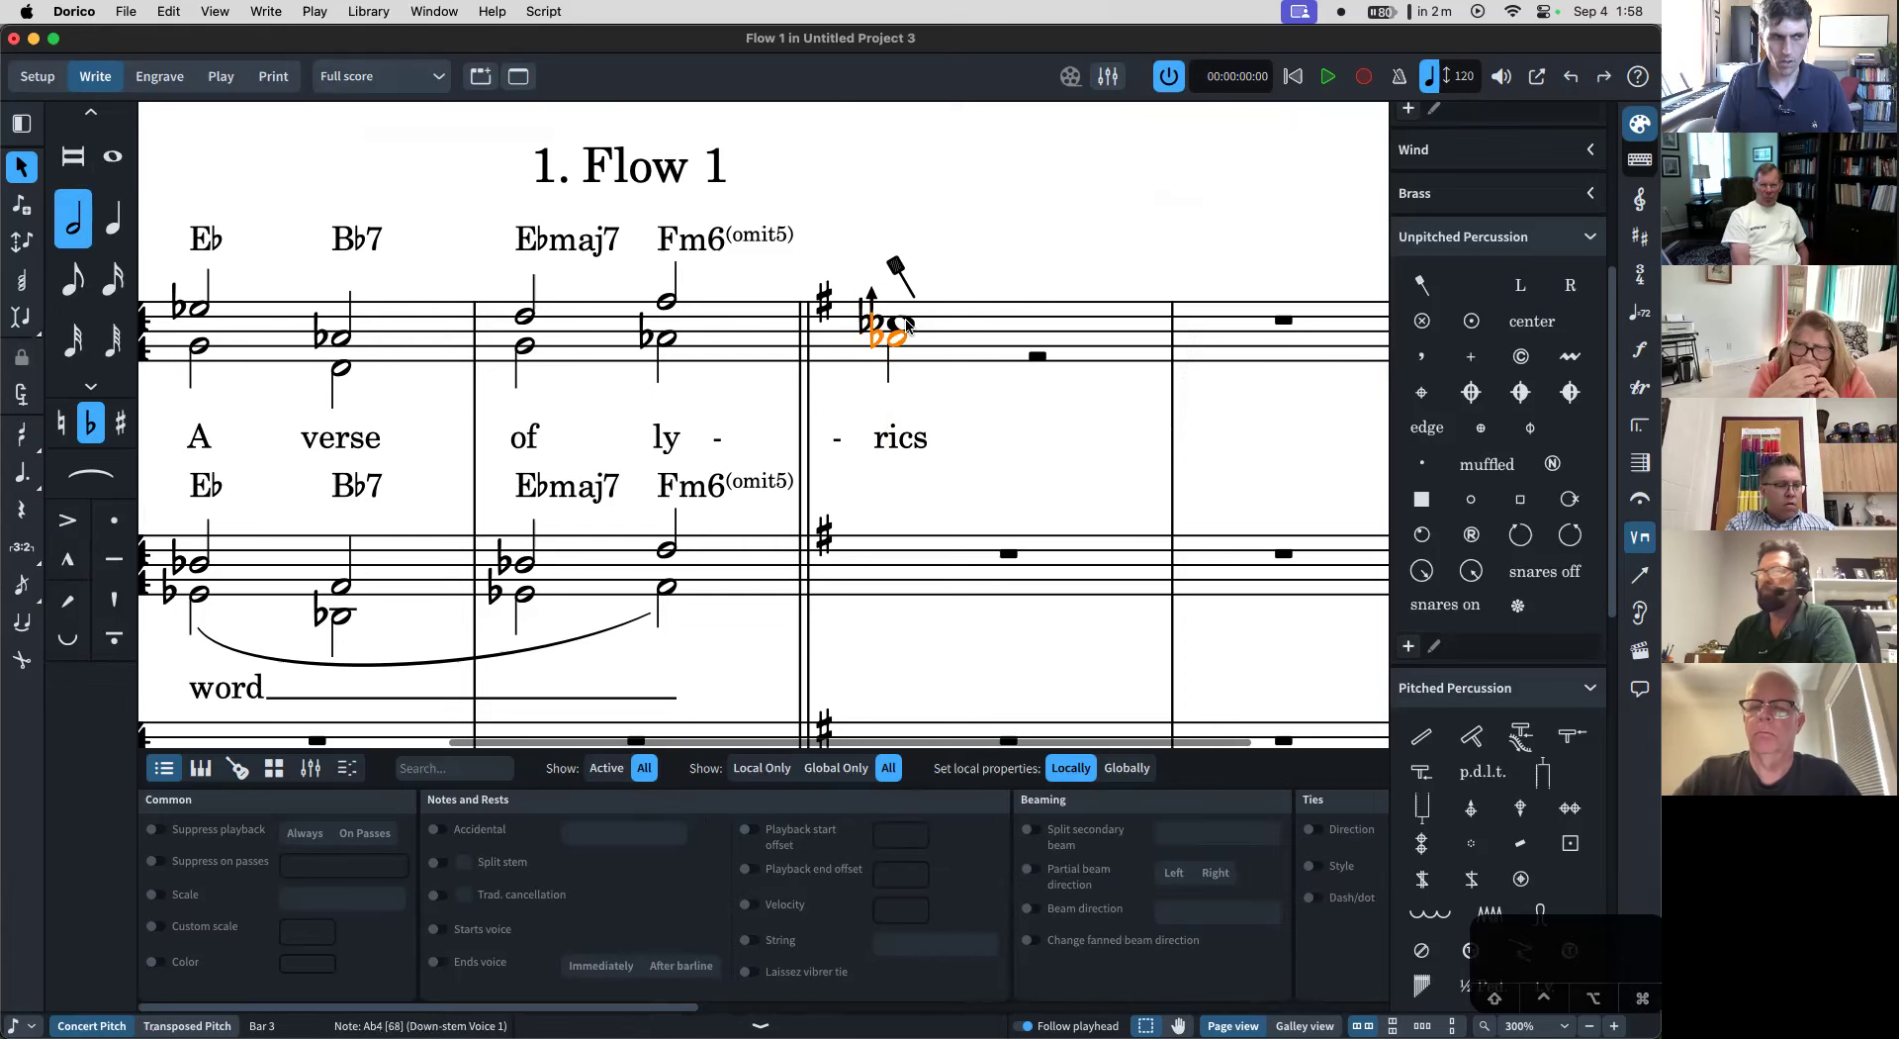
- Try a 6/8 time signature for all staves from the first Violin I note in bar 1, and undo it
scroll(903, 316, "left", 5)
left_click(668, 311)
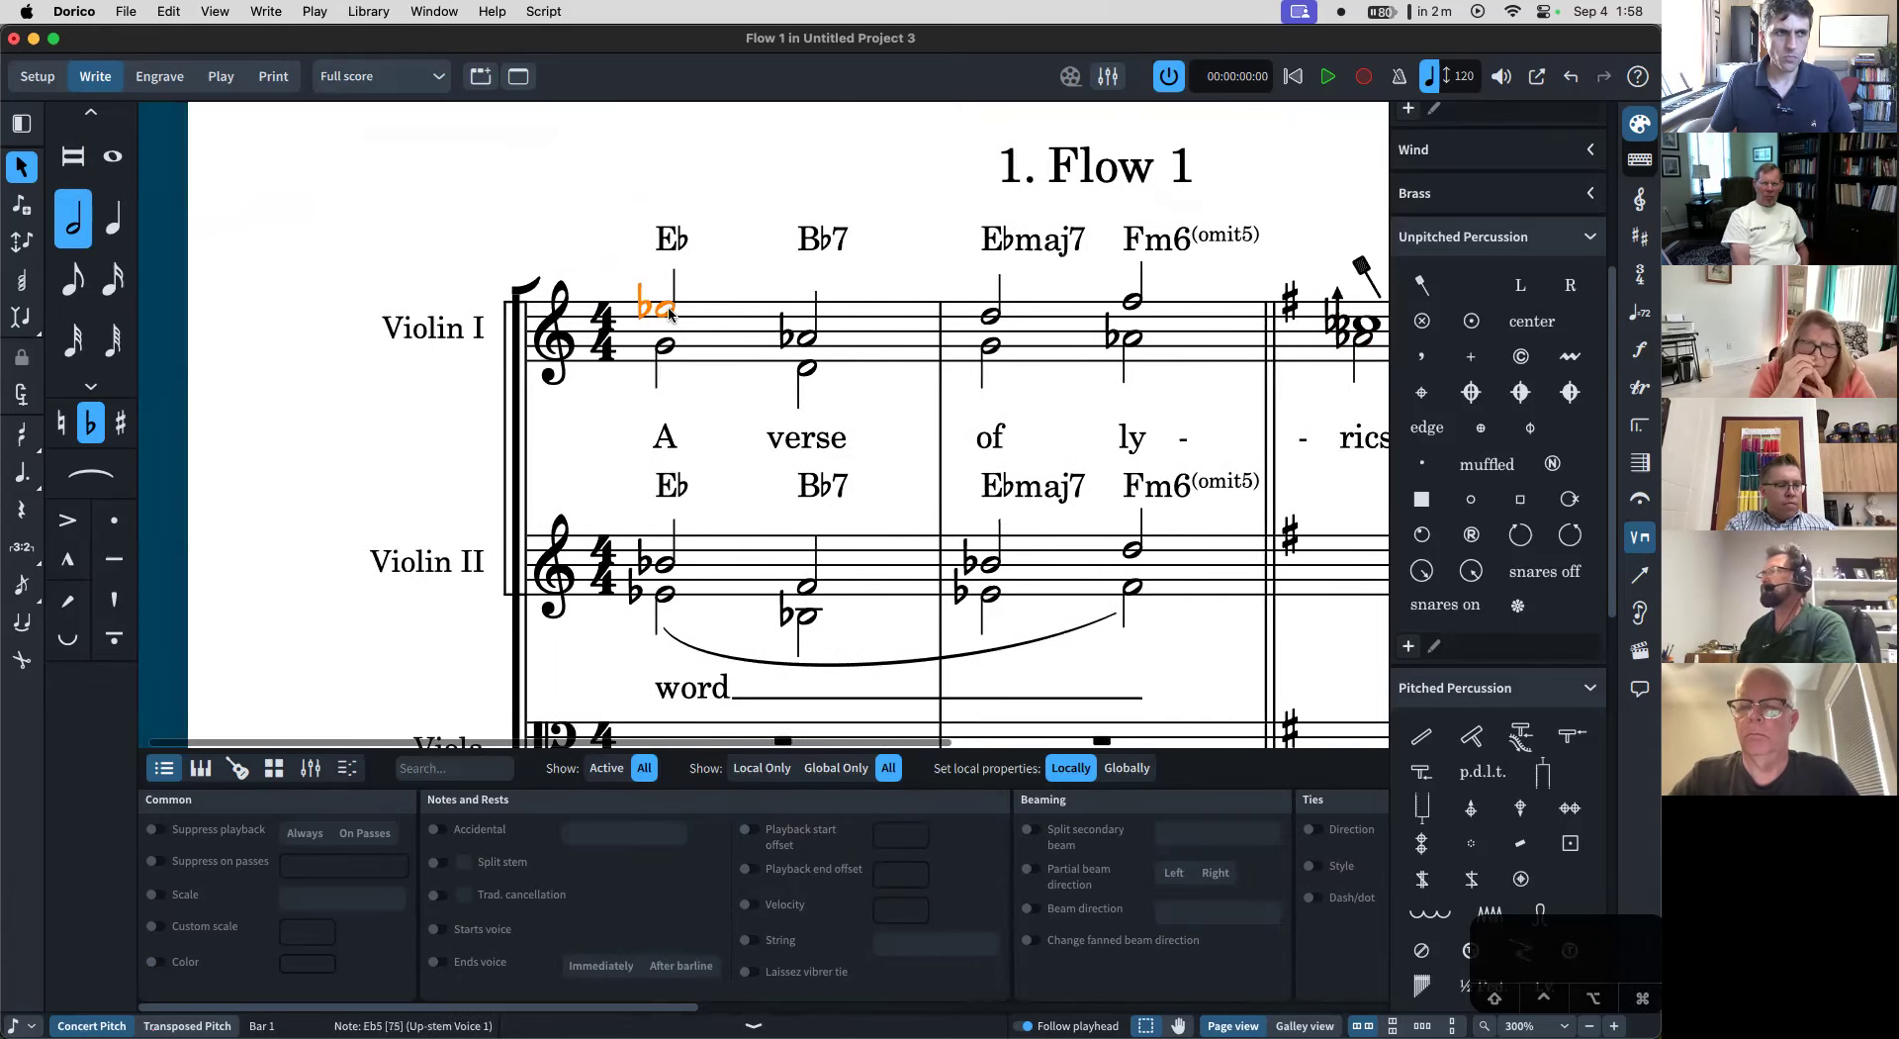
key("alt+shift+m")
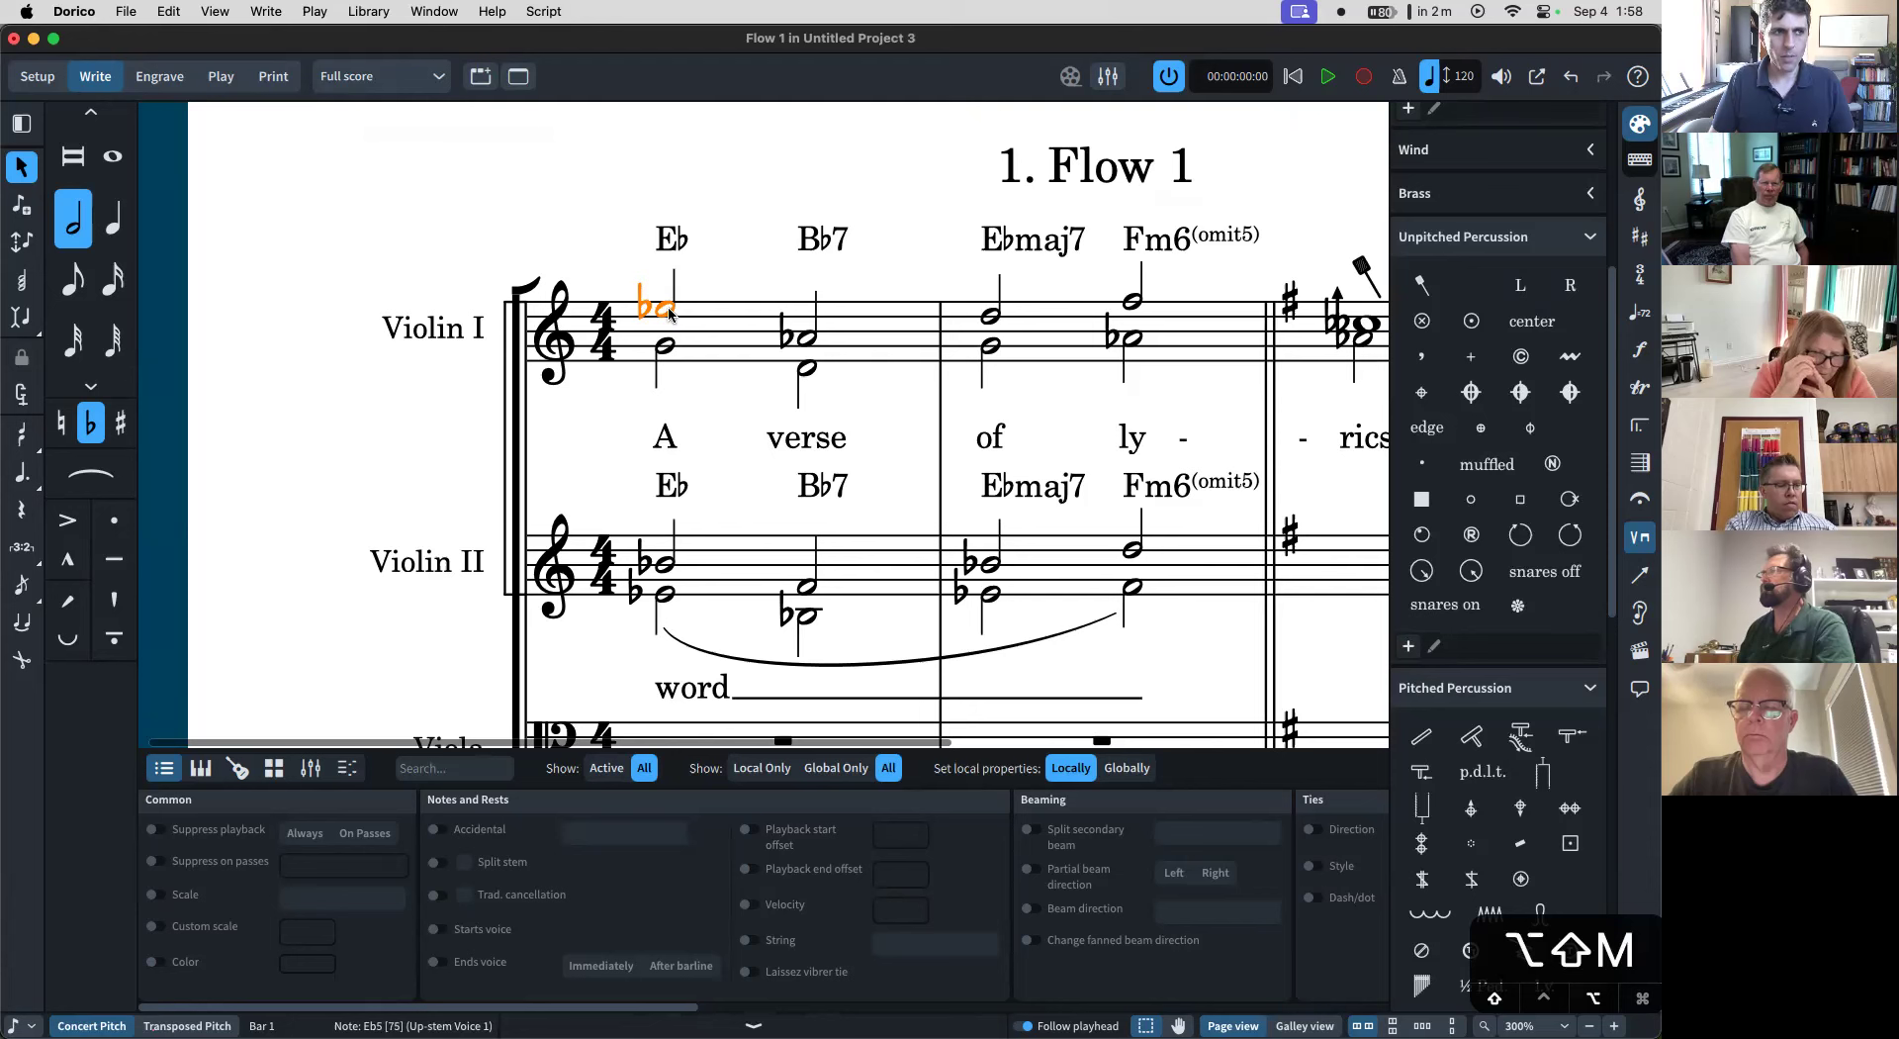
key("alt+shift+m")
key("shift+m")
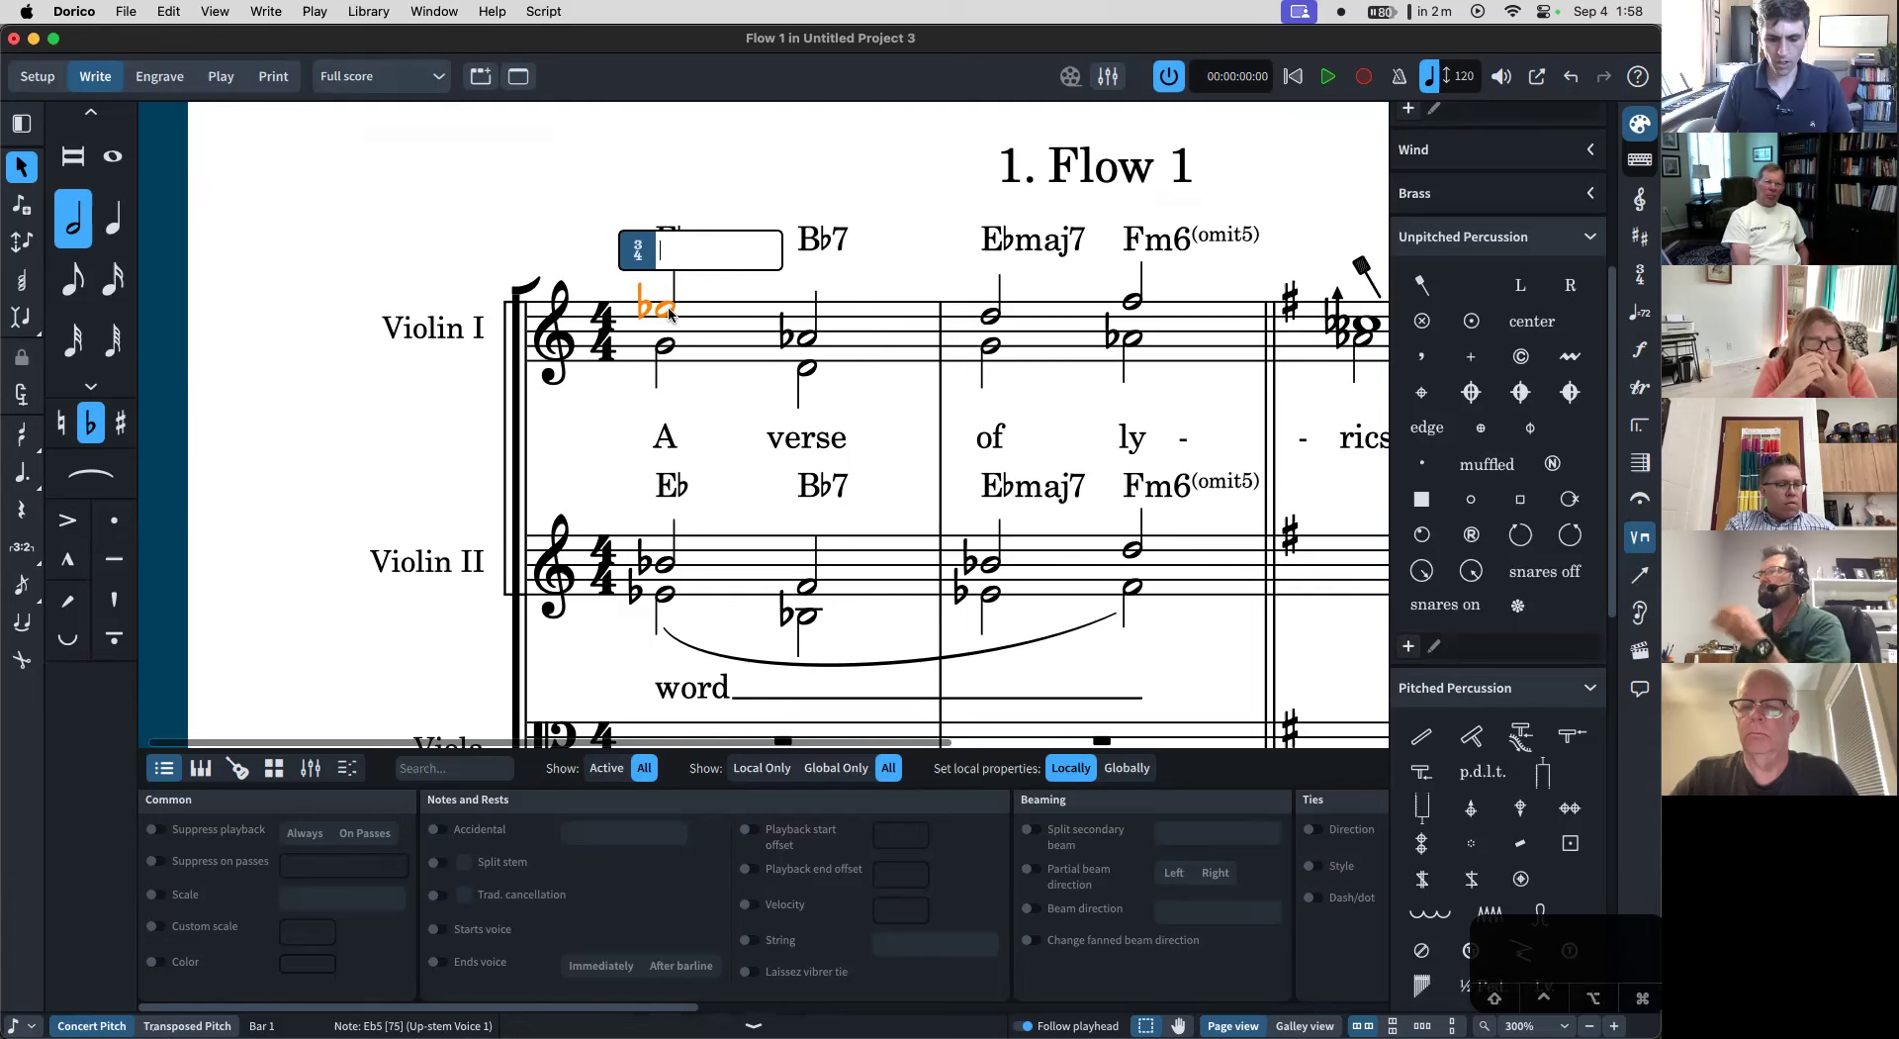
type("6")
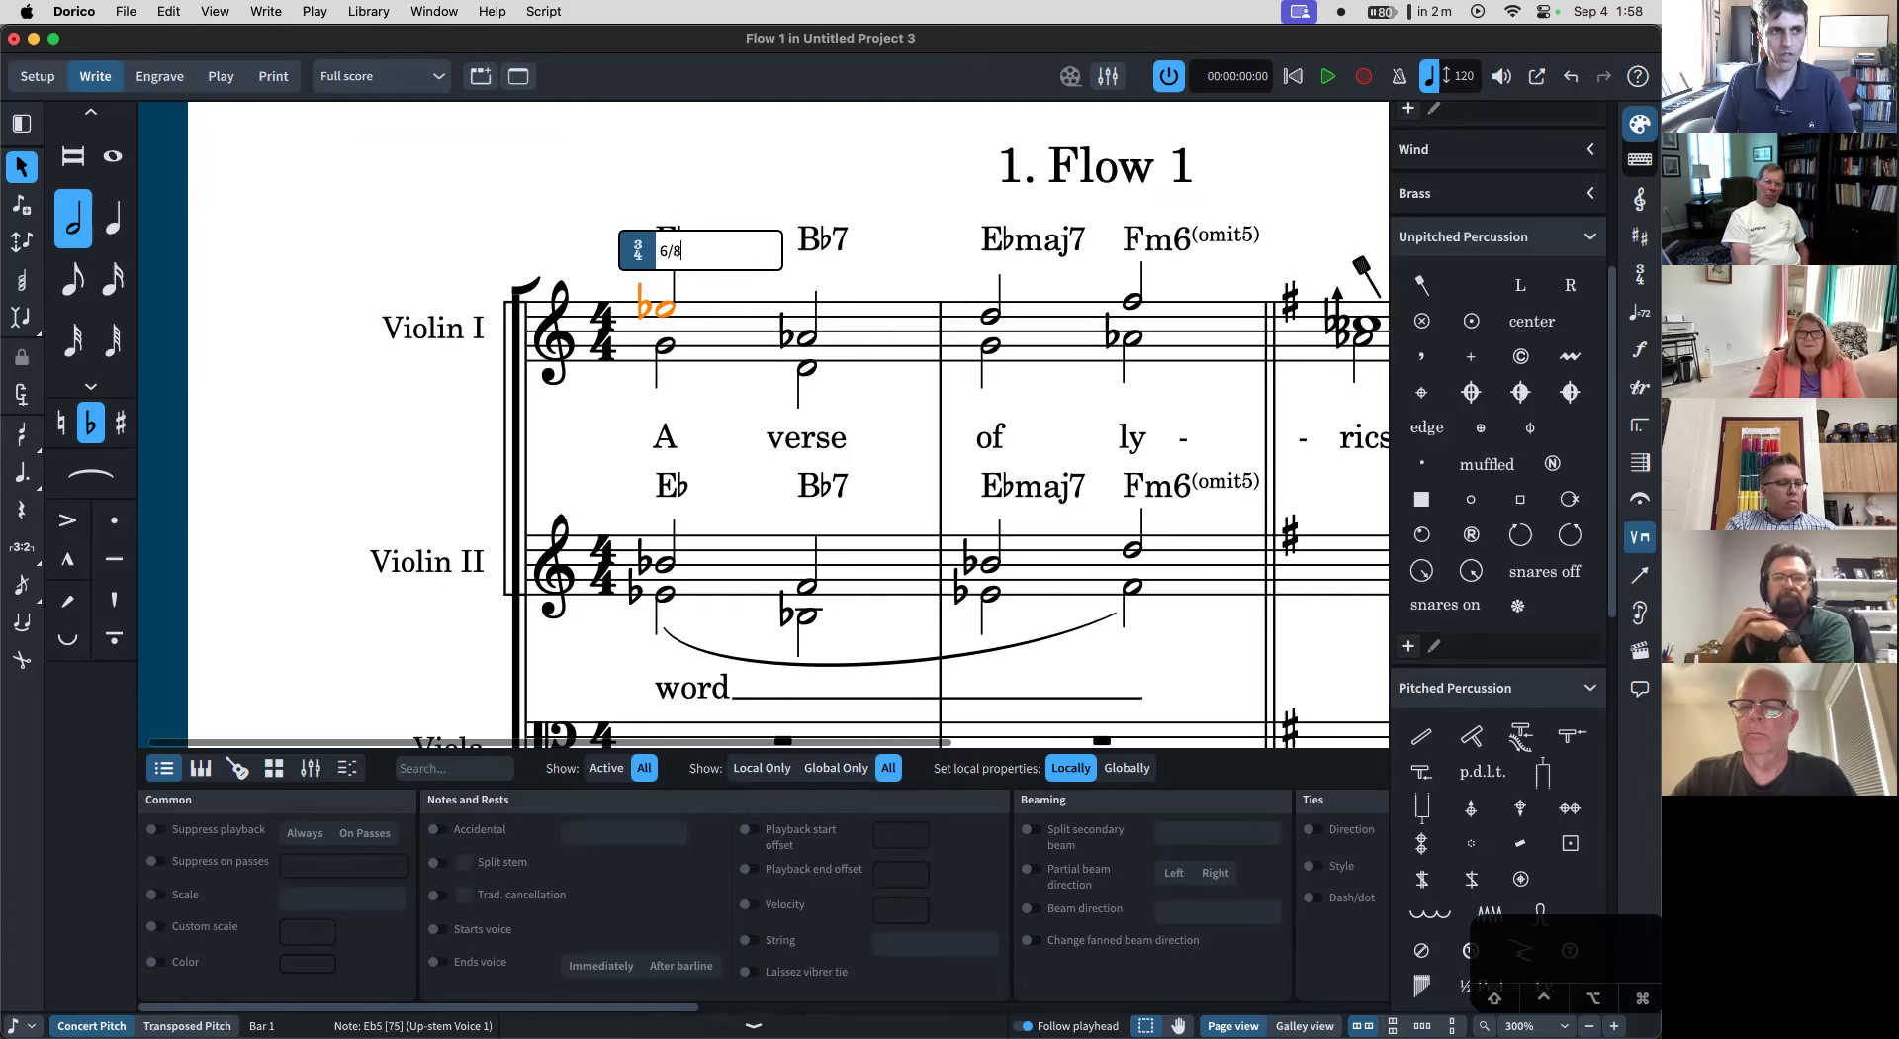
type("/8")
key("Return")
key("super+z")
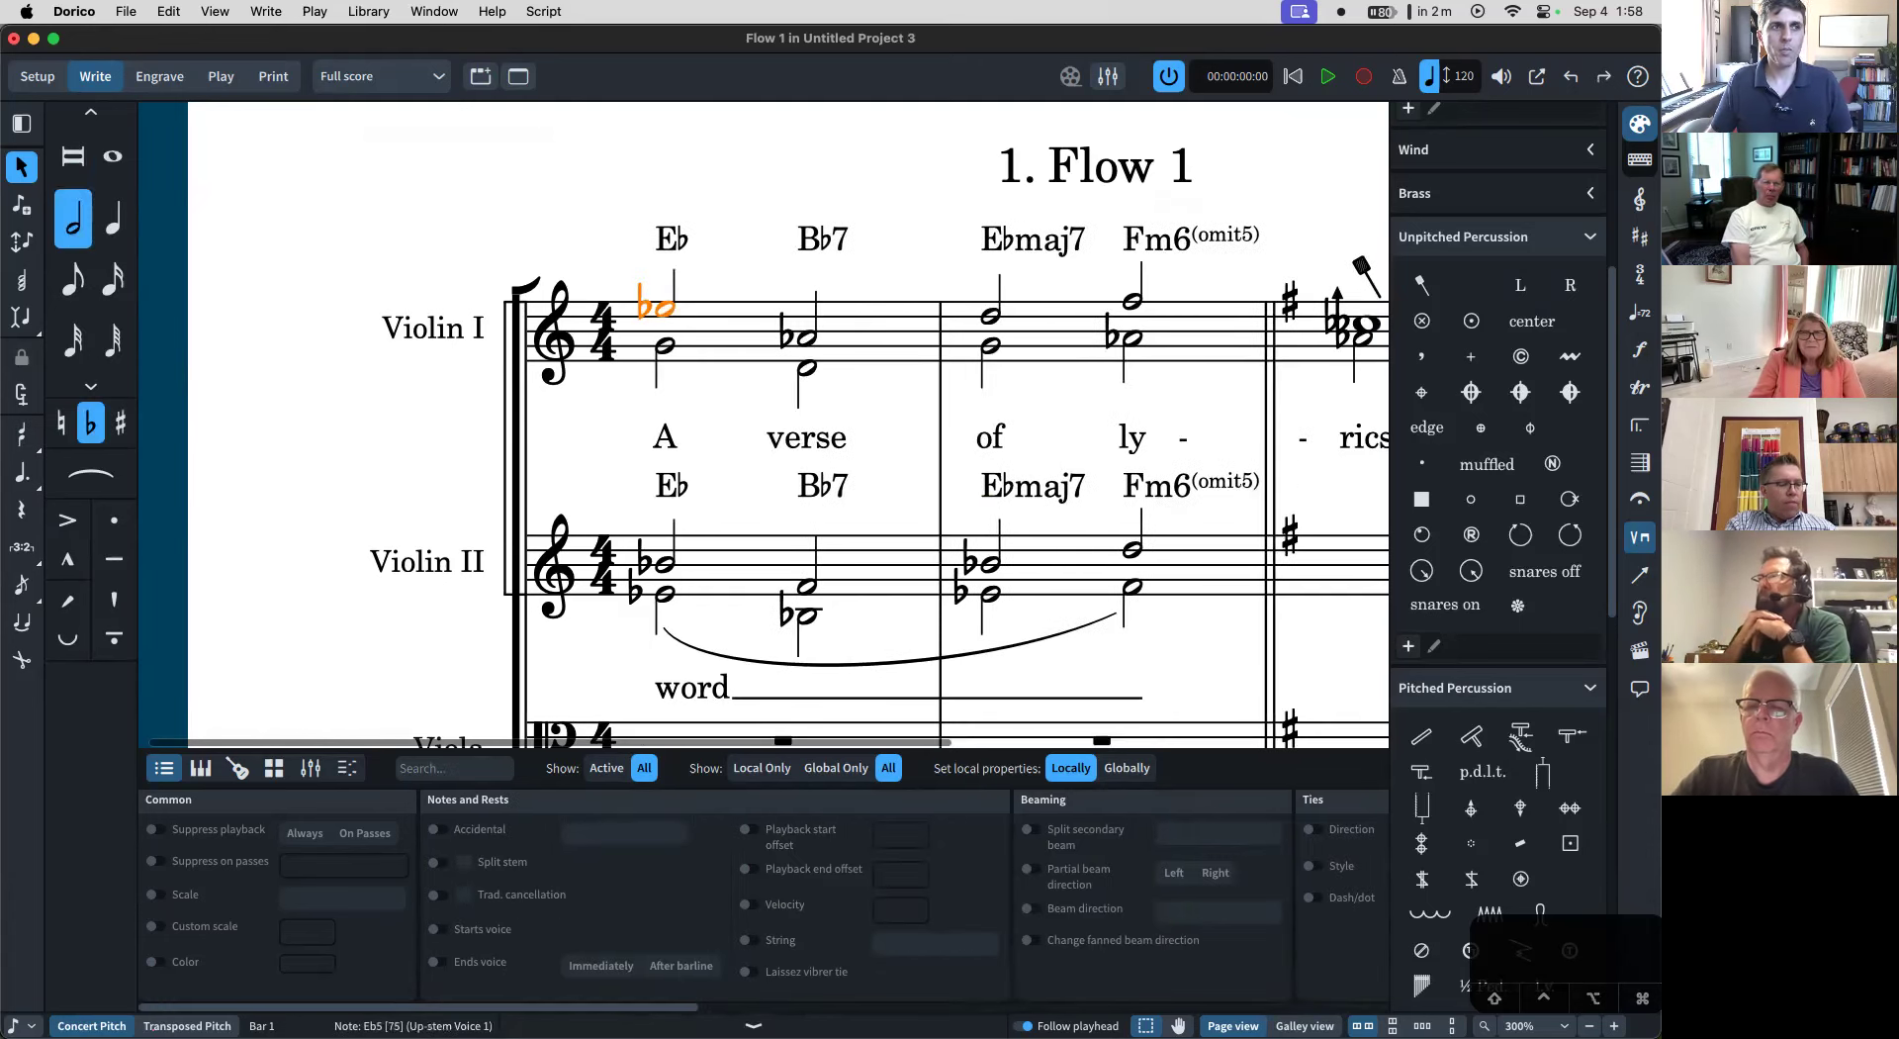
- Try an independent 6/8 time signature on only the Violin I staff from bar 1, and undo it
key("shift+m")
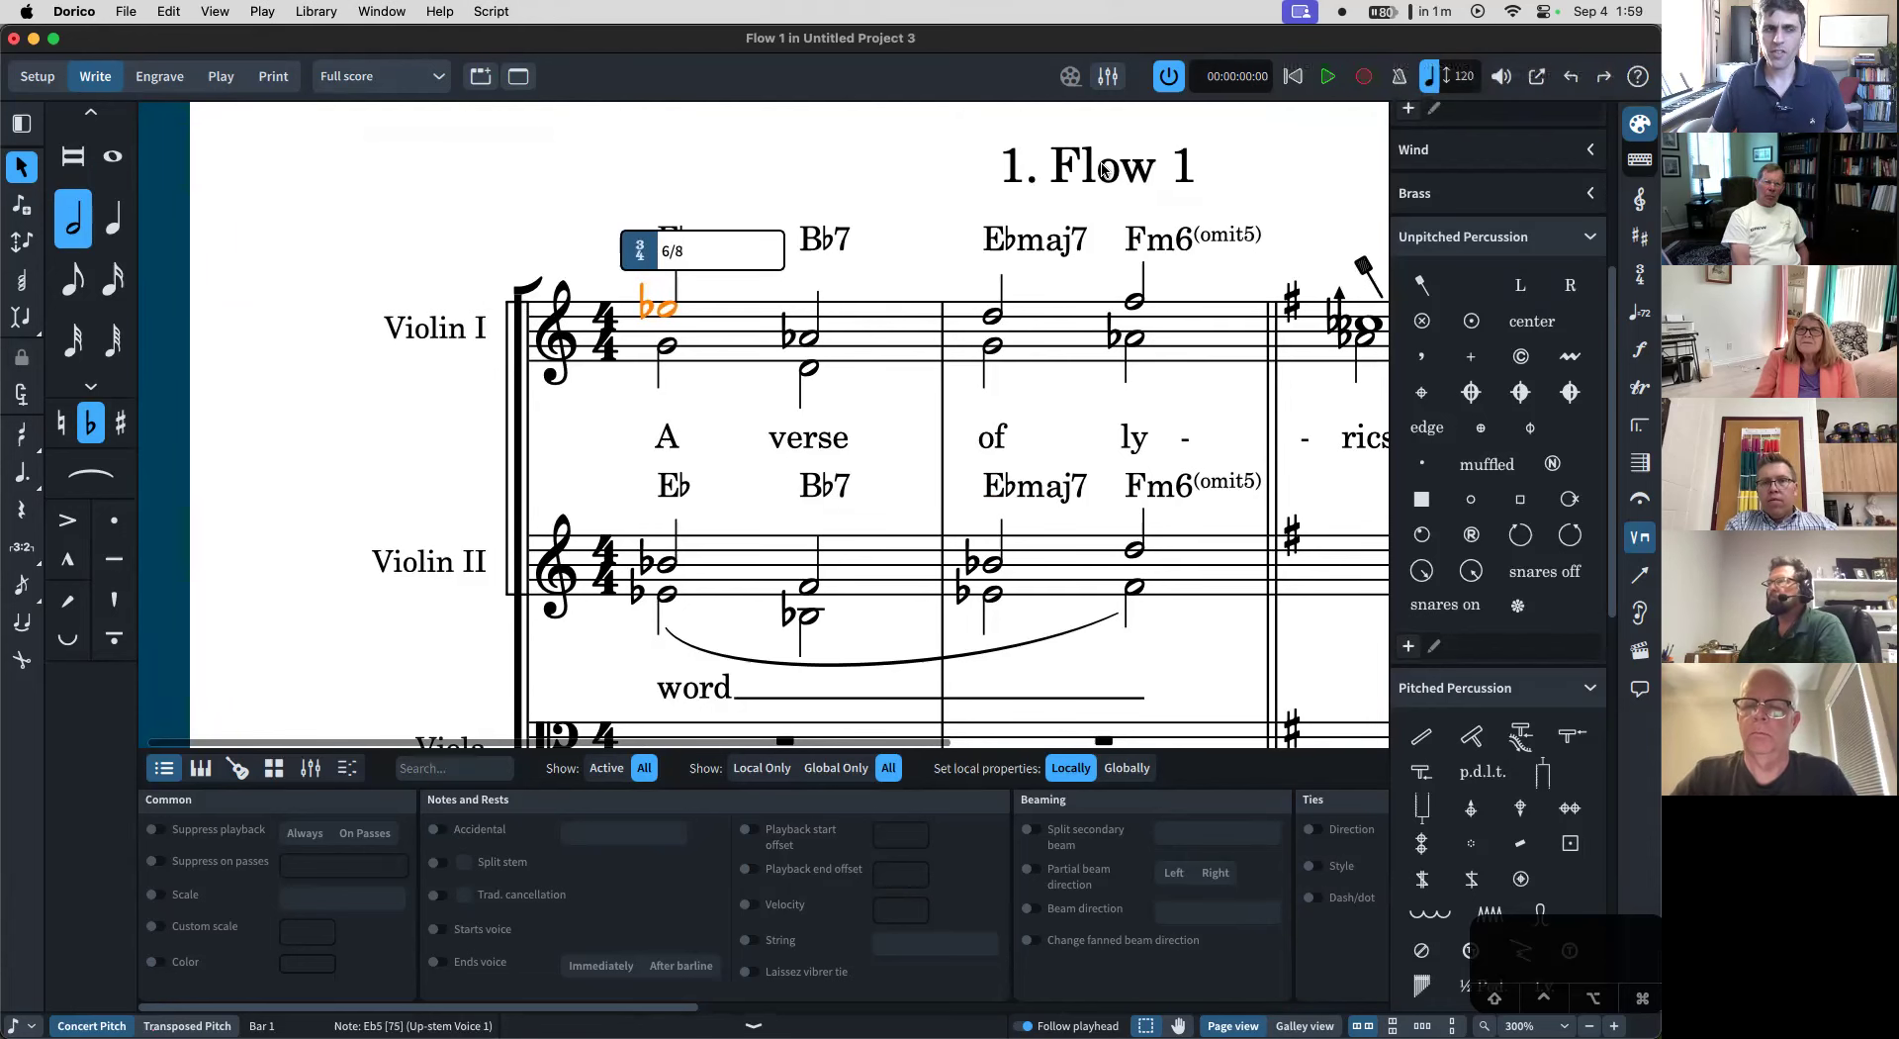
key("Return")
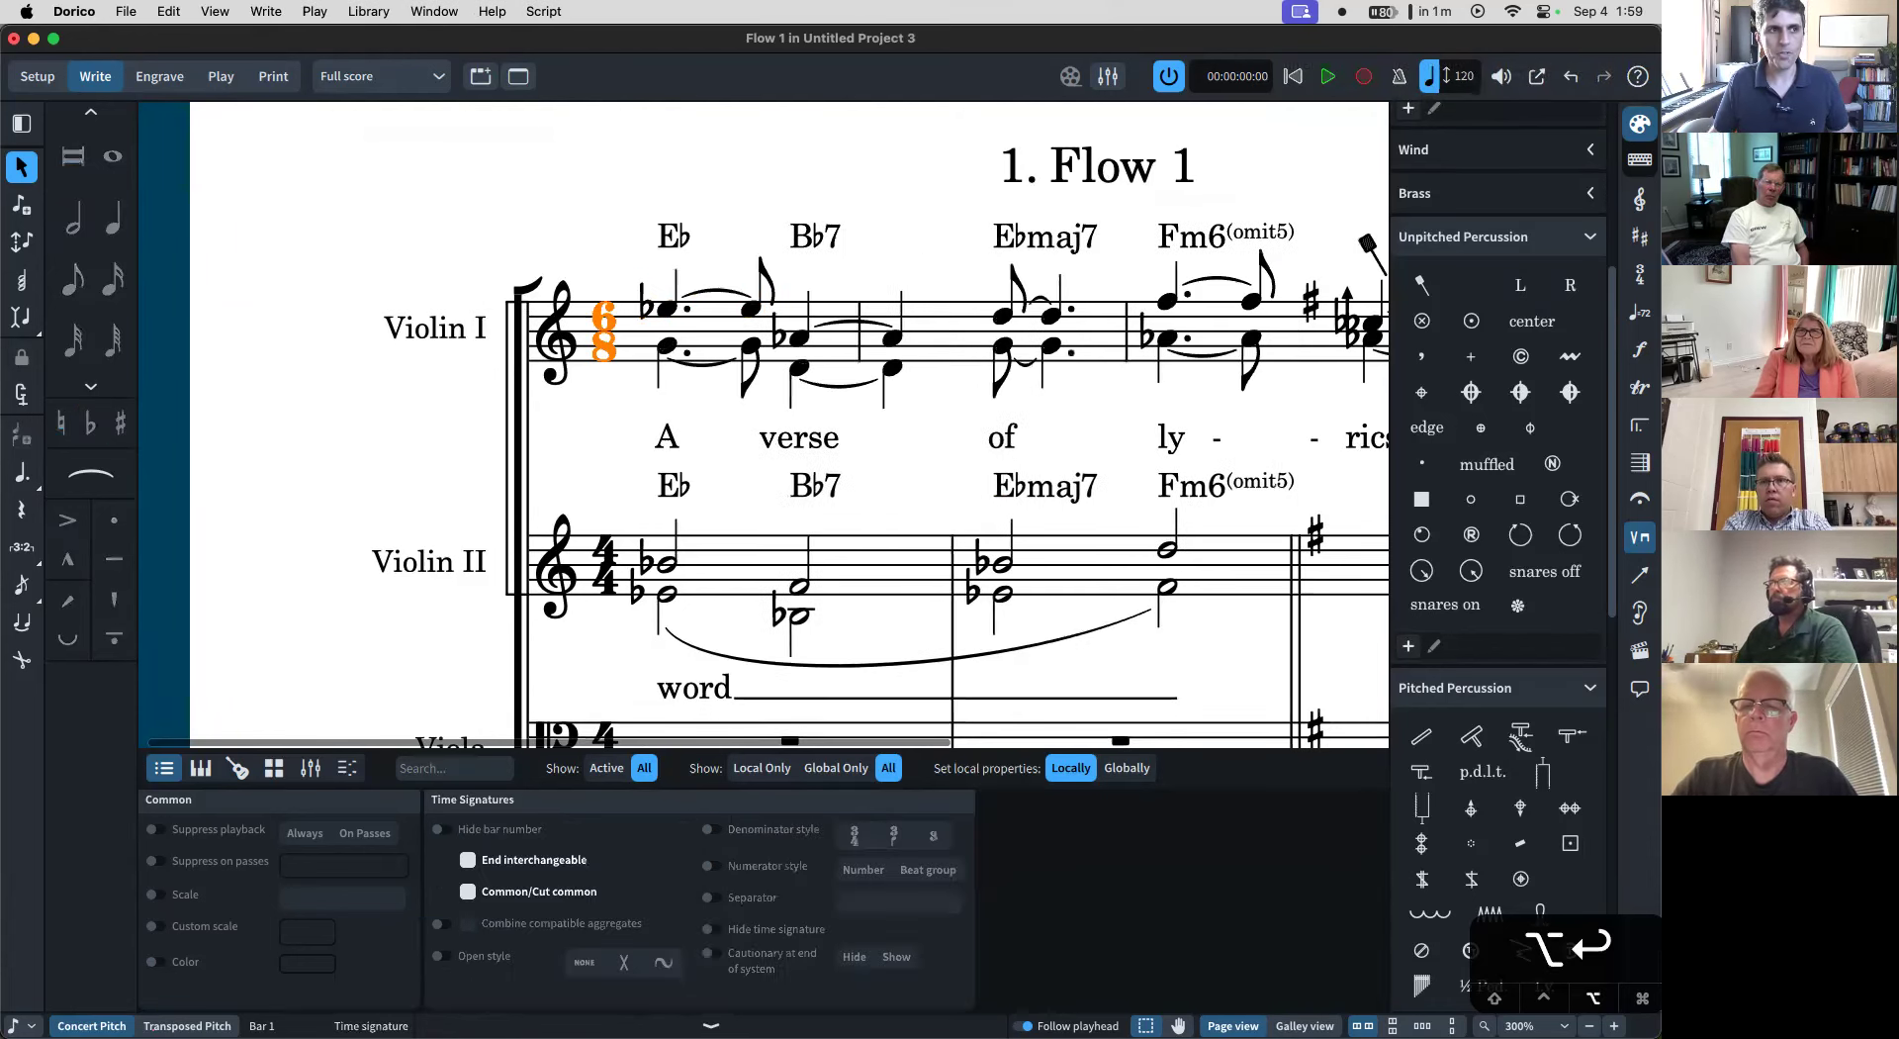
key("super+minus")
key("super+minus")
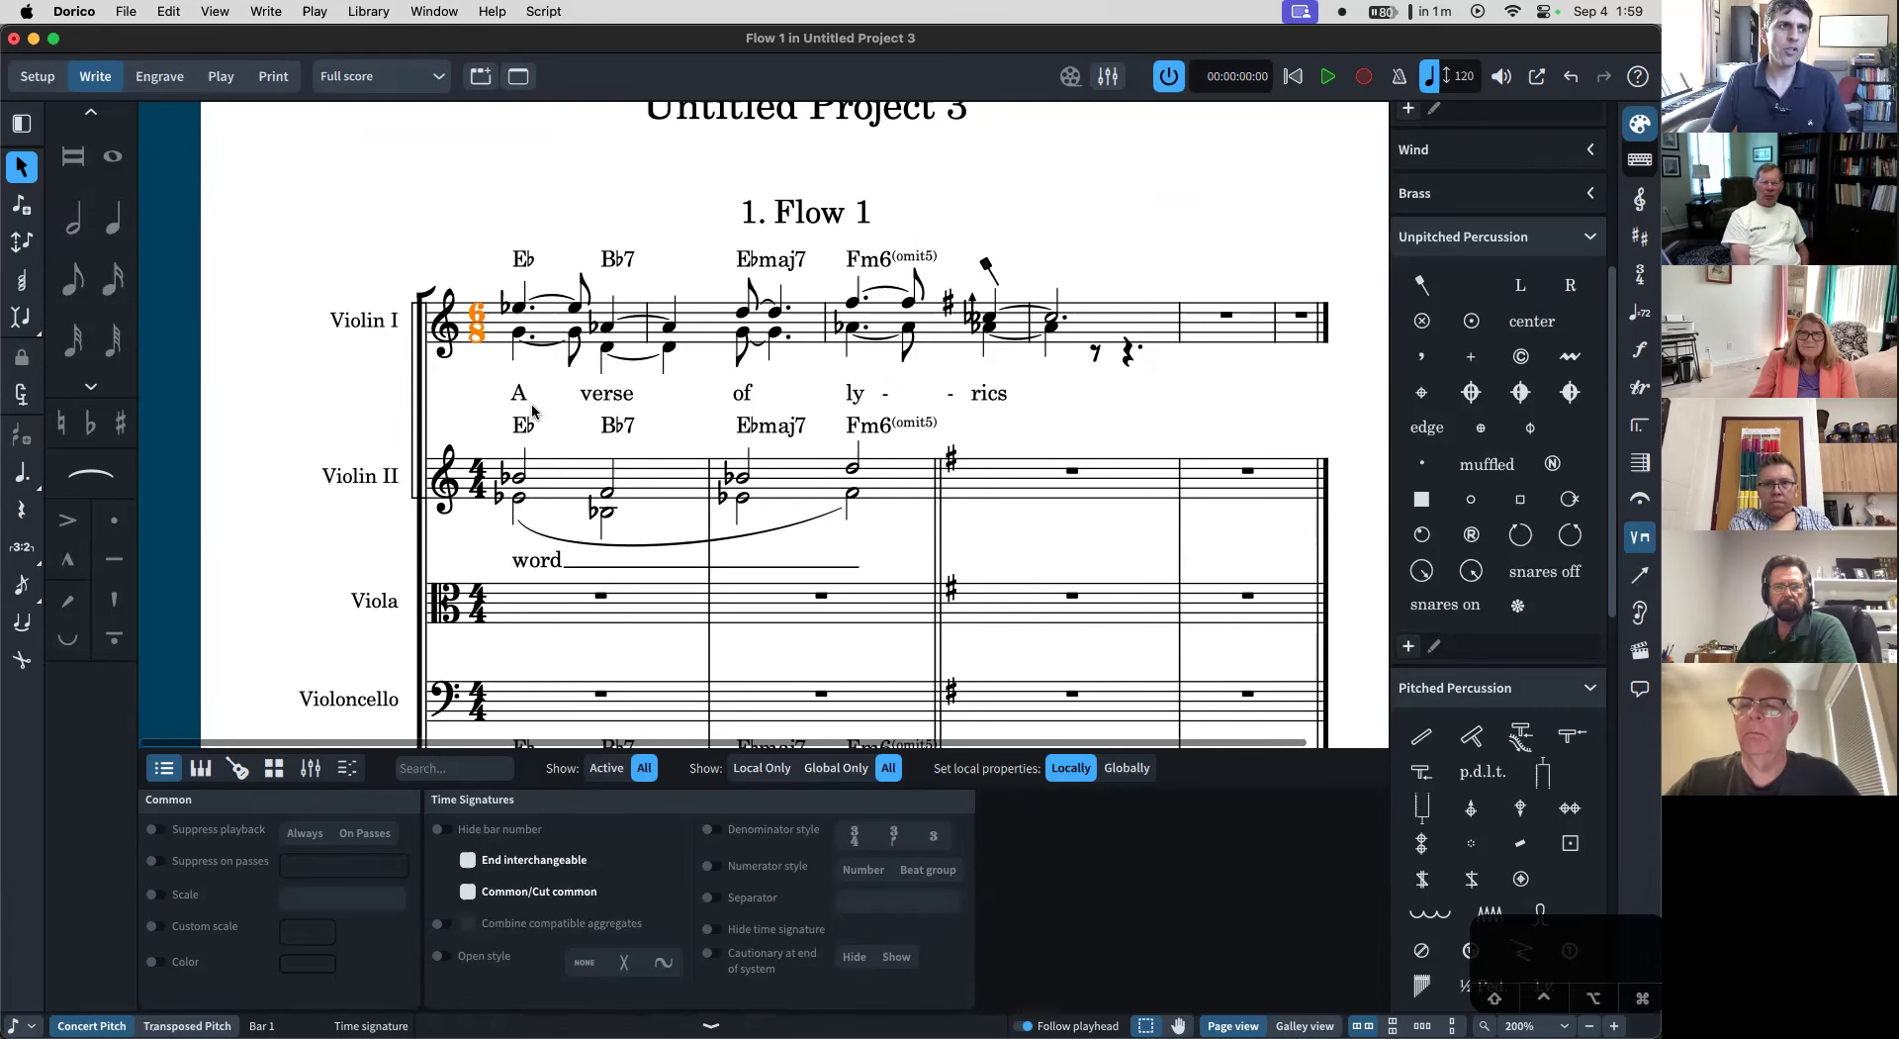
key("super+z")
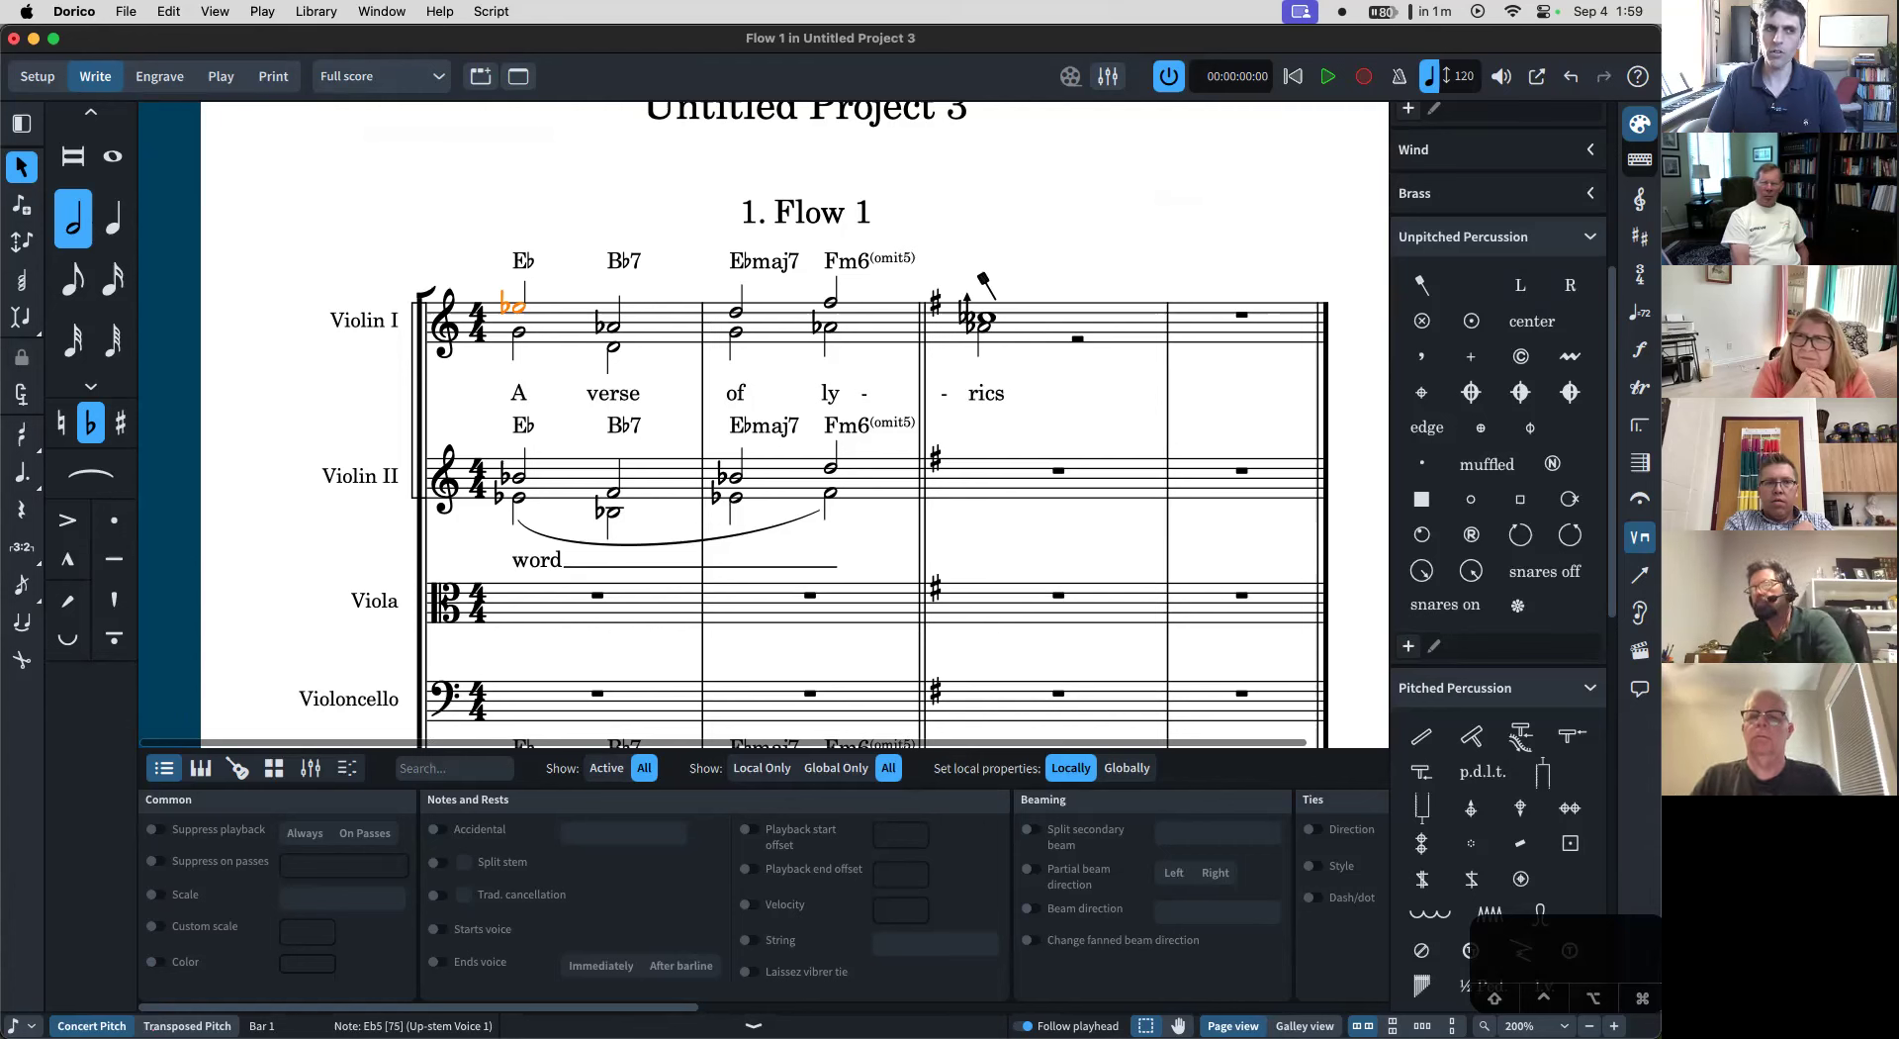
- Switch to Safari and open the Dorico Migration Audit booking page on Calendly in a new tab
mouse_move(754, 1035)
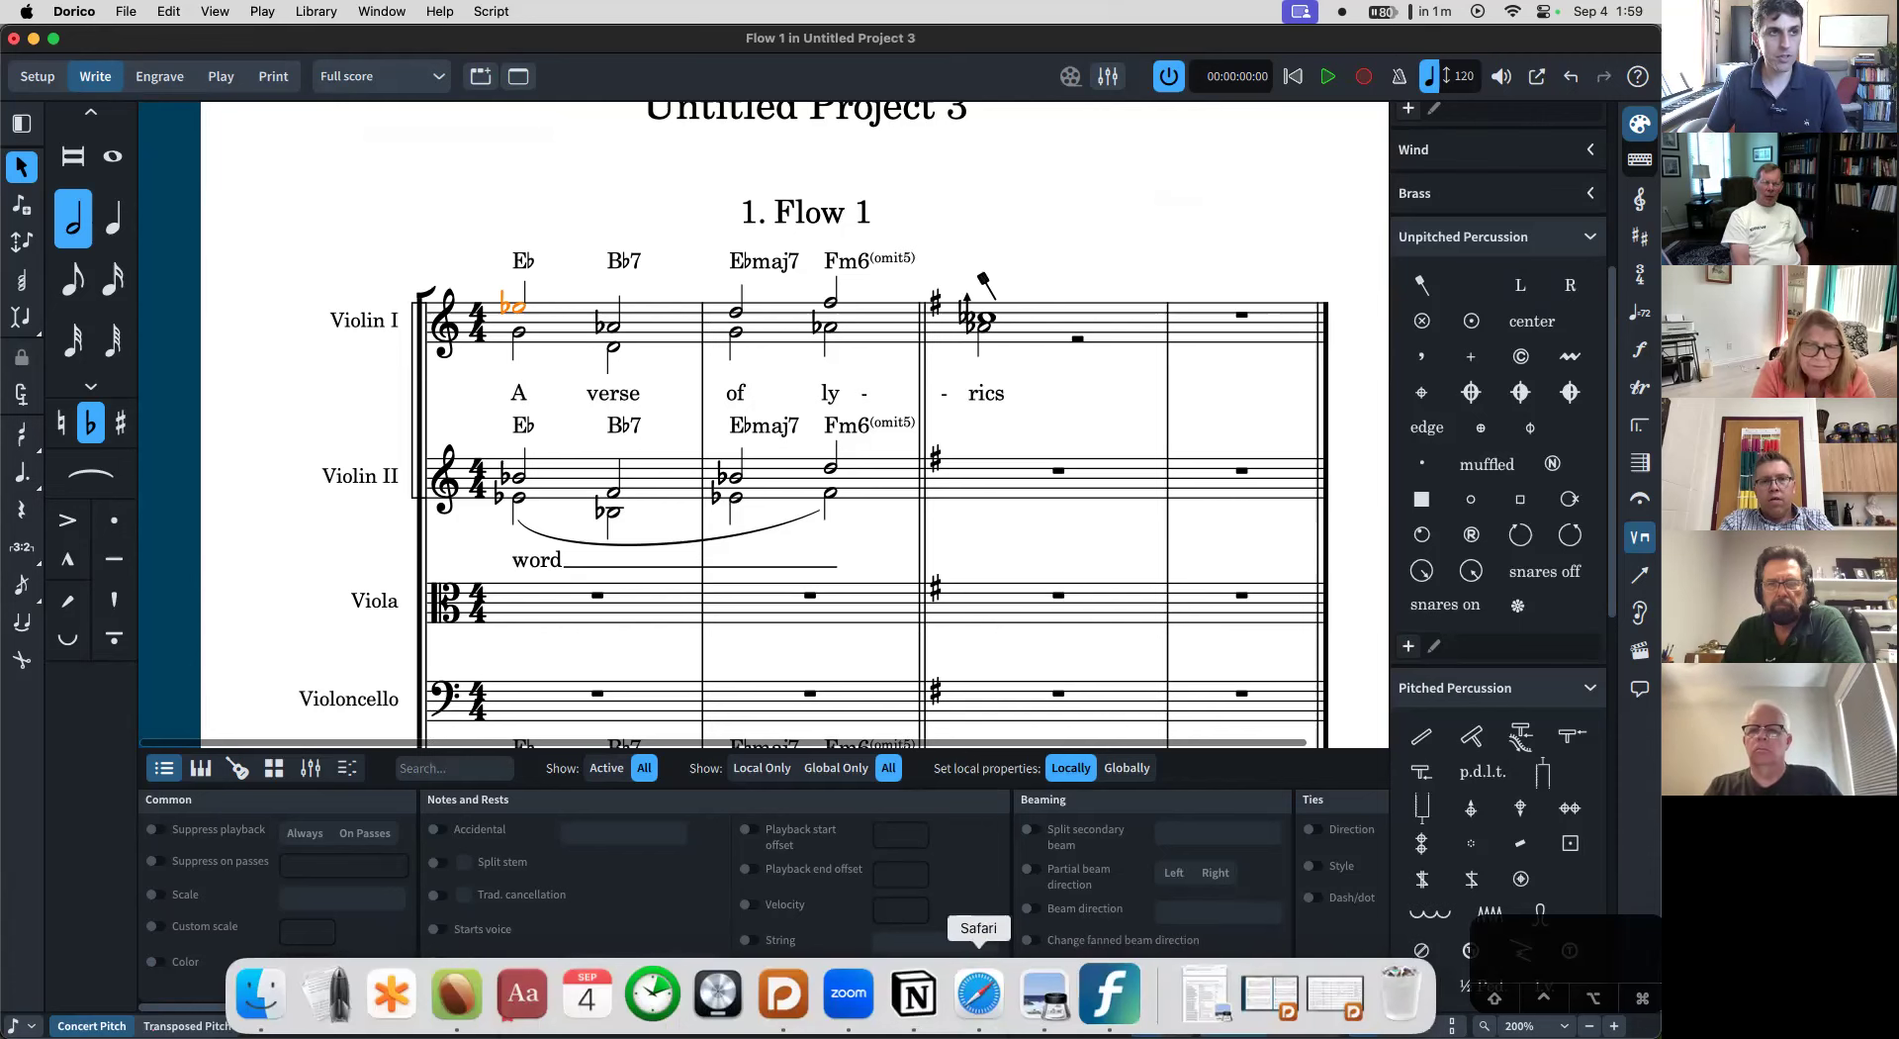
left_click(978, 993)
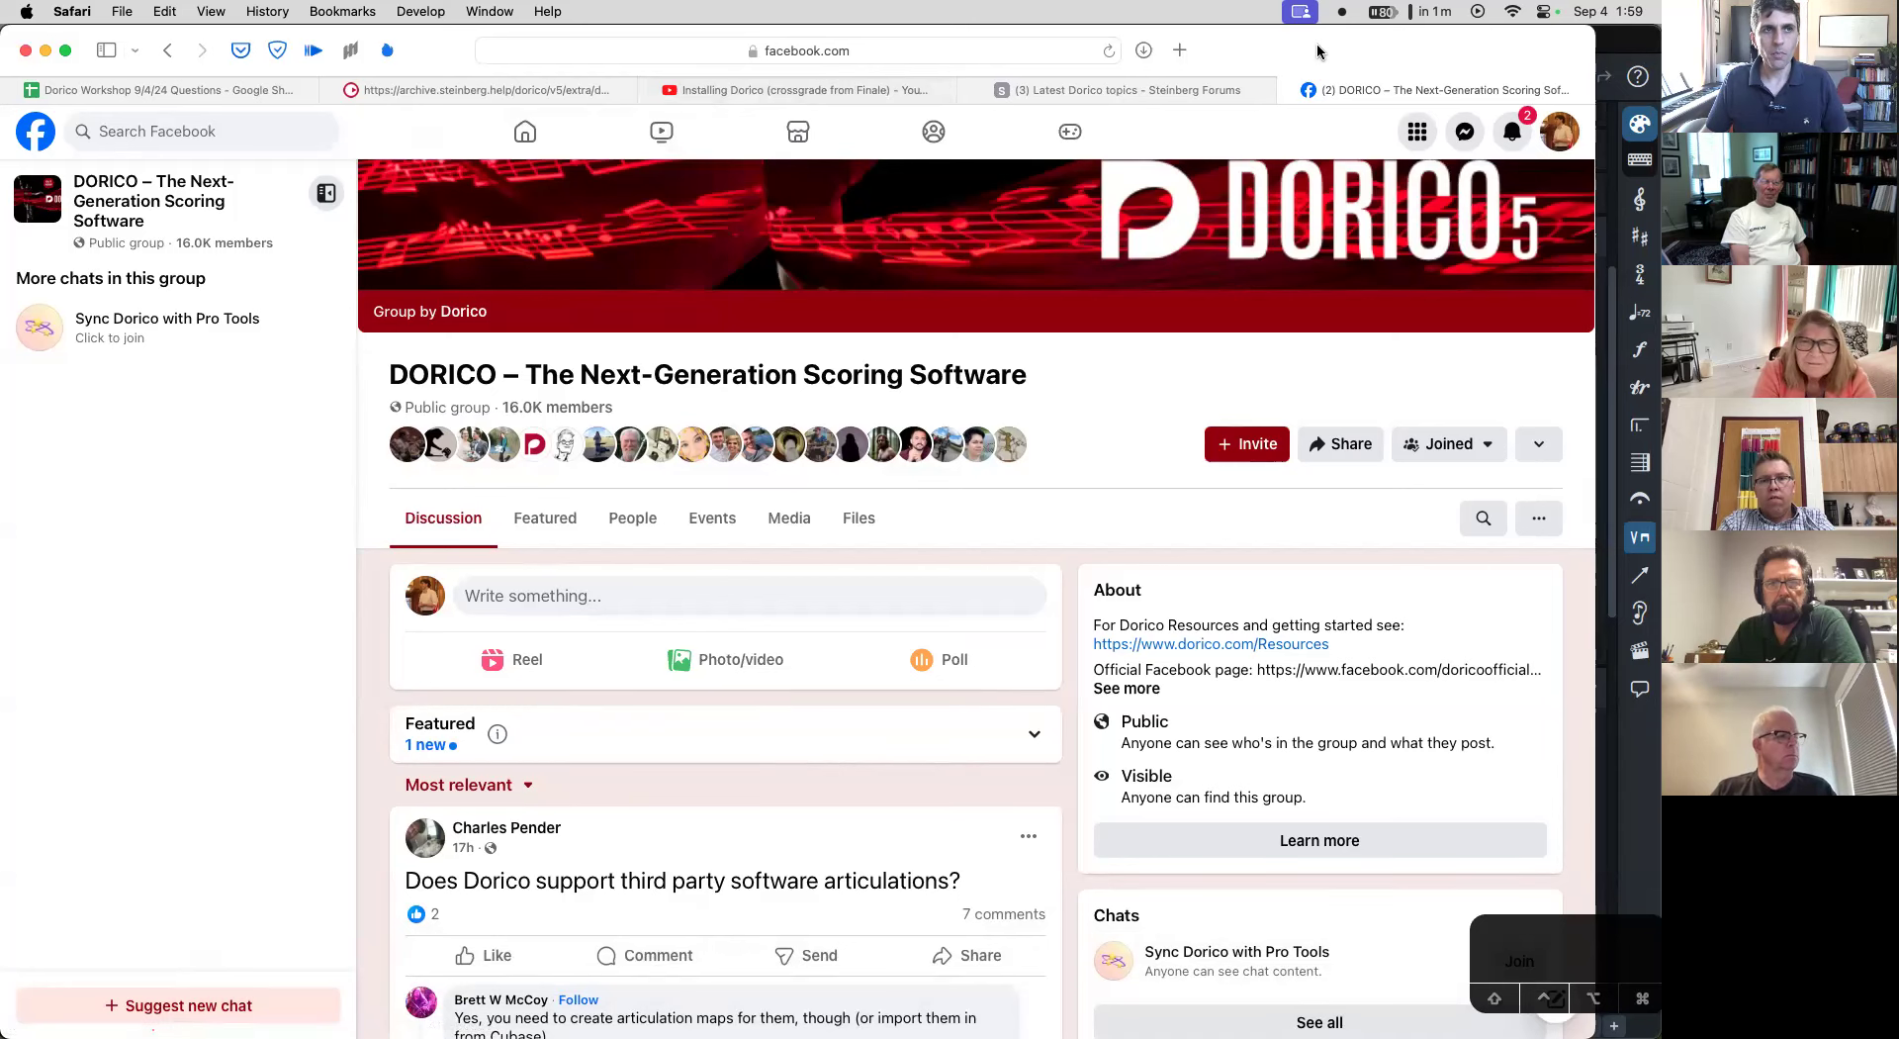
key("super+t")
type("dorico")
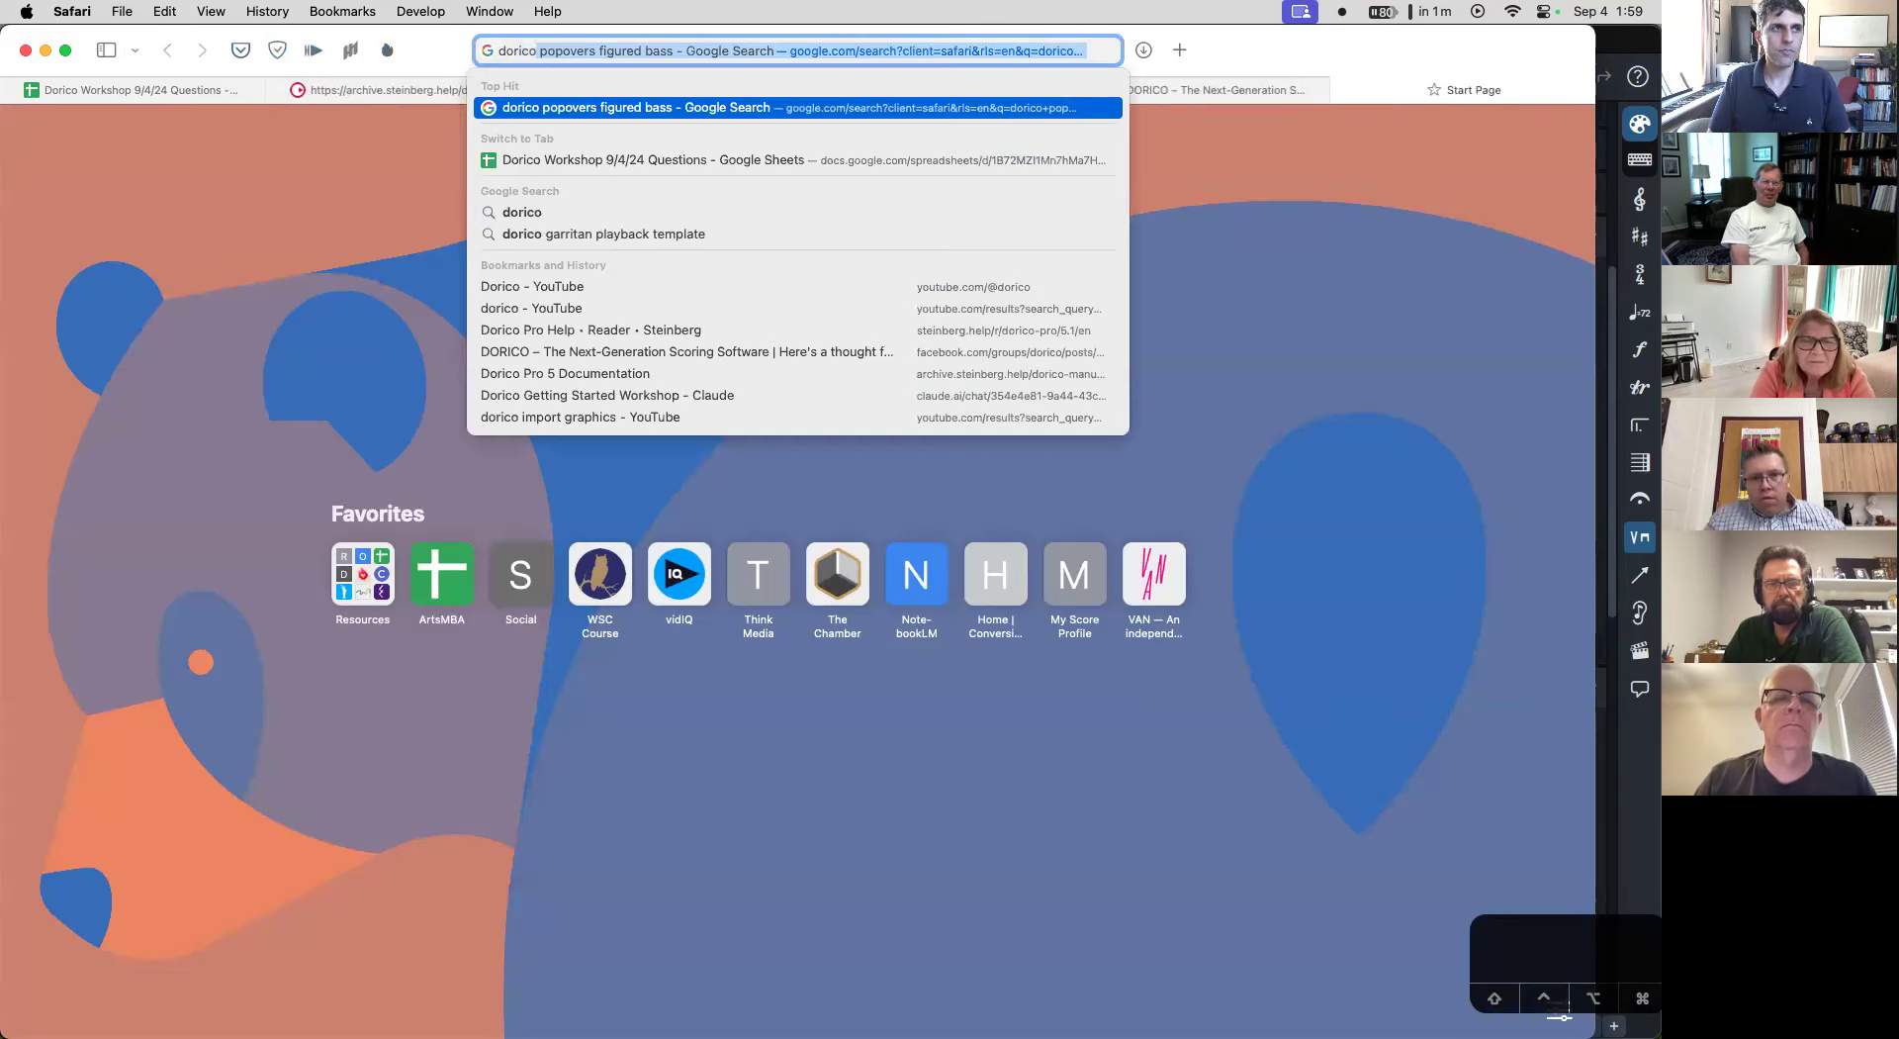
key("BackSpace")
key("BackSpace")
key("BackSpace")
key("BackSpace")
key("BackSpace")
key("BackSpace")
type("calendly")
key("Return")
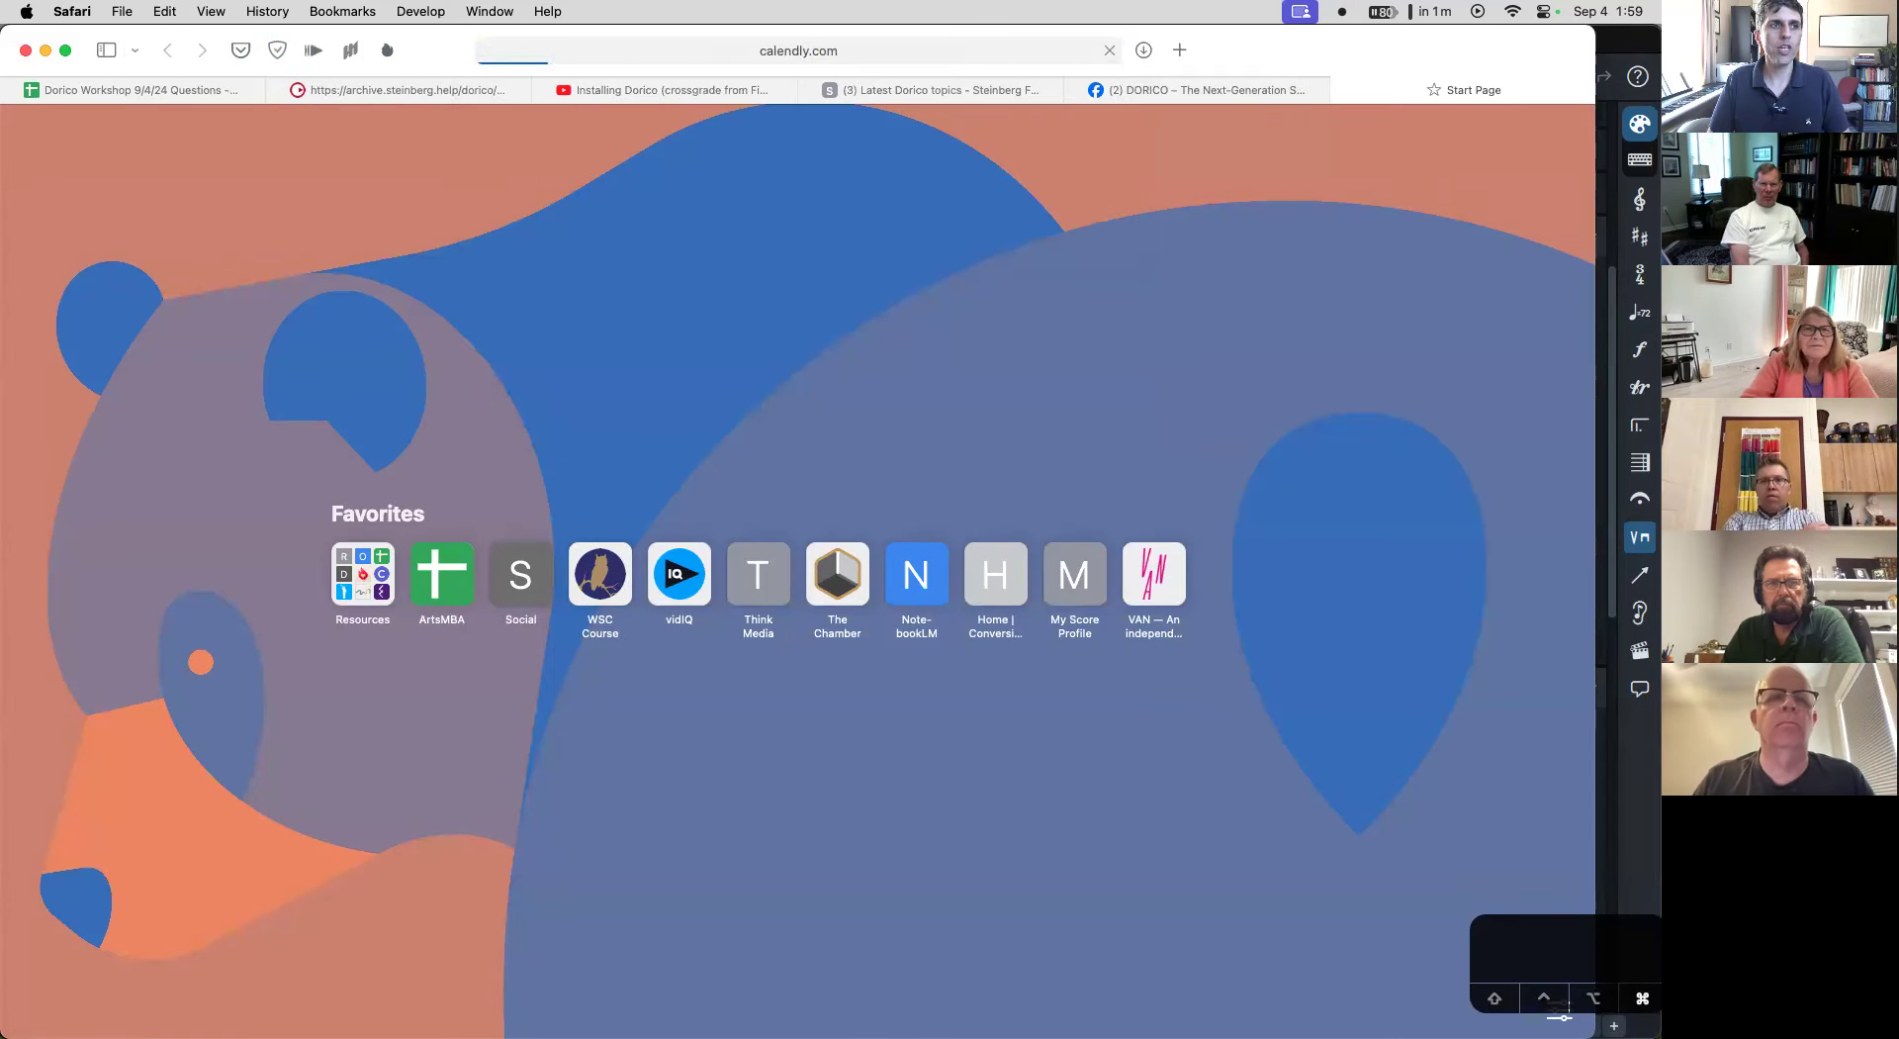
- Copy the full web address of the Dorico Migration Audit booking page
key("super+l")
key("super+c")
left_click(902, 51)
key("super+c")
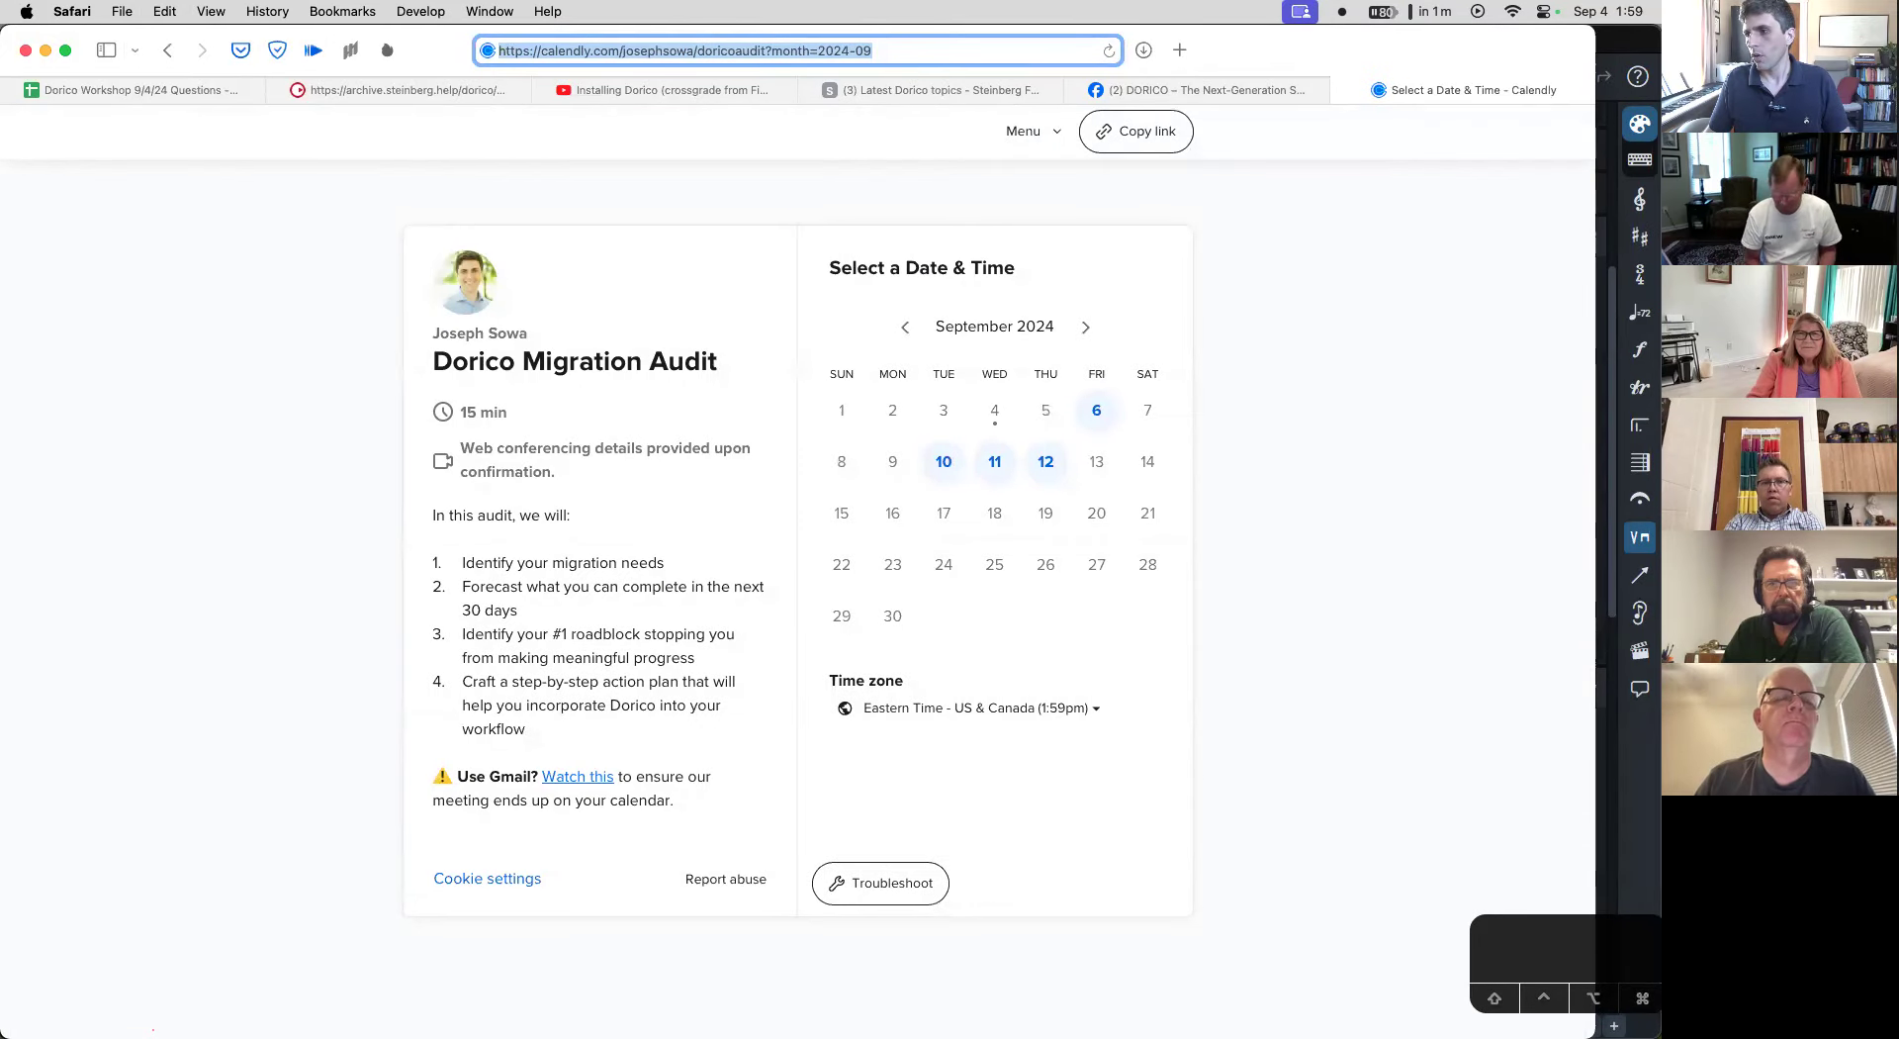